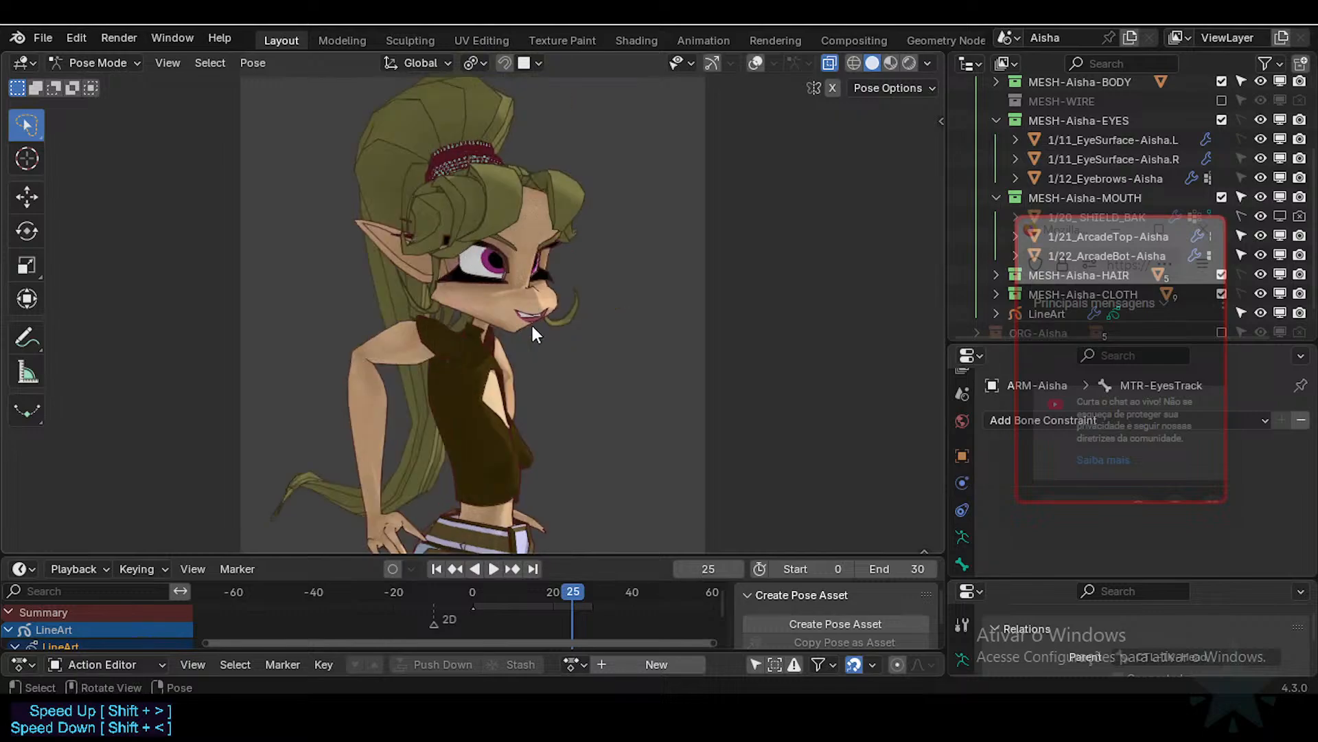
Step: Turn on the viewport overlays and gizmos so the rig controls show over the character
{"action": "middle_click_drag", "start_coordinate": [517, 292], "coordinate": [516, 292]}
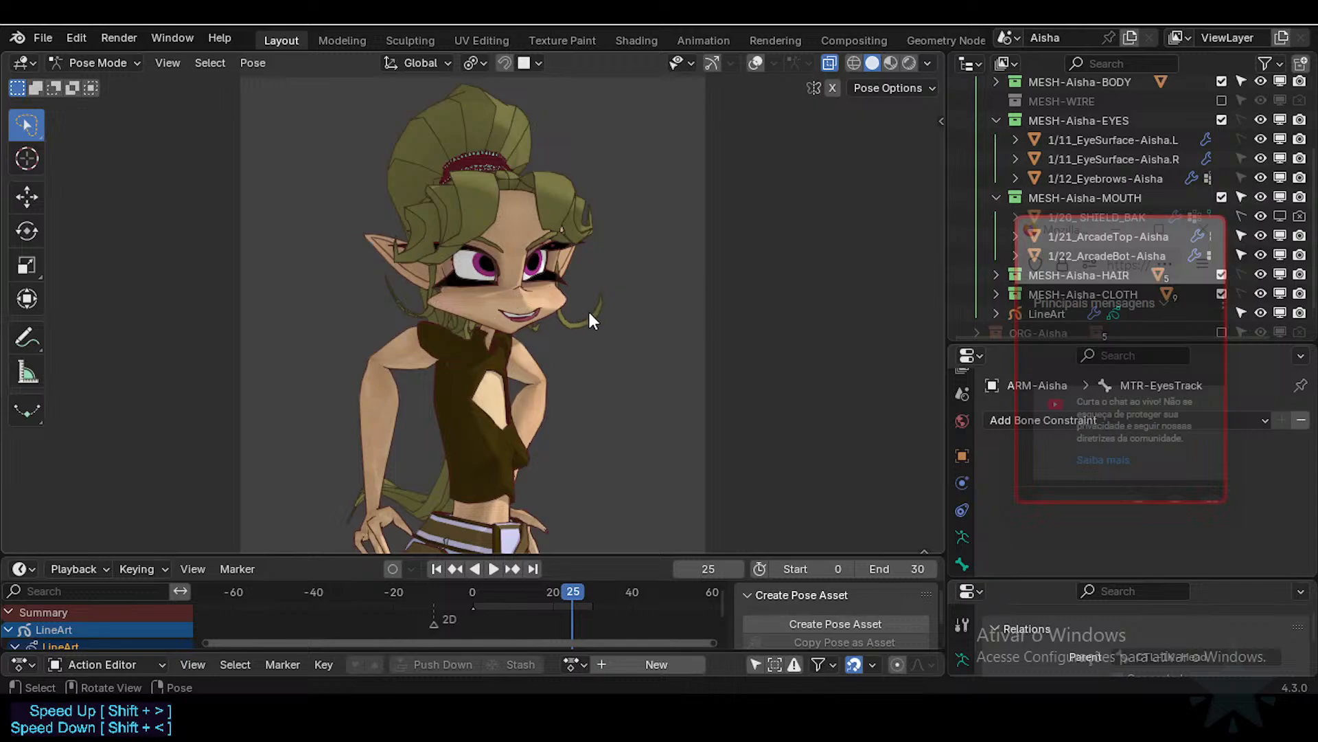
{"action": "middle_click_drag", "start_coordinate": [589, 316], "coordinate": [582, 281]}
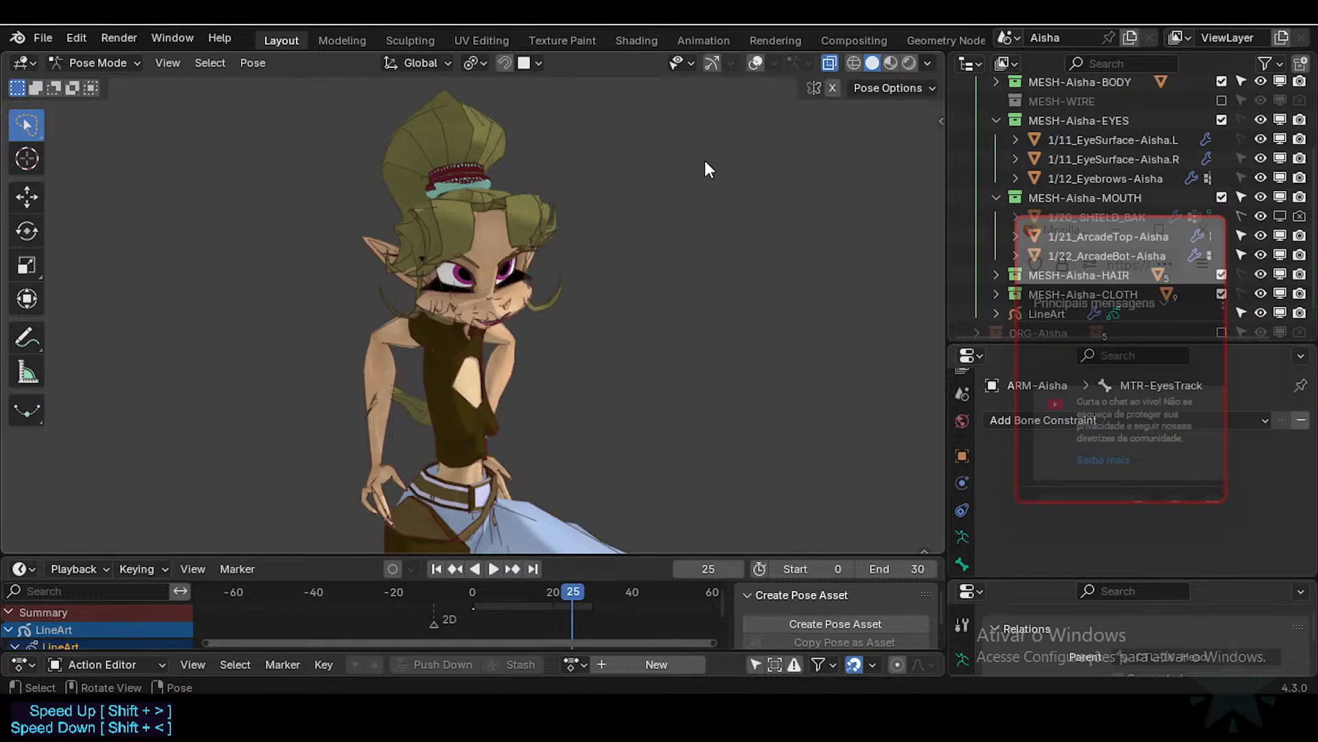
{"action": "key", "text": "shift+alt+z"}
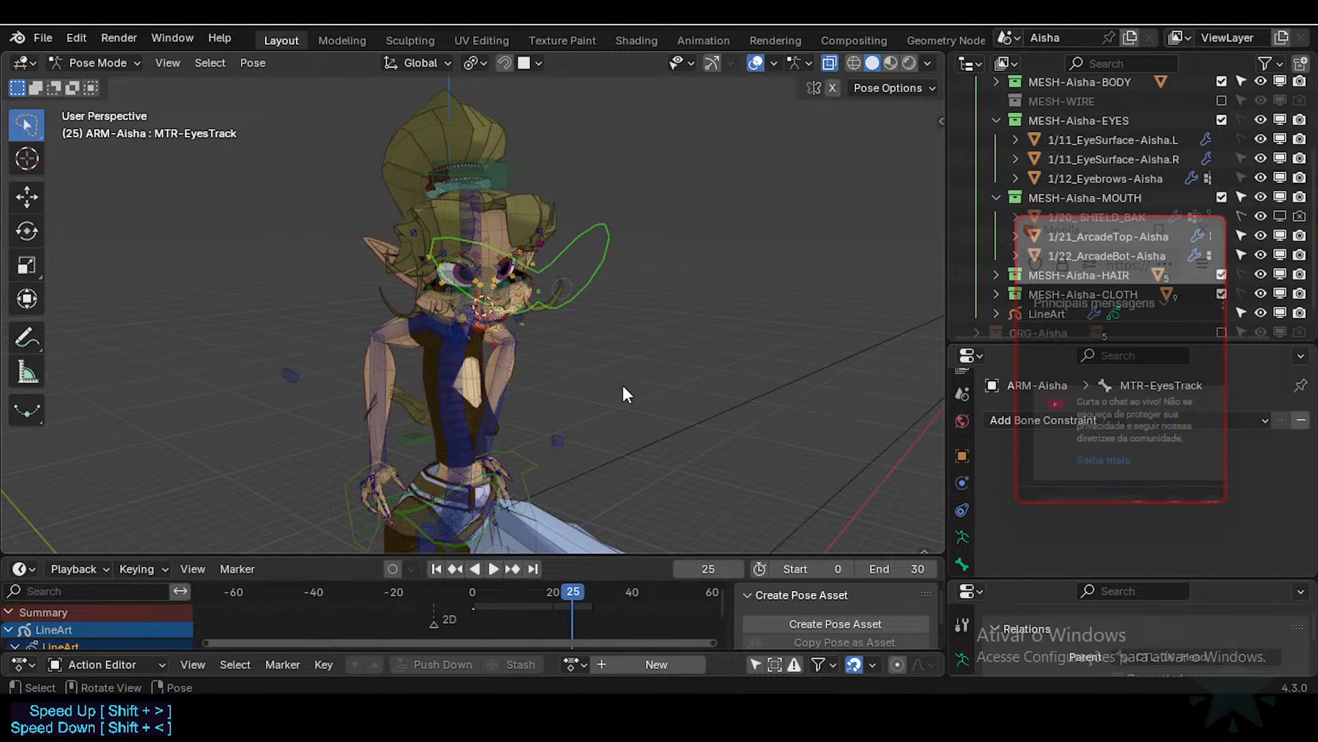
{"action": "key", "text": "ctrl+alt+z"}
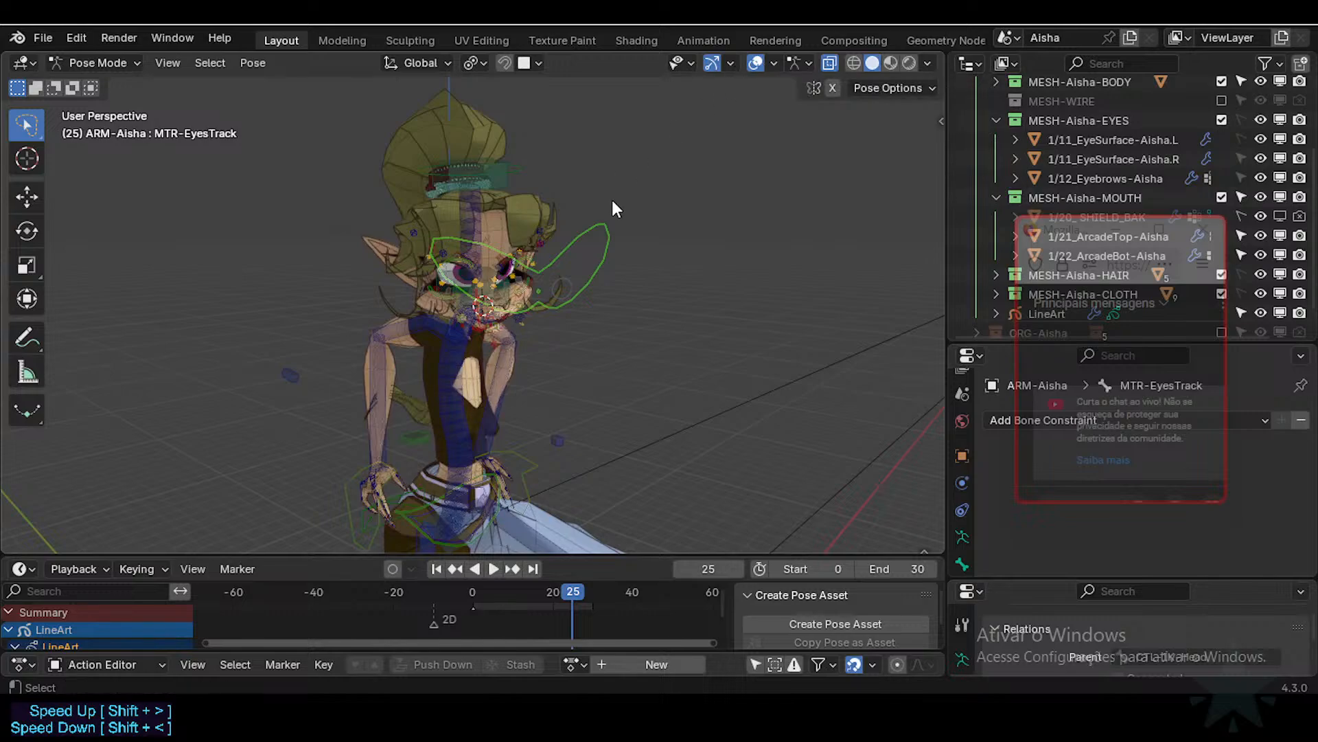
{"action": "key", "text": "ctrl+grave"}
{"action": "key", "text": "ctrl+grave"}
{"action": "key", "text": "shift+alt+z"}
{"action": "key", "text": "shift+alt+z"}
{"action": "key", "text": "shift+alt+z"}
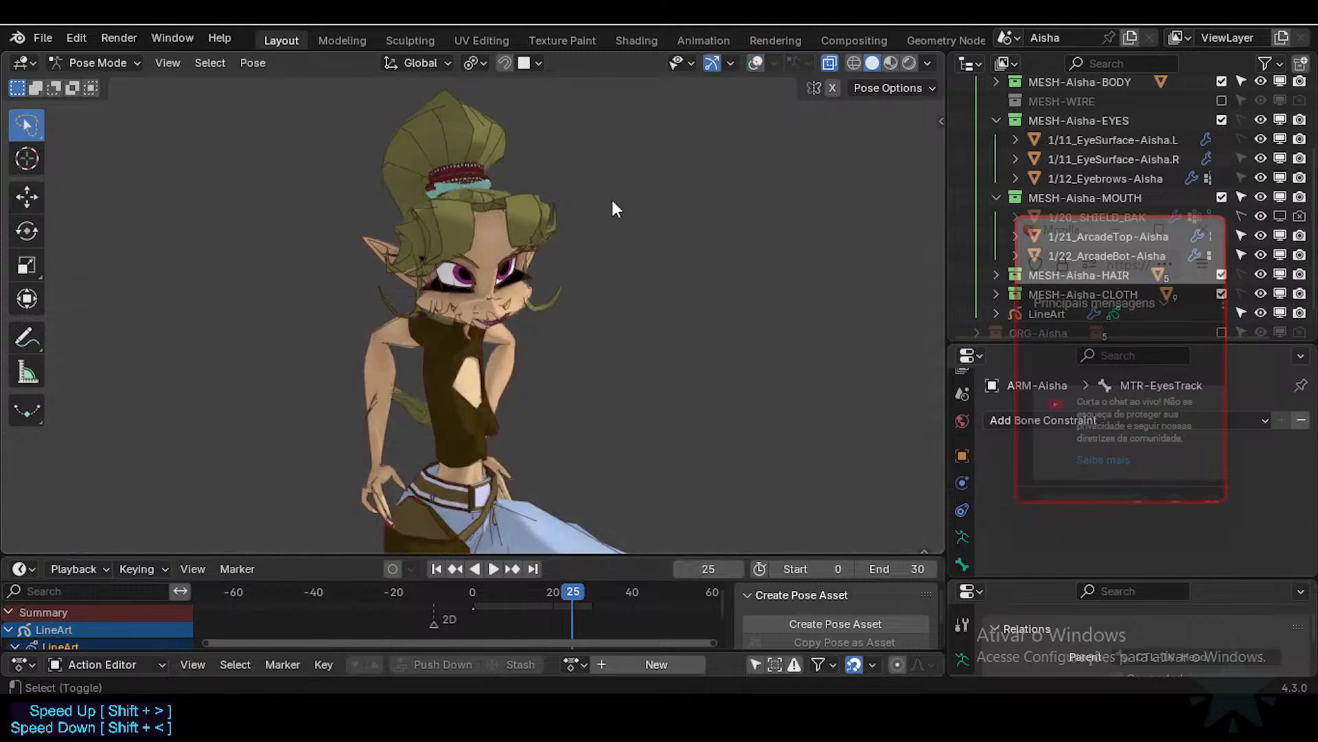
{"action": "key", "text": "shift+alt+z"}
{"action": "key", "text": "ctrl+grave"}
{"action": "key", "text": "ctrl+grave"}
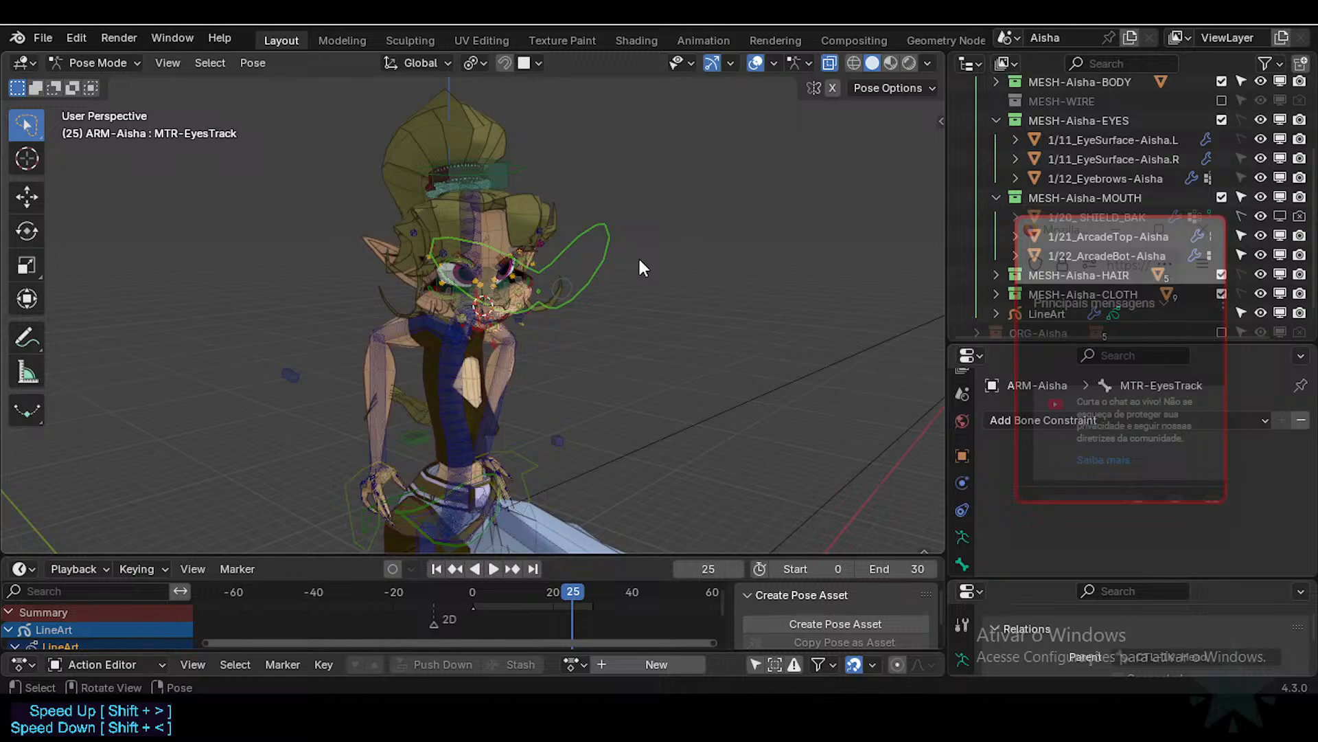
Step: Move the MTR-EyesTrack control bone up and away from the character's face
{"action": "left_click_drag", "start_coordinate": [586, 236], "coordinate": [657, 196]}
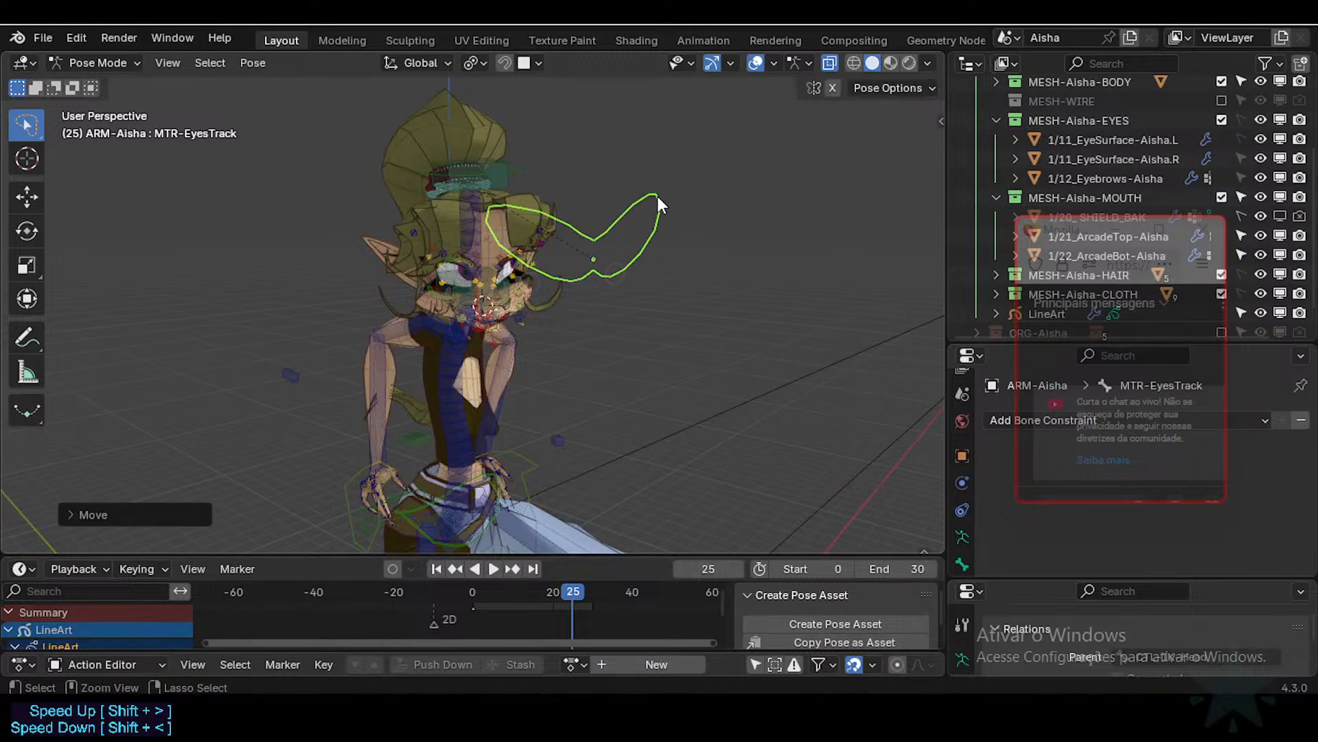
{"action": "key", "text": "ctrl+z"}
{"action": "key", "text": "ctrl+shift+z"}
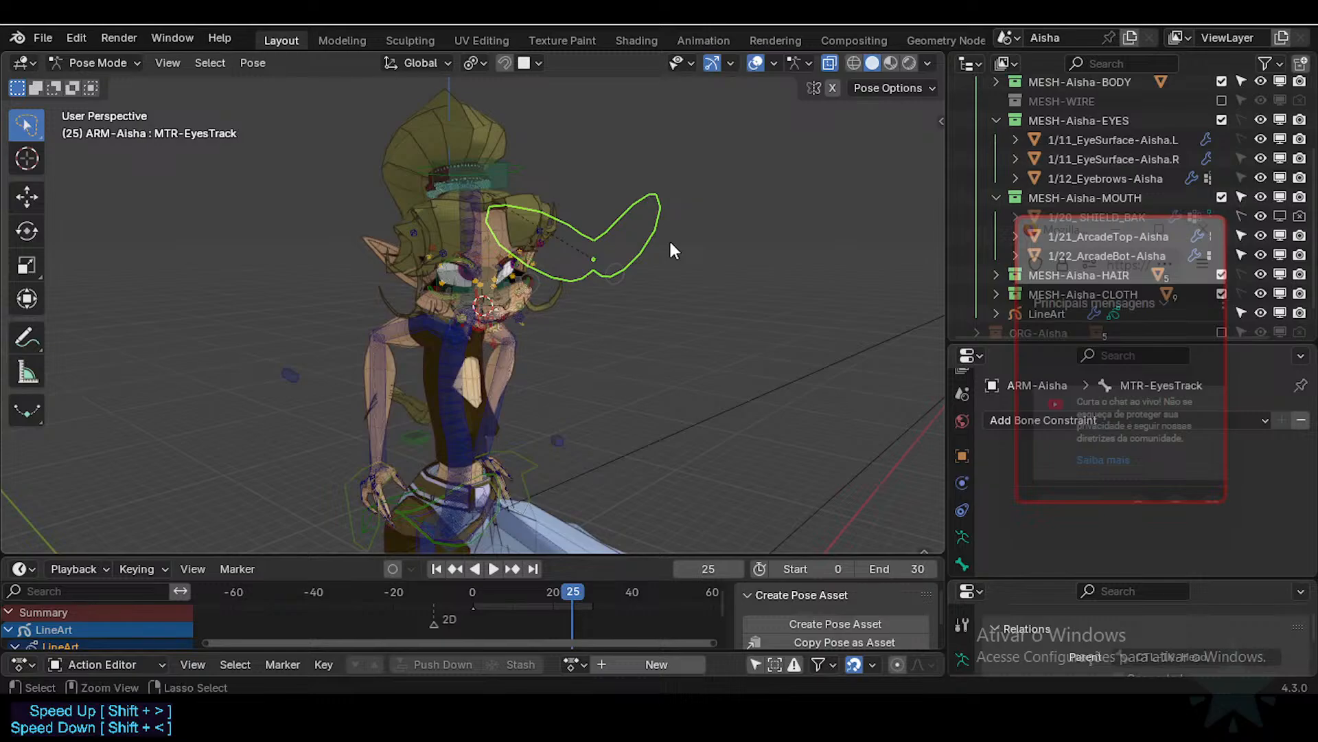
{"action": "middle_click_drag", "start_coordinate": [668, 237], "coordinate": [581, 324], "text": "ctrl"}
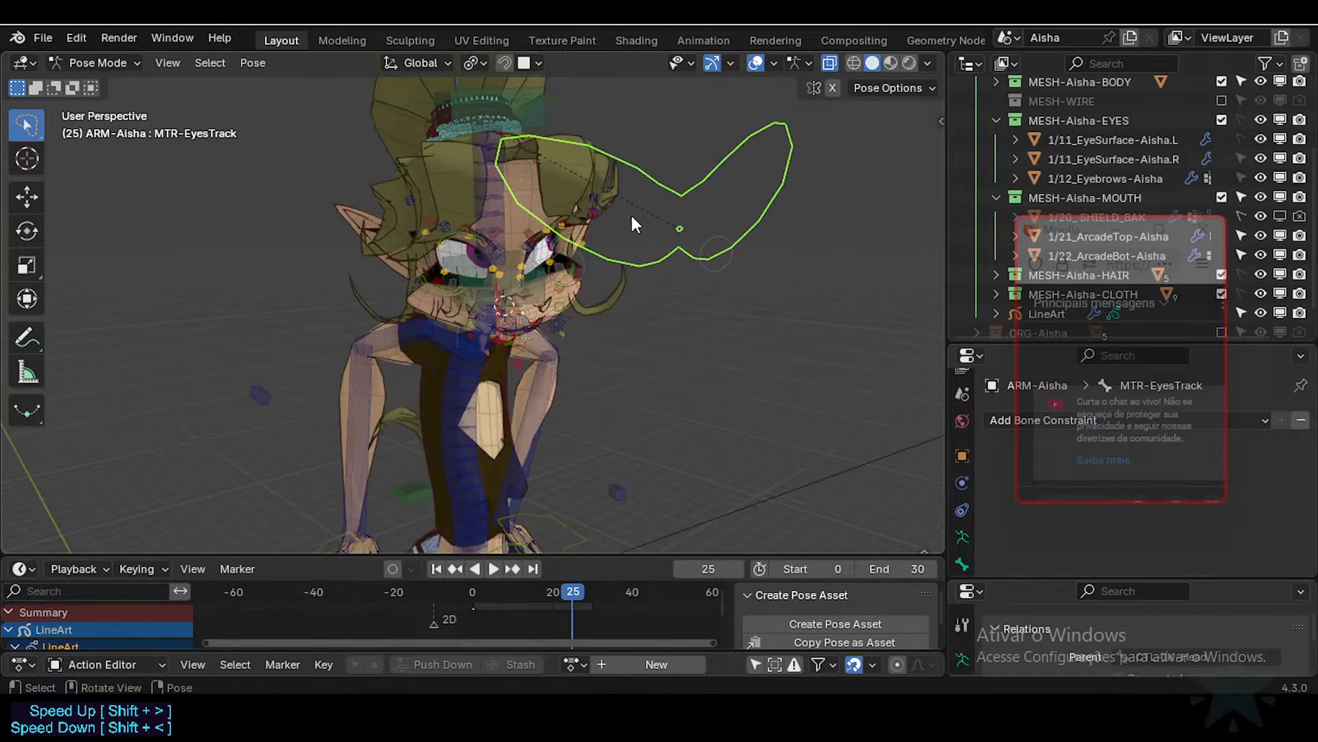
{"action": "middle_click_drag", "start_coordinate": [631, 229], "coordinate": [485, 276]}
Step: Switch the armature to Object Mode and view the character through the camera with overlays hidden
{"action": "key", "text": "ctrl+Tab"}
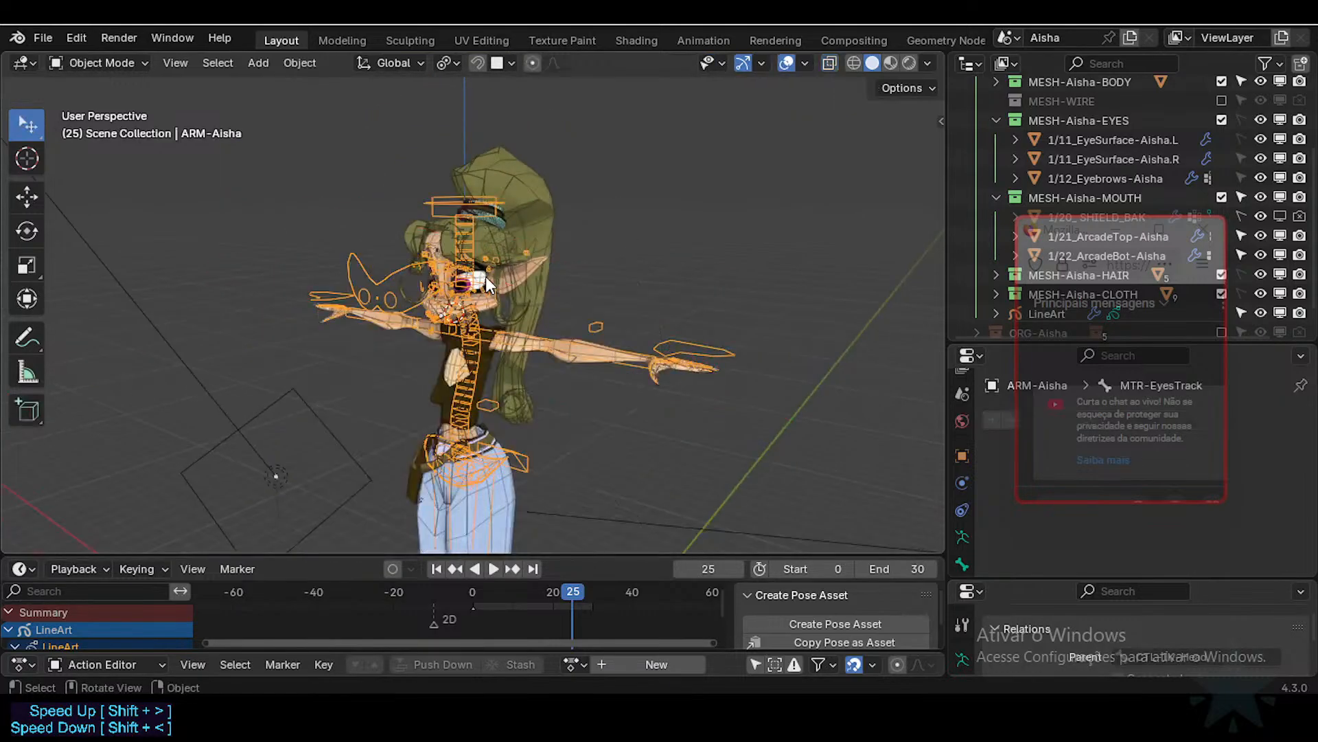
{"action": "key", "text": "KP_0"}
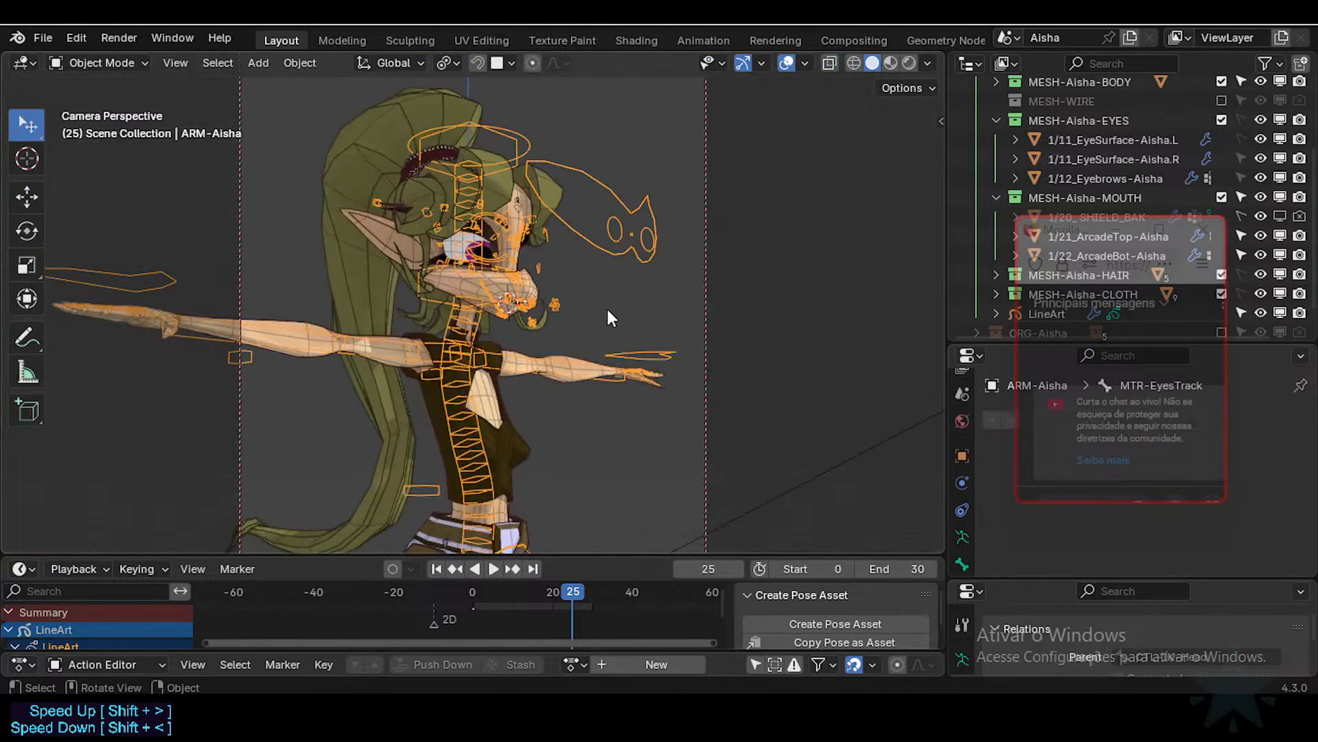
{"action": "key", "text": "shift+z"}
{"action": "middle_click_drag", "start_coordinate": [607, 309], "coordinate": [533, 320]}
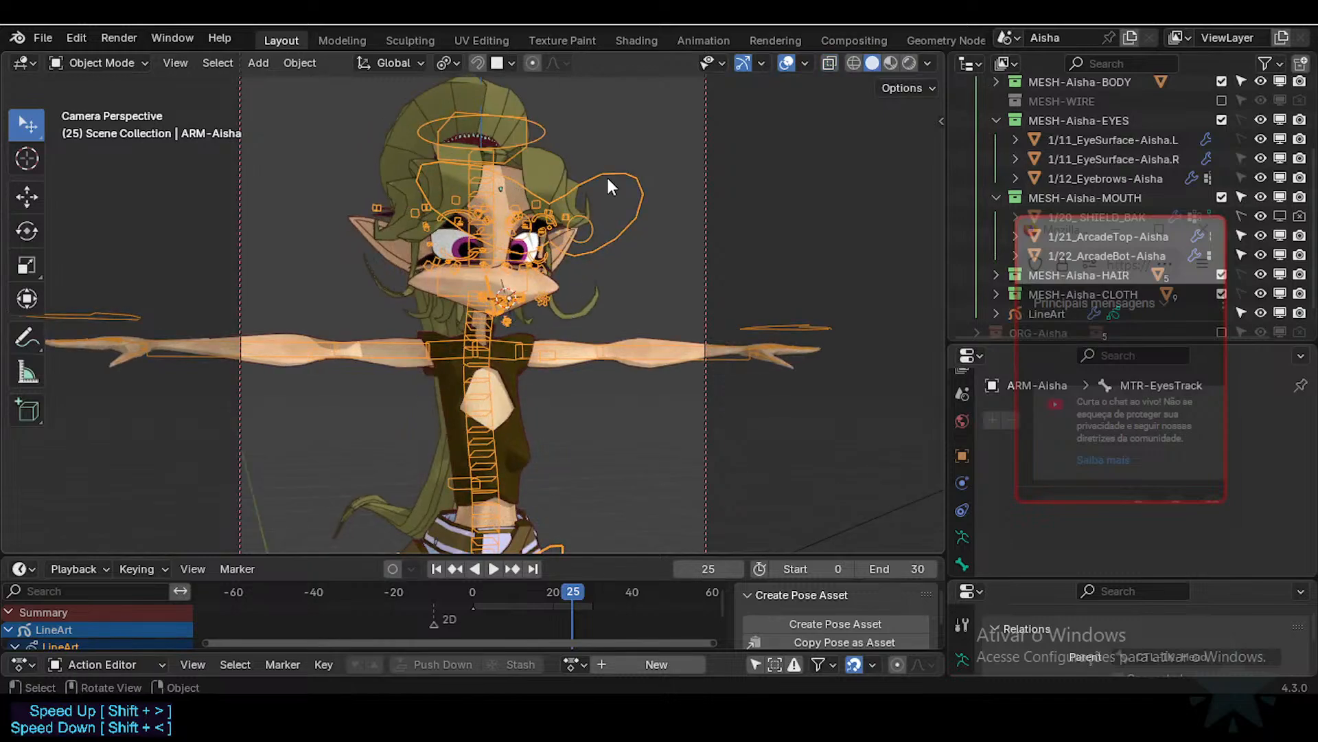
{"action": "key", "text": "shift+alt+z"}
{"action": "middle_click_drag", "start_coordinate": [590, 257], "coordinate": [542, 290]}
{"action": "scroll", "coordinate": [542, 290], "scroll_direction": "up", "scroll_amount": 1}
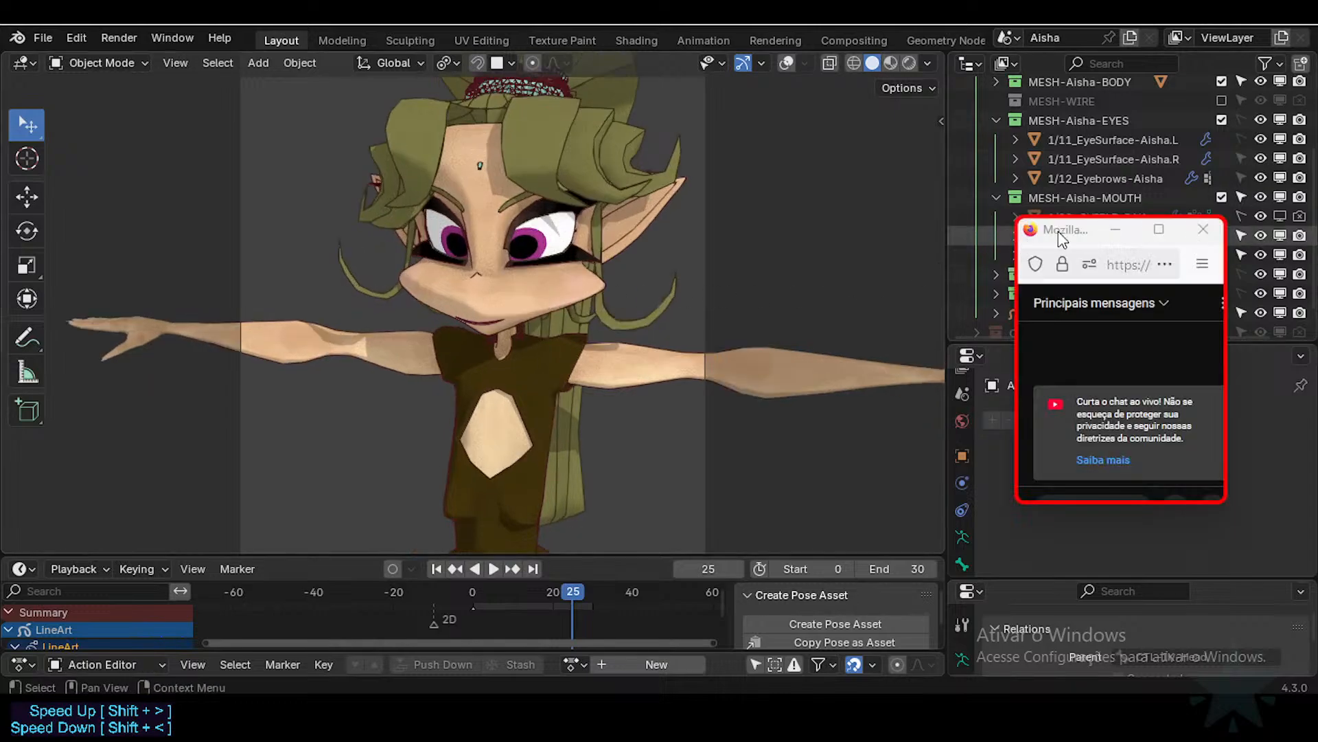
Step: Move the chat window off the outliner, select the LineArt object and expand its Lineart InkSepia modifier
{"action": "left_click_drag", "start_coordinate": [1082, 230], "coordinate": [758, 199]}
{"action": "left_click", "coordinate": [1046, 314]}
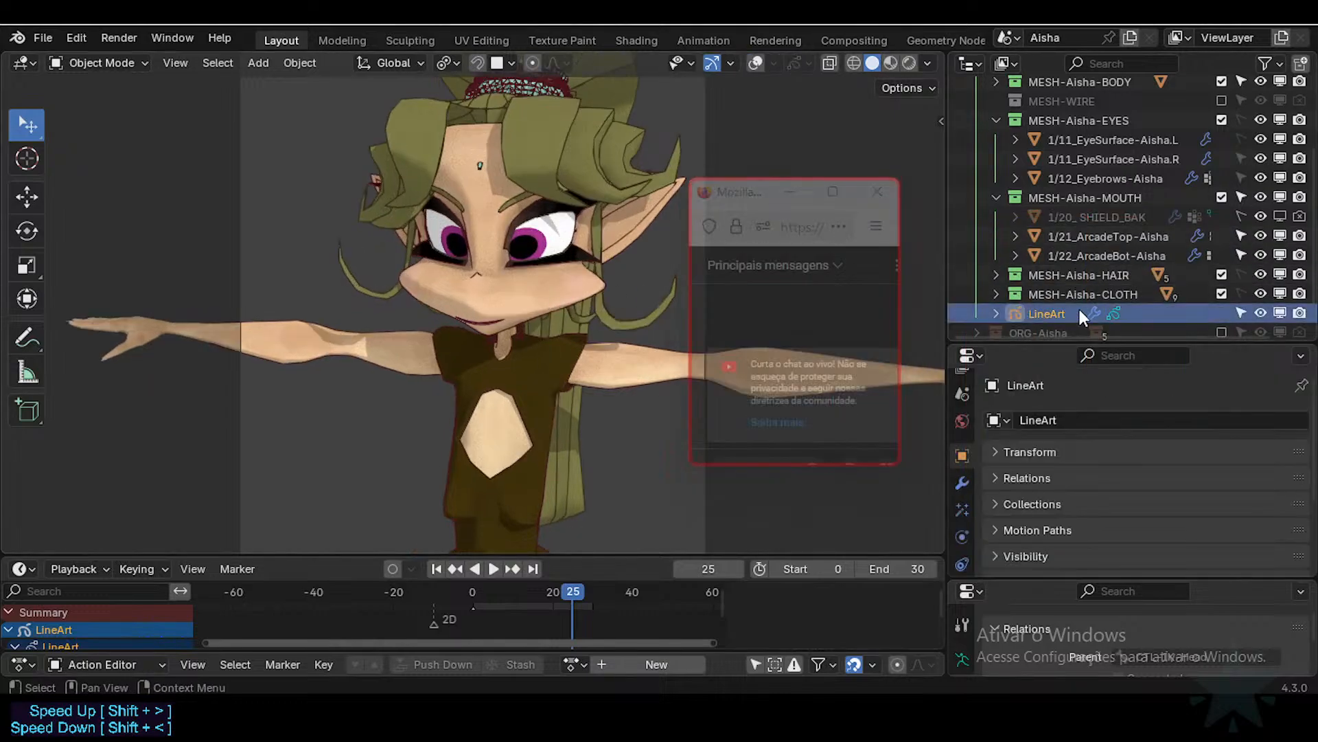
{"action": "scroll", "coordinate": [1079, 309], "scroll_direction": "down", "scroll_amount": 1}
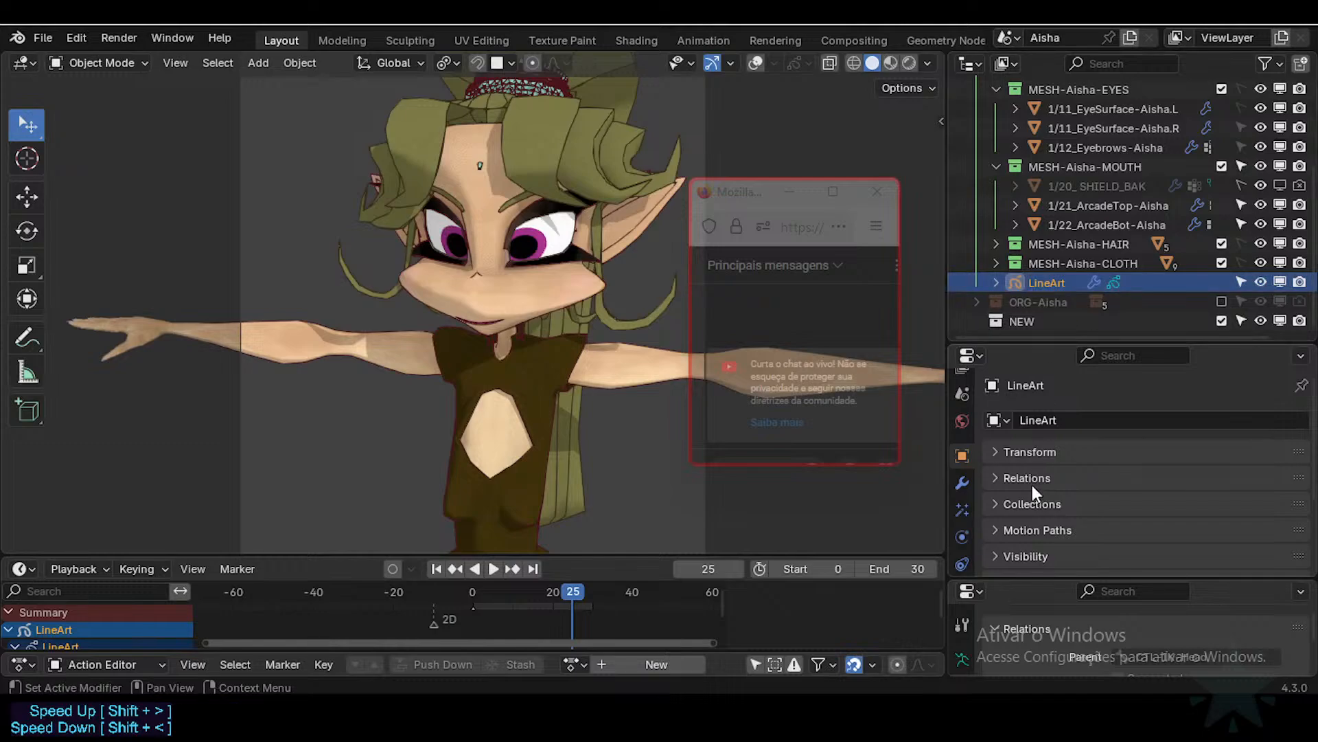
{"action": "left_click", "coordinate": [960, 485]}
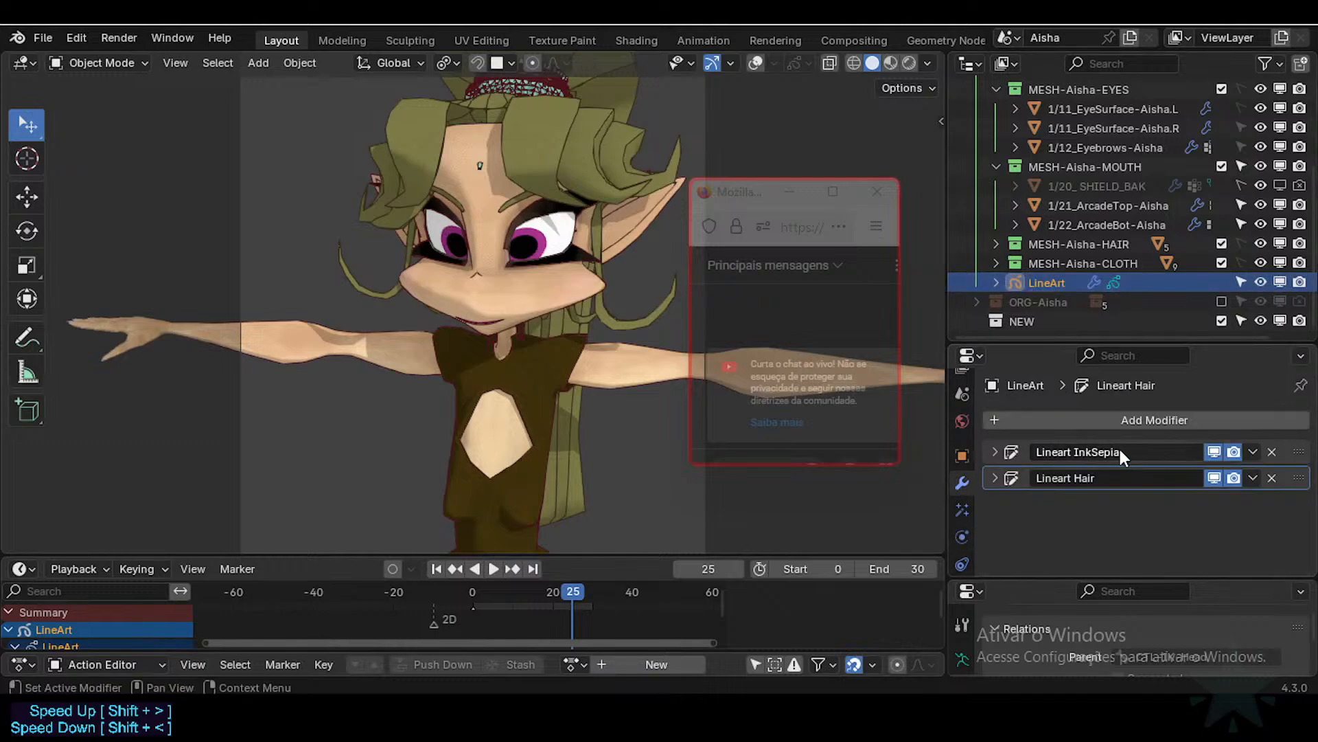
{"action": "left_click", "coordinate": [993, 447]}
{"action": "left_click", "coordinate": [1014, 421]}
{"action": "mouse_move", "coordinate": [993, 475]}
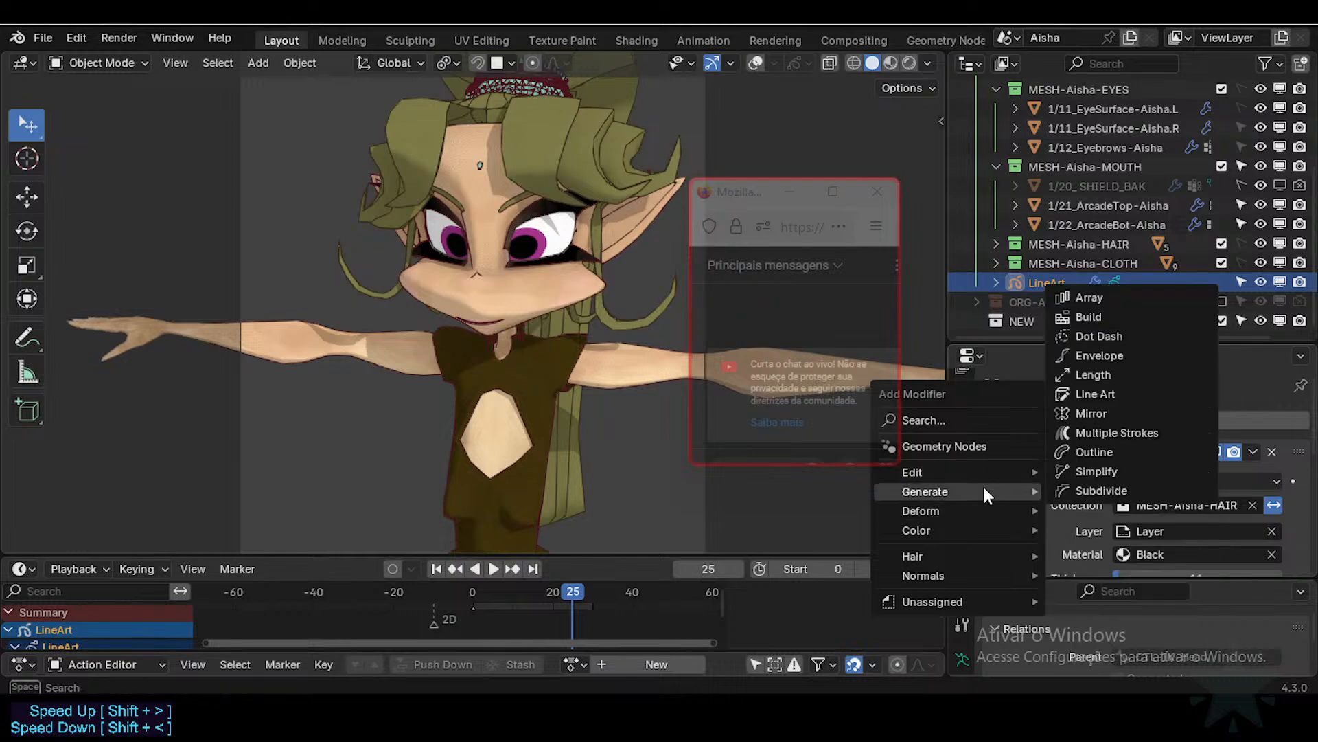
{"action": "left_click", "coordinate": [1098, 395]}
{"action": "left_click", "coordinate": [299, 245]}
{"action": "key", "text": "shift+a"}
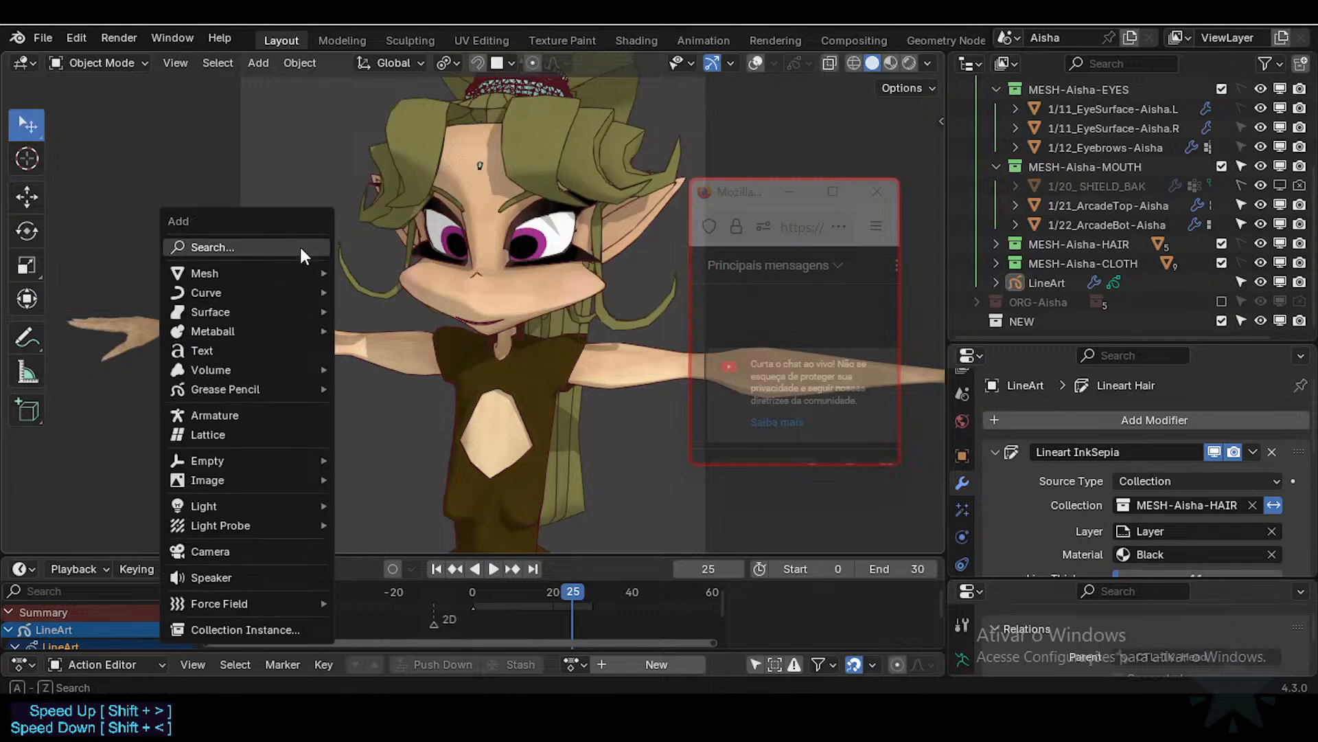
{"action": "mouse_move", "coordinate": [233, 390]}
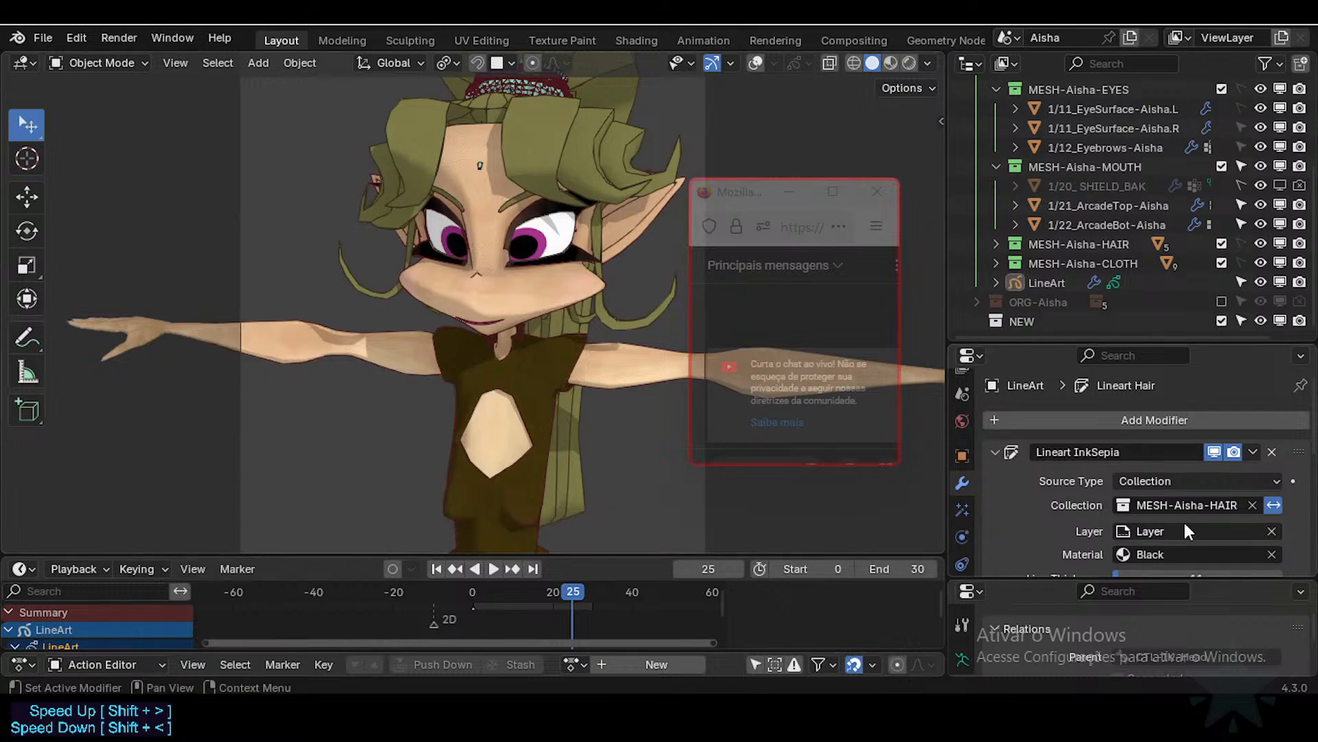
Step: Examine the Lineart InkSepia modifier's source collection, inverted filtering, layer, material, line thickness and opacity
{"action": "scroll", "coordinate": [1188, 531], "scroll_direction": "down", "scroll_amount": 2}
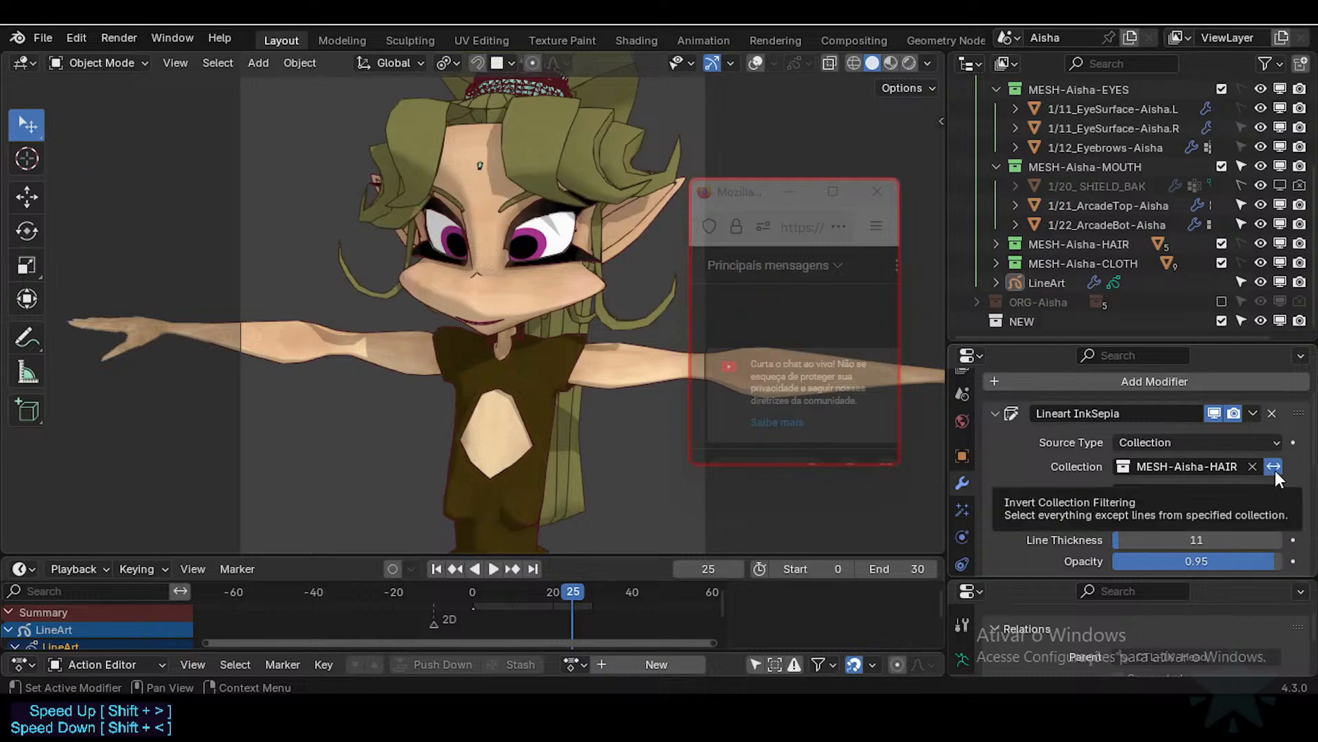
{"action": "scroll", "coordinate": [1206, 471], "scroll_direction": "down", "scroll_amount": 3}
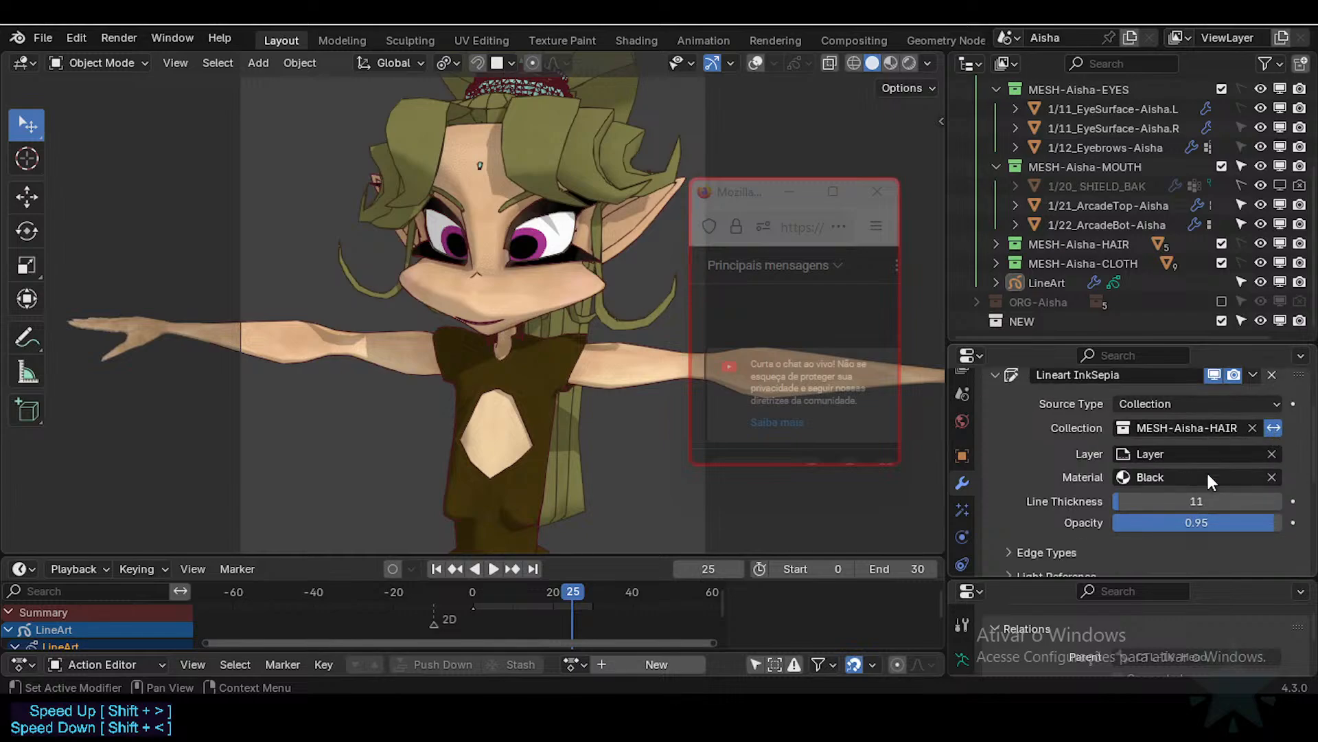
{"action": "scroll", "coordinate": [1097, 323], "scroll_direction": "up", "scroll_amount": 3}
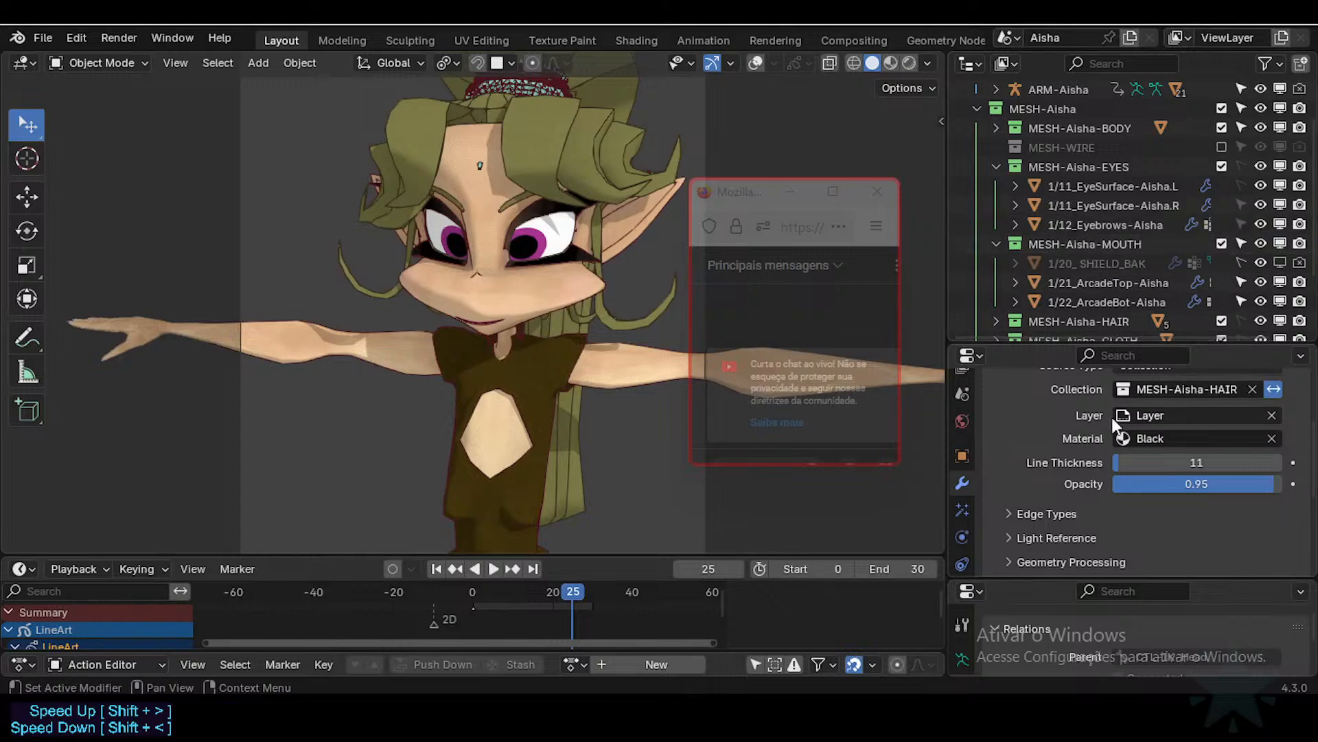
{"action": "scroll", "coordinate": [1092, 465], "scroll_direction": "down", "scroll_amount": 3}
{"action": "scroll", "coordinate": [1069, 511], "scroll_direction": "up", "scroll_amount": 3}
{"action": "scroll", "coordinate": [1069, 511], "scroll_direction": "up", "scroll_amount": 2}
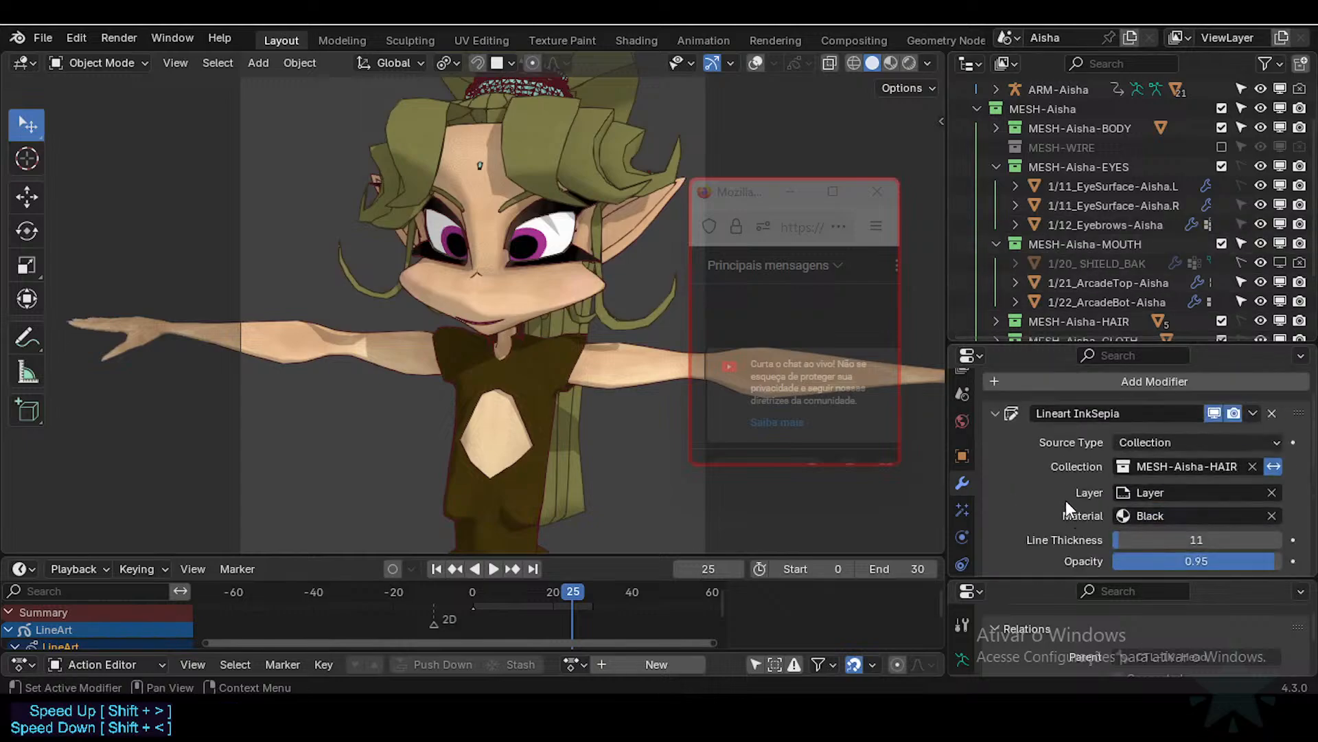
{"action": "scroll", "coordinate": [1066, 500], "scroll_direction": "down", "scroll_amount": 3}
Step: Review the Edge Types settings of the Lineart InkSepia modifier, including contour, crease threshold and intersections
{"action": "left_click", "coordinate": [1016, 475]}
{"action": "scroll", "coordinate": [1043, 474], "scroll_direction": "down", "scroll_amount": 3}
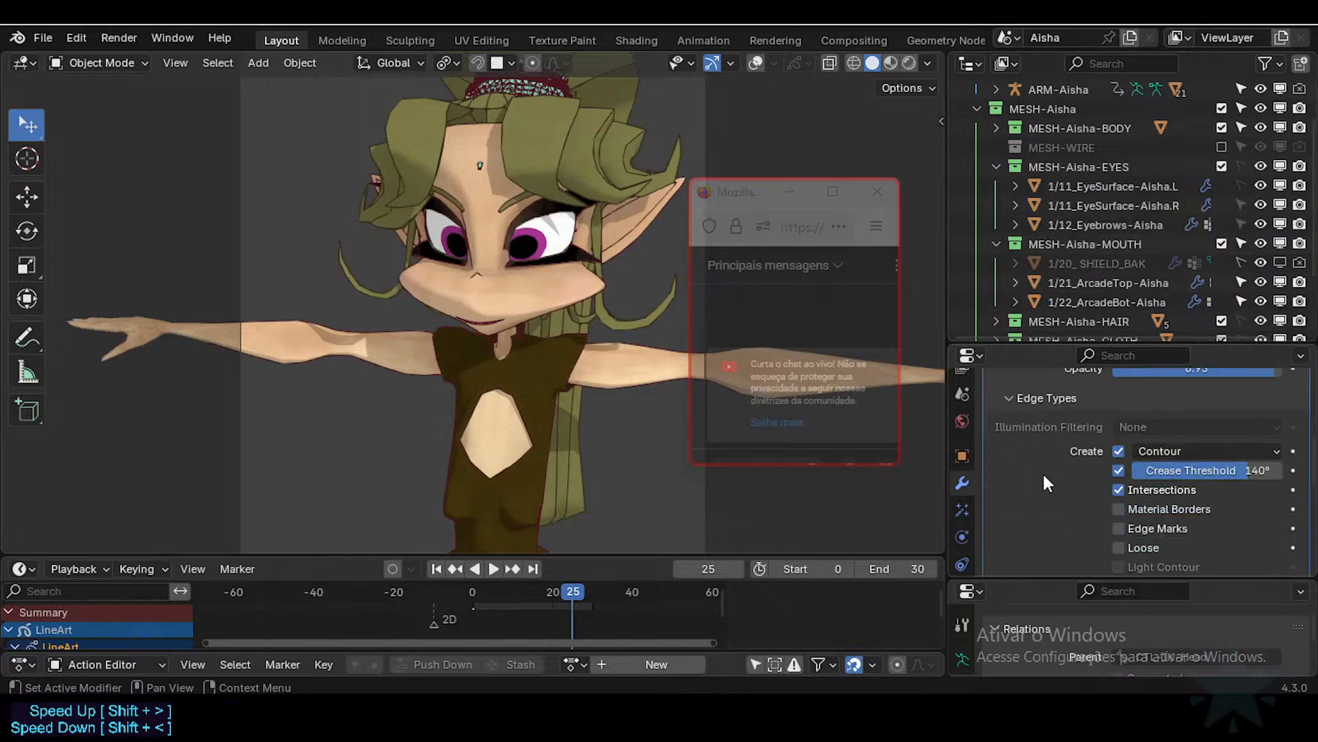
{"action": "scroll", "coordinate": [1135, 508], "scroll_direction": "up", "scroll_amount": 1}
{"action": "scroll", "coordinate": [1144, 489], "scroll_direction": "down", "scroll_amount": 1}
{"action": "scroll", "coordinate": [1142, 491], "scroll_direction": "up", "scroll_amount": 1}
{"action": "scroll", "coordinate": [962, 515], "scroll_direction": "down", "scroll_amount": 2}
{"action": "scroll", "coordinate": [1036, 523], "scroll_direction": "up", "scroll_amount": 1}
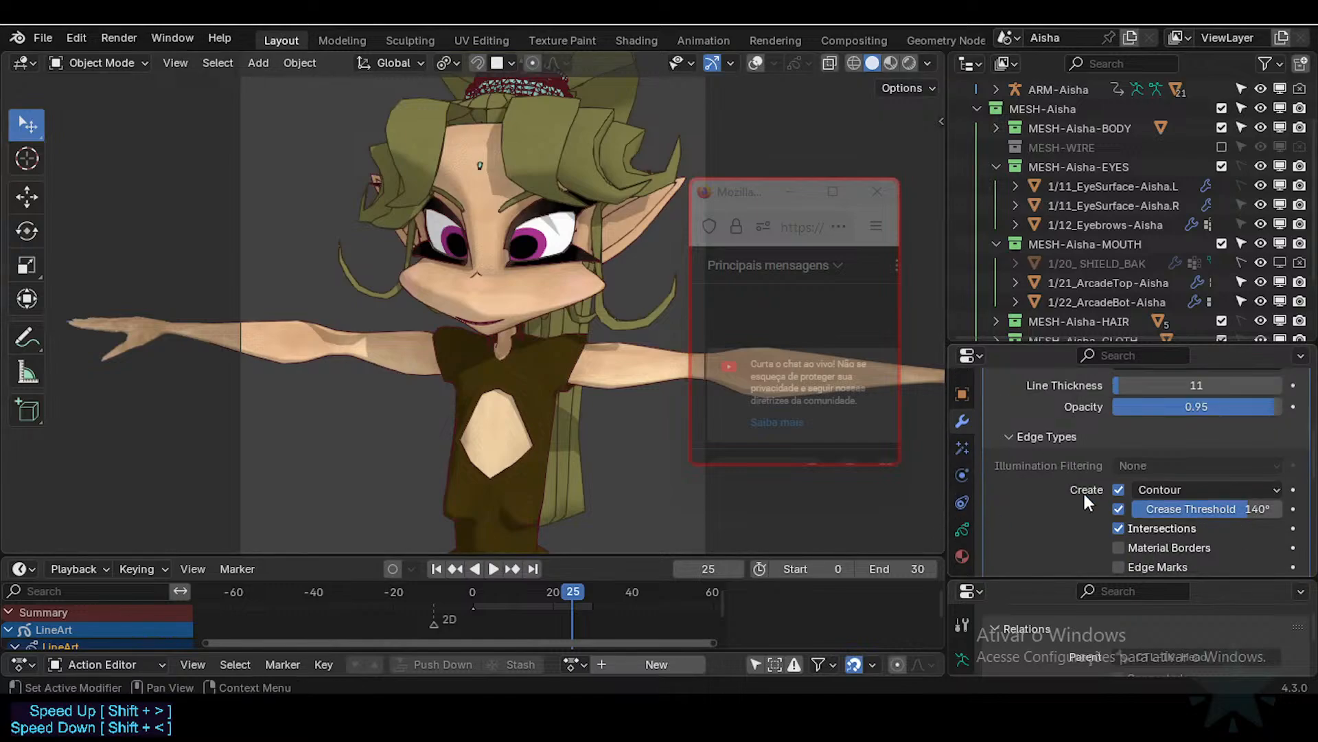
{"action": "left_click", "coordinate": [1036, 437]}
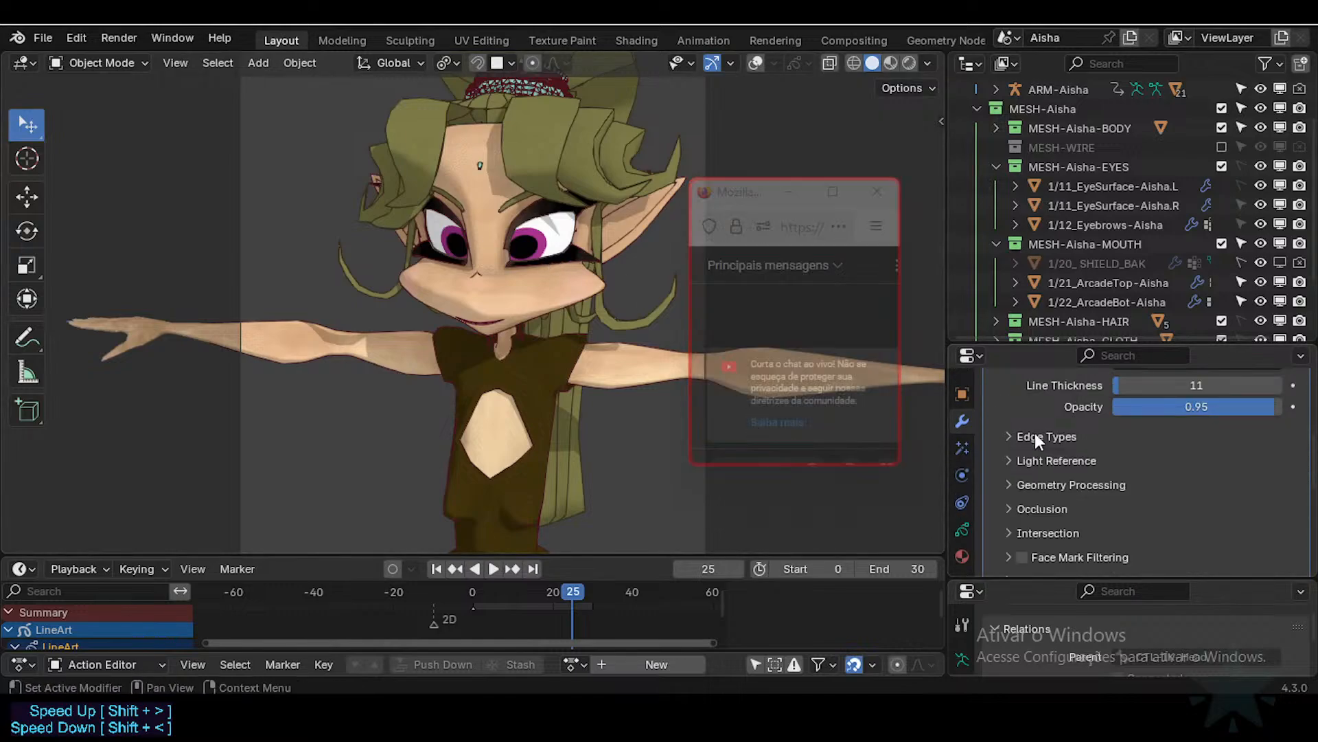
Step: Disable the LineArt object in the viewport to compare the character without outlines
{"action": "key", "text": "KP_0"}
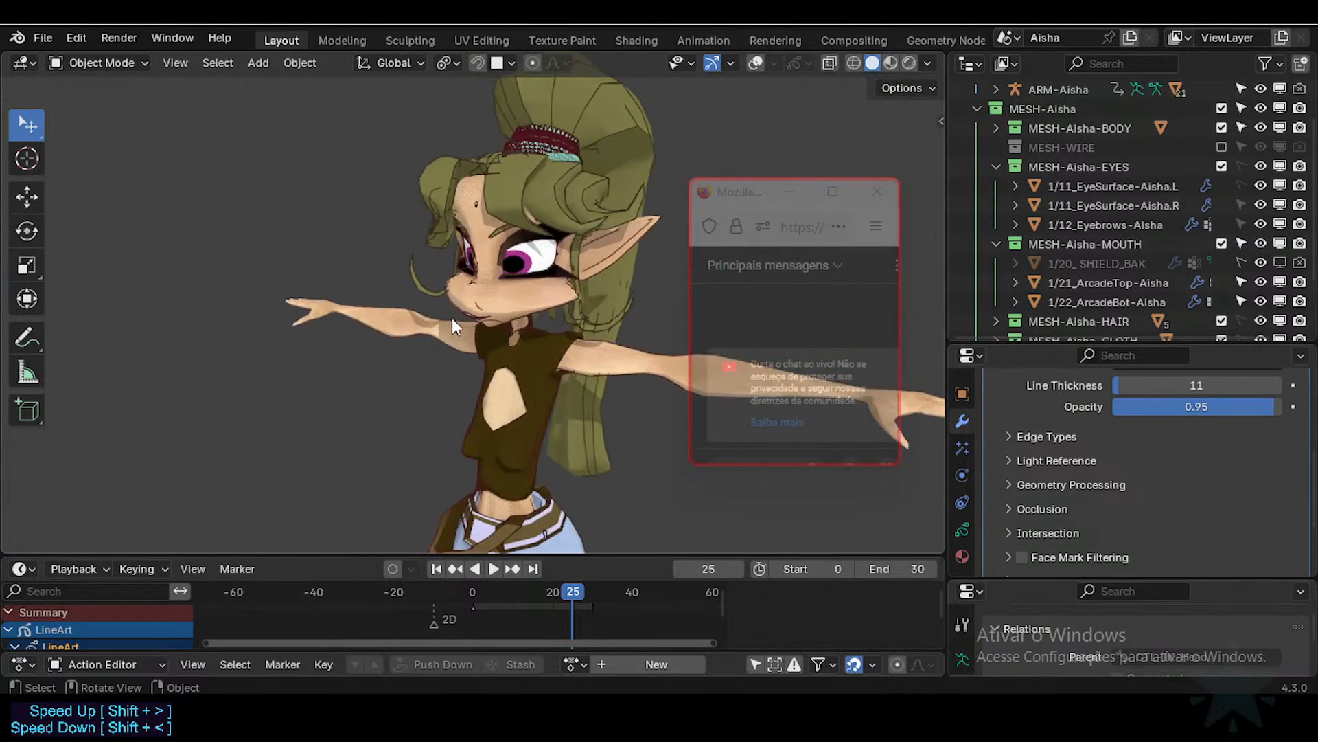
{"action": "middle_click_drag", "start_coordinate": [452, 318], "coordinate": [589, 274]}
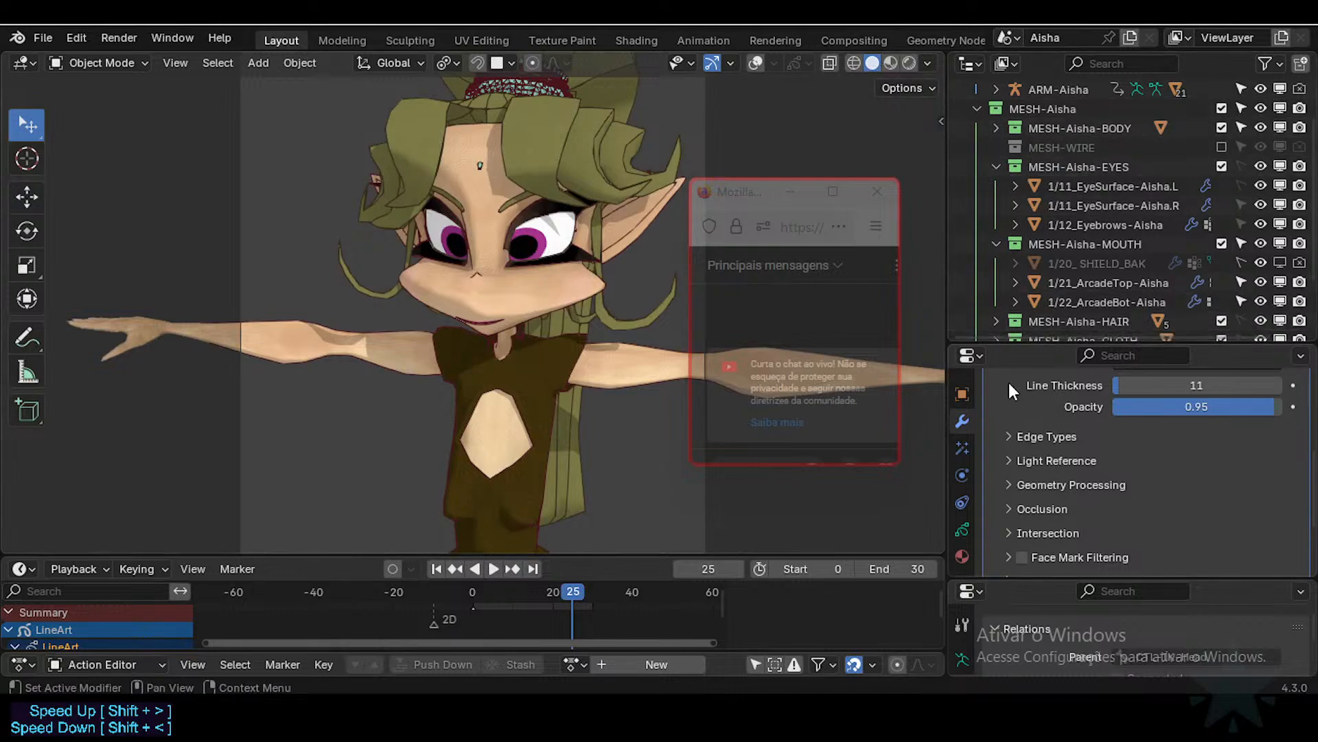
{"action": "scroll", "coordinate": [1170, 263], "scroll_direction": "down", "scroll_amount": 3}
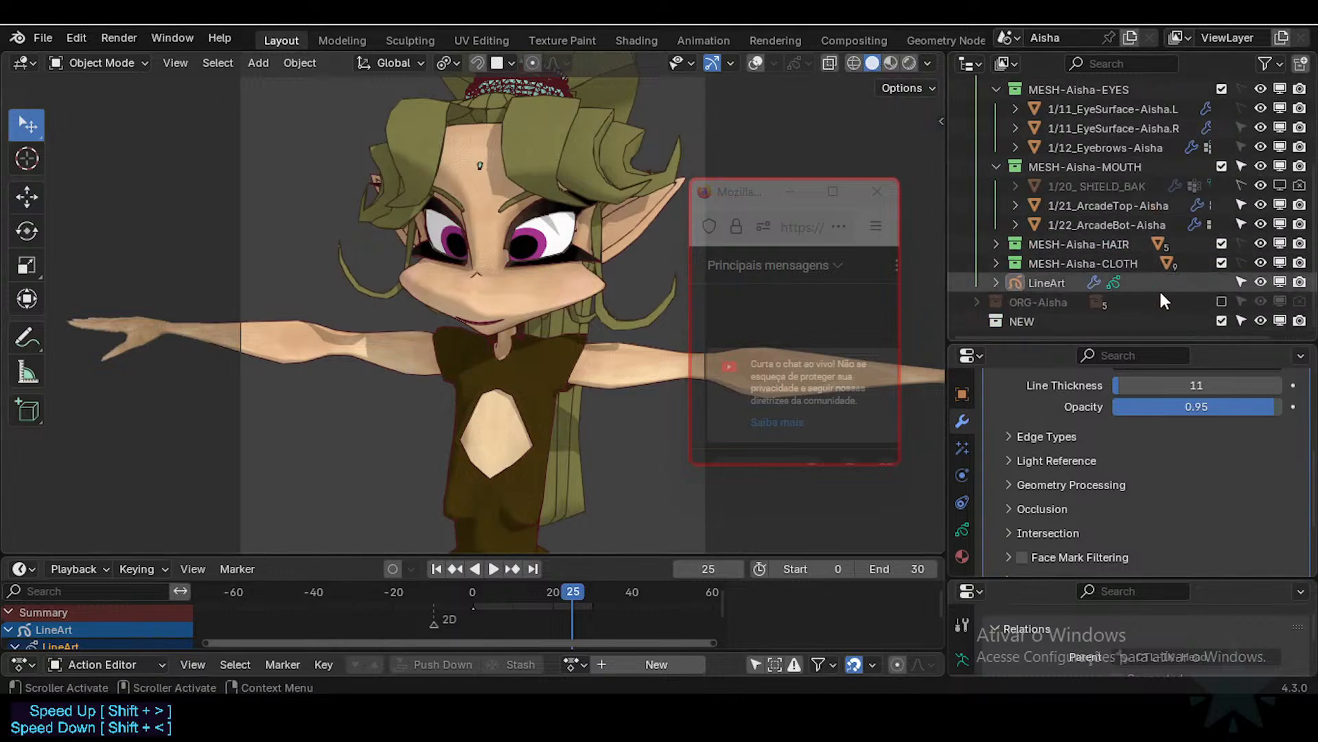
{"action": "left_click", "coordinate": [1280, 283]}
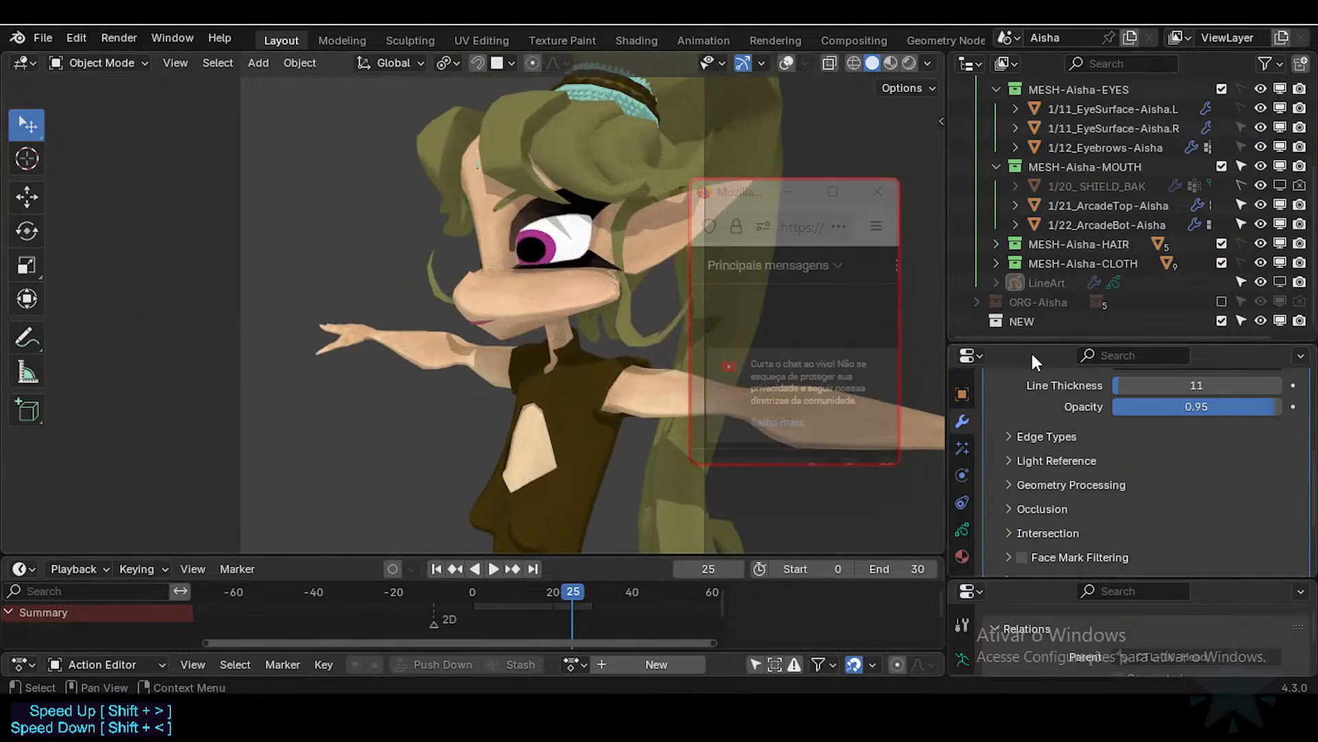
Step: Enlarge the Properties editor, then collapse the Lineart InkSepia modifier and expand Lineart Hair
{"action": "left_click_drag", "start_coordinate": [1037, 341], "coordinate": [1037, 277]}
{"action": "scroll", "coordinate": [1056, 442], "scroll_direction": "down", "scroll_amount": 2}
{"action": "scroll", "coordinate": [1056, 442], "scroll_direction": "up", "scroll_amount": 10}
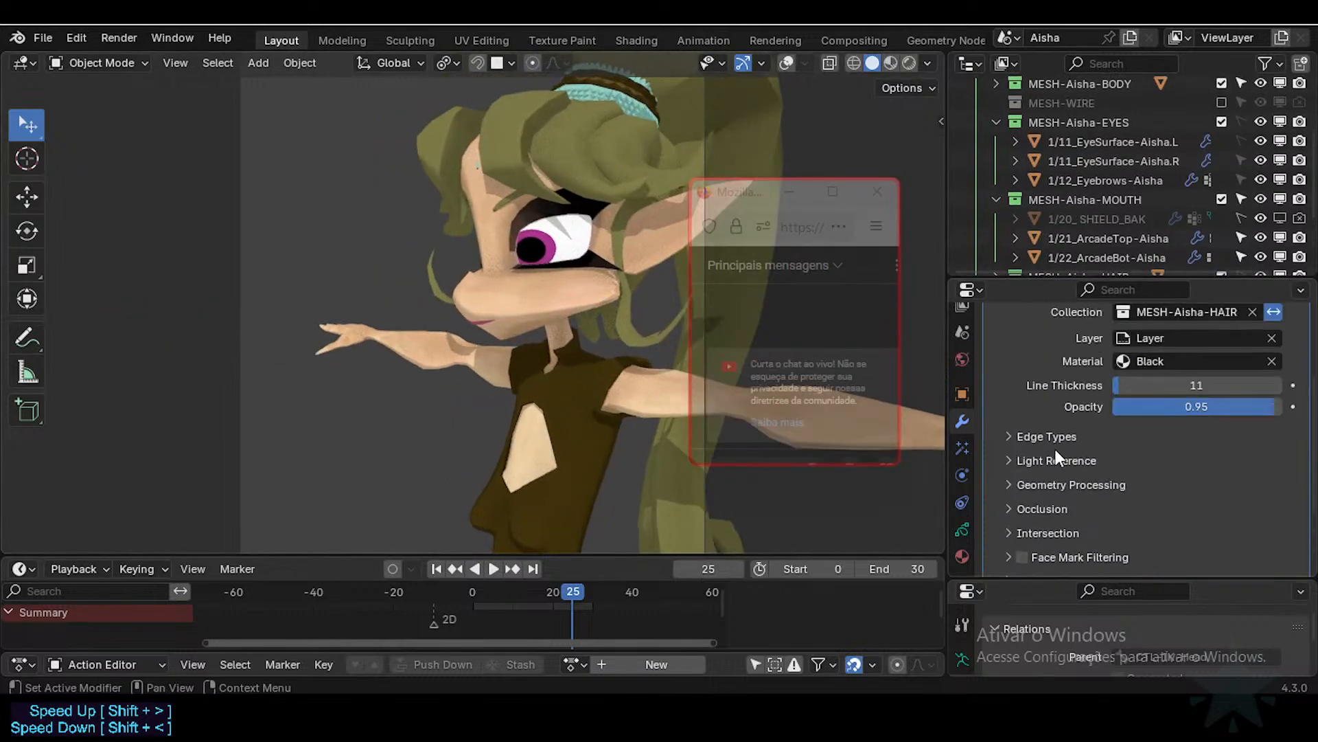
{"action": "left_click", "coordinate": [994, 388]}
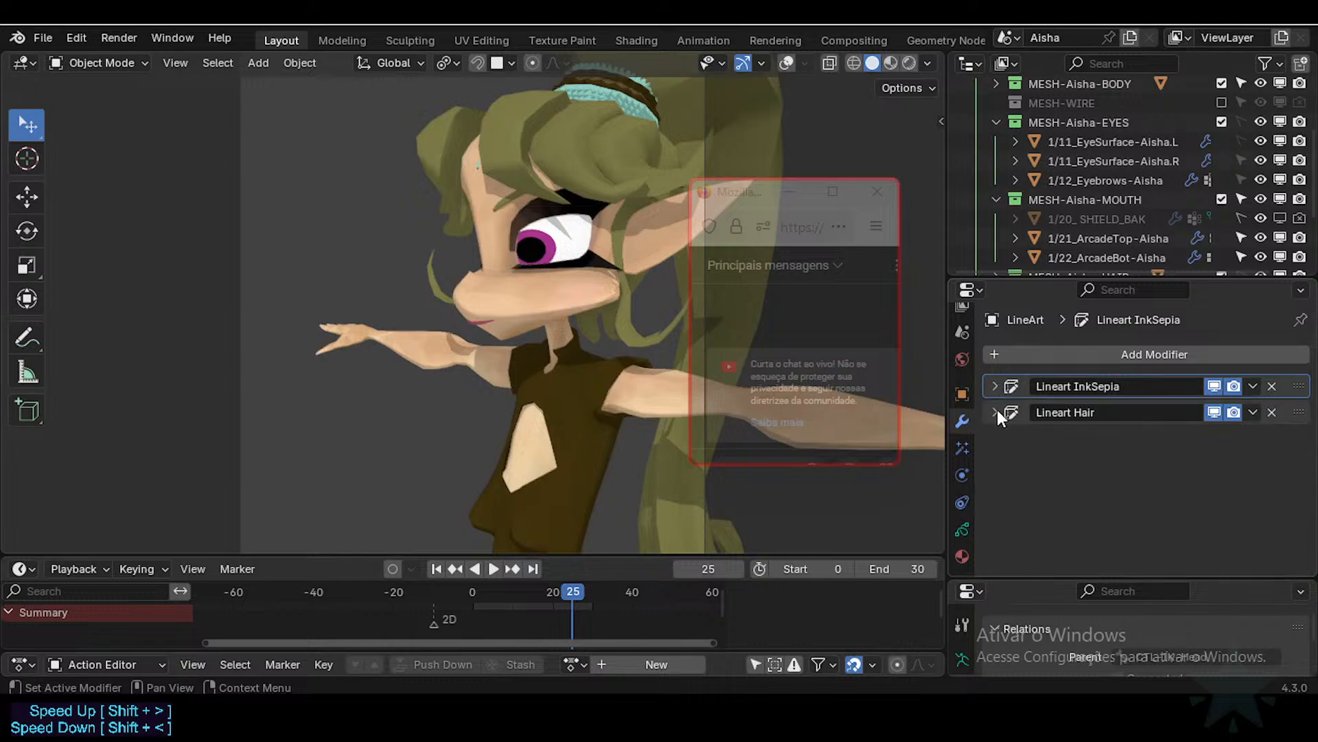
{"action": "left_click", "coordinate": [995, 412]}
{"action": "scroll", "coordinate": [1071, 440], "scroll_direction": "down", "scroll_amount": 3}
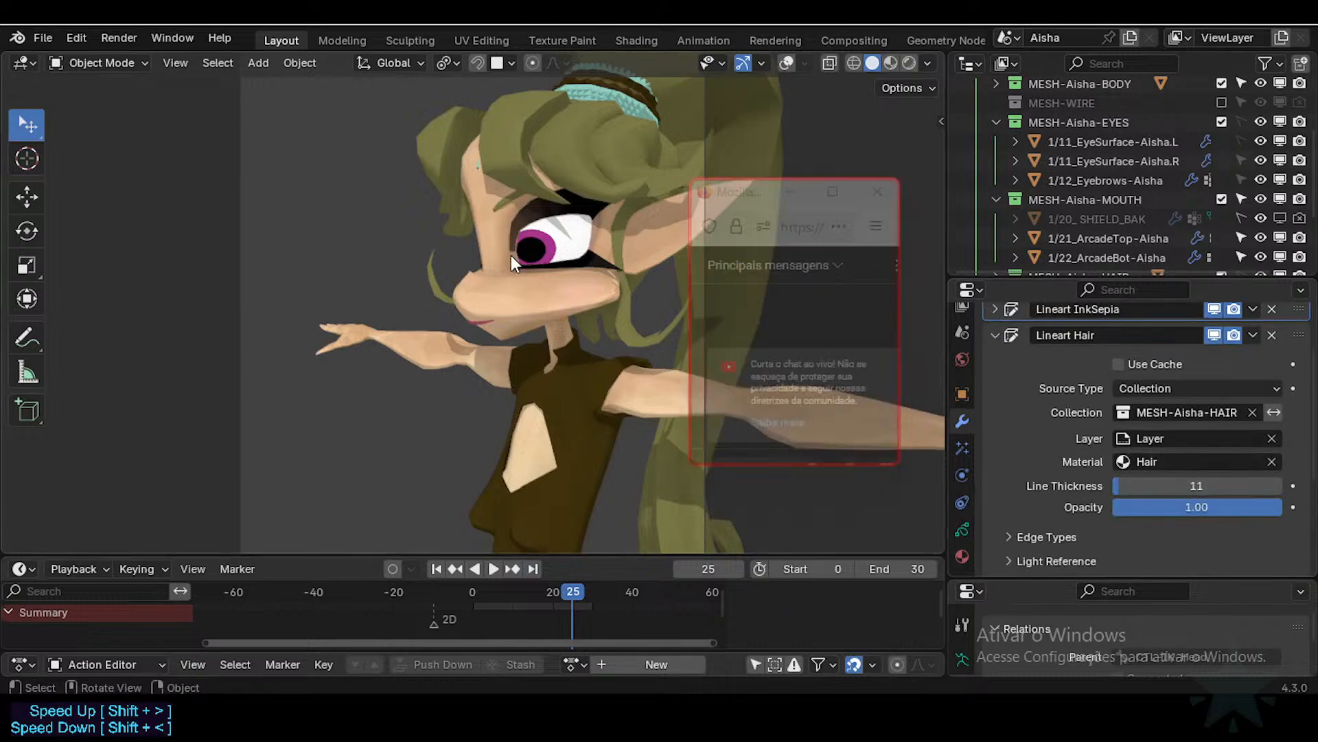
Step: Look over the Lineart Hair settings and re-enable the LineArt object in the viewport
{"action": "scroll", "coordinate": [1166, 397], "scroll_direction": "up", "scroll_amount": 3}
{"action": "scroll", "coordinate": [1164, 397], "scroll_direction": "down", "scroll_amount": 3}
{"action": "scroll", "coordinate": [1235, 345], "scroll_direction": "up", "scroll_amount": 3}
{"action": "scroll", "coordinate": [1257, 218], "scroll_direction": "down", "scroll_amount": 3}
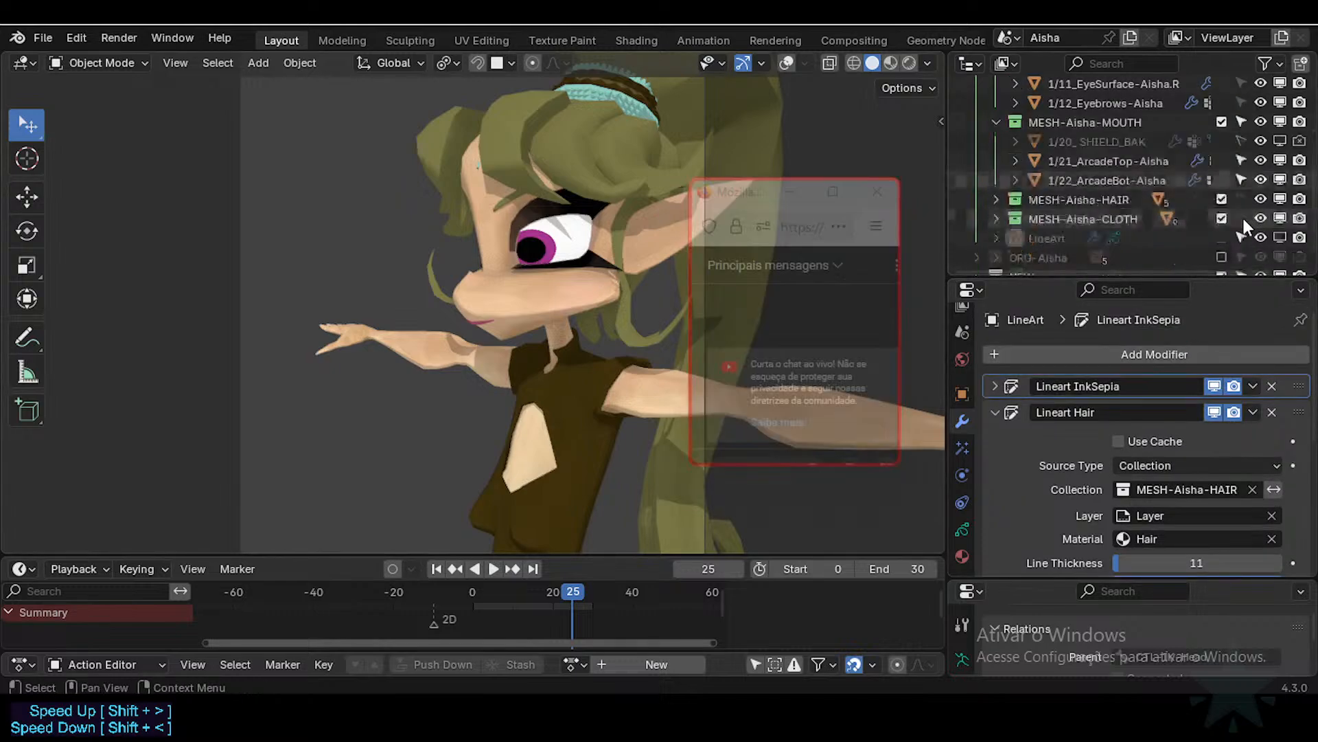
{"action": "left_click", "coordinate": [1280, 237]}
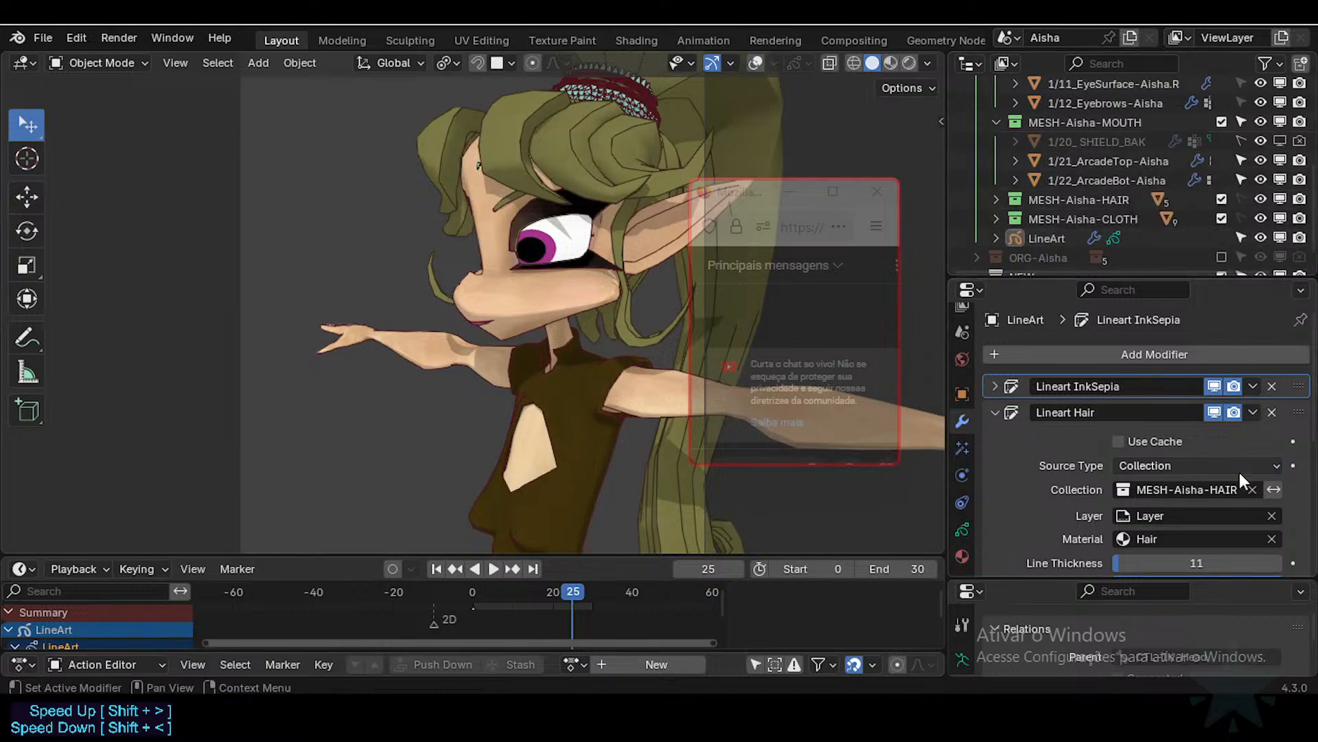
Step: Collapse the Lineart Hair modifier and disable the LineArt object in the viewport
{"action": "left_click", "coordinate": [995, 412]}
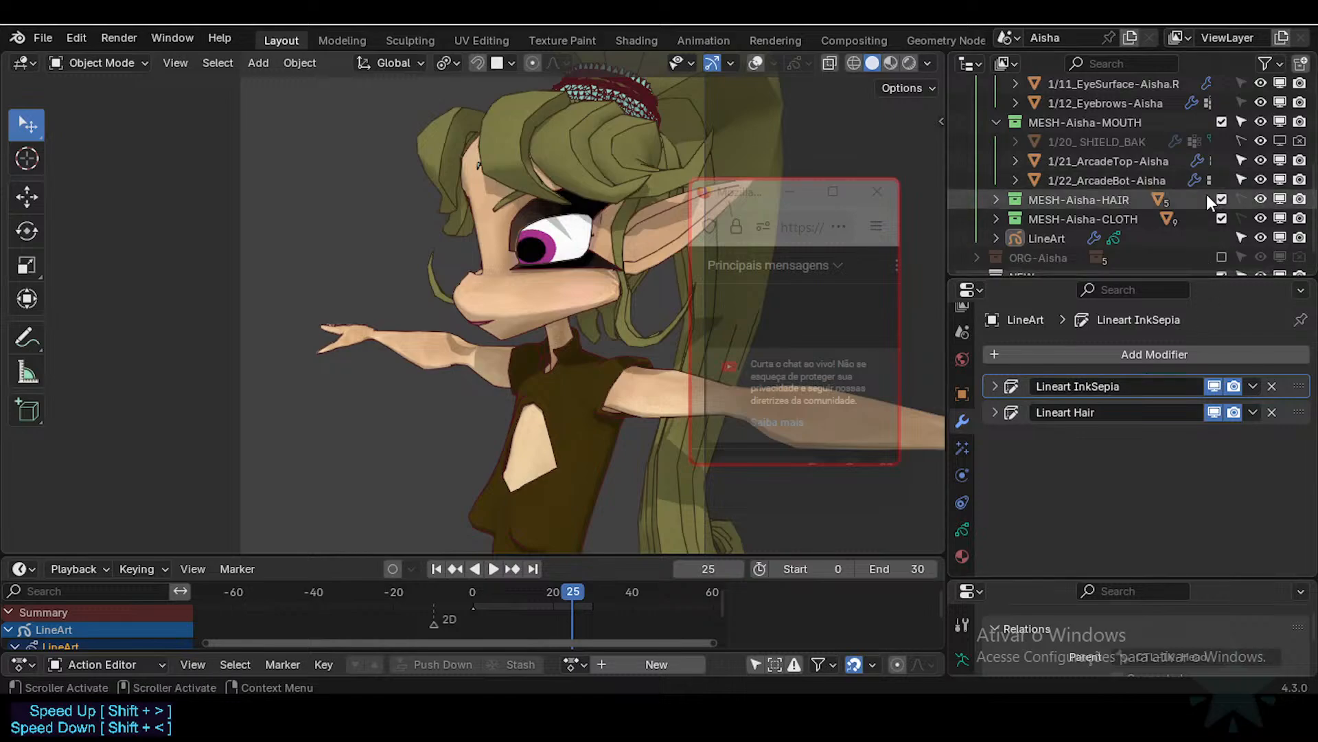
{"action": "left_click", "coordinate": [1280, 238]}
{"action": "left_click_drag", "start_coordinate": [760, 201], "coordinate": [1064, 114]}
Step: Examine the character's head, hair and arms without outlines from the front and three-quarter angles
{"action": "middle_click_drag", "start_coordinate": [433, 288], "coordinate": [575, 355]}
{"action": "scroll", "coordinate": [517, 335], "scroll_direction": "up", "scroll_amount": 2}
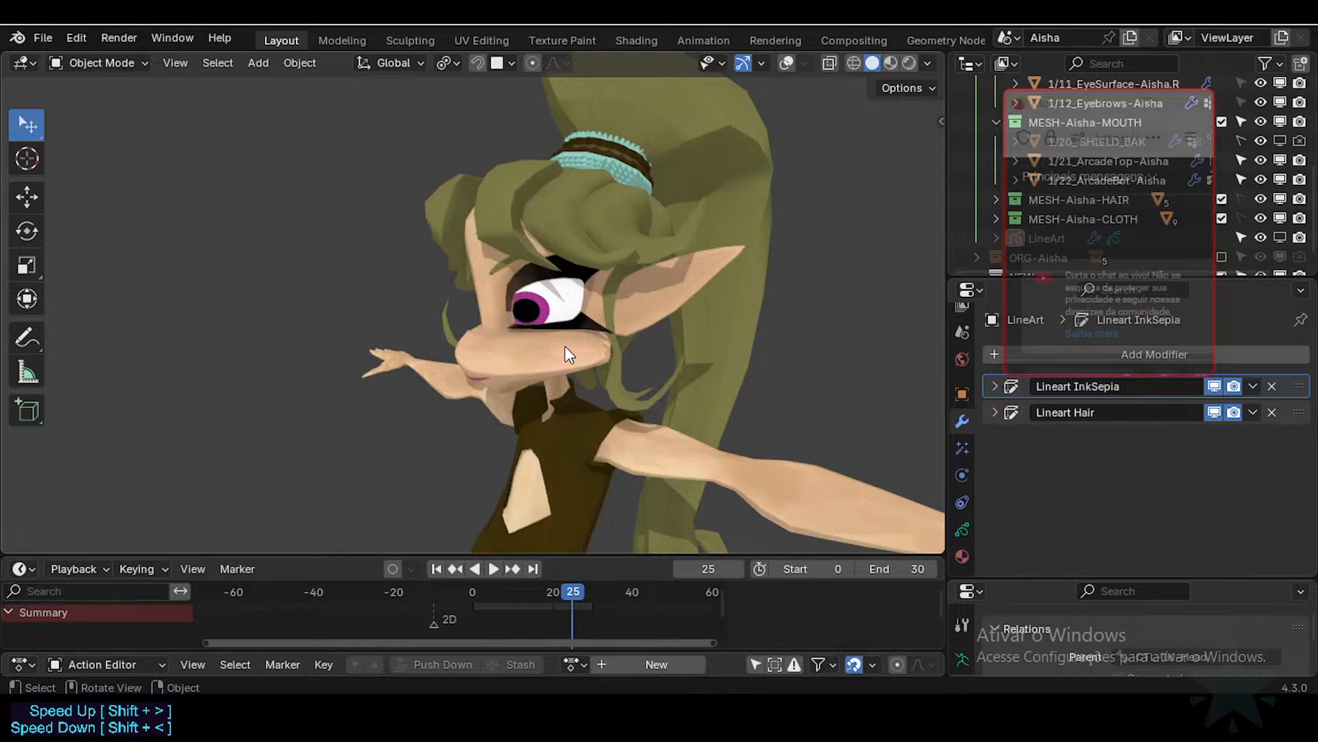
{"action": "middle_click_drag", "start_coordinate": [504, 254], "coordinate": [423, 263]}
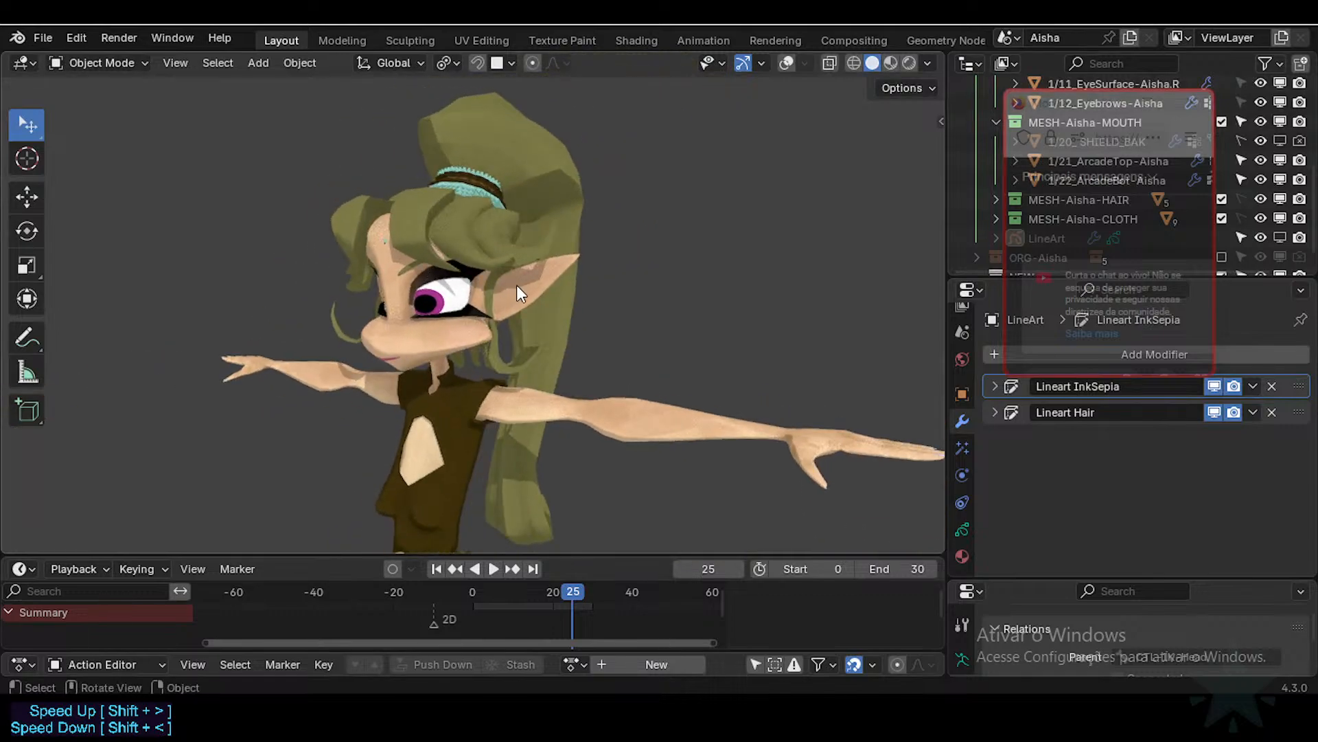
{"action": "middle_click_drag", "start_coordinate": [517, 286], "coordinate": [533, 375]}
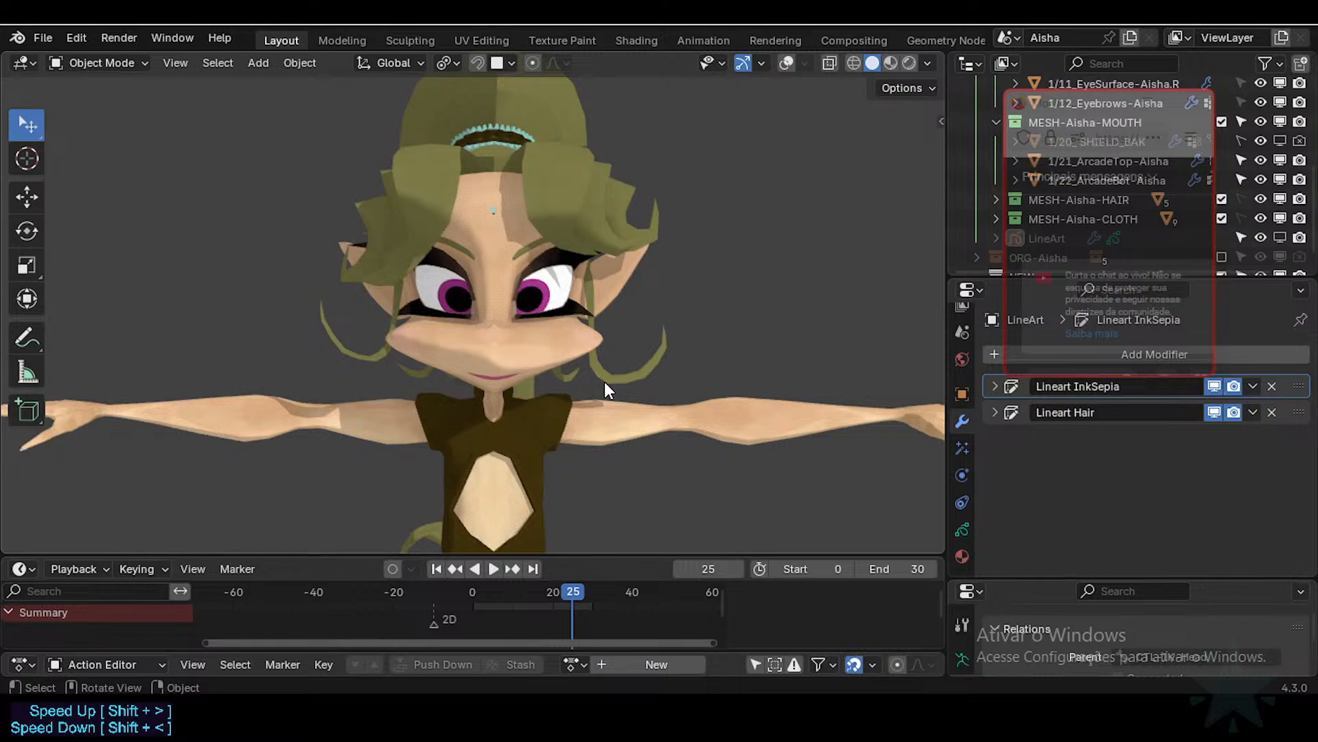
{"action": "middle_click_drag", "start_coordinate": [621, 356], "coordinate": [550, 388]}
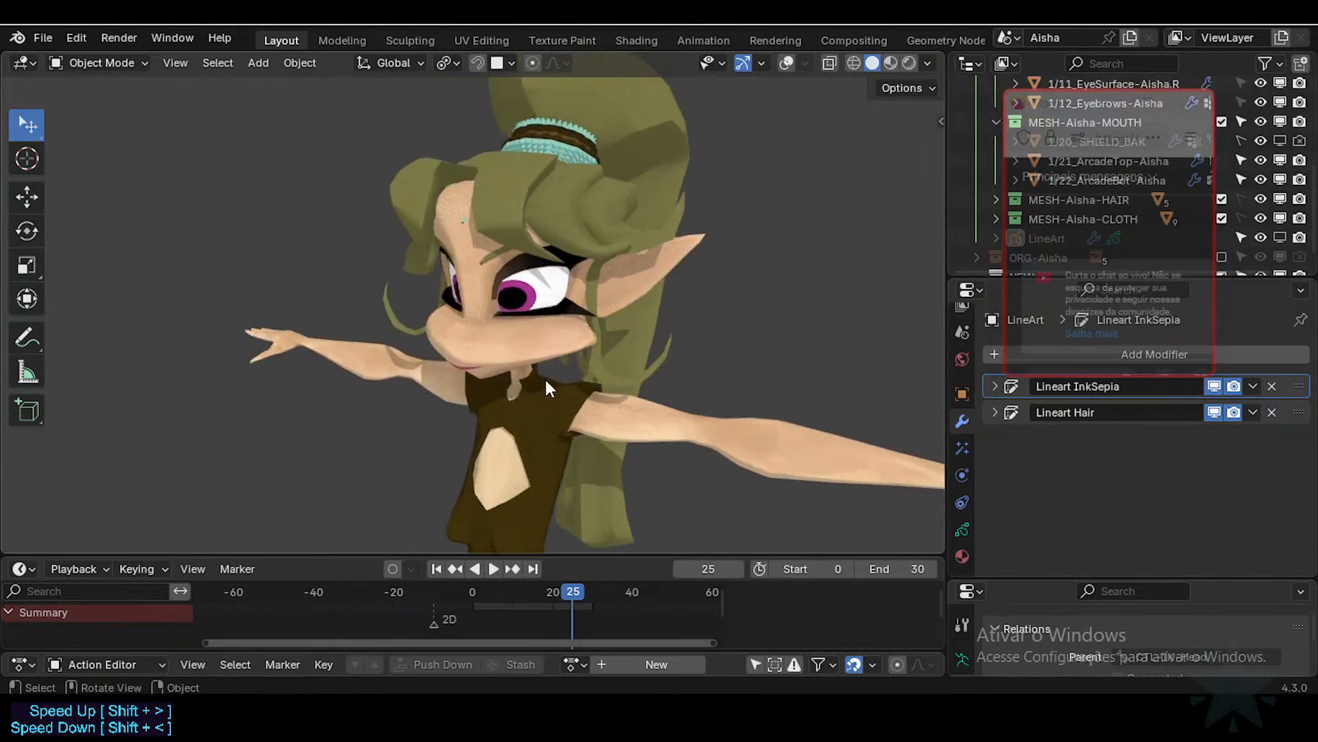
{"action": "scroll", "coordinate": [546, 380], "scroll_direction": "up", "scroll_amount": 1}
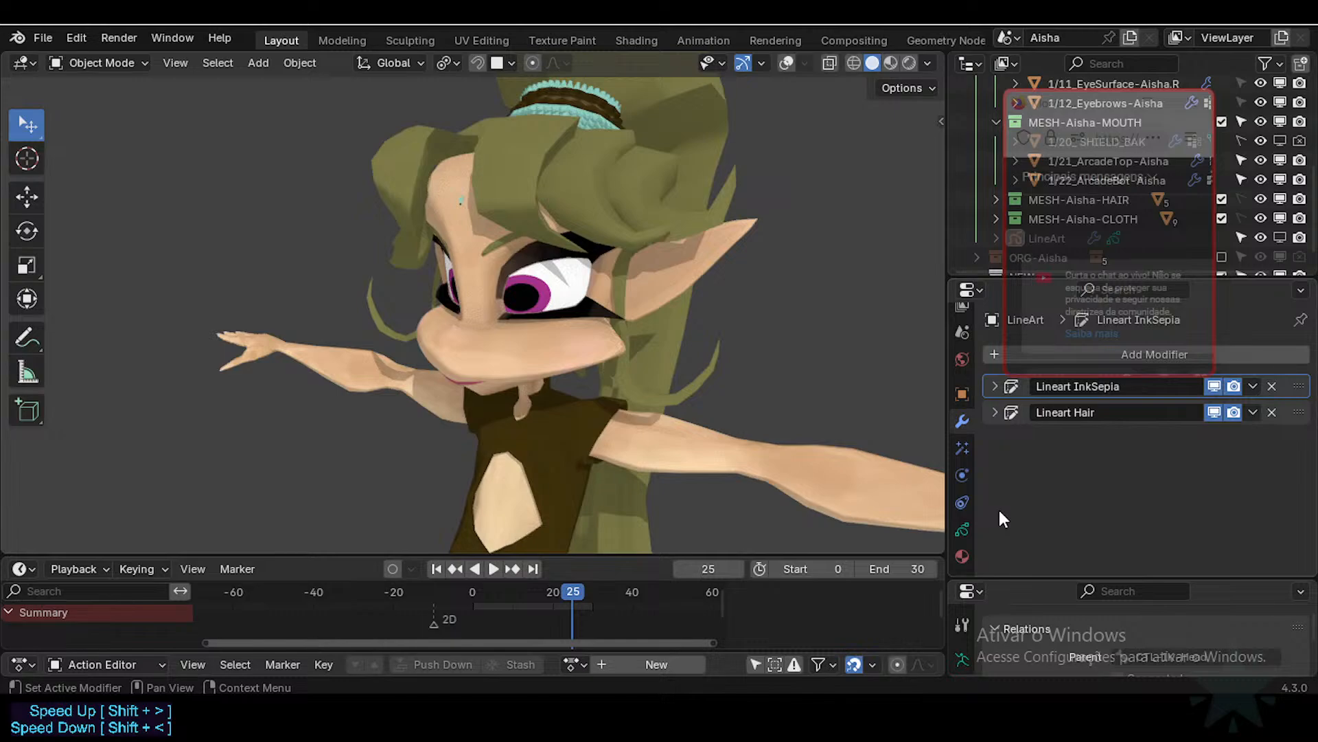
{"action": "middle_click_drag", "start_coordinate": [489, 328], "coordinate": [551, 323]}
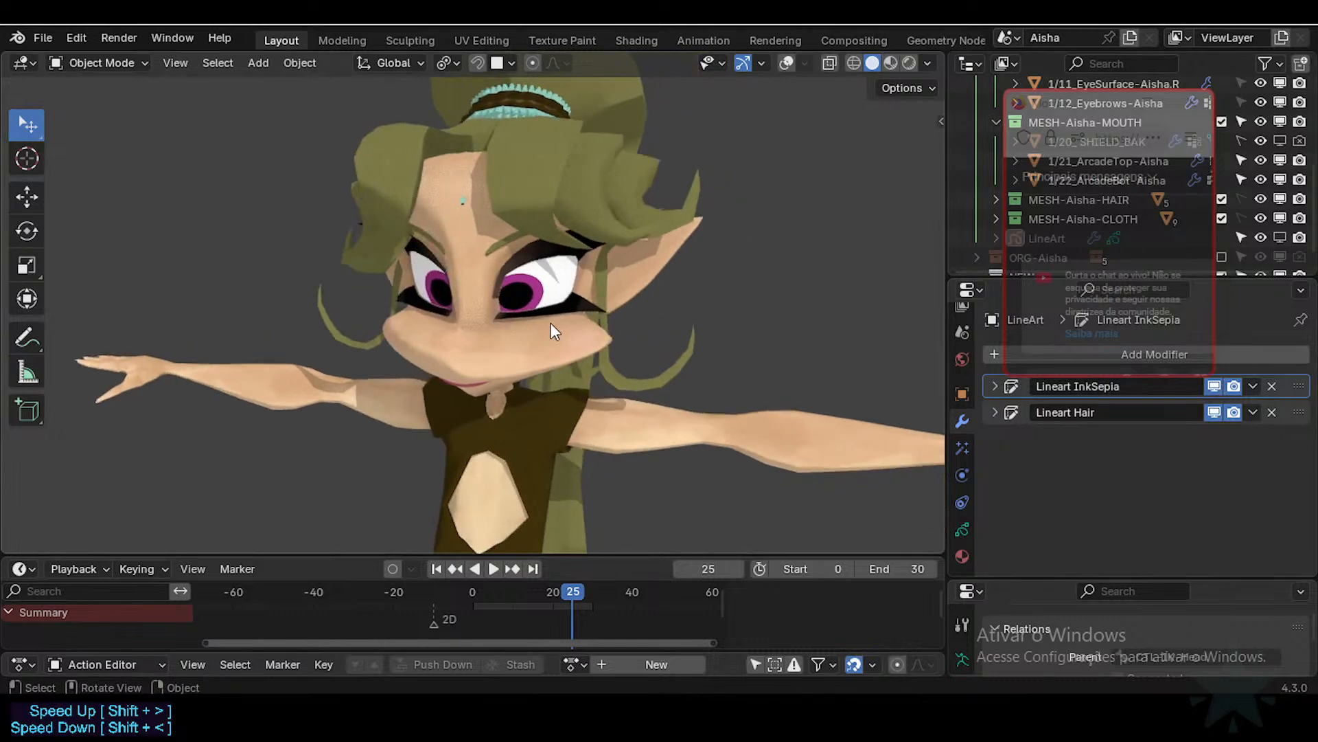
Step: Show the viewport overlays, select the 0/1_Body-Aisha mesh and shift the floating chat window off the Outliner
{"action": "key", "text": "shift+alt+z"}
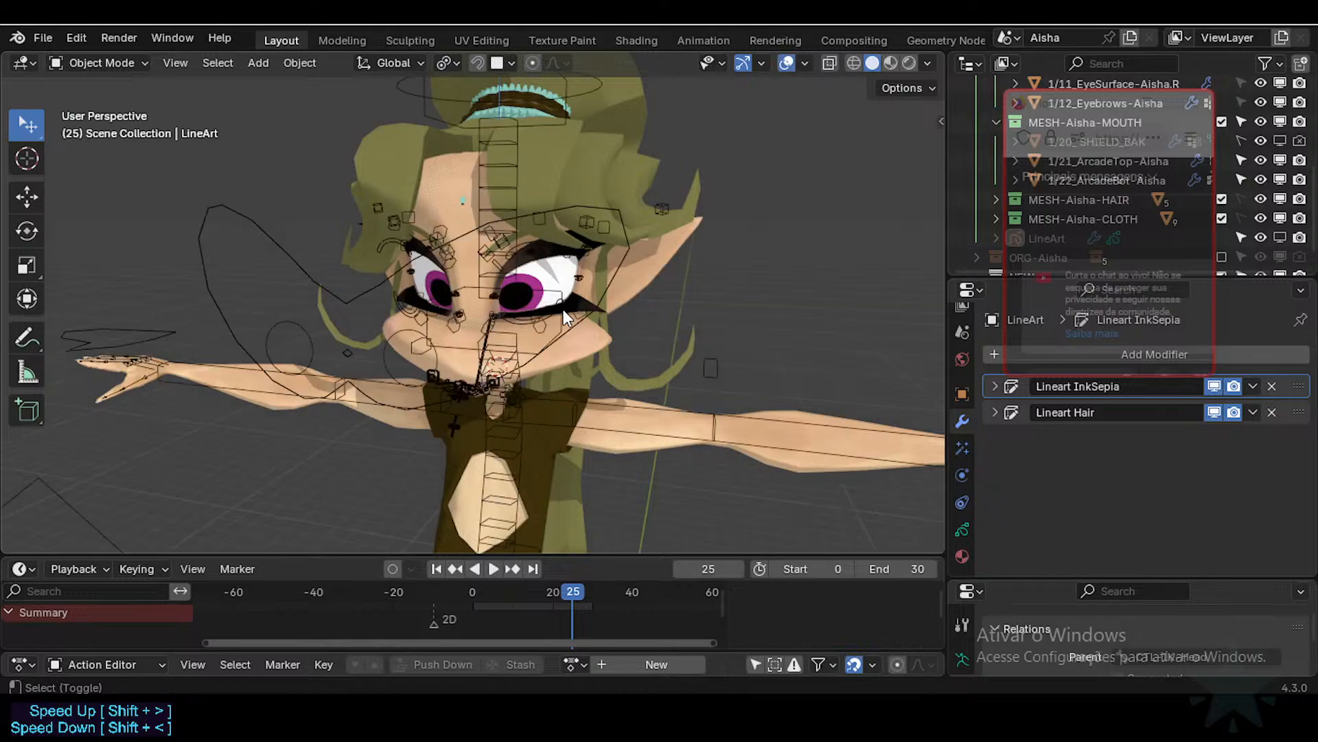
{"action": "middle_click_drag", "start_coordinate": [537, 354], "coordinate": [550, 254]}
{"action": "left_click", "coordinate": [560, 225]}
{"action": "left_click", "coordinate": [560, 227]}
{"action": "left_click_drag", "start_coordinate": [1077, 112], "coordinate": [1051, 348]}
Step: Expand the MESH-Aisha-CLOTH collection, select 1/12_ForeheadPingent-Aisha and clear the chat window from its modifier list
{"action": "left_click", "coordinate": [996, 219]}
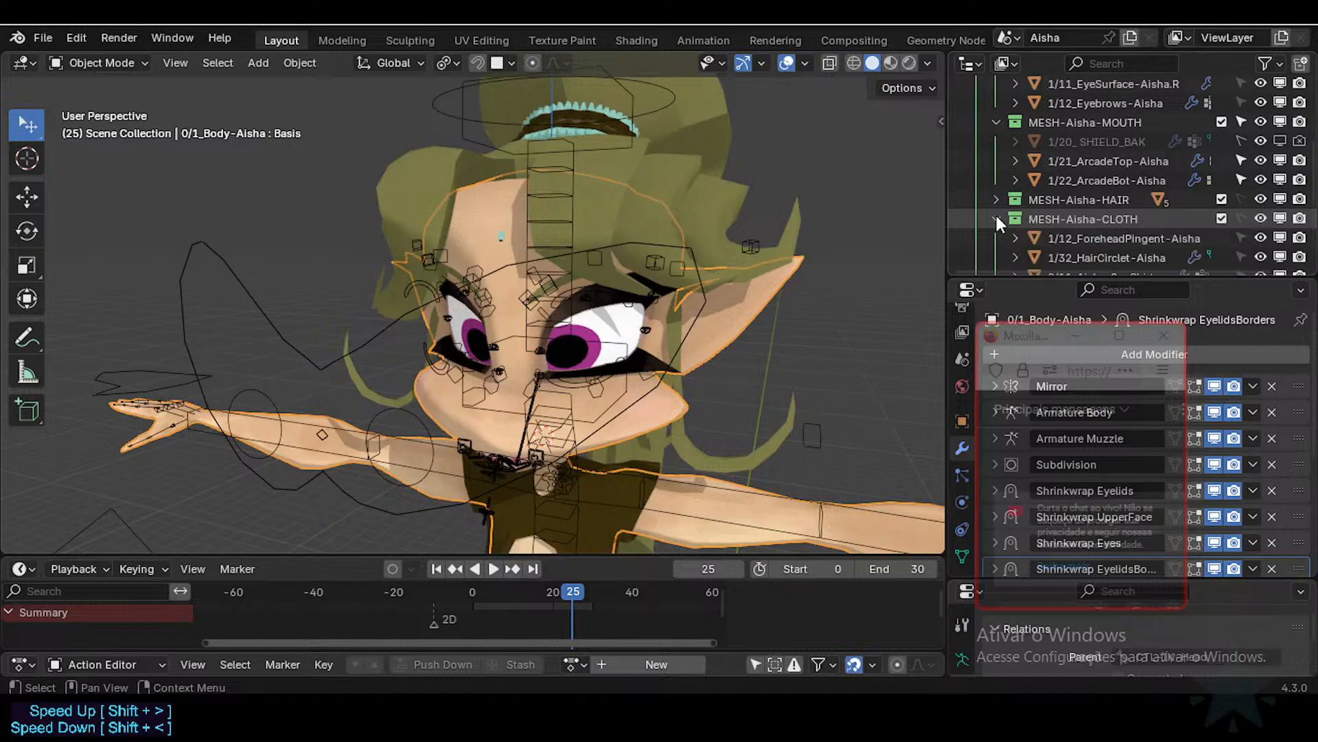
{"action": "scroll", "coordinate": [1169, 221], "scroll_direction": "down", "scroll_amount": 3}
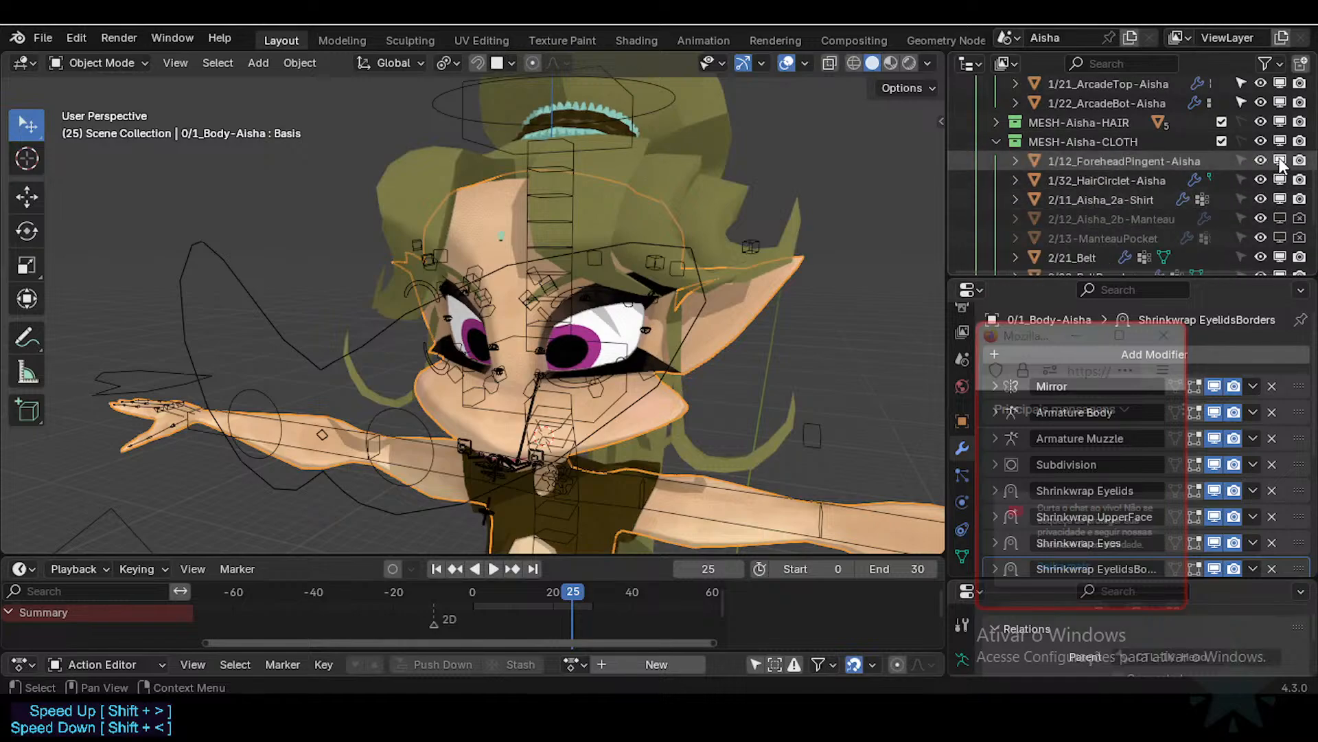
{"action": "left_click", "coordinate": [1067, 167]}
{"action": "left_click_drag", "start_coordinate": [1024, 338], "coordinate": [1047, 61]}
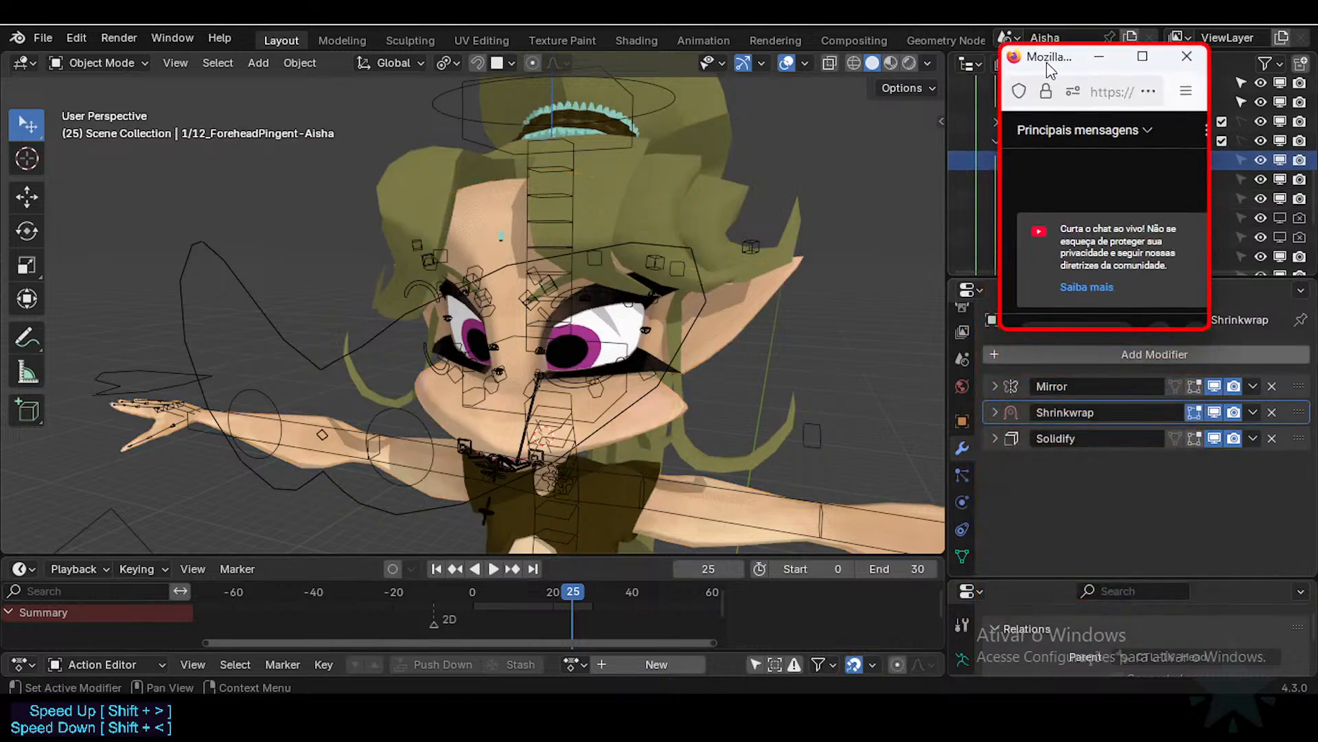
Step: Set the forehead pendant's Shrinkwrap target to 1/10_Face-GHOST-Aisha with an offset of 0.033 m
{"action": "left_click", "coordinate": [994, 412]}
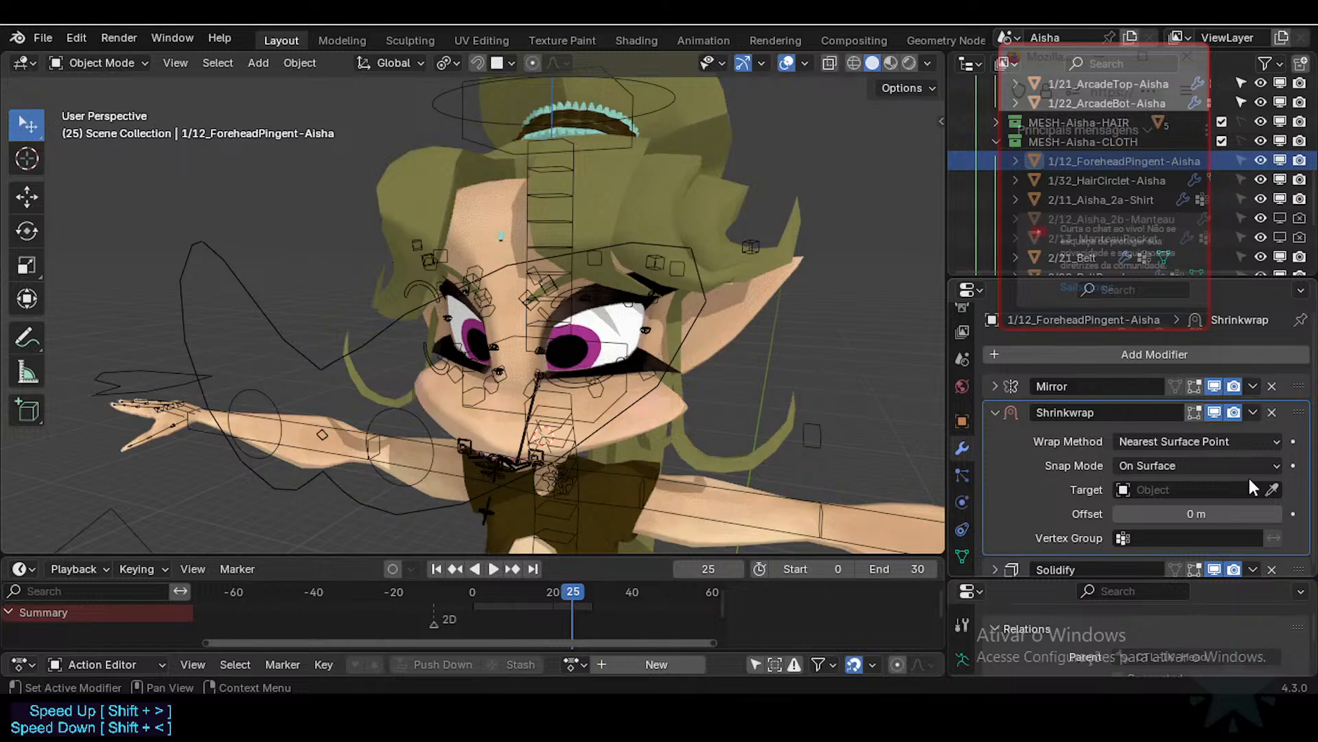
{"action": "left_click", "coordinate": [1228, 487]}
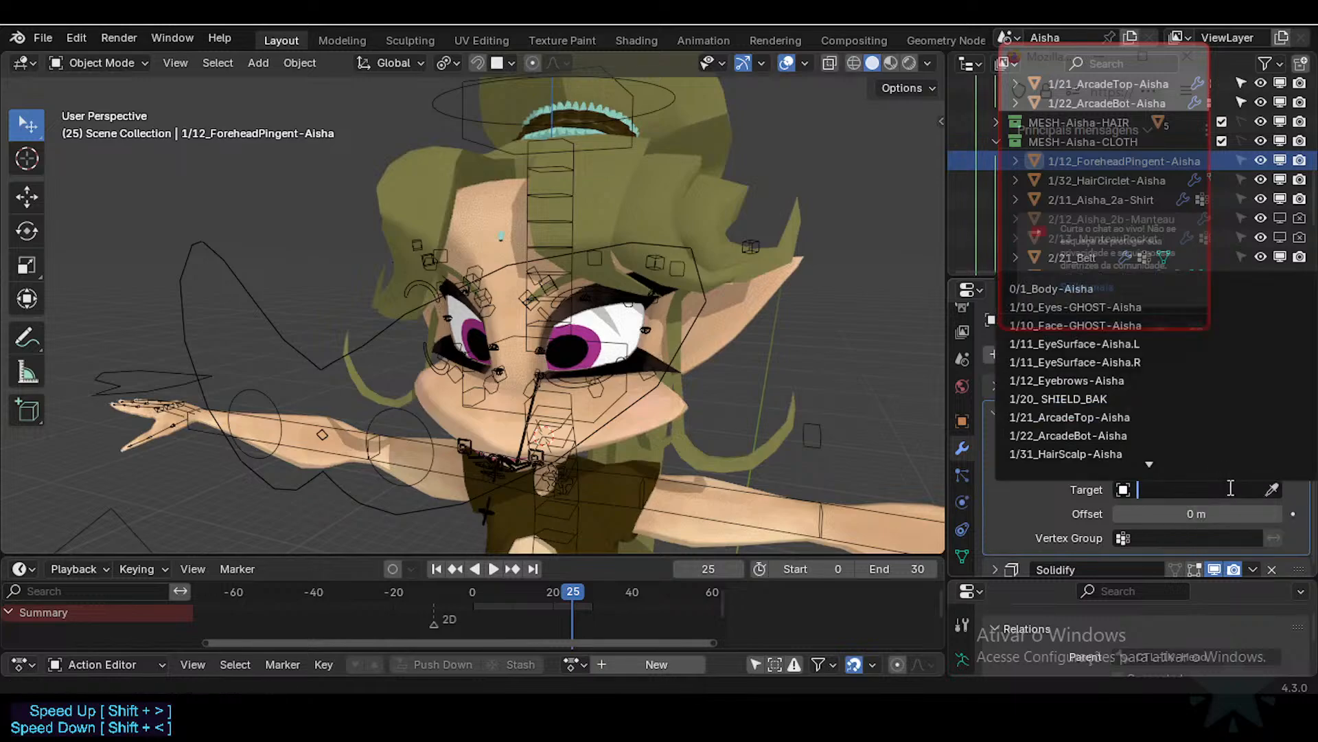
{"action": "left_click", "coordinate": [1269, 325]}
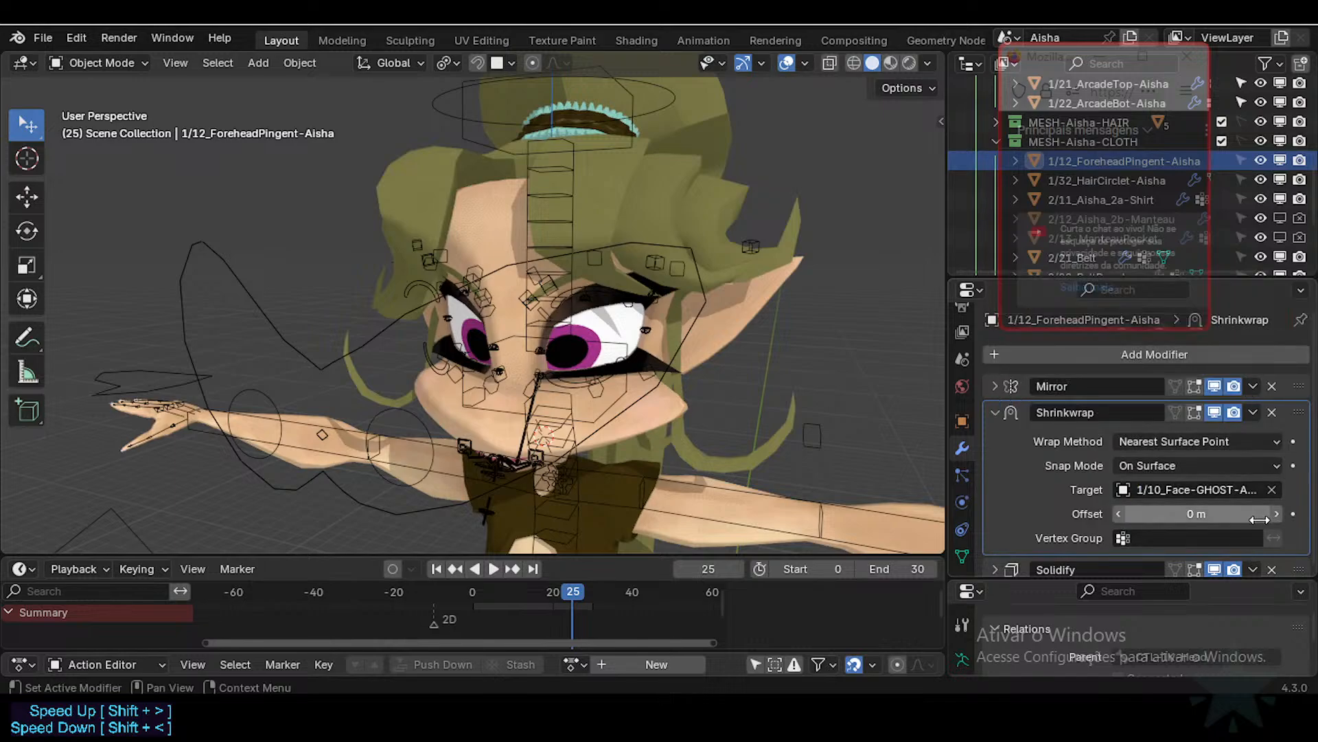
{"action": "left_click_drag", "start_coordinate": [1259, 520], "coordinate": [1225, 517]}
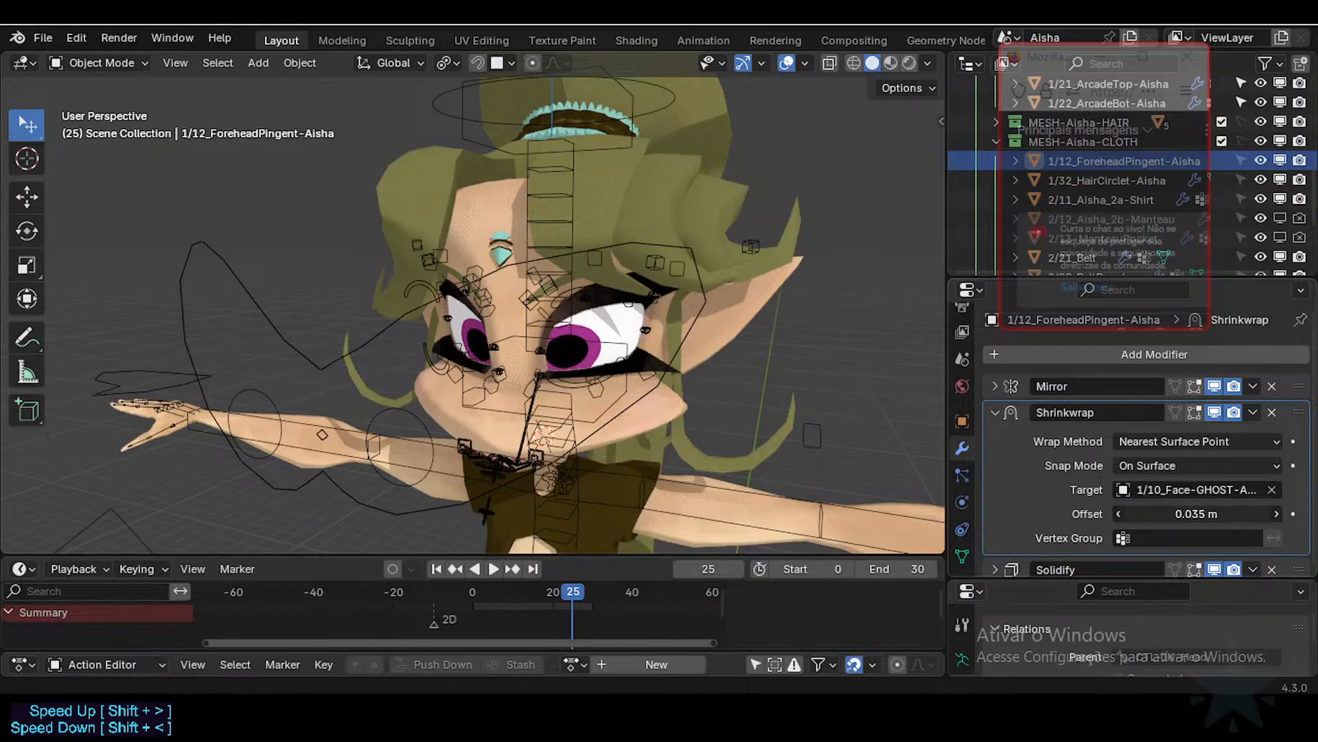
Step: Change the pendant's Shrinkwrap offset to 0.023 m and its Snap Mode to Outside Surface
{"action": "scroll", "coordinate": [465, 261], "scroll_direction": "up", "scroll_amount": 4}
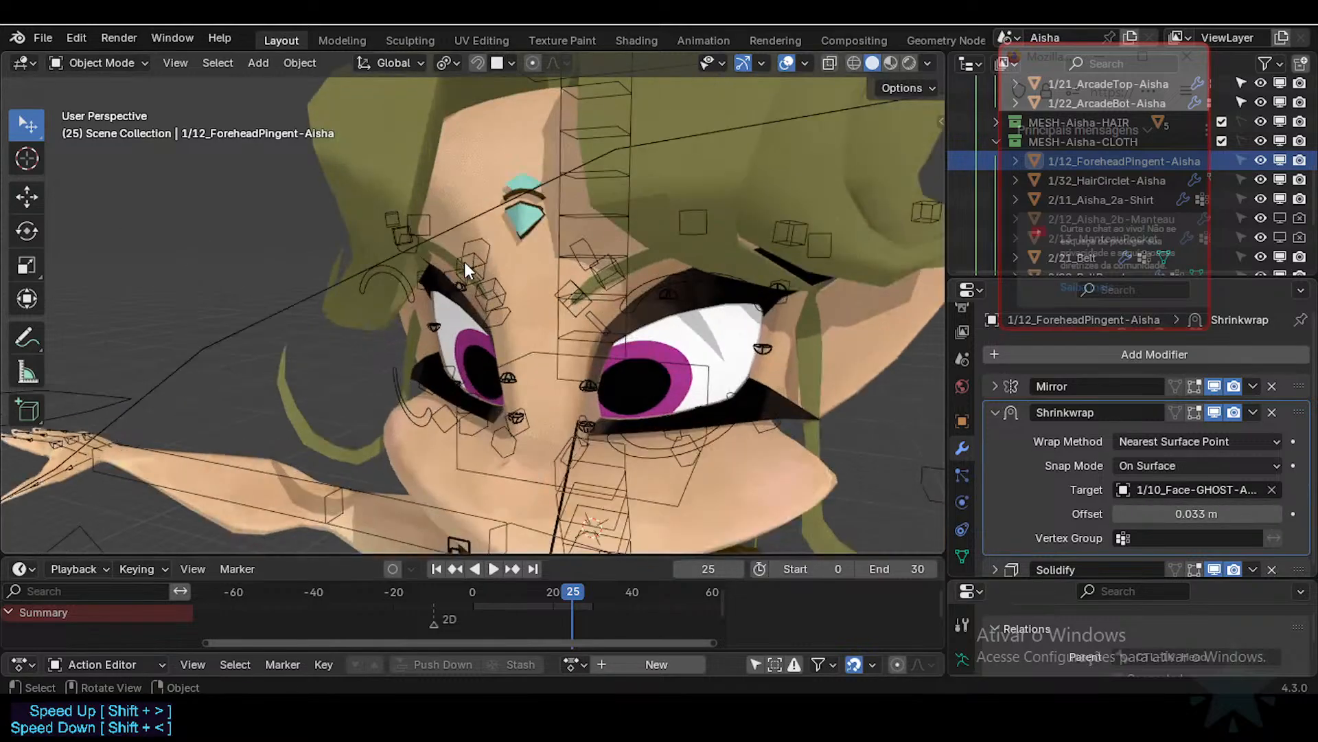
{"action": "middle_click_drag", "start_coordinate": [465, 282], "coordinate": [502, 357]}
{"action": "left_click_drag", "start_coordinate": [1176, 515], "coordinate": [1212, 515]}
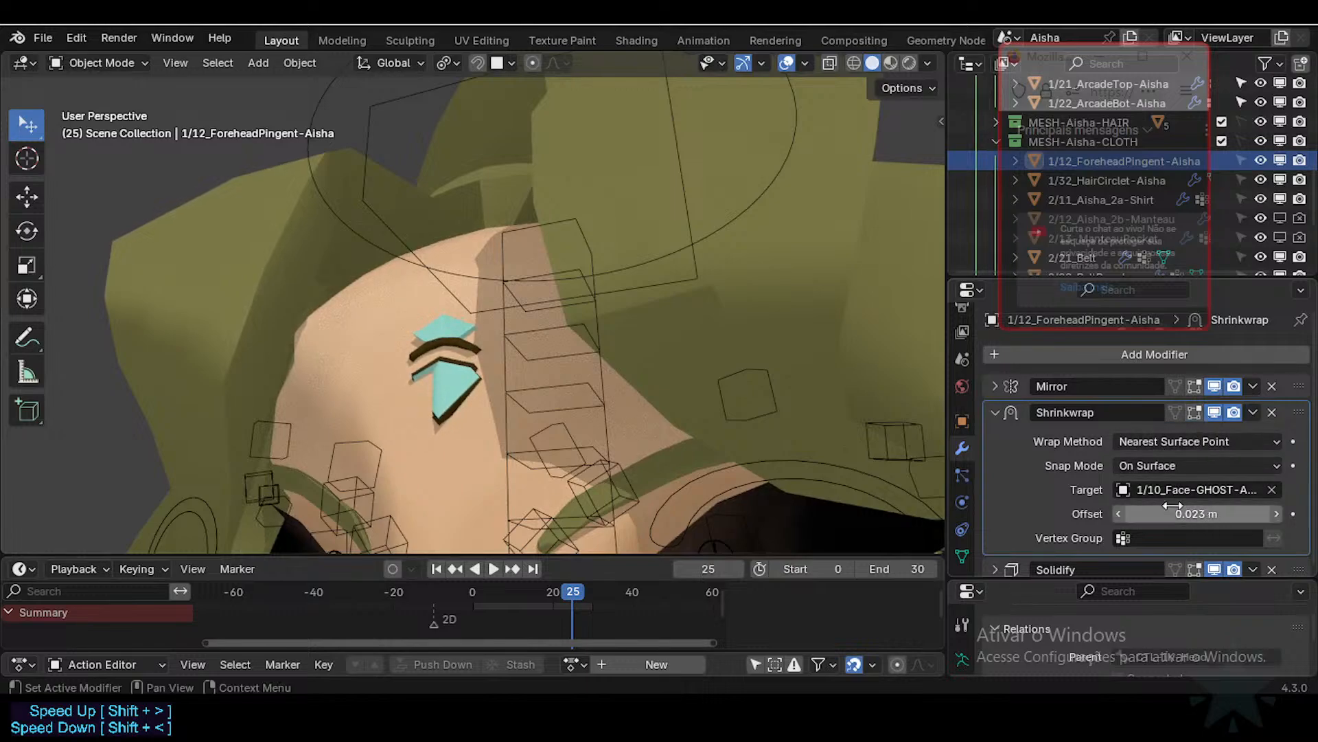
{"action": "left_click", "coordinate": [1161, 465]}
{"action": "left_click", "coordinate": [1171, 554]}
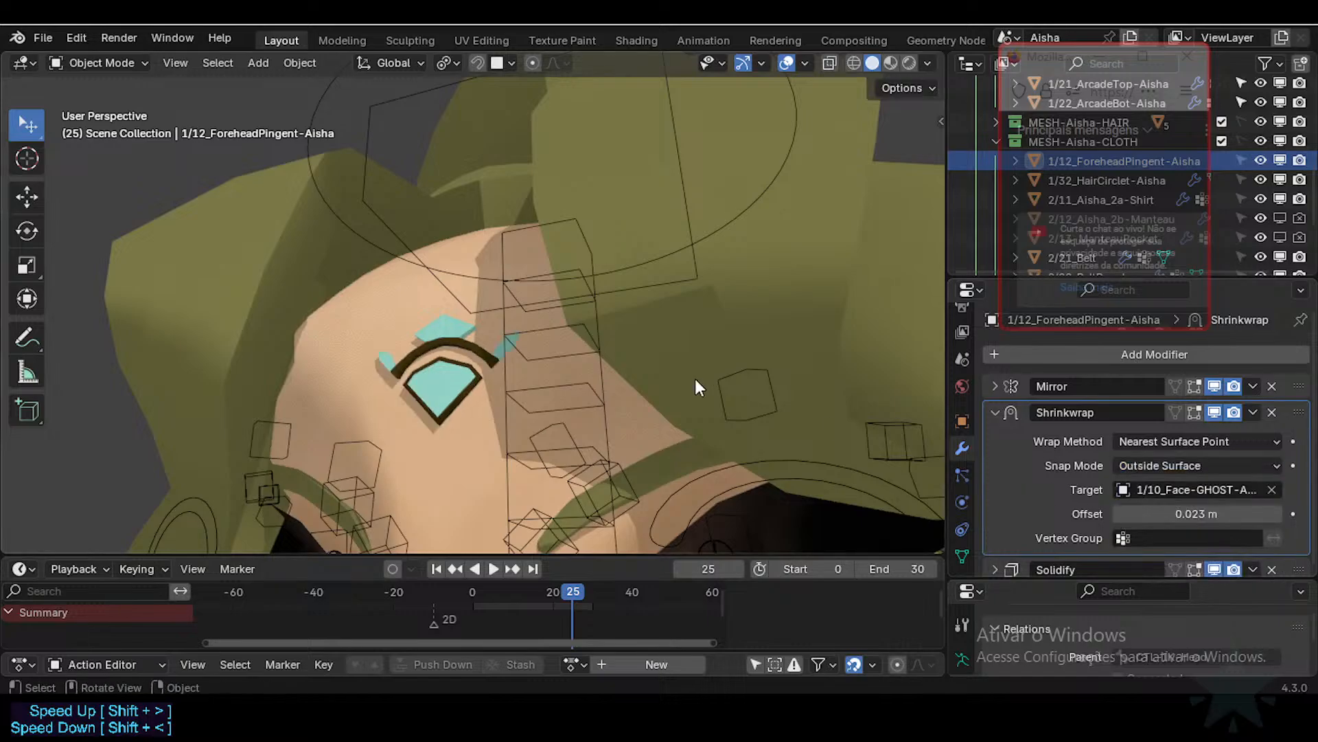
Step: Try a larger Shrinkwrap offset of 0.049 m on the pendant, checking it against the forehead
{"action": "middle_click_drag", "start_coordinate": [602, 329], "coordinate": [649, 320]}
{"action": "mouse_move", "coordinate": [1197, 514]}
{"action": "left_mouse_down"}
{"action": "mouse_move", "coordinate": [1184, 514]}
{"action": "mouse_move", "coordinate": [1211, 514]}
{"action": "left_mouse_up"}
{"action": "middle_click_drag", "start_coordinate": [474, 379], "coordinate": [537, 426]}
{"action": "mouse_move", "coordinate": [1195, 514]}
{"action": "left_mouse_down"}
{"action": "mouse_move", "coordinate": [1257, 514]}
{"action": "mouse_move", "coordinate": [1201, 513]}
{"action": "left_mouse_up"}
{"action": "scroll", "coordinate": [444, 260], "scroll_direction": "down", "scroll_amount": 2}
{"action": "middle_click_drag", "start_coordinate": [444, 258], "coordinate": [496, 322]}
{"action": "scroll", "coordinate": [495, 322], "scroll_direction": "up", "scroll_amount": 3}
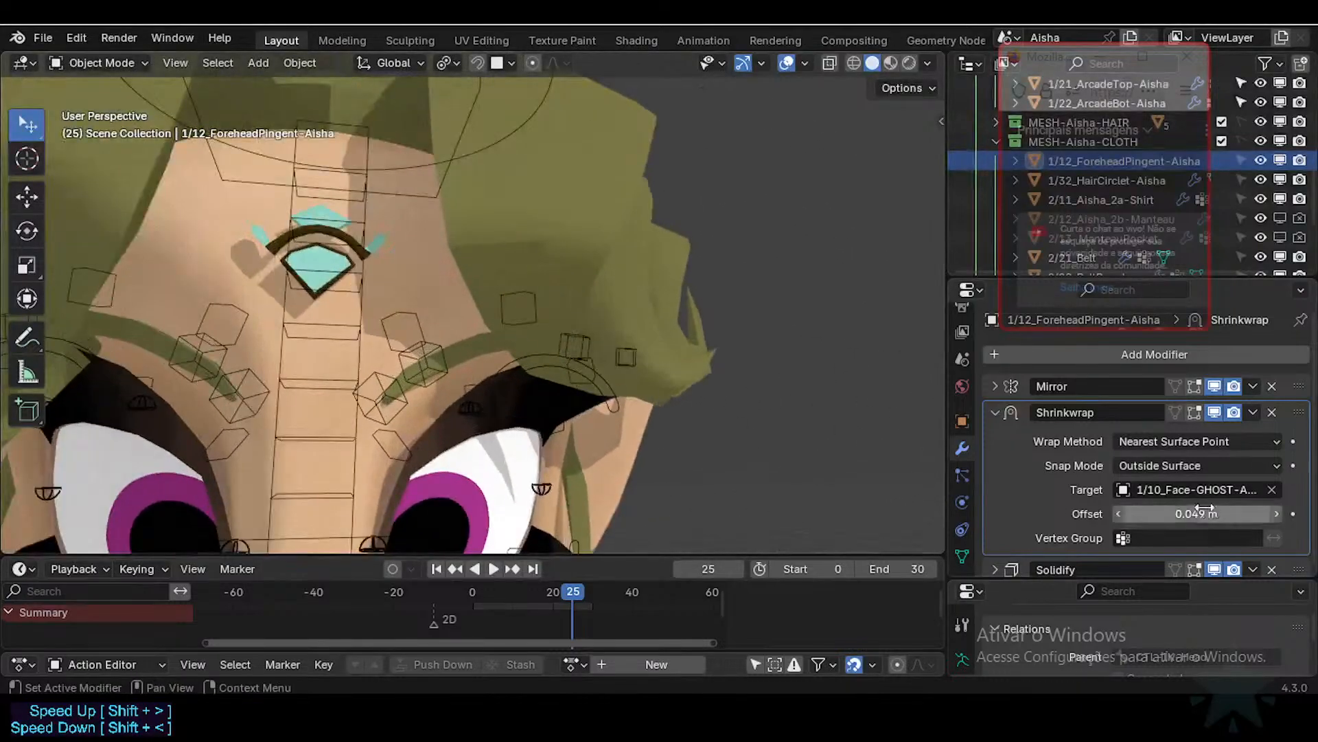
Step: Reduce the pendant's Shrinkwrap offset to about 0.021 m, judging its distance from the forehead in side view
{"action": "left_click_drag", "start_coordinate": [1201, 513], "coordinate": [1168, 514]}
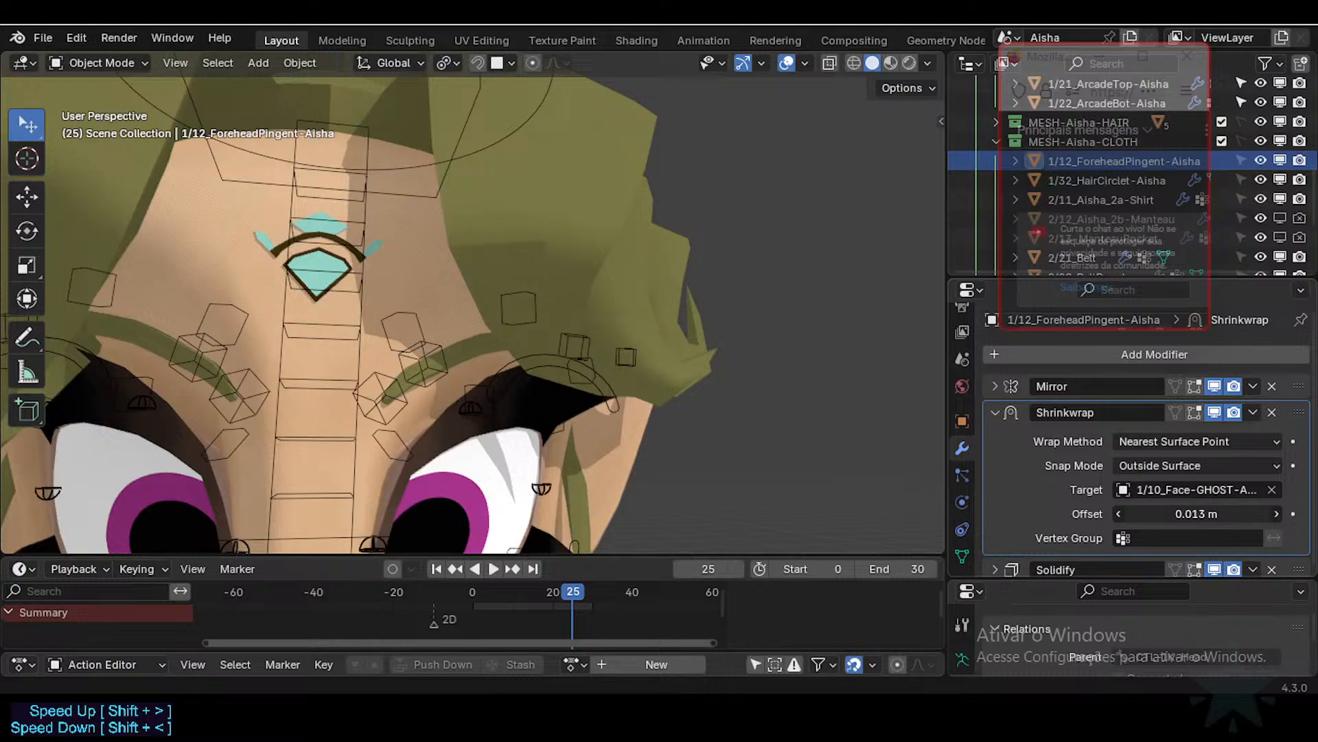
{"action": "left_click_drag", "start_coordinate": [1168, 514], "coordinate": [1172, 514]}
{"action": "middle_click_drag", "start_coordinate": [718, 374], "coordinate": [378, 302]}
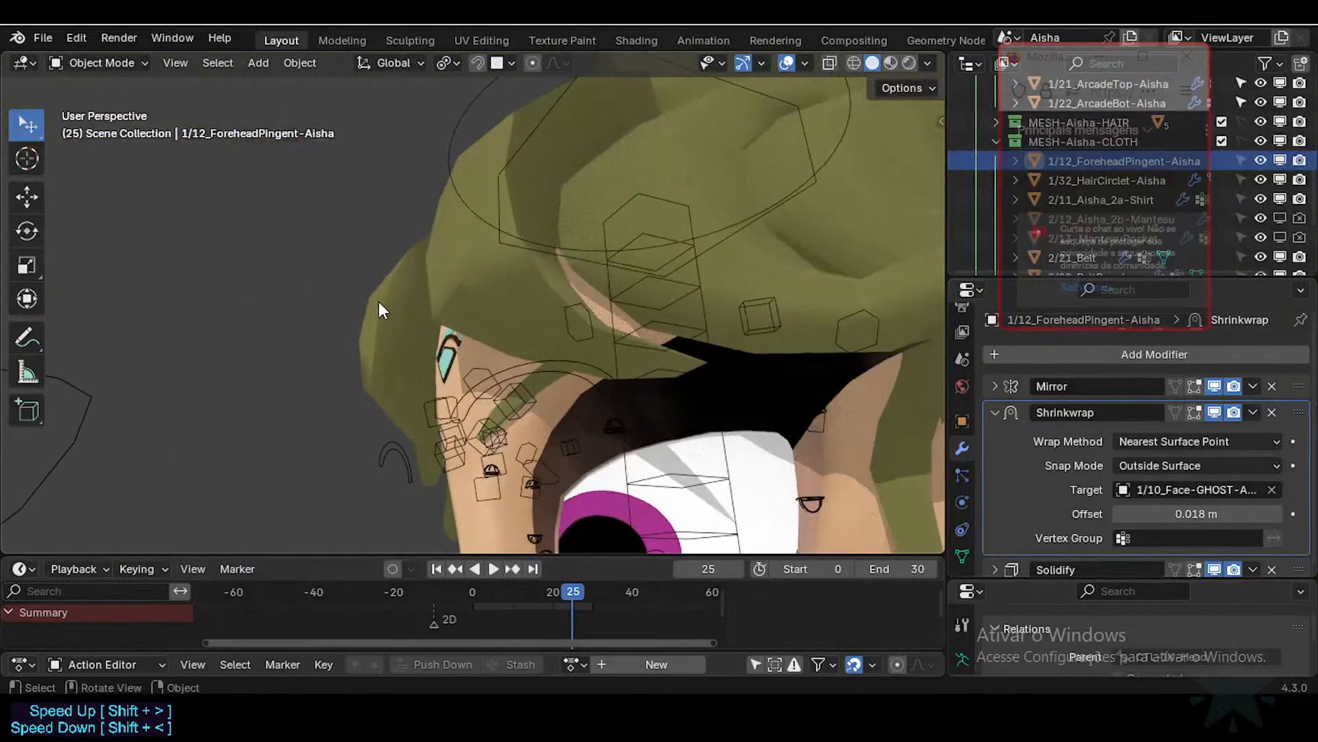
{"action": "scroll", "coordinate": [516, 356], "scroll_direction": "up", "scroll_amount": 3}
{"action": "middle_click_drag", "start_coordinate": [508, 394], "coordinate": [480, 340], "text": "shift"}
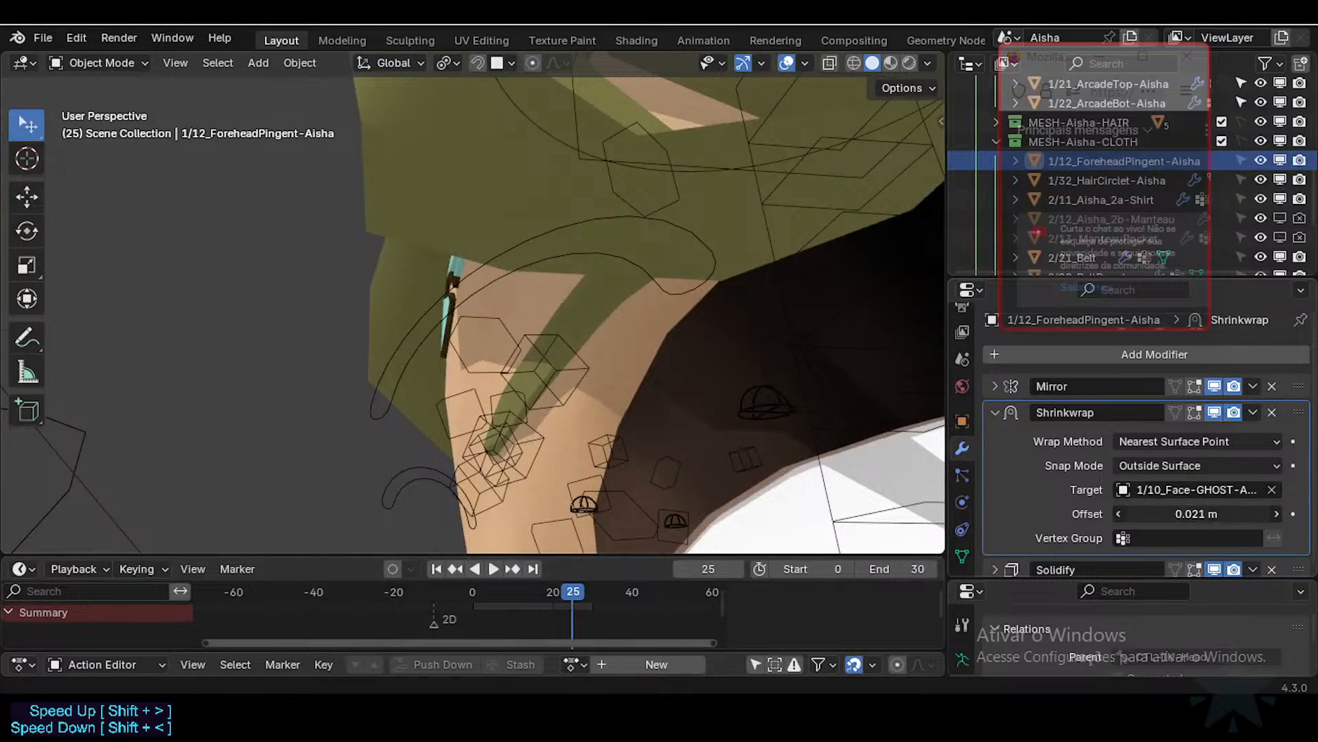
{"action": "left_click_drag", "start_coordinate": [1197, 514], "coordinate": [1201, 514]}
Step: Save the file and collapse the pendant's Shrinkwrap modifier
{"action": "scroll", "coordinate": [469, 269], "scroll_direction": "down", "scroll_amount": 3}
{"action": "middle_click_drag", "start_coordinate": [469, 269], "coordinate": [595, 359]}
{"action": "scroll", "coordinate": [579, 331], "scroll_direction": "down", "scroll_amount": 2}
{"action": "key", "text": "ctrl+s"}
{"action": "left_click", "coordinate": [1028, 414]}
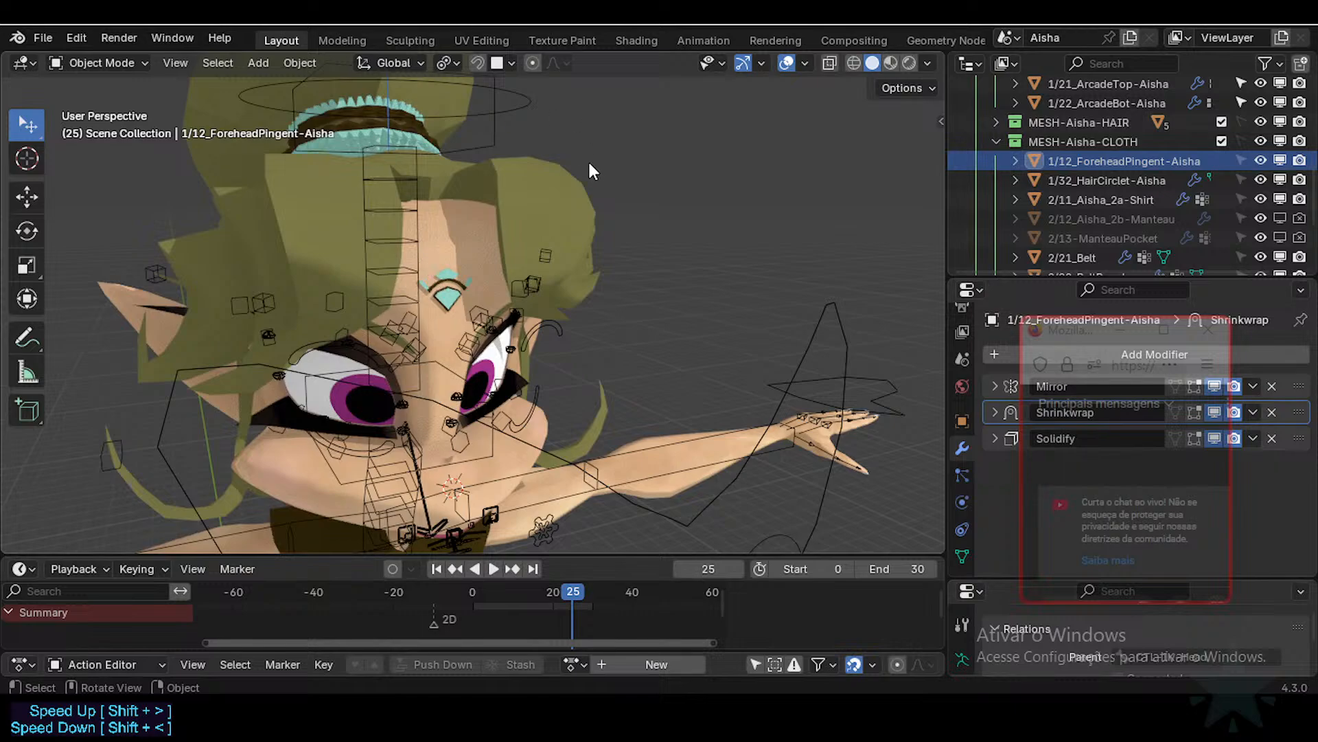
Step: Put the ARM-Aisha armature into Pose Mode and select the CTL-MAIN-EyeTop.L control
{"action": "middle_click_drag", "start_coordinate": [653, 316], "coordinate": [629, 279]}
{"action": "left_click", "coordinate": [598, 305]}
{"action": "key", "text": "ctrl+Tab"}
{"action": "left_click", "coordinate": [598, 306]}
{"action": "scroll", "coordinate": [628, 279], "scroll_direction": "down", "scroll_amount": 2}
{"action": "key", "text": "g"}
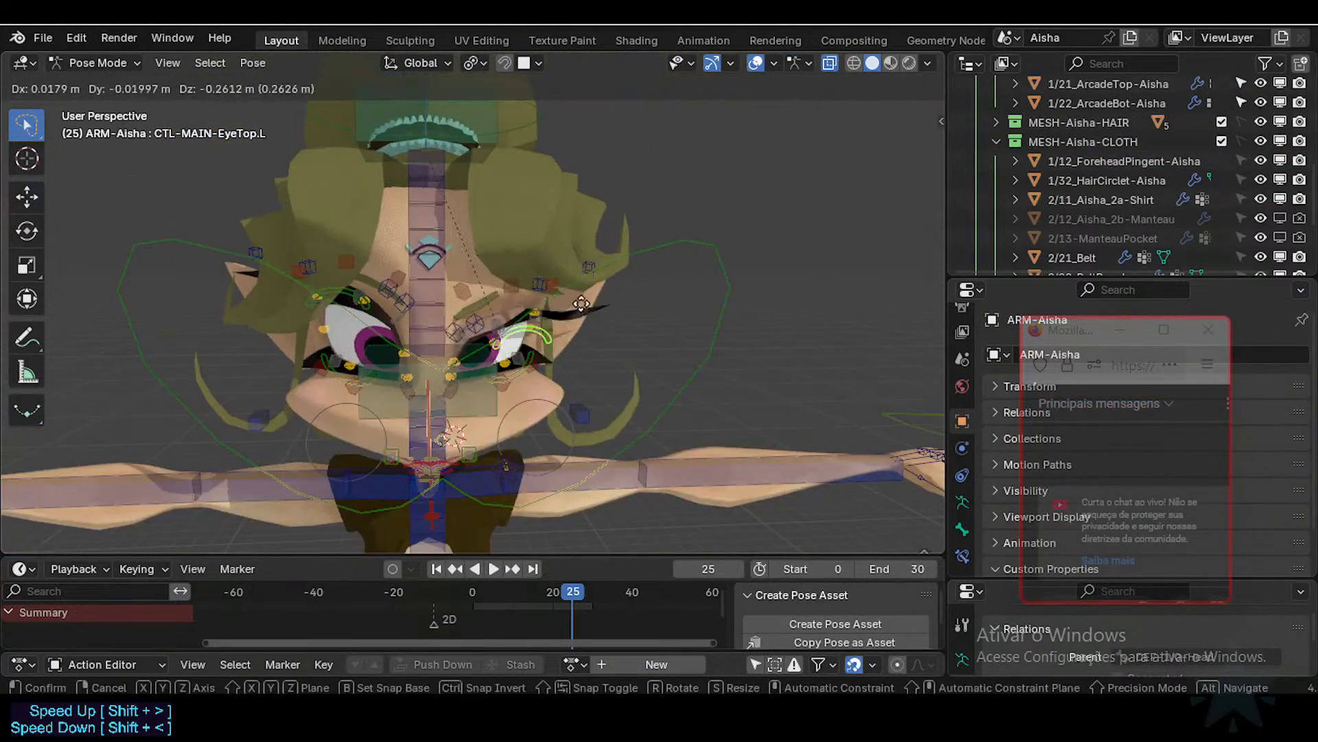
{"action": "right_click", "coordinate": [550, 302]}
{"action": "scroll", "coordinate": [541, 300], "scroll_direction": "up", "scroll_amount": 1}
{"action": "scroll", "coordinate": [541, 299], "scroll_direction": "up", "scroll_amount": 1}
{"action": "key", "text": "g"}
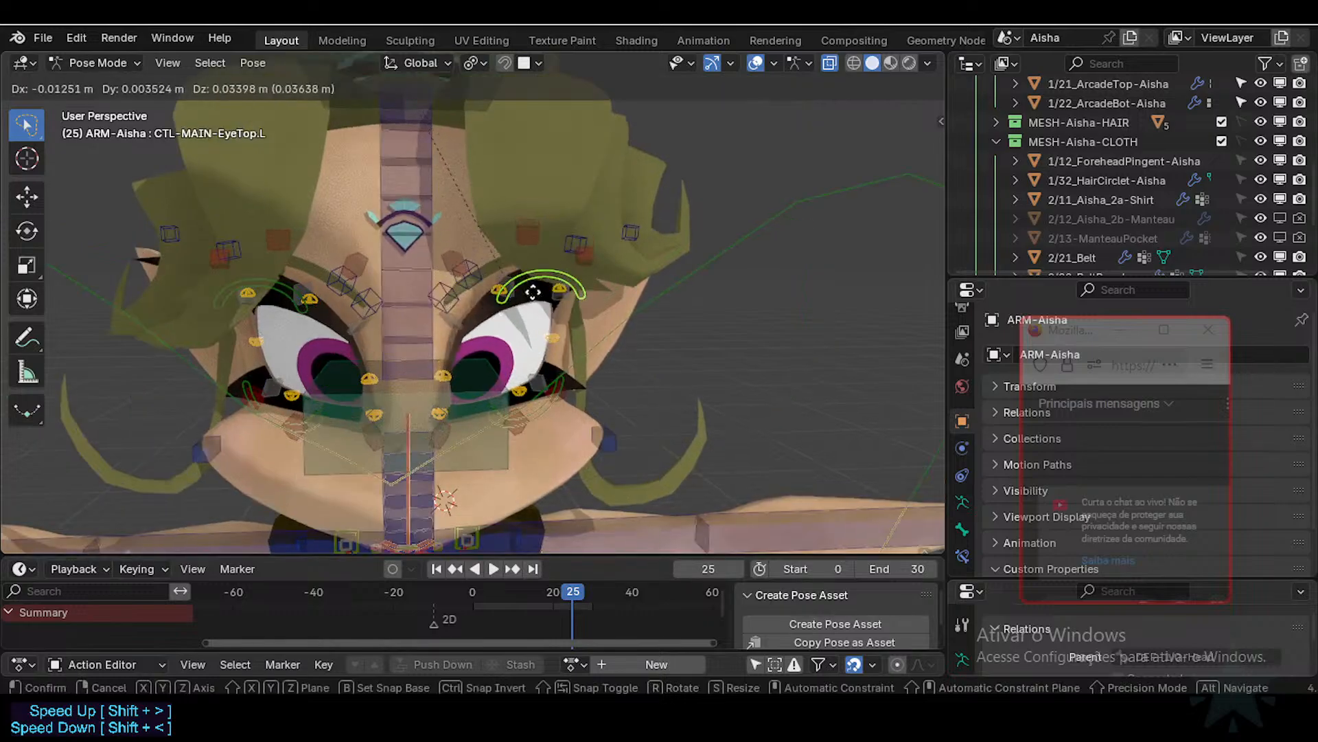
{"action": "right_click", "coordinate": [532, 290]}
Step: Move the CTL-MAIN-EyeTop.L control freely to adjust the upper eyelid, viewing it from the side
{"action": "middle_click_drag", "start_coordinate": [533, 290], "coordinate": [660, 329]}
{"action": "key", "text": "g"}
{"action": "left_click", "coordinate": [619, 303]}
{"action": "middle_click_drag", "start_coordinate": [650, 403], "coordinate": [464, 454]}
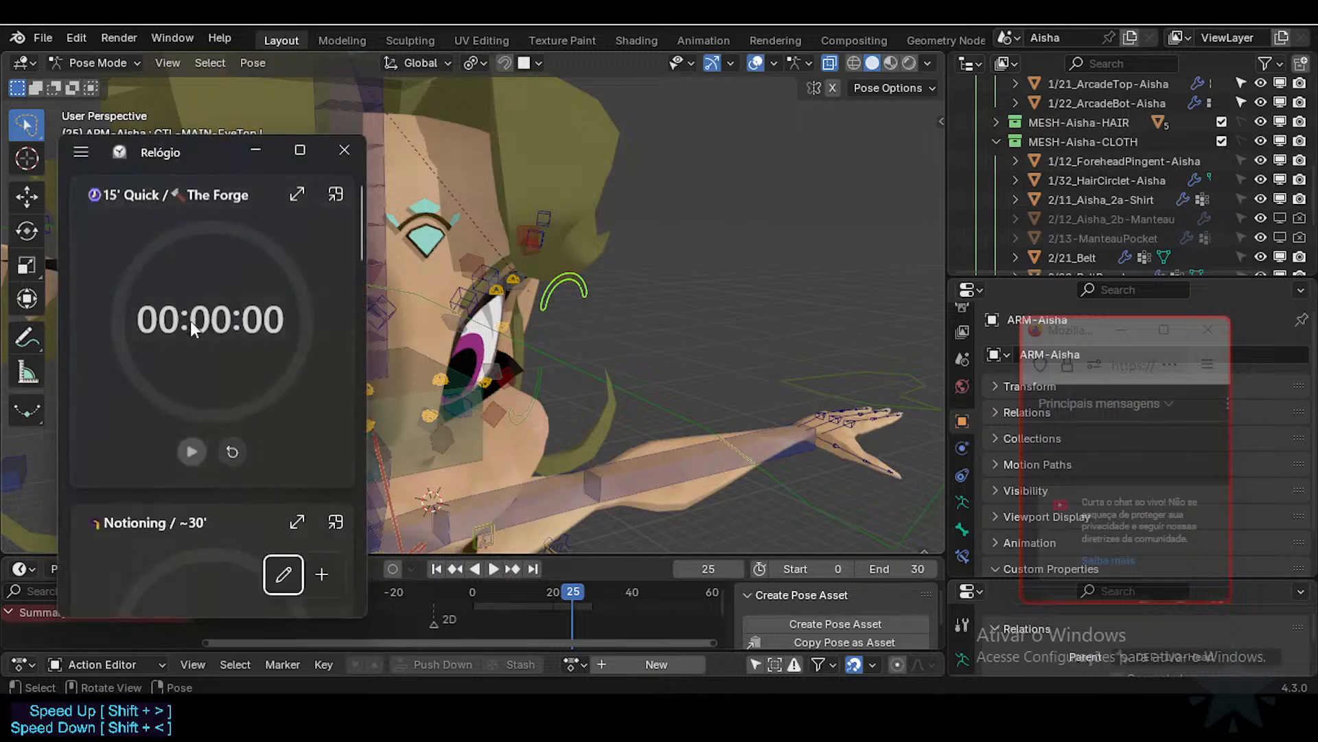
Step: In the Relógio clock app, reset the 50-minute timer above Portfolio and start it
{"action": "scroll", "coordinate": [155, 283], "scroll_direction": "down", "scroll_amount": 1}
{"action": "scroll", "coordinate": [176, 341], "scroll_direction": "down", "scroll_amount": 5}
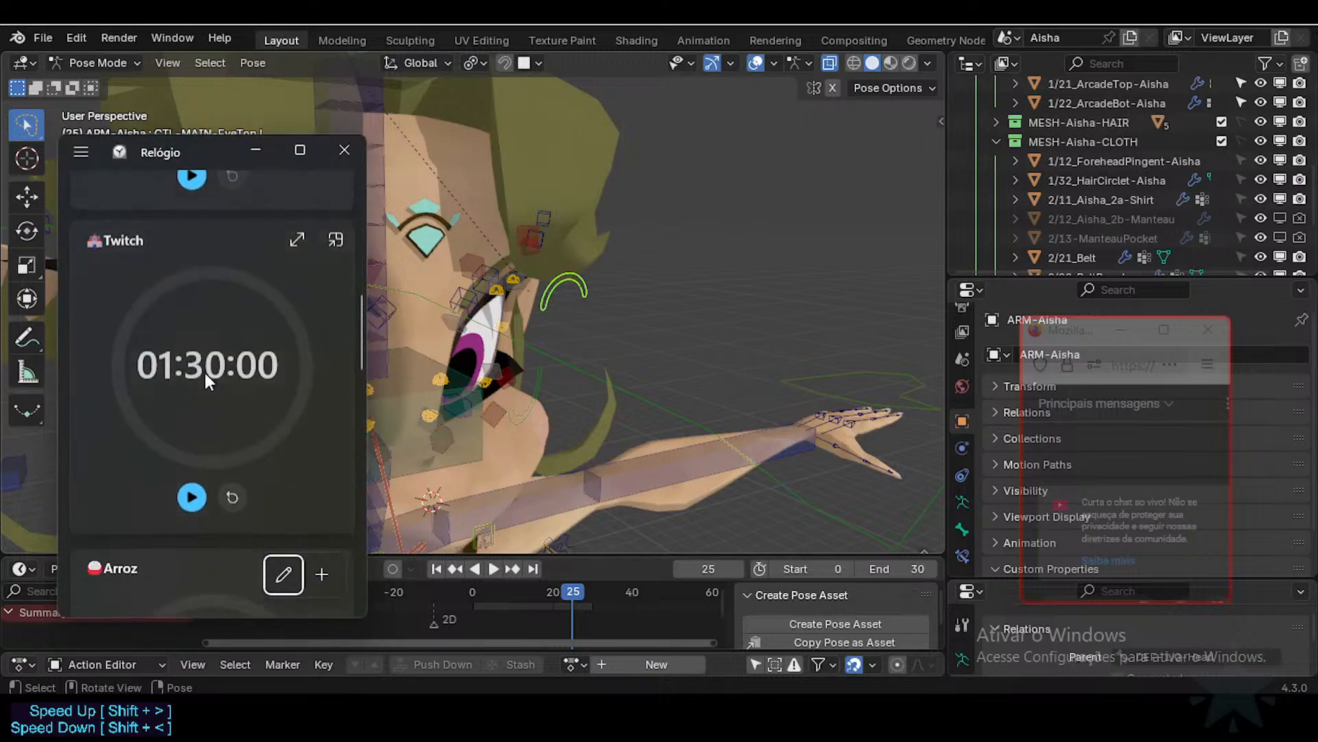
{"action": "scroll", "coordinate": [207, 385], "scroll_direction": "down", "scroll_amount": 3}
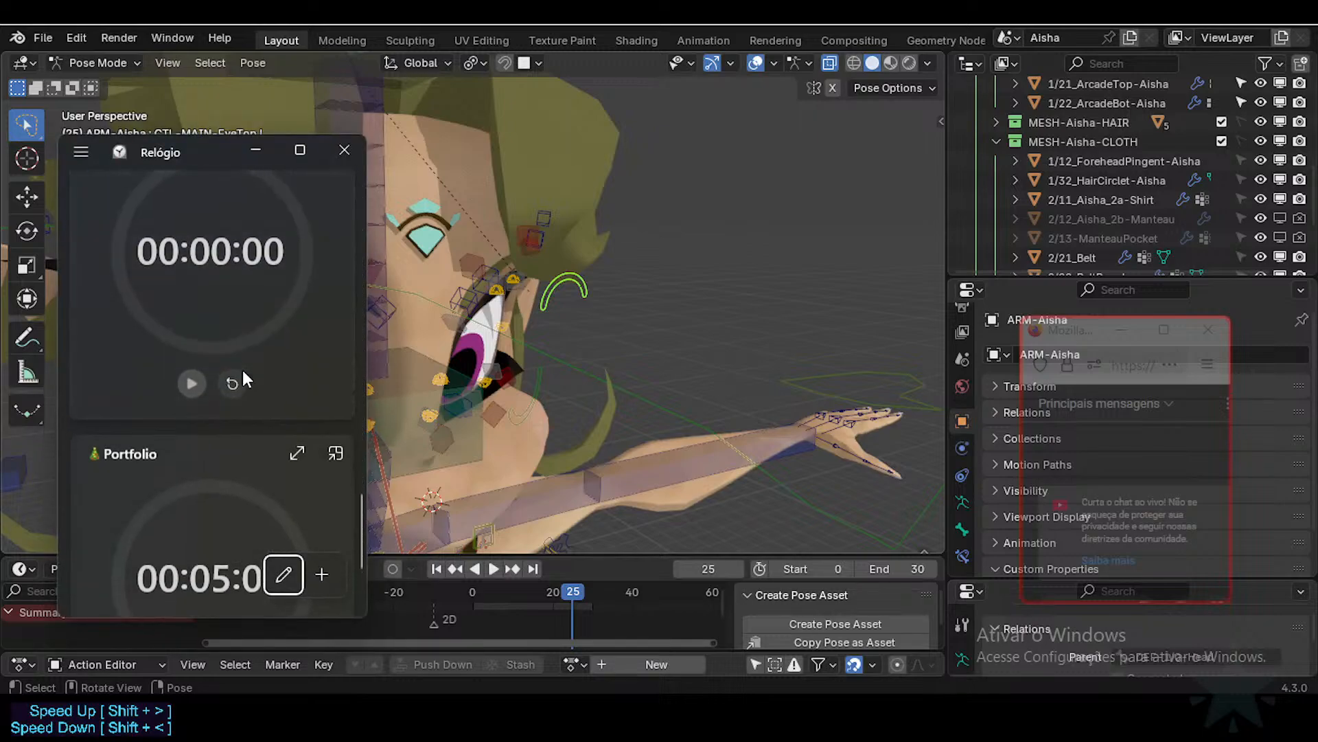
{"action": "left_click", "coordinate": [233, 396]}
{"action": "left_click", "coordinate": [193, 396]}
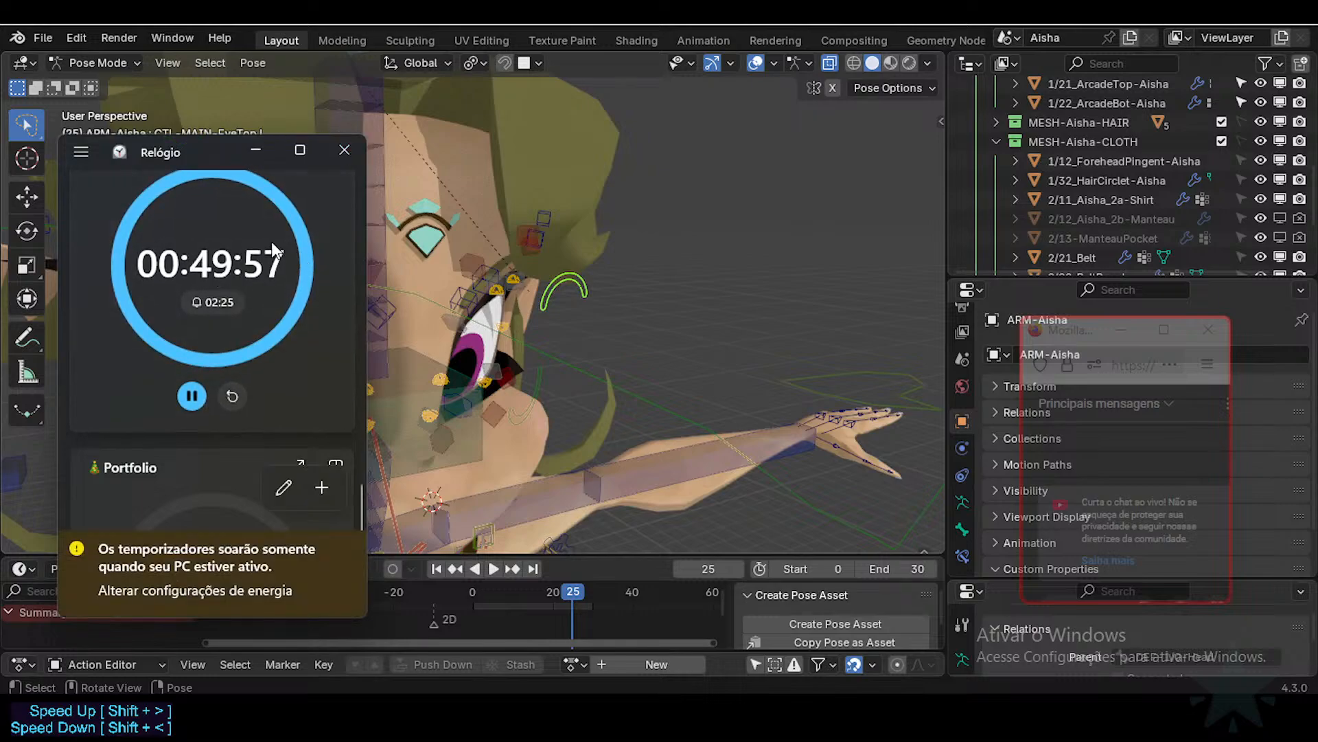
Step: Keep the running timer on top as a compact window and place it over the start of the timeline
{"action": "scroll", "coordinate": [282, 240], "scroll_direction": "up", "scroll_amount": 1}
{"action": "left_click", "coordinate": [336, 204]}
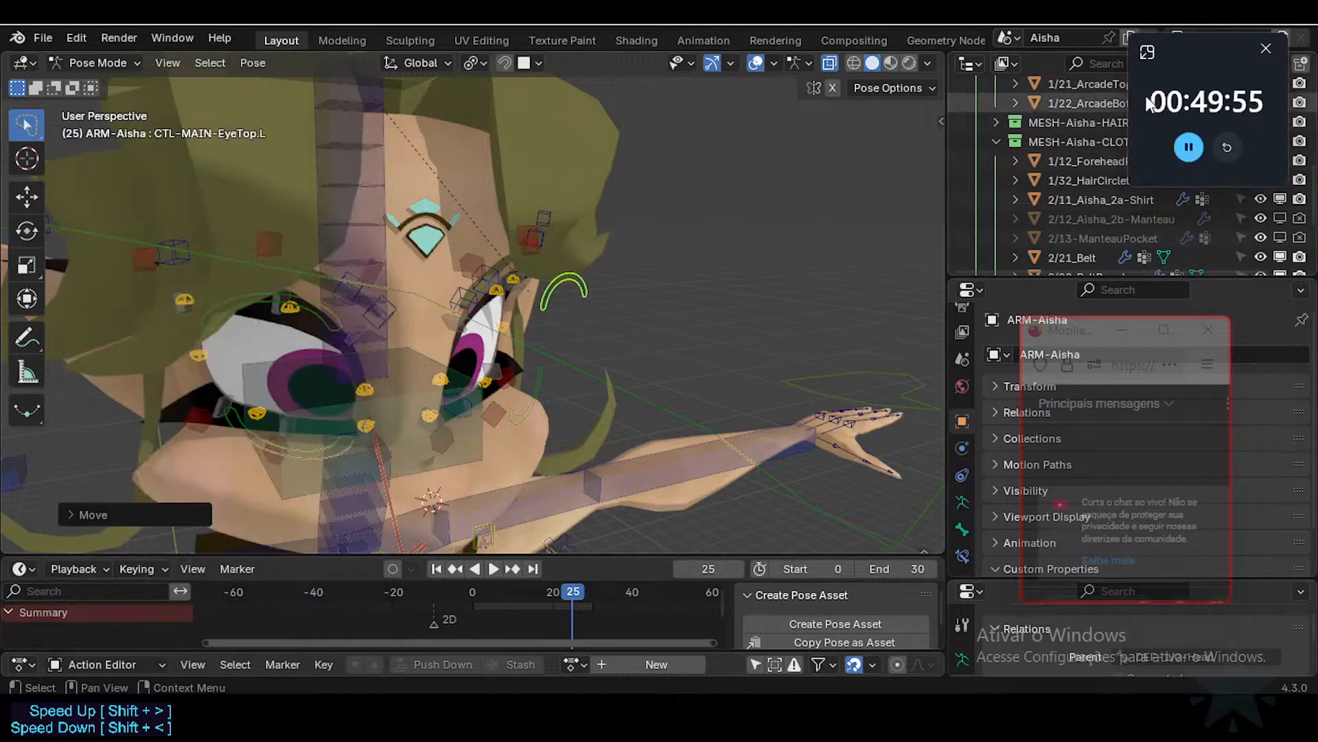
{"action": "left_click_drag", "start_coordinate": [1217, 53], "coordinate": [88, 545]}
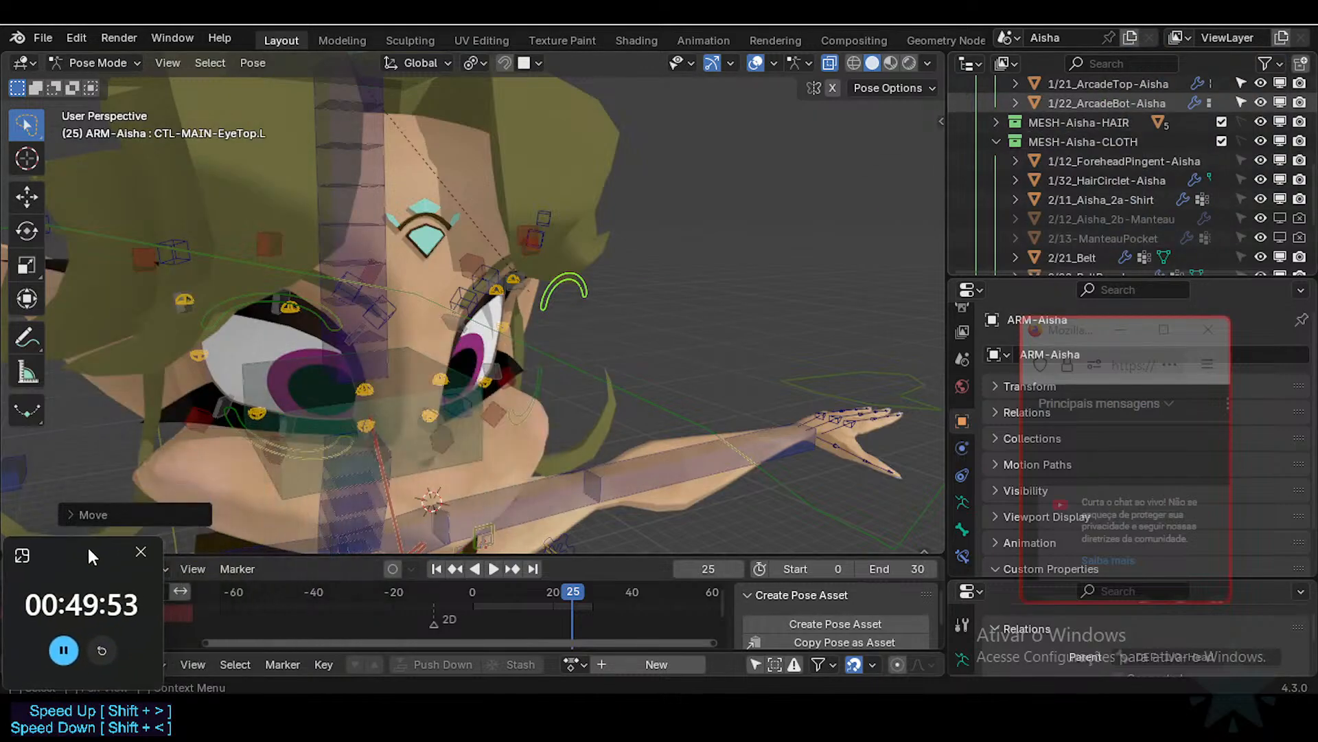
Step: Slide the compact timer mostly off screen to uncover the timeline, and view the character up close
{"action": "middle_click_drag", "start_coordinate": [479, 335], "coordinate": [410, 352]}
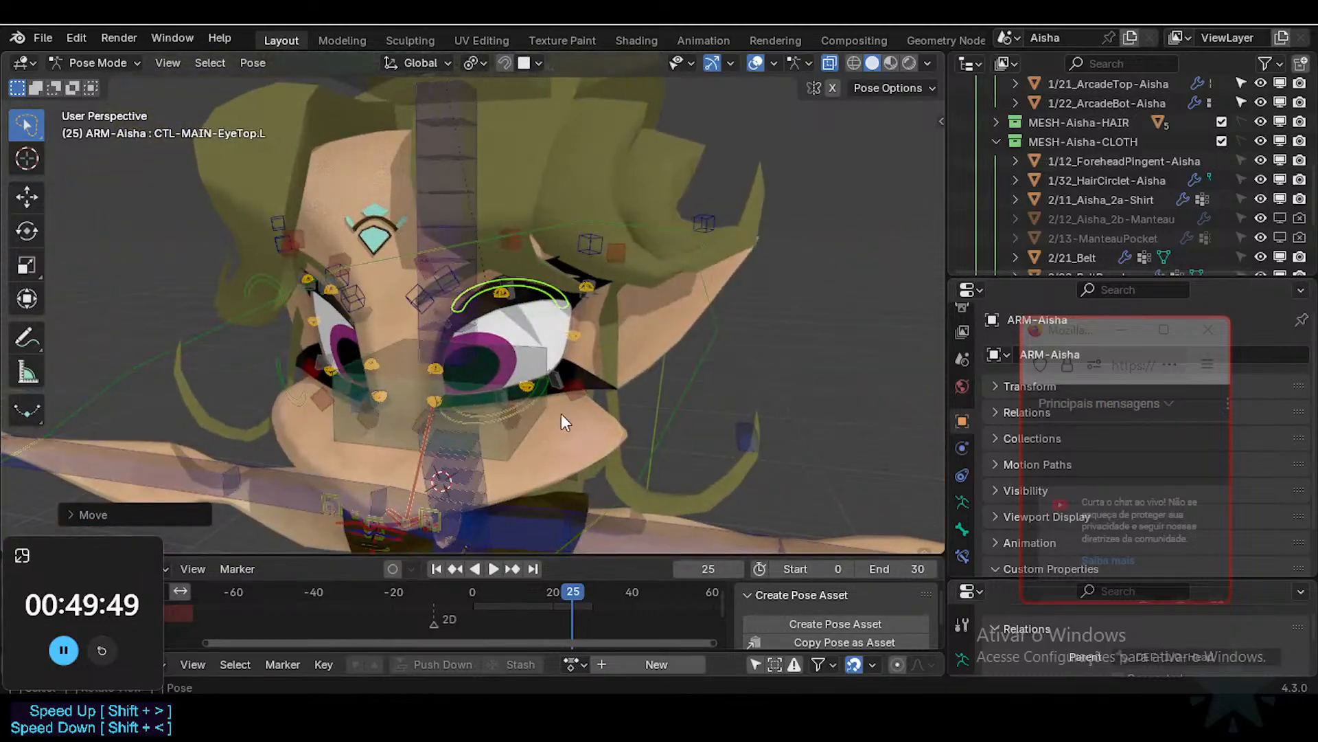
{"action": "middle_click_drag", "start_coordinate": [561, 414], "coordinate": [613, 329]}
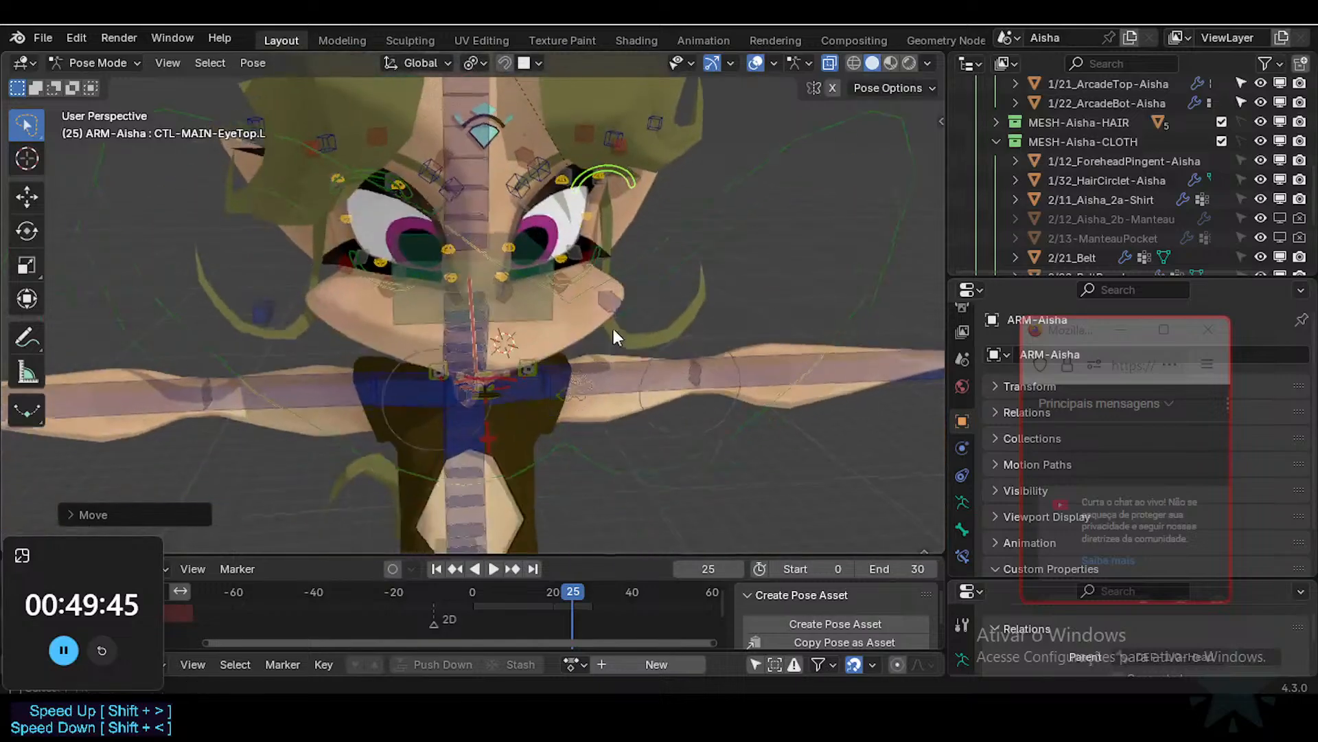
{"action": "scroll", "coordinate": [613, 328], "scroll_direction": "down", "scroll_amount": 5}
{"action": "middle_click_drag", "start_coordinate": [609, 410], "coordinate": [219, 537]}
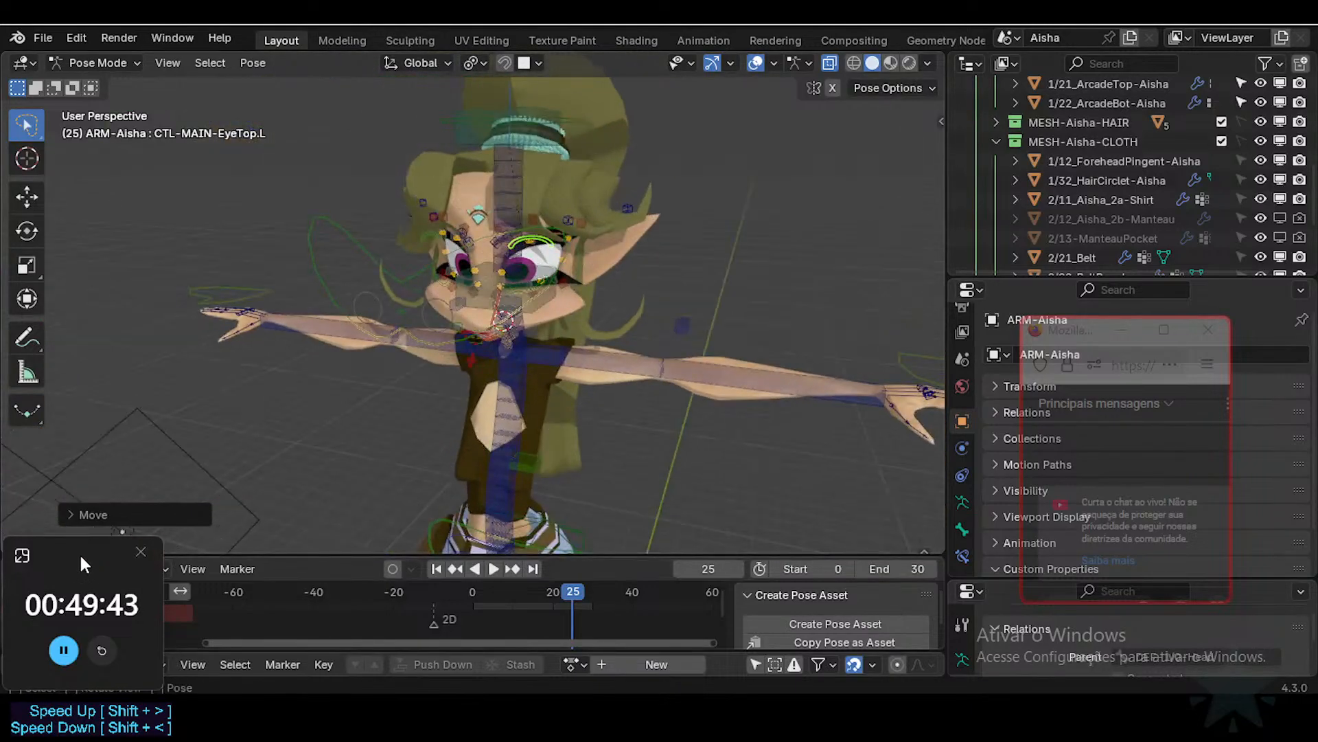
{"action": "left_click_drag", "start_coordinate": [83, 562], "coordinate": [78, 670]}
{"action": "scroll", "coordinate": [509, 417], "scroll_direction": "up", "scroll_amount": 5}
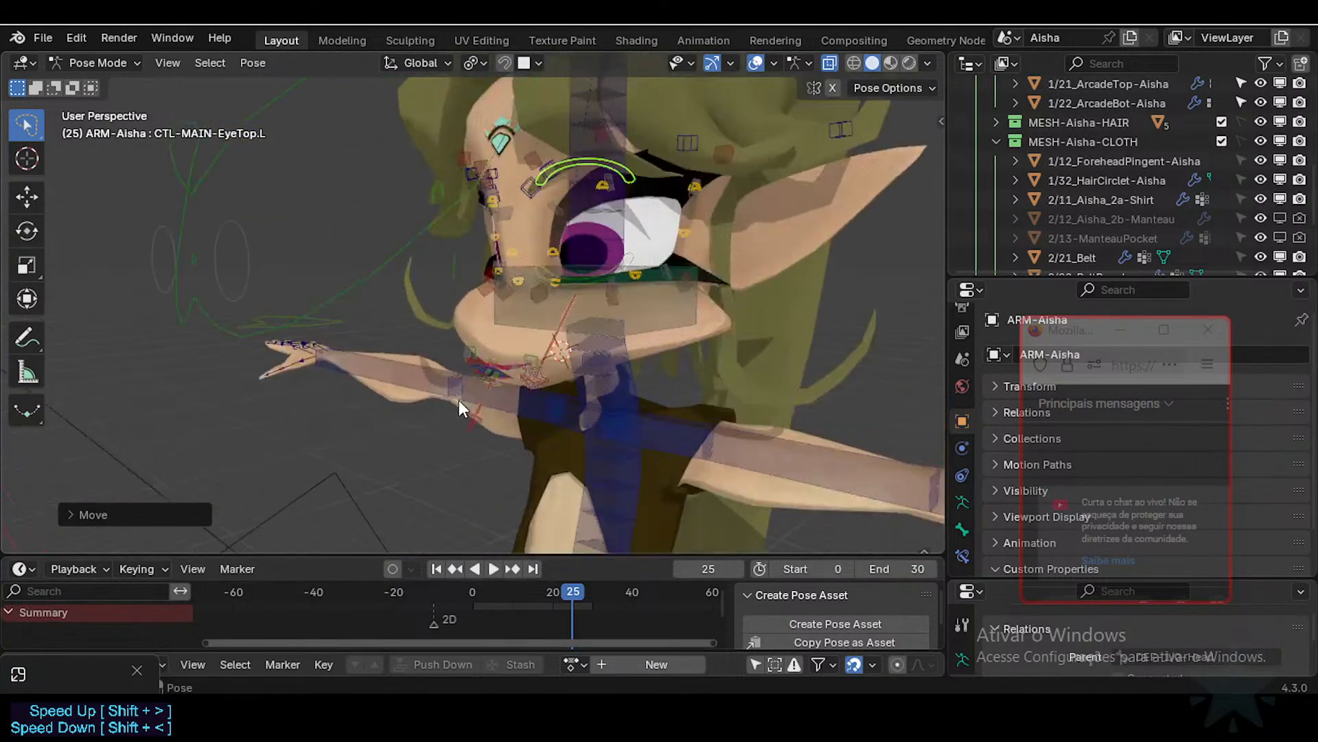
Step: Switch to Firefox and bring up the To-Do-Lists spreadsheet instead of the YouTube Studio live page
{"action": "middle_click_drag", "start_coordinate": [458, 399], "coordinate": [604, 389]}
{"action": "scroll", "coordinate": [603, 374], "scroll_direction": "down", "scroll_amount": 4}
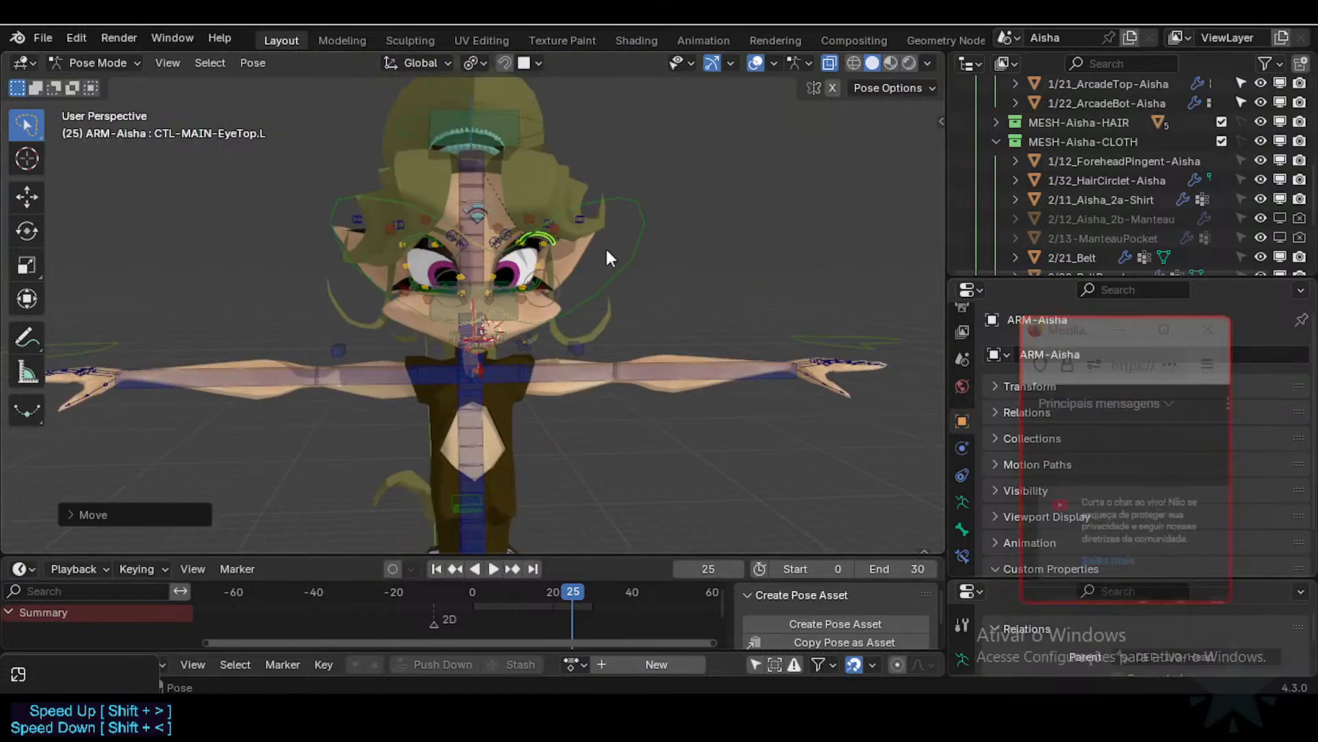
{"action": "scroll", "coordinate": [596, 288], "scroll_direction": "up", "scroll_amount": 3}
{"action": "mouse_move", "coordinate": [590, 735]}
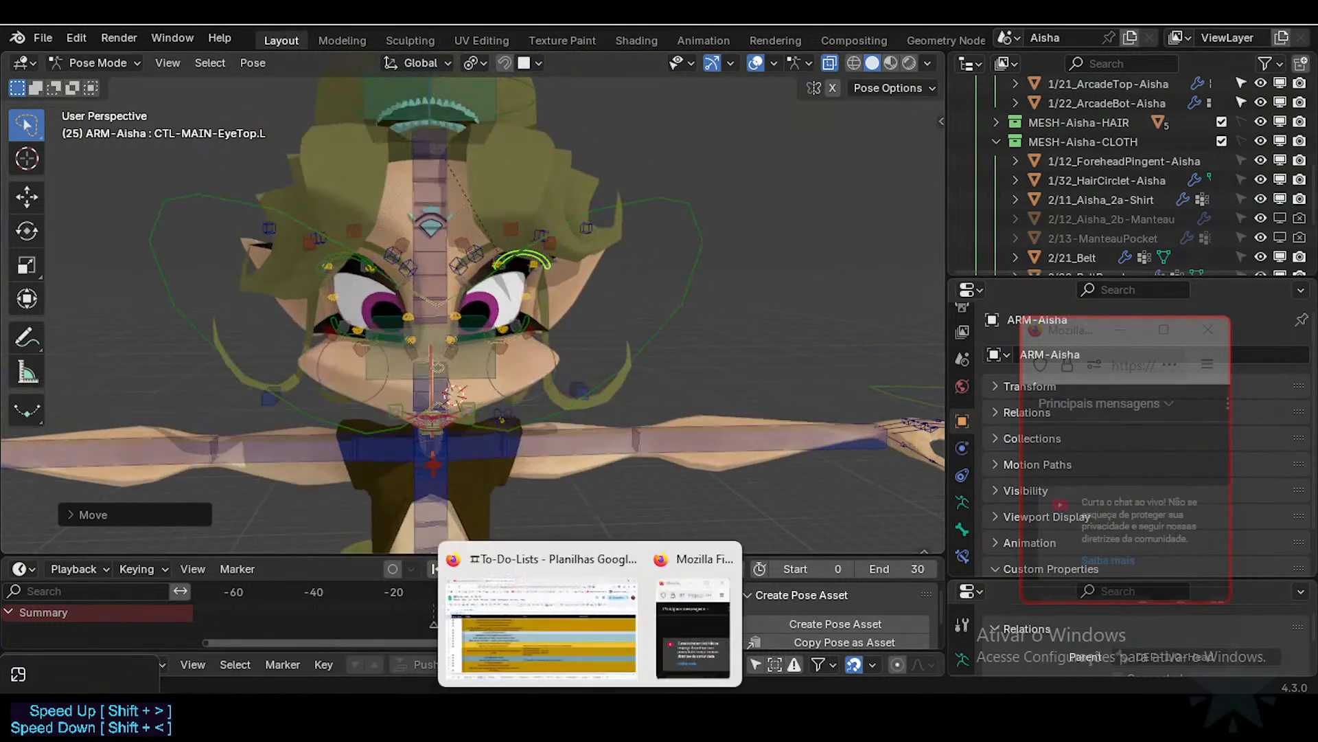
{"action": "left_click", "coordinate": [543, 618]}
{"action": "left_click", "coordinate": [151, 25]}
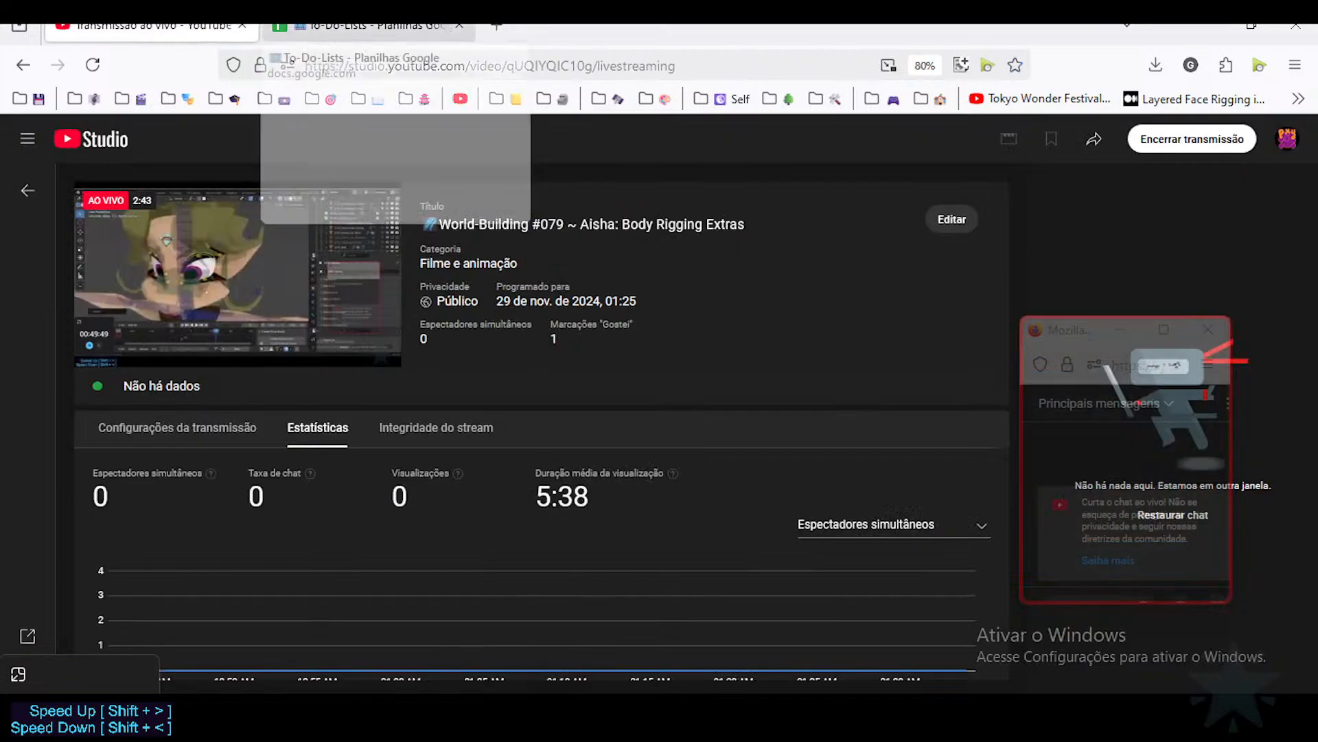
{"action": "left_click", "coordinate": [364, 25]}
Step: Read through the tasks on the Aisha sheet and select the "RETAKES: Improve Body Weight Paint" cell
{"action": "scroll", "coordinate": [533, 423], "scroll_direction": "down", "scroll_amount": 3}
{"action": "scroll", "coordinate": [389, 471], "scroll_direction": "up", "scroll_amount": 3}
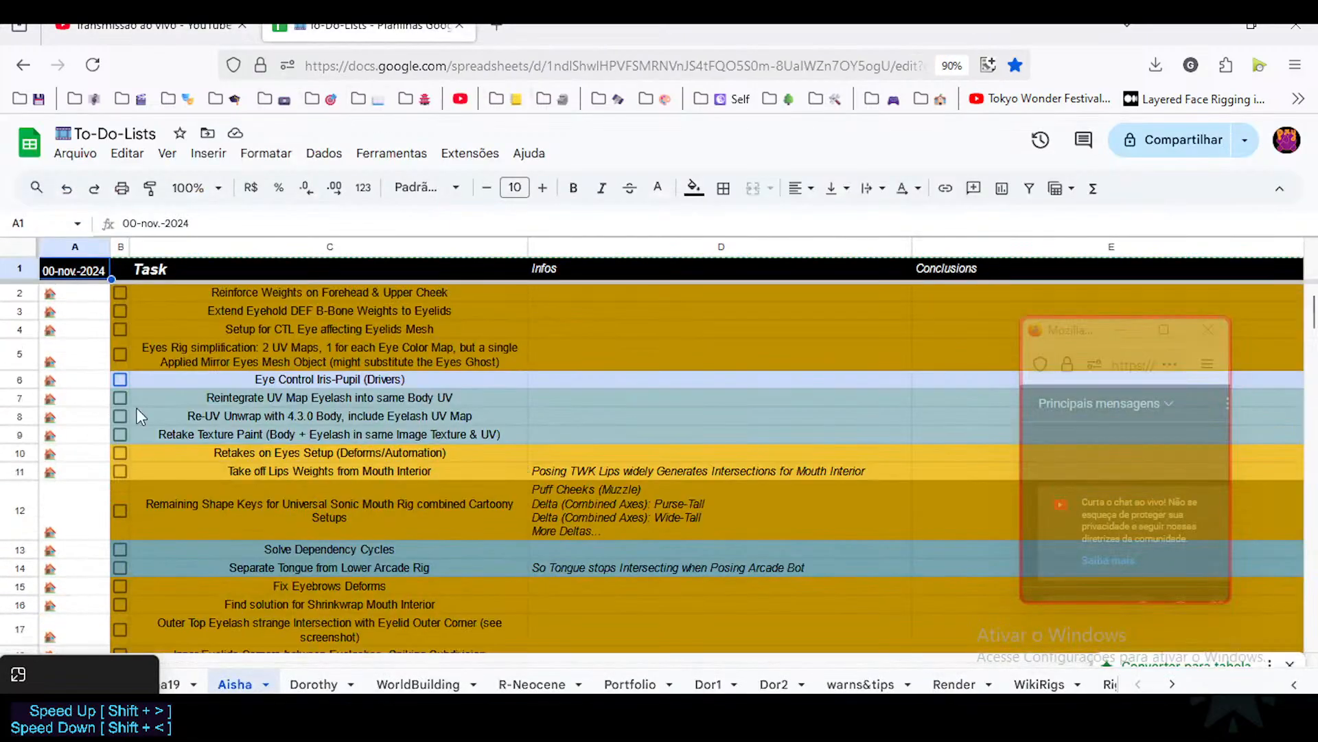
{"action": "scroll", "coordinate": [180, 424], "scroll_direction": "down", "scroll_amount": 4}
{"action": "scroll", "coordinate": [244, 439], "scroll_direction": "up", "scroll_amount": 4}
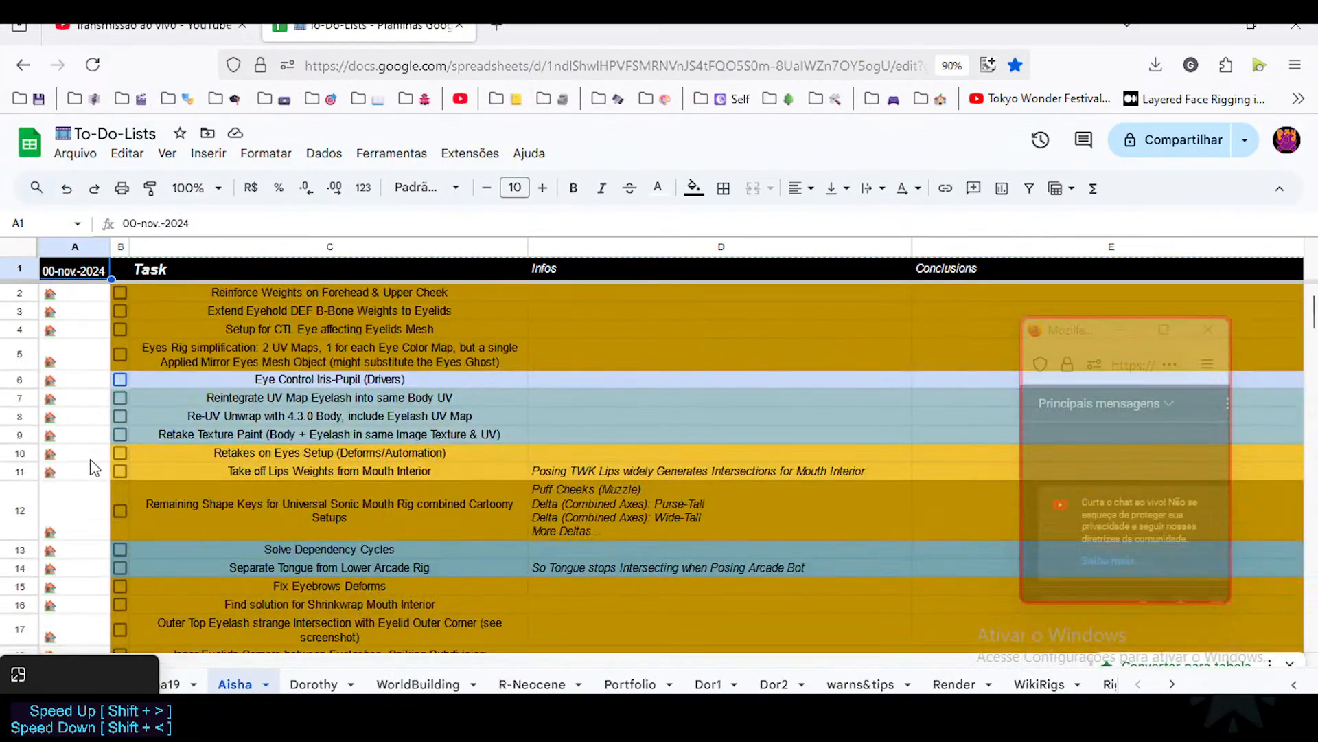
{"action": "scroll", "coordinate": [94, 474], "scroll_direction": "down", "scroll_amount": 5}
{"action": "scroll", "coordinate": [317, 446], "scroll_direction": "down", "scroll_amount": 2}
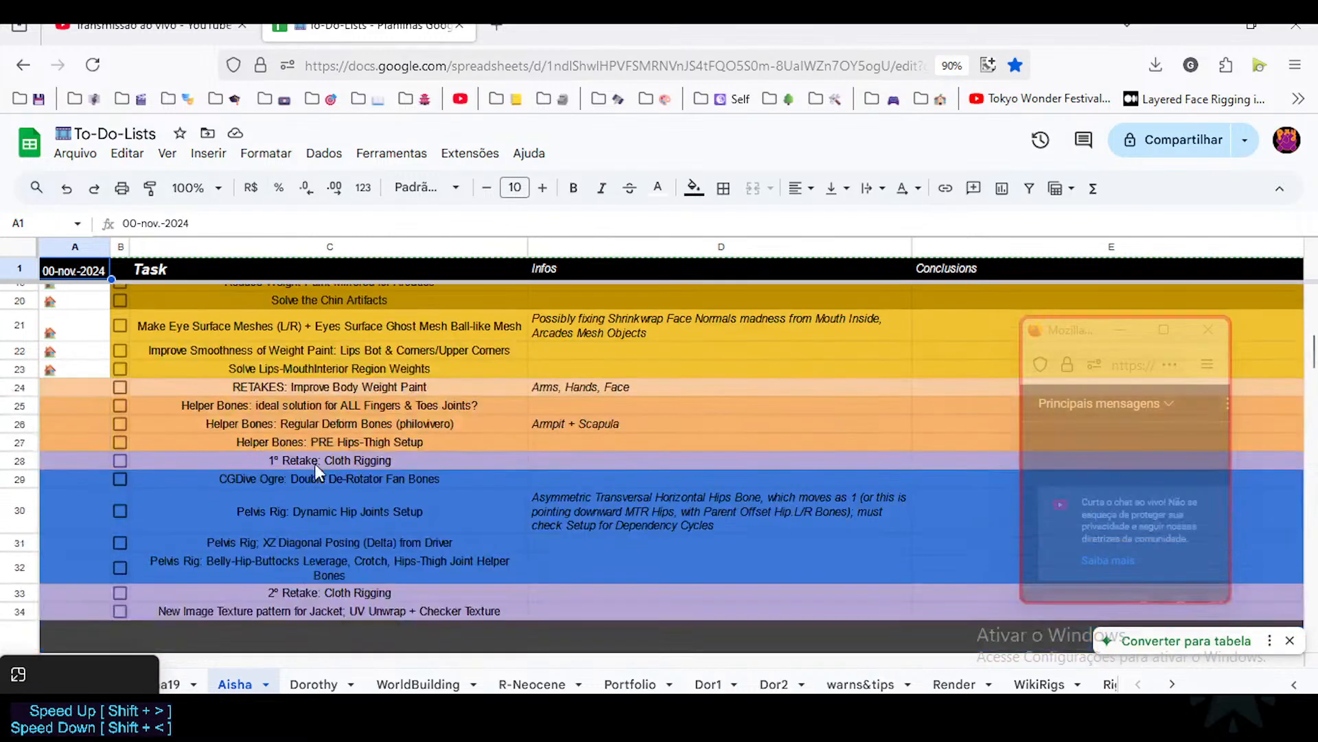
{"action": "left_click", "coordinate": [281, 392]}
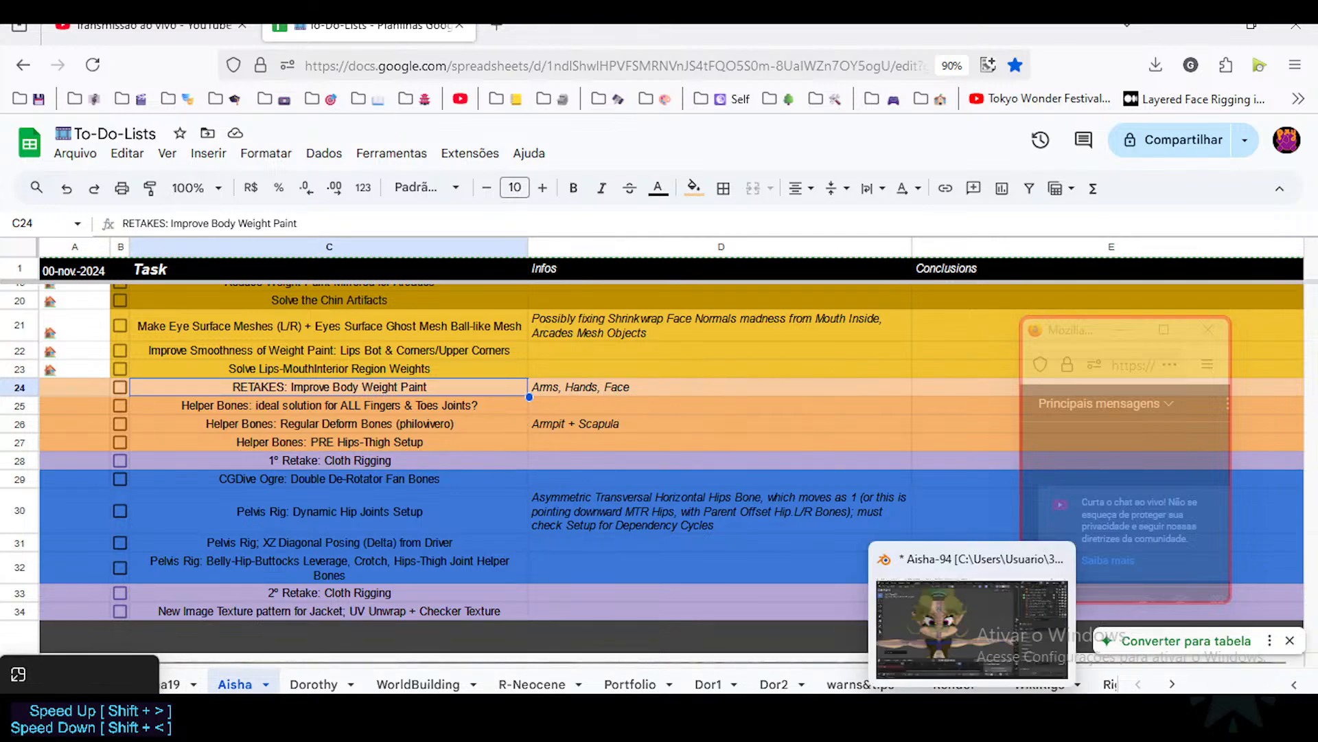
Step: Return to Blender, un-solo all of the armature's bone collections and show them all
{"action": "left_click", "coordinate": [971, 714]}
{"action": "middle_click_drag", "start_coordinate": [549, 377], "coordinate": [530, 352]}
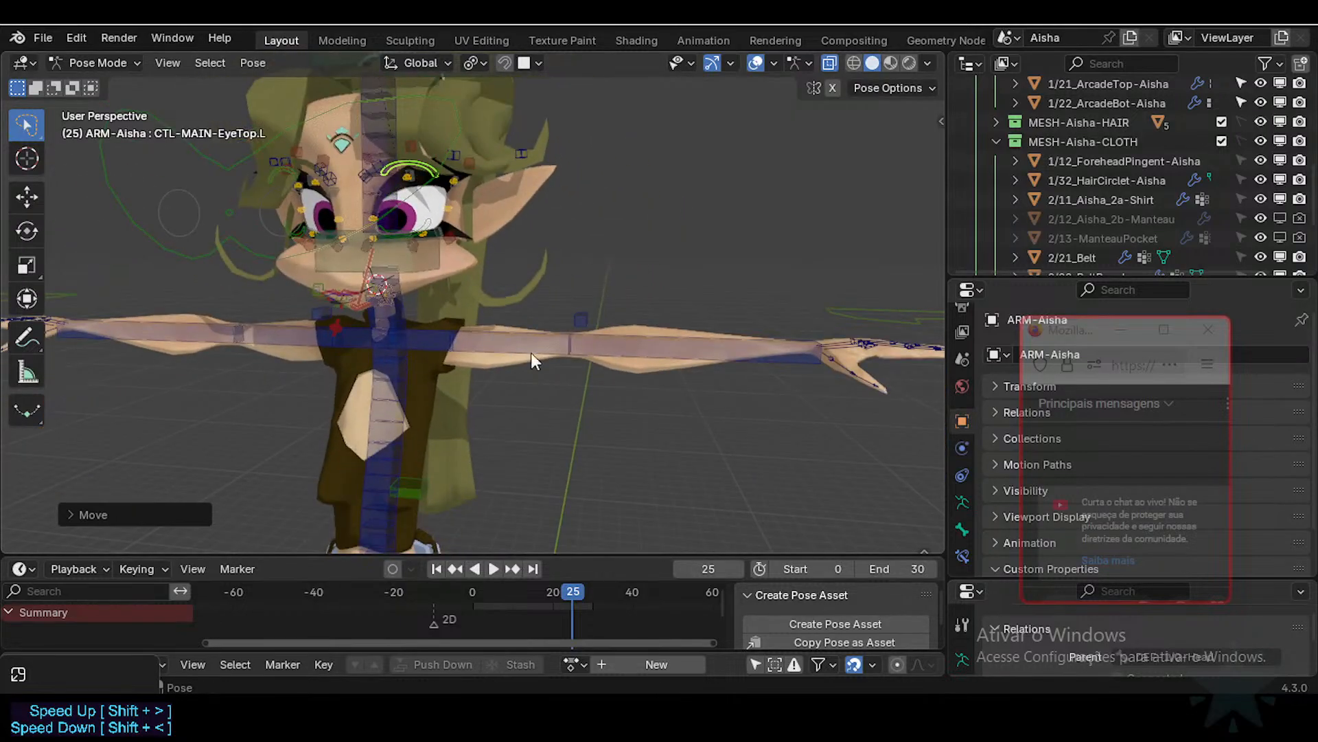
{"action": "key", "text": "n"}
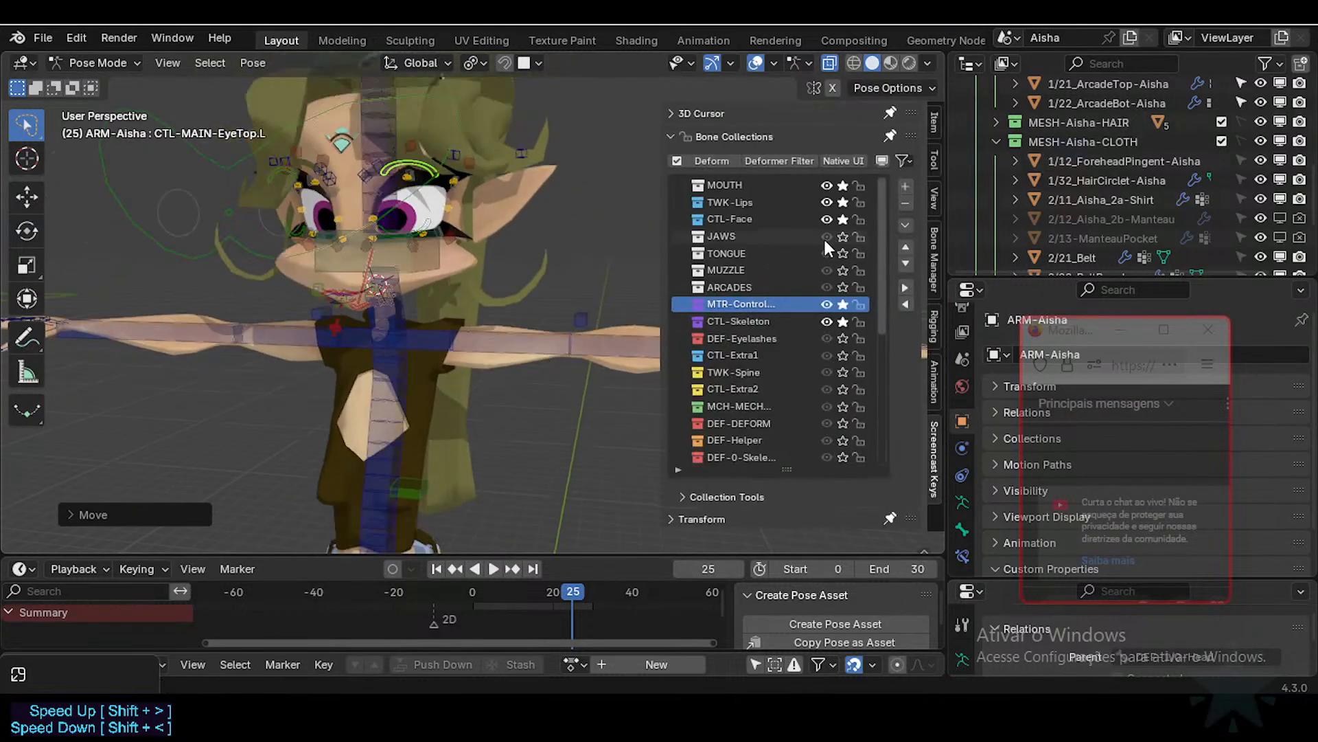
{"action": "left_click", "coordinate": [843, 202]}
{"action": "key", "text": "n"}
{"action": "key", "text": "q"}
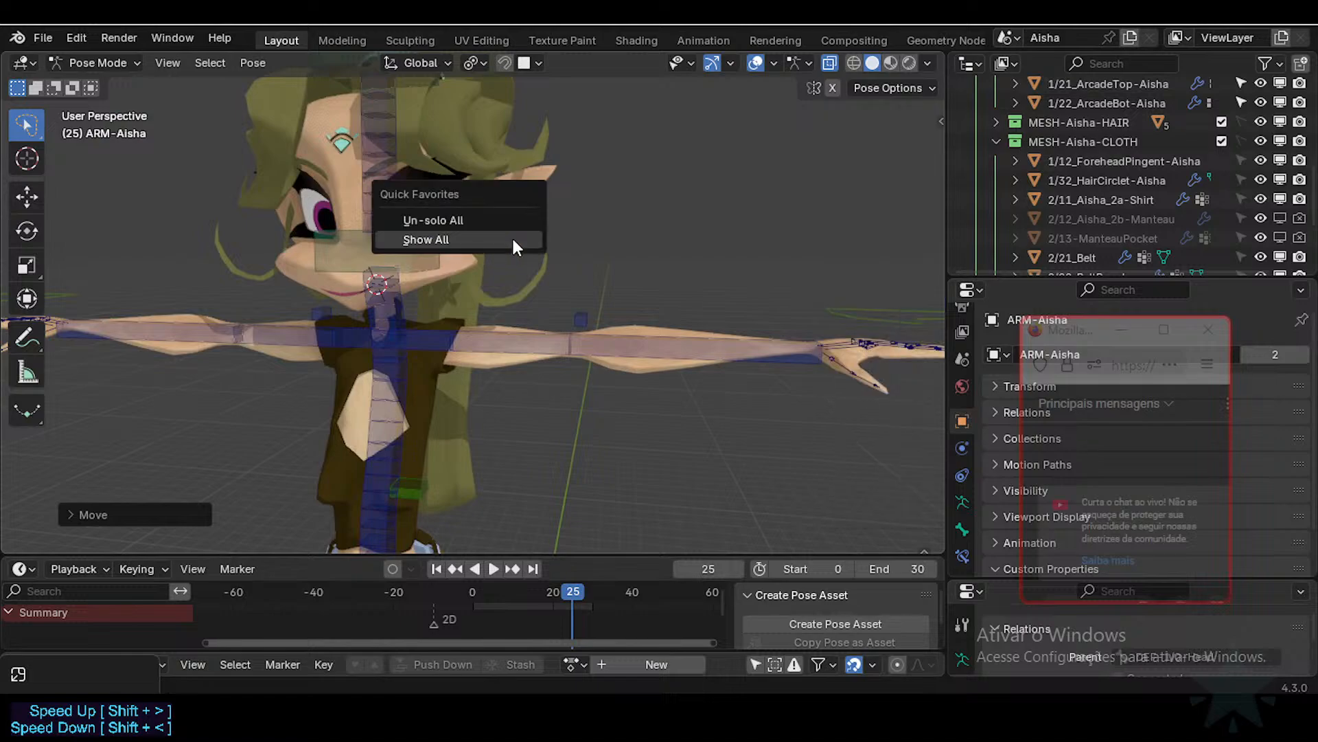
{"action": "left_click", "coordinate": [505, 220]}
{"action": "key", "text": "q"}
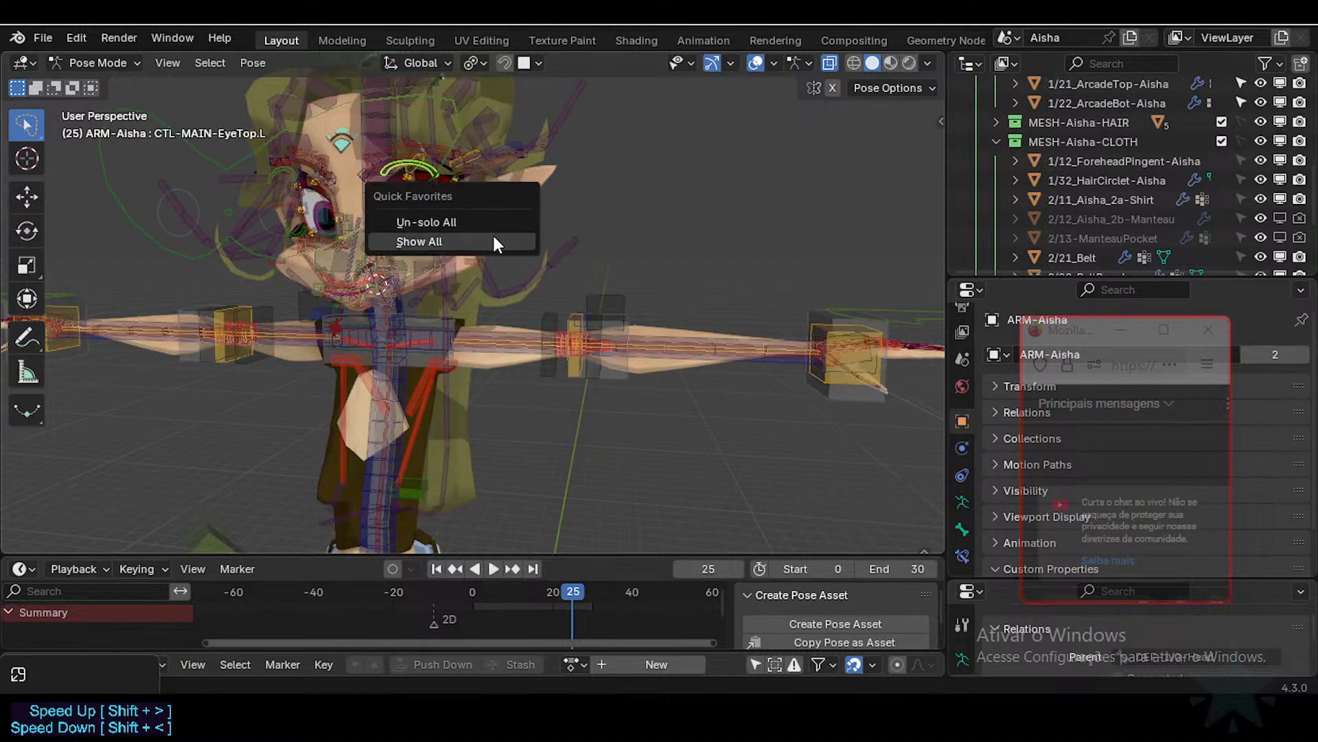
{"action": "left_click", "coordinate": [495, 239]}
Step: Deselect all bones and solo the MTR-Control and CTL-Skeleton bone collections
{"action": "key", "text": "n"}
{"action": "key", "text": "n"}
{"action": "key", "text": "n"}
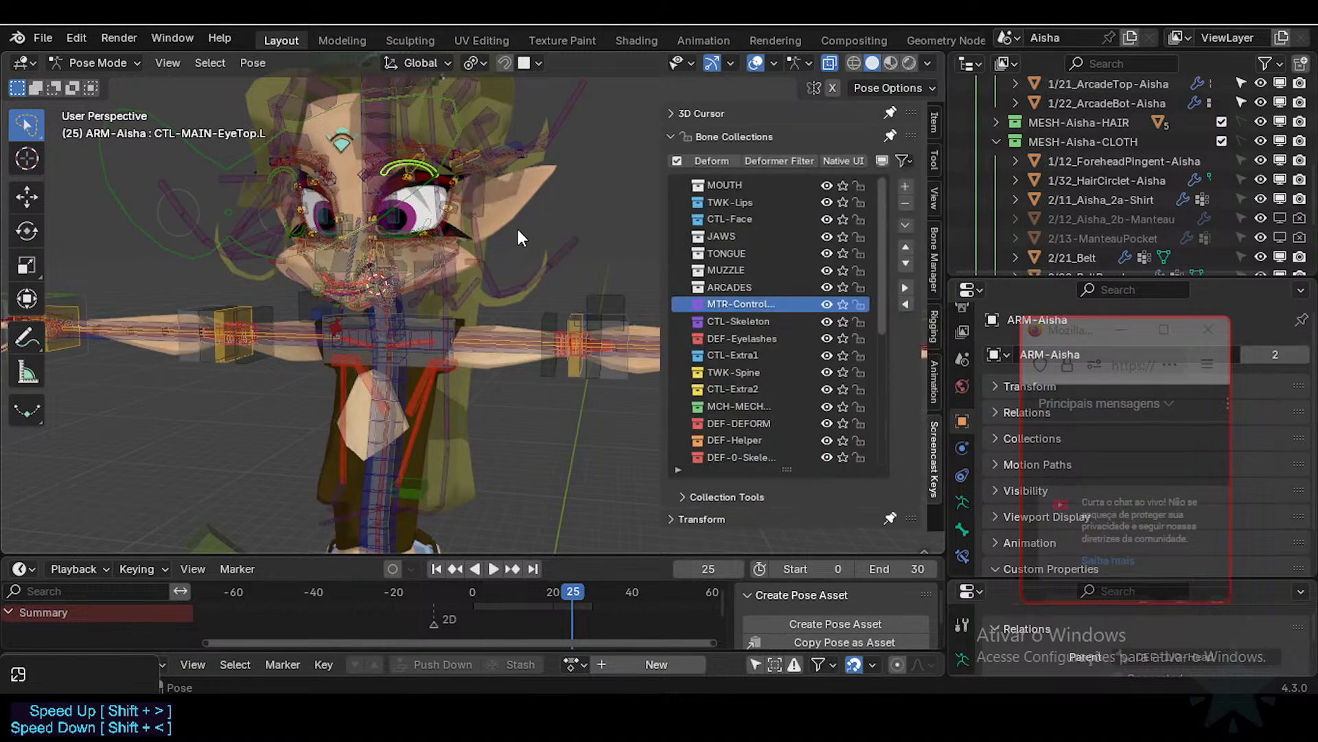
{"action": "key", "text": "alt+a"}
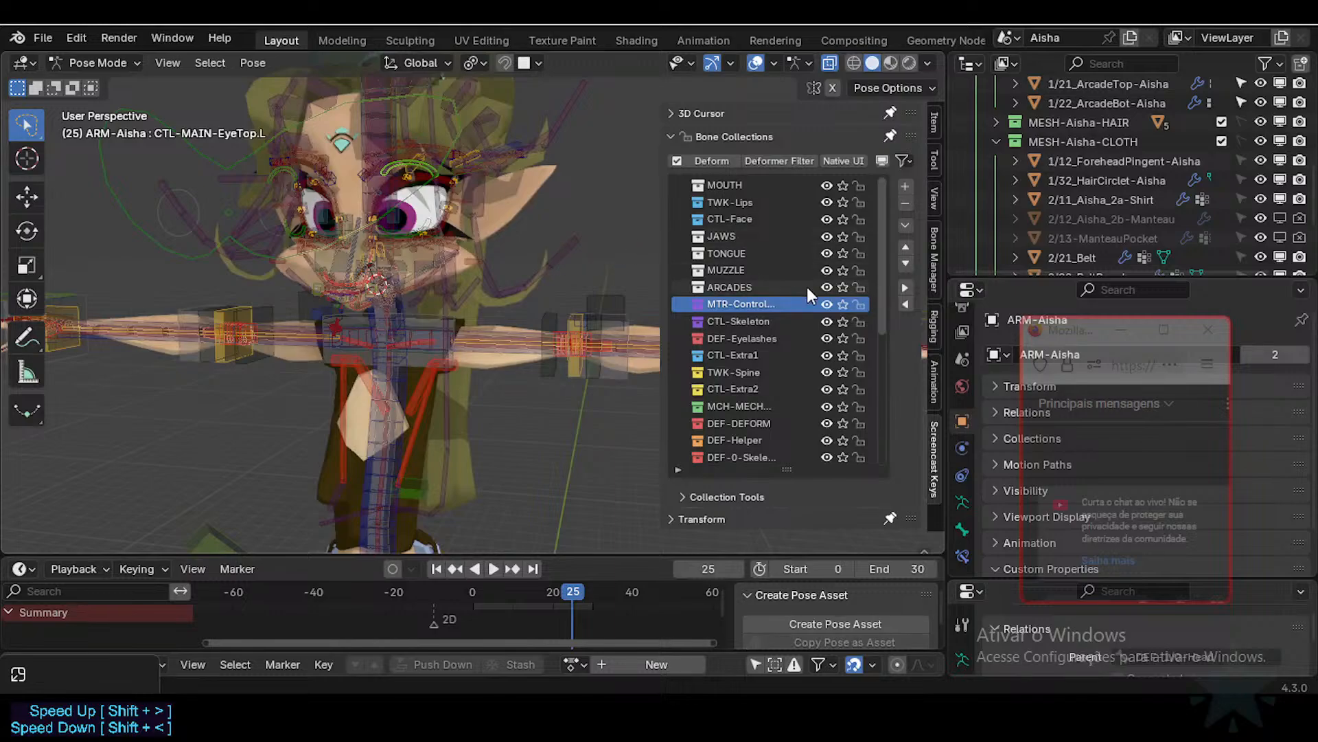
{"action": "left_click", "coordinate": [844, 304]}
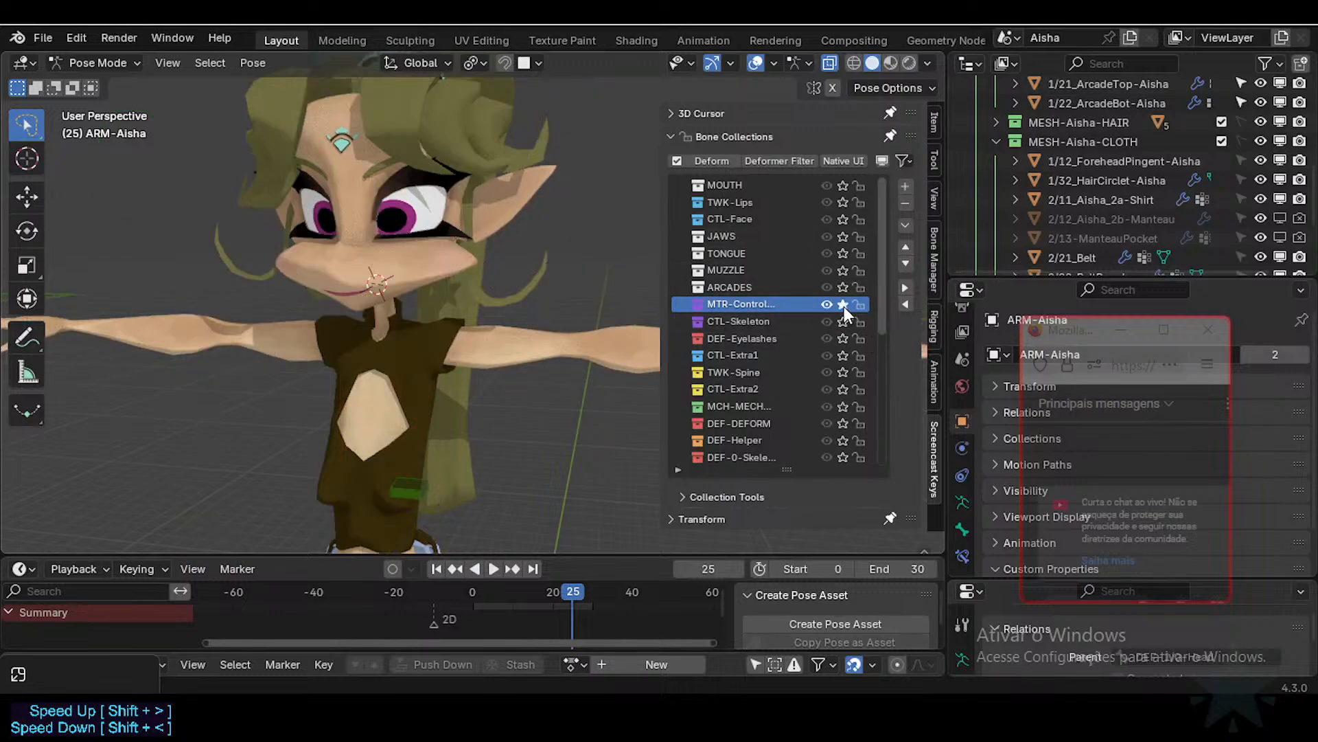
{"action": "left_click", "coordinate": [844, 321]}
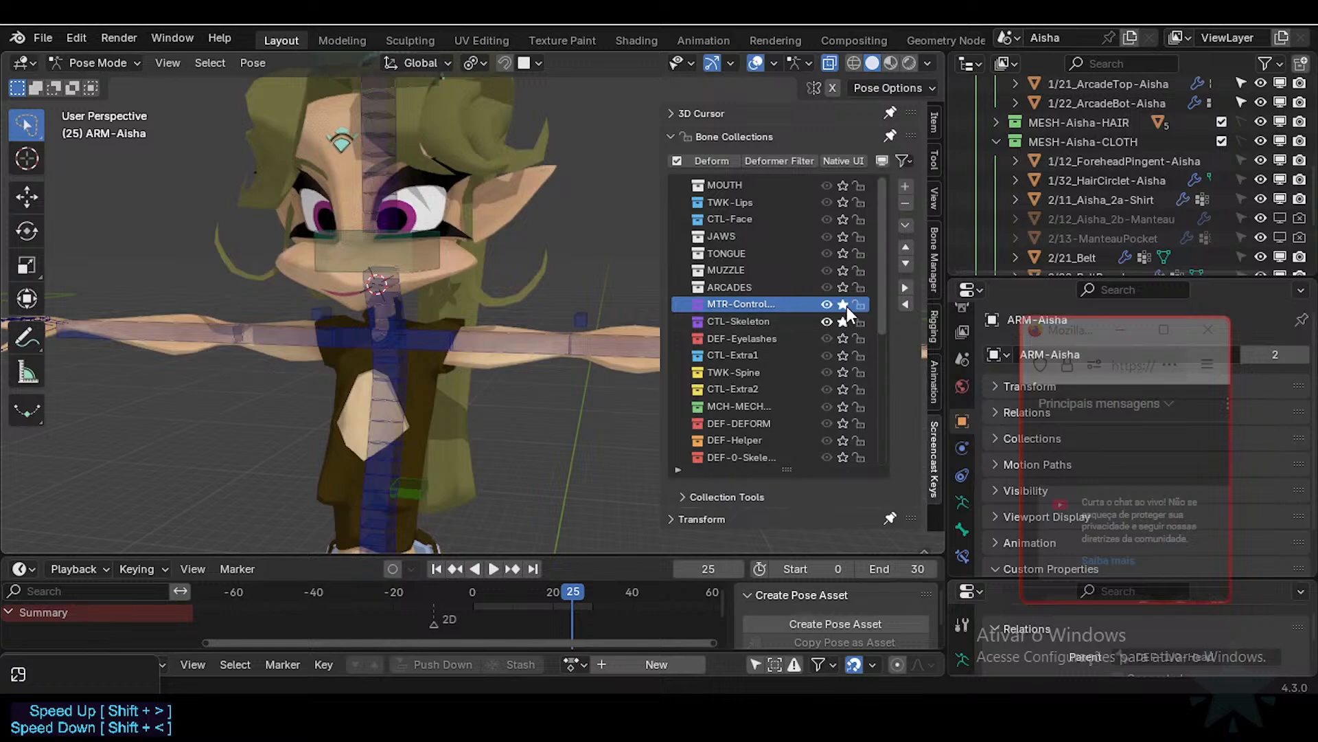
Step: Enlarge the Outliner area so that more of the character's collection list fits in it
{"action": "middle_click_drag", "start_coordinate": [554, 315], "coordinate": [483, 292]}
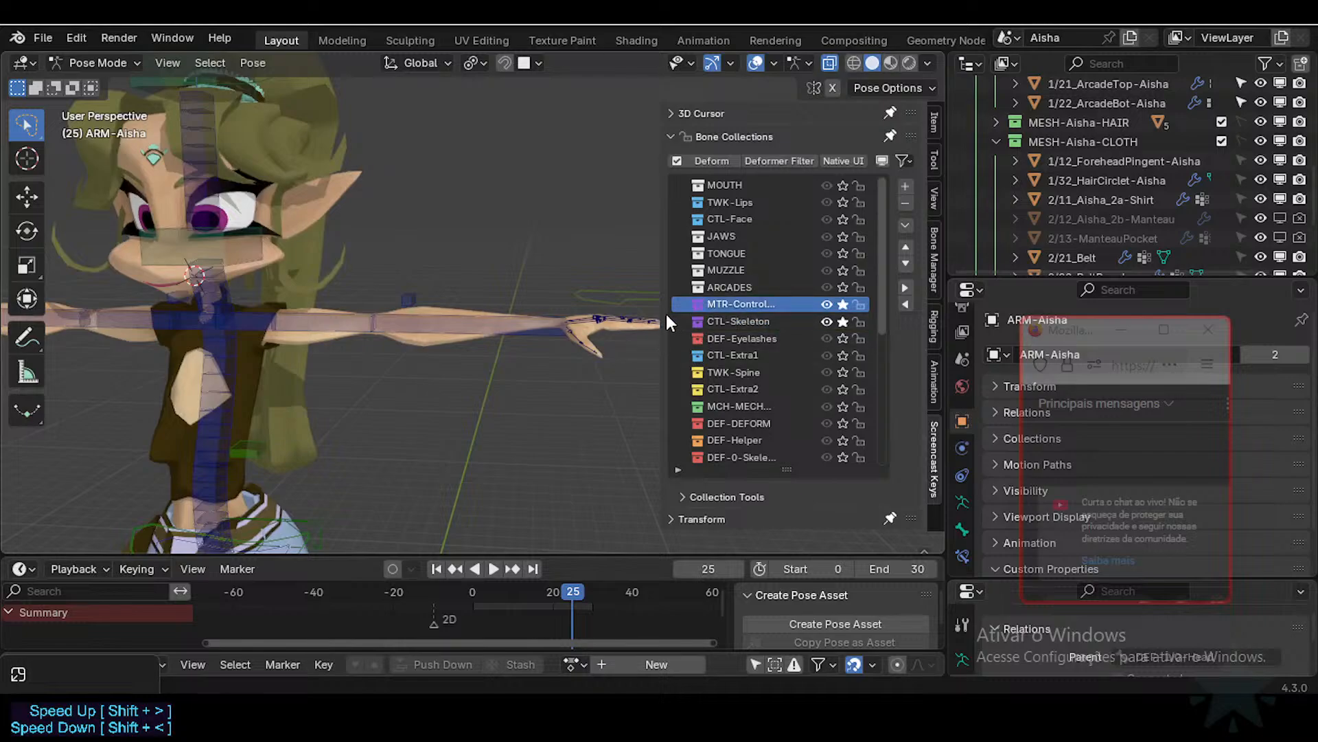
{"action": "mouse_move", "coordinate": [667, 315]}
{"action": "left_mouse_down"}
{"action": "mouse_move", "coordinate": [636, 313]}
{"action": "mouse_move", "coordinate": [662, 313]}
{"action": "left_mouse_up"}
{"action": "middle_click_drag", "start_coordinate": [504, 357], "coordinate": [590, 331]}
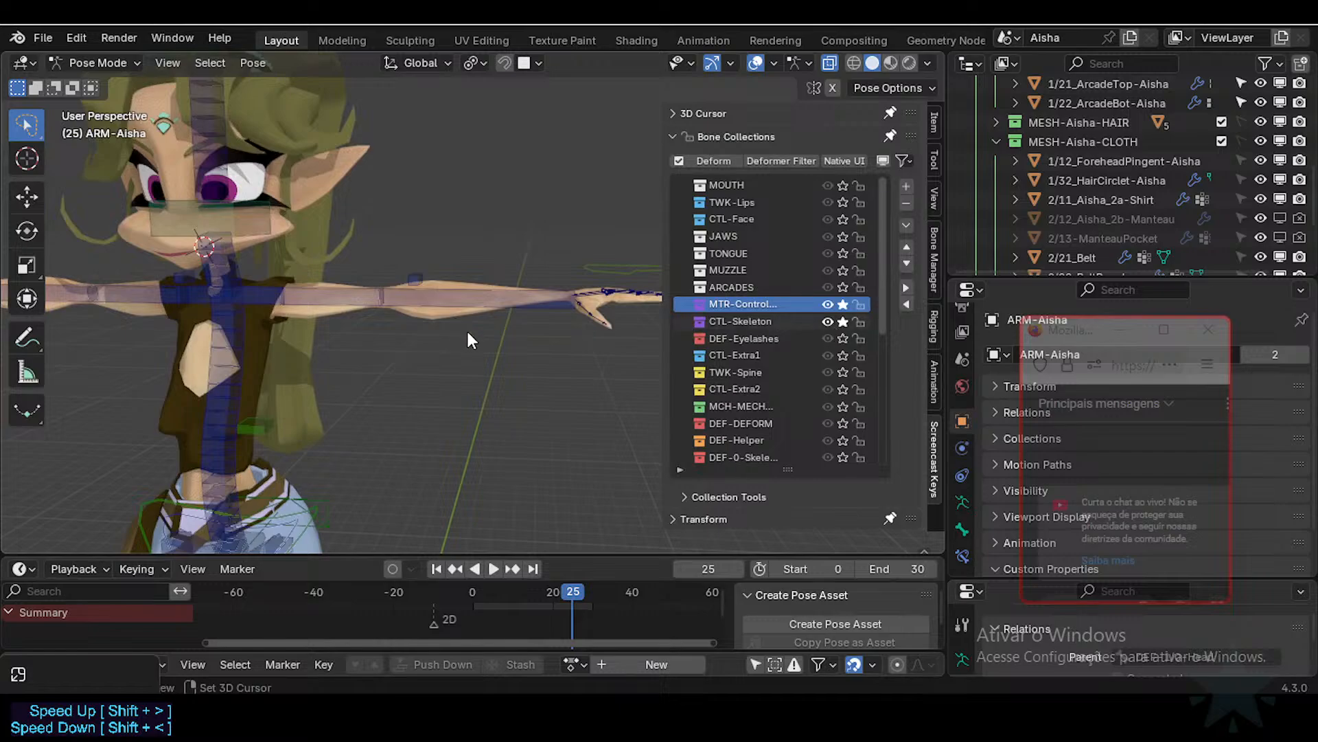
{"action": "middle_click_drag", "start_coordinate": [468, 332], "coordinate": [542, 344], "text": "shift"}
{"action": "scroll", "coordinate": [466, 331], "scroll_direction": "up", "scroll_amount": 1}
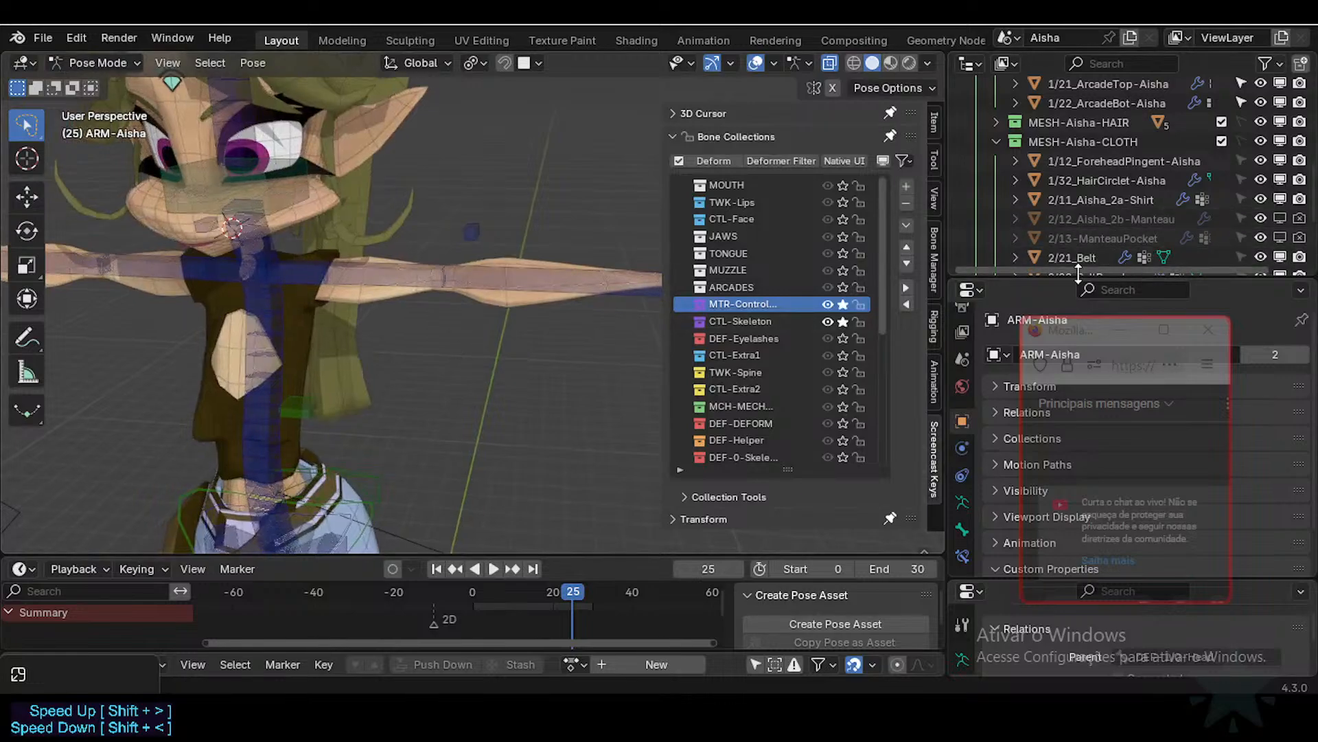
{"action": "middle_click_drag", "start_coordinate": [417, 268], "coordinate": [433, 302]}
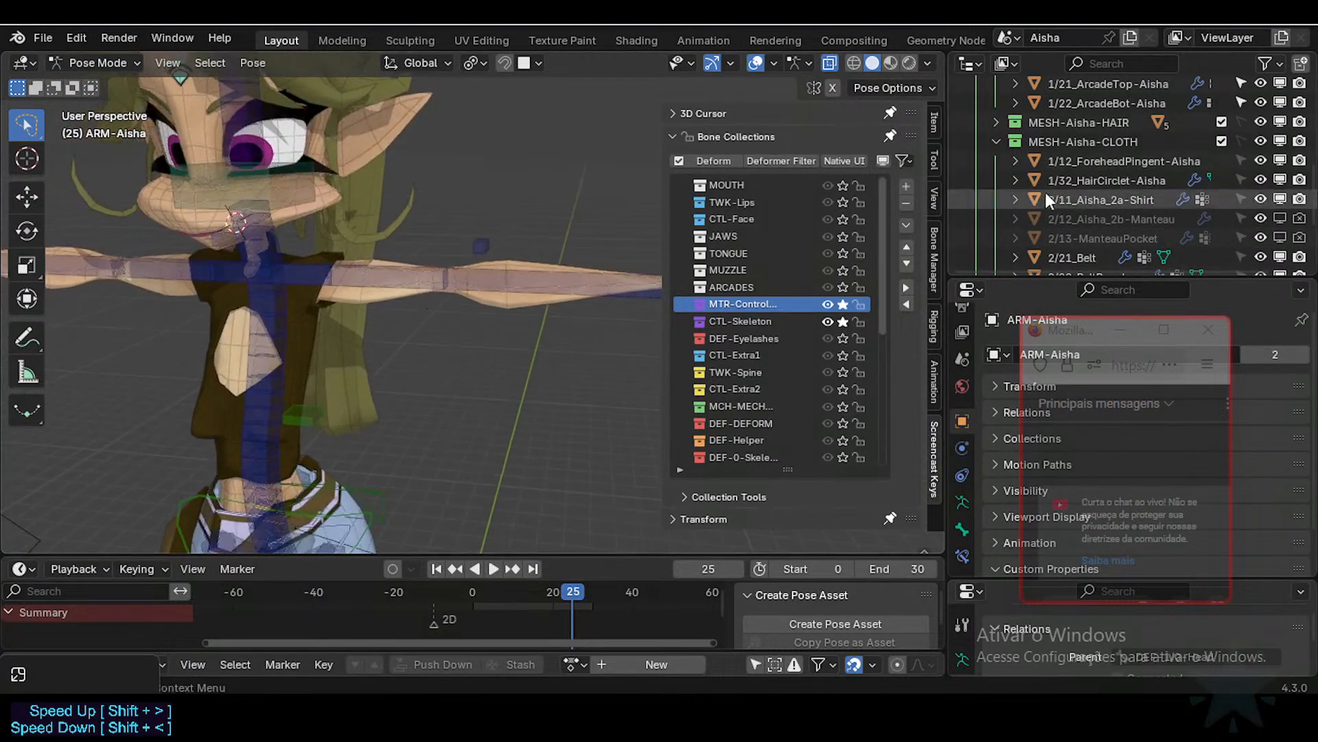
{"action": "left_click_drag", "start_coordinate": [1126, 278], "coordinate": [1133, 312]}
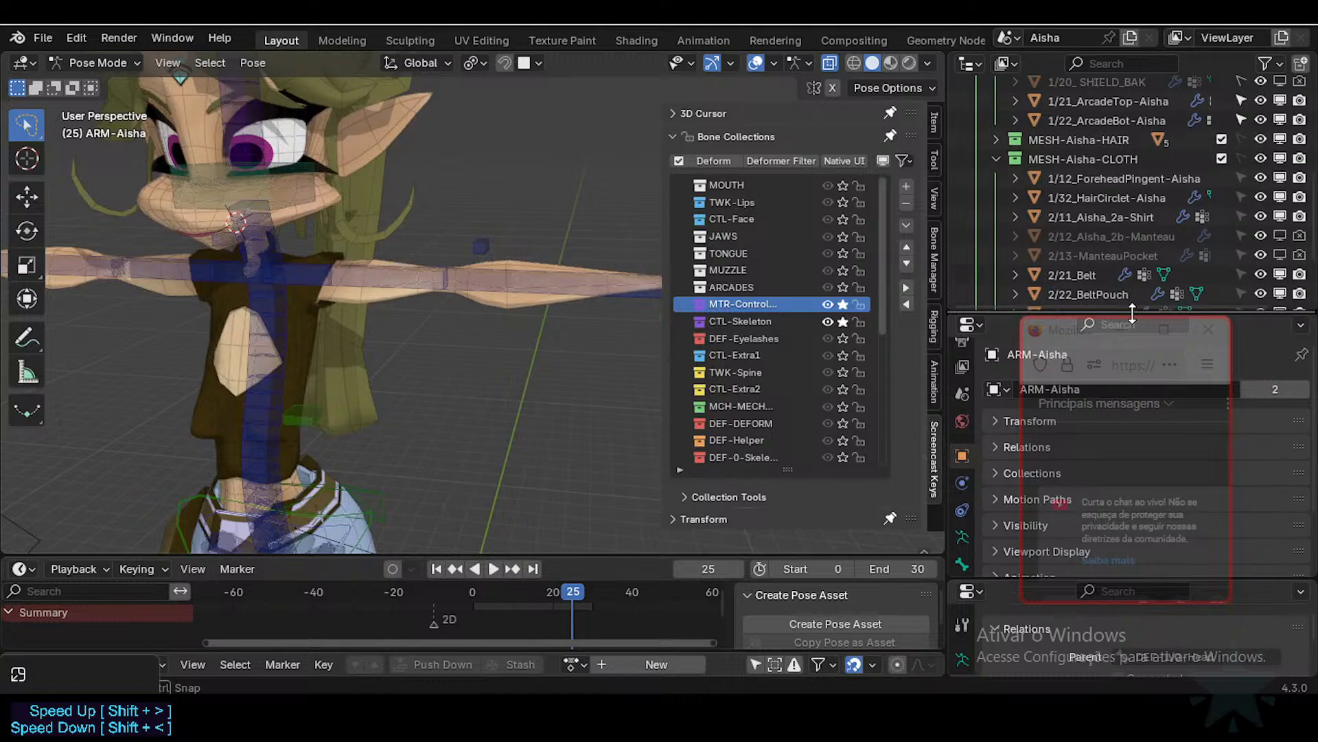
Step: Exclude the MESH-Aisha-HAIR, MOUTH, EYES and CLOTH collections from the view layer, keeping only the BODY mesh
{"action": "middle_click_drag", "start_coordinate": [377, 307], "coordinate": [357, 375], "text": "shift"}
{"action": "scroll", "coordinate": [1082, 228], "scroll_direction": "down", "scroll_amount": 3}
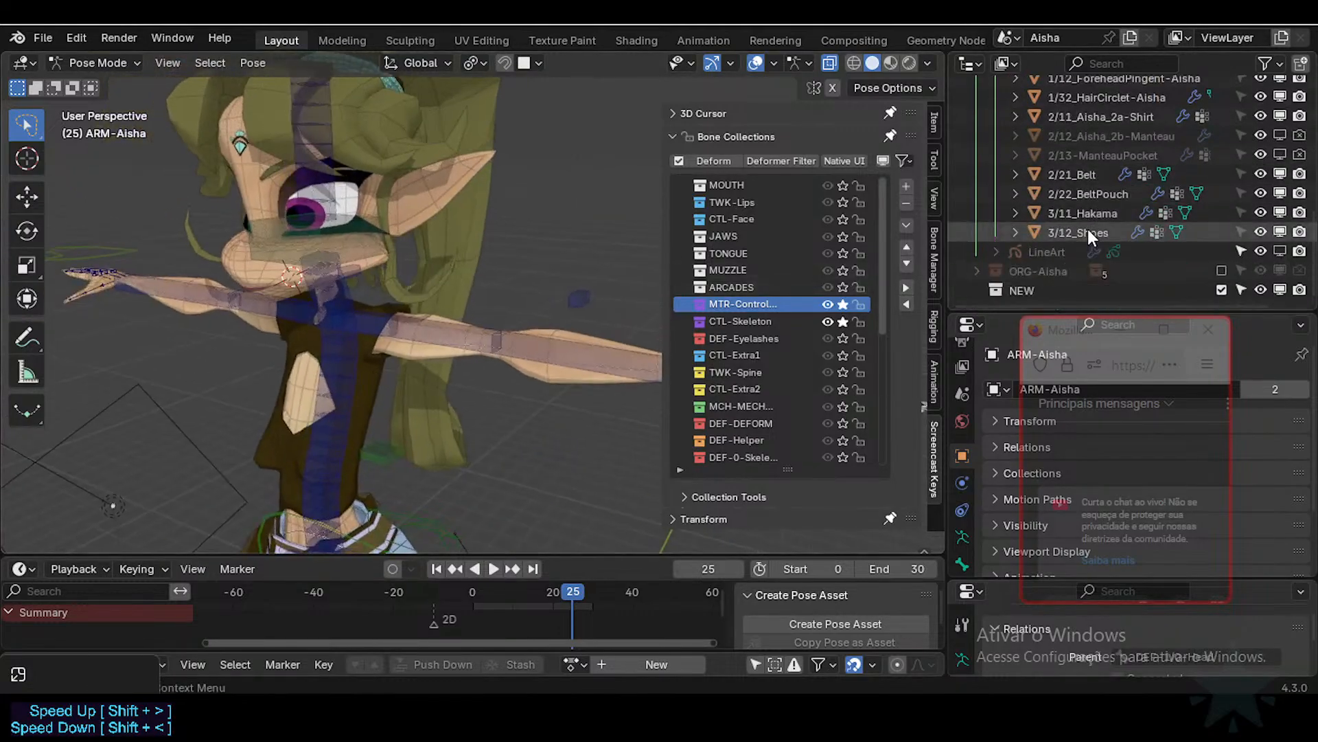
{"action": "scroll", "coordinate": [1088, 229], "scroll_direction": "up", "scroll_amount": 10}
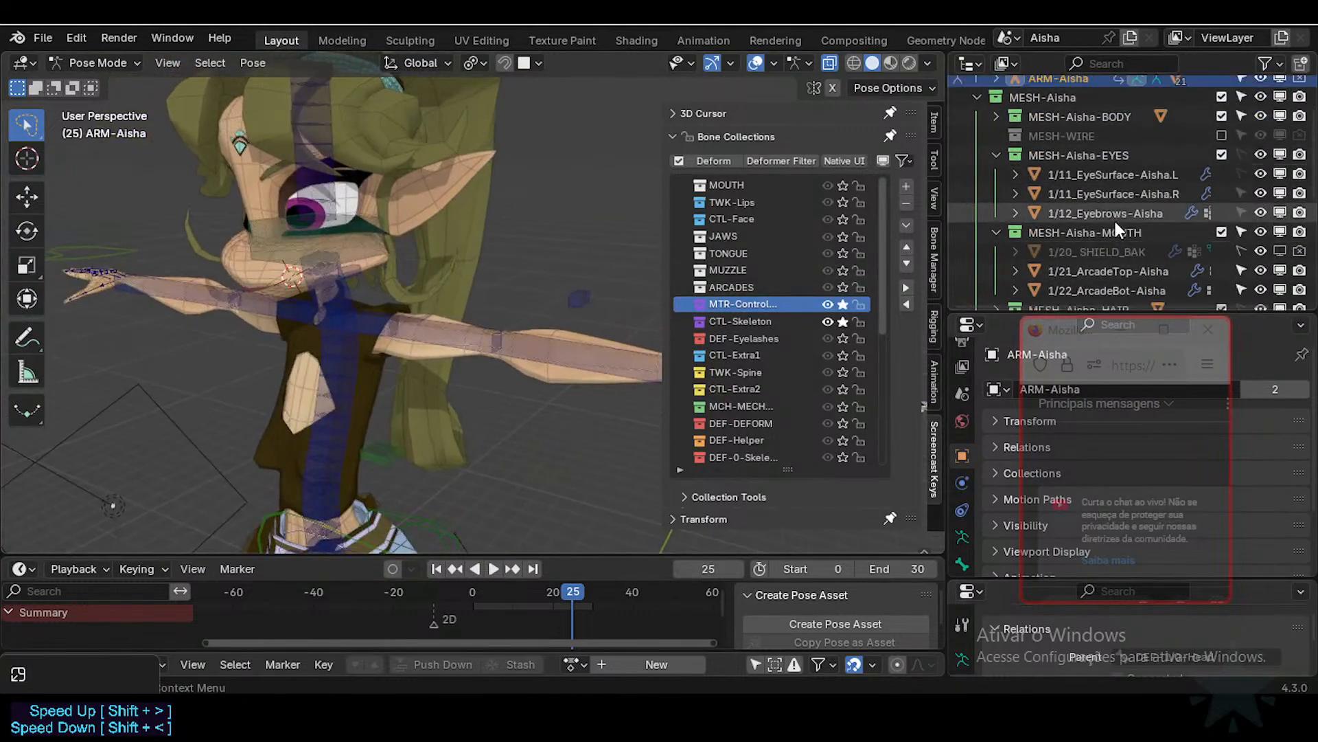
{"action": "scroll", "coordinate": [1130, 244], "scroll_direction": "down", "scroll_amount": 1}
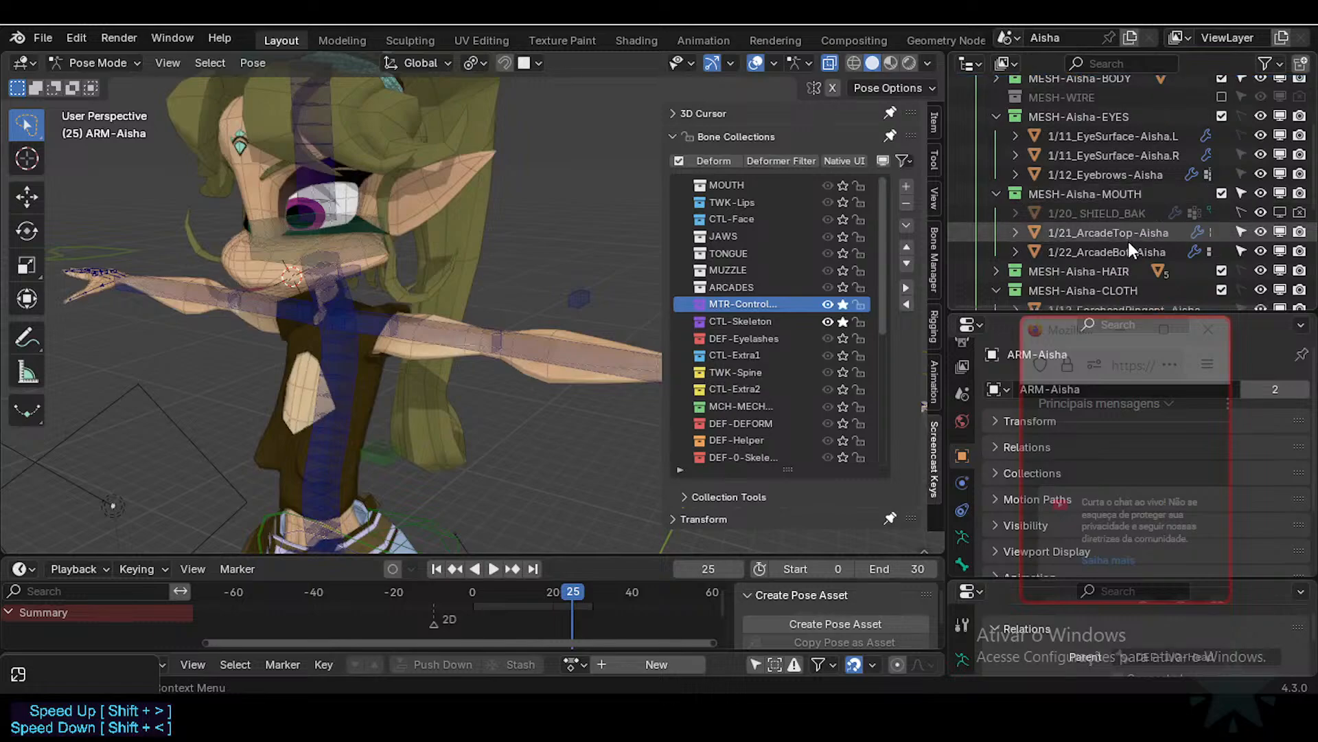
{"action": "left_click", "coordinate": [1222, 270]}
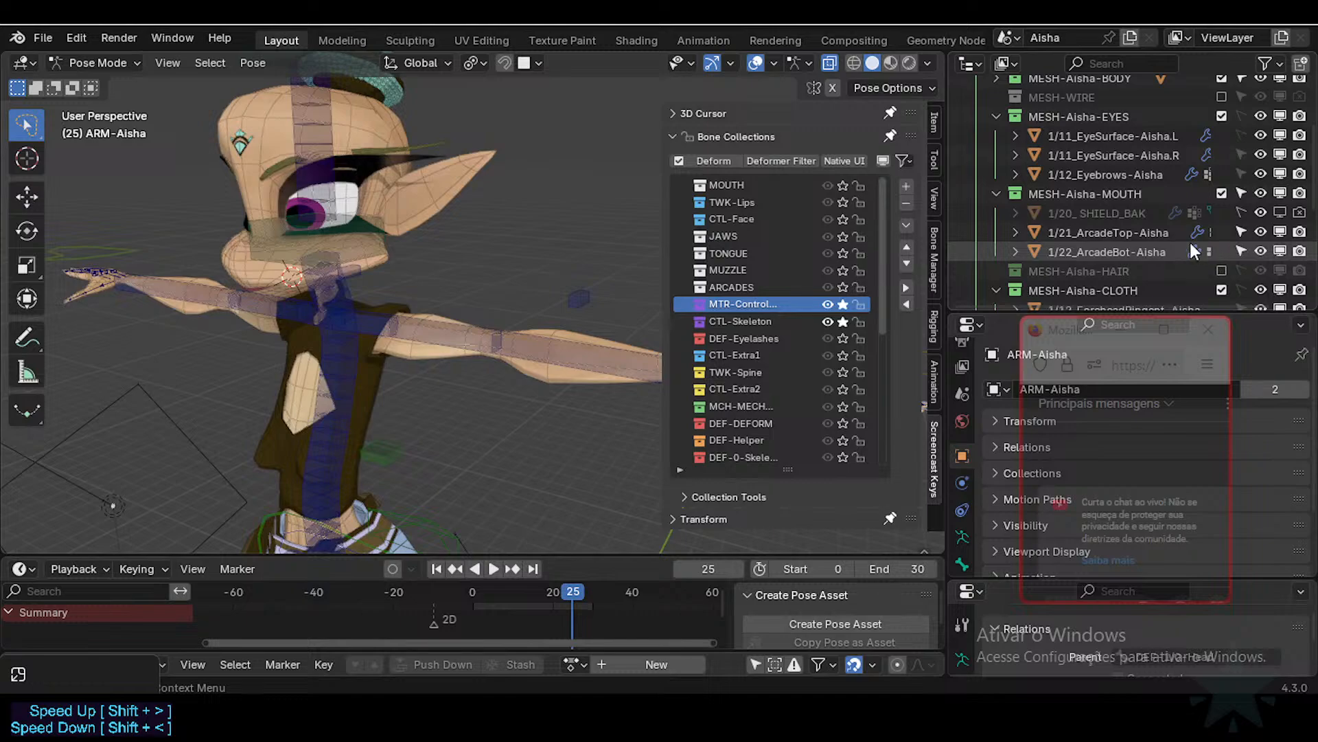
{"action": "scroll", "coordinate": [1066, 203], "scroll_direction": "up", "scroll_amount": 2}
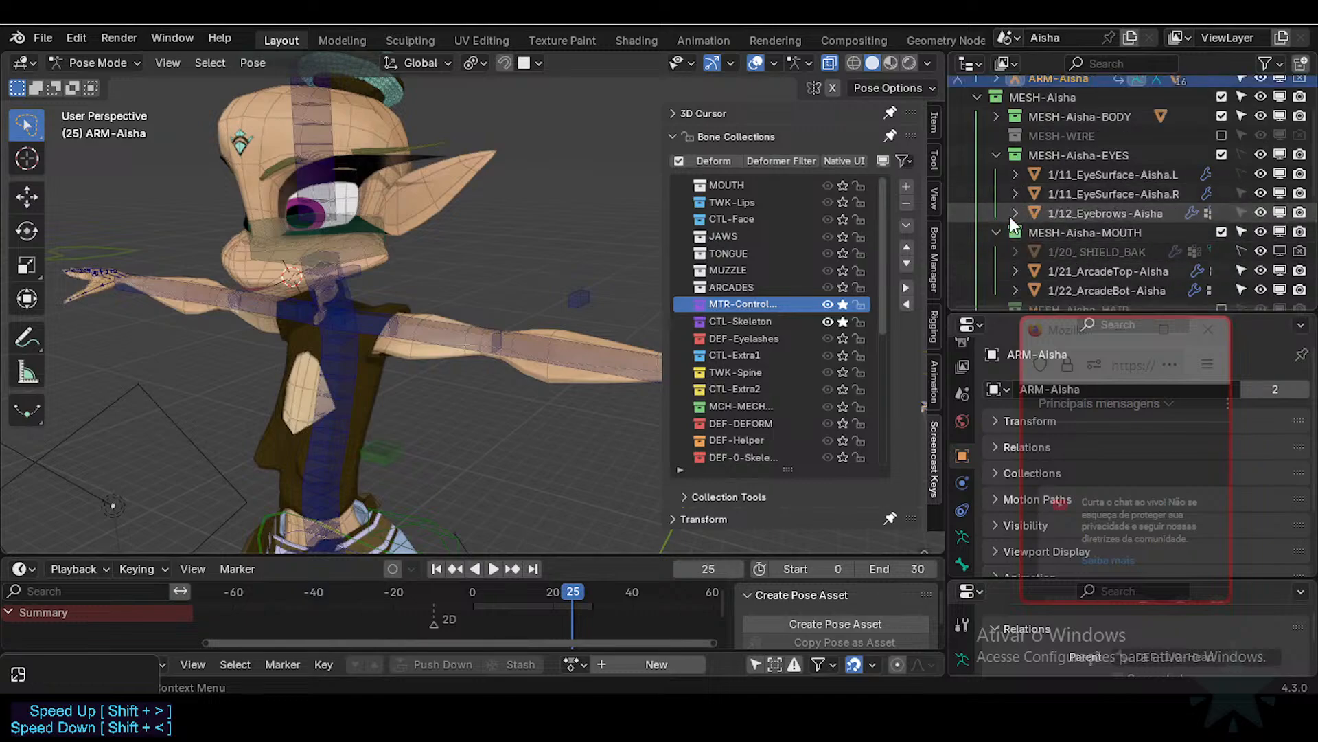
{"action": "left_click", "coordinate": [1222, 232]}
{"action": "left_click", "coordinate": [1222, 155]}
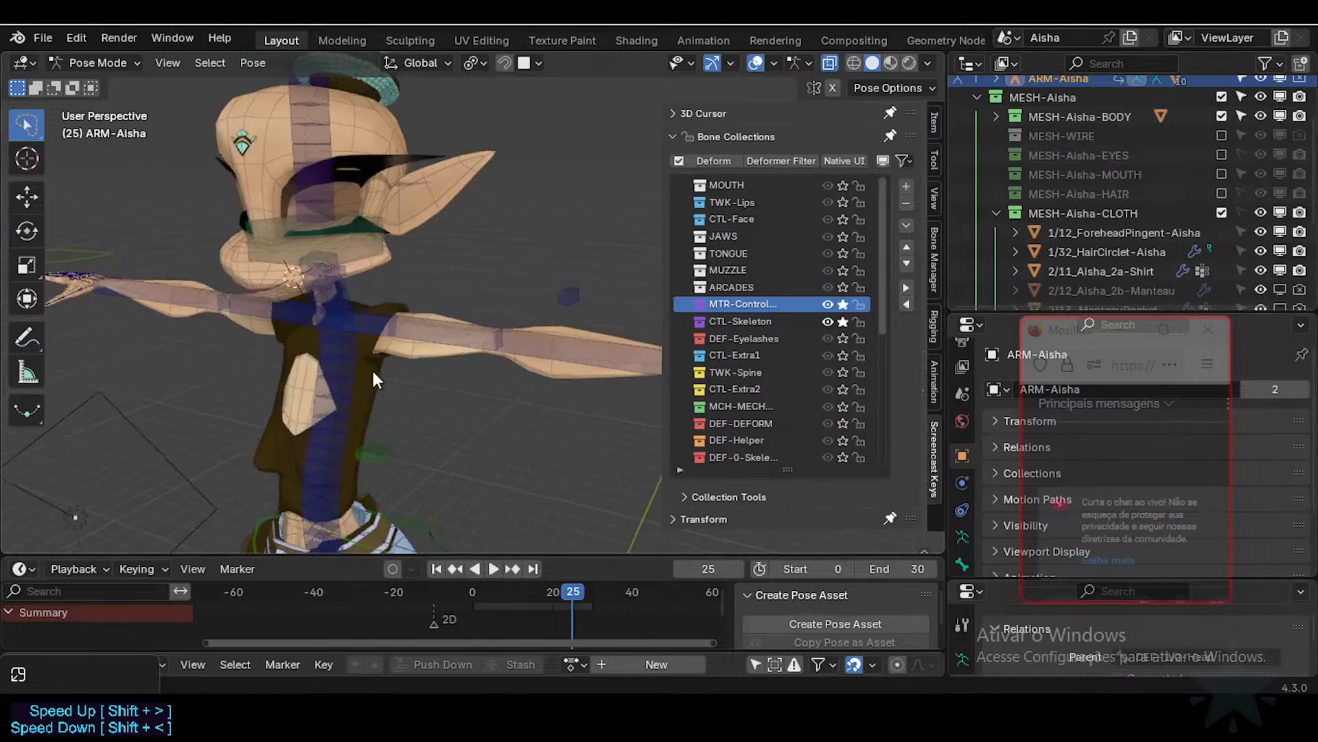
{"action": "middle_click_drag", "start_coordinate": [372, 368], "coordinate": [347, 343]}
{"action": "scroll", "coordinate": [1129, 202], "scroll_direction": "down", "scroll_amount": 4}
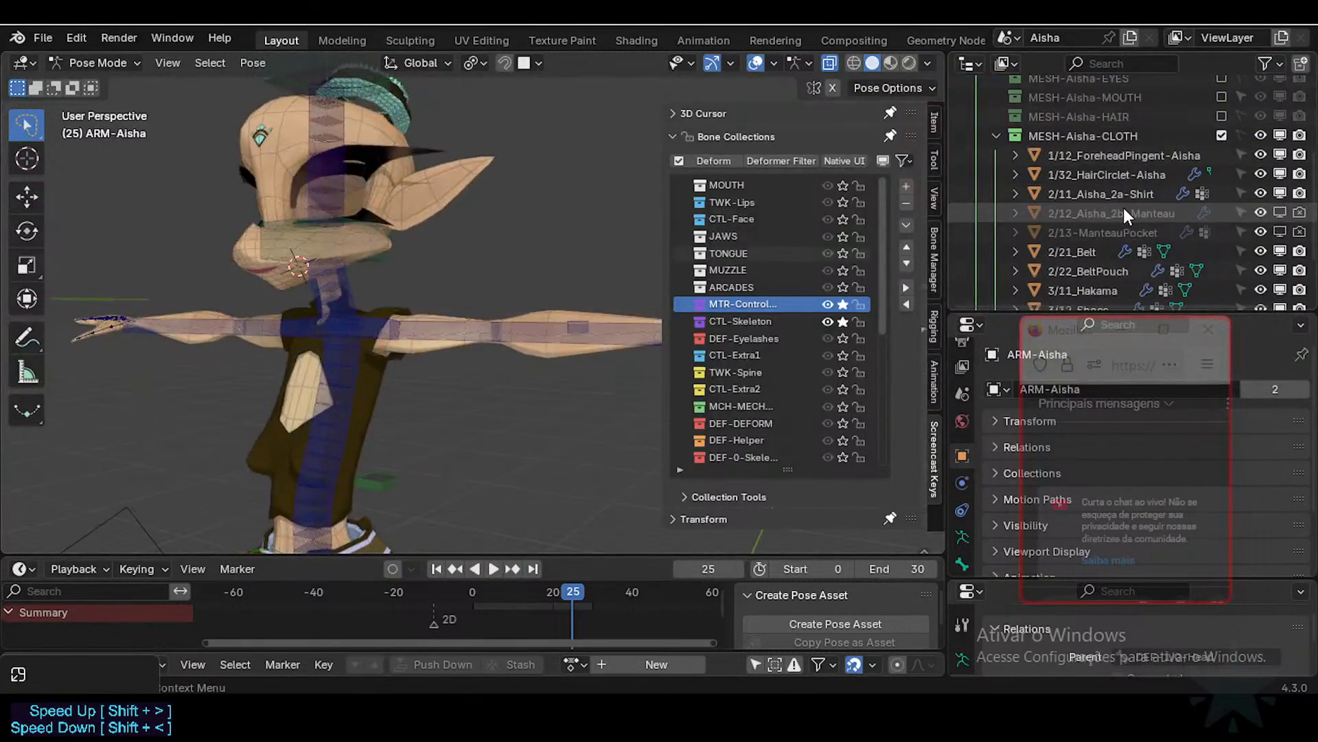
{"action": "left_click", "coordinate": [1221, 136]}
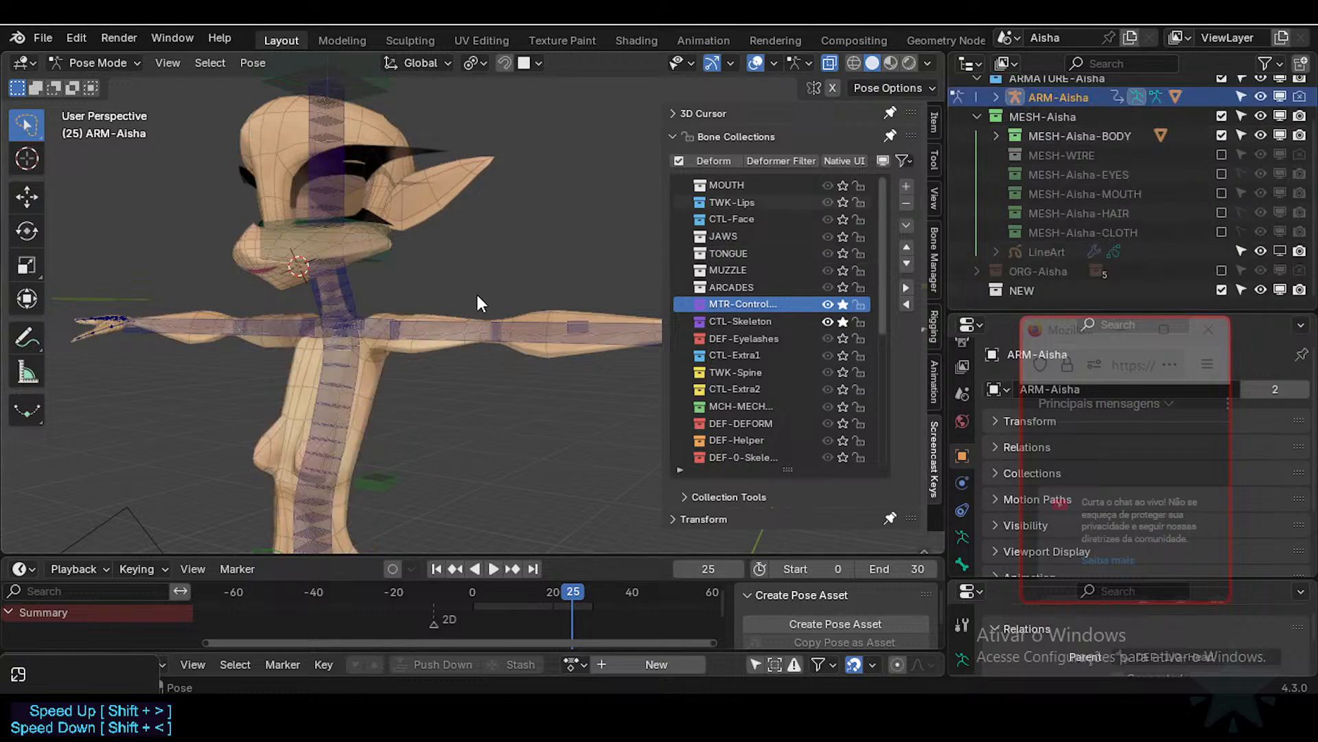
Step: Set the viewport shading's lighting to Studio with the shoulder and arm in close view
{"action": "middle_click_drag", "start_coordinate": [476, 291], "coordinate": [510, 398]}
{"action": "scroll", "coordinate": [402, 373], "scroll_direction": "up", "scroll_amount": 6}
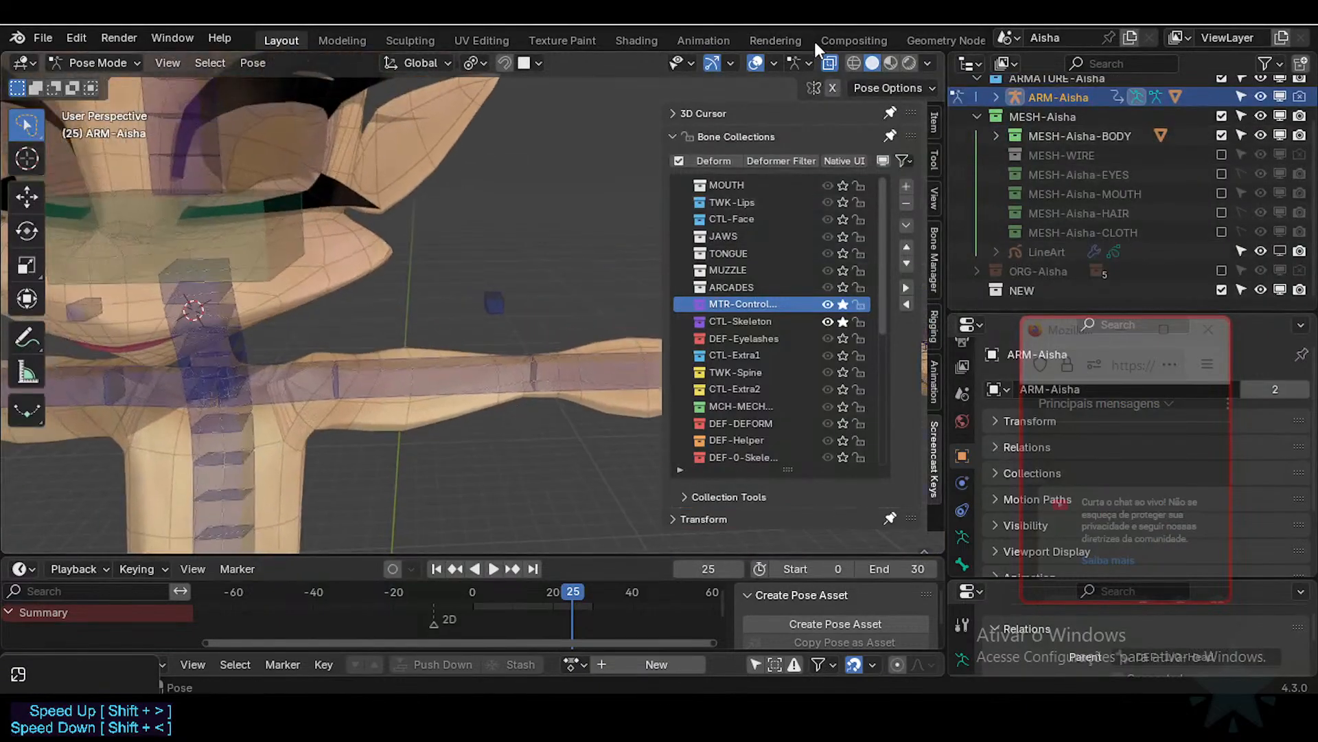
{"action": "left_click", "coordinate": [931, 62]}
{"action": "left_click", "coordinate": [866, 157]}
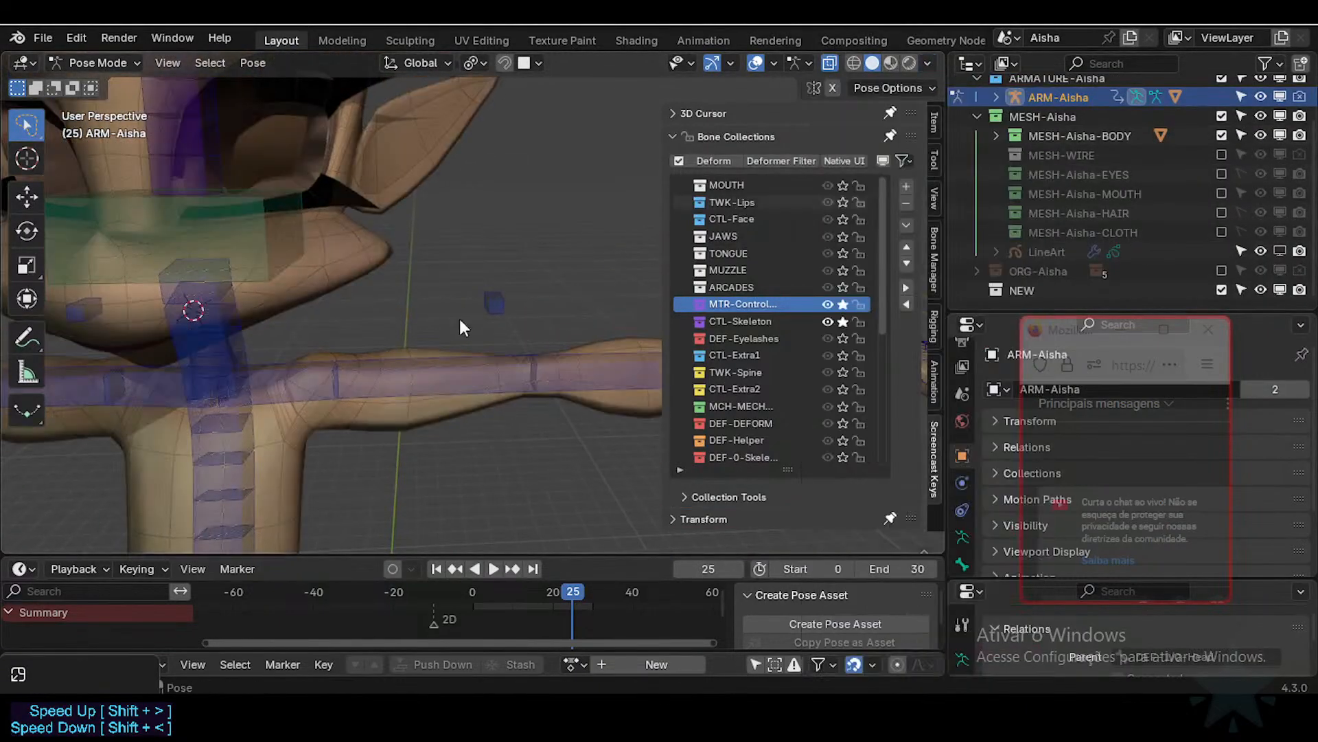
{"action": "middle_click_drag", "start_coordinate": [460, 319], "coordinate": [475, 319]}
{"action": "left_click", "coordinate": [928, 62]}
{"action": "left_click", "coordinate": [843, 155]}
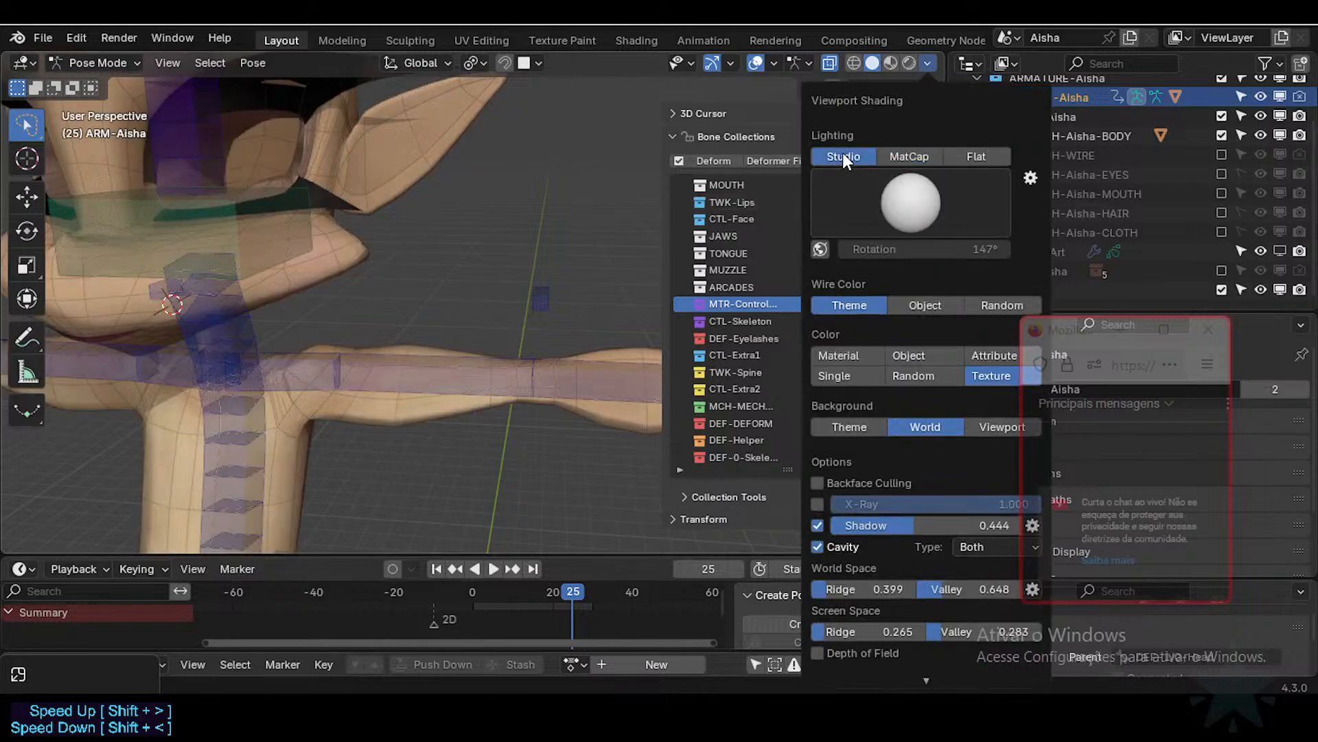
Step: Switch the viewport lighting to MatCap, try the striped metal and green spheres, and choose the rainbow normal-colour one
{"action": "left_click", "coordinate": [906, 156]}
{"action": "left_click", "coordinate": [901, 203]}
{"action": "left_click", "coordinate": [856, 327]}
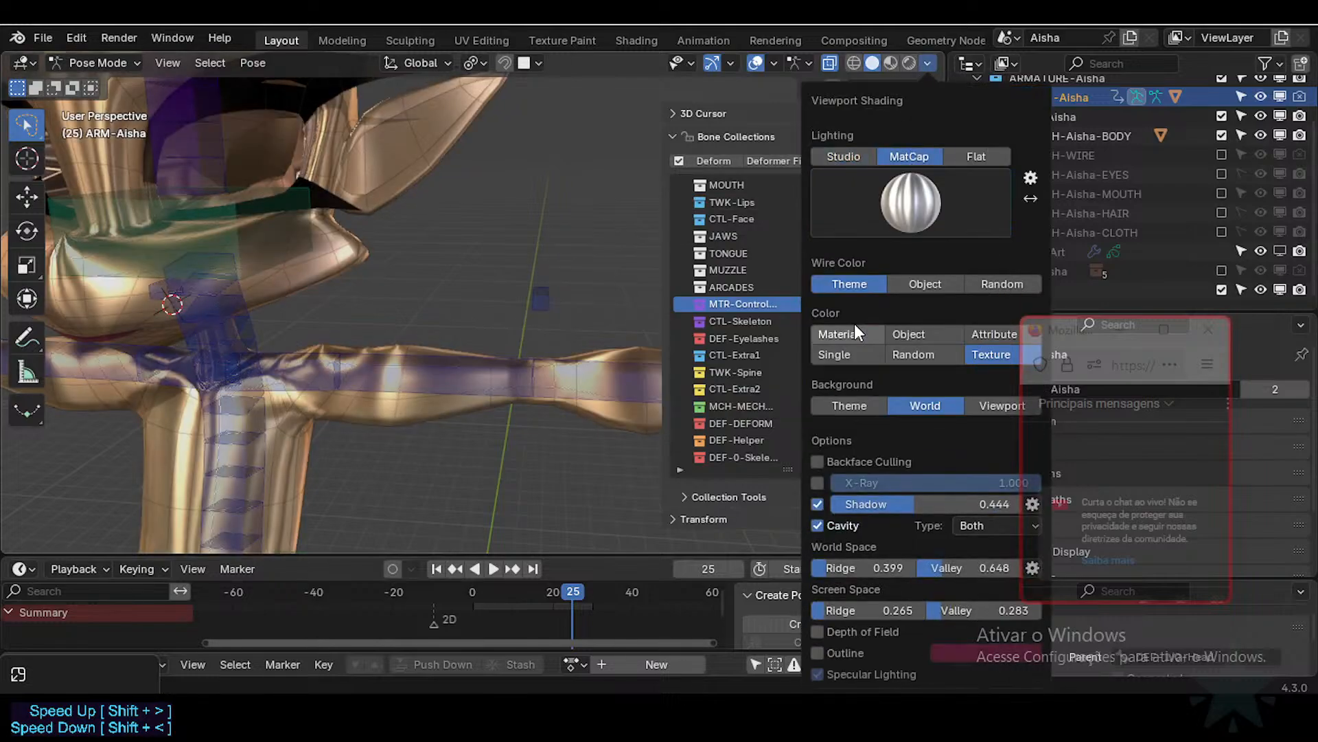
{"action": "left_click", "coordinate": [884, 203]}
{"action": "left_click", "coordinate": [805, 335]}
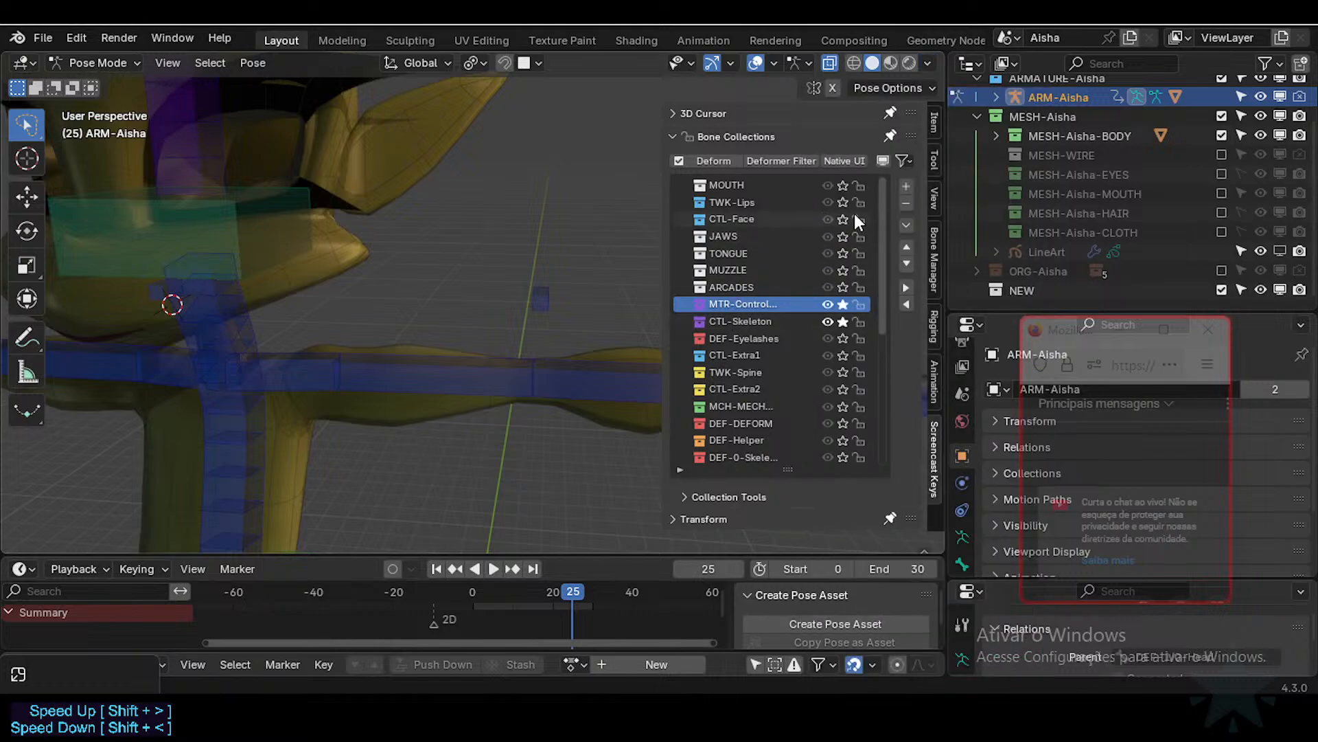
{"action": "left_click", "coordinate": [926, 63]}
{"action": "left_click", "coordinate": [894, 193]}
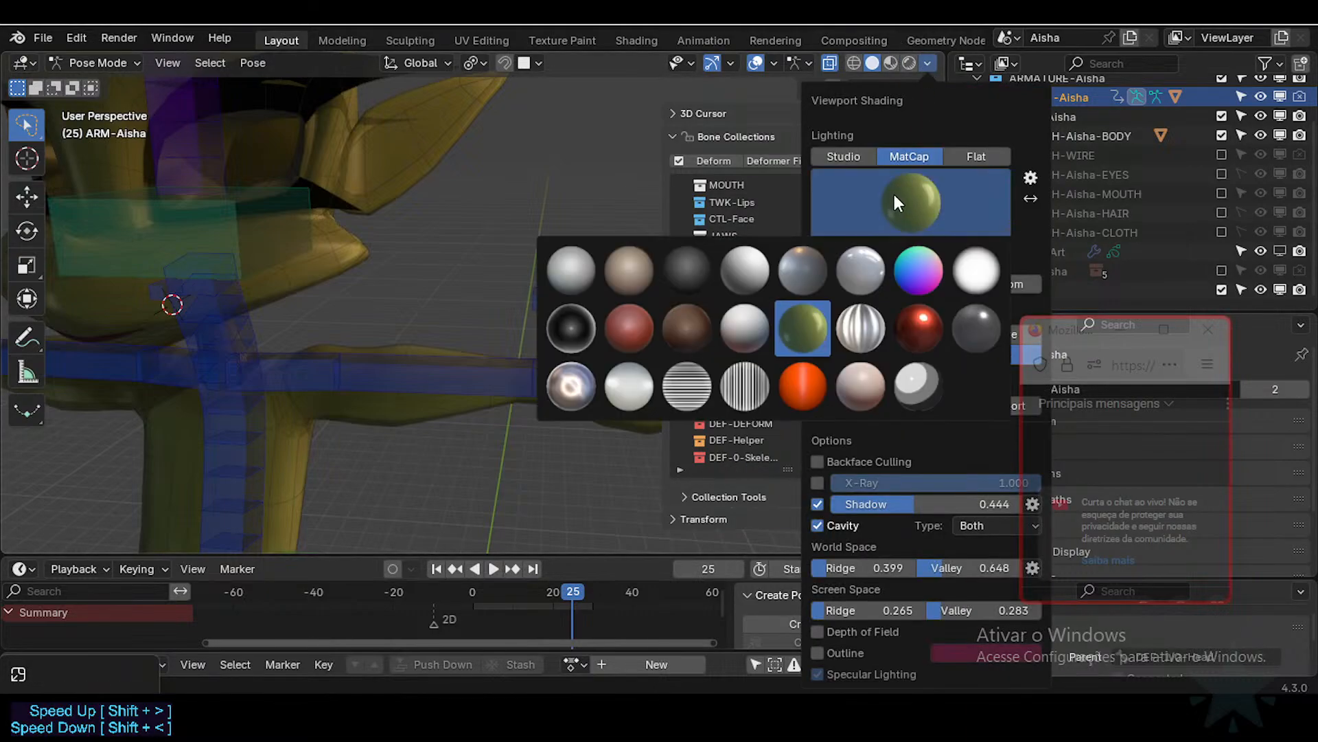
{"action": "left_click", "coordinate": [918, 271]}
Step: Hide the sidebar and save Aisha-94.blend while checking the body's surface around the shoulders and arms
{"action": "mouse_move", "coordinate": [340, 364]}
{"action": "middle_mouse_down"}
{"action": "mouse_move", "coordinate": [330, 342]}
{"action": "mouse_move", "coordinate": [376, 293]}
{"action": "middle_mouse_up"}
{"action": "scroll", "coordinate": [388, 344], "scroll_direction": "down", "scroll_amount": 3}
{"action": "middle_click_drag", "start_coordinate": [389, 344], "coordinate": [517, 387]}
{"action": "scroll", "coordinate": [364, 431], "scroll_direction": "up", "scroll_amount": 4}
{"action": "key", "text": "n"}
{"action": "scroll", "coordinate": [490, 382], "scroll_direction": "down", "scroll_amount": 3}
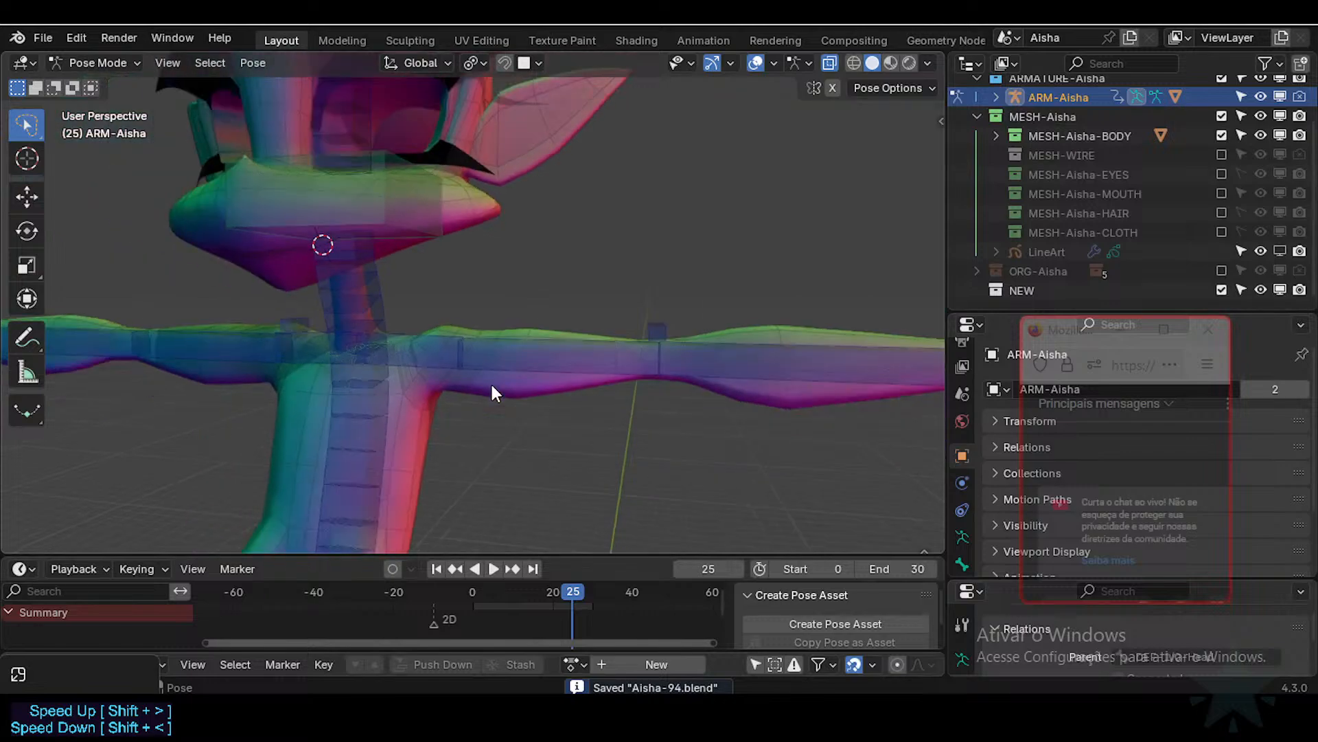
Step: Add the DEF-4-Arms bone collection to the soloed collections and frame the shoulder and upper arm
{"action": "key", "text": "n"}
{"action": "scroll", "coordinate": [855, 343], "scroll_direction": "down", "scroll_amount": 3}
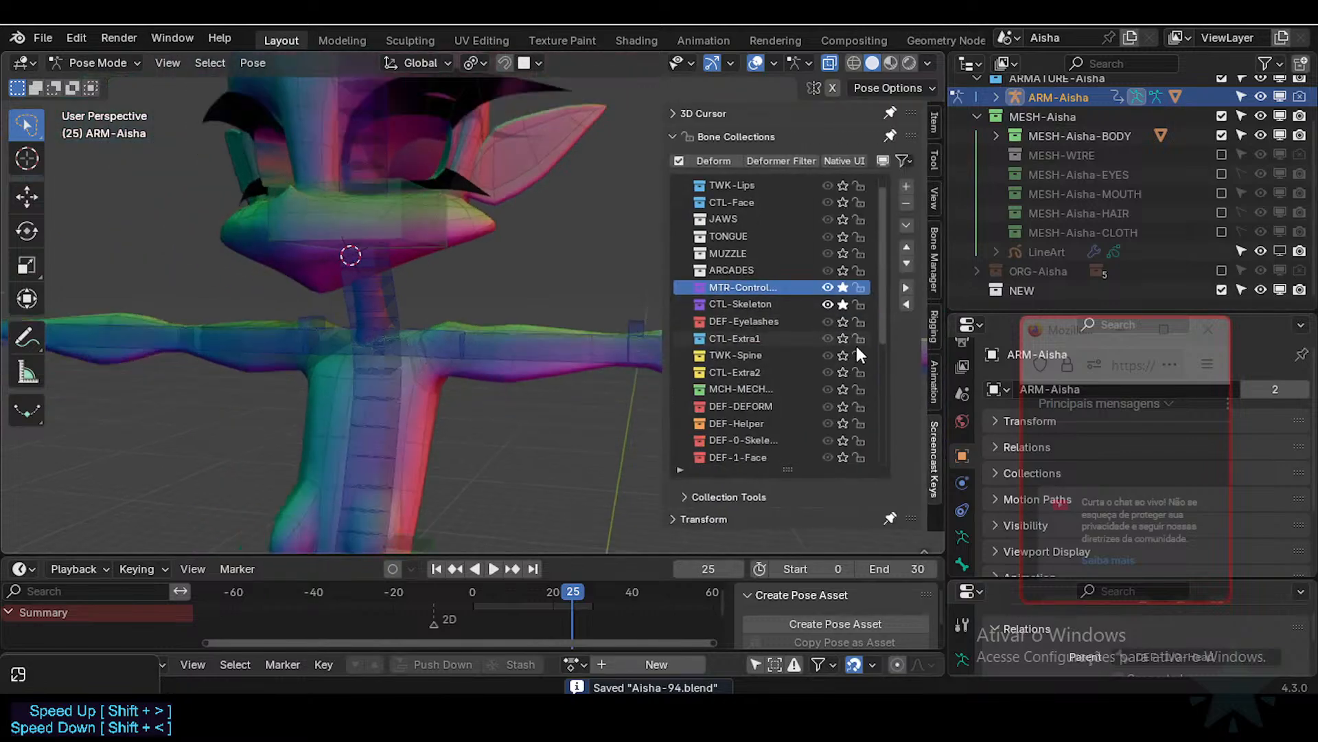
{"action": "scroll", "coordinate": [837, 394], "scroll_direction": "down", "scroll_amount": 3}
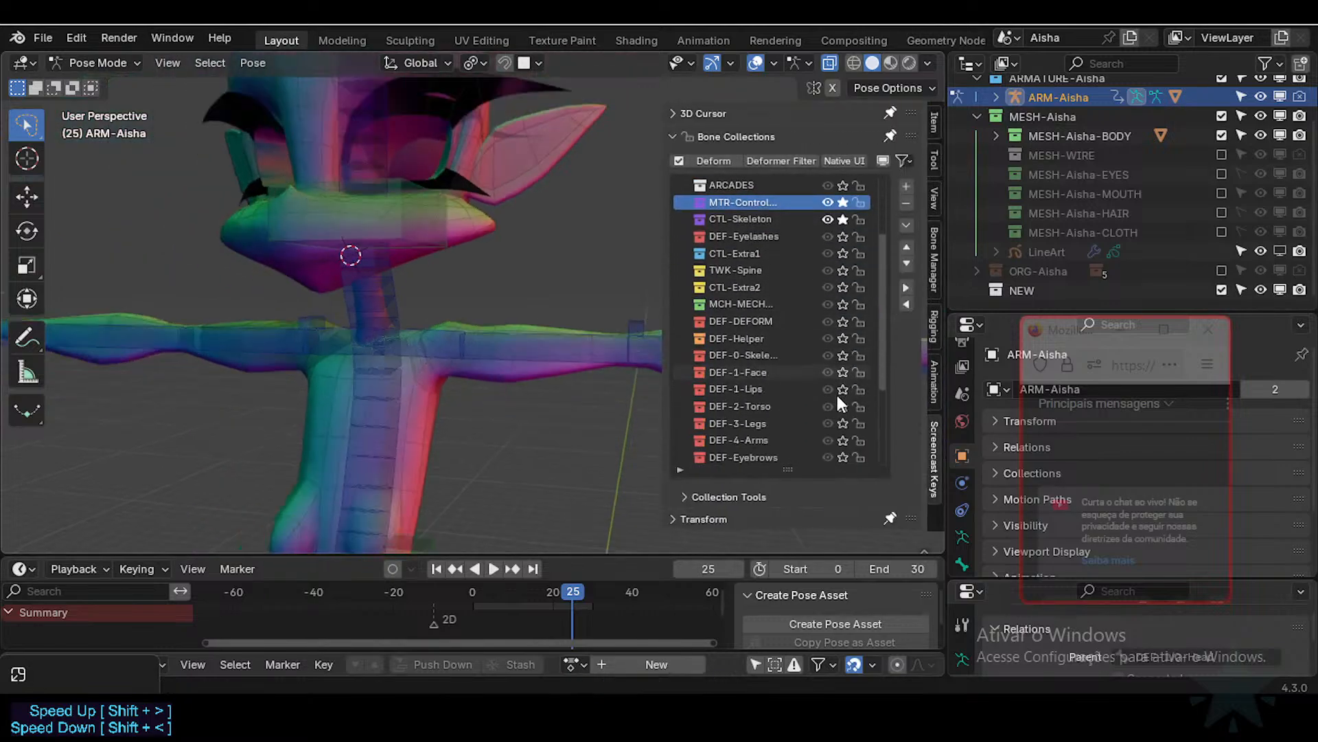
{"action": "scroll", "coordinate": [838, 394], "scroll_direction": "down", "scroll_amount": 1}
{"action": "left_click", "coordinate": [843, 423]}
{"action": "middle_click_drag", "start_coordinate": [524, 347], "coordinate": [480, 392]}
{"action": "scroll", "coordinate": [490, 384], "scroll_direction": "down", "scroll_amount": 1}
{"action": "scroll", "coordinate": [526, 335], "scroll_direction": "up", "scroll_amount": 5}
{"action": "middle_click_drag", "start_coordinate": [425, 344], "coordinate": [443, 371]}
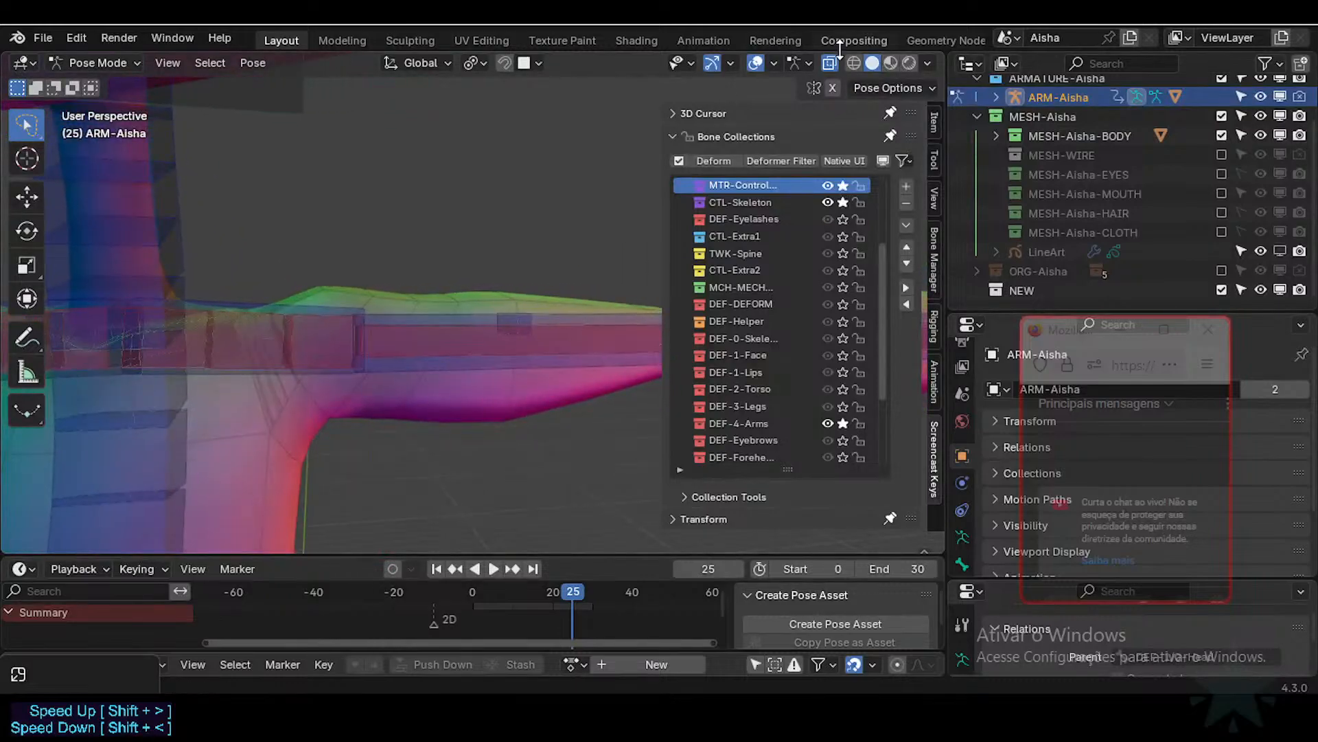
Step: Set the solid viewport shading's colour option to Material
{"action": "left_click", "coordinate": [927, 63]}
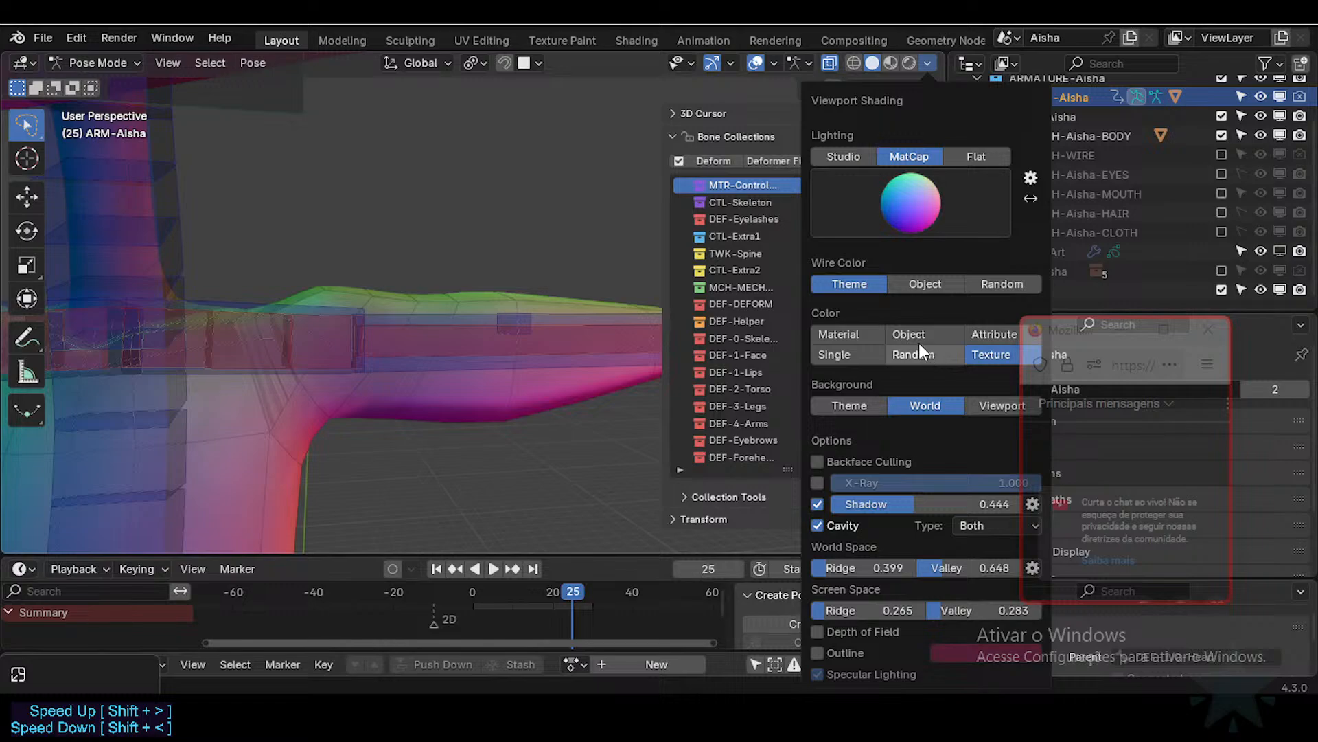
{"action": "left_click", "coordinate": [849, 333]}
{"action": "scroll", "coordinate": [383, 333], "scroll_direction": "down", "scroll_amount": 5}
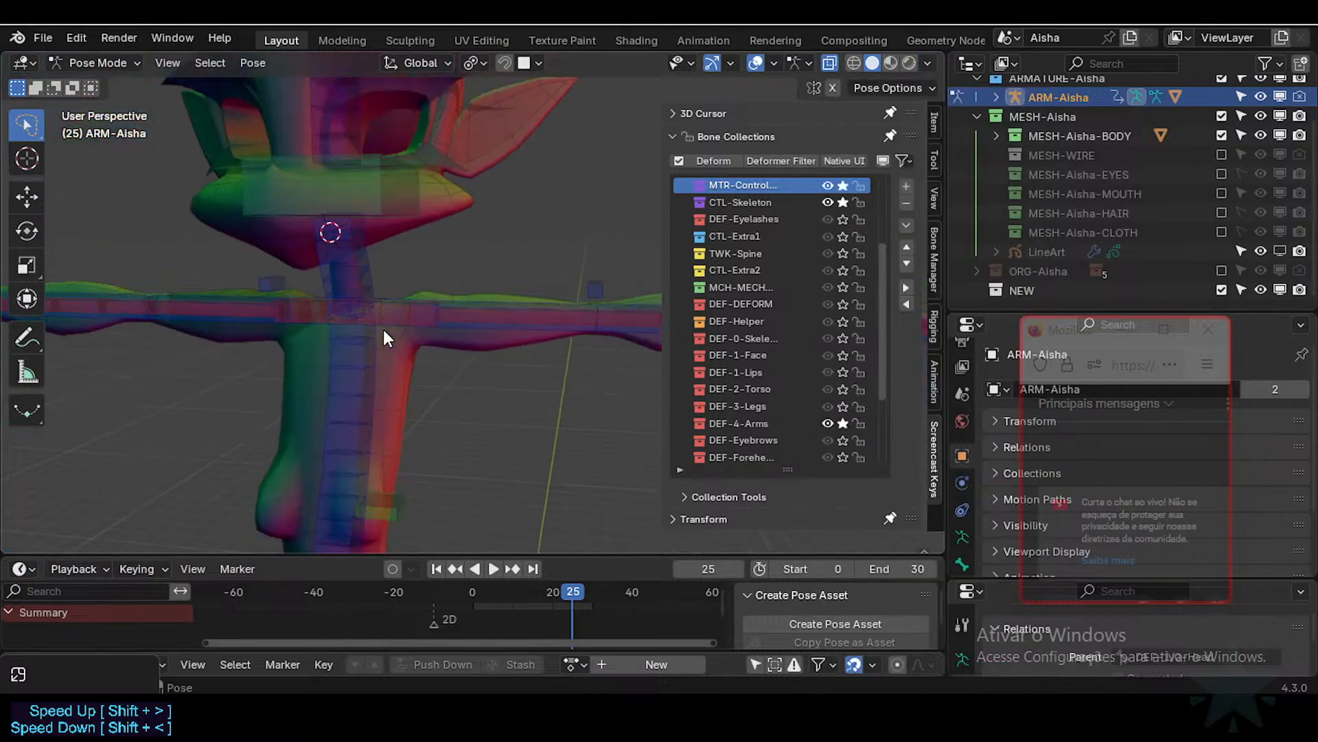
Step: Examine the arm's deform bones from the shoulder to the hand in close view, and hide the sidebar
{"action": "scroll", "coordinate": [434, 330], "scroll_direction": "up", "scroll_amount": 4}
{"action": "scroll", "coordinate": [454, 307], "scroll_direction": "down", "scroll_amount": 2}
{"action": "middle_click_drag", "start_coordinate": [454, 308], "coordinate": [296, 296], "text": "shift"}
{"action": "scroll", "coordinate": [405, 316], "scroll_direction": "up", "scroll_amount": 5}
{"action": "scroll", "coordinate": [403, 347], "scroll_direction": "up", "scroll_amount": 3}
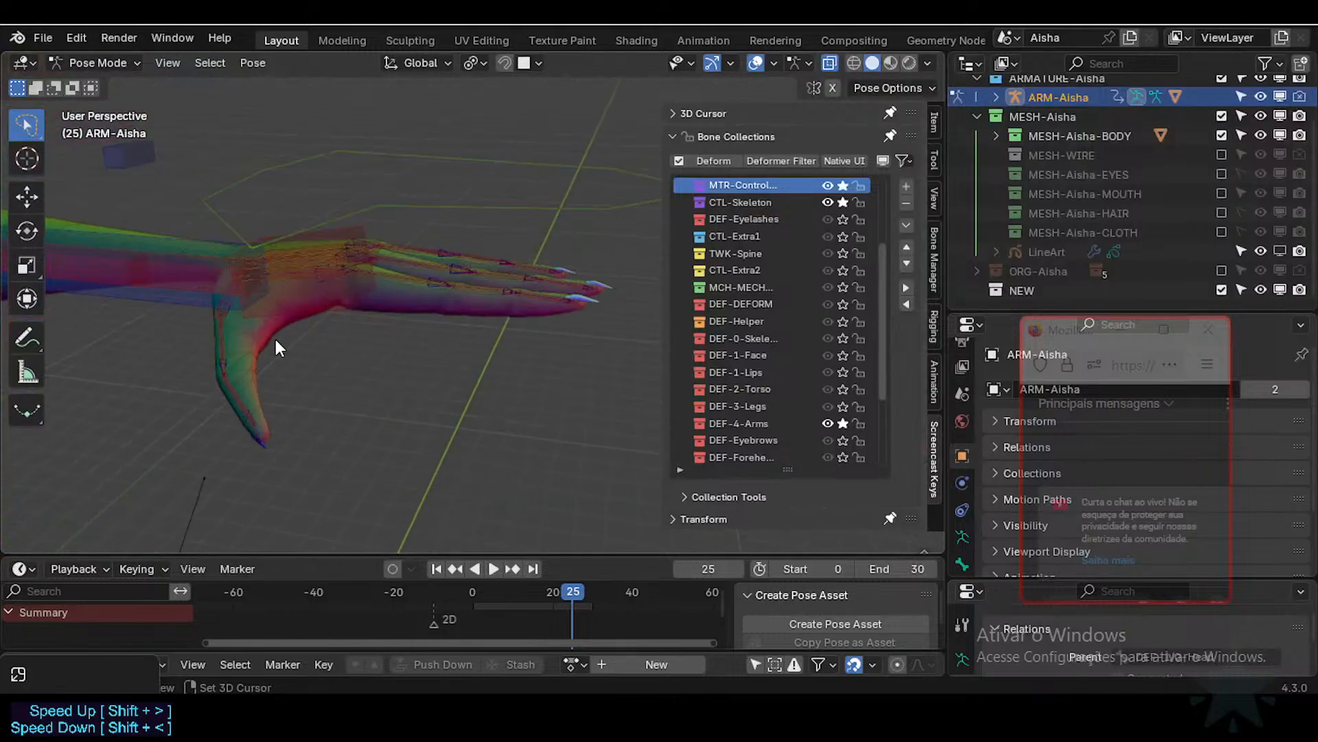
{"action": "middle_click_drag", "start_coordinate": [275, 340], "coordinate": [368, 309], "text": "shift"}
{"action": "key", "text": "shift+alt+f"}
{"action": "key", "text": "shift+alt+z"}
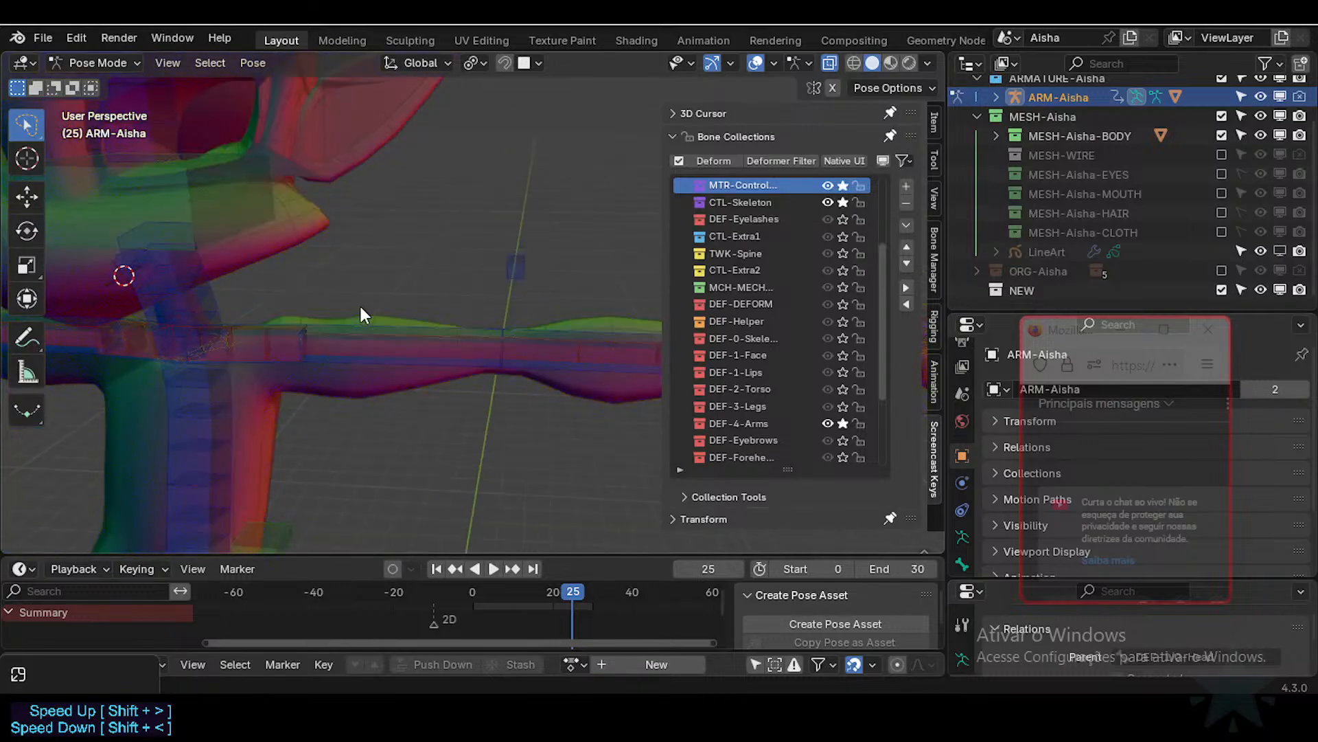
{"action": "scroll", "coordinate": [387, 332], "scroll_direction": "down", "scroll_amount": 5}
{"action": "key", "text": "n"}
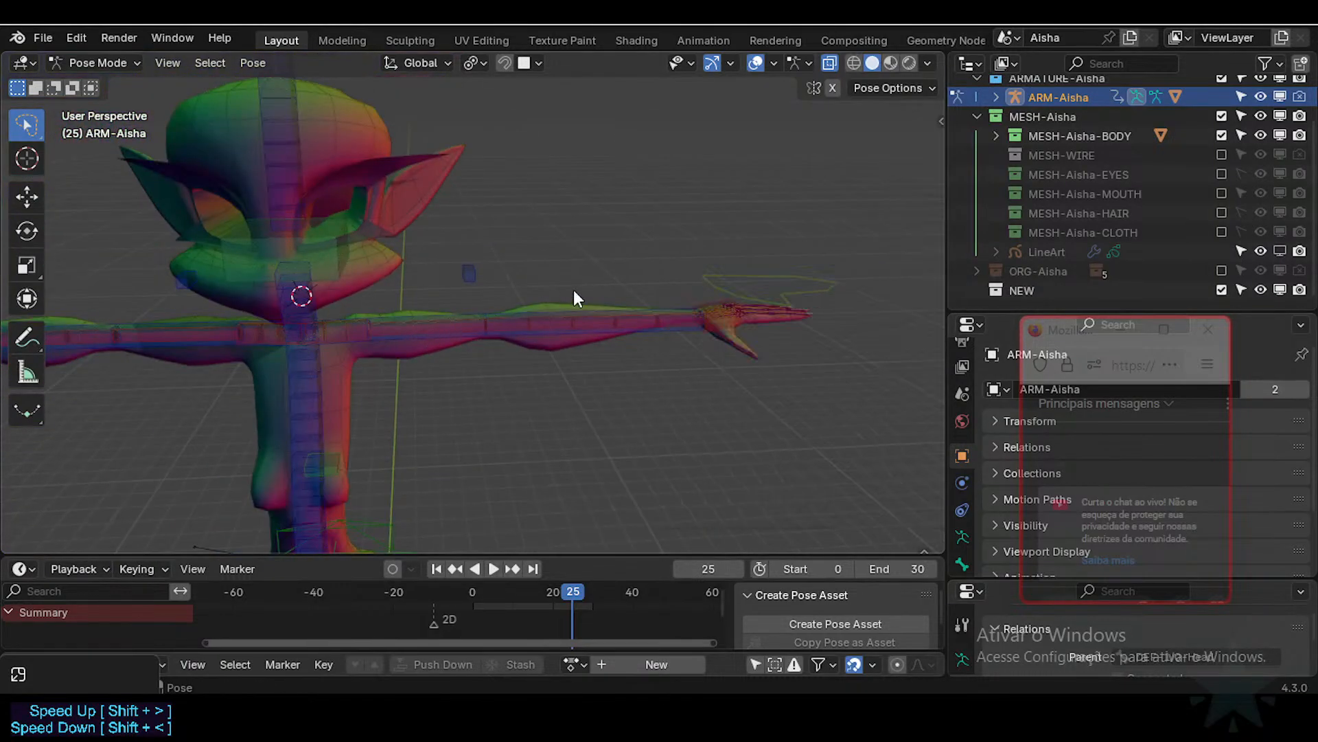
Step: Move the MTR-IK-Hand.L control low in front of the body and back out near shoulder height to test the arm's deformation
{"action": "middle_click_drag", "start_coordinate": [574, 290], "coordinate": [605, 378]}
{"action": "key", "text": "g"}
{"action": "left_click", "coordinate": [548, 490]}
{"action": "key", "text": "g"}
{"action": "left_click", "coordinate": [464, 356]}
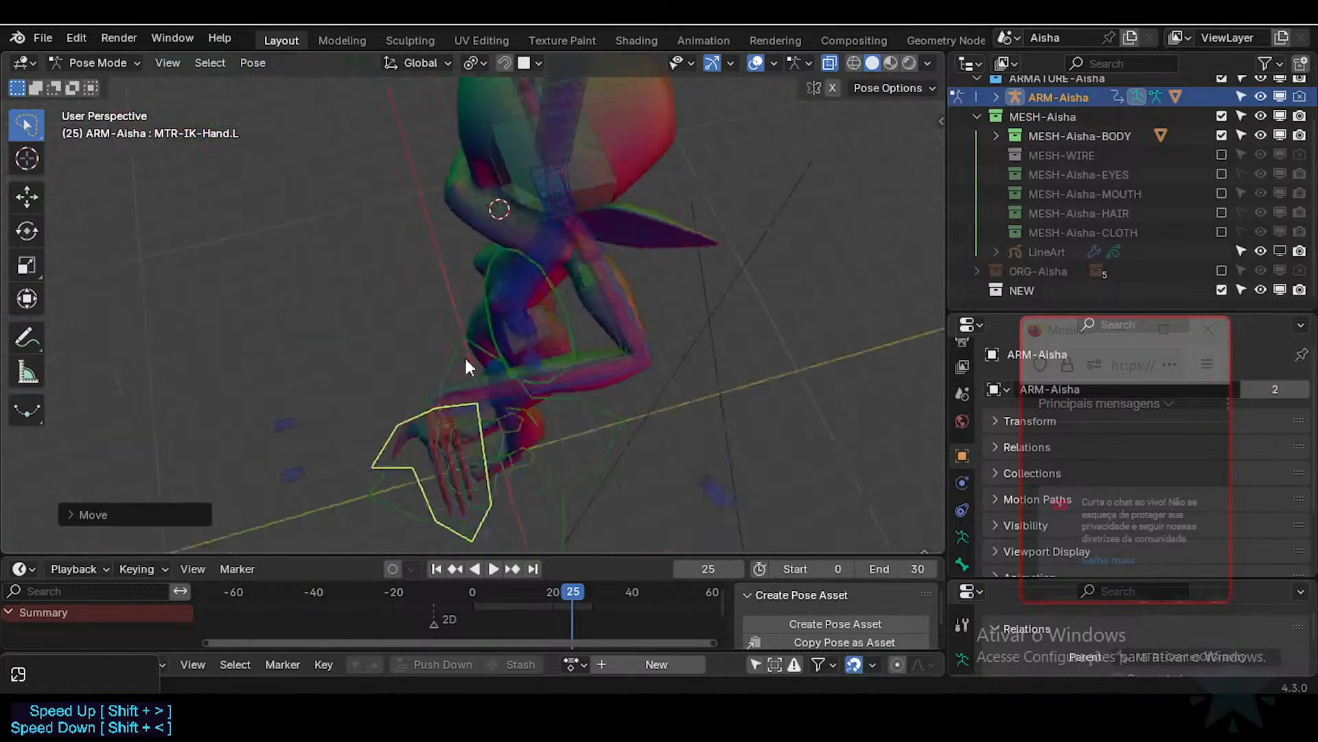
{"action": "middle_click_drag", "start_coordinate": [464, 355], "coordinate": [429, 297]}
{"action": "key", "text": "g"}
{"action": "left_click", "coordinate": [456, 306]}
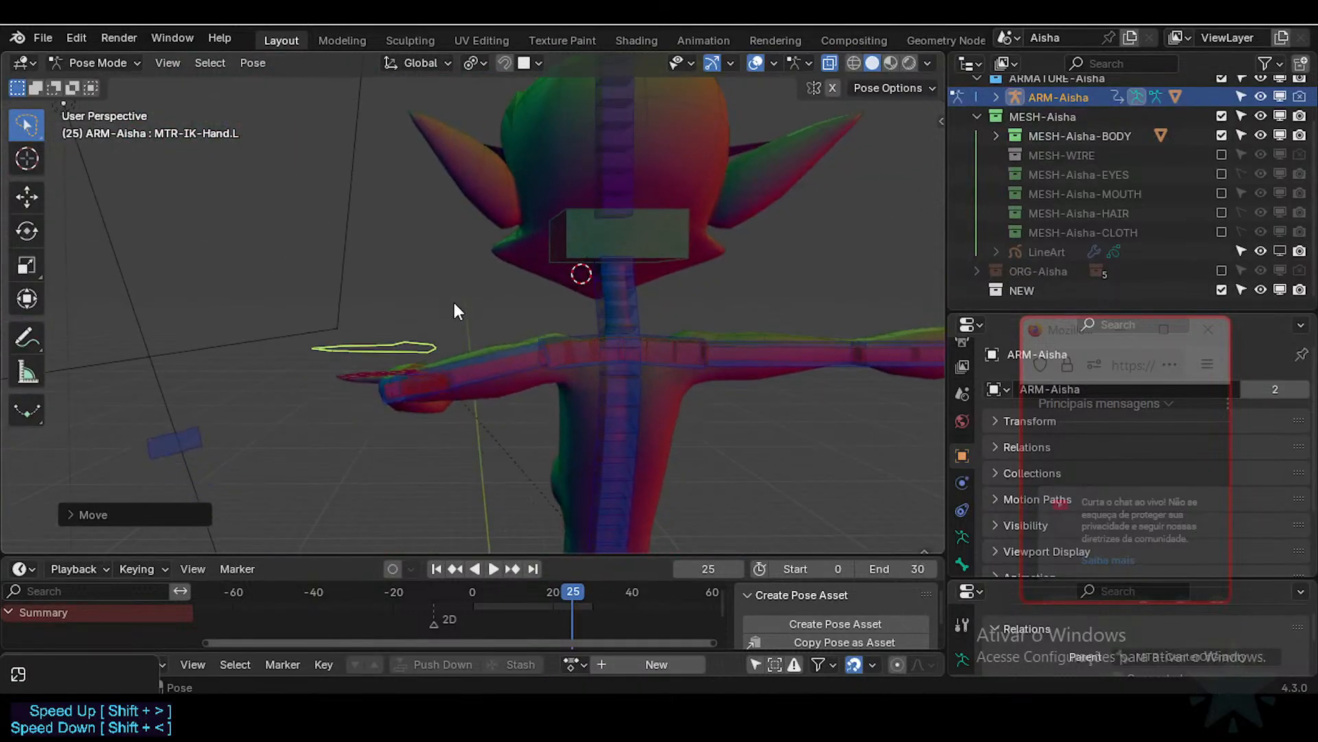
Step: Fold the left arm by moving MTR-IK-Hand.L in toward the shoulder and back in front of the chest, checking from behind and the side
{"action": "scroll", "coordinate": [430, 307], "scroll_direction": "up", "scroll_amount": 4}
{"action": "key", "text": "g"}
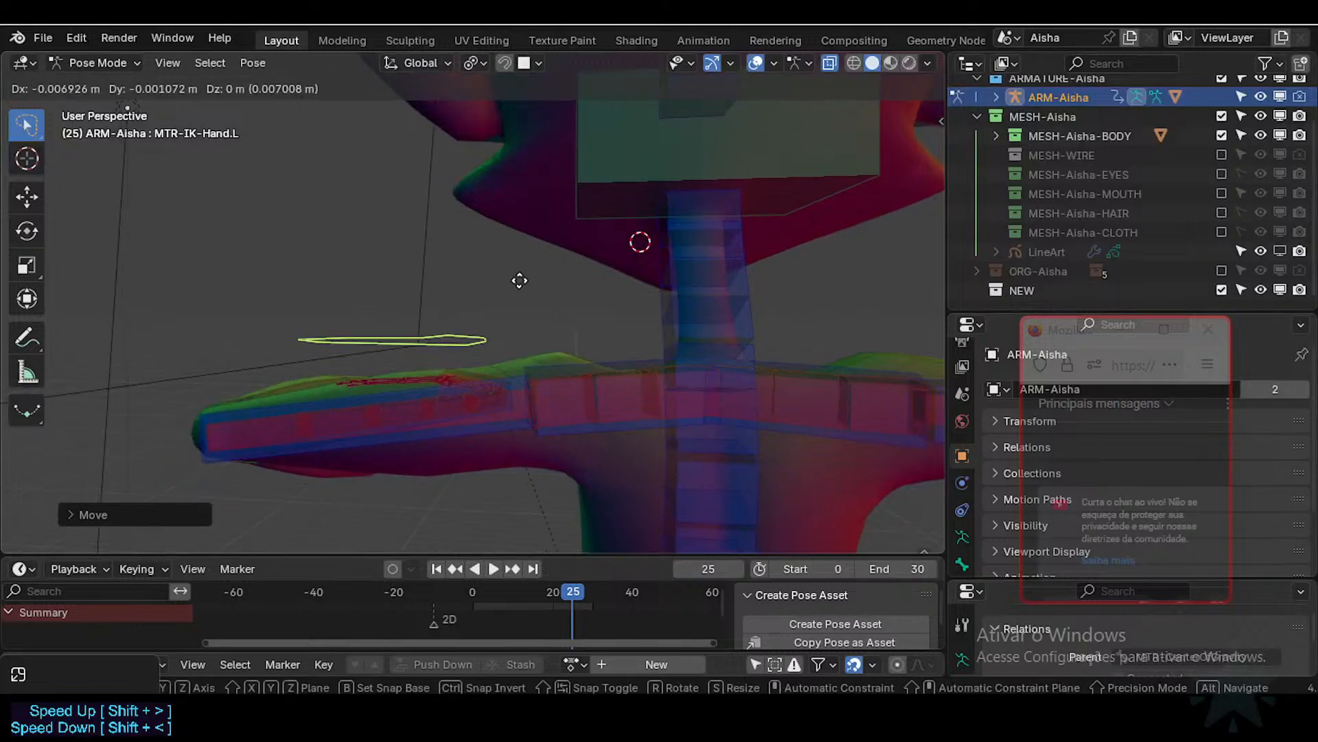
{"action": "left_click", "coordinate": [349, 333]}
{"action": "middle_click_drag", "start_coordinate": [349, 333], "coordinate": [442, 326]}
{"action": "scroll", "coordinate": [441, 325], "scroll_direction": "down", "scroll_amount": 3}
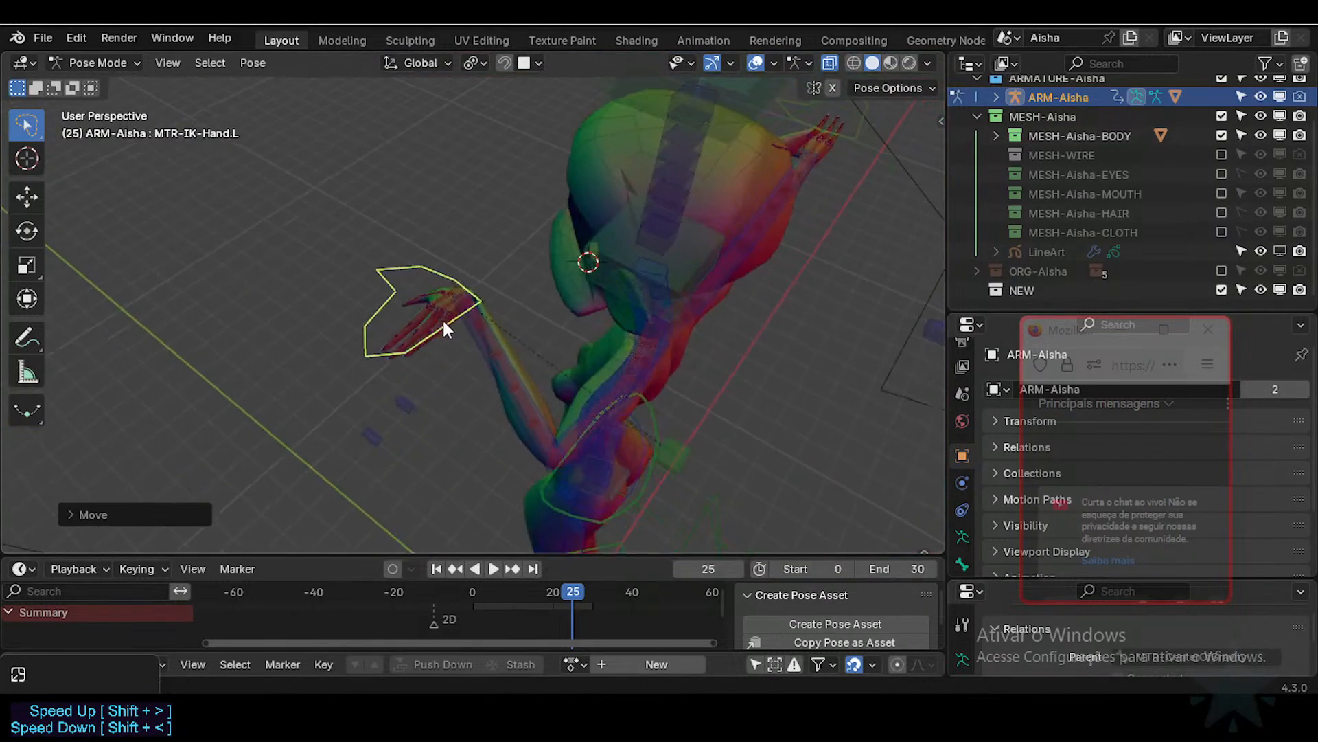
{"action": "key", "text": "g"}
{"action": "left_click", "coordinate": [516, 371]}
{"action": "middle_click_drag", "start_coordinate": [511, 377], "coordinate": [381, 328]}
{"action": "key", "text": "g"}
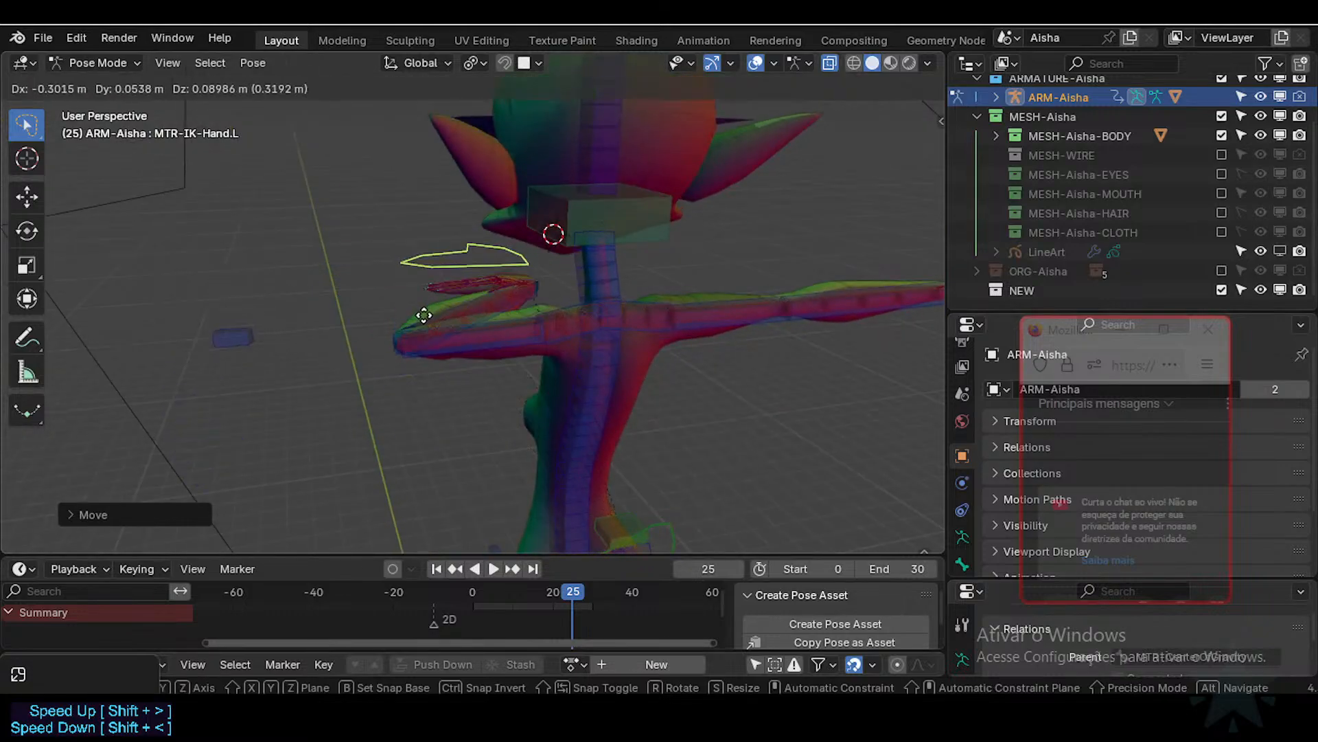
{"action": "left_click", "coordinate": [464, 267]}
{"action": "middle_click_drag", "start_coordinate": [464, 268], "coordinate": [556, 403]}
{"action": "key", "text": "g"}
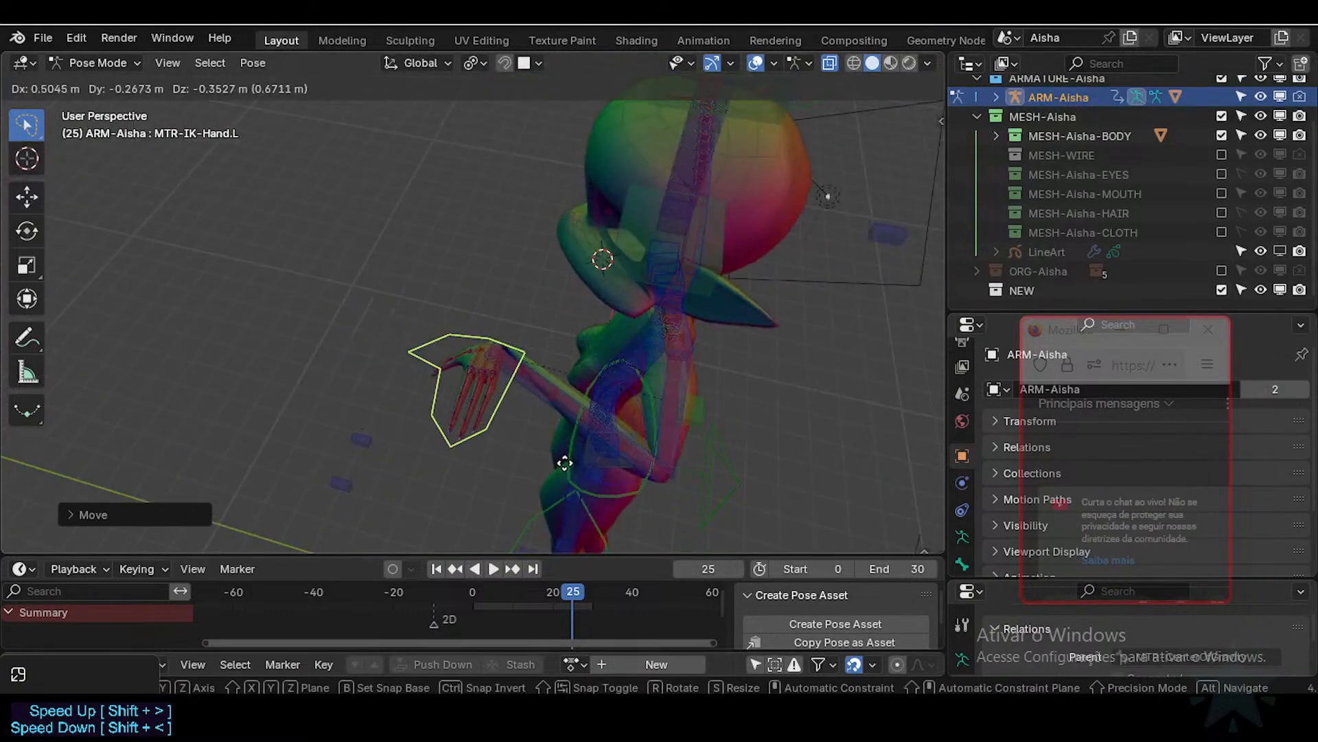
{"action": "left_click", "coordinate": [565, 462]}
Step: Raise MTR-IK-Hand.L beside the head to bend the elbow upward, checking the shoulder and elbow from several angles
{"action": "middle_click_drag", "start_coordinate": [565, 462], "coordinate": [459, 345]}
{"action": "key", "text": "g"}
{"action": "left_click", "coordinate": [670, 401]}
{"action": "scroll", "coordinate": [676, 390], "scroll_direction": "up", "scroll_amount": 2}
{"action": "scroll", "coordinate": [459, 346], "scroll_direction": "up", "scroll_amount": 3}
{"action": "key", "text": "g"}
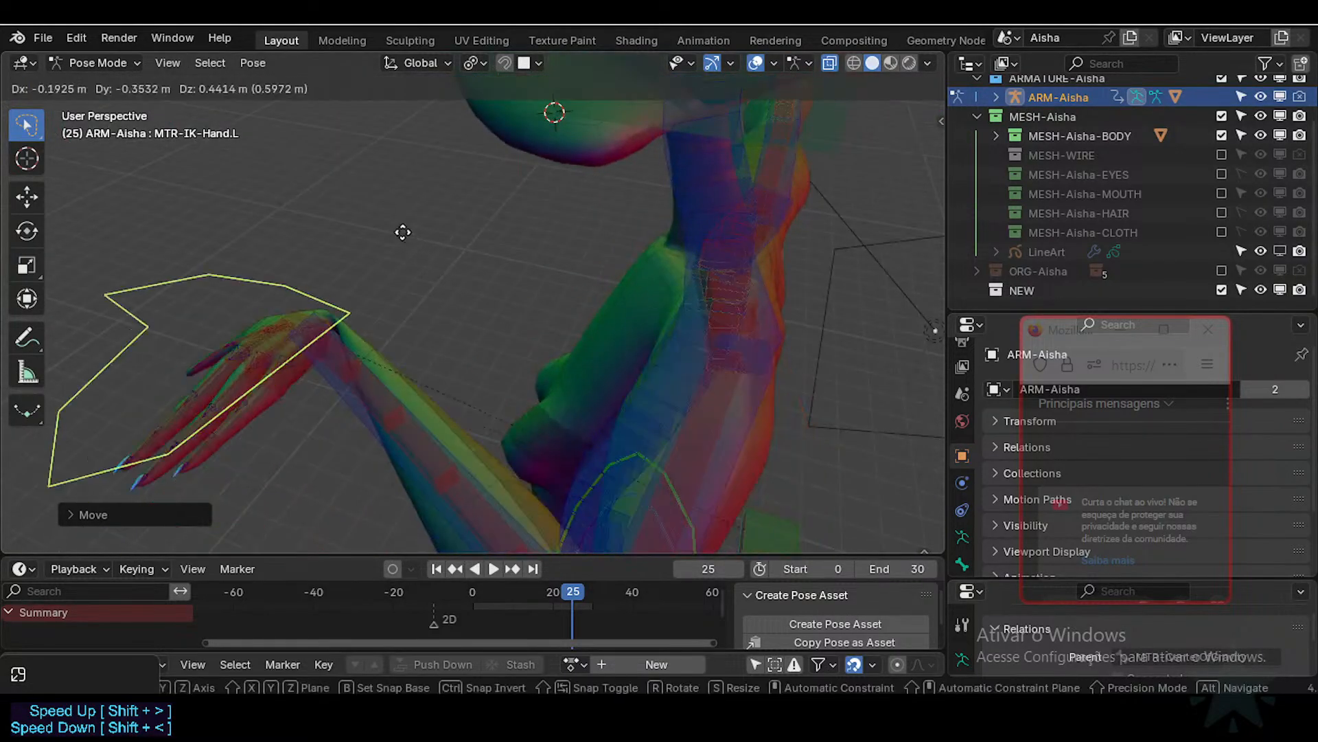
{"action": "left_click", "coordinate": [386, 240]}
{"action": "middle_click_drag", "start_coordinate": [386, 241], "coordinate": [309, 295]}
{"action": "key", "text": "g"}
{"action": "left_click", "coordinate": [232, 248]}
{"action": "middle_click_drag", "start_coordinate": [232, 248], "coordinate": [403, 342]}
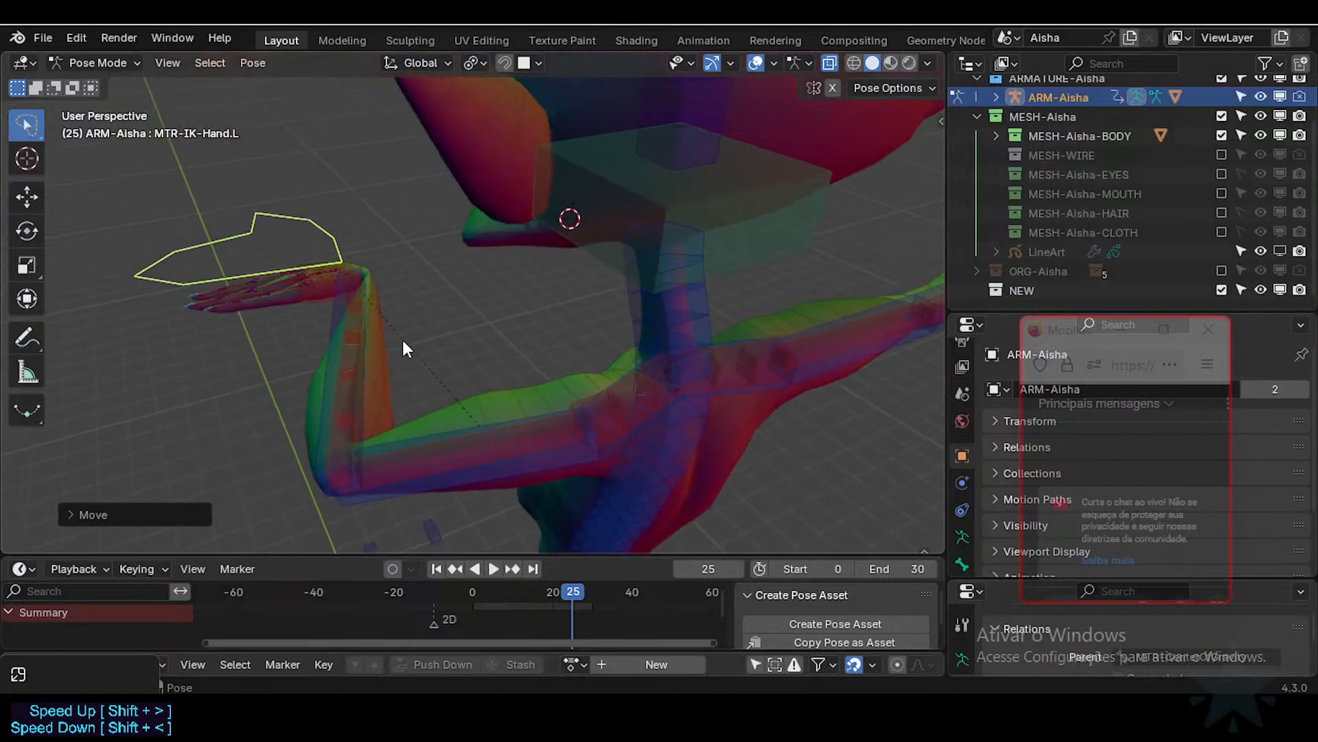
{"action": "key", "text": "g"}
{"action": "left_click", "coordinate": [347, 286]}
{"action": "middle_click_drag", "start_coordinate": [347, 287], "coordinate": [321, 350]}
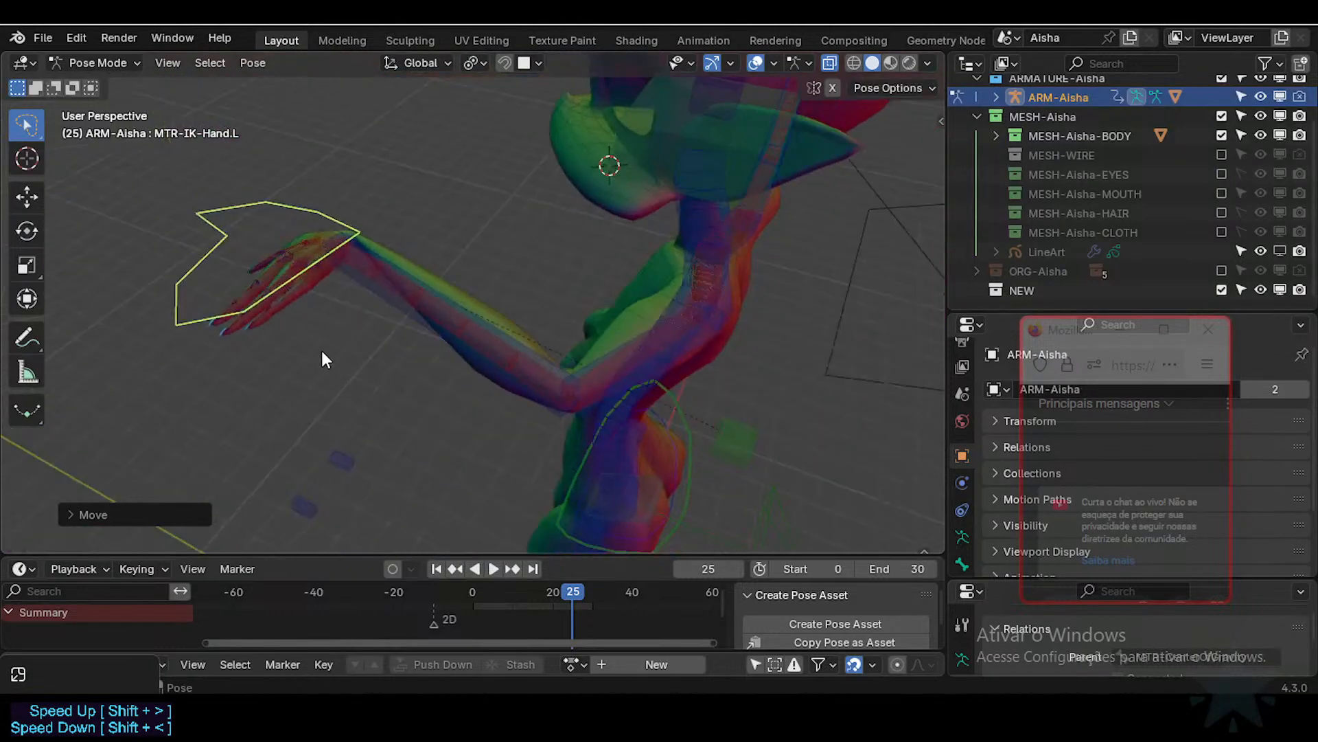
Step: Fold the left elbow tightly by moving MTR-IK-Hand.L toward the head and down across the chest
{"action": "key", "text": "g"}
{"action": "left_click", "coordinate": [434, 317]}
{"action": "middle_click_drag", "start_coordinate": [434, 317], "coordinate": [213, 309]}
{"action": "key", "text": "g"}
{"action": "left_click", "coordinate": [465, 320]}
{"action": "key", "text": "g"}
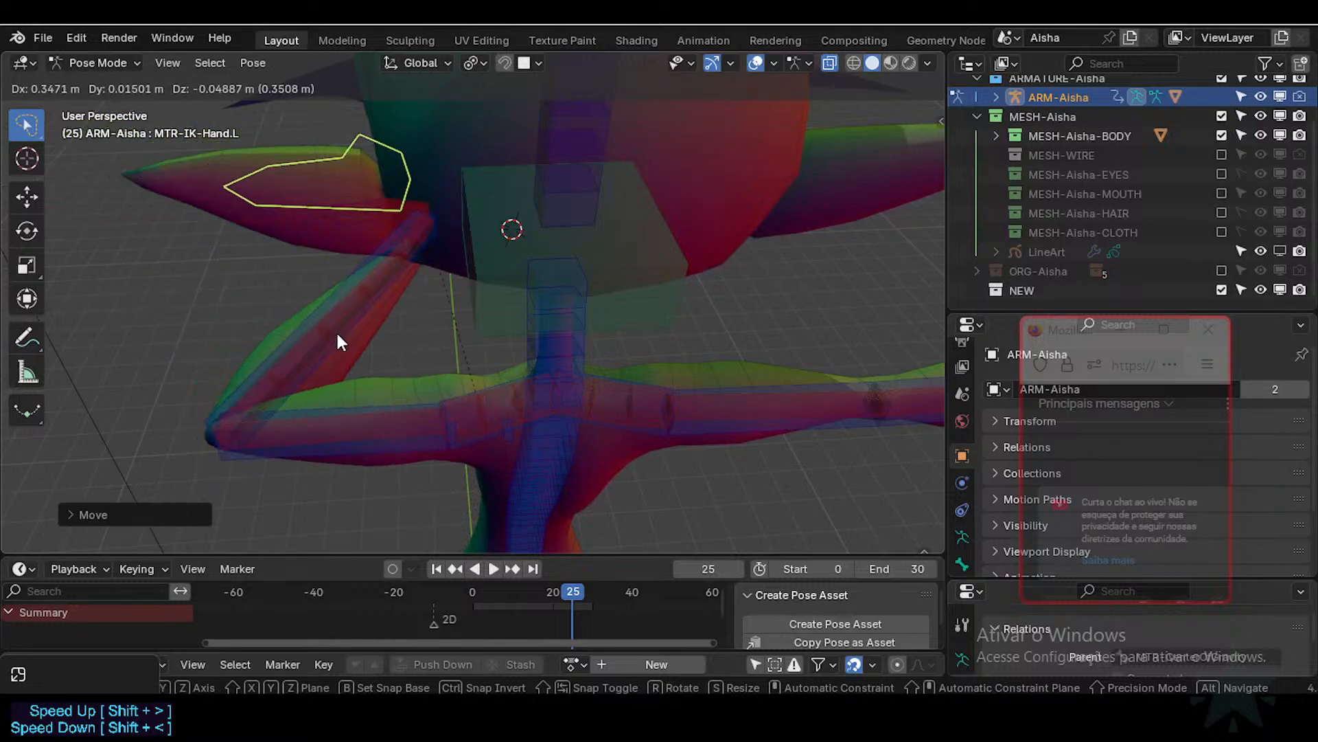
{"action": "left_click", "coordinate": [336, 331]}
{"action": "middle_click_drag", "start_coordinate": [336, 331], "coordinate": [554, 270]}
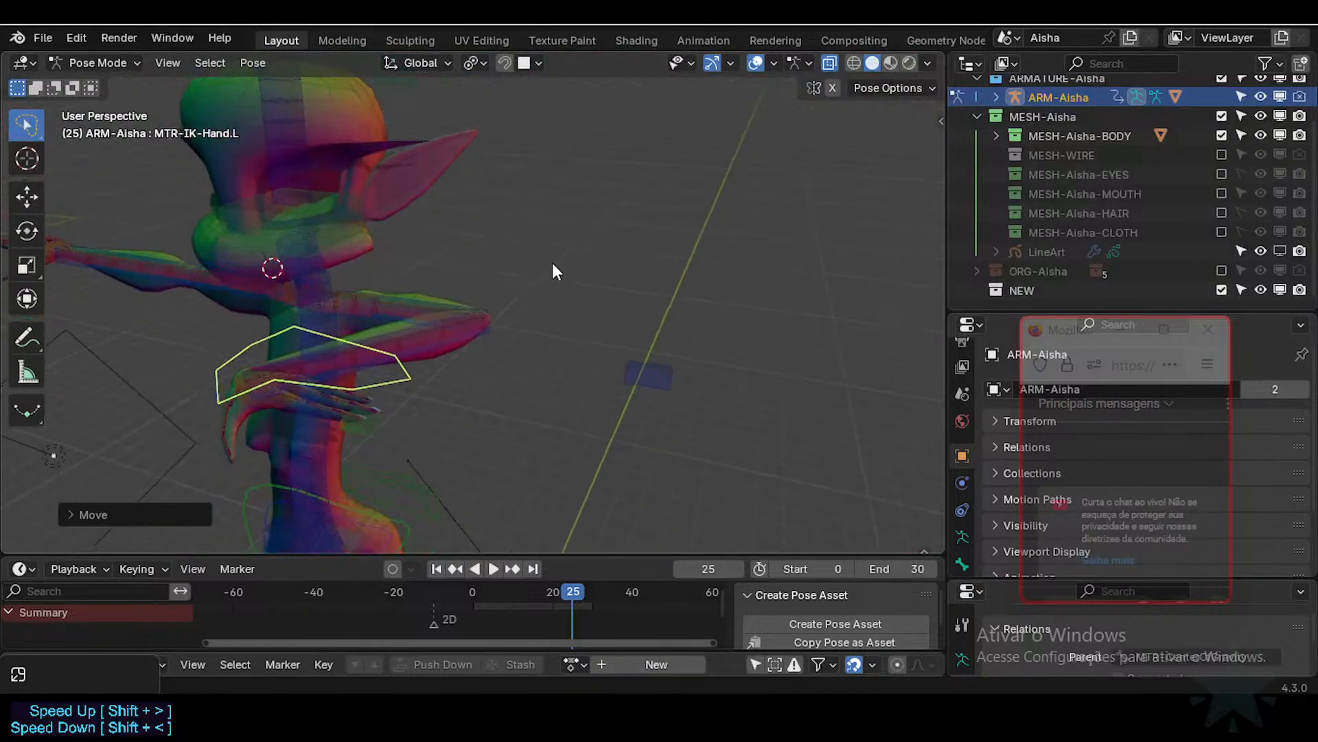
Step: Reposition MTR-IK-Hand.L above the elbow so the left forearm stands upright away from the head
{"action": "key", "text": "g"}
{"action": "left_click", "coordinate": [565, 331]}
{"action": "middle_click_drag", "start_coordinate": [565, 337], "coordinate": [378, 219]}
{"action": "key", "text": "g"}
{"action": "left_click", "coordinate": [468, 299]}
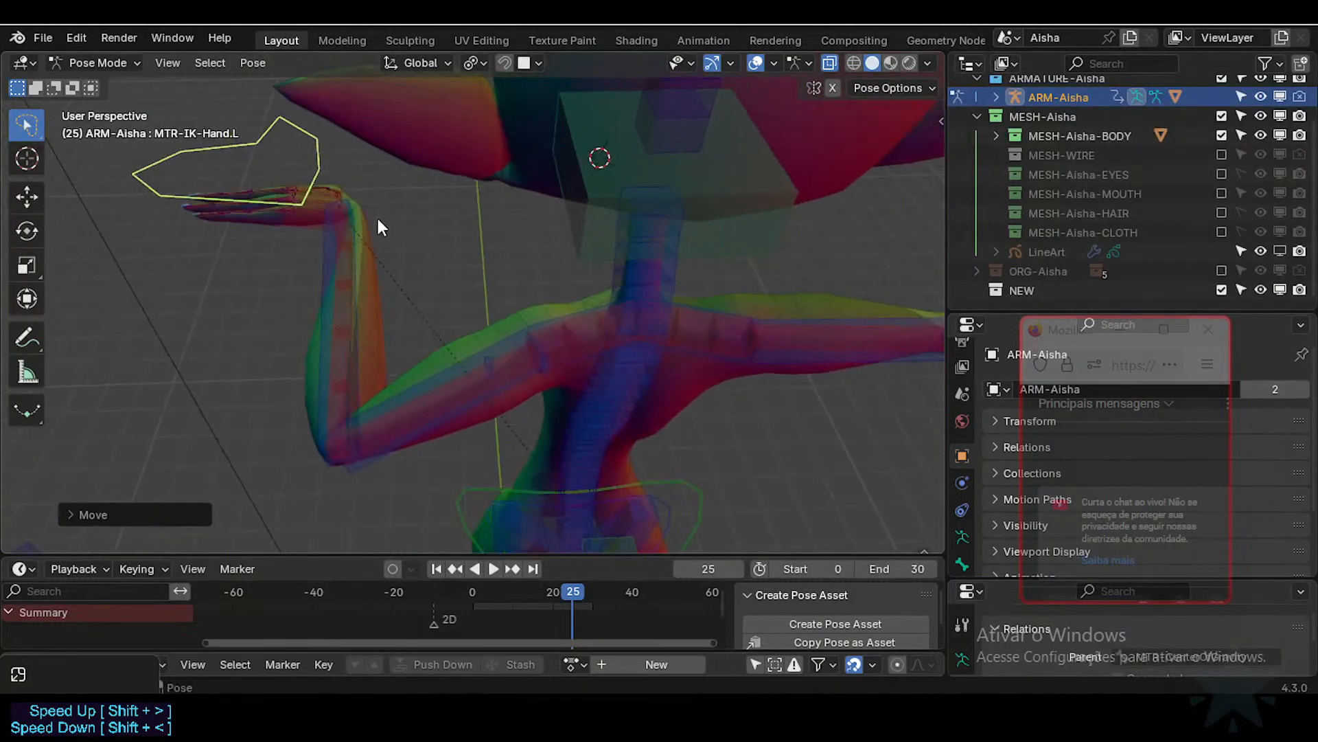
Step: Leave Pose Mode, select the 0/1_Body-Aisha mesh, and enter Edit Mode with face selection
{"action": "key", "text": "ctrl+Tab"}
{"action": "left_click", "coordinate": [352, 307]}
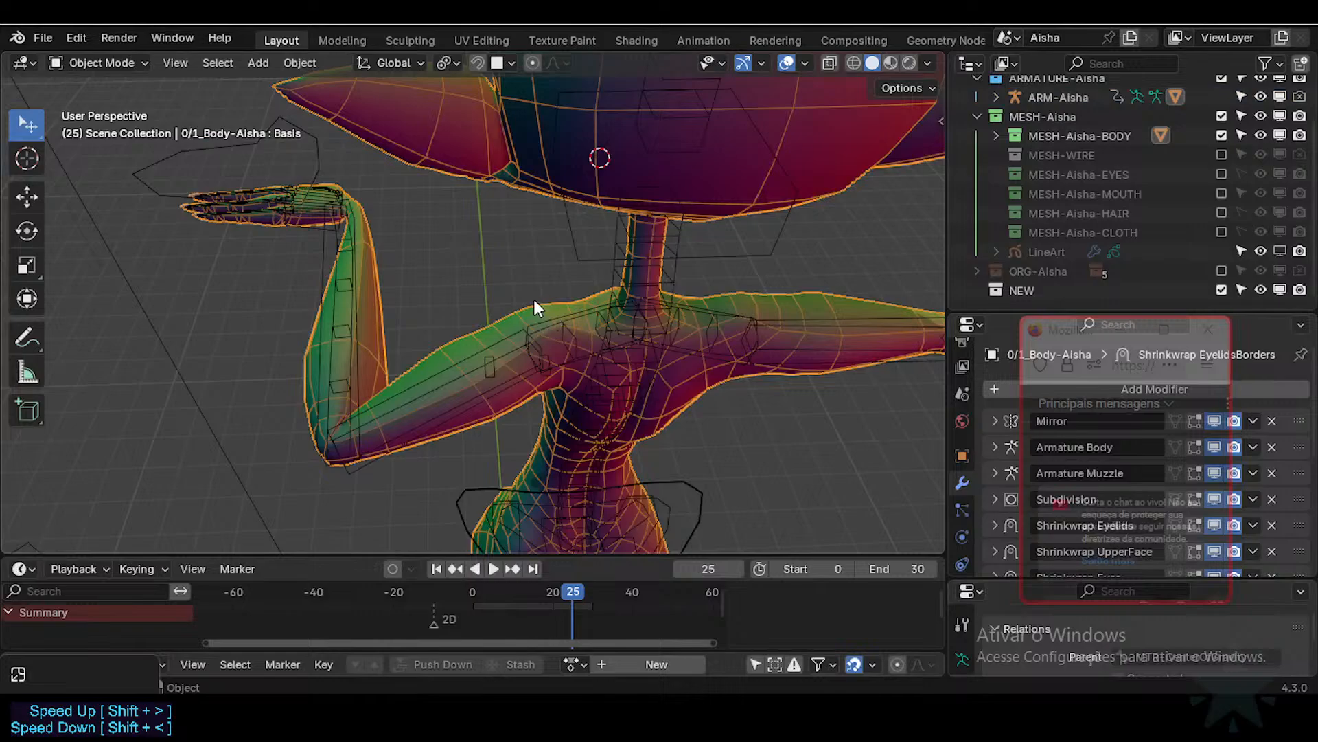
{"action": "key", "text": "Tab"}
{"action": "middle_click_drag", "start_coordinate": [562, 323], "coordinate": [526, 227]}
{"action": "mouse_move", "coordinate": [537, 326]}
{"action": "middle_mouse_down"}
{"action": "mouse_move", "coordinate": [518, 377]}
{"action": "mouse_move", "coordinate": [553, 321]}
{"action": "middle_mouse_up"}
{"action": "key", "text": "3"}
Step: Hide the face loops around the upper torso, neck and wrist to separate the body parts in the view
{"action": "left_click", "coordinate": [519, 368]}
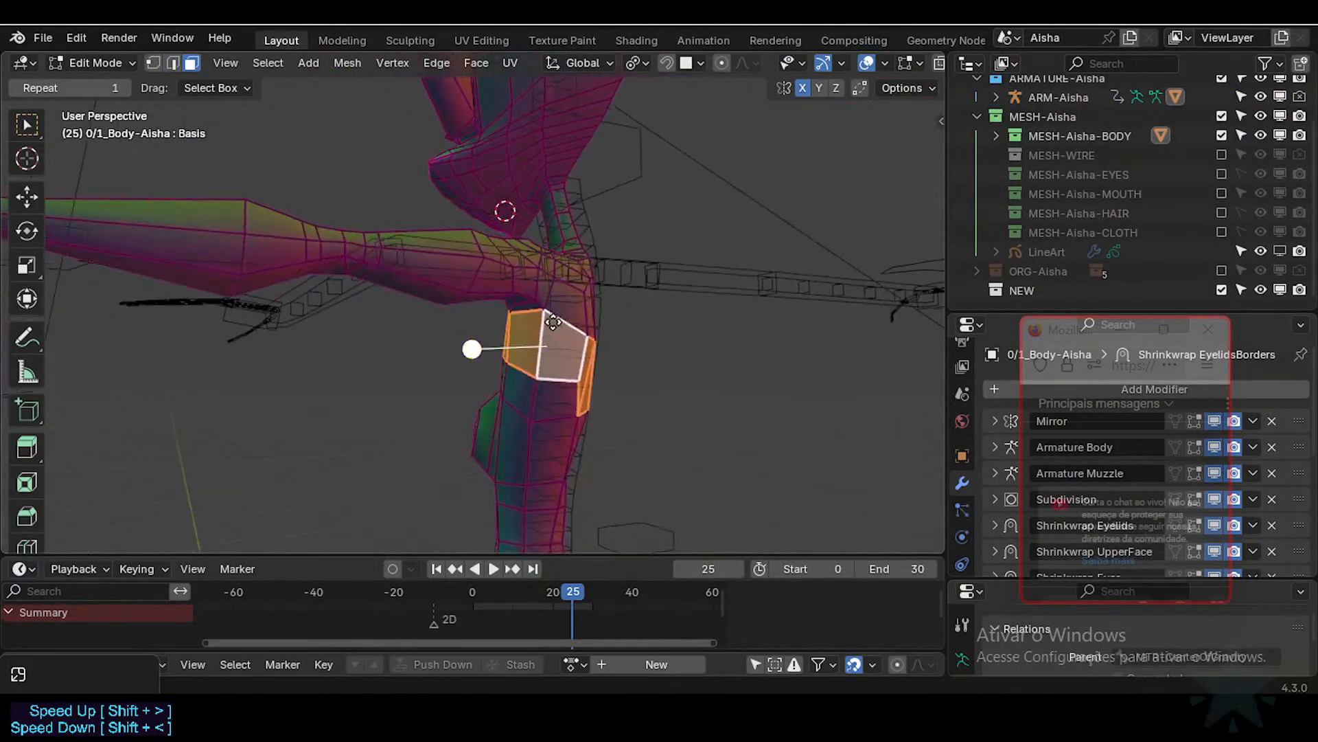
{"action": "middle_click_drag", "start_coordinate": [539, 218], "coordinate": [548, 335]}
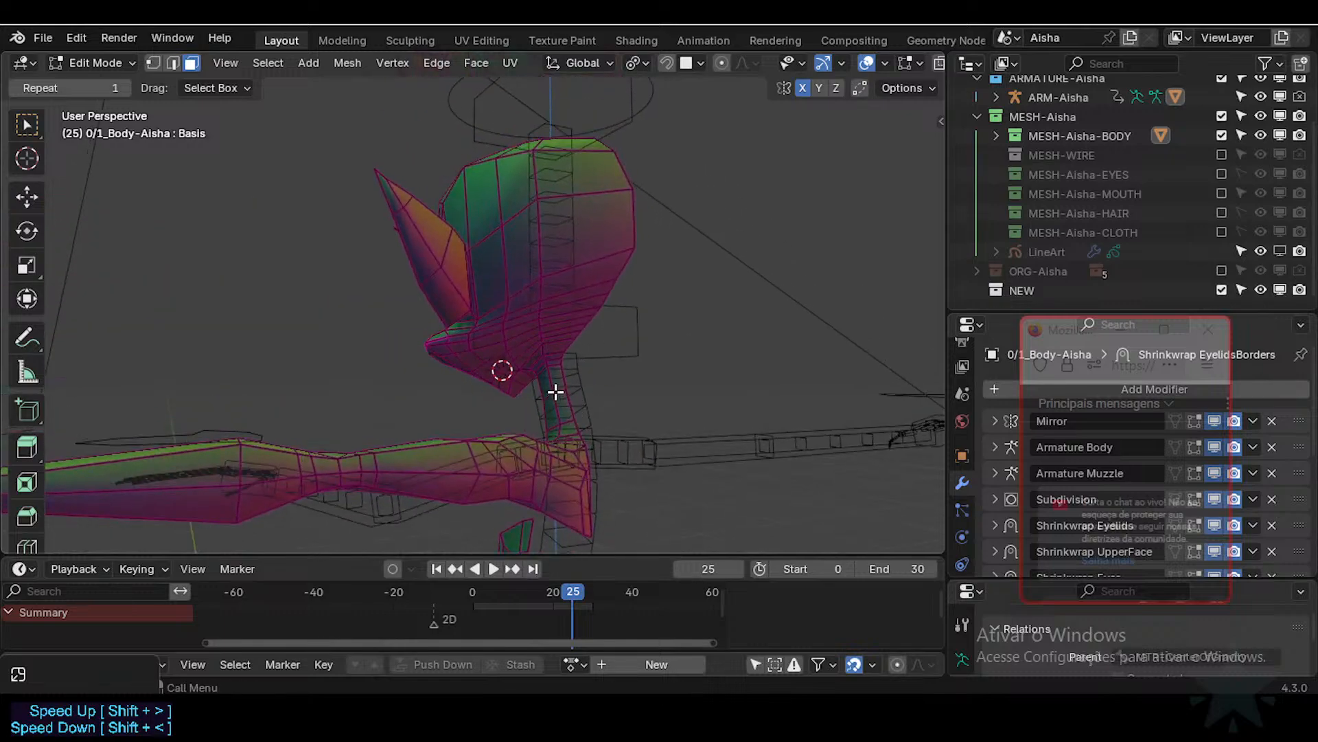
{"action": "middle_click_drag", "start_coordinate": [552, 383], "coordinate": [577, 341]}
{"action": "middle_click_drag", "start_coordinate": [393, 333], "coordinate": [268, 313]}
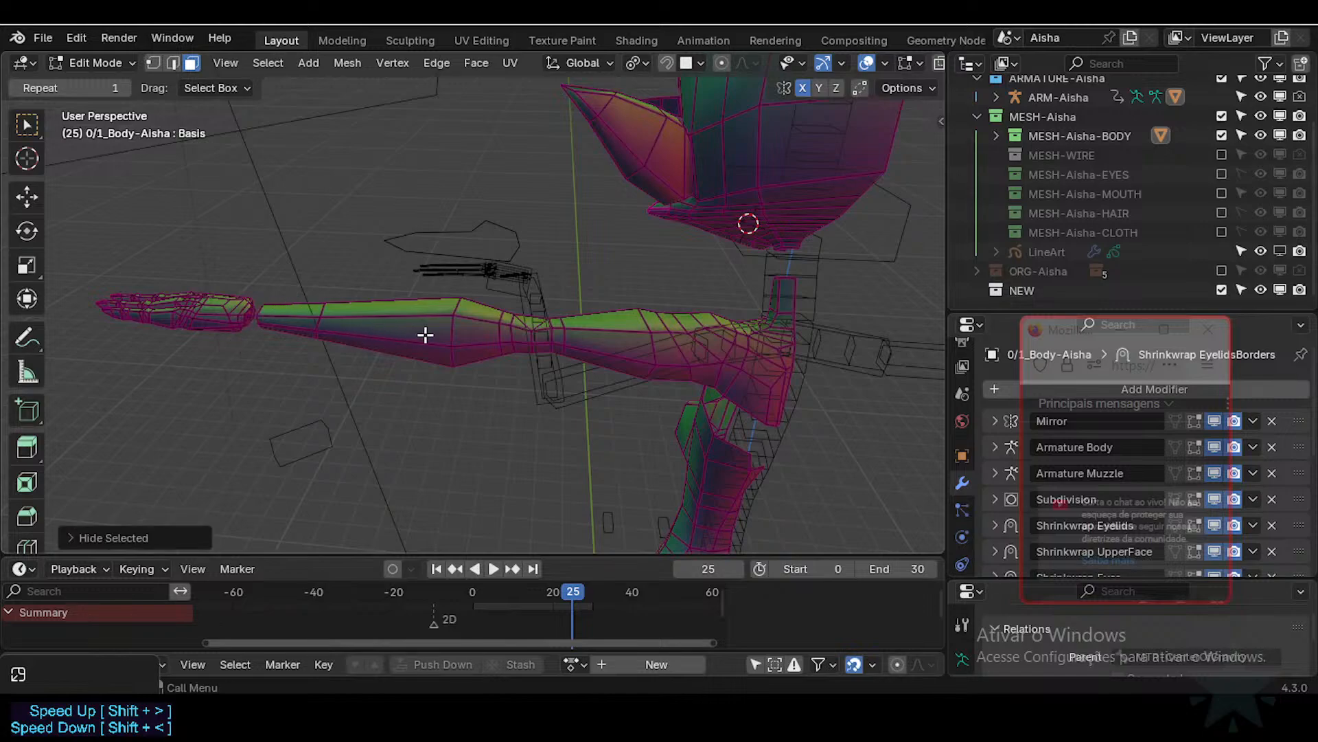
Step: Select the arm's linked faces, inspect the Select Linked delimit options, and clear the selection
{"action": "key", "text": "l"}
{"action": "middle_click_drag", "start_coordinate": [331, 324], "coordinate": [404, 302]}
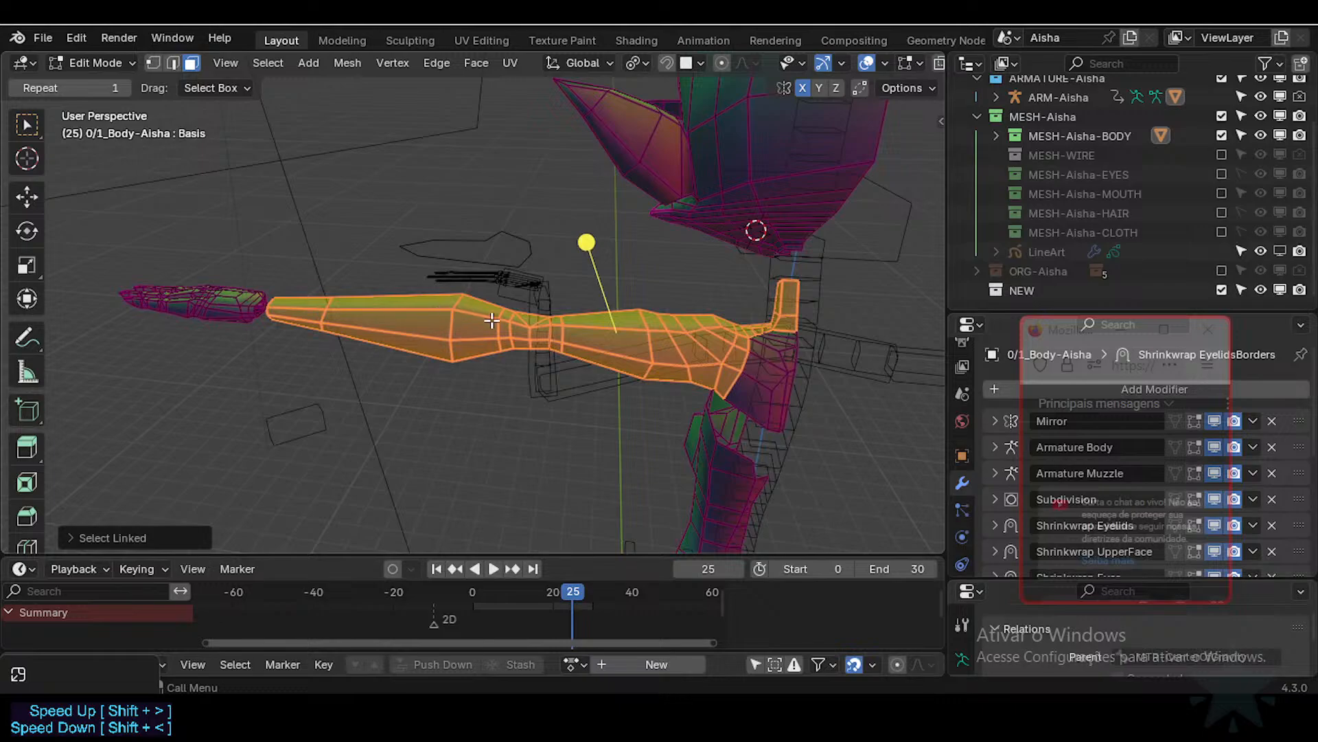
{"action": "middle_click_drag", "start_coordinate": [492, 320], "coordinate": [392, 296]}
{"action": "left_click", "coordinate": [140, 540]}
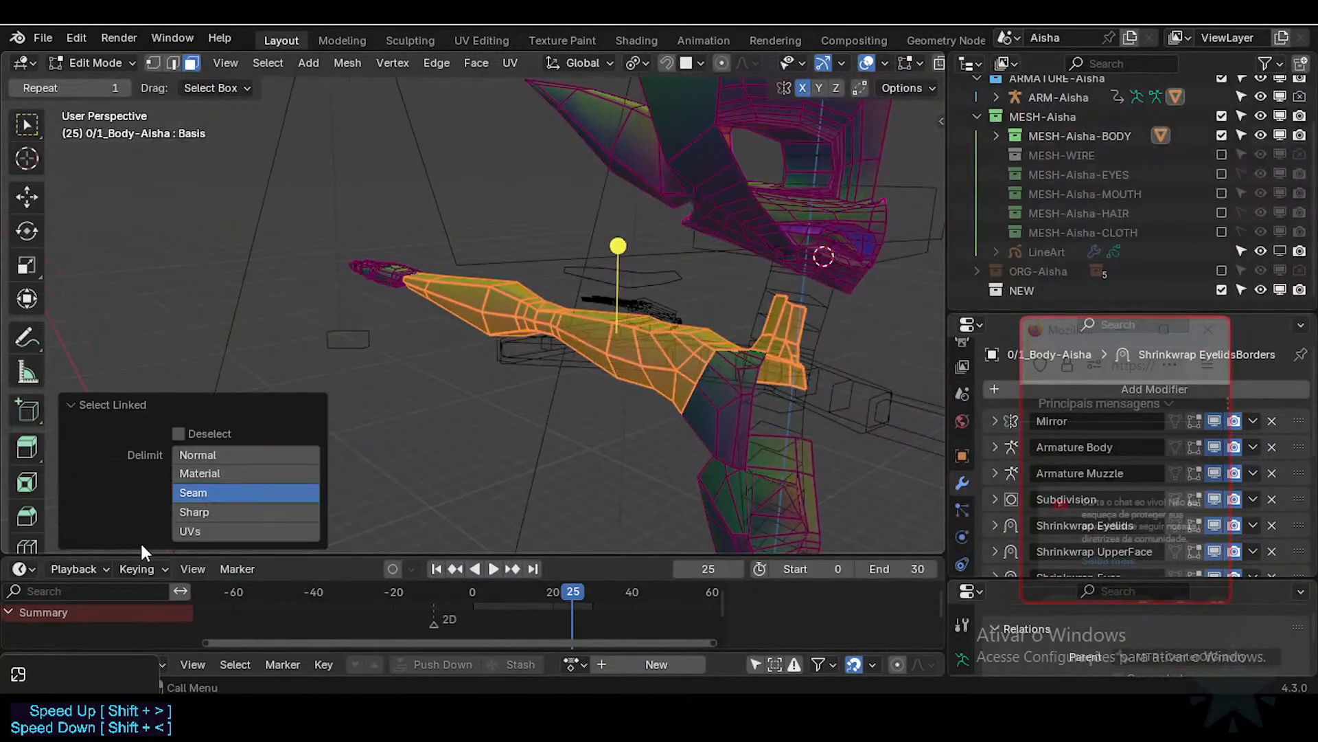
{"action": "middle_click_drag", "start_coordinate": [591, 402], "coordinate": [515, 329]}
{"action": "key", "text": "alt+a"}
Step: Turn off the Creases overlay in the mesh edit overlays and switch to edge selection
{"action": "scroll", "coordinate": [524, 339], "scroll_direction": "up", "scroll_amount": 2}
{"action": "middle_click_drag", "start_coordinate": [600, 319], "coordinate": [642, 210]}
{"action": "left_click", "coordinate": [903, 60]}
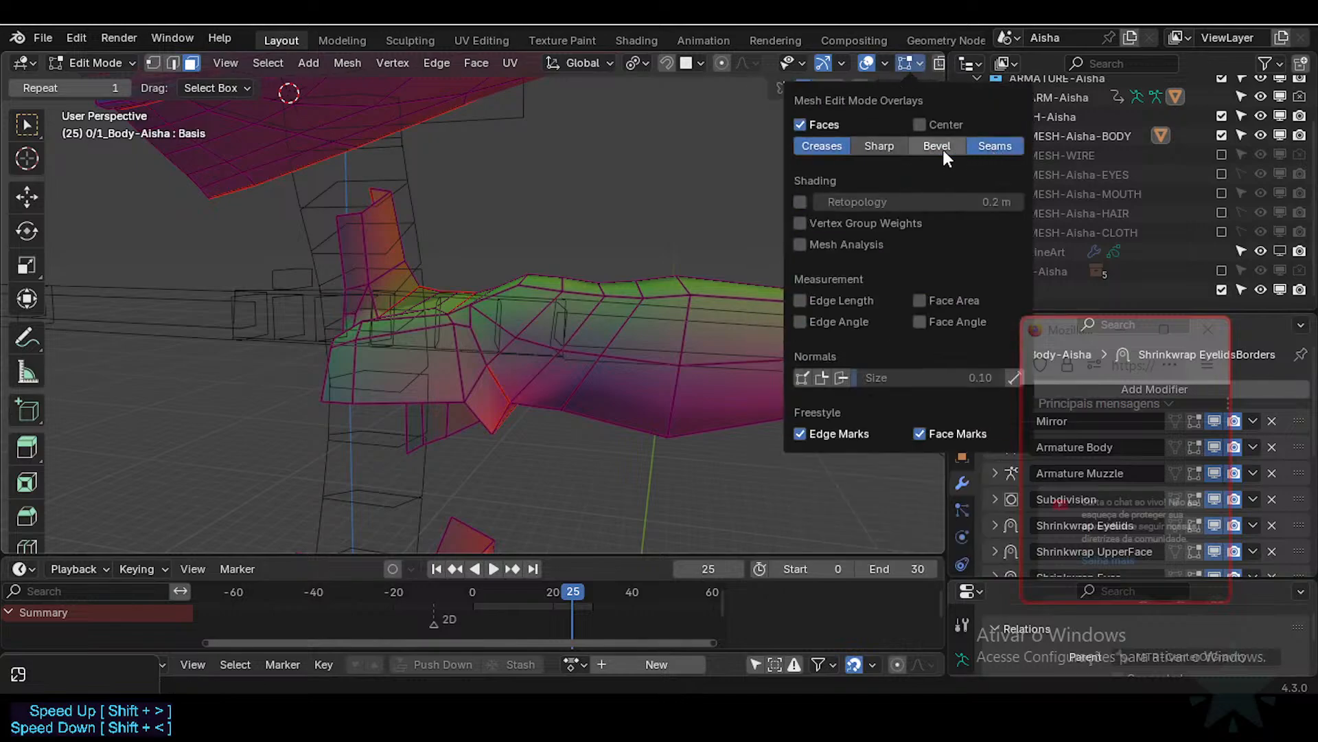
{"action": "left_click", "coordinate": [831, 151]}
{"action": "middle_click_drag", "start_coordinate": [543, 309], "coordinate": [500, 336]}
{"action": "key", "text": "2"}
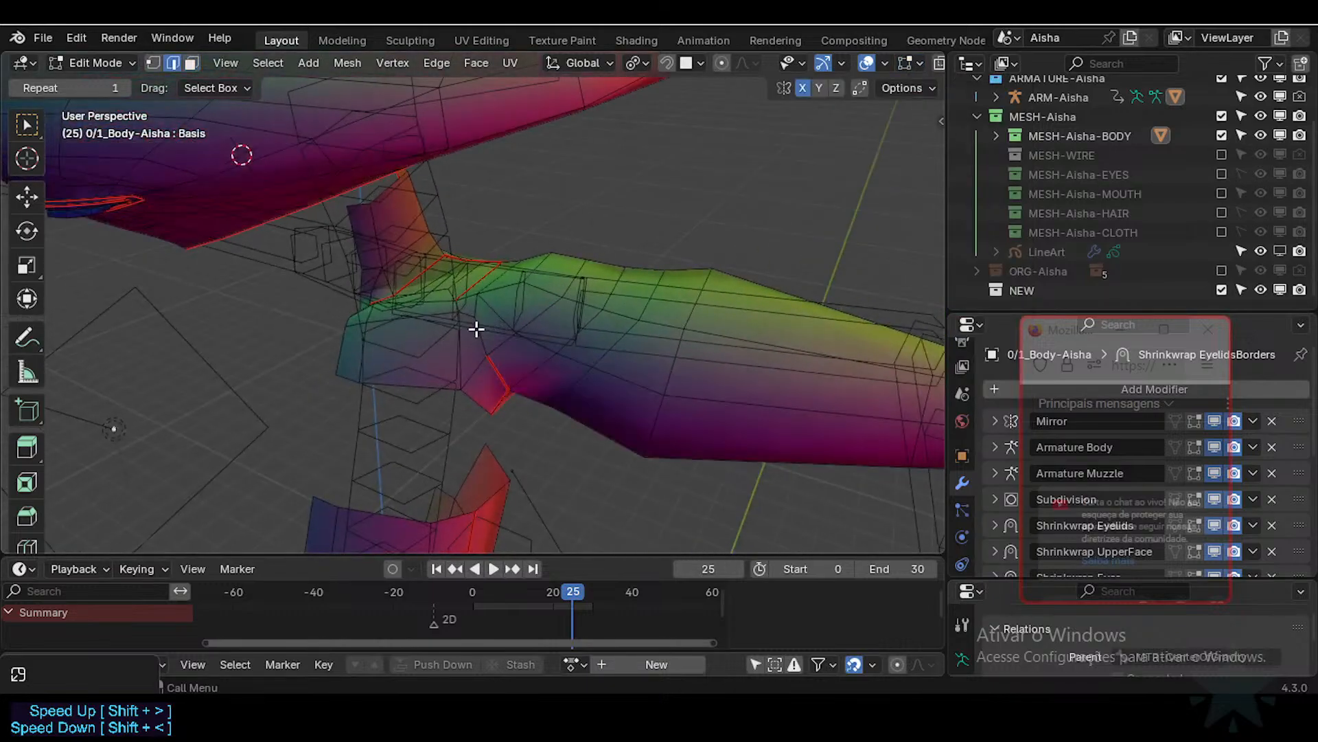
Step: Examine the seam edges and vertices around the armpit and shoulder from the front, back and below
{"action": "middle_click_drag", "start_coordinate": [677, 284], "coordinate": [552, 391]}
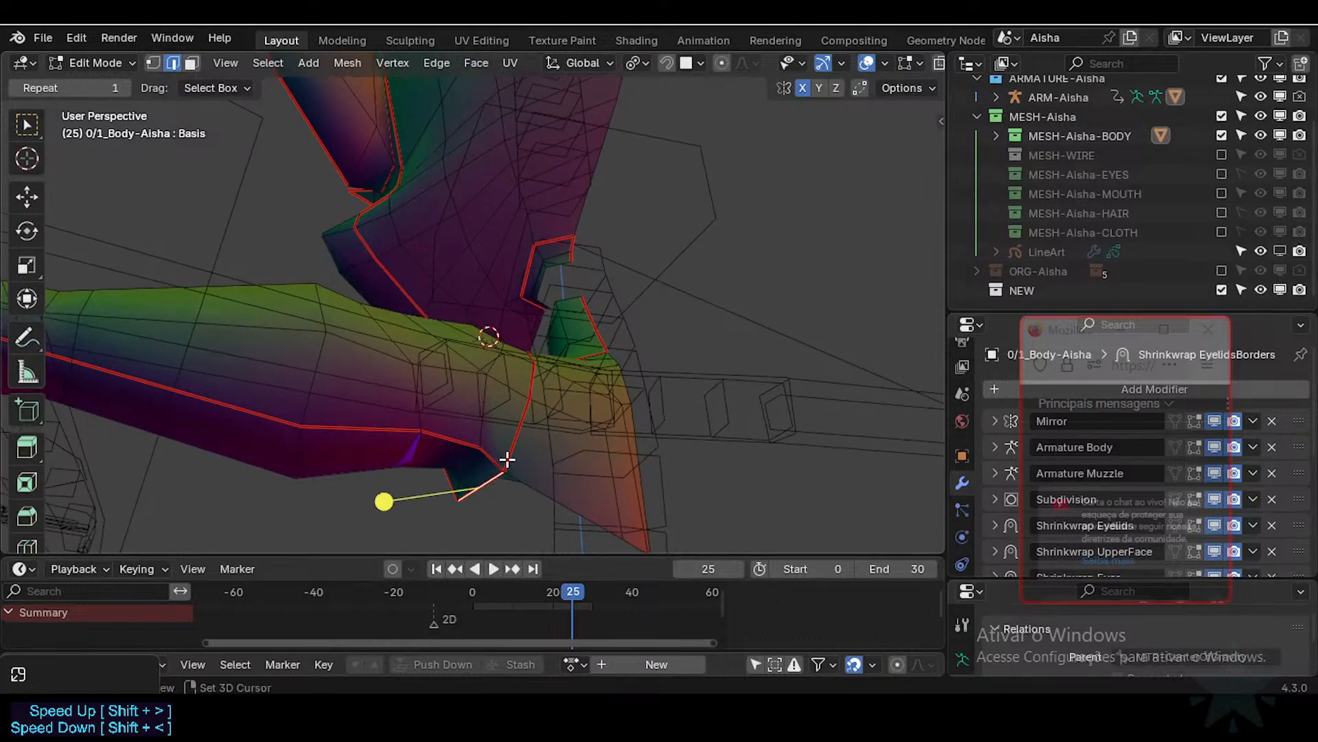
{"action": "mouse_move", "coordinate": [507, 460]}
{"action": "middle_mouse_down"}
{"action": "mouse_move", "coordinate": [518, 465]}
{"action": "mouse_move", "coordinate": [424, 433]}
{"action": "mouse_move", "coordinate": [515, 494]}
{"action": "mouse_move", "coordinate": [492, 456]}
{"action": "middle_mouse_up"}
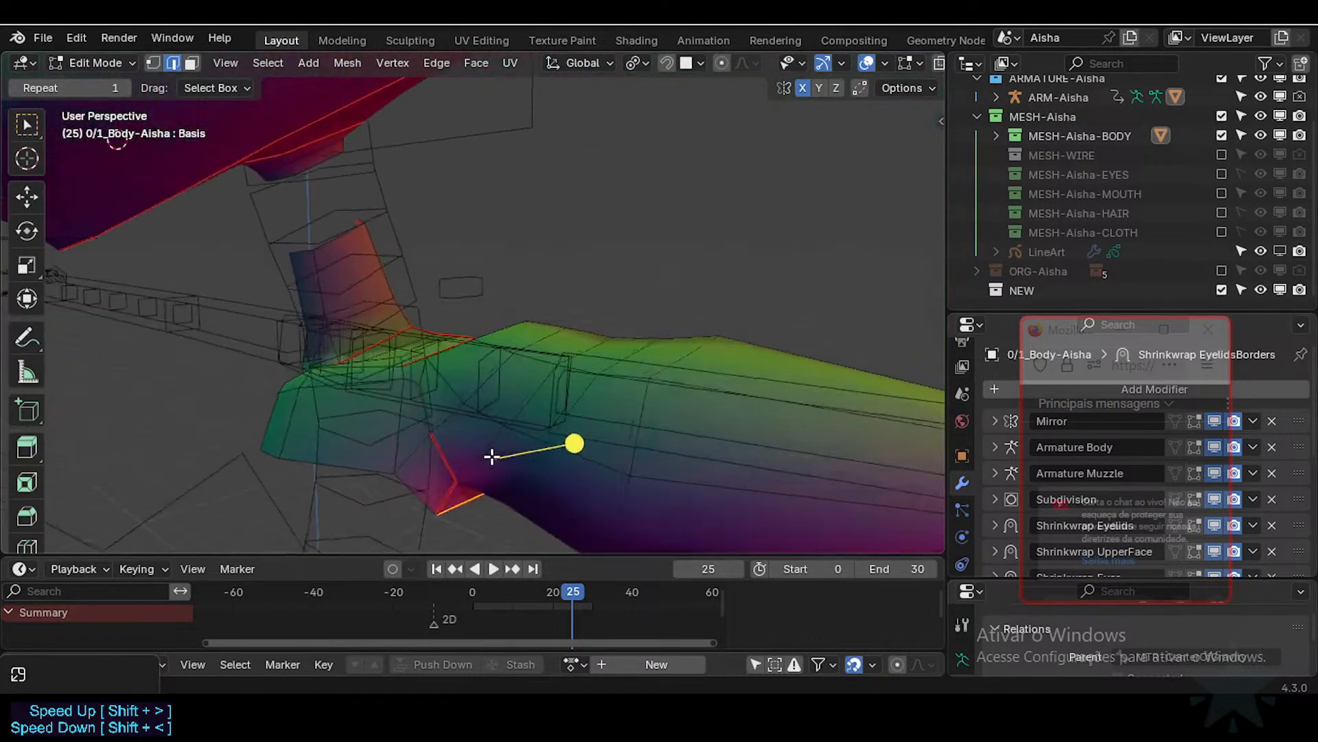
{"action": "middle_click_drag", "start_coordinate": [446, 383], "coordinate": [499, 381]}
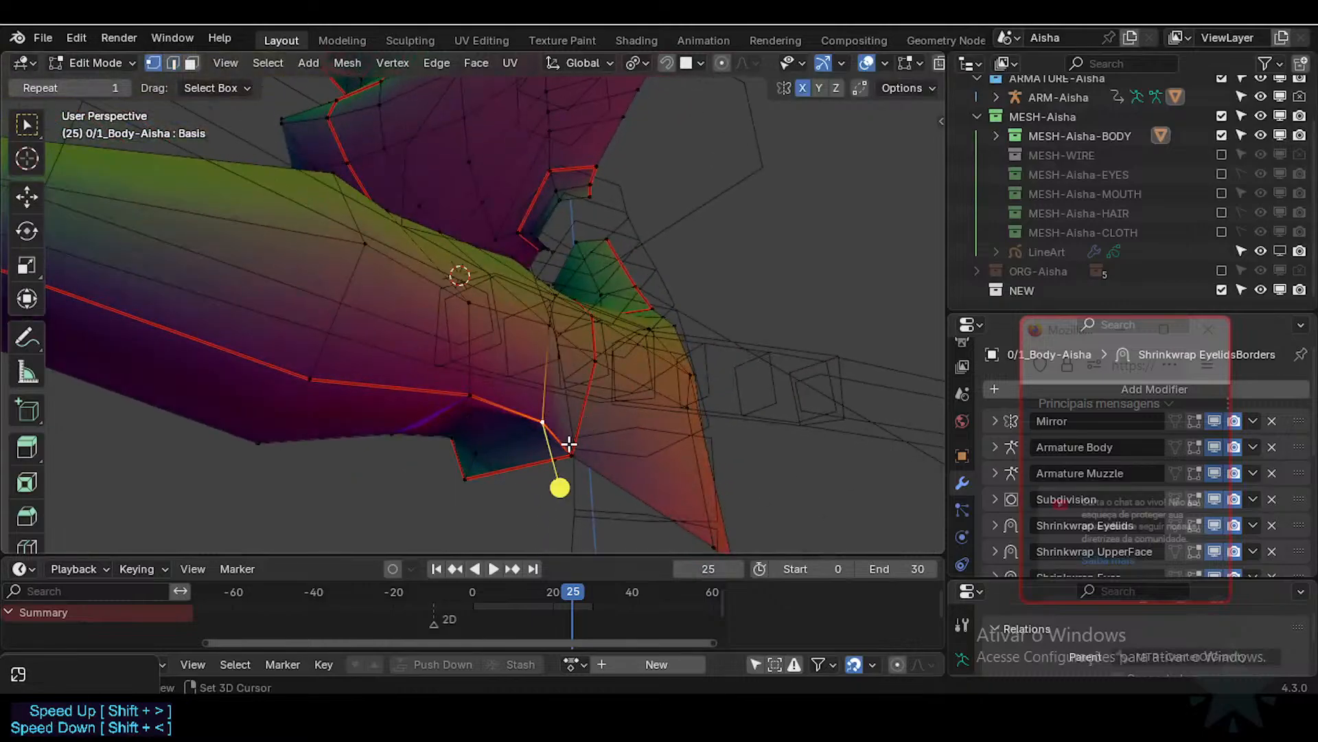
{"action": "middle_click_drag", "start_coordinate": [569, 444], "coordinate": [565, 369]}
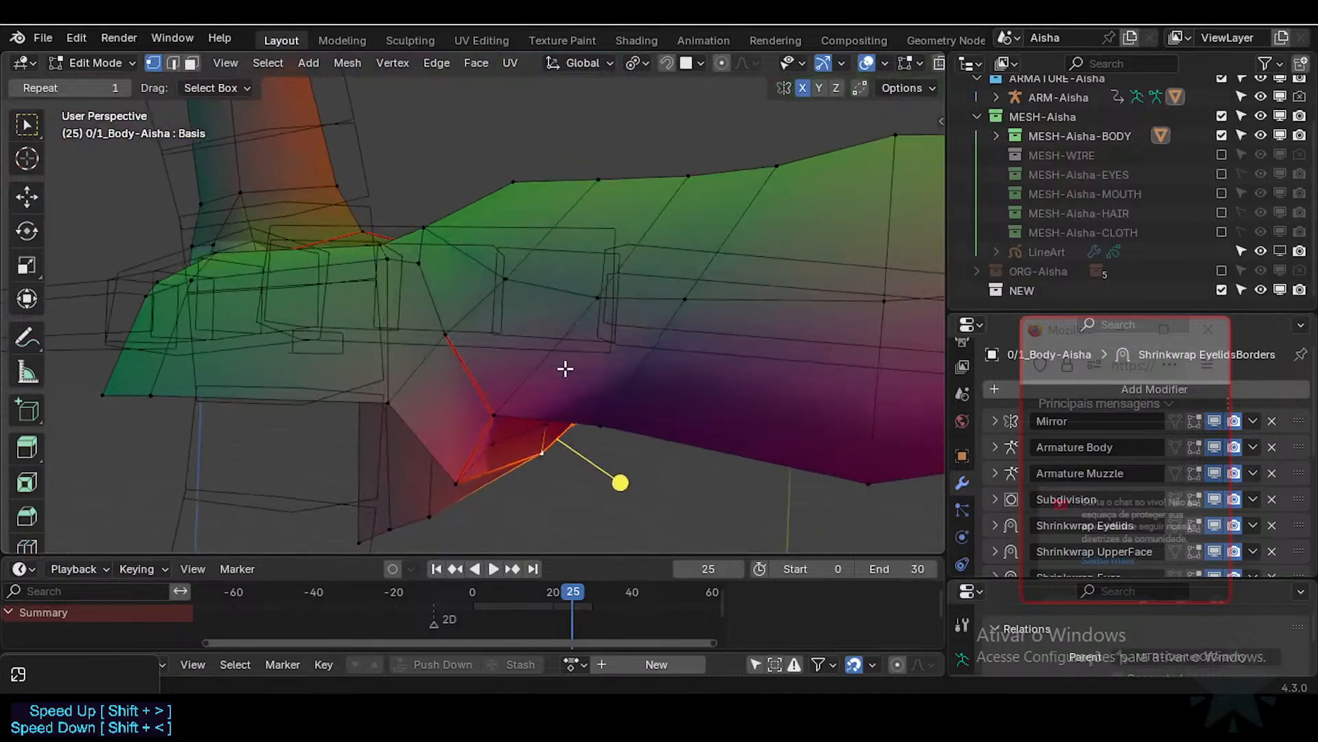
{"action": "middle_click_drag", "start_coordinate": [434, 407], "coordinate": [430, 333]}
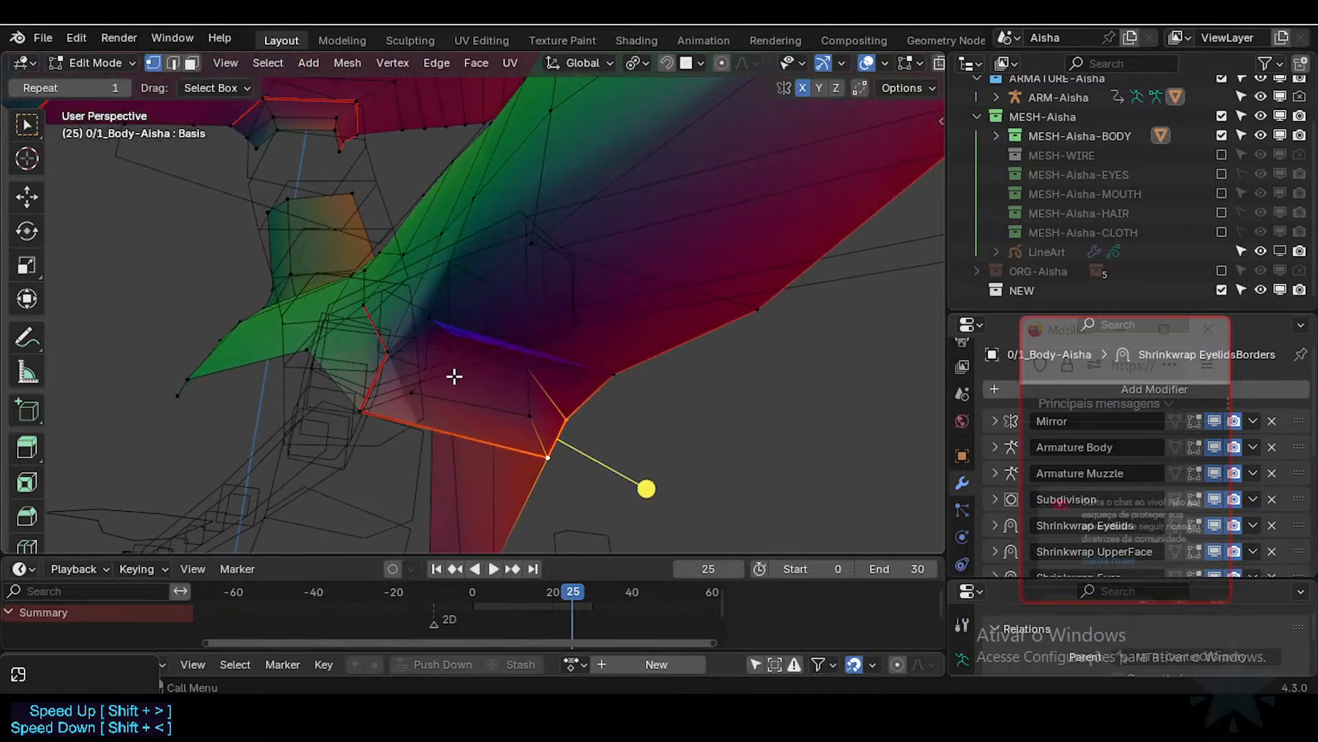
{"action": "mouse_move", "coordinate": [636, 438]}
{"action": "middle_mouse_down"}
{"action": "mouse_move", "coordinate": [583, 424]}
{"action": "mouse_move", "coordinate": [604, 409]}
{"action": "mouse_move", "coordinate": [627, 417]}
{"action": "middle_mouse_up"}
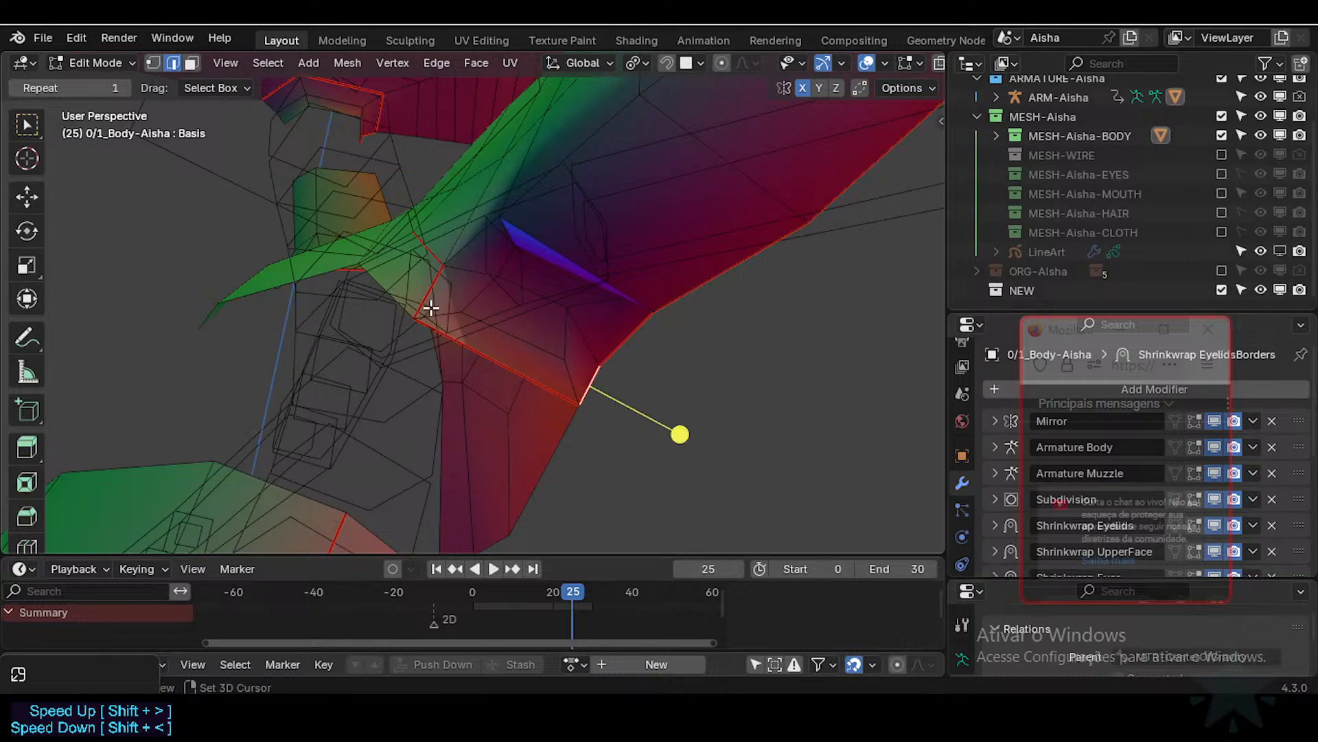
{"action": "middle_click_drag", "start_coordinate": [489, 353], "coordinate": [374, 337]}
{"action": "middle_click_drag", "start_coordinate": [430, 364], "coordinate": [489, 373]}
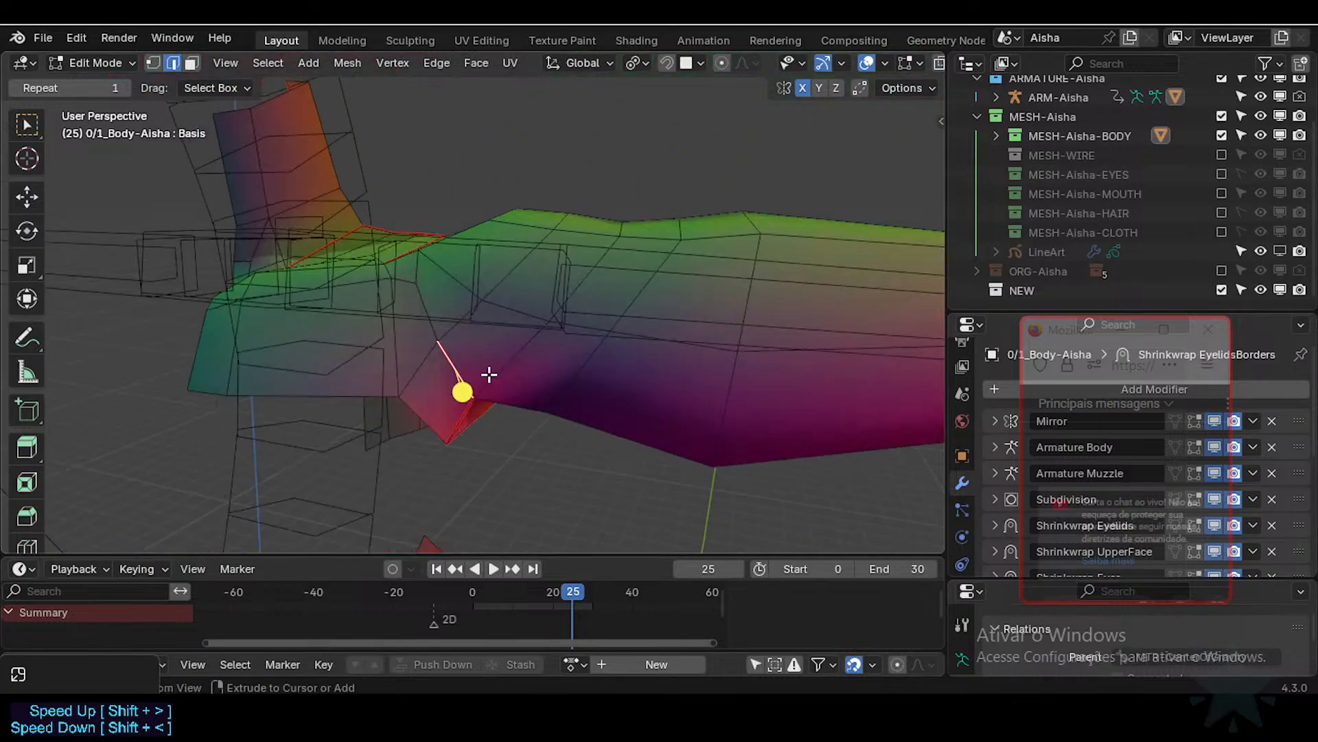
Step: Edit the seam mark on the selected armpit edge and check the edge loops along the arm's underside and back
{"action": "key", "text": "ctrl+e"}
{"action": "left_click", "coordinate": [437, 526]}
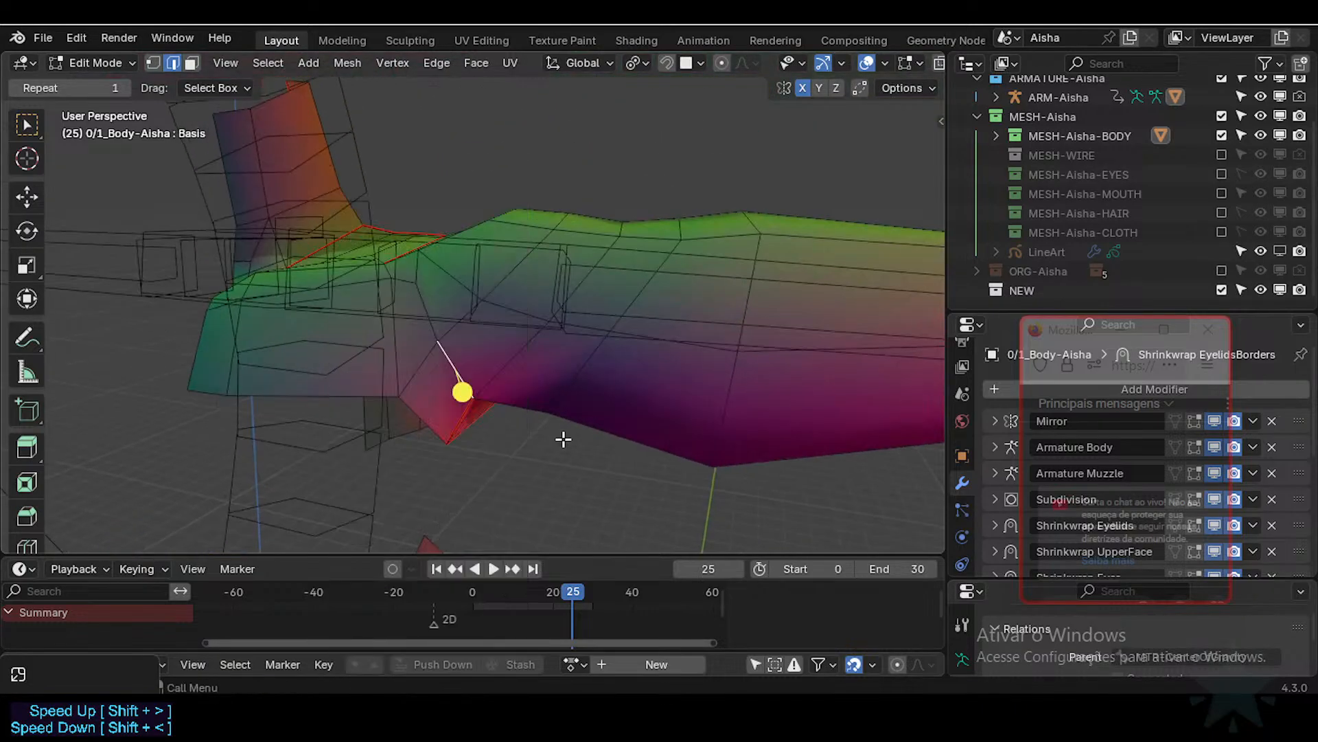
{"action": "middle_click_drag", "start_coordinate": [562, 442], "coordinate": [678, 437]}
{"action": "middle_click_drag", "start_coordinate": [758, 449], "coordinate": [621, 362]}
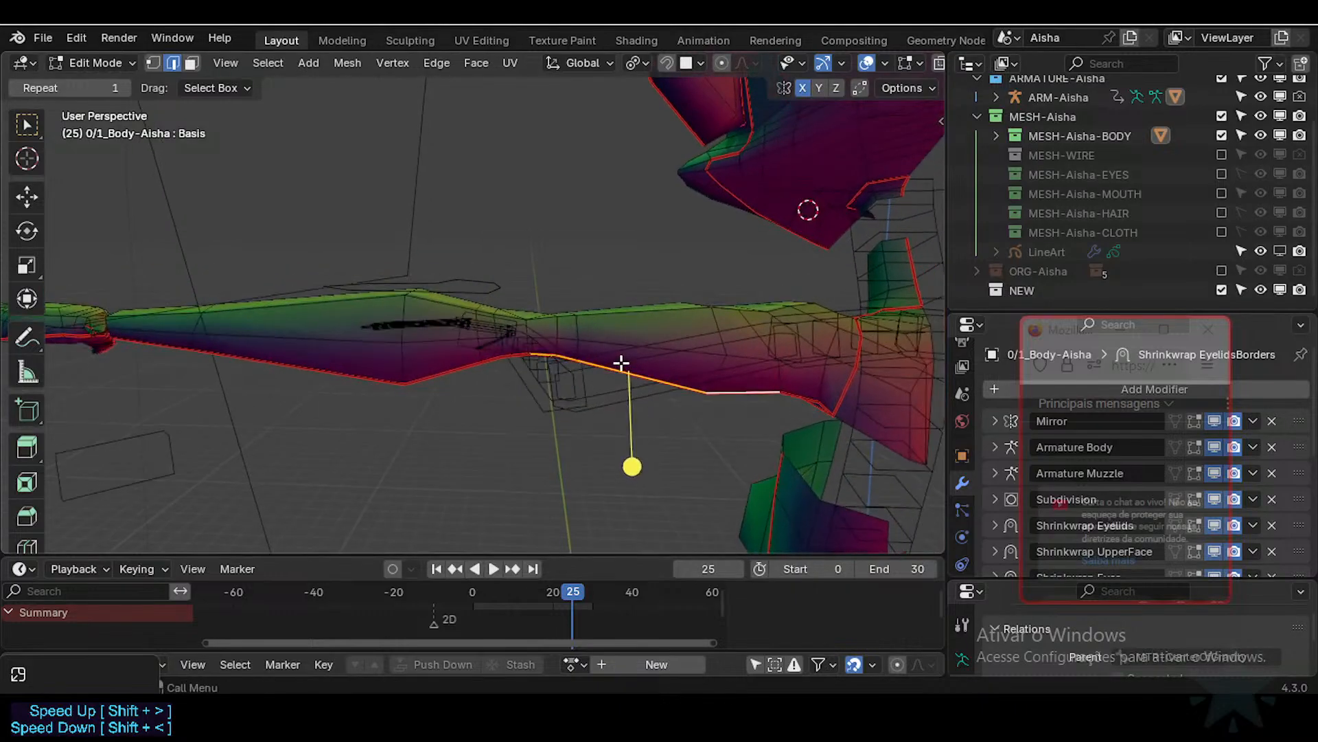
{"action": "middle_click_drag", "start_coordinate": [543, 277], "coordinate": [669, 292]}
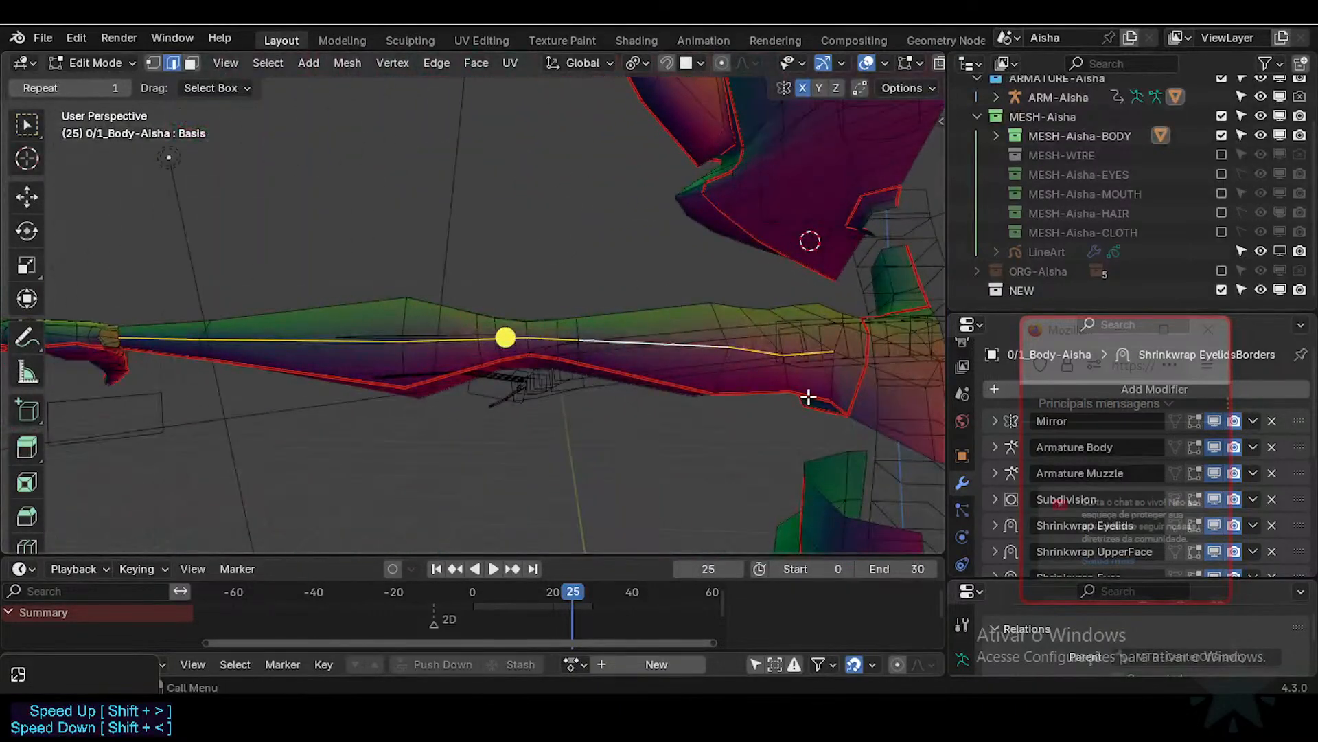
{"action": "middle_click_drag", "start_coordinate": [808, 397], "coordinate": [753, 435]}
{"action": "mouse_move", "coordinate": [867, 408]}
{"action": "middle_mouse_down"}
{"action": "mouse_move", "coordinate": [854, 392]}
{"action": "mouse_move", "coordinate": [756, 415]}
{"action": "mouse_move", "coordinate": [803, 435]}
{"action": "mouse_move", "coordinate": [809, 389]}
{"action": "mouse_move", "coordinate": [846, 395]}
{"action": "middle_mouse_up"}
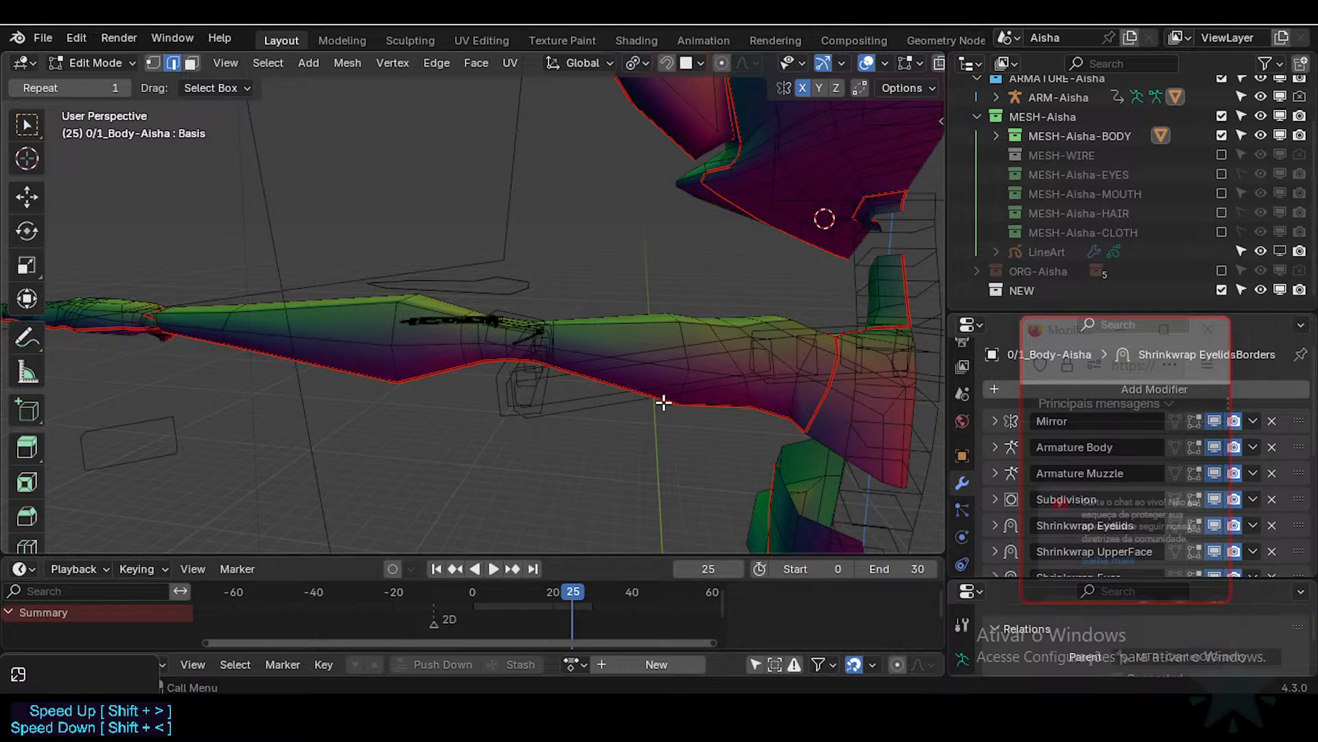
{"action": "middle_click_drag", "start_coordinate": [663, 403], "coordinate": [402, 360]}
{"action": "key", "text": "ctrl+r"}
{"action": "left_click", "coordinate": [346, 362]}
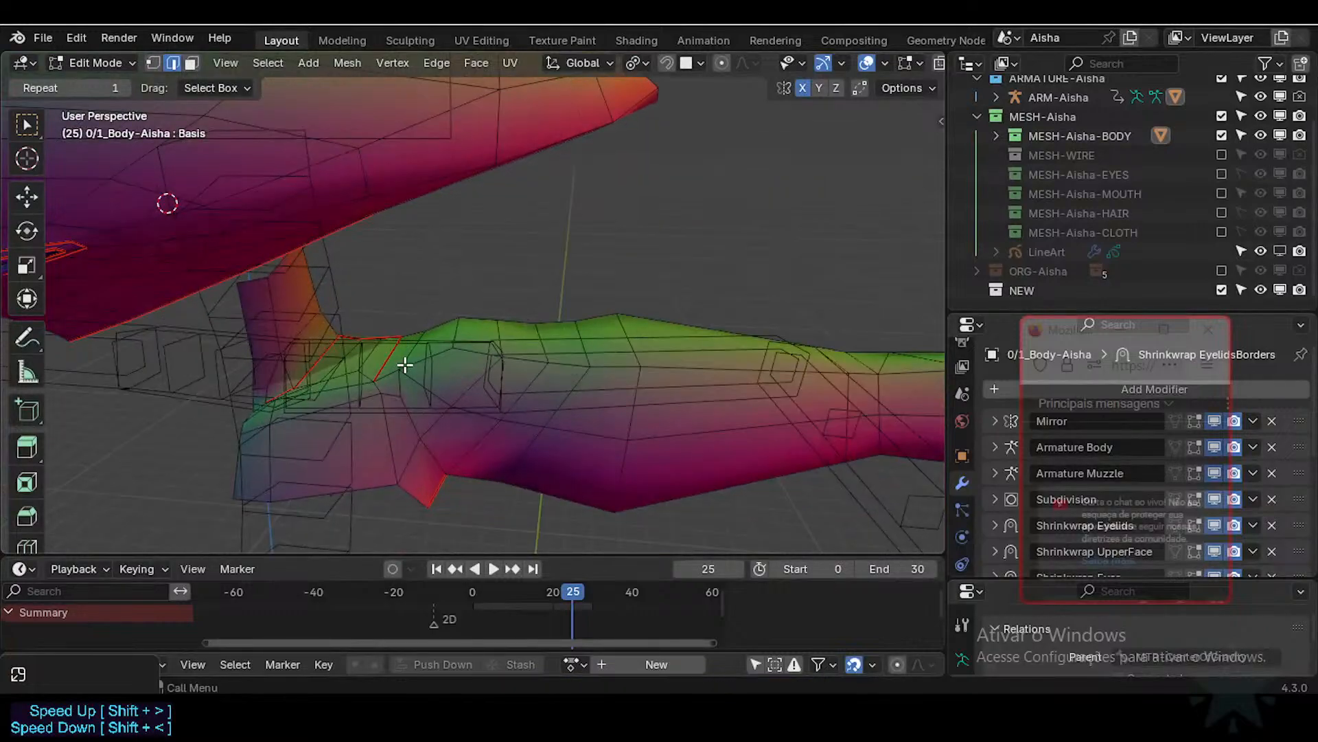
Step: Clear the seam from the short edge on the underside of the armpit
{"action": "middle_click_drag", "start_coordinate": [451, 418], "coordinate": [454, 314]}
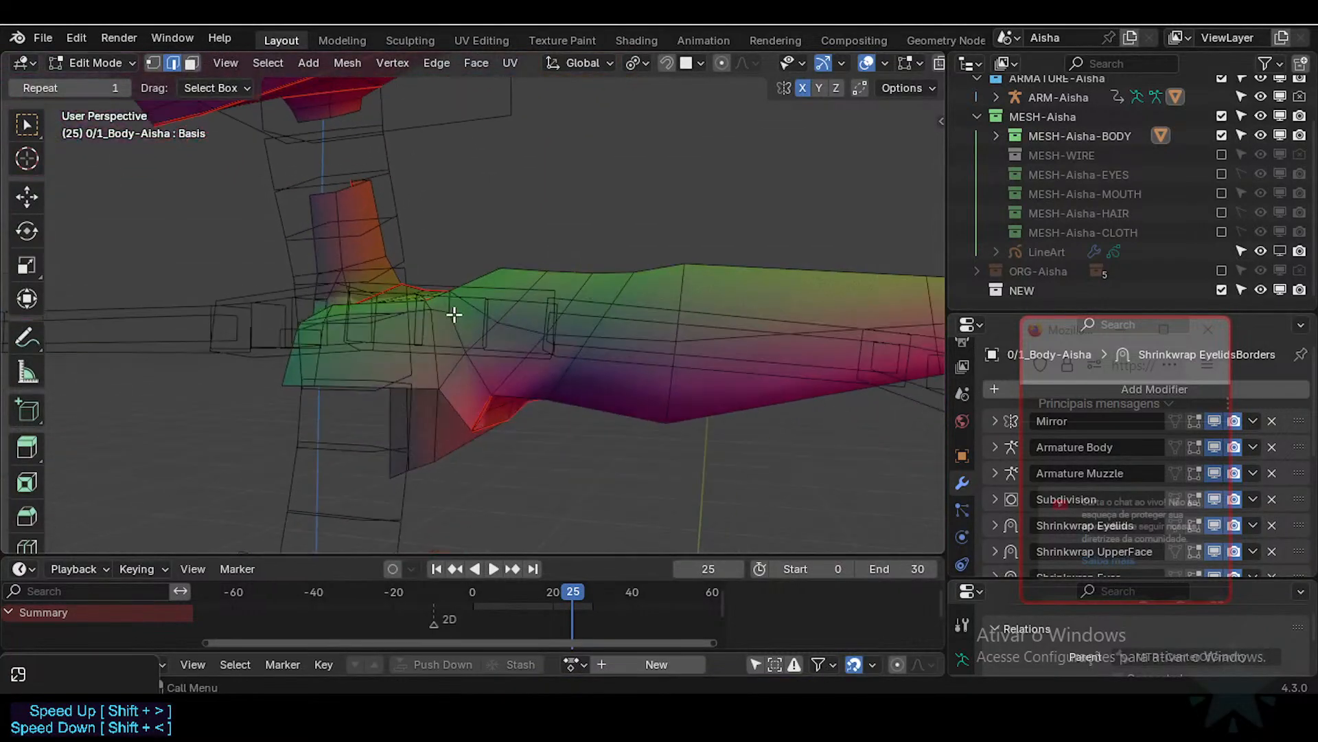
{"action": "middle_click_drag", "start_coordinate": [499, 400], "coordinate": [453, 373]}
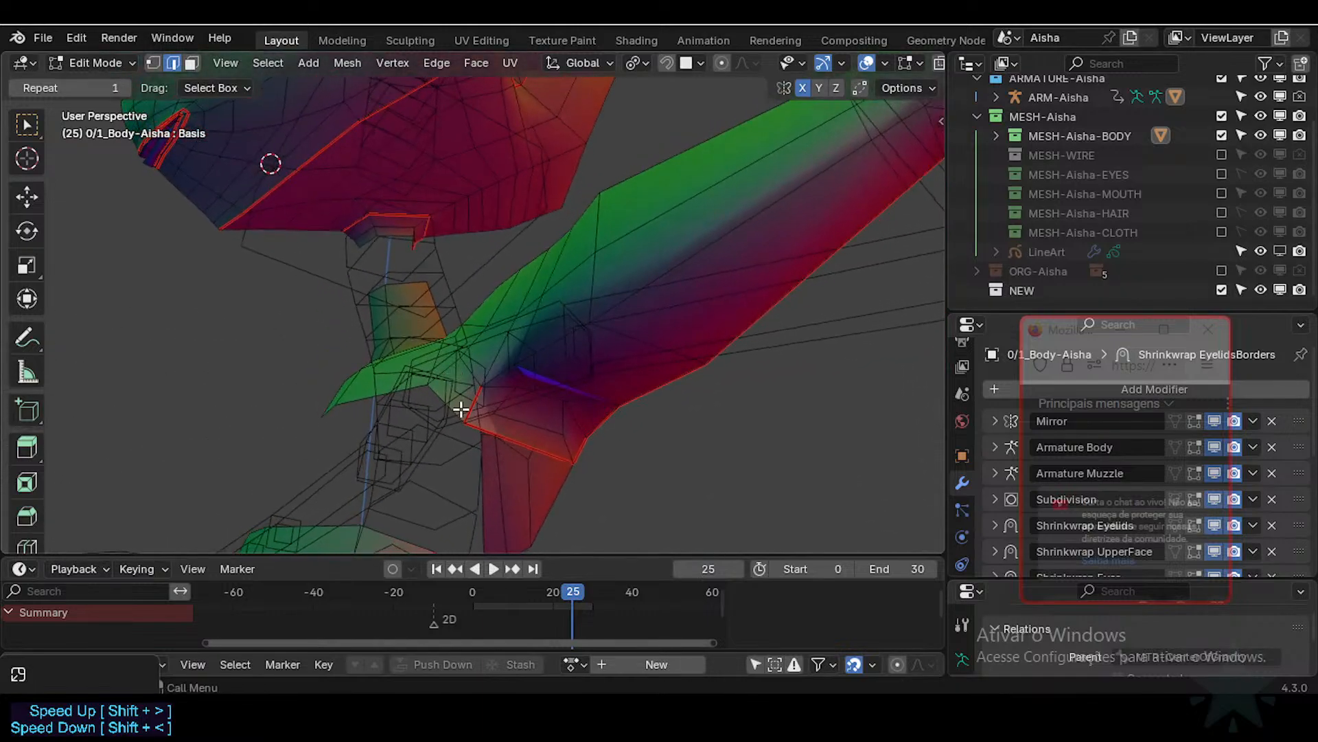
{"action": "key", "text": "ctrl+e"}
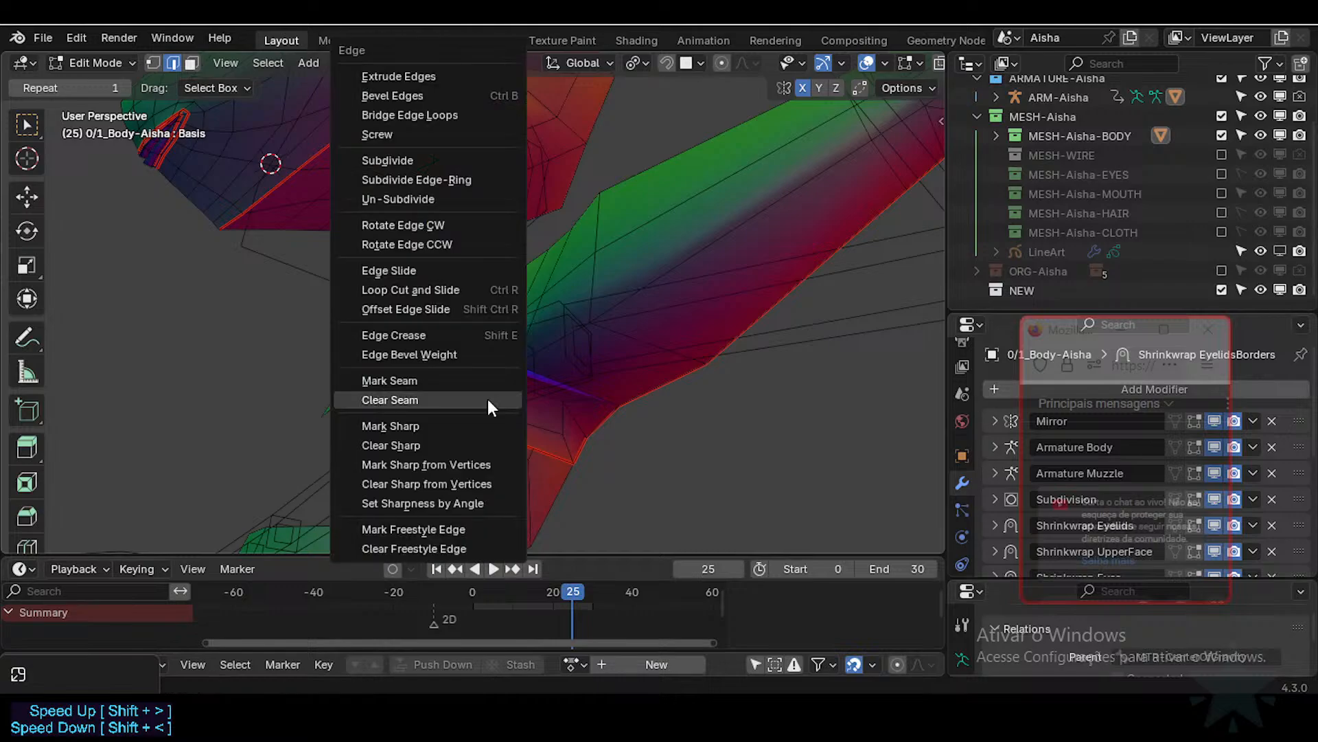
{"action": "left_click", "coordinate": [456, 400]}
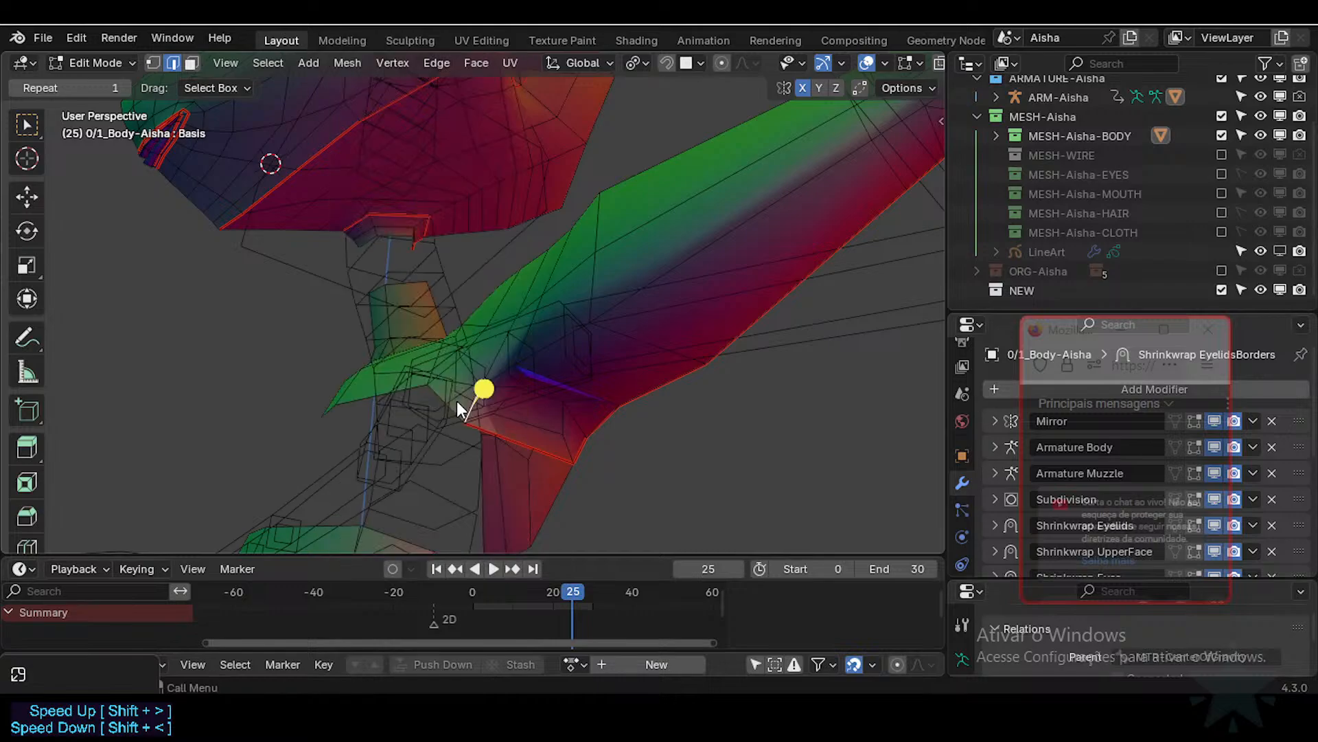
Step: Mark the edges running down the front of the shoulder to the armpit as a seam
{"action": "middle_click_drag", "start_coordinate": [456, 401], "coordinate": [444, 353]}
{"action": "left_click", "coordinate": [431, 352], "text": "shift"}
{"action": "scroll", "coordinate": [444, 352], "scroll_direction": "up", "scroll_amount": 3}
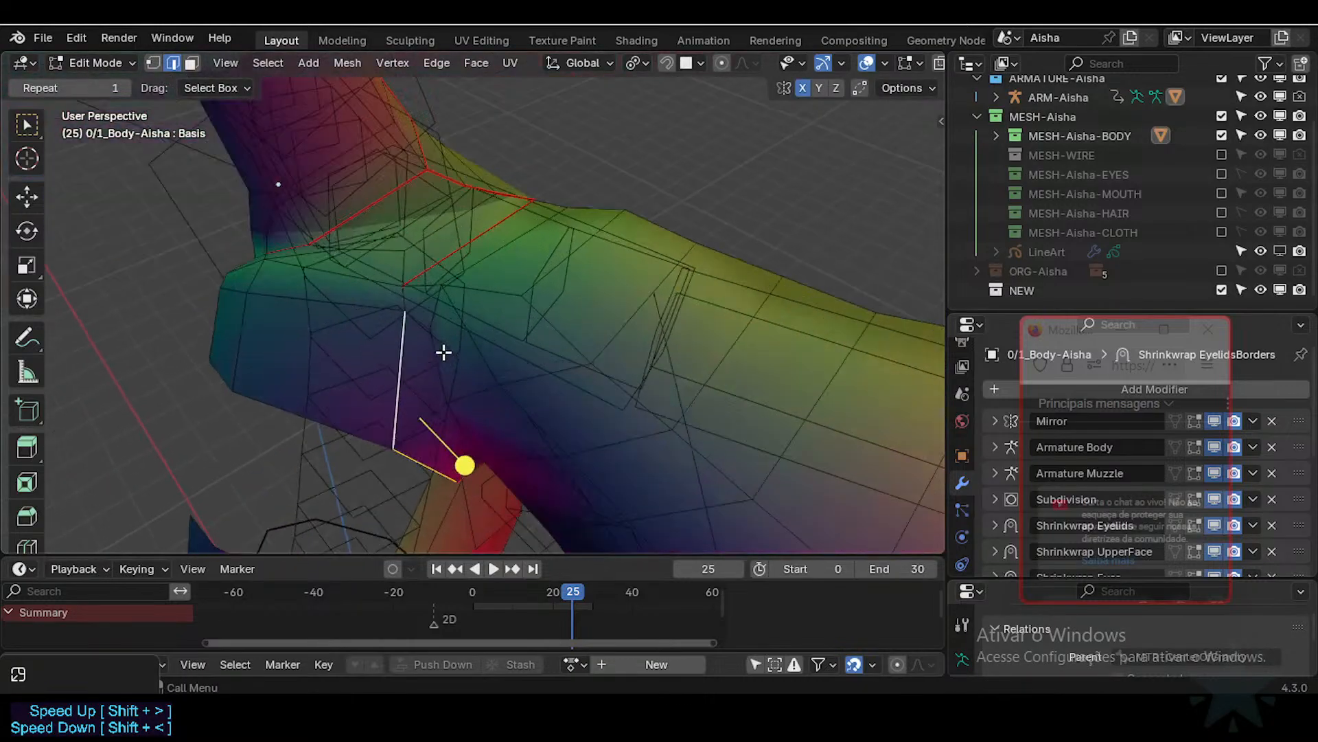
{"action": "middle_click_drag", "start_coordinate": [357, 352], "coordinate": [403, 269]}
{"action": "key", "text": "ctrl+e"}
{"action": "left_click", "coordinate": [423, 379]}
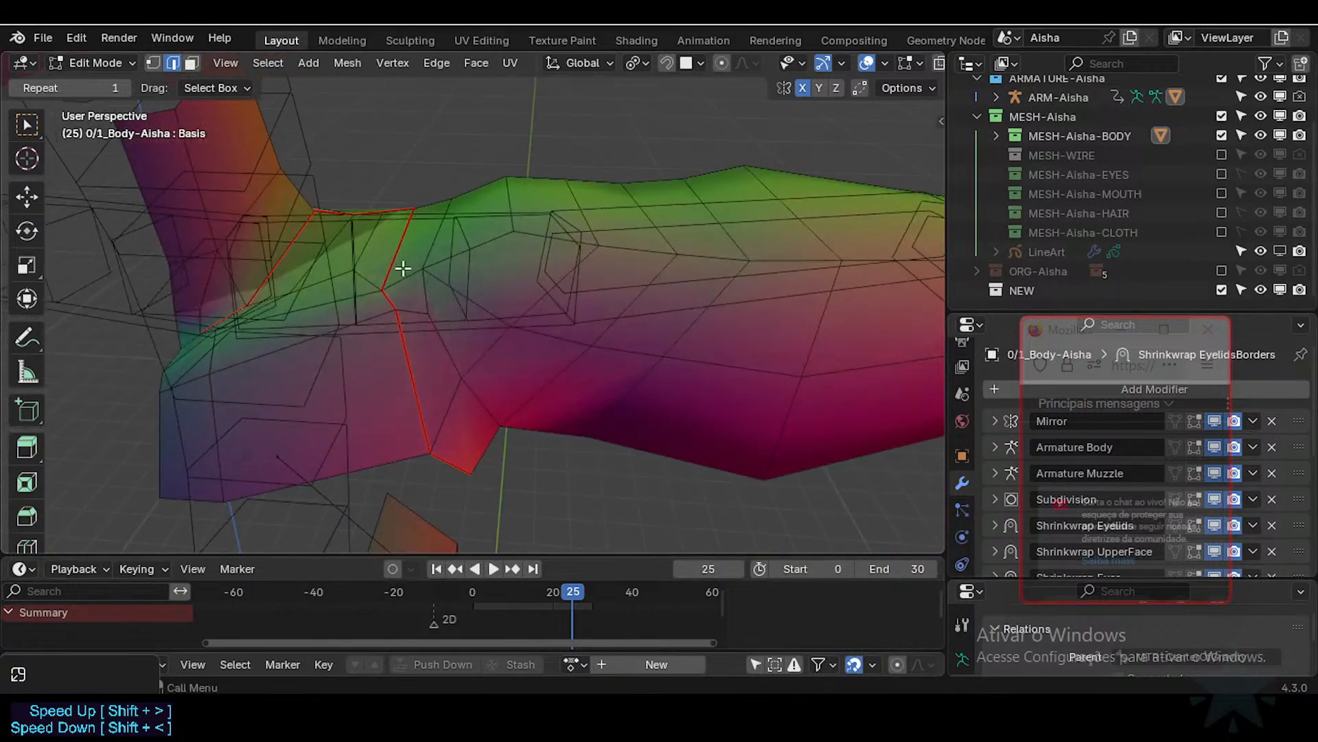
{"action": "scroll", "coordinate": [561, 359], "scroll_direction": "down", "scroll_amount": 3}
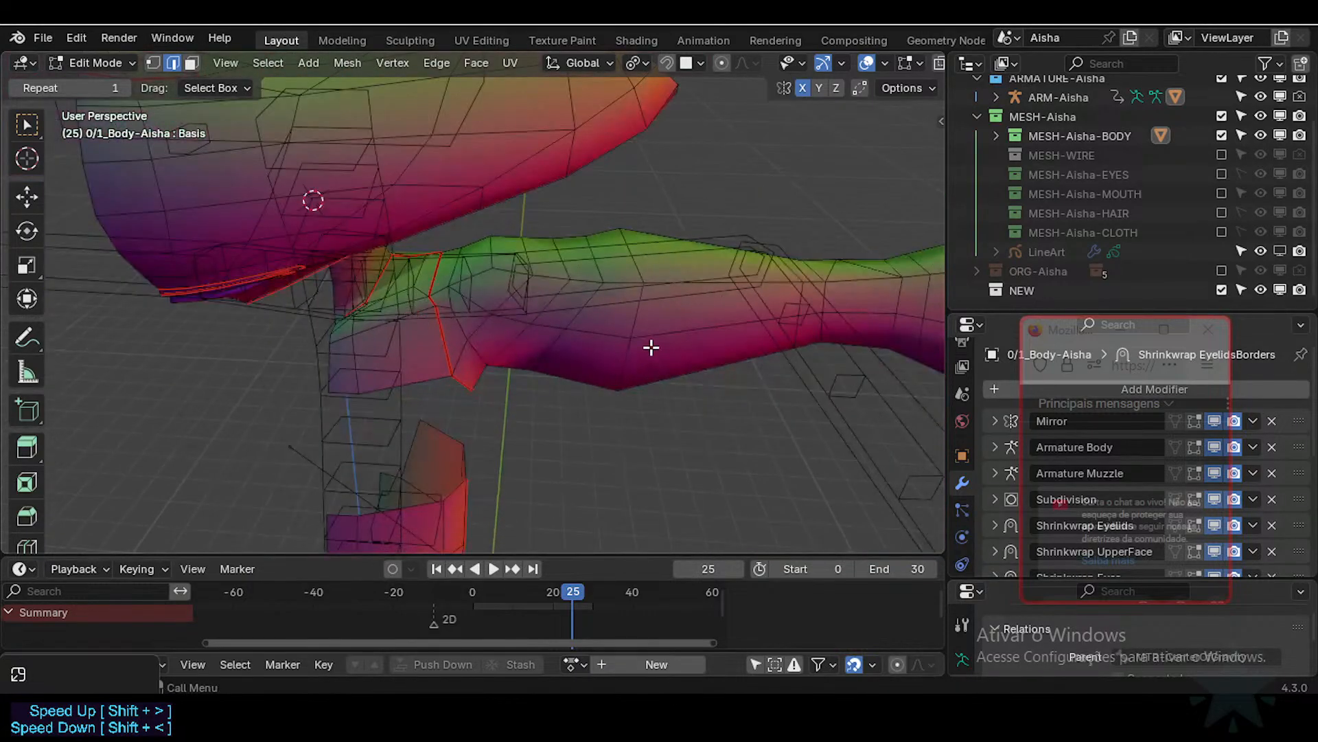
Step: Select the arm's linked geometry, set Select Linked to delimit by Seam, and clear the selection
{"action": "key", "text": "l"}
{"action": "middle_click_drag", "start_coordinate": [718, 312], "coordinate": [605, 338]}
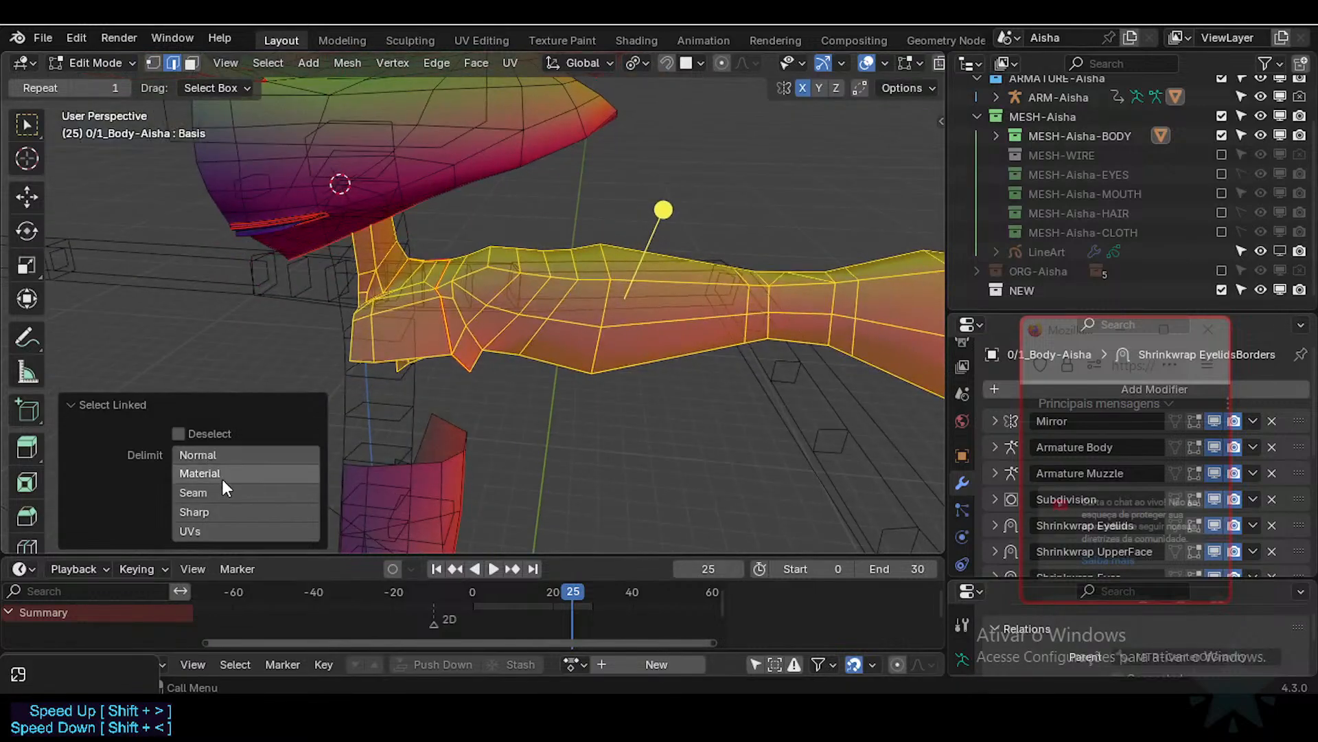
{"action": "left_click", "coordinate": [251, 491]}
{"action": "scroll", "coordinate": [695, 363], "scroll_direction": "down", "scroll_amount": 2}
{"action": "key", "text": "alt+a"}
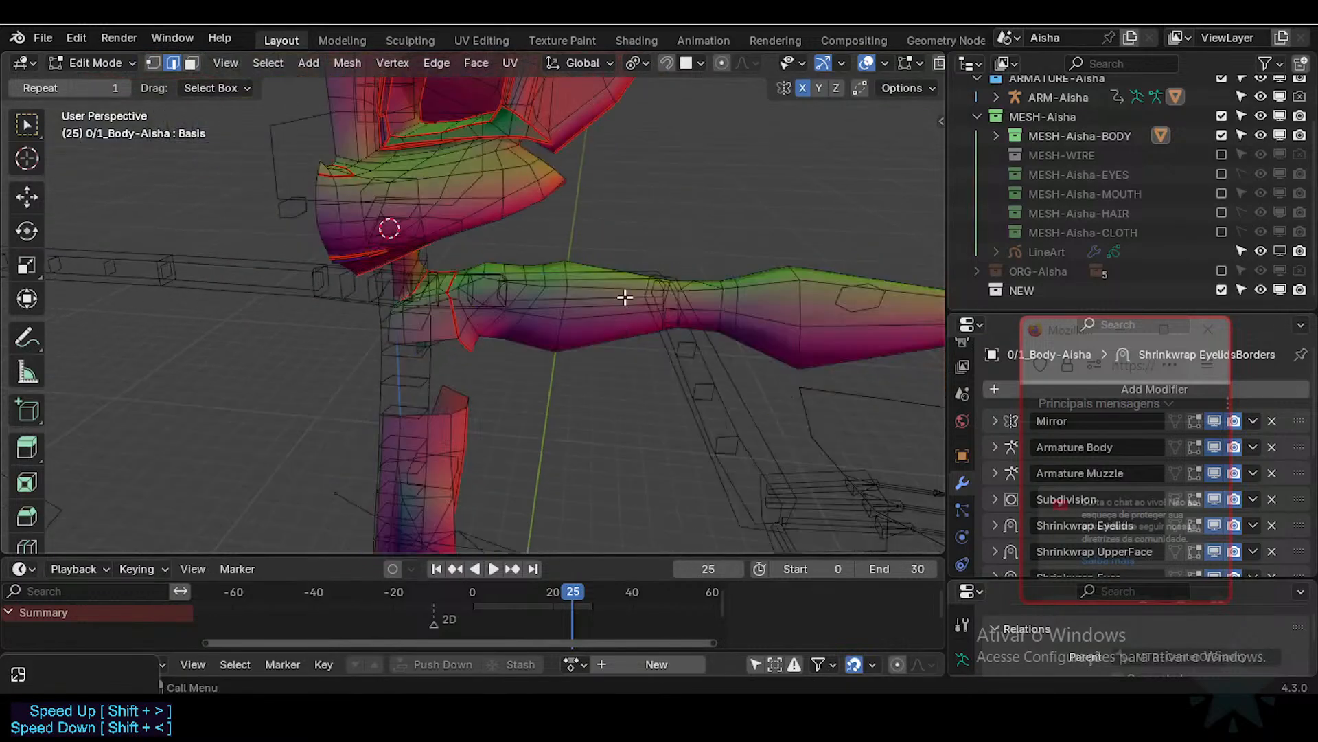
Step: Test the linked selection on the arm again, clear it, and examine the seams around the armpit from behind
{"action": "key", "text": "l"}
{"action": "middle_click_drag", "start_coordinate": [341, 448], "coordinate": [497, 427]}
{"action": "key", "text": "alt+a"}
{"action": "middle_click_drag", "start_coordinate": [371, 401], "coordinate": [346, 496]}
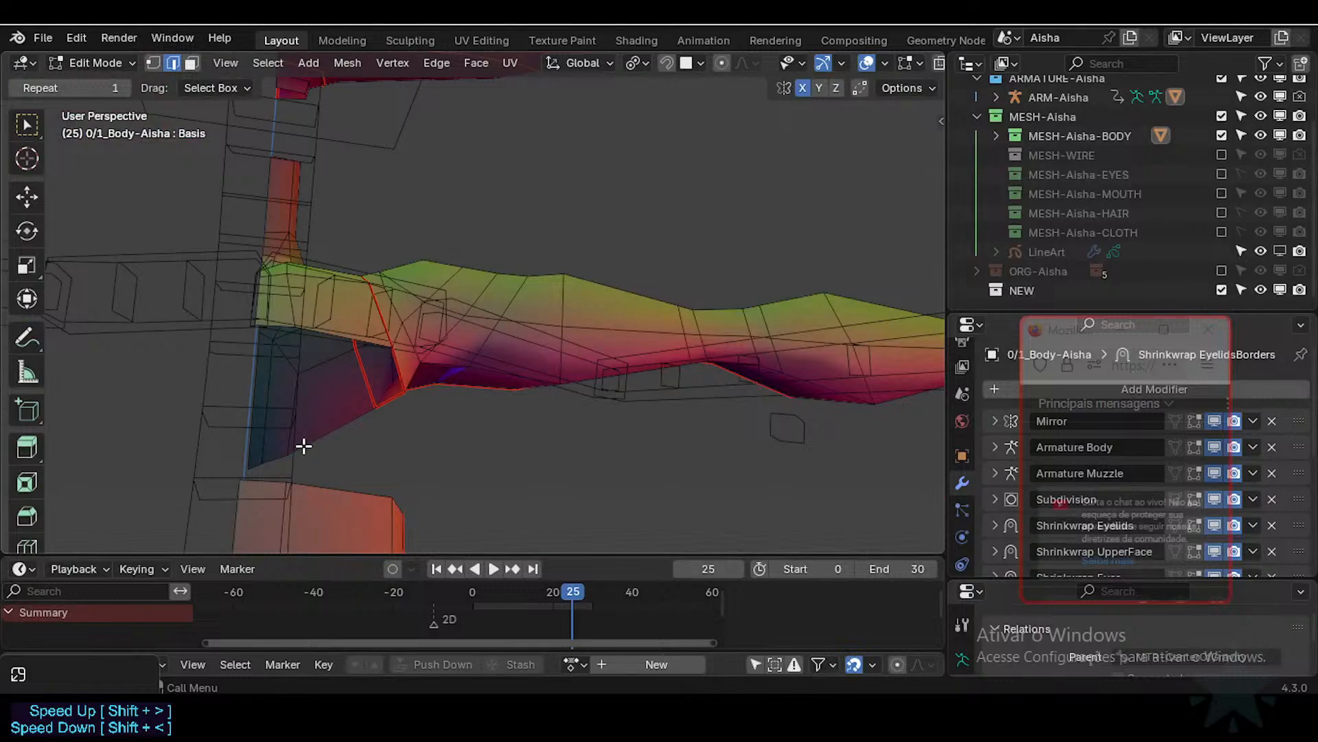
{"action": "mouse_move", "coordinate": [438, 334]}
{"action": "middle_mouse_down"}
{"action": "mouse_move", "coordinate": [467, 350]}
{"action": "mouse_move", "coordinate": [503, 336]}
{"action": "mouse_move", "coordinate": [494, 377]}
{"action": "mouse_move", "coordinate": [505, 329]}
{"action": "mouse_move", "coordinate": [453, 338]}
{"action": "mouse_move", "coordinate": [433, 359]}
{"action": "middle_mouse_up"}
Step: Compare seam-delimited linked selection of the arm in face and edge selection modes
{"action": "key", "text": "3"}
{"action": "key", "text": "l"}
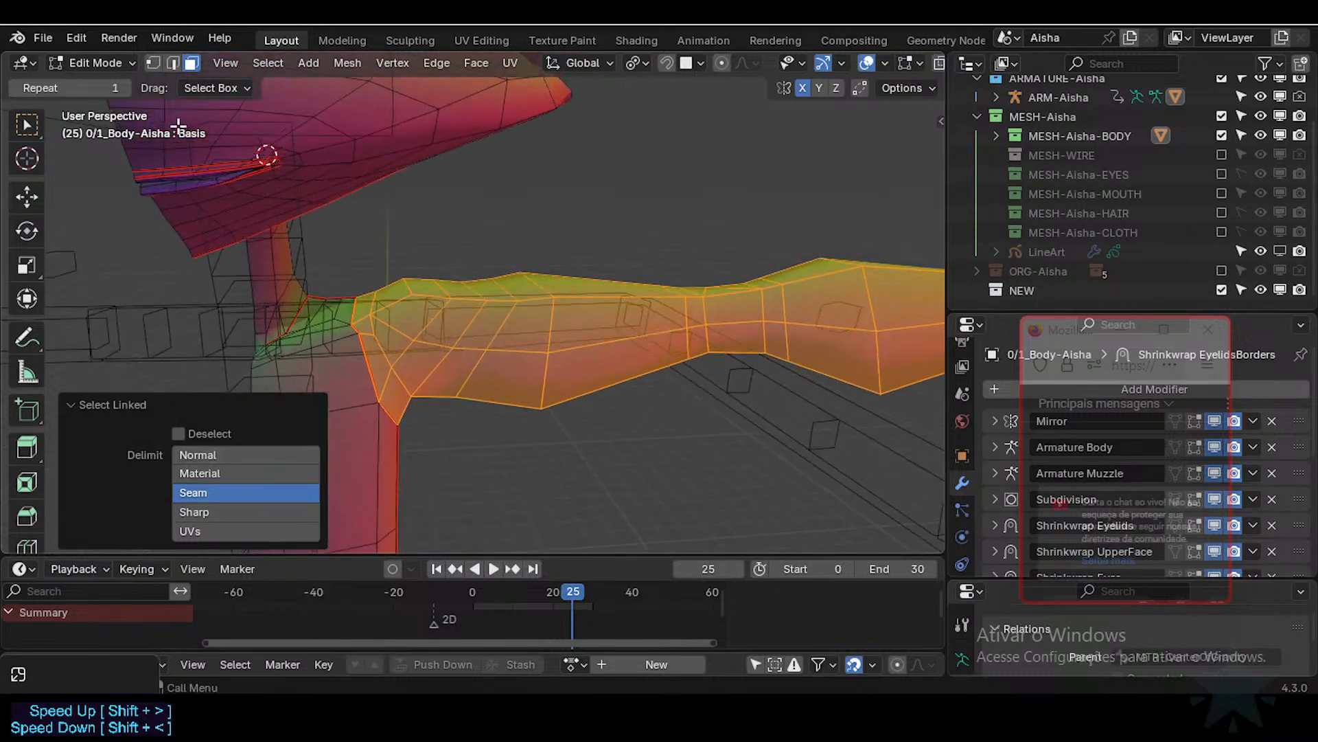
{"action": "left_click", "coordinate": [175, 64]}
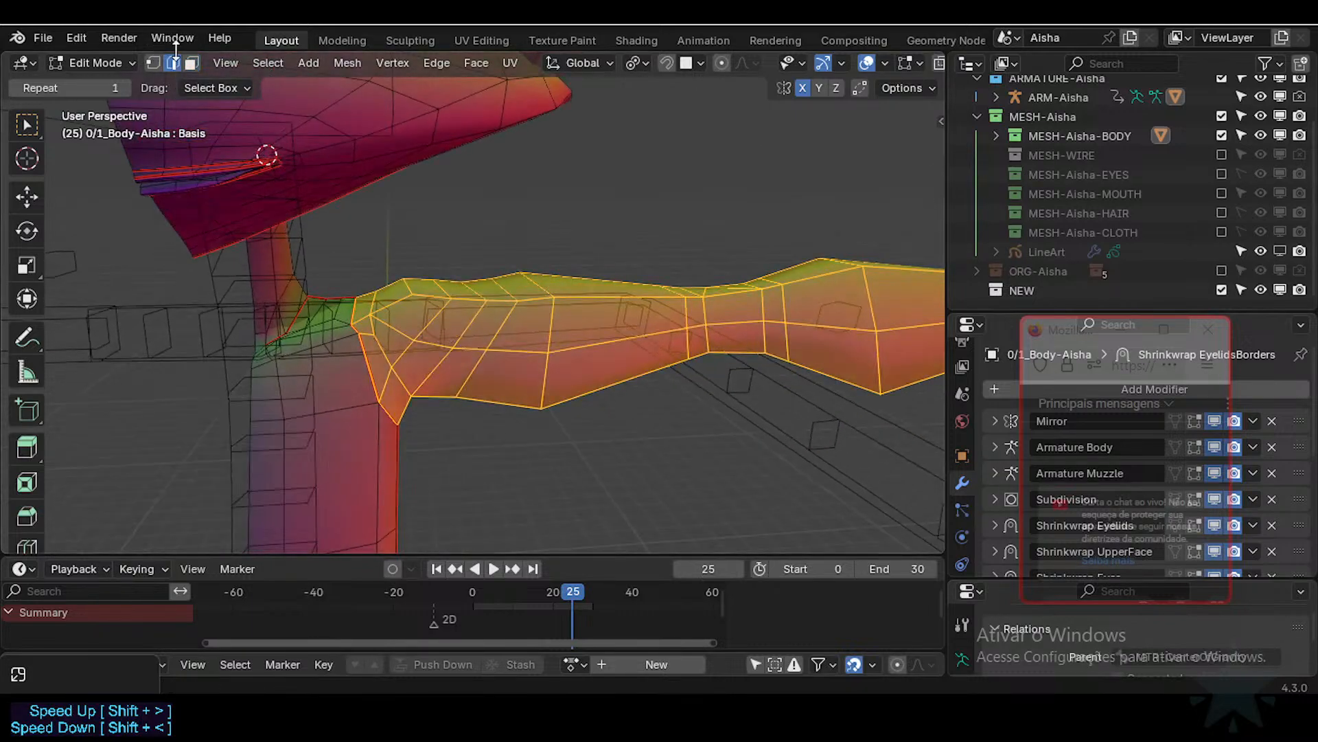
{"action": "key", "text": "l"}
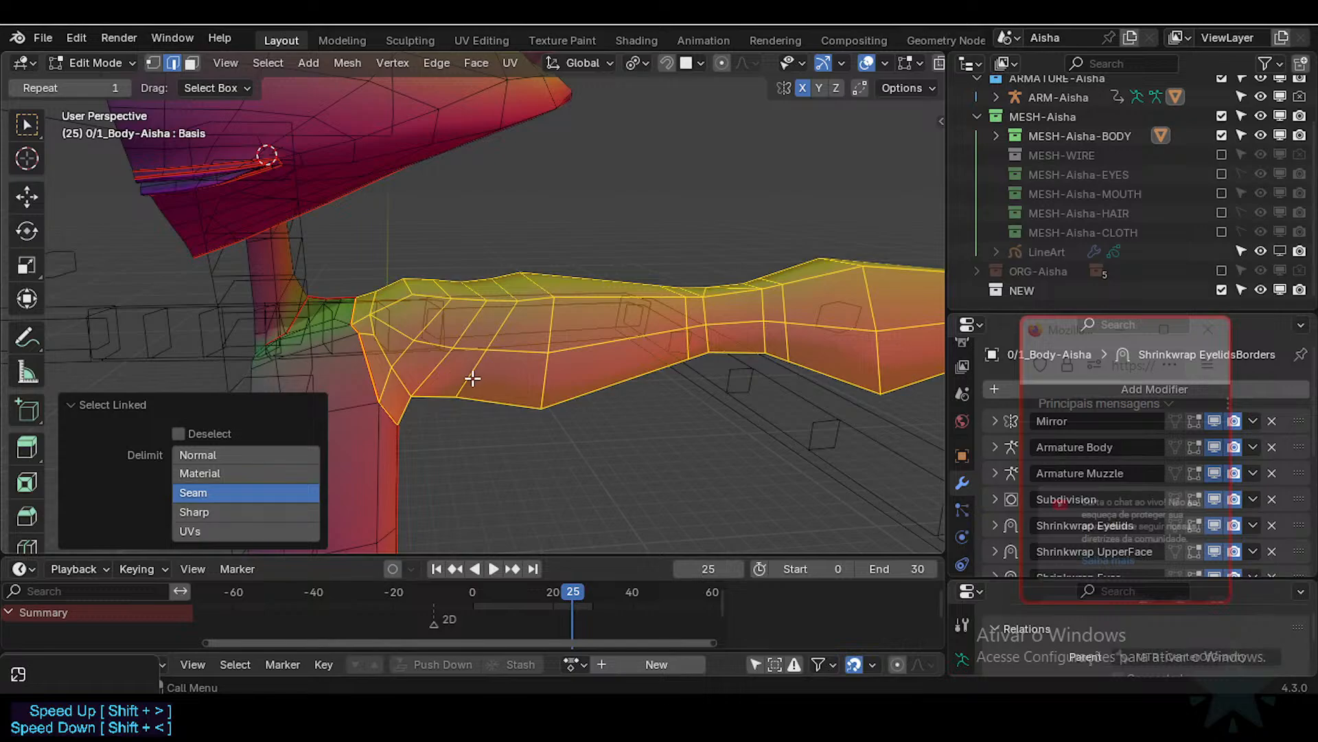
{"action": "left_click", "coordinate": [192, 63]}
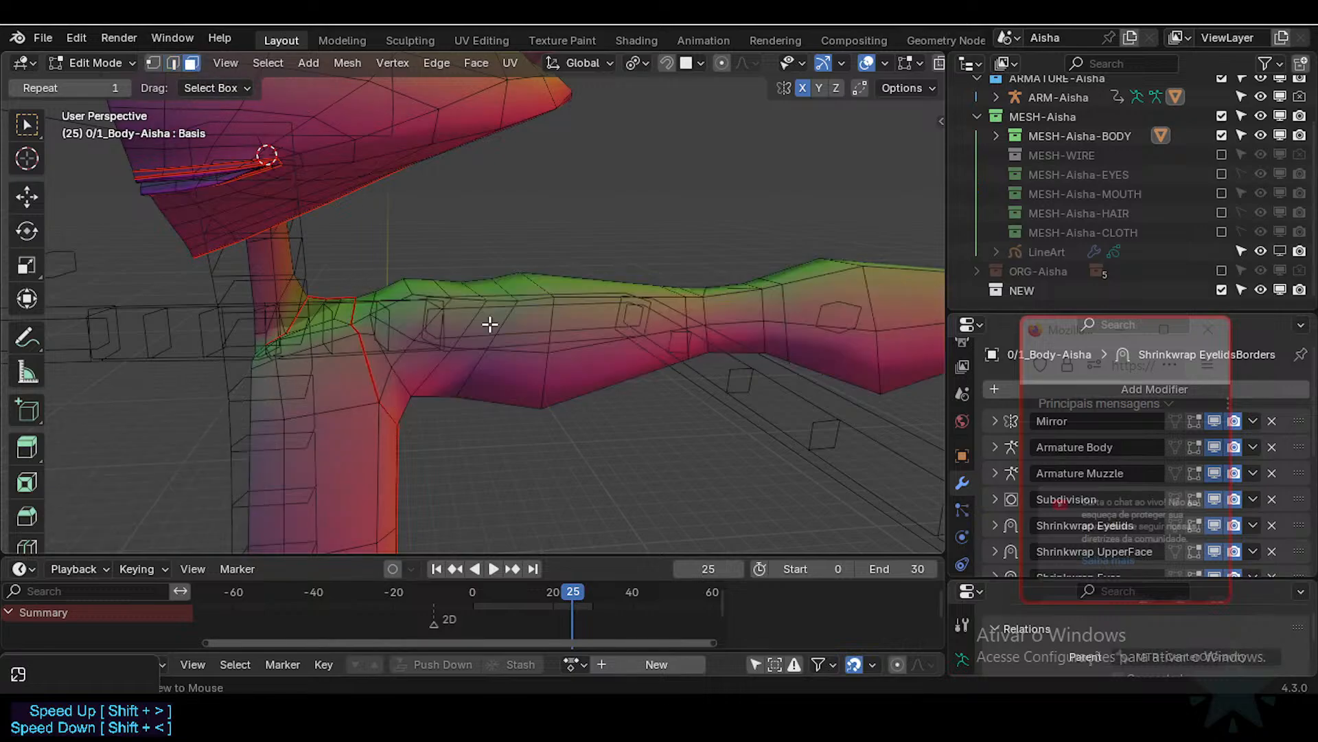
Step: Select the arm's linked faces up to the shoulder seam and hide all unselected geometry
{"action": "key", "text": "l"}
{"action": "middle_click_drag", "start_coordinate": [620, 364], "coordinate": [539, 362]}
{"action": "key", "text": "shift+h"}
{"action": "middle_click_drag", "start_coordinate": [544, 309], "coordinate": [433, 344], "text": "shift"}
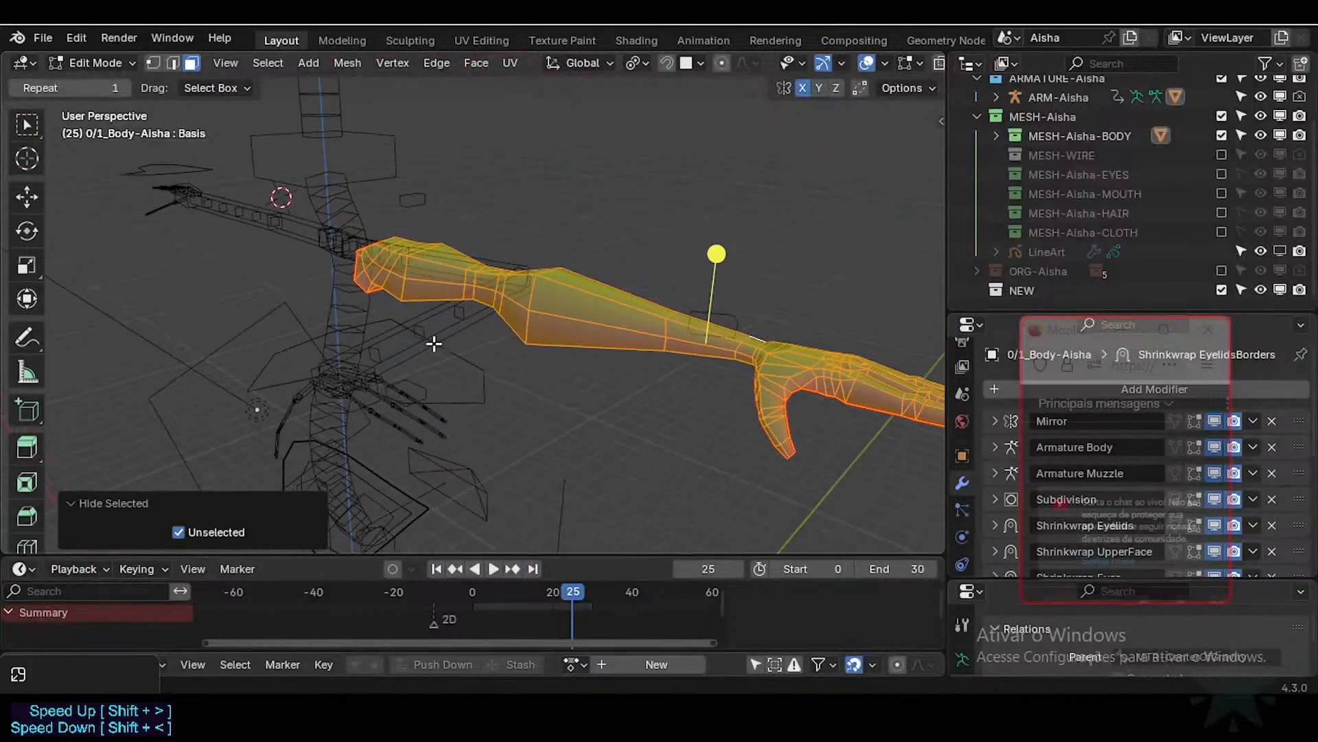
Step: Hide the face loop at the wrist and the linked faces of the hand
{"action": "middle_click_drag", "start_coordinate": [649, 347], "coordinate": [677, 347]}
{"action": "key", "text": "alt+a"}
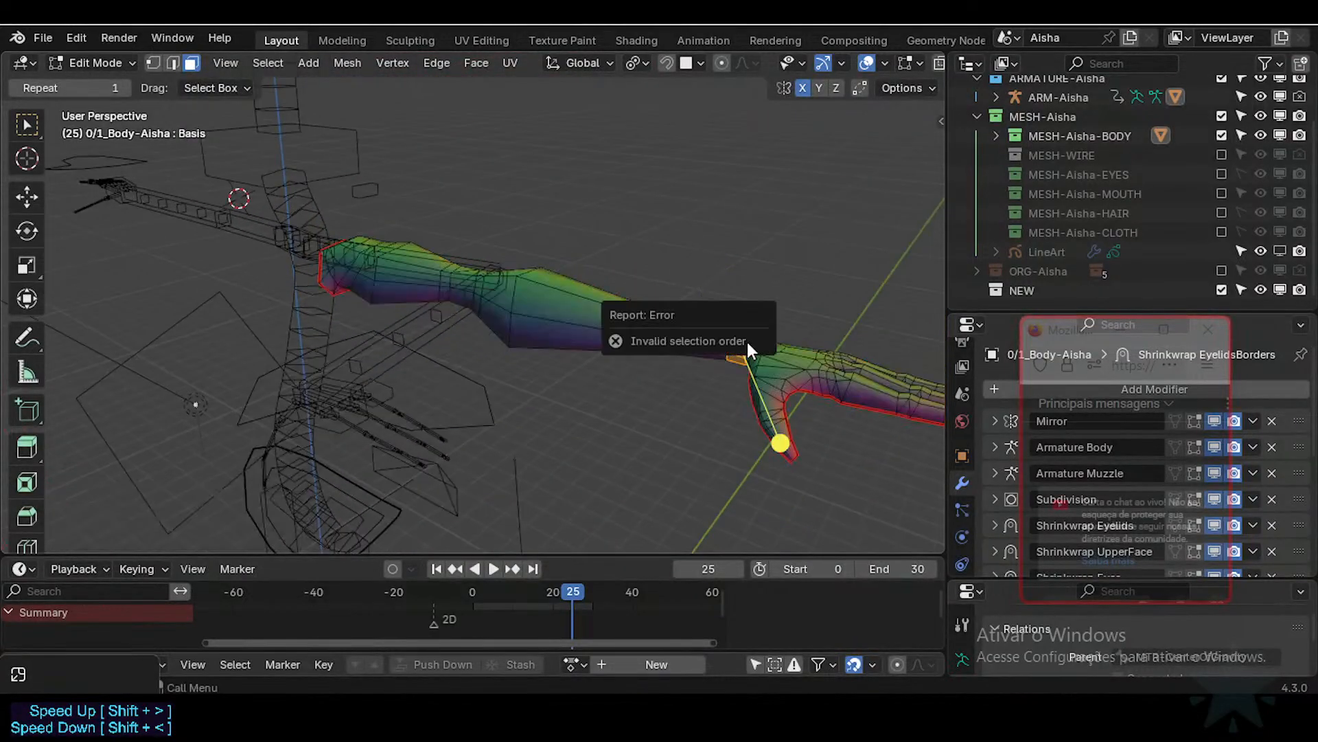
{"action": "key", "text": "h"}
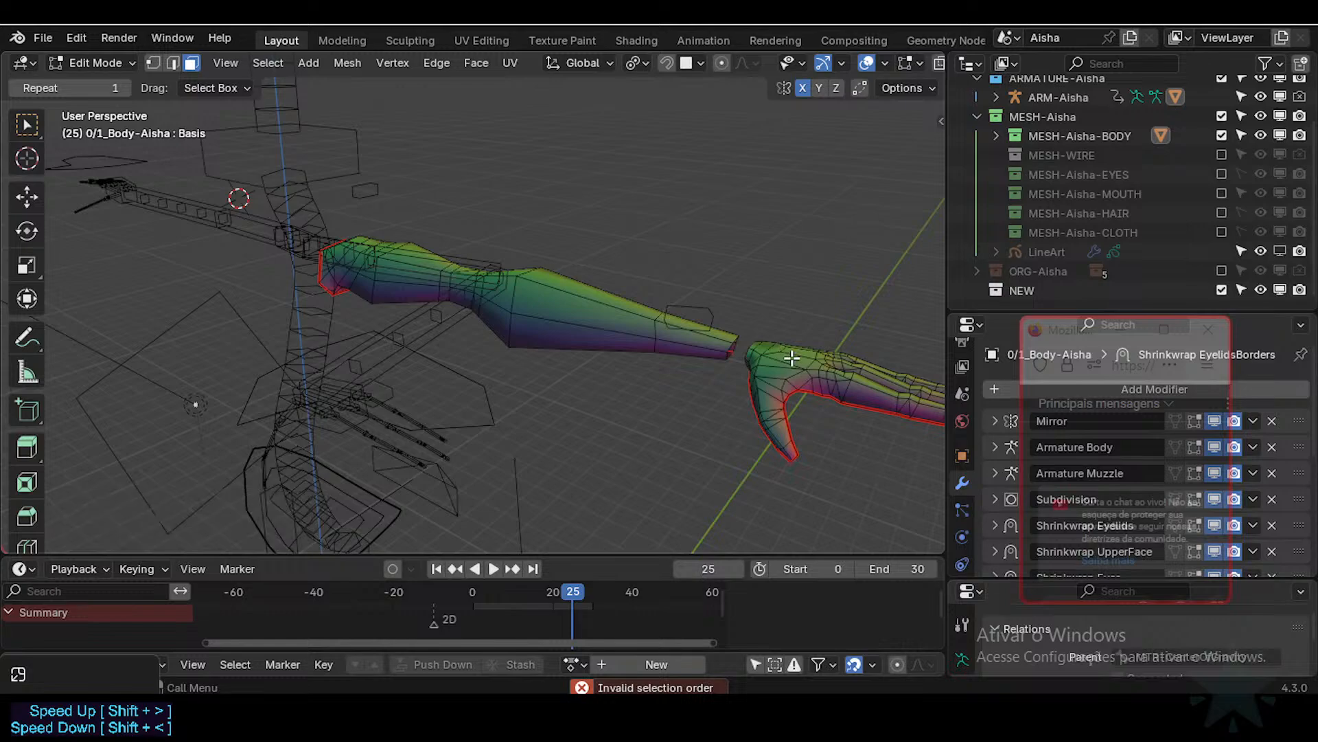
{"action": "key", "text": "l"}
{"action": "key", "text": "h"}
{"action": "middle_click_drag", "start_coordinate": [713, 341], "coordinate": [531, 337]}
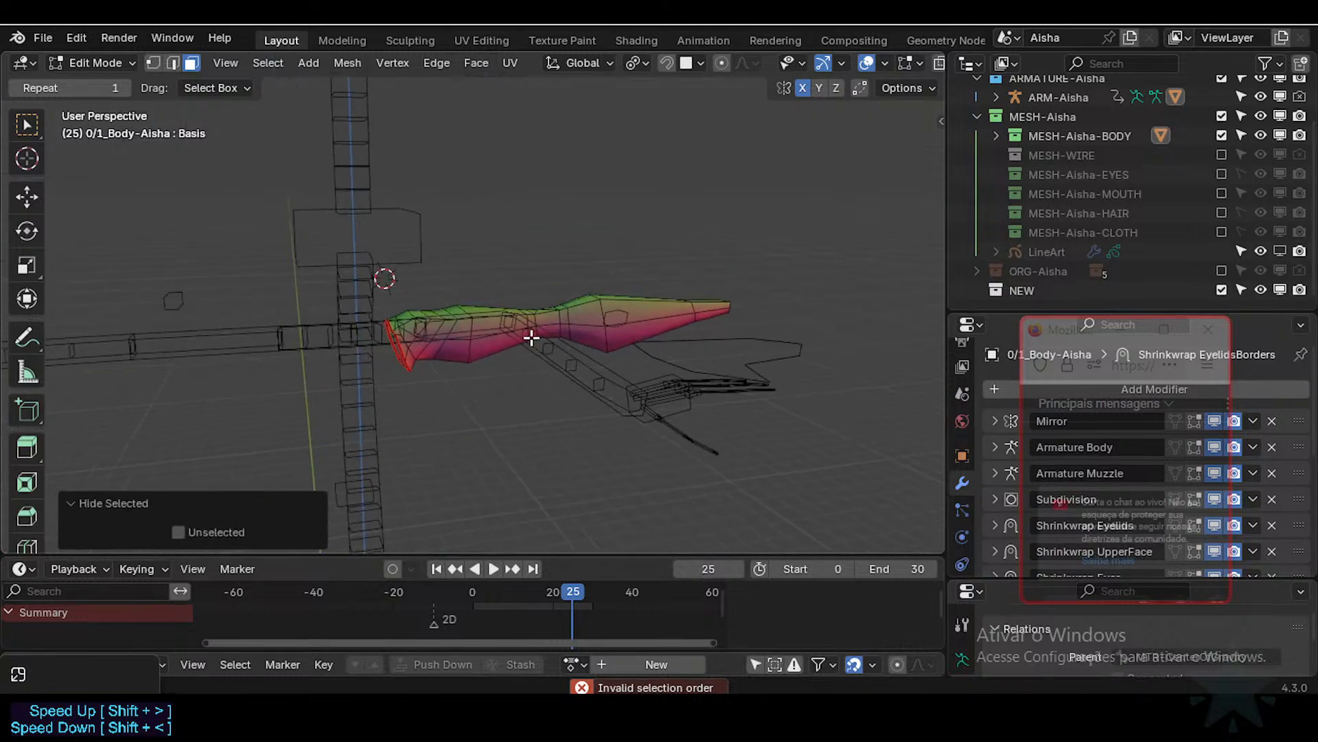
Step: Return to Object Mode, select the ARM-Aisha armature, and save the file
{"action": "scroll", "coordinate": [533, 338], "scroll_direction": "up", "scroll_amount": 6}
{"action": "key", "text": "ctrl+Tab"}
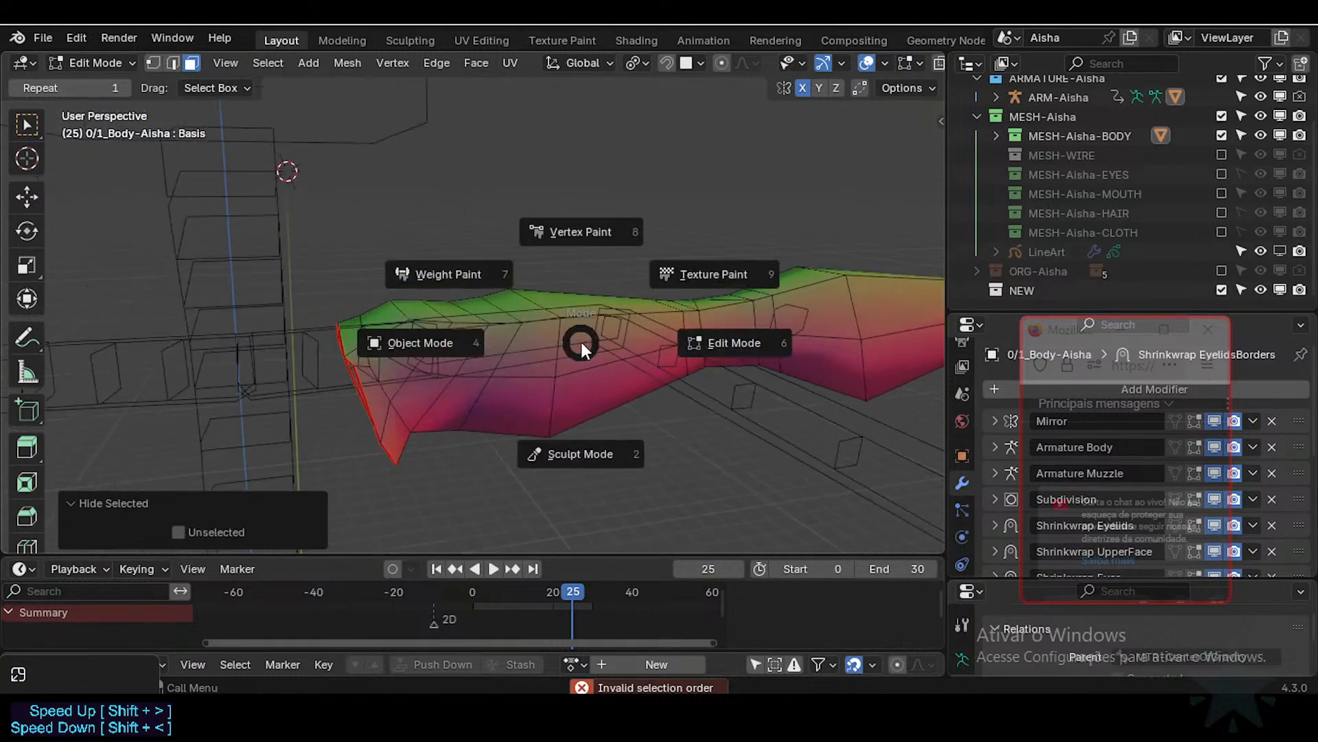
{"action": "left_click", "coordinate": [506, 341]}
{"action": "left_click", "coordinate": [498, 330]}
{"action": "middle_click_drag", "start_coordinate": [534, 332], "coordinate": [511, 340]}
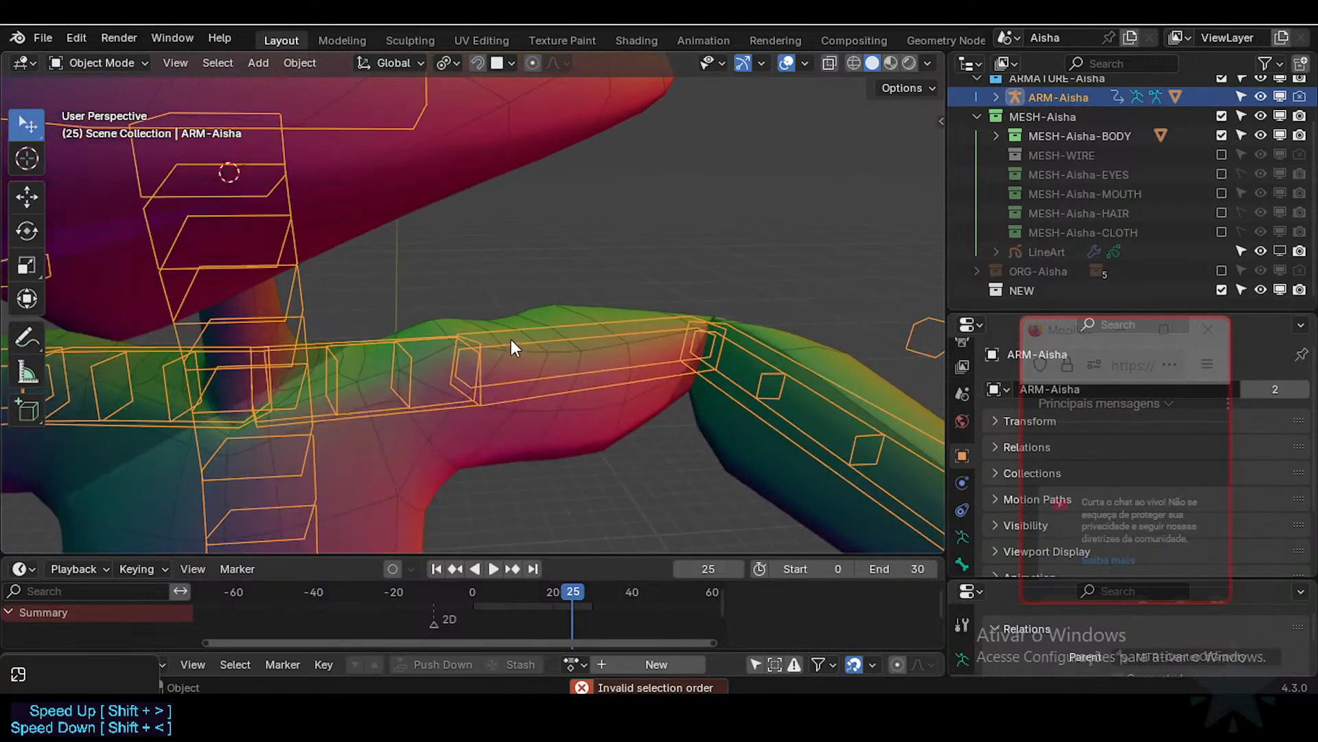
{"action": "key", "text": "ctrl+s"}
Step: Open the body mesh in Edit Mode with vertex selection and view the arm from below
{"action": "scroll", "coordinate": [575, 356], "scroll_direction": "down", "scroll_amount": 2}
{"action": "left_click", "coordinate": [552, 400]}
{"action": "key", "text": "Tab"}
{"action": "middle_click_drag", "start_coordinate": [624, 400], "coordinate": [597, 298]}
{"action": "key", "text": "1"}
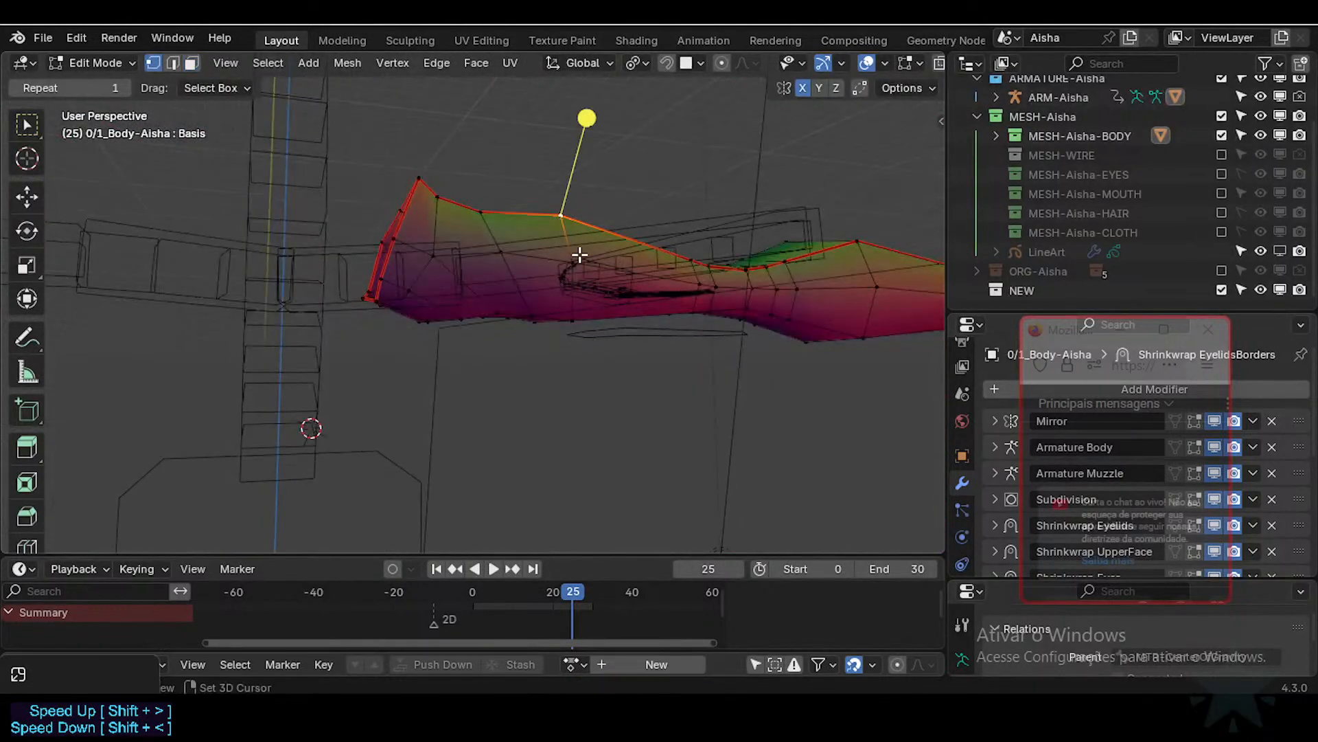
Step: Smooth the upper arm's underside vertices with a Smoothing value of 0.302
{"action": "middle_click_drag", "start_coordinate": [555, 341], "coordinate": [537, 115]}
{"action": "left_click_drag", "start_coordinate": [662, 258], "coordinate": [611, 382]}
{"action": "middle_click_drag", "start_coordinate": [612, 382], "coordinate": [557, 174]}
{"action": "middle_click_drag", "start_coordinate": [595, 227], "coordinate": [554, 350]}
Step: Reposition the vertices at the upper arm's bulge, moving the one on the underside seam about 0.044 m along Y
{"action": "key", "text": "g"}
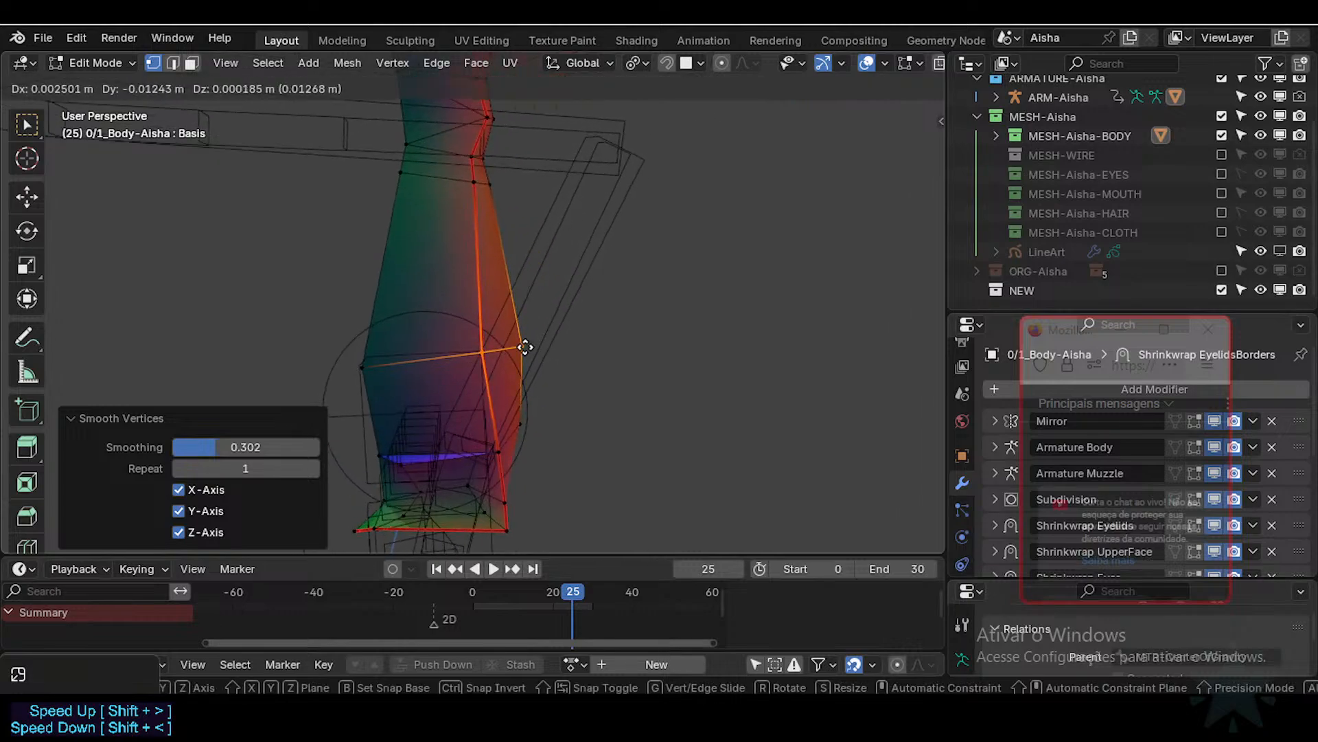
{"action": "left_click", "coordinate": [500, 347]}
{"action": "key", "text": "g"}
{"action": "left_click", "coordinate": [562, 339]}
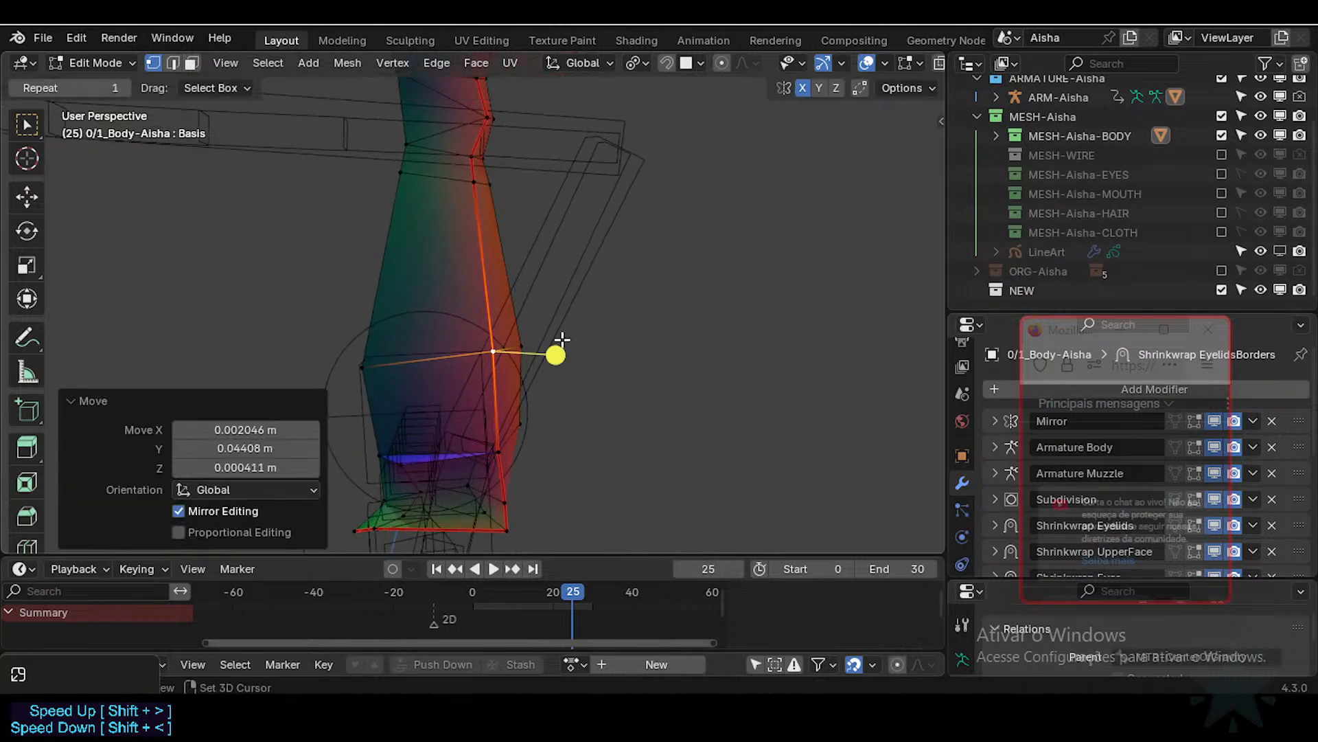
Step: Slide two vertices on the upper arm's side inward along their cross edges, using a factor of 0.189 for the one nearer the shoulder
{"action": "middle_click_drag", "start_coordinate": [366, 369], "coordinate": [391, 340]}
{"action": "key", "text": "shift+v"}
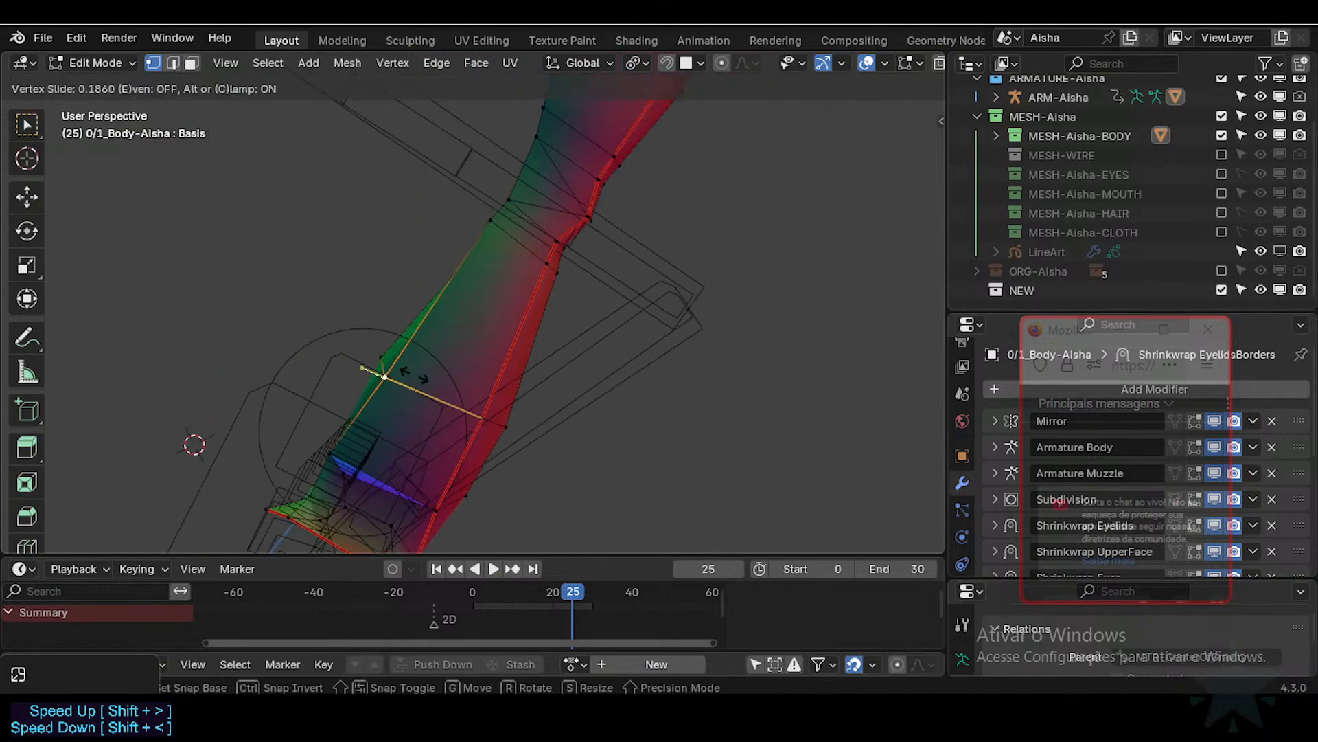
{"action": "left_click", "coordinate": [415, 376]}
{"action": "middle_click_drag", "start_coordinate": [339, 449], "coordinate": [383, 406]}
{"action": "key", "text": "shift+v"}
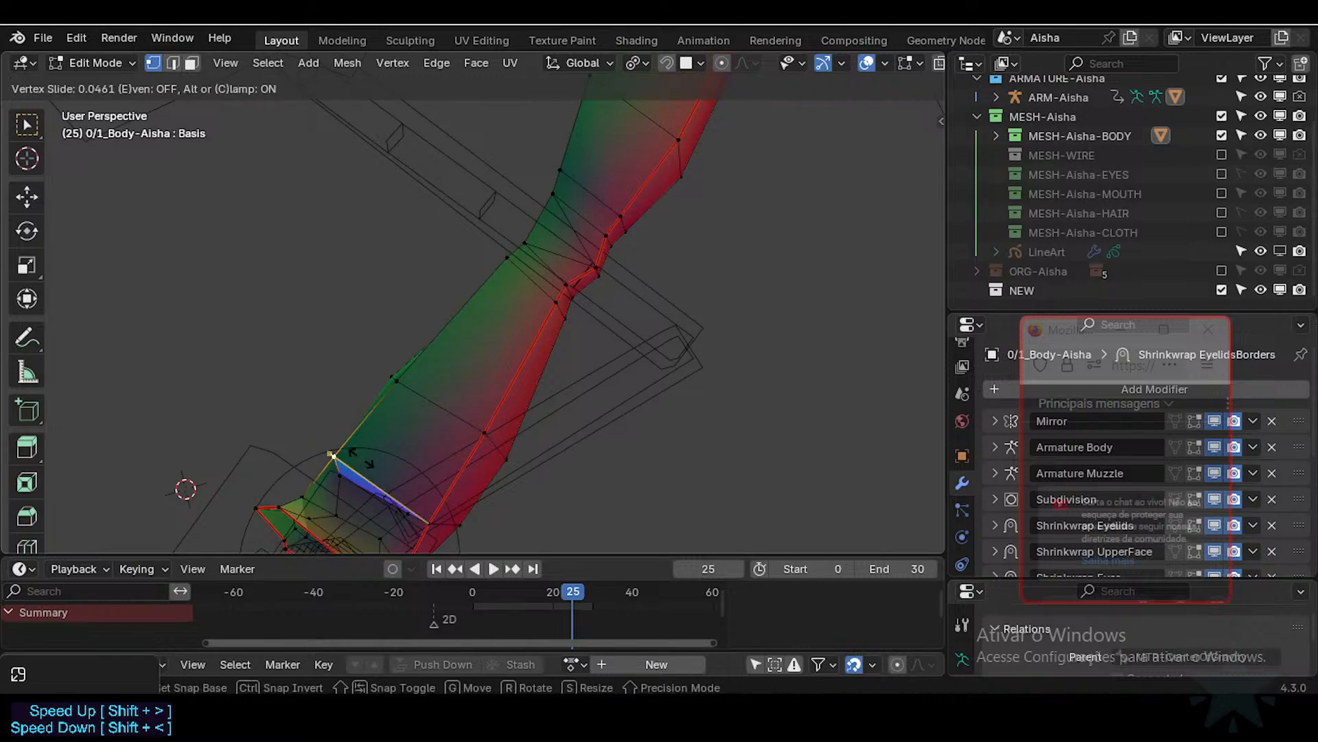
{"action": "left_click", "coordinate": [375, 469]}
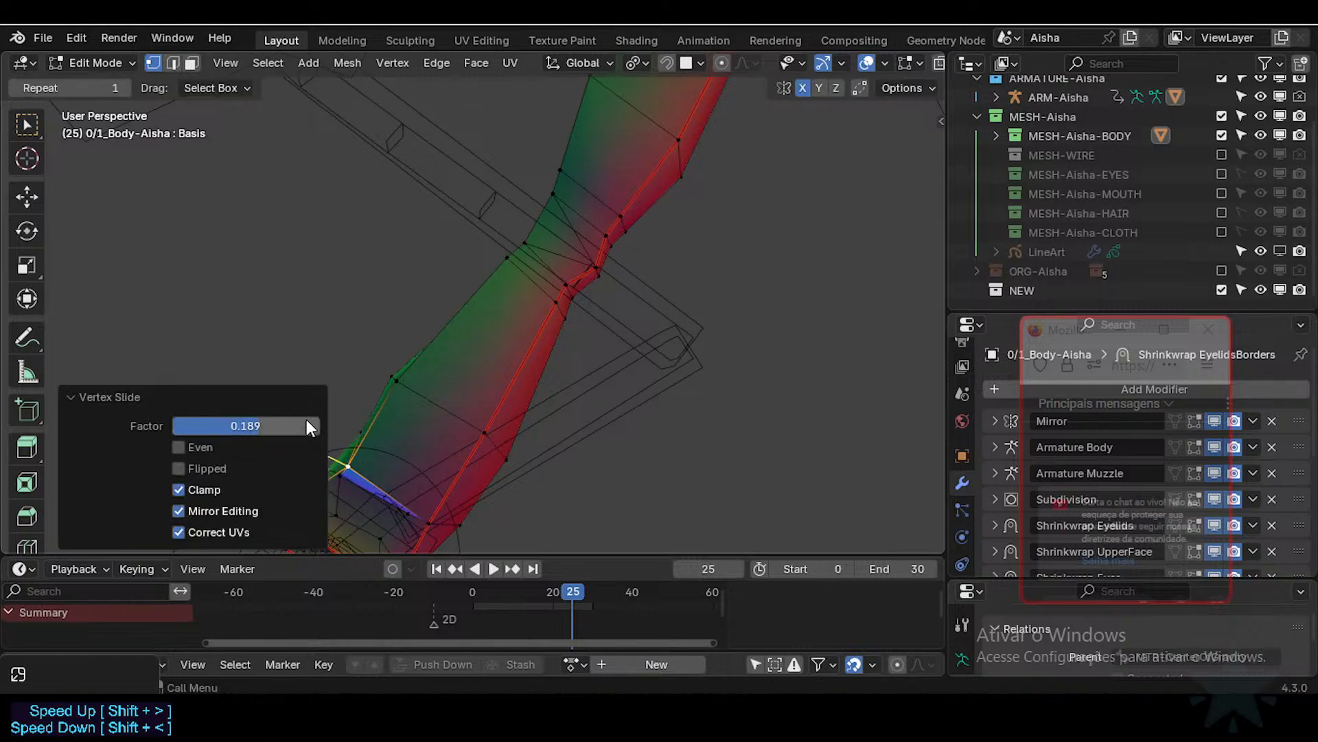
{"action": "left_click", "coordinate": [127, 397]}
Step: Return to Object Mode and examine the reshaped arm on the posed body from several angles
{"action": "middle_click_drag", "start_coordinate": [385, 453], "coordinate": [523, 346]}
{"action": "key", "text": "ctrl+Tab"}
{"action": "left_click", "coordinate": [474, 336]}
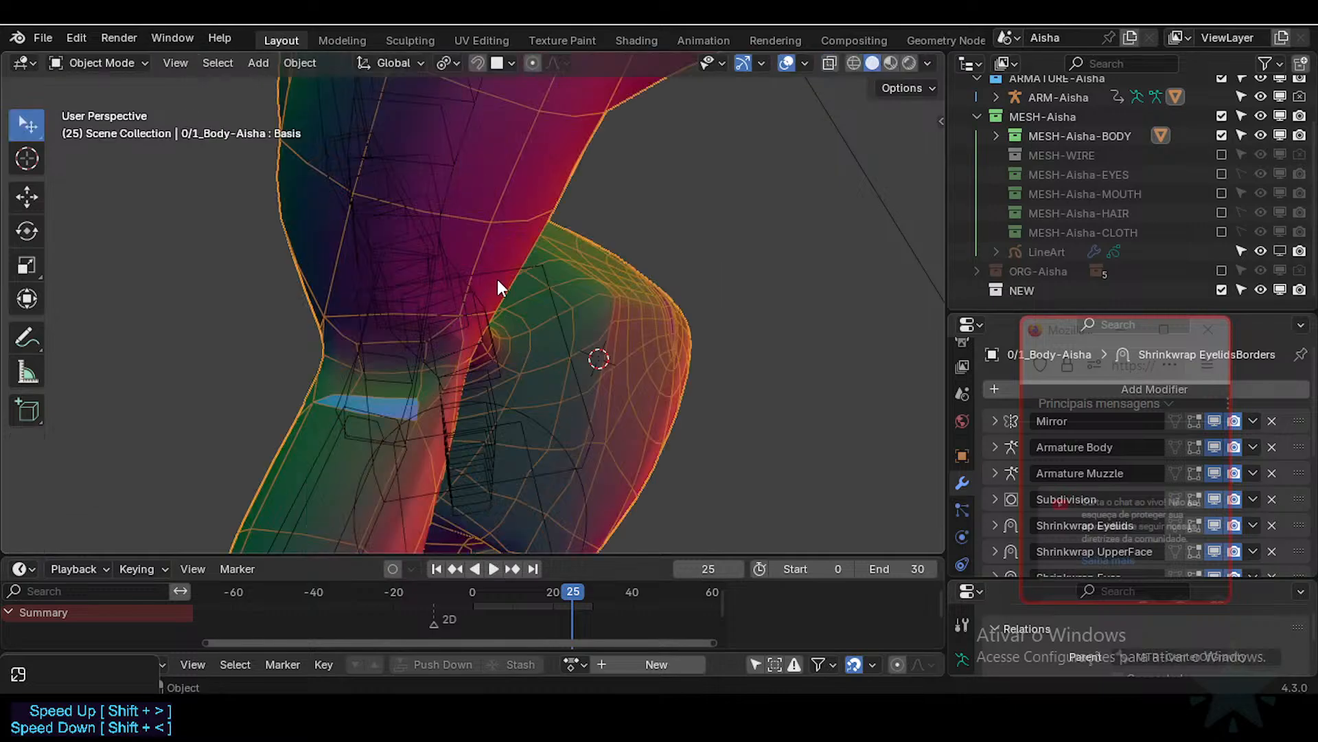
{"action": "scroll", "coordinate": [497, 278], "scroll_direction": "down", "scroll_amount": 8}
{"action": "middle_click_drag", "start_coordinate": [442, 302], "coordinate": [480, 335]}
{"action": "middle_click_drag", "start_coordinate": [533, 237], "coordinate": [472, 268]}
{"action": "scroll", "coordinate": [461, 269], "scroll_direction": "down", "scroll_amount": 10}
{"action": "middle_click_drag", "start_coordinate": [402, 195], "coordinate": [604, 307]}
{"action": "scroll", "coordinate": [636, 297], "scroll_direction": "up", "scroll_amount": 8}
Step: Put the ARM-Aisha armature in Pose Mode, select the bones around the left arm, and hide all other bones
{"action": "left_click", "coordinate": [618, 333]}
{"action": "key", "text": "ctrl+Tab"}
{"action": "key", "text": "alt+a"}
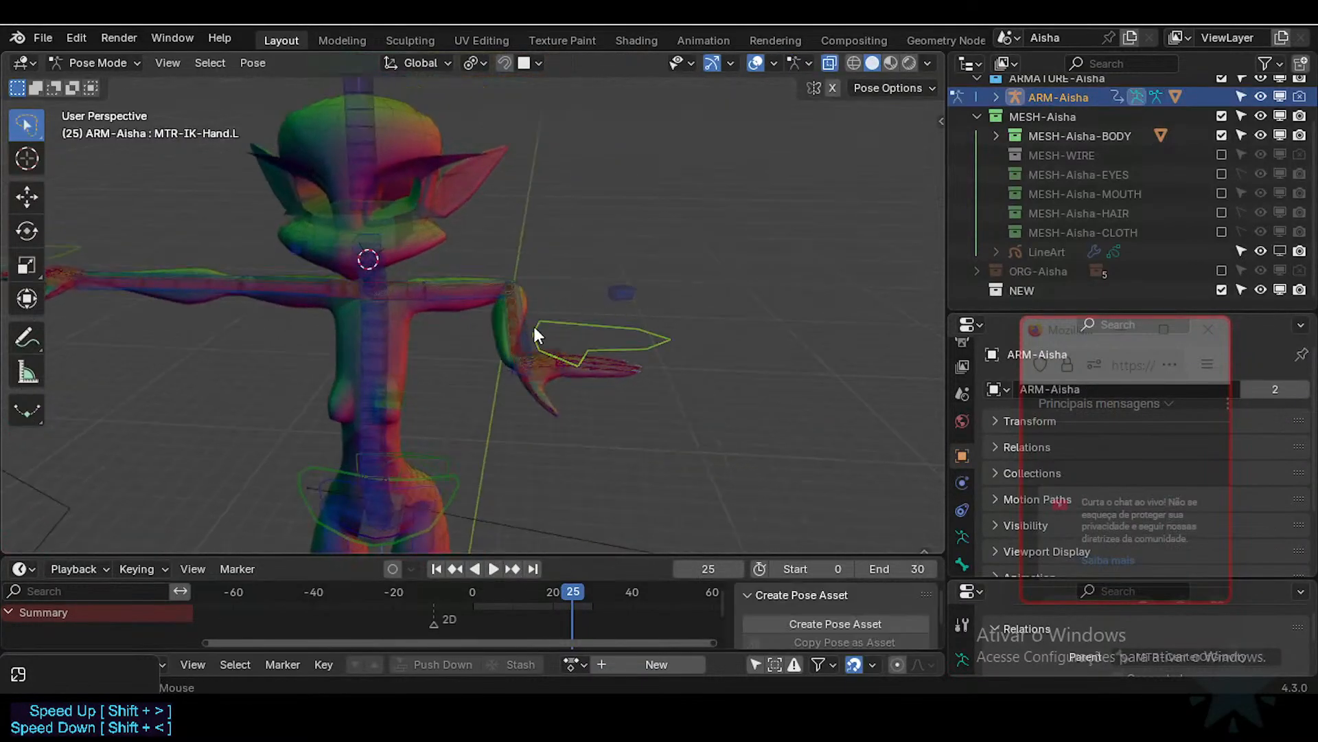
{"action": "left_click_drag", "start_coordinate": [696, 234], "coordinate": [449, 377]}
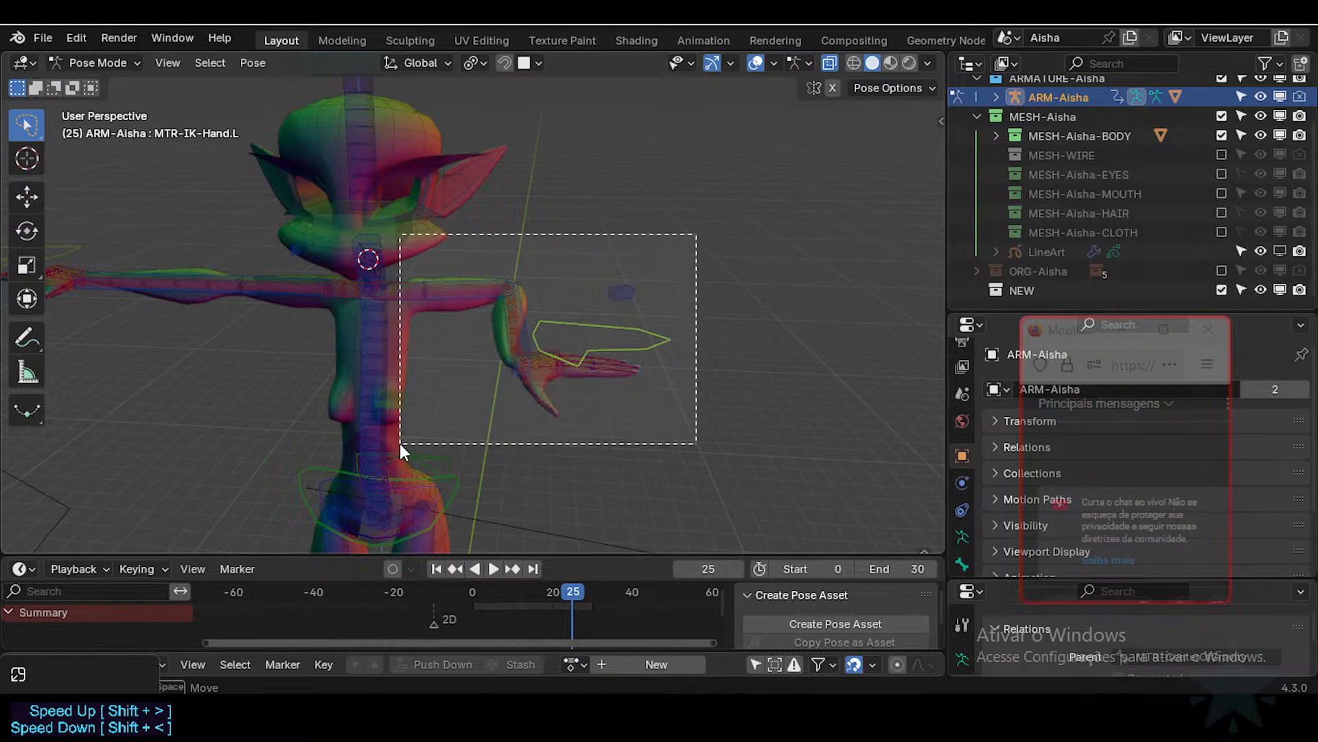
{"action": "left_click_drag", "start_coordinate": [399, 443], "coordinate": [401, 443]}
{"action": "key", "text": "h"}
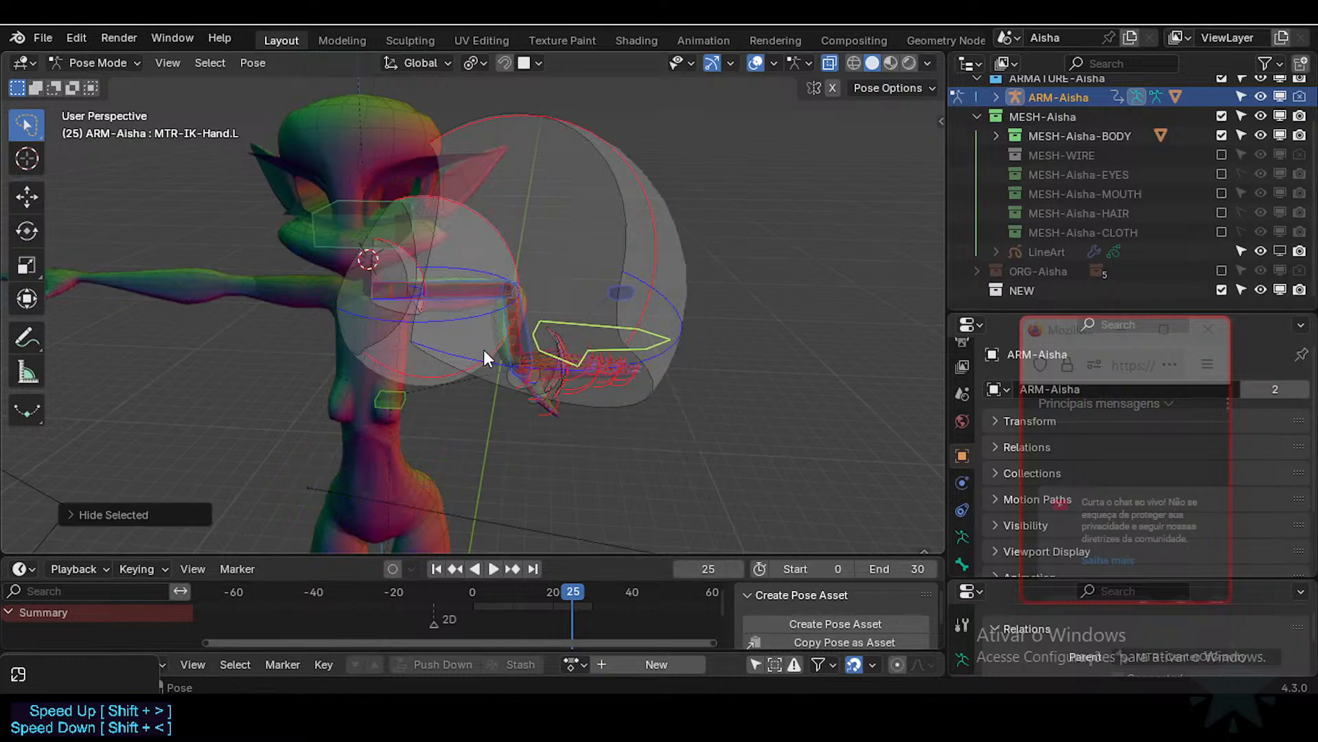
Step: Hide the head's stretch control bone so that it no longer covers the arm area
{"action": "left_click", "coordinate": [567, 342]}
{"action": "scroll", "coordinate": [533, 333], "scroll_direction": "up", "scroll_amount": 3}
{"action": "middle_click_drag", "start_coordinate": [451, 322], "coordinate": [494, 360], "text": "shift"}
{"action": "scroll", "coordinate": [494, 360], "scroll_direction": "up", "scroll_amount": 1}
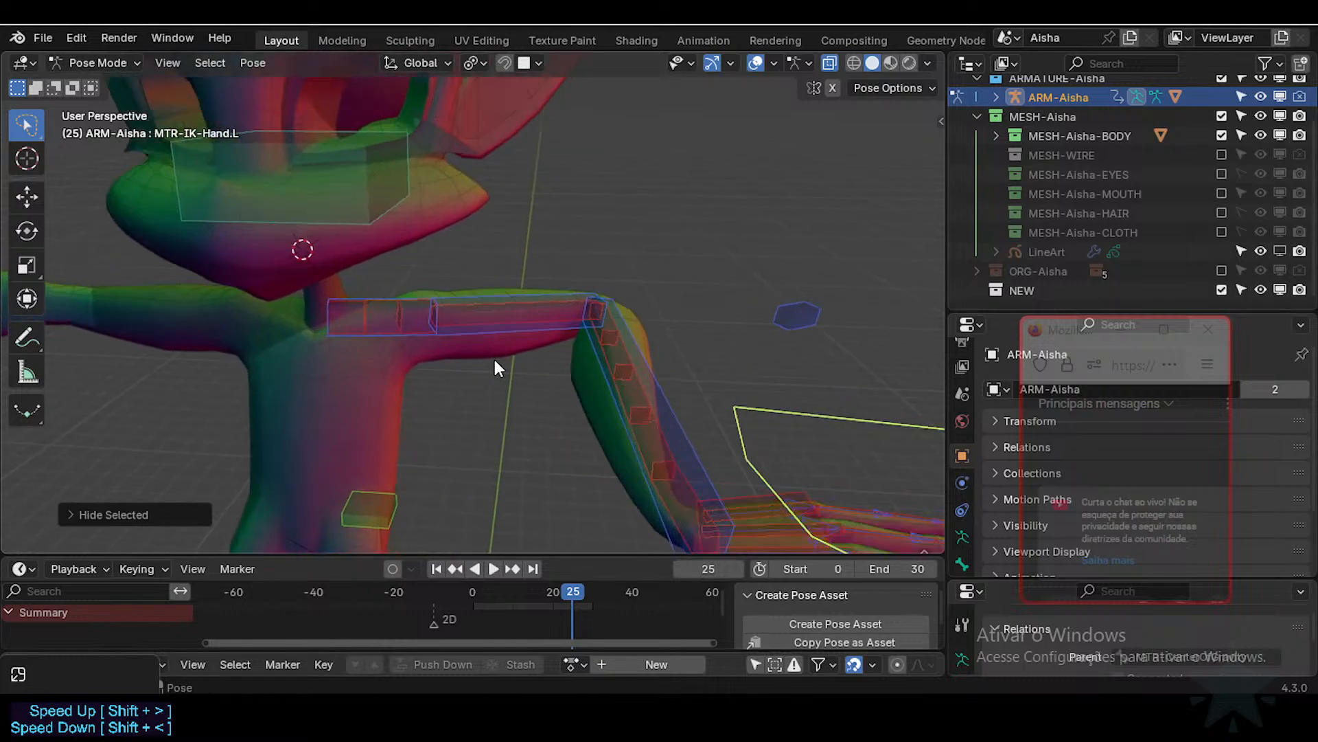
{"action": "left_click", "coordinate": [376, 195]}
{"action": "scroll", "coordinate": [375, 247], "scroll_direction": "down", "scroll_amount": 6}
{"action": "key", "text": "h"}
{"action": "scroll", "coordinate": [451, 268], "scroll_direction": "up", "scroll_amount": 8}
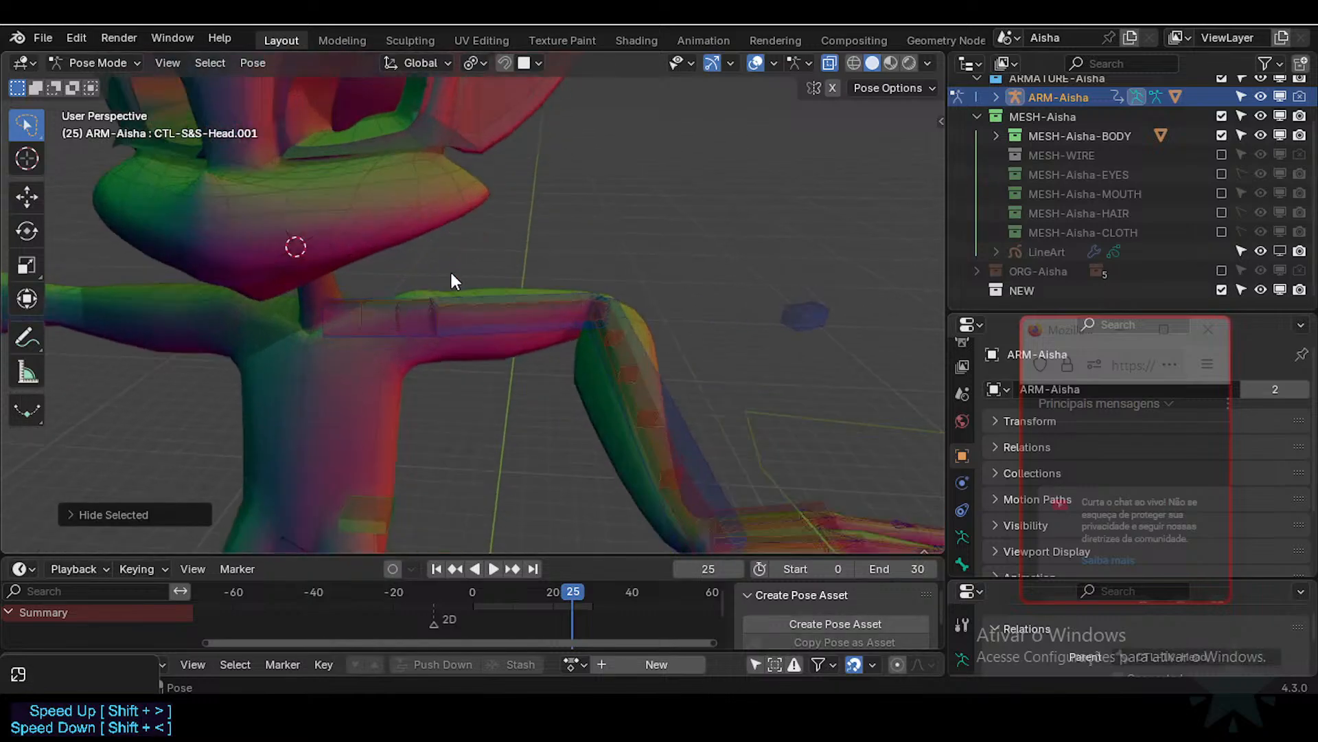
Step: Return the armature to Object Mode, add the body mesh to the selection, and switch the body to Weight Paint mode
{"action": "key", "text": "ctrl+Tab"}
{"action": "left_click", "coordinate": [445, 381], "text": "shift"}
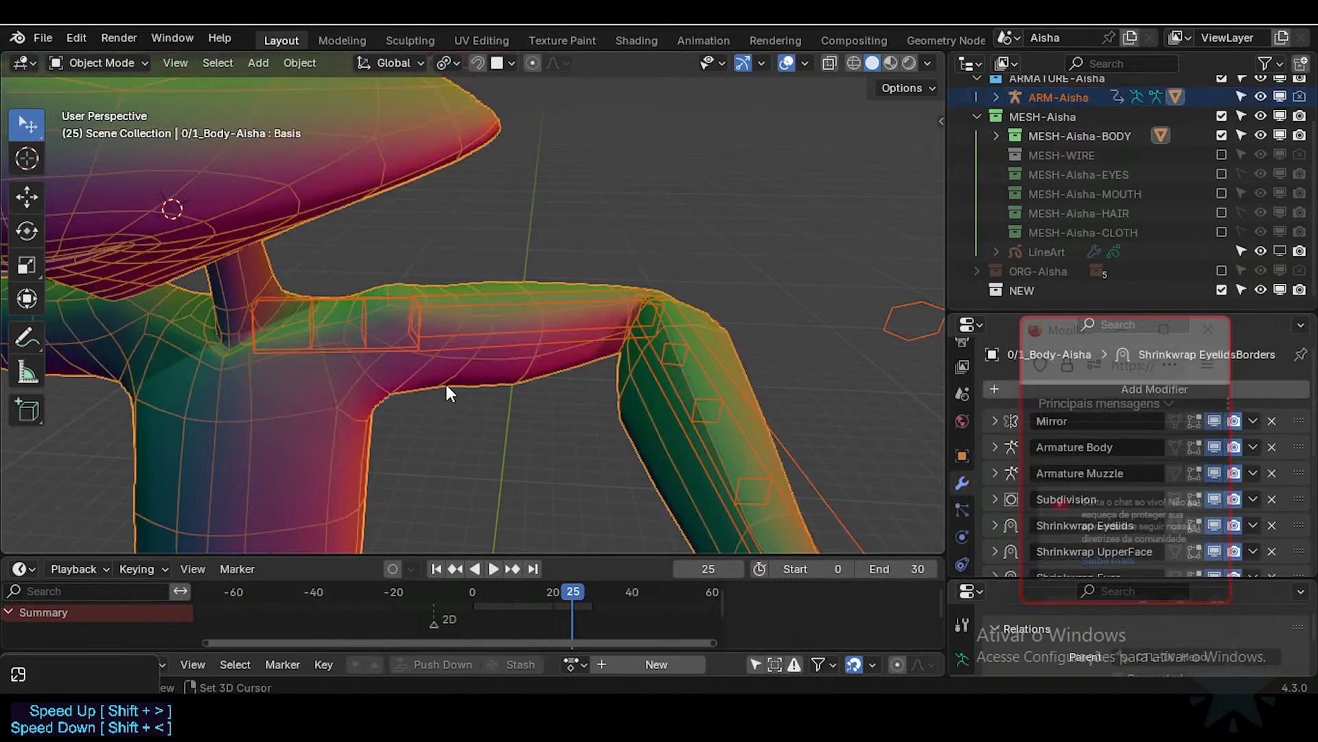
{"action": "key", "text": "ctrl+Tab"}
{"action": "left_click", "coordinate": [415, 319]}
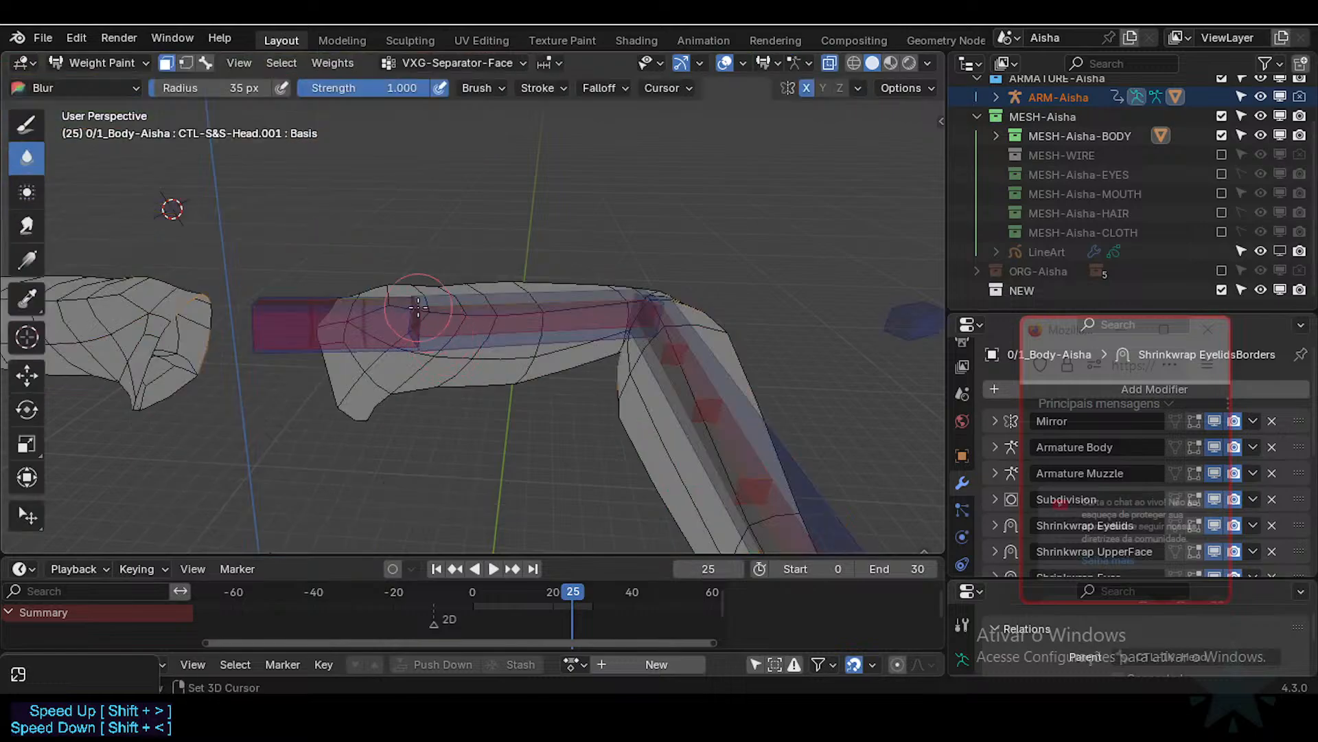
Step: Set the viewport's solid shading lighting to Flat and check the arm mesh in Weight Paint mode
{"action": "middle_click_drag", "start_coordinate": [418, 309], "coordinate": [490, 334], "text": "shift"}
{"action": "left_click", "coordinate": [927, 63]}
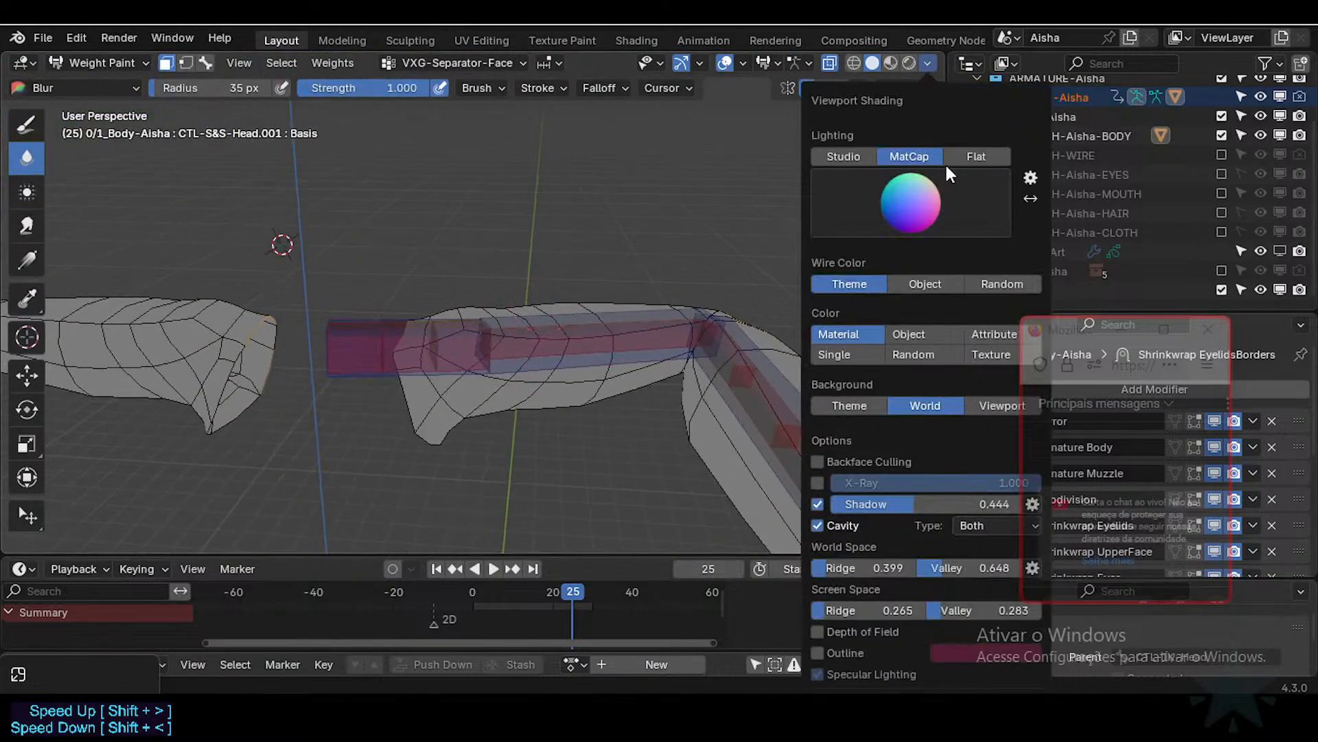
{"action": "left_click", "coordinate": [961, 156]}
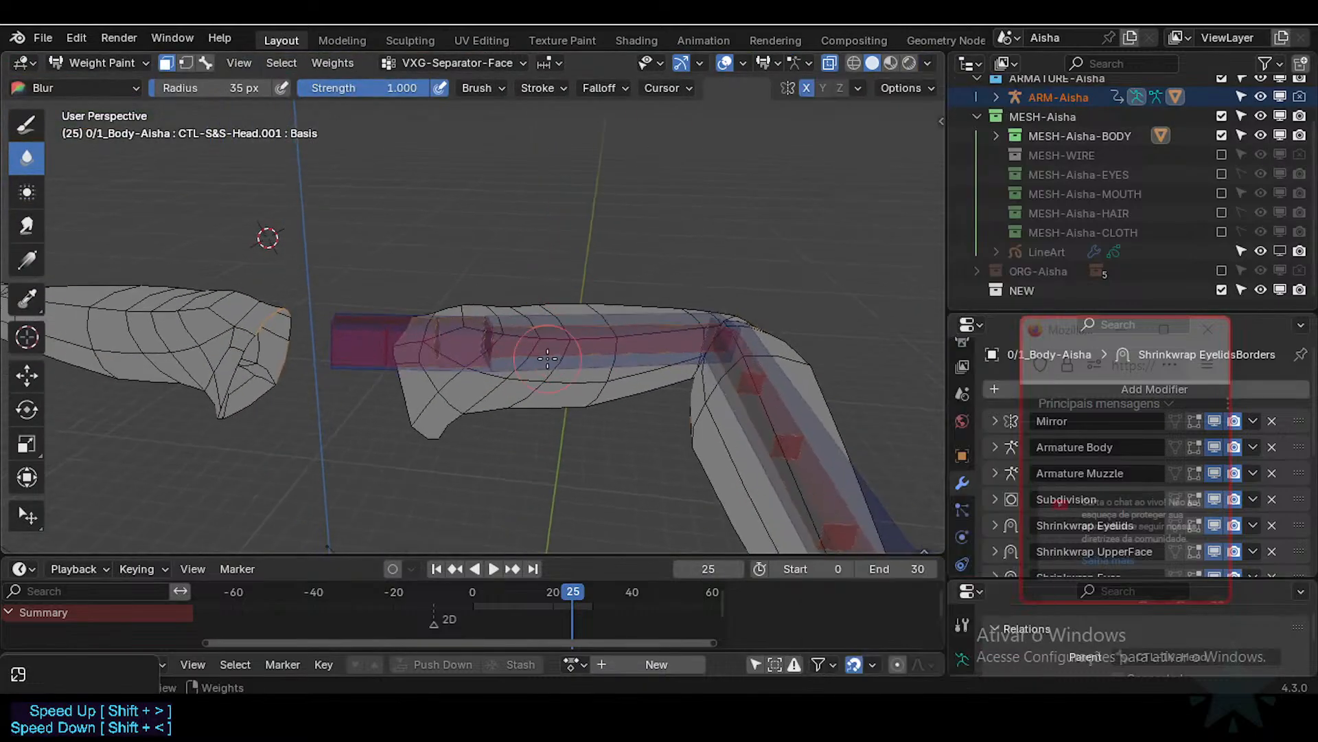
{"action": "key", "text": "Tab"}
{"action": "key", "text": "Tab"}
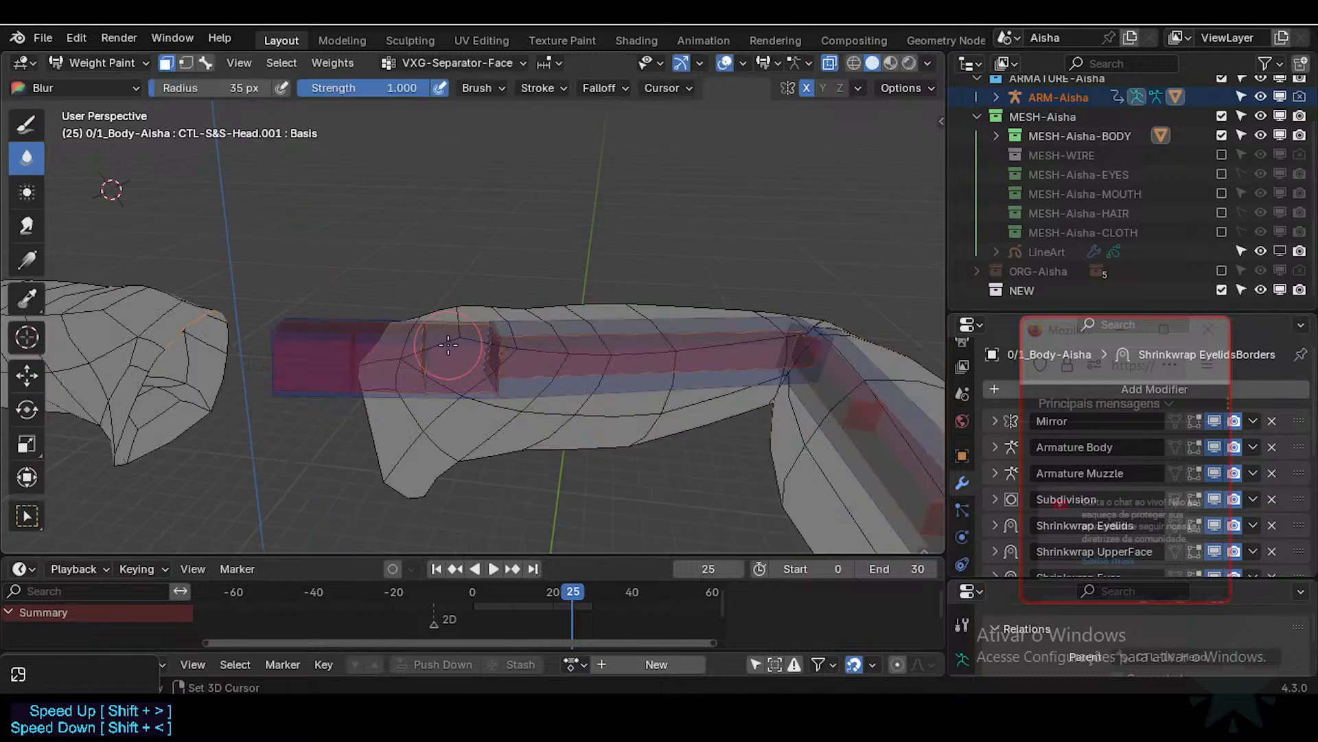
{"action": "scroll", "coordinate": [501, 309], "scroll_direction": "up", "scroll_amount": 2}
{"action": "mouse_move", "coordinate": [448, 344]}
{"action": "middle_mouse_down", "text": "shift"}
{"action": "mouse_move", "coordinate": [501, 309]}
{"action": "mouse_move", "coordinate": [548, 355]}
{"action": "mouse_move", "coordinate": [712, 294]}
{"action": "mouse_move", "coordinate": [708, 275]}
{"action": "mouse_move", "coordinate": [462, 300]}
{"action": "mouse_move", "coordinate": [545, 353]}
{"action": "mouse_move", "coordinate": [504, 377]}
{"action": "mouse_move", "coordinate": [521, 392]}
{"action": "mouse_move", "coordinate": [438, 381]}
{"action": "mouse_move", "coordinate": [498, 395]}
{"action": "mouse_move", "coordinate": [486, 418]}
{"action": "middle_mouse_up", "text": "shift"}
Step: In Edit Mode, slide the inner vertices of the narrow underarm face along their edges toward the shoulder to widen it
{"action": "key", "text": "Tab"}
{"action": "key", "text": "ctrl+Tab"}
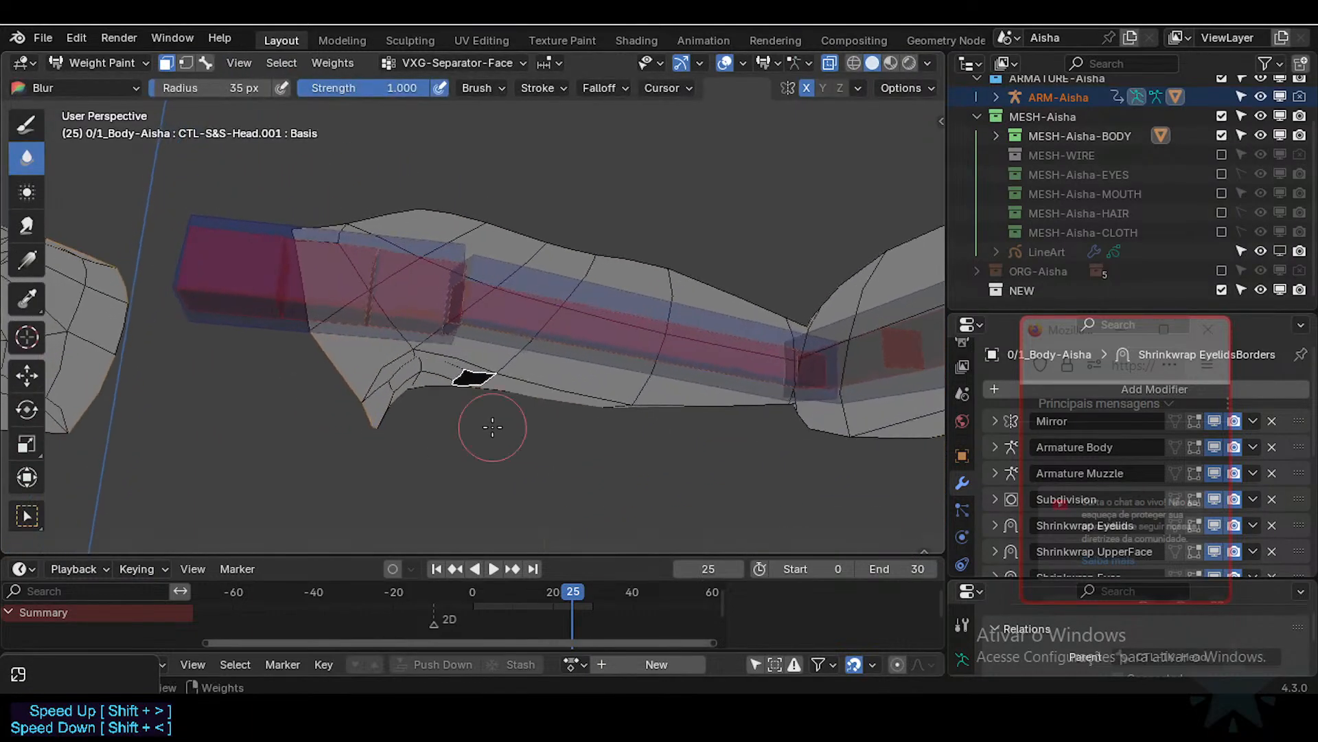
{"action": "key", "text": "ctrl+Tab"}
{"action": "middle_click_drag", "start_coordinate": [483, 369], "coordinate": [473, 401]}
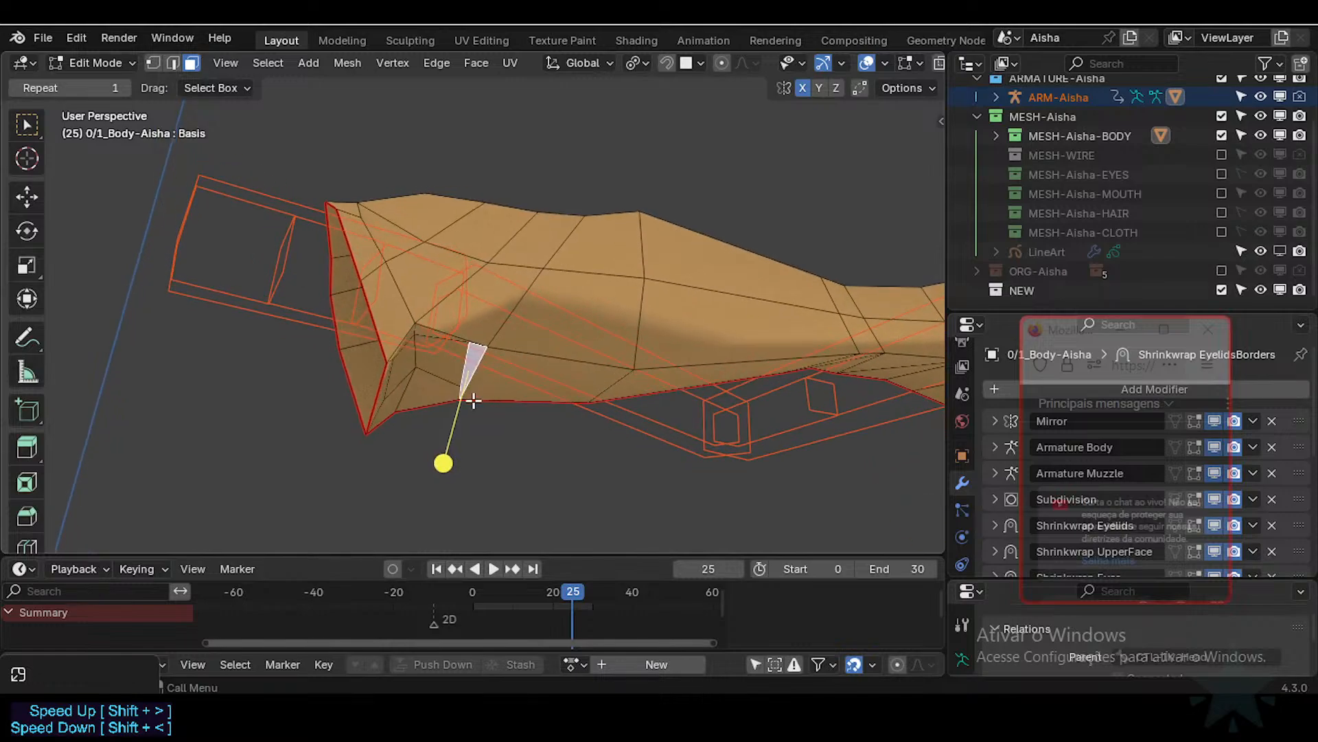
{"action": "scroll", "coordinate": [459, 389], "scroll_direction": "up", "scroll_amount": 2}
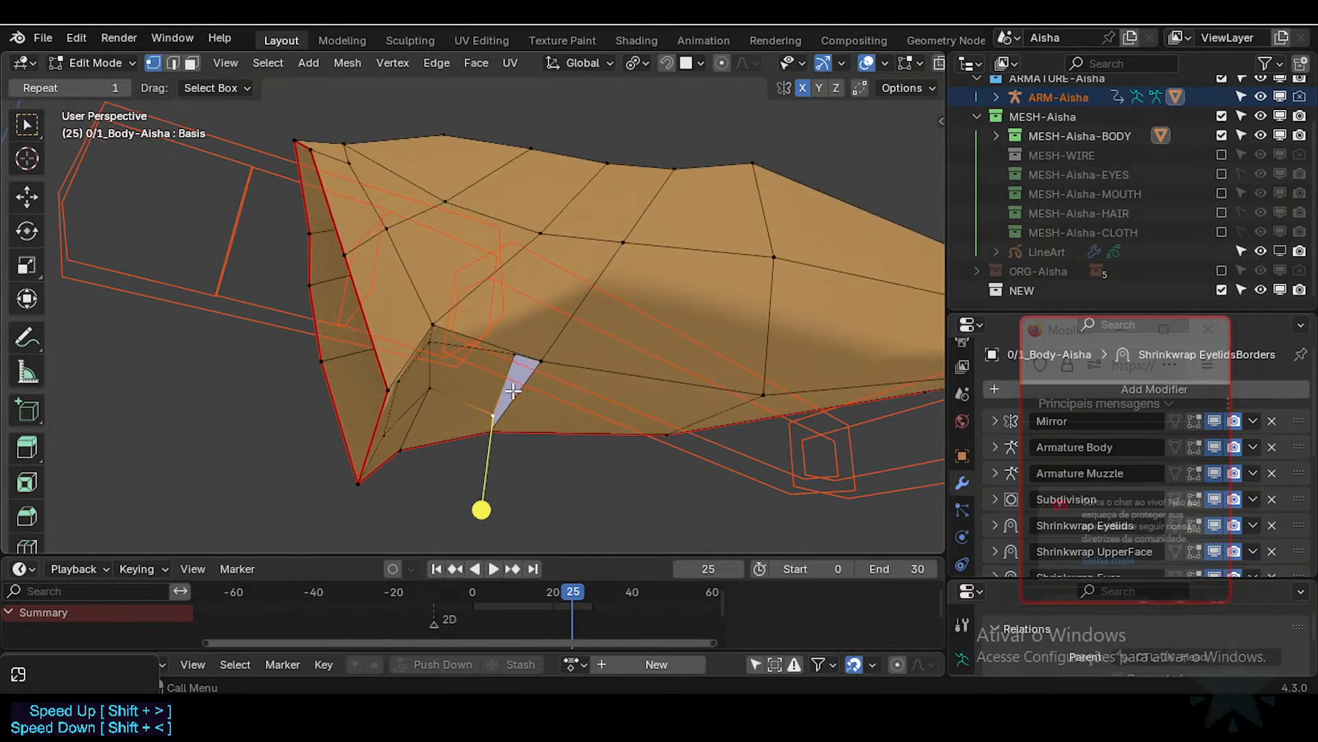
{"action": "key", "text": "shift+v"}
{"action": "left_click", "coordinate": [480, 378]}
{"action": "mouse_move", "coordinate": [510, 354]}
{"action": "middle_mouse_down"}
{"action": "mouse_move", "coordinate": [515, 336]}
{"action": "mouse_move", "coordinate": [399, 445]}
{"action": "mouse_move", "coordinate": [495, 354]}
{"action": "middle_mouse_up"}
{"action": "key", "text": "shift+v"}
{"action": "left_click", "coordinate": [472, 336]}
{"action": "key", "text": "shift+v"}
{"action": "left_click", "coordinate": [438, 447]}
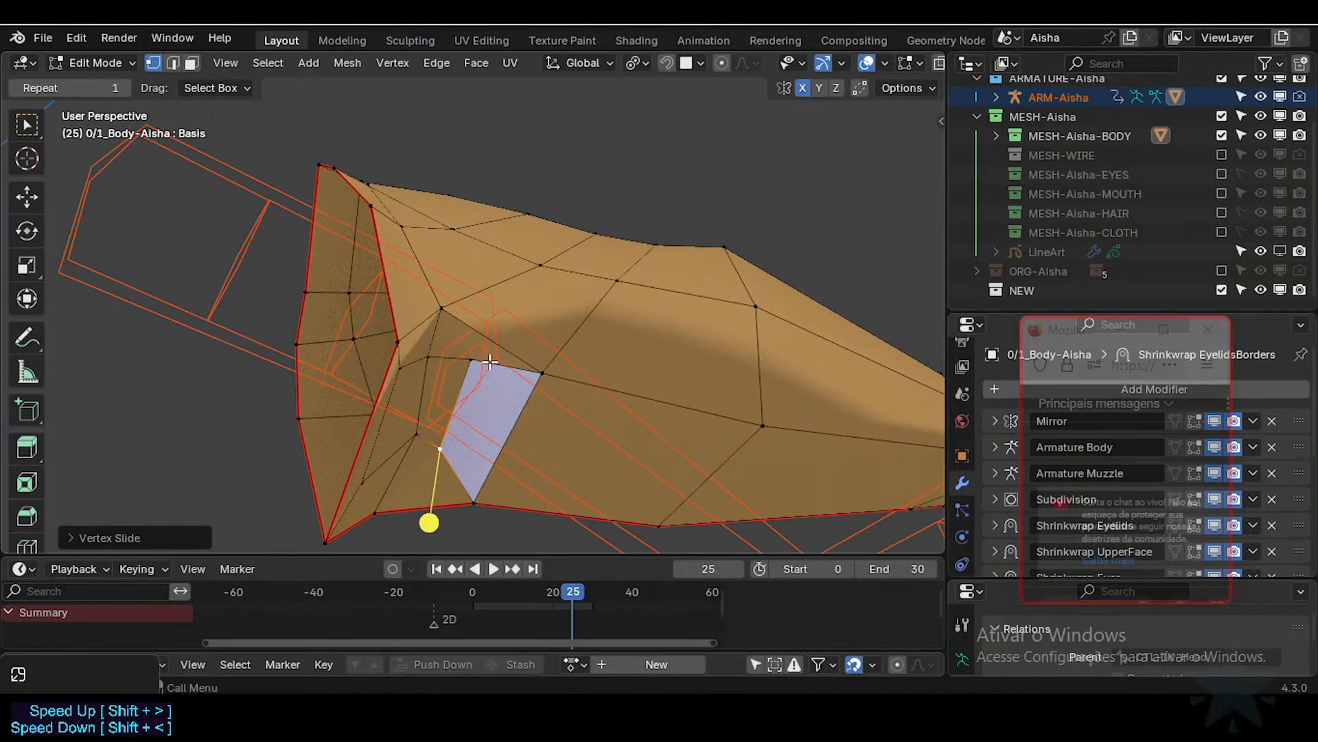
{"action": "key", "text": "g"}
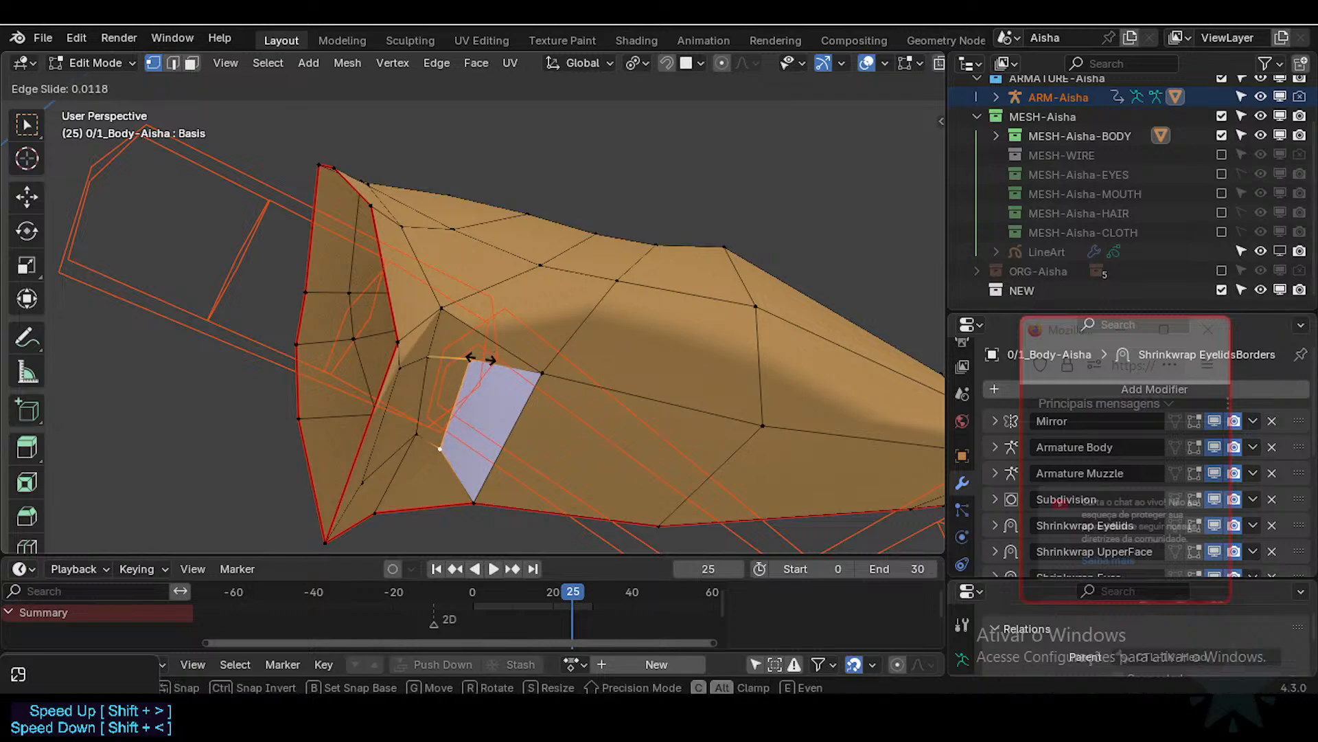
{"action": "right_click", "coordinate": [482, 359]}
{"action": "key", "text": "s"}
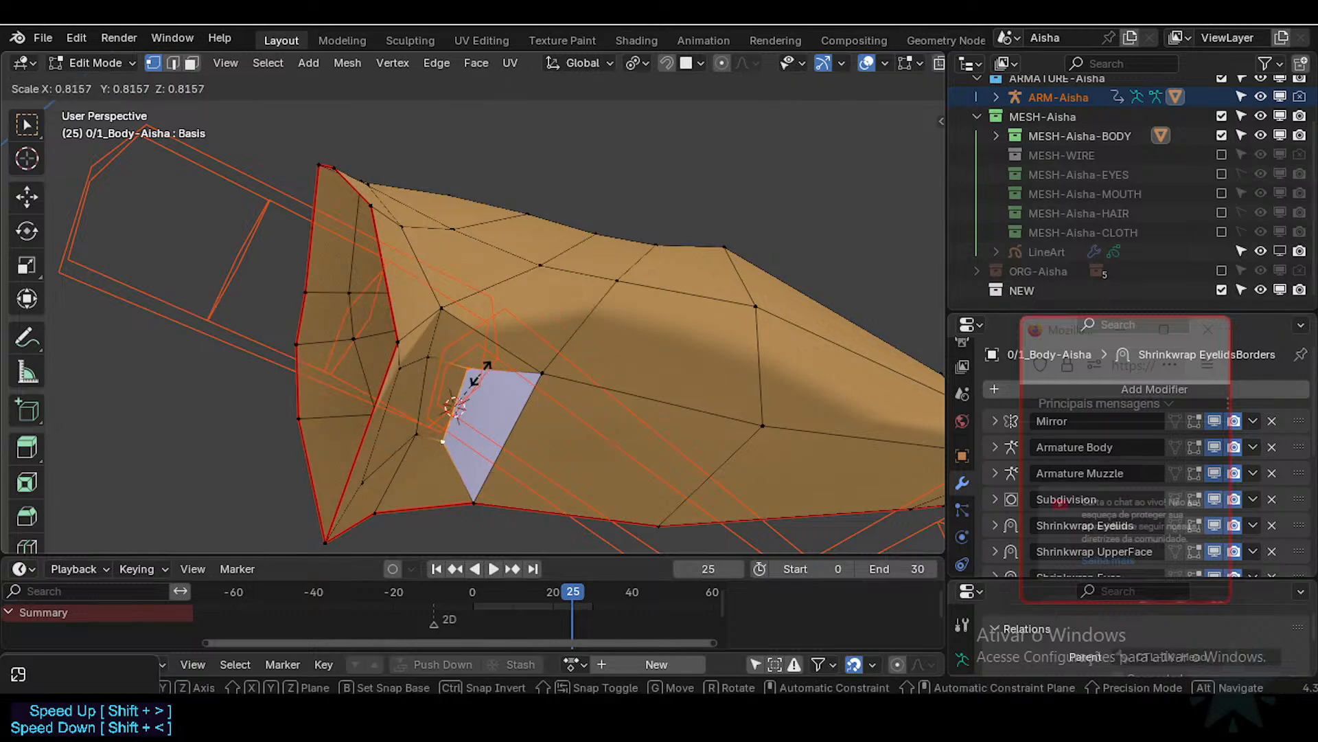
{"action": "right_click", "coordinate": [477, 379]}
Step: Slide the two inner vertices of the underarm face toward each other along their shared edge
{"action": "middle_click_drag", "start_coordinate": [433, 392], "coordinate": [473, 399]}
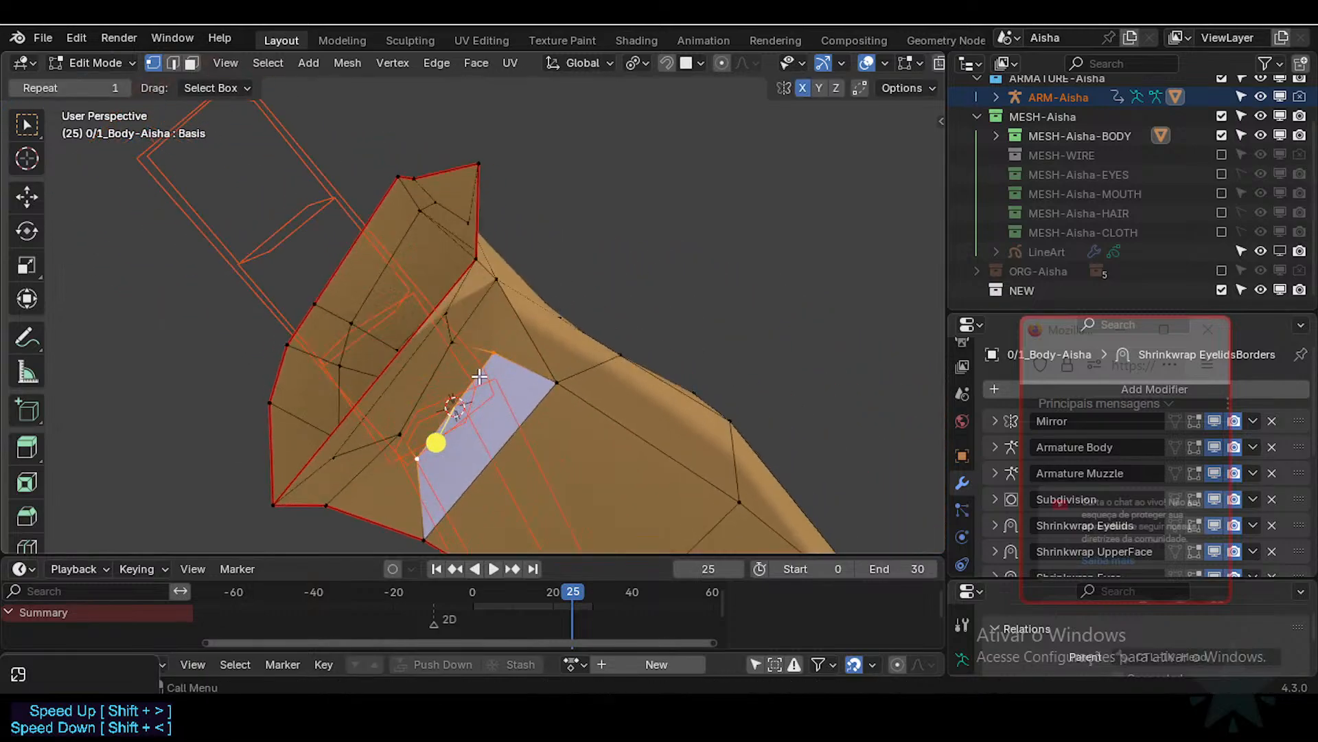
{"action": "left_click", "coordinate": [493, 356]}
{"action": "key", "text": "g"}
{"action": "key", "text": "g"}
{"action": "left_click", "coordinate": [471, 385]}
{"action": "left_click", "coordinate": [418, 459]}
{"action": "key", "text": "g"}
{"action": "key", "text": "g"}
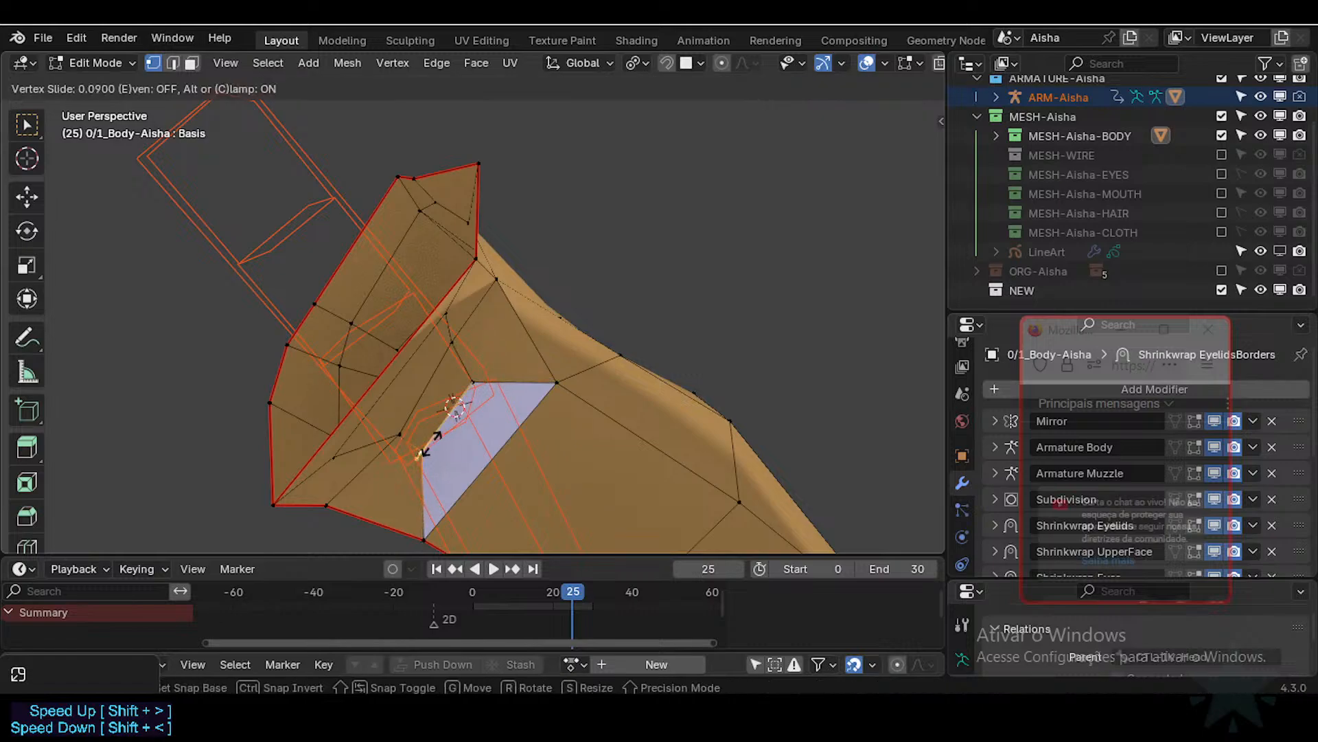
{"action": "left_click", "coordinate": [440, 436]}
Step: Slide the two vertices of the neighbouring armpit edge, nearer the shoulder, apart along their loop
{"action": "middle_click_drag", "start_coordinate": [439, 435], "coordinate": [401, 345]}
{"action": "left_click", "coordinate": [402, 448]}
{"action": "key", "text": "g"}
{"action": "key", "text": "g"}
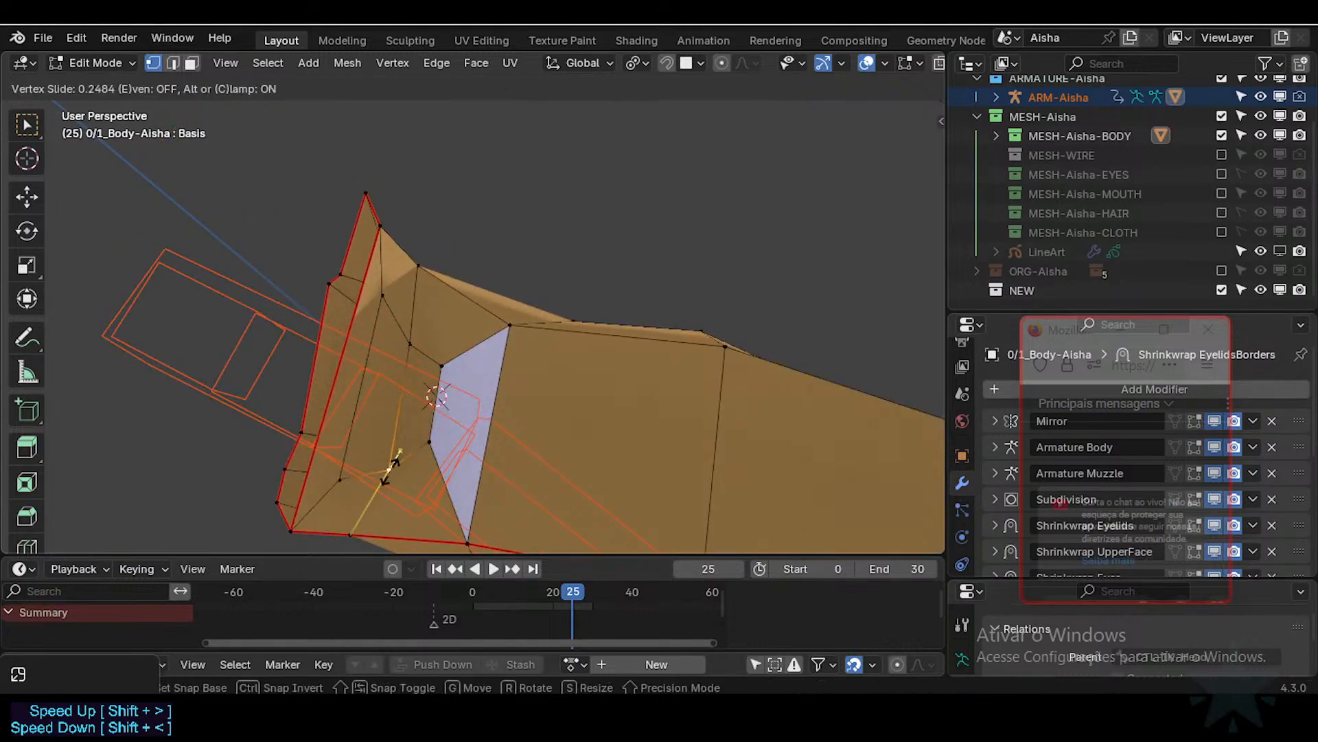
{"action": "left_click", "coordinate": [386, 475]}
{"action": "left_click", "coordinate": [415, 335]}
{"action": "key", "text": "g"}
{"action": "key", "text": "g"}
{"action": "left_click", "coordinate": [420, 318]}
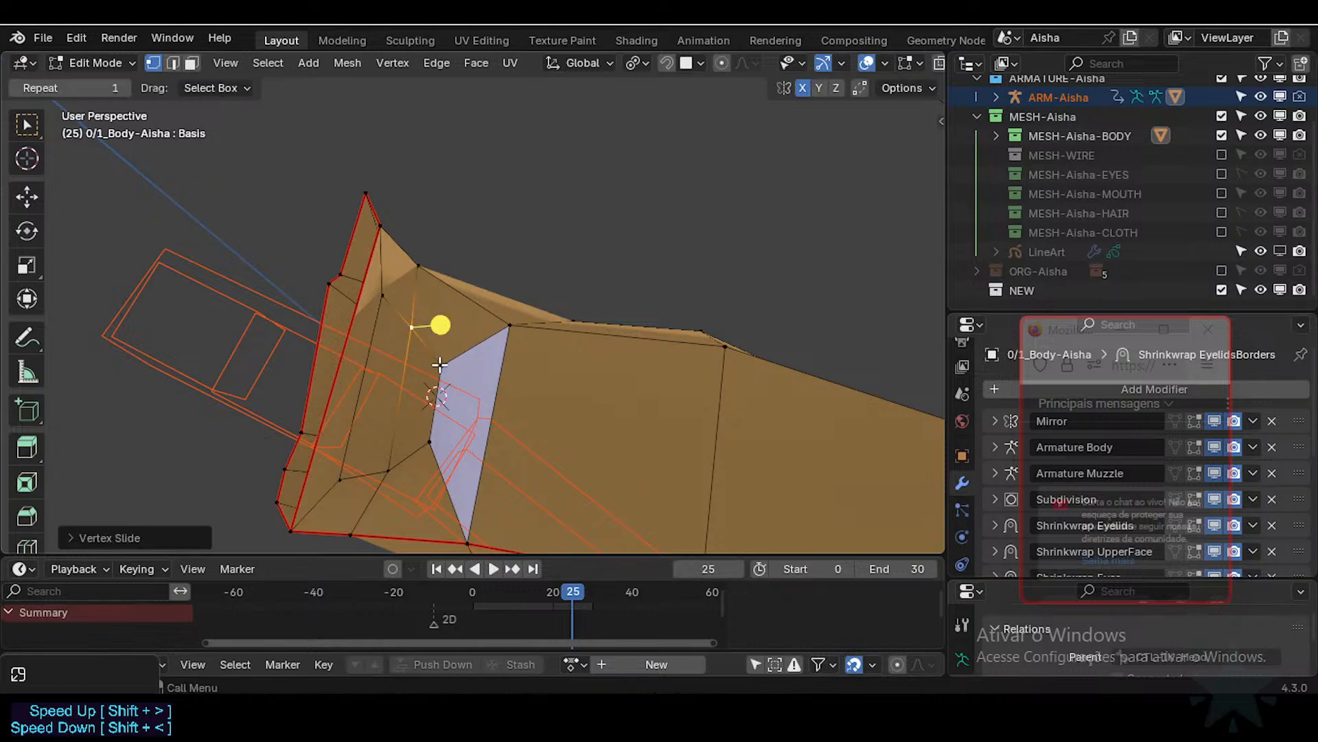
Step: Slide the underarm face's two inner vertices outward toward the face's outer corners
{"action": "left_click", "coordinate": [442, 366]}
{"action": "key", "text": "g"}
{"action": "key", "text": "g"}
{"action": "left_click", "coordinate": [450, 350]}
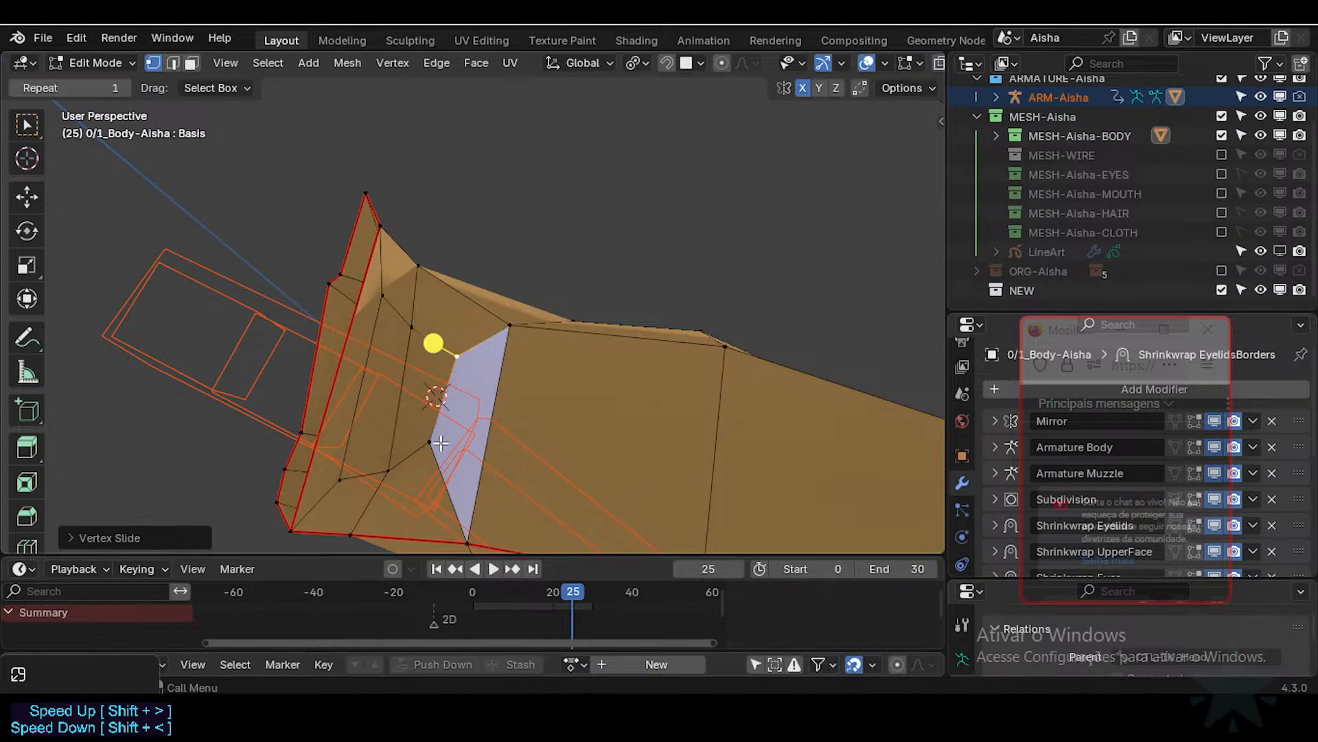
{"action": "left_click", "coordinate": [431, 441]}
{"action": "key", "text": "g"}
{"action": "key", "text": "g"}
{"action": "left_click", "coordinate": [448, 474]}
Step: Reposition the inner edge of the underarm face with a free move
{"action": "middle_click_drag", "start_coordinate": [447, 474], "coordinate": [431, 438]}
{"action": "key", "text": "2"}
{"action": "left_click", "coordinate": [434, 451]}
{"action": "key", "text": "g"}
{"action": "left_click", "coordinate": [463, 480]}
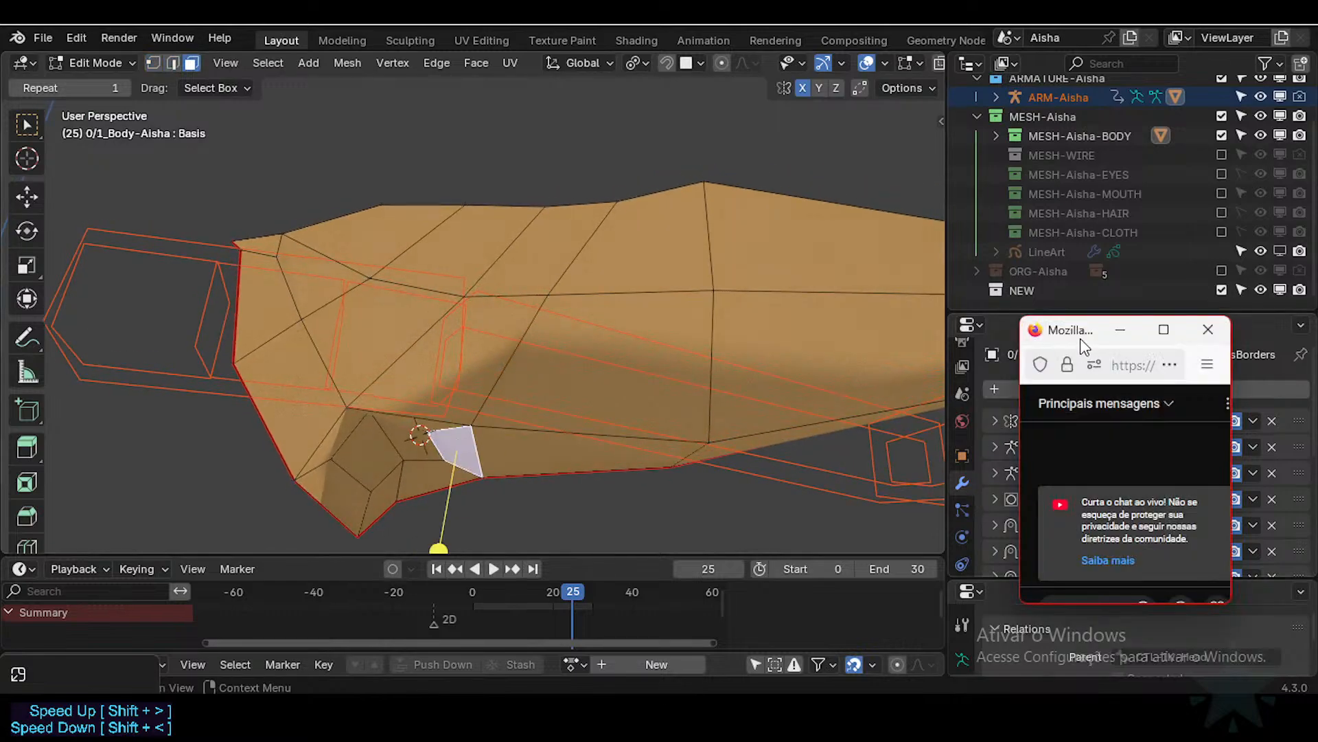
Step: Move the chat window off the material settings, check the materials of the underarm and adjoining upper-arm faces, and clear the selection
{"action": "left_click_drag", "start_coordinate": [1081, 338], "coordinate": [1069, 65]}
{"action": "scroll", "coordinate": [957, 544], "scroll_direction": "down", "scroll_amount": 2}
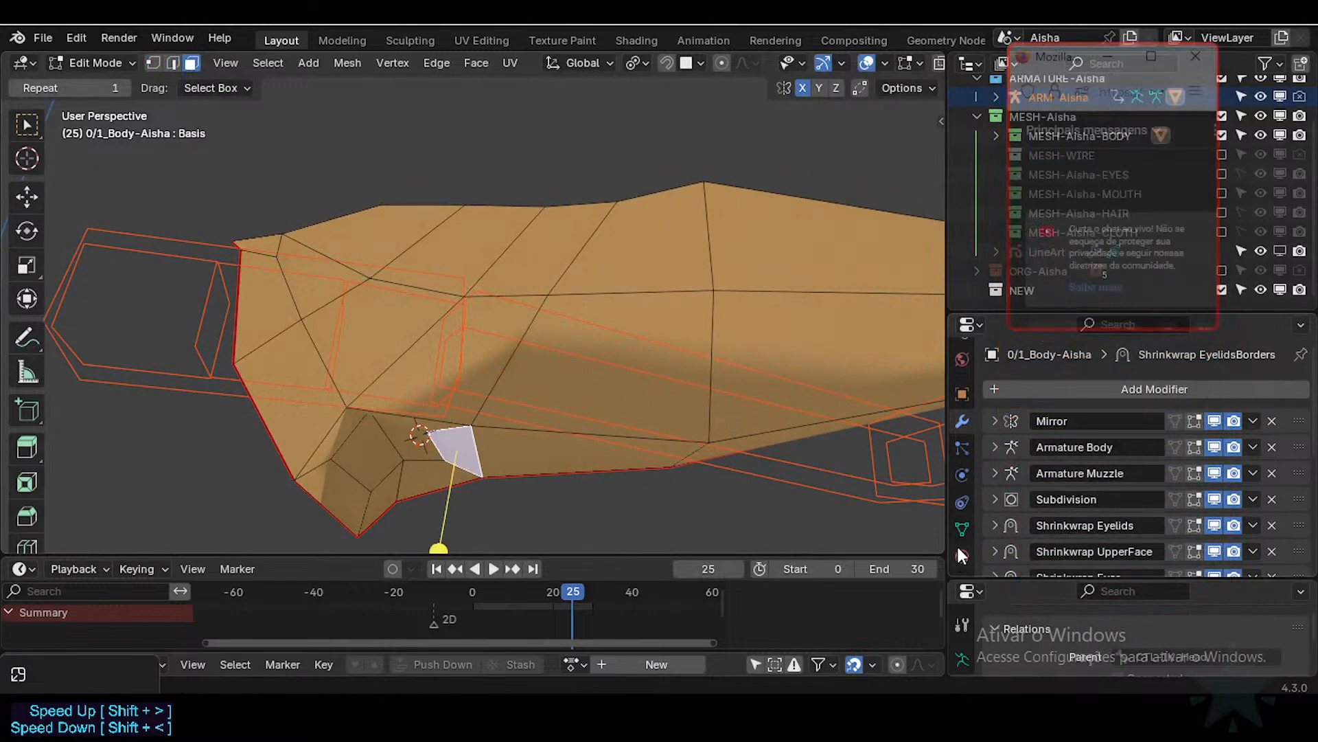
{"action": "left_click", "coordinate": [960, 555]}
{"action": "left_click", "coordinate": [509, 463], "text": "shift"}
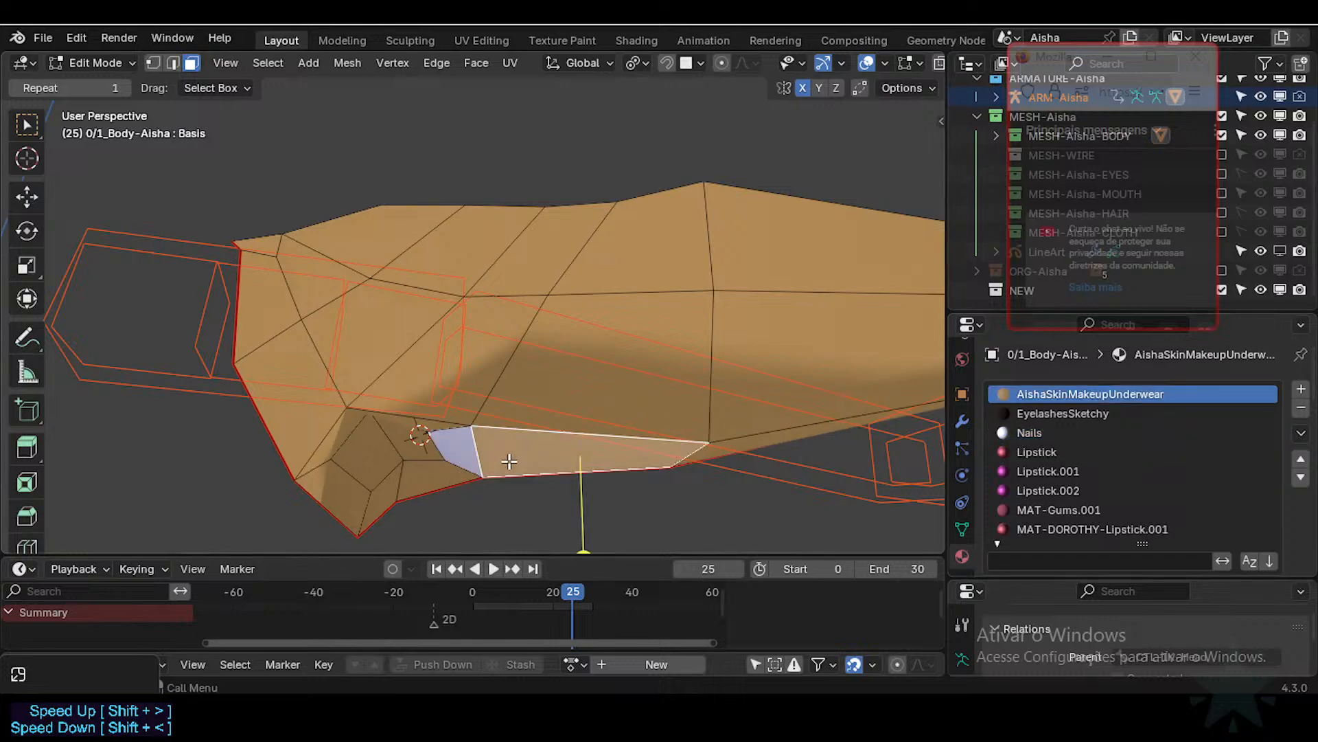
{"action": "key", "text": "ctrl+z"}
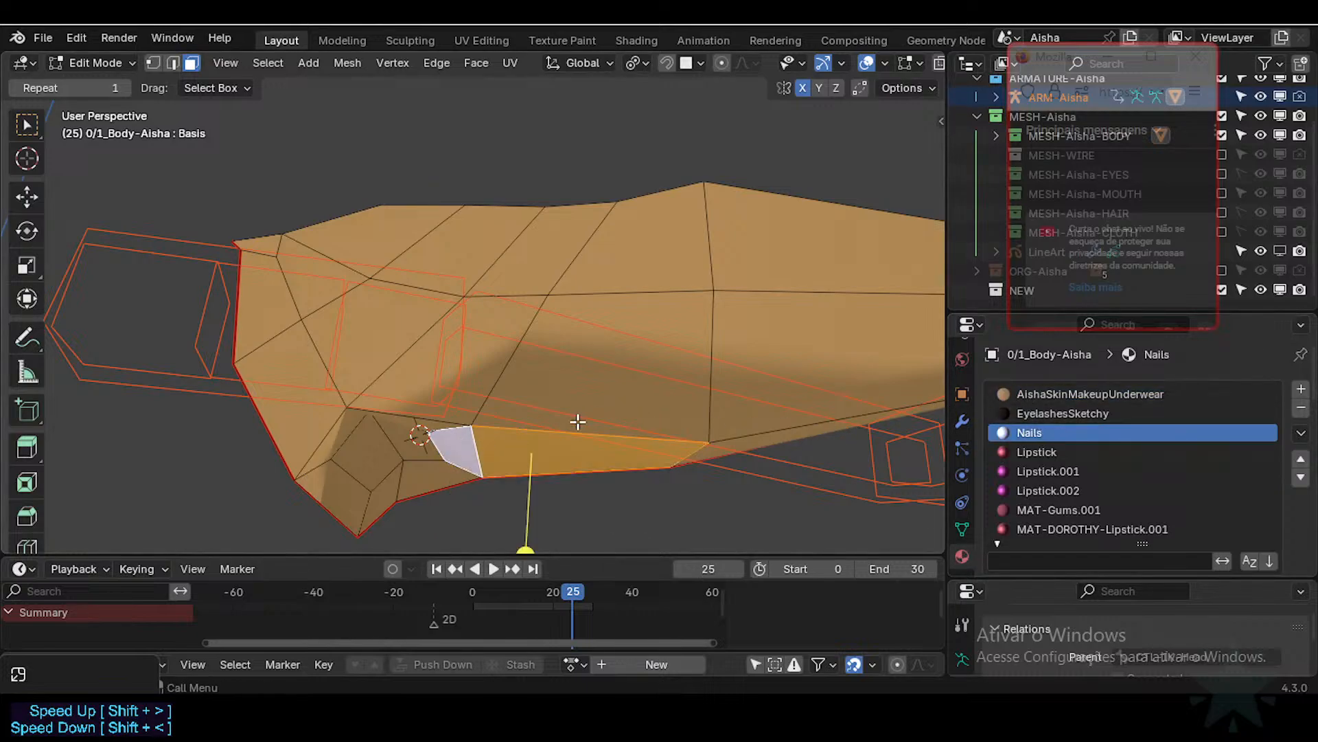
{"action": "left_click", "coordinate": [607, 394], "text": "shift"}
{"action": "scroll", "coordinate": [1137, 494], "scroll_direction": "down", "scroll_amount": 4}
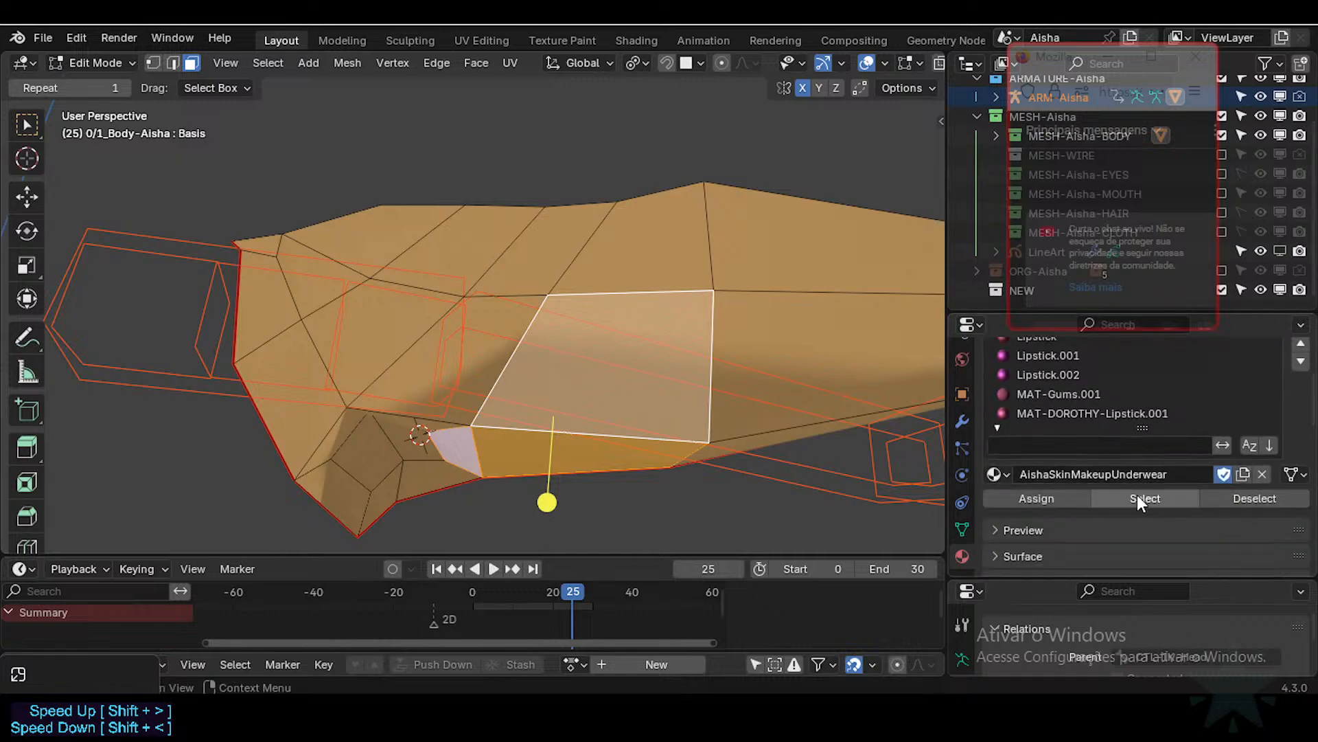
{"action": "left_click_drag", "start_coordinate": [1141, 427], "coordinate": [1140, 408]}
{"action": "key", "text": "alt+a"}
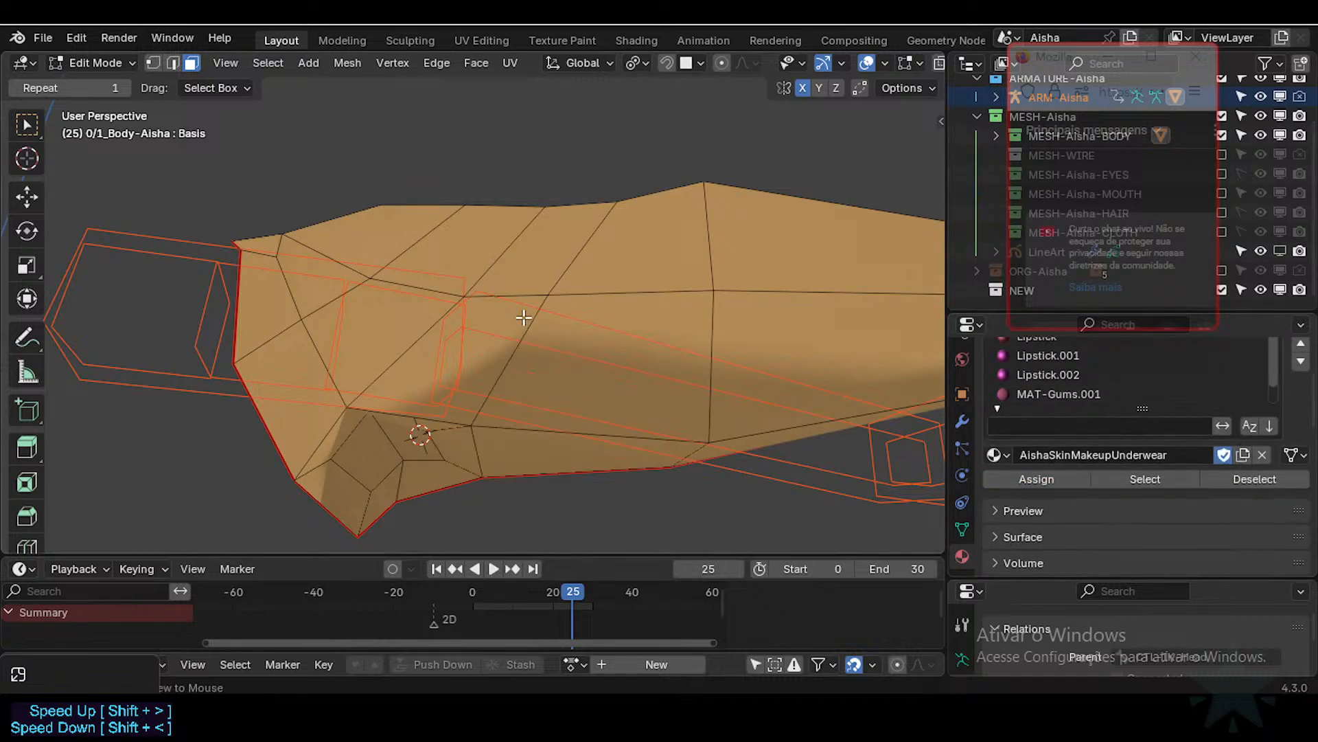
Step: Lower the selected edge on top of the upper arm near the shoulder along the global Z axis
{"action": "scroll", "coordinate": [527, 318], "scroll_direction": "down", "scroll_amount": 3}
{"action": "middle_click_drag", "start_coordinate": [527, 326], "coordinate": [486, 270]}
{"action": "key", "text": "1"}
{"action": "key", "text": "g"}
{"action": "key", "text": "z"}
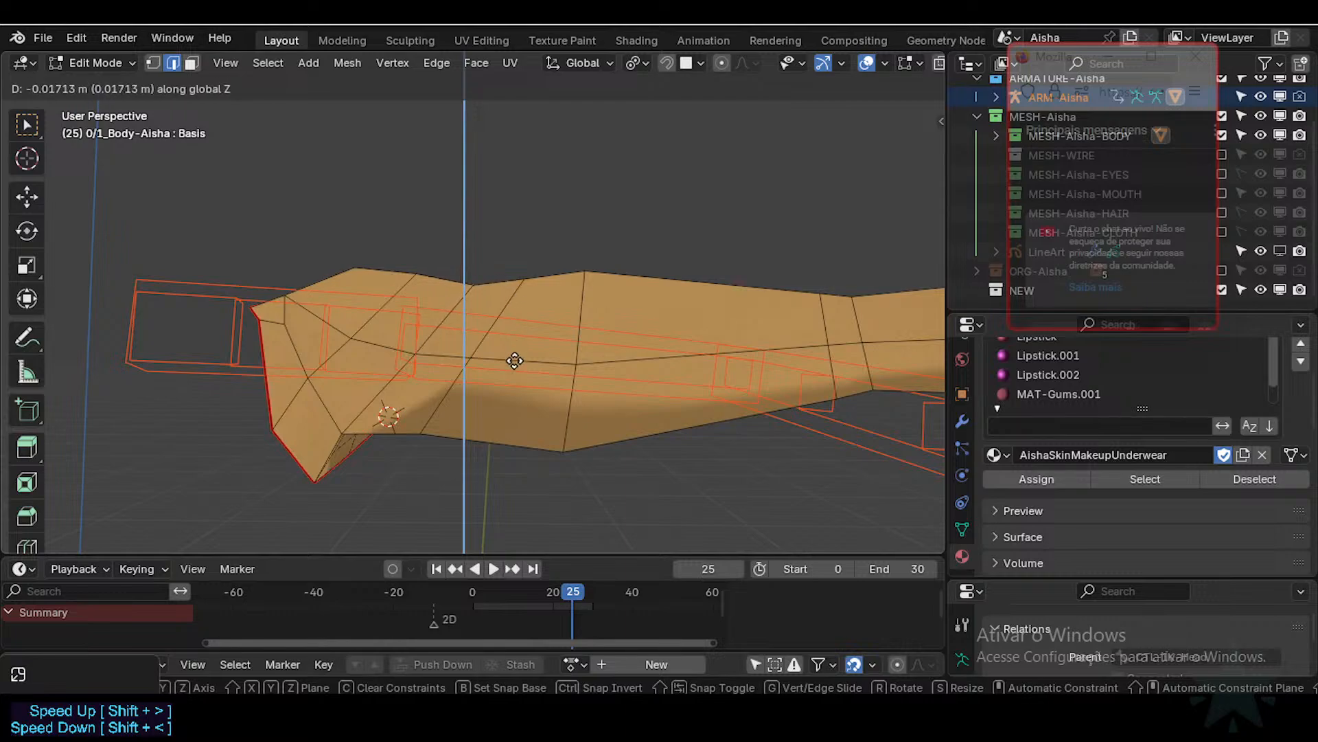
{"action": "left_click", "coordinate": [508, 372]}
Step: Lower the next cross edge on top of the upper arm along Z, and shift it slightly toward the shoulder
{"action": "middle_click_drag", "start_coordinate": [588, 270], "coordinate": [550, 275]}
{"action": "left_click", "coordinate": [576, 288]}
{"action": "left_click", "coordinate": [527, 278], "text": "shift"}
{"action": "key", "text": "g"}
{"action": "key", "text": "z"}
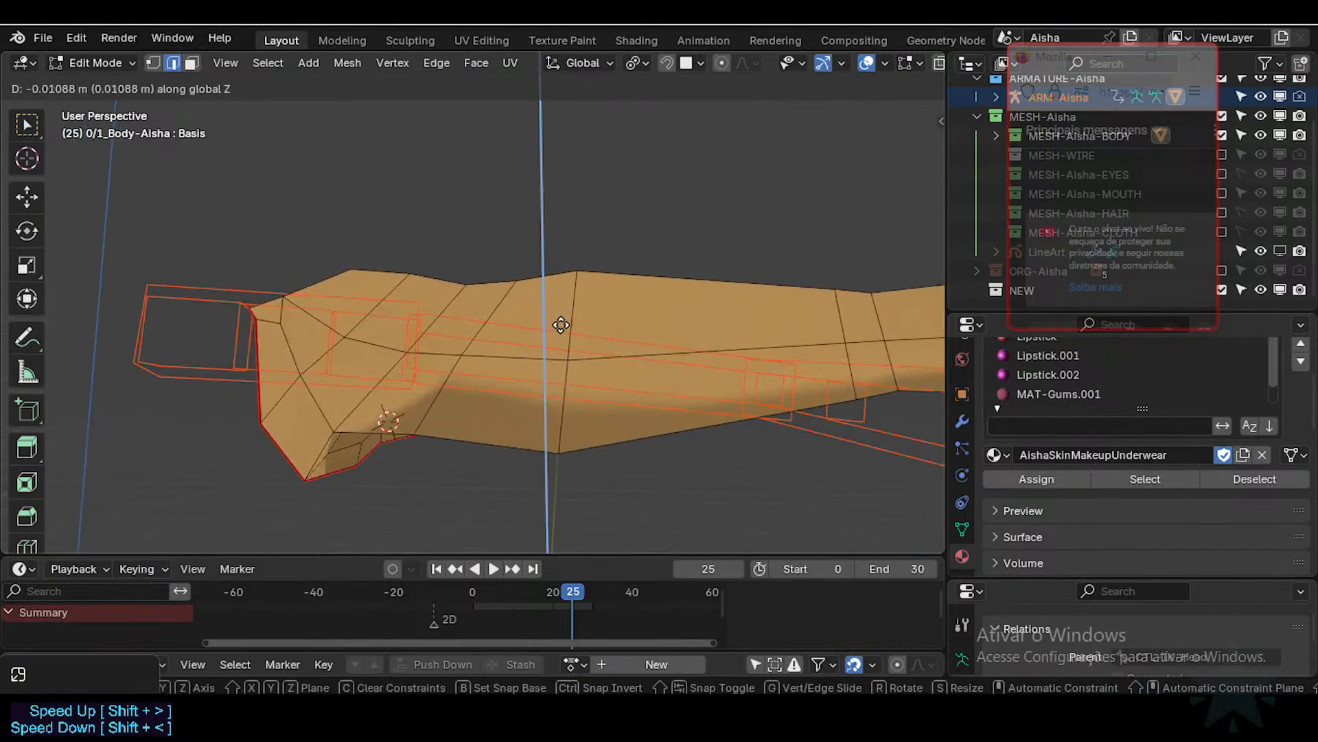
{"action": "left_click", "coordinate": [556, 346]}
{"action": "middle_click_drag", "start_coordinate": [556, 346], "coordinate": [547, 294]}
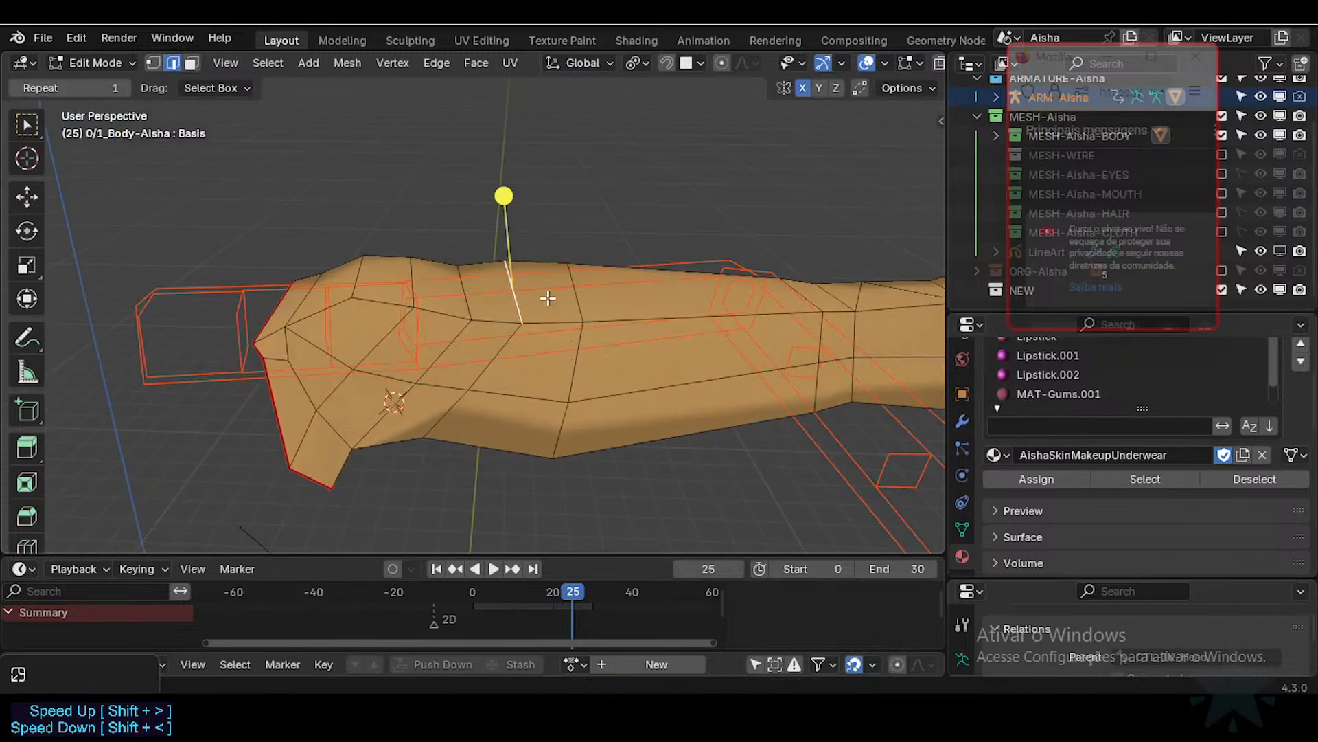
{"action": "key", "text": "g"}
{"action": "left_click", "coordinate": [454, 238]}
{"action": "middle_click_drag", "start_coordinate": [453, 238], "coordinate": [538, 341]}
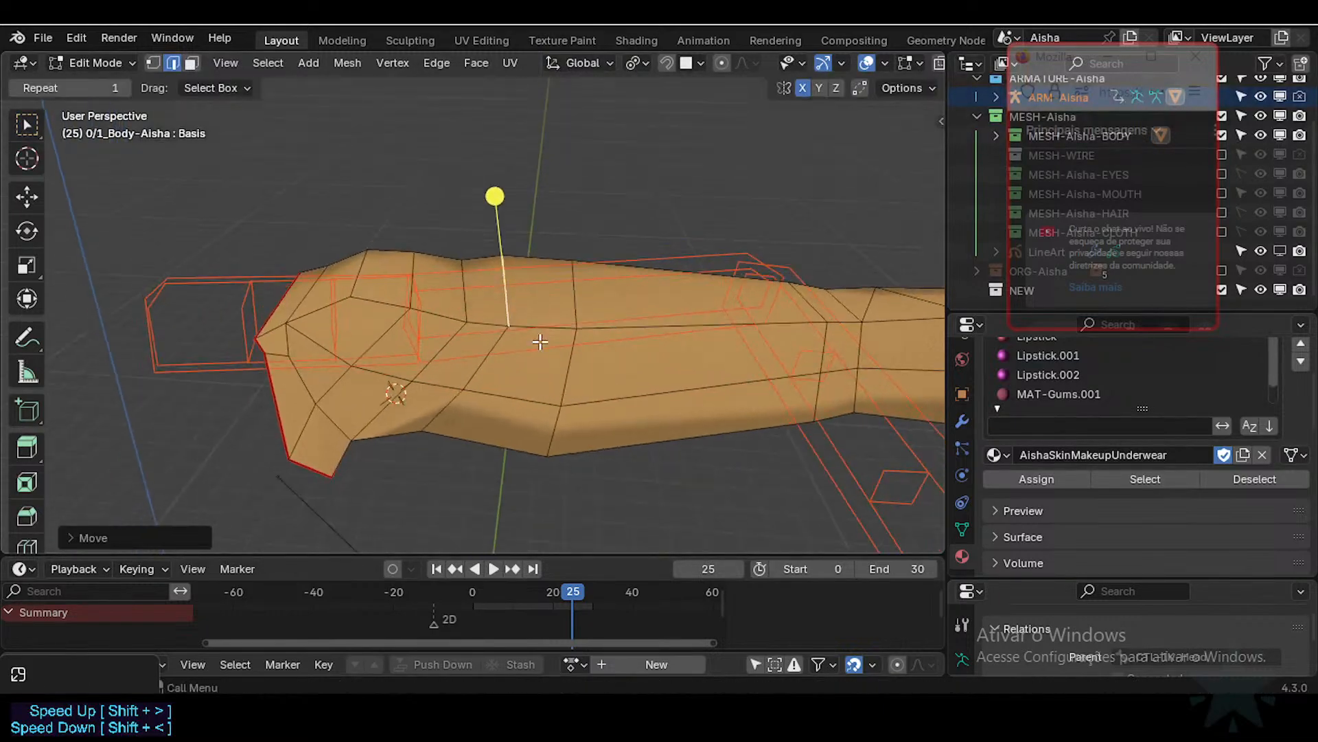
Step: Select the row of faces along the top of the upper arm to check their shape, and clear the selection
{"action": "key", "text": "3"}
{"action": "left_click", "coordinate": [491, 296]}
{"action": "left_click", "coordinate": [756, 304]}
{"action": "left_click", "coordinate": [546, 295], "text": "shift"}
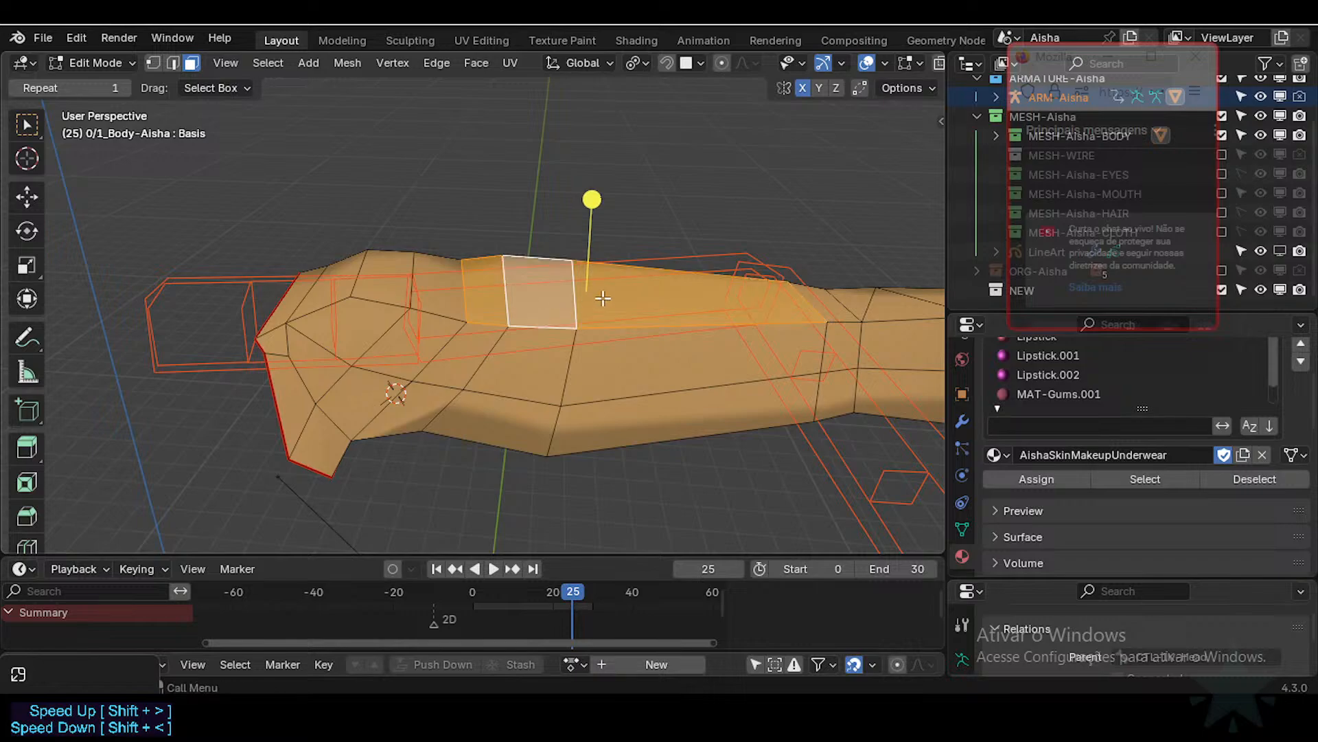
{"action": "middle_click_drag", "start_coordinate": [600, 298], "coordinate": [603, 379]}
{"action": "key", "text": "alt+a"}
Step: Reposition the cross edge on the arm's underside beside the armpit with a free move
{"action": "middle_click_drag", "start_coordinate": [537, 288], "coordinate": [368, 413]}
{"action": "key", "text": "1"}
{"action": "key", "text": "2"}
{"action": "left_click", "coordinate": [429, 392]}
{"action": "key", "text": "g"}
{"action": "left_click", "coordinate": [465, 418]}
{"action": "key", "text": "1"}
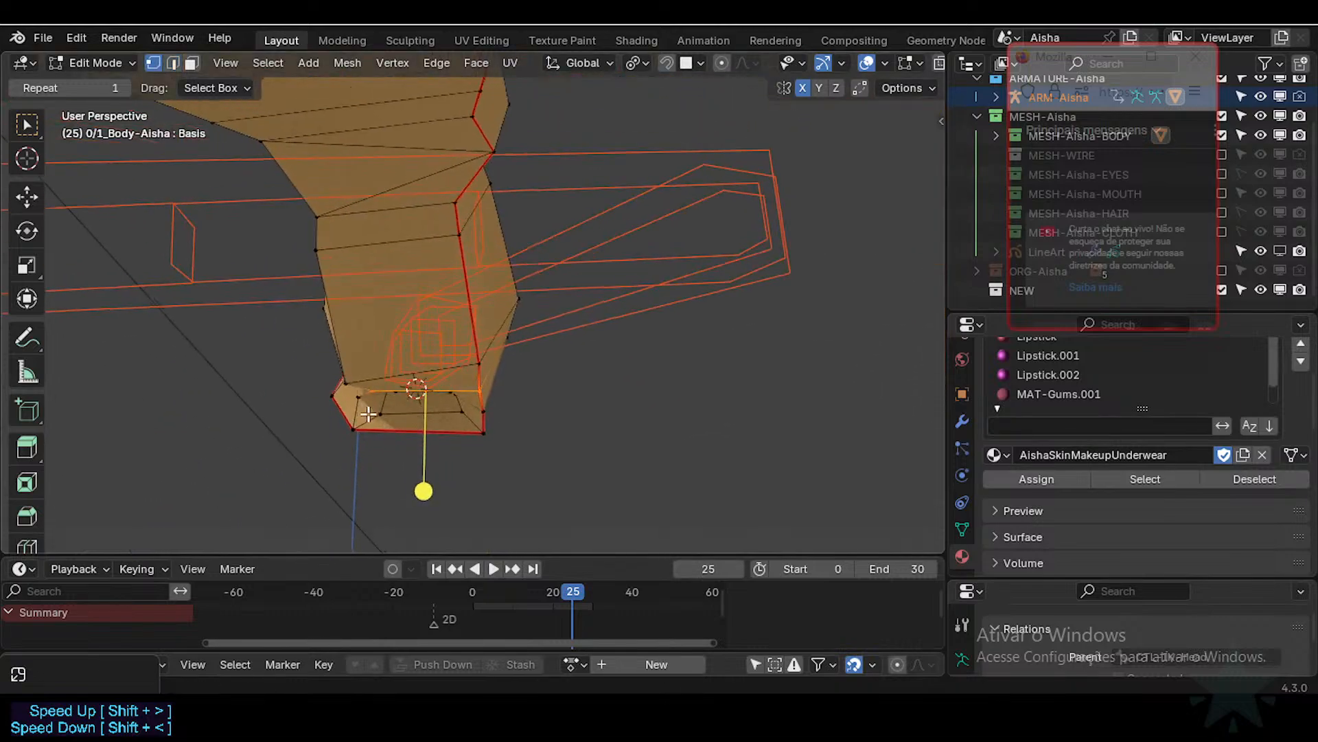
Step: Reposition the two end vertices of the underside loop next to the armpit, one on each side of the arm
{"action": "left_click", "coordinate": [347, 376]}
{"action": "key", "text": "g"}
{"action": "left_click", "coordinate": [436, 339]}
{"action": "left_click", "coordinate": [487, 366]}
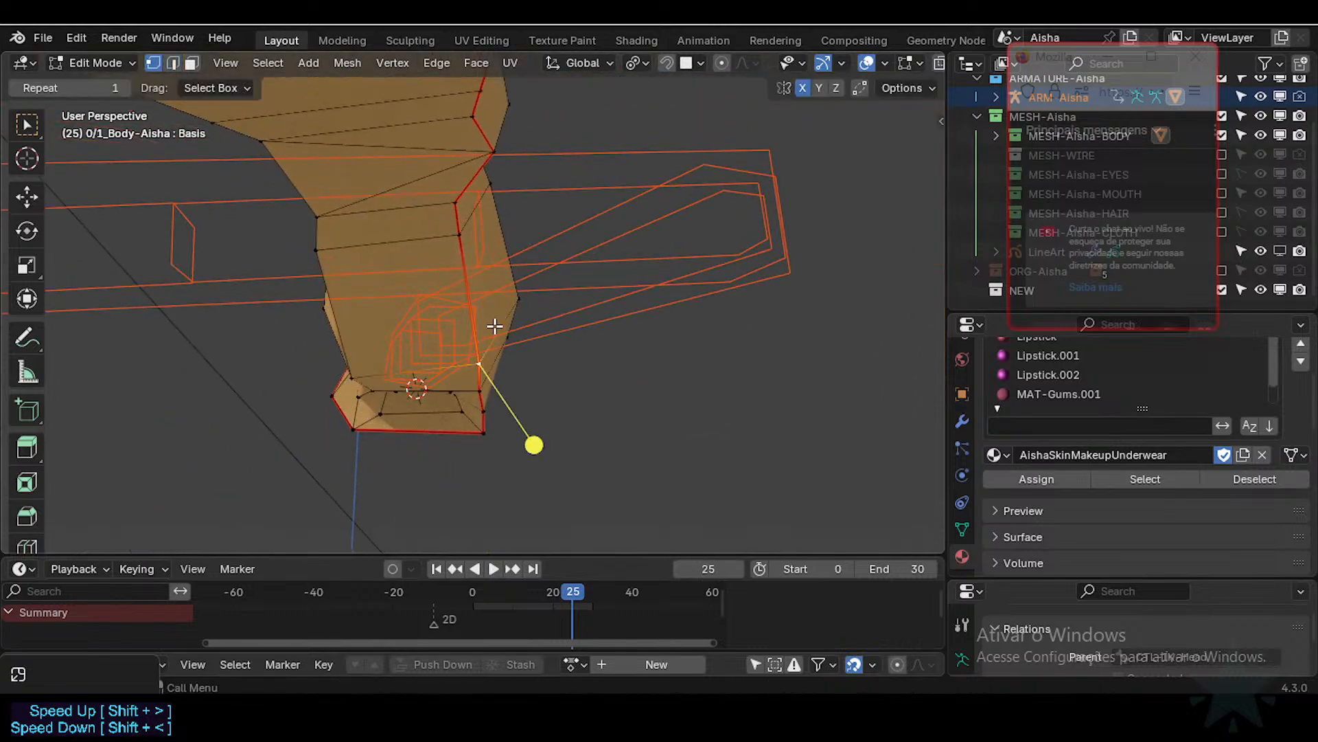
{"action": "middle_click_drag", "start_coordinate": [494, 326], "coordinate": [506, 336]}
{"action": "key", "text": "g"}
{"action": "left_click", "coordinate": [485, 383]}
Step: Examine the reshaped upper arm and elbow from the back, top and front, with the cross edges near the shoulder selected
{"action": "middle_click_drag", "start_coordinate": [575, 295], "coordinate": [447, 360]}
{"action": "middle_click_drag", "start_coordinate": [373, 339], "coordinate": [413, 403]}
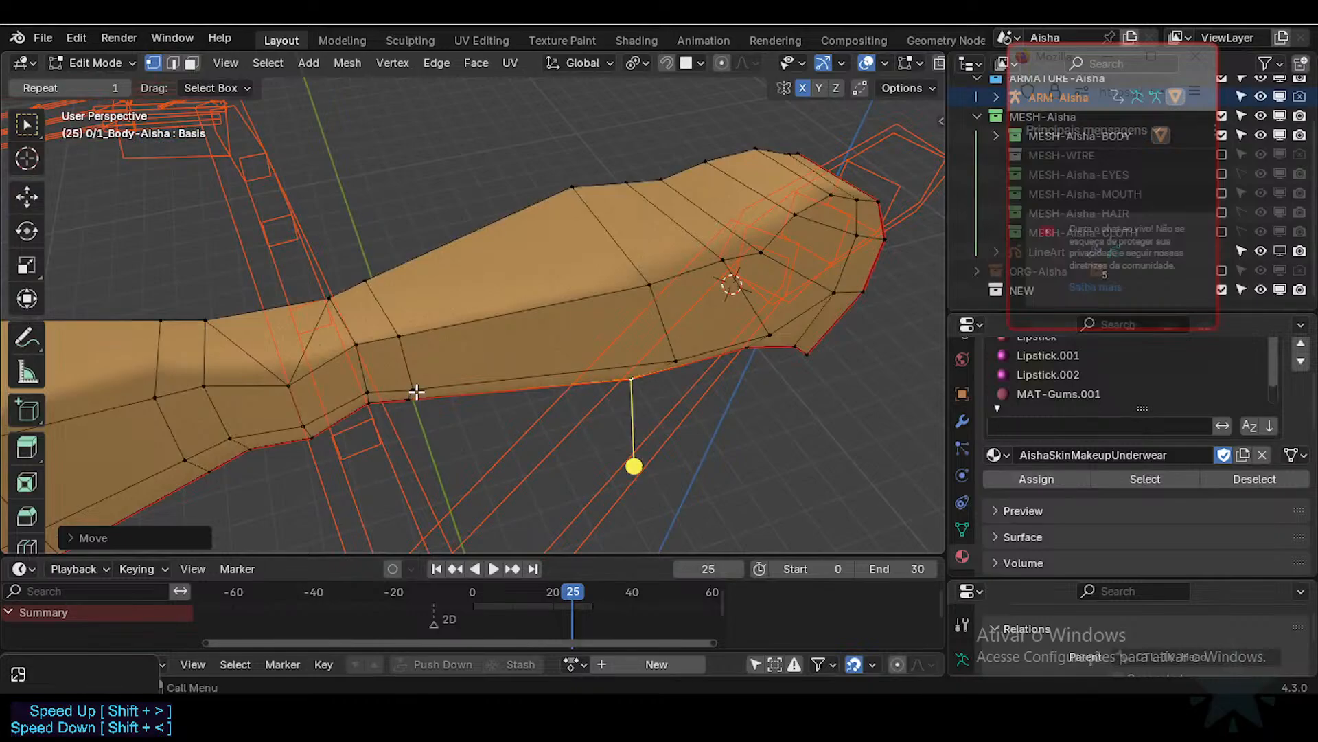
{"action": "middle_click_drag", "start_coordinate": [369, 256], "coordinate": [524, 426]}
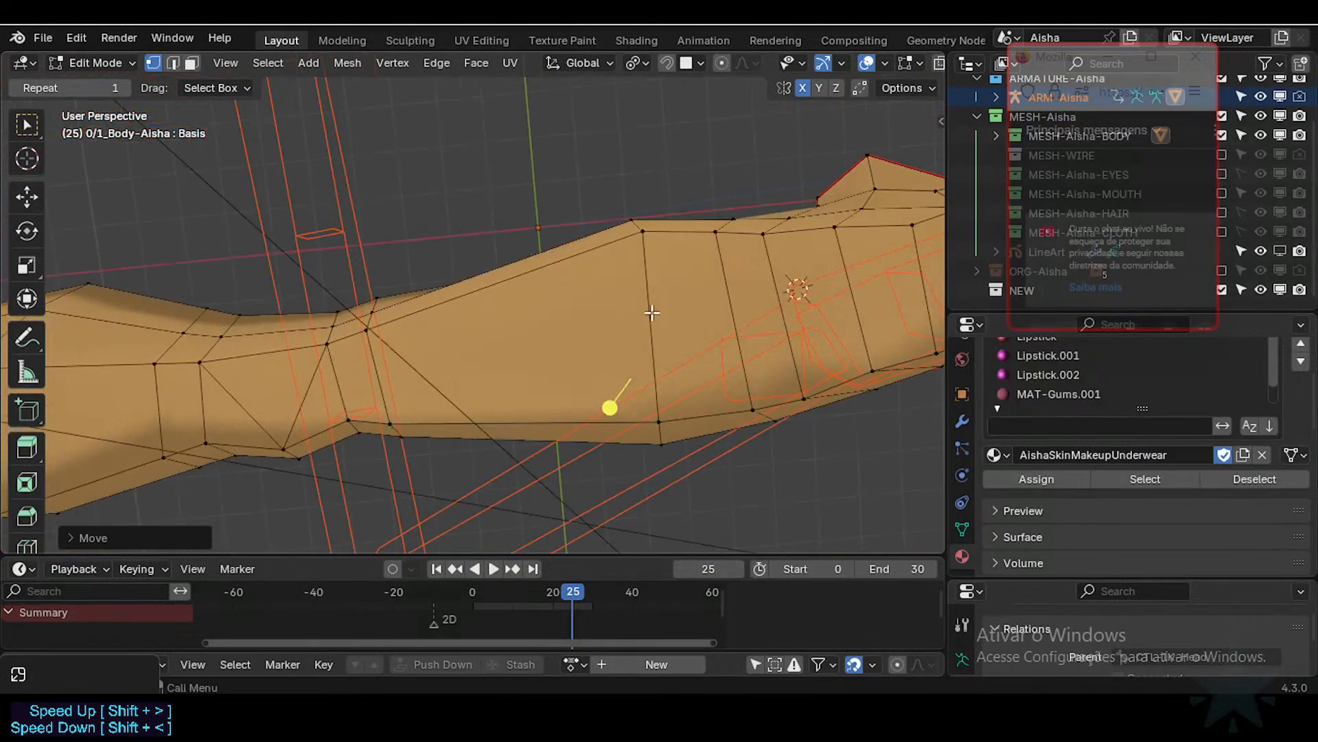
{"action": "scroll", "coordinate": [634, 294], "scroll_direction": "down", "scroll_amount": 1}
{"action": "middle_click_drag", "start_coordinate": [623, 307], "coordinate": [492, 311], "text": "shift"}
{"action": "middle_click_drag", "start_coordinate": [553, 379], "coordinate": [714, 309]}
{"action": "key", "text": "2"}
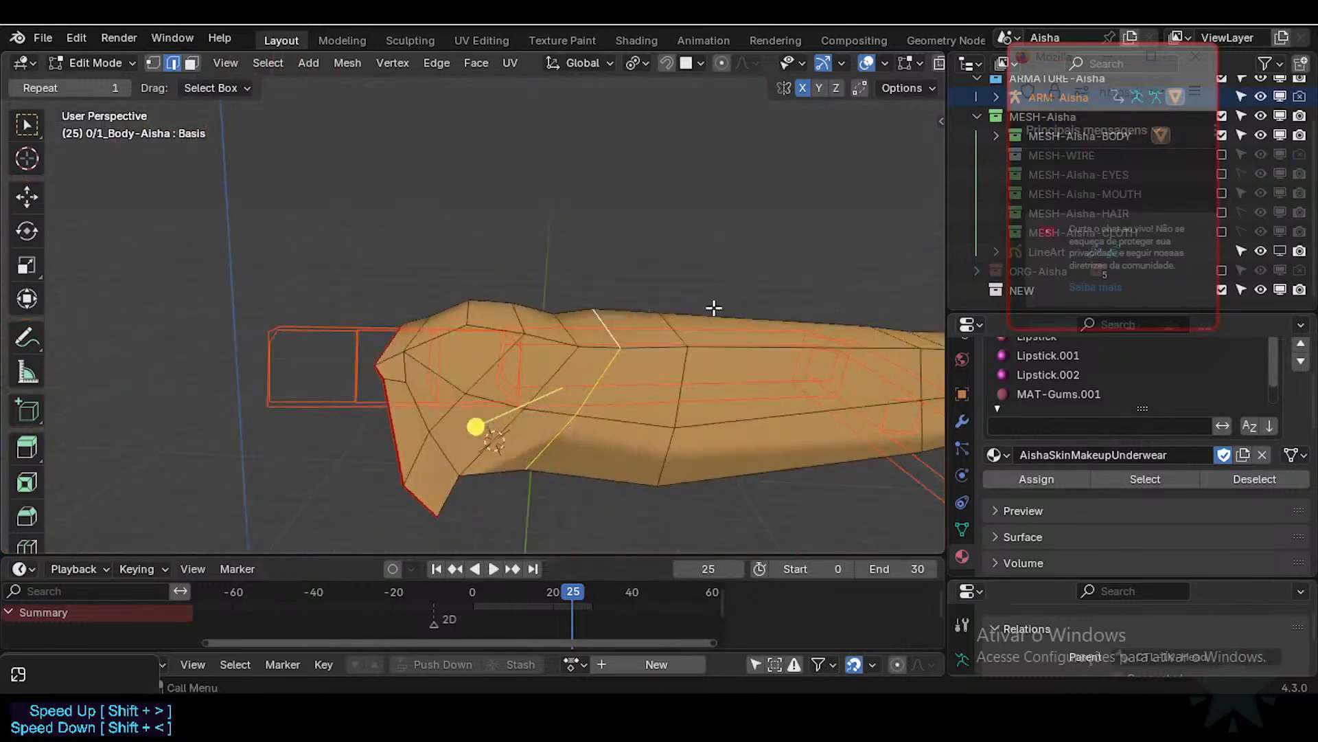
{"action": "scroll", "coordinate": [630, 408], "scroll_direction": "up", "scroll_amount": 2}
{"action": "middle_click_drag", "start_coordinate": [627, 407], "coordinate": [588, 358], "text": "shift"}
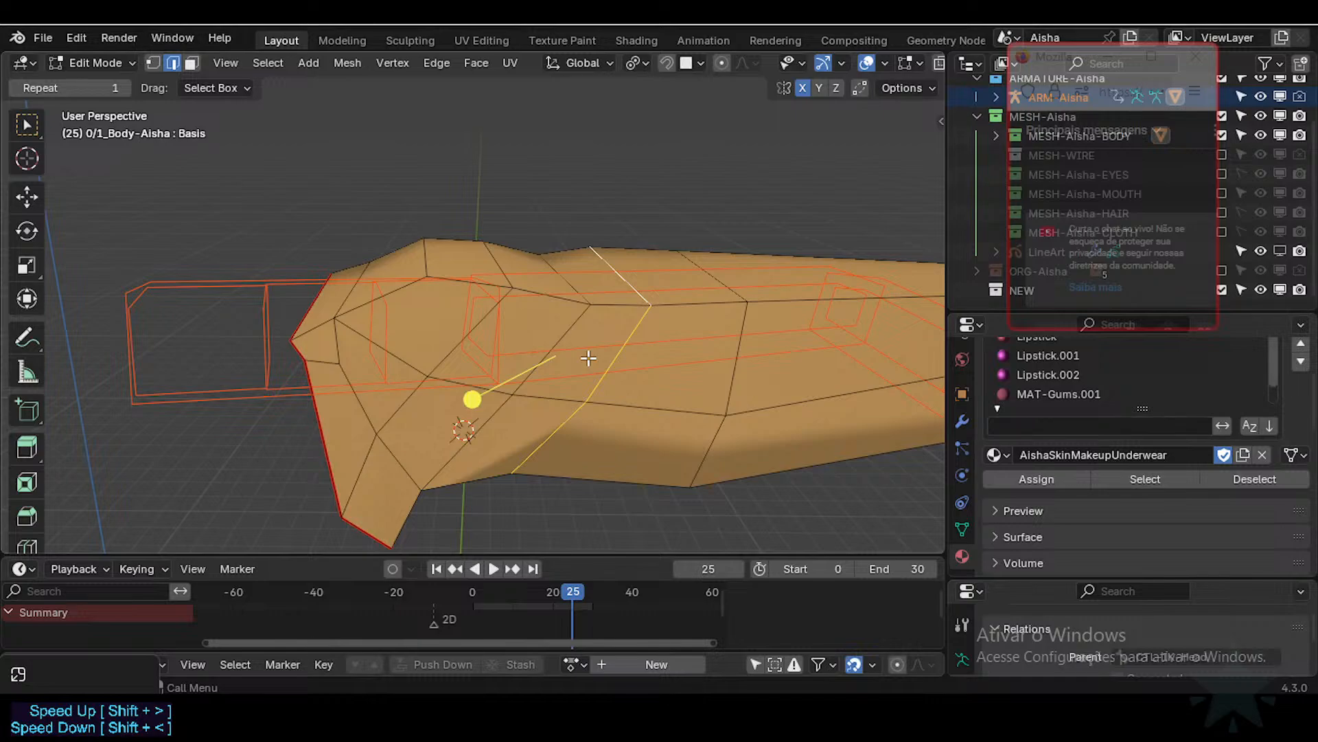
Step: Reposition two neighbouring vertices along the upper front edge line of the arm, close to the shoulder
{"action": "middle_click_drag", "start_coordinate": [631, 357], "coordinate": [585, 300]}
{"action": "key", "text": "1"}
{"action": "left_click", "coordinate": [577, 300]}
{"action": "key", "text": "g"}
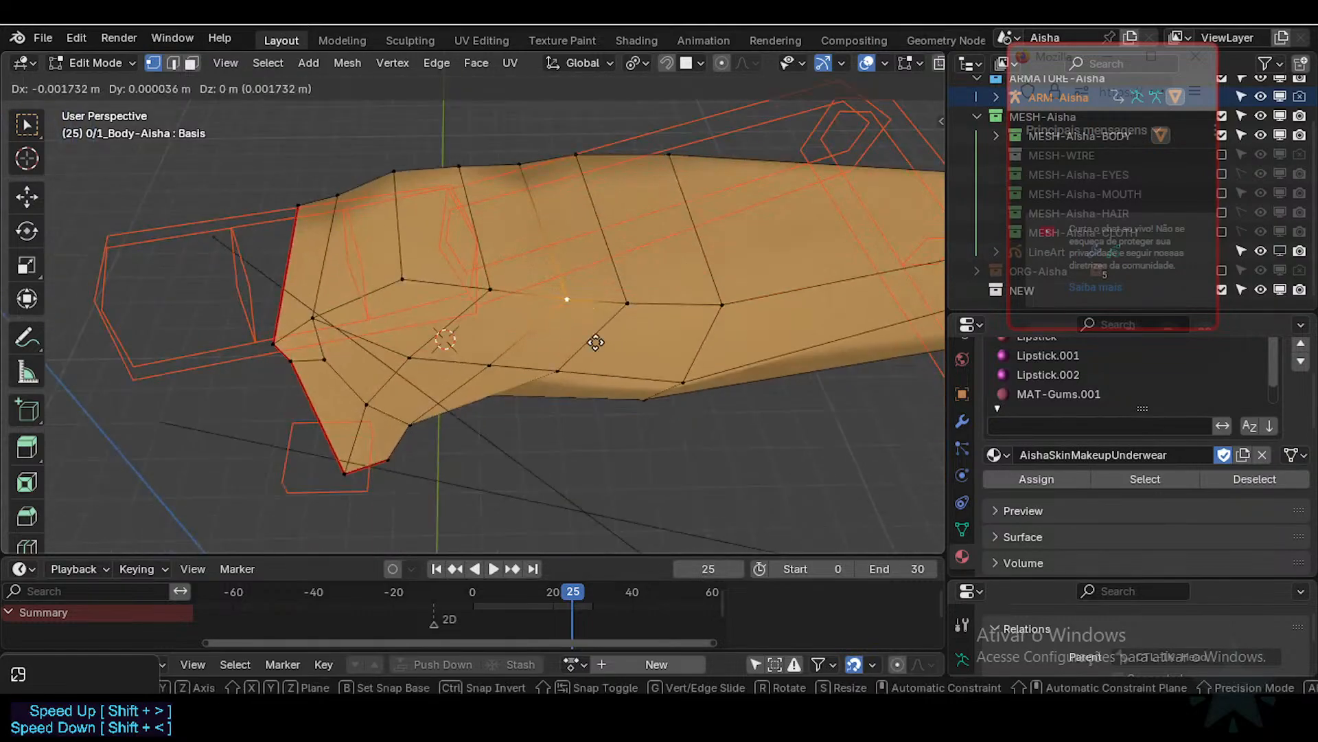
{"action": "left_click", "coordinate": [580, 343]}
{"action": "left_click", "coordinate": [498, 295]}
{"action": "middle_click_drag", "start_coordinate": [497, 295], "coordinate": [501, 327]}
{"action": "key", "text": "g"}
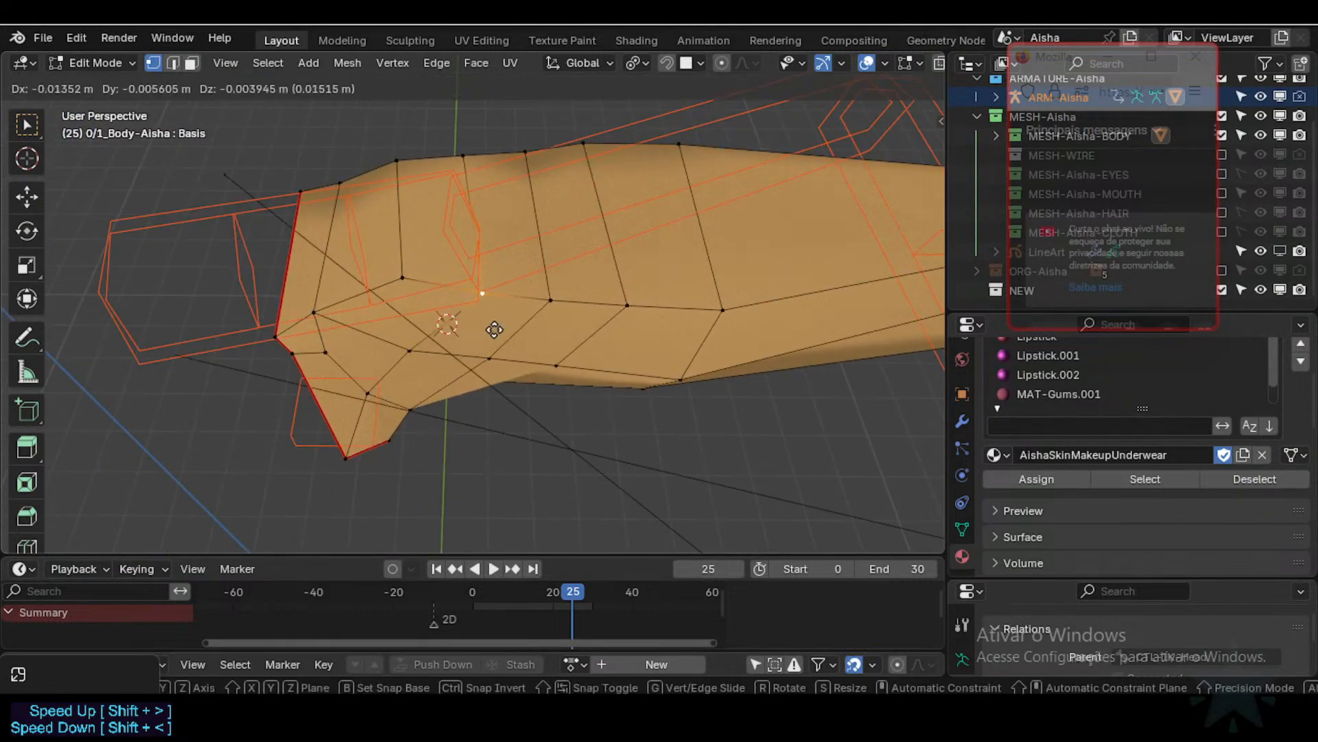
{"action": "left_click", "coordinate": [489, 329]}
Step: Move the front end vertices of two neighbouring cross edges on top of the upper arm to even out the front outline
{"action": "middle_click_drag", "start_coordinate": [617, 308], "coordinate": [592, 391]}
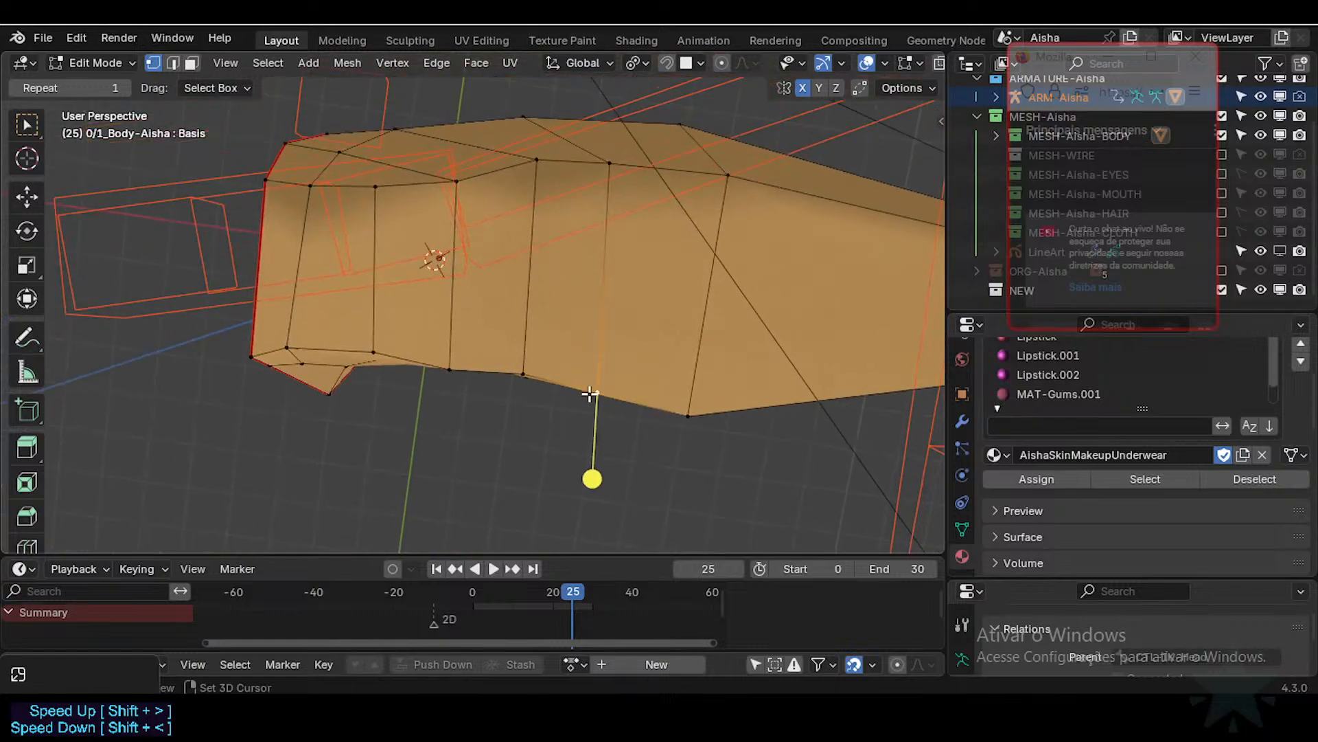
{"action": "key", "text": "g"}
{"action": "left_click", "coordinate": [525, 333]}
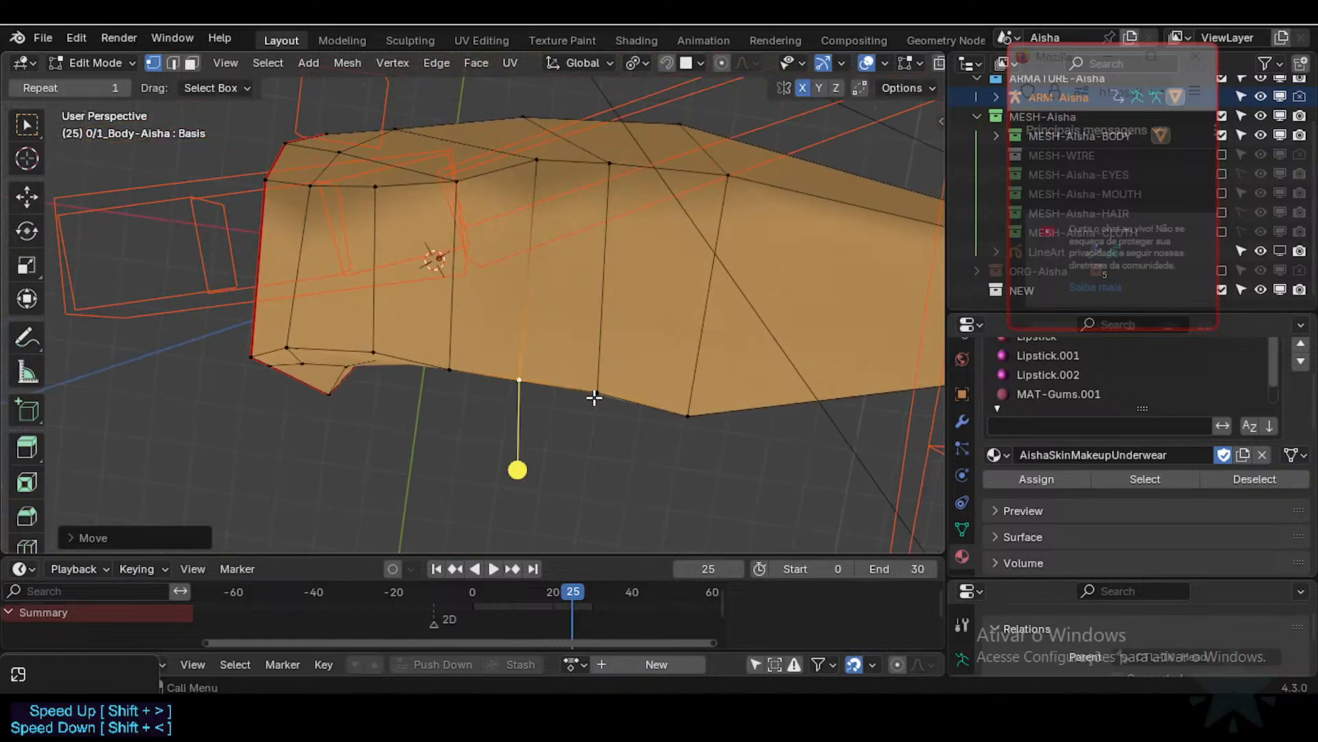
{"action": "left_click", "coordinate": [594, 398]}
{"action": "key", "text": "g"}
{"action": "left_click", "coordinate": [594, 405]}
{"action": "left_click", "coordinate": [508, 377]}
Step: Shift the back end vertex of the cross edge on top of the shoulder slightly towards the body
{"action": "left_click", "coordinate": [442, 364]}
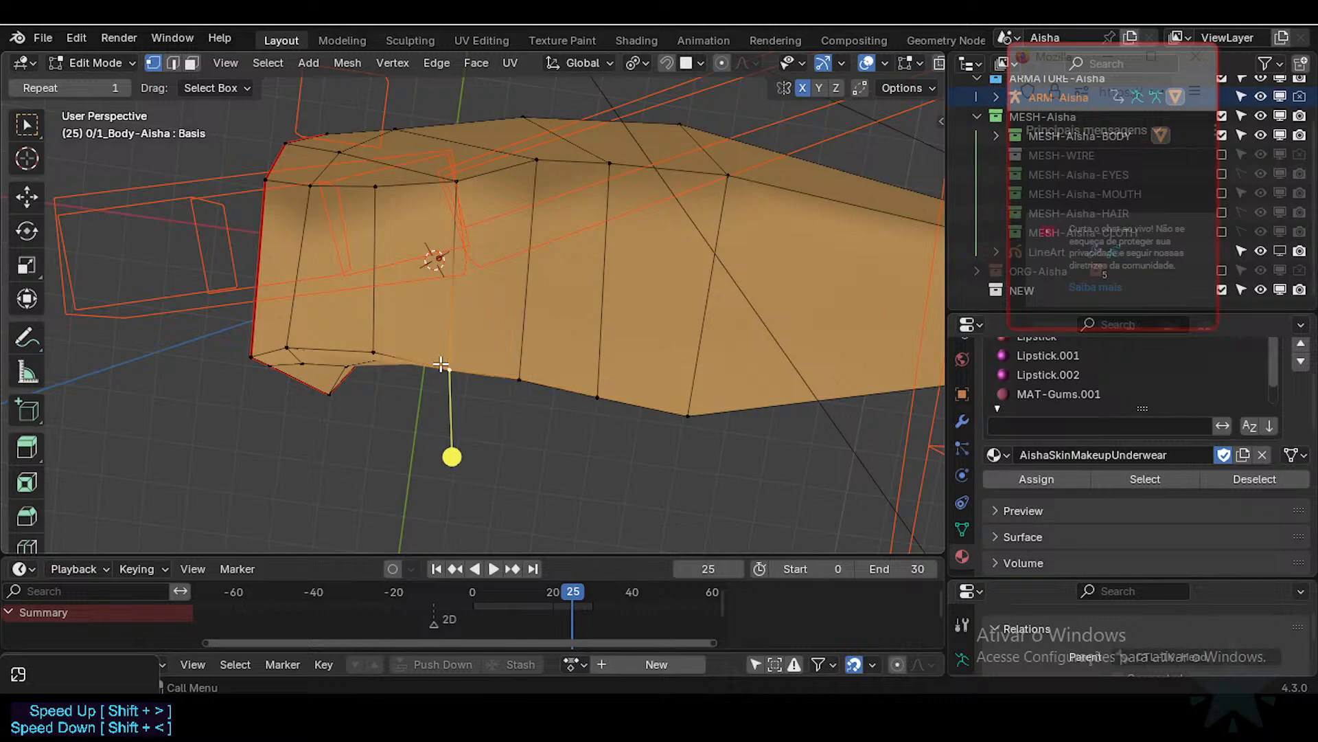
{"action": "left_click", "coordinate": [451, 179]}
{"action": "key", "text": "g"}
{"action": "left_click", "coordinate": [431, 178]}
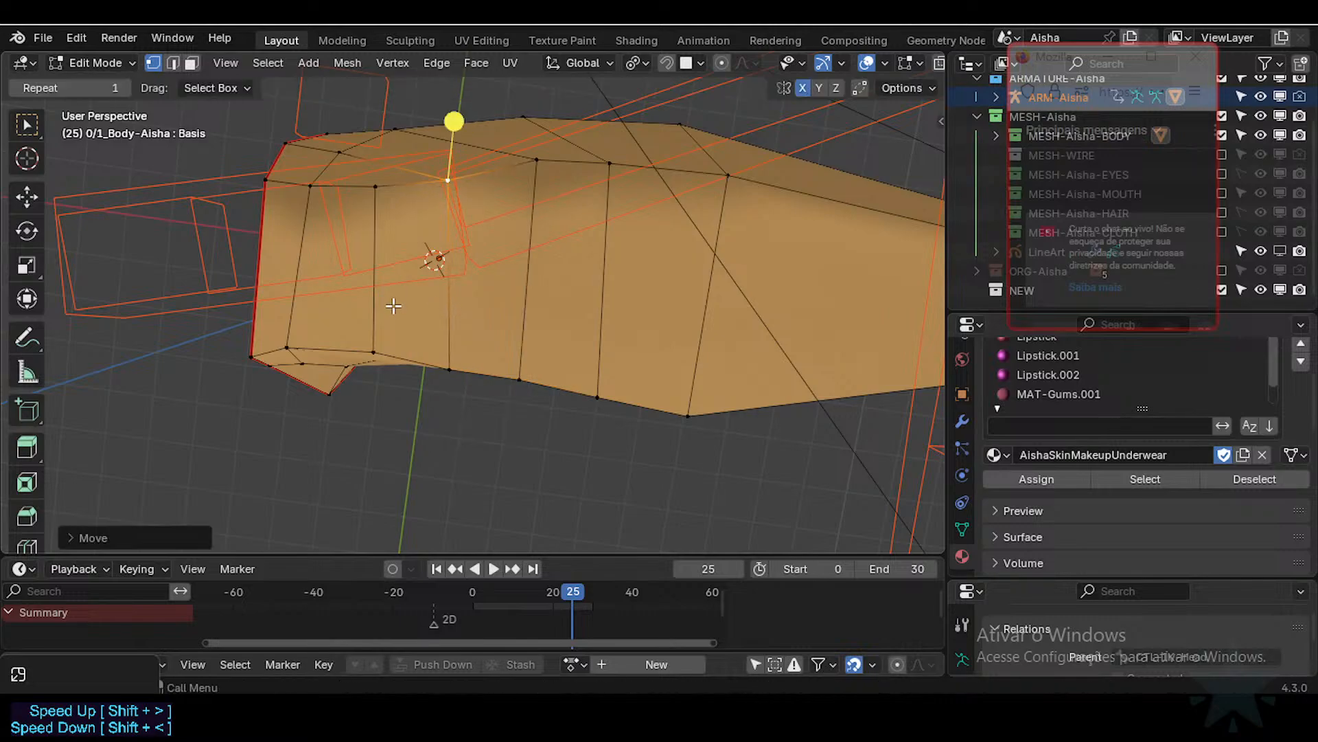
Step: Slide the front and back end vertices of the shoulder's top cross edge inward, plus the neighbouring back vertex nearer the open border
{"action": "left_click", "coordinate": [360, 338]}
{"action": "key", "text": "g"}
{"action": "key", "text": "g"}
{"action": "left_click", "coordinate": [371, 304]}
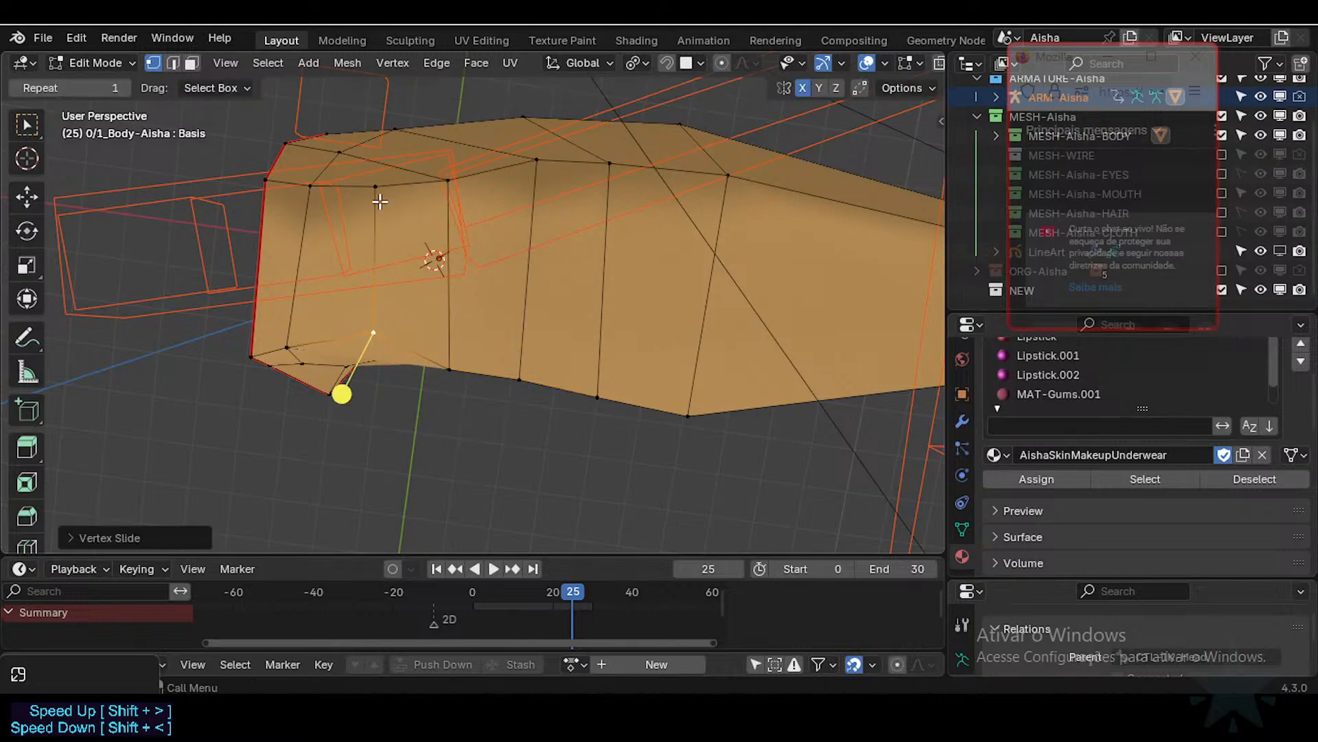
{"action": "left_click", "coordinate": [379, 201]}
{"action": "key", "text": "g"}
{"action": "key", "text": "g"}
{"action": "left_click", "coordinate": [376, 220]}
{"action": "left_click", "coordinate": [320, 193]}
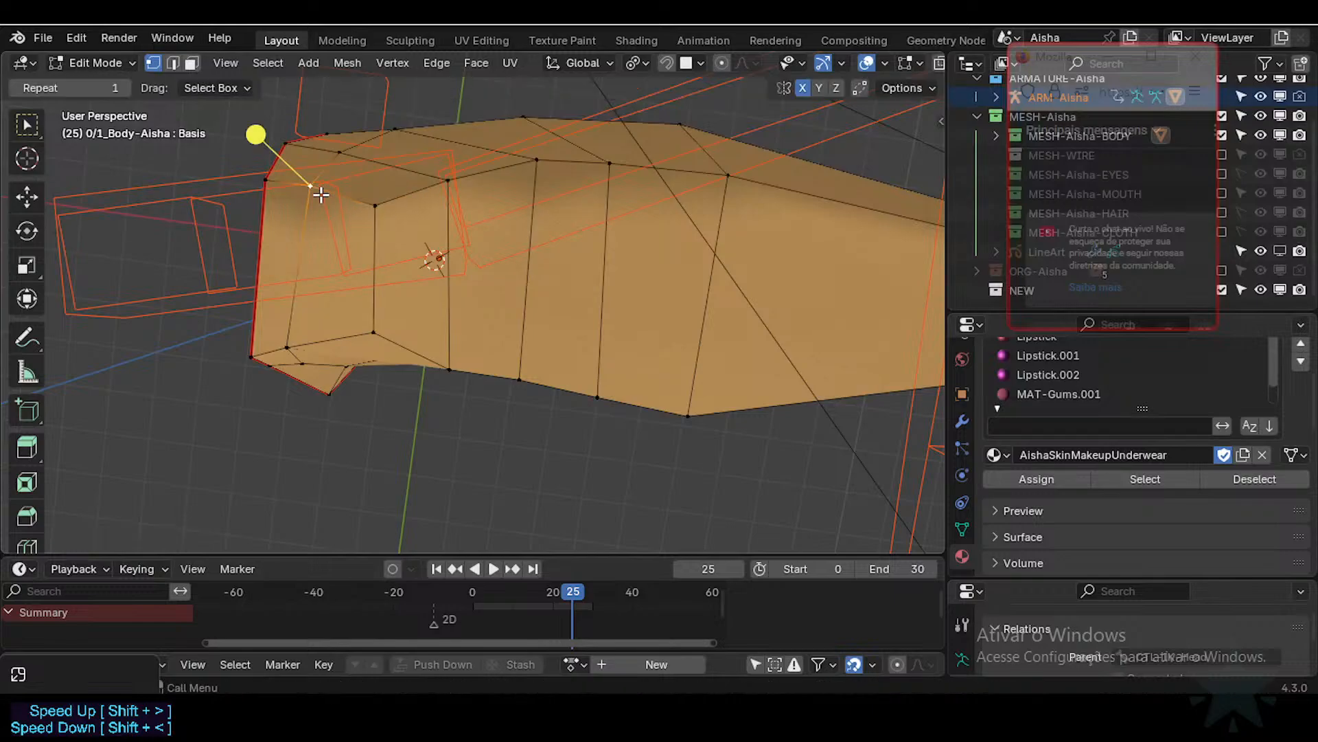
{"action": "key", "text": "g"}
{"action": "key", "text": "g"}
{"action": "left_click", "coordinate": [313, 194]}
Step: Reposition the short edge at the top of the shoulder beside the open border with a free move
{"action": "middle_click_drag", "start_coordinate": [315, 309], "coordinate": [335, 91]}
{"action": "middle_click_drag", "start_coordinate": [299, 182], "coordinate": [309, 210]}
{"action": "key", "text": "2"}
{"action": "left_click", "coordinate": [291, 240]}
{"action": "key", "text": "g"}
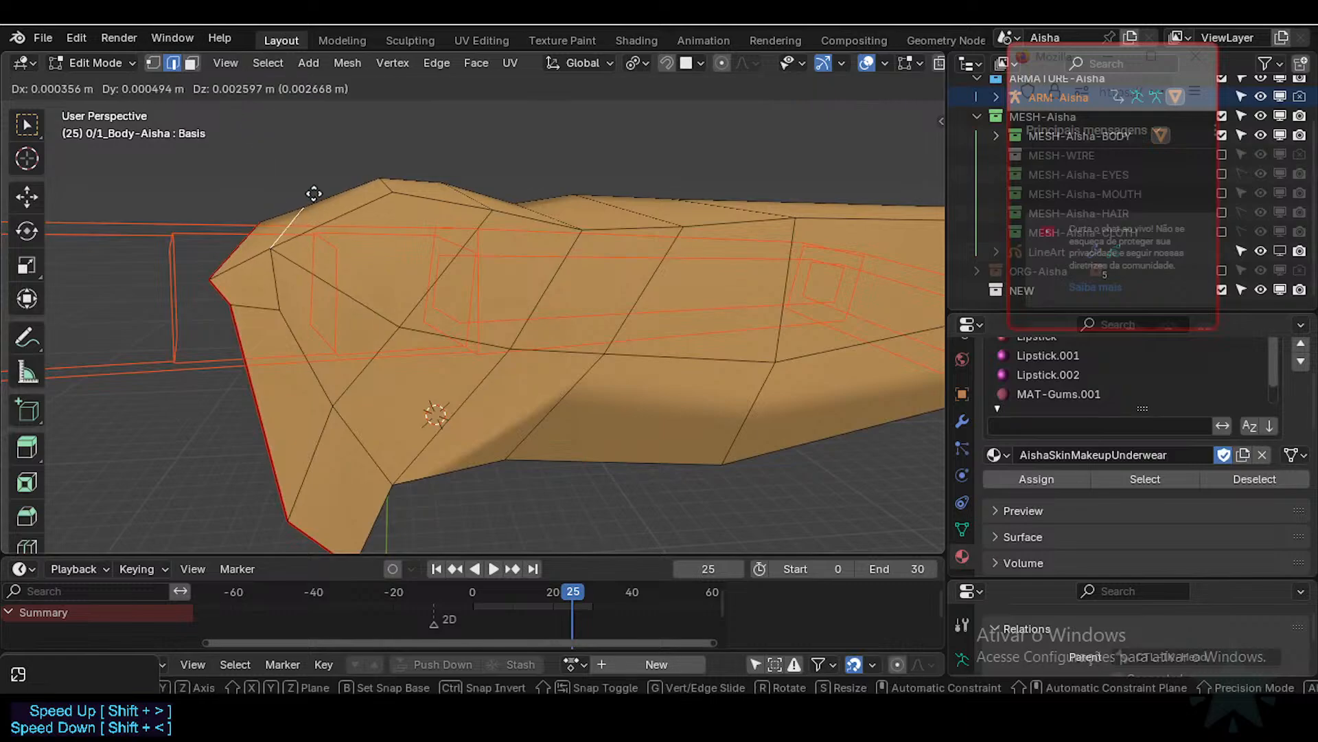
{"action": "left_click", "coordinate": [303, 207]}
Step: Reposition two vertices on the front of the shoulder above the armpit
{"action": "key", "text": "1"}
{"action": "scroll", "coordinate": [309, 308], "scroll_direction": "down", "scroll_amount": 1}
{"action": "left_click", "coordinate": [314, 307]}
{"action": "middle_click_drag", "start_coordinate": [275, 343], "coordinate": [433, 274]}
{"action": "key", "text": "g"}
{"action": "left_click", "coordinate": [462, 253]}
{"action": "left_click", "coordinate": [417, 213]}
{"action": "key", "text": "g"}
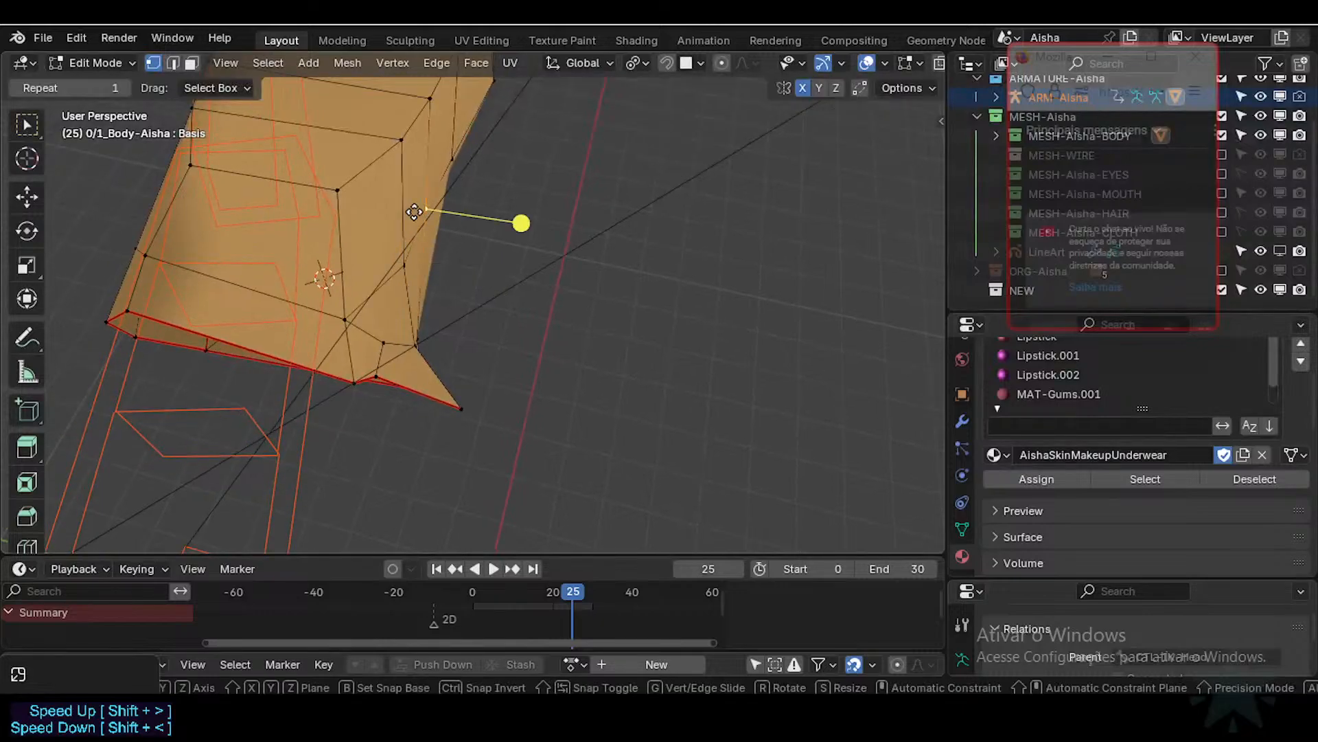
{"action": "left_click", "coordinate": [435, 211]}
Step: Adjust a vertex on the front side of the upper arm with repeated free moves
{"action": "middle_click_drag", "start_coordinate": [555, 184], "coordinate": [539, 314]}
{"action": "left_click", "coordinate": [446, 255]}
{"action": "key", "text": "g"}
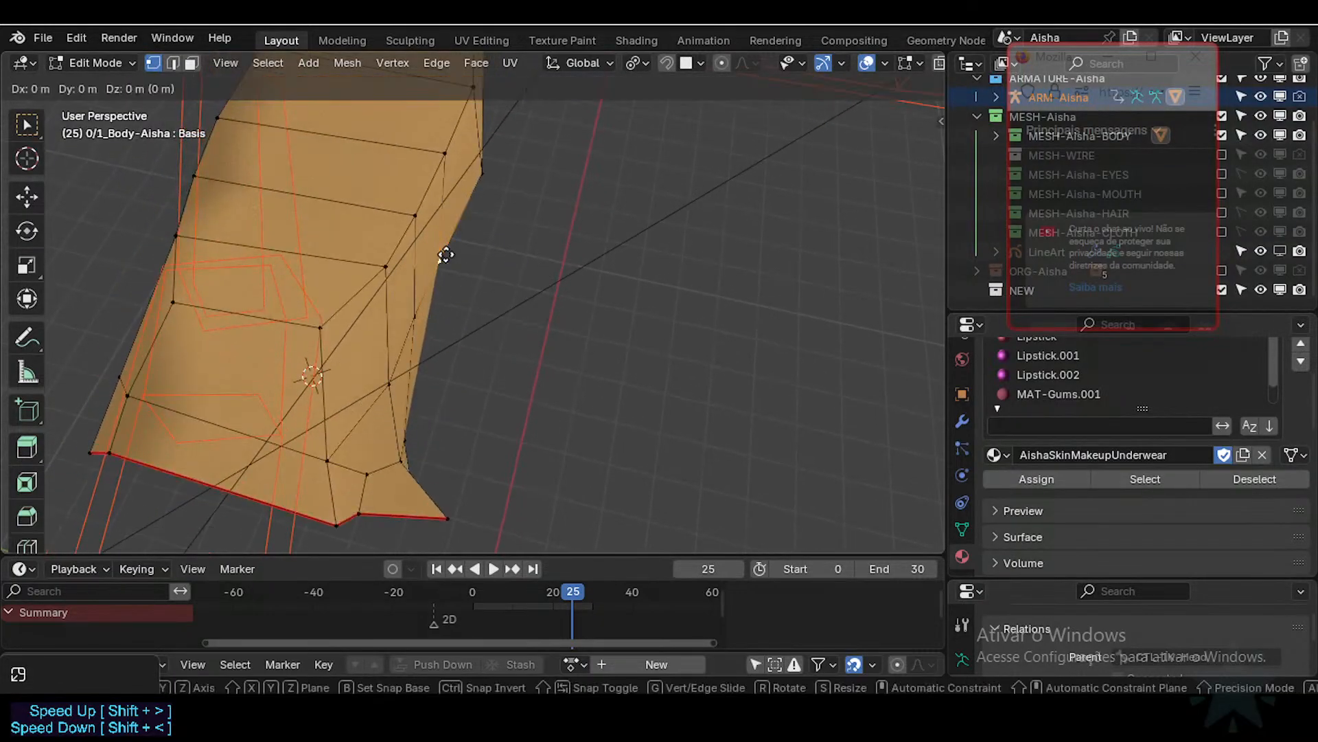
{"action": "left_click", "coordinate": [449, 254]}
{"action": "key", "text": "g"}
{"action": "left_click", "coordinate": [427, 261]}
Step: Reposition the end vertices of successive cross edges along one side of the upper arm to smooth its outline
{"action": "middle_click_drag", "start_coordinate": [449, 256], "coordinate": [610, 351], "text": "shift"}
{"action": "key", "text": "g"}
{"action": "left_click", "coordinate": [656, 247]}
{"action": "left_click", "coordinate": [606, 280]}
{"action": "key", "text": "g"}
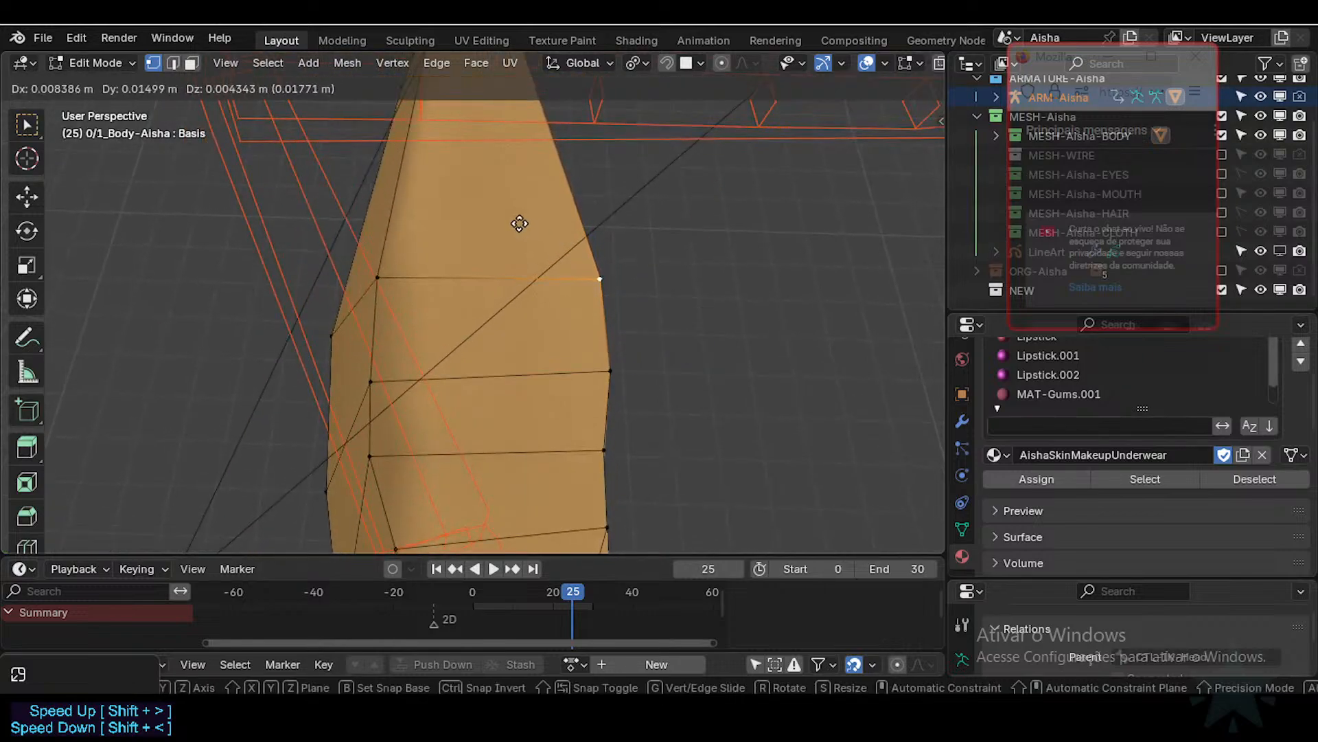
{"action": "left_click", "coordinate": [521, 224]}
{"action": "scroll", "coordinate": [552, 345], "scroll_direction": "down", "scroll_amount": 2}
{"action": "left_click", "coordinate": [560, 403]}
{"action": "key", "text": "g"}
{"action": "left_click", "coordinate": [569, 408]}
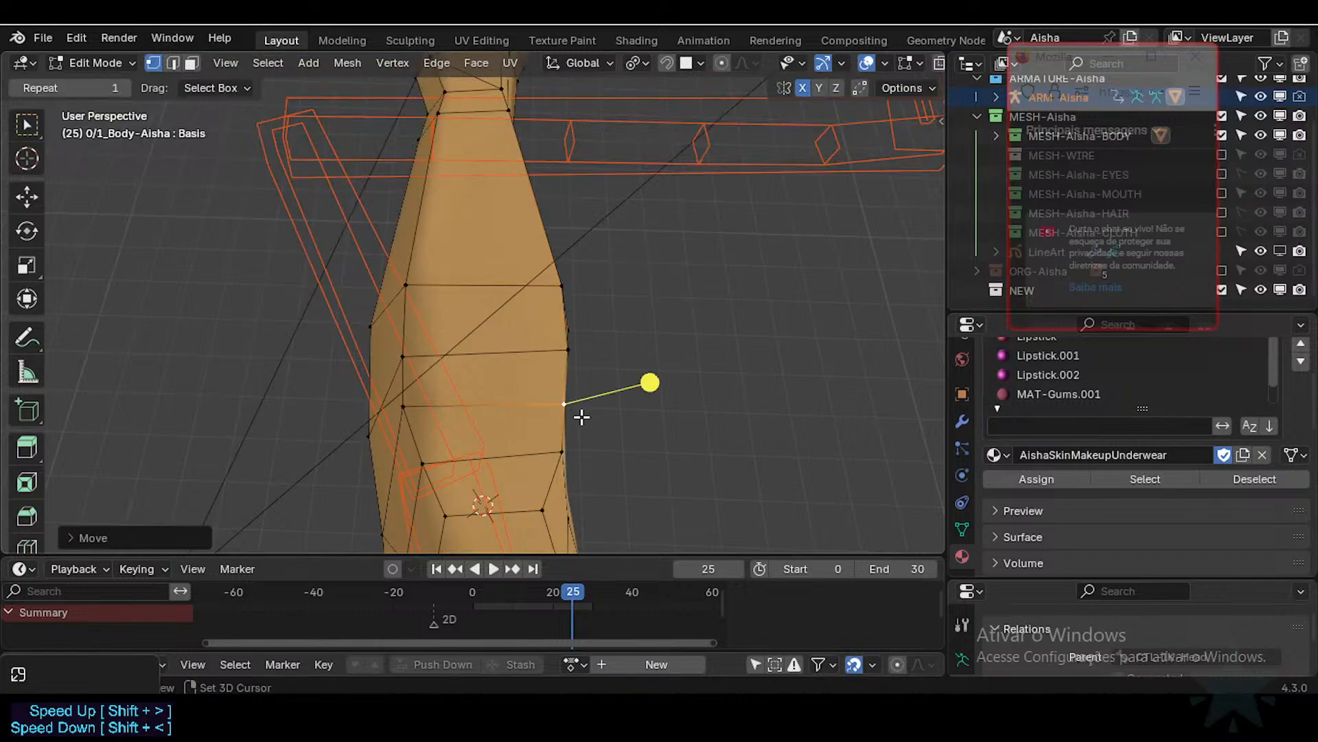
Step: Reposition the cross-edge end vertices of the upper arm that lie closer to the shoulder
{"action": "middle_click_drag", "start_coordinate": [579, 445], "coordinate": [484, 400], "text": "shift"}
{"action": "left_click", "coordinate": [583, 399]}
{"action": "key", "text": "g"}
{"action": "left_click", "coordinate": [554, 461], "text": "shift"}
{"action": "key", "text": "g"}
{"action": "left_click", "coordinate": [568, 427]}
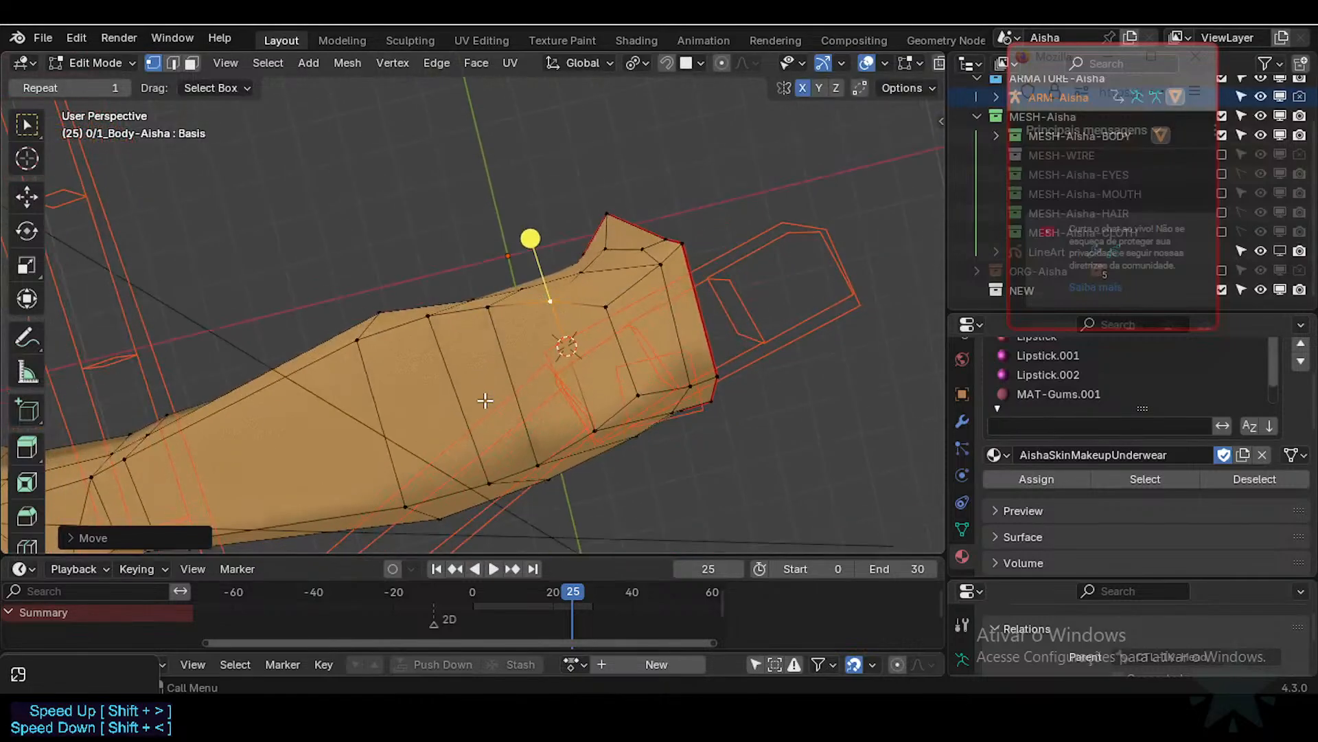
Step: Slide the front and back end vertices of the top cross edge just outside the shoulder along their edges
{"action": "left_click", "coordinate": [488, 309]}
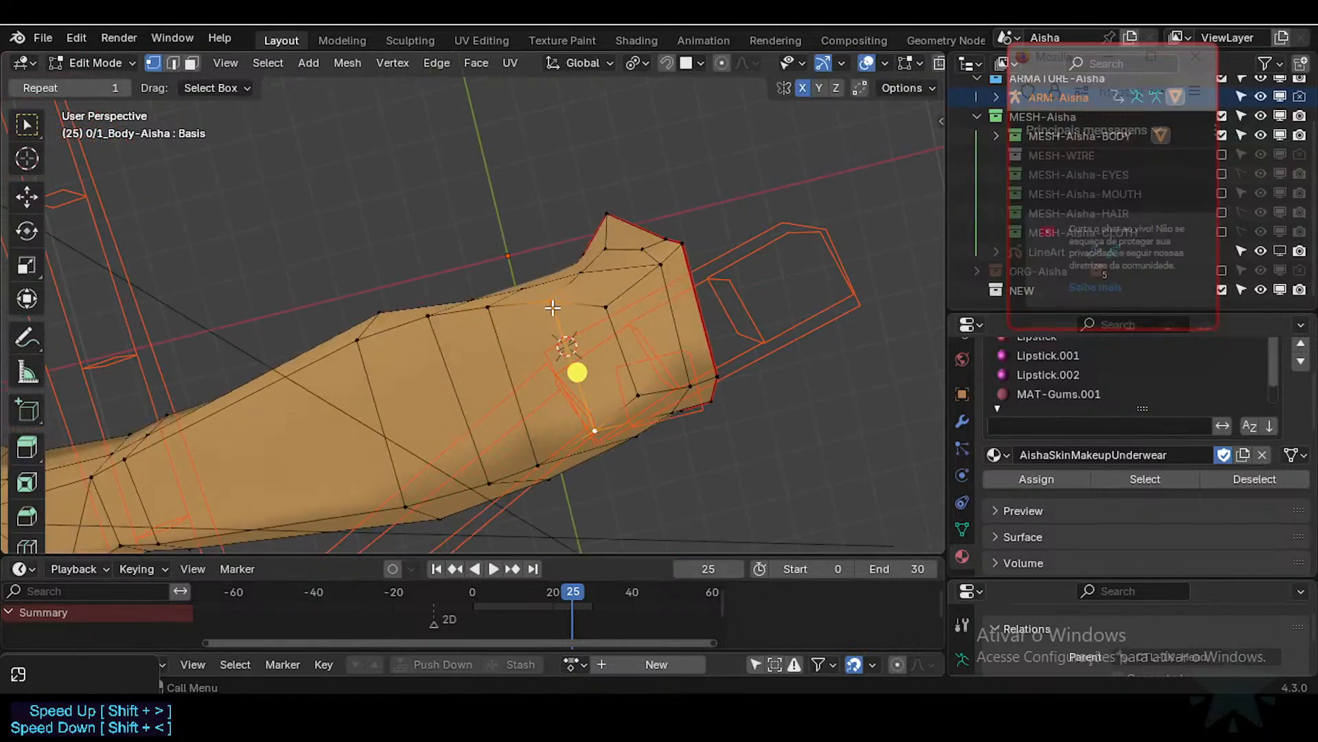
{"action": "key", "text": "g"}
{"action": "key", "text": "g"}
{"action": "left_click", "coordinate": [553, 301]}
{"action": "left_click", "coordinate": [600, 417]}
{"action": "key", "text": "g"}
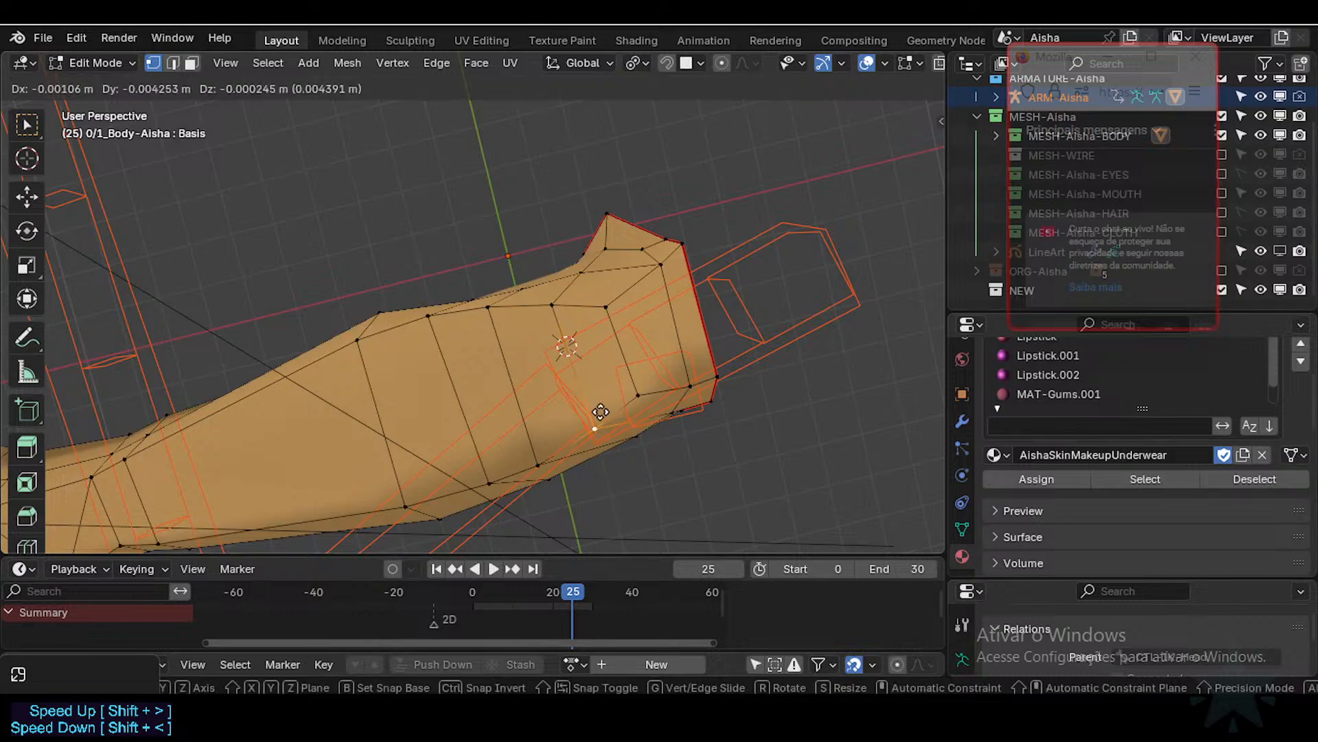
{"action": "key", "text": "g"}
{"action": "left_click", "coordinate": [599, 409]}
{"action": "left_click", "coordinate": [557, 308]}
{"action": "key", "text": "g"}
{"action": "key", "text": "g"}
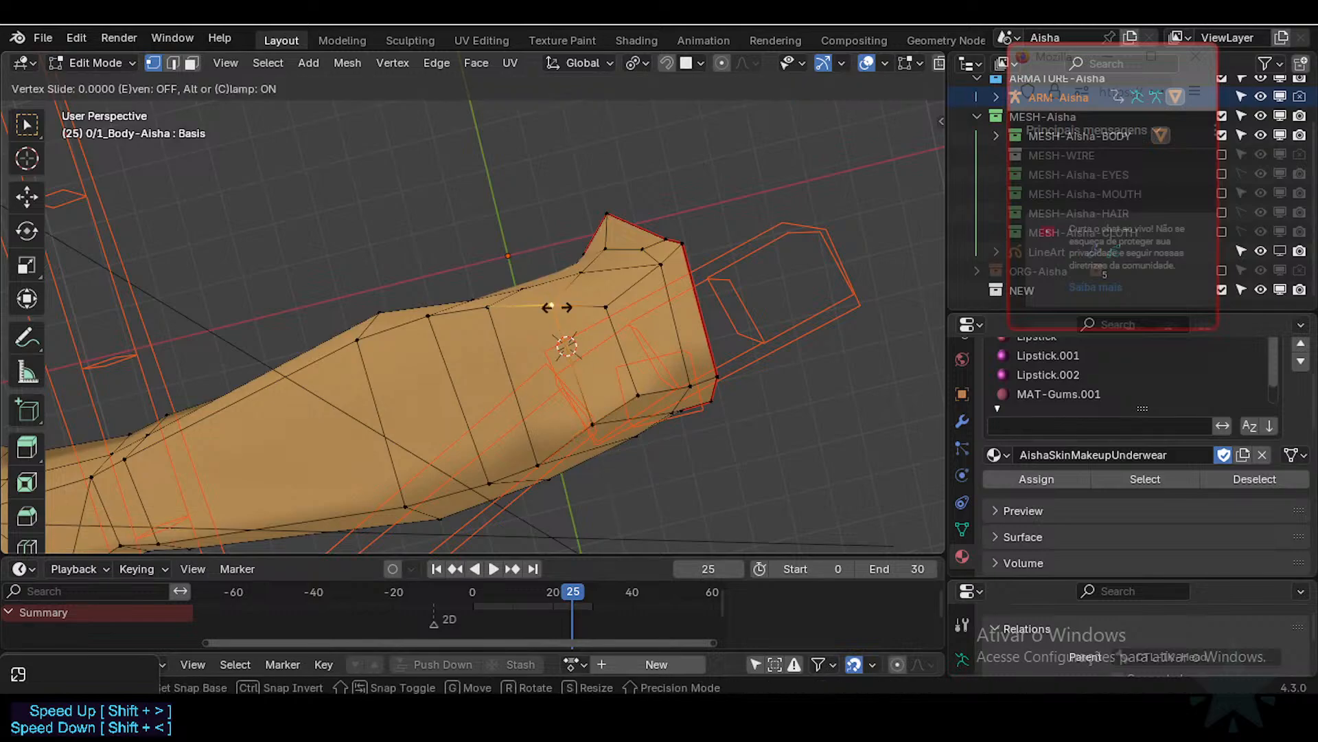
{"action": "left_click", "coordinate": [554, 309]}
Step: Reposition the front and back end vertices of the shoulder's top cross edge next to the open border
{"action": "left_click", "coordinate": [606, 309]}
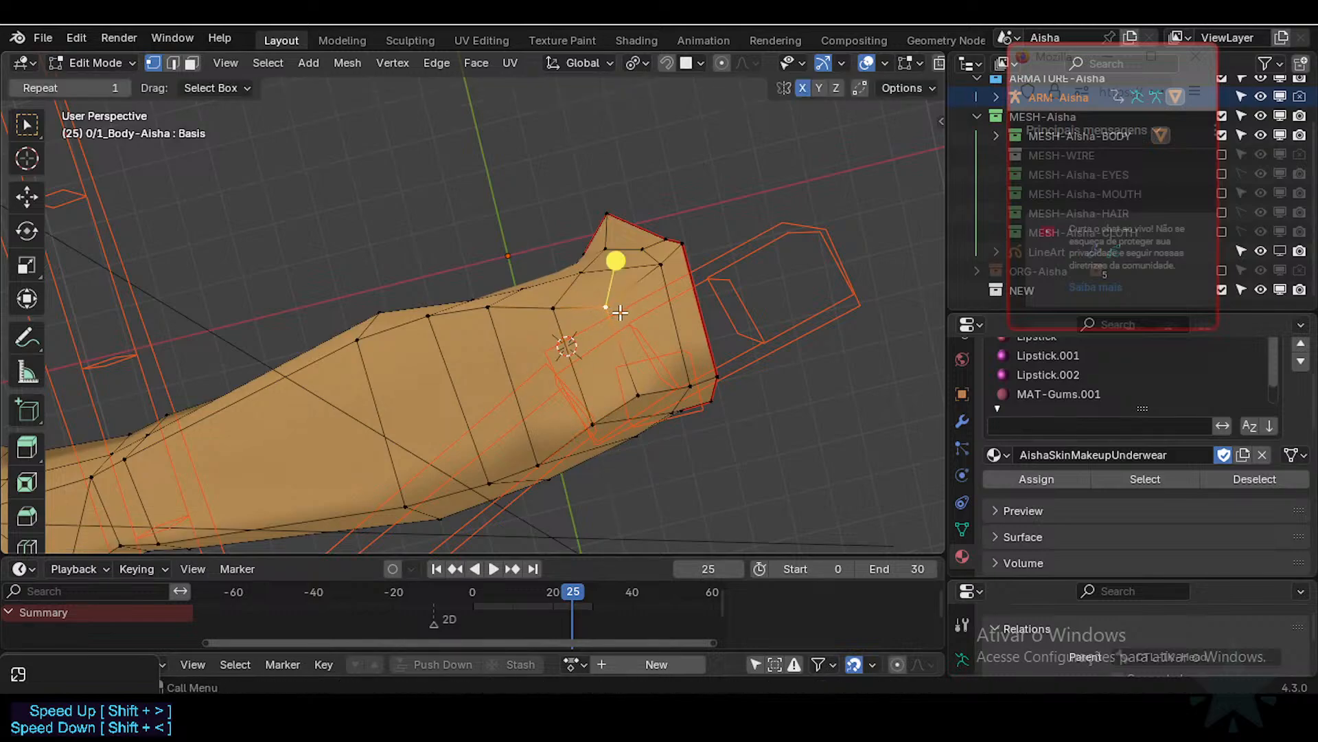
{"action": "key", "text": "g"}
{"action": "left_click", "coordinate": [629, 297]}
{"action": "left_click", "coordinate": [640, 389]}
{"action": "key", "text": "g"}
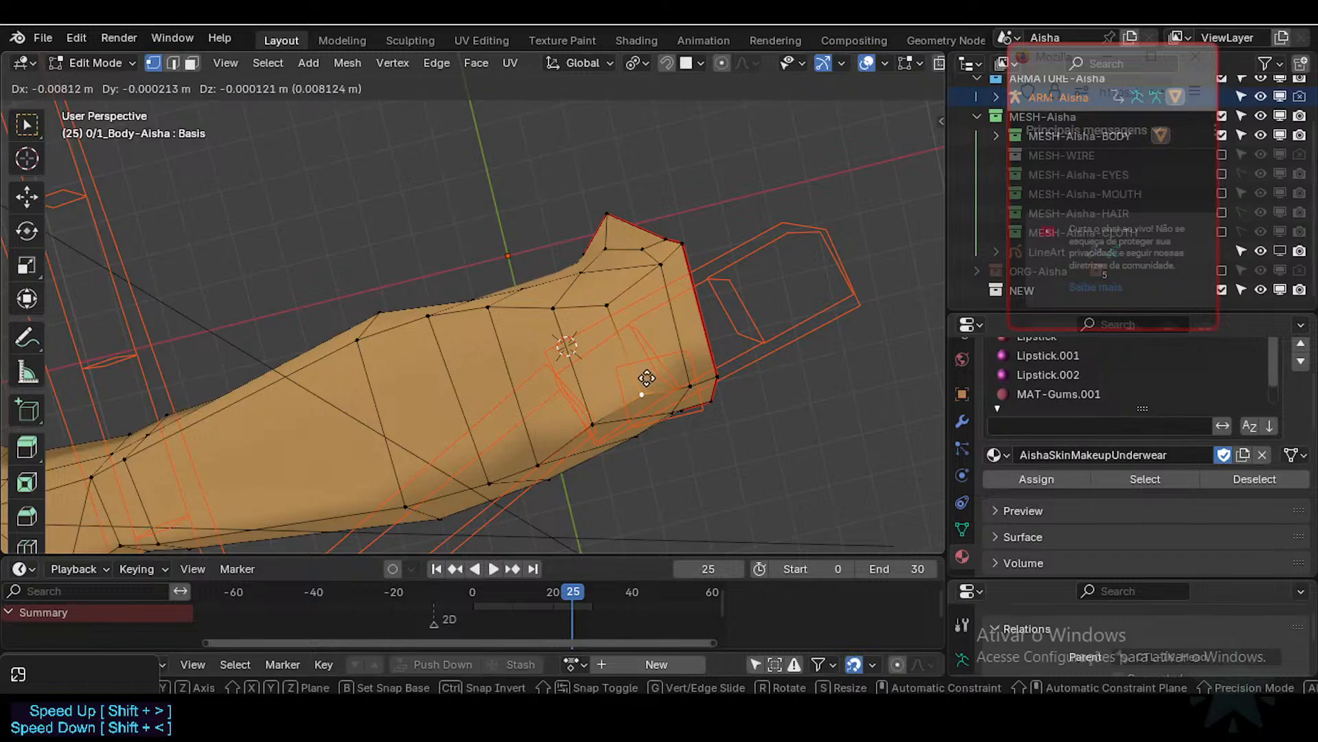
{"action": "left_click", "coordinate": [646, 377]}
{"action": "left_click", "coordinate": [616, 313]}
{"action": "key", "text": "g"}
{"action": "left_click", "coordinate": [616, 314]}
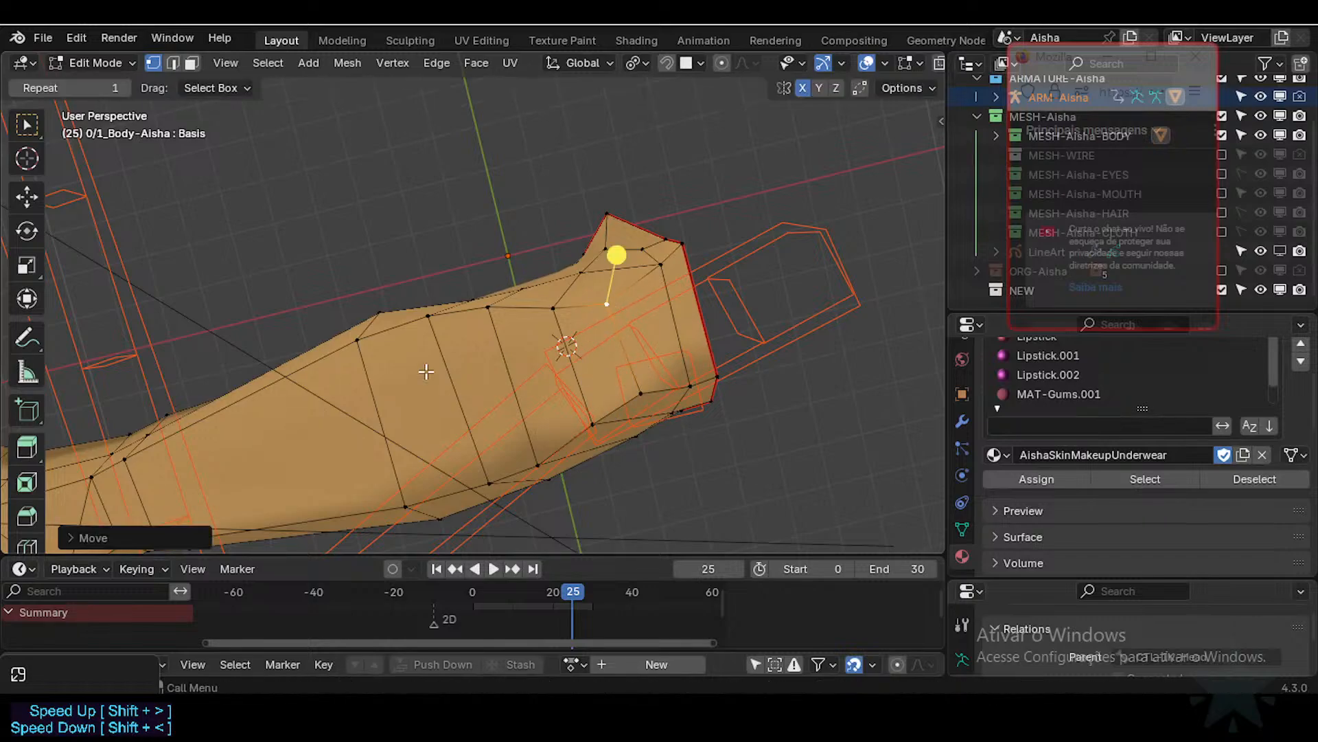
Step: Vertex-slide both ends of the cross edge midway between the shoulder and the widest part of the upper arm
{"action": "middle_click_drag", "start_coordinate": [426, 371], "coordinate": [512, 377]}
{"action": "key", "text": "shift+v"}
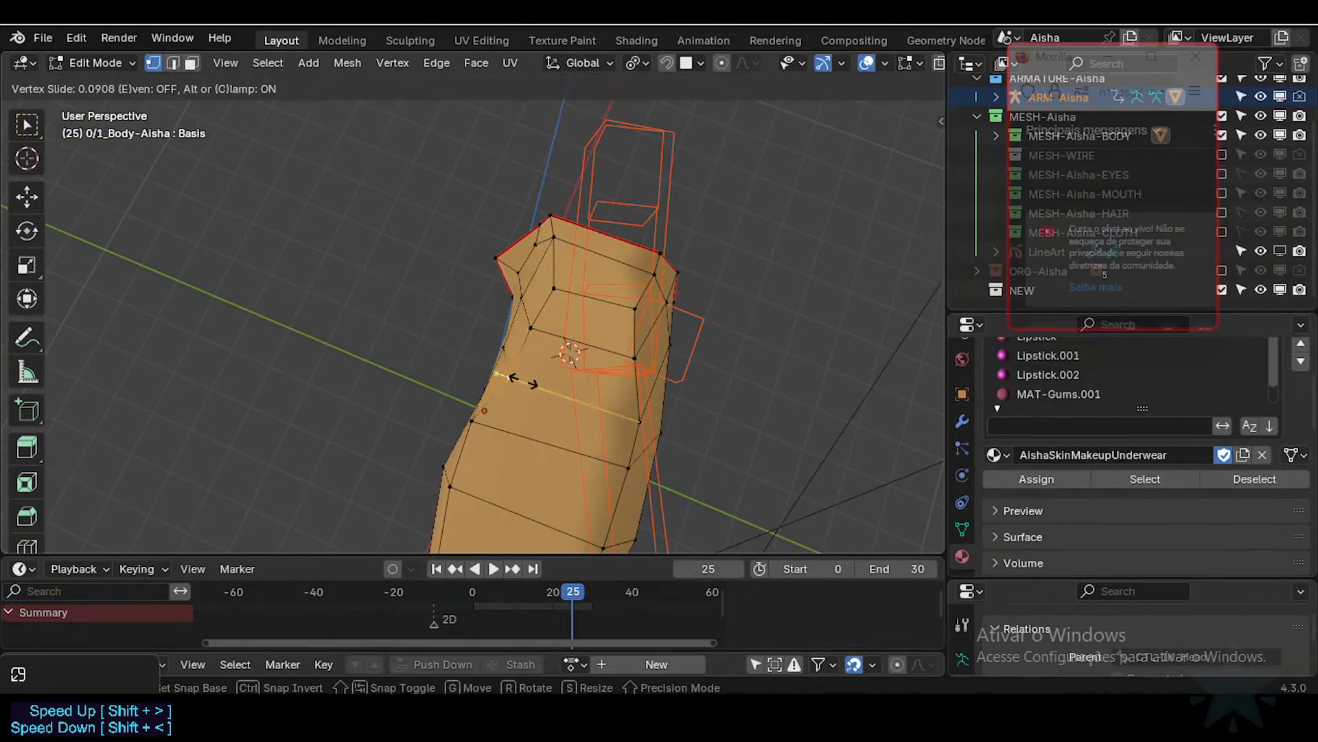
{"action": "left_click", "coordinate": [524, 381]}
{"action": "left_click", "coordinate": [640, 411]}
{"action": "key", "text": "g"}
{"action": "key", "text": "g"}
{"action": "left_click", "coordinate": [627, 409]}
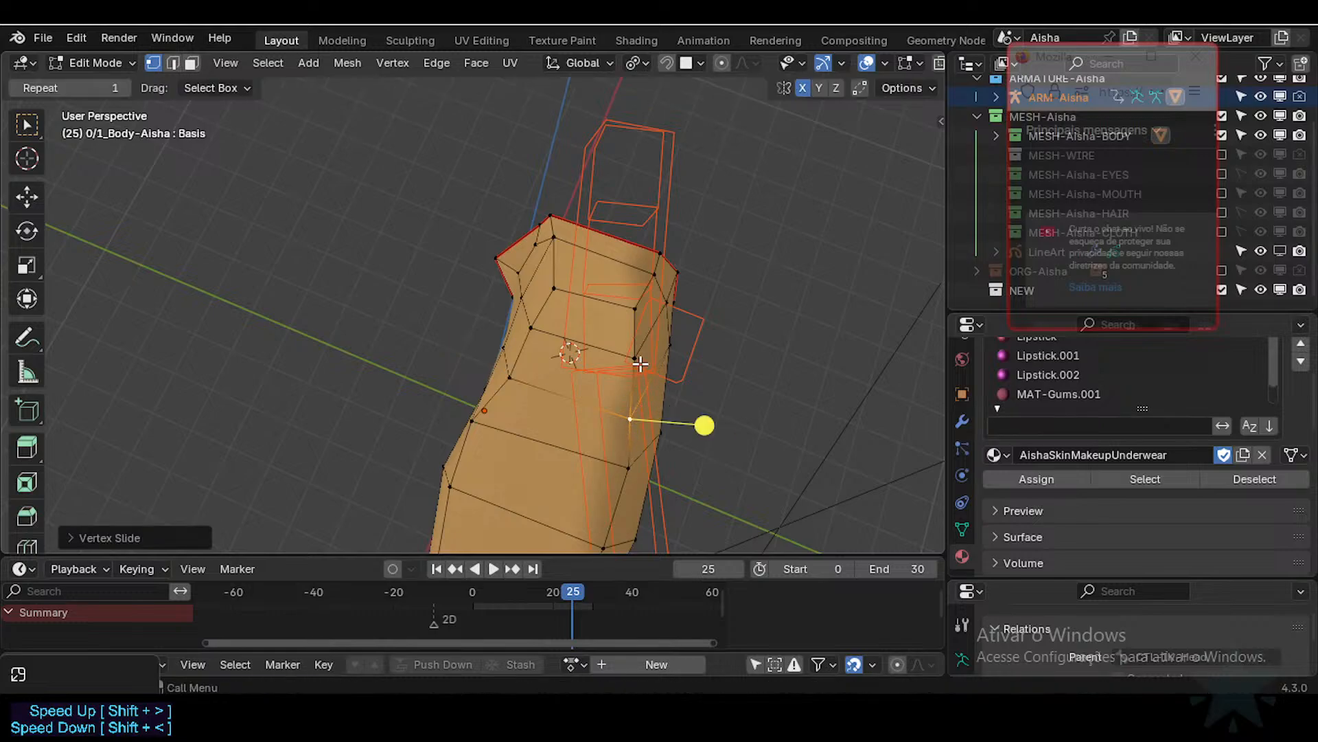
{"action": "key", "text": "g"}
{"action": "key", "text": "g"}
{"action": "left_click", "coordinate": [628, 412]}
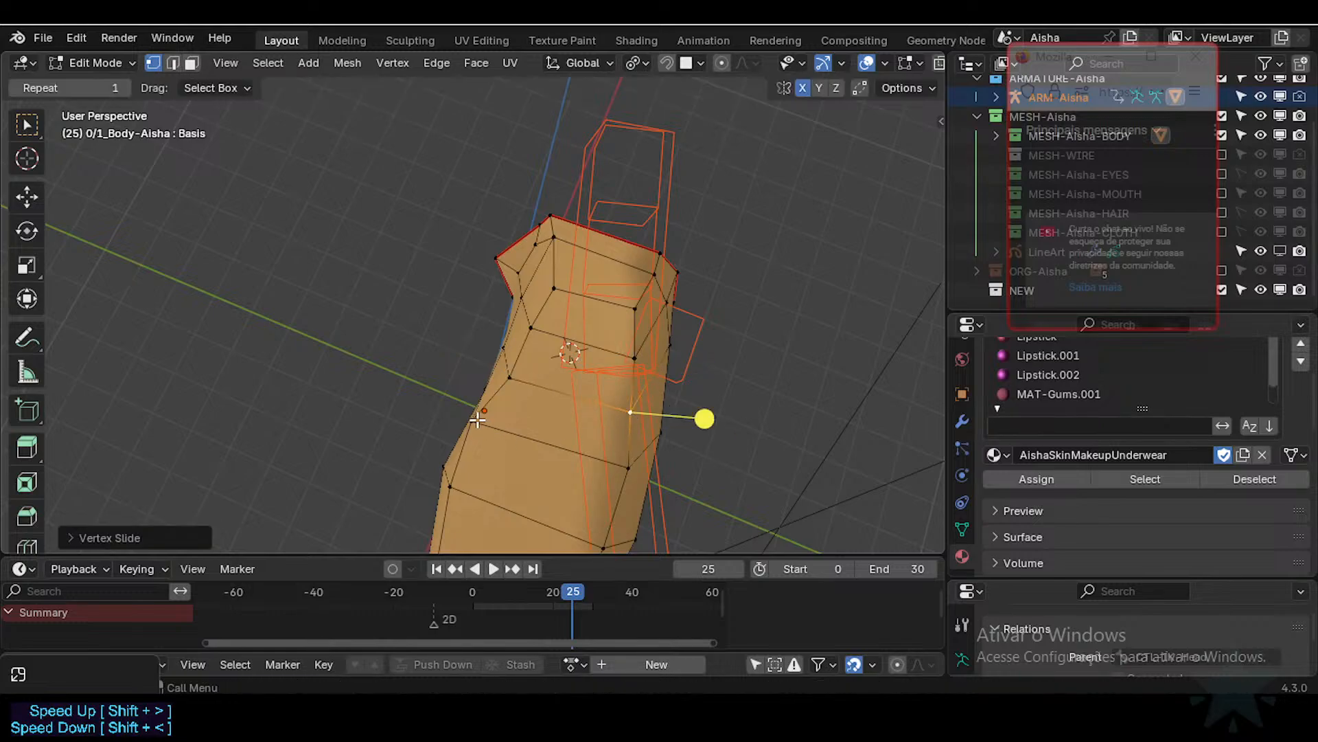
Step: Move both end vertices of the next cross edge down the upper arm slightly inward
{"action": "left_click", "coordinate": [478, 419]}
{"action": "key", "text": "g"}
{"action": "left_click", "coordinate": [490, 422]}
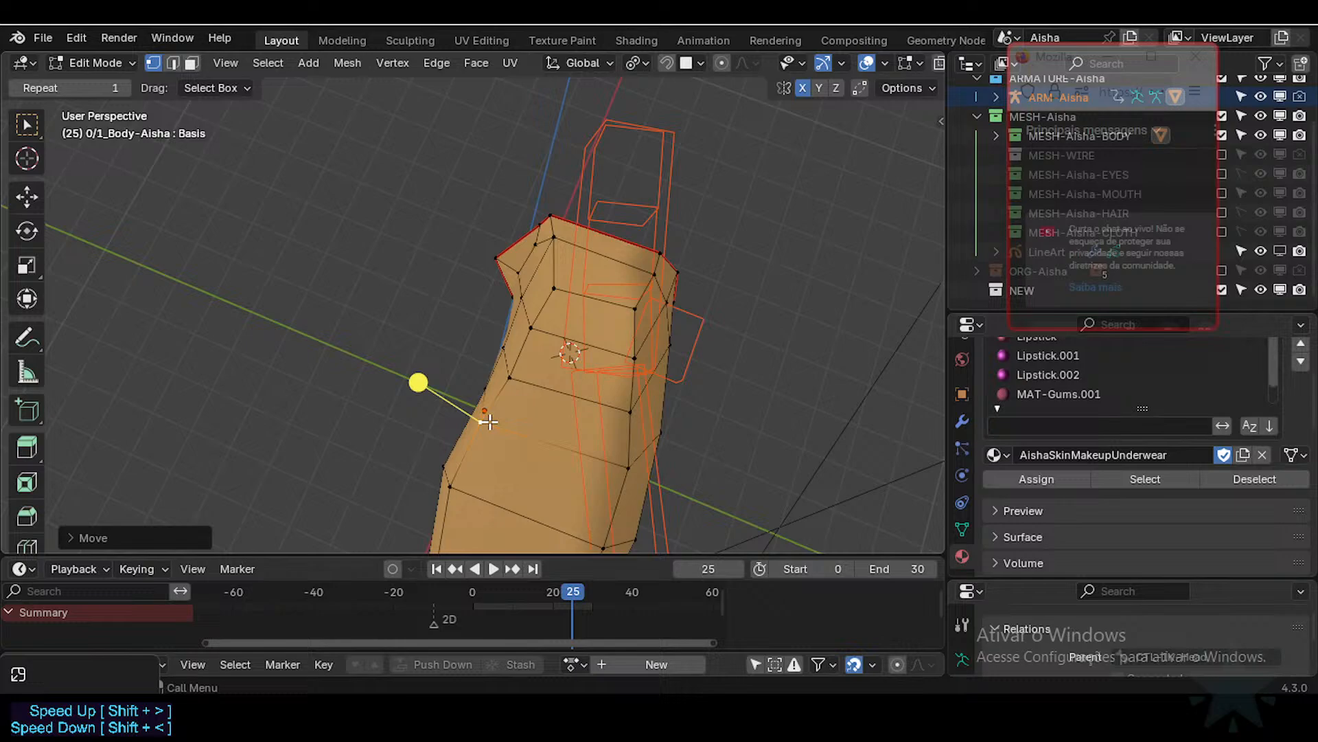
{"action": "left_click", "coordinate": [630, 476]}
{"action": "key", "text": "g"}
{"action": "left_click", "coordinate": [627, 474]}
Step: Fine-tune the four end vertices of the two middle cross edges on top of the upper arm
{"action": "left_click", "coordinate": [627, 397]}
{"action": "key", "text": "g"}
{"action": "left_click", "coordinate": [624, 393]}
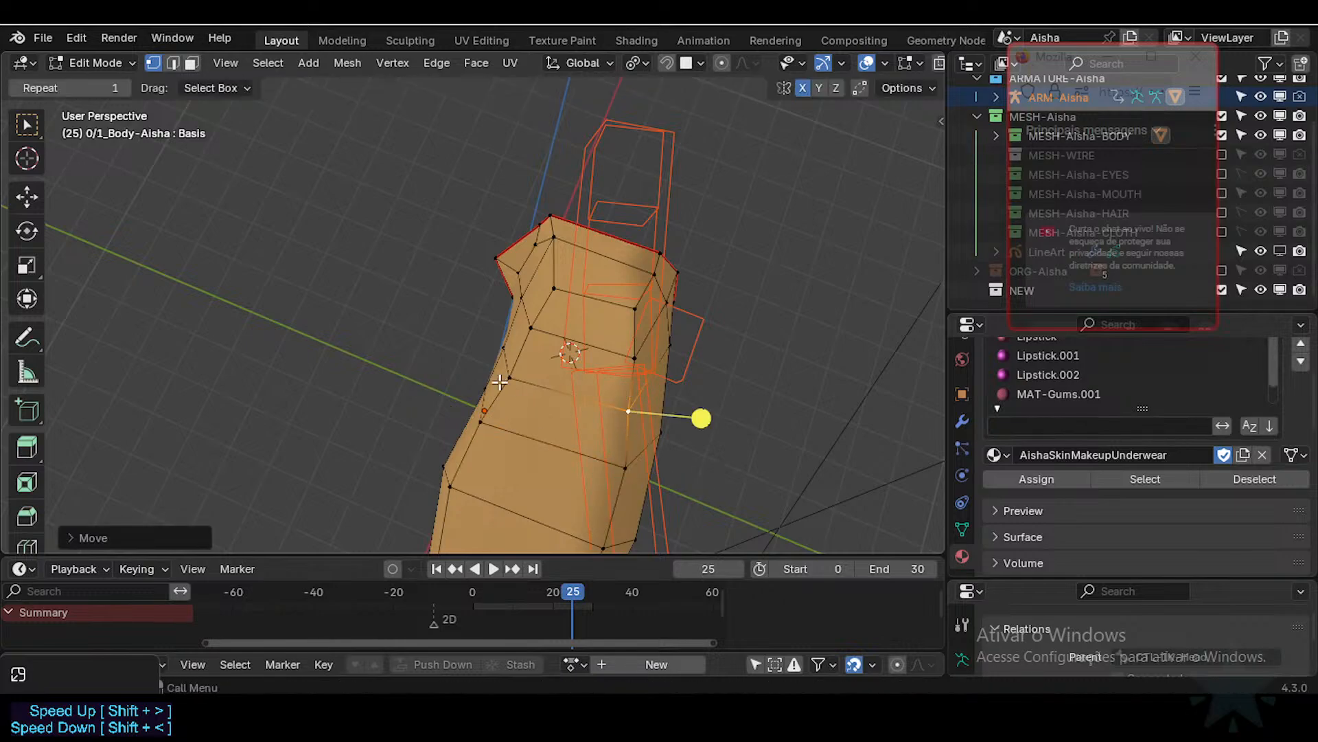
{"action": "left_click", "coordinate": [515, 380]}
{"action": "key", "text": "g"}
{"action": "left_click", "coordinate": [514, 377]}
{"action": "left_click", "coordinate": [480, 416]}
{"action": "key", "text": "g"}
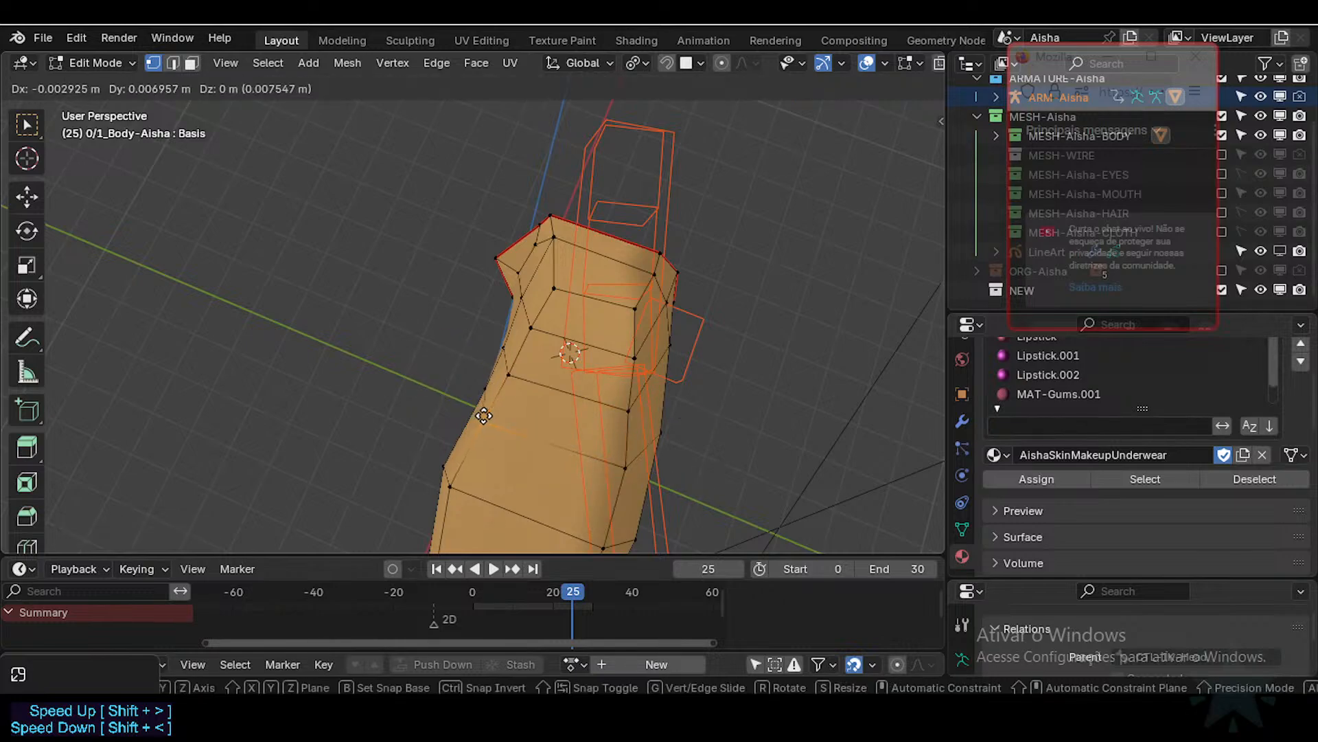
{"action": "left_click", "coordinate": [484, 415]}
{"action": "left_click", "coordinate": [620, 464]}
{"action": "key", "text": "g"}
{"action": "left_click", "coordinate": [613, 461]}
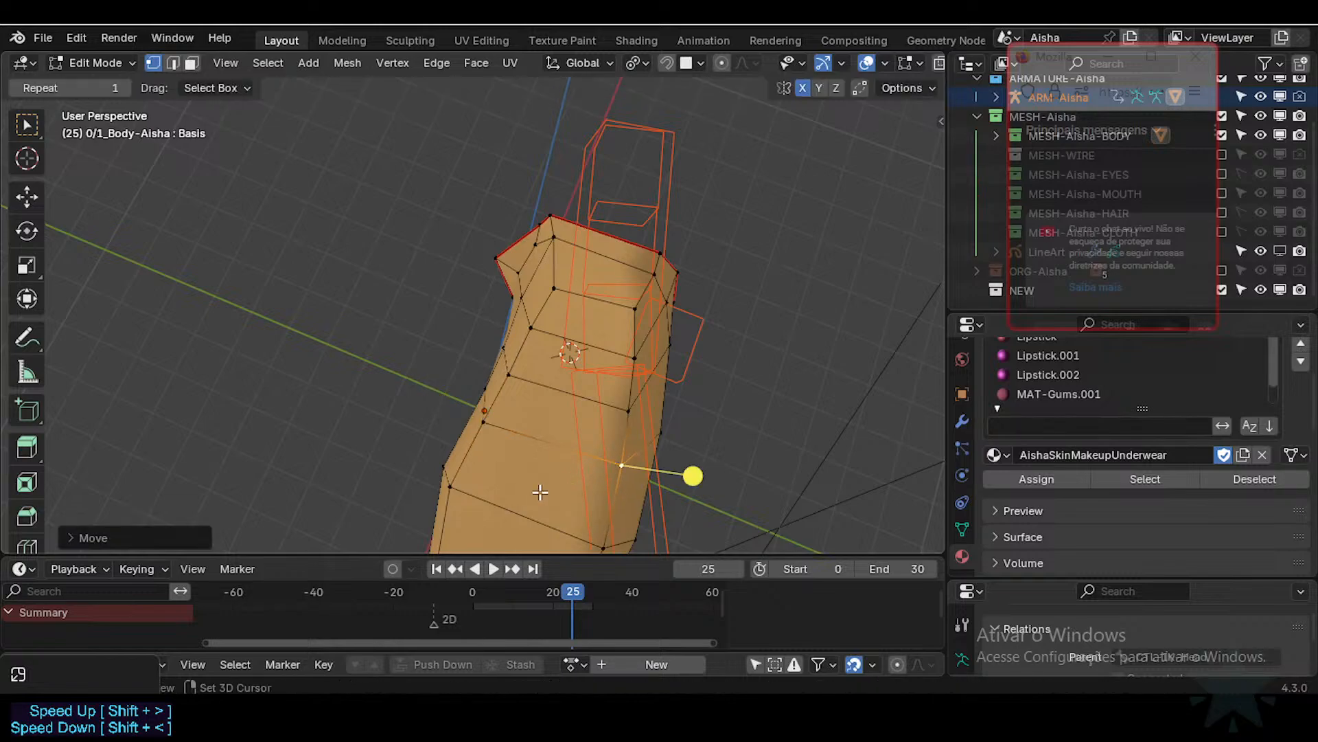
Step: Shift both end vertices of the cross edge at the widest part of the upper arm towards the shoulder
{"action": "middle_click_drag", "start_coordinate": [540, 491], "coordinate": [562, 429], "text": "shift"}
{"action": "left_click", "coordinate": [477, 429]}
{"action": "middle_click_drag", "start_coordinate": [476, 430], "coordinate": [517, 410]}
{"action": "key", "text": "g"}
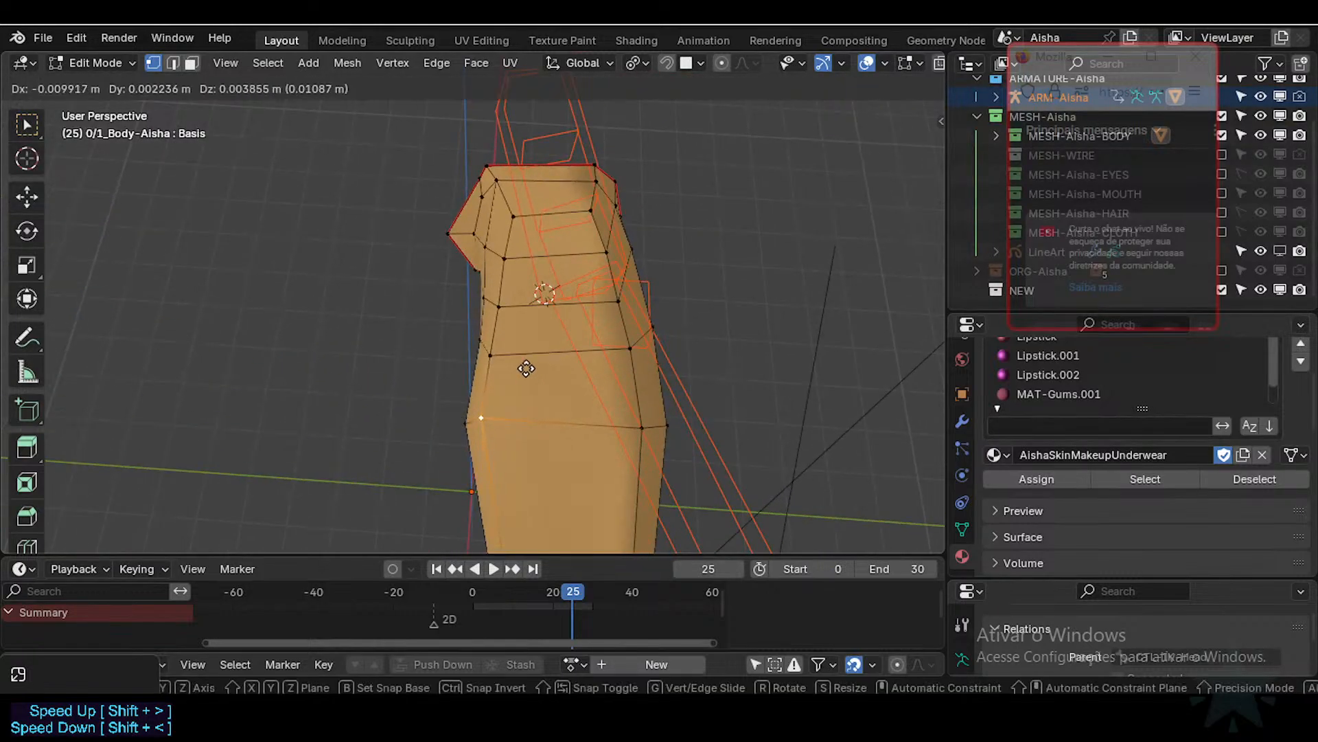
{"action": "left_click", "coordinate": [526, 369]}
{"action": "left_click", "coordinate": [643, 427]}
{"action": "key", "text": "g"}
{"action": "left_click", "coordinate": [627, 313]}
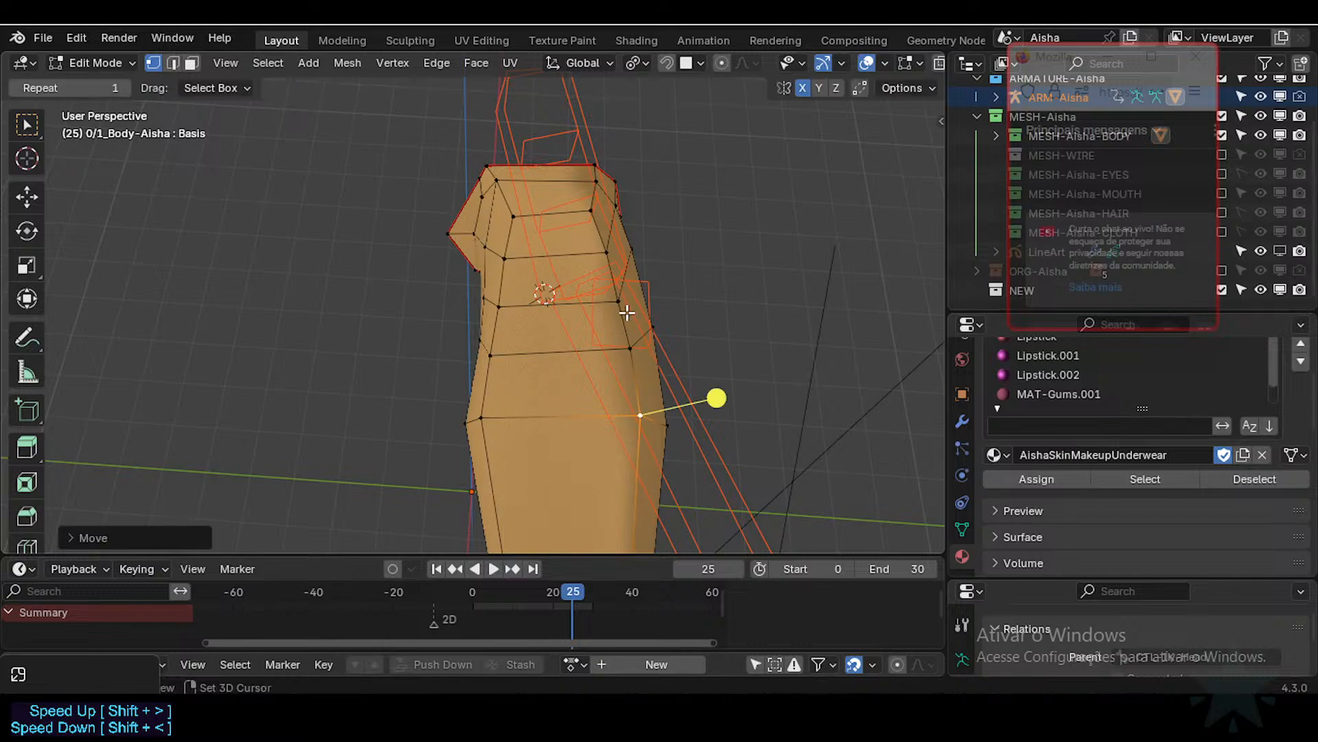
Step: Select the face loop around the upper arm and examine its flow from the front and top
{"action": "middle_click_drag", "start_coordinate": [627, 312], "coordinate": [472, 399]}
{"action": "key", "text": "3"}
{"action": "left_click", "coordinate": [473, 446], "text": "alt"}
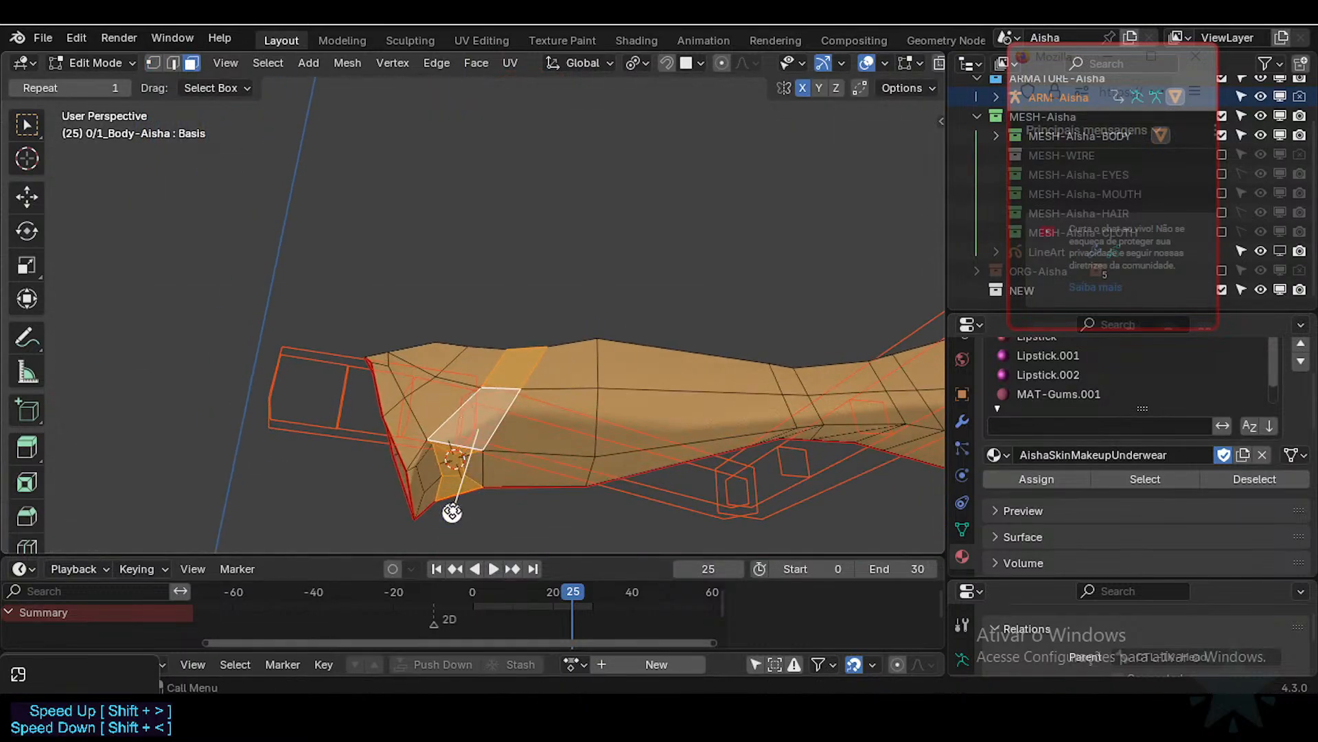
{"action": "middle_click_drag", "start_coordinate": [456, 506], "coordinate": [538, 386]}
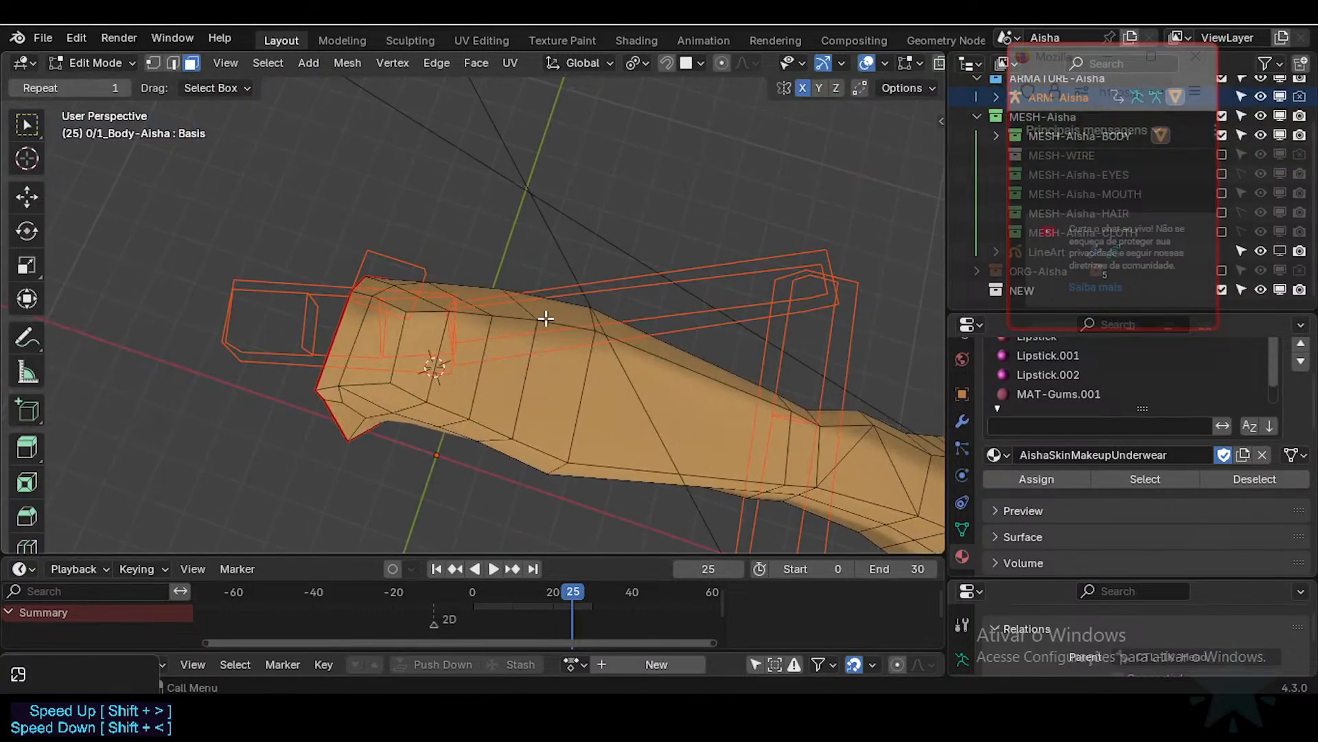
{"action": "middle_click_drag", "start_coordinate": [519, 291], "coordinate": [550, 306]}
Step: Reposition the lower front vertex at the widest part of the upper arm
{"action": "left_click", "coordinate": [549, 296]}
{"action": "middle_click_drag", "start_coordinate": [550, 297], "coordinate": [524, 335]}
{"action": "middle_click_drag", "start_coordinate": [550, 391], "coordinate": [507, 424]}
{"action": "left_click", "coordinate": [447, 466]}
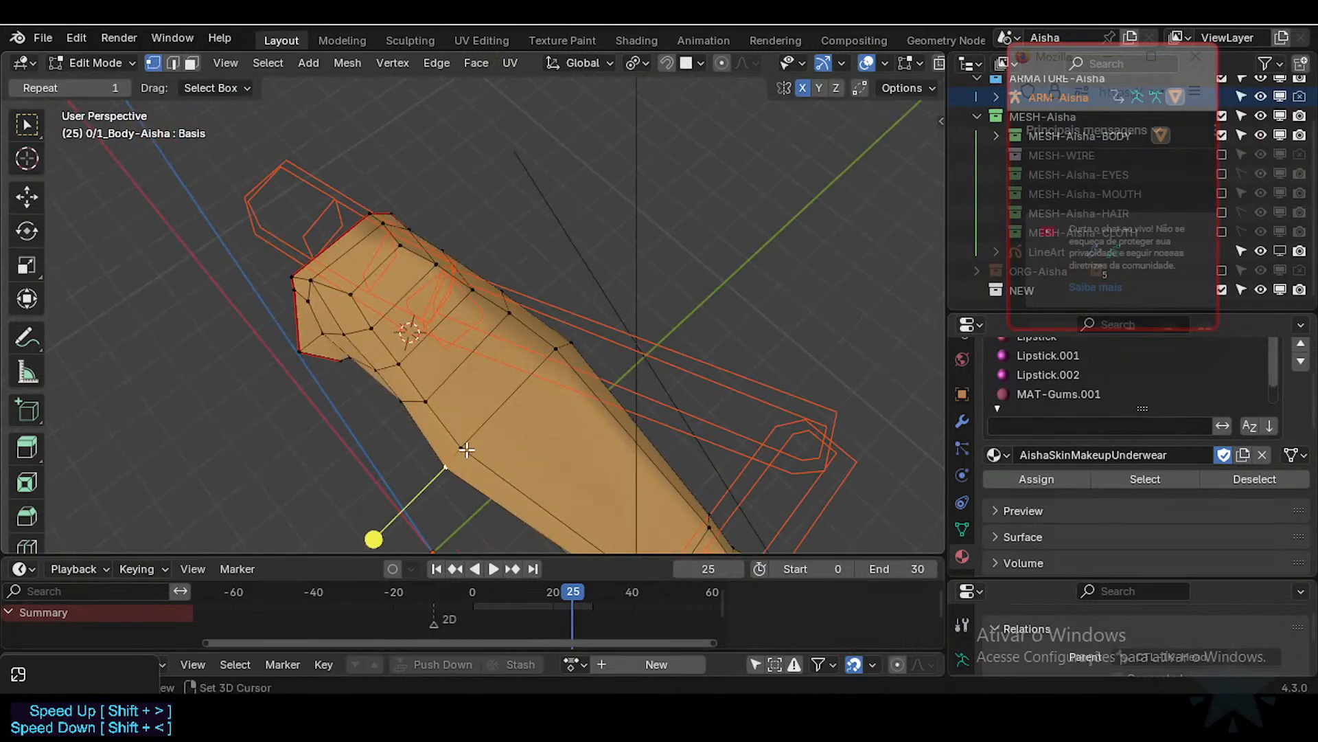
{"action": "key", "text": "g"}
{"action": "left_click", "coordinate": [493, 413]}
Step: Select faces around the upper arm and examine the reshaped loops from the front, below and top
{"action": "middle_click_drag", "start_coordinate": [493, 414], "coordinate": [554, 291]}
{"action": "key", "text": "3"}
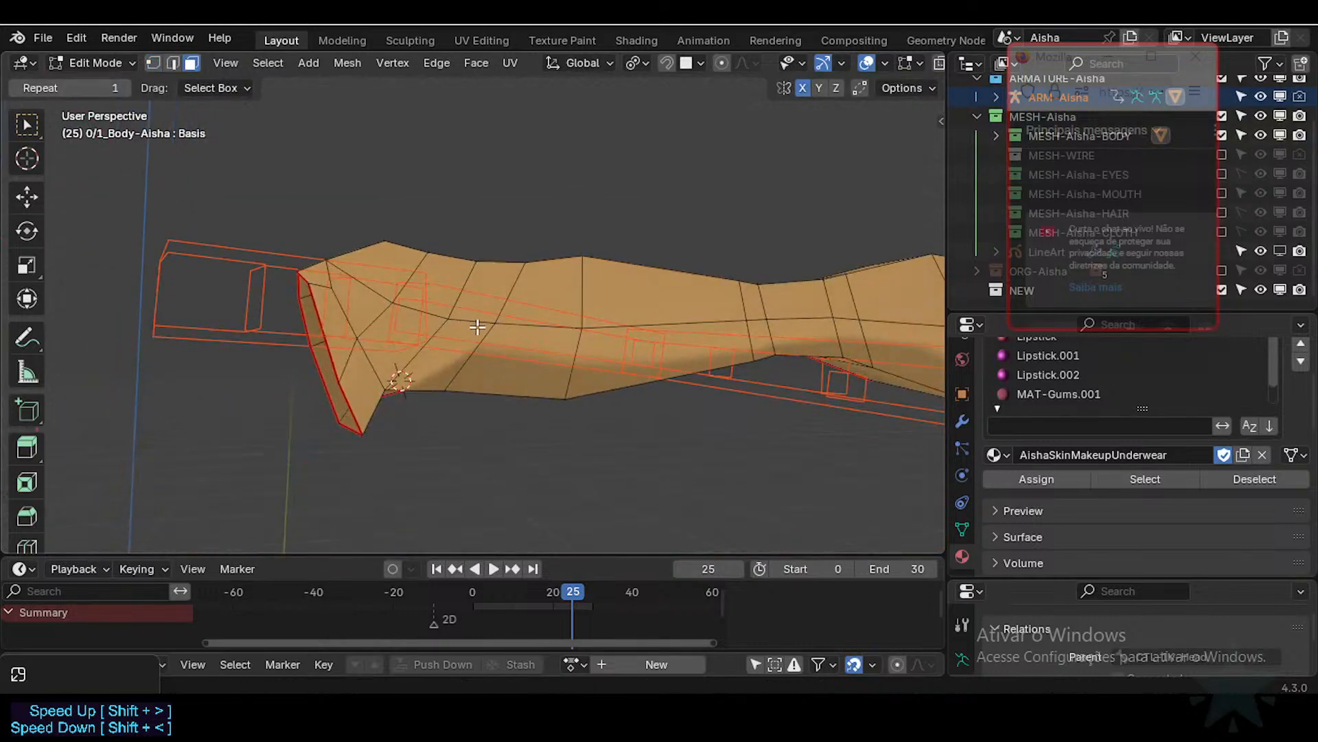
{"action": "left_click", "coordinate": [477, 327]}
{"action": "middle_click_drag", "start_coordinate": [477, 327], "coordinate": [468, 390]}
{"action": "middle_click_drag", "start_coordinate": [370, 368], "coordinate": [415, 346]}
{"action": "middle_click_drag", "start_coordinate": [401, 298], "coordinate": [549, 411]}
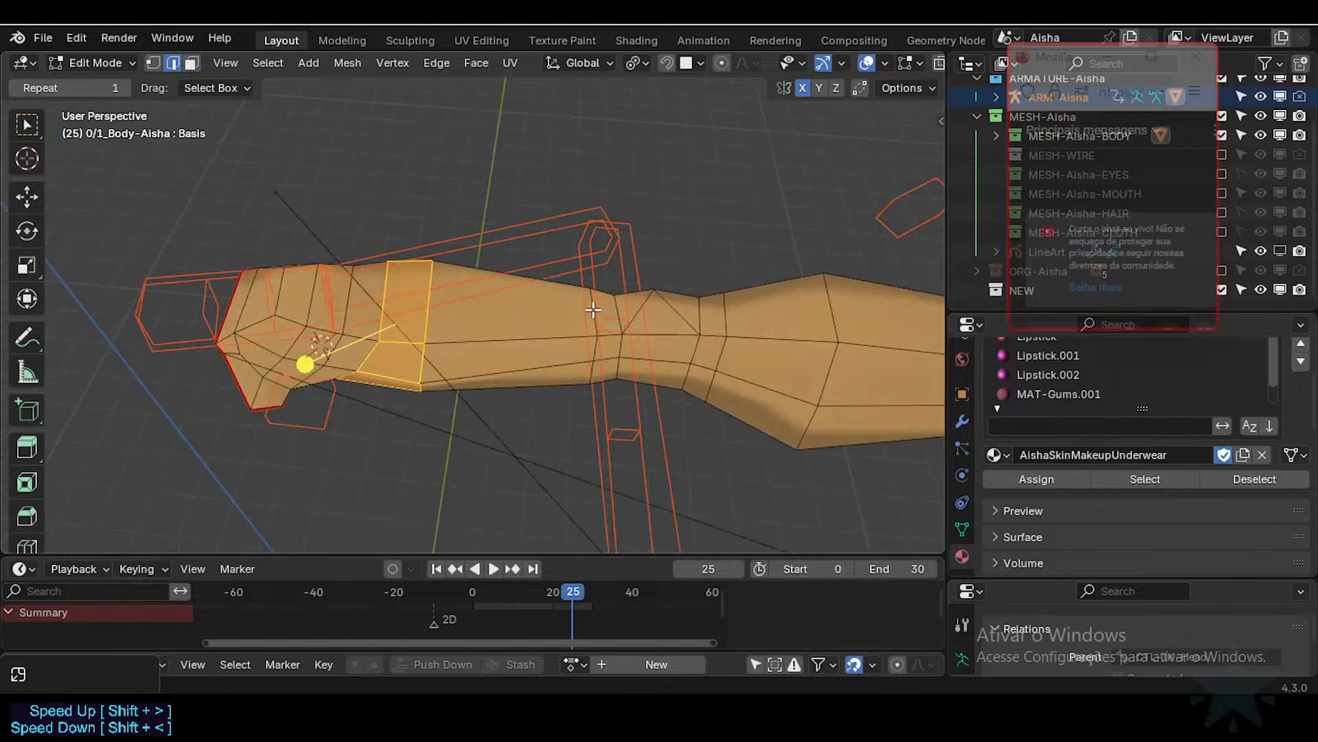
{"action": "middle_click_drag", "start_coordinate": [593, 310], "coordinate": [608, 340]}
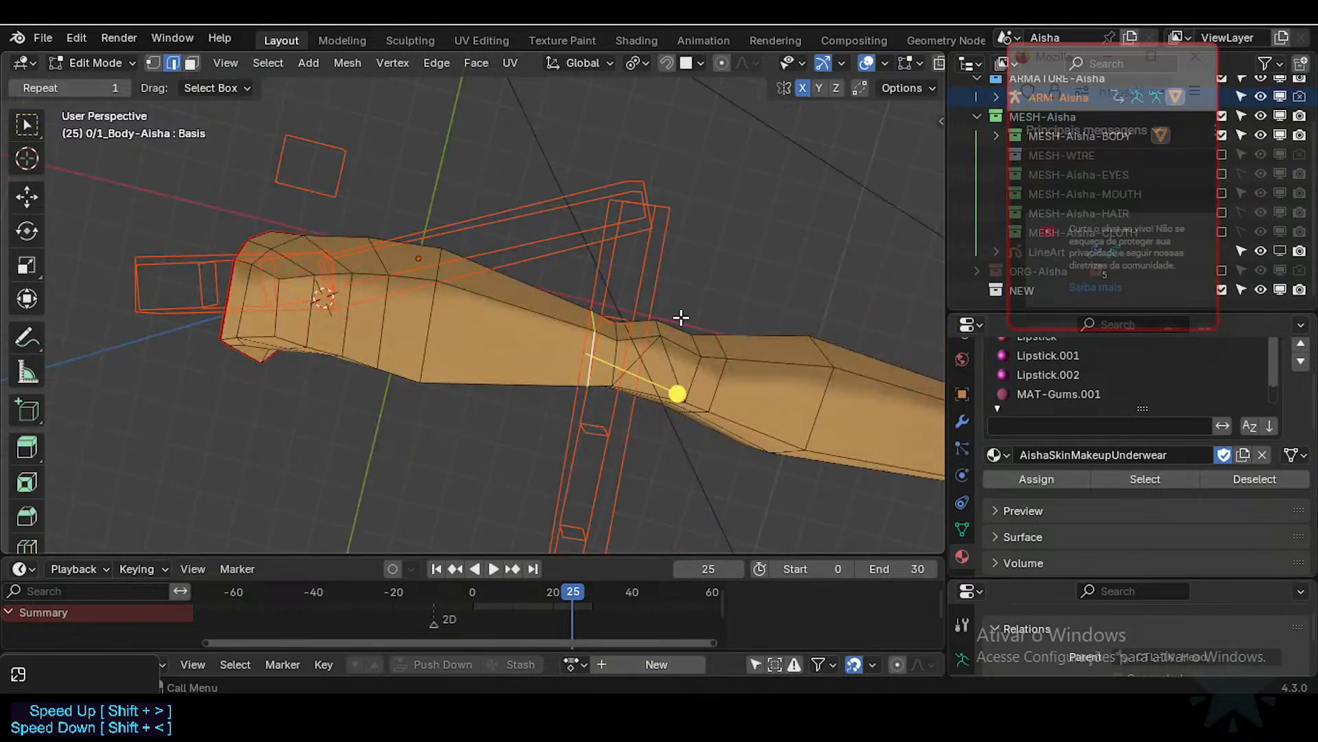
Step: Scale up the edge loop just above the elbow slightly
{"action": "mouse_move", "coordinate": [681, 316]}
{"action": "middle_mouse_down"}
{"action": "mouse_move", "coordinate": [682, 245]}
{"action": "mouse_move", "coordinate": [624, 368]}
{"action": "mouse_move", "coordinate": [589, 289]}
{"action": "middle_mouse_up"}
{"action": "key", "text": "s"}
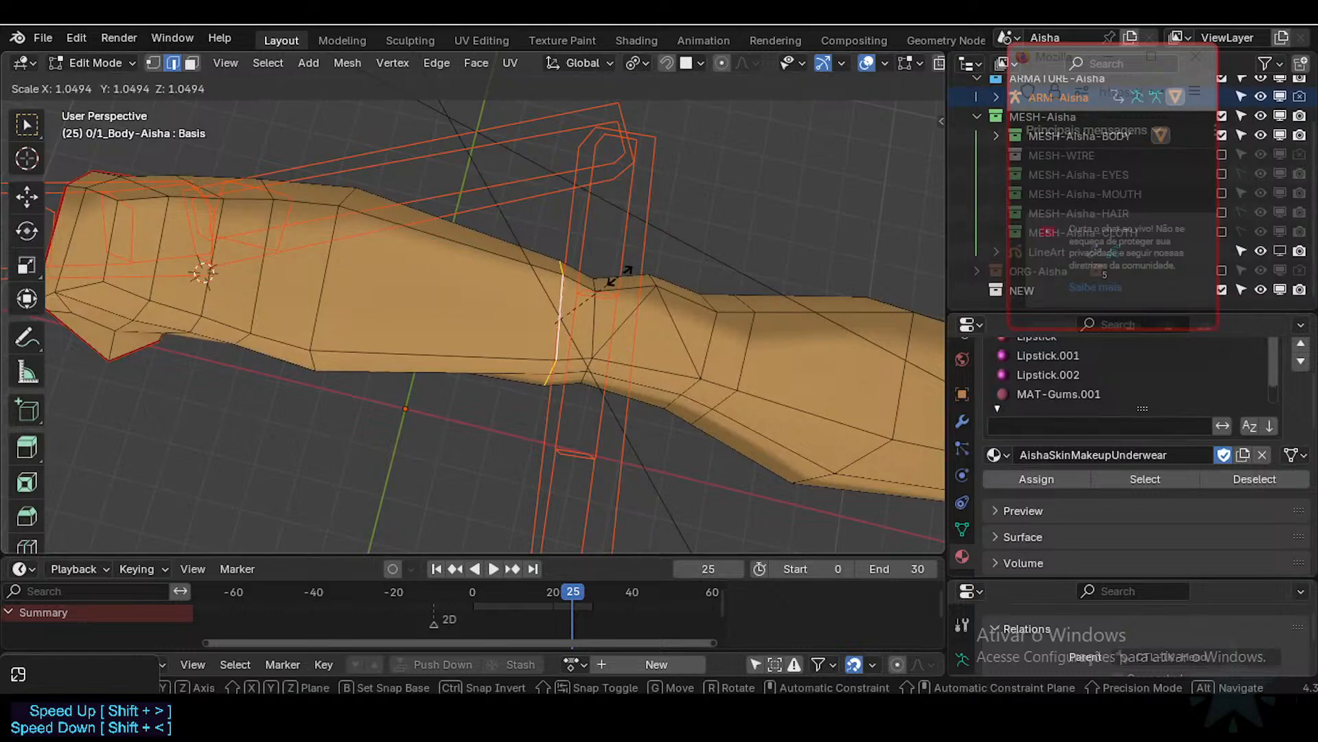
{"action": "left_click", "coordinate": [547, 285]}
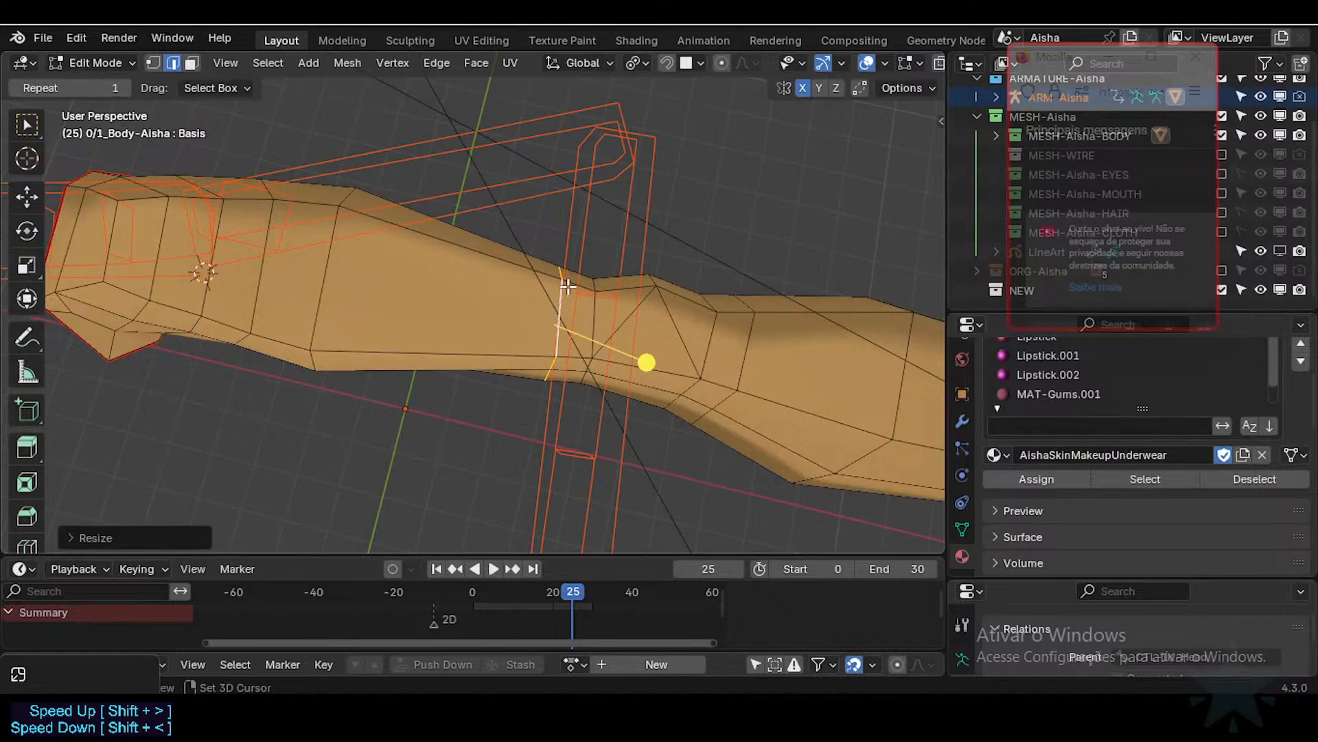
Step: Reposition the lower cross edge at the widest part of the upper arm and its neighbour towards the shoulder
{"action": "middle_click_drag", "start_coordinate": [547, 285], "coordinate": [477, 279]}
{"action": "left_click", "coordinate": [313, 350]}
{"action": "middle_click_drag", "start_coordinate": [313, 349], "coordinate": [398, 336]}
{"action": "key", "text": "g"}
{"action": "left_click", "coordinate": [310, 343]}
{"action": "left_click", "coordinate": [236, 338]}
{"action": "middle_click_drag", "start_coordinate": [229, 332], "coordinate": [542, 359]}
{"action": "key", "text": "g"}
{"action": "left_click", "coordinate": [303, 348]}
Step: Select the face ring just below the elbow and examine the elbow and forearm flow from several angles
{"action": "key", "text": "3"}
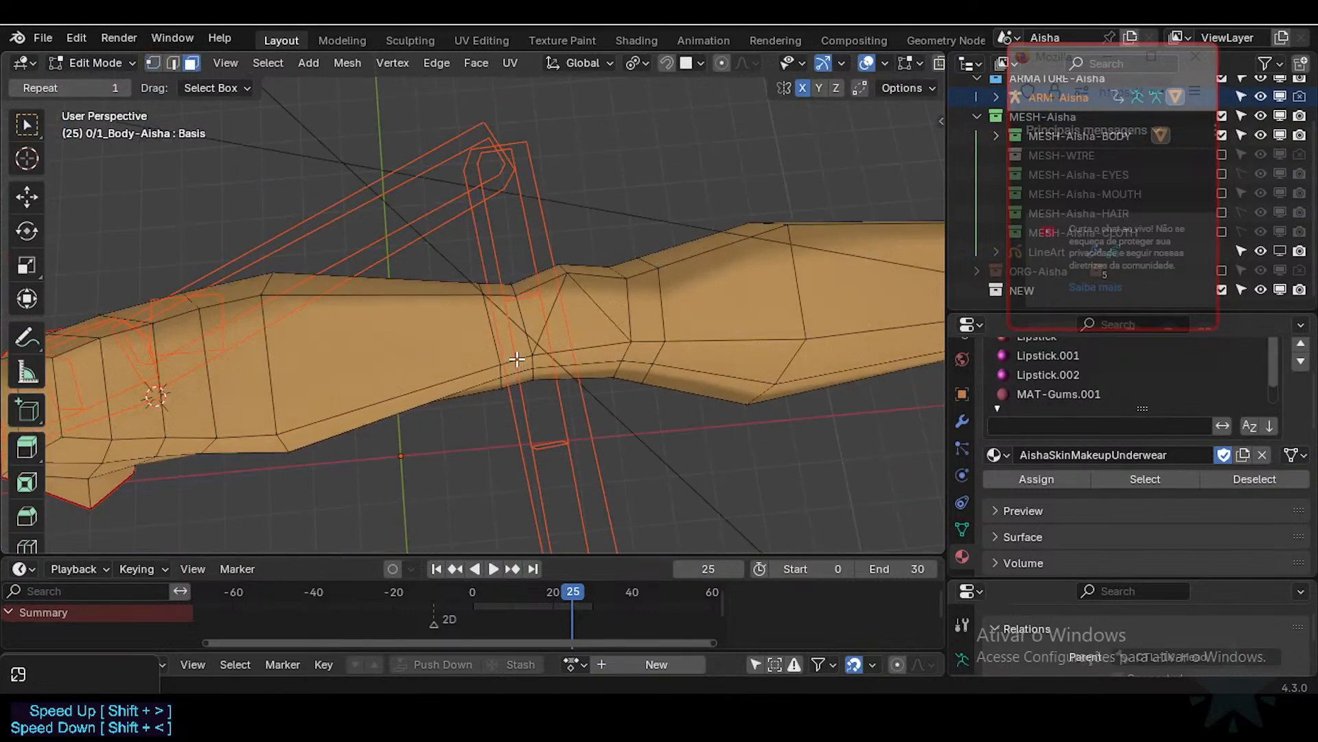
{"action": "left_click_drag", "start_coordinate": [590, 317], "coordinate": [604, 319]}
{"action": "middle_click_drag", "start_coordinate": [603, 319], "coordinate": [612, 351]}
{"action": "key", "text": "alt+a"}
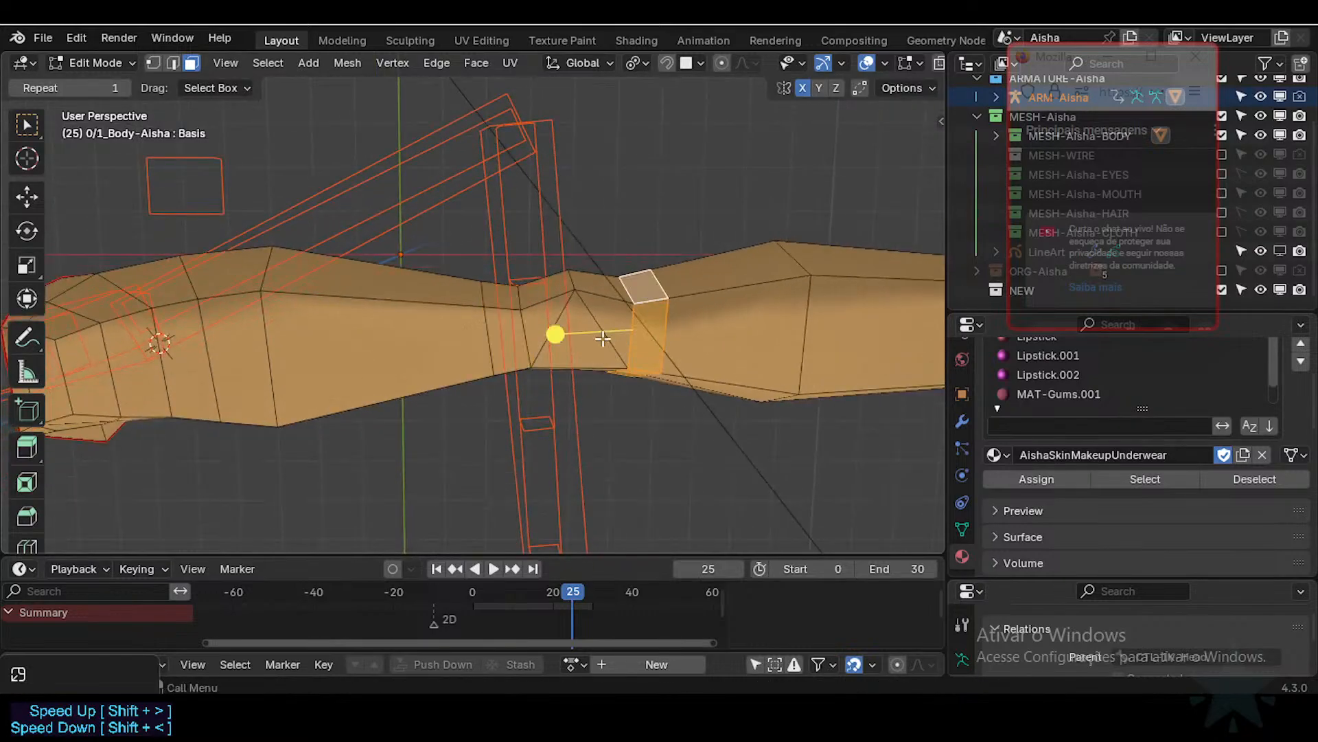
{"action": "mouse_move", "coordinate": [603, 338]}
{"action": "left_mouse_down"}
{"action": "mouse_move", "coordinate": [577, 336]}
{"action": "mouse_move", "coordinate": [604, 350]}
{"action": "left_mouse_up"}
{"action": "middle_click_drag", "start_coordinate": [603, 350], "coordinate": [606, 156]}
{"action": "key", "text": "2"}
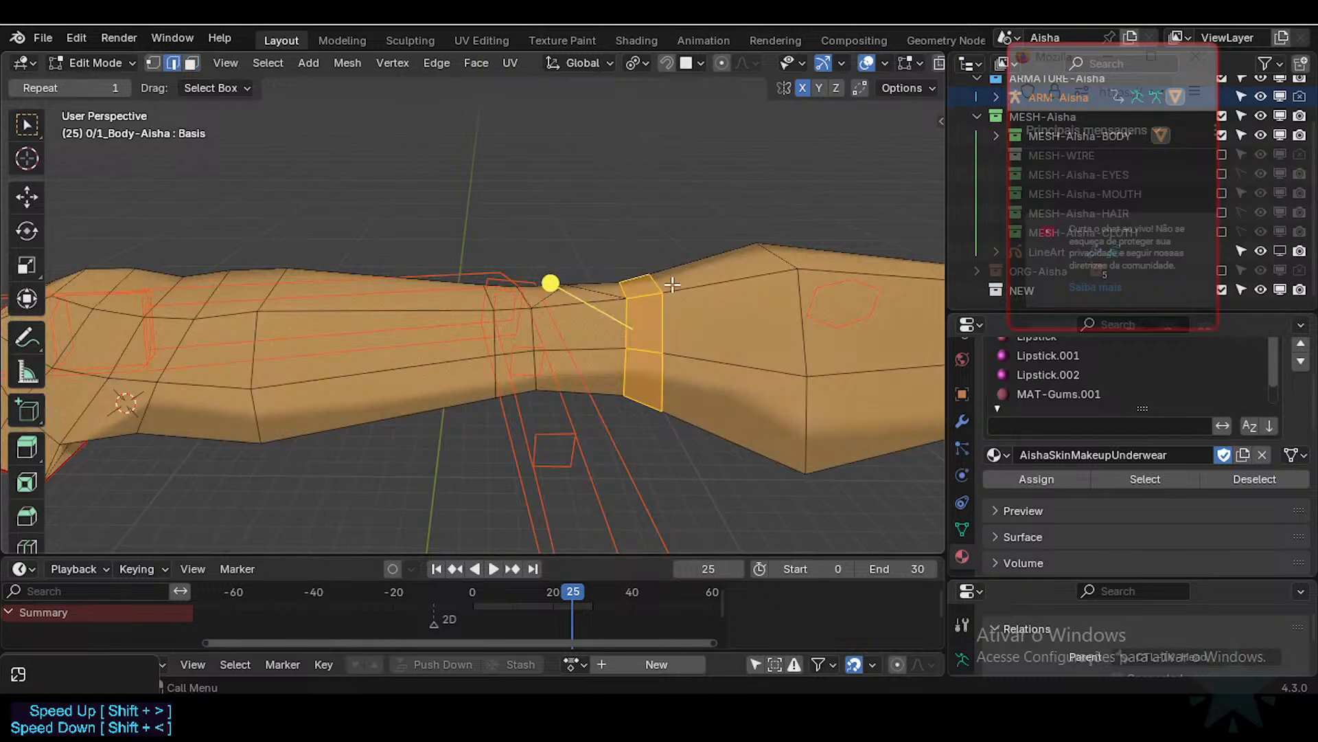
{"action": "middle_click_drag", "start_coordinate": [672, 285], "coordinate": [559, 391]}
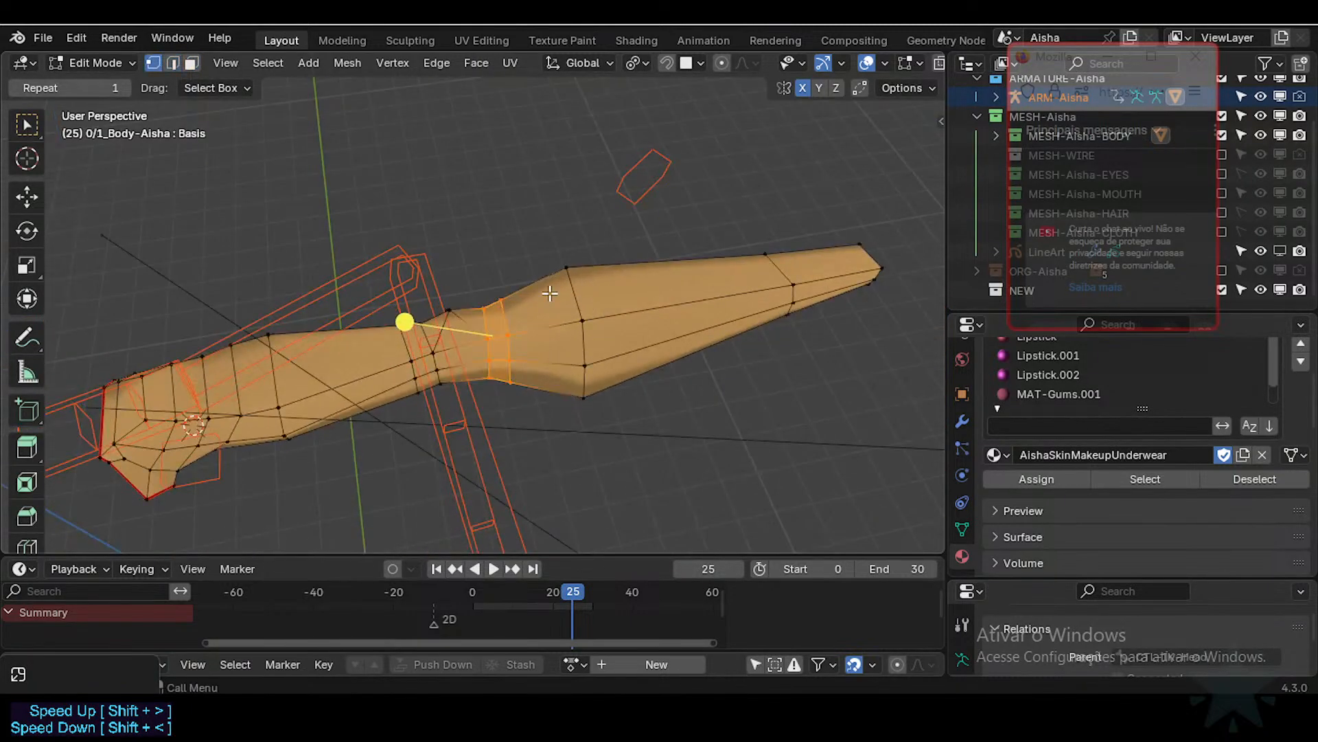
{"action": "middle_click_drag", "start_coordinate": [550, 293], "coordinate": [558, 221]}
{"action": "middle_click_drag", "start_coordinate": [570, 275], "coordinate": [556, 266]}
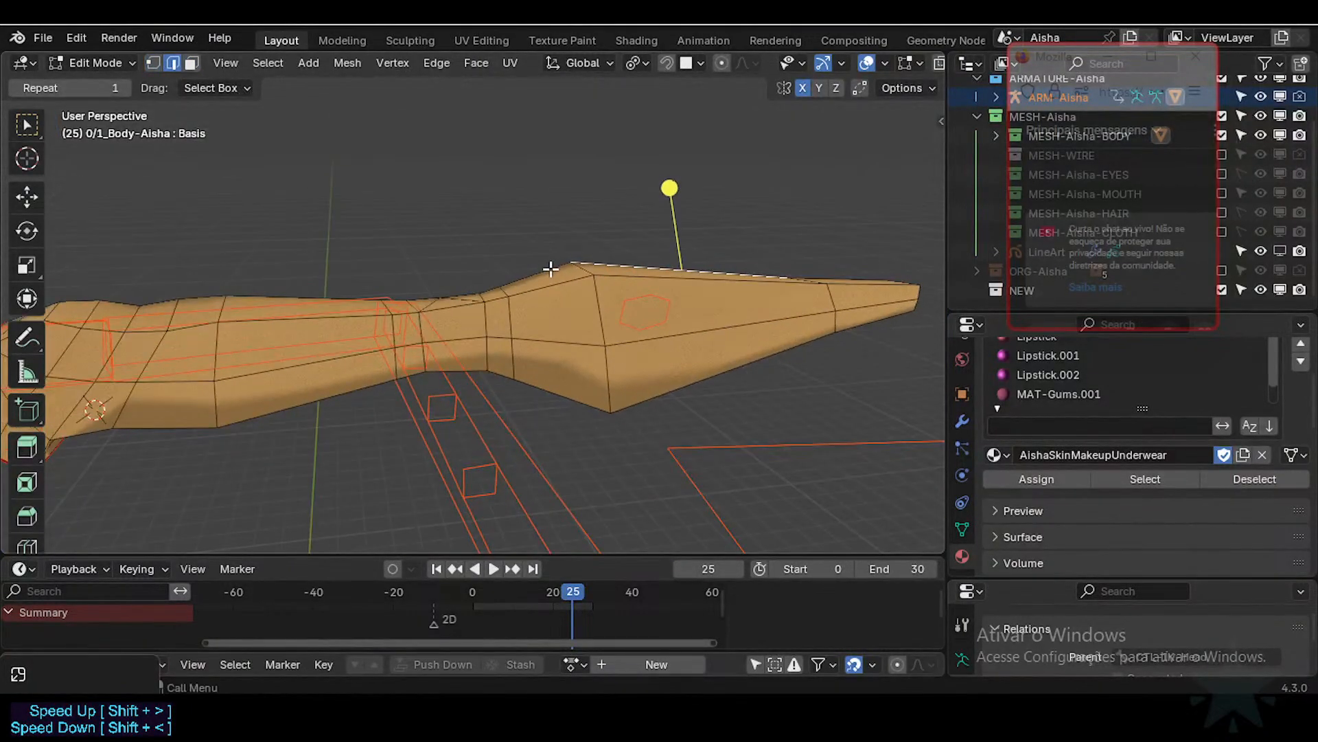
{"action": "key", "text": "Tab"}
{"action": "mouse_move", "coordinate": [480, 318]}
{"action": "middle_mouse_down"}
{"action": "mouse_move", "coordinate": [528, 364]}
{"action": "mouse_move", "coordinate": [577, 323]}
{"action": "mouse_move", "coordinate": [484, 374]}
{"action": "mouse_move", "coordinate": [498, 354]}
{"action": "middle_mouse_up"}
{"action": "key", "text": "Tab"}
{"action": "scroll", "coordinate": [582, 318], "scroll_direction": "up", "scroll_amount": 3}
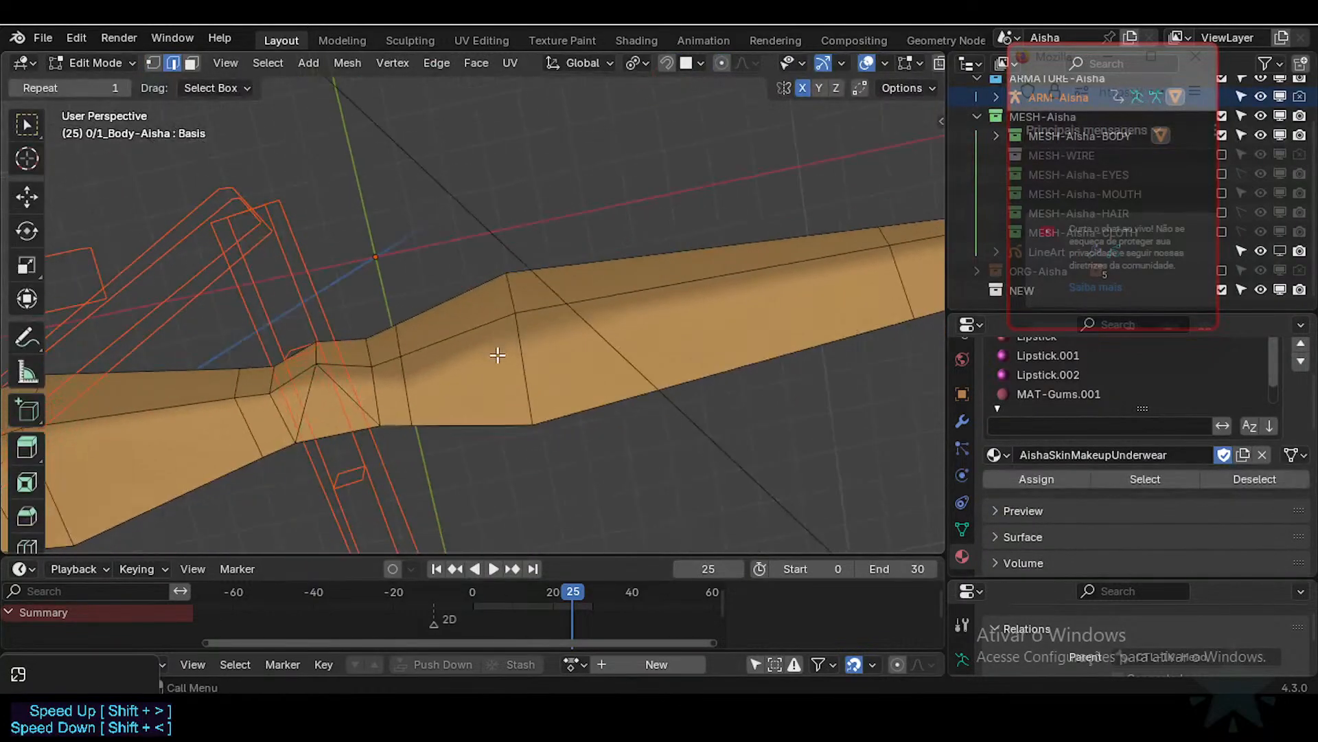
Step: Adjust the position of the far-side cross edge at the widest part of the forearm
{"action": "middle_click_drag", "start_coordinate": [511, 297], "coordinate": [529, 273]}
{"action": "key", "text": "g"}
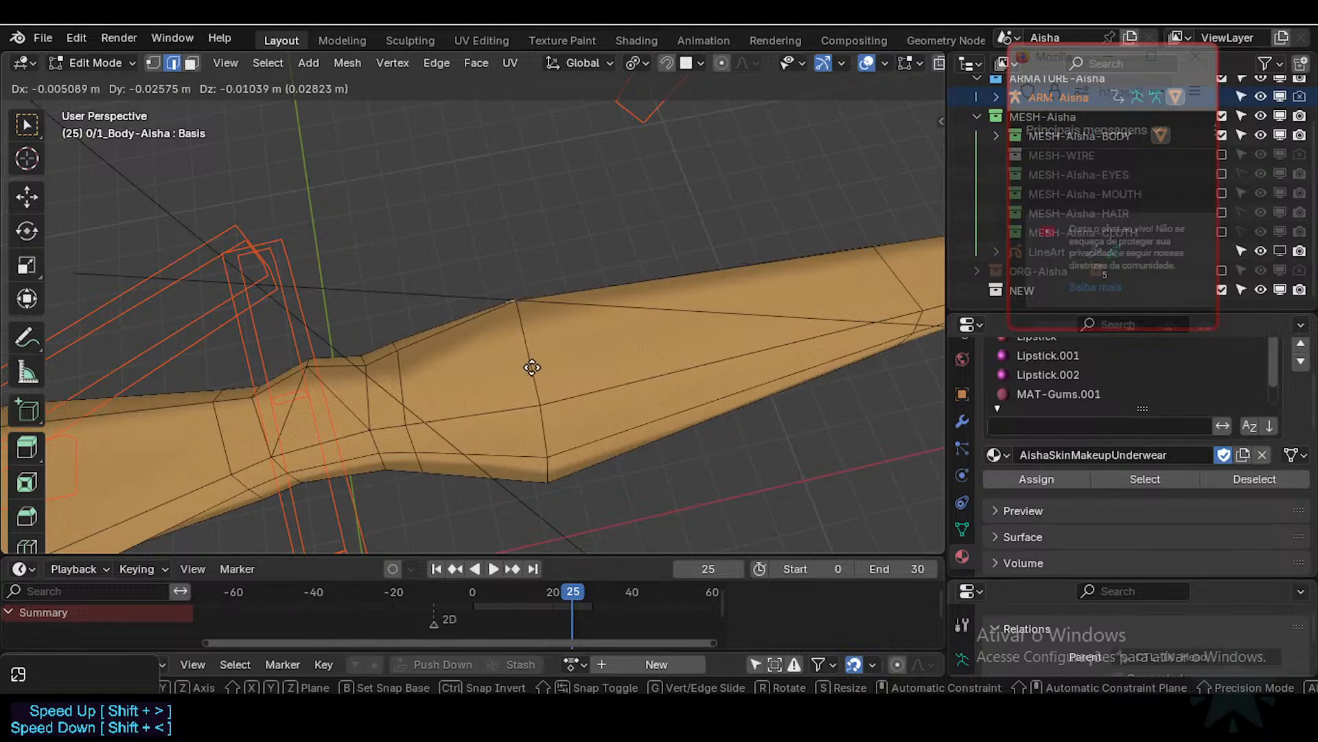
{"action": "left_click", "coordinate": [536, 397]}
{"action": "middle_click_drag", "start_coordinate": [480, 352], "coordinate": [497, 347]}
{"action": "key", "text": "g"}
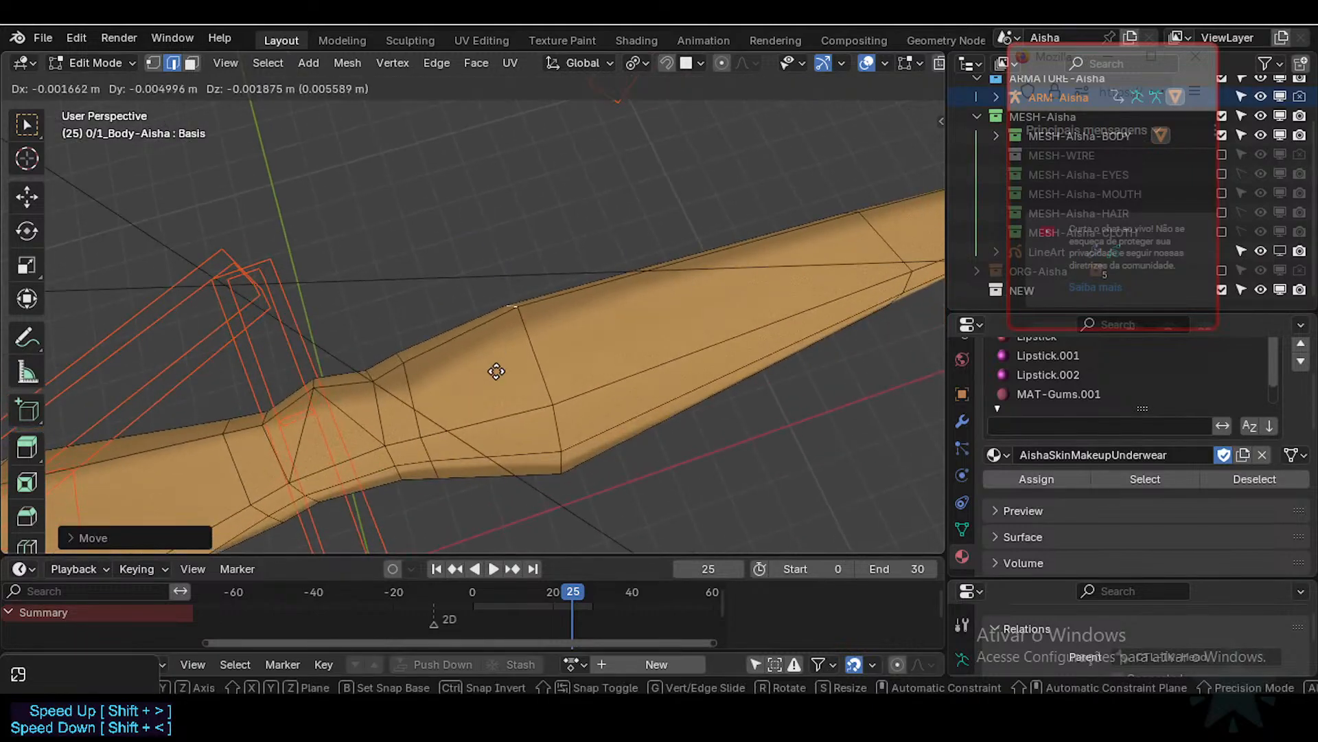
{"action": "left_click", "coordinate": [496, 372]}
Step: Reposition the cross edge beside the seam at the widest part of the forearm
{"action": "middle_click_drag", "start_coordinate": [555, 445], "coordinate": [564, 337]}
{"action": "middle_click_drag", "start_coordinate": [594, 459], "coordinate": [562, 317]}
{"action": "left_click", "coordinate": [559, 342]}
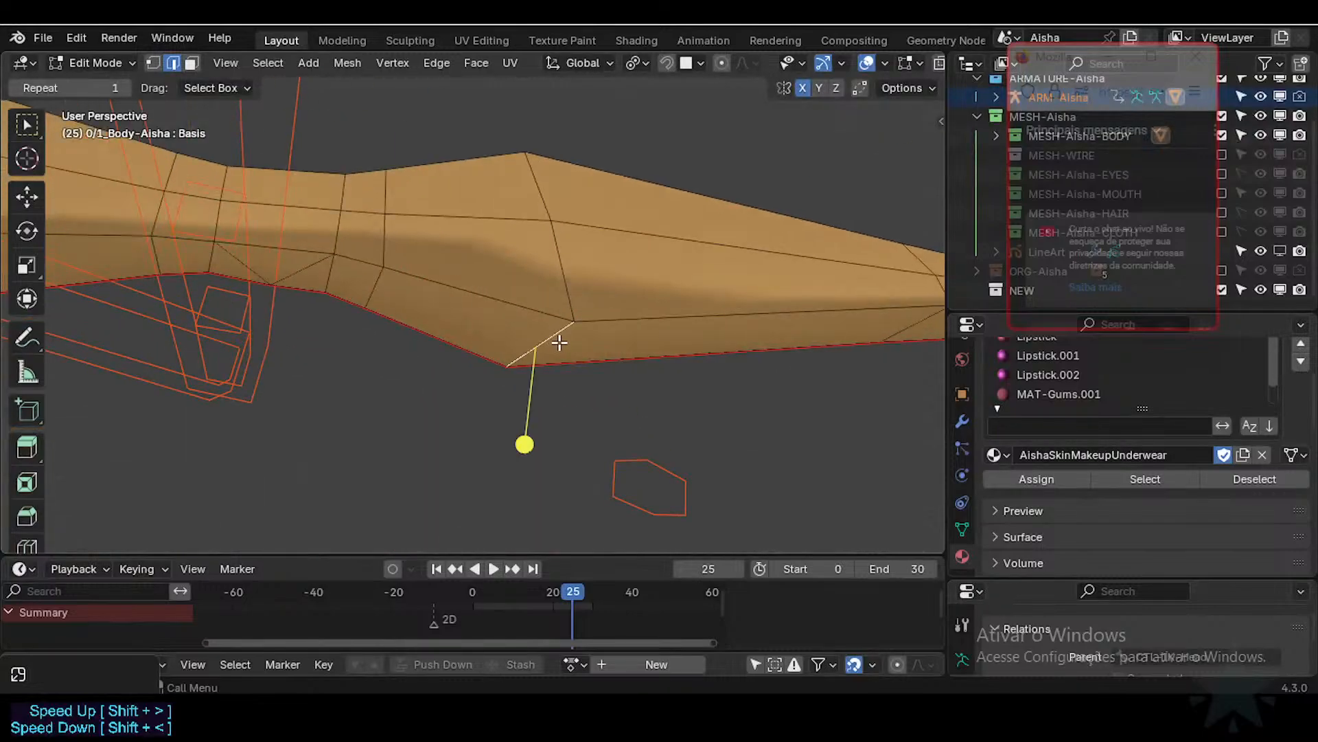
{"action": "middle_click_drag", "start_coordinate": [558, 234], "coordinate": [526, 382]}
{"action": "key", "text": "g"}
{"action": "left_click", "coordinate": [507, 327]}
Step: Refine the position of a lower vertex on the forearm's widest loop to even out its contour
{"action": "middle_click_drag", "start_coordinate": [584, 291], "coordinate": [478, 321]}
{"action": "left_click", "coordinate": [554, 254]}
{"action": "middle_click_drag", "start_coordinate": [553, 253], "coordinate": [586, 393]}
{"action": "key", "text": "g"}
{"action": "left_click", "coordinate": [627, 229]}
{"action": "key", "text": "g"}
{"action": "left_click", "coordinate": [584, 228]}
{"action": "middle_click_drag", "start_coordinate": [584, 227], "coordinate": [570, 253]}
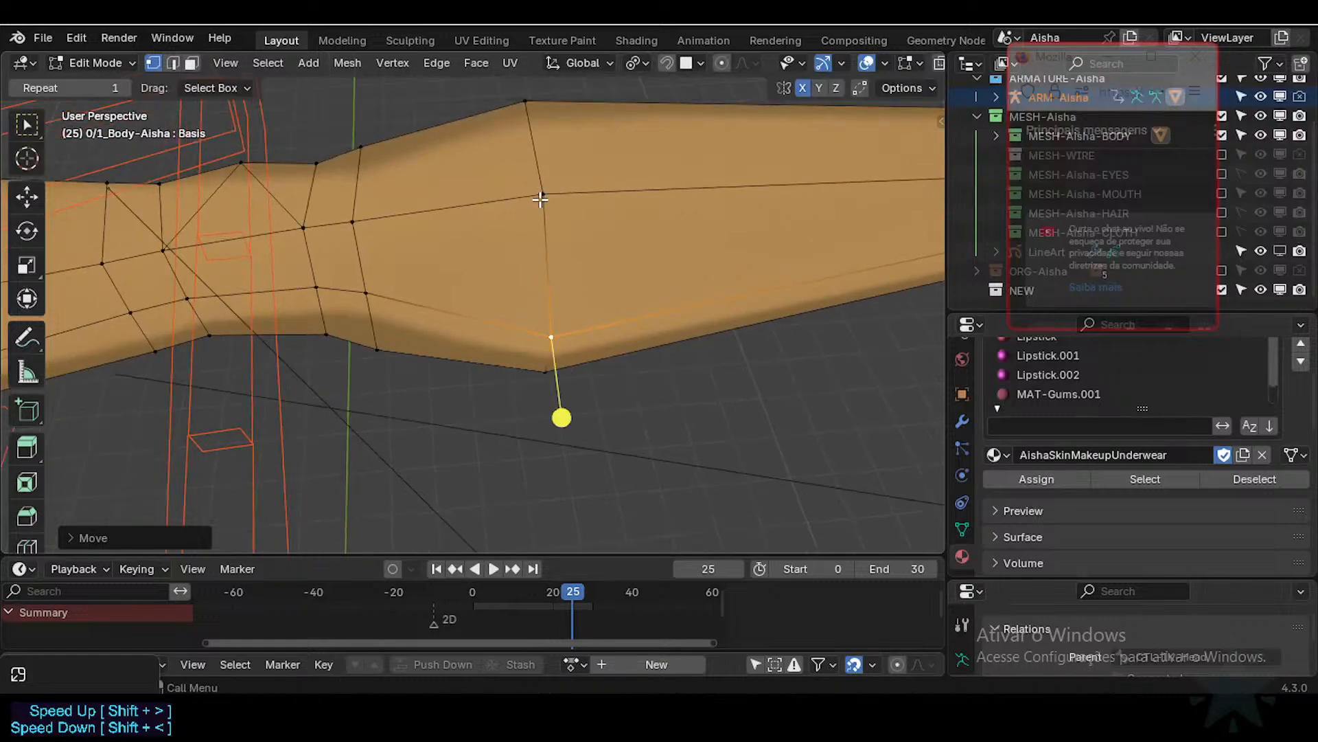
Step: Lower the two upper corner vertices of the forearm's widest loop
{"action": "middle_click_drag", "start_coordinate": [541, 199], "coordinate": [547, 180]}
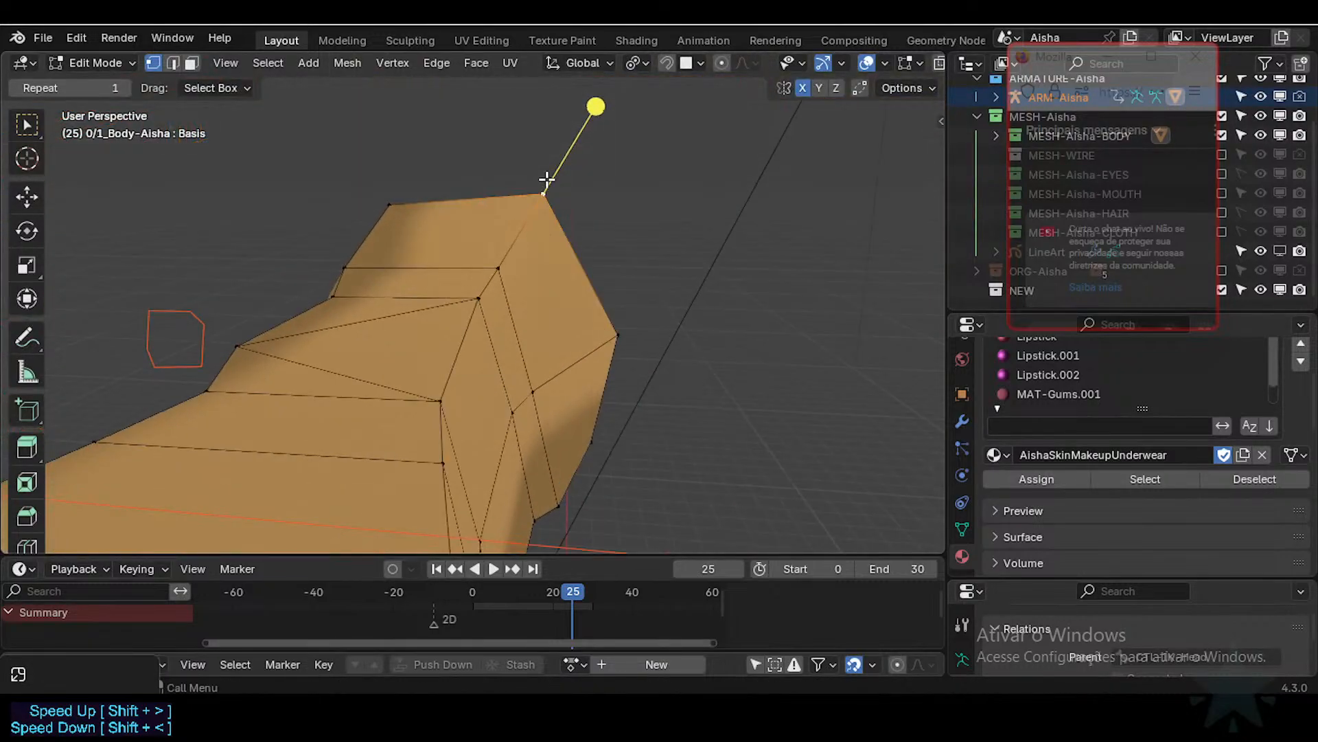
{"action": "key", "text": "g"}
{"action": "left_click", "coordinate": [533, 195]}
{"action": "key", "text": "g"}
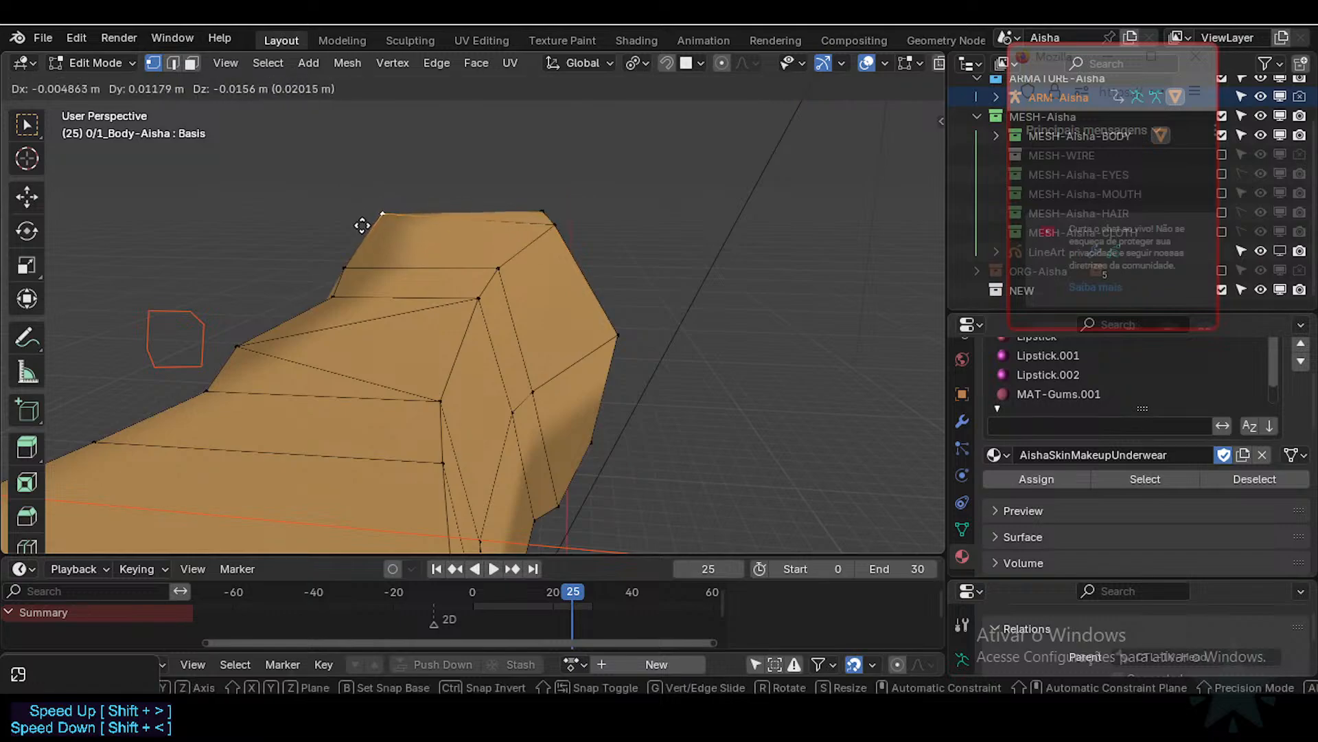
{"action": "left_click", "coordinate": [353, 229]}
Step: Select the face ring between the elbow and the forearm's widest loop and examine its shape
{"action": "middle_click_drag", "start_coordinate": [353, 229], "coordinate": [365, 315]}
{"action": "key", "text": "3"}
{"action": "left_click", "coordinate": [368, 353]}
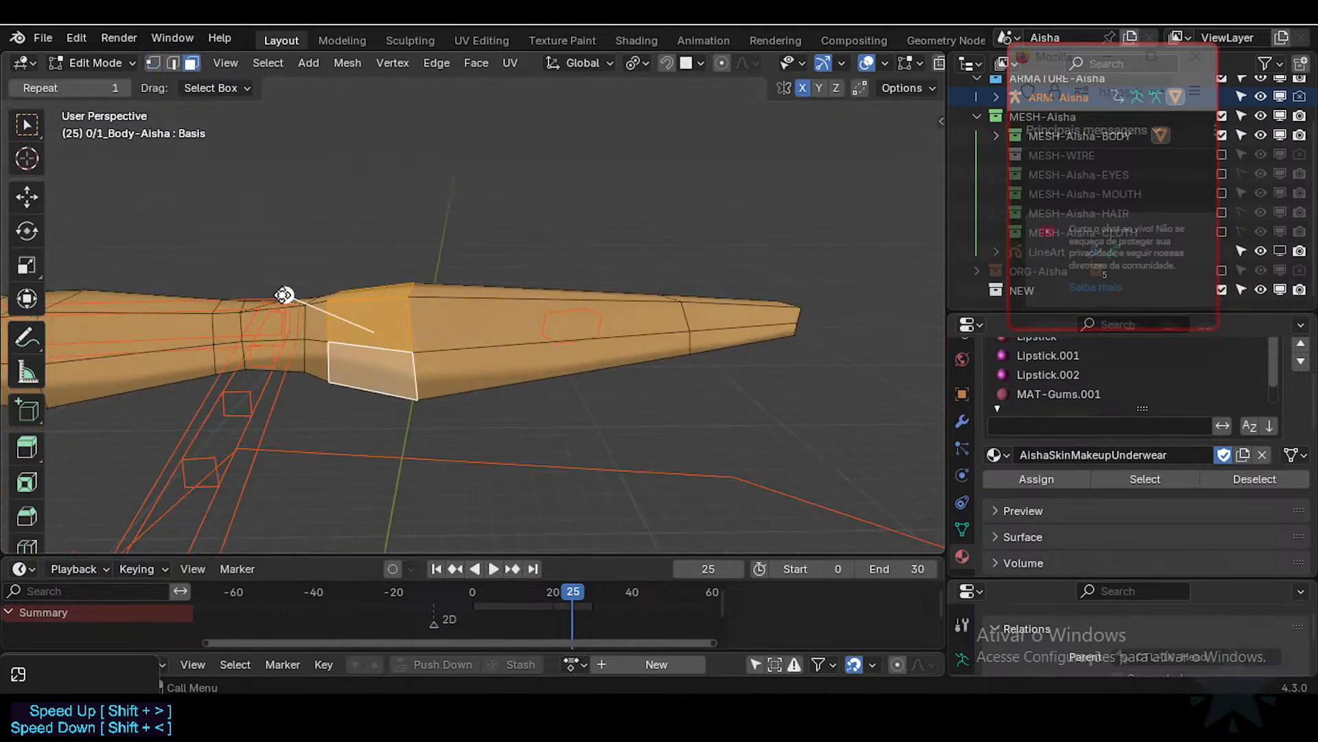
{"action": "left_click_drag", "start_coordinate": [282, 295], "coordinate": [312, 290]}
Step: Enable the Subdivision modifier's display in Edit Mode for the body mesh
{"action": "key", "text": "Tab"}
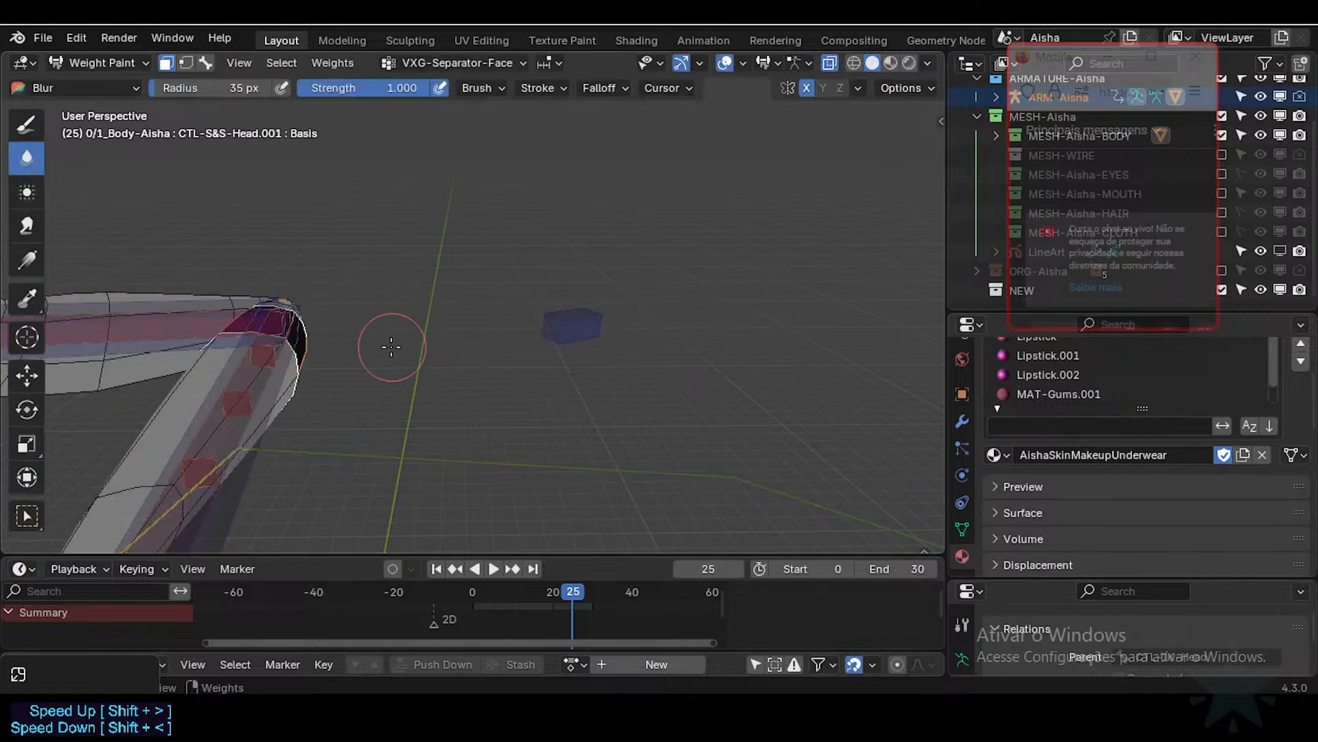
{"action": "mouse_move", "coordinate": [391, 347]}
{"action": "middle_mouse_down"}
{"action": "mouse_move", "coordinate": [469, 432]}
{"action": "mouse_move", "coordinate": [532, 398]}
{"action": "middle_mouse_up"}
{"action": "left_click", "coordinate": [962, 421]}
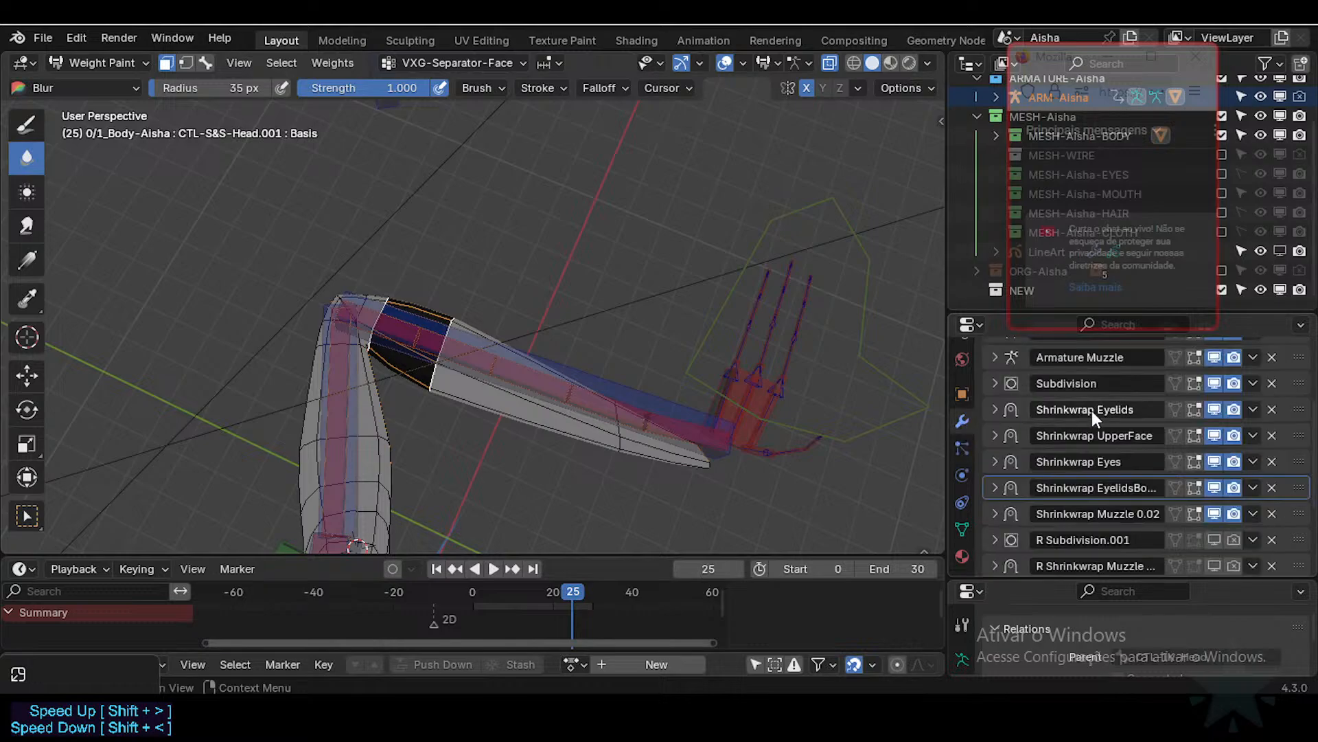
{"action": "key", "text": "Tab"}
{"action": "middle_click_drag", "start_coordinate": [479, 364], "coordinate": [329, 220]}
{"action": "scroll", "coordinate": [538, 315], "scroll_direction": "up", "scroll_amount": 4}
Step: Adjust the edge loop above the wrist and resize the open loop at the wrist end
{"action": "mouse_move", "coordinate": [539, 315]}
{"action": "middle_mouse_down"}
{"action": "mouse_move", "coordinate": [499, 339]}
{"action": "mouse_move", "coordinate": [533, 421]}
{"action": "mouse_move", "coordinate": [503, 336]}
{"action": "mouse_move", "coordinate": [603, 401]}
{"action": "mouse_move", "coordinate": [631, 367]}
{"action": "mouse_move", "coordinate": [693, 366]}
{"action": "middle_mouse_up"}
{"action": "key", "text": "2"}
{"action": "key", "text": "alt+a"}
{"action": "left_click", "coordinate": [624, 364], "text": "alt"}
{"action": "key", "text": "g"}
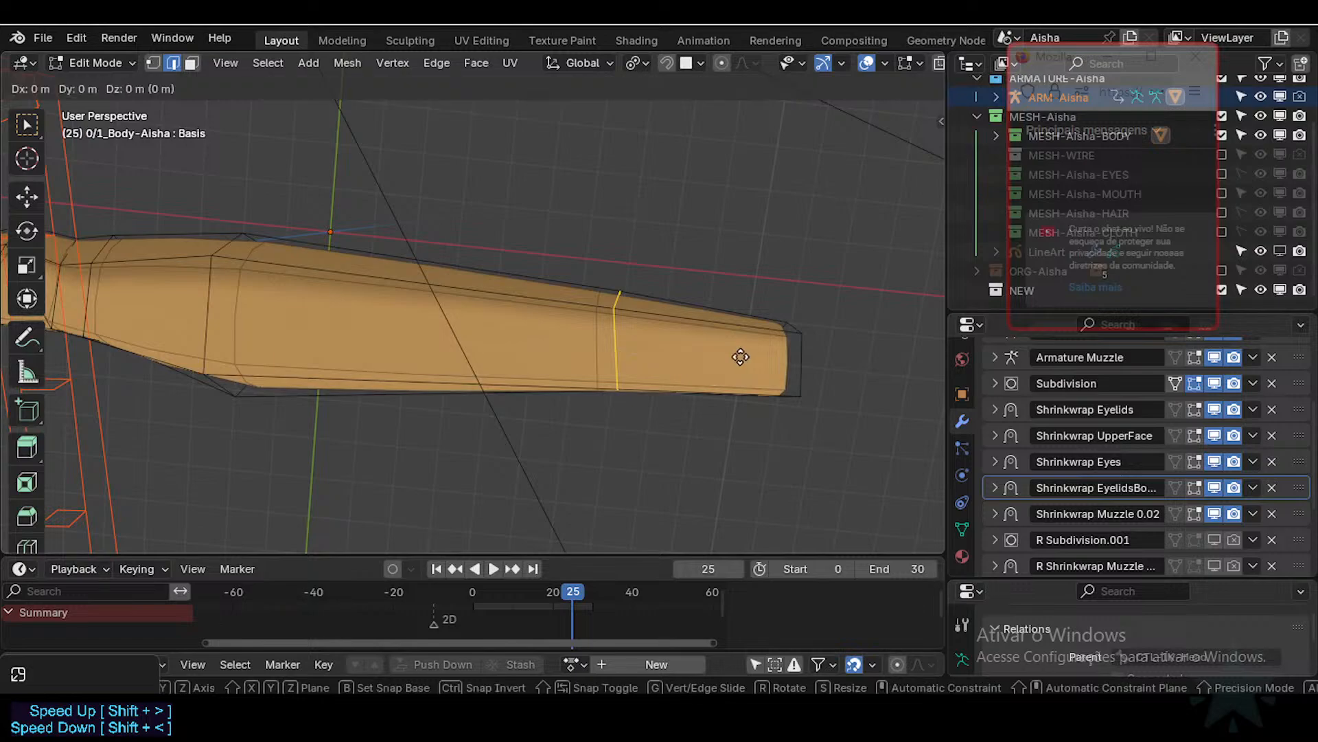
{"action": "left_click", "coordinate": [742, 357]}
{"action": "key", "text": "s"}
{"action": "left_click", "coordinate": [741, 338]}
{"action": "key", "text": "alt+a"}
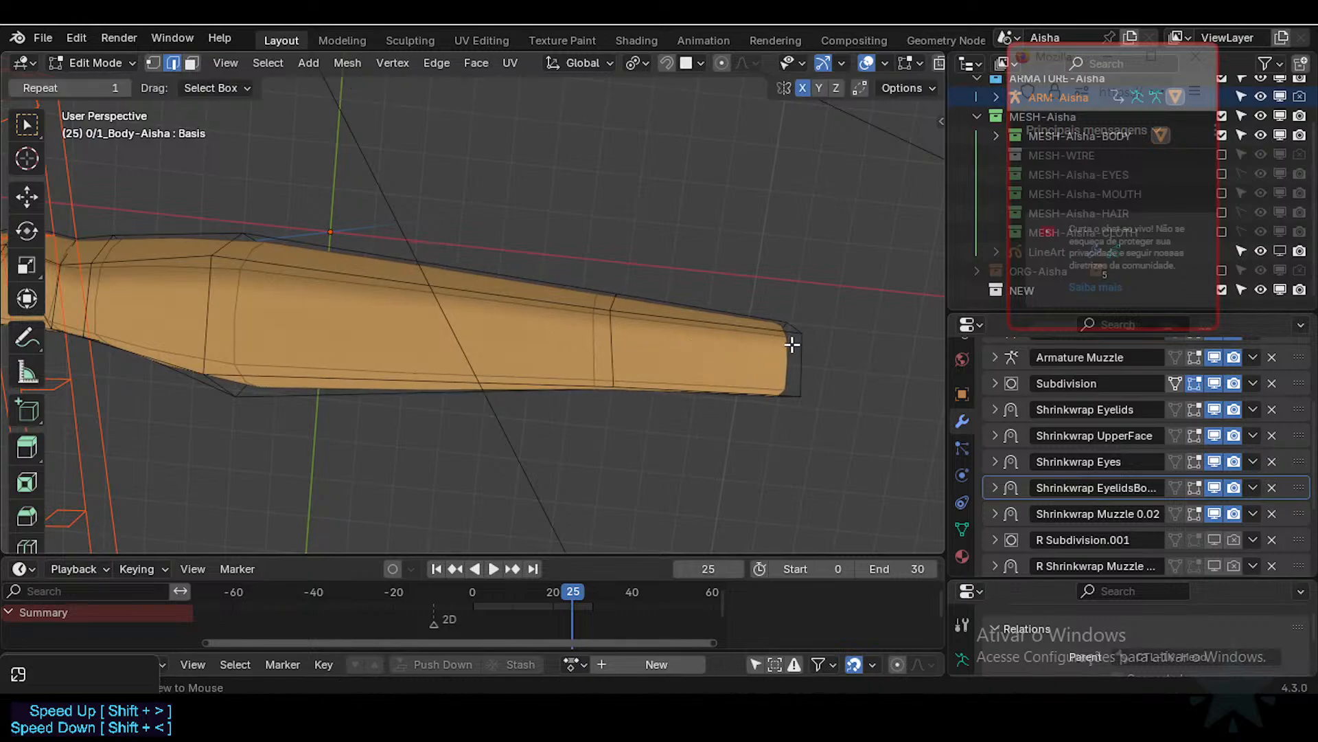
{"action": "key", "text": "s"}
{"action": "left_click", "coordinate": [833, 354]}
Step: Move the vertex opposite the seam at the forearm's widest loop inwards
{"action": "middle_click_drag", "start_coordinate": [486, 297], "coordinate": [478, 330], "text": "shift"}
{"action": "key", "text": "1"}
{"action": "middle_click_drag", "start_coordinate": [542, 487], "coordinate": [425, 202]}
{"action": "left_click", "coordinate": [479, 325]}
{"action": "key", "text": "g"}
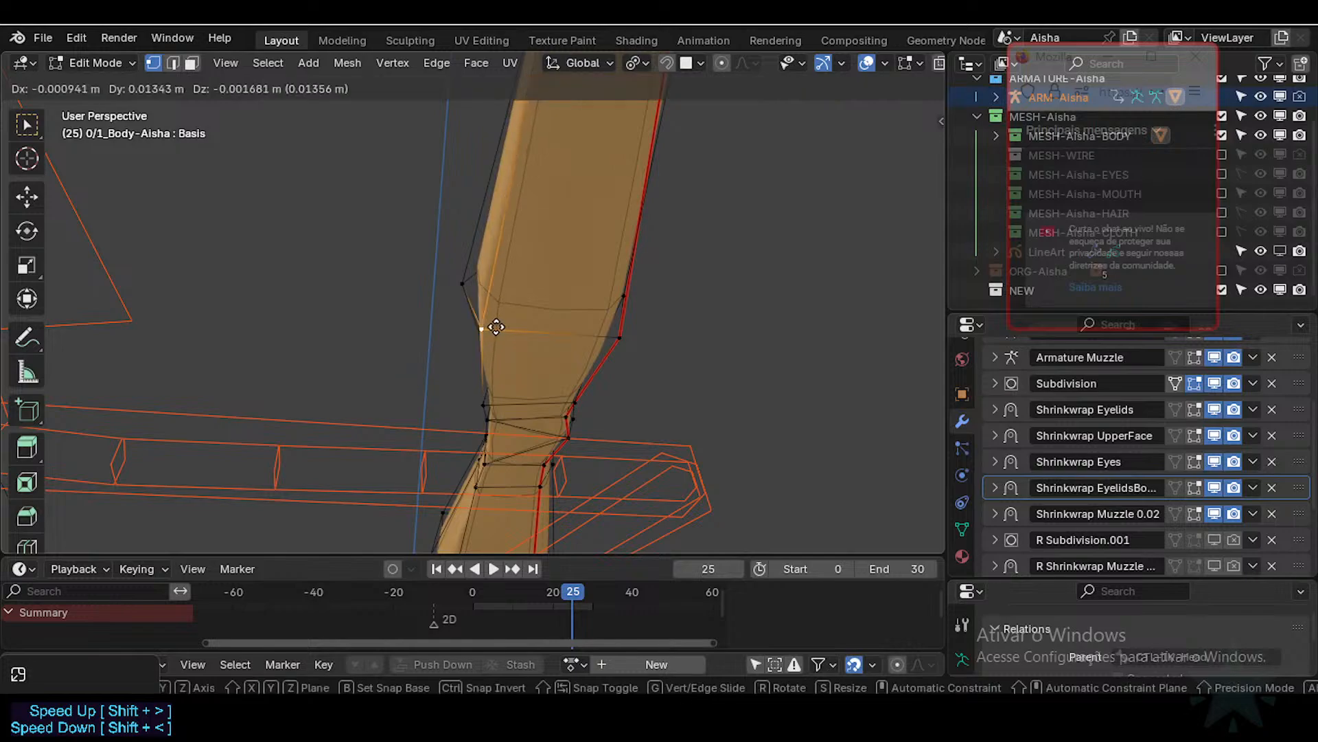
{"action": "left_click", "coordinate": [499, 330]}
Step: Pull two vertices on the side opposite the seam, just below the elbow, inwards
{"action": "middle_click_drag", "start_coordinate": [498, 410], "coordinate": [462, 352]}
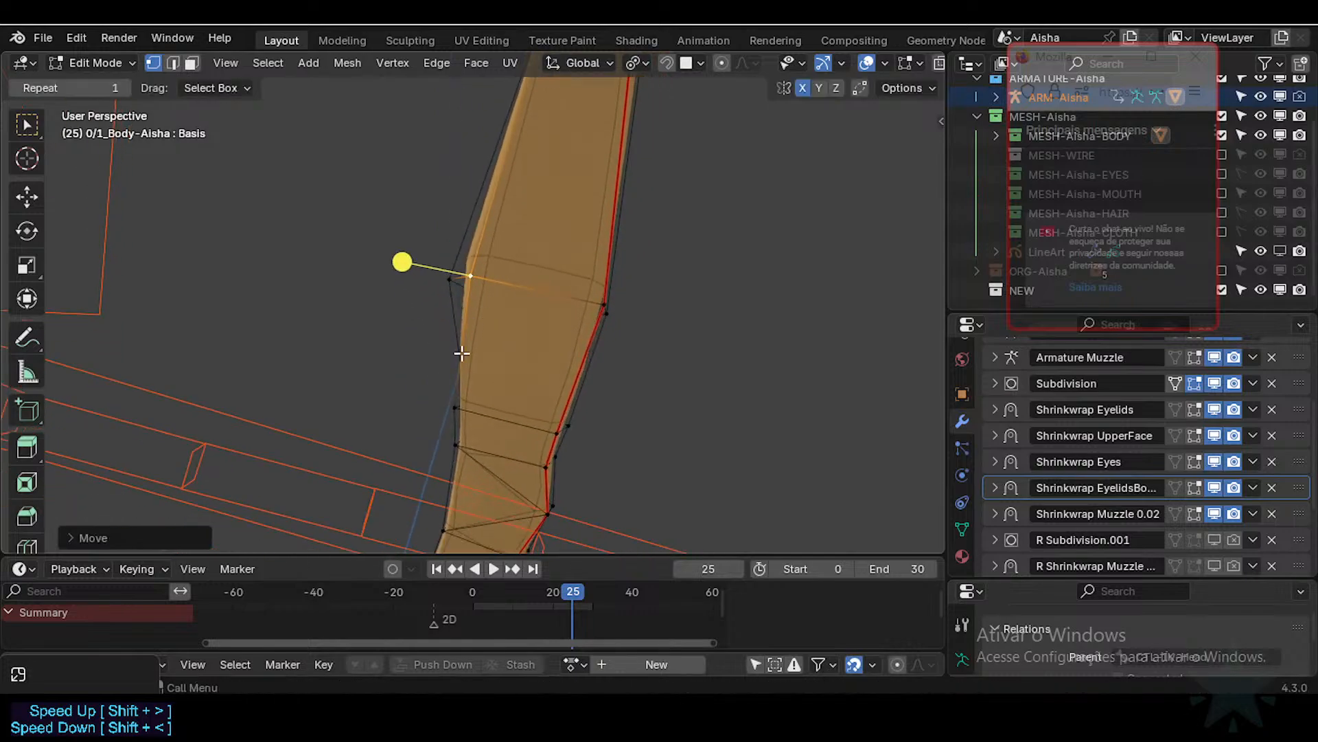
{"action": "left_click", "coordinate": [455, 407]}
{"action": "left_click", "coordinate": [459, 441]}
{"action": "middle_click_drag", "start_coordinate": [460, 439], "coordinate": [446, 387], "text": "shift"}
{"action": "key", "text": "g"}
{"action": "left_click", "coordinate": [459, 396]}
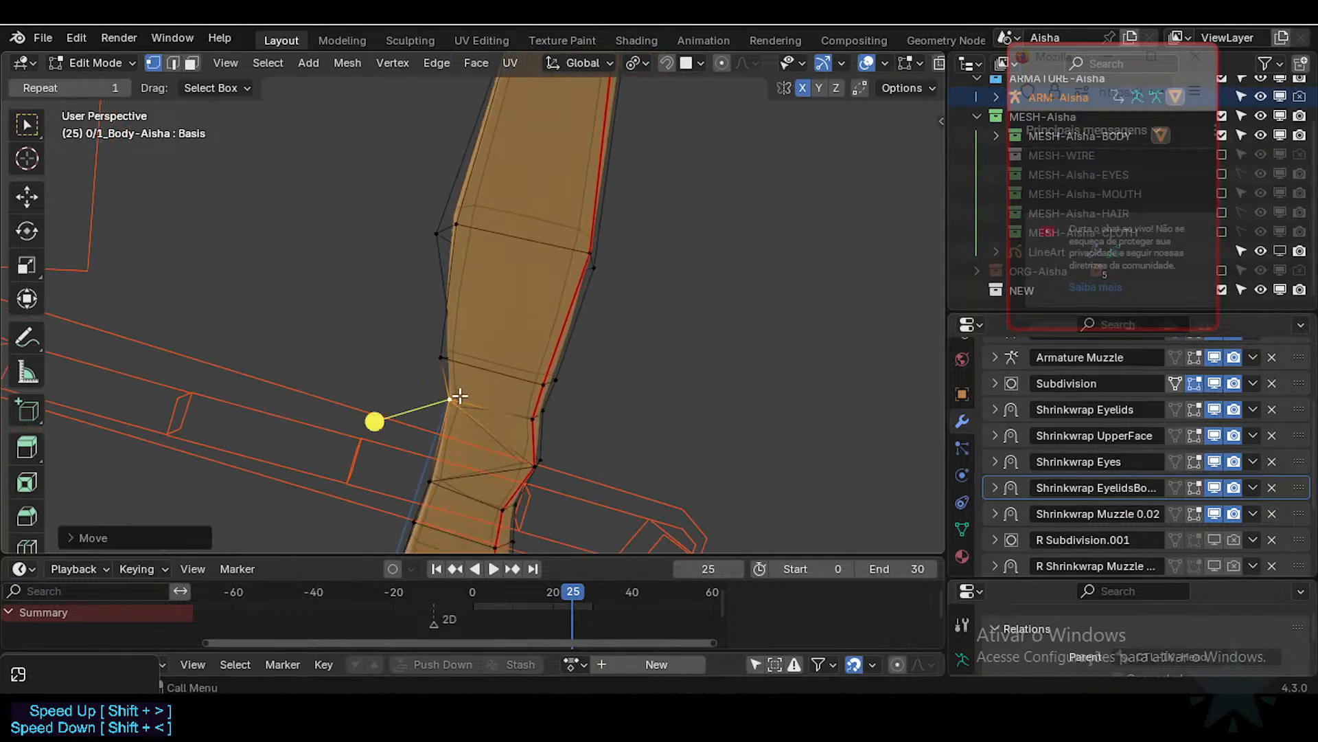
{"action": "left_click", "coordinate": [443, 357]}
{"action": "key", "text": "g"}
{"action": "left_click", "coordinate": [457, 362]}
Step: Reposition the seam-side vertices of the loop just below the elbow
{"action": "left_click", "coordinate": [538, 385]}
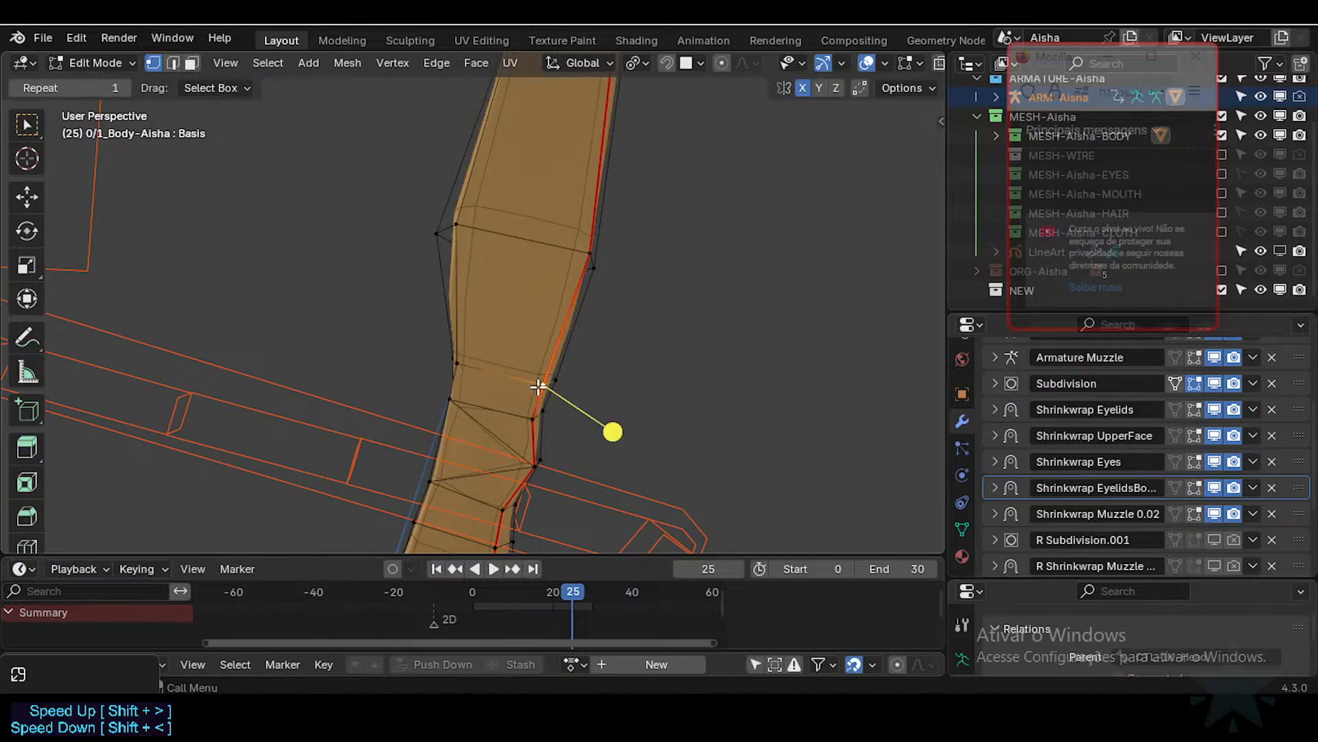
{"action": "key", "text": "g"}
{"action": "left_click", "coordinate": [539, 388]}
{"action": "left_click", "coordinate": [549, 385]}
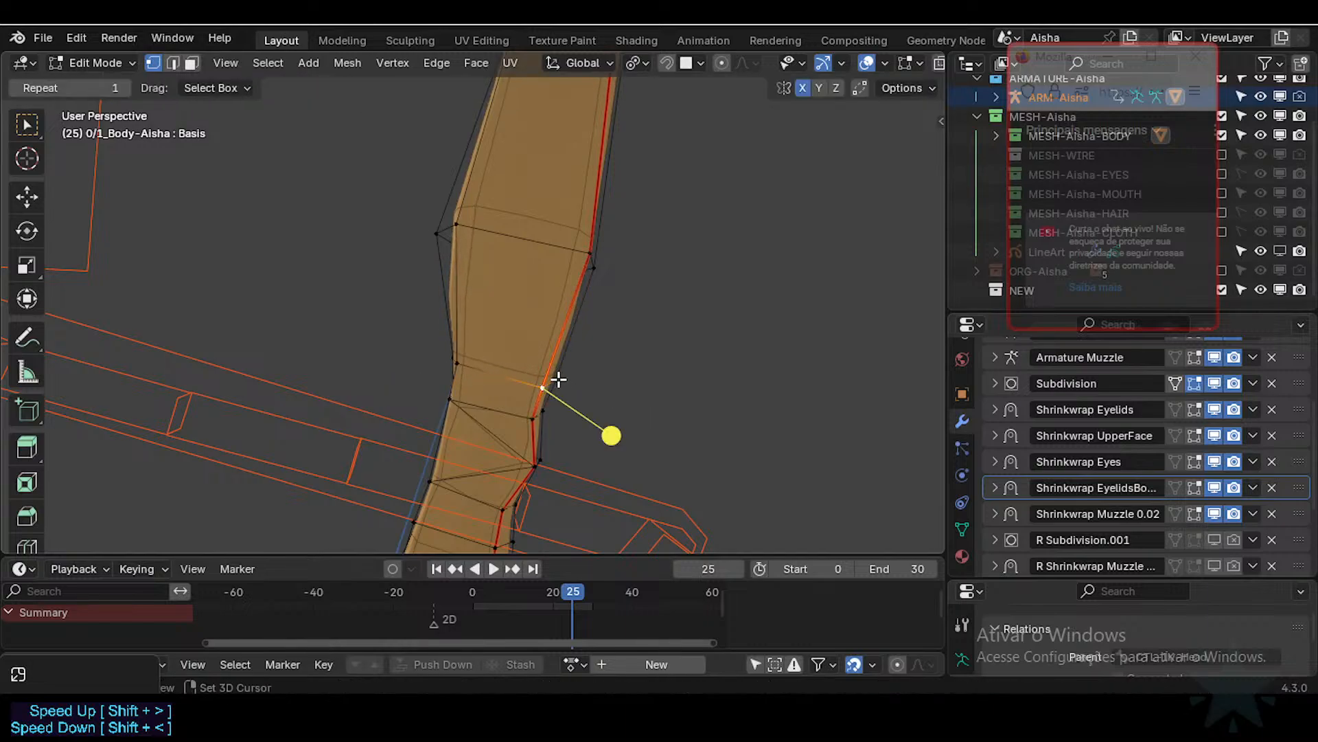
{"action": "key", "text": "g"}
{"action": "left_click", "coordinate": [589, 389]}
{"action": "key", "text": "g"}
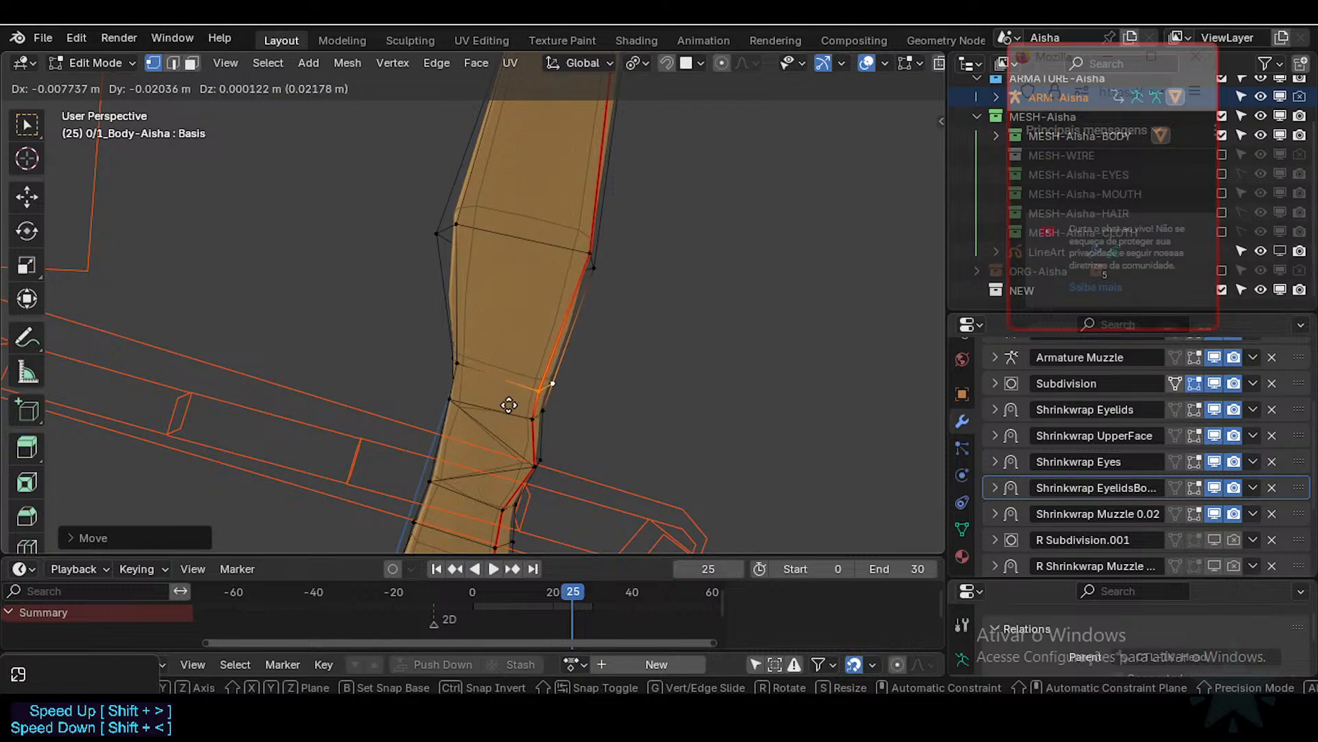
{"action": "left_click", "coordinate": [509, 404]}
Step: Refine the two vertices opposite the seam on the loop just below the elbow
{"action": "left_click", "coordinate": [453, 360]}
{"action": "middle_click_drag", "start_coordinate": [452, 362], "coordinate": [473, 378]}
{"action": "key", "text": "g"}
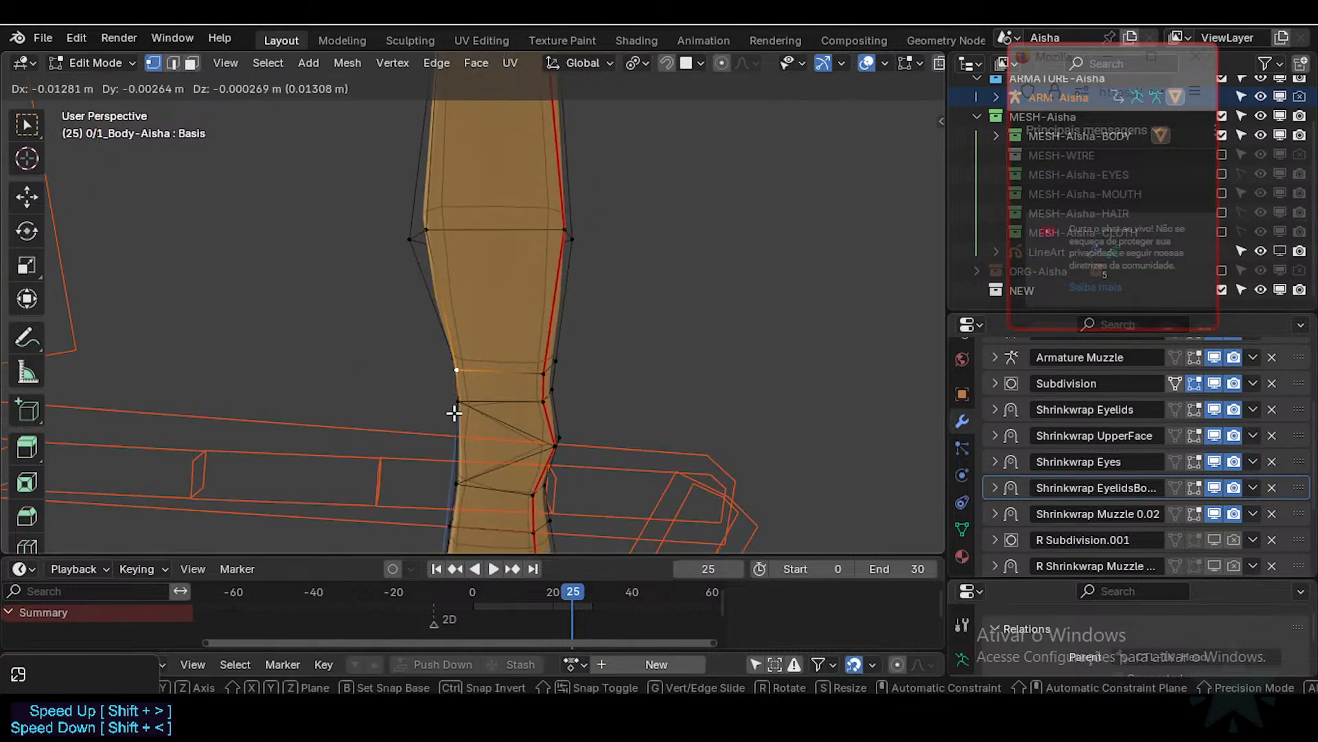
{"action": "left_click", "coordinate": [452, 414]}
{"action": "left_click", "coordinate": [445, 354]}
{"action": "key", "text": "g"}
{"action": "left_click", "coordinate": [473, 377]}
Step: Pull both vertices opposite the seam at the forearm's widest loop inwards to align them
{"action": "middle_click_drag", "start_coordinate": [406, 245], "coordinate": [403, 321], "text": "shift"}
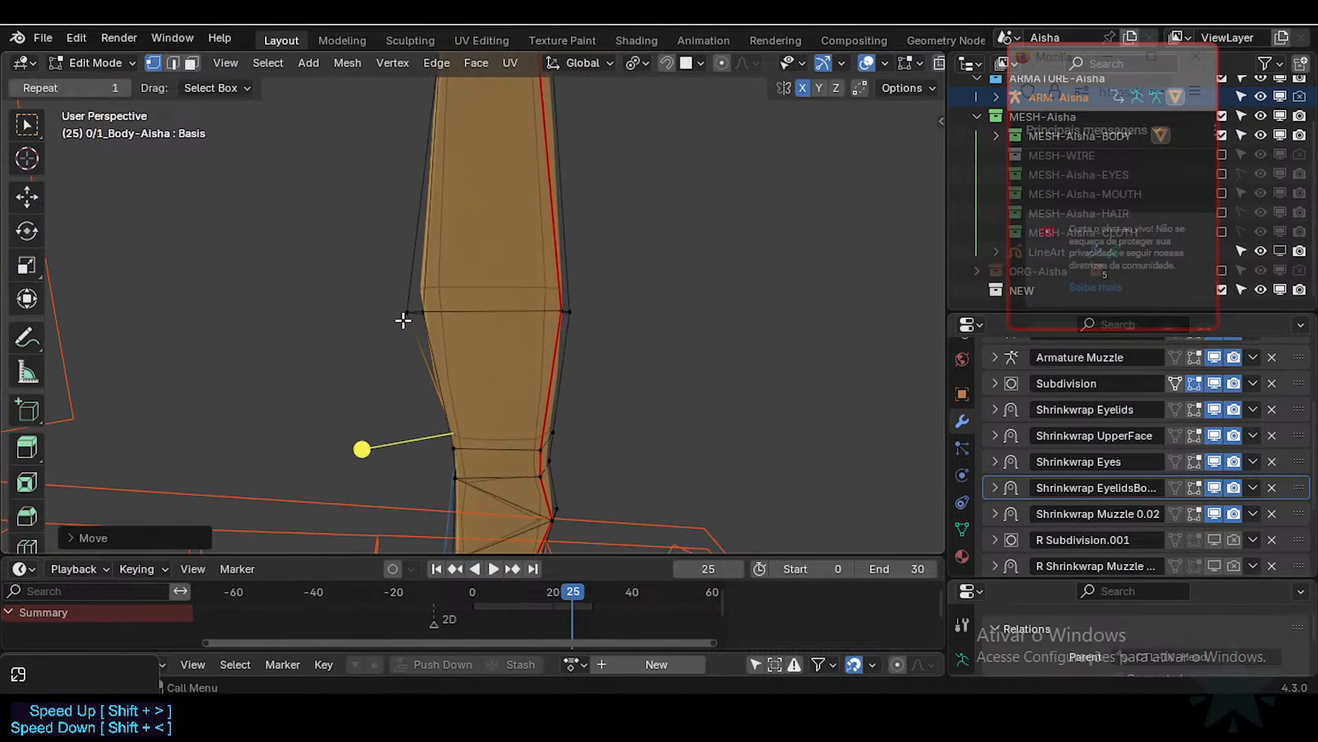
{"action": "left_click", "coordinate": [426, 311]}
{"action": "key", "text": "g"}
{"action": "left_click", "coordinate": [406, 311]}
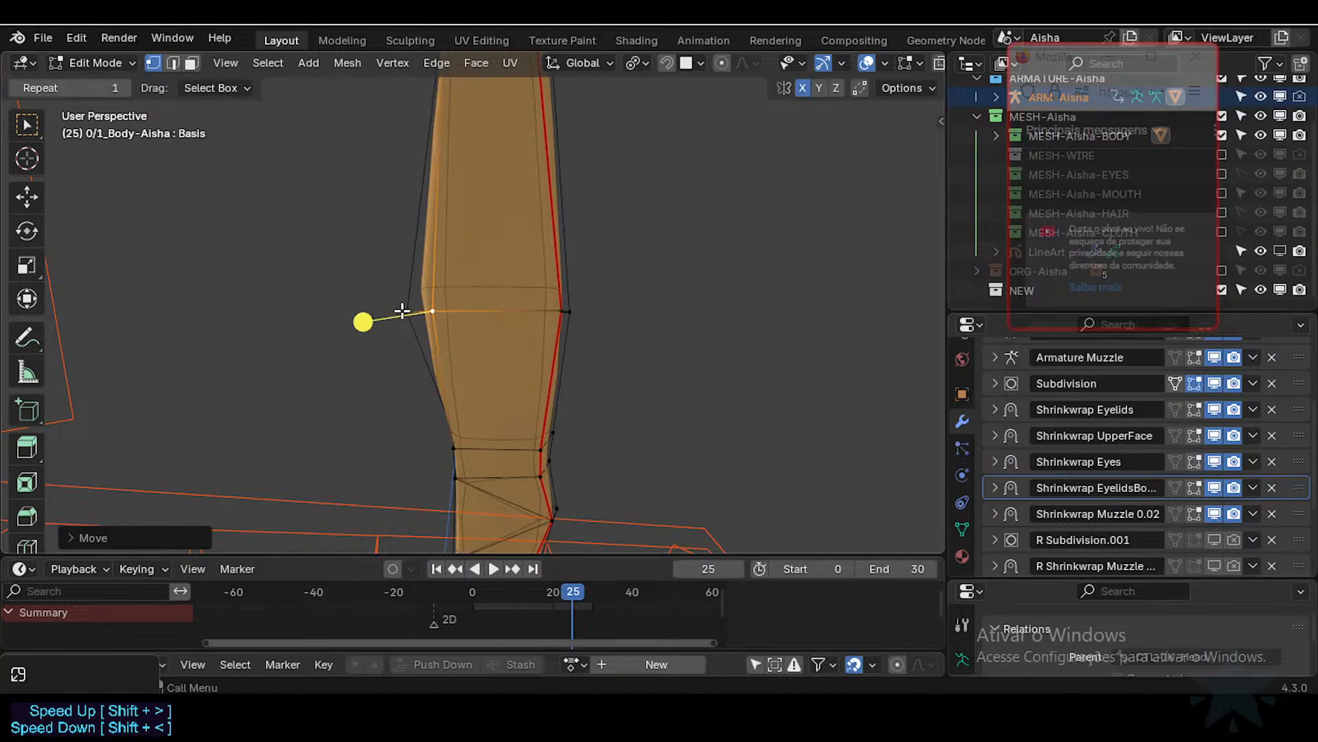
{"action": "left_click", "coordinate": [404, 311]}
{"action": "key", "text": "g"}
{"action": "left_click", "coordinate": [371, 308]}
Step: Move the seam-side vertex at the forearm's widest loop slightly outwards
{"action": "left_click", "coordinate": [560, 310]}
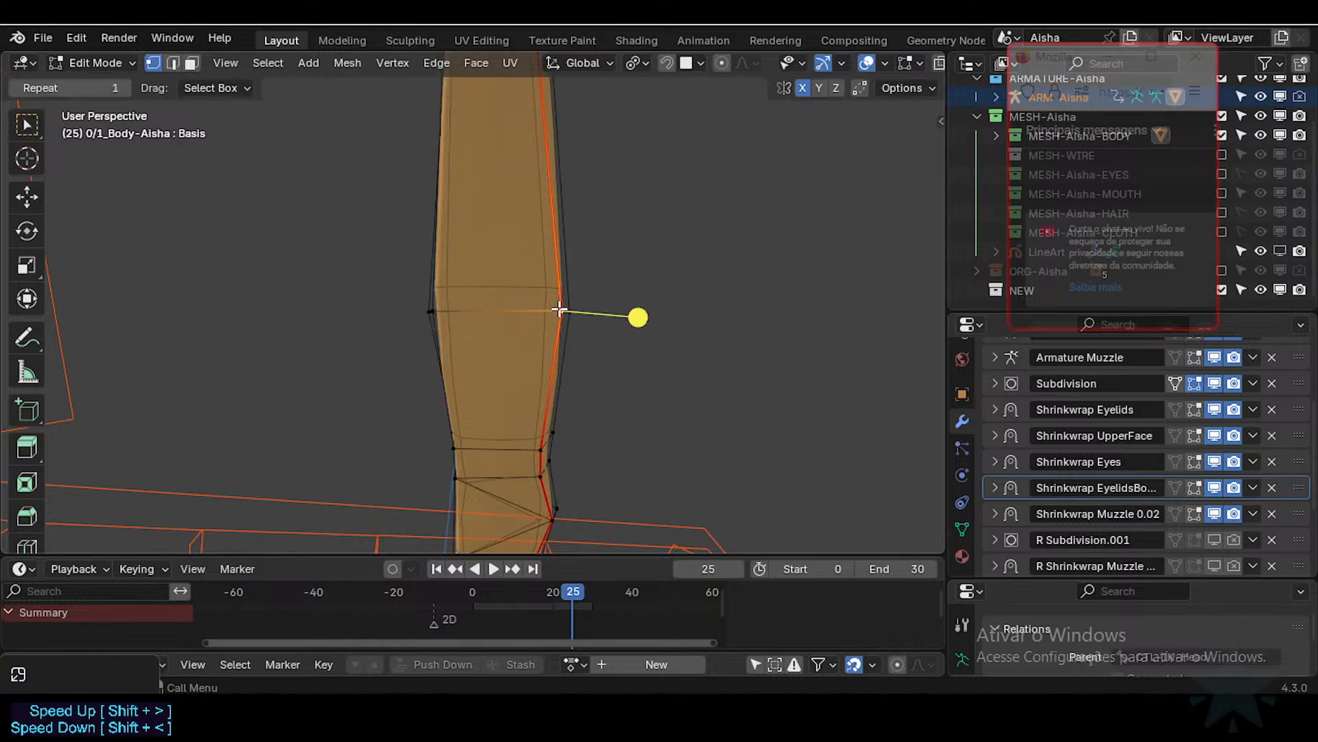
{"action": "key", "text": "g"}
{"action": "left_click", "coordinate": [586, 315]}
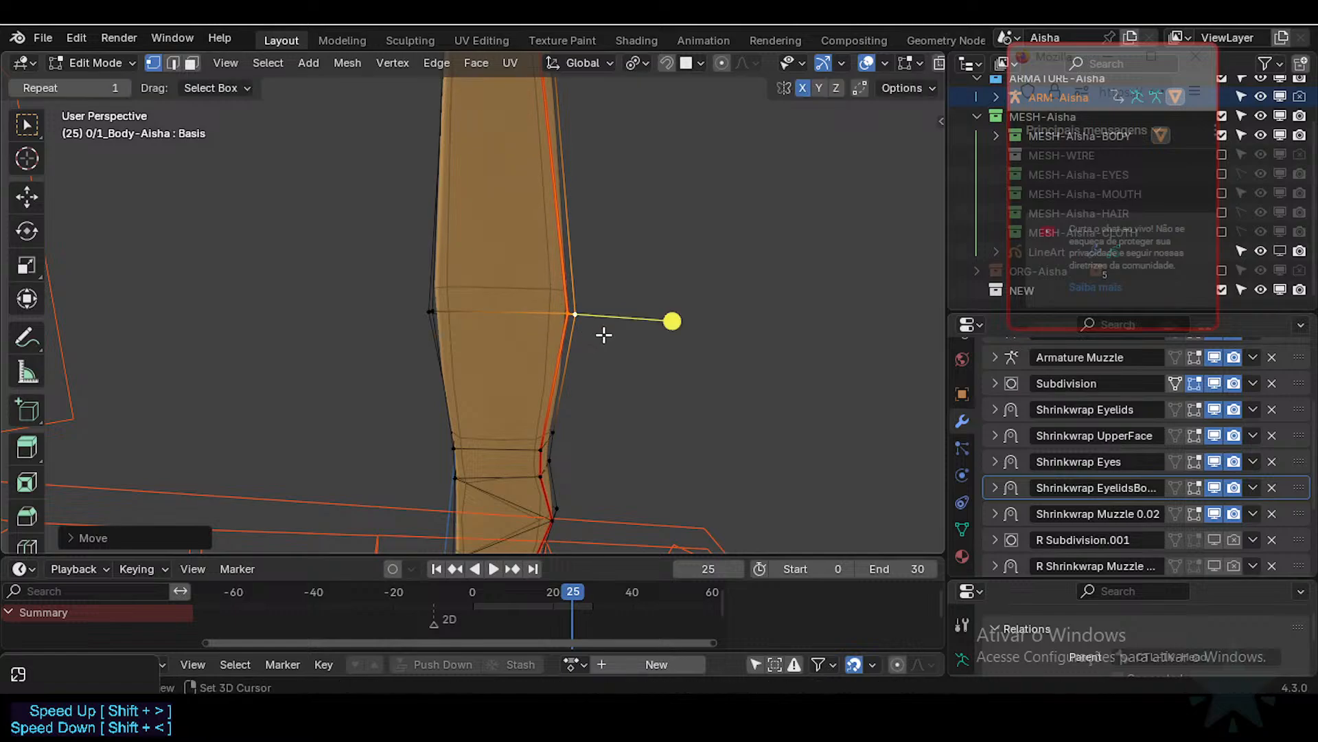
Step: Adjust the near vertices on both sides of the forearm's widest loop
{"action": "mouse_move", "coordinate": [445, 318]}
{"action": "middle_mouse_down"}
{"action": "mouse_move", "coordinate": [410, 320]}
{"action": "mouse_move", "coordinate": [471, 330]}
{"action": "mouse_move", "coordinate": [446, 323]}
{"action": "mouse_move", "coordinate": [491, 350]}
{"action": "mouse_move", "coordinate": [447, 320]}
{"action": "middle_mouse_up"}
{"action": "key", "text": "g"}
{"action": "left_click", "coordinate": [550, 330]}
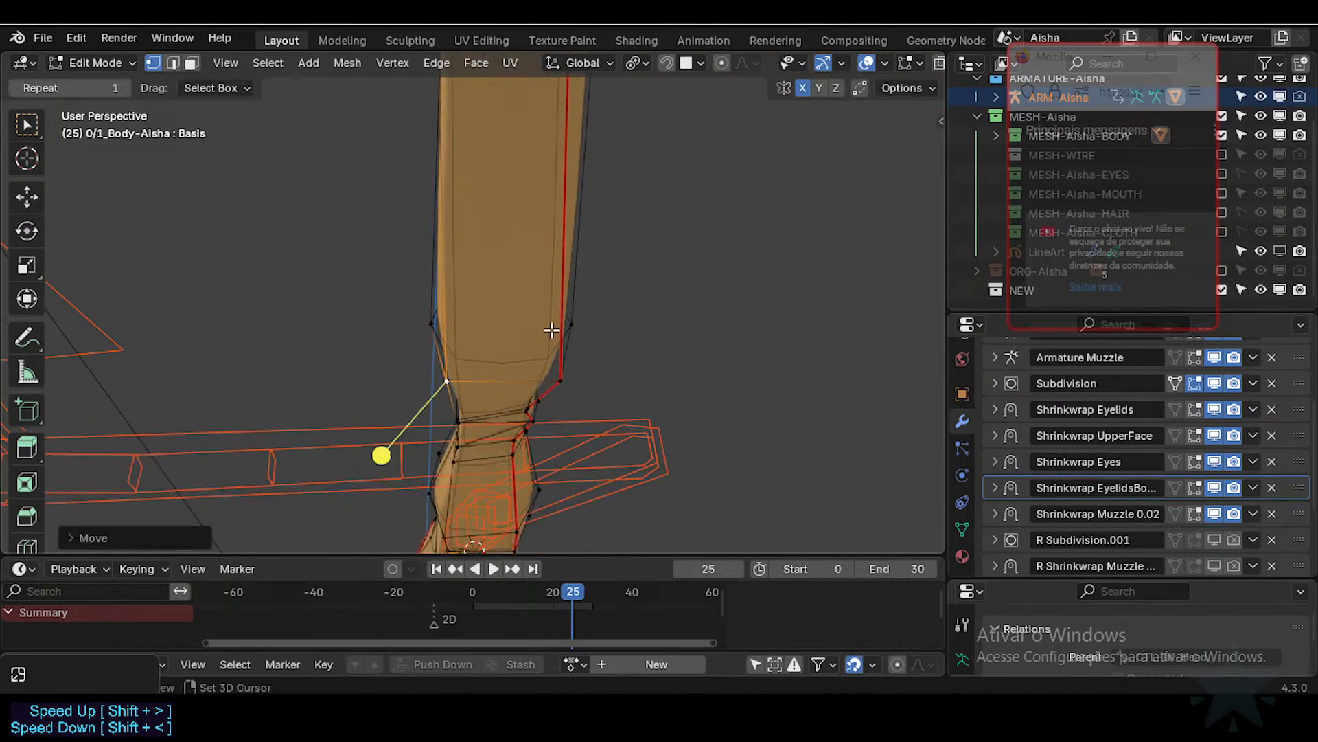
{"action": "left_click", "coordinate": [553, 376]}
{"action": "key", "text": "g"}
{"action": "left_click", "coordinate": [550, 375]}
Step: Reposition two opposite vertices of the forearm's widest loop to round its cross-section
{"action": "middle_click_drag", "start_coordinate": [549, 374], "coordinate": [431, 335]}
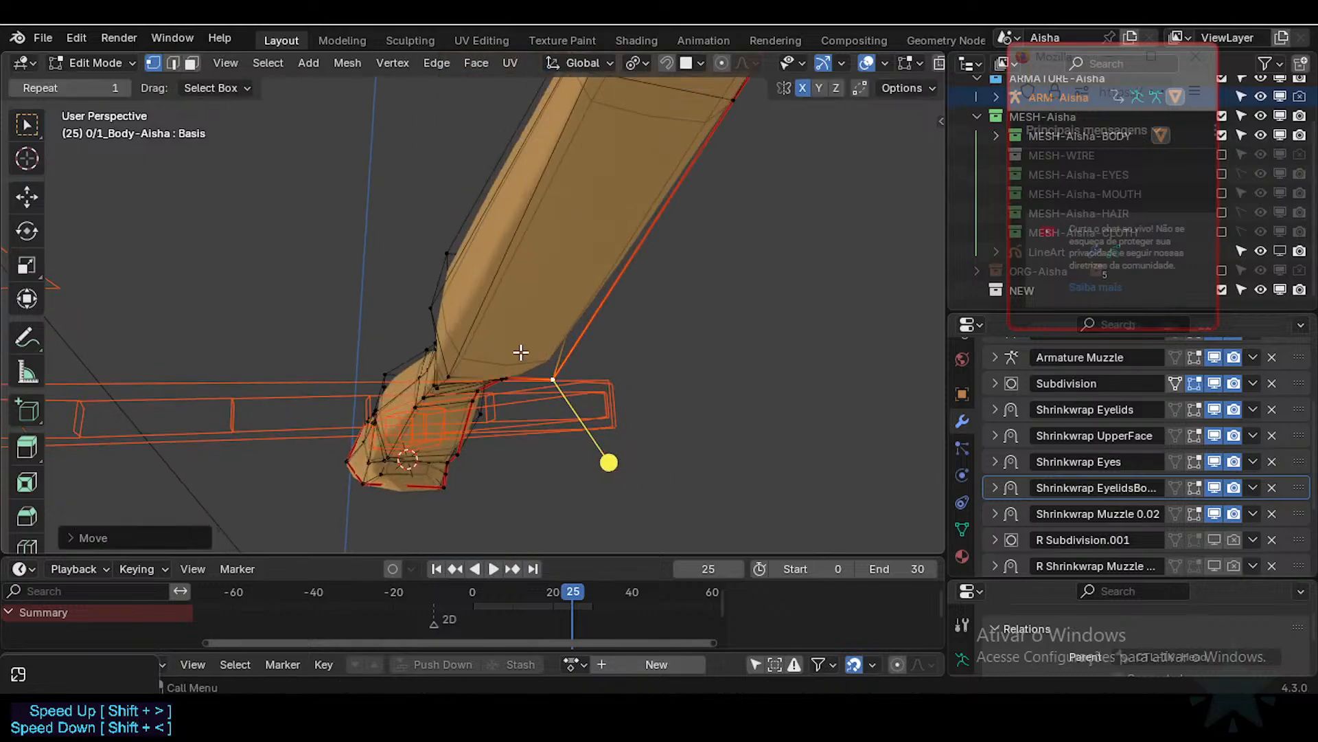
{"action": "middle_click_drag", "start_coordinate": [520, 352], "coordinate": [552, 255]}
{"action": "key", "text": "g"}
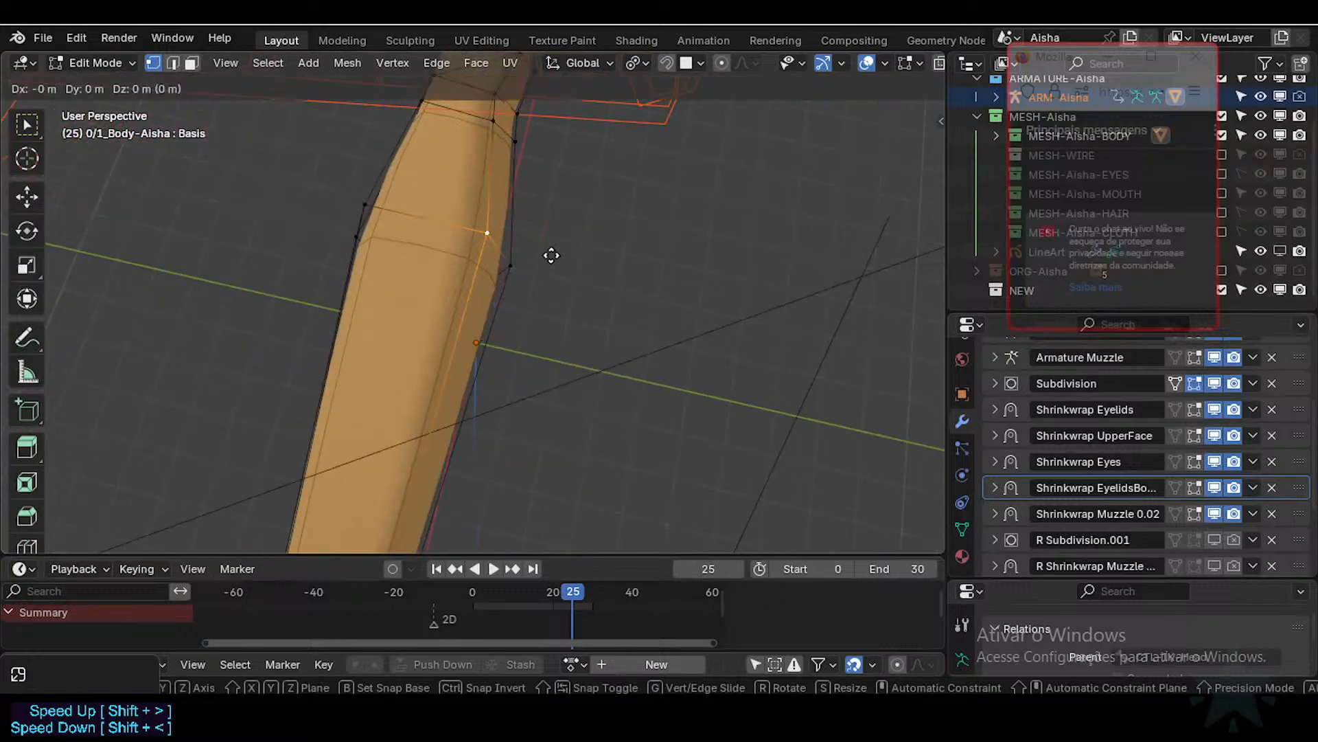
{"action": "left_click", "coordinate": [491, 230]}
{"action": "left_click", "coordinate": [368, 202]}
{"action": "key", "text": "g"}
{"action": "left_click", "coordinate": [462, 236]}
Step: Examine the arm's lengthwise edge and face loops from shoulder to forearm from several angles
{"action": "middle_click_drag", "start_coordinate": [462, 236], "coordinate": [508, 325]}
{"action": "key", "text": "2"}
{"action": "left_click", "coordinate": [454, 285], "text": "alt"}
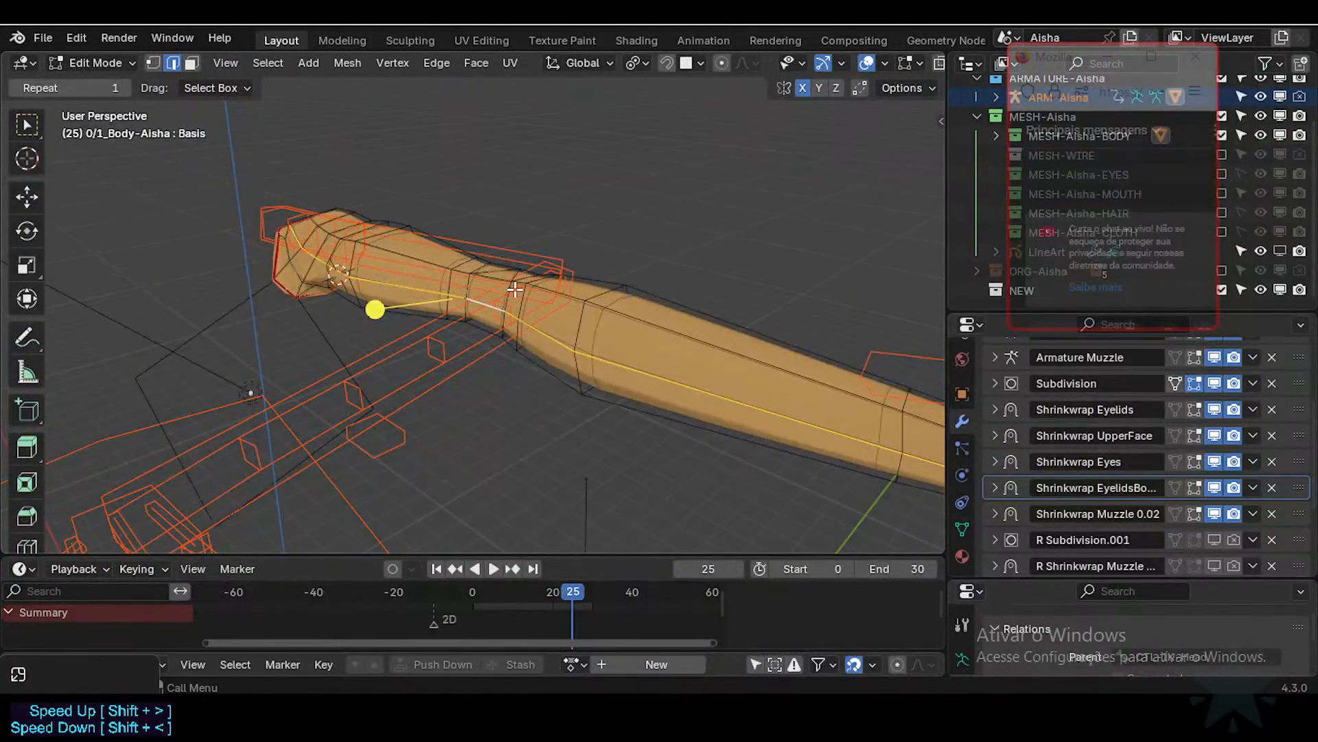
{"action": "left_click", "coordinate": [577, 327], "text": "alt"}
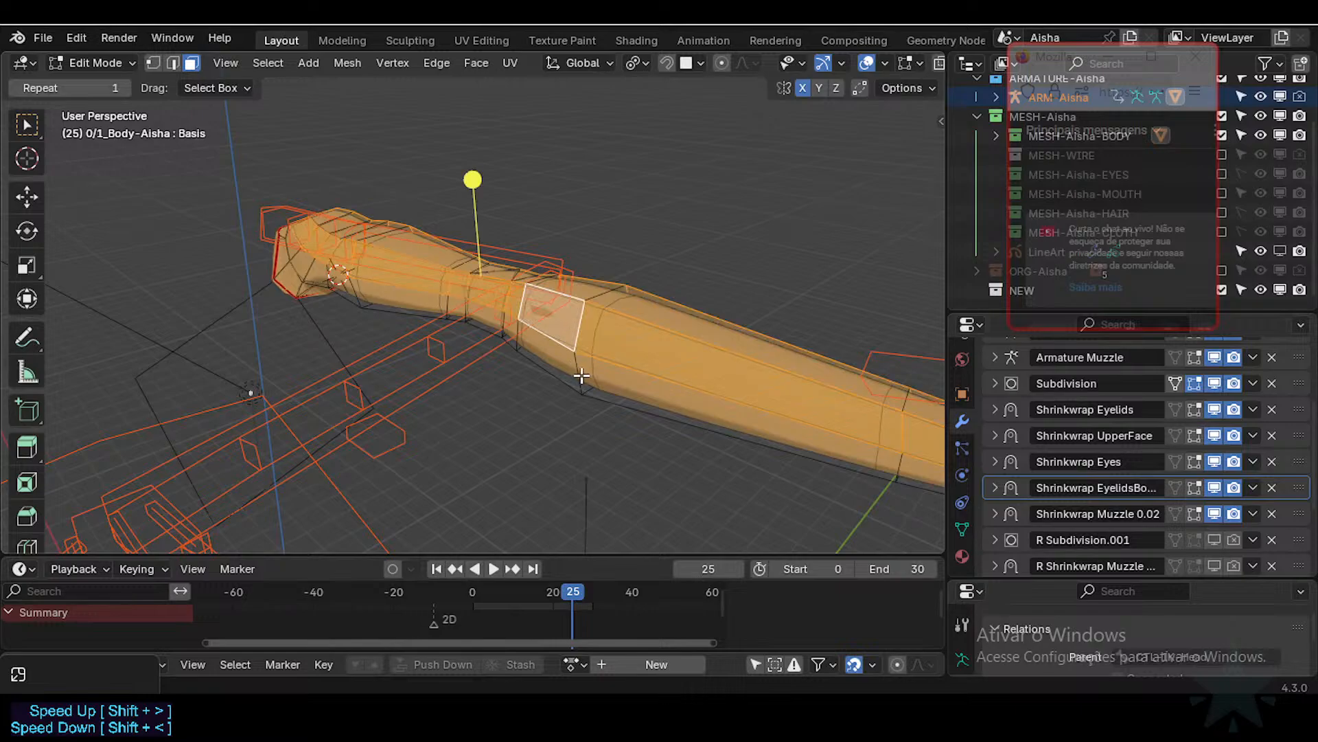
{"action": "left_click", "coordinate": [582, 373], "text": "alt+shift"}
{"action": "middle_click_drag", "start_coordinate": [624, 351], "coordinate": [568, 285]}
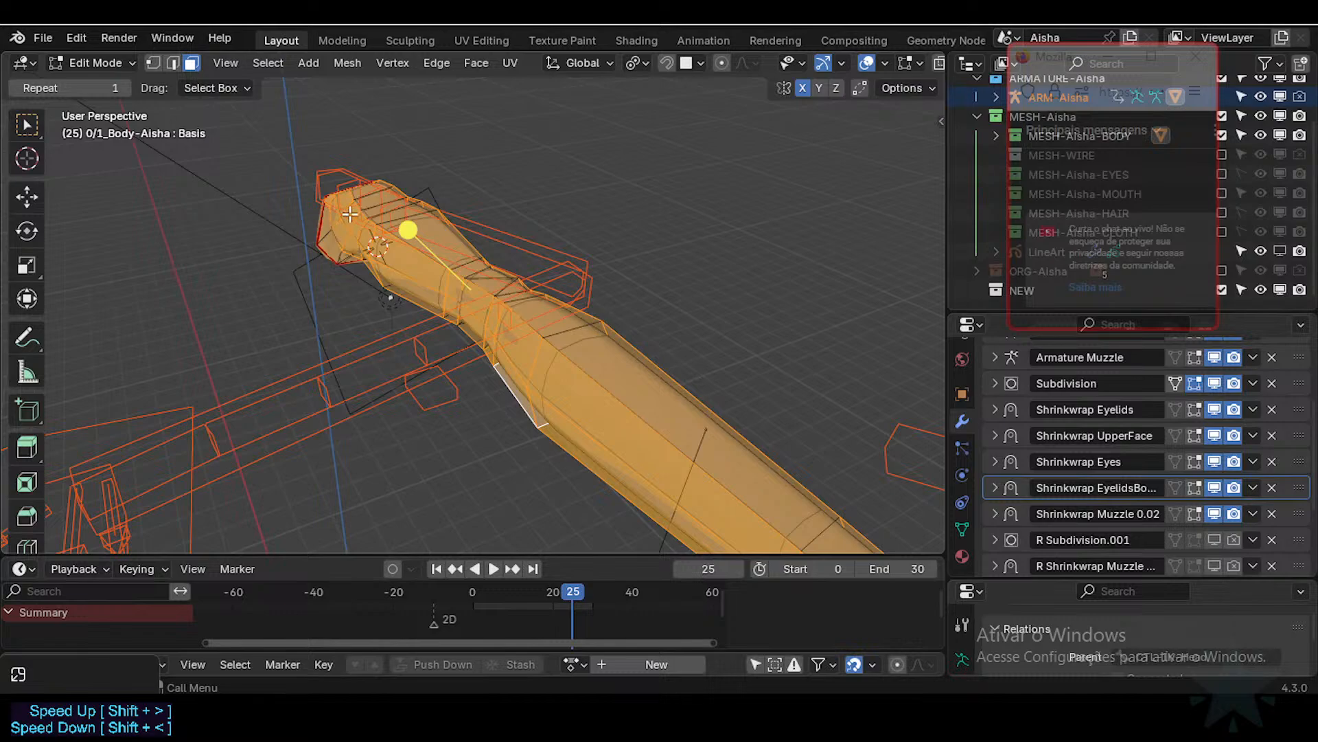
{"action": "middle_click_drag", "start_coordinate": [616, 379], "coordinate": [490, 348]}
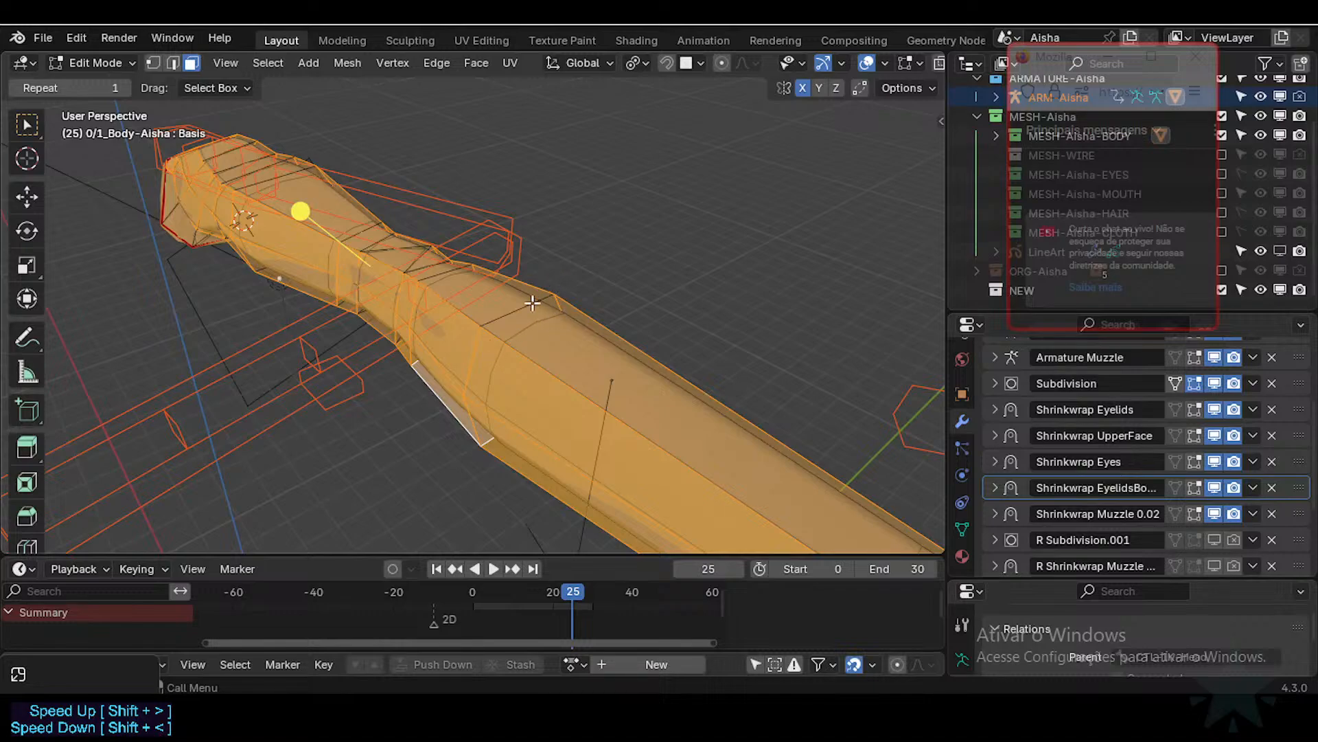
{"action": "middle_click_drag", "start_coordinate": [532, 302], "coordinate": [499, 345]}
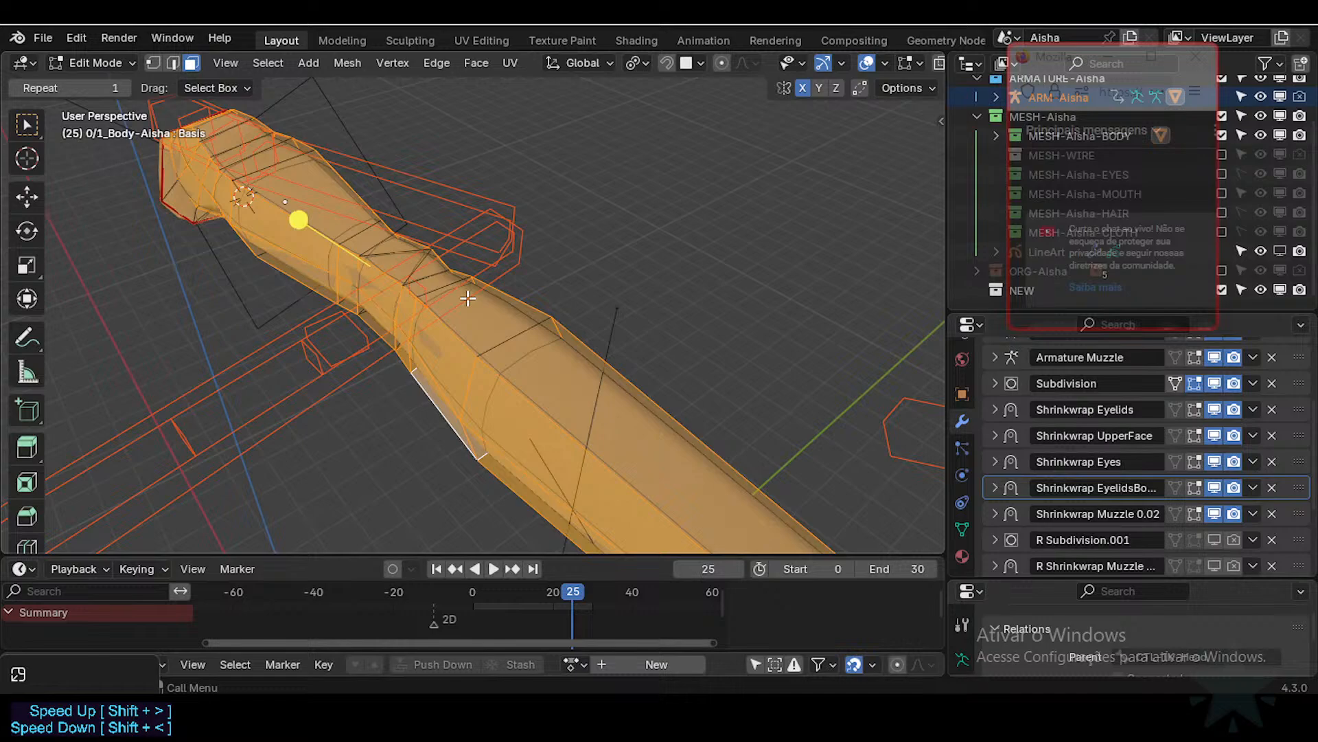
{"action": "middle_click_drag", "start_coordinate": [526, 358], "coordinate": [492, 231]}
{"action": "key", "text": "alt+a"}
{"action": "left_click", "coordinate": [525, 268], "text": "alt"}
{"action": "key", "text": "1"}
{"action": "left_click", "coordinate": [509, 303]}
{"action": "scroll", "coordinate": [490, 288], "scroll_direction": "down", "scroll_amount": 2}
{"action": "mouse_move", "coordinate": [513, 318]}
{"action": "middle_mouse_down"}
{"action": "mouse_move", "coordinate": [476, 374]}
{"action": "mouse_move", "coordinate": [512, 348]}
{"action": "mouse_move", "coordinate": [553, 426]}
{"action": "mouse_move", "coordinate": [490, 456]}
{"action": "mouse_move", "coordinate": [515, 357]}
{"action": "mouse_move", "coordinate": [556, 288]}
{"action": "mouse_move", "coordinate": [480, 330]}
{"action": "mouse_move", "coordinate": [531, 316]}
{"action": "middle_mouse_up"}
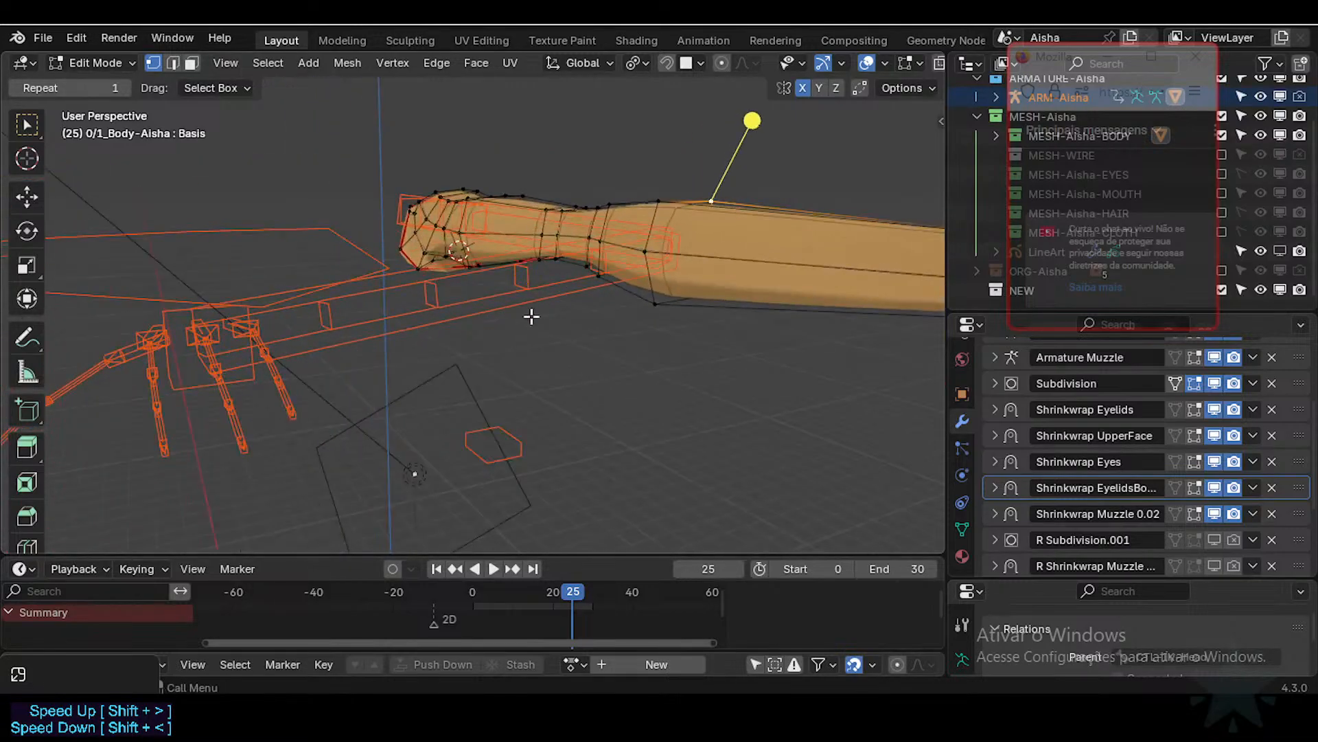
{"action": "middle_click_drag", "start_coordinate": [471, 430], "coordinate": [480, 362]}
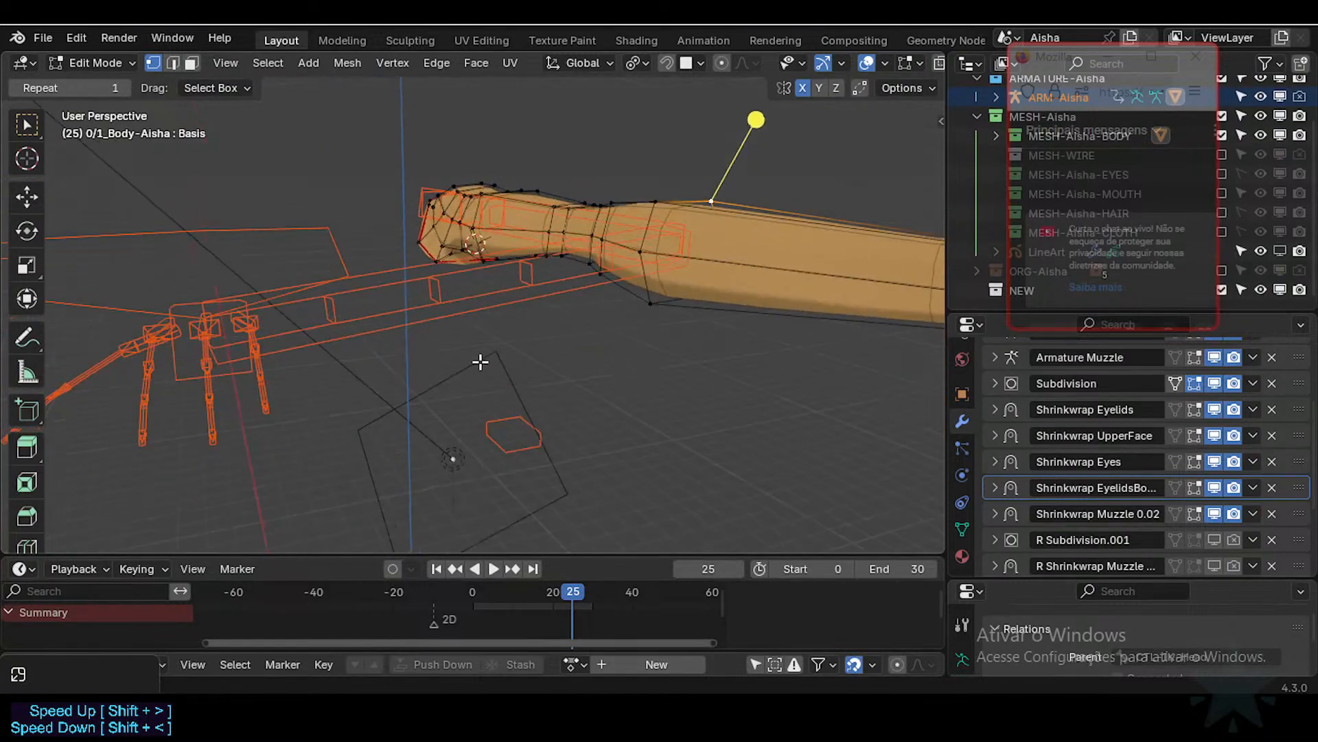
Step: Reveal the hidden body geometry around the isolated arm and clear the selection
{"action": "key", "text": "alt+h"}
{"action": "middle_click_drag", "start_coordinate": [486, 429], "coordinate": [463, 208], "text": "shift"}
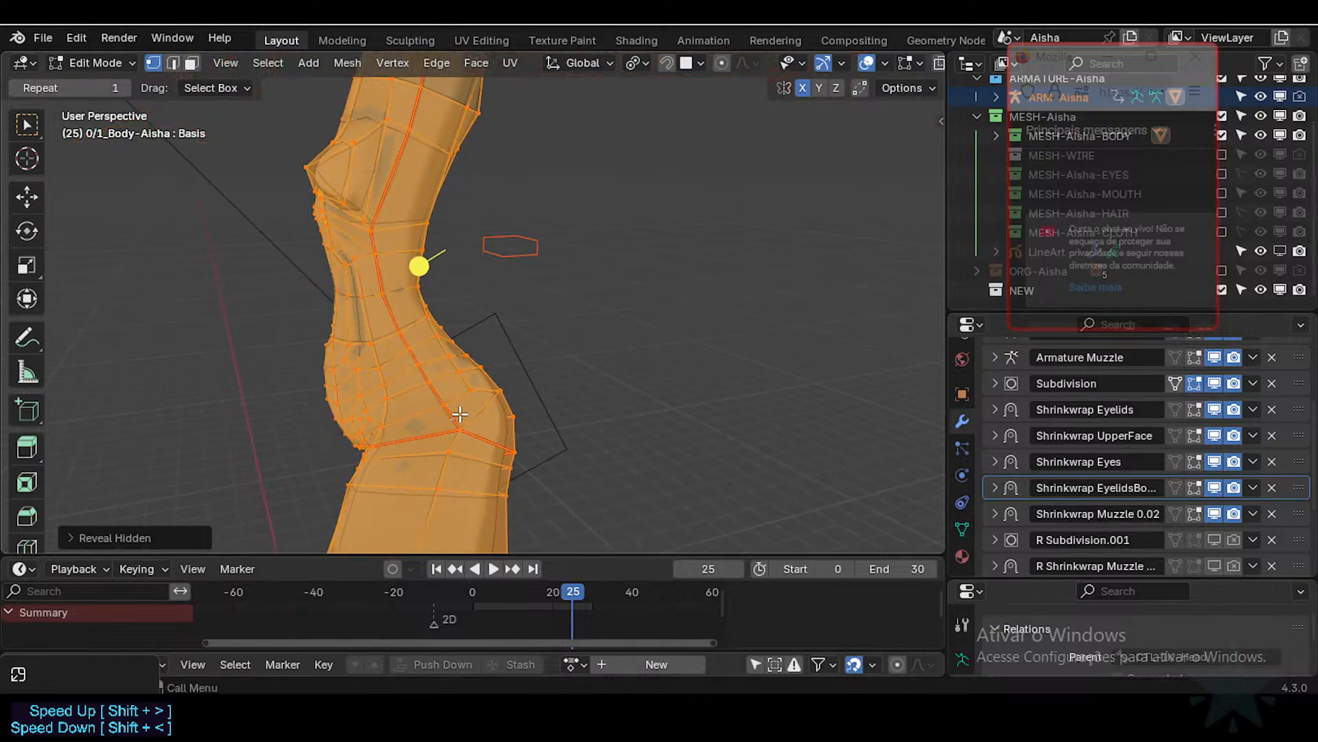
{"action": "key", "text": "h"}
{"action": "middle_click_drag", "start_coordinate": [529, 124], "coordinate": [510, 330]}
{"action": "key", "text": "l"}
{"action": "key", "text": "alt+a"}
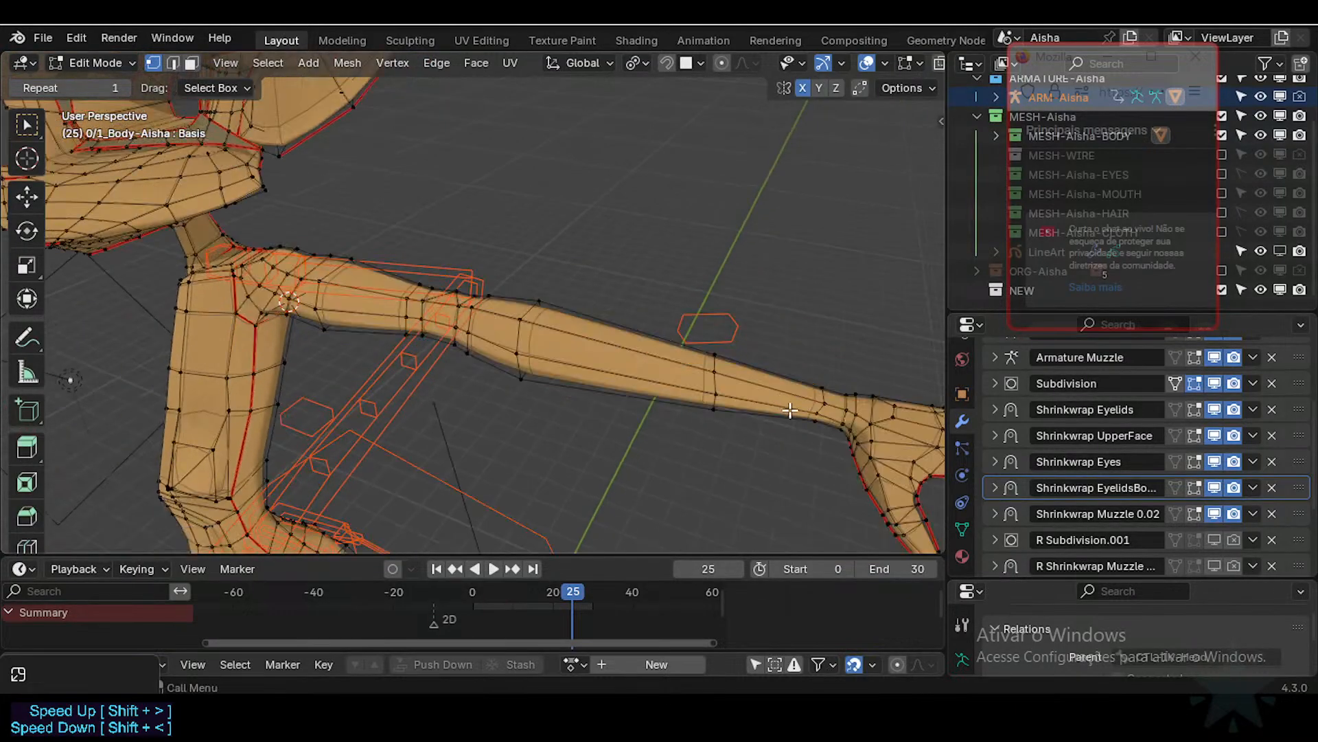
Step: Mark the edge loop around the wrist, where the forearm meets the hand, as a seam
{"action": "scroll", "coordinate": [687, 364], "scroll_direction": "up", "scroll_amount": 5}
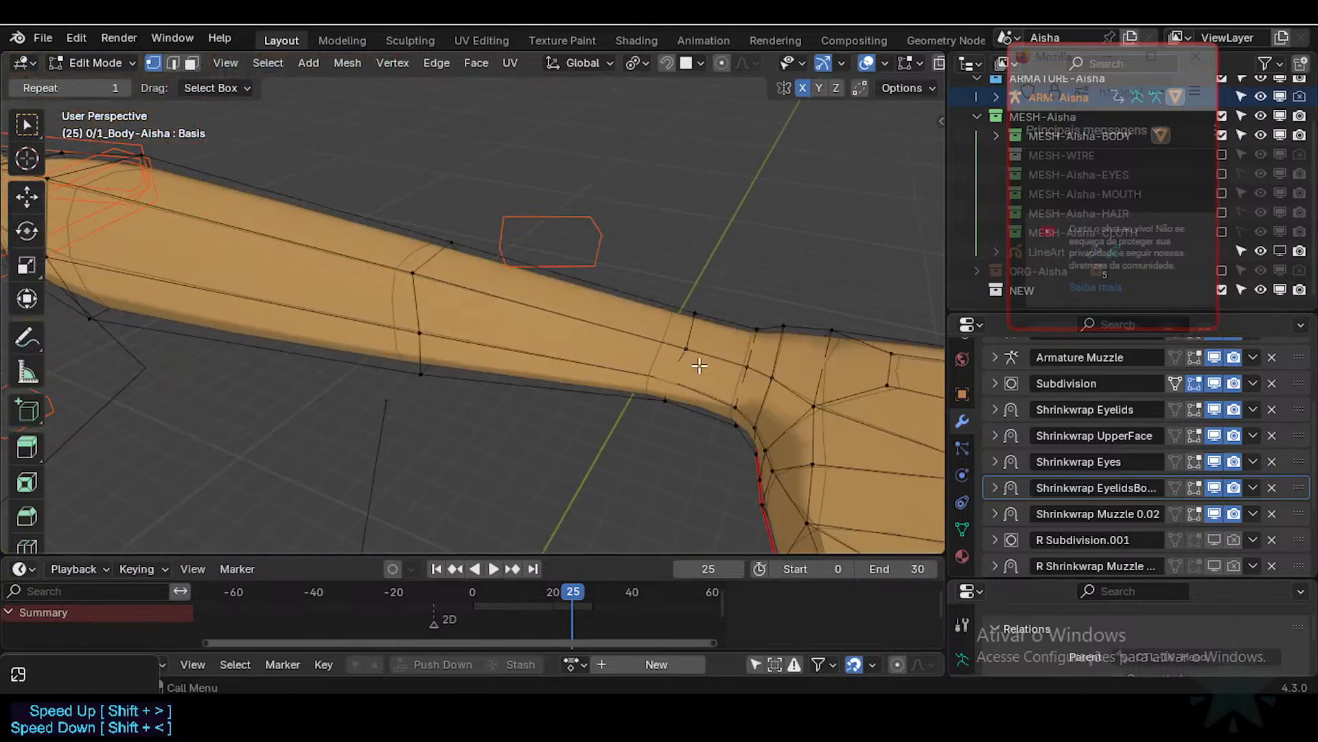
{"action": "key", "text": "shift+e"}
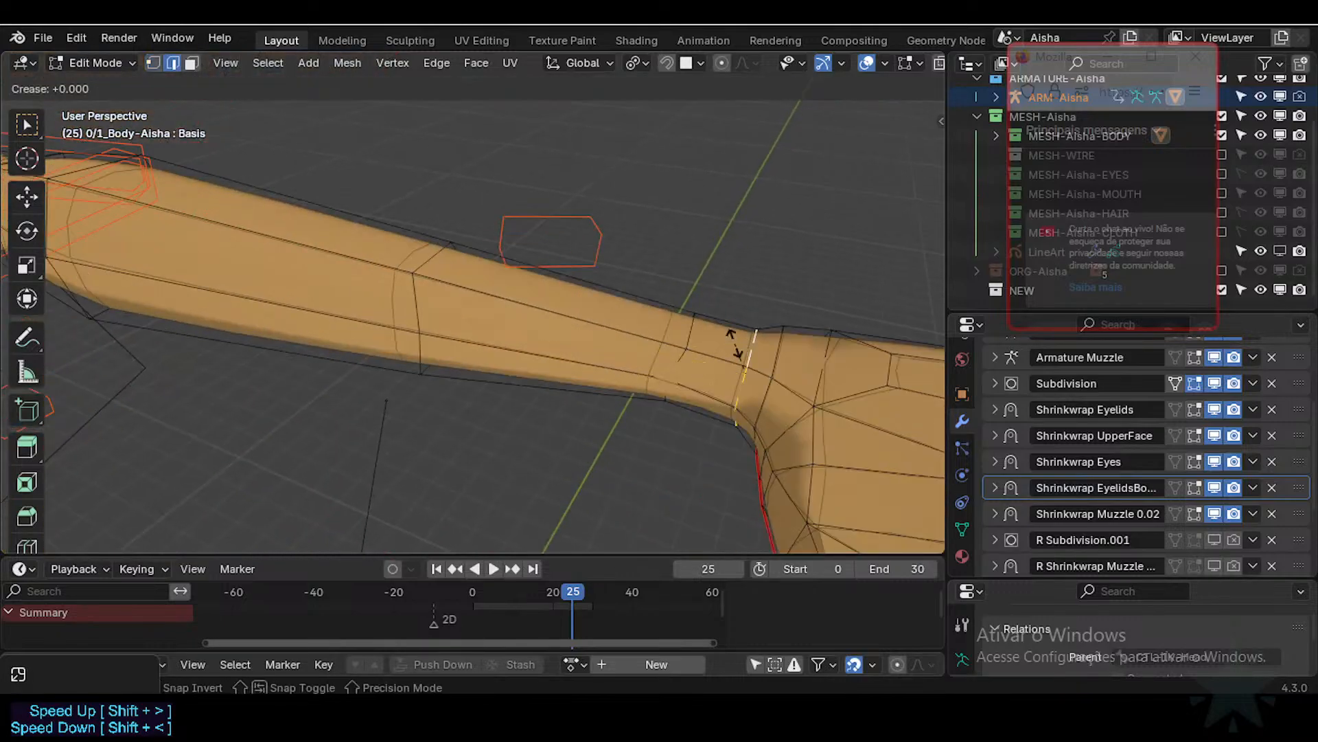
{"action": "left_click", "coordinate": [734, 343]}
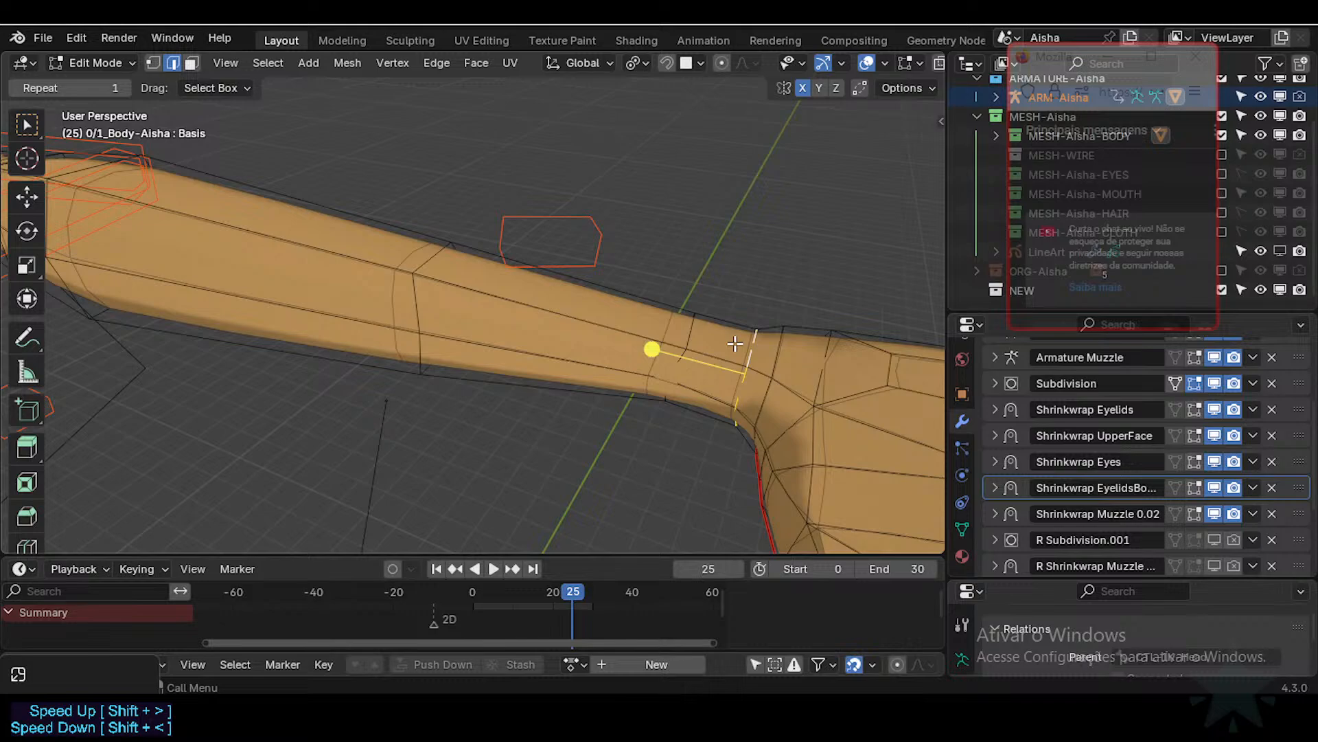
{"action": "key", "text": "ctrl+e"}
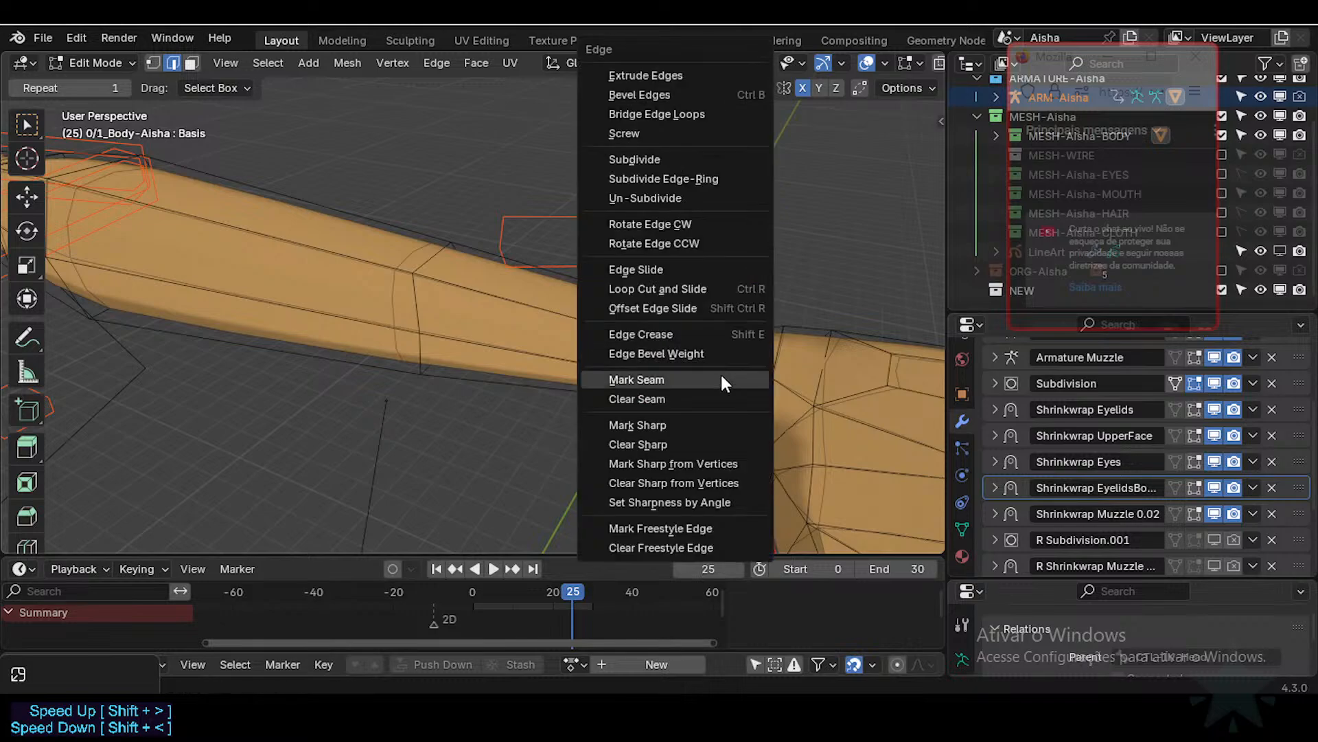
{"action": "left_click", "coordinate": [721, 375]}
Step: Enable the Screencast Keys display and save the file
{"action": "key", "text": "n"}
{"action": "left_click", "coordinate": [732, 136]}
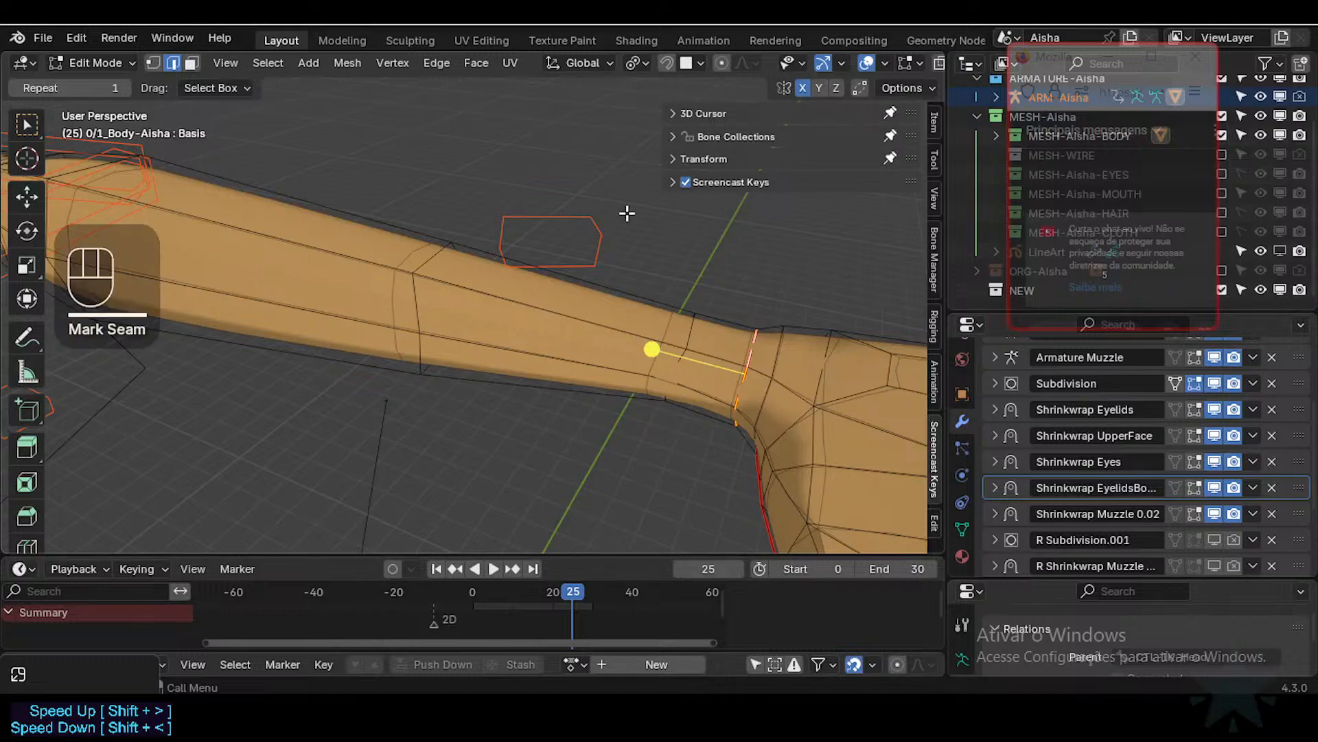
{"action": "key", "text": "n"}
{"action": "scroll", "coordinate": [456, 271], "scroll_direction": "down", "scroll_amount": 2}
{"action": "key", "text": "ctrl+s"}
Step: Turn on X-ray and reposition a side vertex of the forearm loop just before the wrist seam
{"action": "scroll", "coordinate": [612, 374], "scroll_direction": "up", "scroll_amount": 1}
{"action": "scroll", "coordinate": [612, 374], "scroll_direction": "up", "scroll_amount": 1}
{"action": "middle_click_drag", "start_coordinate": [611, 374], "coordinate": [625, 297]}
{"action": "key", "text": "1"}
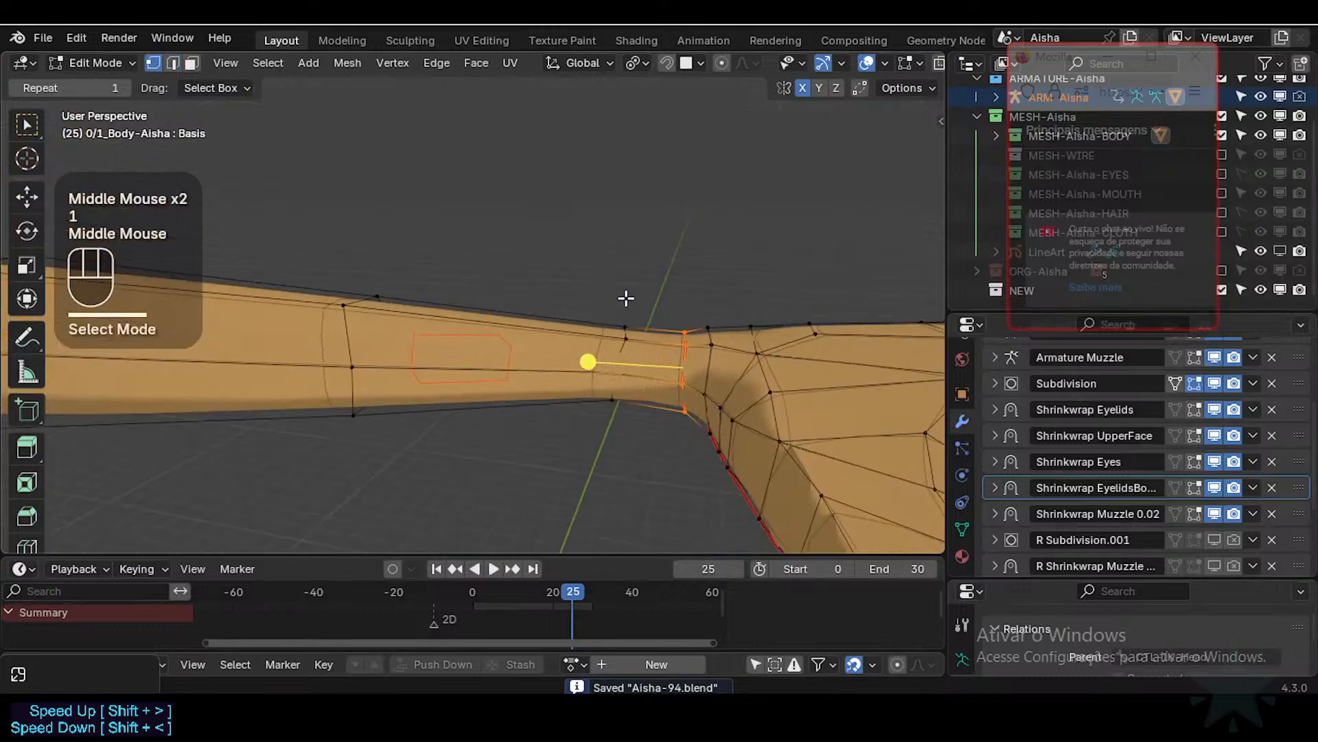
{"action": "left_click", "coordinate": [604, 381]}
{"action": "key", "text": "alt+z"}
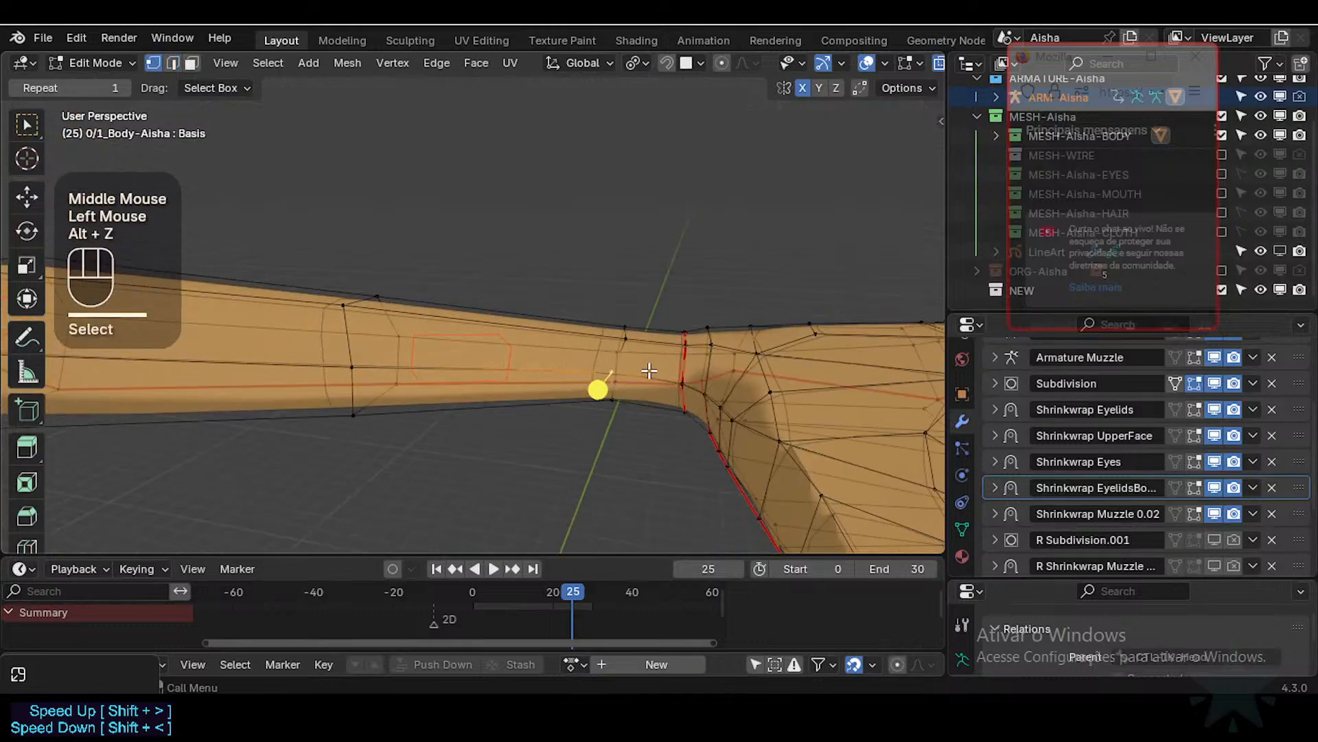
{"action": "middle_click_drag", "start_coordinate": [649, 371], "coordinate": [638, 425]}
{"action": "key", "text": "g"}
{"action": "key", "text": "g"}
{"action": "key", "text": "Escape"}
{"action": "key", "text": "g"}
{"action": "left_click", "coordinate": [709, 358], "text": "shift"}
Step: Adjust the underside vertex and the far middle vertex of the forearm loop beside the wrist
{"action": "left_click", "coordinate": [624, 410]}
{"action": "key", "text": "g"}
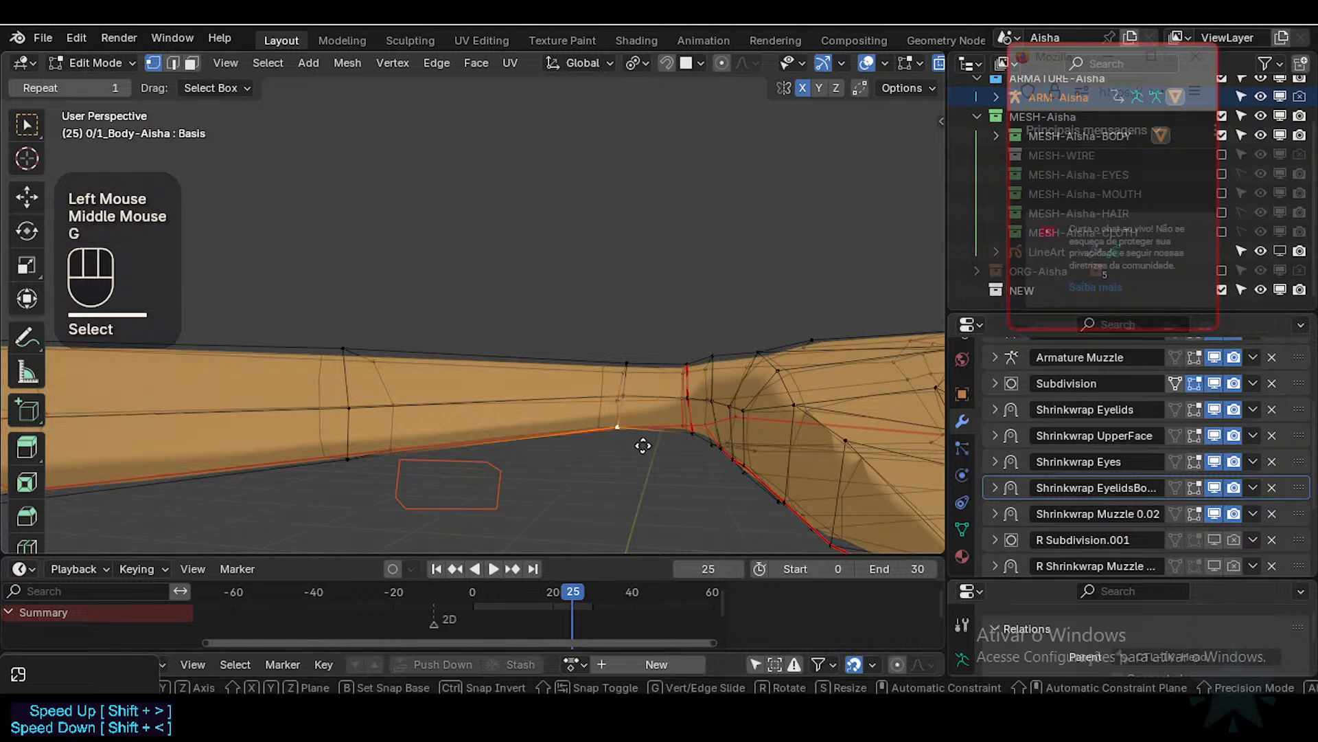
{"action": "left_click", "coordinate": [613, 385], "text": "shift"}
{"action": "middle_click_drag", "start_coordinate": [618, 406], "coordinate": [619, 427]}
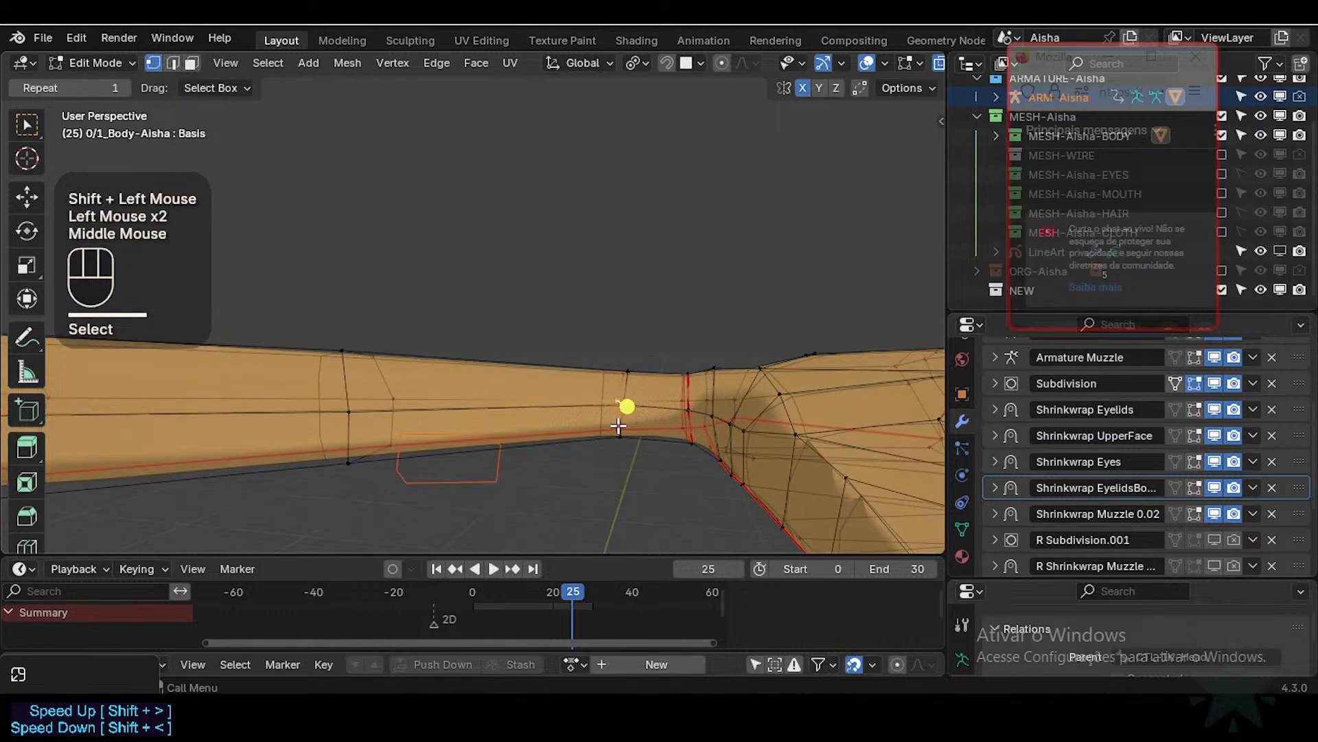
{"action": "right_click", "coordinate": [636, 393]}
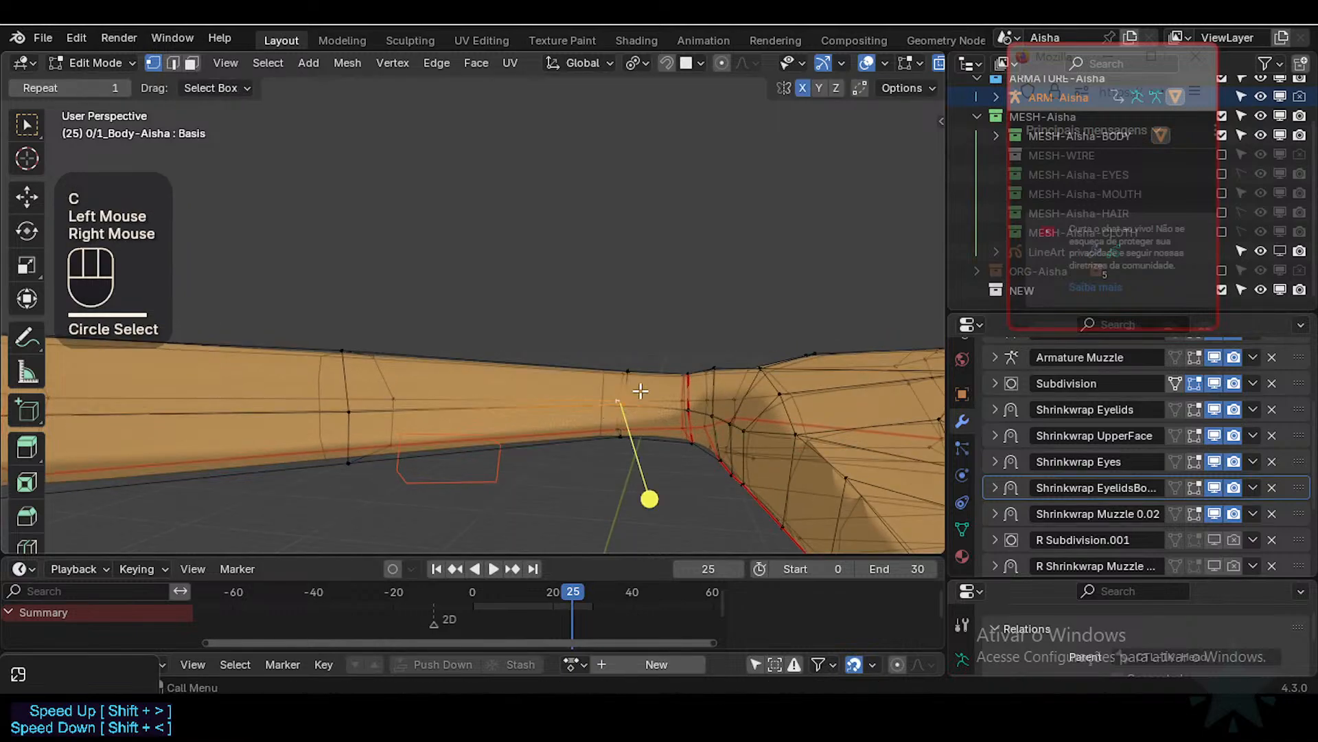
{"action": "key", "text": "g"}
{"action": "left_click", "coordinate": [649, 404], "text": "shift"}
Step: Fine-tune the far middle vertex of the loop beside the wrist with two small moves
{"action": "key", "text": "alt+a"}
{"action": "left_click", "coordinate": [622, 395]}
{"action": "key", "text": "g"}
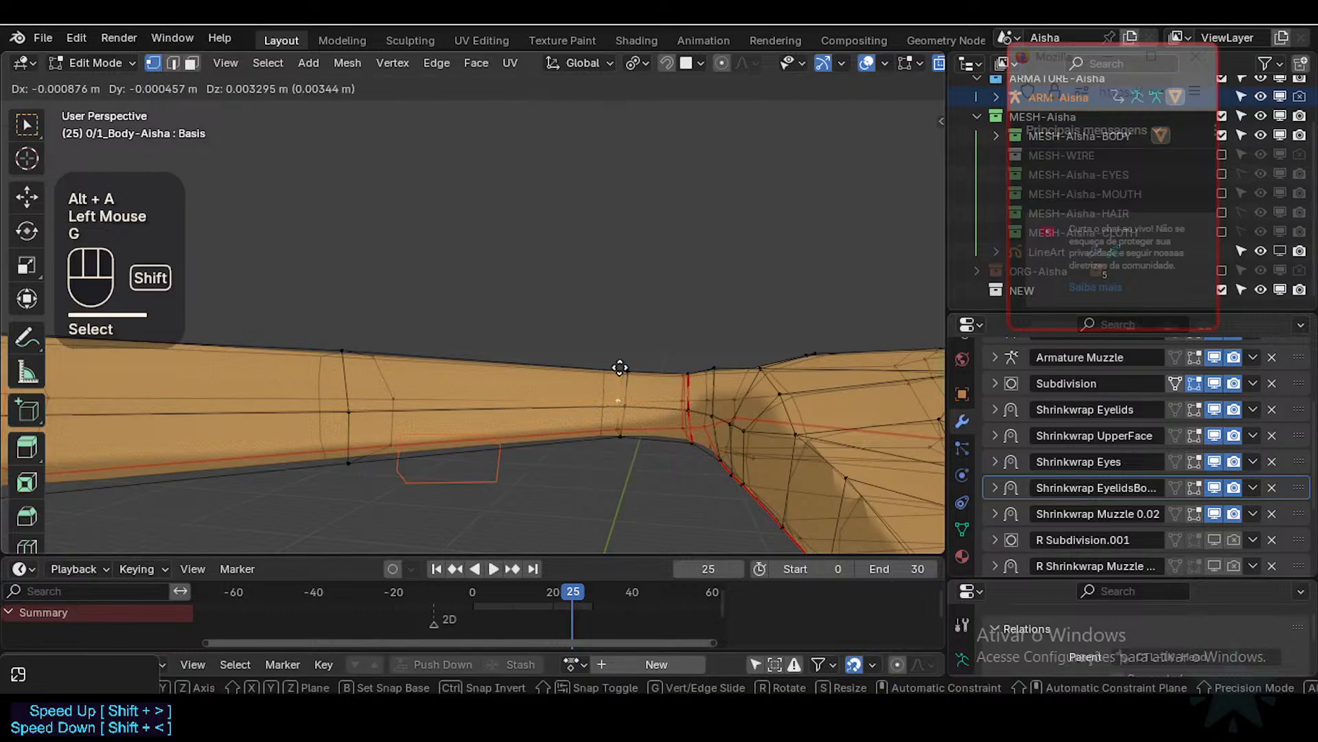
{"action": "left_click", "coordinate": [613, 364], "text": "shift"}
{"action": "key", "text": "g"}
{"action": "left_click", "coordinate": [615, 397], "text": "shift"}
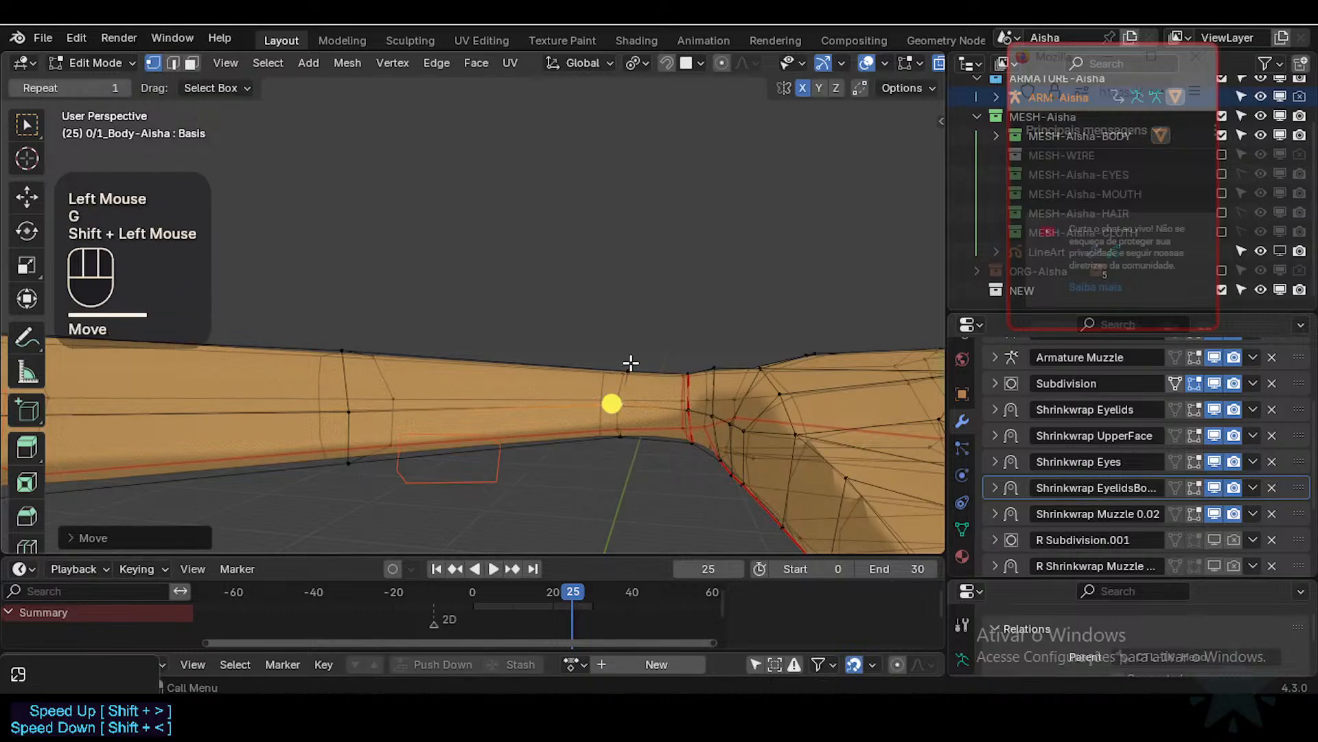
Step: Reposition the upper vertices of the loop beside the wrist to smooth the forearm's outline
{"action": "left_click", "coordinate": [627, 348]}
{"action": "middle_click_drag", "start_coordinate": [627, 348], "coordinate": [651, 341]}
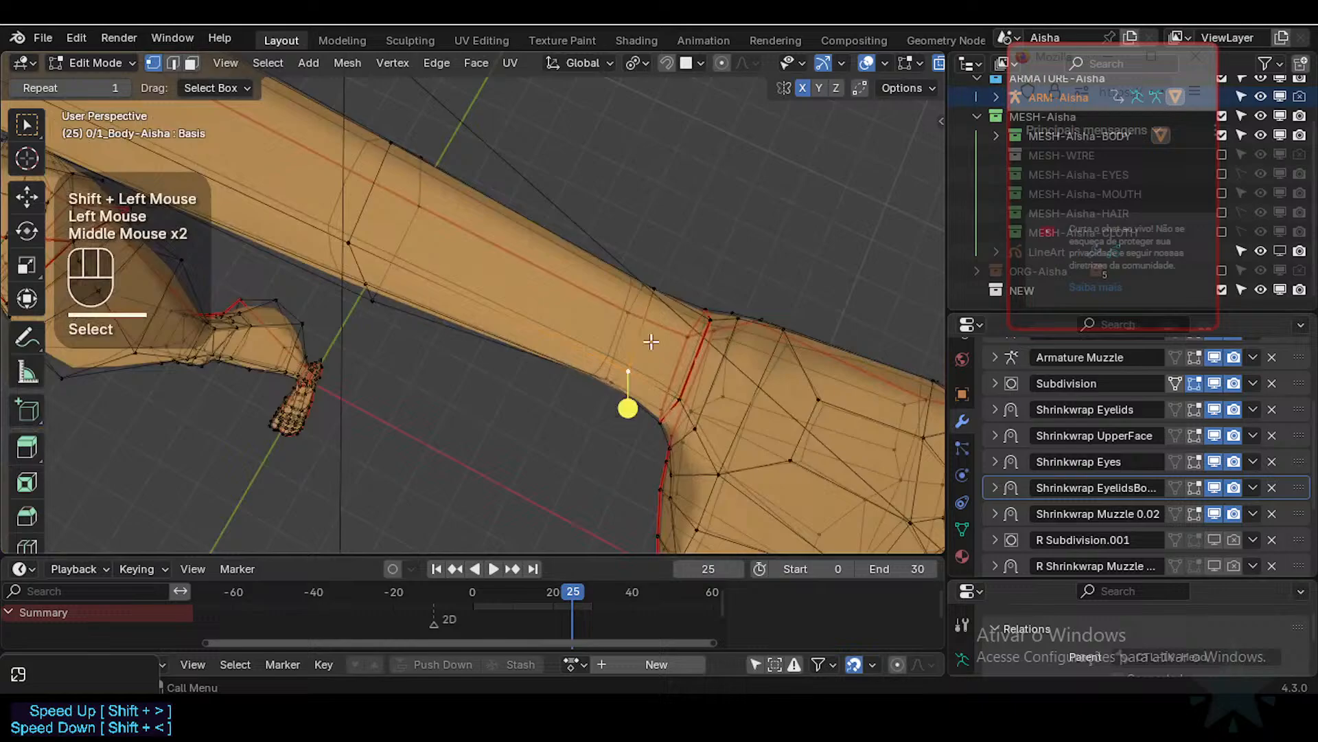
{"action": "middle_click_drag", "start_coordinate": [664, 291], "coordinate": [615, 274]}
{"action": "key", "text": "g"}
{"action": "left_click", "coordinate": [665, 272], "text": "shift"}
{"action": "left_click", "coordinate": [657, 271]}
{"action": "key", "text": "g"}
{"action": "left_click", "coordinate": [662, 268], "text": "shift"}
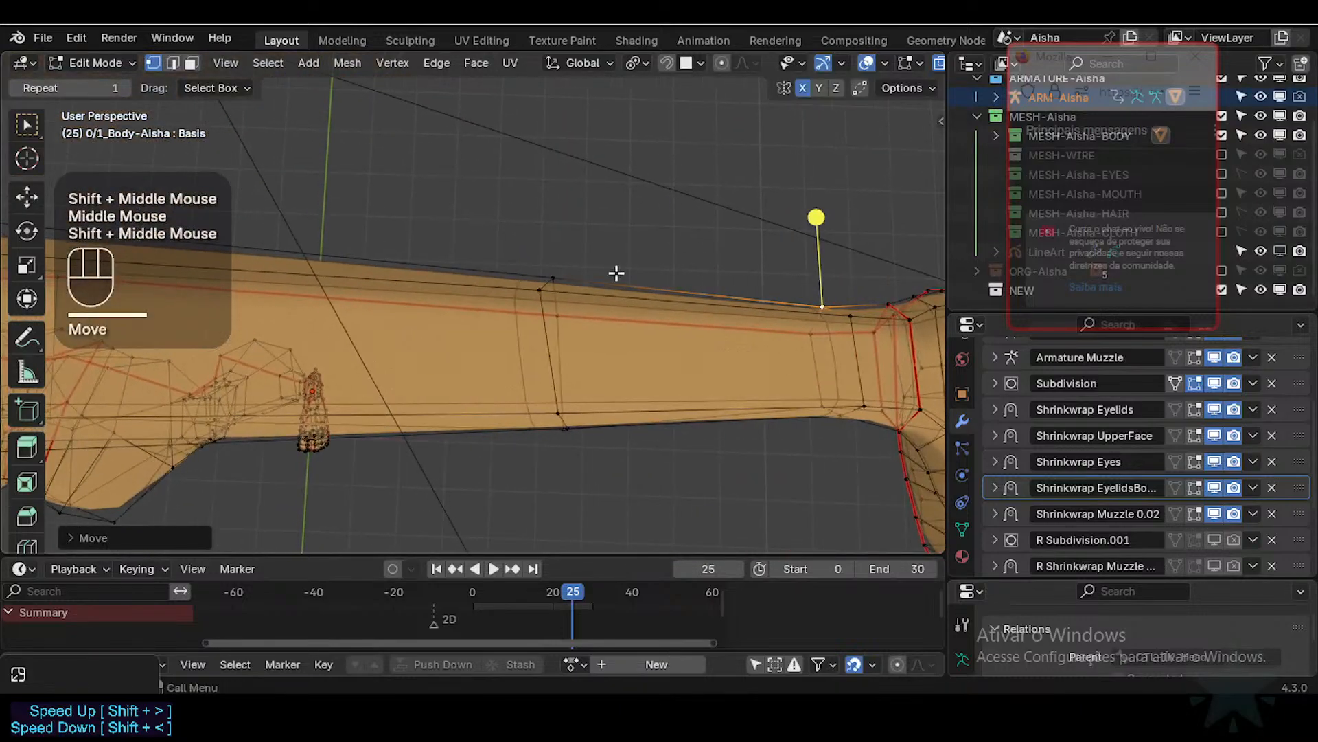
Step: Move the upper vertex of the mid-forearm loop to even out the taper towards the wrist
{"action": "scroll", "coordinate": [593, 289], "scroll_direction": "down", "scroll_amount": 2}
{"action": "left_click", "coordinate": [522, 290]}
{"action": "key", "text": "g"}
{"action": "left_click", "coordinate": [568, 297], "text": "shift"}
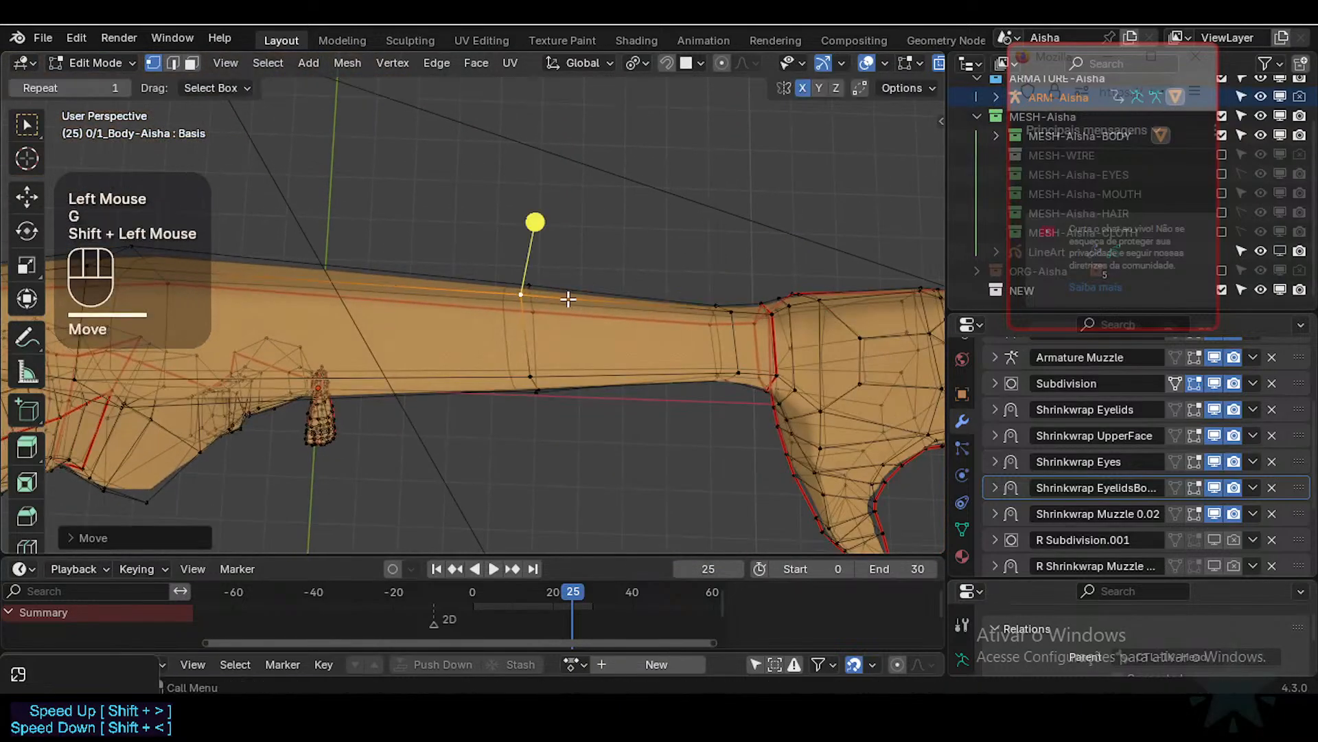
{"action": "key", "text": "g"}
{"action": "left_click", "coordinate": [614, 303], "text": "shift"}
Step: Leave mesh editing, select the ARM-Aisha armature and switch it to Pose Mode
{"action": "key", "text": "Tab"}
{"action": "scroll", "coordinate": [539, 309], "scroll_direction": "down", "scroll_amount": 1}
{"action": "middle_click_drag", "start_coordinate": [481, 300], "coordinate": [435, 180], "text": "shift"}
{"action": "scroll", "coordinate": [479, 302], "scroll_direction": "down", "scroll_amount": 1}
{"action": "key", "text": "ctrl+Tab"}
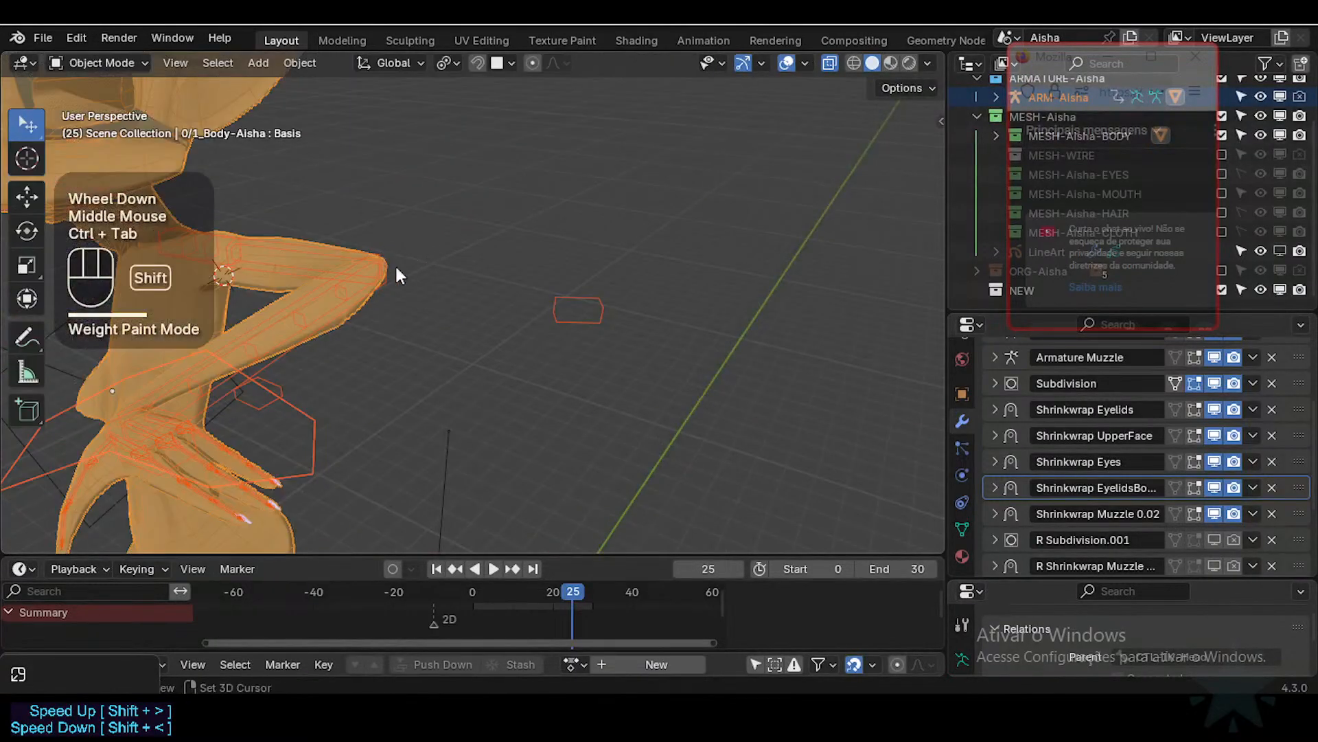
{"action": "mouse_move", "coordinate": [394, 265]}
{"action": "middle_mouse_down", "text": "shift"}
{"action": "mouse_move", "coordinate": [586, 377]}
{"action": "mouse_move", "coordinate": [646, 375]}
{"action": "mouse_move", "coordinate": [560, 373]}
{"action": "mouse_move", "coordinate": [536, 345]}
{"action": "middle_mouse_up", "text": "shift"}
{"action": "scroll", "coordinate": [587, 378], "scroll_direction": "up", "scroll_amount": 1}
{"action": "scroll", "coordinate": [645, 376], "scroll_direction": "up", "scroll_amount": 2}
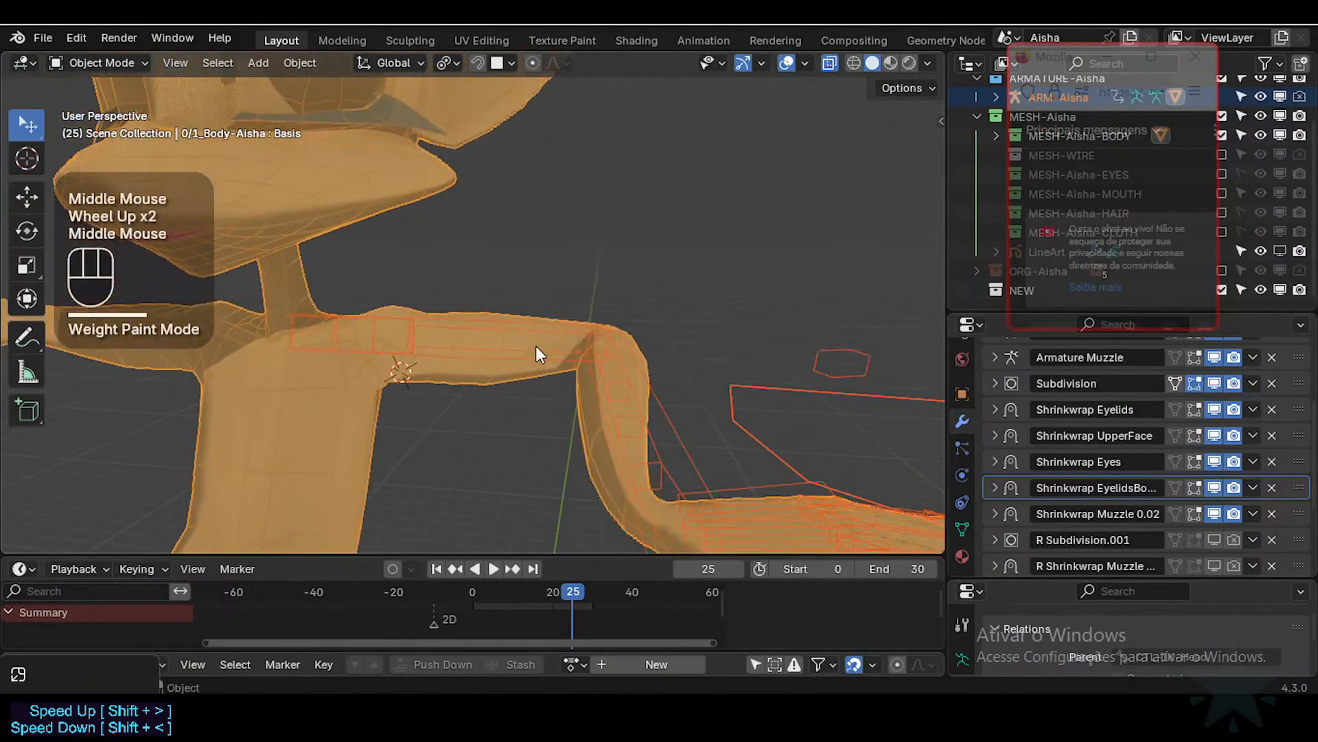
{"action": "left_click", "coordinate": [536, 345]}
{"action": "left_click", "coordinate": [541, 314]}
{"action": "left_click", "coordinate": [539, 339]}
{"action": "left_click", "coordinate": [538, 326]}
{"action": "key", "text": "ctrl+Tab"}
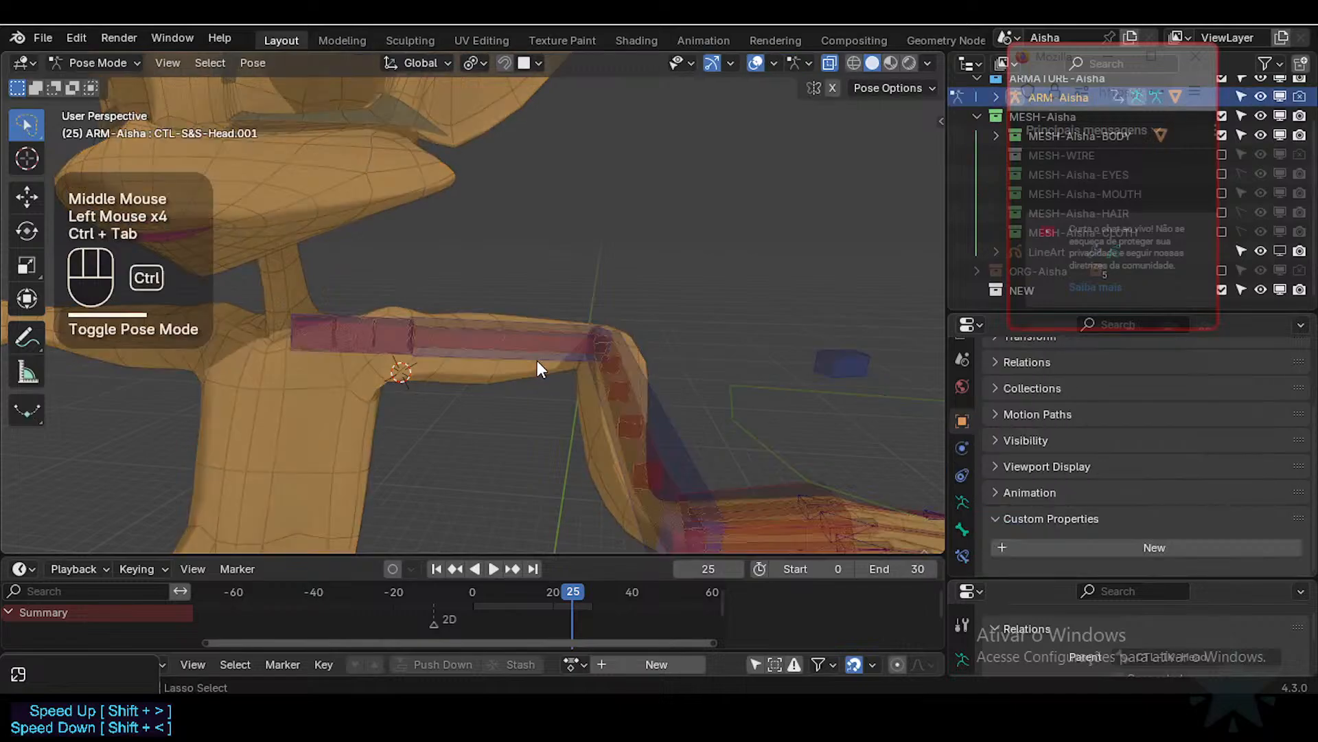
Step: Try moving the MTR-IK-Hand.L control to bend the arm
{"action": "scroll", "coordinate": [533, 361], "scroll_direction": "up", "scroll_amount": 2}
{"action": "scroll", "coordinate": [530, 361], "scroll_direction": "up", "scroll_amount": 1}
{"action": "scroll", "coordinate": [530, 361], "scroll_direction": "down", "scroll_amount": 2}
{"action": "scroll", "coordinate": [557, 375], "scroll_direction": "down", "scroll_amount": 2}
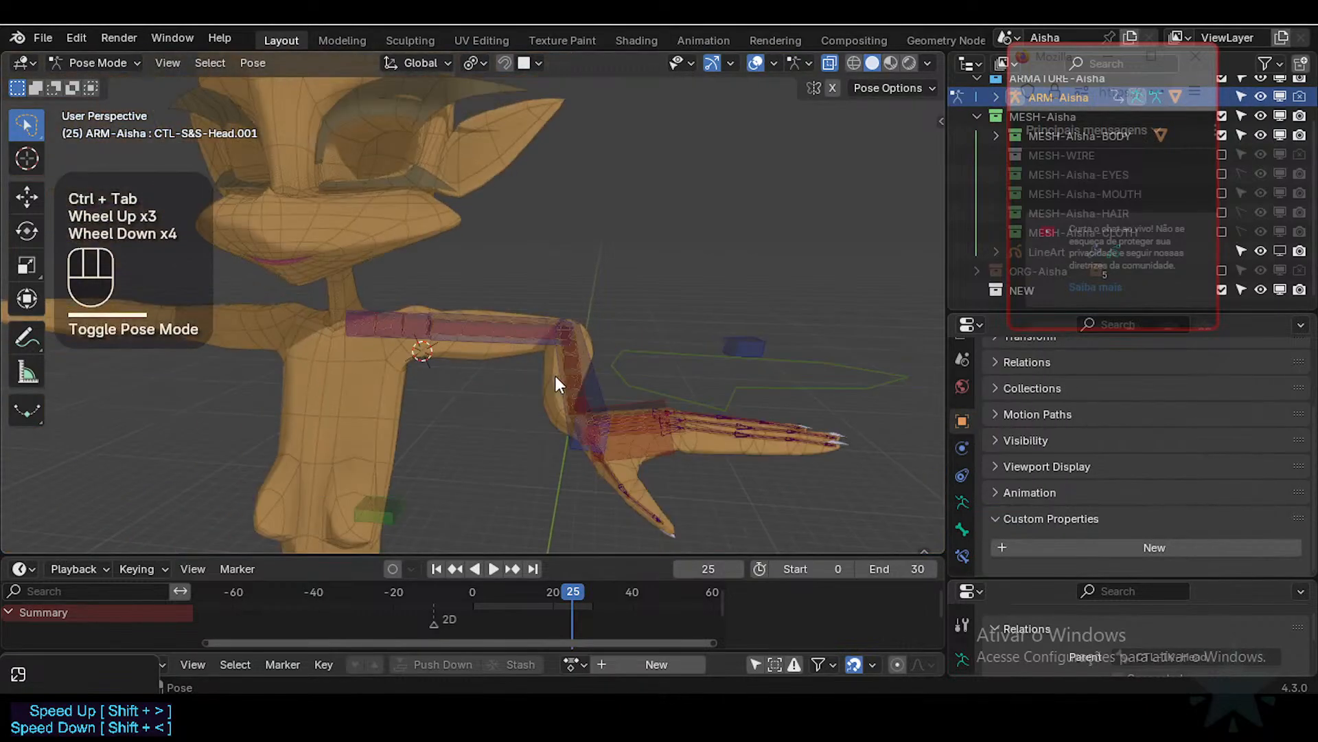
{"action": "middle_click_drag", "start_coordinate": [559, 377], "coordinate": [604, 472], "text": "shift"}
{"action": "left_click", "coordinate": [606, 377]}
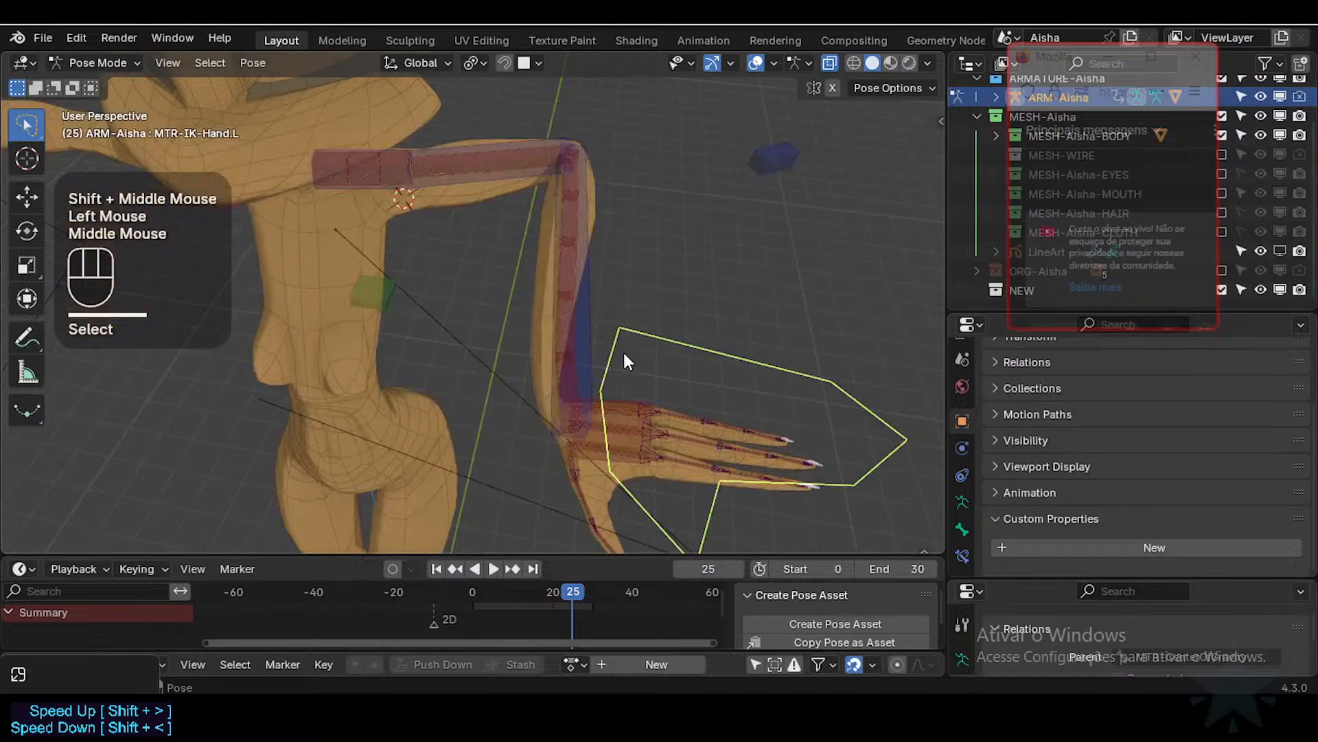
{"action": "key", "text": "g"}
{"action": "left_click", "coordinate": [664, 395]}
Step: Clear the pose transforms of all bones to return the arm to its rest pose
{"action": "key", "text": "a"}
{"action": "key", "text": "alt+q"}
{"action": "key", "text": "alt+q"}
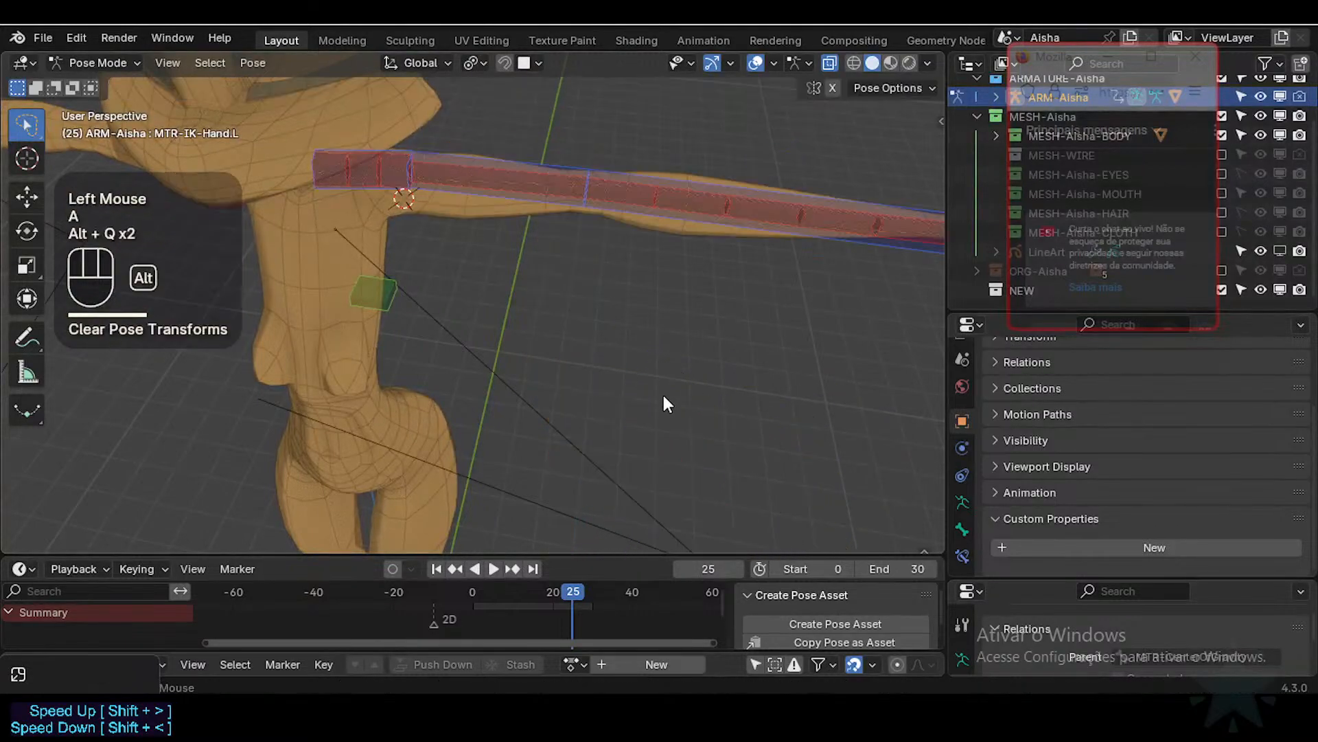
{"action": "middle_click_drag", "start_coordinate": [664, 397], "coordinate": [574, 293], "text": "shift"}
{"action": "scroll", "coordinate": [463, 345], "scroll_direction": "down", "scroll_amount": 2}
{"action": "middle_click_drag", "start_coordinate": [462, 345], "coordinate": [482, 317], "text": "shift"}
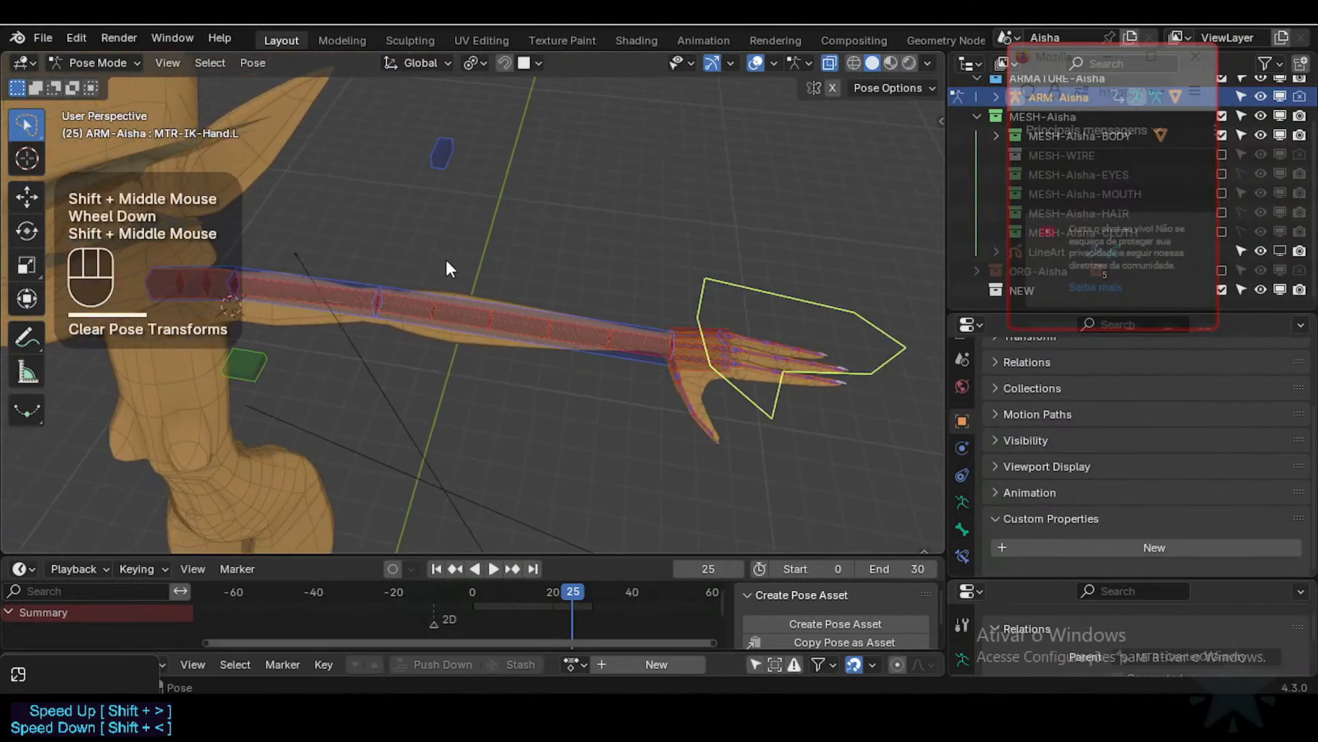
Step: Select the CTL-LowerArm.L bone and inspect the straight arm with the wireframe overlay off and on
{"action": "scroll", "coordinate": [526, 323], "scroll_direction": "up", "scroll_amount": 2}
{"action": "left_click", "coordinate": [526, 325]}
{"action": "scroll", "coordinate": [502, 340], "scroll_direction": "down", "scroll_amount": 2}
{"action": "key", "text": "ctrl+alt+shift+z"}
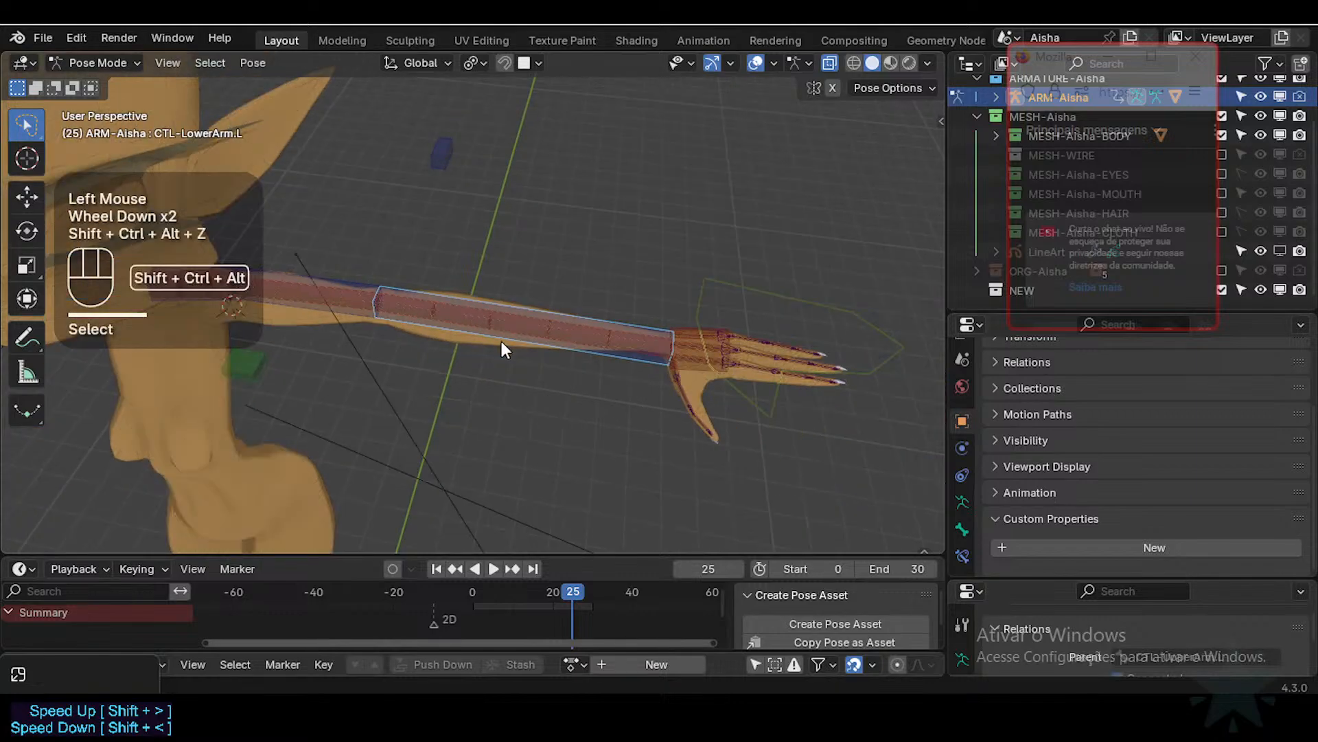
{"action": "middle_click_drag", "start_coordinate": [469, 349], "coordinate": [559, 354], "text": "shift"}
{"action": "key", "text": "ctrl+alt+shift+z"}
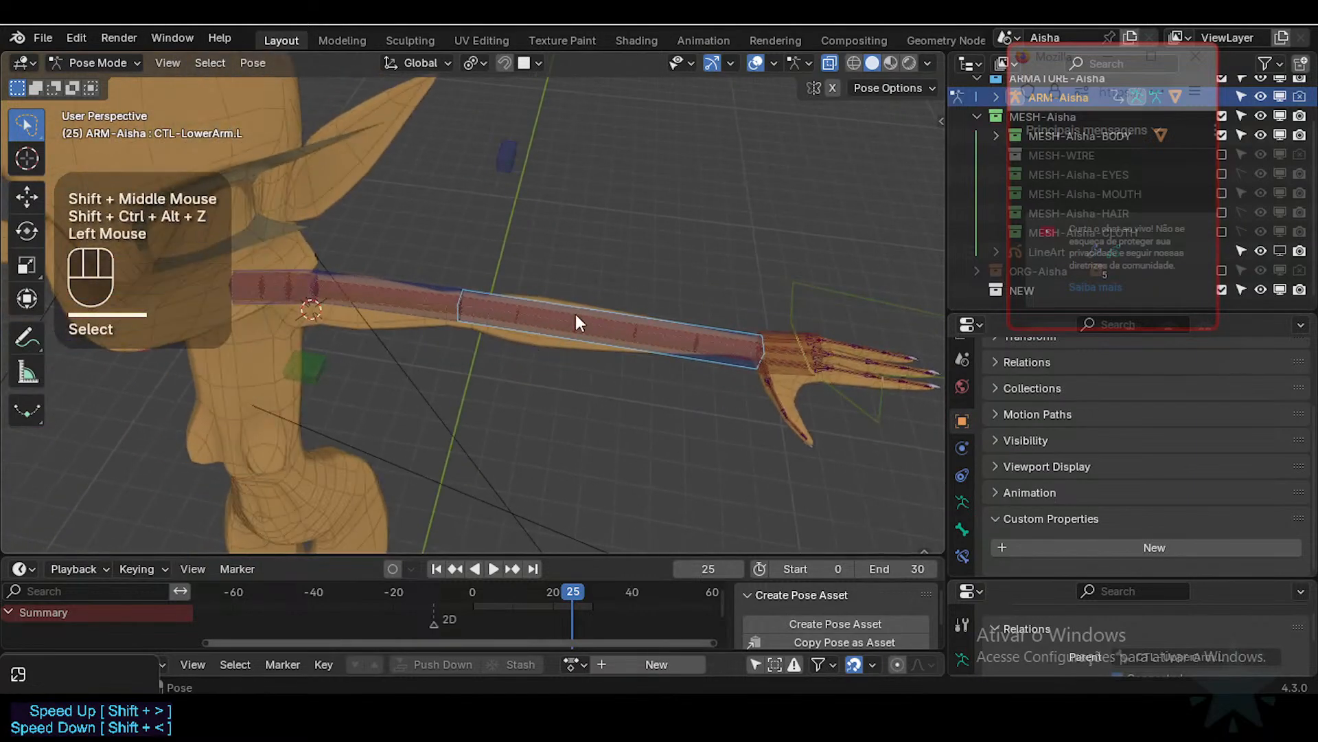
Step: Return the armature to Object Mode and open the body mesh in Edit Mode
{"action": "key", "text": "ctrl+Tab"}
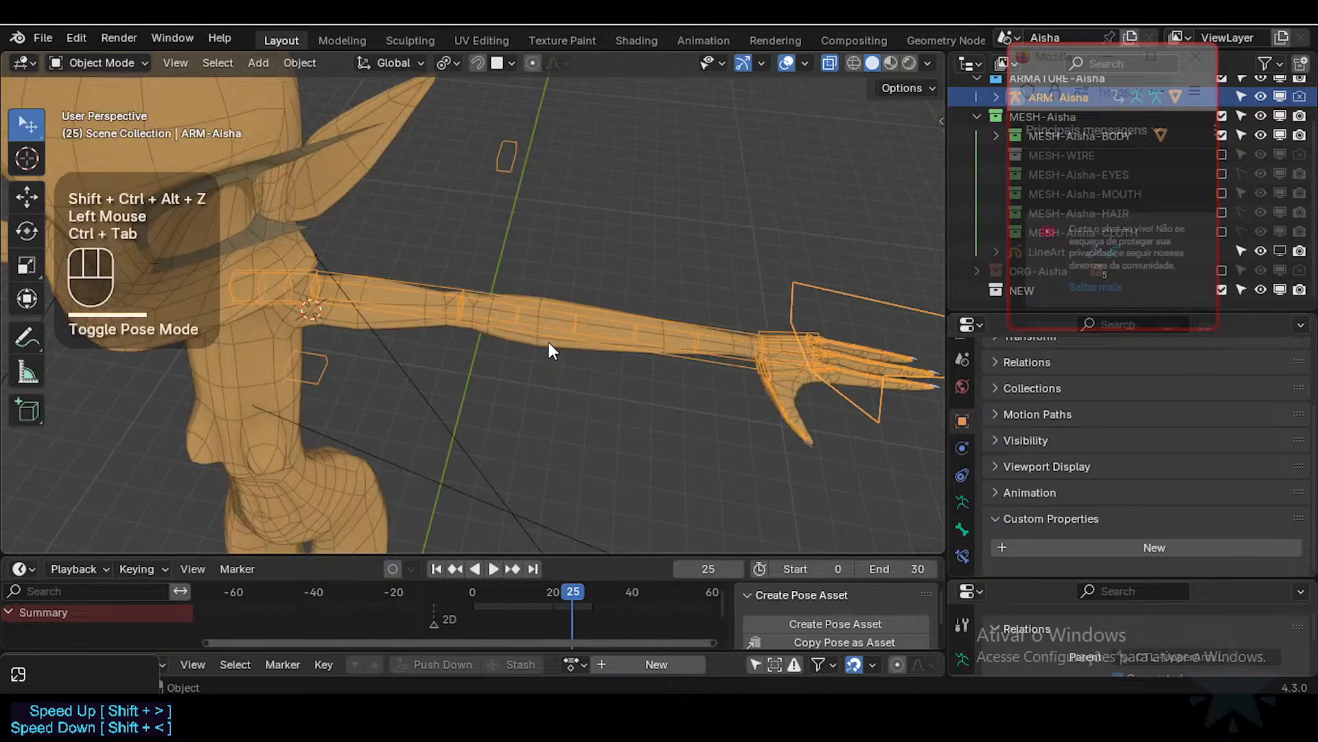
{"action": "left_click", "coordinate": [549, 342]}
{"action": "key", "text": "Tab"}
{"action": "middle_click_drag", "start_coordinate": [563, 361], "coordinate": [569, 291]}
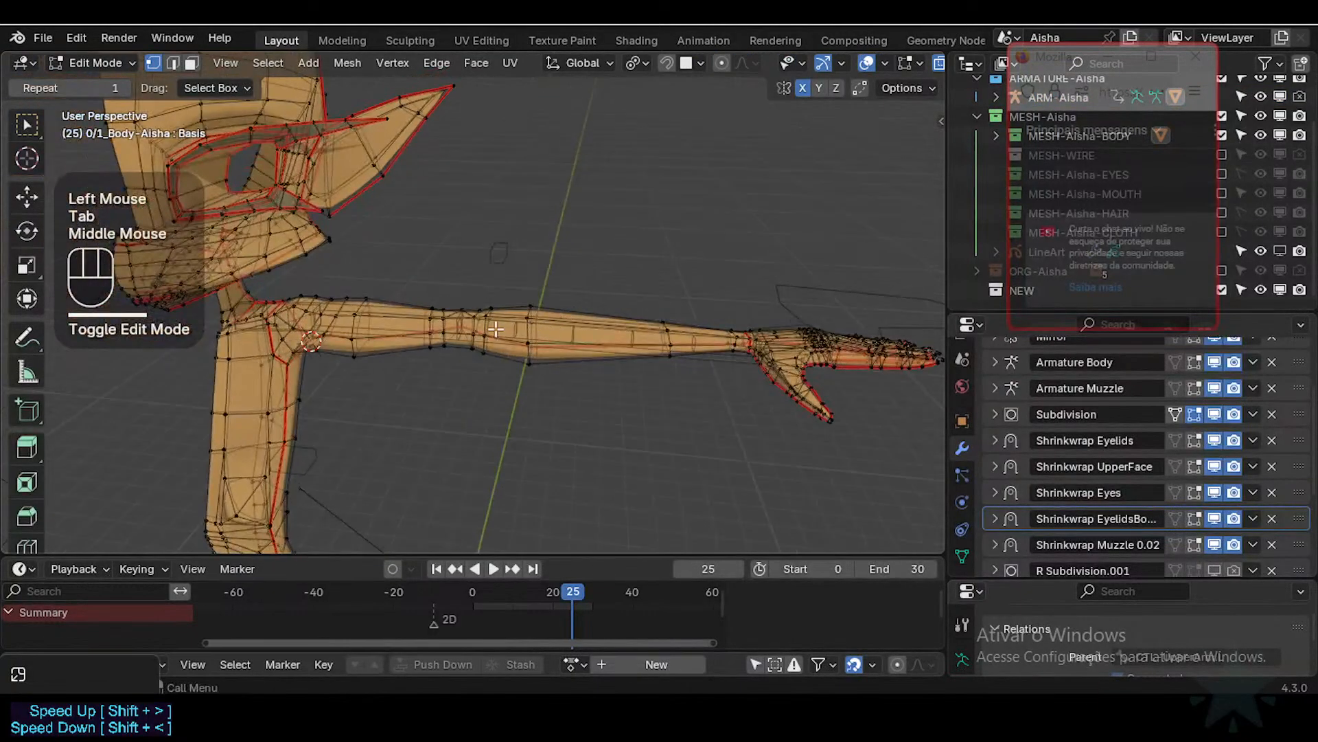
Step: Isolate the linked arm mesh, disable the Subdivision modifier's Edit Mode display, and turn X-ray off
{"action": "key", "text": "l"}
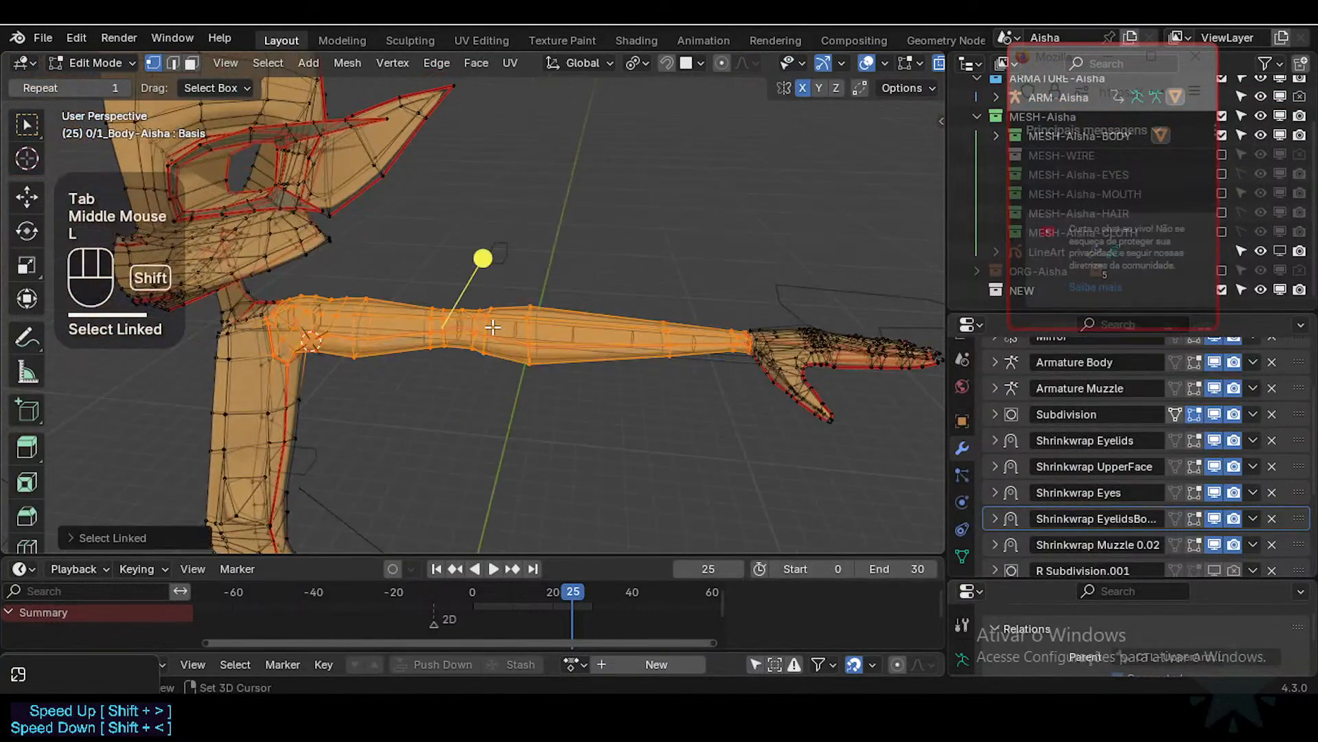
{"action": "key", "text": "shift+h"}
{"action": "scroll", "coordinate": [607, 341], "scroll_direction": "up", "scroll_amount": 3}
{"action": "key", "text": "alt+a"}
{"action": "mouse_move", "coordinate": [607, 341]}
{"action": "middle_mouse_down", "text": "shift"}
{"action": "mouse_move", "coordinate": [515, 306]}
{"action": "mouse_move", "coordinate": [535, 366]}
{"action": "mouse_move", "coordinate": [580, 326]}
{"action": "mouse_move", "coordinate": [653, 332]}
{"action": "mouse_move", "coordinate": [623, 339]}
{"action": "middle_mouse_up", "text": "shift"}
{"action": "left_click", "coordinate": [1194, 414]}
{"action": "key", "text": "alt+z"}
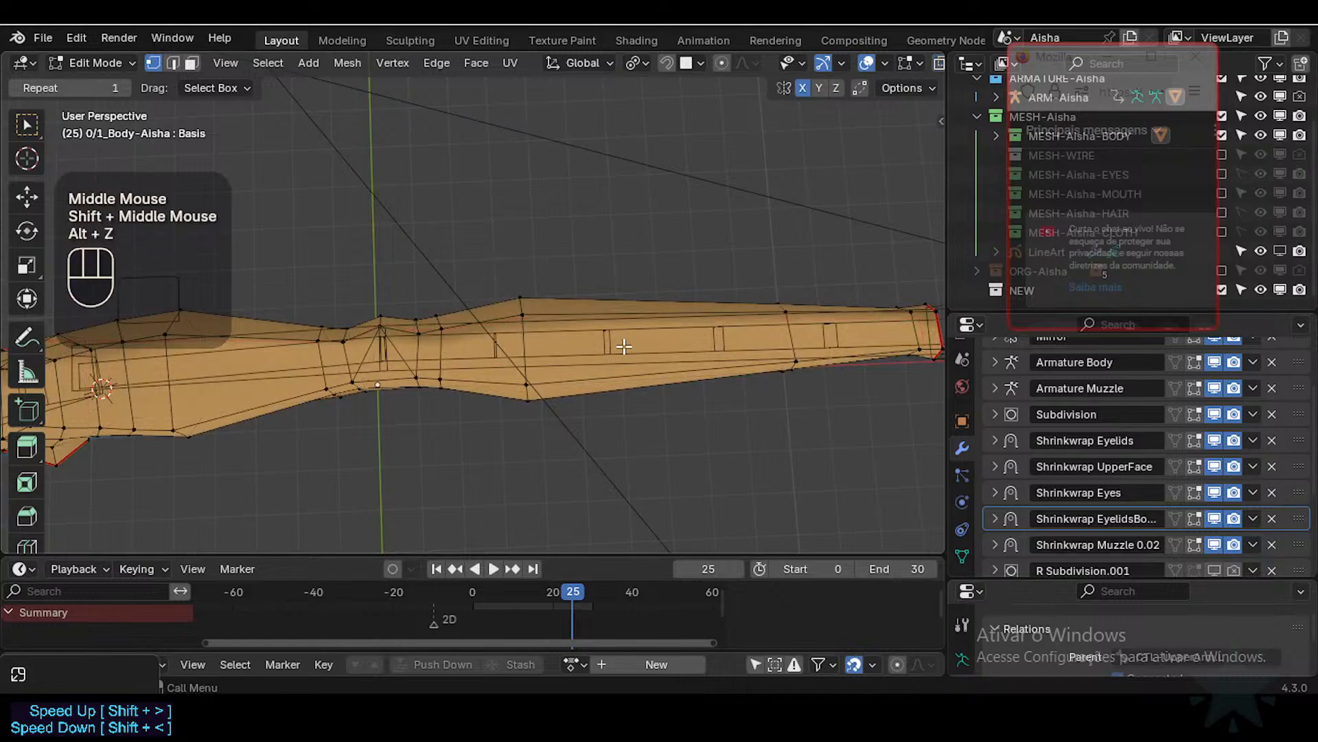
Step: Hide the ARM-Aisha armature from the viewport and return to editing the body mesh
{"action": "key", "text": "ctrl+Tab"}
{"action": "scroll", "coordinate": [571, 357], "scroll_direction": "down", "scroll_amount": 2}
{"action": "middle_click_drag", "start_coordinate": [522, 367], "coordinate": [533, 224]}
{"action": "left_click", "coordinate": [533, 224]}
{"action": "left_click", "coordinate": [539, 220]}
{"action": "key", "text": "Tab"}
{"action": "scroll", "coordinate": [524, 287], "scroll_direction": "up", "scroll_amount": 3}
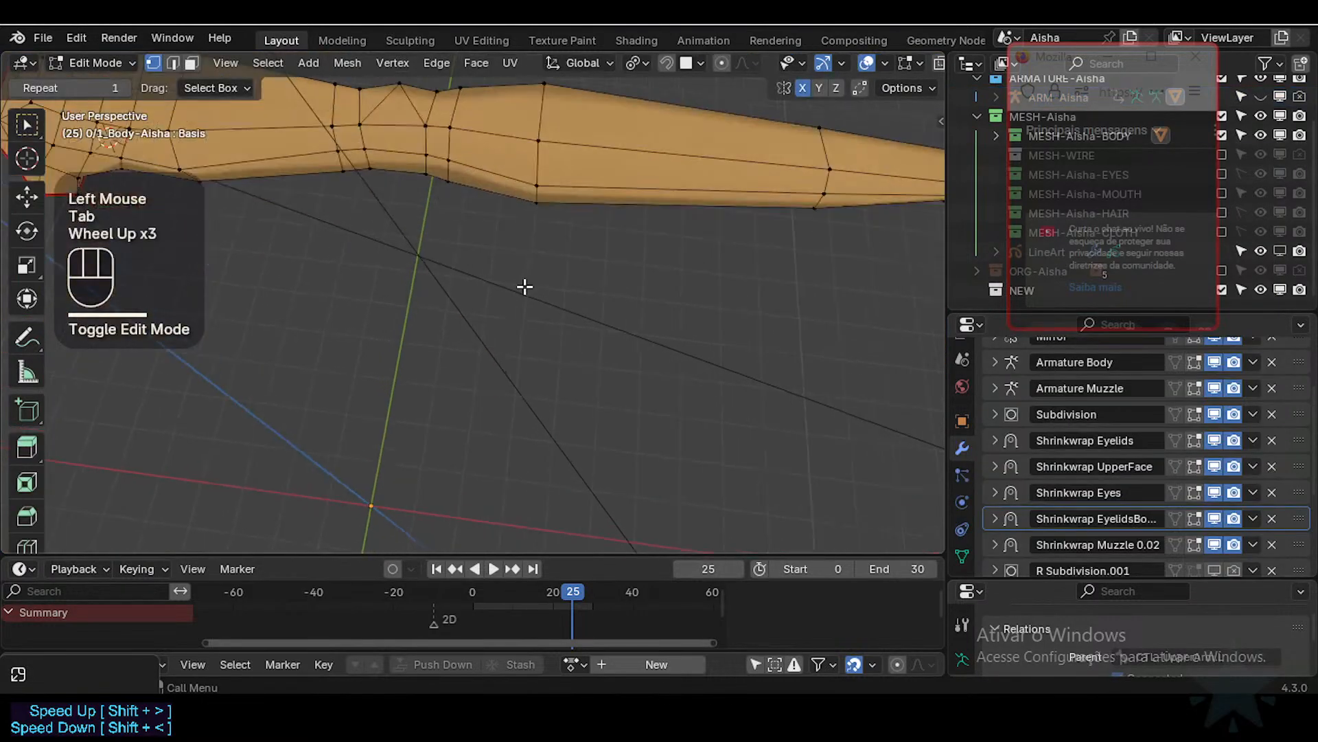
Step: Circle-select the side vertices of the forearm's widest loop and move them to reshape its outline
{"action": "middle_click_drag", "start_coordinate": [524, 288], "coordinate": [521, 269], "text": "shift"}
{"action": "mouse_move", "coordinate": [520, 269]}
{"action": "middle_mouse_down", "text": "shift"}
{"action": "mouse_move", "coordinate": [518, 259]}
{"action": "mouse_move", "coordinate": [495, 336]}
{"action": "mouse_move", "coordinate": [515, 274]}
{"action": "mouse_move", "coordinate": [518, 357]}
{"action": "middle_mouse_up", "text": "shift"}
{"action": "key", "text": "alt+a"}
{"action": "key", "text": "c"}
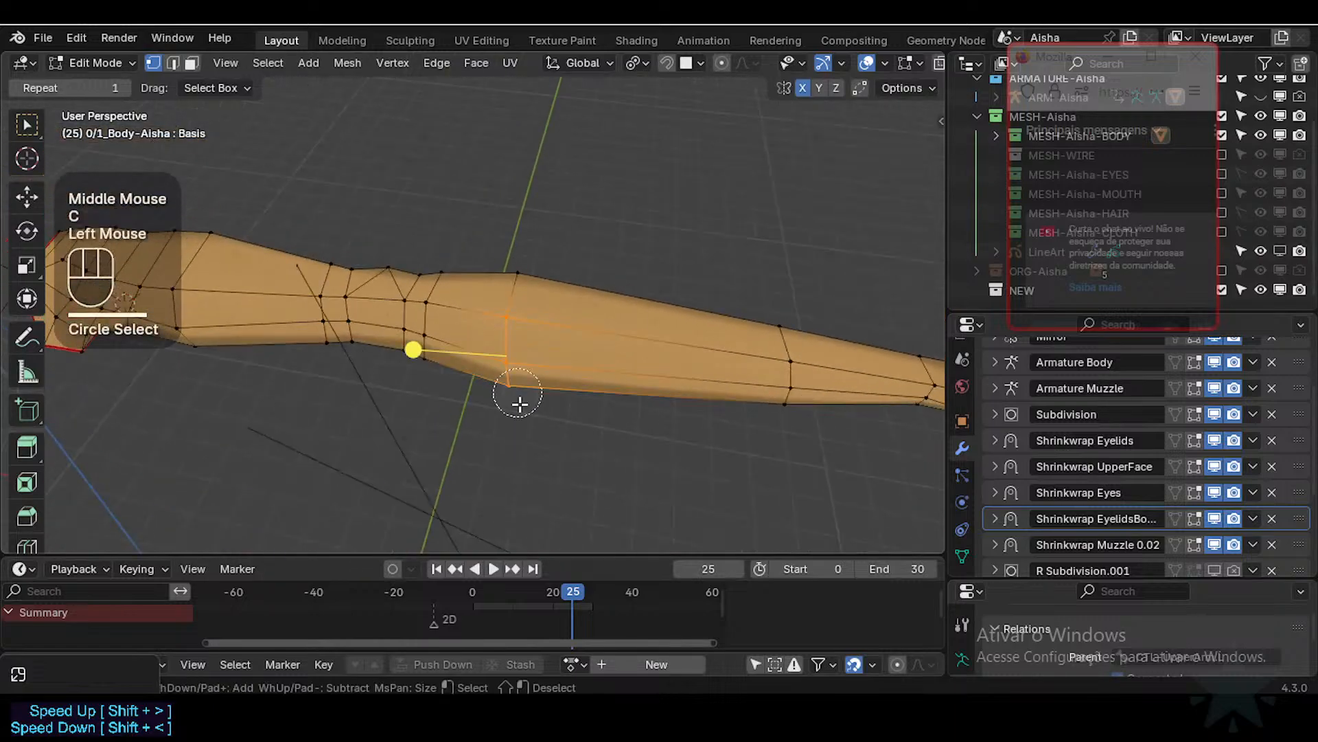
{"action": "right_click", "coordinate": [520, 404]}
{"action": "middle_click_drag", "start_coordinate": [519, 404], "coordinate": [522, 347]}
{"action": "key", "text": "g"}
{"action": "left_click", "coordinate": [496, 282], "text": "shift"}
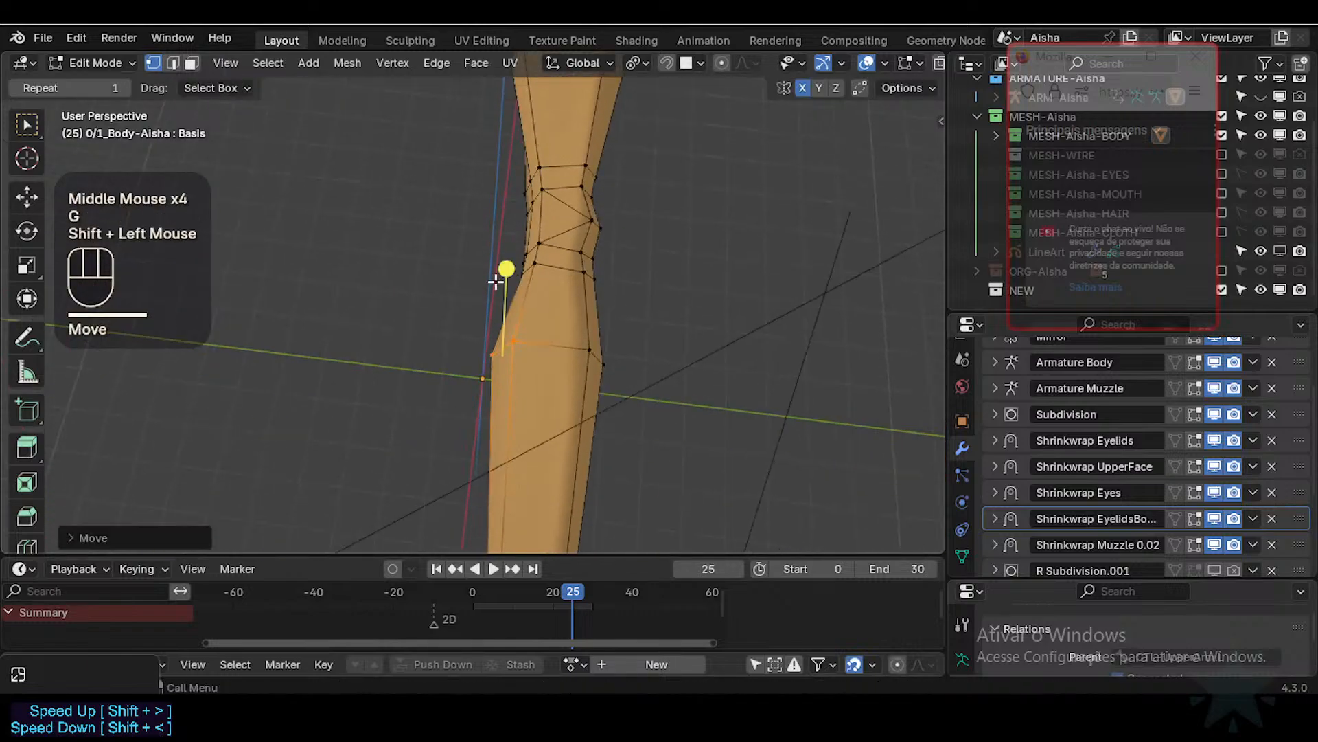
Step: Select the side vertices at the elbow and shift them slightly to smooth the transition into the forearm
{"action": "left_click", "coordinate": [524, 243]}
{"action": "mouse_move", "coordinate": [524, 243]}
{"action": "middle_mouse_down"}
{"action": "mouse_move", "coordinate": [524, 271]}
{"action": "mouse_move", "coordinate": [456, 353]}
{"action": "mouse_move", "coordinate": [515, 232]}
{"action": "middle_mouse_up"}
{"action": "scroll", "coordinate": [524, 270], "scroll_direction": "up", "scroll_amount": 2}
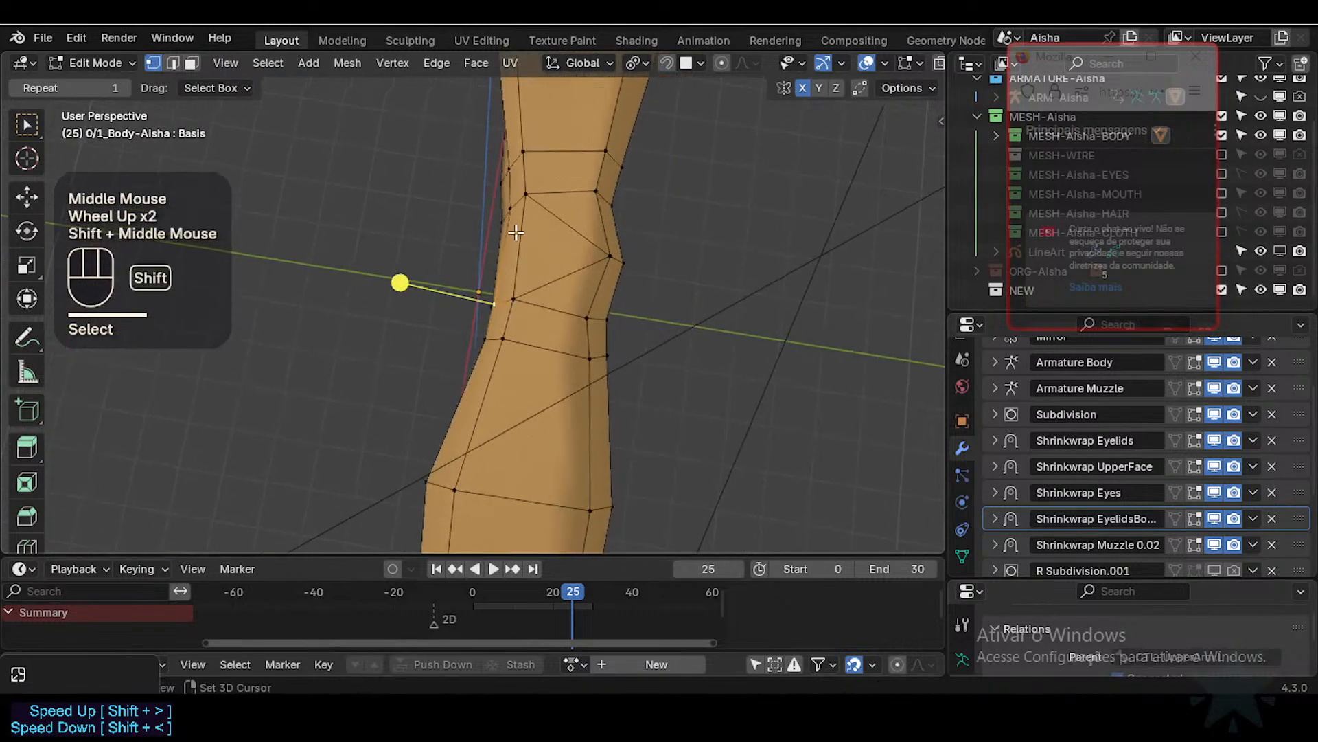
{"action": "key", "text": "g"}
{"action": "left_click", "coordinate": [575, 282], "text": "shift"}
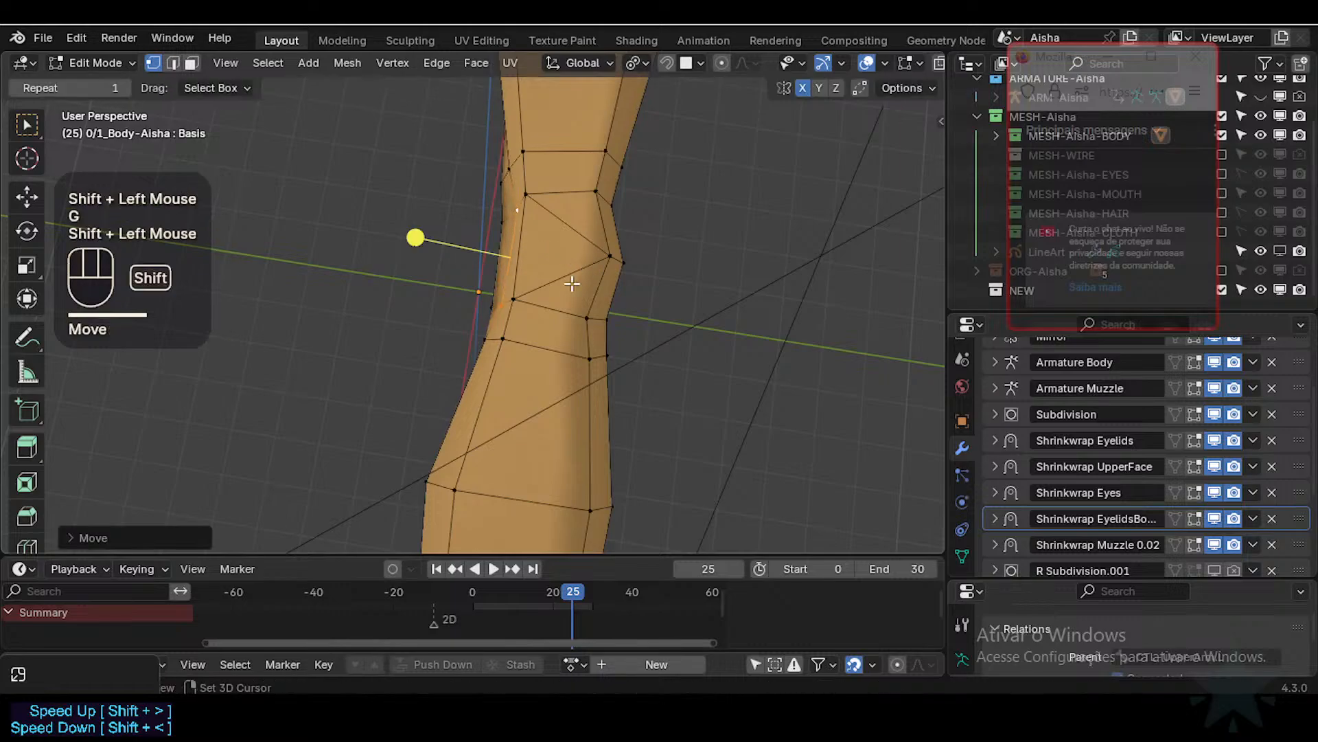
Step: Reposition vertices around the elbow, including the middle one on its upper-arm side, to even out the surface
{"action": "middle_click_drag", "start_coordinate": [496, 336], "coordinate": [705, 231]}
{"action": "key", "text": "g"}
{"action": "middle_click_drag", "start_coordinate": [621, 272], "coordinate": [479, 264]}
{"action": "left_click", "coordinate": [645, 248], "text": "shift"}
{"action": "left_click", "coordinate": [473, 271]}
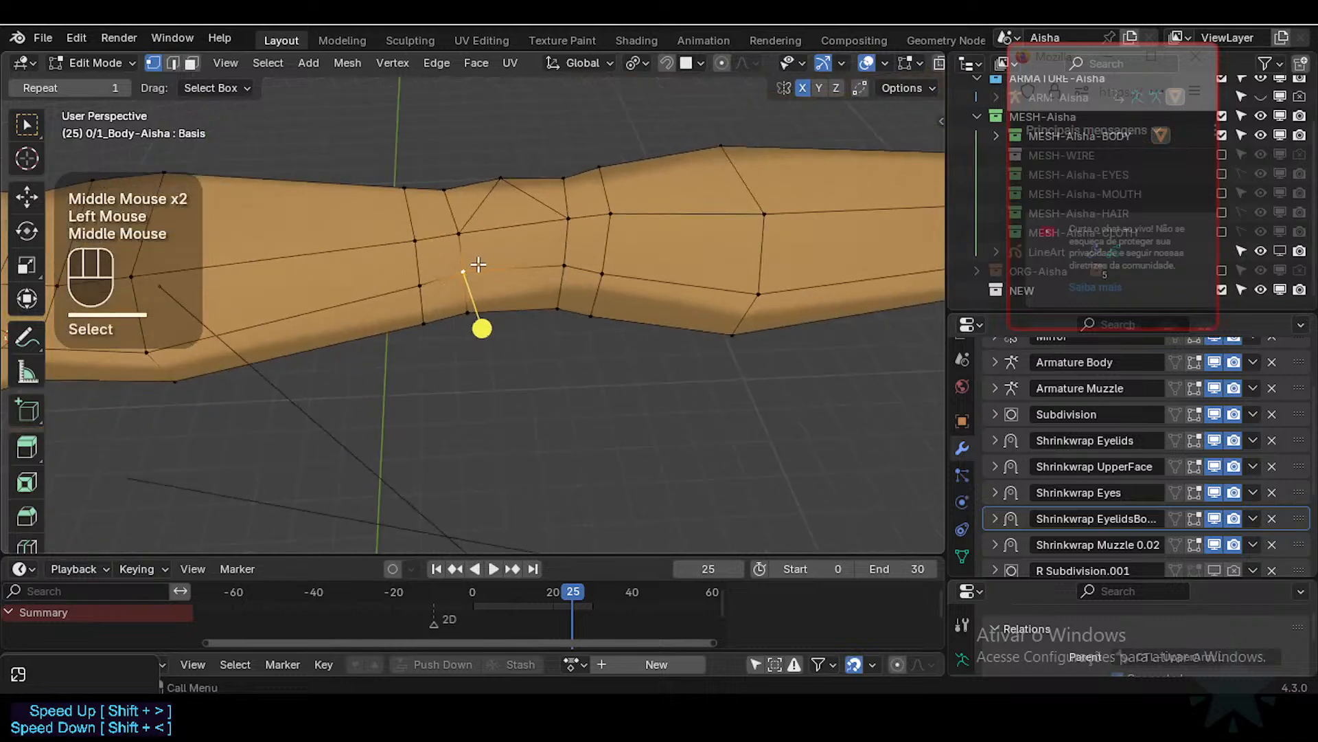
{"action": "key", "text": "g"}
{"action": "left_click", "coordinate": [571, 265], "text": "shift"}
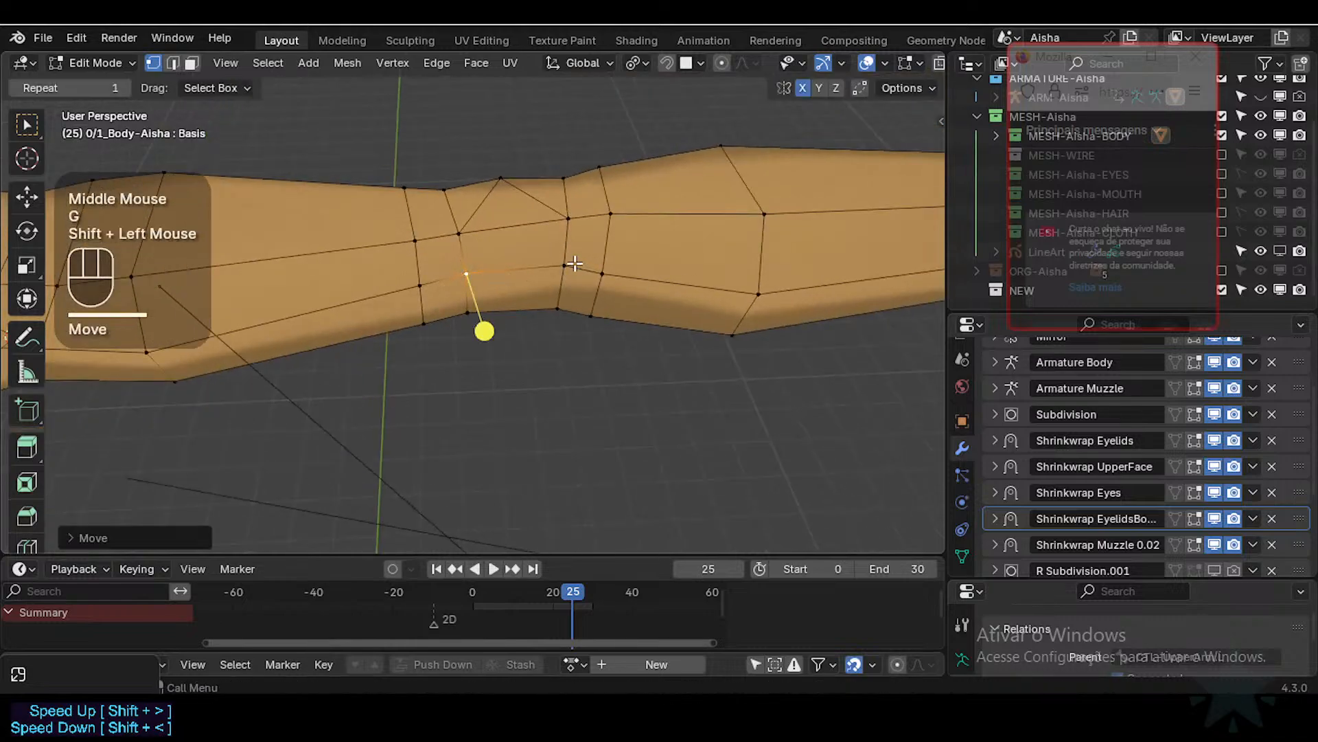
Step: Vertex-slide the two inner elbow vertices along the middle edge line, bringing them closer together
{"action": "left_click", "coordinate": [571, 263]}
{"action": "key", "text": "g"}
{"action": "key", "text": "g"}
{"action": "left_click", "coordinate": [556, 268]}
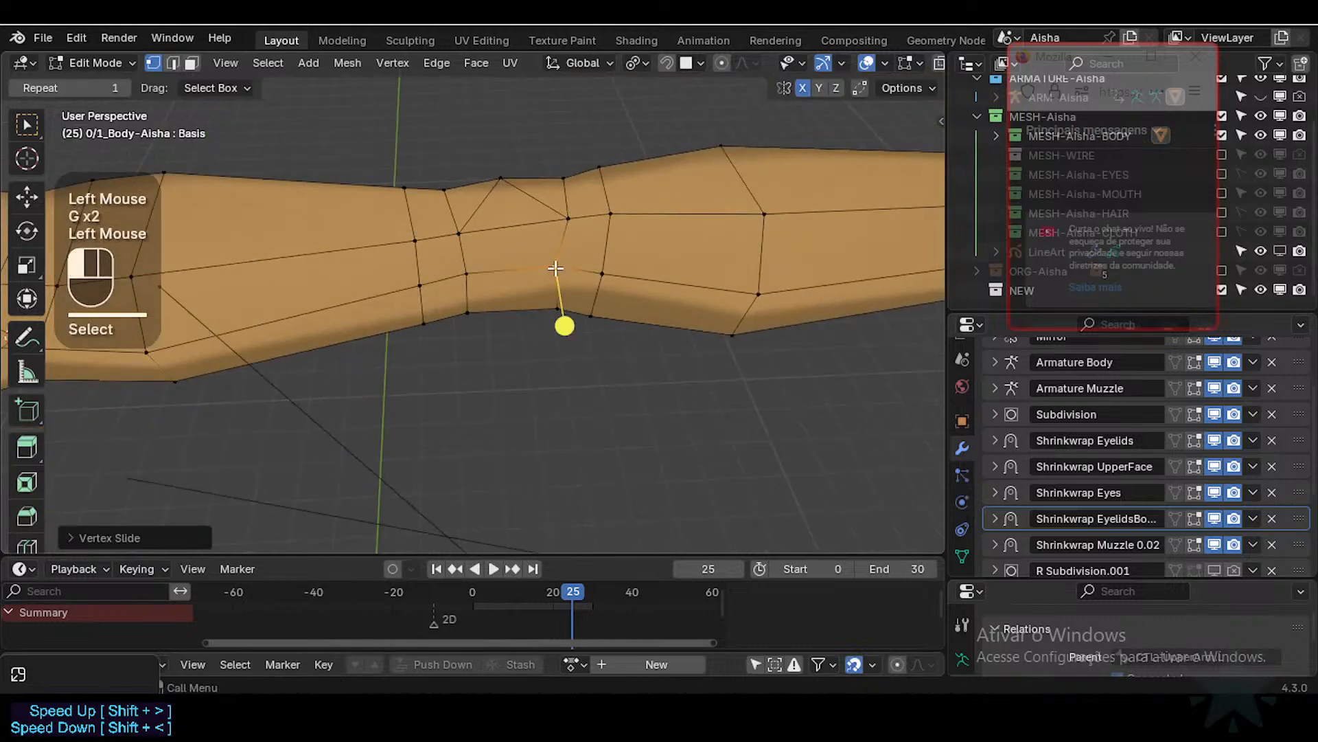
{"action": "left_click", "coordinate": [475, 271]}
{"action": "key", "text": "g"}
{"action": "key", "text": "g"}
{"action": "left_click", "coordinate": [497, 271]}
Step: Vertex-slide the outer vertices on both sides of the elbow toward its centre along the same edge line
{"action": "left_click", "coordinate": [424, 286]}
{"action": "key", "text": "g"}
{"action": "key", "text": "g"}
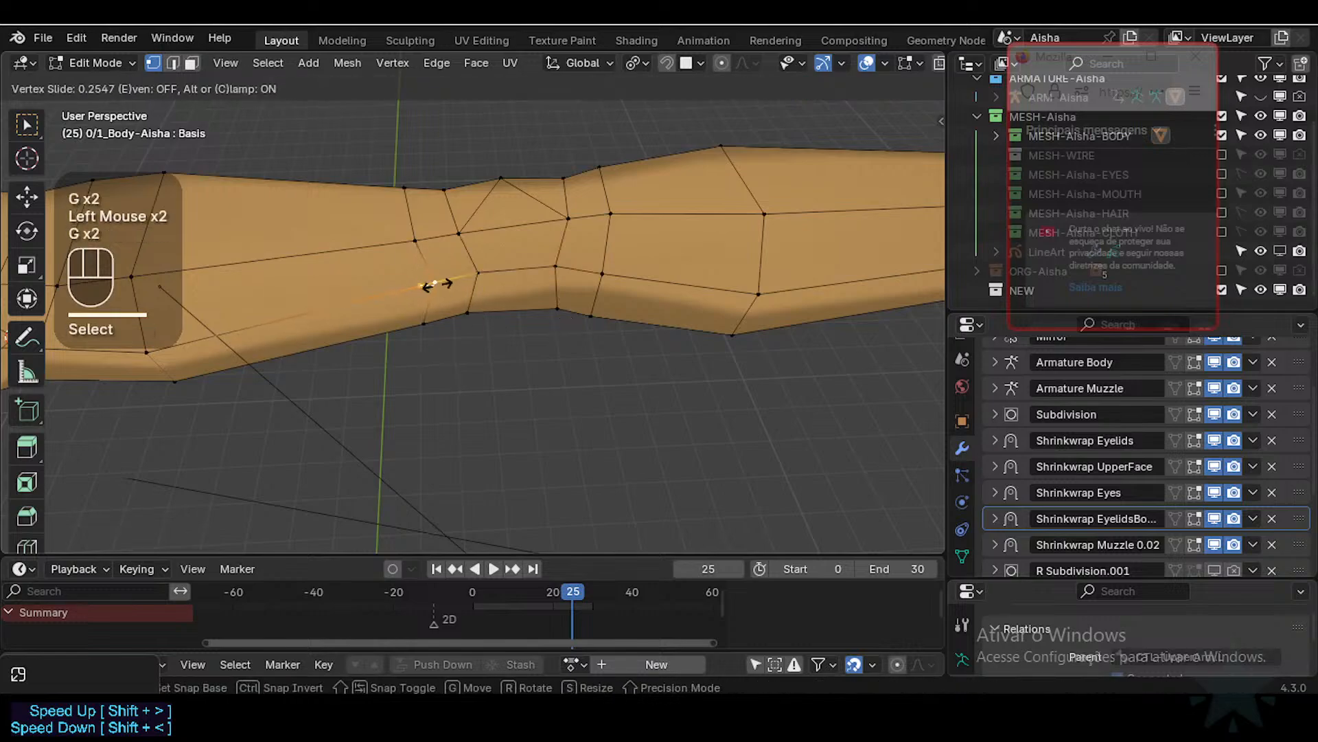
{"action": "left_click", "coordinate": [443, 284]}
{"action": "left_click", "coordinate": [602, 274]}
{"action": "key", "text": "g"}
{"action": "key", "text": "g"}
{"action": "left_click", "coordinate": [590, 272]}
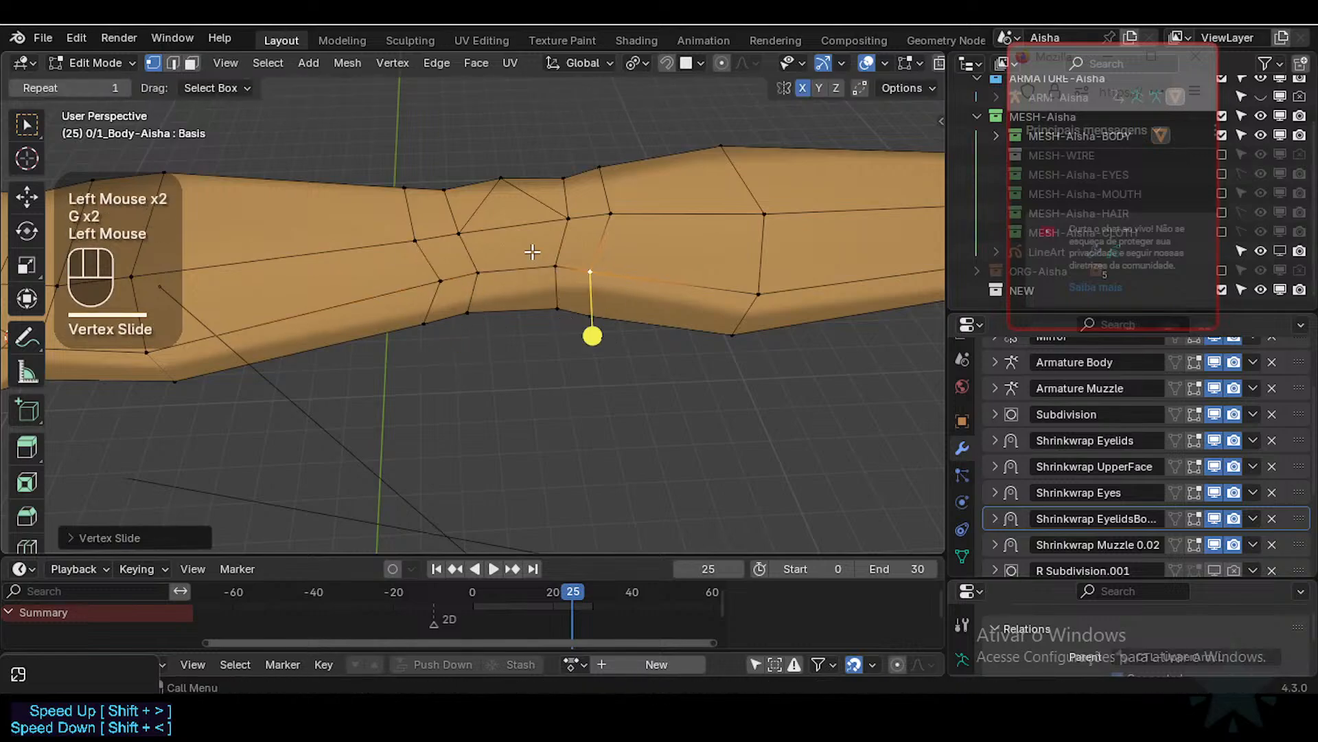
Step: Nudge the upper elbow vertex on the forearm side to align it with the elbow contour
{"action": "middle_click_drag", "start_coordinate": [589, 272], "coordinate": [572, 233]}
{"action": "left_click", "coordinate": [550, 129]}
{"action": "key", "text": "g"}
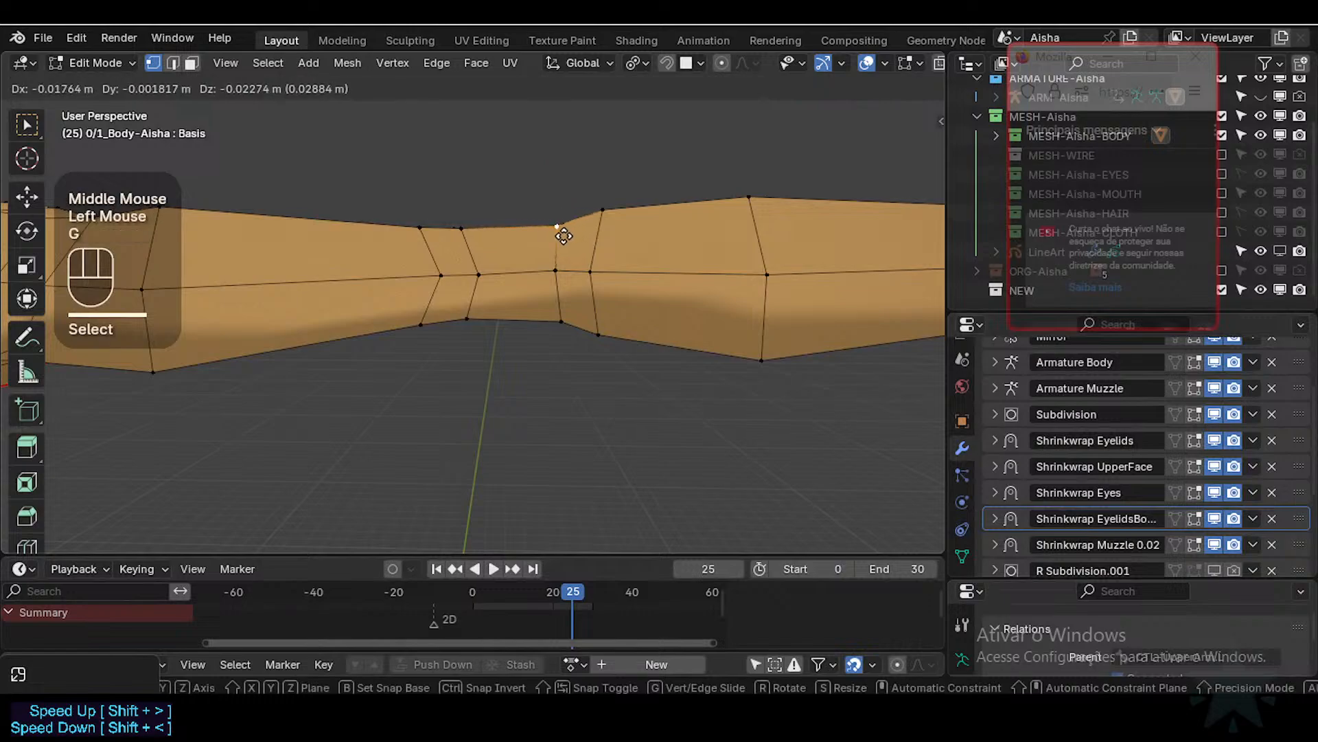
{"action": "key", "text": "Escape"}
{"action": "key", "text": "g"}
{"action": "left_click", "coordinate": [577, 229]}
Step: Turn on X-ray and move the next upper vertex toward the elbow to flatten the bump before the forearm
{"action": "left_click", "coordinate": [608, 215]}
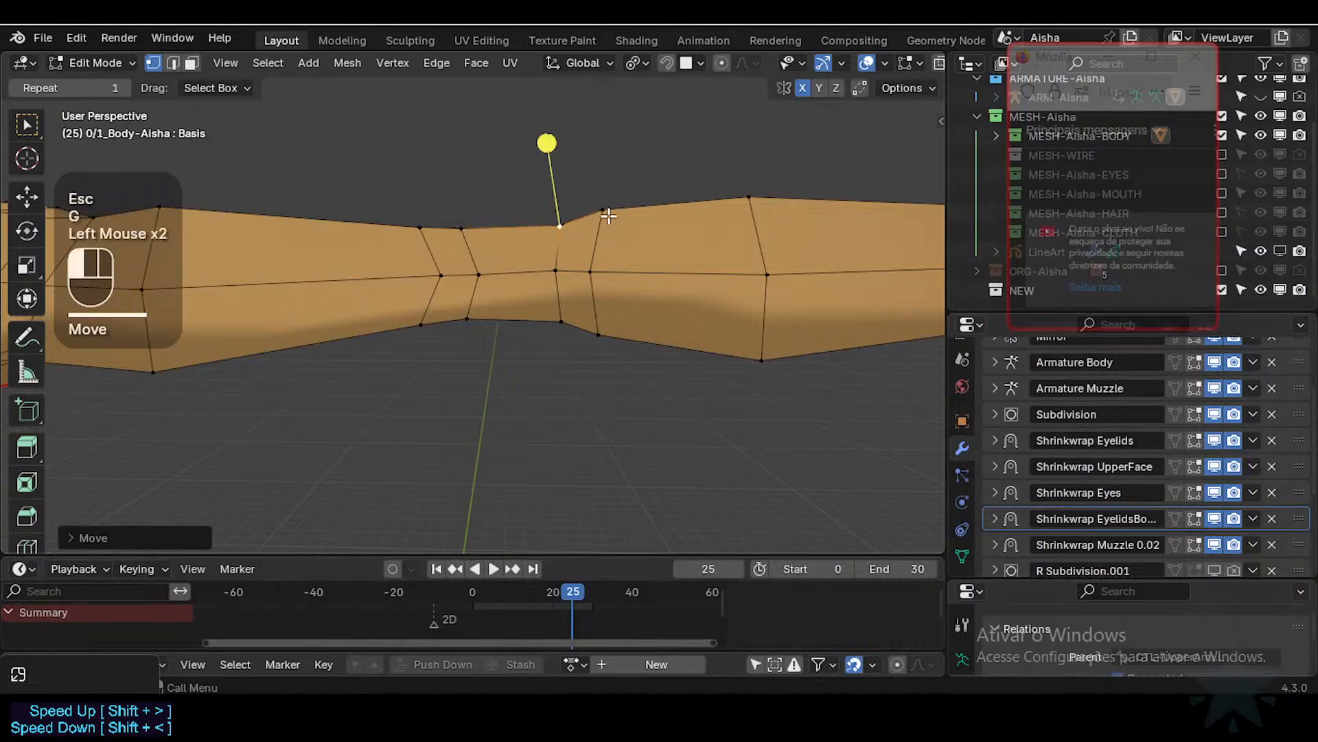
{"action": "key", "text": "g"}
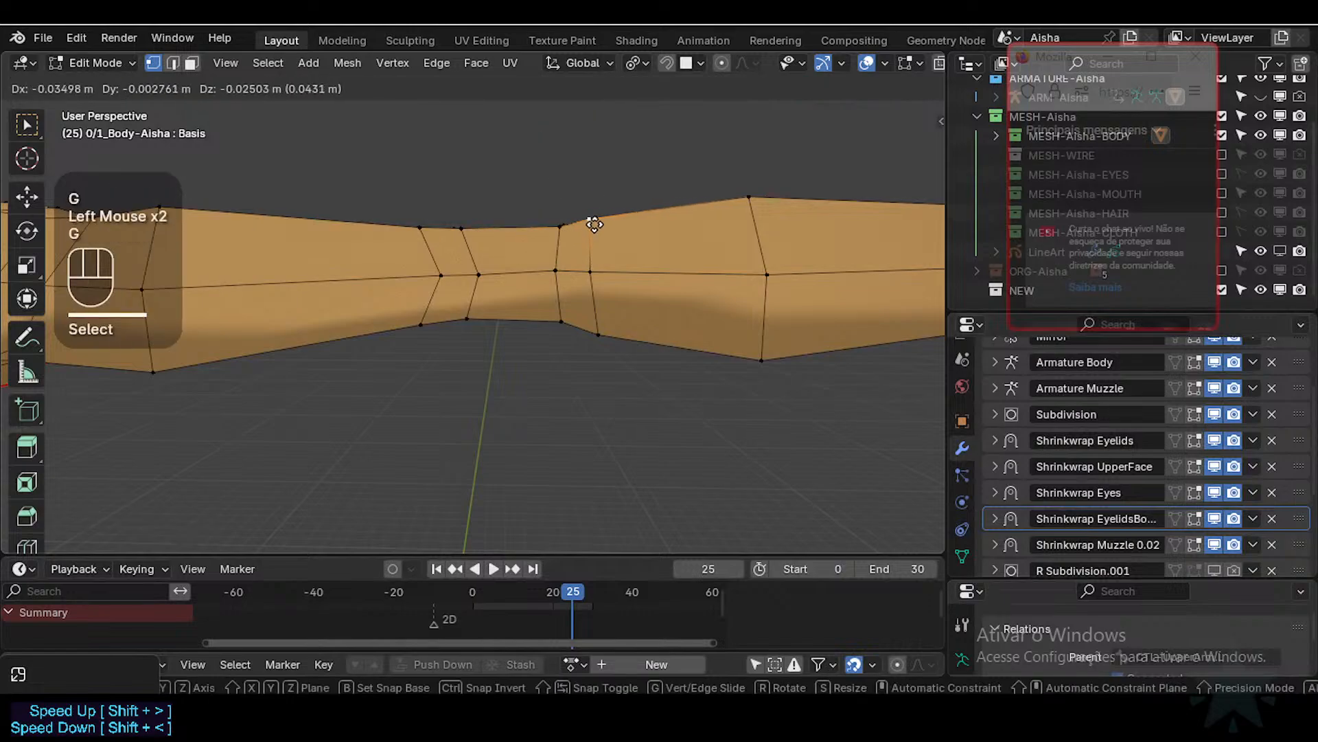
{"action": "key", "text": "Escape"}
{"action": "key", "text": "alt+z"}
{"action": "left_click", "coordinate": [597, 214]}
{"action": "key", "text": "g"}
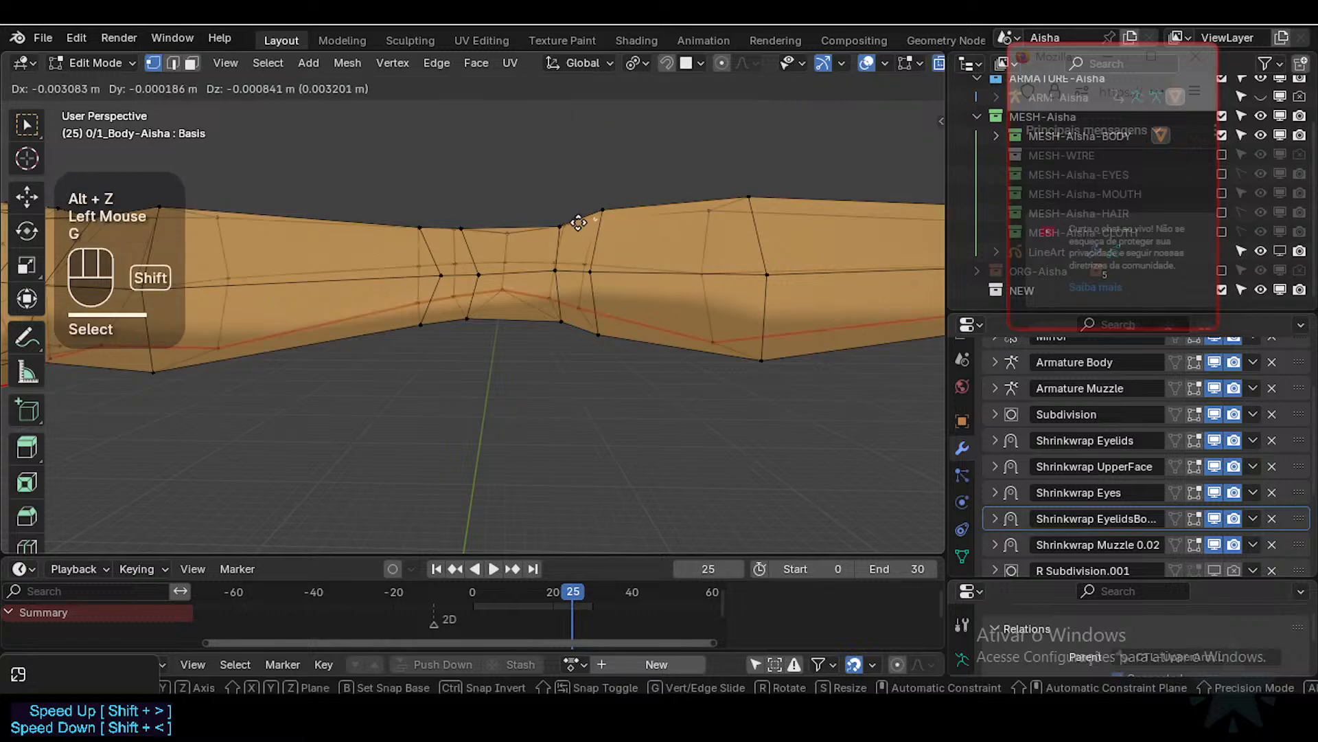
{"action": "left_click", "coordinate": [523, 247], "text": "shift"}
{"action": "left_click", "coordinate": [604, 207]}
{"action": "key", "text": "g"}
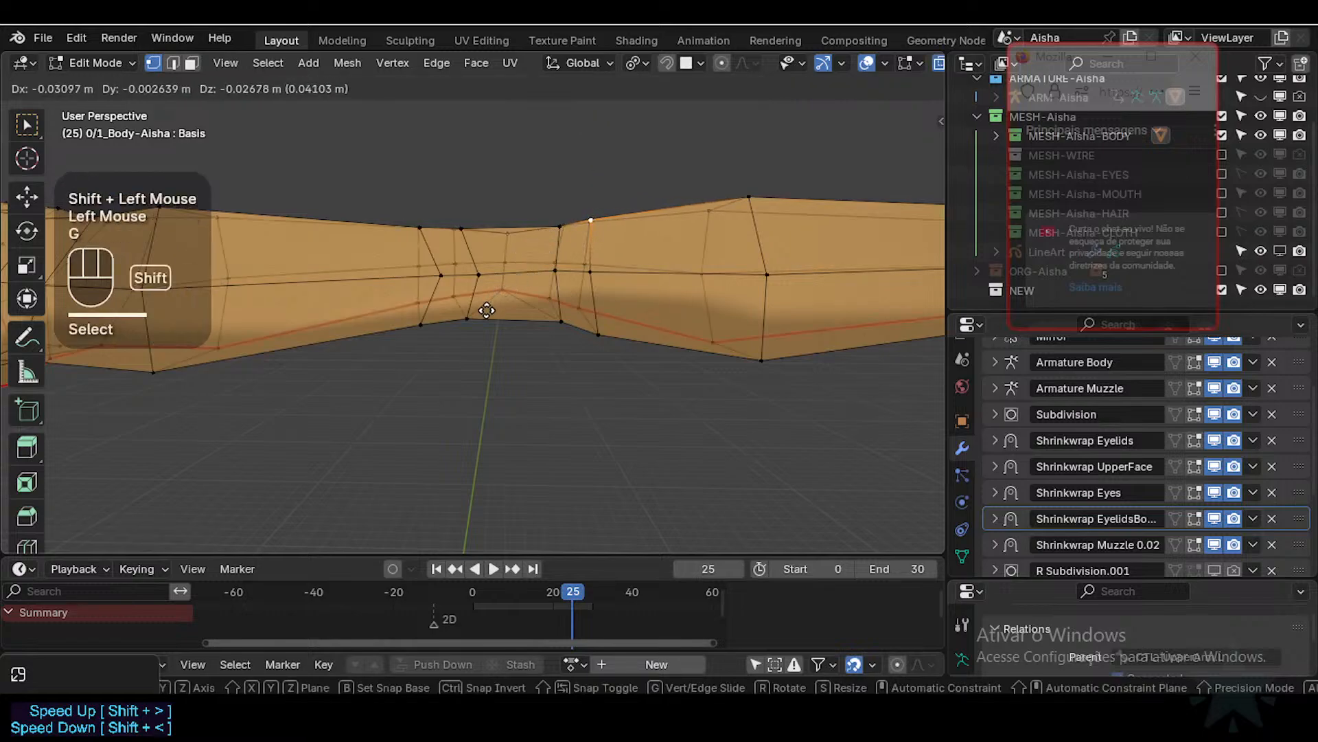
{"action": "left_click", "coordinate": [486, 311]}
Step: Raise the lower elbow vertices on the forearm and upper-arm sides to slim the underside
{"action": "left_click", "coordinate": [559, 318]}
{"action": "key", "text": "g"}
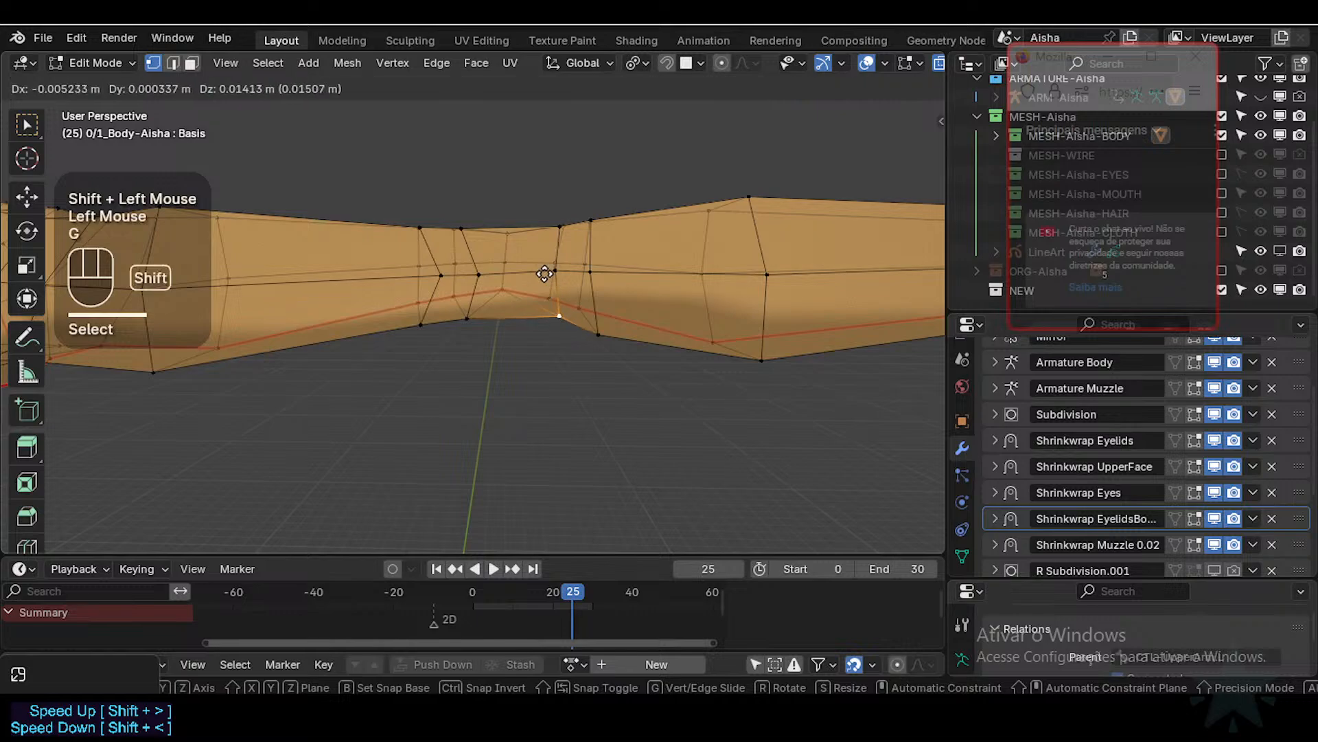
{"action": "left_click", "coordinate": [530, 309], "text": "shift"}
{"action": "left_click", "coordinate": [462, 318], "text": "shift"}
{"action": "left_click", "coordinate": [464, 310]}
{"action": "key", "text": "g"}
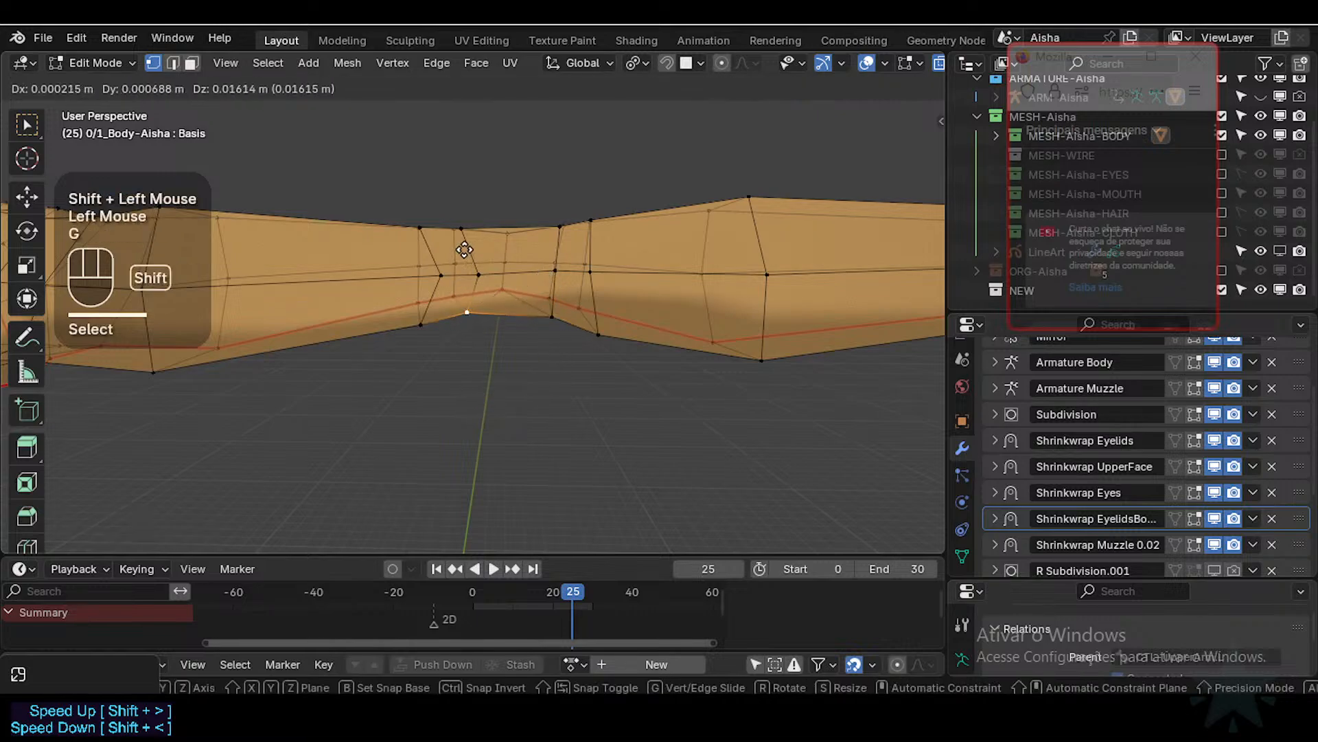
{"action": "left_click", "coordinate": [481, 282], "text": "shift"}
{"action": "left_click", "coordinate": [410, 324]}
{"action": "key", "text": "g"}
{"action": "left_click", "coordinate": [454, 301], "text": "shift"}
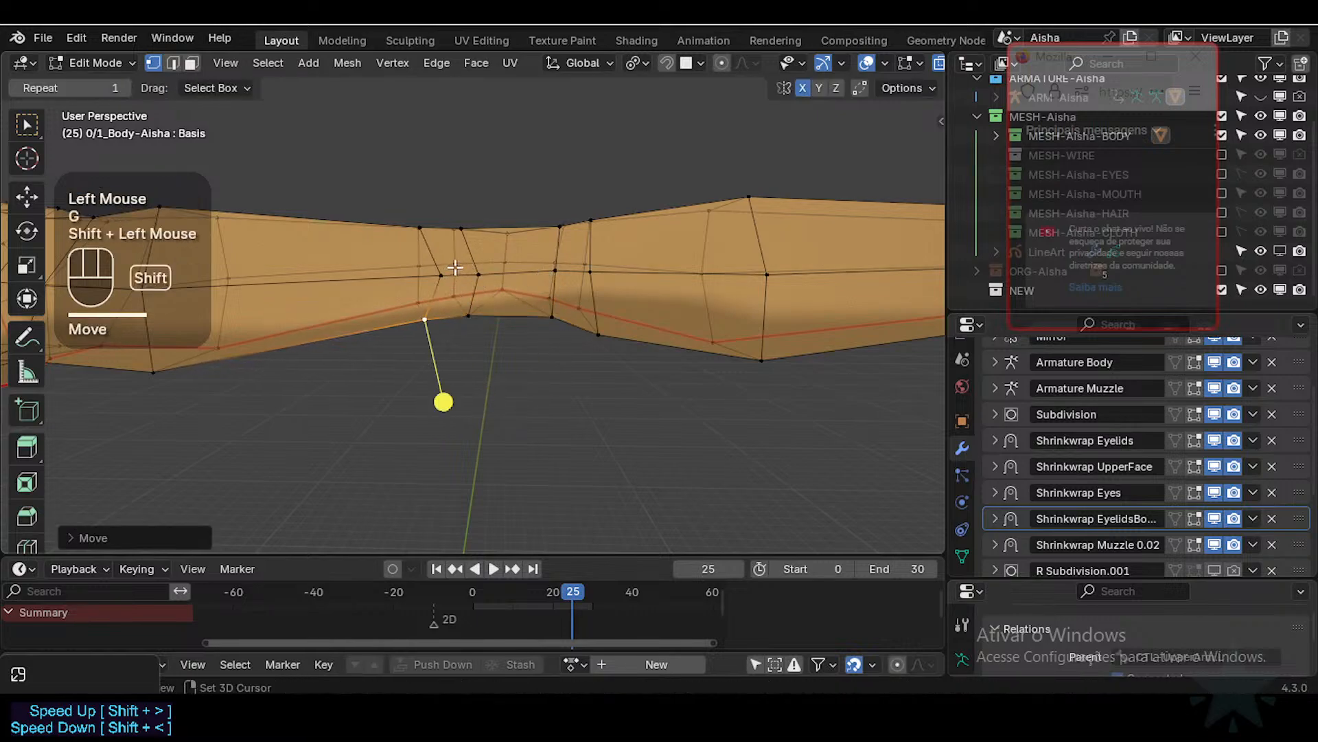
Step: Fine-tune the two innermost vertices on the elbow's underside, pulling them slightly up and inward
{"action": "left_click", "coordinate": [472, 308]}
{"action": "key", "text": "g"}
{"action": "left_click", "coordinate": [473, 296], "text": "shift"}
{"action": "key", "text": "g"}
{"action": "left_click", "coordinate": [519, 314], "text": "shift"}
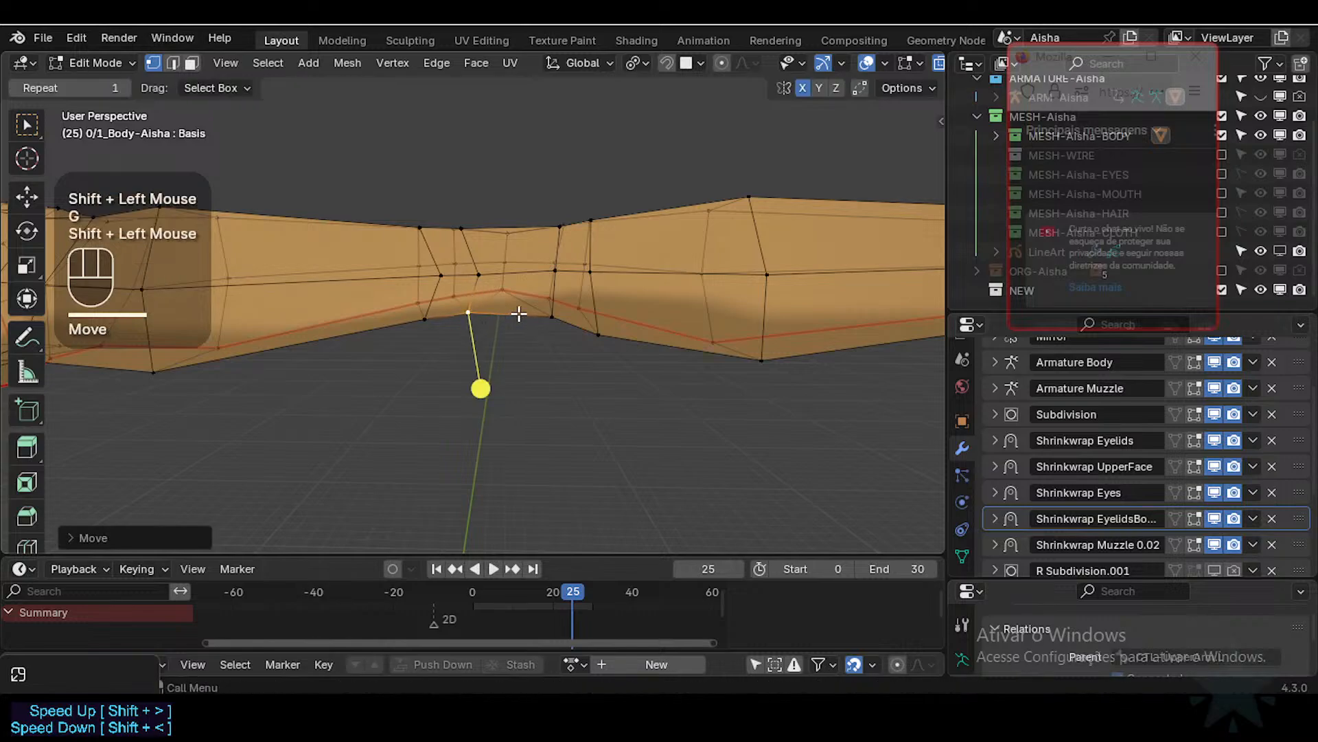
{"action": "left_click", "coordinate": [555, 319]}
{"action": "key", "text": "g"}
{"action": "left_click", "coordinate": [481, 302], "text": "shift"}
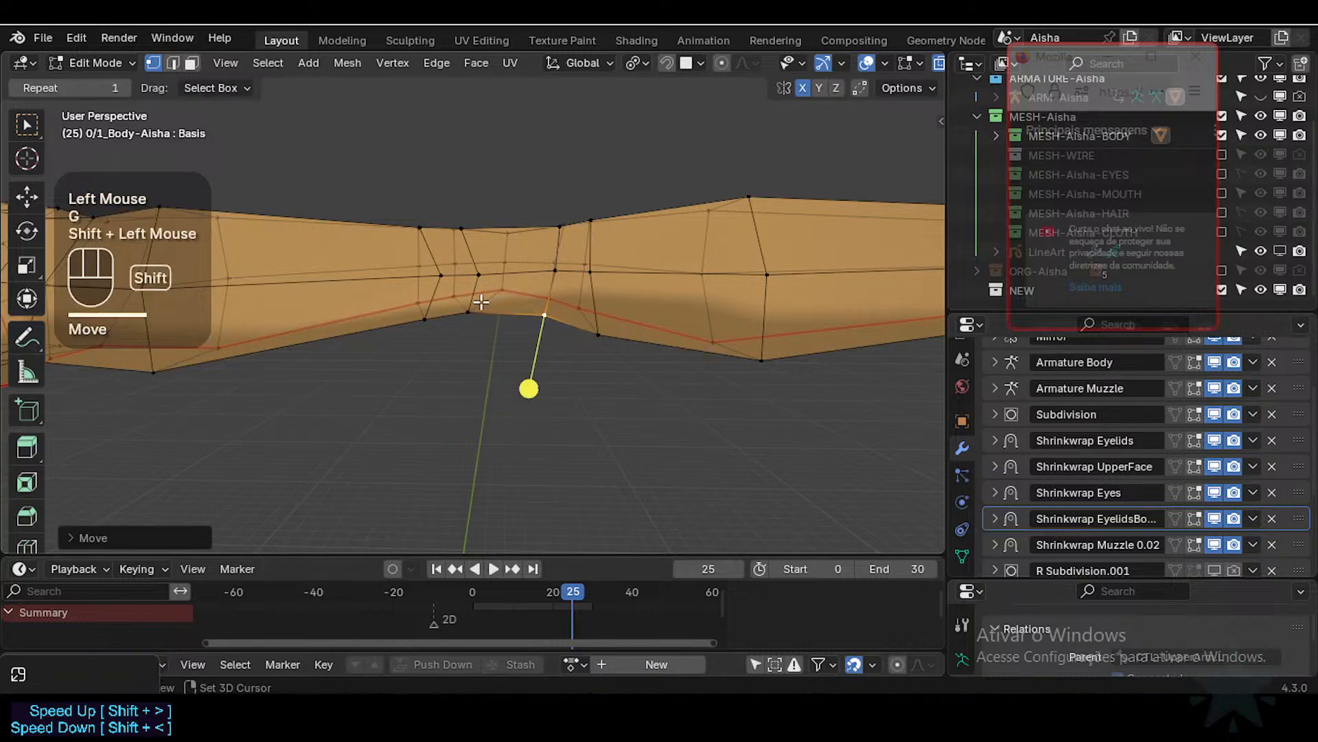
Step: Move the underside vertex at the start of the forearm up and toward the elbow
{"action": "left_click", "coordinate": [597, 335]}
{"action": "key", "text": "g"}
{"action": "left_click", "coordinate": [533, 255], "text": "shift"}
{"action": "key", "text": "g"}
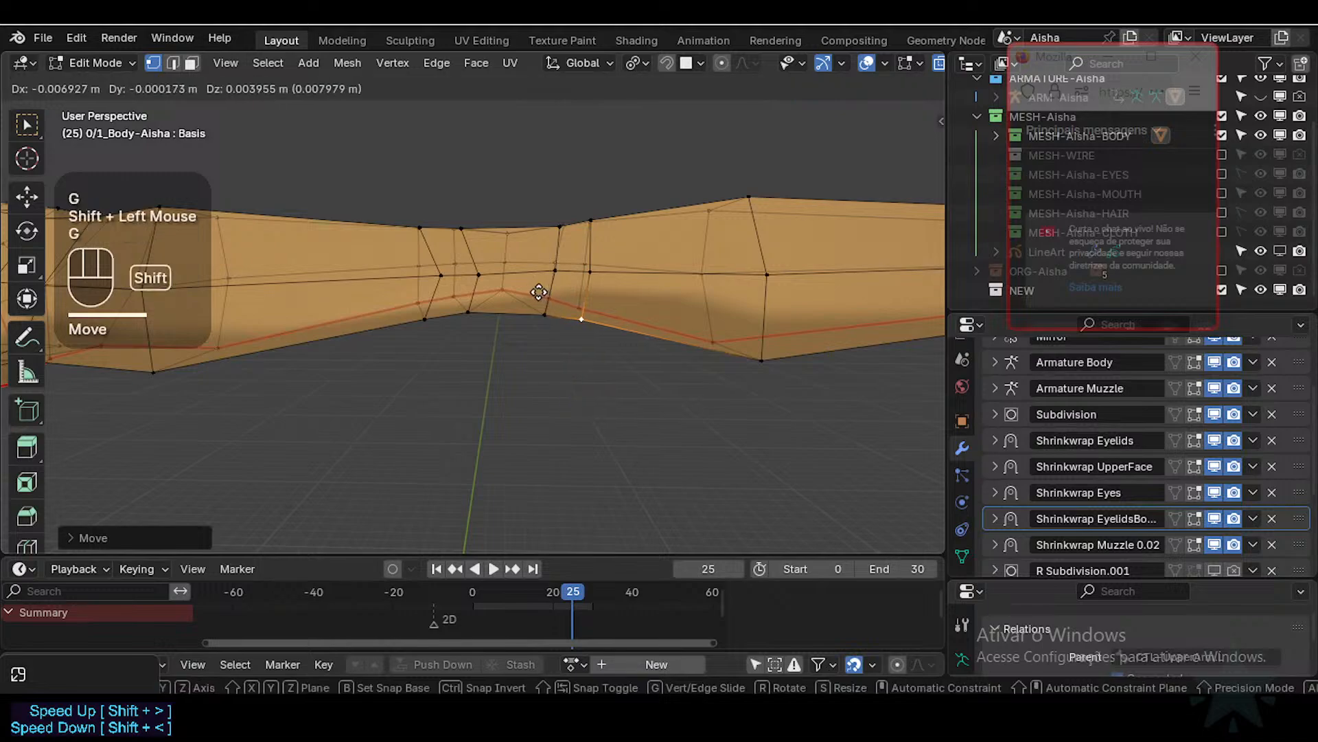
{"action": "left_click", "coordinate": [539, 291], "text": "shift"}
Step: Shift the underside vertices of the forearm's widest loop up and toward the elbow
{"action": "left_click", "coordinate": [765, 364]}
{"action": "key", "text": "g"}
{"action": "left_click", "coordinate": [707, 323], "text": "shift"}
{"action": "left_click", "coordinate": [707, 335]}
{"action": "key", "text": "g"}
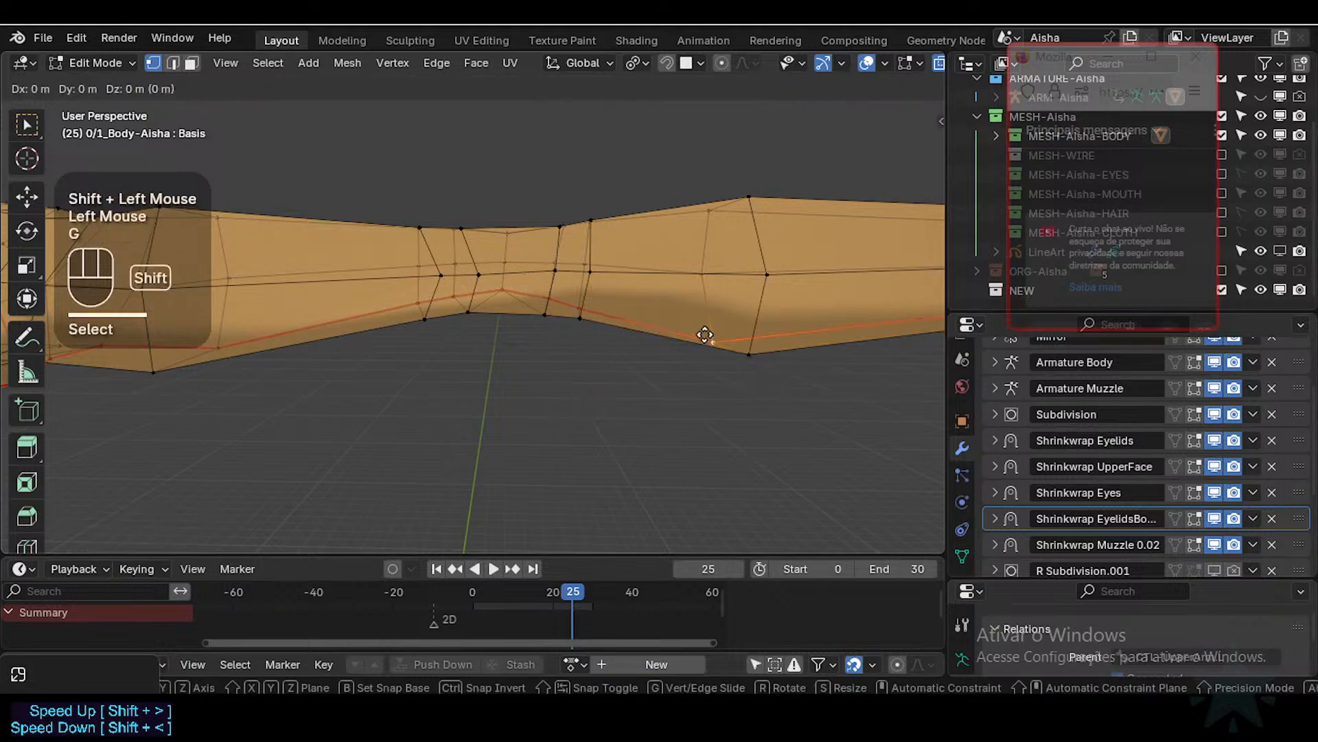
{"action": "left_click", "coordinate": [733, 344], "text": "shift"}
{"action": "left_click", "coordinate": [743, 351], "text": "shift"}
{"action": "key", "text": "g"}
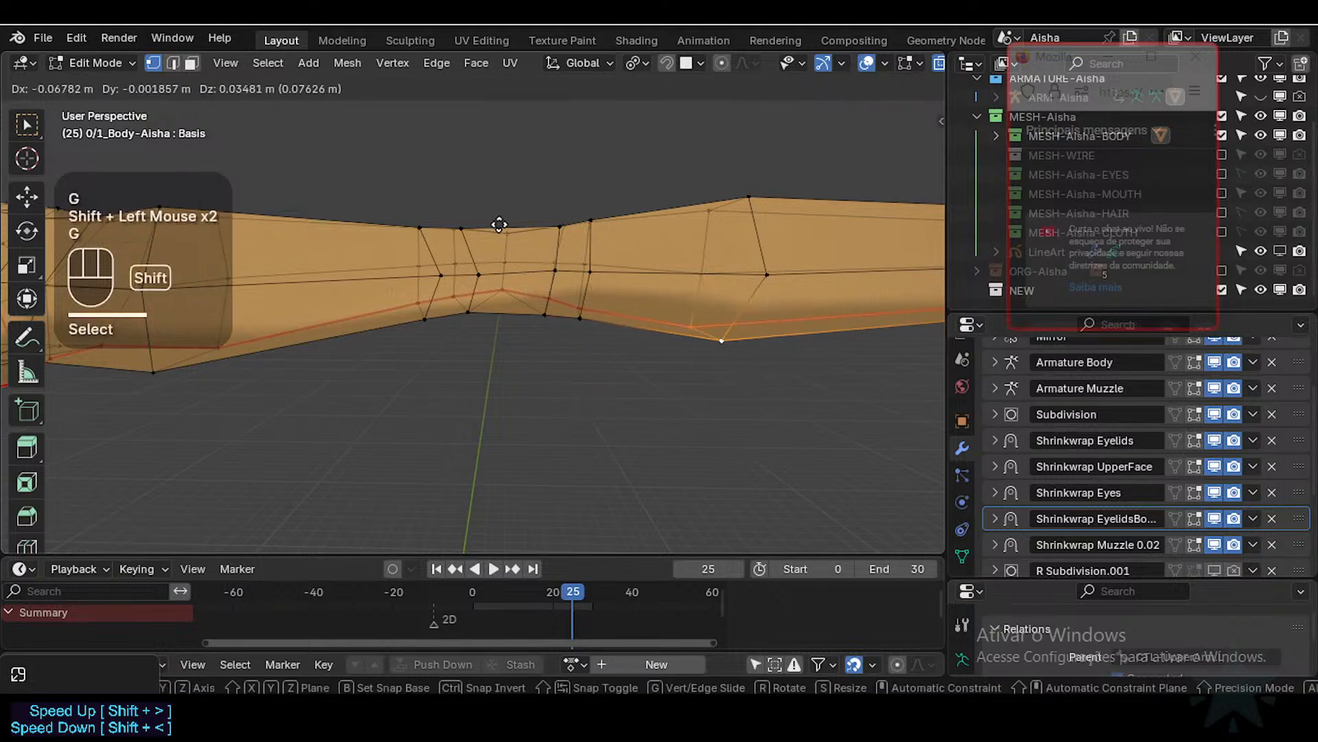
{"action": "left_click", "coordinate": [500, 224], "text": "shift"}
Step: Circle-select the top vertices of the forearm's widest loop and move them to match the underside
{"action": "scroll", "coordinate": [596, 258], "scroll_direction": "down", "scroll_amount": 2}
{"action": "middle_click_drag", "start_coordinate": [609, 252], "coordinate": [569, 295], "text": "shift"}
{"action": "key", "text": "alt+a"}
{"action": "left_click", "coordinate": [577, 283]}
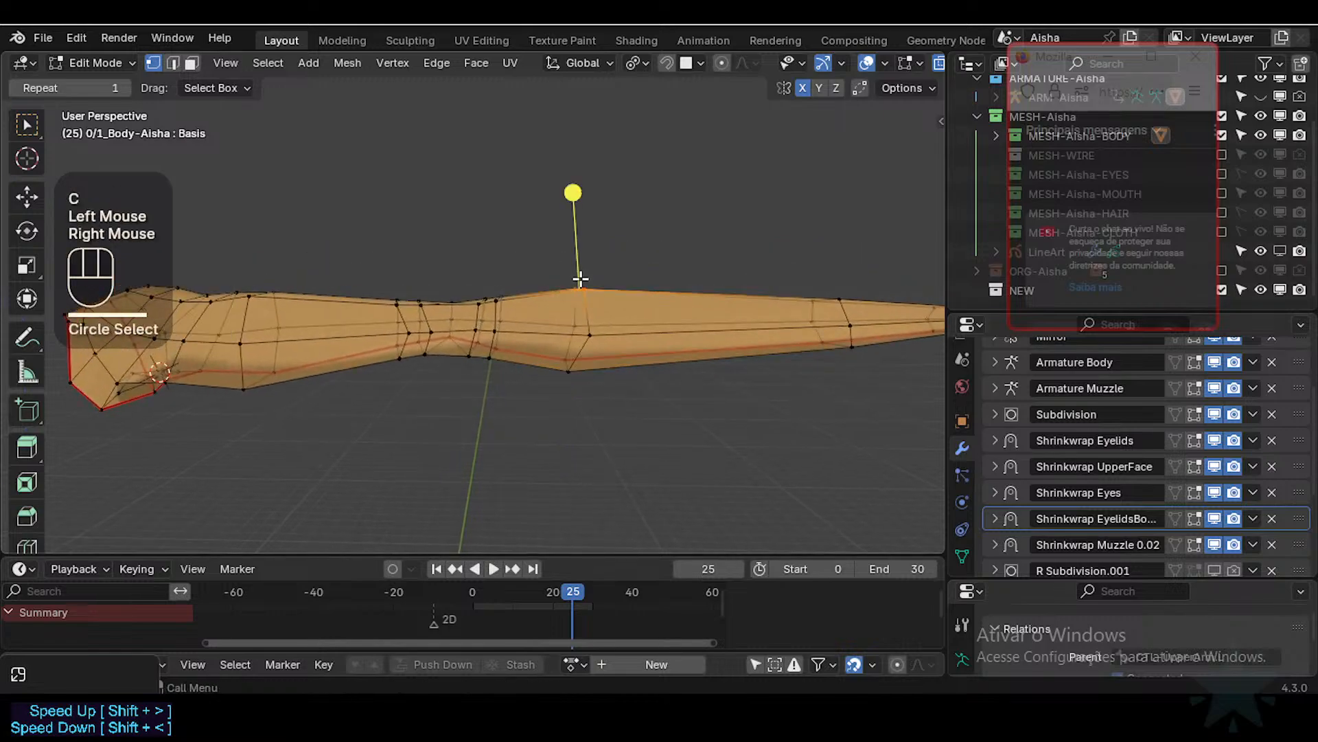
{"action": "key", "text": "g"}
{"action": "left_click", "coordinate": [518, 279], "text": "shift"}
Step: Adjust the side vertices of the forearm's widest loop to refine its bulge
{"action": "middle_click_drag", "start_coordinate": [518, 279], "coordinate": [586, 338]}
{"action": "key", "text": "g"}
{"action": "left_click", "coordinate": [577, 343], "text": "shift"}
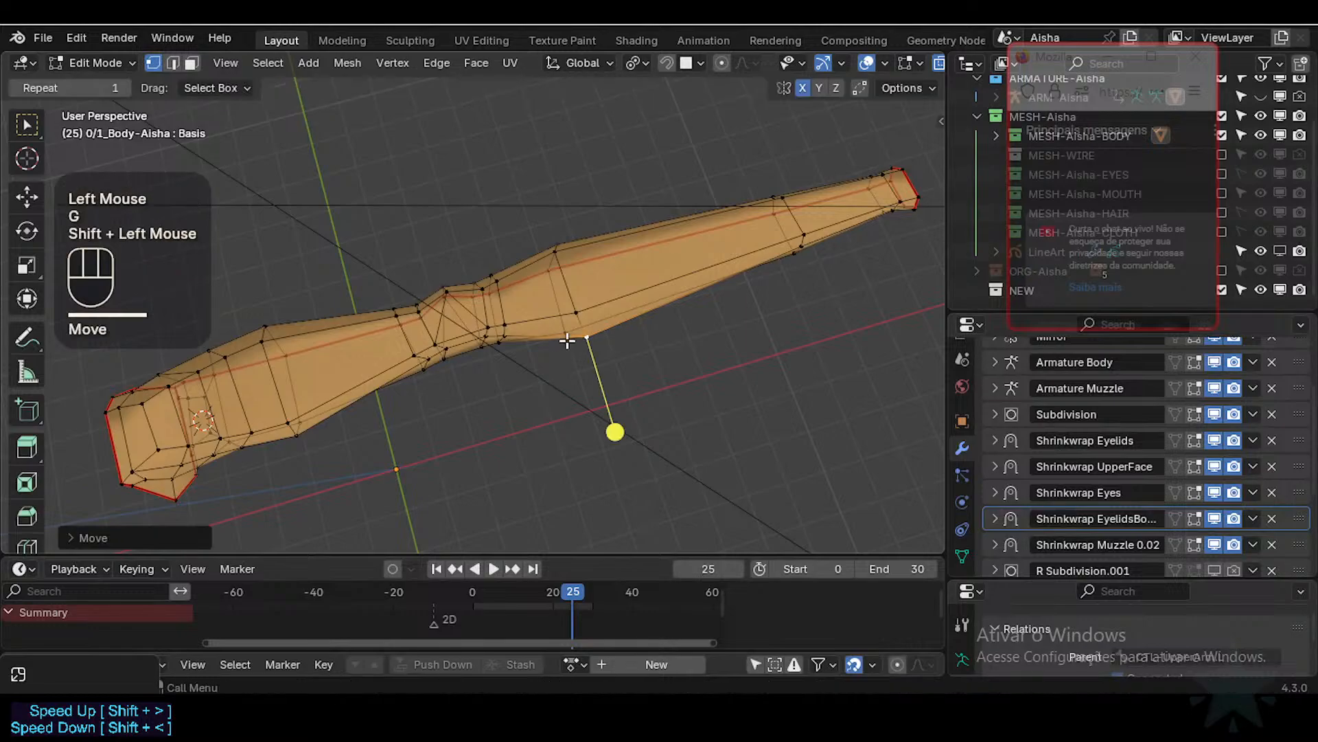
{"action": "left_click", "coordinate": [568, 333]}
{"action": "key", "text": "g"}
{"action": "left_click", "coordinate": [598, 360], "text": "shift"}
Step: Reposition individual vertices around the forearm to round out its cross-section
{"action": "middle_click_drag", "start_coordinate": [598, 361], "coordinate": [647, 318]}
{"action": "left_click", "coordinate": [578, 319]}
{"action": "key", "text": "g"}
{"action": "left_click", "coordinate": [559, 259], "text": "shift"}
{"action": "key", "text": "g"}
{"action": "left_click", "coordinate": [534, 295], "text": "shift"}
{"action": "left_click", "coordinate": [559, 300]}
{"action": "key", "text": "g"}
{"action": "left_click", "coordinate": [549, 317], "text": "shift"}
{"action": "left_click", "coordinate": [544, 340]}
{"action": "key", "text": "g"}
{"action": "left_click", "coordinate": [609, 347], "text": "shift"}
{"action": "left_click", "coordinate": [627, 359]}
{"action": "key", "text": "g"}
{"action": "left_click", "coordinate": [579, 353], "text": "shift"}
Step: Select the corner vertex of the open wrist rim and move it about -0.019 m along Y
{"action": "key", "text": "2"}
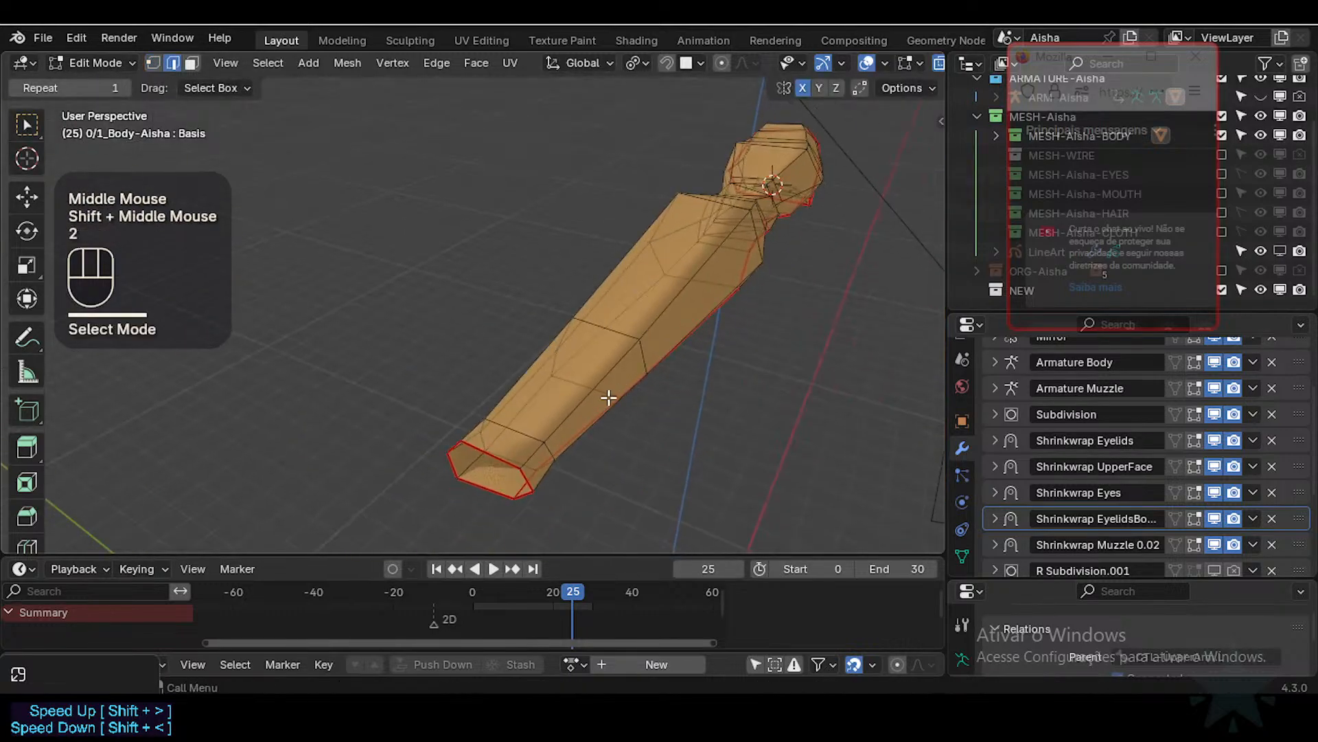
{"action": "left_click", "coordinate": [539, 480]}
{"action": "middle_click_drag", "start_coordinate": [538, 480], "coordinate": [583, 491]}
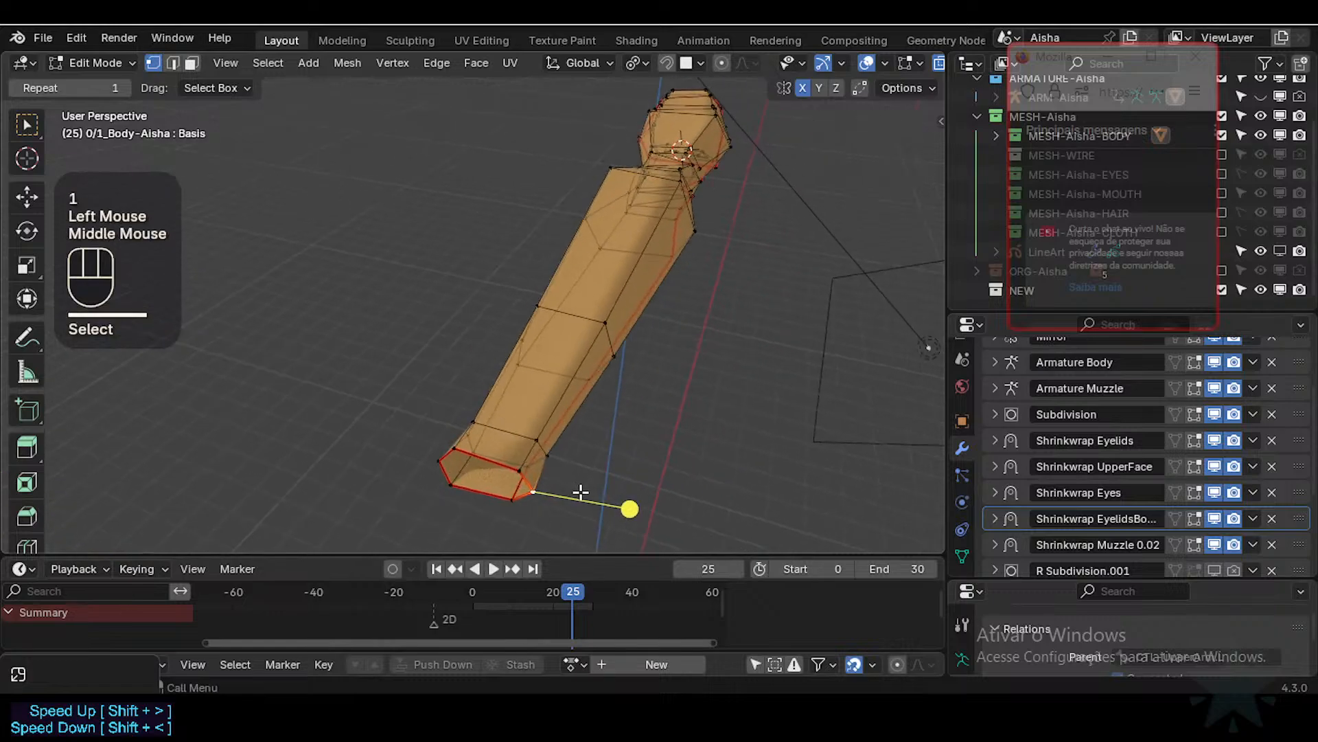
{"action": "key", "text": "g"}
{"action": "key", "text": "x"}
{"action": "key", "text": "y"}
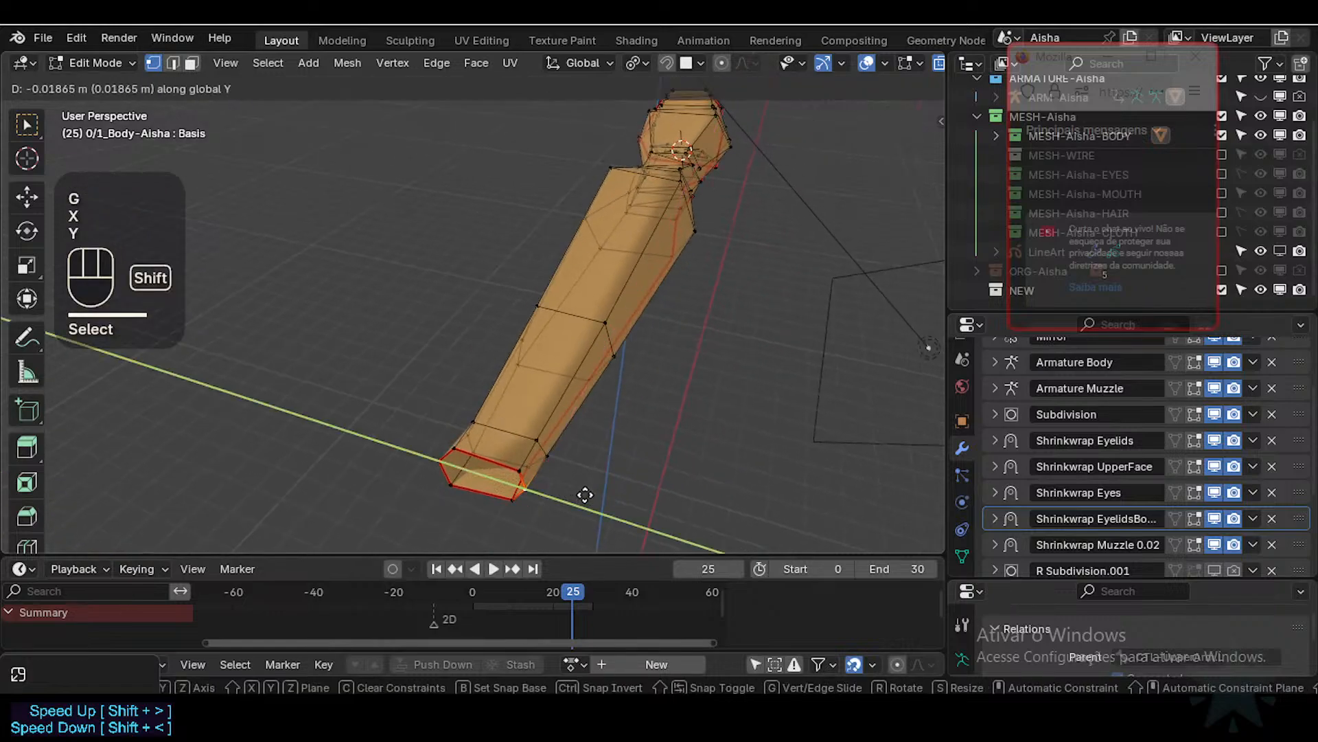
{"action": "left_click", "coordinate": [585, 494], "text": "shift"}
Step: Move the corner vertex of the loop just above the wrist rim inward along Y
{"action": "left_click", "coordinate": [548, 463]}
{"action": "middle_click_drag", "start_coordinate": [548, 468], "coordinate": [598, 471]}
{"action": "key", "text": "g"}
{"action": "key", "text": "x"}
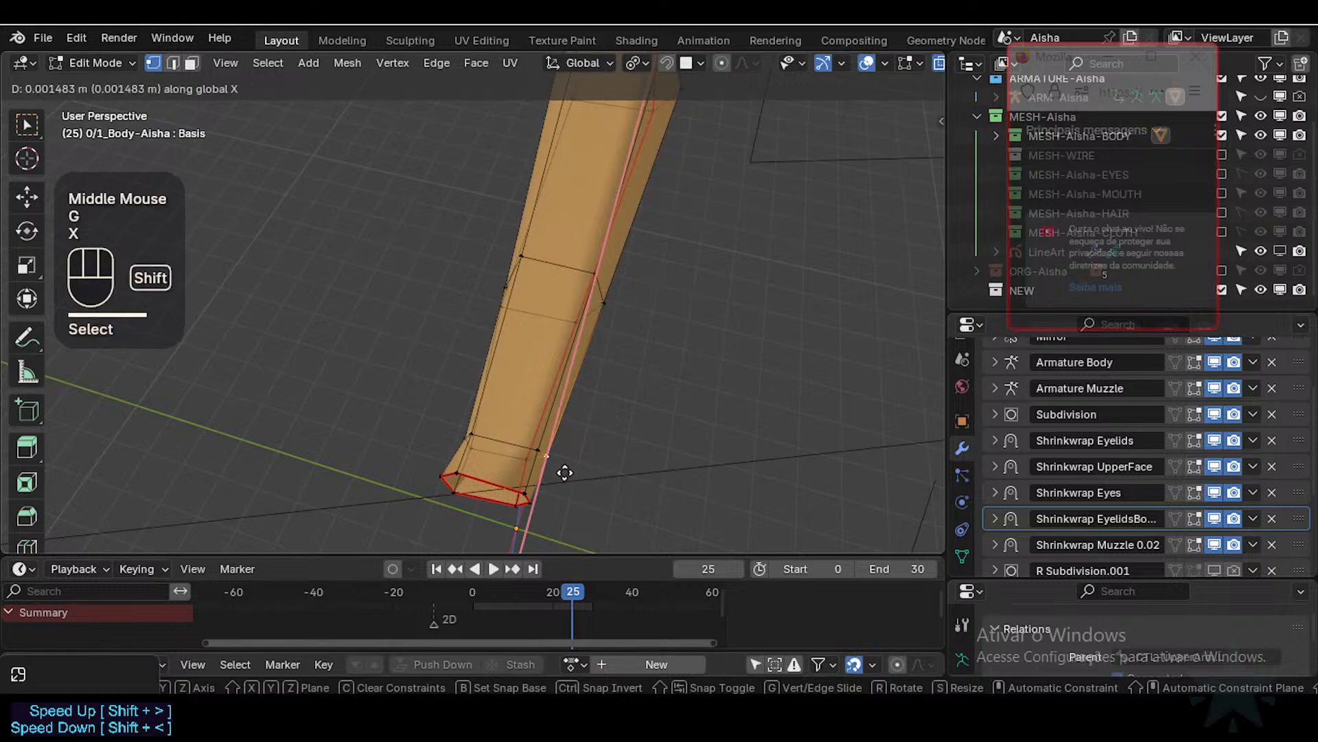
{"action": "key", "text": "Escape"}
{"action": "key", "text": "g"}
{"action": "key", "text": "y"}
{"action": "left_click", "coordinate": [534, 461], "text": "shift"}
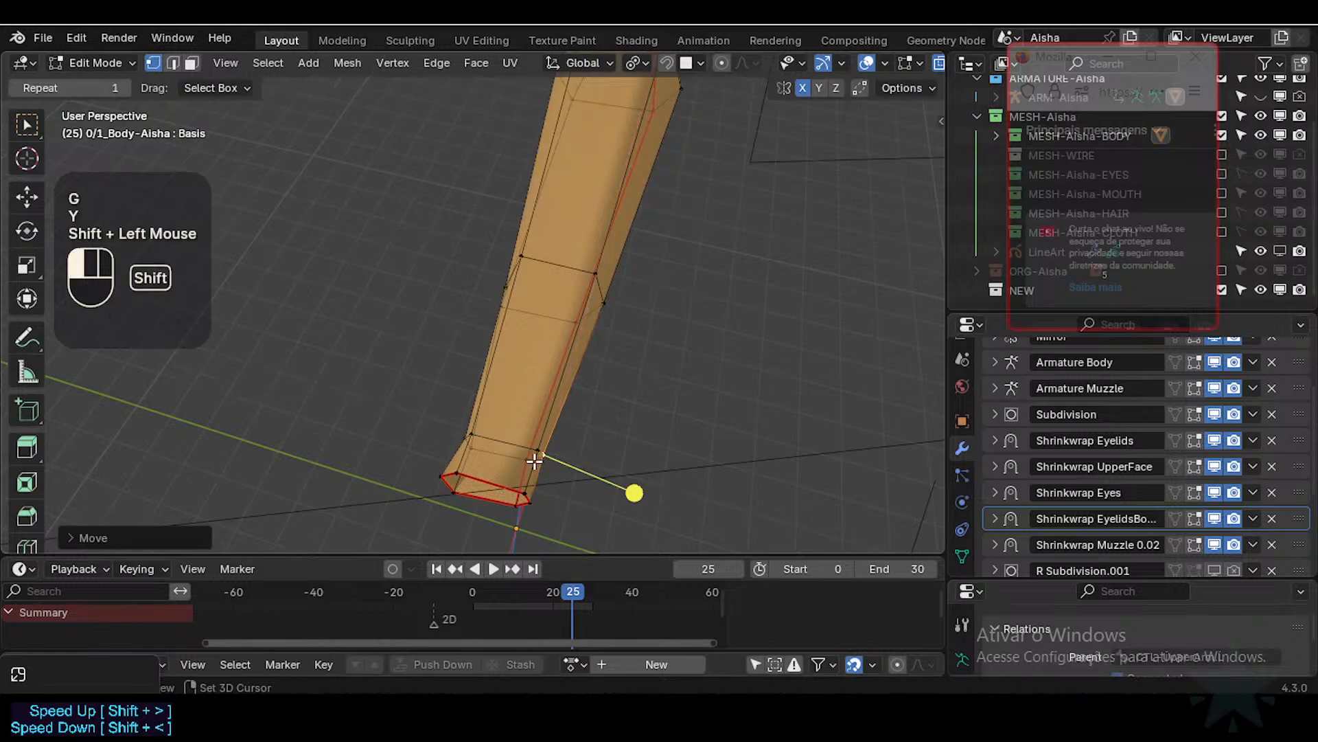
Step: Move the opposite corner vertex of the wrist rim about 0.017 m along Y
{"action": "left_click", "coordinate": [461, 437]}
{"action": "key", "text": "g"}
{"action": "key", "text": "y"}
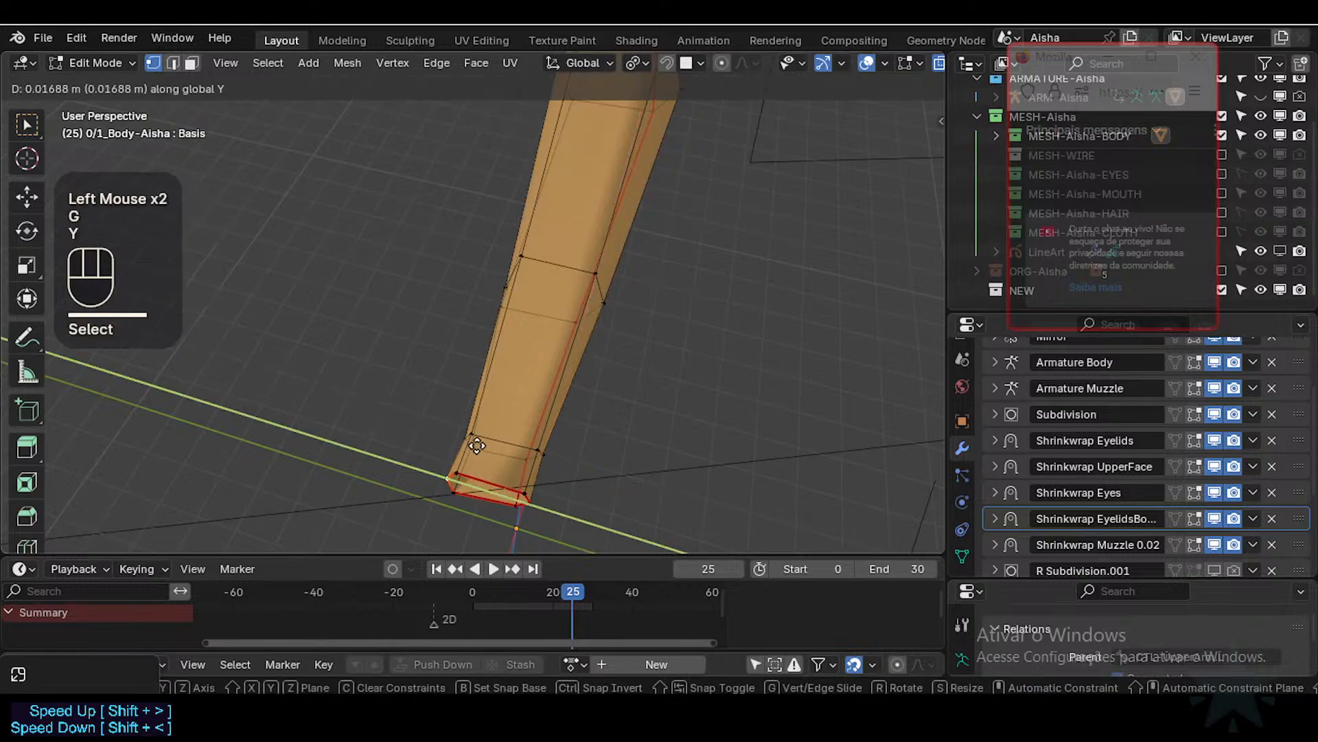
{"action": "left_click", "coordinate": [479, 446]}
Step: Smooth the edge loop nearest the wrist and edge-slide it slightly along the arm
{"action": "middle_click_drag", "start_coordinate": [479, 446], "coordinate": [486, 309]}
{"action": "scroll", "coordinate": [385, 383], "scroll_direction": "down", "scroll_amount": 1}
{"action": "key", "text": "2"}
{"action": "left_click", "coordinate": [488, 406], "text": "alt+shift"}
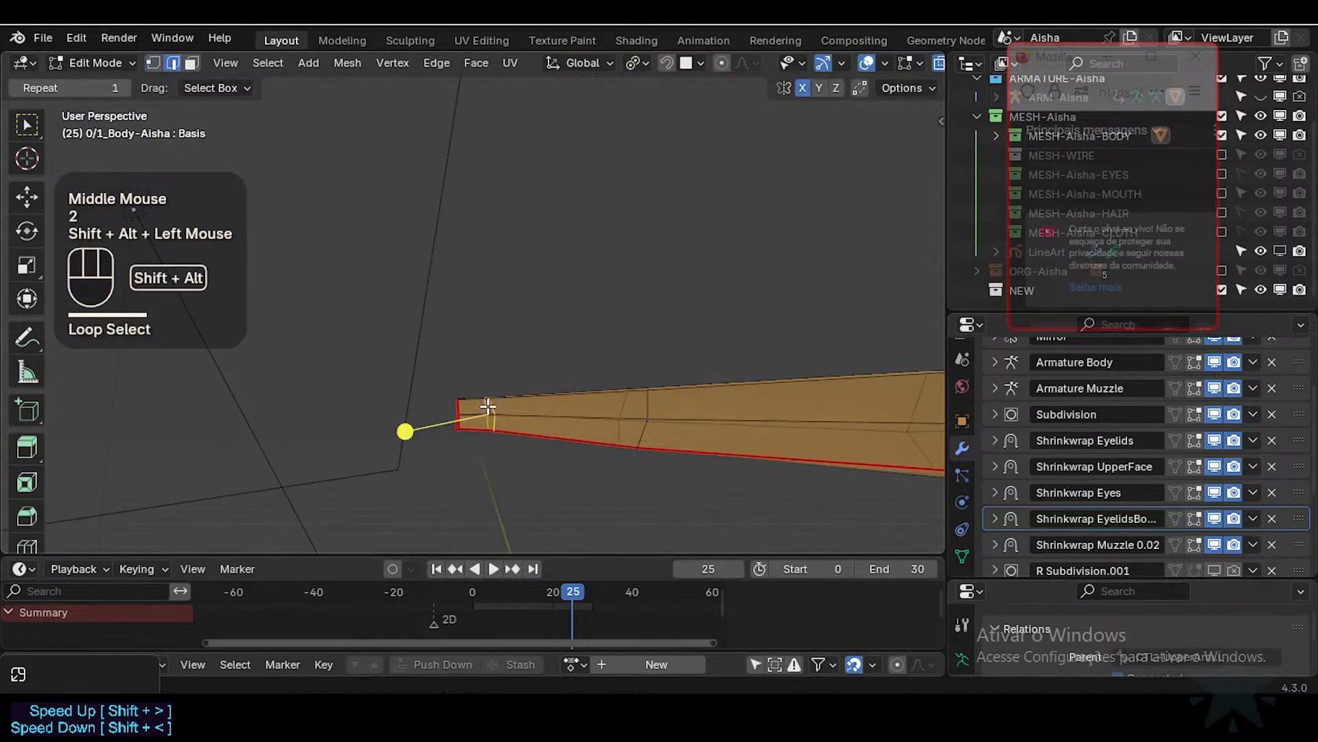
{"action": "left_click_drag", "start_coordinate": [419, 433], "coordinate": [496, 423]}
{"action": "key", "text": "g"}
{"action": "key", "text": "g"}
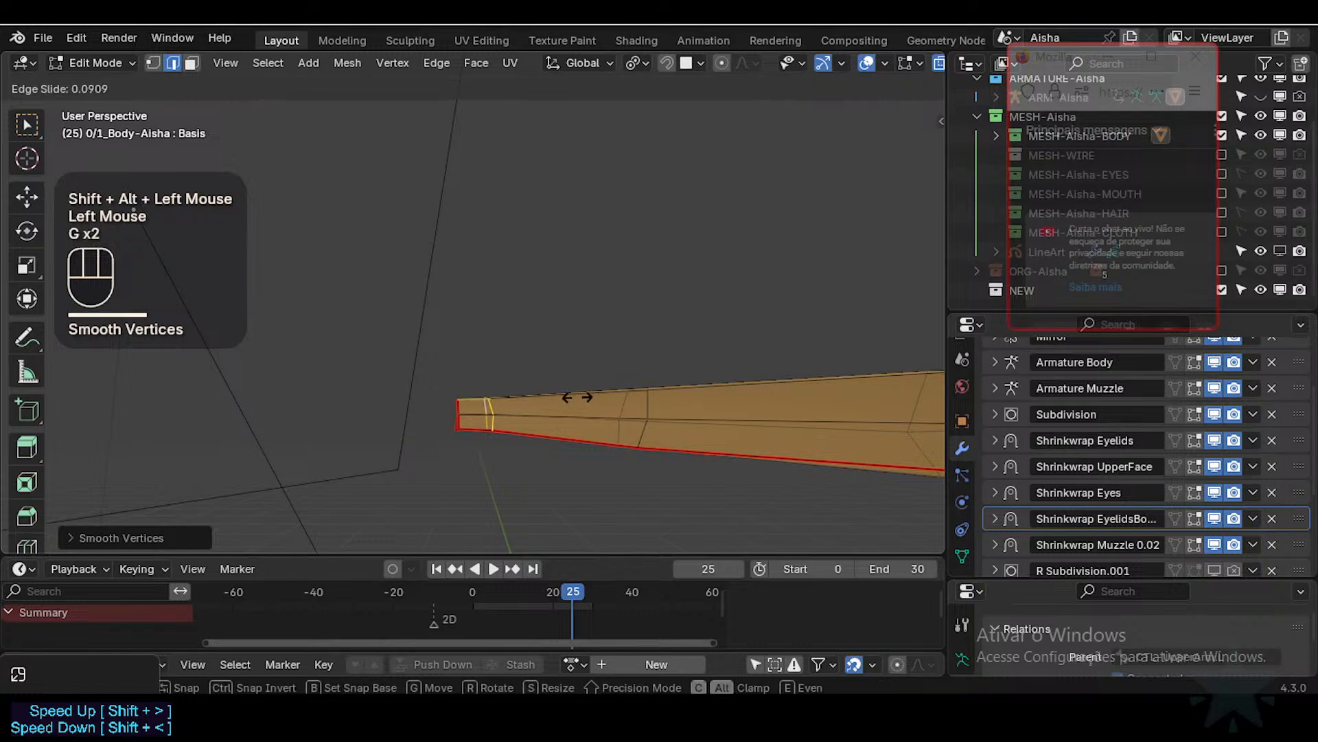
{"action": "left_click", "coordinate": [552, 396]}
Step: Select the edge loop around the forearm between the wrist and the elbow and scale it along Z
{"action": "middle_click_drag", "start_coordinate": [554, 395], "coordinate": [485, 391], "text": "shift"}
{"action": "scroll", "coordinate": [518, 365], "scroll_direction": "down", "scroll_amount": 2}
{"action": "scroll", "coordinate": [518, 365], "scroll_direction": "up", "scroll_amount": 1}
{"action": "key", "text": "alt+a"}
{"action": "left_click", "coordinate": [467, 353]}
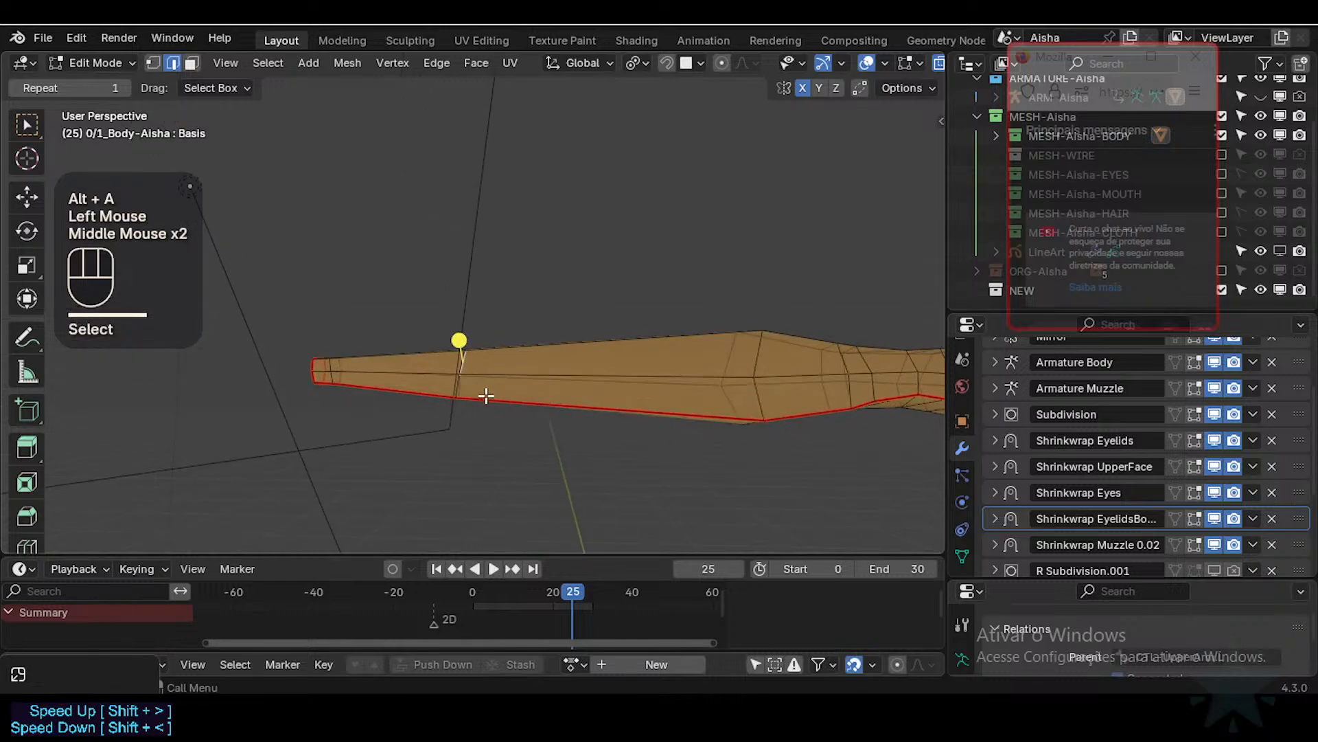
{"action": "scroll", "coordinate": [484, 410], "scroll_direction": "up", "scroll_amount": 1}
{"action": "key", "text": "alt+a"}
{"action": "left_click", "coordinate": [454, 403], "text": "alt+shift"}
{"action": "key", "text": "s"}
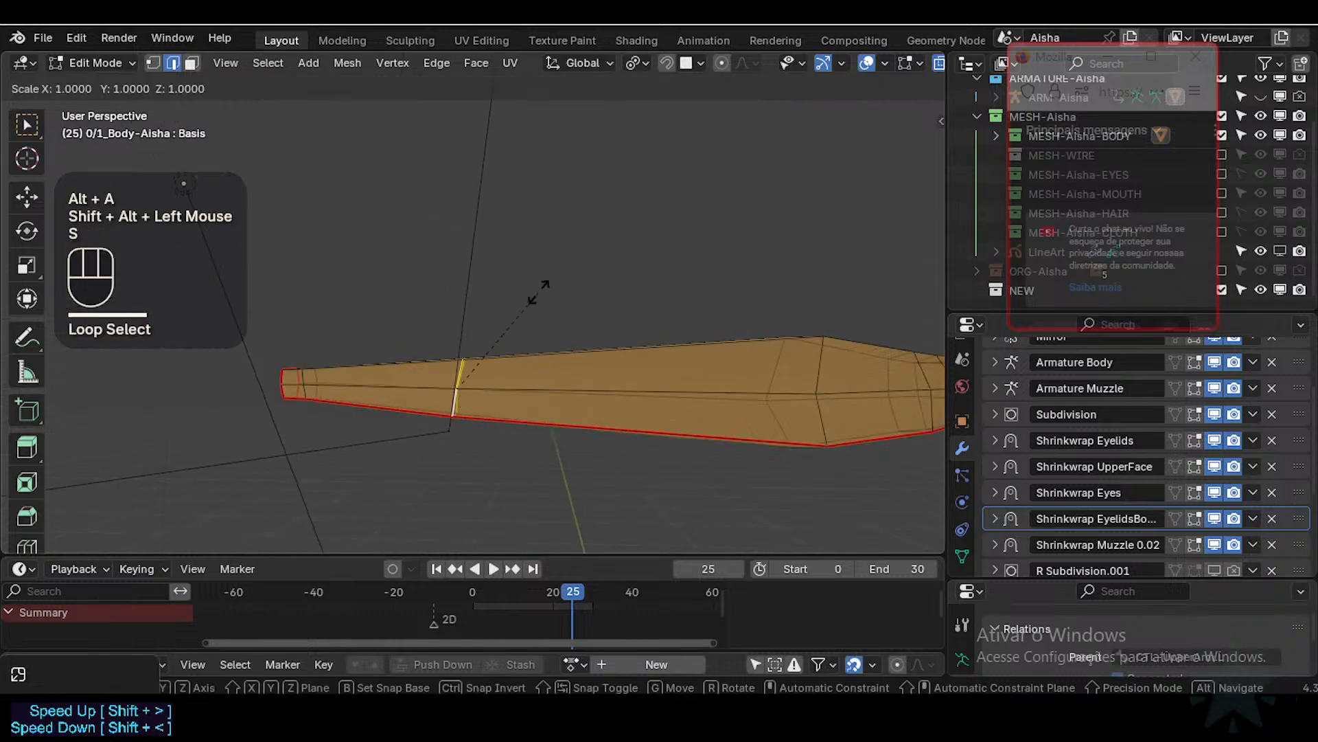
{"action": "key", "text": "z"}
{"action": "left_click", "coordinate": [533, 301]}
Step: Edge-slide the forearm loop away from the wrist toward the elbow and fine-tune its overall scale
{"action": "key", "text": "g"}
{"action": "key", "text": "g"}
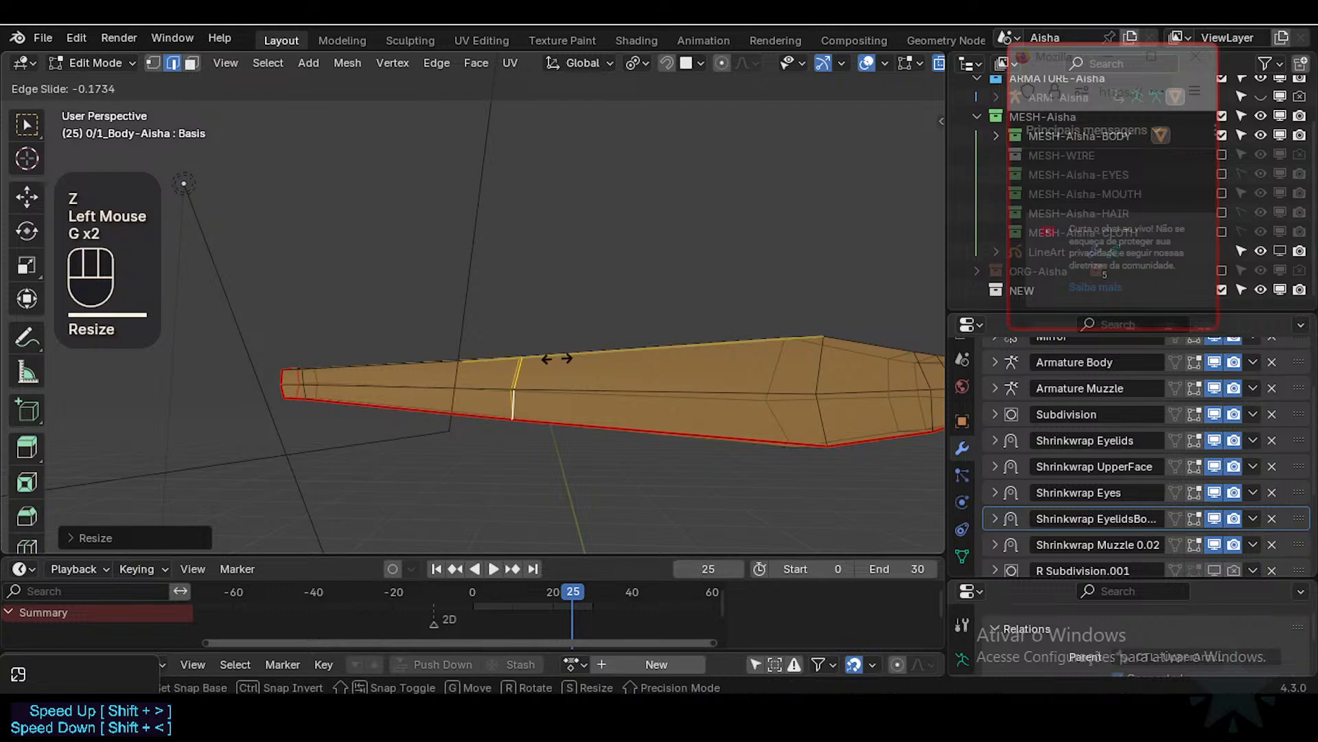
{"action": "left_click", "coordinate": [580, 362]}
{"action": "key", "text": "s"}
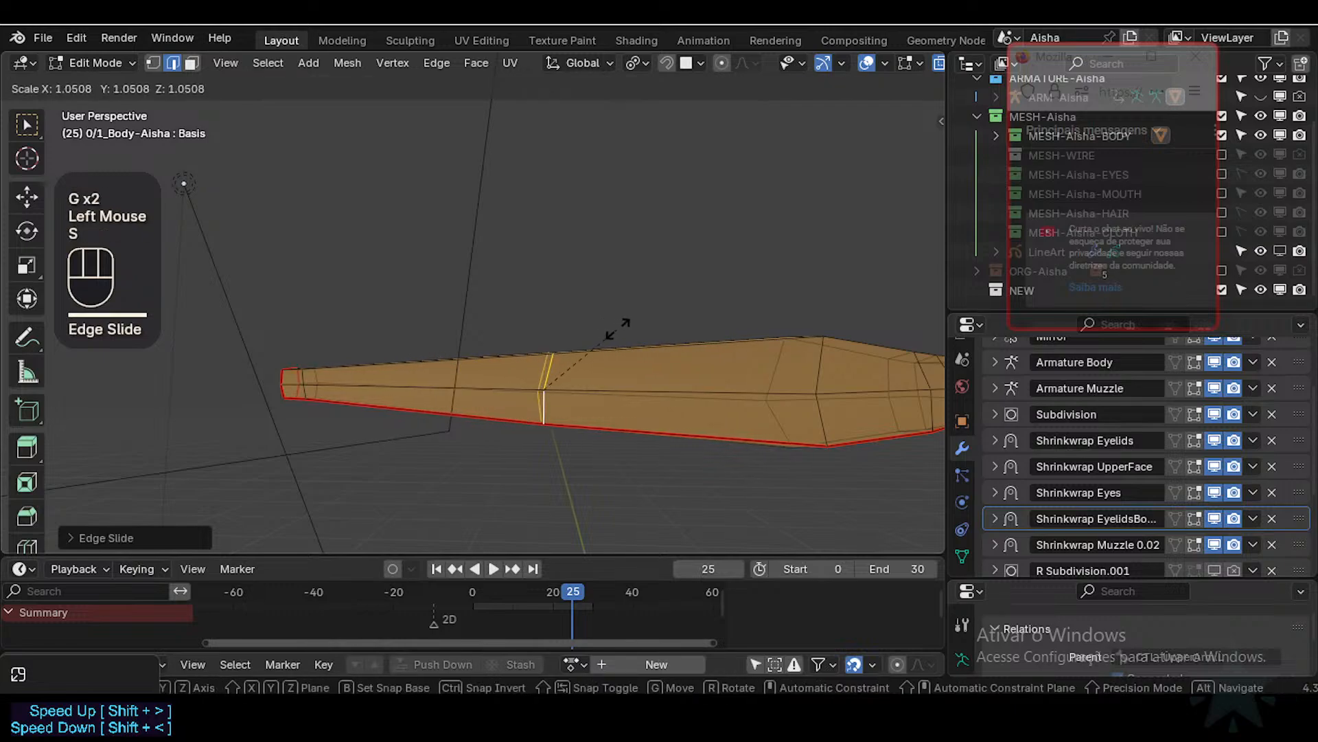
{"action": "key", "text": "shift"}
{"action": "left_click", "coordinate": [628, 330], "text": "shift"}
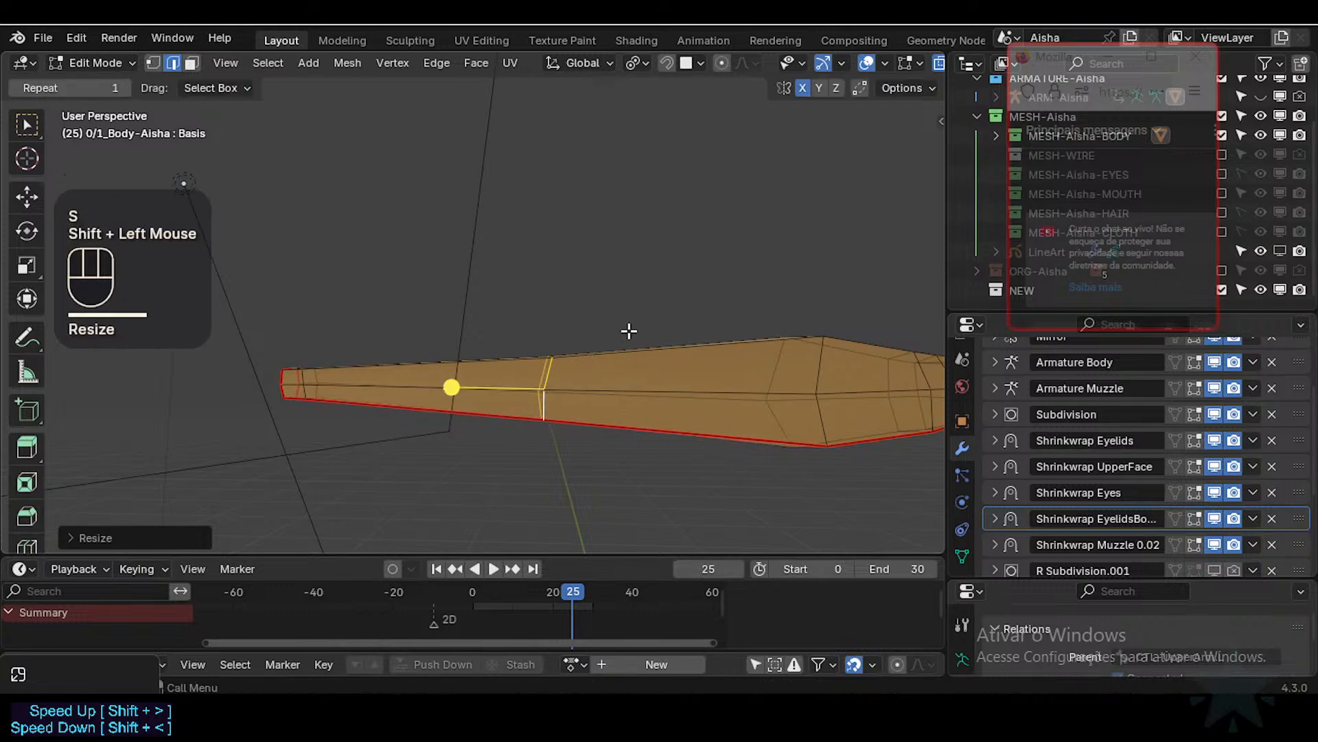
Step: Rotate the selected edge loop near the wrist by about -4.3° and leave Edit Mode
{"action": "key", "text": "r"}
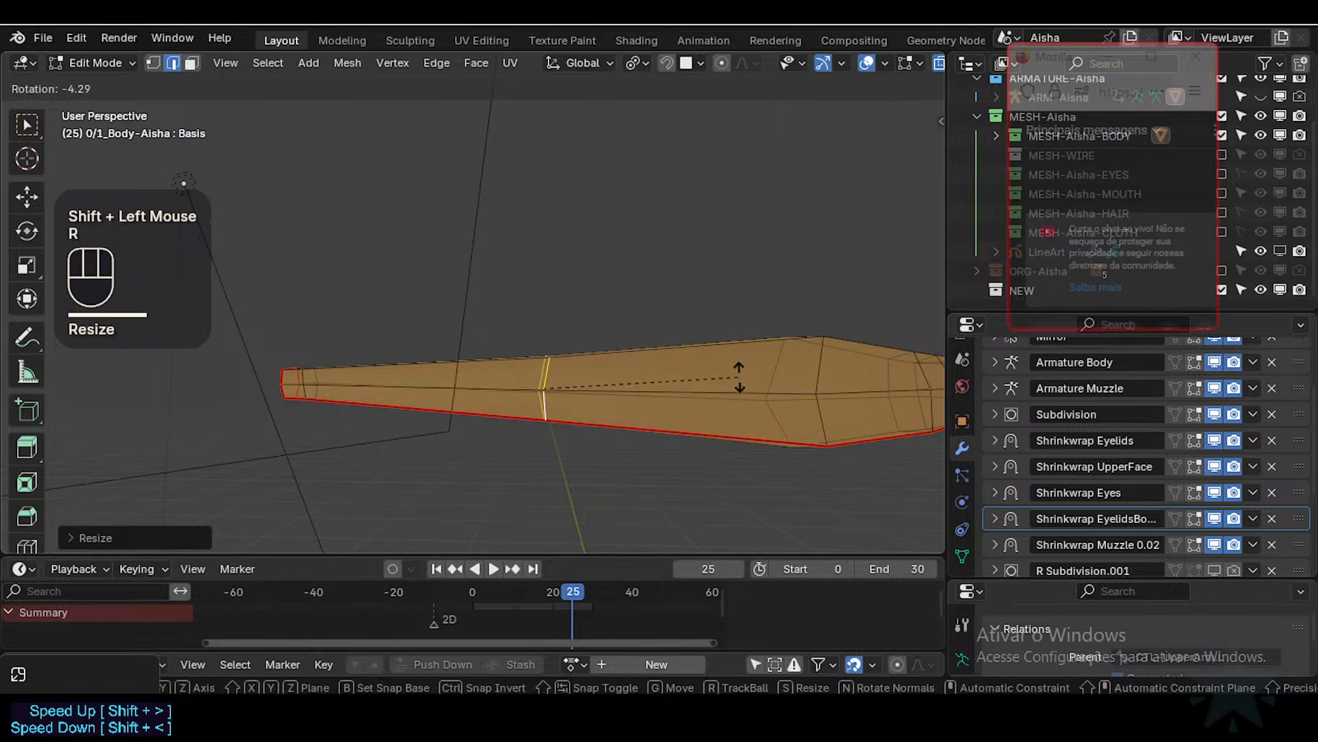
{"action": "left_click", "coordinate": [739, 378]}
{"action": "scroll", "coordinate": [527, 332], "scroll_direction": "down", "scroll_amount": 2}
{"action": "middle_click_drag", "start_coordinate": [527, 332], "coordinate": [538, 431]}
{"action": "key", "text": "Tab"}
Step: Examine the reshaped arm against the whole body in Object Mode
{"action": "scroll", "coordinate": [577, 397], "scroll_direction": "down", "scroll_amount": 3}
{"action": "middle_click_drag", "start_coordinate": [568, 356], "coordinate": [618, 376]}
{"action": "scroll", "coordinate": [756, 383], "scroll_direction": "down", "scroll_amount": 1}
{"action": "middle_click_drag", "start_coordinate": [618, 376], "coordinate": [476, 368]}
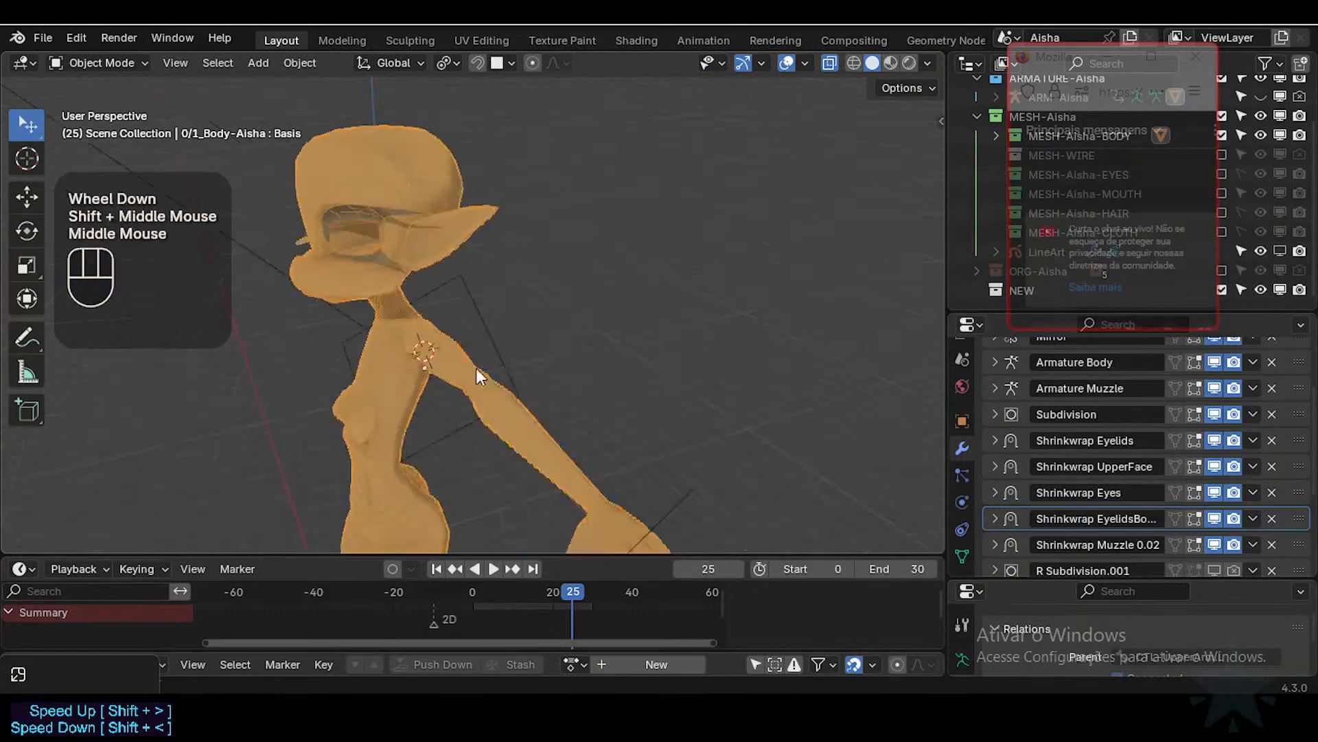
{"action": "scroll", "coordinate": [652, 347], "scroll_direction": "up", "scroll_amount": 1}
{"action": "scroll", "coordinate": [652, 347], "scroll_direction": "up", "scroll_amount": 1}
{"action": "middle_click_drag", "start_coordinate": [652, 347], "coordinate": [556, 426], "text": "shift"}
{"action": "scroll", "coordinate": [605, 457], "scroll_direction": "up", "scroll_amount": 3}
{"action": "scroll", "coordinate": [553, 373], "scroll_direction": "up", "scroll_amount": 2}
{"action": "scroll", "coordinate": [594, 343], "scroll_direction": "down", "scroll_amount": 2}
Step: Scale up the edge loop at the widest part of the forearm slightly in Edit Mode
{"action": "key", "text": "Tab"}
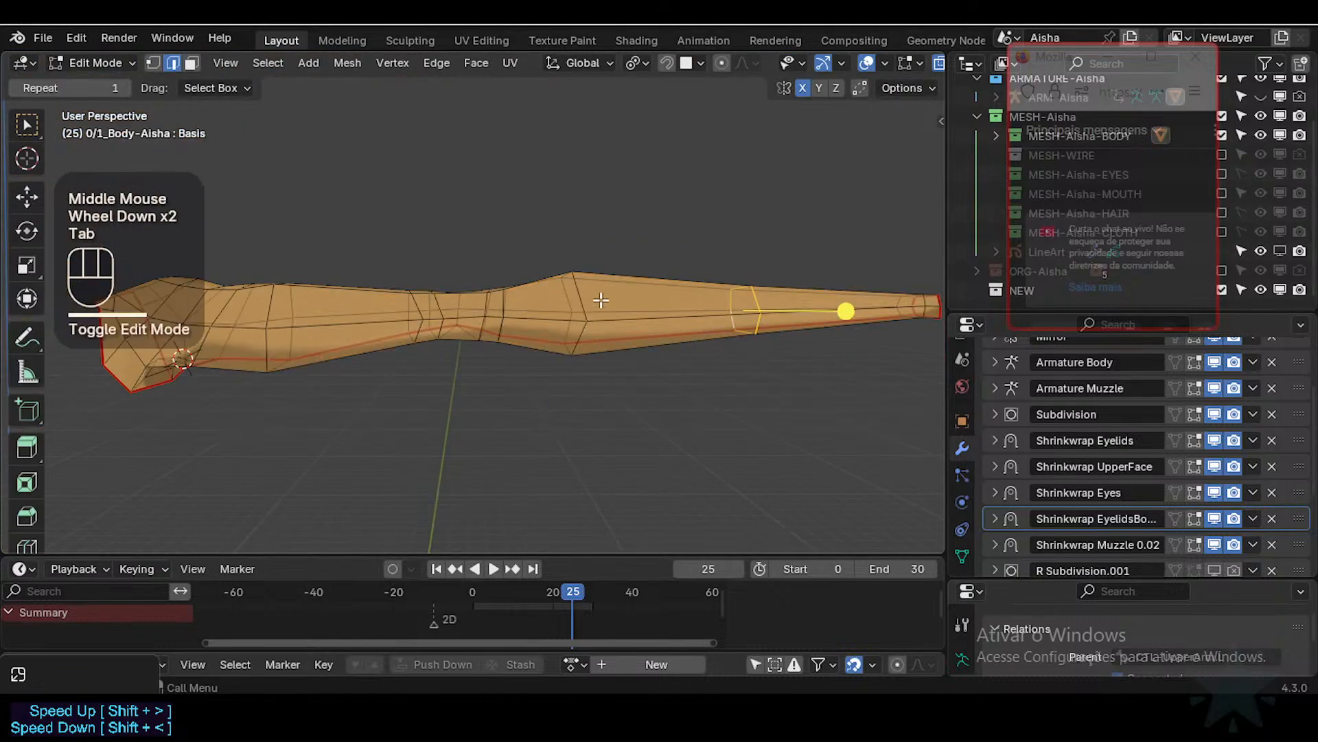
{"action": "key", "text": "alt+a"}
{"action": "key", "text": "2"}
{"action": "left_click", "coordinate": [579, 303], "text": "alt+shift"}
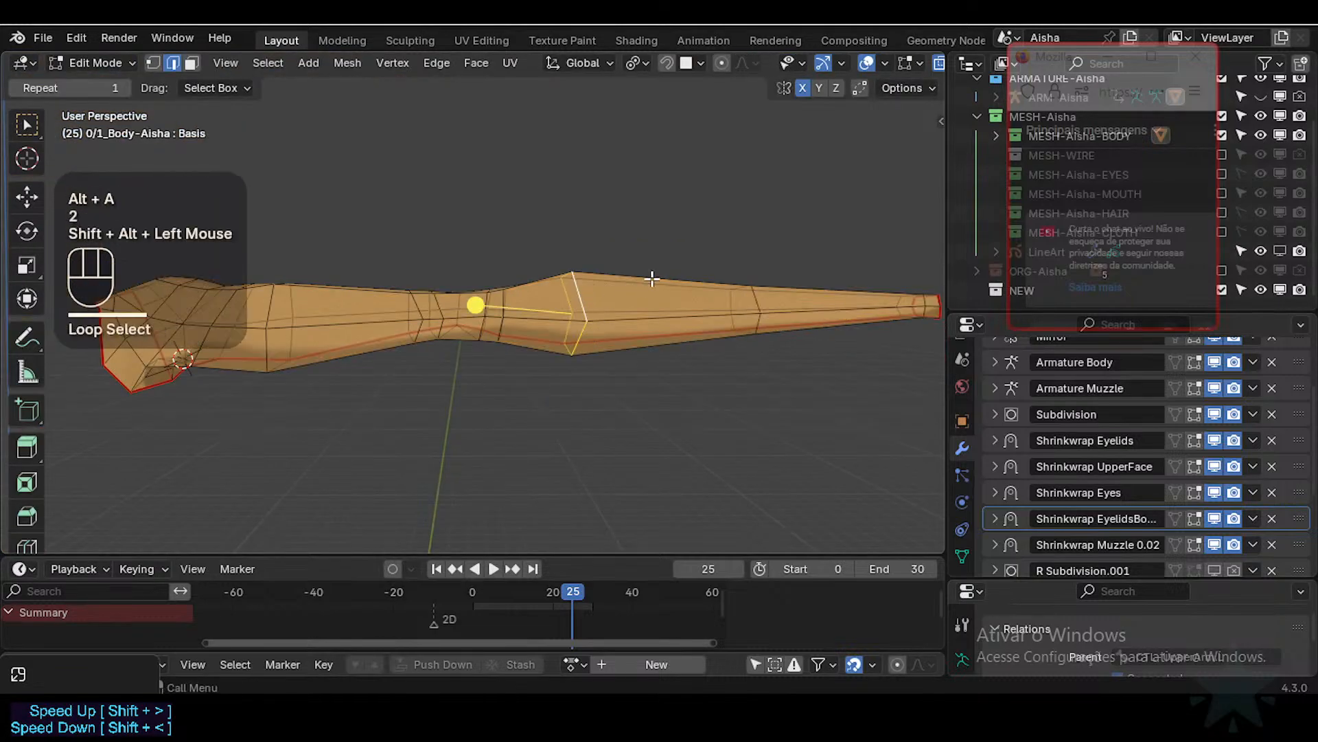
{"action": "key", "text": "s"}
{"action": "left_click", "coordinate": [712, 286], "text": "shift"}
Step: Adjust the thickness of the forearm edge loop closest to the wrist with Shrink/Fatten
{"action": "key", "text": "alt+a"}
{"action": "left_click", "coordinate": [760, 302], "text": "alt+shift"}
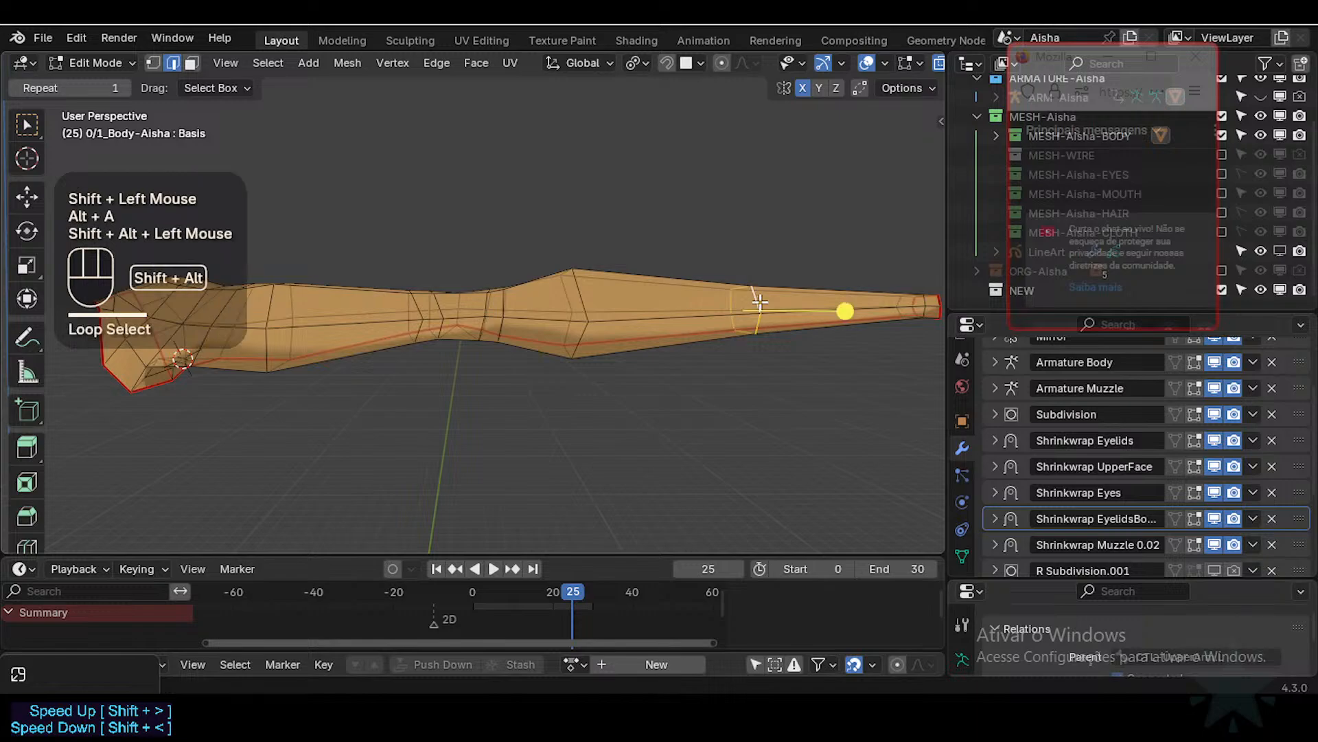
{"action": "key", "text": "alt+s"}
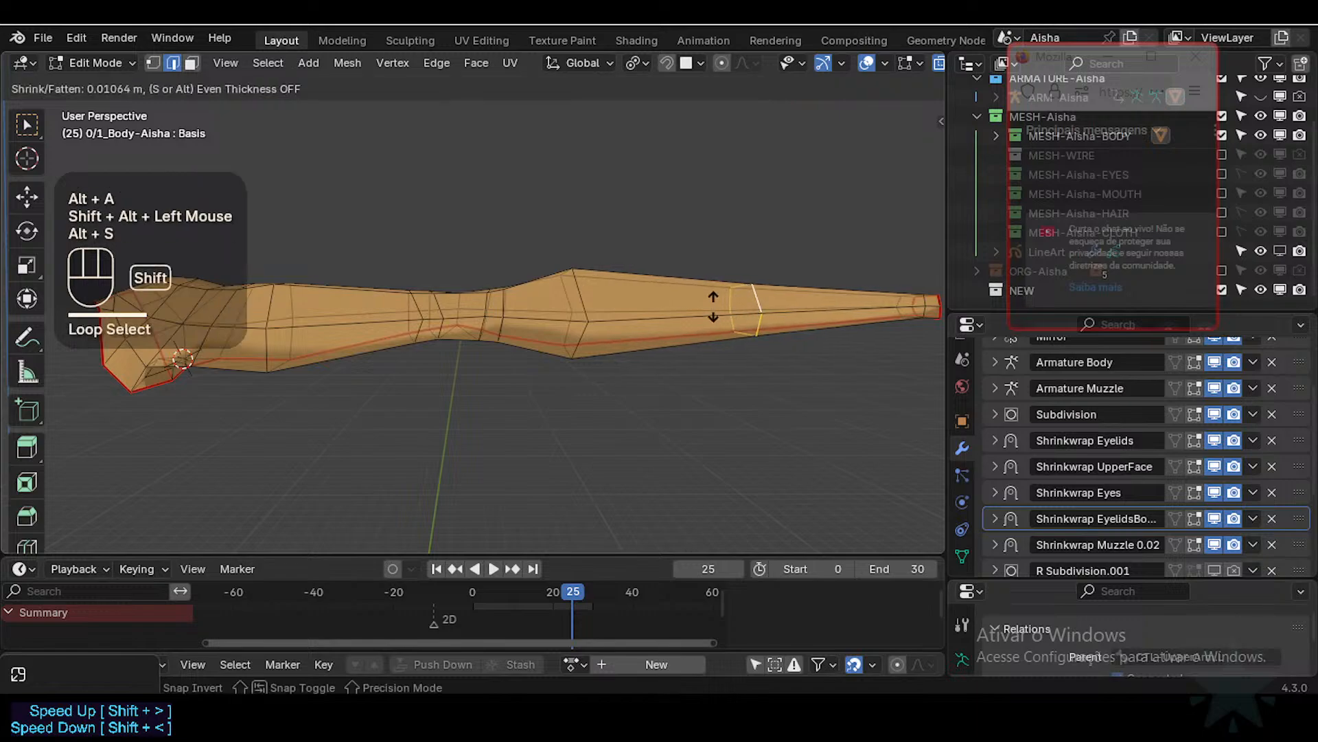
{"action": "left_click", "coordinate": [733, 304], "text": "shift"}
Step: Fine-tune the thickness of the widest forearm edge loop with Shrink/Fatten
{"action": "key", "text": "alt+a"}
{"action": "left_click", "coordinate": [578, 288], "text": "alt+shift"}
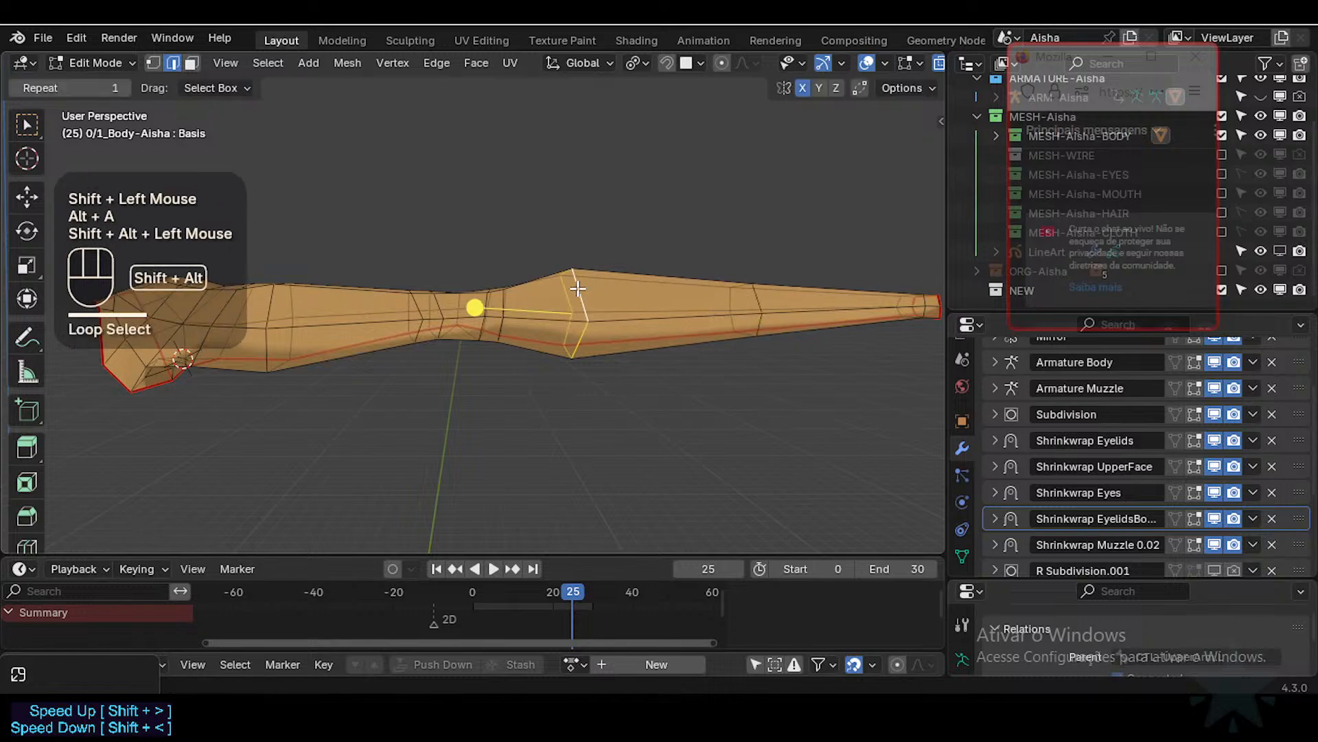
{"action": "key", "text": "alt+s"}
{"action": "left_click", "coordinate": [521, 297], "text": "shift"}
Step: Select the face loops on both sides of the elbow and shrink them by about 0.003 m
{"action": "key", "text": "alt+a"}
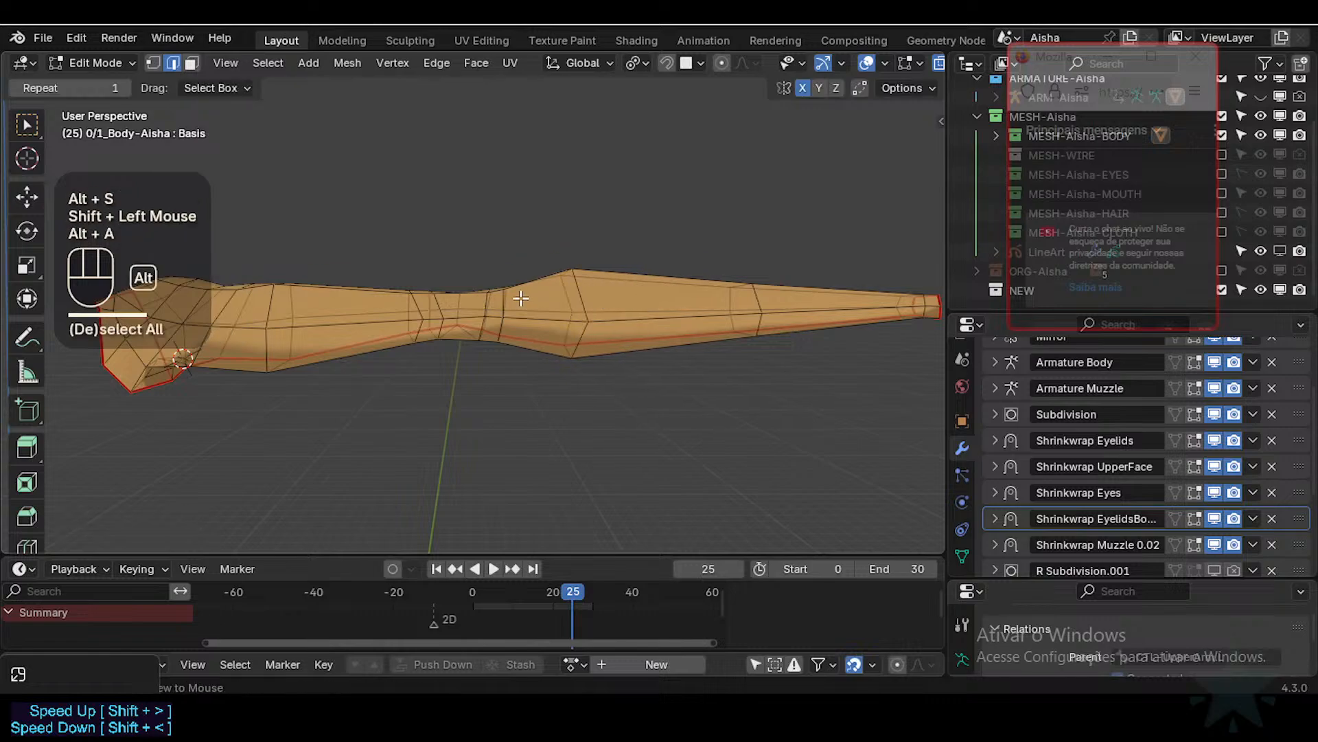
{"action": "key", "text": "3"}
{"action": "left_click", "coordinate": [462, 302], "text": "alt+shift"}
{"action": "key", "text": "alt+a"}
{"action": "left_click", "coordinate": [500, 312], "text": "alt+shift"}
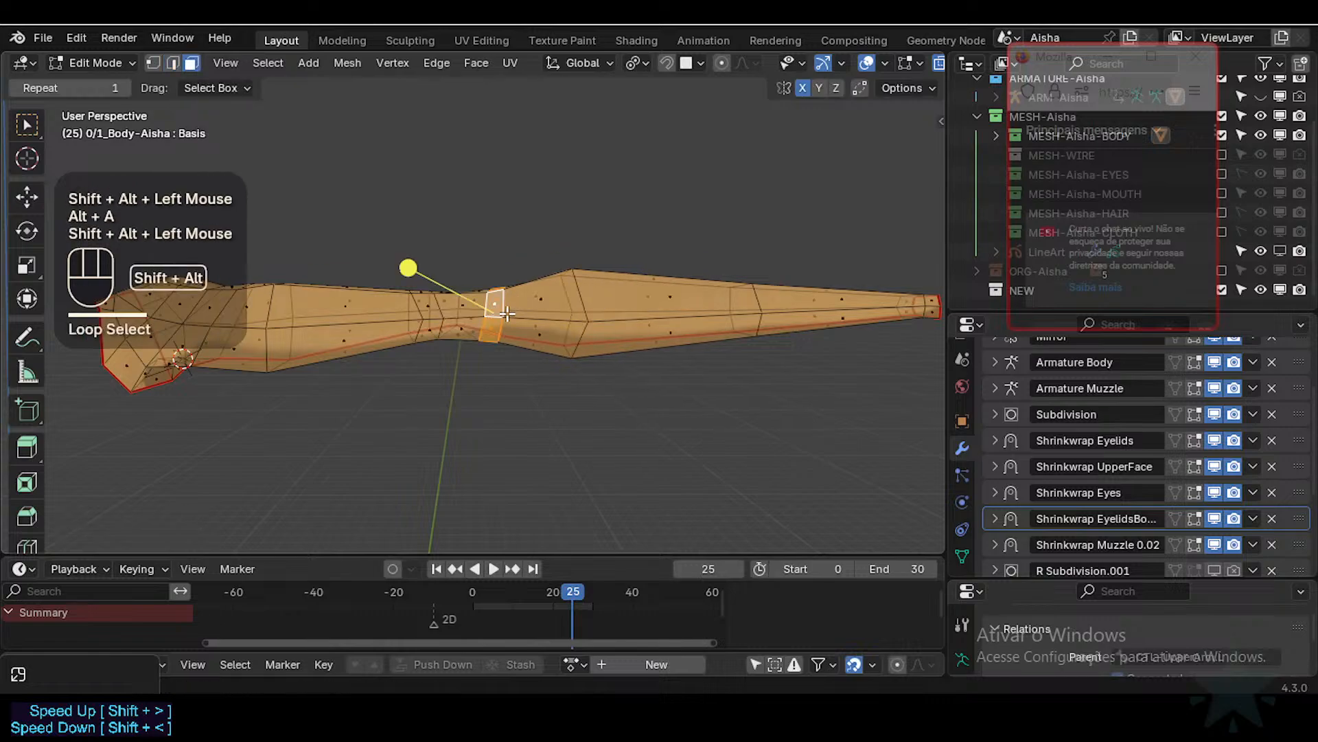
{"action": "key", "text": "alt+s"}
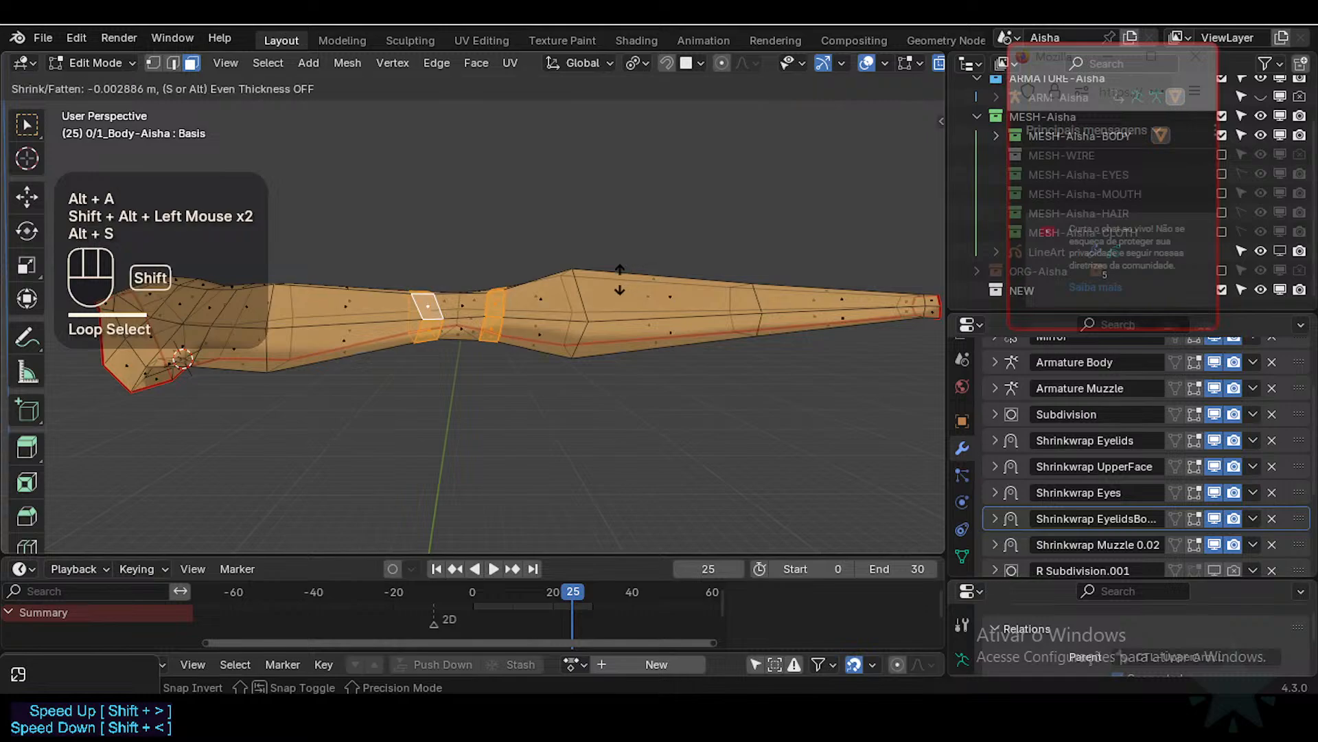
{"action": "left_click", "coordinate": [616, 282], "text": "shift"}
Step: Try to fatten the two face loops beside the elbow and undo the change
{"action": "middle_click_drag", "start_coordinate": [297, 371], "coordinate": [427, 362], "text": "shift"}
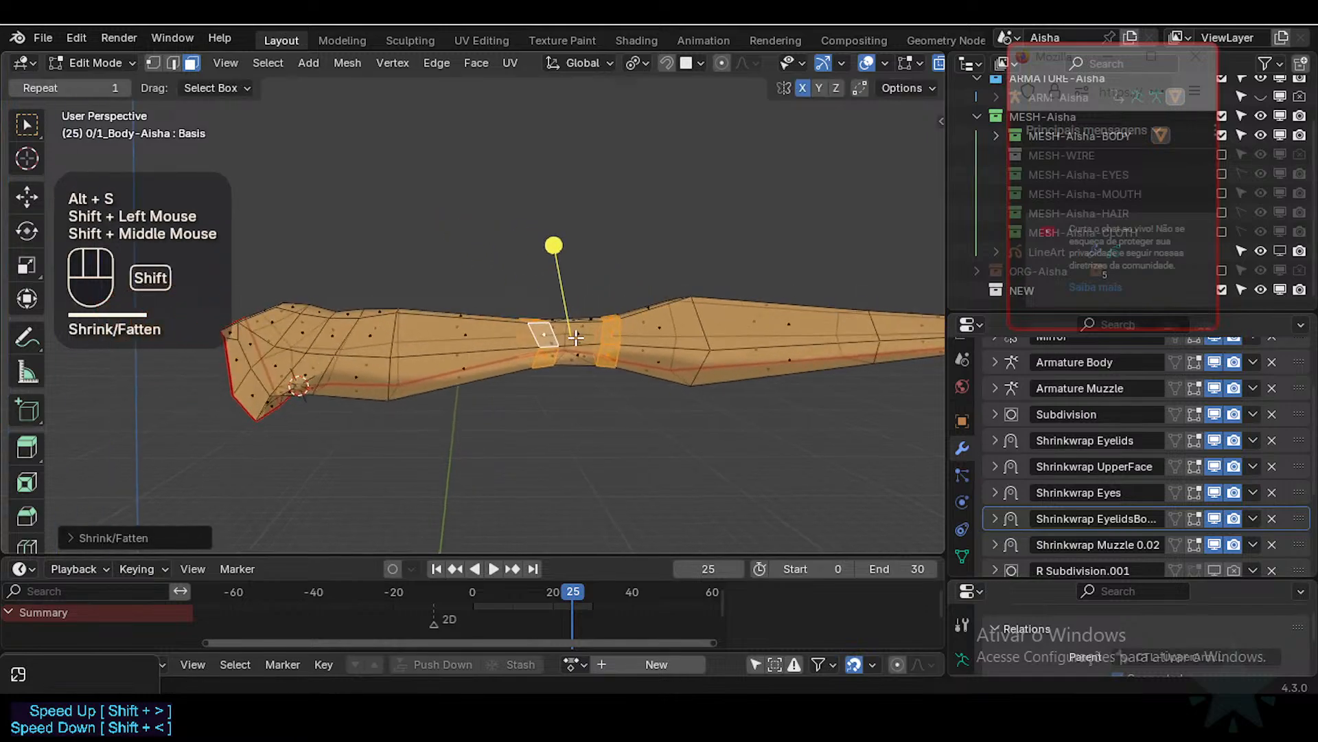
{"action": "key", "text": "alt+s"}
{"action": "left_click", "coordinate": [427, 362], "text": "alt+shift"}
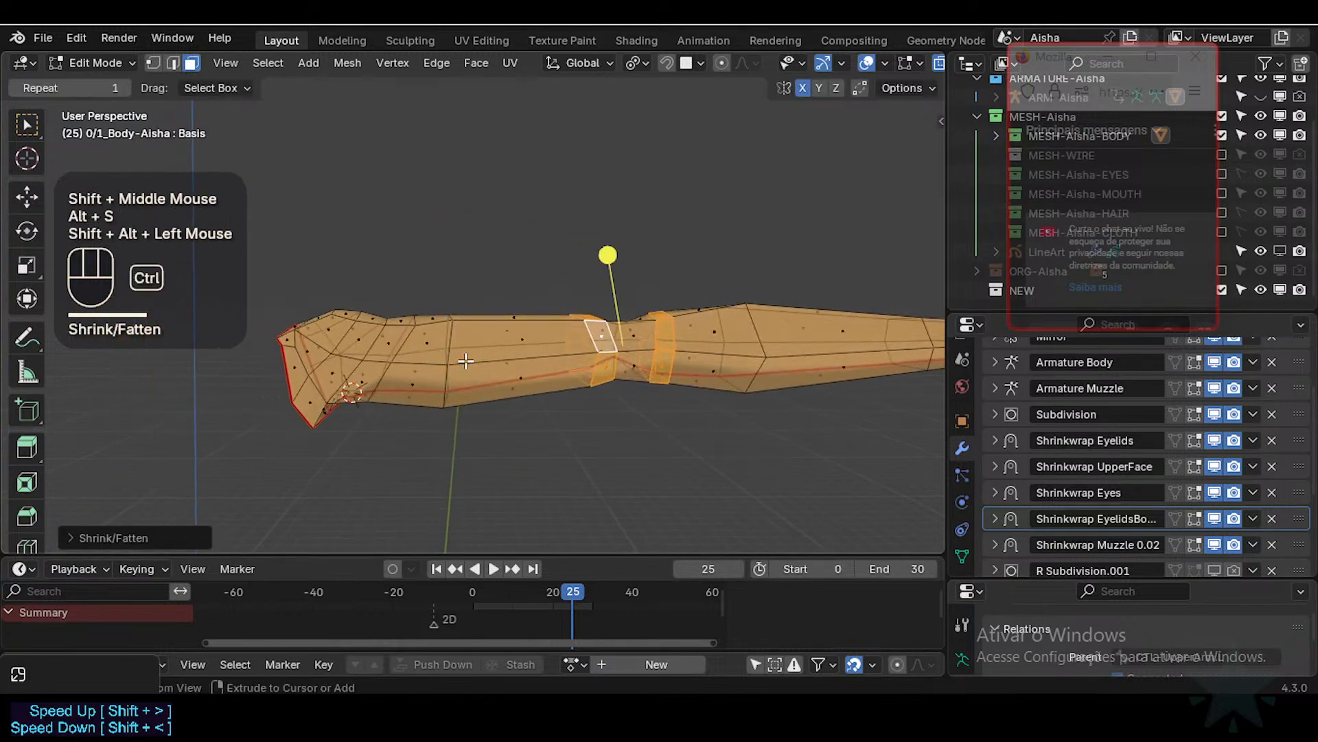
{"action": "key", "text": "ctrl+z"}
Step: Adjust the thickness of the face loop around the upper arm near the shoulder with Shrink/Fatten
{"action": "key", "text": "alt+a"}
{"action": "left_click", "coordinate": [394, 378], "text": "alt+shift"}
{"action": "key", "text": "alt+s"}
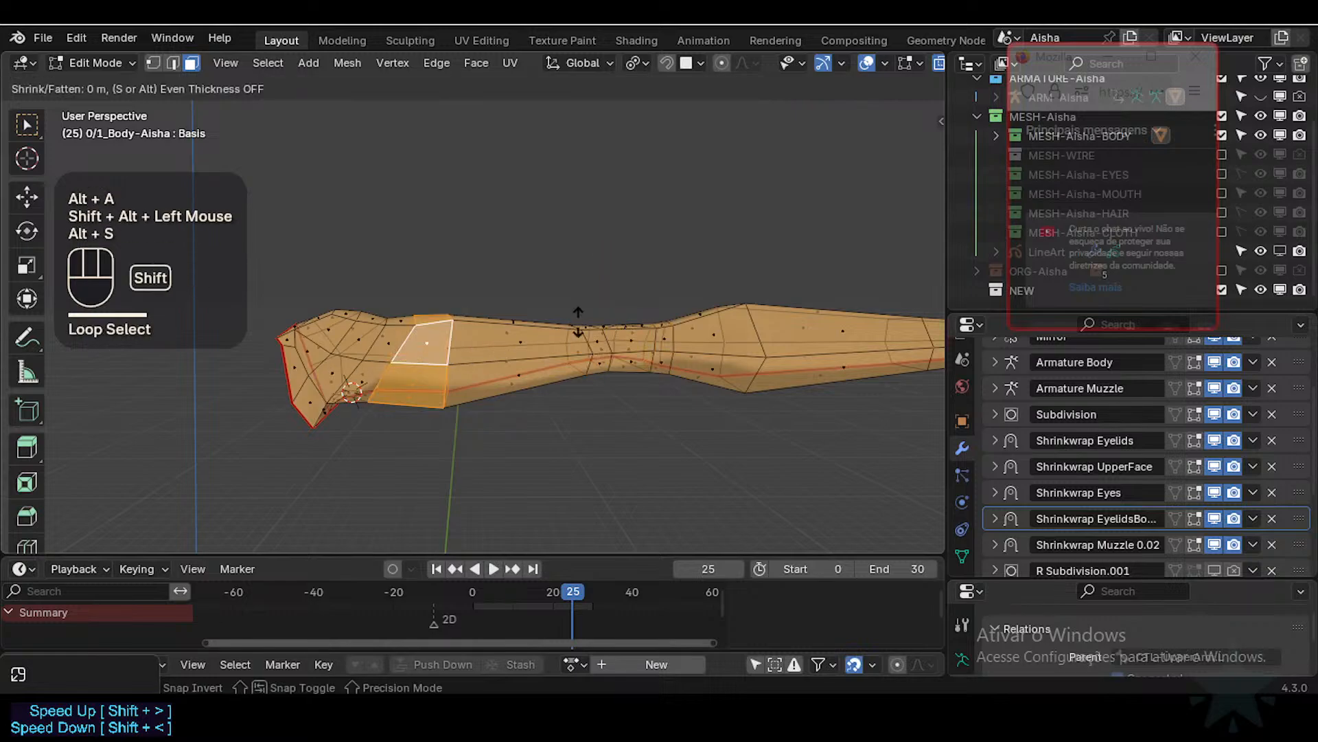
{"action": "left_click", "coordinate": [486, 326], "text": "shift"}
Step: Switch to vertex selection and nudge the vertex on top of the upper arm beside the shoulder
{"action": "key", "text": "alt+a"}
{"action": "key", "text": "2"}
{"action": "left_click", "coordinate": [403, 347], "text": "alt+shift"}
{"action": "middle_click_drag", "start_coordinate": [403, 348], "coordinate": [451, 329]}
{"action": "key", "text": "1"}
{"action": "left_click", "coordinate": [414, 319]}
{"action": "key", "text": "g"}
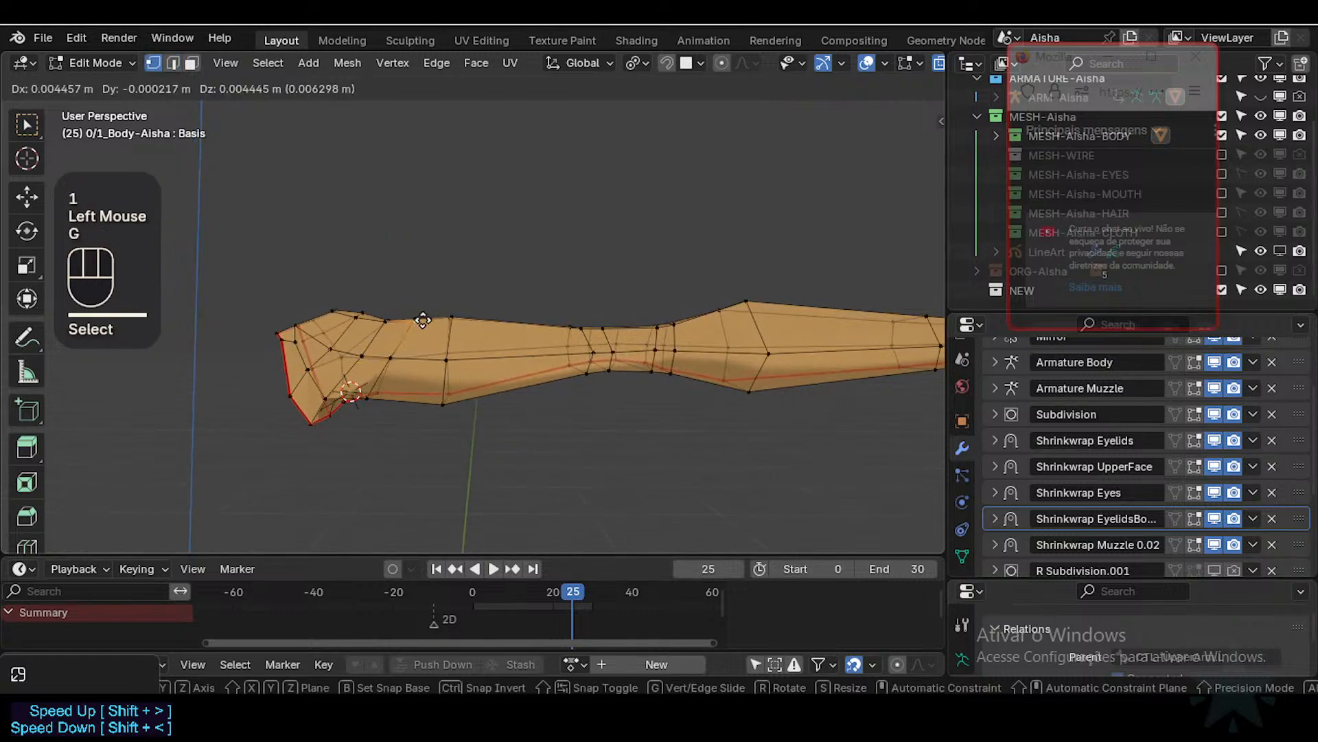
{"action": "left_click", "coordinate": [409, 314], "text": "shift"}
Step: Circle-select the vertex area on top of the upper arm near the shoulder and raise it slightly
{"action": "key", "text": "c"}
{"action": "left_click", "coordinate": [411, 310]}
{"action": "right_click", "coordinate": [413, 312]}
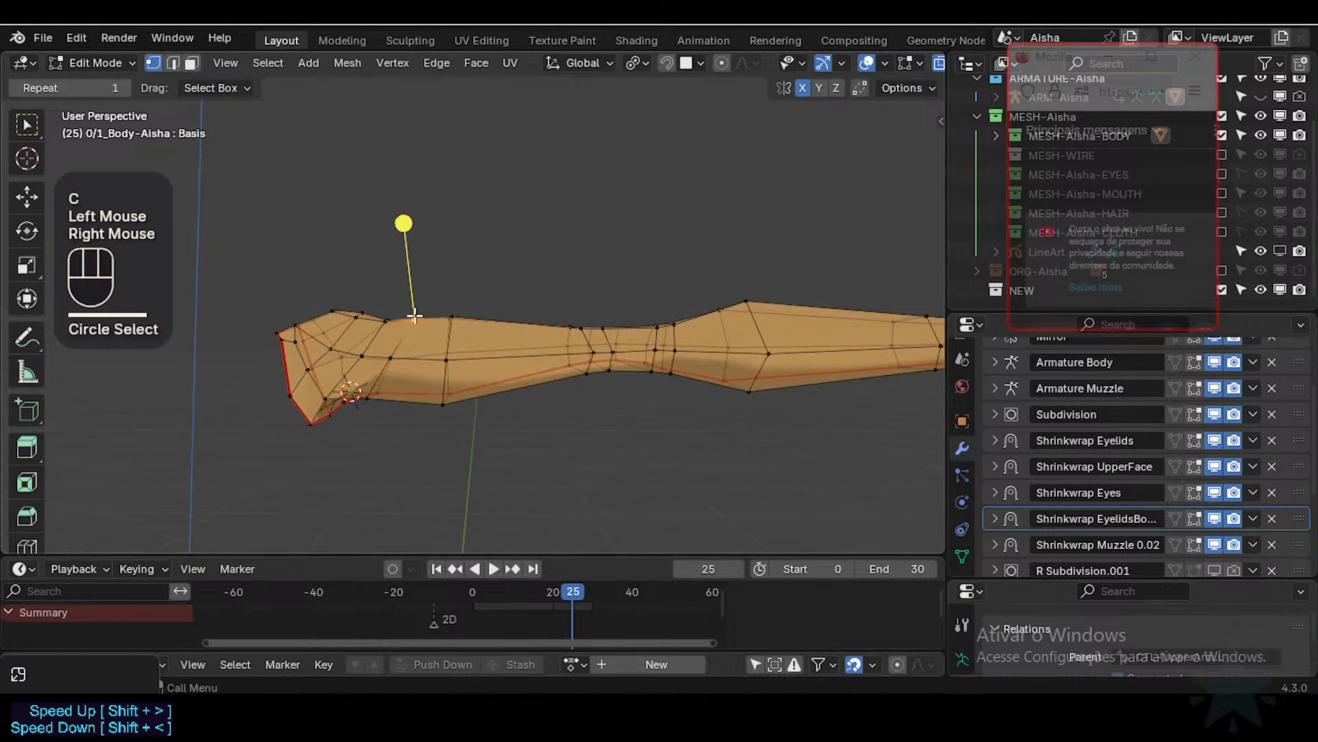
{"action": "key", "text": "g"}
{"action": "left_click", "coordinate": [410, 296], "text": "shift"}
Step: Slide the two top vertices of the upper arm's widest edge loop toward each other along their edges
{"action": "middle_click_drag", "start_coordinate": [412, 324], "coordinate": [447, 338]}
{"action": "key", "text": "alt+a"}
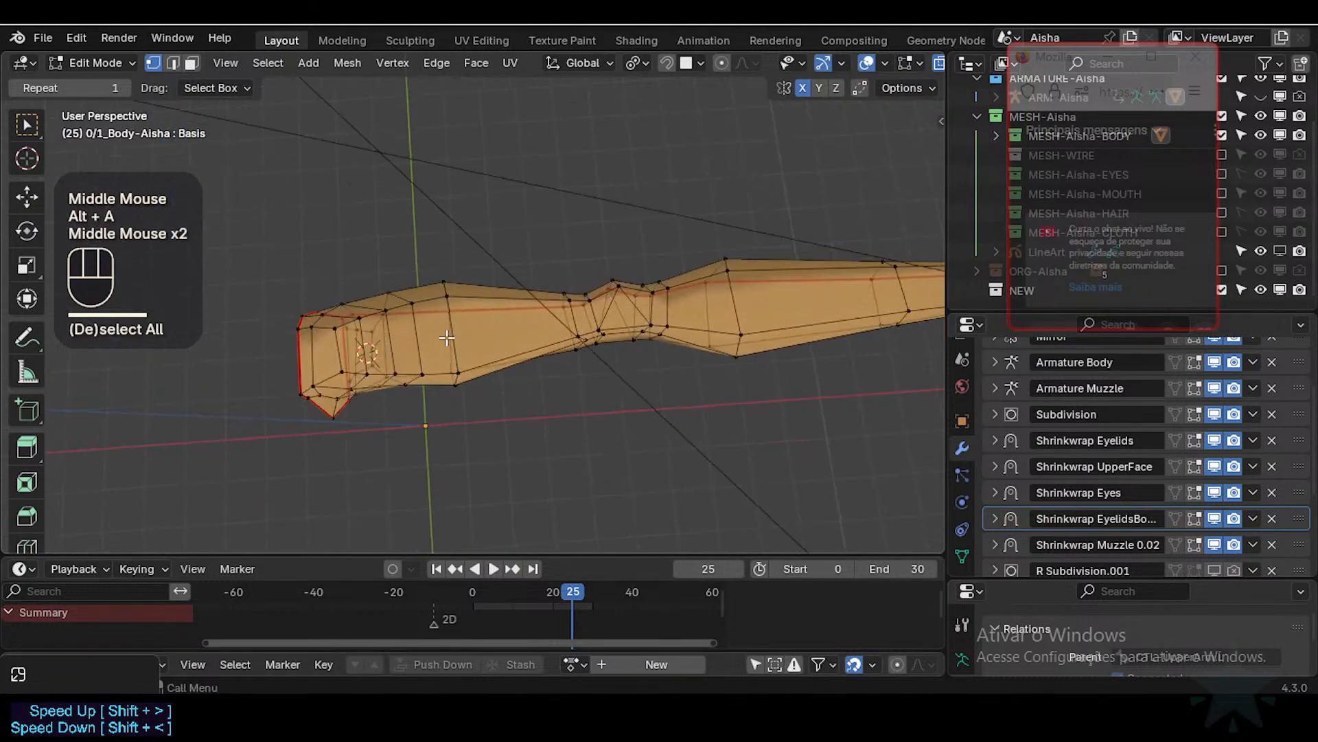
{"action": "scroll", "coordinate": [445, 316], "scroll_direction": "up", "scroll_amount": 1}
{"action": "left_click", "coordinate": [443, 296]}
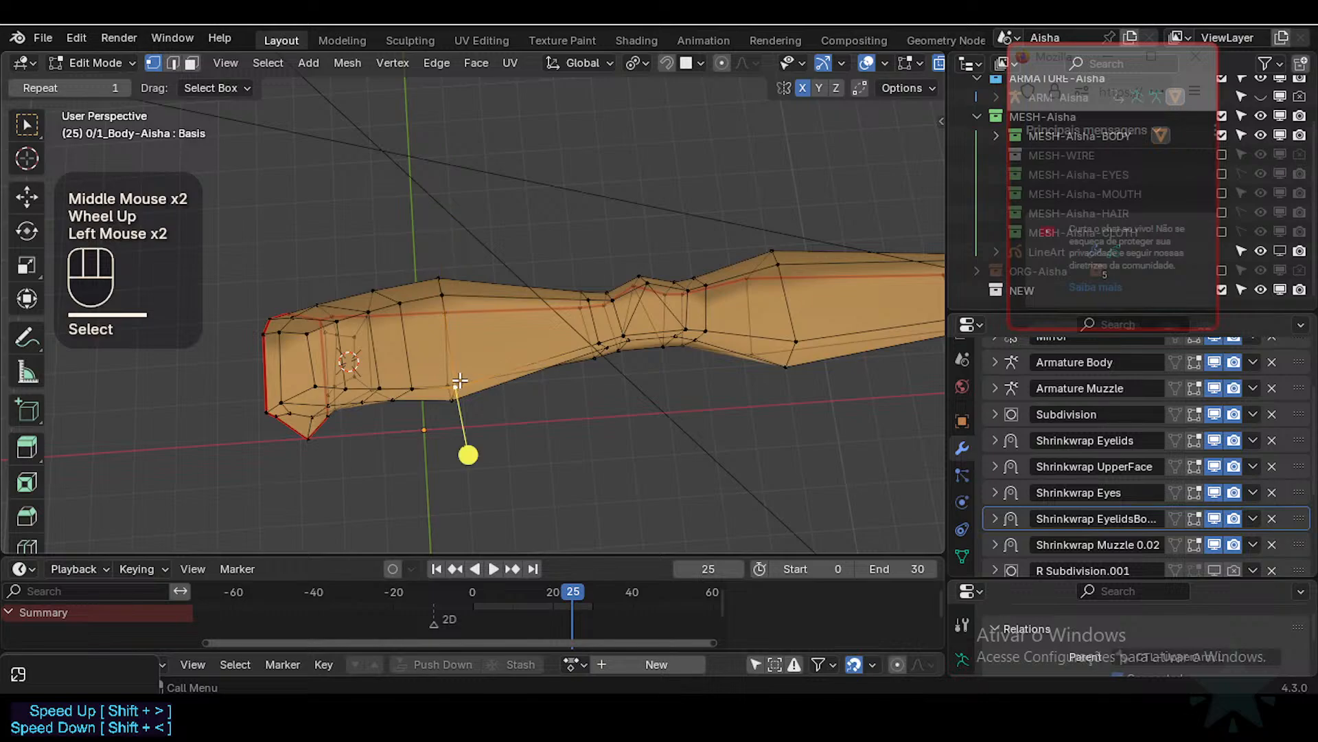
{"action": "key", "text": "g"}
{"action": "key", "text": "g"}
{"action": "left_click", "coordinate": [459, 363]}
{"action": "key", "text": "g"}
{"action": "key", "text": "g"}
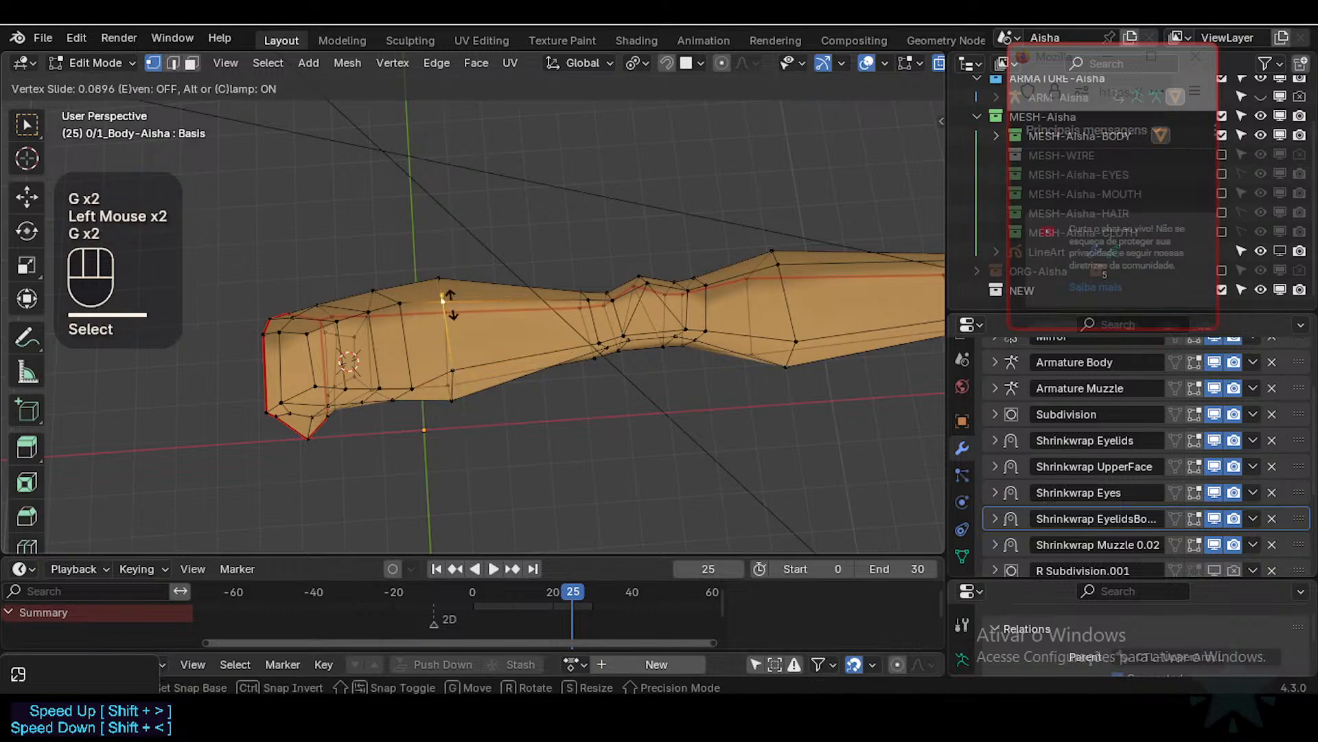
{"action": "left_click", "coordinate": [445, 295]}
Step: Slide the two top vertices of the adjacent loop on the shoulder side toward each other
{"action": "left_click", "coordinate": [401, 308]}
{"action": "key", "text": "g"}
{"action": "key", "text": "g"}
{"action": "left_click", "coordinate": [402, 312]}
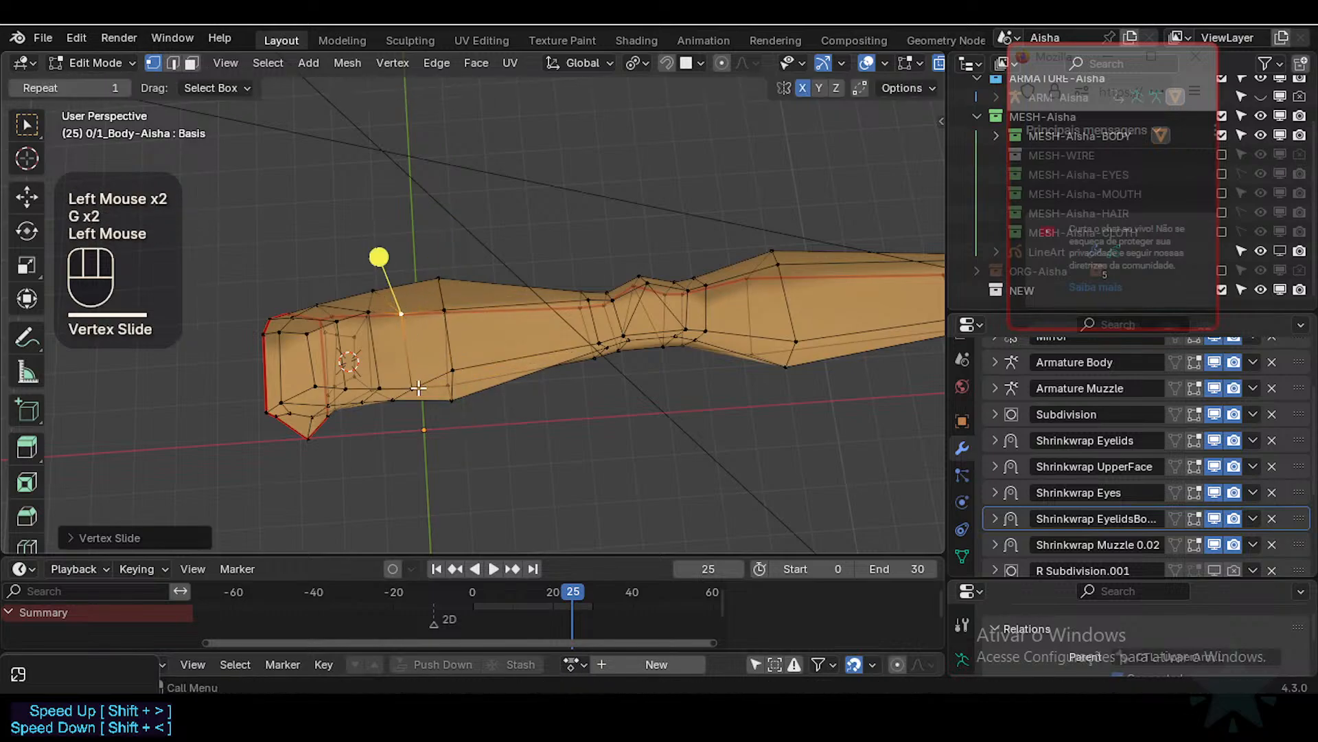
{"action": "left_click", "coordinate": [410, 390]}
{"action": "key", "text": "g"}
{"action": "key", "text": "g"}
{"action": "left_click", "coordinate": [411, 377]}
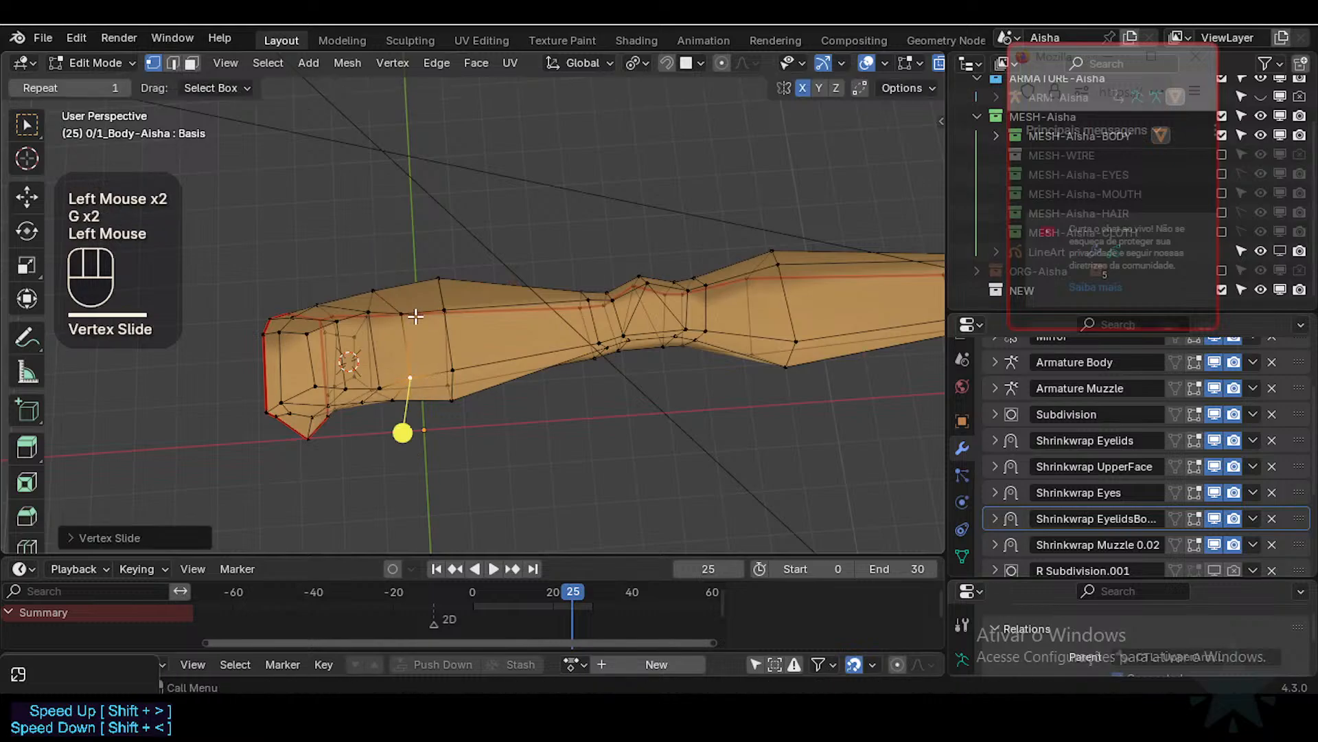
Step: Reposition the +Y-side top vertices of the same two upper arm loops slightly to even out their spacing
{"action": "left_click", "coordinate": [407, 311]}
{"action": "key", "text": "g"}
{"action": "left_click", "coordinate": [406, 307]}
{"action": "left_click", "coordinate": [444, 313]}
{"action": "key", "text": "g"}
{"action": "left_click", "coordinate": [450, 307]}
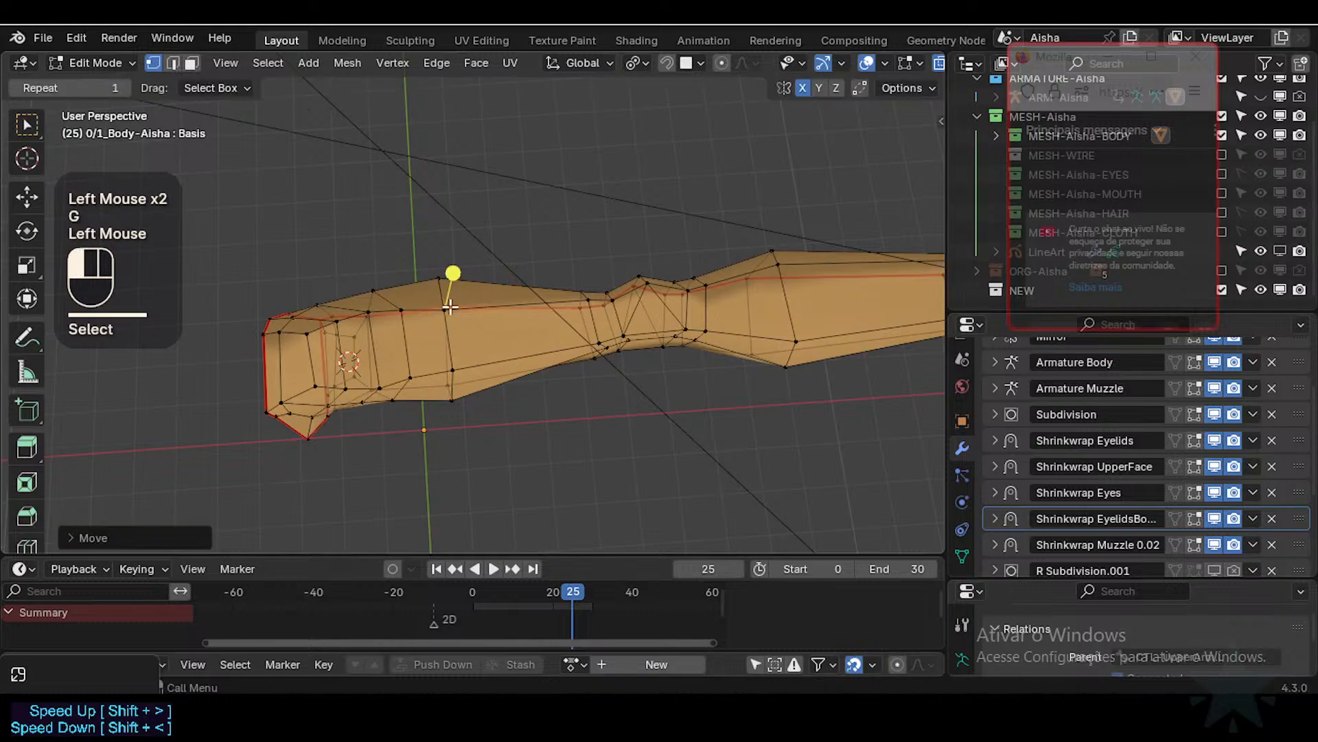
{"action": "key", "text": "ctrl+z"}
{"action": "left_click", "coordinate": [444, 309]}
{"action": "key", "text": "g"}
{"action": "left_click", "coordinate": [447, 297], "text": "shift"}
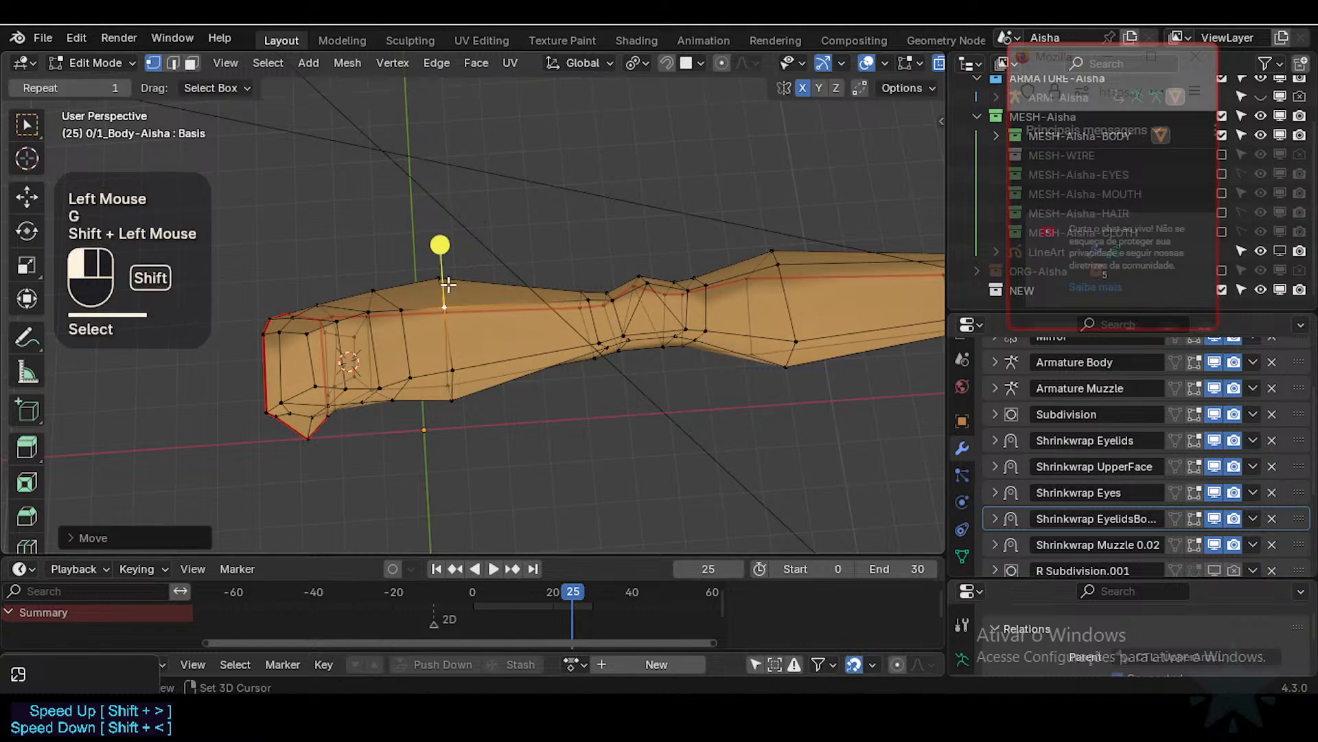
Step: Nudge the -Y-side top vertices of the upper arm, including the one closer to the shoulder
{"action": "left_click", "coordinate": [447, 383]}
{"action": "key", "text": "g"}
{"action": "left_click", "coordinate": [393, 379], "text": "shift"}
{"action": "left_click", "coordinate": [379, 381]}
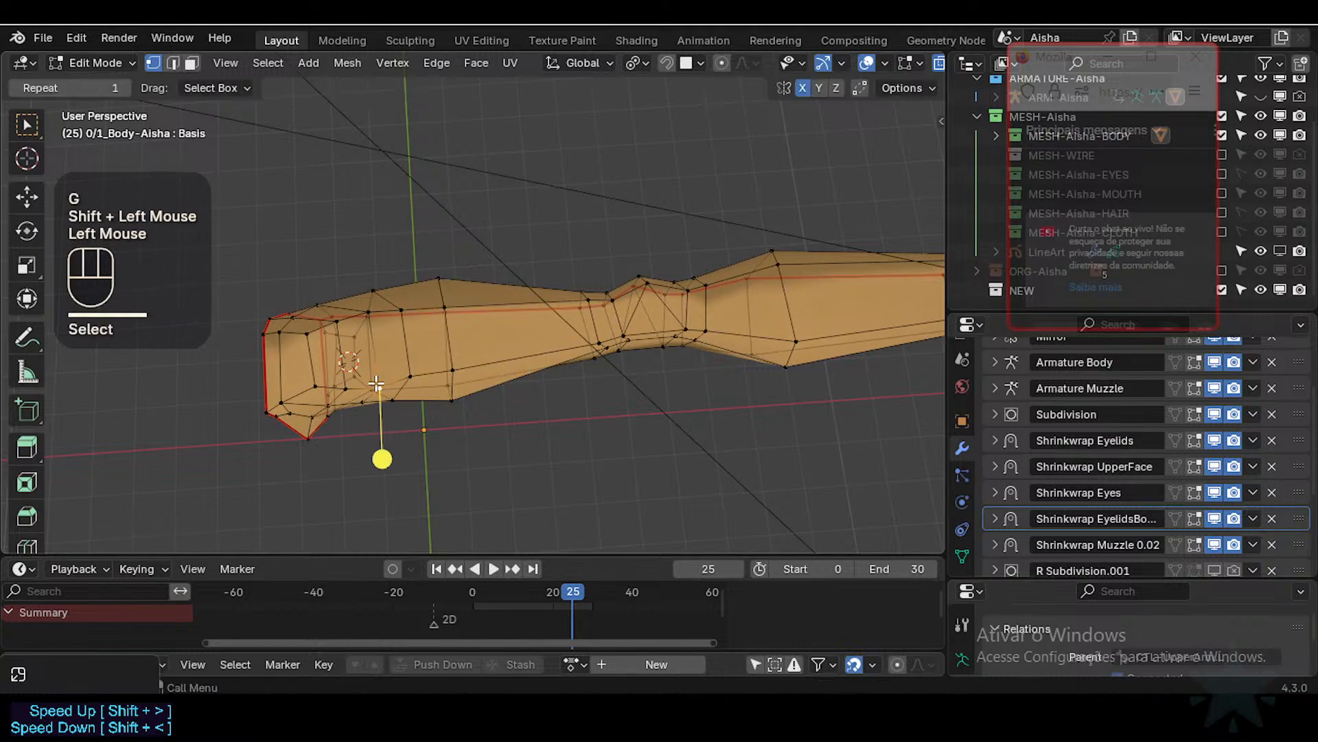
{"action": "key", "text": "g"}
{"action": "left_click", "coordinate": [378, 367]}
{"action": "key", "text": "g"}
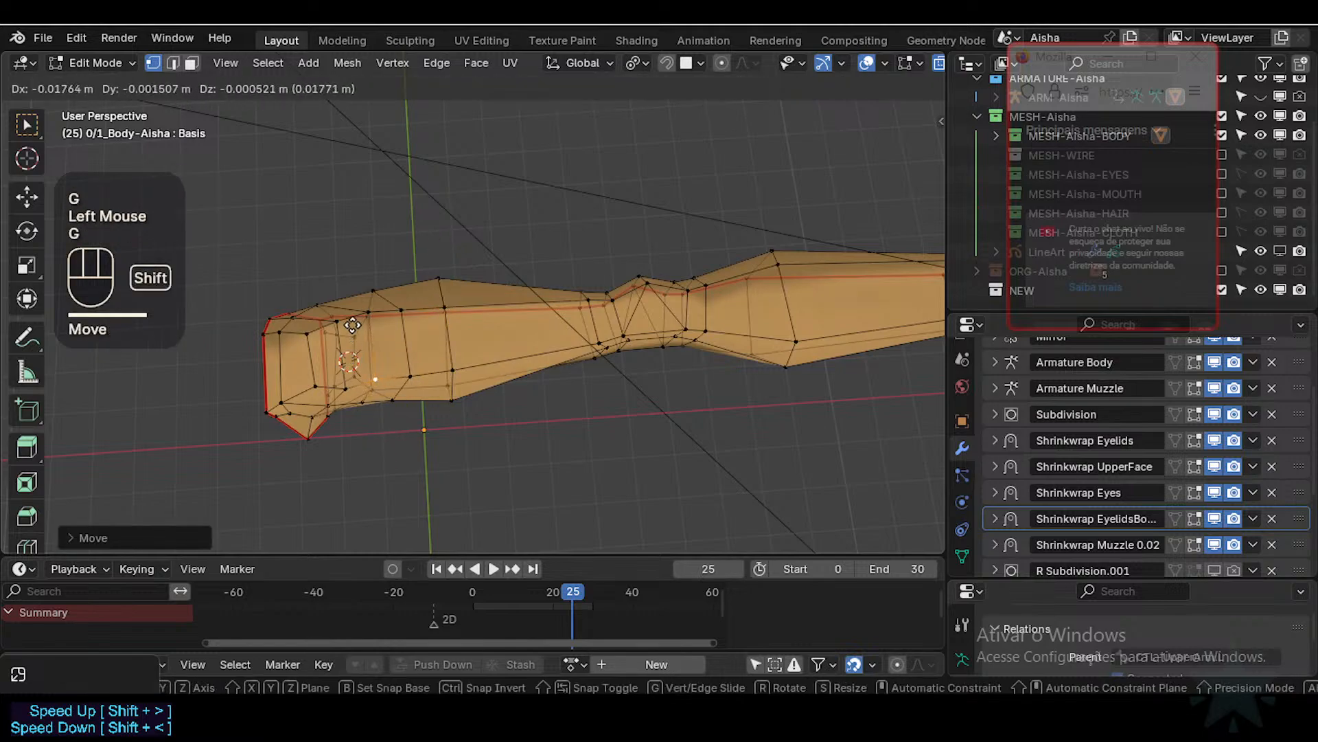
{"action": "left_click", "coordinate": [375, 371], "text": "shift"}
Step: Turn off X-ray and move the +Y-side top vertex closest to the shoulder toward -Y
{"action": "left_click", "coordinate": [385, 314]}
{"action": "key", "text": "alt+z"}
{"action": "key", "text": "g"}
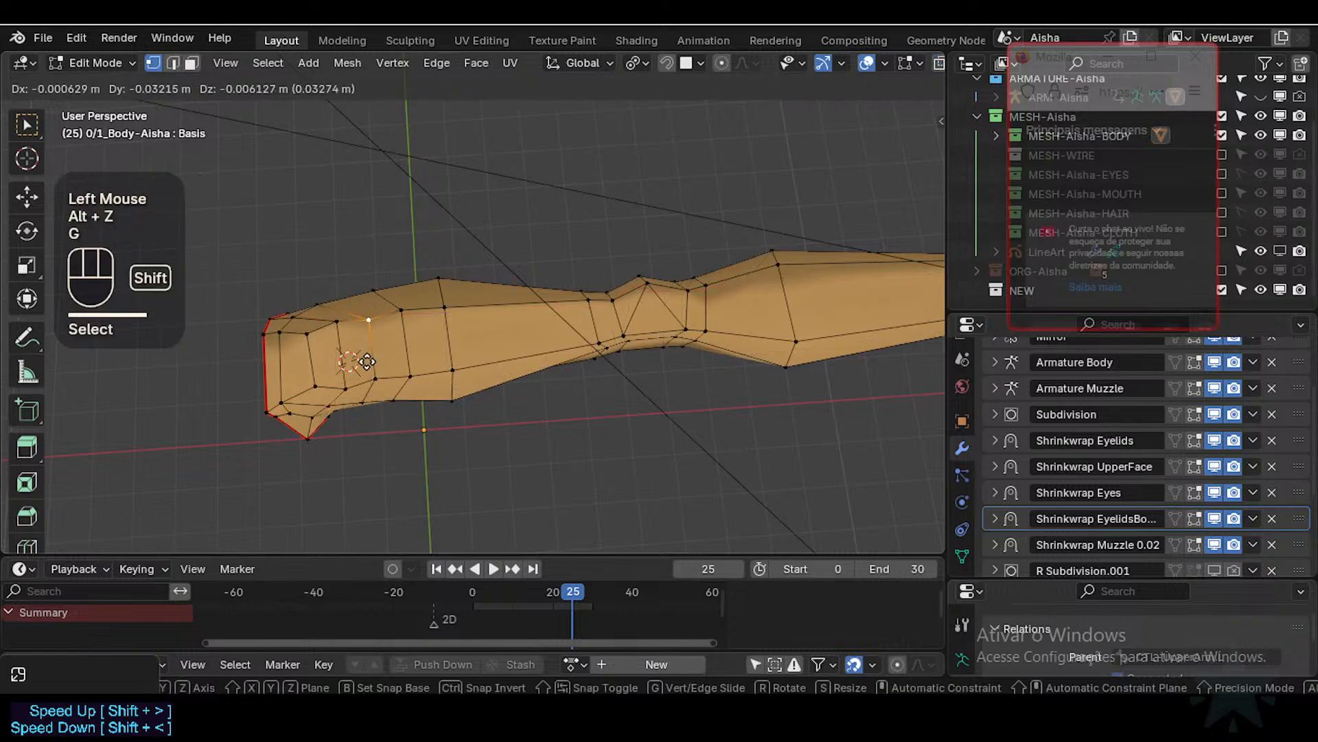
{"action": "left_click", "coordinate": [368, 360], "text": "shift"}
Step: Shift the +Y-side top vertices of the next two upper arm loops slightly toward -Y
{"action": "left_click", "coordinate": [400, 312]}
{"action": "key", "text": "g"}
{"action": "left_click", "coordinate": [399, 342], "text": "shift"}
{"action": "left_click", "coordinate": [445, 308]}
{"action": "key", "text": "g"}
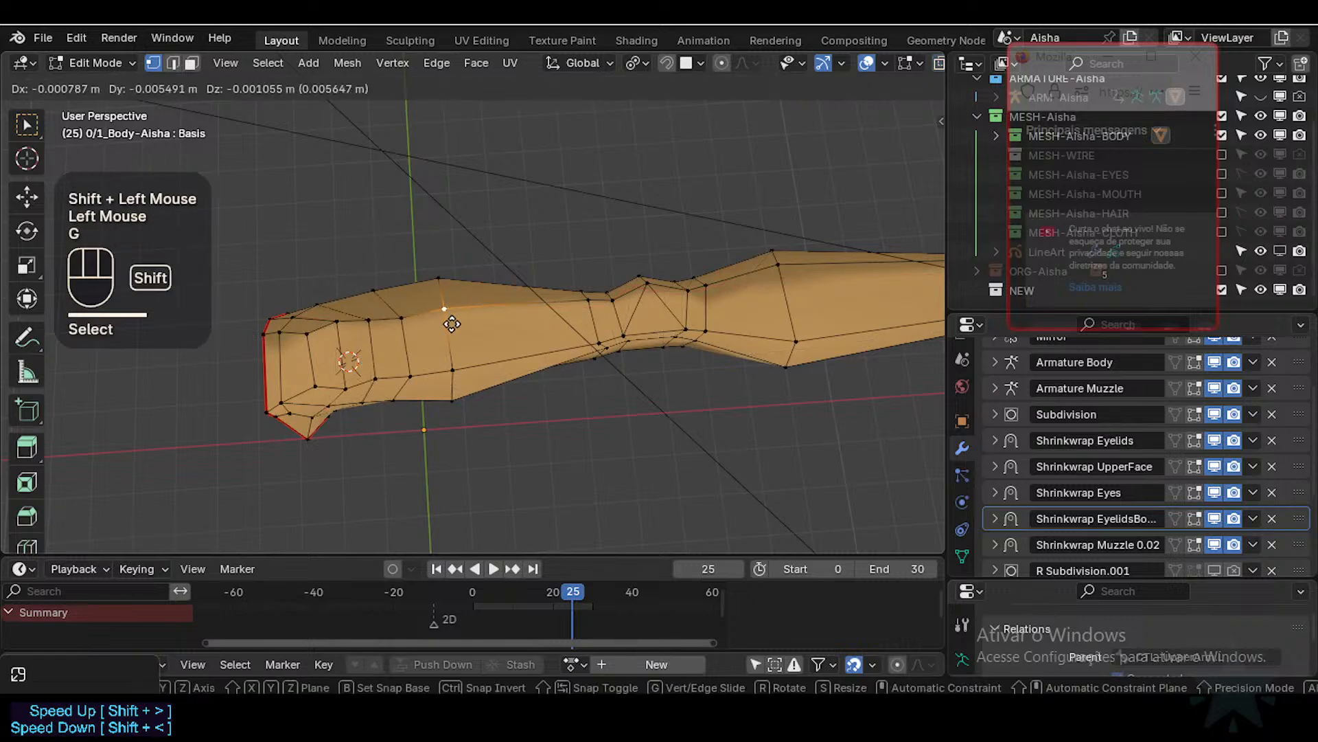
{"action": "left_click", "coordinate": [451, 324], "text": "shift"}
Step: Align the row of +Y-side top vertices from the upper arm to the shoulder into a smoother line
{"action": "left_click", "coordinate": [402, 319]}
{"action": "key", "text": "g"}
{"action": "left_click", "coordinate": [384, 309], "text": "shift"}
{"action": "left_click", "coordinate": [371, 318]}
{"action": "key", "text": "g"}
{"action": "left_click", "coordinate": [365, 300], "text": "shift"}
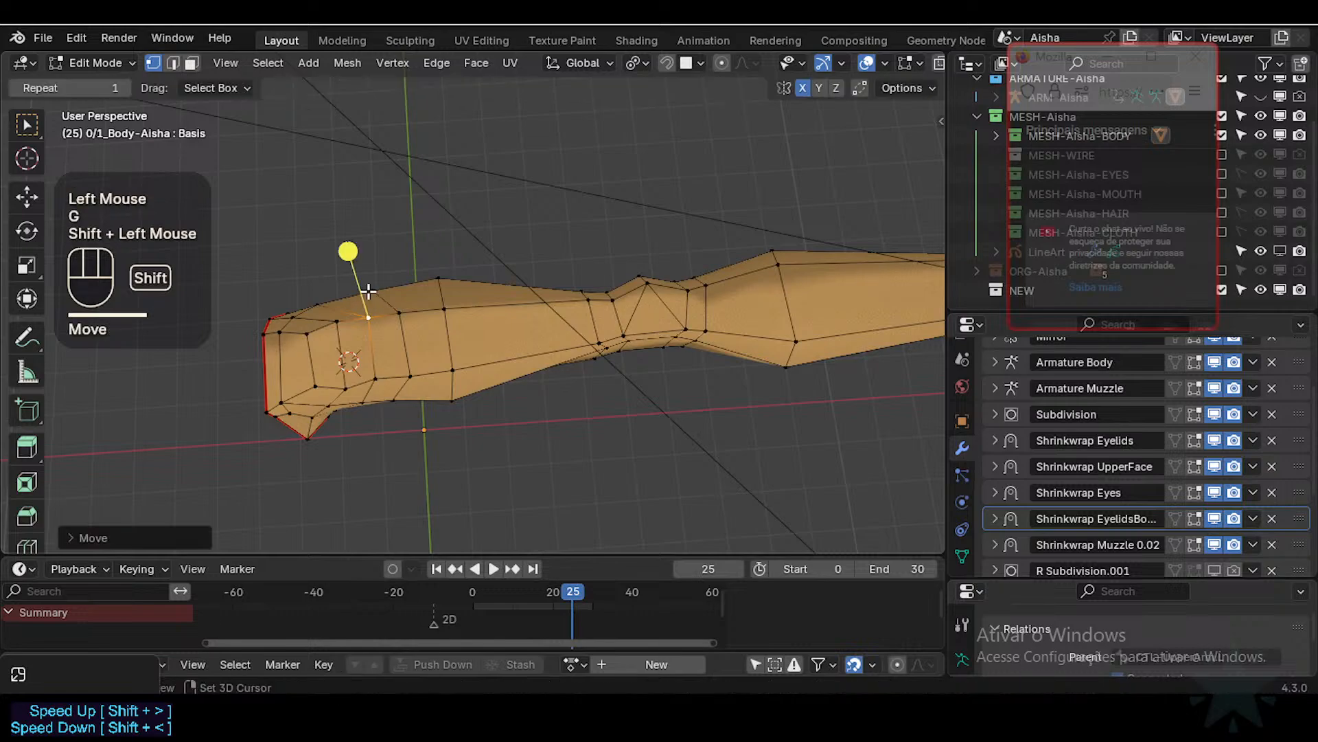
{"action": "left_click", "coordinate": [340, 323]}
{"action": "left_click", "coordinate": [346, 323], "text": "shift"}
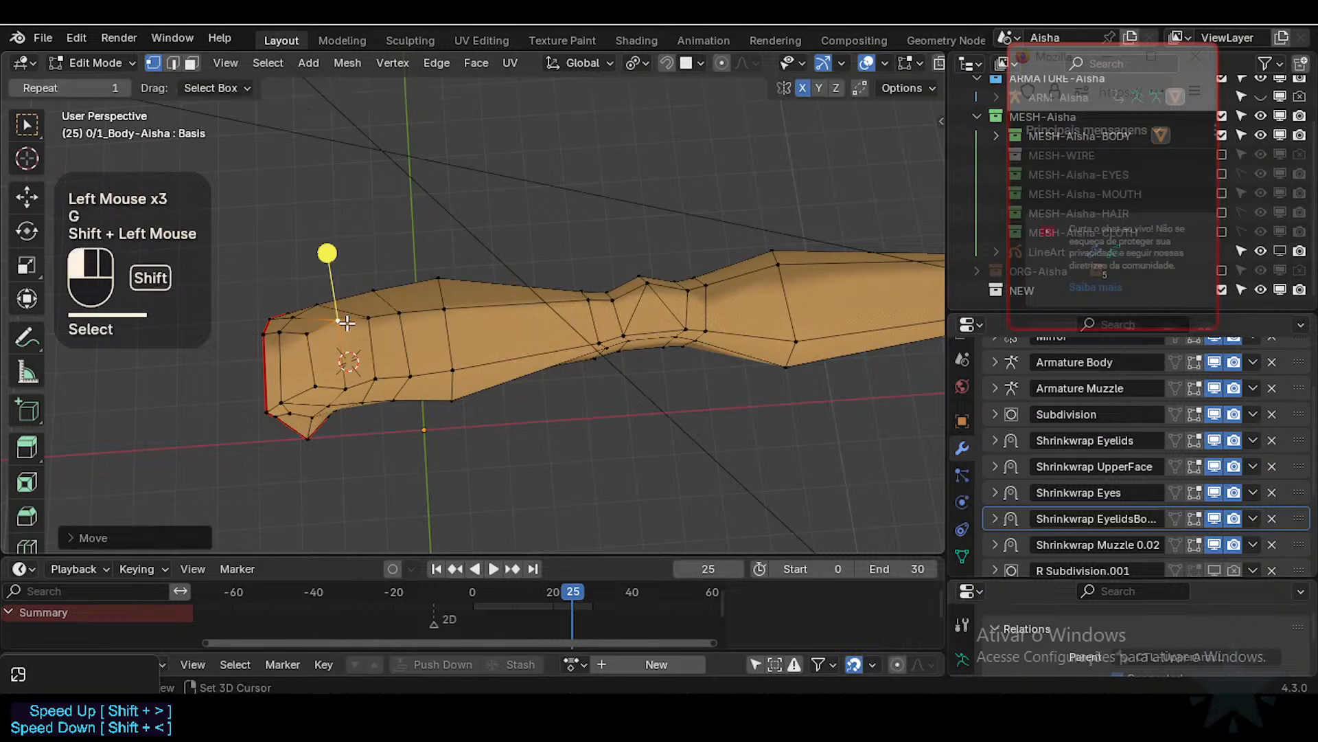
Step: Align the -Y-side row of top vertices between the shoulder and the upper arm's widest loop
{"action": "left_click", "coordinate": [343, 389]}
{"action": "key", "text": "g"}
{"action": "left_click", "coordinate": [364, 384], "text": "shift"}
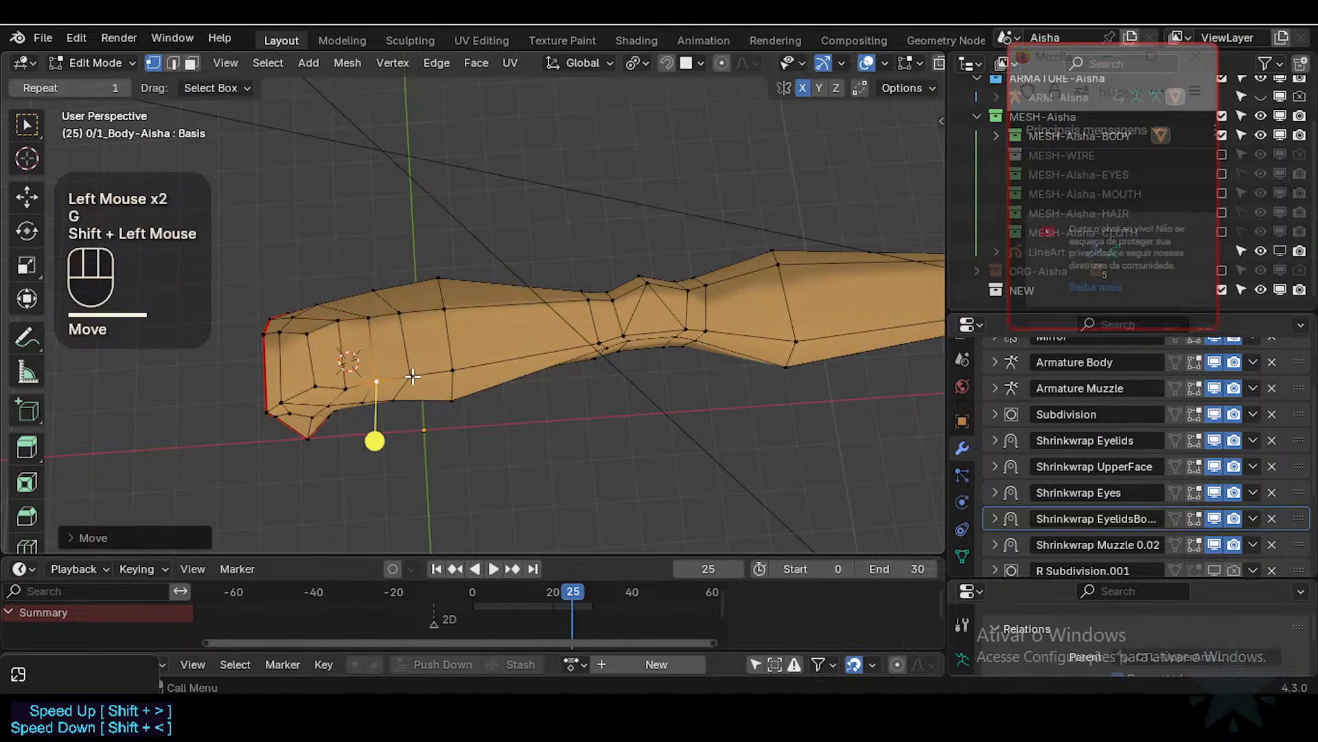
{"action": "left_click", "coordinate": [411, 376]}
{"action": "key", "text": "g"}
{"action": "left_click", "coordinate": [452, 375], "text": "shift"}
{"action": "left_click", "coordinate": [451, 373]}
{"action": "left_click", "coordinate": [456, 404]}
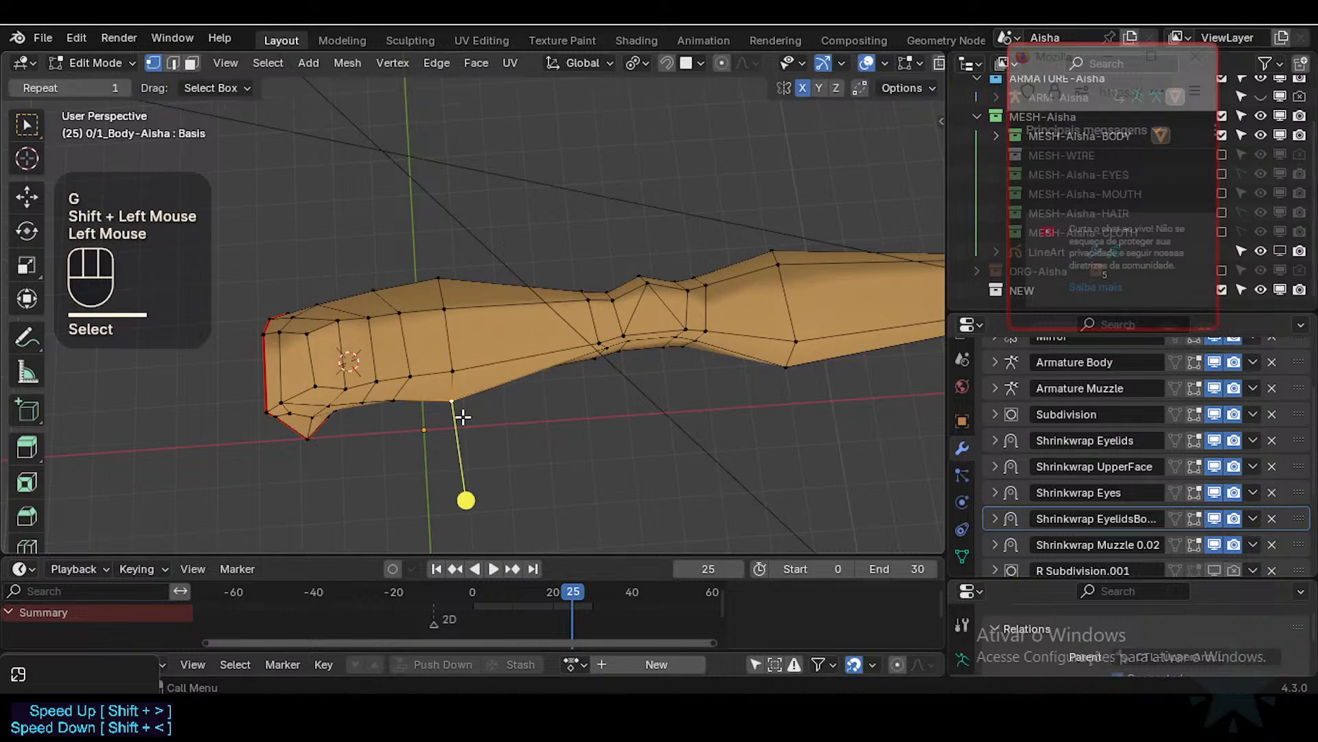
Step: Move the widest loop's +Y outline vertex about 0.08 m along the arm and reposition its shoulder-side neighbour
{"action": "middle_click_drag", "start_coordinate": [463, 416], "coordinate": [465, 426]}
{"action": "left_click", "coordinate": [442, 279]}
{"action": "middle_click_drag", "start_coordinate": [442, 277], "coordinate": [443, 292]}
{"action": "key", "text": "g"}
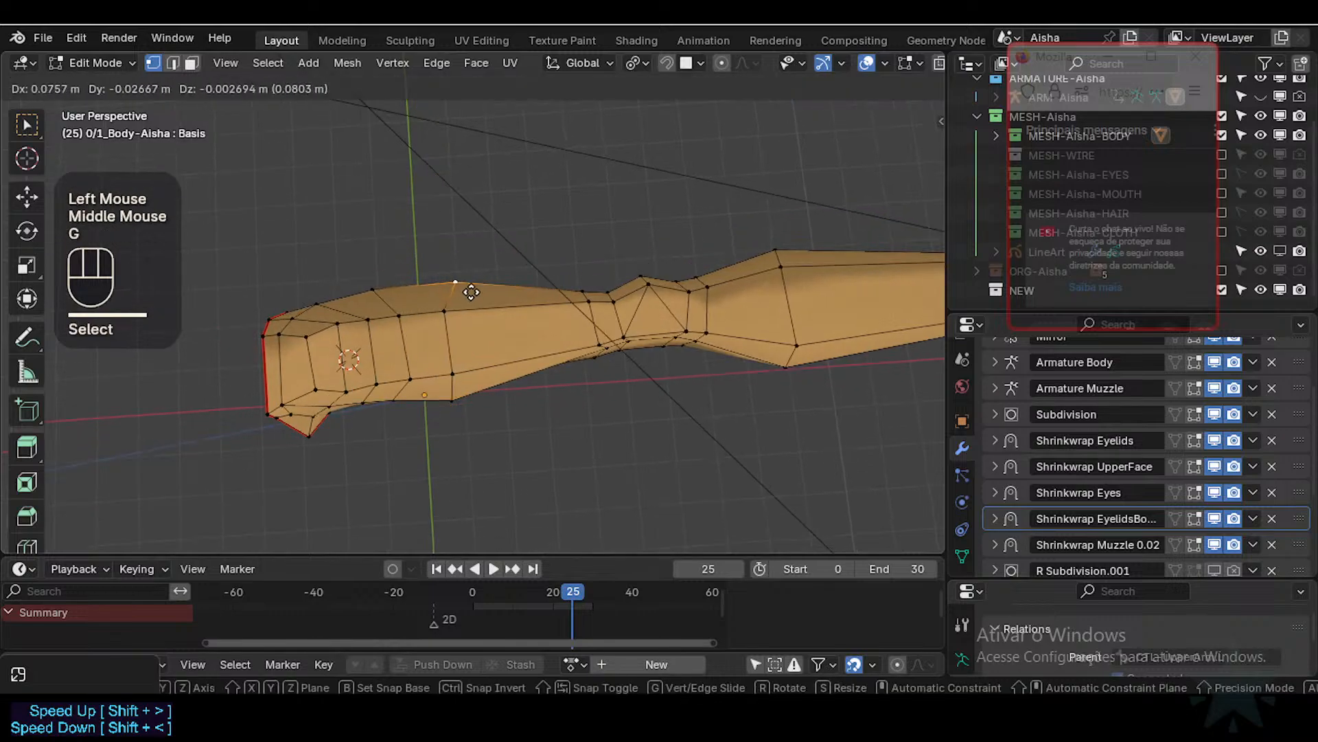
{"action": "left_click", "coordinate": [468, 289]}
{"action": "left_click", "coordinate": [377, 286]}
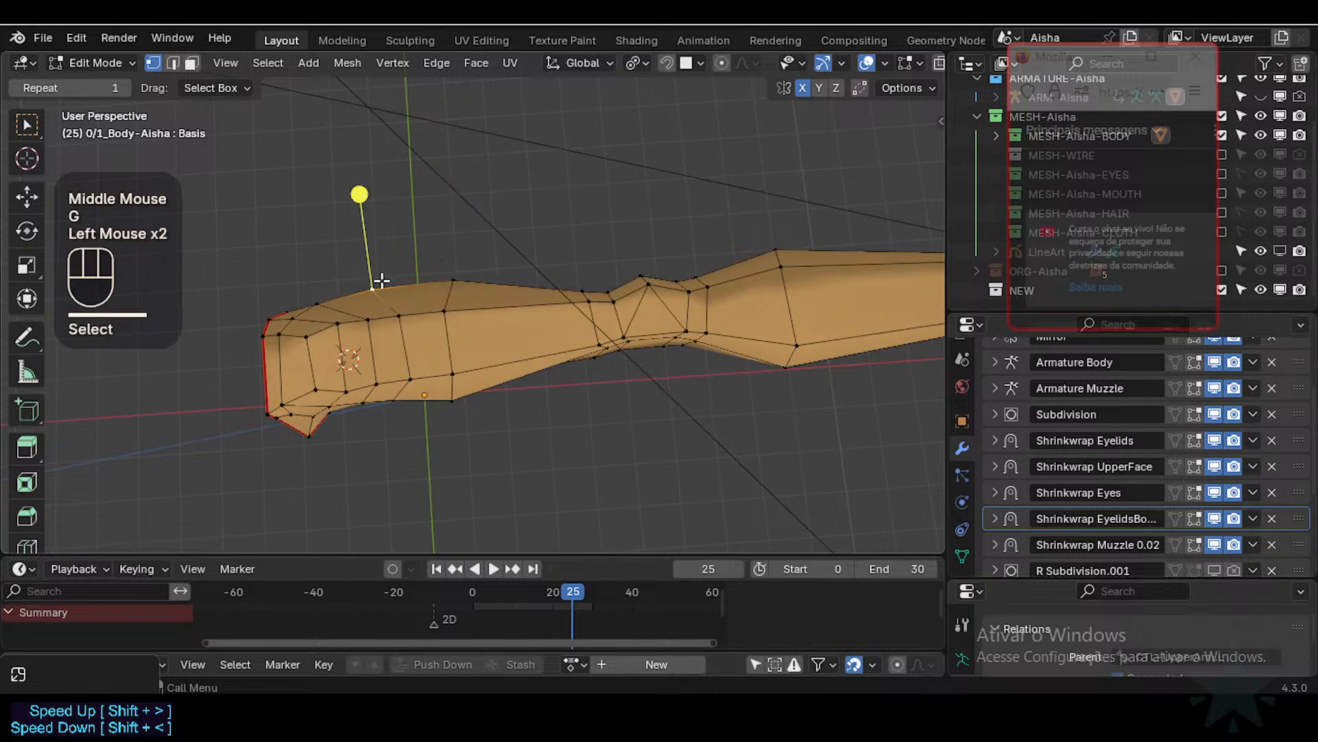
{"action": "key", "text": "g"}
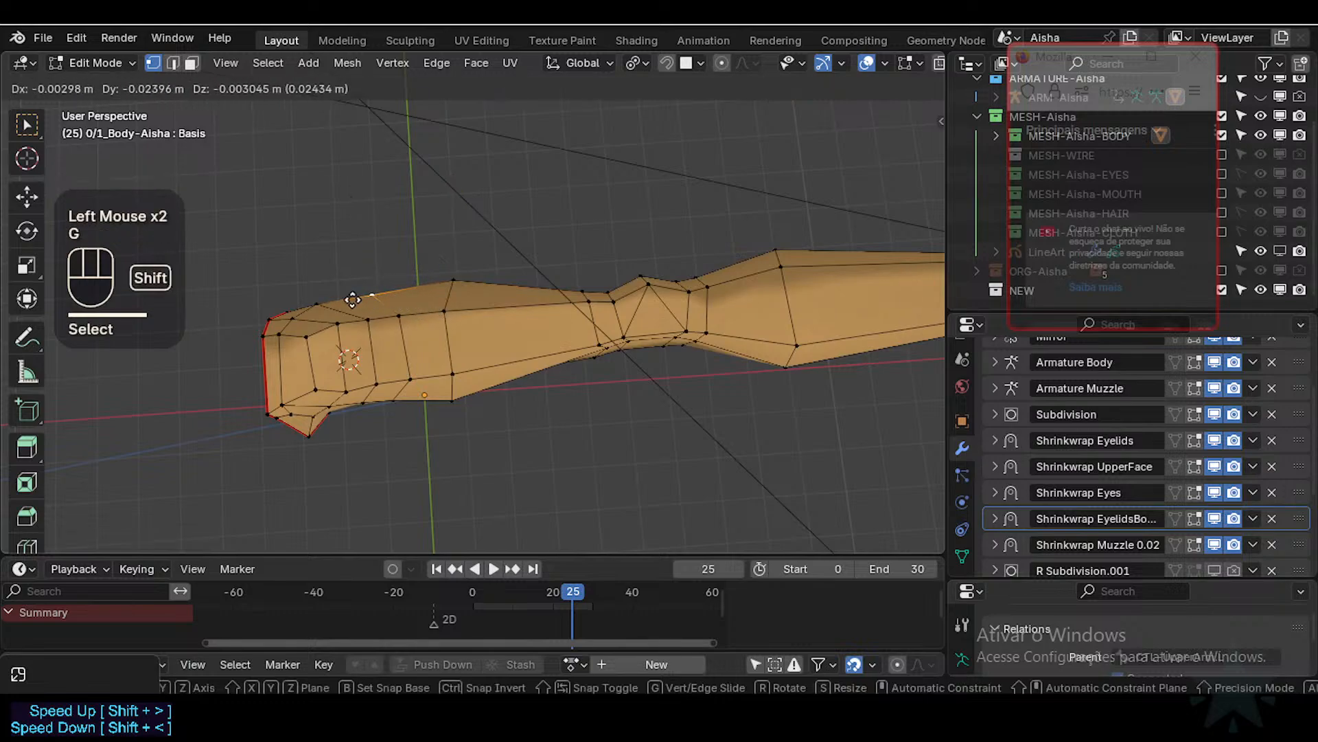
{"action": "left_click", "coordinate": [403, 280], "text": "shift"}
Step: Nudge the widest upper arm loop's +Y outline vertex inward, and reposition the +Y outline vertex nearer the shoulder in two moves
{"action": "left_click", "coordinate": [453, 279]}
{"action": "key", "text": "g"}
{"action": "left_click", "coordinate": [387, 335], "text": "shift"}
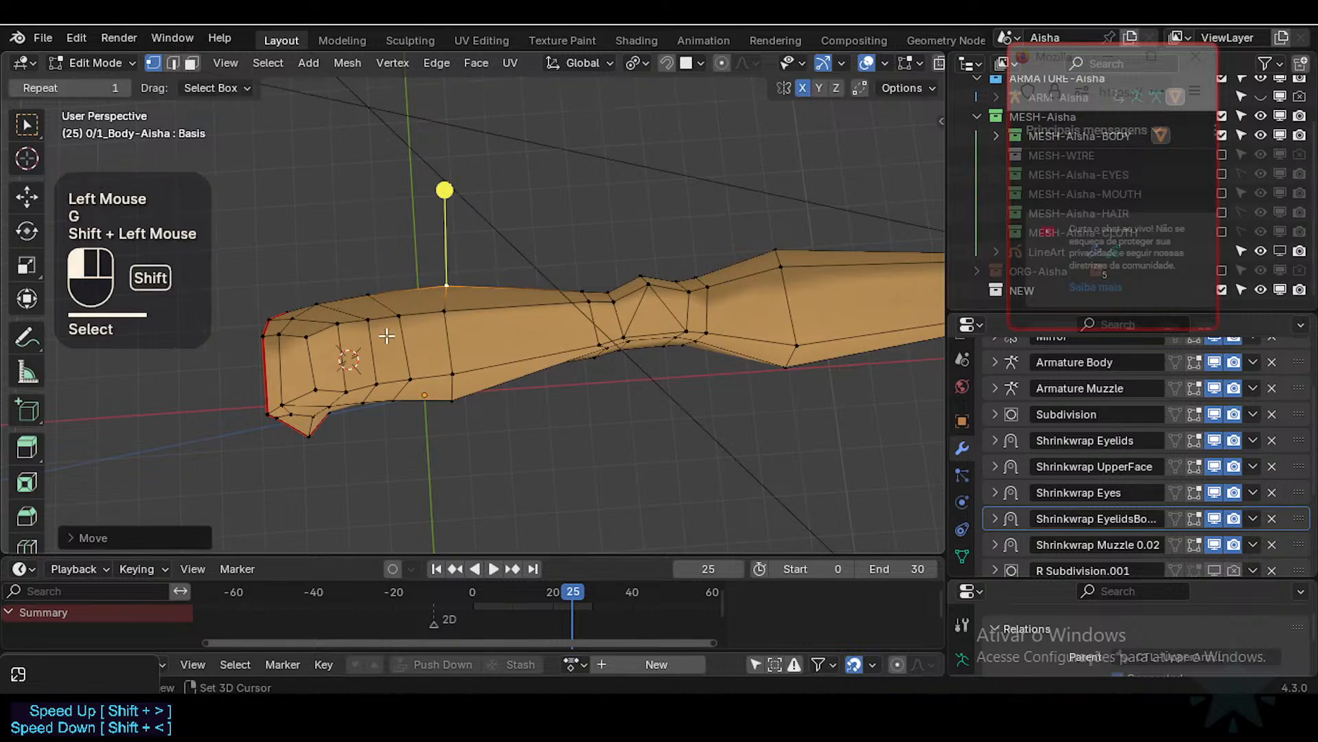
{"action": "left_click", "coordinate": [368, 295]}
{"action": "key", "text": "g"}
{"action": "left_click", "coordinate": [363, 328], "text": "shift"}
{"action": "key", "text": "g"}
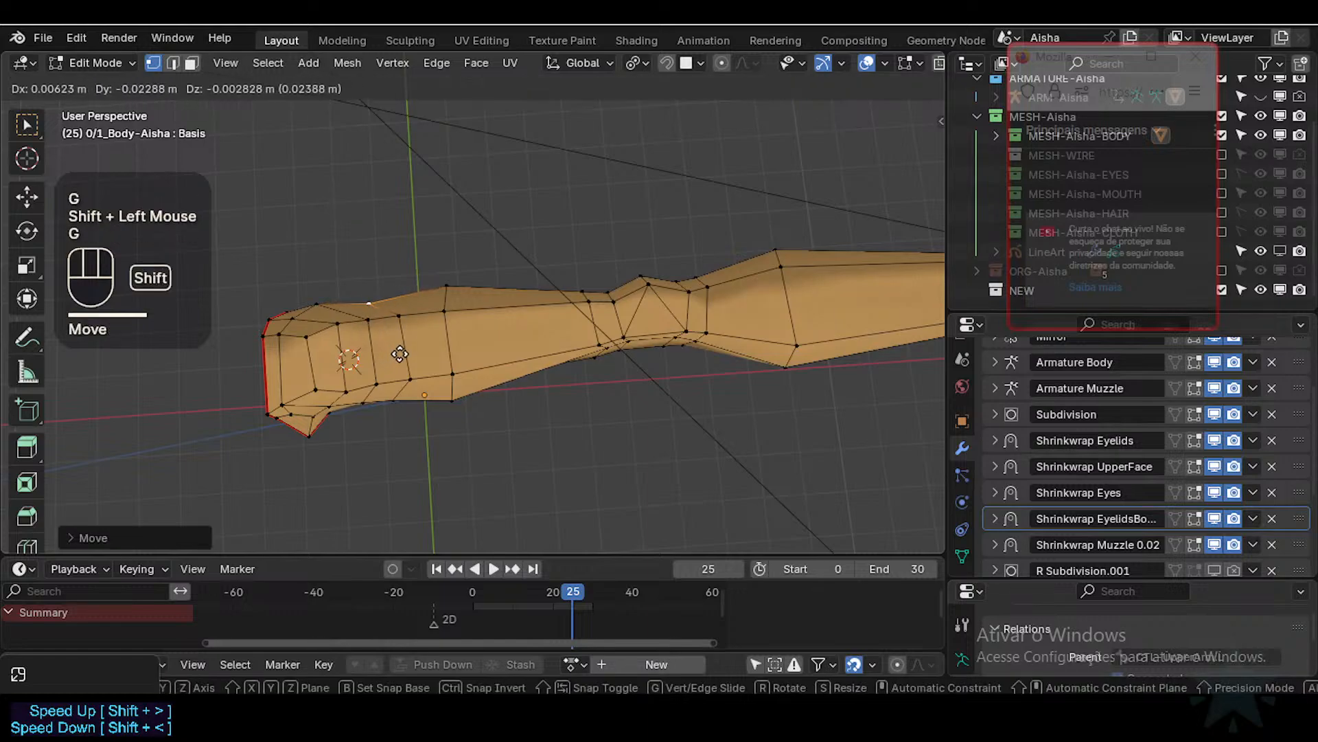
{"action": "left_click", "coordinate": [393, 300], "text": "shift"}
{"action": "middle_click_drag", "start_coordinate": [392, 299], "coordinate": [435, 414]}
{"action": "key", "text": "g"}
{"action": "left_click", "coordinate": [369, 353], "text": "shift"}
Step: Reposition the widest loop's -Y outline vertex and its shoulder-side neighbour to reshape the -Y contour of the upper arm
{"action": "left_click", "coordinate": [412, 394]}
{"action": "key", "text": "g"}
{"action": "left_click", "coordinate": [468, 391], "text": "shift"}
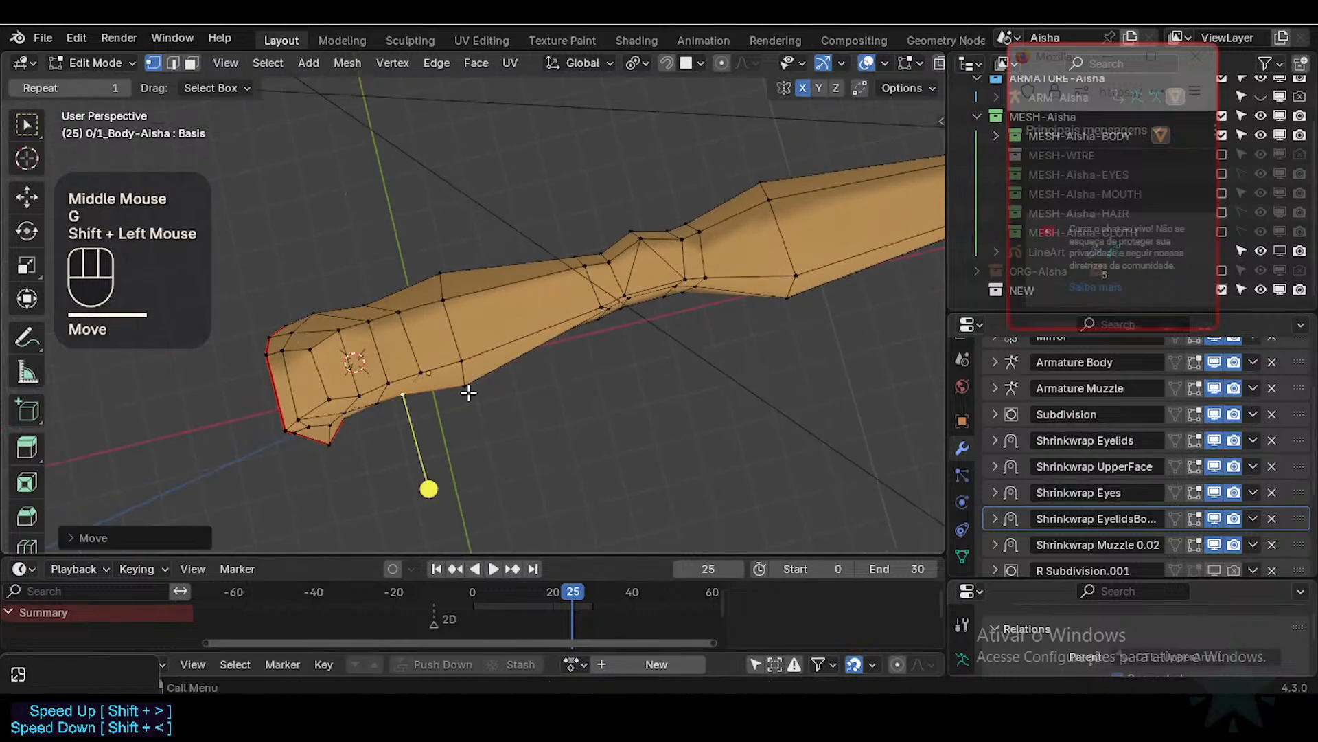
{"action": "left_click", "coordinate": [467, 388]}
{"action": "key", "text": "g"}
{"action": "left_click", "coordinate": [591, 355]}
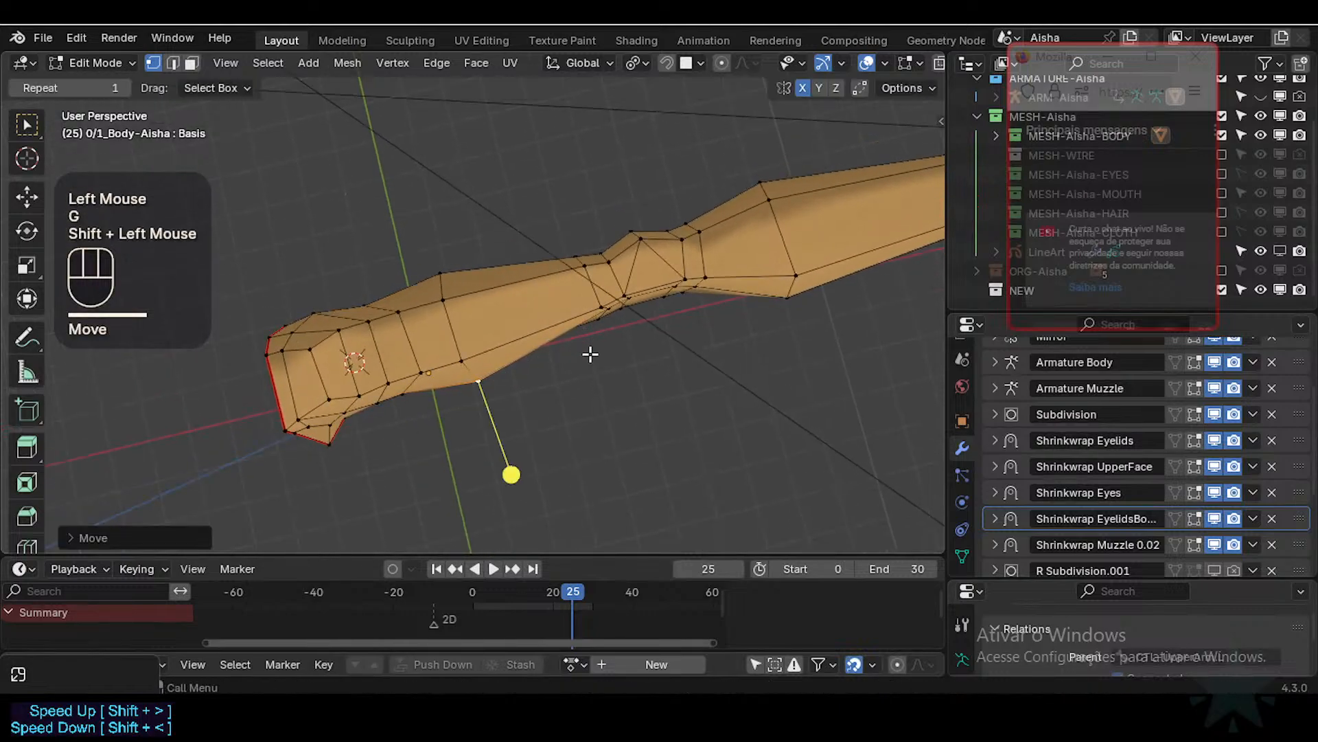
Step: Slide the vertex on the upper arm side of the elbow along its edge
{"action": "middle_click_drag", "start_coordinate": [586, 363], "coordinate": [407, 398]}
{"action": "left_click", "coordinate": [606, 329]}
{"action": "key", "text": "g"}
{"action": "key", "text": "g"}
{"action": "left_click", "coordinate": [618, 335]}
Step: Select the cluster of underside vertices next to the armpit and move them along the Z axis
{"action": "left_click", "coordinate": [377, 382]}
{"action": "left_click", "coordinate": [373, 406], "text": "shift"}
{"action": "left_click", "coordinate": [360, 400], "text": "shift"}
{"action": "left_click", "coordinate": [360, 400], "text": "shift"}
{"action": "key", "text": "g"}
{"action": "key", "text": "z"}
{"action": "left_click", "coordinate": [412, 372], "text": "shift"}
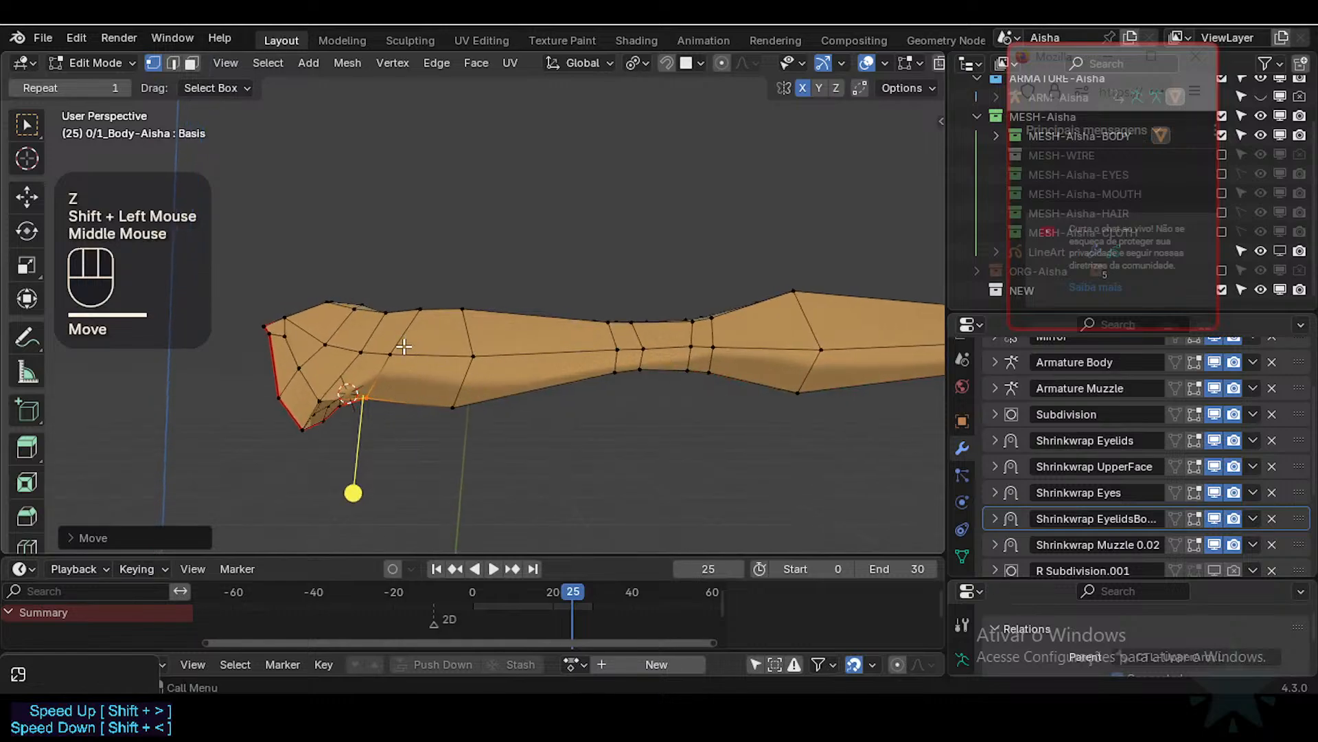
Step: Select the edge loop running beside the armpit and pull it slightly inward with two Shrink/Fatten passes
{"action": "key", "text": "alt+a"}
{"action": "key", "text": "2"}
{"action": "left_click", "coordinate": [379, 406], "text": "alt+shift"}
{"action": "middle_click_drag", "start_coordinate": [380, 407], "coordinate": [460, 287]}
{"action": "left_click", "coordinate": [359, 383], "text": "alt+shift"}
{"action": "key", "text": "alt+s"}
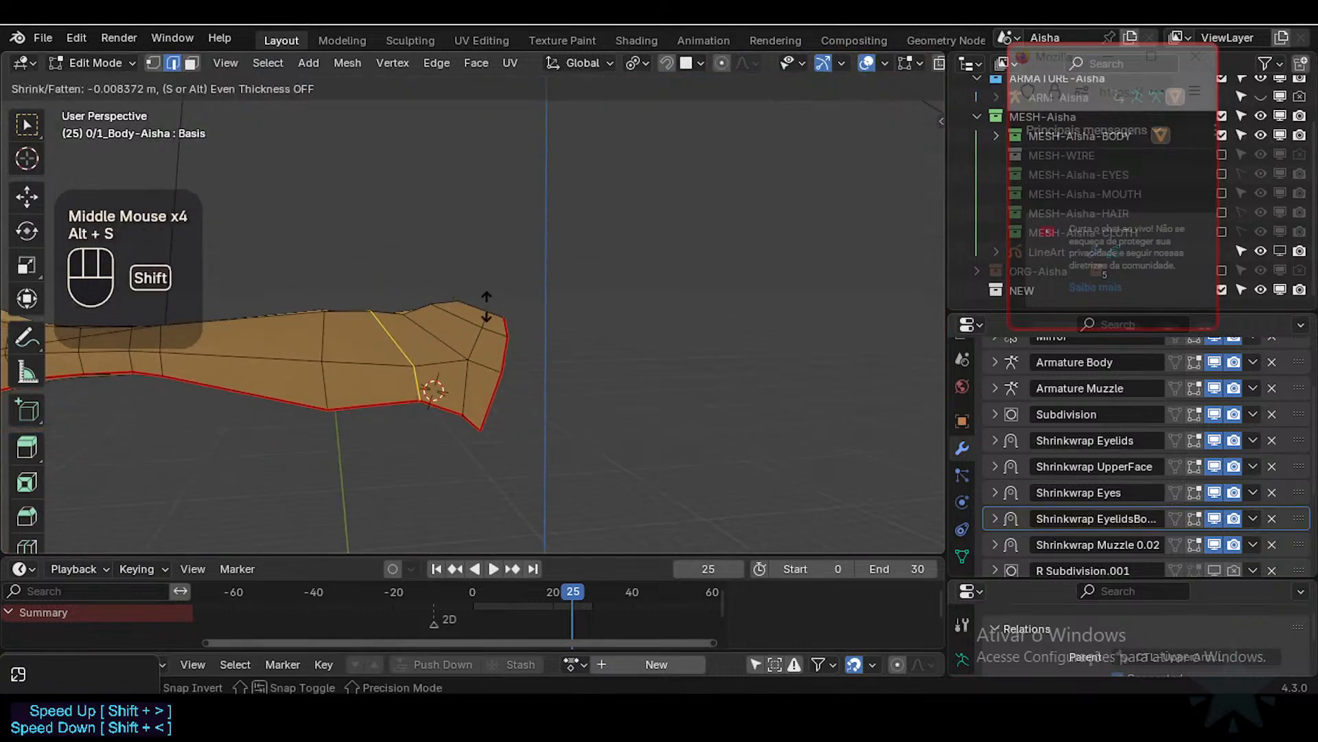
{"action": "left_click", "coordinate": [475, 307], "text": "shift"}
{"action": "key", "text": "alt+s"}
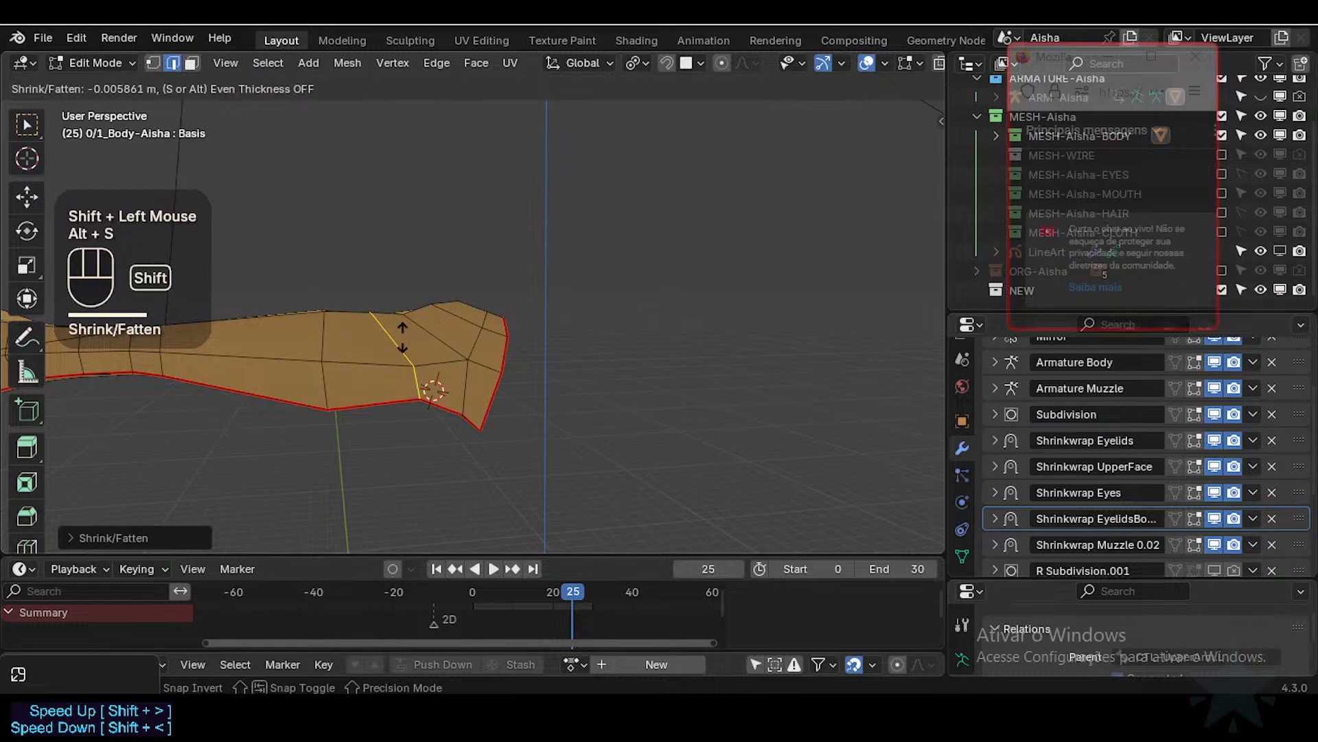
{"action": "left_click", "coordinate": [445, 343], "text": "shift"}
Step: Edge-slide the selected loop beside the armpit along the arm and nudge its position
{"action": "middle_click_drag", "start_coordinate": [445, 344], "coordinate": [453, 382]}
{"action": "key", "text": "g"}
{"action": "key", "text": "g"}
{"action": "left_click", "coordinate": [435, 362]}
{"action": "key", "text": "g"}
{"action": "left_click", "coordinate": [423, 331], "text": "shift"}
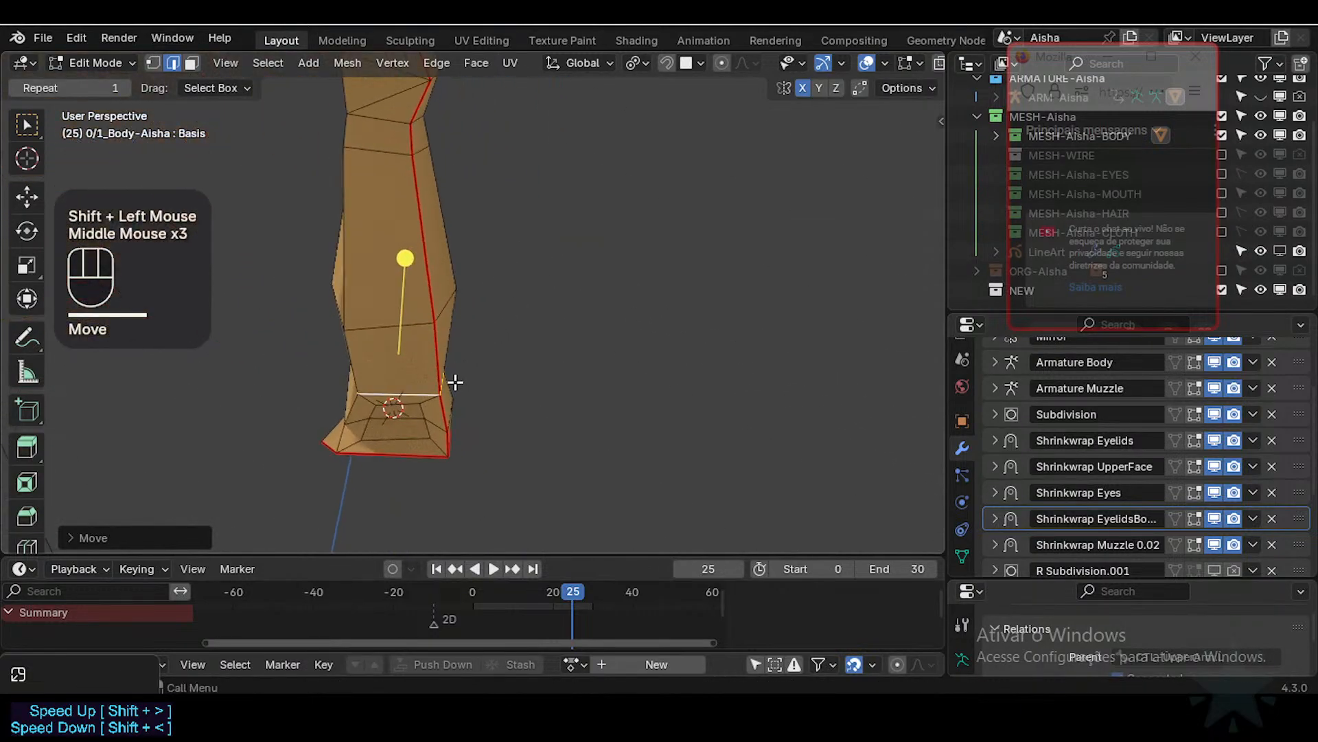
Step: Move the inner corner vertex of the small face ring near the shoulder opening slightly toward the seam
{"action": "scroll", "coordinate": [453, 401], "scroll_direction": "up", "scroll_amount": 1}
{"action": "key", "text": "2"}
{"action": "left_click", "coordinate": [403, 464]}
{"action": "middle_click_drag", "start_coordinate": [408, 440], "coordinate": [430, 382]}
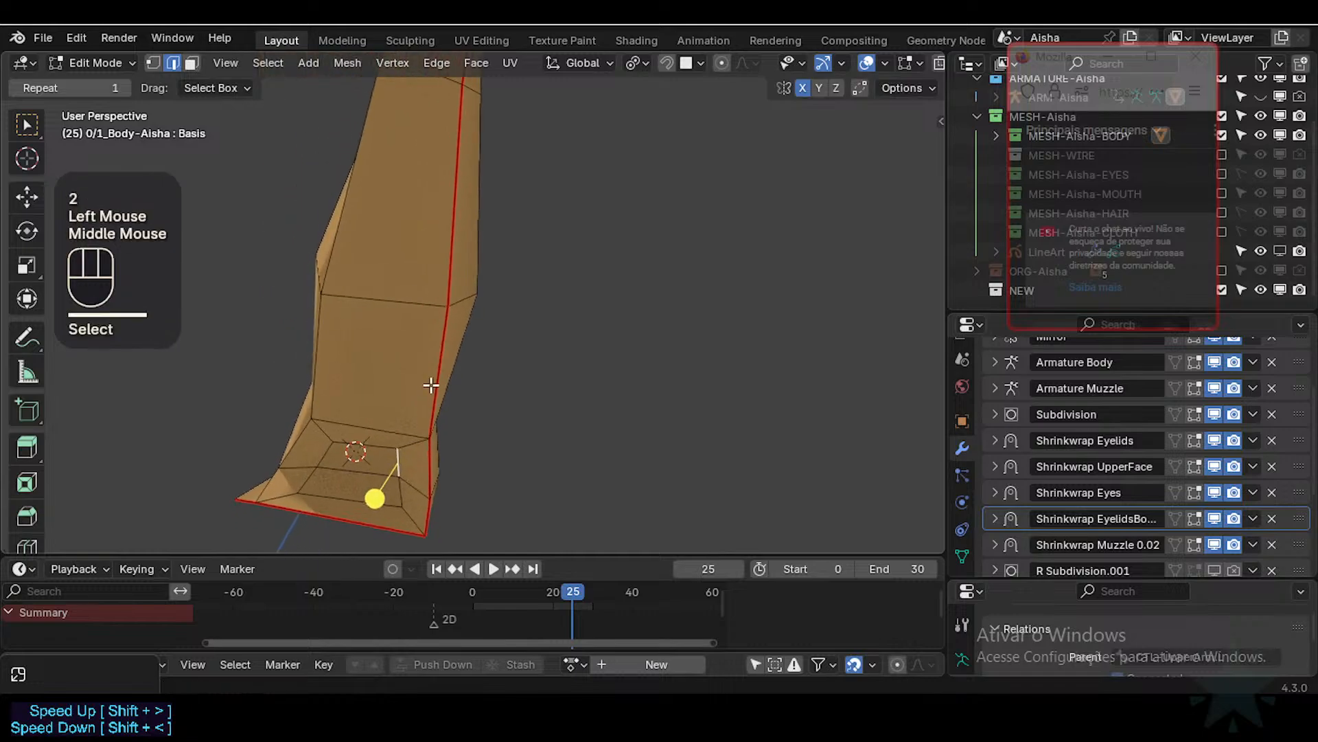
{"action": "key", "text": "1"}
{"action": "left_click", "coordinate": [400, 456]}
{"action": "key", "text": "g"}
{"action": "left_click", "coordinate": [415, 447], "text": "shift"}
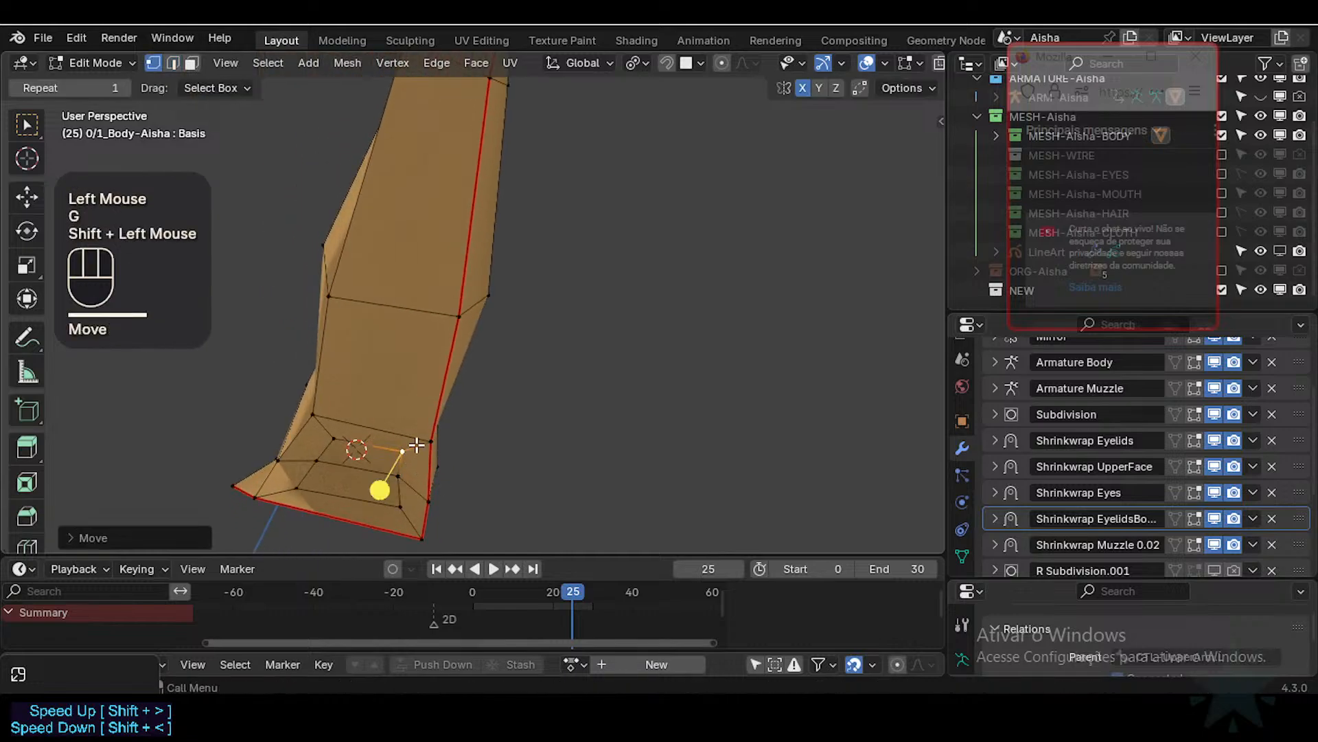
Step: Fine-tune that inner corner vertex from a new angle and reposition its neighbour closer to the shoulder opening
{"action": "middle_click_drag", "start_coordinate": [414, 447], "coordinate": [429, 451]}
{"action": "key", "text": "g"}
{"action": "left_click", "coordinate": [416, 471], "text": "shift"}
{"action": "left_click", "coordinate": [402, 473]}
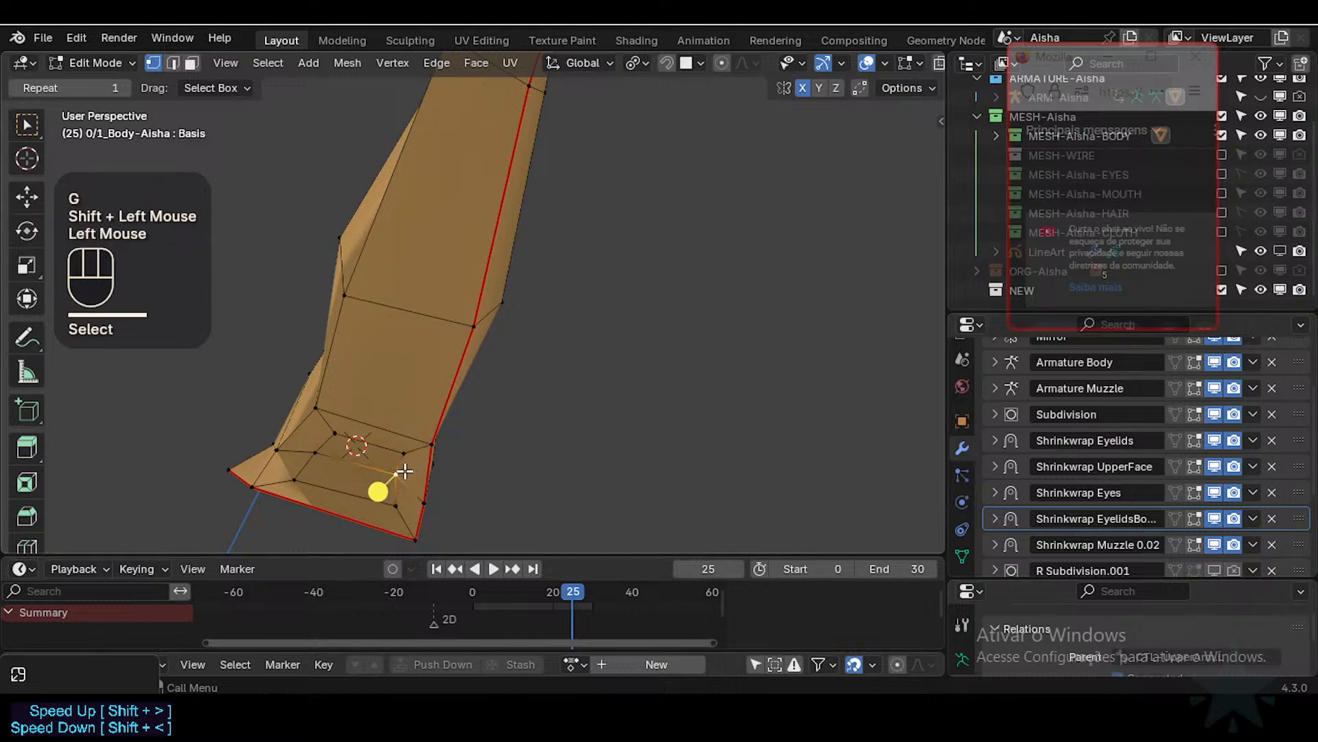
{"action": "key", "text": "g"}
{"action": "left_click", "coordinate": [447, 501], "text": "shift"}
Step: Raise the front top vertex just behind the shoulder peak to round the shoulder profile
{"action": "middle_click_drag", "start_coordinate": [353, 383], "coordinate": [448, 383]}
{"action": "scroll", "coordinate": [442, 415], "scroll_direction": "down", "scroll_amount": 1}
{"action": "scroll", "coordinate": [441, 378], "scroll_direction": "up", "scroll_amount": 2}
{"action": "left_click", "coordinate": [438, 375]}
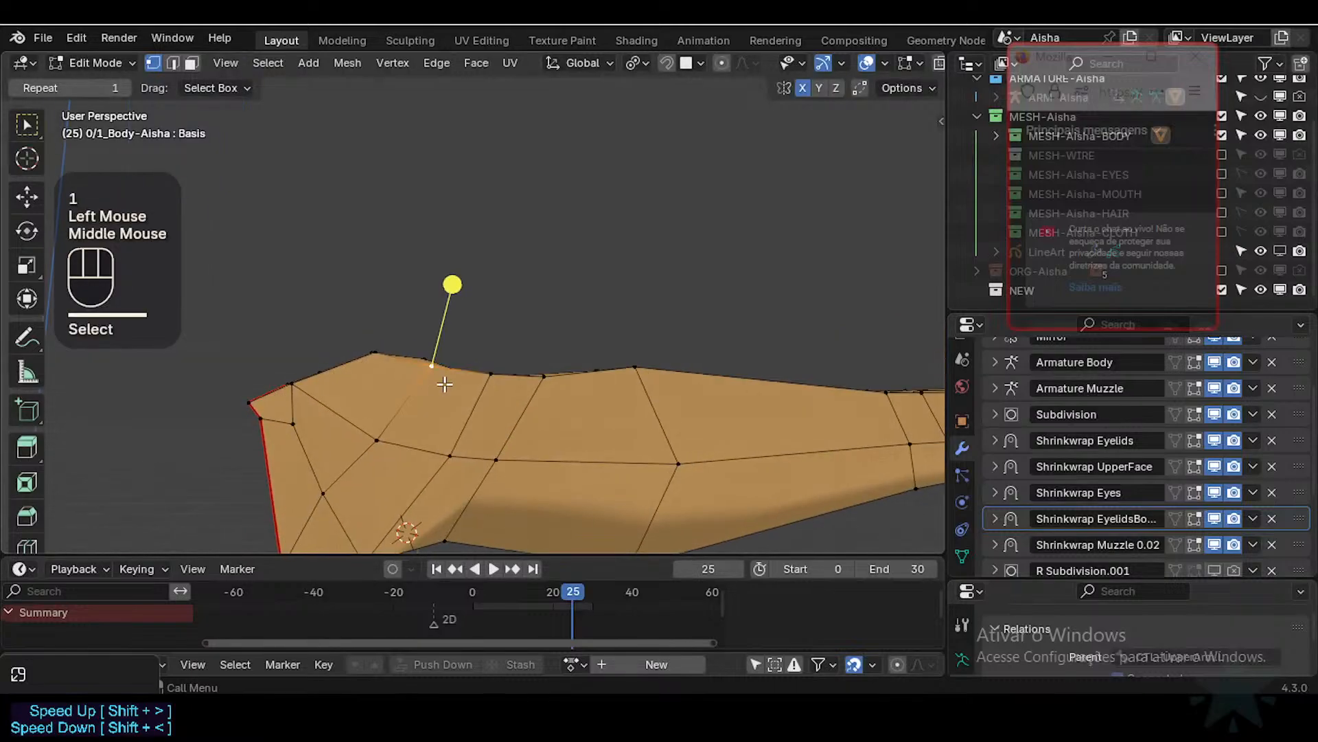
{"action": "key", "text": "g"}
{"action": "left_click", "coordinate": [424, 324], "text": "shift"}
{"action": "middle_click_drag", "start_coordinate": [424, 323], "coordinate": [422, 394]}
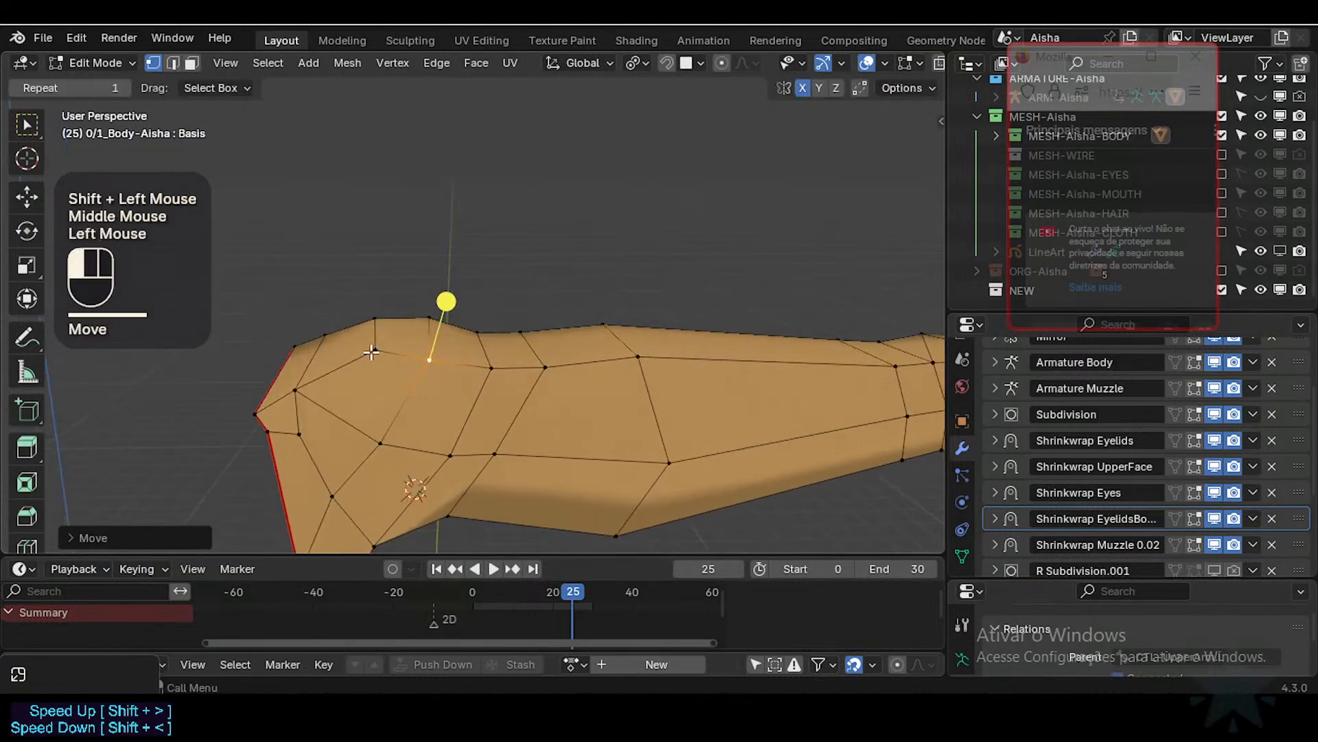
Step: Adjust the front top vertices from the dip beside the shoulder up to the shoulder peak for a smoother profile
{"action": "middle_click_drag", "start_coordinate": [371, 353], "coordinate": [524, 382]}
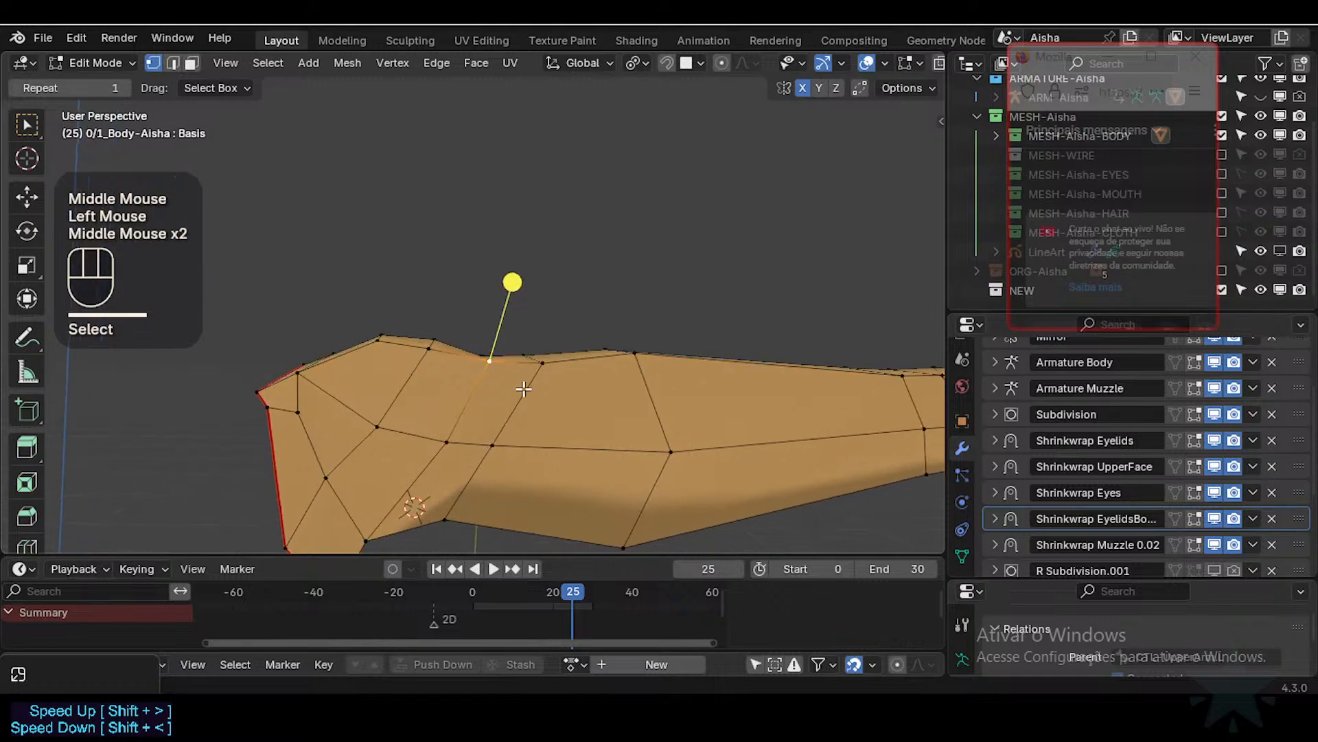
{"action": "key", "text": "g"}
{"action": "left_click", "coordinate": [470, 369], "text": "shift"}
{"action": "left_click", "coordinate": [427, 346]}
{"action": "key", "text": "g"}
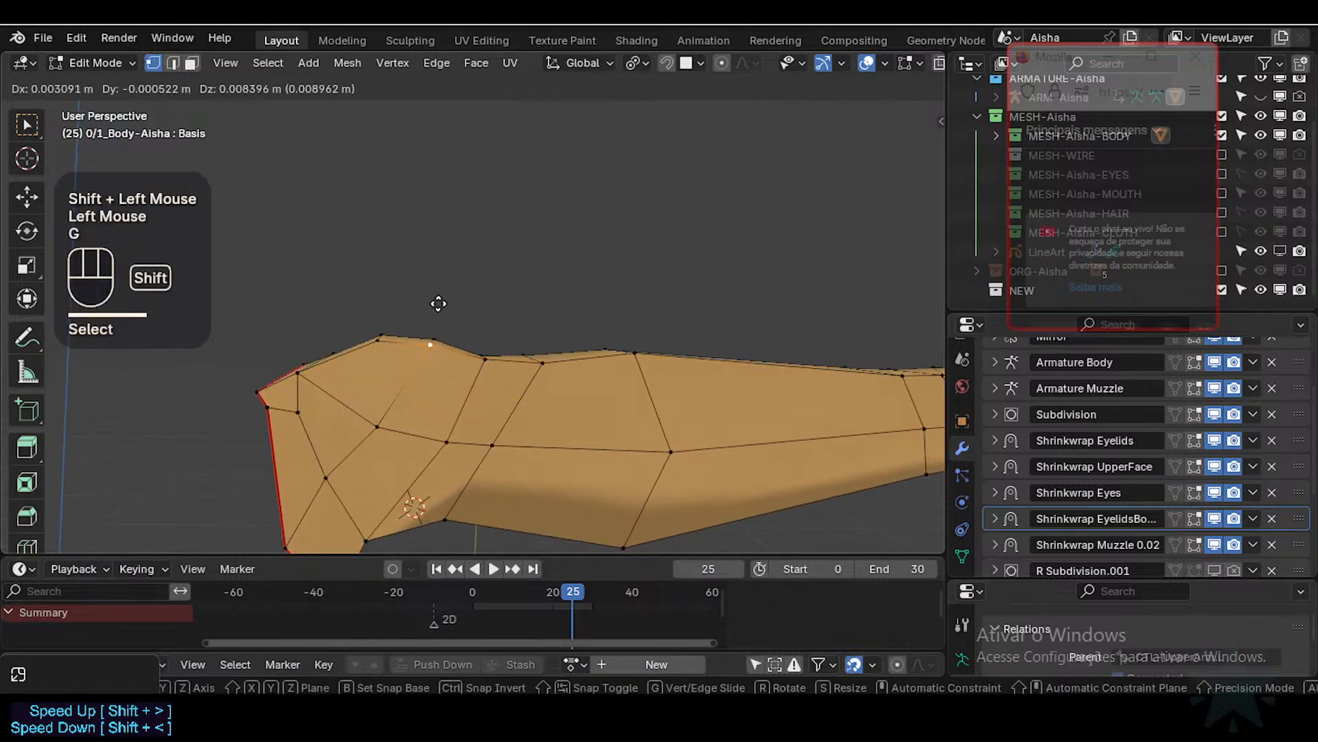
{"action": "left_click", "coordinate": [439, 304], "text": "shift"}
{"action": "left_click", "coordinate": [378, 333]}
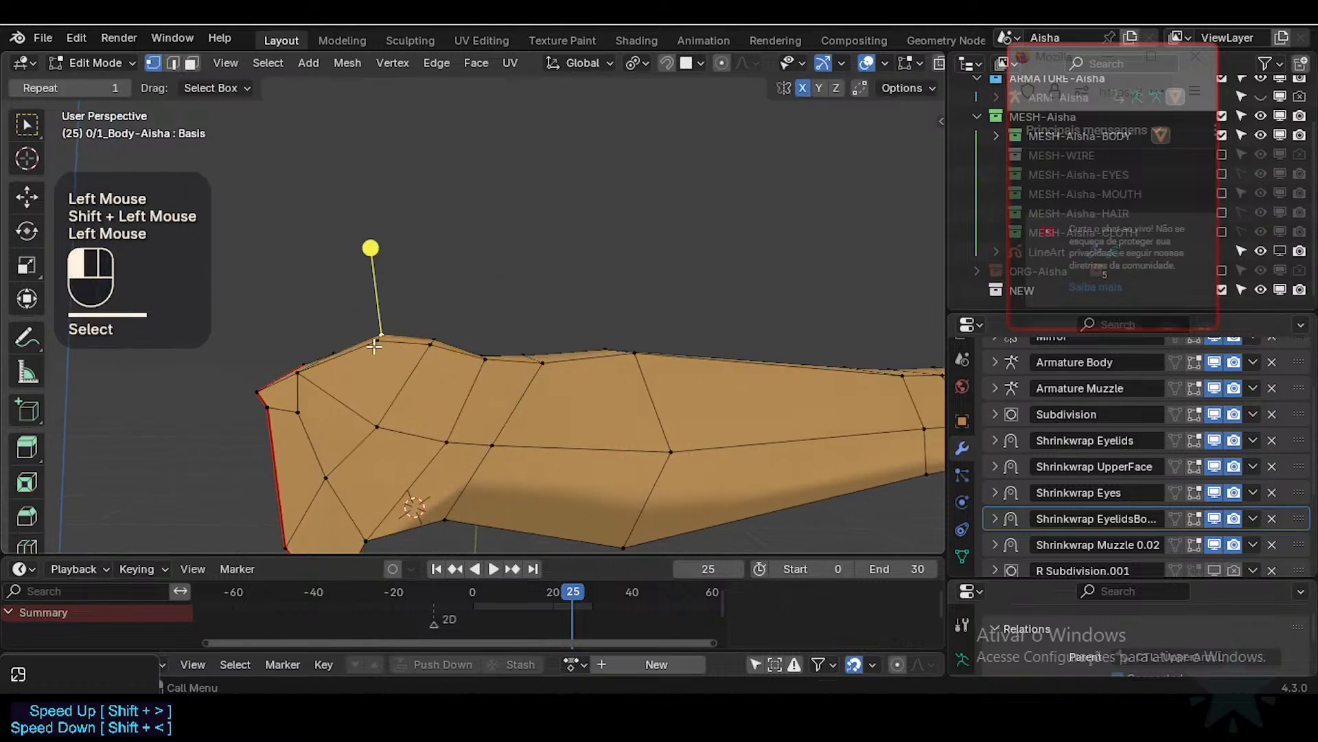
{"action": "key", "text": "g"}
{"action": "left_click", "coordinate": [389, 318], "text": "shift"}
Step: Vertex-slide both ends of the shoulder peak's top edge toward each other to shorten that edge
{"action": "mouse_move", "coordinate": [389, 318]}
{"action": "middle_mouse_down"}
{"action": "mouse_move", "coordinate": [474, 412]}
{"action": "mouse_move", "coordinate": [384, 309]}
{"action": "middle_mouse_up"}
{"action": "key", "text": "g"}
{"action": "key", "text": "g"}
{"action": "left_click", "coordinate": [384, 304]}
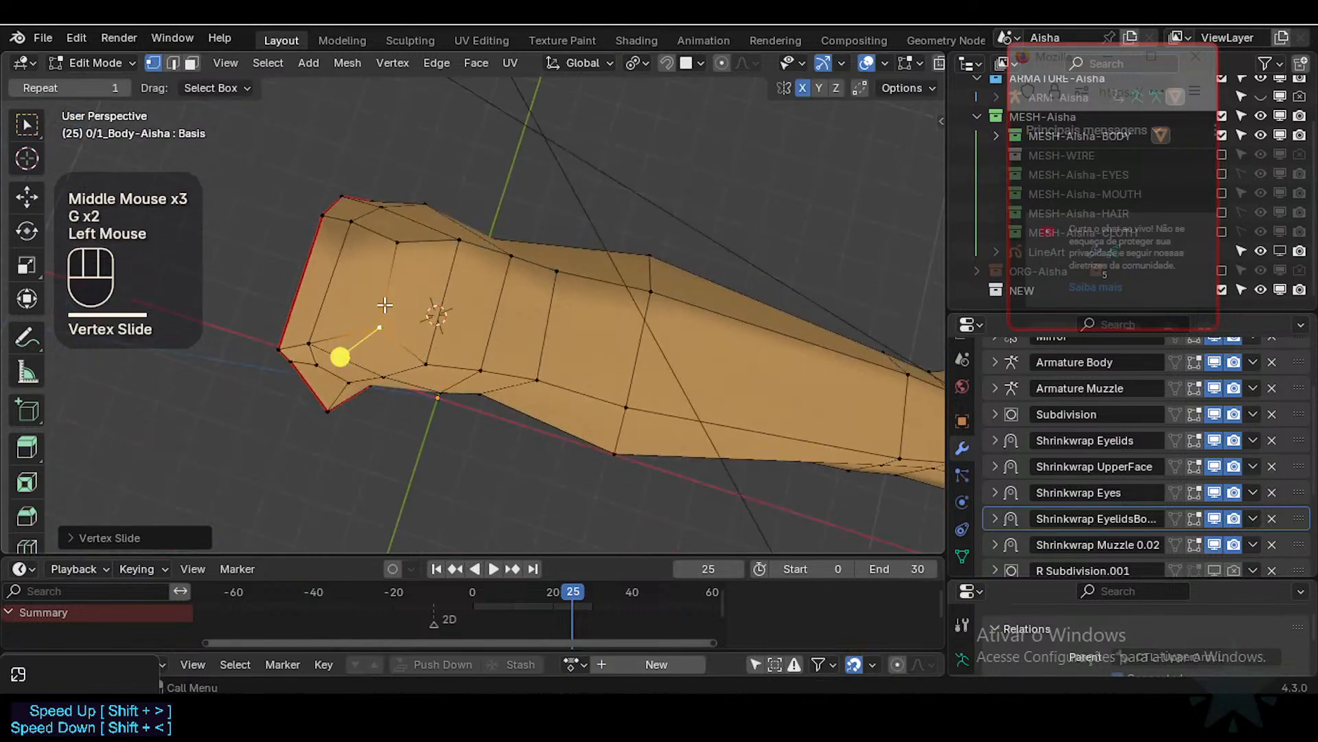
{"action": "left_click", "coordinate": [389, 252]}
{"action": "key", "text": "g"}
{"action": "key", "text": "g"}
{"action": "left_click", "coordinate": [389, 265]}
{"action": "left_click", "coordinate": [382, 324]}
{"action": "key", "text": "g"}
{"action": "key", "text": "g"}
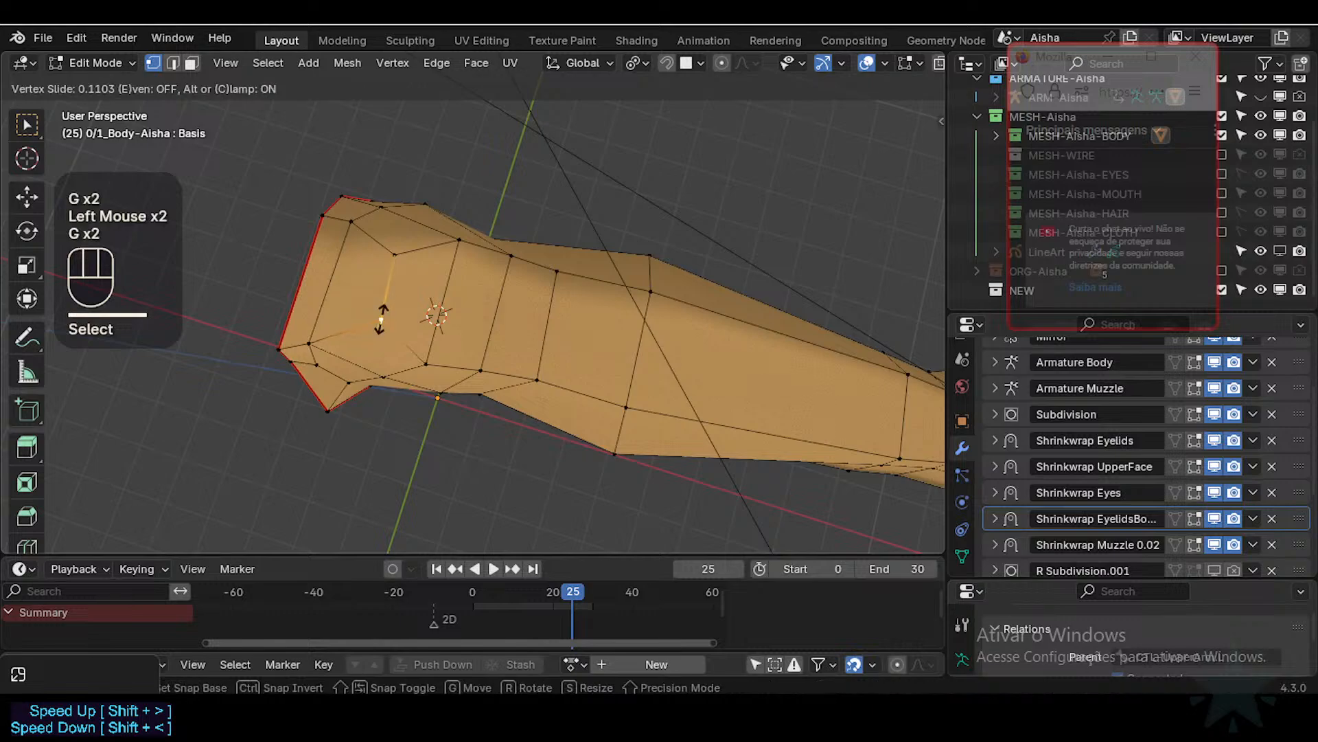
{"action": "left_click", "coordinate": [381, 319]}
Step: Offset the -Y end of the shortened shoulder edge, and shift the whole edge slightly toward the shoulder opening
{"action": "key", "text": "g"}
{"action": "left_click", "coordinate": [371, 309]}
{"action": "key", "text": "2"}
{"action": "left_click", "coordinate": [382, 289]}
{"action": "key", "text": "g"}
{"action": "left_click", "coordinate": [312, 269], "text": "shift"}
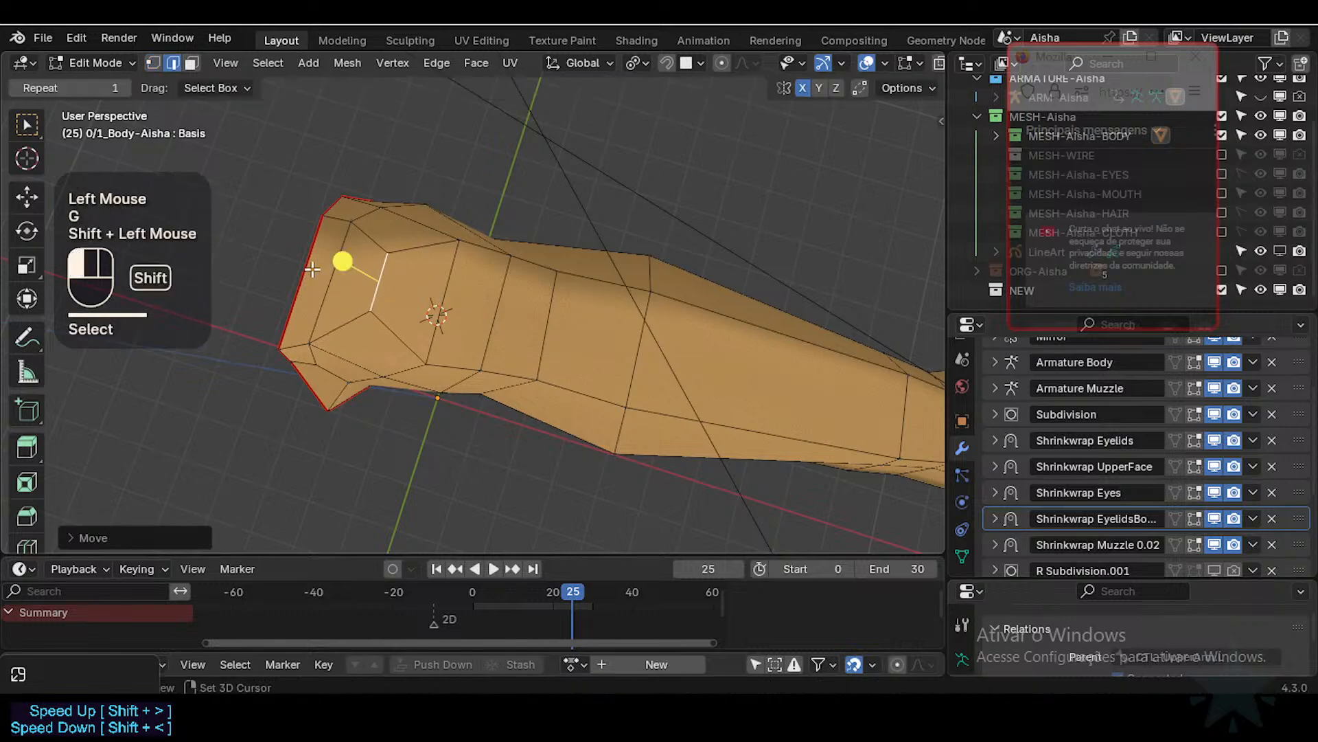
Step: Move the -Y and +Y top vertices of the next loop slightly toward the shoulder opening to round the shoulder cap
{"action": "middle_click_drag", "start_coordinate": [312, 269], "coordinate": [398, 374]}
{"action": "key", "text": "1"}
{"action": "left_click", "coordinate": [390, 377]}
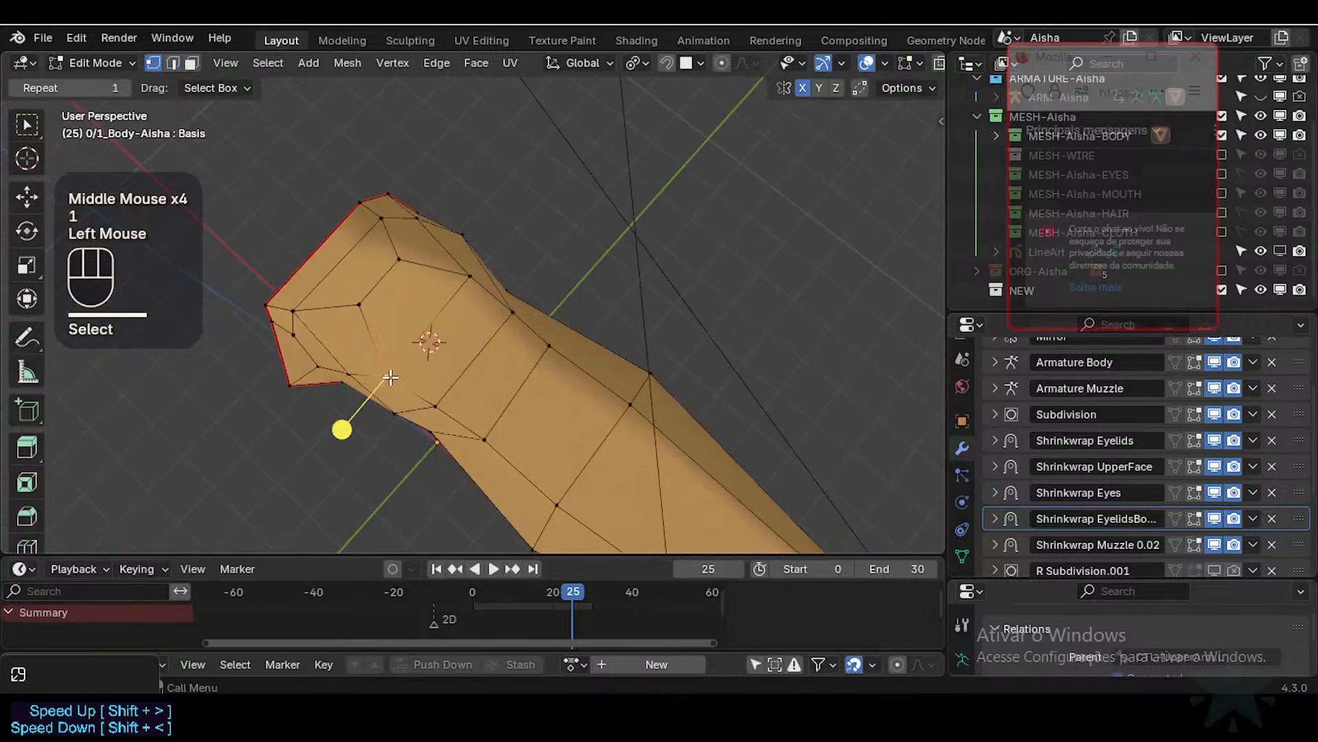
{"action": "key", "text": "g"}
{"action": "left_click", "coordinate": [429, 336], "text": "shift"}
{"action": "left_click", "coordinate": [470, 276]}
{"action": "key", "text": "g"}
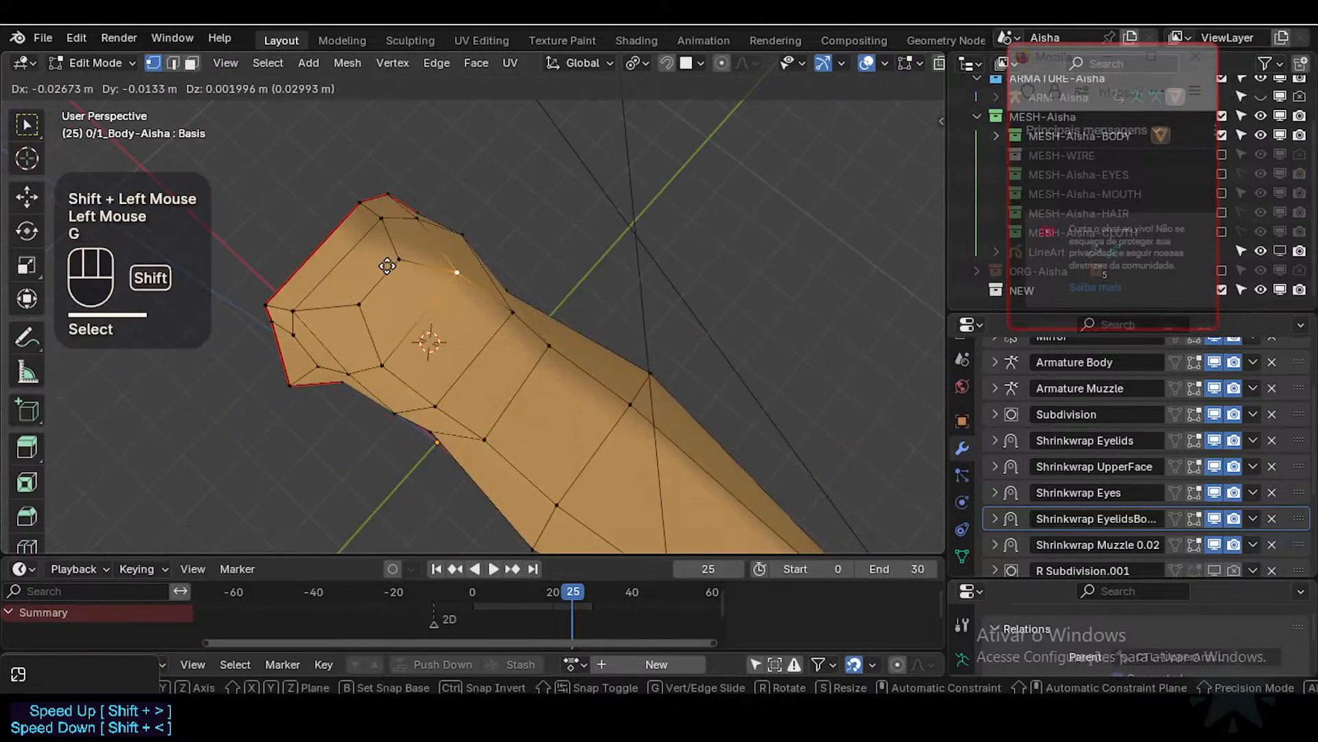
{"action": "left_click", "coordinate": [441, 278], "text": "shift"}
{"action": "left_click", "coordinate": [385, 365]}
{"action": "key", "text": "g"}
{"action": "left_click", "coordinate": [388, 350], "text": "shift"}
Step: Nudge the -Y and +Y top vertices of the following loop to even out its spacing down the arm
{"action": "left_click", "coordinate": [440, 412]}
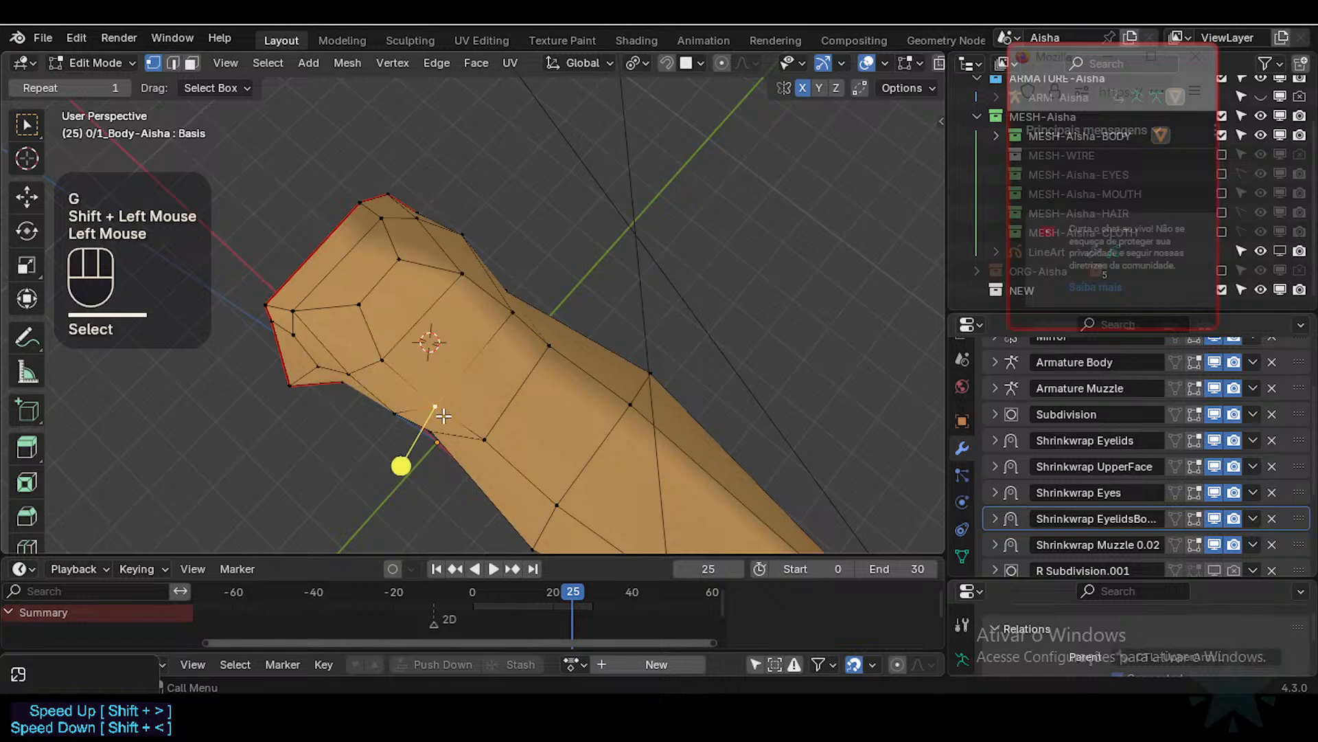
{"action": "key", "text": "g"}
{"action": "left_click", "coordinate": [443, 416], "text": "shift"}
{"action": "left_click", "coordinate": [513, 312]}
{"action": "key", "text": "g"}
{"action": "left_click", "coordinate": [514, 311], "text": "shift"}
Step: Shift the +Y outline vertex beside the shoulder cap slightly inward to smooth the rear contour
{"action": "middle_click_drag", "start_coordinate": [515, 313], "coordinate": [539, 277]}
{"action": "scroll", "coordinate": [471, 368], "scroll_direction": "down", "scroll_amount": 2}
{"action": "middle_click_drag", "start_coordinate": [446, 381], "coordinate": [450, 388]}
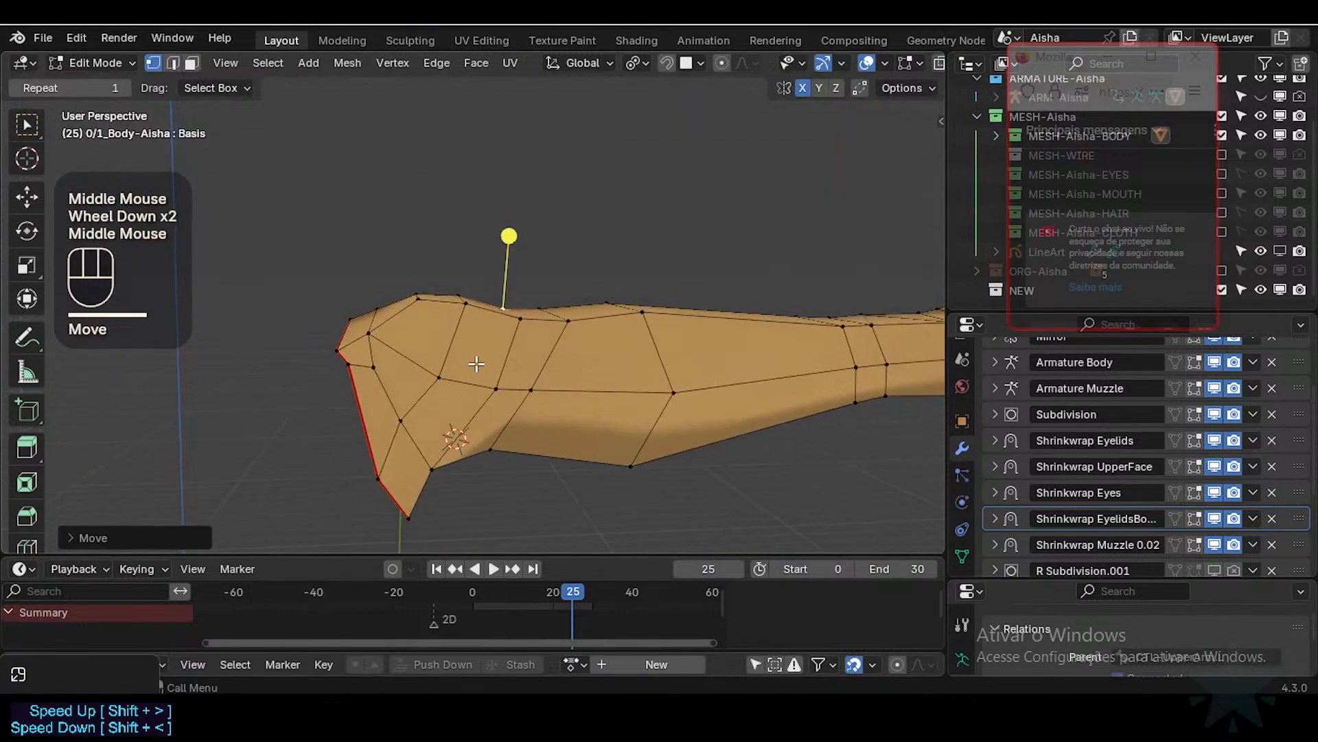
{"action": "middle_click_drag", "start_coordinate": [577, 292], "coordinate": [461, 390]}
{"action": "scroll", "coordinate": [517, 365], "scroll_direction": "up", "scroll_amount": 1}
{"action": "scroll", "coordinate": [524, 304], "scroll_direction": "down", "scroll_amount": 1}
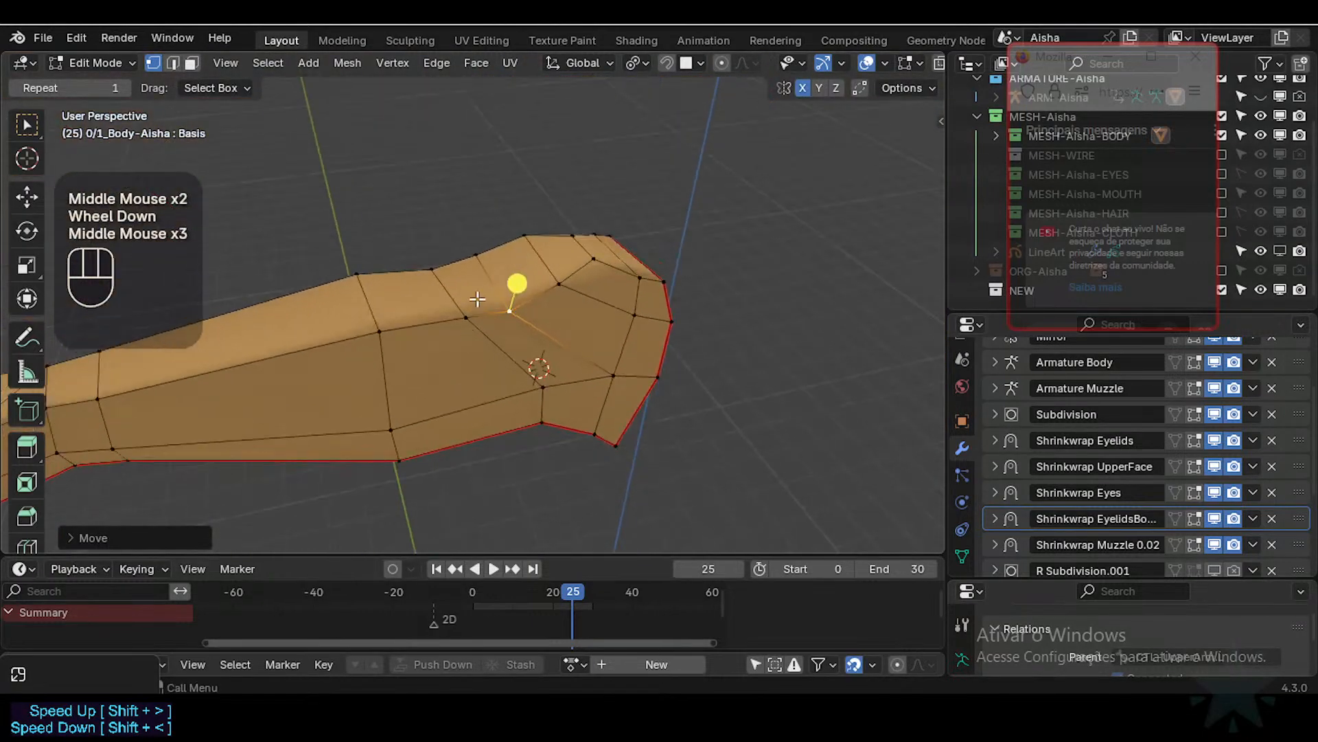
{"action": "middle_click_drag", "start_coordinate": [480, 294], "coordinate": [402, 362]}
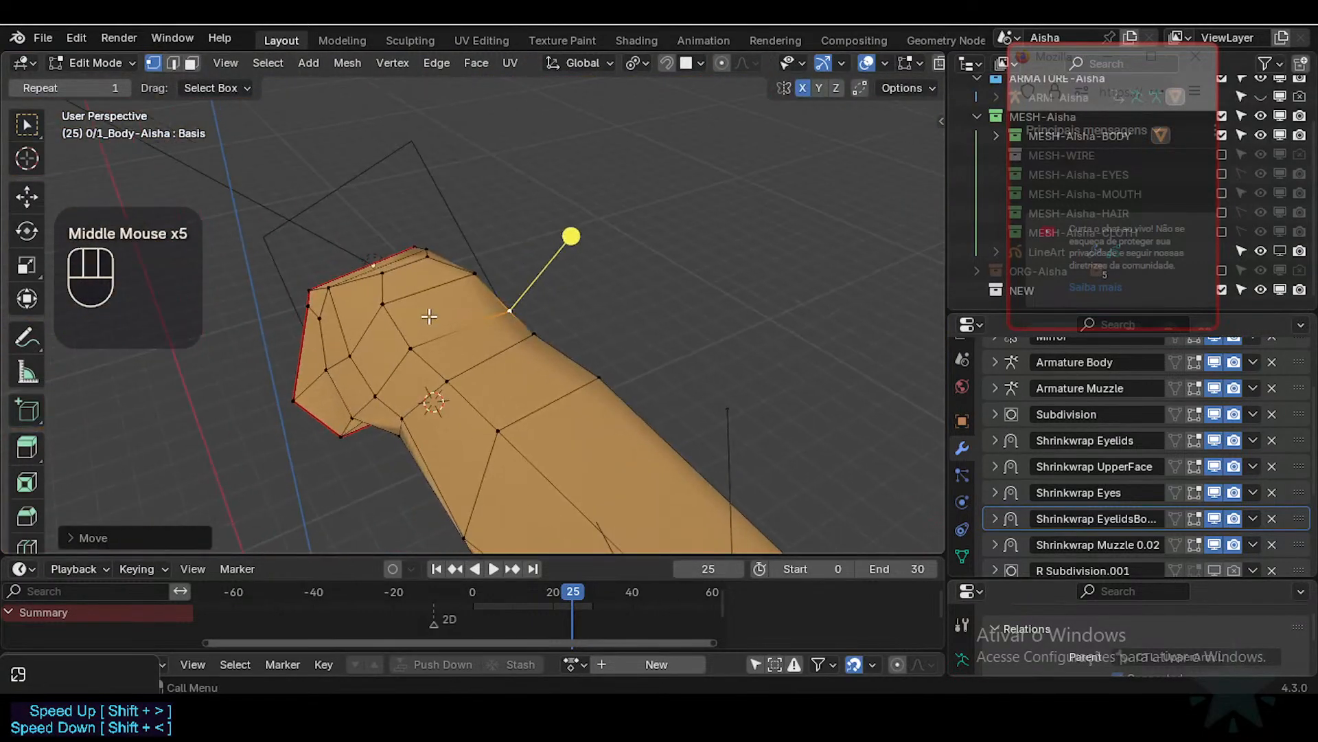
{"action": "middle_click_drag", "start_coordinate": [429, 316], "coordinate": [538, 308]}
{"action": "scroll", "coordinate": [503, 377], "scroll_direction": "up", "scroll_amount": 2}
{"action": "left_click", "coordinate": [580, 267]}
{"action": "key", "text": "g"}
{"action": "left_click", "coordinate": [480, 274], "text": "shift"}
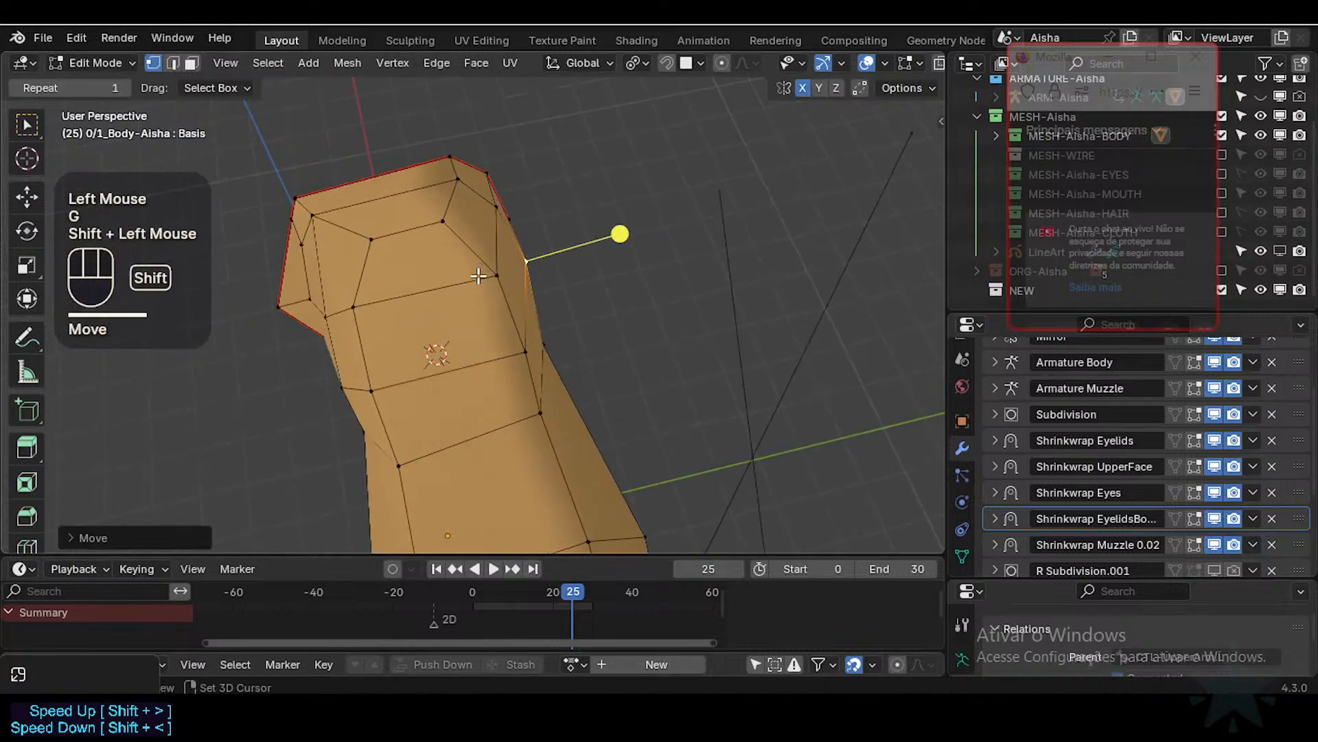
Step: Examine the shoulder cap, armpit and upper arm topology from the front, back and above
{"action": "middle_click_drag", "start_coordinate": [480, 274], "coordinate": [503, 335]}
{"action": "scroll", "coordinate": [568, 221], "scroll_direction": "down", "scroll_amount": 1}
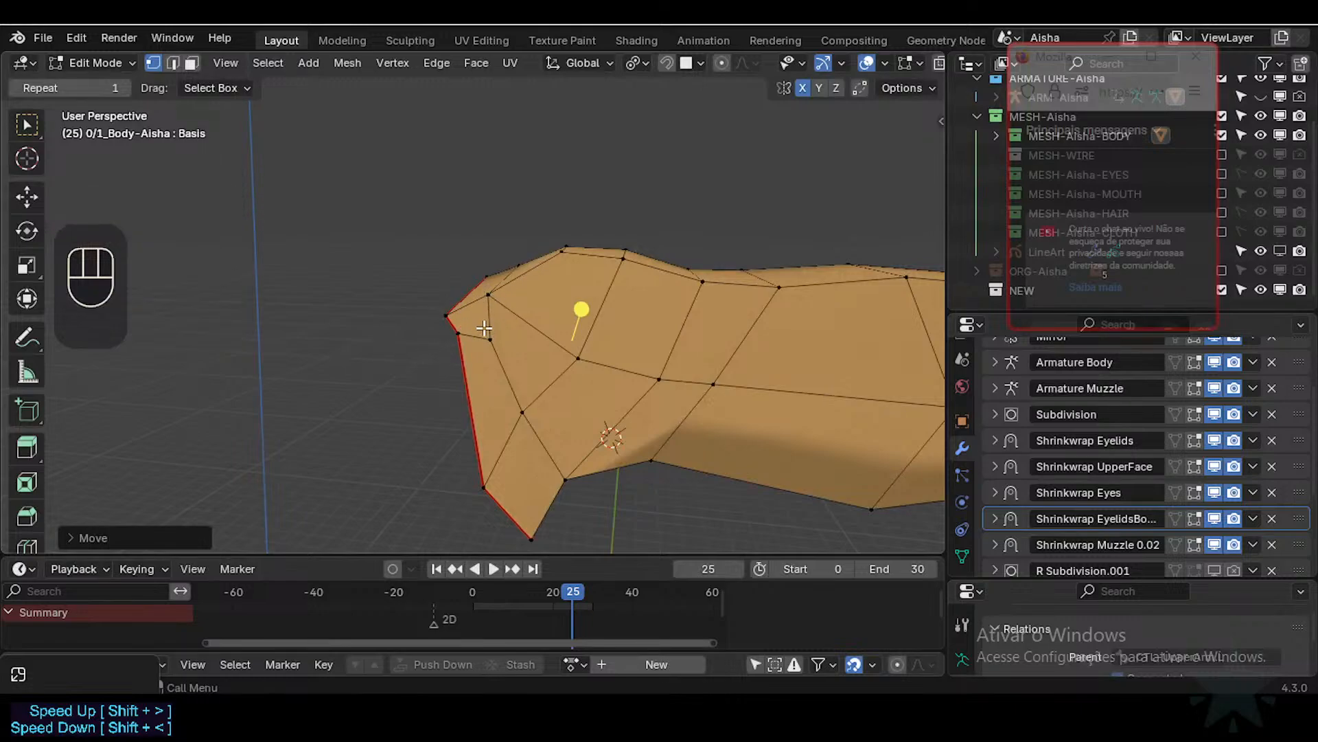
{"action": "scroll", "coordinate": [470, 510], "scroll_direction": "down", "scroll_amount": 2}
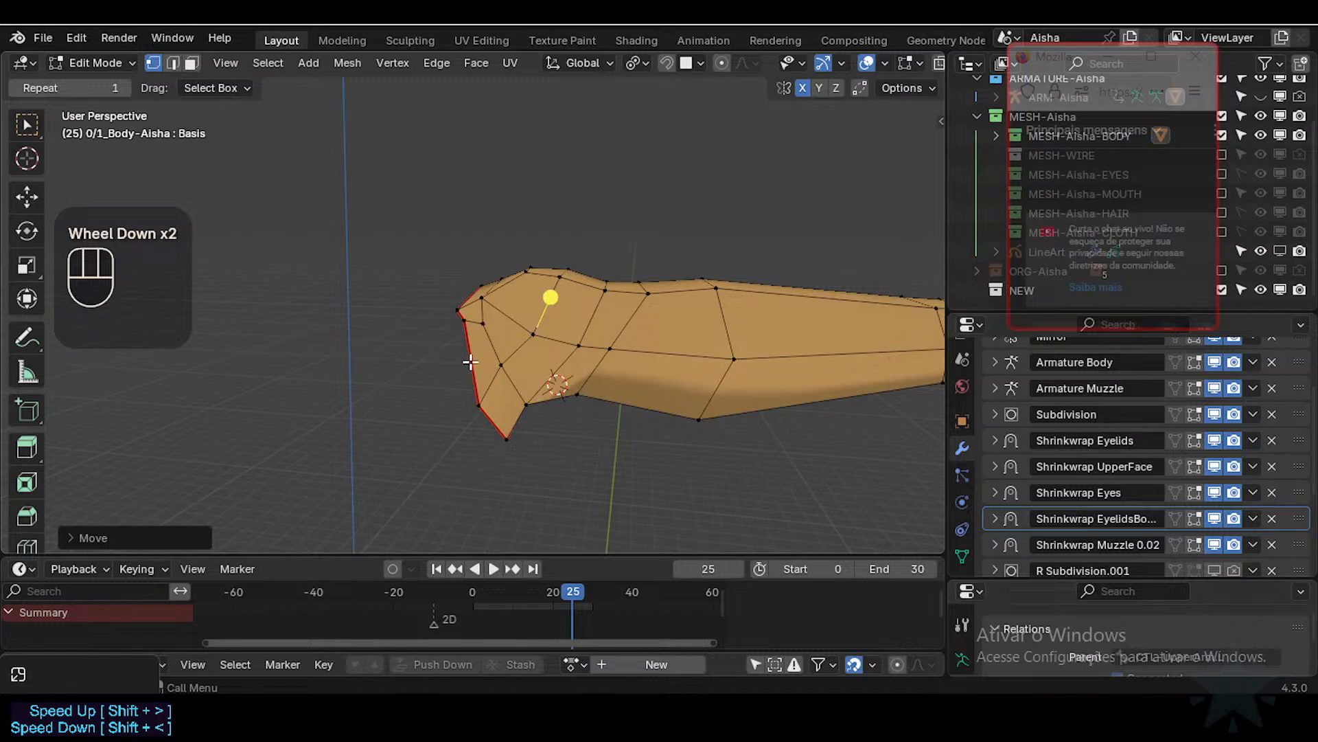
{"action": "middle_click_drag", "start_coordinate": [469, 362], "coordinate": [417, 328]}
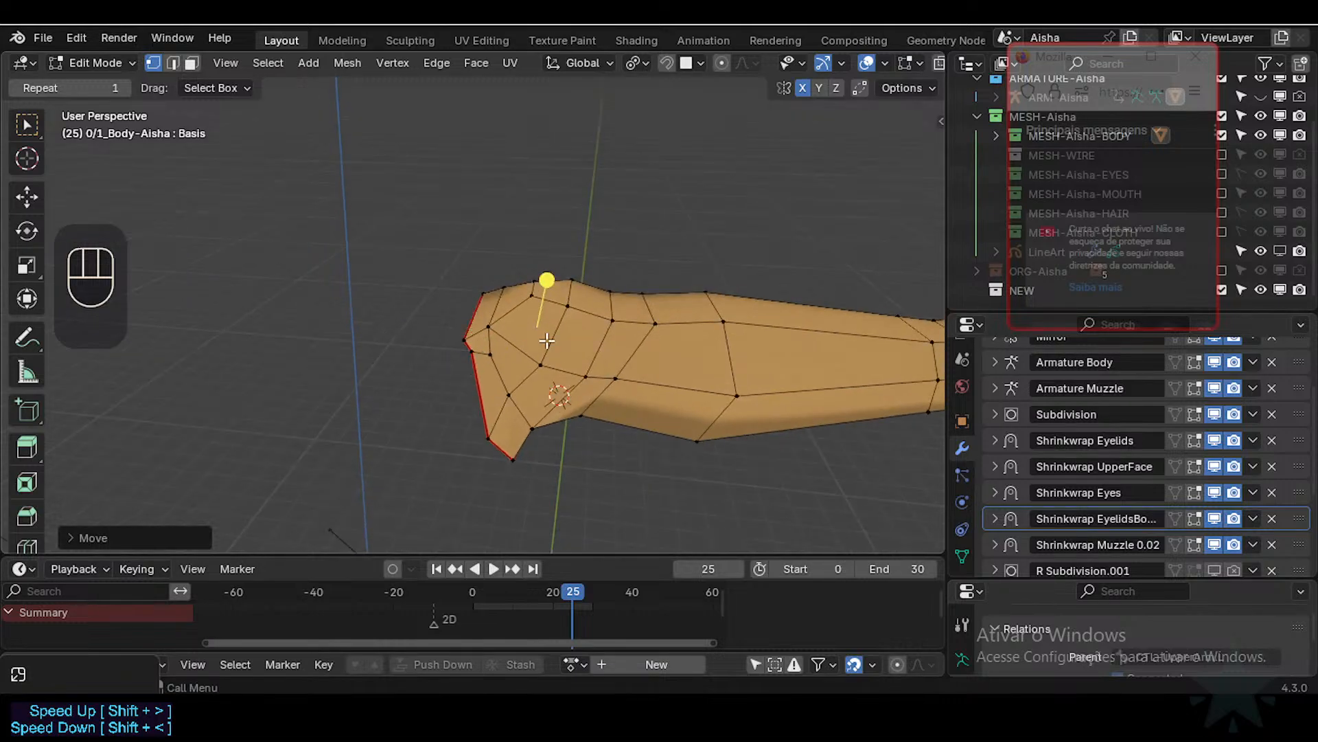
{"action": "middle_click_drag", "start_coordinate": [478, 357], "coordinate": [584, 300]}
{"action": "scroll", "coordinate": [549, 300], "scroll_direction": "up", "scroll_amount": 2}
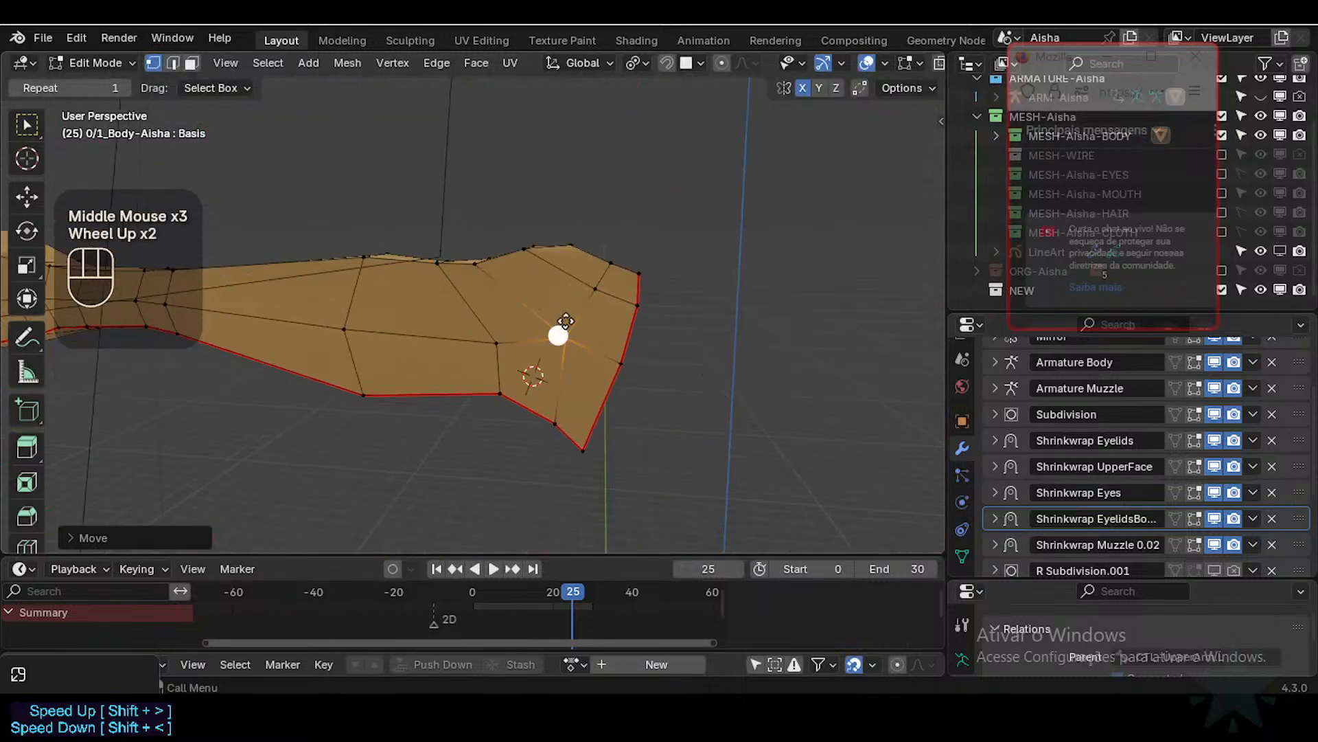
{"action": "middle_click_drag", "start_coordinate": [440, 277], "coordinate": [578, 282]}
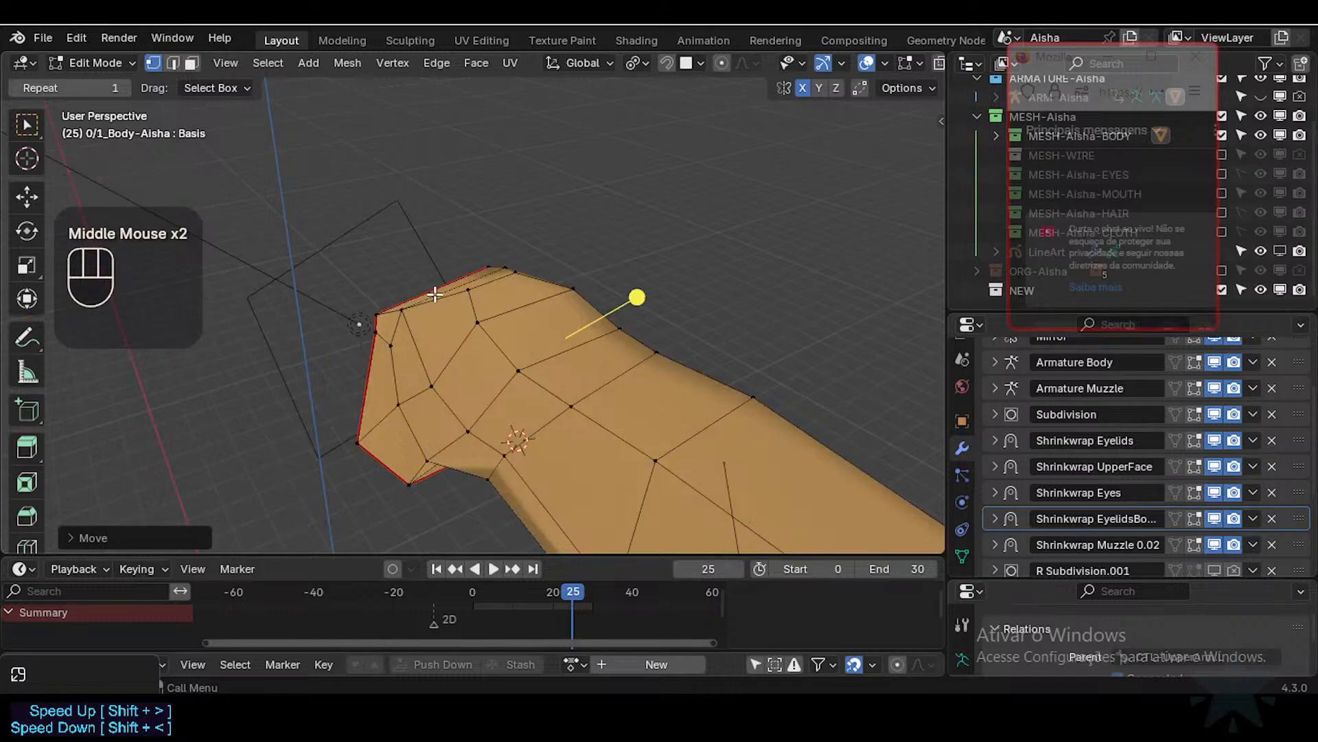
{"action": "middle_click_drag", "start_coordinate": [434, 293], "coordinate": [538, 358]}
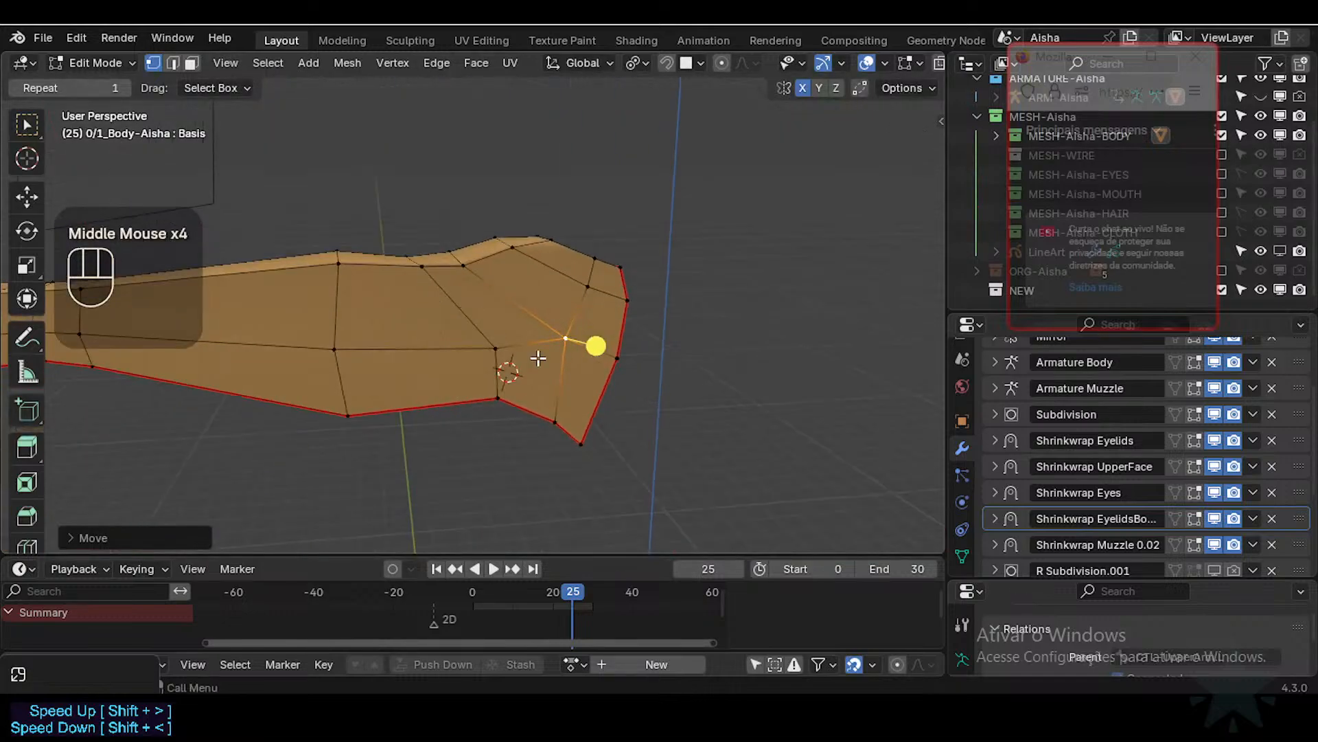
{"action": "scroll", "coordinate": [474, 269], "scroll_direction": "down", "scroll_amount": 1}
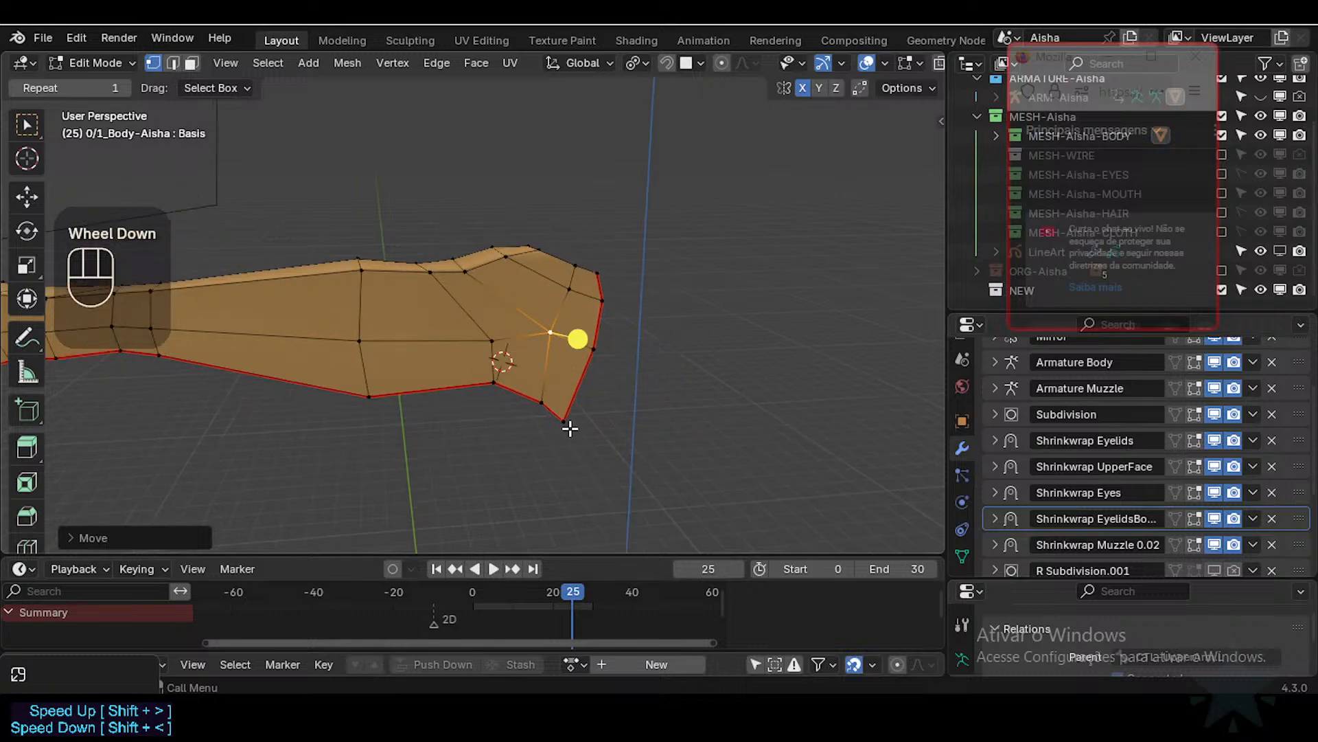
{"action": "middle_click_drag", "start_coordinate": [470, 329], "coordinate": [424, 314]}
{"action": "middle_click_drag", "start_coordinate": [508, 300], "coordinate": [474, 343]}
{"action": "scroll", "coordinate": [595, 282], "scroll_direction": "down", "scroll_amount": 1}
{"action": "scroll", "coordinate": [486, 182], "scroll_direction": "up", "scroll_amount": 2}
{"action": "middle_click_drag", "start_coordinate": [485, 183], "coordinate": [490, 389]}
{"action": "scroll", "coordinate": [553, 346], "scroll_direction": "down", "scroll_amount": 1}
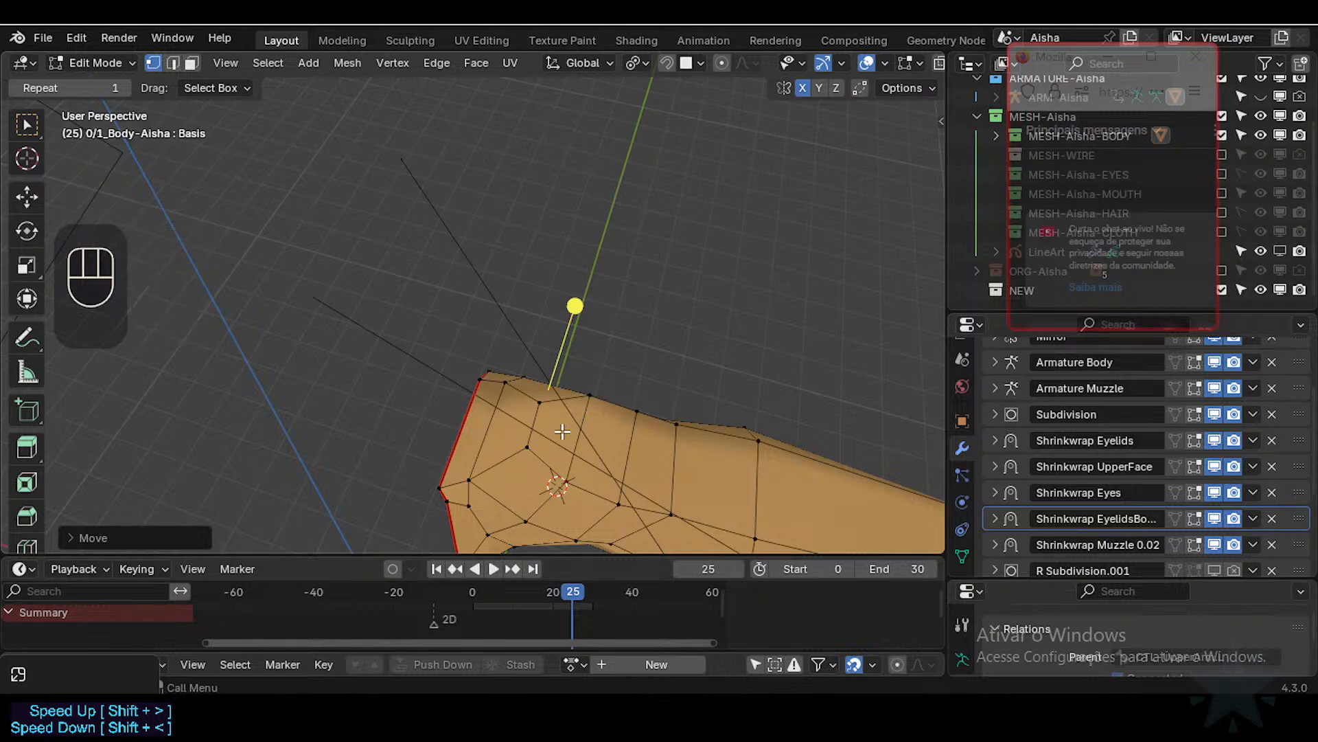
{"action": "middle_click_drag", "start_coordinate": [536, 418], "coordinate": [485, 403]}
{"action": "scroll", "coordinate": [525, 387], "scroll_direction": "up", "scroll_amount": 2}
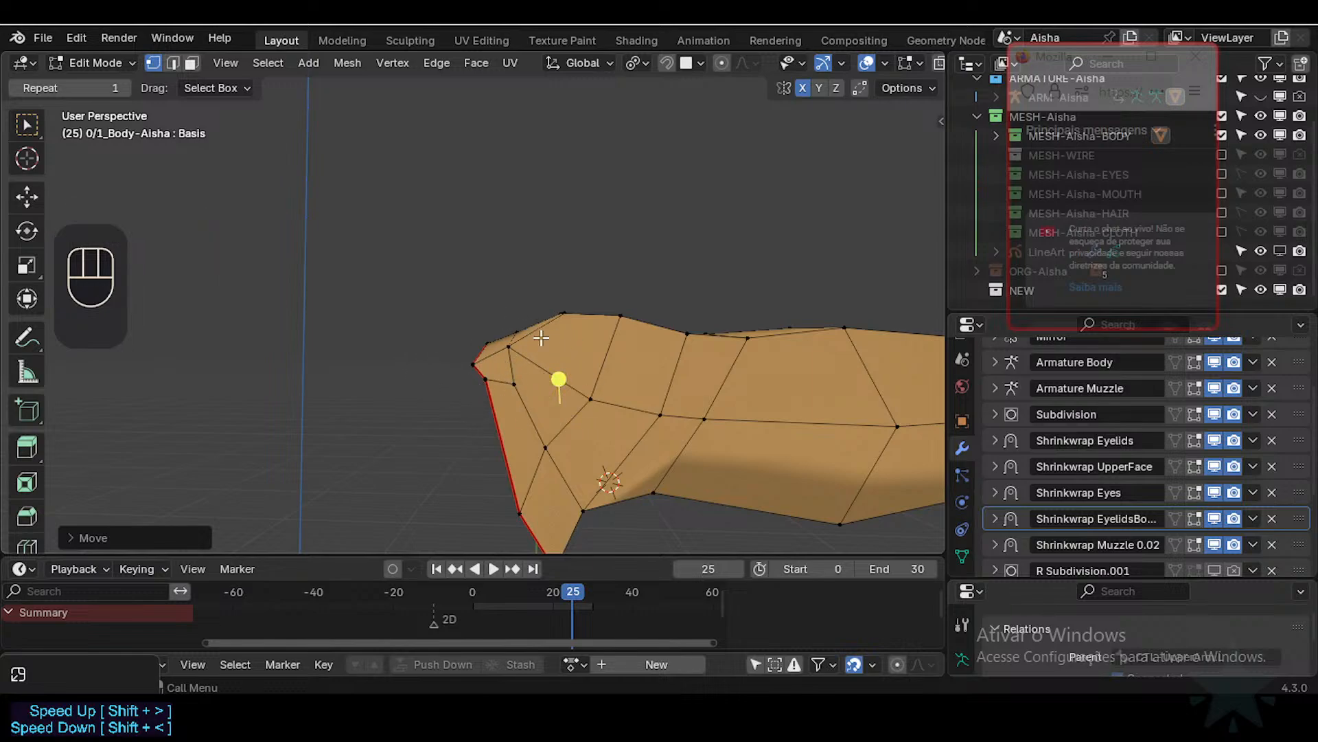
Step: Nudge the vertex at the inner corner of the armpit slightly to adjust the lower contour
{"action": "left_click", "coordinate": [599, 506]}
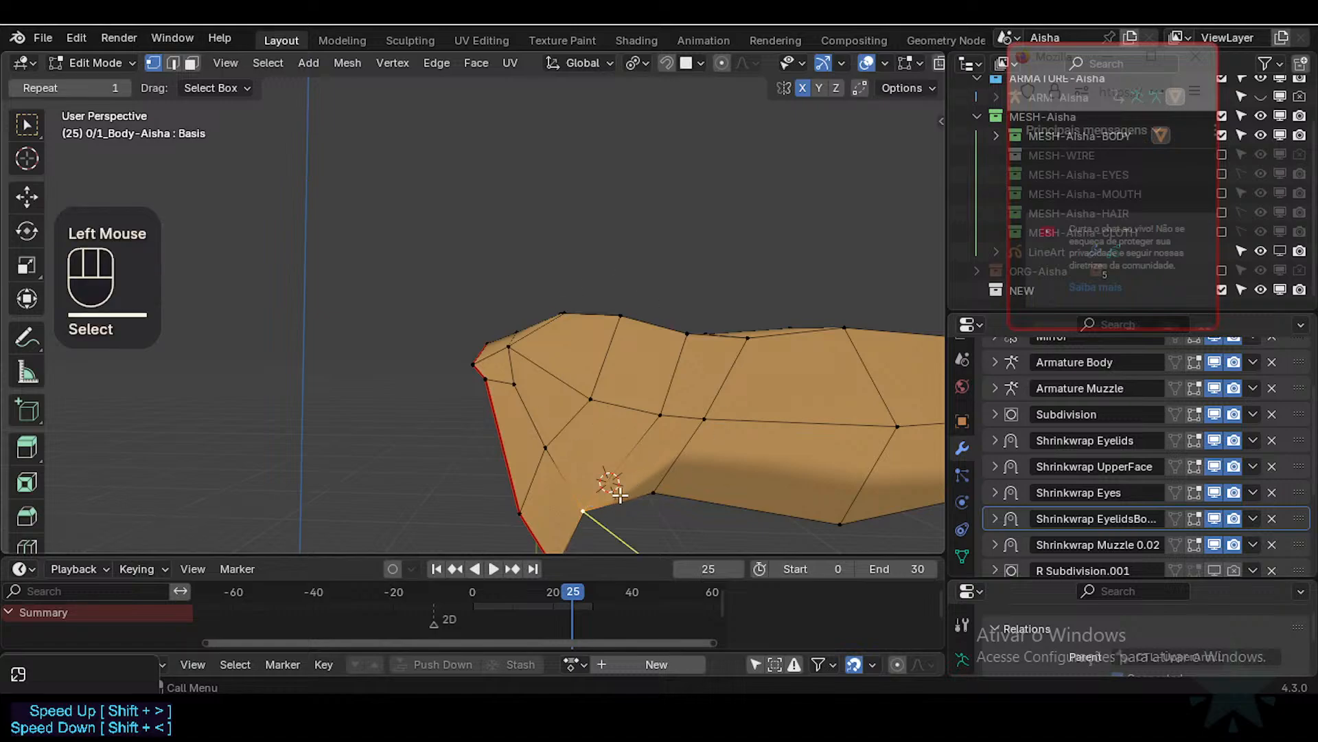
{"action": "middle_click_drag", "start_coordinate": [599, 506], "coordinate": [588, 423], "text": "shift"}
{"action": "key", "text": "g"}
{"action": "left_click", "coordinate": [590, 378], "text": "shift"}
{"action": "key", "text": "Escape"}
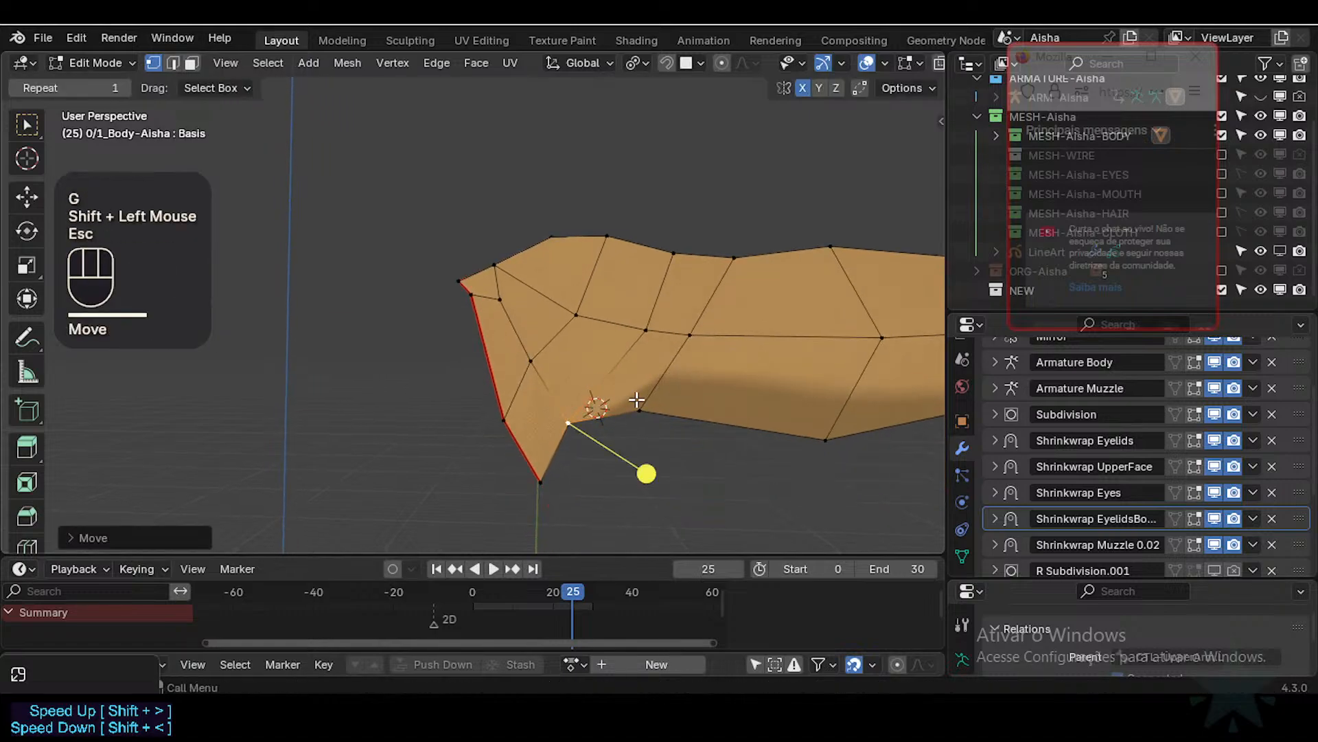
{"action": "left_click", "coordinate": [650, 406]}
{"action": "key", "text": "g"}
{"action": "key", "text": "Escape"}
{"action": "middle_click_drag", "start_coordinate": [645, 407], "coordinate": [624, 364]}
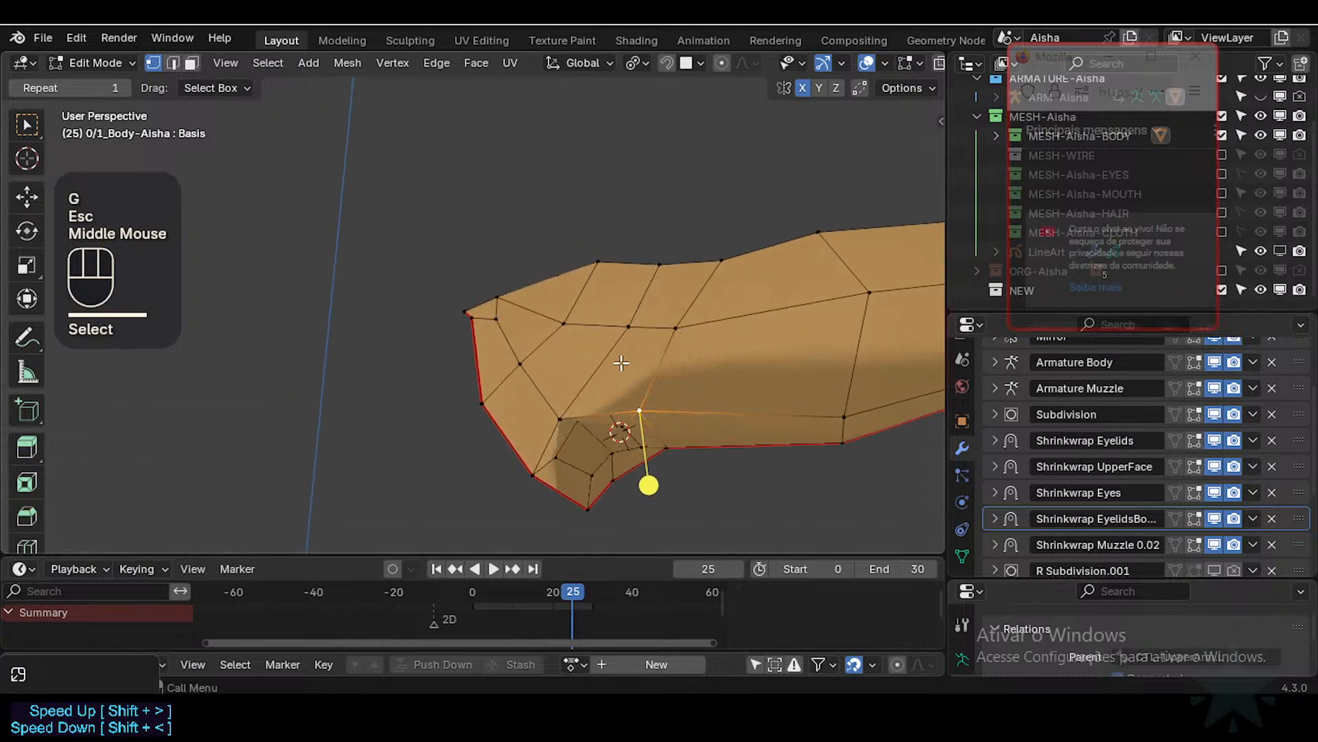
Step: Turn on X-ray and shift the underarm edge slightly toward the shoulder opening
{"action": "key", "text": "alt+z"}
{"action": "left_click", "coordinate": [669, 444], "text": "shift"}
{"action": "middle_click_drag", "start_coordinate": [668, 444], "coordinate": [621, 423]}
{"action": "key", "text": "2"}
{"action": "left_click", "coordinate": [623, 435]}
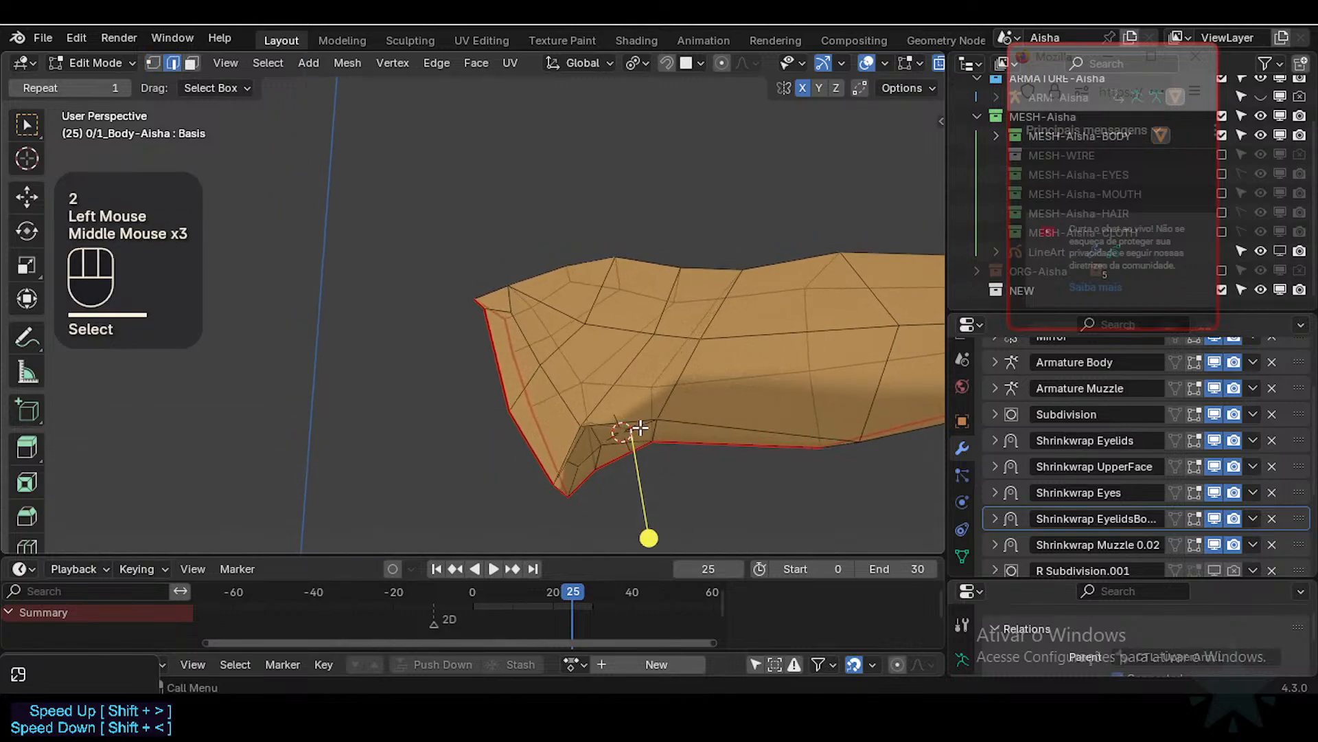
{"action": "key", "text": "g"}
{"action": "left_click", "coordinate": [625, 434], "text": "shift"}
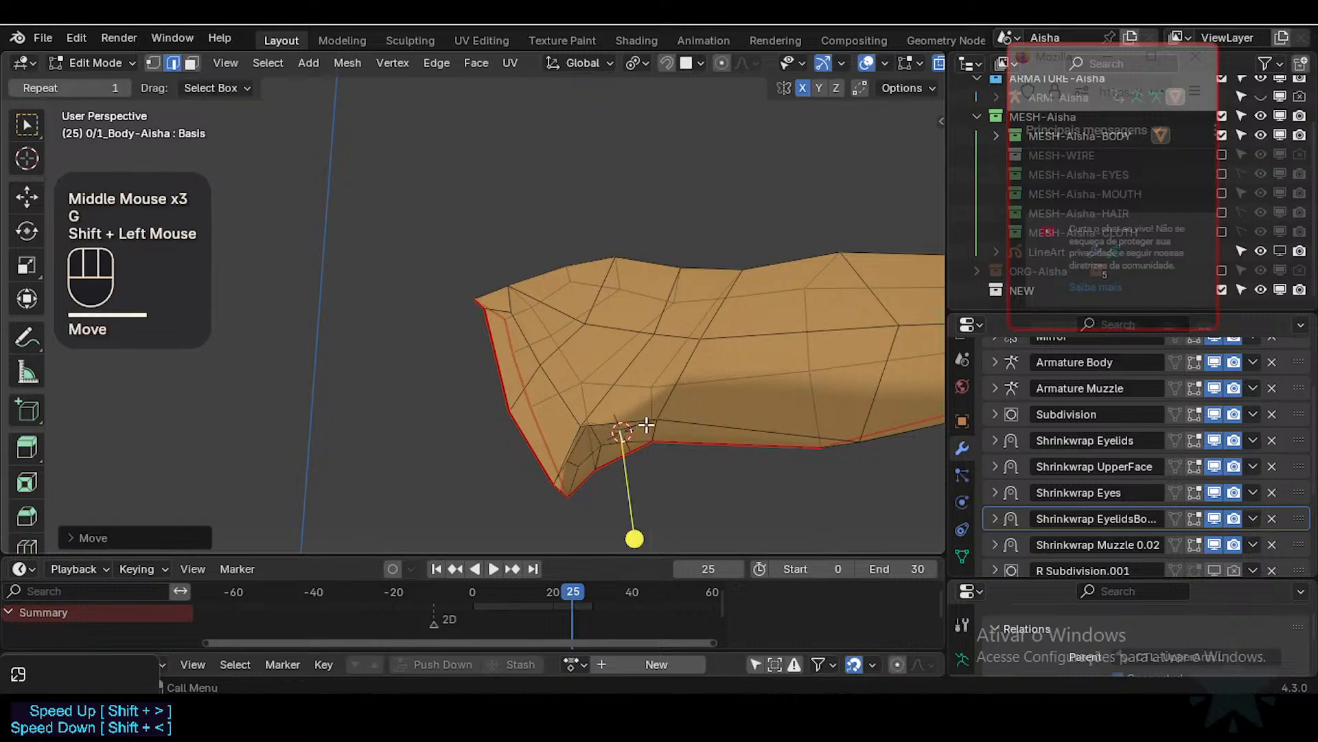
Step: Select the underarm vertices where the arm meets the armpit and move them slightly toward the shoulder opening and upward
{"action": "key", "text": "1"}
{"action": "left_click", "coordinate": [625, 431]}
{"action": "left_click", "coordinate": [624, 431], "text": "shift"}
{"action": "middle_click", "coordinate": [623, 431]}
{"action": "key", "text": "g"}
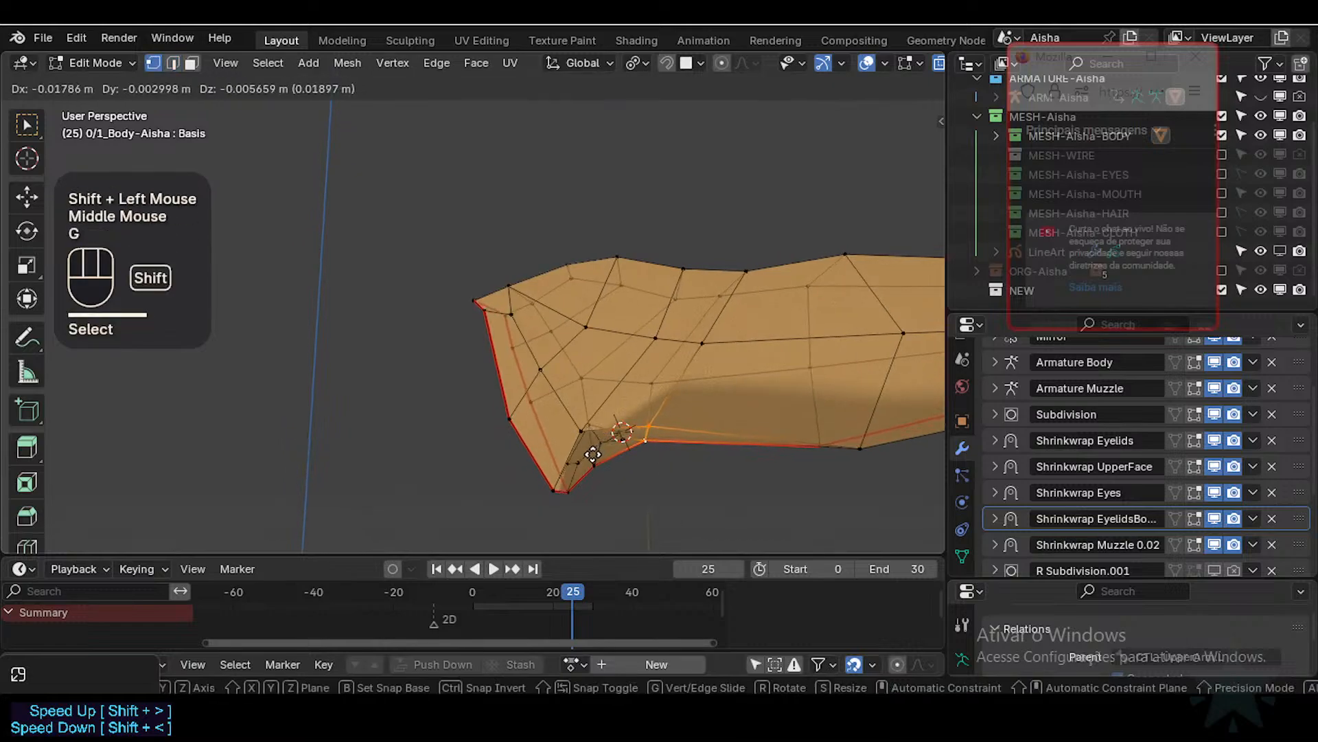
{"action": "left_click", "coordinate": [593, 454], "text": "shift"}
{"action": "middle_click_drag", "start_coordinate": [621, 432], "coordinate": [629, 446]}
{"action": "key", "text": "g"}
{"action": "left_click", "coordinate": [663, 402], "text": "shift"}
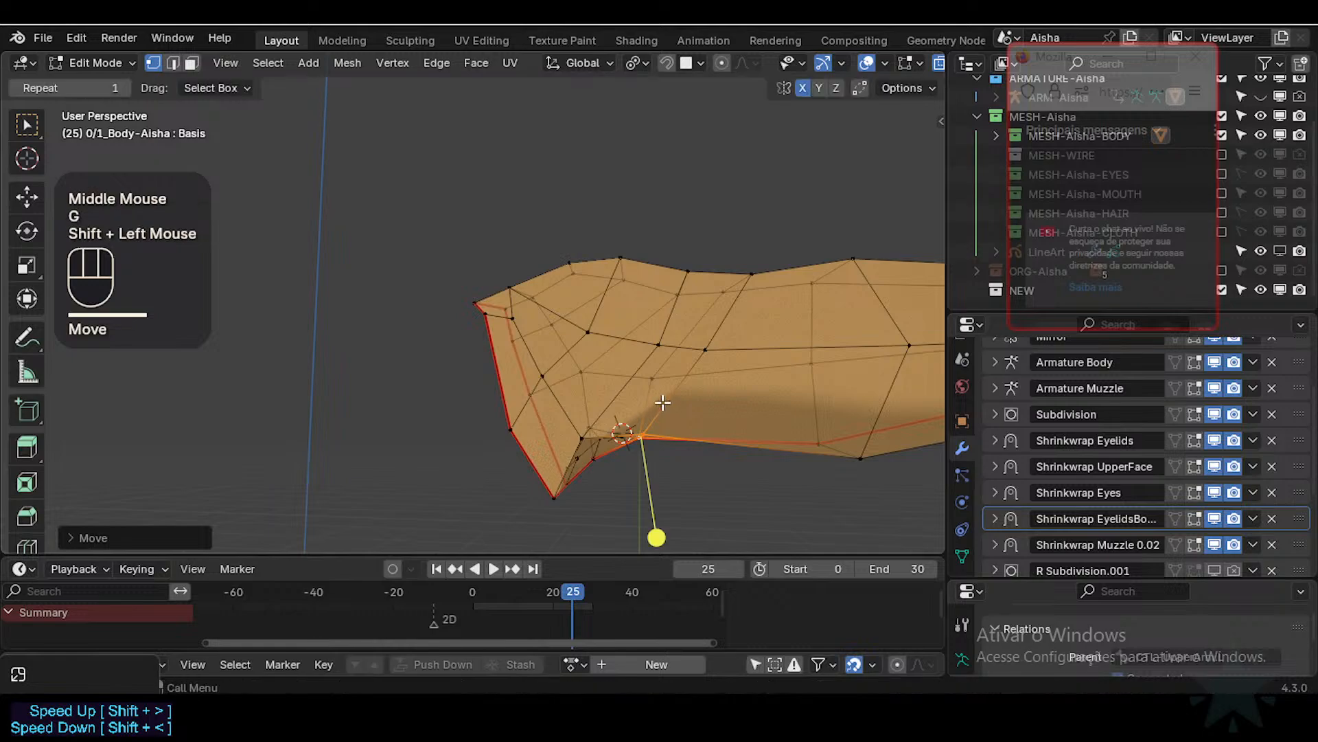
Step: In the front view, shift the selected underarm vertices a little further toward the shoulder opening
{"action": "key", "text": "KP_3"}
{"action": "key", "text": "KP_1"}
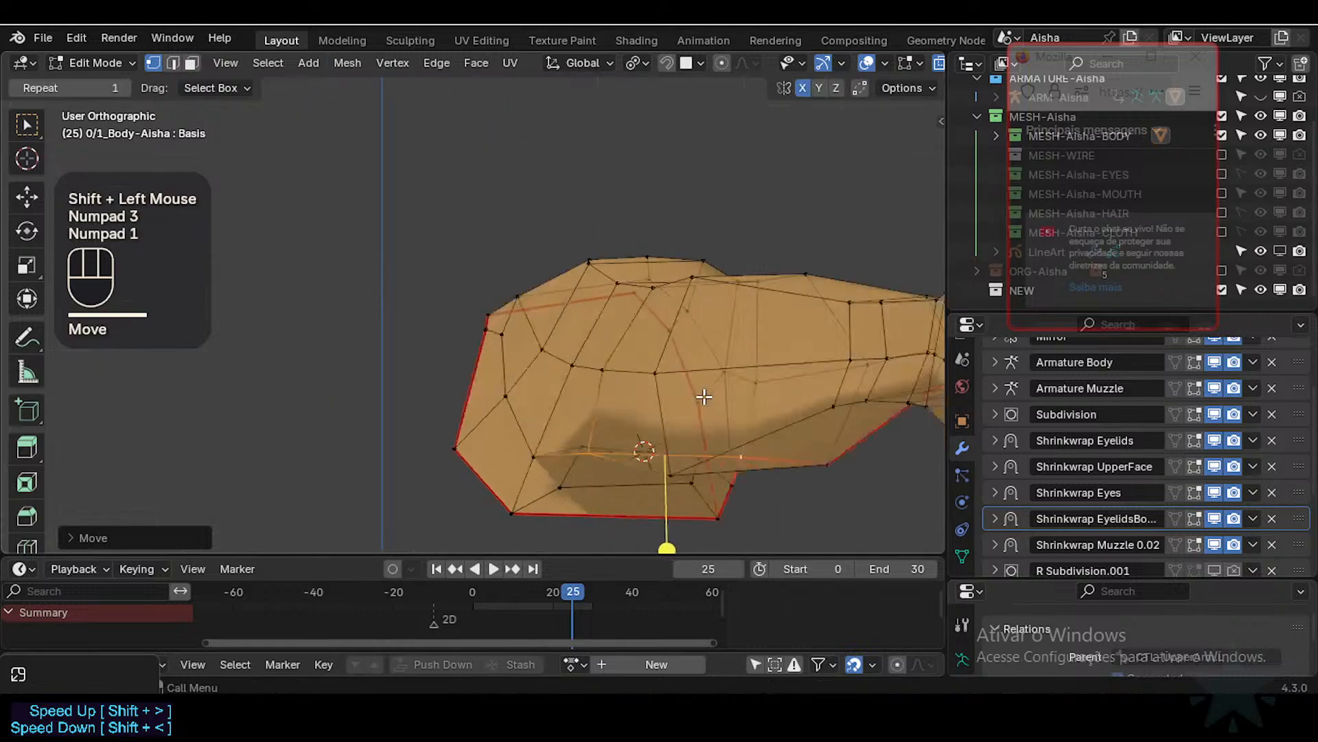
{"action": "key", "text": "g"}
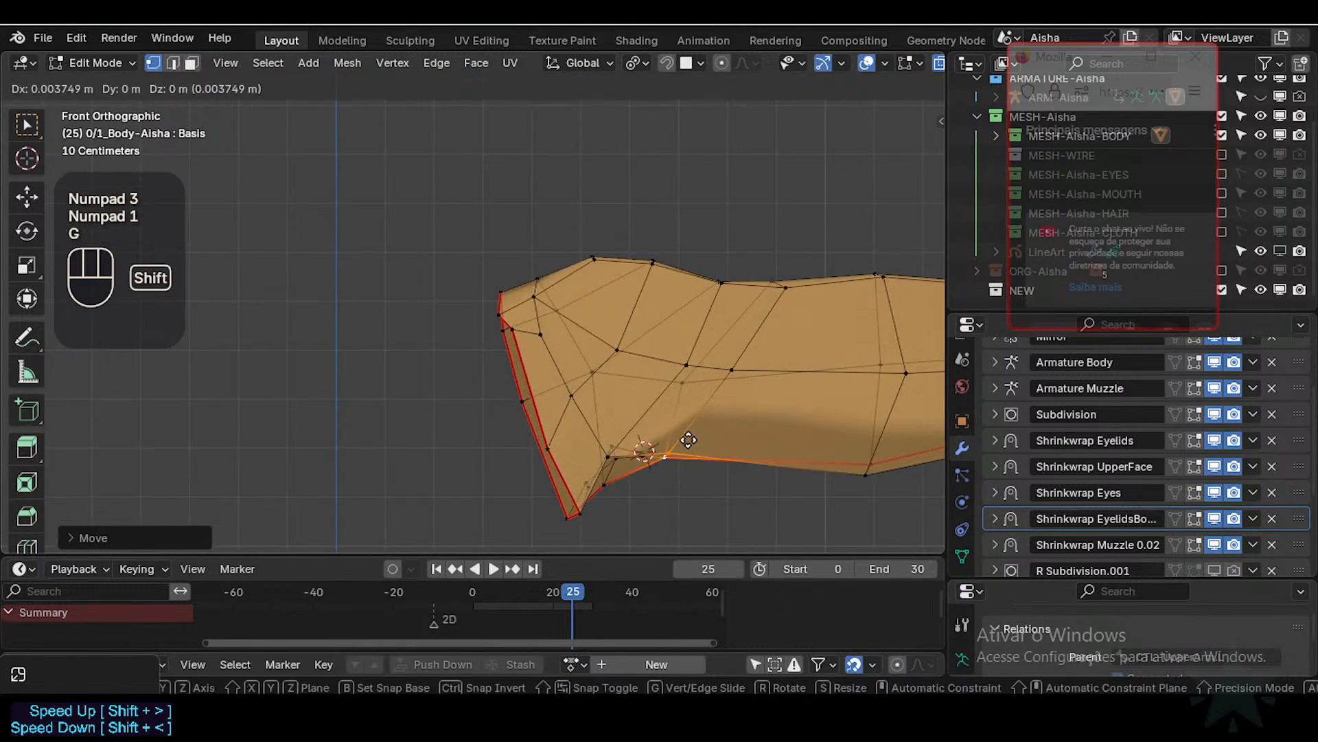
{"action": "left_click", "coordinate": [644, 450], "text": "shift"}
{"action": "key", "text": "c"}
{"action": "left_click", "coordinate": [644, 451]}
{"action": "right_click", "coordinate": [645, 450]}
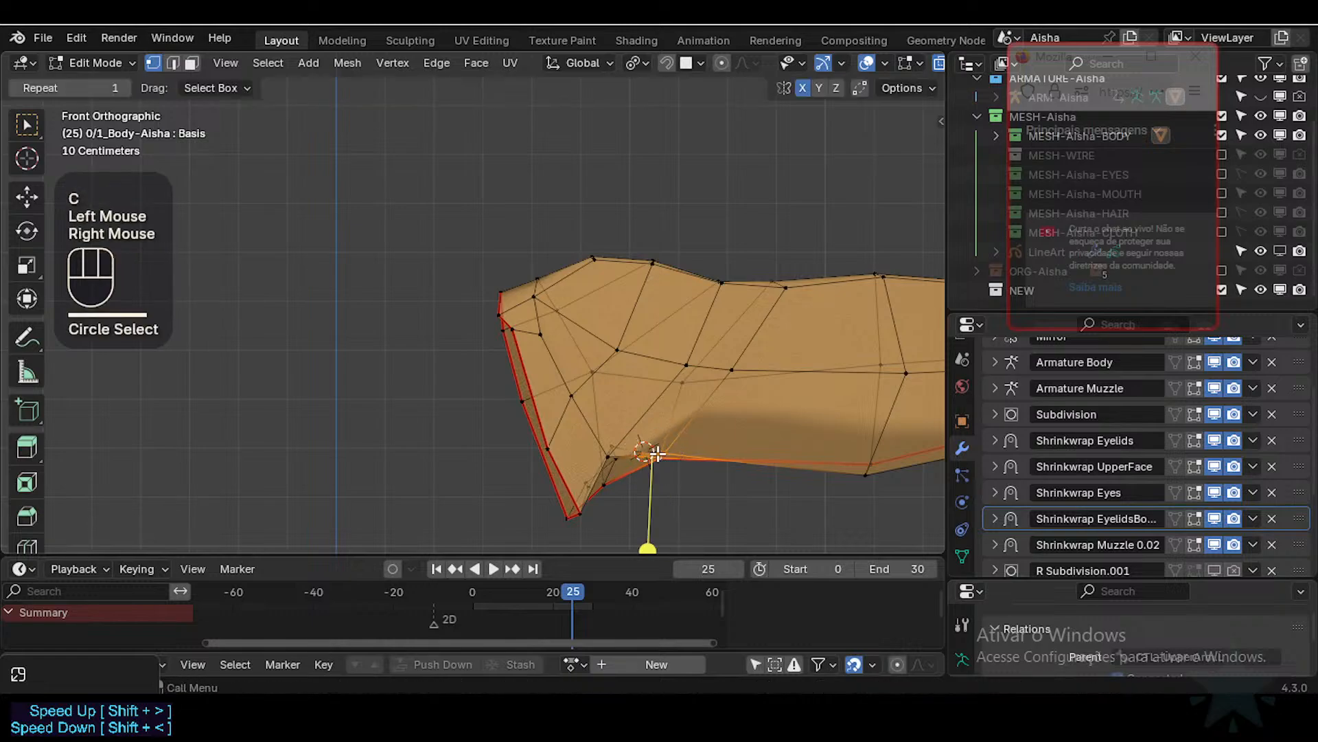
{"action": "key", "text": "g"}
{"action": "left_click", "coordinate": [636, 462], "text": "shift"}
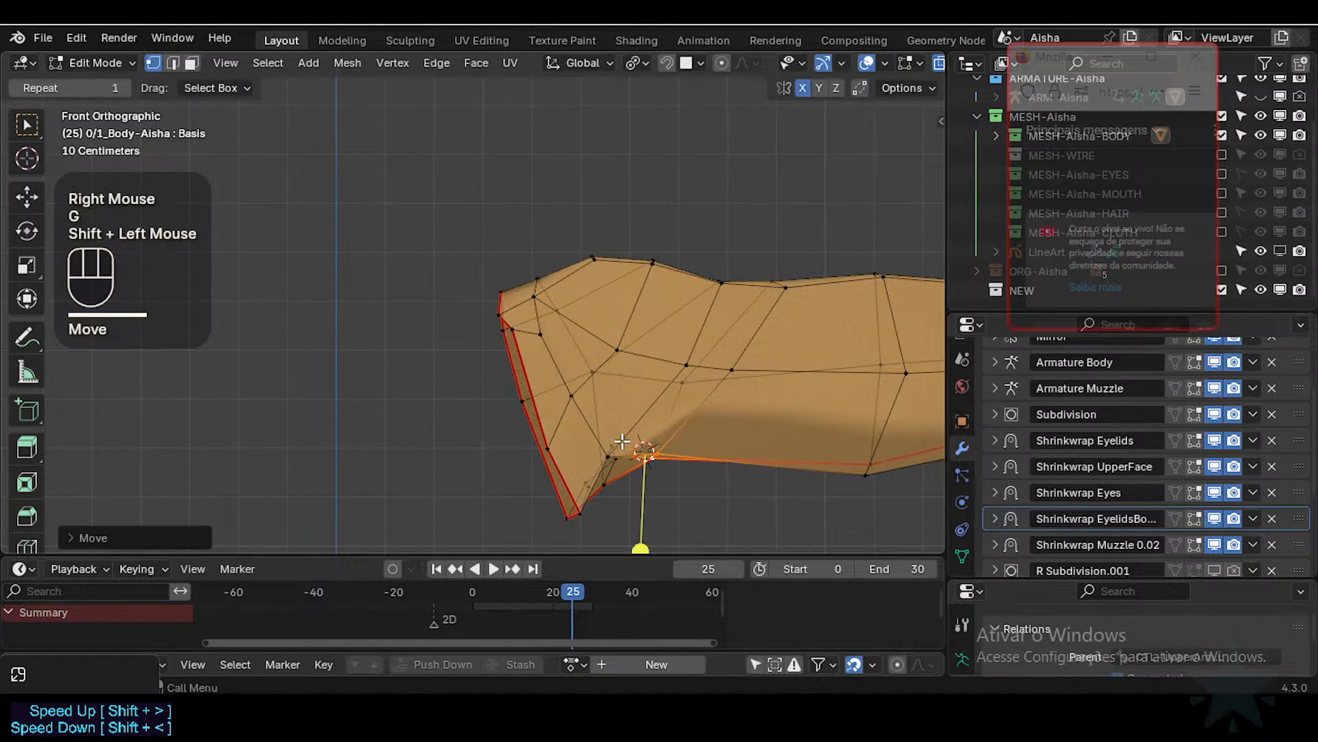
Step: Clear the selection and lower the inner armpit vertices slightly in the front view
{"action": "key", "text": "alt+a"}
{"action": "left_click", "coordinate": [617, 455]}
{"action": "left_click", "coordinate": [611, 457], "text": "shift"}
{"action": "key", "text": "g"}
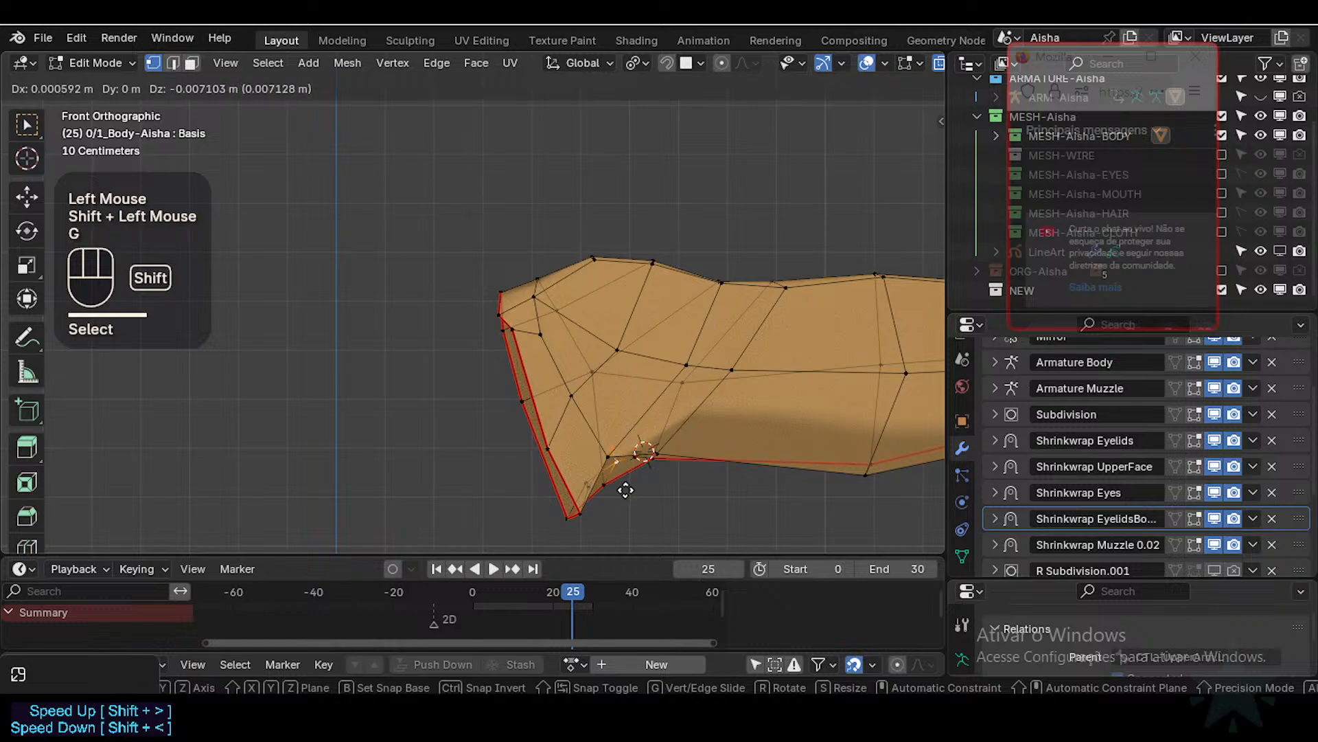
{"action": "left_click", "coordinate": [626, 490], "text": "shift"}
Step: Raise the neighbouring armpit vertex slightly and lower the vertex beside it to smooth the armpit curve
{"action": "left_click", "coordinate": [619, 468]}
{"action": "key", "text": "g"}
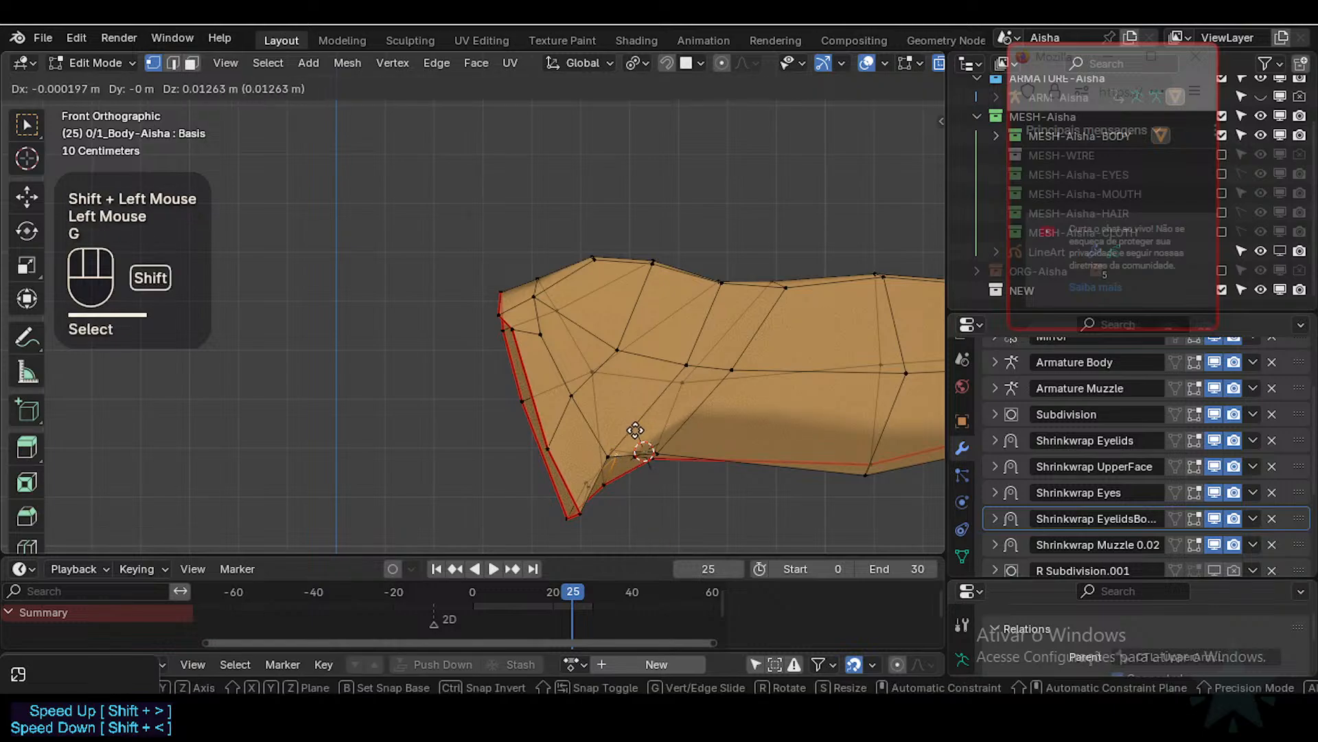
{"action": "left_click", "coordinate": [636, 430], "text": "shift"}
{"action": "left_click", "coordinate": [609, 444]}
{"action": "key", "text": "g"}
{"action": "left_click", "coordinate": [626, 472], "text": "shift"}
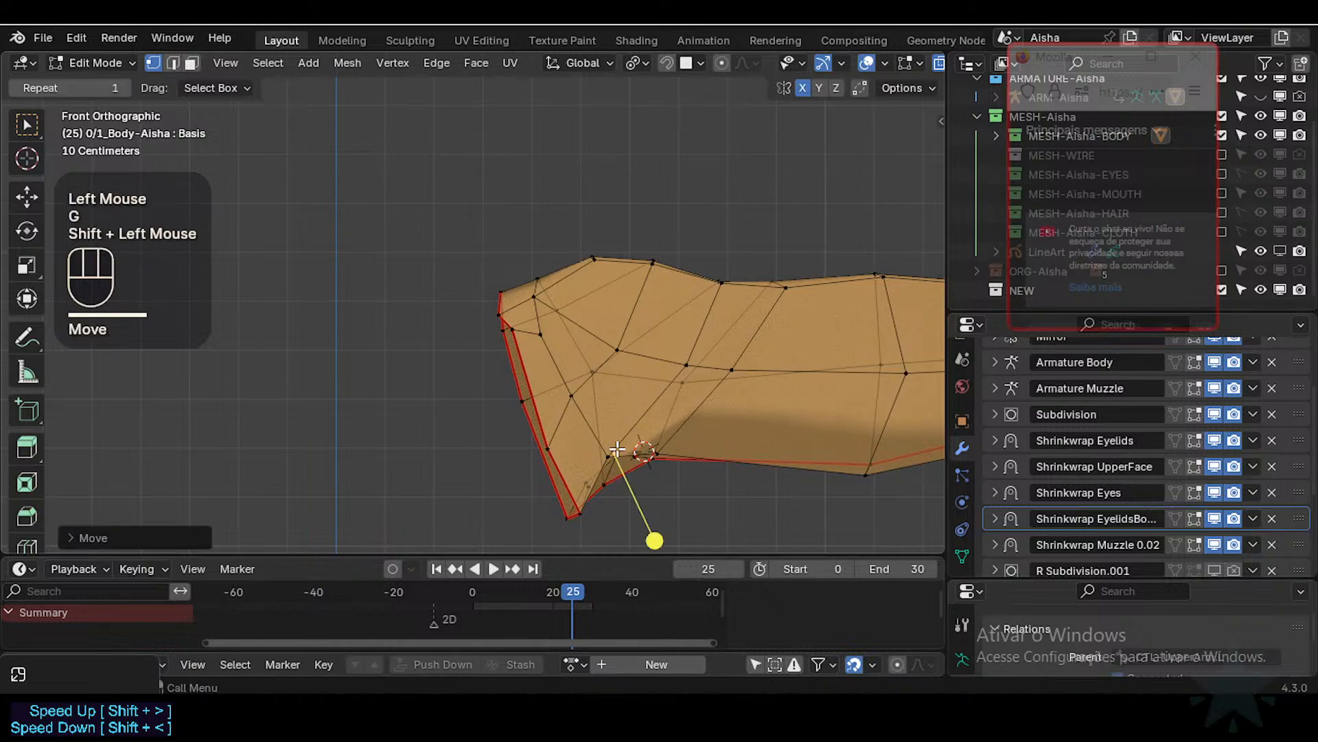
{"action": "scroll", "coordinate": [618, 449], "scroll_direction": "down", "scroll_amount": 1}
{"action": "left_click", "coordinate": [598, 462]}
{"action": "key", "text": "g"}
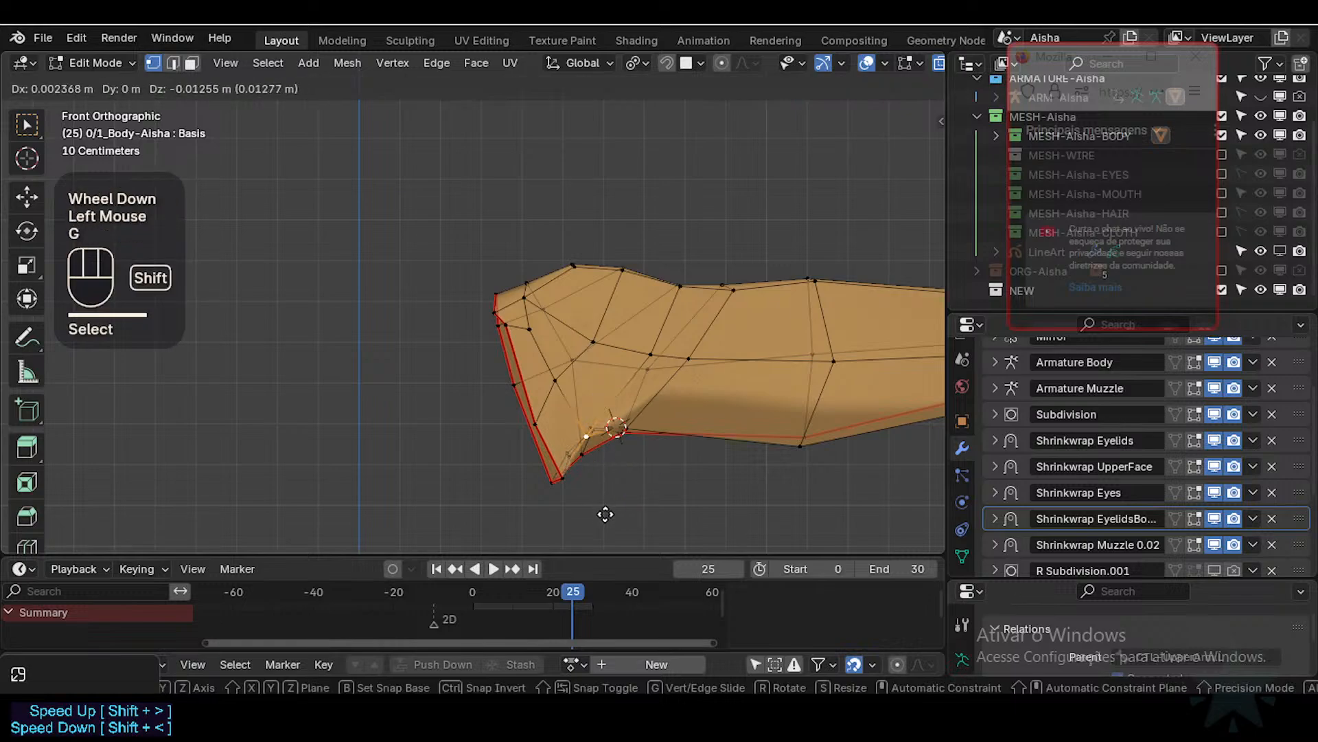
{"action": "key", "text": "Escape"}
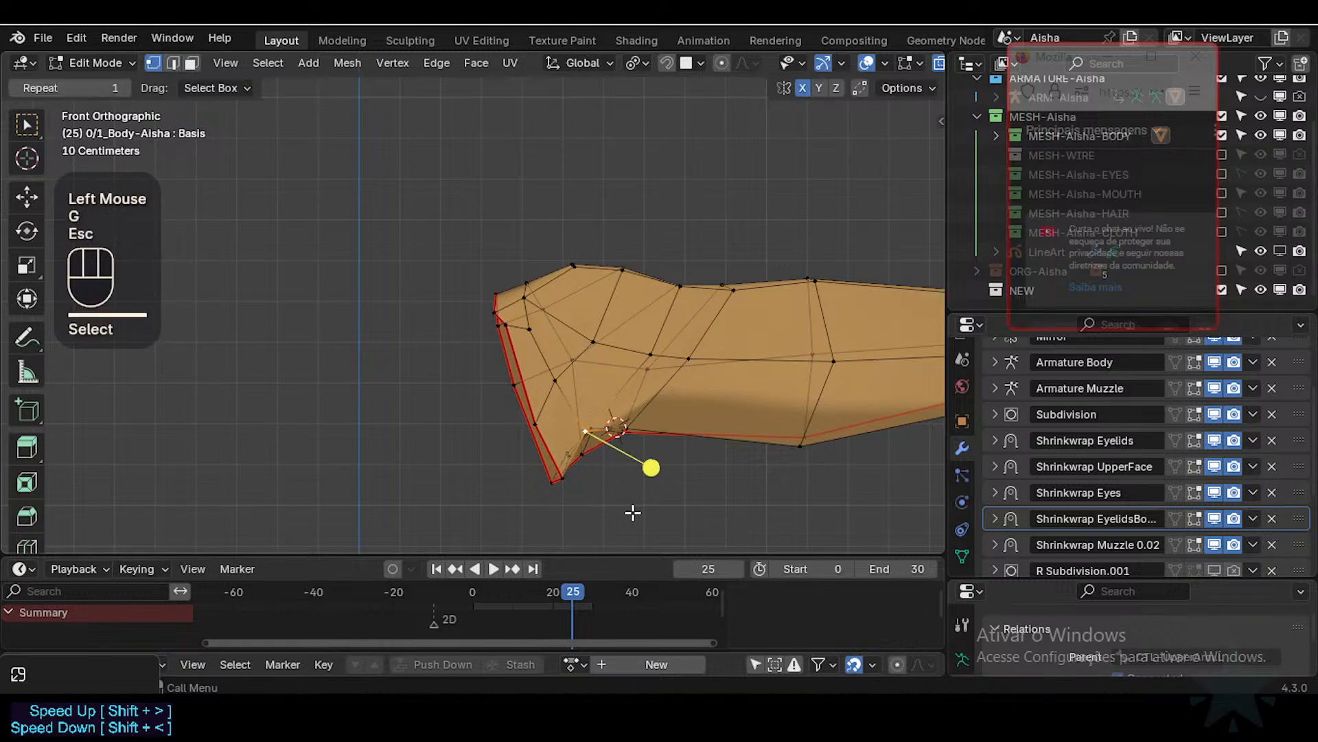
Step: Turn off X-ray and shift the side vertex just above the armpit slightly to even out its spacing
{"action": "key", "text": "alt+z"}
{"action": "middle_click_drag", "start_coordinate": [687, 413], "coordinate": [553, 448]}
{"action": "scroll", "coordinate": [533, 383], "scroll_direction": "down", "scroll_amount": 2}
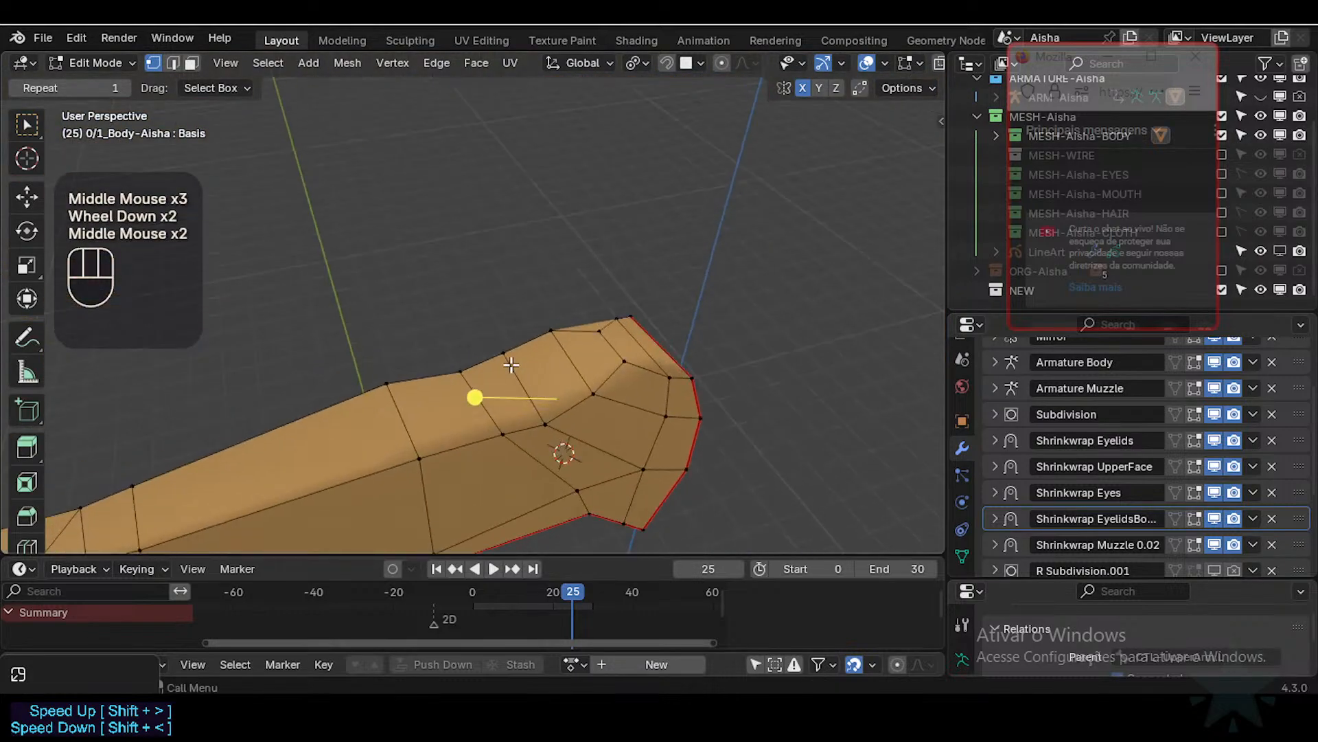
{"action": "scroll", "coordinate": [697, 486], "scroll_direction": "down", "scroll_amount": 1}
{"action": "middle_click_drag", "start_coordinate": [696, 487], "coordinate": [508, 383]}
{"action": "scroll", "coordinate": [285, 365], "scroll_direction": "up", "scroll_amount": 2}
{"action": "left_click", "coordinate": [568, 392]}
{"action": "key", "text": "g"}
{"action": "left_click", "coordinate": [613, 414], "text": "shift"}
{"action": "scroll", "coordinate": [567, 421], "scroll_direction": "down", "scroll_amount": 2}
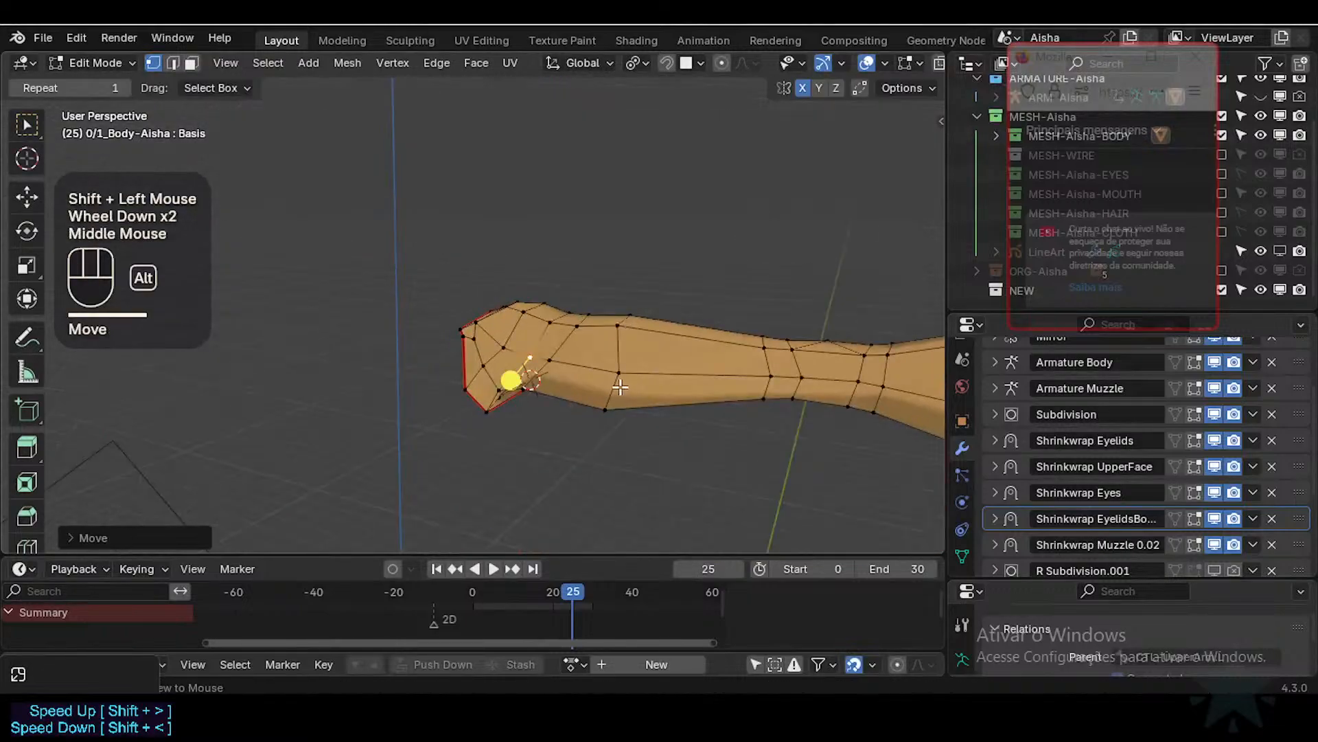
Step: Reveal the hidden body mesh, clear the selection and inspect the shoulder's connection to the torso
{"action": "key", "text": "alt+h"}
{"action": "middle_click_drag", "start_coordinate": [594, 481], "coordinate": [512, 421], "text": "shift"}
{"action": "scroll", "coordinate": [599, 226], "scroll_direction": "up", "scroll_amount": 2}
{"action": "scroll", "coordinate": [550, 294], "scroll_direction": "down", "scroll_amount": 2}
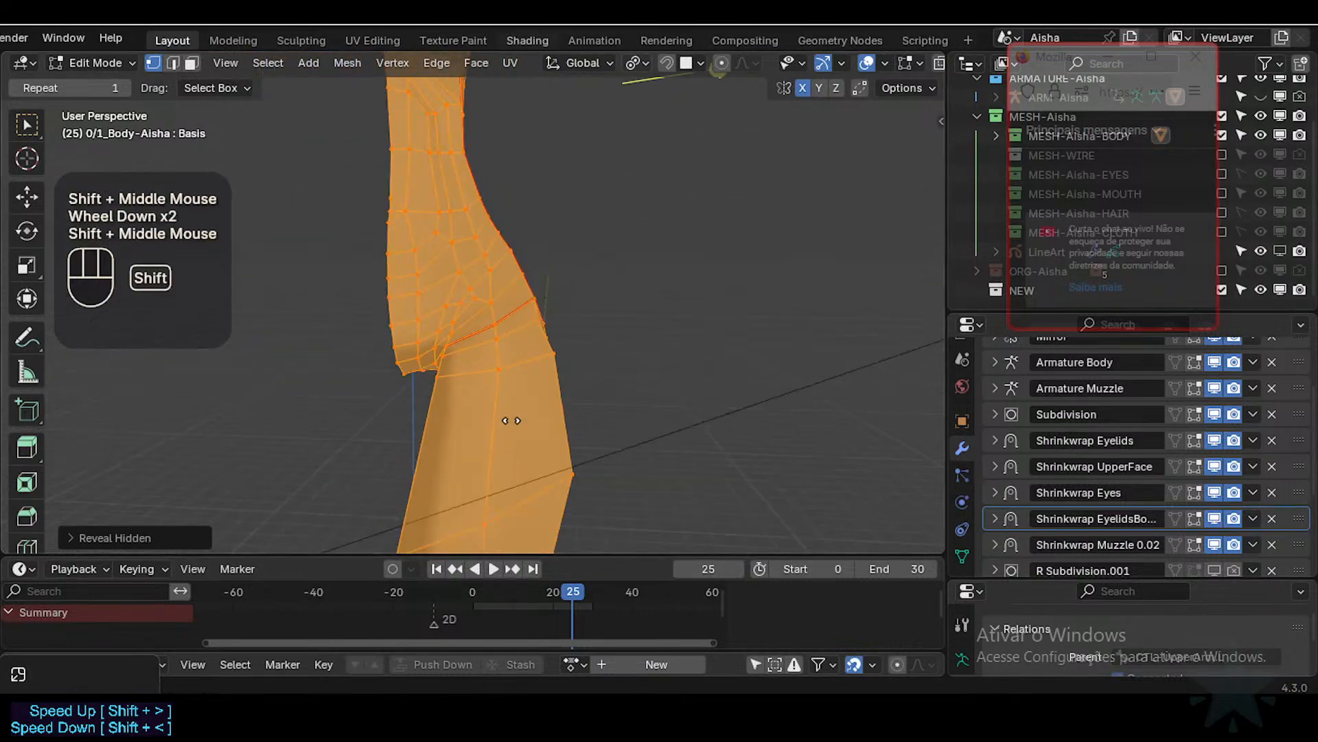
{"action": "middle_click_drag", "start_coordinate": [594, 173], "coordinate": [506, 336], "text": "shift"}
{"action": "scroll", "coordinate": [633, 271], "scroll_direction": "up", "scroll_amount": 1}
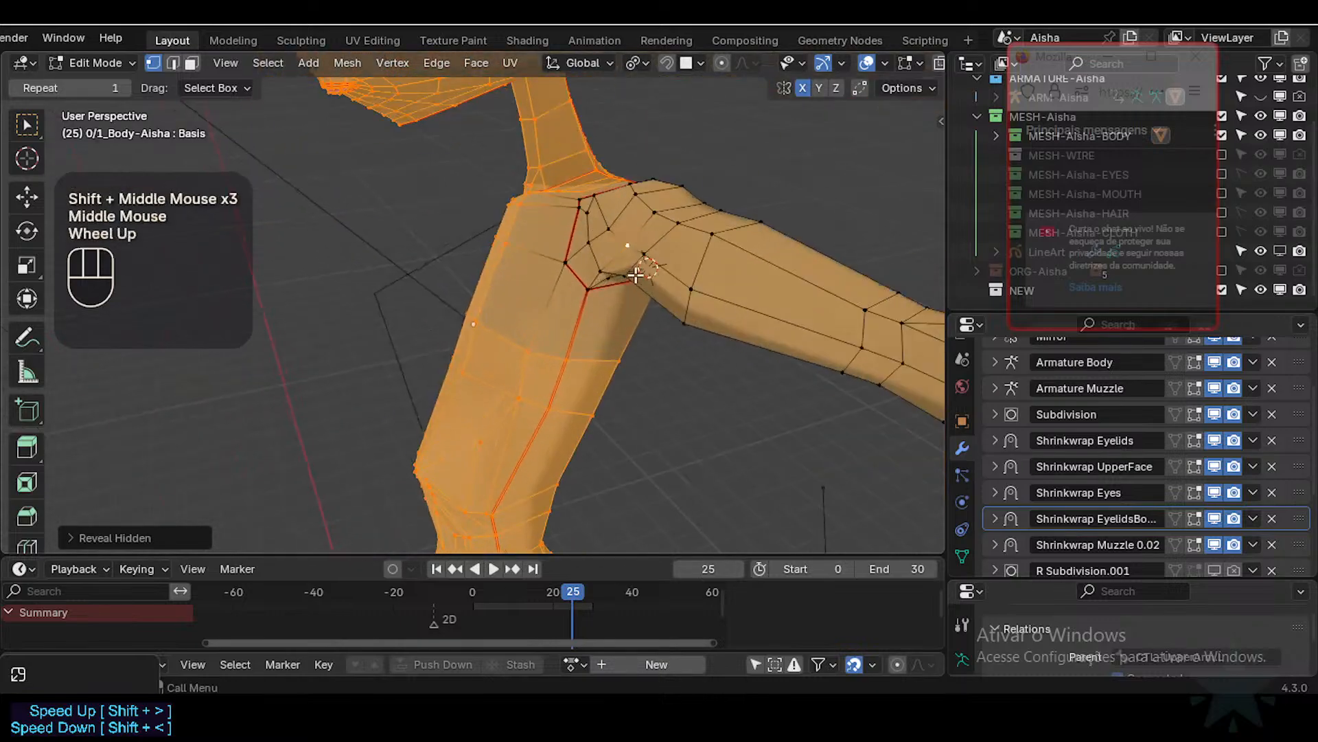
{"action": "middle_click_drag", "start_coordinate": [632, 270], "coordinate": [553, 350], "text": "shift"}
{"action": "scroll", "coordinate": [518, 321], "scroll_direction": "up", "scroll_amount": 1}
{"action": "key", "text": "alt+a"}
{"action": "scroll", "coordinate": [656, 274], "scroll_direction": "down", "scroll_amount": 2}
{"action": "scroll", "coordinate": [678, 349], "scroll_direction": "up", "scroll_amount": 2}
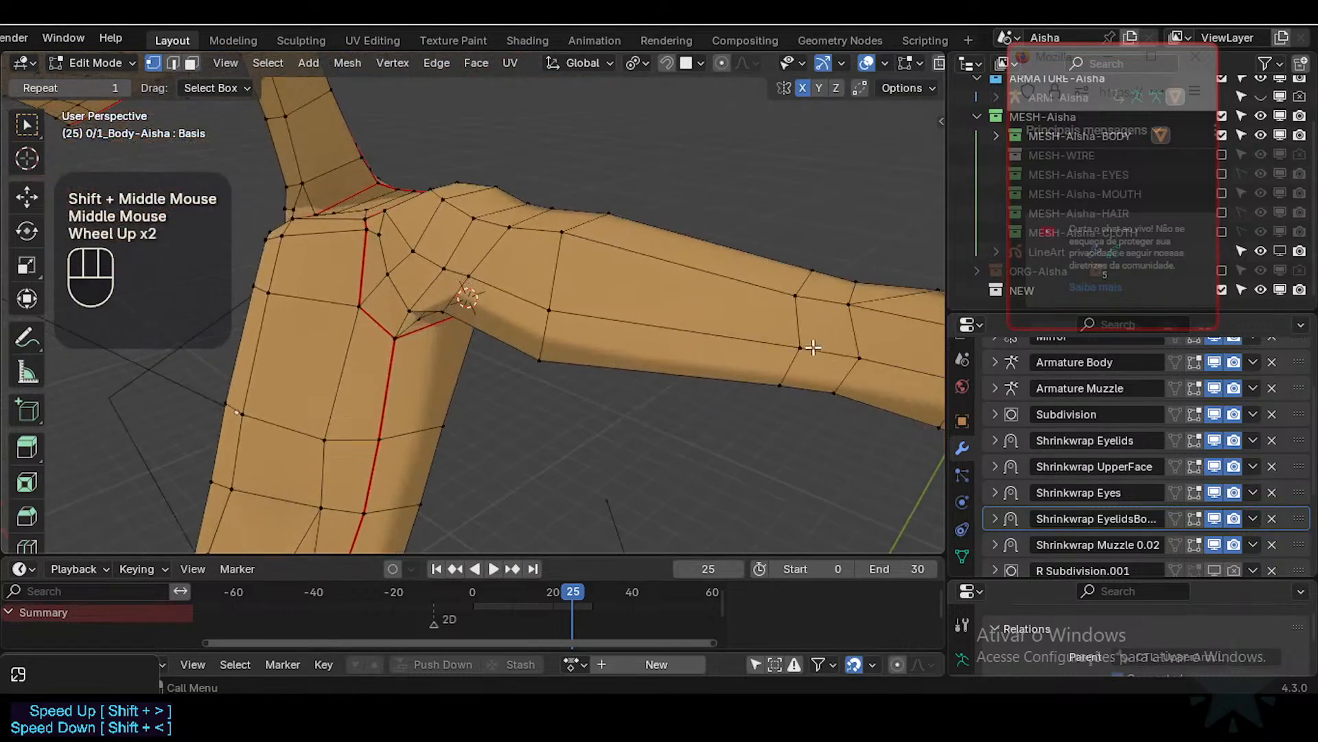
{"action": "middle_click_drag", "start_coordinate": [879, 313], "coordinate": [722, 389], "text": "shift"}
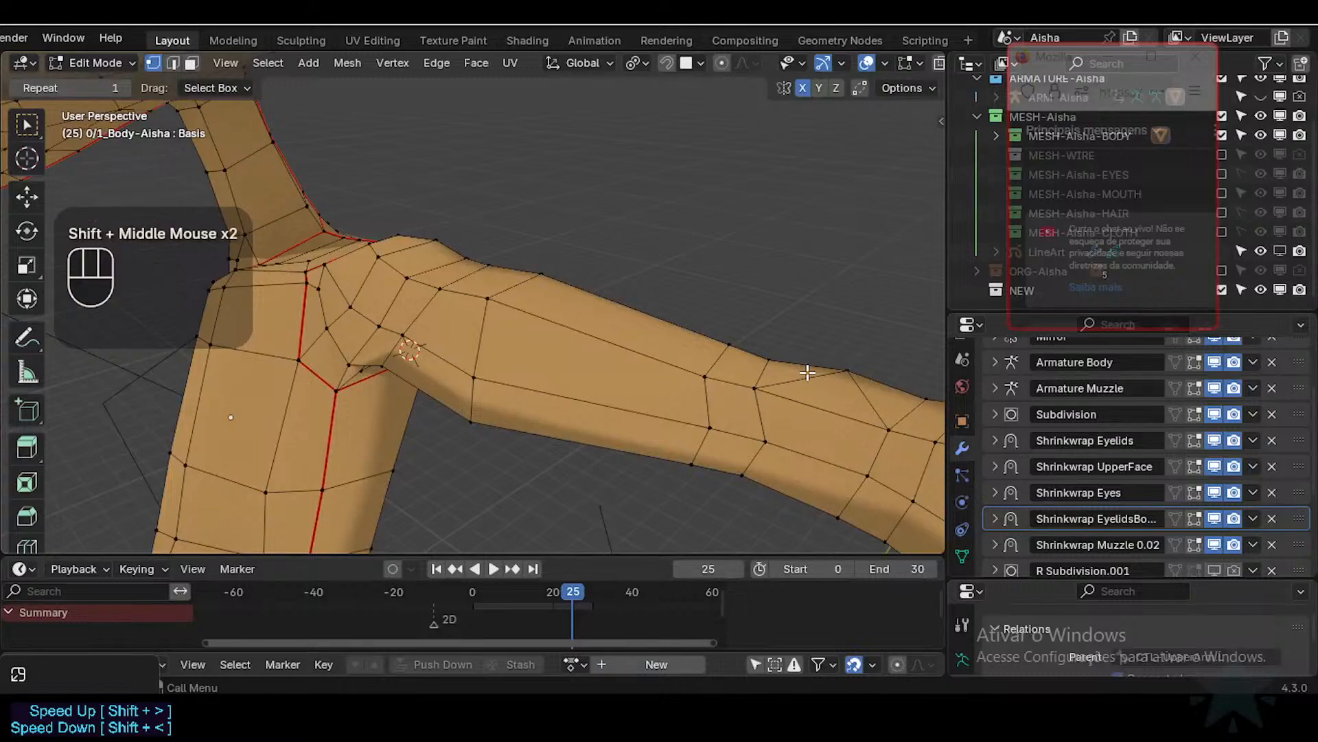
{"action": "middle_click_drag", "start_coordinate": [468, 291], "coordinate": [411, 259], "text": "shift"}
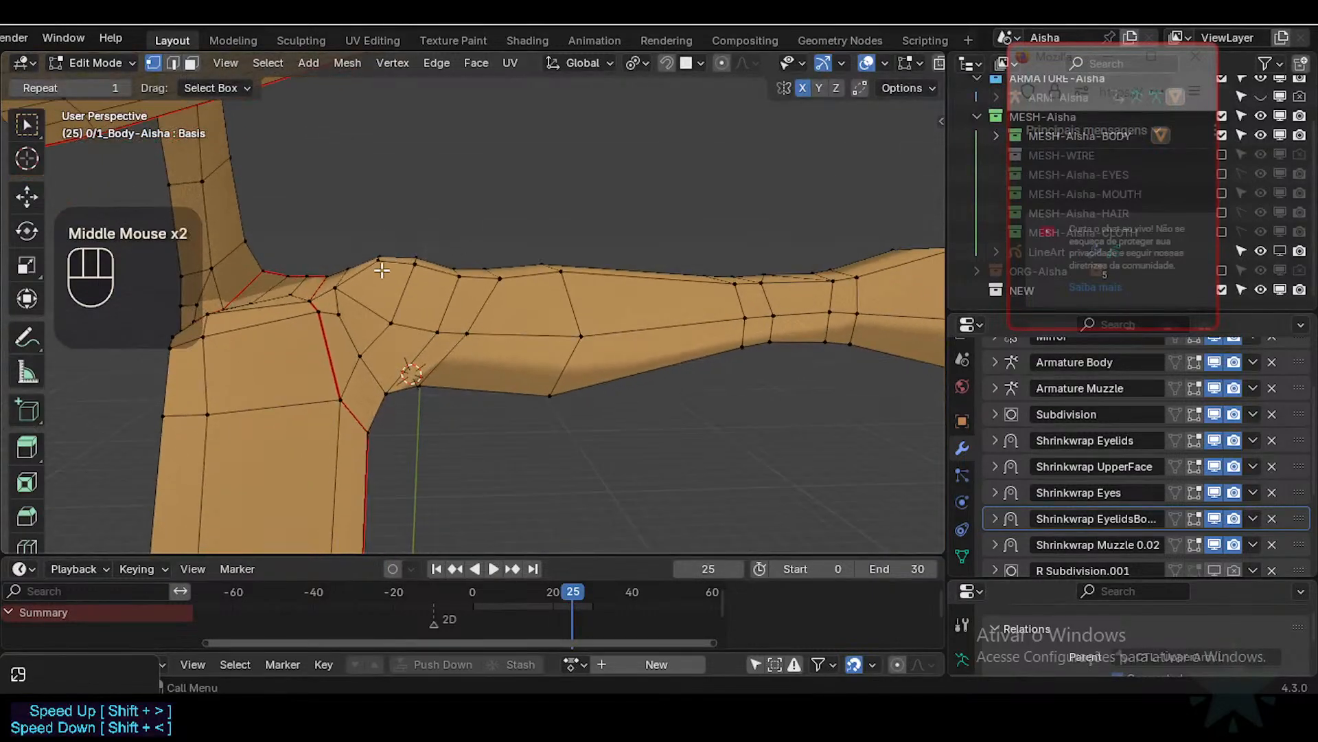
Step: Circle-select the shoulder cap and underarm vertices to compare the upper and lower loops
{"action": "key", "text": "c"}
{"action": "left_click", "coordinate": [394, 250]}
{"action": "right_click", "coordinate": [395, 251]}
{"action": "key", "text": "c"}
{"action": "left_click", "coordinate": [408, 383]}
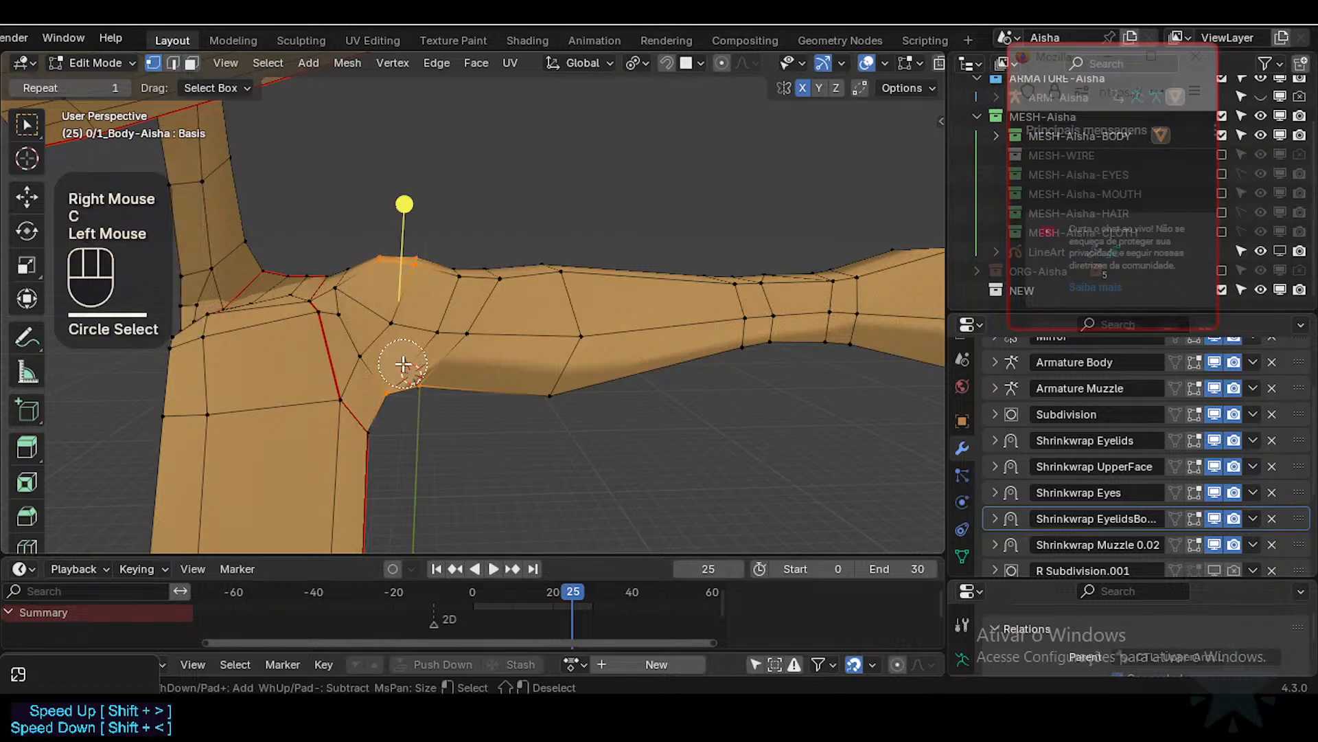
{"action": "key", "text": "alt+a"}
{"action": "scroll", "coordinate": [447, 397], "scroll_direction": "down", "scroll_amount": 2}
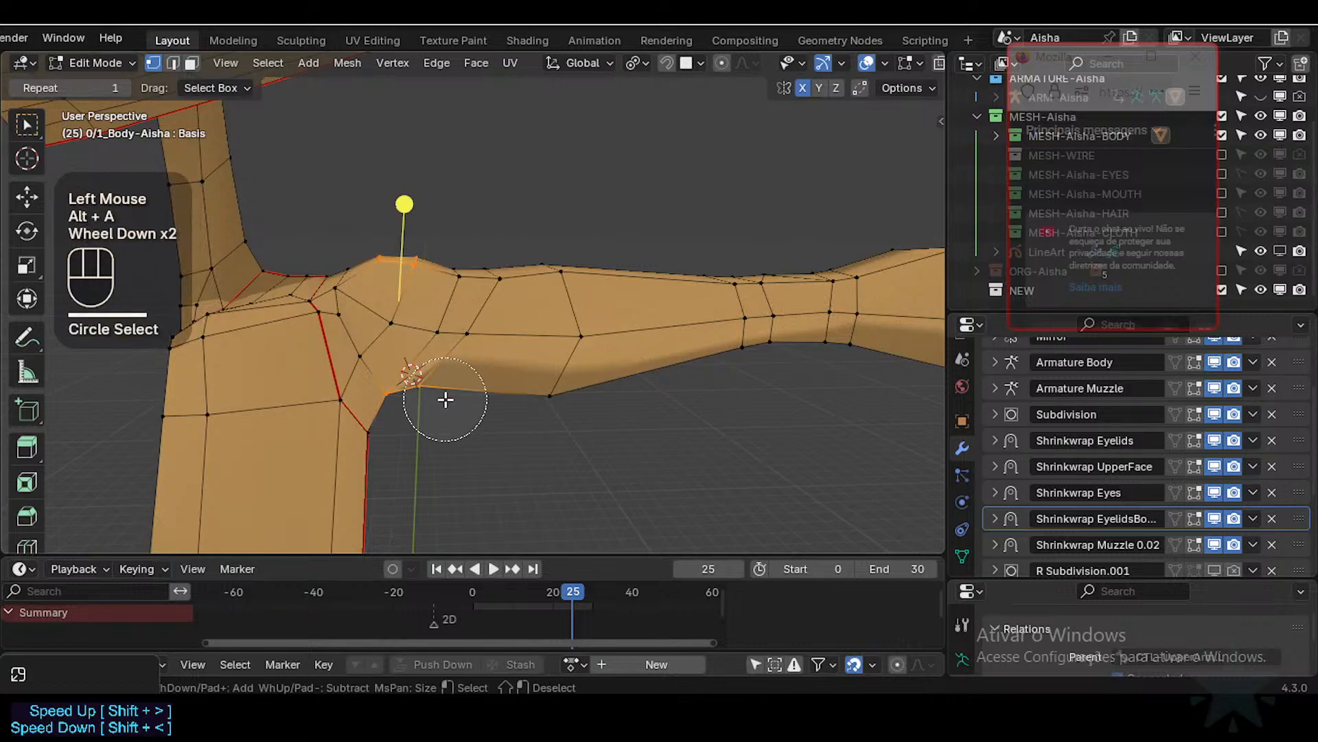
{"action": "right_click", "coordinate": [444, 398]}
Step: Examine the edge flow and seam around the pelvis, hip and upper thigh from several angles
{"action": "middle_click_drag", "start_coordinate": [444, 397], "coordinate": [474, 55], "text": "shift"}
{"action": "middle_click_drag", "start_coordinate": [556, 369], "coordinate": [558, 88], "text": "shift"}
{"action": "middle_click_drag", "start_coordinate": [580, 274], "coordinate": [576, 409]}
{"action": "scroll", "coordinate": [474, 338], "scroll_direction": "up", "scroll_amount": 2}
{"action": "scroll", "coordinate": [504, 377], "scroll_direction": "down", "scroll_amount": 1}
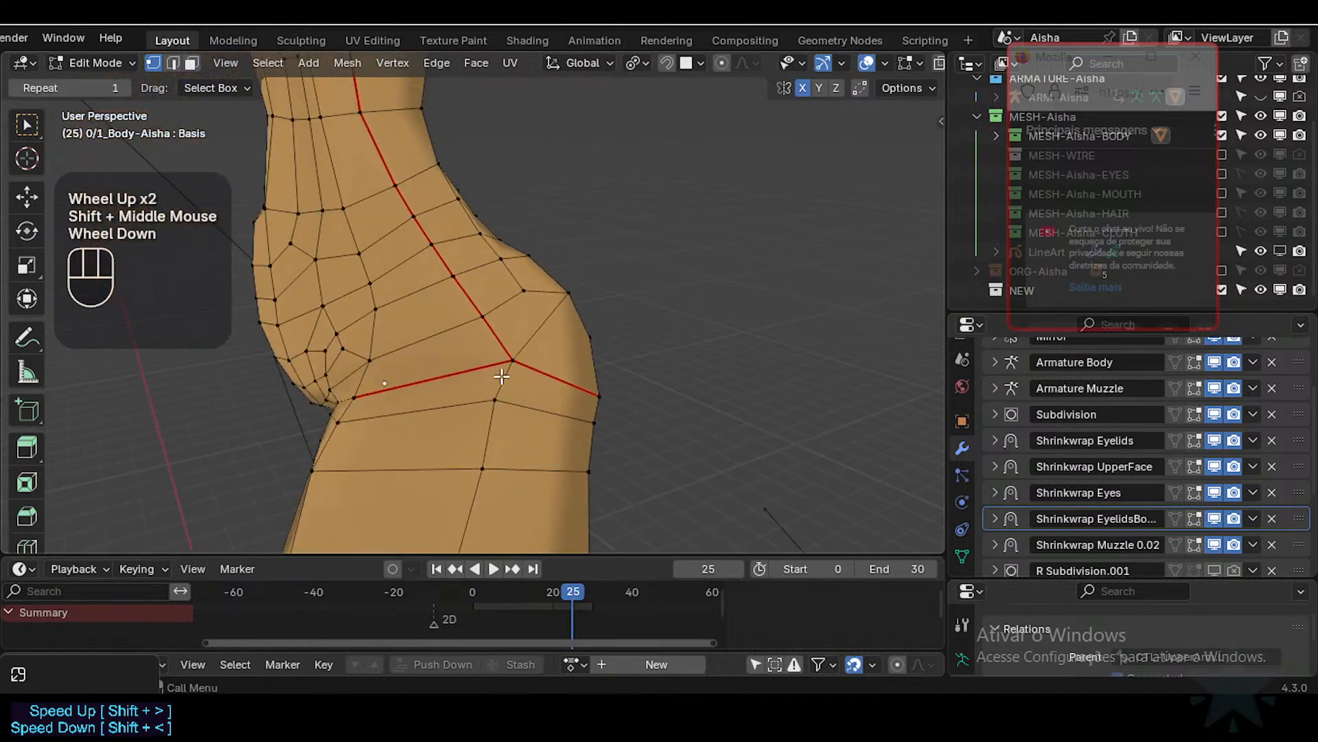
{"action": "middle_click_drag", "start_coordinate": [539, 258], "coordinate": [510, 210]}
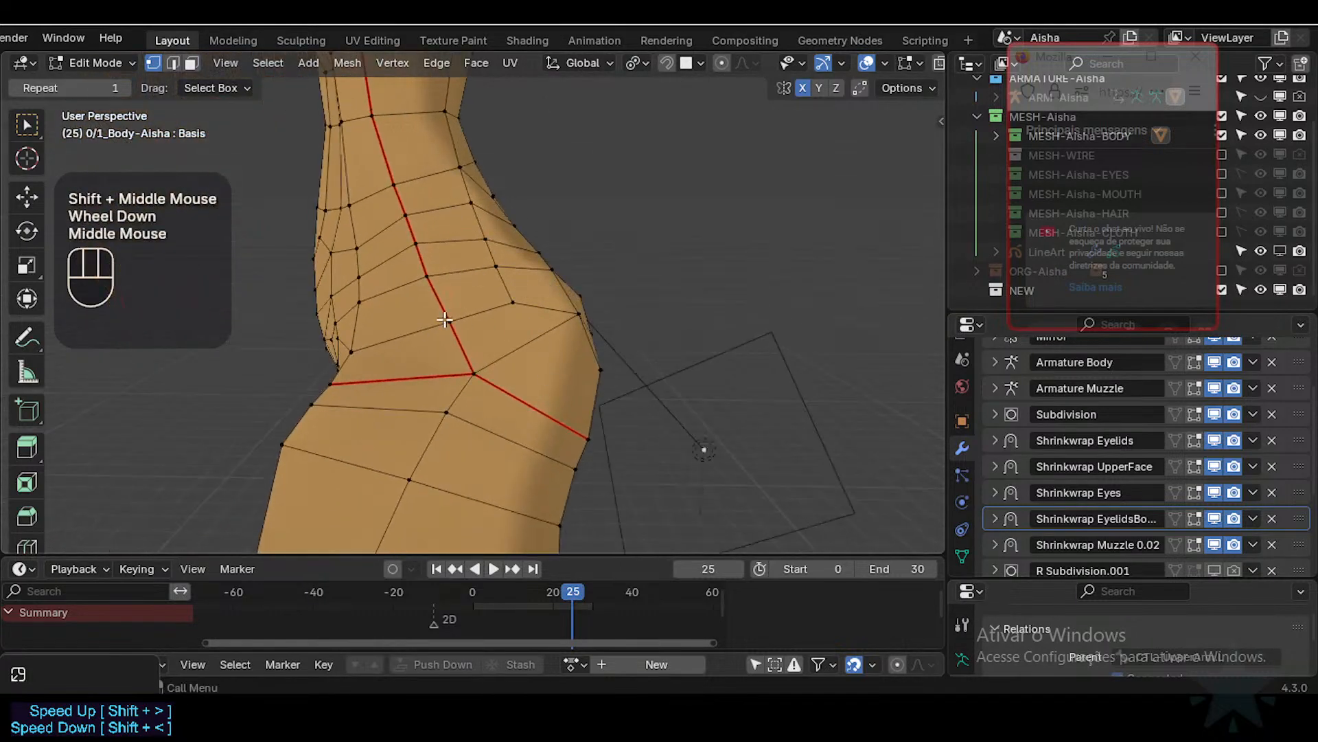
{"action": "middle_click_drag", "start_coordinate": [444, 319], "coordinate": [329, 386]}
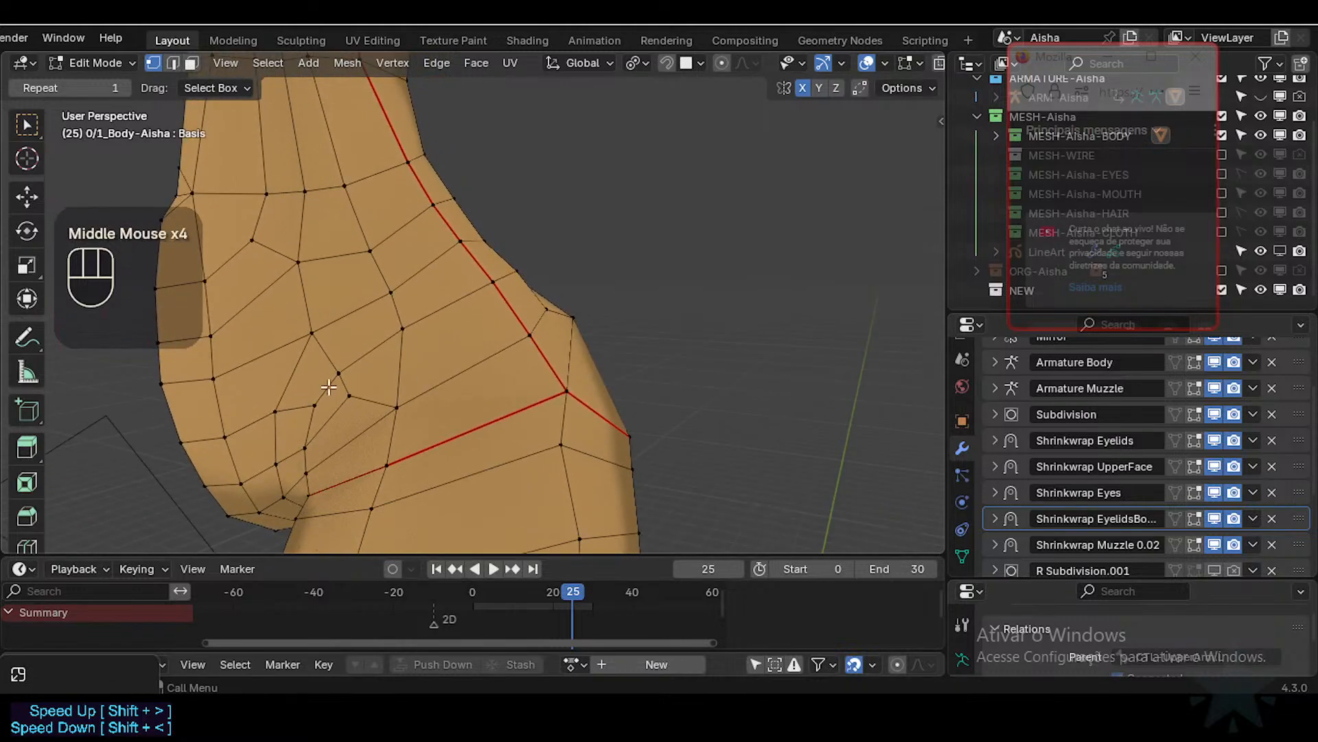
{"action": "scroll", "coordinate": [317, 483], "scroll_direction": "down", "scroll_amount": 1}
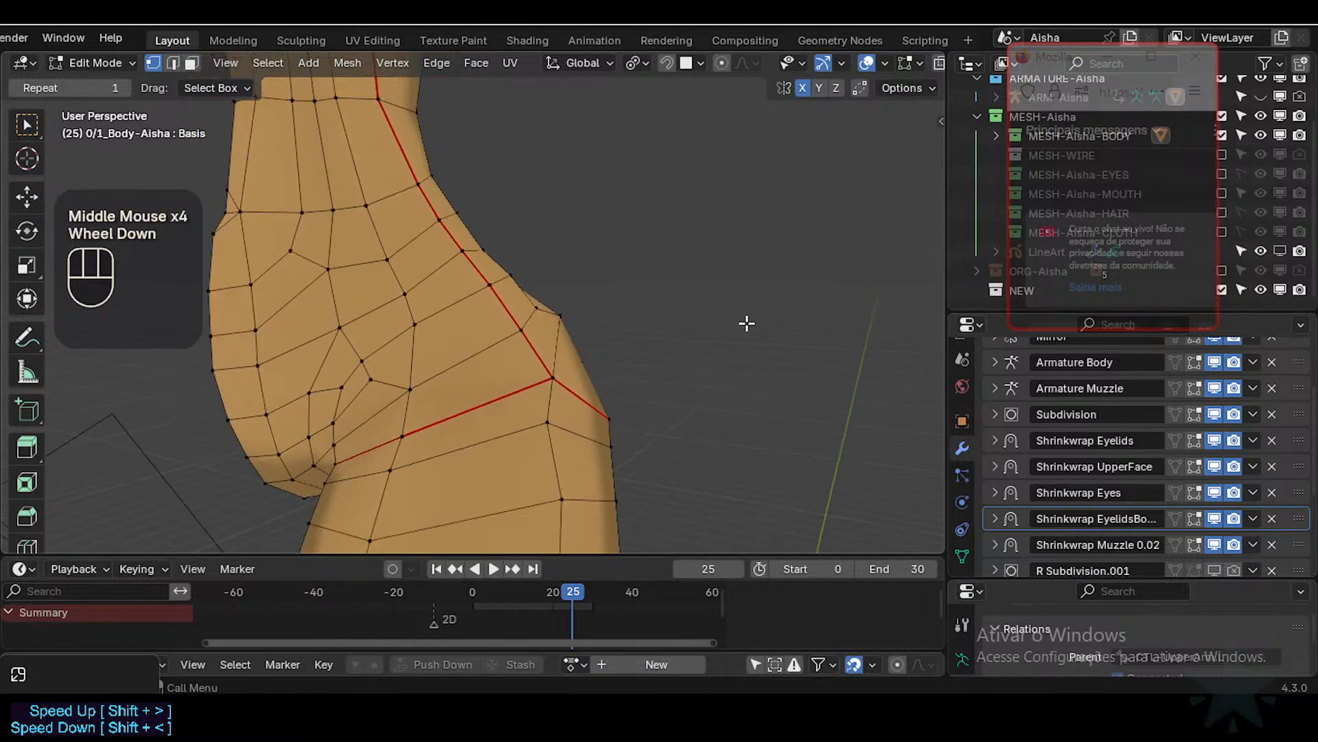
{"action": "middle_click_drag", "start_coordinate": [747, 323], "coordinate": [584, 433]}
{"action": "scroll", "coordinate": [480, 480], "scroll_direction": "down", "scroll_amount": 2}
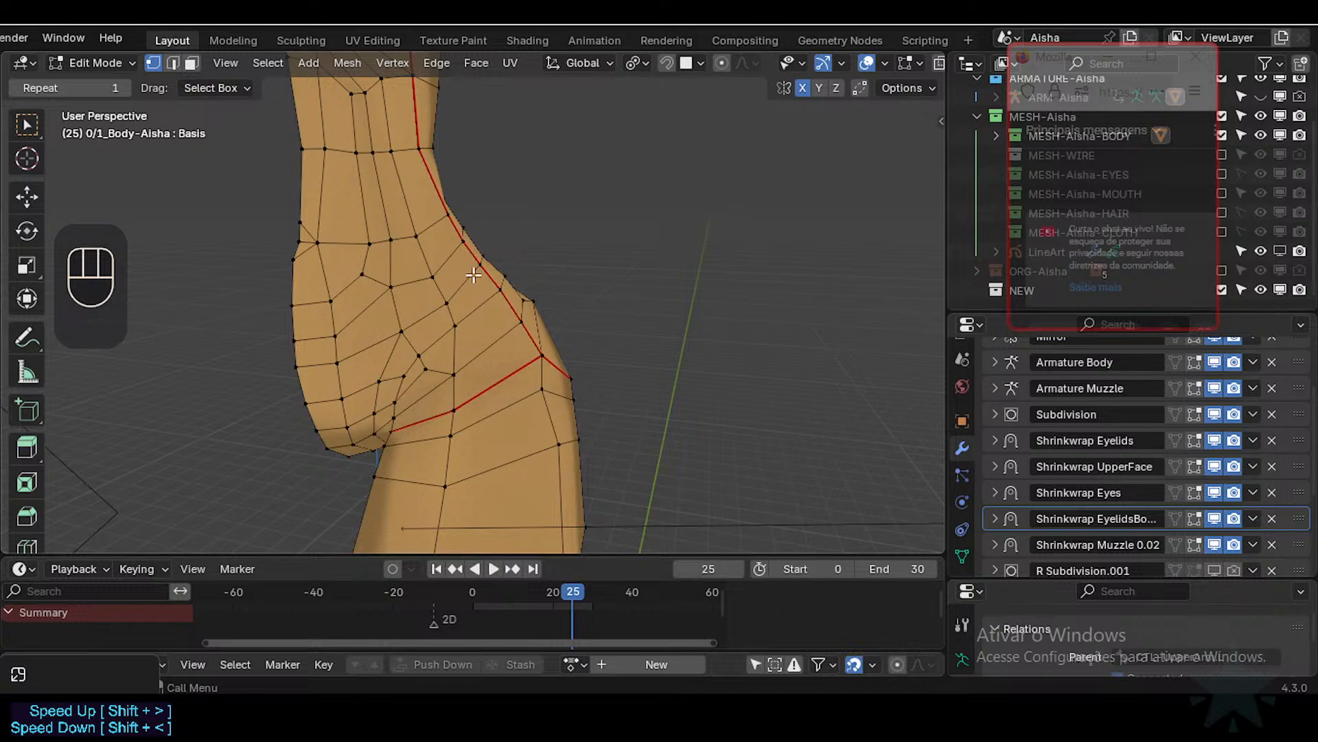
{"action": "scroll", "coordinate": [576, 204], "scroll_direction": "down", "scroll_amount": 2}
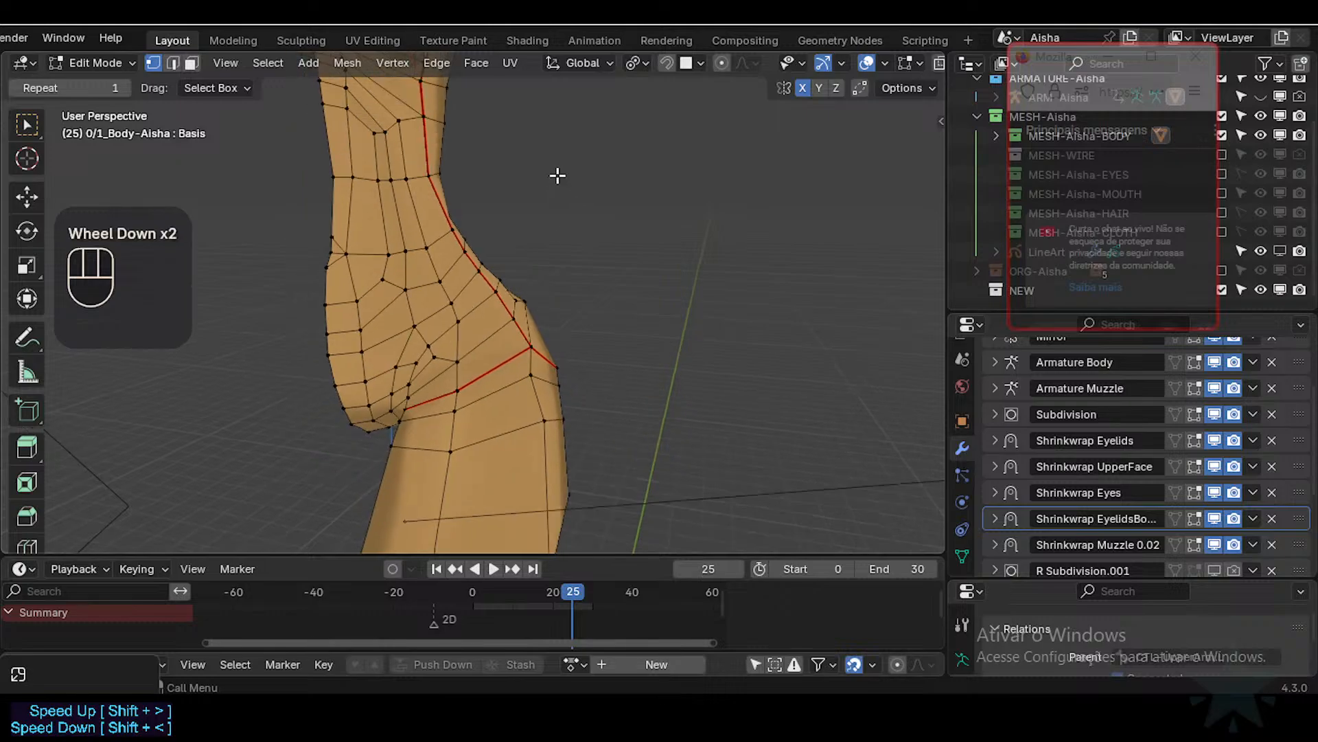
{"action": "middle_click_drag", "start_coordinate": [557, 176], "coordinate": [526, 195], "text": "shift"}
{"action": "scroll", "coordinate": [568, 124], "scroll_direction": "down", "scroll_amount": 2}
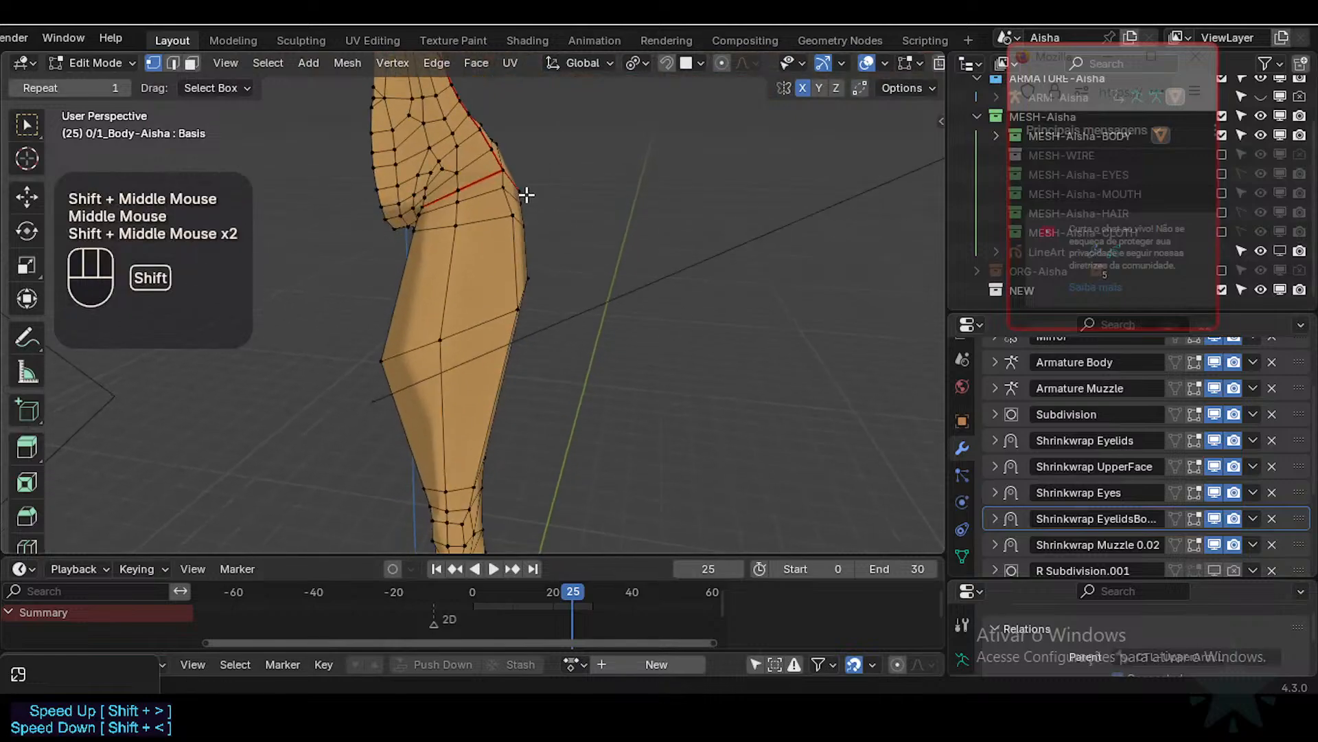
{"action": "scroll", "coordinate": [486, 250], "scroll_direction": "up", "scroll_amount": 3}
{"action": "middle_click_drag", "start_coordinate": [486, 261], "coordinate": [515, 442], "text": "shift"}
Step: Switch to face selection and try to select the face loop along the seam at the top of the thigh
{"action": "key", "text": "3"}
{"action": "left_click", "coordinate": [465, 292], "text": "alt+shift"}
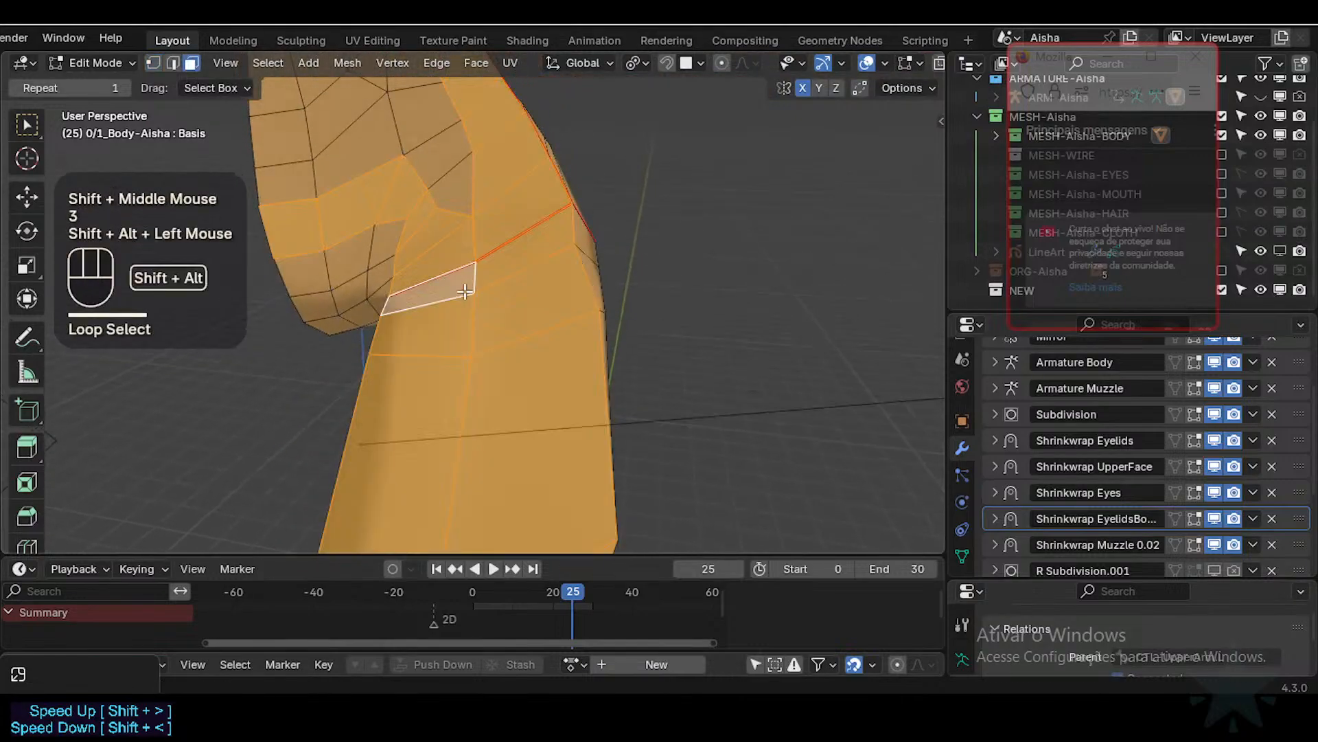
{"action": "key", "text": "alt+a"}
{"action": "left_click", "coordinate": [471, 284], "text": "alt+shift"}
{"action": "middle_click_drag", "start_coordinate": [471, 285], "coordinate": [485, 359]}
{"action": "scroll", "coordinate": [457, 374], "scroll_direction": "up", "scroll_amount": 2}
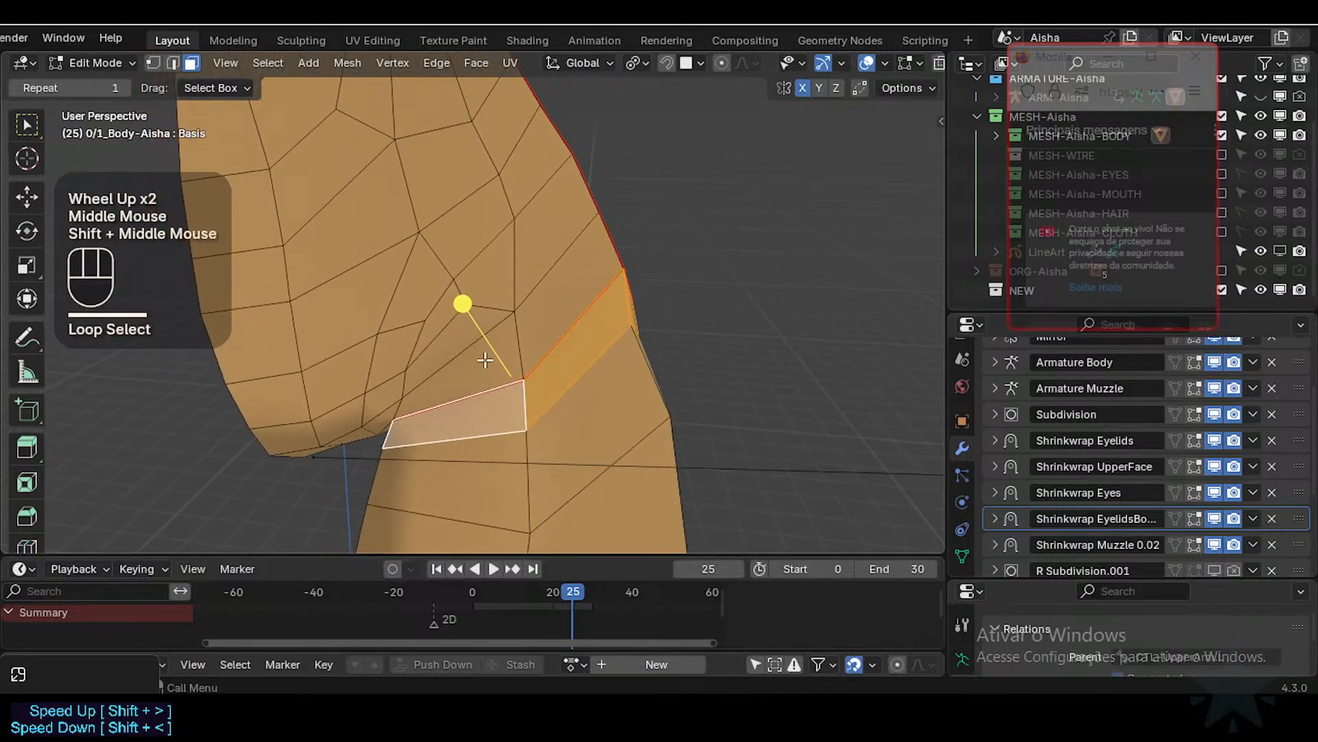
Step: Circle-select the faces around the seam at the top of the thigh to examine their flow, and clear the selection
{"action": "key", "text": "alt+a"}
{"action": "key", "text": "c"}
{"action": "mouse_move", "coordinate": [407, 377]}
{"action": "left_mouse_down"}
{"action": "mouse_move", "coordinate": [406, 485]}
{"action": "mouse_move", "coordinate": [503, 416]}
{"action": "left_mouse_up"}
{"action": "right_click", "coordinate": [505, 417]}
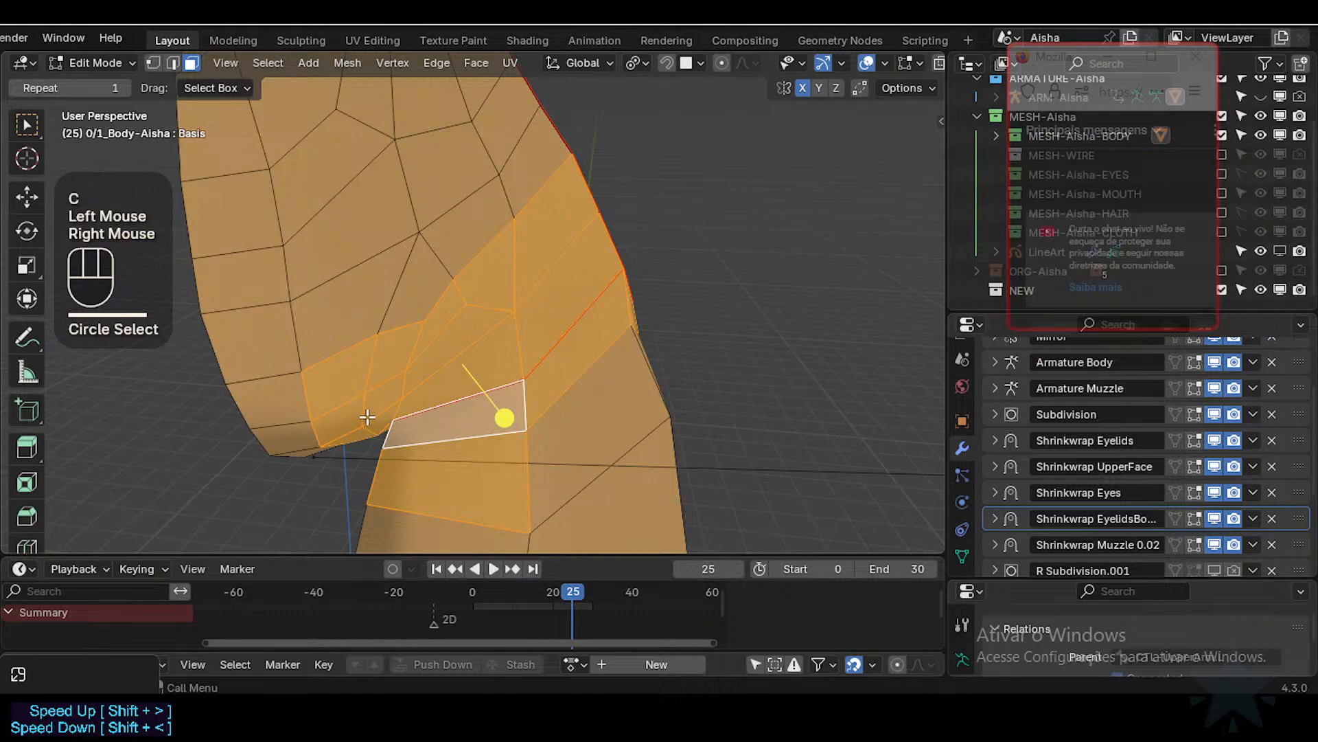
{"action": "key", "text": "alt+a"}
Step: Examine how the hip and thigh seams meet and how the surrounding edge loops run, from several angles
{"action": "middle_click_drag", "start_coordinate": [612, 245], "coordinate": [561, 309]}
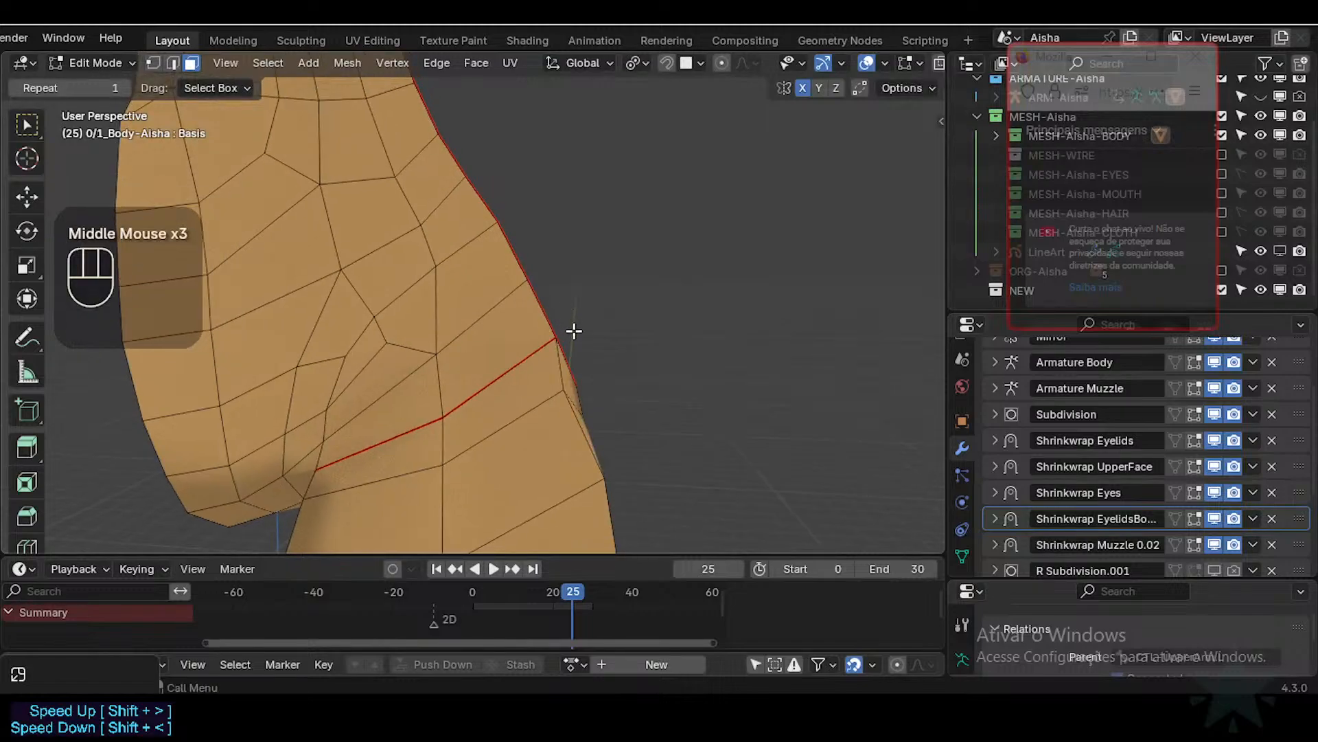
{"action": "middle_click_drag", "start_coordinate": [579, 333], "coordinate": [530, 307]}
{"action": "scroll", "coordinate": [530, 307], "scroll_direction": "down", "scroll_amount": 1}
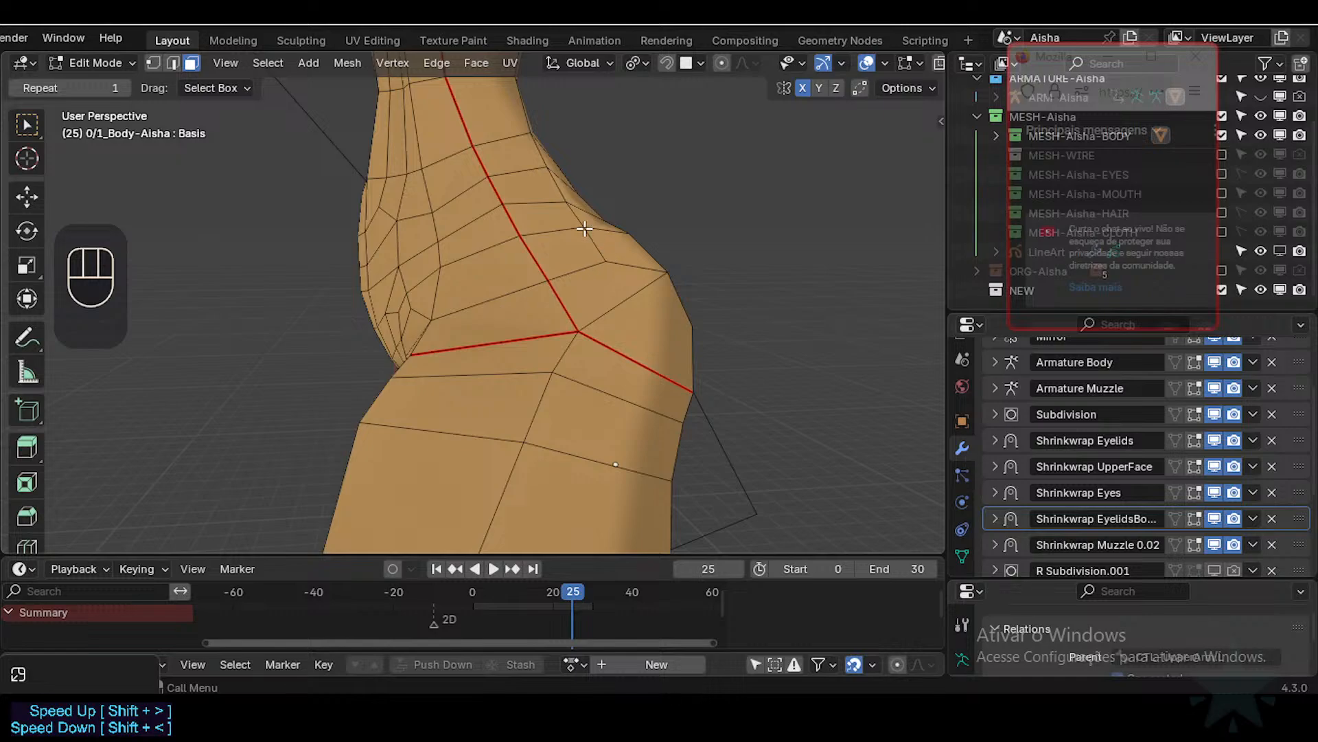
{"action": "middle_click_drag", "start_coordinate": [382, 358], "coordinate": [570, 368]}
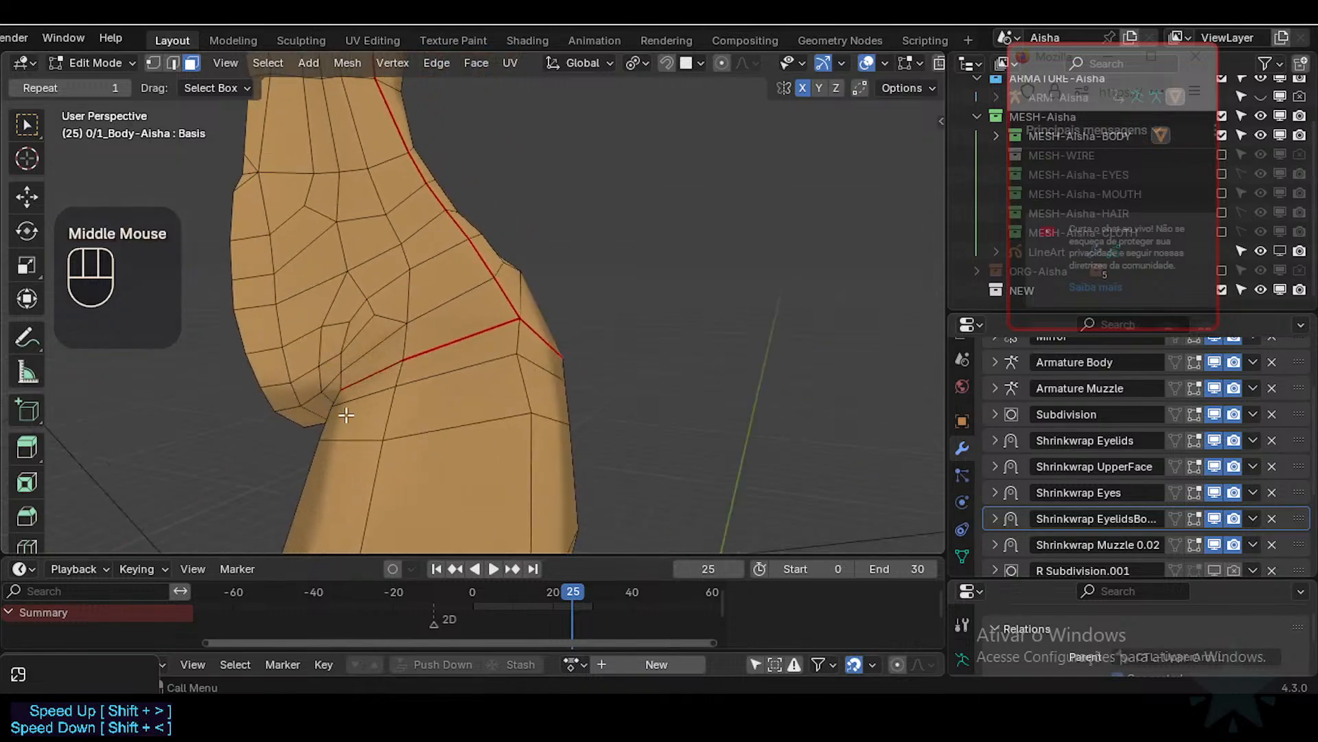
{"action": "middle_click_drag", "start_coordinate": [346, 415], "coordinate": [377, 350], "text": "shift"}
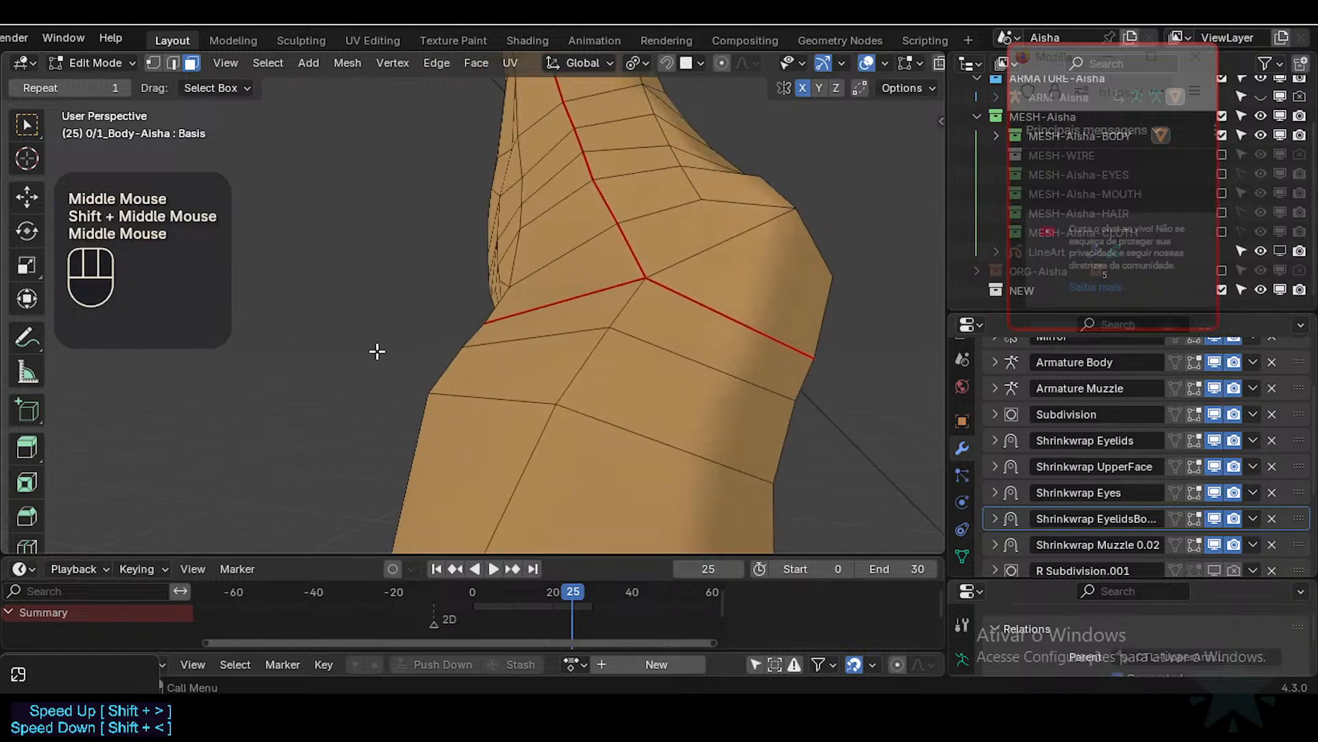
{"action": "middle_click_drag", "start_coordinate": [480, 302], "coordinate": [507, 410]}
{"action": "scroll", "coordinate": [536, 375], "scroll_direction": "down", "scroll_amount": 2}
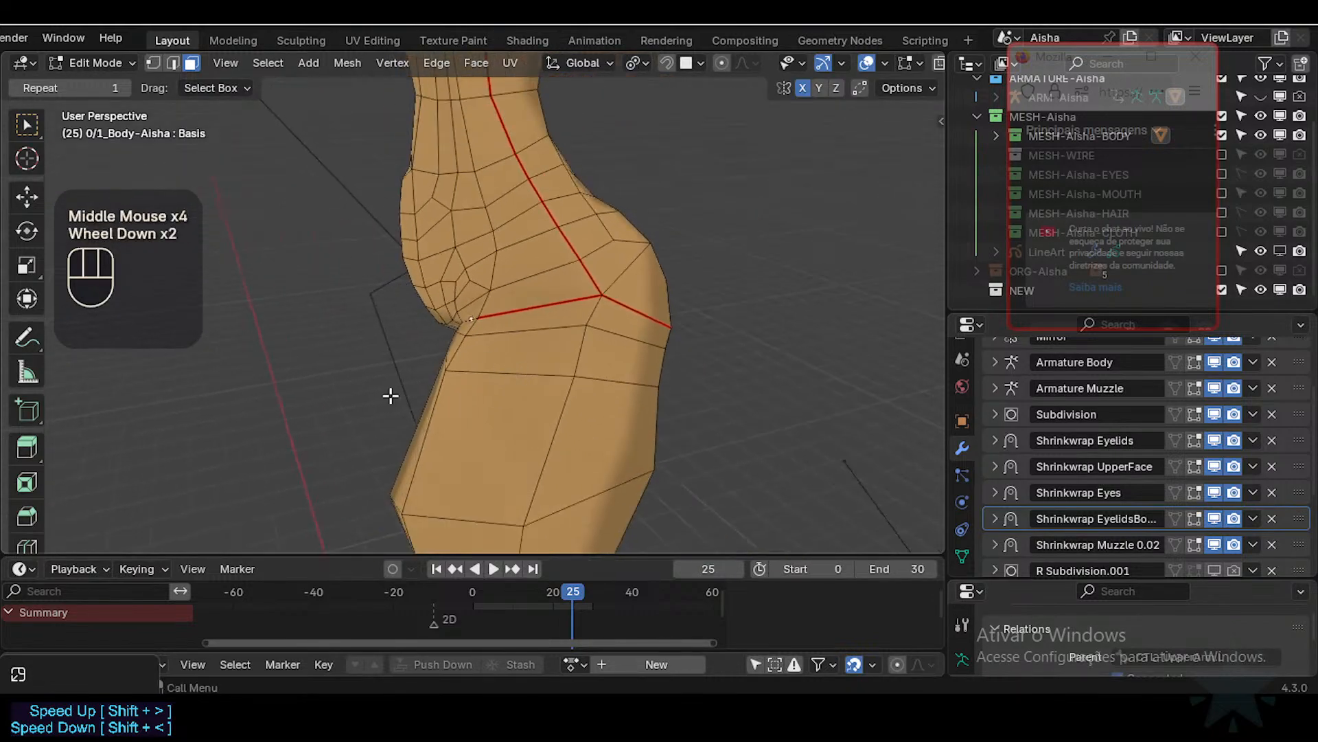
{"action": "middle_click_drag", "start_coordinate": [390, 395], "coordinate": [516, 328]}
{"action": "middle_click_drag", "start_coordinate": [329, 351], "coordinate": [471, 382]}
Step: Check the smoothed surface of the shoulder and arm in Object Mode, and return to editing the mesh
{"action": "scroll", "coordinate": [492, 298], "scroll_direction": "down", "scroll_amount": 1, "text": "shift"}
{"action": "scroll", "coordinate": [513, 302], "scroll_direction": "up", "scroll_amount": 1}
{"action": "scroll", "coordinate": [513, 302], "scroll_direction": "up", "scroll_amount": 1}
{"action": "middle_click_drag", "start_coordinate": [513, 302], "coordinate": [530, 414], "text": "shift"}
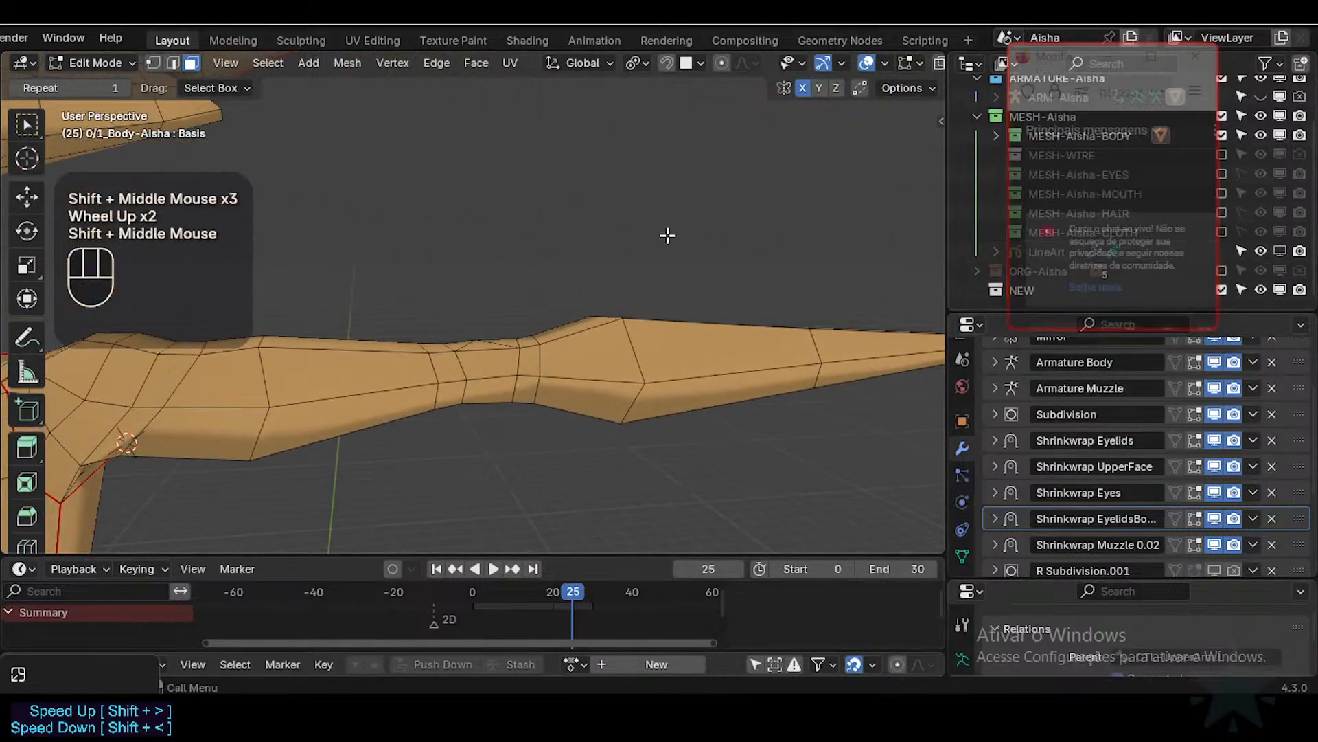
{"action": "middle_click_drag", "start_coordinate": [668, 233], "coordinate": [599, 315], "text": "shift"}
{"action": "key", "text": "ctrl+Tab"}
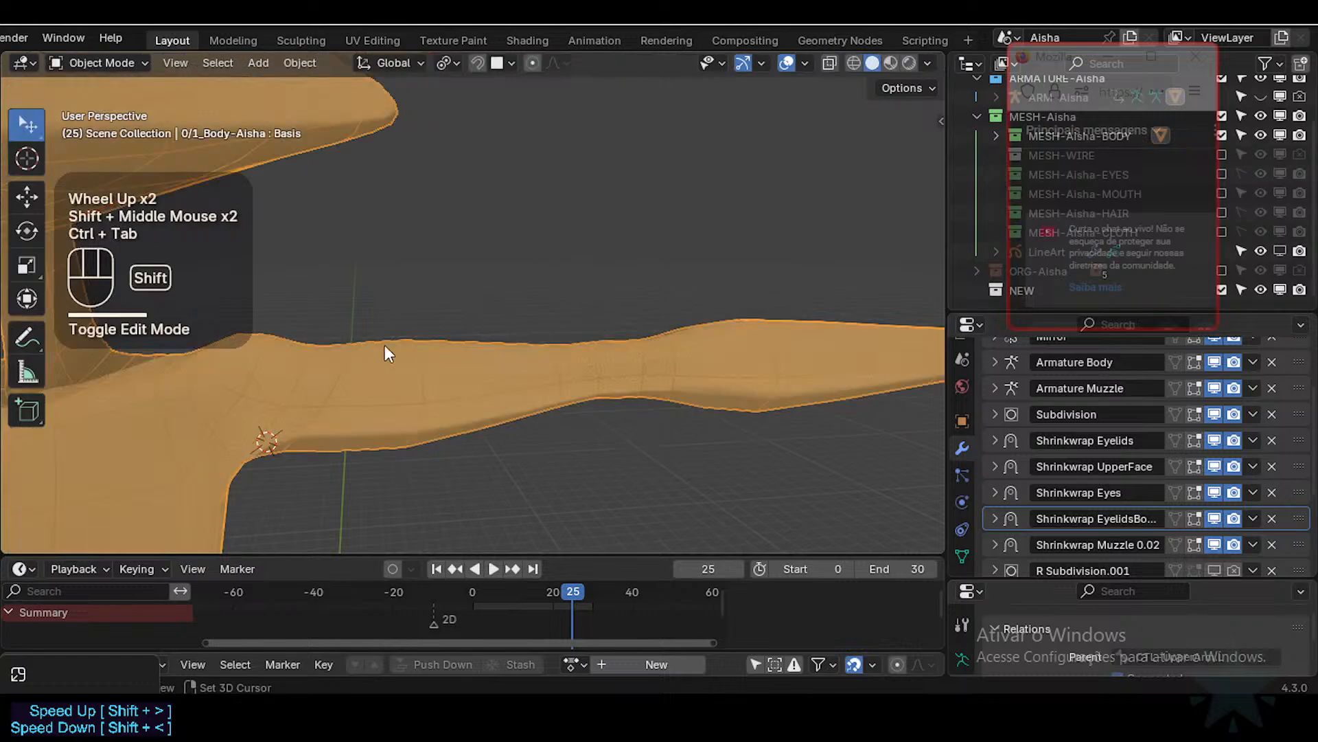
{"action": "middle_click_drag", "start_coordinate": [385, 345], "coordinate": [469, 347], "text": "shift"}
{"action": "left_click", "coordinate": [352, 336]}
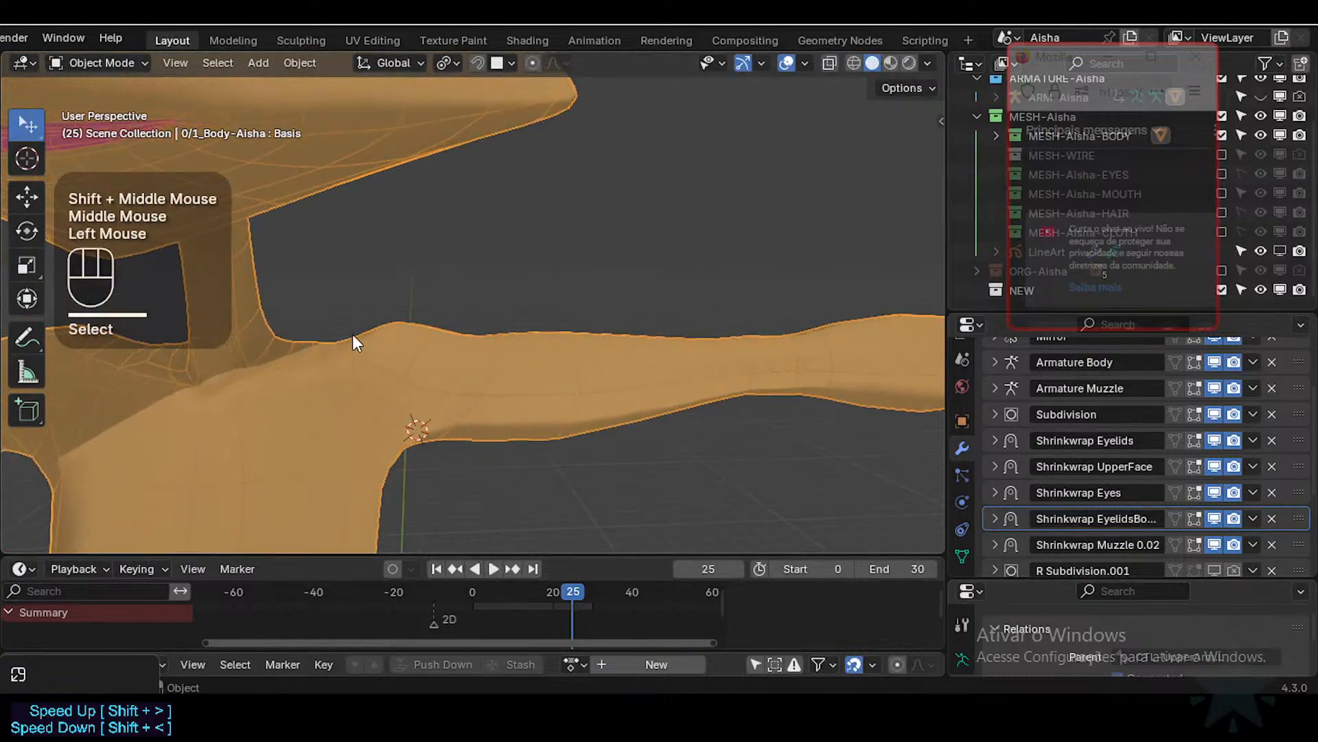
{"action": "key", "text": "Tab"}
{"action": "scroll", "coordinate": [347, 347], "scroll_direction": "up", "scroll_amount": 1}
{"action": "key", "text": "2"}
{"action": "left_click", "coordinate": [346, 346]}
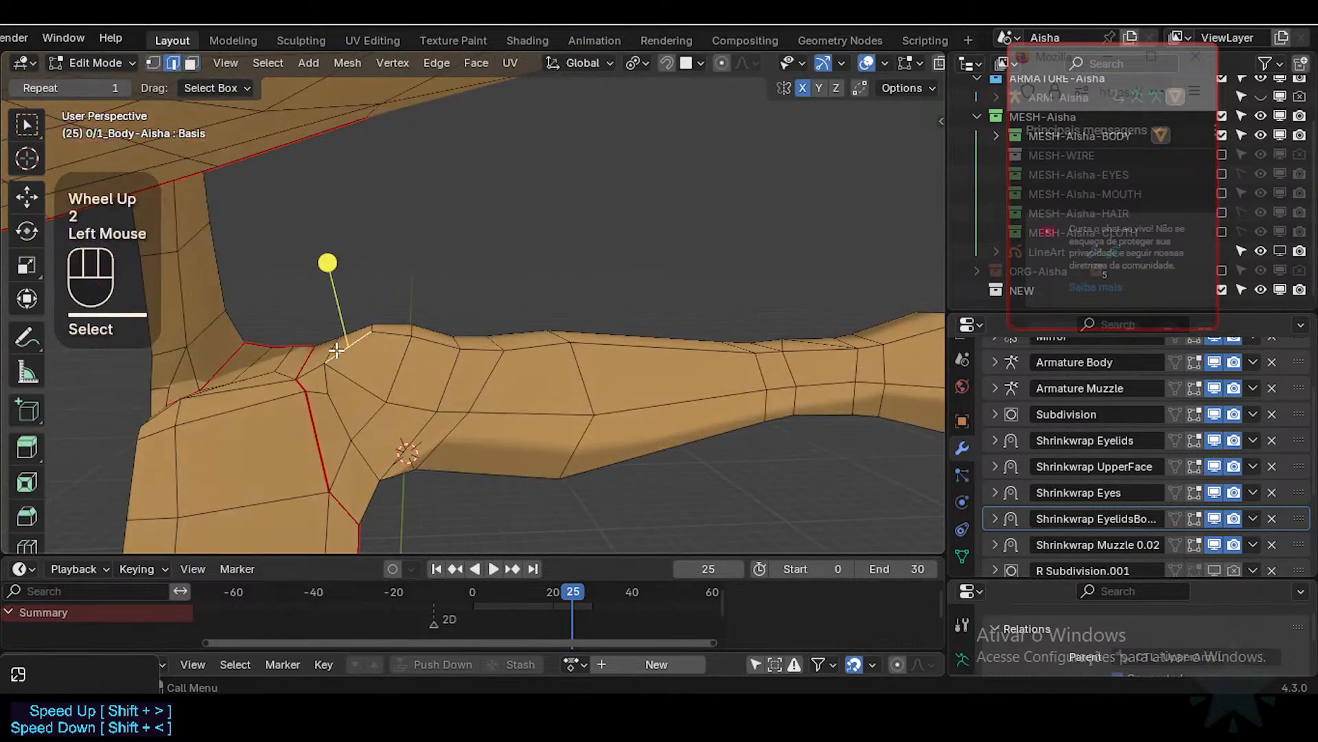
{"action": "mouse_move", "coordinate": [347, 345]}
{"action": "middle_mouse_down"}
{"action": "mouse_move", "coordinate": [382, 335]}
{"action": "mouse_move", "coordinate": [356, 353]}
{"action": "middle_mouse_up"}
{"action": "key", "text": "alt+a"}
{"action": "key", "text": "c"}
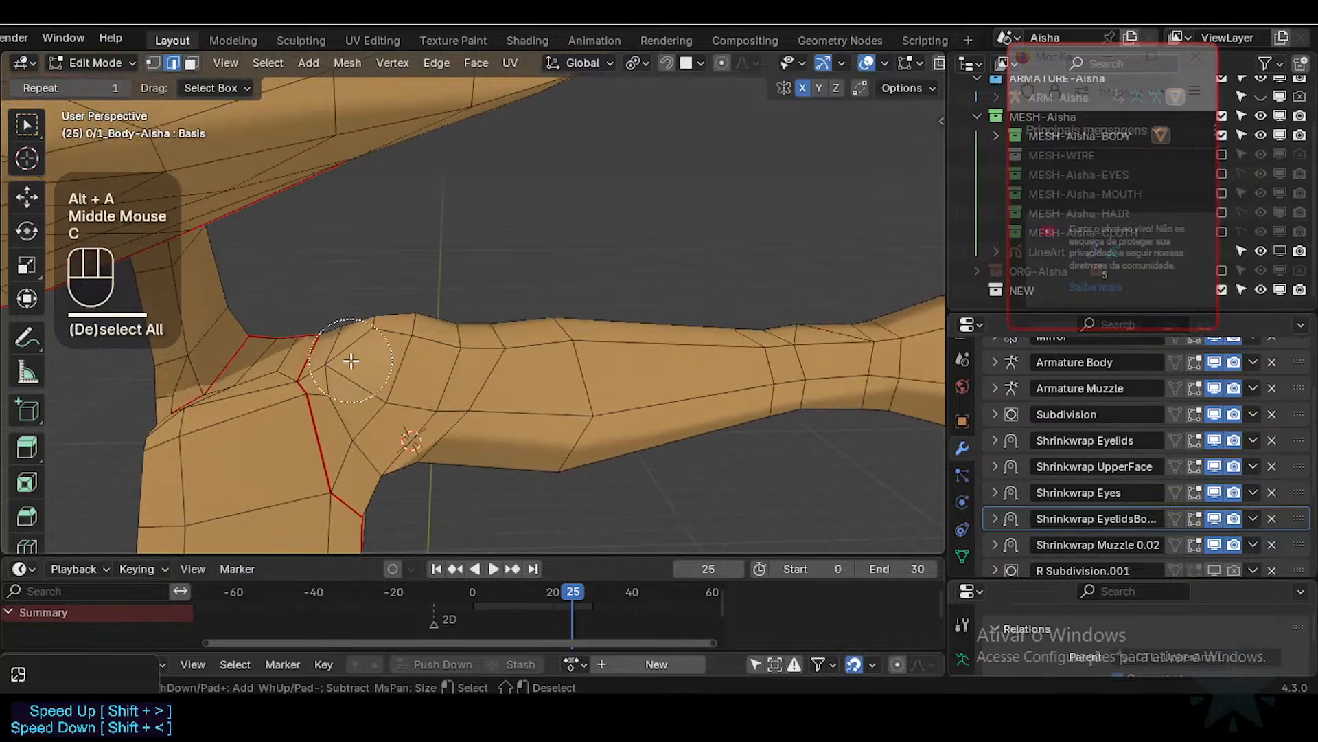
{"action": "left_click", "coordinate": [360, 331]}
{"action": "right_click", "coordinate": [360, 331]}
Step: Circle-select the vertices on the inner top of the shoulder cap, reposition them slightly and clear the selection
{"action": "key", "text": "1"}
{"action": "key", "text": "alt+a"}
{"action": "key", "text": "c"}
{"action": "left_click_drag", "start_coordinate": [357, 341], "coordinate": [376, 320]}
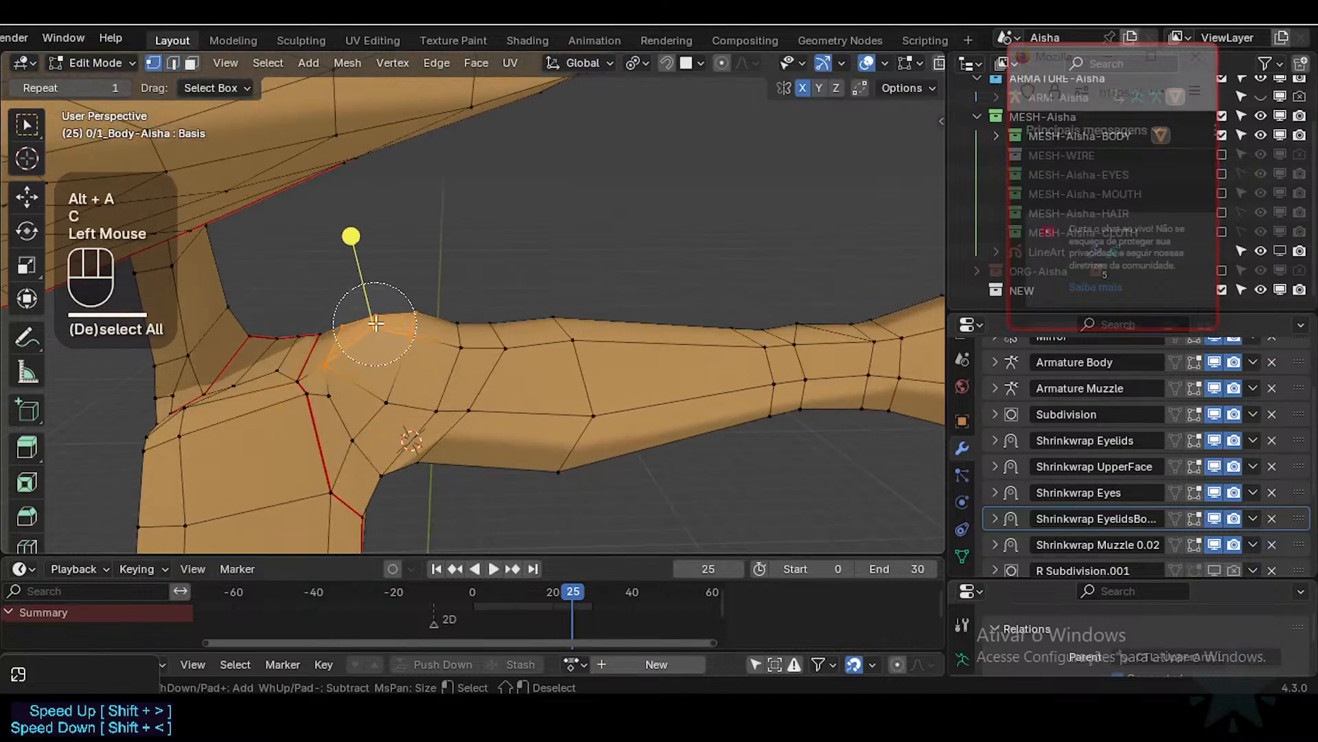
{"action": "right_click", "coordinate": [376, 319]}
{"action": "middle_click_drag", "start_coordinate": [412, 345], "coordinate": [389, 359]}
{"action": "key", "text": "g"}
{"action": "left_click", "coordinate": [363, 321], "text": "shift"}
{"action": "key", "text": "alt+a"}
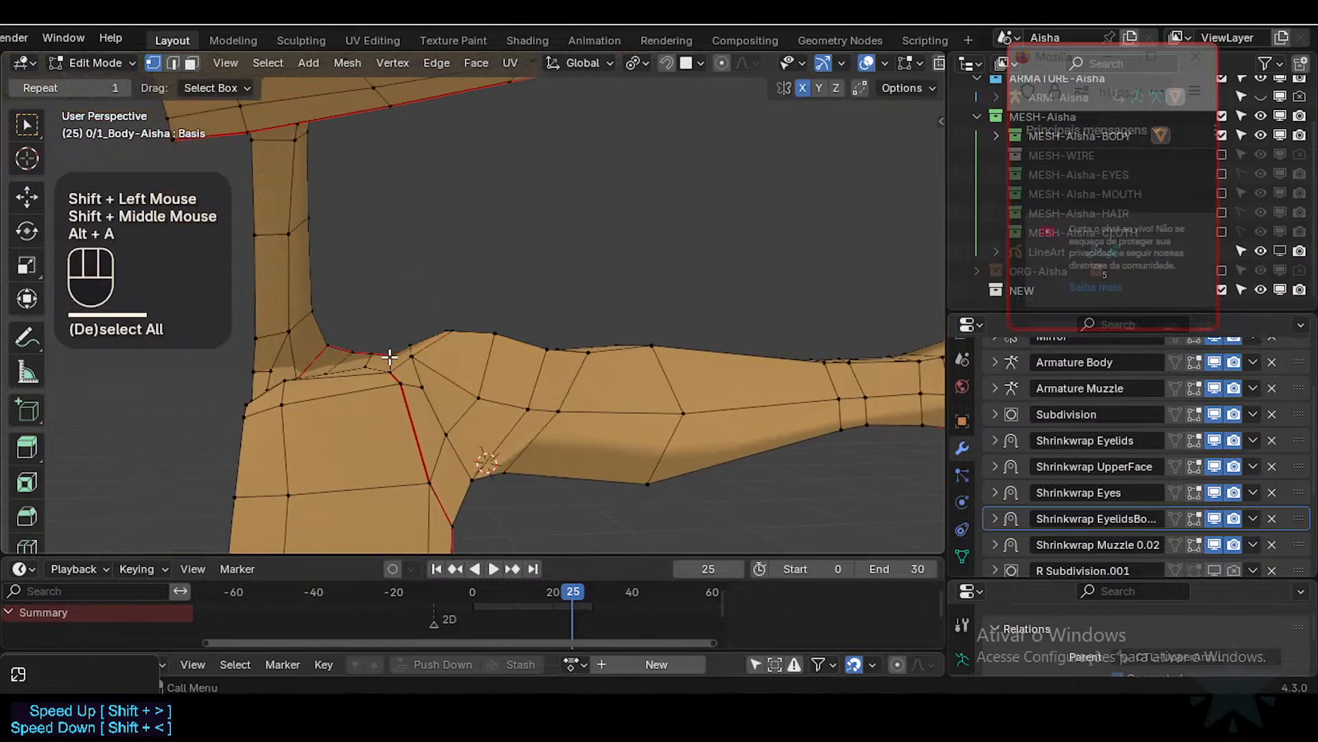
Step: Smooth the vertices of the small face on the slope between the neck and the shoulder
{"action": "key", "text": "3"}
{"action": "left_click", "coordinate": [399, 353]}
{"action": "left_click_drag", "start_coordinate": [394, 266], "coordinate": [424, 273]}
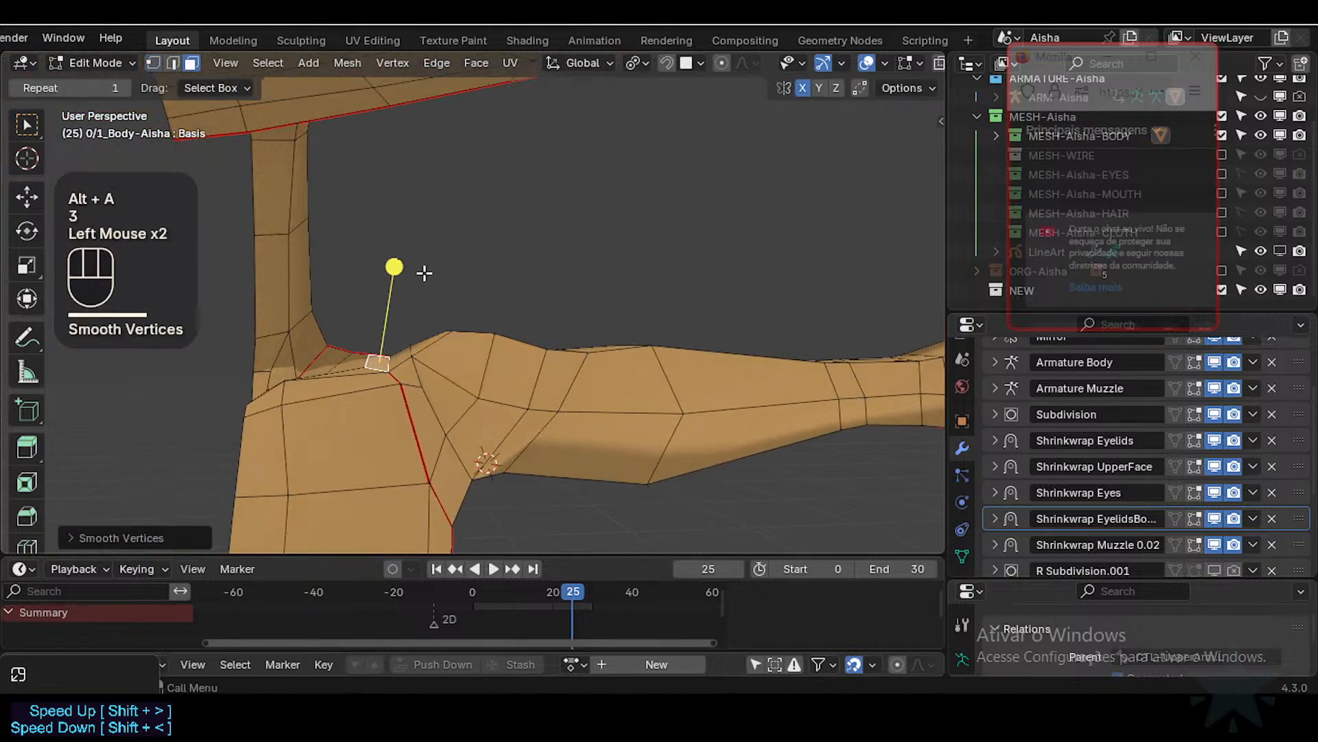
Step: Select the short edge crossing the slope between the neck and shoulder and move it slightly
{"action": "middle_click_drag", "start_coordinate": [400, 357], "coordinate": [377, 362]}
{"action": "key", "text": "2"}
{"action": "left_click", "coordinate": [368, 358]}
{"action": "key", "text": "g"}
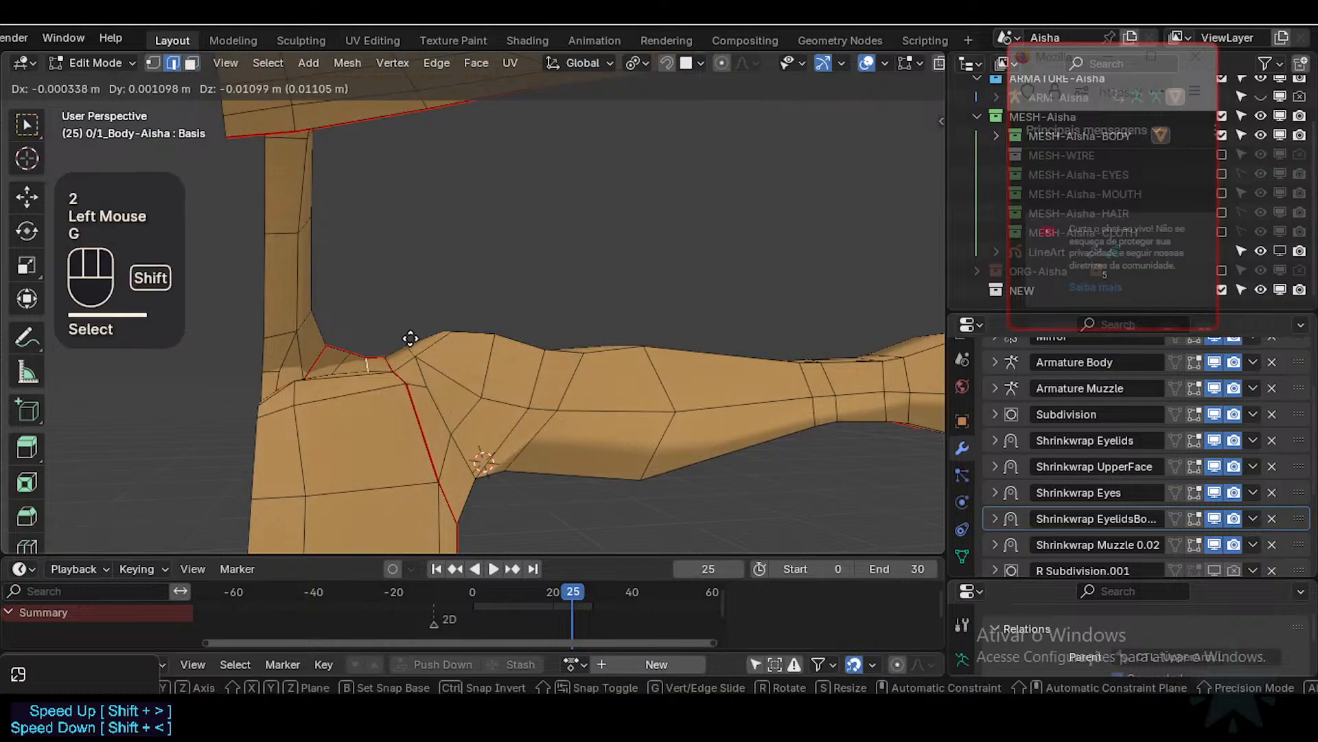
{"action": "left_click", "coordinate": [412, 321], "text": "shift"}
Step: Vertex-slide the vertex beside the neck-base seam along its edges to even out the spacing on the slope
{"action": "middle_click_drag", "start_coordinate": [412, 321], "coordinate": [389, 406]}
{"action": "scroll", "coordinate": [391, 374], "scroll_direction": "up", "scroll_amount": 1}
{"action": "scroll", "coordinate": [411, 295], "scroll_direction": "up", "scroll_amount": 2}
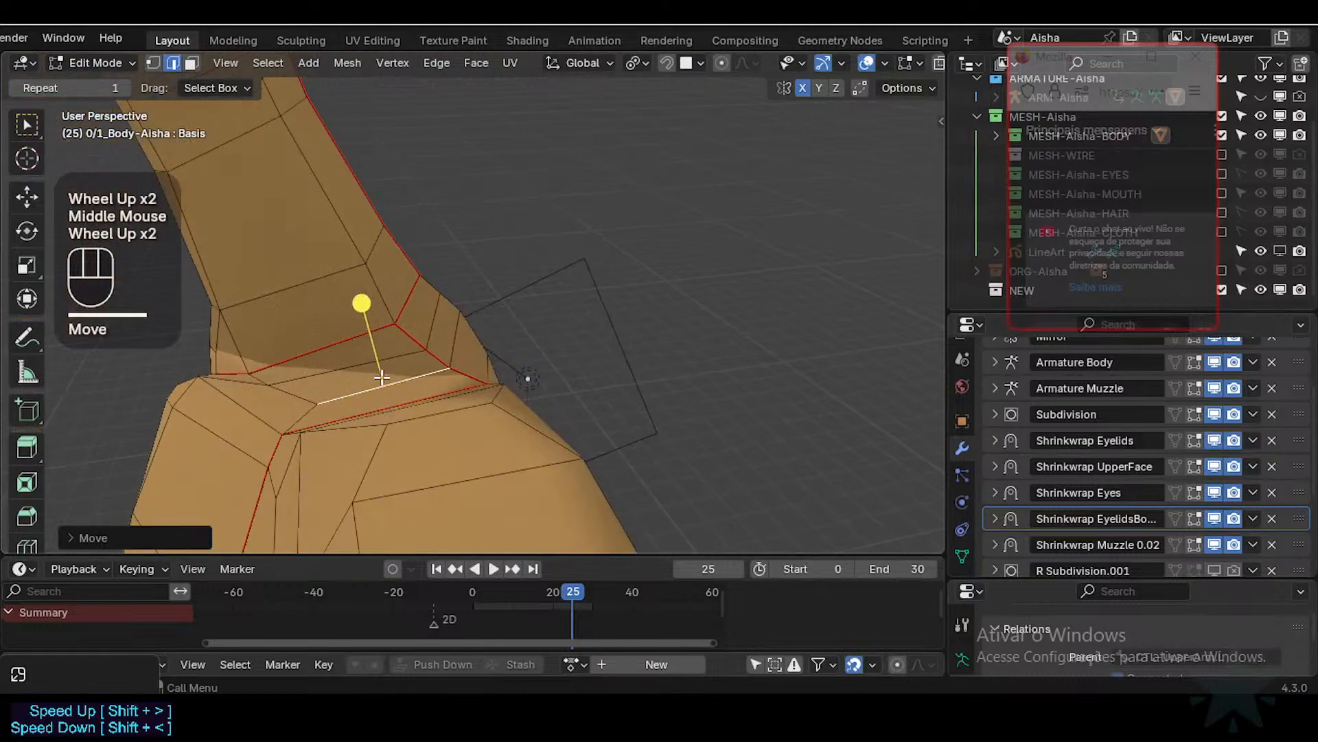
{"action": "middle_click_drag", "start_coordinate": [411, 295], "coordinate": [509, 312]}
{"action": "key", "text": "1"}
{"action": "left_click", "coordinate": [442, 379]}
{"action": "key", "text": "g"}
{"action": "key", "text": "g"}
{"action": "left_click", "coordinate": [426, 340]}
{"action": "key", "text": "g"}
{"action": "key", "text": "g"}
{"action": "left_click", "coordinate": [499, 297]}
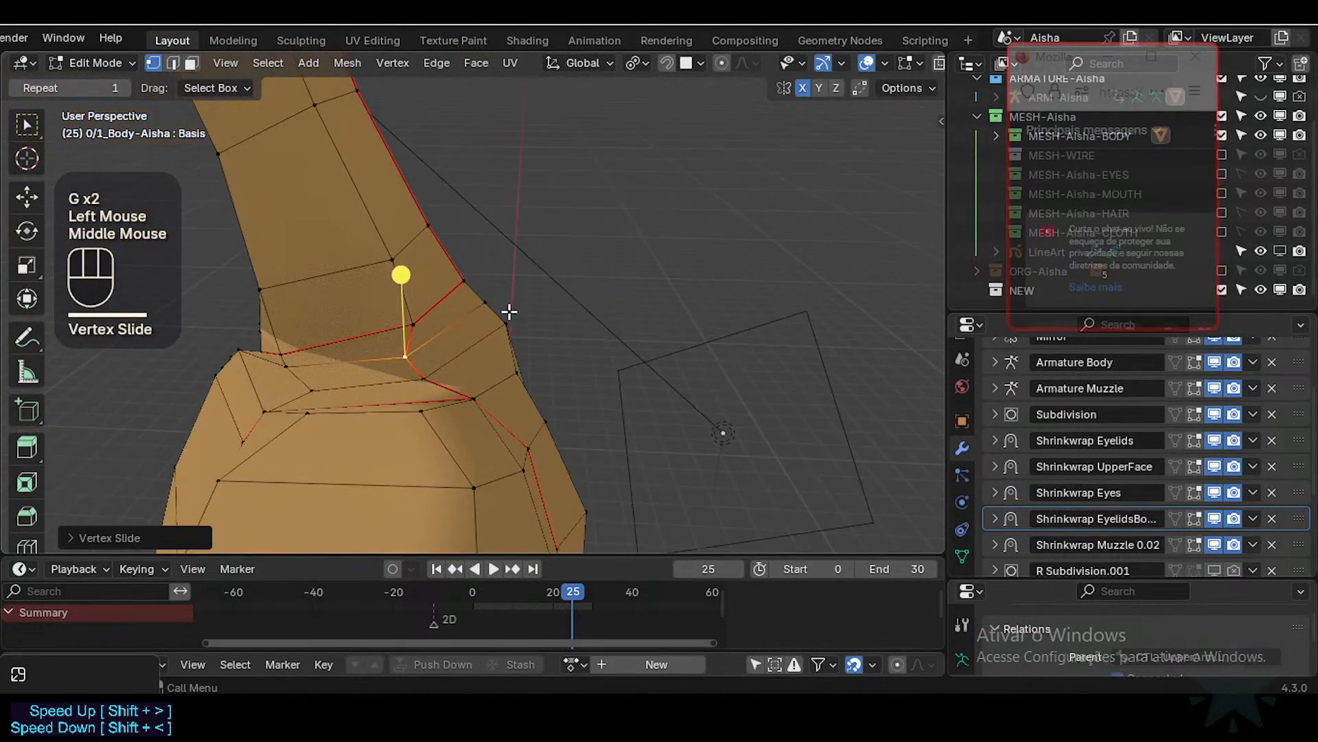
Step: Nudge the slid vertex and the two vertices on the outline where the neck meets the shoulder
{"action": "key", "text": "g"}
{"action": "left_click", "coordinate": [482, 362], "text": "shift"}
{"action": "left_click", "coordinate": [485, 302]}
{"action": "key", "text": "g"}
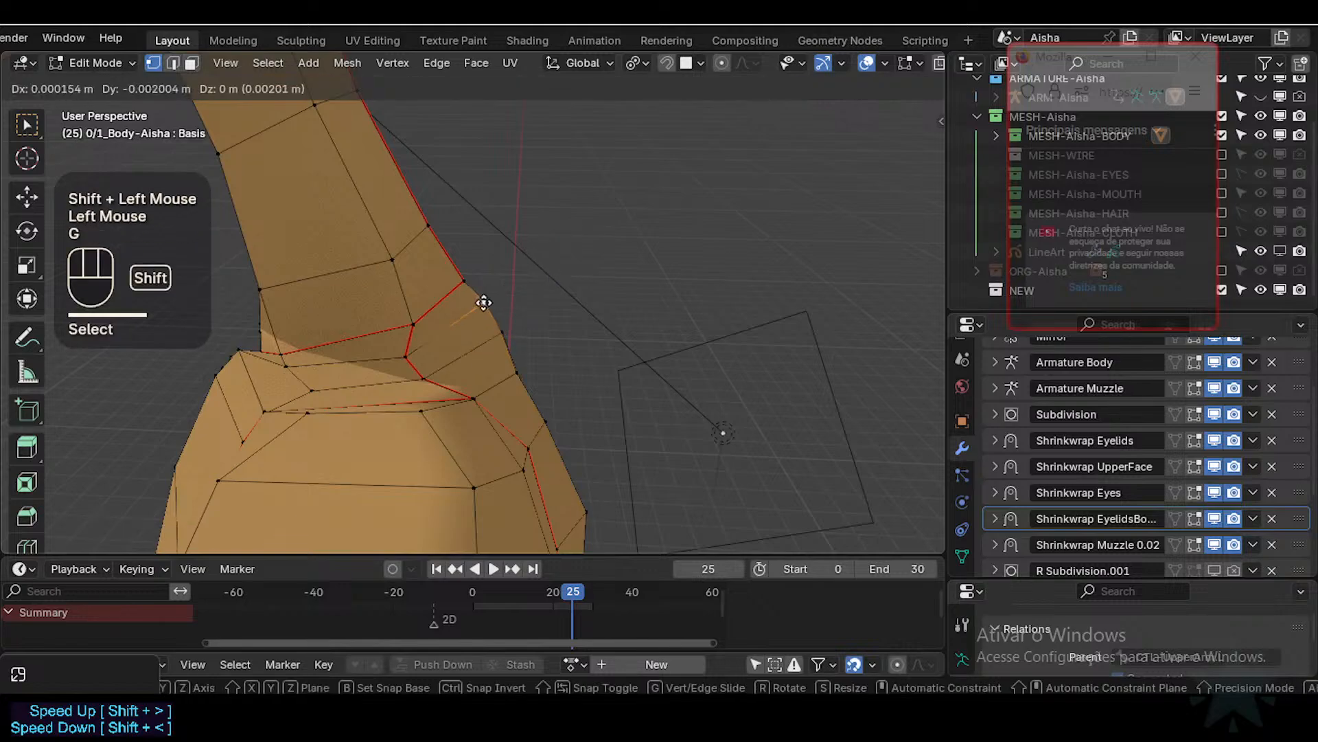
{"action": "left_click", "coordinate": [481, 301], "text": "shift"}
{"action": "left_click", "coordinate": [468, 277]}
{"action": "key", "text": "g"}
{"action": "left_click", "coordinate": [433, 274], "text": "shift"}
Step: Reposition the neighbouring vertices on the slope between the neck and the shoulder seam
{"action": "middle_click_drag", "start_coordinate": [433, 274], "coordinate": [538, 300], "text": "shift"}
{"action": "key", "text": "g"}
{"action": "left_click", "coordinate": [531, 380]}
{"action": "left_click", "coordinate": [483, 349]}
{"action": "key", "text": "g"}
{"action": "left_click", "coordinate": [508, 348]}
{"action": "key", "text": "g"}
{"action": "left_click", "coordinate": [577, 270], "text": "shift"}
Step: Select the face loop around the neck base, smooth its vertices and clear the selection
{"action": "middle_click_drag", "start_coordinate": [462, 351], "coordinate": [509, 344]}
{"action": "middle_click_drag", "start_coordinate": [433, 388], "coordinate": [408, 435]}
{"action": "key", "text": "3"}
{"action": "left_click", "coordinate": [374, 452], "text": "alt+shift"}
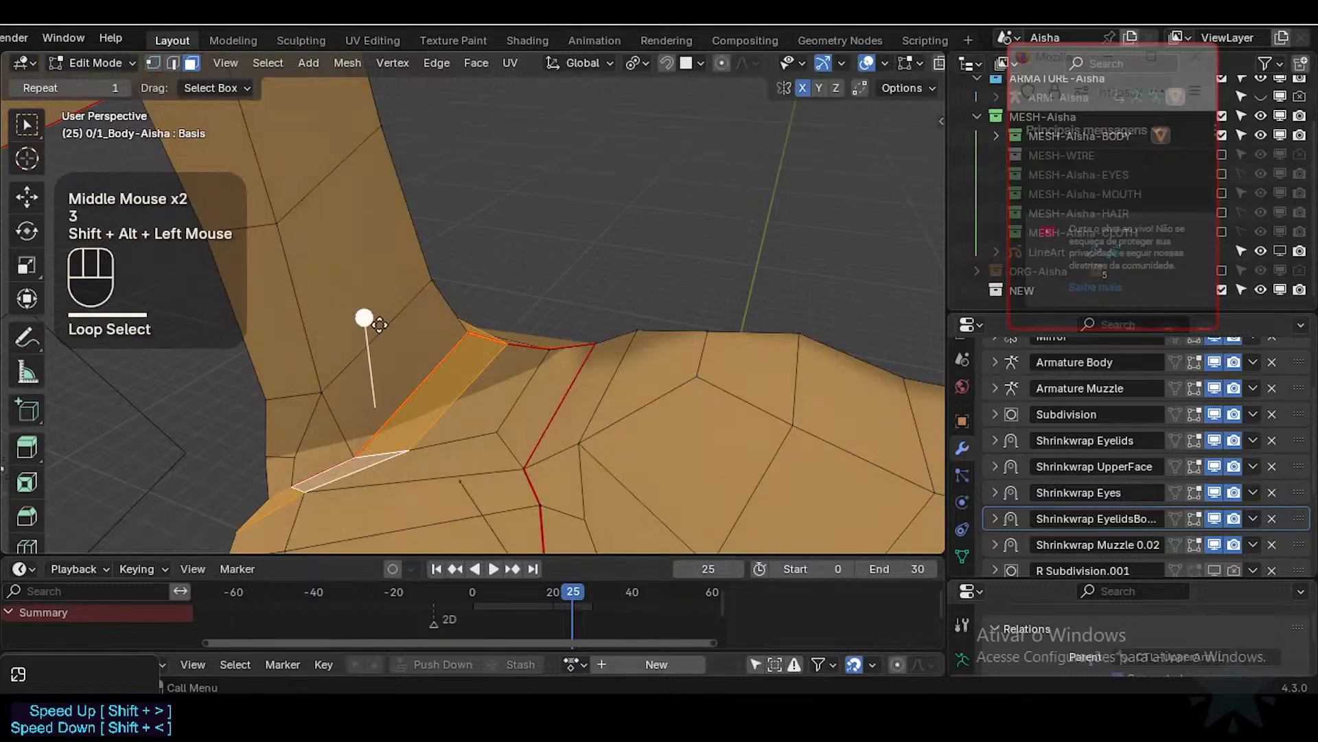
{"action": "left_click_drag", "start_coordinate": [379, 324], "coordinate": [404, 316]}
{"action": "key", "text": "alt+a"}
Step: Select the face loops on either side of the shoulder seam in turn to examine their flow
{"action": "scroll", "coordinate": [501, 391], "scroll_direction": "down", "scroll_amount": 2}
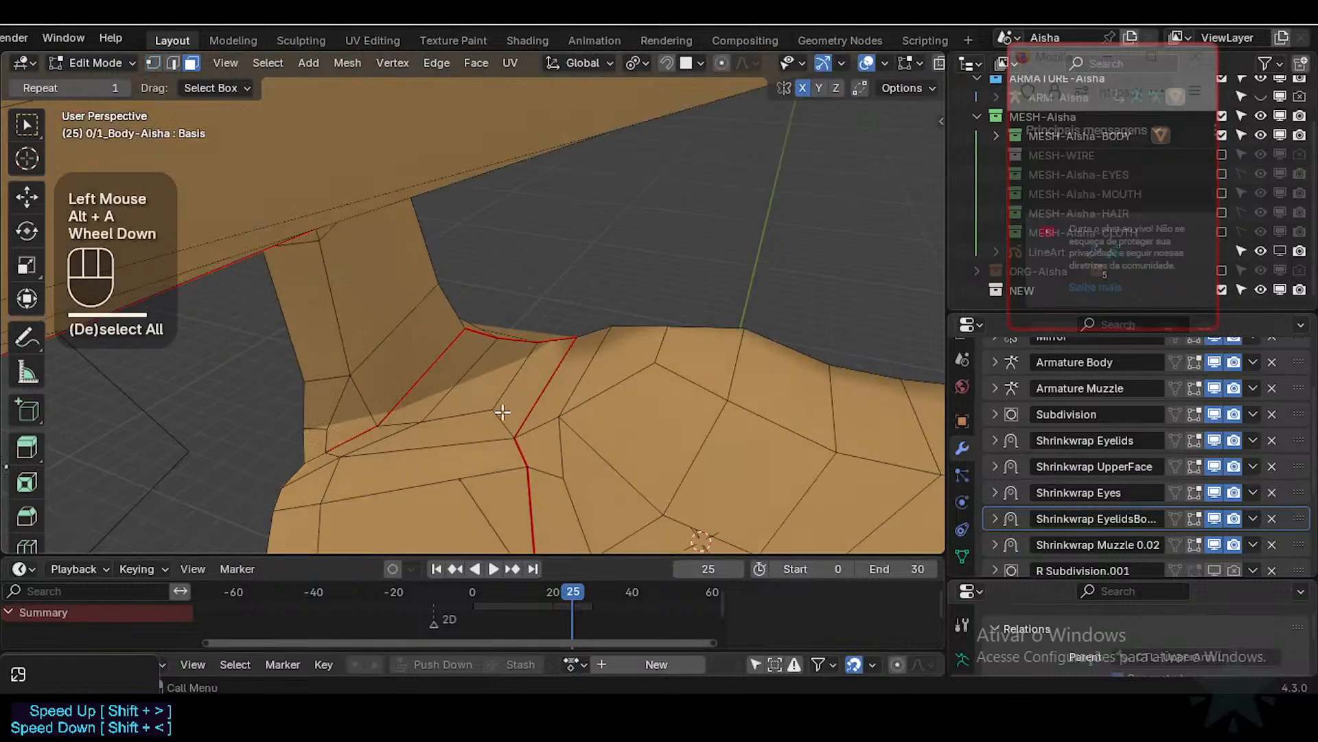
{"action": "left_click", "coordinate": [501, 418], "text": "alt+shift"}
{"action": "middle_click_drag", "start_coordinate": [506, 389], "coordinate": [598, 383]}
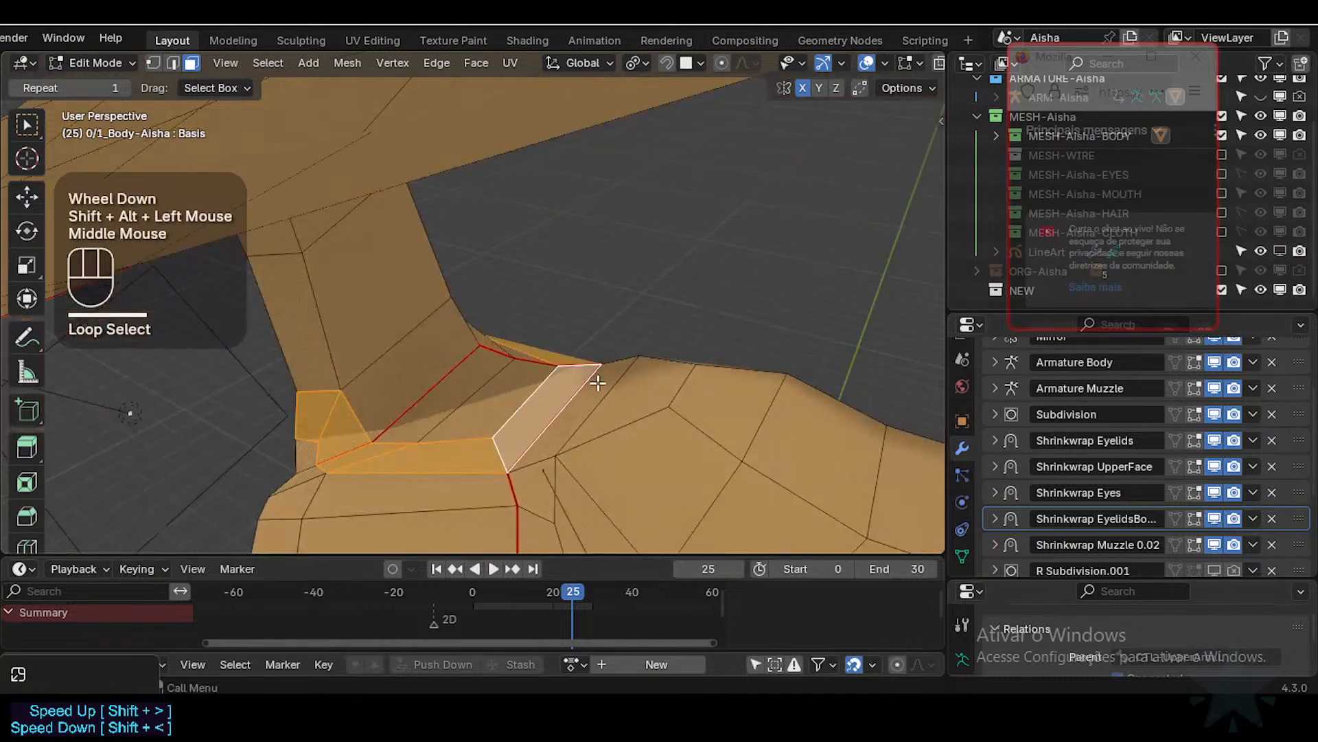
{"action": "key", "text": "alt+a"}
{"action": "left_click", "coordinate": [547, 456], "text": "alt+shift"}
{"action": "scroll", "coordinate": [572, 455], "scroll_direction": "down", "scroll_amount": 1}
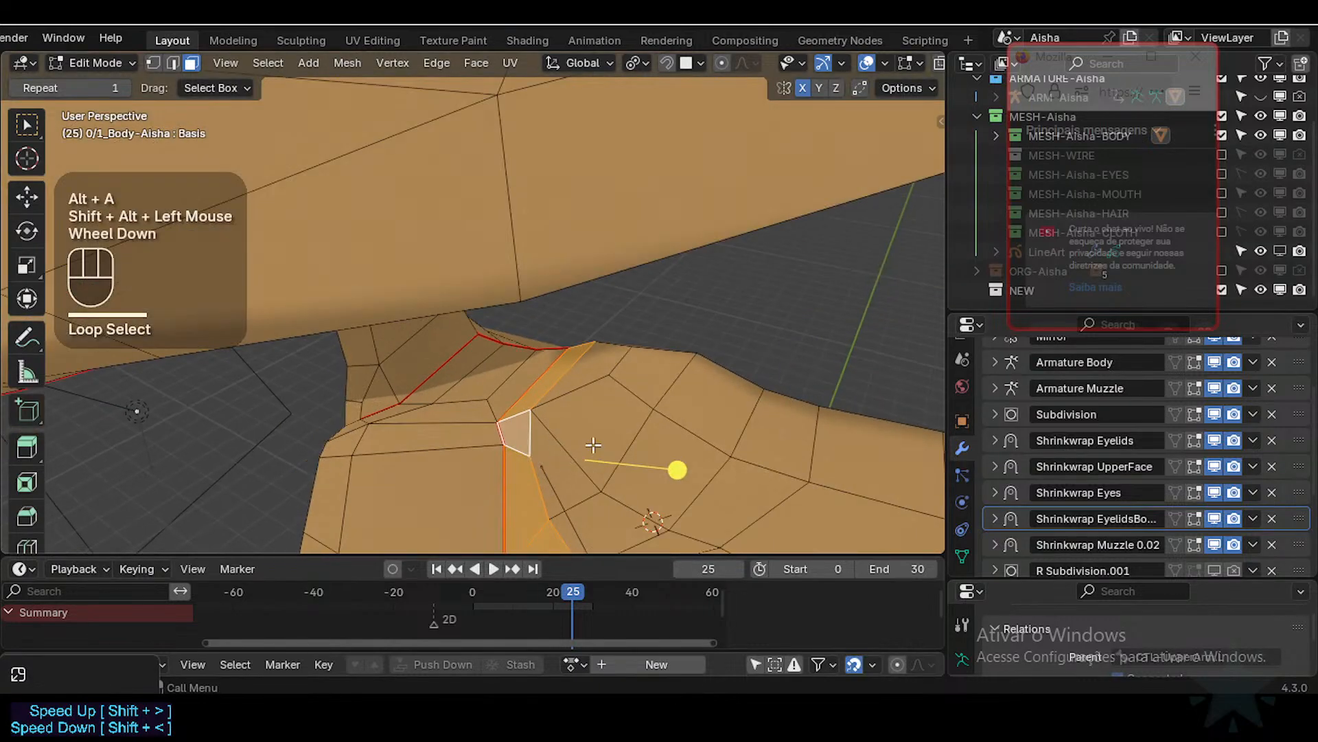
Step: Clear the face selection and move the vertex just outside the shoulder seam to refine the shoulder's inner contour
{"action": "middle_click_drag", "start_coordinate": [593, 445], "coordinate": [558, 443]}
{"action": "scroll", "coordinate": [558, 442], "scroll_direction": "up", "scroll_amount": 1}
{"action": "middle_click_drag", "start_coordinate": [557, 443], "coordinate": [520, 368]}
{"action": "scroll", "coordinate": [565, 459], "scroll_direction": "up", "scroll_amount": 1}
{"action": "scroll", "coordinate": [556, 439], "scroll_direction": "up", "scroll_amount": 1}
{"action": "key", "text": "alt+a"}
{"action": "key", "text": "1"}
{"action": "left_click", "coordinate": [501, 392]}
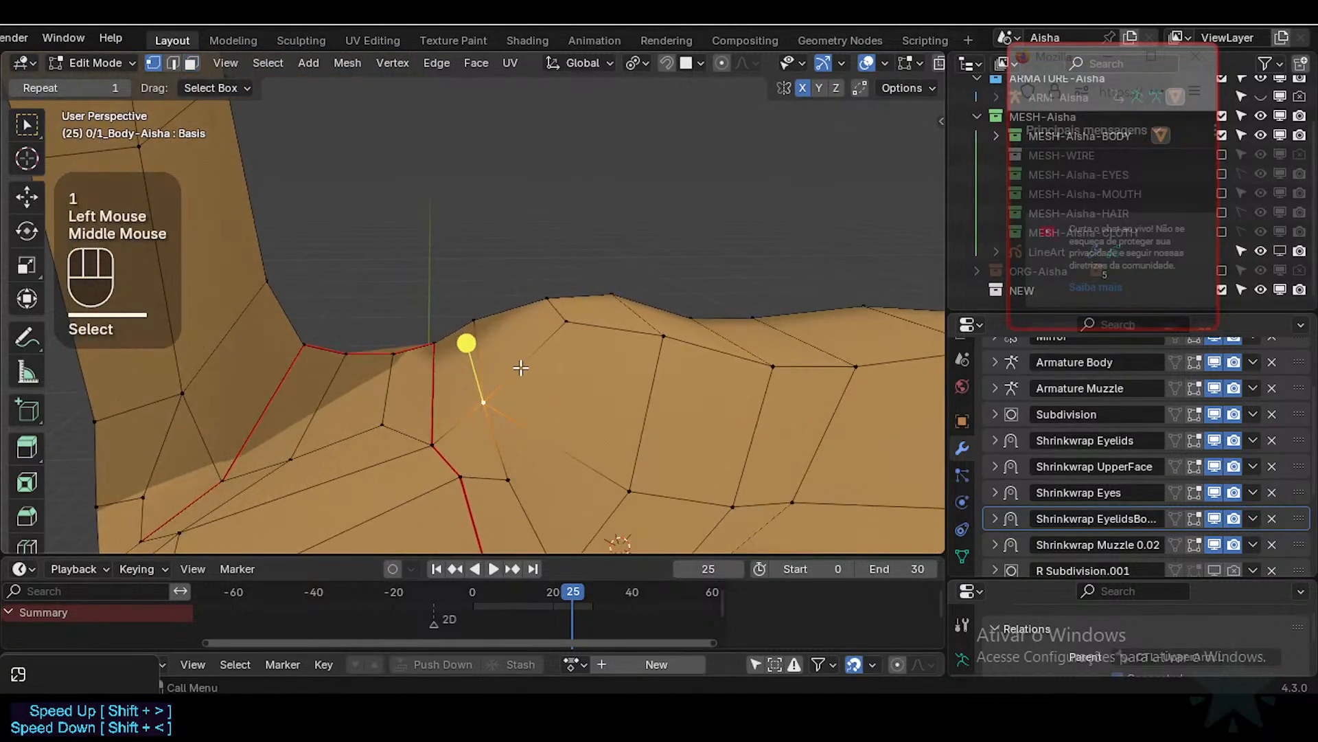
{"action": "key", "text": "g"}
{"action": "left_click", "coordinate": [495, 318], "text": "shift"}
Step: Adjust the outline vertex at the inner top of the shoulder and the vertex directly beneath it
{"action": "left_click", "coordinate": [495, 318]}
{"action": "middle_click_drag", "start_coordinate": [495, 317], "coordinate": [485, 269]}
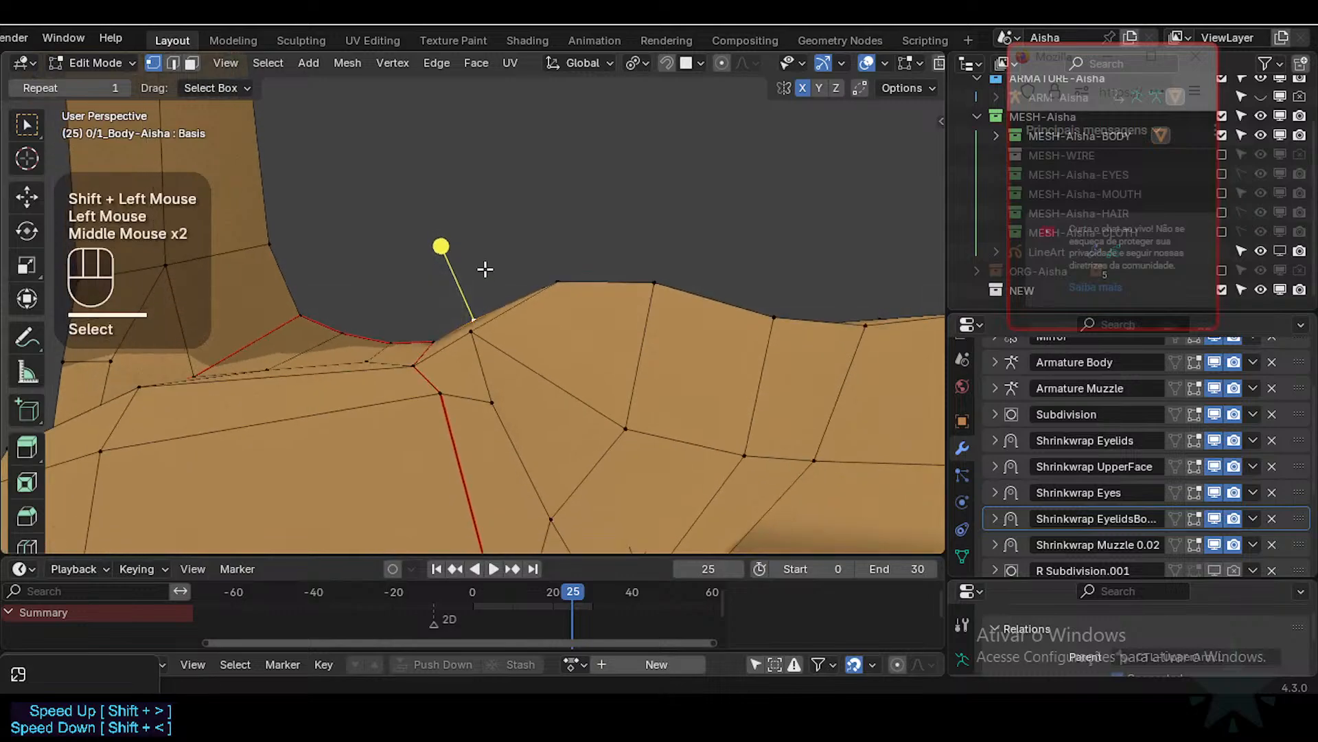
{"action": "key", "text": "g"}
{"action": "left_click", "coordinate": [505, 291], "text": "shift"}
{"action": "left_click", "coordinate": [480, 327]}
{"action": "key", "text": "g"}
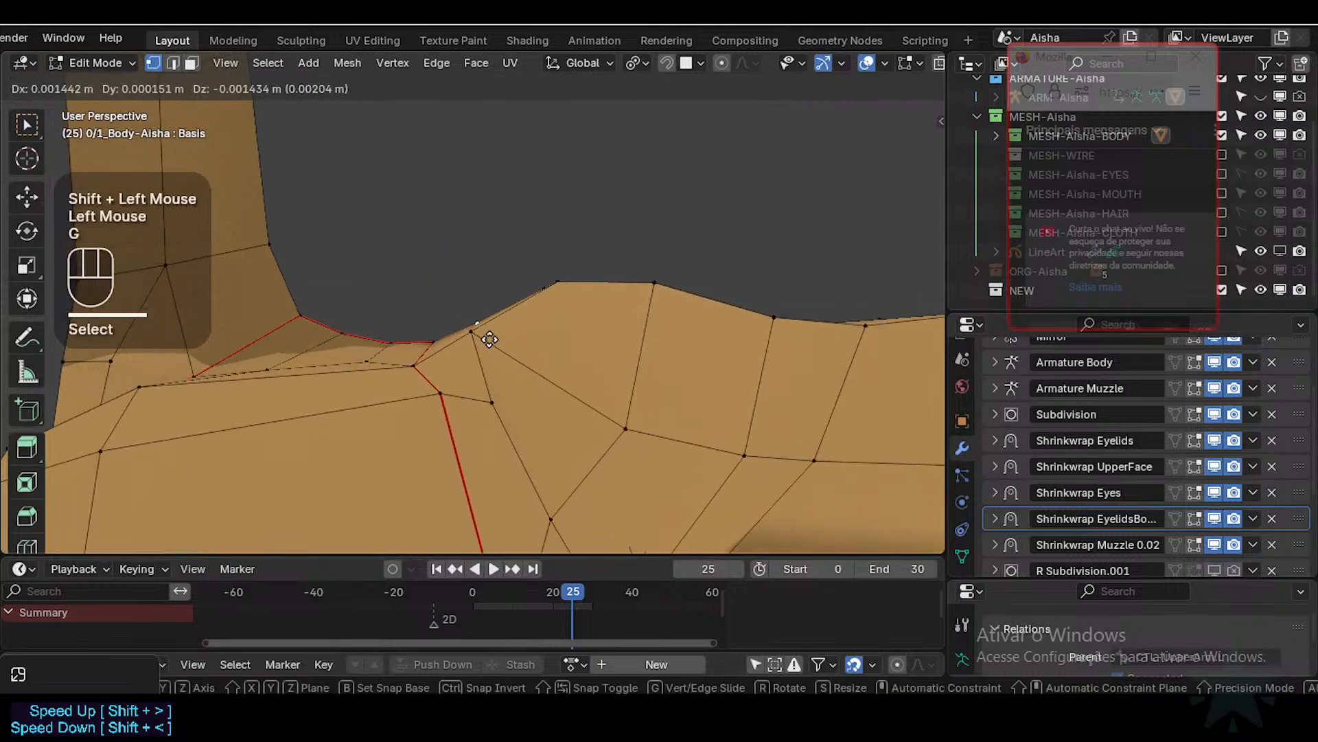
{"action": "key", "text": "Escape"}
{"action": "left_click", "coordinate": [471, 329], "text": "shift"}
{"action": "key", "text": "g"}
{"action": "left_click", "coordinate": [490, 325], "text": "shift"}
Step: Refine the vertex beside the top of the shoulder seam and another one farther down along the seam
{"action": "middle_click_drag", "start_coordinate": [491, 326], "coordinate": [441, 406]}
{"action": "key", "text": "g"}
{"action": "left_click", "coordinate": [496, 363], "text": "shift"}
{"action": "scroll", "coordinate": [413, 405], "scroll_direction": "down", "scroll_amount": 1}
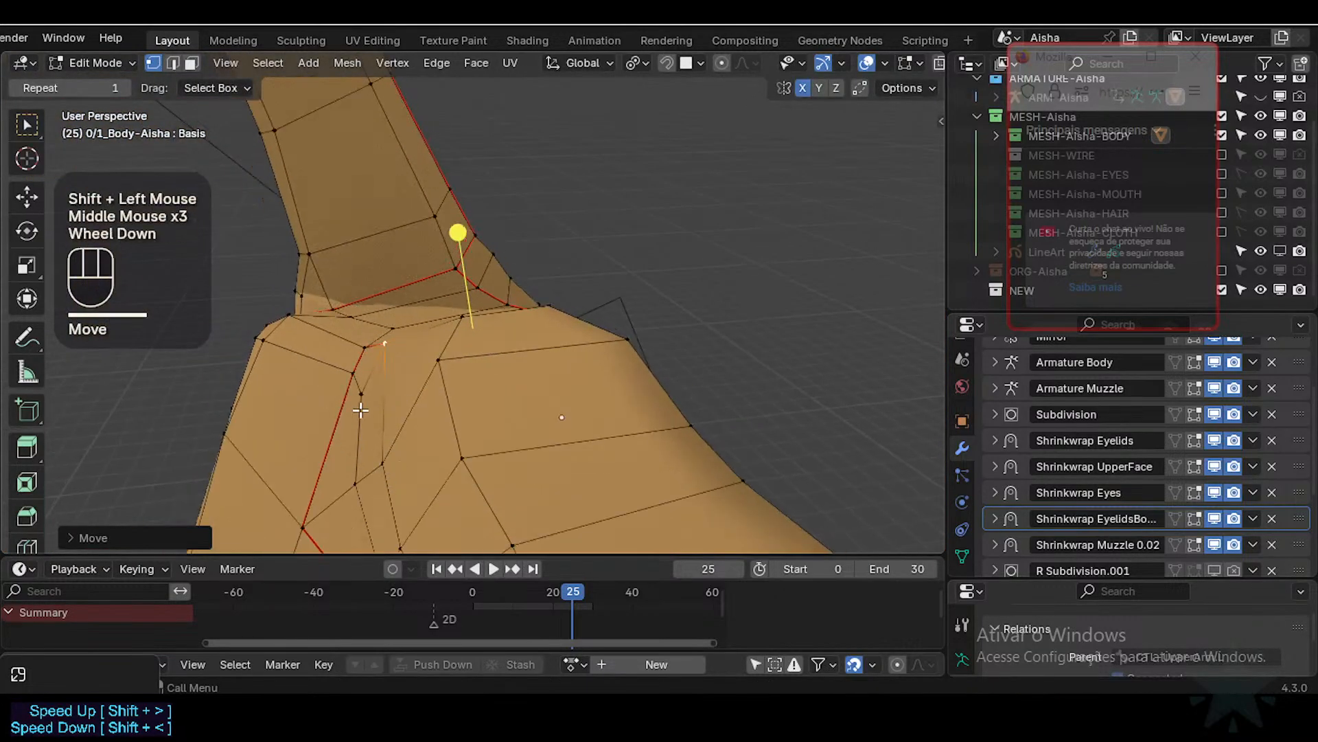
{"action": "middle_click_drag", "start_coordinate": [360, 388], "coordinate": [423, 405]}
{"action": "scroll", "coordinate": [421, 403], "scroll_direction": "up", "scroll_amount": 1}
{"action": "key", "text": "g"}
{"action": "left_click", "coordinate": [386, 382], "text": "shift"}
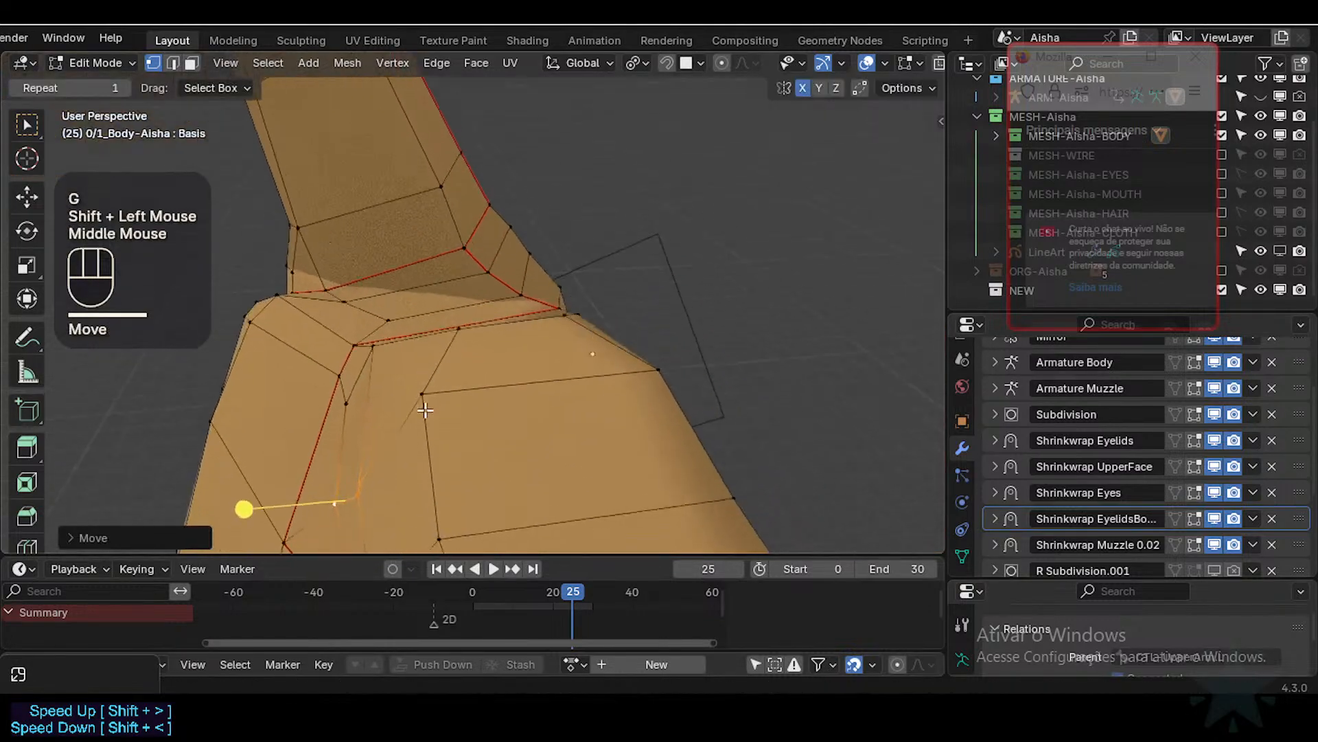
Step: Move two vertices across the top of the shoulder cap to even out its surface
{"action": "scroll", "coordinate": [535, 363], "scroll_direction": "down", "scroll_amount": 1}
{"action": "middle_click_drag", "start_coordinate": [535, 364], "coordinate": [504, 429]}
{"action": "left_click", "coordinate": [484, 403]}
{"action": "key", "text": "g"}
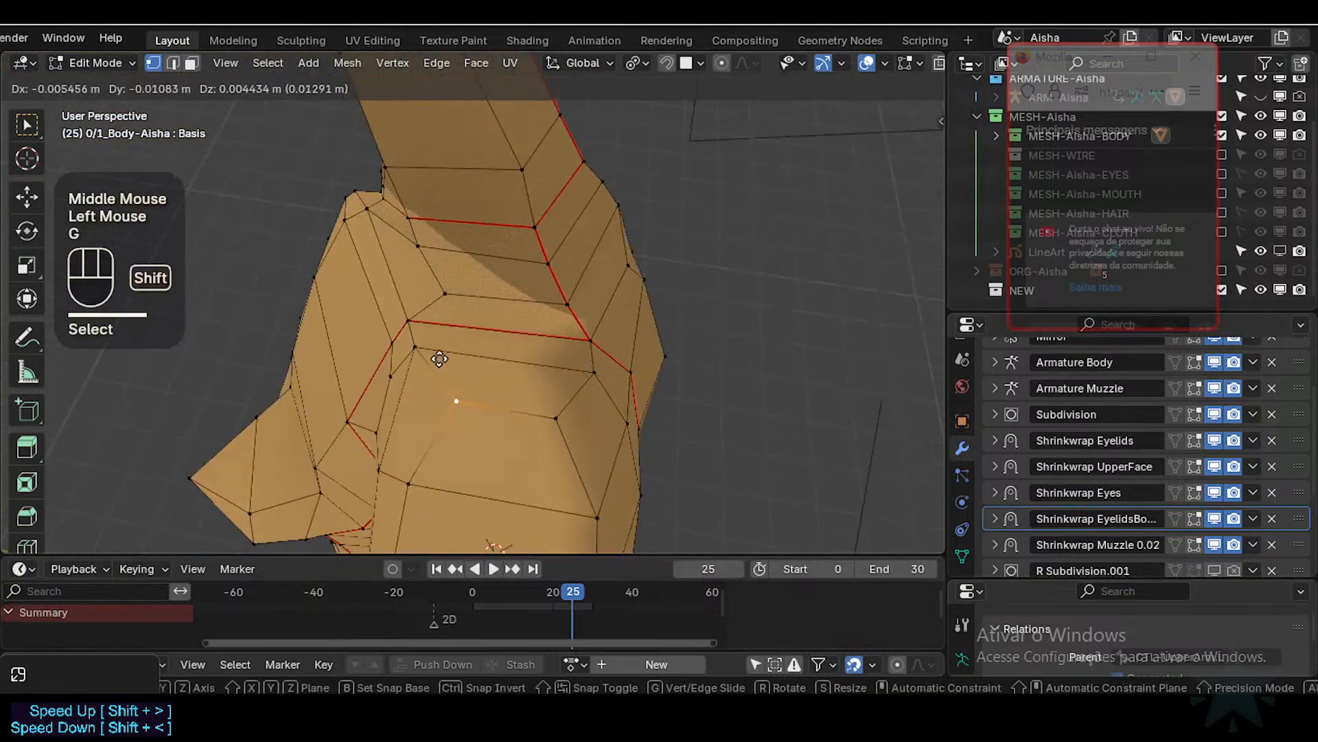
{"action": "left_click", "coordinate": [439, 359], "text": "shift"}
{"action": "left_click", "coordinate": [565, 421]}
{"action": "key", "text": "g"}
{"action": "left_click", "coordinate": [591, 398], "text": "shift"}
Step: Review the smoothed shoulder, neck and arm shape in Object Mode from several angles
{"action": "middle_click_drag", "start_coordinate": [591, 398], "coordinate": [625, 392]}
{"action": "scroll", "coordinate": [632, 388], "scroll_direction": "down", "scroll_amount": 2}
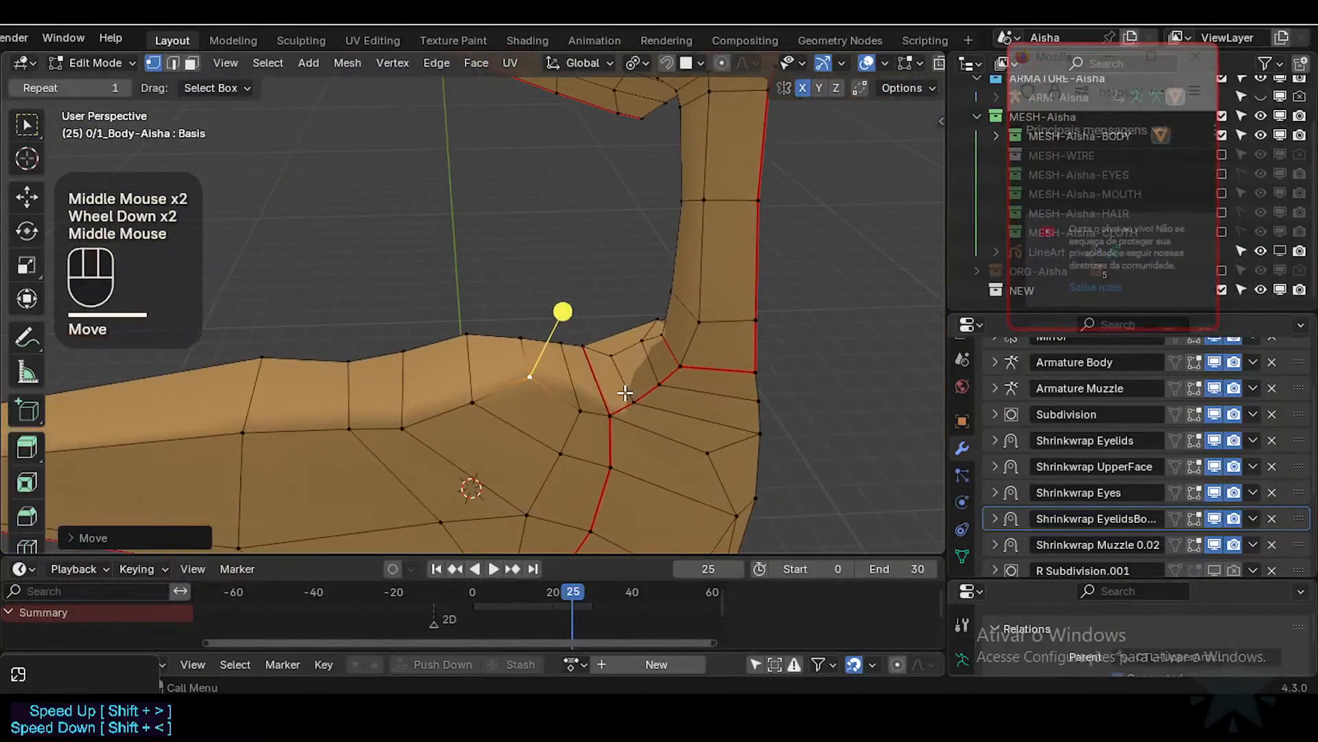
{"action": "key", "text": "Tab"}
{"action": "scroll", "coordinate": [543, 394], "scroll_direction": "down", "scroll_amount": 2}
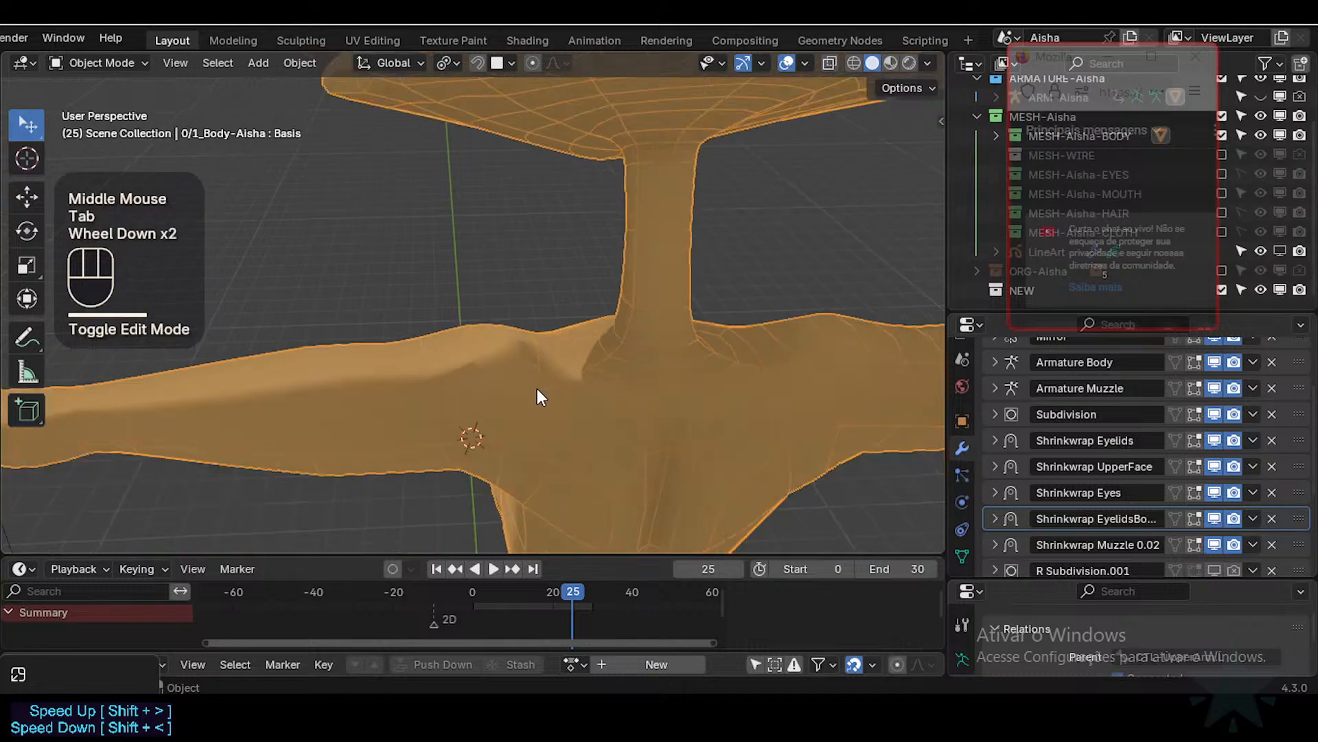
{"action": "middle_click_drag", "start_coordinate": [539, 394], "coordinate": [501, 342]}
{"action": "scroll", "coordinate": [480, 320], "scroll_direction": "up", "scroll_amount": 1}
{"action": "scroll", "coordinate": [557, 309], "scroll_direction": "up", "scroll_amount": 2}
{"action": "scroll", "coordinate": [515, 352], "scroll_direction": "down", "scroll_amount": 4}
{"action": "scroll", "coordinate": [548, 344], "scroll_direction": "up", "scroll_amount": 2}
Step: Select the edge loop on the upper-arm side of the elbow, adjust its thickness with Shrink/Fatten and clear the selection
{"action": "key", "text": "Tab"}
{"action": "scroll", "coordinate": [503, 355], "scroll_direction": "up", "scroll_amount": 2}
{"action": "key", "text": "2"}
{"action": "key", "text": "alt+a"}
{"action": "left_click", "coordinate": [484, 307], "text": "alt+shift"}
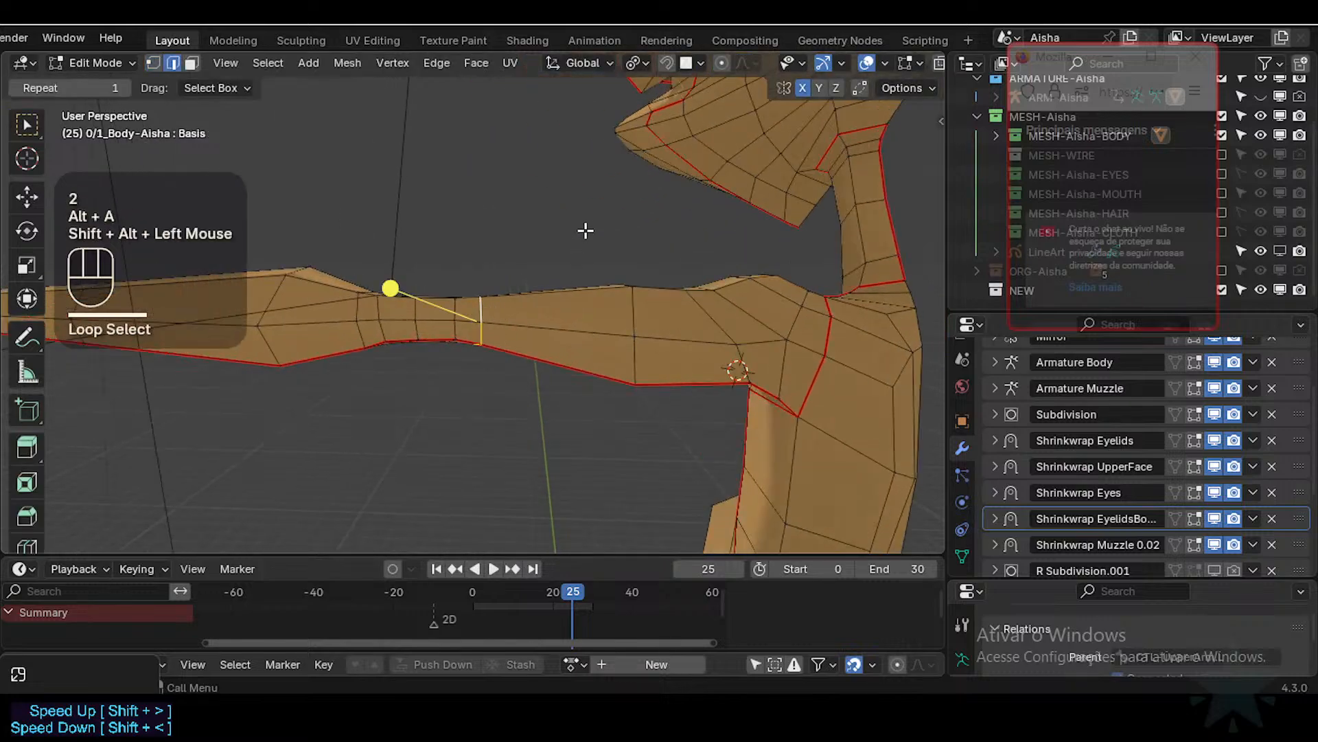
{"action": "key", "text": "alt+s"}
{"action": "left_click", "coordinate": [715, 217], "text": "shift"}
{"action": "key", "text": "alt+a"}
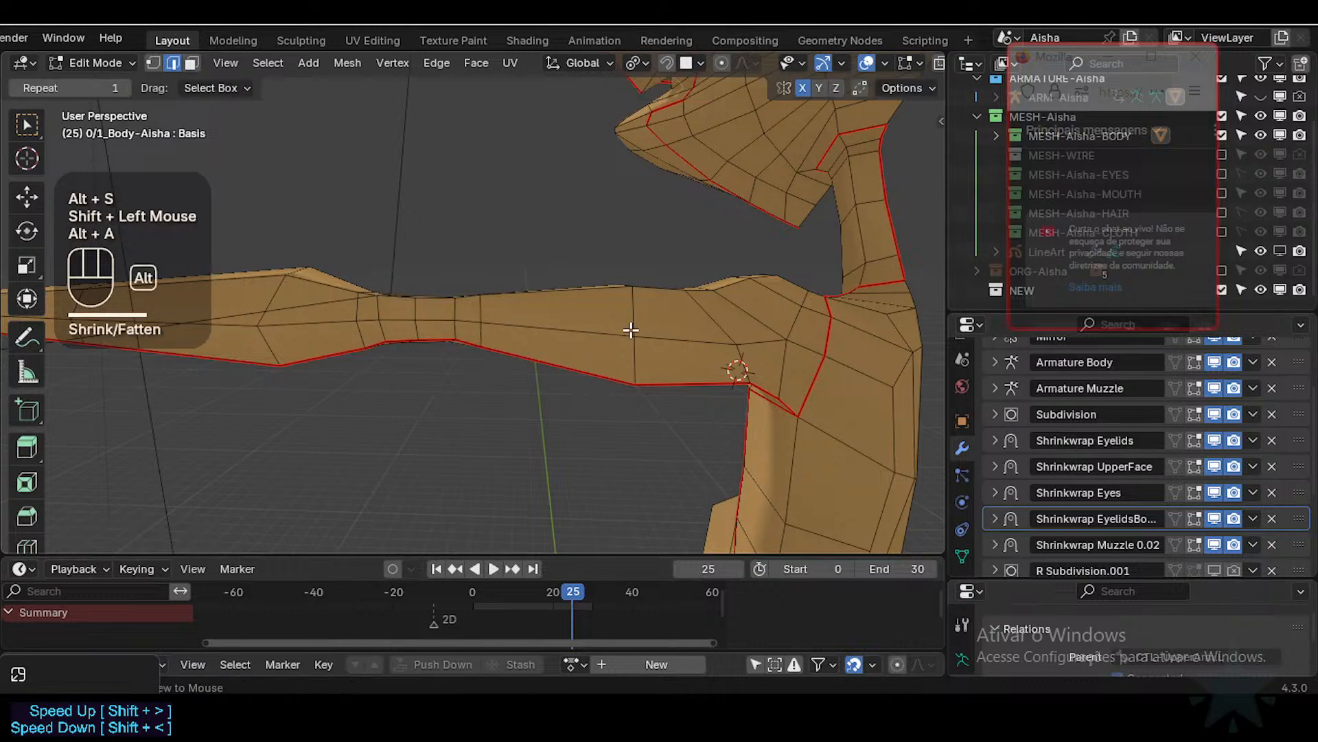
Step: Loop-select the edges around the middle of the upper arm to inspect them, and clear the selection
{"action": "left_click", "coordinate": [637, 318], "text": "alt+shift"}
{"action": "middle_click_drag", "start_coordinate": [693, 358], "coordinate": [573, 379], "text": "shift"}
{"action": "key", "text": "alt+a"}
{"action": "key", "text": "alt+a"}
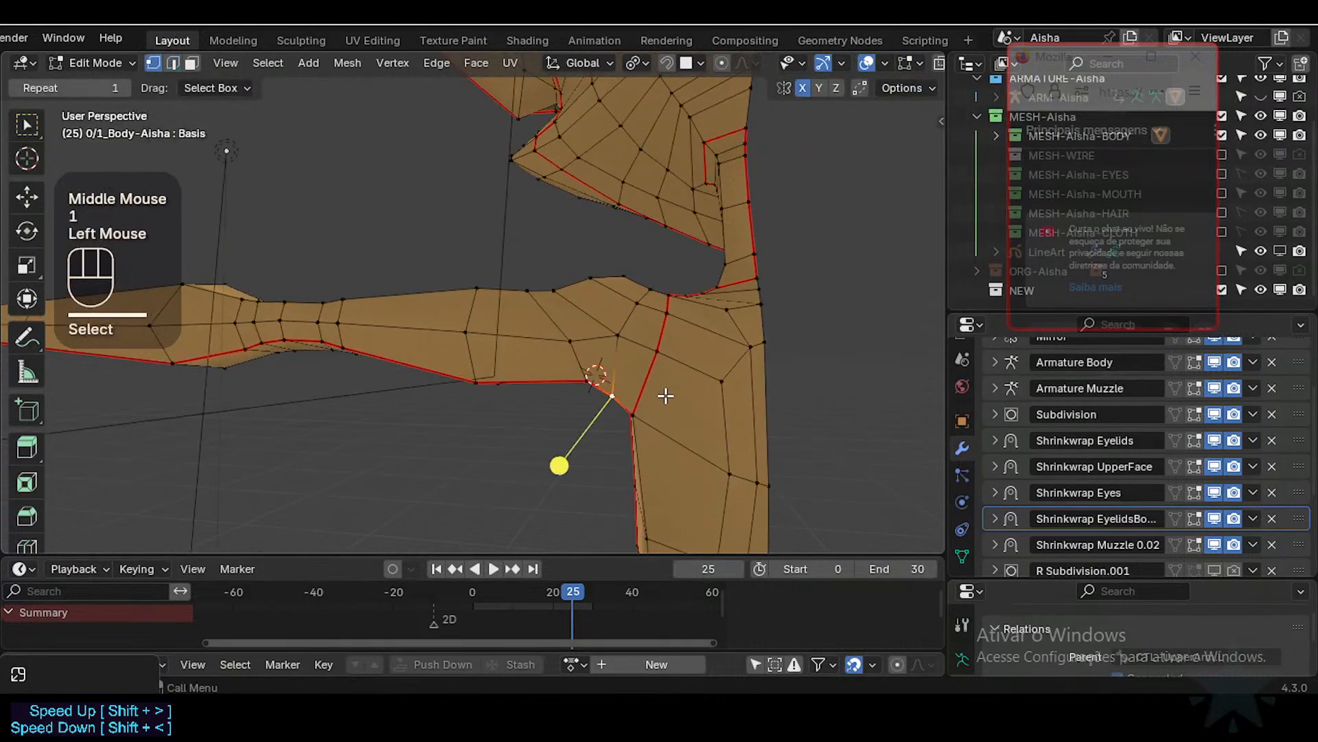
Step: Move the selected armpit vertex along the X axis toward the torso
{"action": "middle_click_drag", "start_coordinate": [661, 394], "coordinate": [609, 421]}
{"action": "key", "text": "alt+z"}
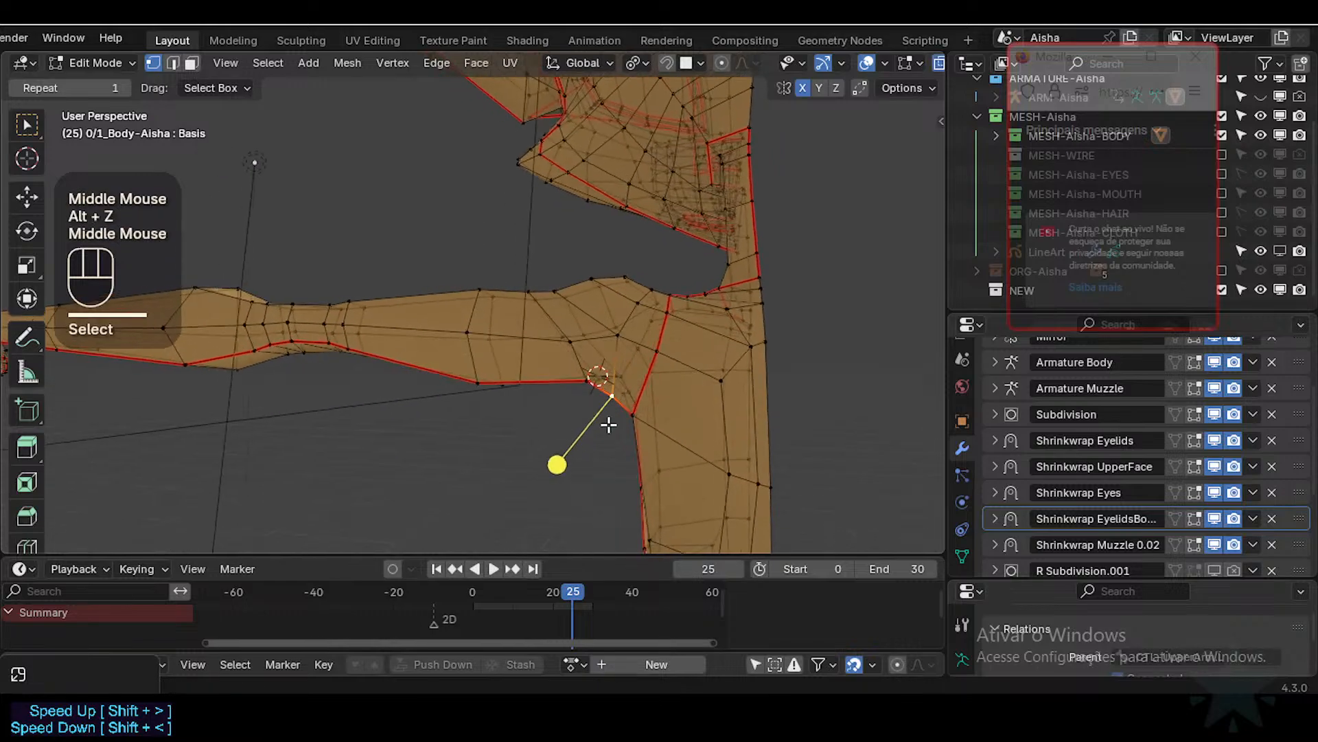
{"action": "key", "text": "g"}
{"action": "key", "text": "shift"}
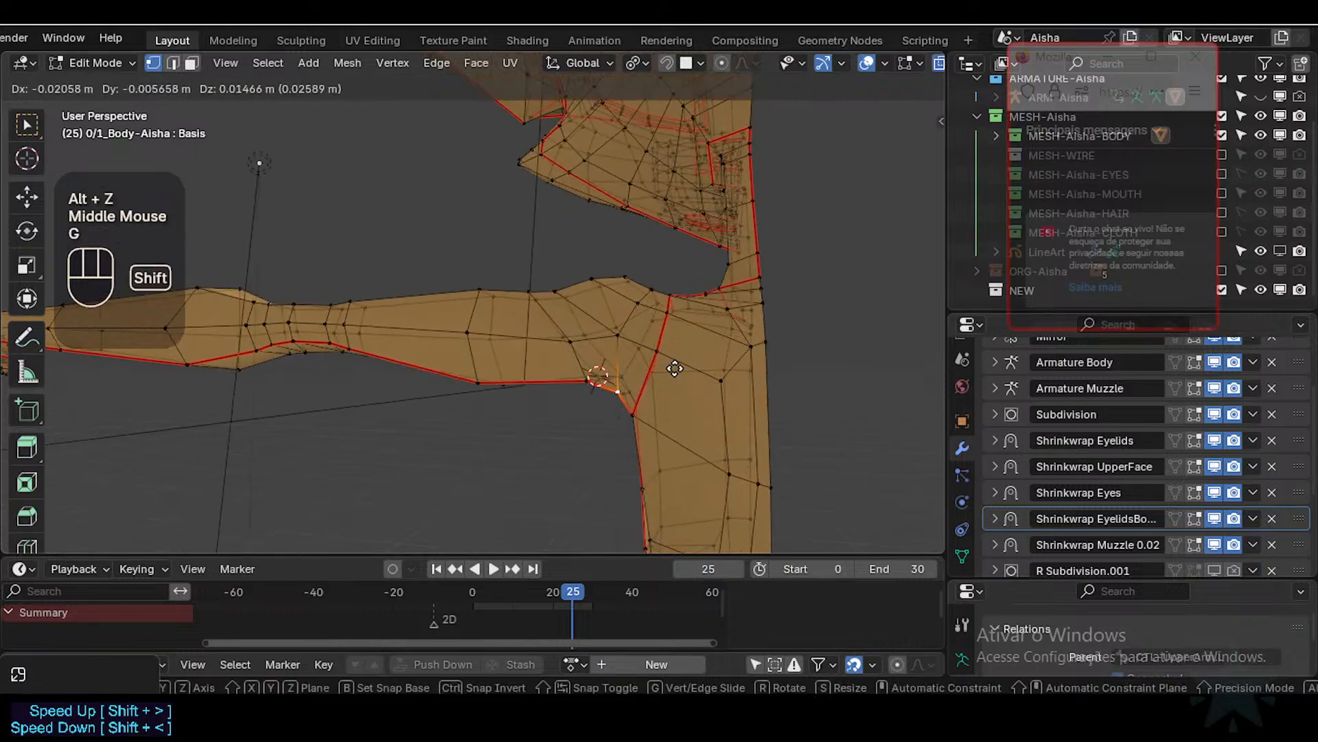
{"action": "key", "text": "Escape"}
{"action": "key", "text": "g"}
{"action": "key", "text": "x"}
{"action": "left_click", "coordinate": [563, 447], "text": "shift"}
{"action": "key", "text": "alt+z"}
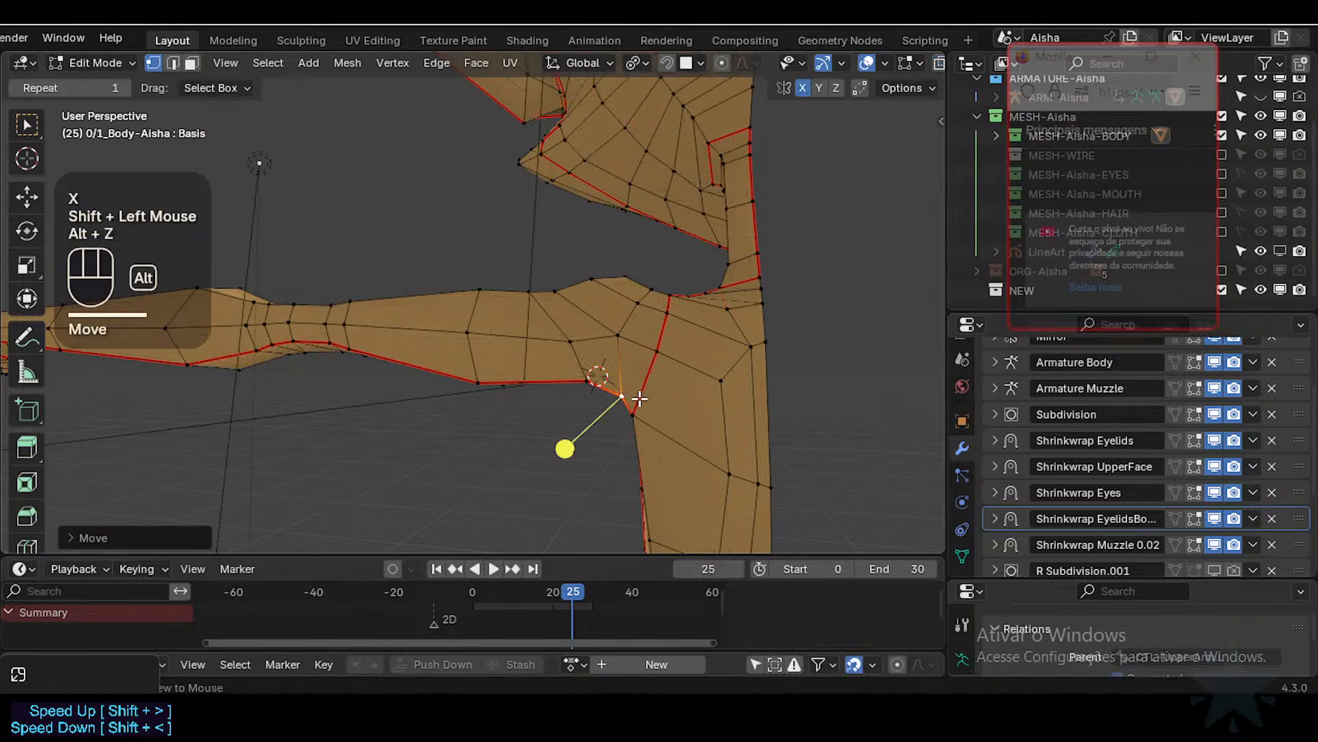
Step: Nudge the same armpit vertex freely to round the contour and check the smoothed armpit in Object Mode
{"action": "key", "text": "g"}
{"action": "left_click", "coordinate": [563, 447], "text": "shift"}
{"action": "key", "text": "Tab"}
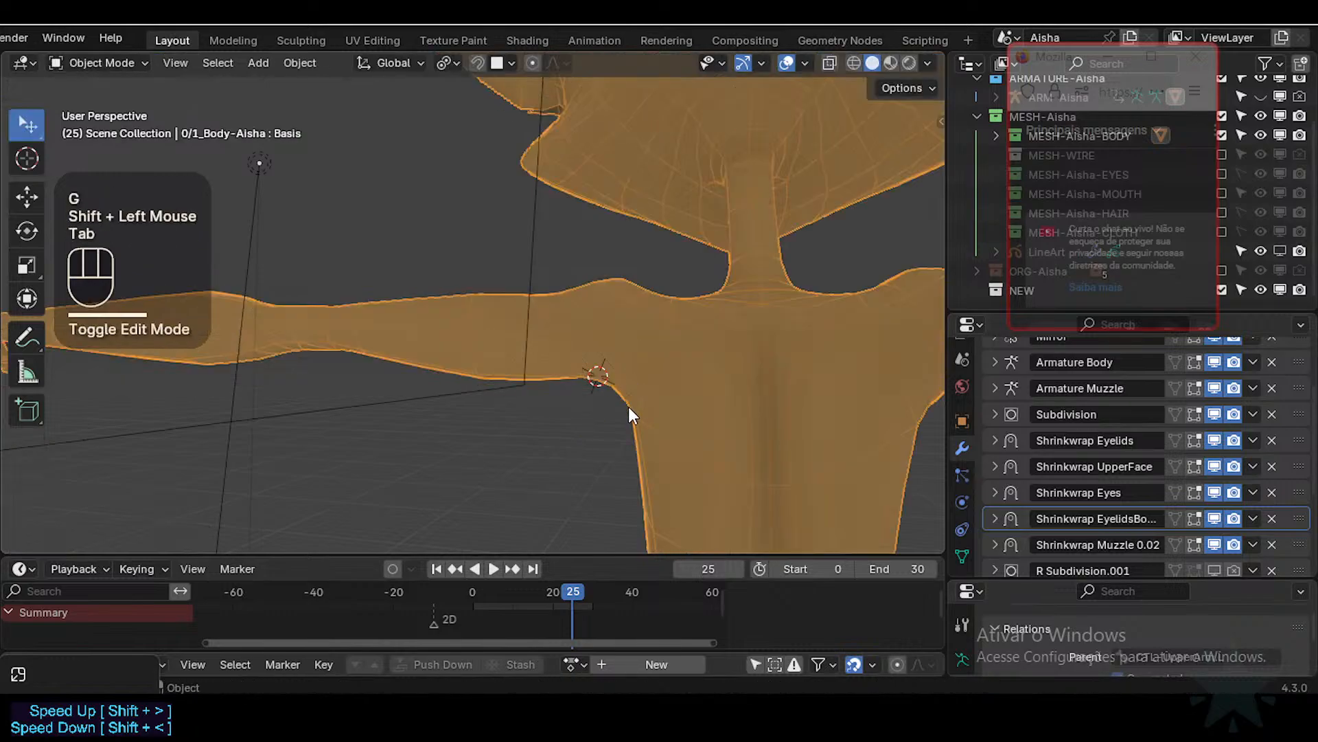
{"action": "key", "text": "Tab"}
{"action": "key", "text": "Tab"}
{"action": "key", "text": "Tab"}
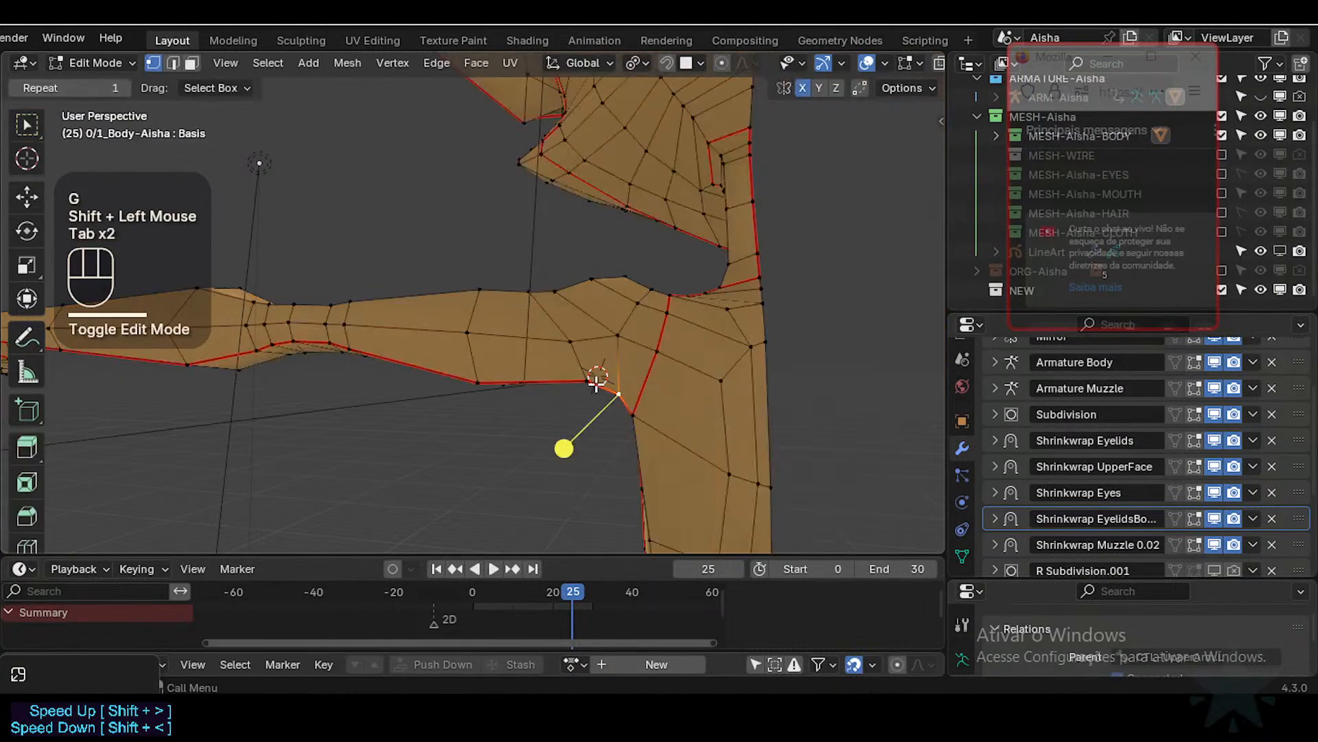
Step: Try moving the underarm vertex just outside the armpit and inspect it from below
{"action": "key", "text": "g"}
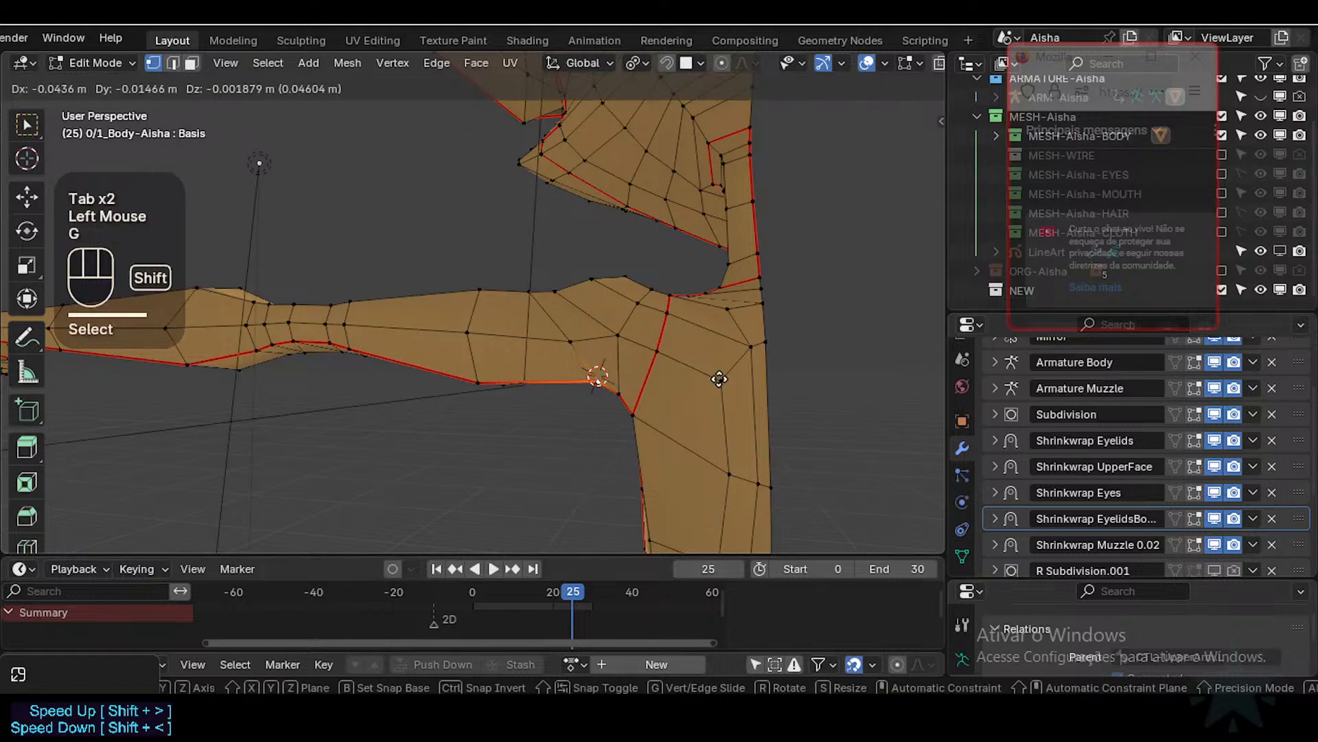
{"action": "left_click", "coordinate": [729, 379], "text": "shift"}
{"action": "middle_click_drag", "start_coordinate": [730, 378], "coordinate": [592, 298]}
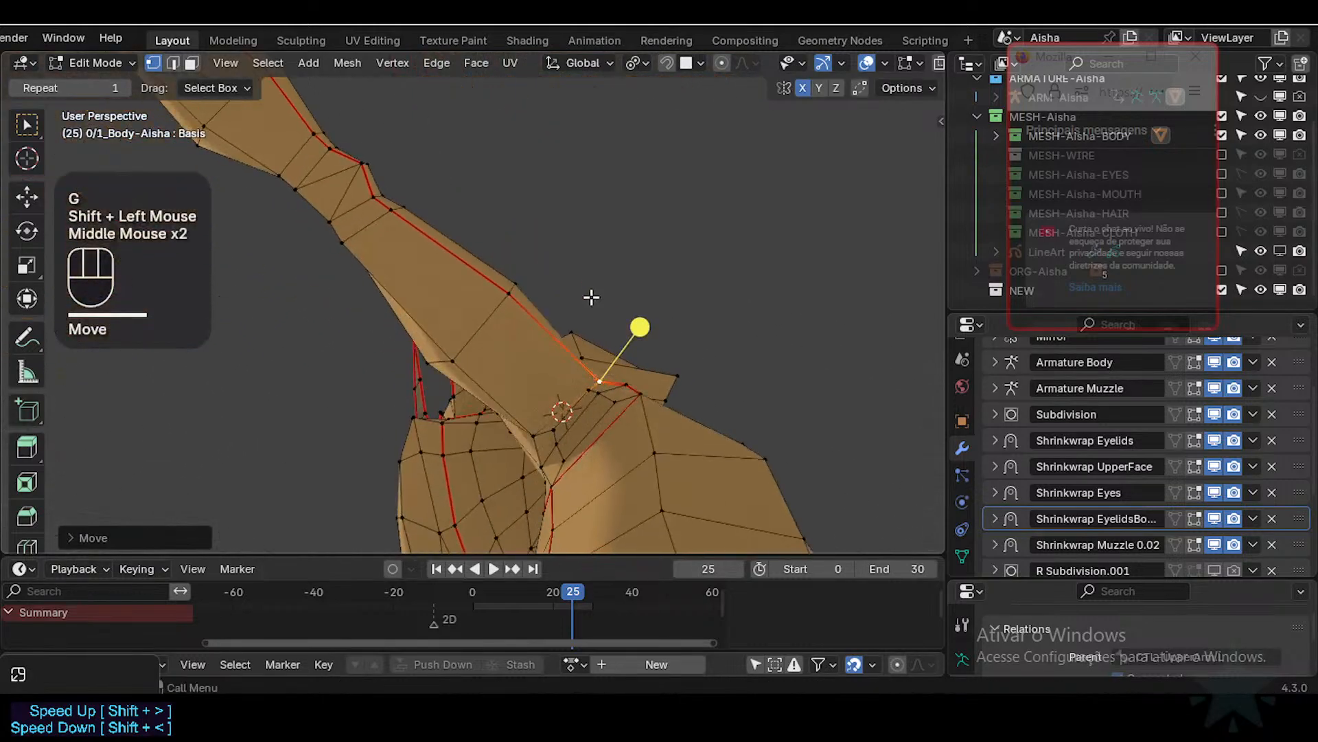
{"action": "middle_click_drag", "start_coordinate": [591, 381], "coordinate": [696, 356]}
{"action": "scroll", "coordinate": [584, 435], "scroll_direction": "up", "scroll_amount": 1}
{"action": "key", "text": "ctrl+z"}
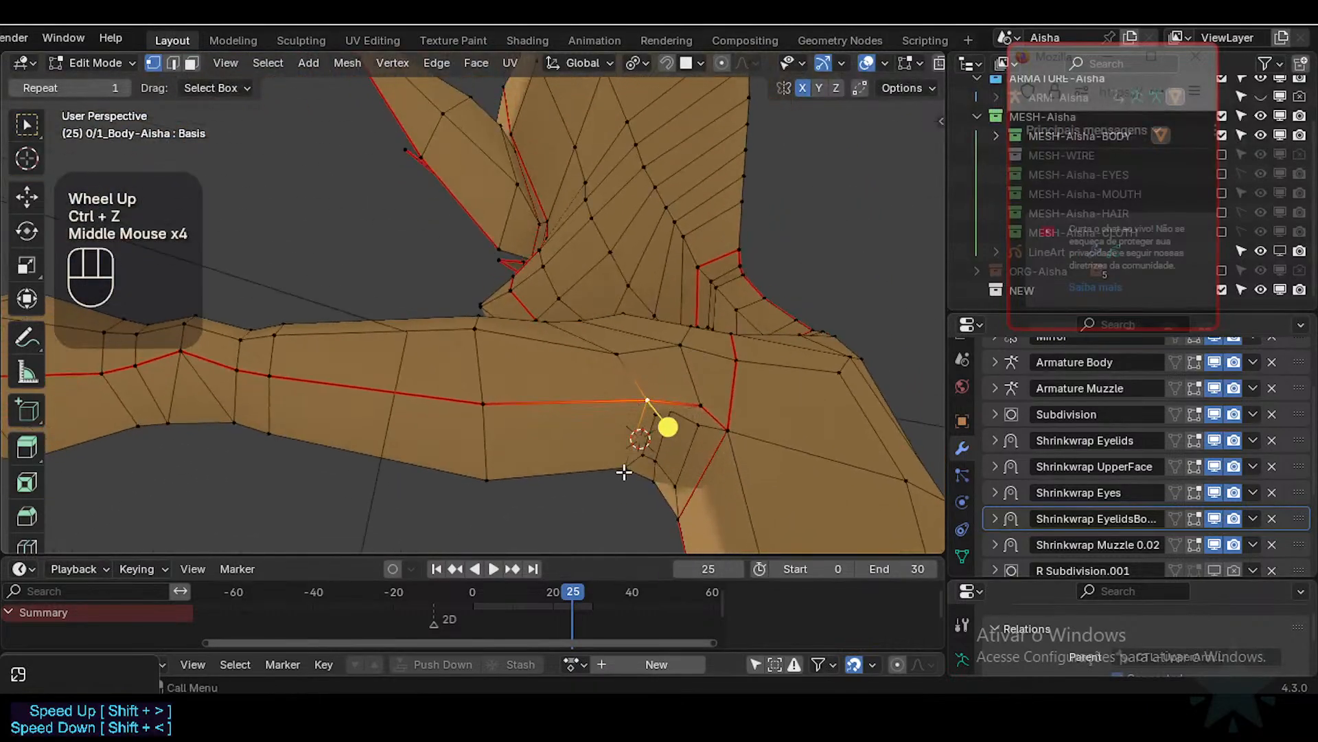
Step: Add the neighbouring underarm vertex to the selection, slide the pair along the mesh and move it along the Z axis
{"action": "left_click", "coordinate": [627, 447], "text": "shift"}
{"action": "middle_click_drag", "start_coordinate": [627, 447], "coordinate": [643, 359]}
{"action": "key", "text": "g"}
{"action": "key", "text": "g"}
{"action": "left_click", "coordinate": [633, 423]}
{"action": "key", "text": "g"}
{"action": "key", "text": "z"}
{"action": "left_click", "coordinate": [624, 431], "text": "shift"}
Step: Edge-slide the same underarm edge and shift it along the X axis
{"action": "key", "text": "g"}
{"action": "key", "text": "g"}
{"action": "key", "text": "x"}
{"action": "left_click", "coordinate": [688, 454], "text": "shift"}
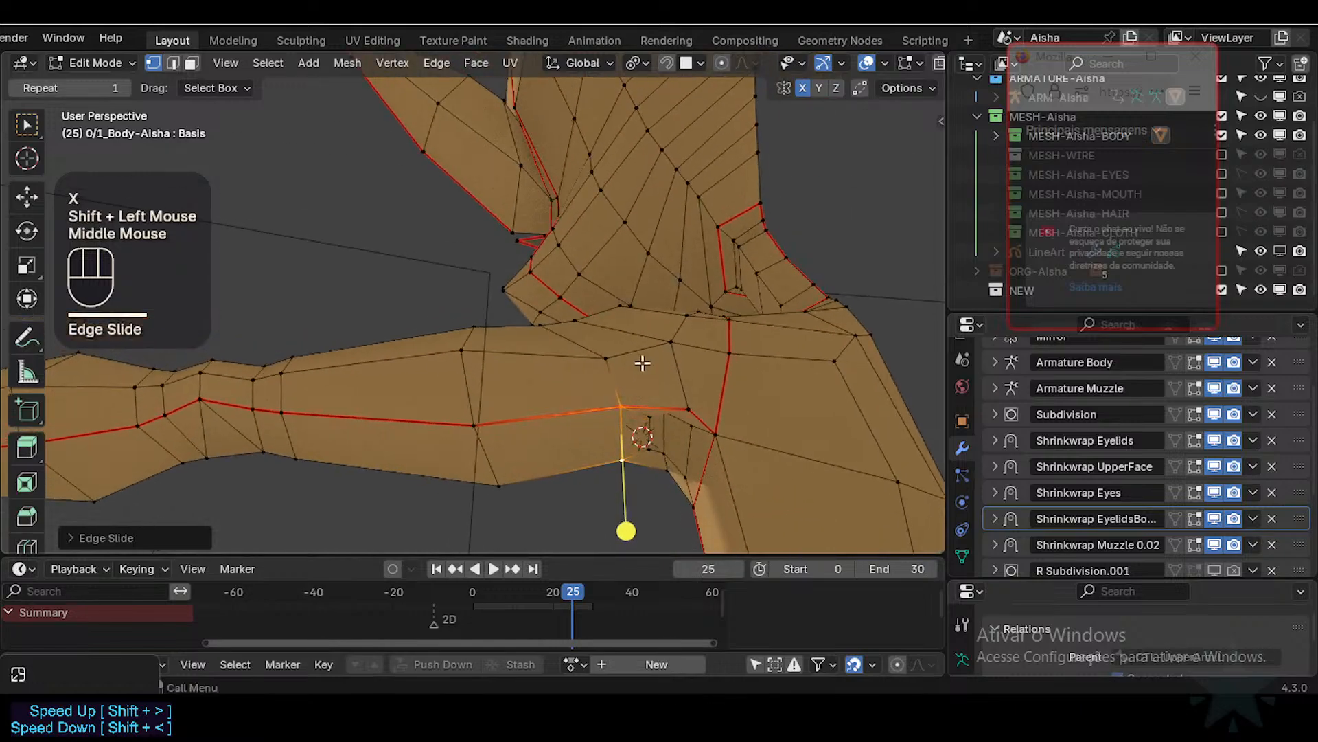
{"action": "key", "text": "g"}
{"action": "key", "text": "x"}
{"action": "left_click", "coordinate": [646, 413], "text": "shift"}
Step: Slide two vertices inside the armpit along their edges toward the torso to even out the spacing
{"action": "middle_click_drag", "start_coordinate": [646, 413], "coordinate": [644, 433]}
{"action": "key", "text": "2"}
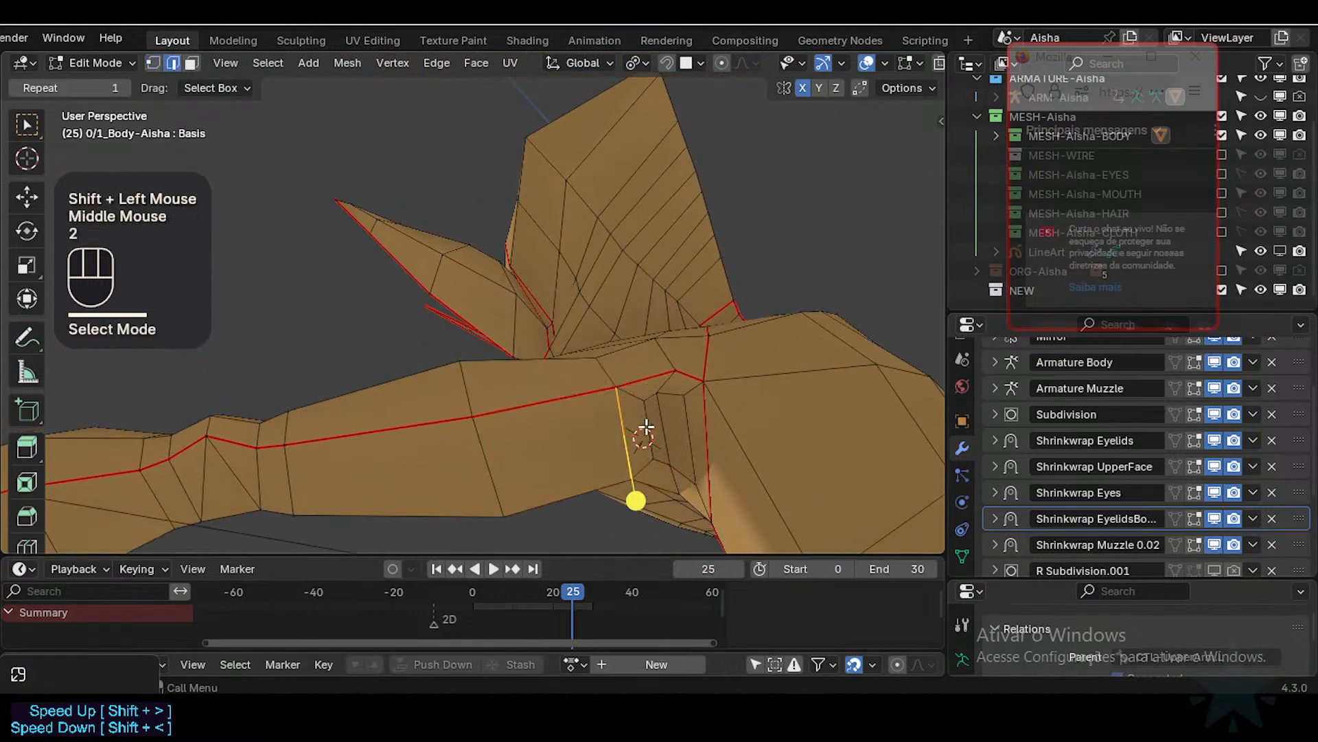
{"action": "left_click", "coordinate": [649, 440]}
{"action": "key", "text": "1"}
{"action": "left_click", "coordinate": [659, 397]}
{"action": "key", "text": "g"}
{"action": "key", "text": "g"}
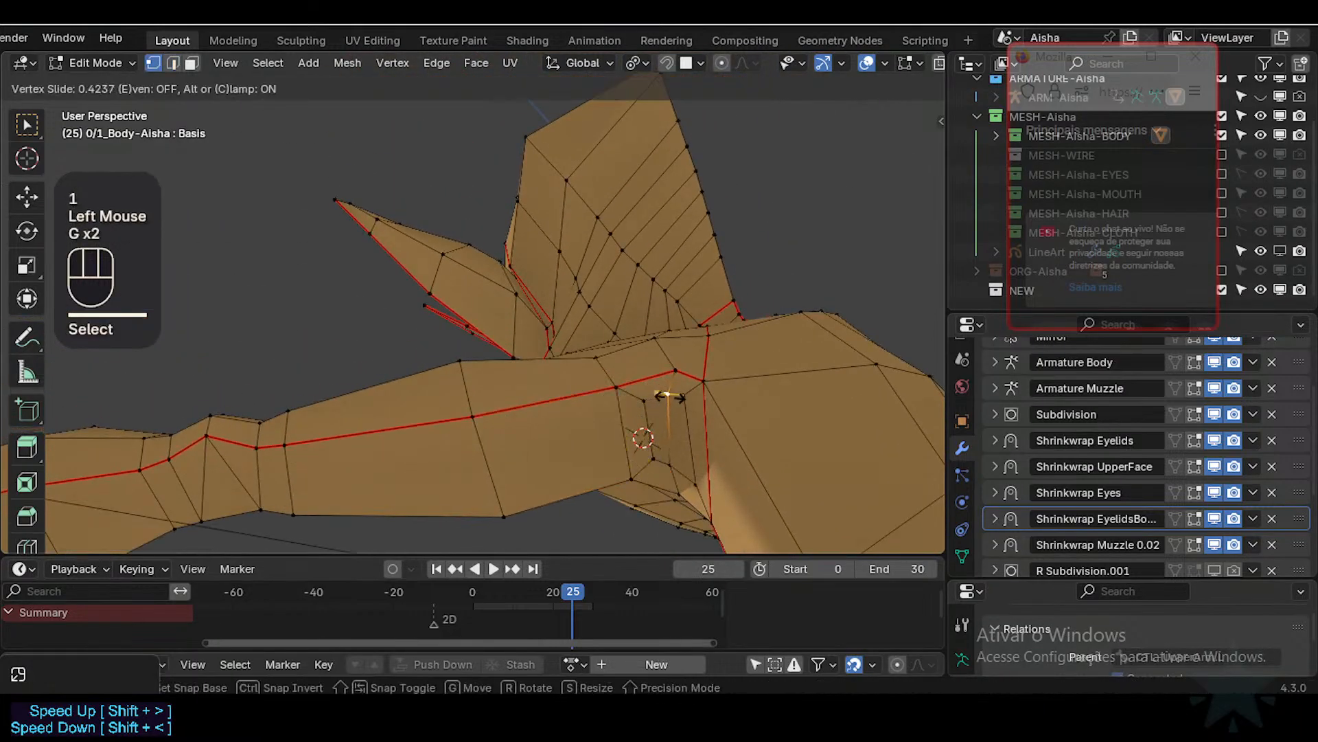
{"action": "left_click", "coordinate": [661, 439]}
{"action": "left_click", "coordinate": [664, 462]}
{"action": "key", "text": "g"}
{"action": "key", "text": "g"}
{"action": "left_click", "coordinate": [676, 415]}
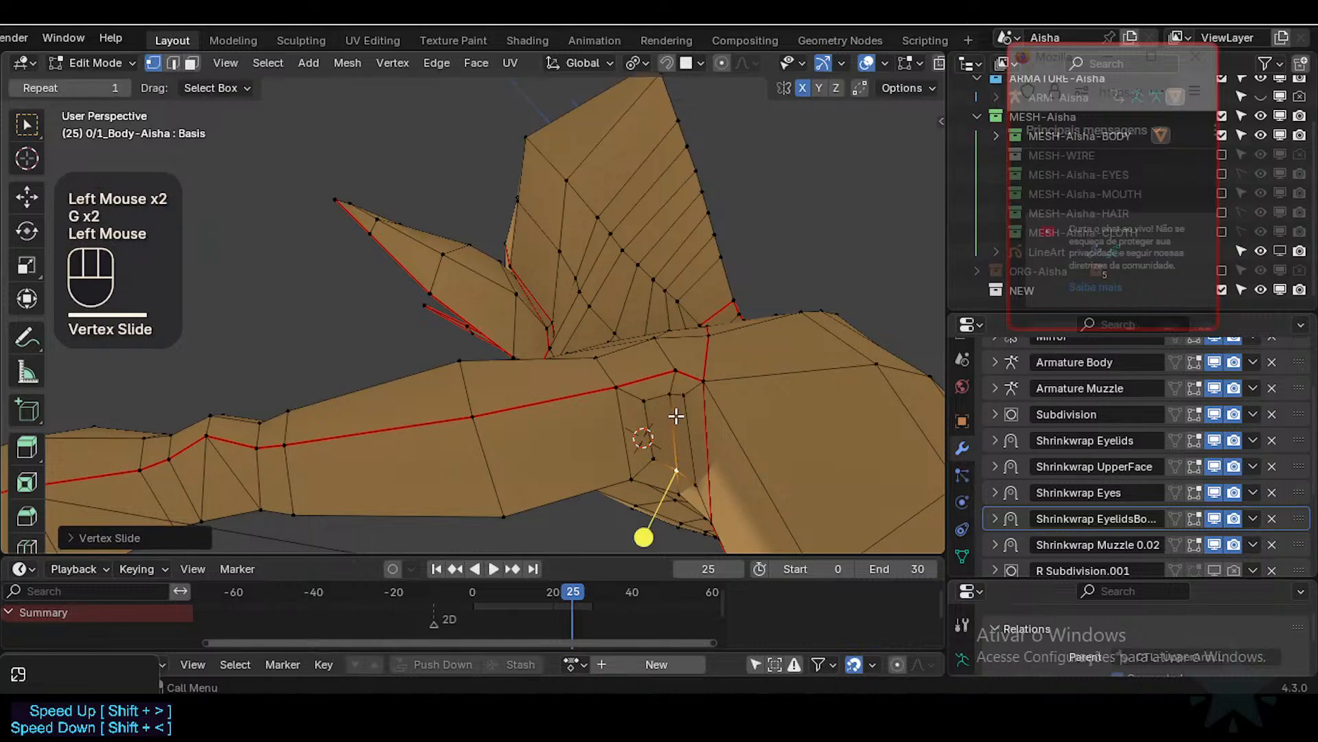
Step: Slide an inner armpit edge and reposition the vertex beside it to smooth the armpit topology
{"action": "middle_click_drag", "start_coordinate": [676, 415], "coordinate": [459, 425]}
{"action": "key", "text": "2"}
{"action": "left_click", "coordinate": [647, 436]}
{"action": "key", "text": "g"}
{"action": "key", "text": "g"}
{"action": "left_click", "coordinate": [646, 440]}
{"action": "key", "text": "1"}
{"action": "left_click", "coordinate": [628, 456]}
{"action": "key", "text": "g"}
{"action": "left_click", "coordinate": [647, 471], "text": "shift"}
Step: Review the smoothed shoulder, armpit and arm shape in Object Mode
{"action": "key", "text": "Tab"}
{"action": "scroll", "coordinate": [674, 447], "scroll_direction": "down", "scroll_amount": 3}
{"action": "scroll", "coordinate": [683, 430], "scroll_direction": "down", "scroll_amount": 1}
{"action": "scroll", "coordinate": [426, 426], "scroll_direction": "down", "scroll_amount": 1}
{"action": "scroll", "coordinate": [426, 426], "scroll_direction": "down", "scroll_amount": 1}
{"action": "scroll", "coordinate": [575, 415], "scroll_direction": "up", "scroll_amount": 2}
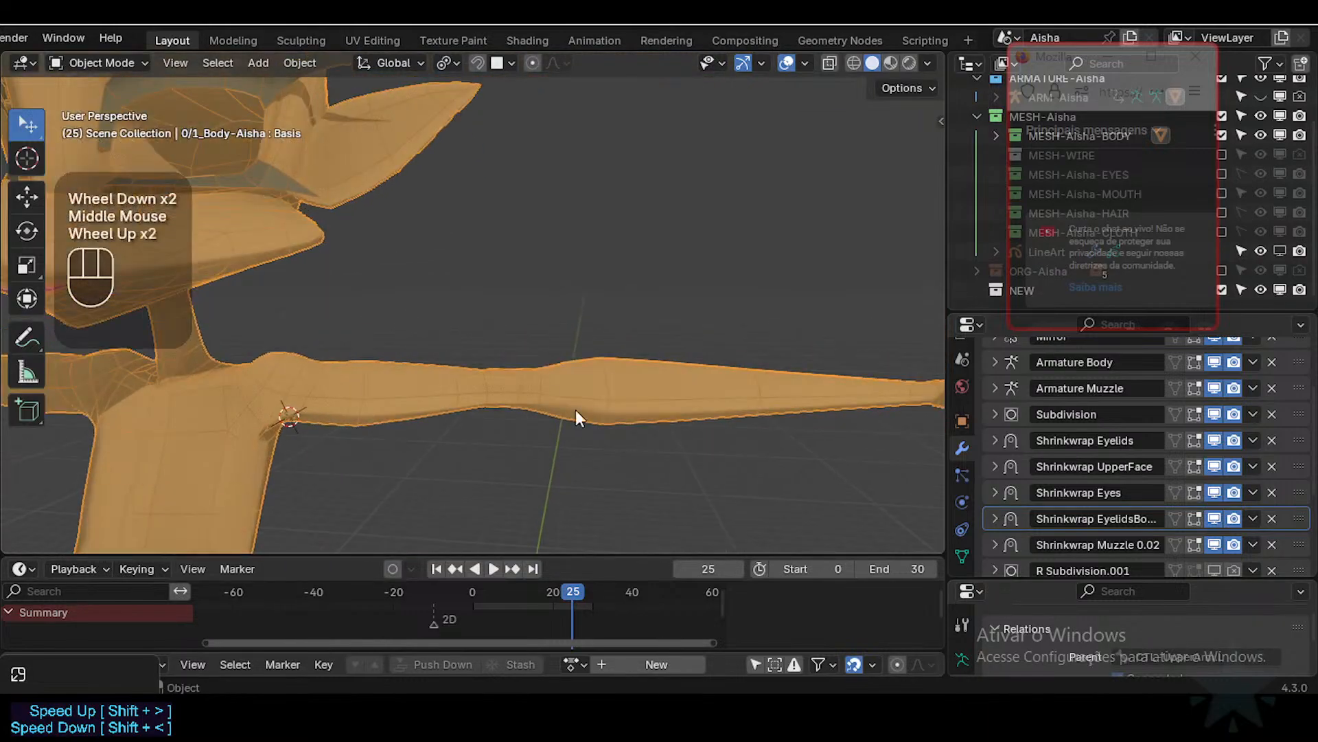
{"action": "mouse_move", "coordinate": [576, 411]}
{"action": "middle_mouse_down"}
{"action": "mouse_move", "coordinate": [588, 402]}
{"action": "mouse_move", "coordinate": [572, 436]}
{"action": "middle_mouse_up"}
Step: Loop-select the edges on the forearm side of the elbow in front view and adjust their thickness with Shrink/Fatten
{"action": "key", "text": "Tab"}
{"action": "scroll", "coordinate": [545, 432], "scroll_direction": "up", "scroll_amount": 2}
{"action": "key", "text": "1"}
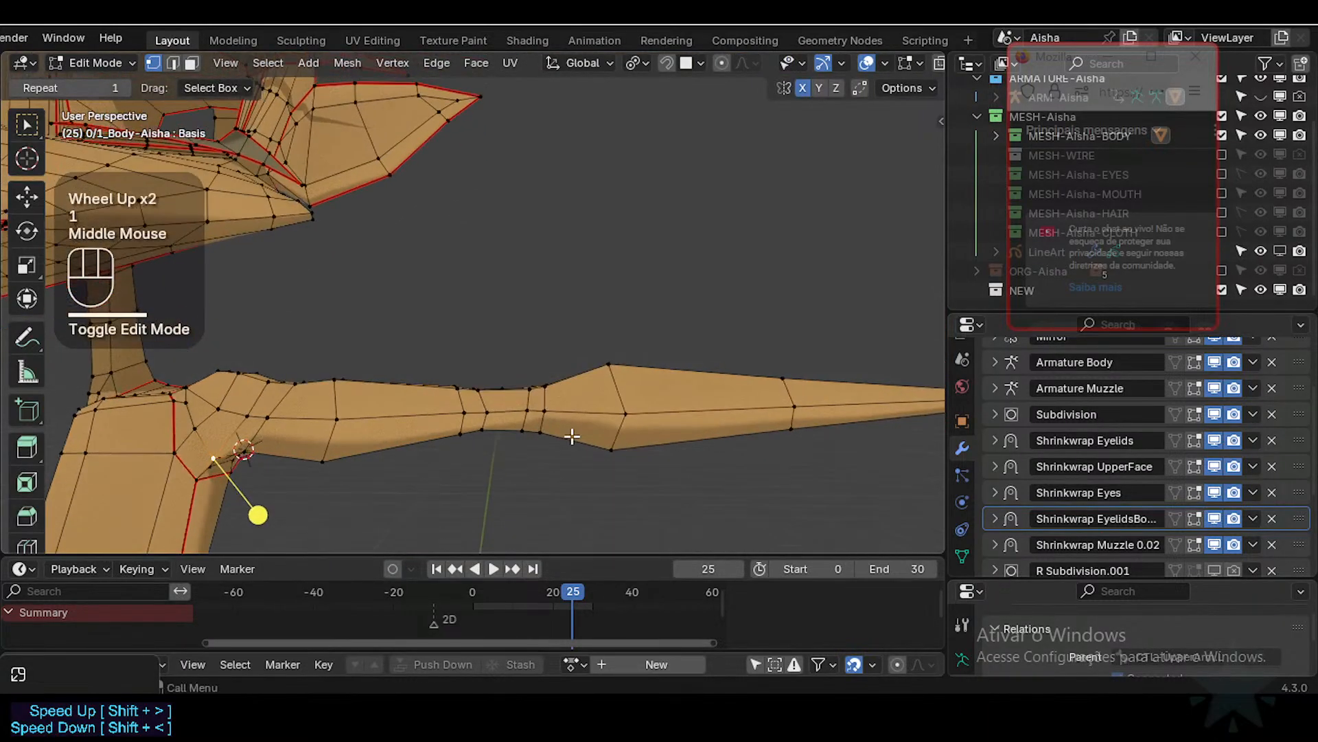
{"action": "key", "text": "KP_1"}
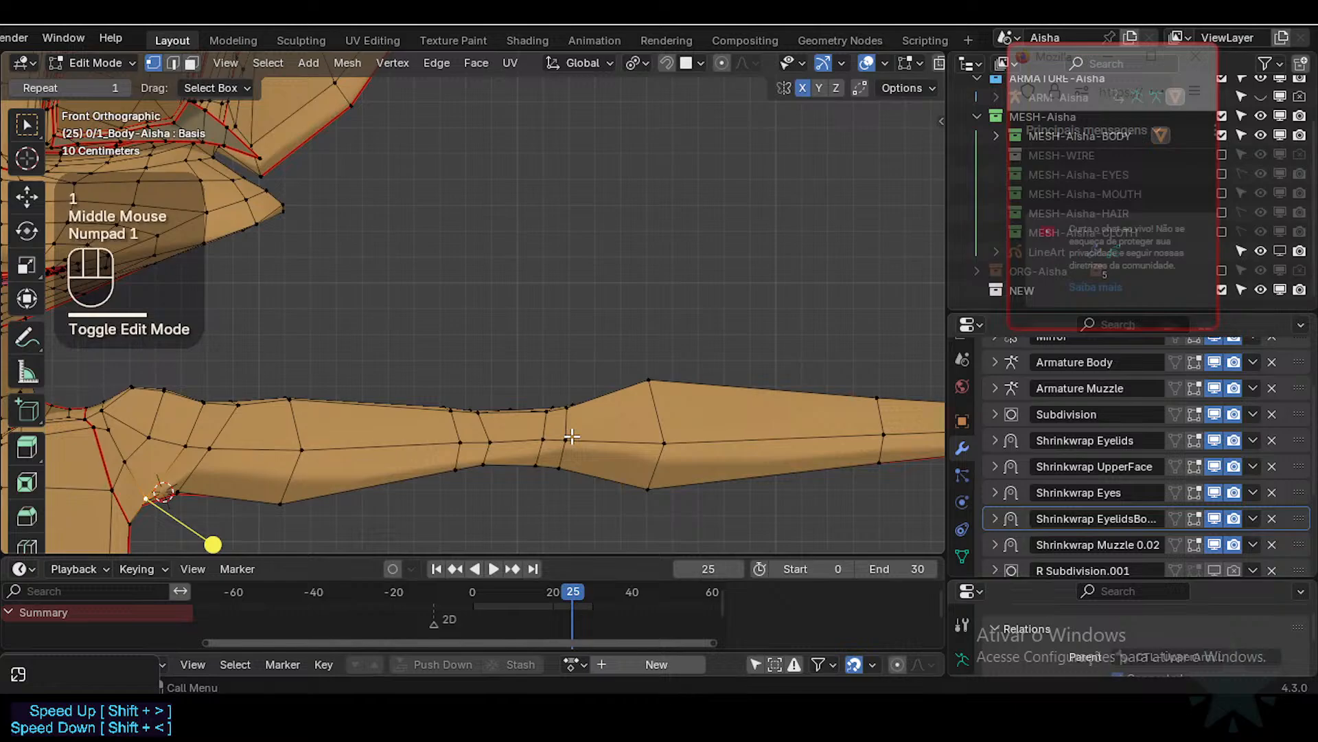
{"action": "key", "text": "alt+a"}
{"action": "key", "text": "2"}
{"action": "left_click", "coordinate": [564, 424], "text": "alt+shift"}
{"action": "middle_click_drag", "start_coordinate": [621, 373], "coordinate": [641, 372]}
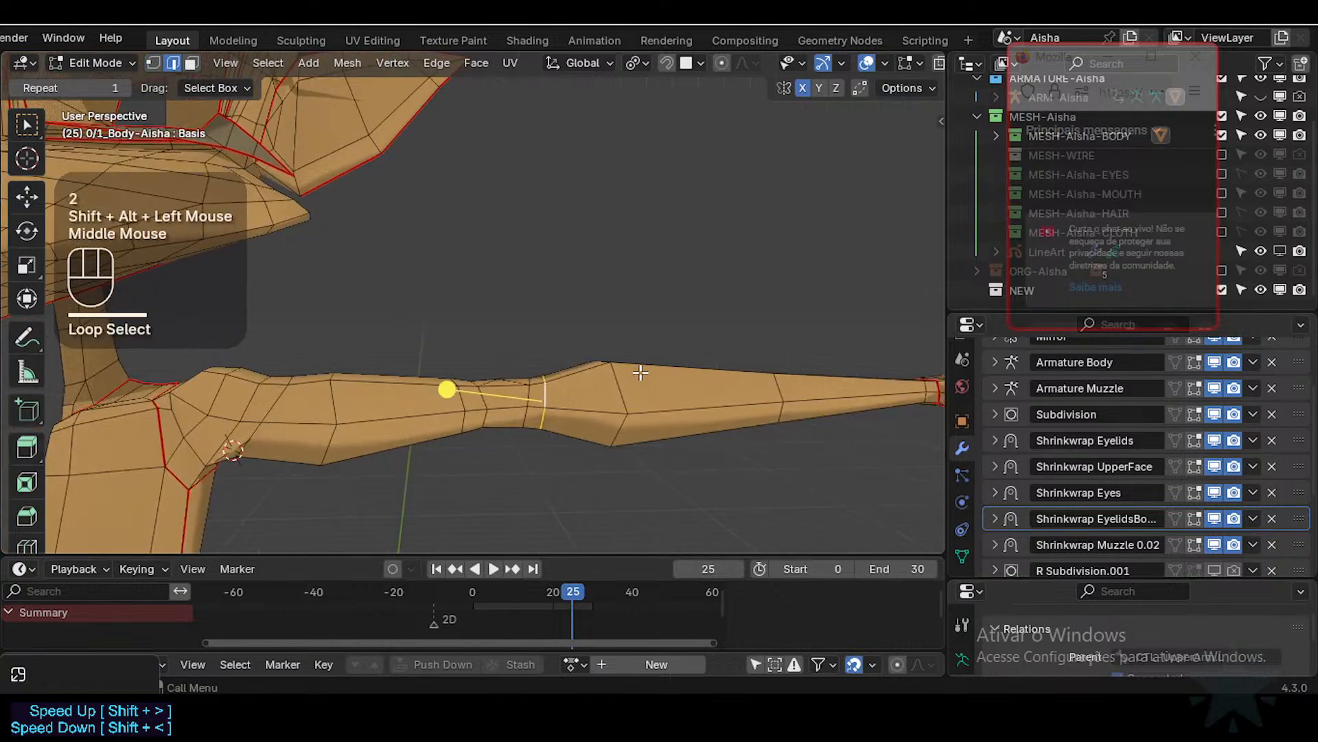
{"action": "key", "text": "KP_1"}
{"action": "key", "text": "alt+s"}
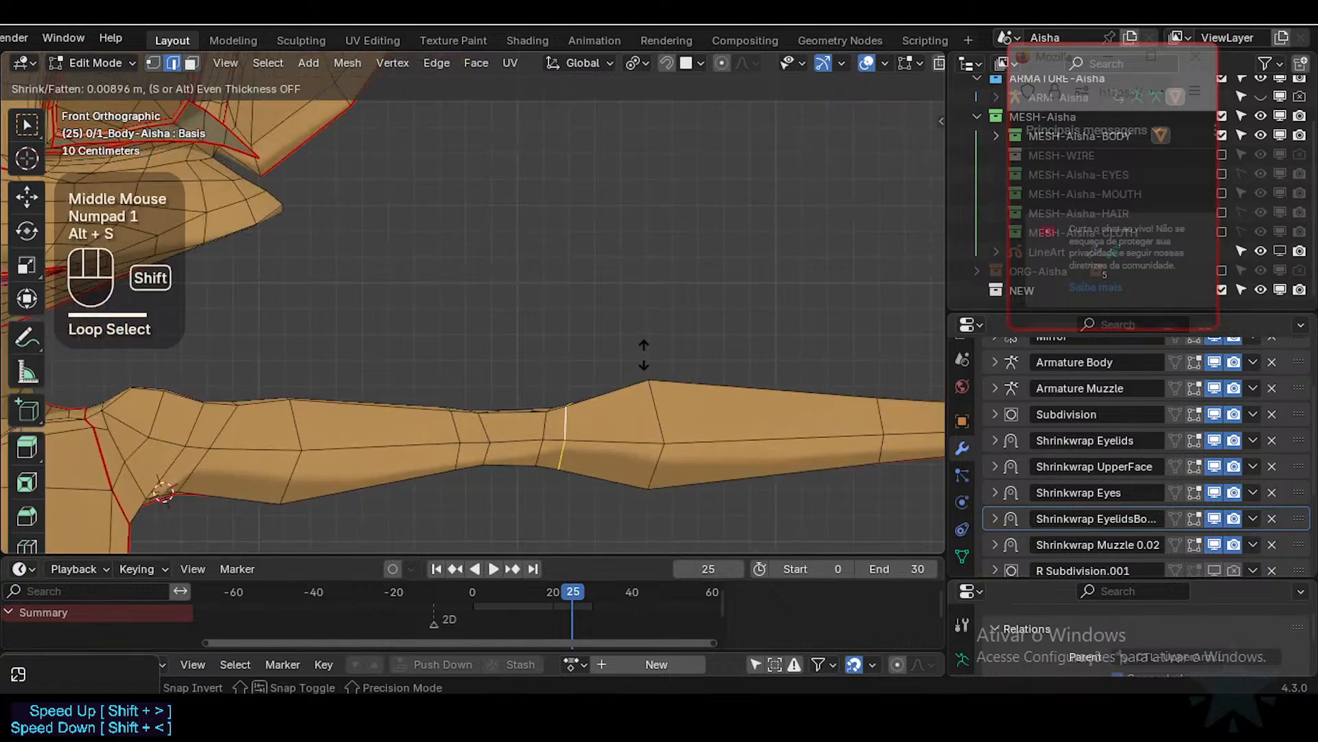
{"action": "left_click", "coordinate": [468, 424], "text": "shift"}
Step: Rotate the forearm-side elbow loop slightly and check the smoothed arm in Object Mode
{"action": "key", "text": "r"}
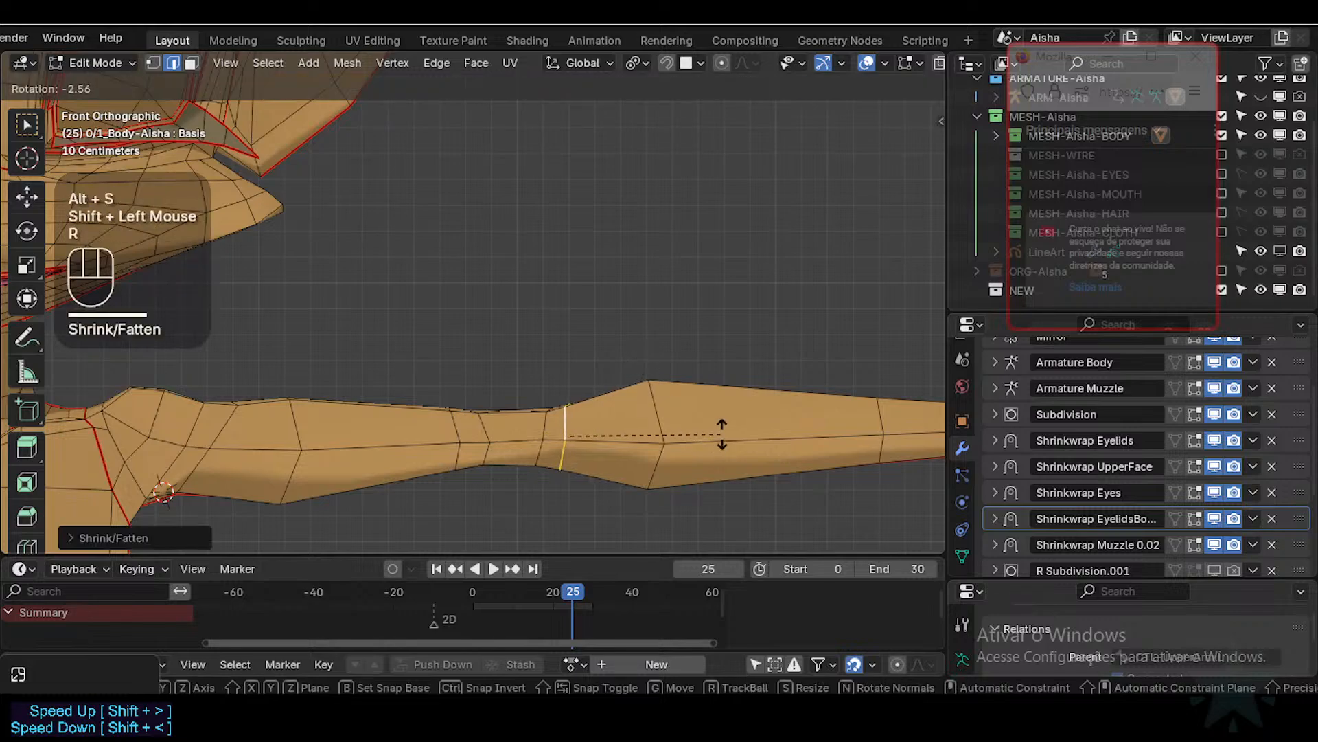
{"action": "left_click", "coordinate": [676, 405]}
{"action": "key", "text": "Tab"}
{"action": "key", "text": "Tab"}
Step: Loop-select the widest section of the forearm, shrink it by about 0.014 m with Shrink/Fatten and check the smoothed contour
{"action": "key", "text": "alt+a"}
{"action": "left_click", "coordinate": [671, 412], "text": "alt+shift"}
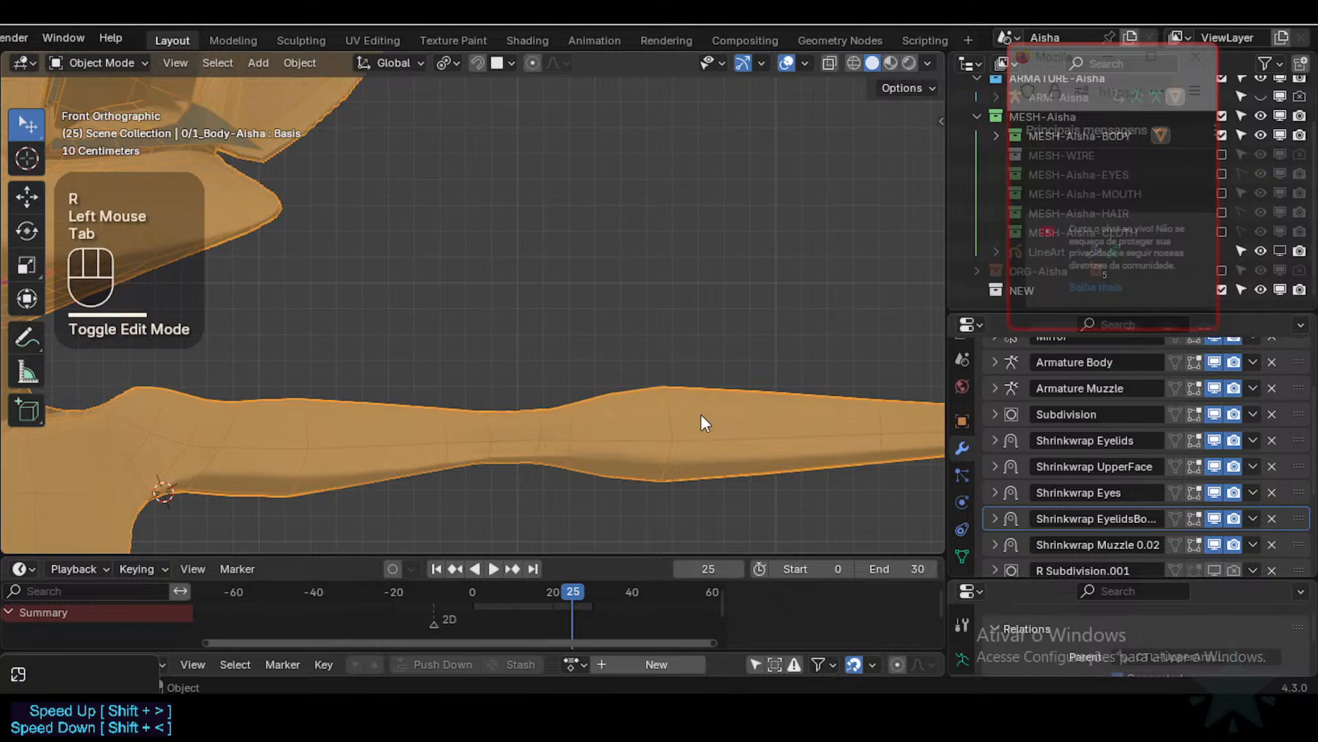
{"action": "key", "text": "Tab"}
{"action": "key", "text": "alt+s"}
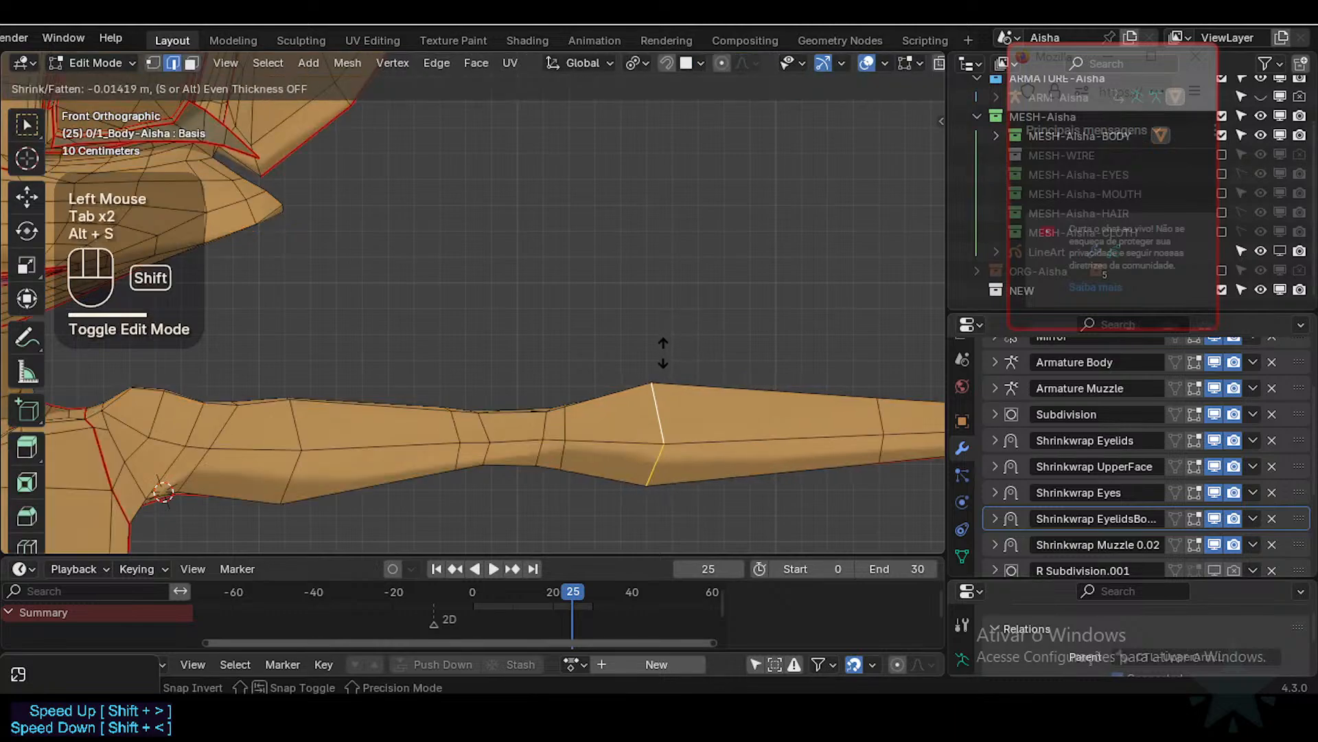
{"action": "left_click", "coordinate": [662, 353], "text": "shift"}
{"action": "key", "text": "Tab"}
{"action": "key", "text": "Tab"}
{"action": "key", "text": "Tab"}
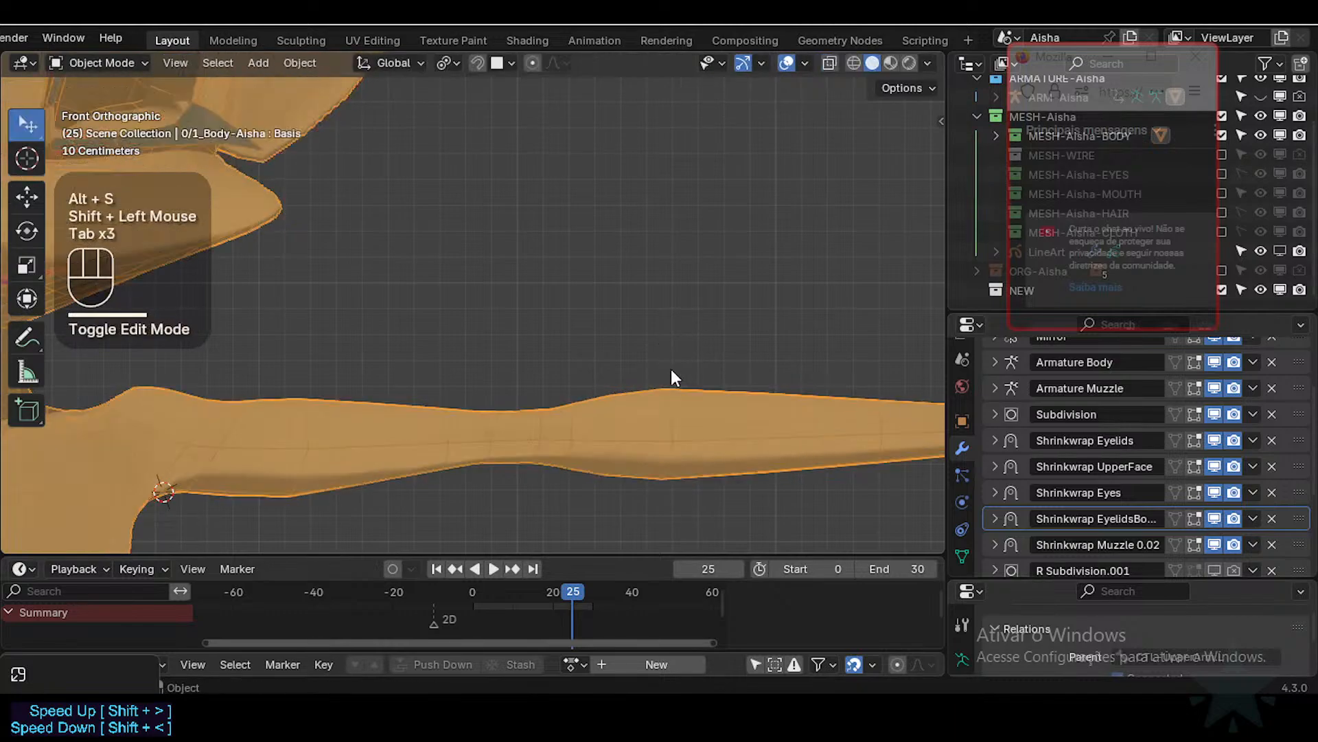
Step: Scale the widest forearm loop, move it along the X axis toward the elbow and return to Object Mode
{"action": "key", "text": "Tab"}
{"action": "key", "text": "s"}
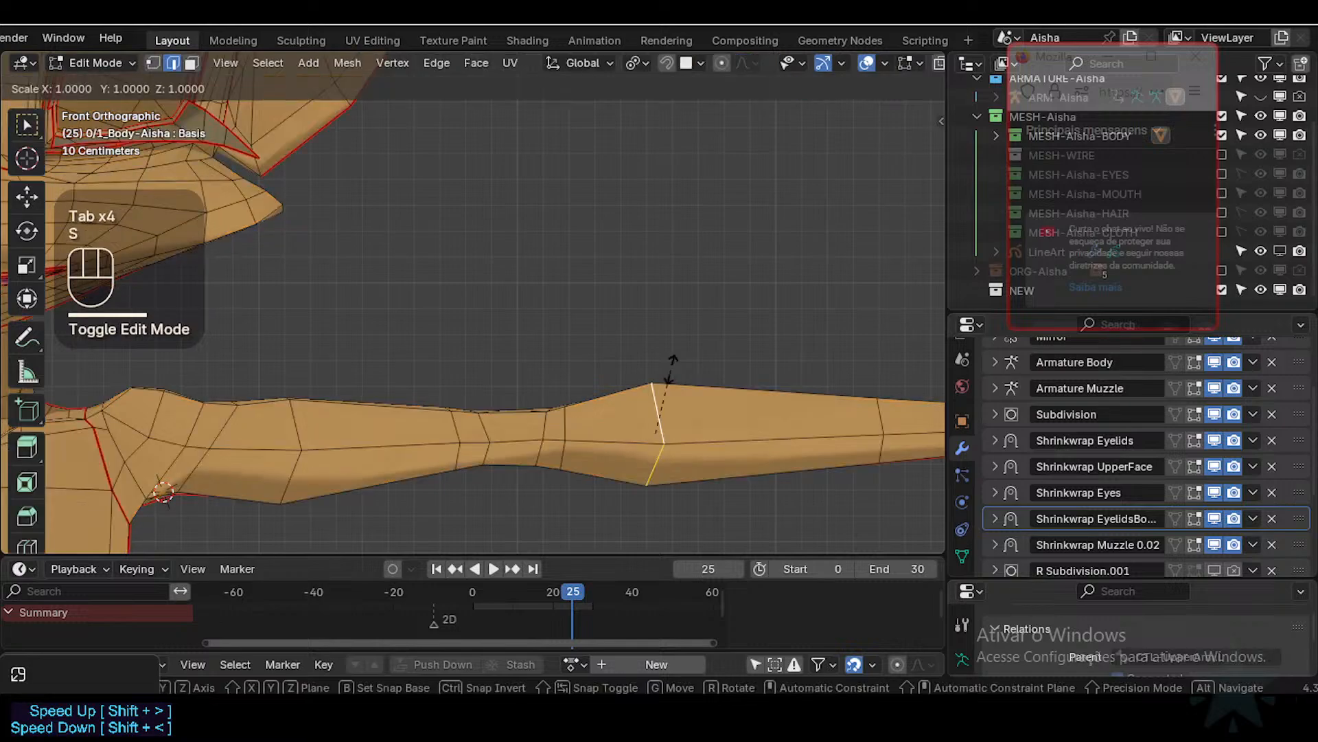
{"action": "left_click", "coordinate": [686, 365], "text": "shift"}
{"action": "key", "text": "g"}
{"action": "key", "text": "x"}
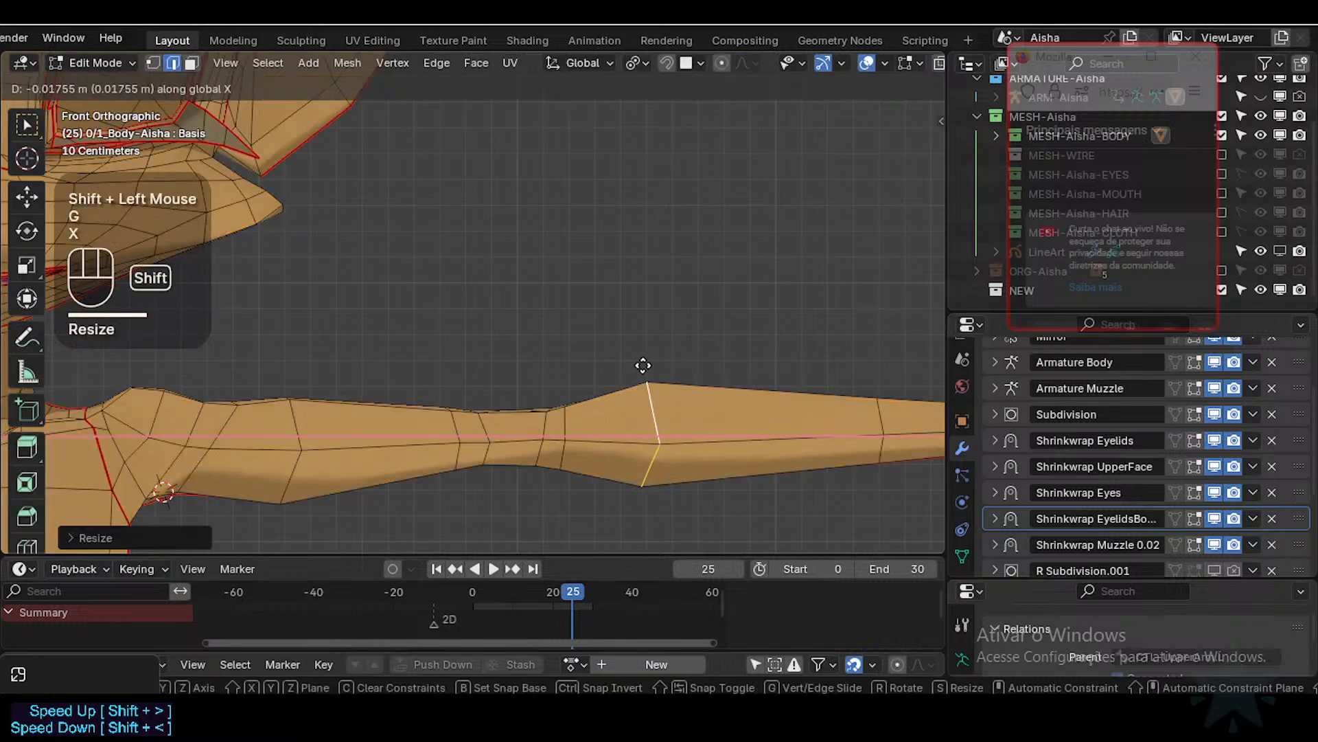
{"action": "left_click", "coordinate": [630, 371], "text": "shift"}
{"action": "key", "text": "Tab"}
Step: Loop-select the forearm section between its widest part and the wrist, adjust it with Shrink/Fatten and return to Object Mode
{"action": "scroll", "coordinate": [659, 409], "scroll_direction": "down", "scroll_amount": 2}
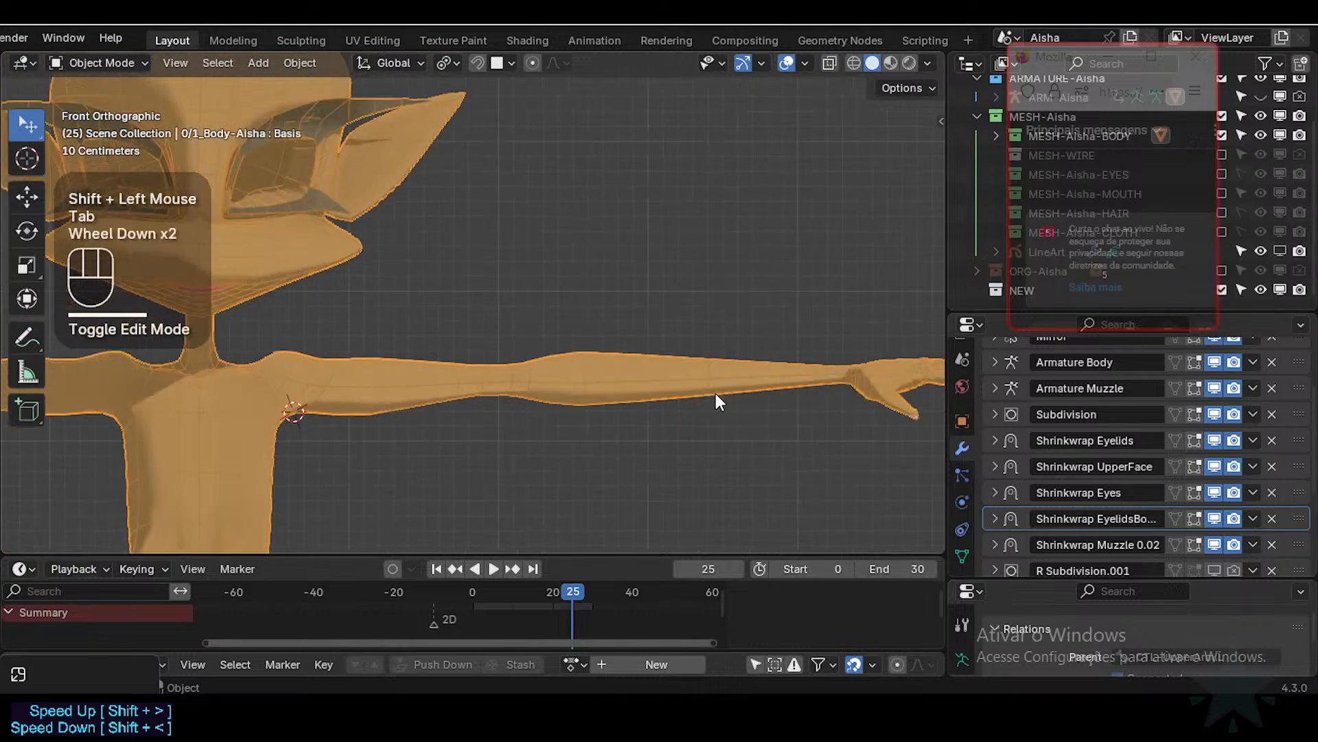
{"action": "middle_click_drag", "start_coordinate": [715, 397], "coordinate": [618, 412], "text": "shift"}
{"action": "scroll", "coordinate": [687, 413], "scroll_direction": "up", "scroll_amount": 1}
{"action": "key", "text": "Tab"}
{"action": "key", "text": "alt+a"}
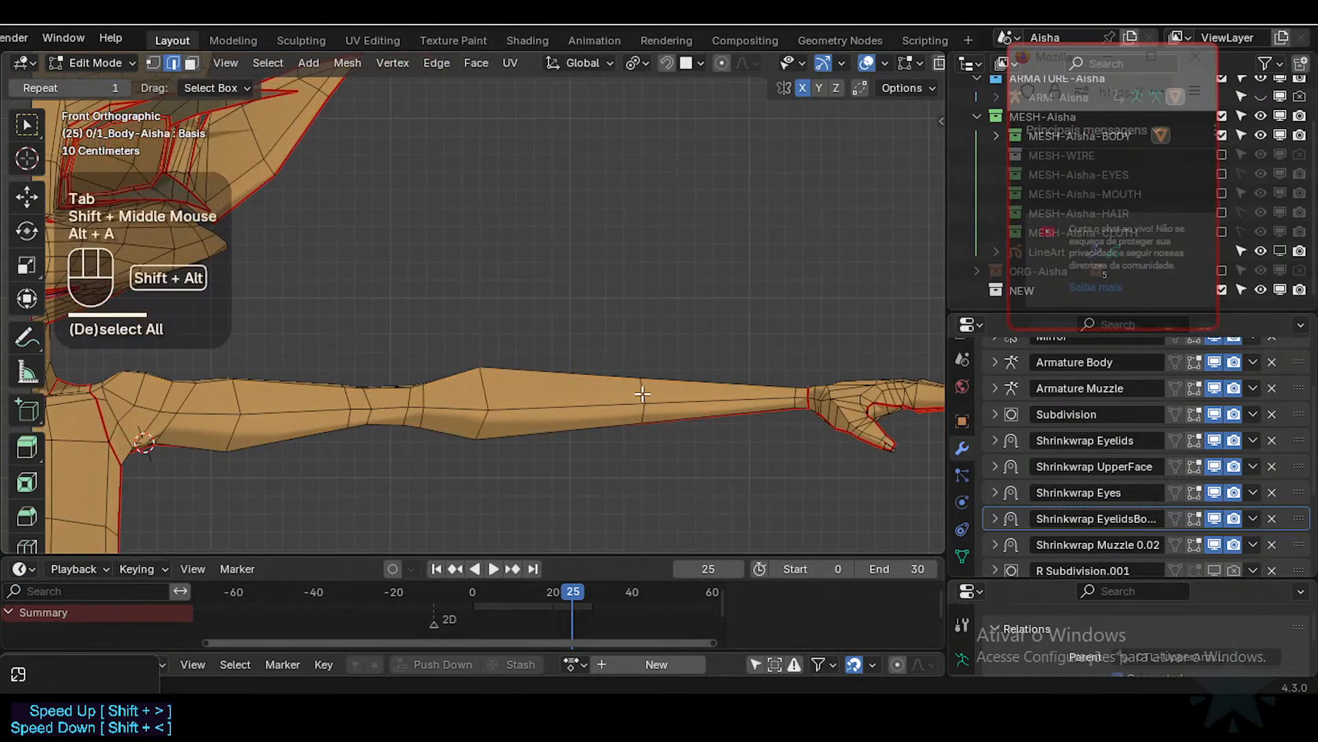
{"action": "left_click", "coordinate": [736, 405], "text": "alt+shift"}
{"action": "key", "text": "alt+s"}
{"action": "left_click", "coordinate": [684, 324], "text": "shift"}
{"action": "key", "text": "Tab"}
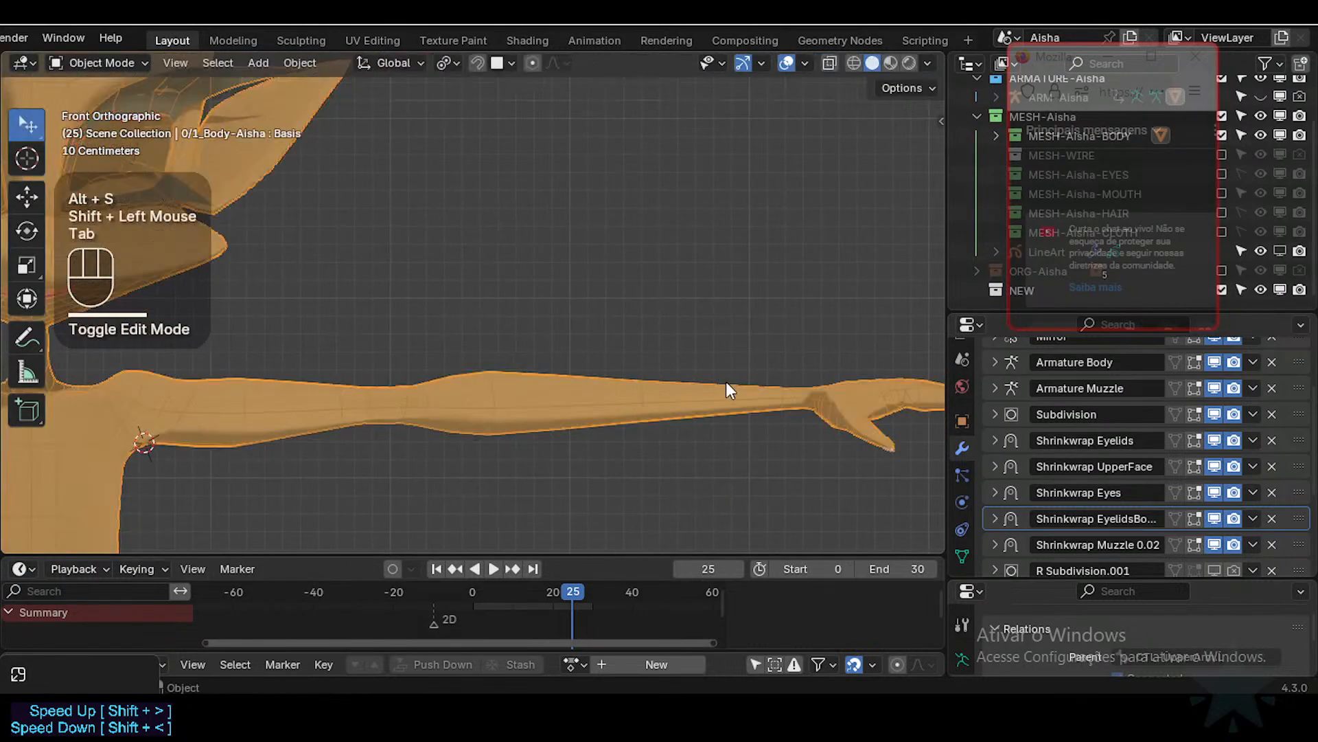
Step: Examine the smoothed arm contour in Object Mode, including from the top view
{"action": "middle_click_drag", "start_coordinate": [780, 394], "coordinate": [594, 332]}
{"action": "scroll", "coordinate": [755, 446], "scroll_direction": "down", "scroll_amount": 3}
{"action": "key", "text": "KP_7"}
{"action": "scroll", "coordinate": [648, 373], "scroll_direction": "down", "scroll_amount": 1}
{"action": "scroll", "coordinate": [648, 373], "scroll_direction": "down", "scroll_amount": 1}
{"action": "scroll", "coordinate": [580, 406], "scroll_direction": "up", "scroll_amount": 2}
{"action": "scroll", "coordinate": [616, 282], "scroll_direction": "up", "scroll_amount": 2}
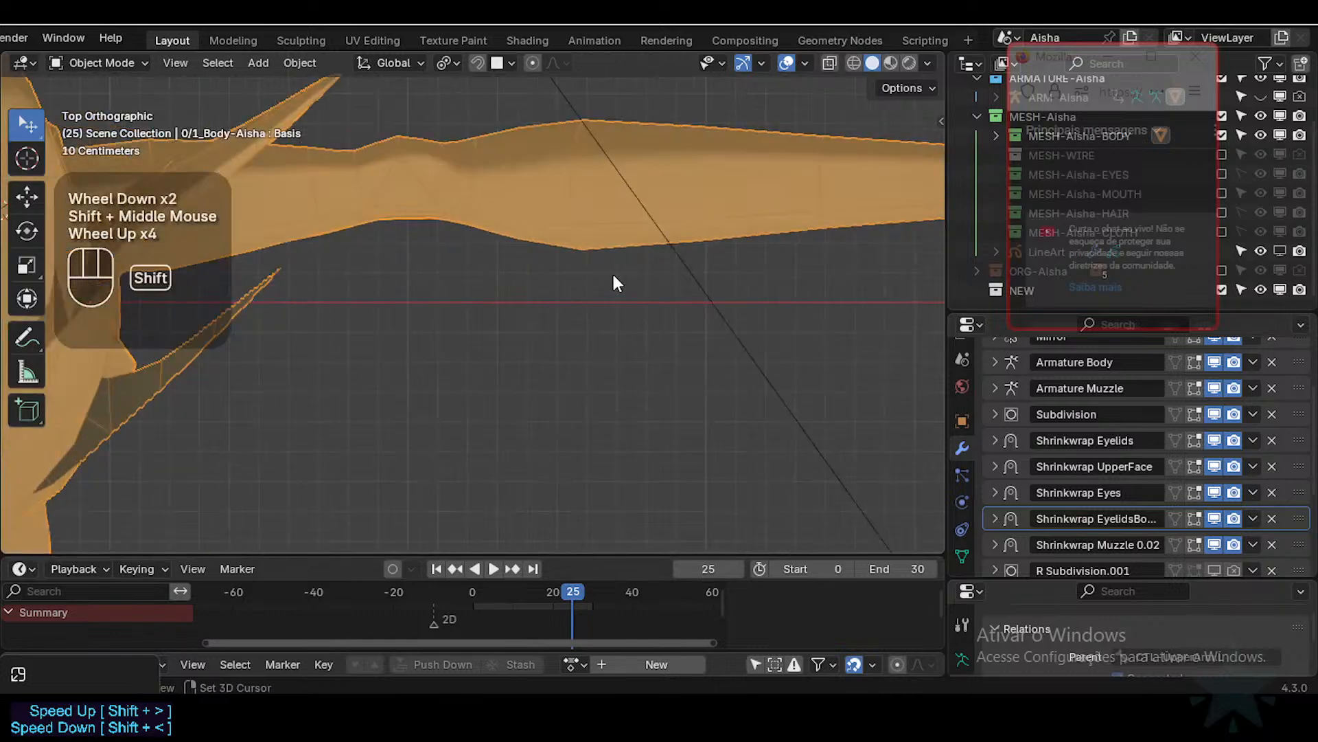
{"action": "middle_click_drag", "start_coordinate": [615, 282], "coordinate": [547, 365], "text": "shift"}
Step: Circle-select the vertices behind the arm on the upper-arm side of the elbow with X-ray on and move them slightly
{"action": "key", "text": "Tab"}
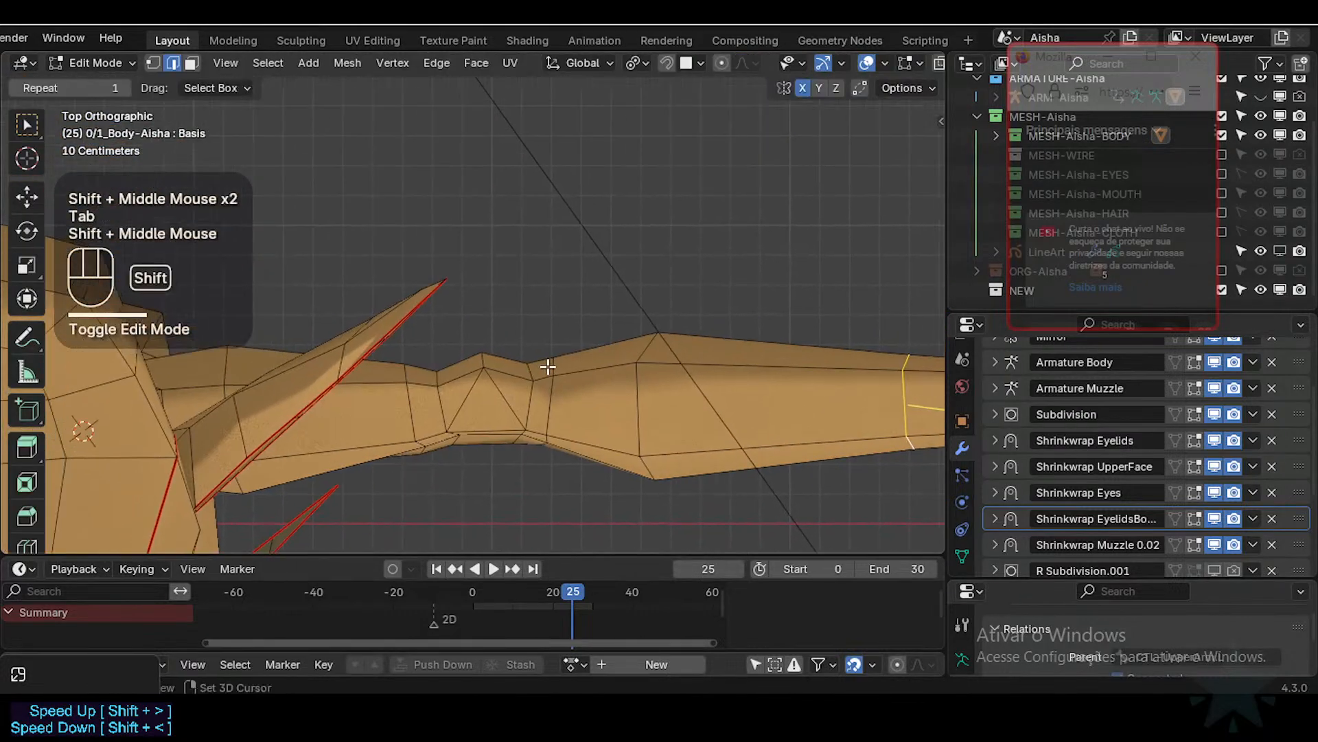
{"action": "key", "text": "1"}
{"action": "key", "text": "alt+z"}
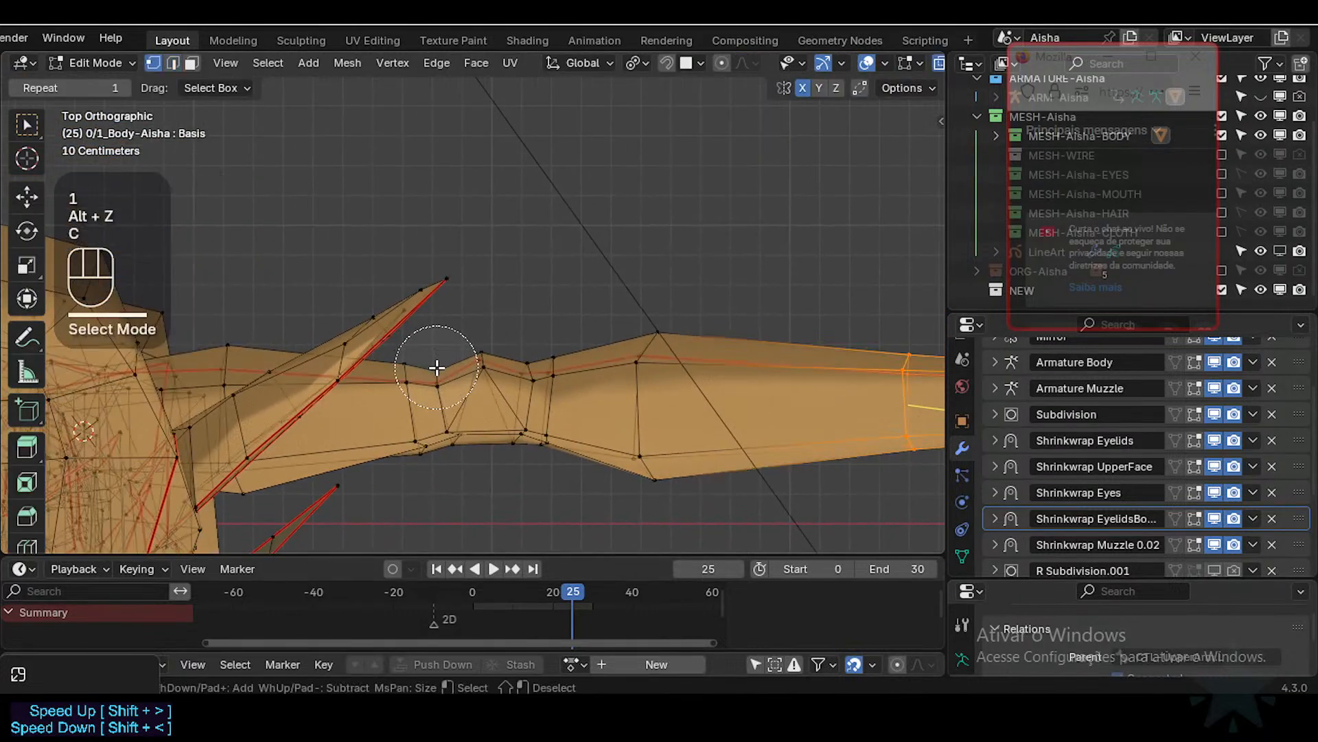
{"action": "key", "text": "alt+a"}
{"action": "key", "text": "c"}
{"action": "scroll", "coordinate": [443, 369], "scroll_direction": "up", "scroll_amount": 1}
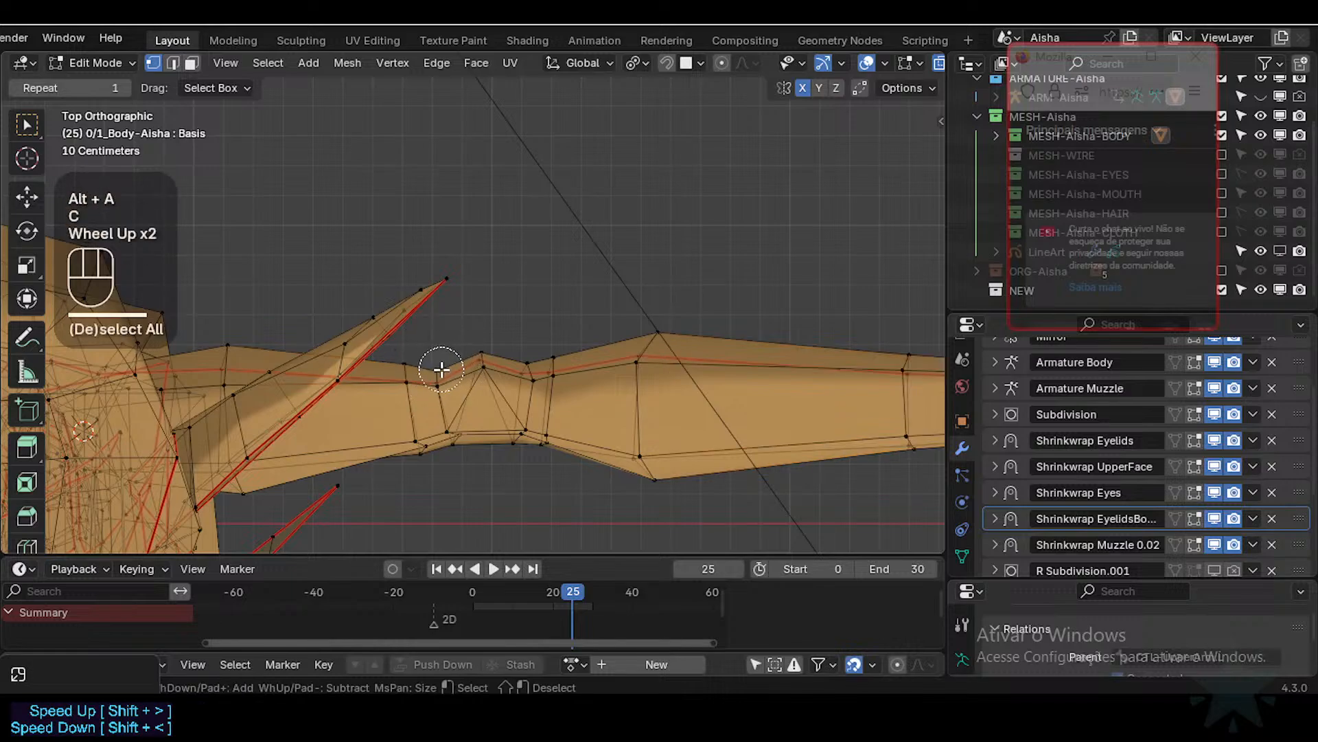
{"action": "left_click", "coordinate": [442, 369]}
{"action": "right_click", "coordinate": [442, 369]}
{"action": "key", "text": "g"}
{"action": "left_click", "coordinate": [459, 310], "text": "shift"}
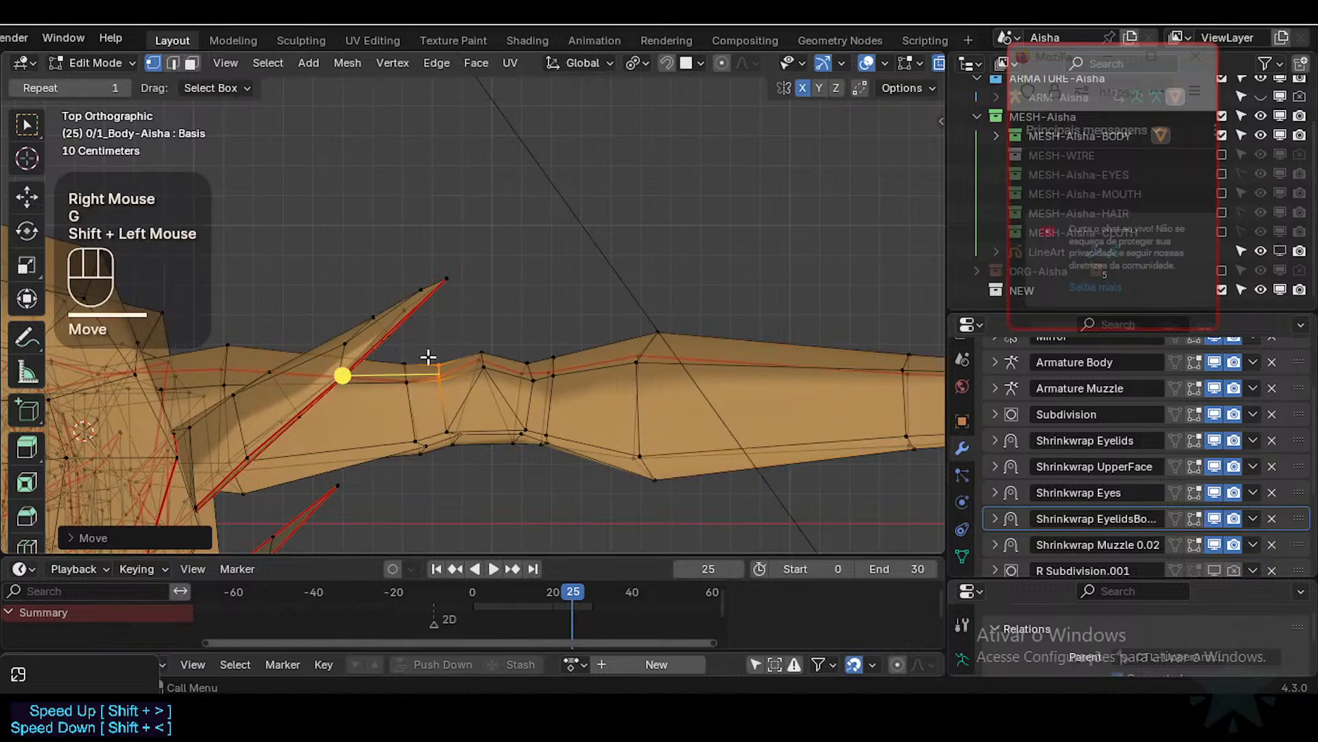
Step: Circle-select the back vertices of the next loop up the arm from the elbow and move them into line
{"action": "key", "text": "alt+a"}
{"action": "key", "text": "c"}
{"action": "left_click", "coordinate": [393, 377]}
{"action": "right_click", "coordinate": [404, 377]}
{"action": "key", "text": "g"}
{"action": "left_click", "coordinate": [406, 346], "text": "shift"}
Step: Circle-select the back vertices of the upper arm near the shoulder and move them slightly inward
{"action": "middle_click_drag", "start_coordinate": [406, 345], "coordinate": [298, 332], "text": "shift"}
{"action": "key", "text": "alt+a"}
{"action": "key", "text": "c"}
{"action": "left_click", "coordinate": [287, 355]}
{"action": "right_click", "coordinate": [318, 324]}
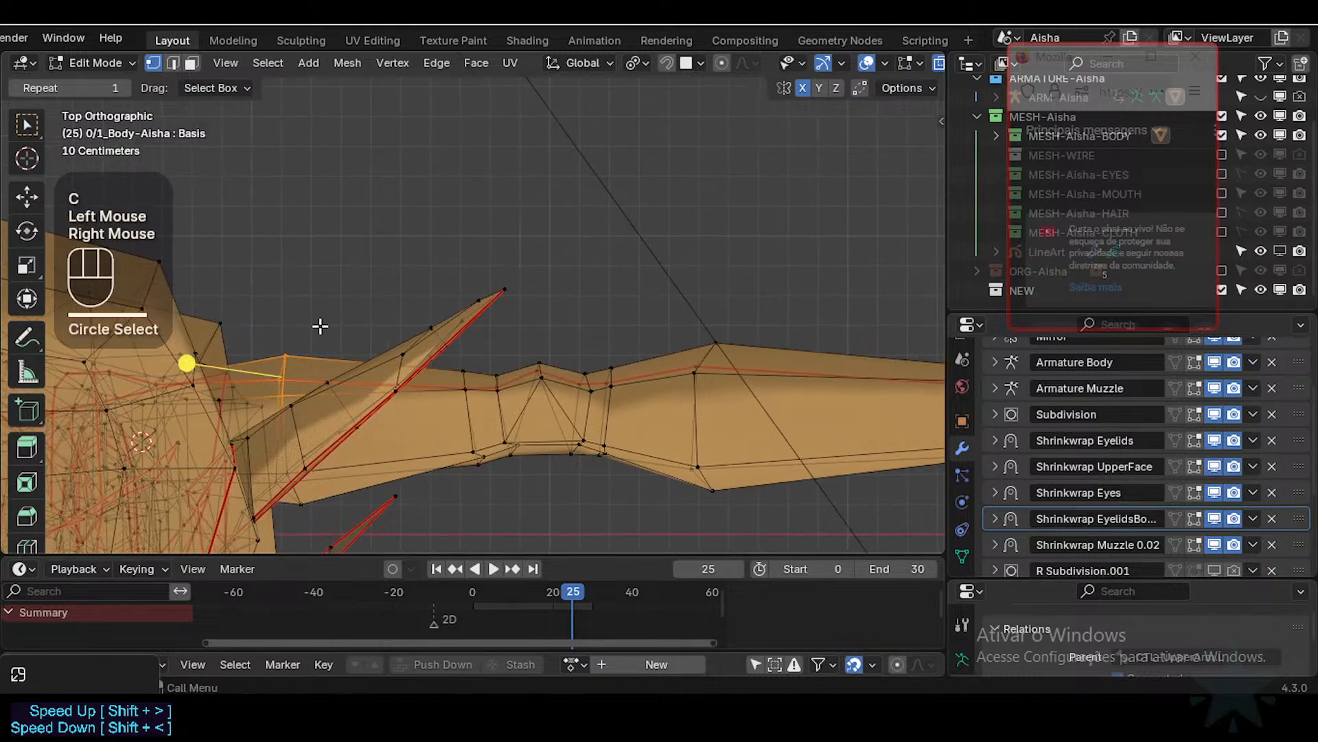
{"action": "key", "text": "g"}
{"action": "left_click", "coordinate": [318, 361], "text": "shift"}
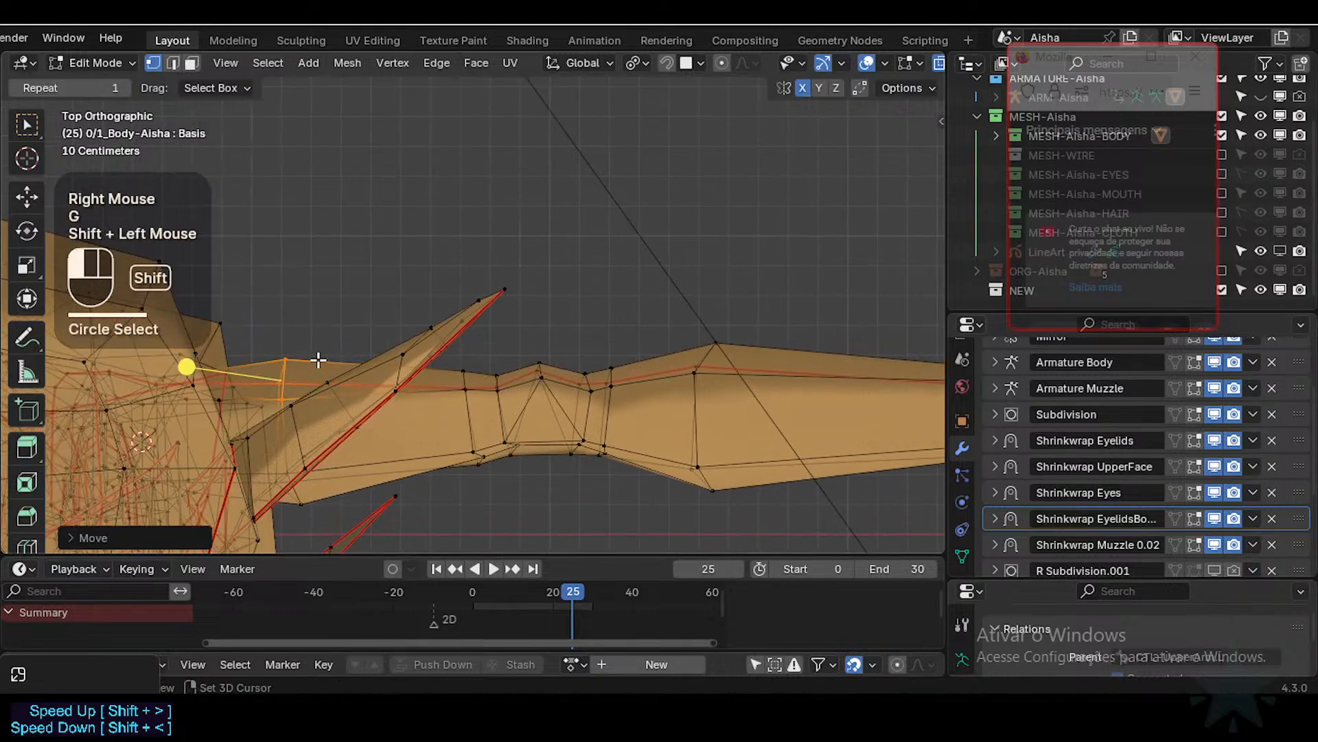
Step: Reselect the back vertices of the lower upper-arm loop above the elbow and readjust their position
{"action": "key", "text": "alt+a"}
{"action": "key", "text": "c"}
{"action": "left_click", "coordinate": [466, 382]}
{"action": "right_click", "coordinate": [466, 382]}
{"action": "key", "text": "g"}
{"action": "left_click", "coordinate": [480, 403], "text": "shift"}
Step: Move the front vertices of the loop just above the elbow one by one toward the elbow and inward, smoothing the front contour
{"action": "key", "text": "alt+a"}
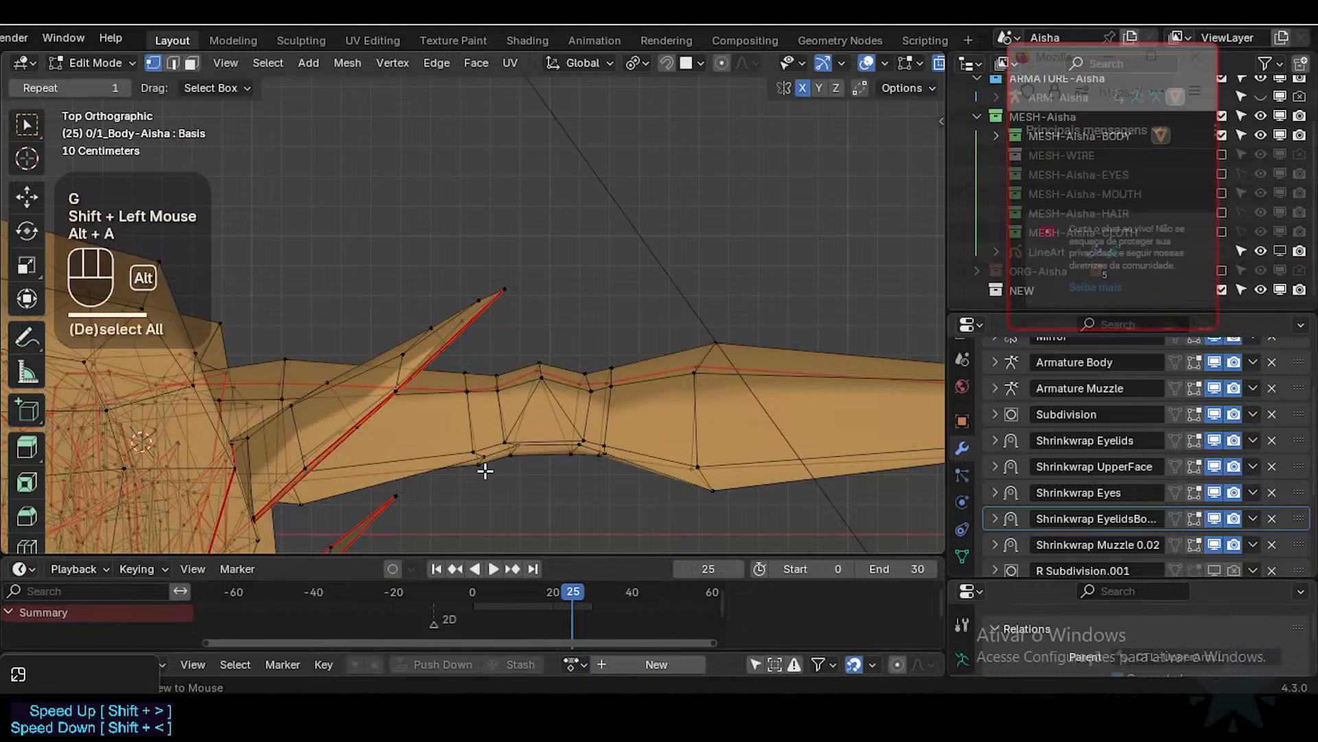
{"action": "key", "text": "c"}
{"action": "right_click", "coordinate": [481, 466]}
{"action": "key", "text": "g"}
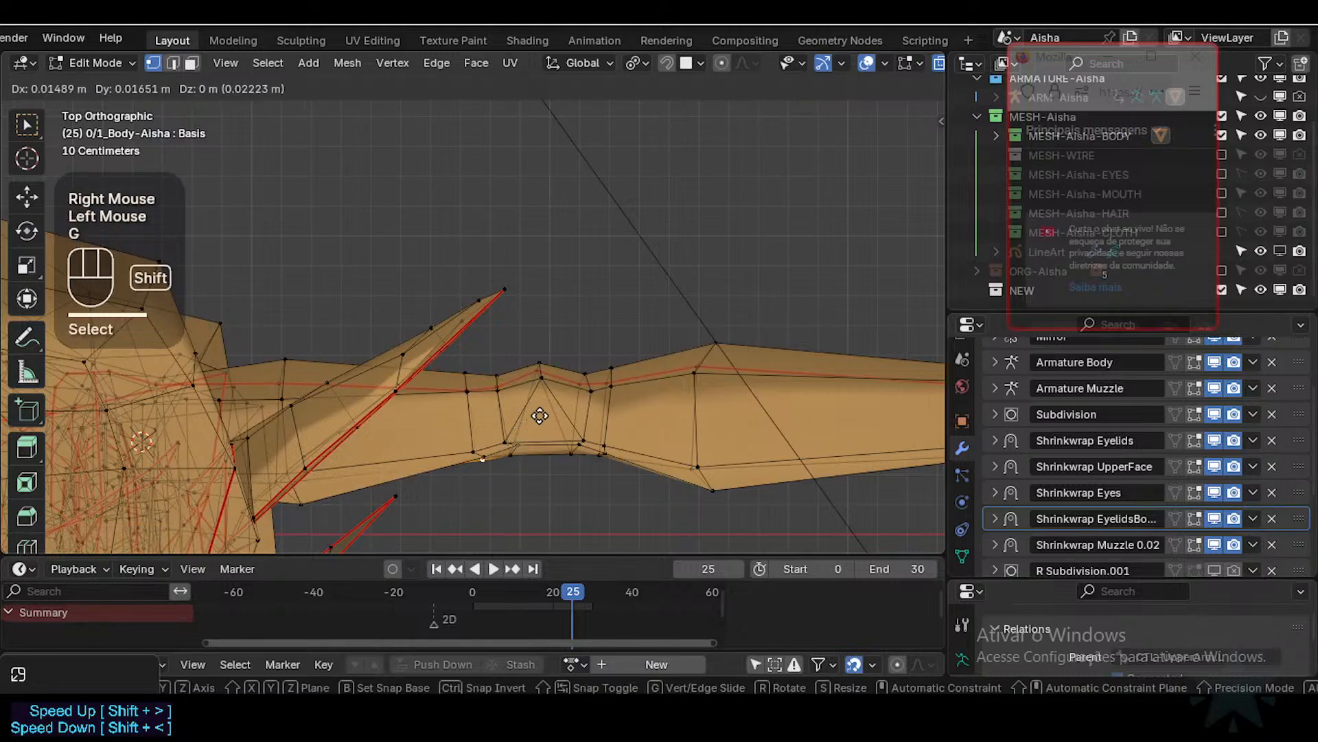
{"action": "left_click", "coordinate": [540, 415], "text": "shift"}
{"action": "left_click", "coordinate": [472, 449]}
{"action": "key", "text": "g"}
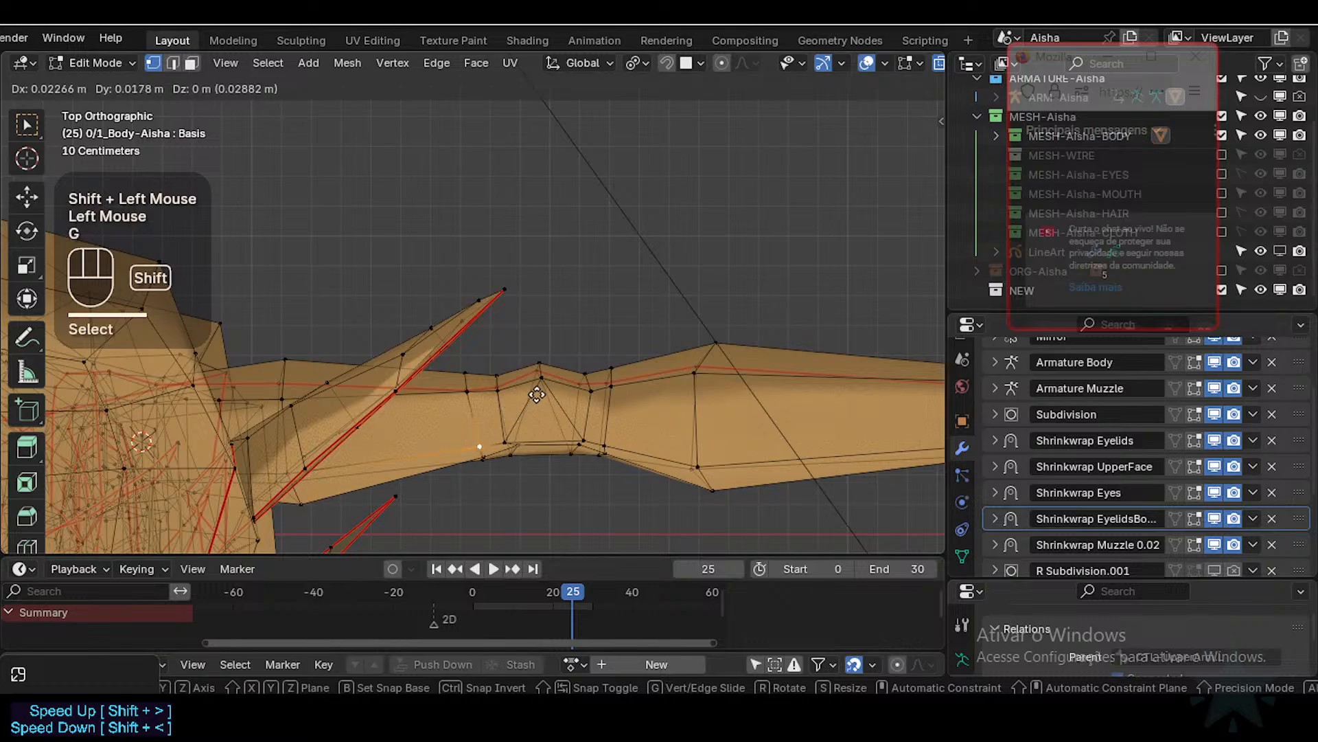
{"action": "left_click", "coordinate": [480, 452], "text": "shift"}
{"action": "left_click", "coordinate": [506, 436]}
{"action": "key", "text": "g"}
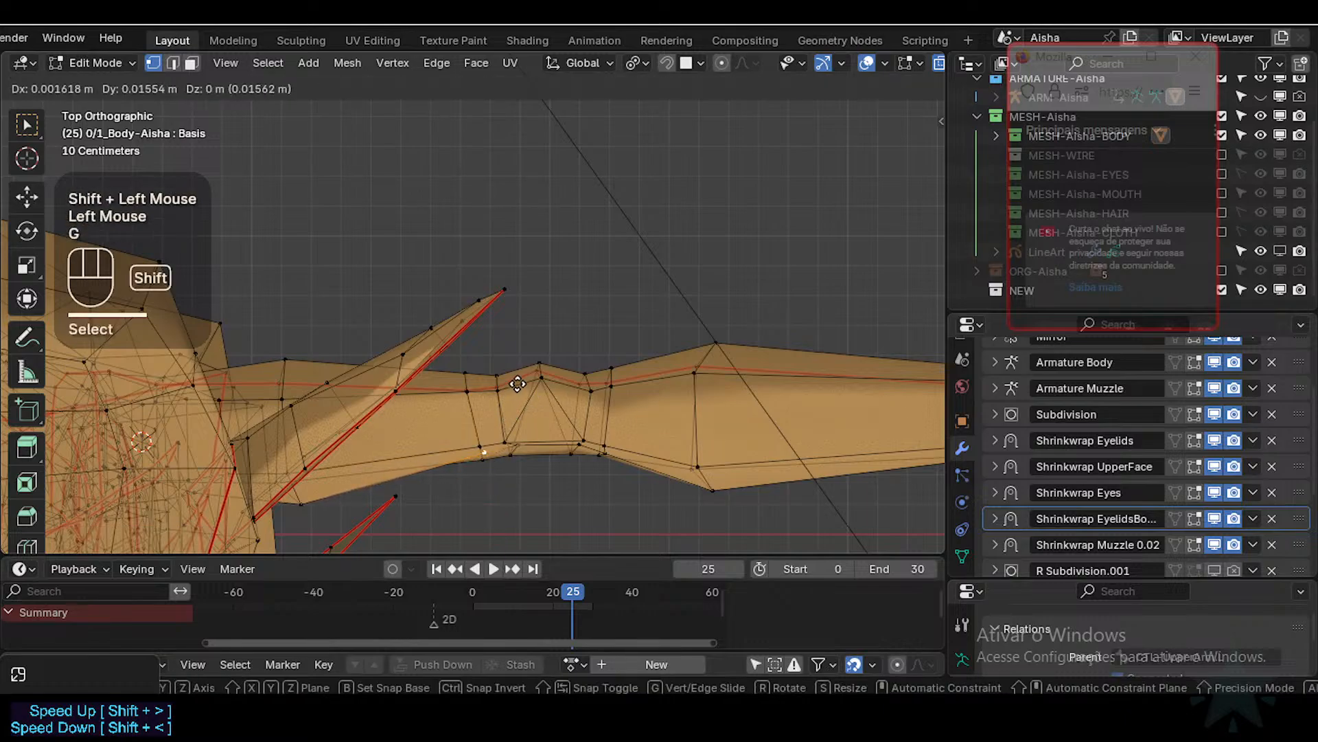
{"action": "left_click", "coordinate": [480, 419], "text": "shift"}
Step: Adjust the individual front vertices on both sides of the inner elbow so they line up with the neighbouring loops
{"action": "left_click", "coordinate": [522, 445]}
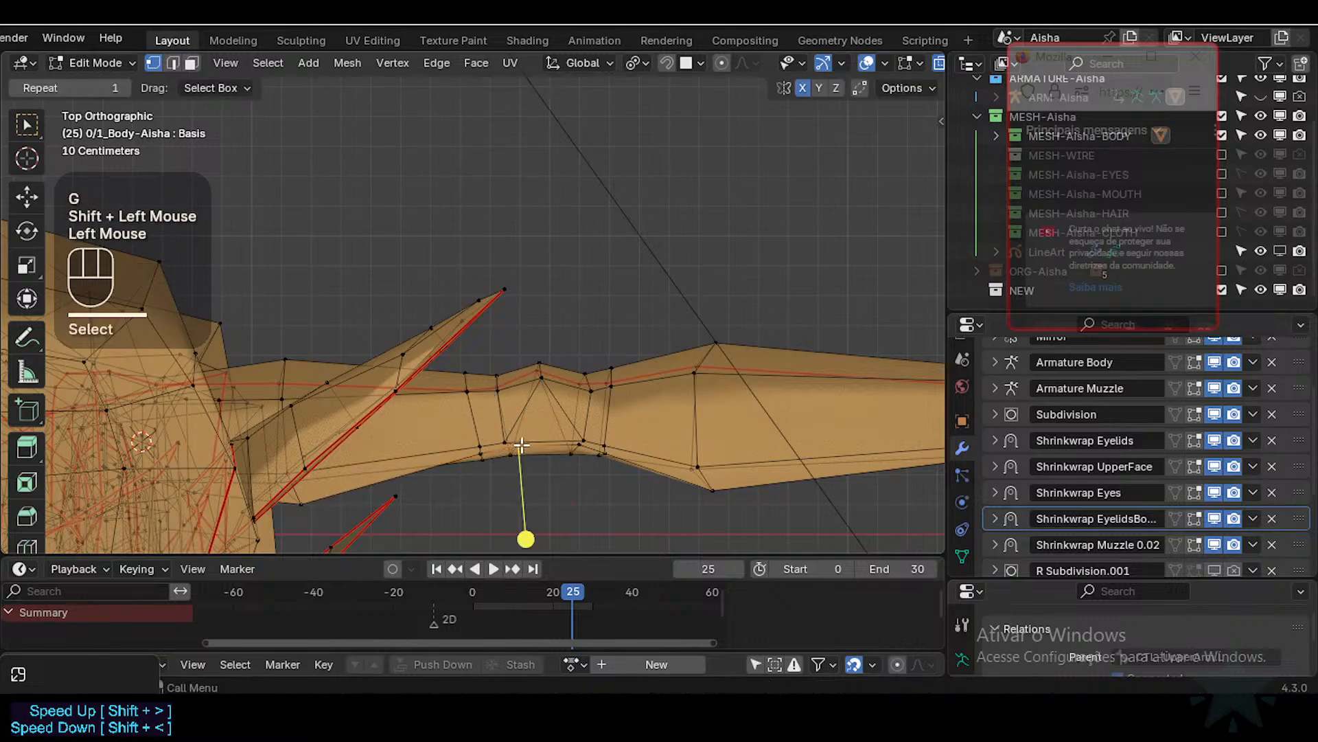
{"action": "key", "text": "g"}
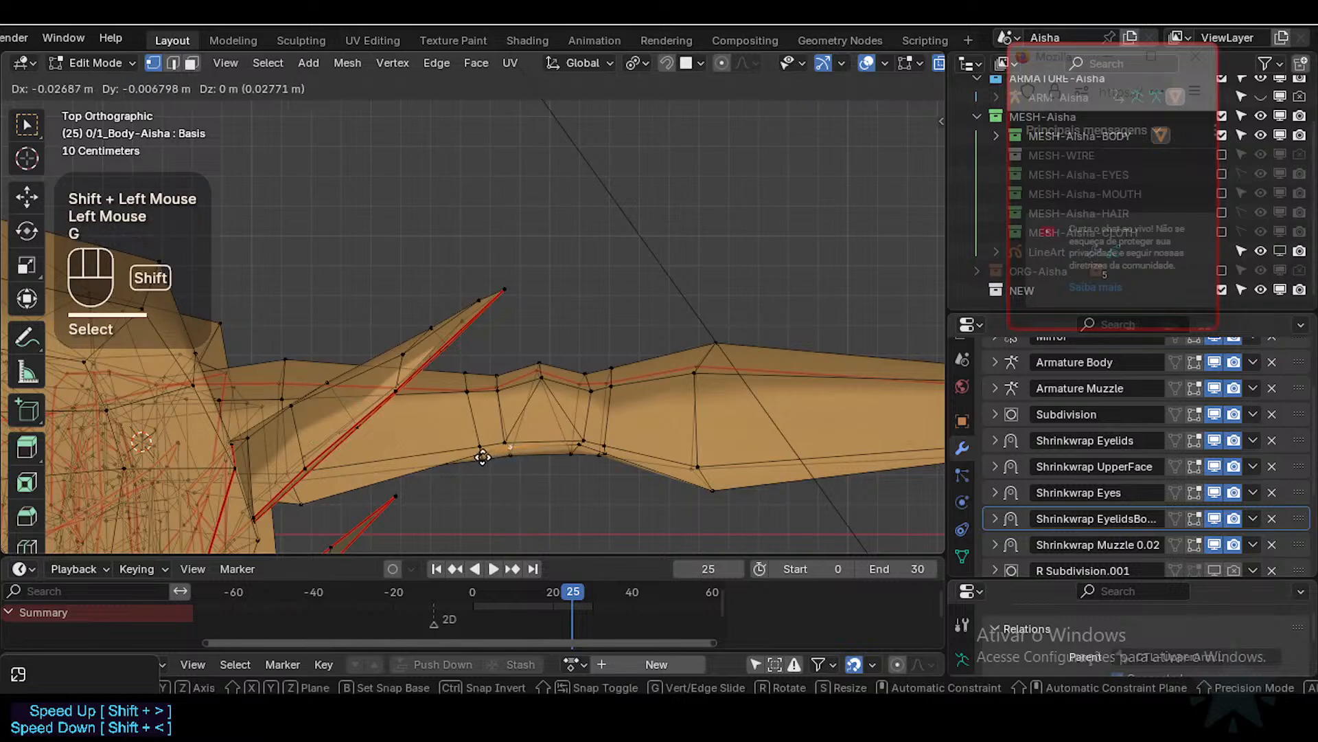
{"action": "left_click", "coordinate": [479, 454], "text": "shift"}
{"action": "key", "text": "alt+a"}
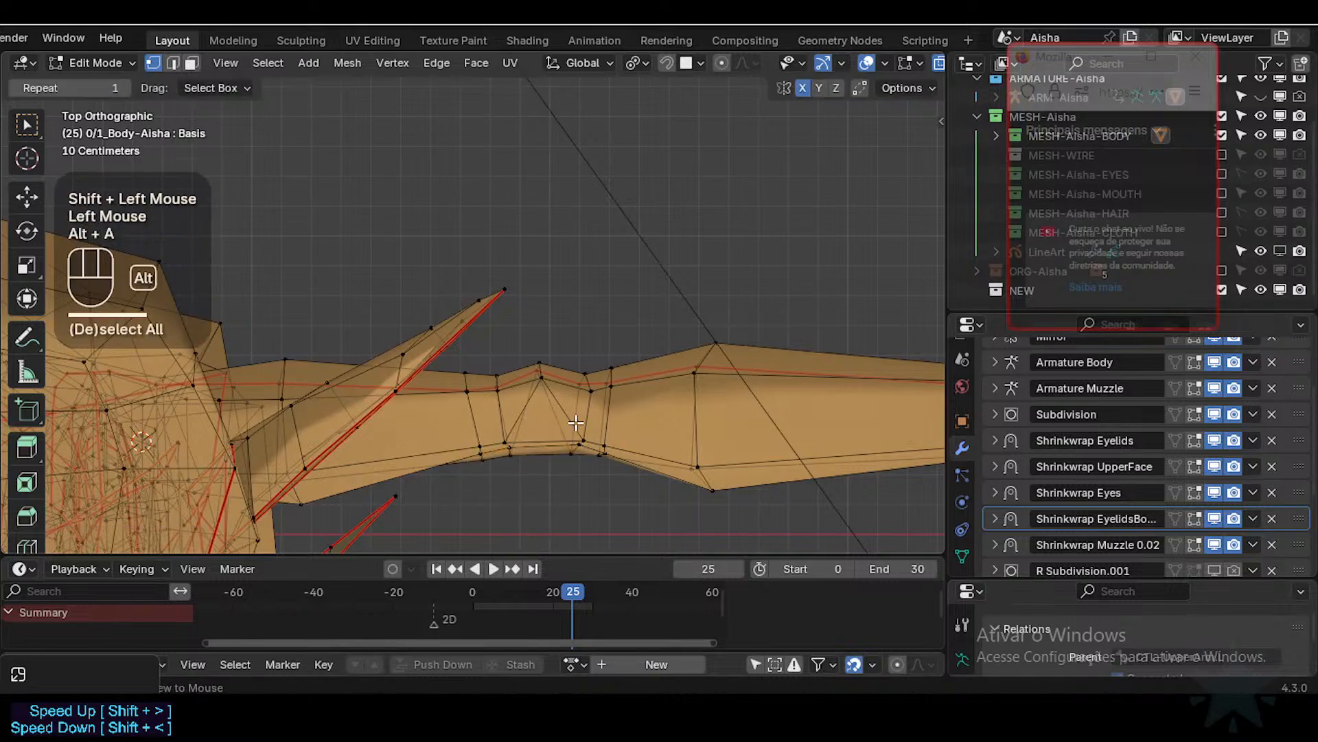
{"action": "left_click", "coordinate": [510, 438]}
{"action": "key", "text": "g"}
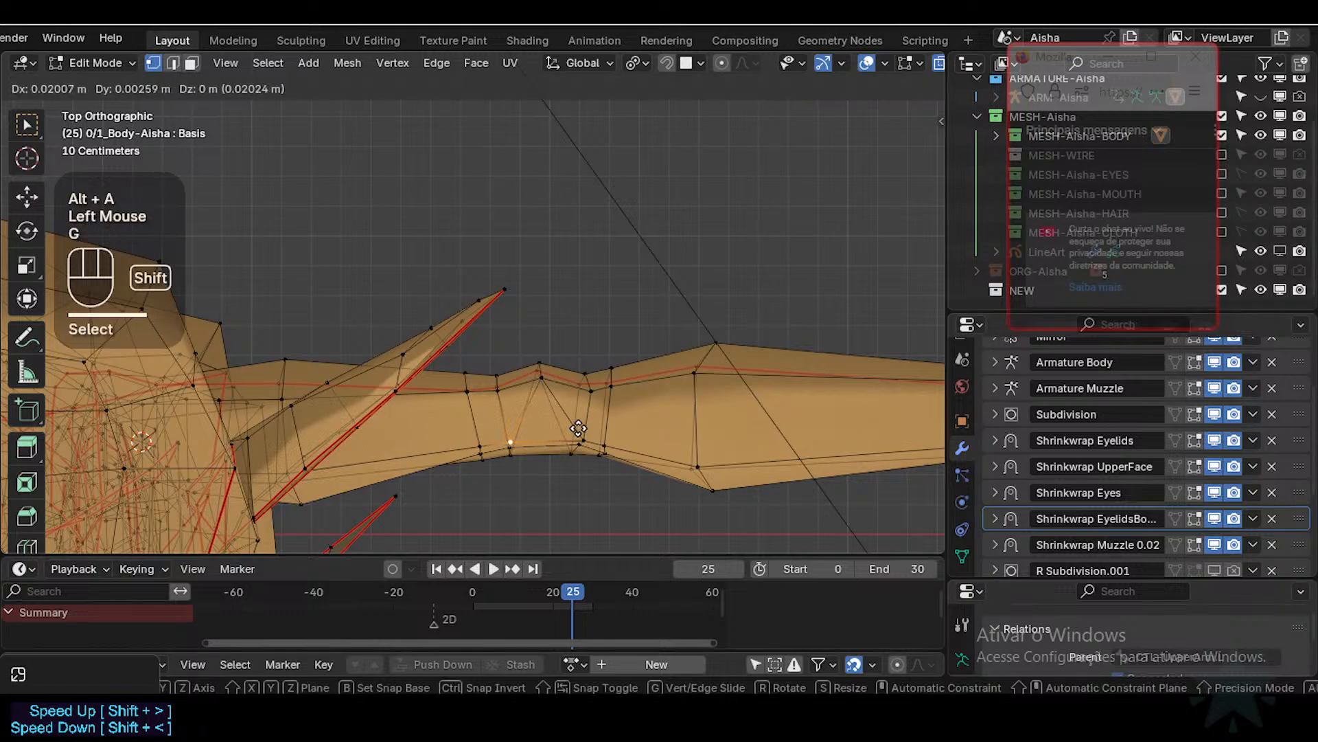
{"action": "left_click", "coordinate": [583, 431], "text": "shift"}
{"action": "key", "text": "g"}
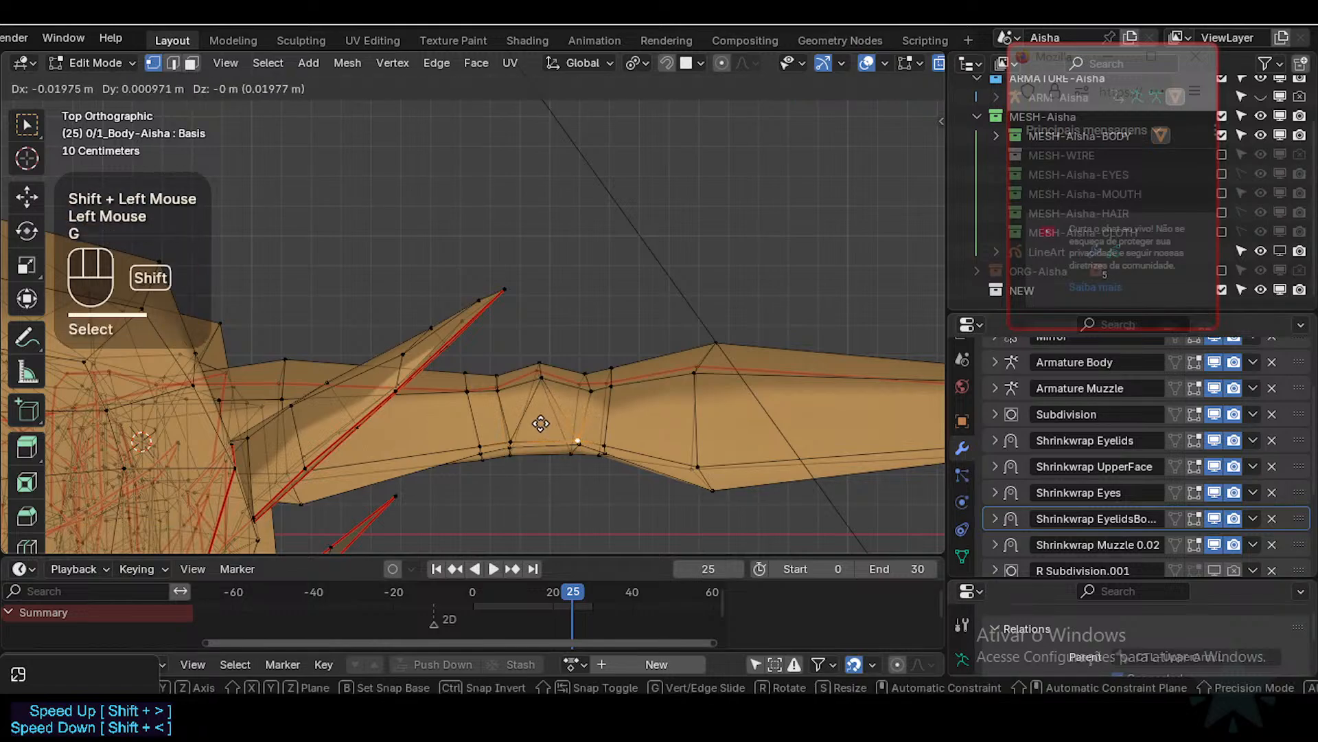
{"action": "left_click", "coordinate": [535, 421], "text": "shift"}
Step: Circle-select the back vertices on the upper-arm side of the elbow and move them slightly backward
{"action": "key", "text": "alt+a"}
{"action": "key", "text": "c"}
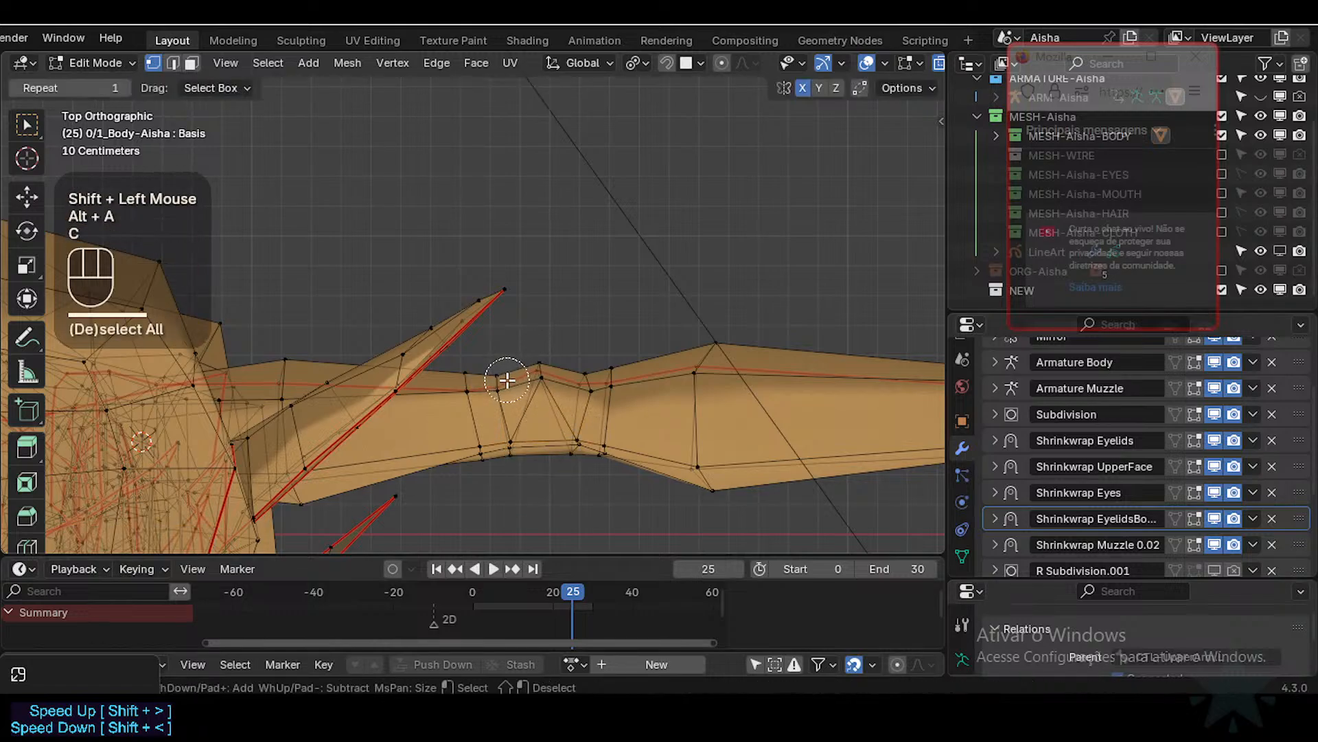
{"action": "left_click", "coordinate": [501, 375]}
{"action": "right_click", "coordinate": [500, 377]}
{"action": "key", "text": "g"}
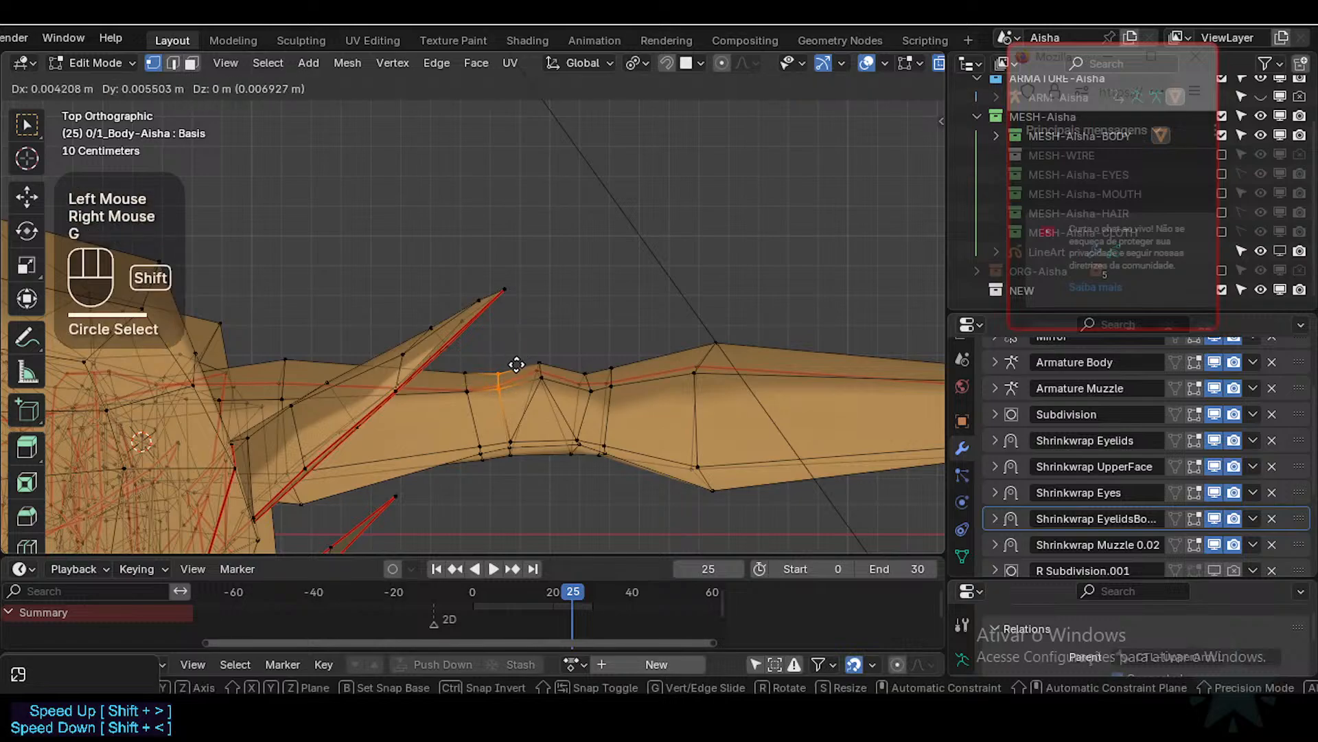
{"action": "left_click", "coordinate": [522, 366], "text": "shift"}
Step: Circle-select the back vertices on the forearm side of the elbow and move them slightly backward toward the elbow tip
{"action": "key", "text": "alt+a"}
{"action": "key", "text": "c"}
{"action": "left_click", "coordinate": [585, 383]}
{"action": "right_click", "coordinate": [582, 378]}
{"action": "key", "text": "g"}
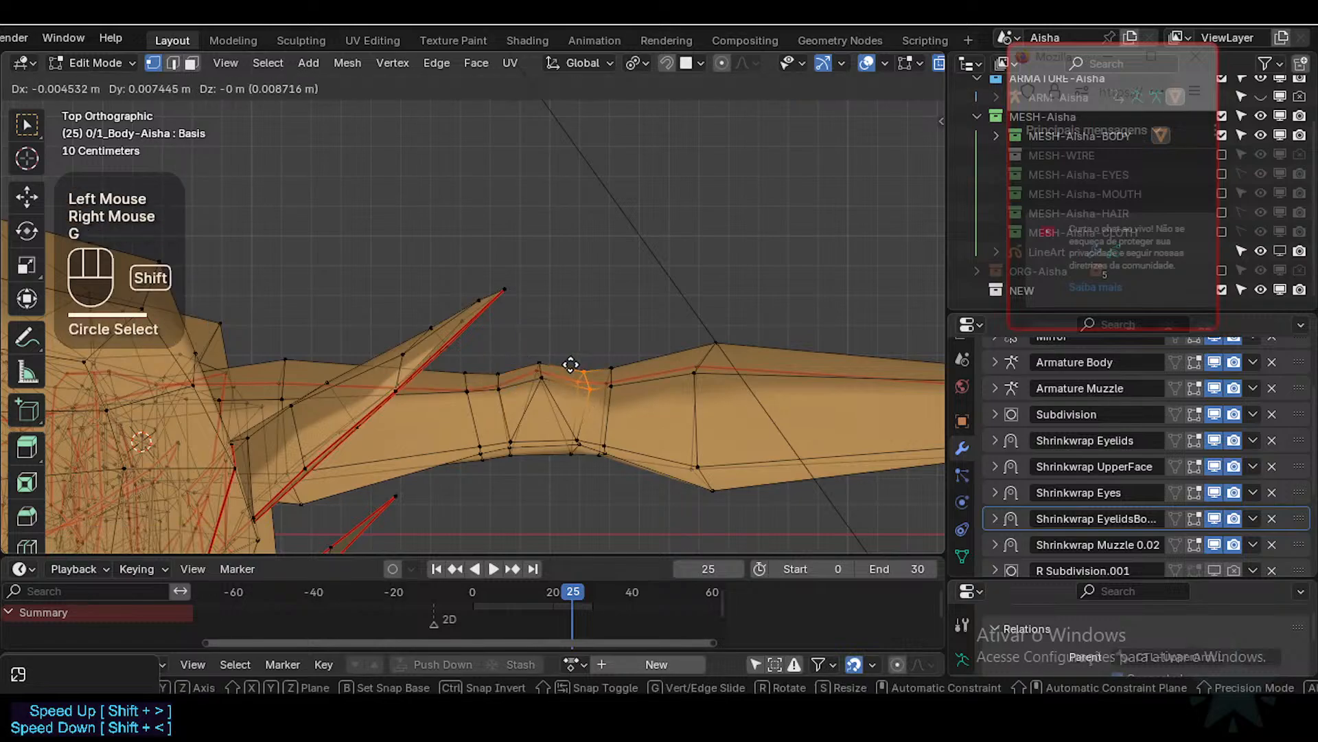
{"action": "left_click", "coordinate": [571, 365], "text": "shift"}
Step: Circle-select the elbow tip vertices, move them inward to flatten the point, and fine-tune its individual vertices
{"action": "key", "text": "alt+a"}
{"action": "key", "text": "c"}
{"action": "left_click", "coordinate": [542, 369]}
{"action": "right_click", "coordinate": [542, 371]}
{"action": "key", "text": "g"}
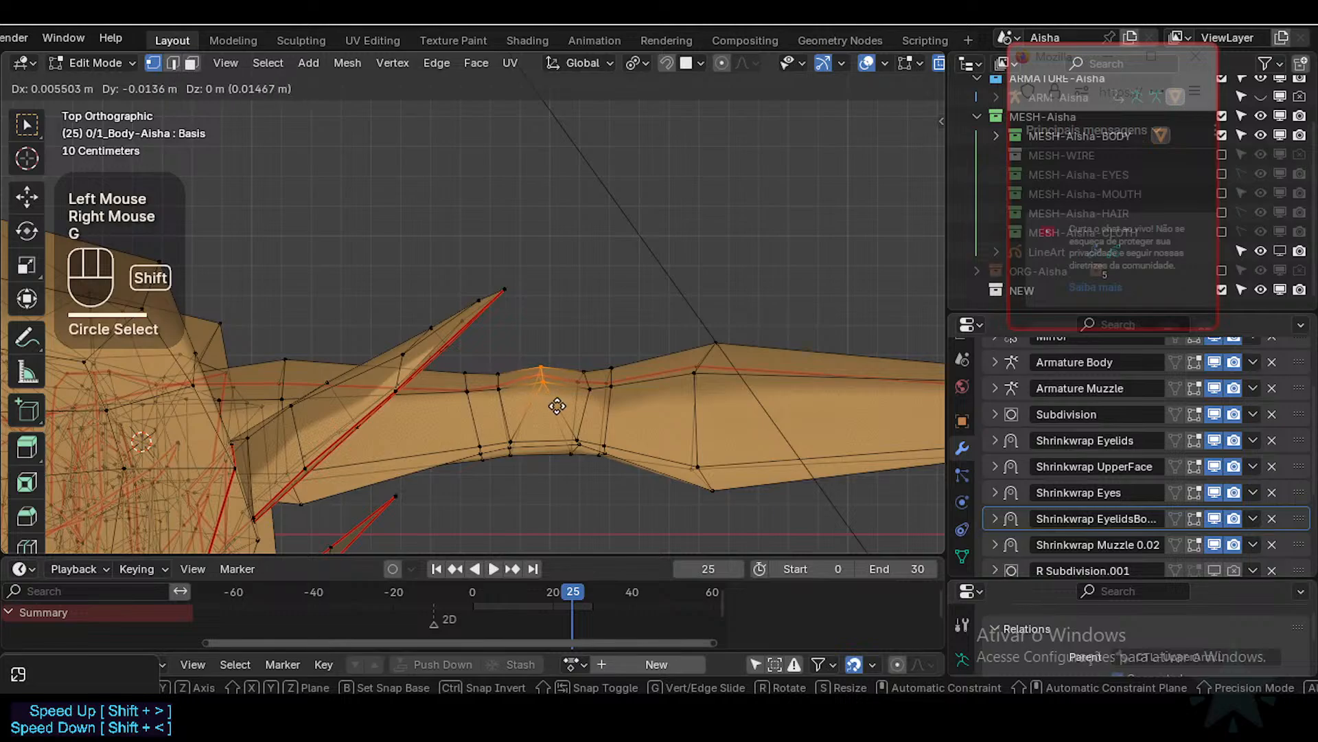
{"action": "left_click", "coordinate": [535, 403], "text": "shift"}
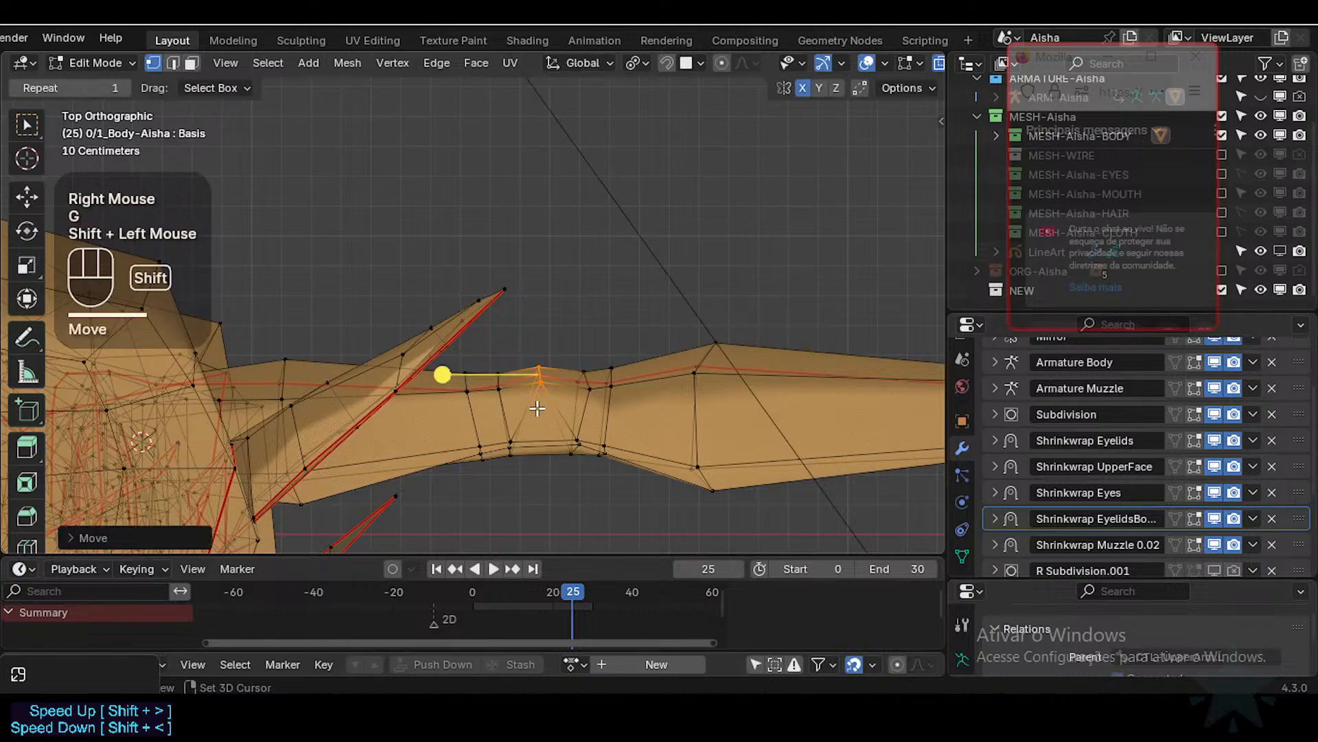
{"action": "left_click", "coordinate": [535, 371]}
{"action": "key", "text": "g"}
{"action": "left_click", "coordinate": [562, 383], "text": "shift"}
{"action": "left_click", "coordinate": [544, 385]}
{"action": "key", "text": "g"}
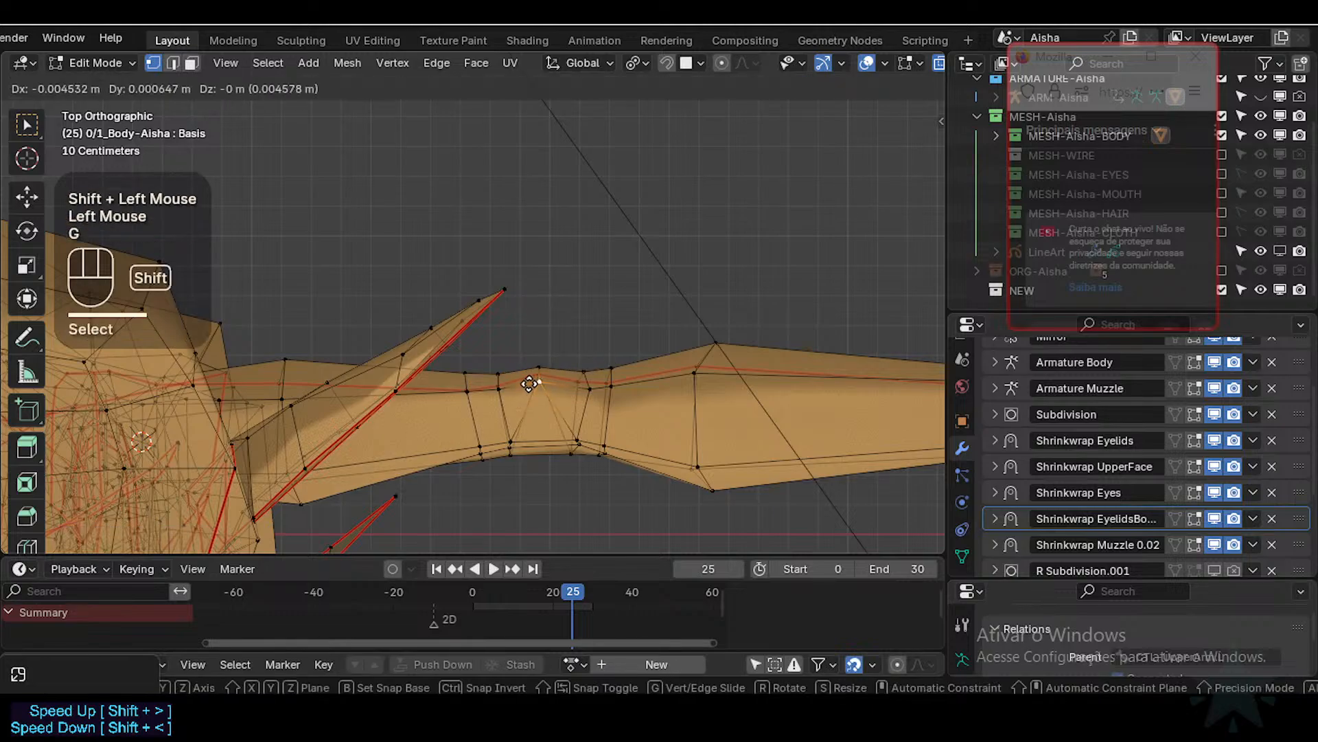
{"action": "left_click", "coordinate": [538, 382]}
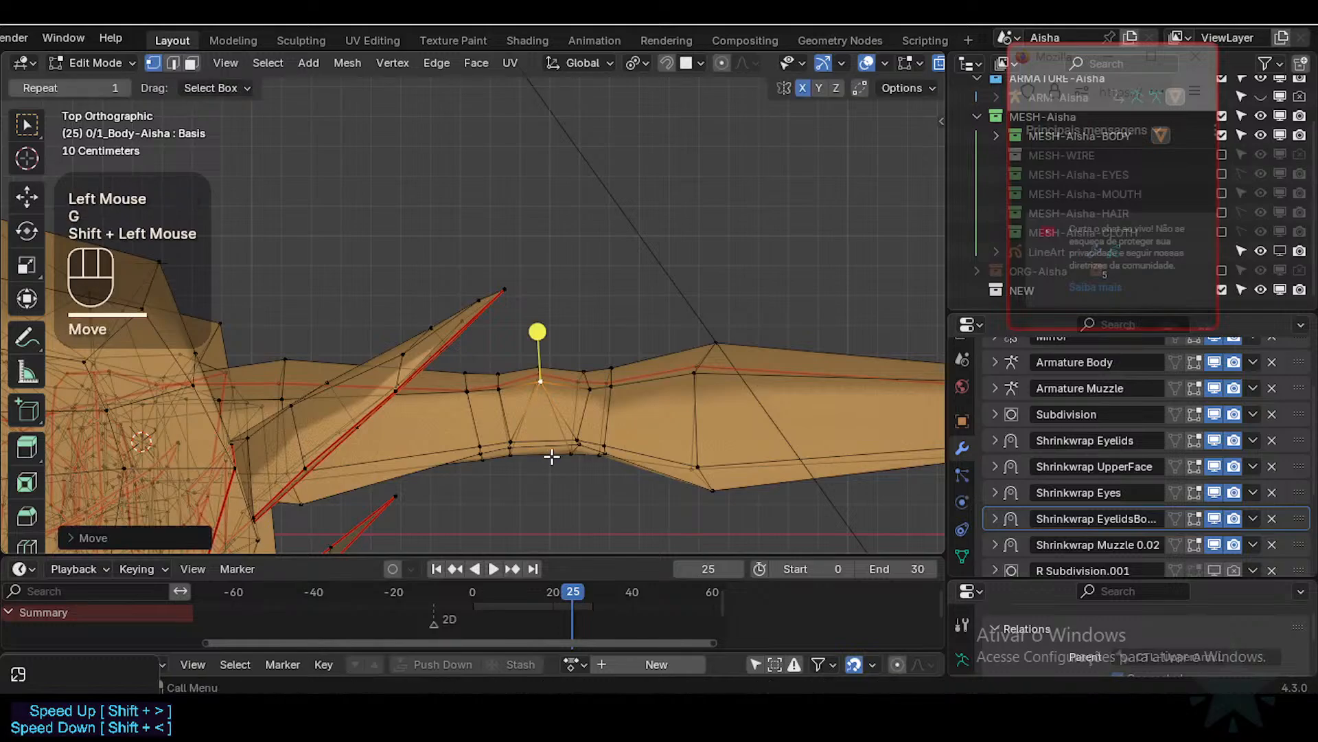
Step: In front view, select the four vertices along the elbow's seam line and move them down toward the arm's underside
{"action": "key", "text": "KP_1"}
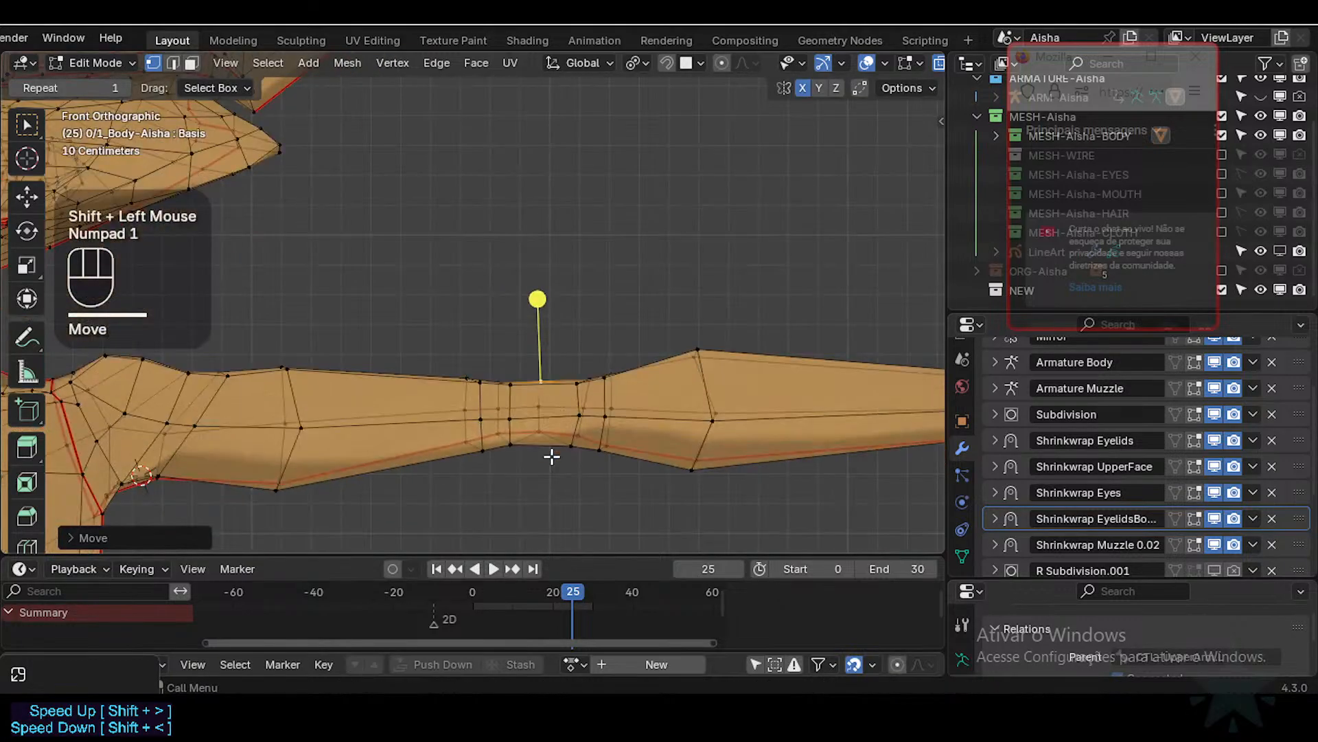
{"action": "key", "text": "alt+a"}
{"action": "key", "text": "1"}
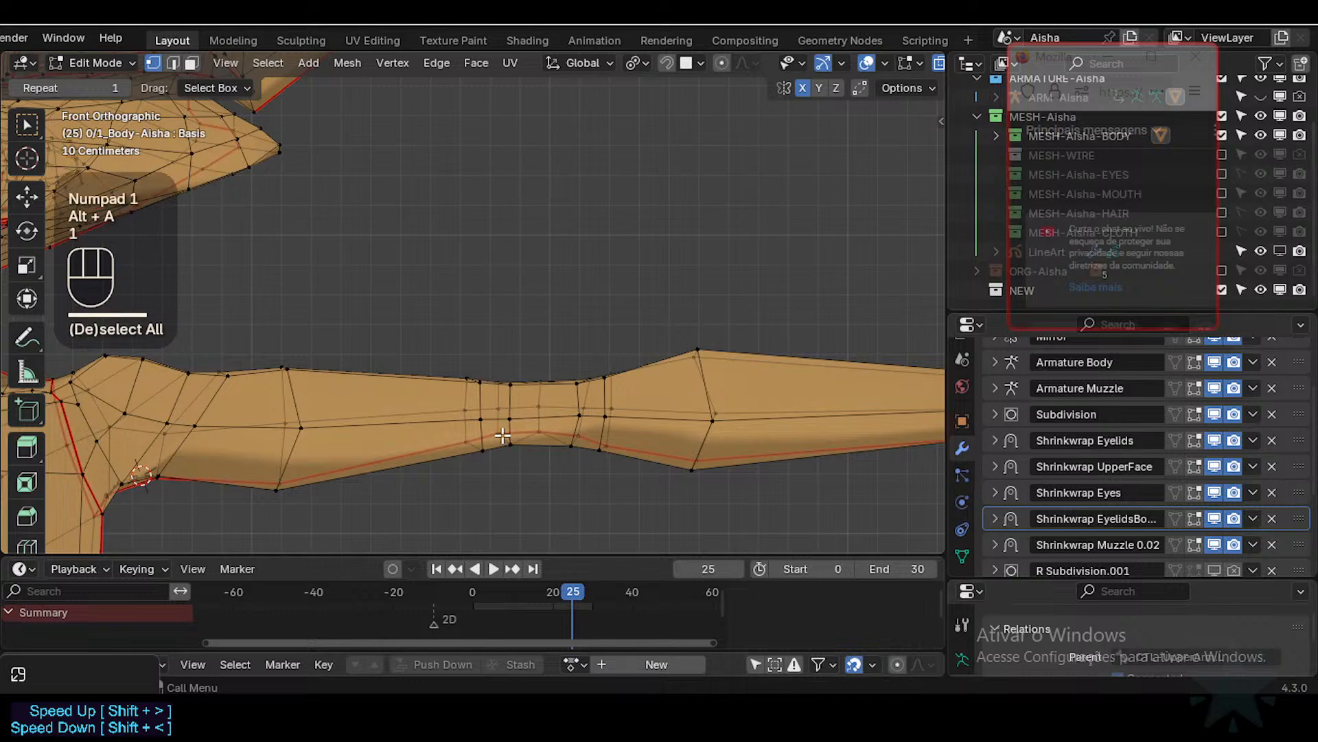
{"action": "left_click", "coordinate": [469, 436]}
{"action": "left_click", "coordinate": [502, 434], "text": "shift"}
{"action": "left_click", "coordinate": [537, 431], "text": "shift"}
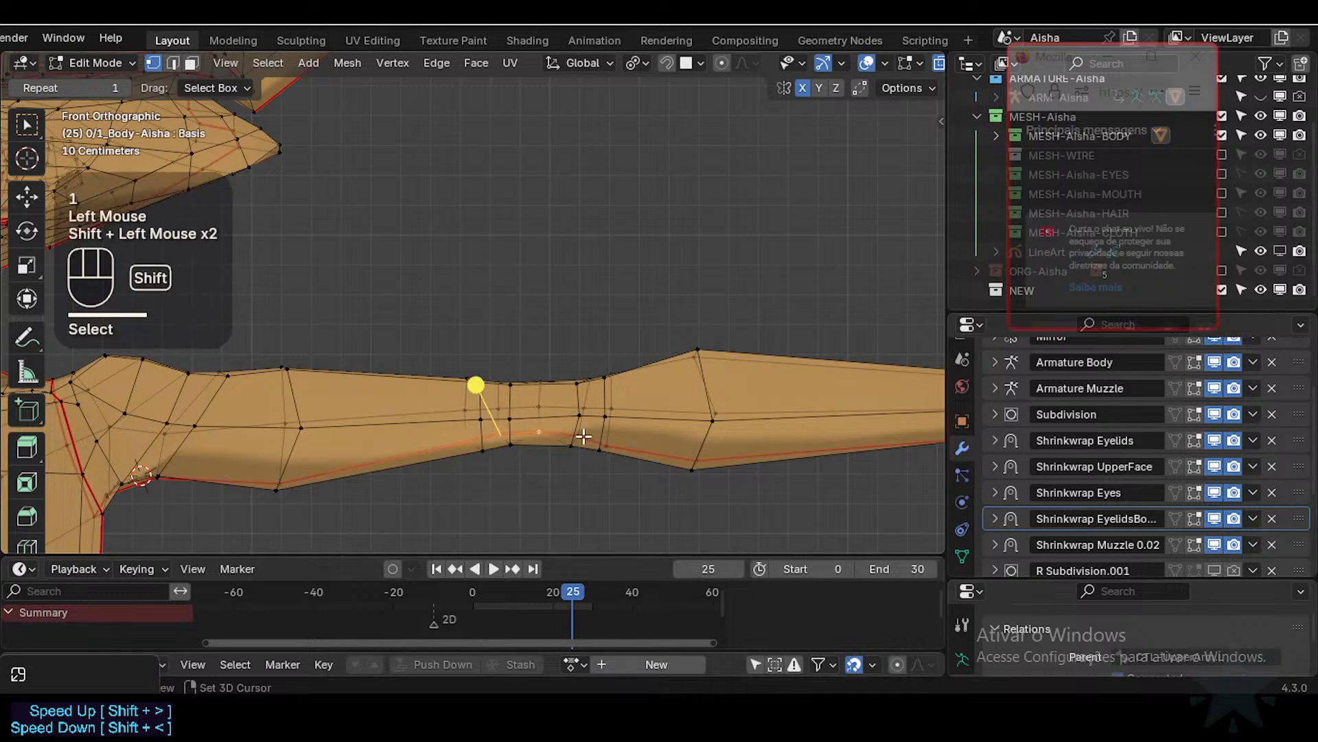
{"action": "key", "text": "g"}
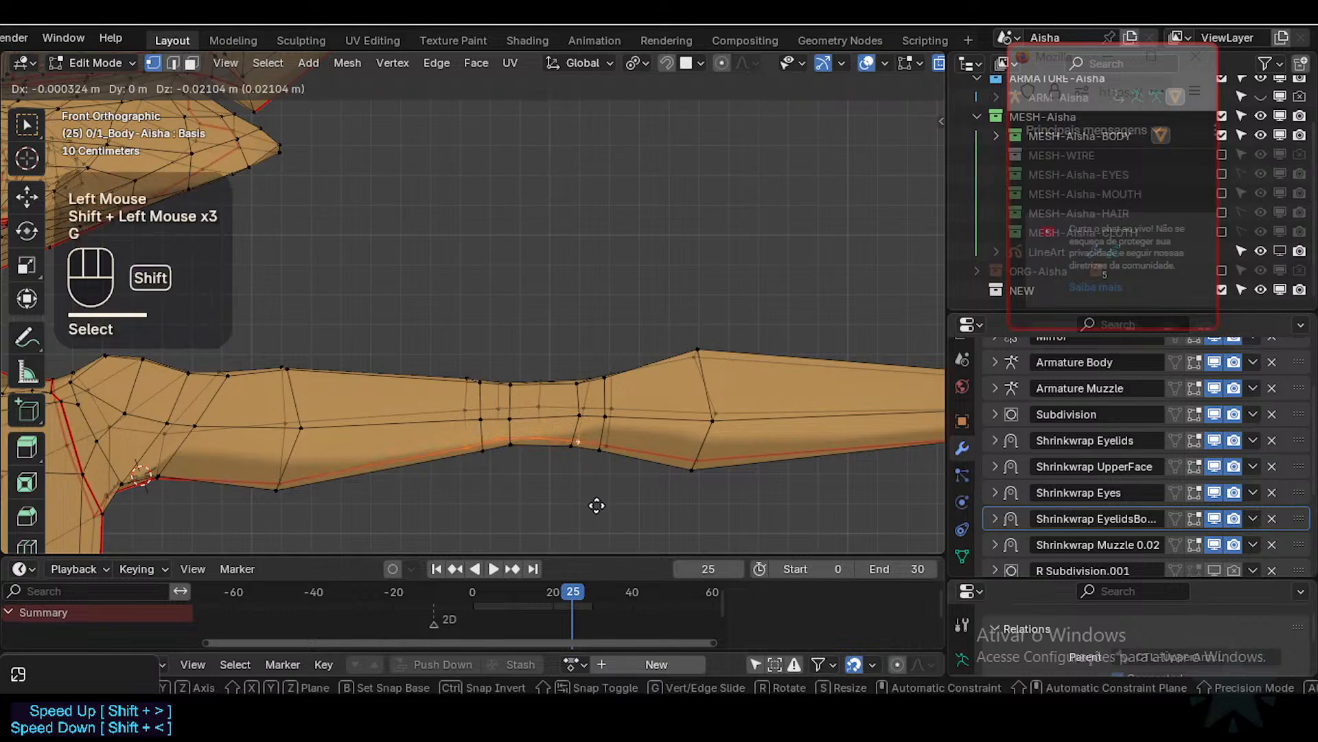
{"action": "left_click", "coordinate": [575, 471], "text": "shift"}
Step: Return to Object Mode, check the smoothed arm on the whole character, and save the file
{"action": "key", "text": "Tab"}
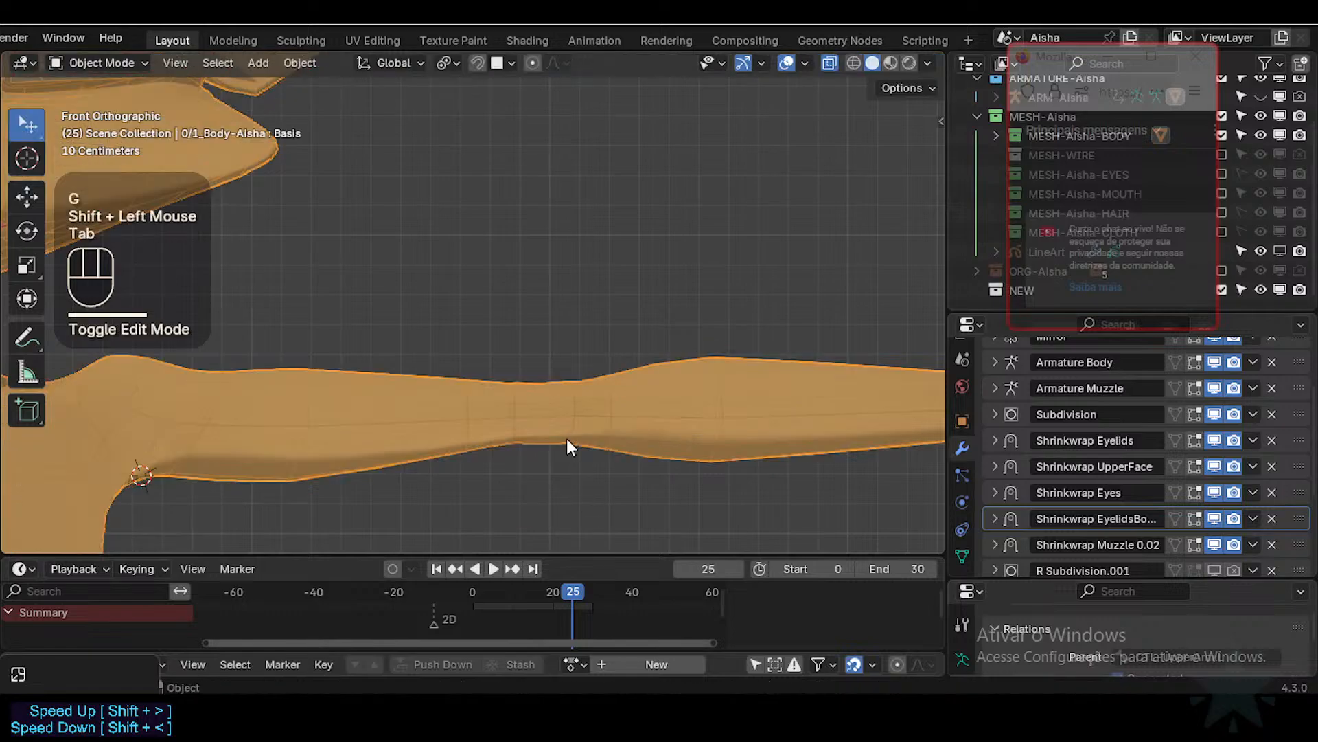
{"action": "scroll", "coordinate": [540, 451], "scroll_direction": "down", "scroll_amount": 2}
{"action": "middle_click_drag", "start_coordinate": [562, 357], "coordinate": [442, 421], "text": "shift"}
{"action": "scroll", "coordinate": [536, 412], "scroll_direction": "up", "scroll_amount": 1}
{"action": "scroll", "coordinate": [506, 412], "scroll_direction": "down", "scroll_amount": 2}
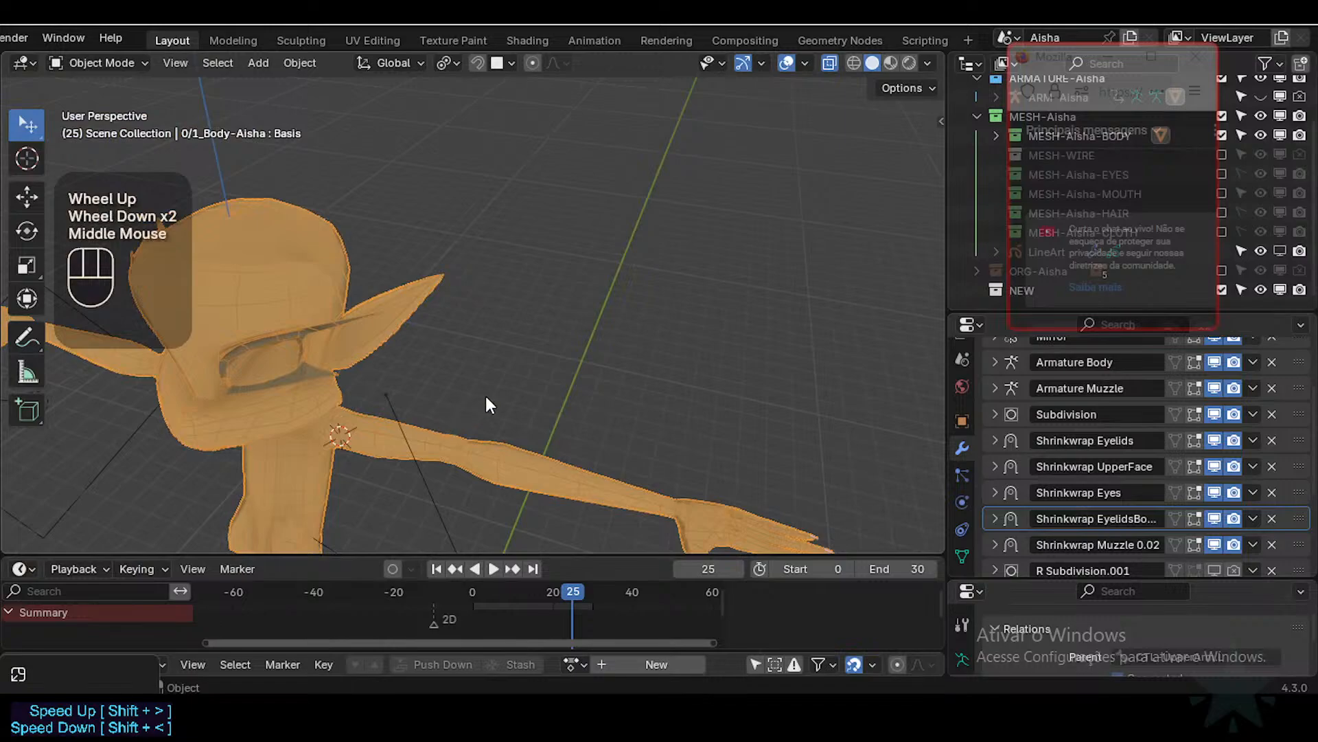
{"action": "key", "text": "ctrl+s"}
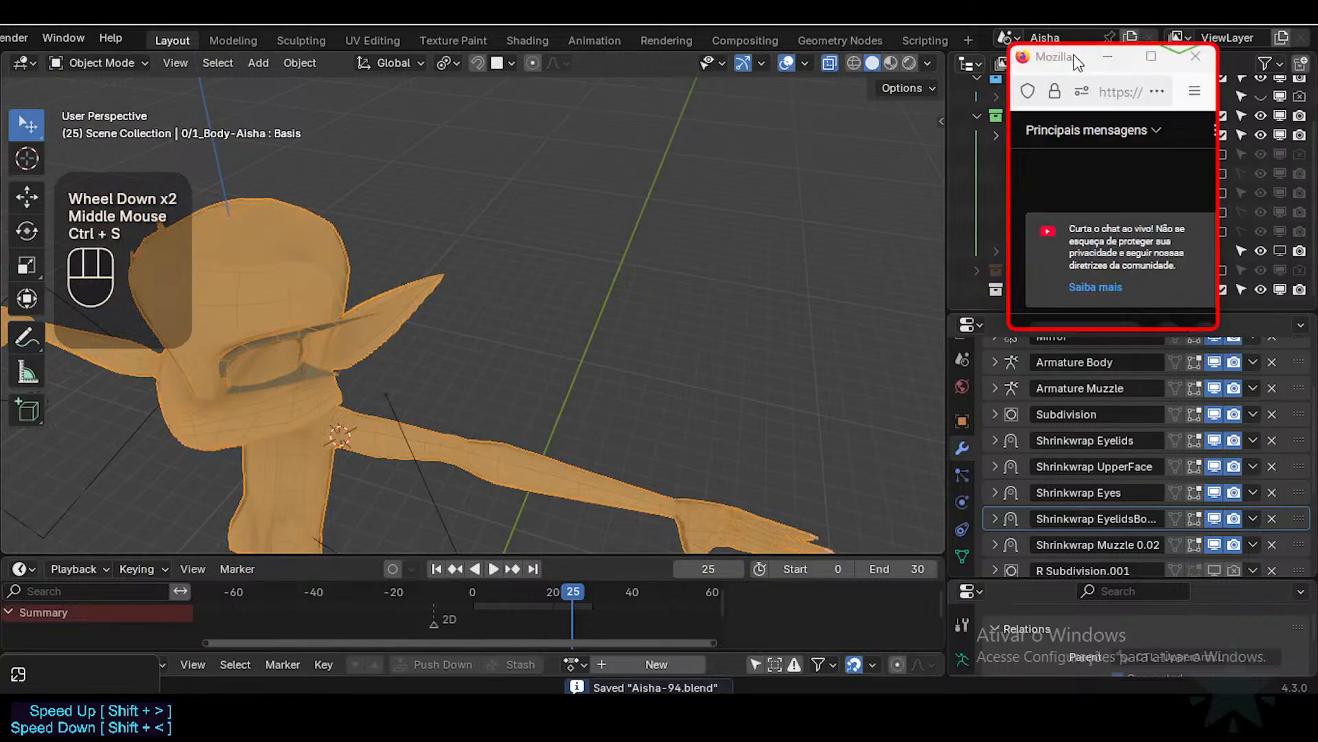
Step: Move the floating chat window away from the outliner and enable the MESH-Aisha-CLOTH collection
{"action": "left_click_drag", "start_coordinate": [1085, 56], "coordinate": [764, 101]}
{"action": "scroll", "coordinate": [1268, 219], "scroll_direction": "down", "scroll_amount": 1}
{"action": "left_click", "coordinate": [1222, 232]}
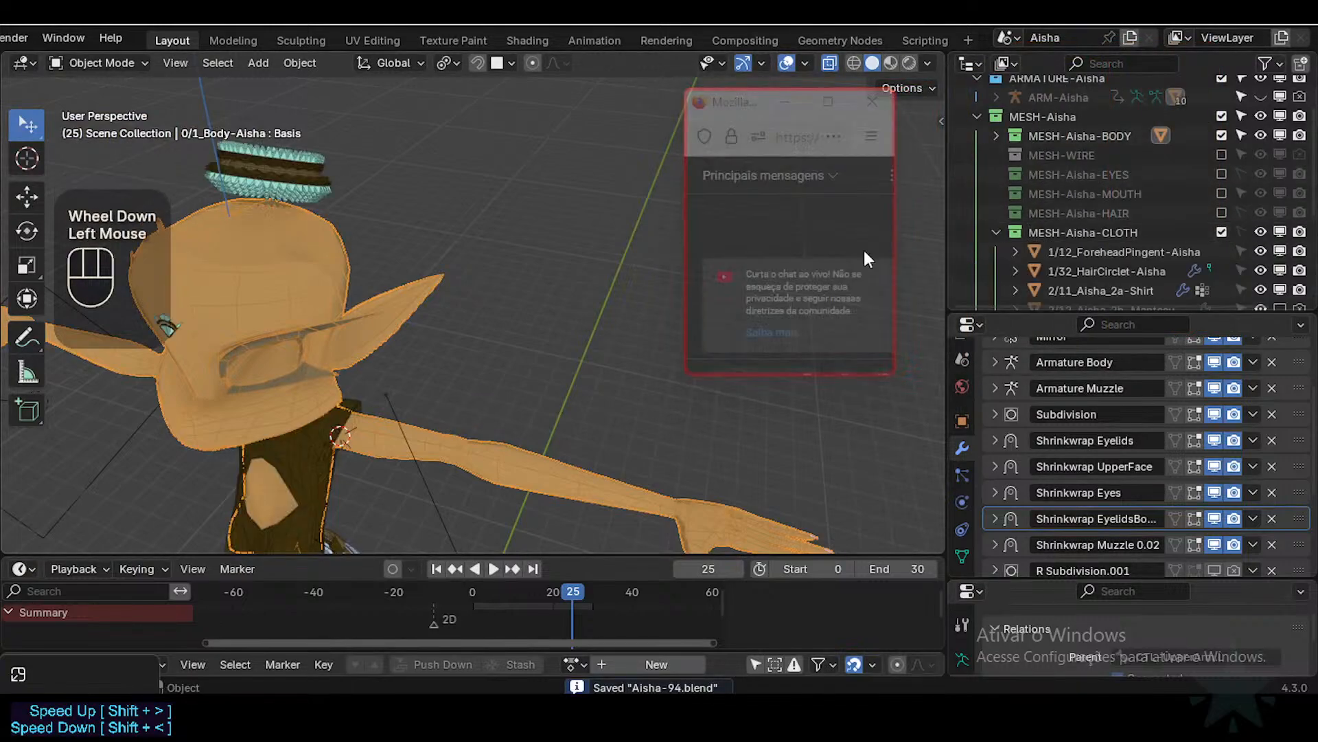
{"action": "middle_click_drag", "start_coordinate": [430, 282], "coordinate": [377, 278]}
{"action": "scroll", "coordinate": [361, 269], "scroll_direction": "up", "scroll_amount": 1}
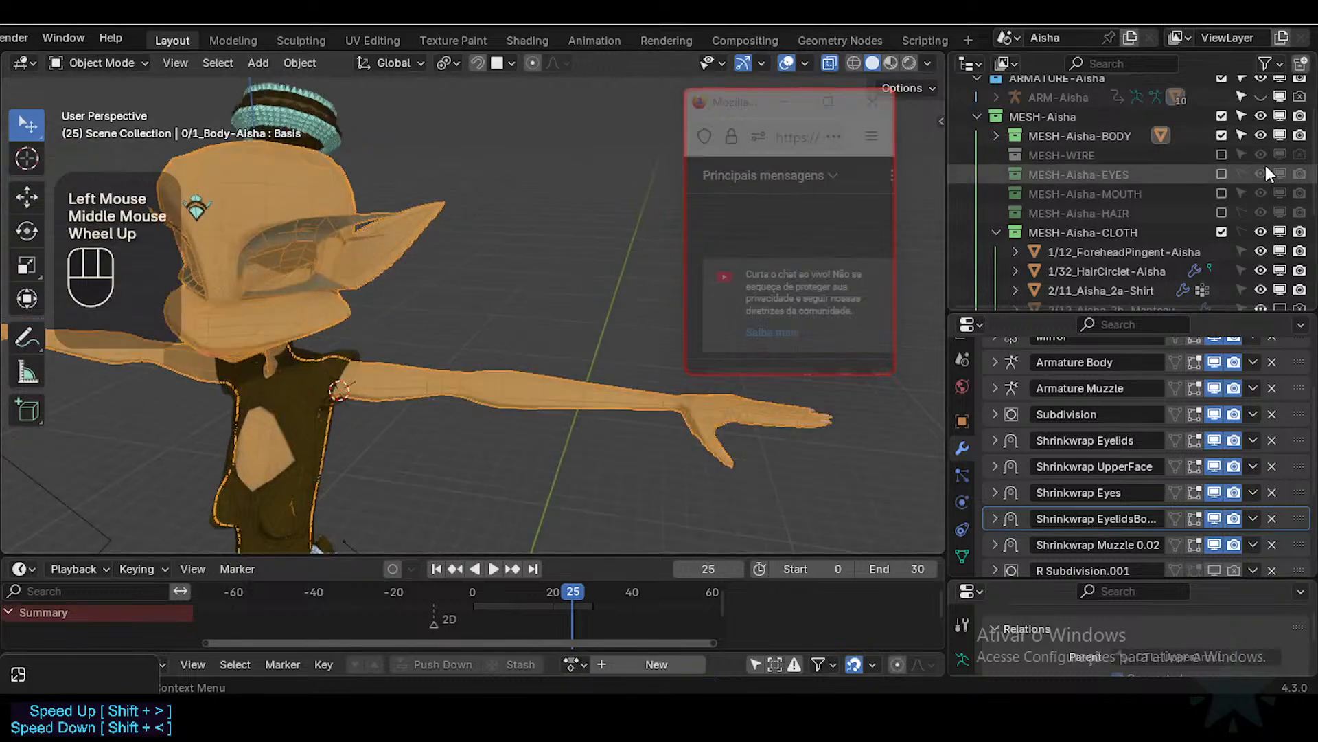
Step: Enable the MESH-WIRE, MESH-Aisha-EYES, MESH-Aisha-MOUTH and MESH-Aisha-HAIR collections
{"action": "left_click", "coordinate": [1221, 155]}
{"action": "left_click", "coordinate": [1221, 232]}
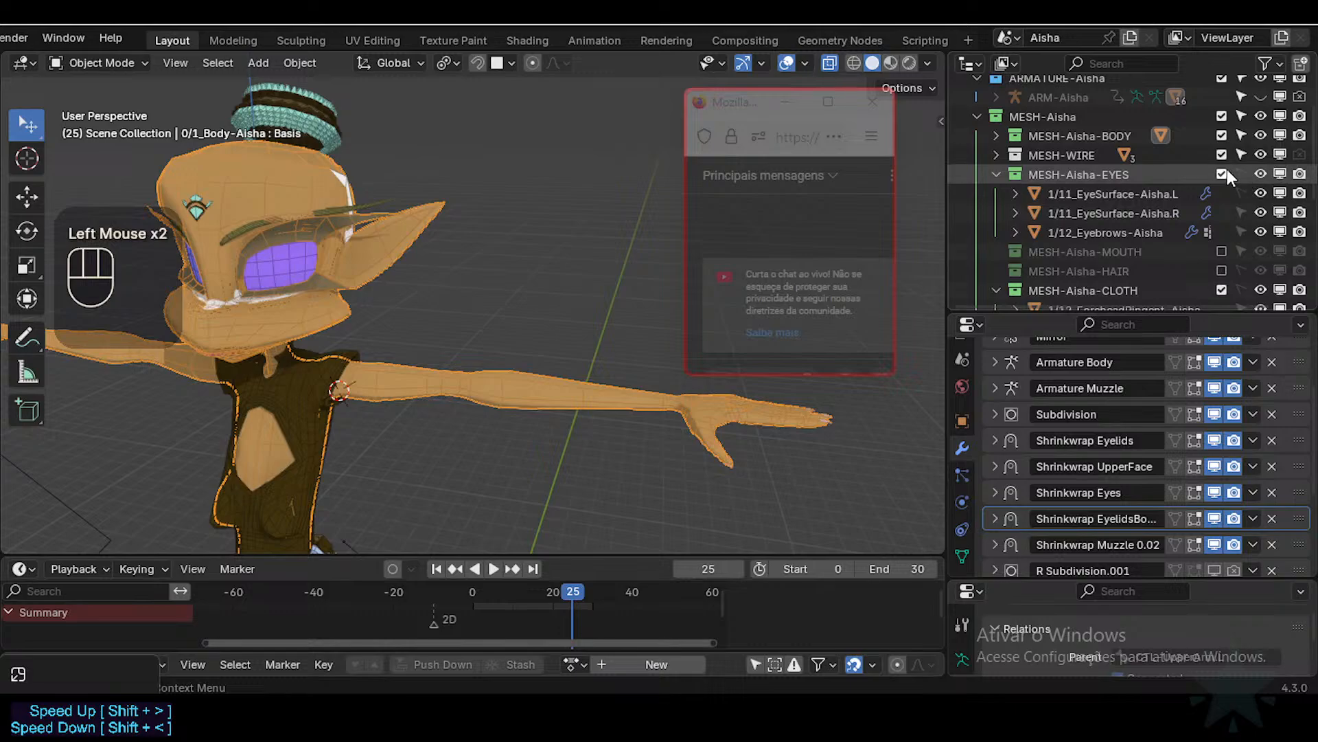
{"action": "left_click", "coordinate": [996, 174]}
{"action": "left_click_drag", "start_coordinate": [1222, 193], "coordinate": [1221, 213]}
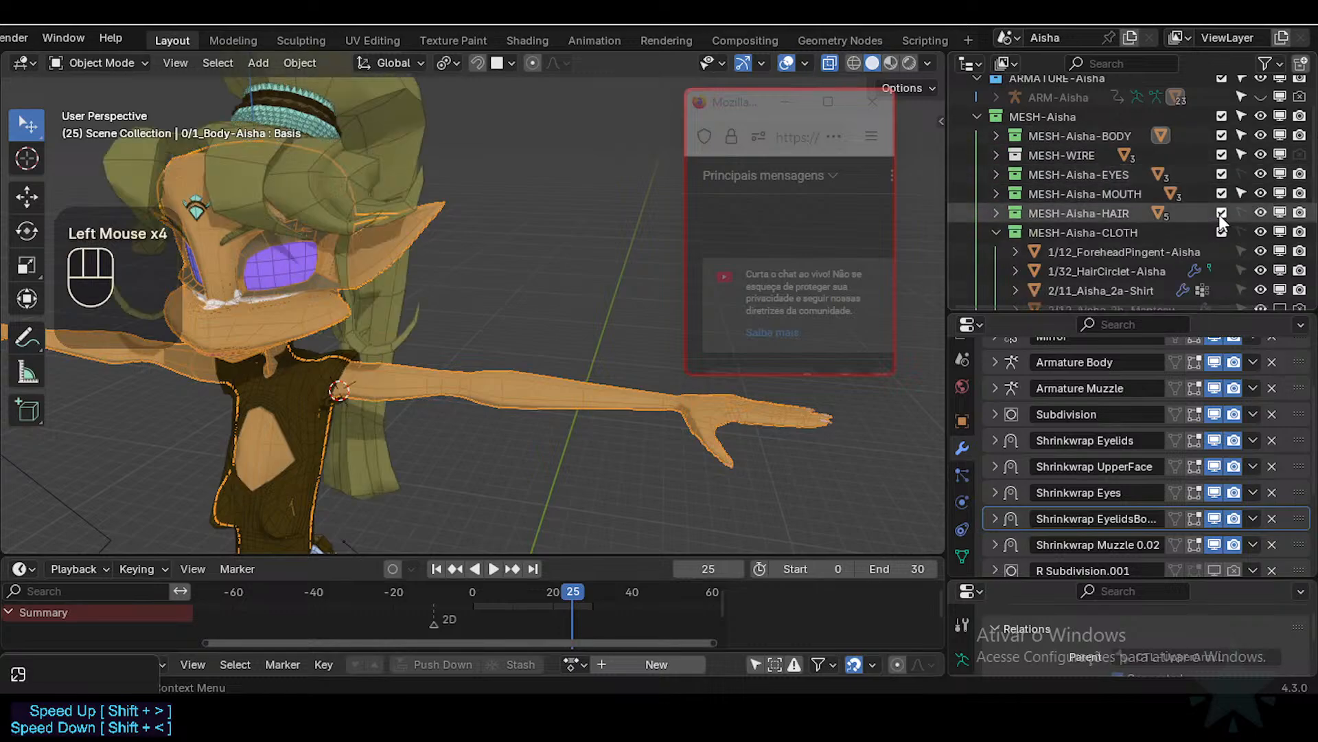
Step: Deselect everything, select the 1/10_Face-GHOST-Aisha mesh and examine it around the muzzle
{"action": "middle_click_drag", "start_coordinate": [368, 207], "coordinate": [368, 267], "text": "shift"}
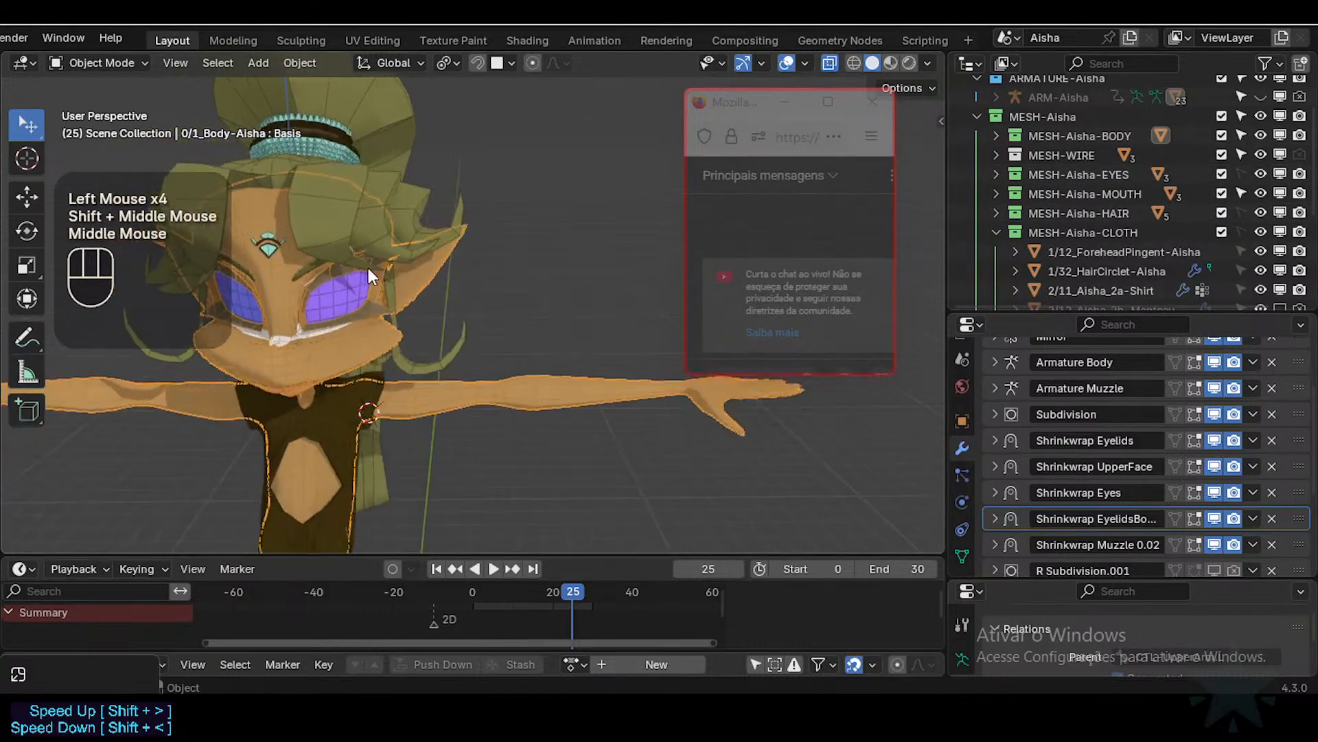
{"action": "key", "text": "alt+a"}
{"action": "scroll", "coordinate": [190, 381], "scroll_direction": "up", "scroll_amount": 3}
{"action": "left_click", "coordinate": [191, 382]}
{"action": "middle_click_drag", "start_coordinate": [192, 382], "coordinate": [369, 393], "text": "shift"}
{"action": "scroll", "coordinate": [426, 393], "scroll_direction": "up", "scroll_amount": 1}
{"action": "key", "text": "Tab"}
{"action": "key", "text": "Tab"}
{"action": "left_click", "coordinate": [381, 379]}
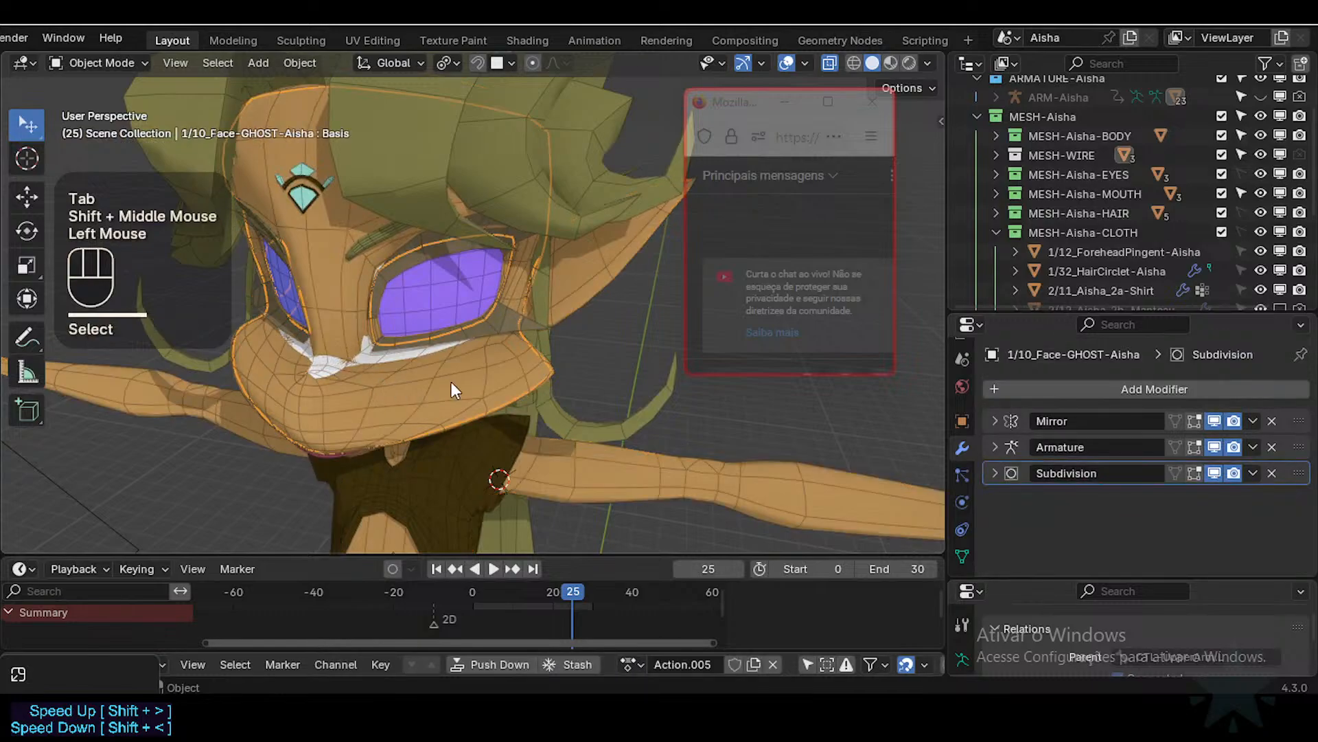
{"action": "middle_click_drag", "start_coordinate": [543, 348], "coordinate": [471, 369]}
{"action": "scroll", "coordinate": [471, 369], "scroll_direction": "up", "scroll_amount": 2}
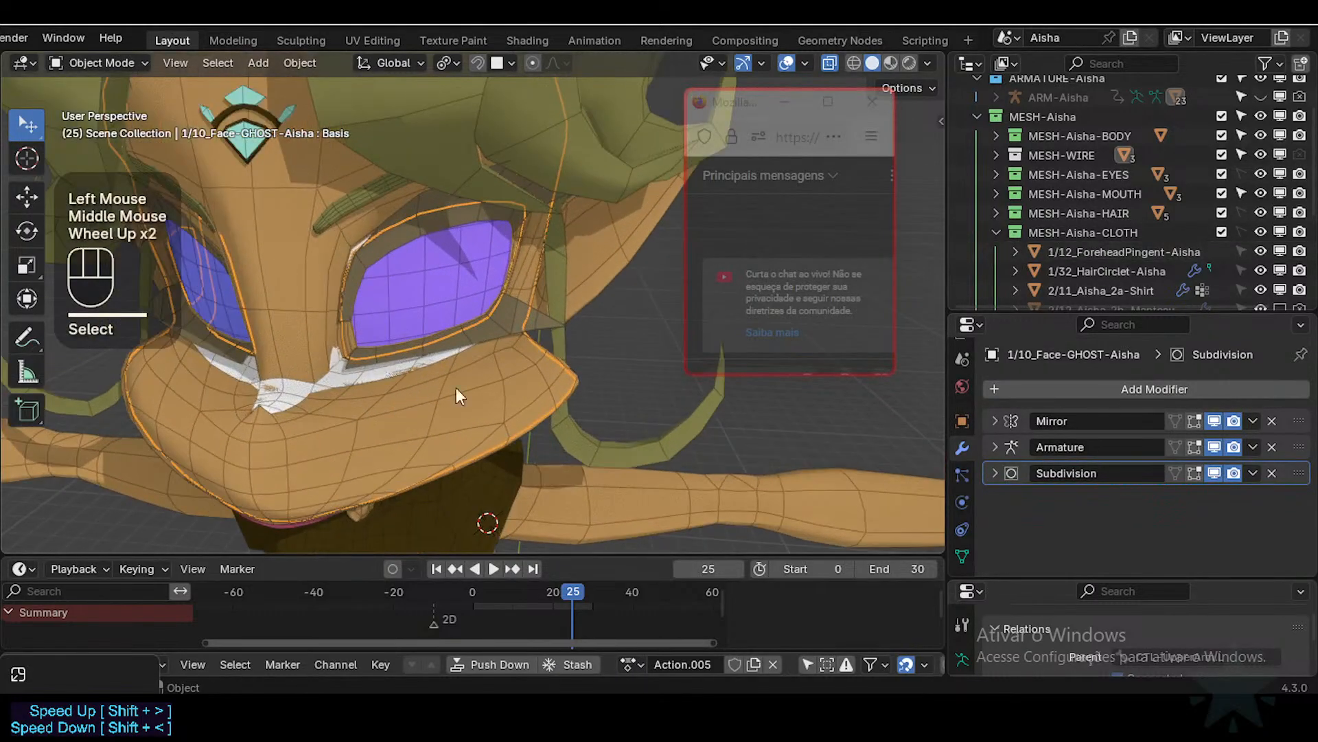
Step: Select the body mesh and review the settings of its Shrinkwrap Muzzle 0.02 modifier
{"action": "left_click", "coordinate": [456, 387]}
{"action": "scroll", "coordinate": [1079, 494], "scroll_direction": "down", "scroll_amount": 1}
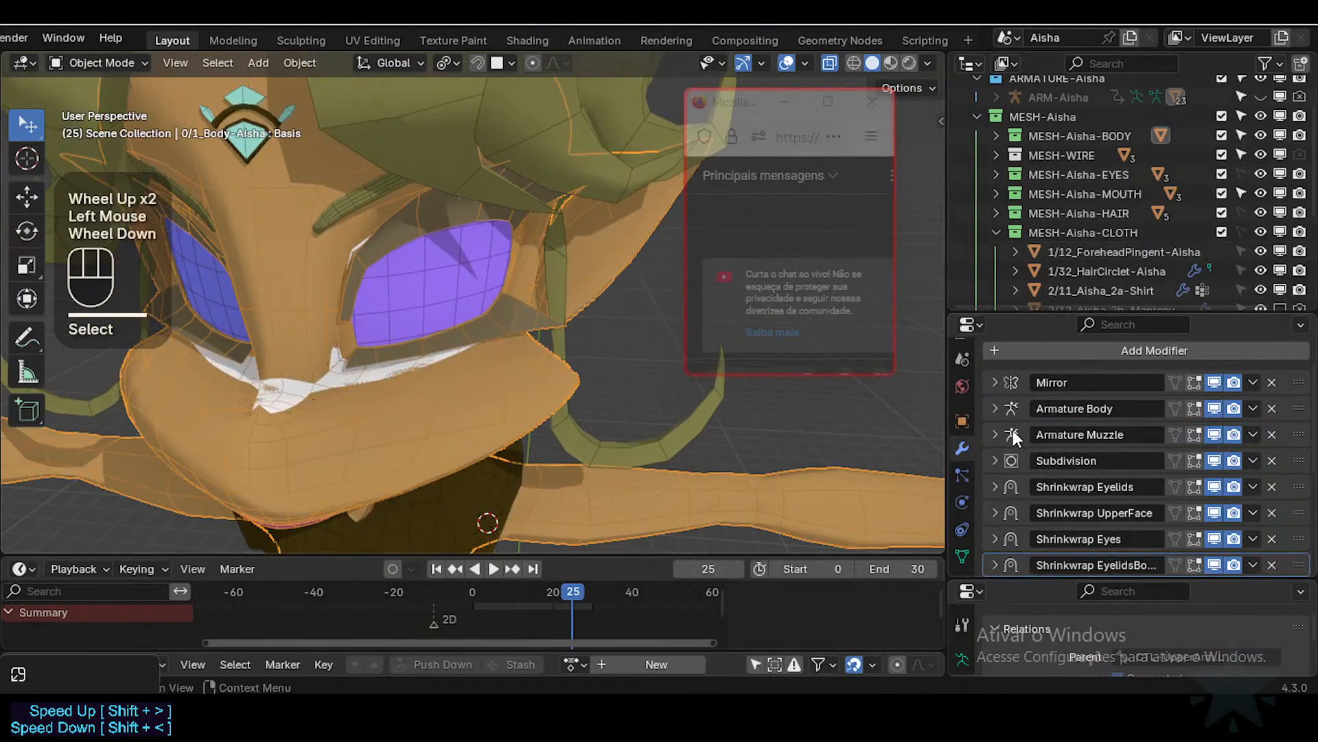
{"action": "scroll", "coordinate": [1002, 460], "scroll_direction": "down", "scroll_amount": 1}
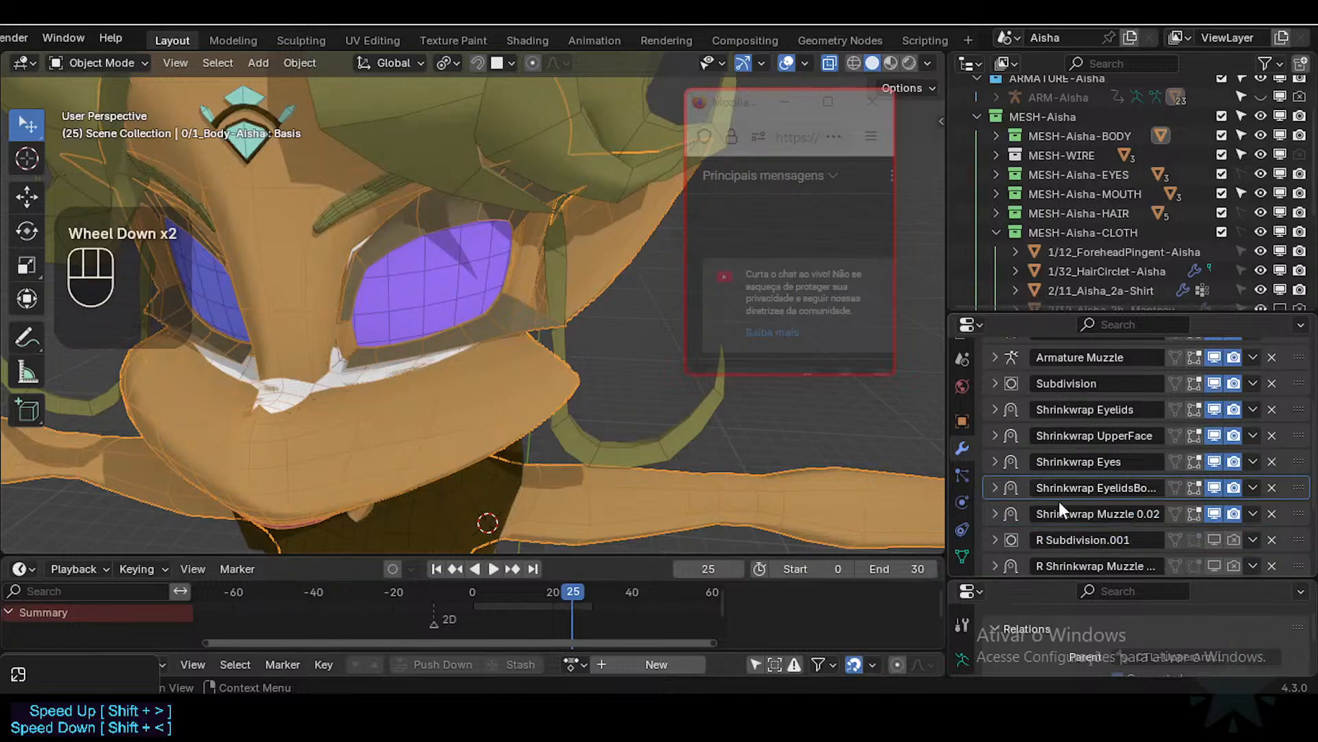
{"action": "left_click", "coordinate": [994, 514]}
{"action": "scroll", "coordinate": [1092, 510], "scroll_direction": "down", "scroll_amount": 2}
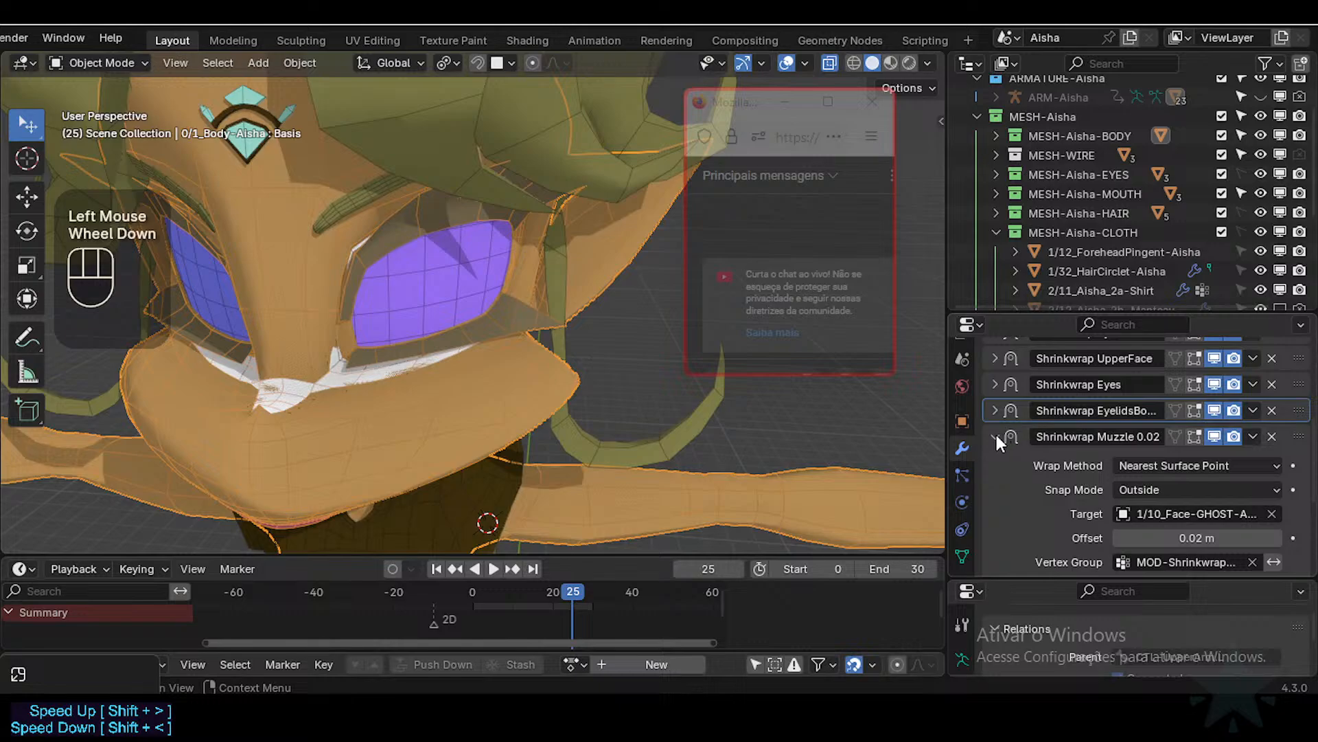
{"action": "left_click", "coordinate": [996, 437]}
{"action": "scroll", "coordinate": [394, 347], "scroll_direction": "down", "scroll_amount": 2}
{"action": "left_click", "coordinate": [380, 352]}
{"action": "left_click", "coordinate": [381, 350]}
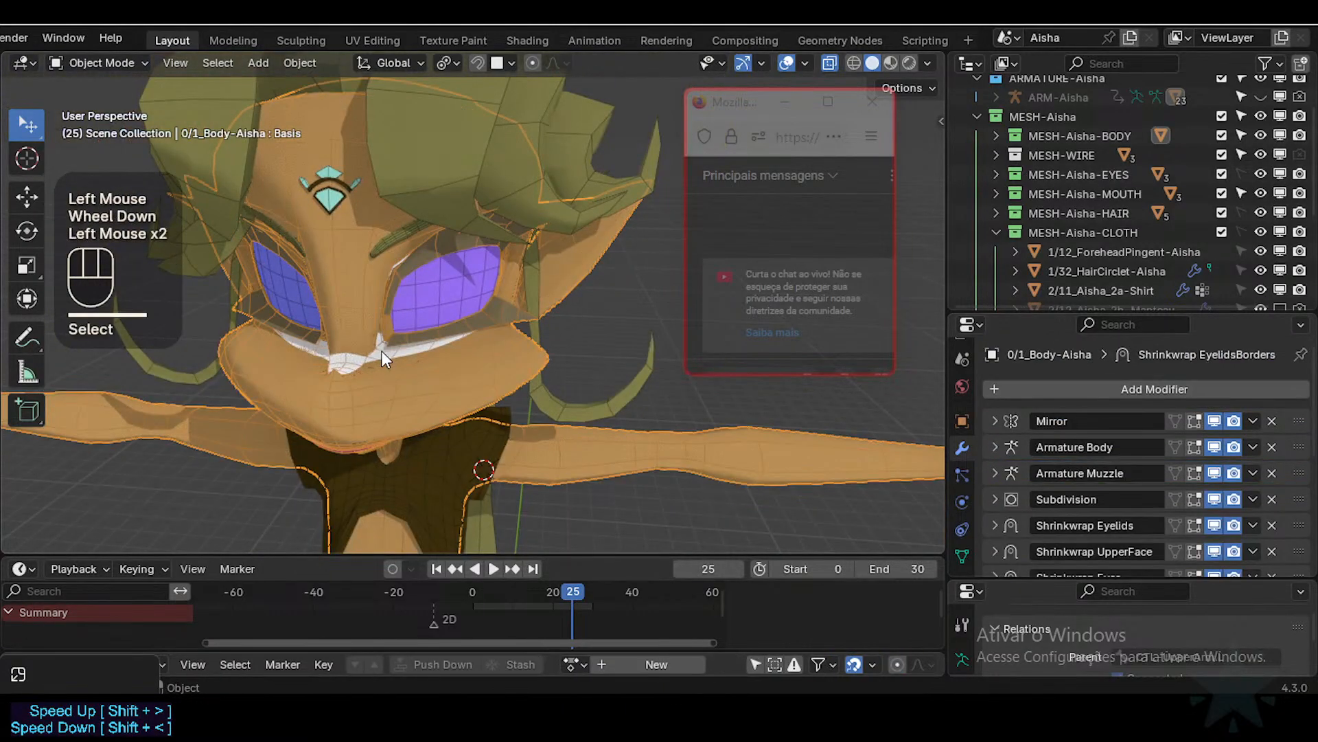
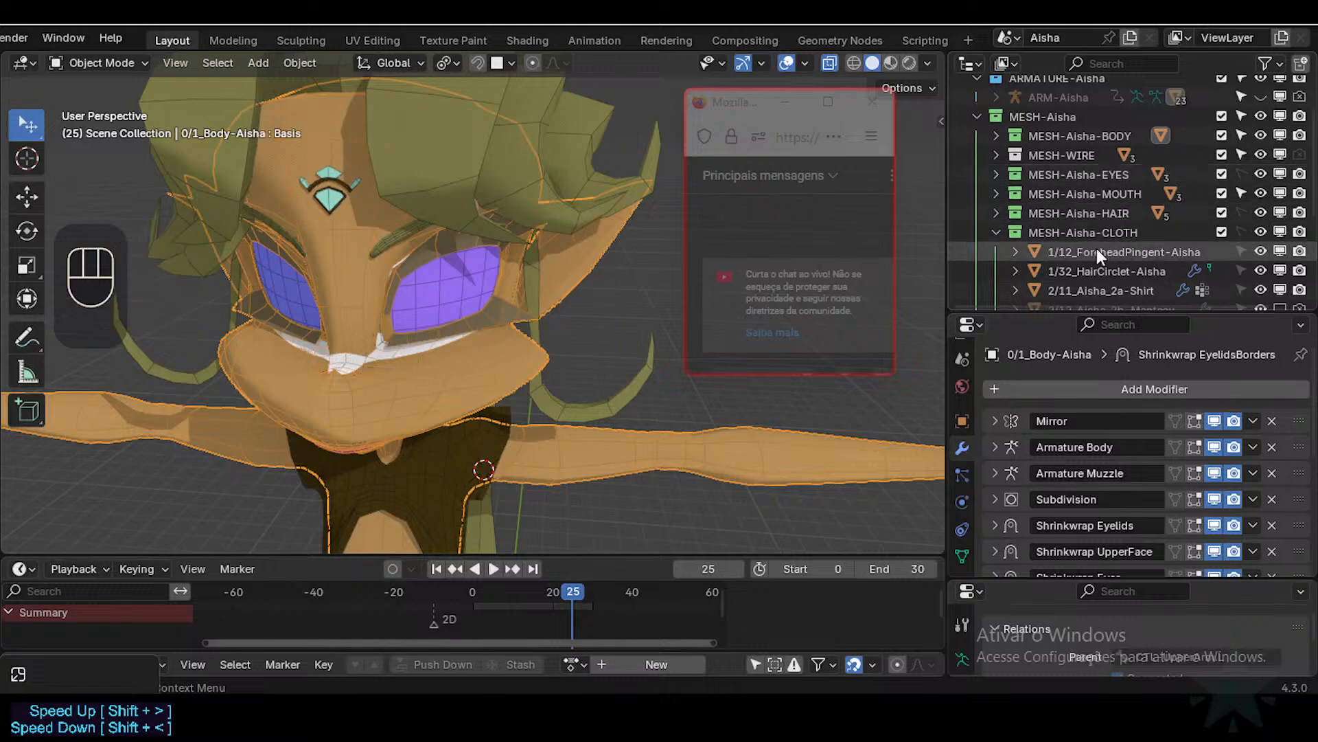
Step: Hide the body mesh and select the 1/10_Face-GHOST-Aisha mesh underneath at the muzzle
{"action": "scroll", "coordinate": [1136, 237], "scroll_direction": "down", "scroll_amount": 2}
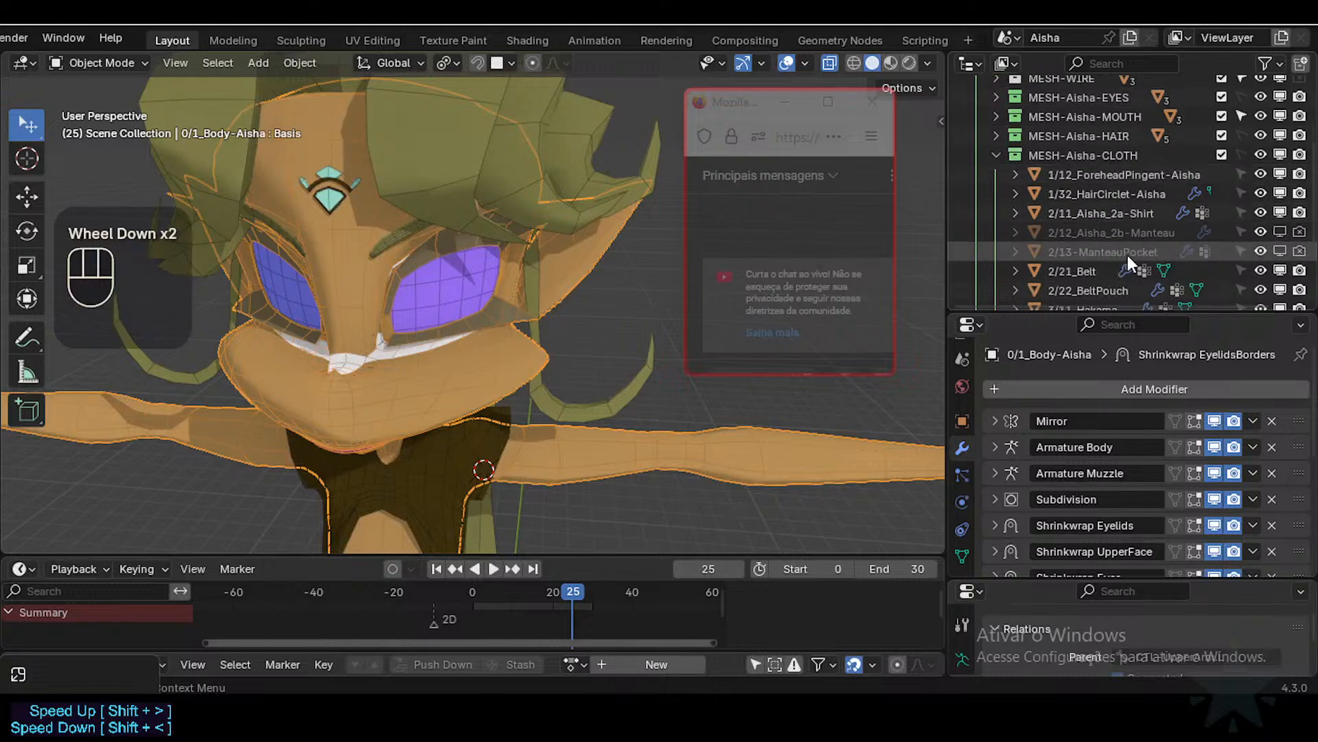
{"action": "left_click", "coordinate": [345, 146]}
{"action": "left_click", "coordinate": [347, 144]}
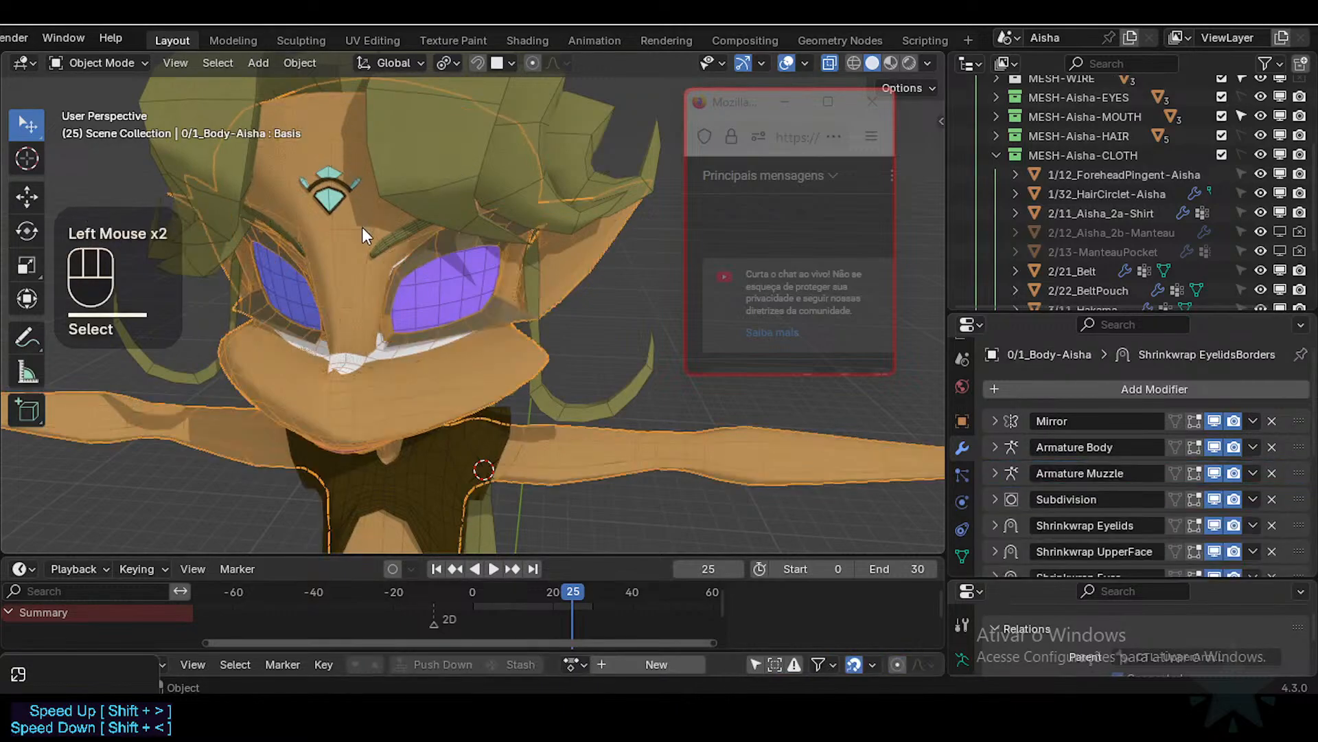
{"action": "key", "text": "h"}
{"action": "left_click", "coordinate": [352, 314]}
{"action": "middle_click_drag", "start_coordinate": [352, 314], "coordinate": [569, 369]}
Step: Unhide all hidden objects and save the file
{"action": "key", "text": "alt+h"}
{"action": "scroll", "coordinate": [431, 340], "scroll_direction": "up", "scroll_amount": 2}
{"action": "key", "text": "ctrl+s"}
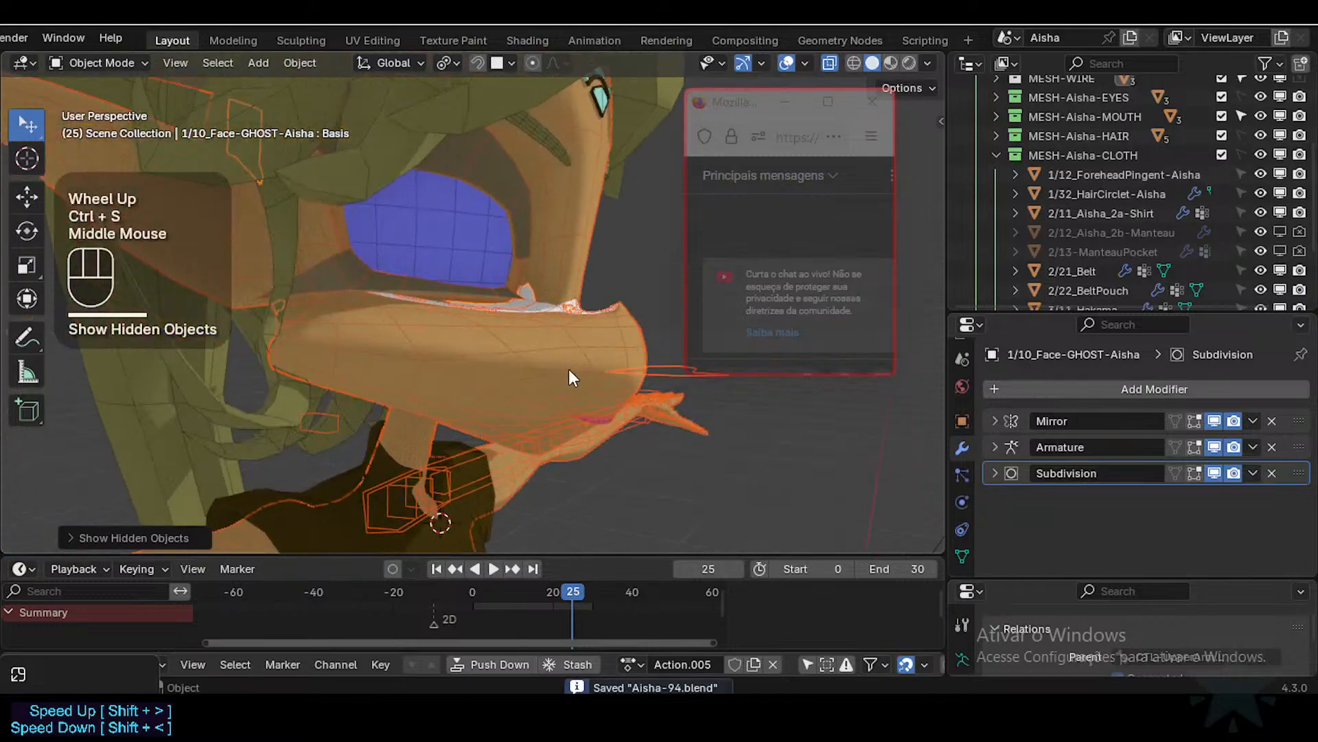
Step: Select the body mesh, enlarge the modifier list area and set the body's display type to Wire
{"action": "left_click", "coordinate": [567, 351]}
{"action": "left_click", "coordinate": [565, 344]}
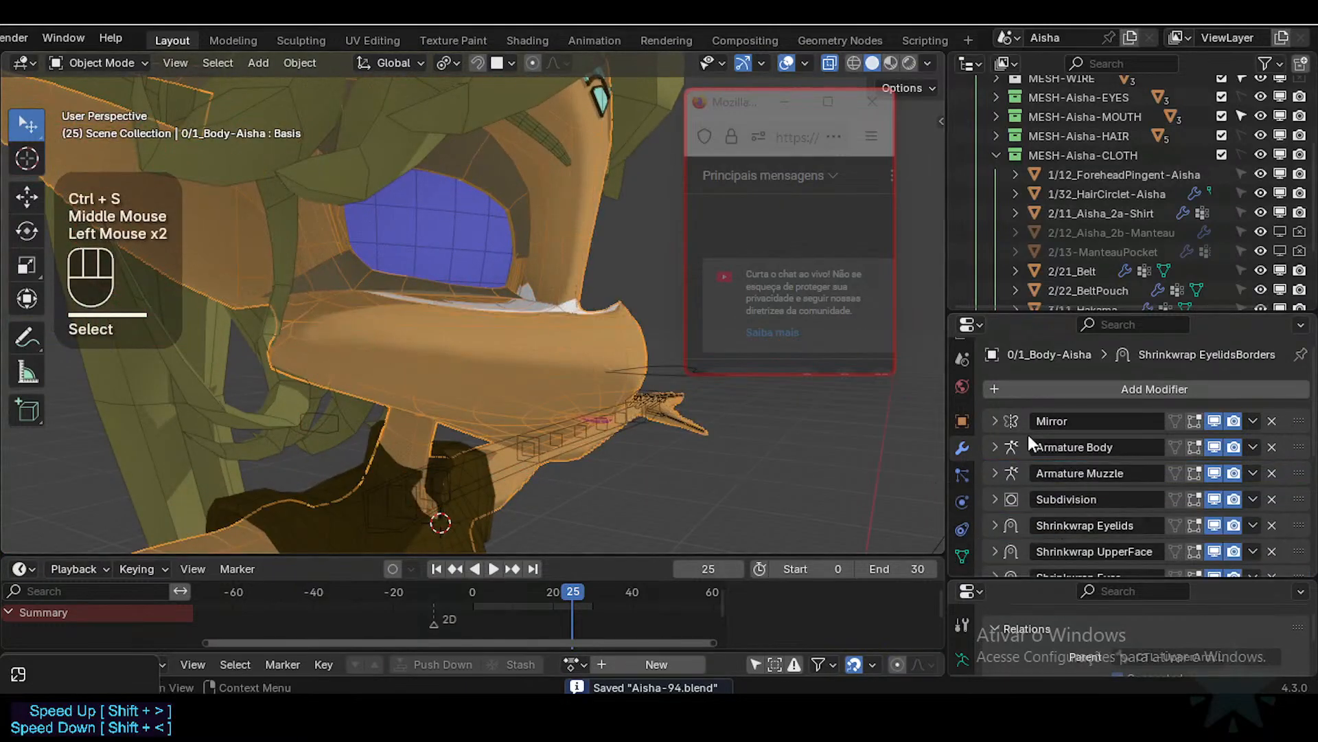
{"action": "left_click_drag", "start_coordinate": [1065, 312], "coordinate": [1089, 204]}
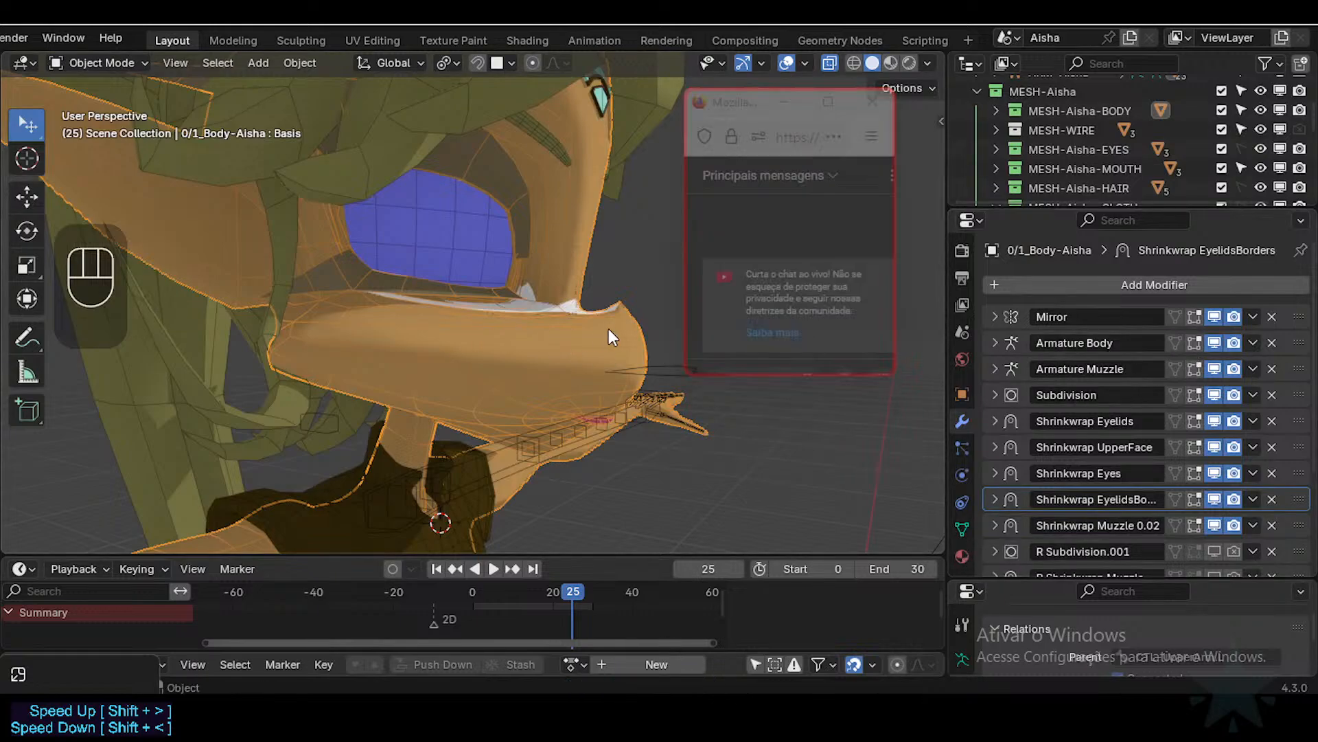
{"action": "key", "text": "shift+ctrl+alt+h"}
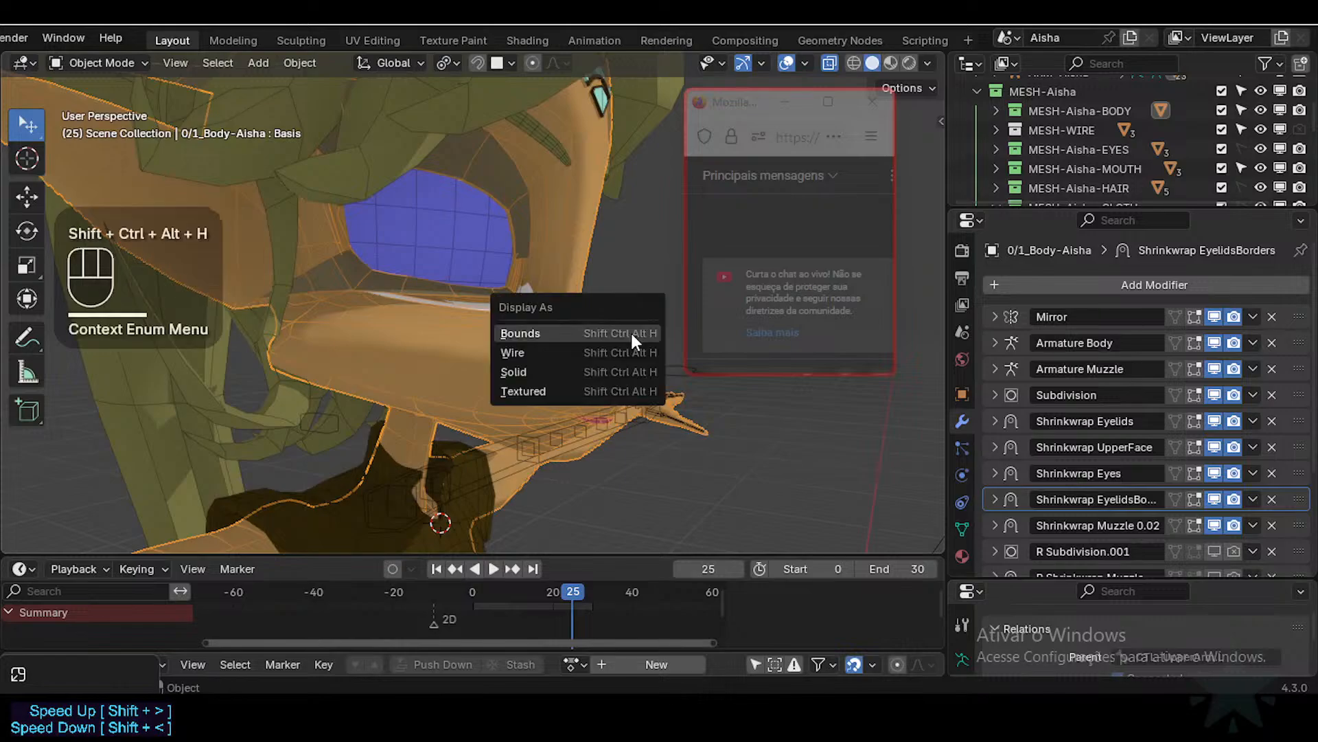
{"action": "left_click", "coordinate": [608, 359]}
{"action": "middle_click_drag", "start_coordinate": [618, 352], "coordinate": [513, 346]}
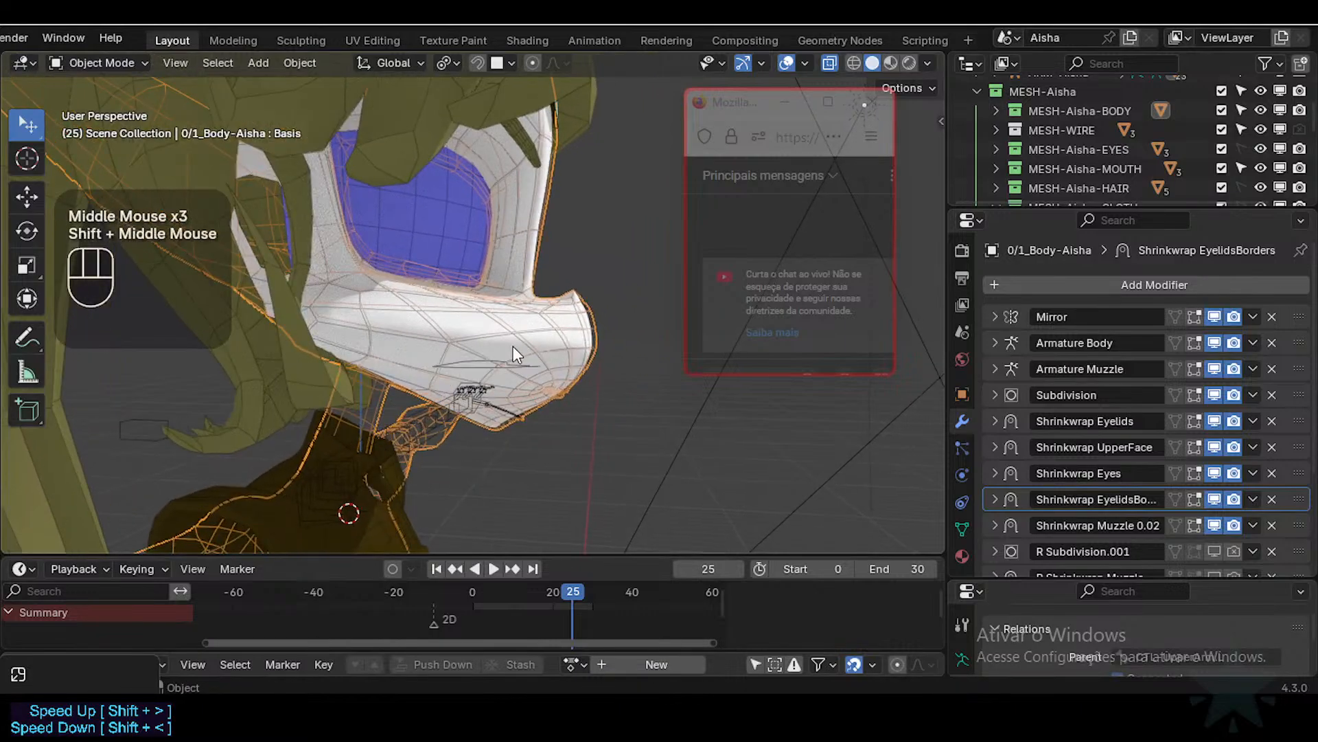
Step: Select the 1/10_Face-GHOST-Aisha mesh in the left orthographic view and select all its vertices in Edit Mode
{"action": "scroll", "coordinate": [513, 346], "scroll_direction": "up", "scroll_amount": 2}
{"action": "key", "text": "ctrl+KP_3"}
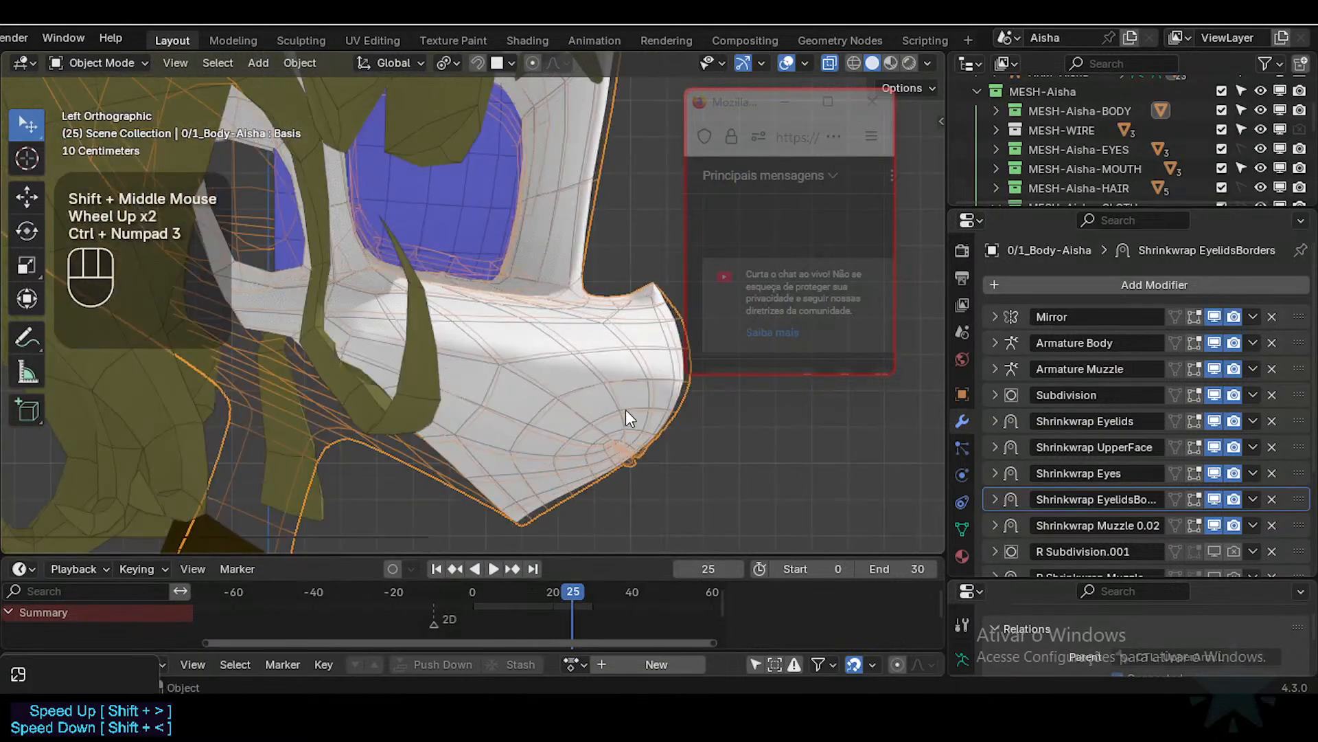
{"action": "left_click", "coordinate": [653, 336]}
{"action": "key", "text": "Tab"}
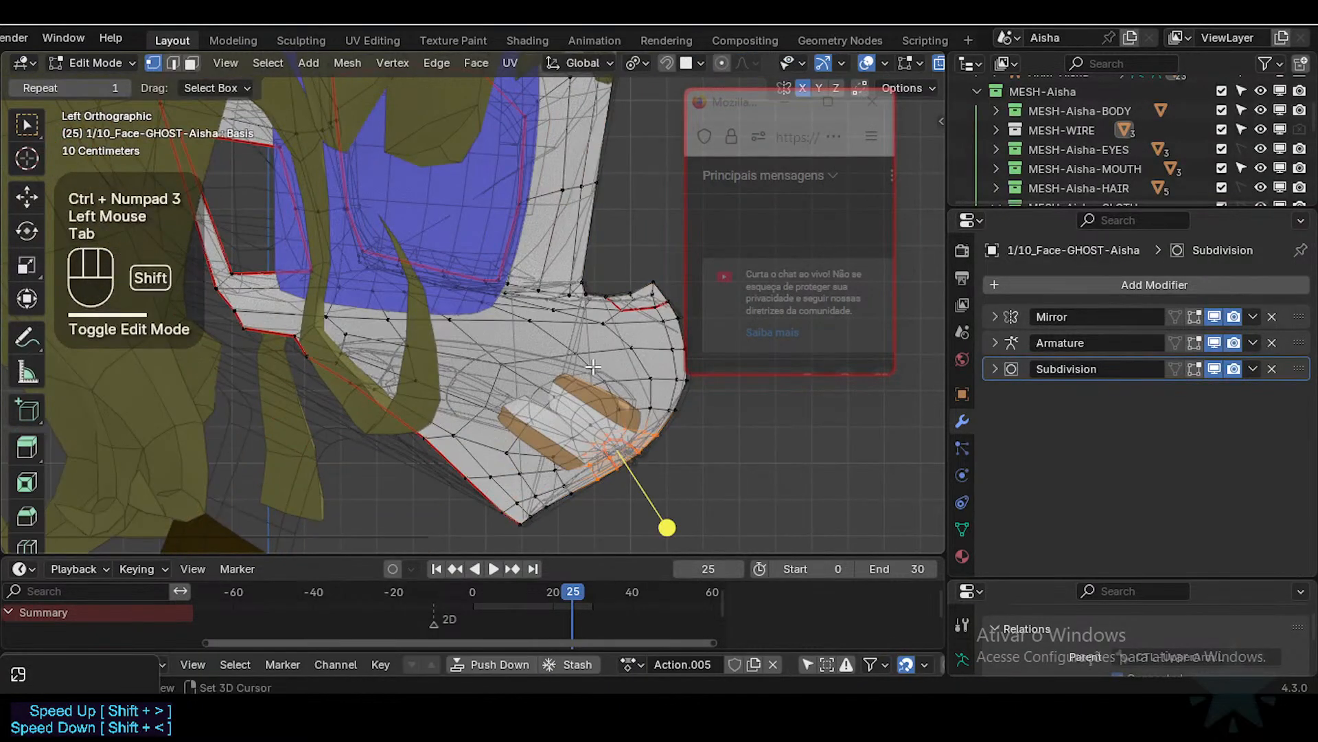
{"action": "middle_click_drag", "start_coordinate": [593, 367], "coordinate": [596, 352], "text": "shift"}
{"action": "key", "text": "a"}
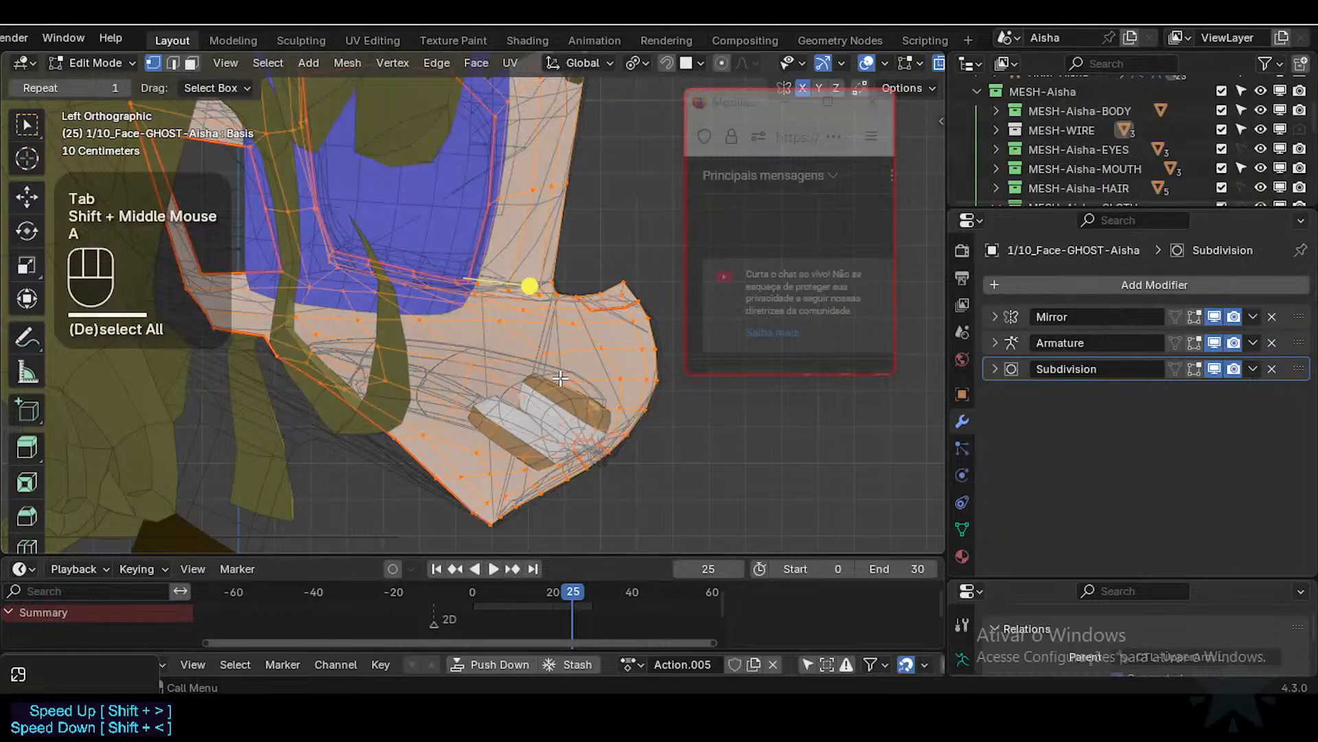
Step: Examine the face ghost mesh from the side and front, checking its muzzle and eye opening against the body wireframe
{"action": "scroll", "coordinate": [603, 358], "scroll_direction": "down", "scroll_amount": 2}
{"action": "middle_click_drag", "start_coordinate": [603, 358], "coordinate": [495, 380]}
{"action": "key", "text": "KP_3"}
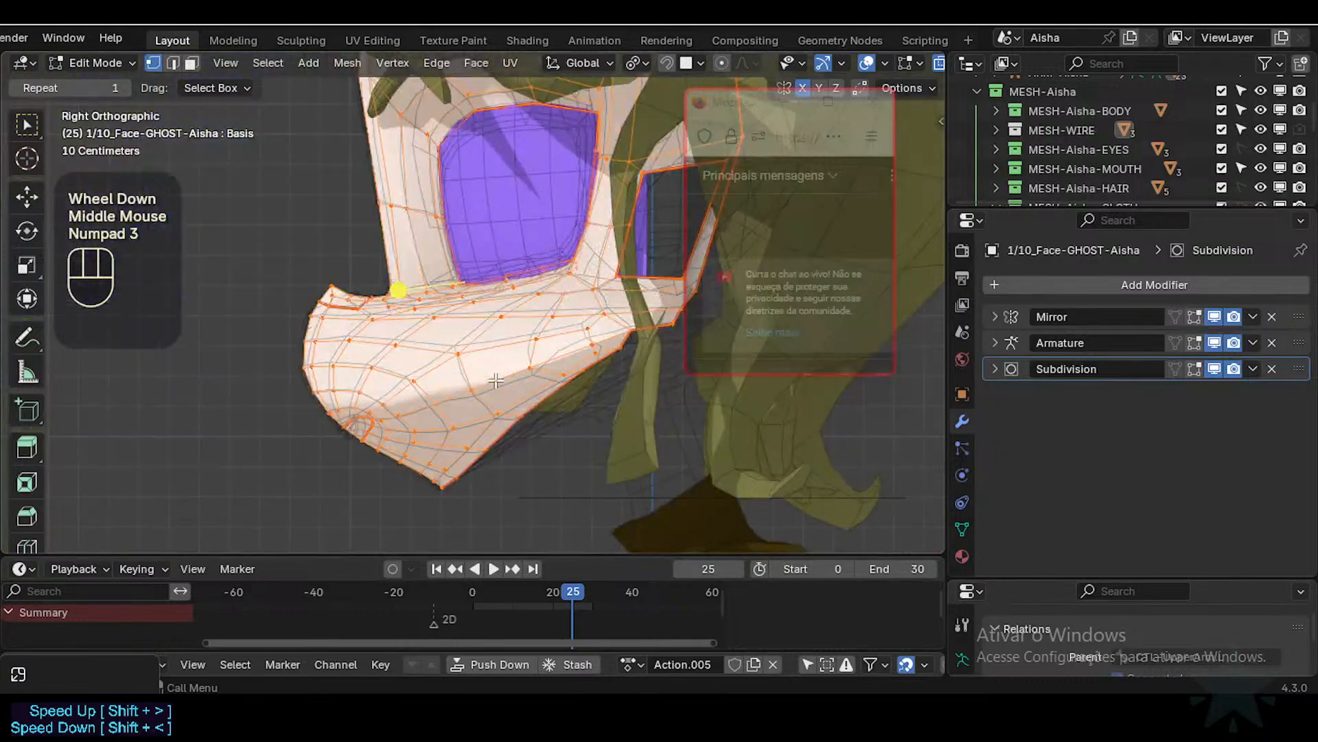
{"action": "scroll", "coordinate": [473, 383], "scroll_direction": "down", "scroll_amount": 2}
{"action": "key", "text": "a"}
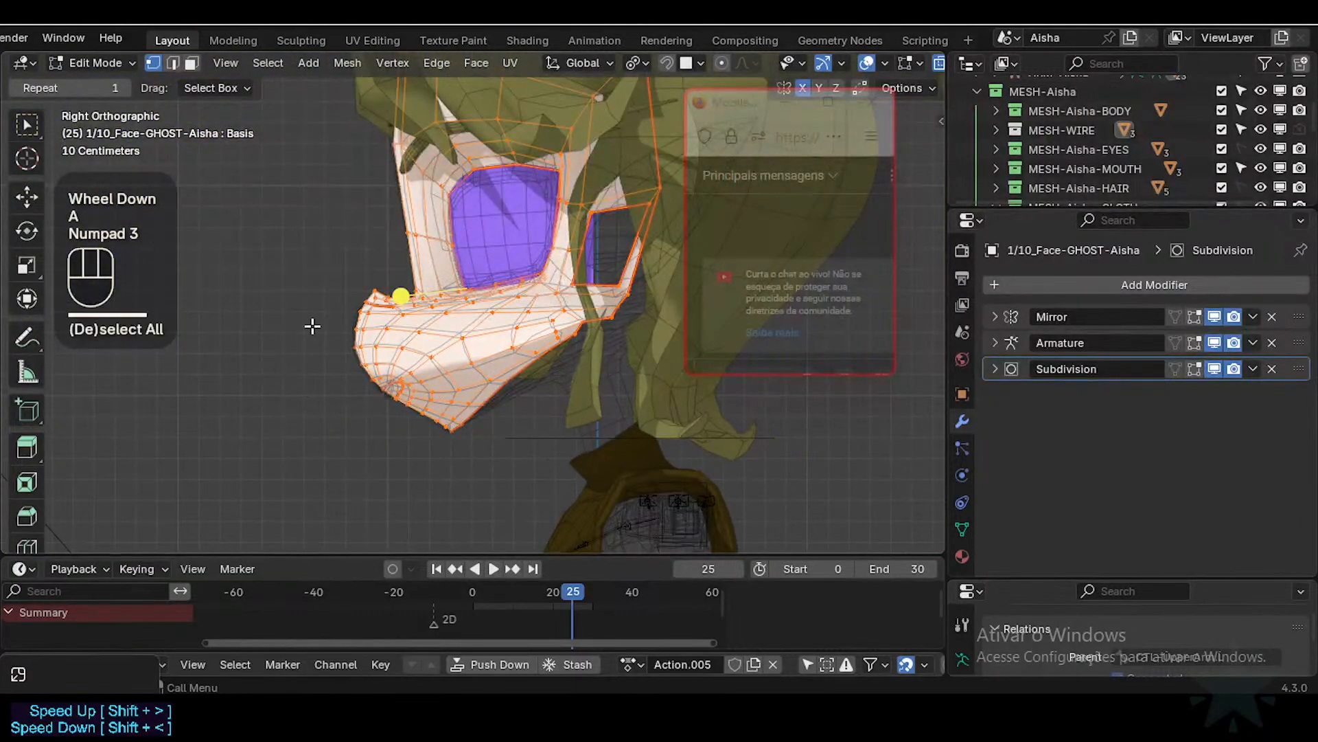
{"action": "key", "text": "KP_1"}
{"action": "scroll", "coordinate": [312, 326], "scroll_direction": "up", "scroll_amount": 2}
{"action": "scroll", "coordinate": [314, 319], "scroll_direction": "down", "scroll_amount": 2}
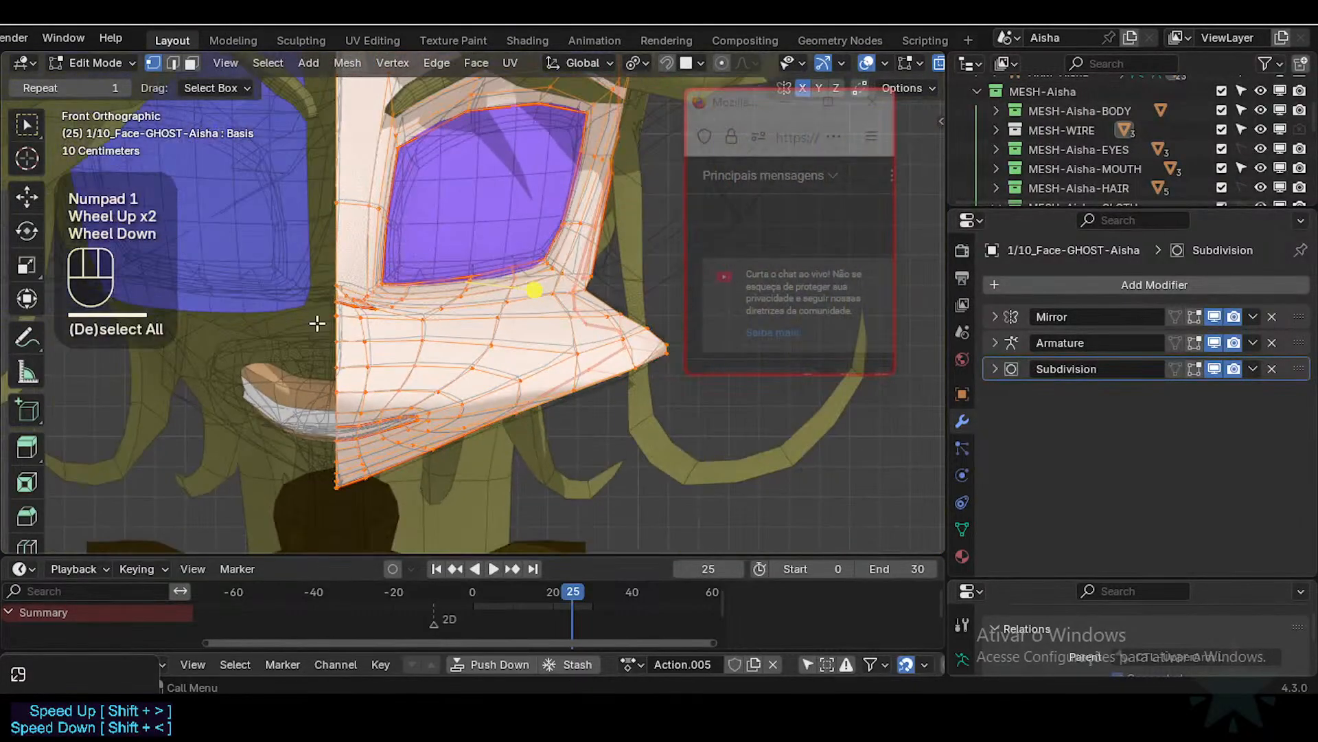
{"action": "middle_click_drag", "start_coordinate": [315, 319], "coordinate": [467, 303], "text": "shift"}
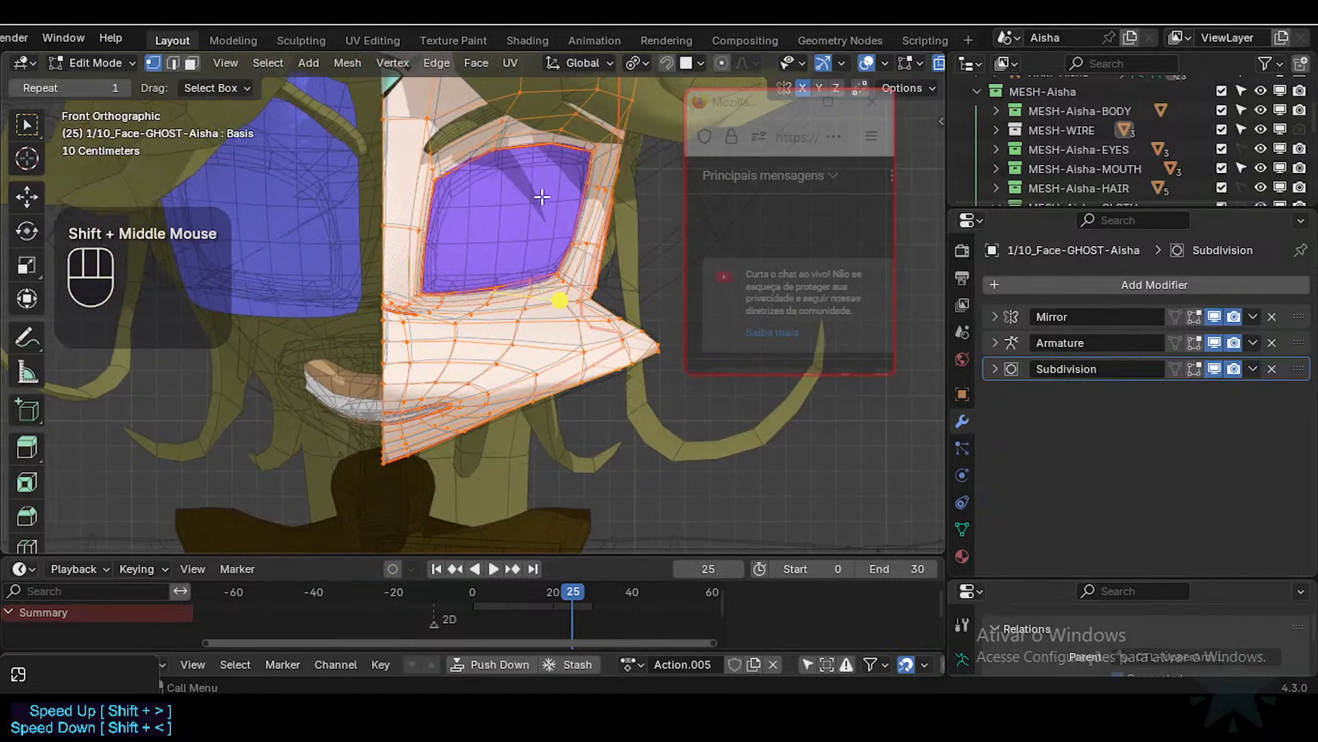
{"action": "middle_click_drag", "start_coordinate": [544, 199], "coordinate": [514, 291]}
{"action": "scroll", "coordinate": [539, 197], "scroll_direction": "up", "scroll_amount": 1}
{"action": "scroll", "coordinate": [561, 309], "scroll_direction": "up", "scroll_amount": 1}
{"action": "scroll", "coordinate": [515, 282], "scroll_direction": "up", "scroll_amount": 2}
{"action": "middle_click_drag", "start_coordinate": [617, 231], "coordinate": [542, 243], "text": "shift"}
{"action": "middle_click_drag", "start_coordinate": [542, 243], "coordinate": [507, 222]}
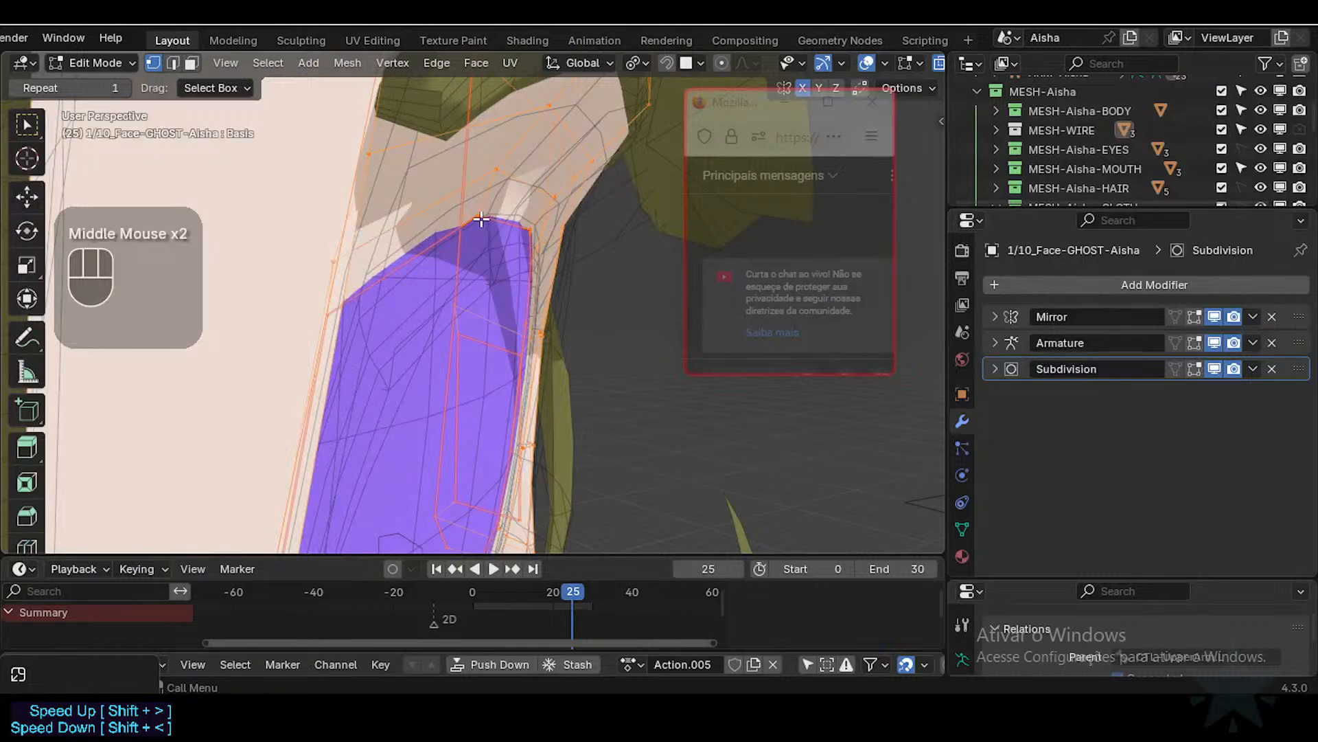
{"action": "scroll", "coordinate": [510, 240], "scroll_direction": "down", "scroll_amount": 3}
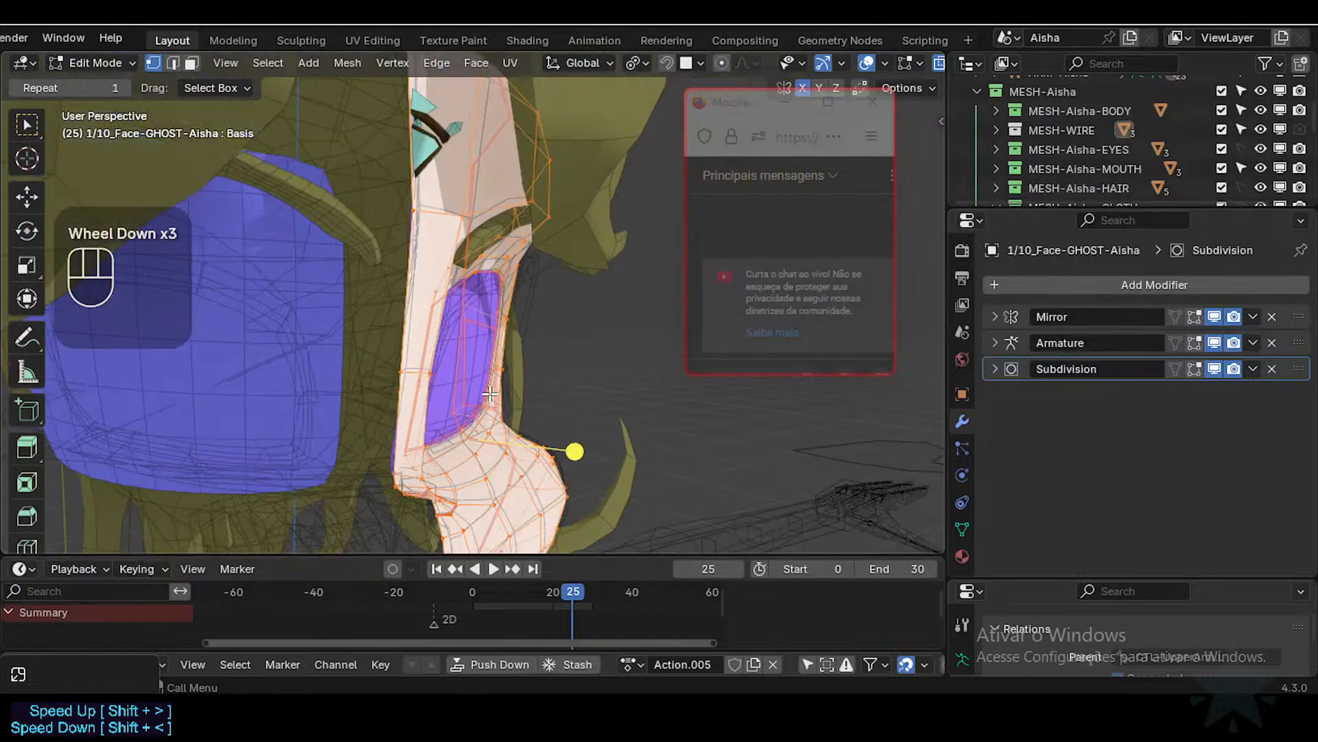
{"action": "middle_click_drag", "start_coordinate": [511, 241], "coordinate": [460, 315]}
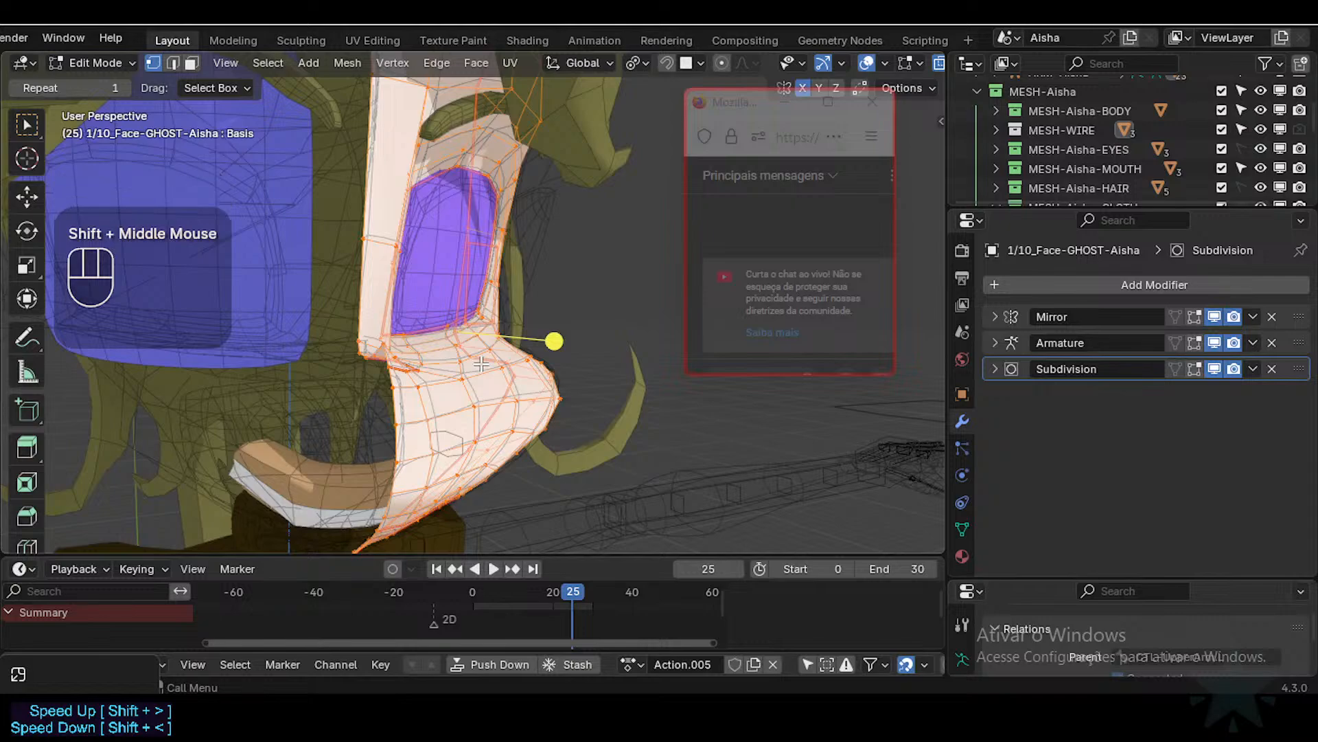
Step: Shrink the whole face ghost mesh along its normals with Shrink/Fatten at -0.02 m and return to Object Mode
{"action": "key", "text": "alt+s"}
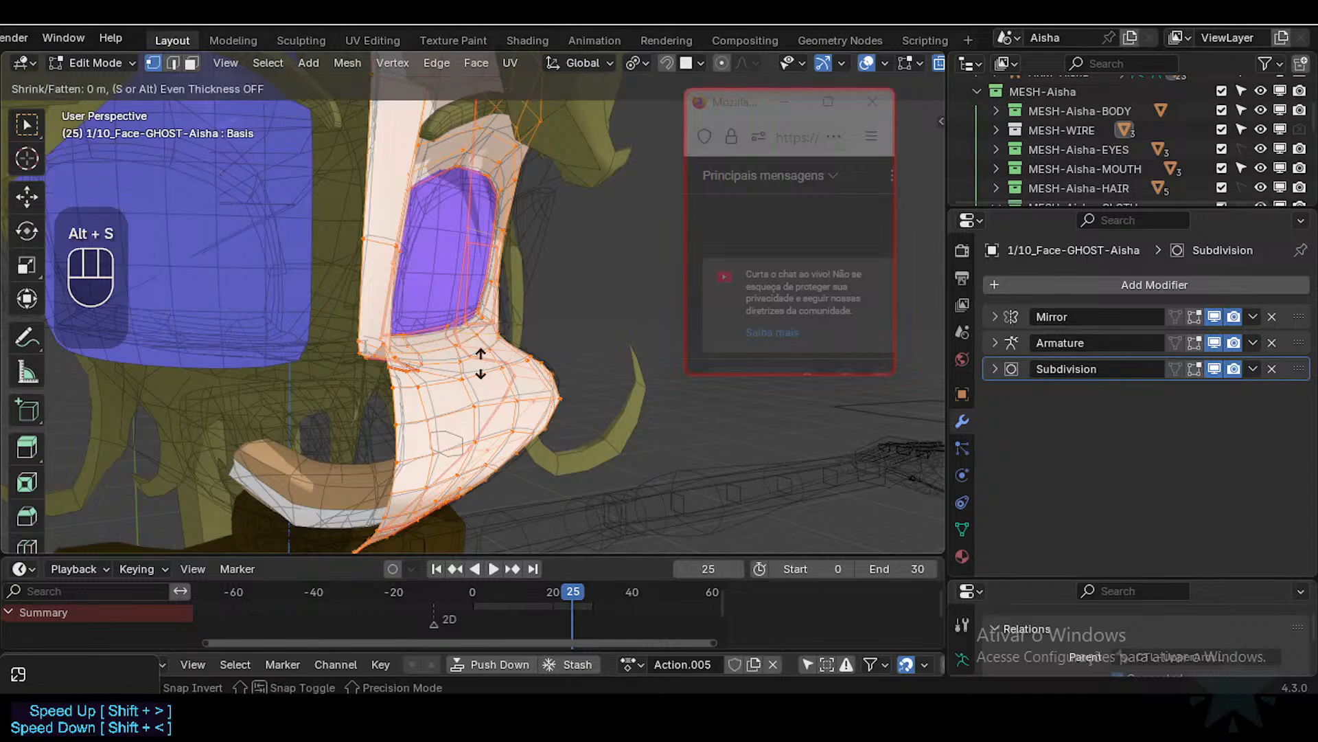
{"action": "type", "text": "-0.02"}
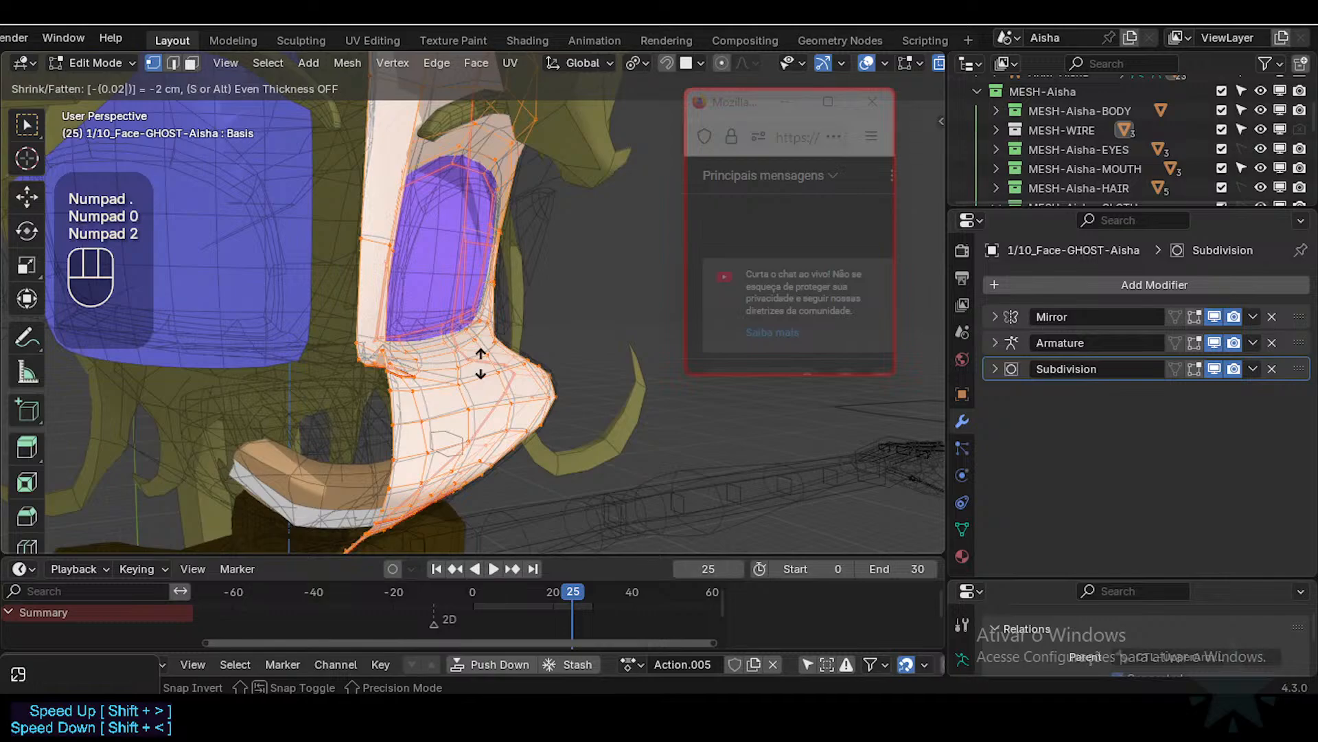
{"action": "key", "text": "KP_Enter"}
{"action": "middle_click_drag", "start_coordinate": [520, 252], "coordinate": [415, 359]}
{"action": "key", "text": "ctrl+Tab"}
Step: Examine the gap between the shrunken face ghost mesh and the body wireframe around the muzzle and eye
{"action": "scroll", "coordinate": [478, 358], "scroll_direction": "down", "scroll_amount": 1}
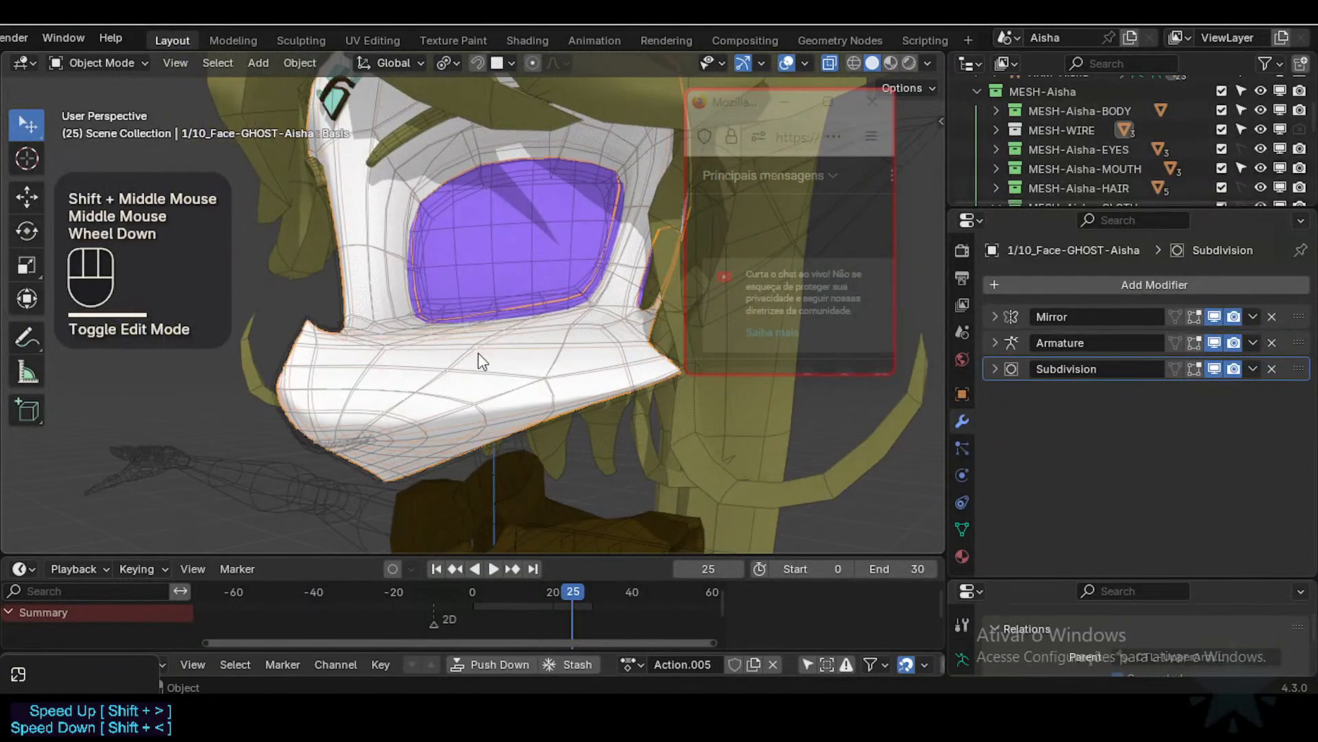
{"action": "middle_click_drag", "start_coordinate": [500, 370], "coordinate": [368, 385]}
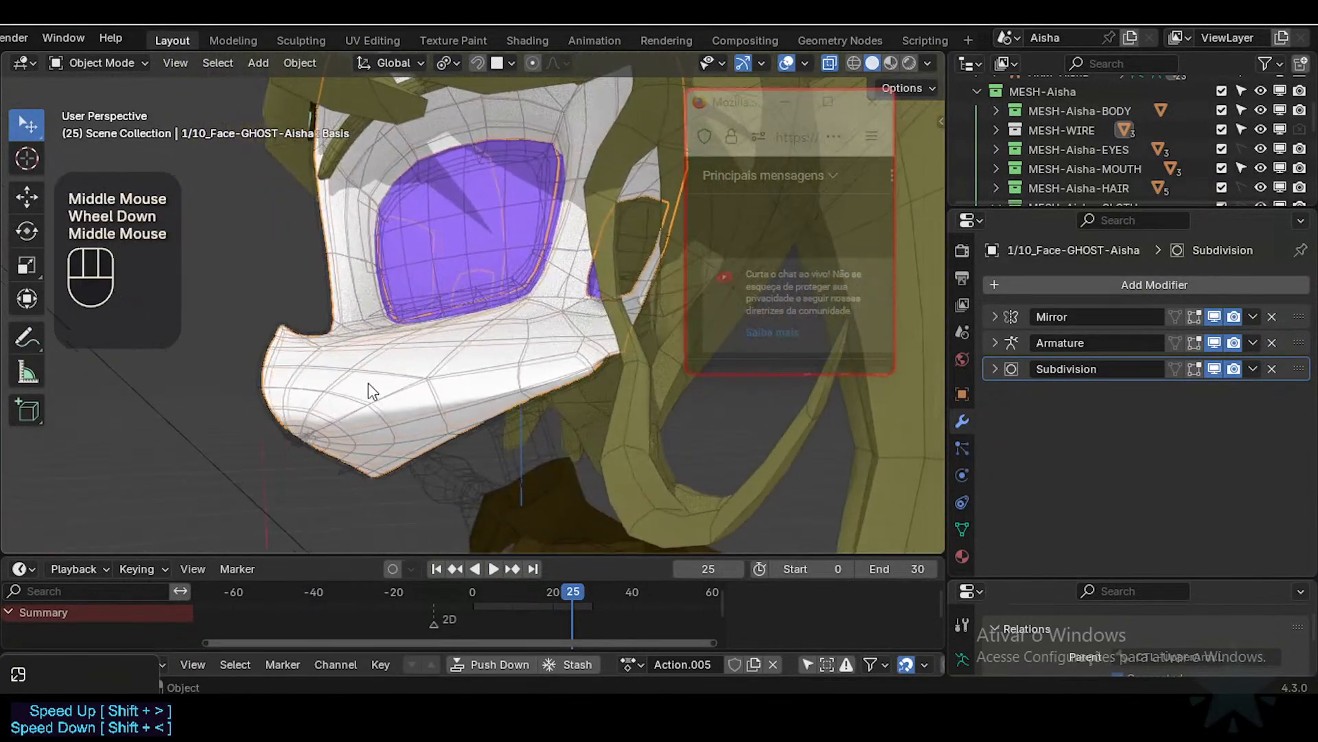
{"action": "scroll", "coordinate": [369, 388], "scroll_direction": "up", "scroll_amount": 1}
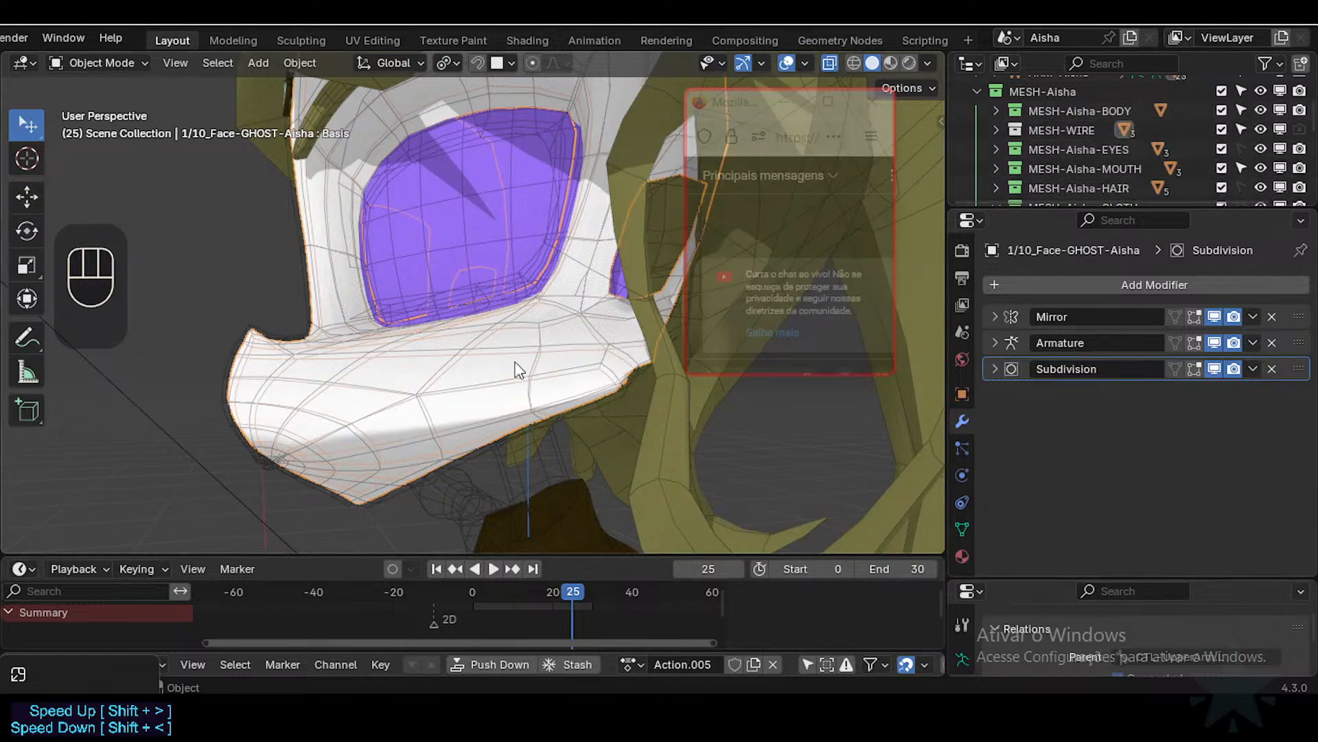
{"action": "middle_click_drag", "start_coordinate": [389, 474], "coordinate": [440, 385]}
{"action": "scroll", "coordinate": [443, 377], "scroll_direction": "up", "scroll_amount": 1}
{"action": "scroll", "coordinate": [440, 377], "scroll_direction": "down", "scroll_amount": 2}
{"action": "middle_click_drag", "start_coordinate": [439, 384], "coordinate": [438, 402]}
{"action": "scroll", "coordinate": [441, 402], "scroll_direction": "down", "scroll_amount": 2}
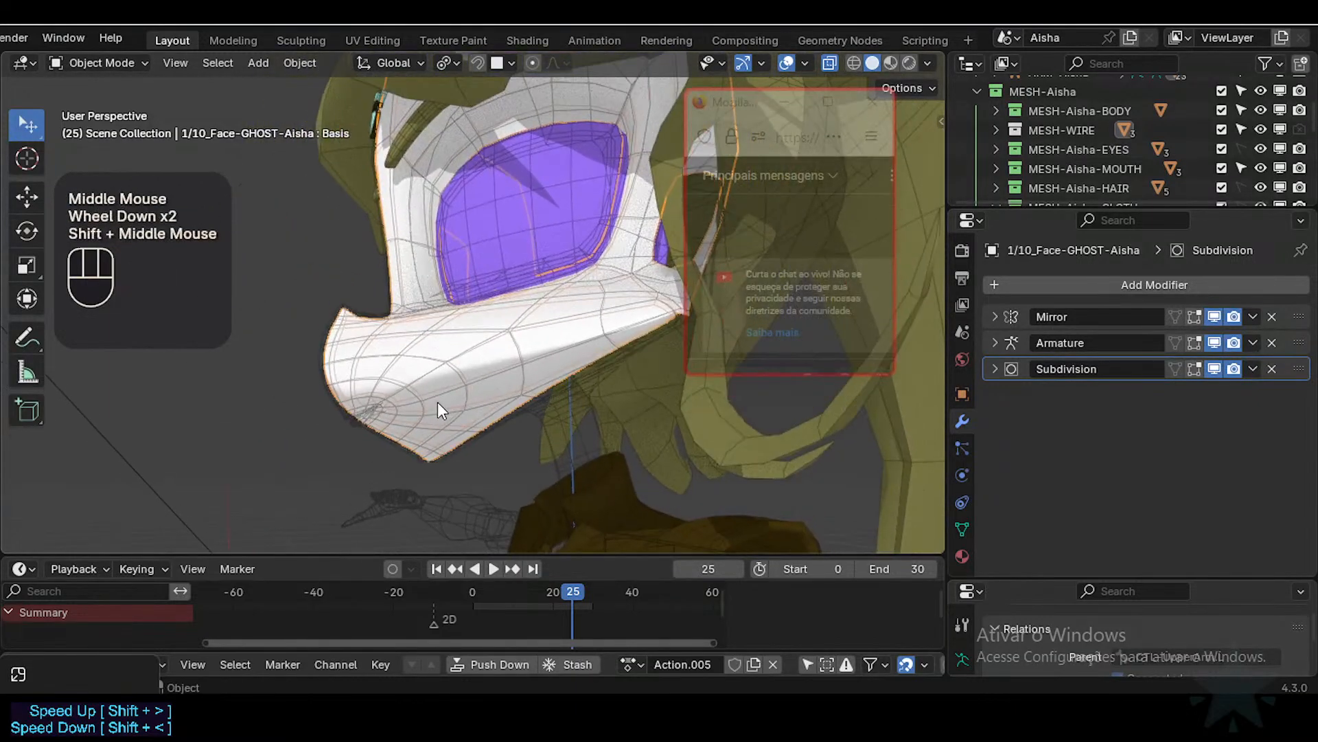
Step: Undo the last Shrink/Fatten, apply it to the whole face ghost mesh at -0.04 m and return to Object Mode
{"action": "key", "text": "ctrl+z"}
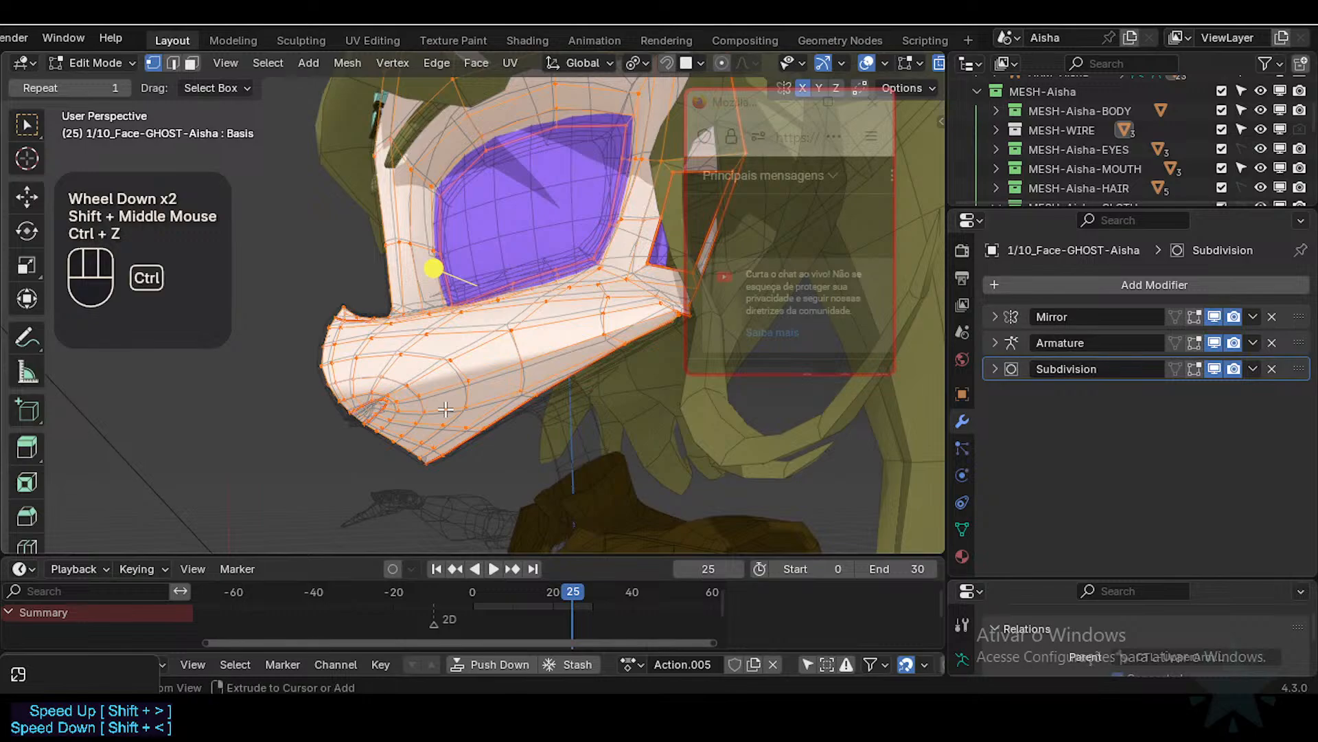
{"action": "key", "text": "ctrl+z"}
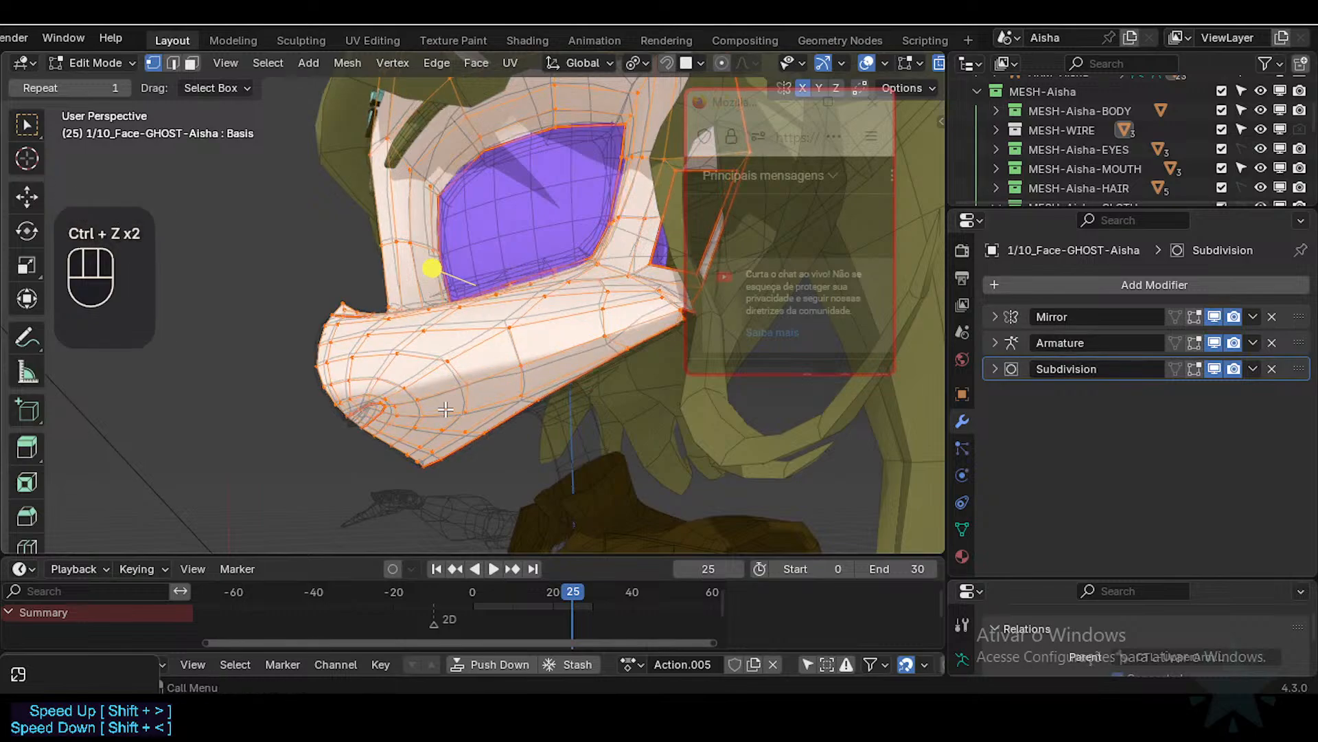
{"action": "key", "text": "alt+s"}
{"action": "key", "text": "KP_0"}
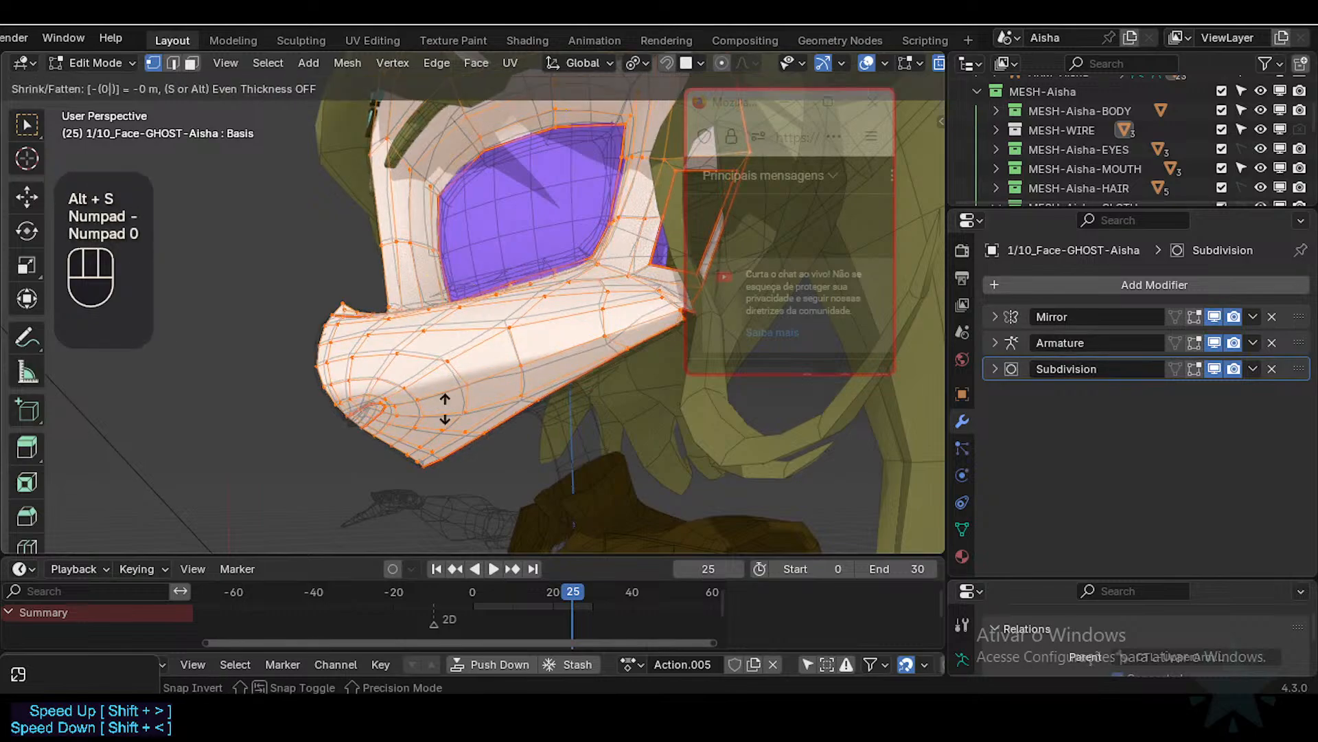
{"action": "key", "text": "KP_4"}
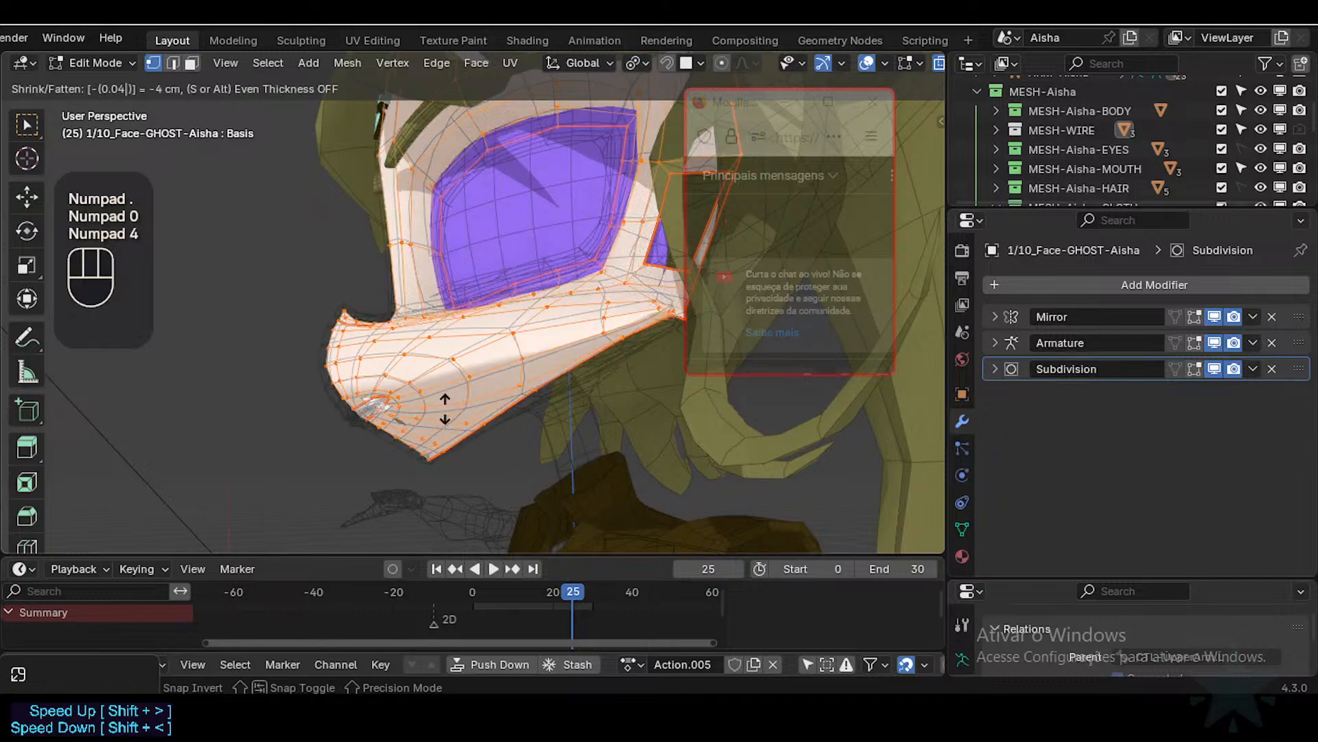
{"action": "key", "text": "KP_Enter"}
{"action": "middle_click_drag", "start_coordinate": [471, 428], "coordinate": [426, 374]}
{"action": "middle_click_drag", "start_coordinate": [426, 374], "coordinate": [412, 482]}
{"action": "scroll", "coordinate": [341, 401], "scroll_direction": "up", "scroll_amount": 2}
{"action": "scroll", "coordinate": [414, 481], "scroll_direction": "down", "scroll_amount": 1}
{"action": "key", "text": "Tab"}
Step: Inspect the ghost mesh's mouth area, select the body mesh and examine its wireframe around the muzzle and eye
{"action": "middle_click_drag", "start_coordinate": [386, 412], "coordinate": [517, 401]}
{"action": "scroll", "coordinate": [500, 401], "scroll_direction": "up", "scroll_amount": 3}
{"action": "scroll", "coordinate": [485, 424], "scroll_direction": "down", "scroll_amount": 1}
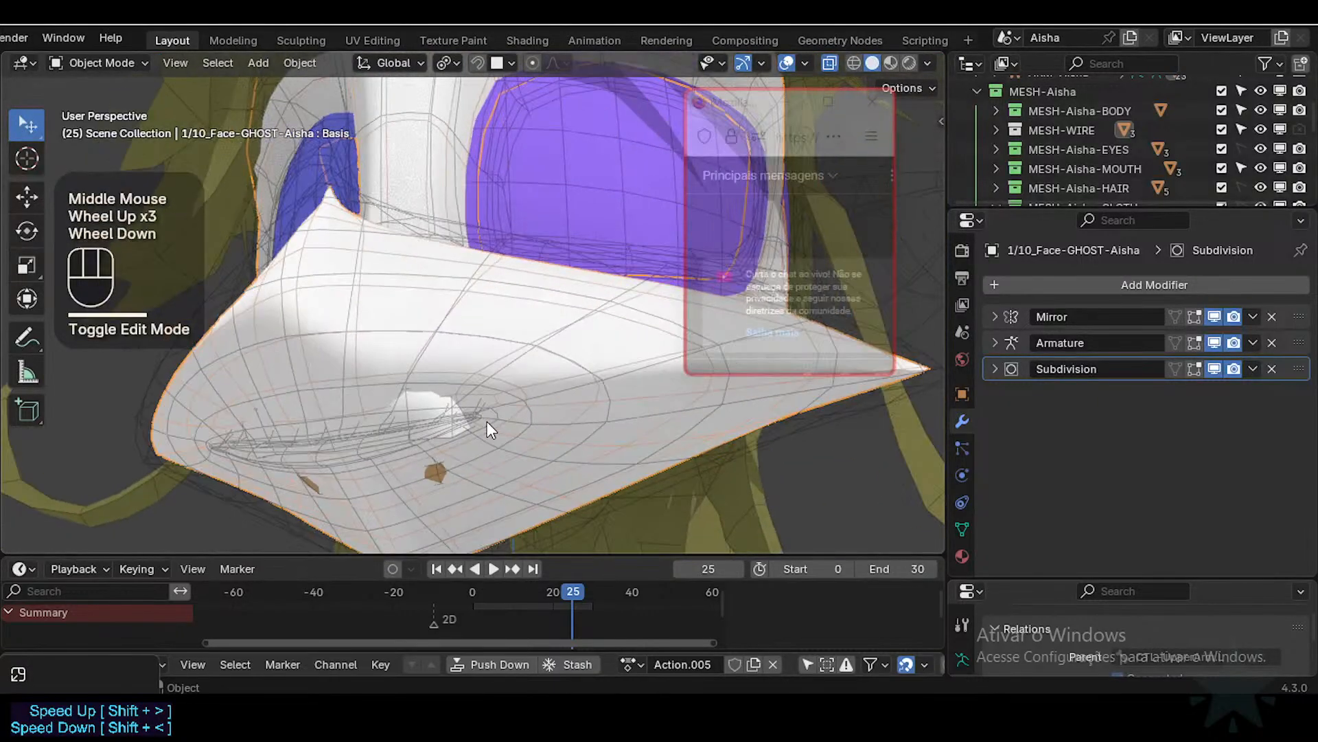
{"action": "left_click", "coordinate": [484, 396]}
{"action": "scroll", "coordinate": [481, 397], "scroll_direction": "down", "scroll_amount": 2}
{"action": "middle_click_drag", "start_coordinate": [497, 425], "coordinate": [394, 435]}
{"action": "scroll", "coordinate": [505, 396], "scroll_direction": "down", "scroll_amount": 1}
{"action": "scroll", "coordinate": [458, 421], "scroll_direction": "down", "scroll_amount": 2}
{"action": "scroll", "coordinate": [467, 426], "scroll_direction": "down", "scroll_amount": 2}
{"action": "scroll", "coordinate": [422, 426], "scroll_direction": "down", "scroll_amount": 1}
{"action": "scroll", "coordinate": [380, 430], "scroll_direction": "down", "scroll_amount": 2}
{"action": "middle_click_drag", "start_coordinate": [425, 360], "coordinate": [412, 447], "text": "shift"}
{"action": "scroll", "coordinate": [405, 405], "scroll_direction": "down", "scroll_amount": 1}
{"action": "scroll", "coordinate": [368, 456], "scroll_direction": "up", "scroll_amount": 2}
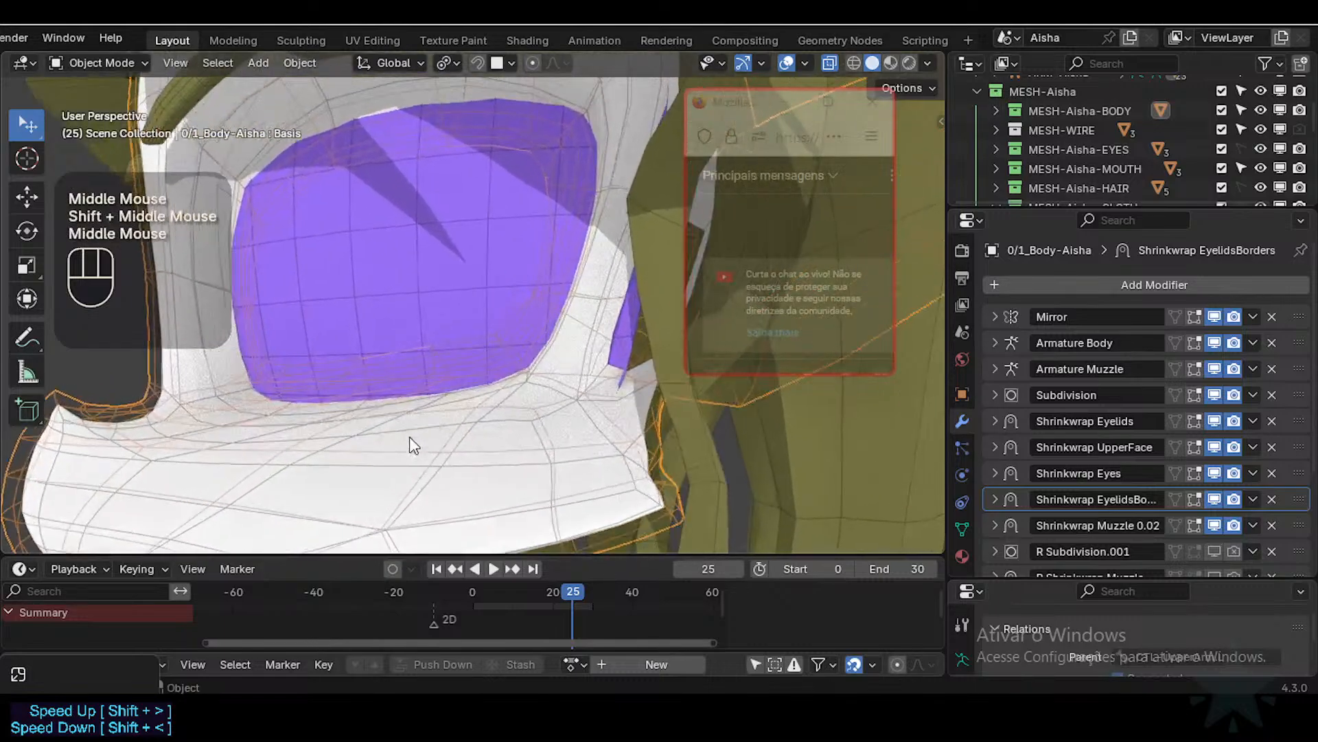
{"action": "scroll", "coordinate": [412, 447], "scroll_direction": "down", "scroll_amount": 2}
{"action": "left_click", "coordinate": [419, 278]}
{"action": "scroll", "coordinate": [433, 339], "scroll_direction": "down", "scroll_amount": 1}
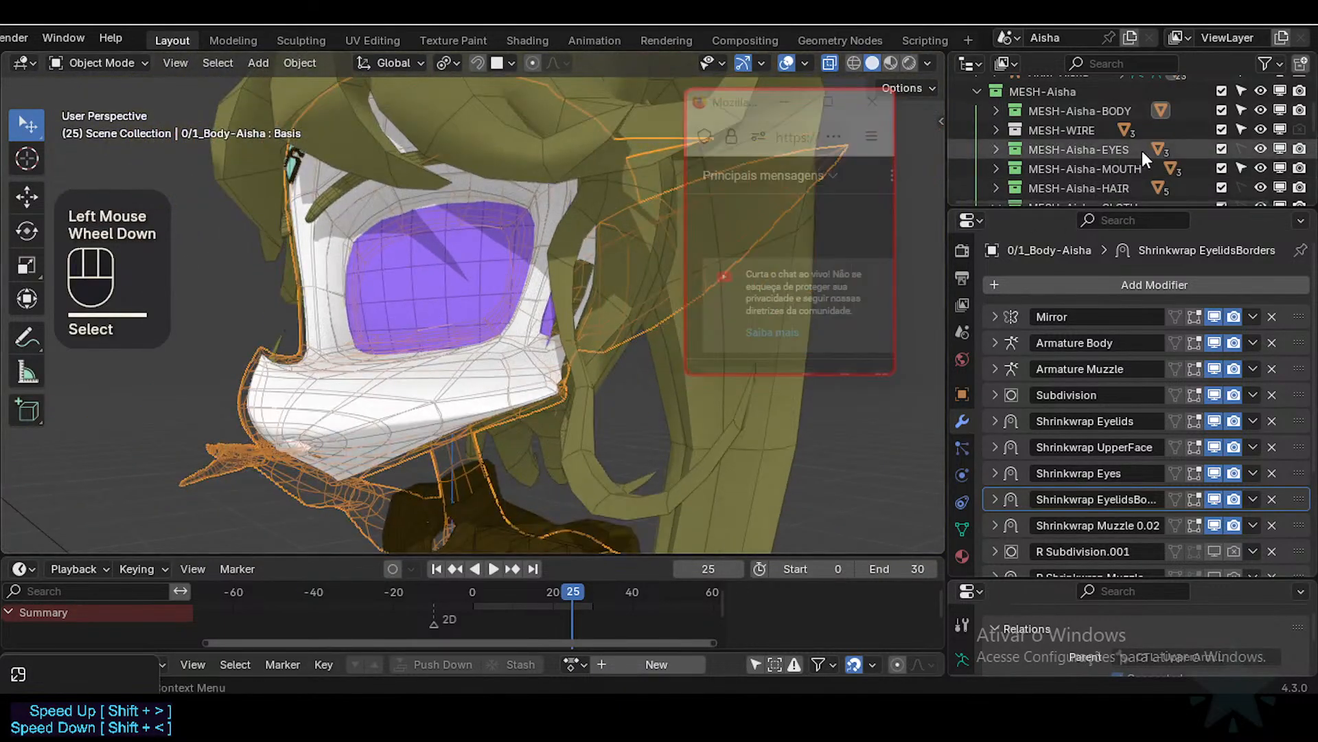
Step: Enlarge the outliner area and disable the MESH-WIRE collection
{"action": "scroll", "coordinate": [1167, 151], "scroll_direction": "up", "scroll_amount": 1}
{"action": "left_click_drag", "start_coordinate": [1164, 209], "coordinate": [1164, 310]}
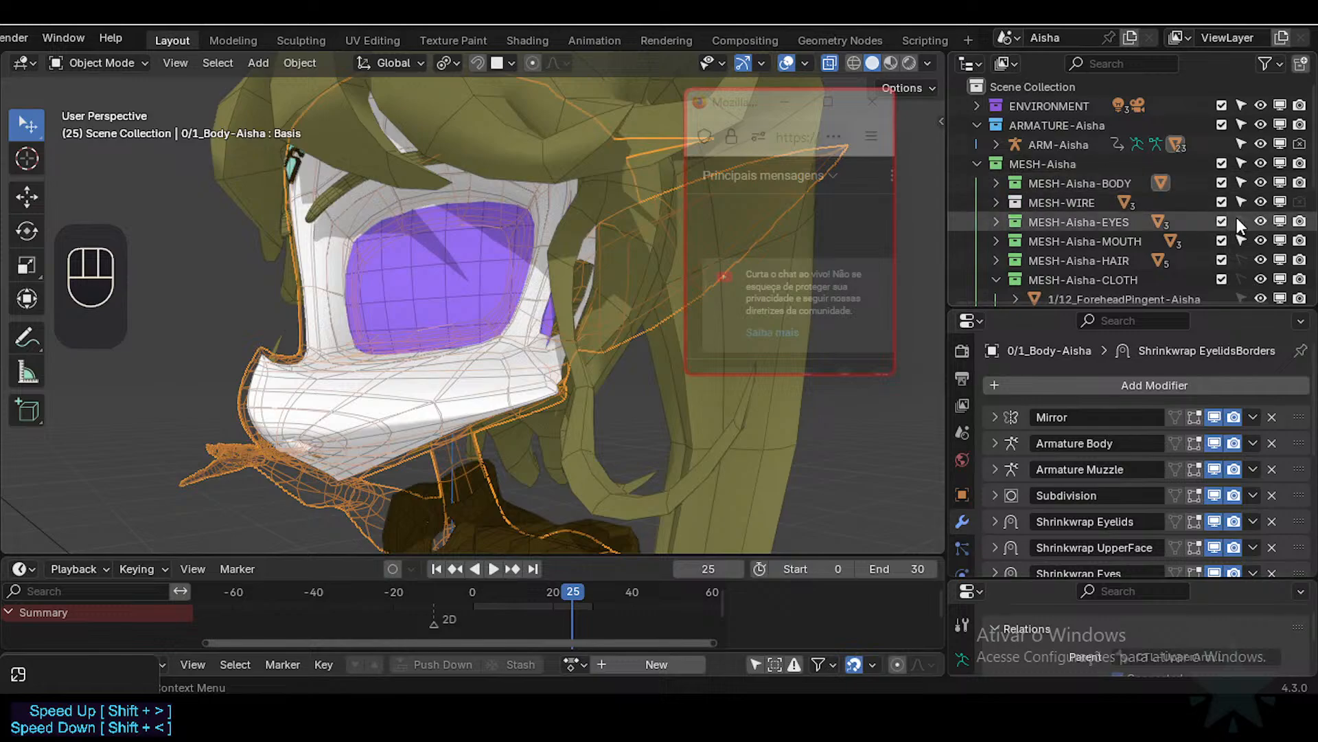
{"action": "left_click", "coordinate": [1221, 202]}
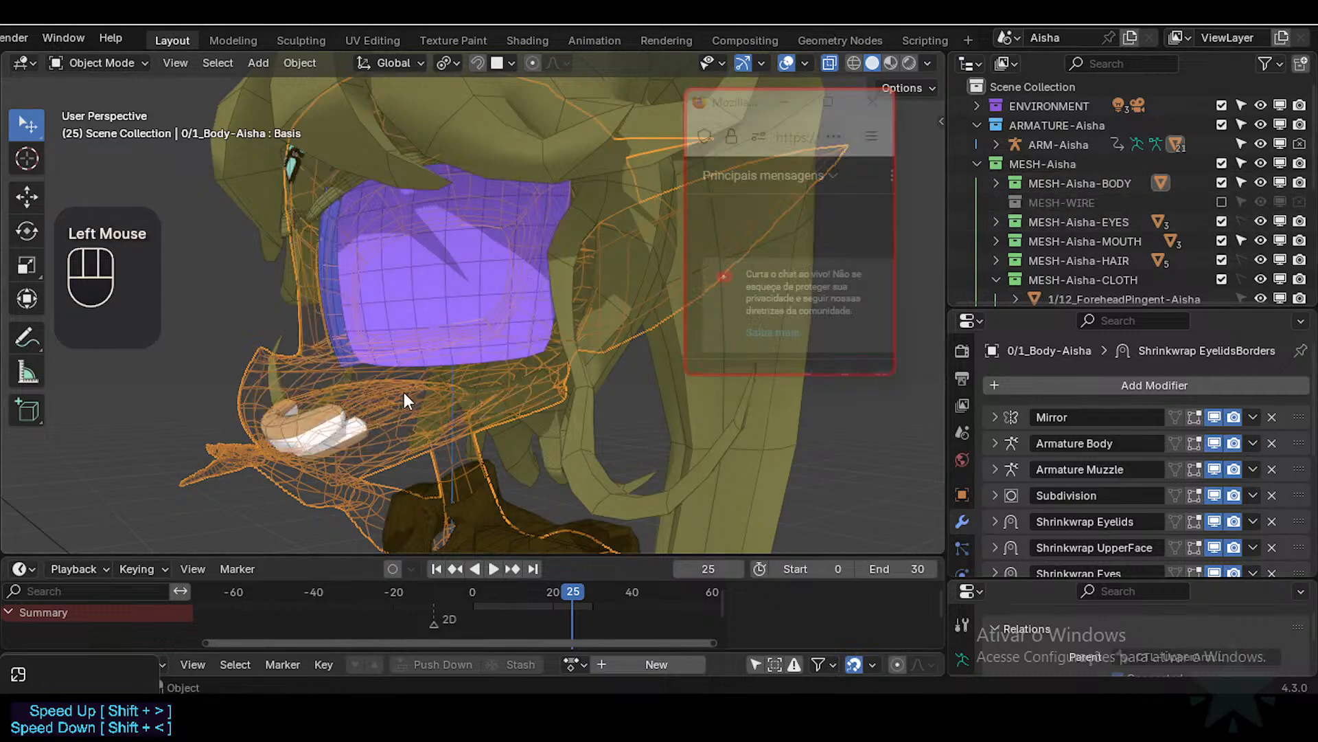
Step: Set the body mesh's display type back to Solid and bring the face into a frontal close-up
{"action": "left_click", "coordinate": [518, 377]}
{"action": "key", "text": "shift+ctrl+alt+h"}
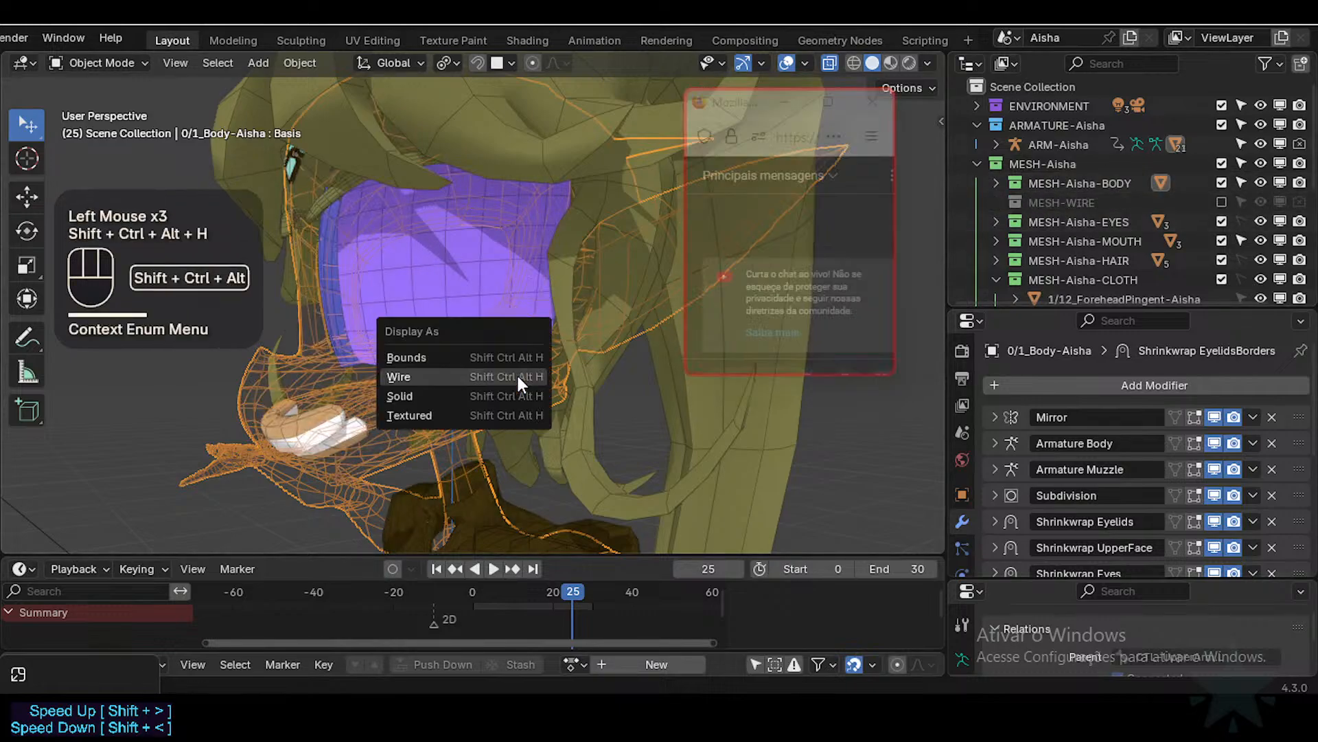
{"action": "left_click", "coordinate": [481, 407]}
{"action": "middle_click_drag", "start_coordinate": [405, 373], "coordinate": [502, 377]}
{"action": "scroll", "coordinate": [503, 377], "scroll_direction": "up", "scroll_amount": 2}
Step: Move the floating chat window aside and switch the viewport shading to Material Preview
{"action": "left_click_drag", "start_coordinate": [747, 117], "coordinate": [813, 200]}
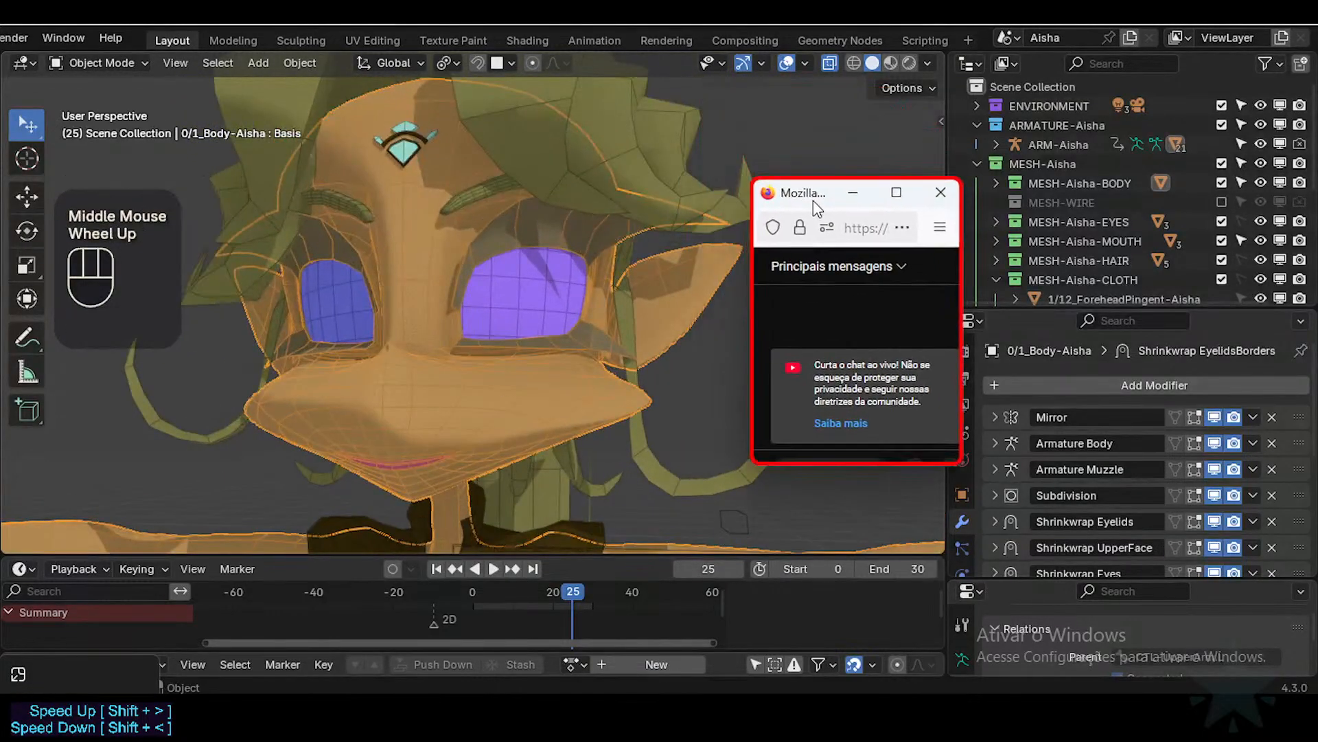
{"action": "left_click", "coordinate": [891, 63]}
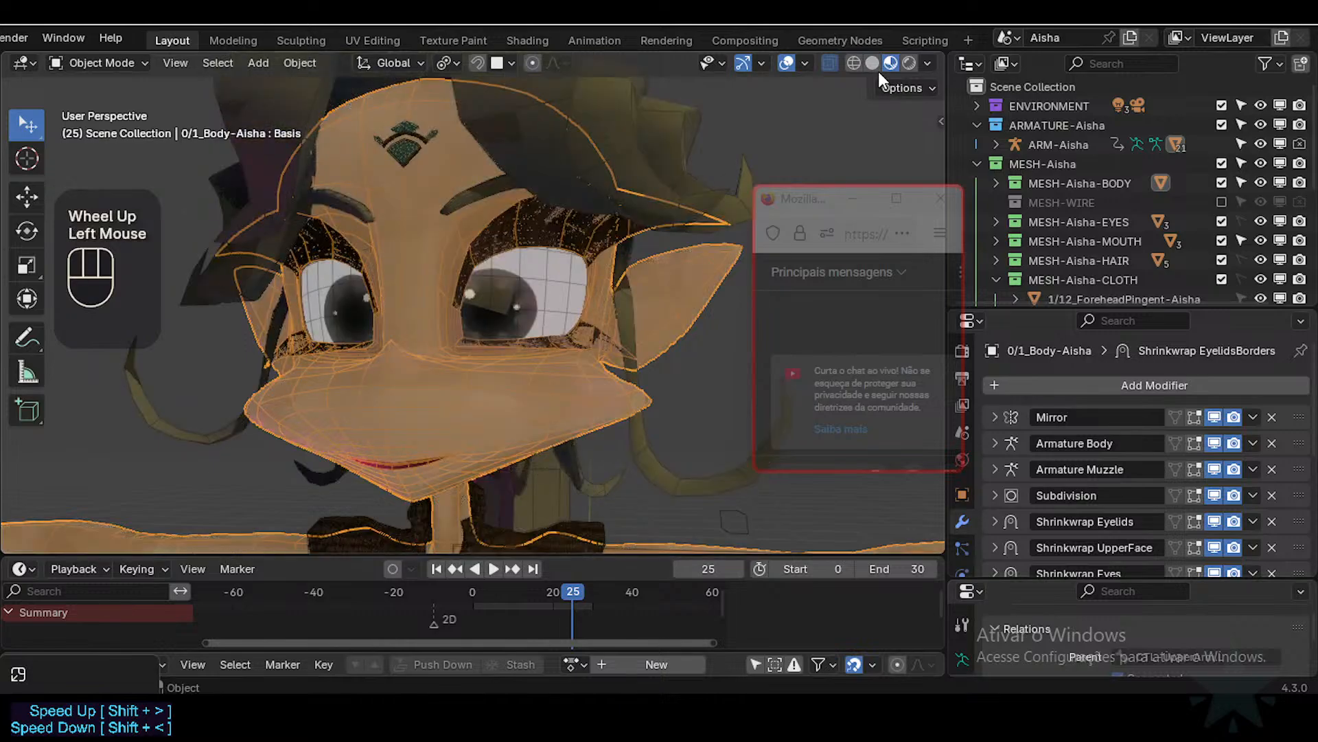
Step: Set the viewport to Solid shading with Flat lighting and Texture as the colour source
{"action": "left_click", "coordinate": [873, 62]}
{"action": "left_click", "coordinate": [929, 63]}
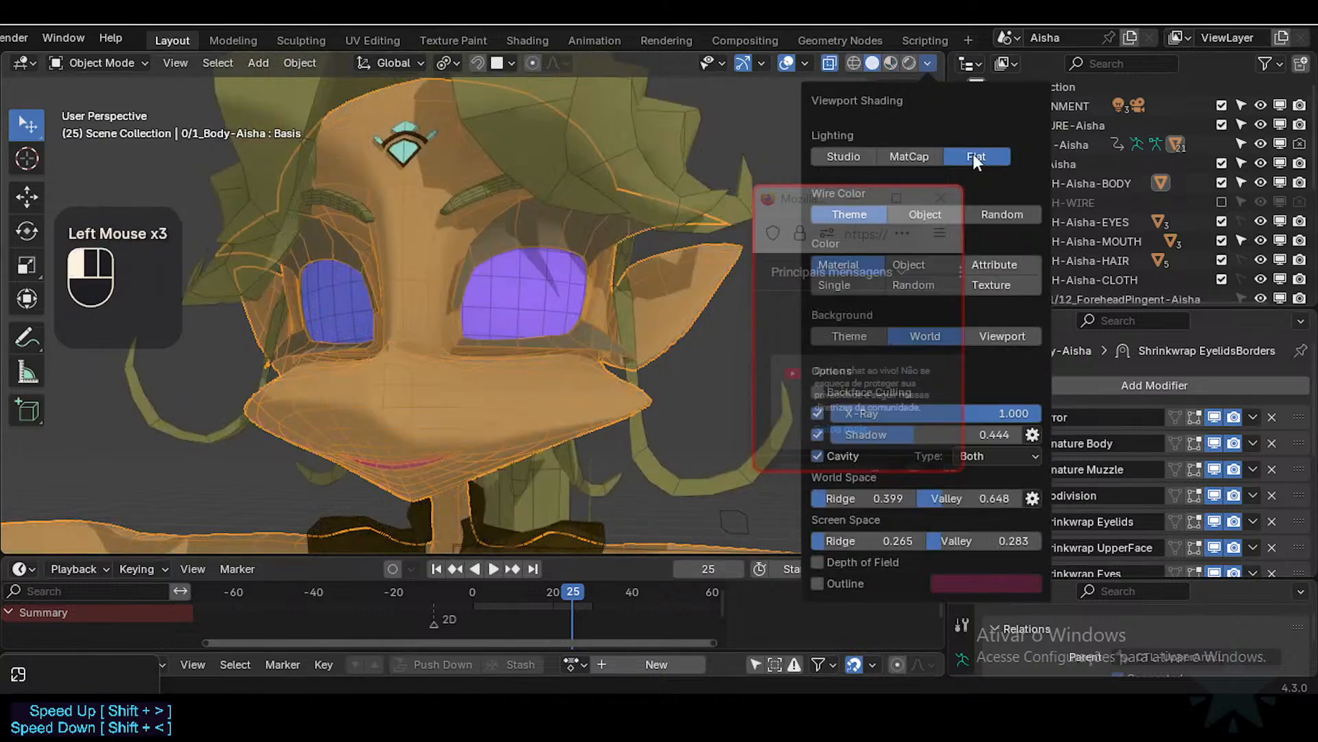
{"action": "left_click", "coordinate": [1008, 290]}
{"action": "middle_click_drag", "start_coordinate": [474, 309], "coordinate": [405, 306]}
{"action": "middle_click_drag", "start_coordinate": [405, 306], "coordinate": [397, 338]}
{"action": "left_click", "coordinate": [406, 398]}
{"action": "scroll", "coordinate": [412, 393], "scroll_direction": "down", "scroll_amount": 2}
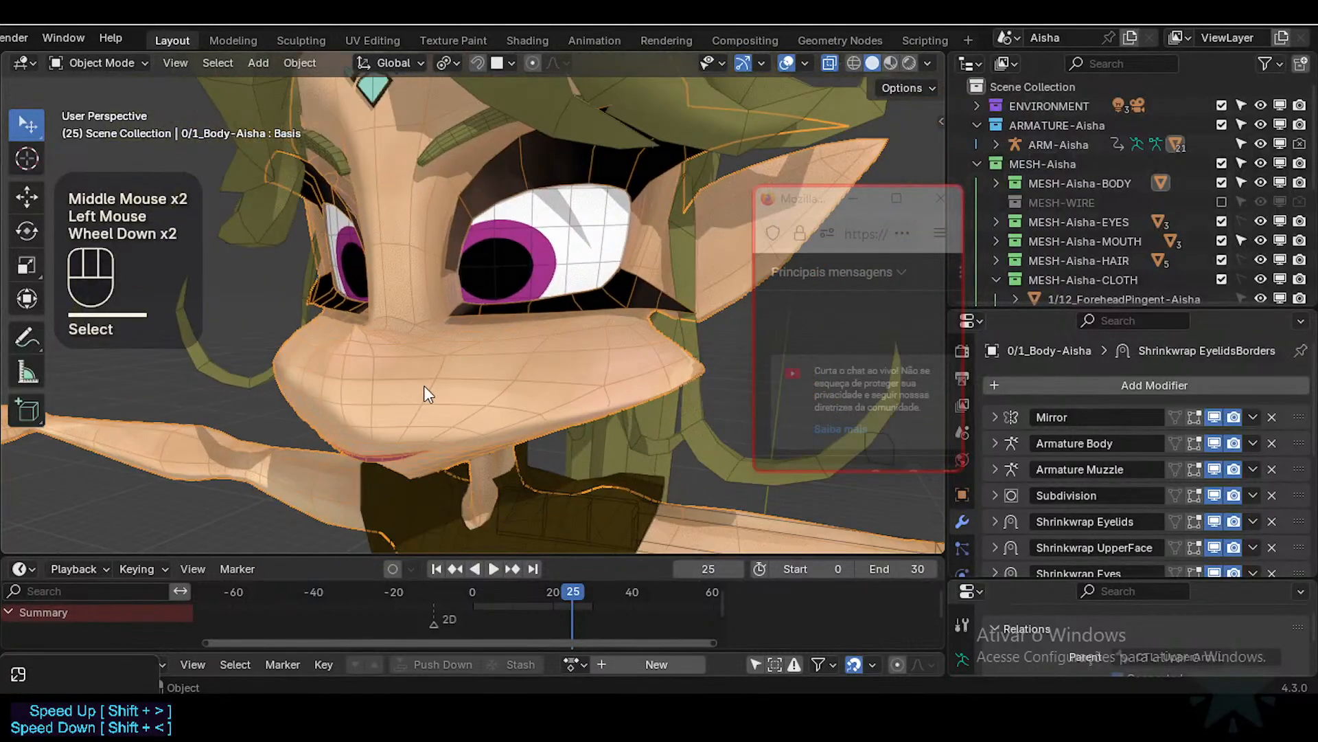
{"action": "mouse_move", "coordinate": [423, 385]}
{"action": "middle_mouse_down"}
{"action": "mouse_move", "coordinate": [425, 364]}
{"action": "mouse_move", "coordinate": [447, 382]}
{"action": "middle_mouse_up"}
Step: Enter Weight Paint mode on the body mesh and turn off the face selection mask
{"action": "key", "text": "ctrl+Tab"}
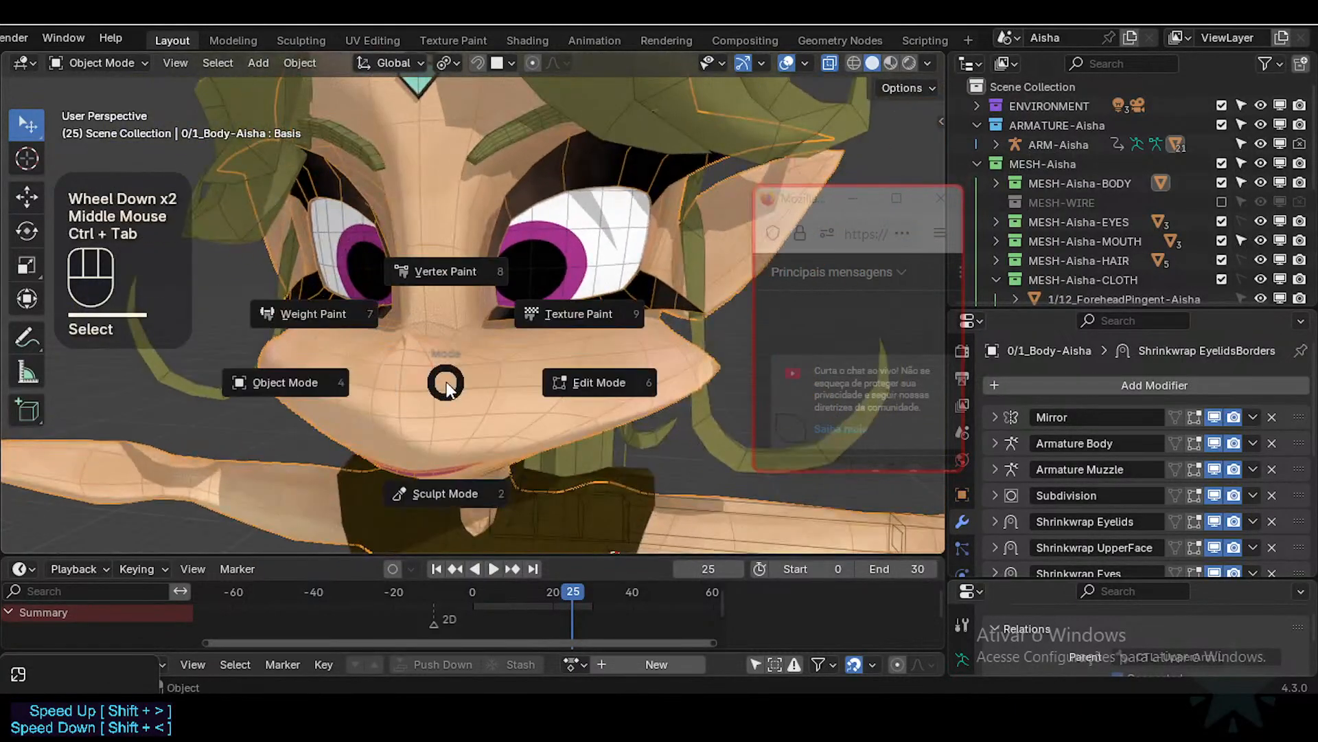
{"action": "key", "text": "w"}
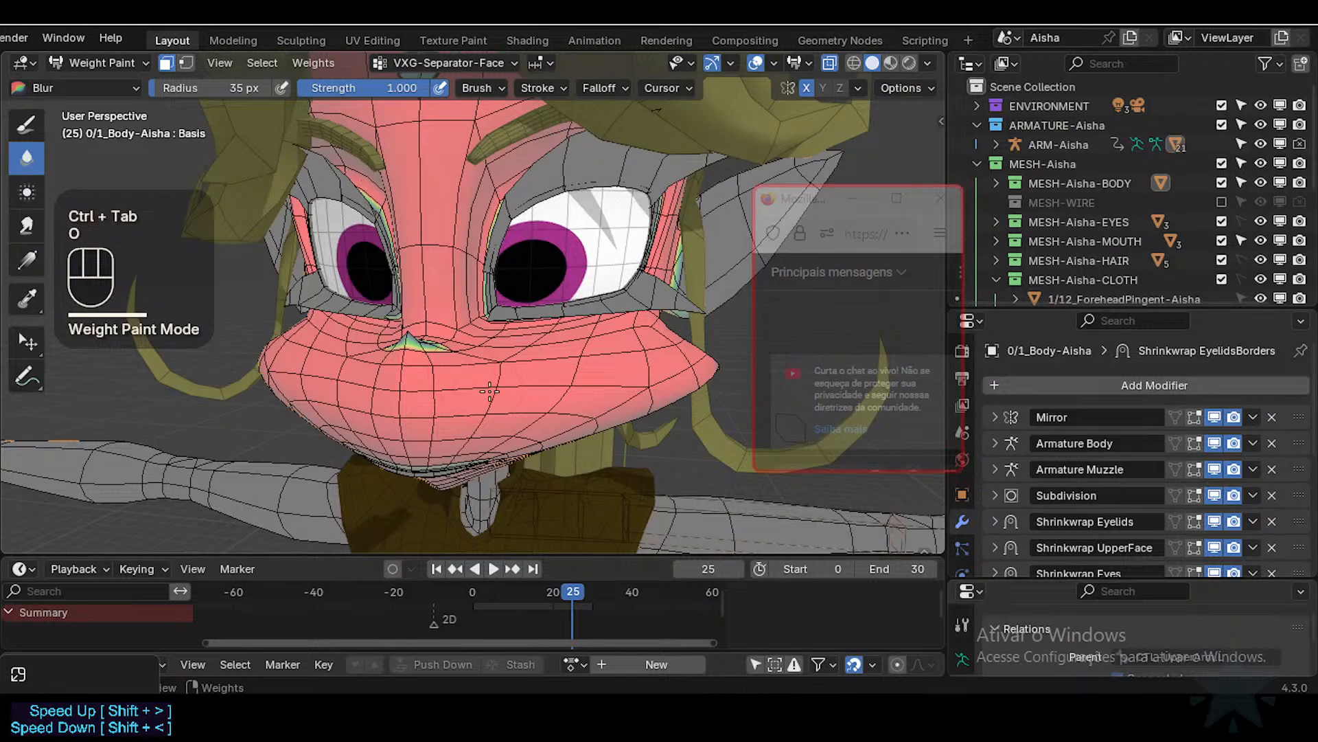
{"action": "key", "text": "o"}
{"action": "middle_click_drag", "start_coordinate": [462, 371], "coordinate": [484, 393]}
{"action": "key", "text": "1"}
{"action": "key", "text": "1"}
{"action": "scroll", "coordinate": [485, 394], "scroll_direction": "up", "scroll_amount": 1}
{"action": "key", "text": "1"}
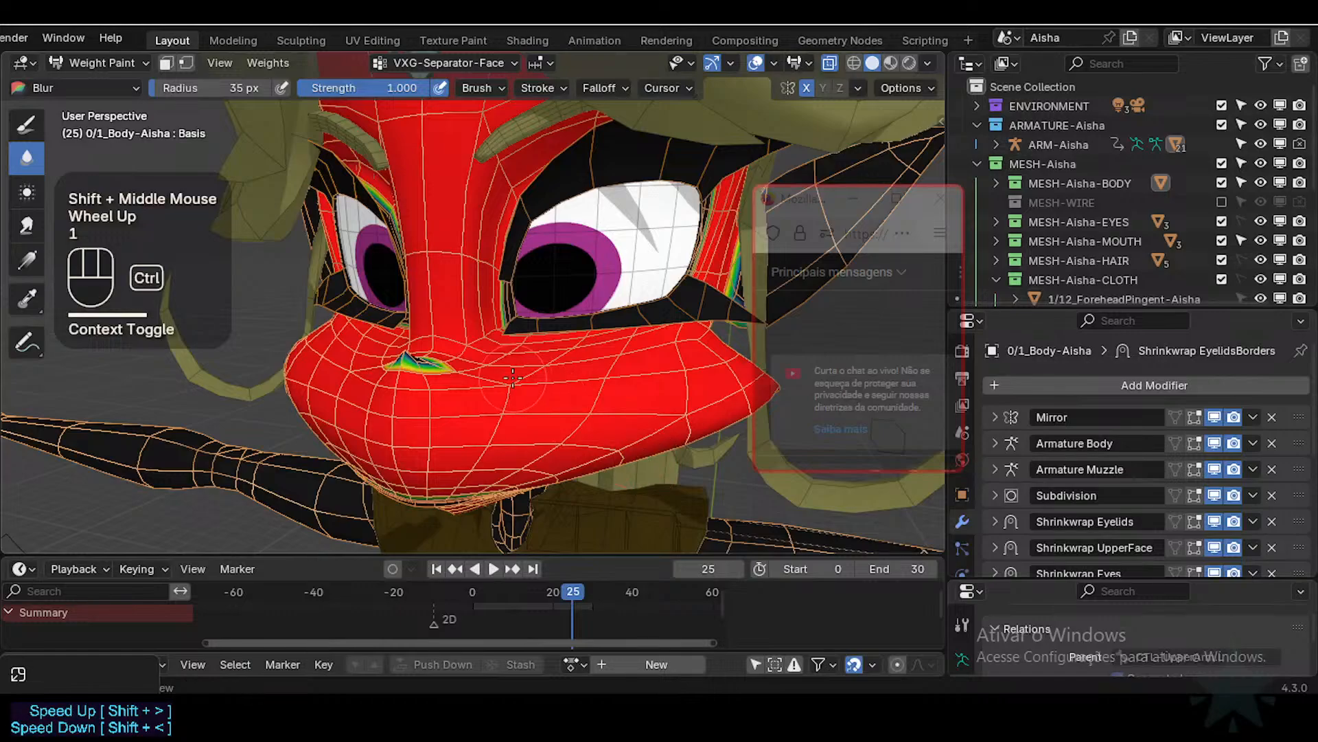
Step: Make MOD-Shrinkwrap-Muzzle the active vertex group and examine its weights around the nose and upper muzzle
{"action": "key", "text": "ctrl+shift+x"}
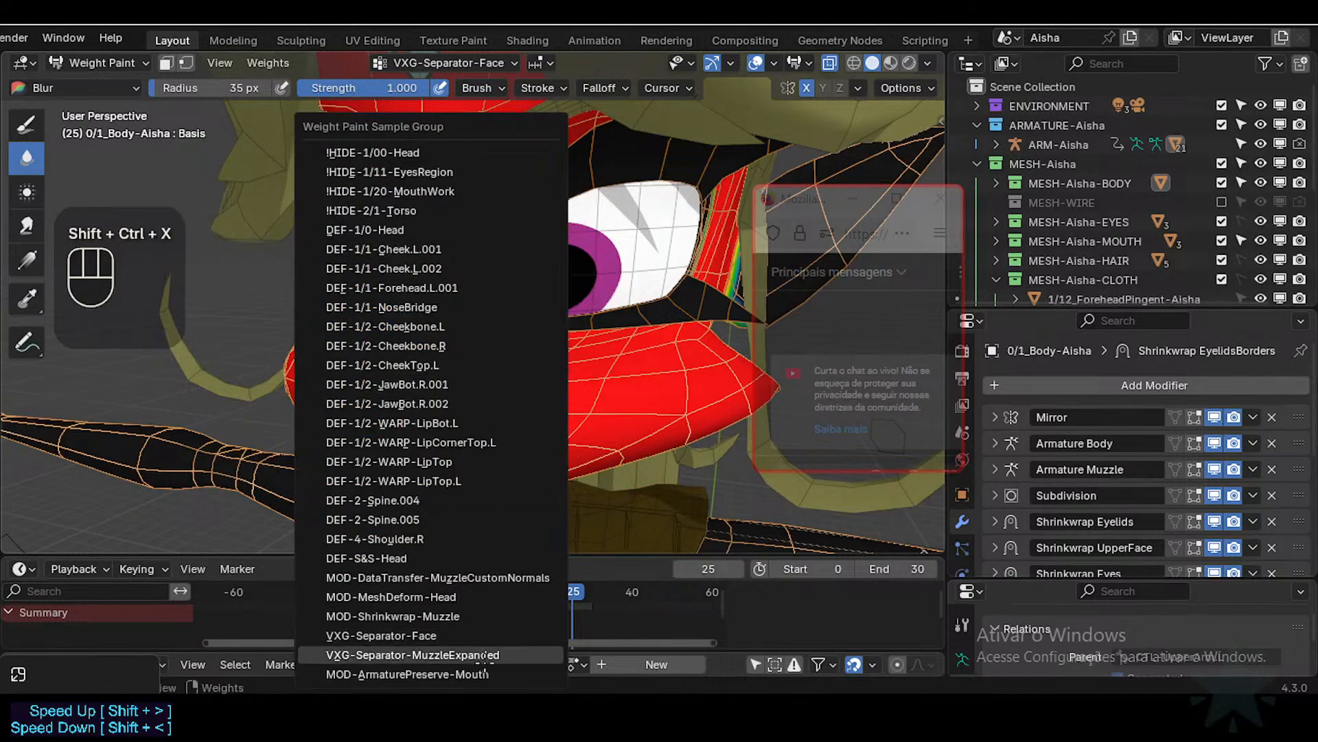
{"action": "left_click", "coordinate": [448, 616]}
{"action": "scroll", "coordinate": [437, 419], "scroll_direction": "up", "scroll_amount": 4}
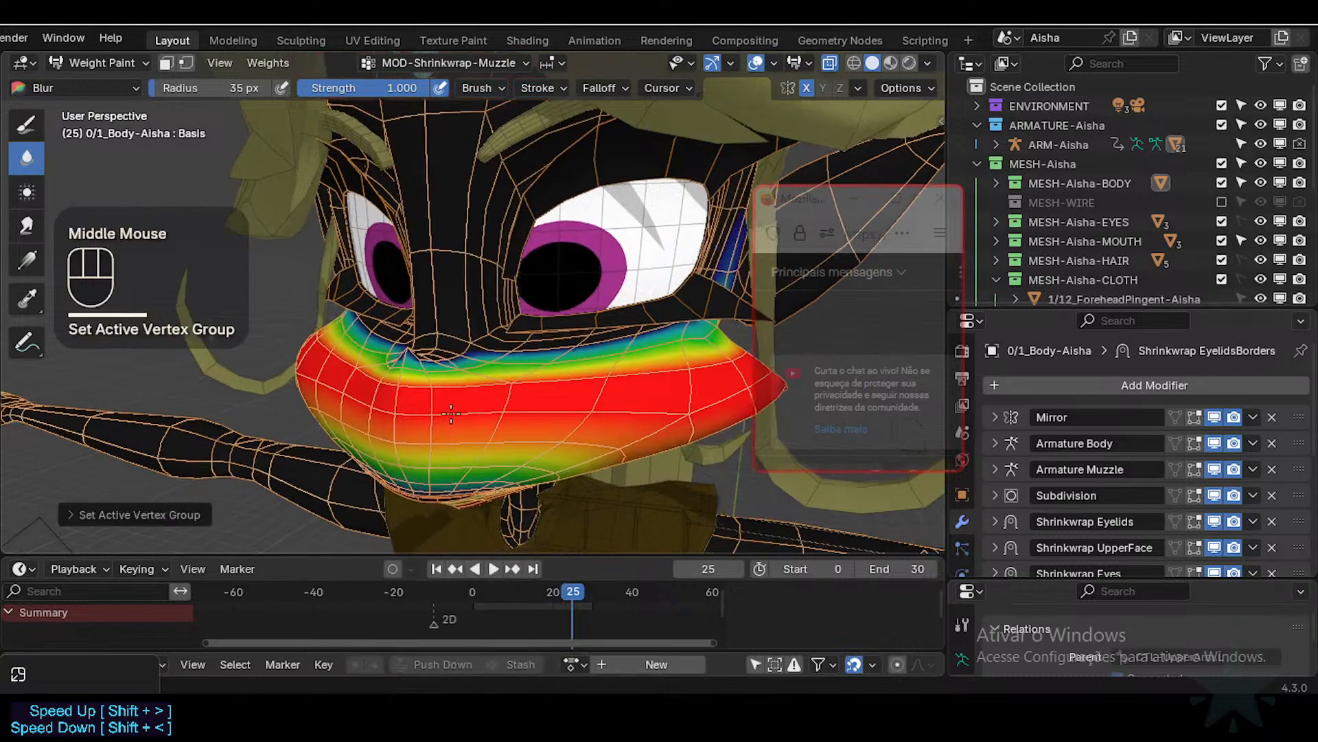
{"action": "scroll", "coordinate": [438, 419], "scroll_direction": "up", "scroll_amount": 4}
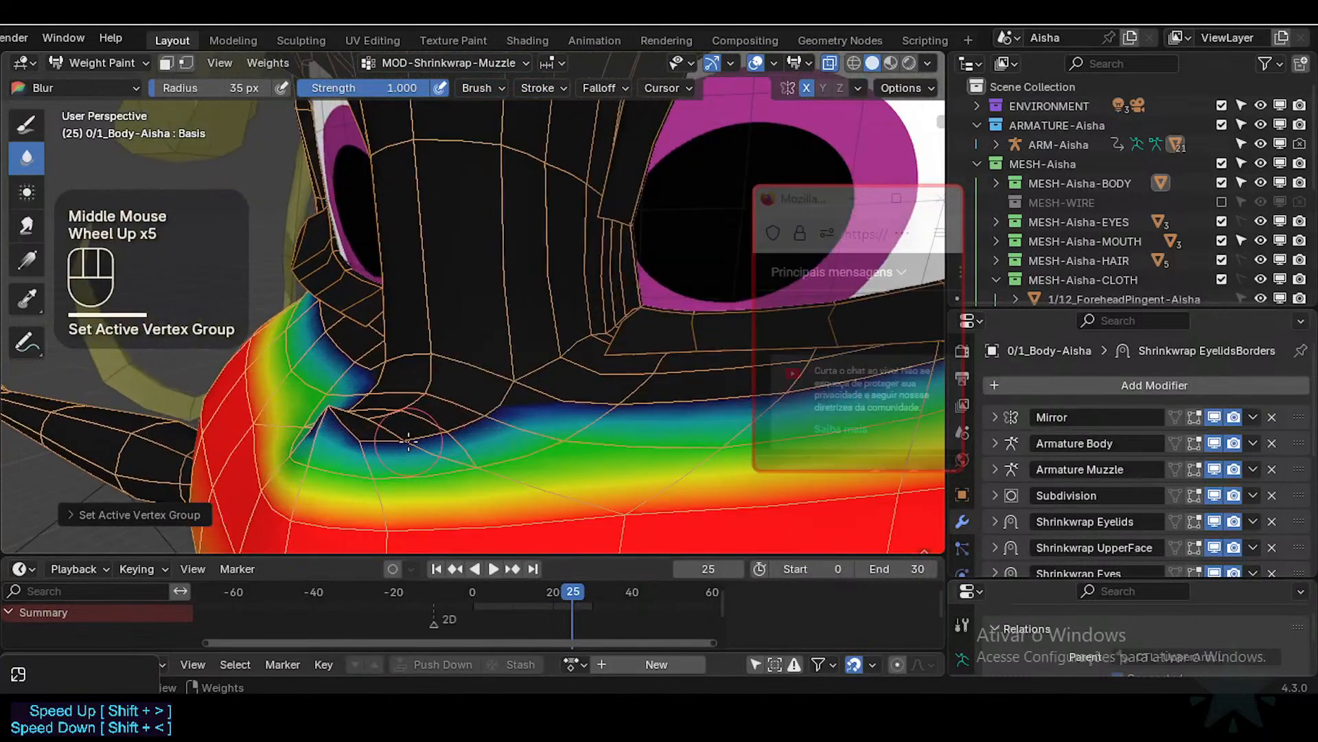
{"action": "scroll", "coordinate": [409, 441], "scroll_direction": "down", "scroll_amount": 3}
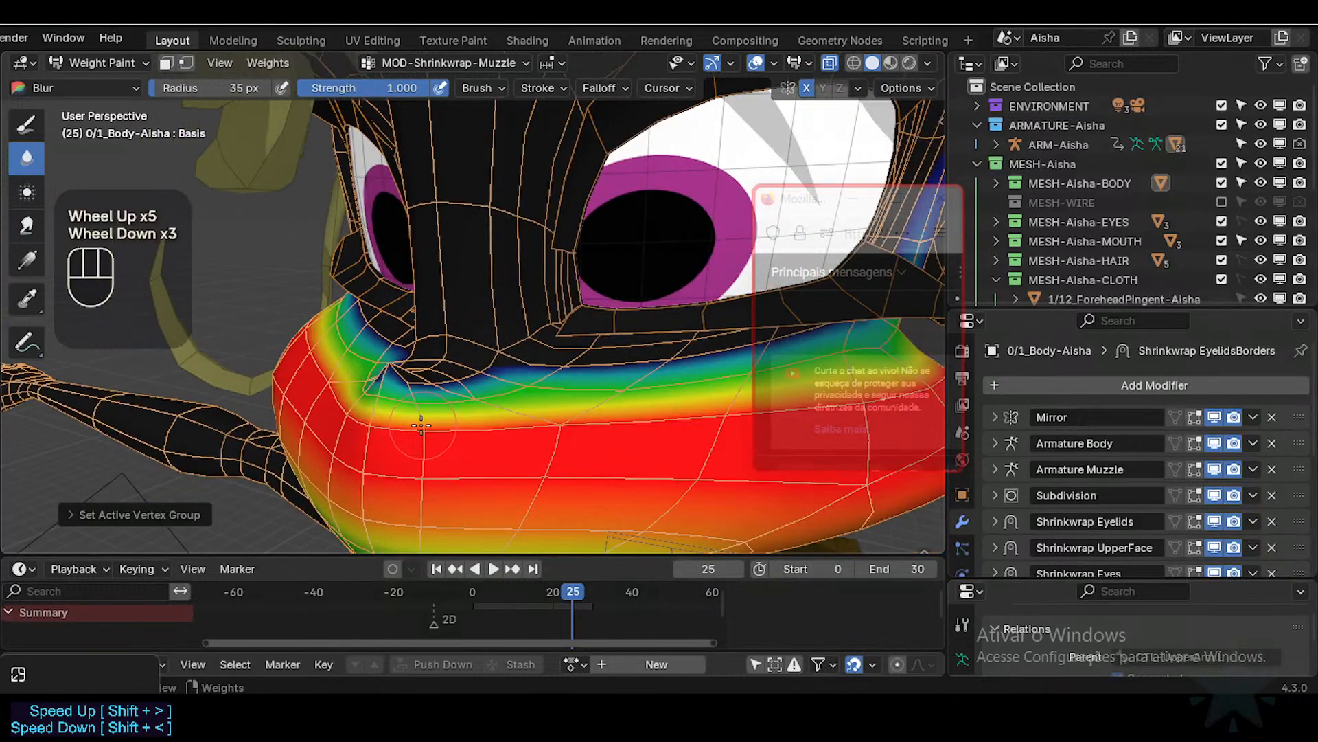
{"action": "middle_click_drag", "start_coordinate": [421, 426], "coordinate": [330, 384]}
{"action": "scroll", "coordinate": [412, 398], "scroll_direction": "down", "scroll_amount": 1}
{"action": "middle_click_drag", "start_coordinate": [439, 377], "coordinate": [449, 441], "text": "shift"}
{"action": "scroll", "coordinate": [599, 369], "scroll_direction": "up", "scroll_amount": 2}
{"action": "scroll", "coordinate": [600, 370], "scroll_direction": "up", "scroll_amount": 2}
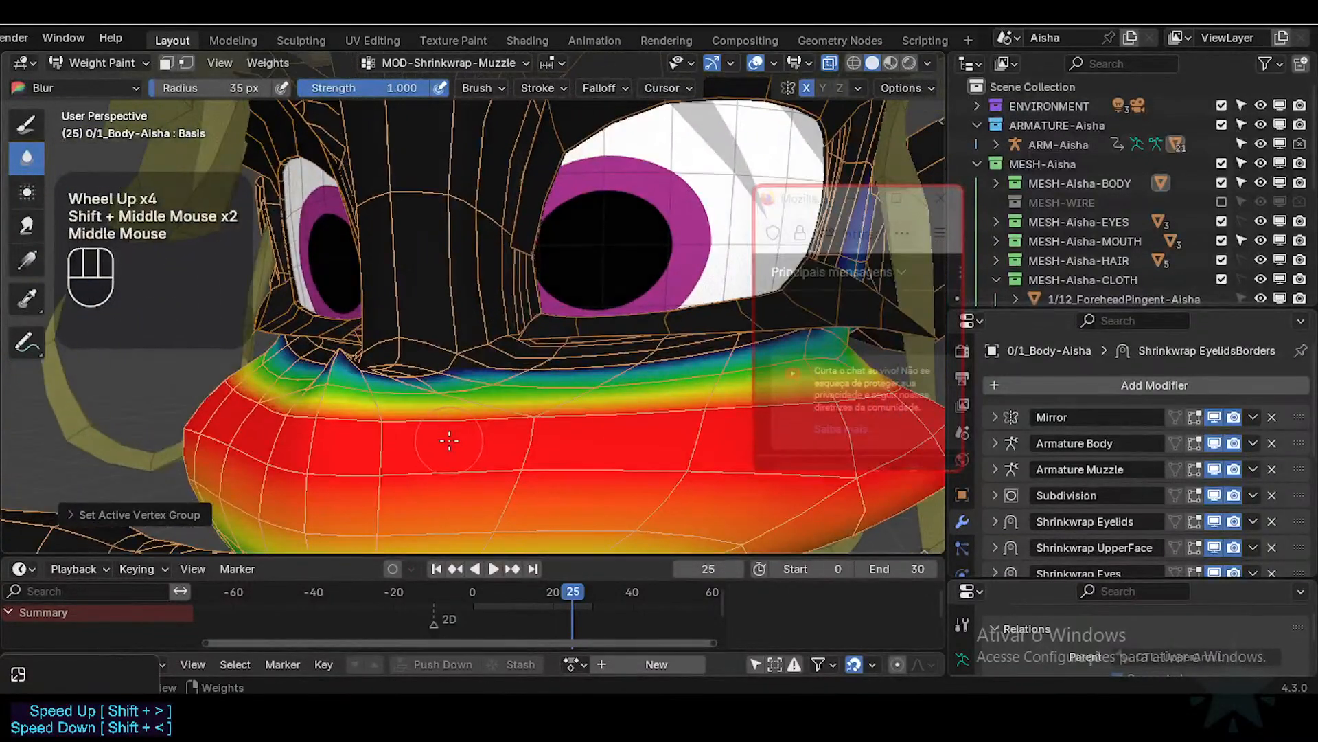
{"action": "scroll", "coordinate": [449, 427], "scroll_direction": "down", "scroll_amount": 1}
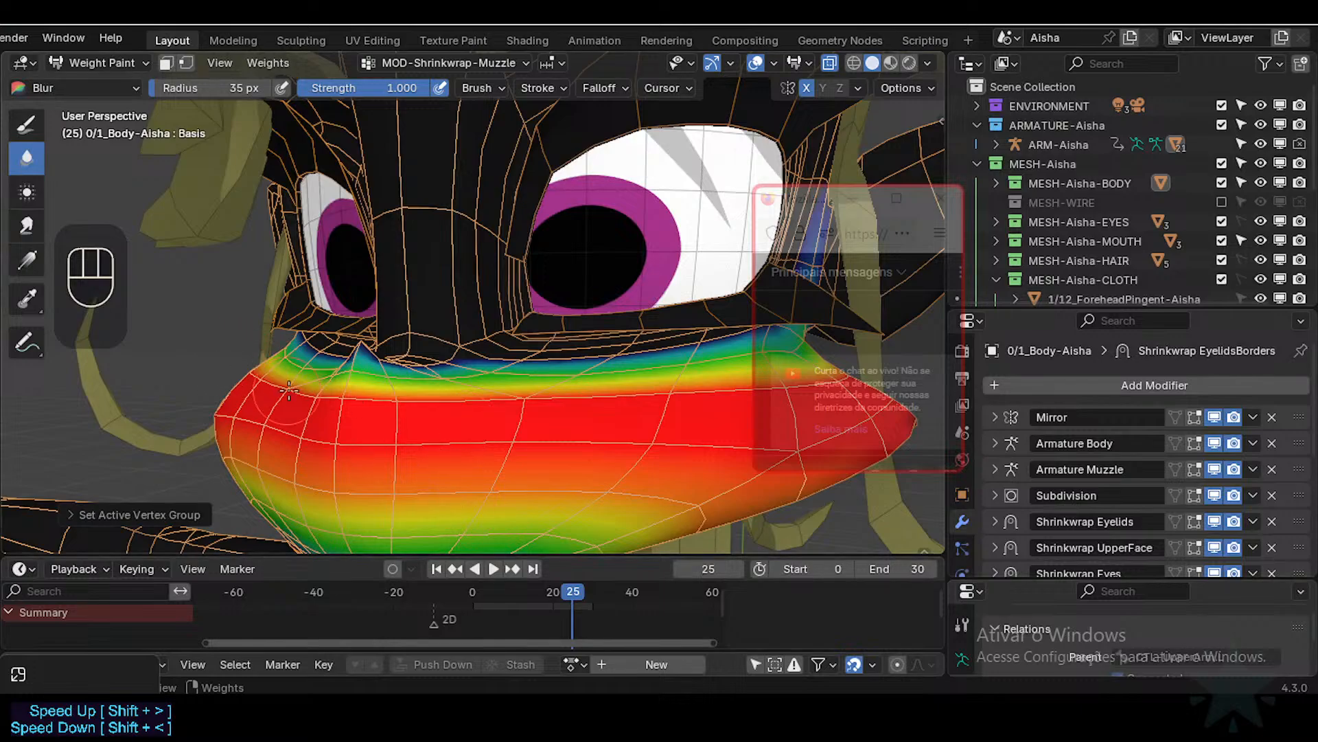
Step: Choose the Blur brush for the muzzle weights with a radius of 27 px and a strength of 1.000
{"action": "left_click", "coordinate": [27, 125]}
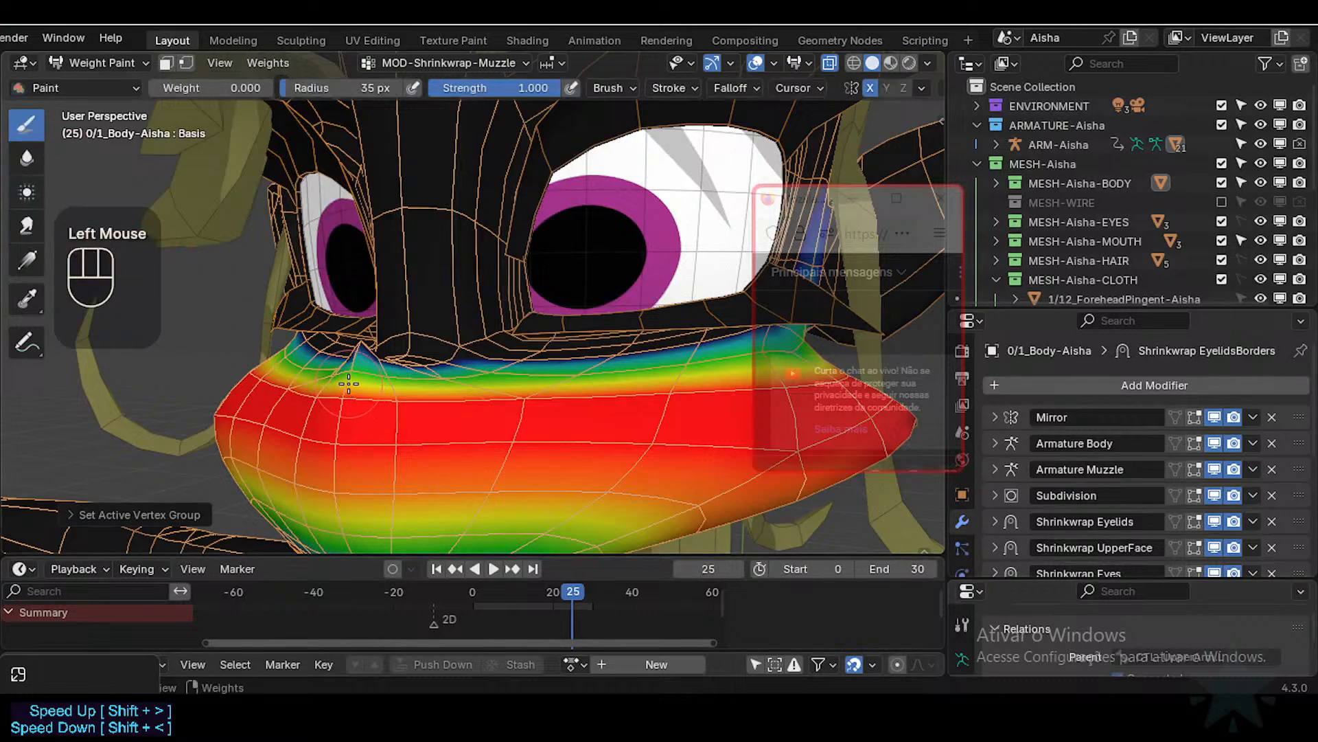
{"action": "middle_click_drag", "start_coordinate": [357, 372], "coordinate": [357, 387]}
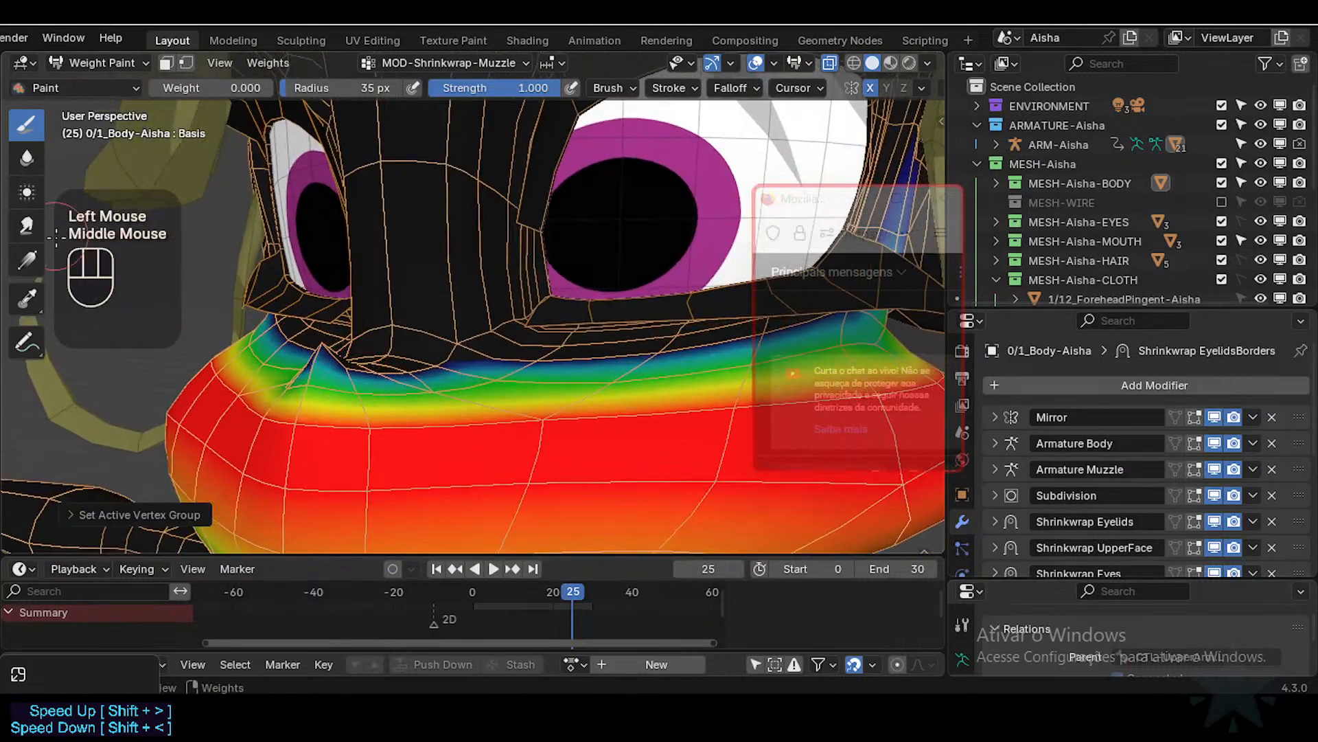
{"action": "left_click", "coordinate": [27, 157]}
{"action": "key", "text": "f"}
{"action": "left_click", "coordinate": [275, 392]}
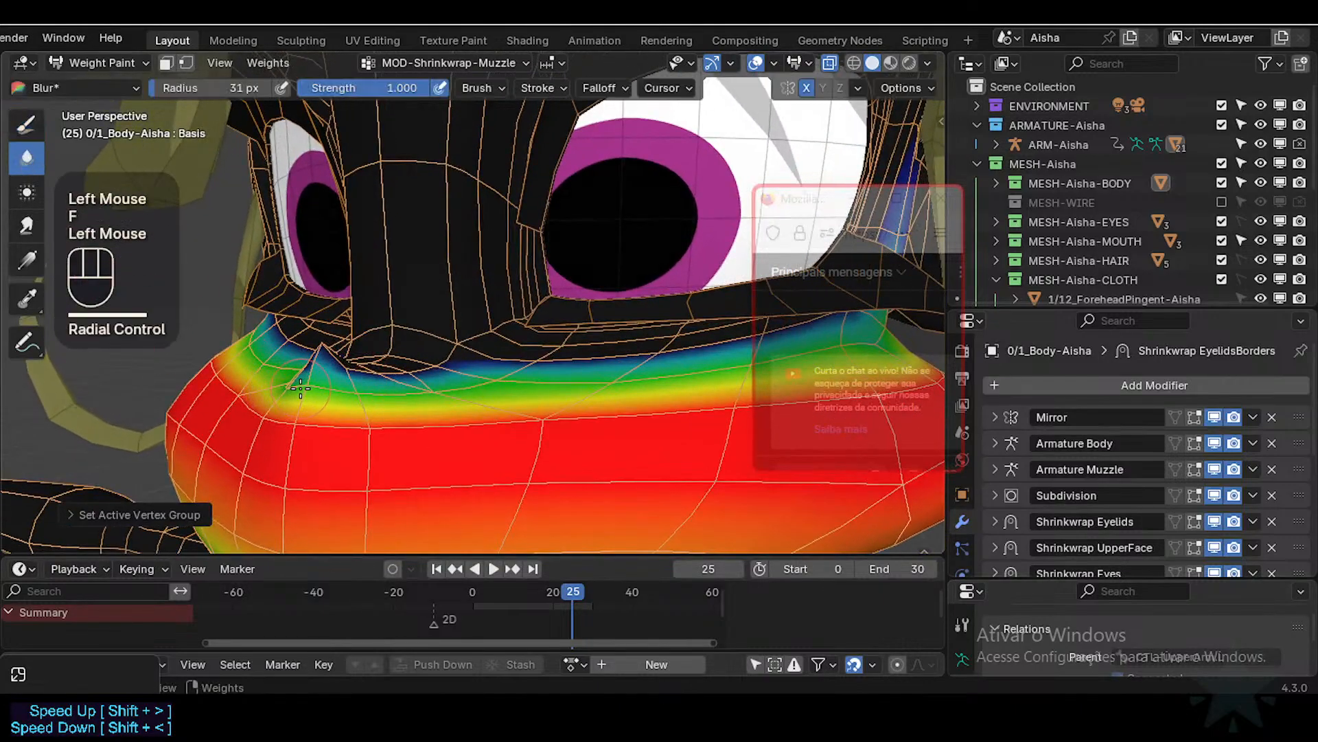
{"action": "key", "text": "shift+f"}
{"action": "left_click", "coordinate": [376, 376]}
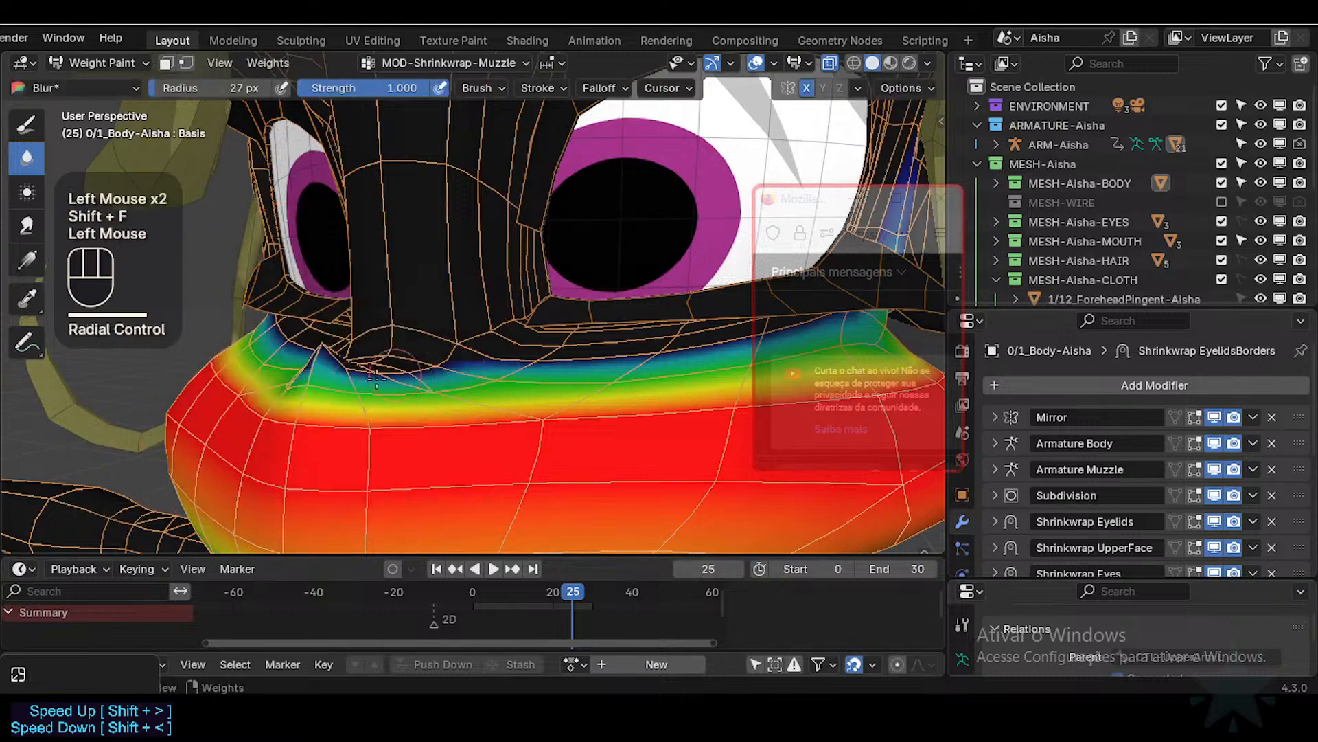
Step: Blur the weights across the front of the upper muzzle, just below and beside the nose
{"action": "left_click_drag", "start_coordinate": [281, 432], "coordinate": [585, 427]}
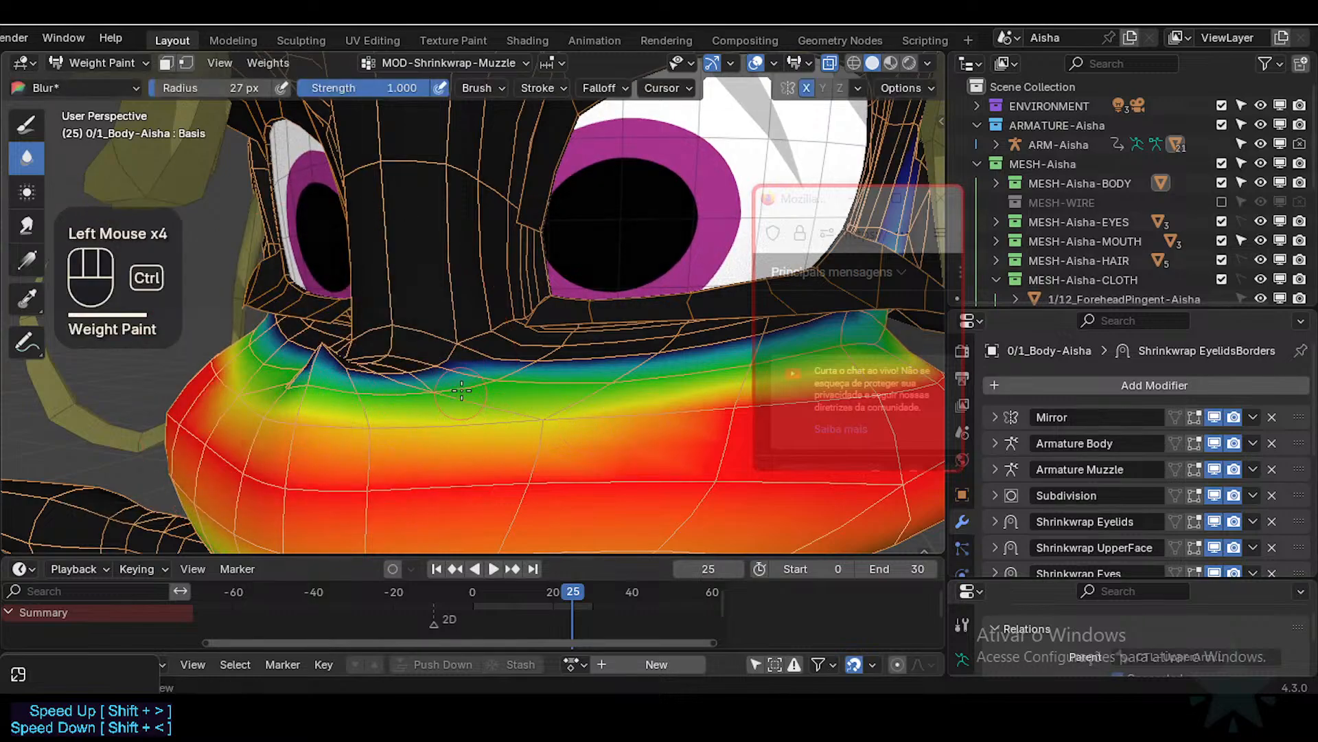
{"action": "middle_click_drag", "start_coordinate": [695, 257], "coordinate": [690, 278], "text": "ctrl"}
{"action": "left_click_drag", "start_coordinate": [357, 376], "coordinate": [345, 376]}
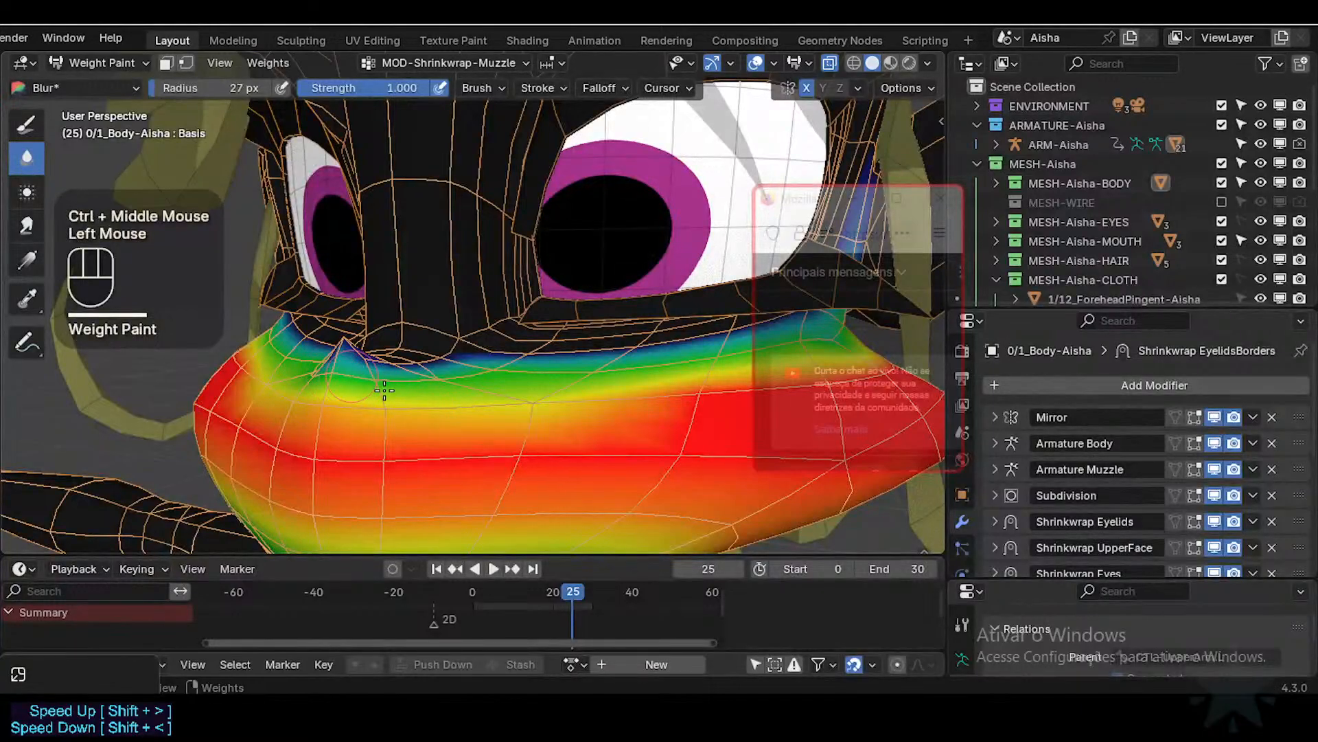
{"action": "middle_click_drag", "start_coordinate": [337, 375], "coordinate": [422, 378]}
{"action": "left_click", "coordinate": [422, 378]}
{"action": "mouse_move", "coordinate": [422, 378]}
{"action": "left_mouse_down"}
{"action": "mouse_move", "coordinate": [440, 374]}
{"action": "mouse_move", "coordinate": [354, 382]}
{"action": "mouse_move", "coordinate": [326, 406]}
{"action": "mouse_move", "coordinate": [592, 399]}
{"action": "left_mouse_up"}
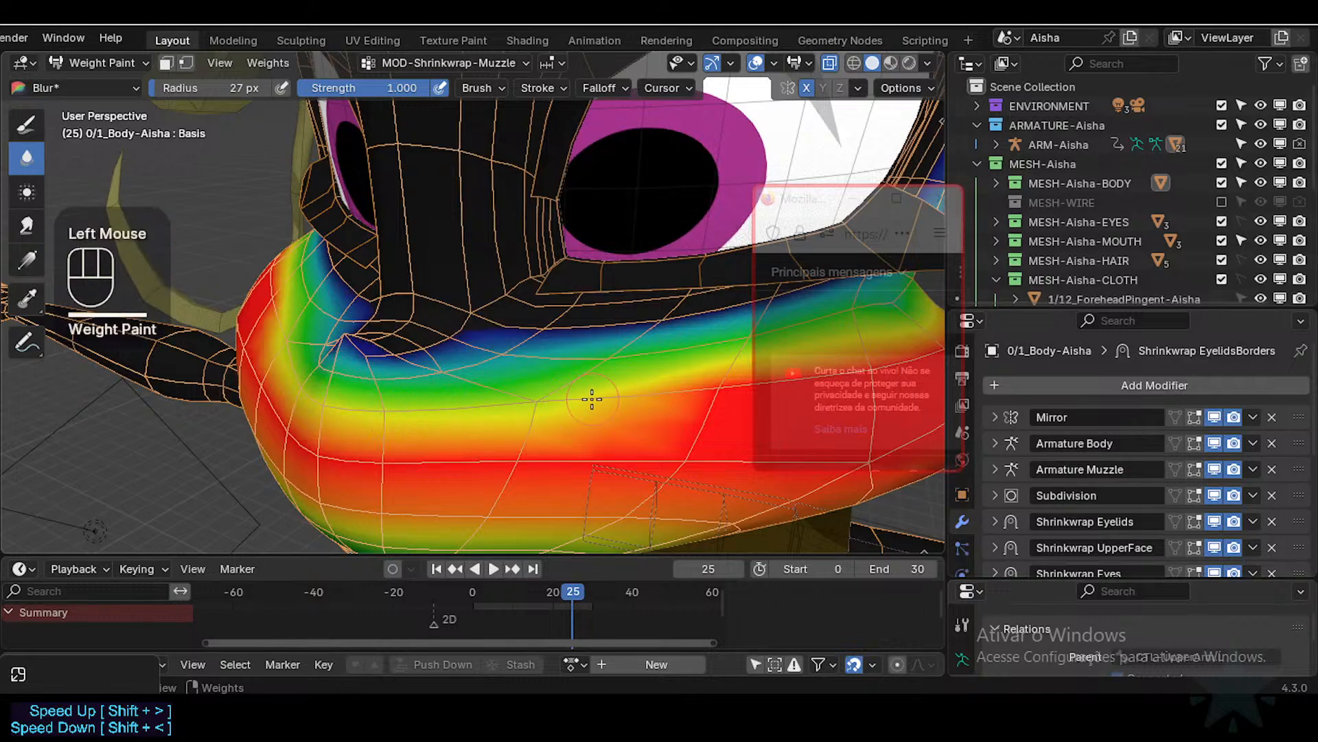
Step: Blur the weights along the side of the upper muzzle, from below the eye back to the cheek
{"action": "mouse_move", "coordinate": [592, 399]}
{"action": "middle_mouse_down"}
{"action": "mouse_move", "coordinate": [618, 384]}
{"action": "mouse_move", "coordinate": [604, 439]}
{"action": "mouse_move", "coordinate": [599, 412]}
{"action": "mouse_move", "coordinate": [445, 420]}
{"action": "middle_mouse_up"}
{"action": "left_click_drag", "start_coordinate": [460, 378], "coordinate": [539, 373]}
{"action": "left_click_drag", "start_coordinate": [618, 380], "coordinate": [666, 383]}
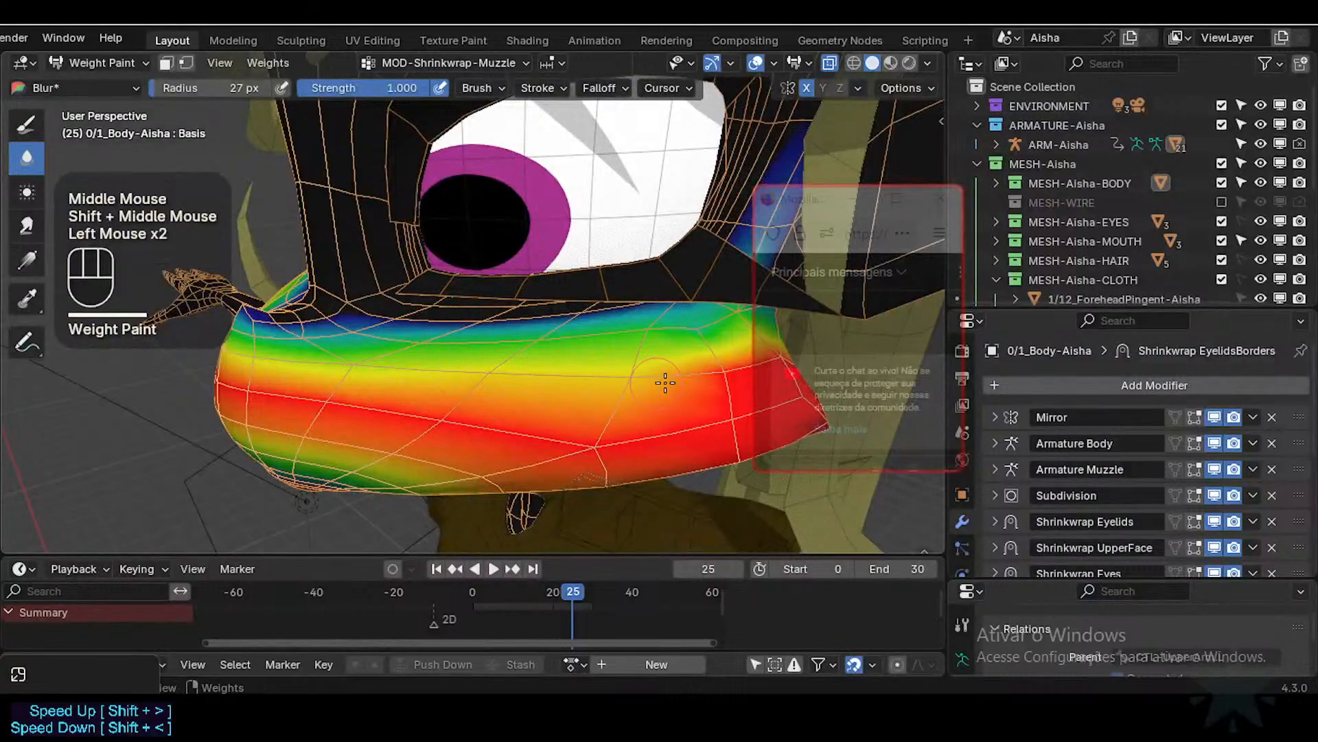
{"action": "middle_click_drag", "start_coordinate": [666, 383], "coordinate": [451, 377], "text": "shift"}
{"action": "left_click_drag", "start_coordinate": [446, 375], "coordinate": [568, 373]}
{"action": "middle_click_drag", "start_coordinate": [568, 372], "coordinate": [506, 362]}
{"action": "left_click_drag", "start_coordinate": [549, 371], "coordinate": [614, 379]}
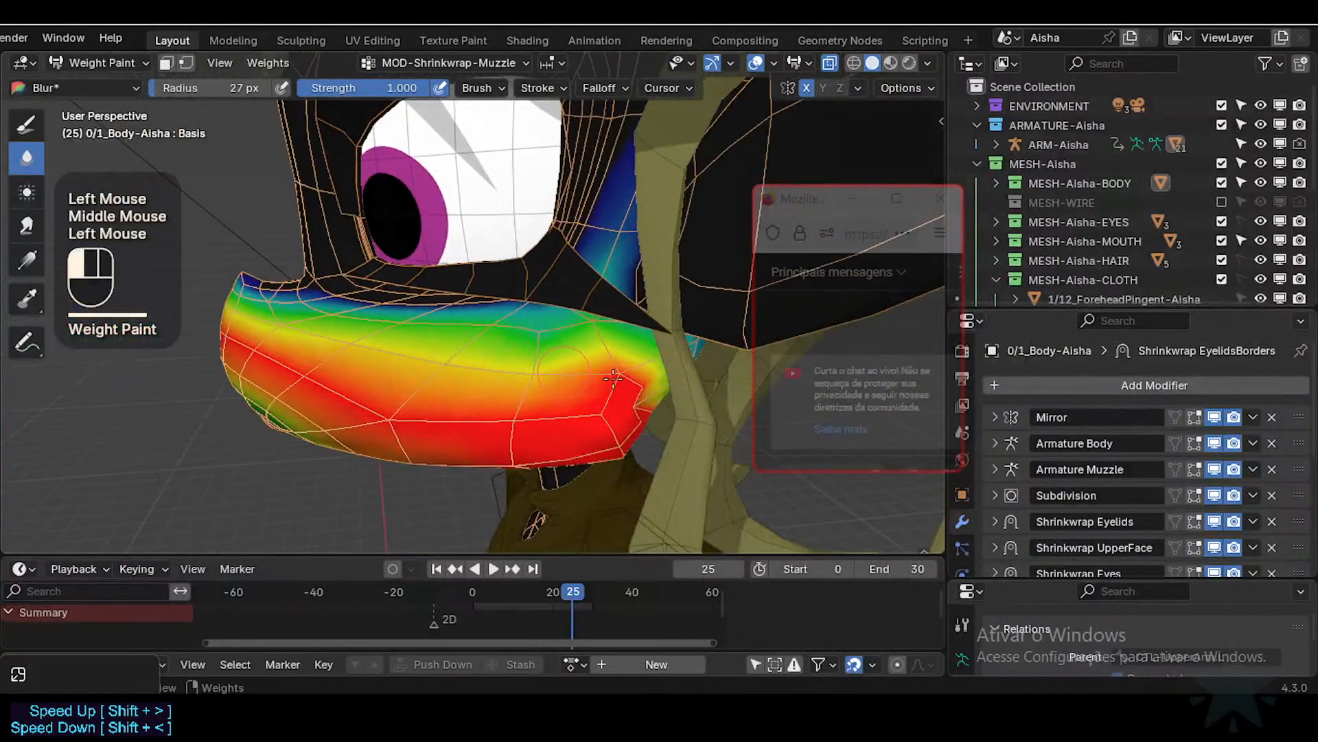
Step: Soften the weight transition around the muzzle's rear cheek corner
{"action": "middle_click_drag", "start_coordinate": [613, 379], "coordinate": [597, 364]}
{"action": "left_click_drag", "start_coordinate": [598, 364], "coordinate": [607, 360]}
{"action": "middle_click_drag", "start_coordinate": [608, 360], "coordinate": [594, 379]}
{"action": "left_click_drag", "start_coordinate": [593, 379], "coordinate": [604, 382]}
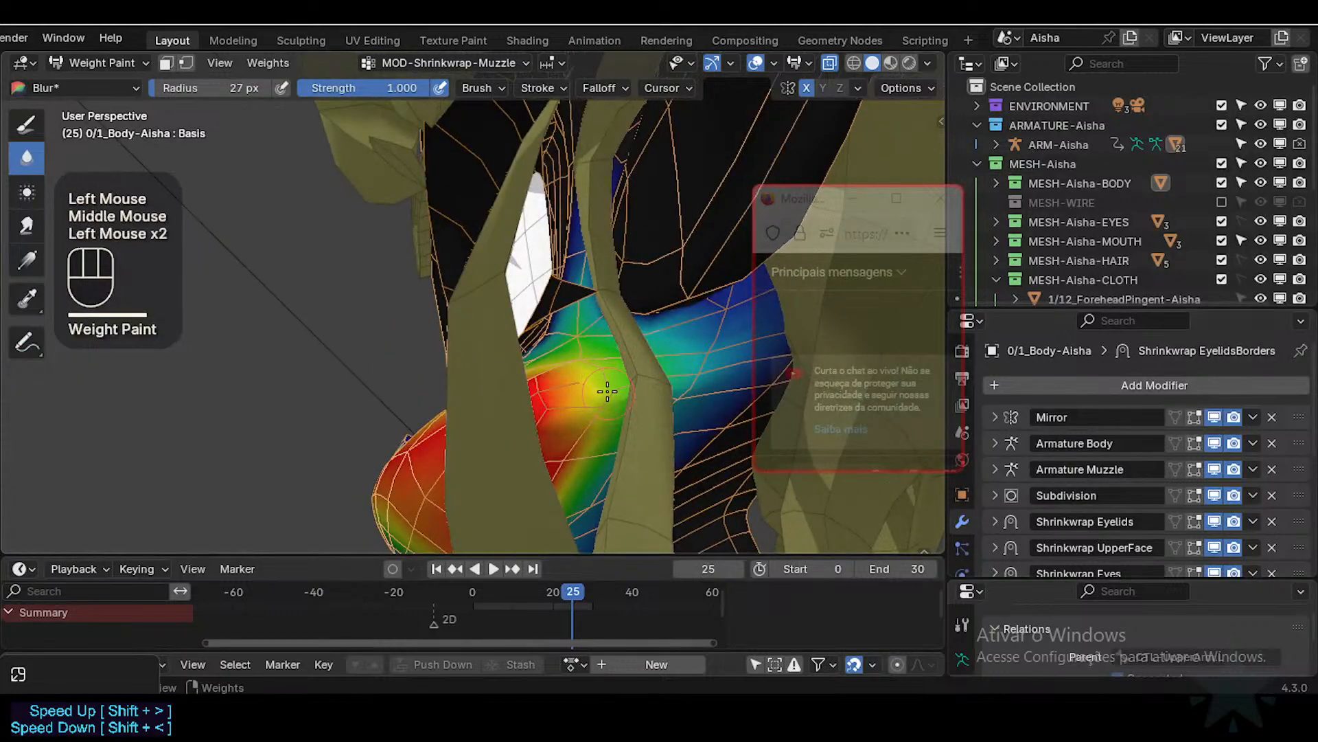
Step: Blur the weight border on the muzzle's underside, from the cheek corner down along the jaw to the chin
{"action": "middle_click_drag", "start_coordinate": [591, 422], "coordinate": [551, 408]}
{"action": "middle_click_drag", "start_coordinate": [551, 408], "coordinate": [613, 248]}
{"action": "left_click_drag", "start_coordinate": [625, 184], "coordinate": [579, 251]}
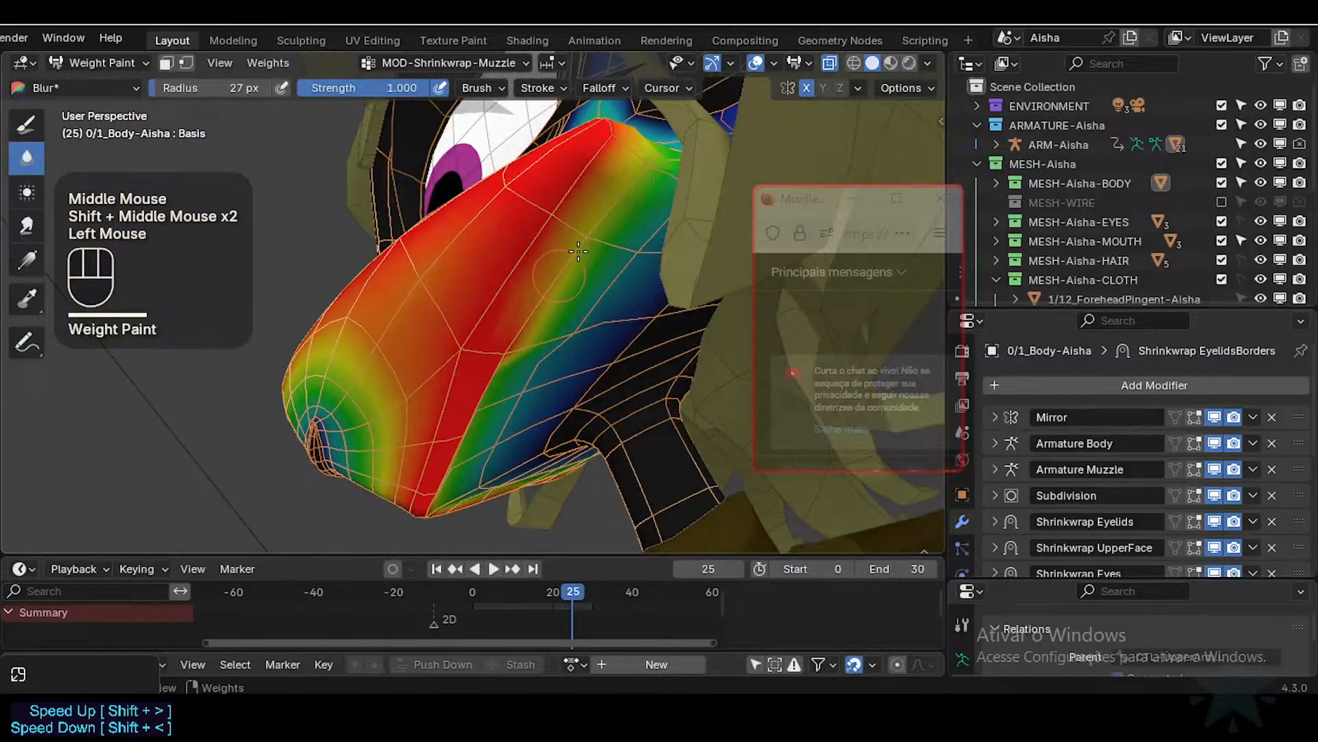
{"action": "middle_click_drag", "start_coordinate": [524, 333], "coordinate": [542, 288], "text": "shift"}
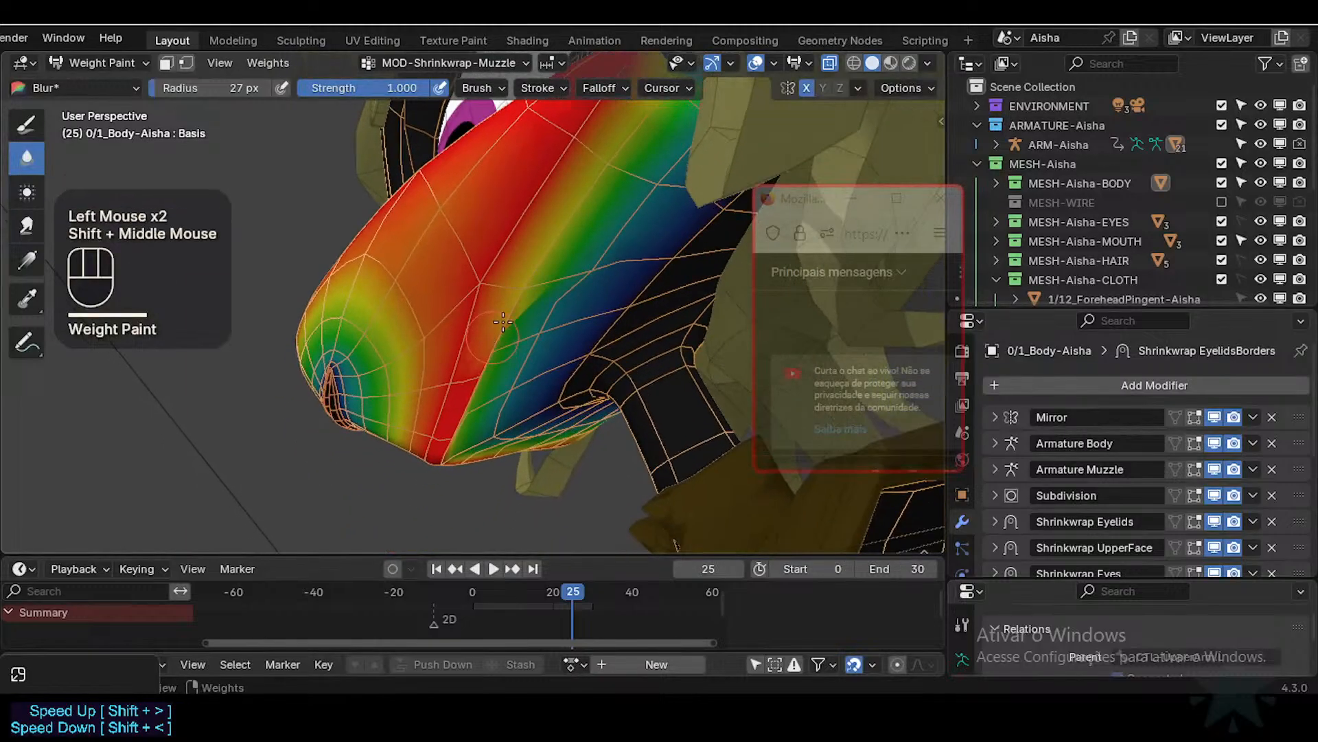
{"action": "left_click_drag", "start_coordinate": [505, 323], "coordinate": [442, 474]}
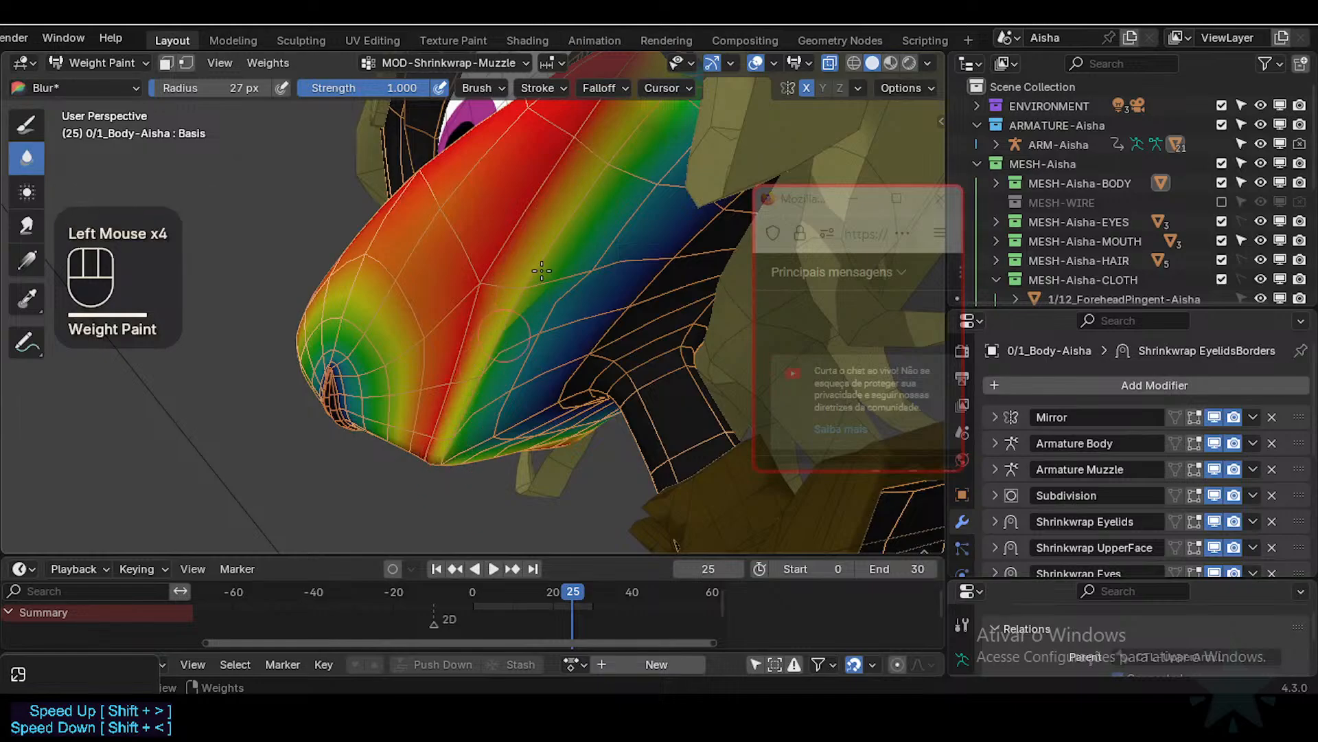
{"action": "left_click_drag", "start_coordinate": [542, 271], "coordinate": [557, 271]}
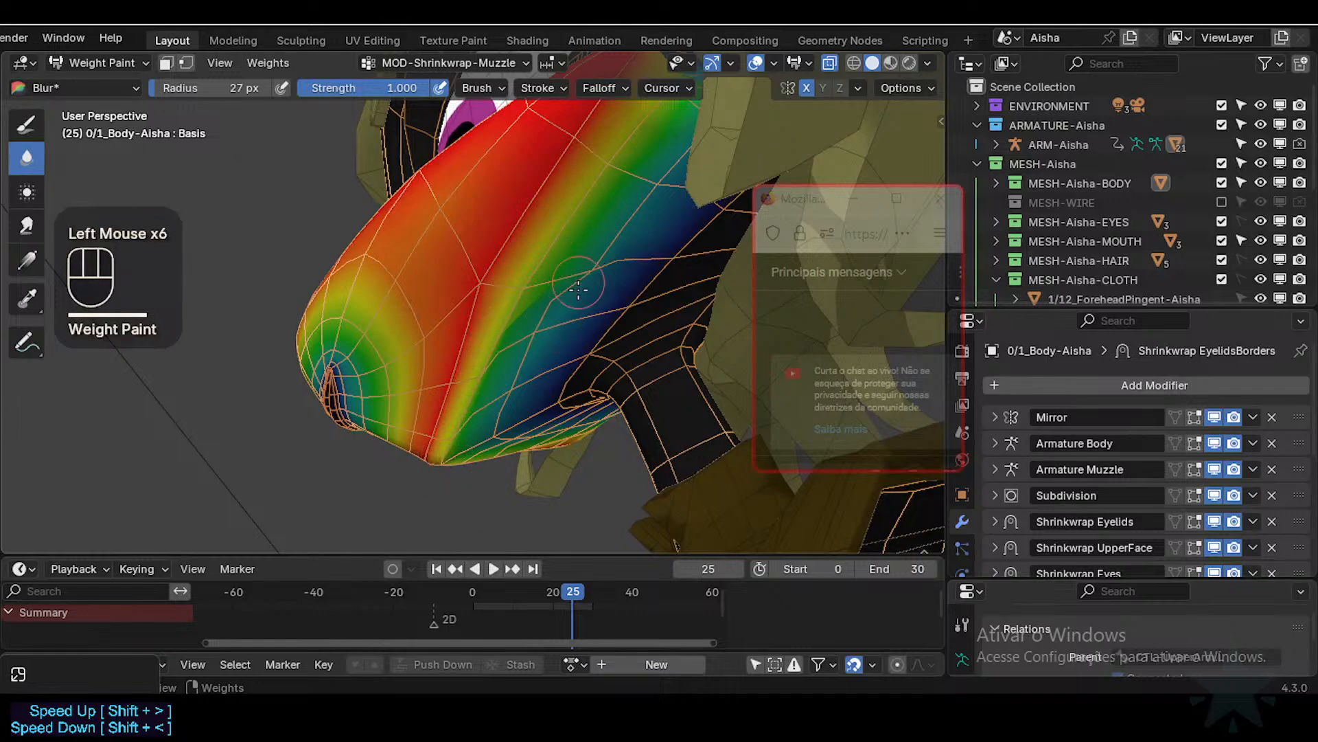
Step: Continue blurring the weights from the lower jaw up to the cheek area behind the hair strands
{"action": "middle_click_drag", "start_coordinate": [598, 237], "coordinate": [553, 322], "text": "shift"}
{"action": "left_click", "coordinate": [561, 316]}
{"action": "mouse_move", "coordinate": [553, 323]}
{"action": "middle_mouse_down", "text": "shift"}
{"action": "mouse_move", "coordinate": [559, 356]}
{"action": "mouse_move", "coordinate": [621, 302]}
{"action": "middle_mouse_up", "text": "shift"}
{"action": "left_click", "coordinate": [639, 259]}
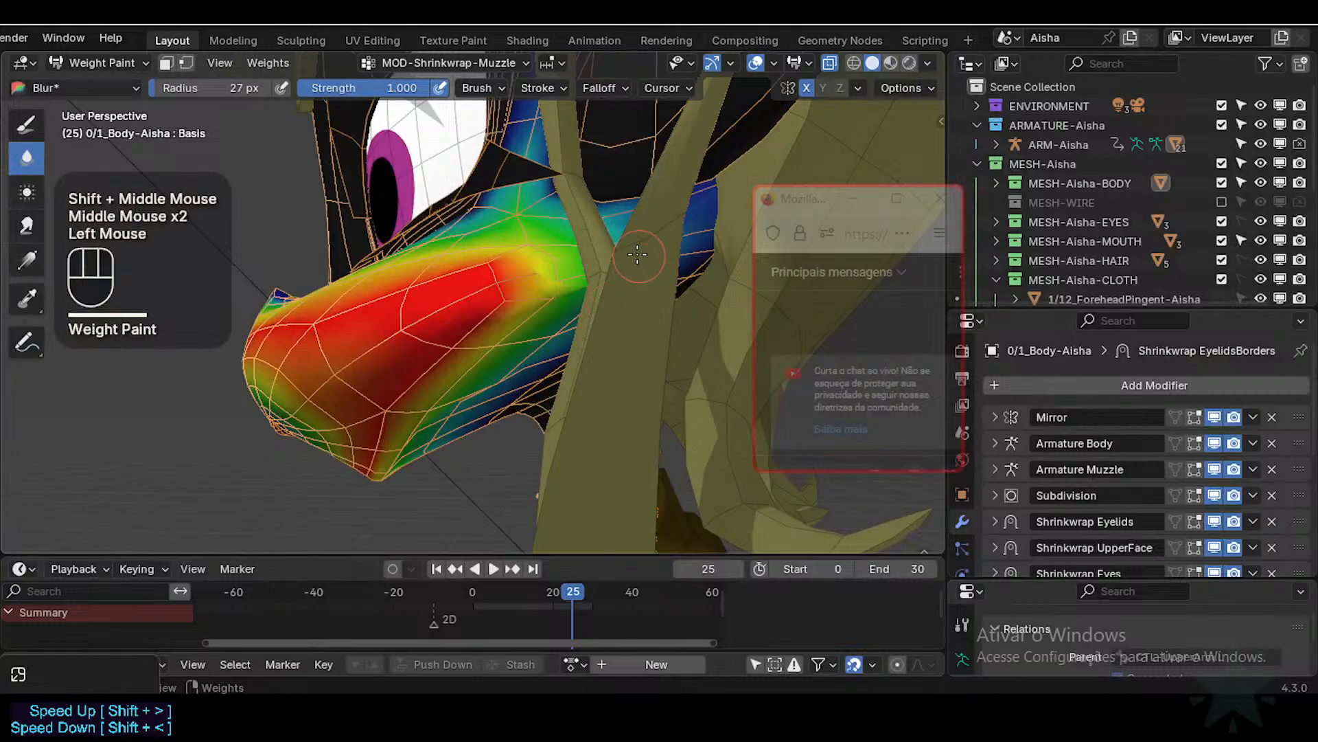
{"action": "mouse_move", "coordinate": [639, 259]}
{"action": "middle_mouse_down"}
{"action": "mouse_move", "coordinate": [664, 287]}
{"action": "mouse_move", "coordinate": [646, 275]}
{"action": "middle_mouse_up"}
Step: Disable the MESH-Aisha-HAIR collection and blur the muzzle weights where they fade into the rear cheek
{"action": "left_click", "coordinate": [1221, 260]}
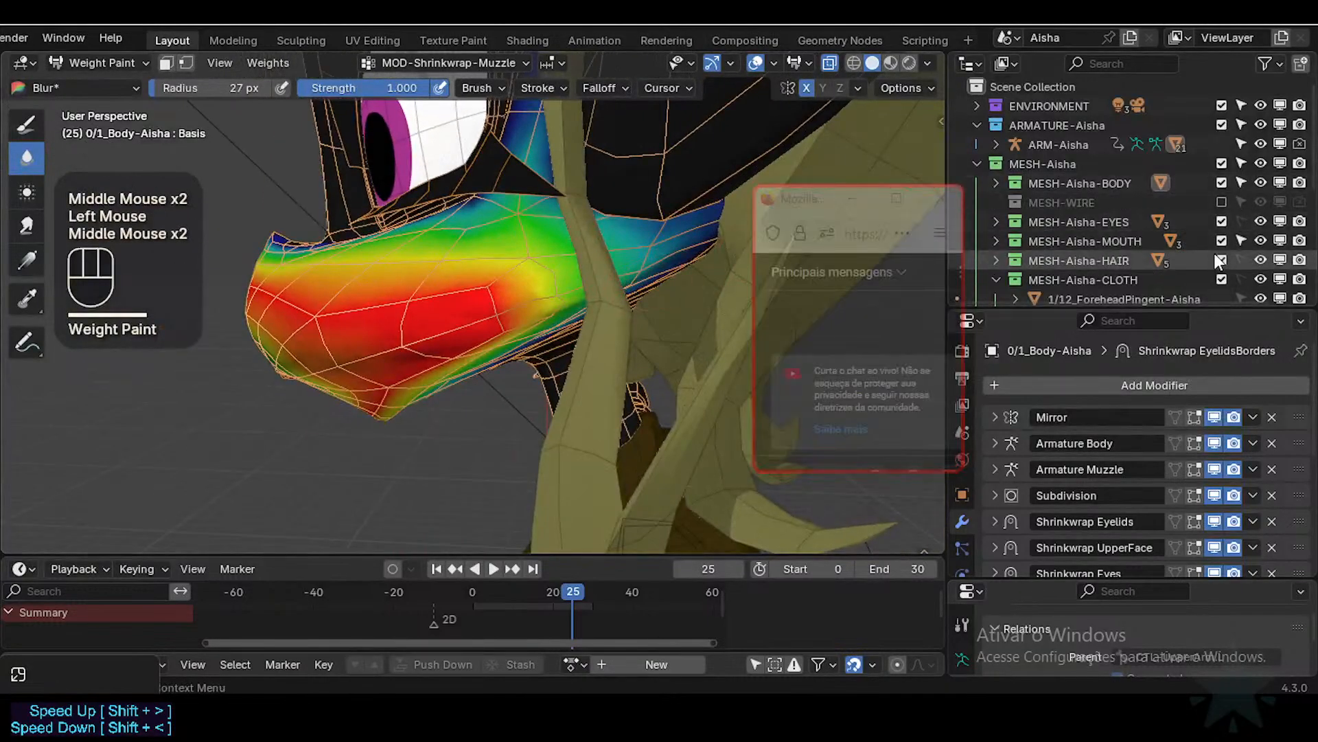
{"action": "middle_click_drag", "start_coordinate": [526, 271], "coordinate": [621, 256]}
{"action": "left_click", "coordinate": [627, 253]}
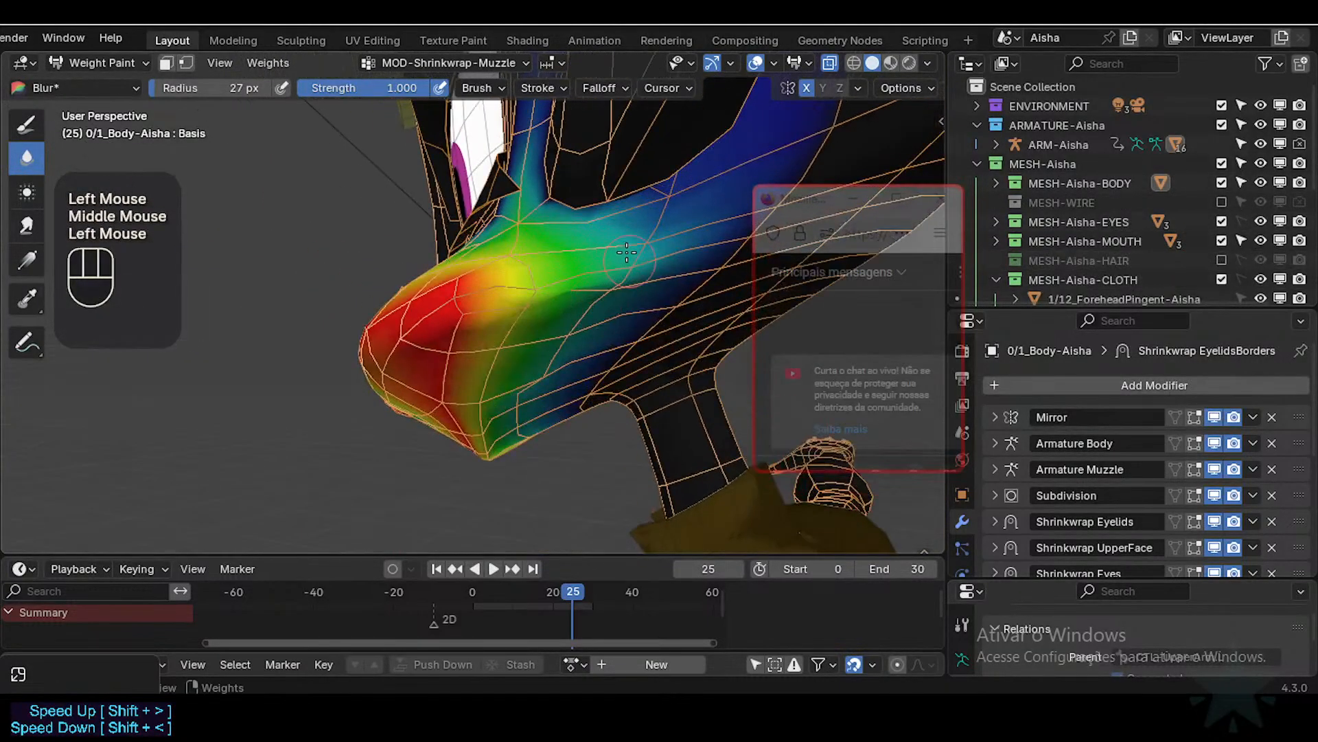
{"action": "middle_click_drag", "start_coordinate": [543, 311], "coordinate": [552, 315], "text": "shift"}
{"action": "middle_click_drag", "start_coordinate": [553, 315], "coordinate": [586, 322]}
{"action": "left_click", "coordinate": [585, 323]}
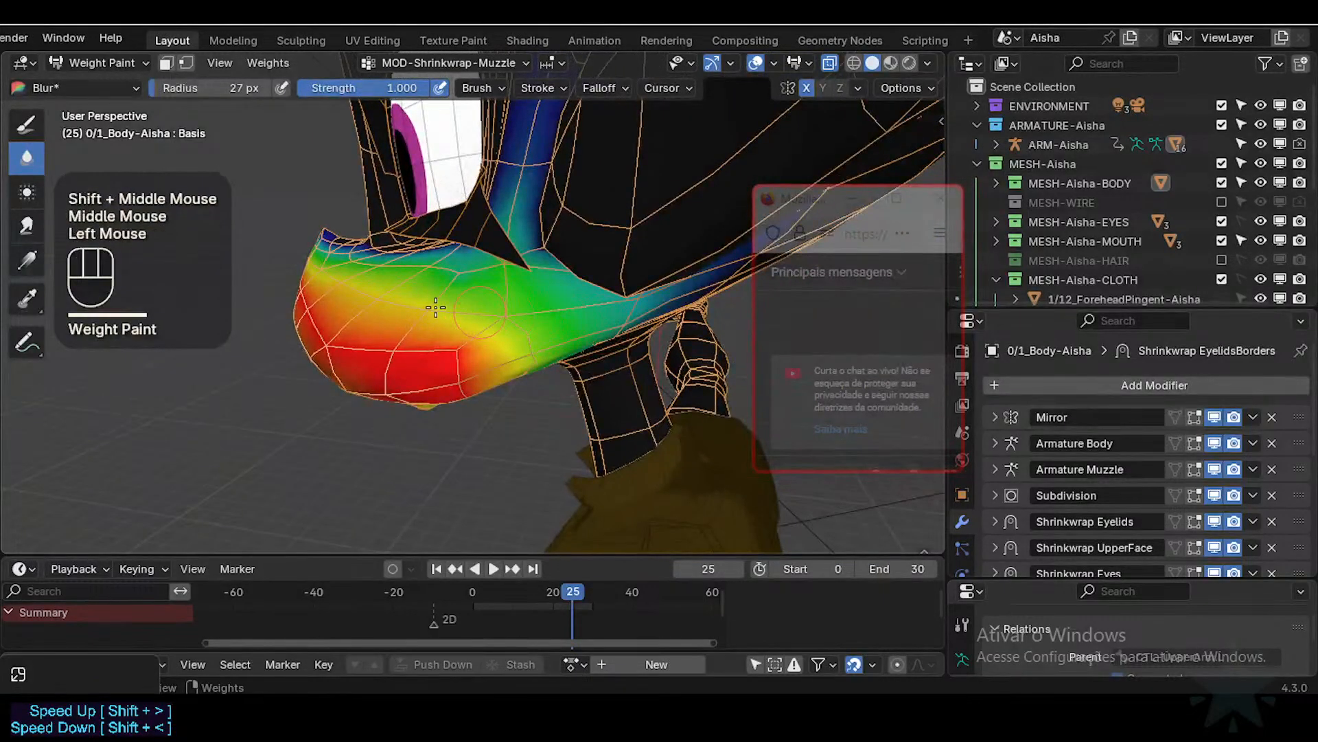
Step: Undo the last weight stroke and blur the upper muzzle weights beside the nose
{"action": "middle_click_drag", "start_coordinate": [459, 300], "coordinate": [522, 302]}
{"action": "middle_click_drag", "start_coordinate": [522, 302], "coordinate": [508, 336], "text": "shift"}
{"action": "mouse_move", "coordinate": [508, 337]}
{"action": "middle_mouse_down"}
{"action": "mouse_move", "coordinate": [598, 303]}
{"action": "mouse_move", "coordinate": [481, 310]}
{"action": "mouse_move", "coordinate": [528, 347]}
{"action": "mouse_move", "coordinate": [635, 362]}
{"action": "mouse_move", "coordinate": [466, 420]}
{"action": "mouse_move", "coordinate": [480, 412]}
{"action": "middle_mouse_up"}
{"action": "key", "text": "ctrl+z"}
{"action": "left_click", "coordinate": [480, 311]}
{"action": "left_click", "coordinate": [501, 401]}
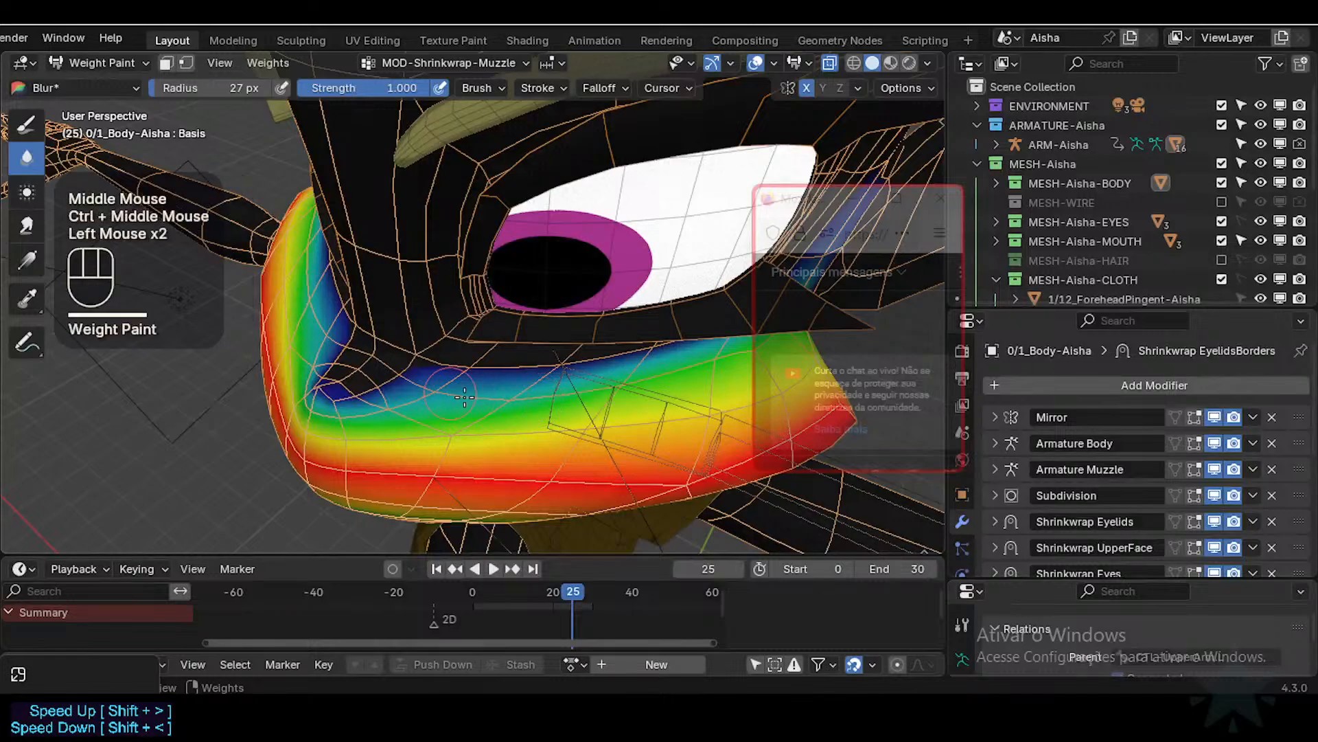
Step: Smooth the weight gradient along the upper muzzle border beneath the eye, from the nose side to the cheek corner
{"action": "left_click", "coordinate": [636, 357]}
{"action": "mouse_move", "coordinate": [678, 352]}
{"action": "middle_mouse_down", "text": "shift"}
{"action": "mouse_move", "coordinate": [515, 402]}
{"action": "mouse_move", "coordinate": [555, 340]}
{"action": "middle_mouse_up", "text": "shift"}
{"action": "left_click", "coordinate": [587, 397]}
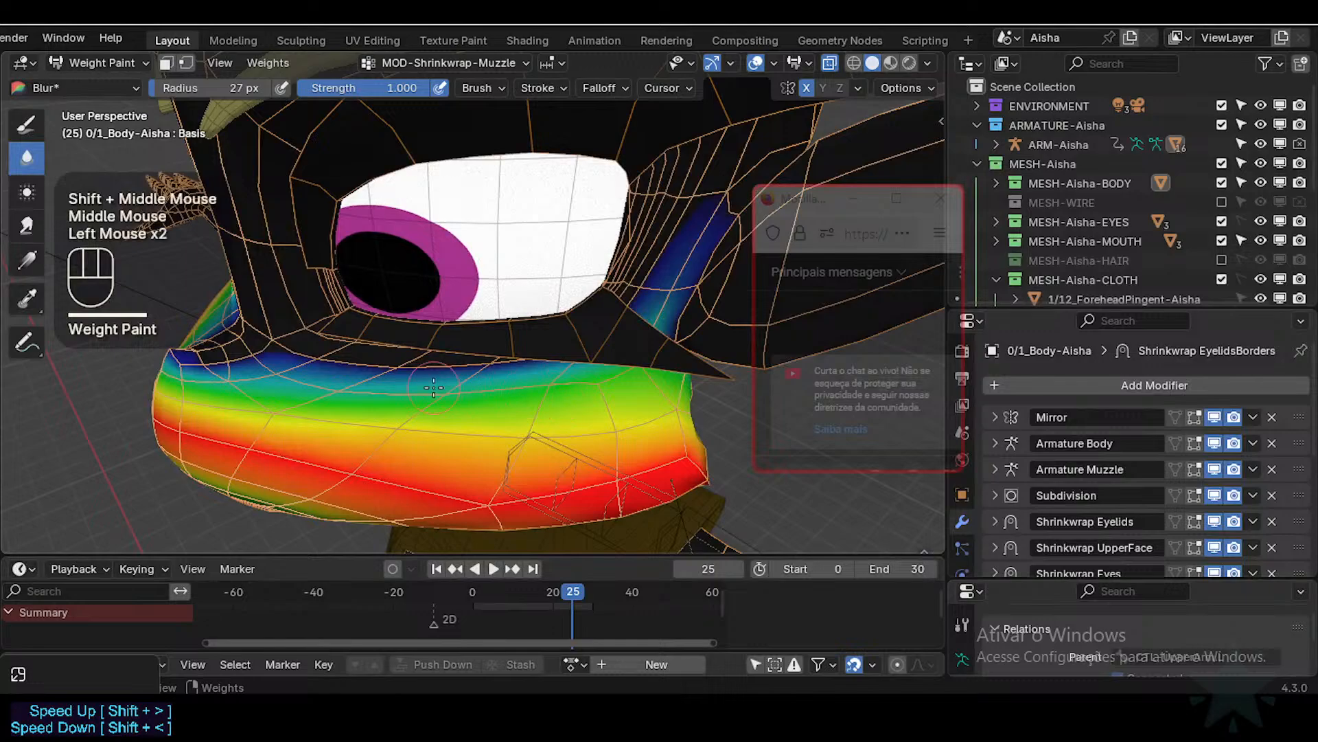
{"action": "middle_click_drag", "start_coordinate": [562, 389], "coordinate": [481, 385]}
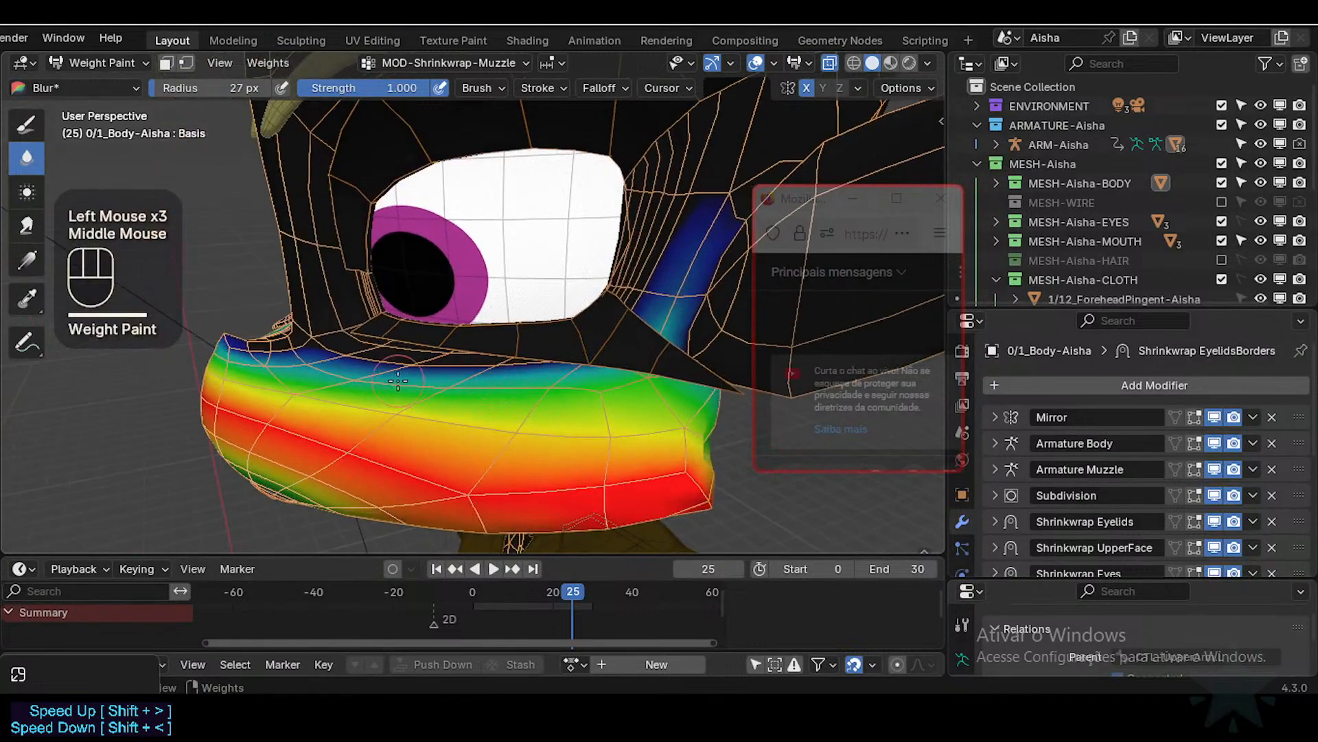
{"action": "left_click", "coordinate": [437, 388]}
{"action": "middle_click_drag", "start_coordinate": [585, 352], "coordinate": [549, 385]}
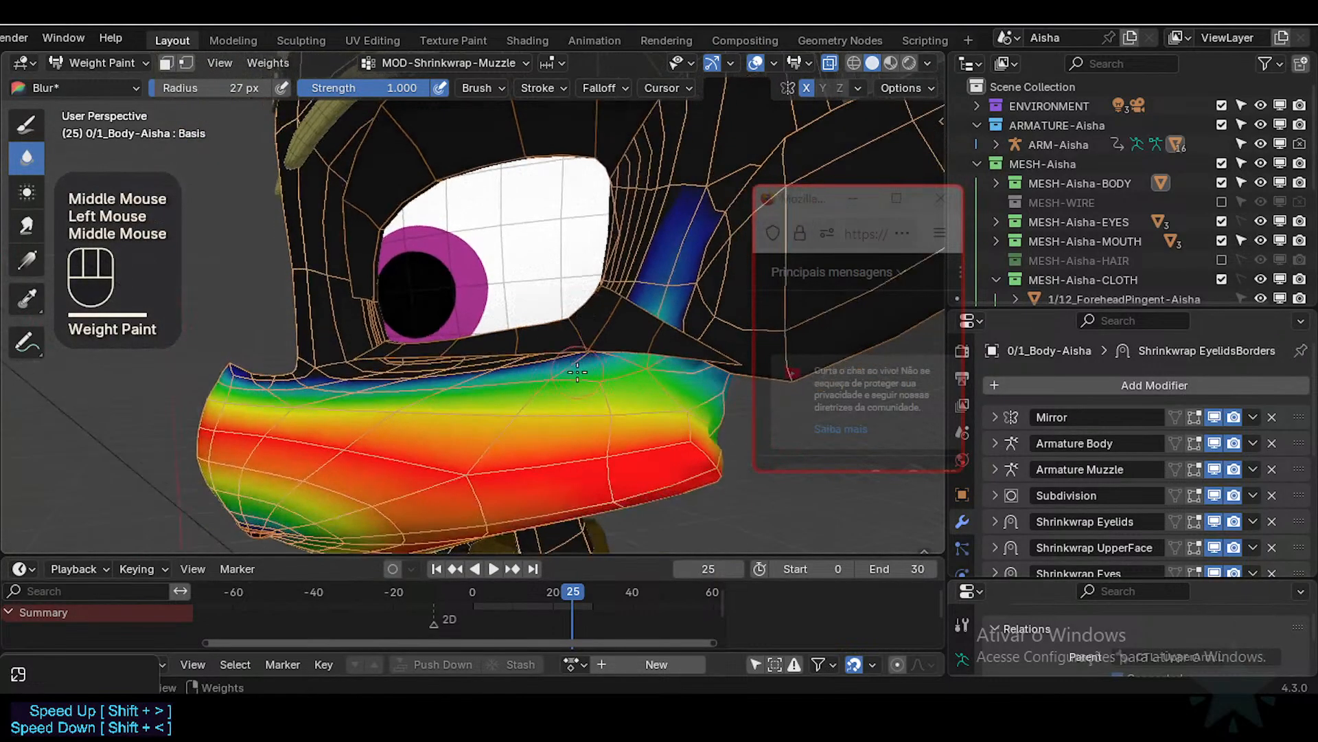
{"action": "left_click", "coordinate": [548, 387]}
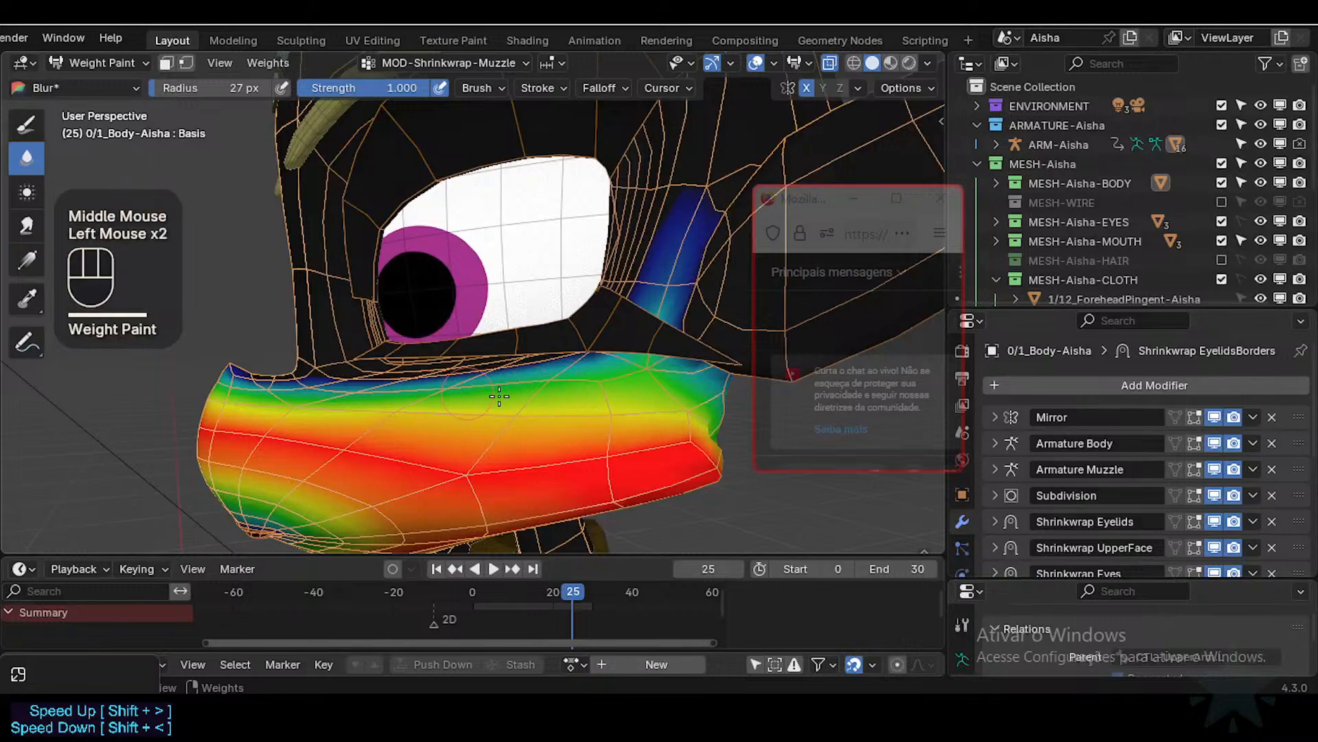
{"action": "key", "text": "shift+f"}
{"action": "left_click", "coordinate": [455, 386]}
{"action": "middle_click_drag", "start_coordinate": [479, 395], "coordinate": [550, 412]}
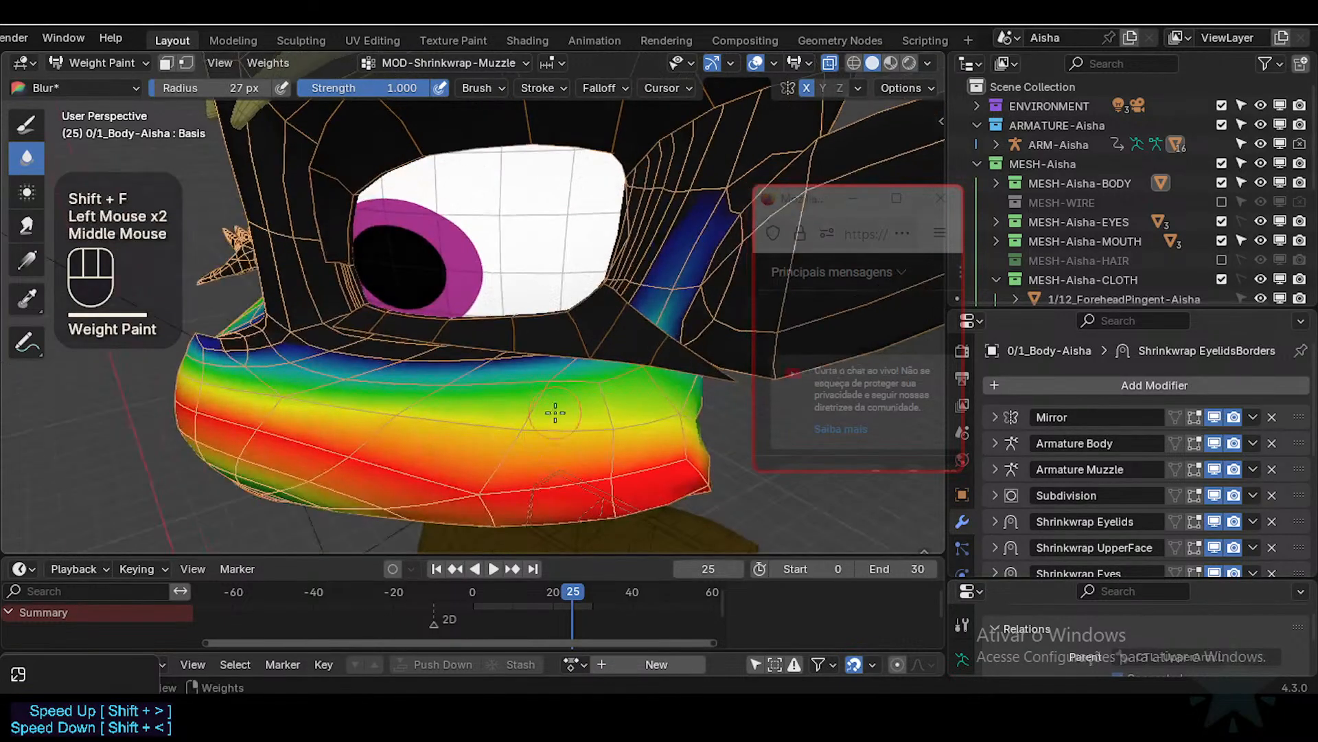
Step: Blur the muzzle weights at the upper cheek corner beneath the outer eye, undoing the stroke made from behind the eye
{"action": "left_click", "coordinate": [566, 393]}
{"action": "middle_click_drag", "start_coordinate": [628, 388], "coordinate": [662, 301]}
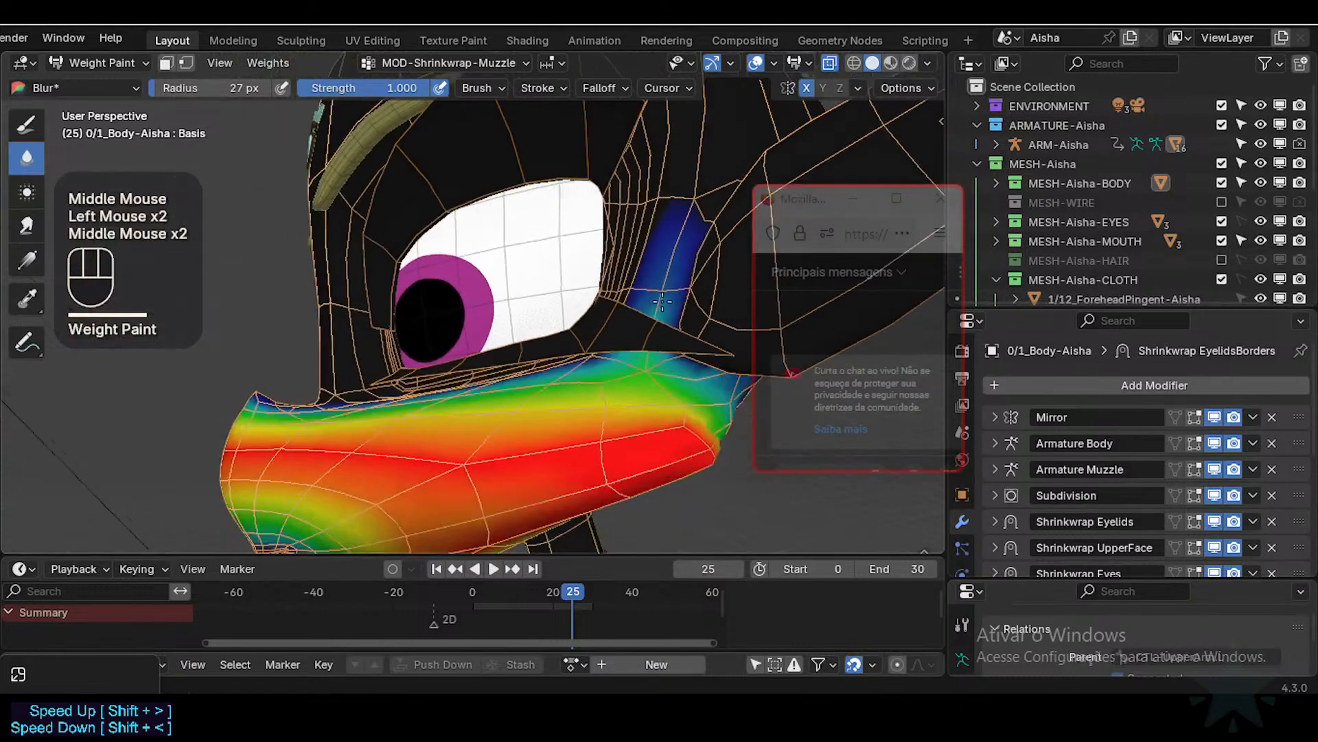
{"action": "left_click_drag", "start_coordinate": [671, 296], "coordinate": [650, 355]}
{"action": "key", "text": "ctrl+z"}
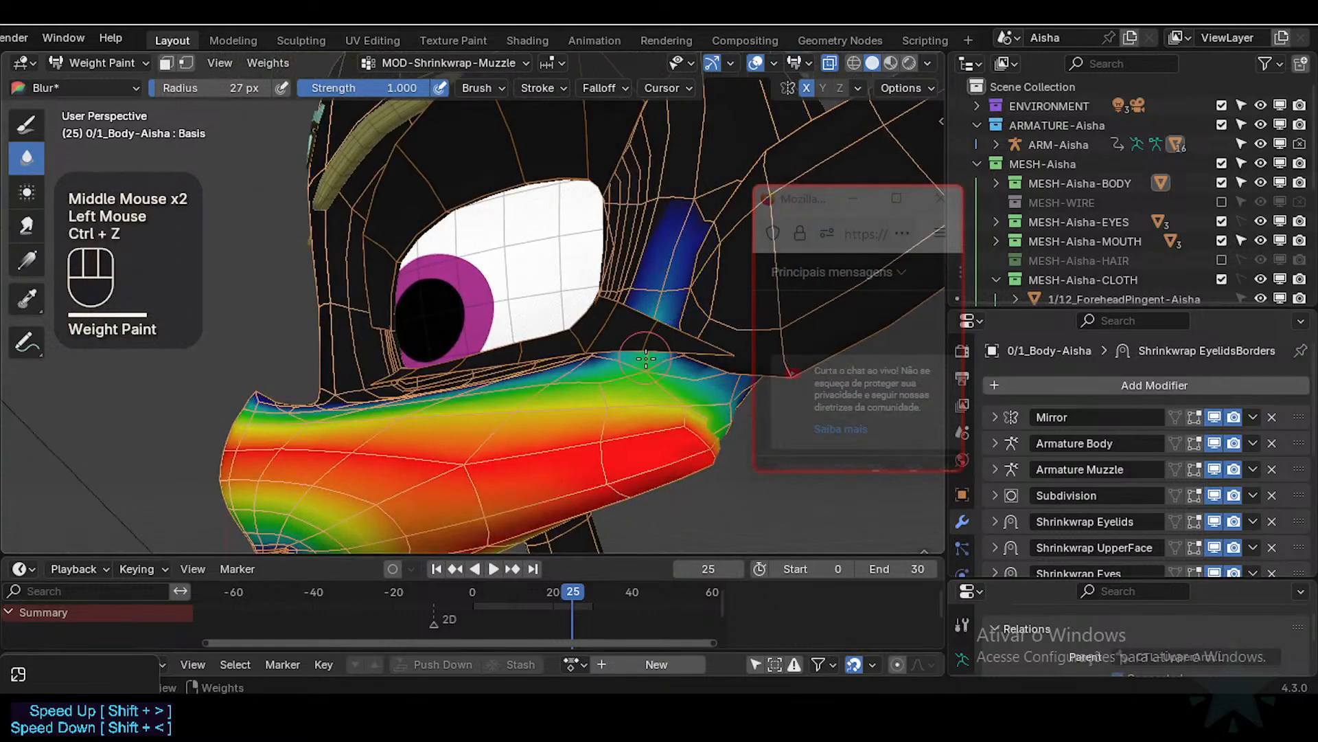
{"action": "left_click", "coordinate": [644, 376]}
{"action": "left_click", "coordinate": [635, 370]}
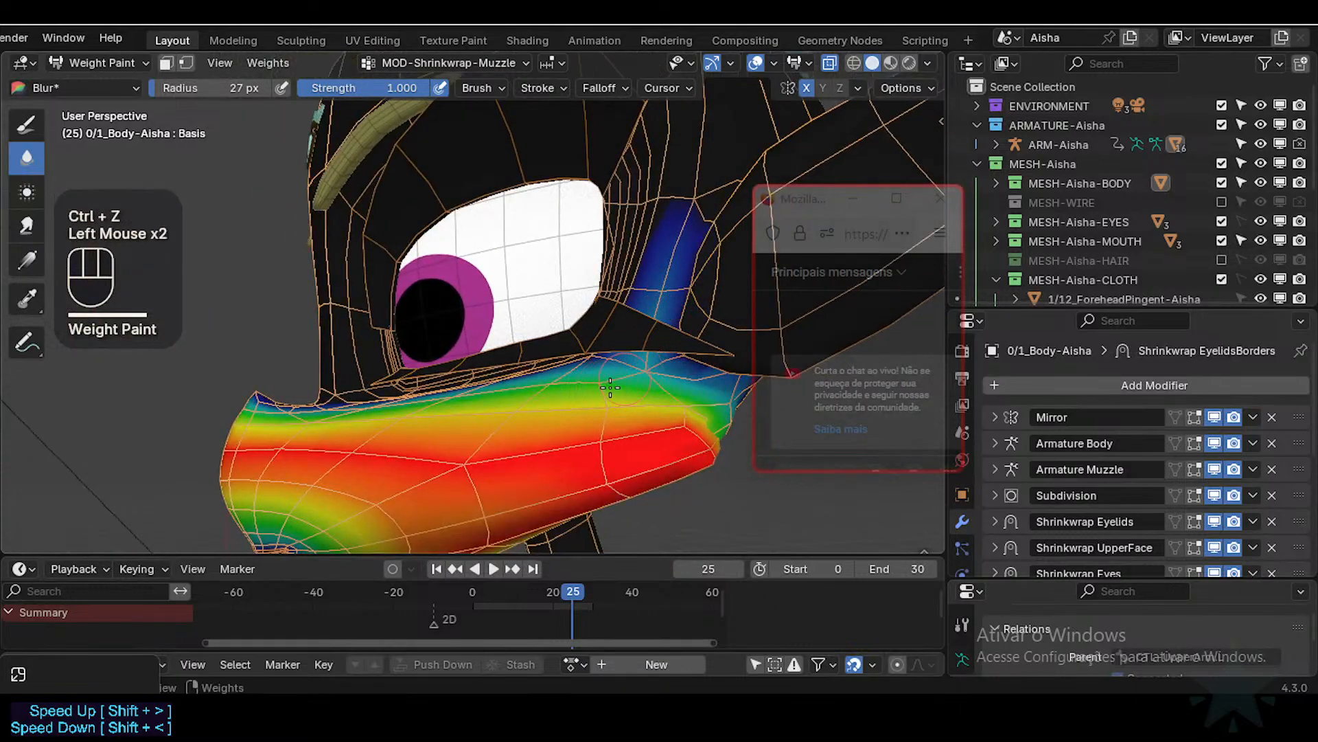
{"action": "mouse_move", "coordinate": [612, 383]}
{"action": "middle_mouse_down"}
{"action": "mouse_move", "coordinate": [618, 395]}
{"action": "mouse_move", "coordinate": [605, 388]}
{"action": "middle_mouse_up"}
{"action": "left_click", "coordinate": [604, 389]}
Step: Blur the muzzle weights on the rear cheek, where the gradient fades behind the mouth corner
{"action": "middle_click_drag", "start_coordinate": [604, 388], "coordinate": [576, 346], "text": "shift"}
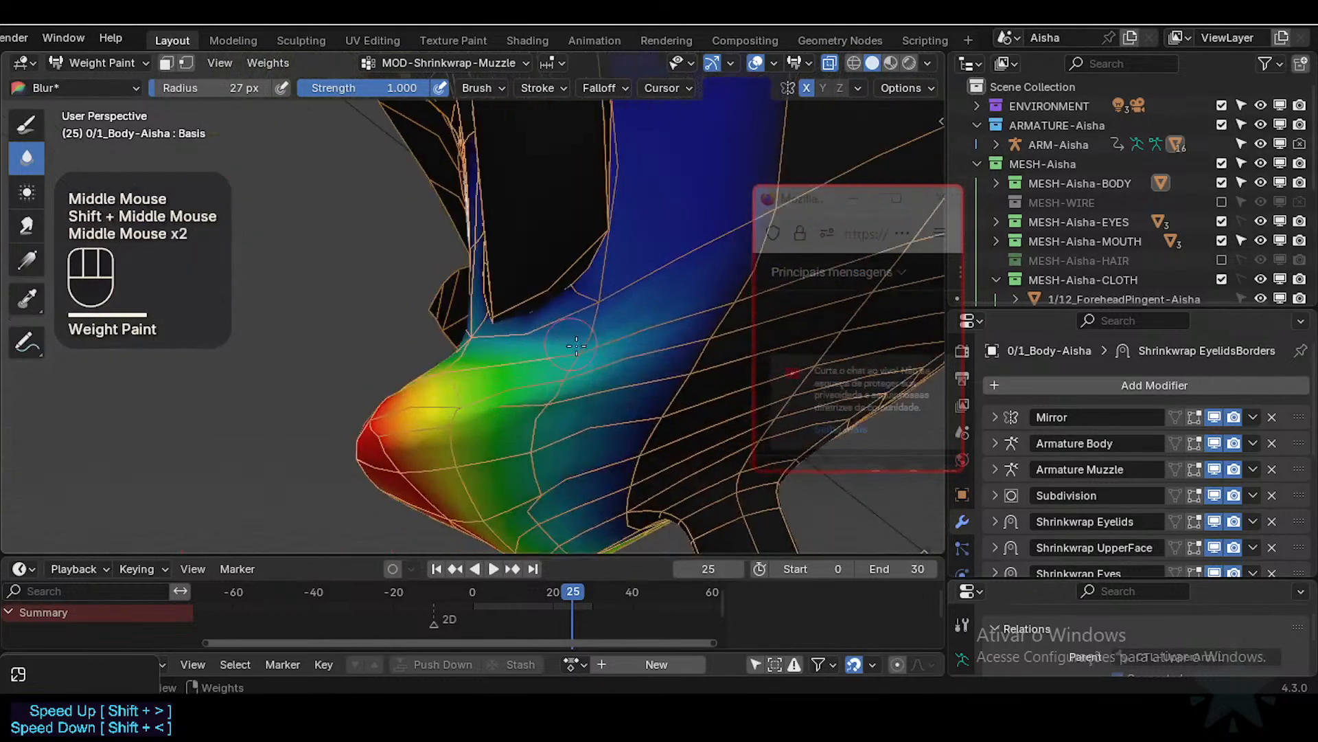
{"action": "left_click", "coordinate": [543, 424]}
{"action": "middle_click_drag", "start_coordinate": [557, 397], "coordinate": [537, 385]}
{"action": "middle_click_drag", "start_coordinate": [424, 368], "coordinate": [443, 372], "text": "shift"}
{"action": "mouse_move", "coordinate": [443, 372]}
{"action": "middle_mouse_down"}
{"action": "mouse_move", "coordinate": [462, 377]}
{"action": "mouse_move", "coordinate": [447, 390]}
{"action": "mouse_move", "coordinate": [544, 377]}
{"action": "mouse_move", "coordinate": [462, 374]}
{"action": "middle_mouse_up"}
{"action": "left_click", "coordinate": [430, 353]}
{"action": "left_click", "coordinate": [491, 337]}
{"action": "middle_click_drag", "start_coordinate": [564, 340], "coordinate": [469, 301]}
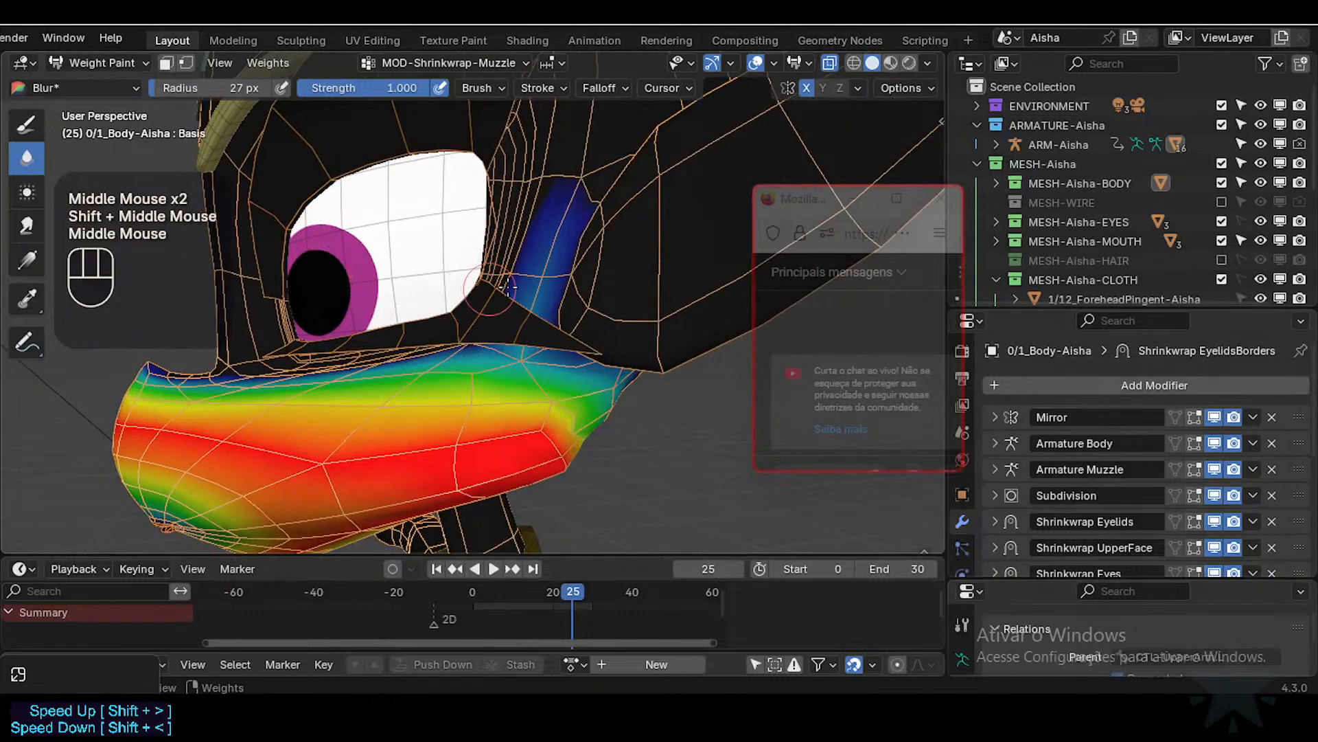
Step: Use vertex masking to set the weight of the vertices behind the outer eye corner to 0.000, then clear the selection
{"action": "key", "text": "1"}
{"action": "key", "text": "2"}
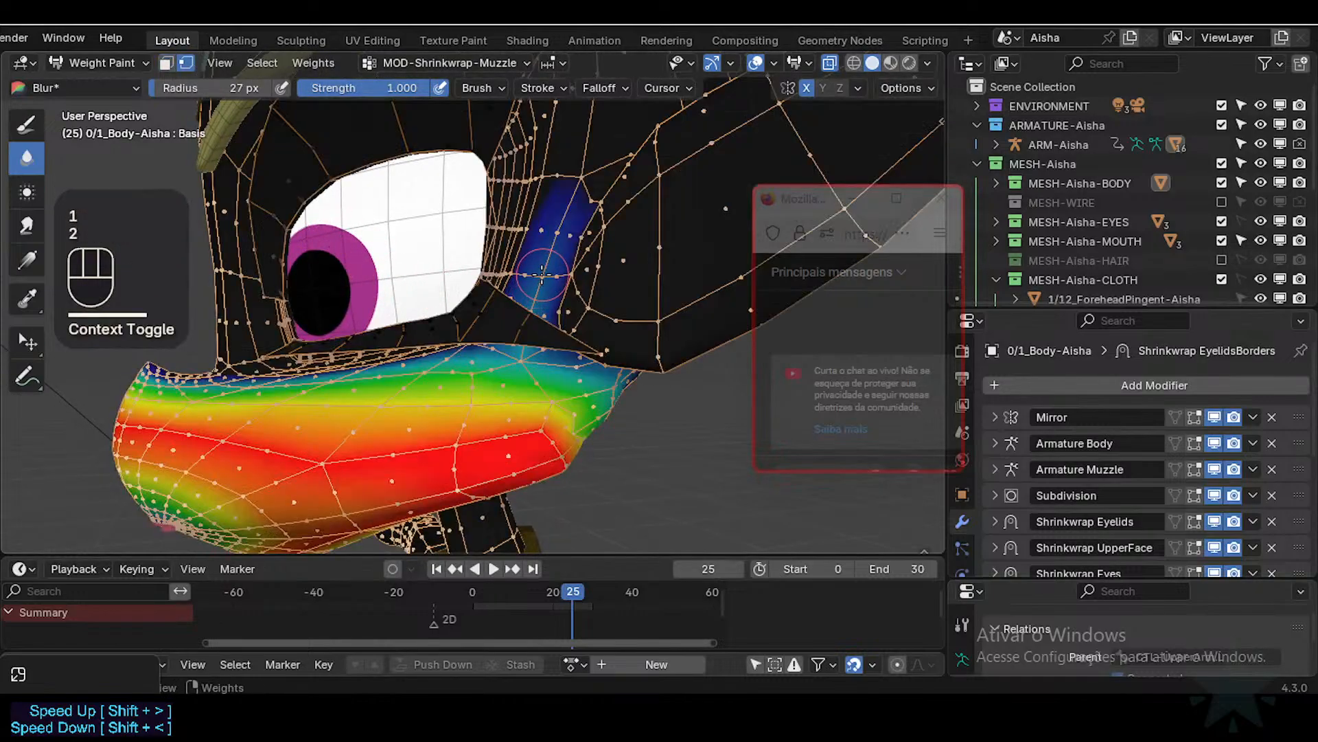
{"action": "key", "text": "c"}
{"action": "left_click", "coordinate": [556, 249]}
{"action": "right_click", "coordinate": [550, 257]}
{"action": "right_click", "coordinate": [501, 266]}
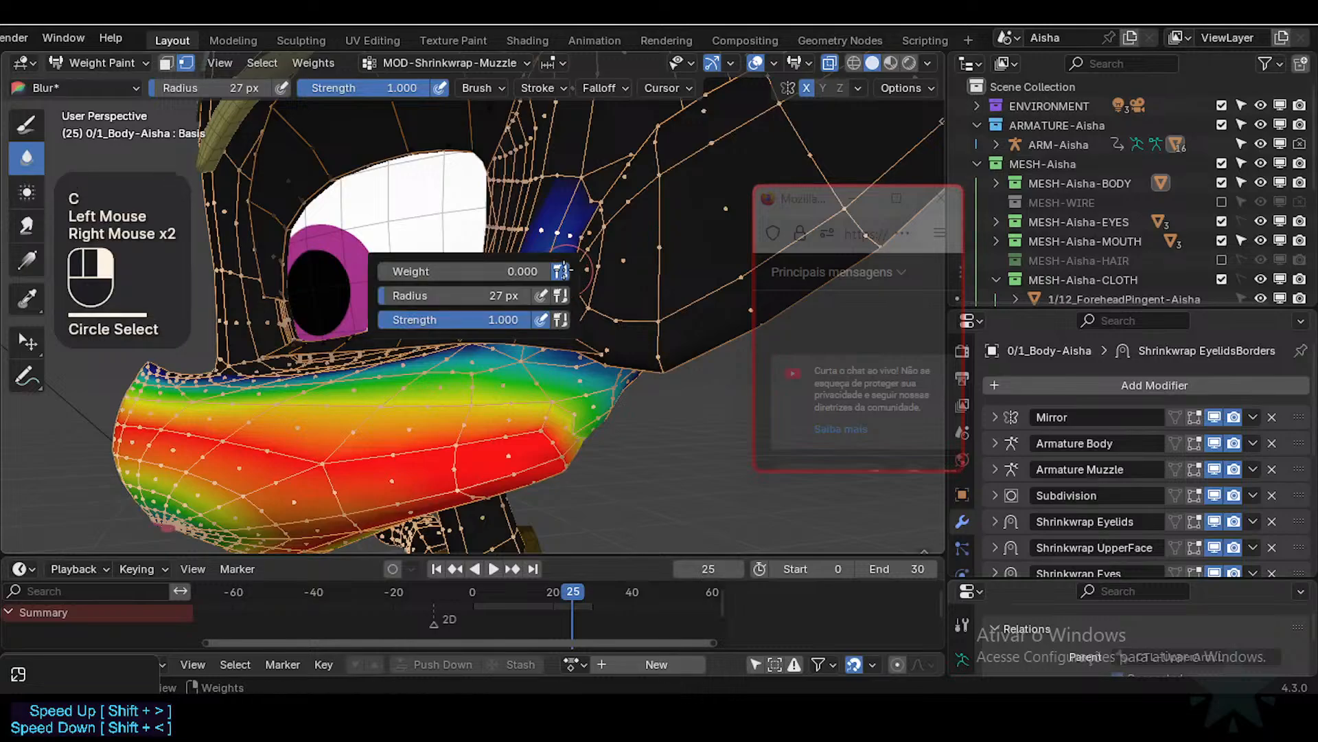
{"action": "key", "text": "ctrl+x"}
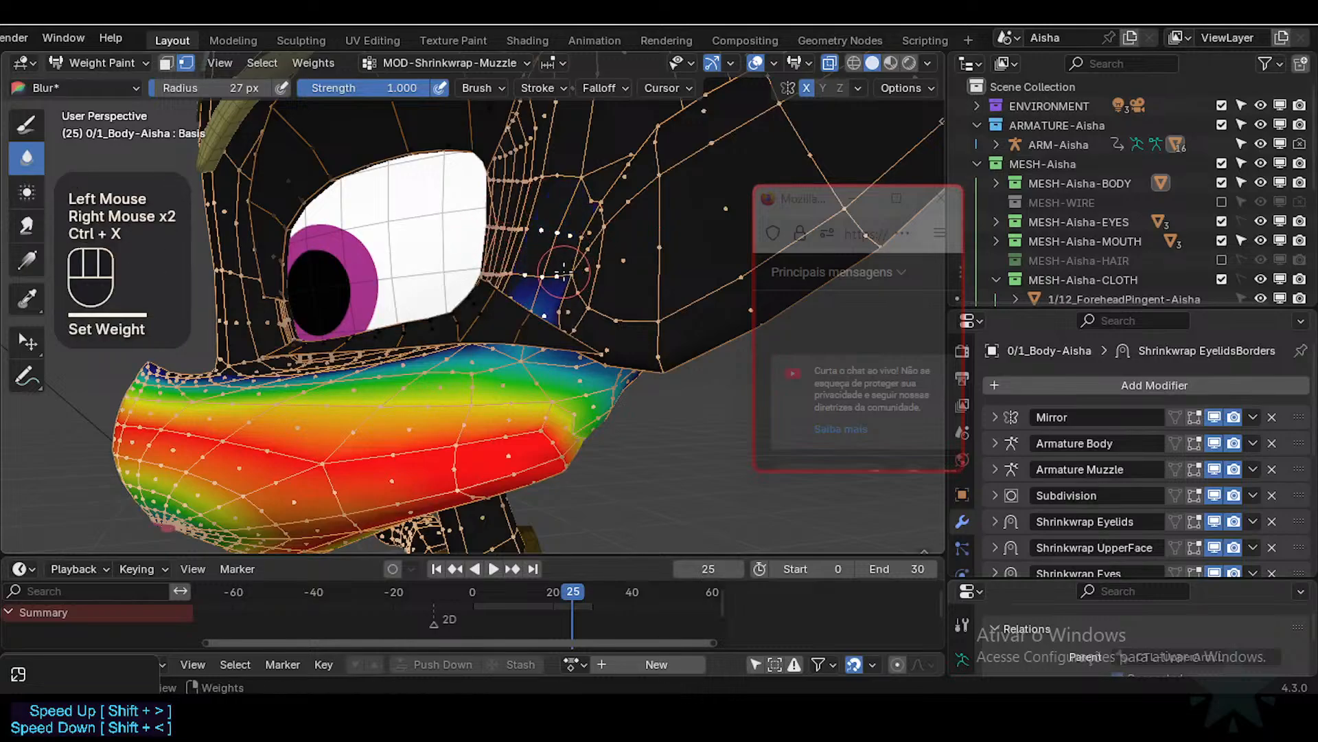
{"action": "key", "text": "alt+a"}
Step: Select the upper muzzle vertices beneath the eye and assign them a weight sampled near the muzzle's upper edge
{"action": "middle_click_drag", "start_coordinate": [520, 330], "coordinate": [443, 360]}
{"action": "key", "text": "c"}
{"action": "left_click", "coordinate": [429, 369]}
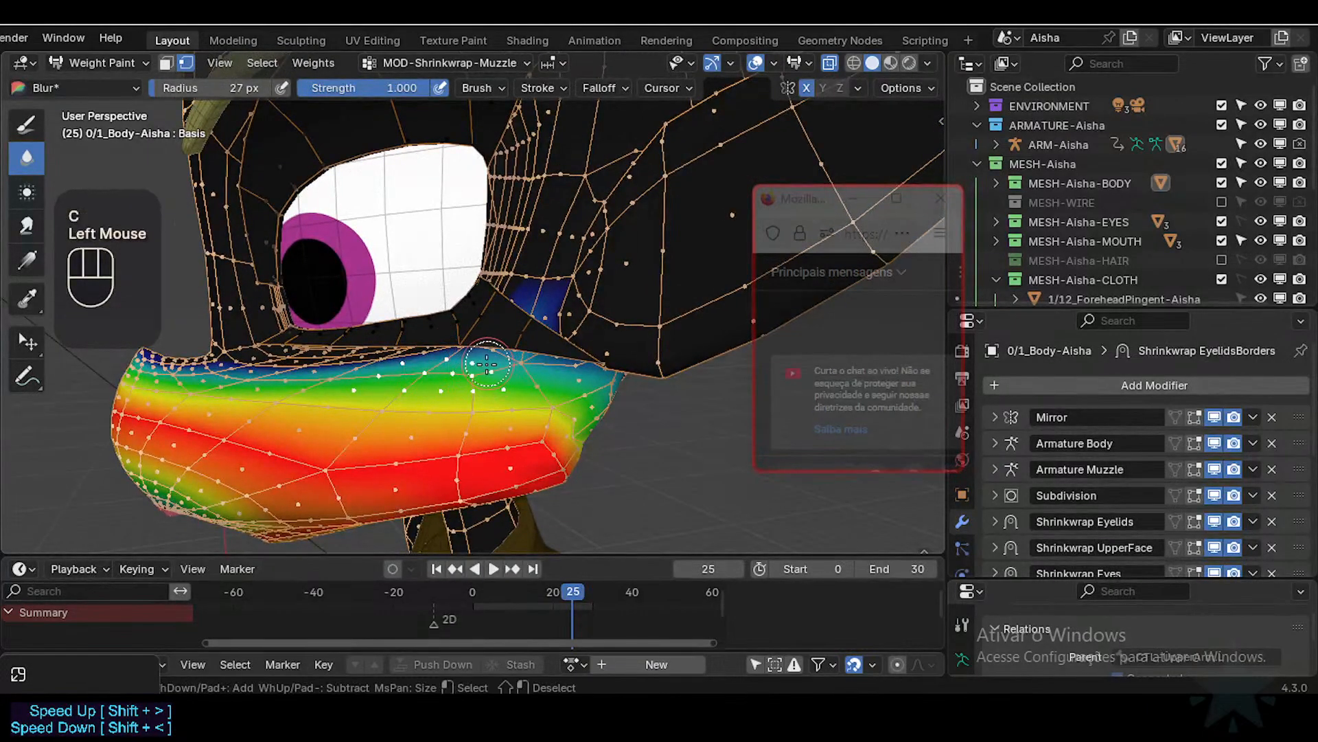
{"action": "right_click", "coordinate": [489, 364]}
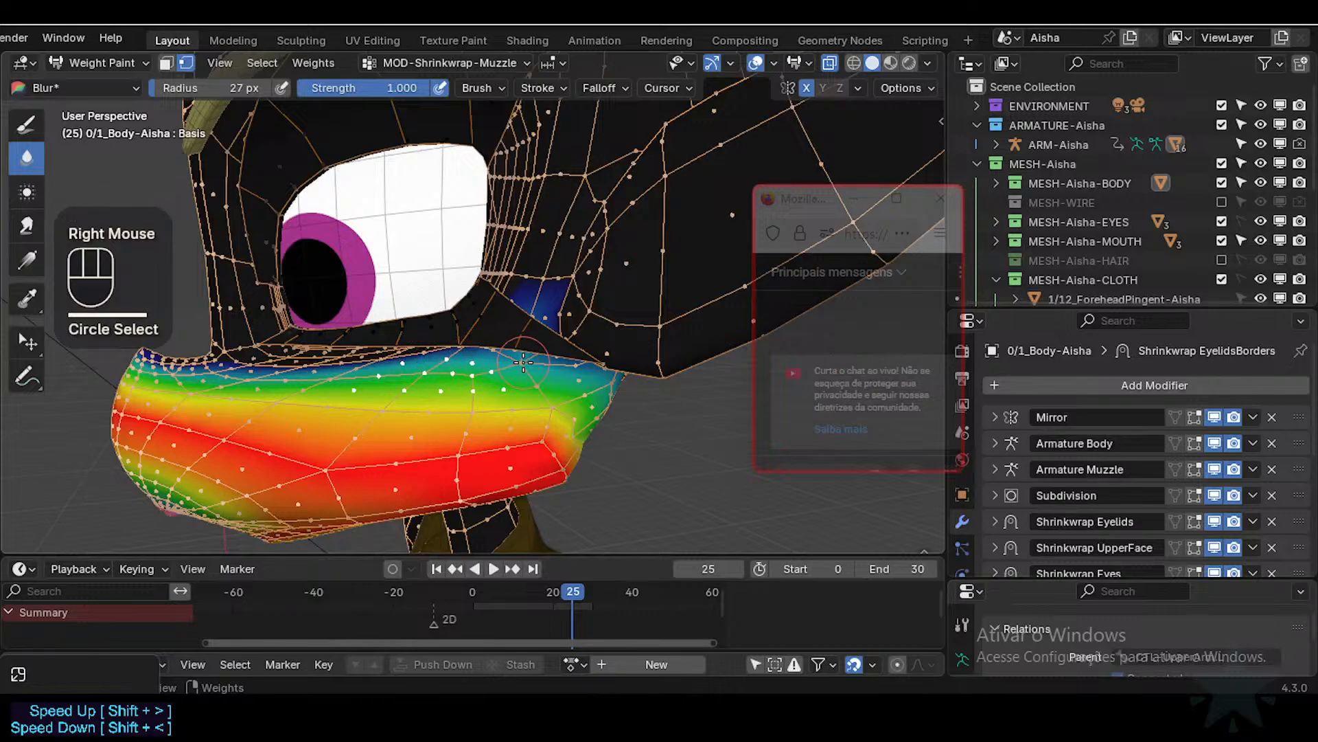
{"action": "key", "text": "shift+x"}
{"action": "key", "text": "ctrl+x"}
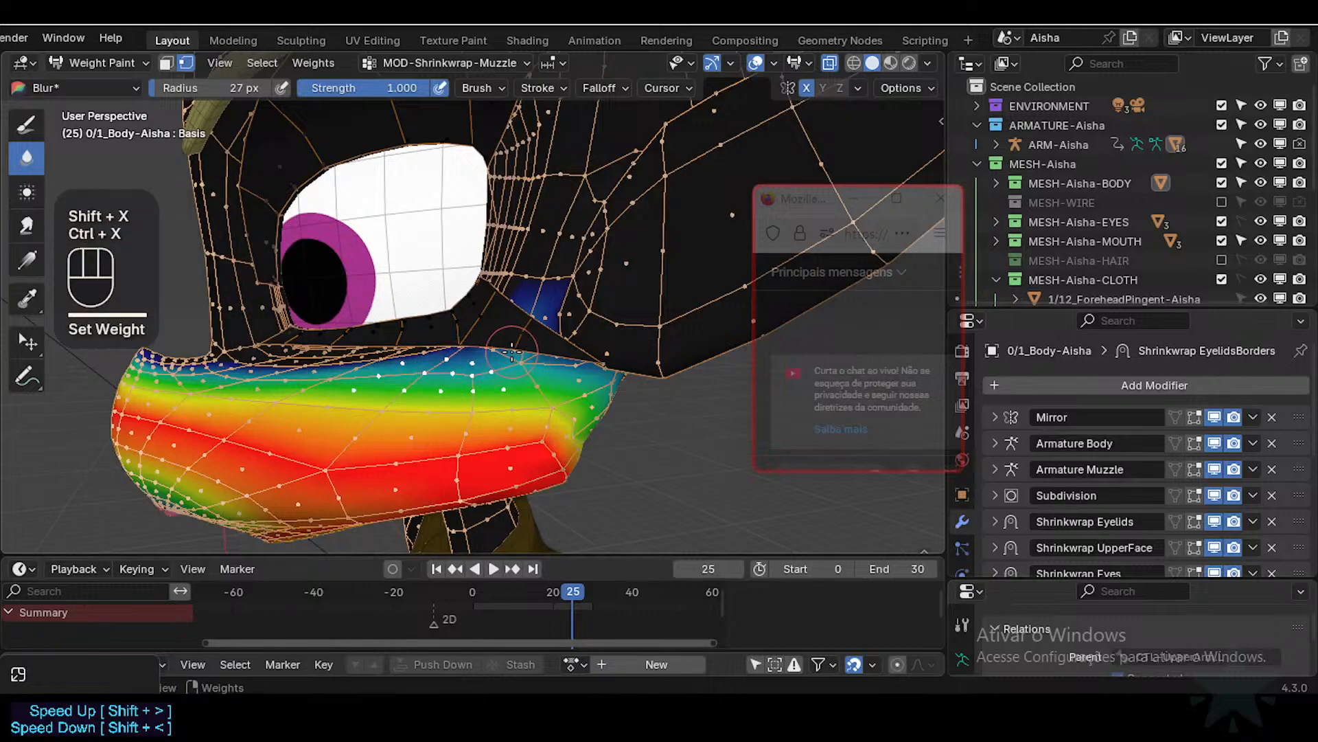
Step: Blur the selected upper muzzle vertices, then disable vertex masking and blur the surrounding cheek weights
{"action": "middle_click_drag", "start_coordinate": [508, 354], "coordinate": [319, 304]}
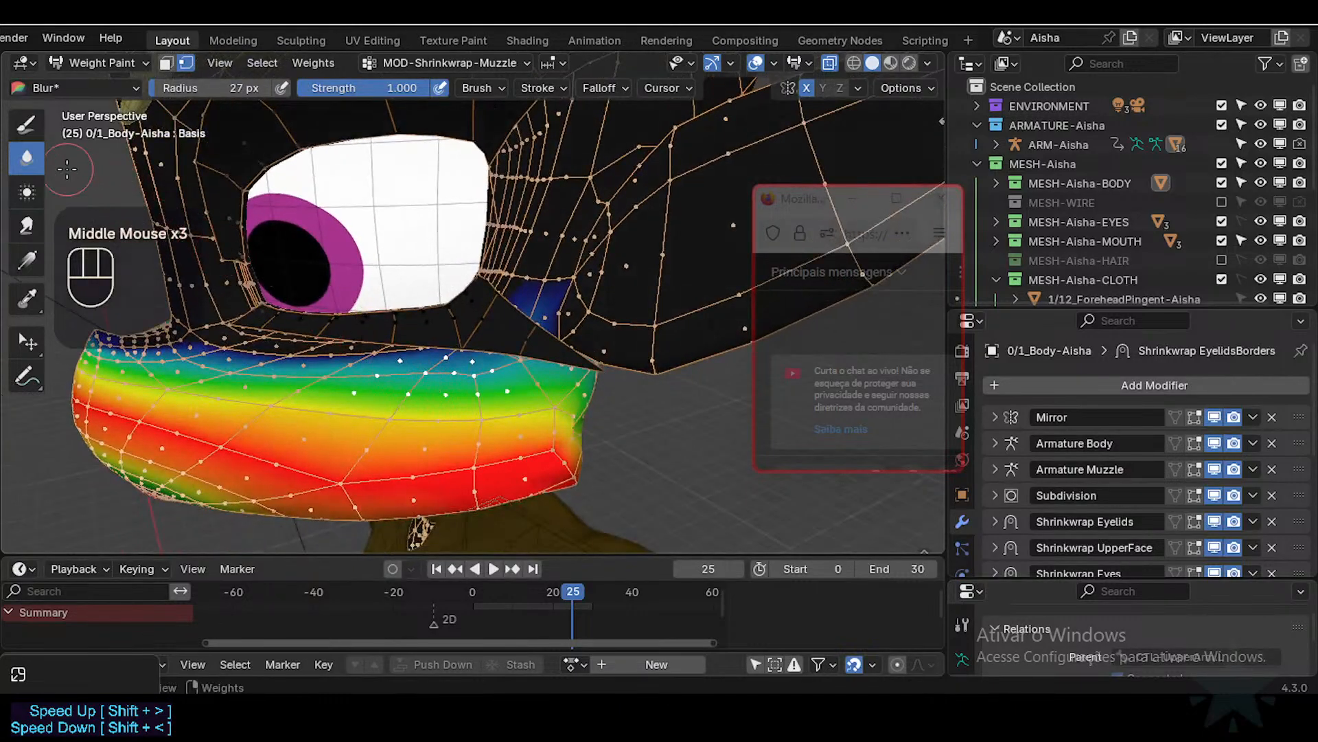
{"action": "left_click_drag", "start_coordinate": [402, 387], "coordinate": [489, 381]}
{"action": "middle_click_drag", "start_coordinate": [550, 383], "coordinate": [505, 383]}
{"action": "left_click_drag", "start_coordinate": [504, 385], "coordinate": [508, 378]}
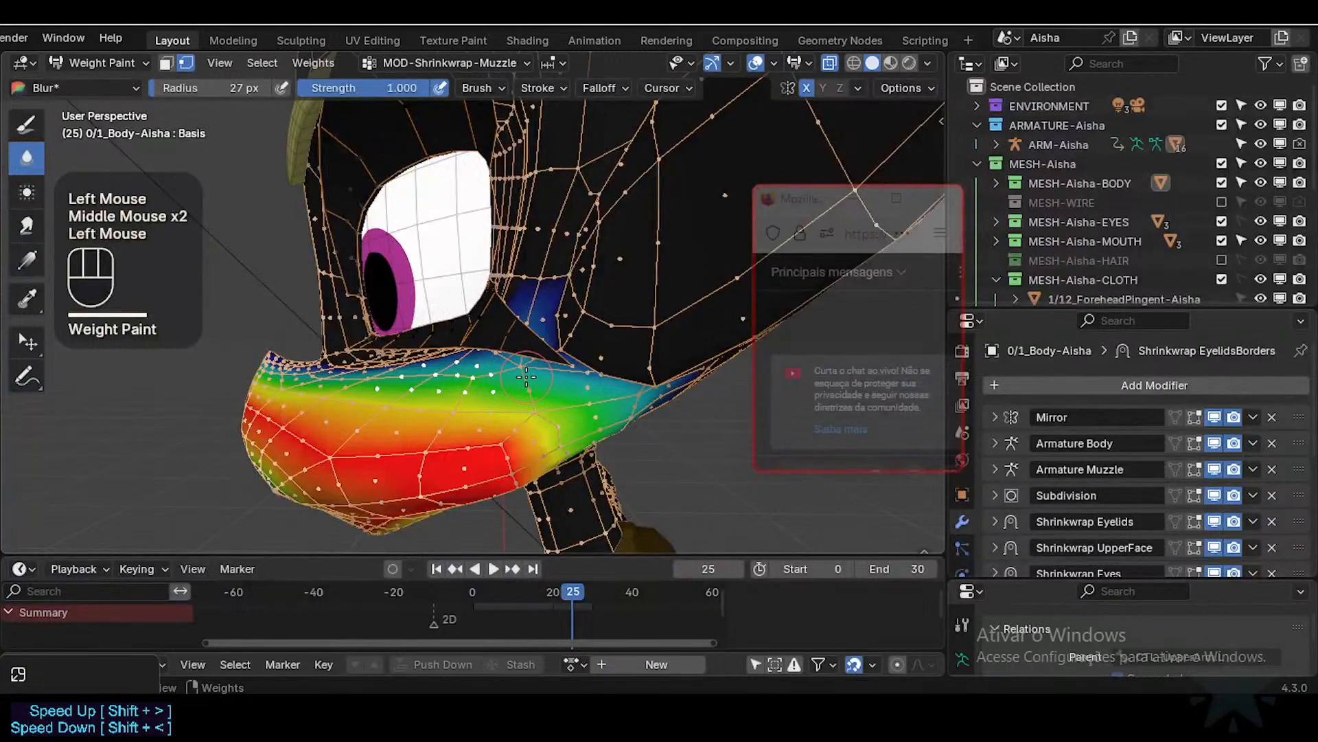
{"action": "key", "text": "3"}
{"action": "left_click", "coordinate": [524, 369]}
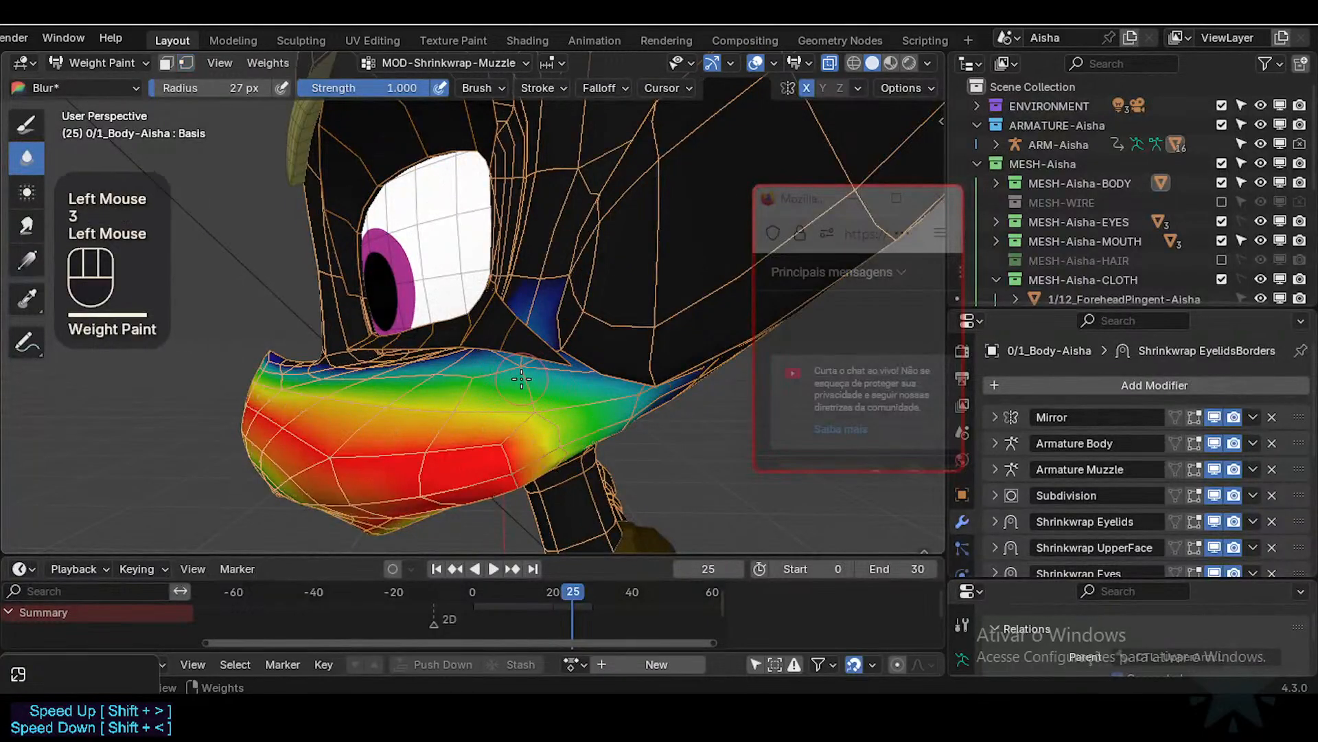
{"action": "left_click", "coordinate": [523, 369]}
{"action": "mouse_move", "coordinate": [523, 370]}
{"action": "middle_mouse_down"}
{"action": "mouse_move", "coordinate": [558, 312]}
{"action": "mouse_move", "coordinate": [566, 345]}
{"action": "mouse_move", "coordinate": [664, 325]}
{"action": "mouse_move", "coordinate": [604, 315]}
{"action": "mouse_move", "coordinate": [549, 415]}
{"action": "mouse_move", "coordinate": [562, 452]}
{"action": "mouse_move", "coordinate": [577, 394]}
{"action": "mouse_move", "coordinate": [550, 405]}
{"action": "mouse_move", "coordinate": [583, 407]}
{"action": "middle_mouse_up"}
{"action": "left_click", "coordinate": [596, 324]}
{"action": "left_click", "coordinate": [549, 417]}
Step: Reduce the Blur brush radius to 20 px and smooth the weights around the base of the nose
{"action": "mouse_move", "coordinate": [583, 406]}
{"action": "middle_mouse_down"}
{"action": "mouse_move", "coordinate": [640, 388]}
{"action": "mouse_move", "coordinate": [608, 382]}
{"action": "mouse_move", "coordinate": [671, 385]}
{"action": "mouse_move", "coordinate": [522, 445]}
{"action": "mouse_move", "coordinate": [478, 398]}
{"action": "mouse_move", "coordinate": [445, 438]}
{"action": "middle_mouse_up"}
{"action": "mouse_move", "coordinate": [445, 438]}
{"action": "middle_mouse_down", "text": "ctrl"}
{"action": "mouse_move", "coordinate": [436, 402]}
{"action": "mouse_move", "coordinate": [423, 434]}
{"action": "middle_mouse_up", "text": "ctrl"}
{"action": "key", "text": "f"}
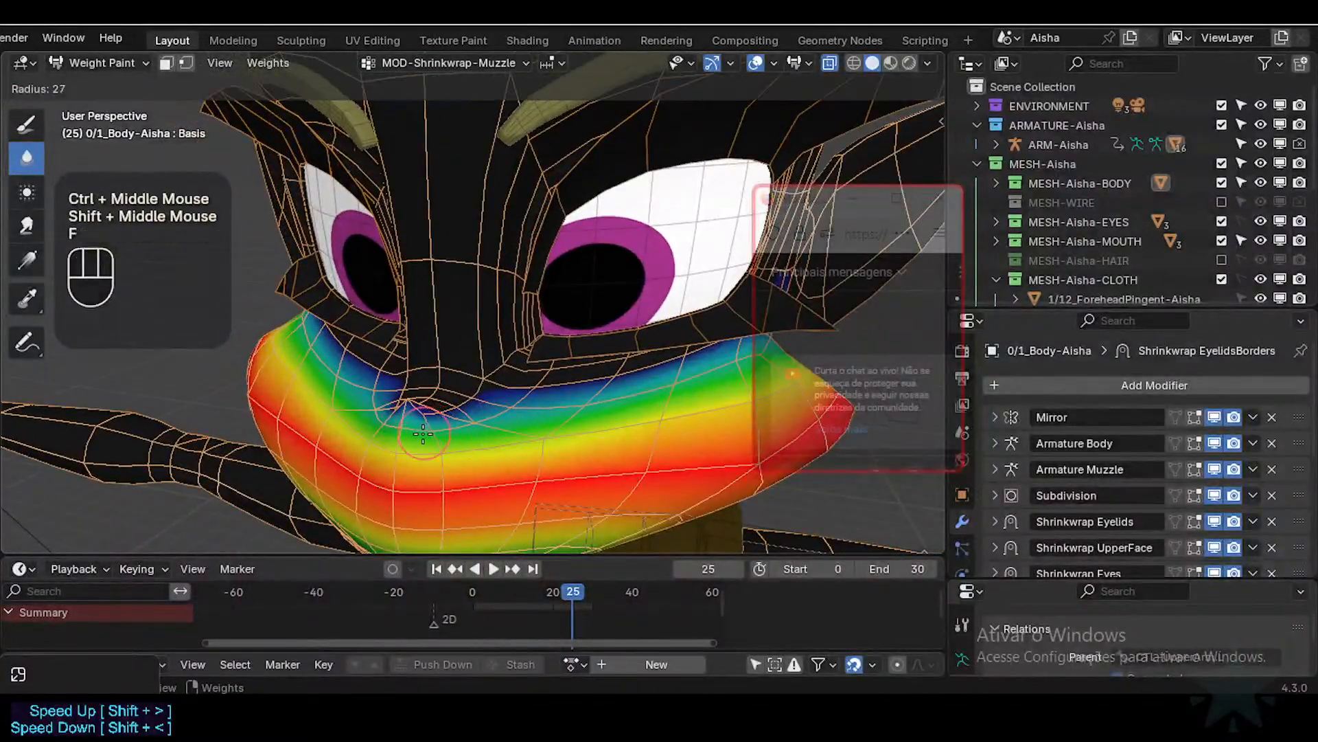
{"action": "left_click", "coordinate": [429, 431]}
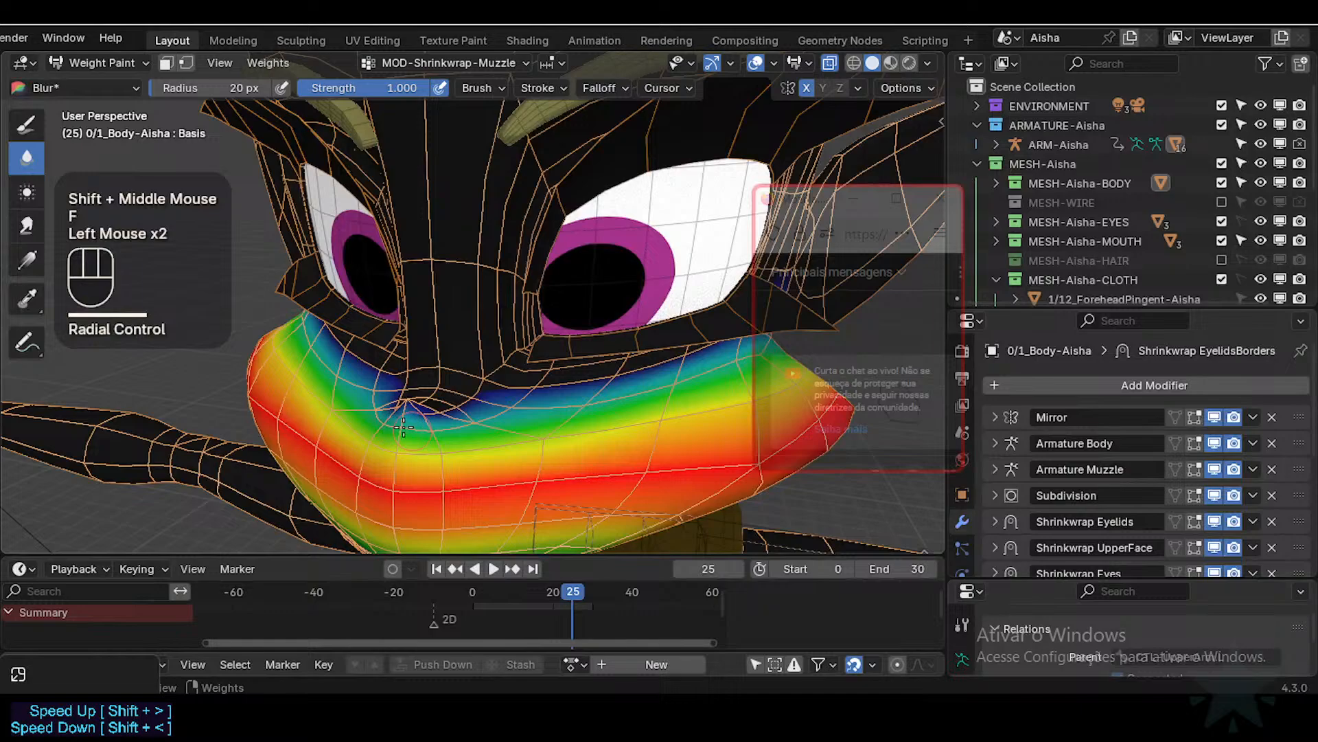
{"action": "left_click_drag", "start_coordinate": [403, 428], "coordinate": [405, 405], "text": "ctrl"}
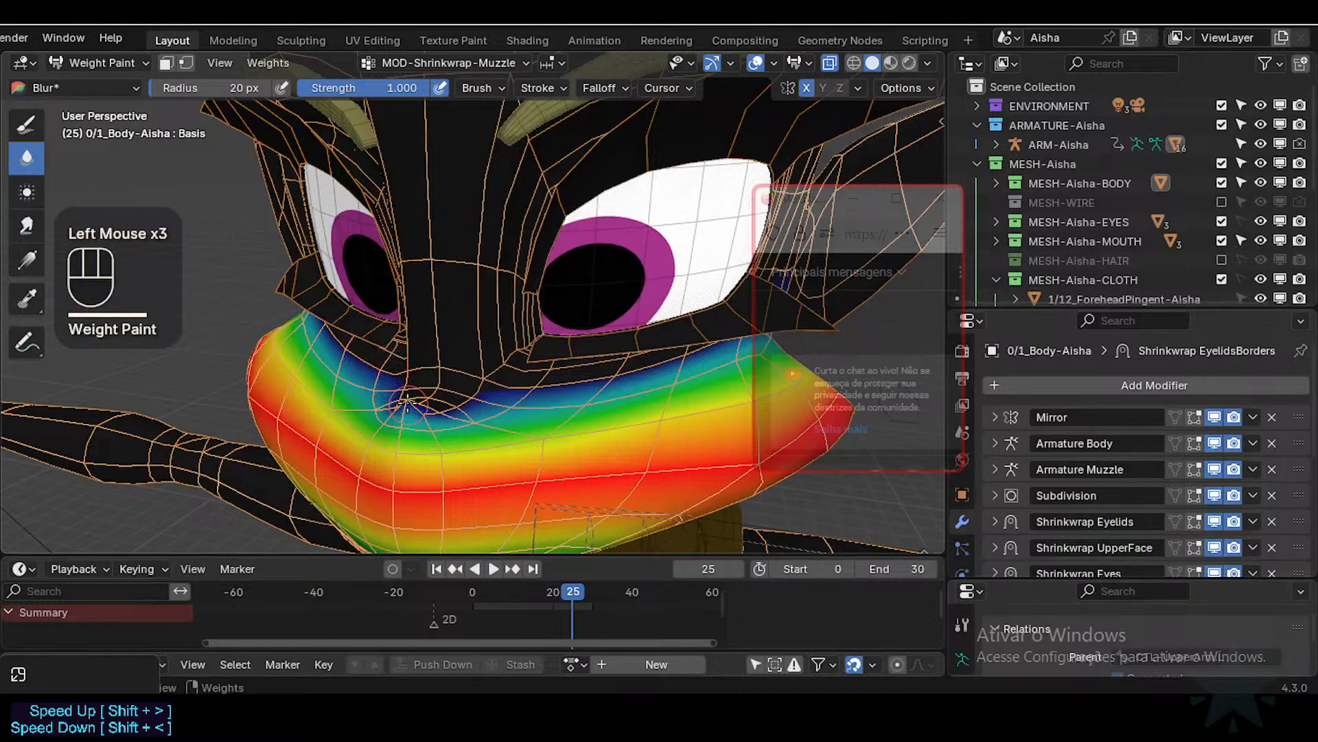
{"action": "key", "text": "3"}
{"action": "left_click", "coordinate": [407, 405]}
Step: Try to set the weight of the masked vertices around the nose base to 0.000, then undo it
{"action": "mouse_move", "coordinate": [406, 406]}
{"action": "middle_mouse_down"}
{"action": "mouse_move", "coordinate": [415, 429]}
{"action": "mouse_move", "coordinate": [407, 413]}
{"action": "mouse_move", "coordinate": [473, 362]}
{"action": "middle_mouse_up"}
{"action": "key", "text": "2"}
{"action": "left_click", "coordinate": [415, 415]}
{"action": "key", "text": "c"}
{"action": "left_click", "coordinate": [406, 412]}
{"action": "right_click", "coordinate": [406, 412]}
{"action": "right_click", "coordinate": [412, 368]}
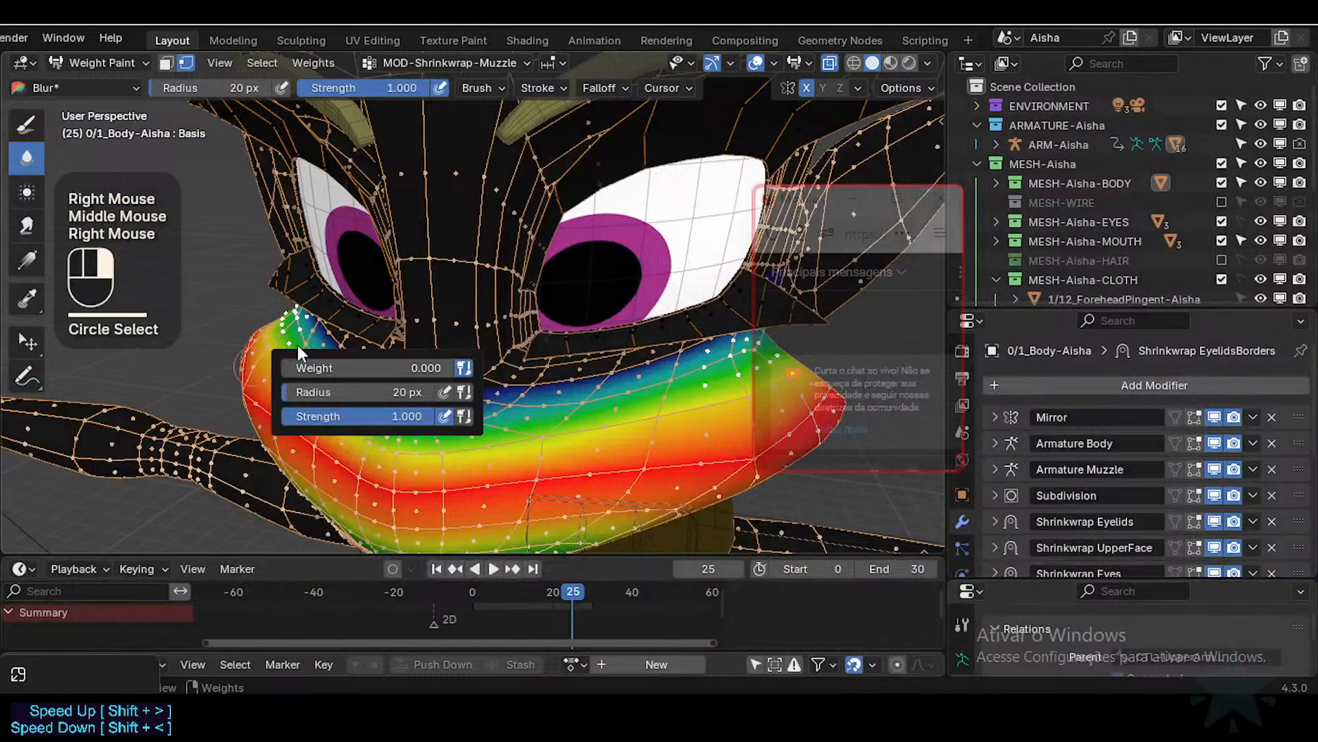
{"action": "key", "text": "ctrl+x"}
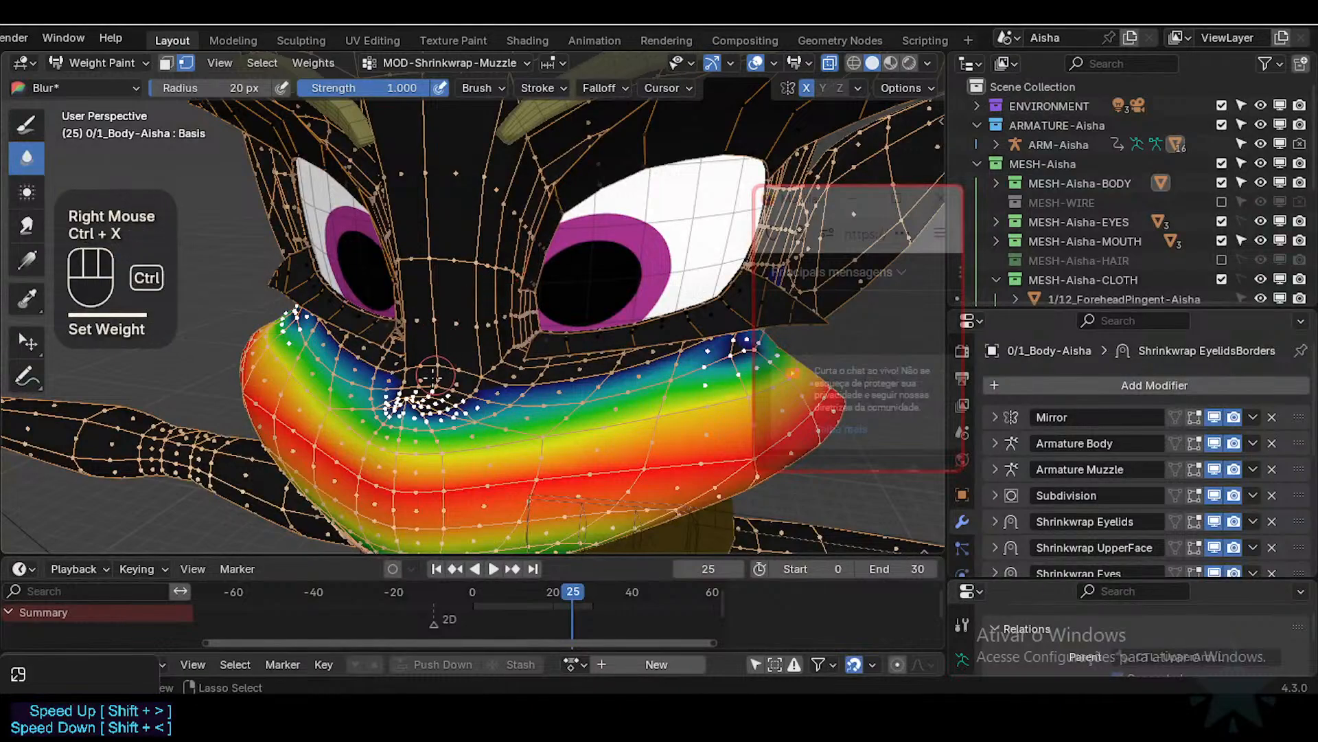
{"action": "key", "text": "ctrl+z"}
Step: Clear the vertex selection and reduce the Blur brush radius to 16 px
{"action": "key", "text": "alt+a"}
{"action": "key", "text": "c"}
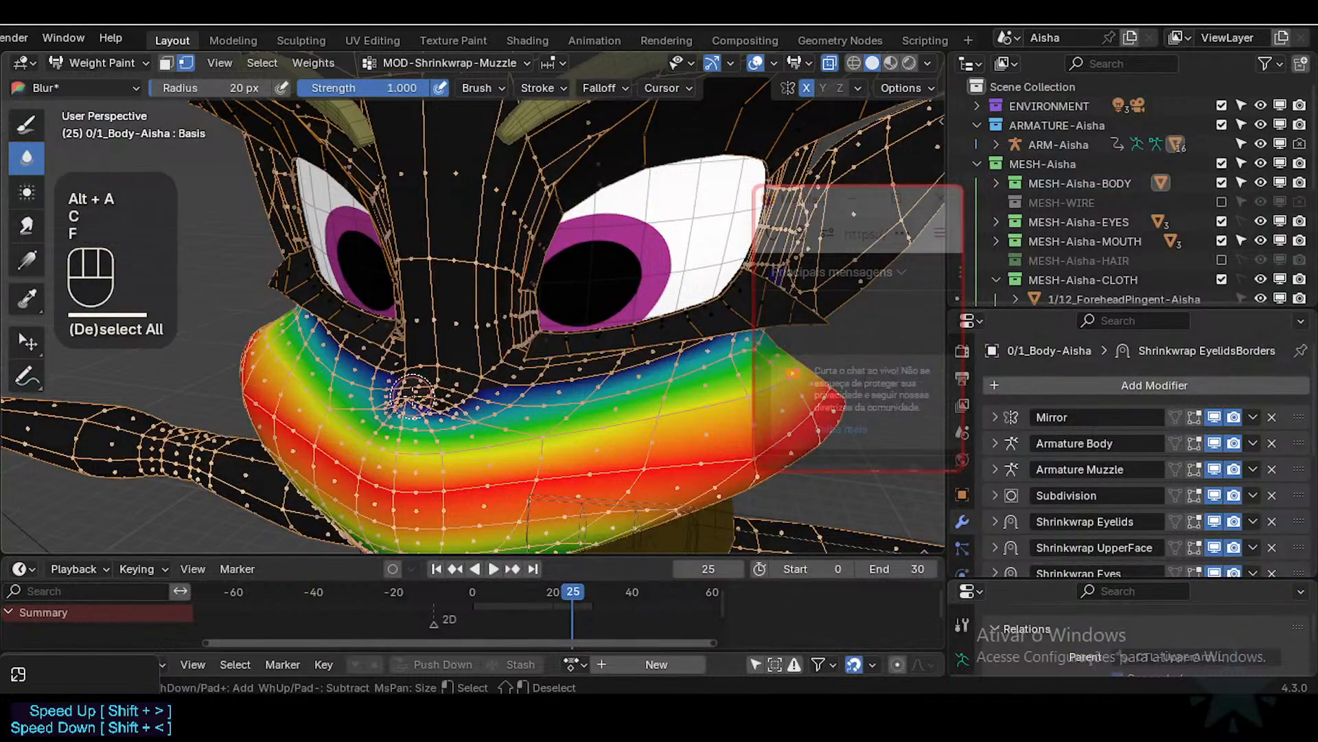
{"action": "right_click", "coordinate": [411, 394]}
{"action": "key", "text": "f"}
{"action": "left_click", "coordinate": [419, 395]}
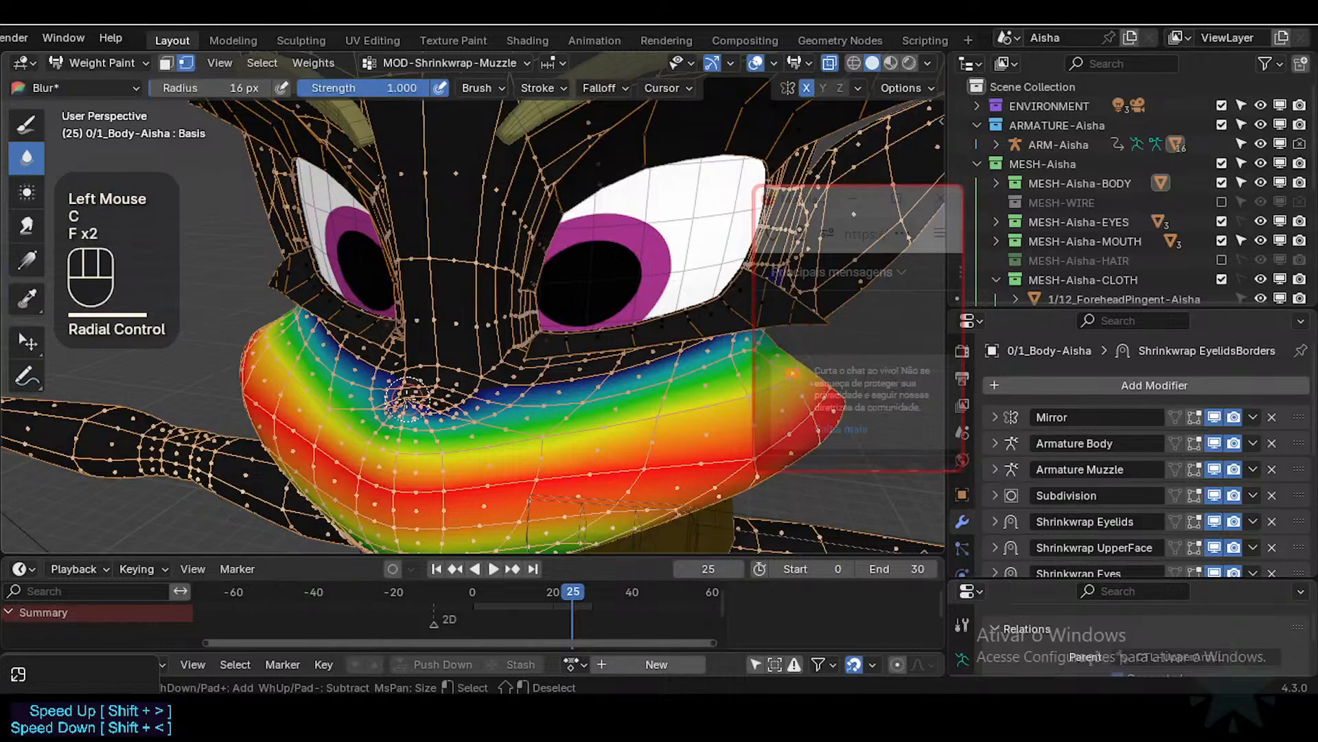
{"action": "middle_click", "coordinate": [413, 398]}
{"action": "middle_click", "coordinate": [414, 408], "text": "ctrl"}
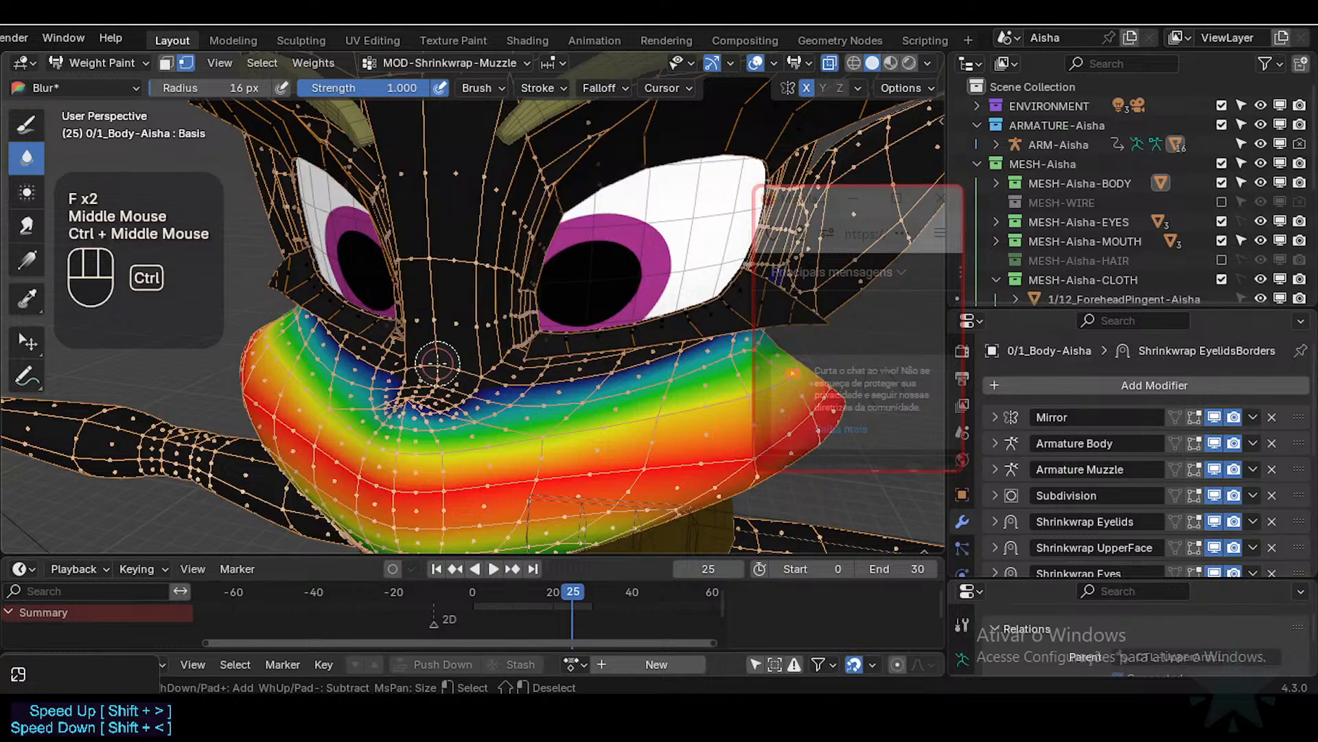
{"action": "middle_click", "coordinate": [418, 403]}
{"action": "key", "text": "Escape"}
Step: Circle-select the few vertices at the pointed corner beneath the nose and assign the current brush weight to them
{"action": "mouse_move", "coordinate": [399, 453]}
{"action": "middle_mouse_down", "text": "shift"}
{"action": "mouse_move", "coordinate": [415, 425]}
{"action": "mouse_move", "coordinate": [424, 443]}
{"action": "middle_mouse_up", "text": "shift"}
{"action": "key", "text": "c"}
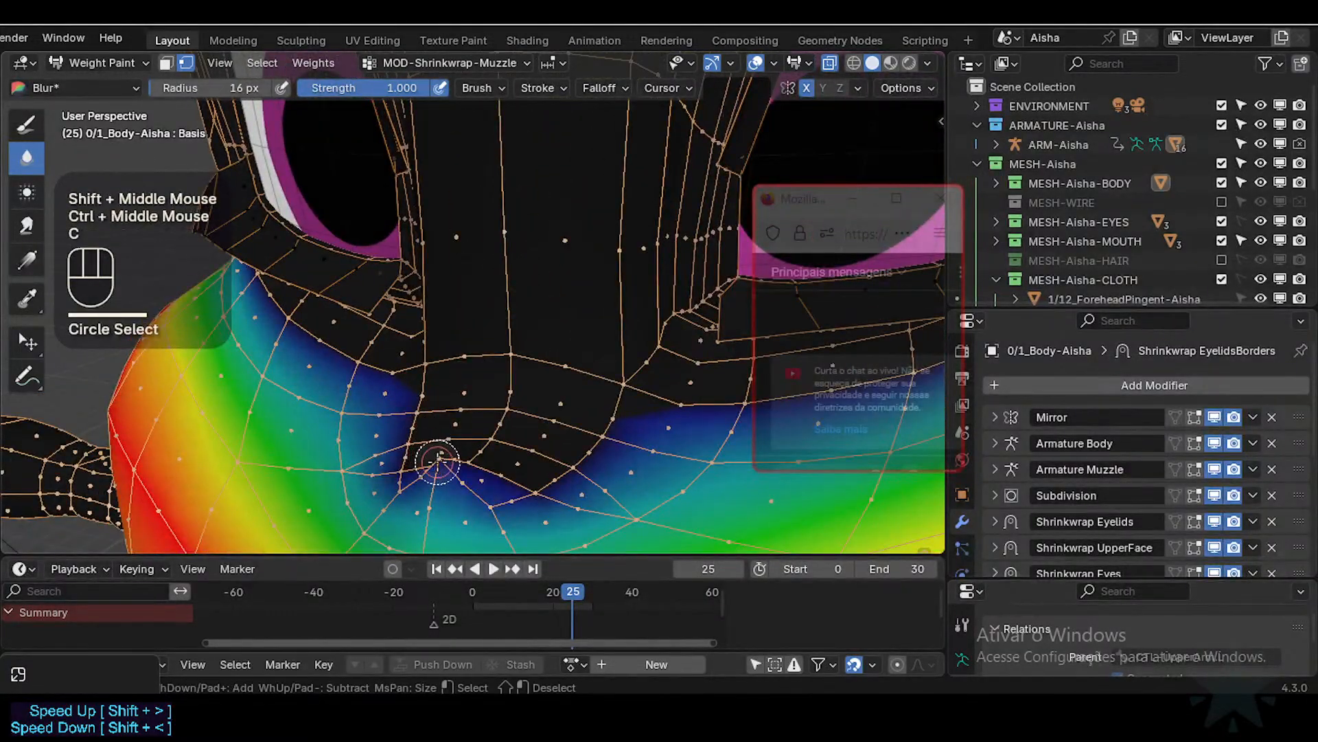
{"action": "left_click", "coordinate": [442, 459]}
{"action": "right_click", "coordinate": [473, 375]}
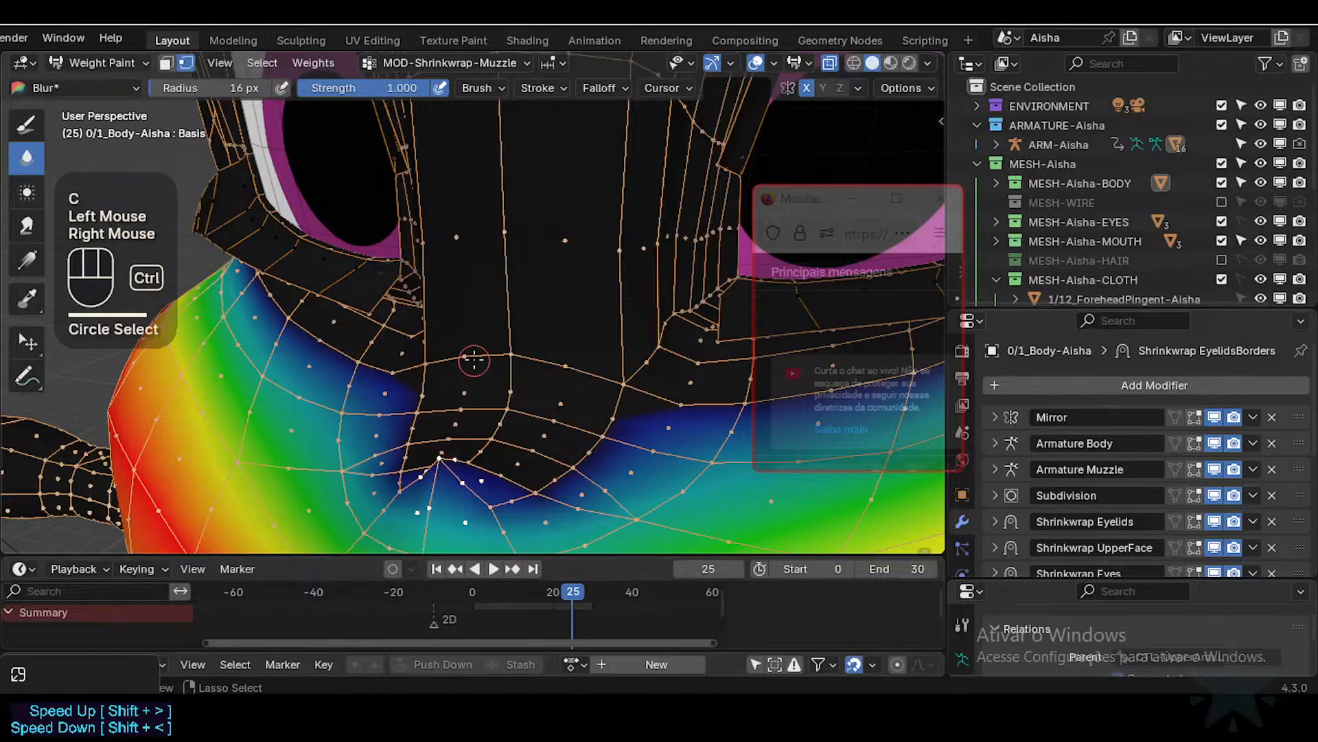
{"action": "key", "text": "ctrl+x"}
{"action": "middle_click_drag", "start_coordinate": [472, 375], "coordinate": [474, 412], "text": "ctrl"}
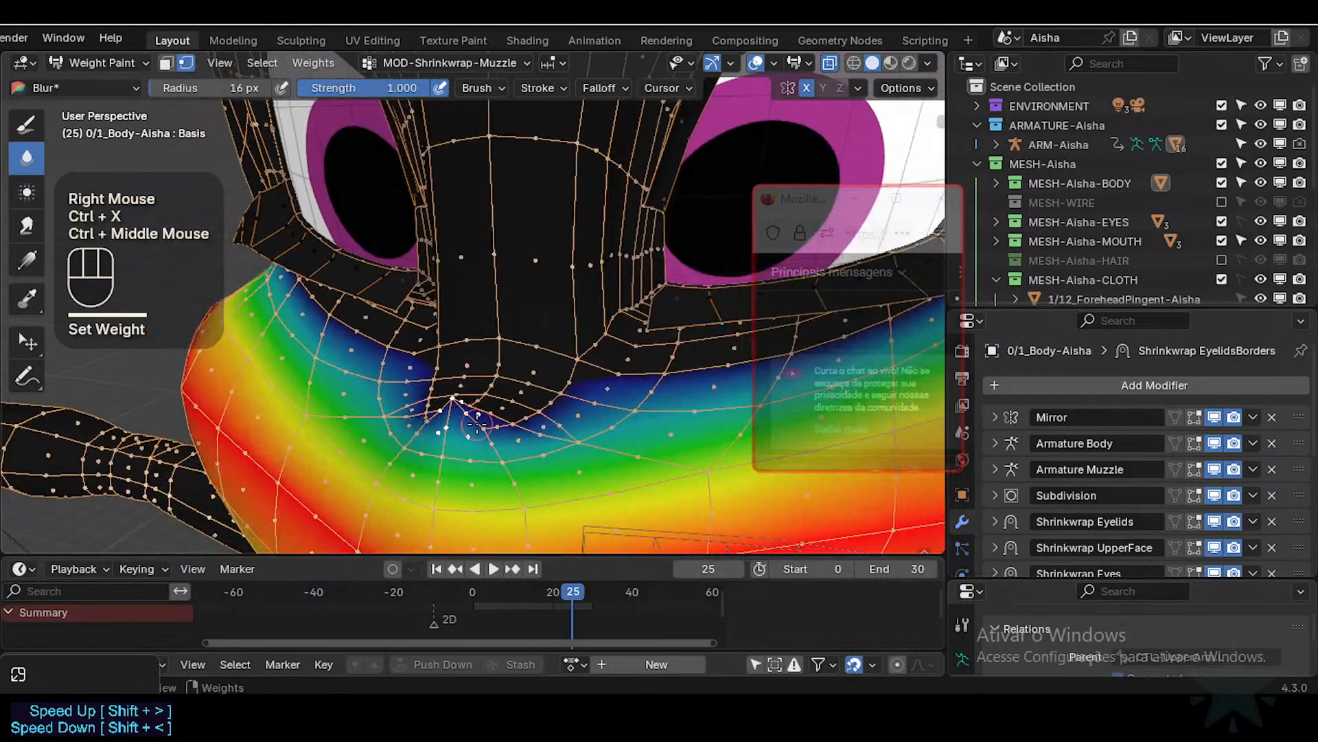
Step: Extend the selection to the neighboring vertices along the nose's lower edge and assign the same brush weight to them
{"action": "left_click", "coordinate": [487, 424]}
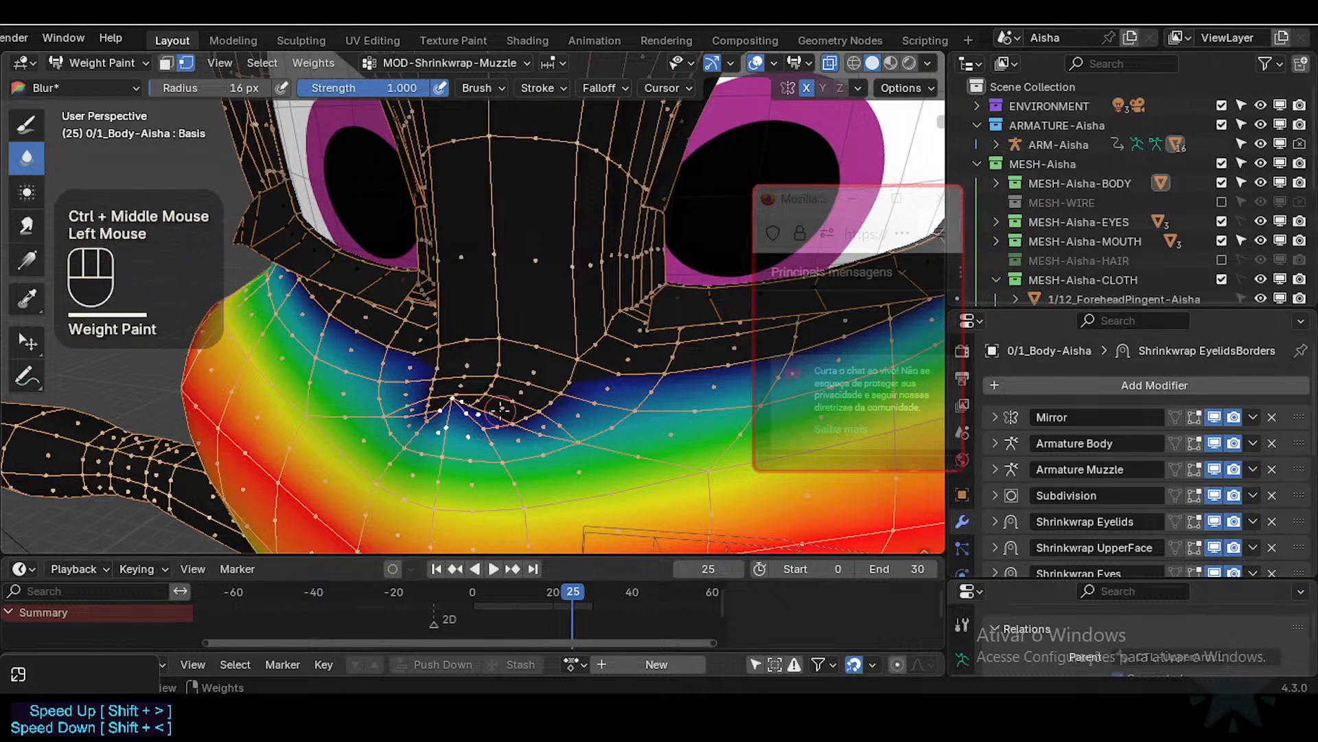
{"action": "left_click", "coordinate": [484, 424]}
{"action": "key", "text": "c"}
{"action": "left_click", "coordinate": [485, 426]}
{"action": "right_click", "coordinate": [485, 426]}
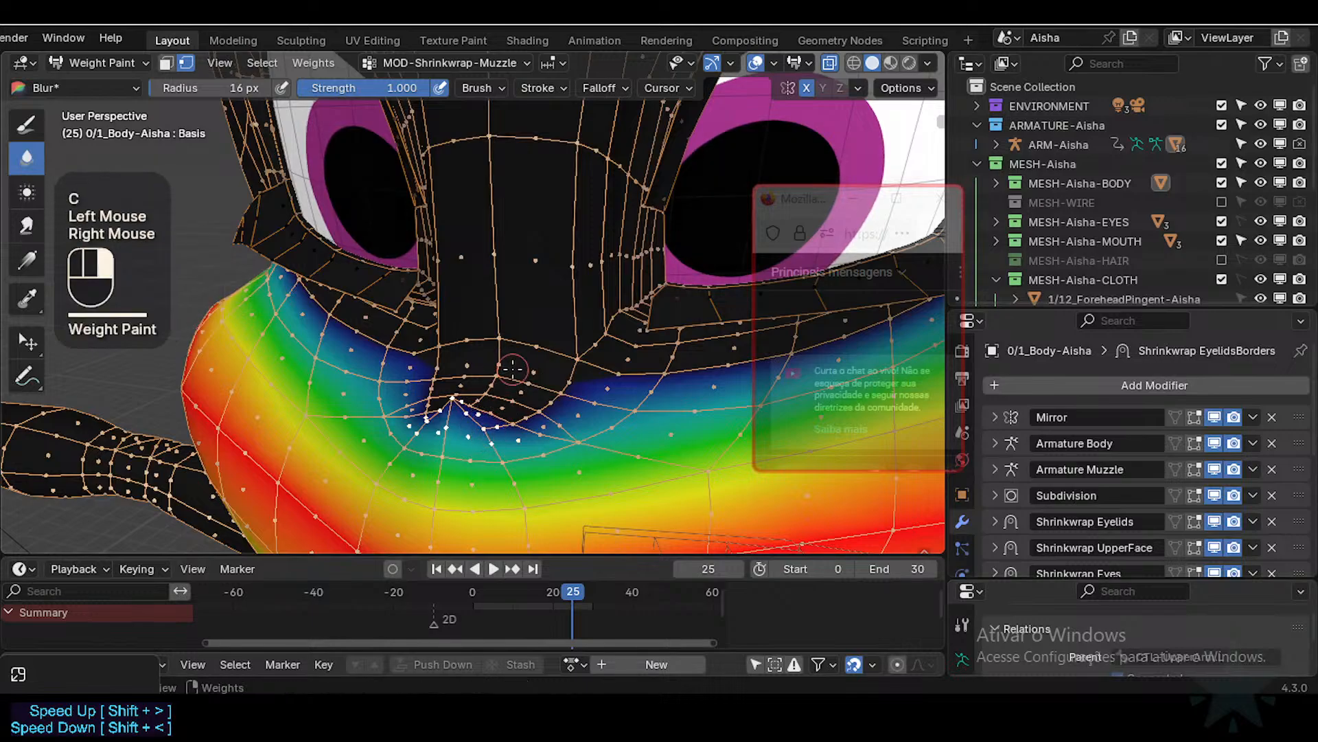
{"action": "key", "text": "ctrl+x"}
{"action": "middle_click_drag", "start_coordinate": [492, 368], "coordinate": [467, 368], "text": "ctrl"}
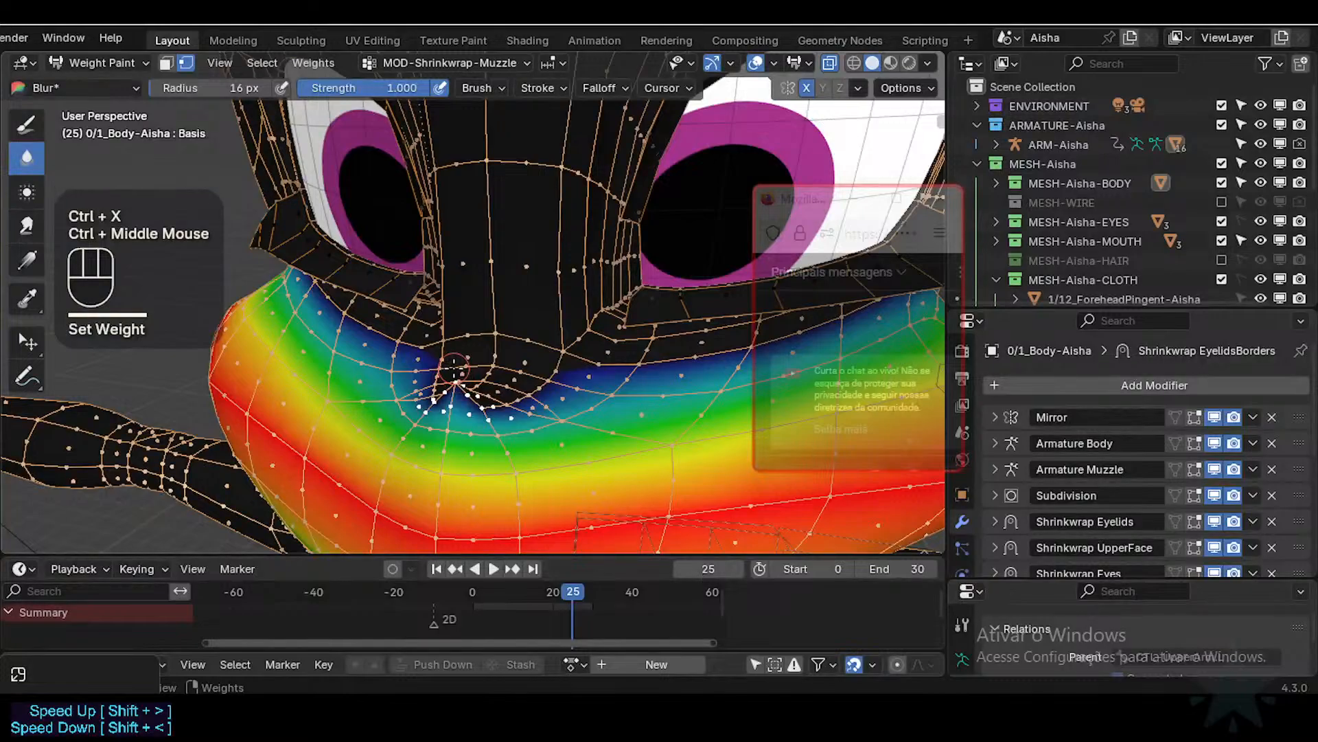
Step: Disable vertex masking and blur the muzzle weights just below the nose
{"action": "key", "text": "3"}
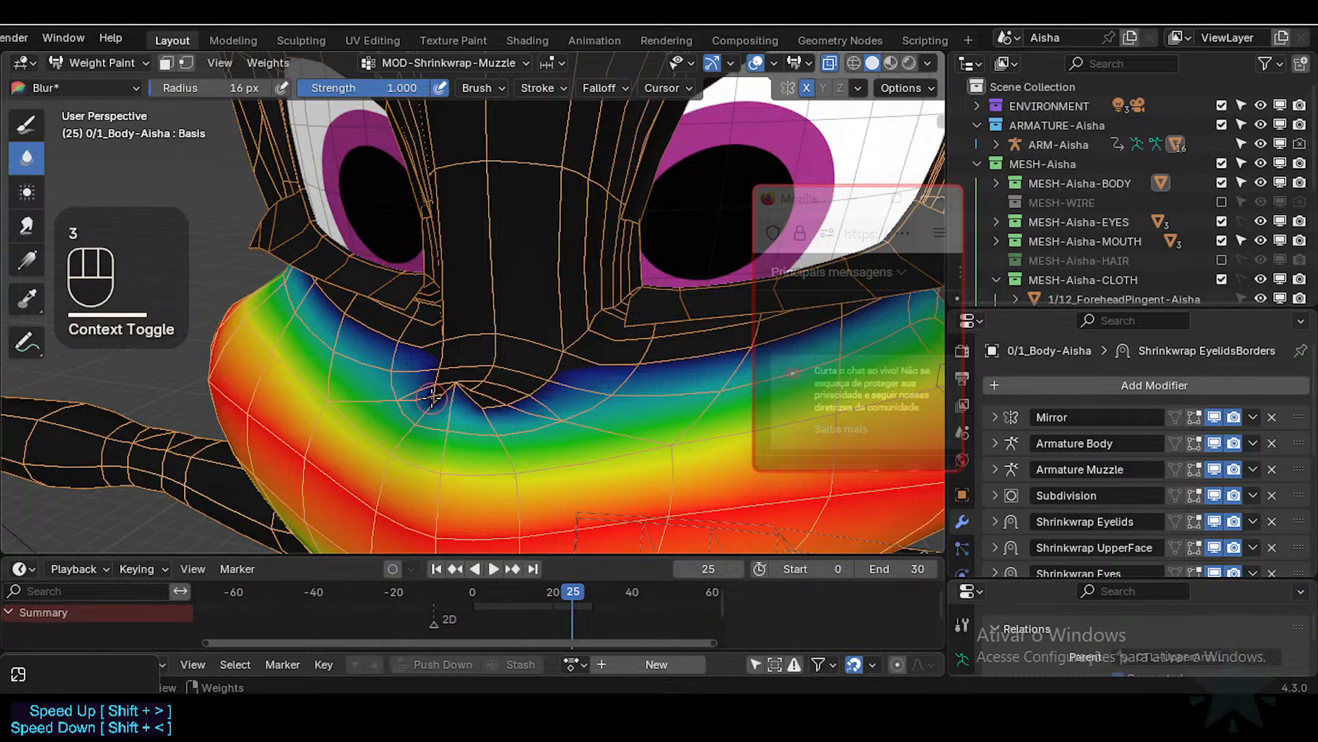
{"action": "left_click", "coordinate": [435, 438]}
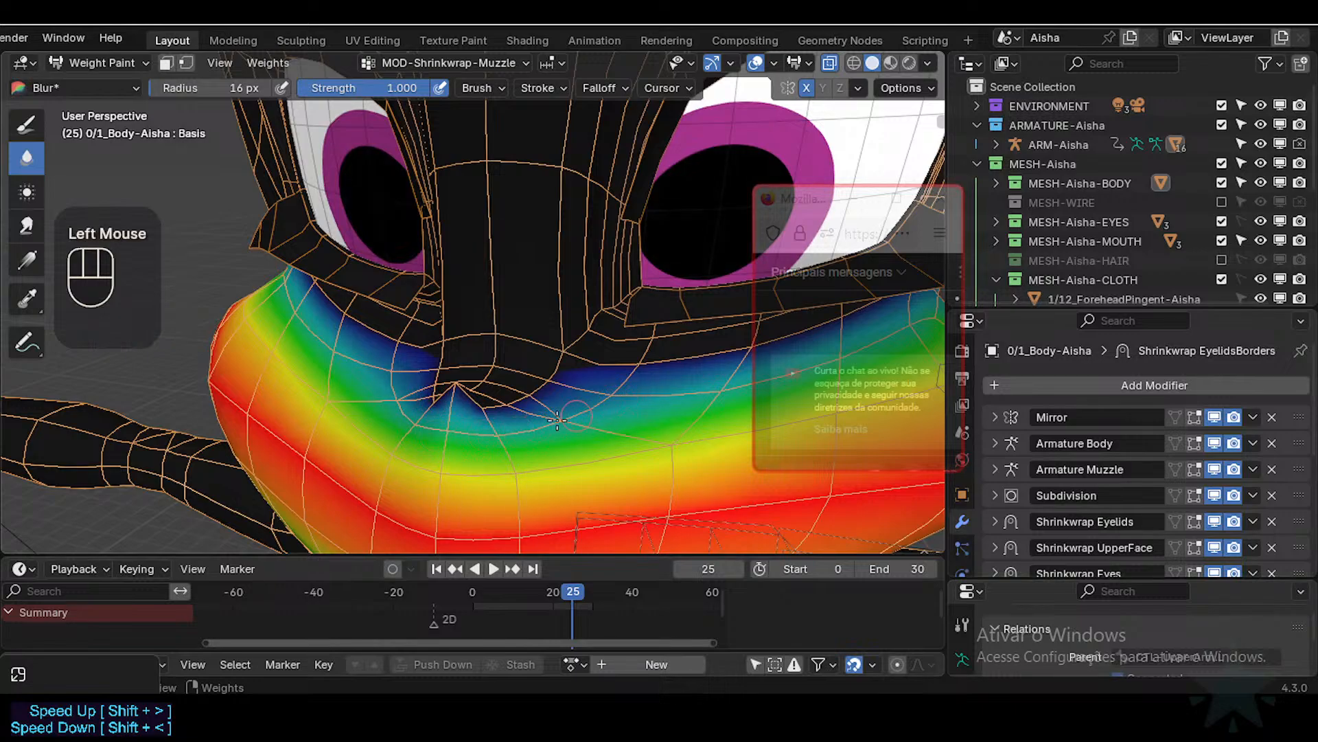
{"action": "left_click_drag", "start_coordinate": [434, 430], "coordinate": [484, 438]}
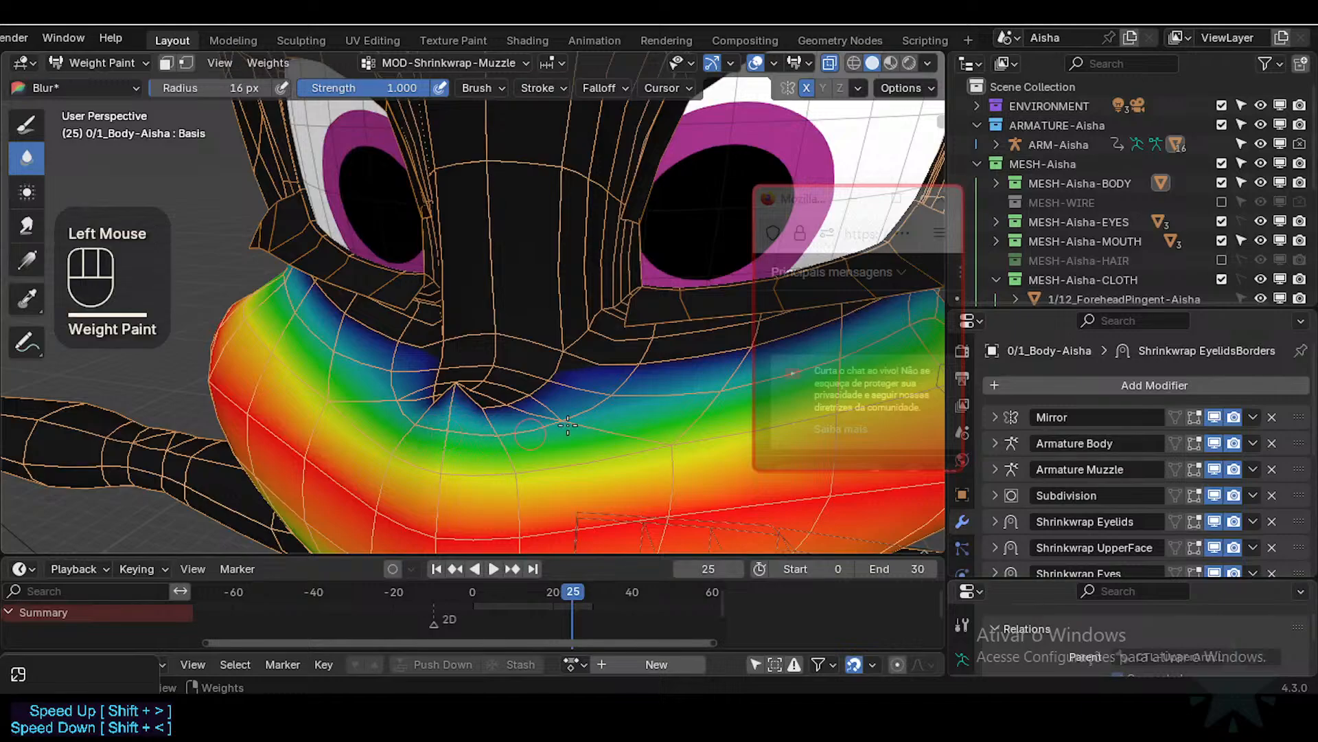
Step: Enlarge the Blur brush radius to 32 px and smooth the weights from the upper muzzle around to the cheek
{"action": "middle_click_drag", "start_coordinate": [441, 430], "coordinate": [449, 439], "text": "ctrl"}
{"action": "key", "text": "f"}
{"action": "left_click", "coordinate": [474, 440]}
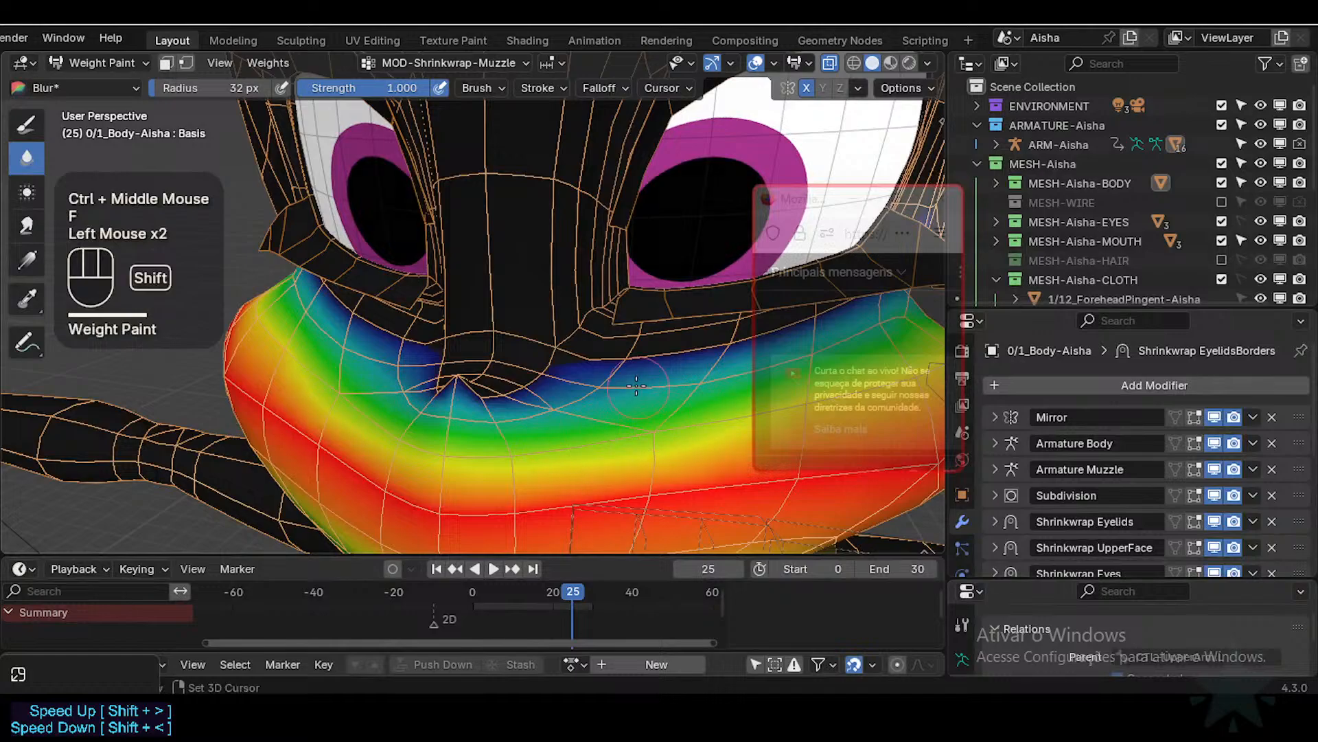
{"action": "middle_click_drag", "start_coordinate": [643, 427], "coordinate": [519, 306], "text": "shift"}
{"action": "left_click", "coordinate": [633, 391]}
{"action": "left_click", "coordinate": [495, 386]}
{"action": "left_click", "coordinate": [542, 381]}
{"action": "left_click", "coordinate": [550, 412]}
{"action": "left_click", "coordinate": [481, 380]}
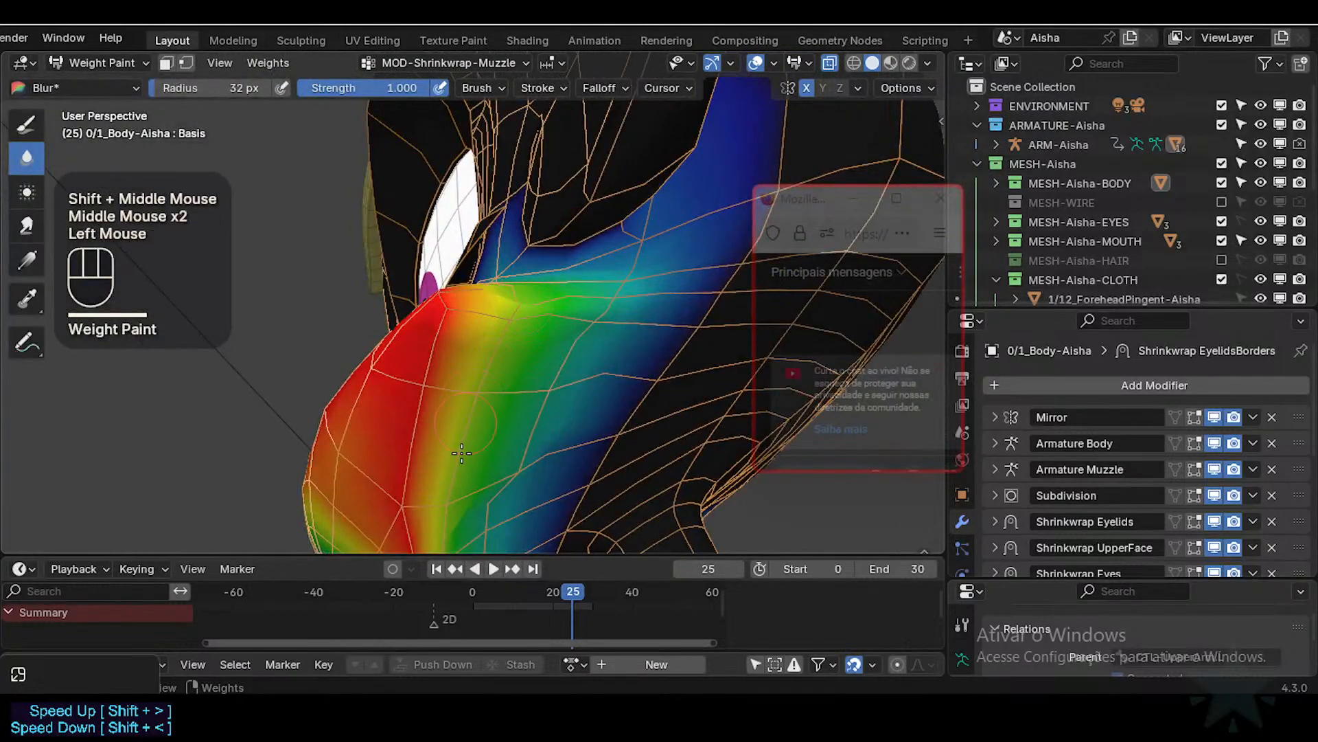
Step: Blur the weight transition running down the rear side of the muzzle toward the jaw
{"action": "middle_click_drag", "start_coordinate": [447, 509], "coordinate": [467, 389], "text": "shift"}
{"action": "left_click", "coordinate": [468, 419]}
{"action": "middle_click", "coordinate": [467, 450]}
{"action": "middle_click_drag", "start_coordinate": [468, 450], "coordinate": [505, 419], "text": "shift"}
{"action": "left_click", "coordinate": [463, 444]}
{"action": "middle_click_drag", "start_coordinate": [505, 419], "coordinate": [529, 344]}
{"action": "left_click", "coordinate": [532, 384], "text": "shift"}
Step: Save the Aisha-94.blend file
{"action": "middle_click_drag", "start_coordinate": [529, 343], "coordinate": [532, 402], "text": "shift"}
{"action": "mouse_move", "coordinate": [533, 401]}
{"action": "middle_mouse_down"}
{"action": "mouse_move", "coordinate": [544, 430]}
{"action": "mouse_move", "coordinate": [540, 407]}
{"action": "middle_mouse_up"}
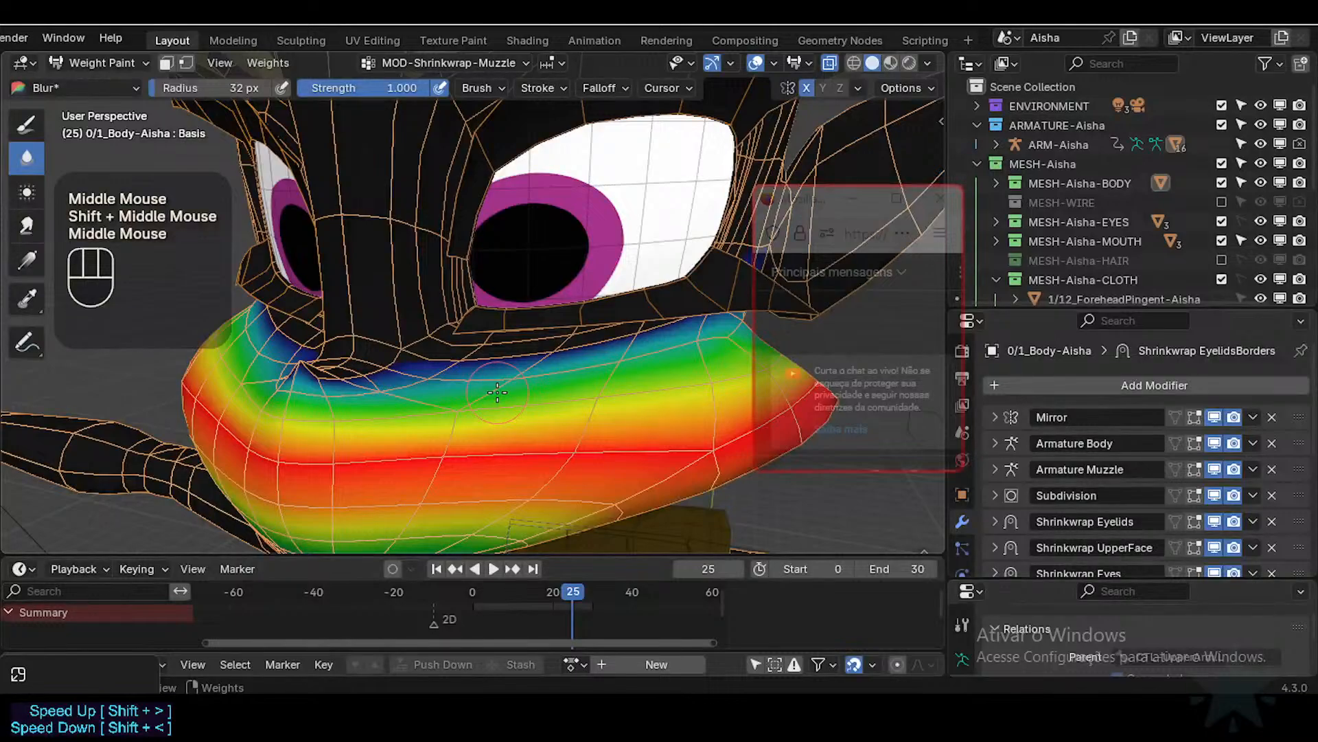
{"action": "scroll", "coordinate": [497, 392], "scroll_direction": "down", "scroll_amount": 2}
{"action": "key", "text": "ctrl+s"}
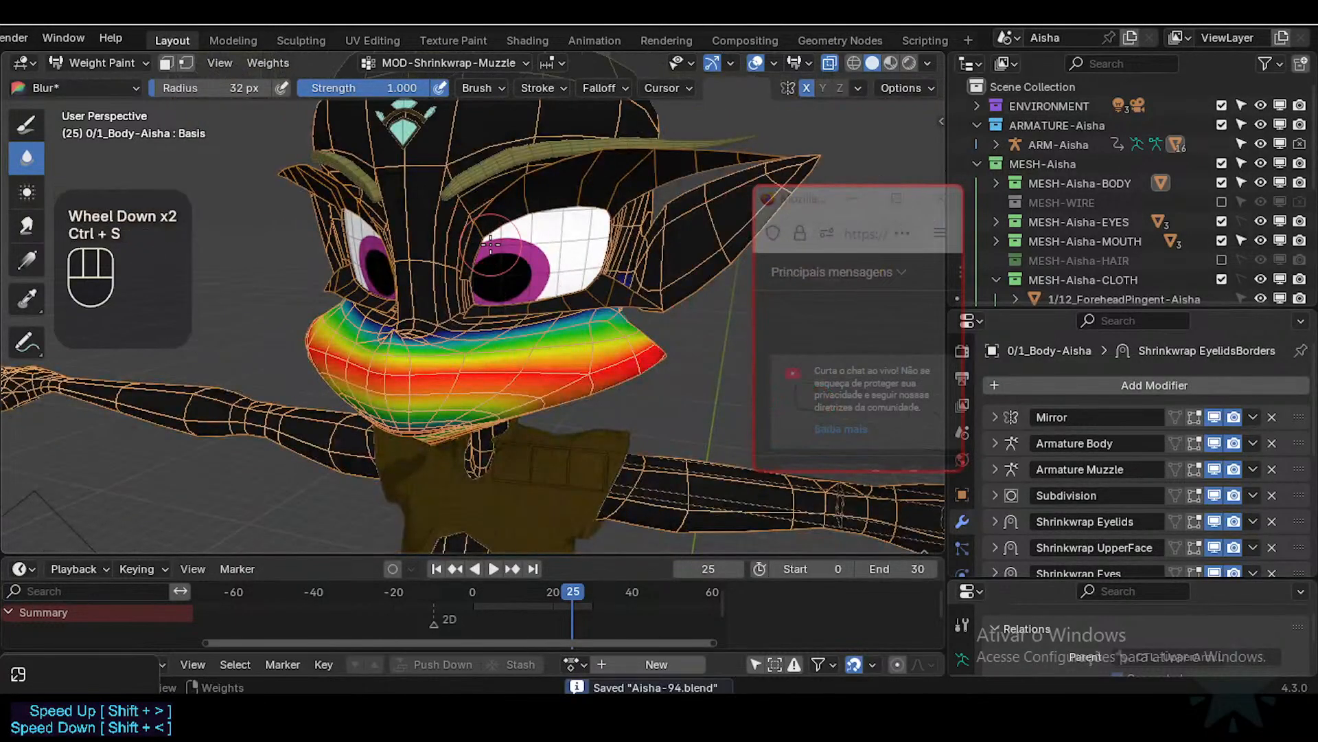
Step: Return the body mesh to Object Mode and enlarge the Properties area to show more of the modifier stack
{"action": "key", "text": "ctrl+Tab"}
{"action": "left_click", "coordinate": [450, 340]}
{"action": "scroll", "coordinate": [556, 378], "scroll_direction": "up", "scroll_amount": 1}
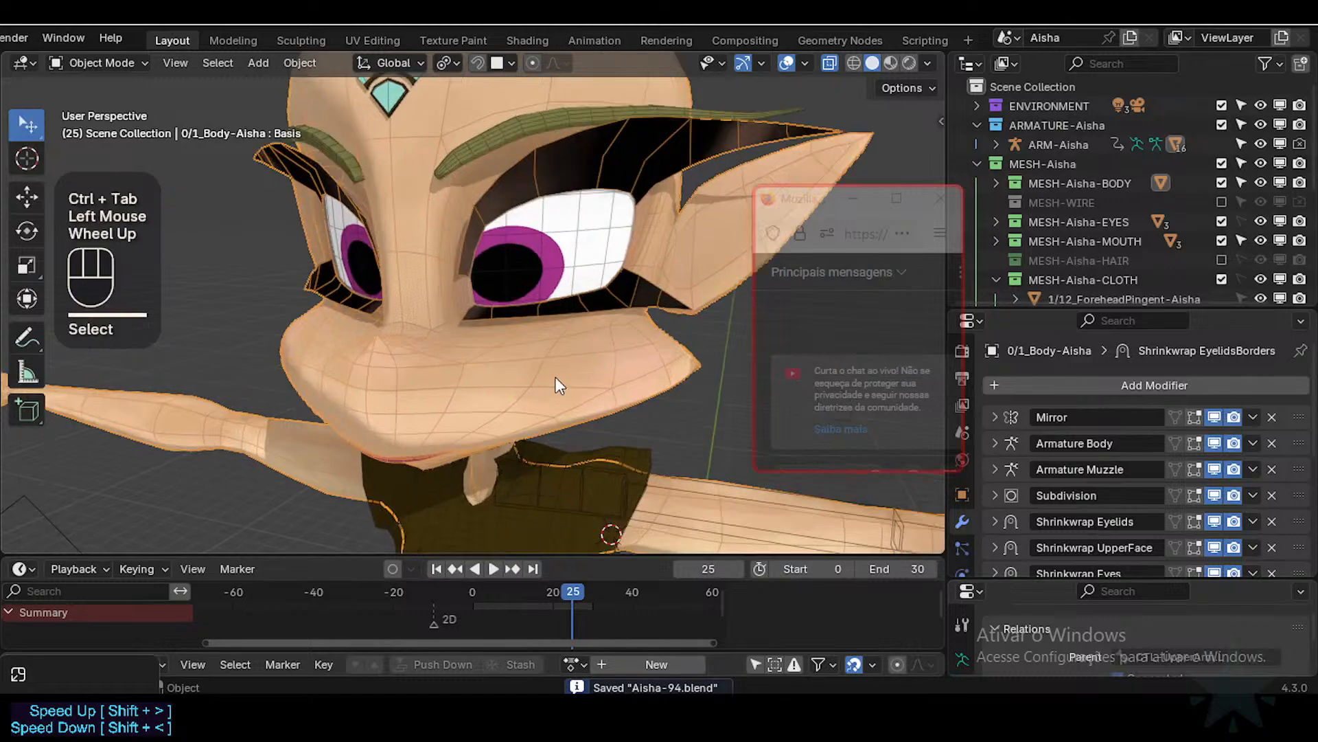
{"action": "left_click_drag", "start_coordinate": [1085, 307], "coordinate": [1087, 177]}
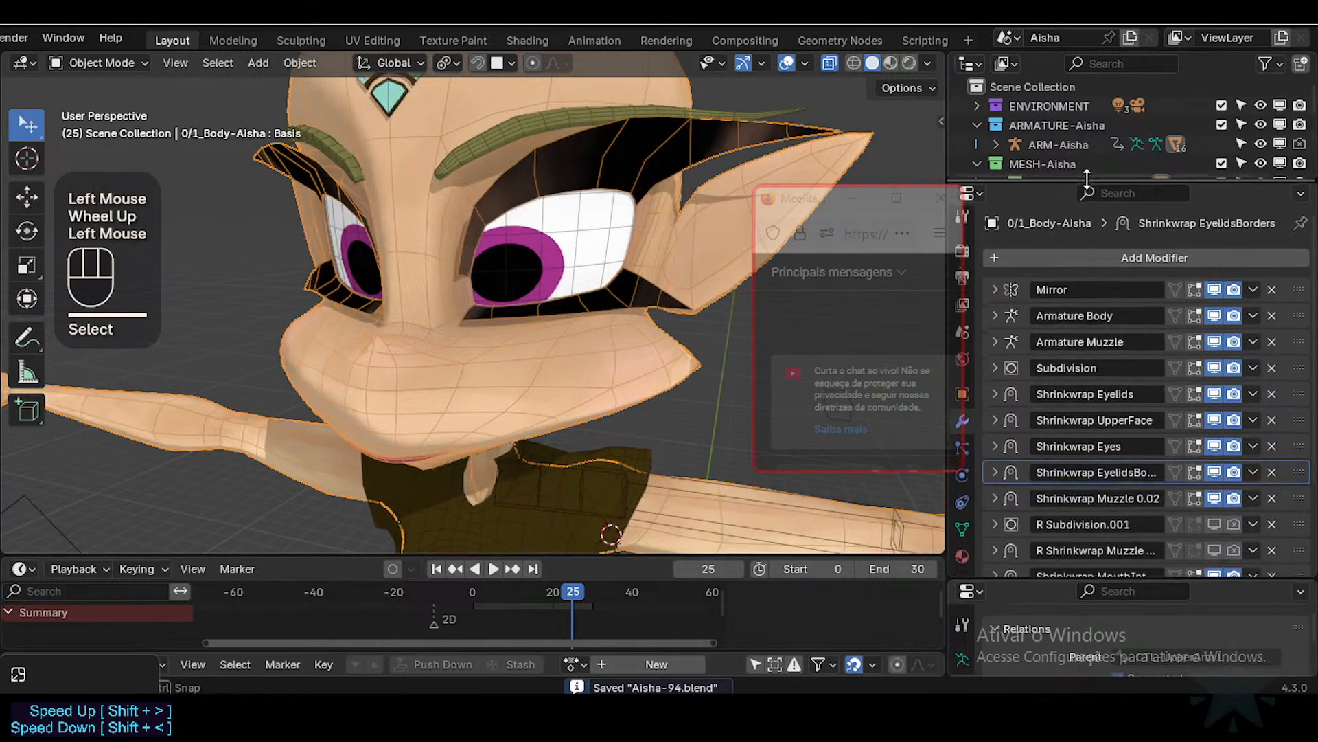
Step: Check which target object the Shrinkwrap Eyelids modifier uses
{"action": "left_click", "coordinate": [996, 390]}
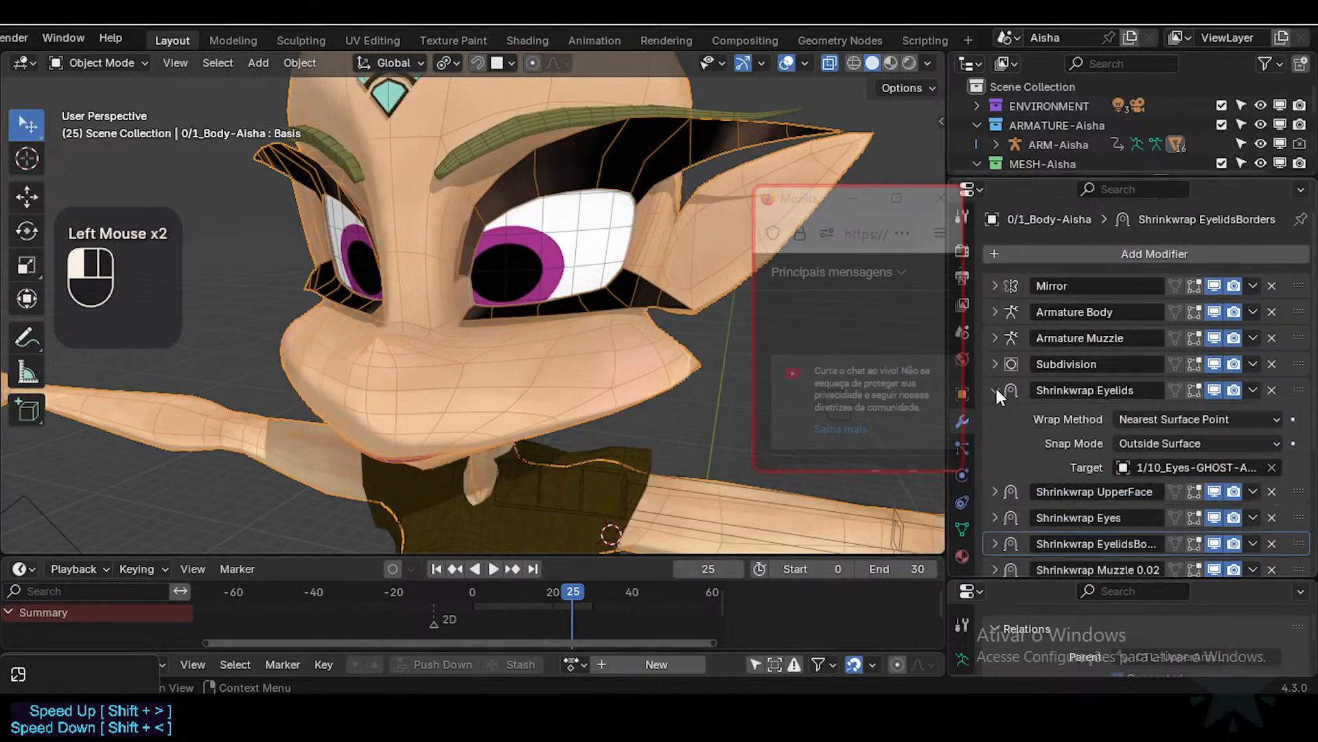
{"action": "left_click", "coordinate": [1181, 467]}
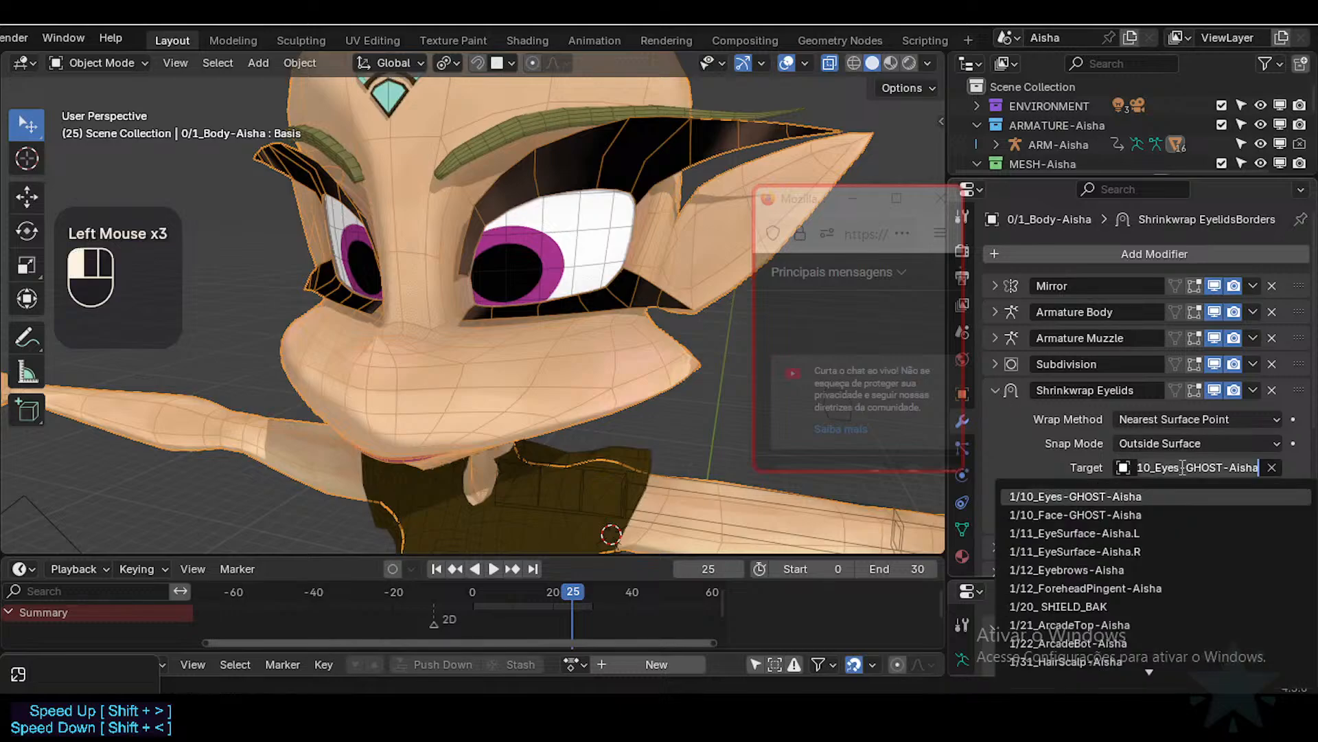
{"action": "left_click", "coordinate": [1033, 438]}
{"action": "left_click", "coordinate": [994, 390]}
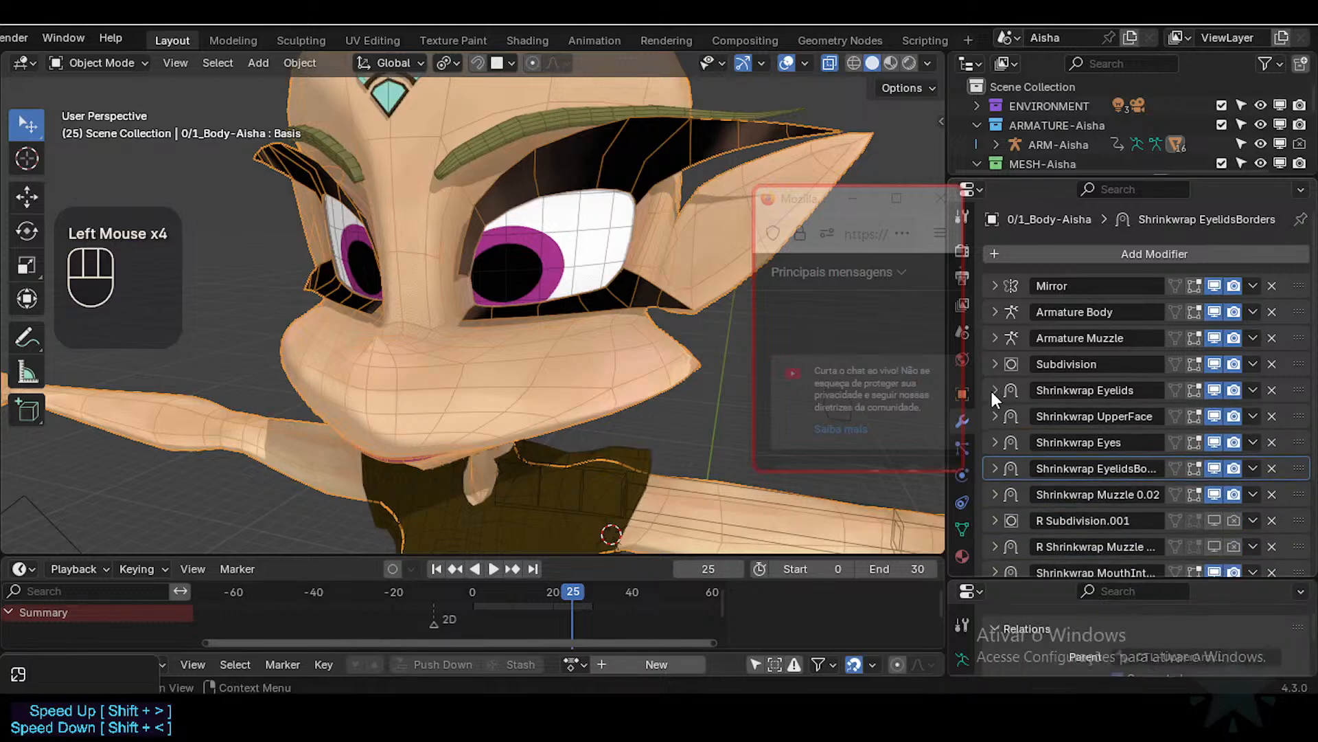
{"action": "left_click", "coordinate": [992, 390]}
{"action": "left_click", "coordinate": [992, 390]}
Step: Set the Shrinkwrap UpperFace modifier's offset to 0.04 m
{"action": "left_click", "coordinate": [987, 417]}
{"action": "left_click", "coordinate": [1179, 517]}
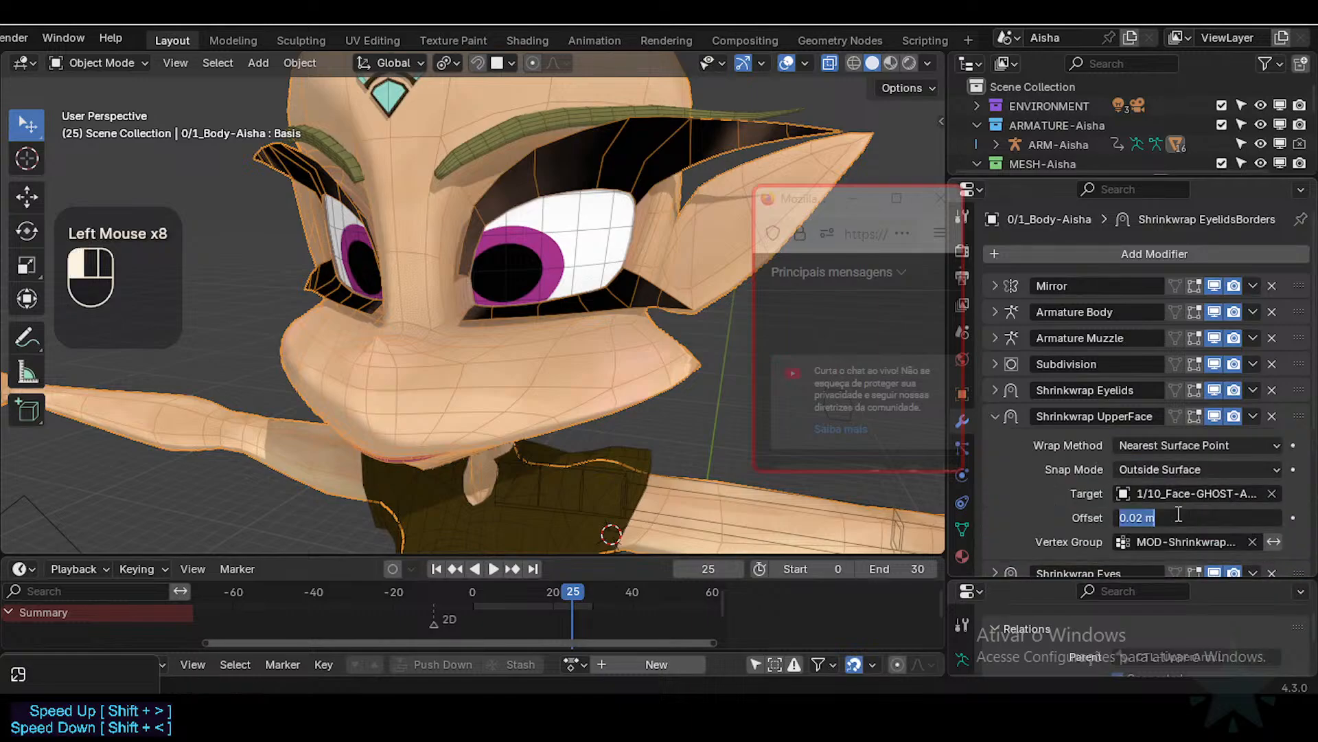
{"action": "left_click", "coordinate": [1146, 515]}
{"action": "key", "text": "shift+Left"}
{"action": "type", "text": "4"}
{"action": "key", "text": "Return"}
Step: Rename the Shrinkwrap UpperFace modifier to "Shrinkwrap UpperFace 0.04" and copy its offset value
{"action": "left_click", "coordinate": [1075, 415]}
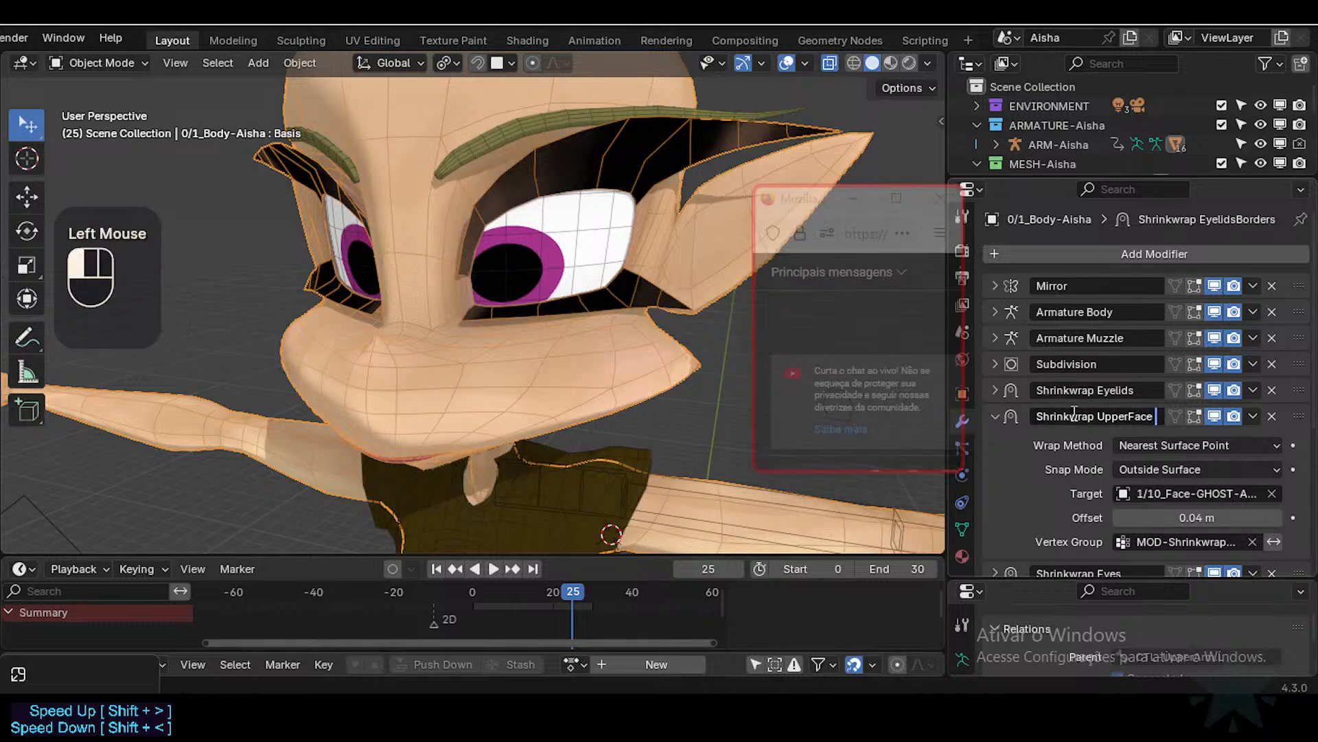
{"action": "type", "text": "0.04"}
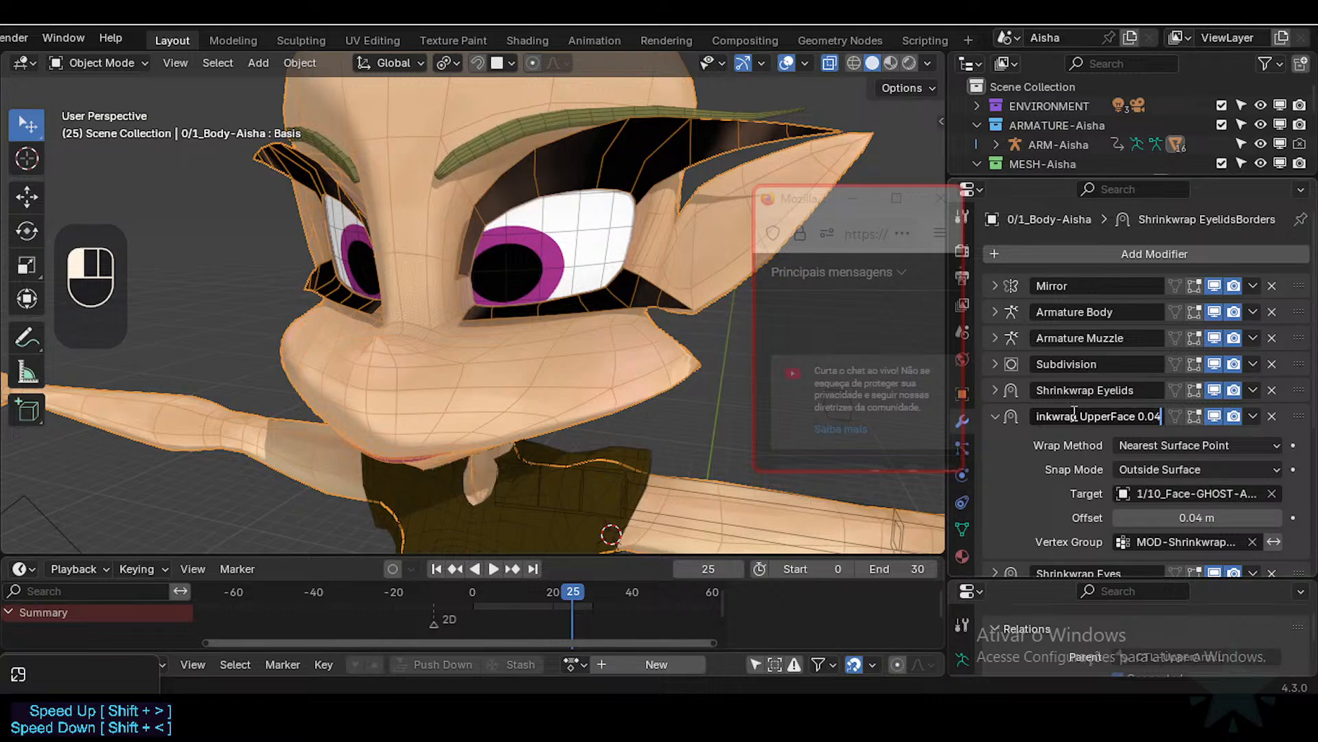
{"action": "key", "text": "Return"}
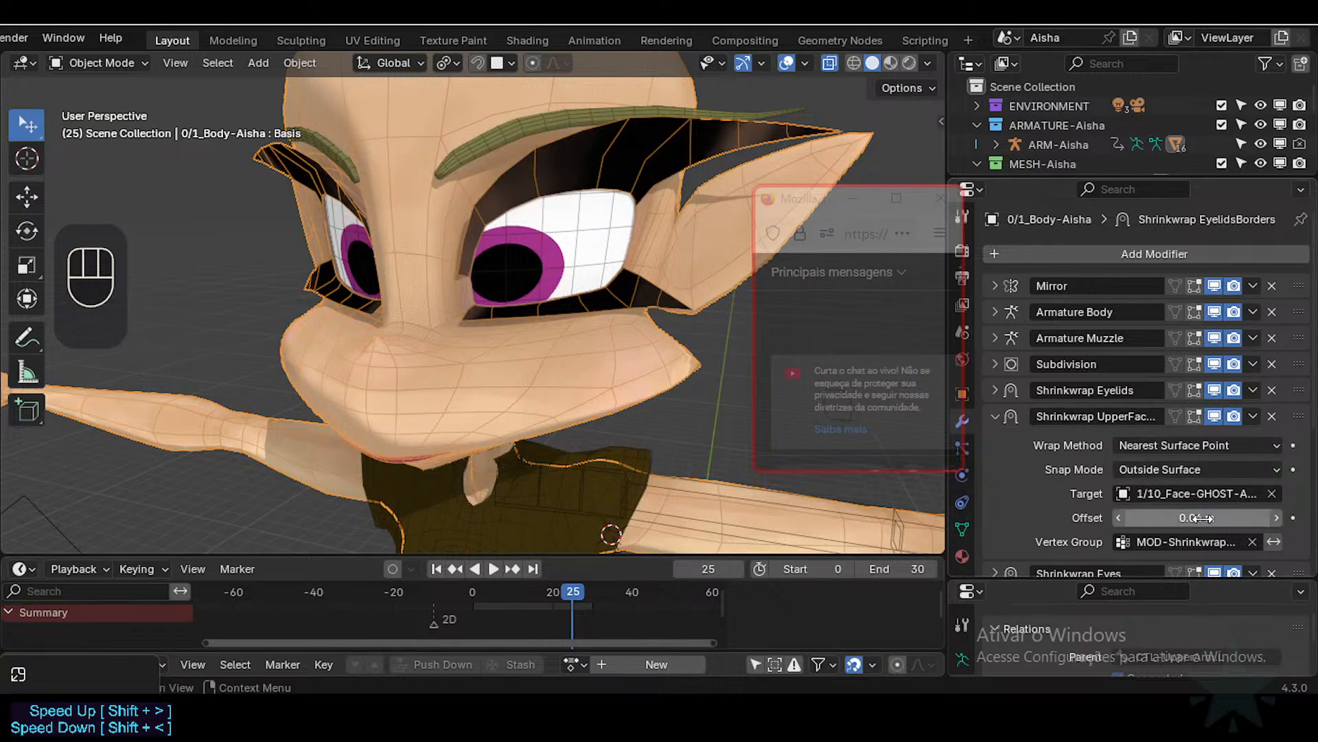
{"action": "key", "text": "ctrl+c"}
Step: Examine the target, offset and vertex group of the Shrinkwrap Eyes modifier
{"action": "scroll", "coordinate": [1068, 472], "scroll_direction": "down", "scroll_amount": 1}
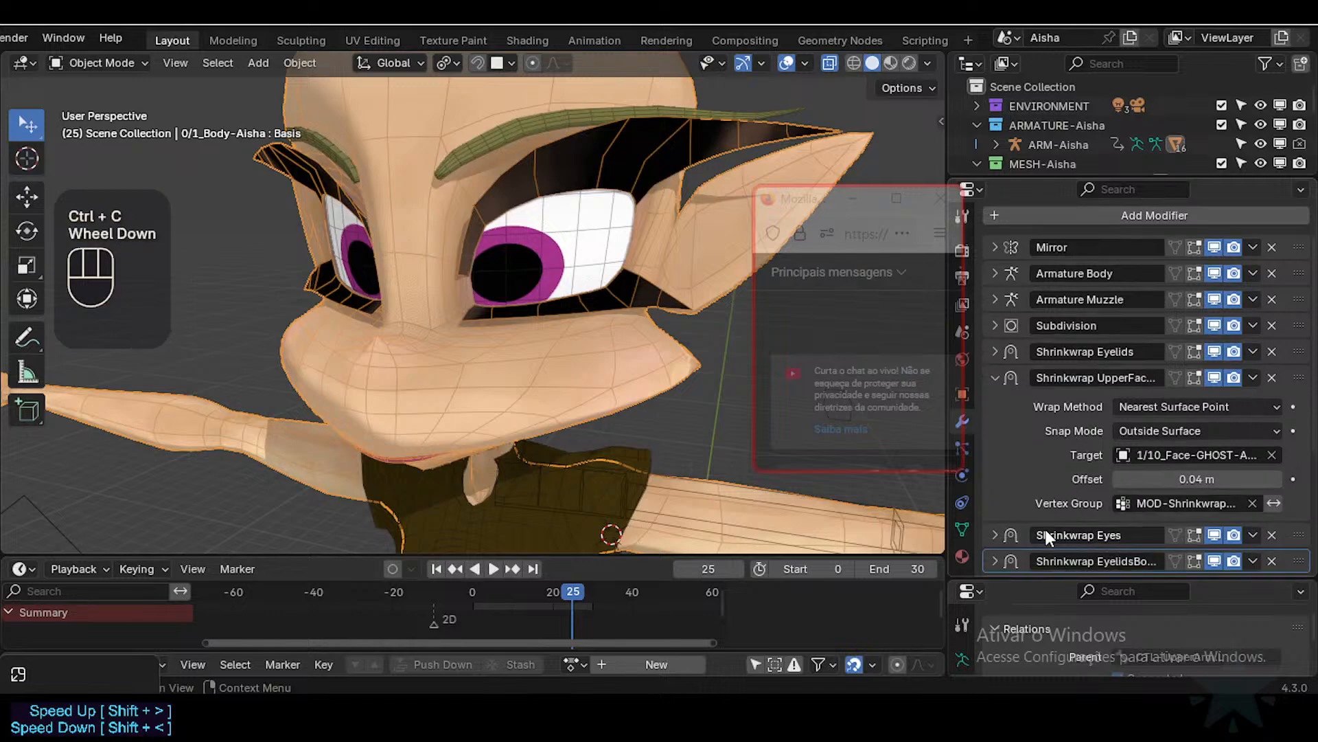
{"action": "left_click", "coordinate": [995, 535]}
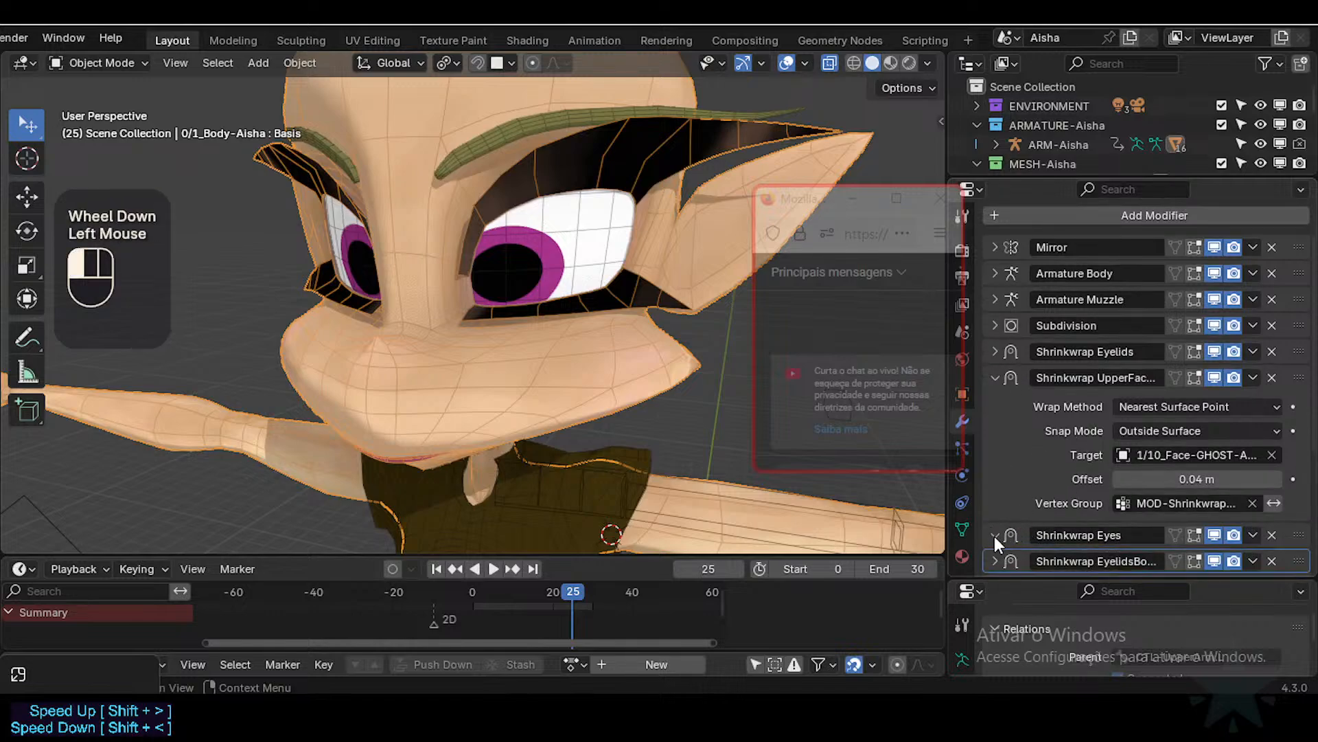
{"action": "scroll", "coordinate": [1089, 518], "scroll_direction": "down", "scroll_amount": 2}
{"action": "scroll", "coordinate": [1097, 525], "scroll_direction": "down", "scroll_amount": 1}
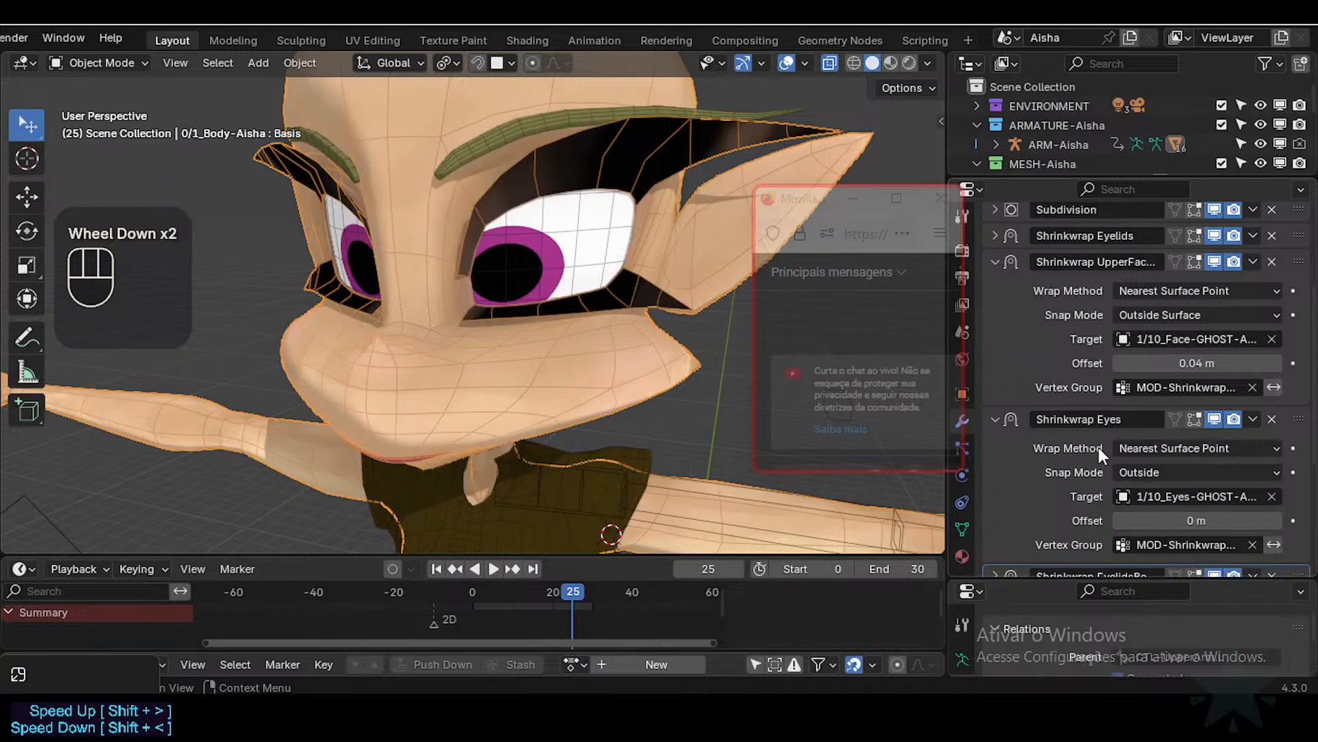
{"action": "left_click", "coordinate": [1169, 502]}
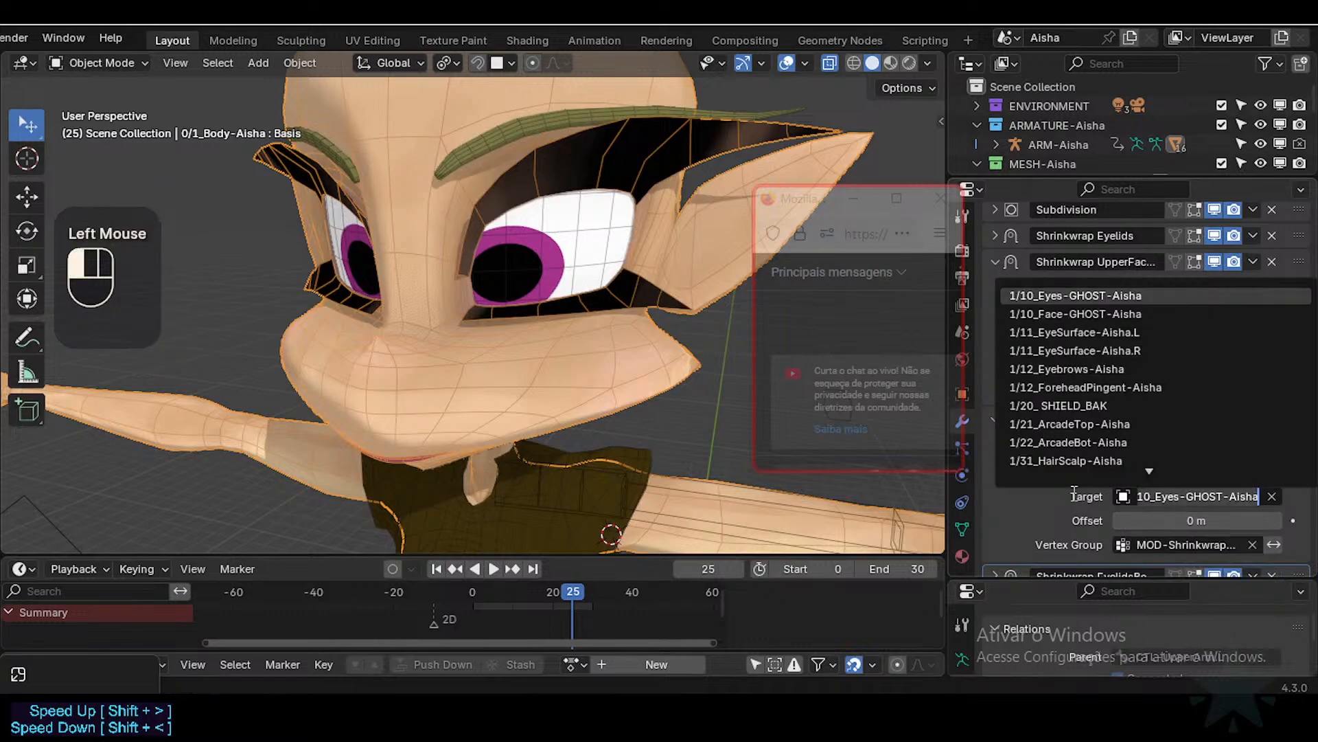
{"action": "double_click", "coordinate": [1171, 545]}
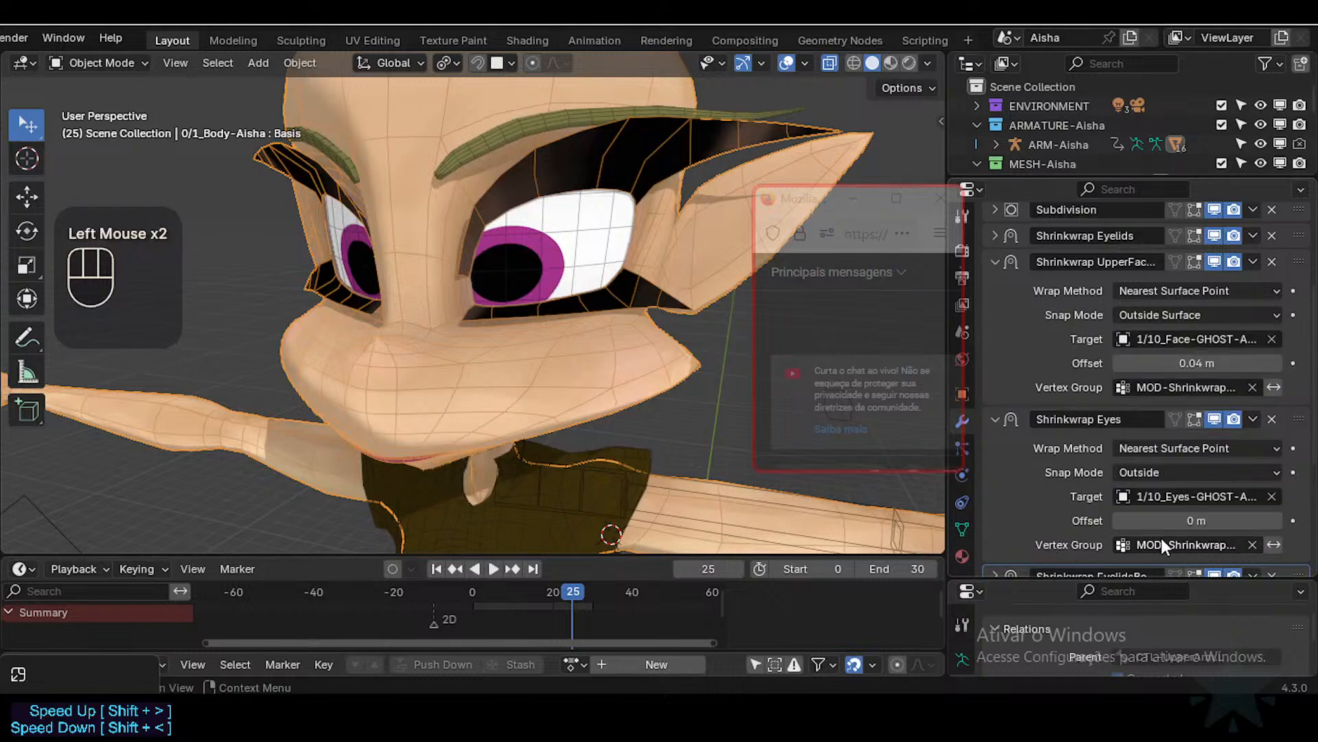
{"action": "left_click", "coordinate": [1178, 522]}
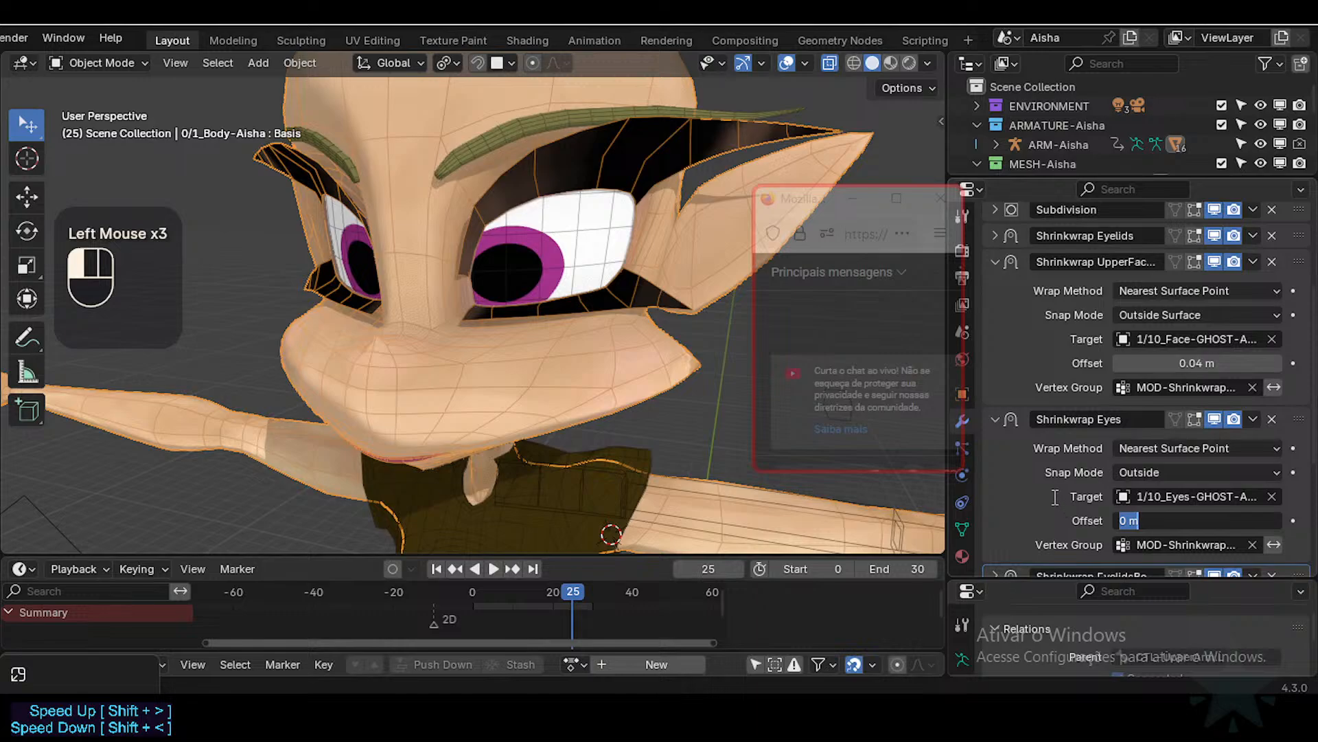
{"action": "key", "text": "Return"}
{"action": "left_click", "coordinate": [1165, 546]}
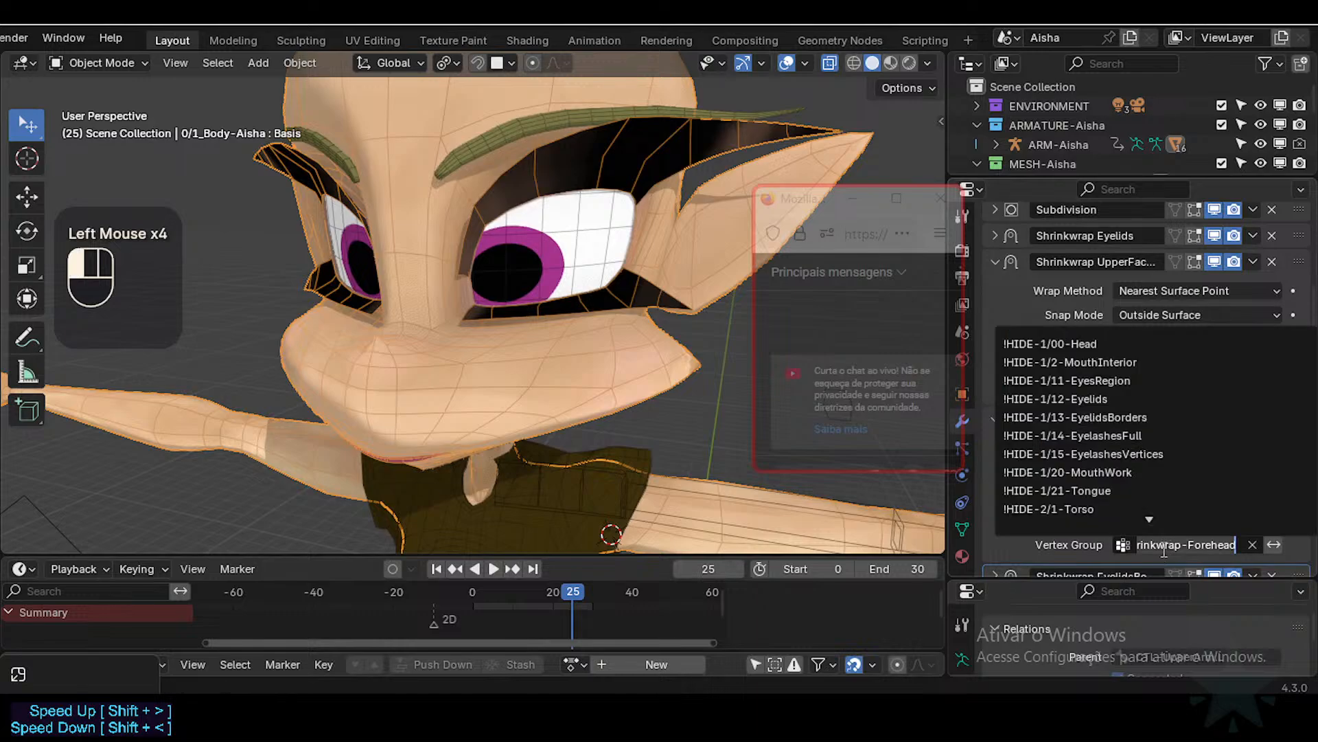
{"action": "left_click", "coordinate": [1126, 420]}
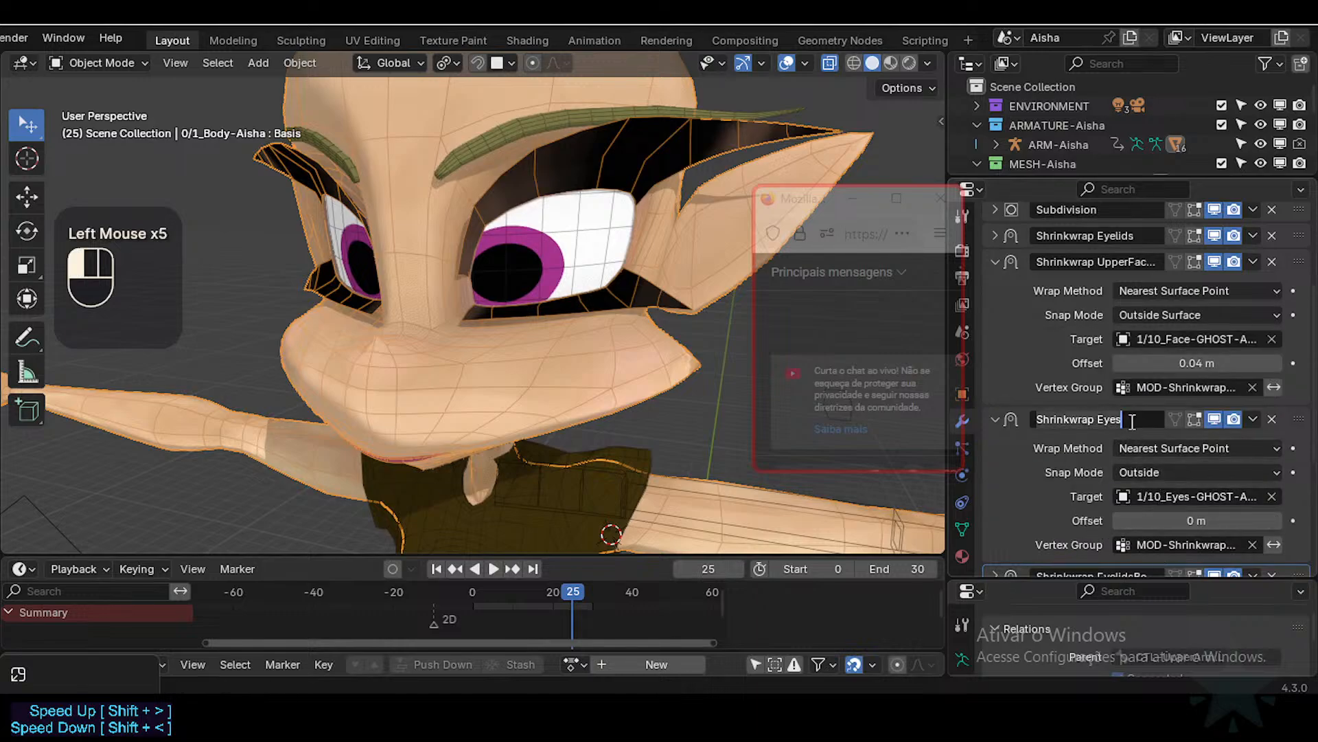
{"action": "key", "text": "BackSpace"}
{"action": "key", "text": "BackSpace"}
{"action": "key", "text": "BackSpace"}
{"action": "key", "text": "BackSpace"}
{"action": "type", "text": "For"}
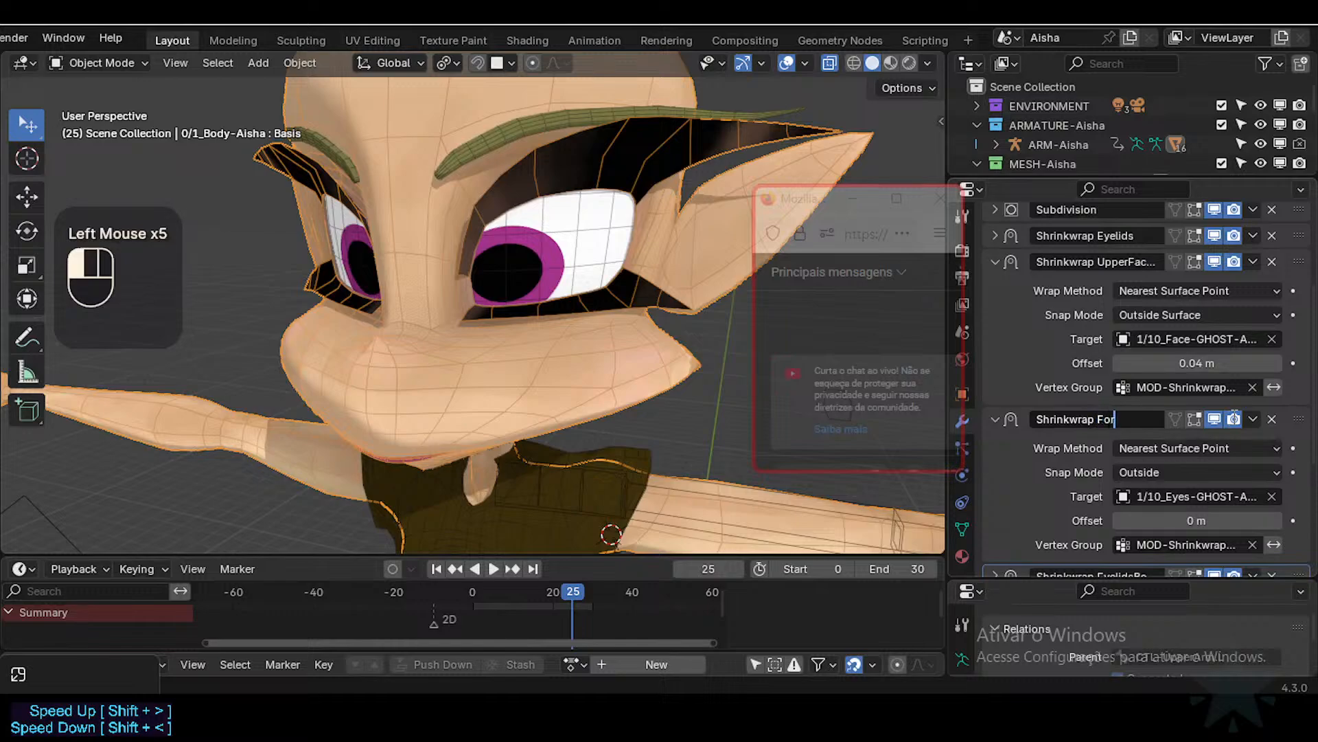
{"action": "type", "text": "ehead"}
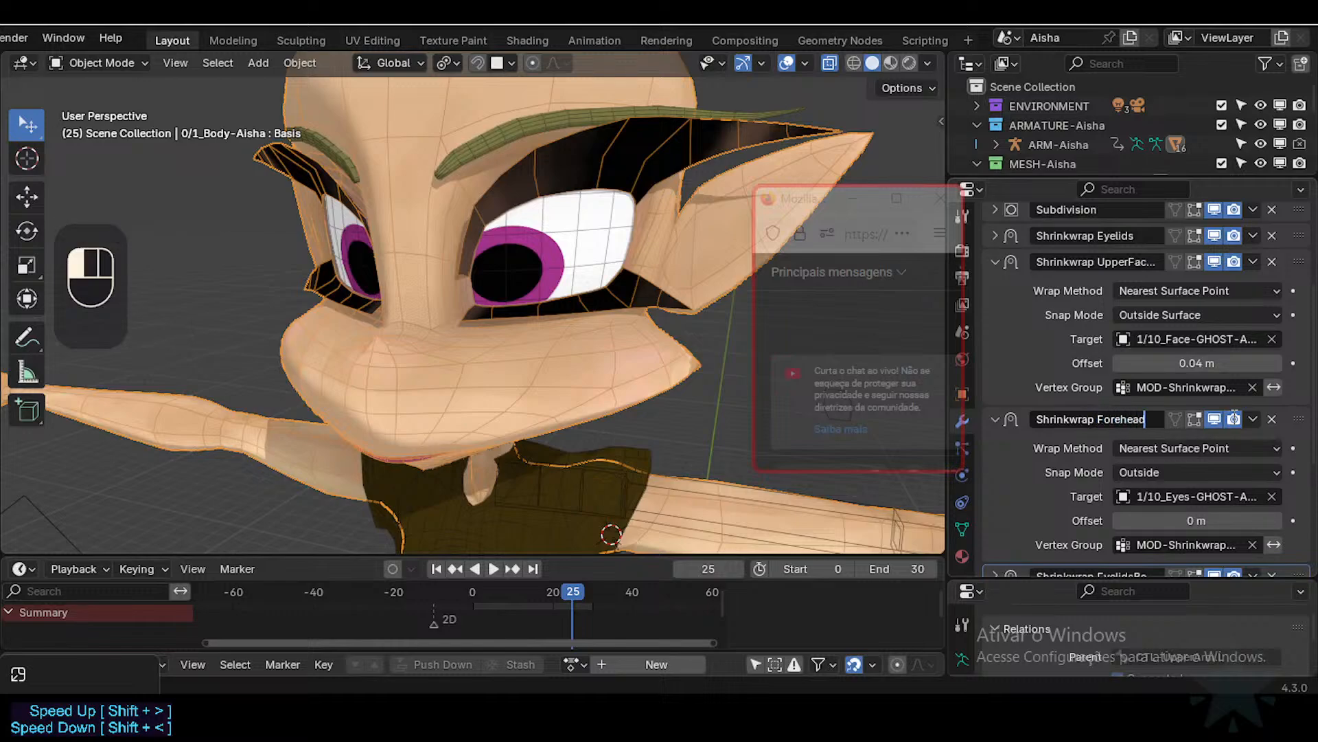
{"action": "key", "text": "BackSpace"}
{"action": "key", "text": "BackSpace"}
{"action": "key", "text": "shift+BackSpace"}
{"action": "key", "text": "shift+BackSpace"}
{"action": "key", "text": "shift+BackSpace"}
{"action": "type", "text": "Upp"}
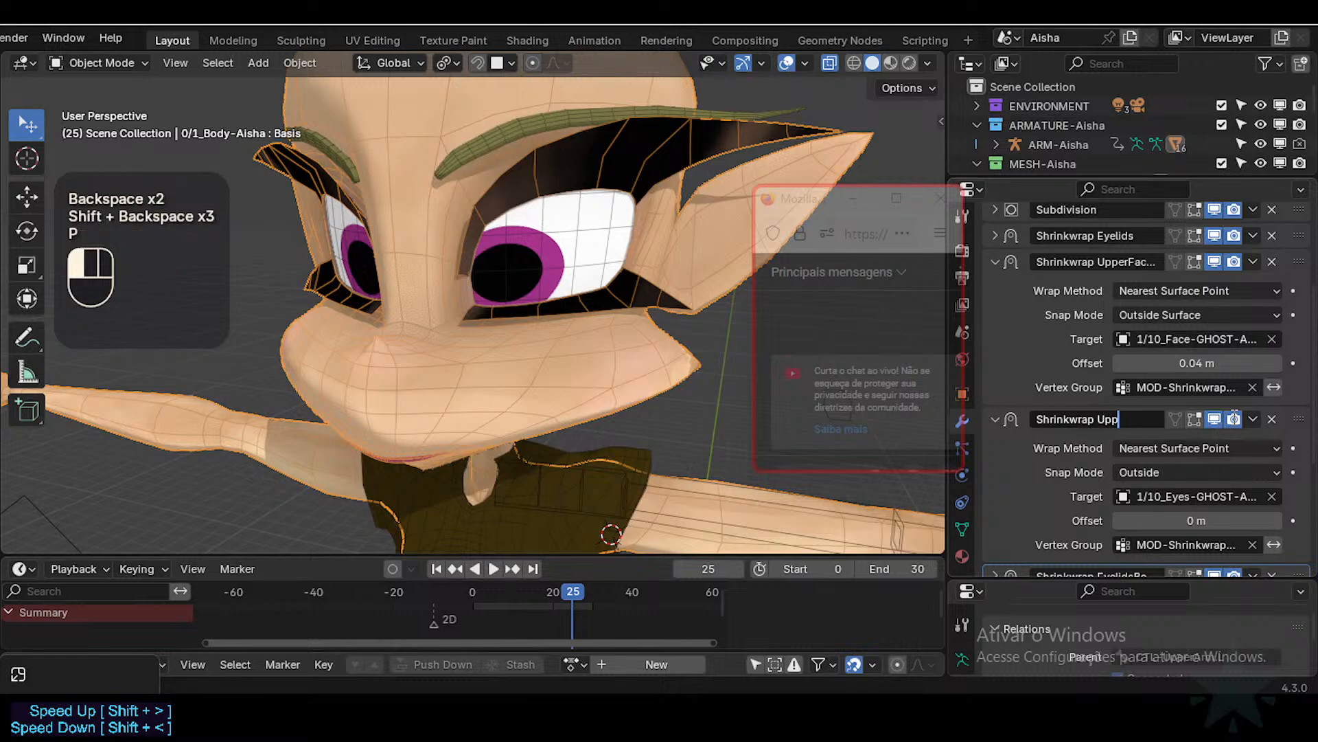
{"action": "key", "text": "BackSpace"}
{"action": "key", "text": "BackSpace"}
{"action": "left_click", "coordinate": [1234, 419]}
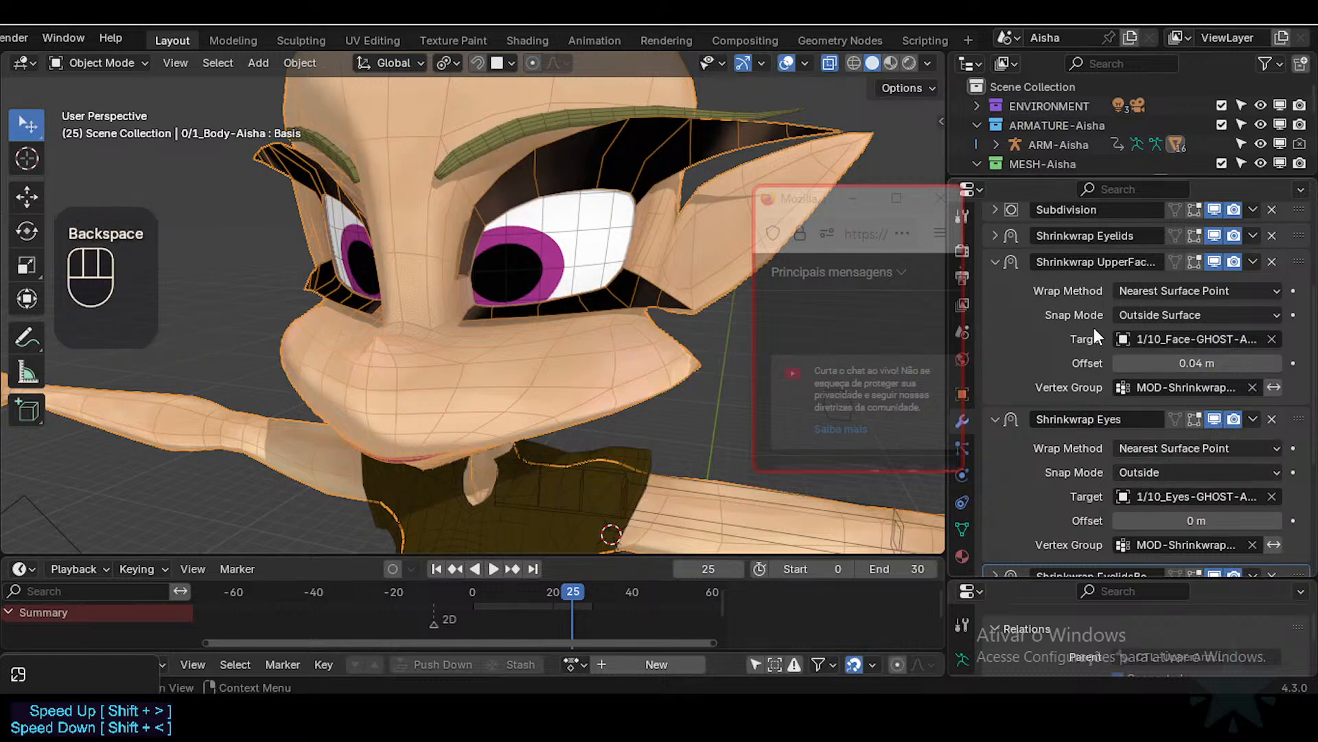
Step: Compare the vertex groups of the UpperFace and Eyes shrinkwrap modifiers and check the Eyes modifier's target
{"action": "left_click", "coordinate": [1175, 387]}
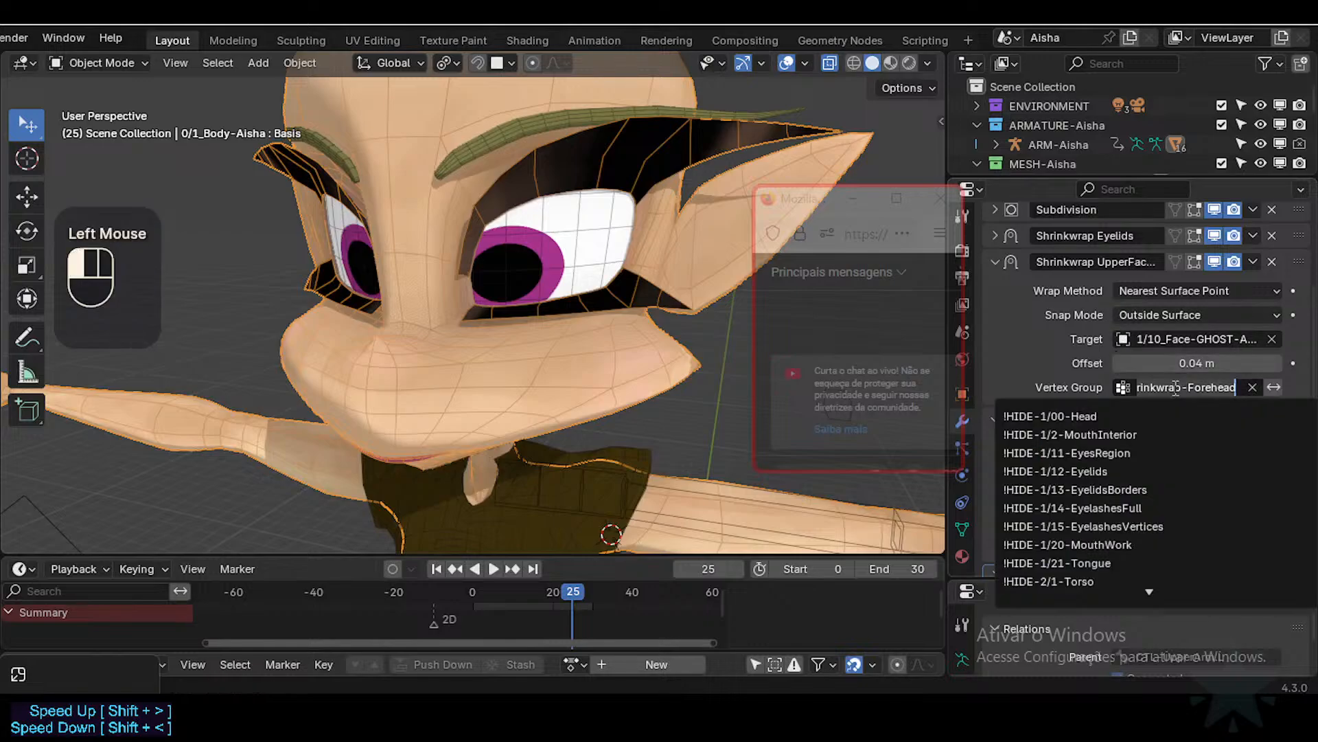
{"action": "left_click", "coordinate": [1056, 353]}
{"action": "left_click", "coordinate": [1169, 545]}
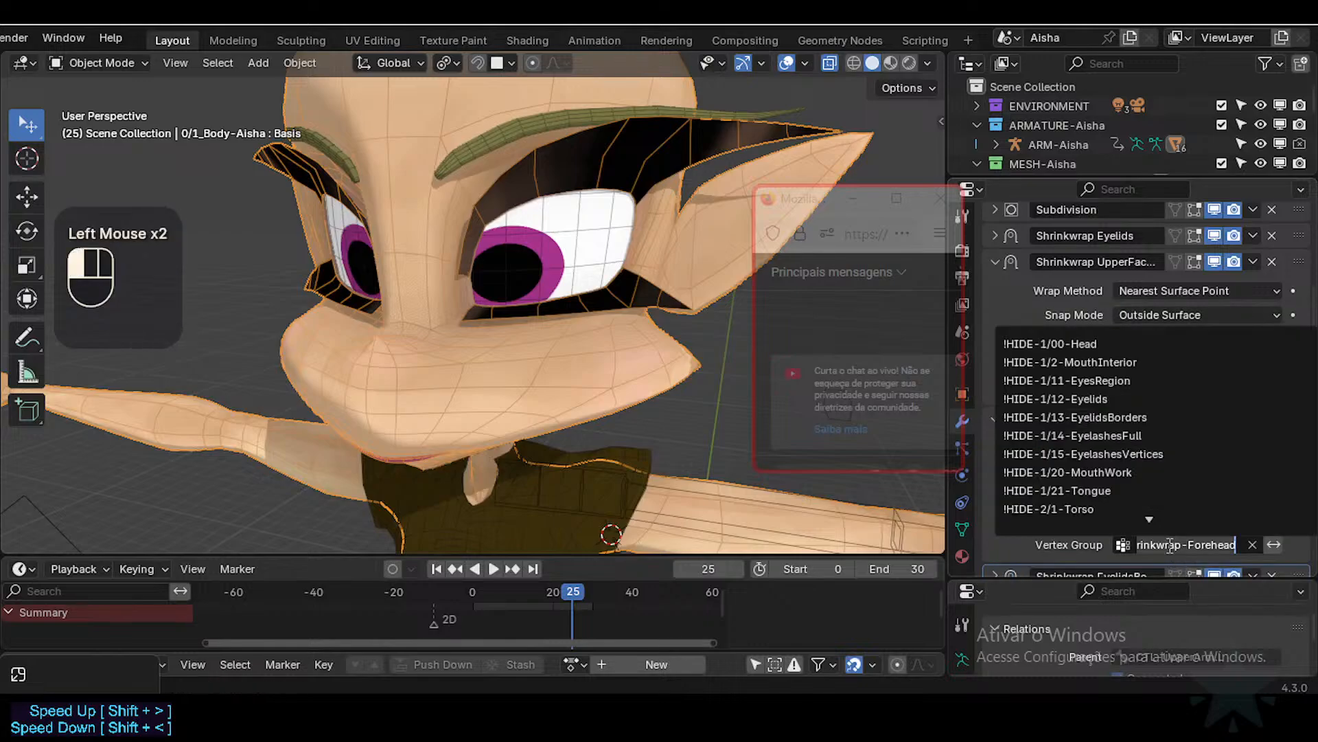
{"action": "left_click", "coordinate": [1092, 550]}
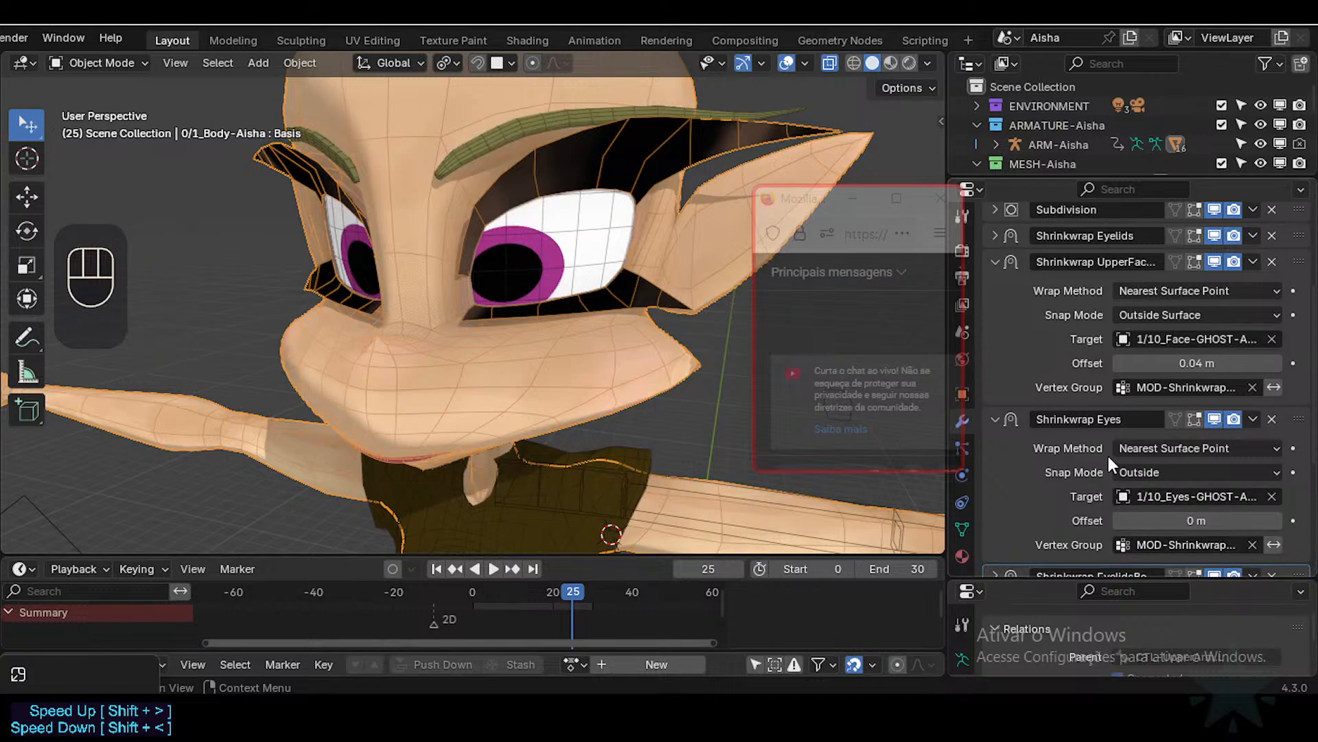
{"action": "scroll", "coordinate": [1113, 470], "scroll_direction": "down", "scroll_amount": 2}
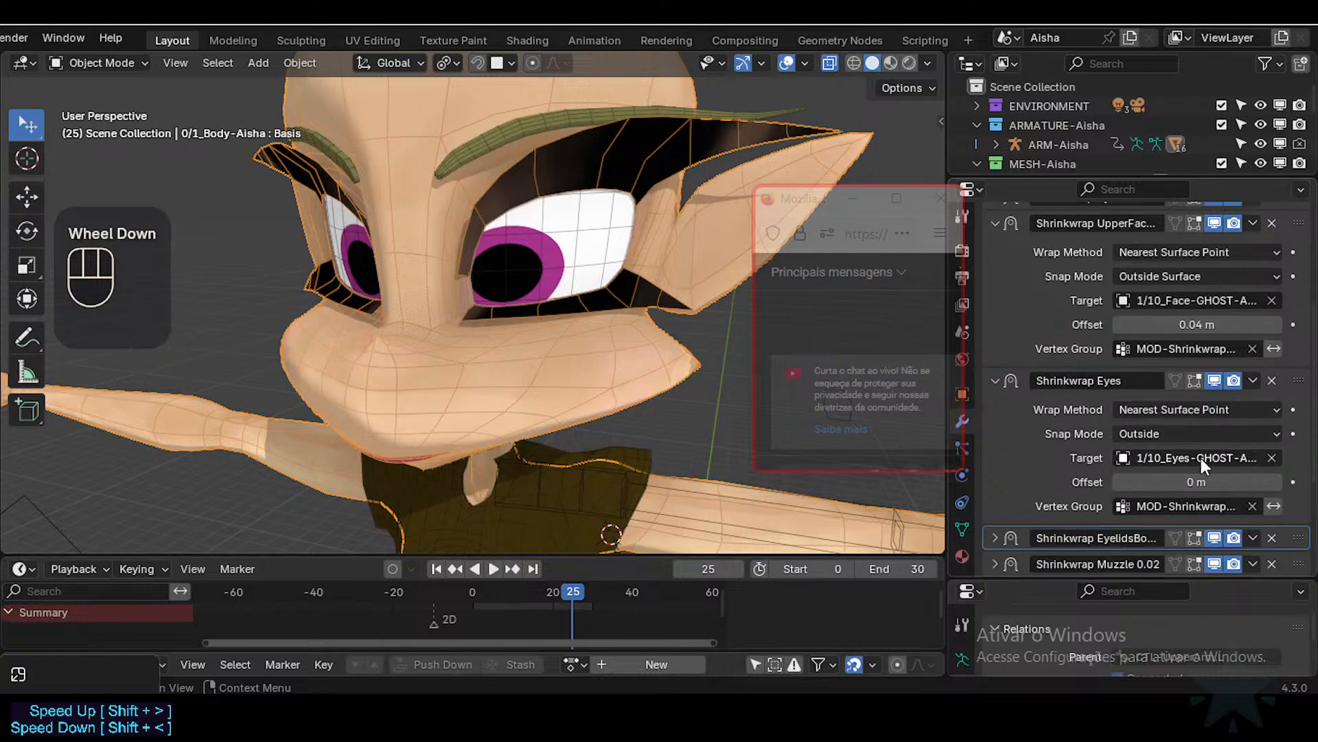
{"action": "left_click", "coordinate": [1181, 458]}
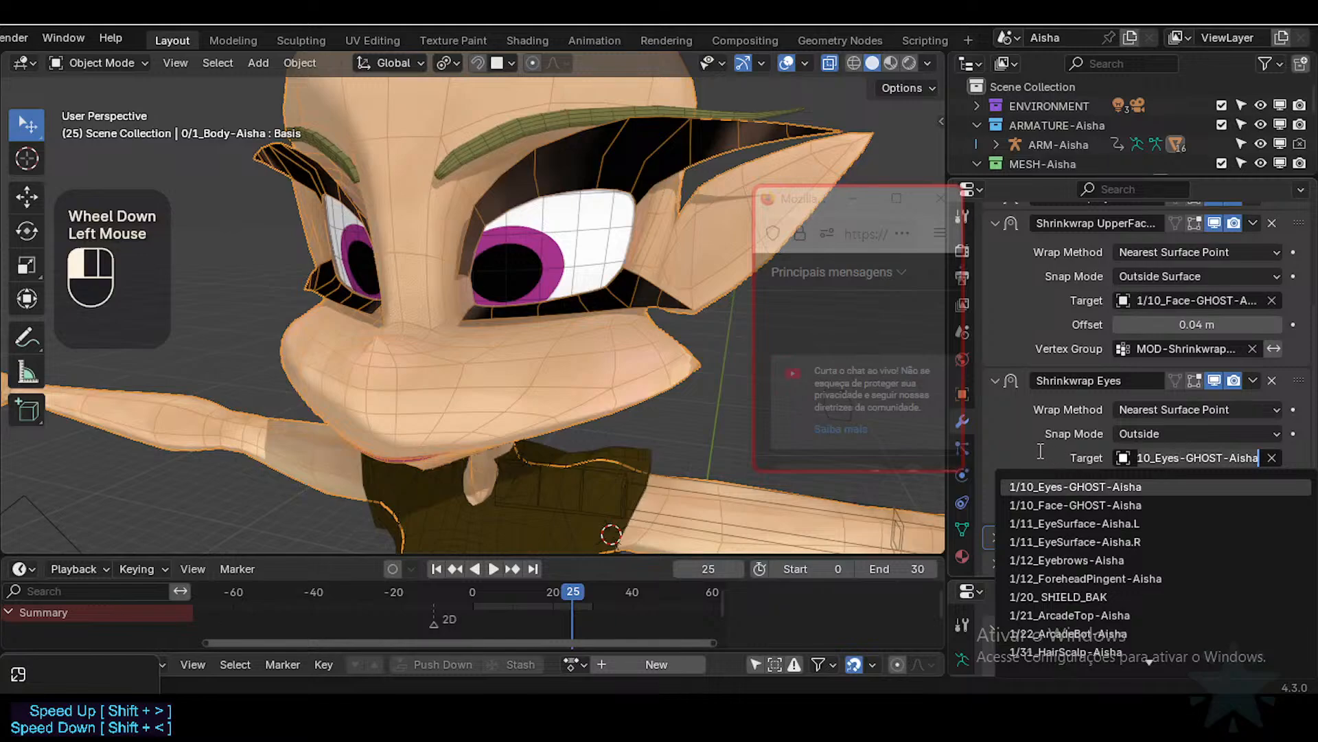
{"action": "left_click", "coordinate": [1221, 457]}
Step: Rename the Shrinkwrap Eyes modifier to "Shrinkwrap UpperFaceToEyesSurface"
{"action": "double_click", "coordinate": [1113, 380]}
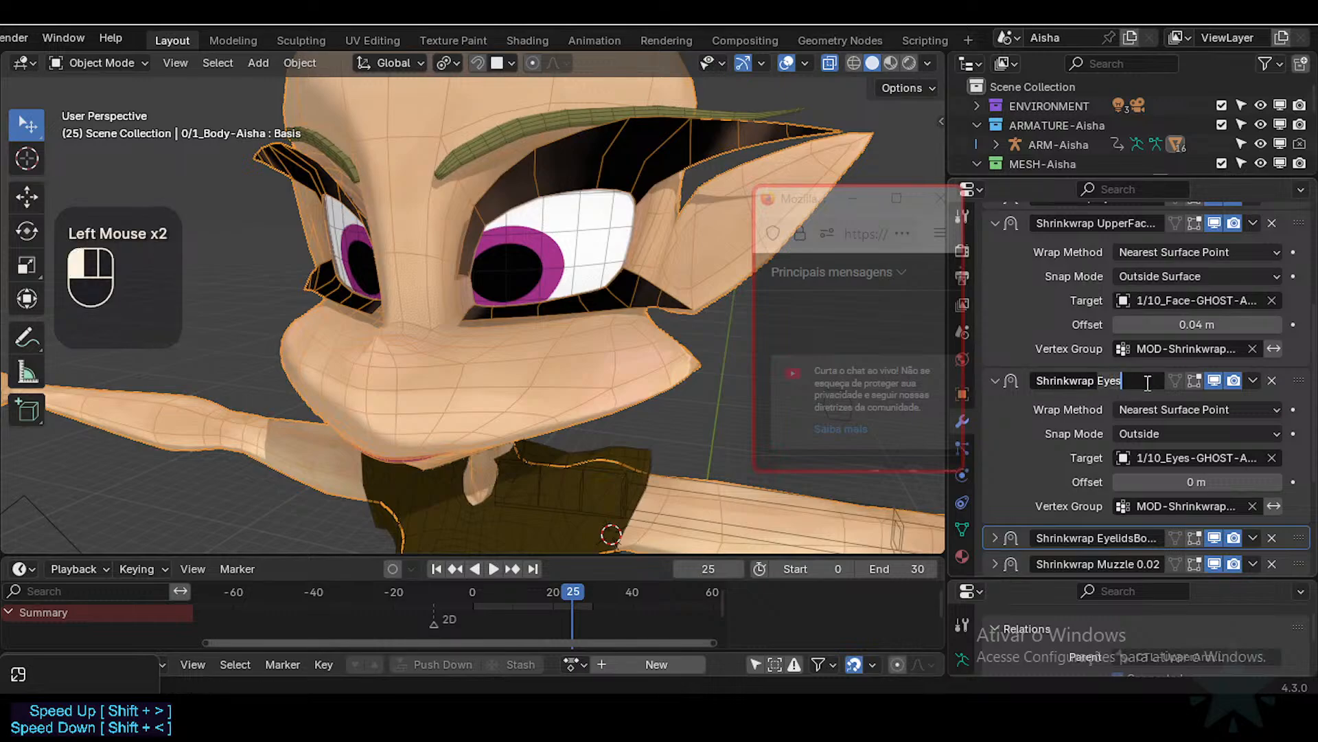
{"action": "type", "text": "UpperFace"}
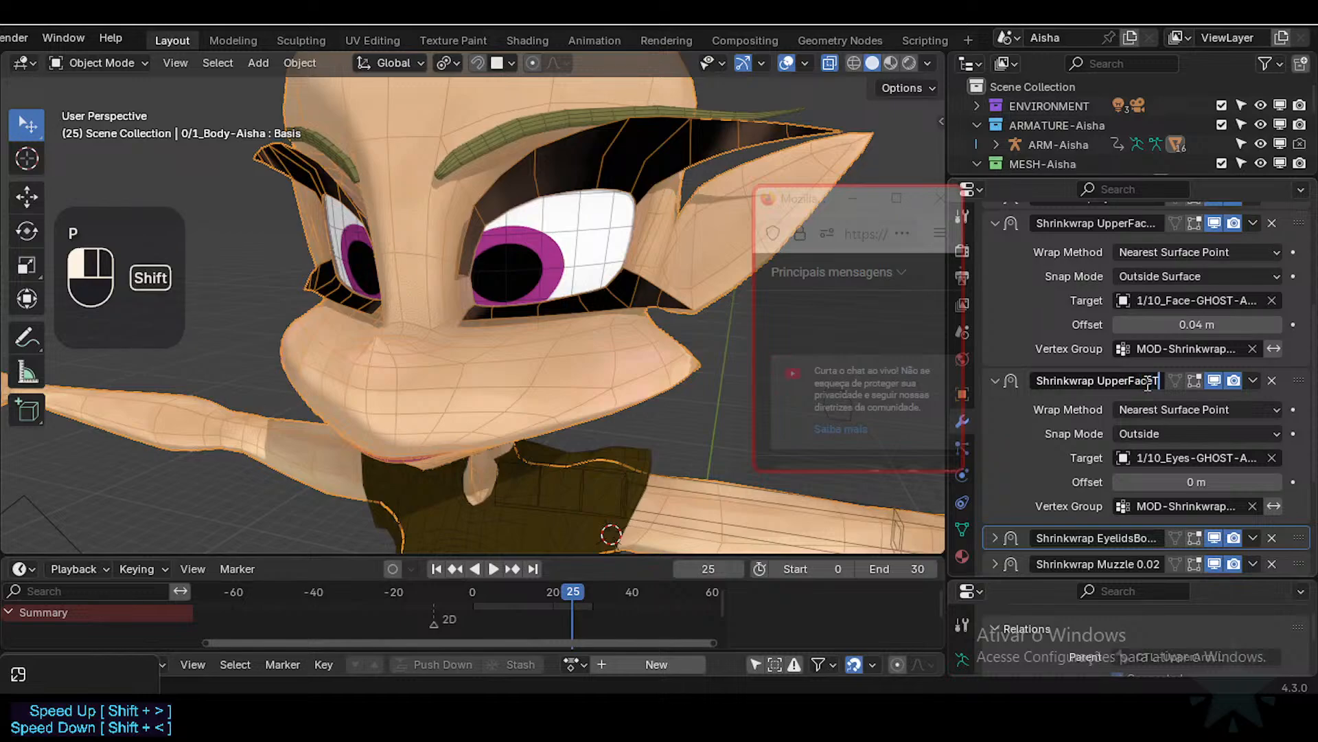
{"action": "type", "text": "ToEyes"}
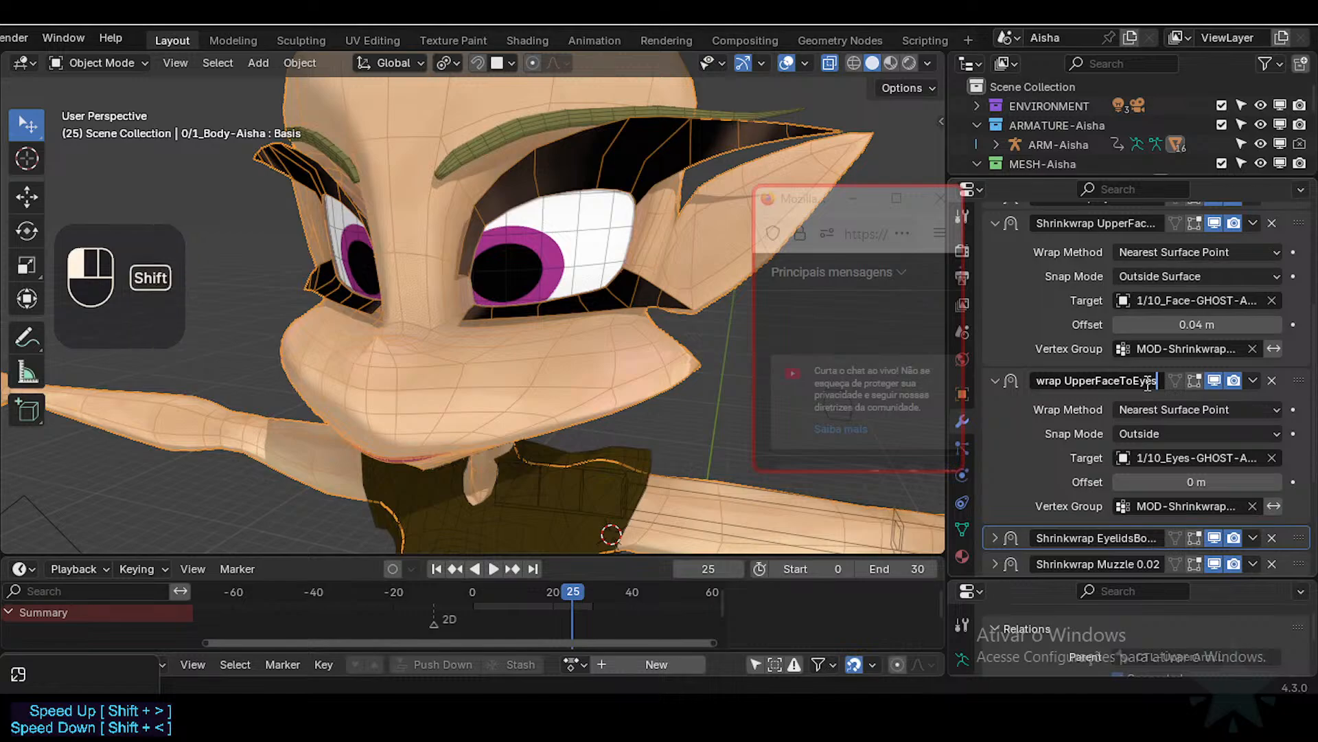
{"action": "type", "text": "Surface"}
{"action": "key", "text": "ctrl+v"}
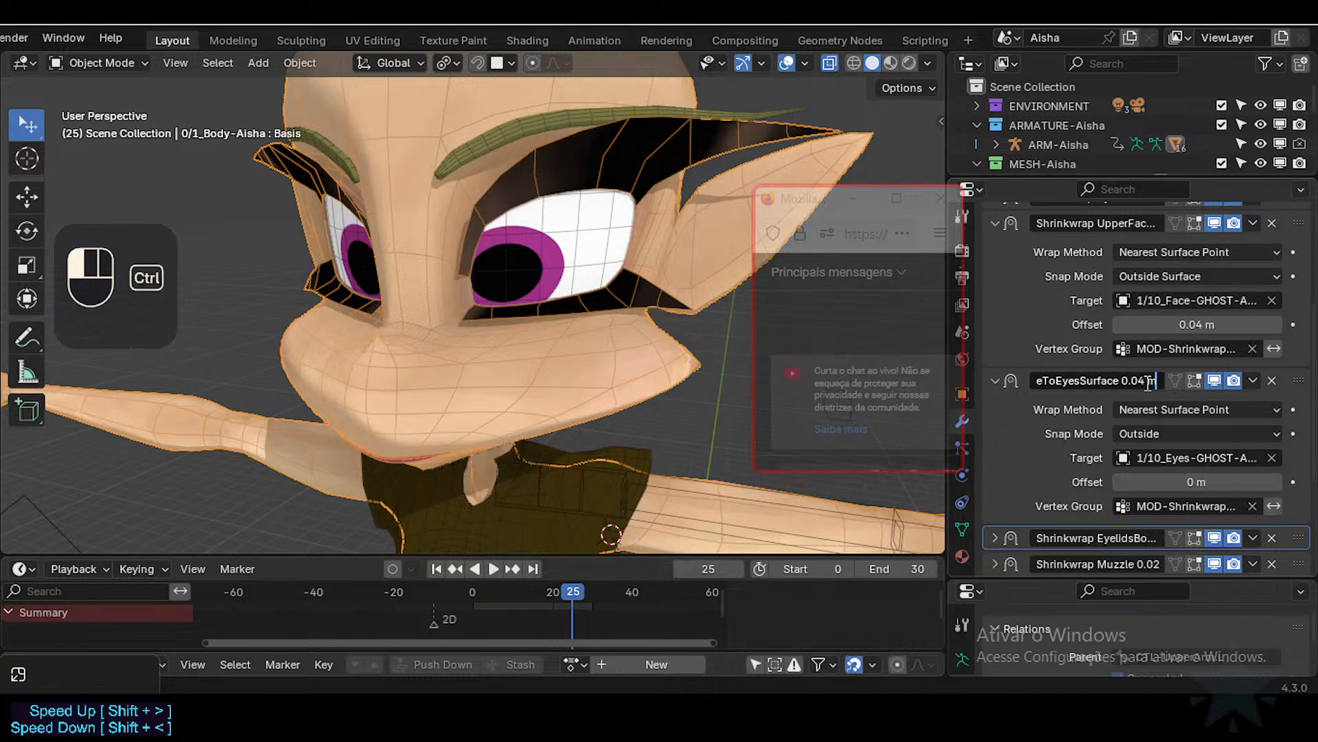
{"action": "key", "text": "BackSpace"}
{"action": "key", "text": "BackSpace"}
{"action": "key", "text": "BackSpace"}
{"action": "key", "text": "BackSpace"}
{"action": "key", "text": "BackSpace"}
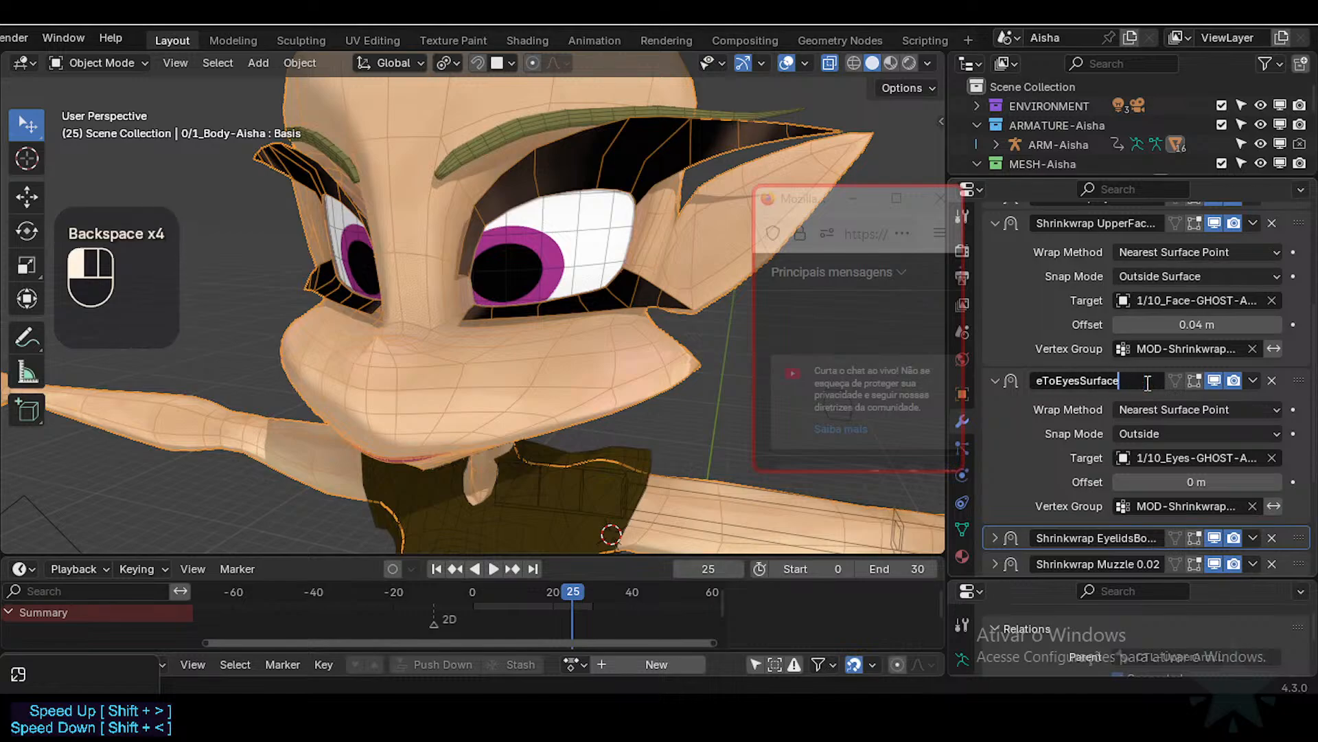
{"action": "left_click", "coordinate": [1147, 383]}
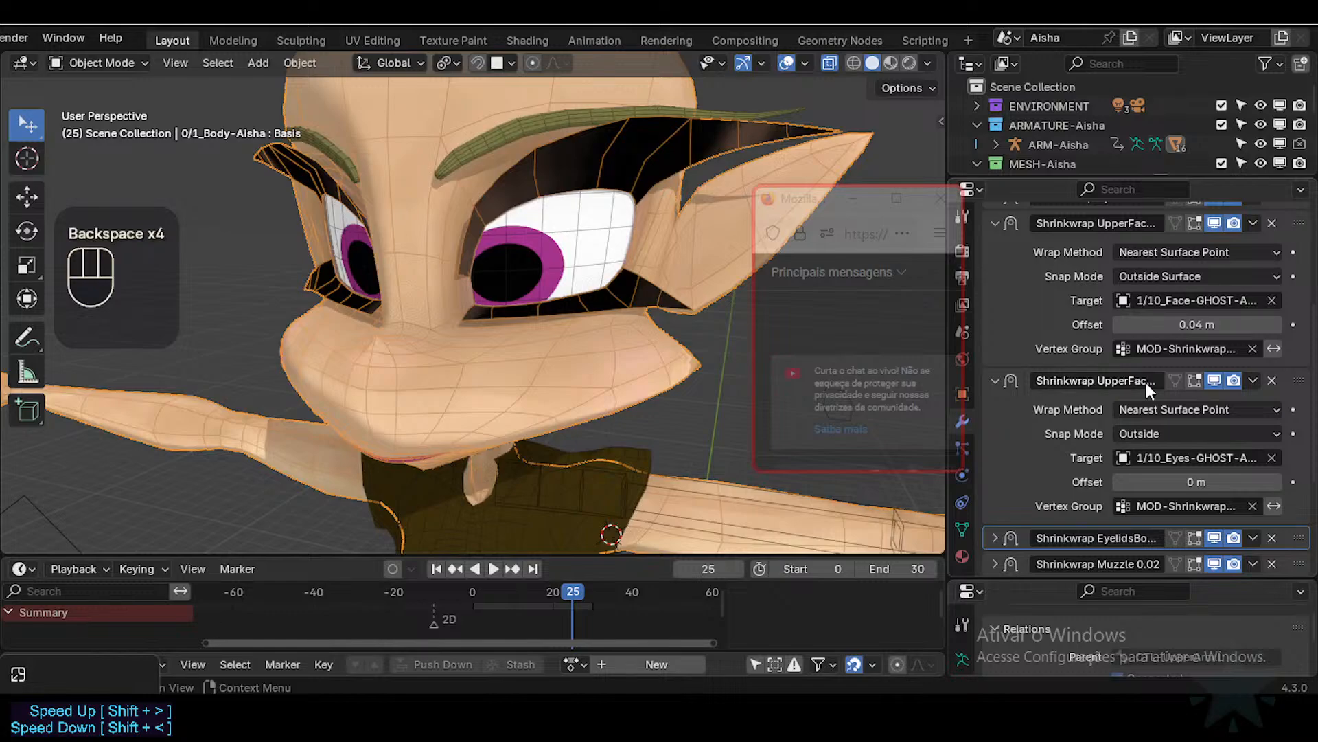
{"action": "scroll", "coordinate": [1053, 385], "scroll_direction": "up", "scroll_amount": 2}
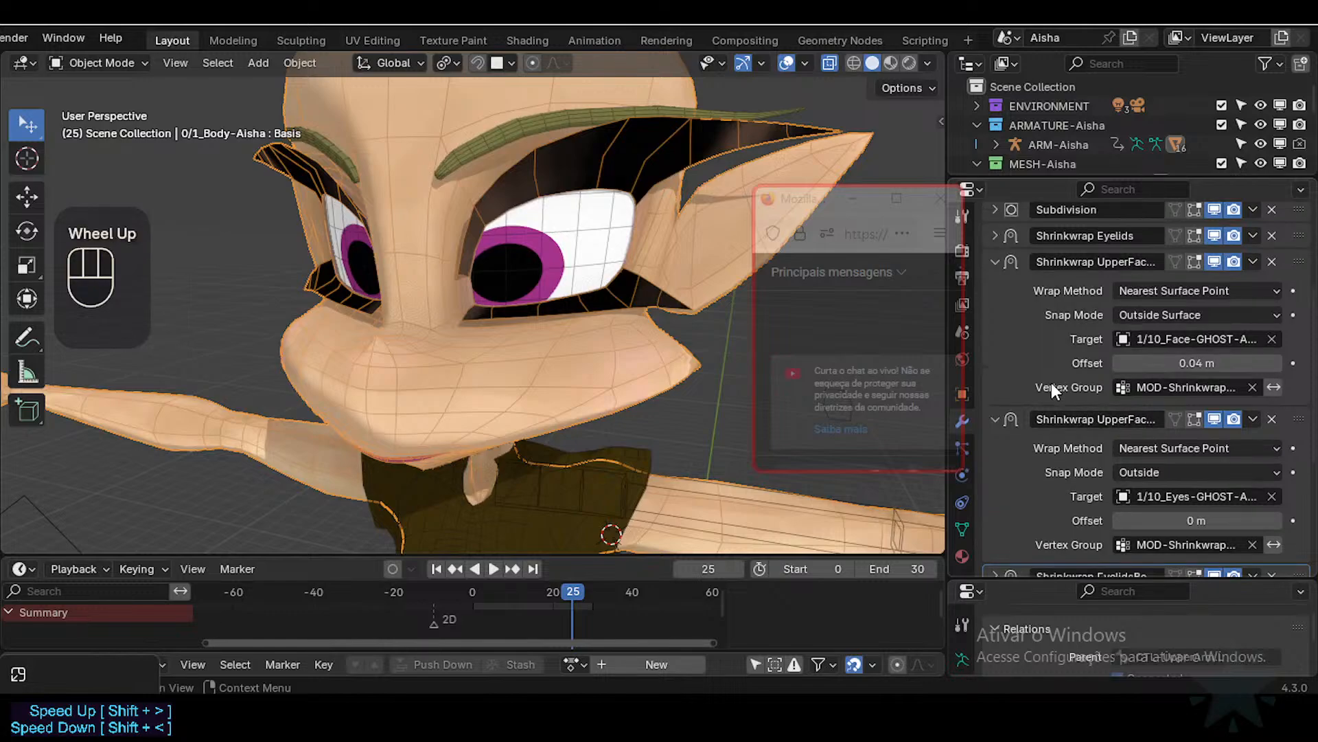
{"action": "scroll", "coordinate": [1051, 388], "scroll_direction": "up", "scroll_amount": 1}
{"action": "scroll", "coordinate": [1028, 387], "scroll_direction": "down", "scroll_amount": 2}
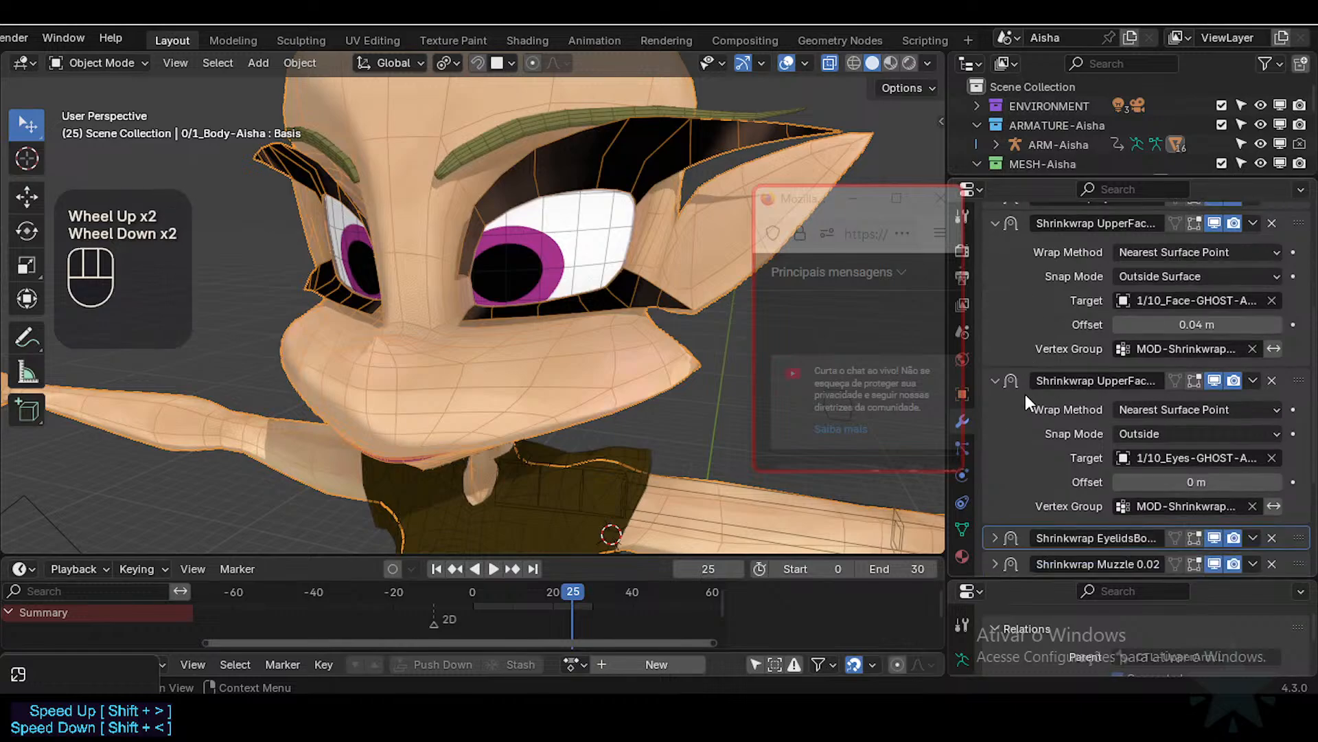
{"action": "scroll", "coordinate": [1089, 426], "scroll_direction": "up", "scroll_amount": 2}
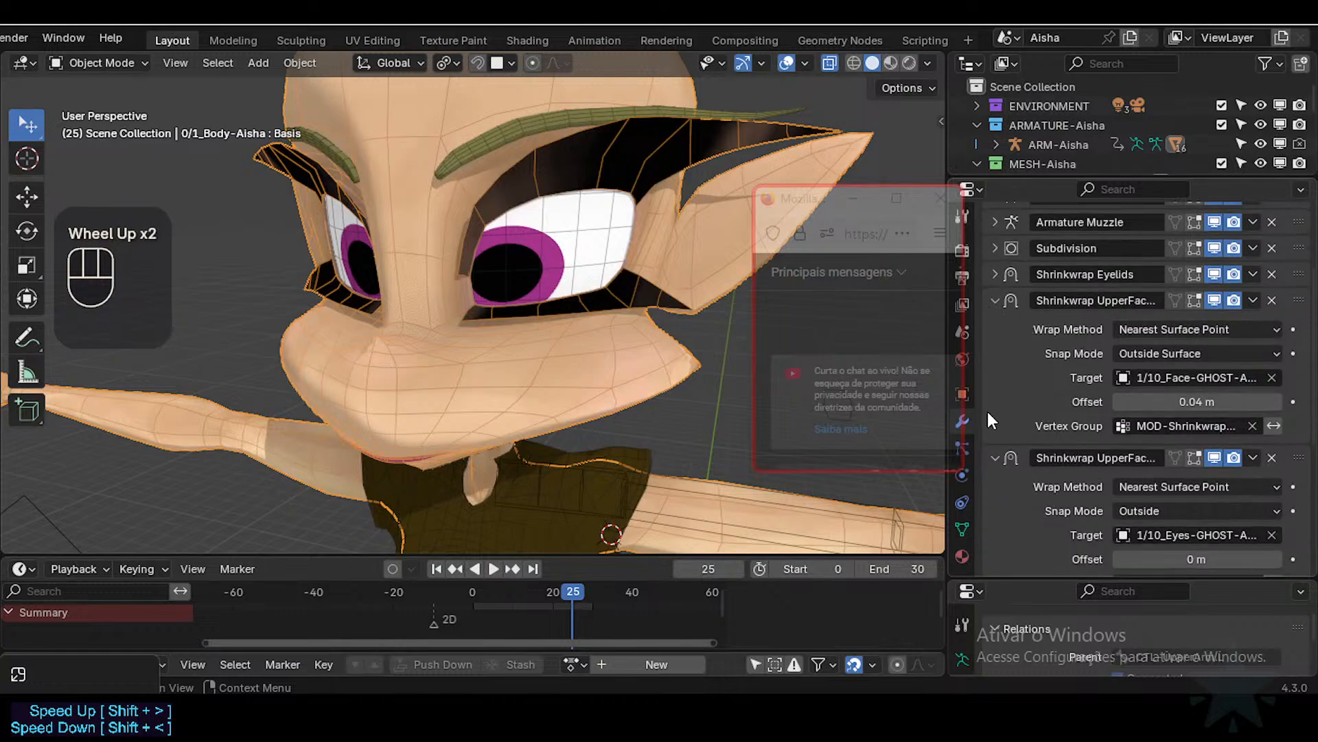
Step: Move the Shrinkwrap UpperFaceToEyesSurface modifier directly below Shrinkwrap Eyelids and copy the Eyelids offset of 0.009 m to it
{"action": "left_click", "coordinate": [993, 304]}
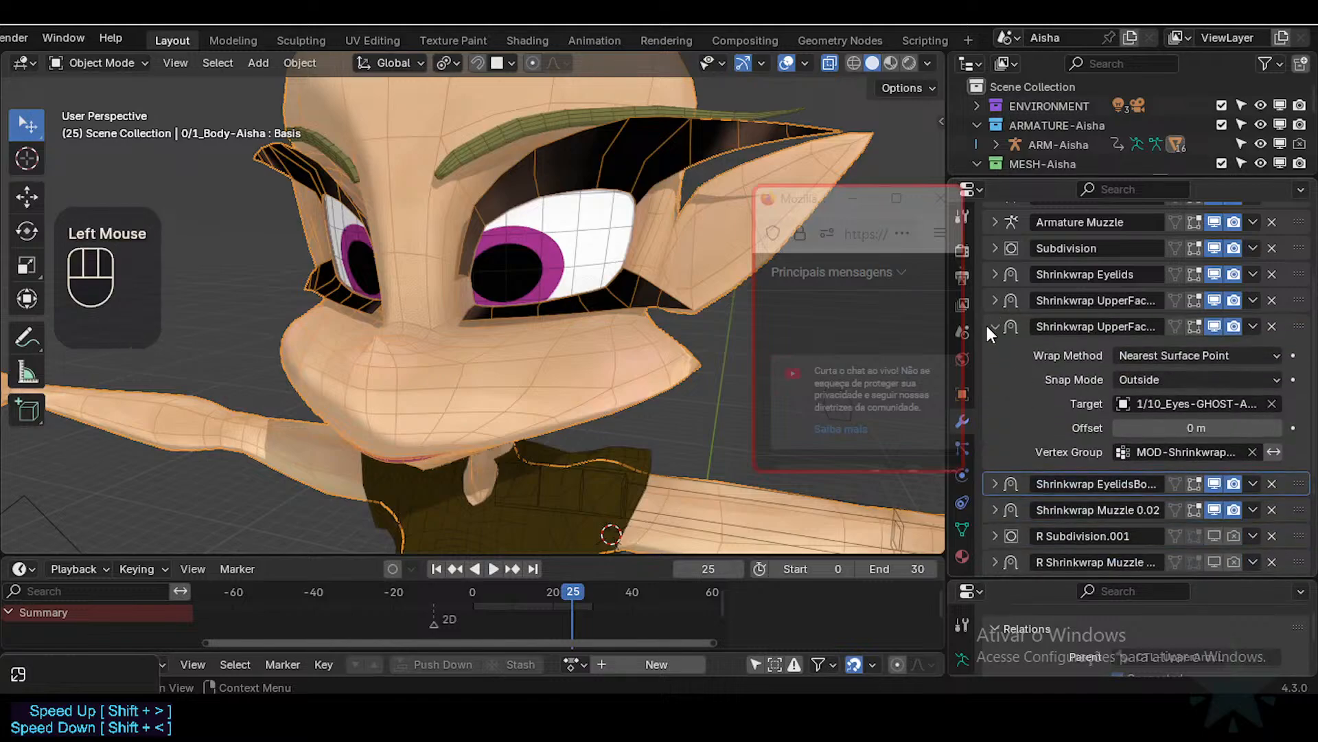
{"action": "left_click_drag", "start_coordinate": [1299, 326], "coordinate": [1307, 298]}
{"action": "left_click", "coordinate": [996, 274]}
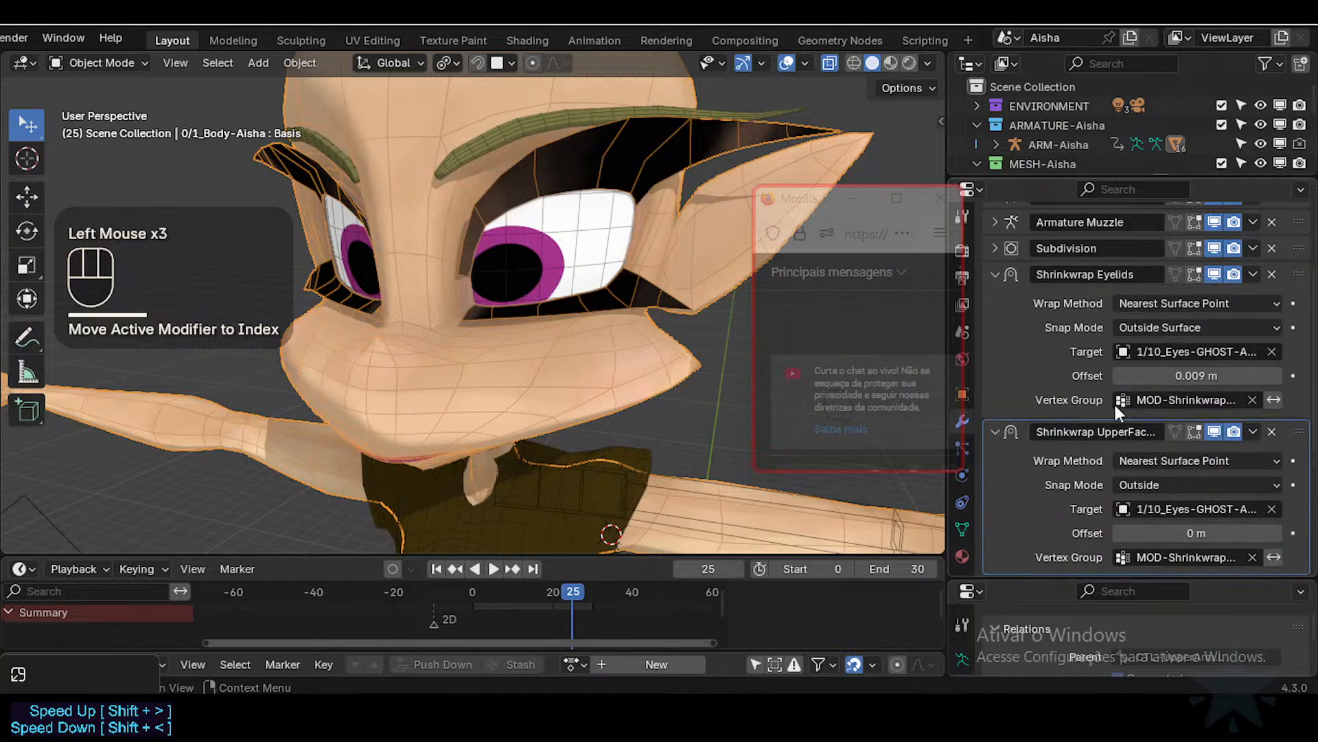
{"action": "key", "text": "ctrl+c"}
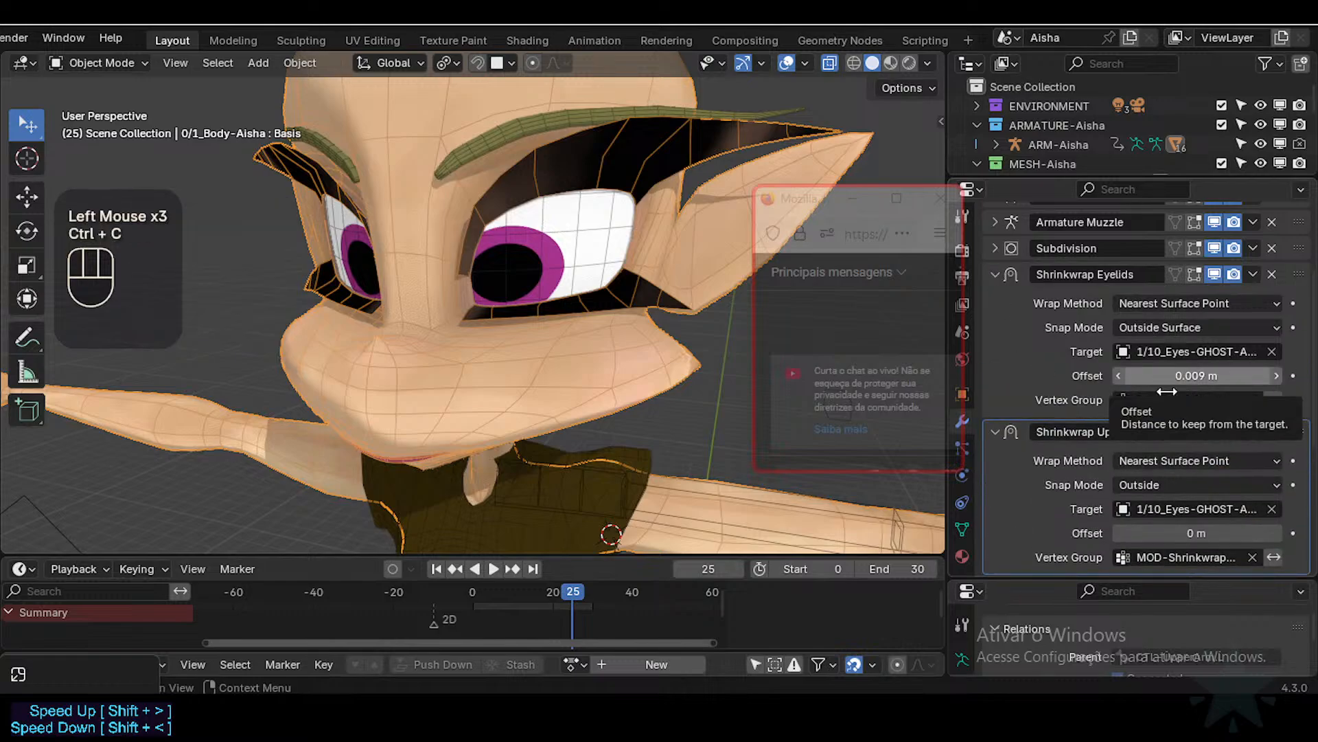
{"action": "key", "text": "ctrl+v"}
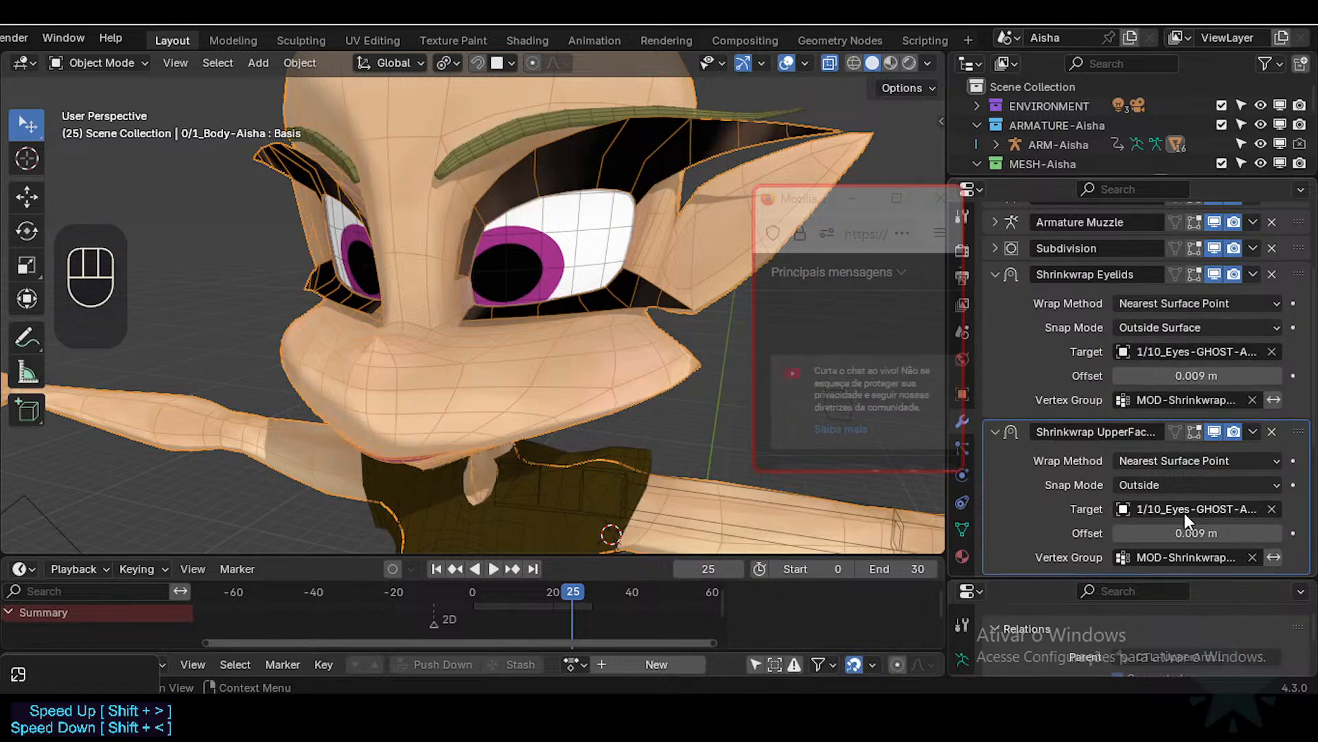
{"action": "left_click", "coordinate": [995, 274]}
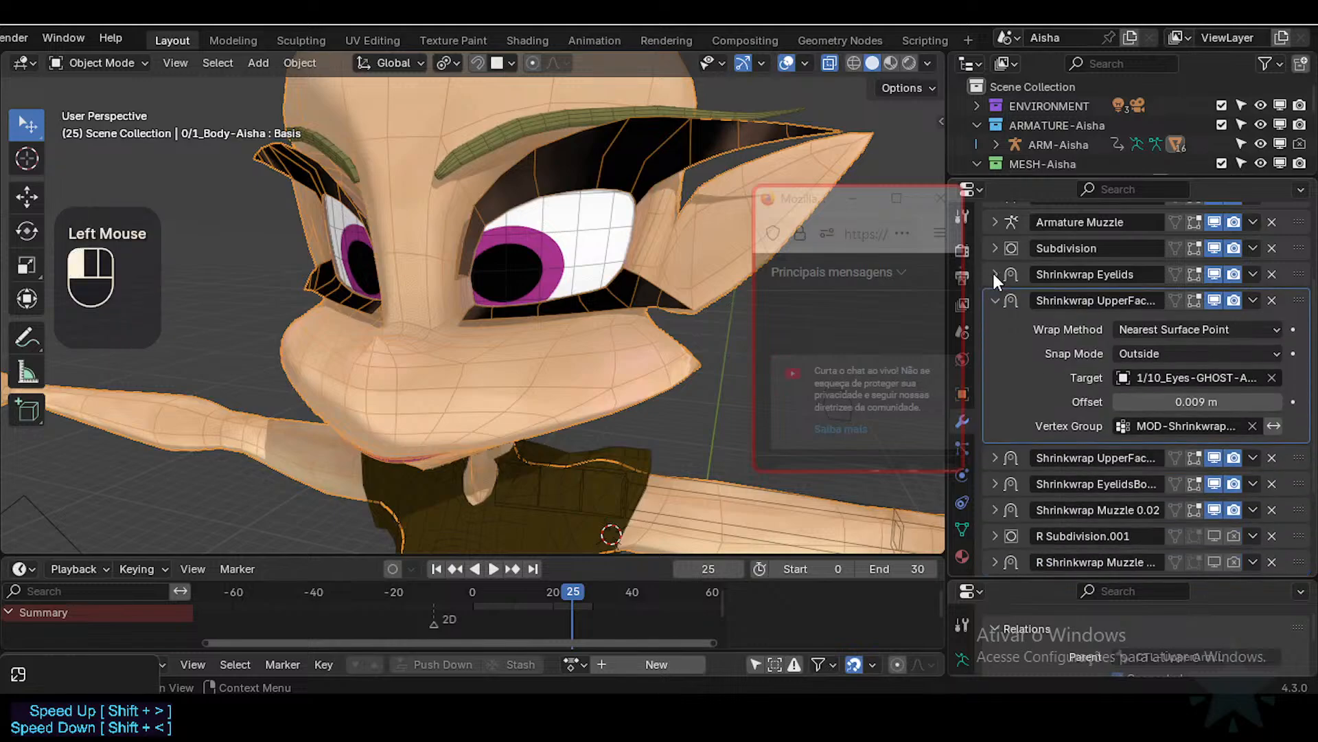
{"action": "double_click", "coordinate": [1089, 300]}
{"action": "left_click", "coordinate": [1047, 323]}
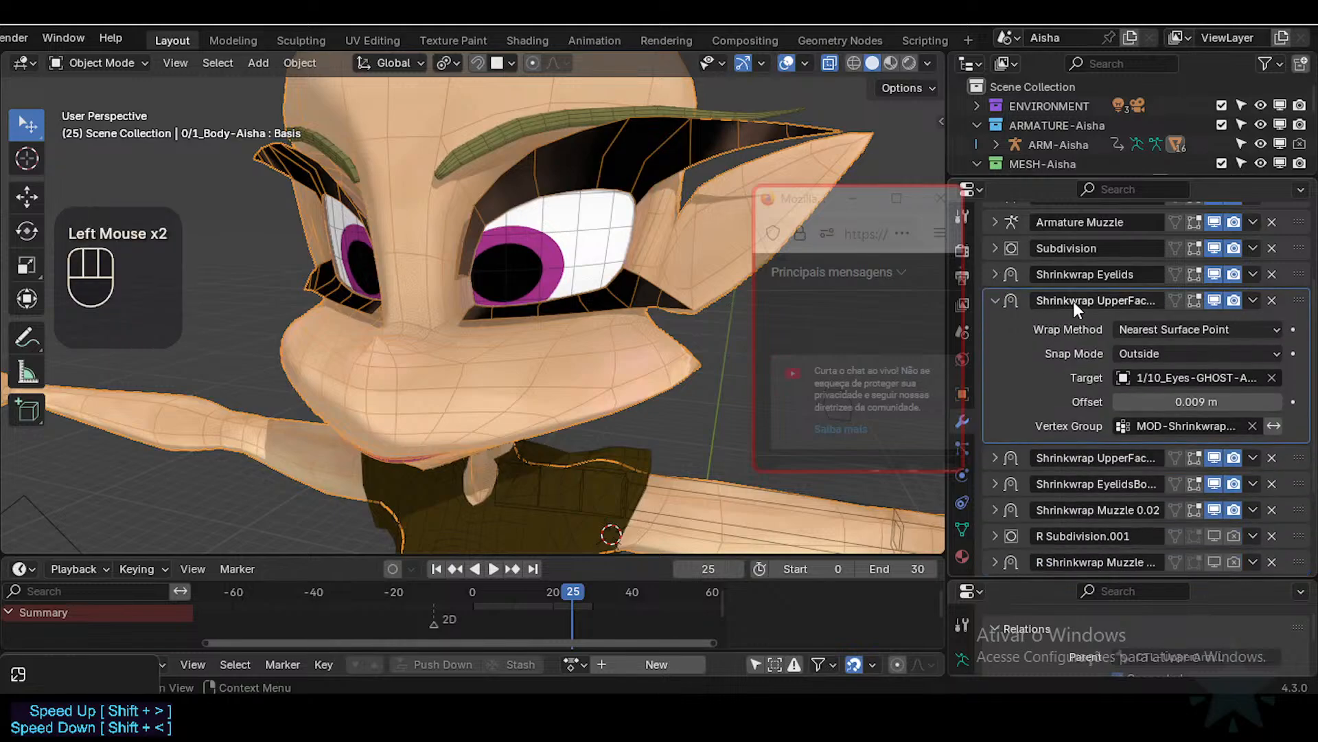
{"action": "left_click", "coordinate": [1073, 302]}
{"action": "left_click", "coordinate": [1023, 342]}
{"action": "left_click", "coordinate": [1141, 273]}
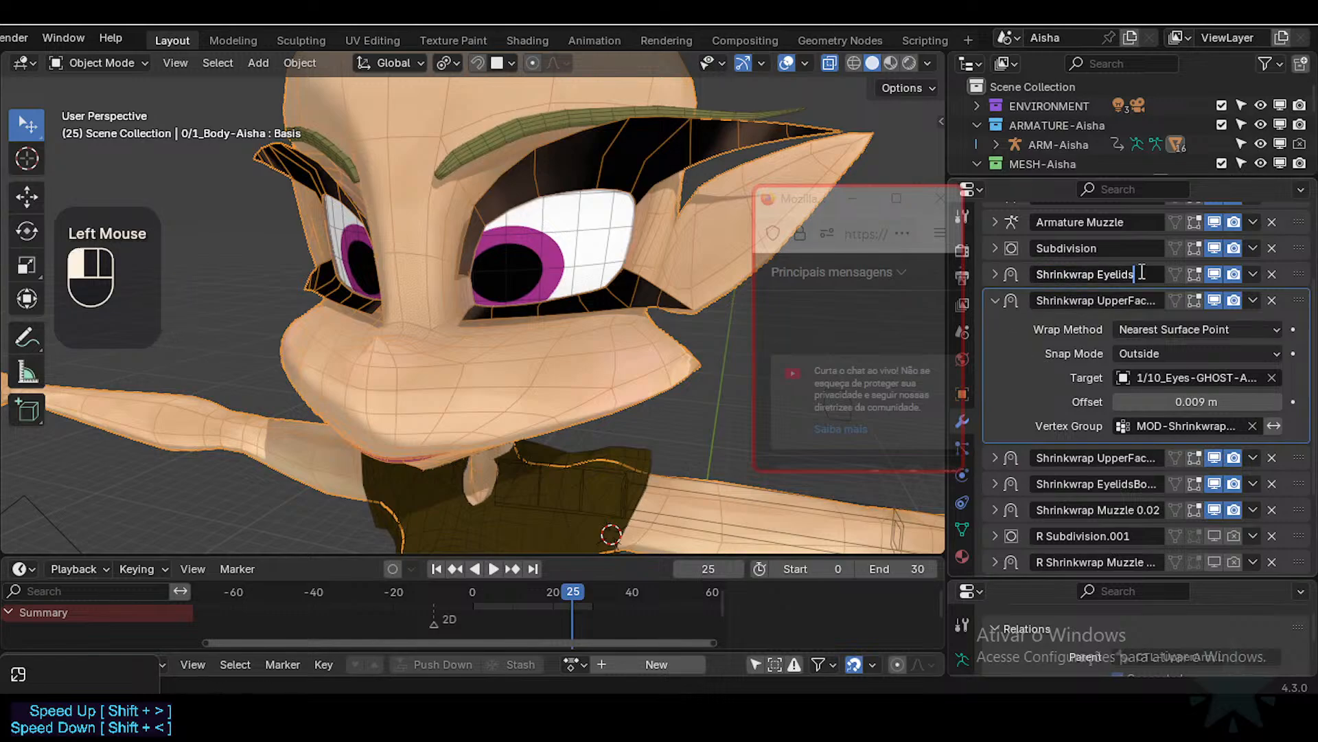
{"action": "type", "text": "ToEy"}
{"action": "key", "text": "BackSpace"}
{"action": "key", "text": "BackSpace"}
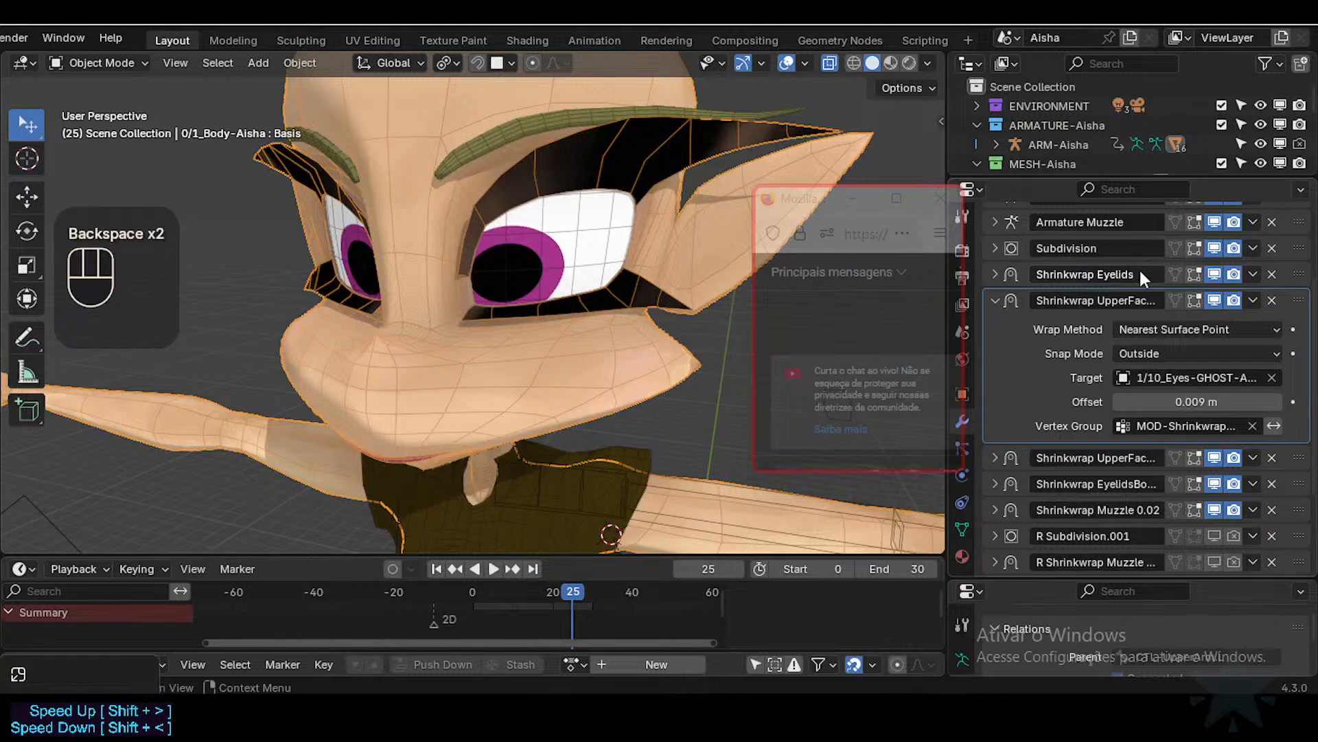
Step: Compare the settings of the Shrinkwrap Eyelids modifier with those of the UpperFaceToEyesSurface modifier
{"action": "left_click", "coordinate": [995, 274]}
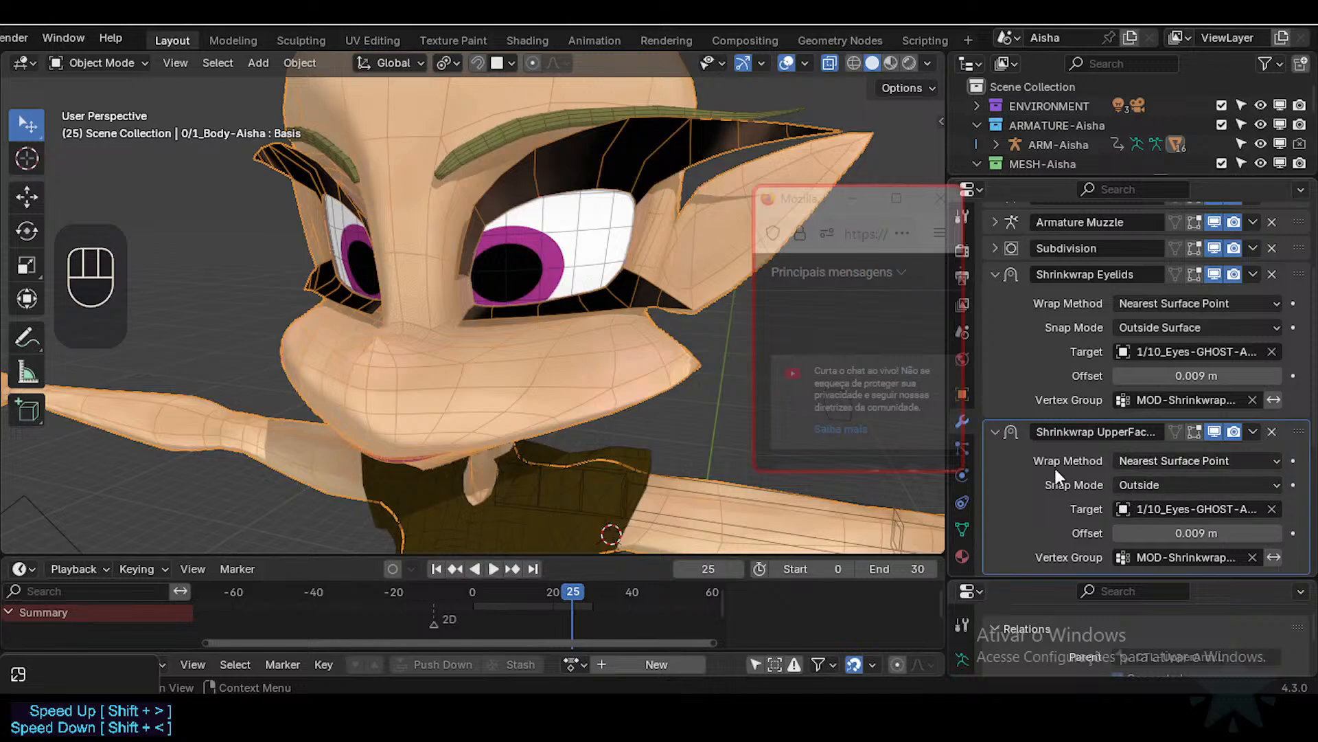
{"action": "left_click", "coordinate": [994, 275]}
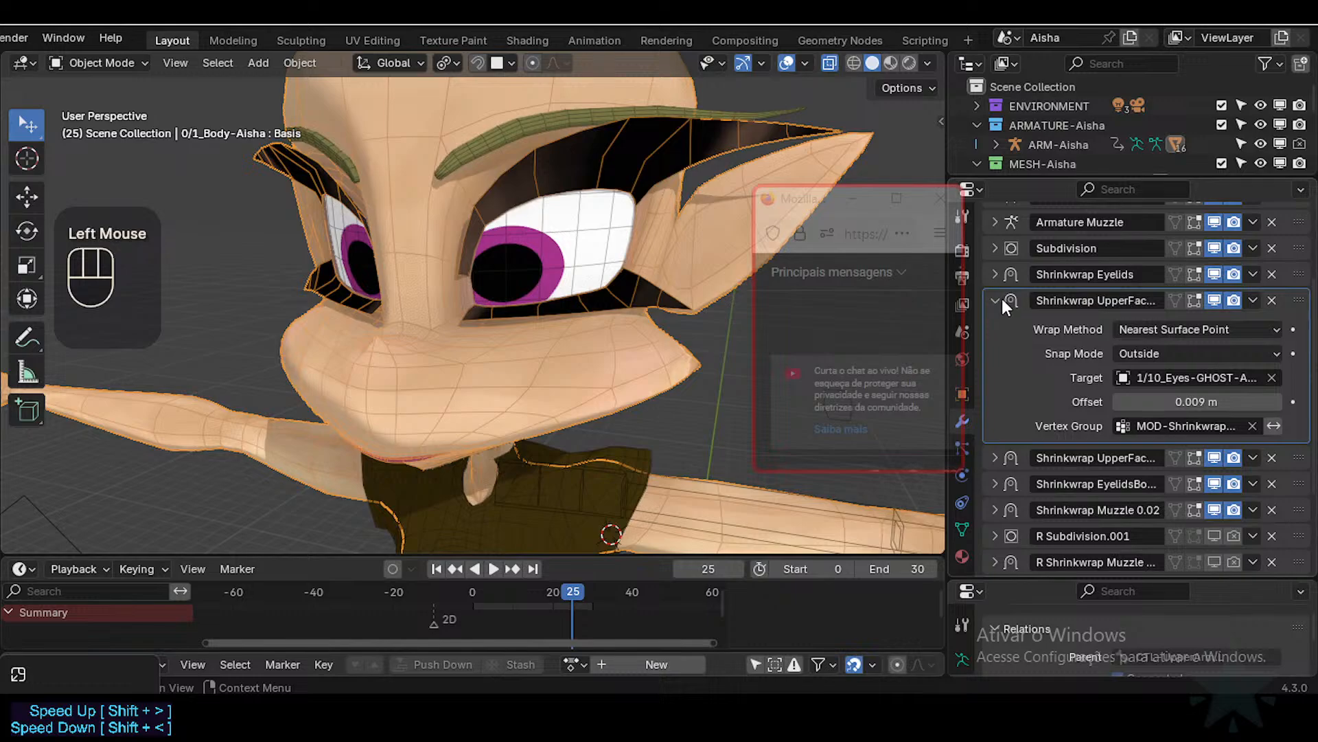
Step: Try the Outside Surface snap mode on the upper-face Shrinkwrap modifier targeting the eyes, and set it back to Outside
{"action": "left_click", "coordinate": [1162, 352]}
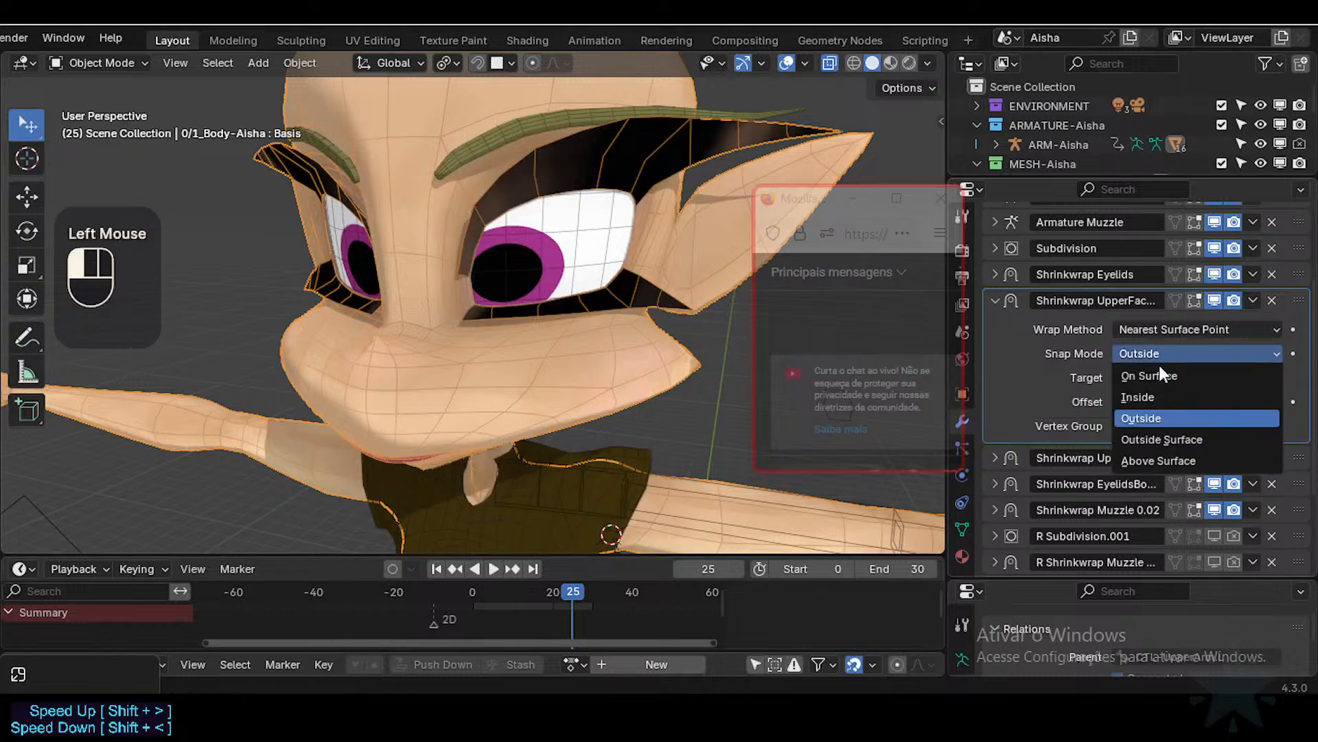
{"action": "left_click", "coordinate": [1169, 438]}
{"action": "scroll", "coordinate": [587, 224], "scroll_direction": "down", "scroll_amount": 2}
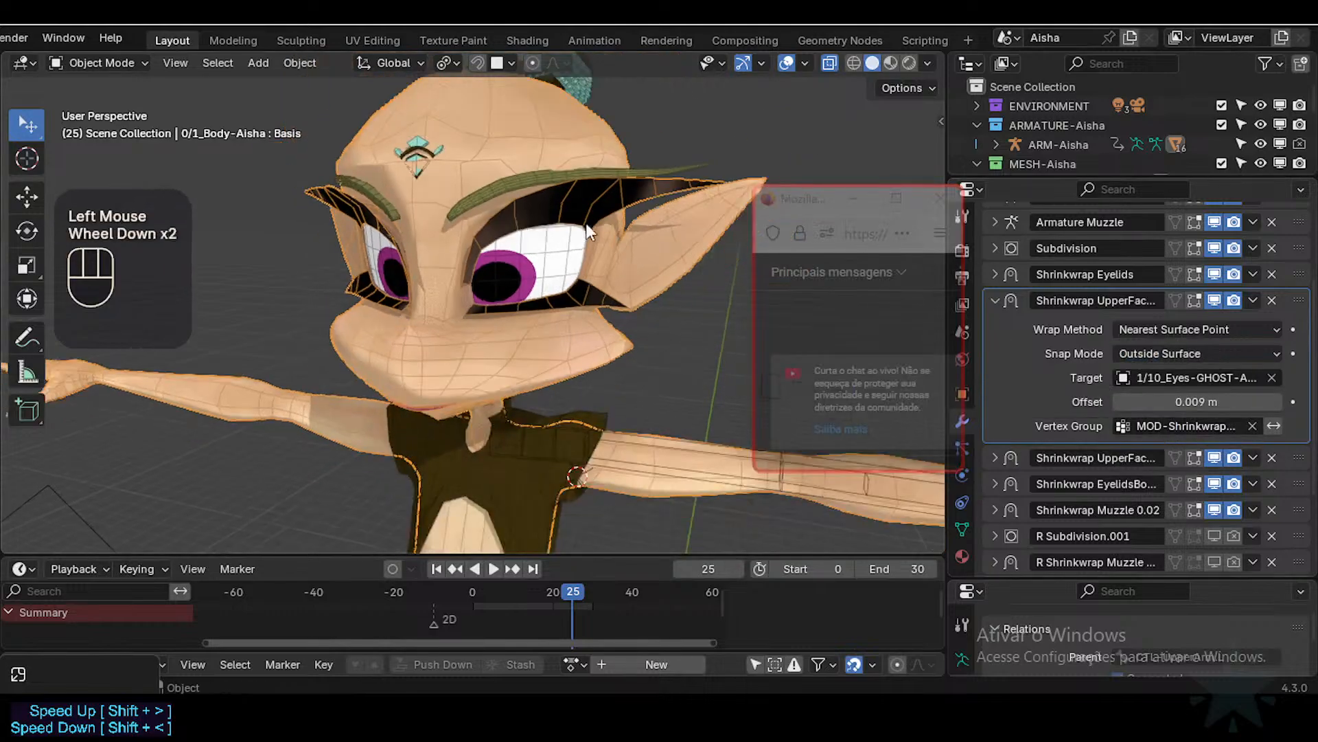
{"action": "scroll", "coordinate": [586, 223], "scroll_direction": "up", "scroll_amount": 1}
{"action": "left_click", "coordinate": [1199, 350]}
{"action": "left_click", "coordinate": [1190, 419]}
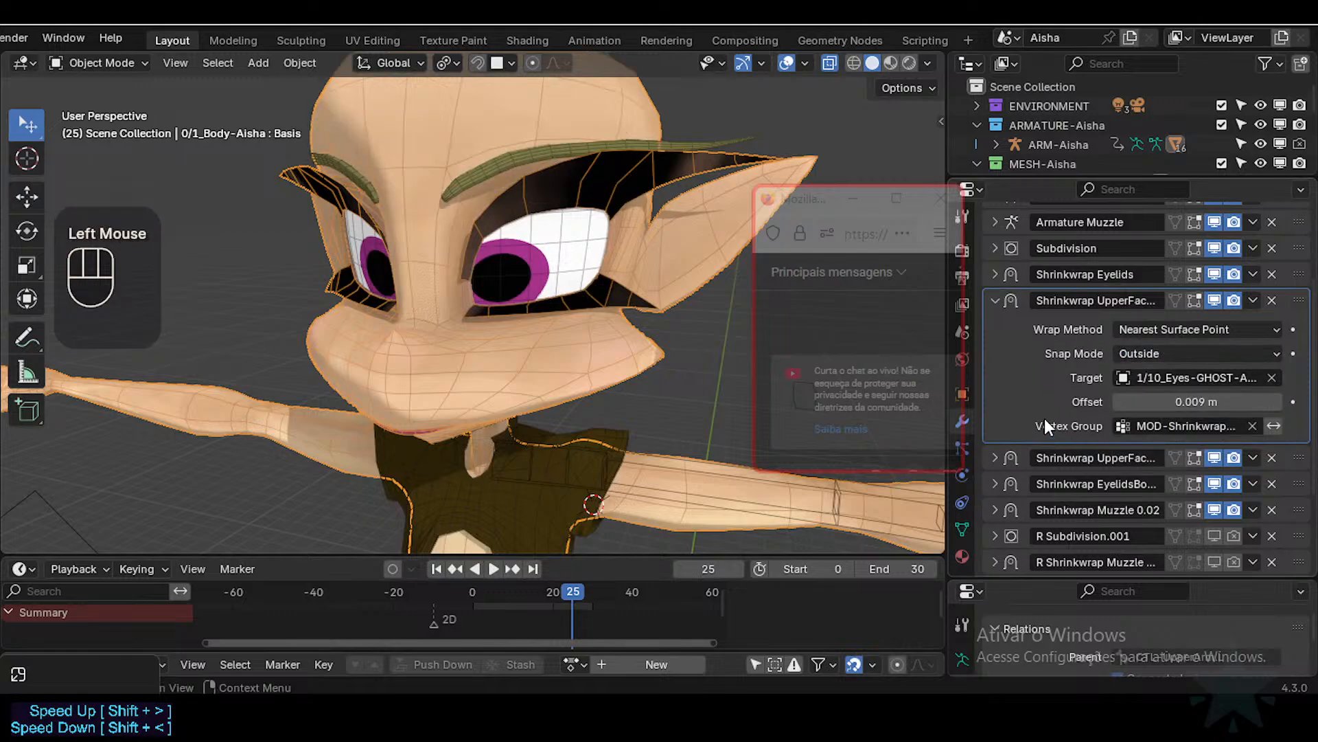
Step: Expand the 0.04 upper-face Shrinkwrap modifier targeting the face ghost and insert "To" after "UpperFace" in its name
{"action": "left_click", "coordinate": [994, 456]}
{"action": "scroll", "coordinate": [1119, 496], "scroll_direction": "down", "scroll_amount": 1}
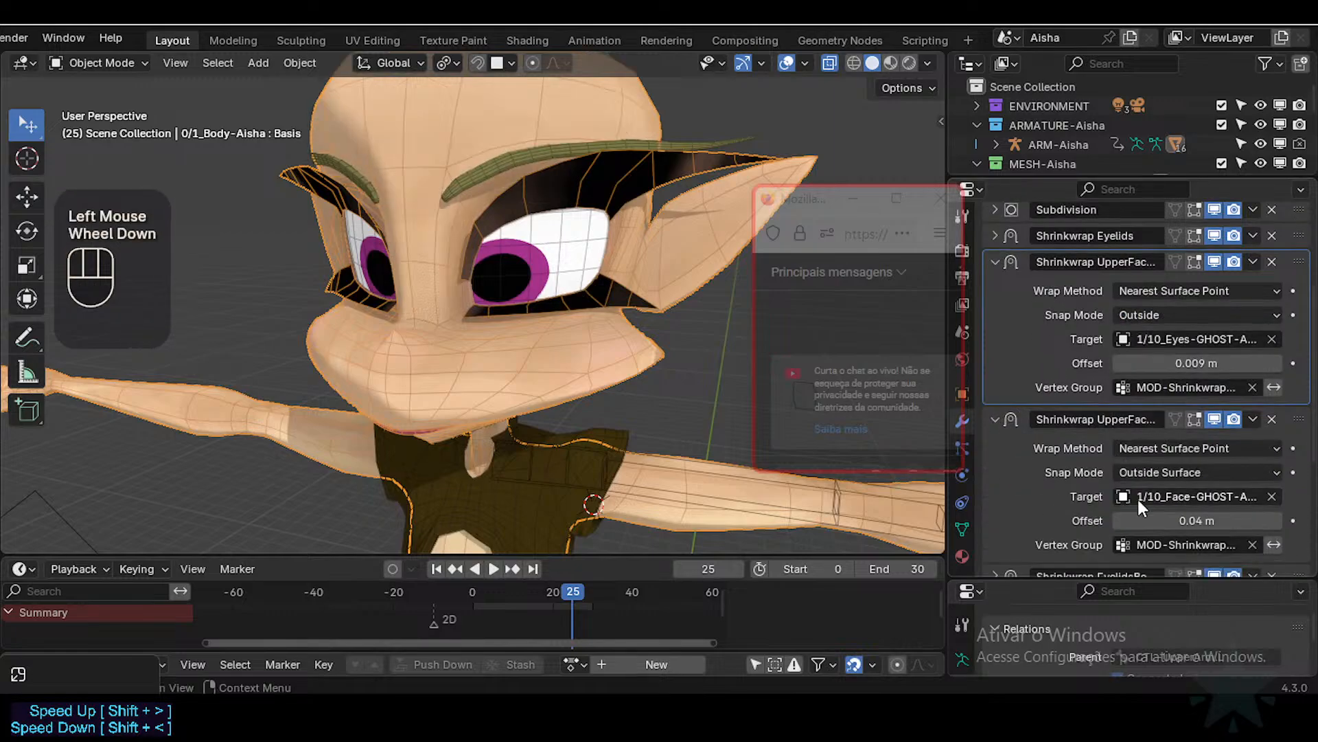
{"action": "left_click", "coordinate": [1118, 420]}
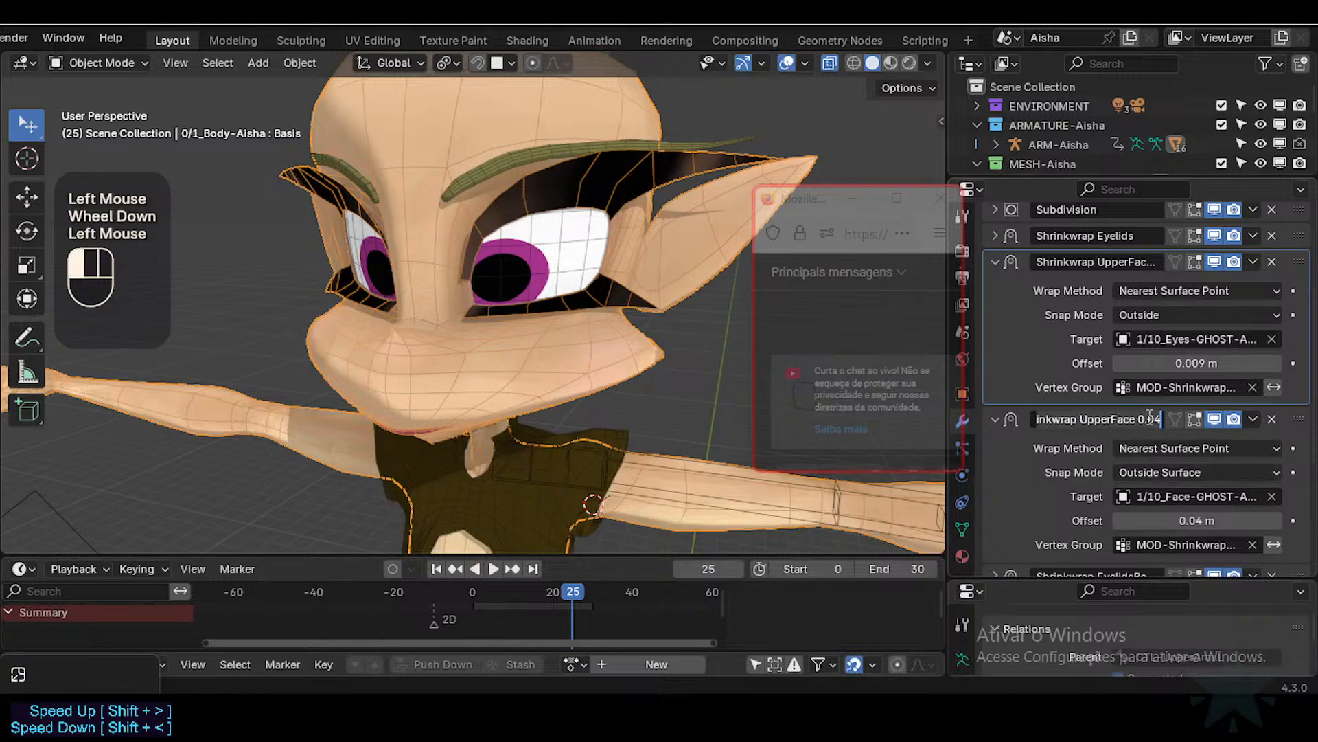
{"action": "left_click", "coordinate": [1142, 420]}
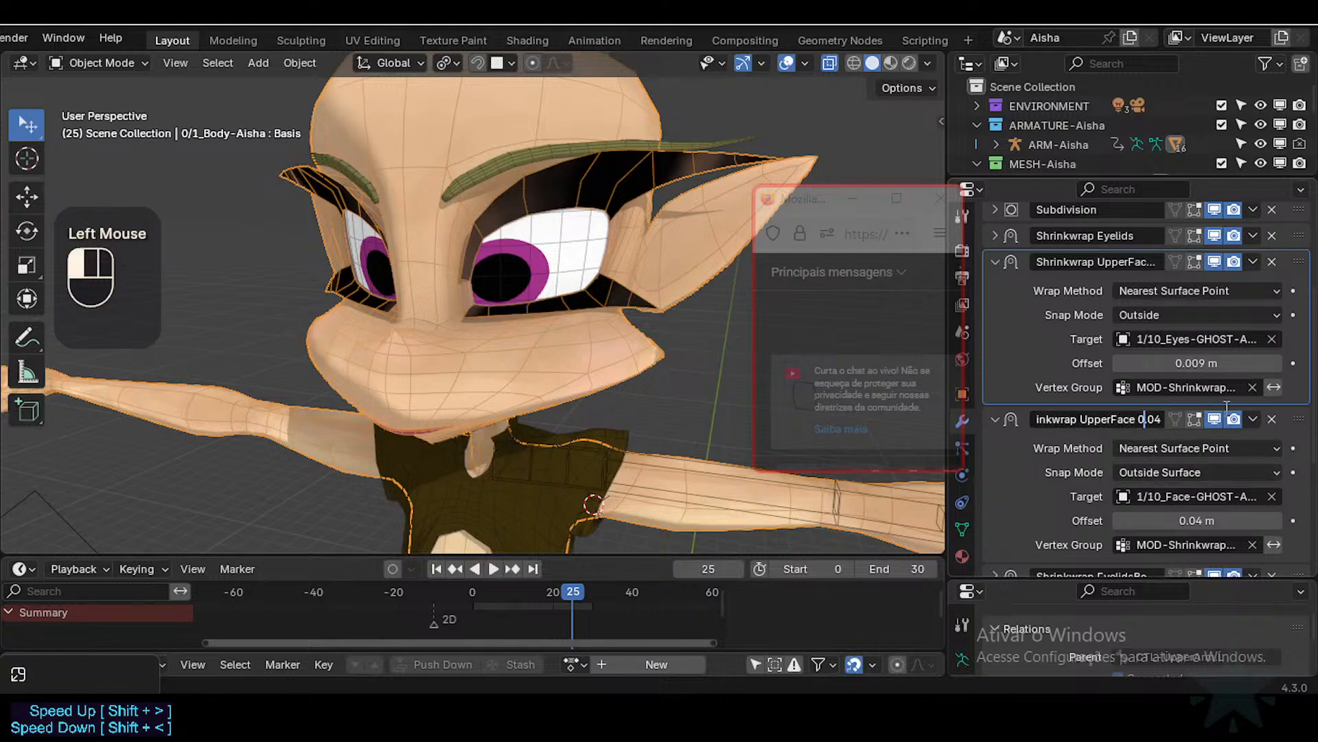
{"action": "key", "text": "Left"}
{"action": "key", "text": "Left"}
{"action": "type", "text": "To"}
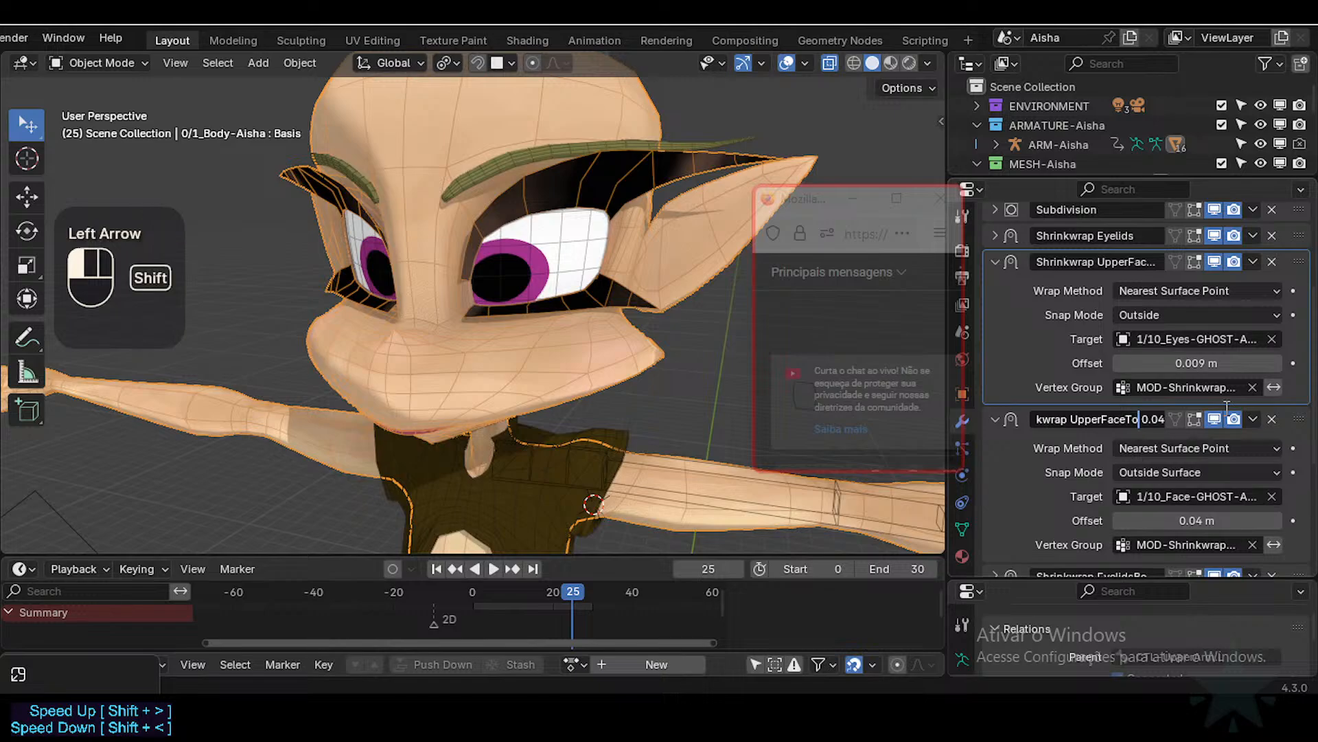
{"action": "key", "text": "Return"}
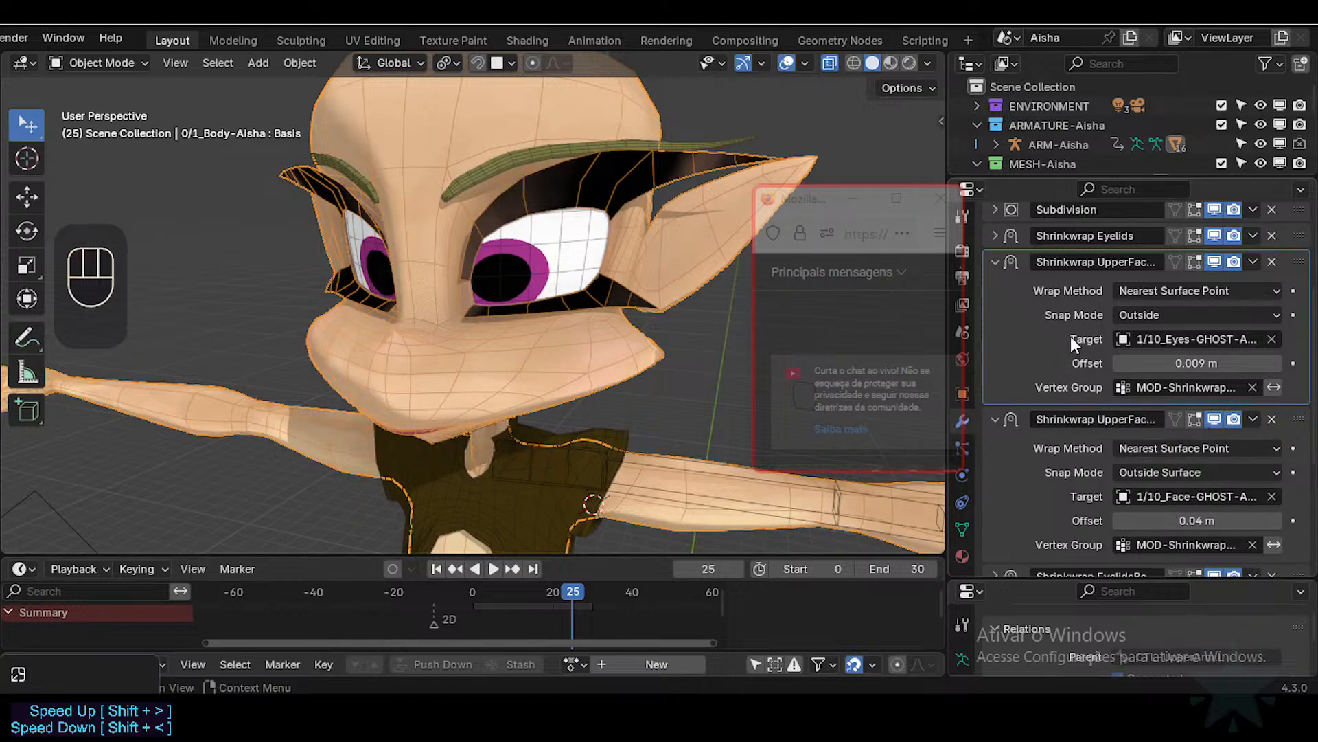
Step: Compare the snap mode, target and offset of the Shrinkwrap Eyelids modifier with those of the upper-face Shrinkwrap modifier below it
{"action": "scroll", "coordinate": [1043, 316], "scroll_direction": "up", "scroll_amount": 2}
{"action": "left_click", "coordinate": [995, 273]}
{"action": "left_click", "coordinate": [995, 273]}
{"action": "left_click", "coordinate": [995, 272]}
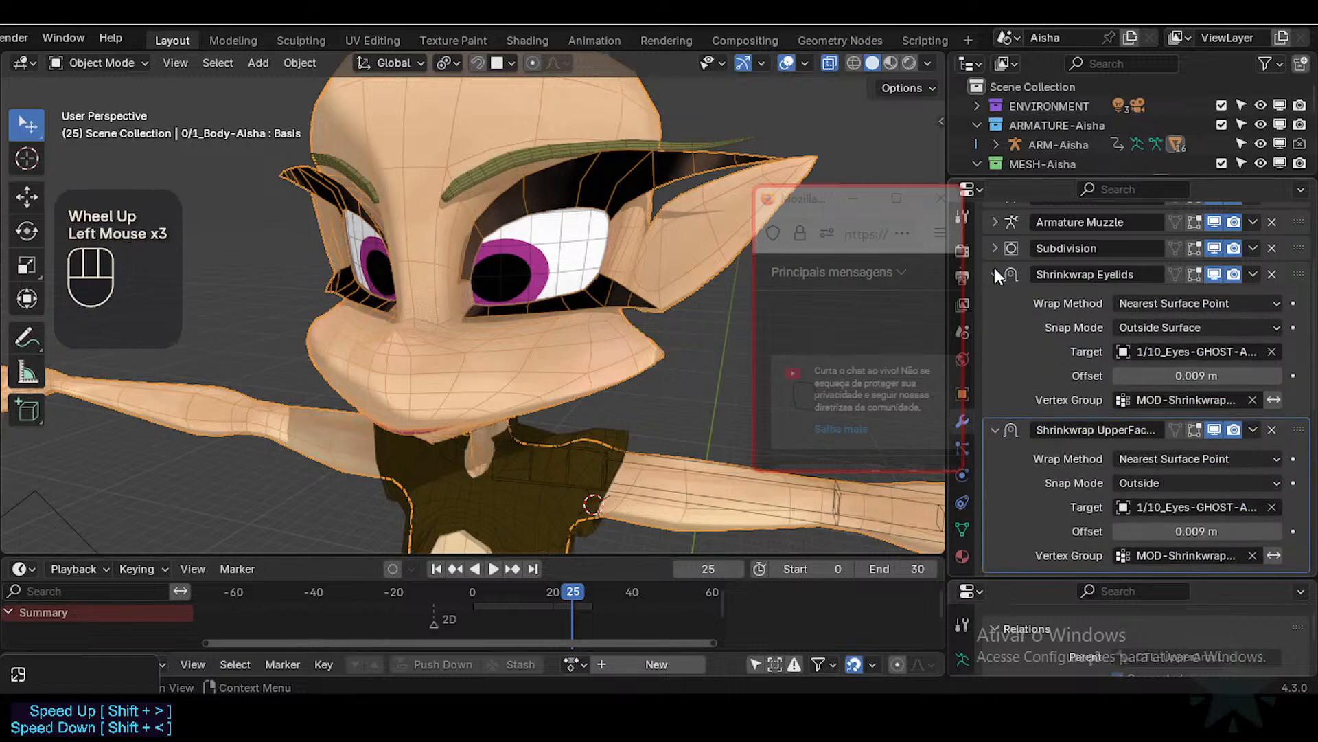
{"action": "left_click", "coordinate": [1234, 352]}
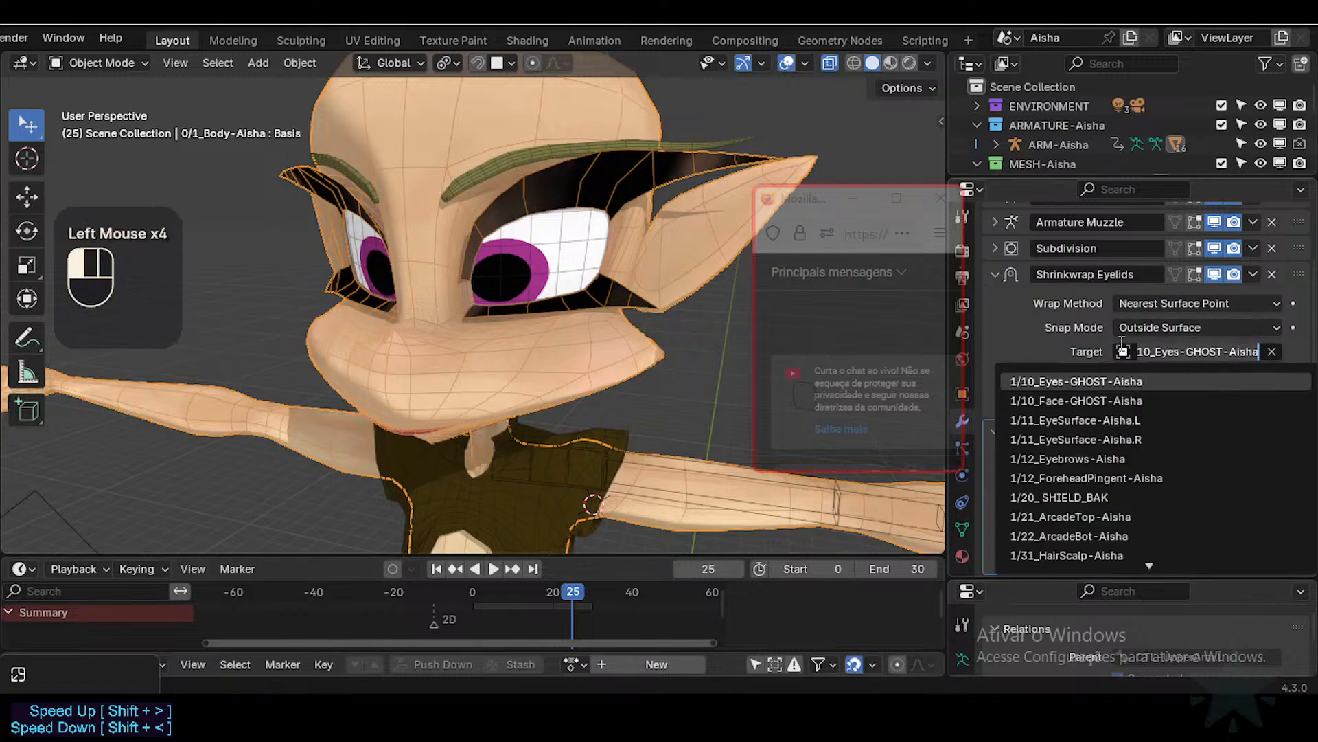
{"action": "left_click", "coordinate": [994, 274]}
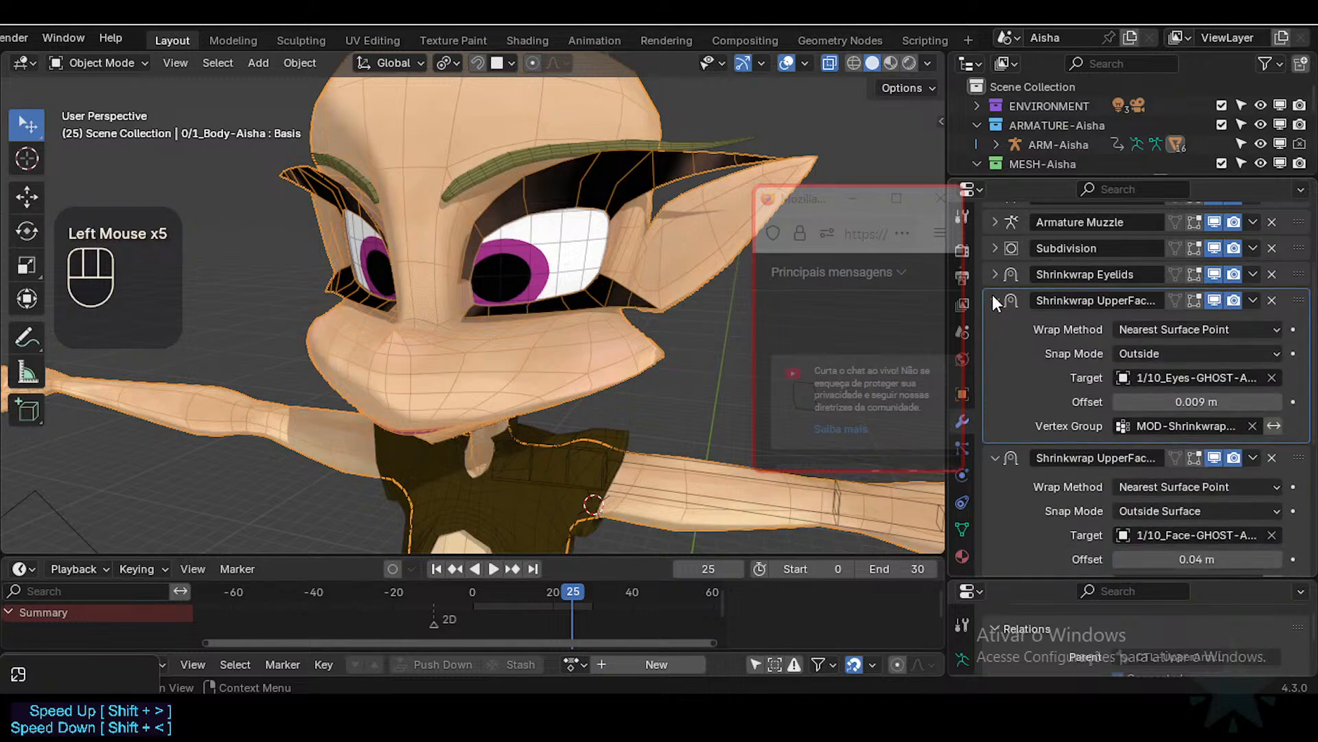
{"action": "left_click", "coordinate": [995, 300]}
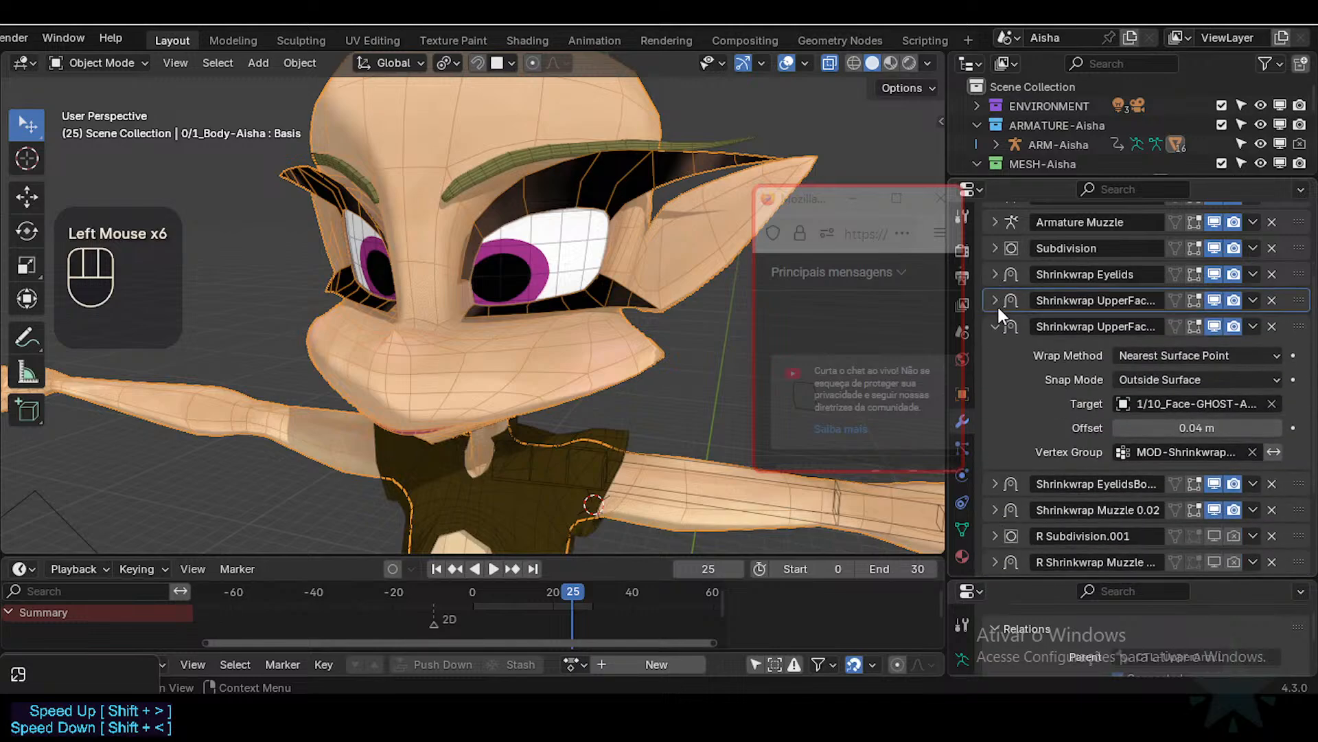
{"action": "left_click", "coordinate": [989, 297]}
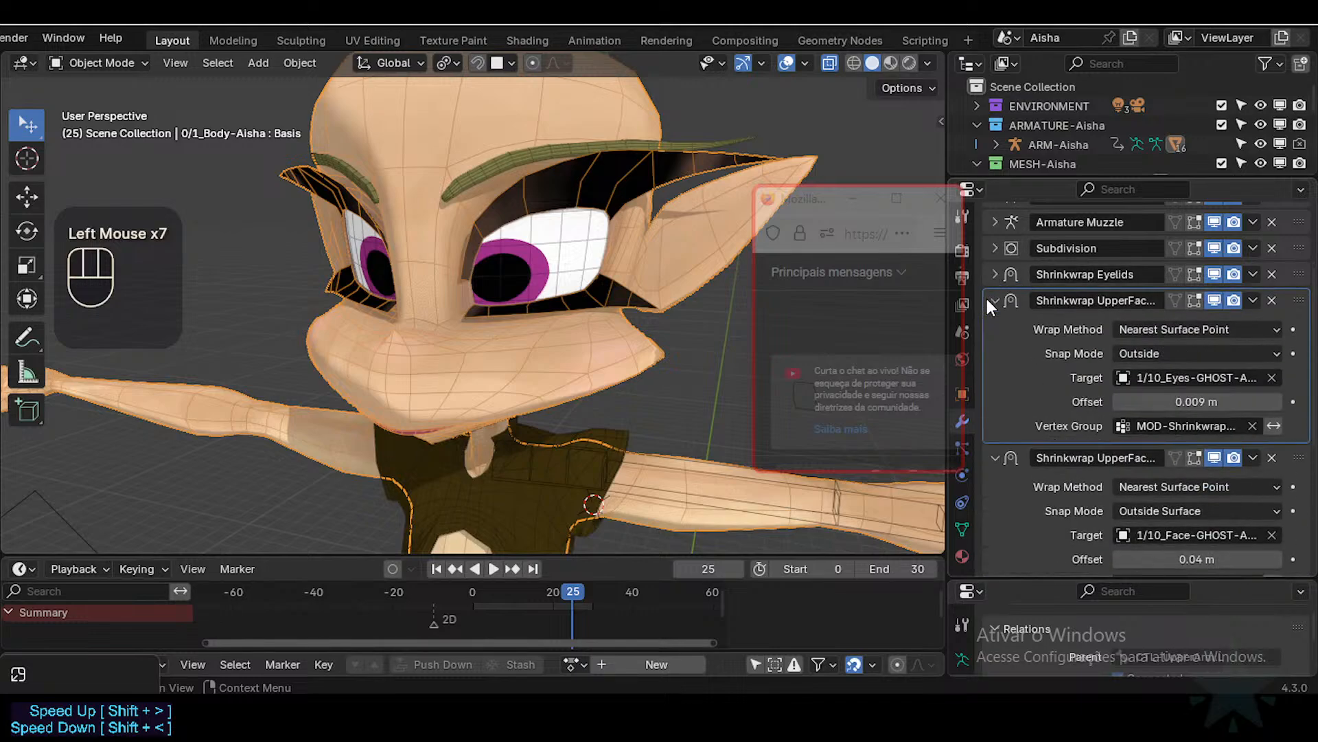
{"action": "left_click", "coordinate": [989, 296]}
{"action": "left_click", "coordinate": [993, 274]}
{"action": "left_click", "coordinate": [994, 274]}
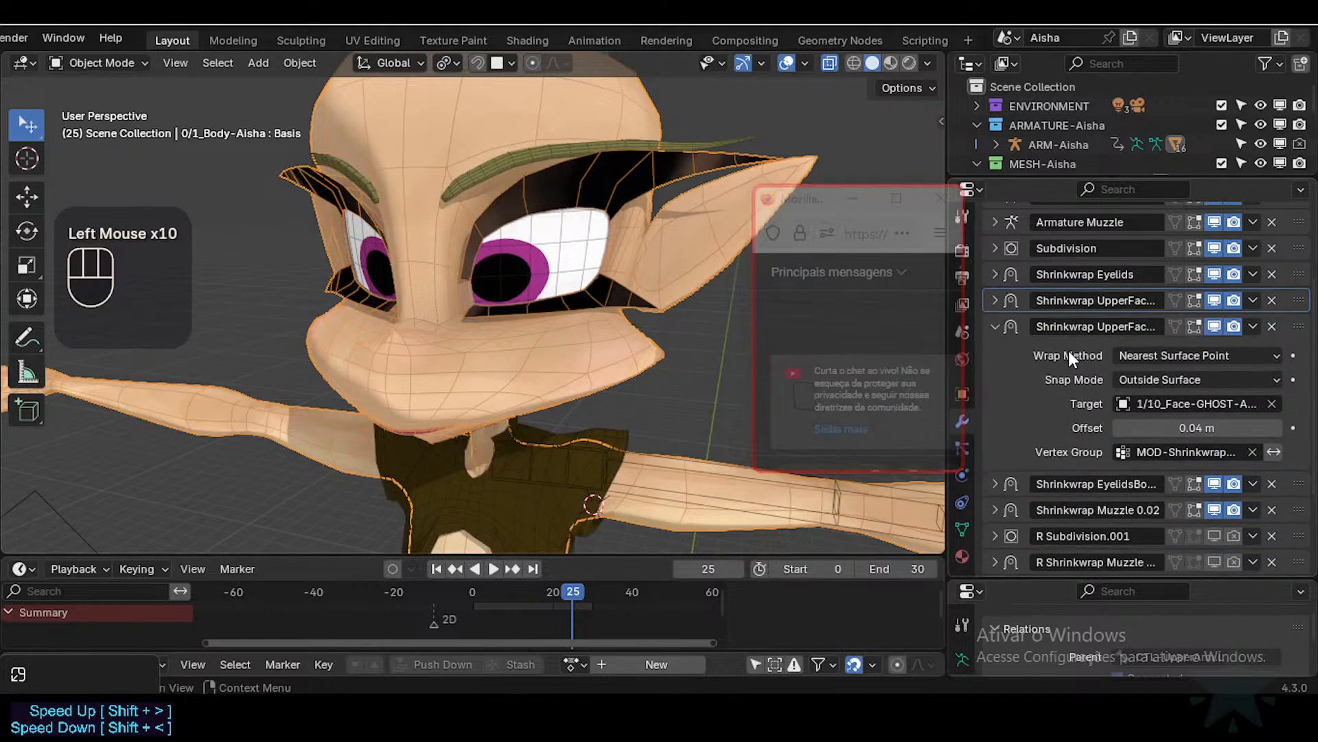
{"action": "left_click", "coordinate": [993, 274]}
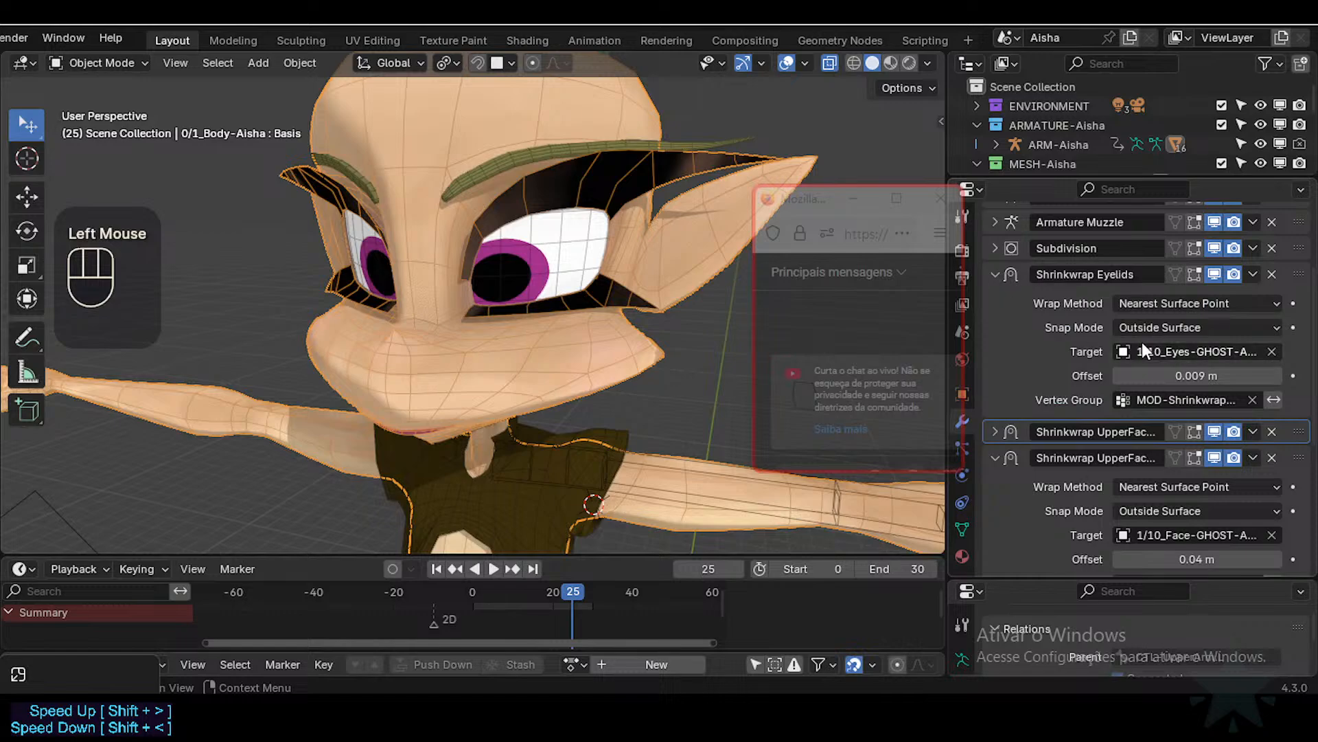
{"action": "left_click", "coordinate": [993, 274]}
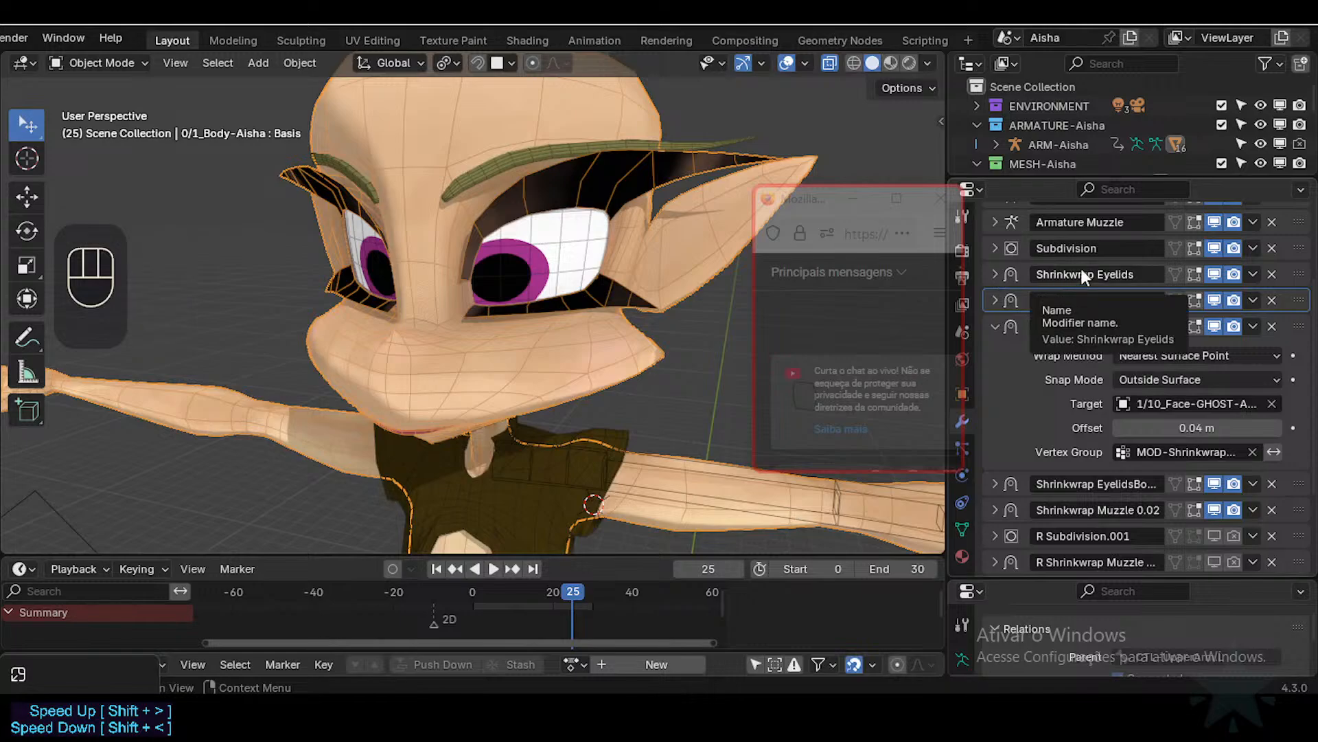
Step: Check which vertex group the upper-face Shrinkwrap modifier targeting the eyes uses
{"action": "left_click", "coordinate": [993, 300]}
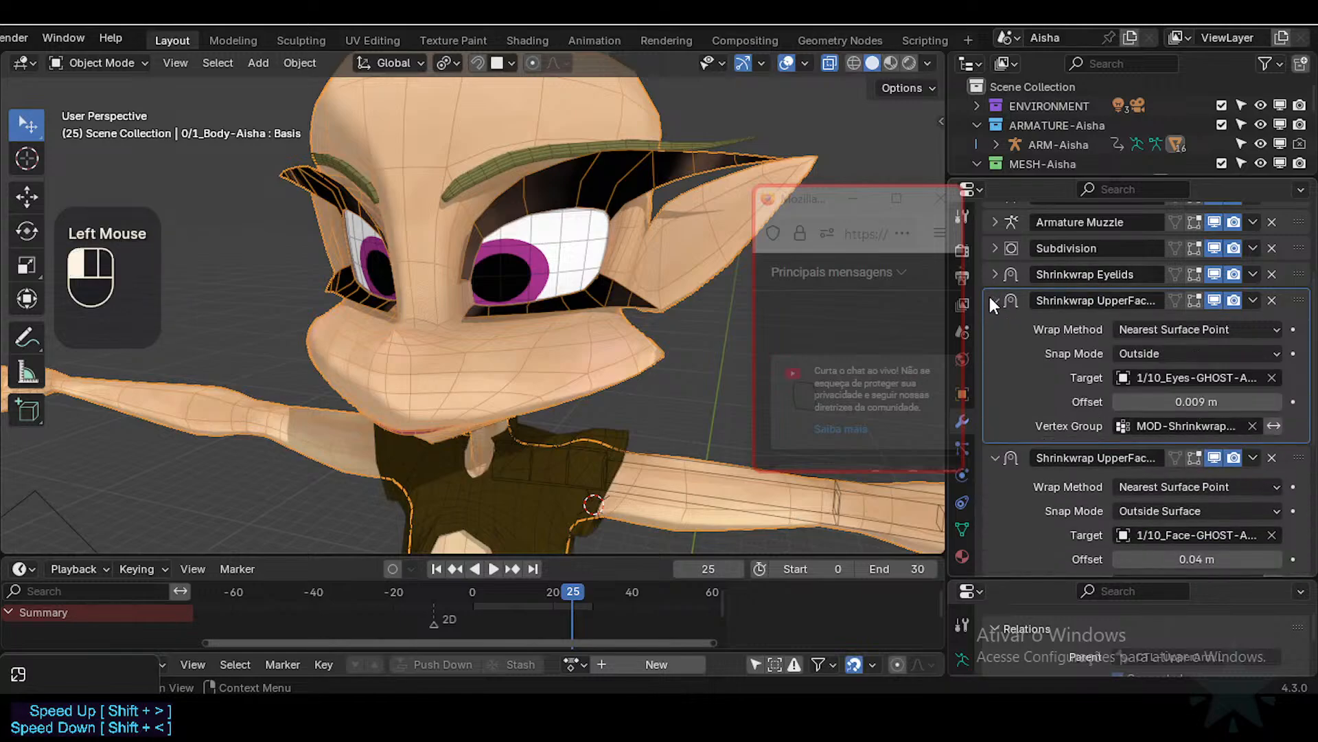
{"action": "left_click", "coordinate": [1199, 425]}
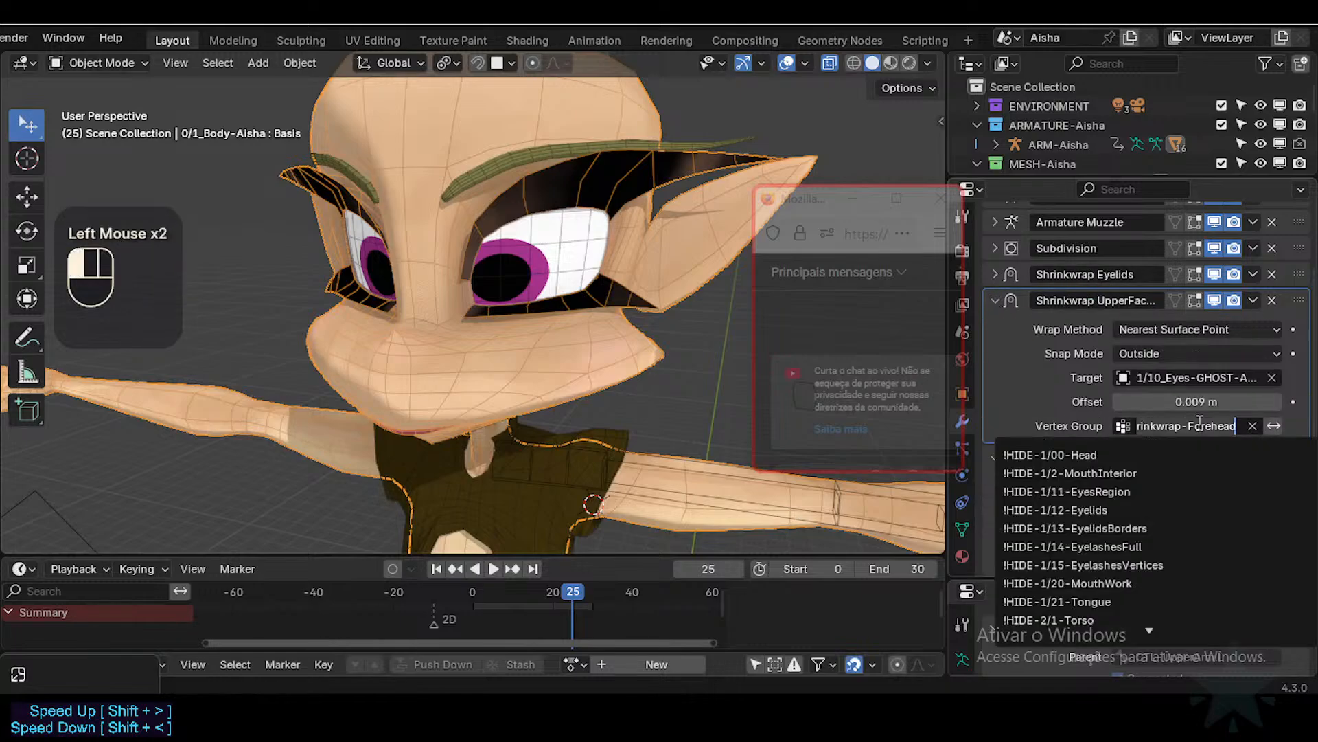
{"action": "left_click", "coordinate": [1056, 398]}
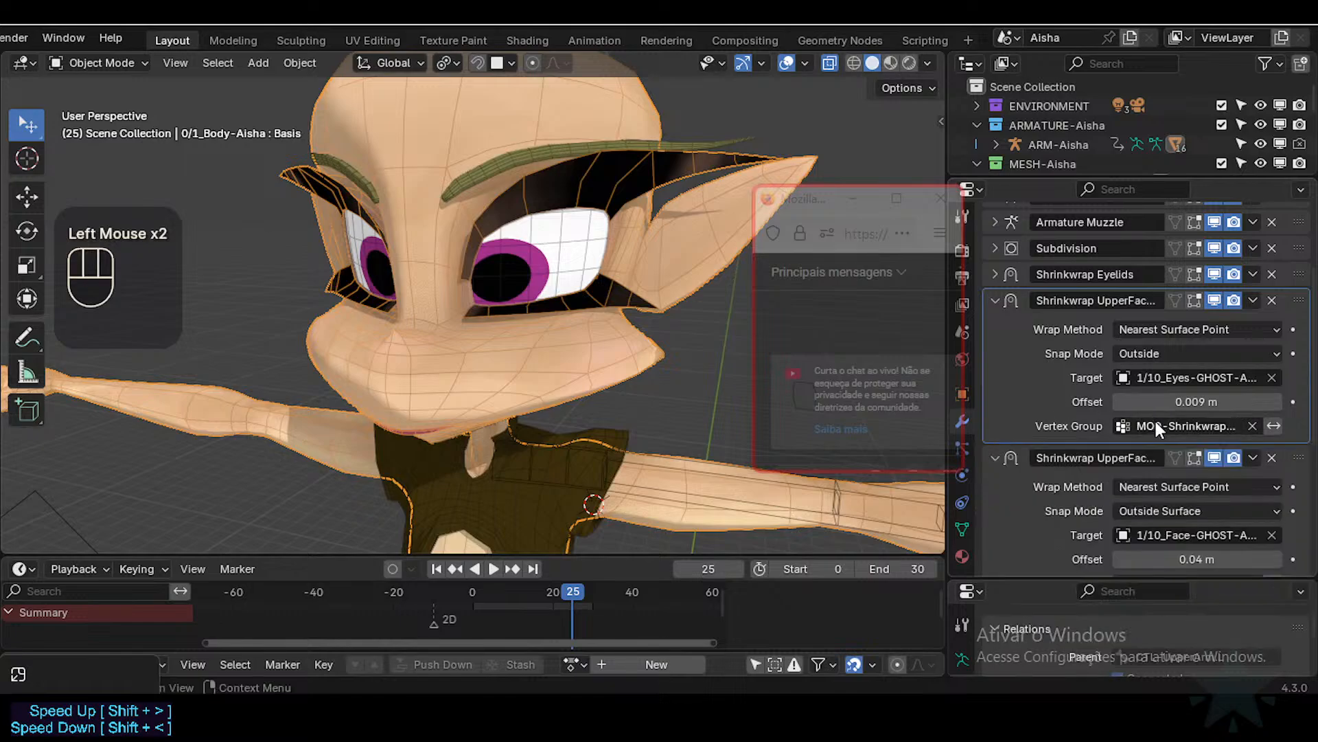
Step: Save the file and switch the character's body mesh to Weight Paint mode
{"action": "key", "text": "ctrl+s"}
{"action": "left_click", "coordinate": [605, 344]}
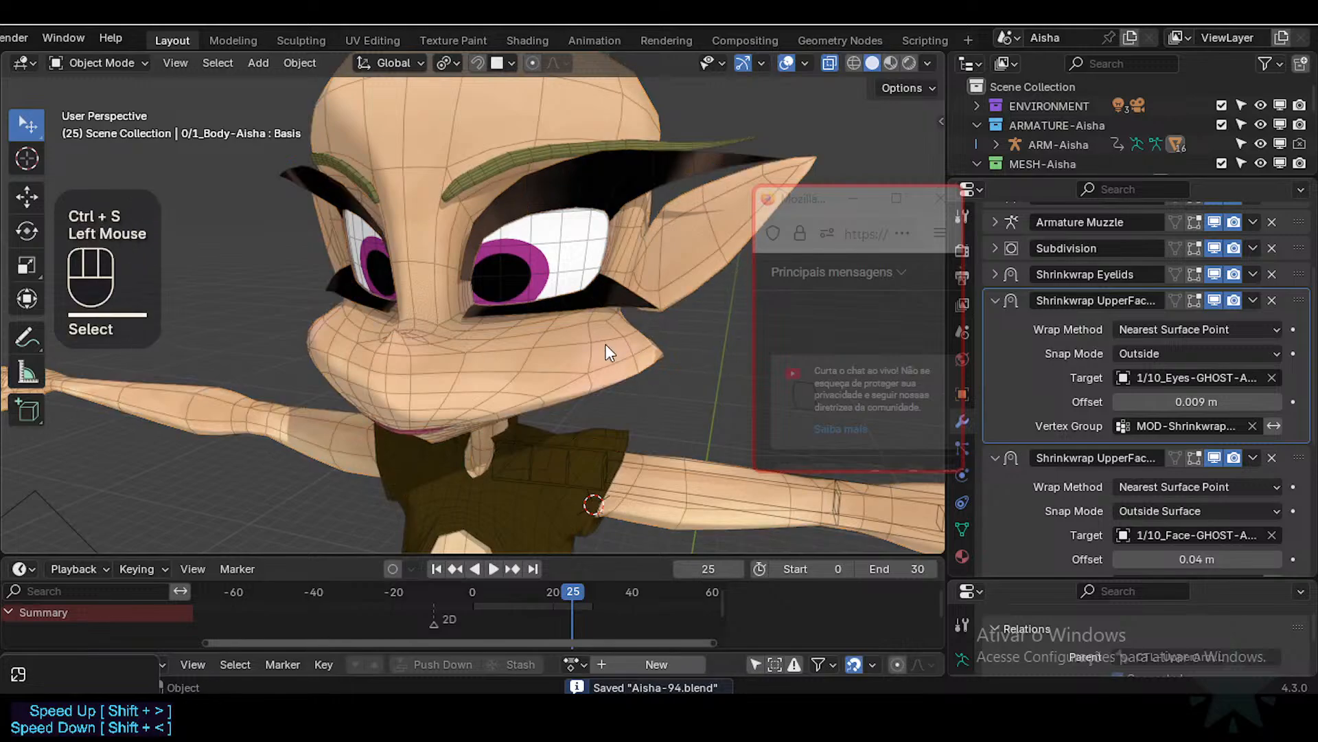
{"action": "left_click", "coordinate": [606, 344]}
{"action": "key", "text": "ctrl+Tab"}
{"action": "key", "text": "7"}
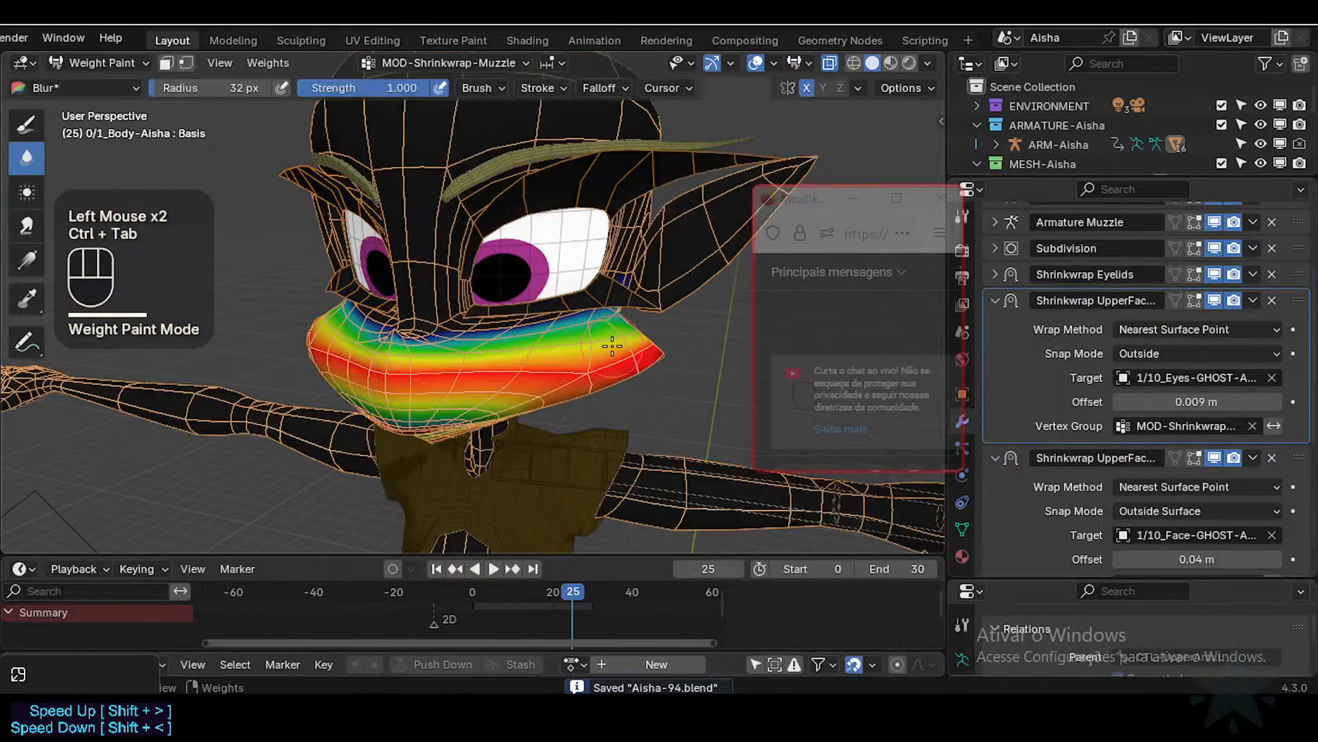
{"action": "key", "text": "ctrl+s"}
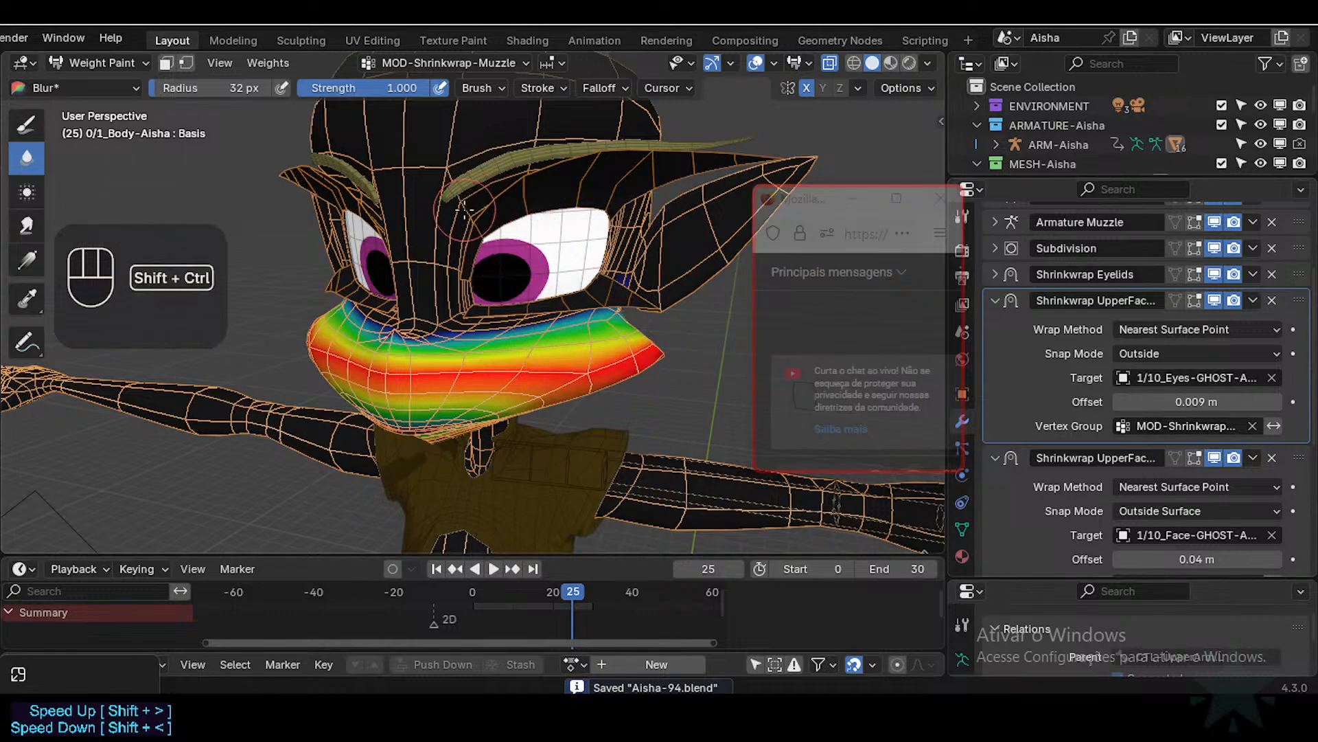
{"action": "left_click", "coordinate": [1152, 426]}
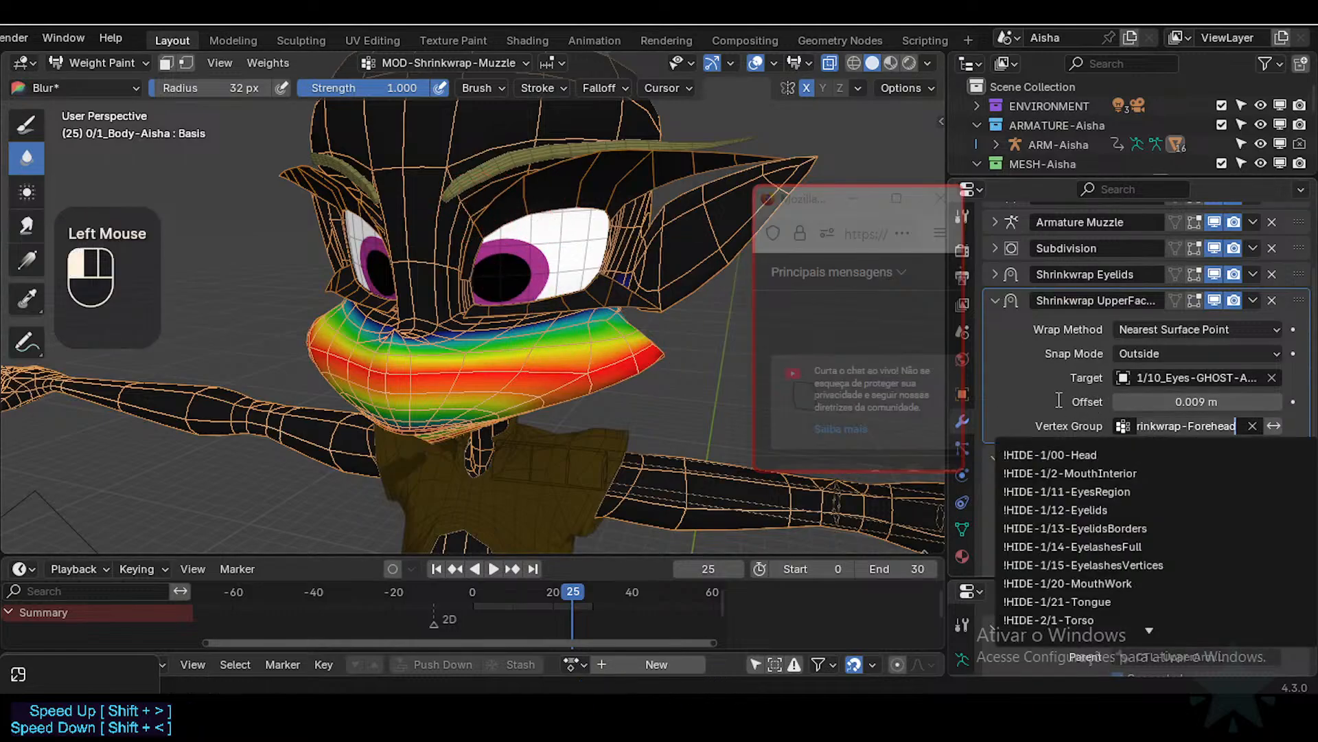
{"action": "key", "text": "shift+ctrl+x"}
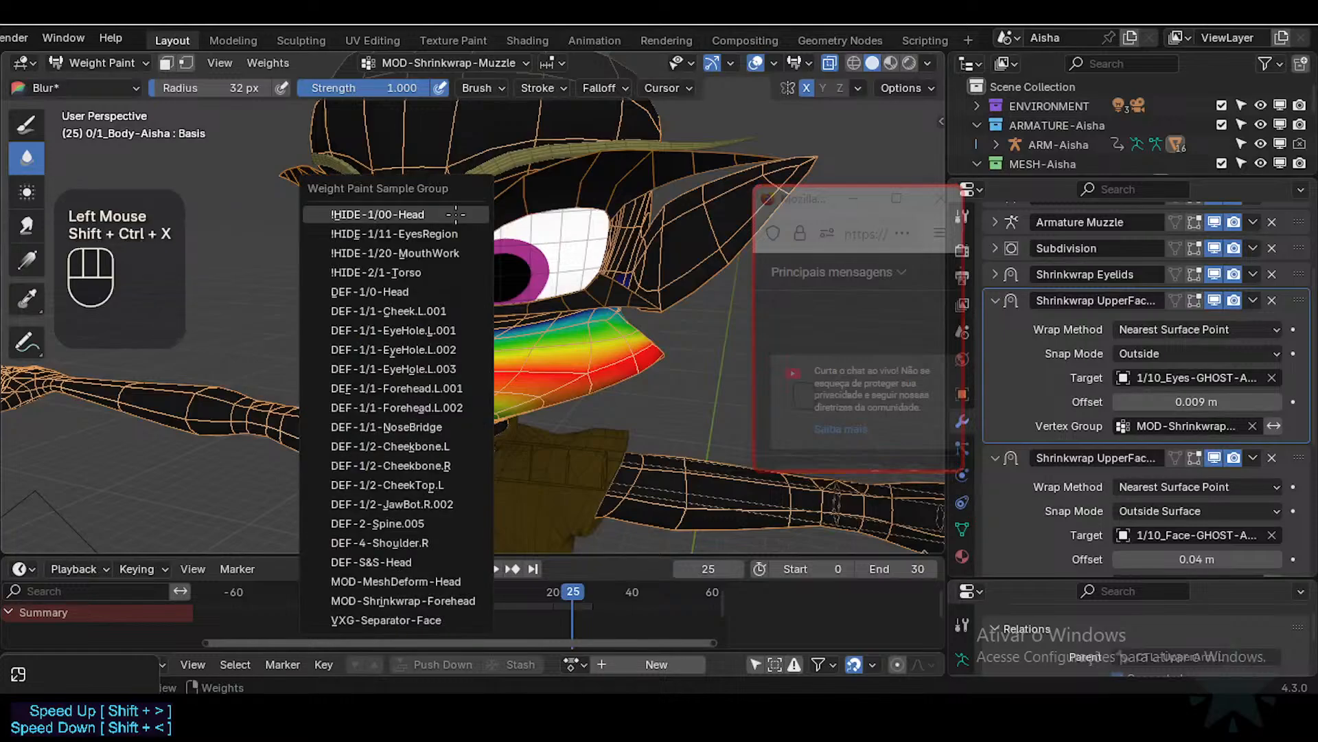
{"action": "key", "text": "f"}
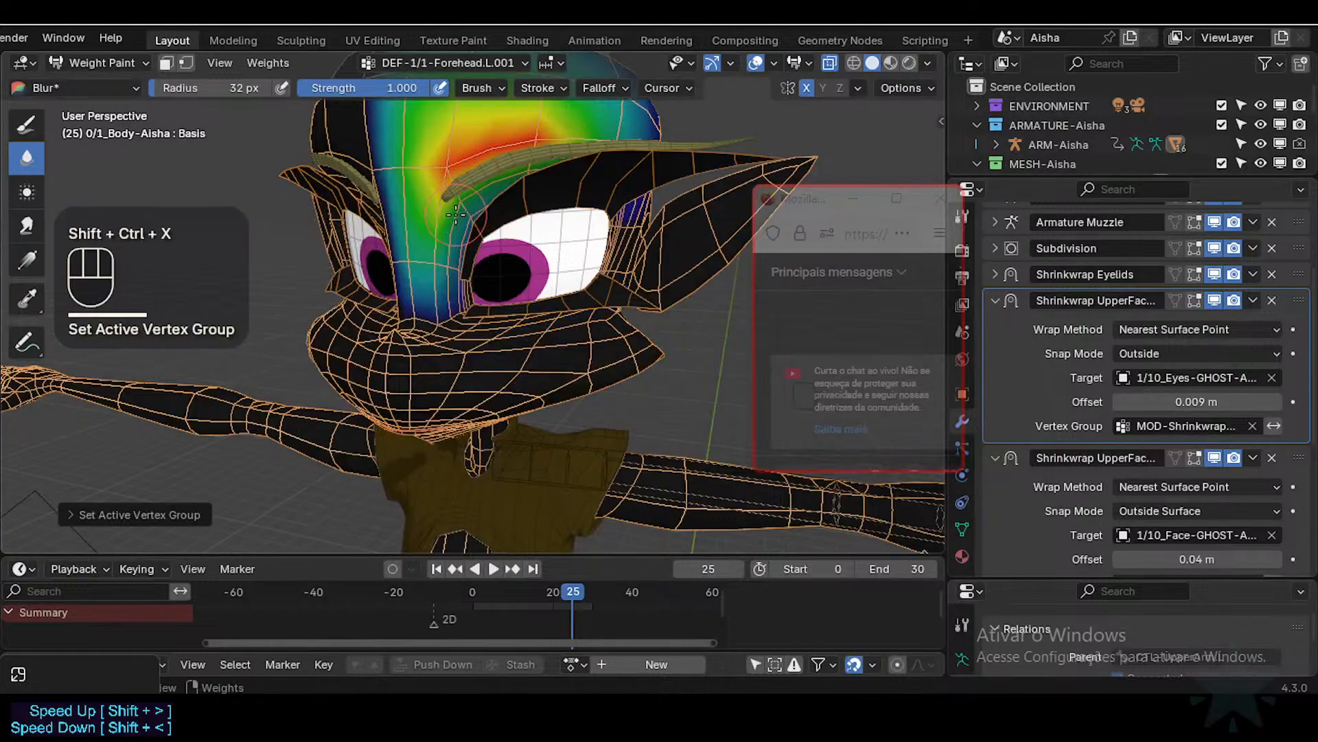
{"action": "key", "text": "ctrl+z"}
Step: Sample the forehead's vertex groups, make MOD-Shrinkwrap-Forehead active, and inspect its weights on the face
{"action": "key", "text": "shift+ctrl+x"}
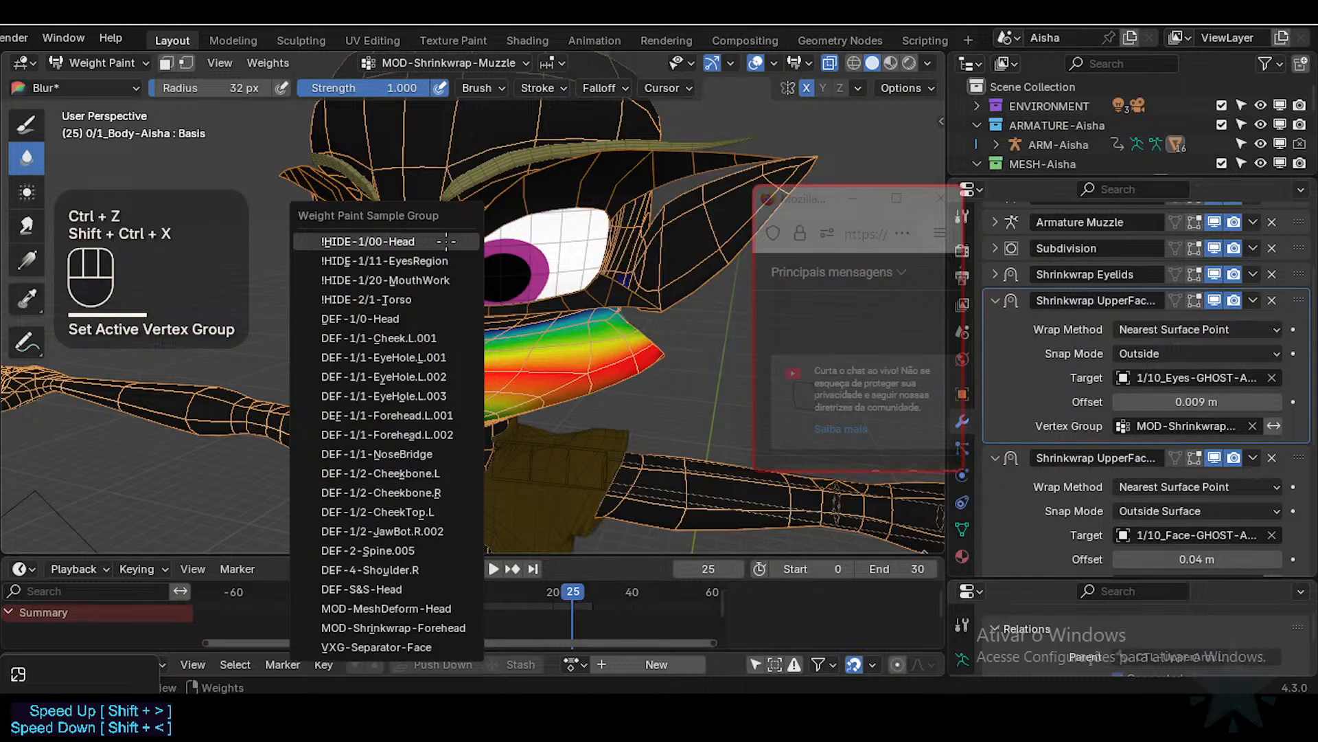
{"action": "left_click", "coordinate": [392, 628]}
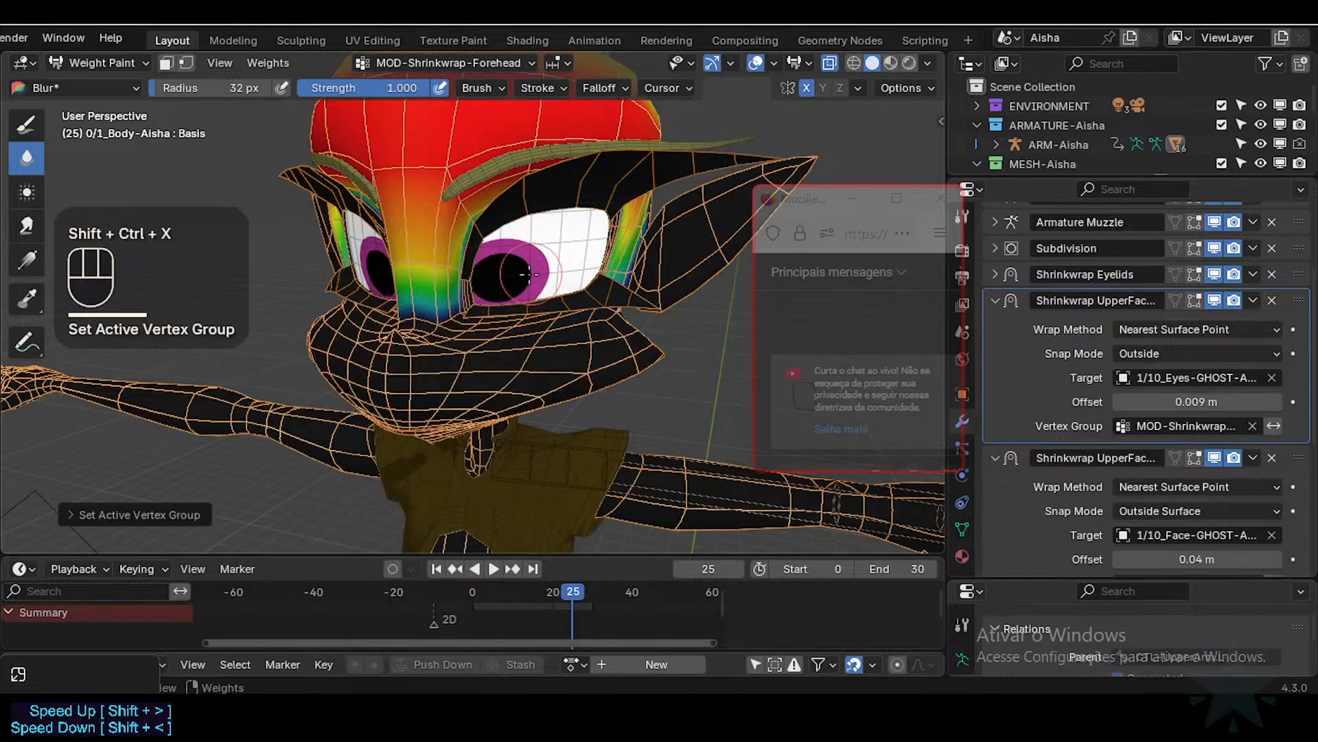
{"action": "middle_click_drag", "start_coordinate": [529, 274], "coordinate": [539, 305]}
{"action": "scroll", "coordinate": [543, 330], "scroll_direction": "up", "scroll_amount": 3}
{"action": "scroll", "coordinate": [549, 397], "scroll_direction": "down", "scroll_amount": 2}
{"action": "scroll", "coordinate": [535, 357], "scroll_direction": "down", "scroll_amount": 2}
{"action": "middle_click_drag", "start_coordinate": [550, 365], "coordinate": [484, 363]}
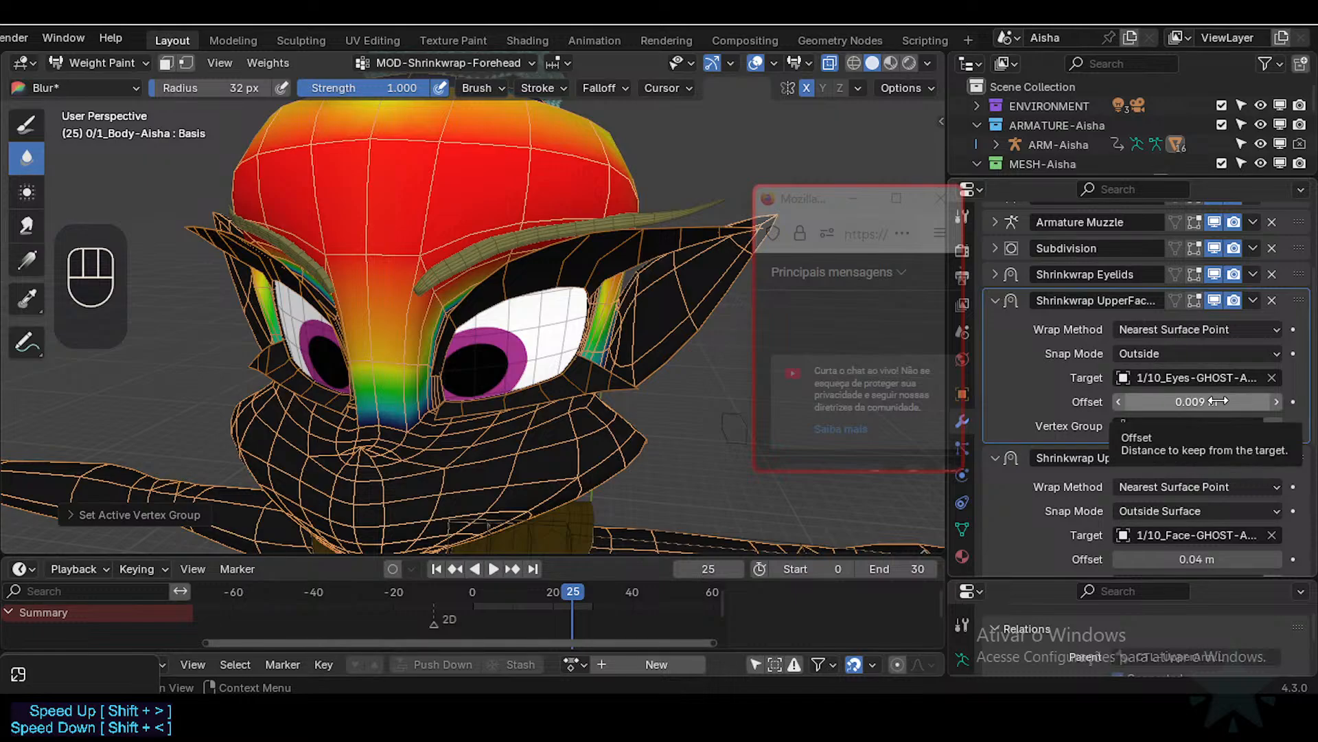
Step: Rename the Shrinkwrap Eyelids modifier as "Shrinkwrap EyelidsToEyesSurface 0.009"
{"action": "left_click", "coordinate": [995, 274]}
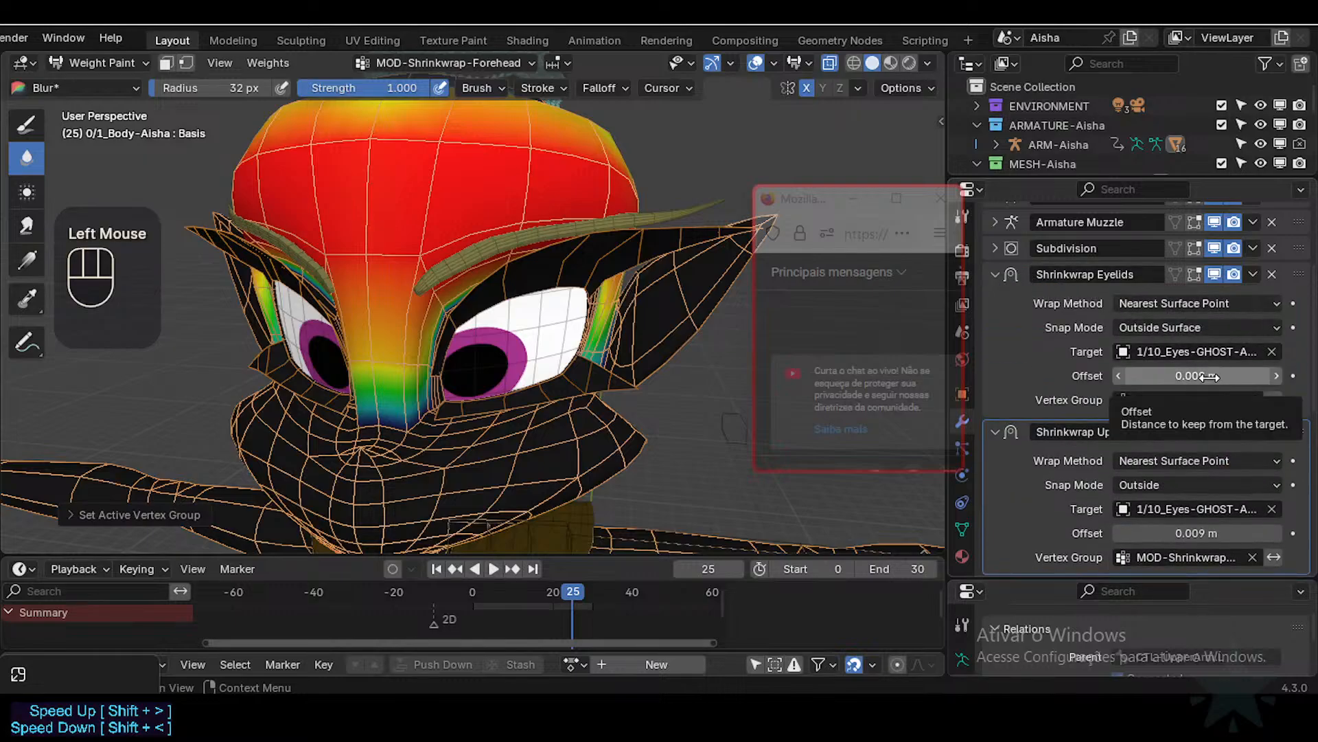
{"action": "double_click", "coordinate": [1141, 274]}
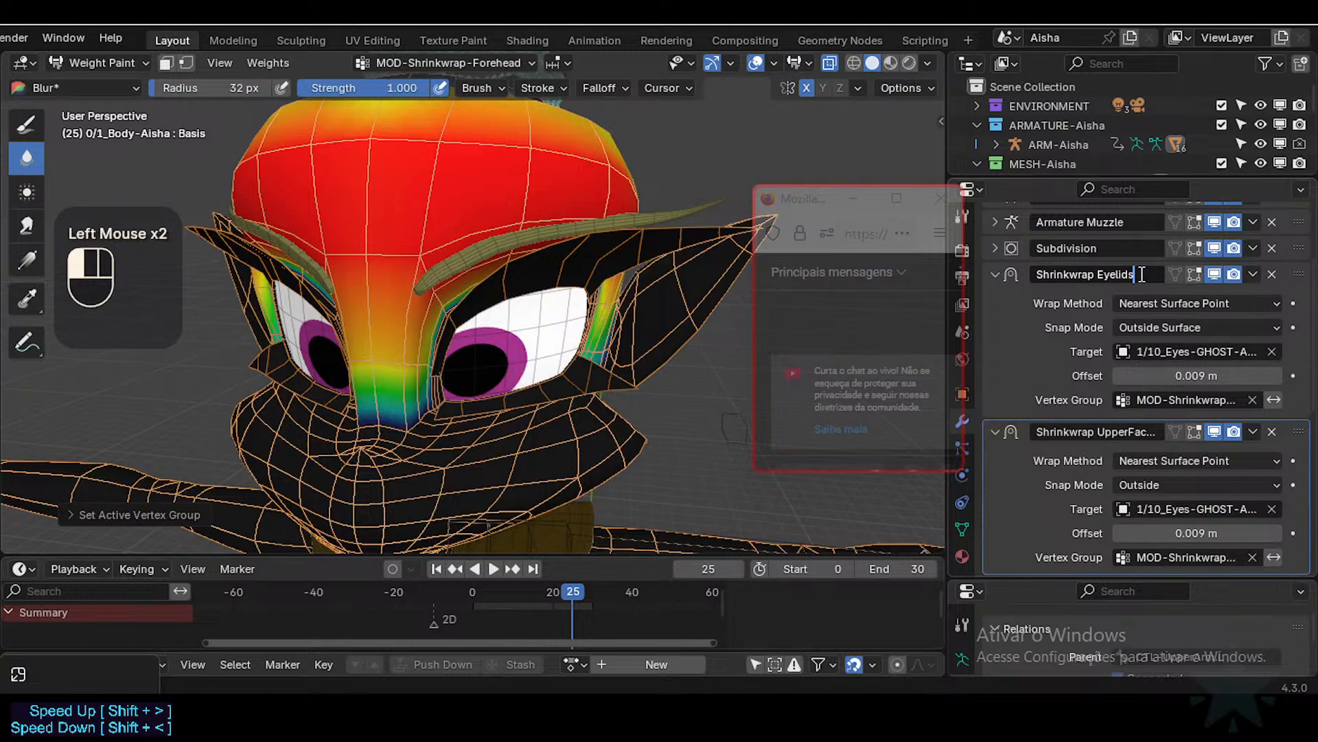
{"action": "type", "text": "To"}
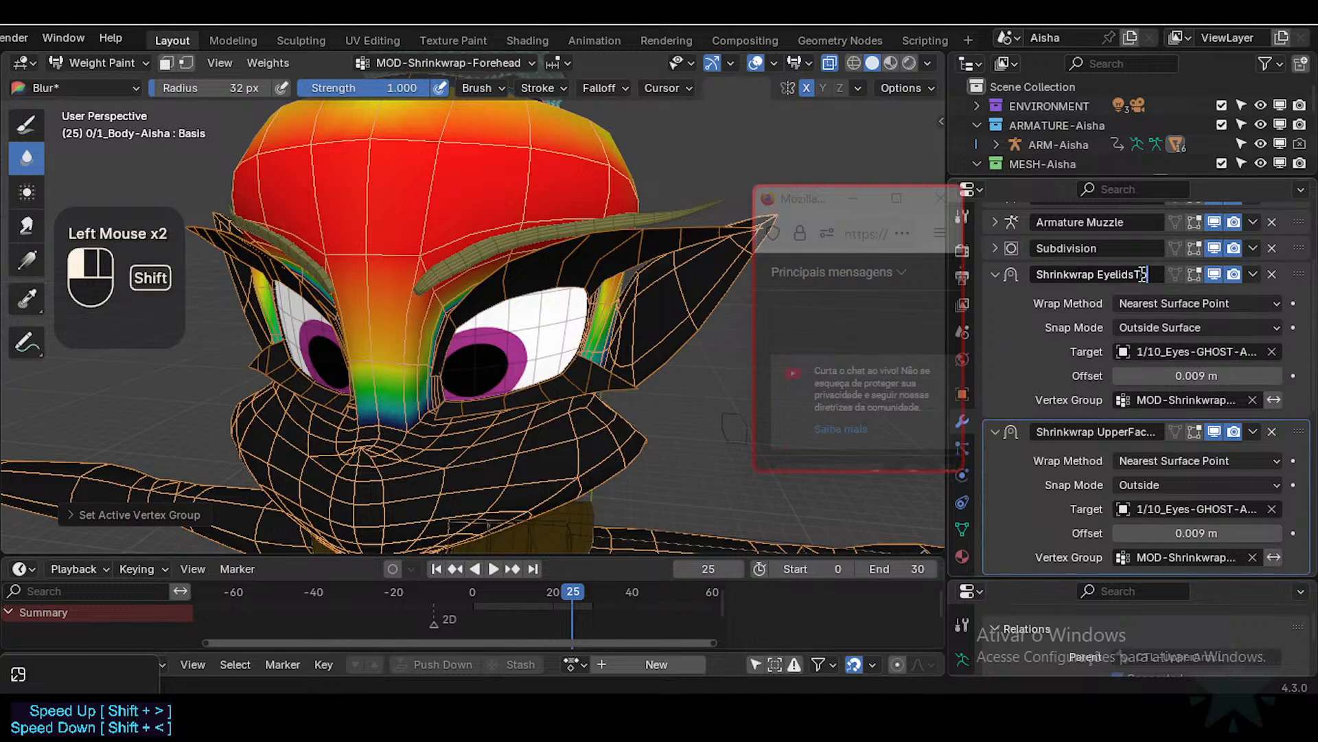
{"action": "type", "text": "Eyes"}
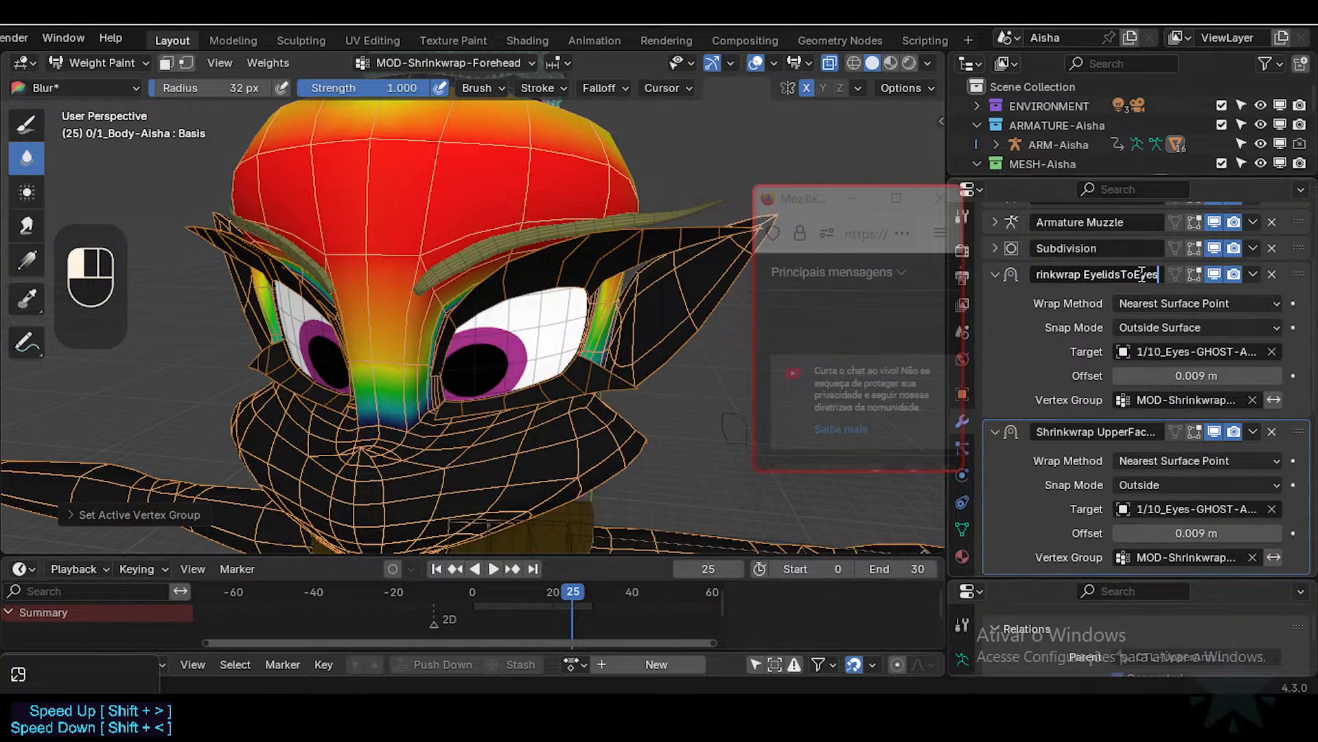
{"action": "type", "text": "Surface 0.009"}
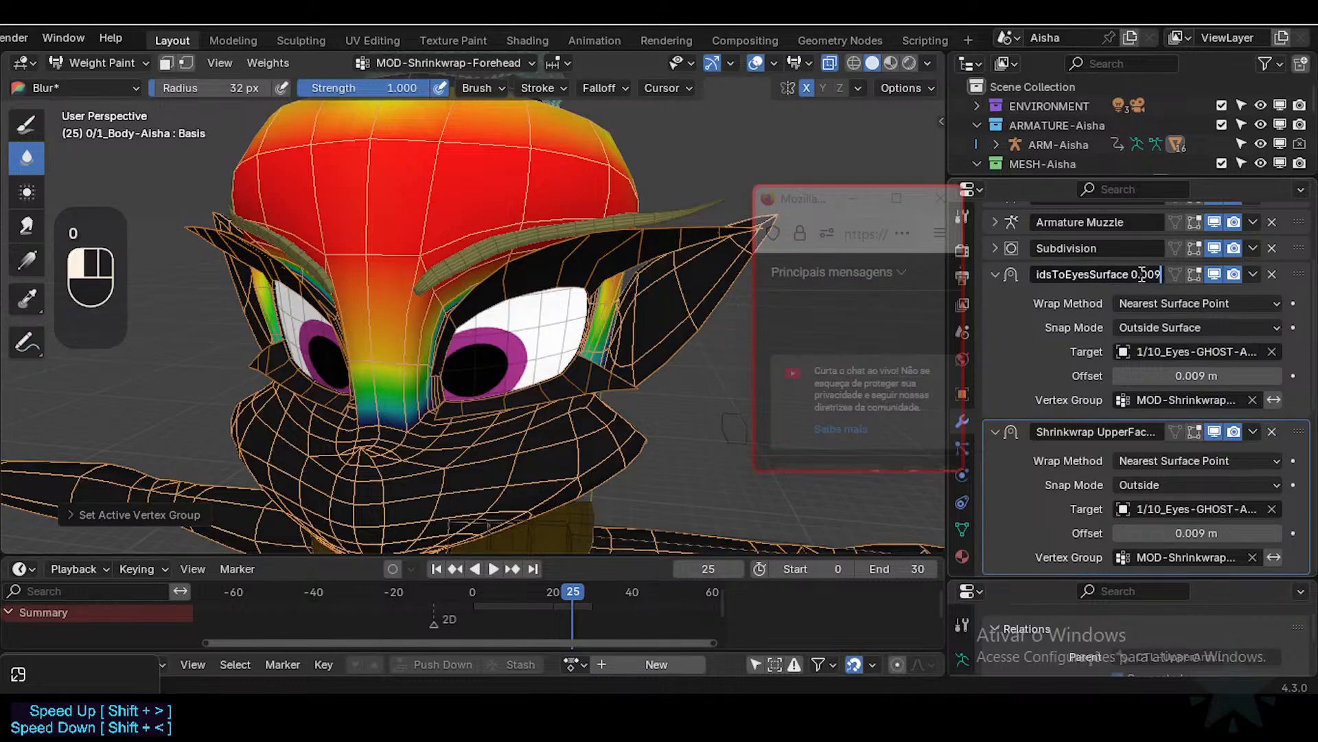
{"action": "key", "text": "shift+Left"}
{"action": "key", "text": "shift+Left"}
{"action": "key", "text": "shift+Left"}
{"action": "key", "text": "Return"}
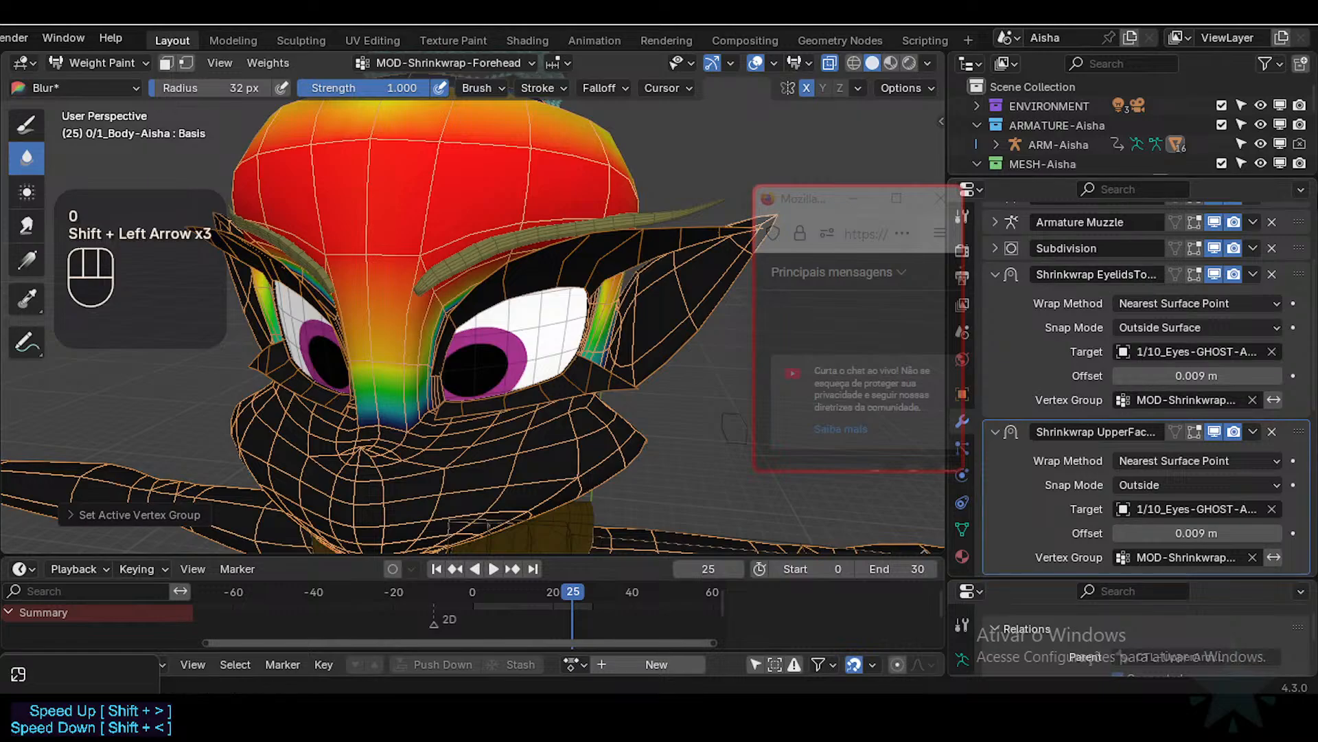
Step: Rename the upper-face Shrinkwrap modifier that targets the eyes as "Shrinkwrap UpperFaceToEyesSurface 0.009"
{"action": "double_click", "coordinate": [1112, 434]}
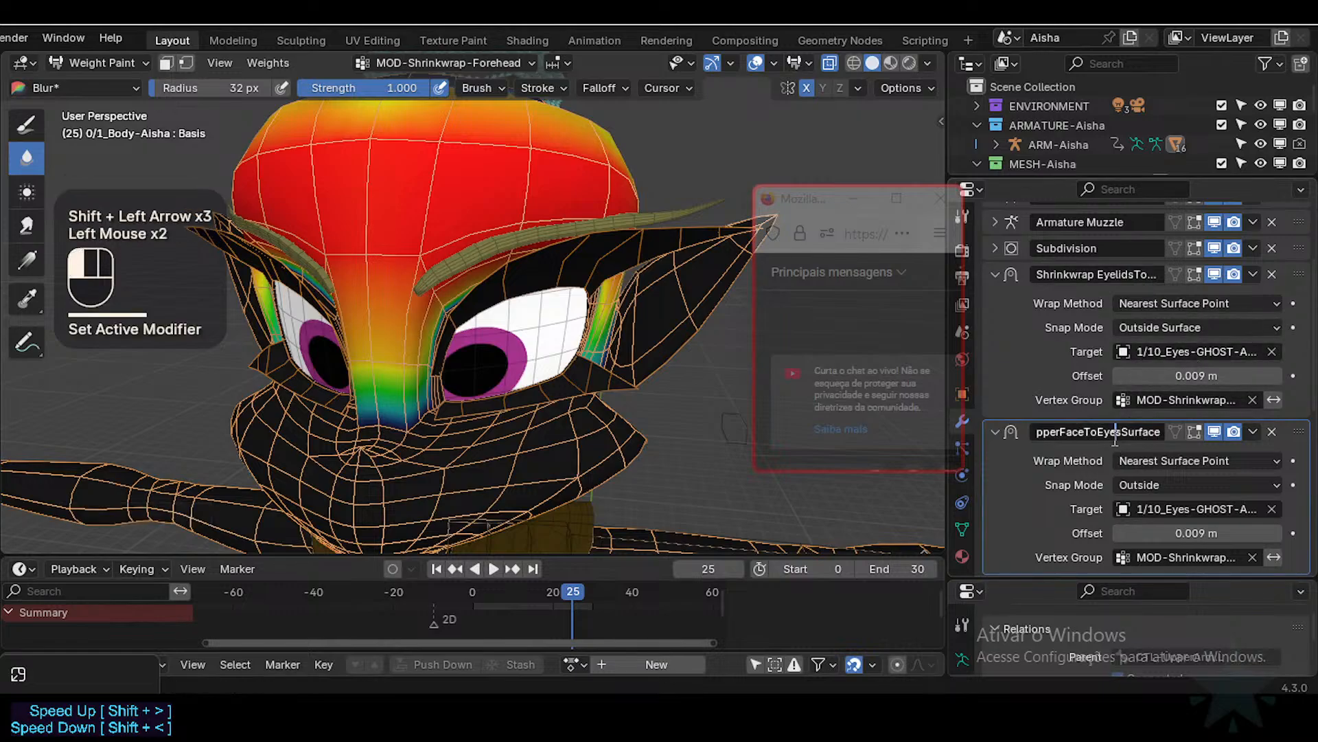
{"action": "key", "text": "End"}
{"action": "type", "text": "0.009"}
{"action": "key", "text": "Return"}
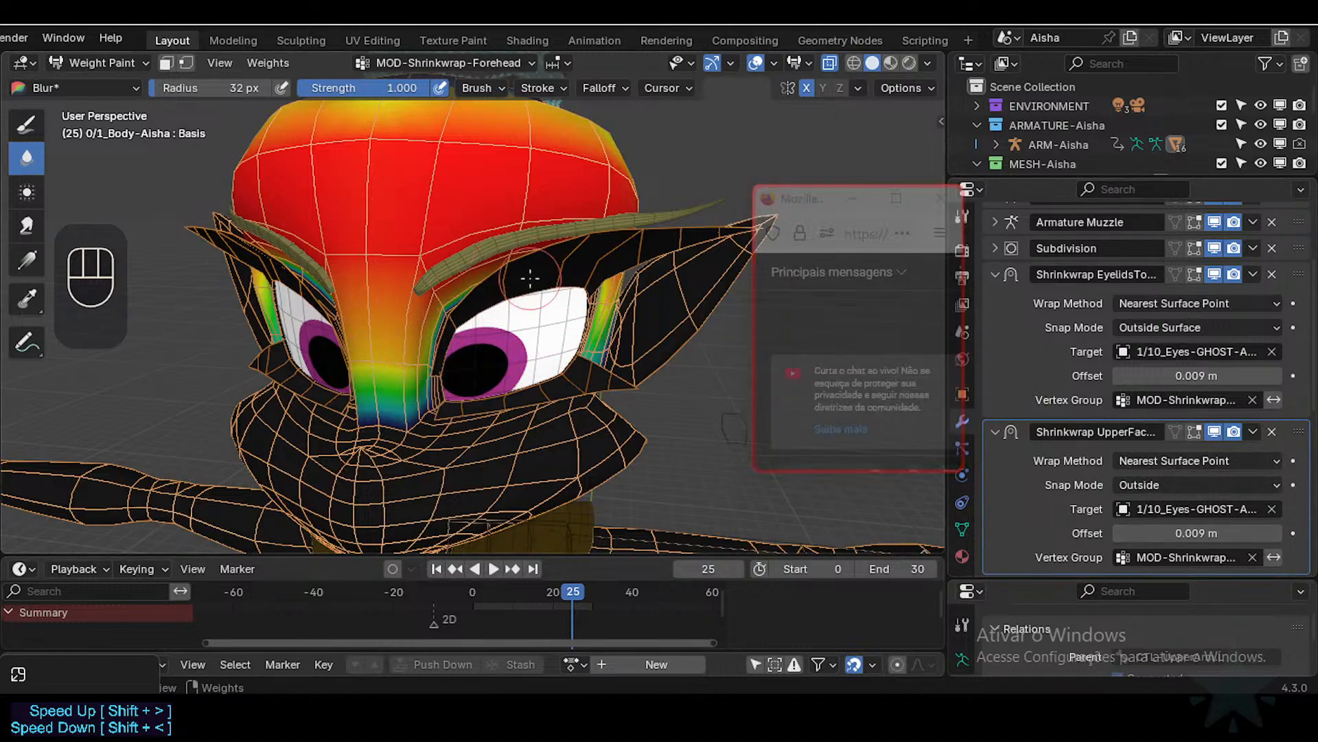
Step: Collapse the eyelids and upper-face-to-eyes Shrinkwrap modifiers, check the upper-face one targeting the face, and copy its offset value
{"action": "left_click", "coordinate": [994, 274]}
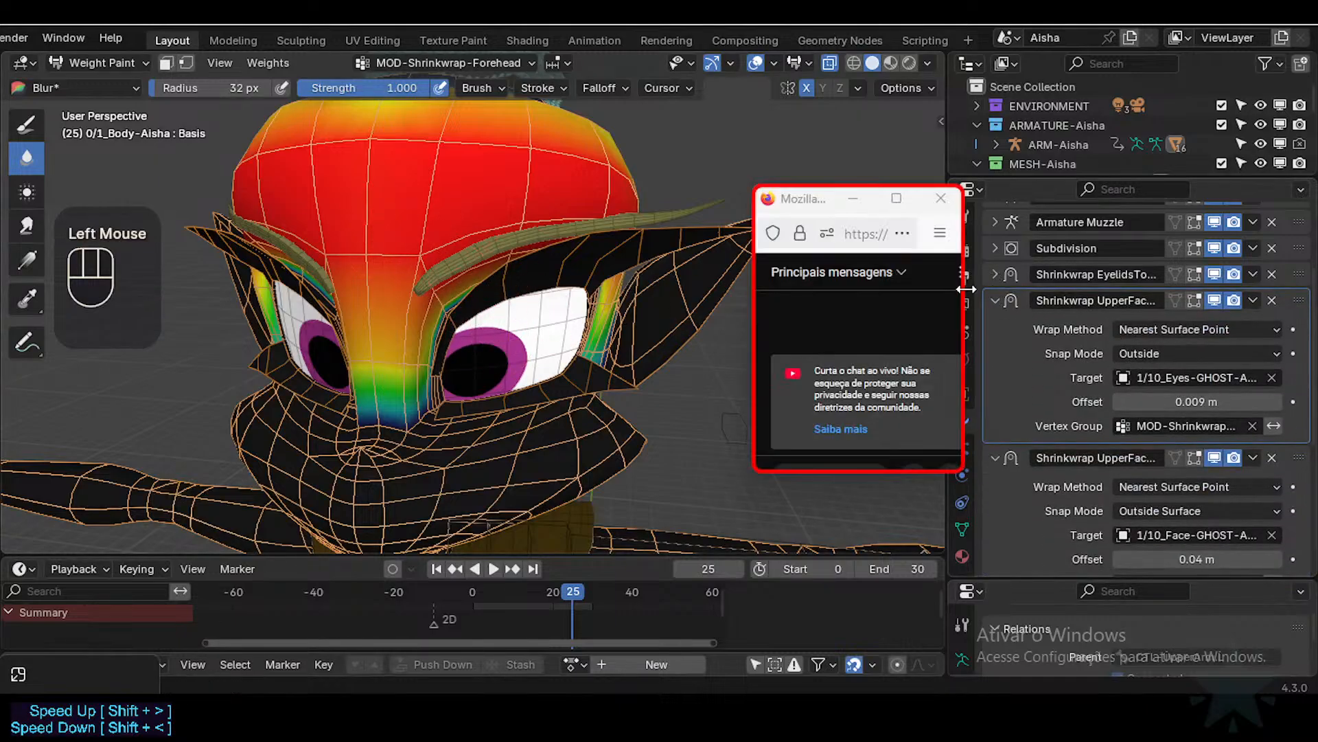
{"action": "left_click", "coordinate": [989, 307]}
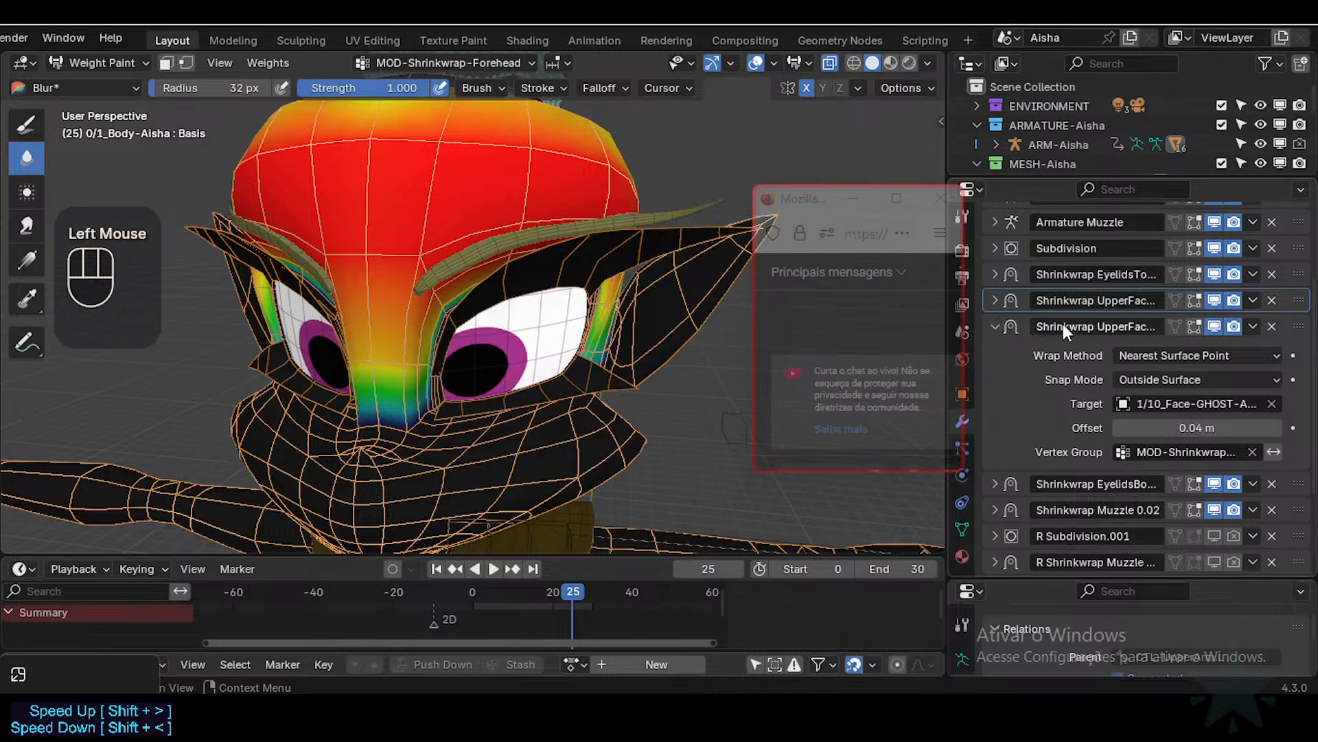
{"action": "left_click", "coordinate": [990, 269]}
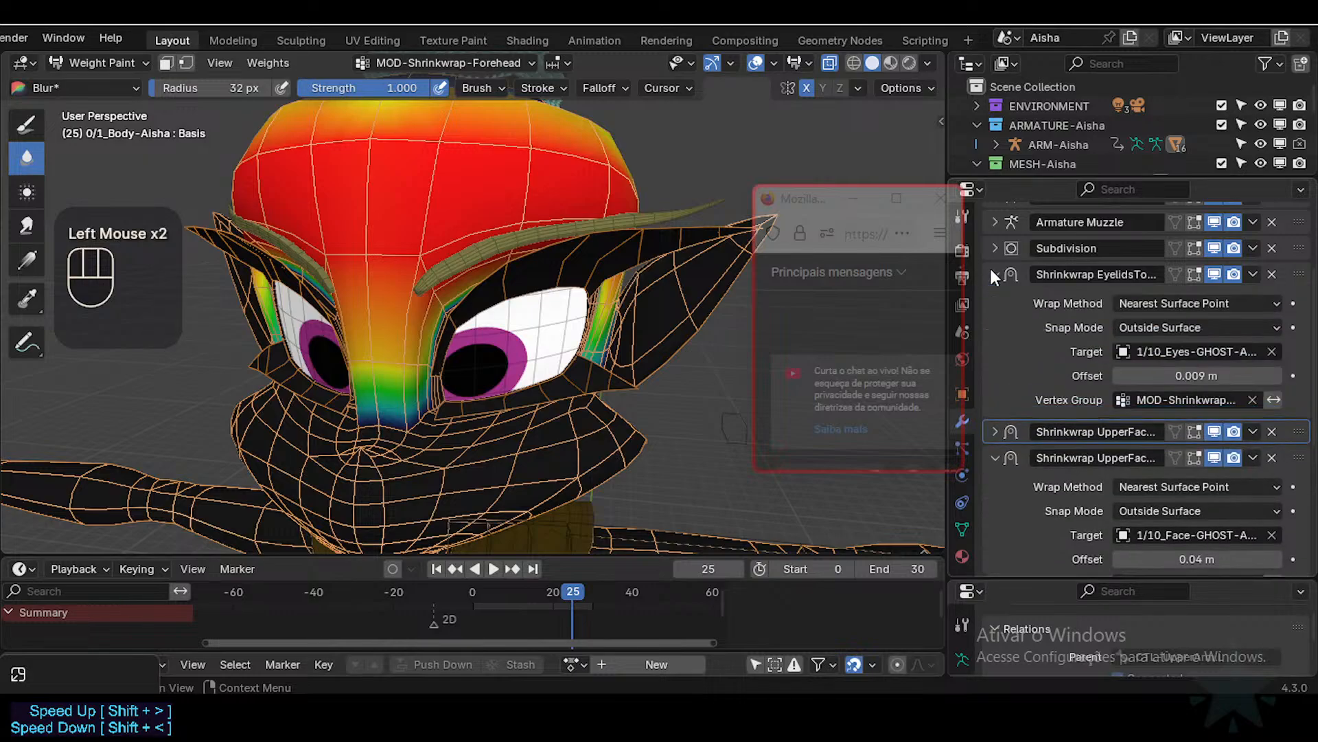
{"action": "left_click", "coordinate": [990, 269]}
{"action": "left_click", "coordinate": [994, 301]}
{"action": "left_click", "coordinate": [996, 299]}
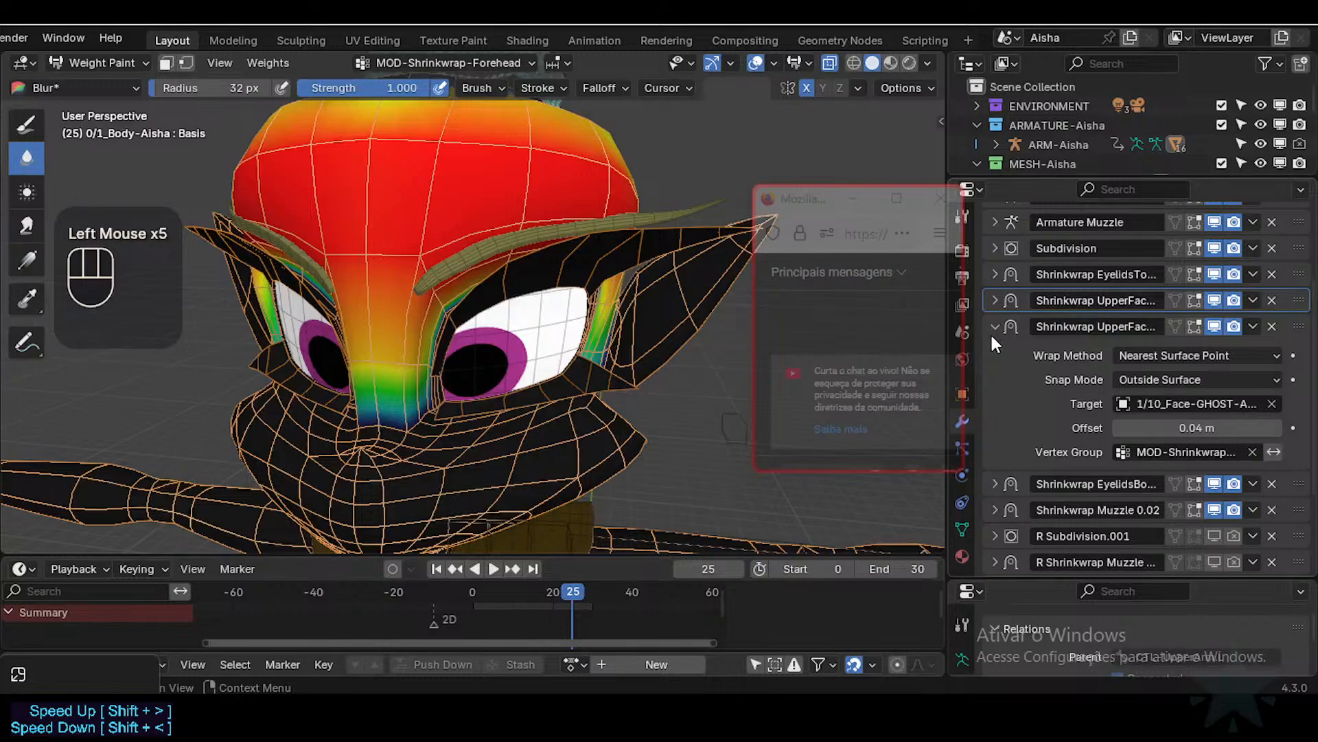
{"action": "left_click", "coordinate": [1099, 327]}
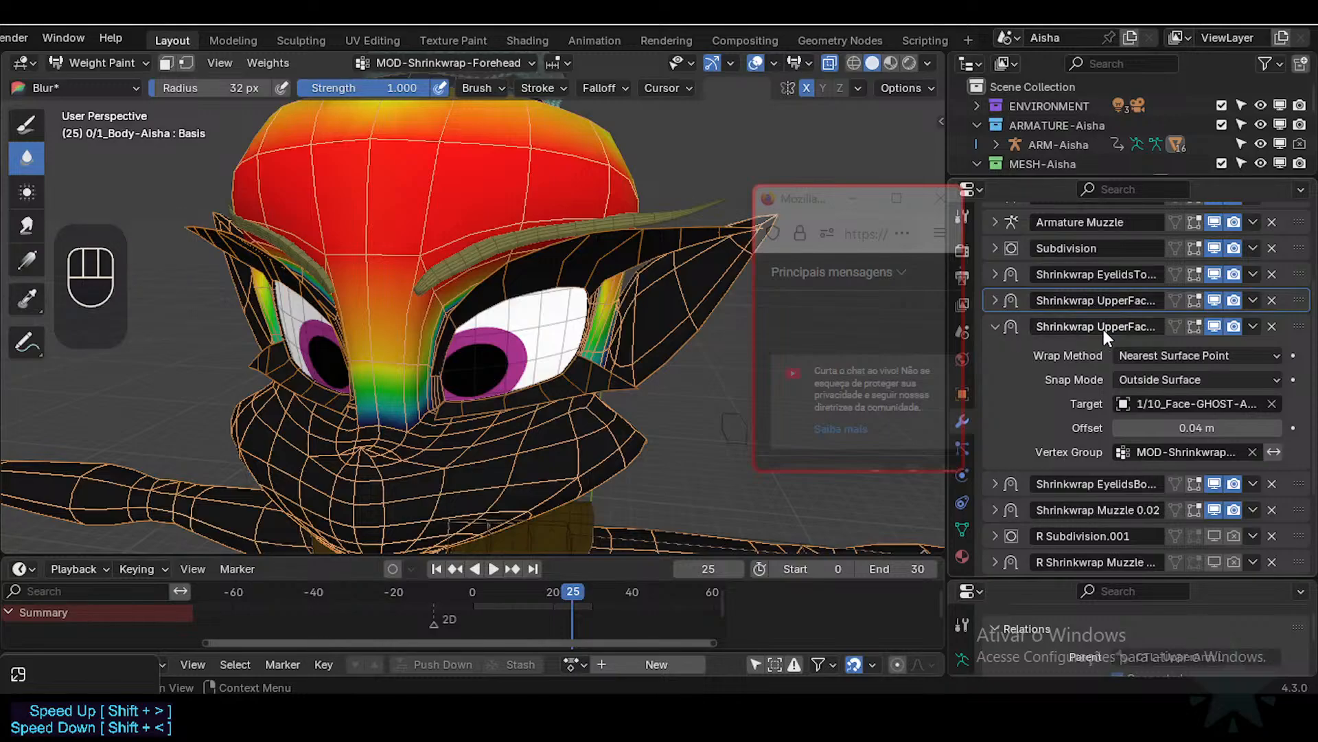
{"action": "left_click", "coordinate": [1034, 368]}
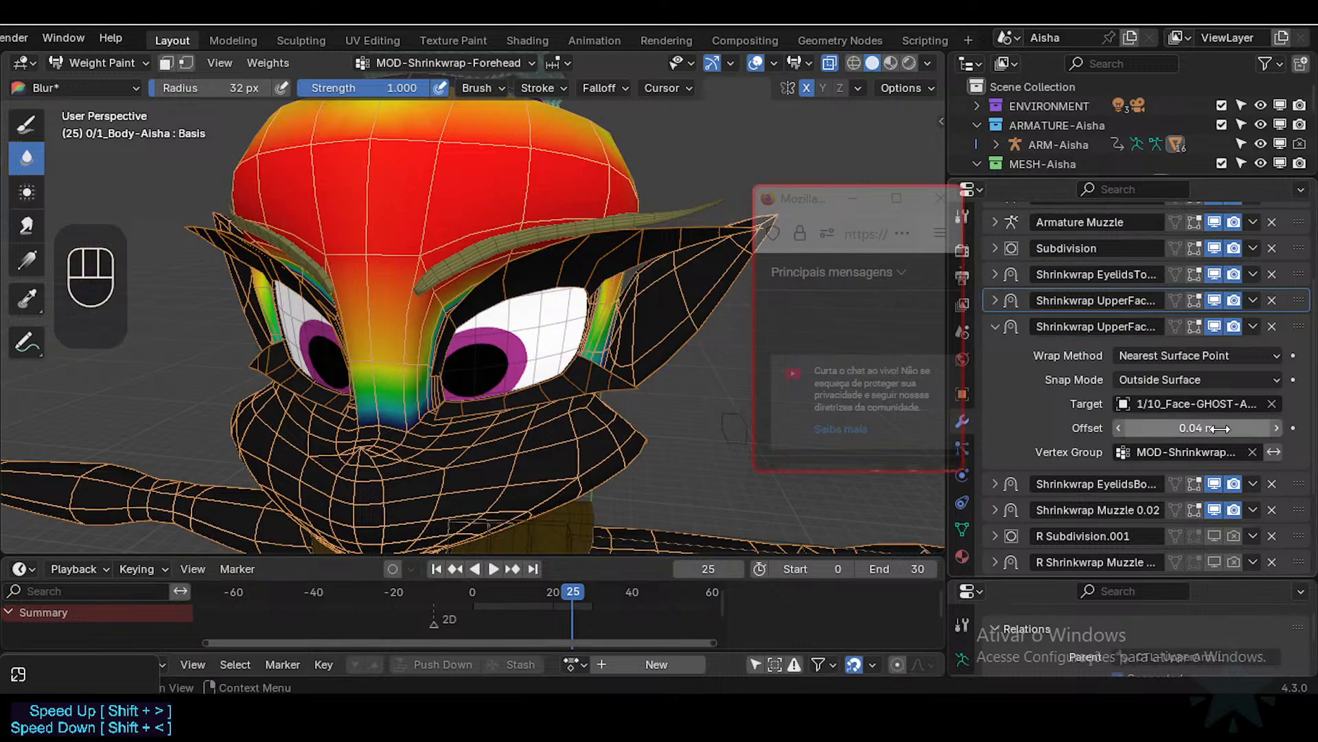
{"action": "key", "text": "ctrl+c"}
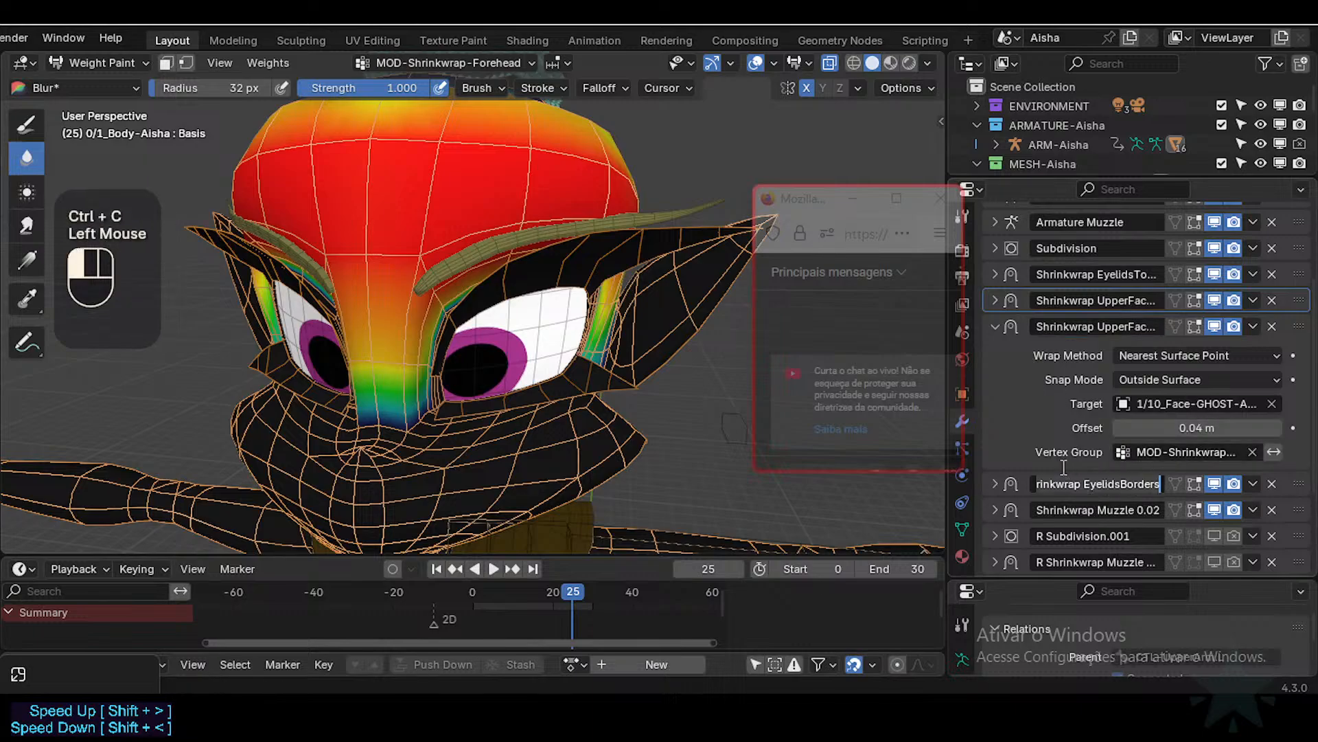
Step: Move the EyelidsBorders Shrinkwrap modifier up the stack to directly below Subdivision
{"action": "left_click", "coordinate": [996, 329]}
{"action": "left_click", "coordinate": [993, 355]}
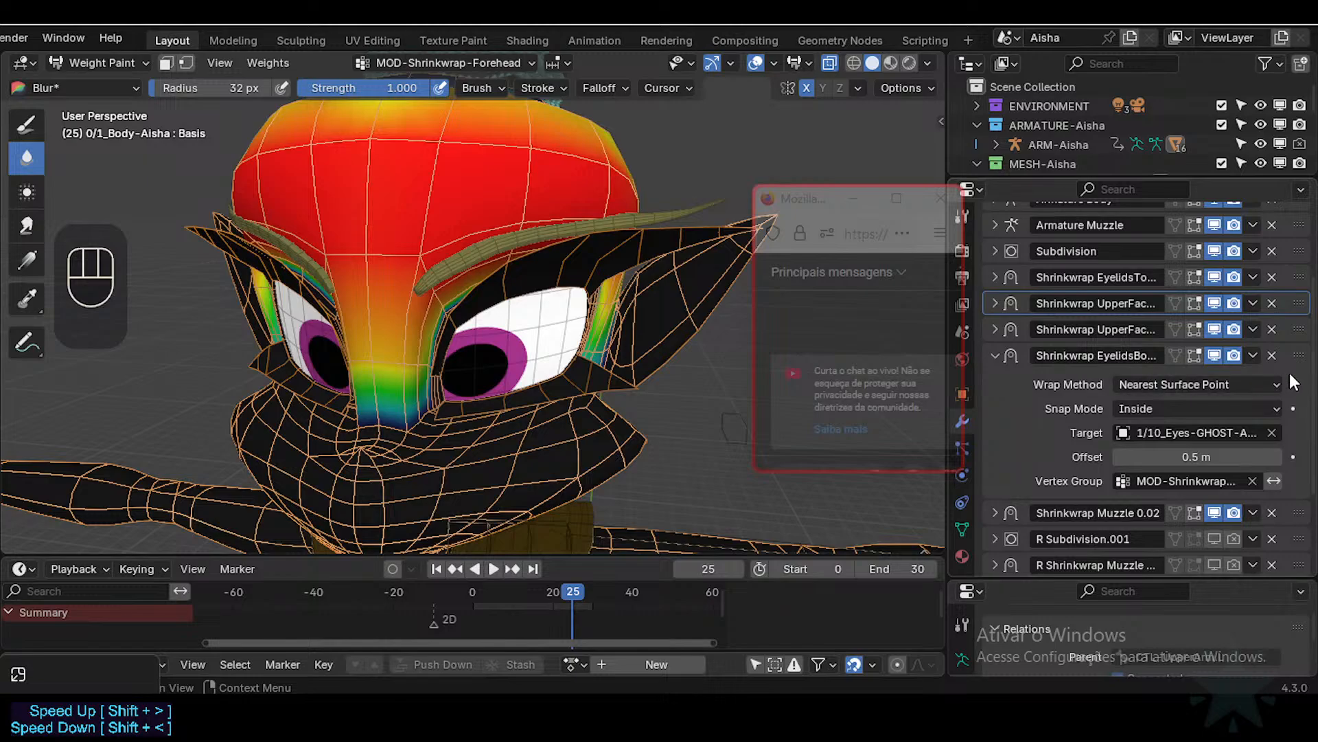
{"action": "left_click_drag", "start_coordinate": [1298, 369], "coordinate": [1299, 280]}
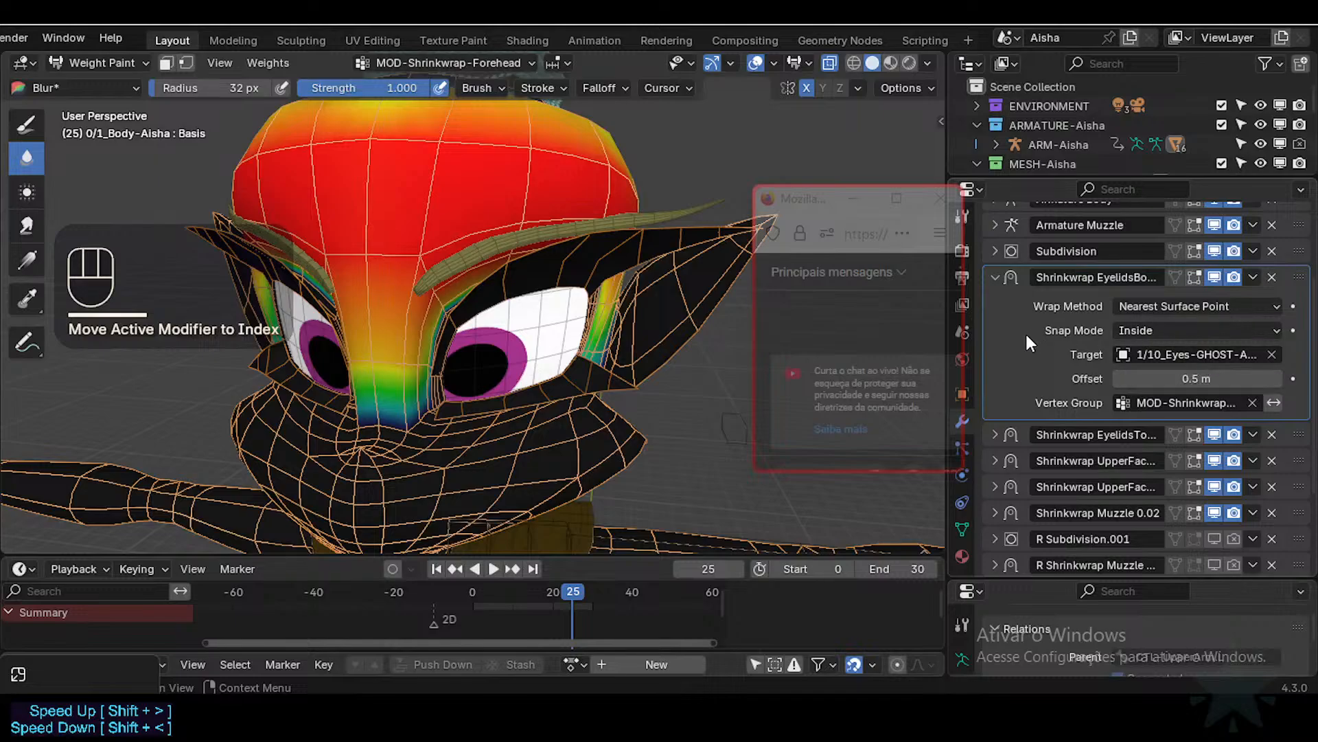
Step: Rename the EyelidsBorders modifier as "Shrinkwrap EyelidsBorders 0.5" and collapse it
{"action": "left_click", "coordinate": [993, 277]}
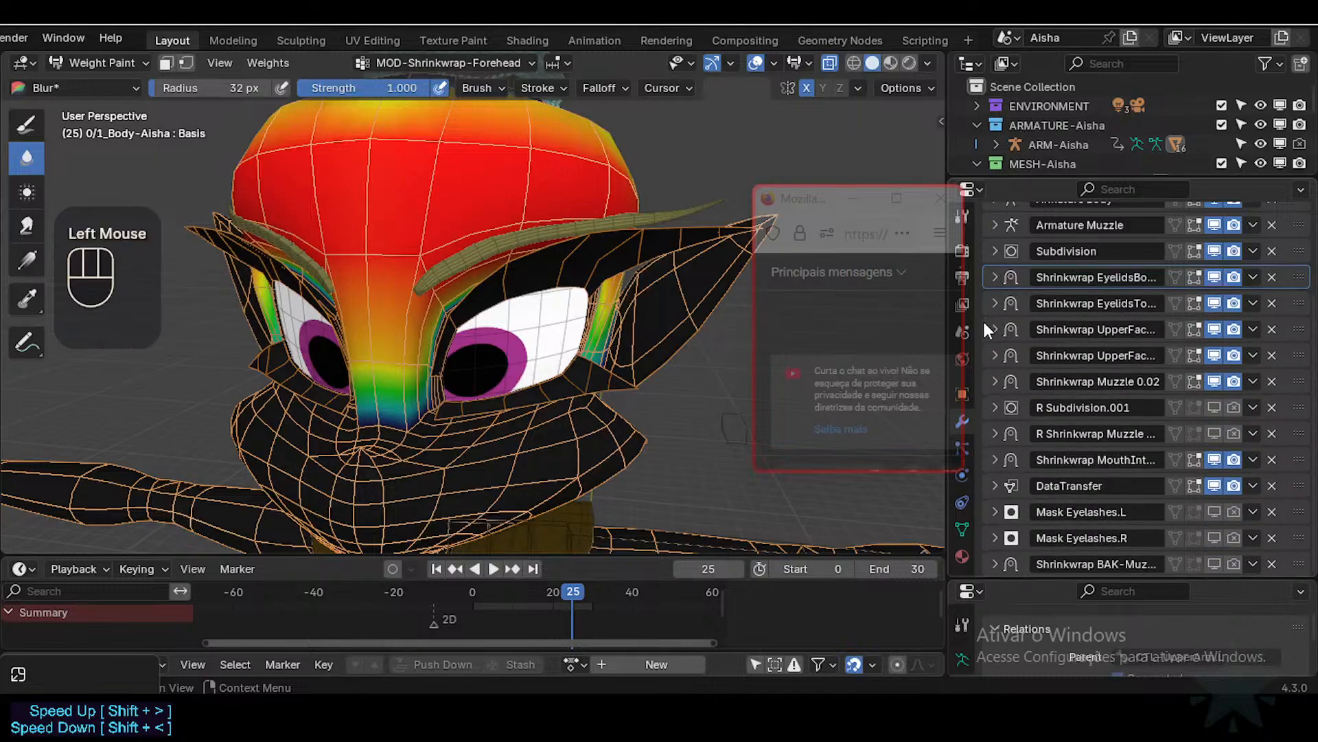
{"action": "left_click", "coordinate": [993, 277]}
{"action": "left_click", "coordinate": [1102, 278]}
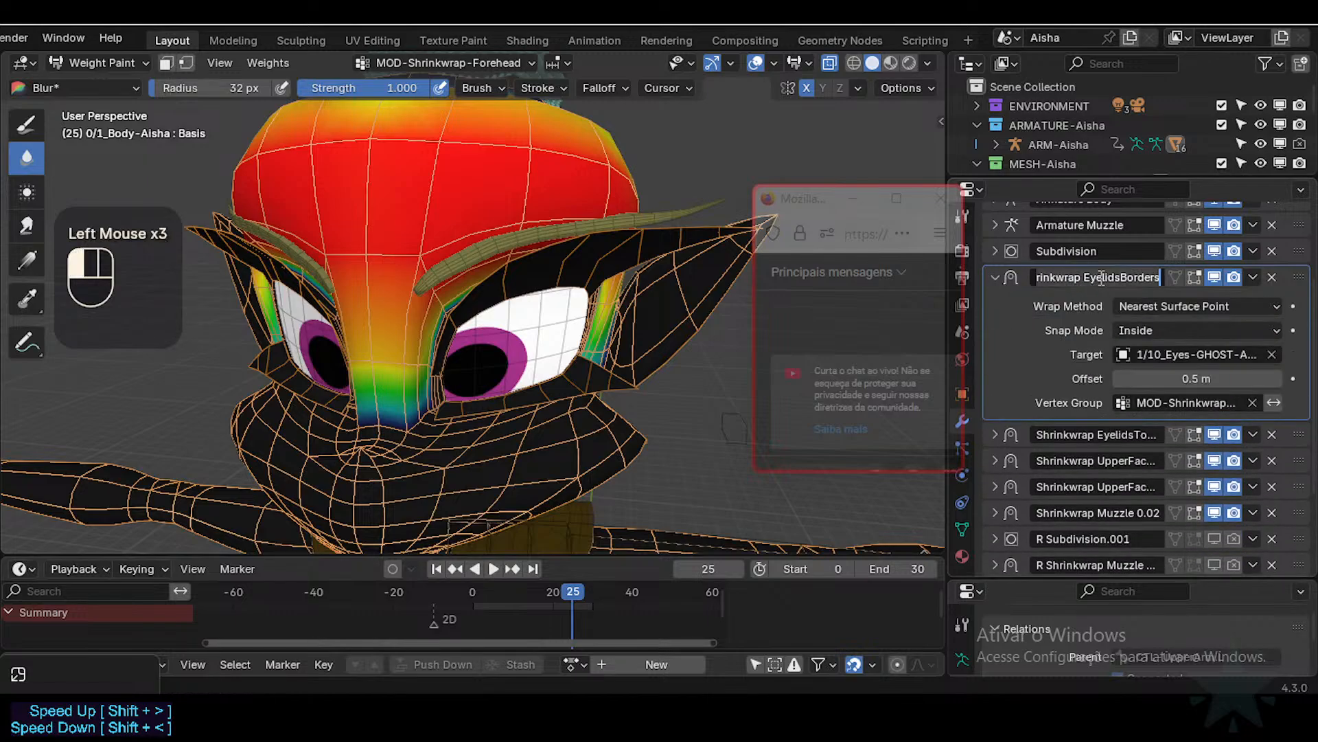
{"action": "key", "text": "Right"}
{"action": "type", "text": "0.5"}
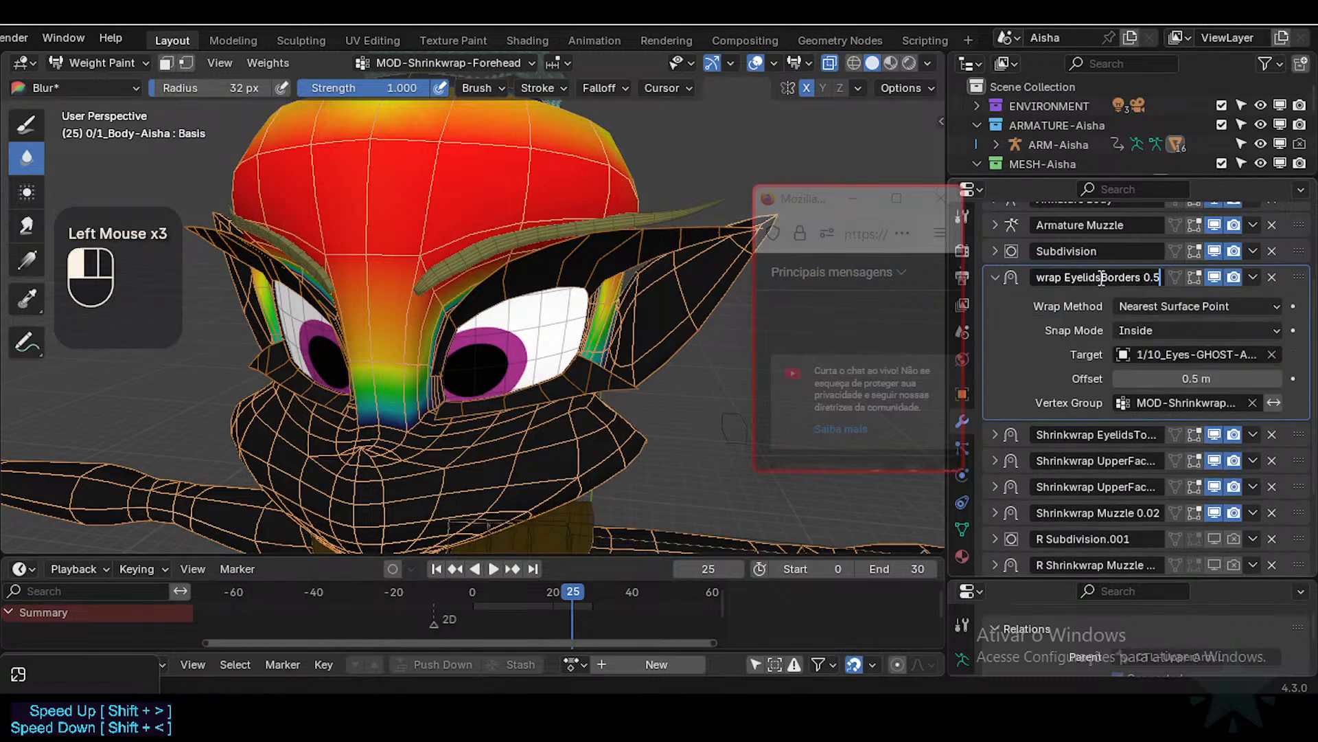
{"action": "key", "text": "Return"}
{"action": "left_click", "coordinate": [993, 275]}
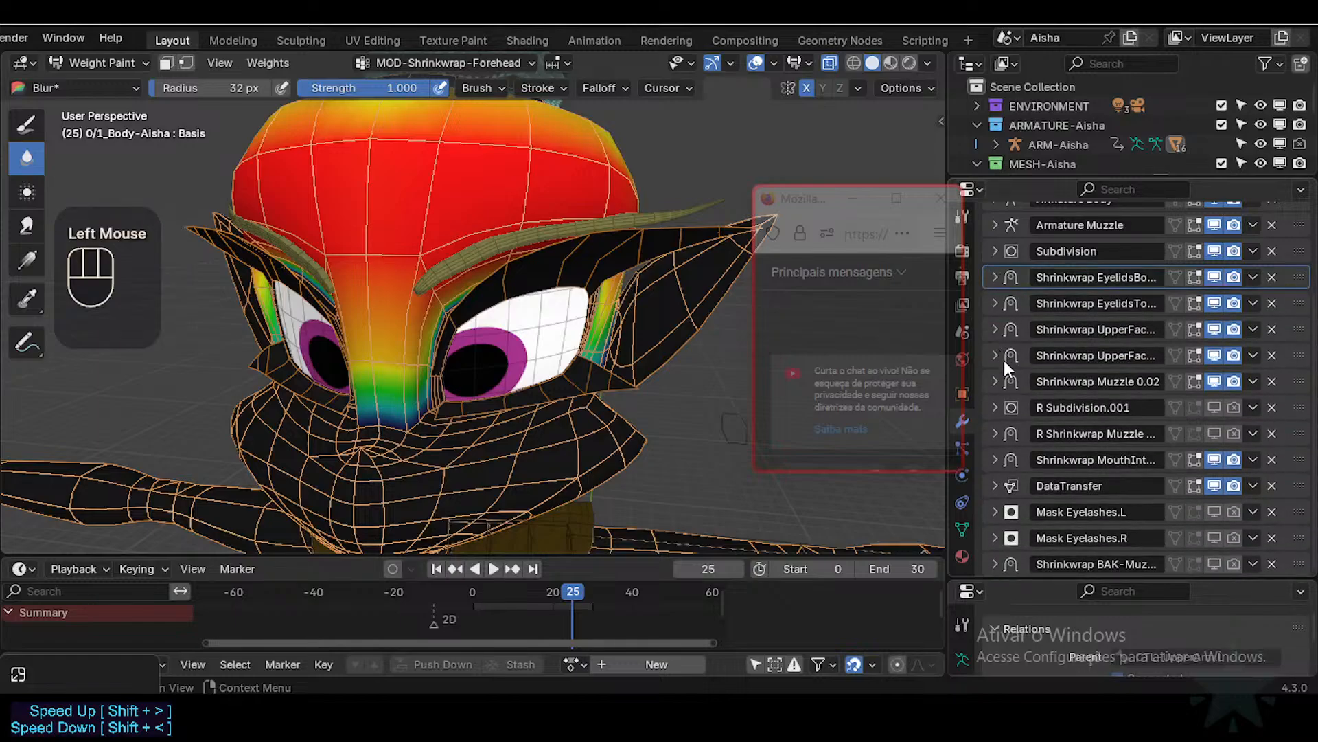
Step: Compare the UpperFaceToFace Shrinkwrap modifier's full name with its target and offset
{"action": "left_click", "coordinate": [1003, 380]}
{"action": "left_click", "coordinate": [995, 355]}
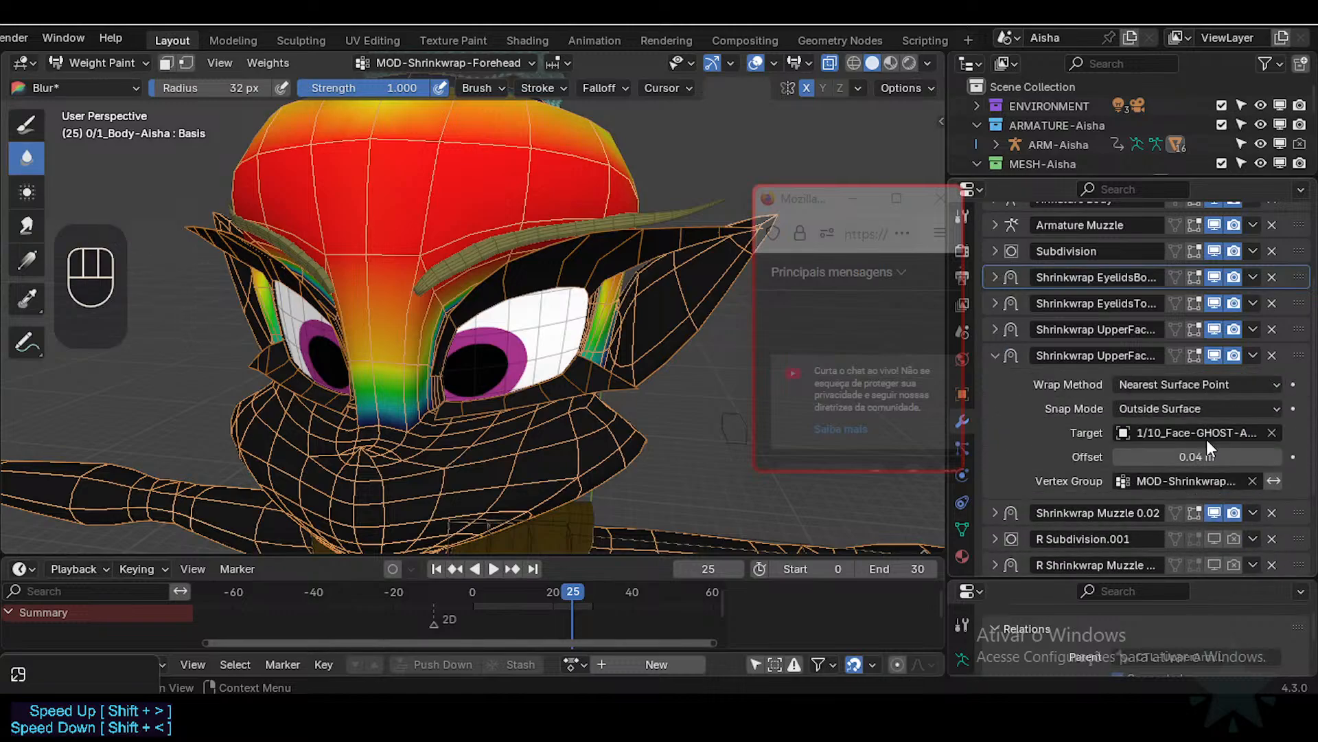
{"action": "left_click", "coordinate": [1007, 357]}
{"action": "left_click", "coordinate": [1073, 355]}
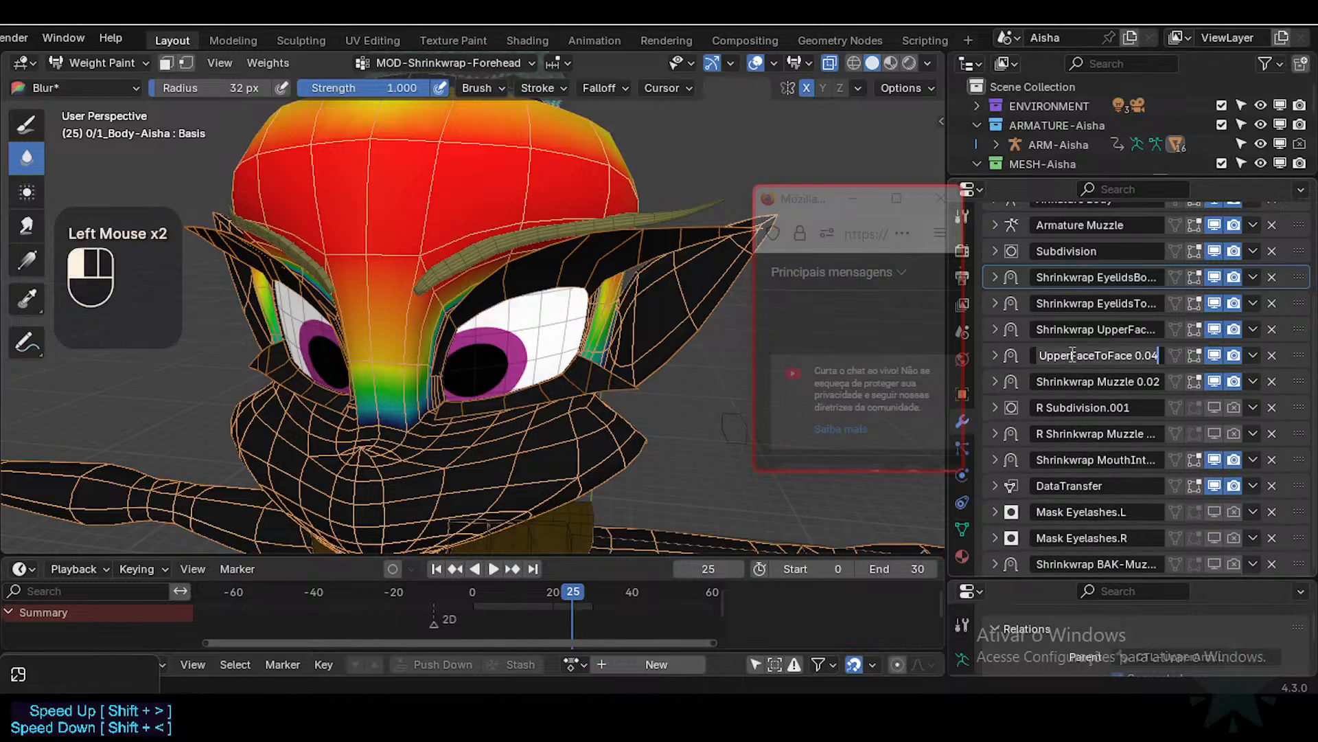
Step: Set the offset of the Shrinkwrap Muzzle modifier to 0.04 m
{"action": "left_click", "coordinate": [993, 382]}
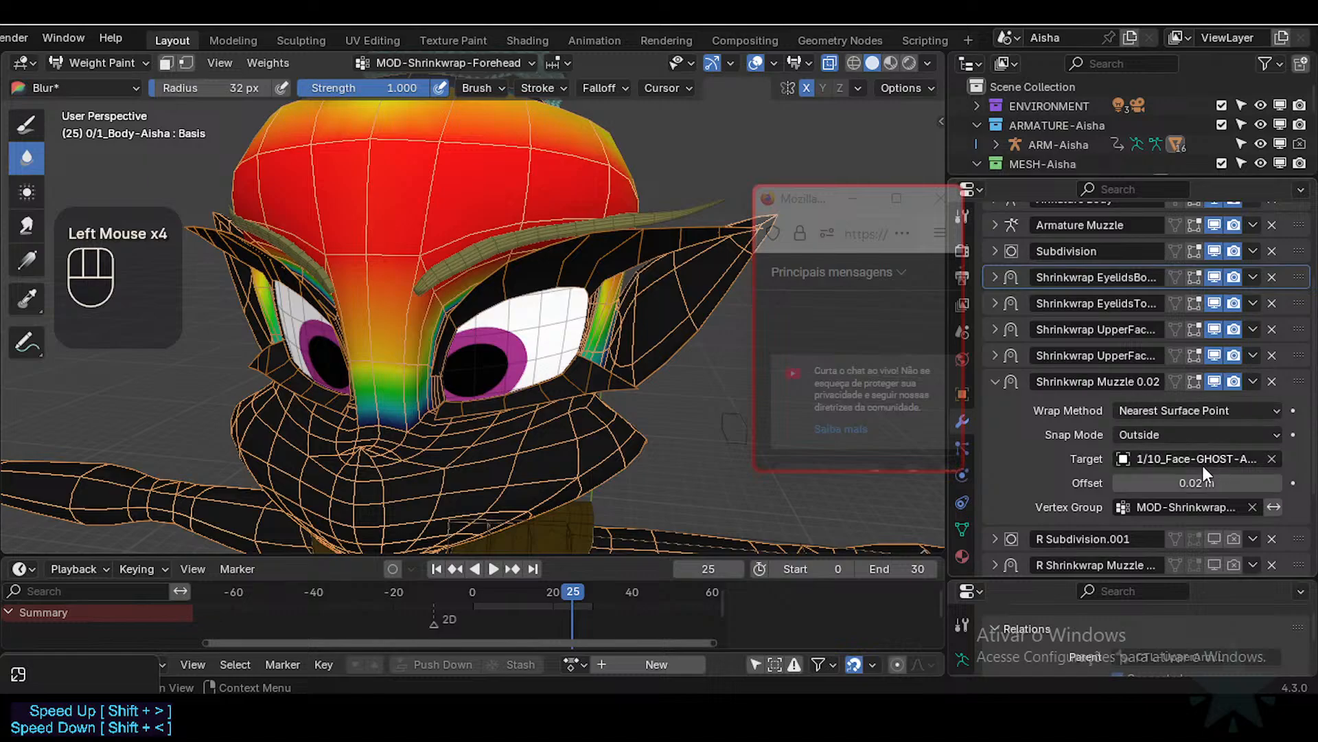
{"action": "left_click", "coordinate": [1201, 482]}
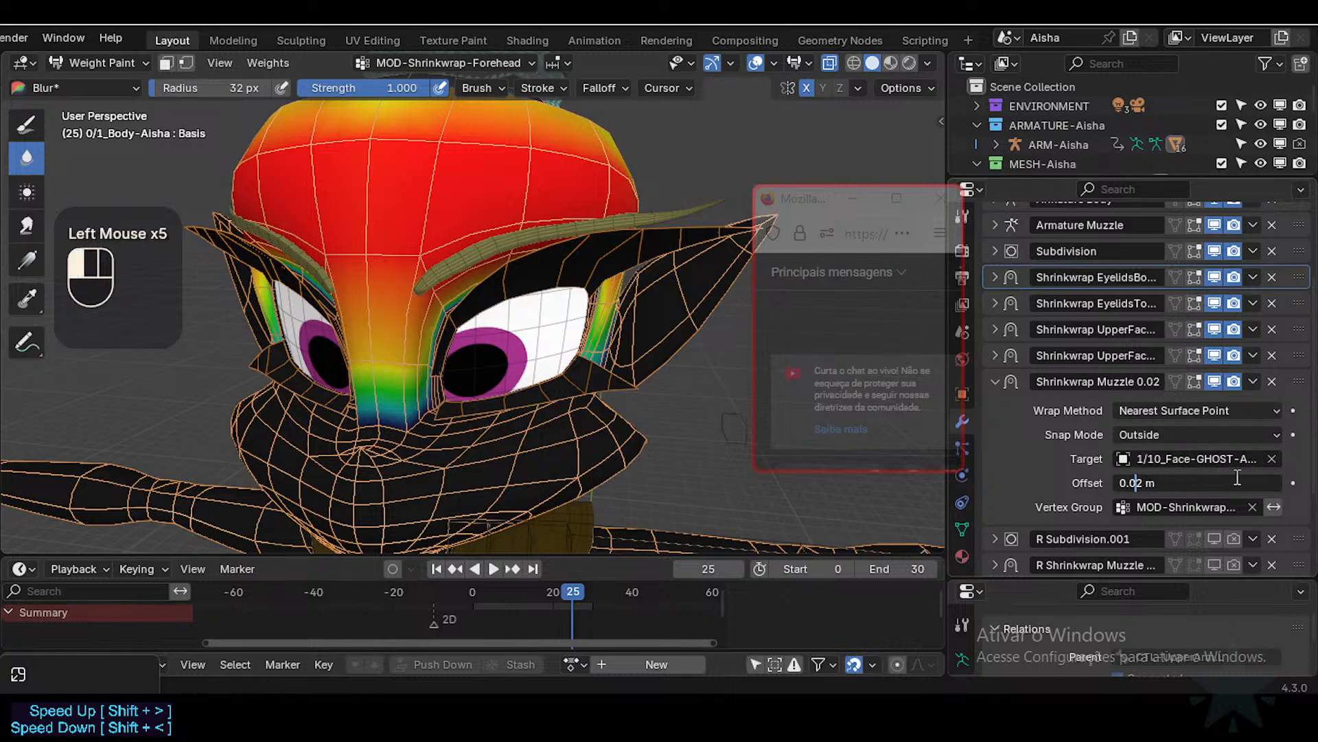
{"action": "key", "text": "Return"}
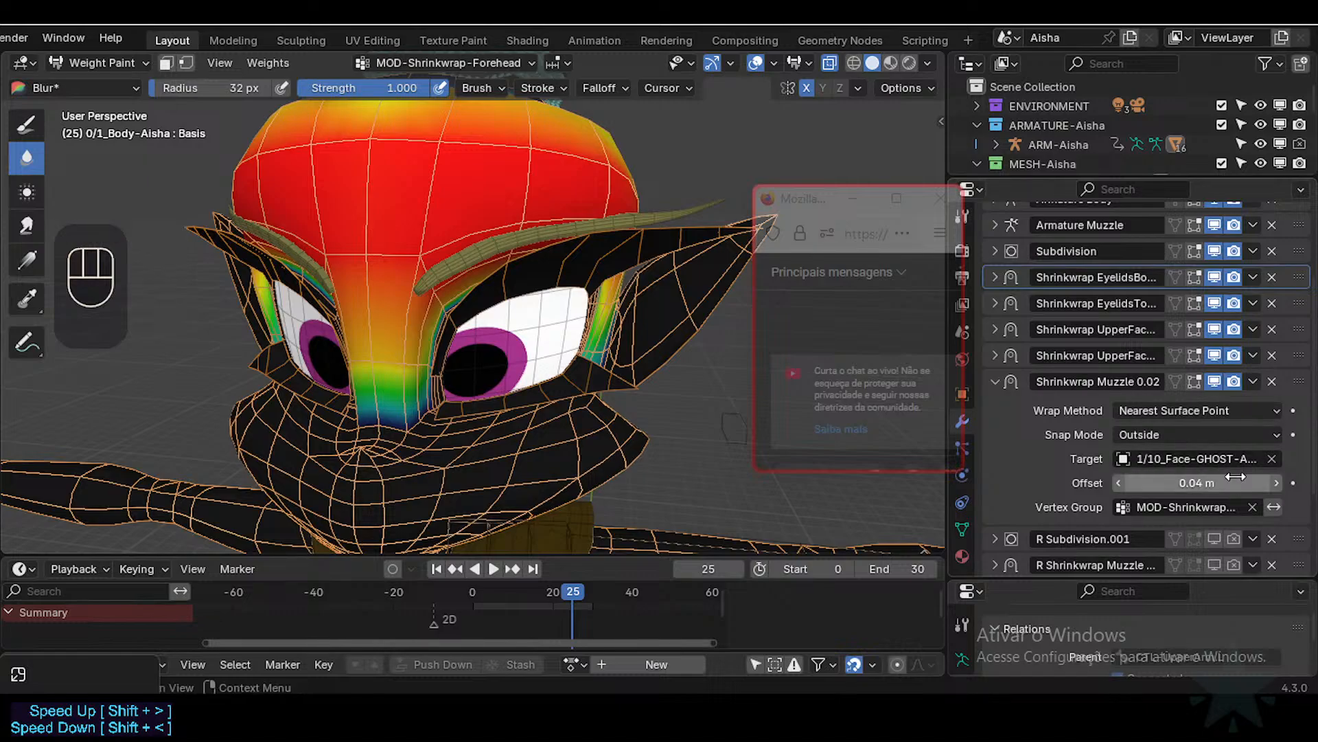
Step: Examine the muzzle and cheek mesh from the side and up close to judge the muzzle Shrinkwrap offset
{"action": "scroll", "coordinate": [633, 452], "scroll_direction": "down", "scroll_amount": 5}
{"action": "middle_click_drag", "start_coordinate": [633, 452], "coordinate": [489, 347]}
{"action": "key", "text": "shift+grave"}
{"action": "key", "text": "w"}
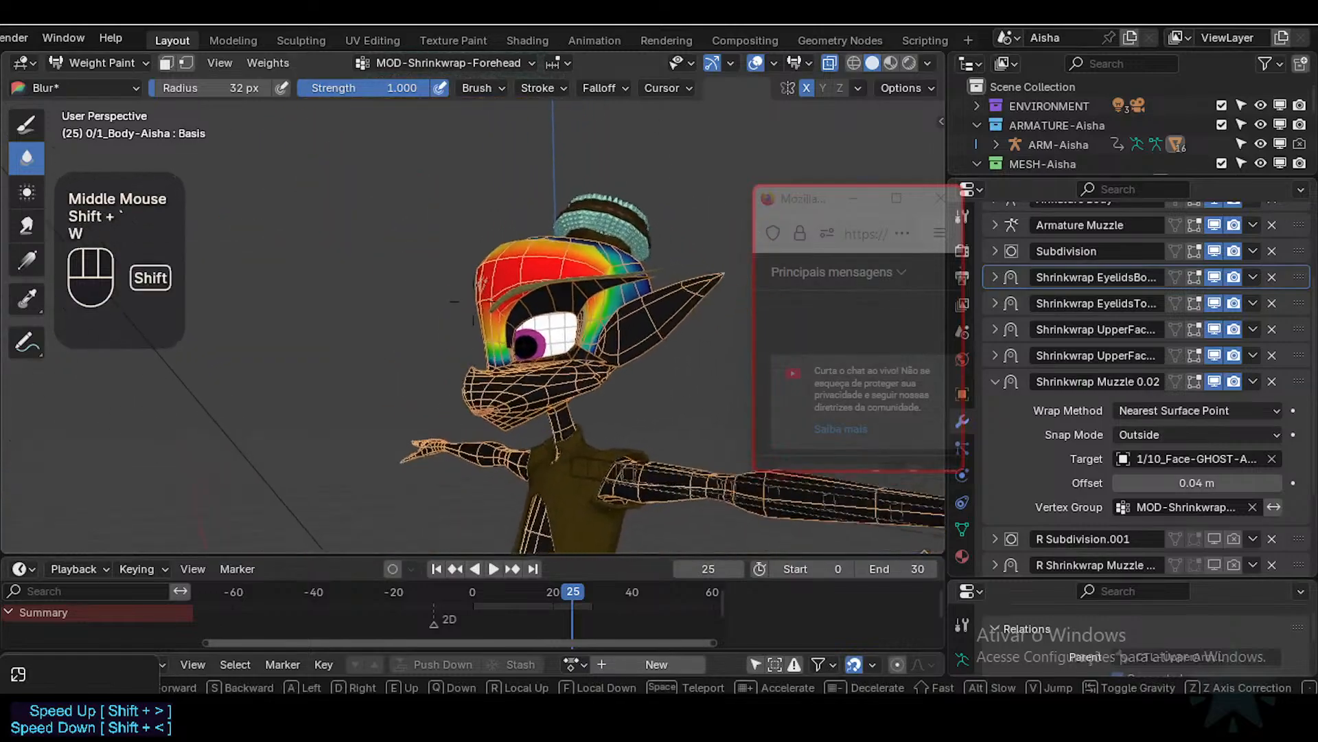
{"action": "key", "text": "shift+d"}
{"action": "key", "text": "shift+d"}
{"action": "key", "text": "shift+w"}
{"action": "key", "text": "q"}
{"action": "key", "text": "a"}
{"action": "key", "text": "s"}
{"action": "key", "text": "q"}
{"action": "key", "text": "q"}
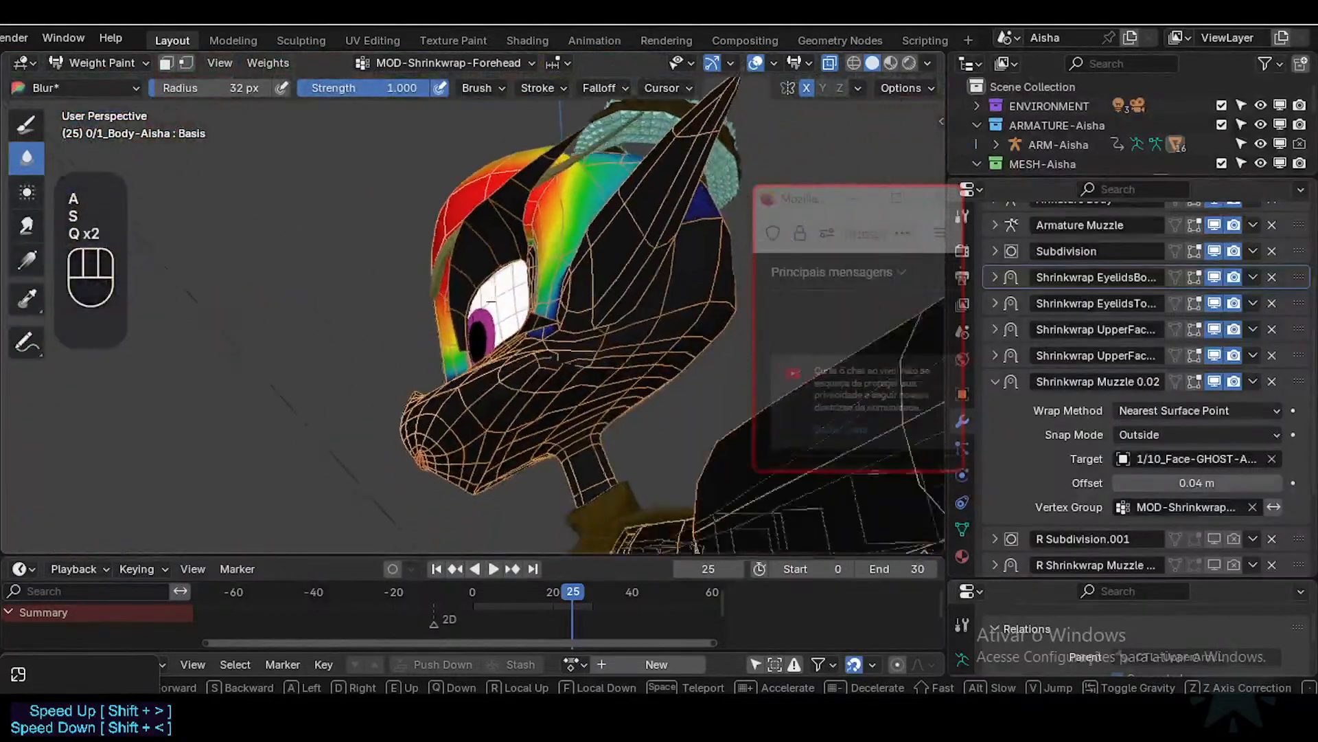
{"action": "key", "text": "w"}
{"action": "key", "text": "w"}
{"action": "key", "text": "d"}
{"action": "key", "text": "q"}
{"action": "key", "text": "d"}
{"action": "key", "text": "d"}
{"action": "key", "text": "d"}
{"action": "key", "text": "w"}
{"action": "key", "text": "e"}
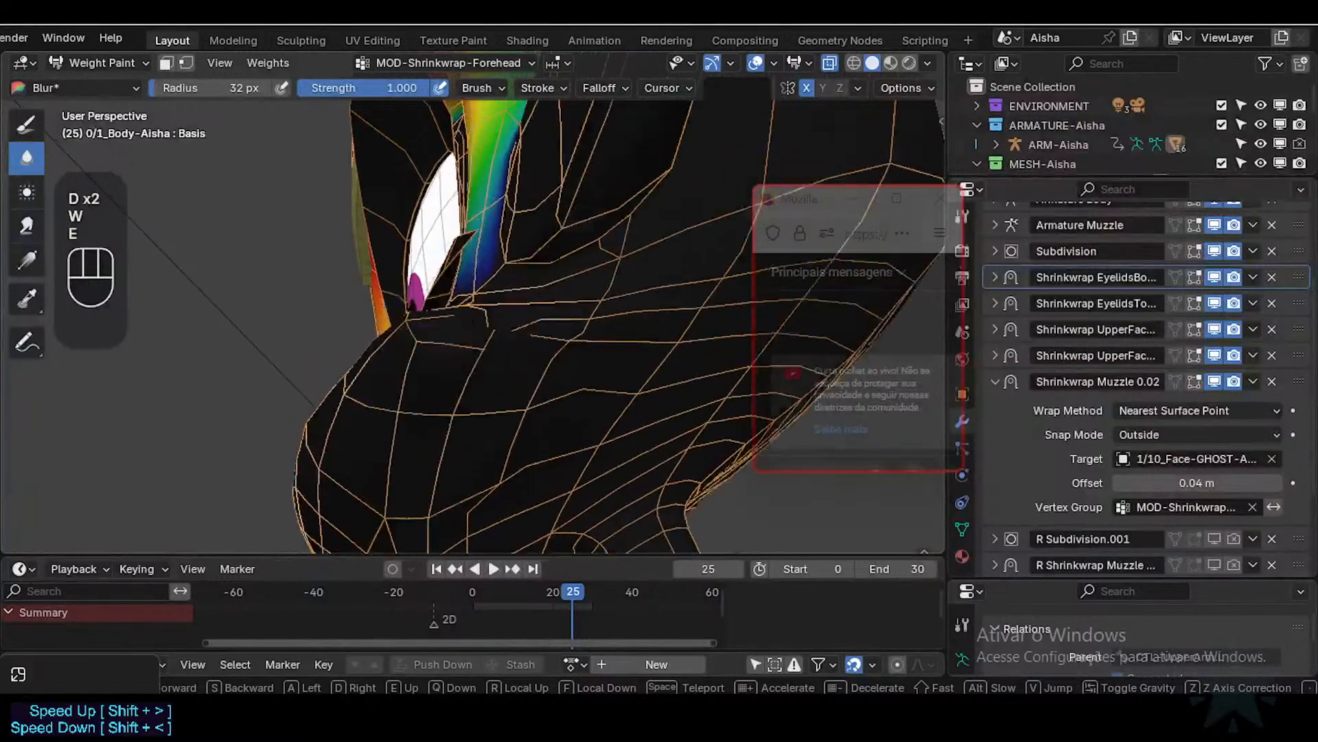
{"action": "key", "text": "a"}
{"action": "key", "text": "s"}
{"action": "key", "text": "e"}
{"action": "key", "text": "a"}
{"action": "key", "text": "s"}
{"action": "left_click", "coordinate": [1185, 546]}
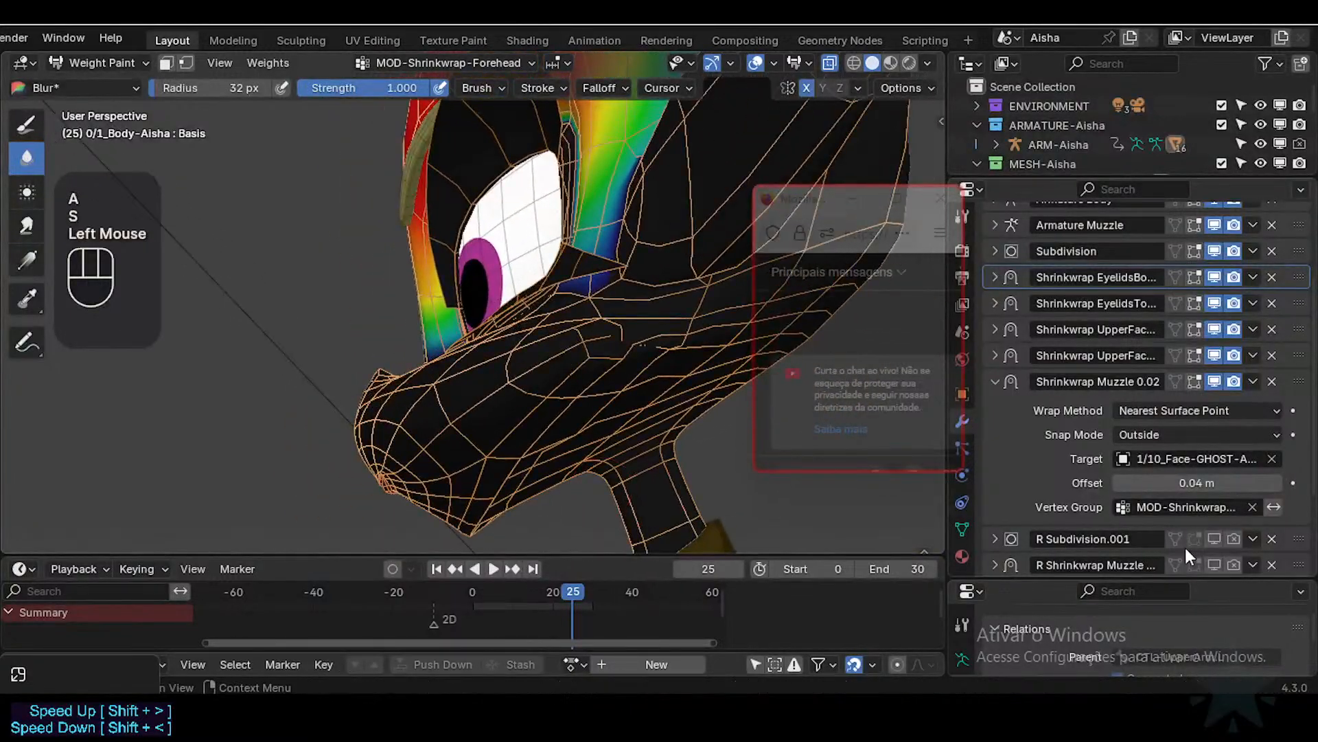
Step: Try a muzzle Shrinkwrap offset of about -0.014 m, restore it to 0.04 m, and compare the muzzle shape
{"action": "left_click", "coordinate": [1241, 487], "text": "shift"}
{"action": "mouse_move", "coordinate": [1240, 483]}
{"action": "left_mouse_down", "text": "shift"}
{"action": "mouse_move", "coordinate": [1188, 483]}
{"action": "mouse_move", "coordinate": [1230, 487]}
{"action": "left_mouse_up", "text": "shift"}
{"action": "left_click", "coordinate": [1232, 485]}
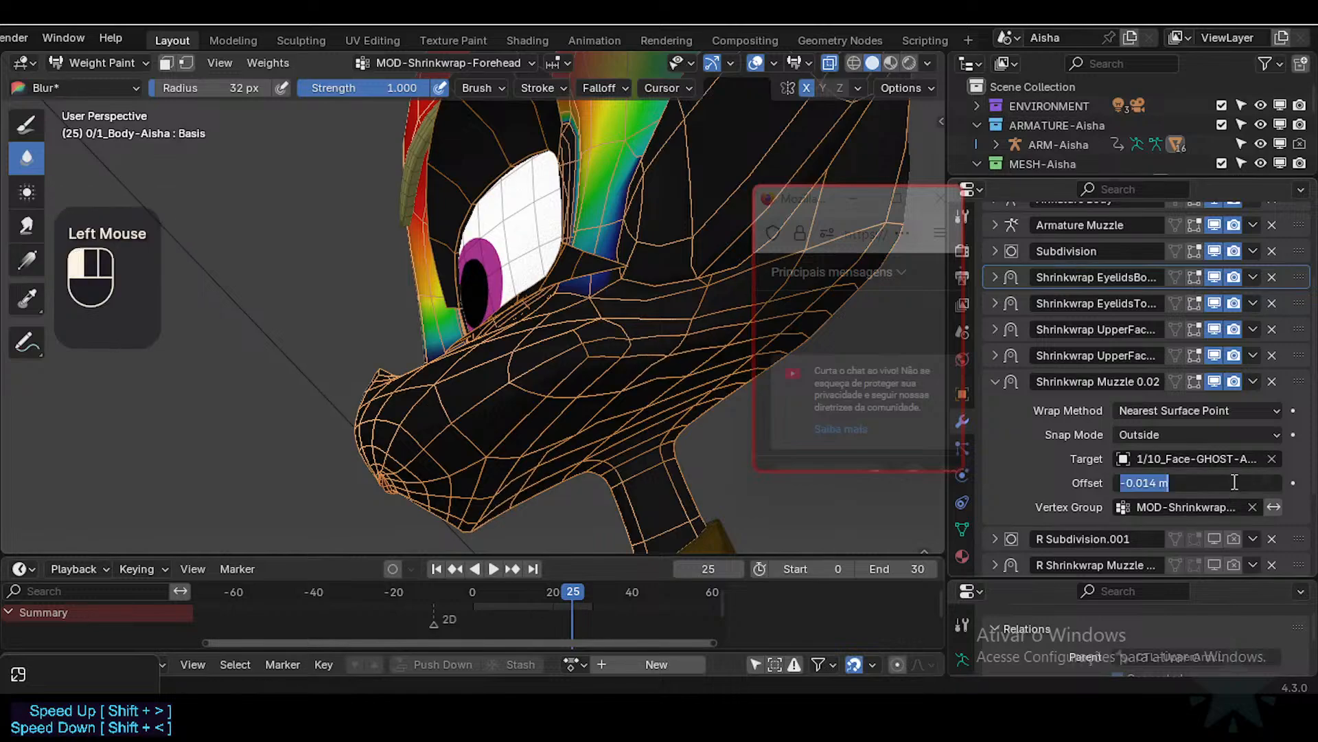
{"action": "type", "text": "0.04 m"}
{"action": "key", "text": "Return"}
{"action": "middle_click_drag", "start_coordinate": [605, 392], "coordinate": [600, 397]}
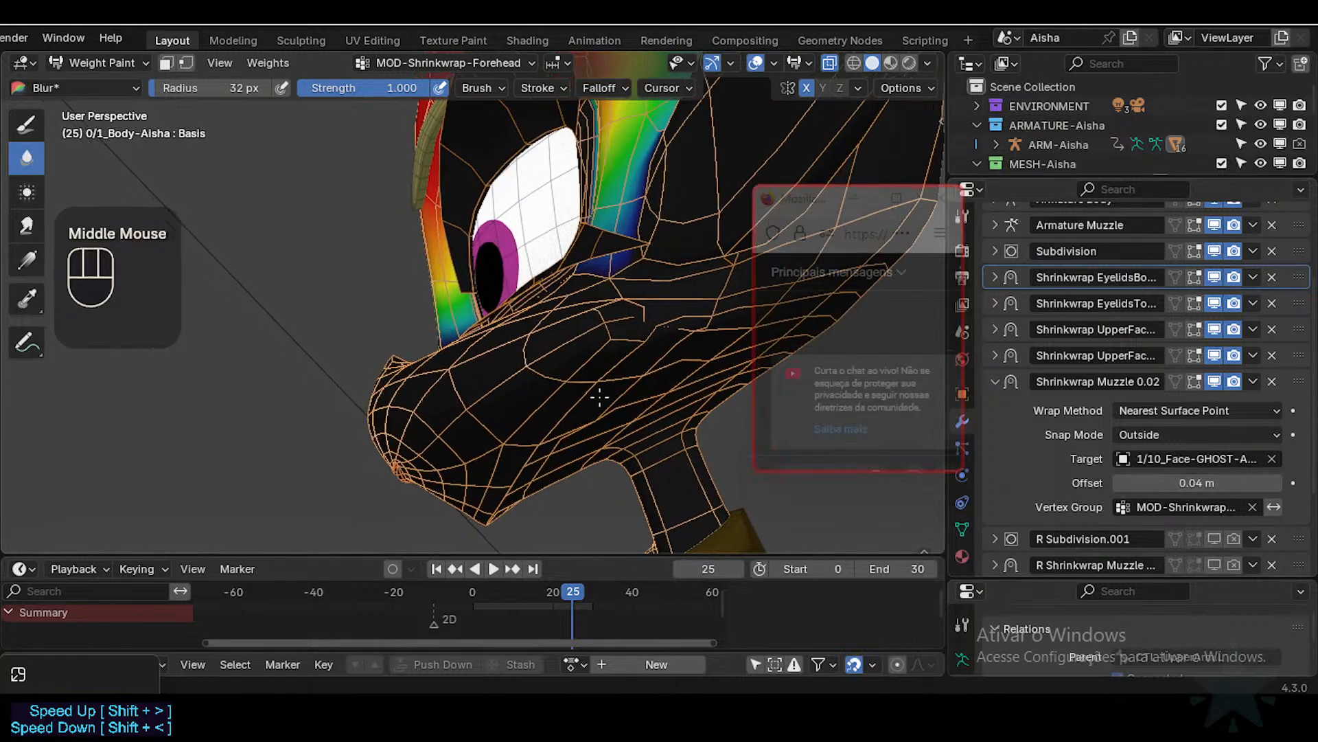
Step: Compare muzzle Shrinkwrap offsets of 0.02 m and 0 m, and paste the 0.04 m value back in
{"action": "left_click", "coordinate": [1190, 483]}
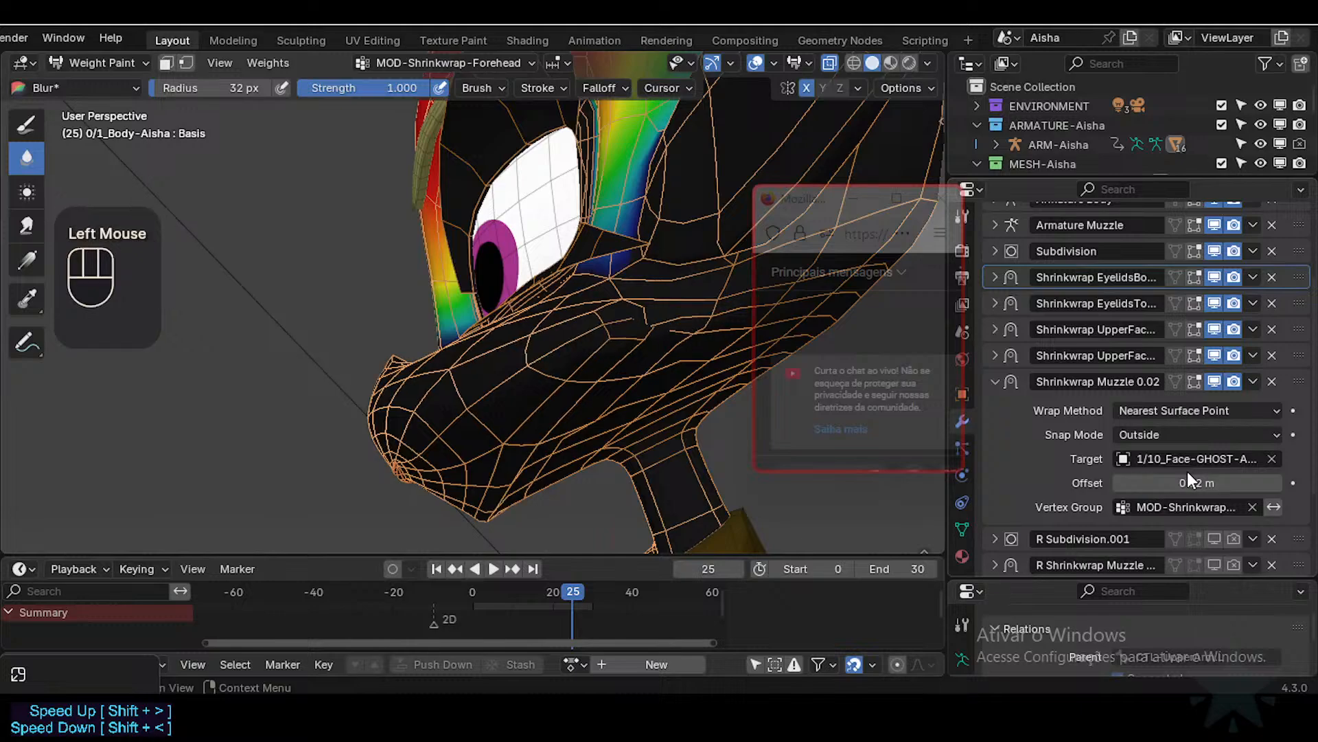
{"action": "double_click", "coordinate": [1189, 482]}
{"action": "left_click", "coordinate": [1079, 455]}
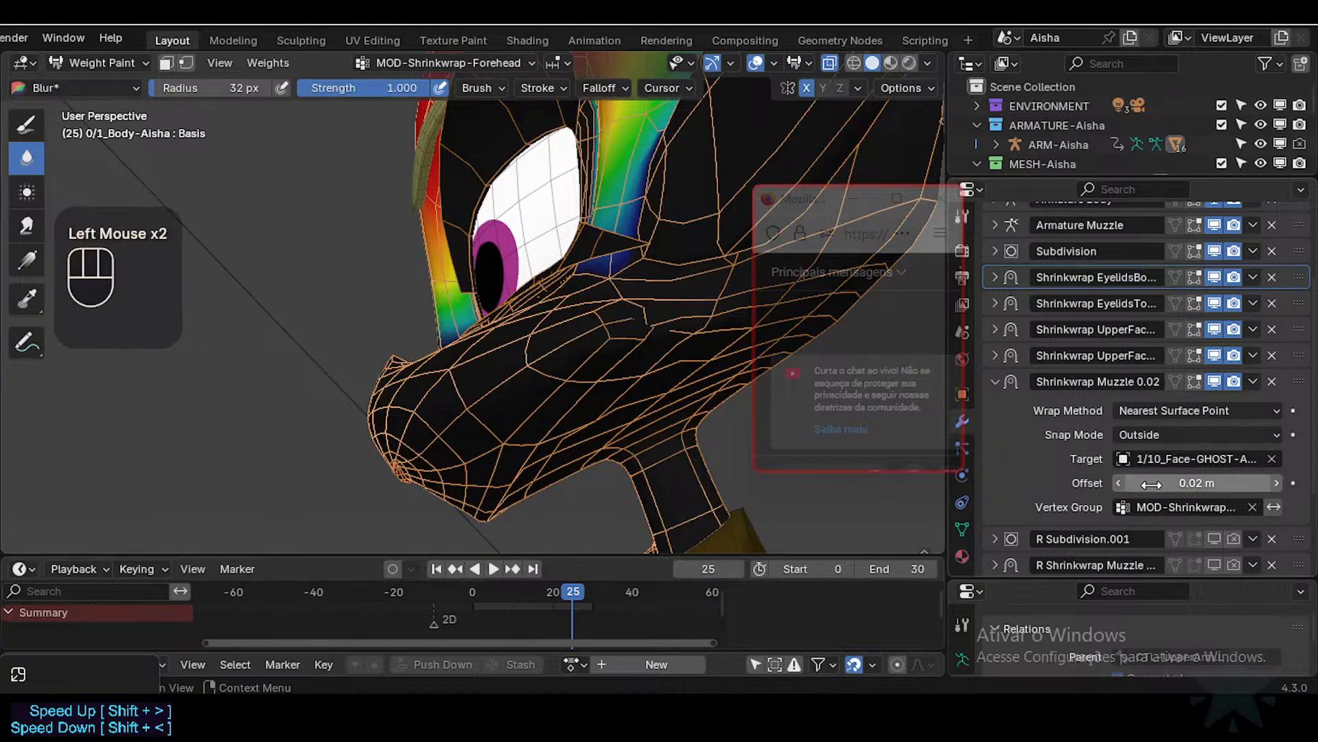
{"action": "key", "text": "BackSpace"}
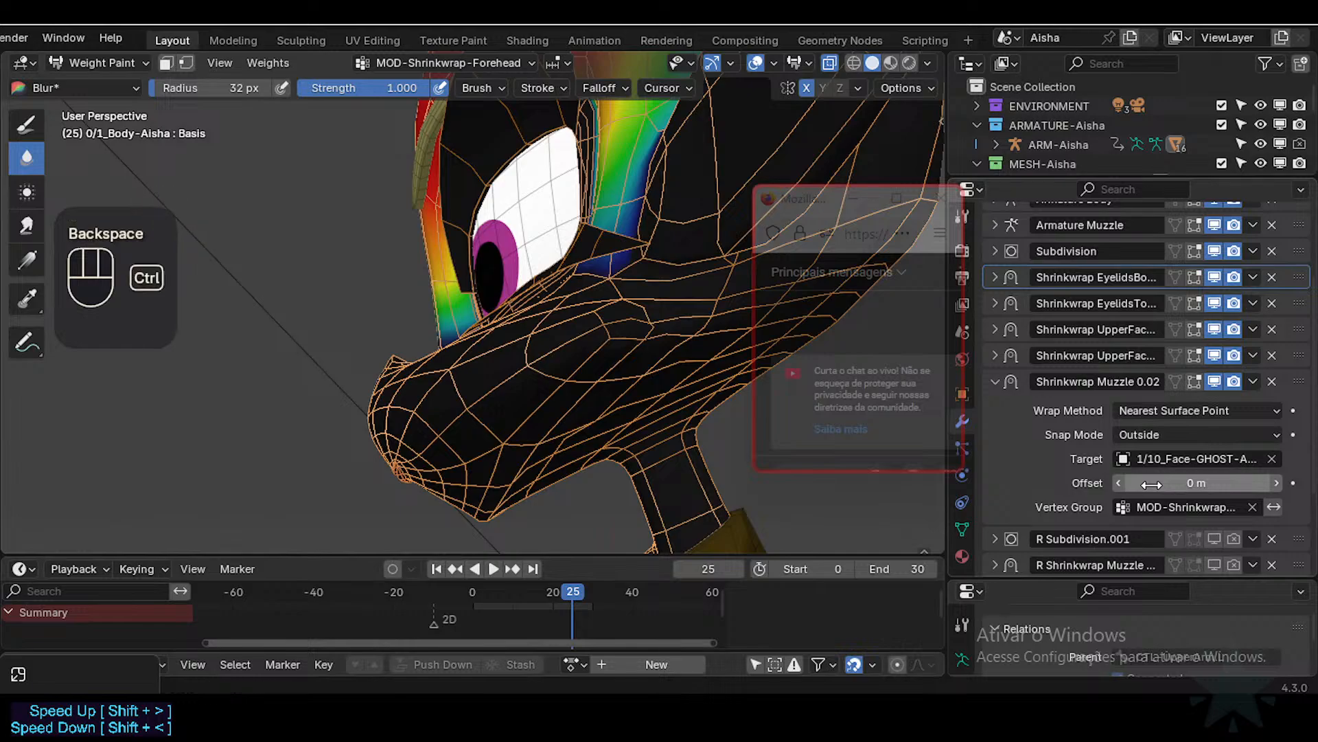
{"action": "key", "text": "ctrl+v"}
Step: Rename the muzzle modifier as "Shrinkwrap Muzzle 0.04"
{"action": "left_click", "coordinate": [1146, 414]}
{"action": "left_click", "coordinate": [1144, 411]}
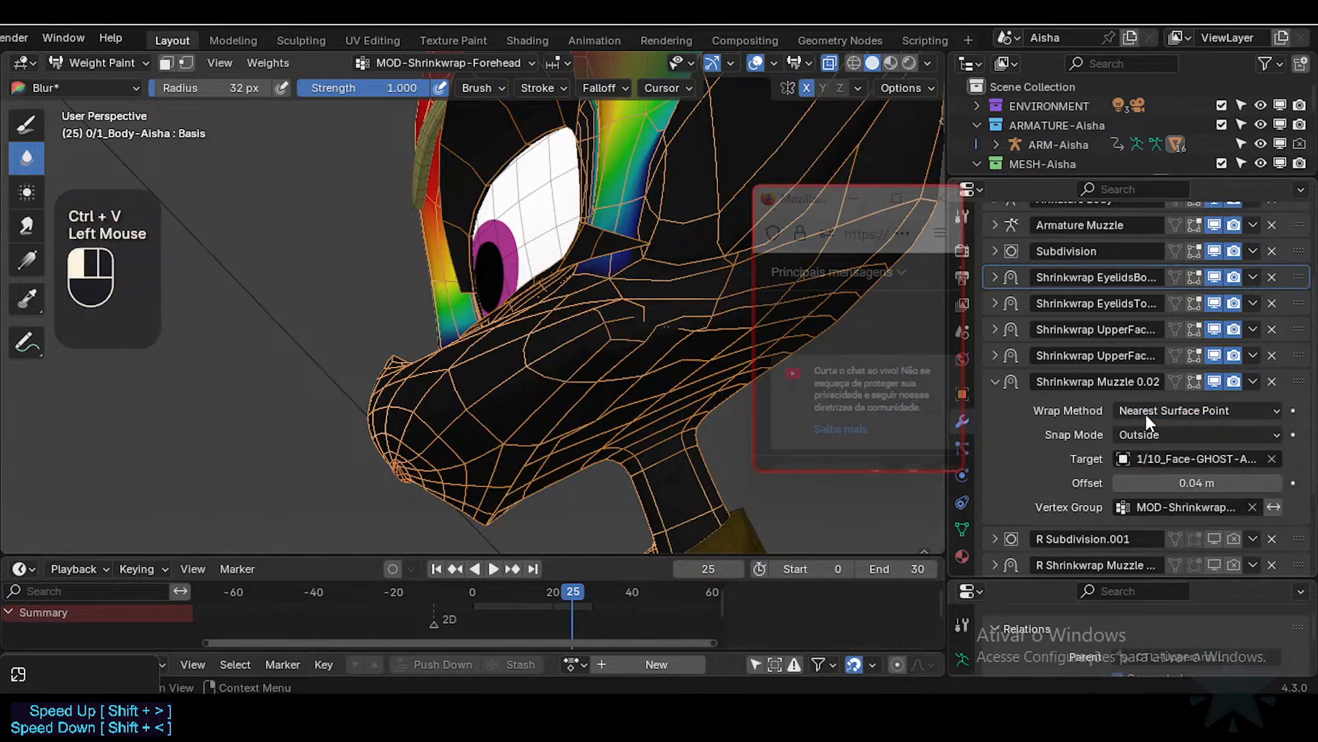
{"action": "left_click", "coordinate": [1147, 414]}
{"action": "left_click", "coordinate": [1146, 414]}
{"action": "triple_click", "coordinate": [1158, 380]}
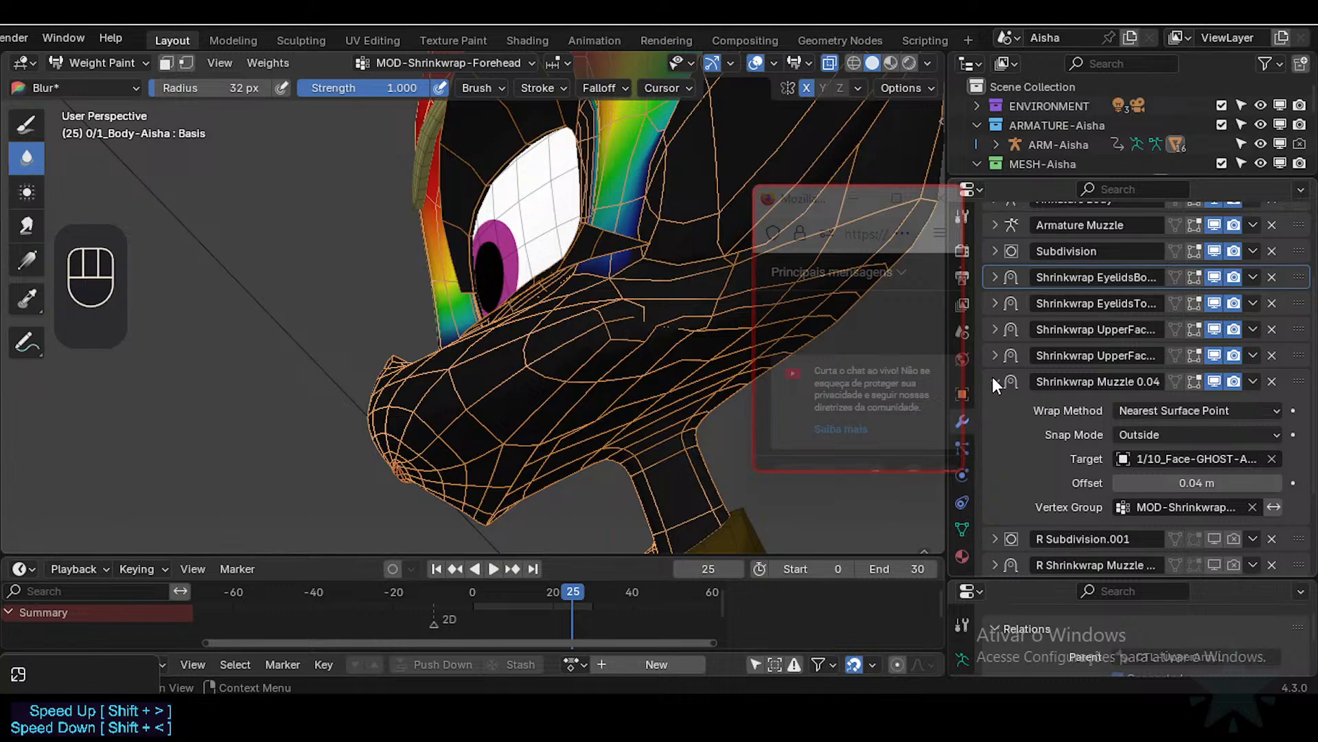
Step: Check which vertex group the muzzle Shrinkwrap modifier uses and collapse the modifier
{"action": "left_click", "coordinate": [1217, 508]}
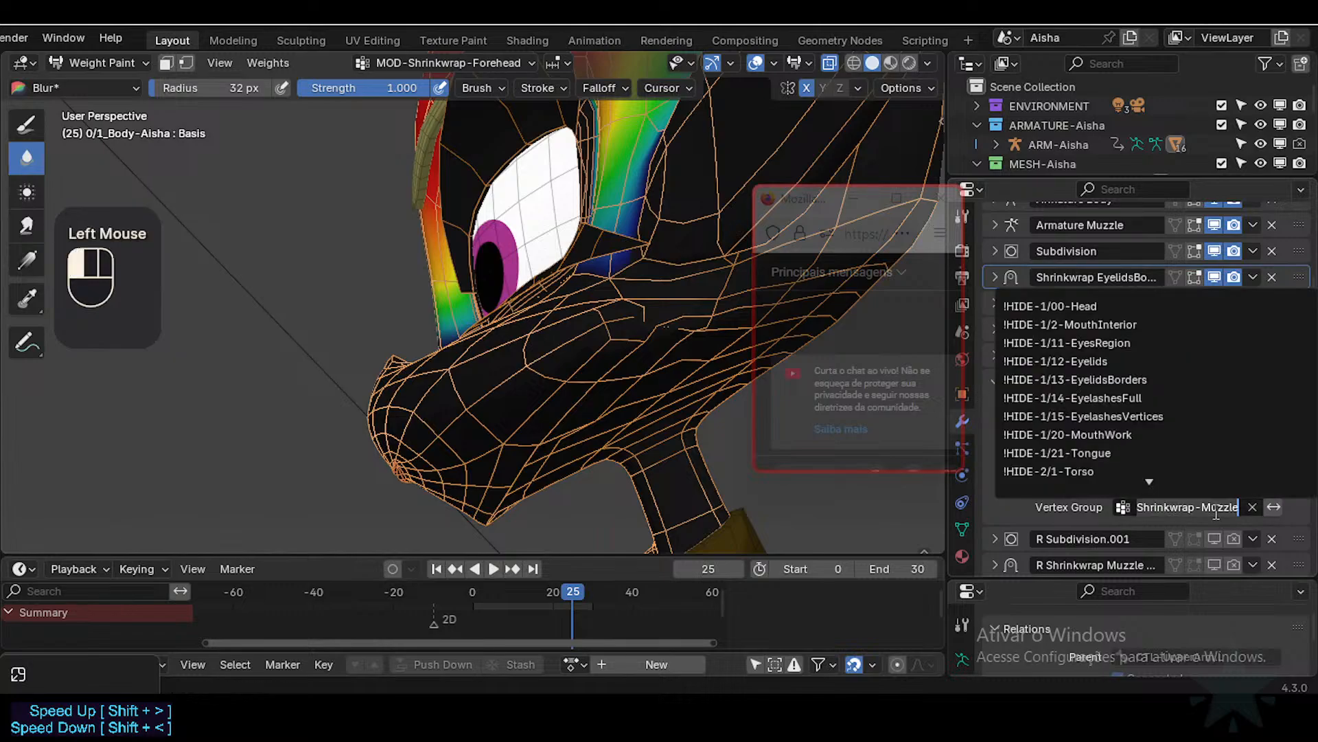
{"action": "left_click", "coordinate": [1071, 512]}
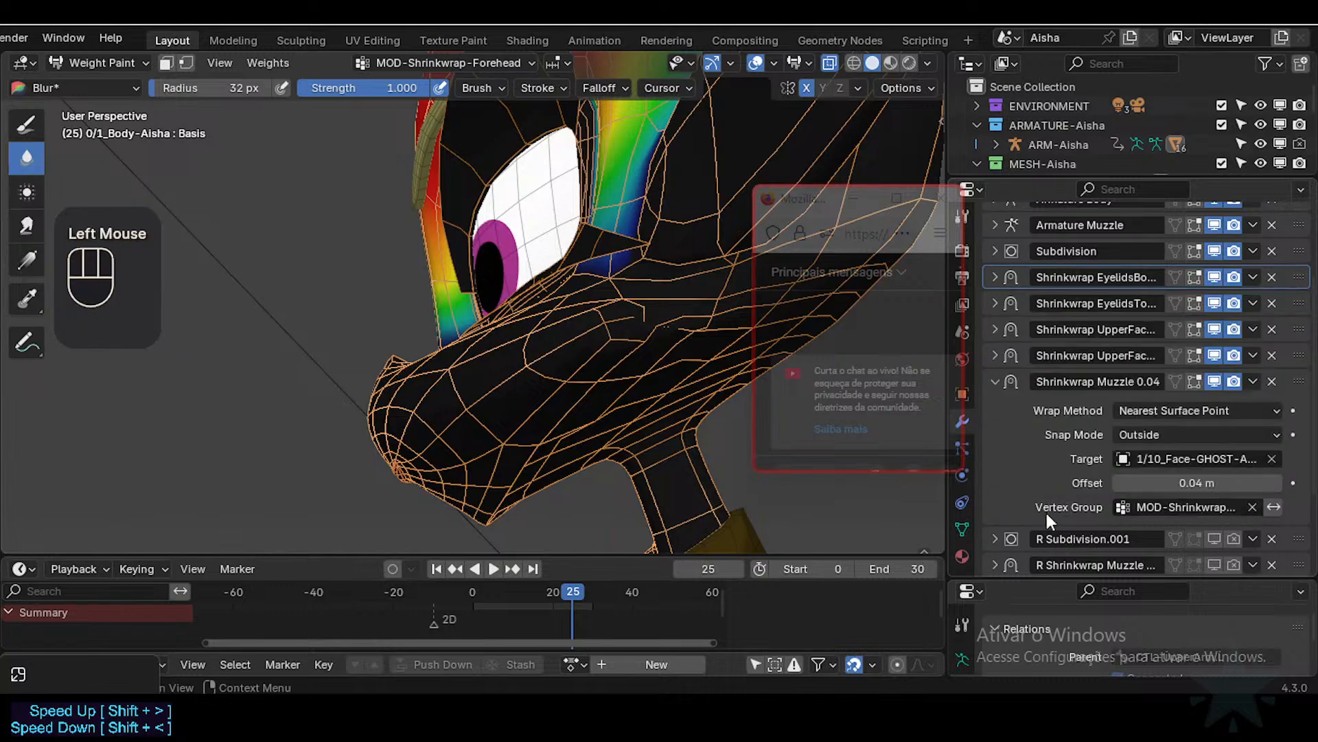
{"action": "left_click", "coordinate": [990, 382]}
Step: Switch the body mesh from Weight Paint to Object Mode and hide it in the viewport
{"action": "scroll", "coordinate": [549, 371], "scroll_direction": "down", "scroll_amount": 2}
{"action": "key", "text": "ctrl+Tab"}
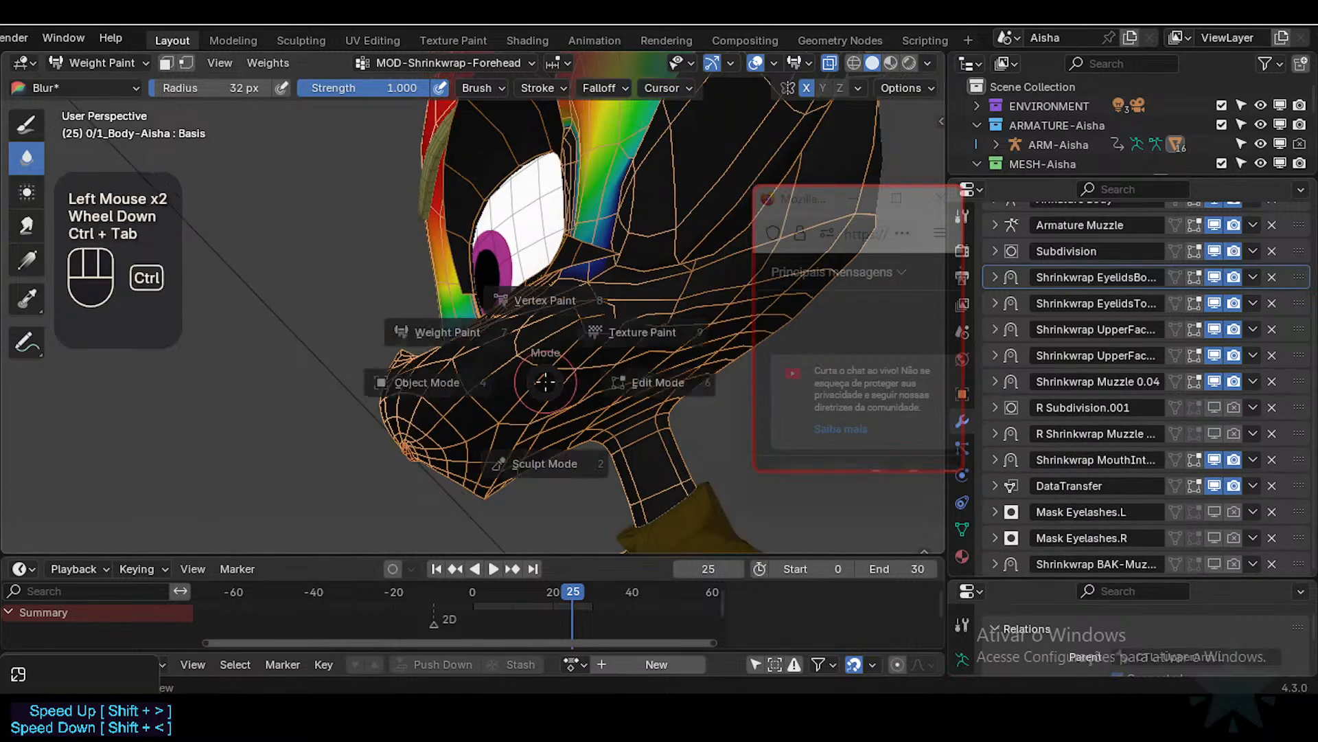
{"action": "left_click", "coordinate": [559, 373]}
{"action": "middle_click", "coordinate": [546, 370]}
{"action": "key", "text": "h"}
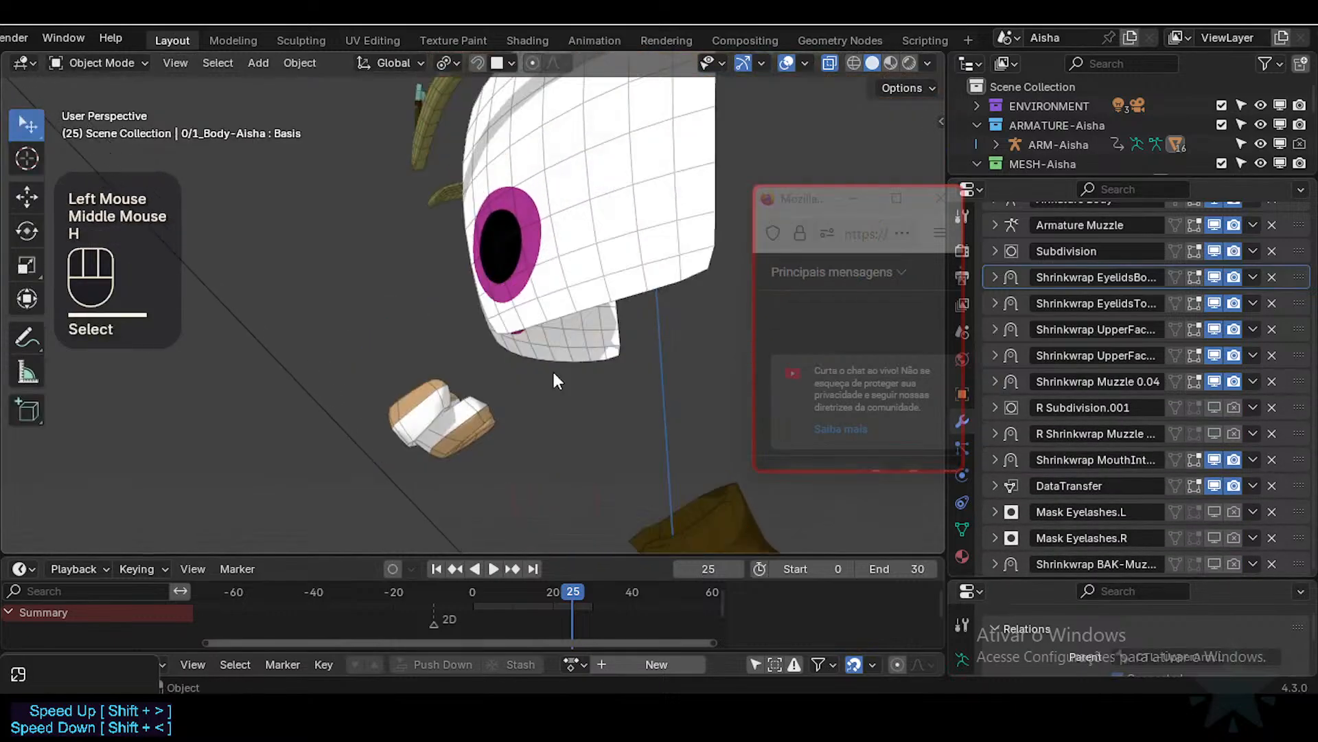
Step: Enable the MESH-WIRE collection and inspect the 1/10_Face-GHOST-Aisha mesh, including briefly in Edit Mode
{"action": "scroll", "coordinate": [1099, 148], "scroll_direction": "down", "scroll_amount": 2}
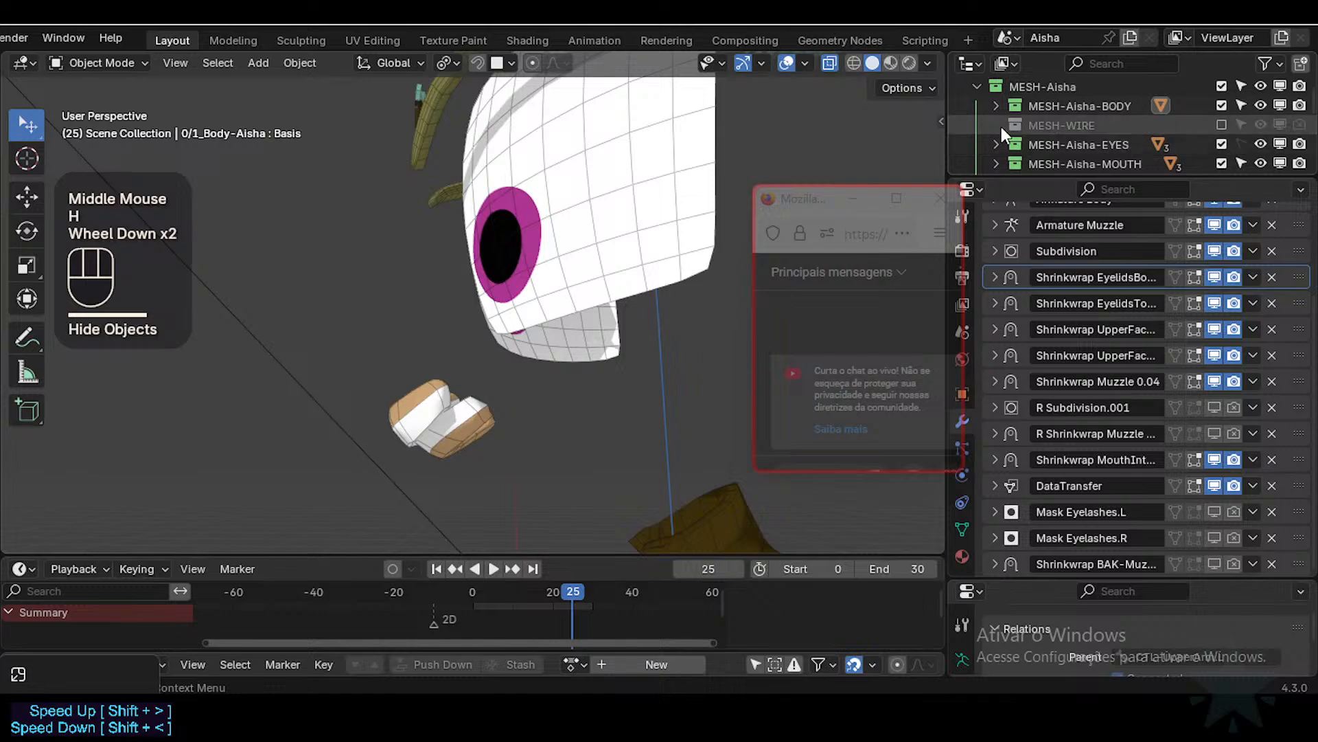
{"action": "left_click", "coordinate": [1216, 126]}
{"action": "left_click", "coordinate": [599, 382]}
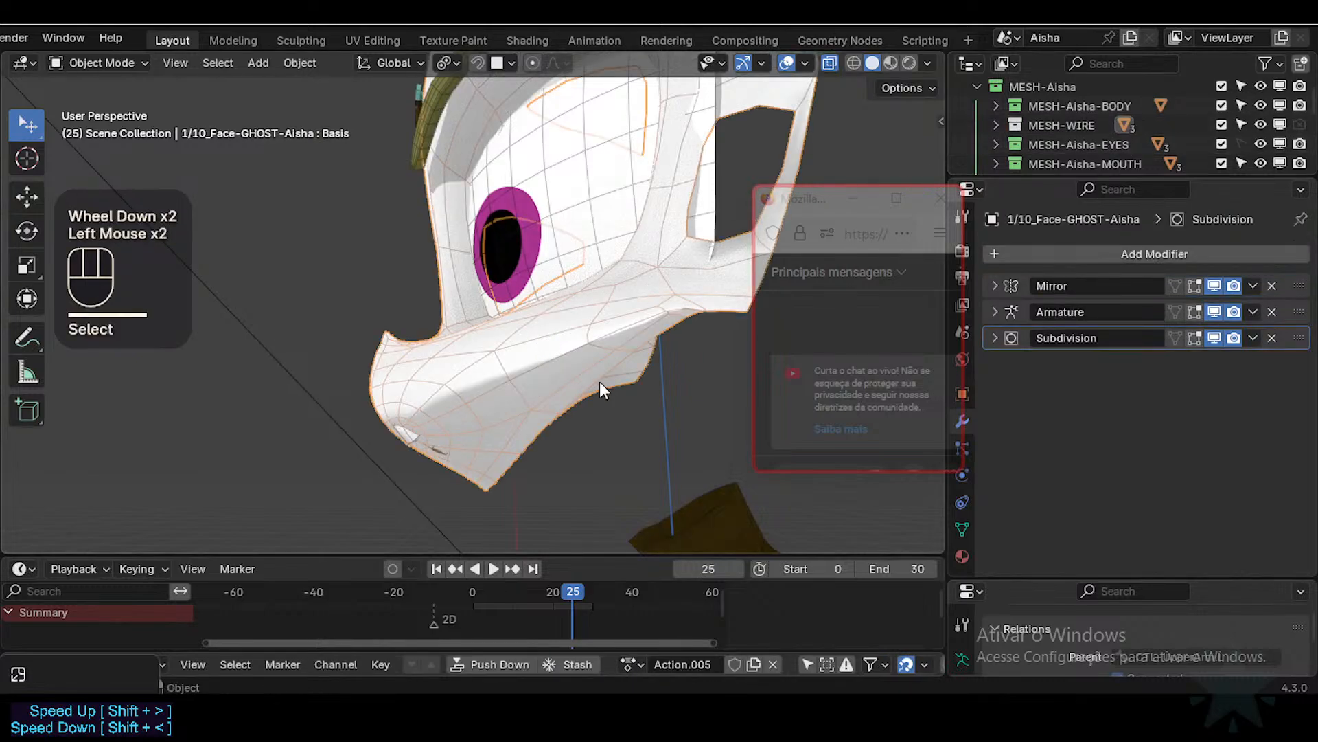
{"action": "middle_click_drag", "start_coordinate": [600, 381], "coordinate": [491, 442]}
{"action": "key", "text": "Tab"}
{"action": "key", "text": "Tab"}
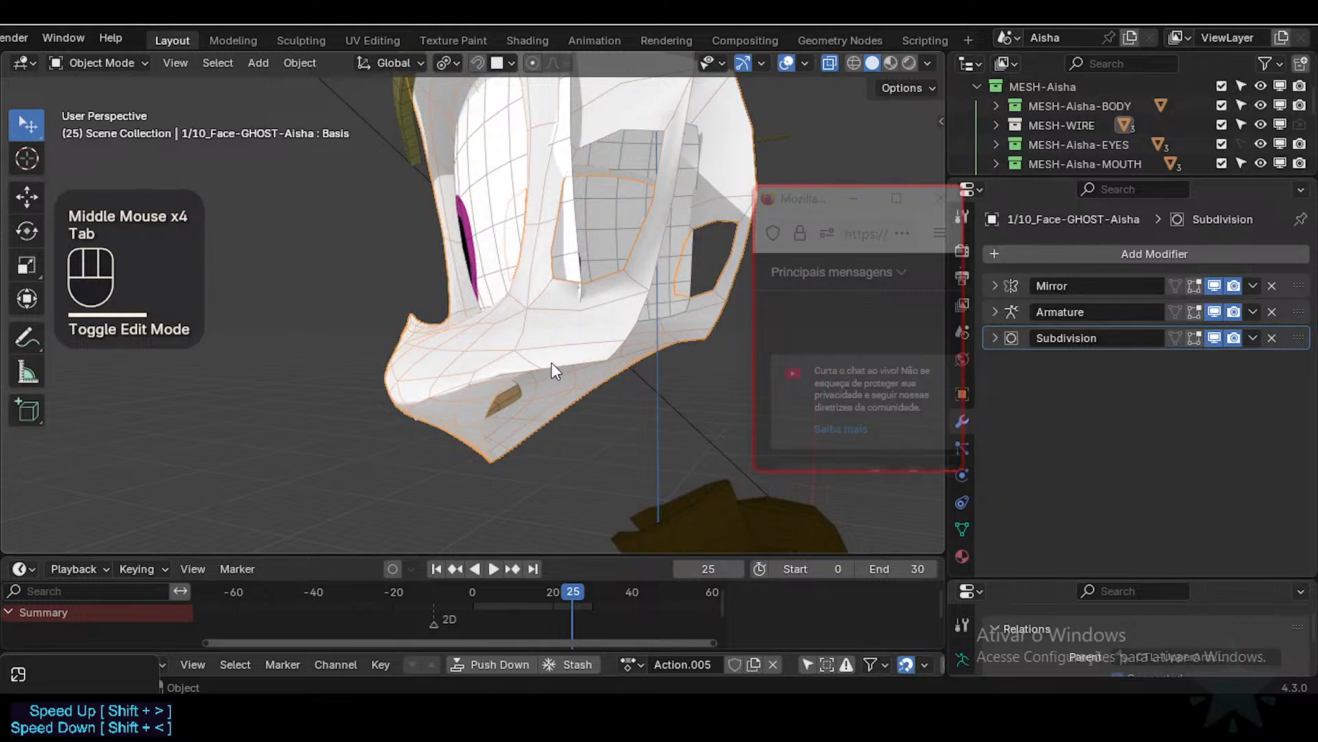
Step: Unhide all objects and clear the selection to compare the body mesh with the face ghost mesh around the muzzle
{"action": "key", "text": "alt+h"}
{"action": "key", "text": "alt+a"}
{"action": "mouse_move", "coordinate": [527, 414]}
{"action": "middle_mouse_down"}
{"action": "mouse_move", "coordinate": [508, 392]}
{"action": "mouse_move", "coordinate": [507, 420]}
{"action": "middle_mouse_up"}
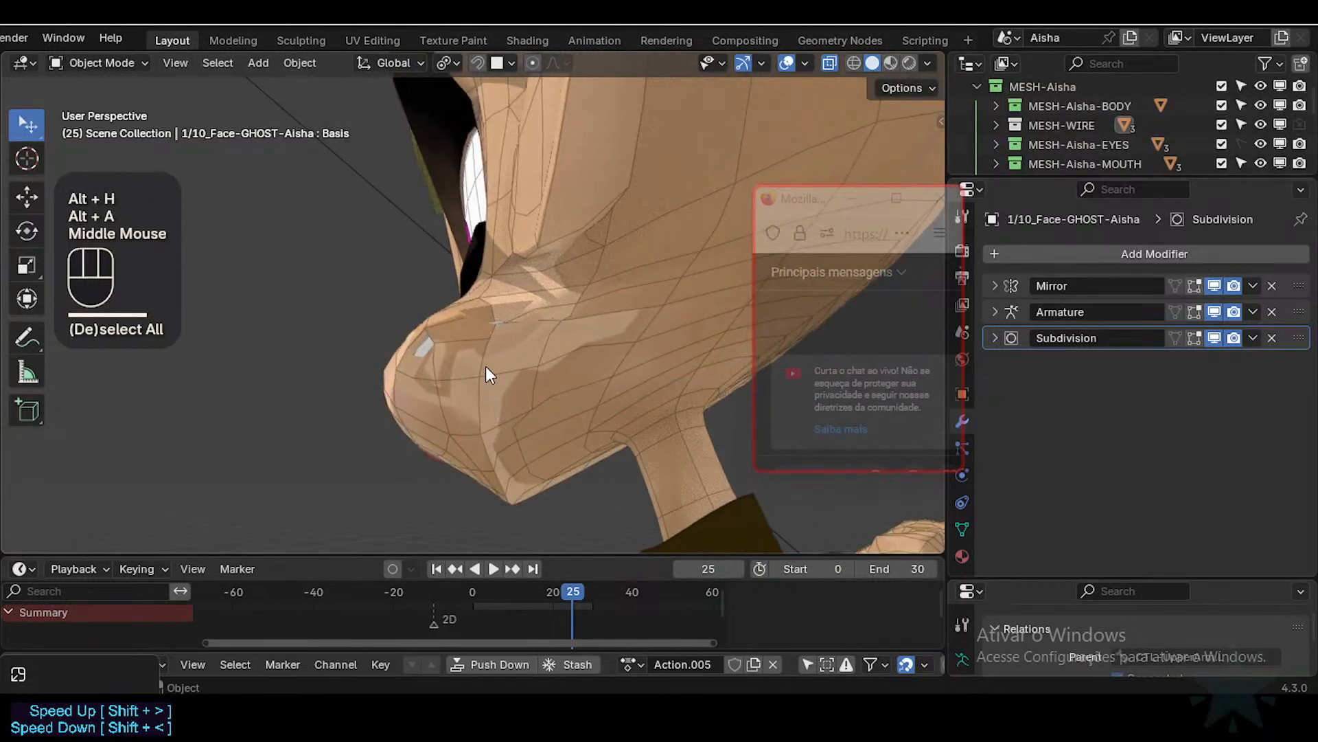
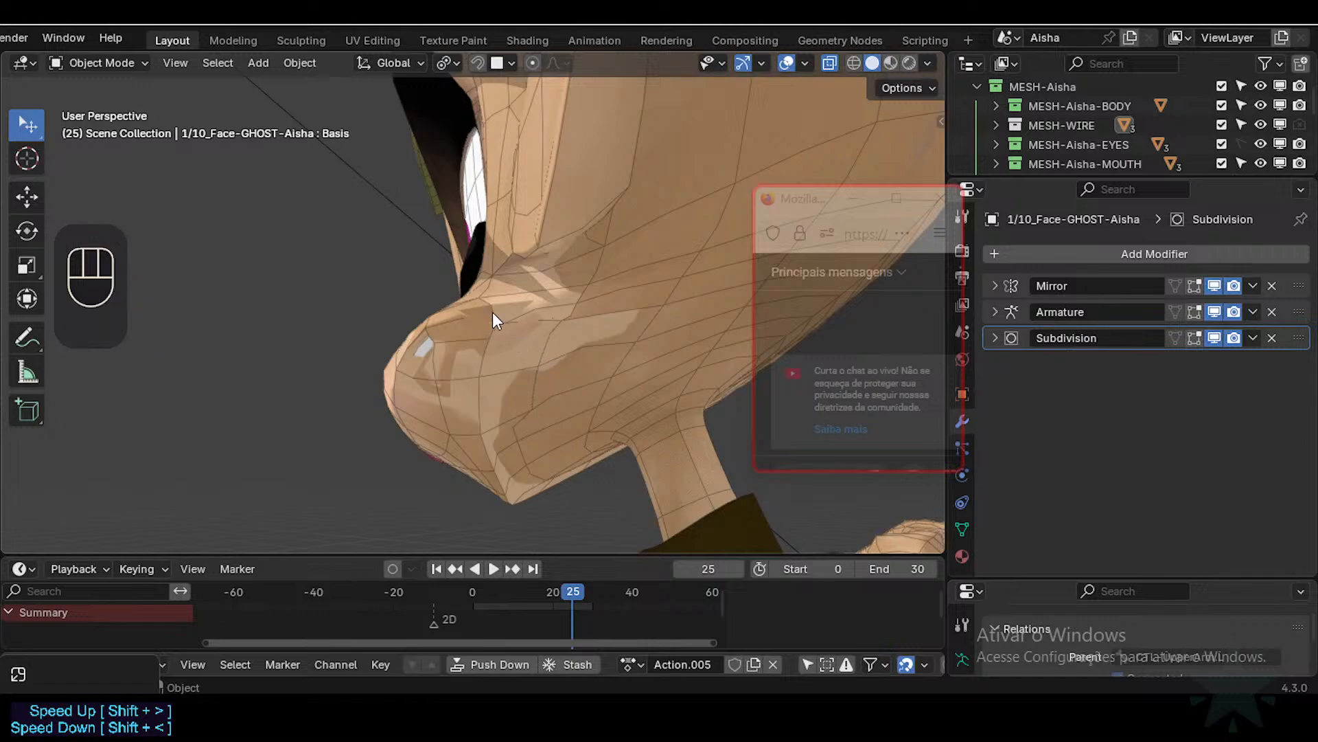
{"action": "middle_click_drag", "start_coordinate": [492, 311], "coordinate": [497, 412]}
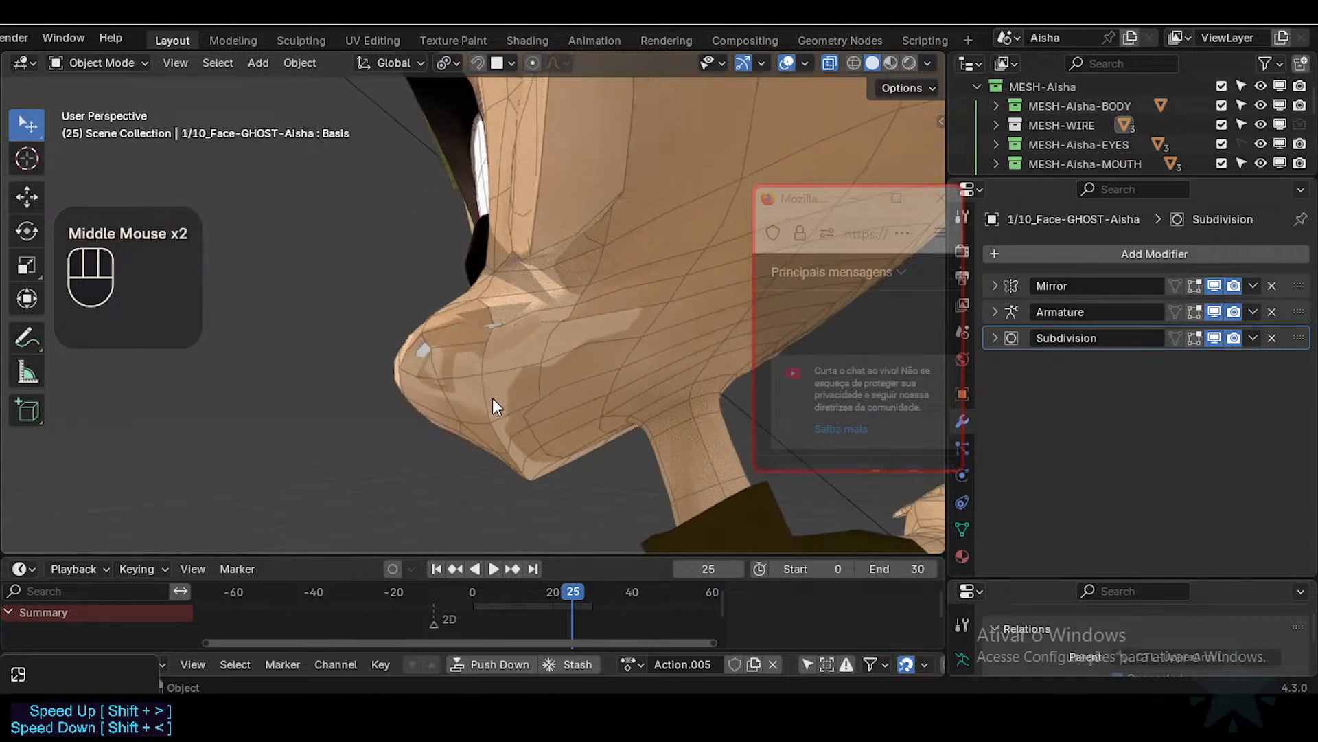
Step: Hide the body mesh and open 1/10_Face-GHOST-Aisha in Edit Mode to examine its topology
{"action": "left_click", "coordinate": [538, 382]}
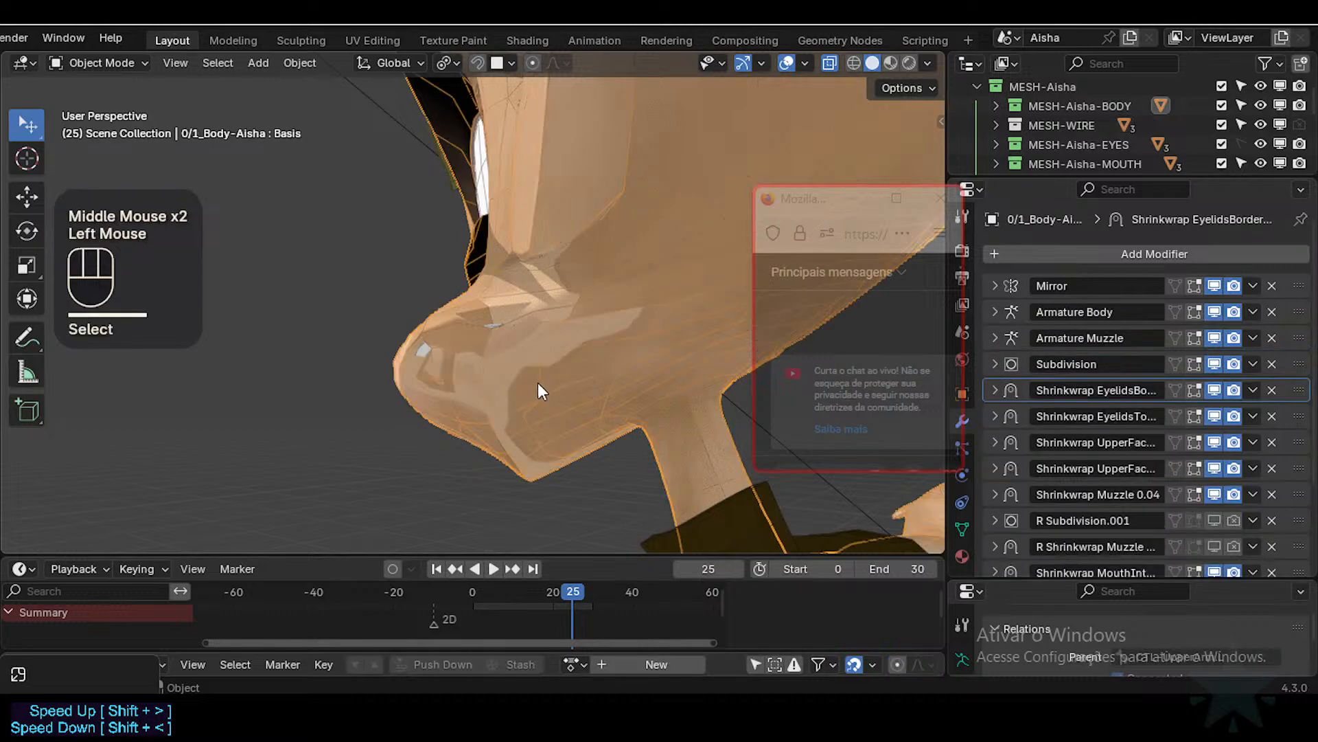
{"action": "key", "text": "h"}
{"action": "left_click", "coordinate": [463, 365]}
{"action": "key", "text": "Tab"}
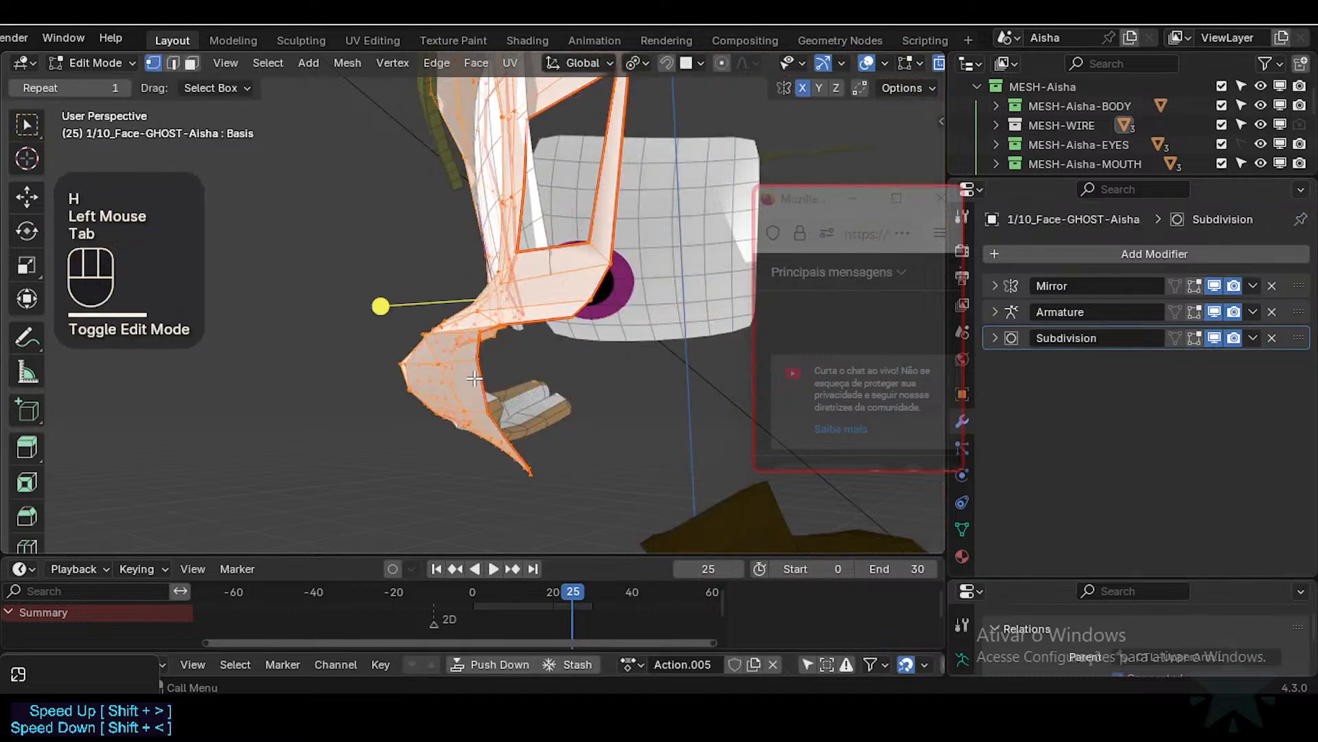
{"action": "middle_click_drag", "start_coordinate": [467, 367], "coordinate": [511, 407]}
{"action": "key", "text": "Tab"}
{"action": "scroll", "coordinate": [525, 398], "scroll_direction": "down", "scroll_amount": 2}
{"action": "key", "text": "Tab"}
{"action": "scroll", "coordinate": [591, 398], "scroll_direction": "up", "scroll_amount": 2}
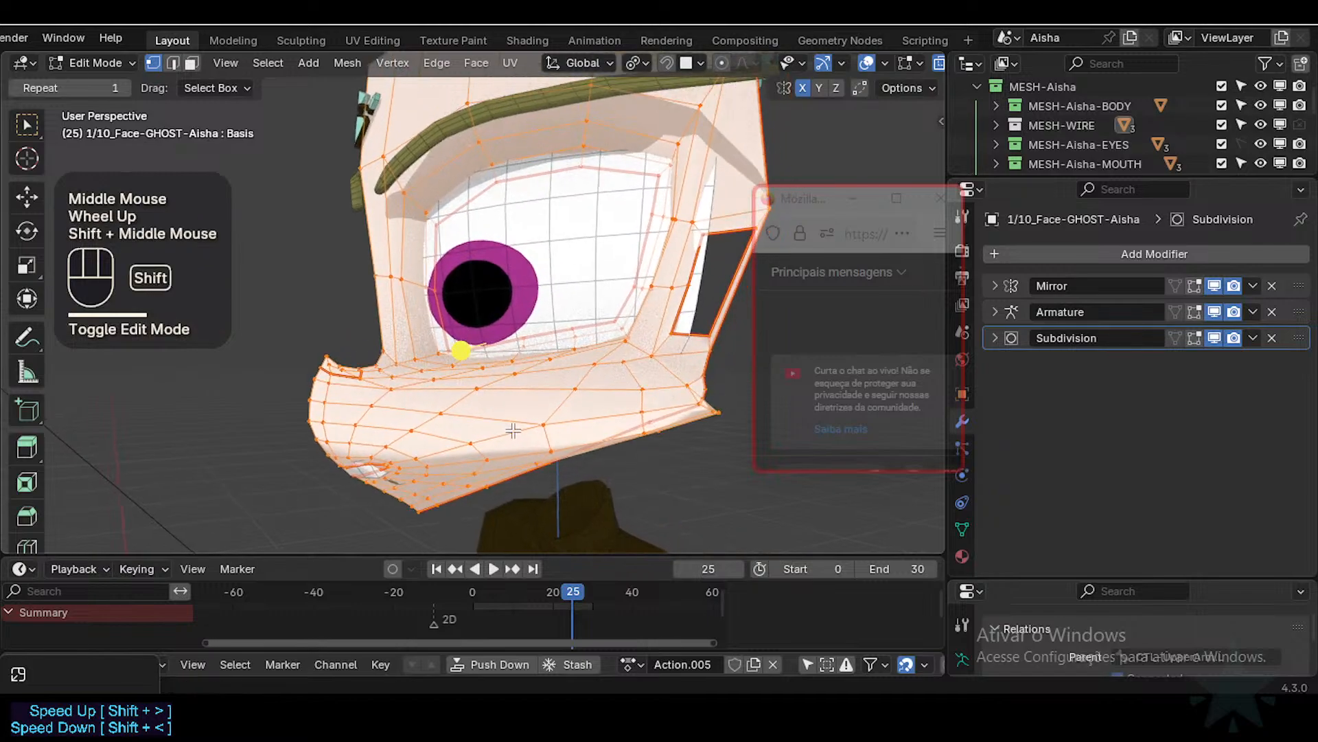
{"action": "scroll", "coordinate": [507, 407], "scroll_direction": "down", "scroll_amount": 1}
{"action": "scroll", "coordinate": [505, 383], "scroll_direction": "up", "scroll_amount": 1}
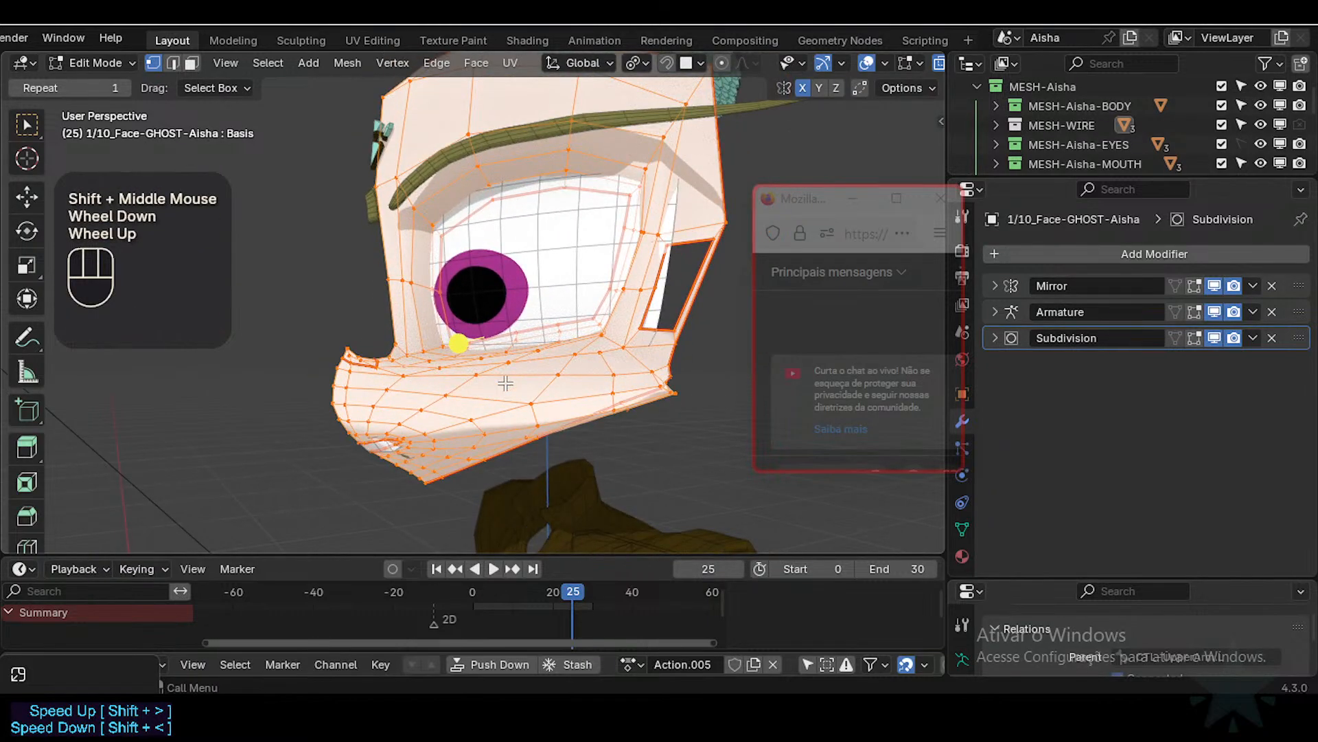
Step: Save the file and delete all vertices of the face ghost mesh, finishing in Object Mode
{"action": "key", "text": "ctrl+s"}
{"action": "middle_click_drag", "start_coordinate": [502, 403], "coordinate": [515, 405]}
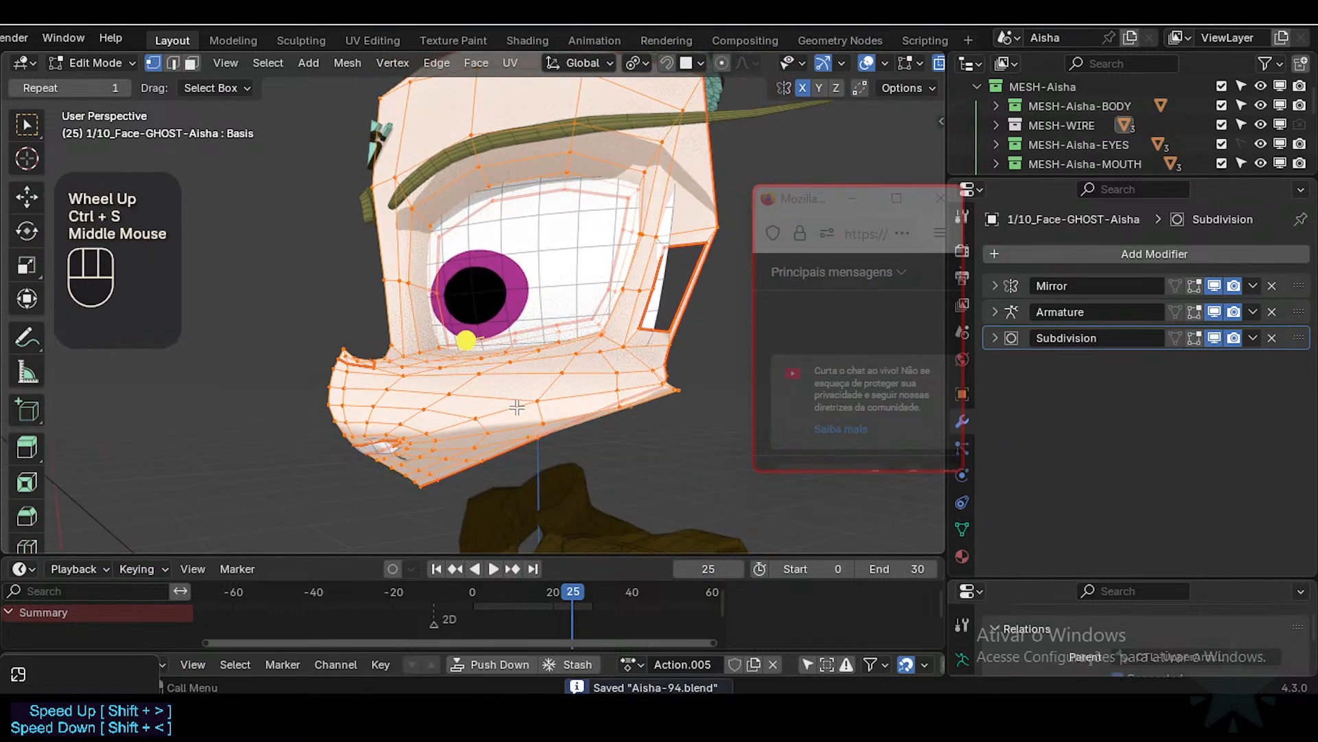
{"action": "key", "text": "x"}
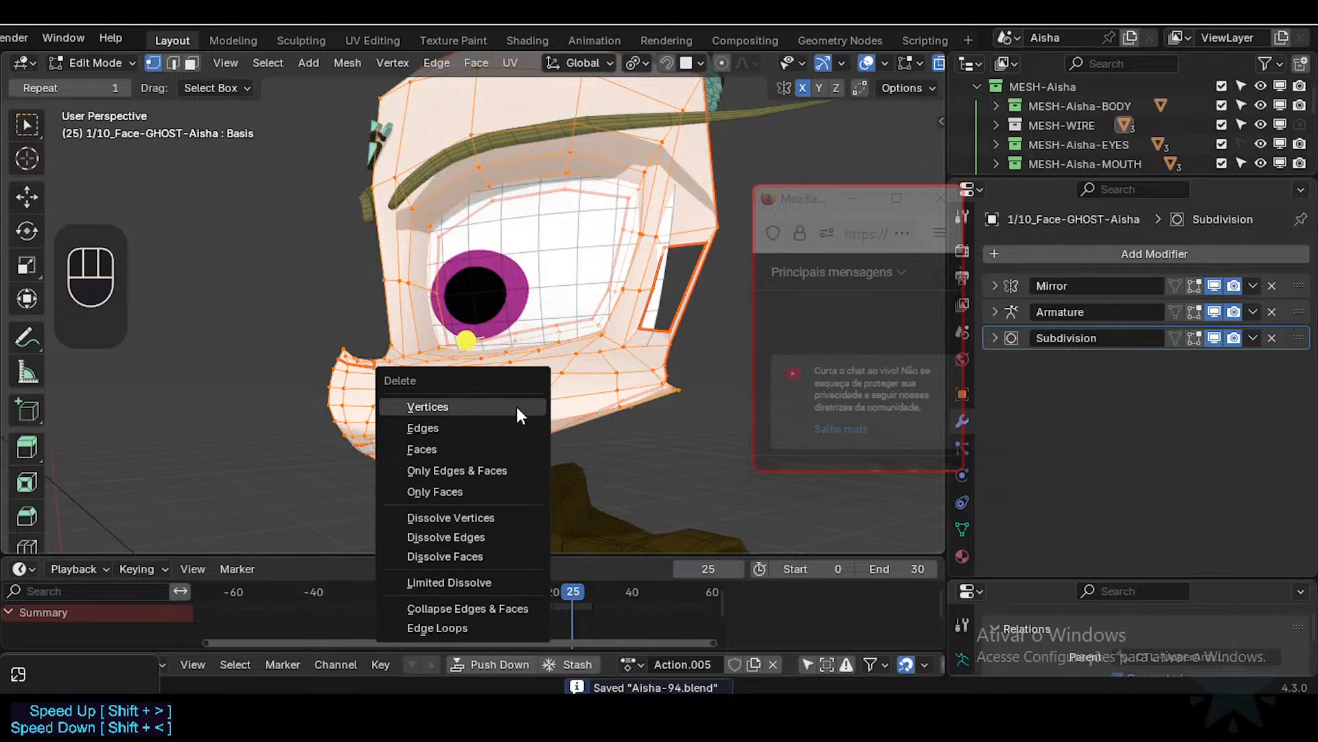
{"action": "middle_click_drag", "start_coordinate": [516, 407], "coordinate": [550, 346]}
{"action": "key", "text": "x"}
{"action": "left_click", "coordinate": [471, 365]}
{"action": "key", "text": "ctrl+Tab"}
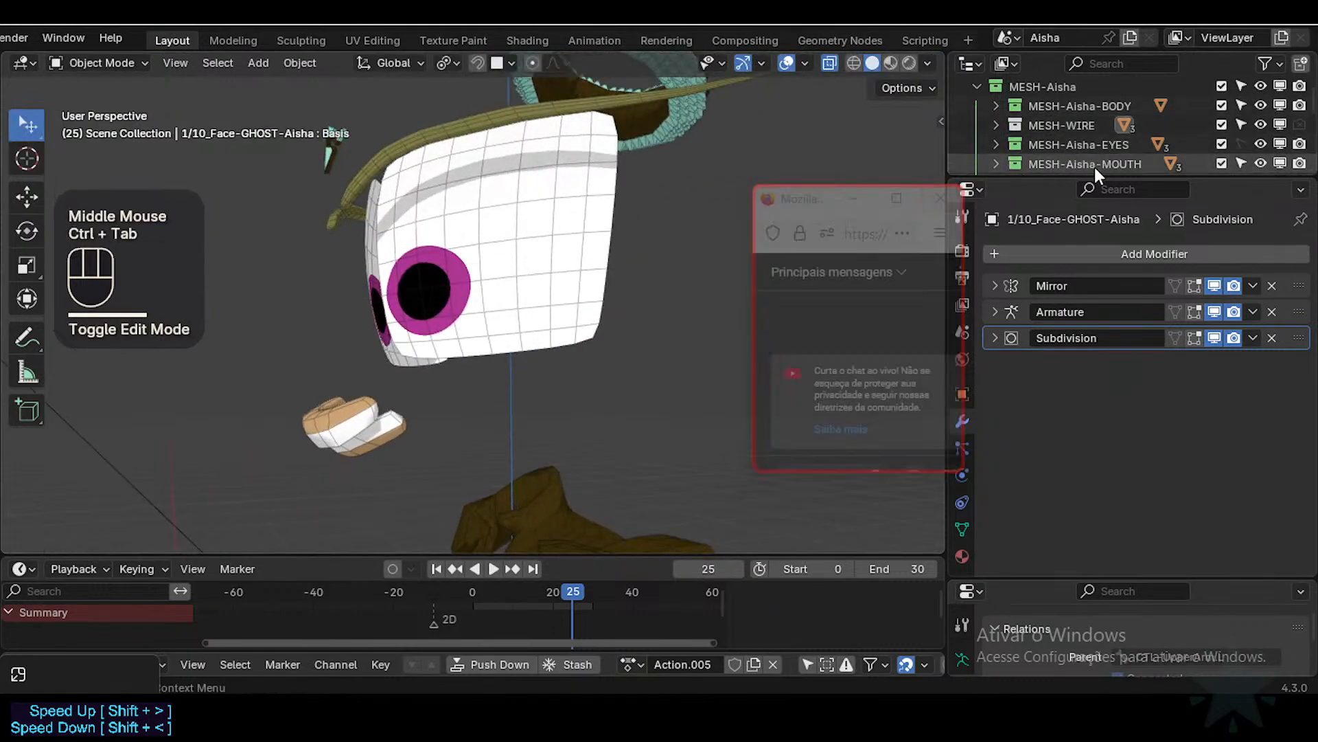
Step: Reveal 0/1_Body-Aisha in the MESH-Aisha-BODY collection and open it in Edit Mode with nothing selected and X-ray off
{"action": "left_click_drag", "start_coordinate": [1099, 176], "coordinate": [1104, 325]}
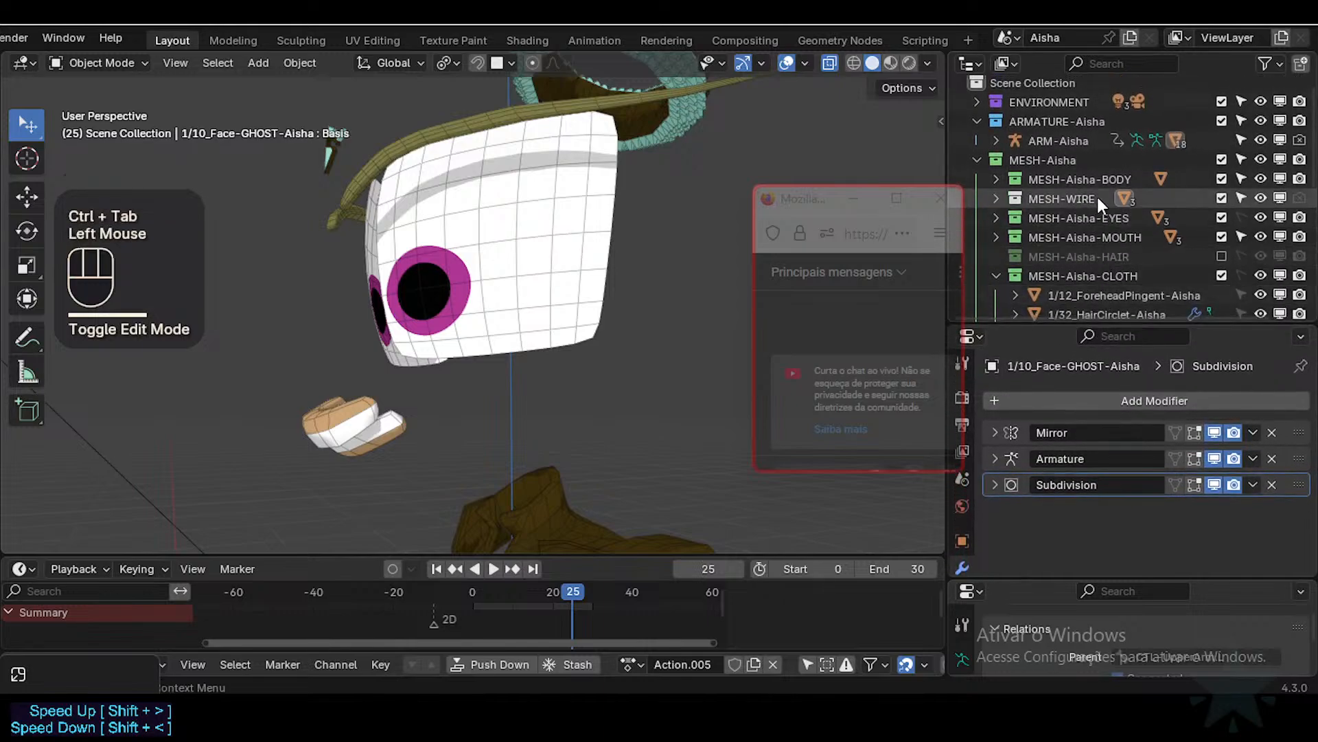
{"action": "left_click", "coordinate": [1061, 178]}
{"action": "left_click", "coordinate": [993, 180]}
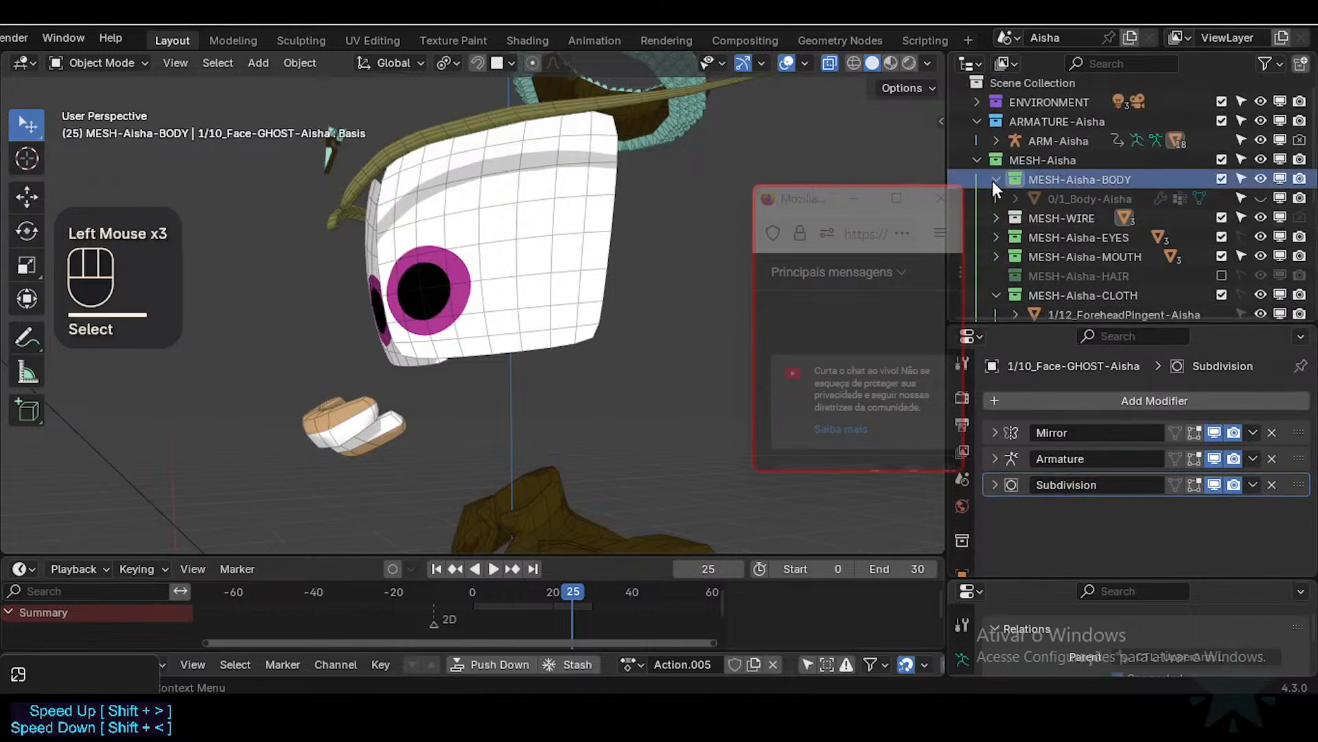
{"action": "left_click", "coordinate": [1262, 199]}
{"action": "left_click", "coordinate": [511, 368]}
{"action": "key", "text": "Tab"}
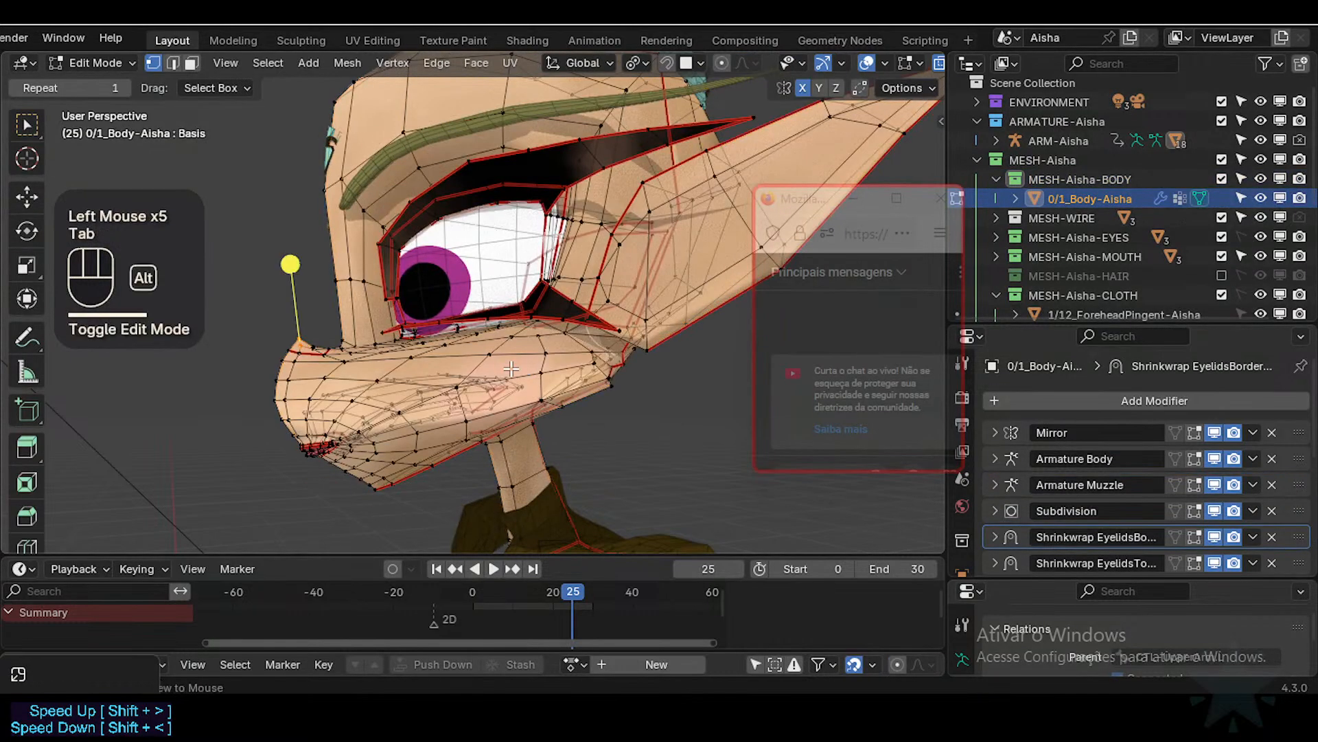
{"action": "key", "text": "alt+a"}
{"action": "key", "text": "alt+z"}
Step: Show the body mesh's vertex group list down to the MOD-Shrinkwrap groups, with Shape Keys collapsed and the chat window moved aside
{"action": "left_click_drag", "start_coordinate": [1107, 325], "coordinate": [1107, 215]}
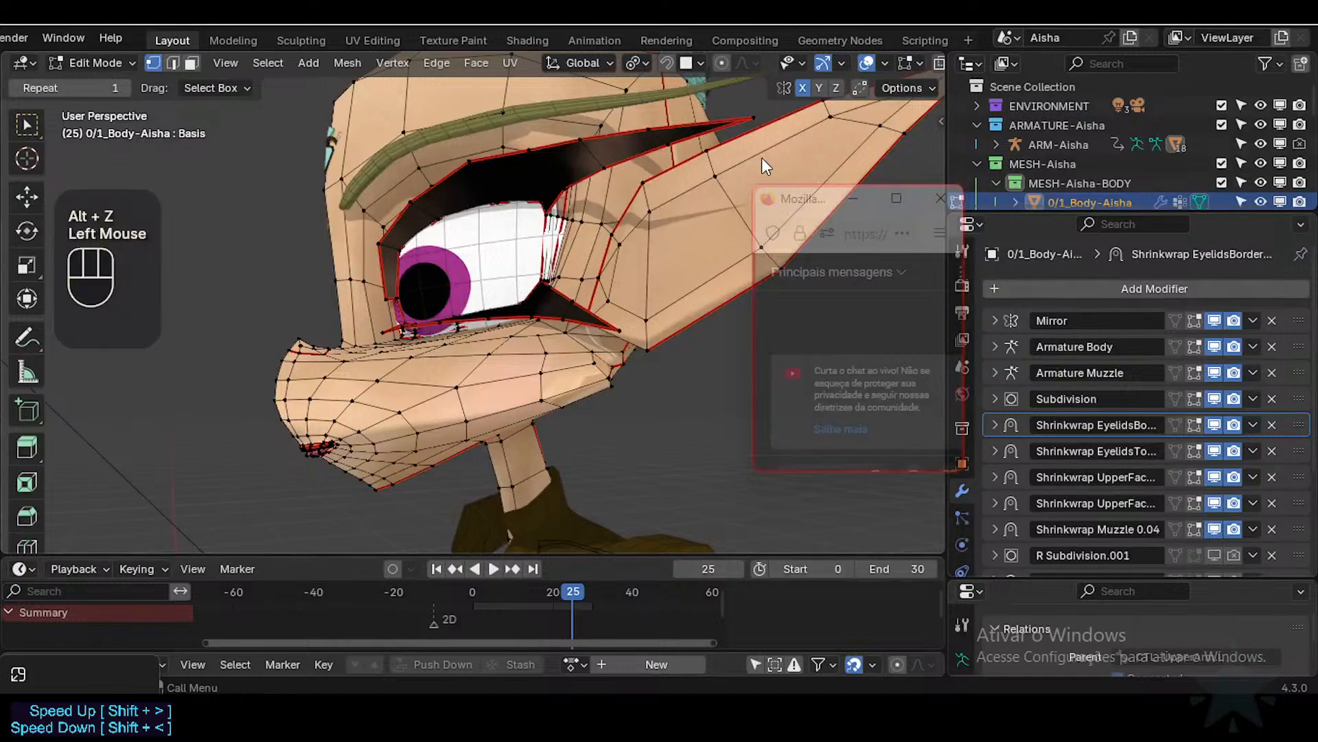
{"action": "left_click_drag", "start_coordinate": [821, 204], "coordinate": [742, 114]}
{"action": "scroll", "coordinate": [962, 461], "scroll_direction": "down", "scroll_amount": 2}
{"action": "scroll", "coordinate": [962, 473], "scroll_direction": "down", "scroll_amount": 1}
{"action": "left_click", "coordinate": [962, 528]}
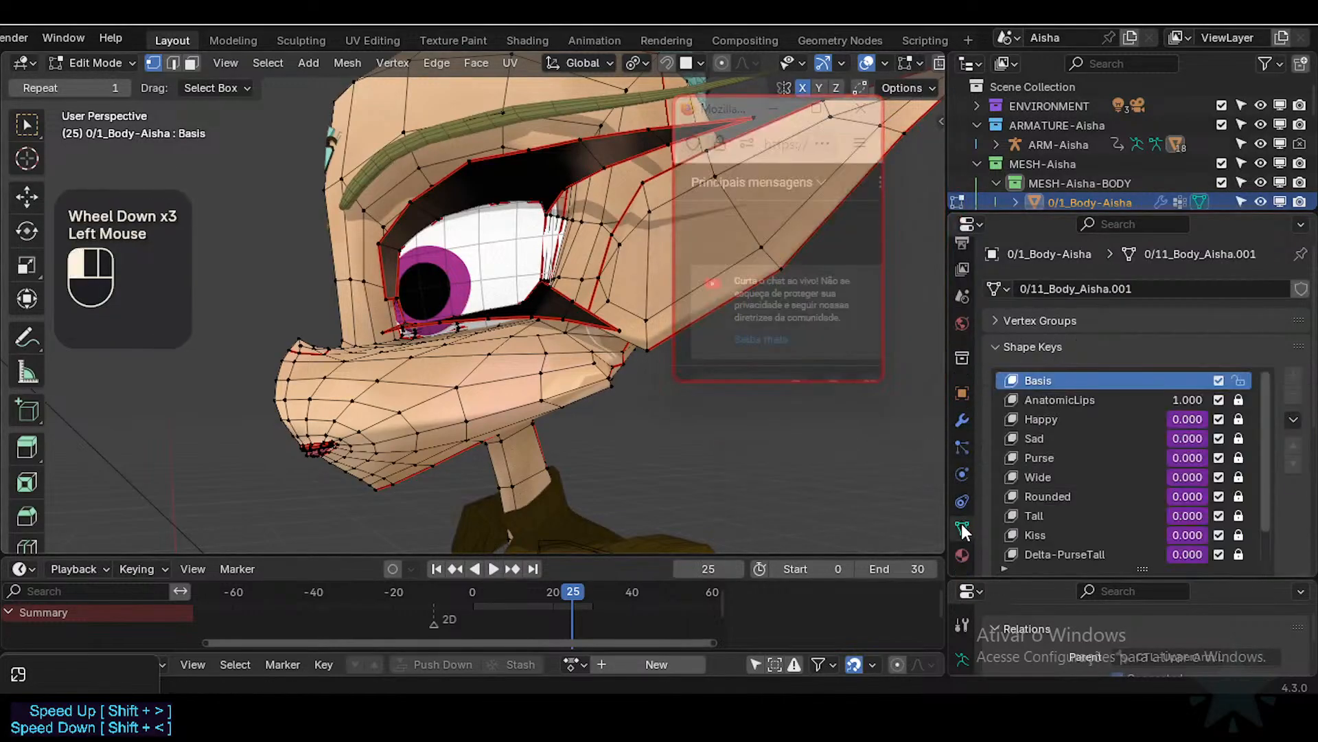
{"action": "scroll", "coordinate": [1122, 430], "scroll_direction": "down", "scroll_amount": 2}
{"action": "scroll", "coordinate": [1123, 431], "scroll_direction": "up", "scroll_amount": 2}
{"action": "left_click", "coordinate": [1025, 347]}
{"action": "left_click", "coordinate": [1050, 322]}
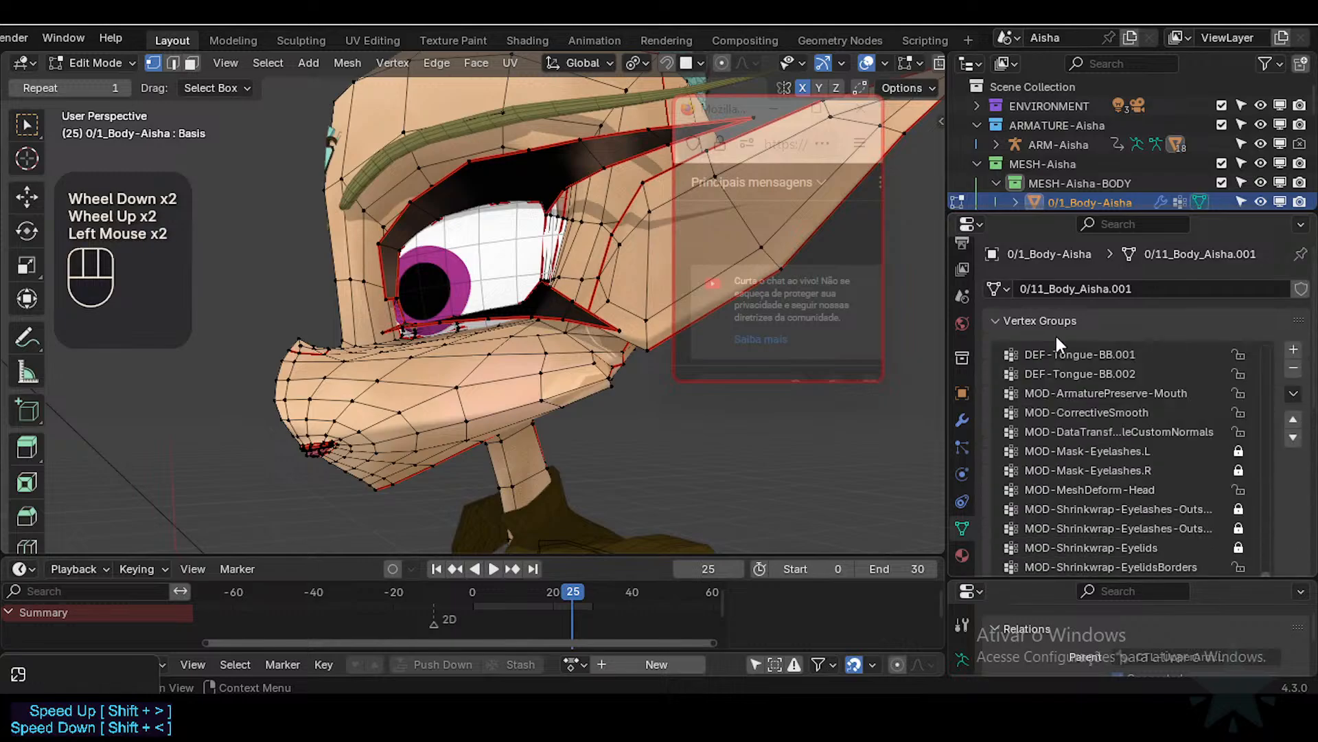
{"action": "scroll", "coordinate": [1267, 412], "scroll_direction": "down", "scroll_amount": 2}
{"action": "left_click", "coordinate": [1267, 433]}
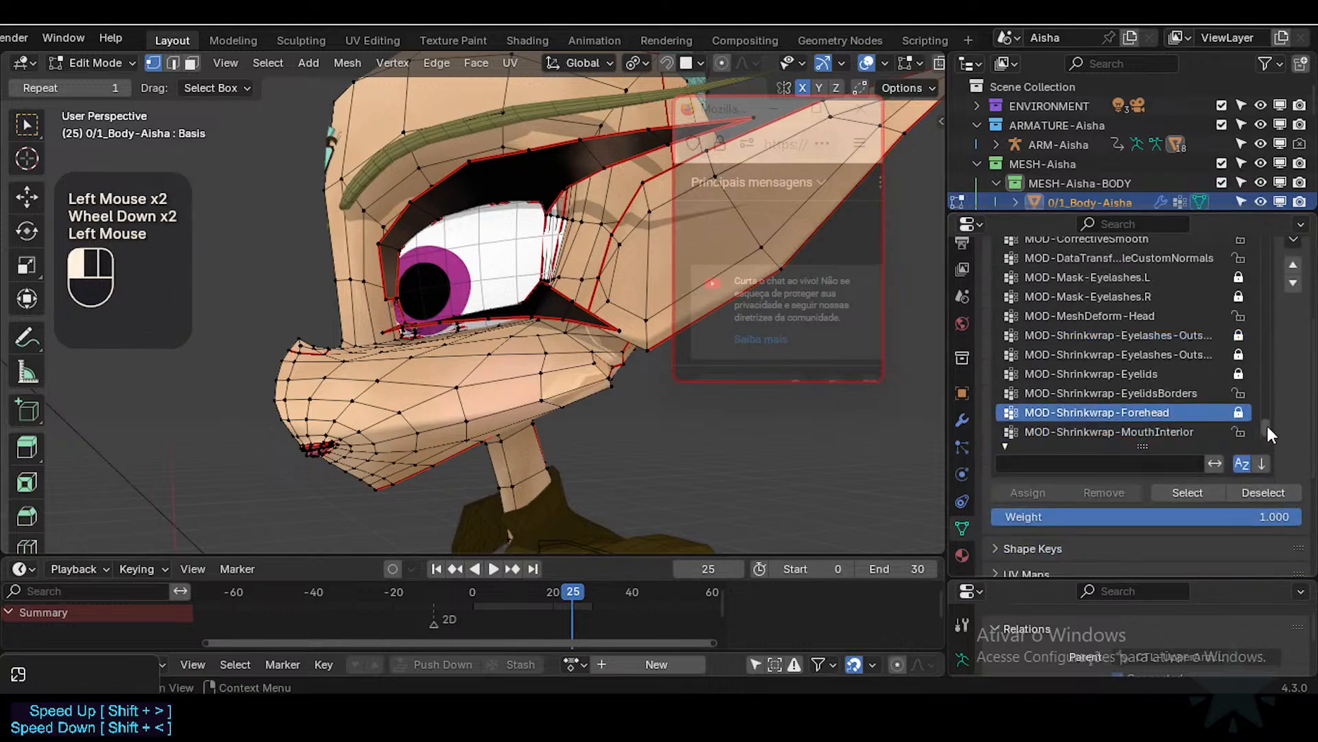
Step: Select the vertices of the MOD-Shrinkwrap-Forehead group to check its coverage, and clear the selection
{"action": "scroll", "coordinate": [1289, 403], "scroll_direction": "down", "scroll_amount": 1}
{"action": "scroll", "coordinate": [1305, 412], "scroll_direction": "up", "scroll_amount": 3}
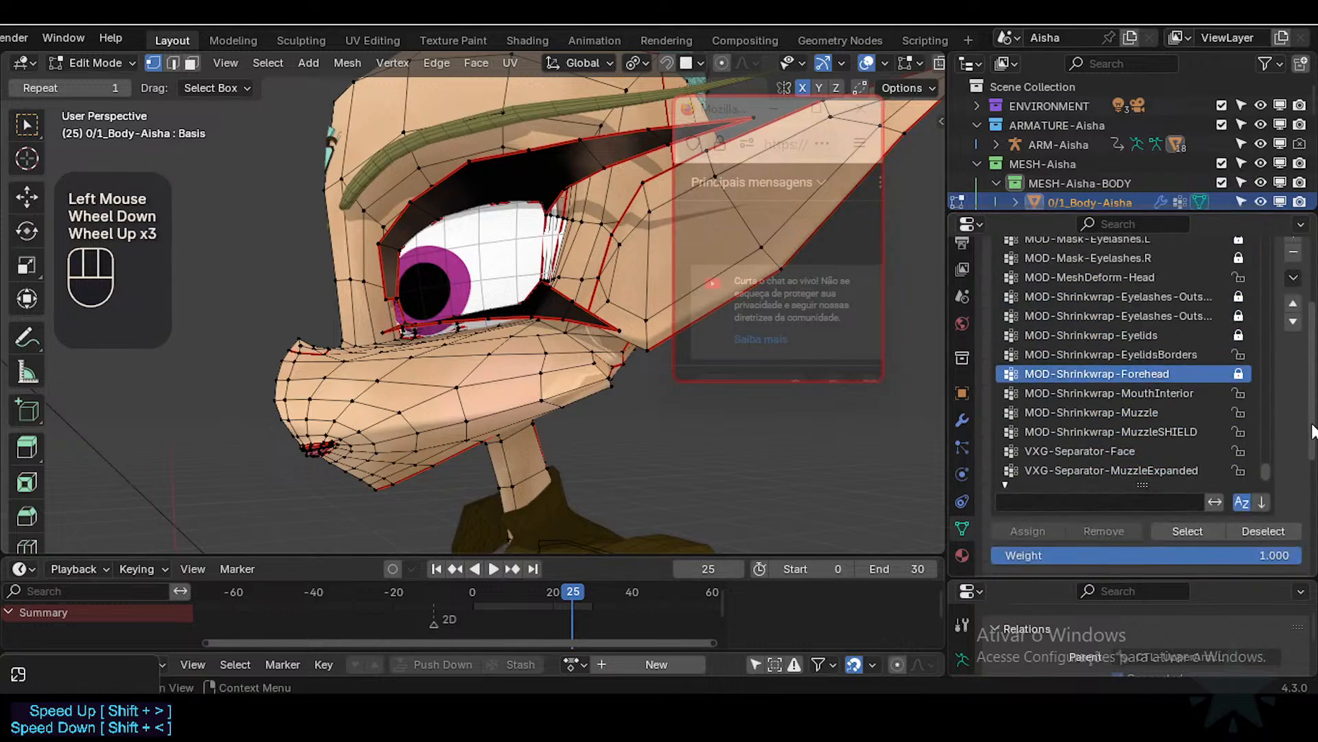
{"action": "scroll", "coordinate": [1305, 412], "scroll_direction": "up", "scroll_amount": 1}
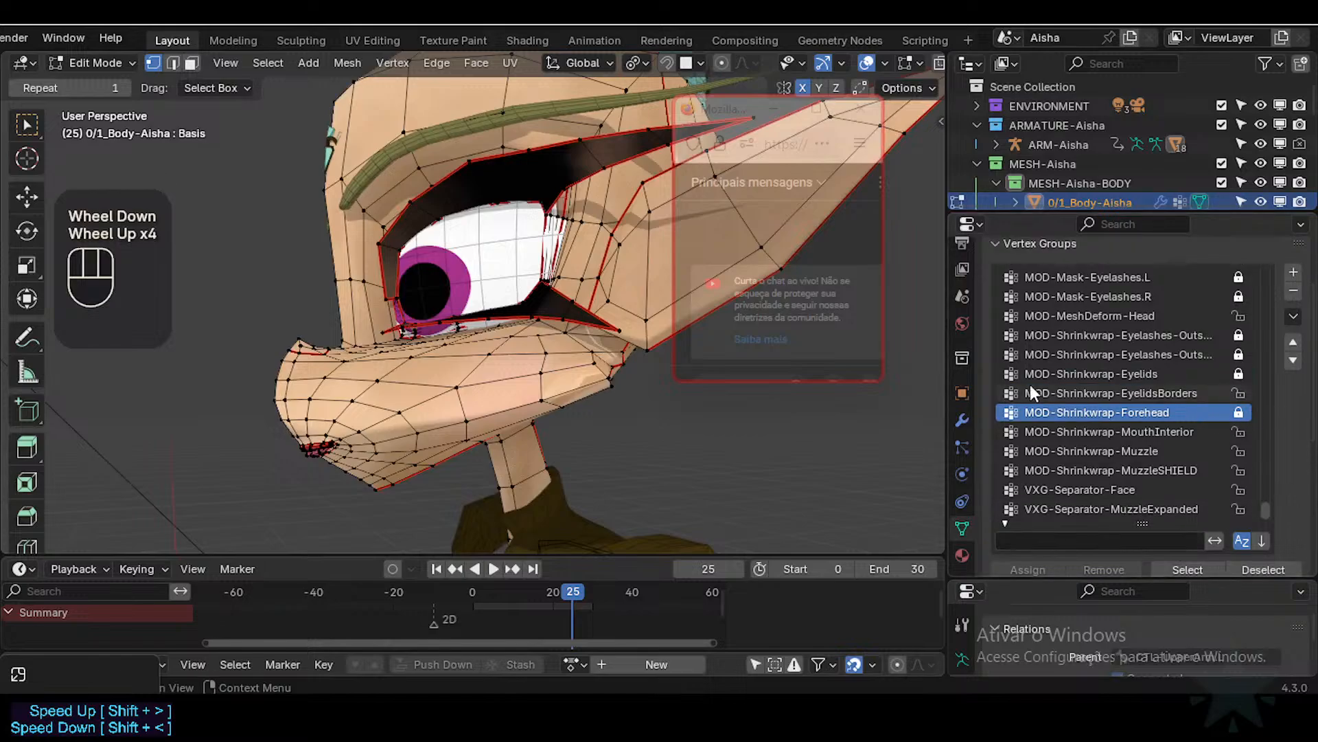
{"action": "scroll", "coordinate": [584, 405], "scroll_direction": "down", "scroll_amount": 1}
{"action": "scroll", "coordinate": [585, 406], "scroll_direction": "up", "scroll_amount": 1}
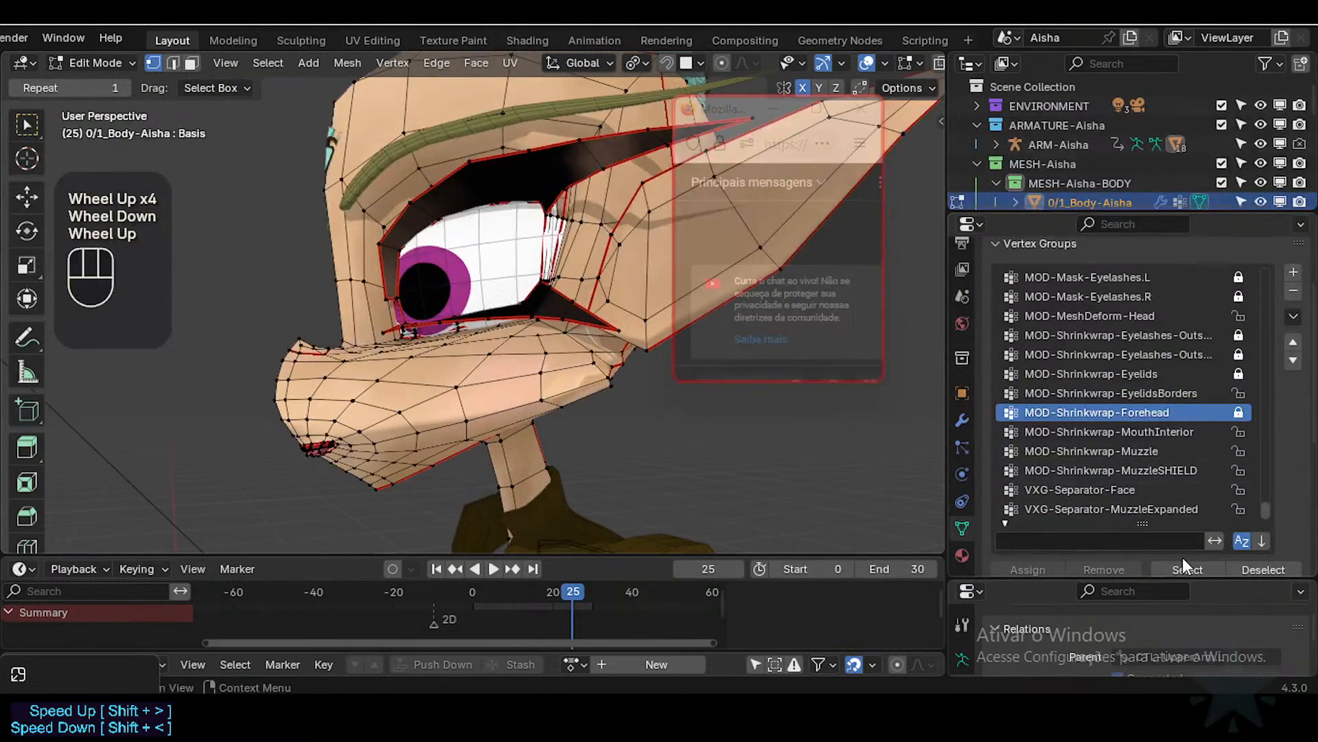
{"action": "scroll", "coordinate": [1183, 558], "scroll_direction": "down", "scroll_amount": 1}
{"action": "left_click", "coordinate": [1176, 526]}
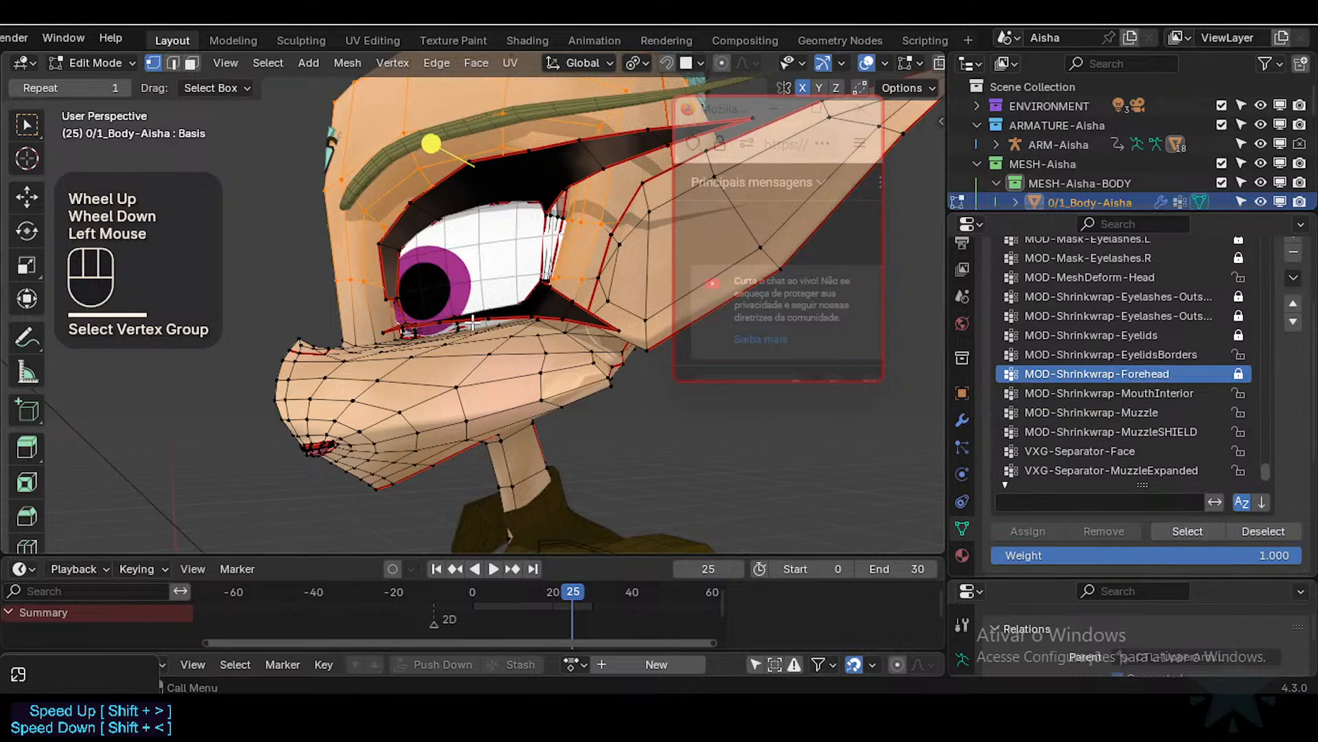
{"action": "middle_click_drag", "start_coordinate": [718, 331], "coordinate": [711, 342], "text": "shift"}
{"action": "key", "text": "alt+a"}
Step: Select the vertices of the VXG-Separator-Face group and check its boundary on the underside of the muzzle
{"action": "scroll", "coordinate": [1075, 373], "scroll_direction": "down", "scroll_amount": 2}
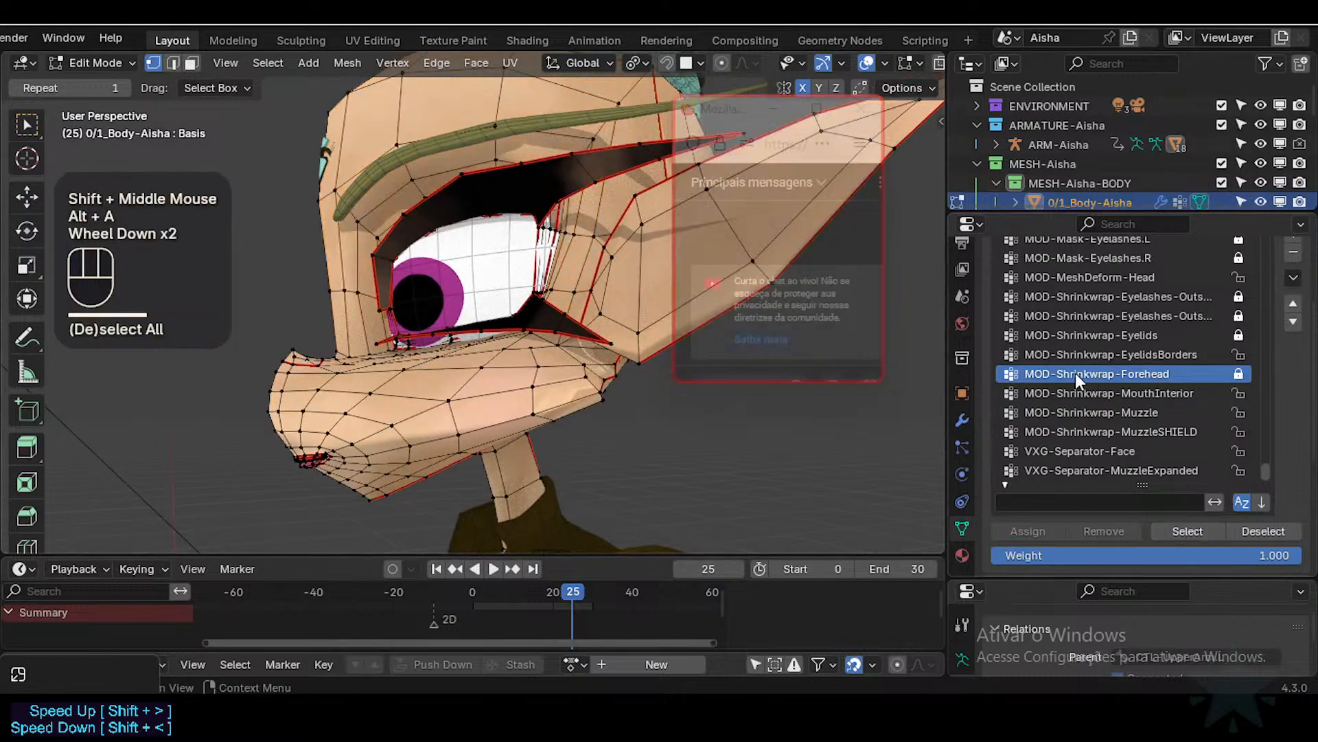
{"action": "left_click", "coordinate": [1107, 470]}
{"action": "left_click", "coordinate": [1125, 452]}
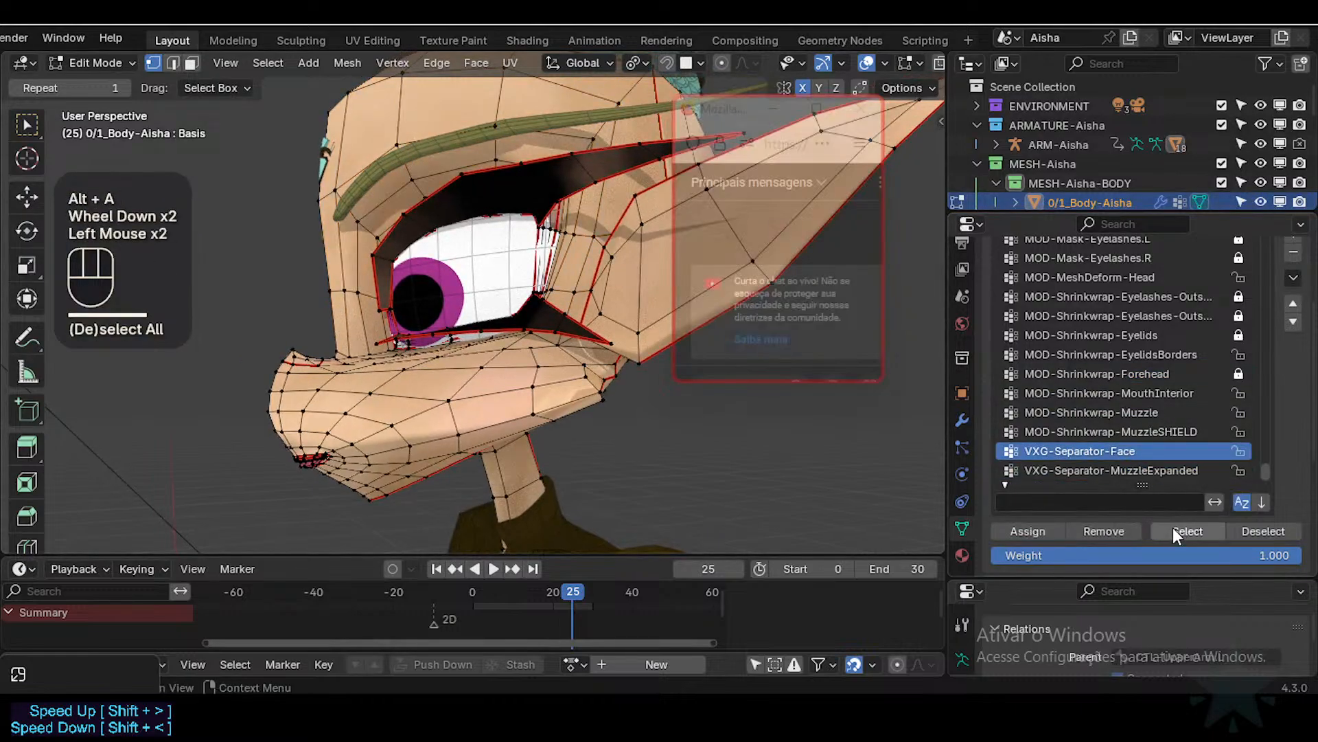
{"action": "left_click", "coordinate": [1173, 527]}
{"action": "mouse_move", "coordinate": [485, 412]}
{"action": "middle_mouse_down"}
{"action": "mouse_move", "coordinate": [419, 388]}
{"action": "mouse_move", "coordinate": [515, 421]}
{"action": "mouse_move", "coordinate": [506, 447]}
{"action": "mouse_move", "coordinate": [512, 424]}
{"action": "mouse_move", "coordinate": [480, 434]}
{"action": "middle_mouse_up"}
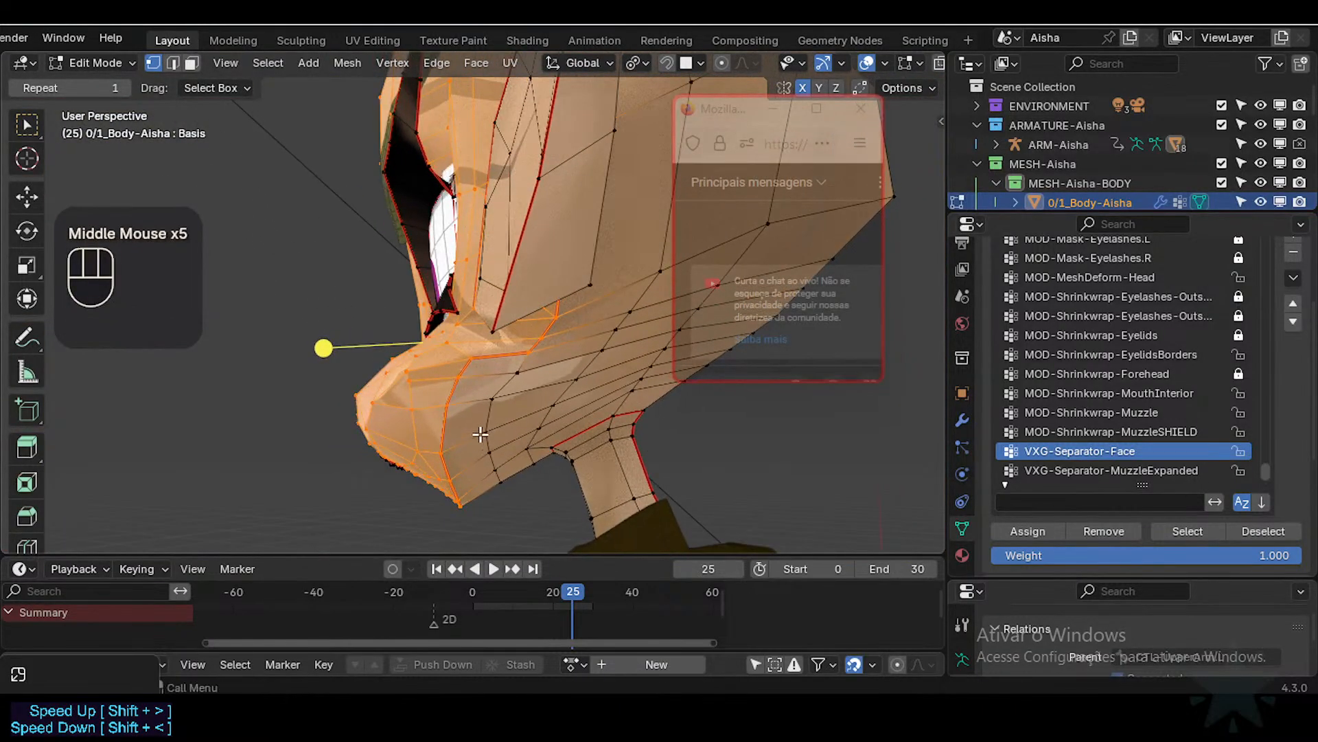
Step: Add the strip of faces behind the muzzle's lower boundary to the selection and assign it to the VXG-Separator-Face group
{"action": "key", "text": "c"}
{"action": "left_click", "coordinate": [456, 390]}
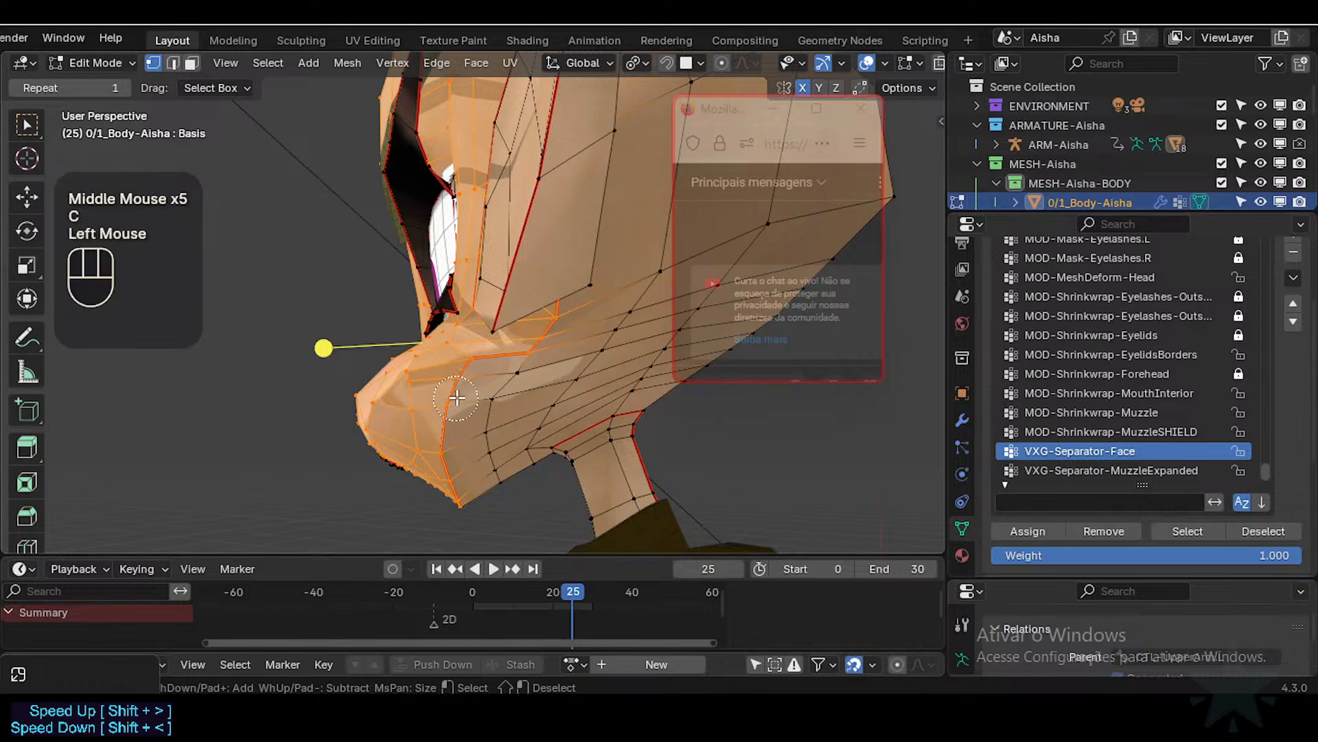
{"action": "right_click", "coordinate": [457, 390]}
{"action": "key", "text": "3"}
{"action": "key", "text": "c"}
{"action": "mouse_move", "coordinate": [482, 377]}
{"action": "left_mouse_down"}
{"action": "mouse_move", "coordinate": [456, 462]}
{"action": "mouse_move", "coordinate": [468, 489]}
{"action": "left_mouse_up"}
{"action": "right_click", "coordinate": [468, 489]}
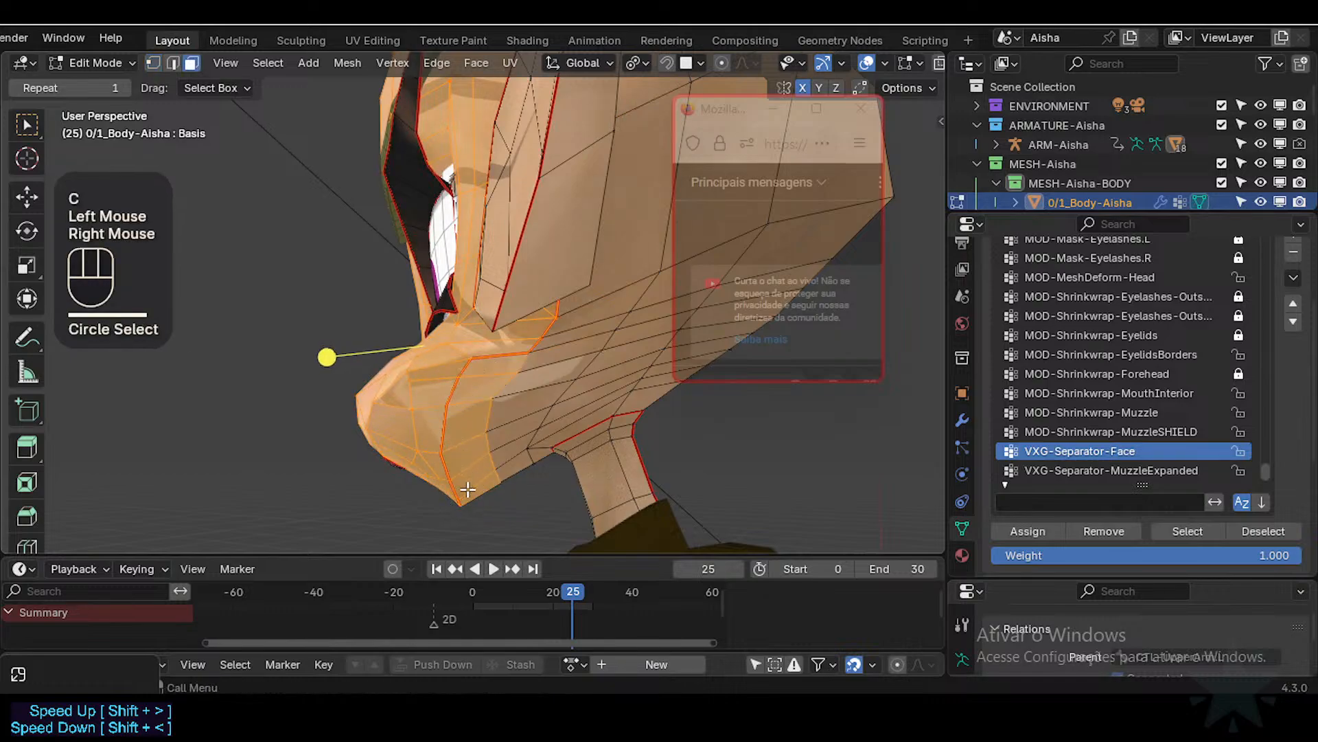
{"action": "left_click", "coordinate": [1040, 530]}
{"action": "left_click", "coordinate": [1040, 530]}
{"action": "left_click", "coordinate": [1040, 530]}
{"action": "left_click", "coordinate": [1040, 530]}
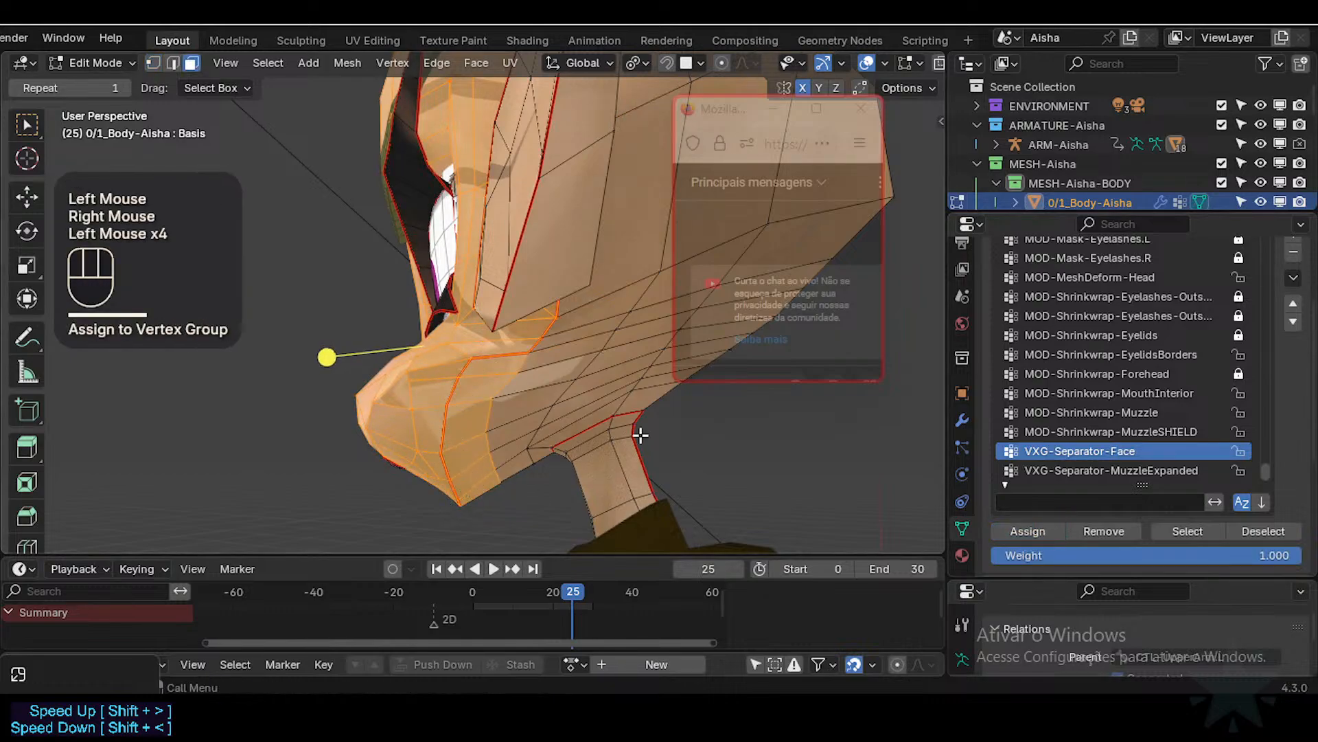
Step: Add the nose tip faces to the selection and assign them to the VXG-Separator-Face group
{"action": "middle_click_drag", "start_coordinate": [632, 435], "coordinate": [546, 416]}
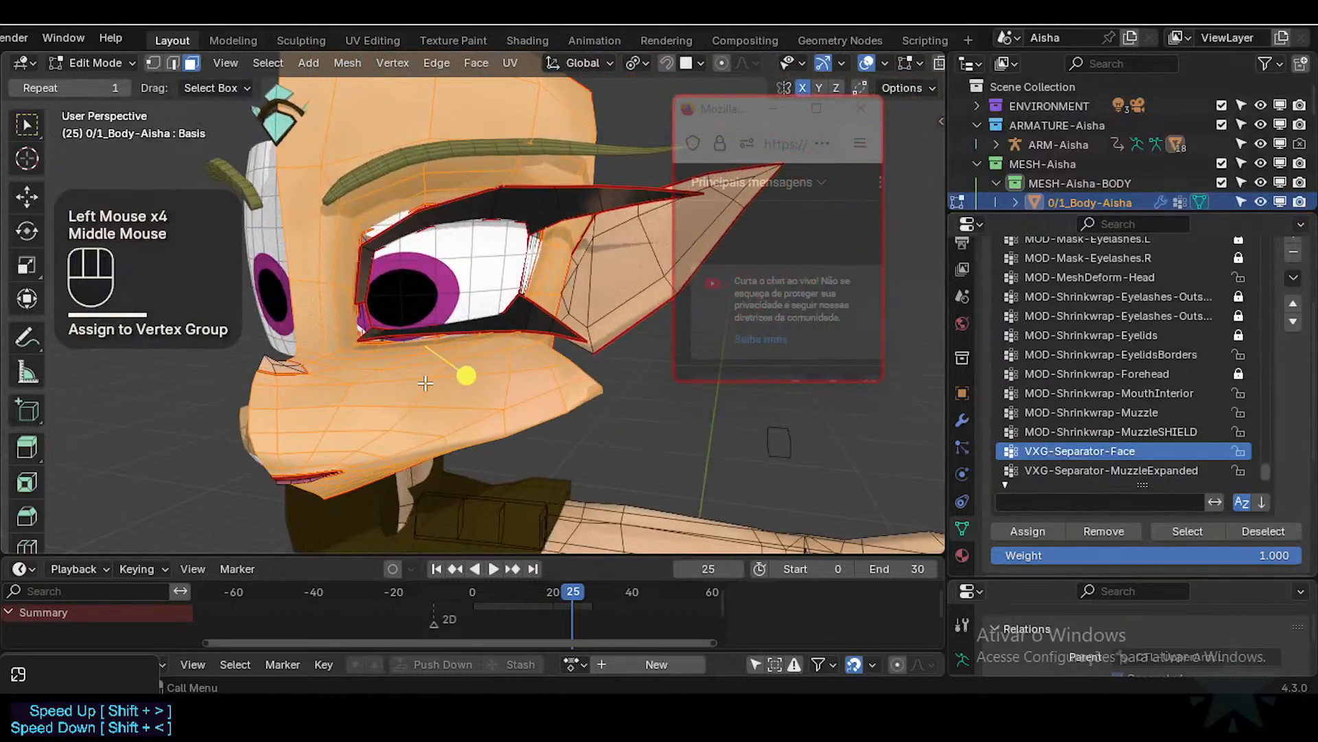
{"action": "middle_click_drag", "start_coordinate": [426, 383], "coordinate": [371, 381]}
{"action": "scroll", "coordinate": [371, 381], "scroll_direction": "up", "scroll_amount": 2}
{"action": "key", "text": "c"}
{"action": "left_click", "coordinate": [233, 379]}
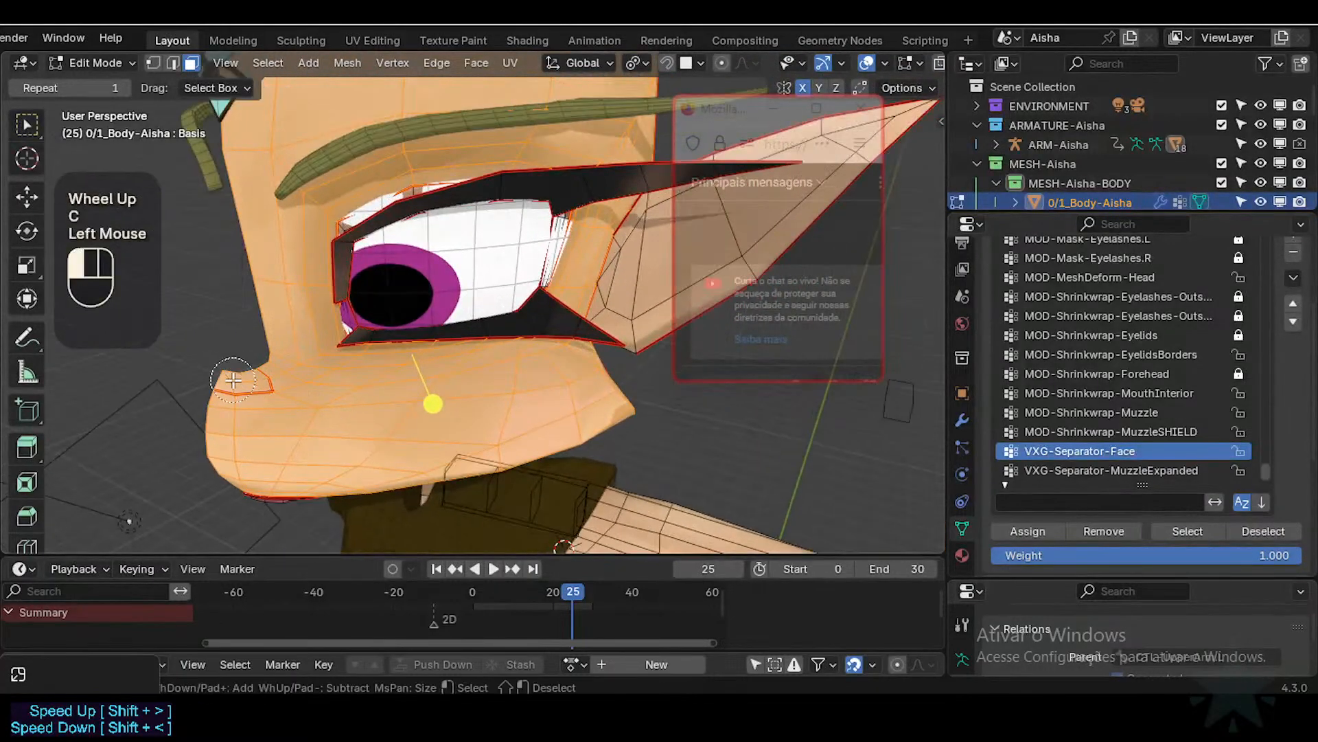
{"action": "left_click", "coordinate": [233, 380]}
{"action": "right_click", "coordinate": [233, 379]}
{"action": "left_click", "coordinate": [1023, 531]}
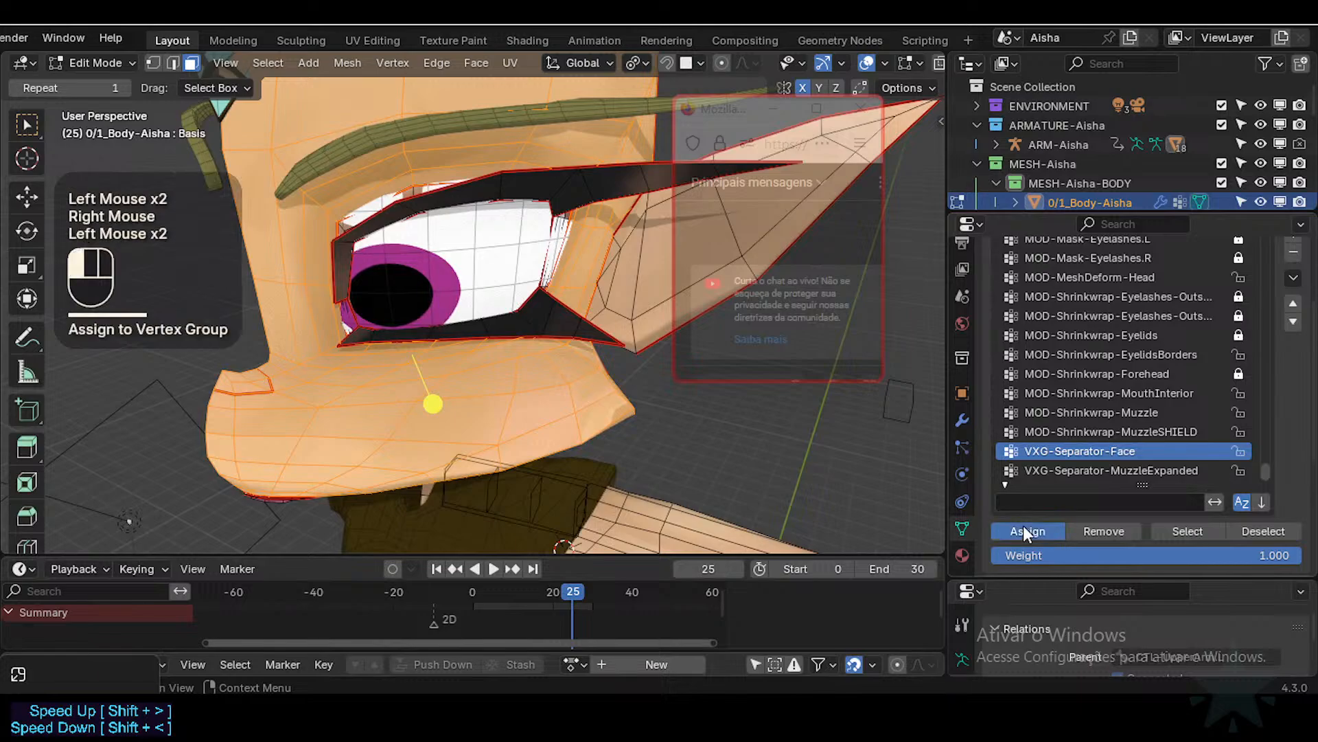
Step: Clear the seam from the edges around the tip of the nose
{"action": "key", "text": "alt+a"}
{"action": "scroll", "coordinate": [357, 402], "scroll_direction": "up", "scroll_amount": 2}
{"action": "middle_click_drag", "start_coordinate": [272, 426], "coordinate": [433, 388], "text": "shift"}
{"action": "key", "text": "2"}
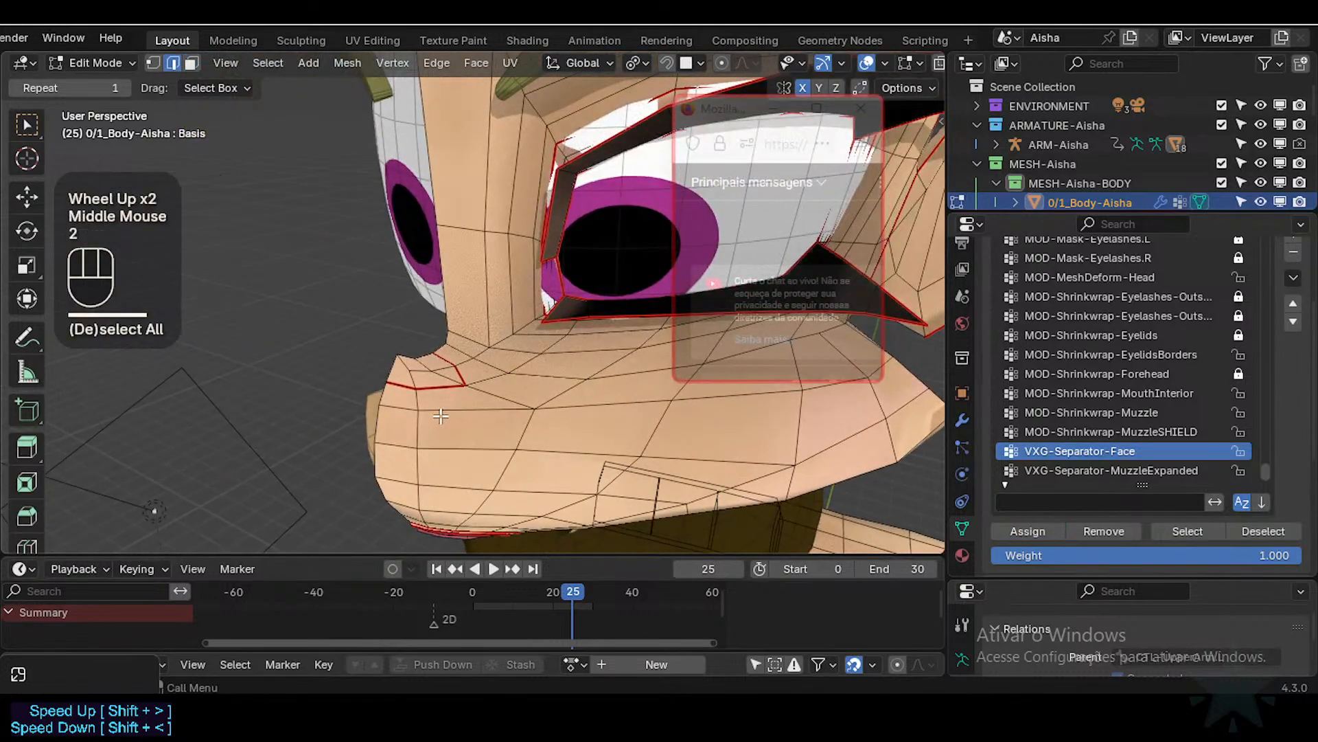
{"action": "left_click", "coordinate": [450, 385], "text": "alt+shift"}
{"action": "left_click", "coordinate": [451, 364], "text": "shift"}
{"action": "left_click", "coordinate": [450, 364], "text": "shift"}
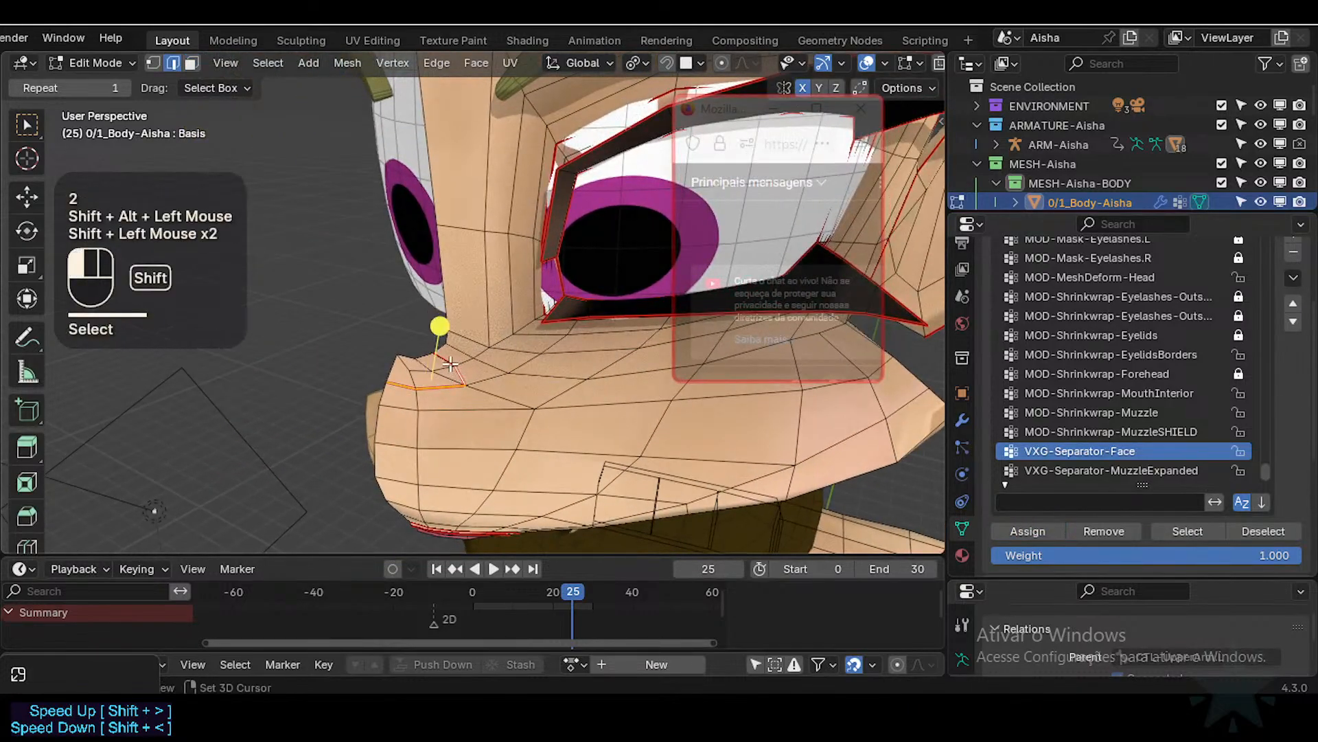
{"action": "key", "text": "ctrl+e"}
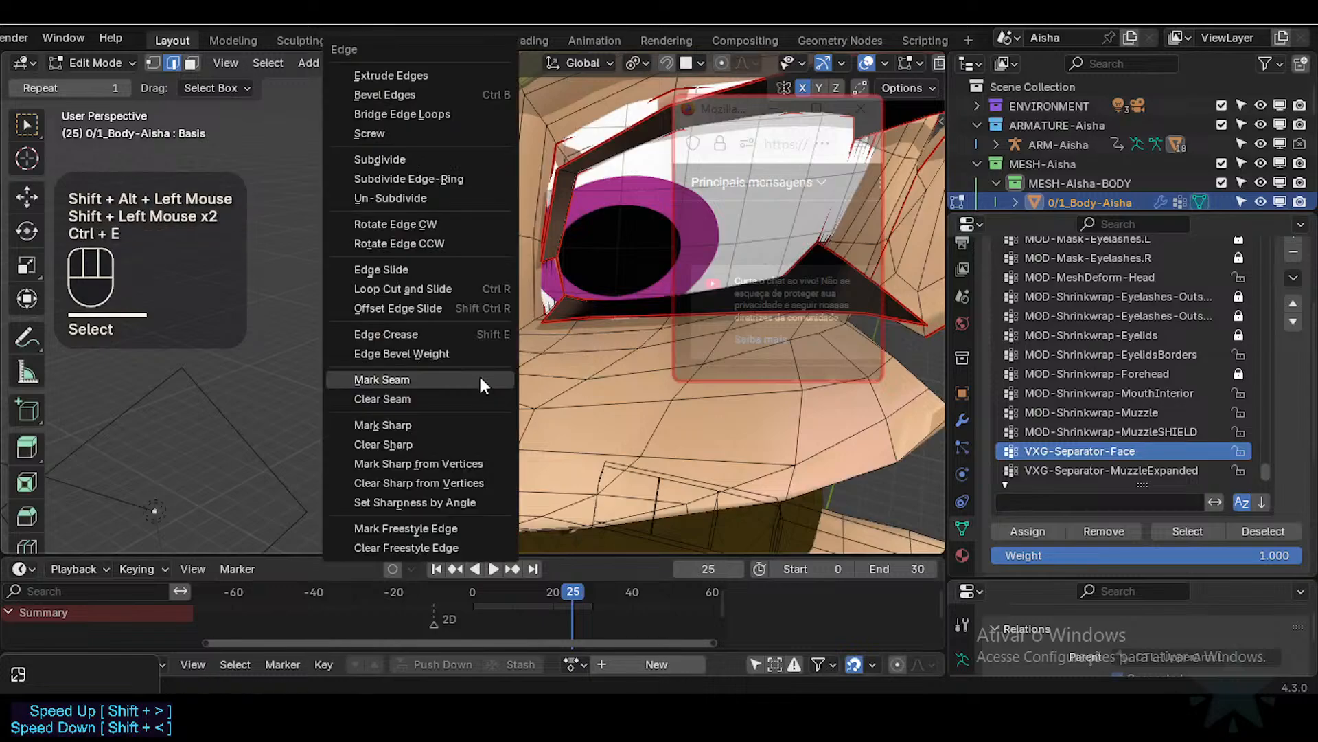
{"action": "left_click", "coordinate": [477, 377]}
Step: Select the VXG-Separator-Face group to find its rear muzzle boundary, and mark the edge loop along that boundary as a seam
{"action": "scroll", "coordinate": [481, 385], "scroll_direction": "down", "scroll_amount": 1}
{"action": "middle_click_drag", "start_coordinate": [481, 385], "coordinate": [560, 361]}
{"action": "scroll", "coordinate": [496, 382], "scroll_direction": "down", "scroll_amount": 1}
{"action": "key", "text": "alt+a"}
{"action": "left_click", "coordinate": [1178, 530]}
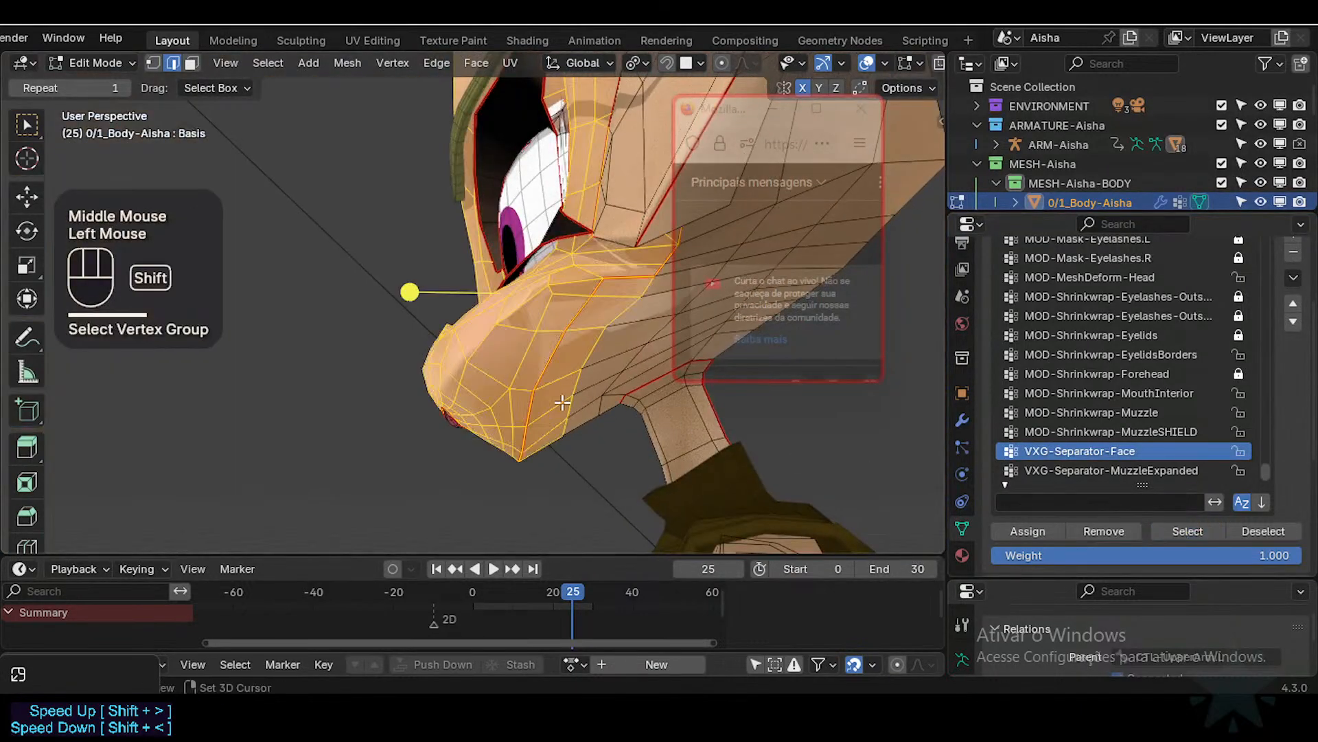
{"action": "middle_click_drag", "start_coordinate": [412, 289], "coordinate": [391, 303], "text": "shift"}
{"action": "key", "text": "alt+a"}
{"action": "key", "text": "2"}
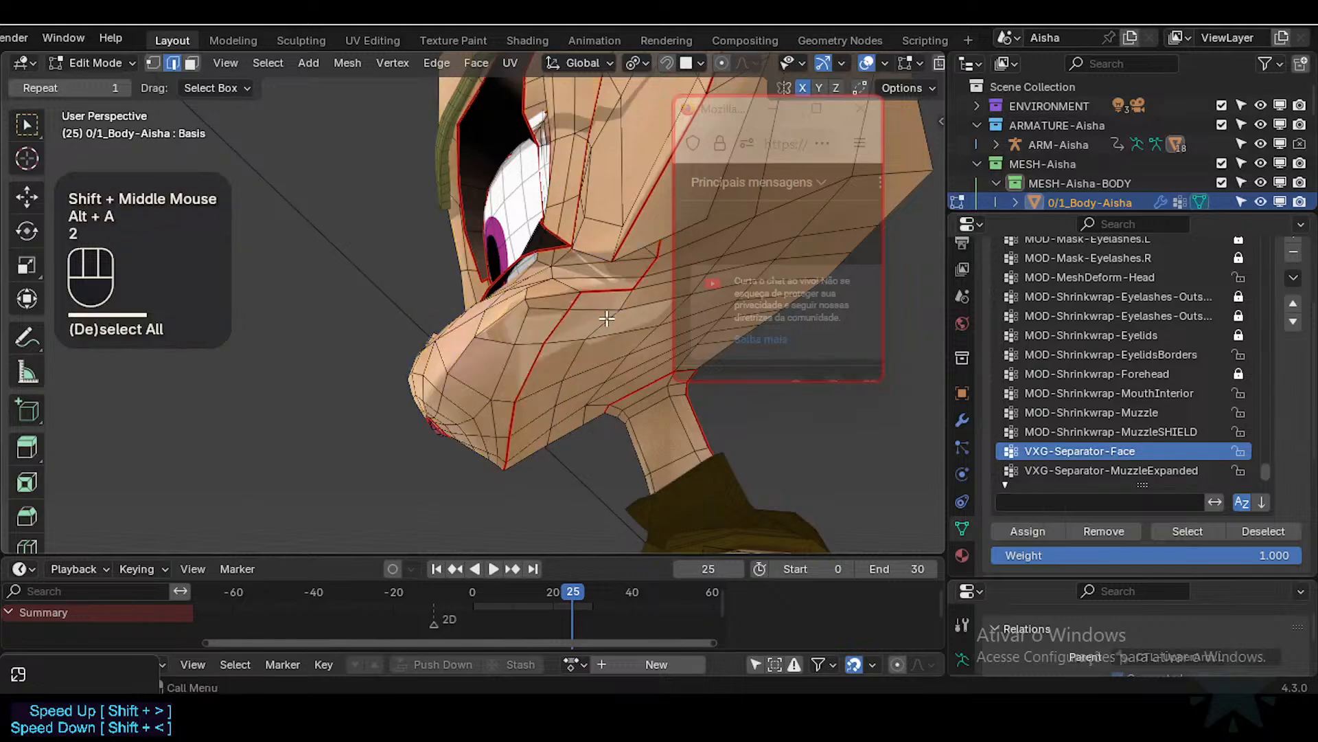
{"action": "left_click", "coordinate": [601, 328], "text": "alt+shift"}
{"action": "key", "text": "ctrl+e"}
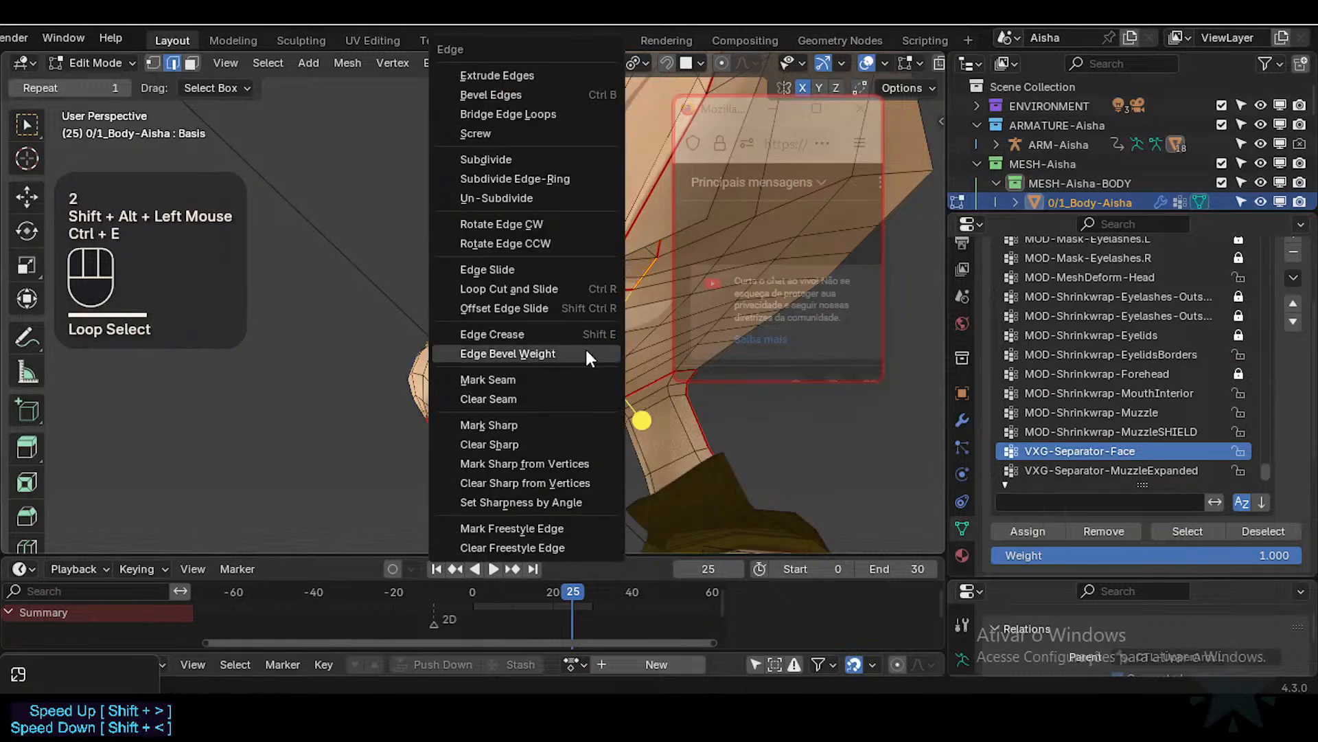
{"action": "left_click", "coordinate": [546, 384]}
{"action": "key", "text": "alt+a"}
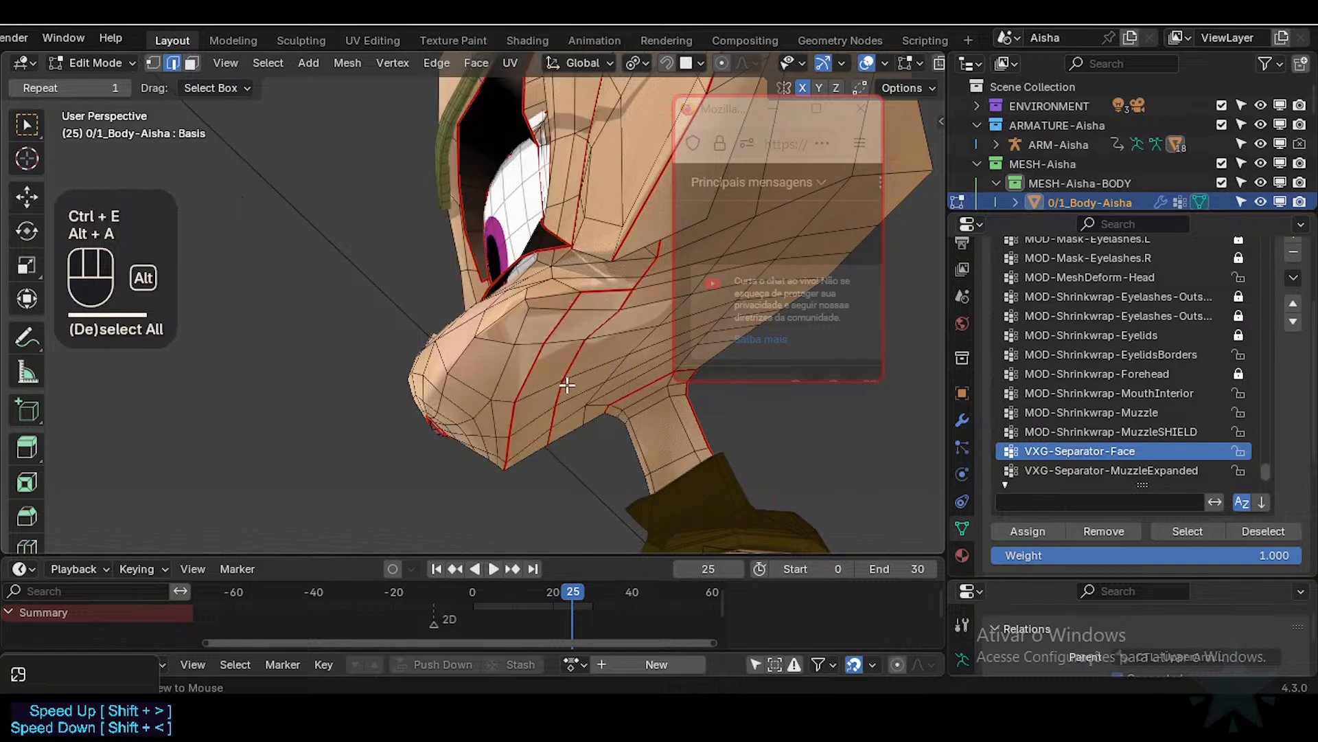
Step: Clear the seam from the short horizontal edge joining the old and new muzzle seams below the eye
{"action": "key", "text": "2"}
{"action": "left_click", "coordinate": [656, 265]}
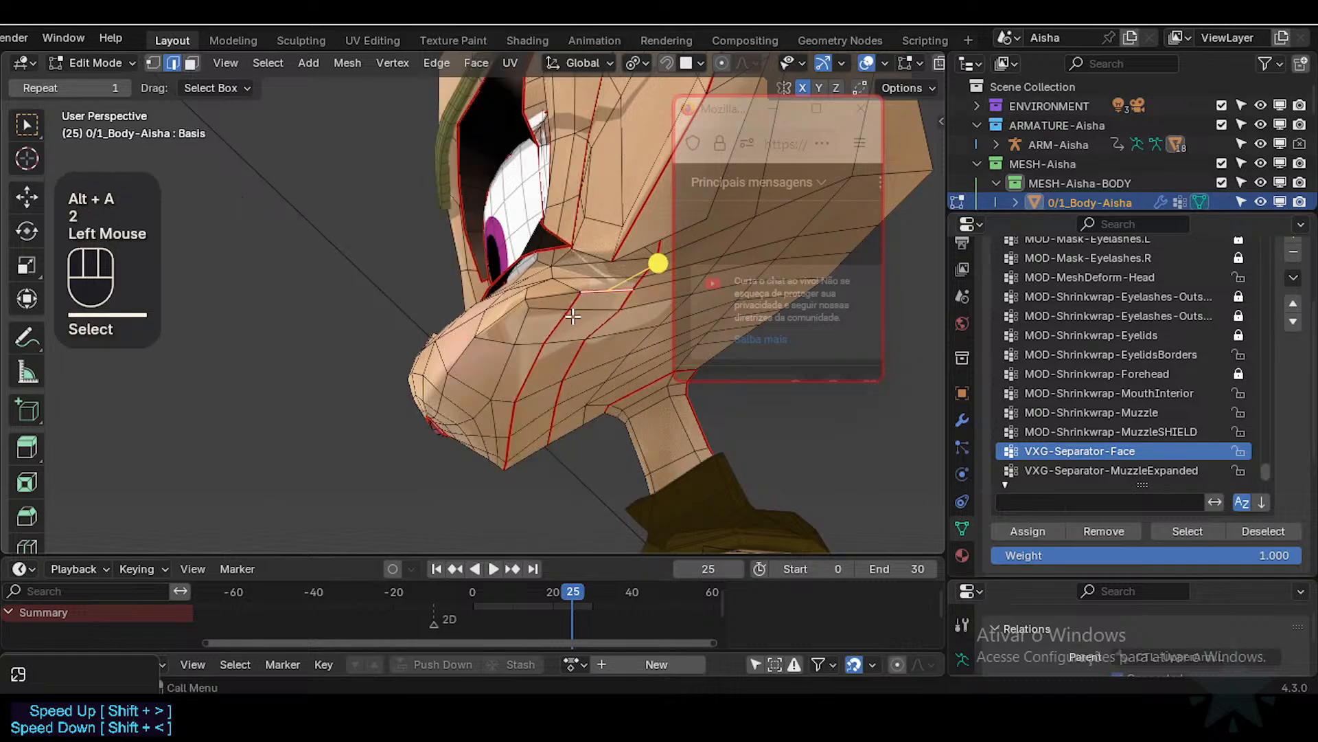
{"action": "left_click", "coordinate": [574, 304], "text": "shift"}
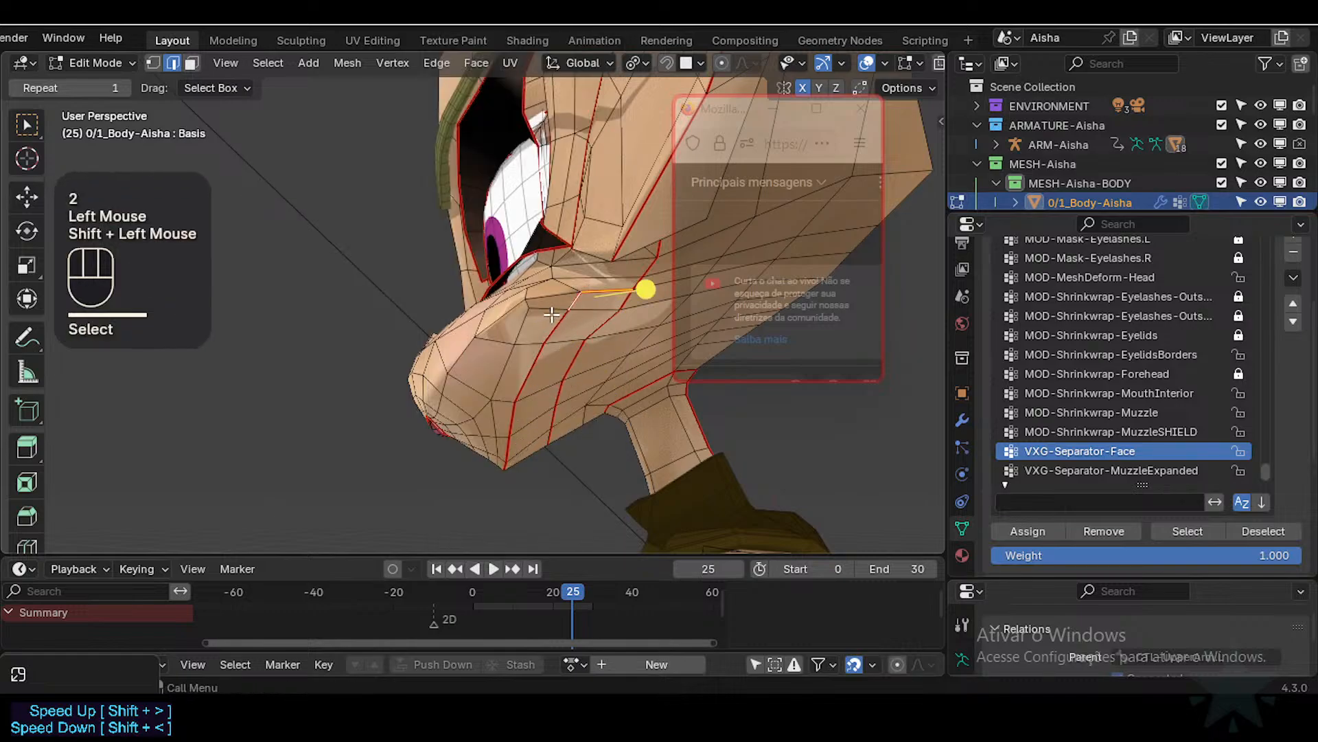
{"action": "left_click", "coordinate": [574, 311]}
{"action": "mouse_move", "coordinate": [574, 311]}
{"action": "middle_mouse_down"}
{"action": "mouse_move", "coordinate": [596, 290]}
{"action": "mouse_move", "coordinate": [578, 337]}
{"action": "middle_mouse_up"}
{"action": "key", "text": "alt+a"}
{"action": "left_click", "coordinate": [599, 288]}
{"action": "key", "text": "ctrl+x"}
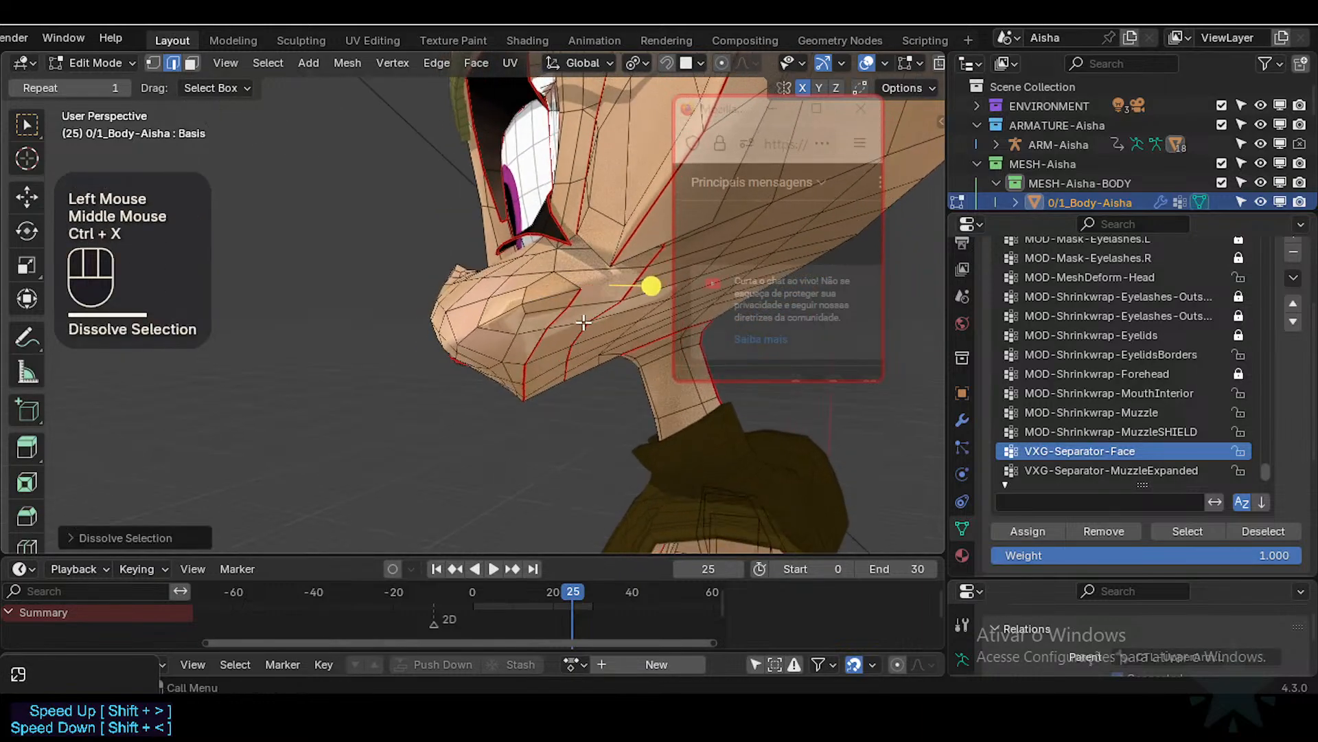
{"action": "key", "text": "ctrl+z"}
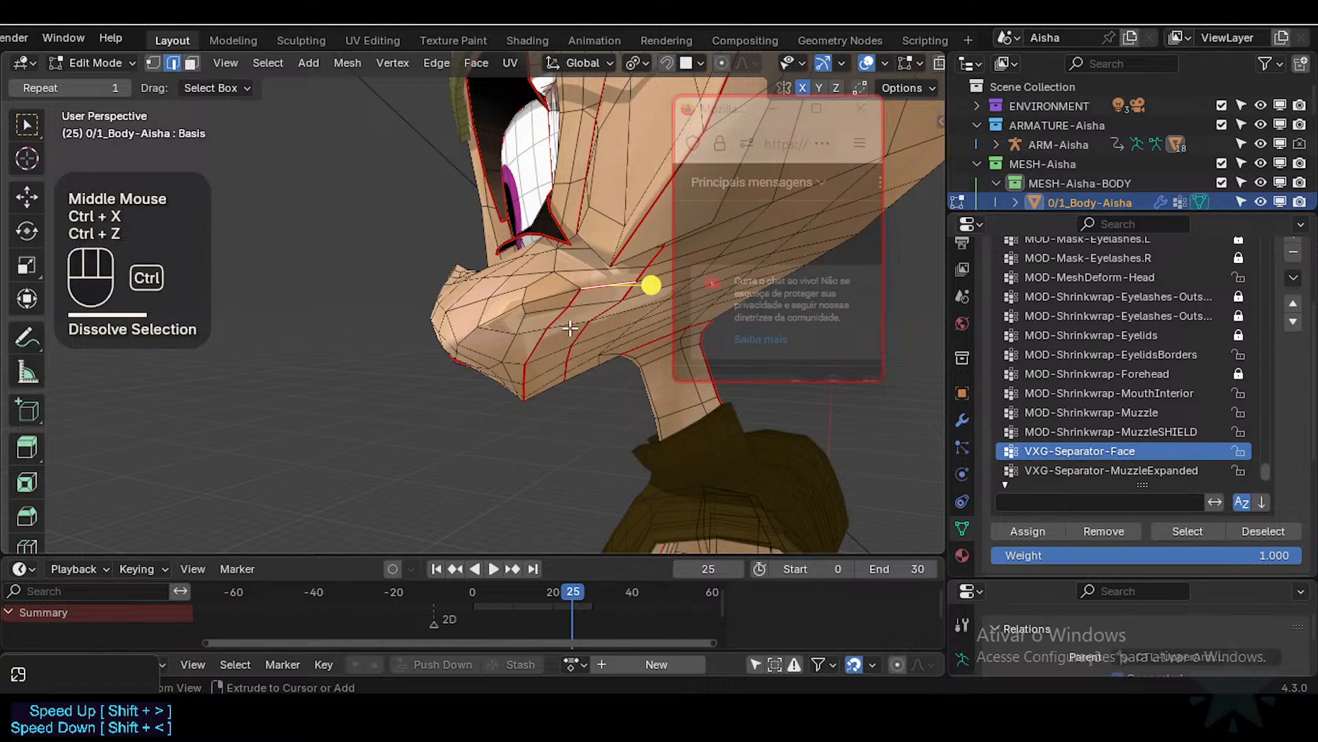
{"action": "key", "text": "ctrl+e"}
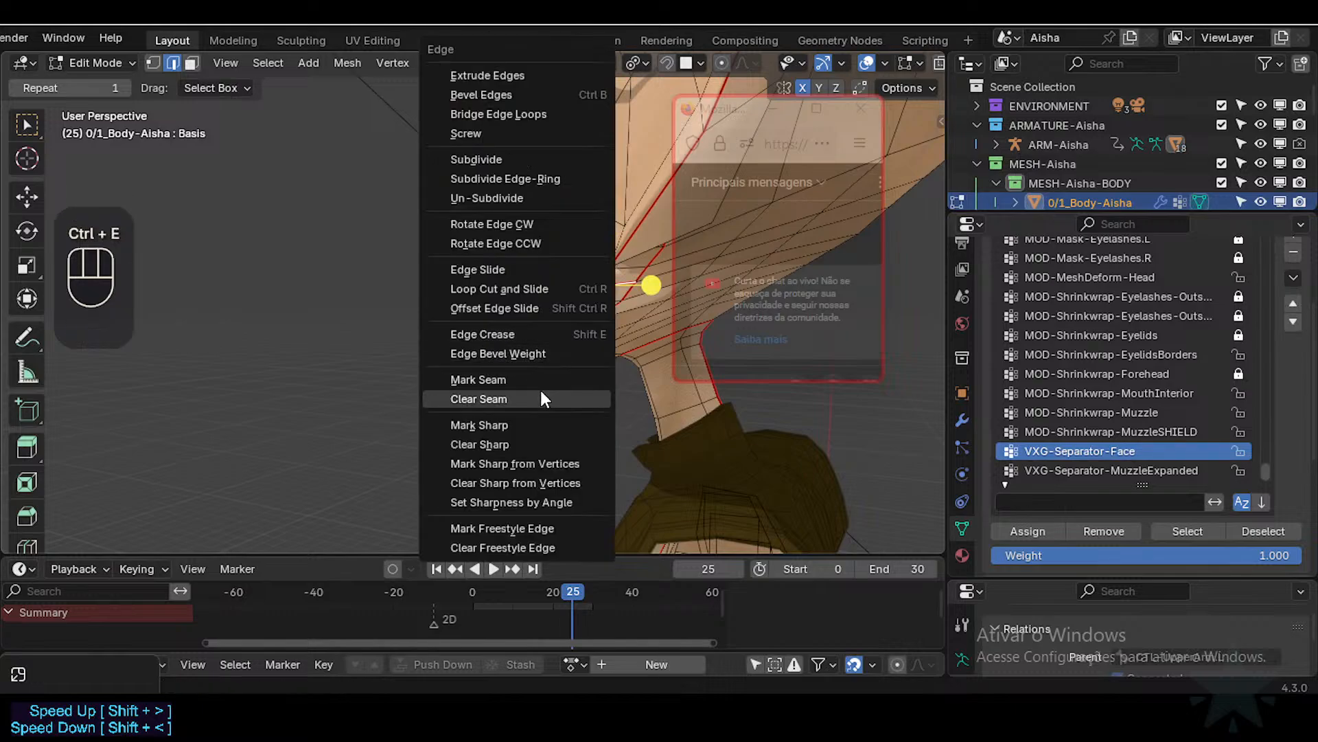
{"action": "left_click", "coordinate": [479, 379]}
{"action": "key", "text": "alt+a"}
Step: Mark the edge loop along the side of the head near the ear base as a seam
{"action": "middle_click_drag", "start_coordinate": [494, 364], "coordinate": [316, 349]}
{"action": "scroll", "coordinate": [509, 347], "scroll_direction": "down", "scroll_amount": 2}
{"action": "middle_click_drag", "start_coordinate": [292, 330], "coordinate": [324, 262]}
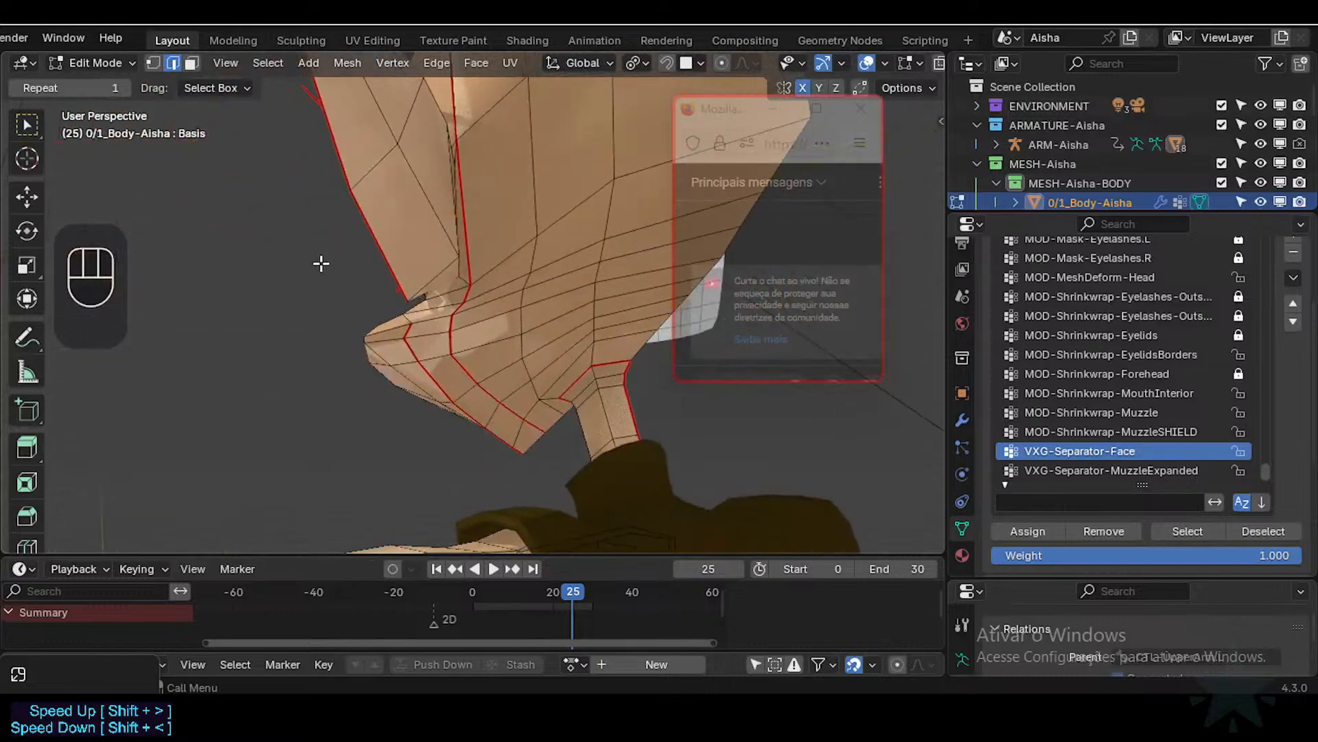
{"action": "scroll", "coordinate": [427, 273], "scroll_direction": "up", "scroll_amount": 2}
{"action": "middle_click_drag", "start_coordinate": [427, 274], "coordinate": [446, 293]}
{"action": "left_click", "coordinate": [457, 238], "text": "alt+shift"}
{"action": "middle_click_drag", "start_coordinate": [446, 292], "coordinate": [476, 290]}
{"action": "key", "text": "ctrl+e"}
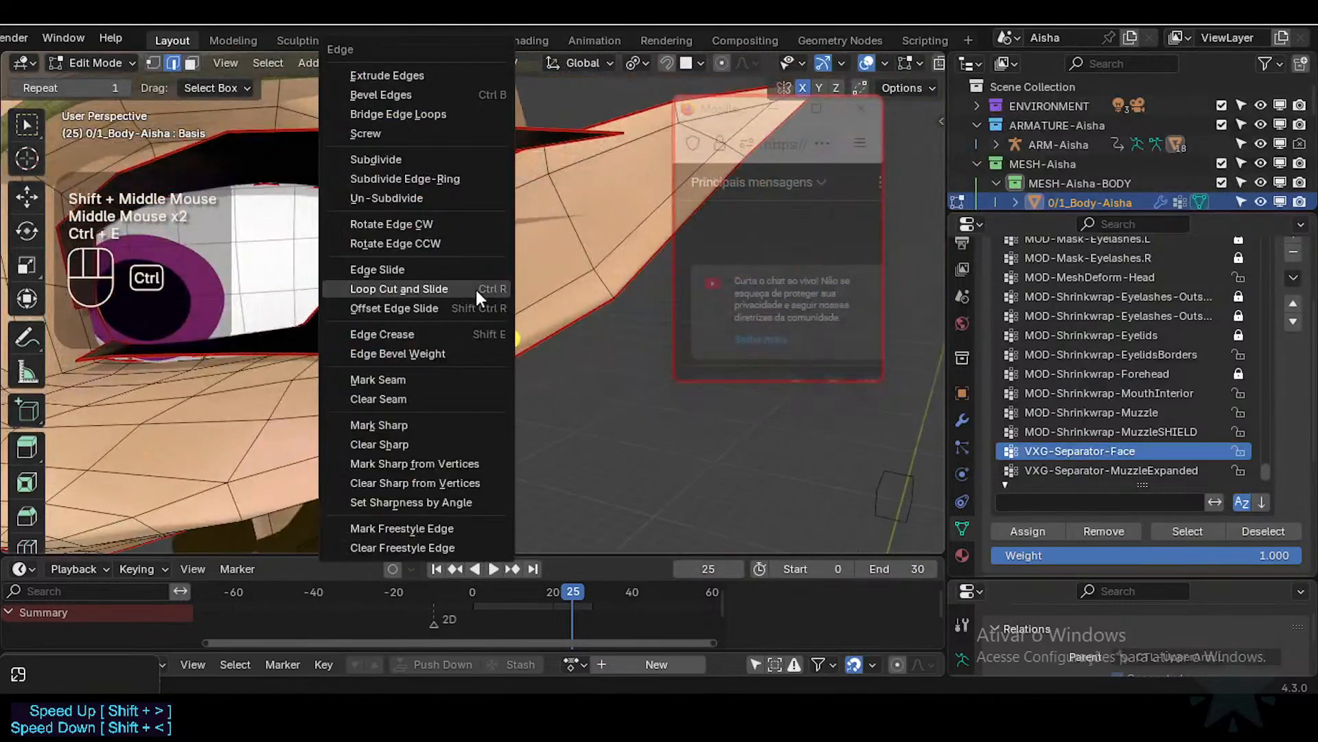
{"action": "left_click", "coordinate": [439, 380]}
{"action": "key", "text": "alt+a"}
Step: Mark the edge loop surrounding the eye, above the eyebrow and along the top of the muzzle, as a seam
{"action": "scroll", "coordinate": [439, 371], "scroll_direction": "down", "scroll_amount": 2}
{"action": "middle_click_drag", "start_coordinate": [439, 371], "coordinate": [380, 309]}
{"action": "scroll", "coordinate": [402, 295], "scroll_direction": "down", "scroll_amount": 1}
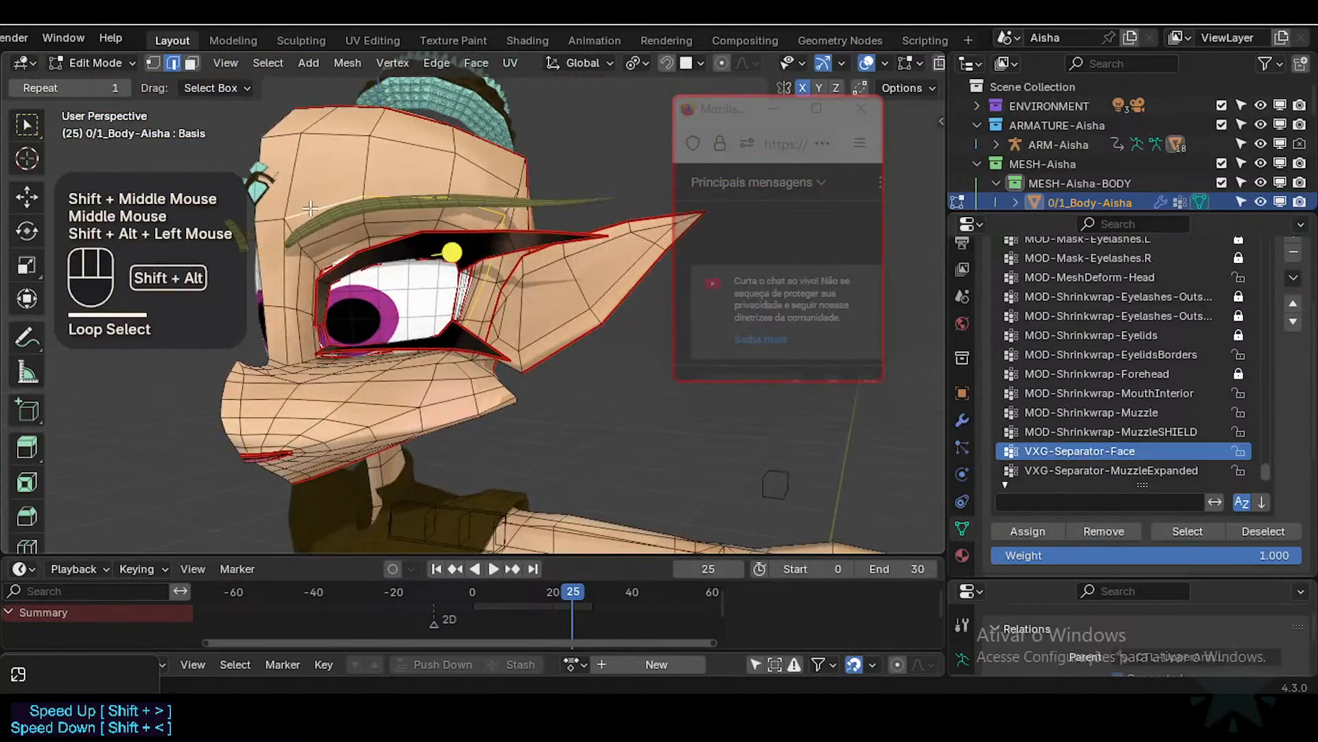
{"action": "middle_click_drag", "start_coordinate": [310, 208], "coordinate": [416, 284]}
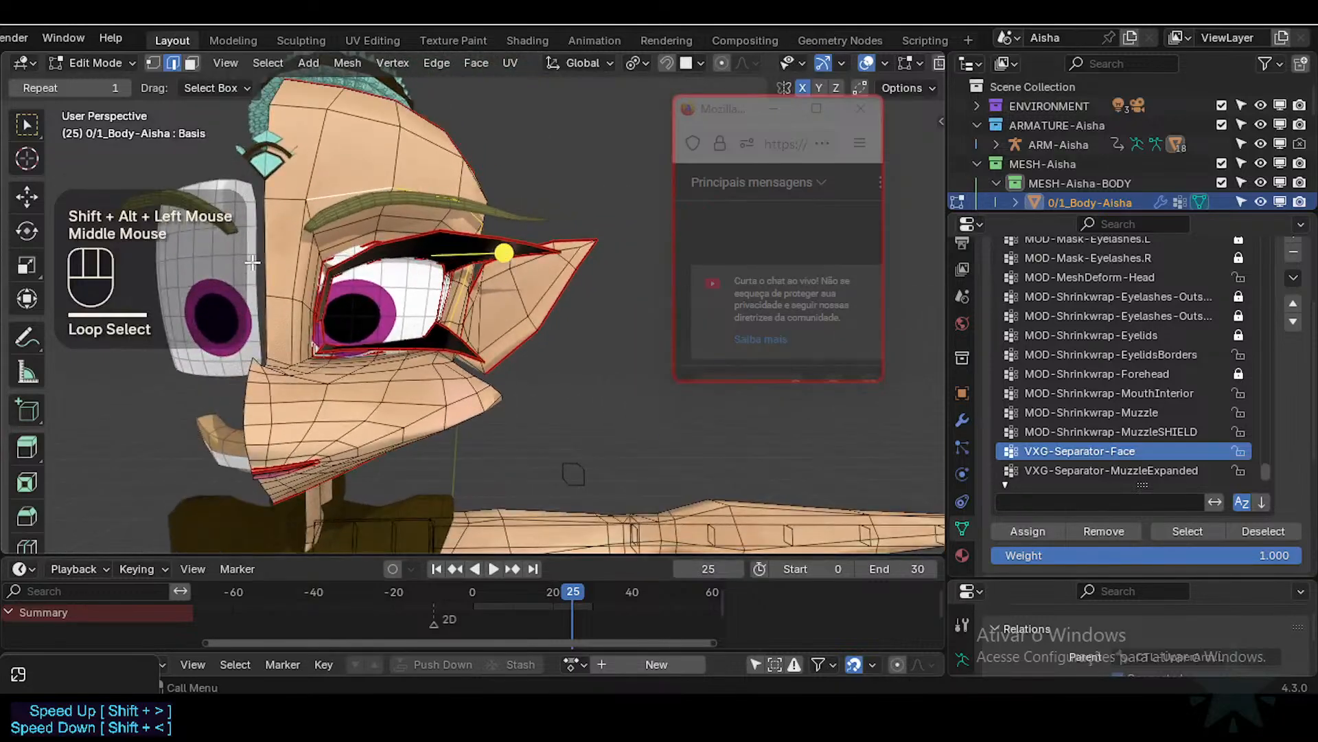
{"action": "middle_click_drag", "start_coordinate": [252, 262], "coordinate": [389, 301]}
{"action": "scroll", "coordinate": [342, 301], "scroll_direction": "up", "scroll_amount": 1}
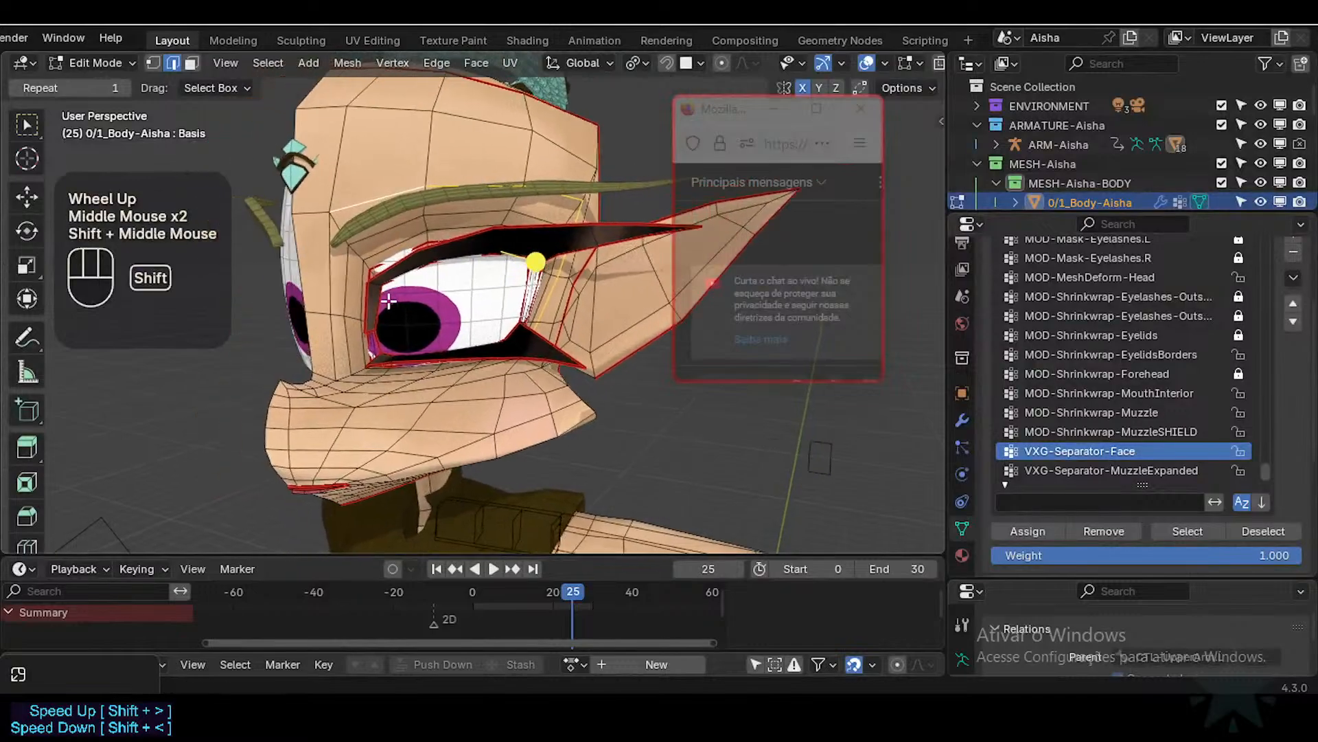
{"action": "left_click", "coordinate": [304, 214], "text": "shift"}
{"action": "middle_click_drag", "start_coordinate": [316, 234], "coordinate": [310, 421]}
{"action": "scroll", "coordinate": [376, 415], "scroll_direction": "up", "scroll_amount": 2}
{"action": "left_click", "coordinate": [481, 390], "text": "alt+shift"}
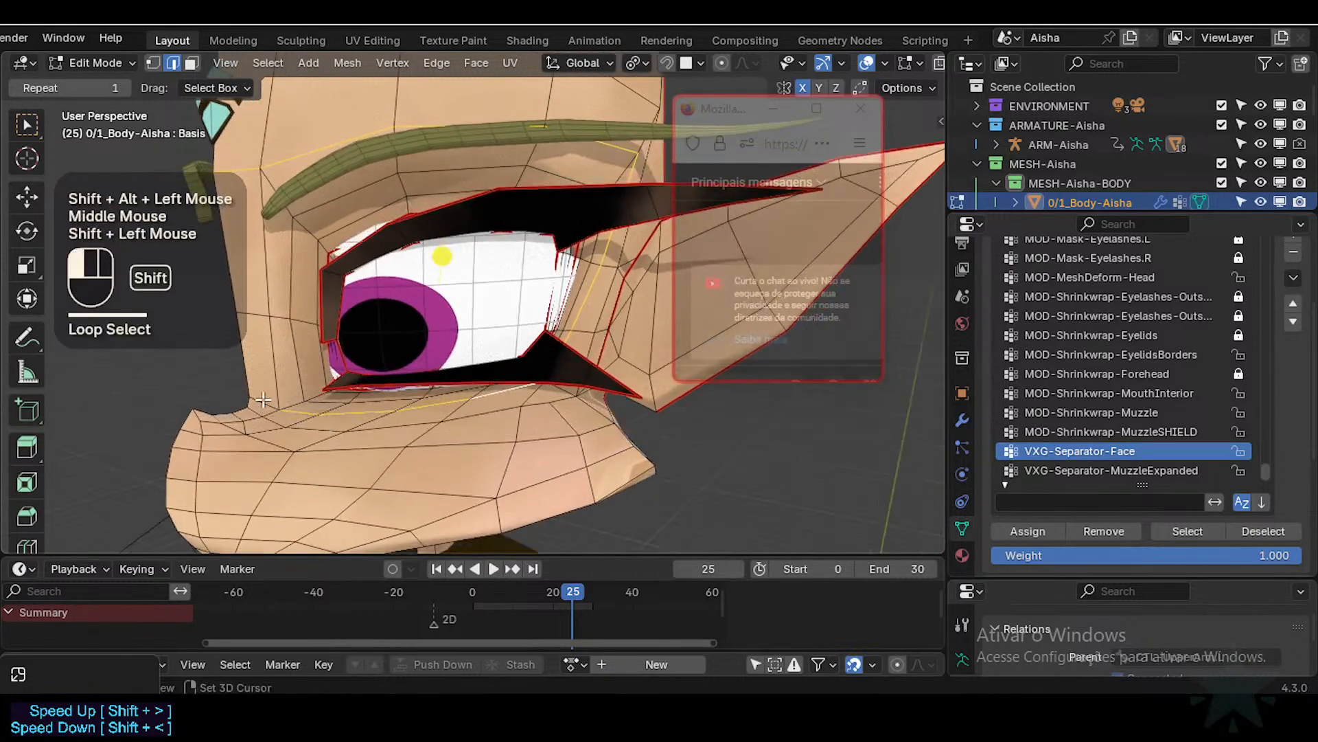
{"action": "scroll", "coordinate": [369, 372], "scroll_direction": "down", "scroll_amount": 1}
{"action": "middle_click_drag", "start_coordinate": [399, 355], "coordinate": [504, 396]}
{"action": "key", "text": "ctrl+e"}
{"action": "left_click", "coordinate": [292, 379]}
{"action": "key", "text": "alt+a"}
Step: Mark the edge loop running lengthwise across the upper muzzle as a seam
{"action": "scroll", "coordinate": [504, 396], "scroll_direction": "up", "scroll_amount": 2}
{"action": "middle_click_drag", "start_coordinate": [439, 439], "coordinate": [515, 378], "text": "shift"}
{"action": "middle_click_drag", "start_coordinate": [515, 378], "coordinate": [452, 389]}
{"action": "scroll", "coordinate": [452, 390], "scroll_direction": "up", "scroll_amount": 2}
{"action": "middle_click_drag", "start_coordinate": [387, 358], "coordinate": [612, 314]}
{"action": "scroll", "coordinate": [506, 373], "scroll_direction": "down", "scroll_amount": 1}
{"action": "scroll", "coordinate": [445, 345], "scroll_direction": "down", "scroll_amount": 1}
{"action": "key", "text": "2"}
{"action": "left_click", "coordinate": [543, 313], "text": "alt+shift"}
{"action": "middle_click_drag", "start_coordinate": [583, 384], "coordinate": [522, 325]}
{"action": "left_click", "coordinate": [507, 362], "text": "alt+shift"}
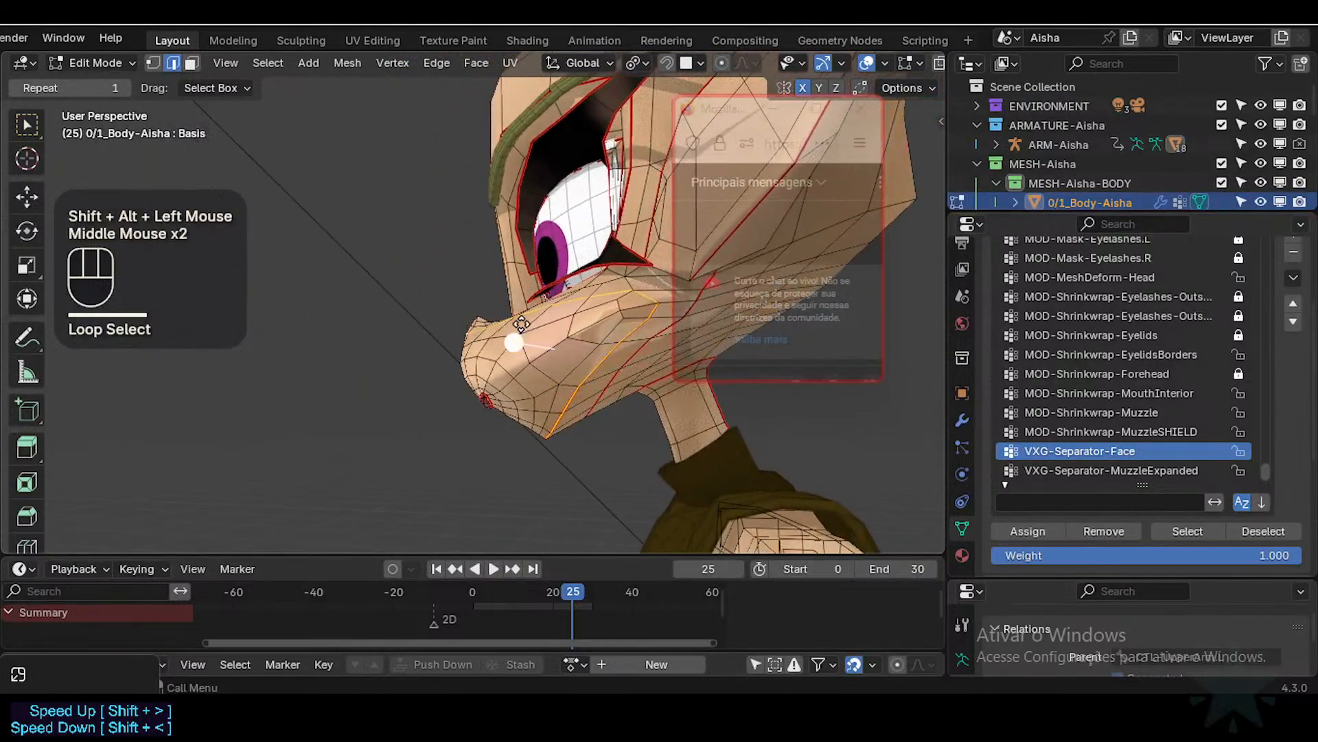
{"action": "key", "text": "ctrl+e"}
{"action": "left_click", "coordinate": [497, 380]}
{"action": "key", "text": "alt+a"}
Step: Check the VXG-Separator-Face group's coverage, and mark the small edge loop across the top of the nose as a seam
{"action": "mouse_move", "coordinate": [497, 380]}
{"action": "middle_mouse_down"}
{"action": "mouse_move", "coordinate": [442, 363]}
{"action": "mouse_move", "coordinate": [445, 341]}
{"action": "mouse_move", "coordinate": [577, 383]}
{"action": "mouse_move", "coordinate": [498, 351]}
{"action": "mouse_move", "coordinate": [518, 285]}
{"action": "mouse_move", "coordinate": [441, 350]}
{"action": "mouse_move", "coordinate": [507, 386]}
{"action": "middle_mouse_up"}
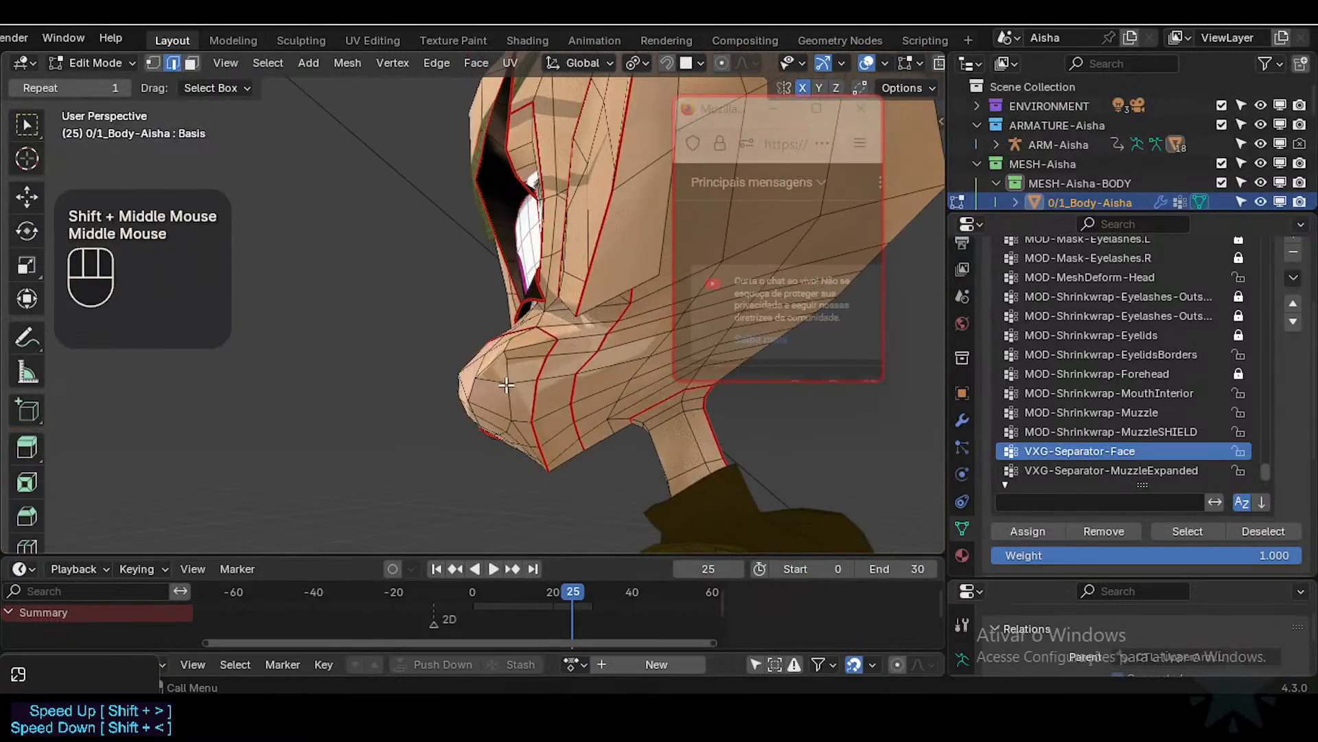
{"action": "left_click", "coordinate": [1181, 532]}
{"action": "middle_click_drag", "start_coordinate": [577, 412], "coordinate": [392, 364]}
{"action": "scroll", "coordinate": [577, 412], "scroll_direction": "down", "scroll_amount": 1}
{"action": "scroll", "coordinate": [481, 350], "scroll_direction": "up", "scroll_amount": 2}
{"action": "key", "text": "alt+a"}
{"action": "left_click", "coordinate": [401, 366], "text": "alt+shift"}
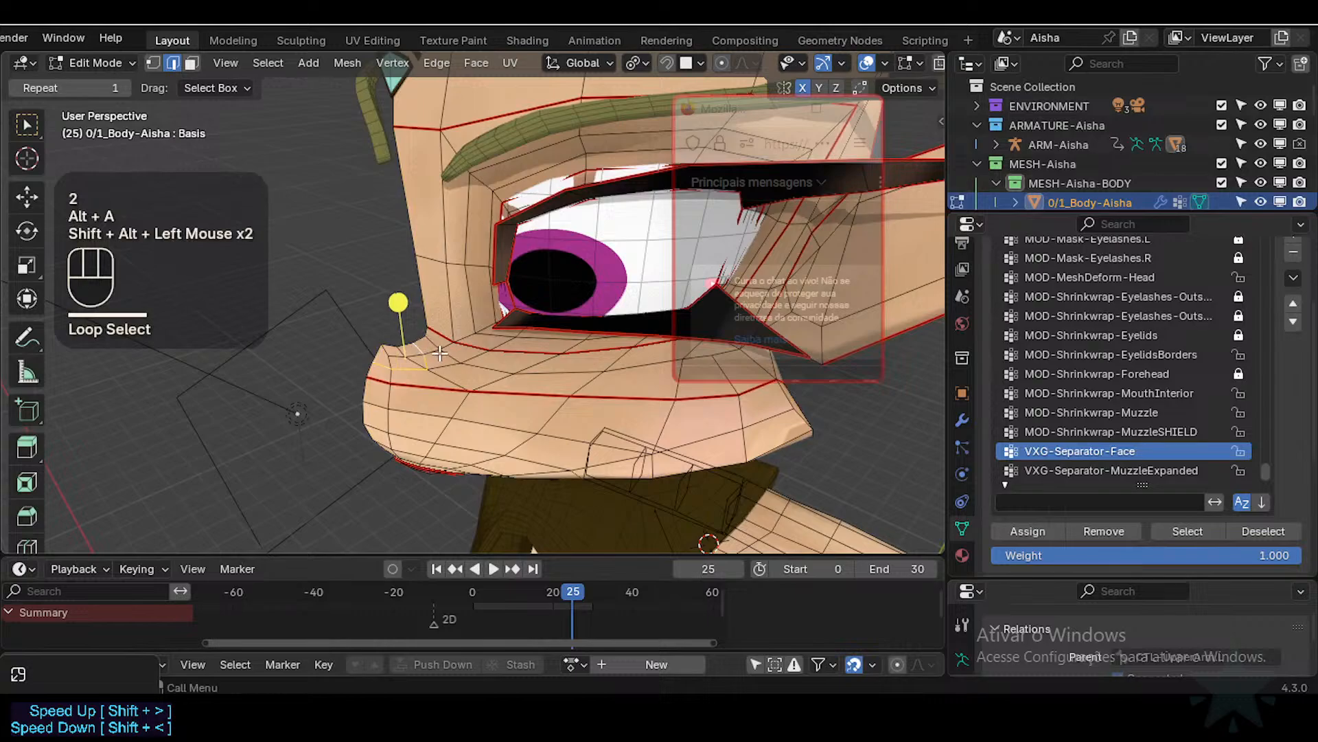
{"action": "key", "text": "ctrl+e"}
{"action": "left_click", "coordinate": [421, 379]}
{"action": "key", "text": "alt+a"}
{"action": "scroll", "coordinate": [412, 384], "scroll_direction": "down", "scroll_amount": 2}
{"action": "middle_click_drag", "start_coordinate": [412, 385], "coordinate": [508, 393]}
{"action": "scroll", "coordinate": [538, 411], "scroll_direction": "up", "scroll_amount": 2}
{"action": "middle_click_drag", "start_coordinate": [508, 393], "coordinate": [491, 371]}
{"action": "middle_click_drag", "start_coordinate": [491, 371], "coordinate": [570, 404]}
{"action": "scroll", "coordinate": [456, 414], "scroll_direction": "down", "scroll_amount": 1}
{"action": "key", "text": "ctrl+Tab"}
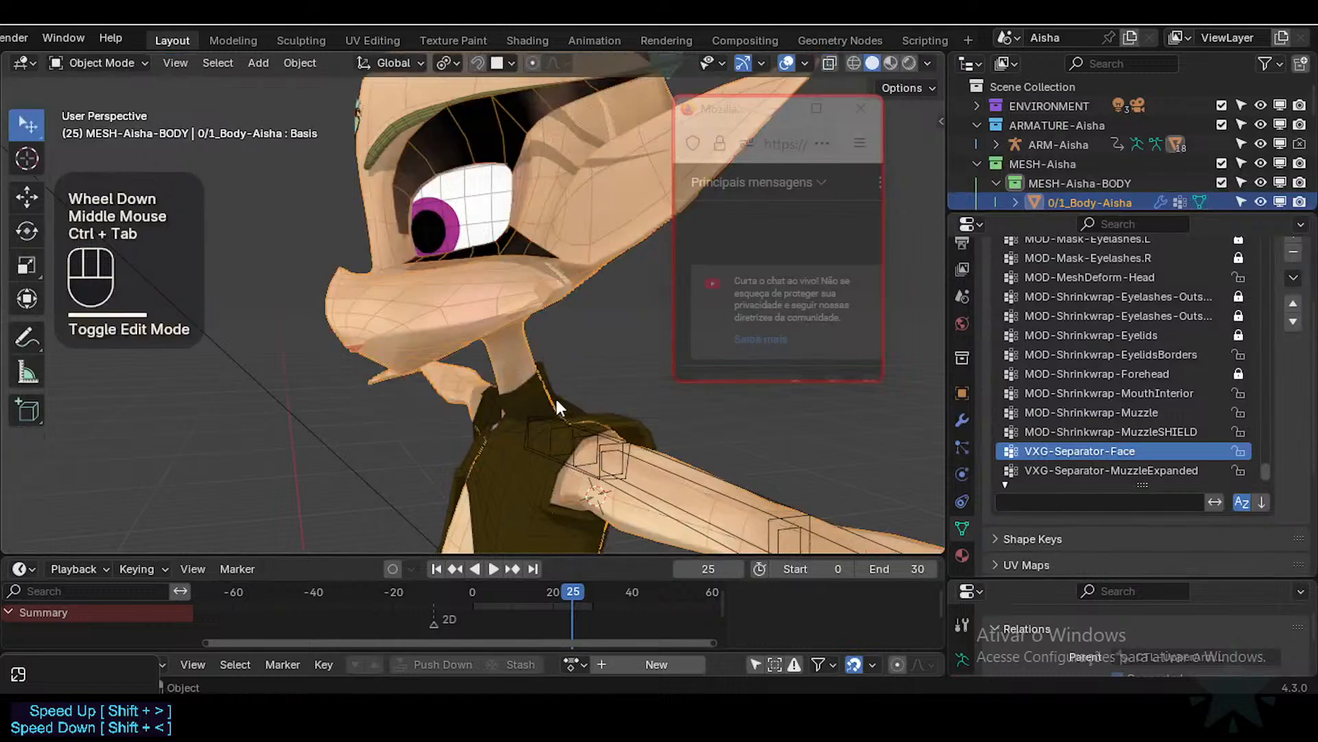
{"action": "left_click", "coordinate": [567, 395]}
{"action": "left_click", "coordinate": [658, 435]}
{"action": "scroll", "coordinate": [1149, 158], "scroll_direction": "down", "scroll_amount": 3}
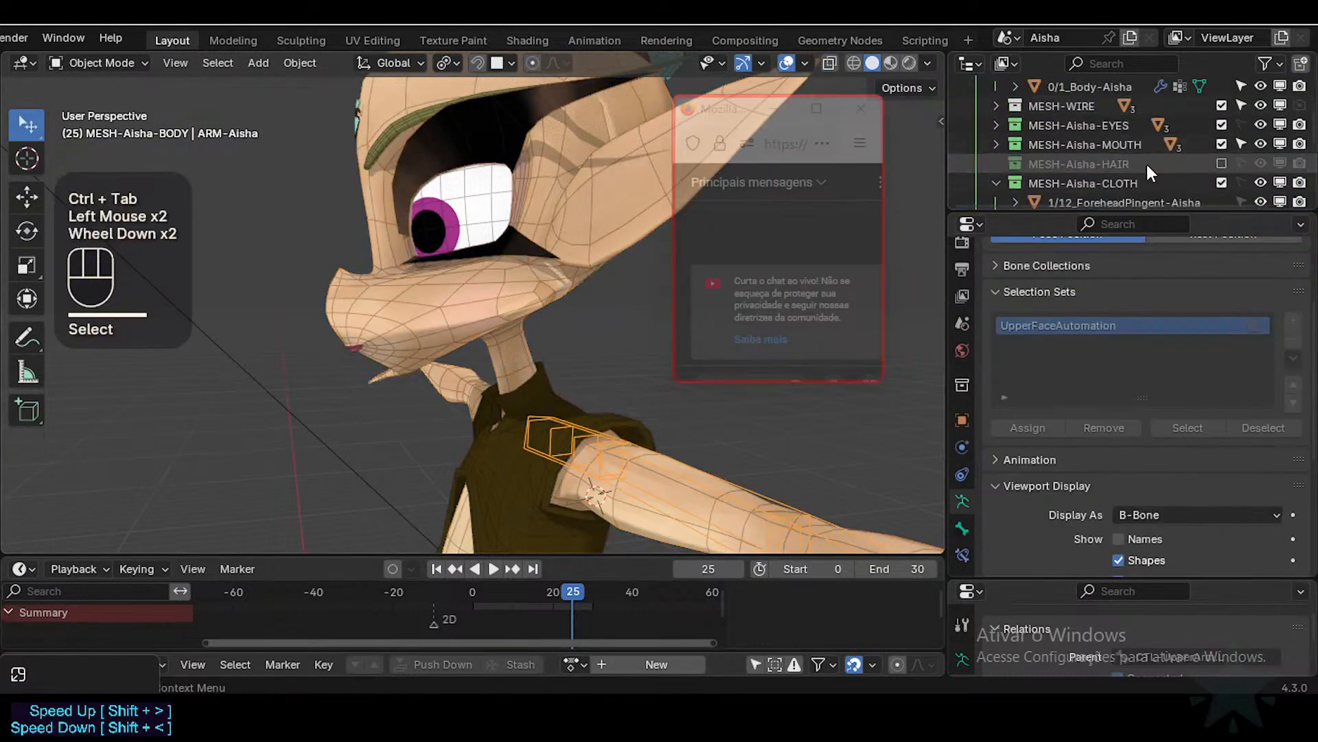
{"action": "scroll", "coordinate": [388, 314], "scroll_direction": "up", "scroll_amount": 3}
{"action": "left_click", "coordinate": [442, 356]}
{"action": "scroll", "coordinate": [391, 319], "scroll_direction": "down", "scroll_amount": 1}
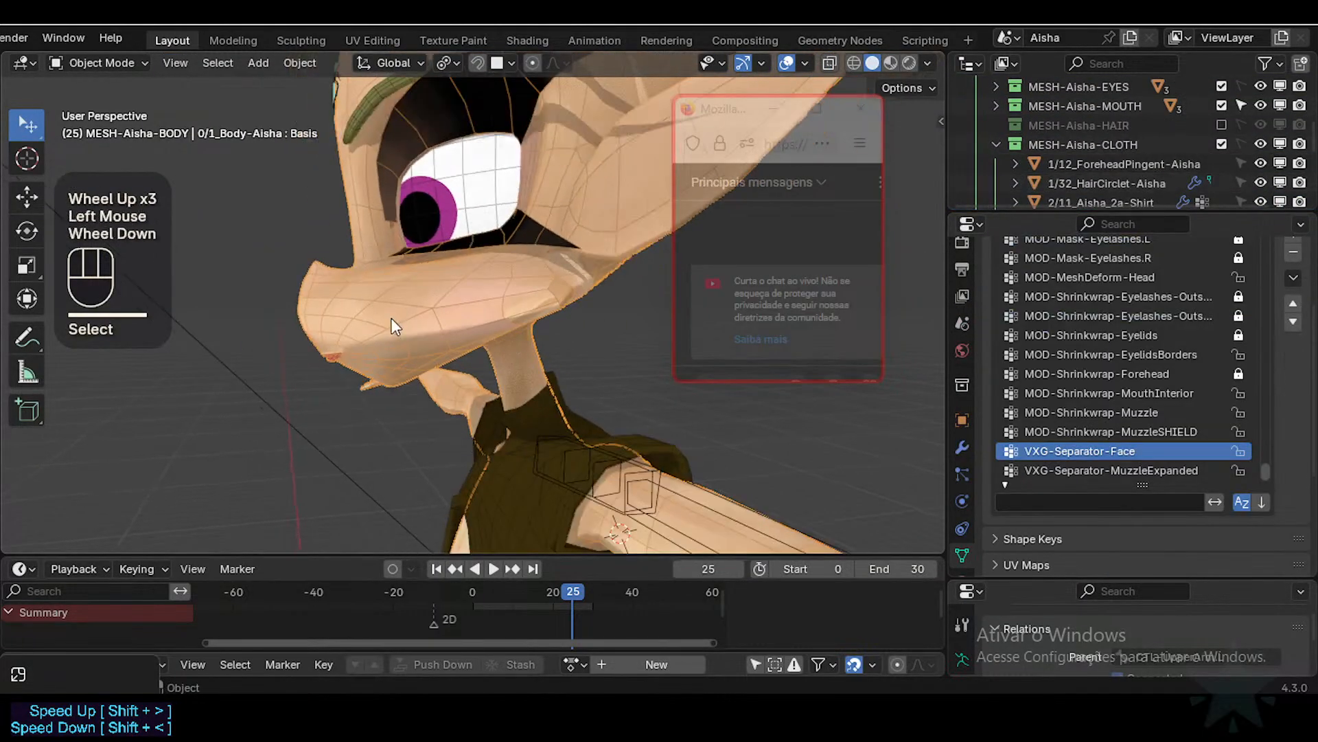
{"action": "middle_click_drag", "start_coordinate": [391, 318], "coordinate": [416, 381], "text": "shift"}
{"action": "key", "text": "Tab"}
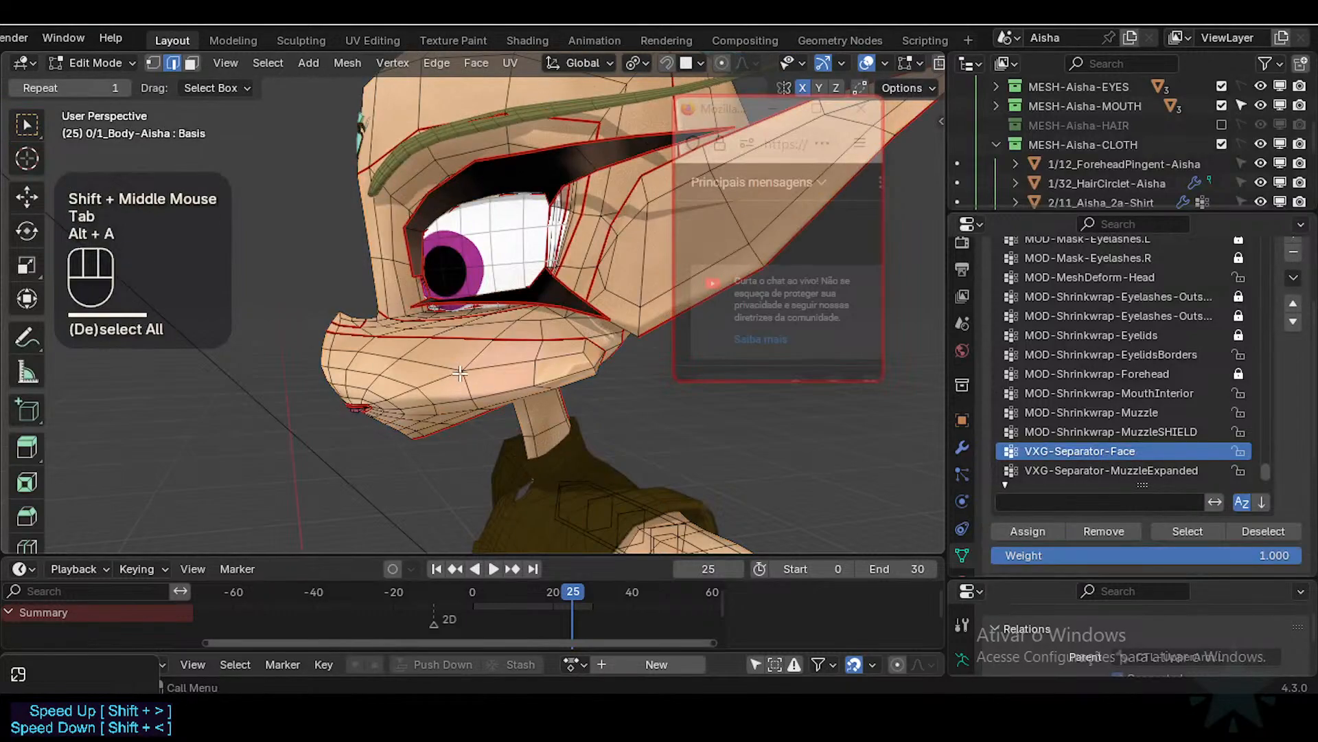
Step: Save the file, duplicate the VXG-Separator-Face geometry in place, separate it into its own object and return to Object Mode
{"action": "key", "text": "ctrl+s"}
{"action": "middle_click_drag", "start_coordinate": [496, 369], "coordinate": [467, 373], "text": "shift"}
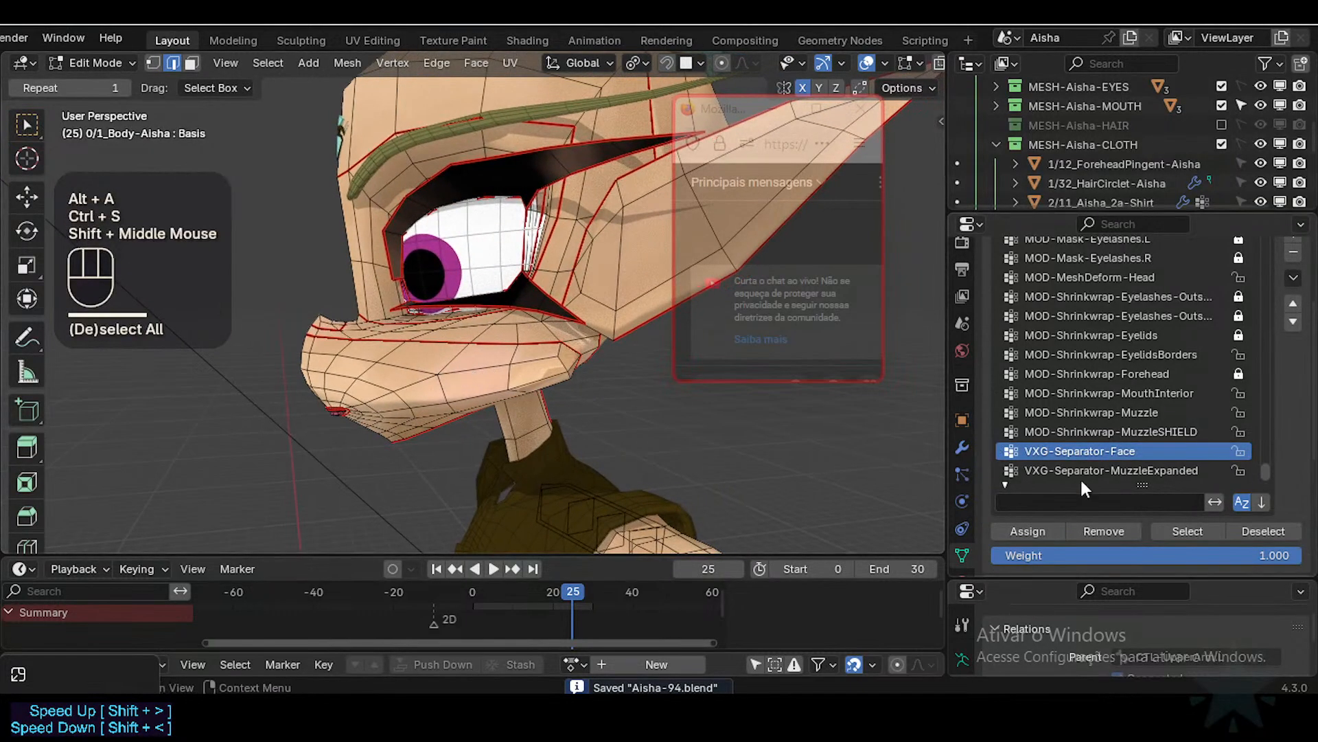
{"action": "left_click", "coordinate": [1187, 532]}
{"action": "scroll", "coordinate": [357, 323], "scroll_direction": "down", "scroll_amount": 2}
{"action": "middle_click_drag", "start_coordinate": [342, 321], "coordinate": [564, 369]}
{"action": "scroll", "coordinate": [403, 330], "scroll_direction": "up", "scroll_amount": 1}
{"action": "key", "text": "ctrl+s"}
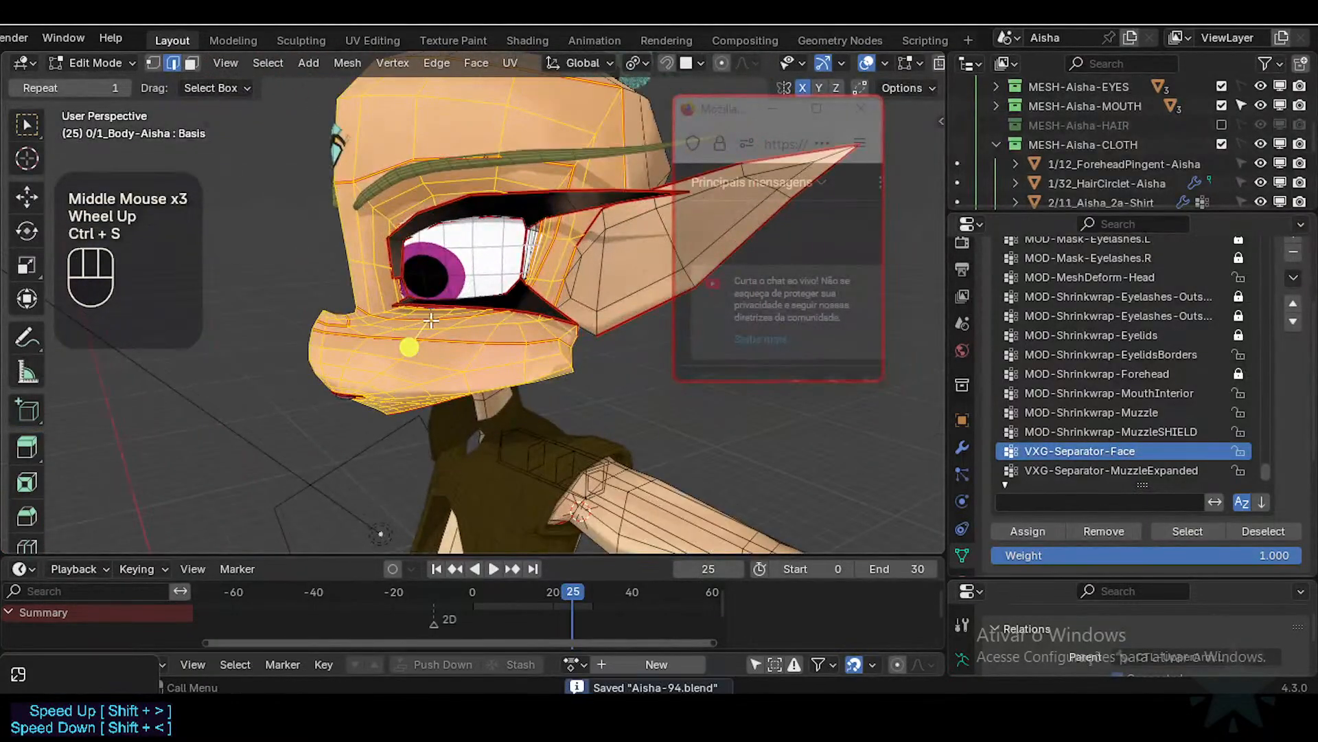
{"action": "key", "text": "shift+d"}
{"action": "key", "text": "Escape"}
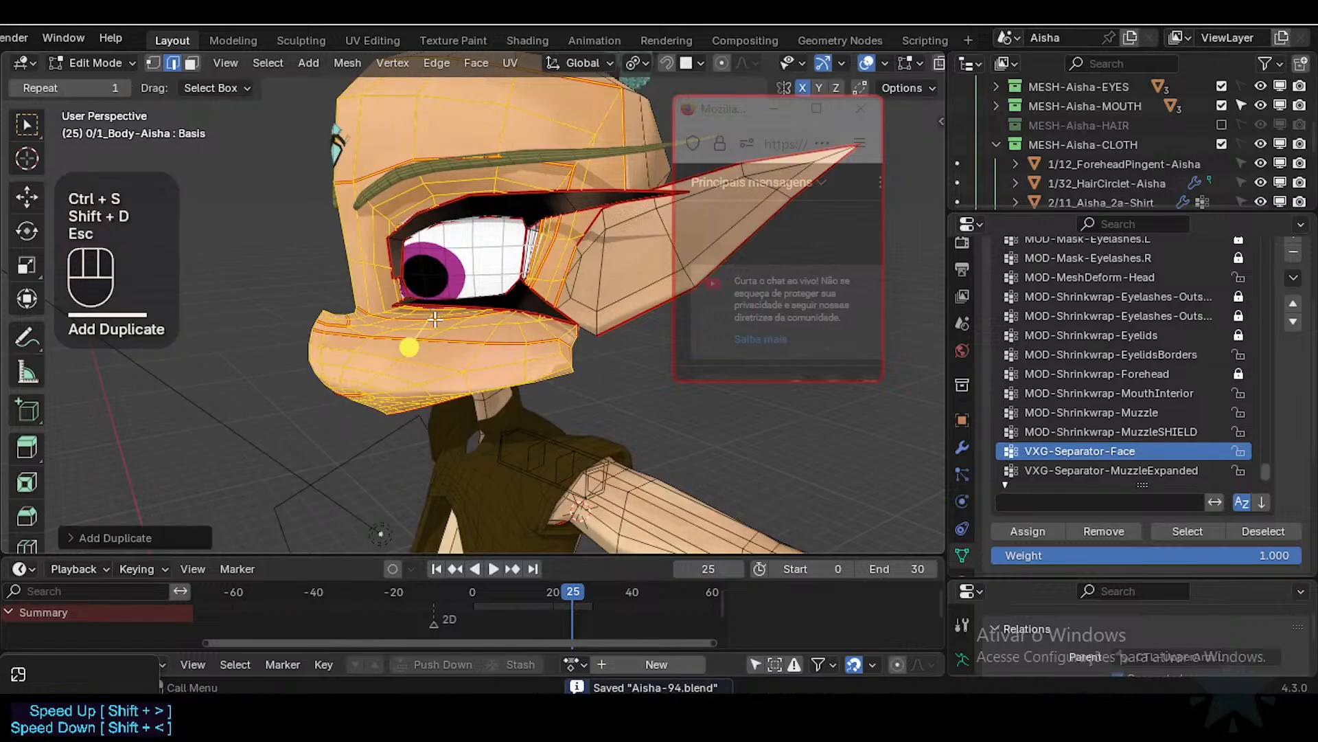
{"action": "key", "text": "p"}
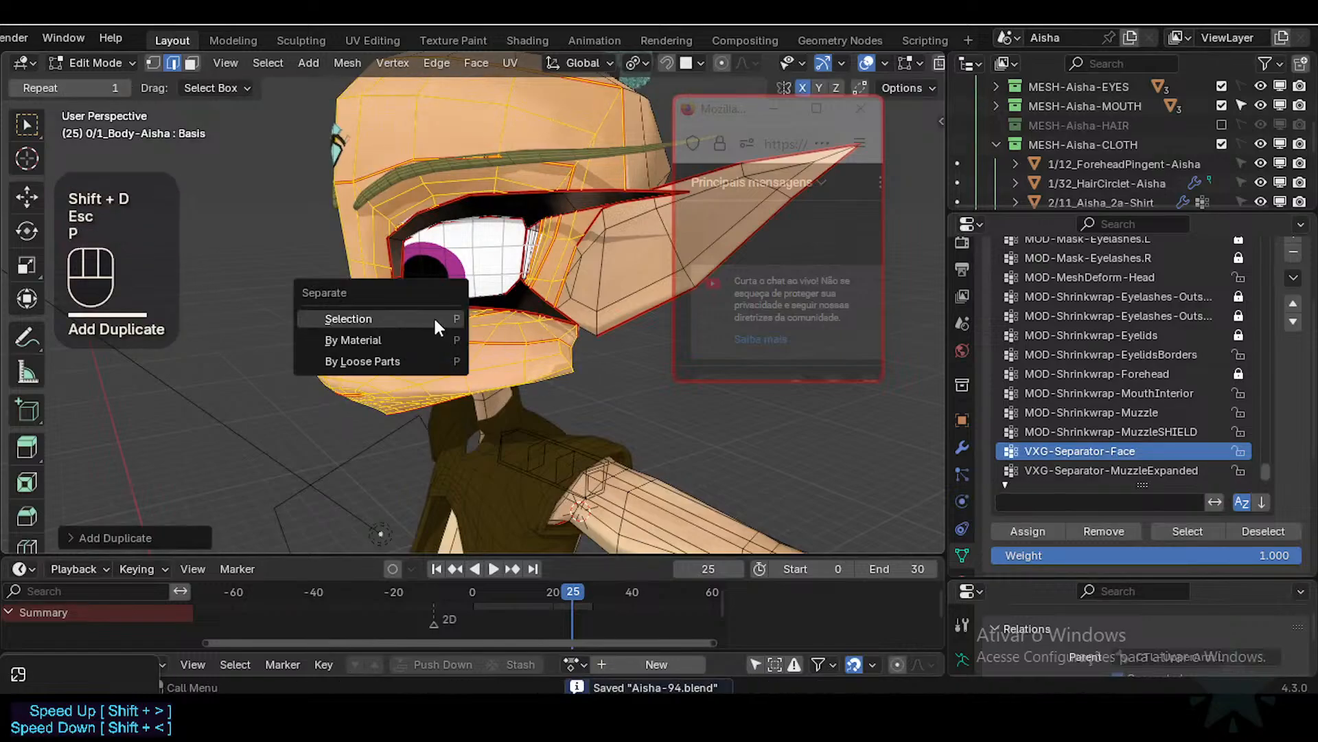
{"action": "left_click", "coordinate": [436, 322]}
{"action": "key", "text": "ctrl+Tab"}
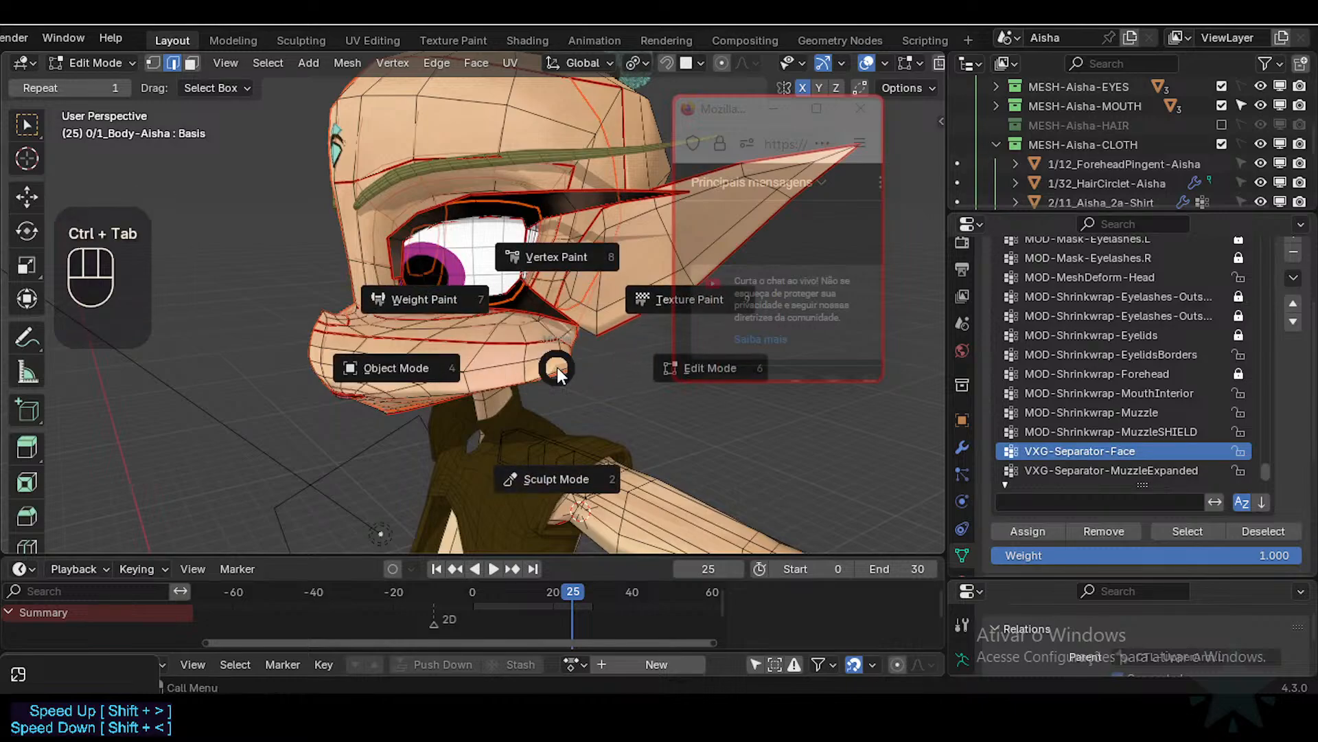
{"action": "left_click", "coordinate": [558, 367]}
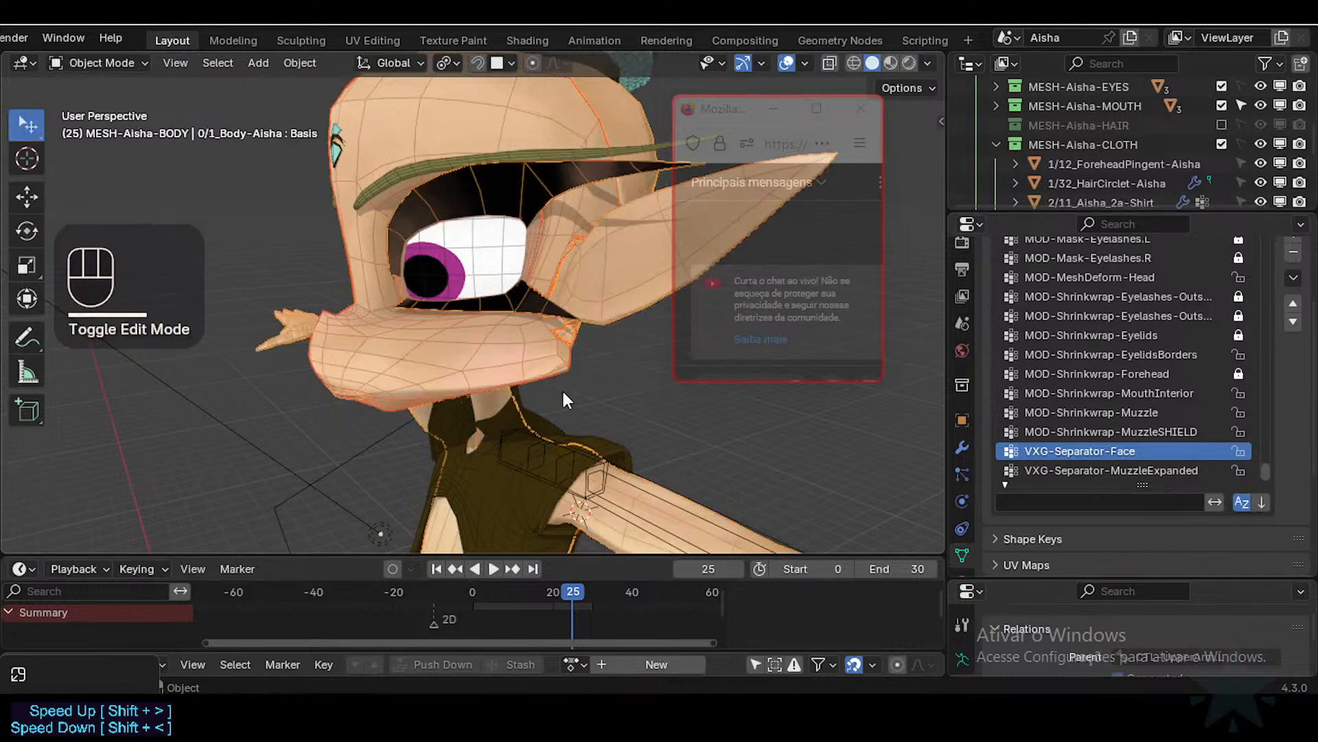
Step: Enlarge the outliner, select only the newly separated face object and expand the MESH-WIRE collection
{"action": "left_click_drag", "start_coordinate": [1139, 209], "coordinate": [1139, 291]}
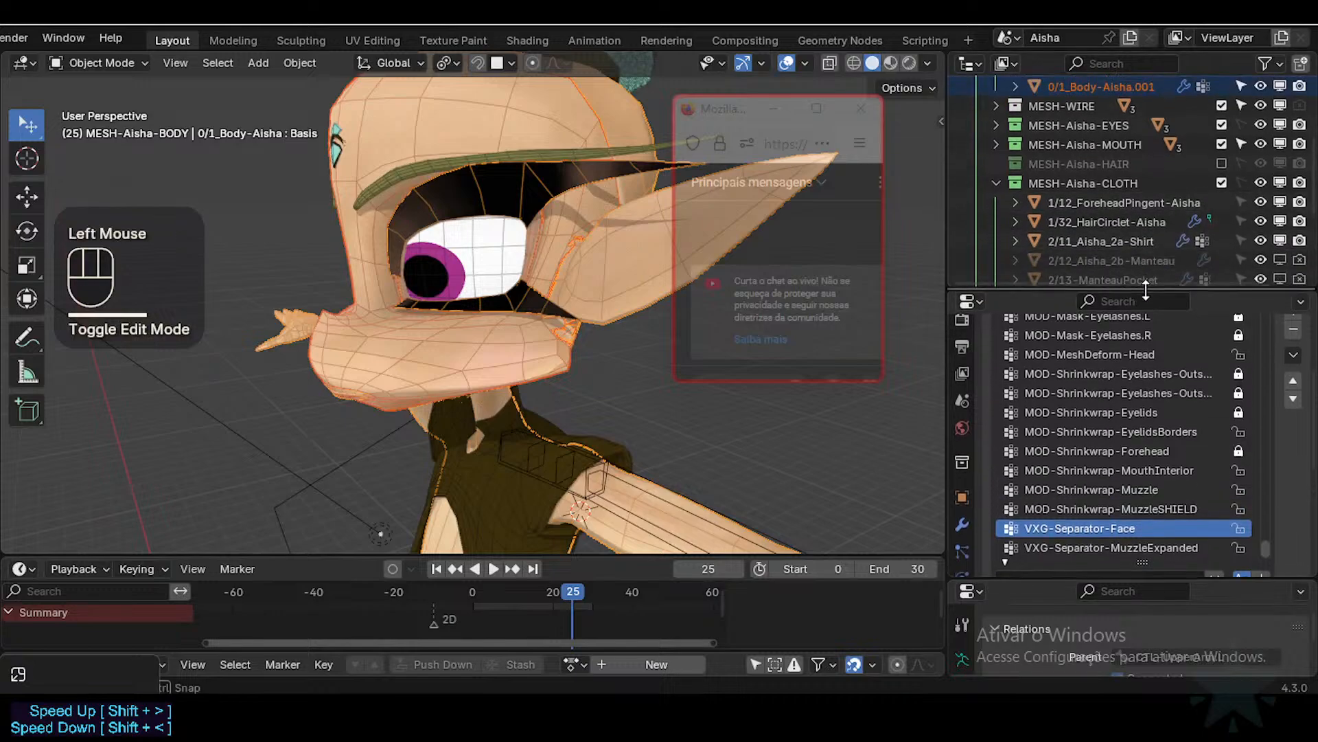
{"action": "scroll", "coordinate": [1115, 209], "scroll_direction": "up", "scroll_amount": 3}
{"action": "left_click", "coordinate": [1107, 164]}
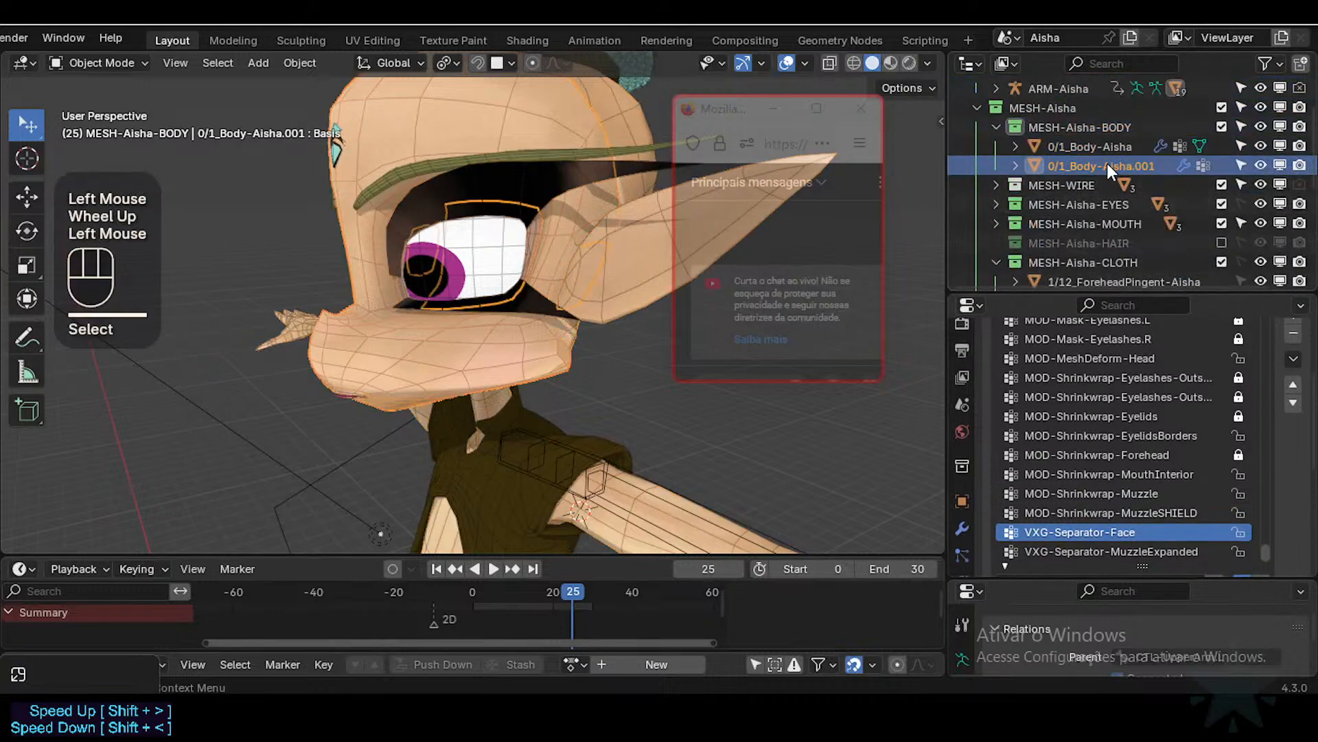
{"action": "scroll", "coordinate": [1128, 211], "scroll_direction": "down", "scroll_amount": 2}
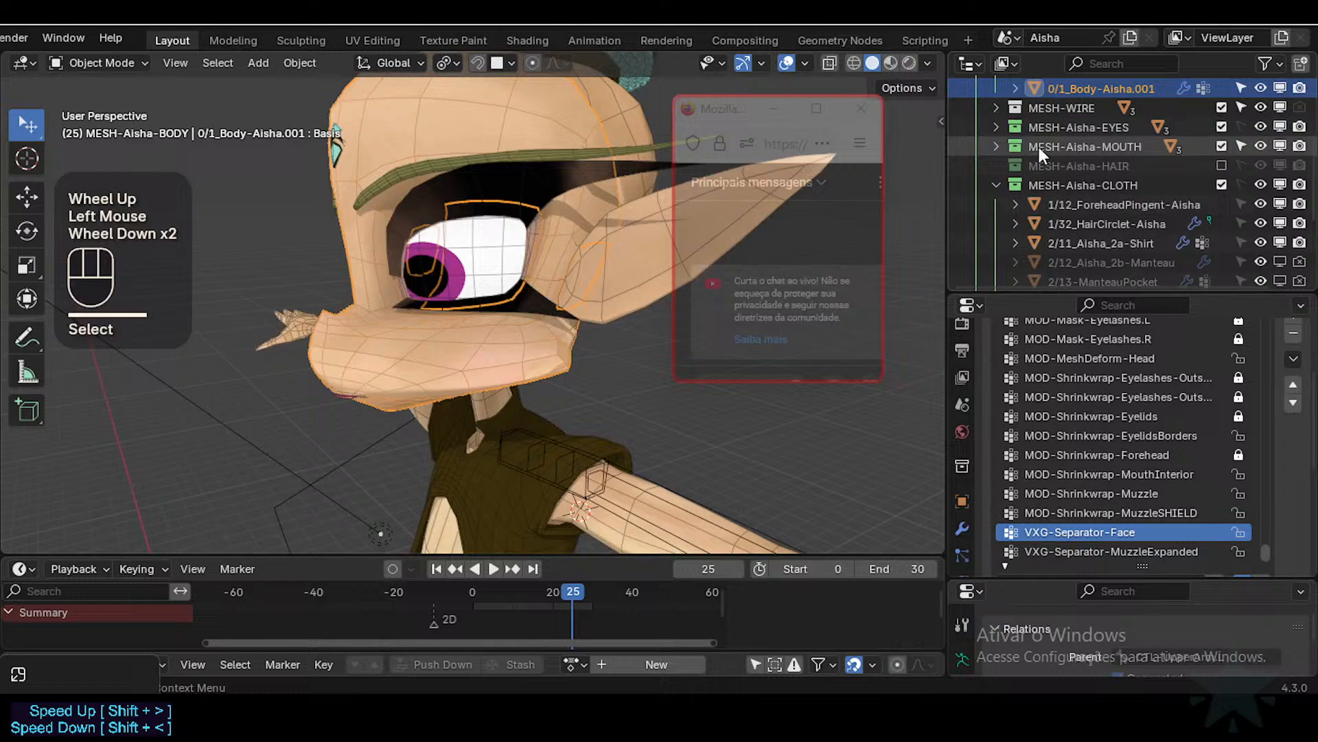
{"action": "left_click", "coordinate": [996, 109]}
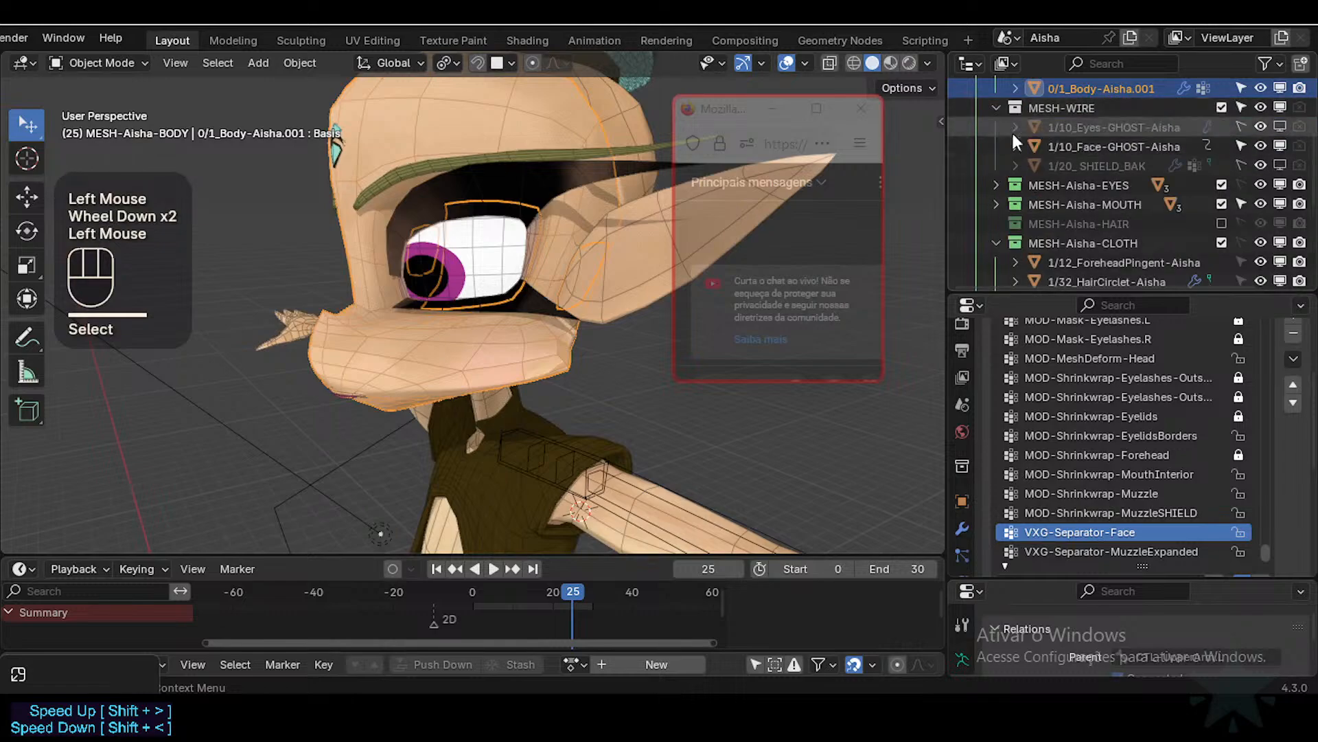
Step: Join the newly separated face object into 1/10_Face-GHOST-Aisha and select all of its geometry in Edit Mode
{"action": "left_click", "coordinate": [1123, 147], "text": "ctrl"}
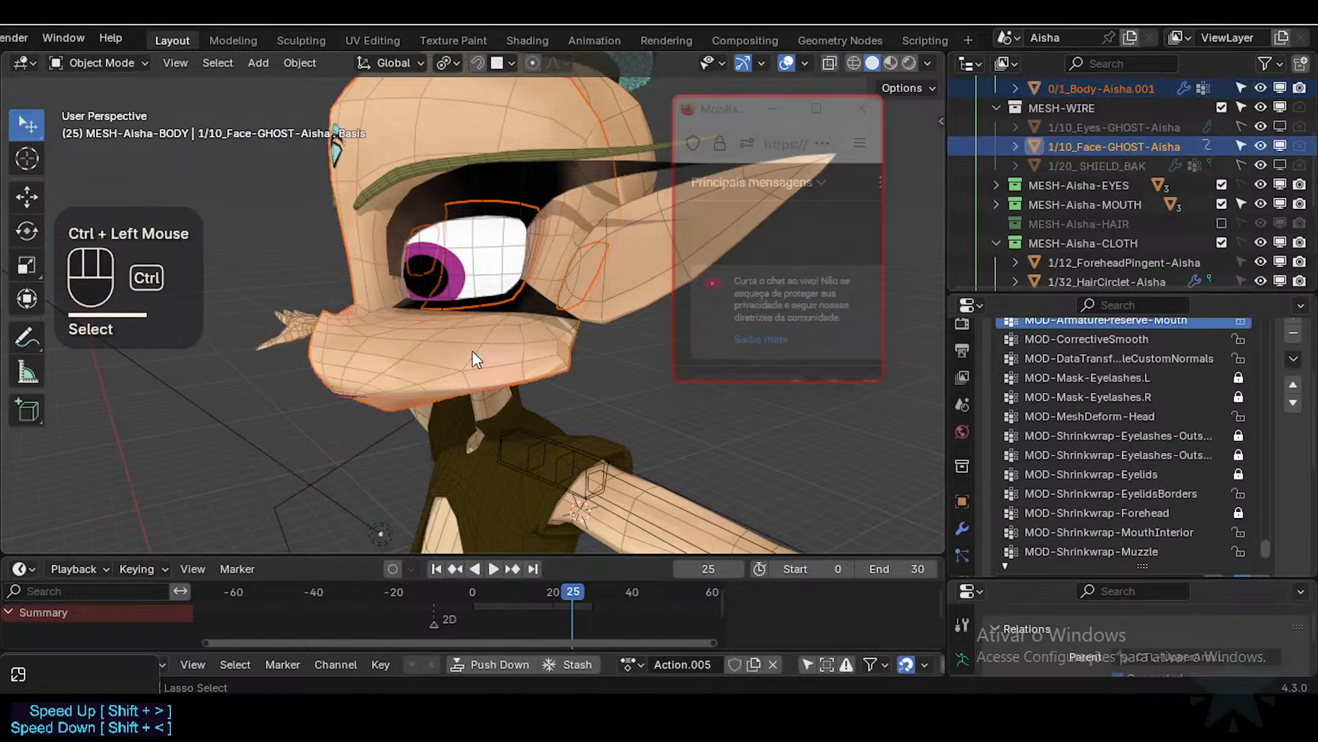
{"action": "key", "text": "ctrl+j"}
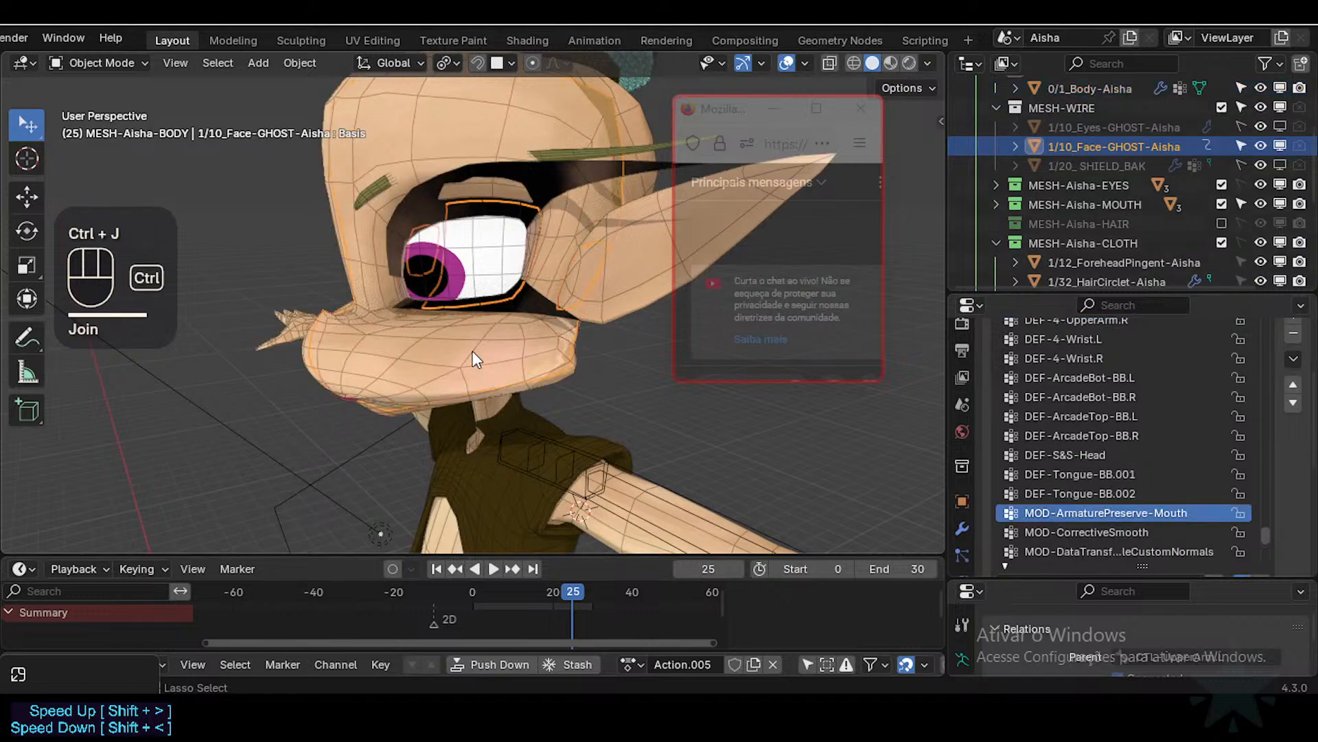
{"action": "middle_click_drag", "start_coordinate": [435, 380], "coordinate": [514, 386]}
{"action": "scroll", "coordinate": [489, 335], "scroll_direction": "up", "scroll_amount": 2}
{"action": "key", "text": "Tab"}
{"action": "key", "text": "a"}
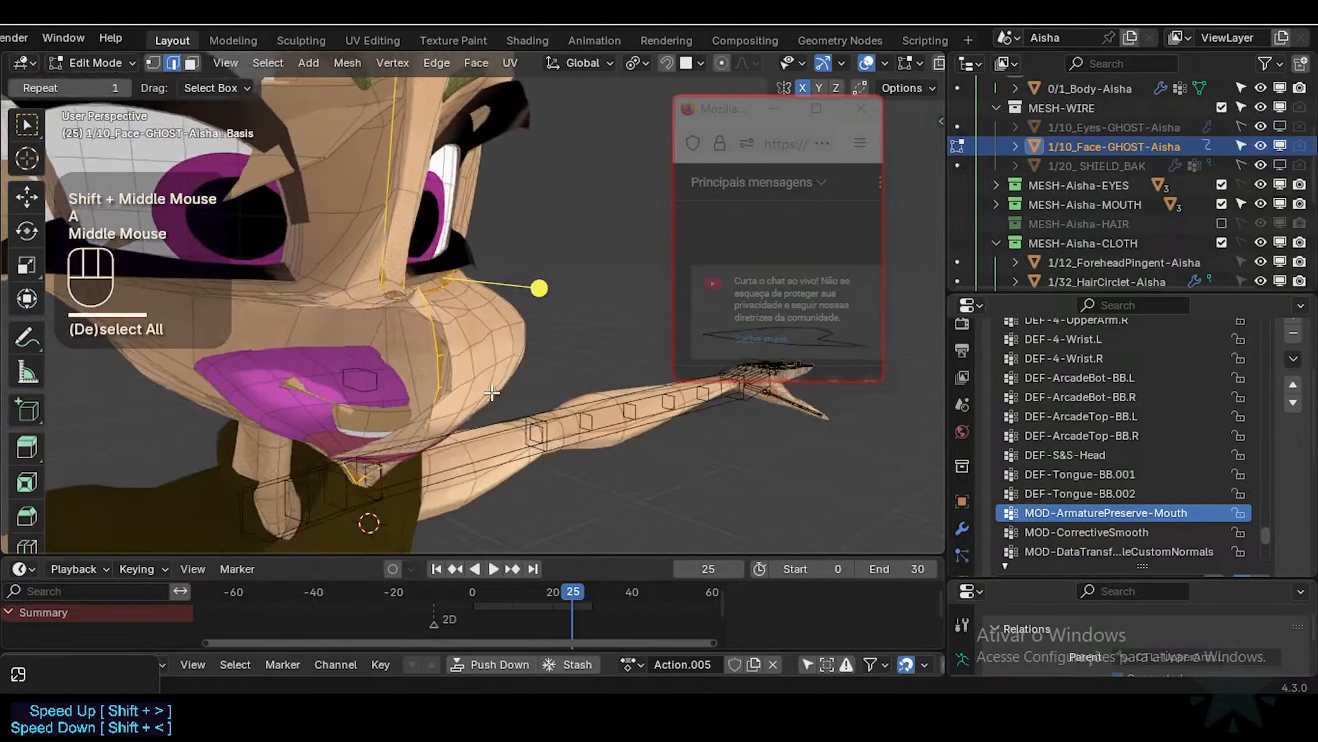
Step: Try to remove the face ghost's unused material slots while still in Edit Mode
{"action": "key", "text": "1"}
{"action": "left_click", "coordinate": [960, 503]}
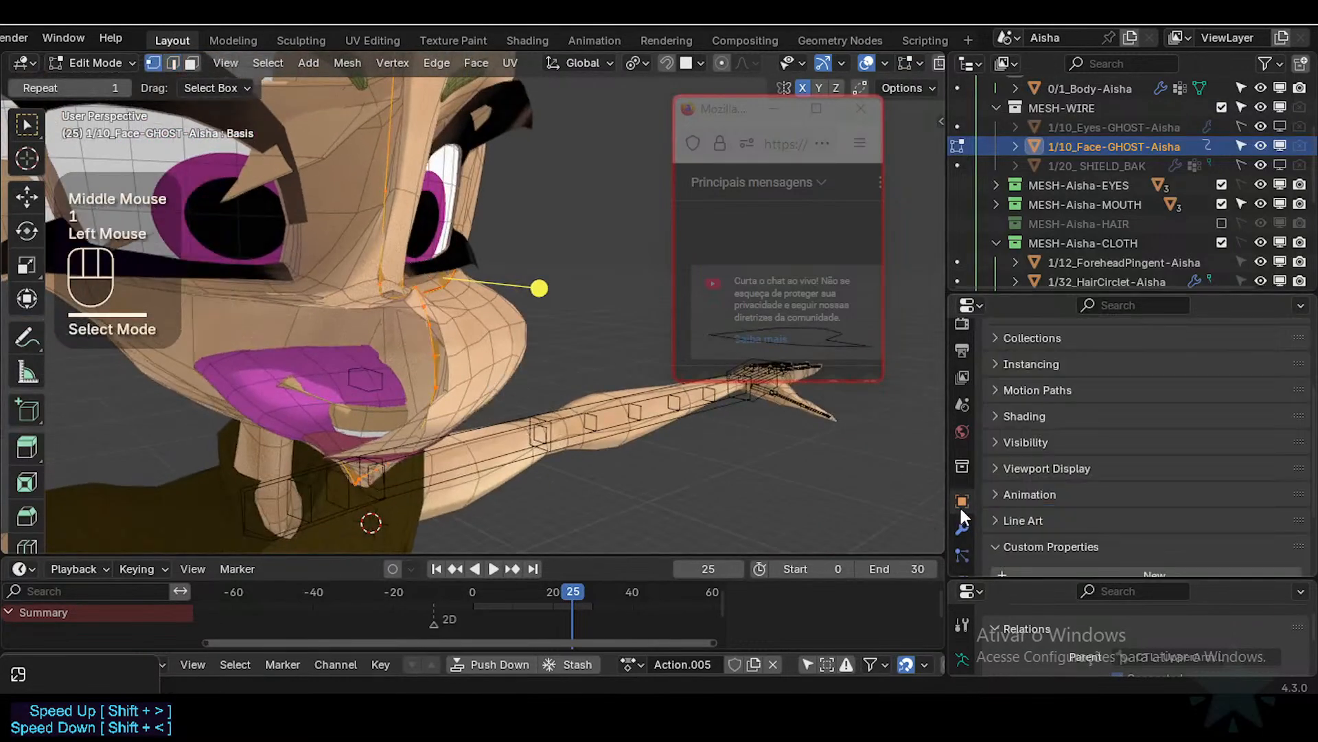
{"action": "scroll", "coordinate": [965, 529], "scroll_direction": "down", "scroll_amount": 2}
{"action": "left_click", "coordinate": [963, 553]}
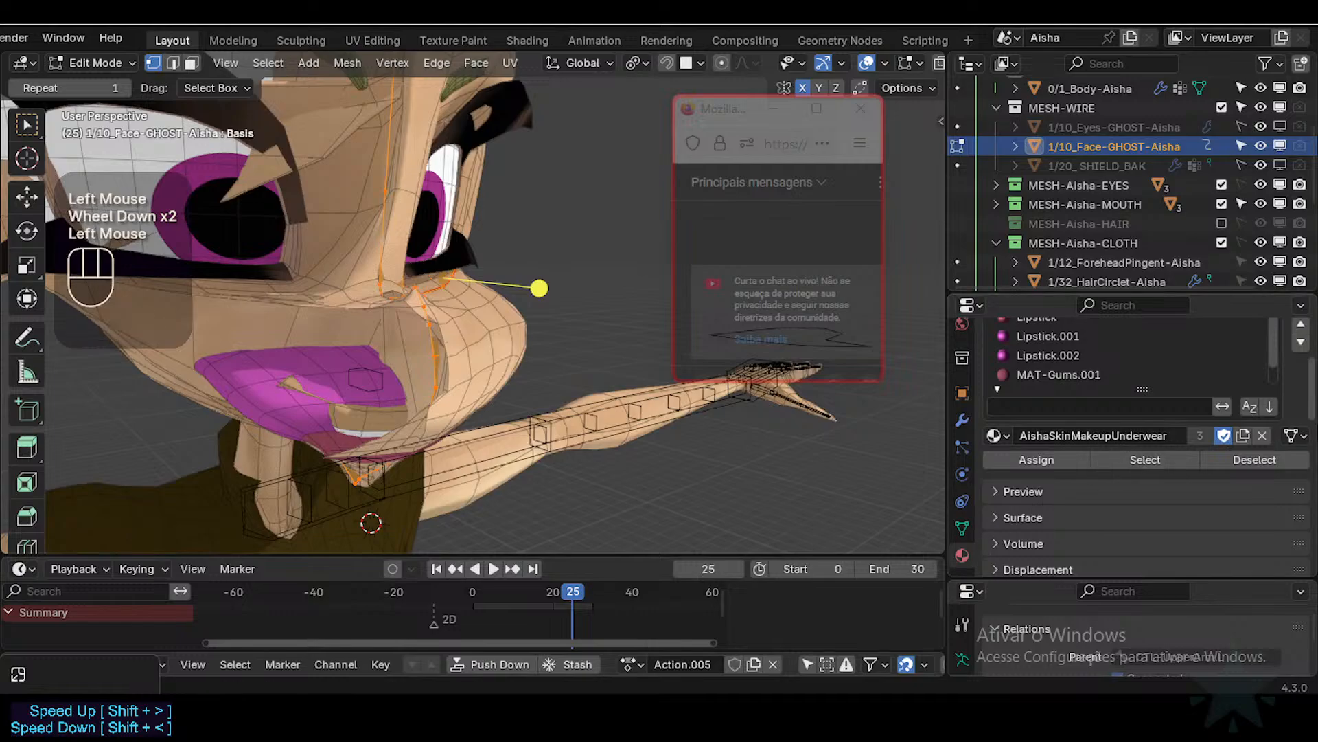
{"action": "scroll", "coordinate": [1140, 439], "scroll_direction": "up", "scroll_amount": 2}
{"action": "left_click", "coordinate": [1301, 416]}
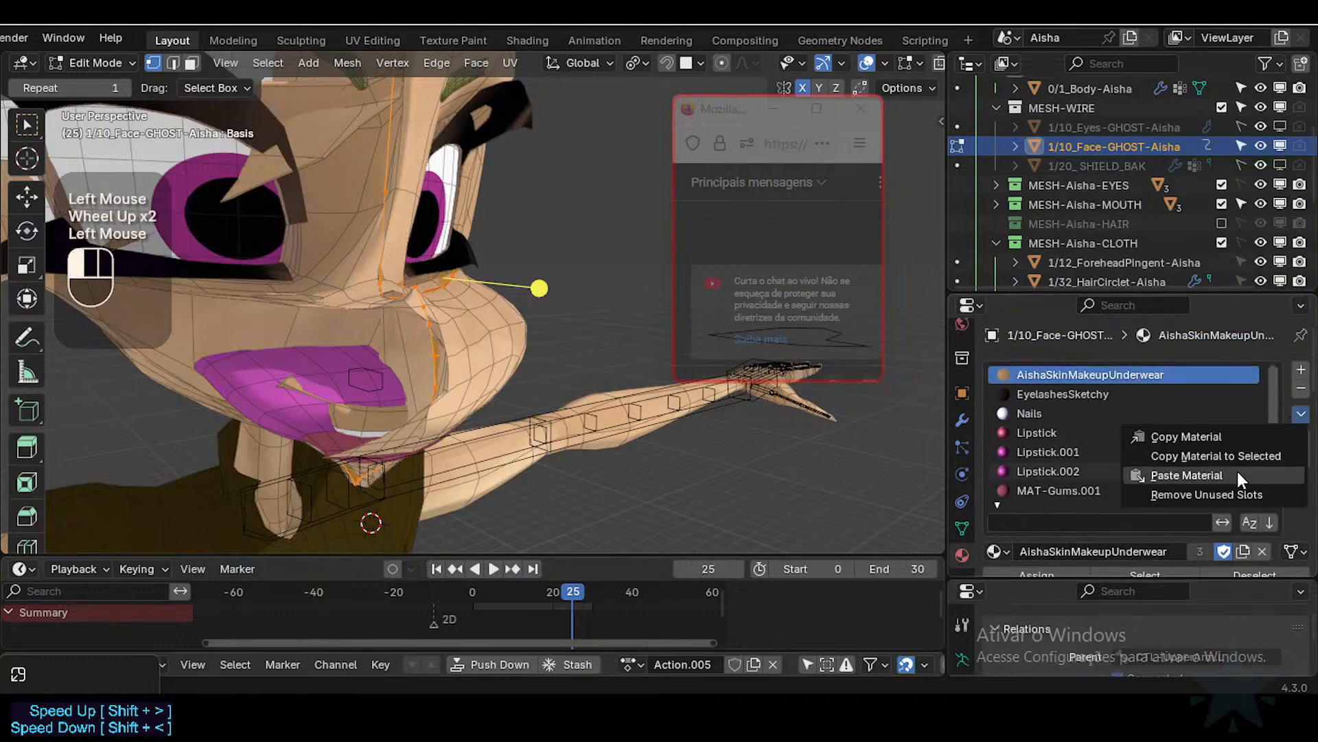
{"action": "left_click", "coordinate": [1226, 496]}
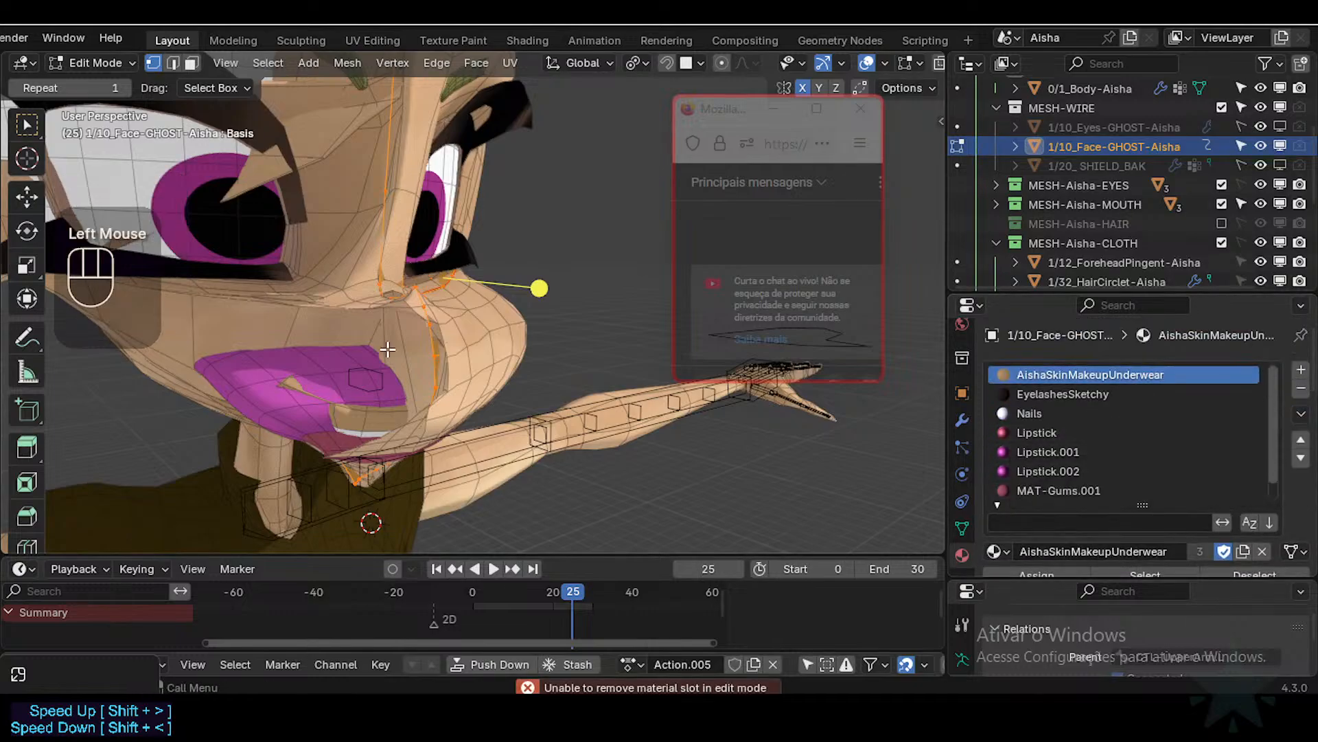
Step: In Object Mode, remove the face ghost's unused material slots and delete the remaining AishaSkinMakeupUnderwear slot
{"action": "key", "text": "Tab"}
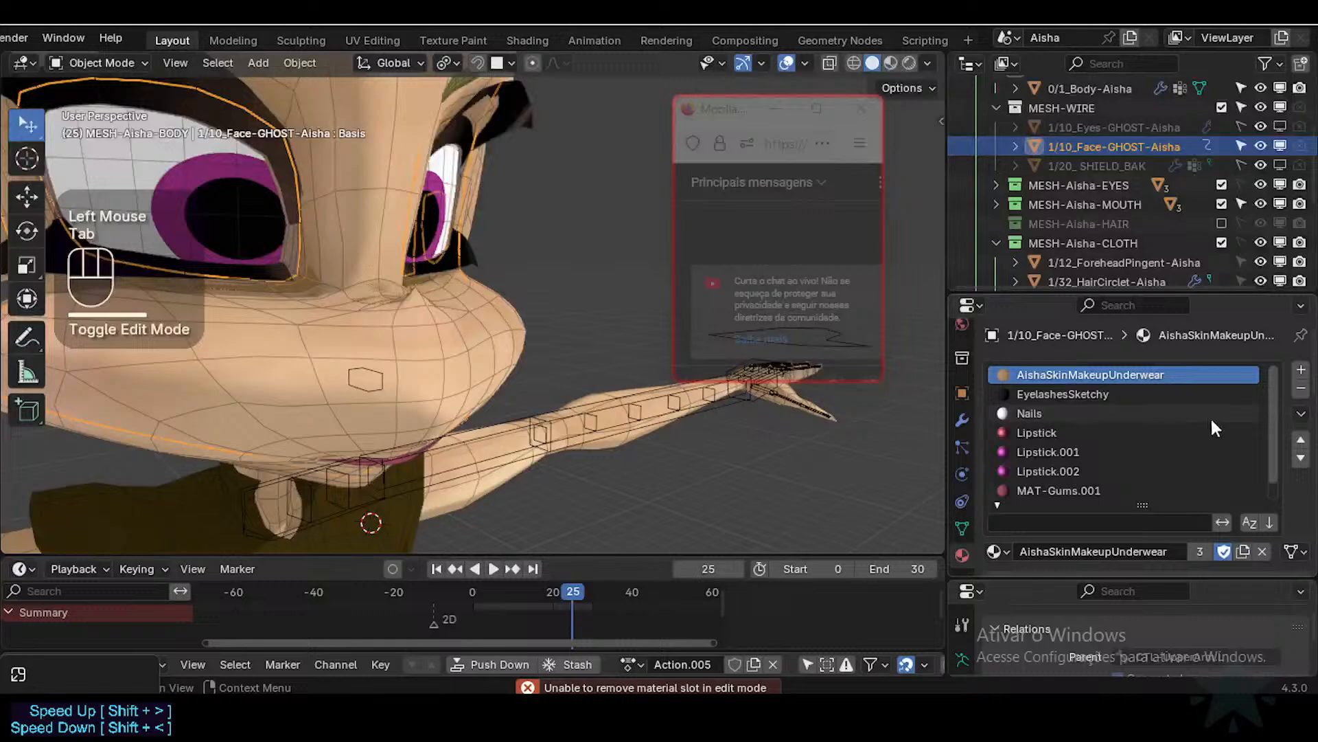
{"action": "left_click", "coordinate": [1302, 415]}
{"action": "left_click", "coordinate": [1217, 492]}
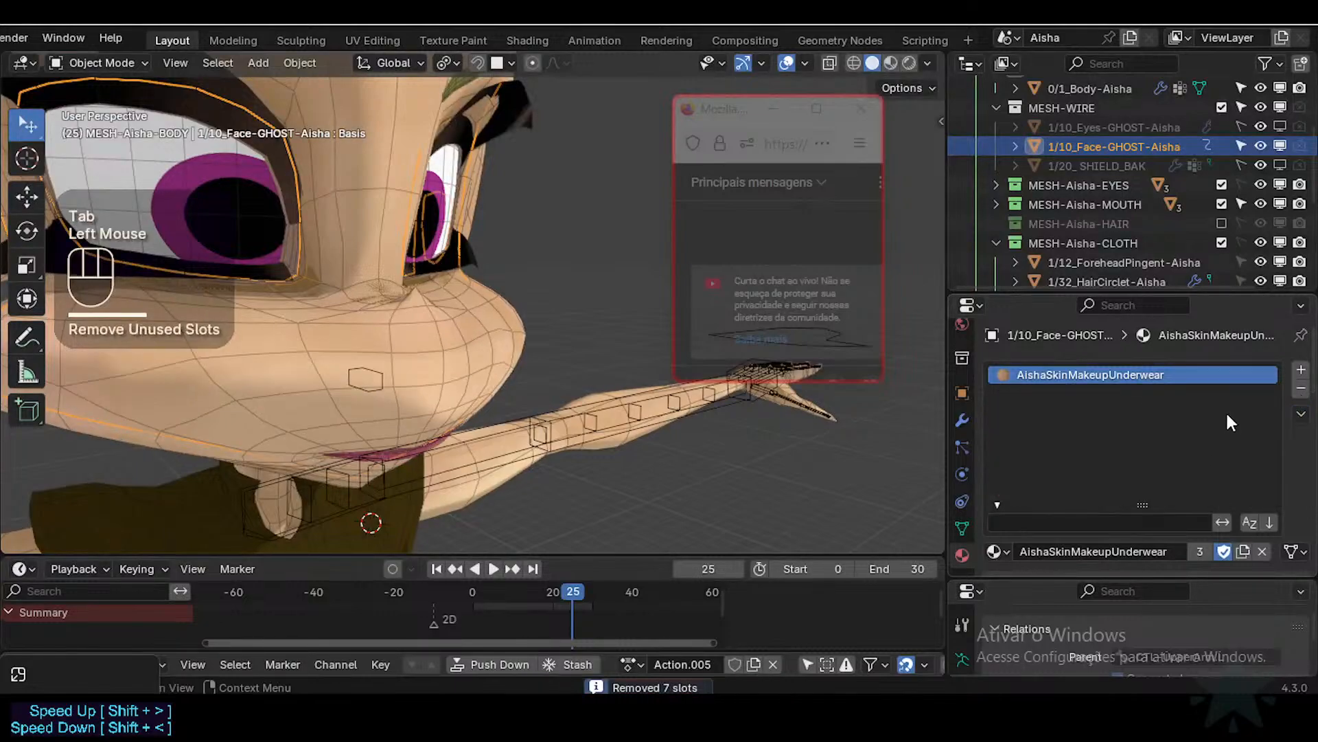
{"action": "left_click", "coordinate": [1302, 393]}
Step: Set the face ghost's viewport display type to Solid
{"action": "scroll", "coordinate": [482, 393], "scroll_direction": "down", "scroll_amount": 2}
{"action": "key", "text": "shift+ctrl+alt+h"}
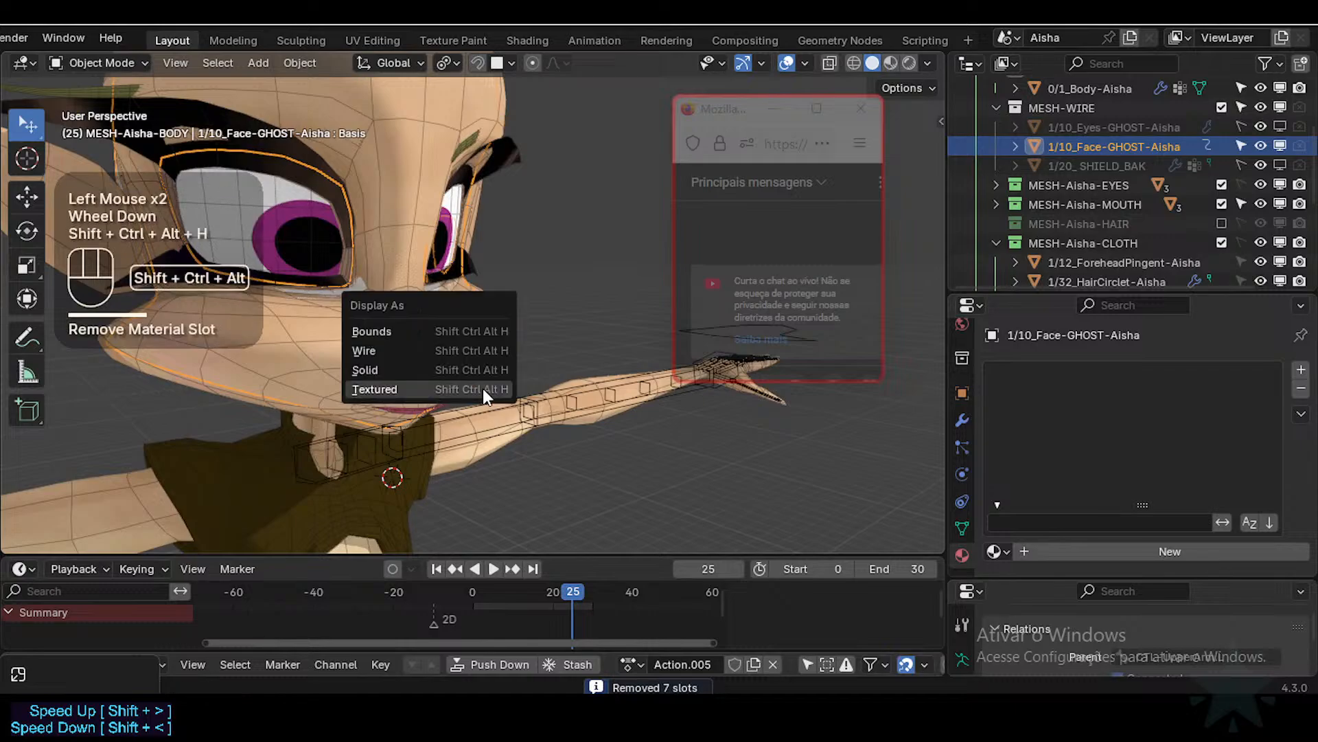
{"action": "left_click", "coordinate": [452, 368]}
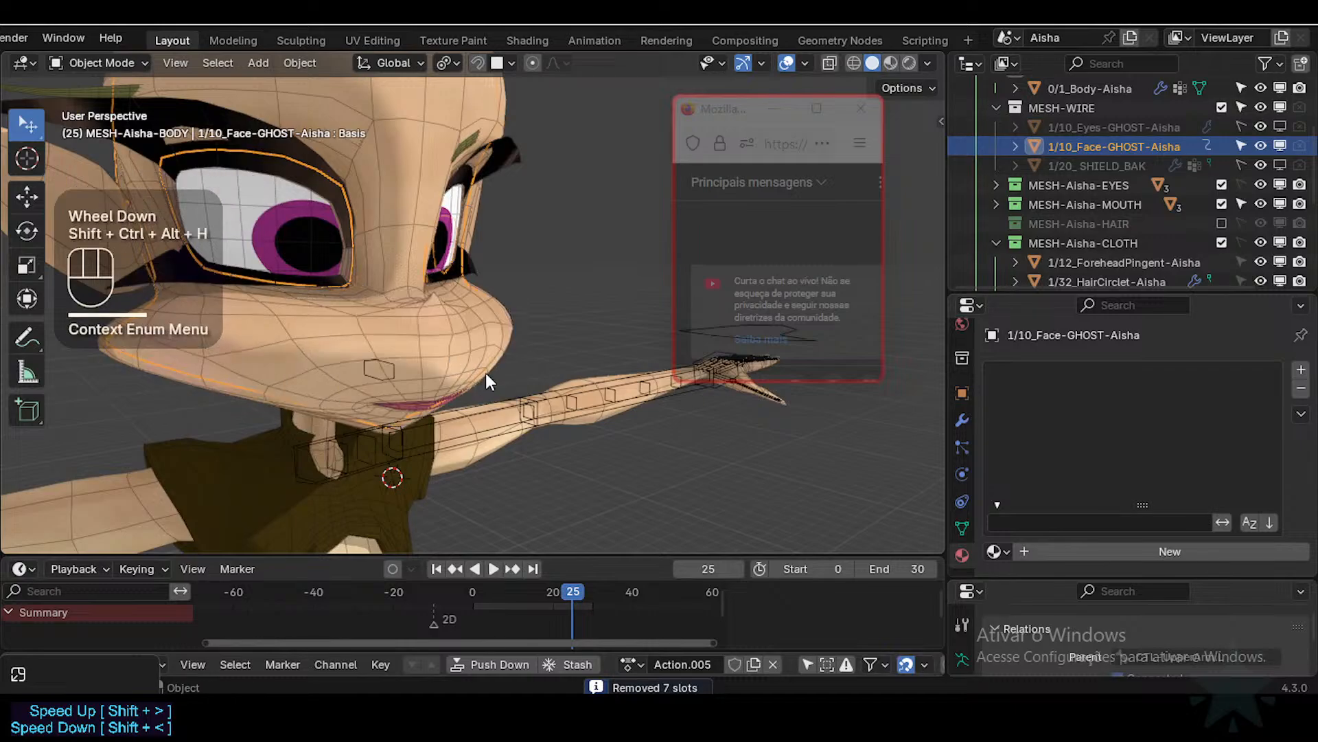
{"action": "middle_click_drag", "start_coordinate": [485, 373], "coordinate": [241, 336]}
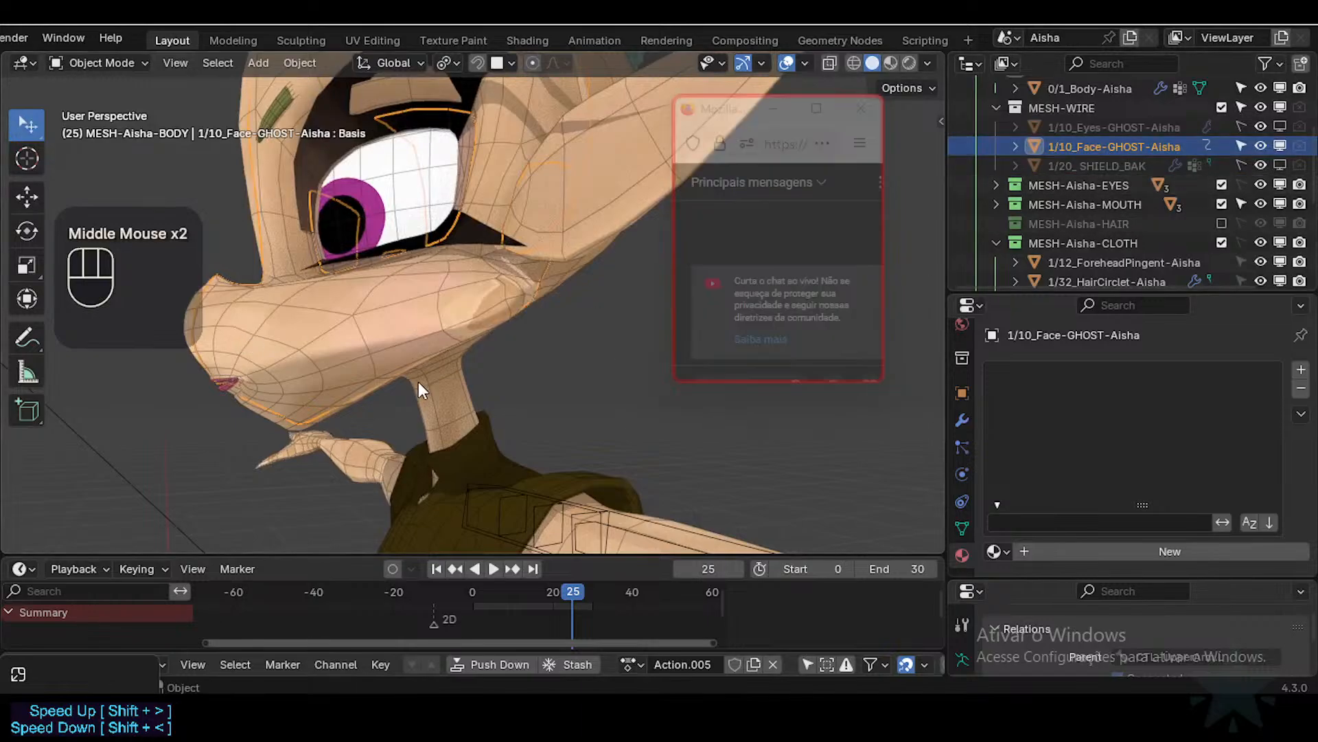
Step: Shrink the entire face ghost mesh inward along its normals by 0.04 m with Shrink/Fatten in Edit Mode
{"action": "middle_click_drag", "start_coordinate": [421, 382], "coordinate": [553, 351]}
{"action": "key", "text": "Tab"}
{"action": "scroll", "coordinate": [434, 422], "scroll_direction": "up", "scroll_amount": 2}
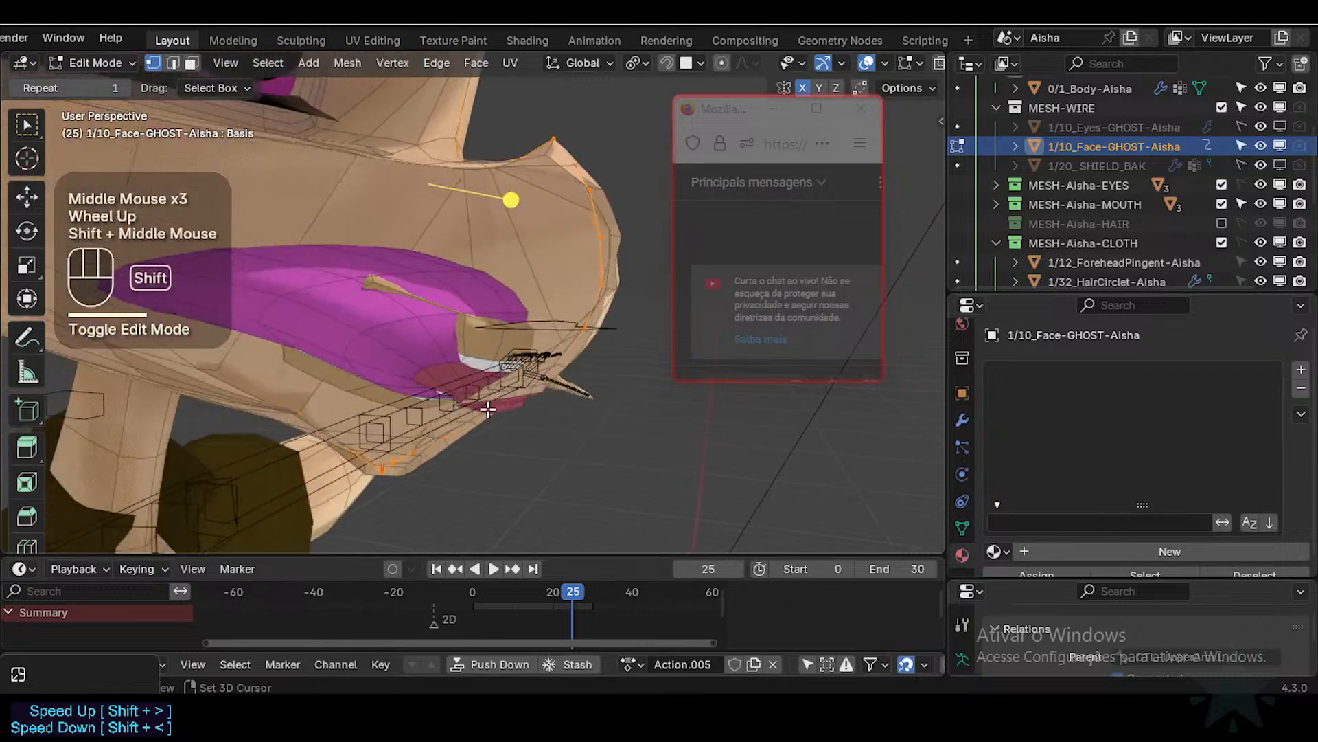
{"action": "scroll", "coordinate": [808, 438], "scroll_direction": "down", "scroll_amount": 1}
{"action": "scroll", "coordinate": [495, 405], "scroll_direction": "up", "scroll_amount": 1}
{"action": "middle_click_drag", "start_coordinate": [660, 403], "coordinate": [543, 402]}
{"action": "scroll", "coordinate": [488, 406], "scroll_direction": "down", "scroll_amount": 1}
{"action": "scroll", "coordinate": [473, 405], "scroll_direction": "down", "scroll_amount": 2}
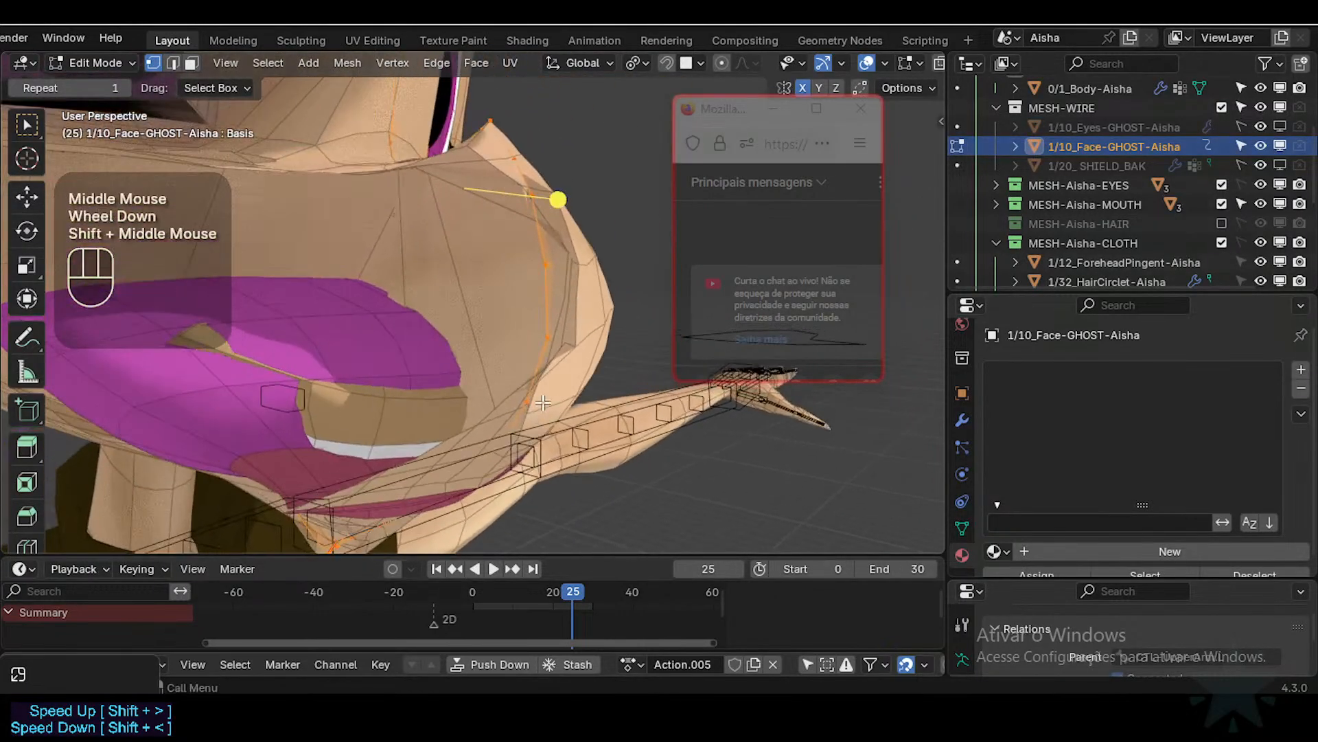
{"action": "key", "text": "alt+s"}
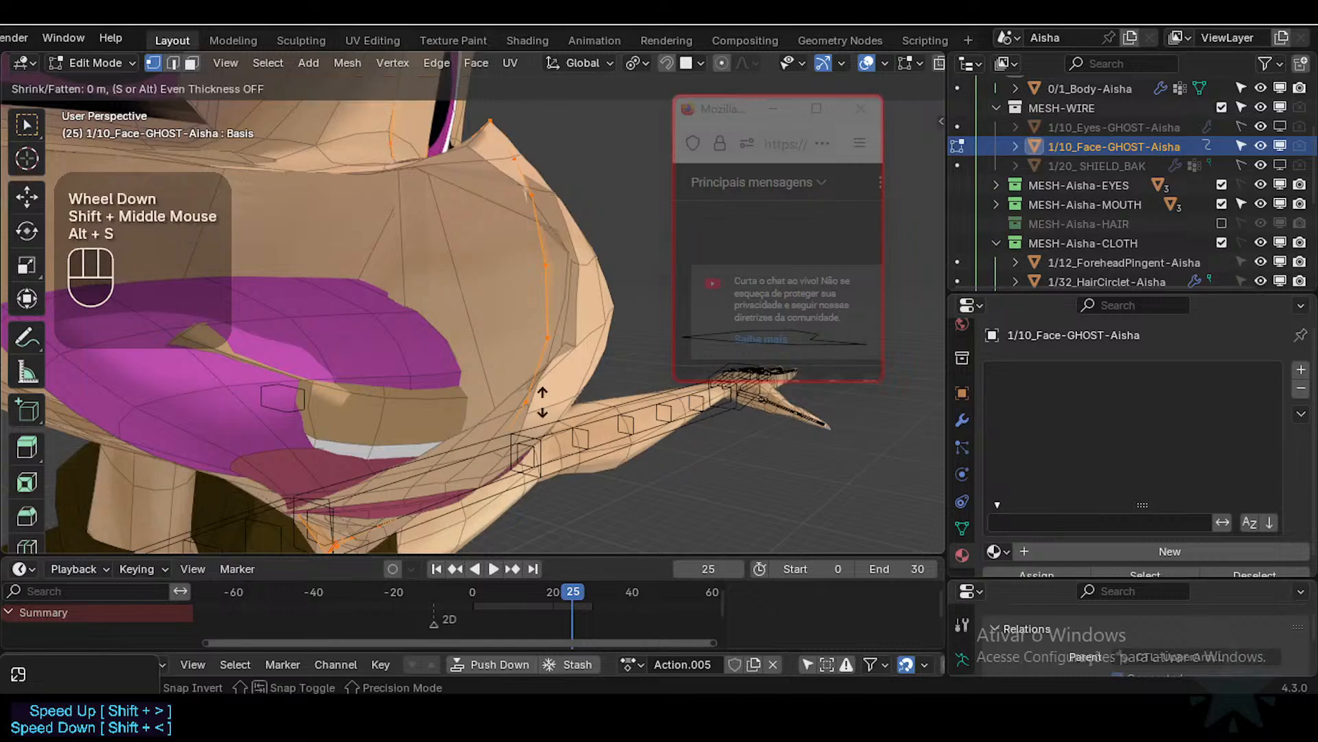
{"action": "key", "text": "Escape"}
{"action": "key", "text": "alt+s"}
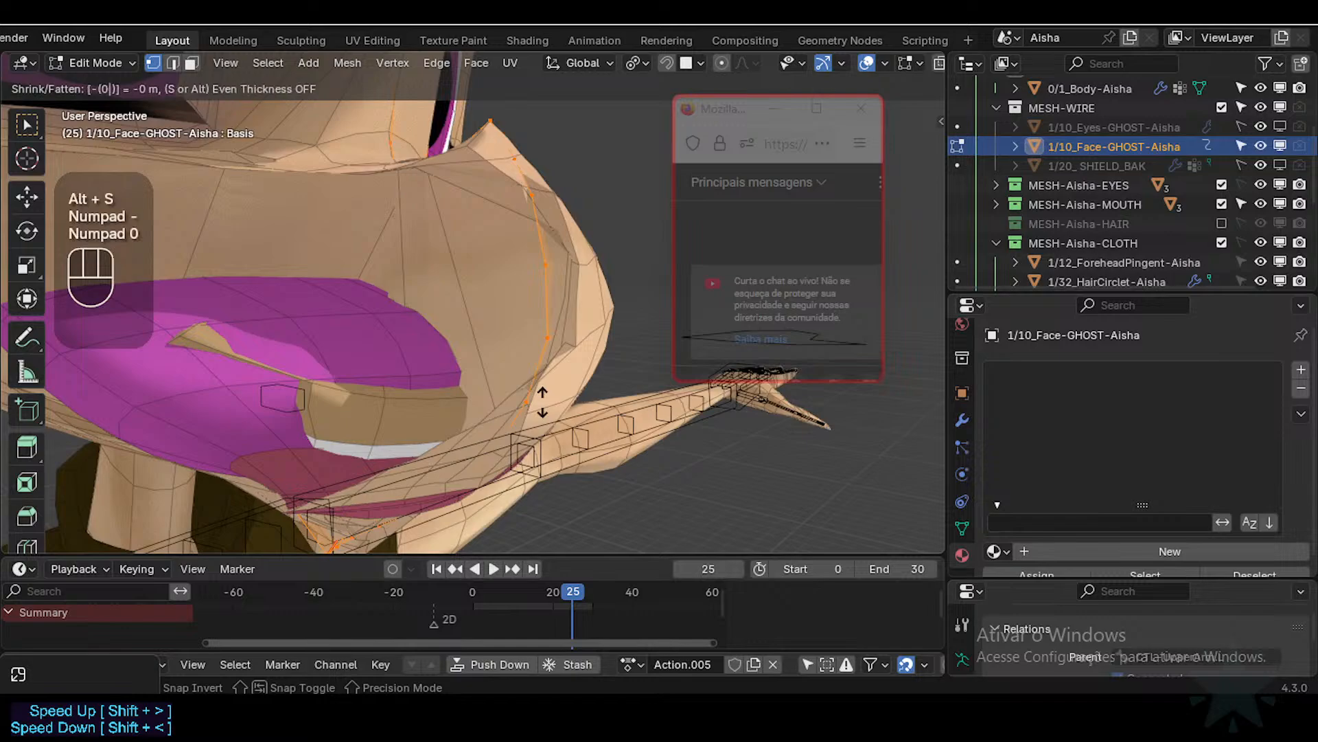
{"action": "type", "text": "-(0.04"}
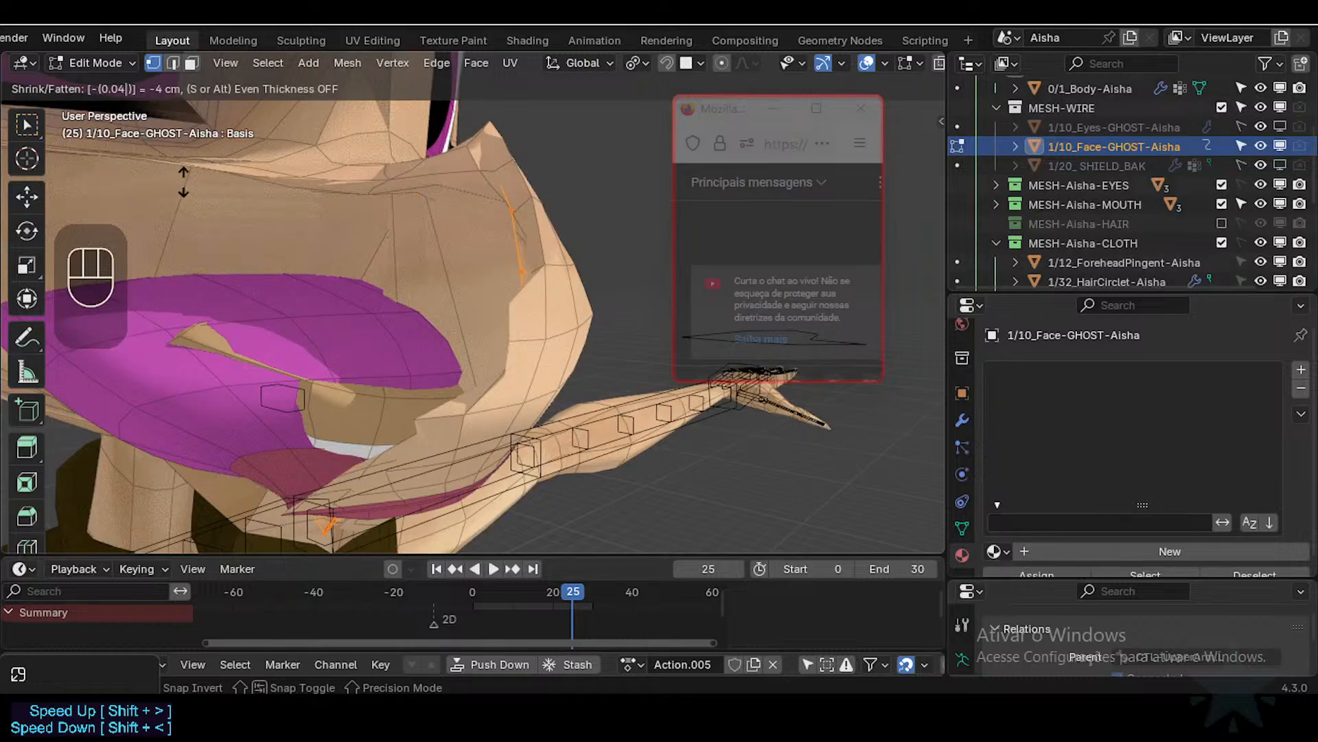
{"action": "key", "text": "Return"}
Step: Check the shrunken ghost around the muzzle, hide all other objects and reopen the face ghost in Edit Mode
{"action": "scroll", "coordinate": [405, 255], "scroll_direction": "down", "scroll_amount": 2}
{"action": "middle_click_drag", "start_coordinate": [406, 256], "coordinate": [412, 286]}
{"action": "middle_click_drag", "start_coordinate": [451, 330], "coordinate": [484, 360]}
{"action": "middle_click_drag", "start_coordinate": [484, 361], "coordinate": [490, 365]}
{"action": "key", "text": "Tab"}
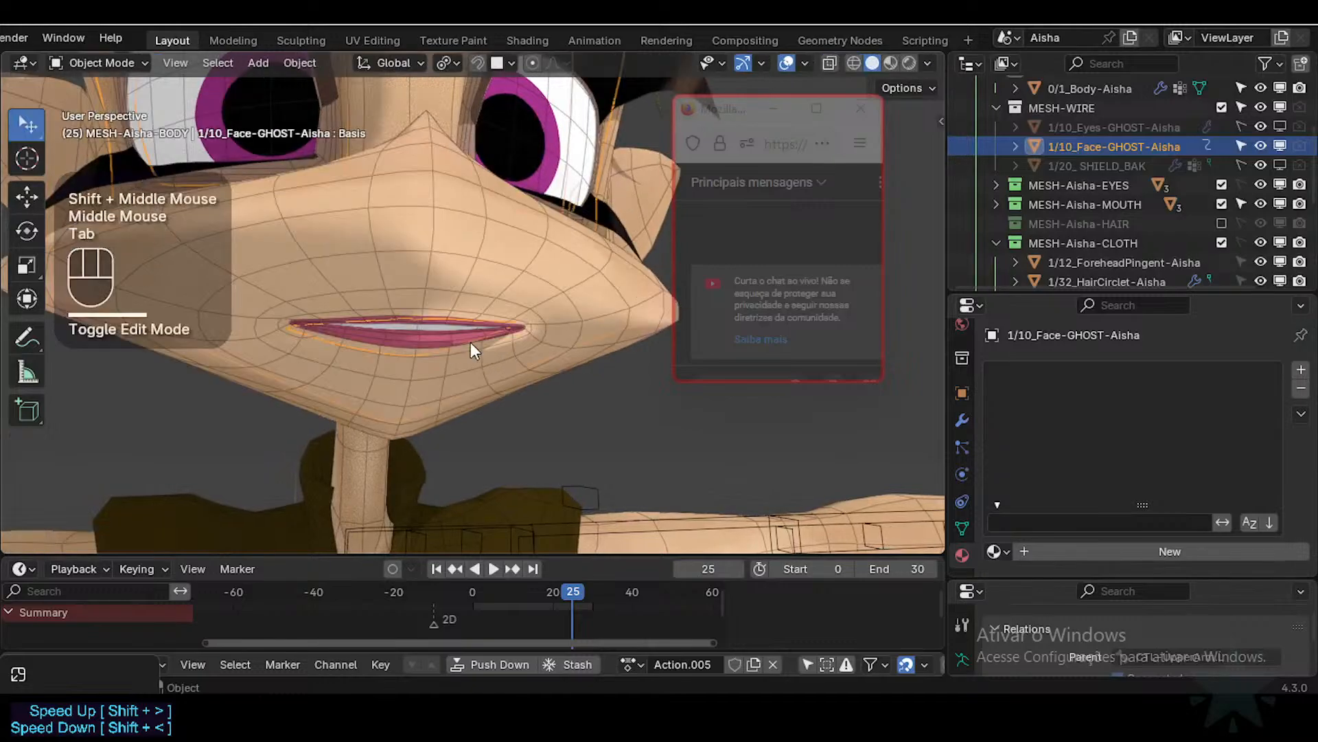
{"action": "key", "text": "shift+h"}
{"action": "key", "text": "Tab"}
{"action": "scroll", "coordinate": [467, 343], "scroll_direction": "up", "scroll_amount": 2}
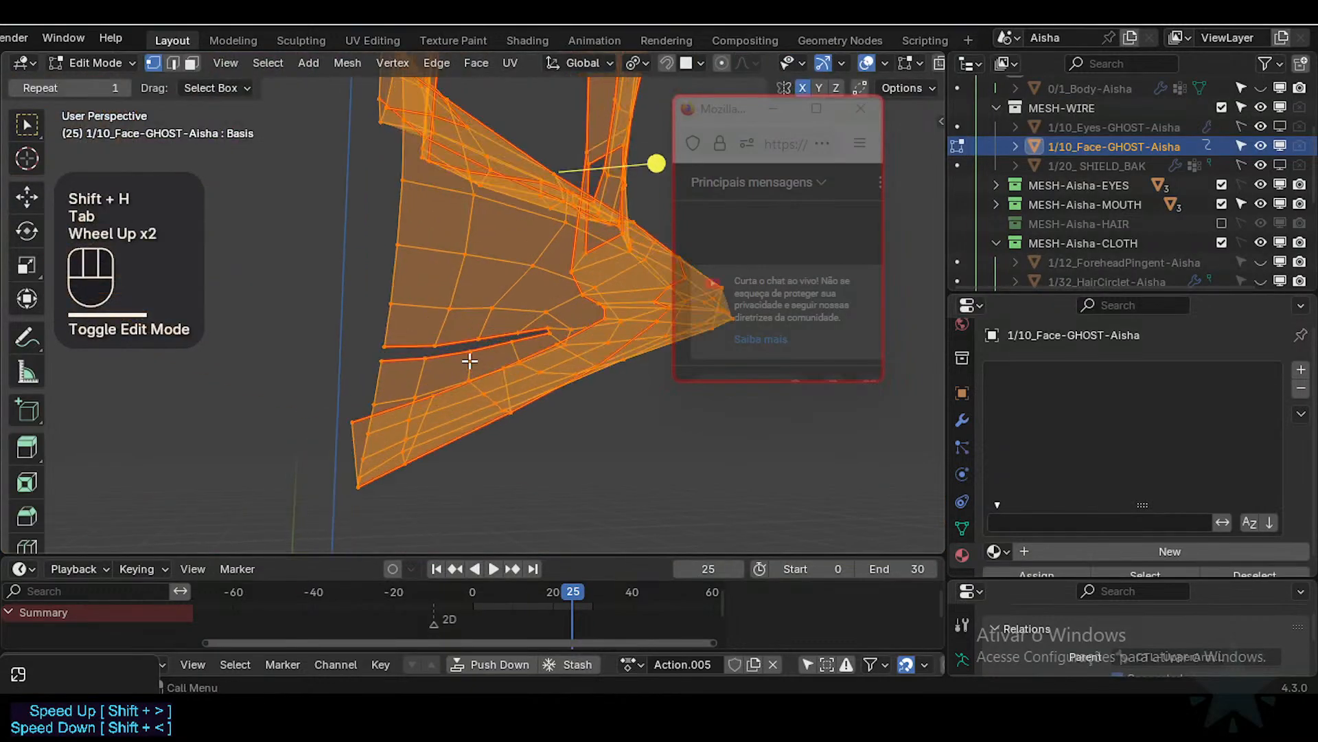
Step: Connect the upper and lower lip vertices with an edge at the open centre end of the mouth slit
{"action": "middle_click_drag", "start_coordinate": [465, 359], "coordinate": [433, 376]}
{"action": "scroll", "coordinate": [406, 364], "scroll_direction": "down", "scroll_amount": 1}
{"action": "scroll", "coordinate": [392, 375], "scroll_direction": "up", "scroll_amount": 2}
{"action": "middle_click_drag", "start_coordinate": [433, 377], "coordinate": [355, 365]}
{"action": "key", "text": "alt+a"}
{"action": "key", "text": "2"}
{"action": "left_click", "coordinate": [335, 334]}
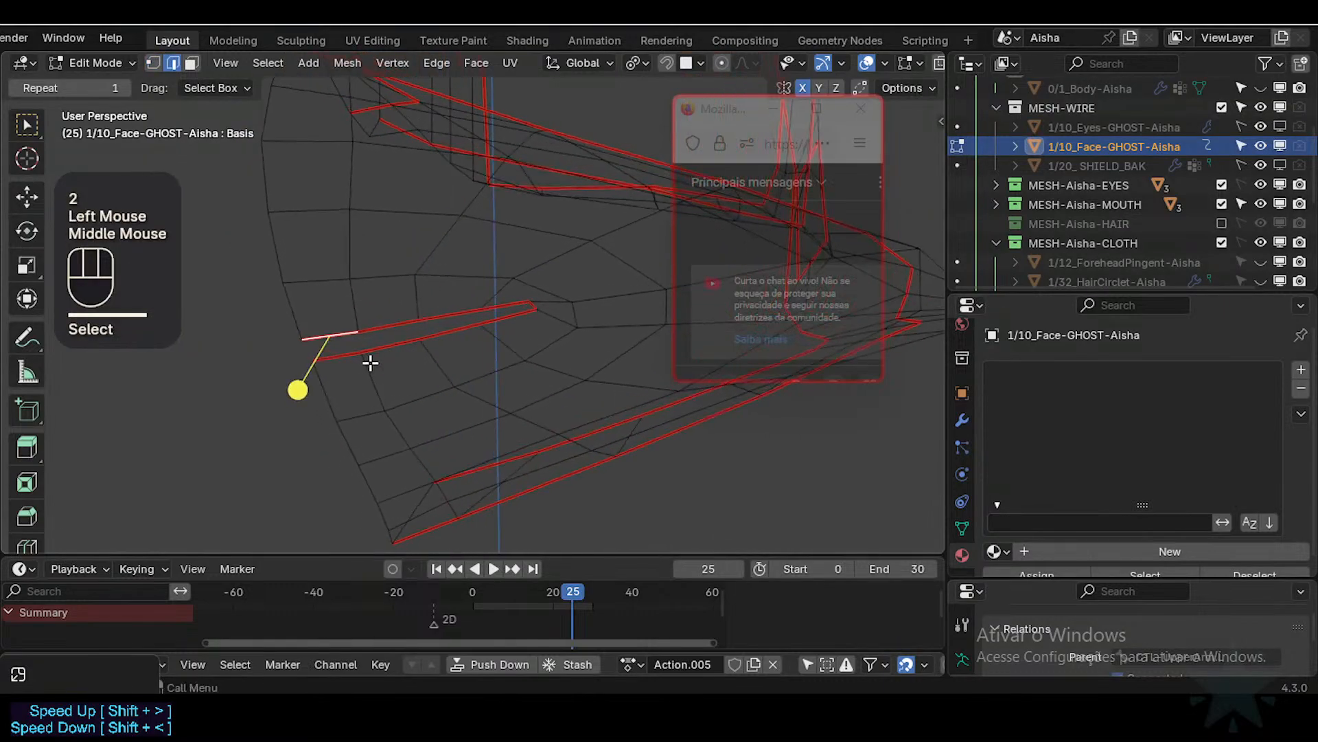
{"action": "key", "text": "1"}
{"action": "left_click", "coordinate": [295, 341]}
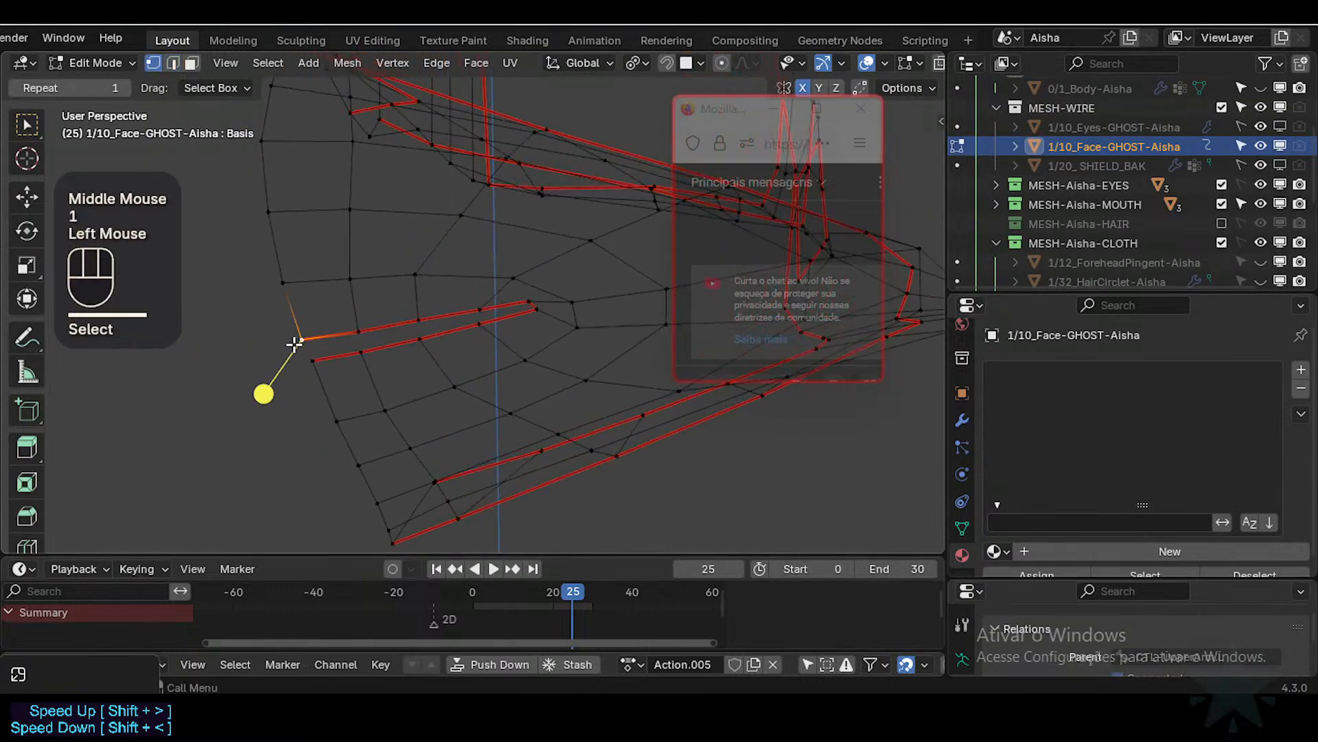
{"action": "left_click", "coordinate": [303, 359], "text": "shift"}
{"action": "key", "text": "f"}
Step: Try to fill faces along the mouth slit starting from the new edge at its centre end
{"action": "key", "text": "alt+a"}
{"action": "key", "text": "2"}
{"action": "left_click", "coordinate": [307, 353]}
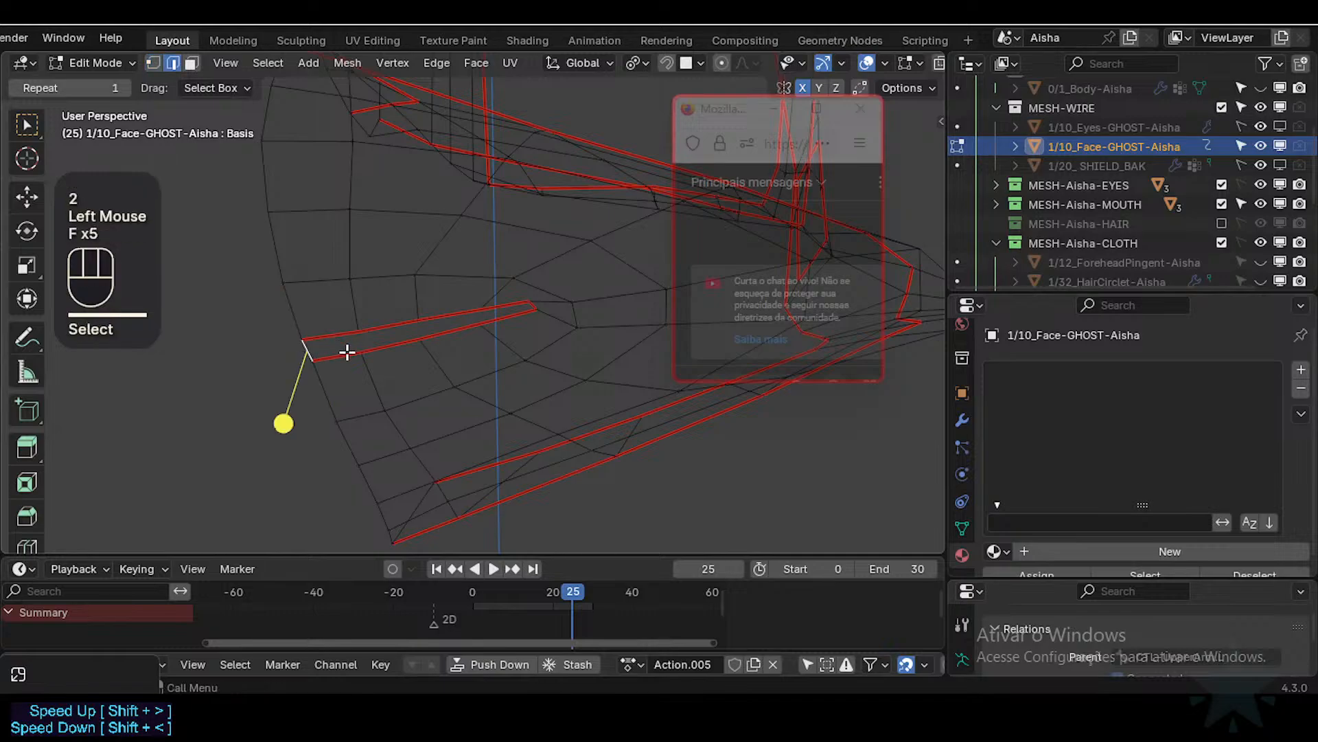
{"action": "key", "text": "alt+a"}
{"action": "key", "text": "f"}
Step: Connect the next pair of upper and lower lip vertices along the mouth slit with an edge
{"action": "middle_click_drag", "start_coordinate": [323, 353], "coordinate": [356, 382], "text": "shift"}
{"action": "key", "text": "1"}
{"action": "left_click", "coordinate": [368, 359]}
{"action": "left_click", "coordinate": [375, 377], "text": "shift"}
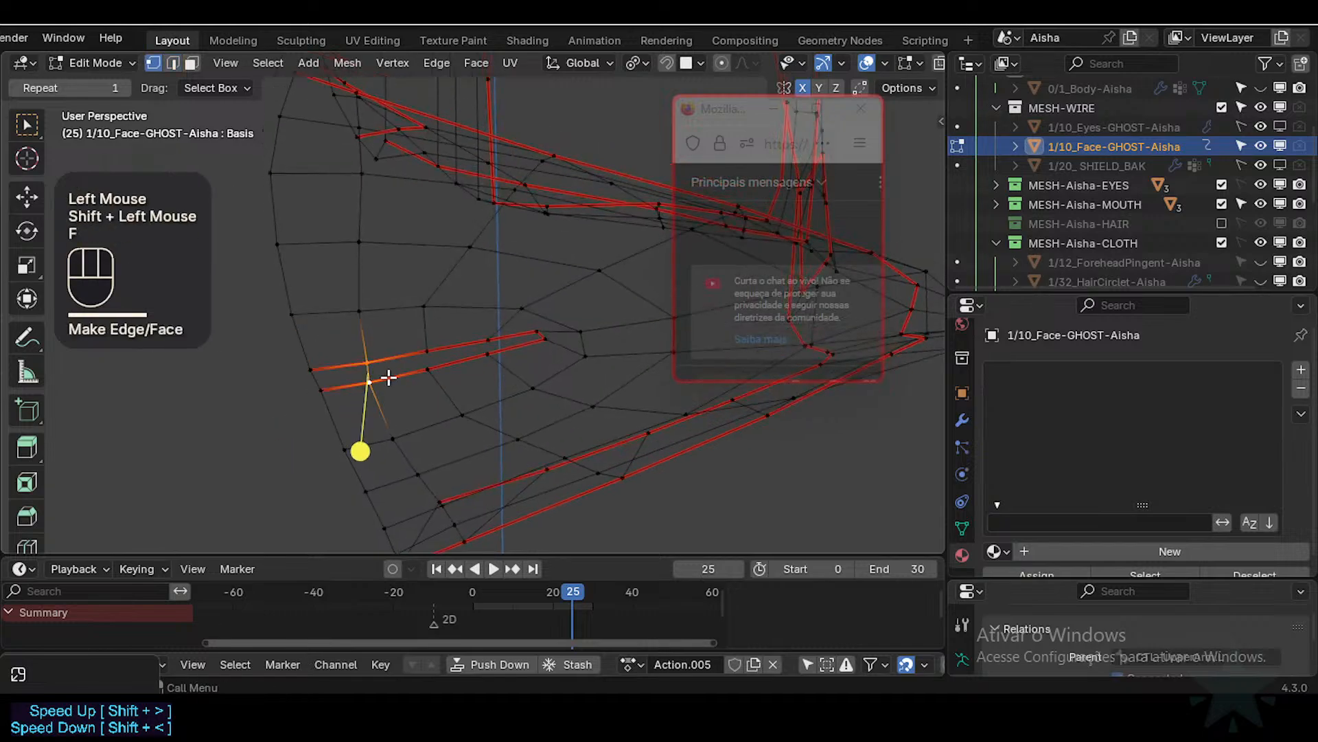
Step: Try to fill the mouth slit from the second connecting edge, and examine the slit for faces
{"action": "key", "text": "2"}
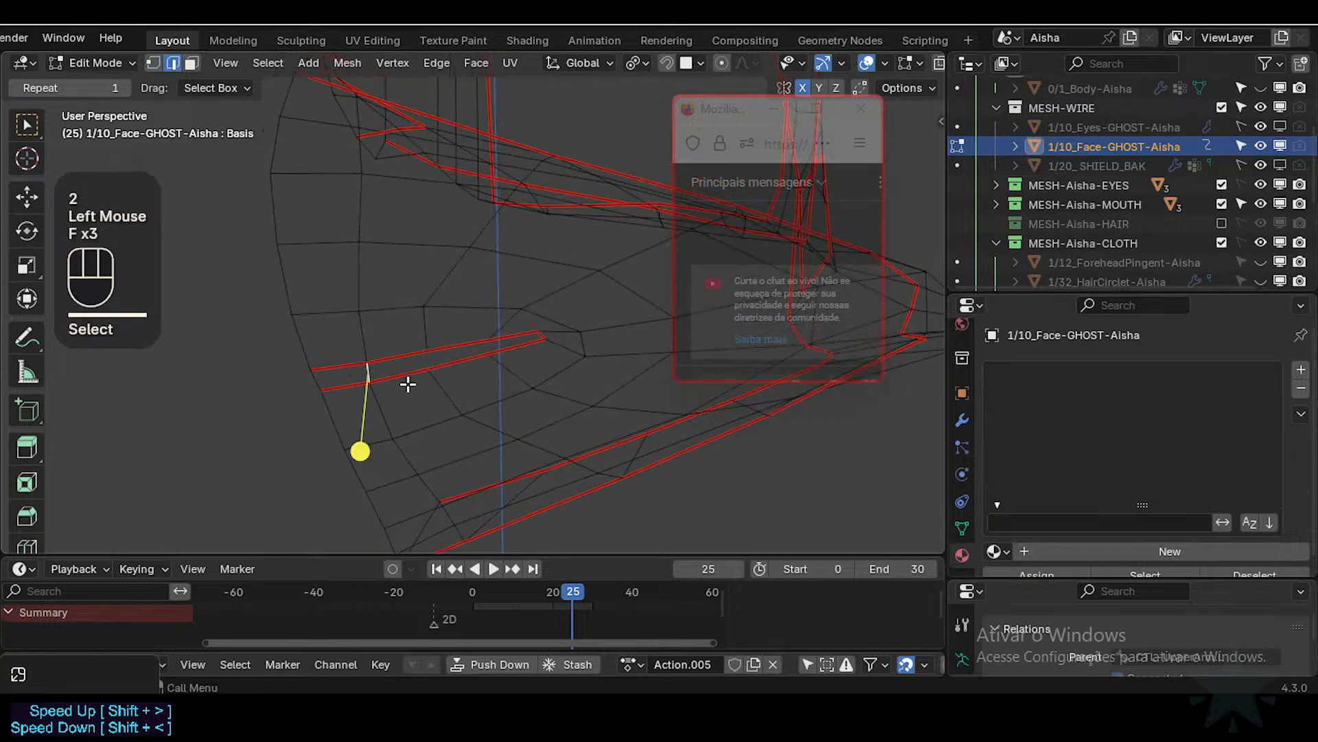
{"action": "middle_click_drag", "start_coordinate": [408, 384], "coordinate": [377, 389]}
{"action": "key", "text": "alt+a"}
{"action": "key", "text": "3"}
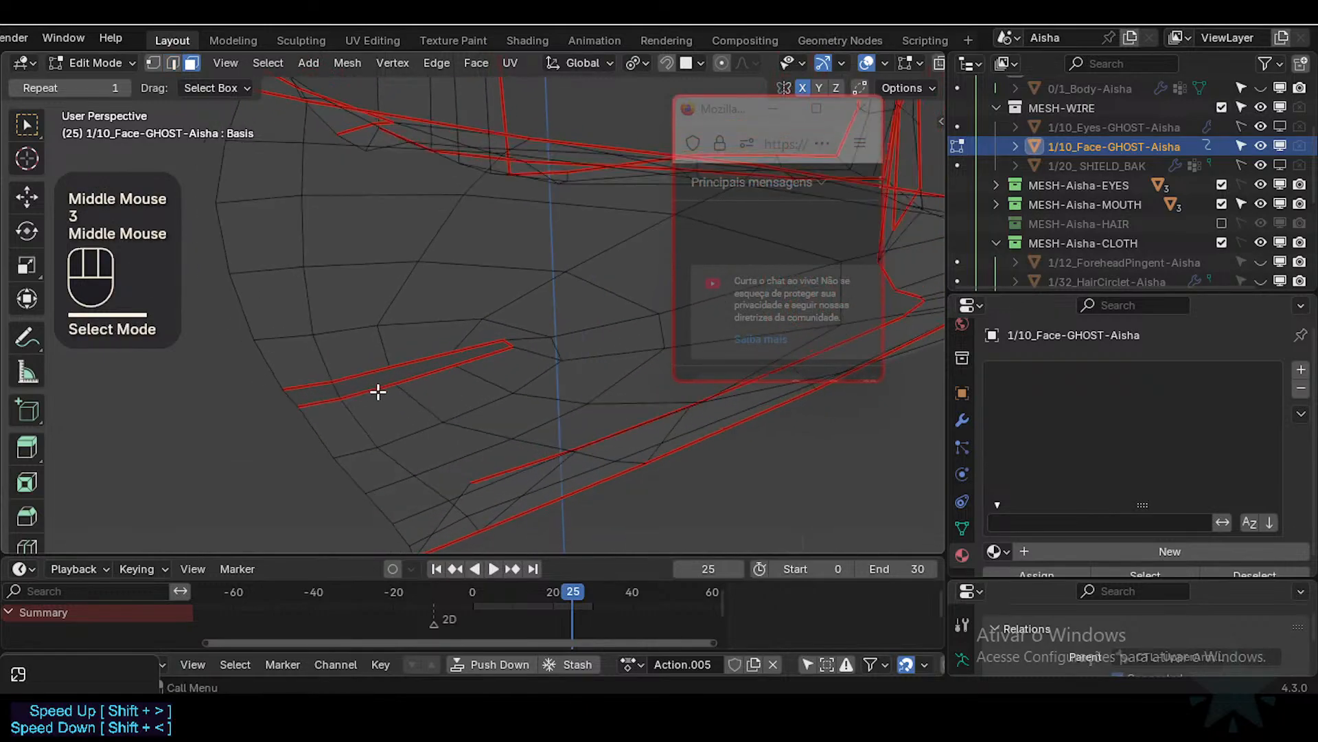
{"action": "key", "text": "2"}
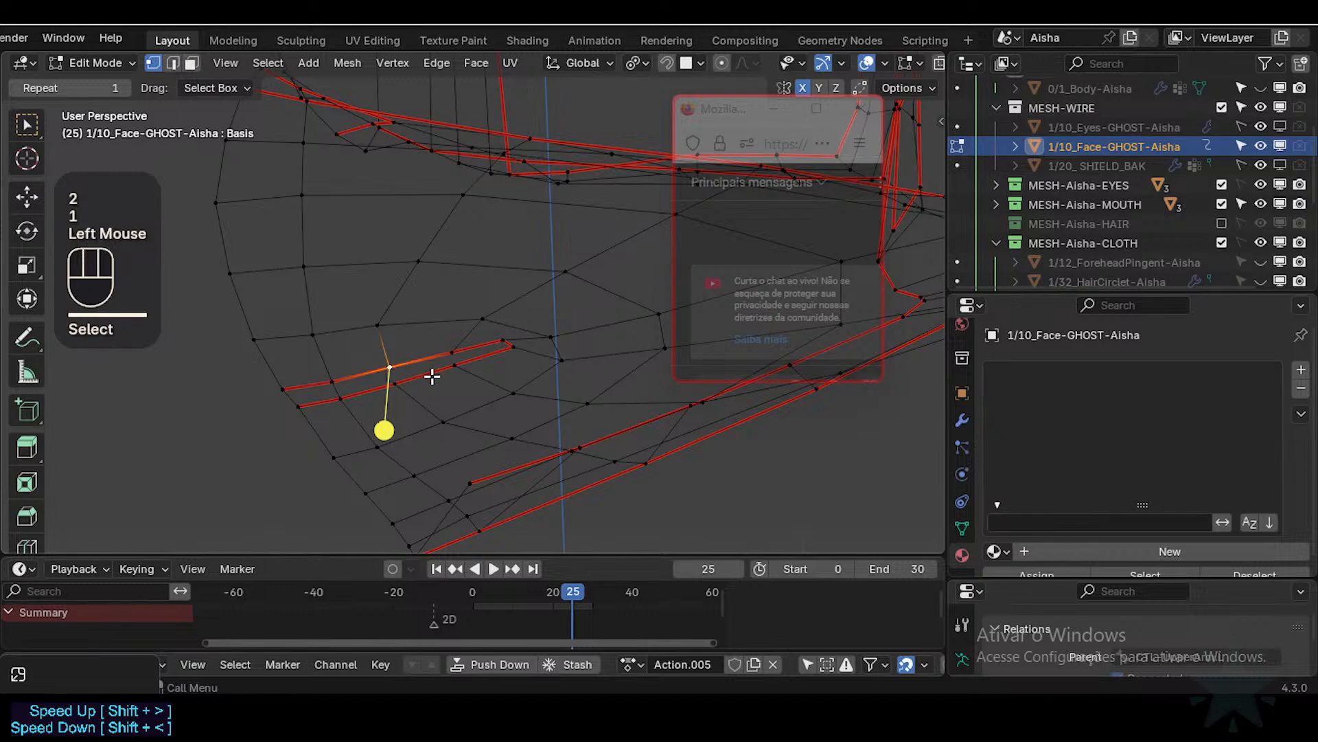
{"action": "key", "text": "2"}
{"action": "middle_click_drag", "start_coordinate": [421, 385], "coordinate": [385, 397]}
{"action": "key", "text": "alt+a"}
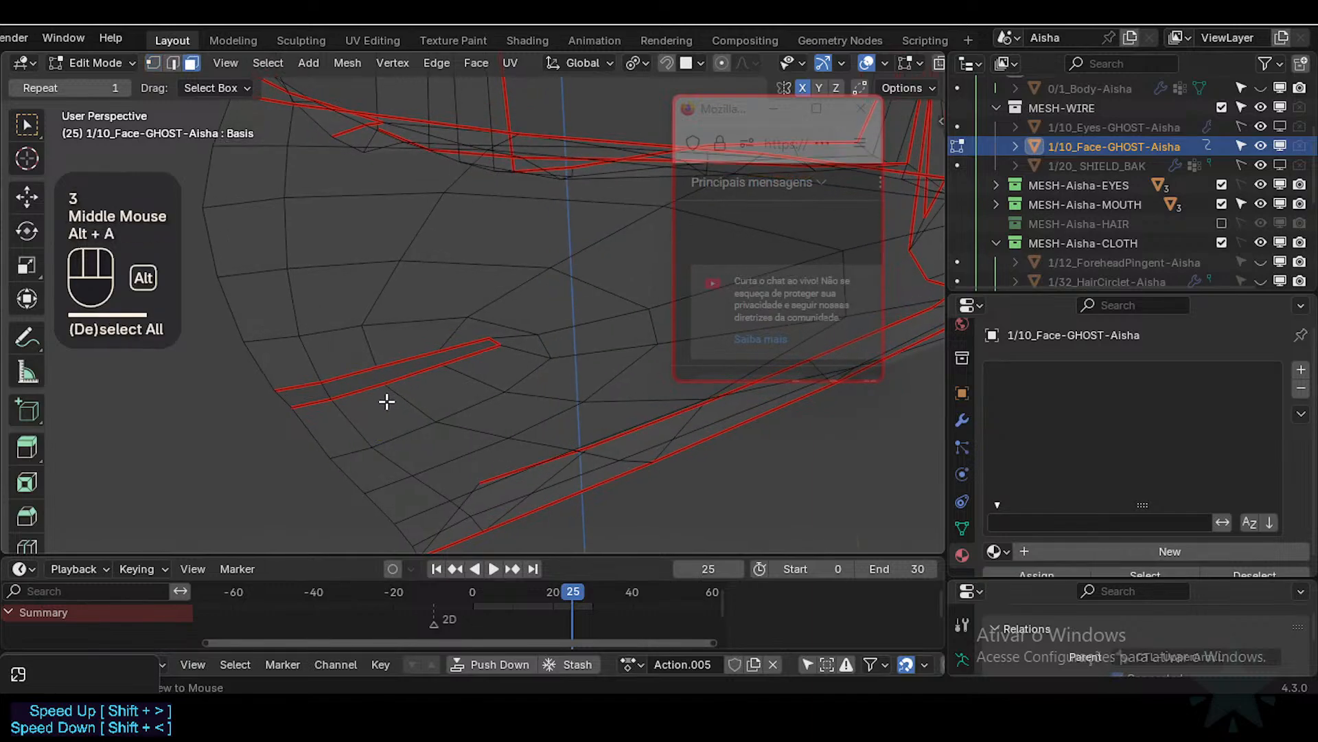
Step: Fill a face between the two connecting edges at the centre end of the mouth slit
{"action": "key", "text": "2"}
{"action": "left_click", "coordinate": [303, 394]}
{"action": "key", "text": "f"}
{"action": "left_click", "coordinate": [280, 397], "text": "shift"}
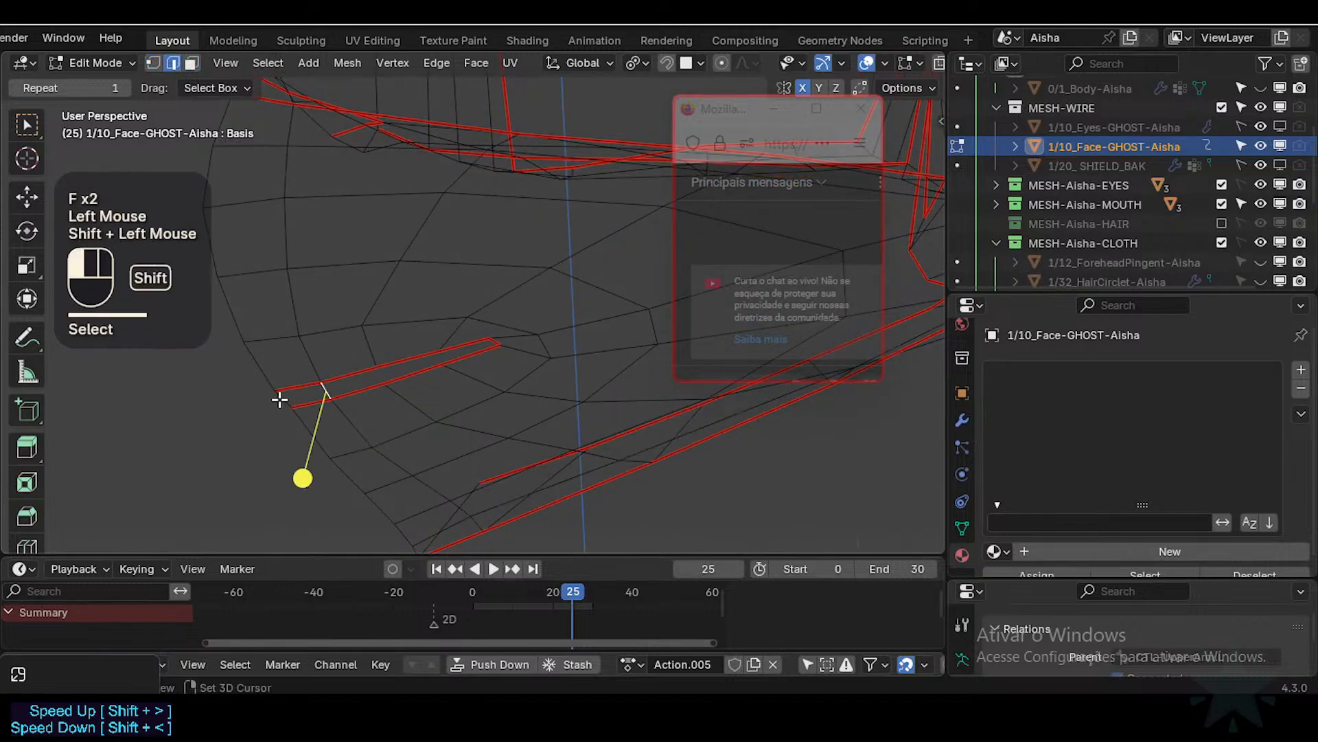
{"action": "key", "text": "f"}
{"action": "key", "text": "alt+a"}
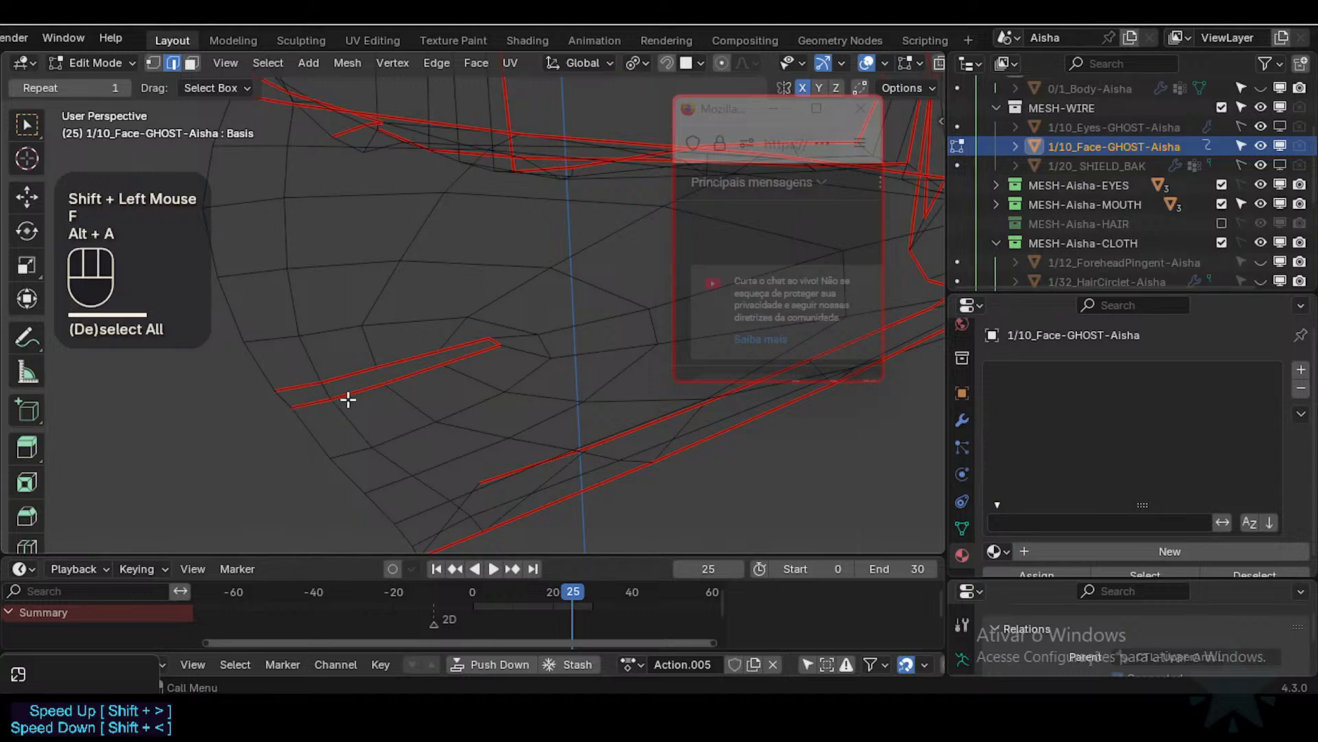
{"action": "key", "text": "shift+ctrl+alt+n"}
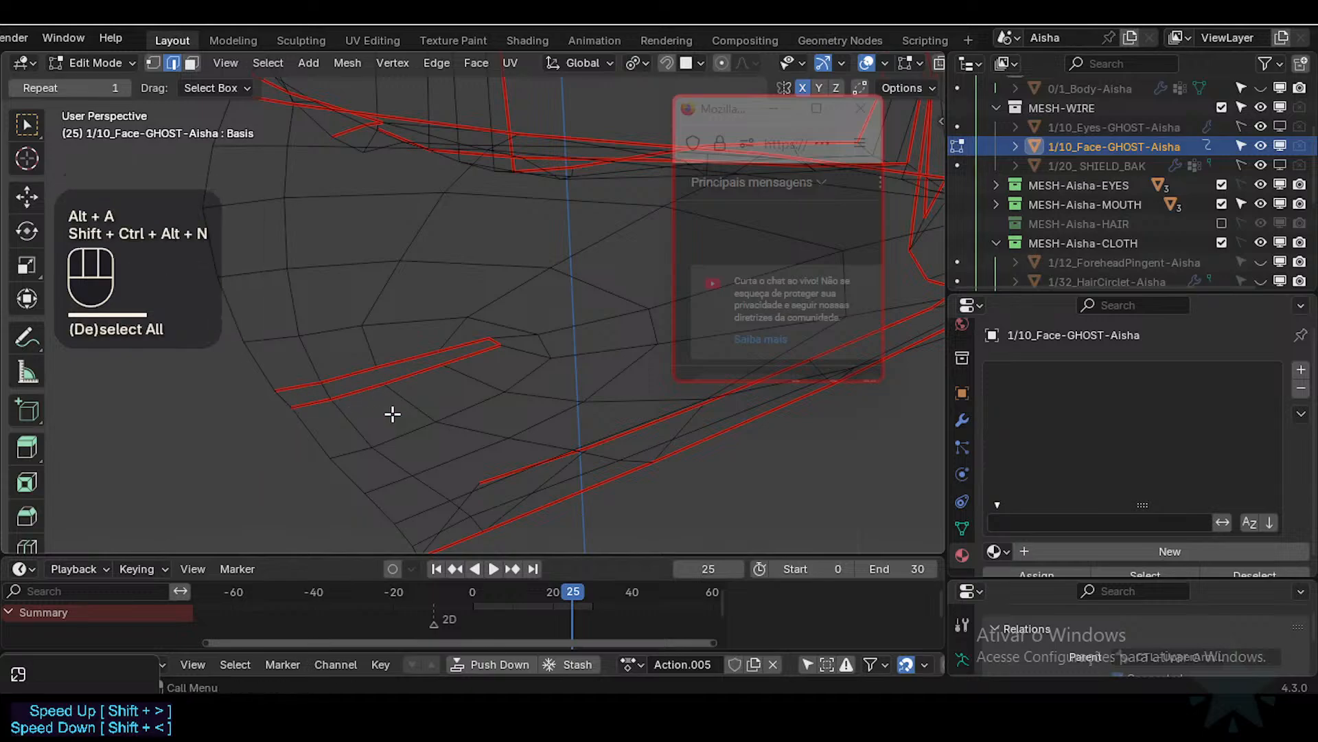
{"action": "key", "text": "ctrl+Tab"}
{"action": "key", "text": "Tab"}
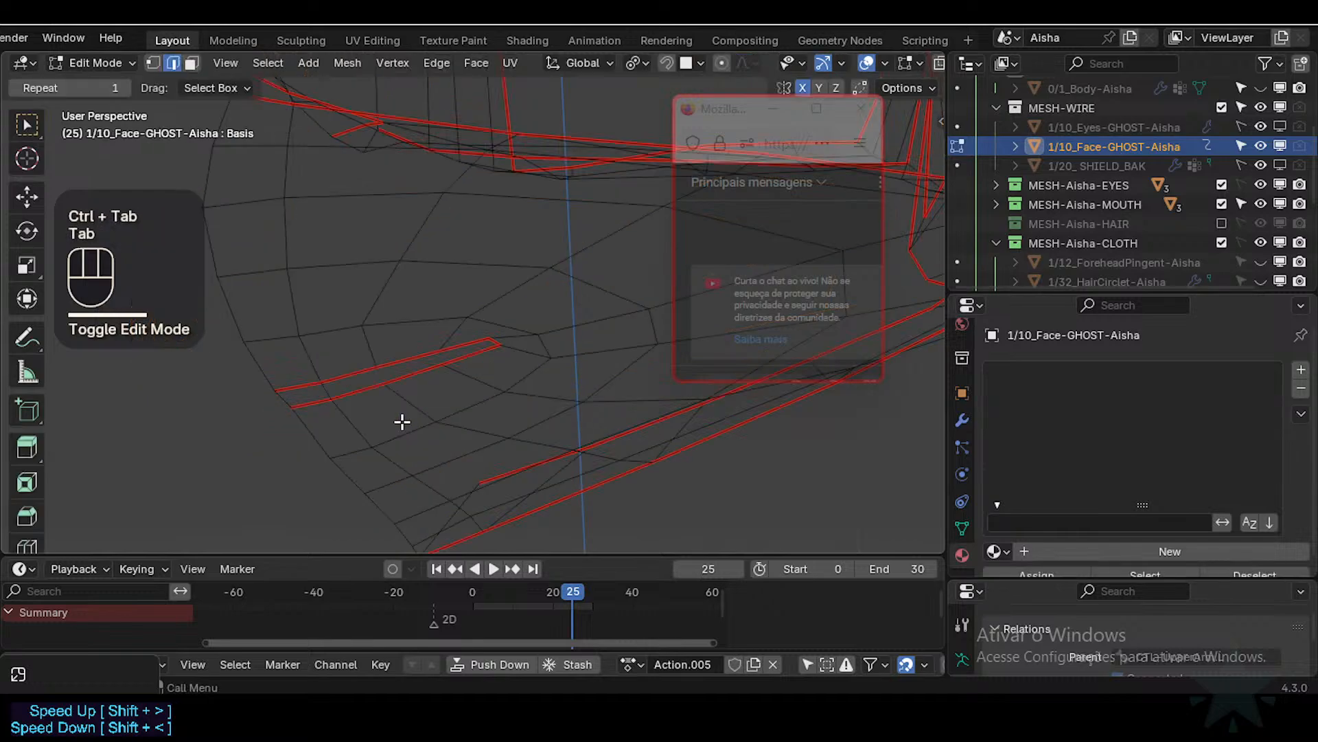
Step: Fill faces from the second connecting edge along the rest of the mouth slit to its corner, and check the filled strip
{"action": "middle_click_drag", "start_coordinate": [401, 421], "coordinate": [427, 421]}
{"action": "scroll", "coordinate": [362, 421], "scroll_direction": "up", "scroll_amount": 3}
{"action": "key", "text": "1"}
{"action": "left_click", "coordinate": [325, 409]}
{"action": "key", "text": "2"}
{"action": "left_click", "coordinate": [331, 411]}
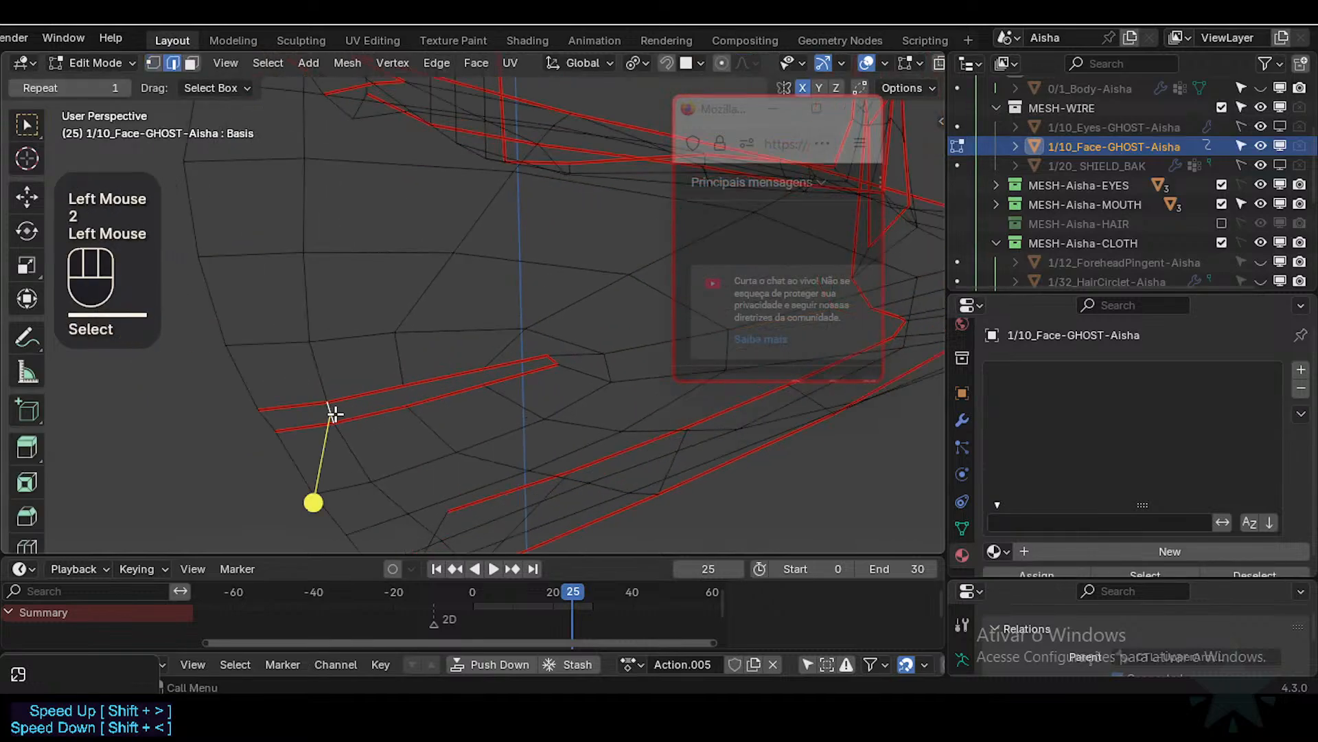
{"action": "key", "text": "f"}
{"action": "key", "text": "f"}
{"action": "middle_click_drag", "start_coordinate": [509, 394], "coordinate": [509, 389]}
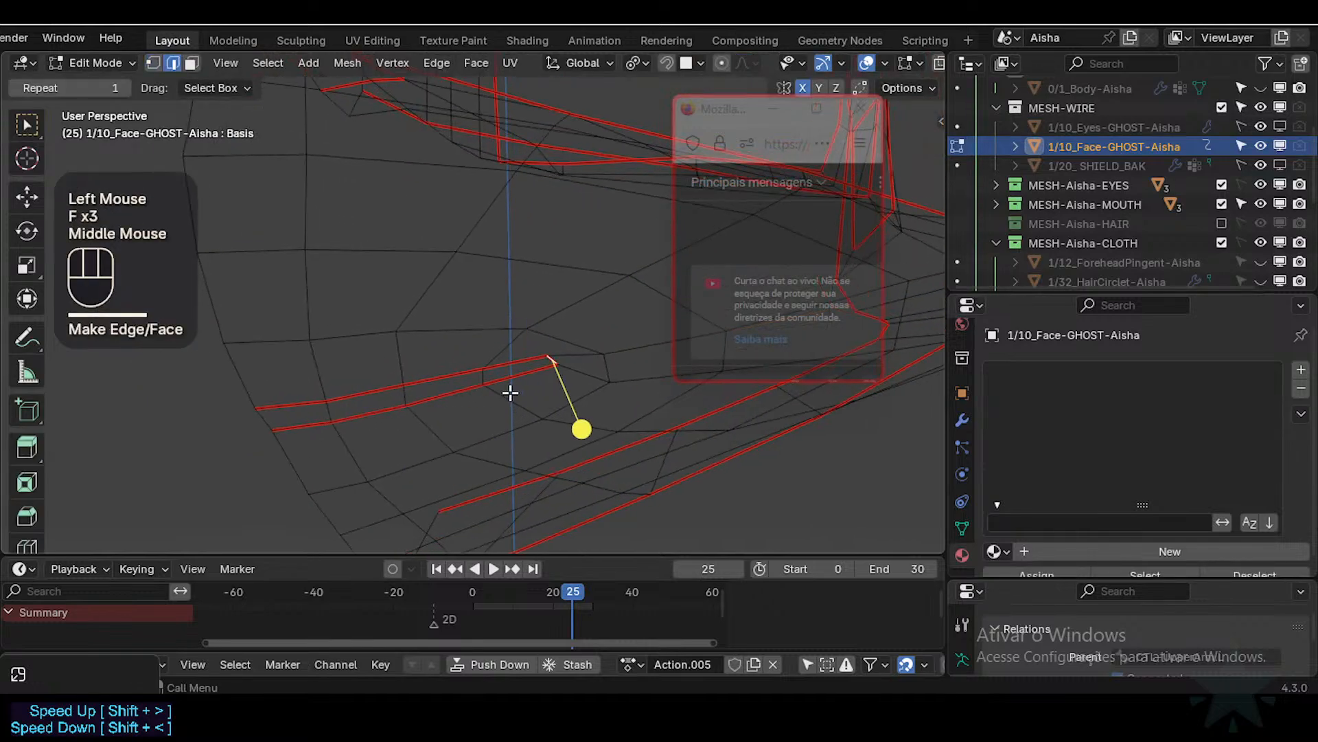
{"action": "key", "text": "alt+a"}
{"action": "key", "text": "3"}
{"action": "left_click", "coordinate": [329, 424]}
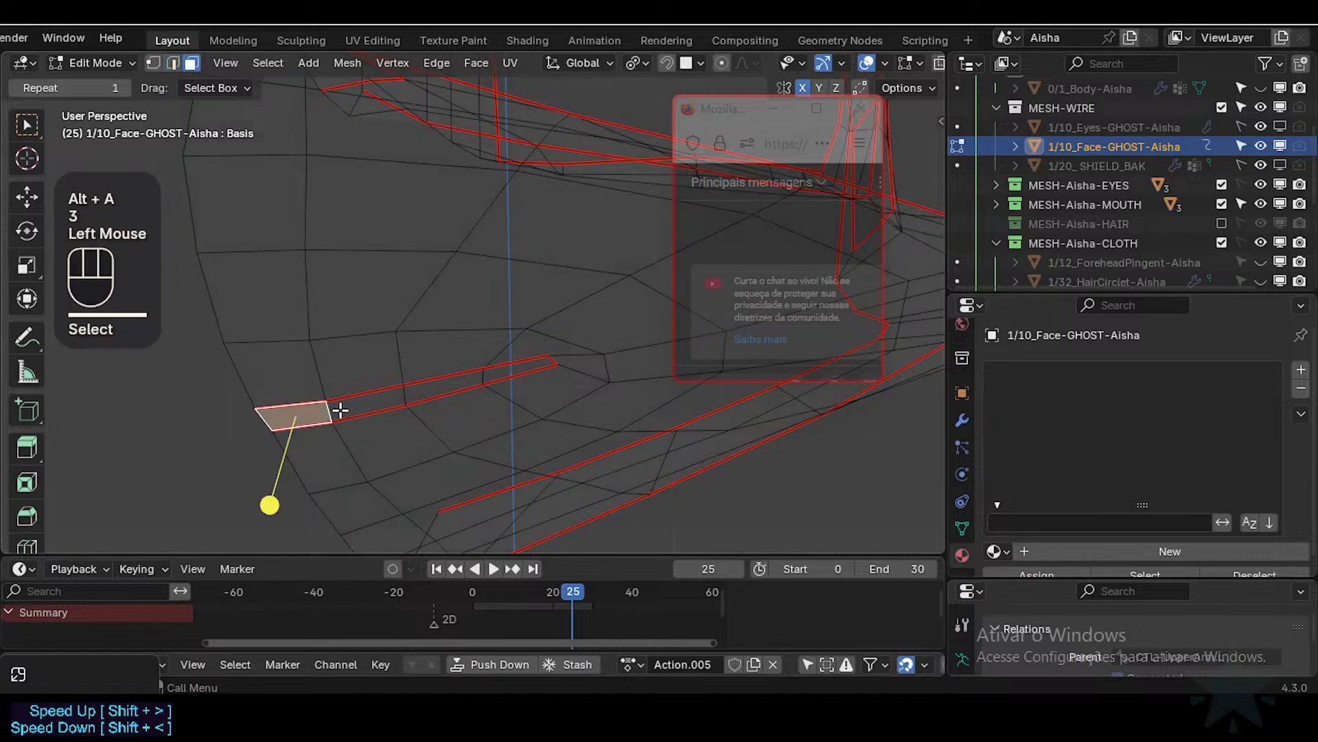
{"action": "key", "text": "1"}
{"action": "key", "text": "alt+a"}
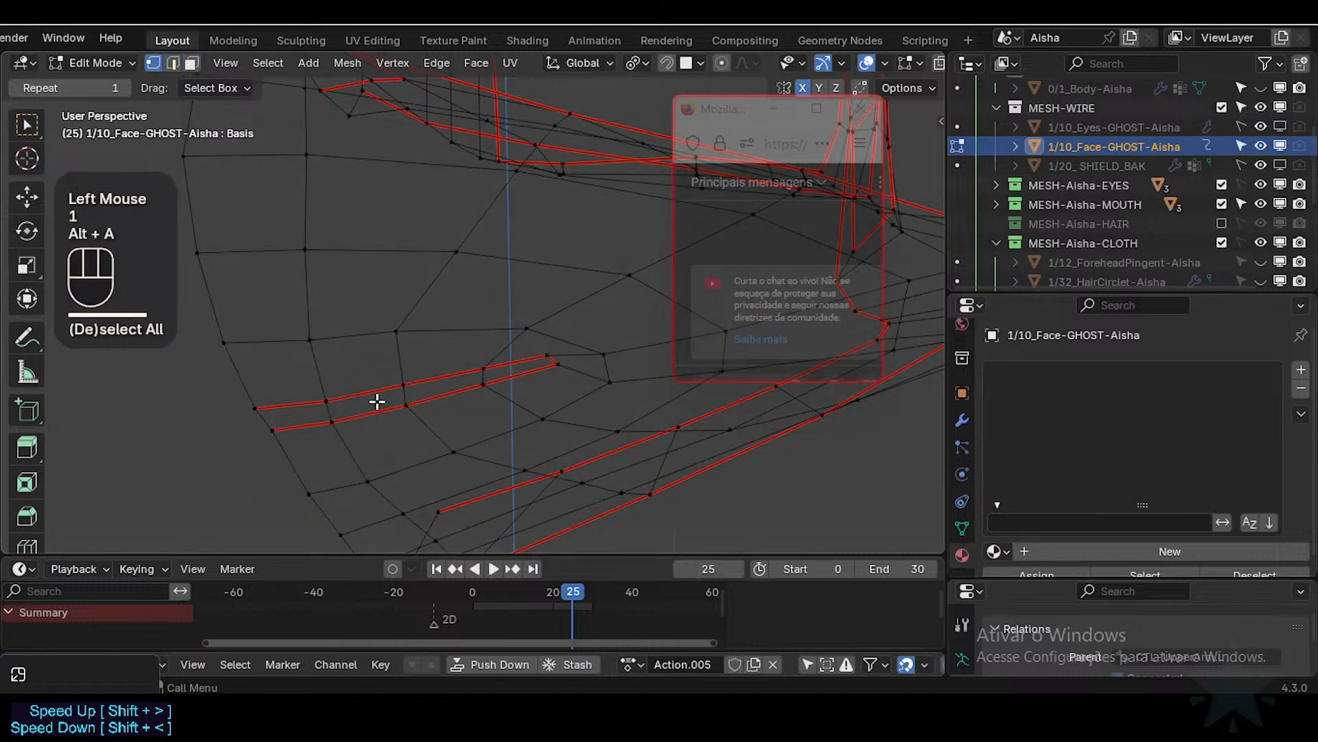
Step: Change the mesh edit overlays to show edge creases instead of seams, and clear the selection of the lip edge loops
{"action": "key", "text": "2"}
{"action": "left_click", "coordinate": [383, 399], "text": "alt+shift"}
{"action": "left_click", "coordinate": [438, 397], "text": "alt+shift"}
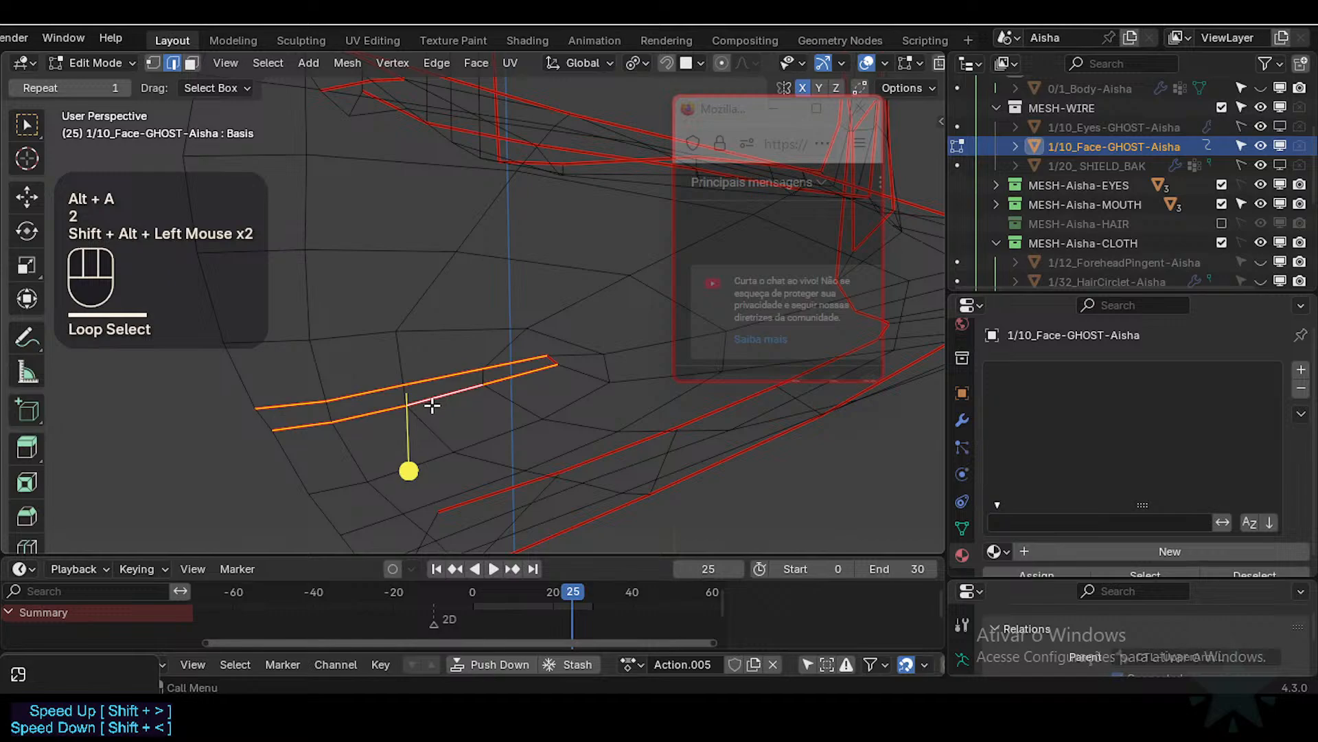
{"action": "key", "text": "alt+a"}
{"action": "scroll", "coordinate": [515, 377], "scroll_direction": "down", "scroll_amount": 2}
{"action": "mouse_move", "coordinate": [515, 377]}
{"action": "middle_mouse_down"}
{"action": "mouse_move", "coordinate": [474, 389]}
{"action": "mouse_move", "coordinate": [494, 381]}
{"action": "middle_mouse_up"}
{"action": "scroll", "coordinate": [495, 380], "scroll_direction": "up", "scroll_amount": 2}
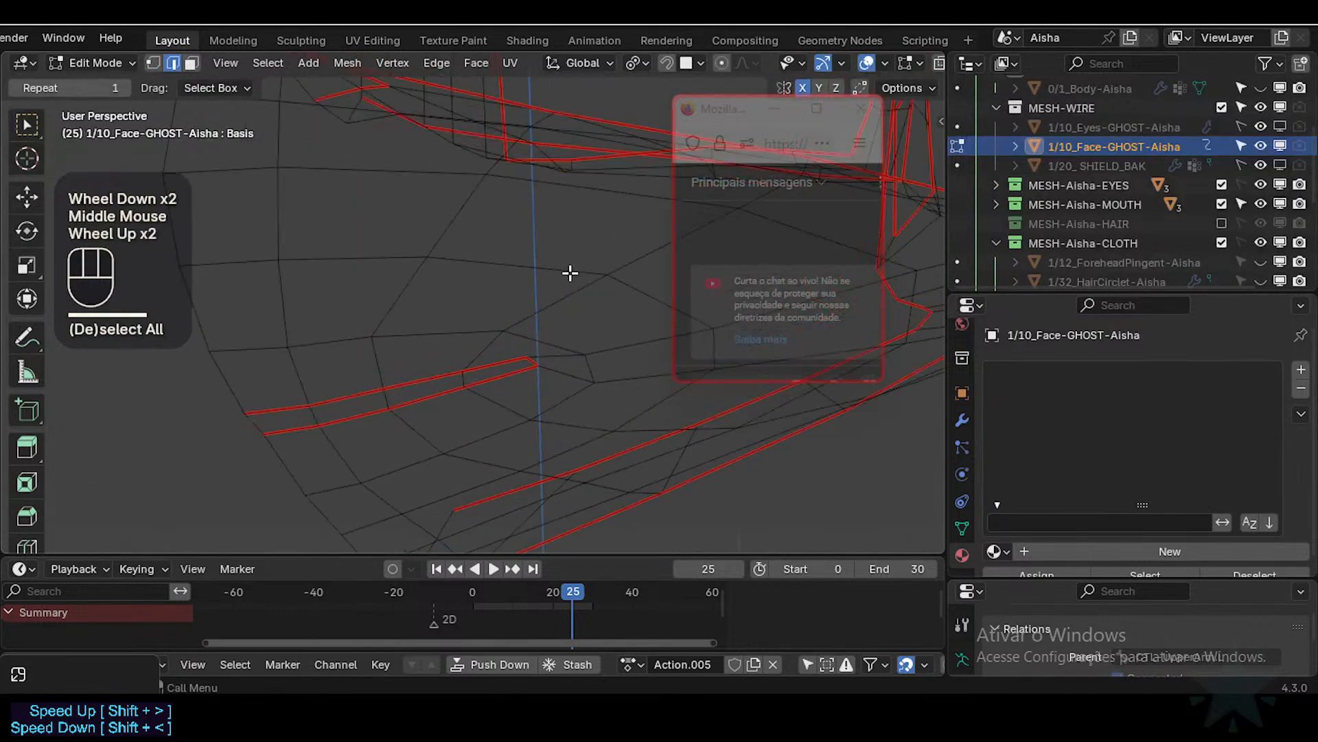
{"action": "left_click", "coordinate": [921, 64]}
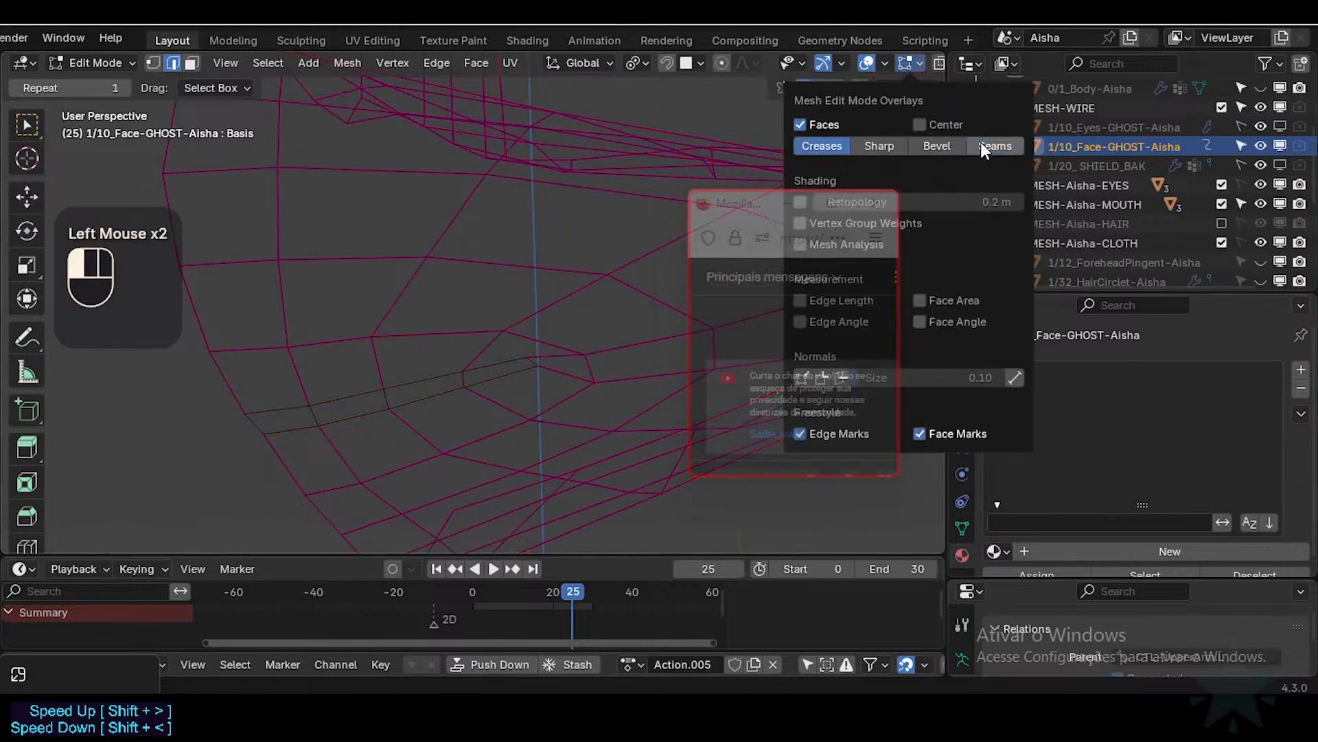
{"action": "key", "text": "n"}
Step: Select the upper and lower edge loops of the filled mouth strip and check them for creases from several angles
{"action": "key", "text": "2"}
{"action": "key", "text": "alt+a"}
{"action": "left_click", "coordinate": [345, 397], "text": "alt+shift"}
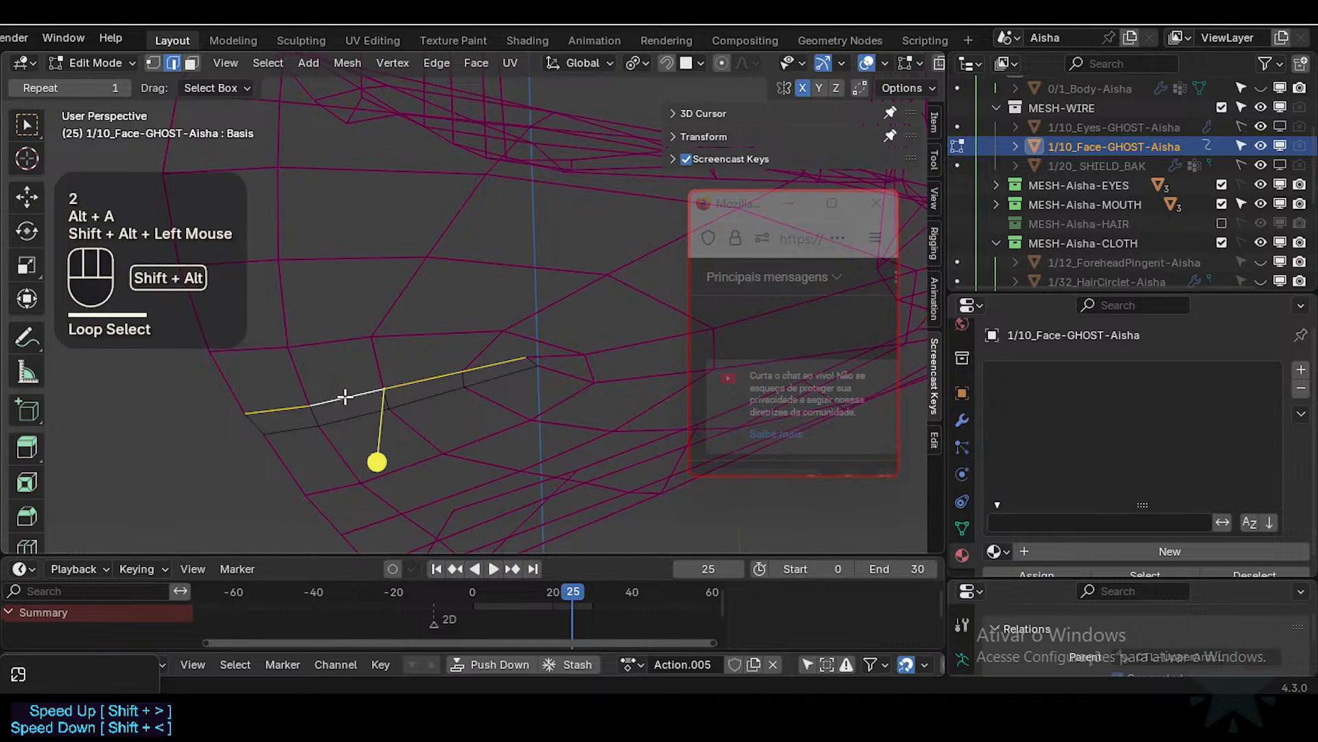
{"action": "left_click", "coordinate": [390, 407], "text": "alt+shift"}
{"action": "middle_click_drag", "start_coordinate": [390, 407], "coordinate": [303, 420]}
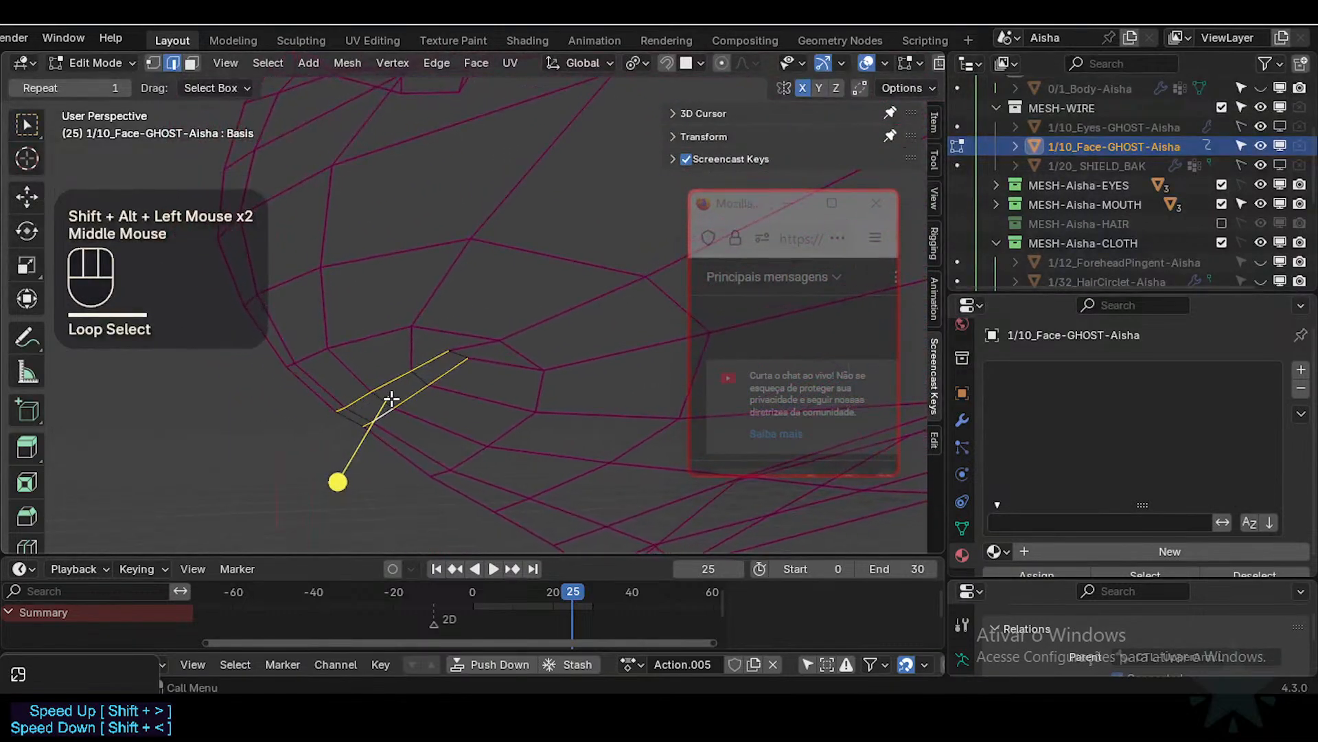
{"action": "middle_click_drag", "start_coordinate": [411, 392], "coordinate": [473, 420]}
{"action": "key", "text": "alt+a"}
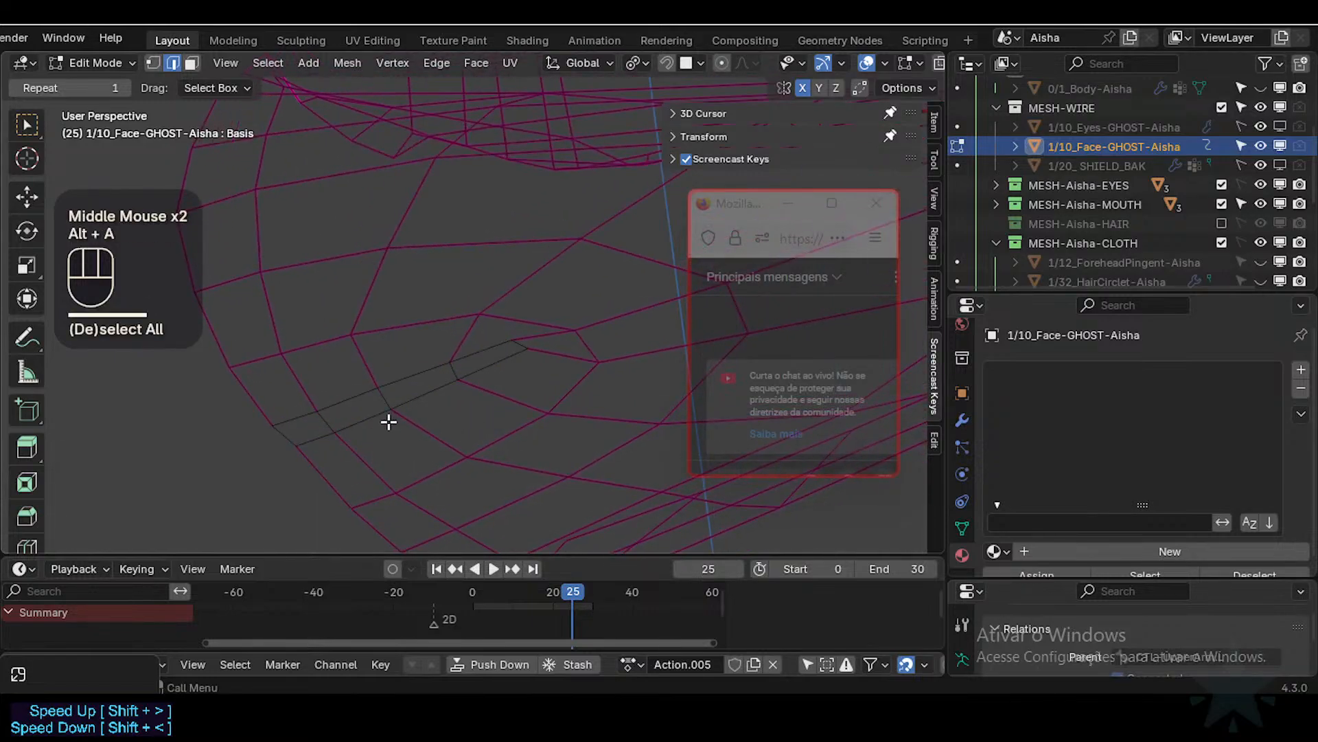
{"action": "left_click", "coordinate": [347, 417], "text": "alt+shift"}
{"action": "left_click", "coordinate": [366, 411], "text": "alt+shift"}
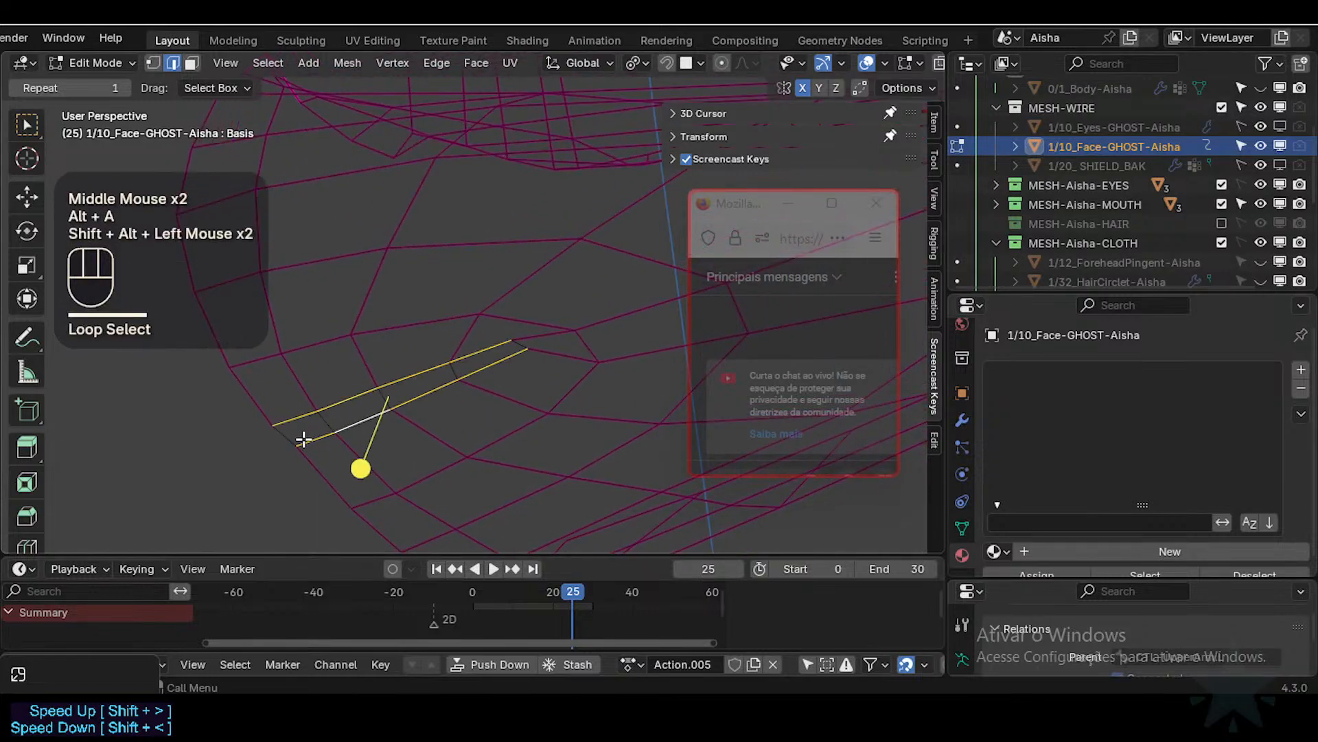
Step: Hide the single edge just beyond the corner of the mouth strip
{"action": "key", "text": "2"}
{"action": "left_click", "coordinate": [586, 345]}
{"action": "key", "text": "h"}
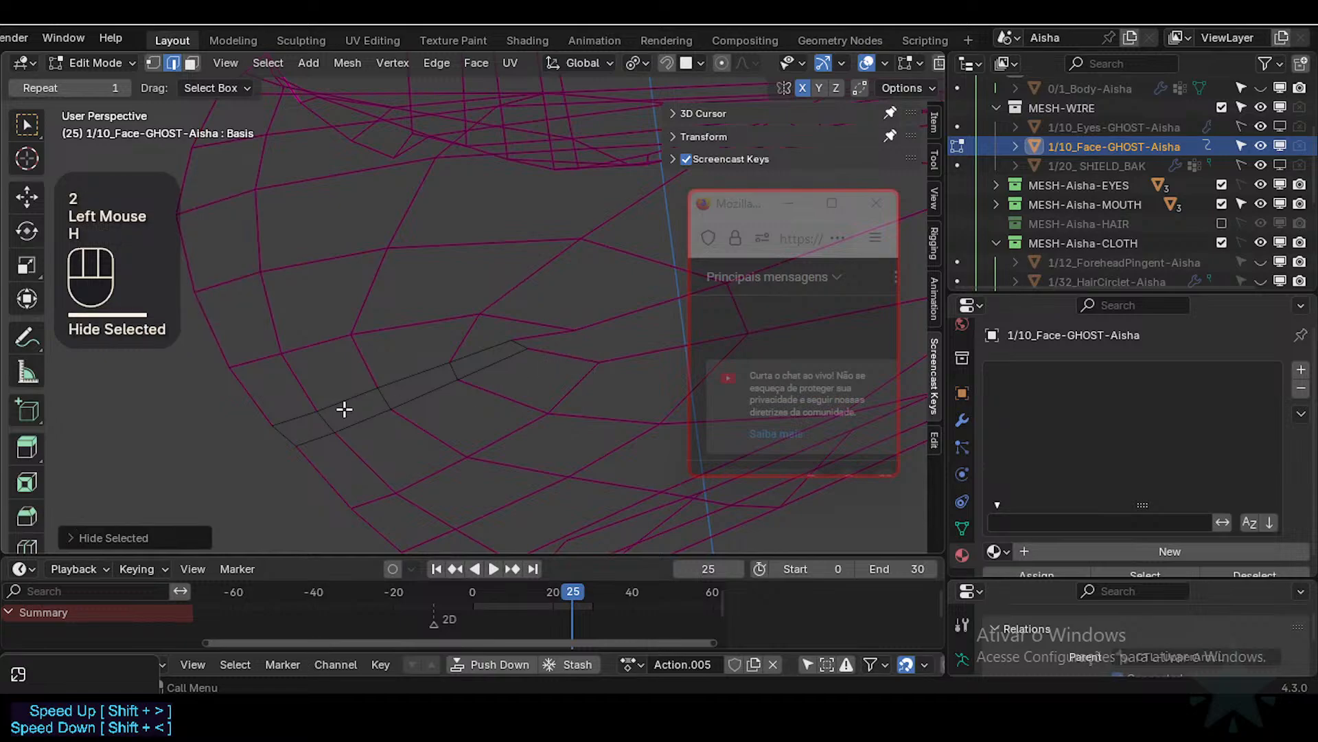
Step: Select the cross edges and both long edge loops of the filled mouth strip and give them an edge crease of 0.3
{"action": "key", "text": "alt+a"}
{"action": "left_click", "coordinate": [291, 435], "text": "alt+shift"}
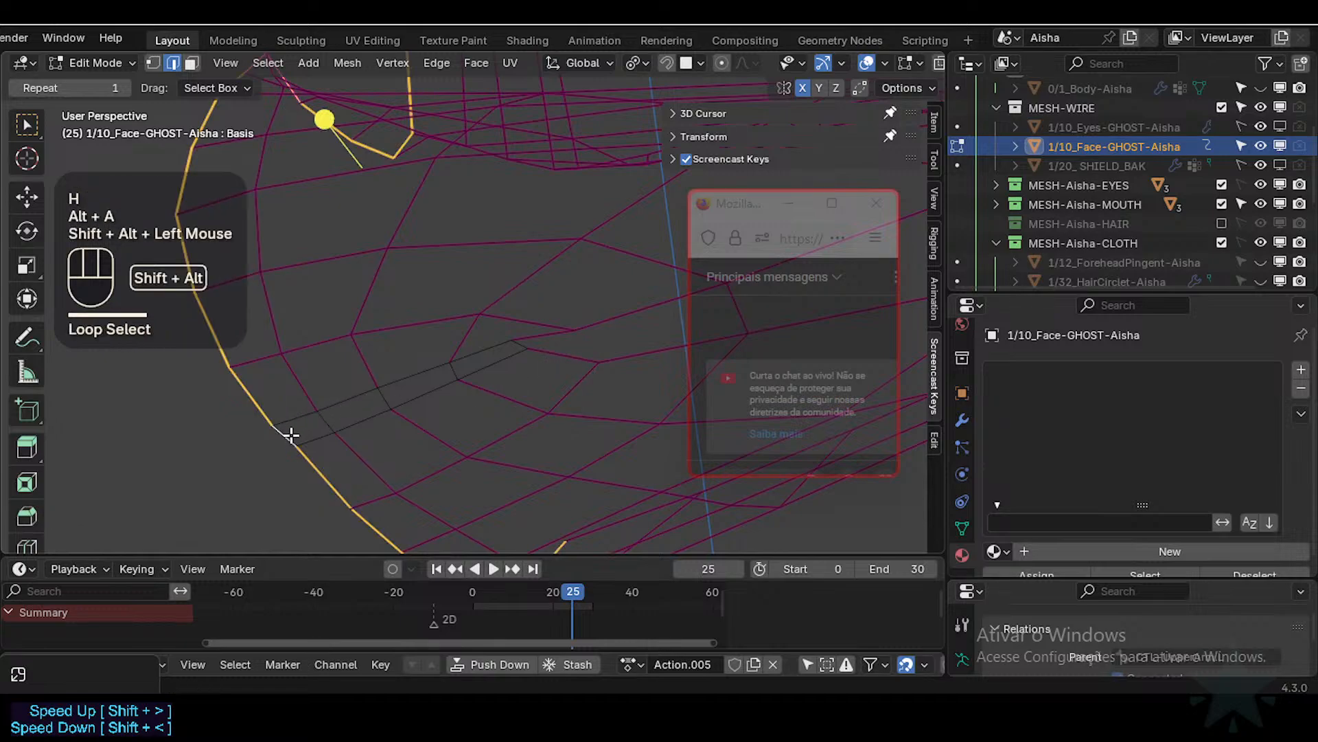
{"action": "key", "text": "alt+a"}
{"action": "left_click", "coordinate": [289, 431], "text": "ctrl+alt"}
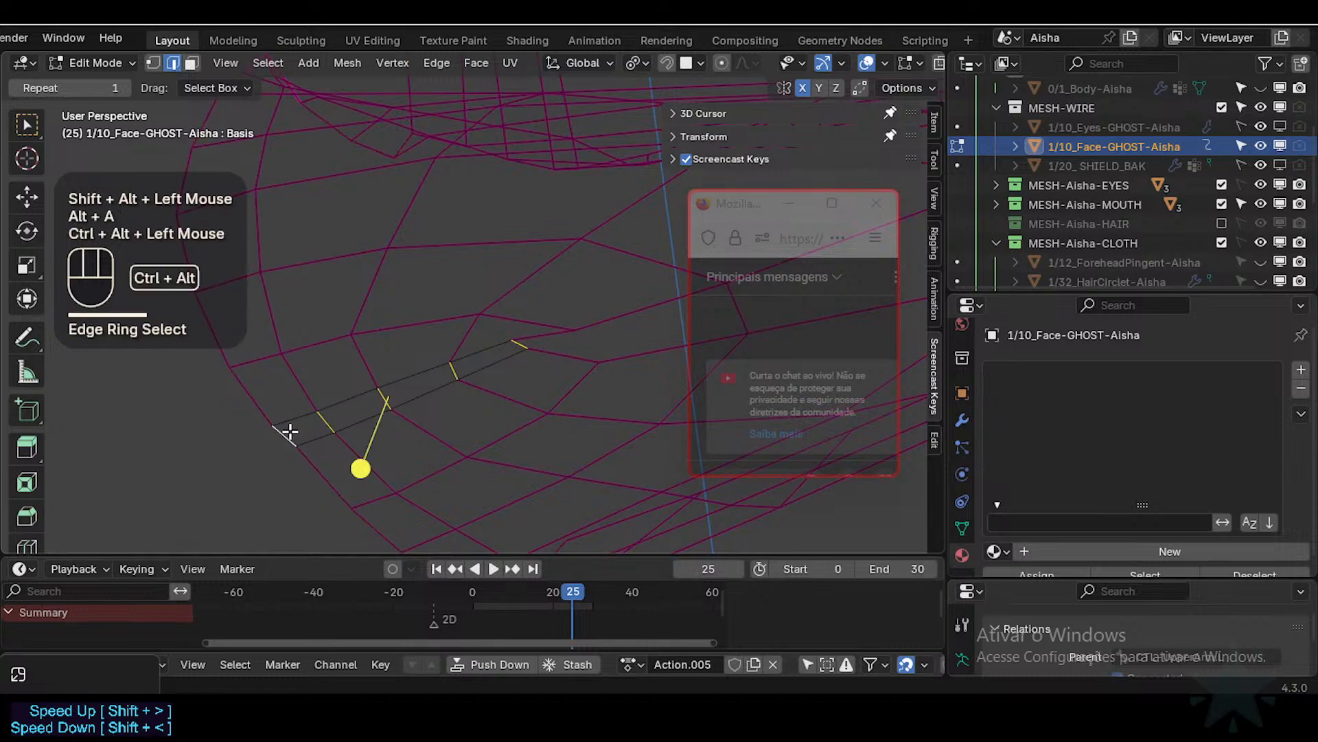
{"action": "left_click", "coordinate": [346, 394], "text": "alt+shift"}
{"action": "left_click", "coordinate": [418, 396], "text": "alt+shift"}
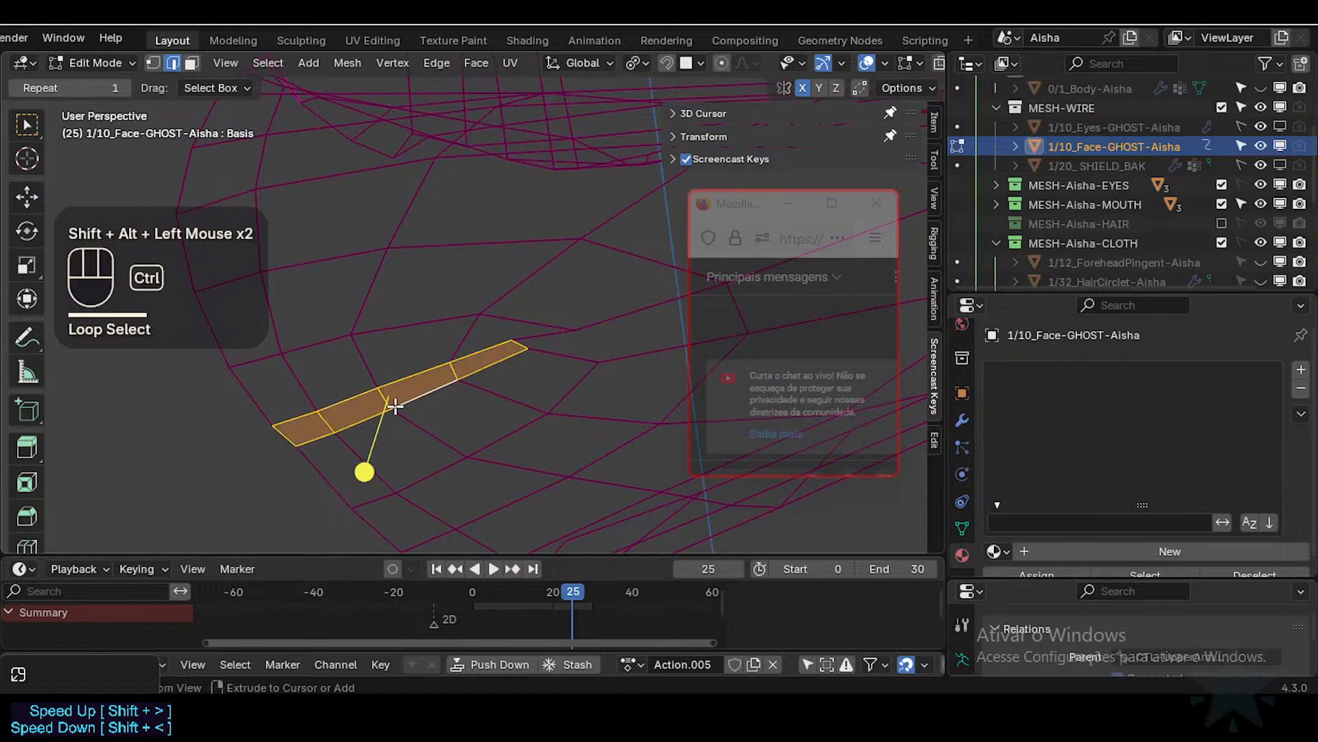
{"action": "key", "text": "shift+e"}
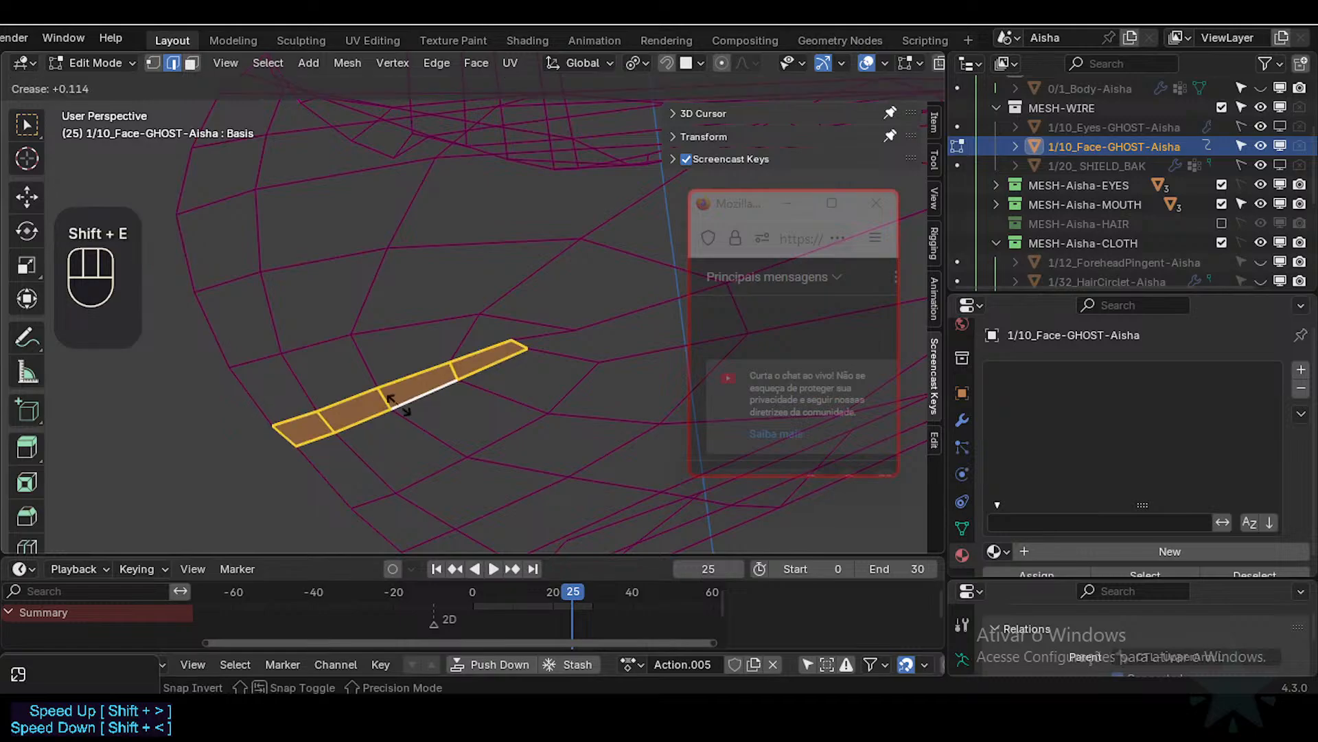
{"action": "type", "text": "0.3"}
{"action": "key", "text": "KP_Enter"}
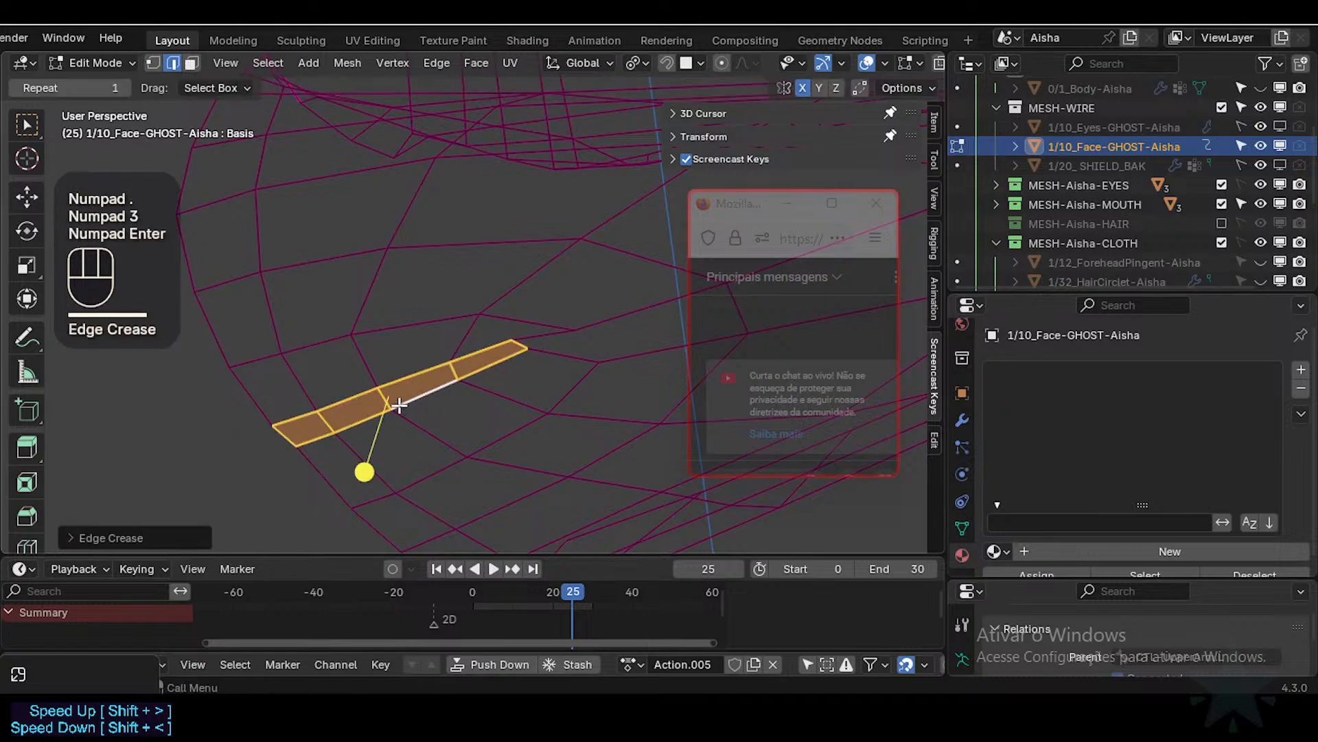
Step: Reveal the hidden elements of the face ghost mesh in Edit Mode, undoing the mistaken reveal of hidden objects
{"action": "key", "text": "alt+a"}
{"action": "key", "text": "Tab"}
{"action": "key", "text": "alt+h"}
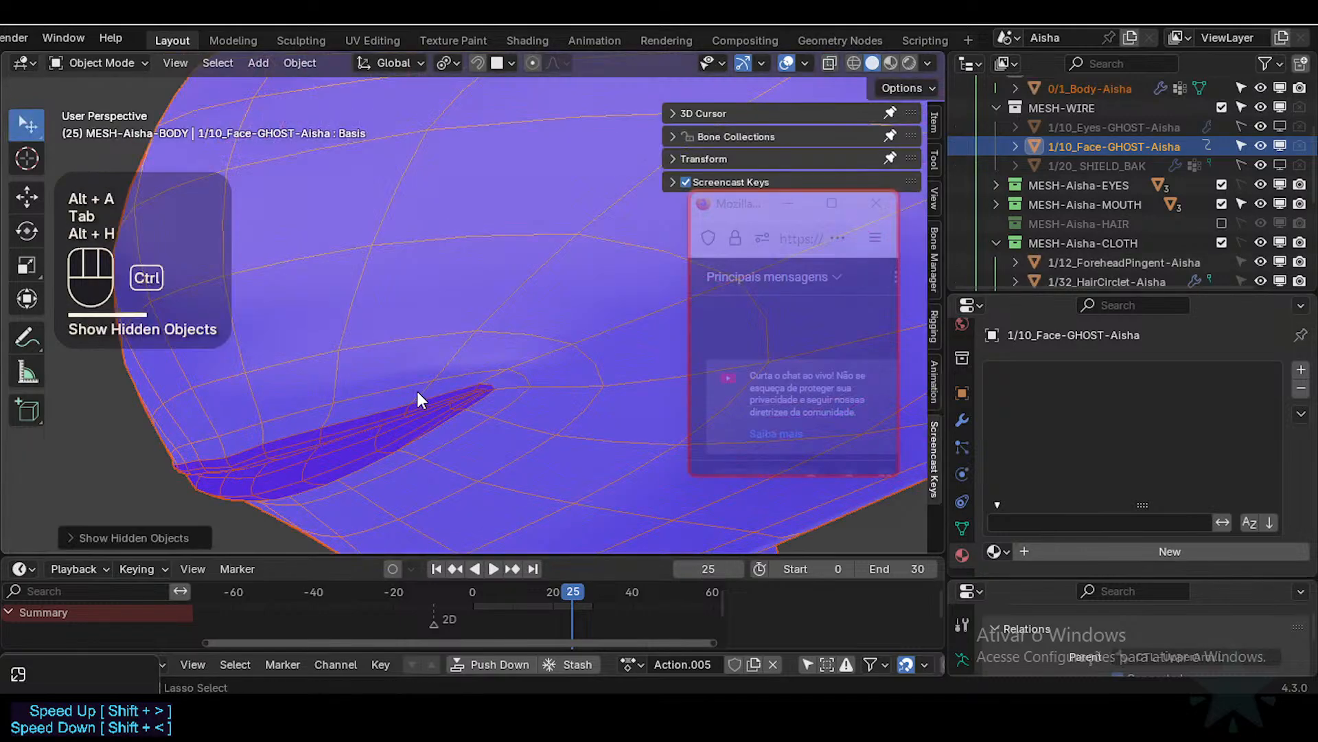
{"action": "key", "text": "ctrl+z"}
{"action": "key", "text": "Tab"}
{"action": "key", "text": "alt+h"}
{"action": "key", "text": "alt+a"}
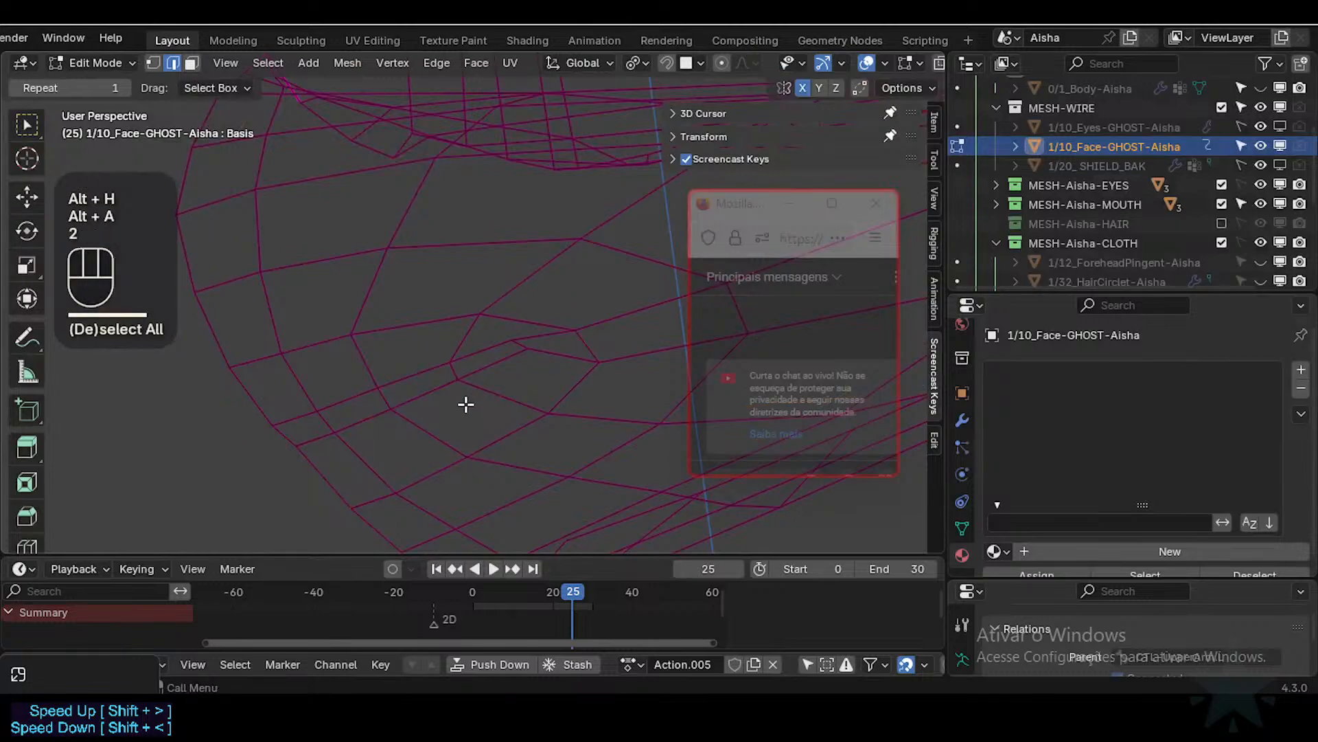
Step: Edge-slide the mouth strip's lower edge loop down toward the chin and its upper edge loop slightly up
{"action": "left_click", "coordinate": [435, 391], "text": "alt+shift"}
{"action": "key", "text": "g"}
{"action": "key", "text": "g"}
{"action": "left_click", "coordinate": [451, 417]}
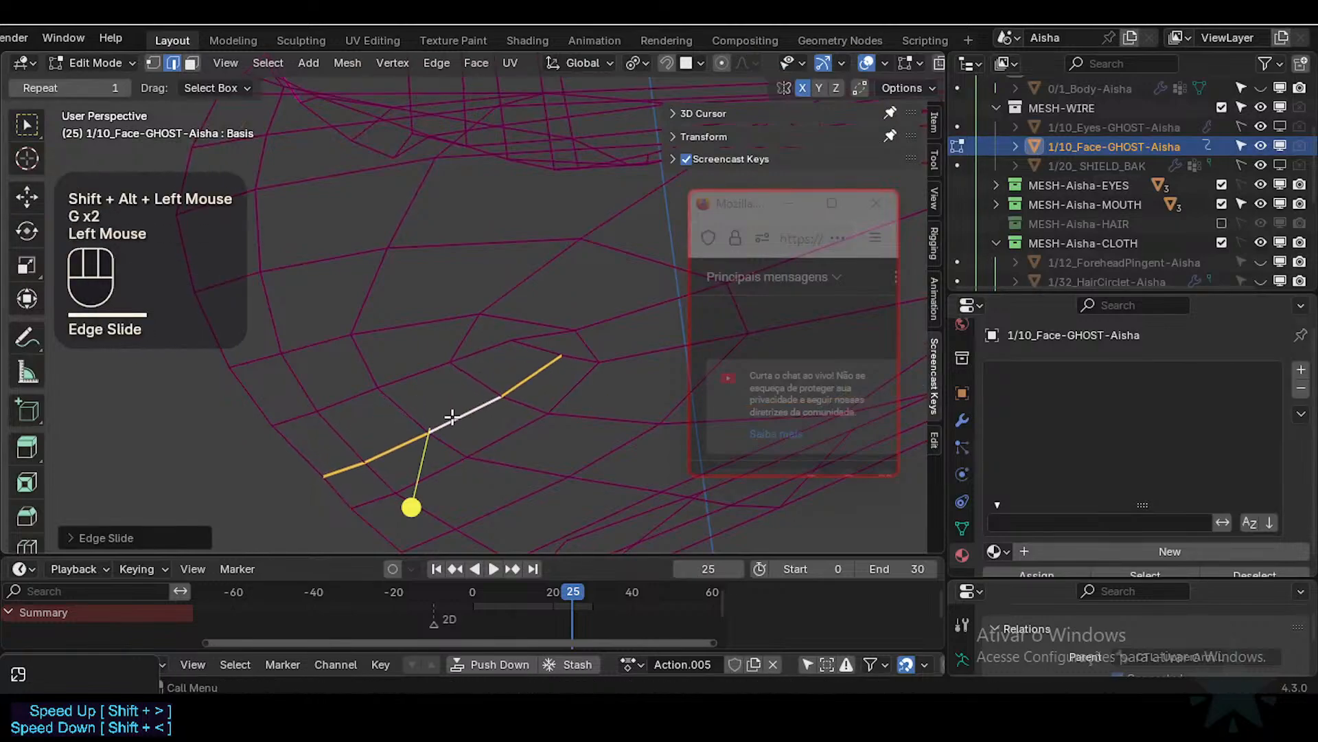
{"action": "key", "text": "alt+a"}
{"action": "left_click", "coordinate": [360, 393], "text": "alt+shift"}
{"action": "key", "text": "g"}
{"action": "key", "text": "g"}
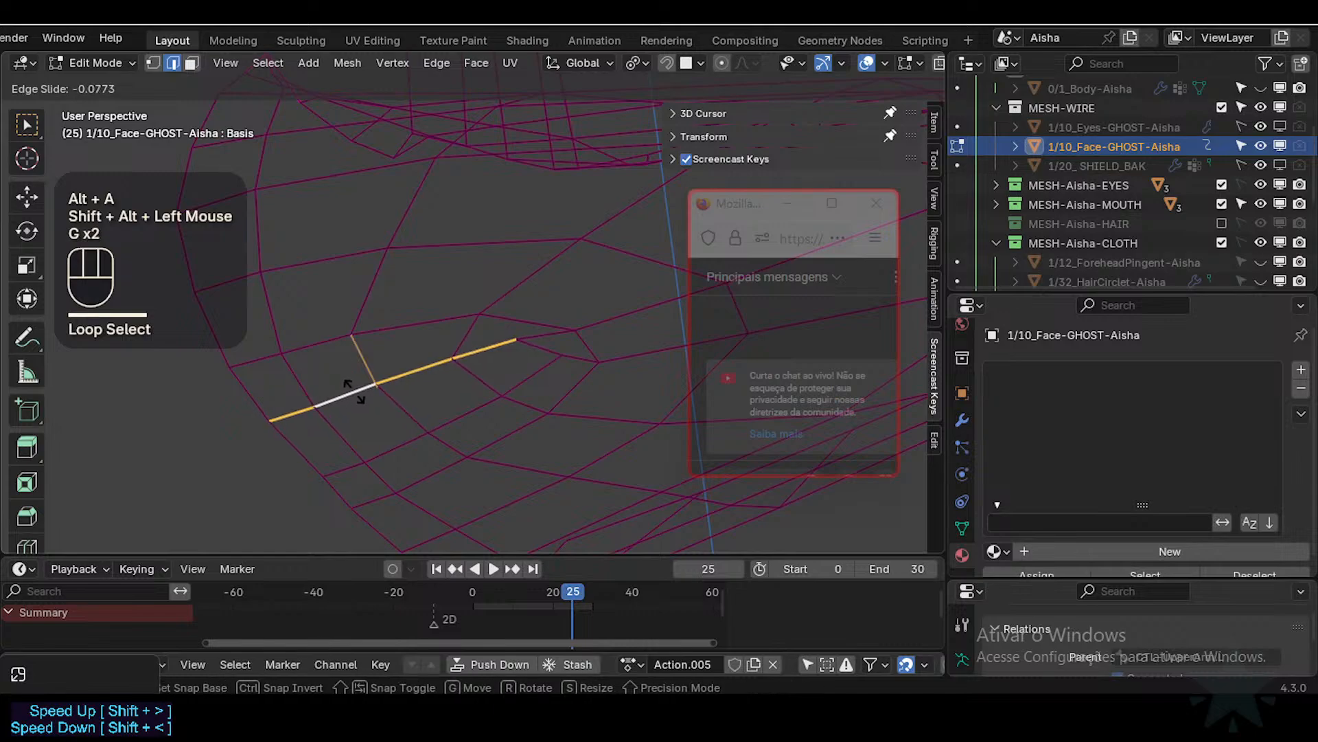
{"action": "left_click", "coordinate": [394, 418]}
Step: Fine-tune the mouth strip's spacing by edge-sliding the lower loop slightly back up and the upper loop slightly down
{"action": "key", "text": "alt+a"}
{"action": "left_click", "coordinate": [393, 445], "text": "alt+shift"}
{"action": "key", "text": "g"}
{"action": "key", "text": "g"}
{"action": "left_click", "coordinate": [393, 433]}
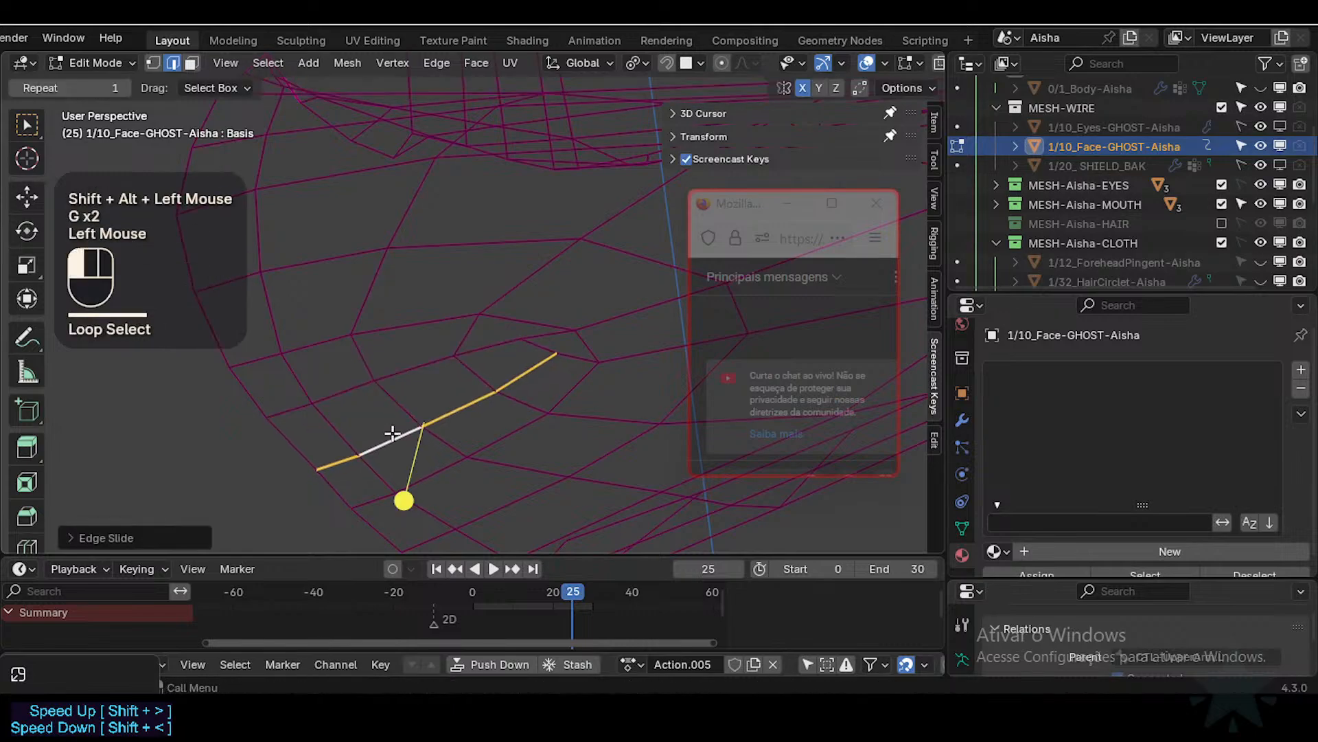
{"action": "key", "text": "alt+a"}
{"action": "left_click", "coordinate": [351, 382], "text": "alt+shift"}
{"action": "key", "text": "g"}
{"action": "key", "text": "g"}
{"action": "left_click", "coordinate": [377, 392]}
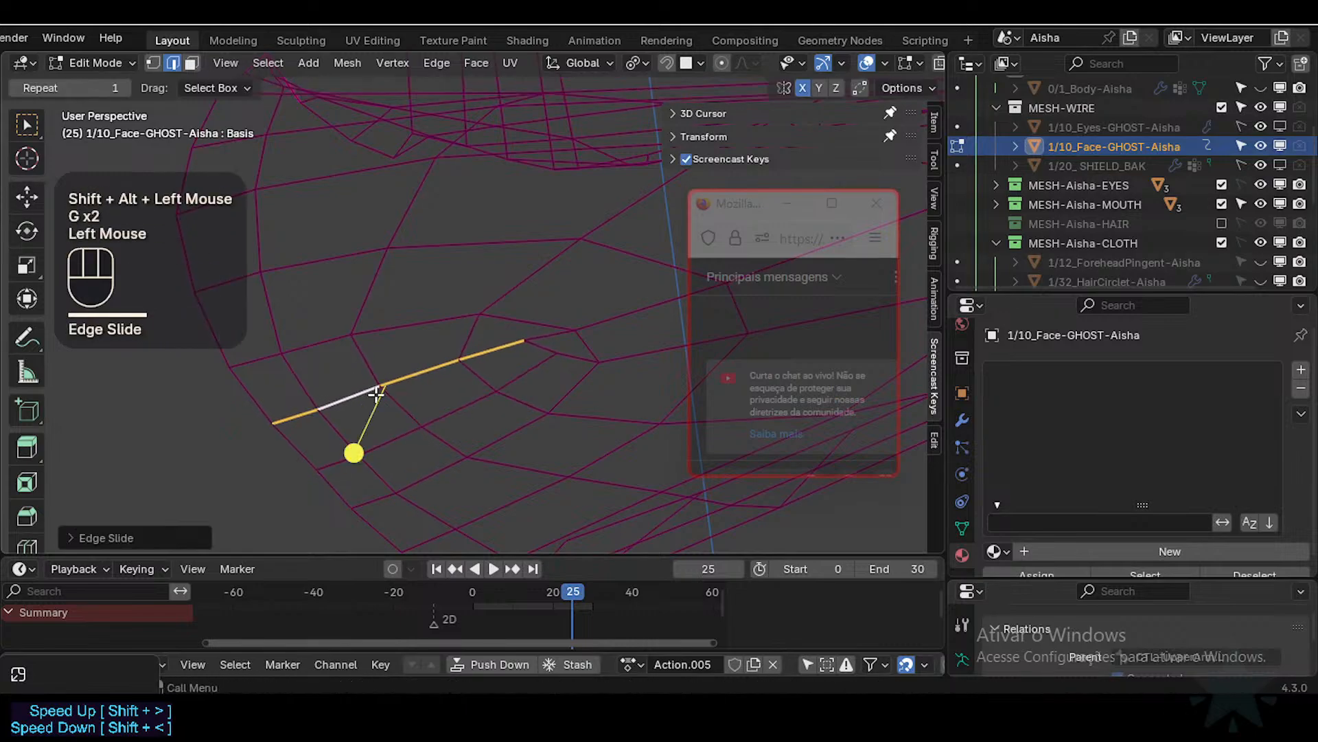
Step: Select both long edge loops of the mouth strip and move them forward along global Y and down along global Z
{"action": "middle_click_drag", "start_coordinate": [377, 392], "coordinate": [327, 415]}
{"action": "left_click", "coordinate": [406, 438], "text": "shift"}
{"action": "middle_click_drag", "start_coordinate": [406, 439], "coordinate": [414, 430]}
{"action": "key", "text": "alt+a"}
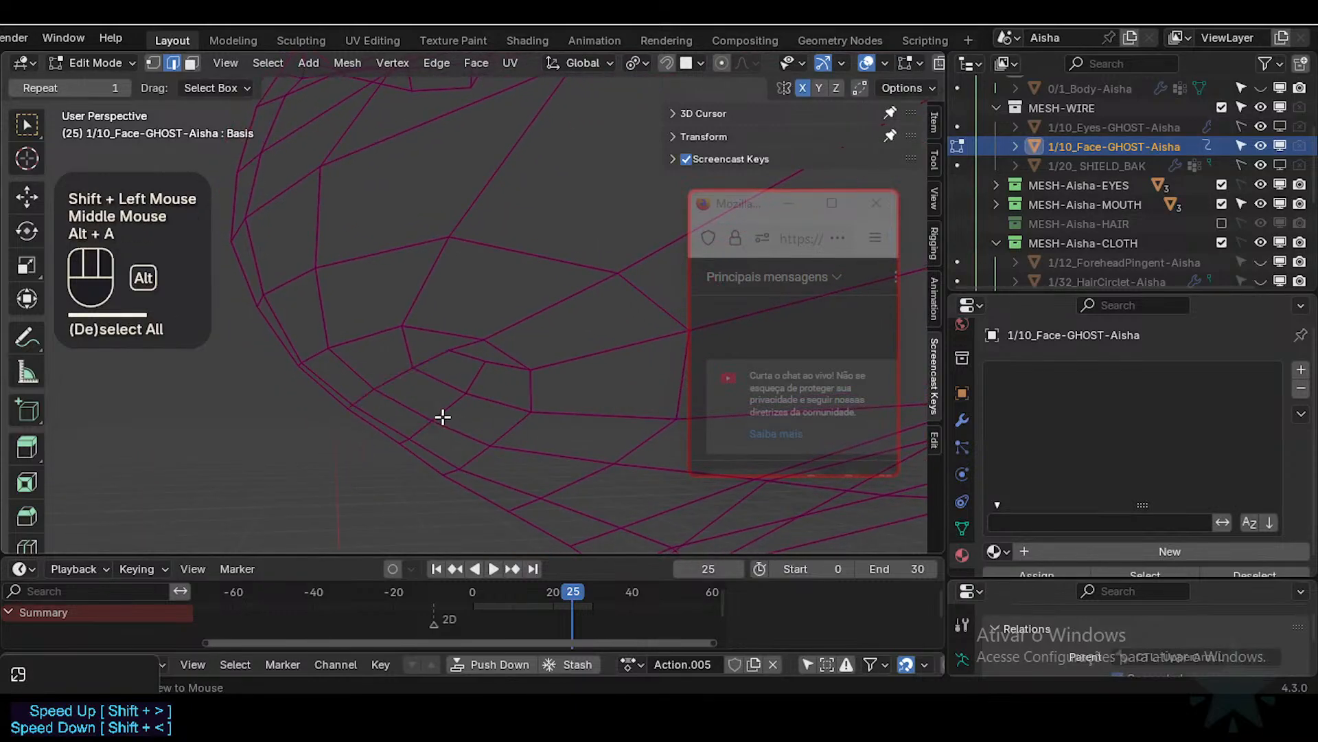
{"action": "left_click", "coordinate": [439, 415], "text": "alt+shift"}
{"action": "left_click", "coordinate": [395, 388], "text": "alt+shift"}
{"action": "key", "text": "alt+a"}
{"action": "left_click", "coordinate": [446, 413], "text": "alt+shift"}
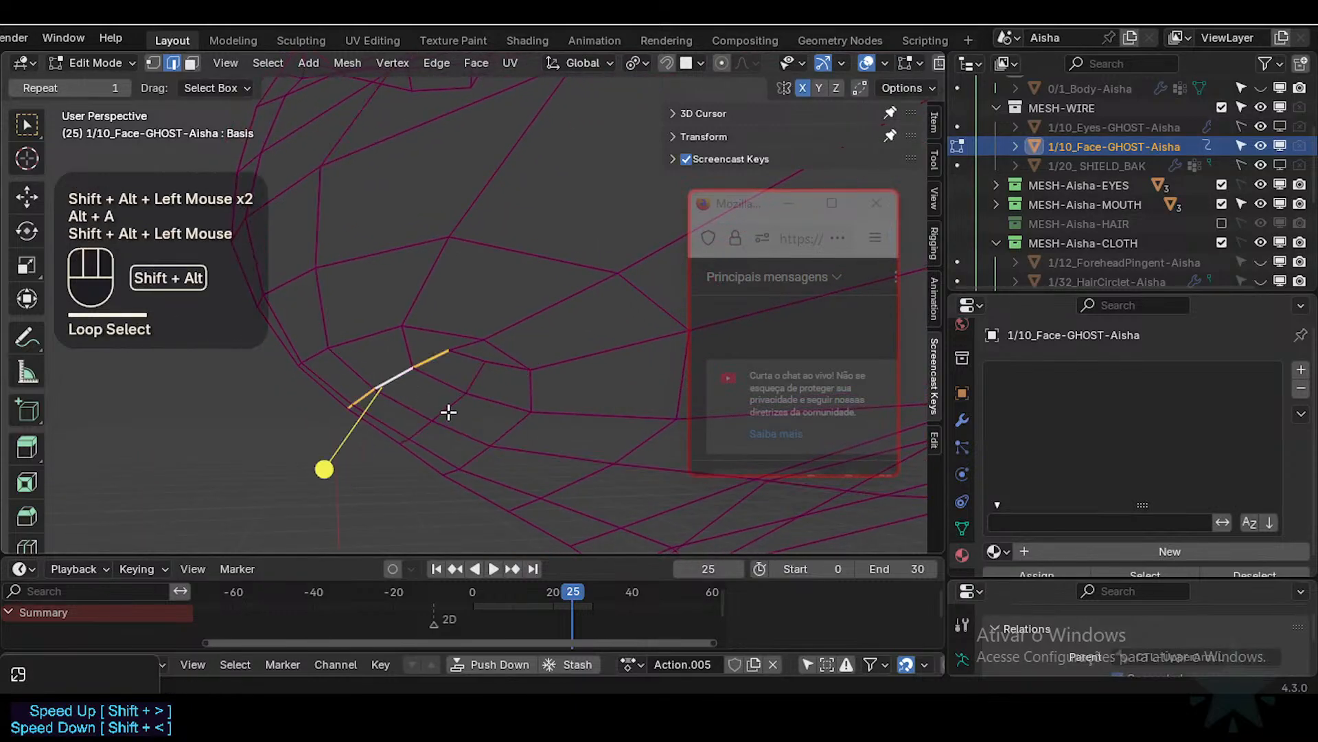
{"action": "left_click", "coordinate": [449, 412], "text": "alt+shift"}
{"action": "middle_click_drag", "start_coordinate": [449, 412], "coordinate": [458, 400]}
{"action": "key", "text": "g"}
{"action": "key", "text": "y"}
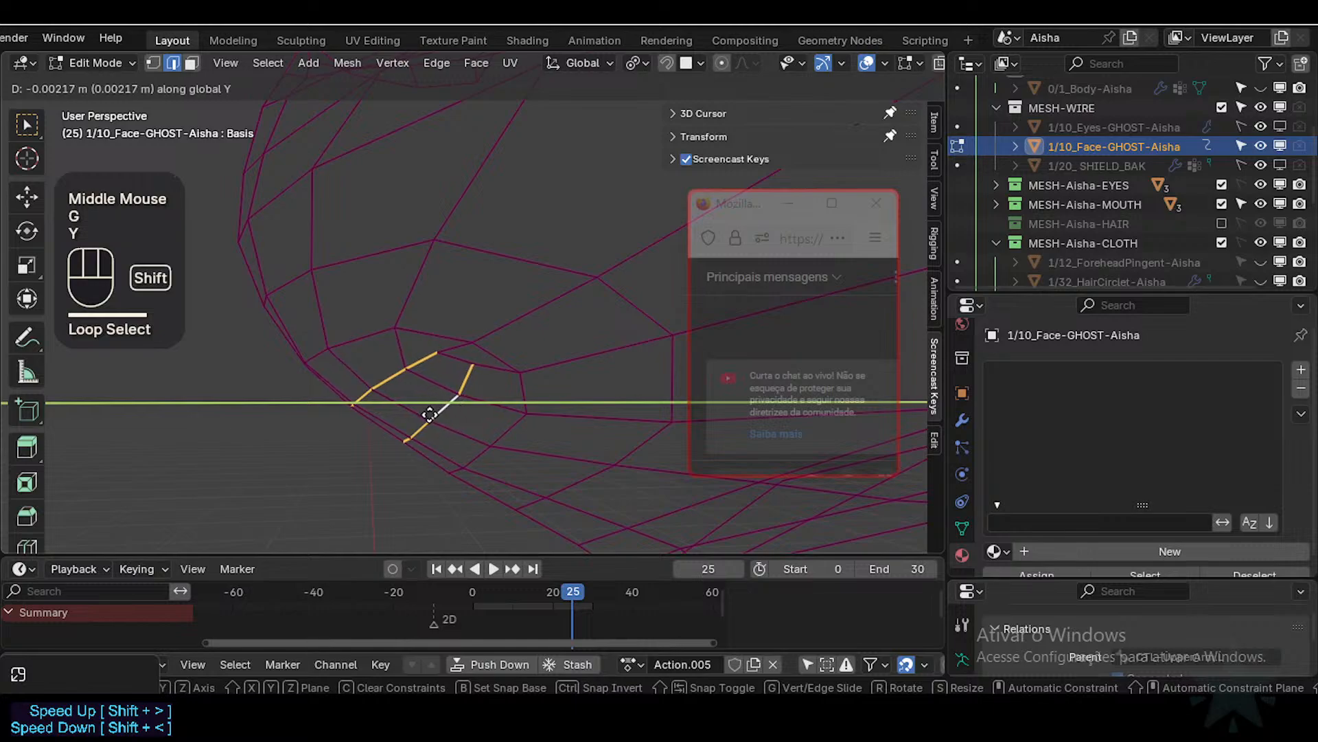
{"action": "left_click", "coordinate": [389, 423], "text": "shift"}
{"action": "key", "text": "g"}
{"action": "key", "text": "z"}
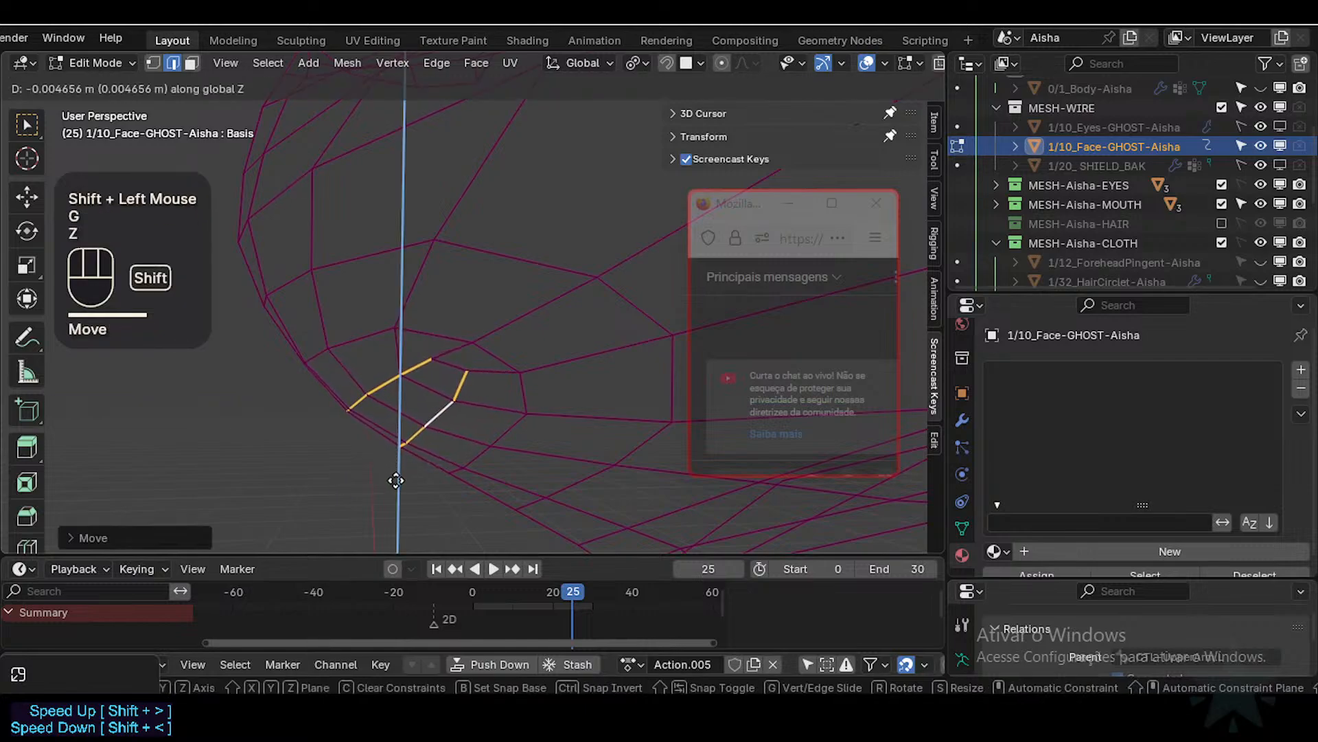
{"action": "left_click", "coordinate": [345, 492], "text": "shift"}
Step: Rotate the two selected mouth edge loops slightly and nudge them into line with the surrounding face surface
{"action": "middle_click_drag", "start_coordinate": [344, 492], "coordinate": [490, 388]}
{"action": "key", "text": "r"}
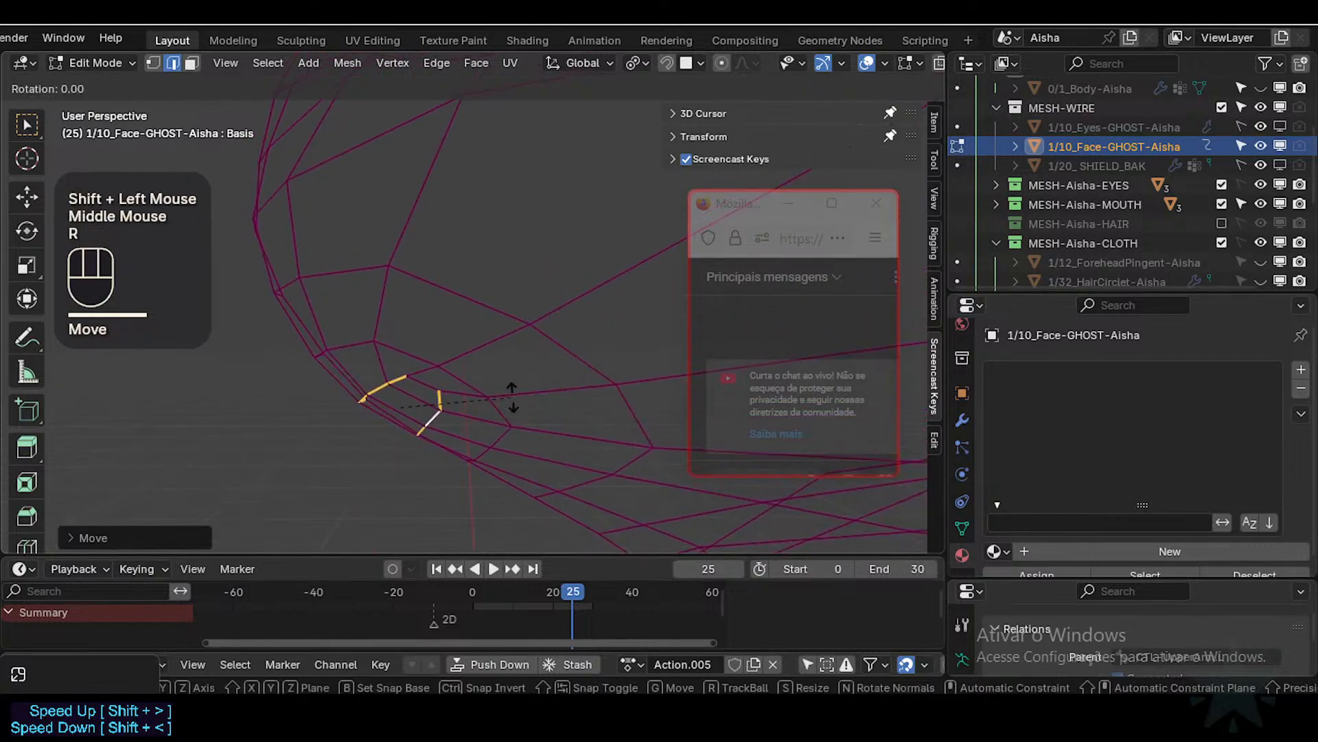
{"action": "left_click", "coordinate": [511, 401]}
{"action": "key", "text": "g"}
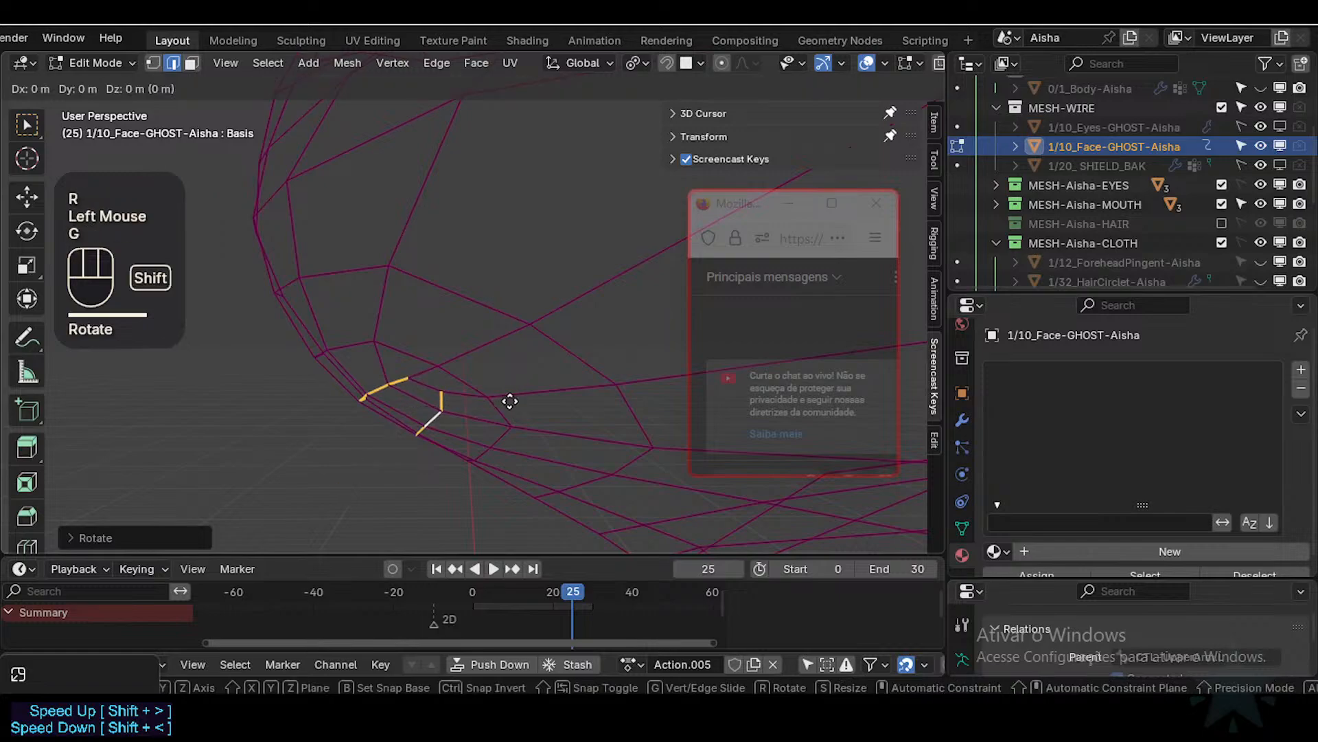
{"action": "left_click", "coordinate": [534, 418]}
{"action": "left_click", "coordinate": [532, 421], "text": "shift"}
Step: Select the mouth strip faces with the ring of faces around them, smooth their vertices, and clear the selection
{"action": "key", "text": "3"}
{"action": "left_click", "coordinate": [412, 395], "text": "alt+shift"}
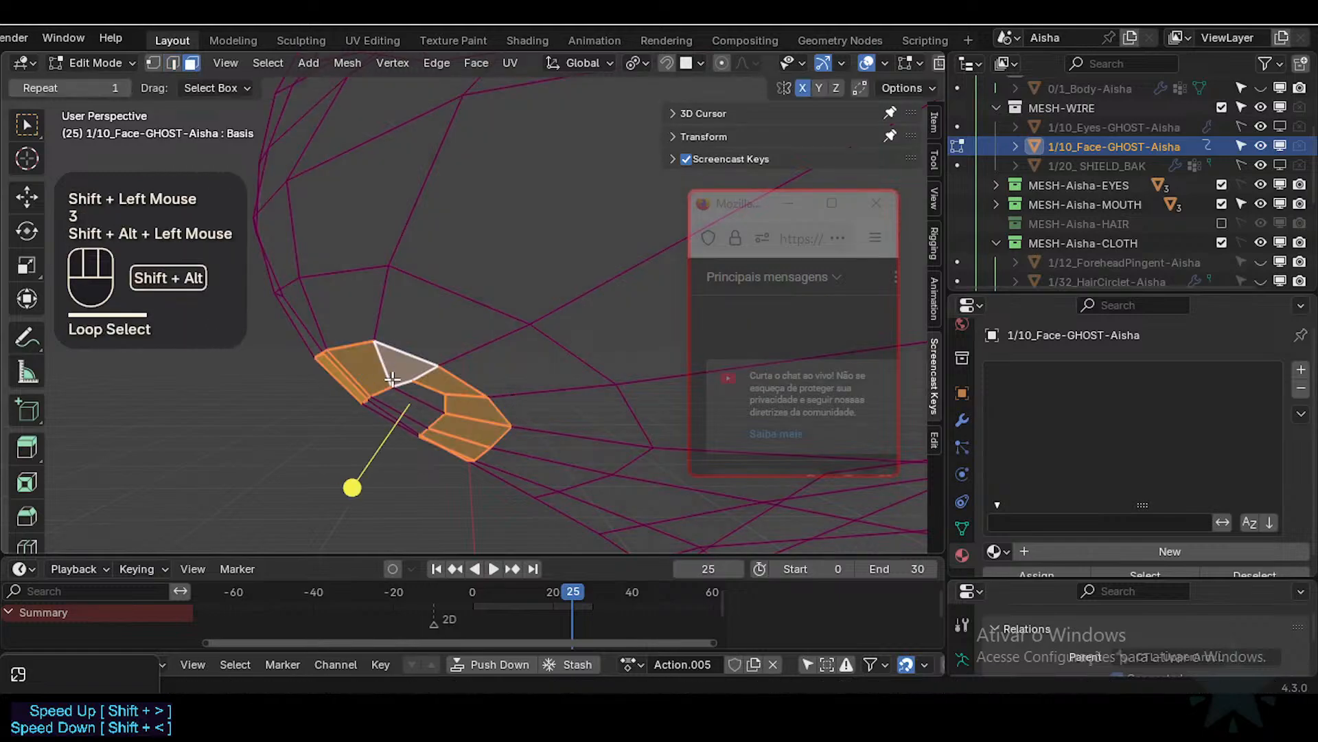
{"action": "key", "text": "c"}
{"action": "left_click", "coordinate": [420, 418]}
{"action": "right_click", "coordinate": [377, 432]}
{"action": "middle_click_drag", "start_coordinate": [377, 433], "coordinate": [366, 461]}
{"action": "key", "text": "c"}
{"action": "left_click", "coordinate": [364, 465]}
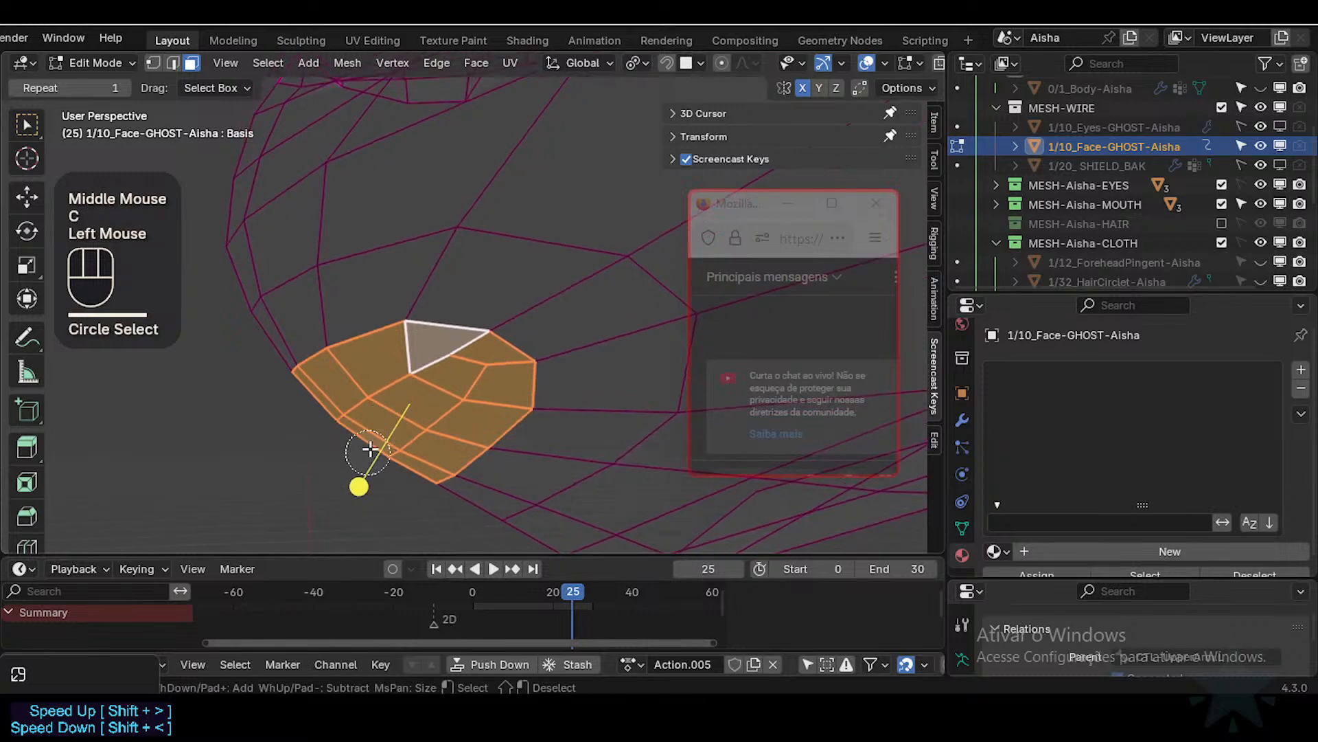
{"action": "right_click", "coordinate": [368, 451]}
{"action": "left_click_drag", "start_coordinate": [359, 485], "coordinate": [413, 495]}
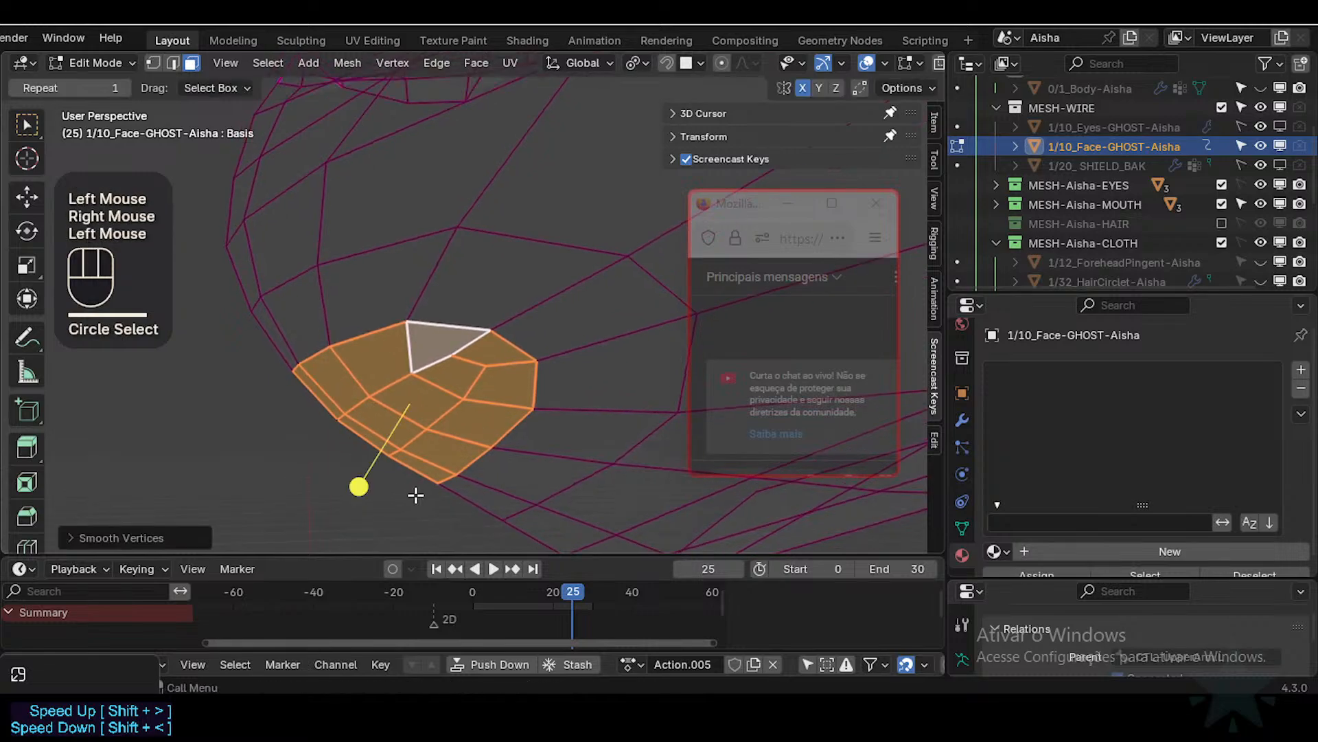
{"action": "middle_click_drag", "start_coordinate": [397, 423], "coordinate": [503, 394]}
{"action": "key", "text": "alt+a"}
Step: Vertex-slide the lower vertex at the mouth corner slightly inward along the lower lip edge
{"action": "scroll", "coordinate": [491, 392], "scroll_direction": "down", "scroll_amount": 2}
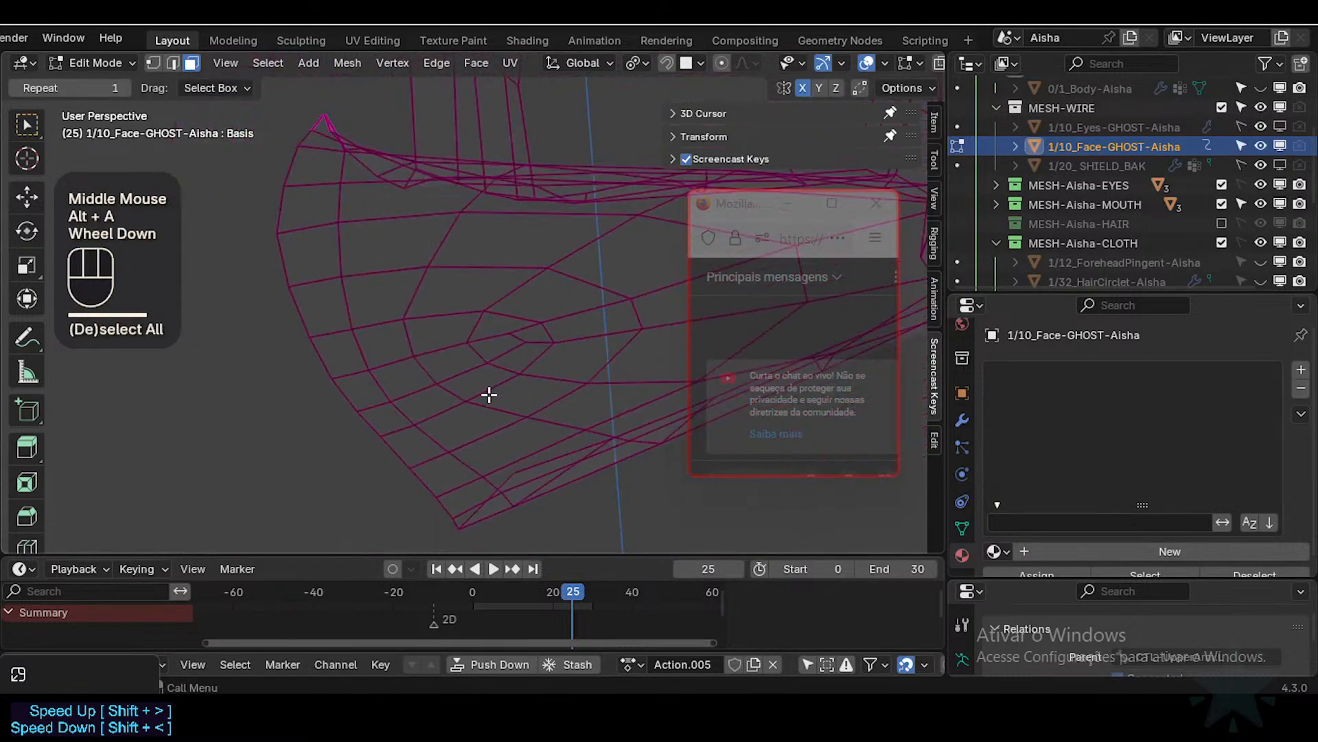
{"action": "key", "text": "1"}
{"action": "scroll", "coordinate": [513, 355], "scroll_direction": "up", "scroll_amount": 1}
{"action": "left_click", "coordinate": [546, 352]}
{"action": "key", "text": "g"}
{"action": "key", "text": "g"}
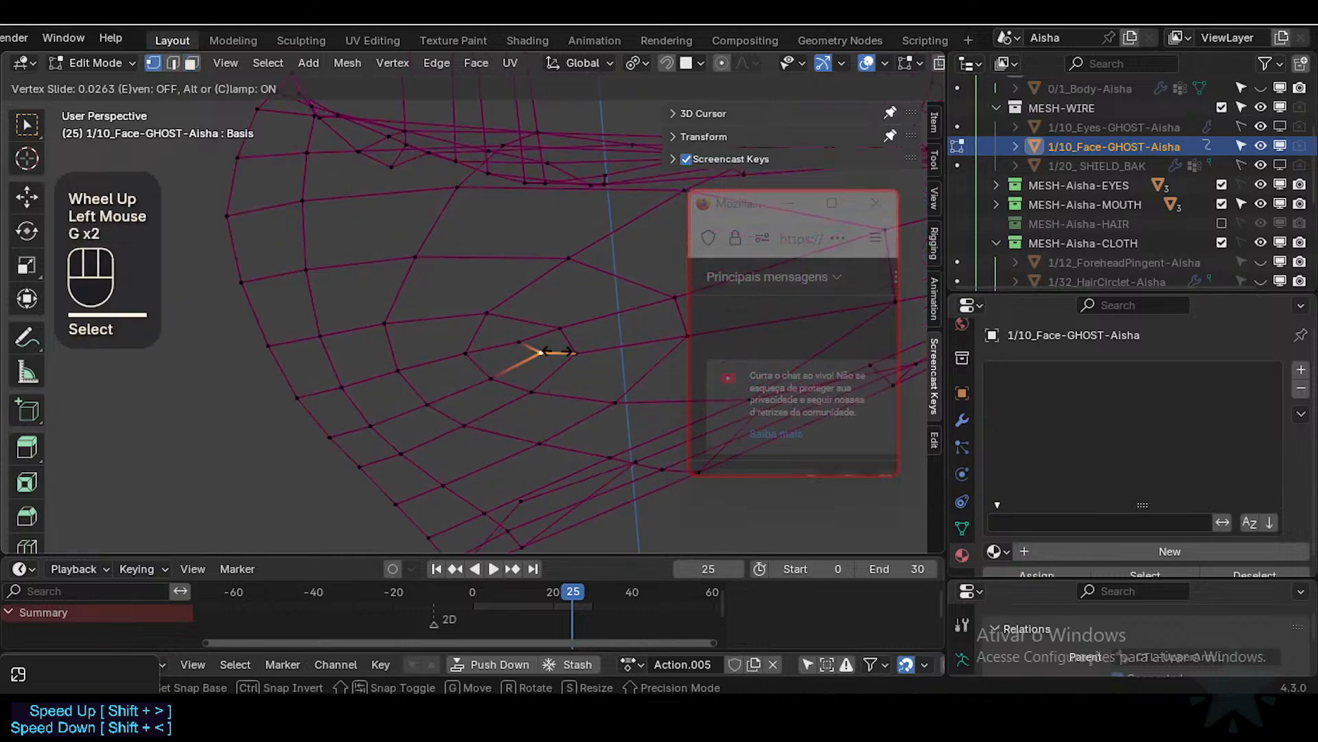
{"action": "left_click", "coordinate": [524, 371]}
{"action": "key", "text": "alt+a"}
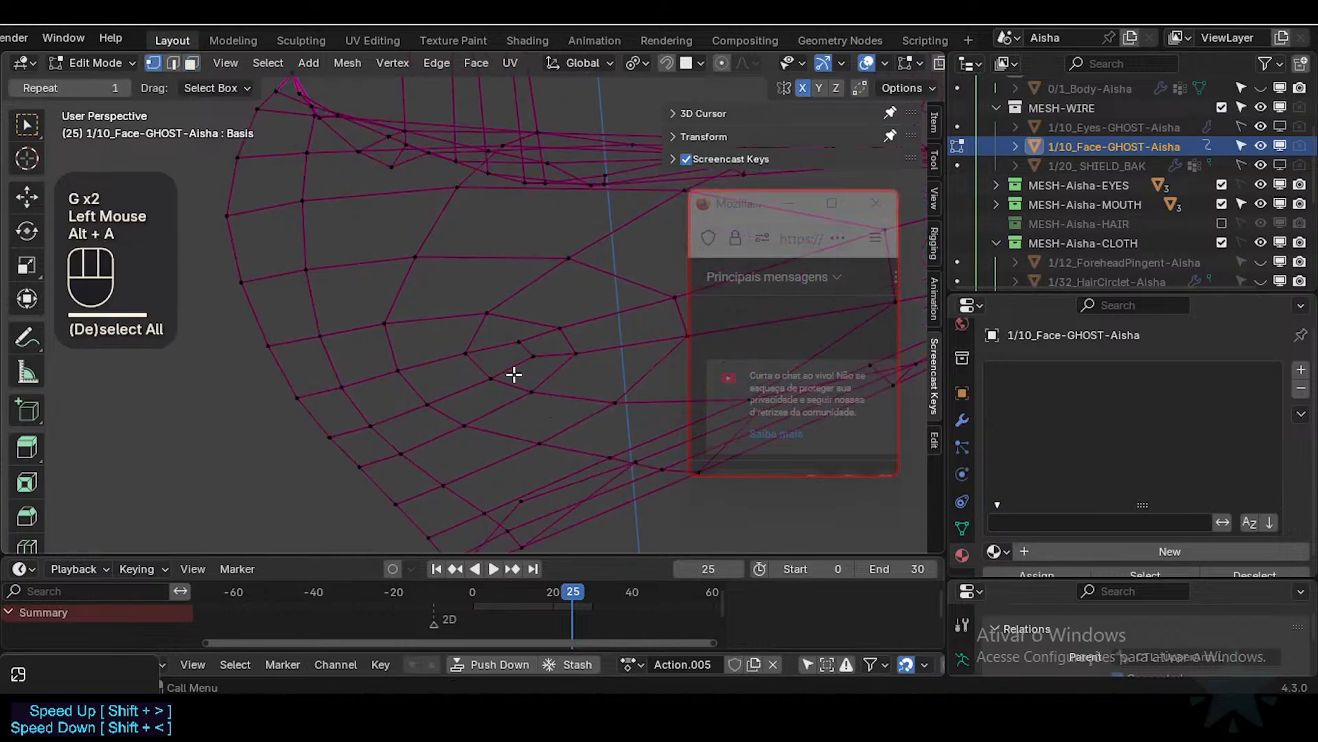
Step: Examine the closed mouth area of the face ghost in Object Mode and Edit Mode from the side
{"action": "scroll", "coordinate": [486, 389], "scroll_direction": "down", "scroll_amount": 2}
{"action": "key", "text": "Tab"}
{"action": "scroll", "coordinate": [484, 401], "scroll_direction": "down", "scroll_amount": 1}
{"action": "middle_click_drag", "start_coordinate": [485, 400], "coordinate": [362, 441]}
{"action": "scroll", "coordinate": [366, 419], "scroll_direction": "up", "scroll_amount": 2}
{"action": "scroll", "coordinate": [364, 409], "scroll_direction": "up", "scroll_amount": 1}
{"action": "scroll", "coordinate": [492, 378], "scroll_direction": "down", "scroll_amount": 1}
{"action": "scroll", "coordinate": [492, 378], "scroll_direction": "up", "scroll_amount": 1}
{"action": "key", "text": "Tab"}
{"action": "scroll", "coordinate": [414, 420], "scroll_direction": "up", "scroll_amount": 1}
{"action": "key", "text": "Tab"}
{"action": "key", "text": "Tab"}
Step: Select the upper and lower edge loops of the mouth strip and smooth their vertices
{"action": "key", "text": "2"}
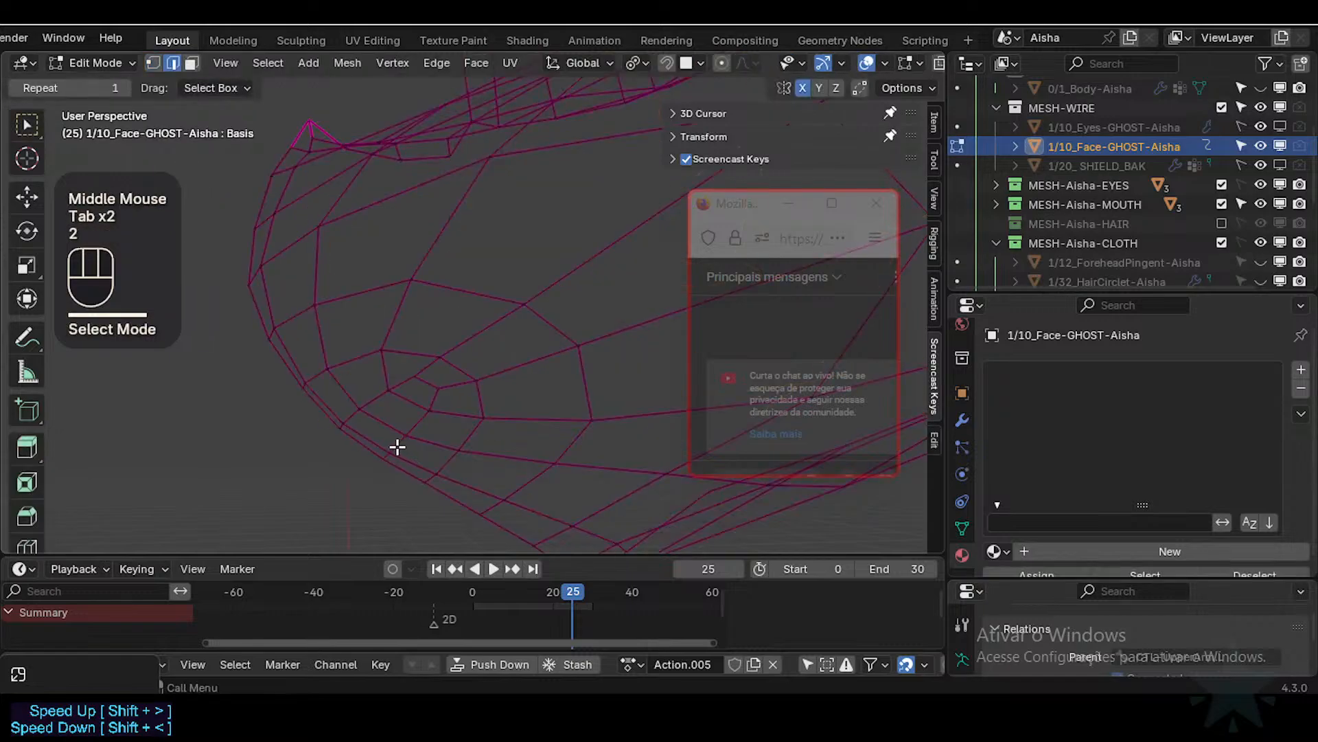
{"action": "key", "text": "alt+a"}
{"action": "left_click", "coordinate": [362, 415], "text": "alt+shift"}
{"action": "middle_click", "coordinate": [372, 427]}
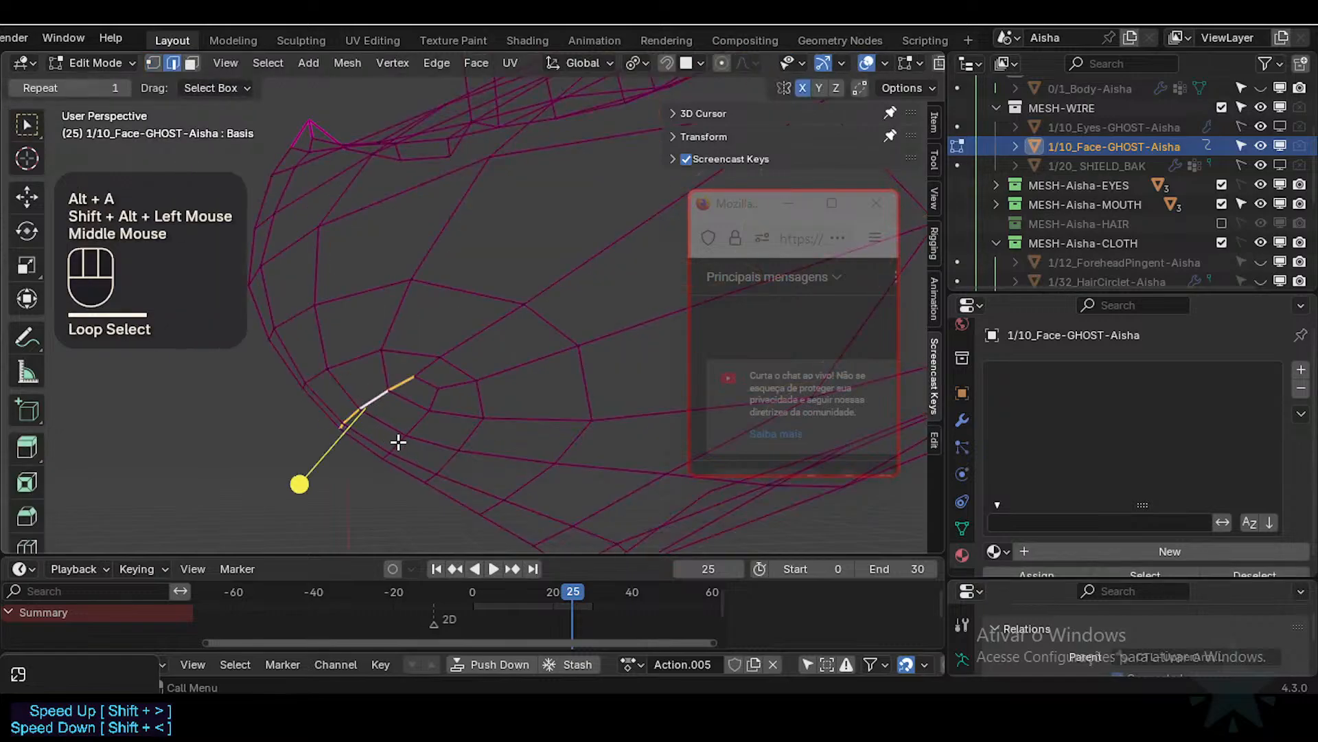
{"action": "left_click", "coordinate": [399, 442], "text": "alt+shift"}
{"action": "left_click", "coordinate": [324, 510]}
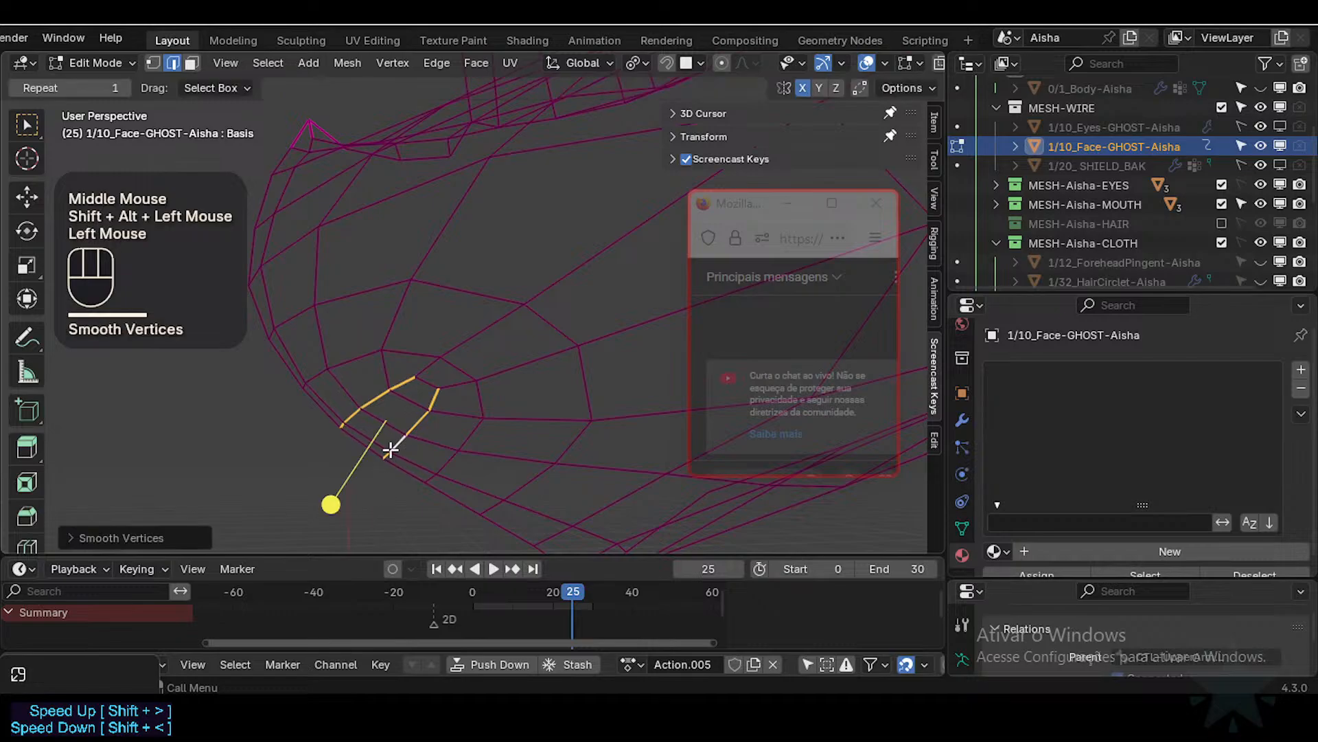
Step: Select the closed mouth strip faces together with the face ring around them and smooth their vertices
{"action": "key", "text": "3"}
{"action": "left_click", "coordinate": [341, 391], "text": "alt+shift"}
{"action": "key", "text": "c"}
{"action": "left_click", "coordinate": [376, 422]}
{"action": "right_click", "coordinate": [339, 489]}
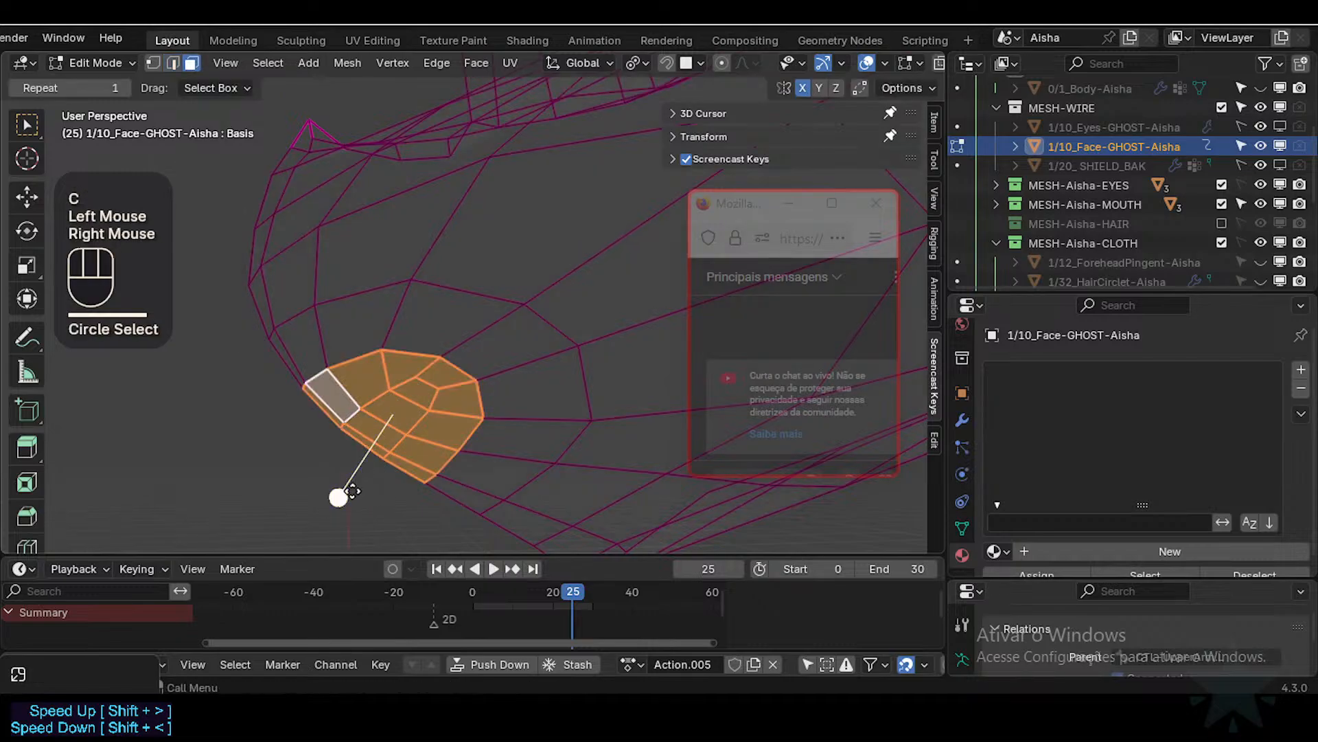
{"action": "left_click_drag", "start_coordinate": [337, 495], "coordinate": [381, 496]}
Step: Examine the smoothed mouth area in Object Mode and Edit Mode from the side, and clear the face selection
{"action": "key", "text": "Tab"}
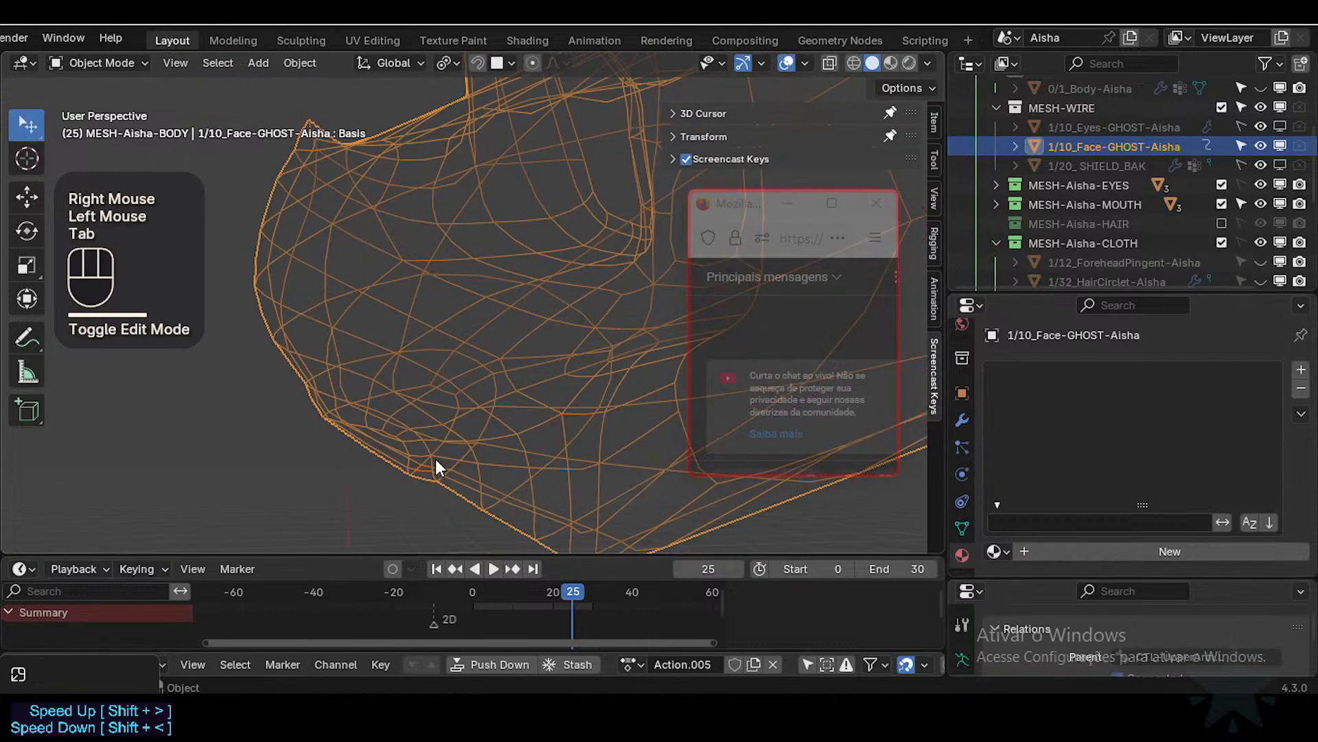
{"action": "middle_click_drag", "start_coordinate": [436, 460], "coordinate": [501, 441]}
{"action": "scroll", "coordinate": [471, 392], "scroll_direction": "down", "scroll_amount": 2}
{"action": "middle_click_drag", "start_coordinate": [471, 391], "coordinate": [332, 474], "text": "shift"}
{"action": "scroll", "coordinate": [424, 394], "scroll_direction": "down", "scroll_amount": 1}
{"action": "key", "text": "Tab"}
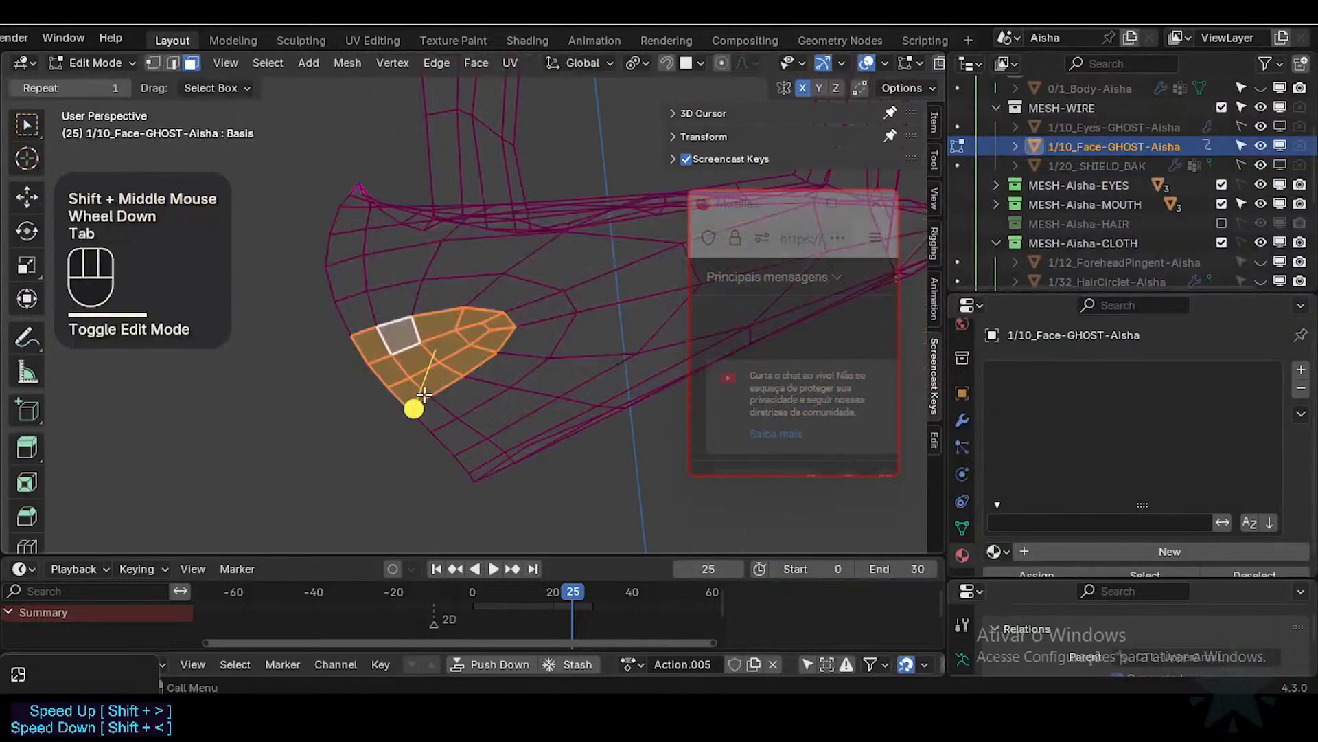
{"action": "middle_click_drag", "start_coordinate": [424, 394], "coordinate": [514, 421]}
{"action": "key", "text": "alt+a"}
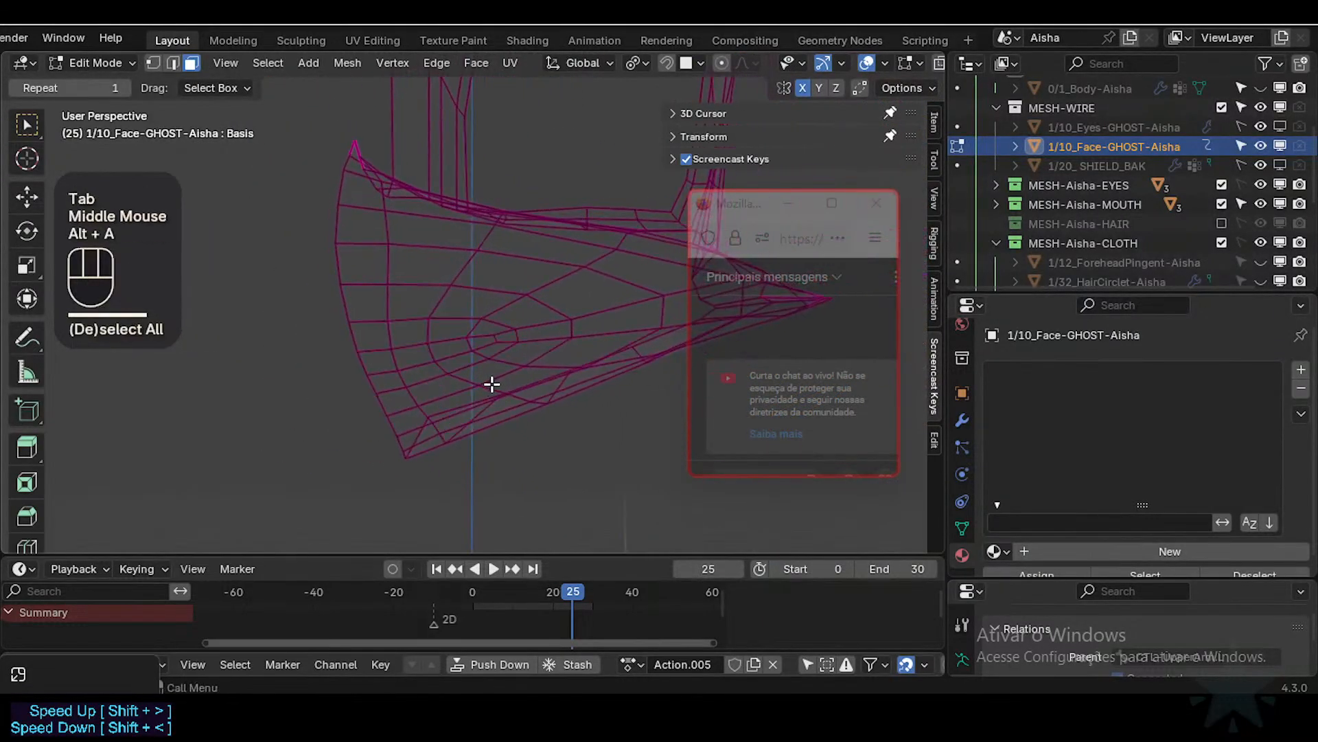
Step: Reveal the hidden geometry of the face ghost and show its seams in the Edit Mode overlays
{"action": "key", "text": "alt+h"}
{"action": "left_click", "coordinate": [898, 63]}
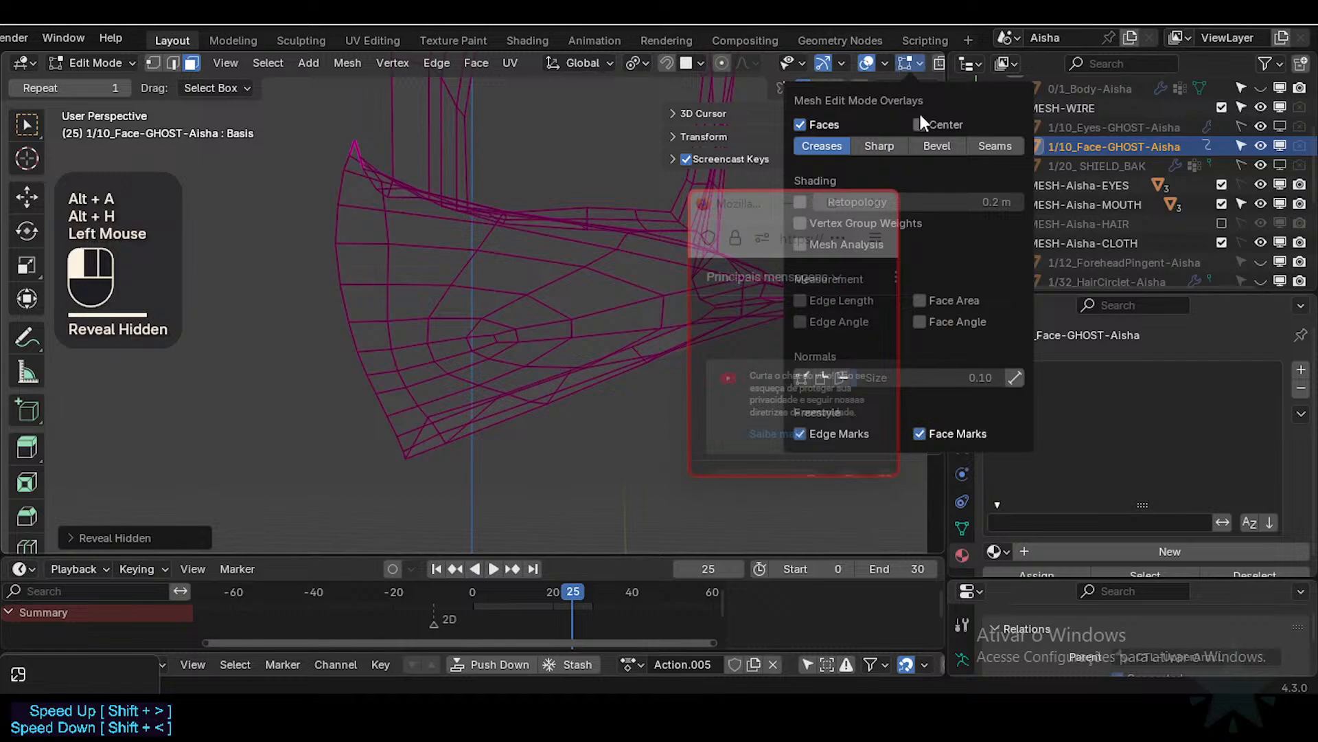
{"action": "middle_click_drag", "start_coordinate": [419, 388], "coordinate": [356, 403]}
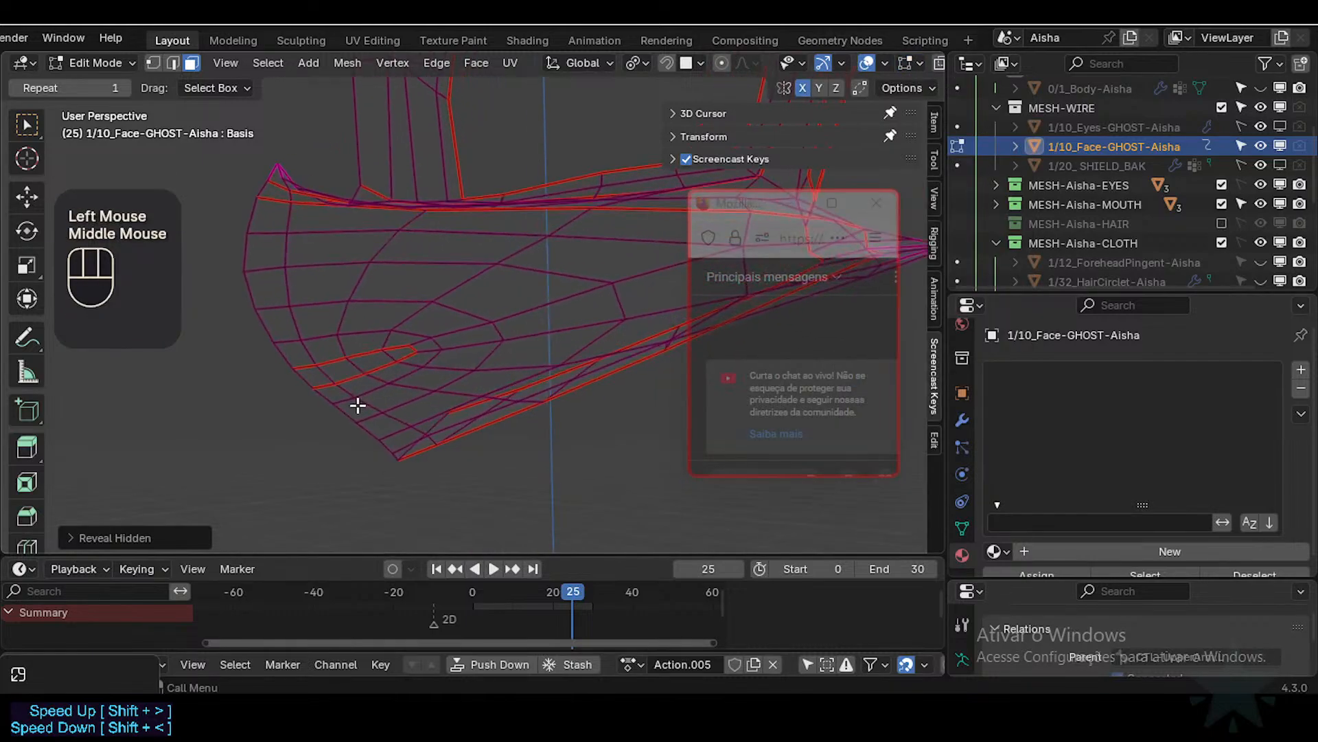
{"action": "key", "text": "alt+a"}
Step: Return to Object Mode, deselect the face ghost, and unhide all hidden objects
{"action": "key", "text": "ctrl+Tab"}
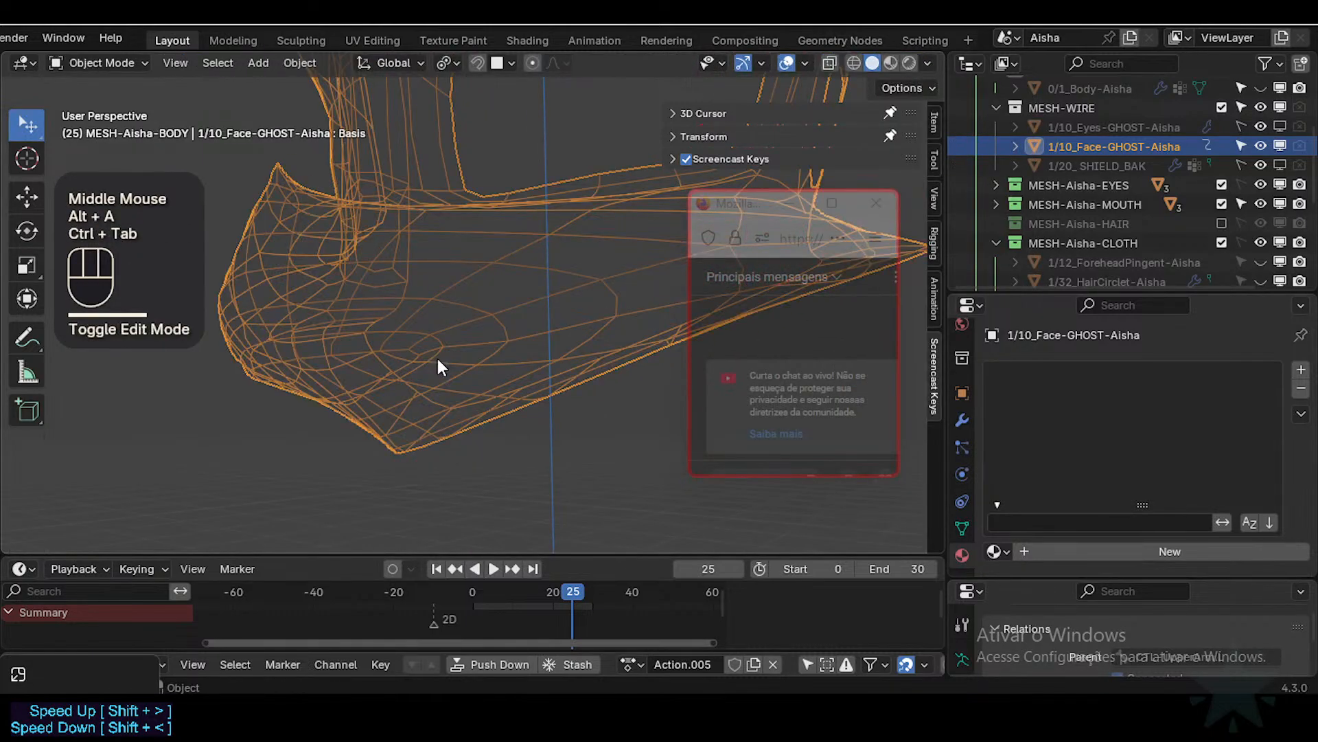
{"action": "left_click", "coordinate": [550, 450]}
{"action": "left_click", "coordinate": [549, 411]}
{"action": "left_click", "coordinate": [1277, 538]}
{"action": "left_click", "coordinate": [540, 430]}
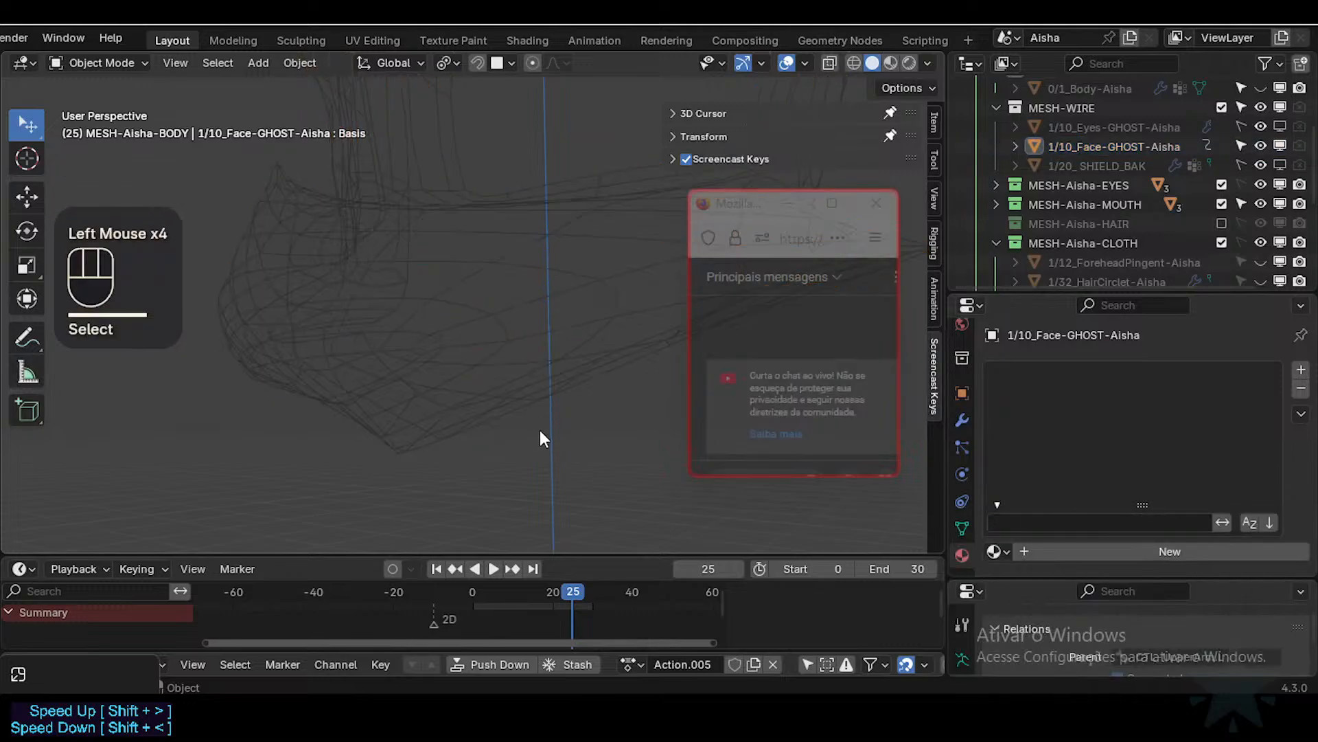
{"action": "key", "text": "alt+h"}
{"action": "scroll", "coordinate": [537, 425], "scroll_direction": "down", "scroll_amount": 2}
{"action": "middle_click_drag", "start_coordinate": [476, 378], "coordinate": [502, 406], "text": "shift"}
{"action": "middle_click_drag", "start_coordinate": [501, 405], "coordinate": [397, 349]}
{"action": "scroll", "coordinate": [583, 383], "scroll_direction": "down", "scroll_amount": 1}
{"action": "scroll", "coordinate": [438, 401], "scroll_direction": "down", "scroll_amount": 1}
{"action": "middle_click_drag", "start_coordinate": [534, 339], "coordinate": [507, 361], "text": "shift"}
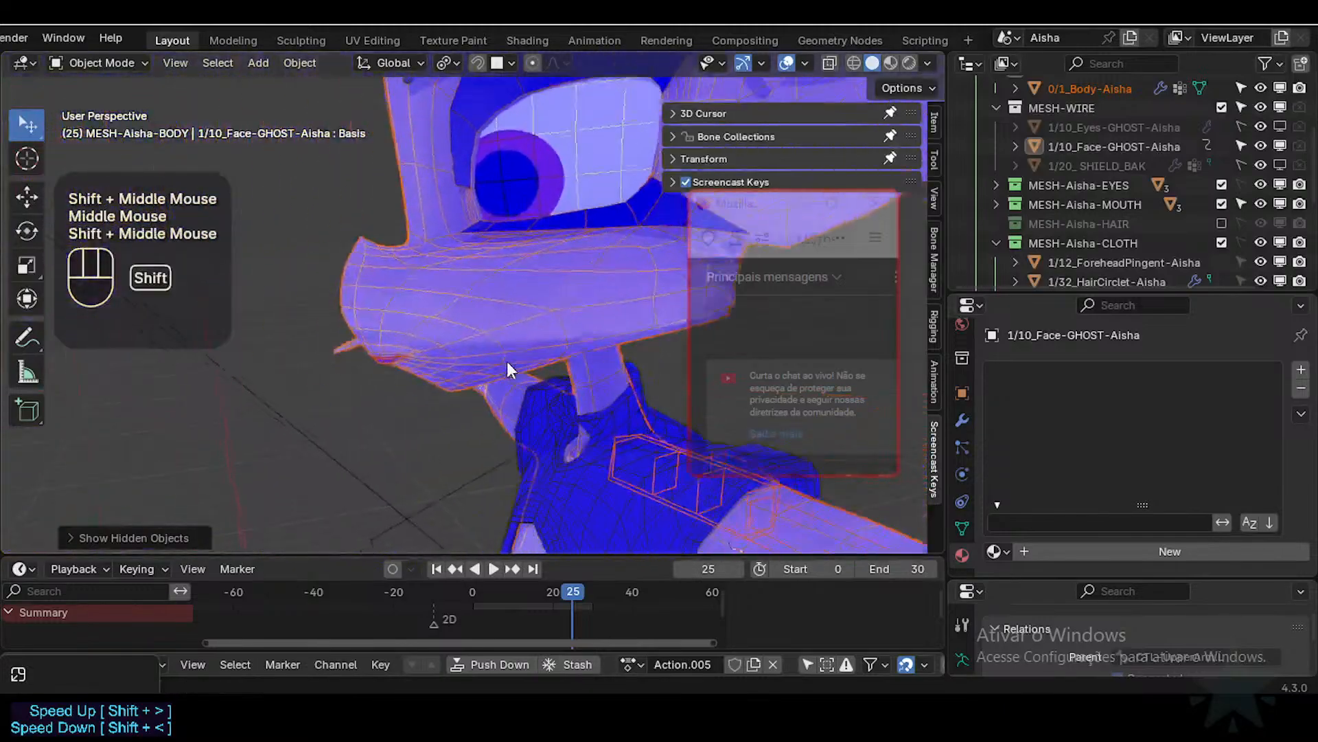
Step: Select the body mesh and hide it so the teeth inside the face ghost are exposed
{"action": "scroll", "coordinate": [485, 352], "scroll_direction": "up", "scroll_amount": 2}
{"action": "left_click", "coordinate": [520, 314]}
{"action": "middle_click_drag", "start_coordinate": [454, 302], "coordinate": [424, 327]}
{"action": "key", "text": "h"}
Step: Select the upper teeth mesh and compare it with its Subdivision modifier's viewport display off and on
{"action": "scroll", "coordinate": [430, 344], "scroll_direction": "up", "scroll_amount": 2}
{"action": "left_click", "coordinate": [421, 329]}
{"action": "left_click", "coordinate": [422, 327]}
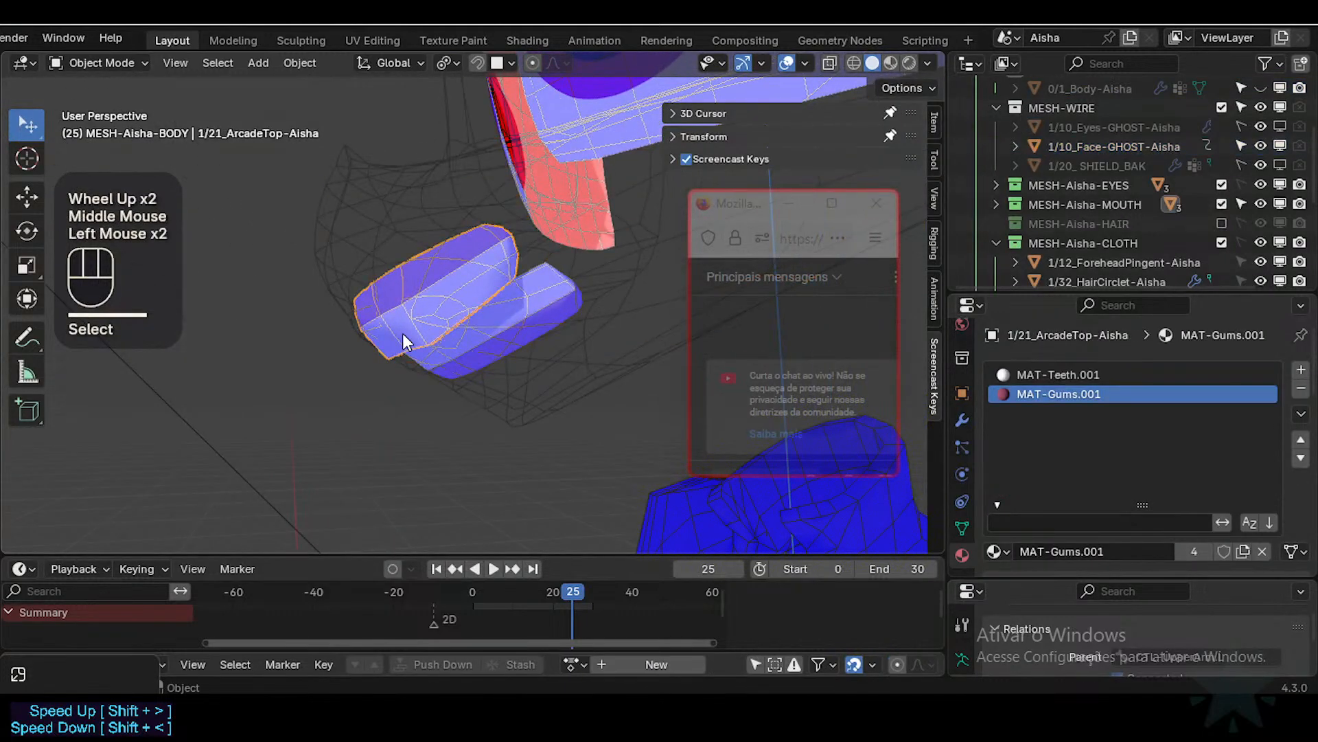
{"action": "left_click", "coordinate": [962, 420]}
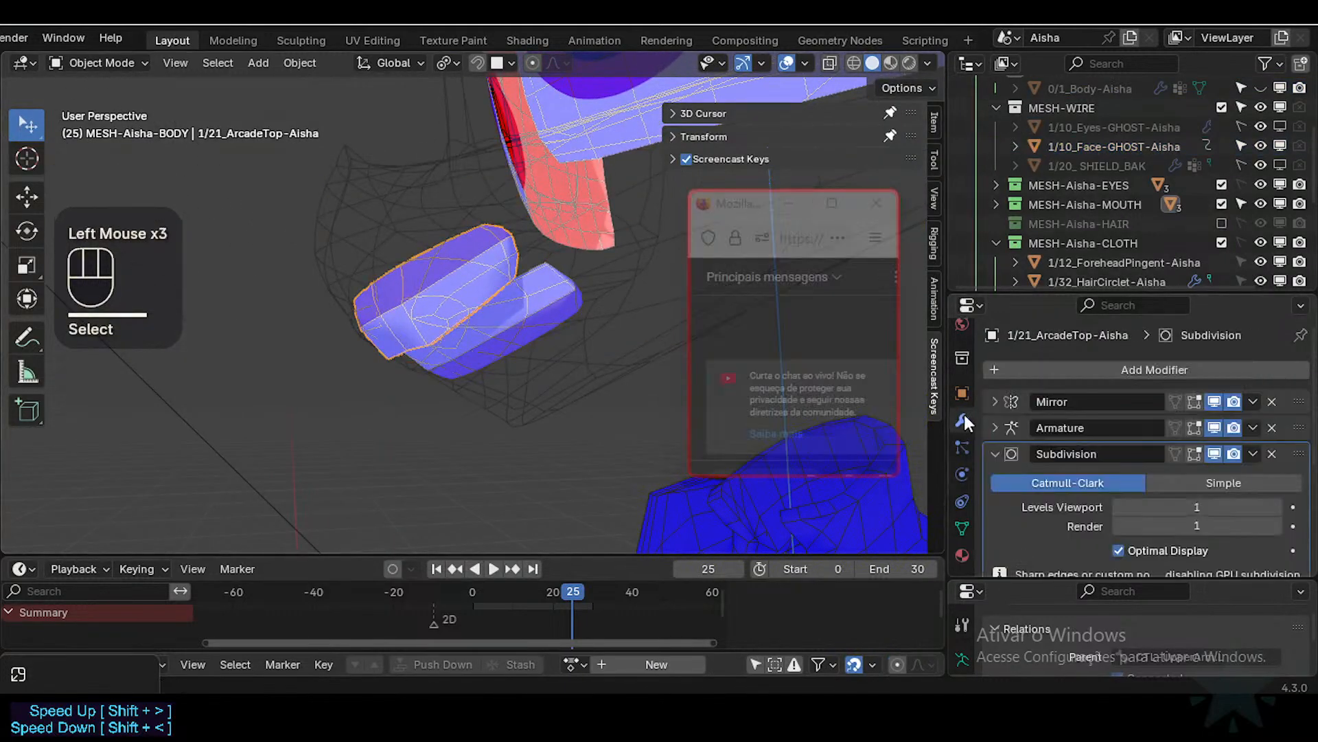
{"action": "left_click", "coordinate": [994, 454]}
{"action": "left_click", "coordinate": [1220, 453]}
{"action": "left_click", "coordinate": [1221, 453]}
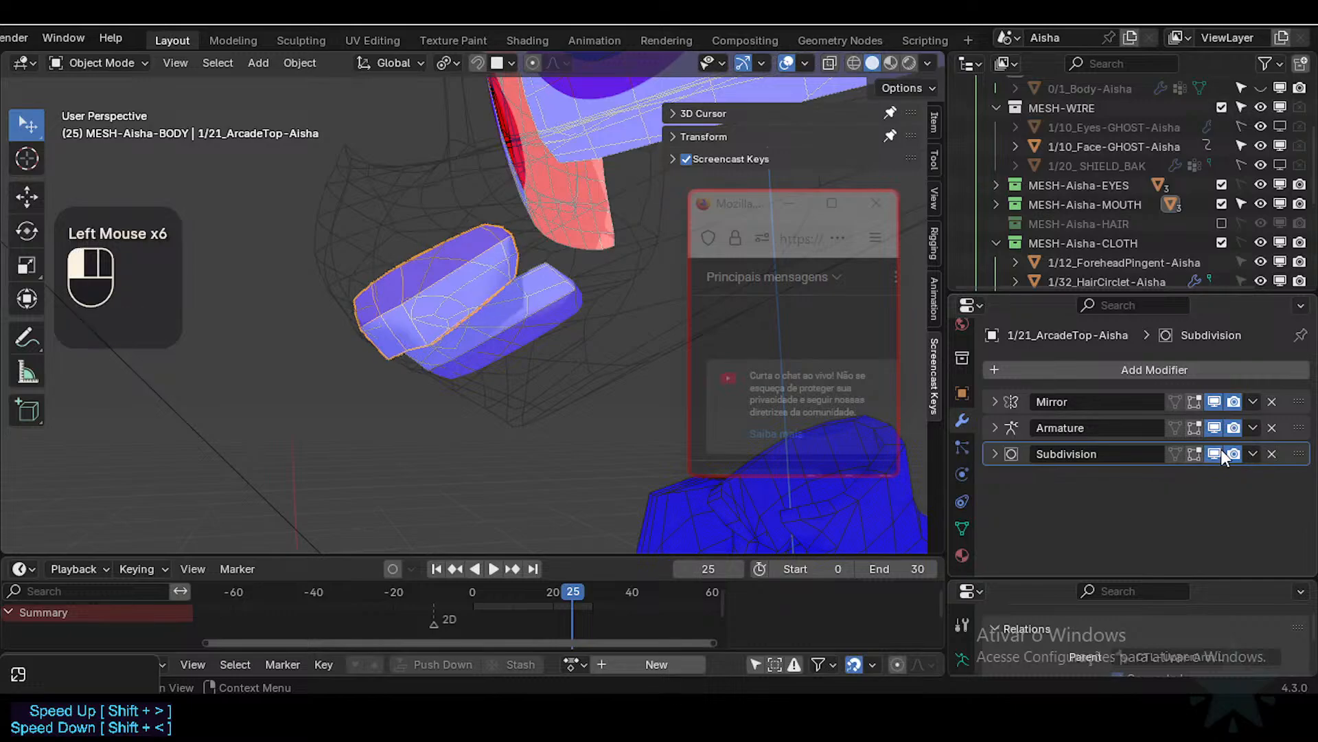
{"action": "left_click", "coordinate": [1221, 453]}
{"action": "left_click", "coordinate": [1221, 453]}
Step: Unhide all objects to compare the body with the face ghost around the teeth, and hide the body again
{"action": "middle_click_drag", "start_coordinate": [440, 385], "coordinate": [451, 368]}
{"action": "scroll", "coordinate": [485, 416], "scroll_direction": "up", "scroll_amount": 1}
{"action": "left_click", "coordinate": [485, 416]}
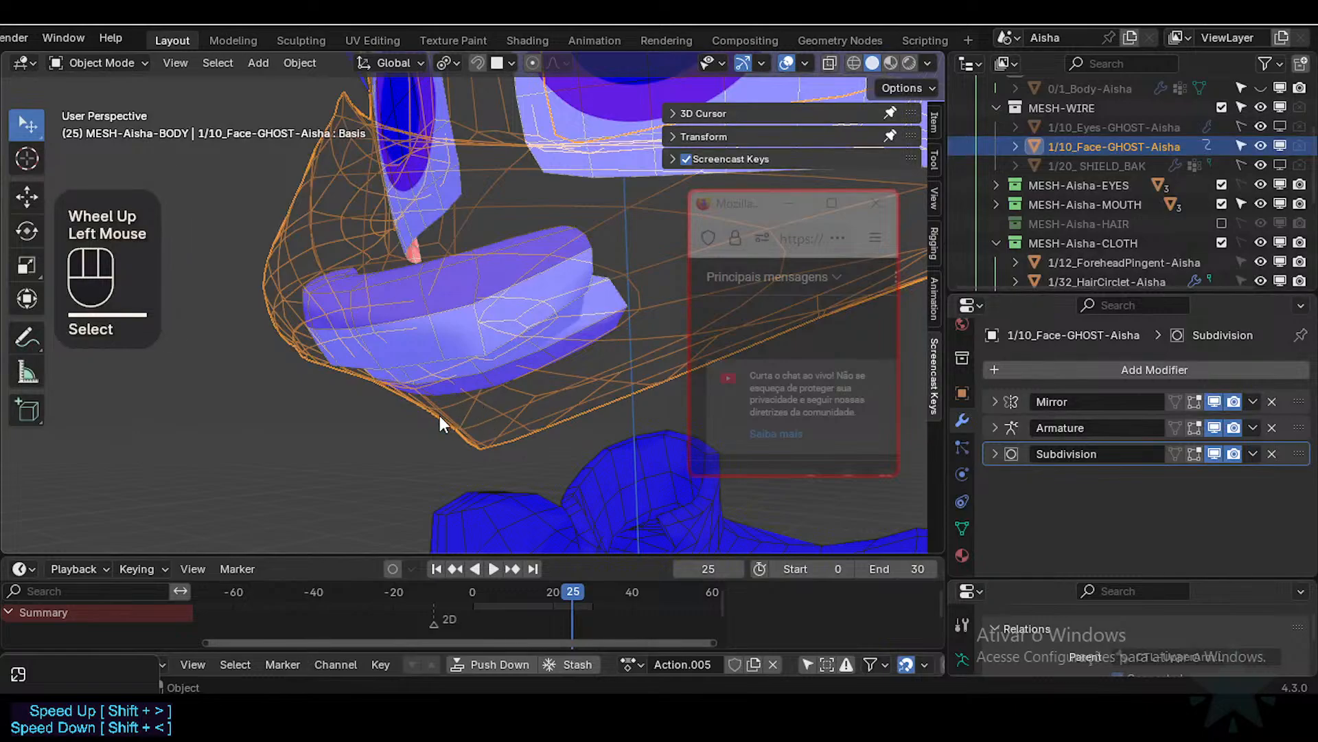
{"action": "key", "text": "alt+h"}
{"action": "double_click", "coordinate": [487, 402]}
{"action": "key", "text": "h"}
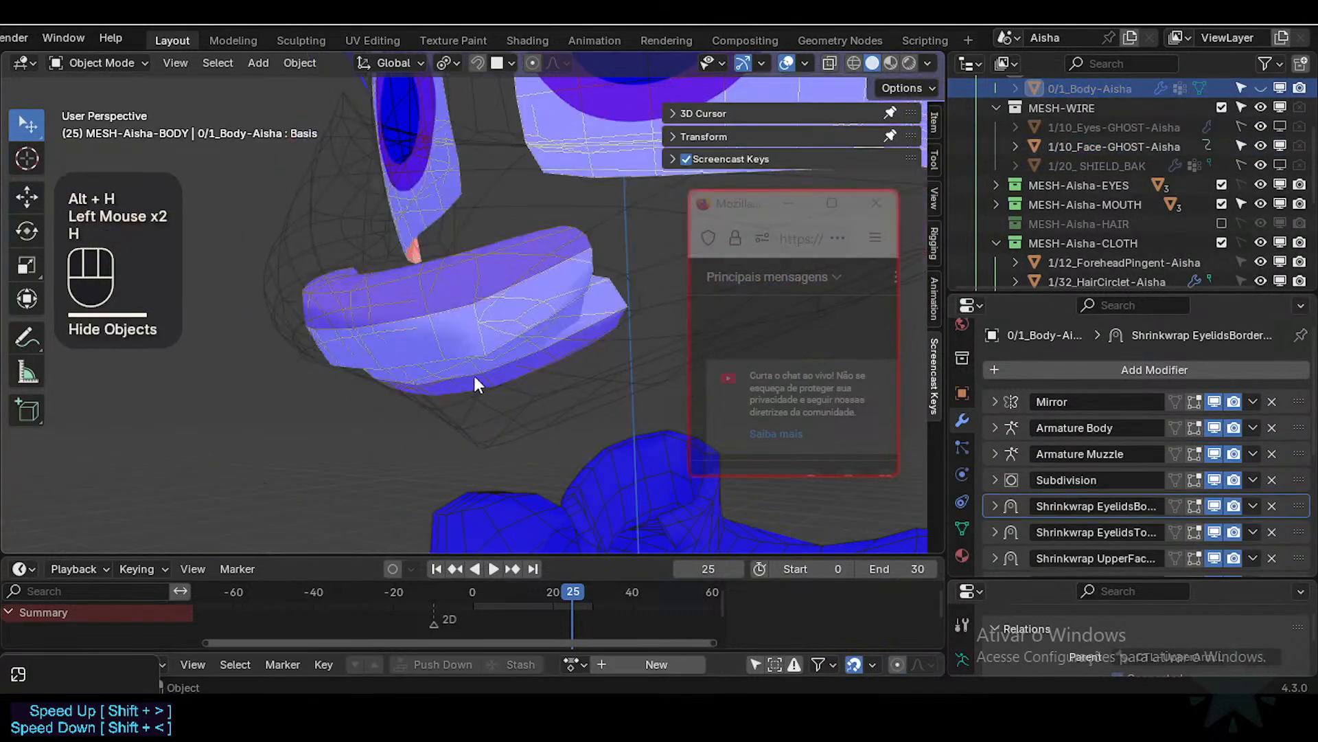
Step: Hide the upper and lower teeth meshes and select the face ghost
{"action": "left_click", "coordinate": [449, 360]}
{"action": "key", "text": "h"}
{"action": "middle_click_drag", "start_coordinate": [447, 377], "coordinate": [360, 417]}
{"action": "left_click", "coordinate": [429, 298]}
{"action": "scroll", "coordinate": [402, 364], "scroll_direction": "up", "scroll_amount": 2}
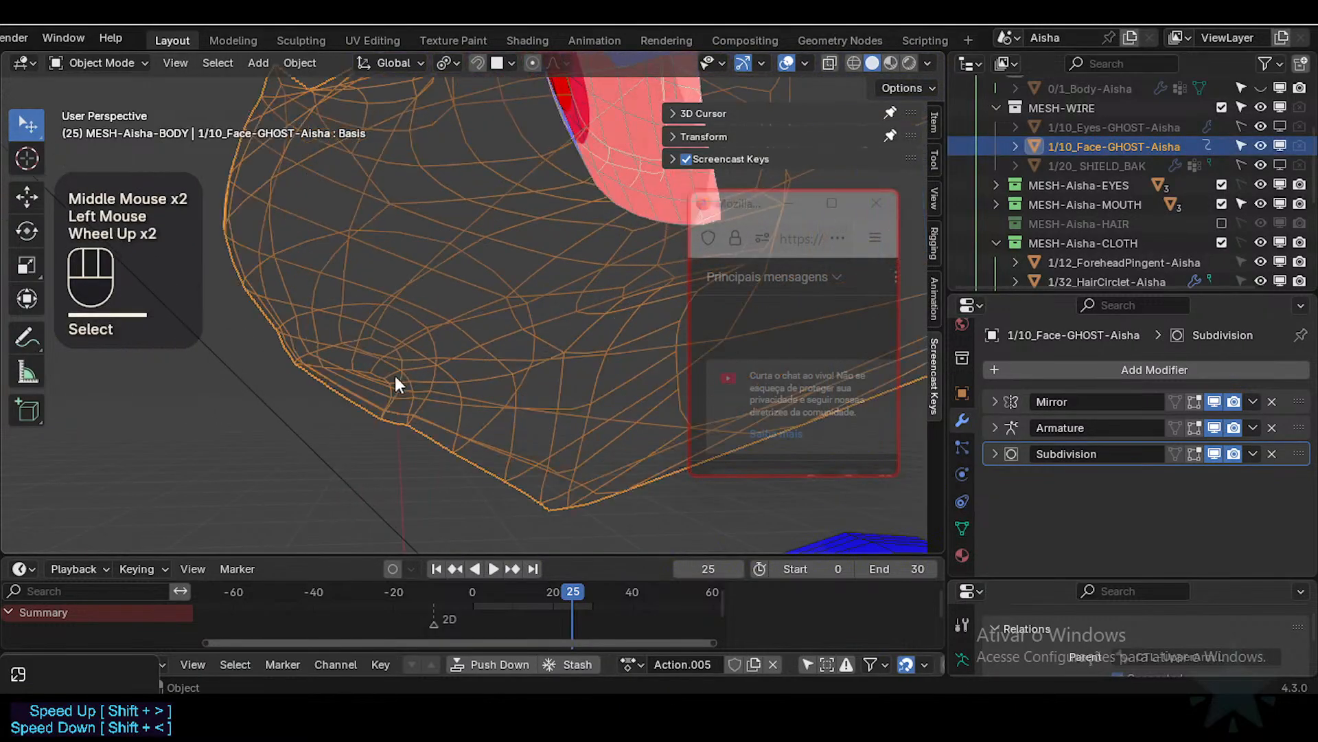
Step: Open the face ghost in Edit Mode from the right orthographic view with nothing selected
{"action": "mouse_move", "coordinate": [394, 376]}
{"action": "middle_mouse_down"}
{"action": "mouse_move", "coordinate": [373, 381]}
{"action": "mouse_move", "coordinate": [421, 439]}
{"action": "middle_mouse_up"}
{"action": "key", "text": "Tab"}
{"action": "key", "text": "KP_3"}
{"action": "key", "text": "alt+a"}
{"action": "key", "text": "c"}
{"action": "mouse_move", "coordinate": [338, 421]}
{"action": "left_mouse_down"}
{"action": "mouse_move", "coordinate": [369, 442]}
{"action": "mouse_move", "coordinate": [343, 405]}
{"action": "mouse_move", "coordinate": [375, 430]}
{"action": "left_mouse_up"}
{"action": "right_click", "coordinate": [369, 443]}
{"action": "key", "text": "alt+a"}
{"action": "key", "text": "c"}
{"action": "right_click", "coordinate": [341, 412]}
Step: Circle-select the vertices of the closed mouth strip in vertex mode and nudge them slightly with two fine moves
{"action": "key", "text": "1"}
{"action": "key", "text": "alt+a"}
{"action": "key", "text": "c"}
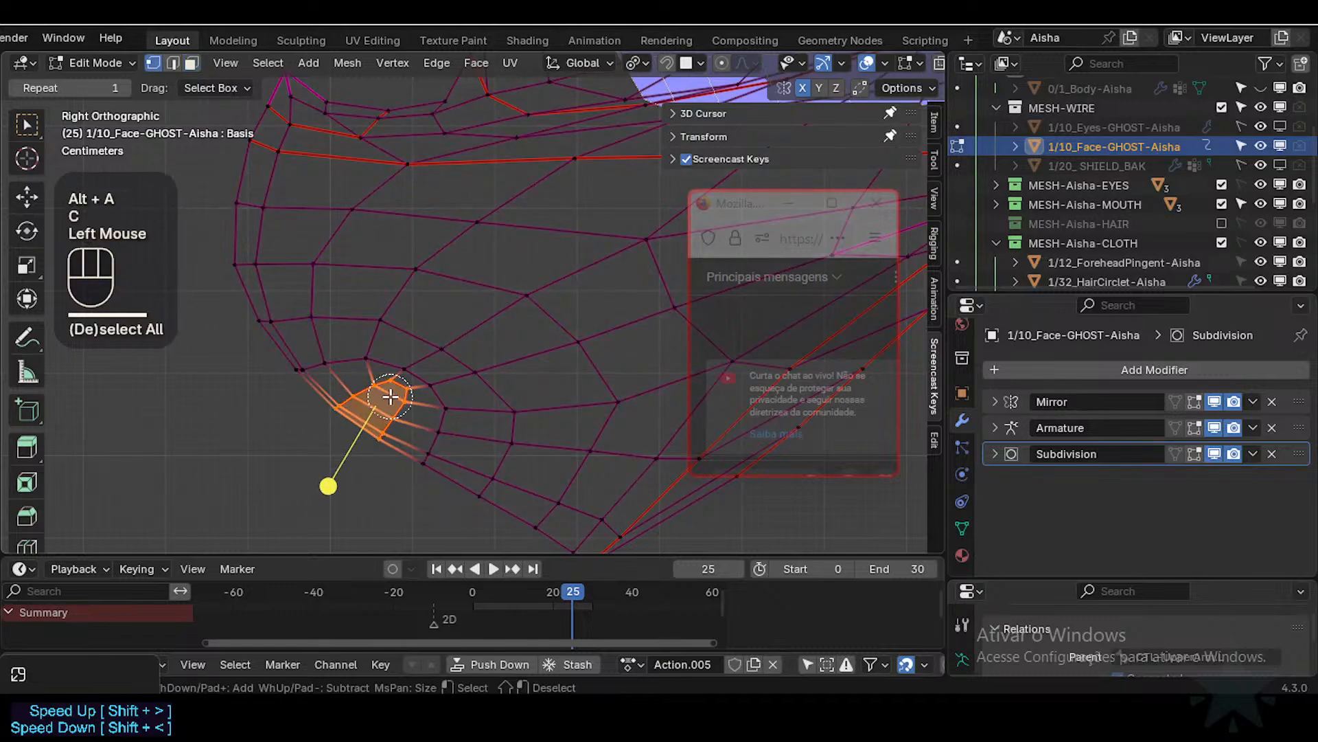
{"action": "right_click", "coordinate": [390, 396]}
{"action": "key", "text": "g"}
{"action": "left_click", "coordinate": [410, 386], "text": "shift"}
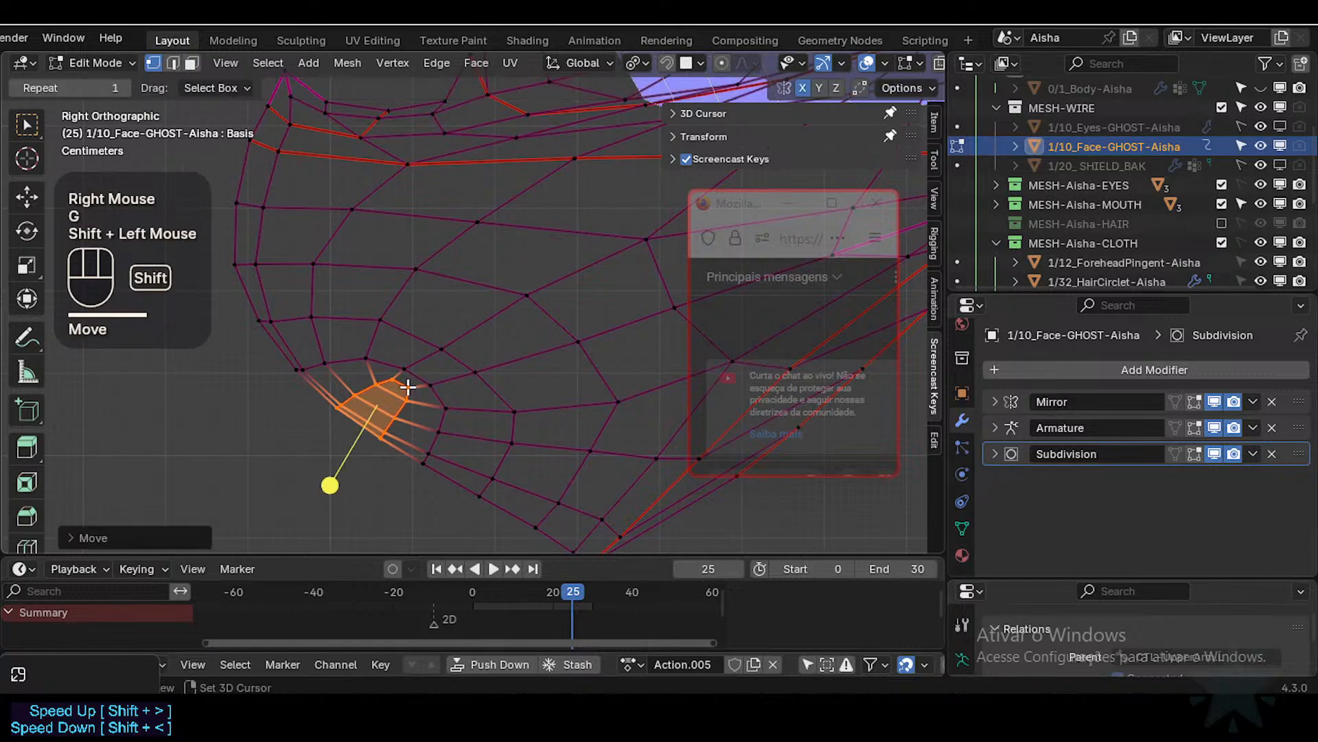
{"action": "key", "text": "g"}
{"action": "left_click", "coordinate": [426, 403], "text": "shift"}
Step: Compare the face ghost's mouth shape between Edit Mode and Object Mode
{"action": "key", "text": "Tab"}
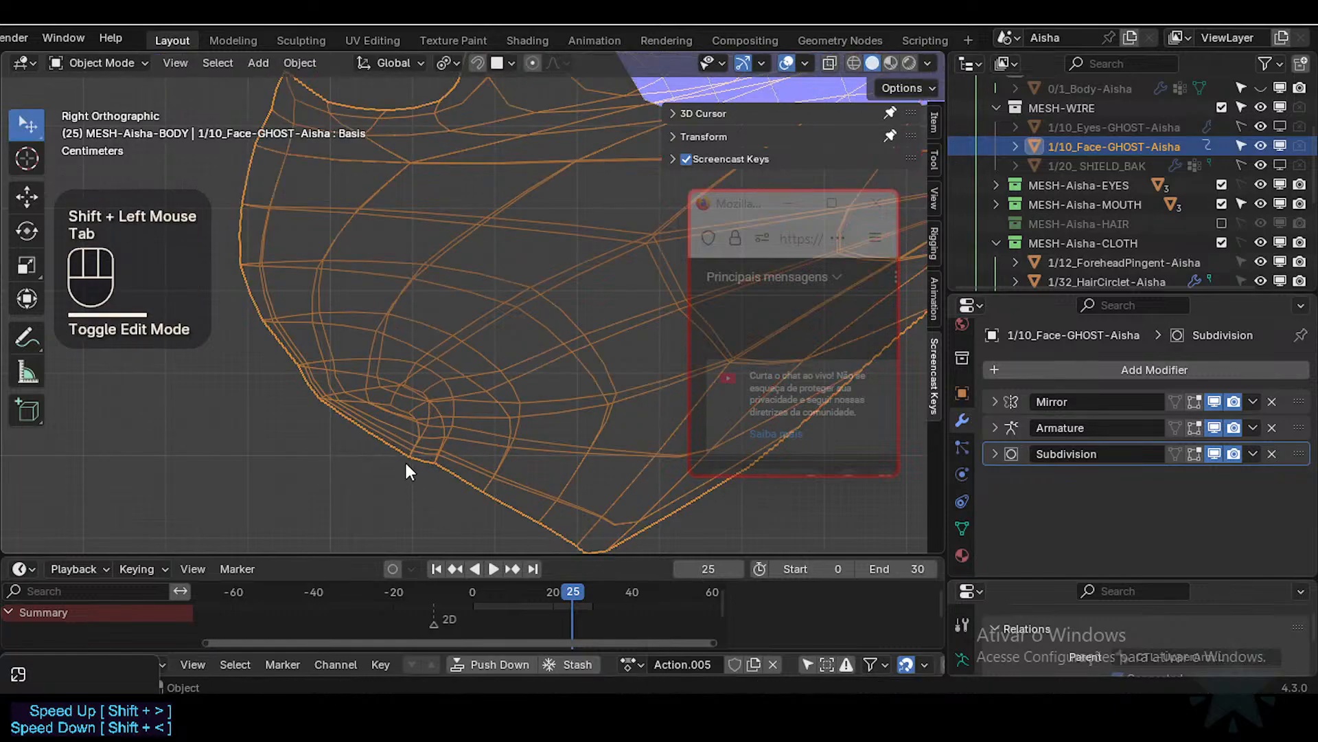
{"action": "key", "text": "Tab"}
{"action": "key", "text": "Tab"}
{"action": "key", "text": "Tab"}
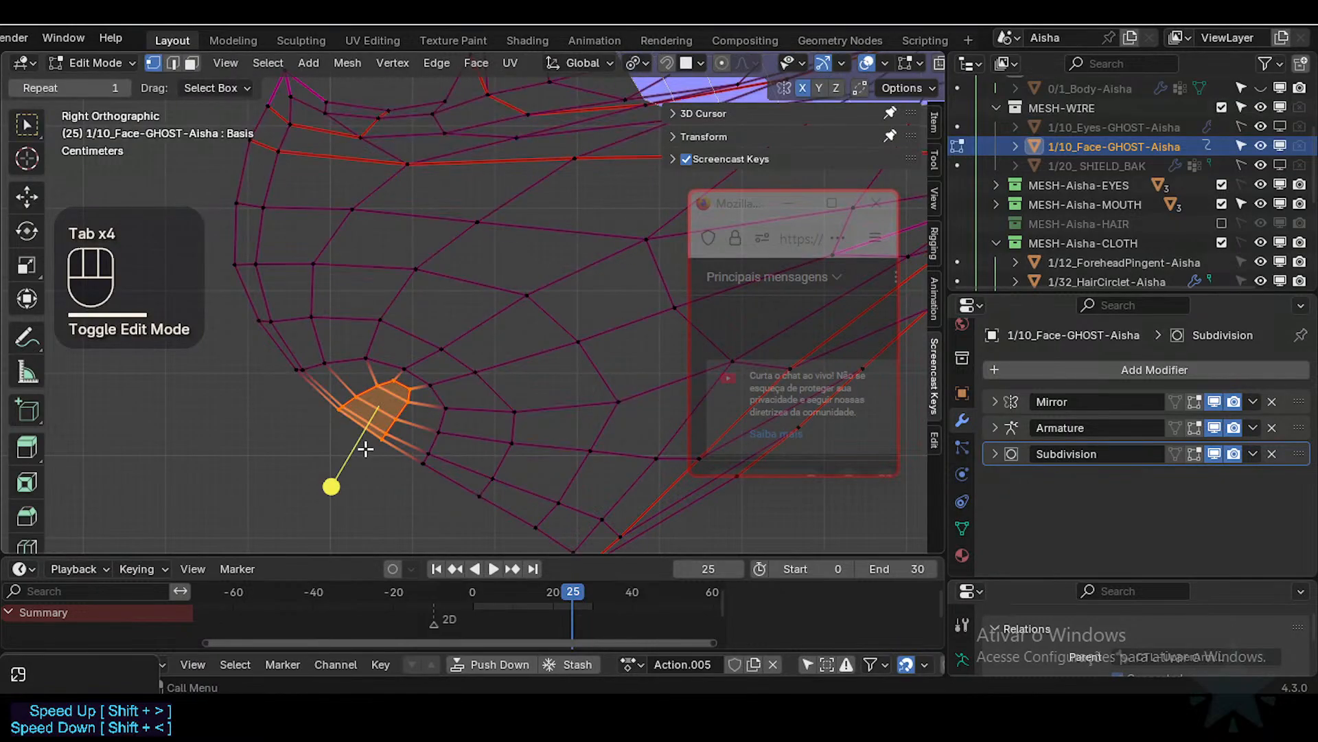
{"action": "key", "text": "Tab"}
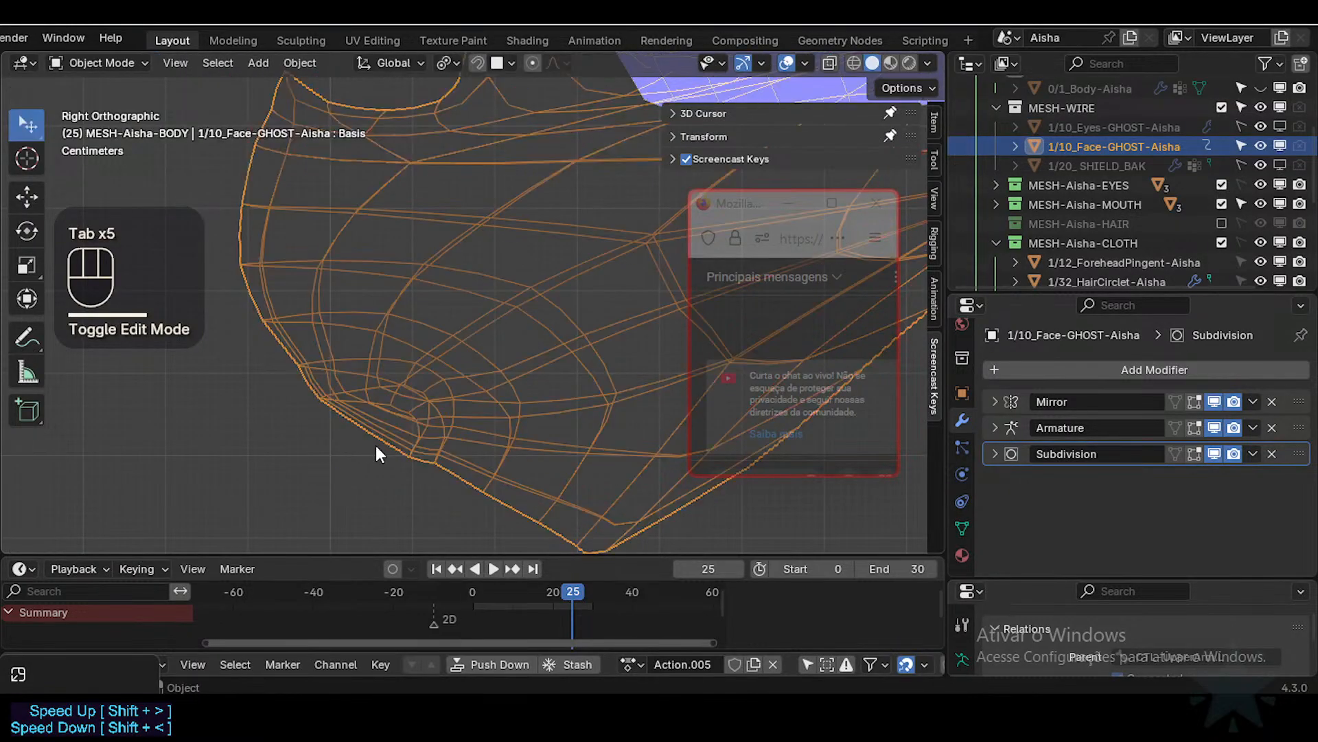
Step: Open the face ghost's shape key list and compare the mouth with the Basis key disabled and enabled
{"action": "left_click", "coordinate": [962, 528]}
{"action": "scroll", "coordinate": [1109, 456], "scroll_direction": "down", "scroll_amount": 3}
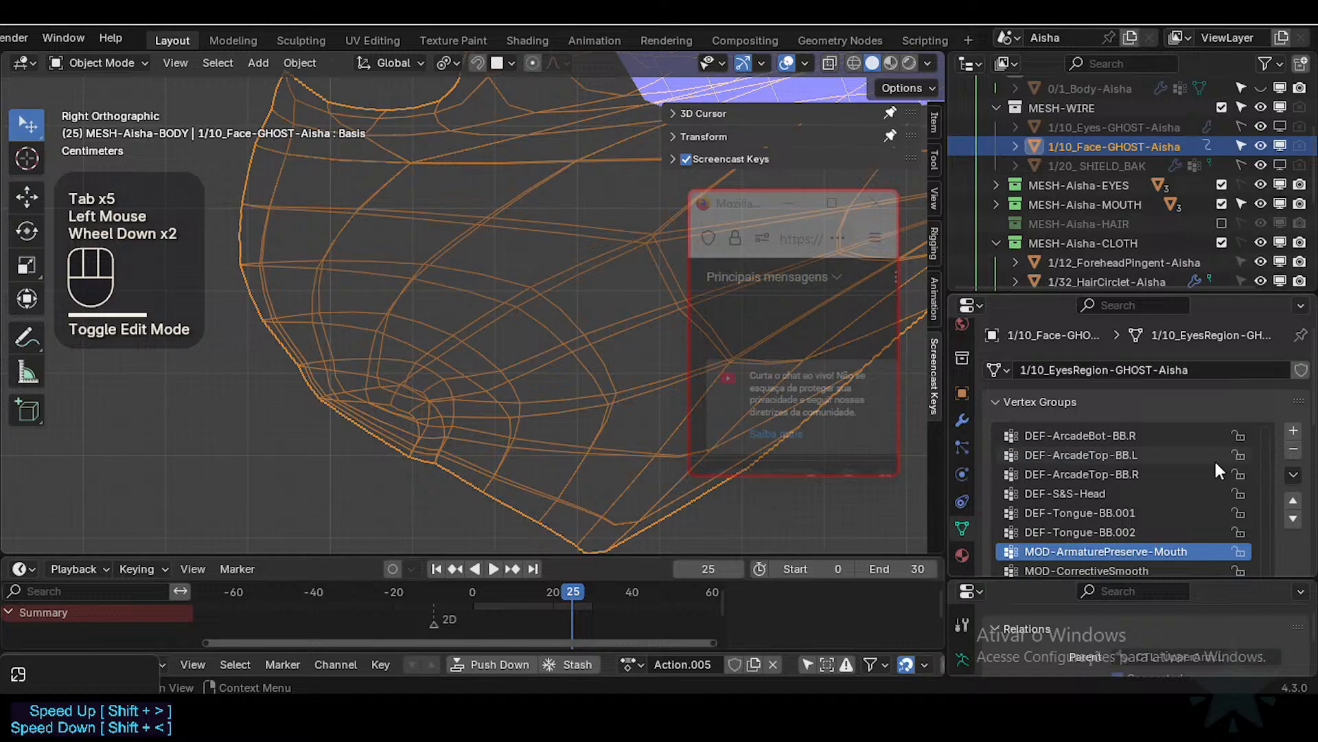
{"action": "left_click", "coordinate": [995, 406]}
{"action": "left_click", "coordinate": [995, 428]}
{"action": "scroll", "coordinate": [1193, 487], "scroll_direction": "down", "scroll_amount": 2}
{"action": "scroll", "coordinate": [1192, 495], "scroll_direction": "up", "scroll_amount": 2}
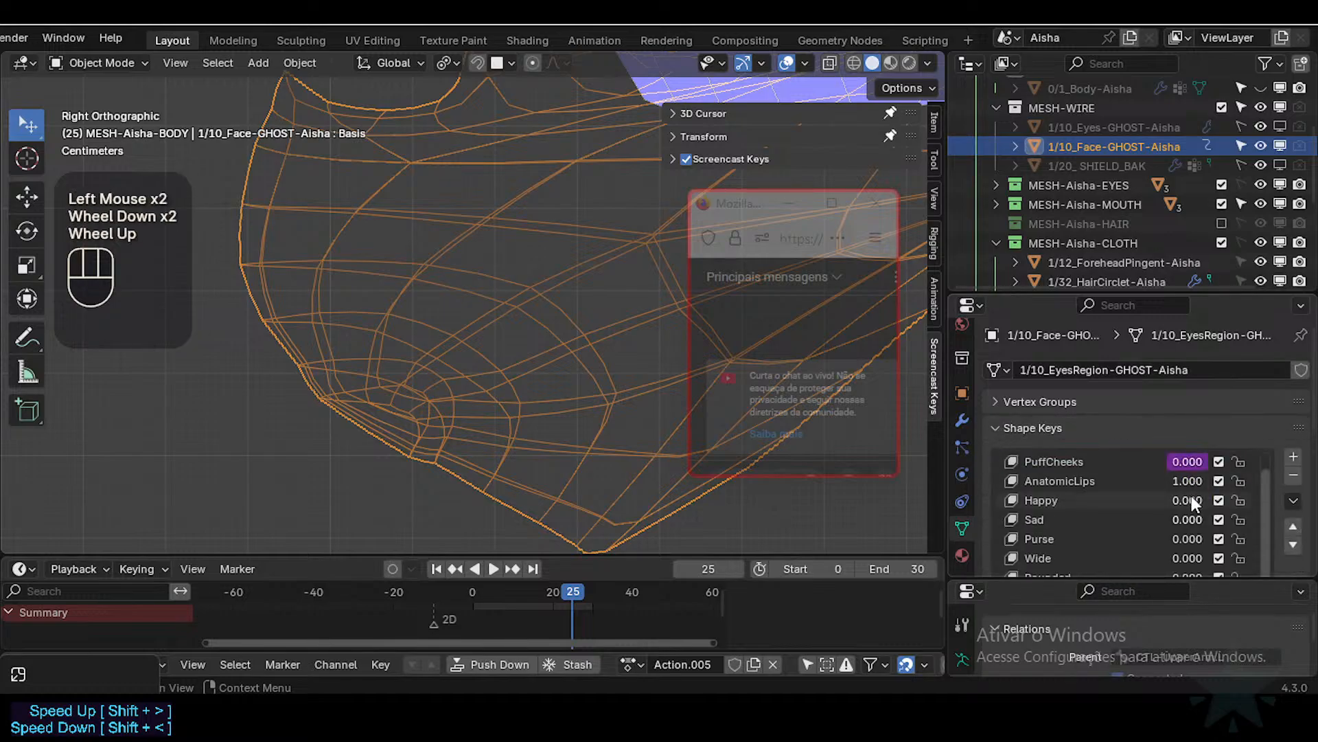
{"action": "left_click", "coordinate": [1216, 460]}
{"action": "left_click", "coordinate": [1216, 460]}
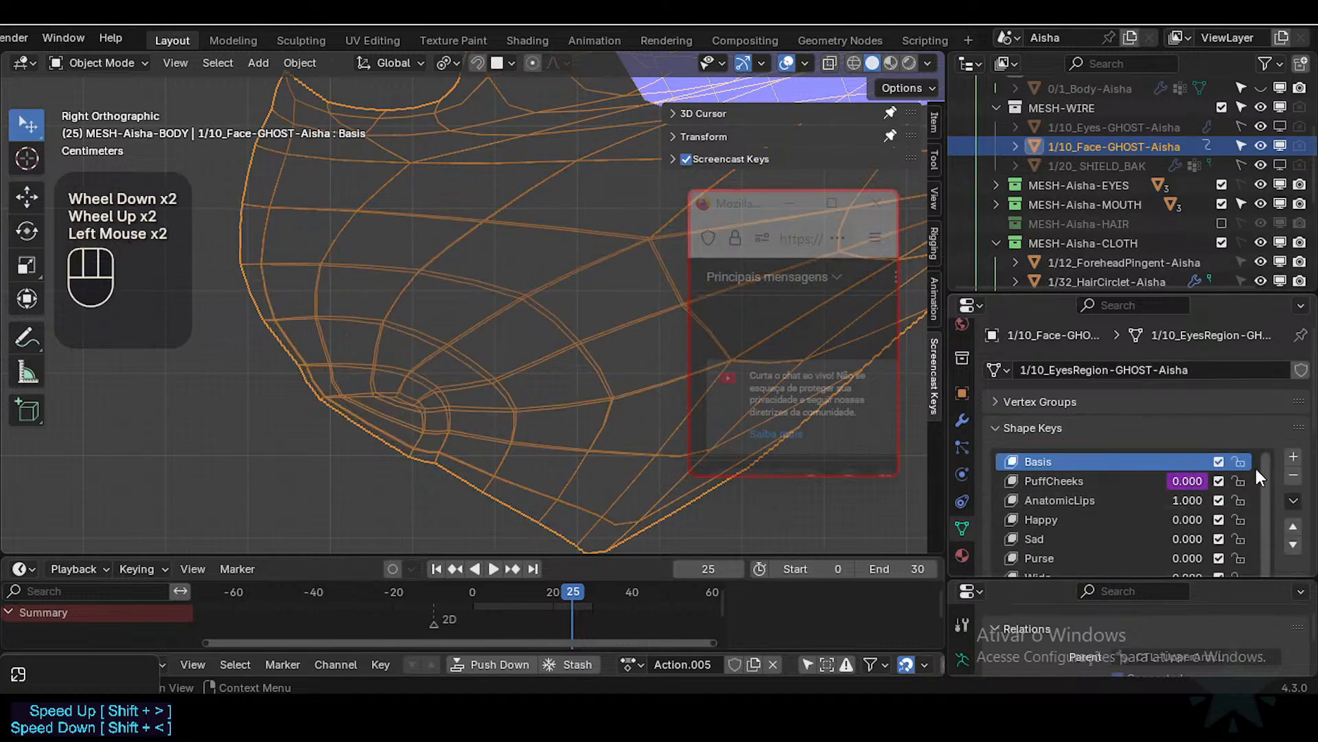
Step: Remove the Basis shape key from the face ghost and make AnatomicLips the active key
{"action": "left_click", "coordinate": [1292, 478]}
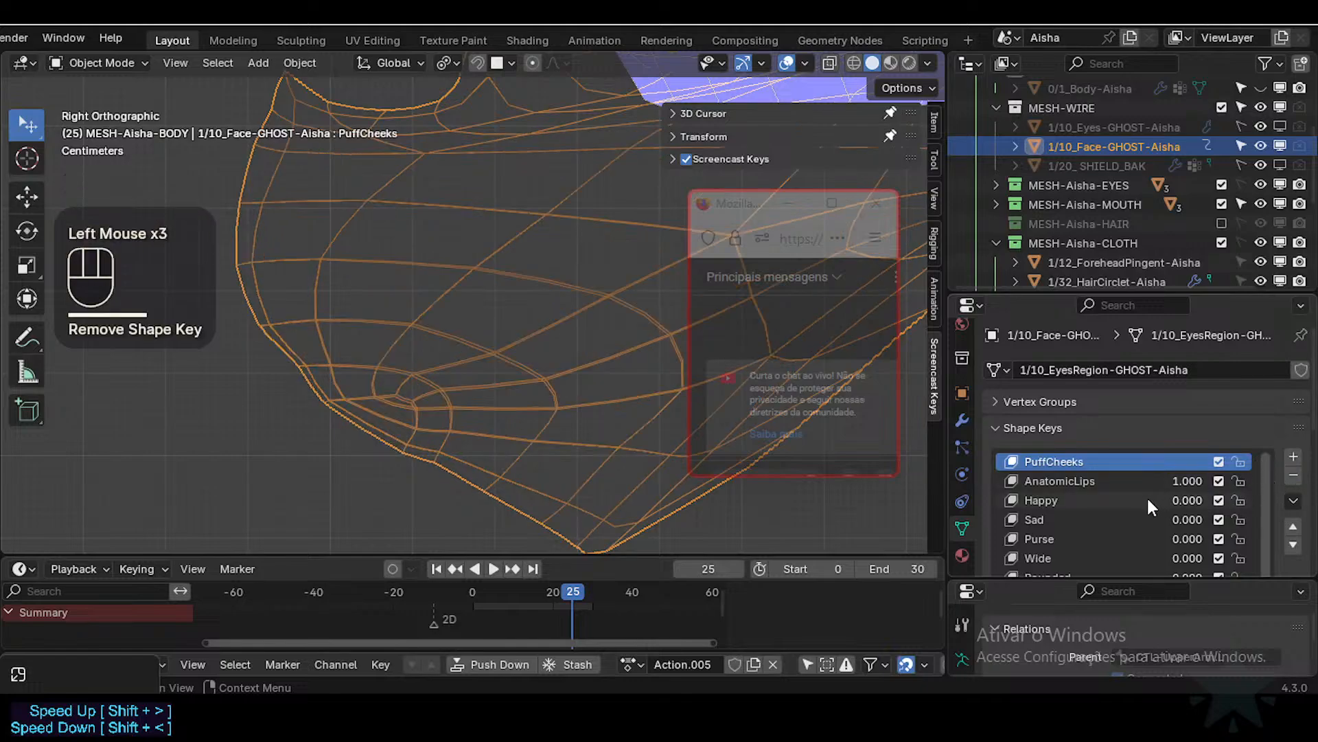
{"action": "left_click", "coordinate": [1085, 501]}
{"action": "scroll", "coordinate": [1083, 500], "scroll_direction": "down", "scroll_amount": 2}
{"action": "scroll", "coordinate": [1097, 496], "scroll_direction": "up", "scroll_amount": 2}
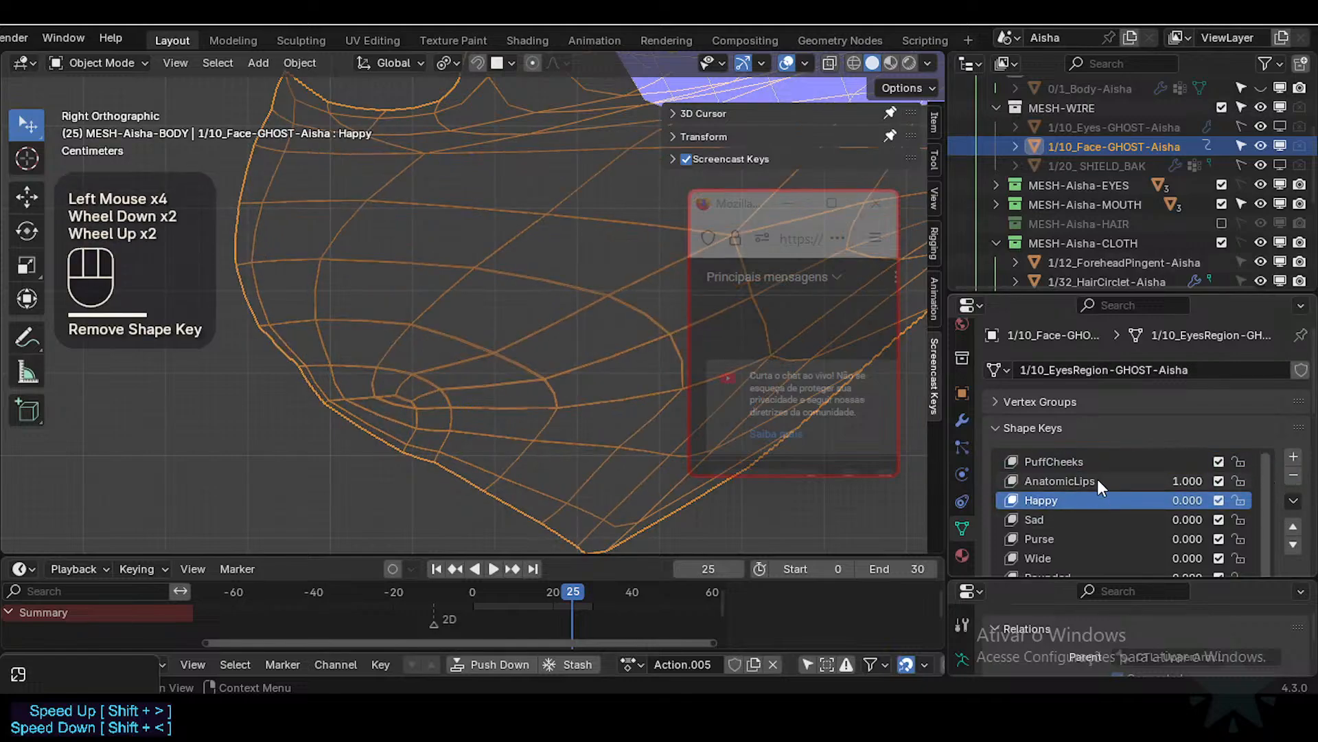
{"action": "left_click", "coordinate": [1099, 480]}
{"action": "scroll", "coordinate": [1092, 515], "scroll_direction": "down", "scroll_amount": 2}
{"action": "scroll", "coordinate": [1078, 539], "scroll_direction": "down", "scroll_amount": 4}
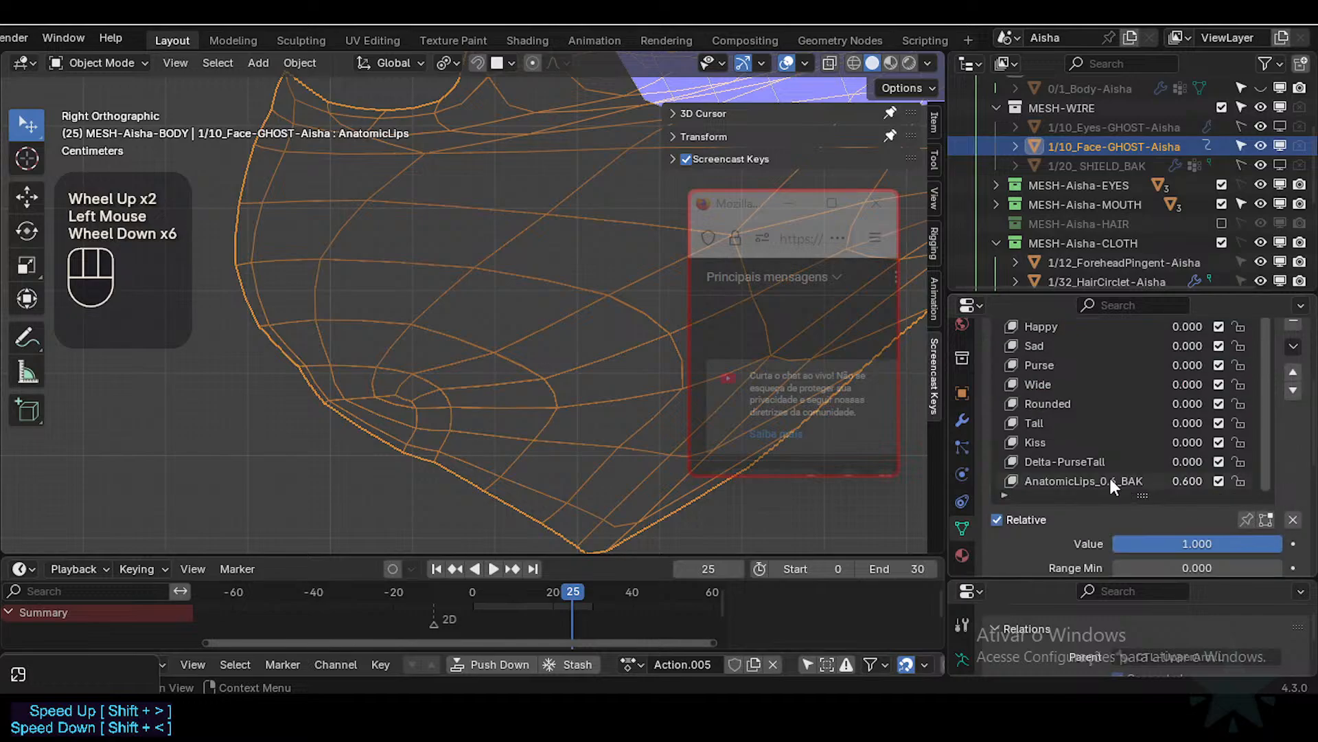
Step: Try removing every shape key from AnatomicLips_0.6_BAK up through AnatomicLips, keeping only PuffCheeks
{"action": "left_click", "coordinate": [1110, 477]}
{"action": "scroll", "coordinate": [1112, 481], "scroll_direction": "up", "scroll_amount": 2}
{"action": "left_click", "coordinate": [1295, 397]}
{"action": "left_click", "coordinate": [1294, 398]}
{"action": "left_click", "coordinate": [1294, 397]}
{"action": "left_click", "coordinate": [1295, 397]}
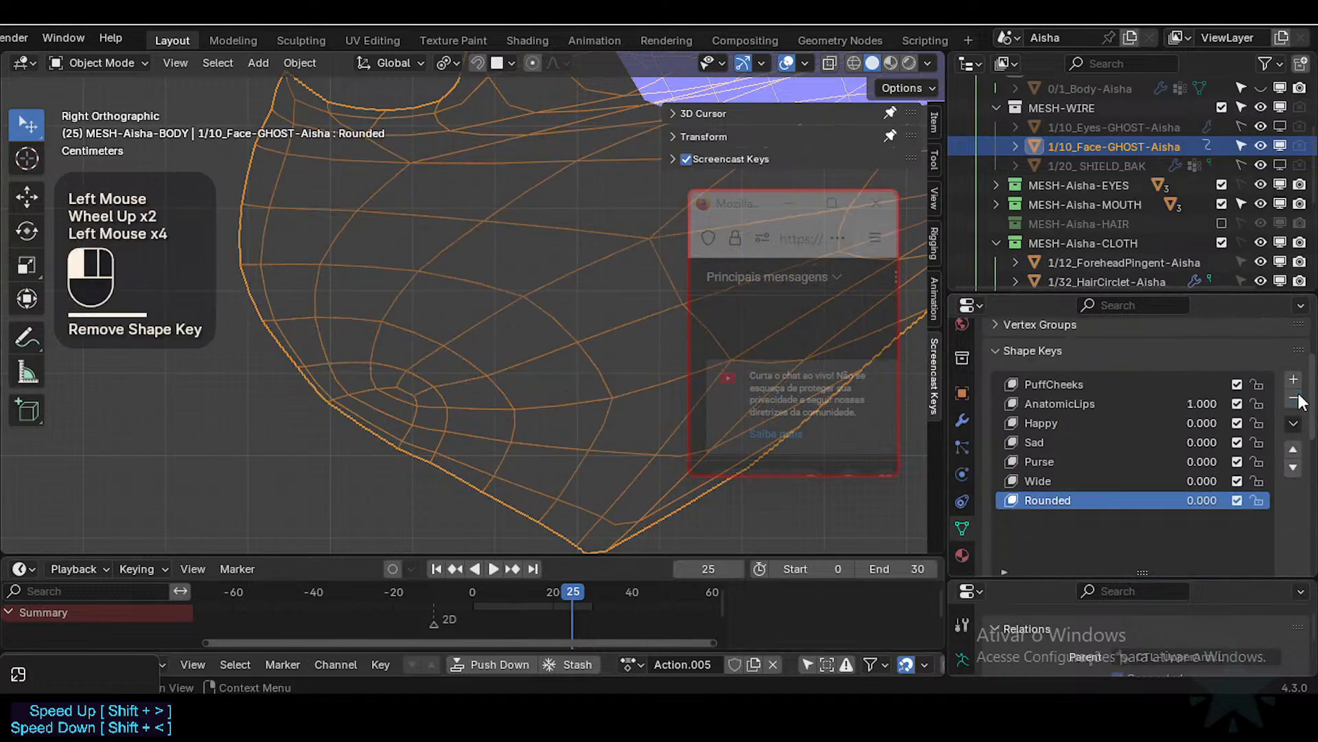
{"action": "left_click", "coordinate": [1294, 398]}
{"action": "left_click", "coordinate": [1294, 398]}
{"action": "left_click", "coordinate": [1294, 397]}
{"action": "left_click", "coordinate": [1295, 398]}
{"action": "left_click", "coordinate": [1294, 398]}
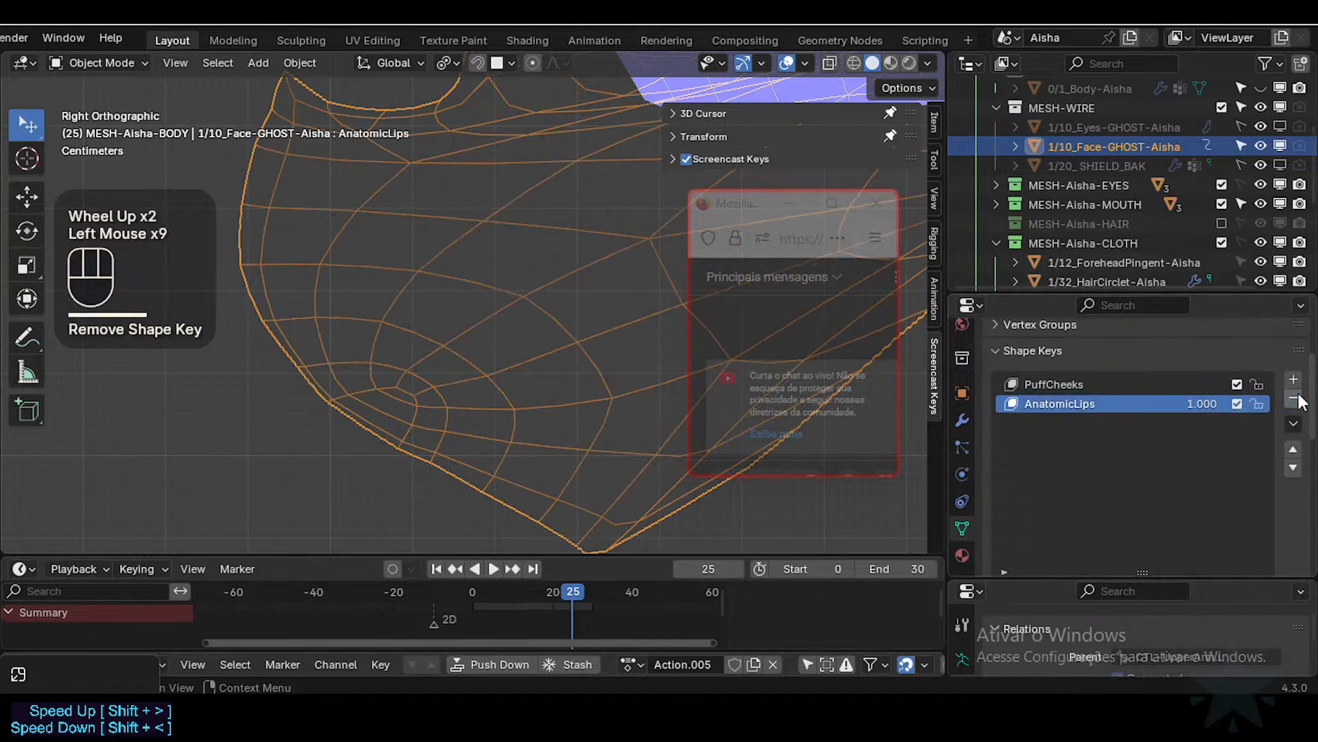
{"action": "left_click", "coordinate": [1294, 398]}
Step: Inspect the muzzle from the front with the PuffCheeks shape key switched off and on
{"action": "scroll", "coordinate": [493, 393], "scroll_direction": "down", "scroll_amount": 3}
{"action": "middle_click_drag", "start_coordinate": [493, 393], "coordinate": [416, 361]}
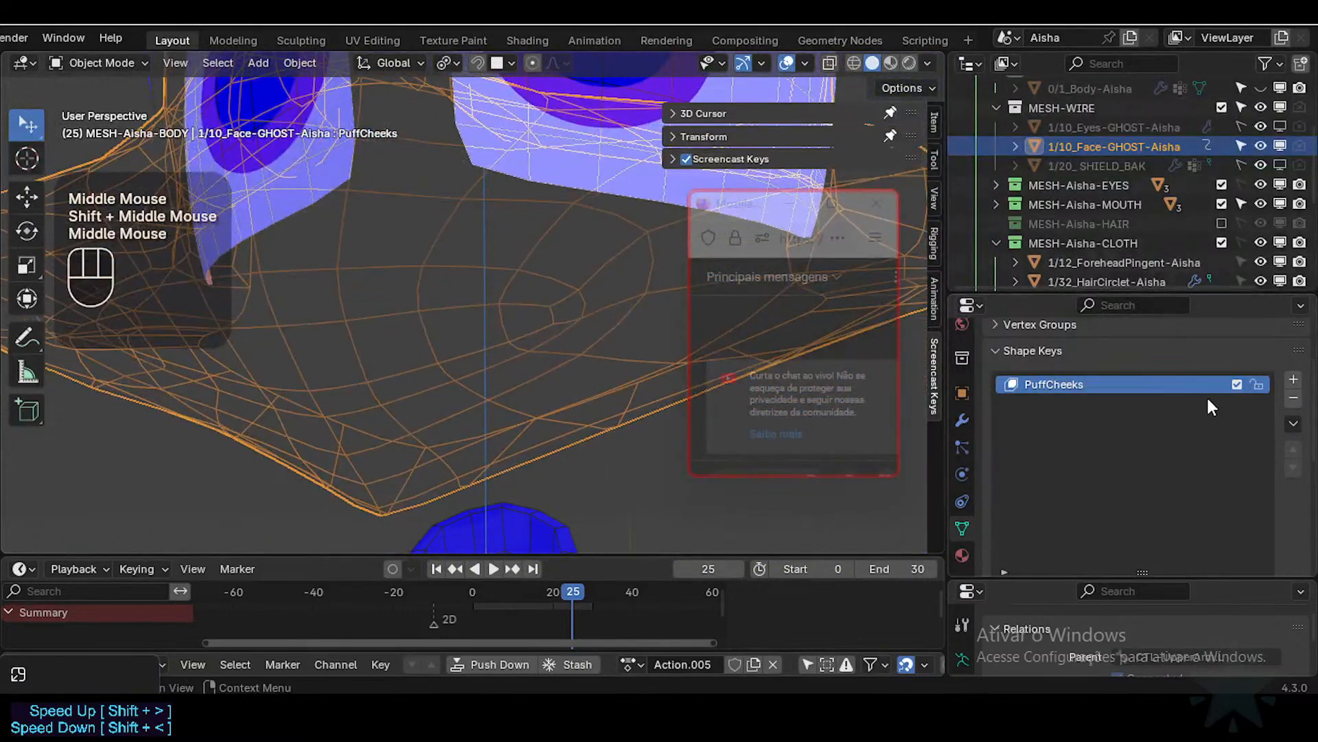
{"action": "left_click", "coordinate": [1087, 386]}
{"action": "scroll", "coordinate": [1099, 405], "scroll_direction": "down", "scroll_amount": 1}
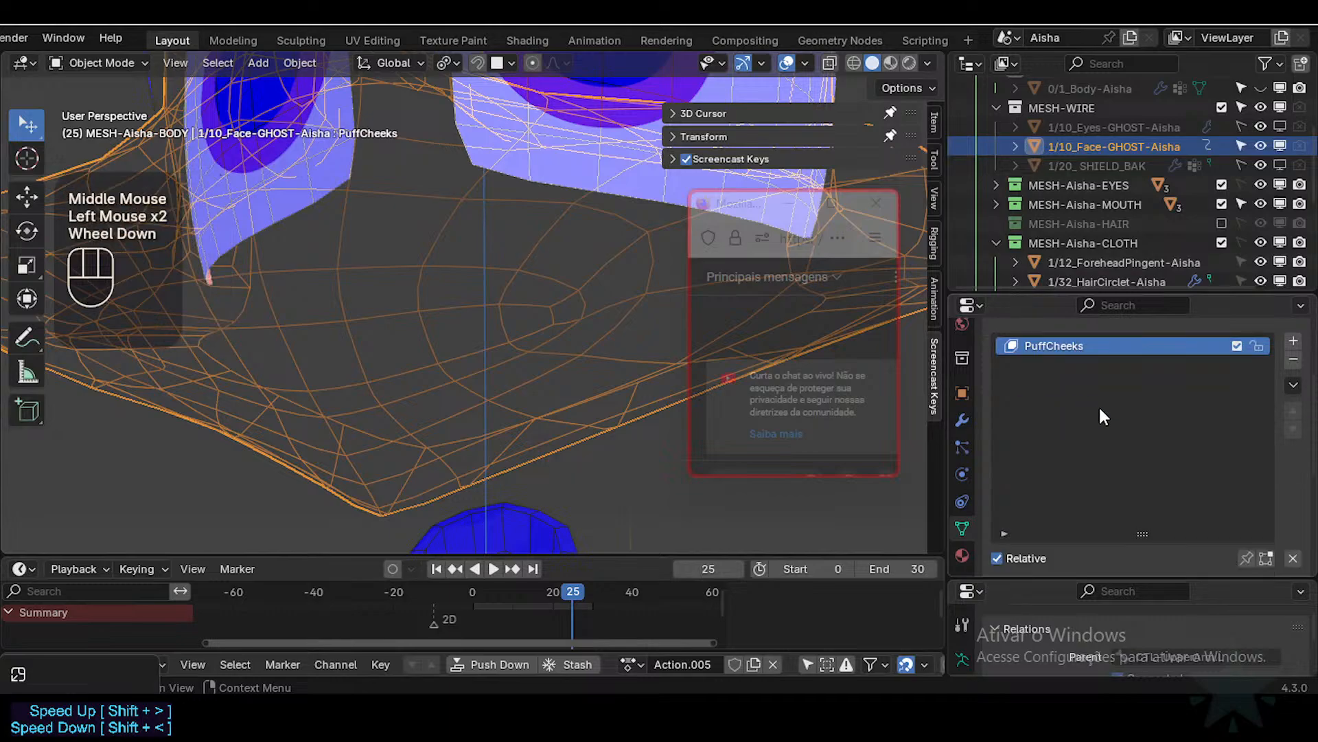
{"action": "scroll", "coordinate": [501, 372], "scroll_direction": "down", "scroll_amount": 1}
{"action": "middle_click_drag", "start_coordinate": [501, 372], "coordinate": [478, 459], "text": "shift"}
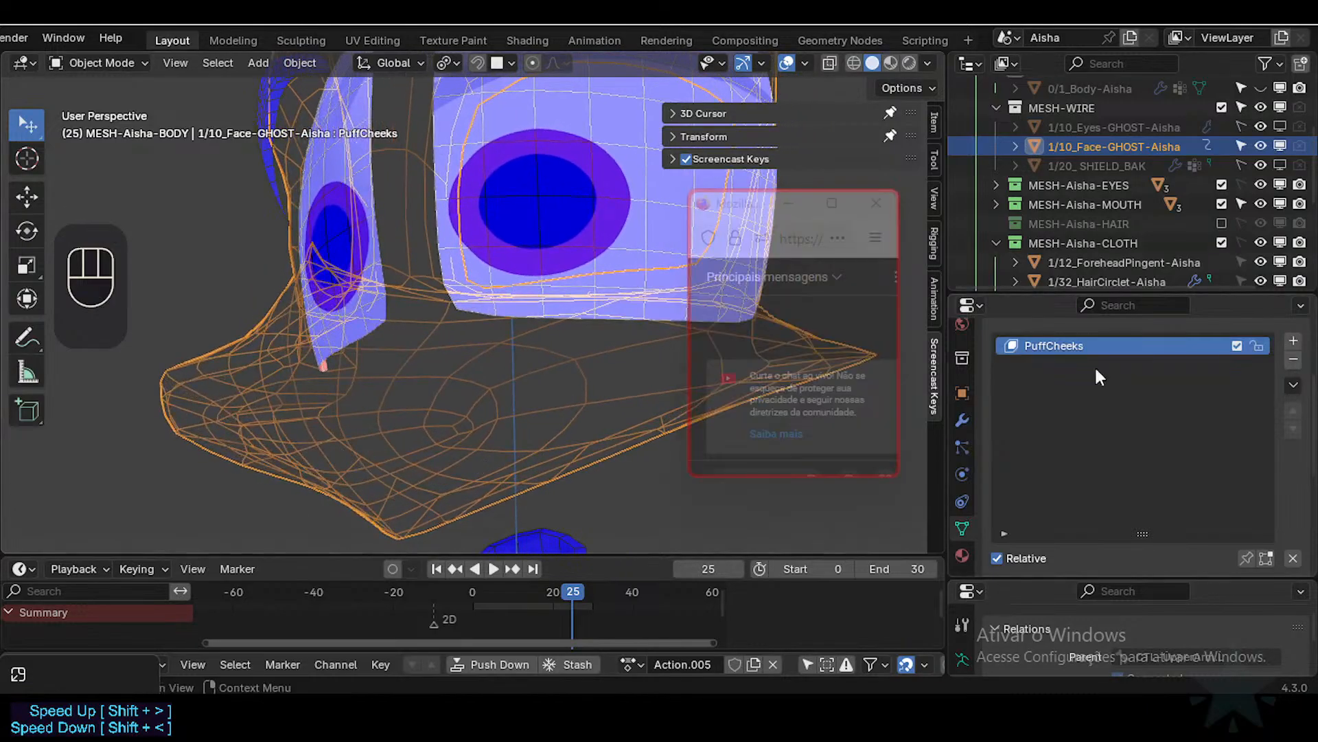
{"action": "left_click", "coordinate": [1235, 342]}
{"action": "left_click", "coordinate": [1234, 343]}
{"action": "left_click", "coordinate": [1235, 342]}
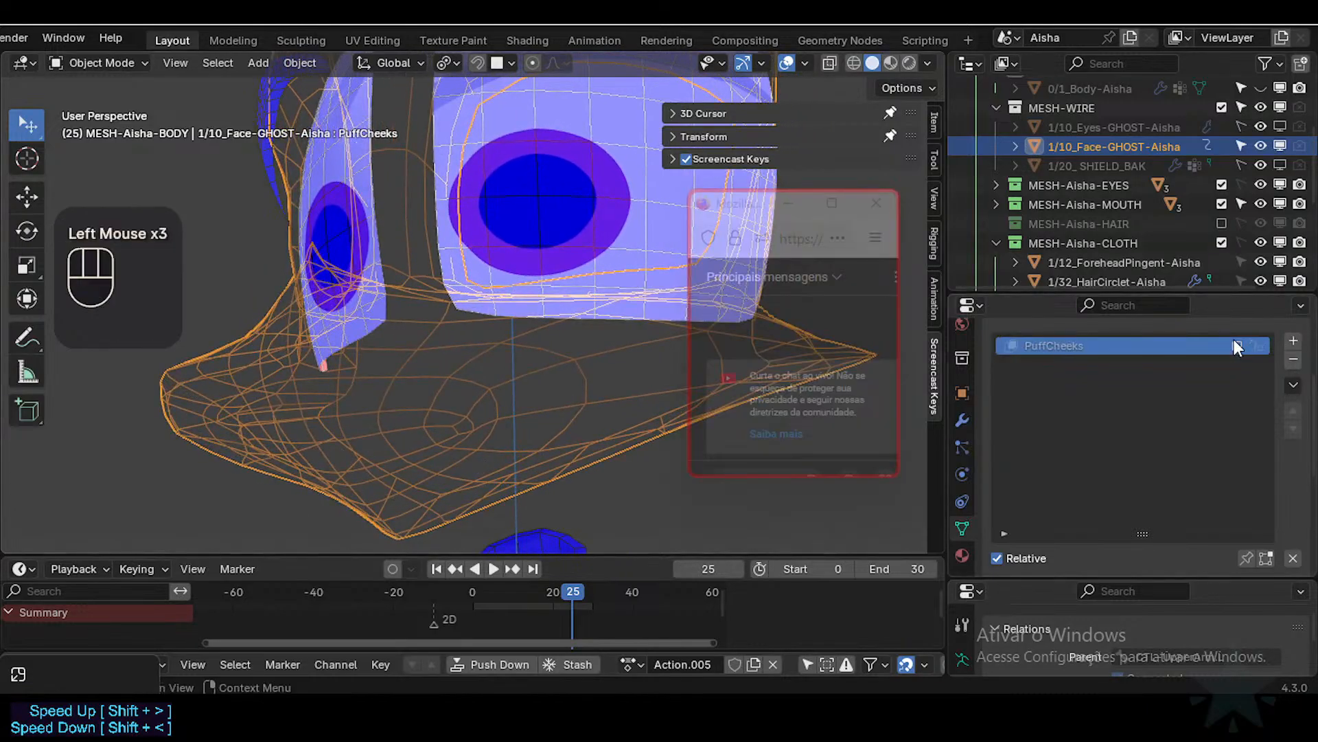
{"action": "left_click", "coordinate": [1235, 343]}
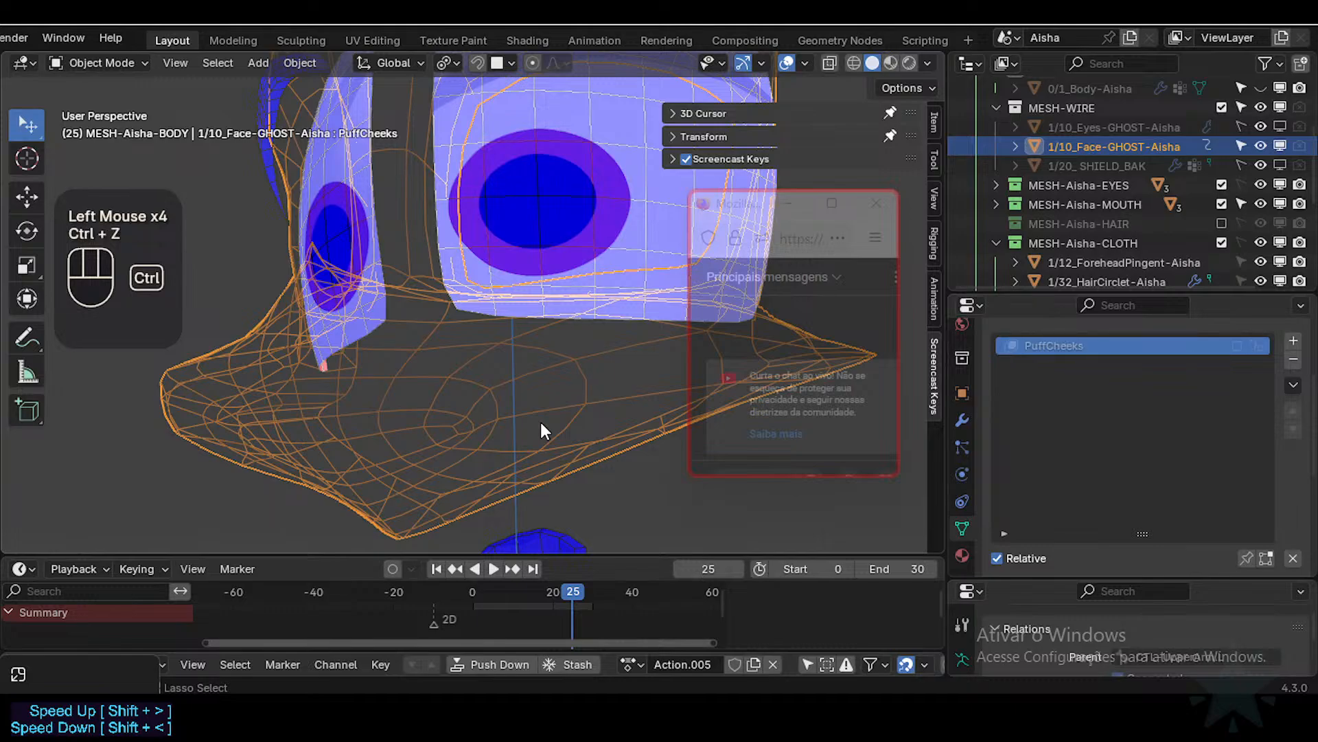
Step: Undo the shape key removals back to the AnatomicLips_0.6_BAK key
{"action": "key", "text": "ctrl+z"}
{"action": "key", "text": "ctrl+z"}
{"action": "key", "text": "ctrl+z"}
{"action": "key", "text": "ctrl+z"}
{"action": "key", "text": "ctrl+z"}
{"action": "key", "text": "ctrl+z"}
{"action": "key", "text": "ctrl+z"}
{"action": "key", "text": "ctrl+z"}
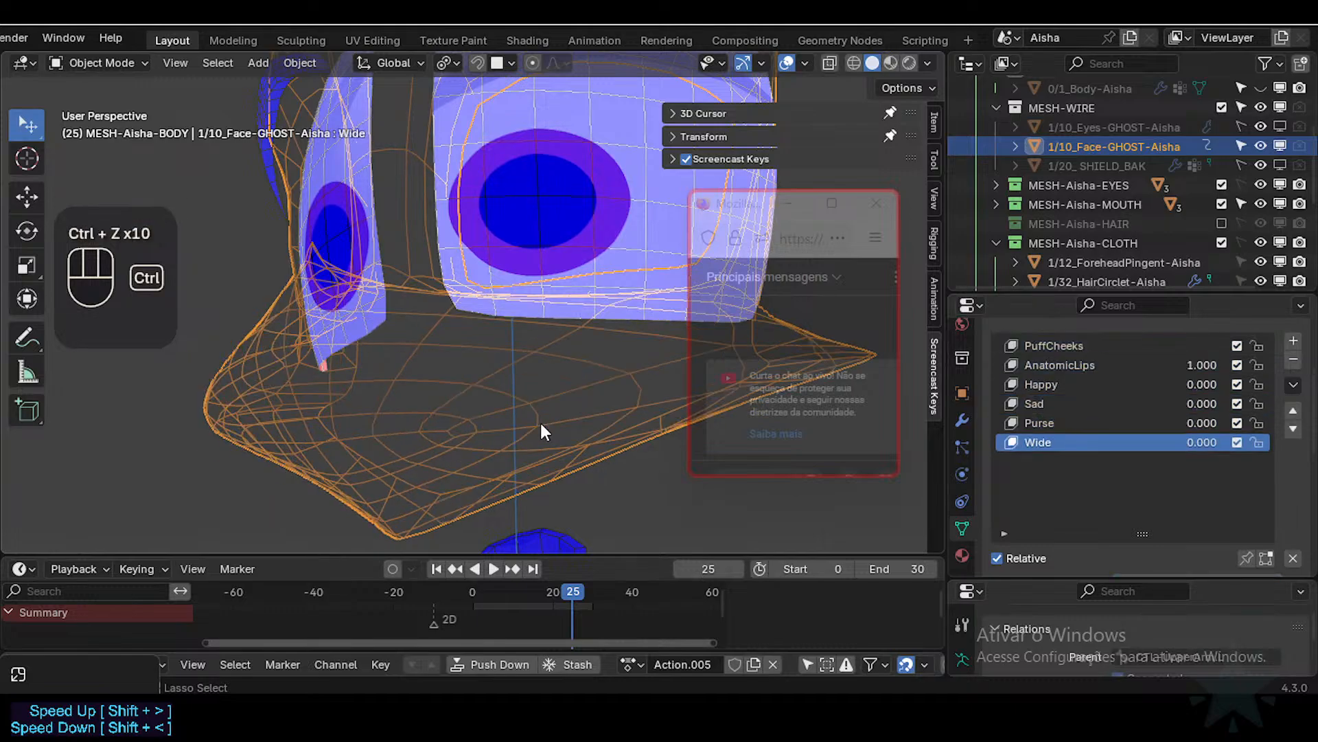
{"action": "key", "text": "ctrl+z"}
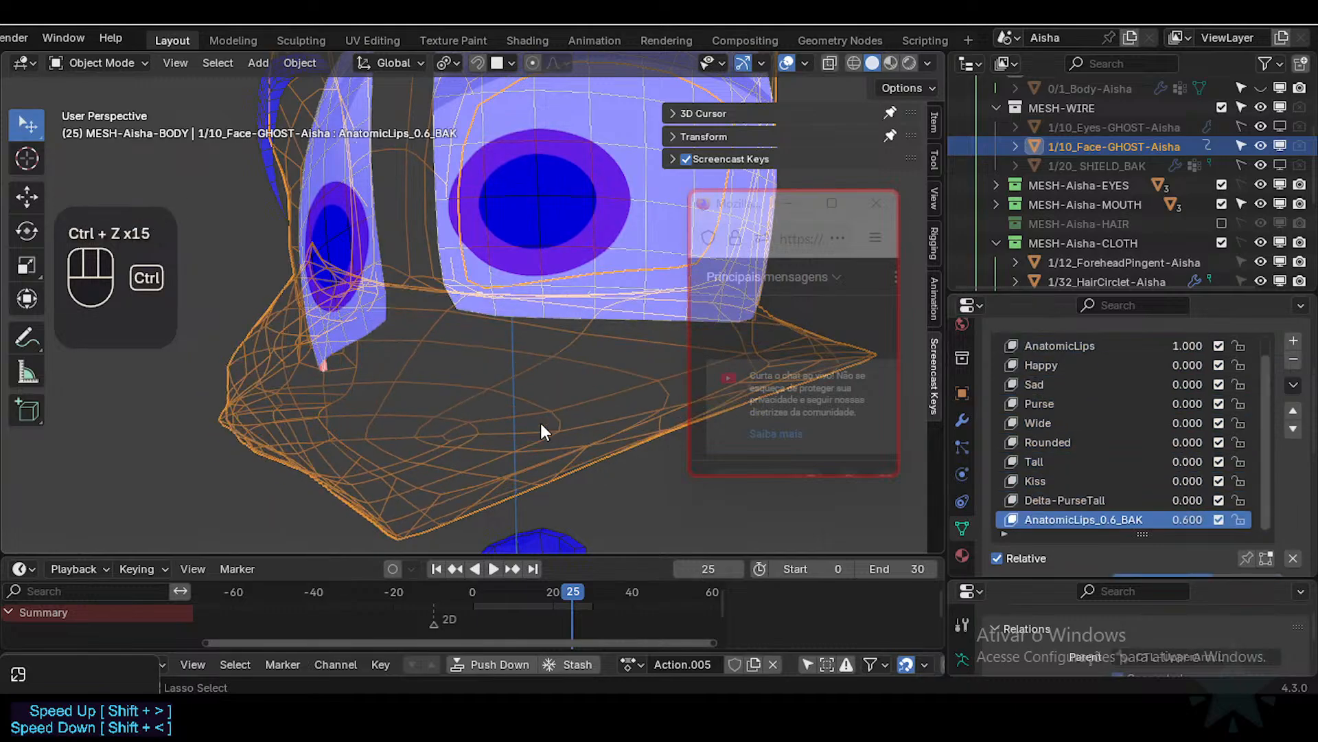
Step: Undo the remaining shape key removals until the Basis key is restored on the face ghost
{"action": "scroll", "coordinate": [1157, 417], "scroll_direction": "up", "scroll_amount": 2}
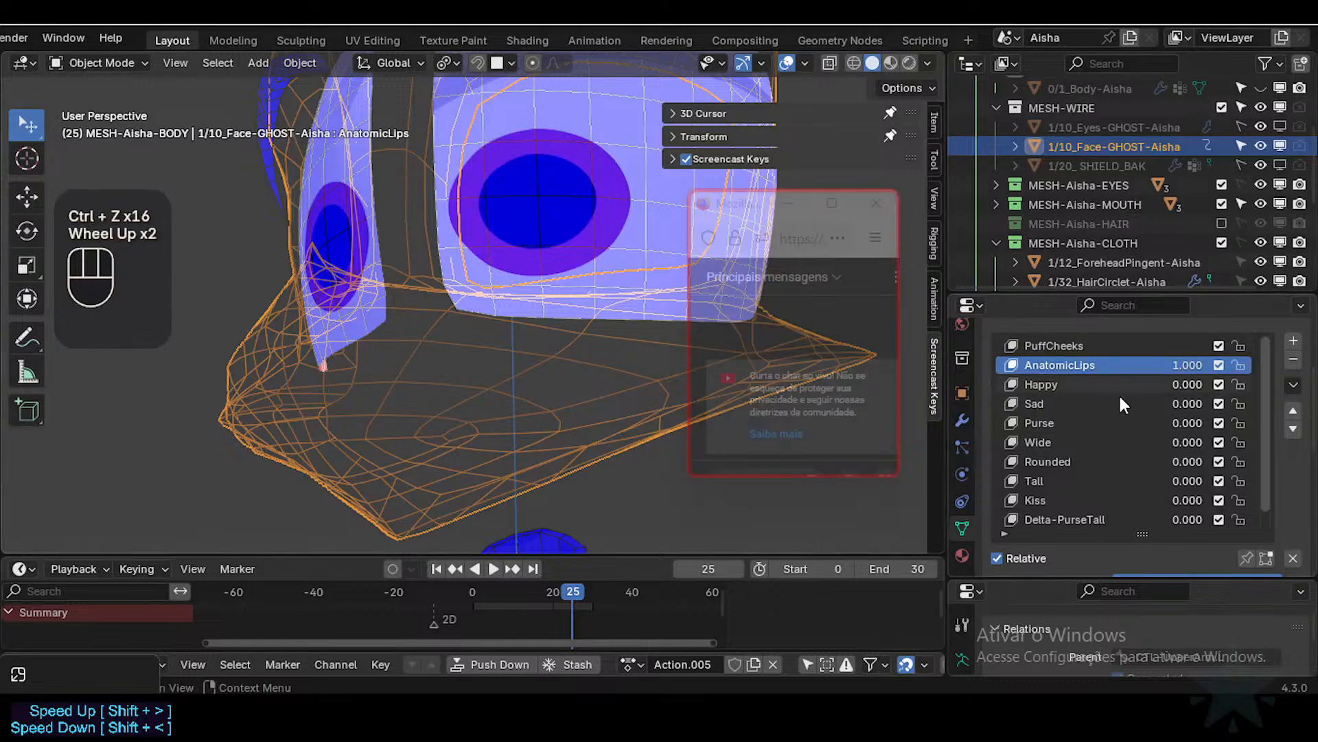
{"action": "key", "text": "ctrl+z"}
{"action": "key", "text": "ctrl+z"}
{"action": "key", "text": "ctrl+z"}
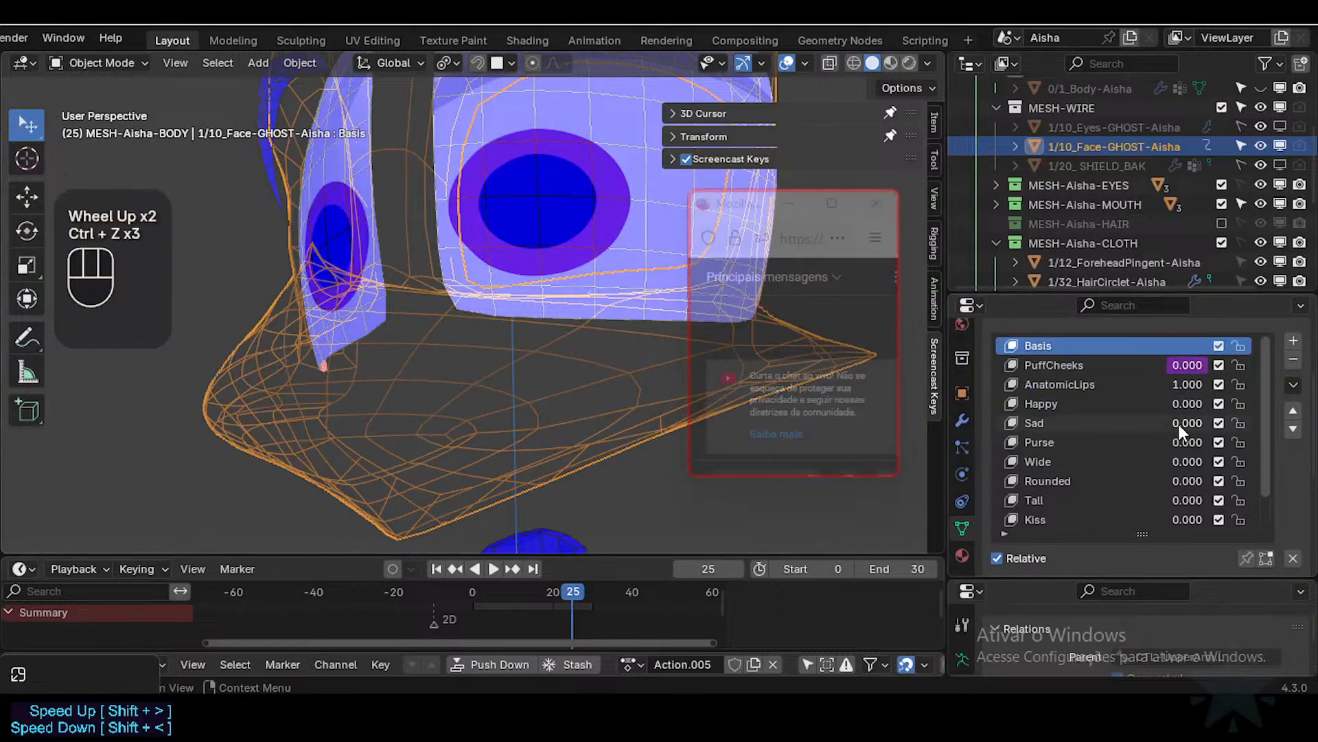
Step: Check the muzzle with the PuffCheeks shape key switched off and on
{"action": "left_click", "coordinate": [1075, 371]}
{"action": "left_click", "coordinate": [1078, 383]}
{"action": "scroll", "coordinate": [1053, 430], "scroll_direction": "down", "scroll_amount": 4}
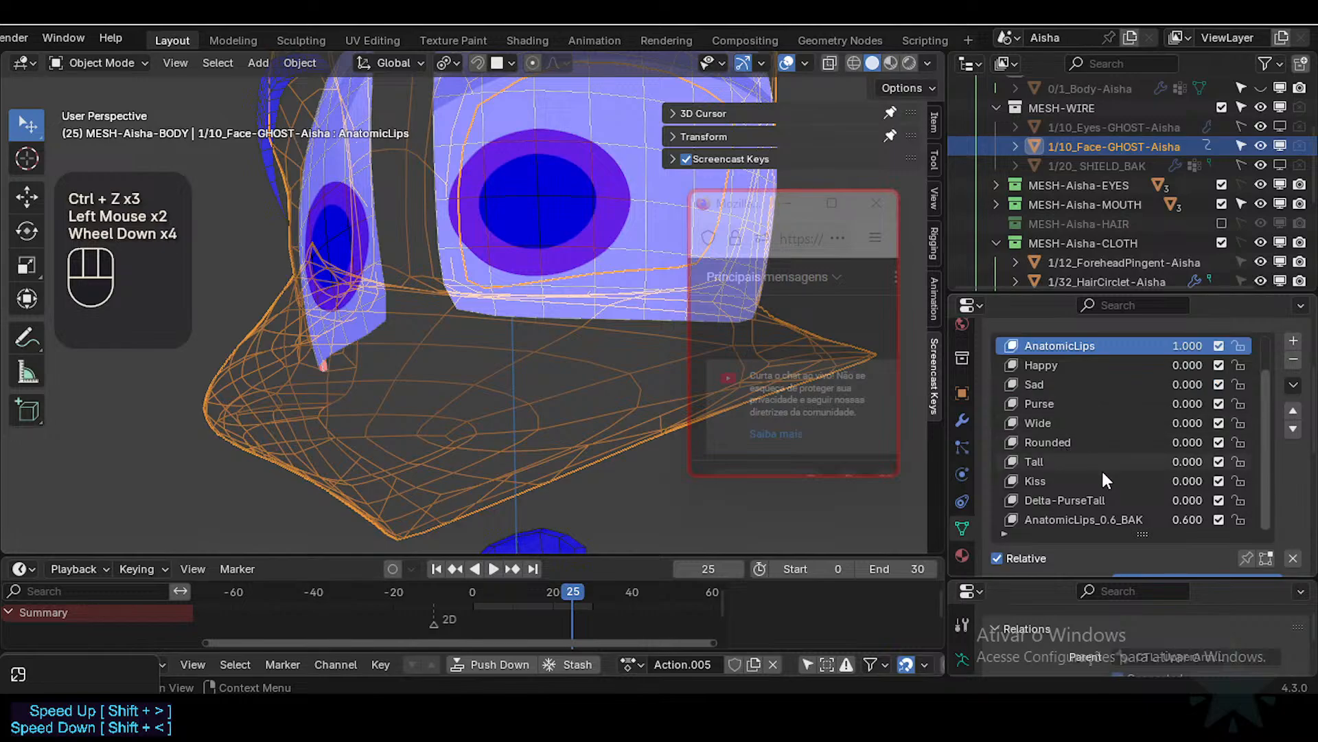
{"action": "scroll", "coordinate": [1092, 362], "scroll_direction": "up", "scroll_amount": 2}
{"action": "left_click", "coordinate": [1222, 360]}
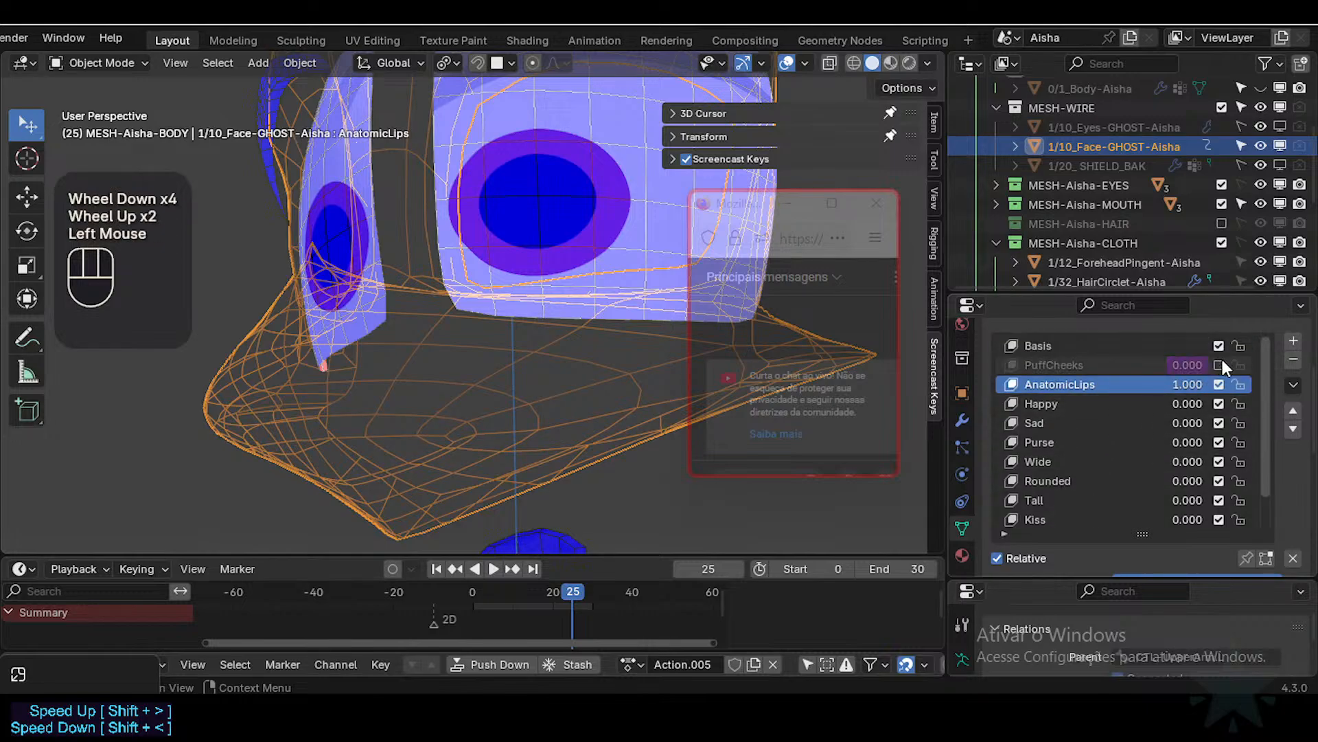
{"action": "left_click", "coordinate": [1222, 360]}
Step: Remove the face ghost's shape keys from AnatomicLips_0.6_BAK up through AnatomicLips, keeping Basis and PuffCheeks, and save the file
{"action": "left_click", "coordinate": [1085, 347]}
{"action": "scroll", "coordinate": [1097, 410], "scroll_direction": "down", "scroll_amount": 2}
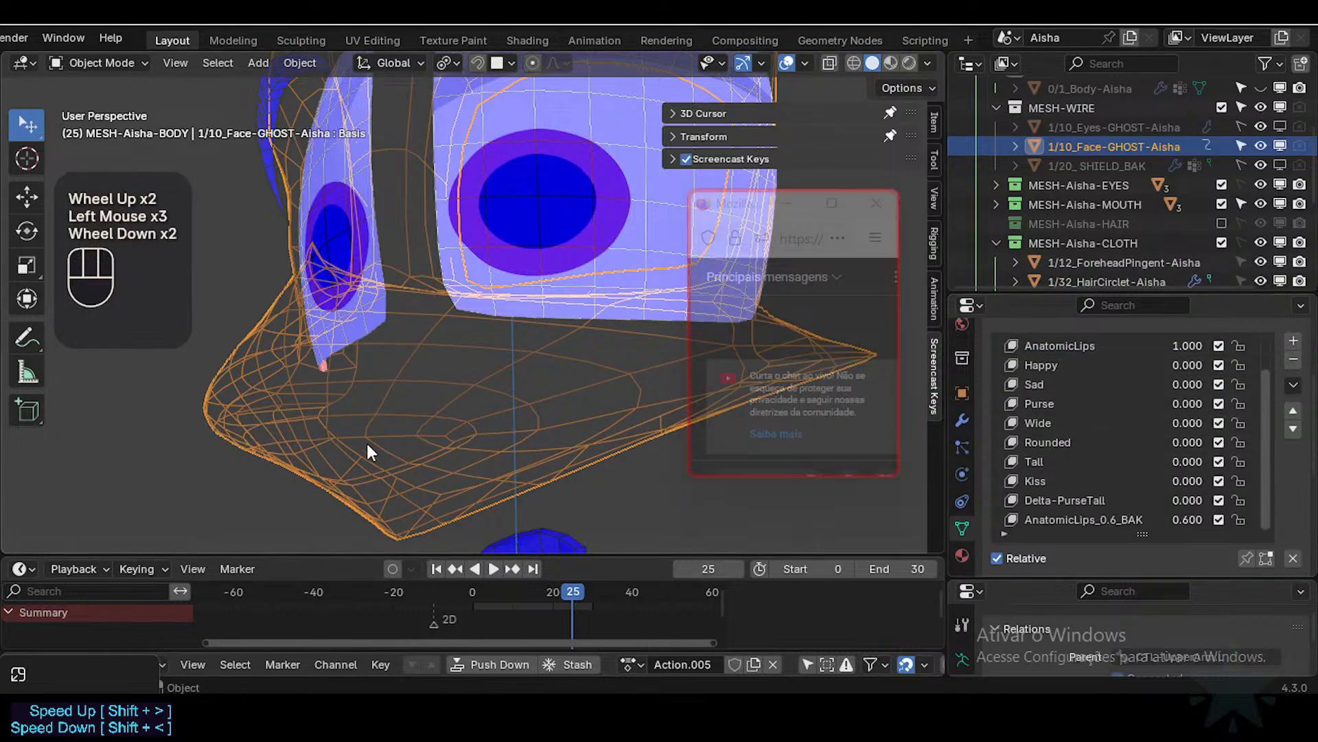
{"action": "middle_click_drag", "start_coordinate": [367, 443], "coordinate": [453, 432]}
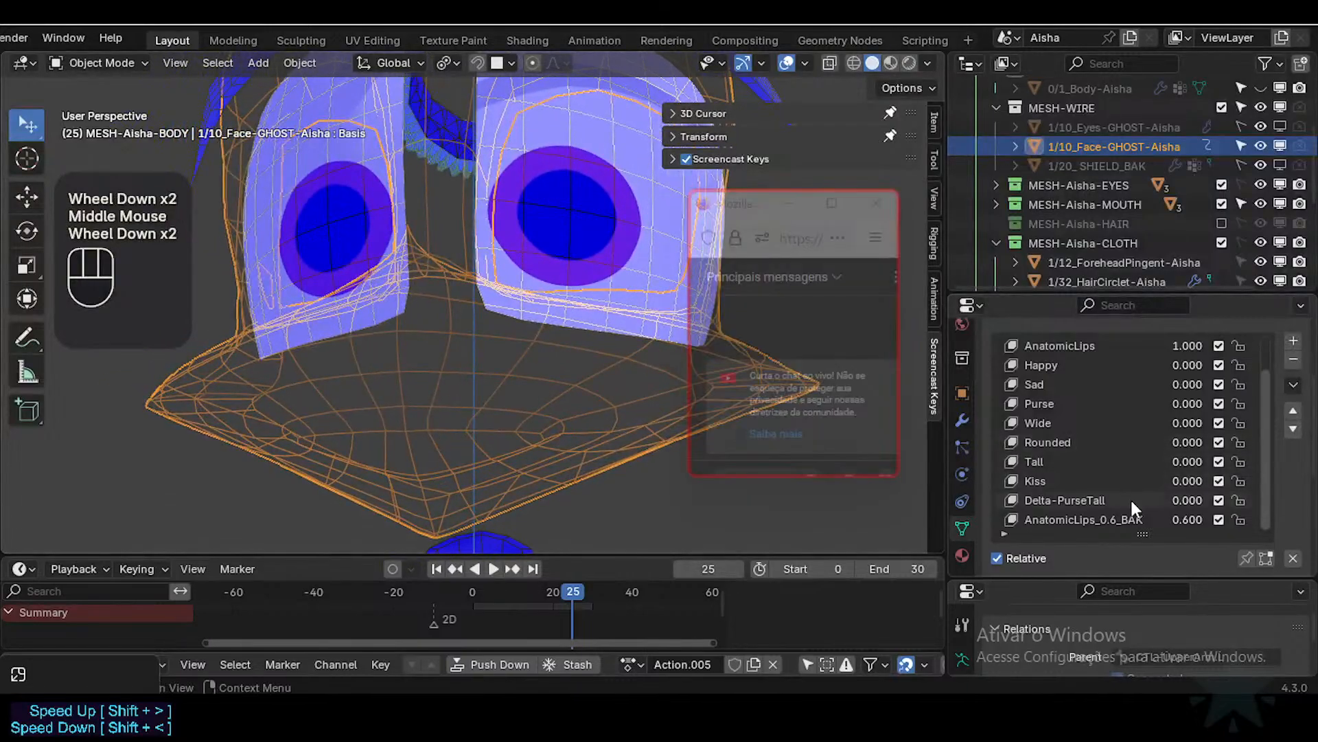
{"action": "double_click", "coordinate": [1293, 361]}
{"action": "triple_click", "coordinate": [1293, 362]}
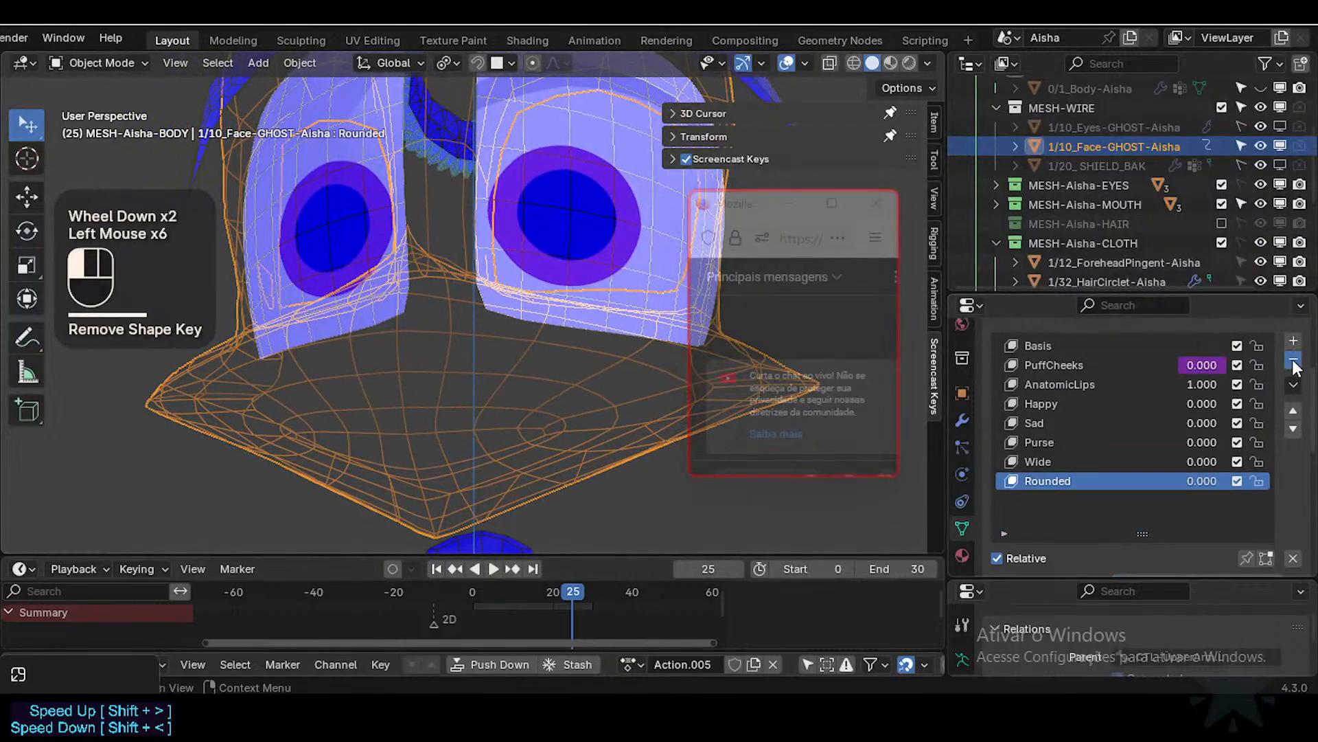
{"action": "triple_click", "coordinate": [1293, 361]}
{"action": "left_click", "coordinate": [1293, 361]}
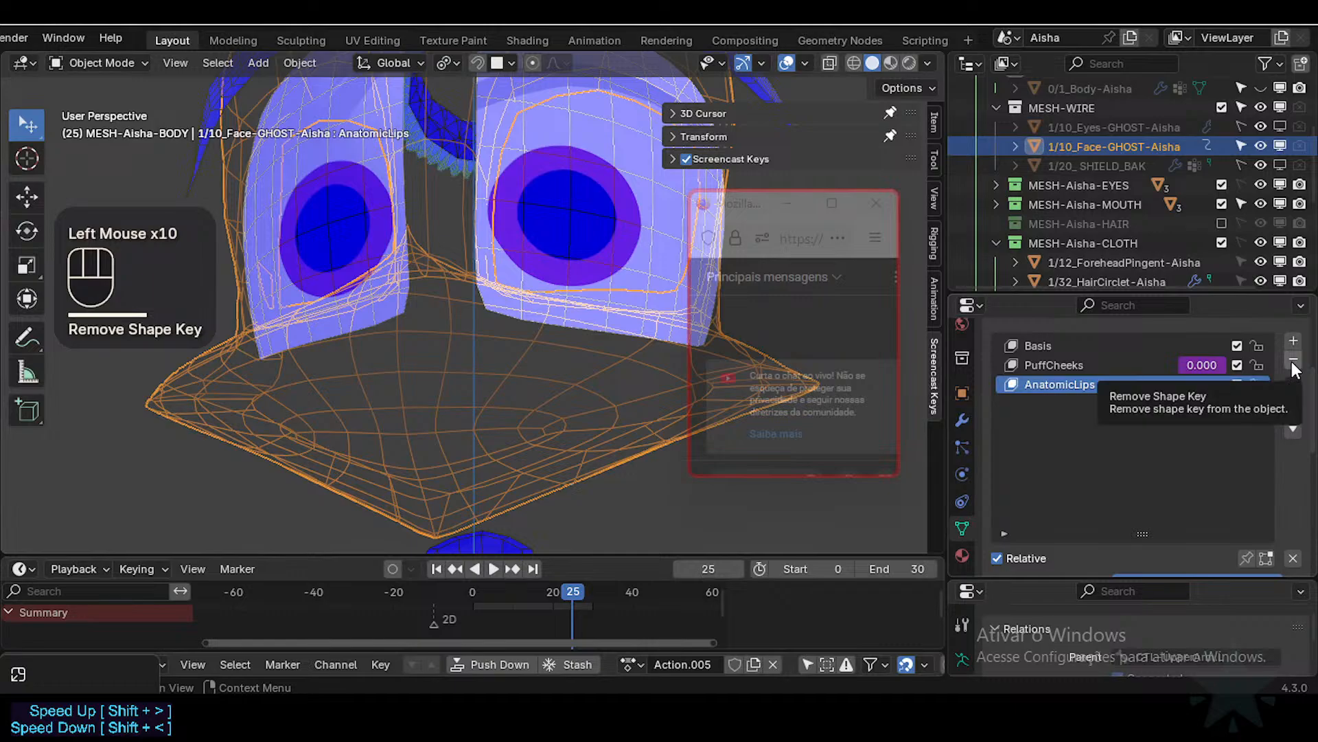
{"action": "left_click", "coordinate": [1293, 361]}
{"action": "middle_click_drag", "start_coordinate": [625, 393], "coordinate": [402, 382]}
{"action": "scroll", "coordinate": [374, 420], "scroll_direction": "down", "scroll_amount": 1}
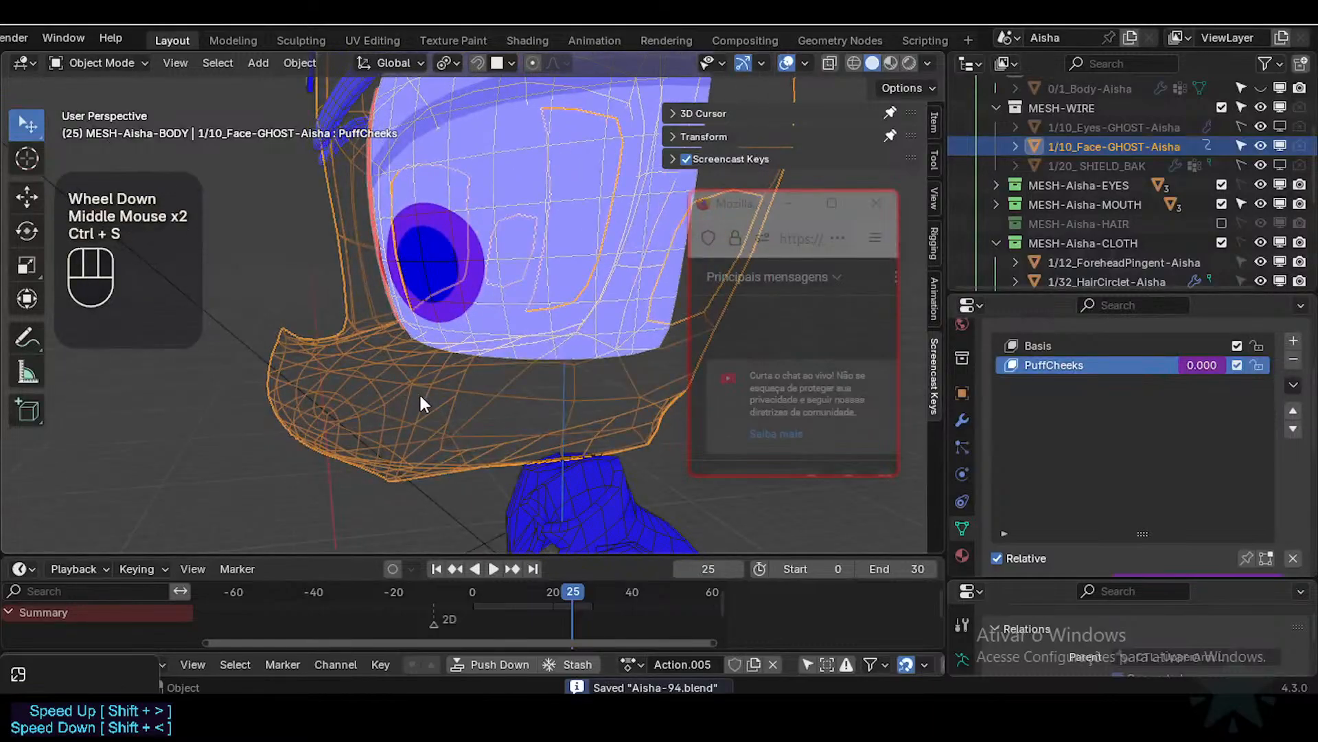
Step: Unhide the body mesh, clear the selection, inspect the muzzle surface, and save the file
{"action": "key", "text": "alt+h"}
{"action": "key", "text": "alt+a"}
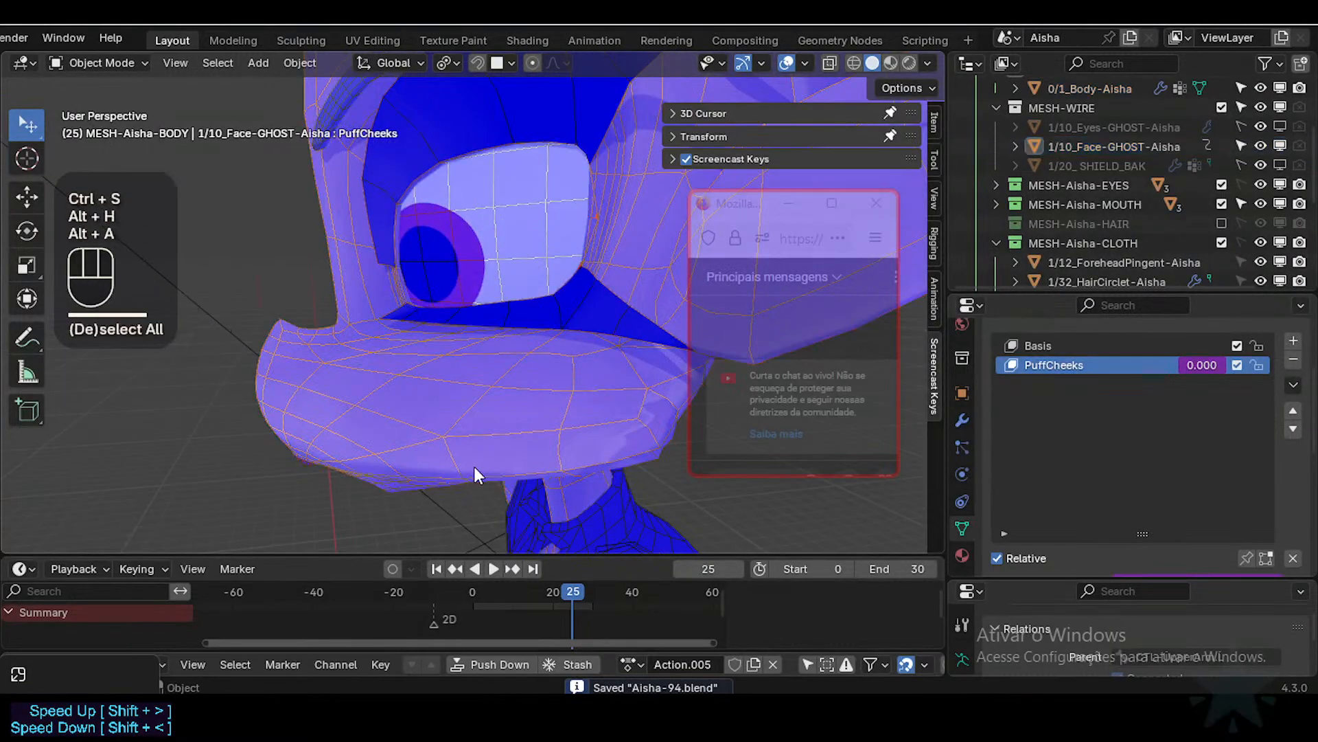
{"action": "middle_click_drag", "start_coordinate": [476, 471], "coordinate": [517, 463]}
{"action": "left_click", "coordinate": [459, 347]}
{"action": "scroll", "coordinate": [472, 402], "scroll_direction": "down", "scroll_amount": 2}
{"action": "scroll", "coordinate": [366, 403], "scroll_direction": "up", "scroll_amount": 2}
{"action": "left_click", "coordinate": [383, 345]}
{"action": "left_click", "coordinate": [444, 372]}
{"action": "scroll", "coordinate": [358, 374], "scroll_direction": "down", "scroll_amount": 2}
{"action": "scroll", "coordinate": [458, 405], "scroll_direction": "down", "scroll_amount": 2}
{"action": "scroll", "coordinate": [459, 410], "scroll_direction": "down", "scroll_amount": 4}
{"action": "middle_click_drag", "start_coordinate": [459, 411], "coordinate": [481, 385]}
{"action": "mouse_move", "coordinate": [481, 385]}
{"action": "middle_mouse_down"}
{"action": "mouse_move", "coordinate": [561, 356]}
{"action": "mouse_move", "coordinate": [597, 362]}
{"action": "mouse_move", "coordinate": [504, 369]}
{"action": "mouse_move", "coordinate": [392, 343]}
{"action": "mouse_move", "coordinate": [440, 382]}
{"action": "mouse_move", "coordinate": [524, 411]}
{"action": "mouse_move", "coordinate": [476, 406]}
{"action": "middle_mouse_up"}
{"action": "key", "text": "ctrl+s"}
Step: Display the character with its textured colours and open the body mesh in Edit Mode
{"action": "scroll", "coordinate": [394, 337], "scroll_direction": "up", "scroll_amount": 1}
{"action": "key", "text": "shift+ctrl+alt+n"}
{"action": "key", "text": "shift+ctrl+alt+z"}
{"action": "scroll", "coordinate": [464, 381], "scroll_direction": "up", "scroll_amount": 1}
{"action": "left_click", "coordinate": [485, 386]}
{"action": "left_click", "coordinate": [620, 405]}
{"action": "middle_click_drag", "start_coordinate": [620, 405], "coordinate": [530, 345]}
{"action": "key", "text": "Tab"}
{"action": "scroll", "coordinate": [448, 427], "scroll_direction": "up", "scroll_amount": 1}
{"action": "scroll", "coordinate": [547, 377], "scroll_direction": "down", "scroll_amount": 1}
{"action": "scroll", "coordinate": [430, 397], "scroll_direction": "down", "scroll_amount": 1}
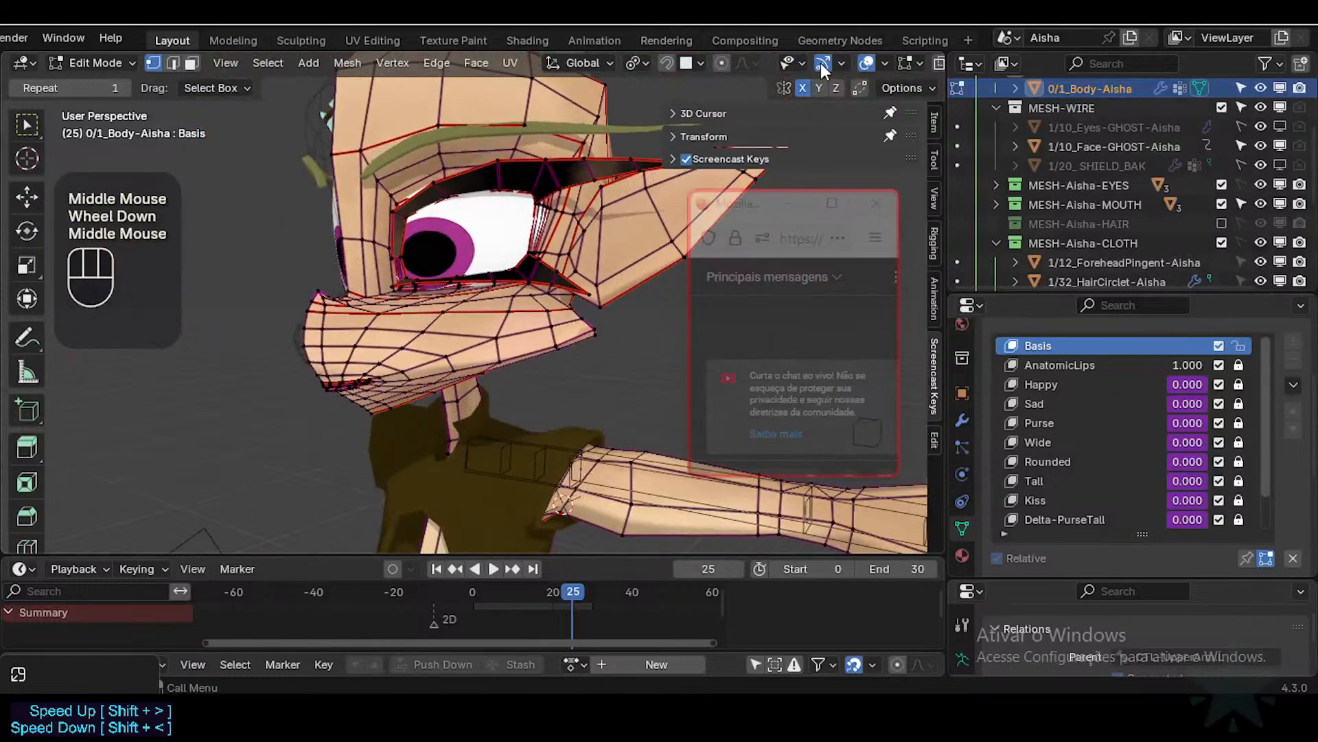
Step: Turn off the crease overlay for the body mesh and move the chat window off the face area
{"action": "left_click", "coordinate": [905, 62]}
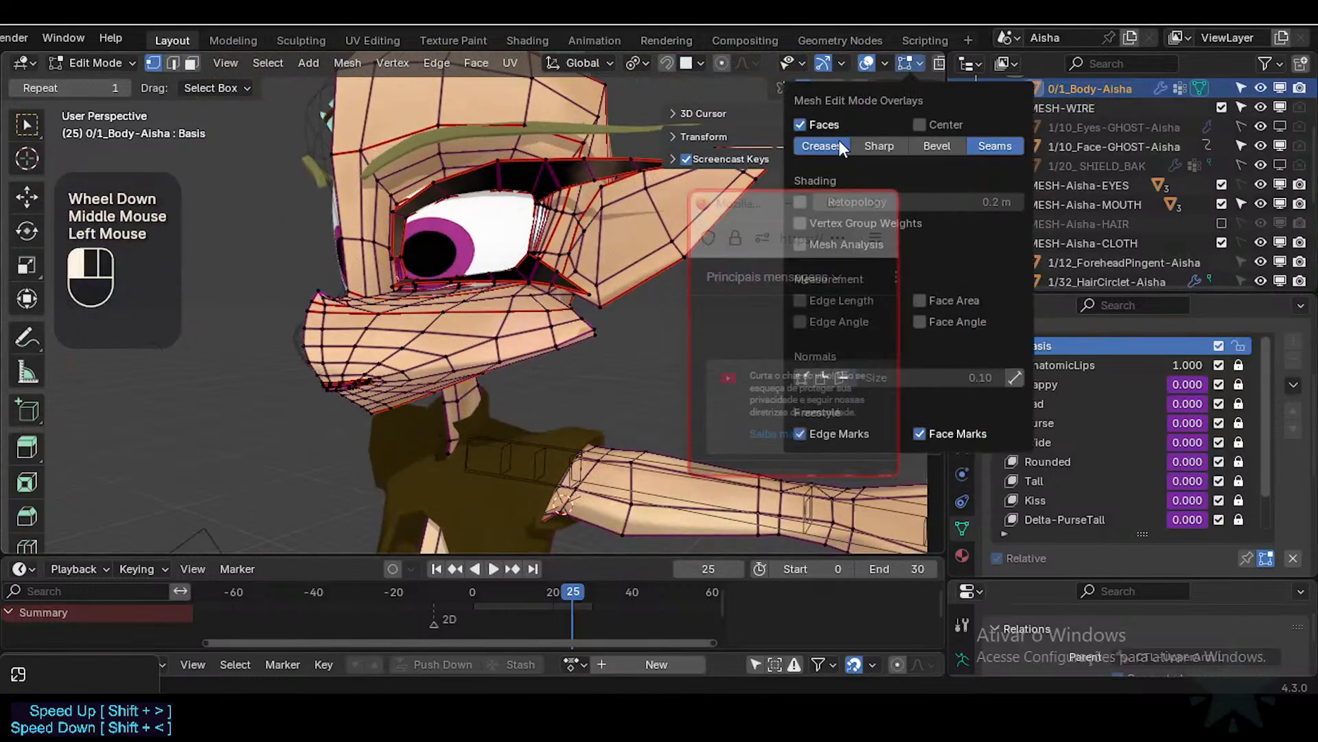
{"action": "scroll", "coordinate": [540, 221], "scroll_direction": "down", "scroll_amount": 1}
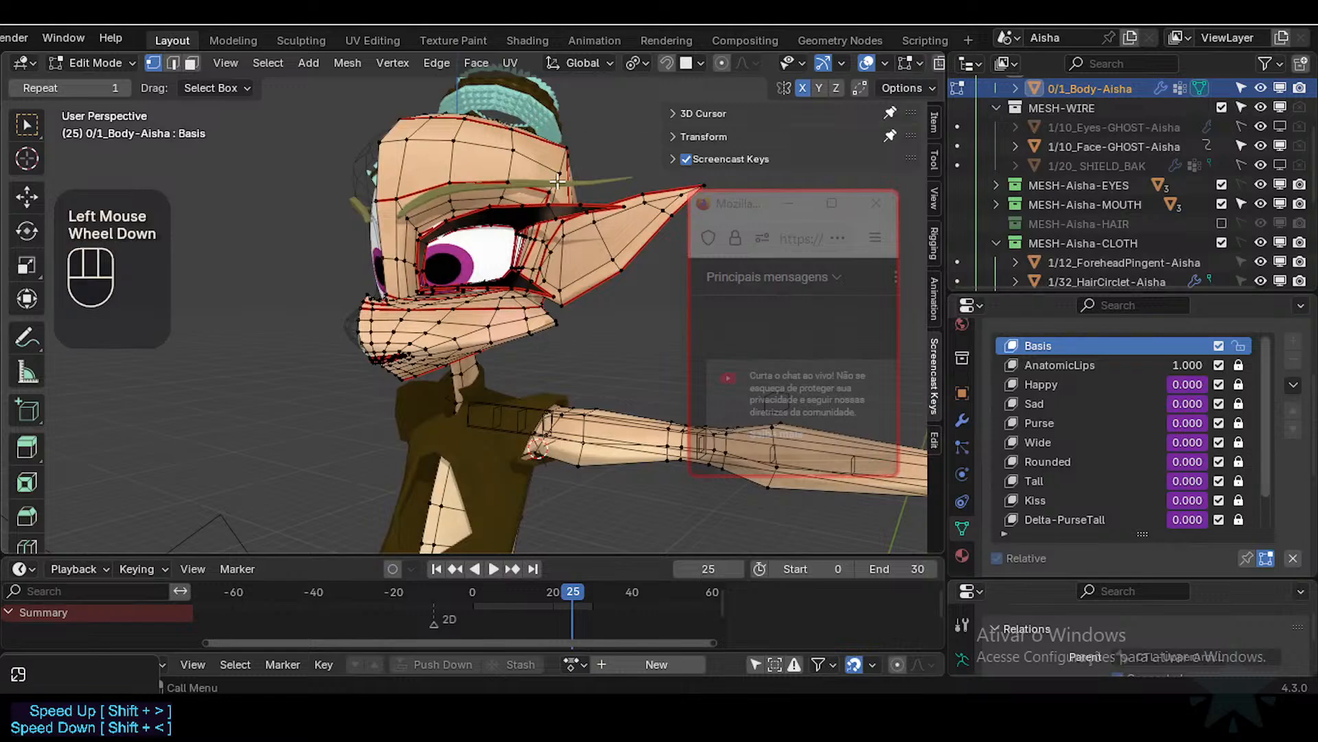
{"action": "left_click_drag", "start_coordinate": [747, 214], "coordinate": [753, 272]}
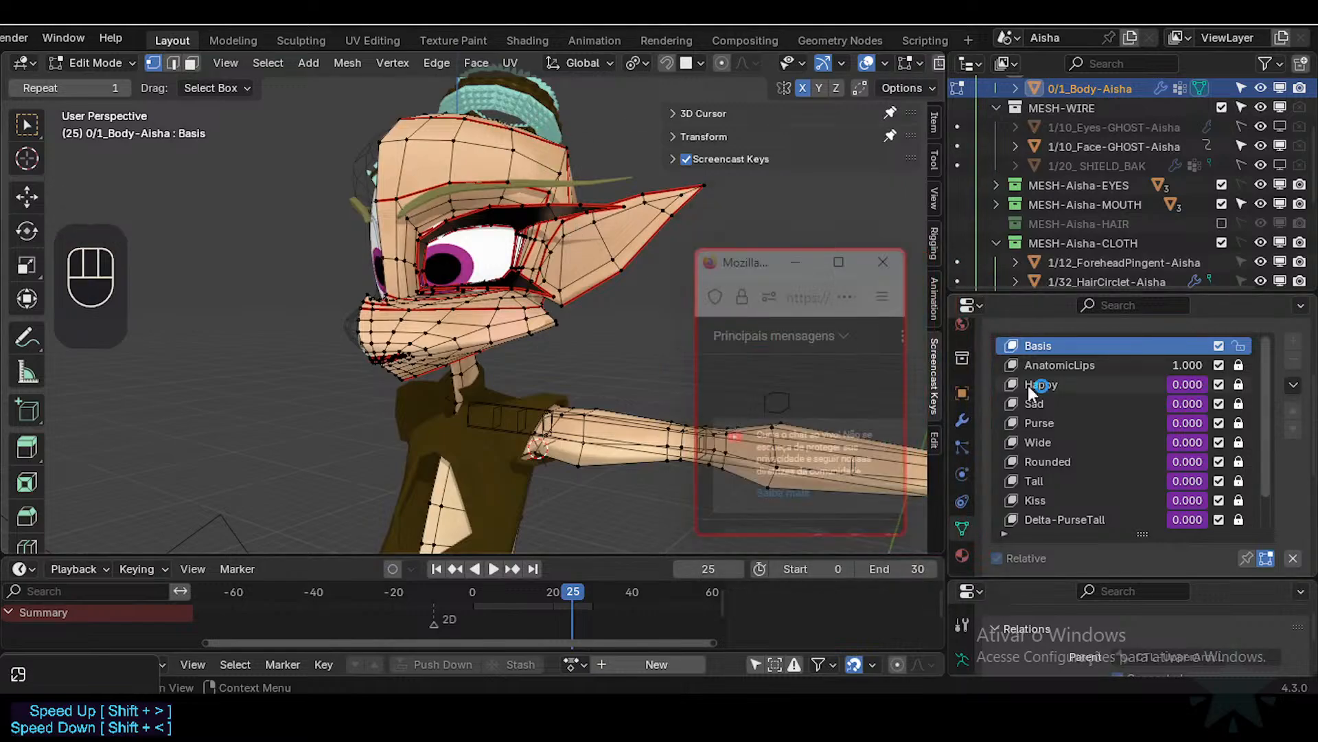
Step: Collapse the Shape Keys and Vertex Groups sections of the body's mesh data
{"action": "scroll", "coordinate": [1308, 415], "scroll_direction": "up", "scroll_amount": 2}
{"action": "left_click", "coordinate": [1000, 431]}
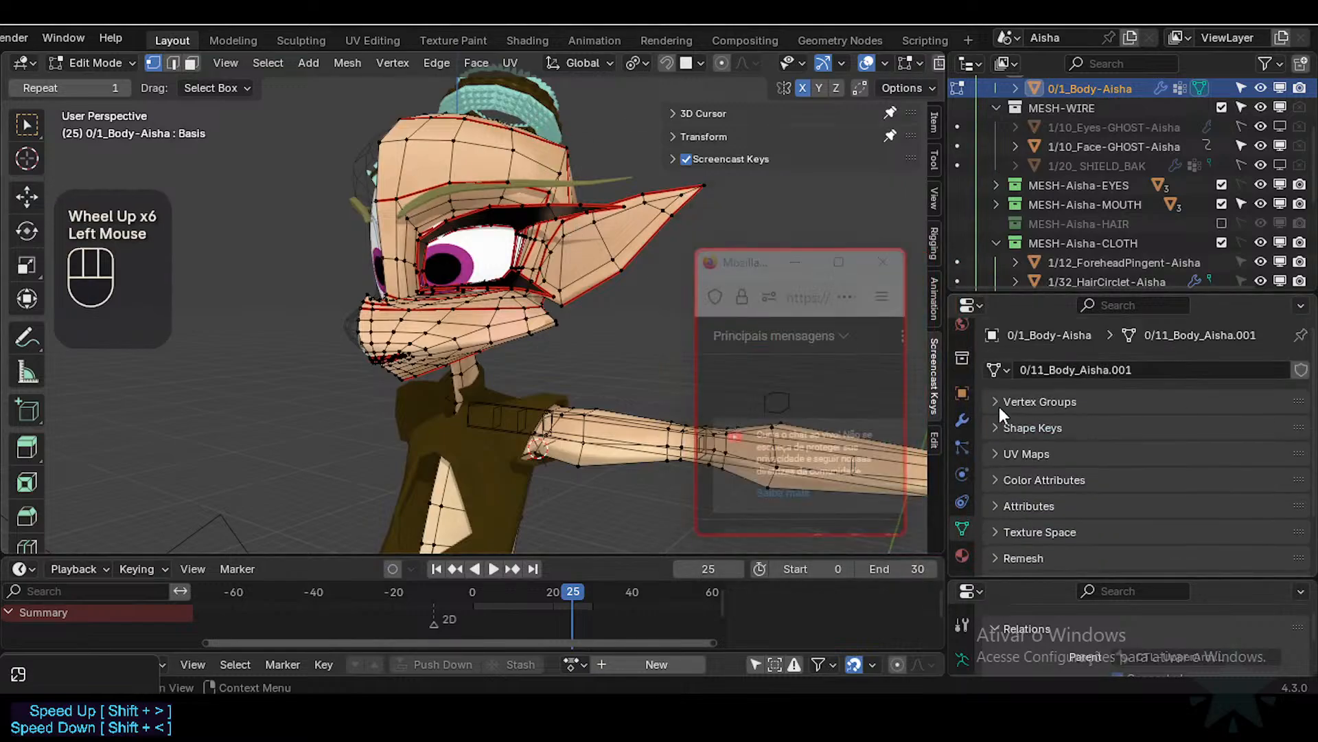
{"action": "left_click", "coordinate": [999, 405]}
{"action": "left_click", "coordinate": [999, 405]}
Step: Return the body to Object Mode, enable the MESH-Aisha-HAIR collection, and bring up the countdown timer
{"action": "middle_click_drag", "start_coordinate": [533, 313], "coordinate": [582, 317], "text": "shift"}
{"action": "key", "text": "ctrl+Tab"}
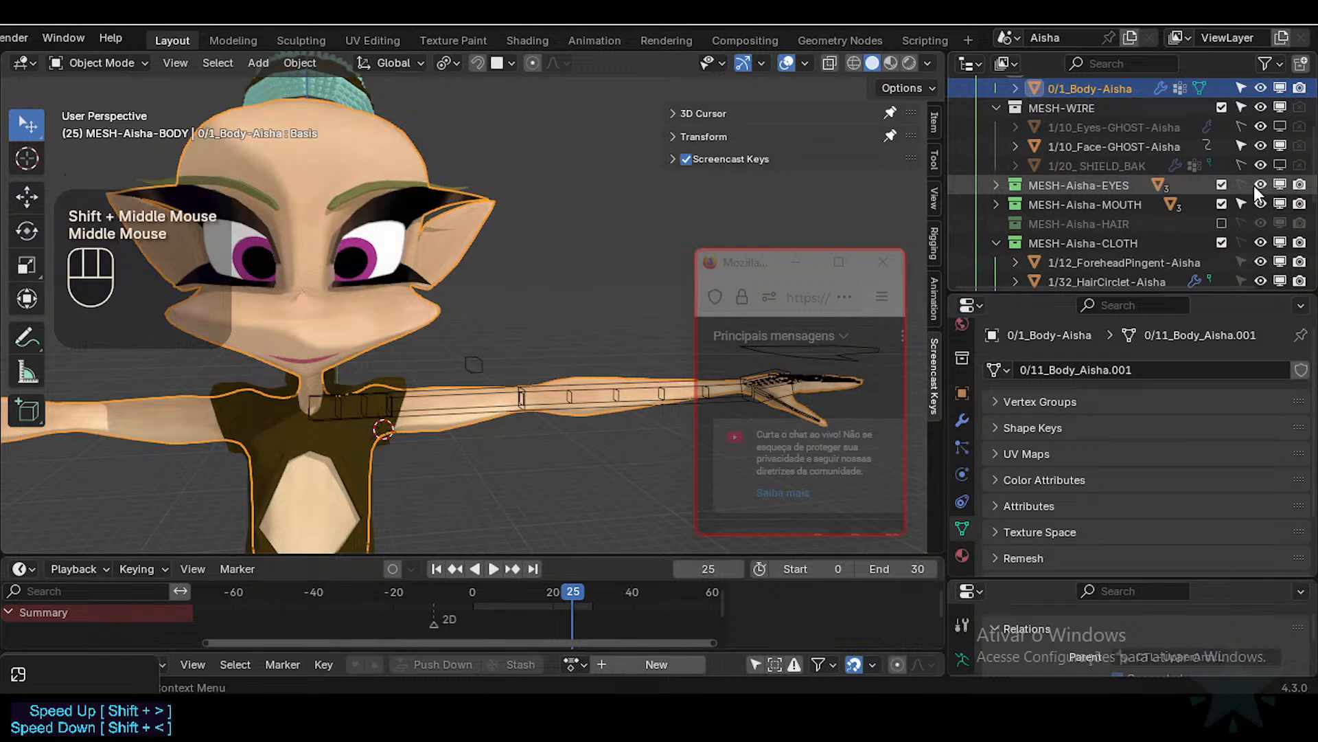
{"action": "left_click", "coordinate": [1223, 222]}
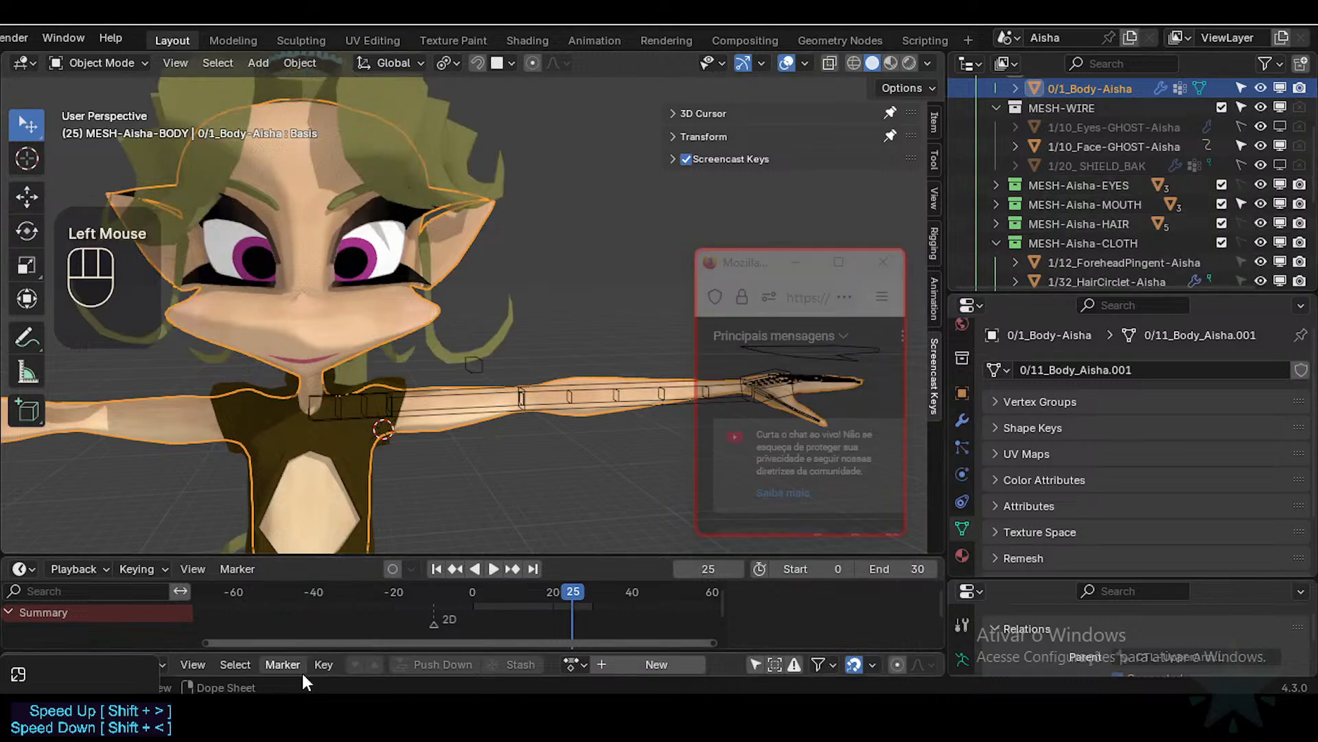
{"action": "left_click_drag", "start_coordinate": [45, 693], "coordinate": [131, 587]}
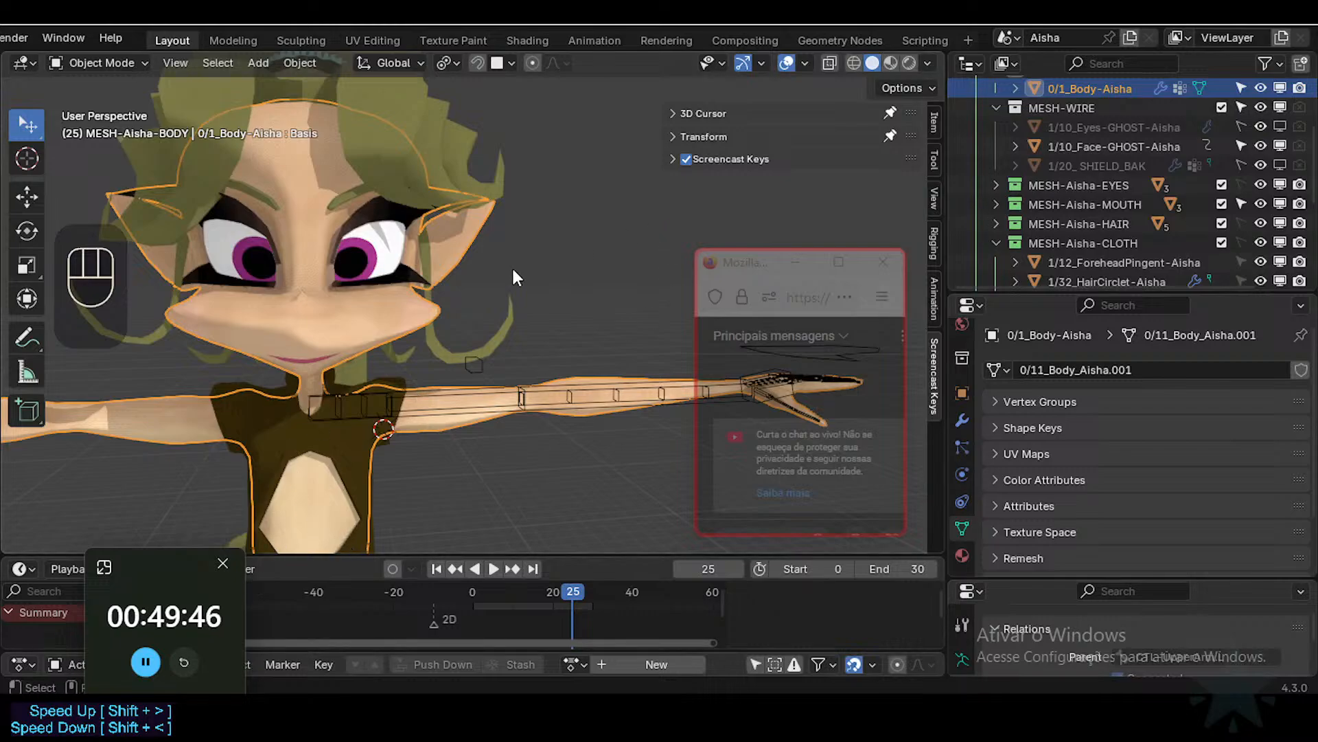
Step: Select the ARM-Aisha armature from the left arm, switch it to Pose Mode, and hide the sidebar
{"action": "middle_click_drag", "start_coordinate": [512, 277], "coordinate": [328, 309]}
{"action": "scroll", "coordinate": [487, 388], "scroll_direction": "down", "scroll_amount": 2}
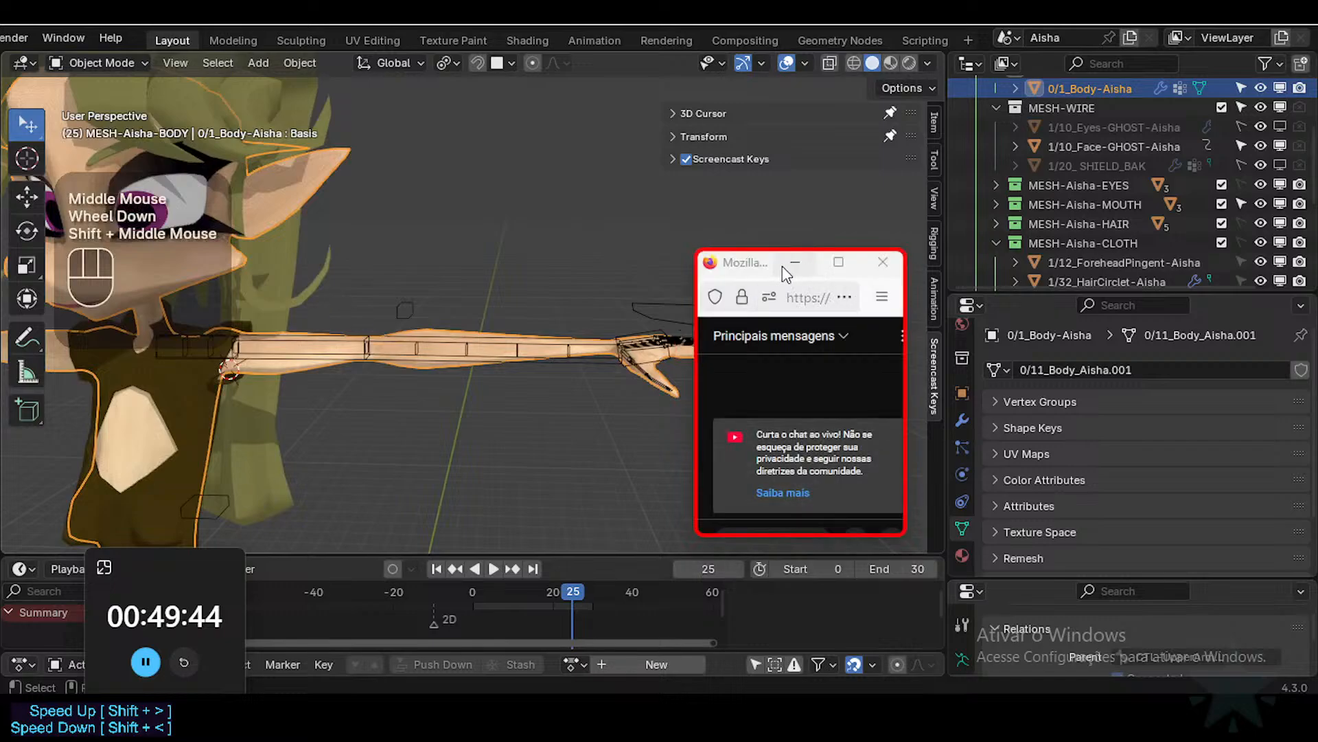
{"action": "middle_click_drag", "start_coordinate": [760, 328], "coordinate": [697, 343]}
{"action": "left_click", "coordinate": [698, 344], "text": "ctrl"}
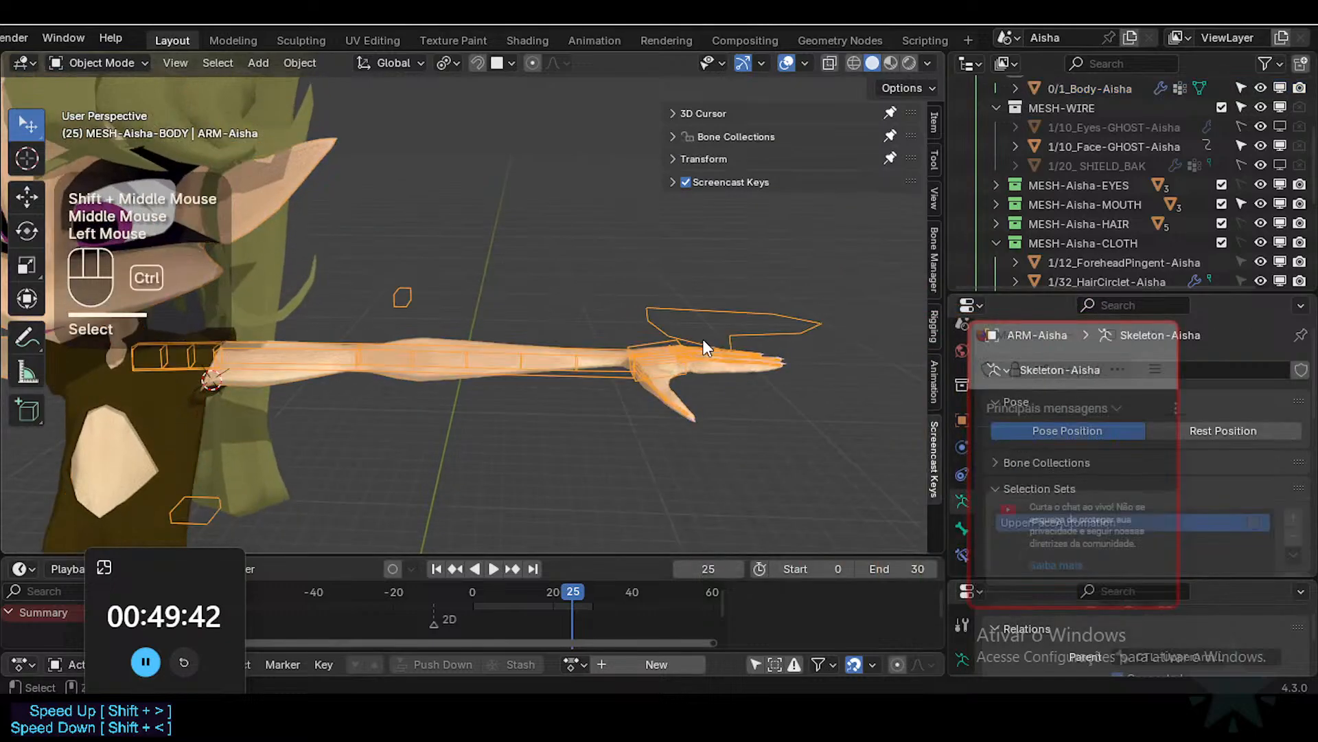
{"action": "key", "text": "ctrl+Tab"}
{"action": "left_click", "coordinate": [707, 338]}
{"action": "key", "text": "n"}
{"action": "middle_click_drag", "start_coordinate": [625, 298], "coordinate": [665, 344]}
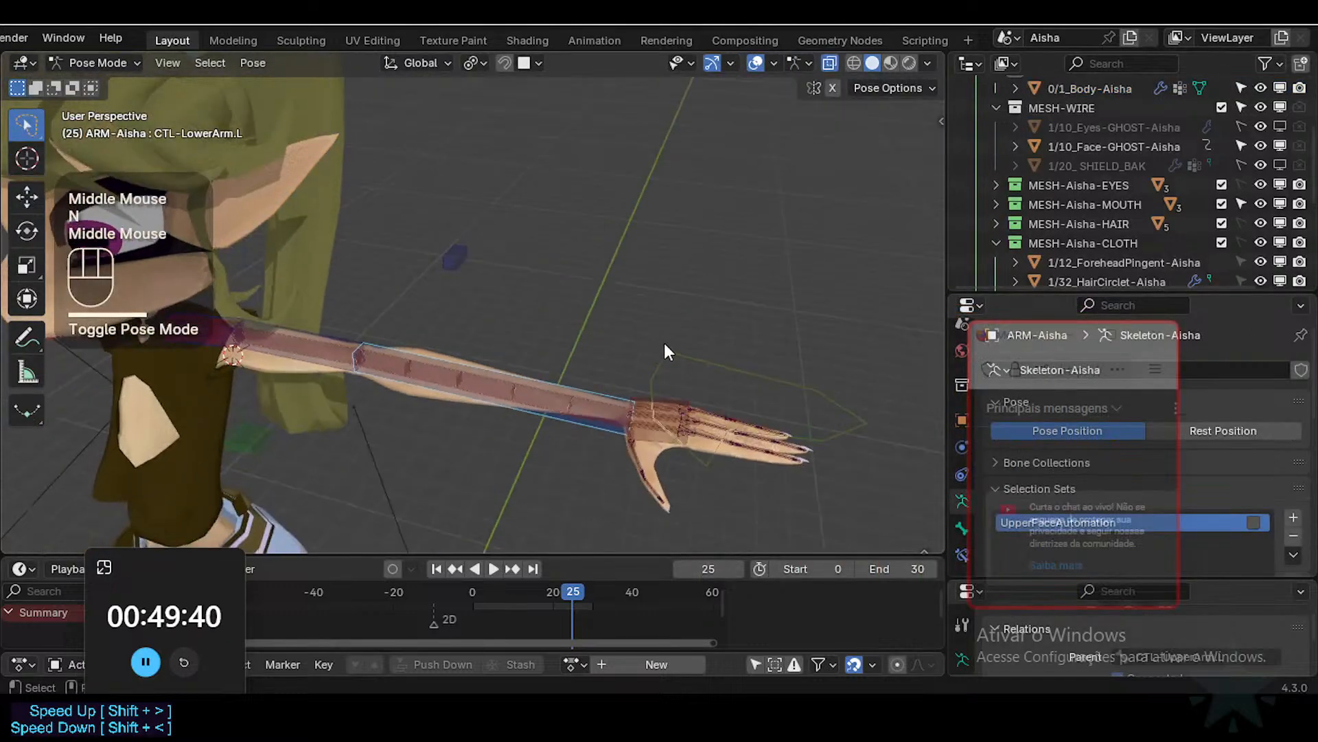
Step: Move the MTR-IK-Hand.L control in from the outstretched pose so the left arm bends at the elbow
{"action": "left_click", "coordinate": [669, 368]}
{"action": "key", "text": "g"}
{"action": "left_click", "coordinate": [550, 426]}
{"action": "scroll", "coordinate": [549, 425], "scroll_direction": "down", "scroll_amount": 3}
{"action": "key", "text": "g"}
{"action": "middle_click_drag", "start_coordinate": [549, 426], "coordinate": [582, 457], "text": "shift"}
{"action": "left_click", "coordinate": [663, 405]}
{"action": "key", "text": "g"}
{"action": "left_click", "coordinate": [514, 506]}
{"action": "middle_click_drag", "start_coordinate": [514, 506], "coordinate": [426, 474]}
{"action": "middle_click_drag", "start_coordinate": [676, 412], "coordinate": [550, 391]}
{"action": "middle_click_drag", "start_coordinate": [550, 391], "coordinate": [507, 442]}
Step: Reposition the left hand IK control with the forearm raised beside the head and rotate the hand
{"action": "key", "text": "g"}
{"action": "left_click", "coordinate": [553, 381]}
{"action": "middle_click_drag", "start_coordinate": [553, 381], "coordinate": [588, 347]}
{"action": "key", "text": "g"}
{"action": "left_click", "coordinate": [501, 358]}
{"action": "key", "text": "g"}
{"action": "left_click", "coordinate": [592, 268]}
{"action": "key", "text": "r"}
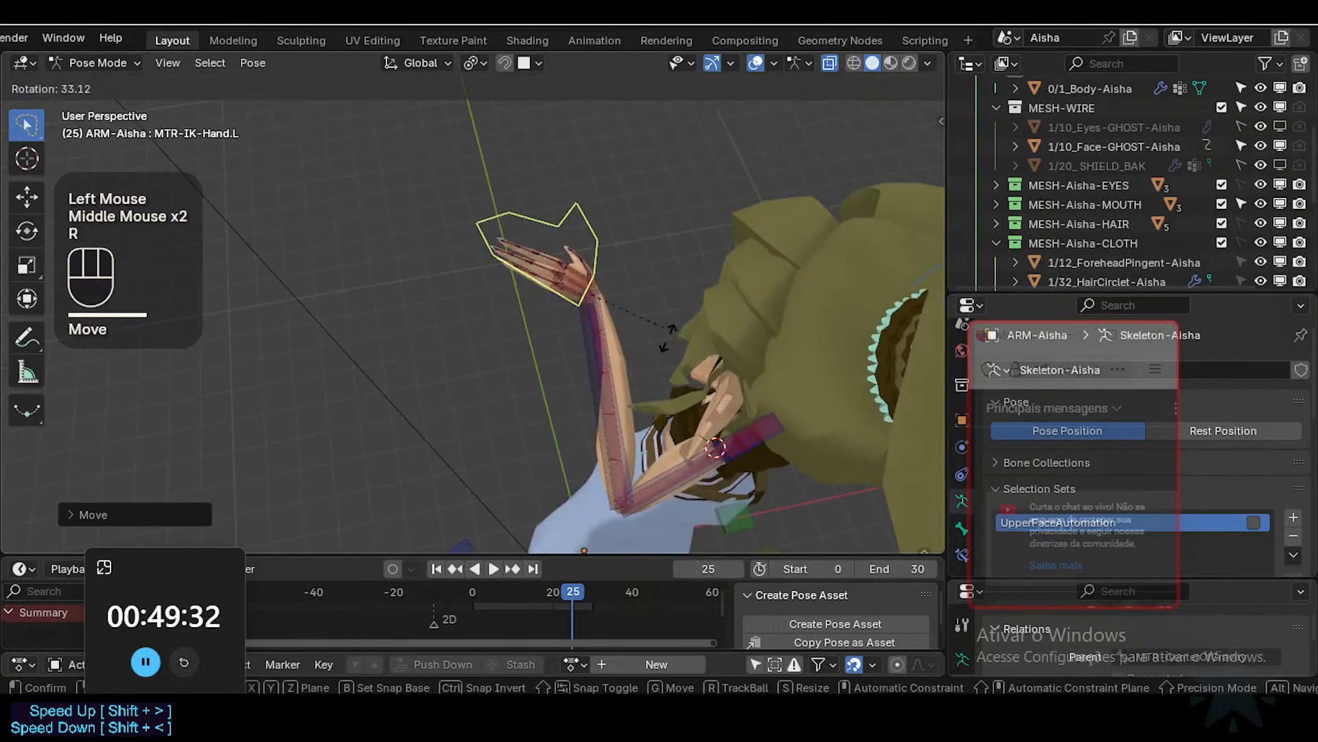
{"action": "left_click", "coordinate": [649, 377]}
Step: Move the left hand IK control closer to the shoulder to fold the elbow sharply
{"action": "key", "text": "g"}
{"action": "left_click", "coordinate": [599, 400]}
{"action": "middle_click_drag", "start_coordinate": [599, 400], "coordinate": [424, 303], "text": "shift"}
{"action": "scroll", "coordinate": [550, 341], "scroll_direction": "up", "scroll_amount": 2}
{"action": "key", "text": "g"}
{"action": "left_click", "coordinate": [545, 313]}
{"action": "key", "text": "shift+ctrl+alt+z"}
{"action": "scroll", "coordinate": [500, 361], "scroll_direction": "up", "scroll_amount": 2}
{"action": "scroll", "coordinate": [349, 382], "scroll_direction": "up", "scroll_amount": 1}
{"action": "key", "text": "g"}
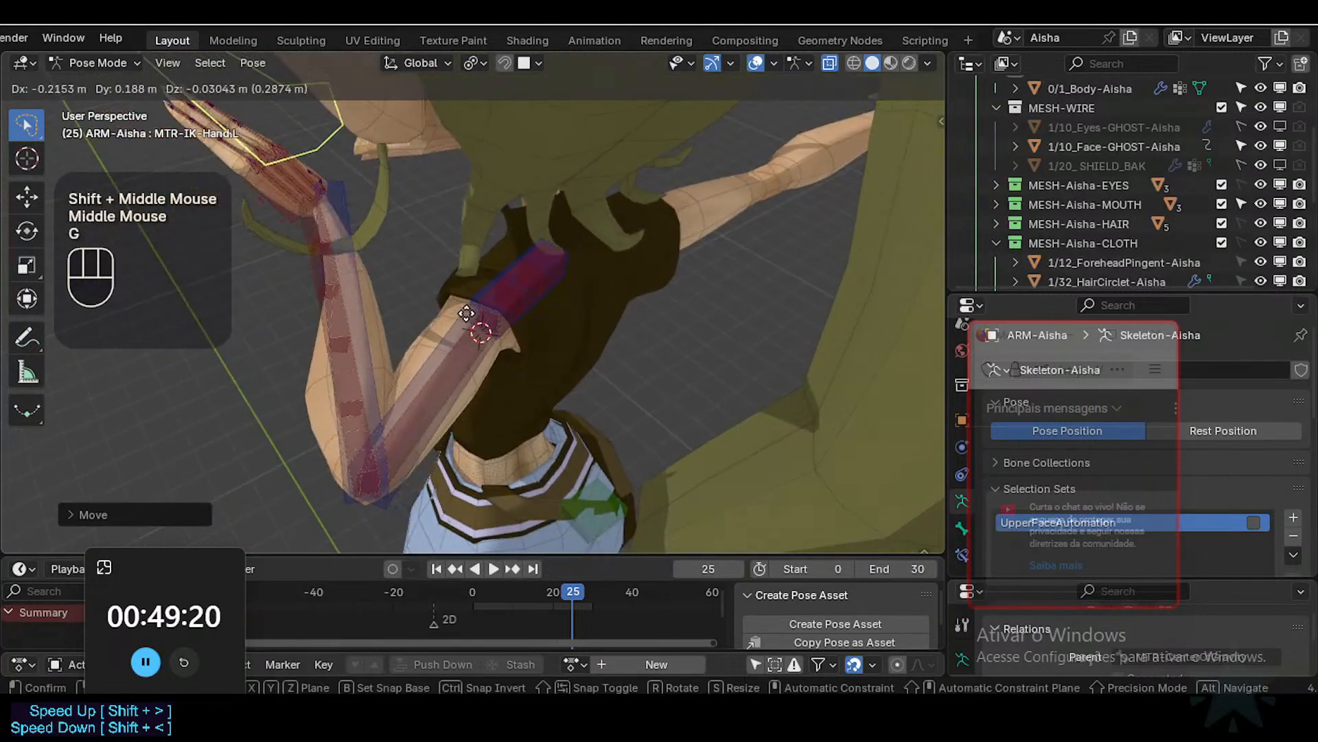
{"action": "left_click", "coordinate": [501, 312]}
Step: Swing the left hand IK control around the global Z axis in several rotations
{"action": "middle_click_drag", "start_coordinate": [502, 312], "coordinate": [487, 358]}
{"action": "middle_click_drag", "start_coordinate": [487, 357], "coordinate": [554, 312]}
{"action": "key", "text": "r"}
{"action": "key", "text": "z"}
{"action": "left_click", "coordinate": [538, 380]}
{"action": "middle_click_drag", "start_coordinate": [538, 380], "coordinate": [478, 374]}
{"action": "key", "text": "r"}
{"action": "key", "text": "z"}
{"action": "left_click", "coordinate": [563, 247]}
{"action": "key", "text": "r"}
{"action": "key", "text": "z"}
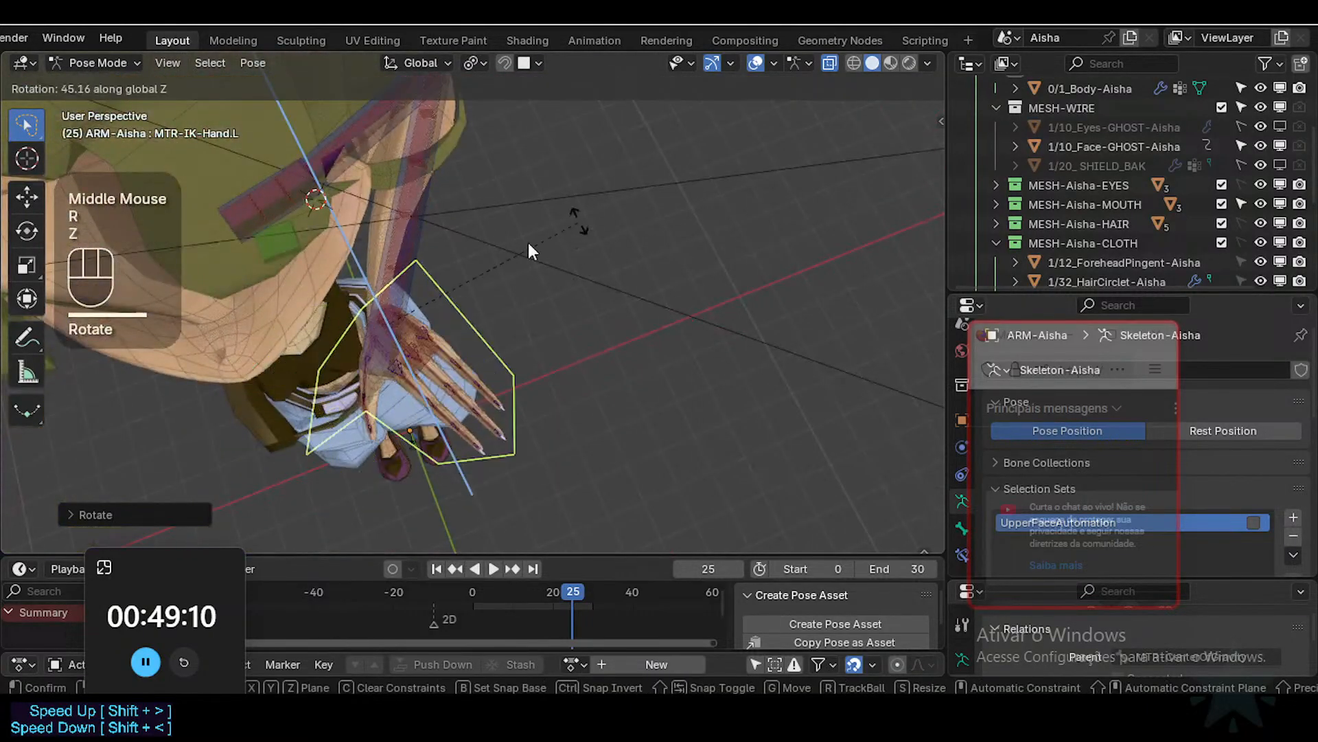
{"action": "left_click", "coordinate": [521, 305]}
Step: Turn the left hand IK control once more about global Z and move it outward, away from the chest
{"action": "middle_click_drag", "start_coordinate": [521, 305], "coordinate": [553, 325]}
{"action": "scroll", "coordinate": [526, 378], "scroll_direction": "up", "scroll_amount": 2}
{"action": "middle_click_drag", "start_coordinate": [525, 378], "coordinate": [452, 484]}
{"action": "key", "text": "r"}
{"action": "key", "text": "z"}
{"action": "left_click", "coordinate": [576, 349]}
{"action": "scroll", "coordinate": [481, 395], "scroll_direction": "up", "scroll_amount": 2}
{"action": "scroll", "coordinate": [361, 397], "scroll_direction": "down", "scroll_amount": 2}
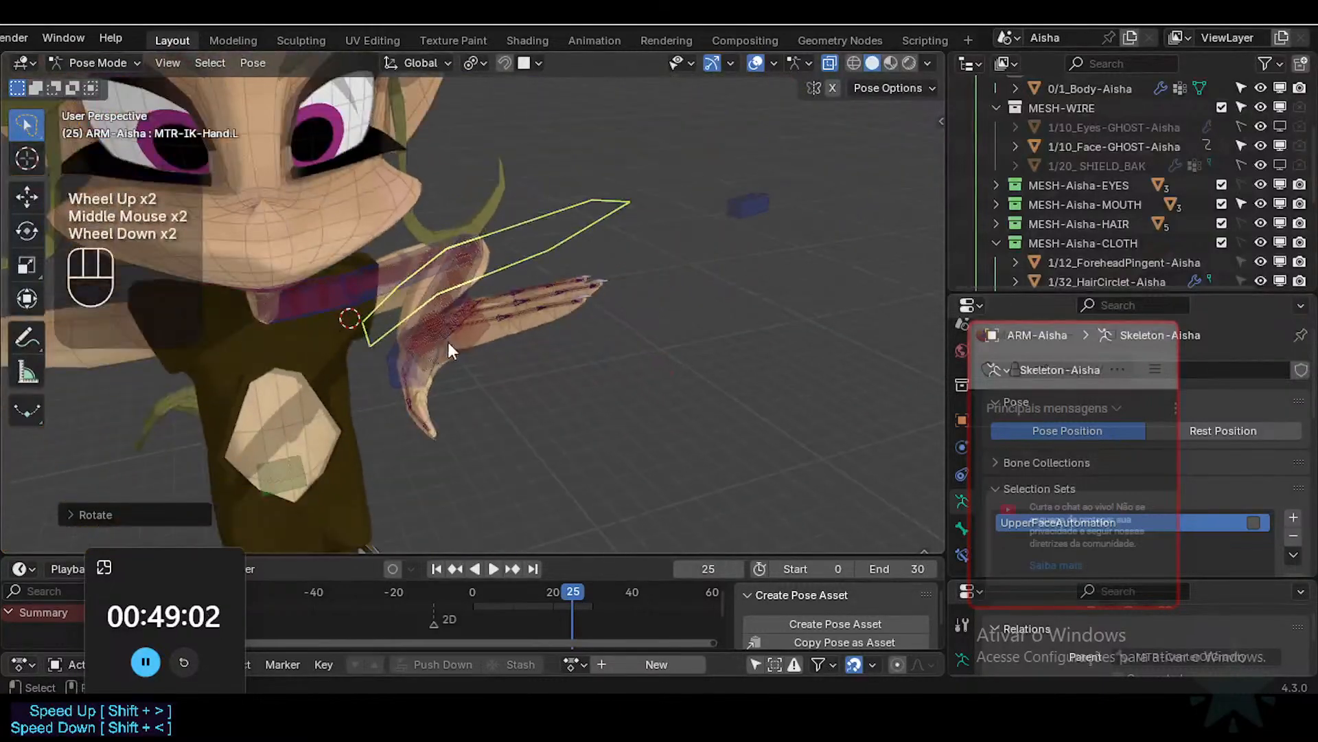
{"action": "key", "text": "g"}
{"action": "left_click", "coordinate": [624, 377]}
{"action": "key", "text": "g"}
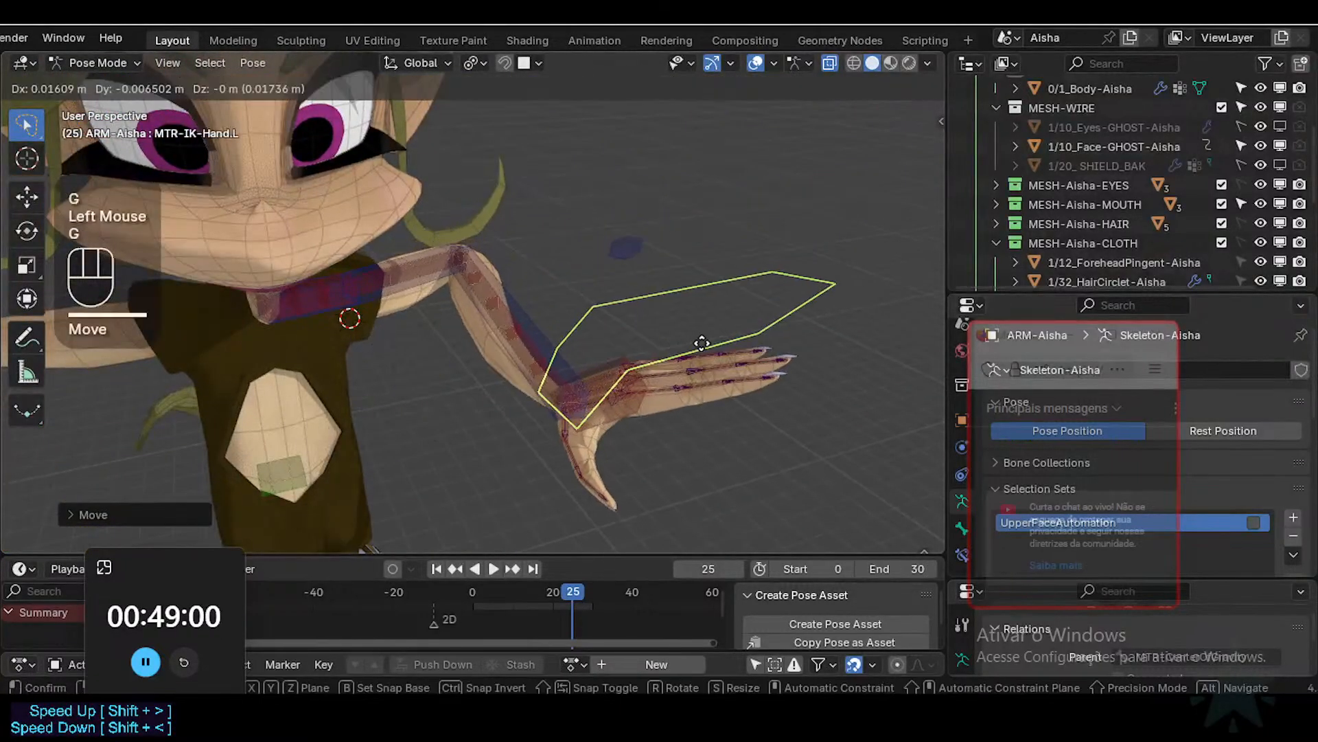
{"action": "left_click", "coordinate": [711, 344]}
Step: Rotate the left hand IK control about global Z and tilt it with a trackball rotation to flex the wrist
{"action": "middle_click_drag", "start_coordinate": [711, 343], "coordinate": [692, 383]}
{"action": "key", "text": "r"}
{"action": "key", "text": "z"}
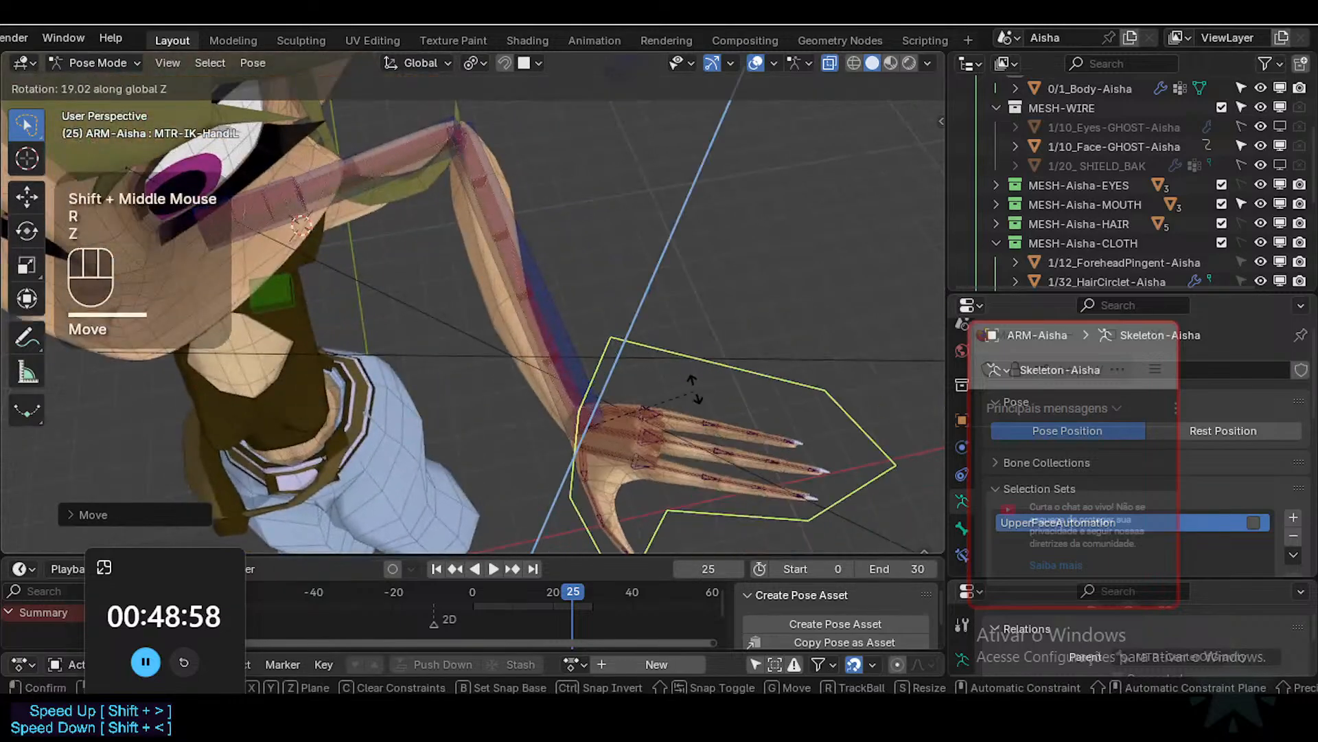
{"action": "left_click", "coordinate": [678, 378]}
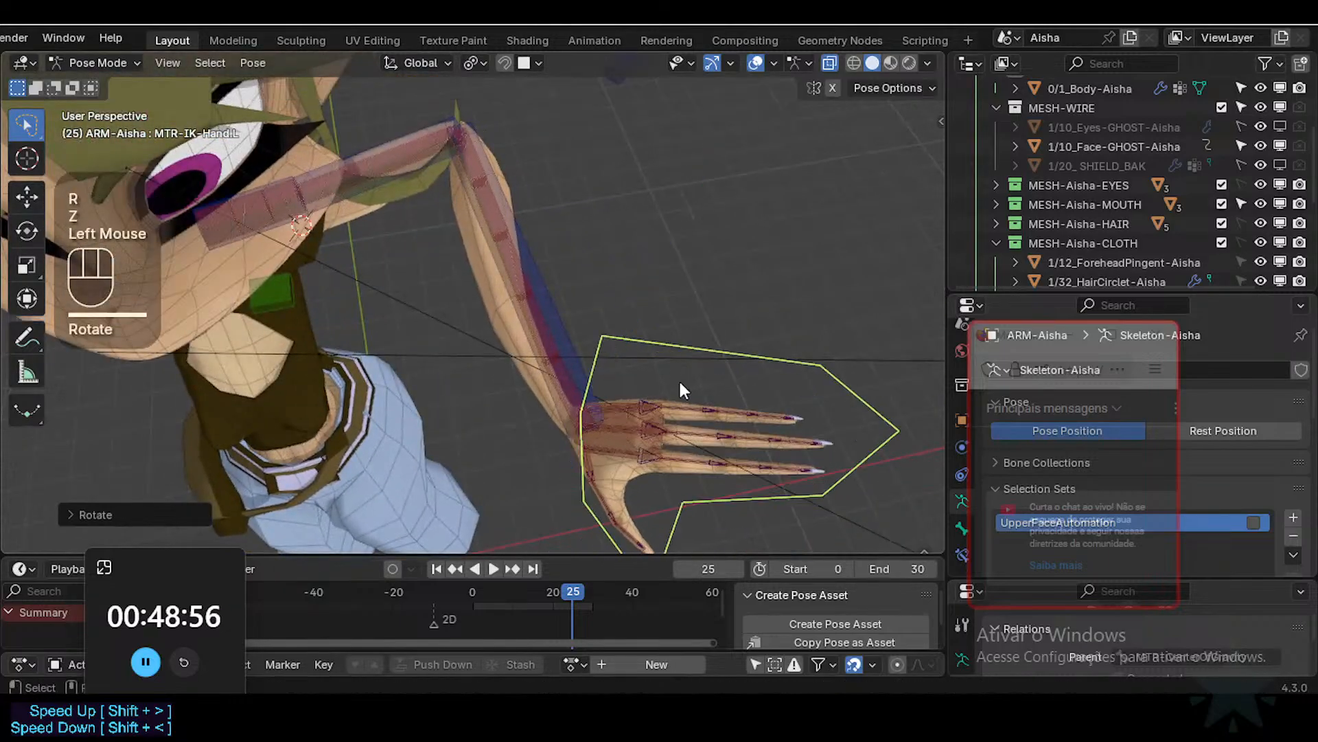
{"action": "middle_click_drag", "start_coordinate": [678, 378], "coordinate": [653, 337]}
{"action": "key", "text": "r"}
{"action": "key", "text": "r"}
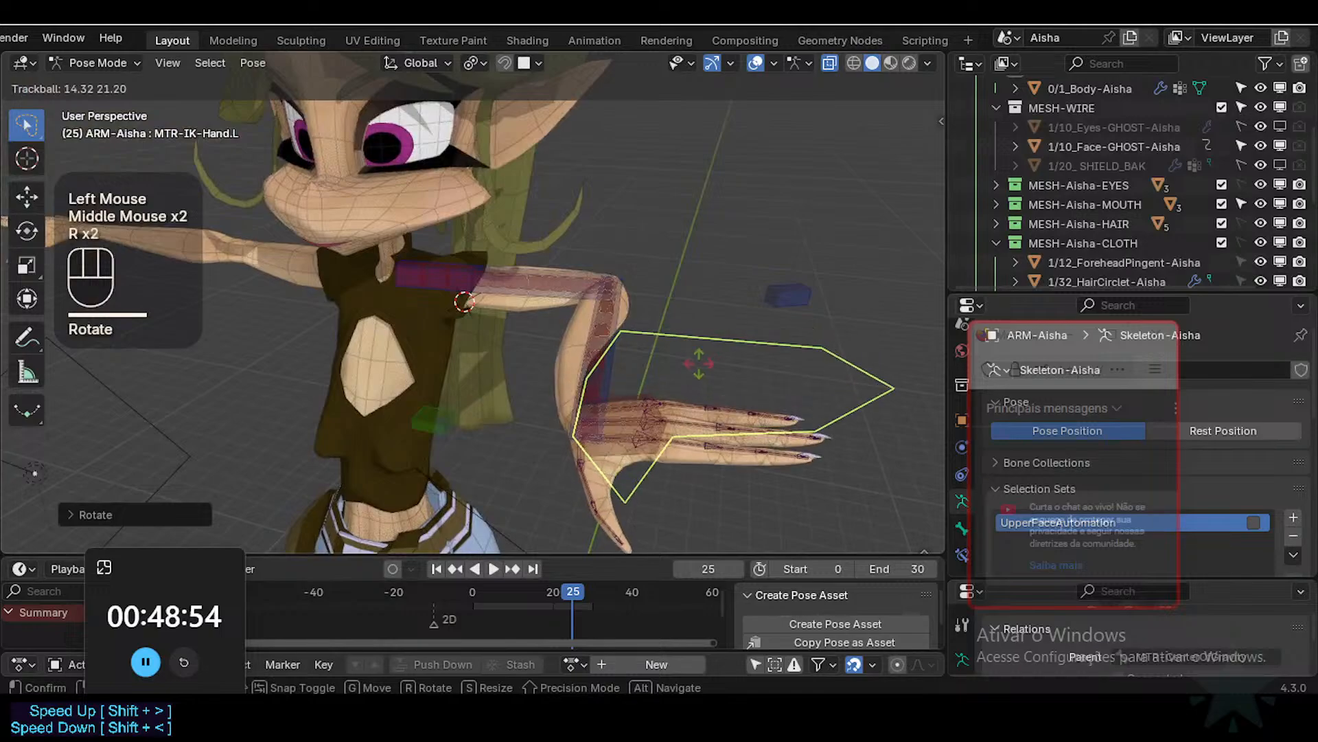
{"action": "left_click", "coordinate": [676, 383]}
Step: Select the left arm's deform bones at the wrist, ending on DEF-4-Wrist.L, and move the chat window aside
{"action": "middle_click_drag", "start_coordinate": [675, 383], "coordinate": [597, 419]}
{"action": "scroll", "coordinate": [638, 455], "scroll_direction": "up", "scroll_amount": 2}
{"action": "middle_click_drag", "start_coordinate": [597, 419], "coordinate": [611, 394]}
{"action": "left_click", "coordinate": [527, 372]}
{"action": "left_click", "coordinate": [527, 372]}
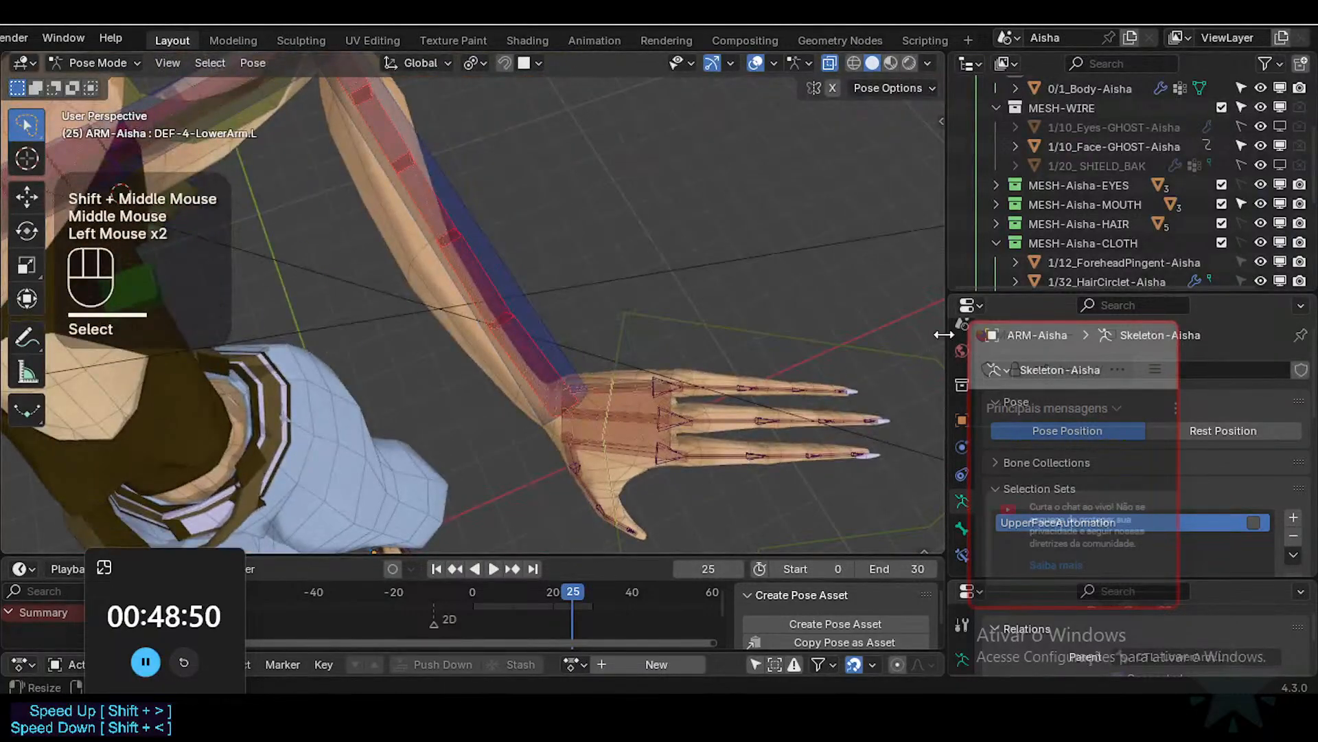
{"action": "left_click_drag", "start_coordinate": [1029, 342], "coordinate": [835, 58]}
{"action": "left_click", "coordinate": [607, 405]}
{"action": "left_click", "coordinate": [607, 405]}
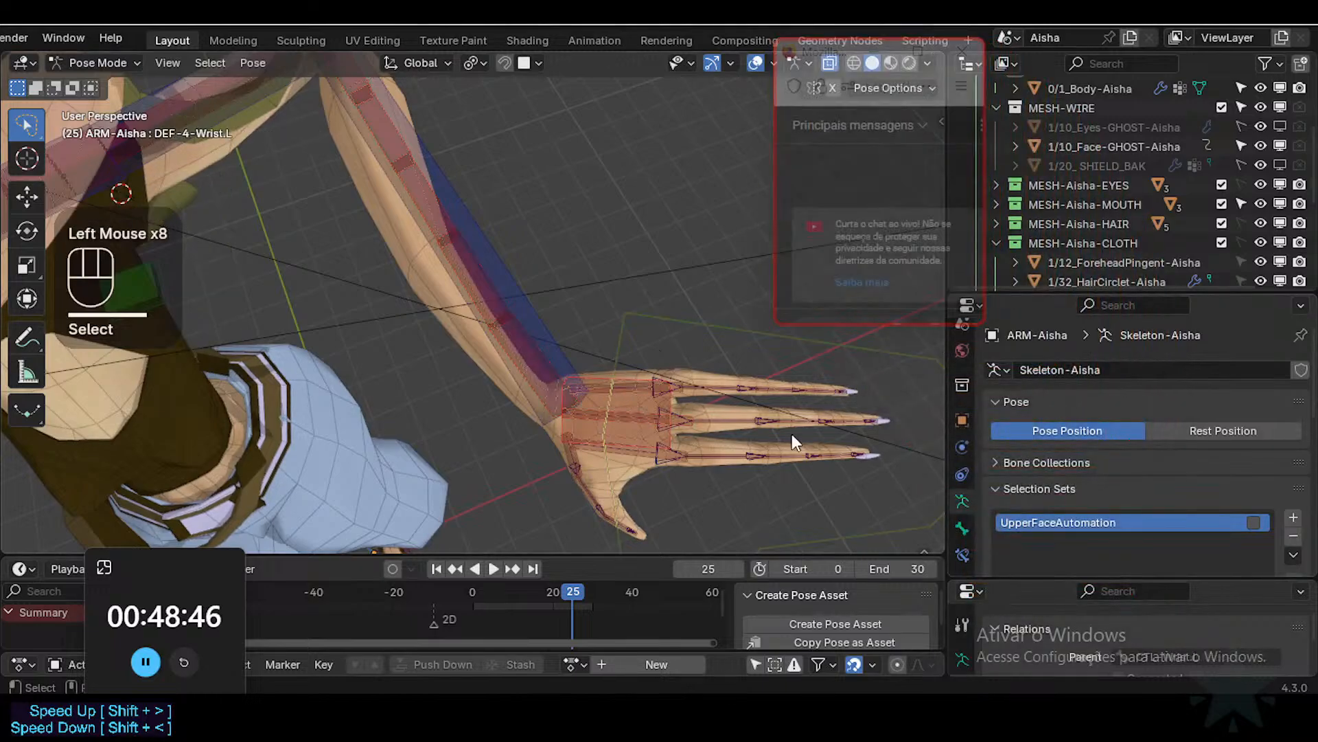
Step: Show the Bendy Bones settings of DEF-4-Wrist.L in an enlarged properties editor and examine the wrist up close
{"action": "left_click", "coordinate": [963, 528]}
{"action": "left_click_drag", "start_coordinate": [1074, 297], "coordinate": [1073, 148]}
{"action": "scroll", "coordinate": [1248, 485], "scroll_direction": "down", "scroll_amount": 6}
{"action": "scroll", "coordinate": [1249, 486], "scroll_direction": "down", "scroll_amount": 4}
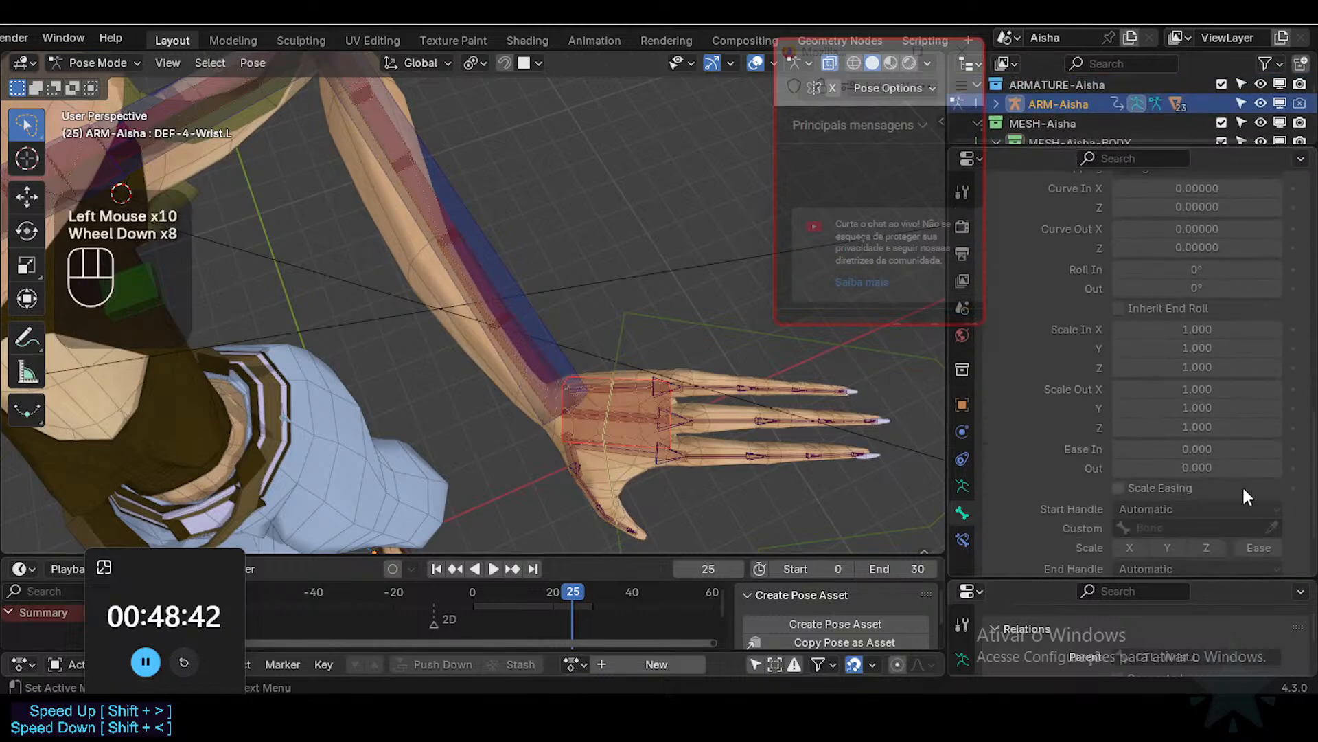
{"action": "middle_click_drag", "start_coordinate": [485, 358], "coordinate": [547, 291]}
{"action": "scroll", "coordinate": [528, 436], "scroll_direction": "up", "scroll_amount": 2}
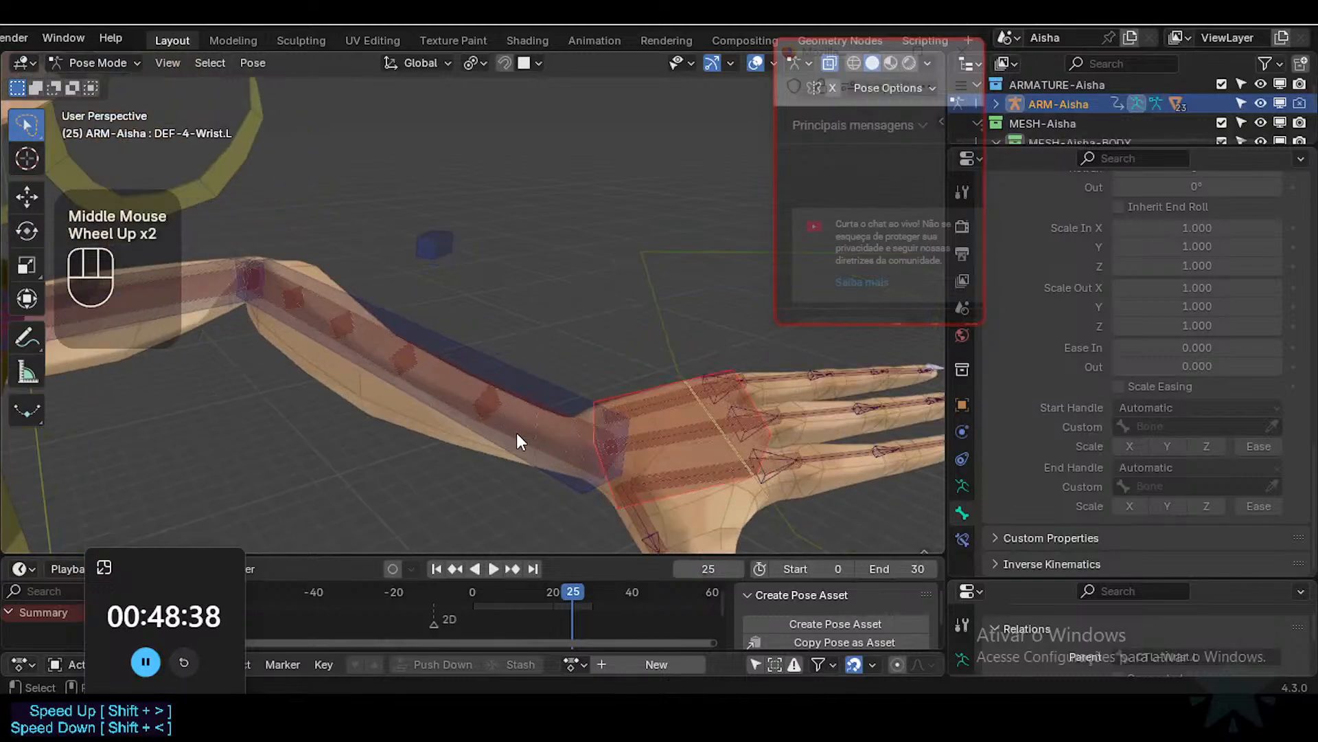
{"action": "scroll", "coordinate": [1052, 393], "scroll_direction": "up", "scroll_amount": 4}
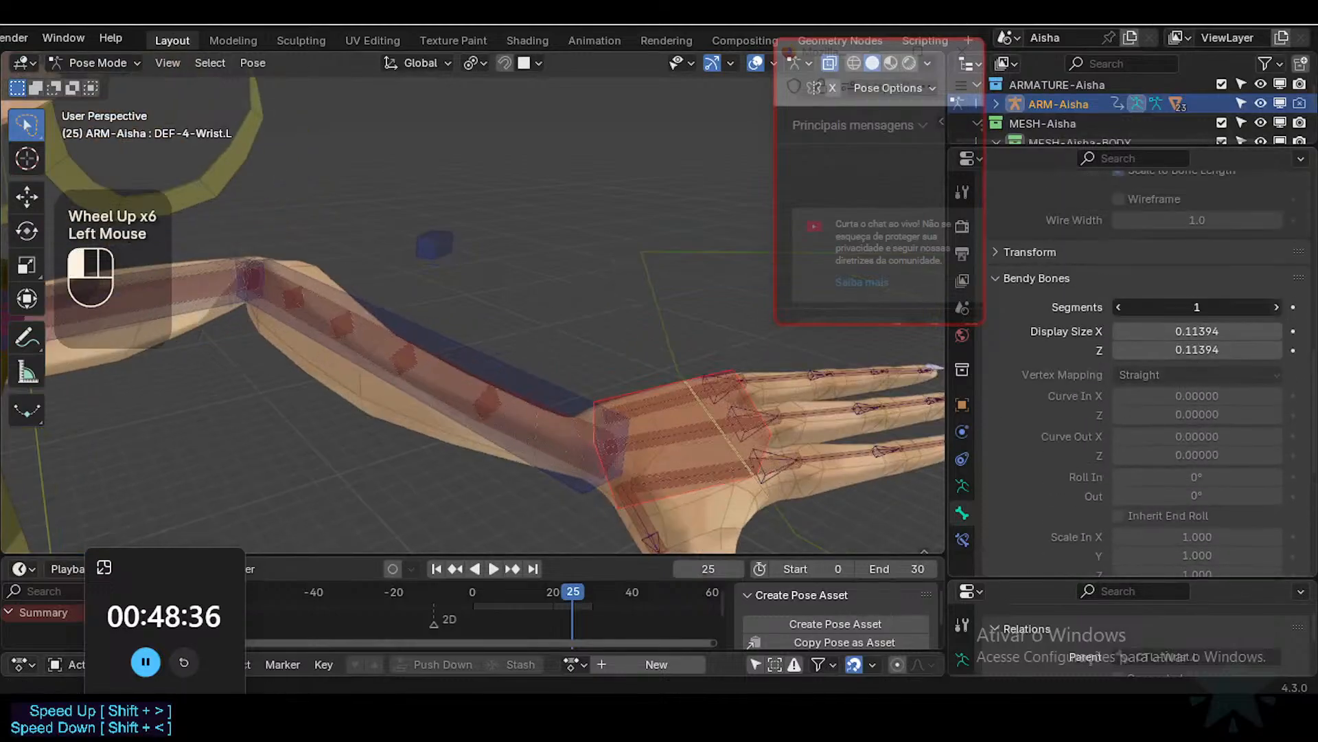
Step: Try a higher Bendy Bones segment count on DEF-4-Wrist.L, check the wrist, and set it back to 1
{"action": "left_click", "coordinate": [1277, 307]}
{"action": "middle_click_drag", "start_coordinate": [690, 340], "coordinate": [678, 438]}
{"action": "left_click", "coordinate": [1121, 306]}
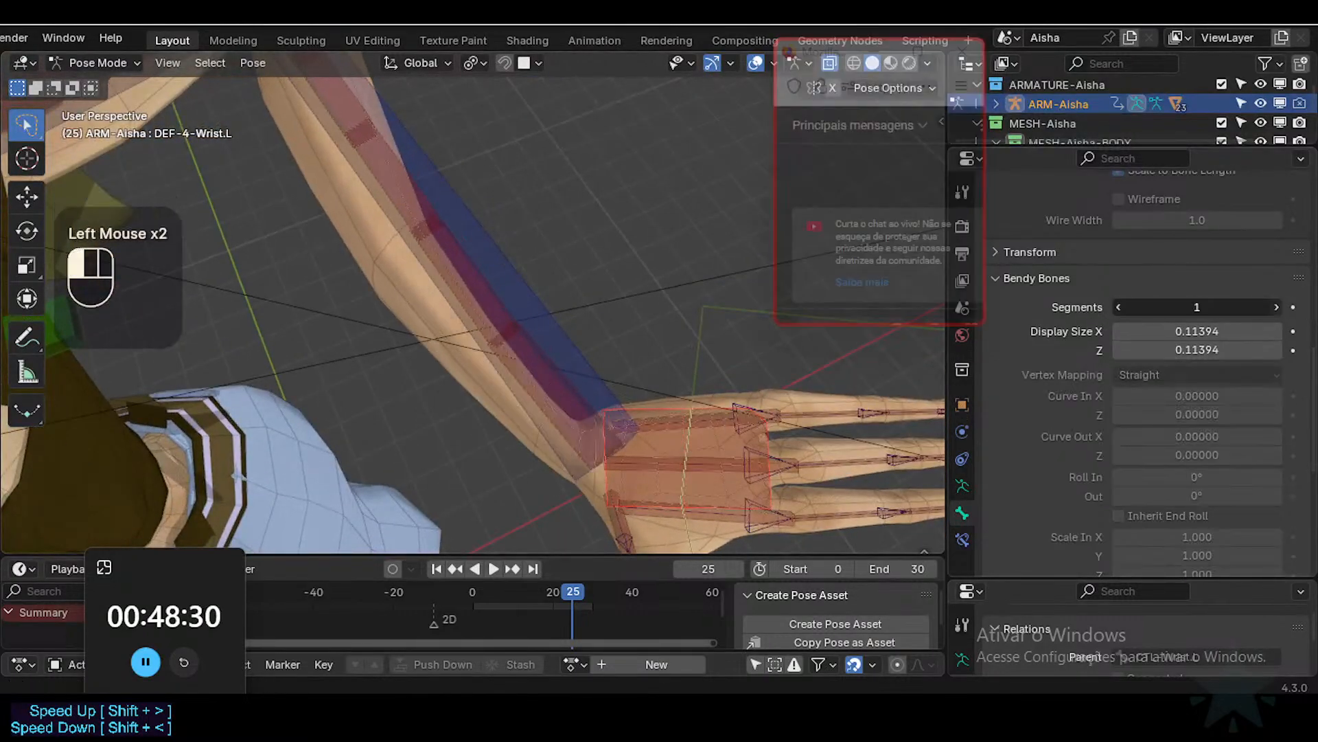
Step: Select DEF-4-LowerArm.L and examine its Bendy Bones settings down to the start and end handles
{"action": "left_click", "coordinate": [1278, 307]}
{"action": "left_click", "coordinate": [1119, 306]}
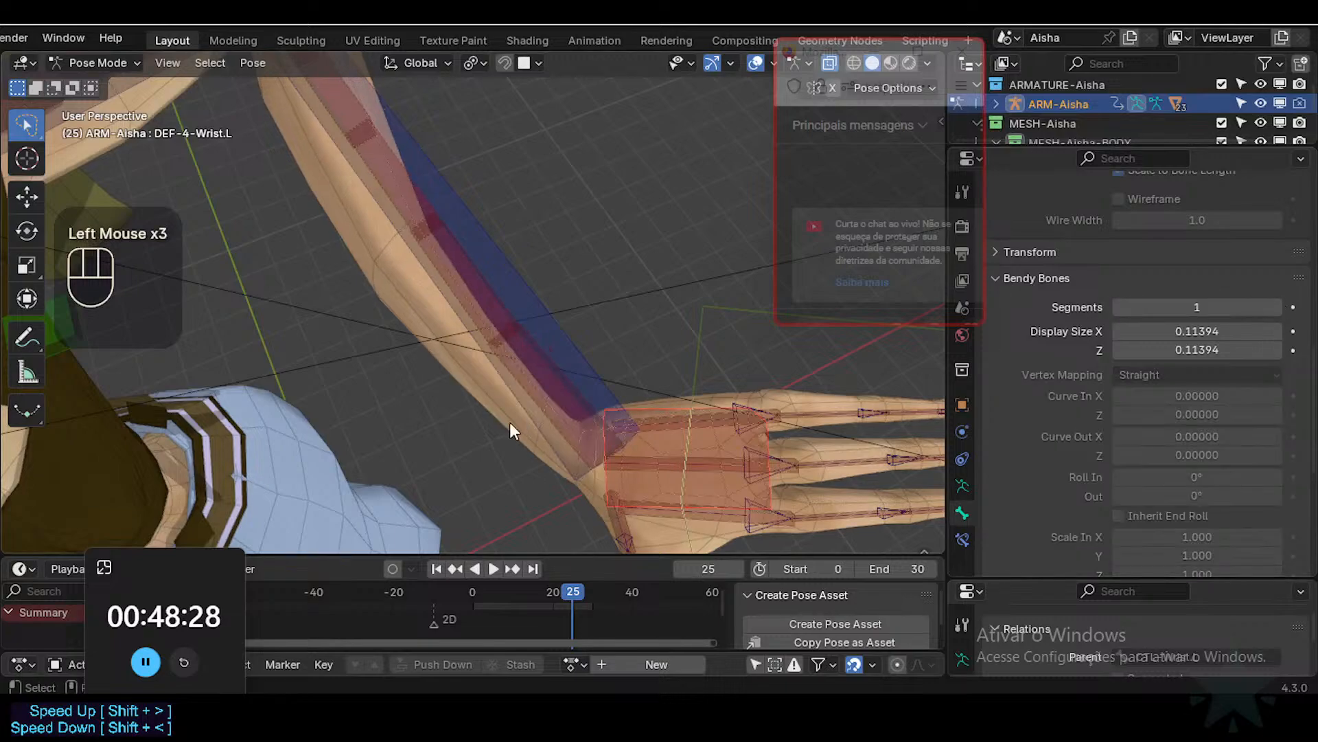
{"action": "left_click", "coordinate": [531, 391]}
{"action": "left_click", "coordinate": [531, 397]}
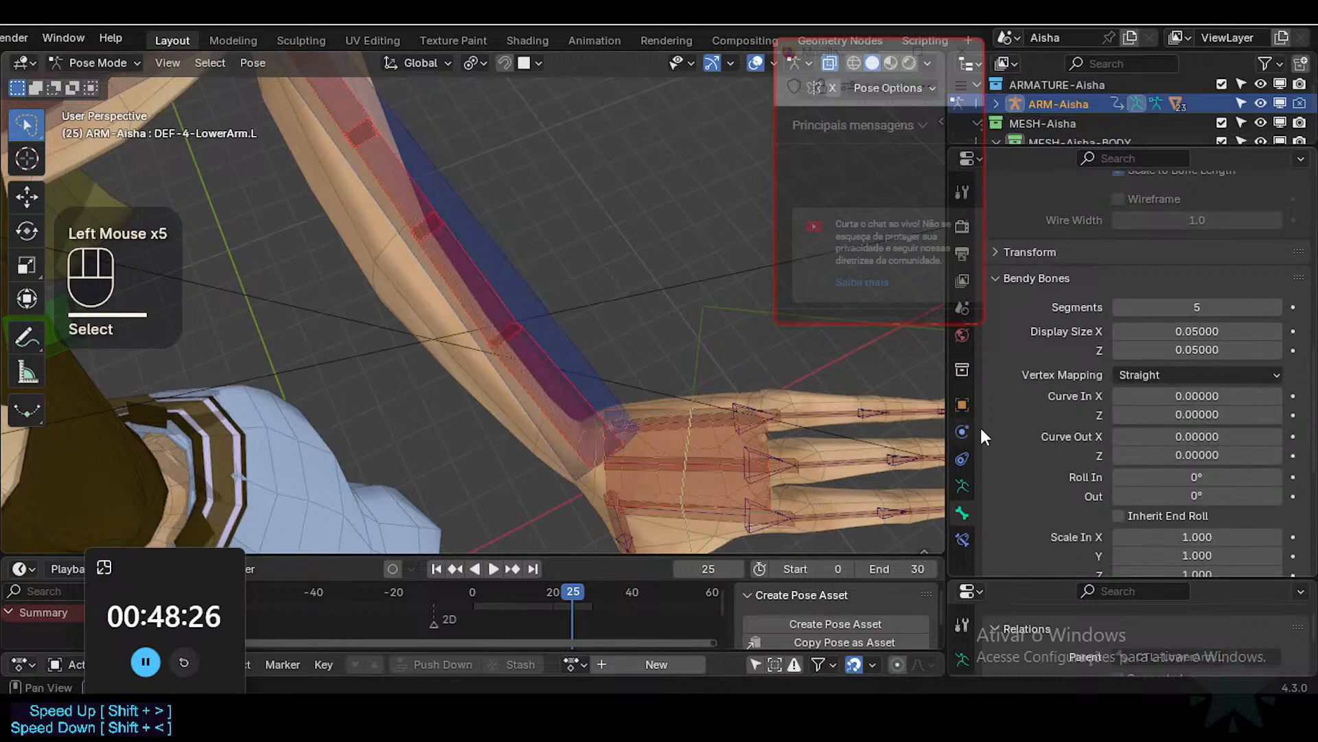
{"action": "scroll", "coordinate": [1161, 476], "scroll_direction": "down", "scroll_amount": 6}
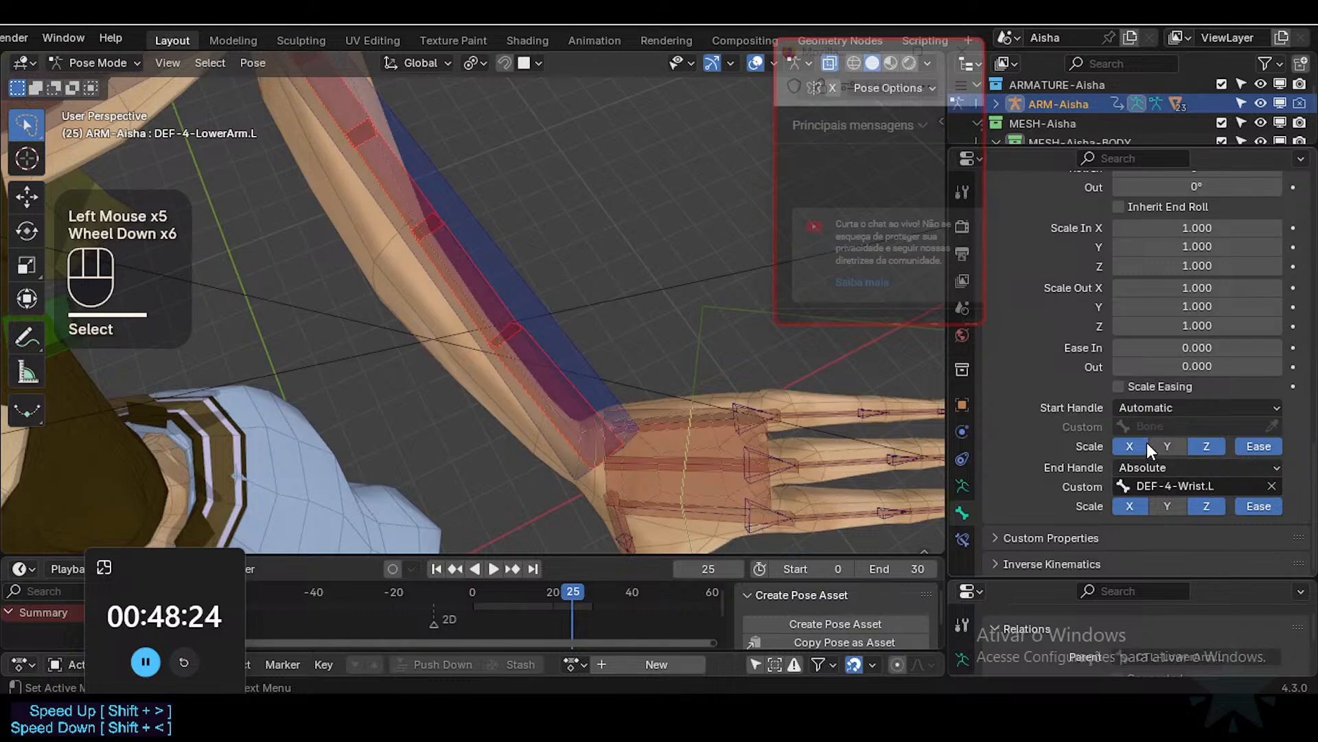
{"action": "scroll", "coordinate": [278, 159], "scroll_direction": "down", "scroll_amount": 1}
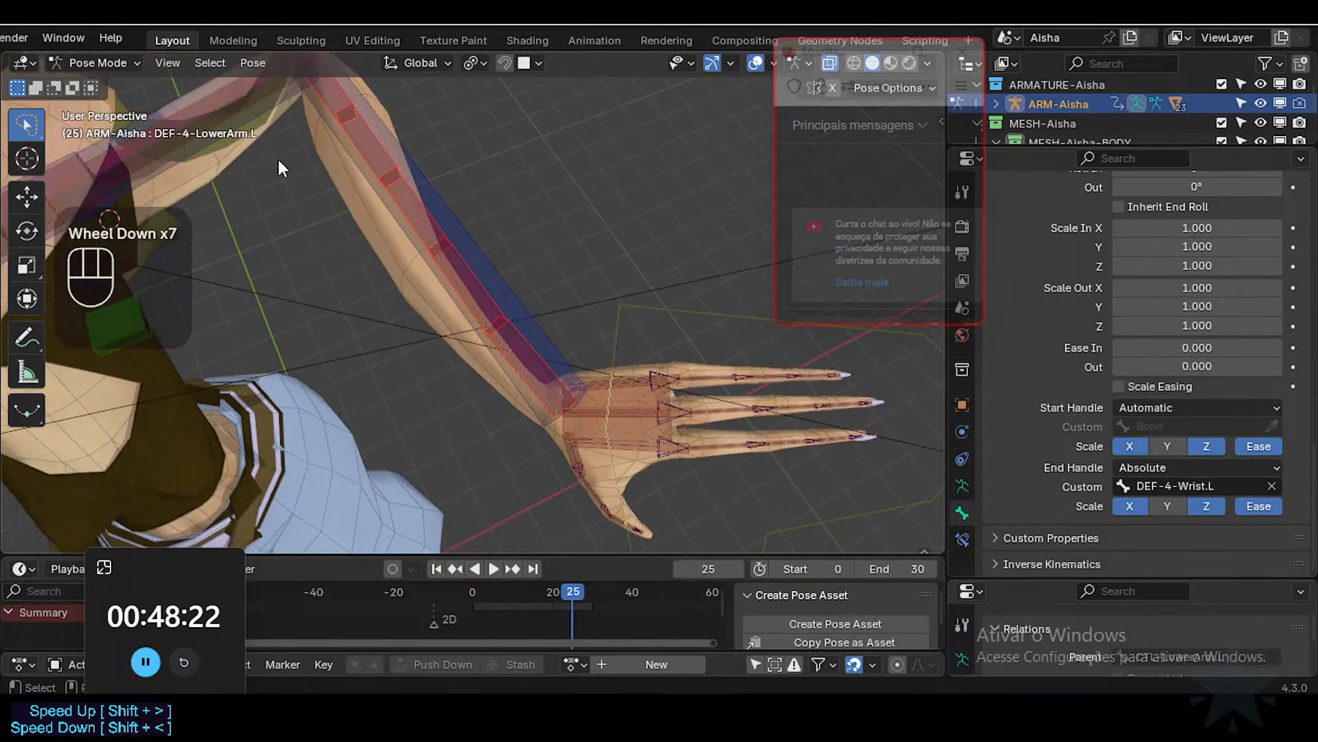
{"action": "scroll", "coordinate": [939, 431], "scroll_direction": "up", "scroll_amount": 2}
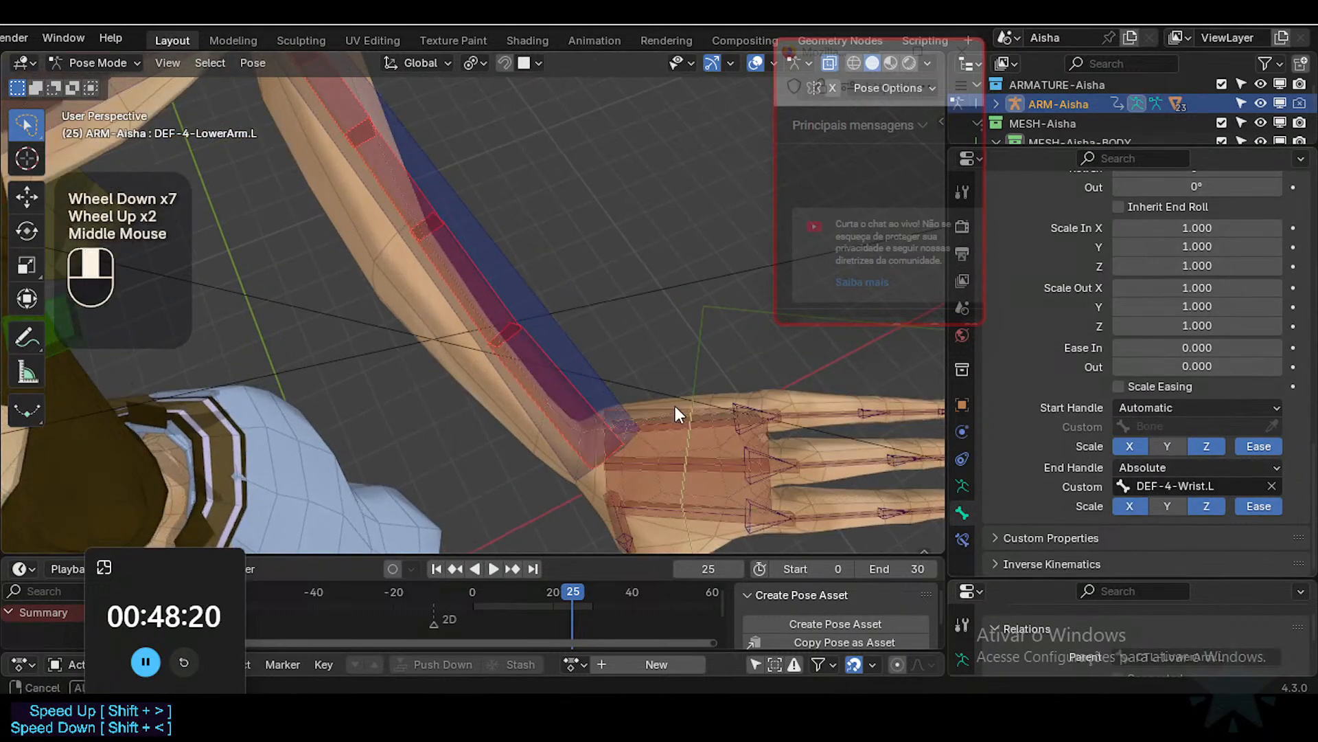
{"action": "middle_click_drag", "start_coordinate": [675, 406], "coordinate": [690, 409]}
Step: Try the Relative, Tangent and Automatic end handle types on DEF-4-LowerArm.L and restore Absolute
{"action": "left_click", "coordinate": [1143, 465]}
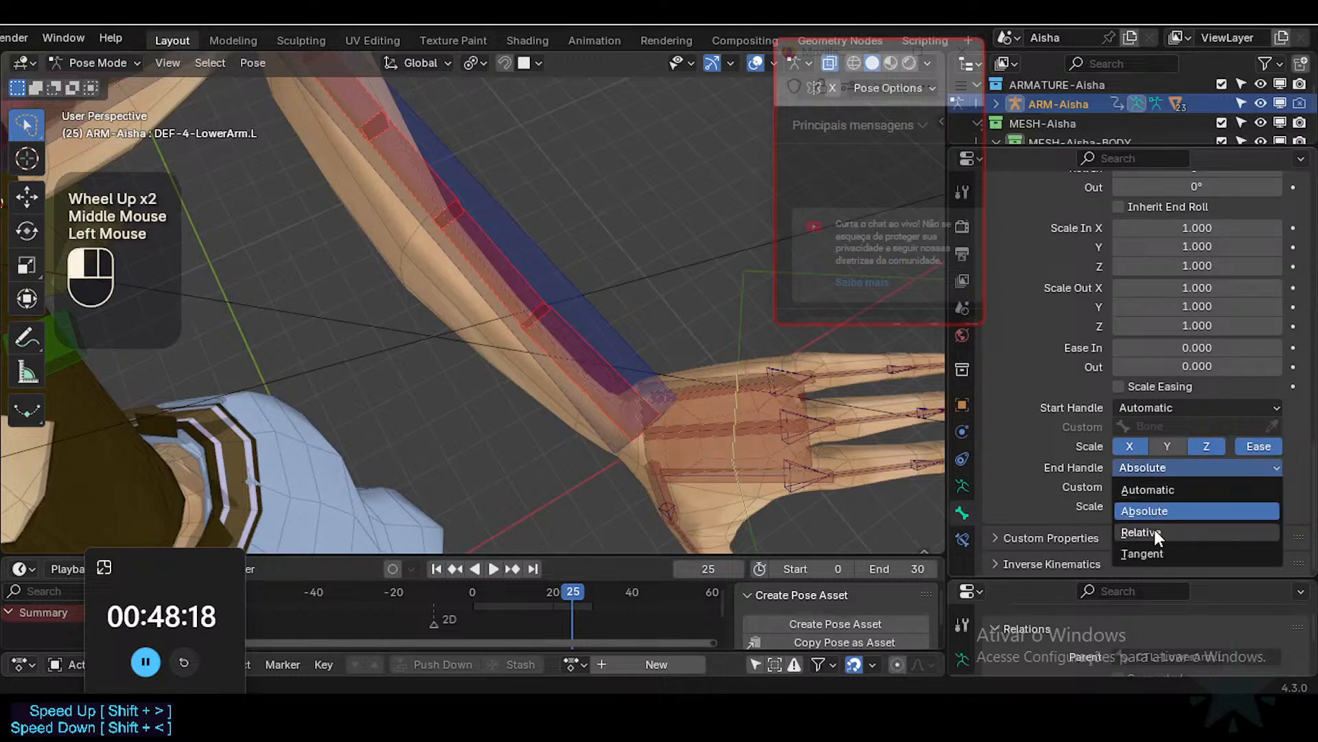
{"action": "left_click", "coordinate": [1155, 529]}
{"action": "left_click", "coordinate": [1152, 472]}
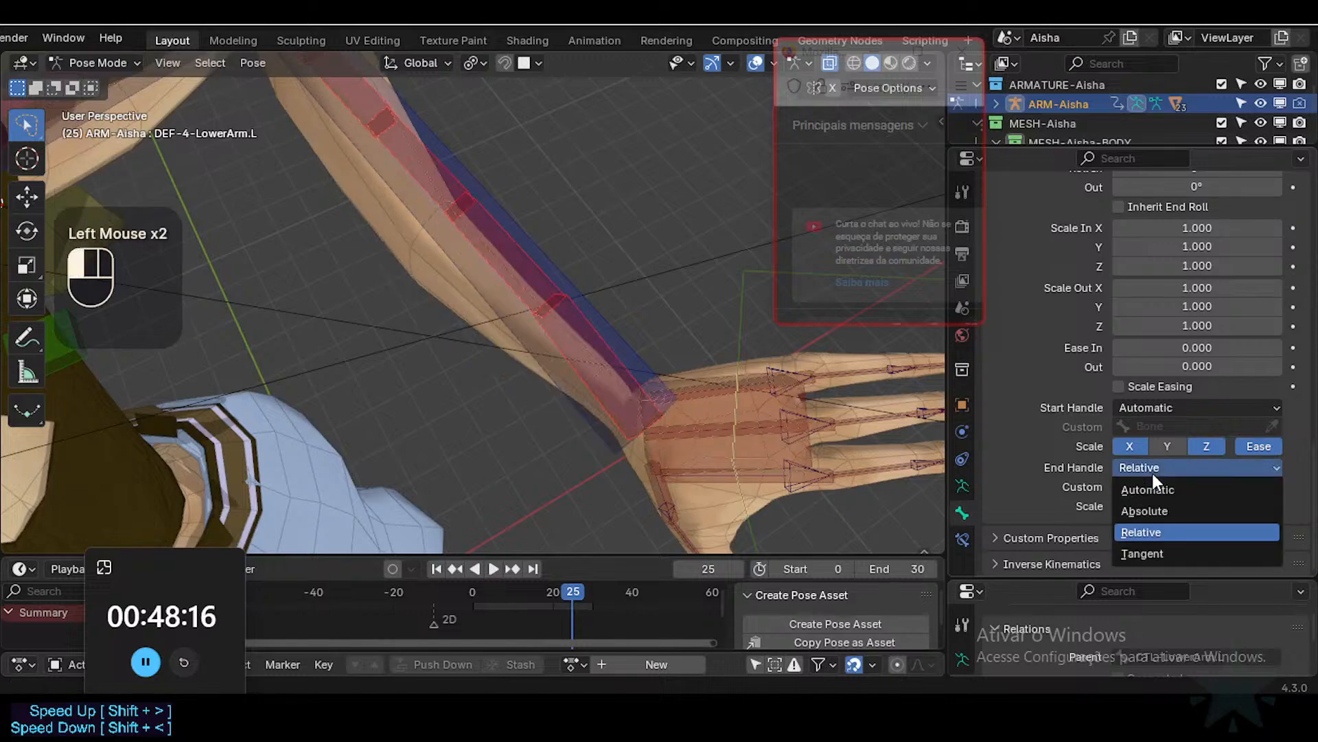
{"action": "left_click", "coordinate": [1143, 549]}
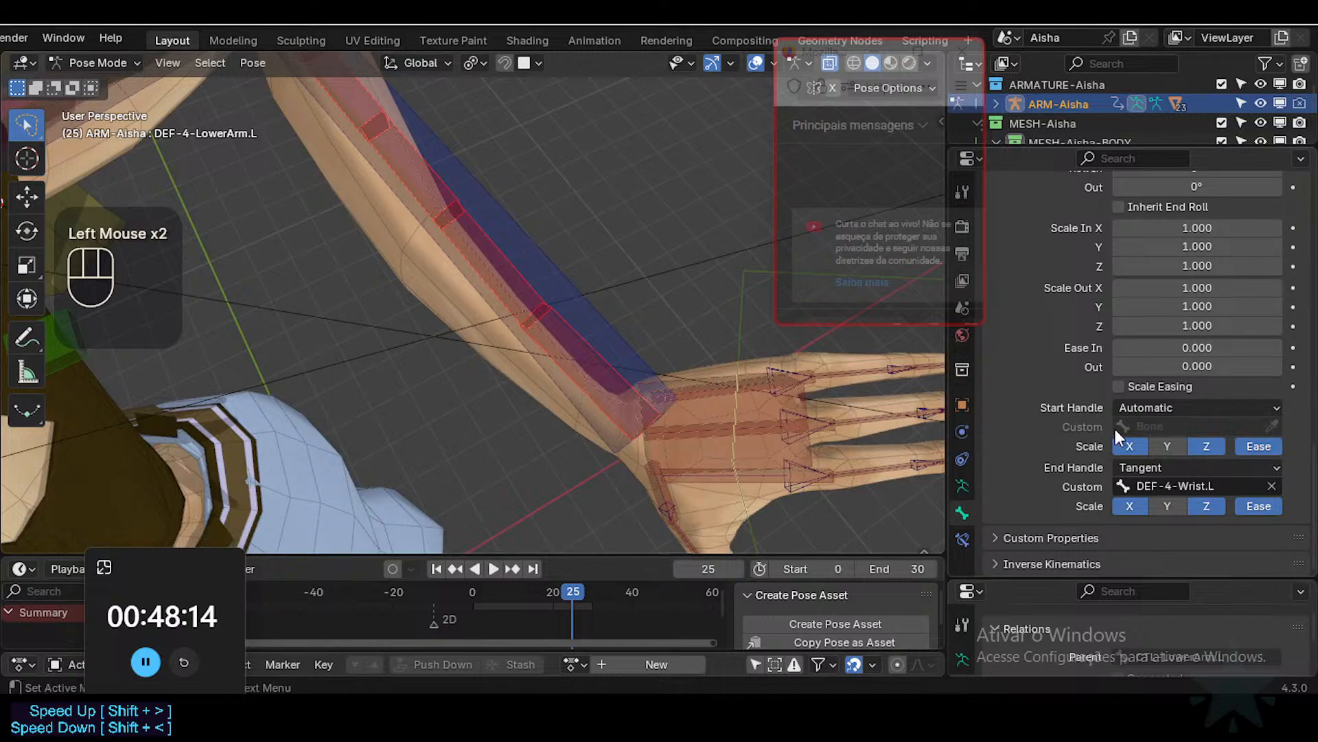
{"action": "left_click", "coordinate": [1157, 467]}
{"action": "left_click", "coordinate": [1154, 486]}
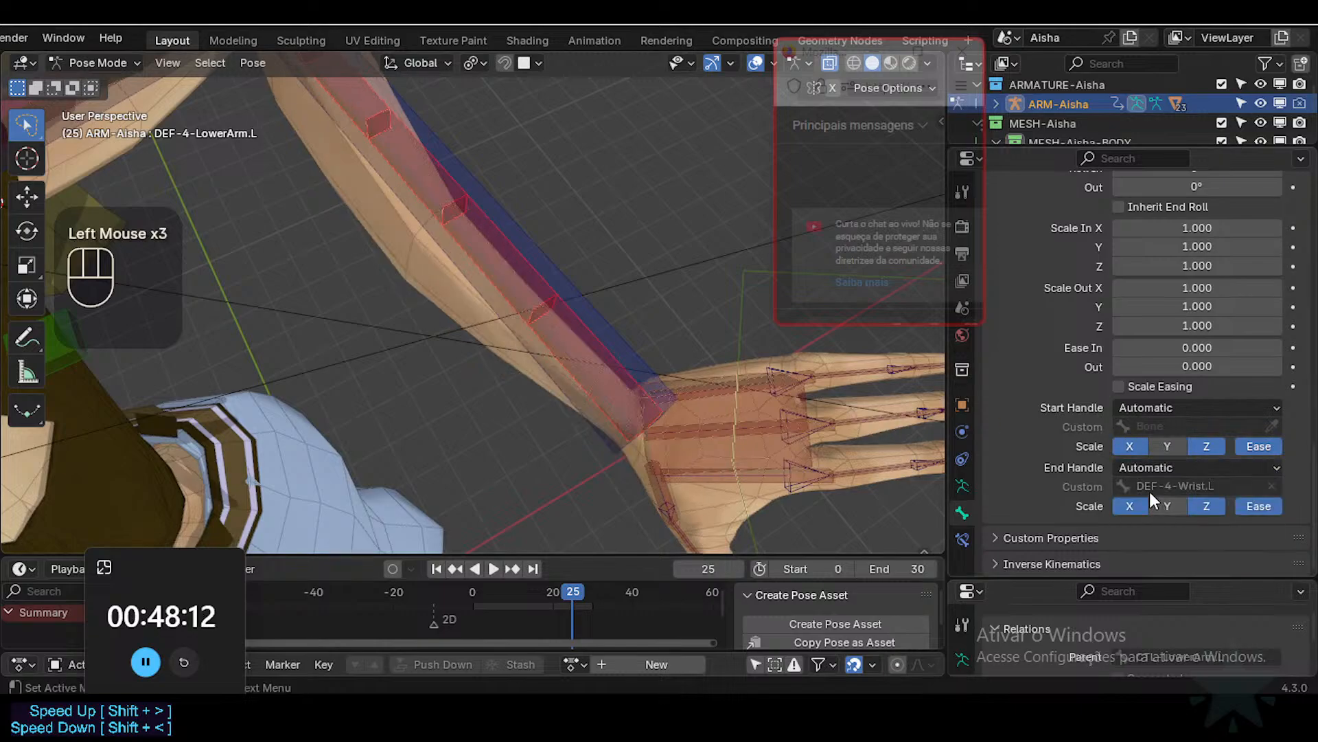
{"action": "left_click", "coordinate": [1163, 465]}
{"action": "left_click", "coordinate": [1151, 505]}
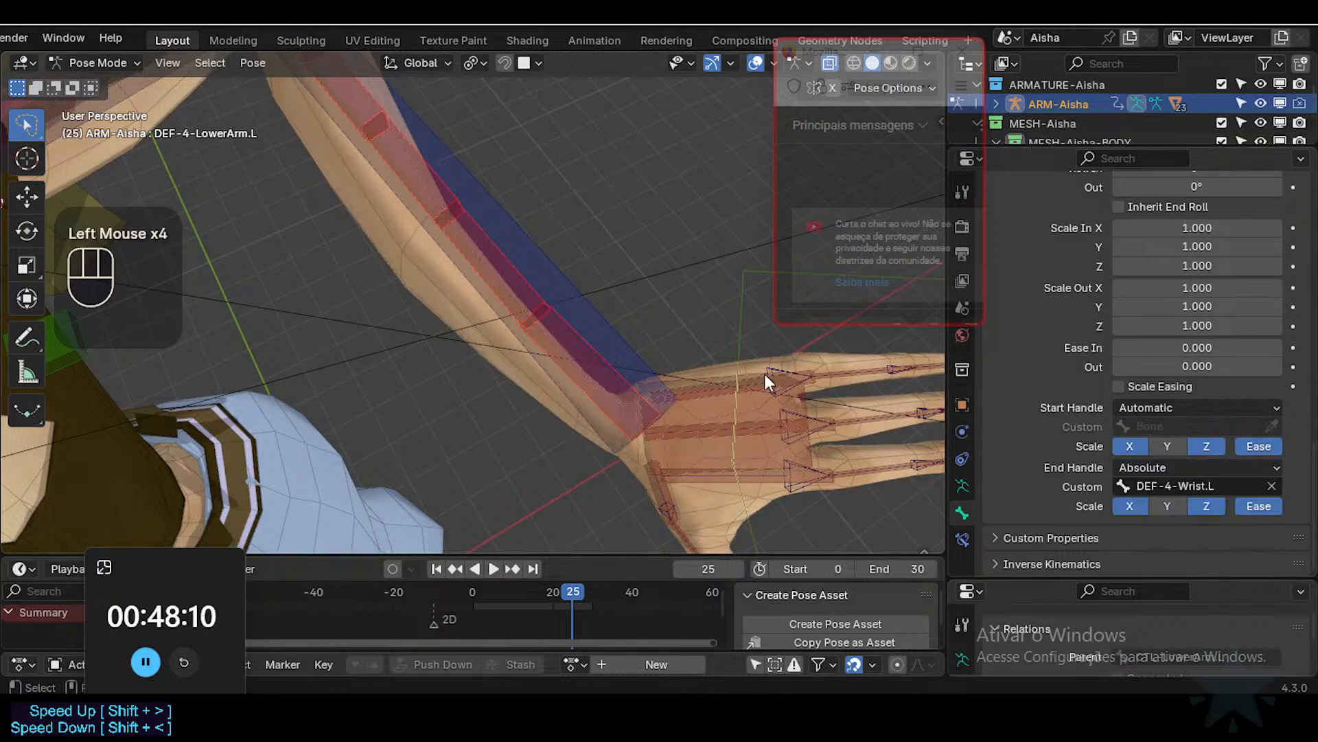
Step: Rotate the left hand IK control MTR-IK-Hand.L about global Z to test the wrist bend
{"action": "middle_click_drag", "start_coordinate": [764, 373], "coordinate": [721, 369]}
{"action": "scroll", "coordinate": [530, 386], "scroll_direction": "down", "scroll_amount": 2}
{"action": "middle_click_drag", "start_coordinate": [530, 386], "coordinate": [590, 353]}
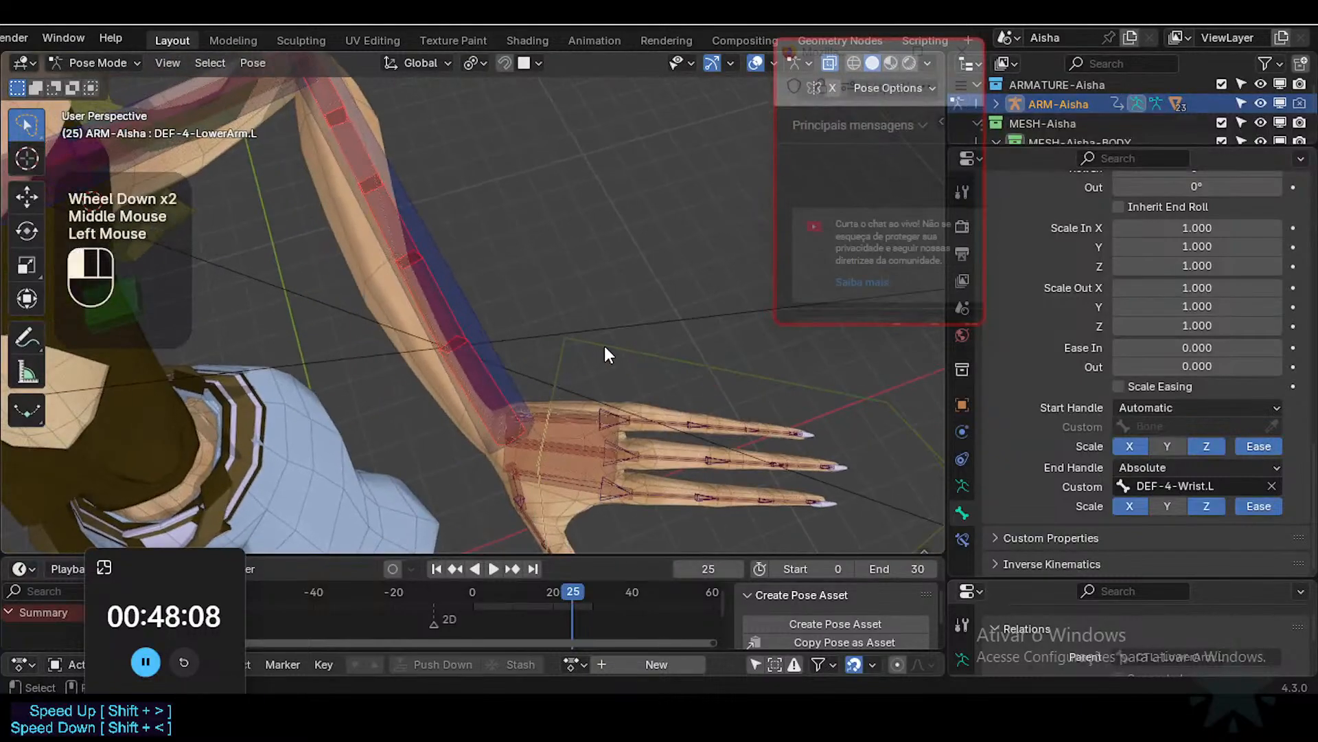
{"action": "left_click", "coordinate": [606, 347]}
{"action": "key", "text": "r"}
{"action": "key", "text": "z"}
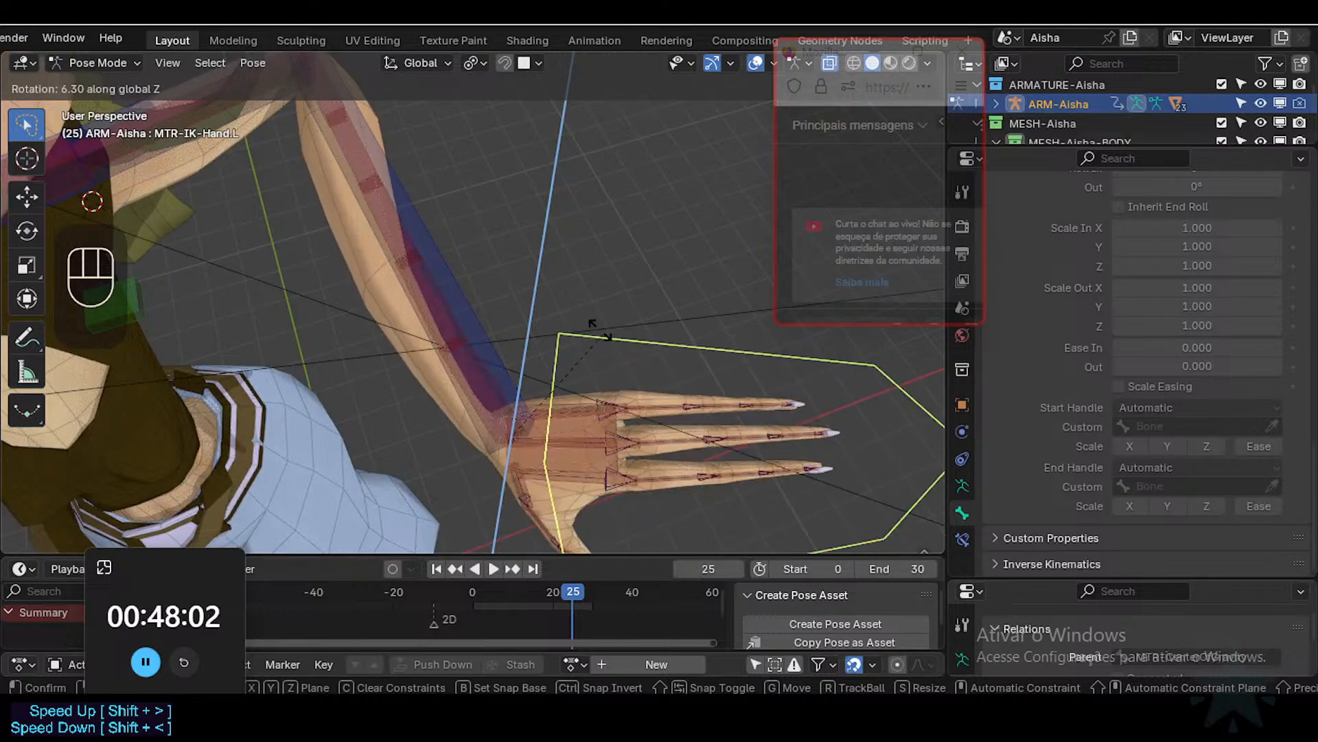
{"action": "left_click", "coordinate": [572, 346]}
Step: Save the file with DEF-4-LowerArm.L selected and examine that bone's Bendy Bones ease values in Edit Mode
{"action": "middle_click_drag", "start_coordinate": [430, 356], "coordinate": [443, 335]}
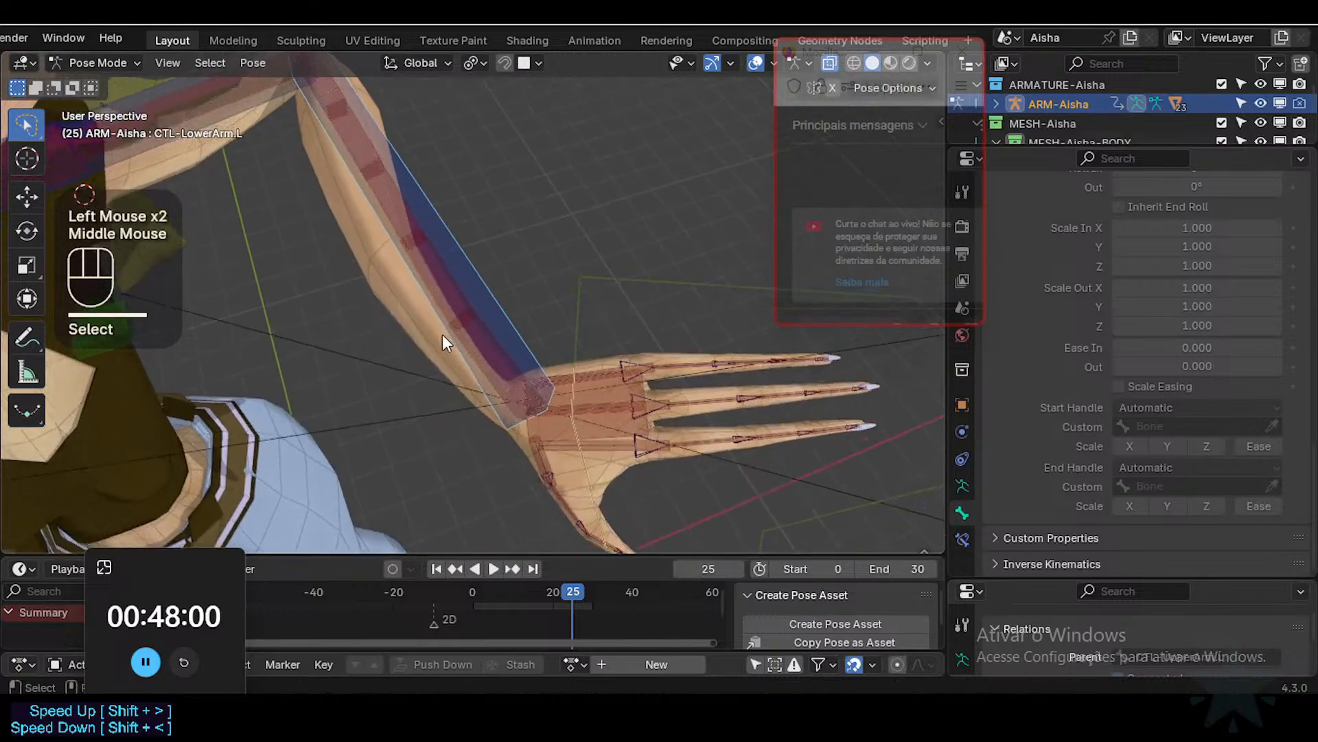
{"action": "left_click", "coordinate": [438, 304]}
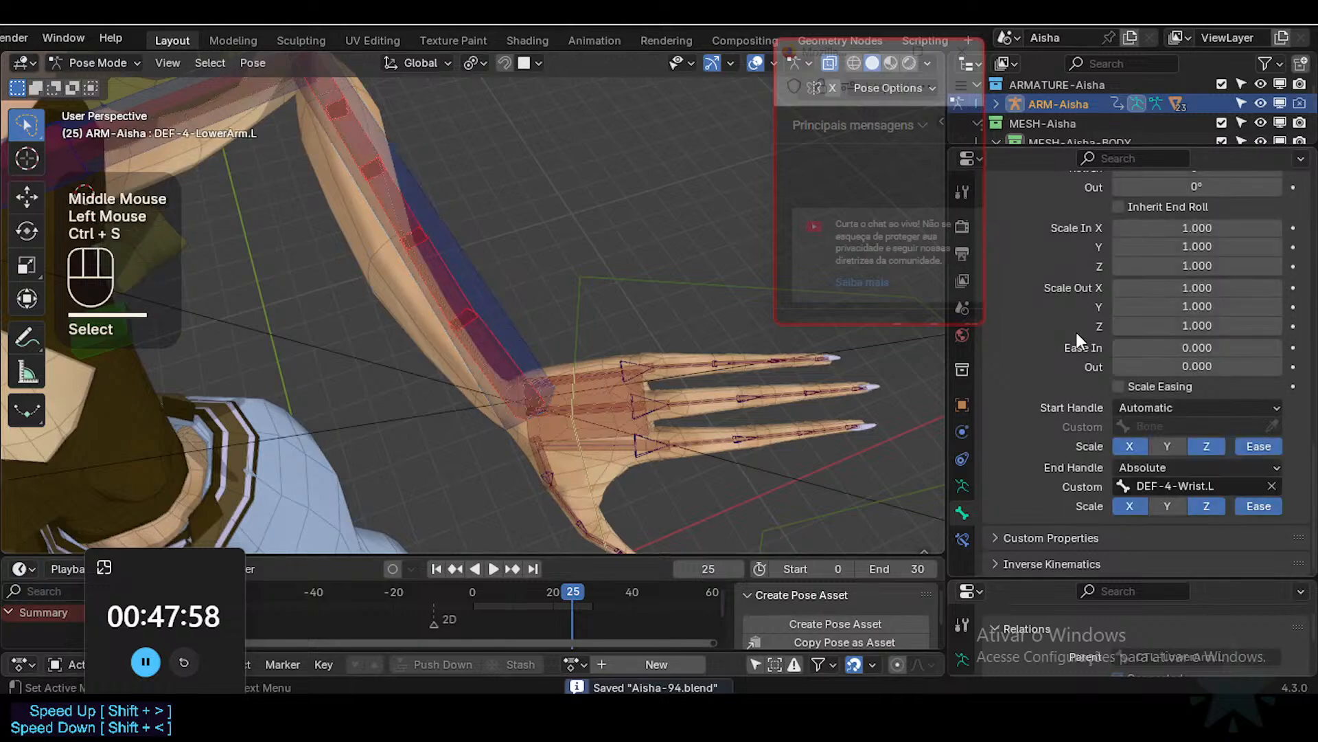
{"action": "key", "text": "Tab"}
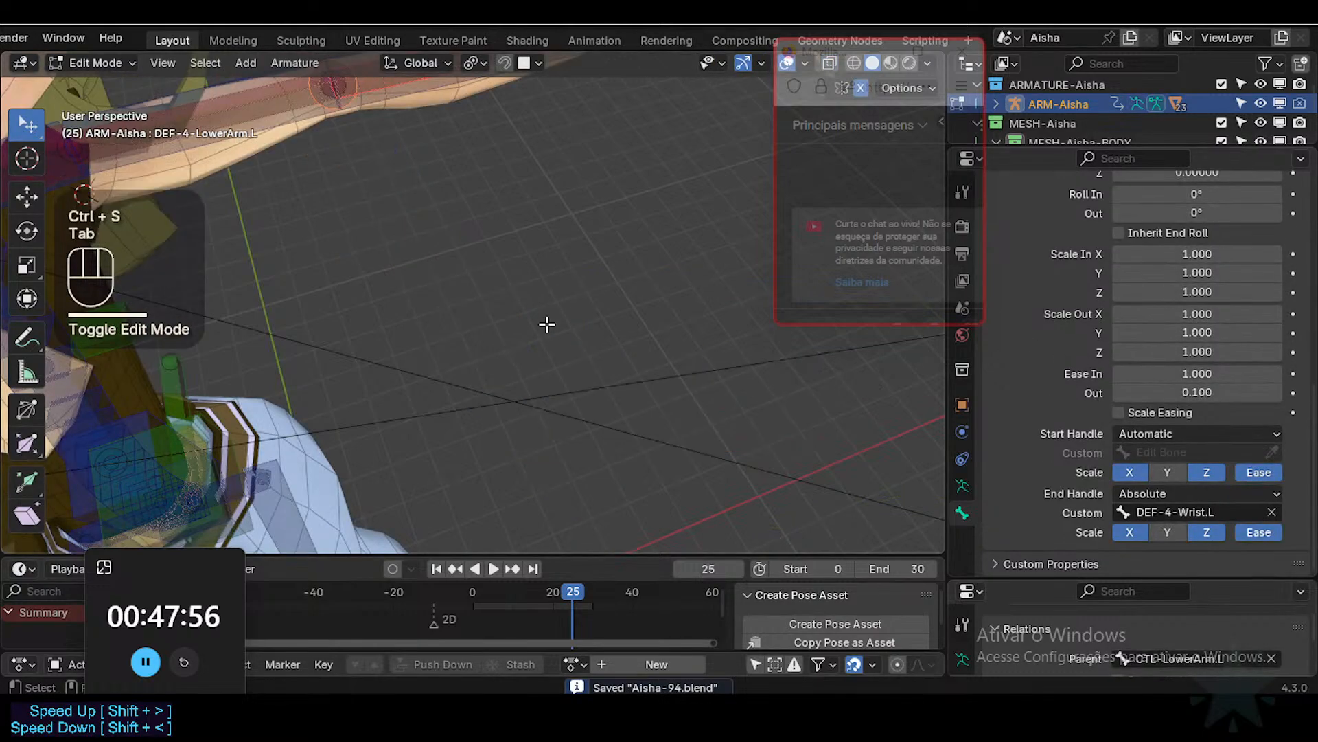
{"action": "middle_click_drag", "start_coordinate": [585, 231], "coordinate": [604, 238], "text": "shift"}
{"action": "middle_click_drag", "start_coordinate": [655, 228], "coordinate": [645, 244]}
{"action": "middle_click_drag", "start_coordinate": [646, 244], "coordinate": [606, 360], "text": "shift"}
{"action": "scroll", "coordinate": [586, 309], "scroll_direction": "up", "scroll_amount": 2}
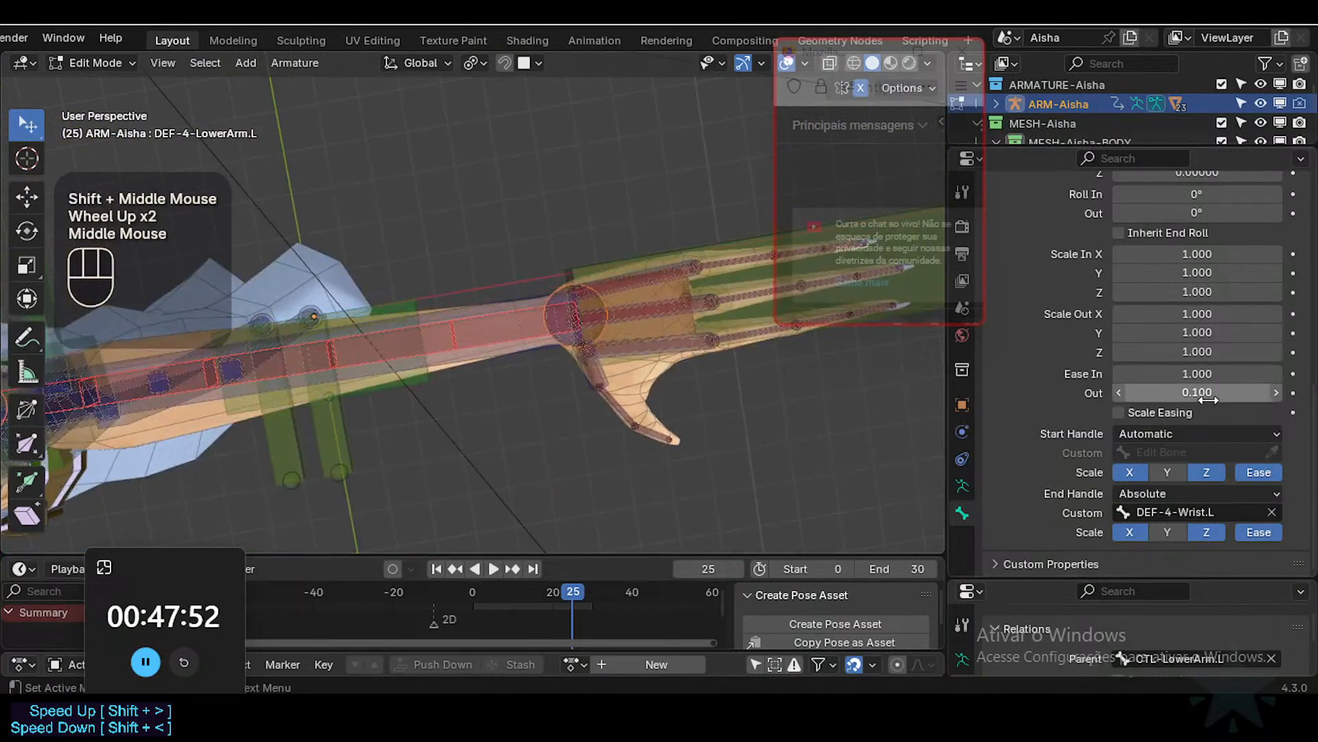
{"action": "scroll", "coordinate": [1208, 391], "scroll_direction": "up", "scroll_amount": 2}
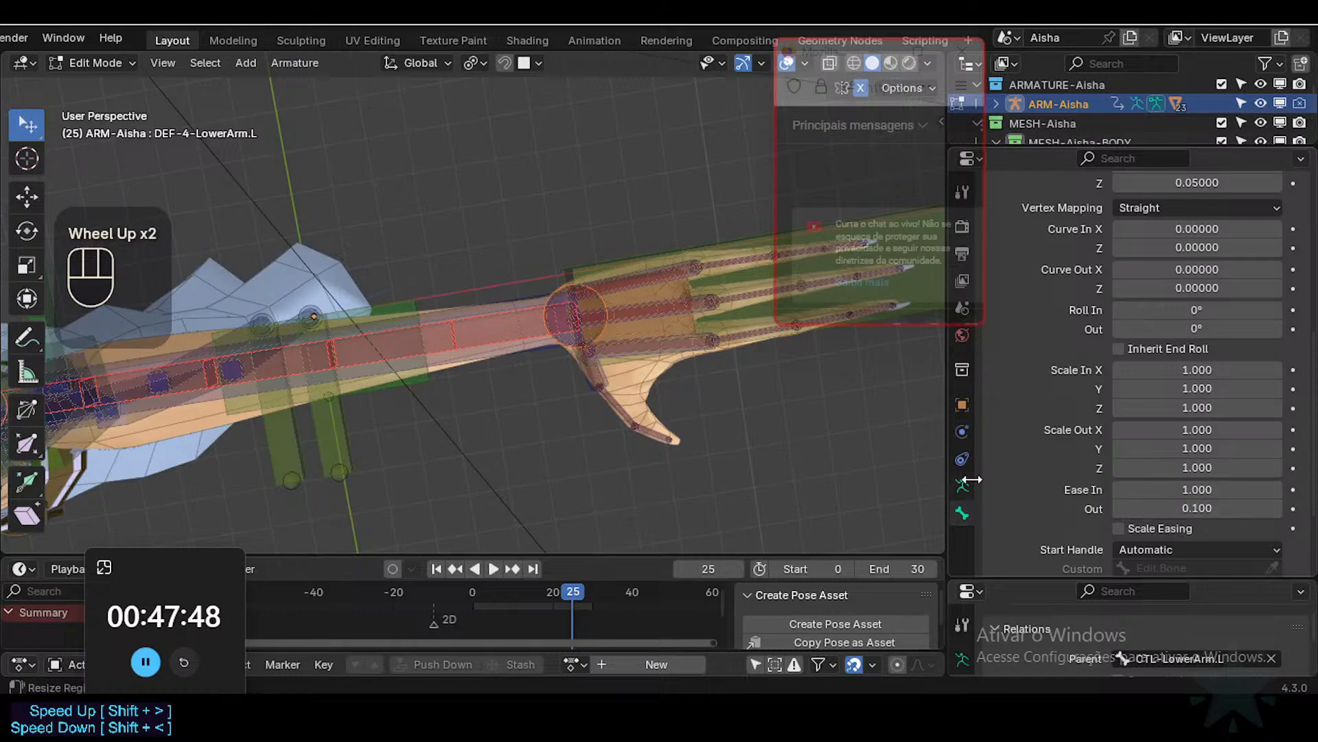
Step: Return to Pose Mode, frame the left wrist, and show the Bendy Bones ease values of DEF-4-LowerArm.L
{"action": "key", "text": "Tab"}
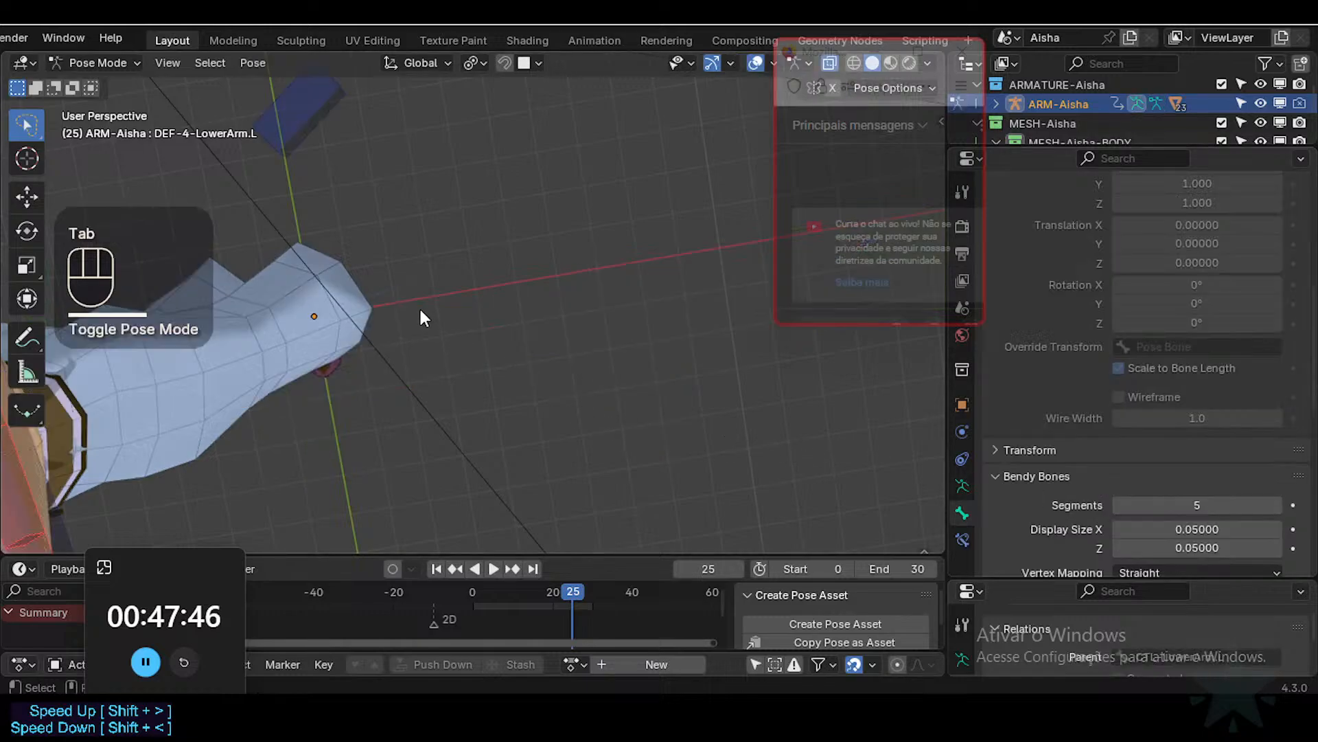
{"action": "scroll", "coordinate": [419, 309], "scroll_direction": "down", "scroll_amount": 3}
{"action": "middle_click_drag", "start_coordinate": [414, 294], "coordinate": [526, 273], "text": "shift"}
{"action": "scroll", "coordinate": [489, 420], "scroll_direction": "up", "scroll_amount": 2}
{"action": "middle_click_drag", "start_coordinate": [489, 421], "coordinate": [567, 326], "text": "shift"}
{"action": "scroll", "coordinate": [566, 327], "scroll_direction": "up", "scroll_amount": 1}
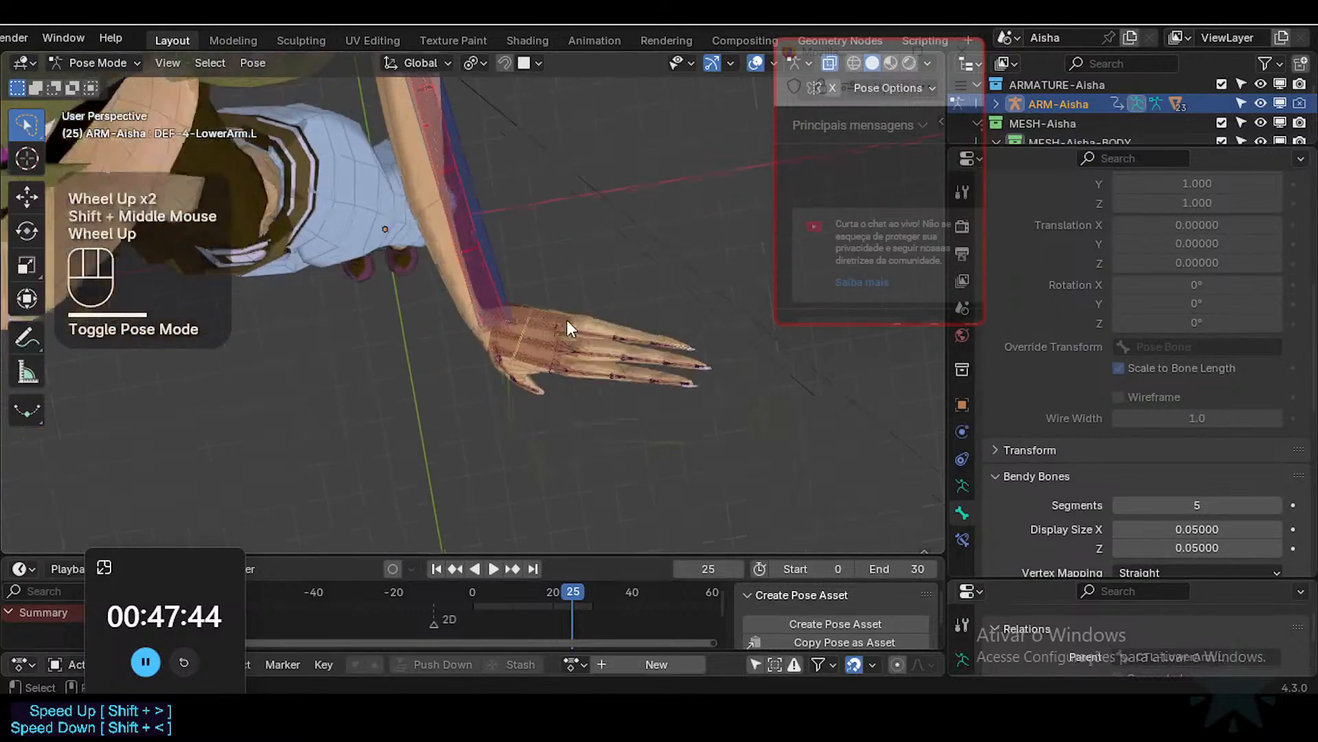
{"action": "scroll", "coordinate": [566, 319], "scroll_direction": "up", "scroll_amount": 3}
{"action": "left_click", "coordinate": [504, 254]}
{"action": "left_click", "coordinate": [504, 254]}
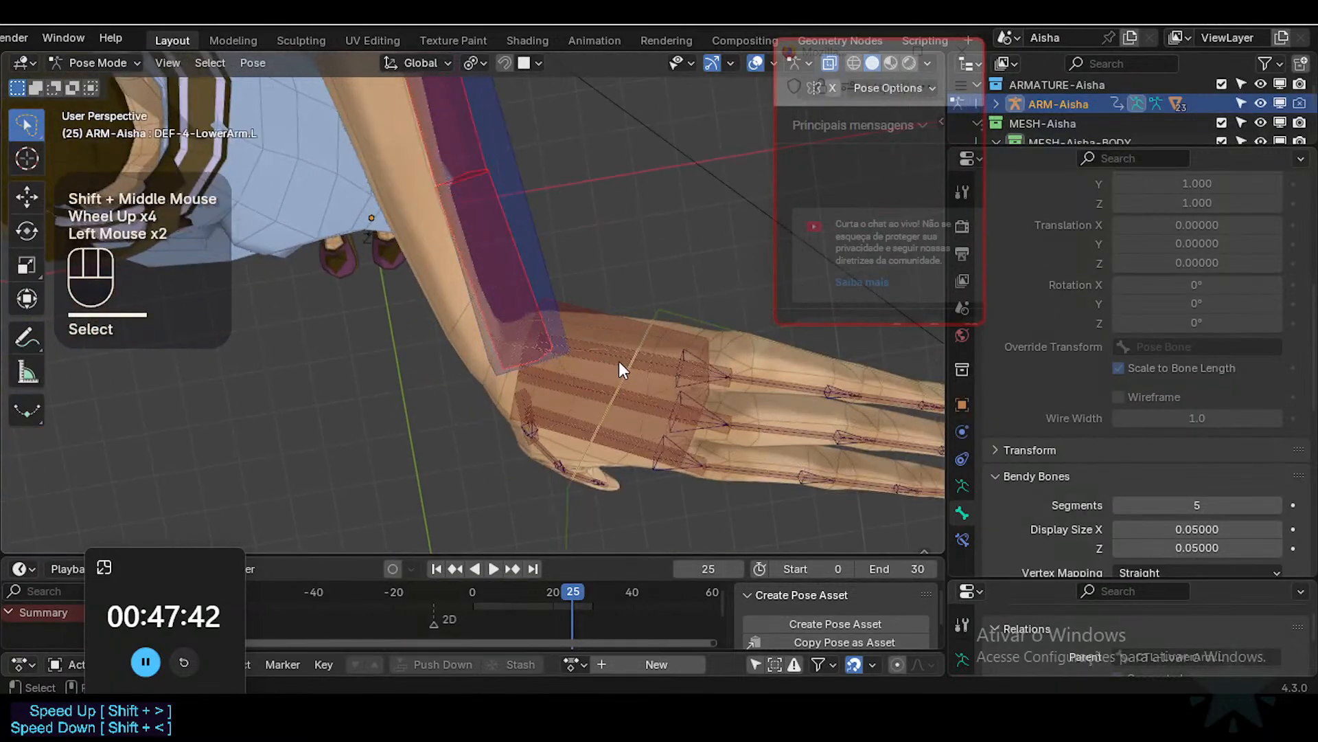
{"action": "scroll", "coordinate": [1244, 471], "scroll_direction": "down", "scroll_amount": 2}
{"action": "scroll", "coordinate": [1219, 452], "scroll_direction": "up", "scroll_amount": 3}
{"action": "scroll", "coordinate": [1219, 451], "scroll_direction": "down", "scroll_amount": 5}
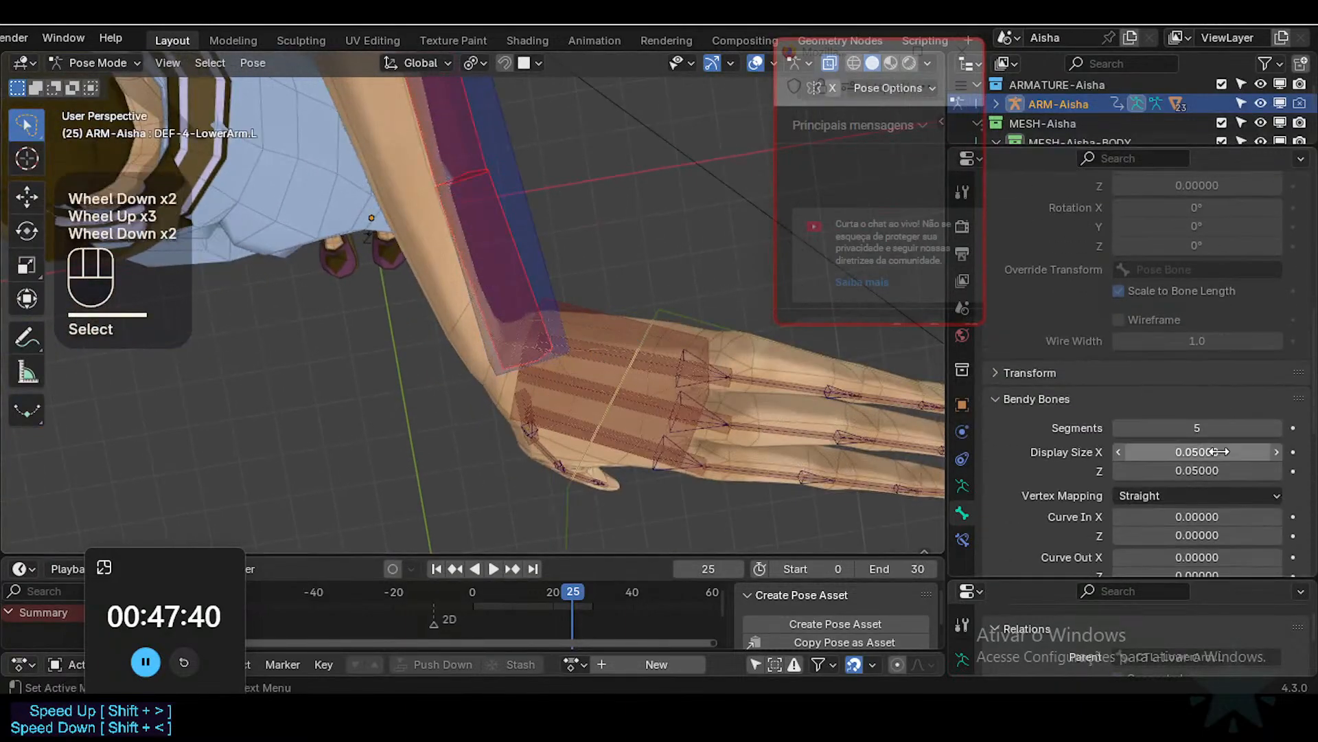
{"action": "scroll", "coordinate": [1220, 506], "scroll_direction": "down", "scroll_amount": 1}
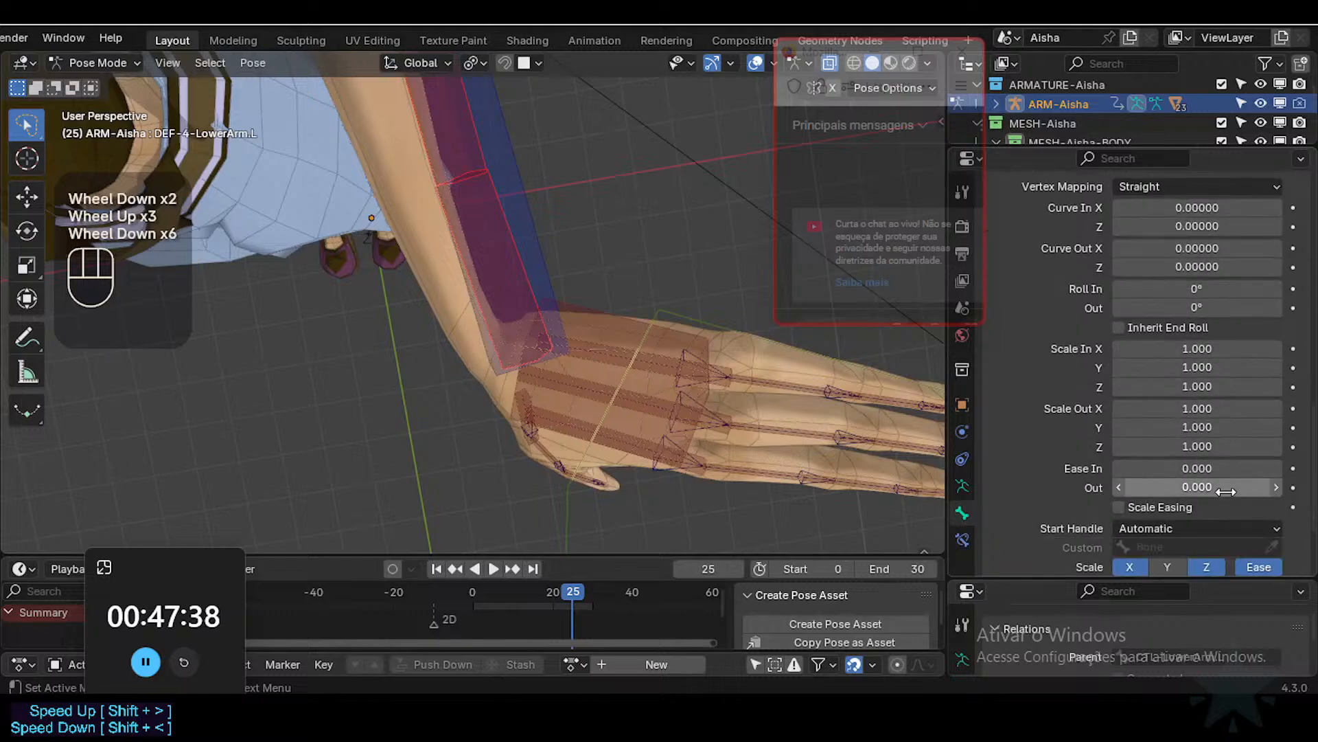
Step: Try a pose Ease Out of -0.050 on DEF-4-LowerArm.L and undo it
{"action": "left_click", "coordinate": [1210, 485]}
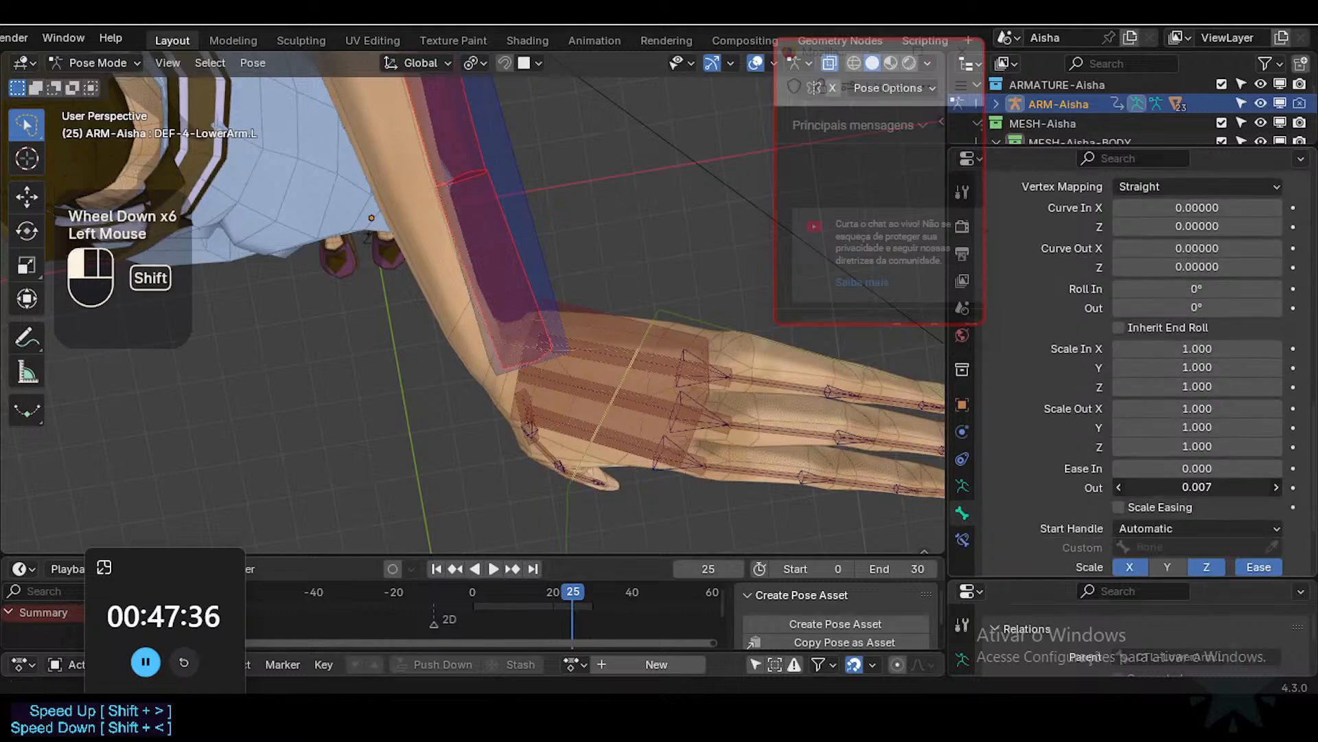
{"action": "left_click_drag", "start_coordinate": [1210, 485], "coordinate": [1200, 485]}
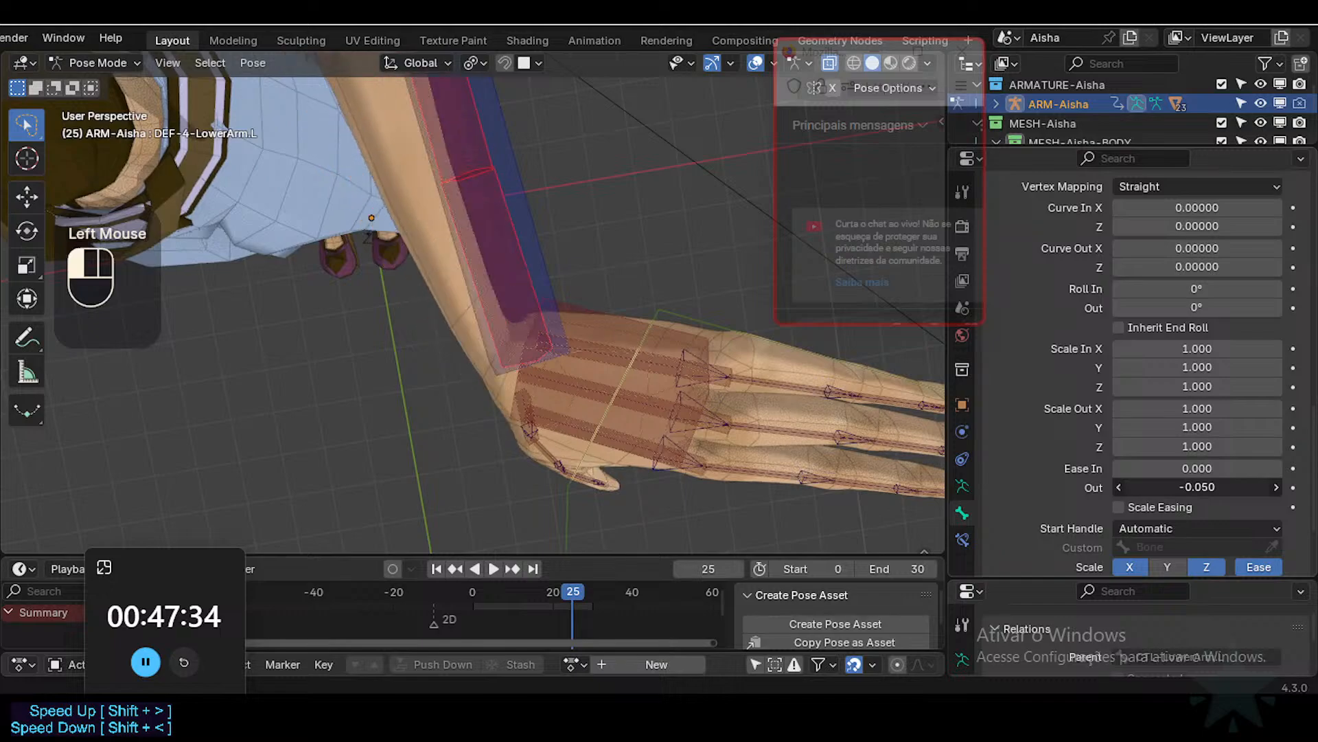
{"action": "key", "text": "ctrl+z"}
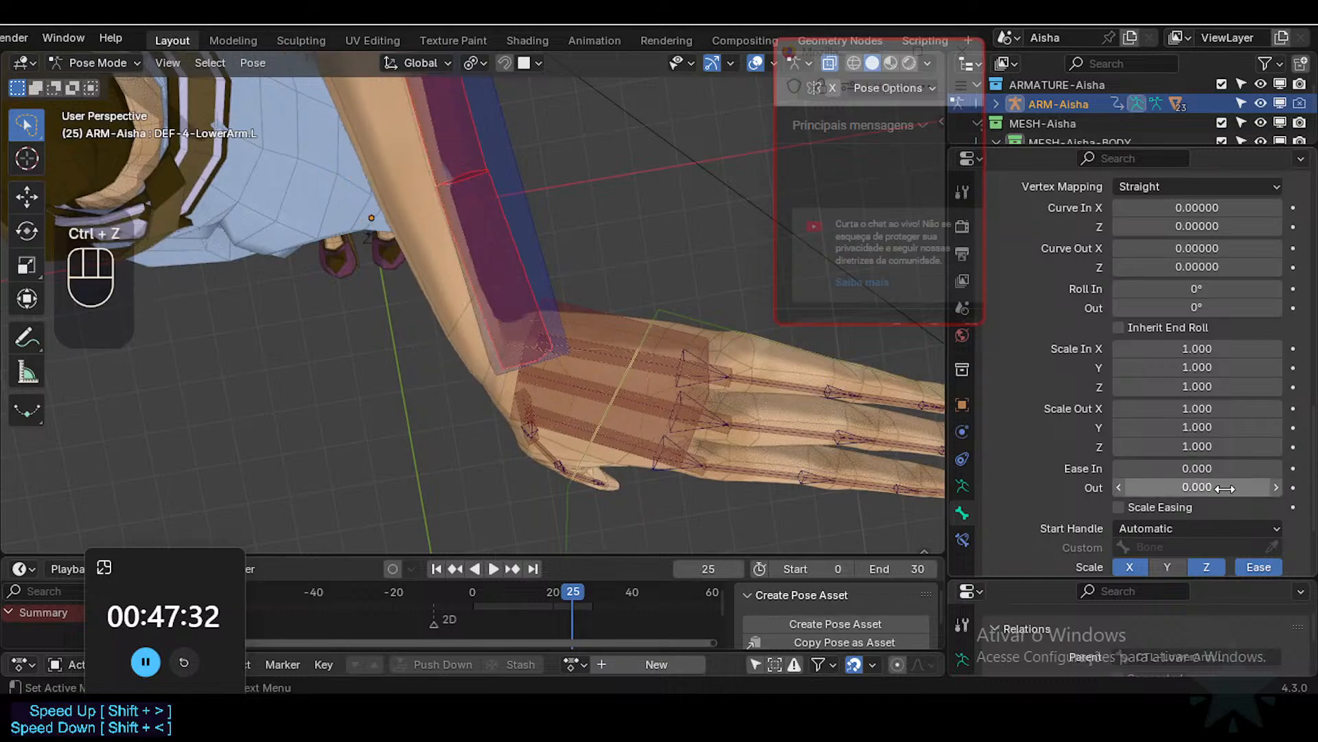
Step: Try pose Ease Out values of 0.810 and 0.060 on DEF-4-LowerArm.L, check the forearm, and undo both changes
{"action": "left_click_drag", "start_coordinate": [1200, 486], "coordinate": [1230, 486]}
{"action": "scroll", "coordinate": [426, 266], "scroll_direction": "down", "scroll_amount": 2}
{"action": "middle_click_drag", "start_coordinate": [426, 265], "coordinate": [501, 393], "text": "shift"}
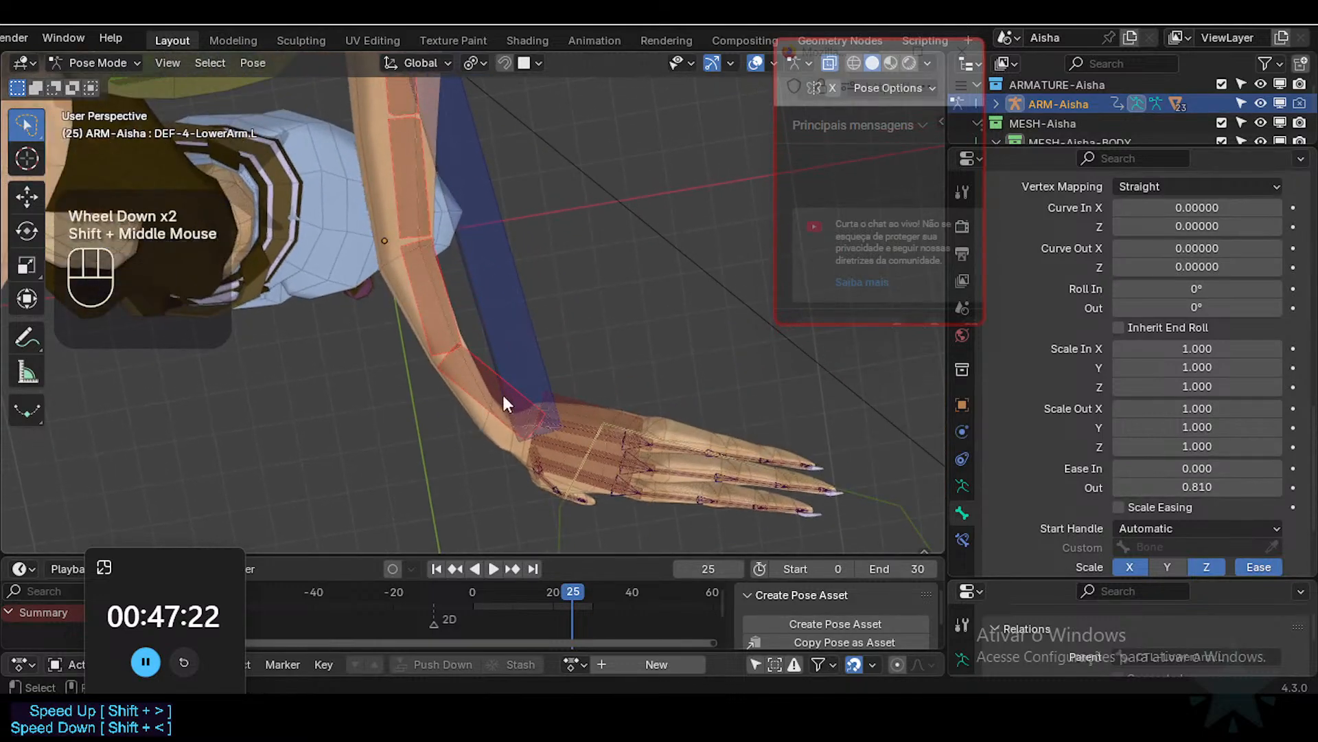
{"action": "left_click_drag", "start_coordinate": [1193, 486], "coordinate": [1160, 486]}
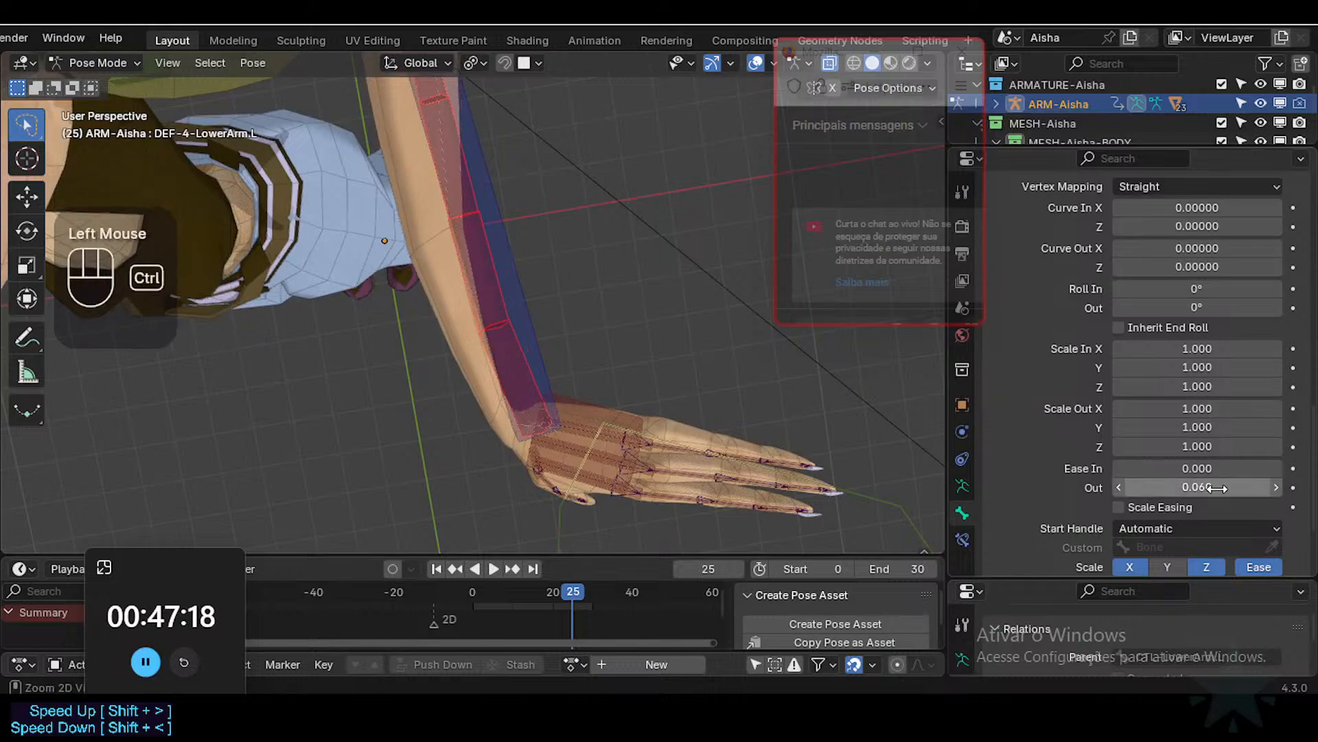
{"action": "key", "text": "ctrl+z"}
{"action": "key", "text": "ctrl+z"}
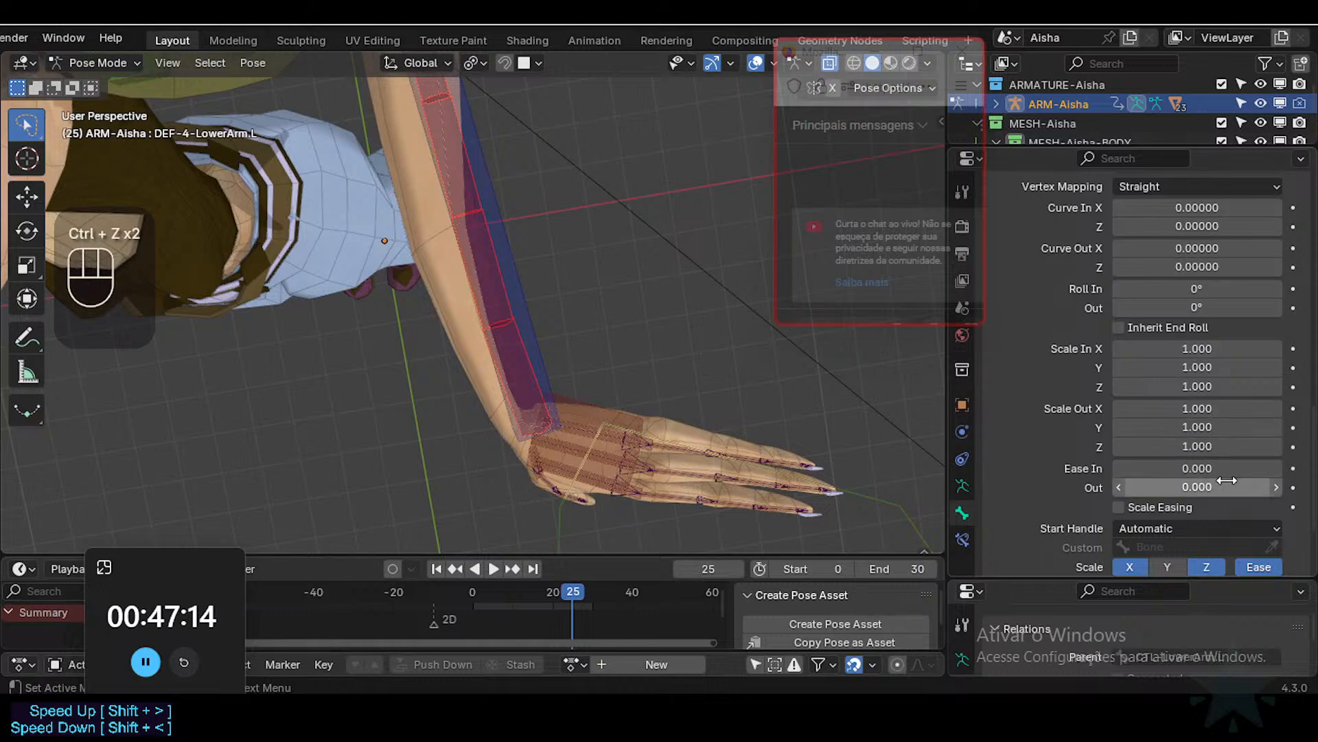
Step: Check the lower arm bone's ease and handle settings in Edit Mode and return to Pose Mode
{"action": "middle_click_drag", "start_coordinate": [623, 288], "coordinate": [636, 381], "text": "shift"}
{"action": "scroll", "coordinate": [632, 371], "scroll_direction": "down", "scroll_amount": 2, "text": "shift"}
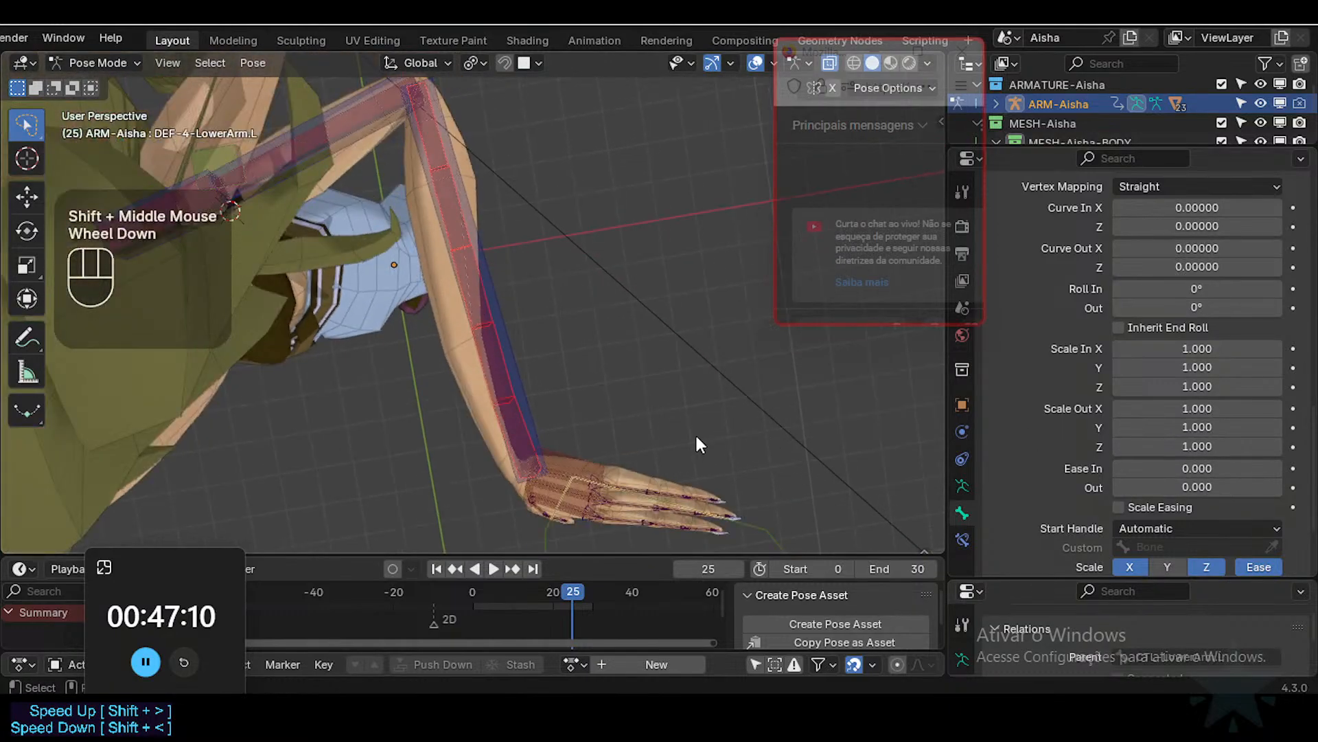
{"action": "key", "text": "Tab"}
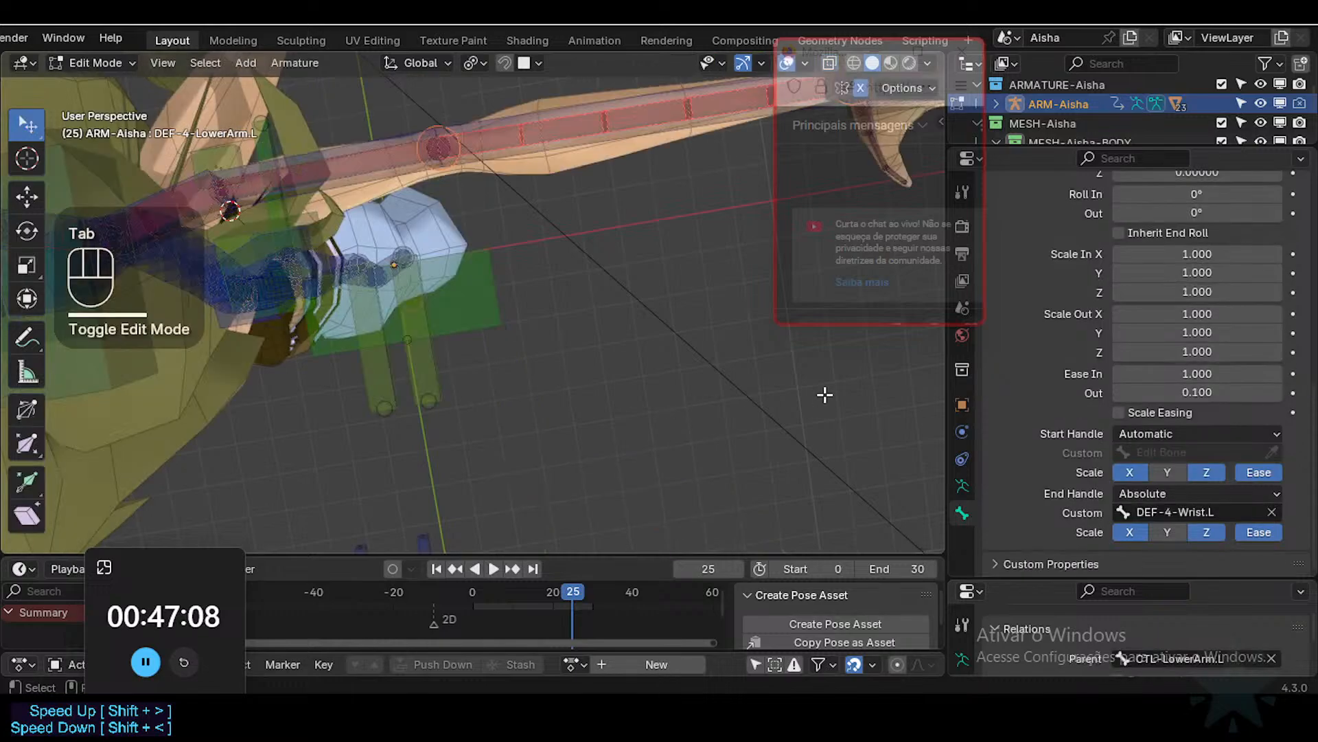
{"action": "scroll", "coordinate": [1231, 412], "scroll_direction": "up", "scroll_amount": 3}
{"action": "key", "text": "Tab"}
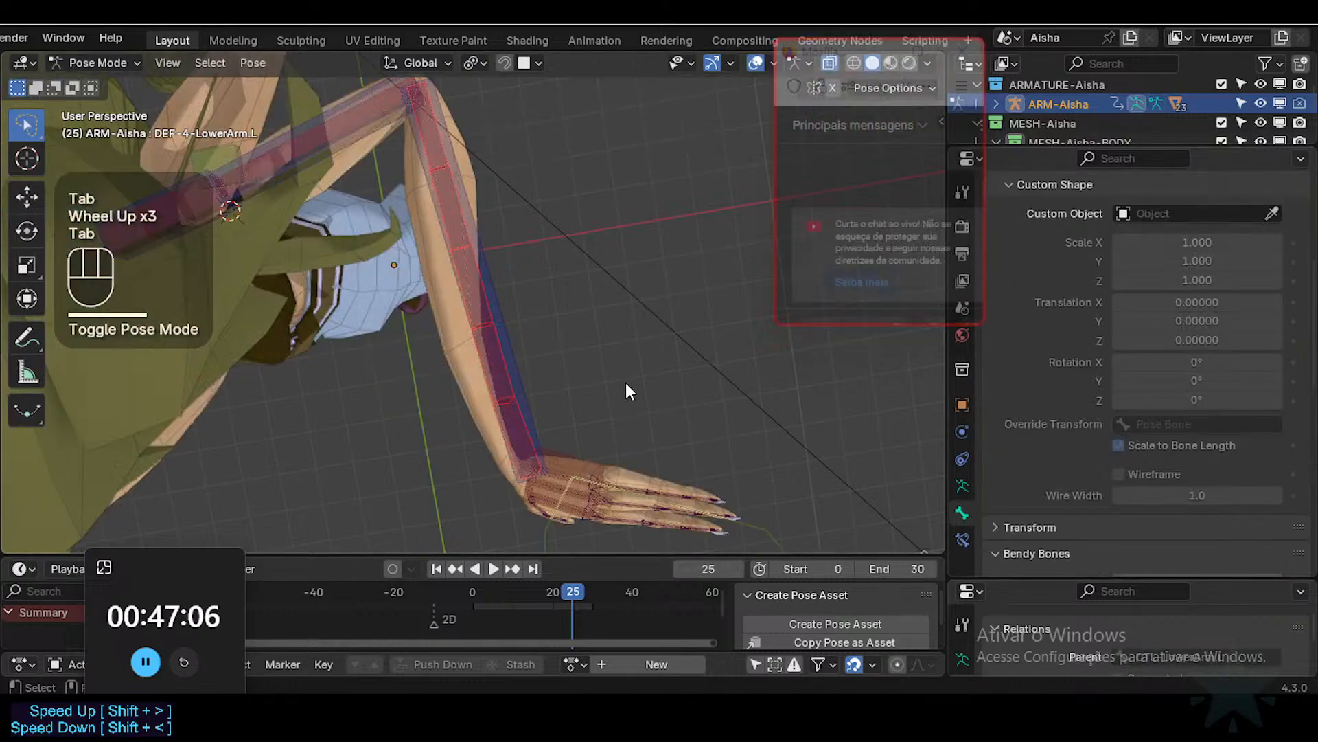
Step: Display the bone axes on the armature while viewing DEF-4-LowerArm.L near the wrist
{"action": "middle_click_drag", "start_coordinate": [652, 472], "coordinate": [620, 371], "text": "shift"}
{"action": "scroll", "coordinate": [532, 389], "scroll_direction": "up", "scroll_amount": 2}
{"action": "double_click", "coordinate": [534, 390]}
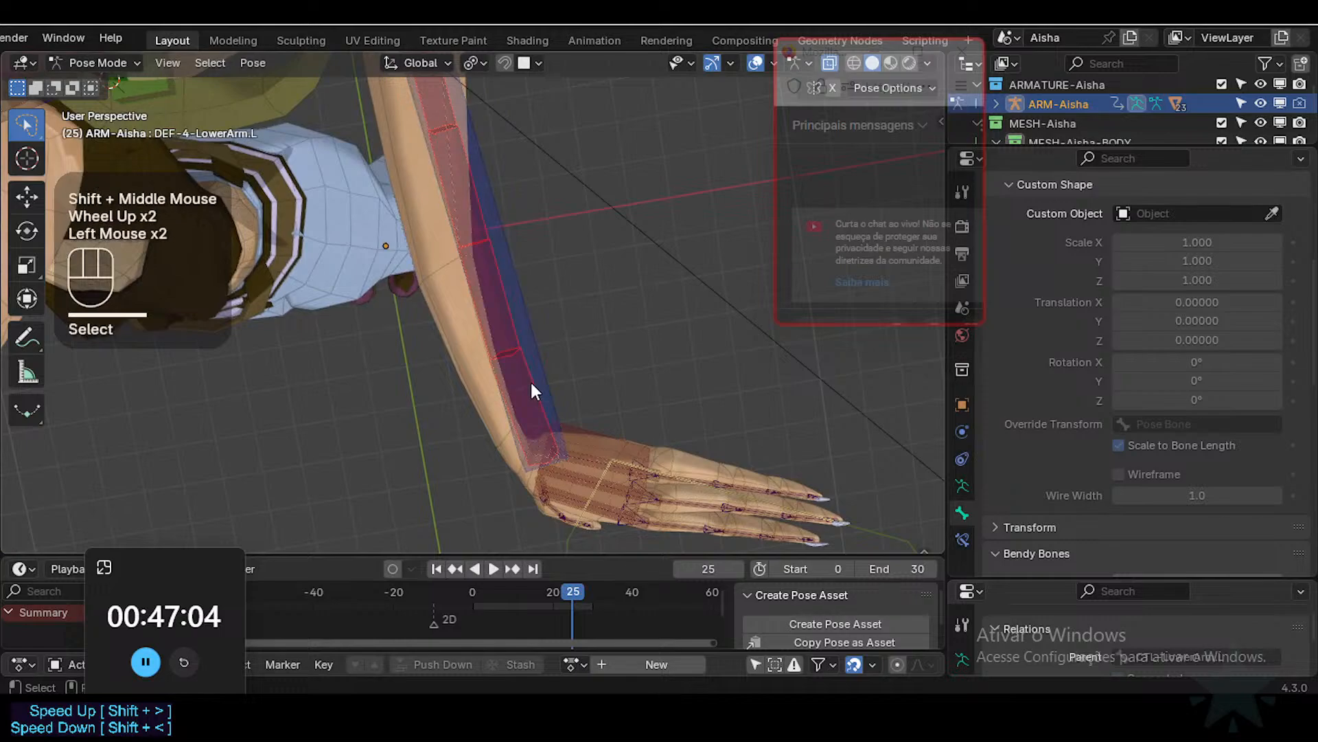
{"action": "scroll", "coordinate": [1207, 373], "scroll_direction": "down", "scroll_amount": 2}
{"action": "scroll", "coordinate": [1207, 374], "scroll_direction": "up", "scroll_amount": 2}
{"action": "key", "text": "ctrl+3"}
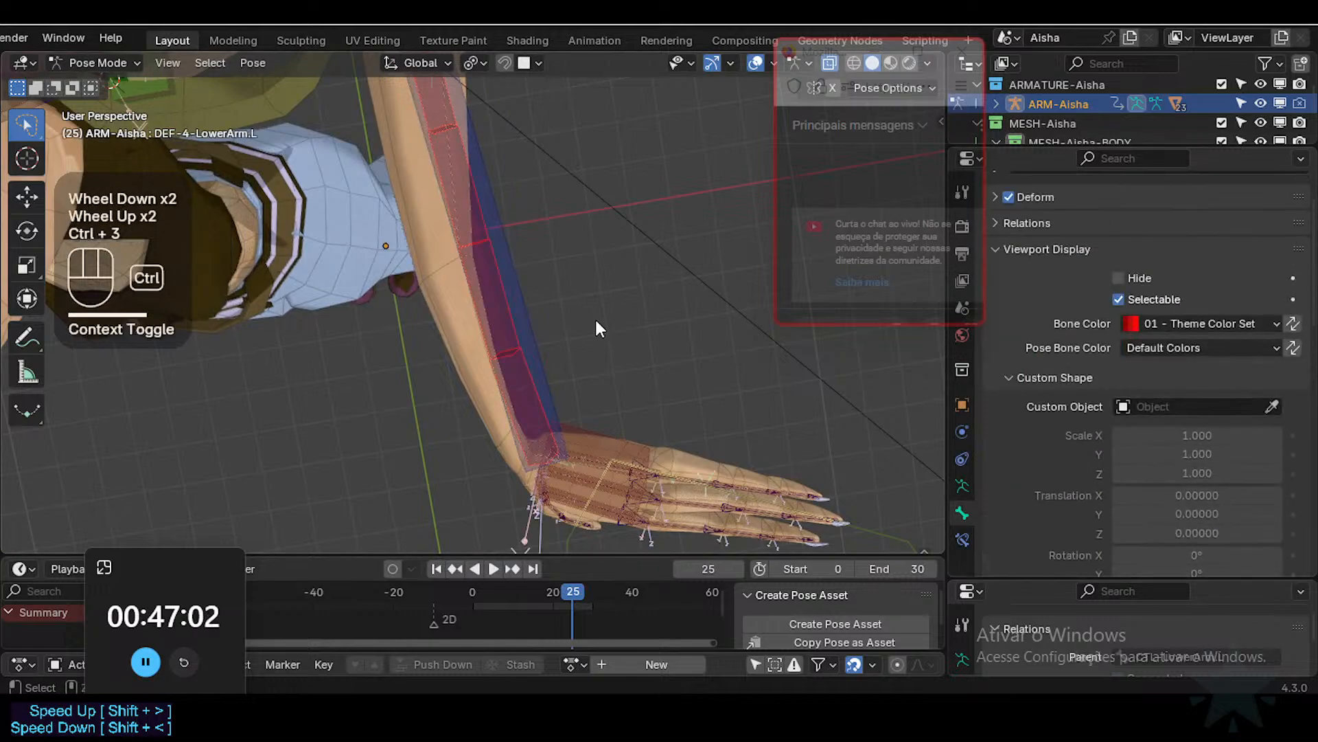
{"action": "scroll", "coordinate": [565, 297], "scroll_direction": "down", "scroll_amount": 1}
{"action": "middle_click_drag", "start_coordinate": [565, 297], "coordinate": [538, 360], "text": "shift"}
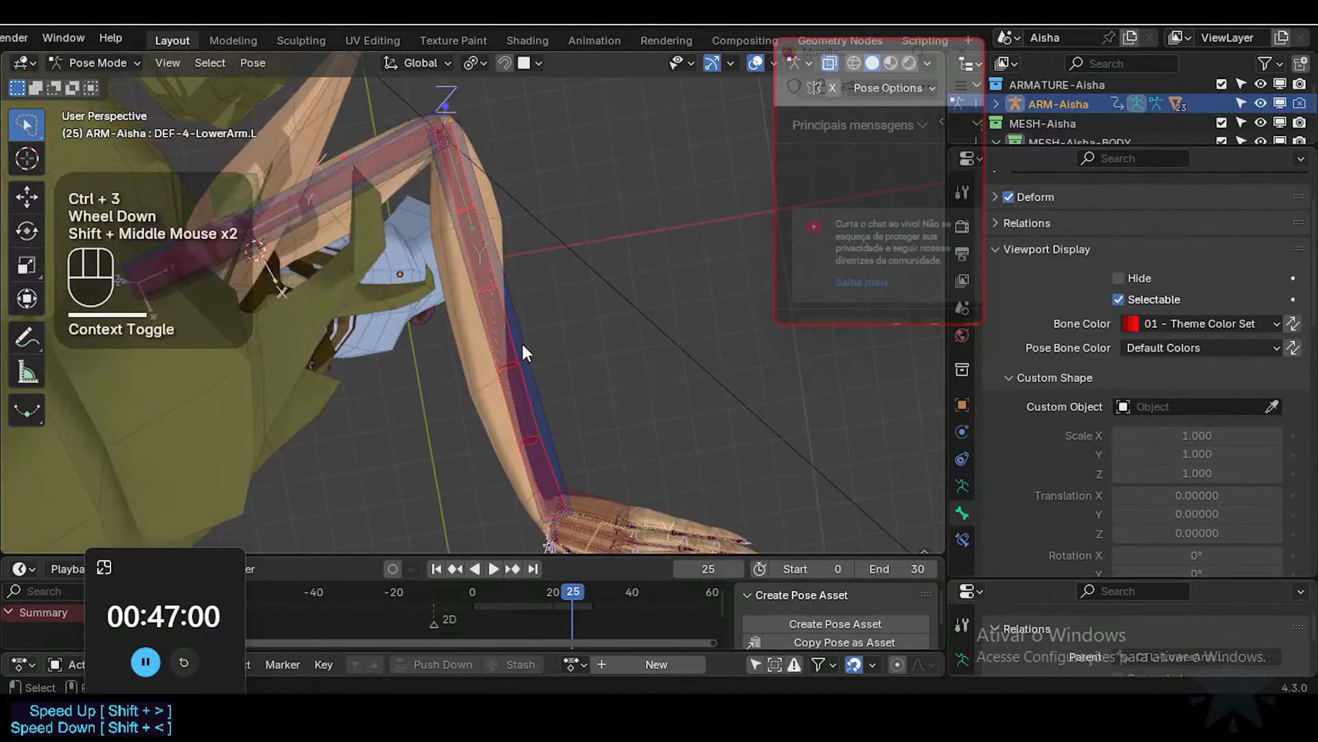
{"action": "left_click", "coordinate": [507, 345]}
{"action": "key", "text": "g"}
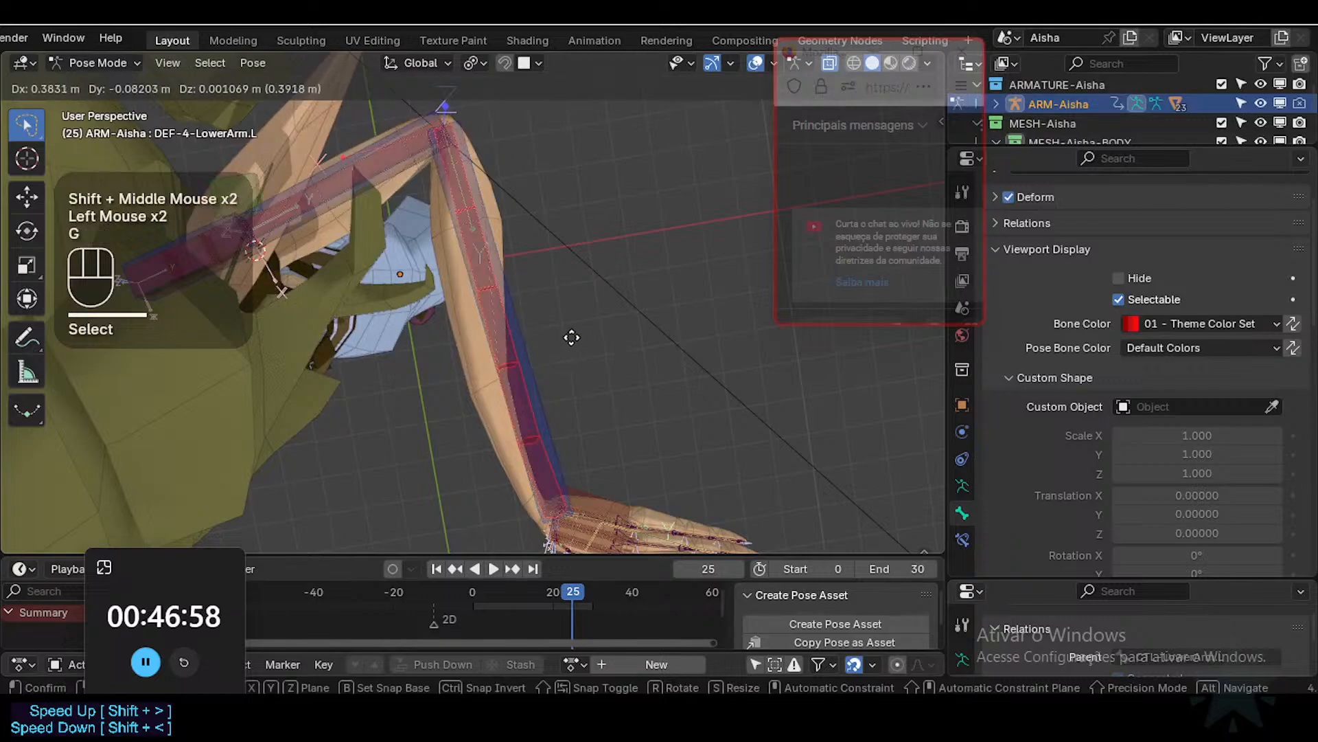
{"action": "key", "text": "Escape"}
Step: Try a pose Curve Out Z of -0.62 on DEF-4-LowerArm.L and undo it
{"action": "middle_click_drag", "start_coordinate": [575, 357], "coordinate": [554, 319]}
{"action": "scroll", "coordinate": [501, 253], "scroll_direction": "down", "scroll_amount": 1}
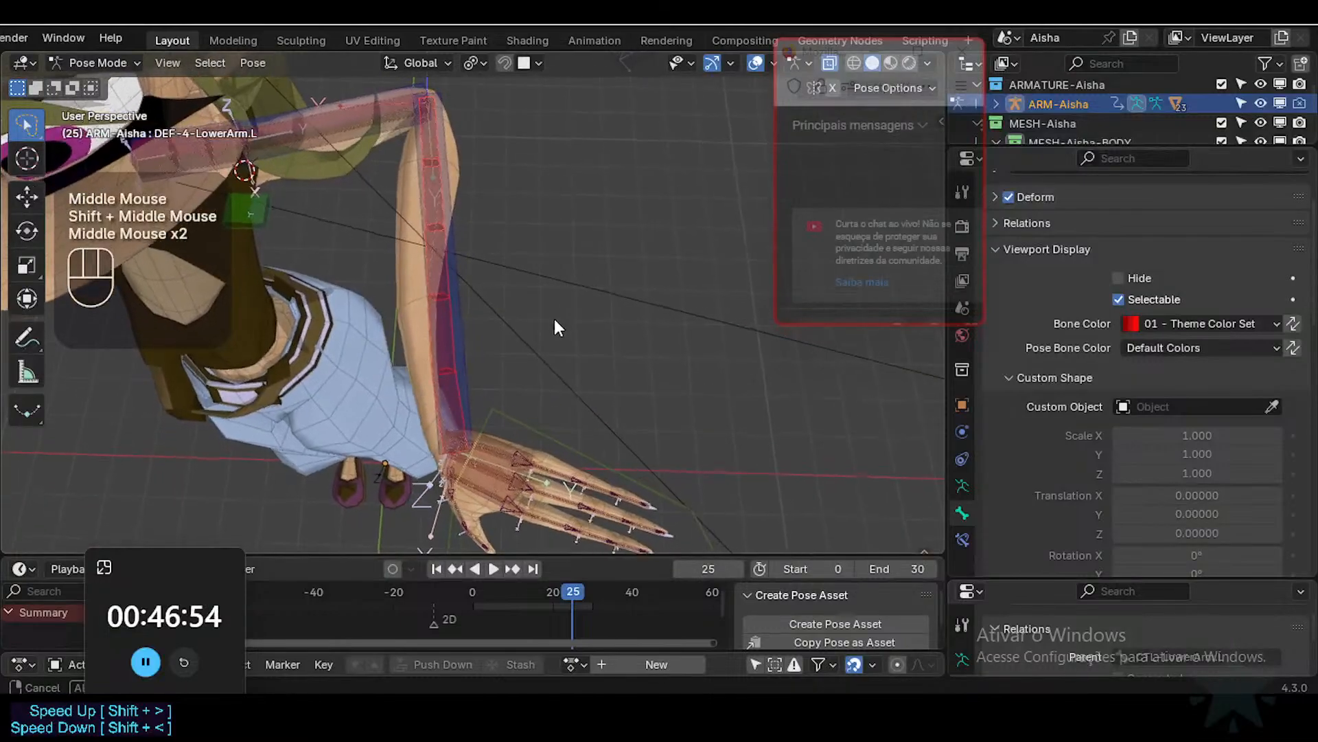
{"action": "scroll", "coordinate": [1106, 463], "scroll_direction": "down", "scroll_amount": 6}
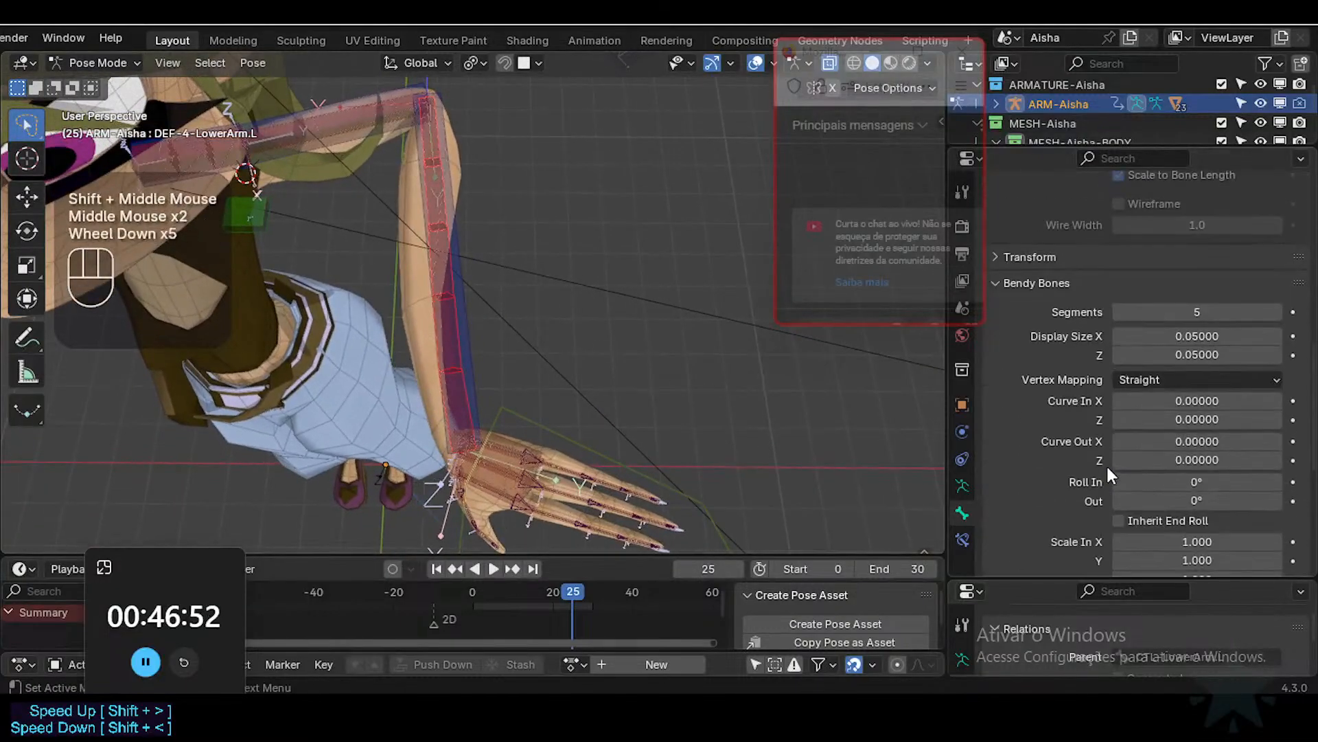
{"action": "scroll", "coordinate": [1106, 463], "scroll_direction": "up", "scroll_amount": 1}
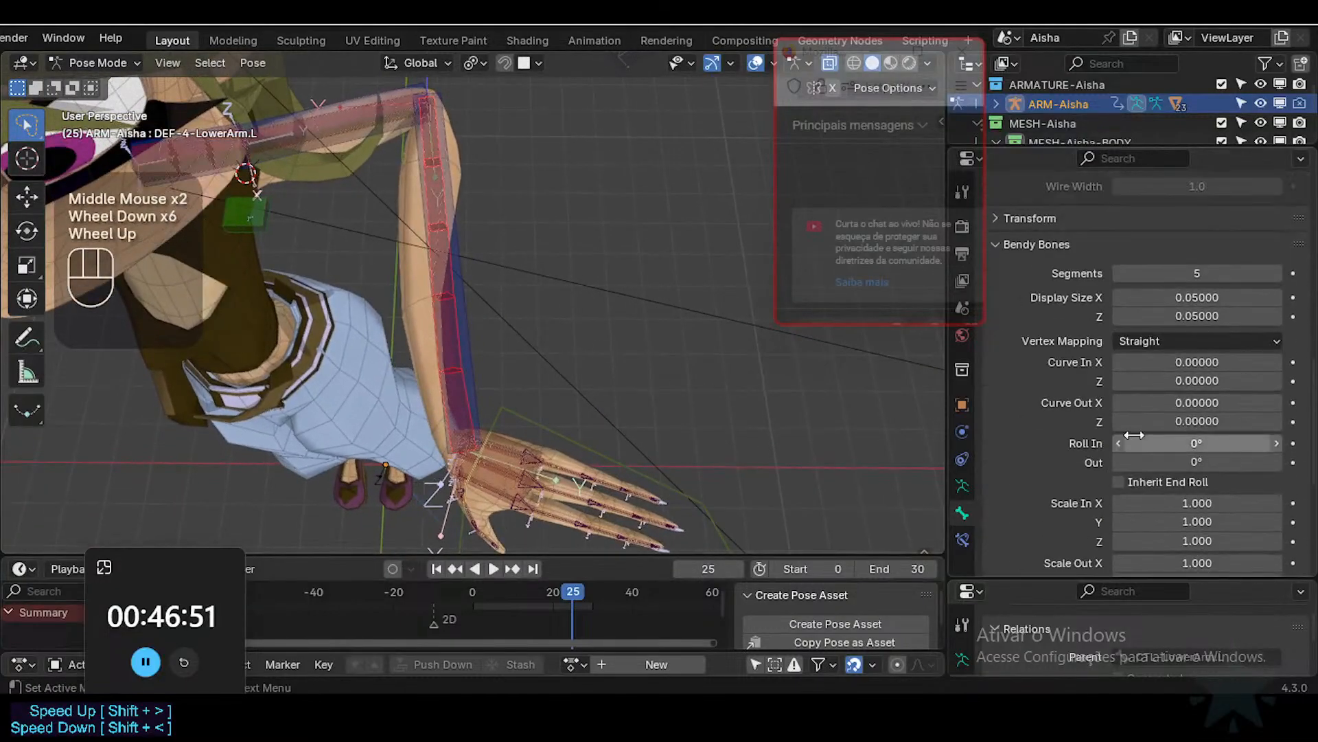
{"action": "left_click", "coordinate": [1212, 422]}
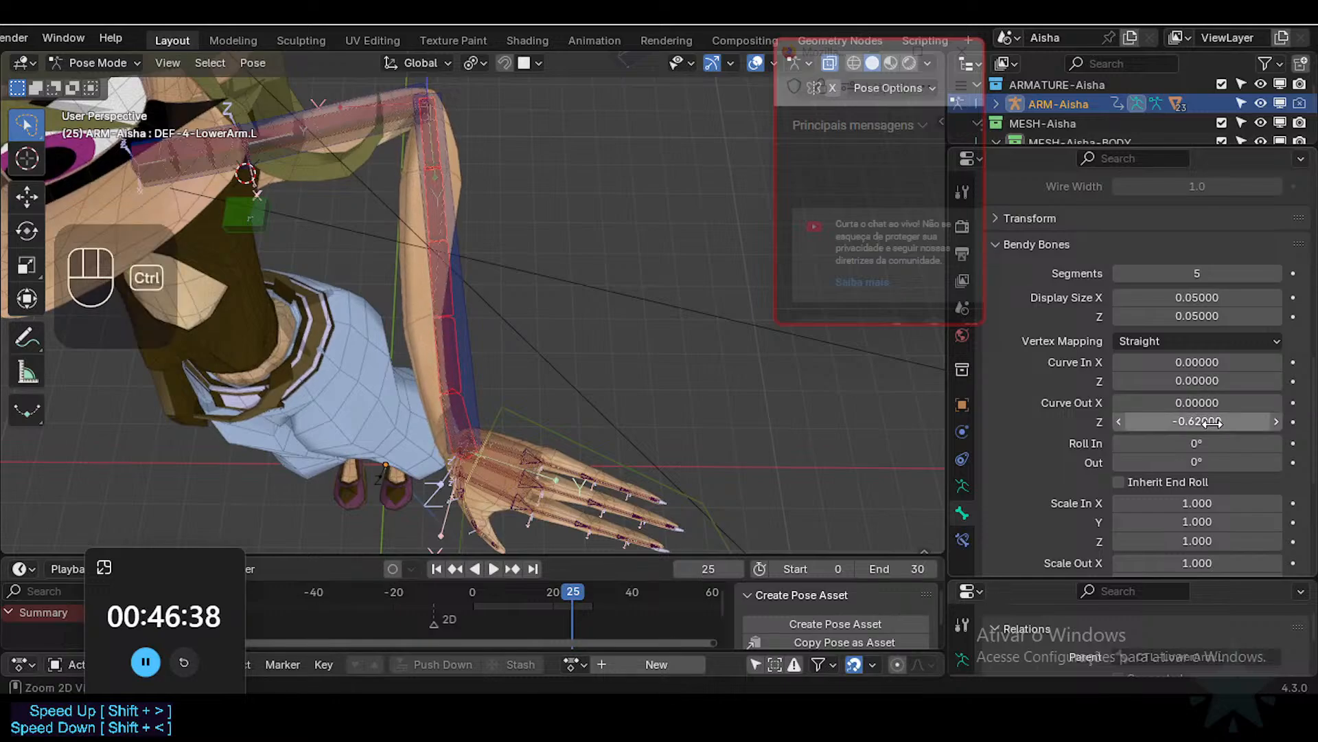
{"action": "key", "text": "ctrl+z"}
Step: Try a pose Curve In X of -0.04 on DEF-4-LowerArm.L while viewing the wrist from the side, and undo it
{"action": "middle_click_drag", "start_coordinate": [613, 425], "coordinate": [526, 453]}
{"action": "scroll", "coordinate": [574, 368], "scroll_direction": "up", "scroll_amount": 2}
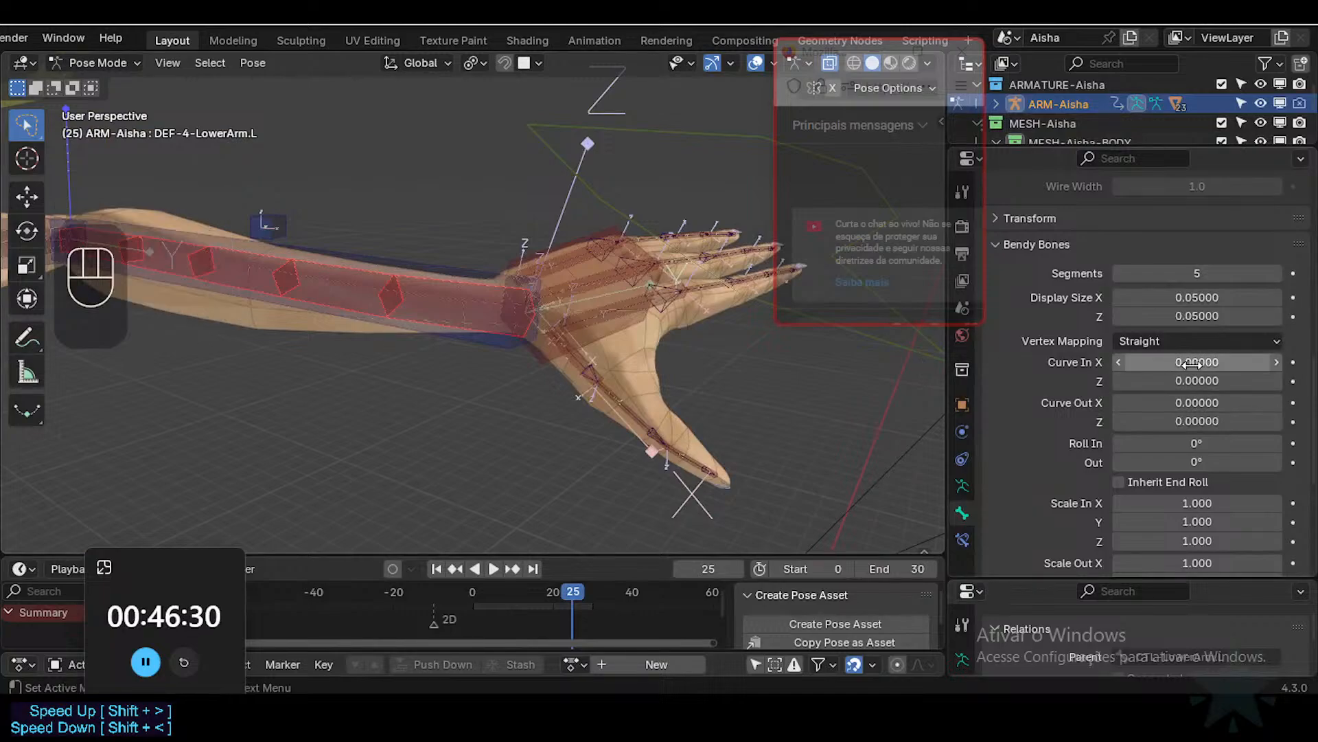
{"action": "mouse_move", "coordinate": [1207, 364]}
{"action": "left_mouse_down"}
{"action": "mouse_move", "coordinate": [1256, 364]}
{"action": "mouse_move", "coordinate": [1215, 362]}
{"action": "left_mouse_up"}
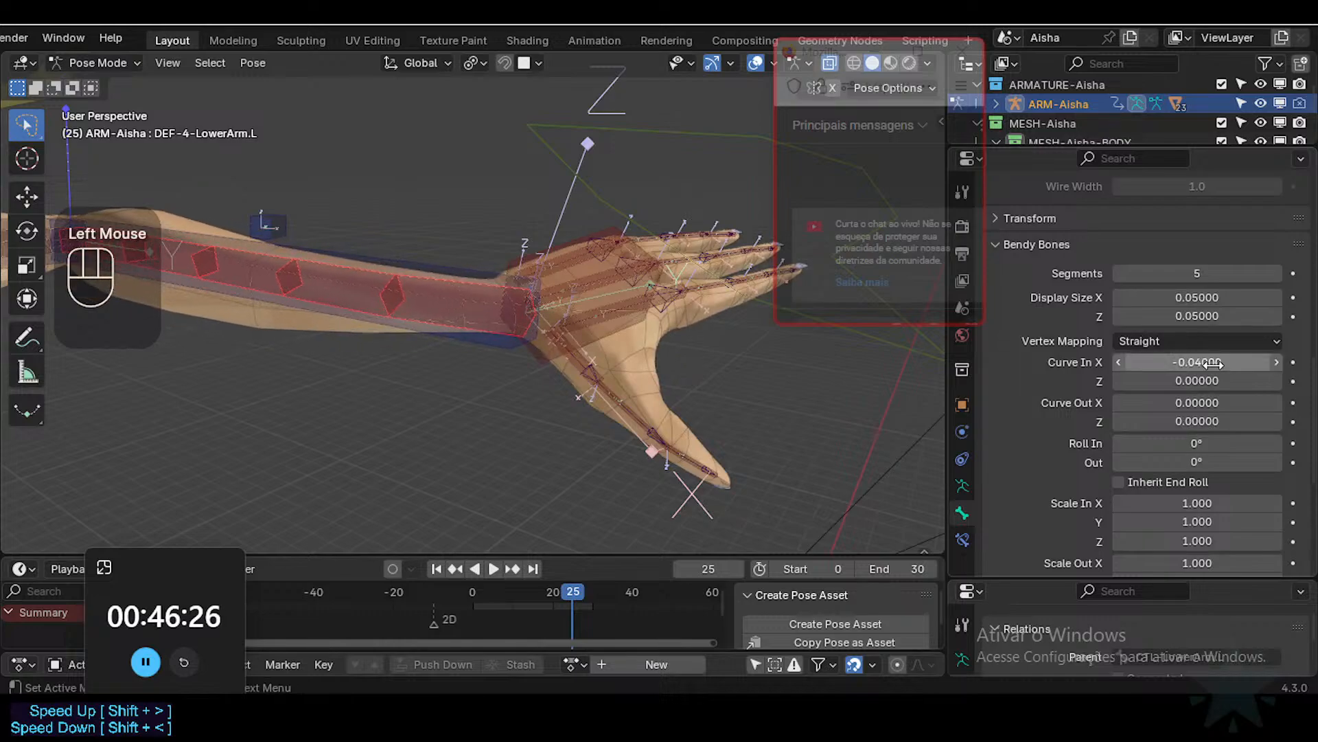
{"action": "key", "text": "ctrl+z"}
Step: Try rotating the MTR-IK-Hand.L control freely to test how the forearm and wrist bend, and cancel the rotation
{"action": "scroll", "coordinate": [731, 334], "scroll_direction": "down", "scroll_amount": 2}
{"action": "middle_click_drag", "start_coordinate": [730, 334], "coordinate": [630, 380]}
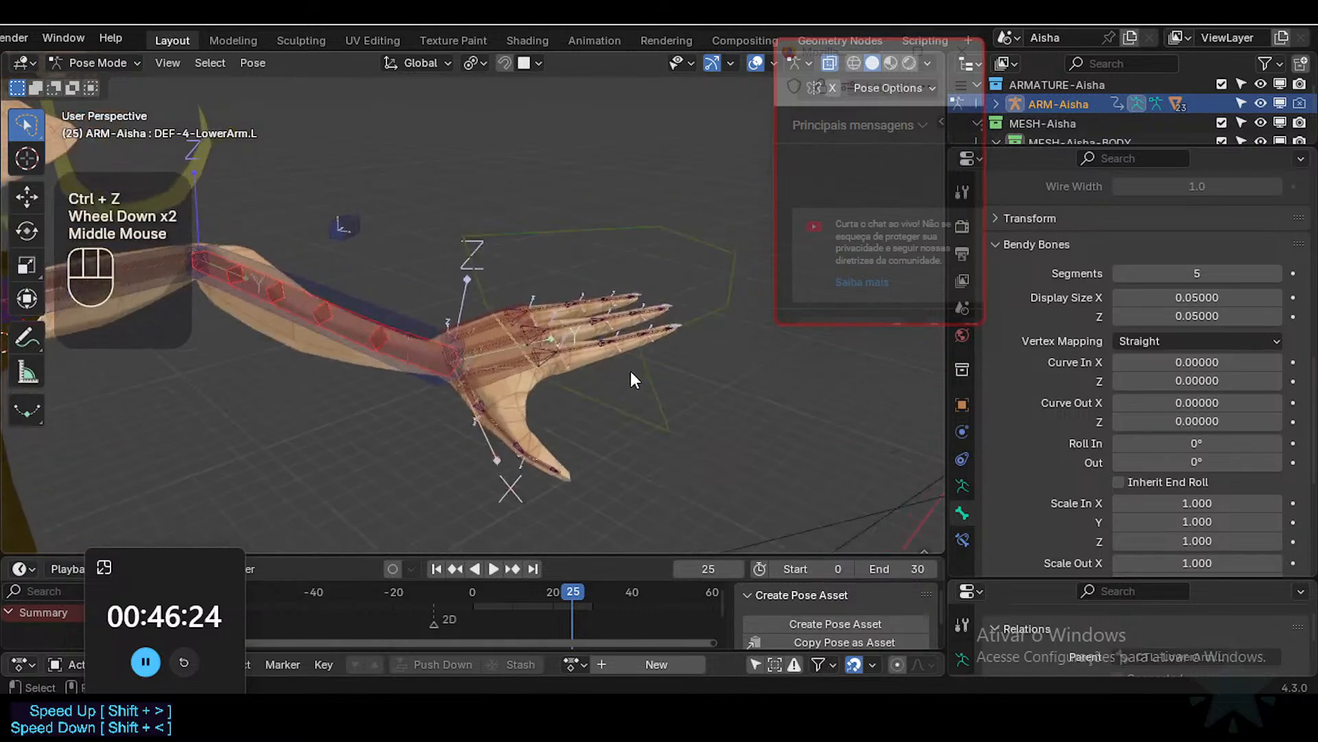
{"action": "scroll", "coordinate": [646, 329], "scroll_direction": "down", "scroll_amount": 2}
{"action": "middle_click_drag", "start_coordinate": [653, 309], "coordinate": [636, 362]}
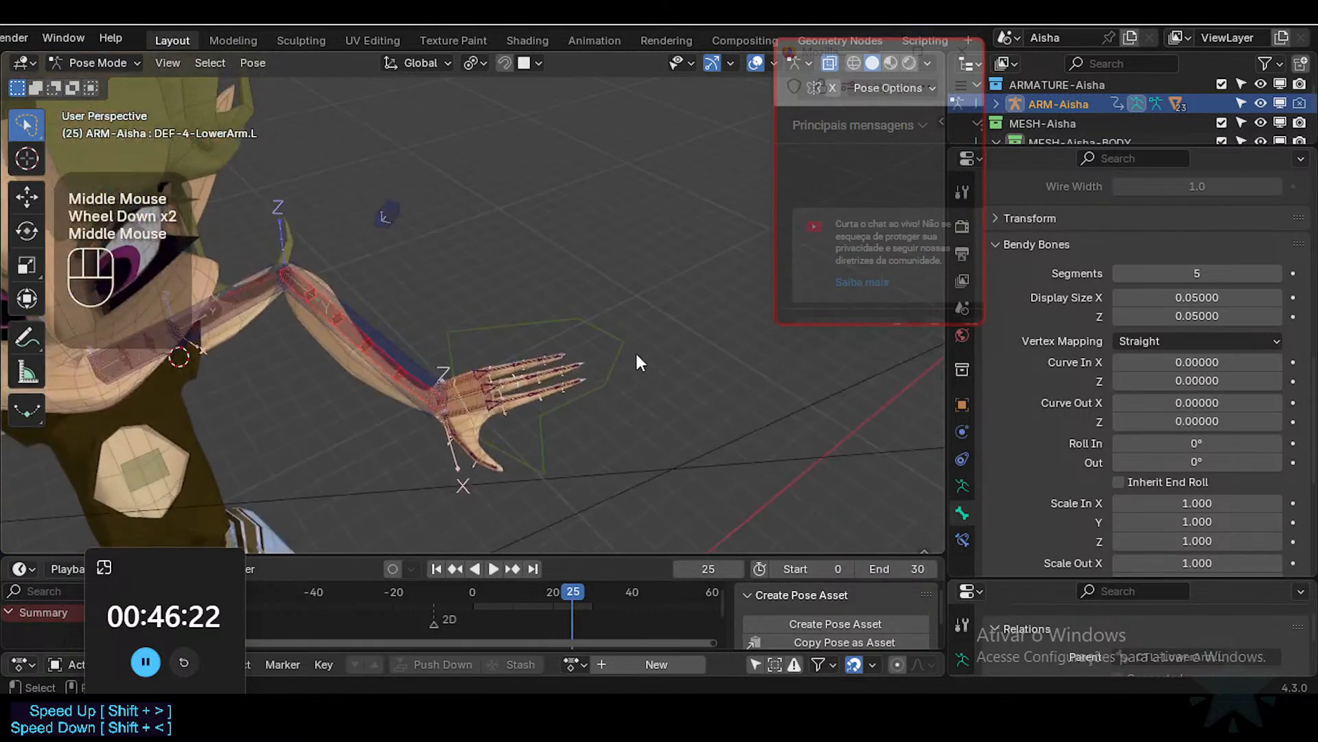
{"action": "left_click", "coordinate": [589, 345]}
{"action": "middle_click_drag", "start_coordinate": [596, 329], "coordinate": [602, 386]}
{"action": "key", "text": "r"}
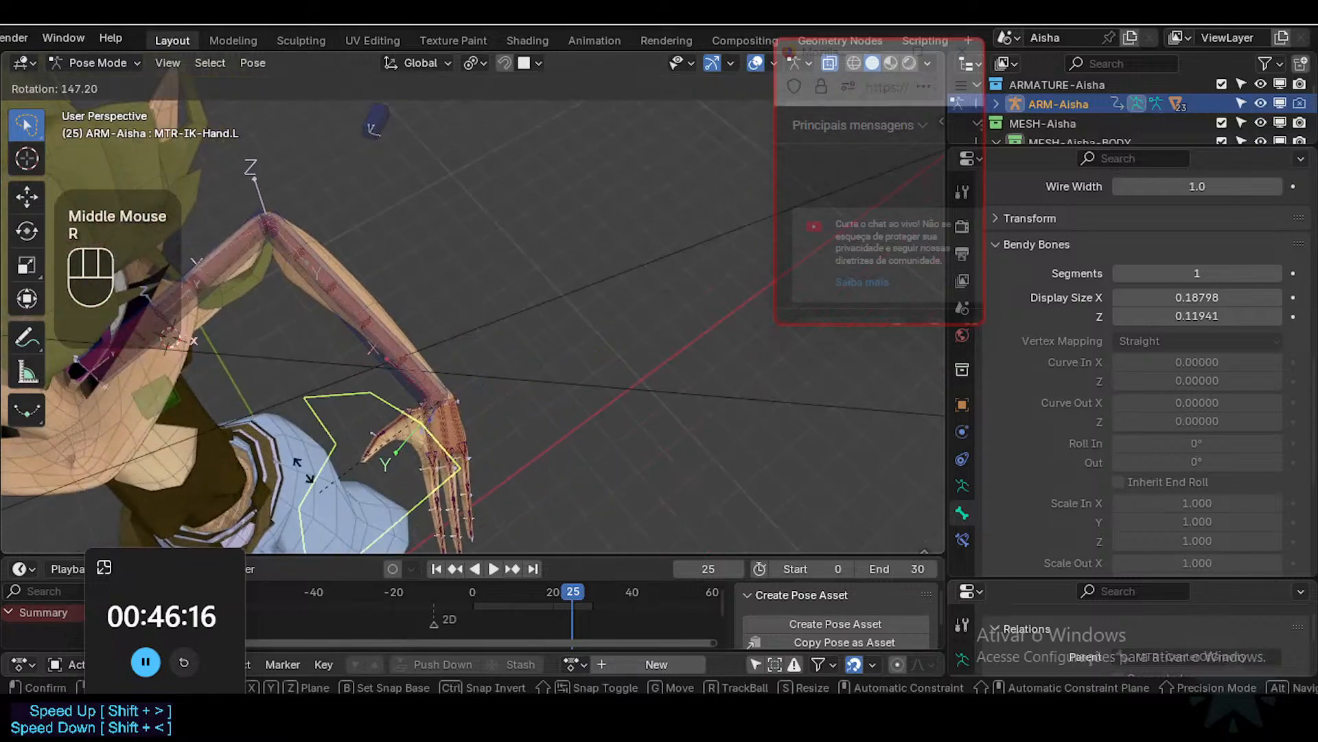
{"action": "key", "text": "Escape"}
Step: Hide the armature's bone axes and rotate MTR-IK-Hand.L inward in two turns to test the wrist bend
{"action": "middle_click_drag", "start_coordinate": [495, 405], "coordinate": [540, 330]}
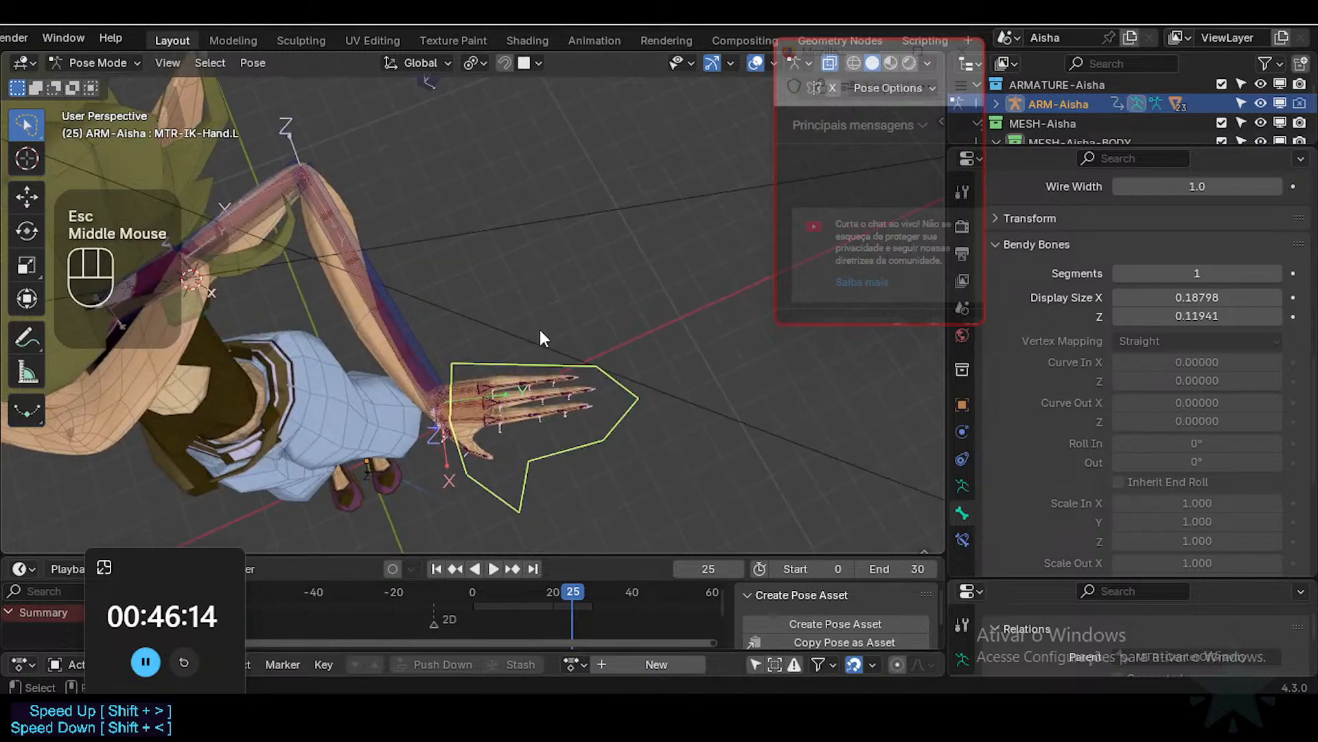
{"action": "key", "text": "ctrl+3"}
{"action": "key", "text": "r"}
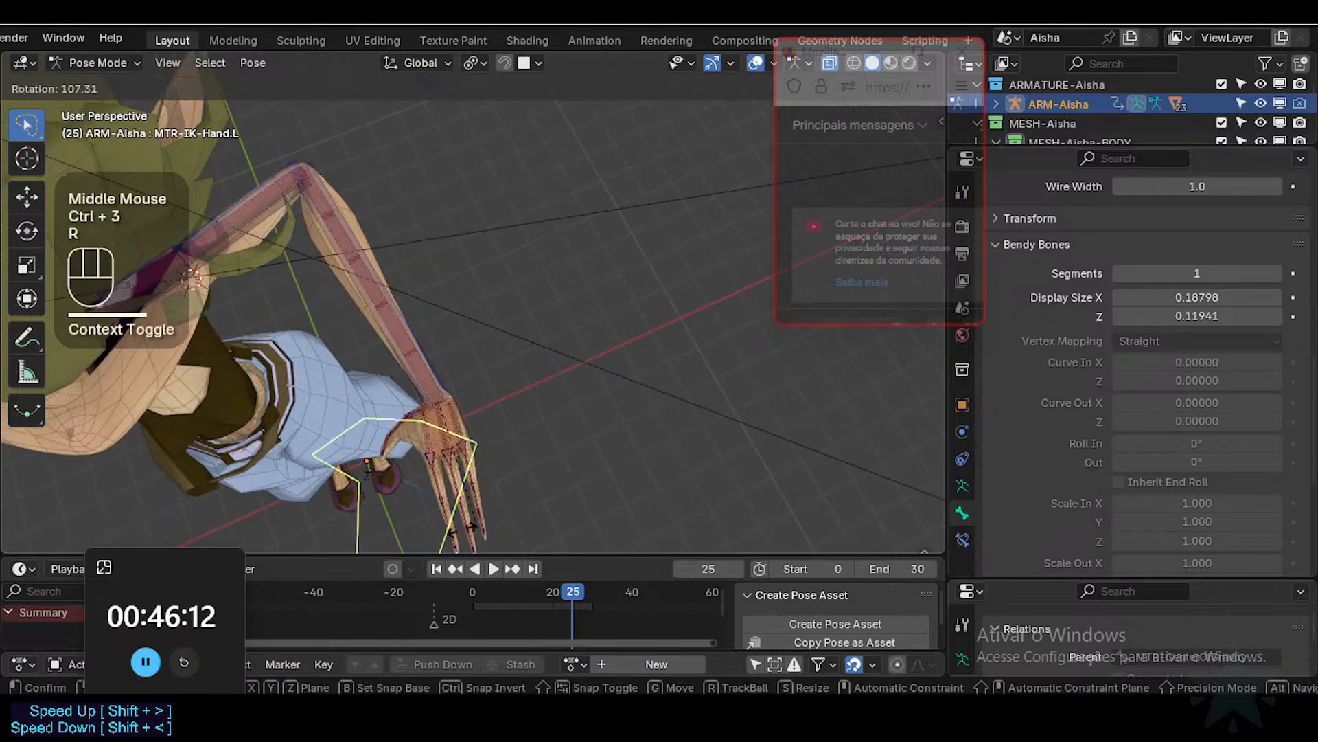
{"action": "left_click", "coordinate": [504, 441]}
{"action": "key", "text": "r"}
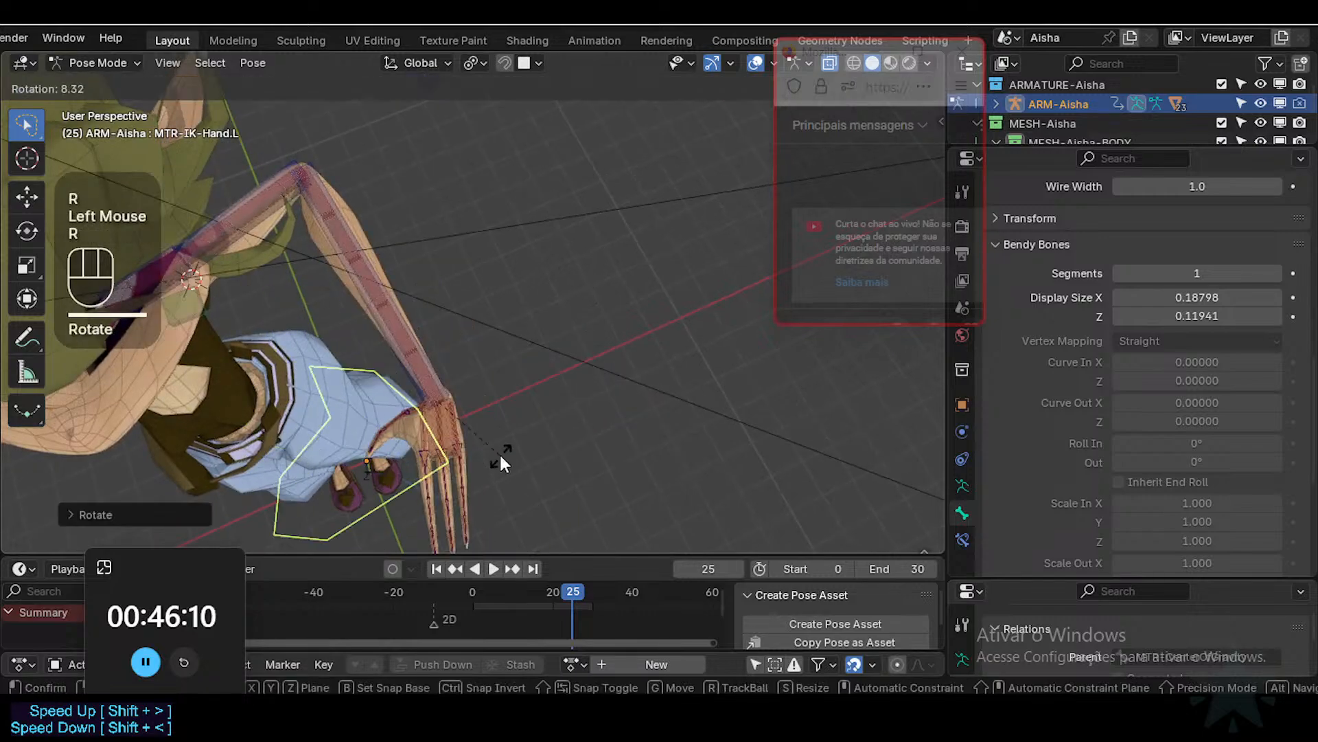
{"action": "left_click", "coordinate": [502, 454]}
Step: Clear the pose transforms of all bones in ARM-Aisha
{"action": "key", "text": "a"}
{"action": "key", "text": "alt+q"}
{"action": "key", "text": "alt+q"}
Step: Rotate MTR-IK-Hand.L twice by small amounts about the global Z axis to test the wrist on the straightened arm
{"action": "middle_click_drag", "start_coordinate": [606, 332], "coordinate": [612, 252], "text": "shift"}
{"action": "left_click", "coordinate": [584, 240]}
{"action": "key", "text": "r"}
{"action": "key", "text": "z"}
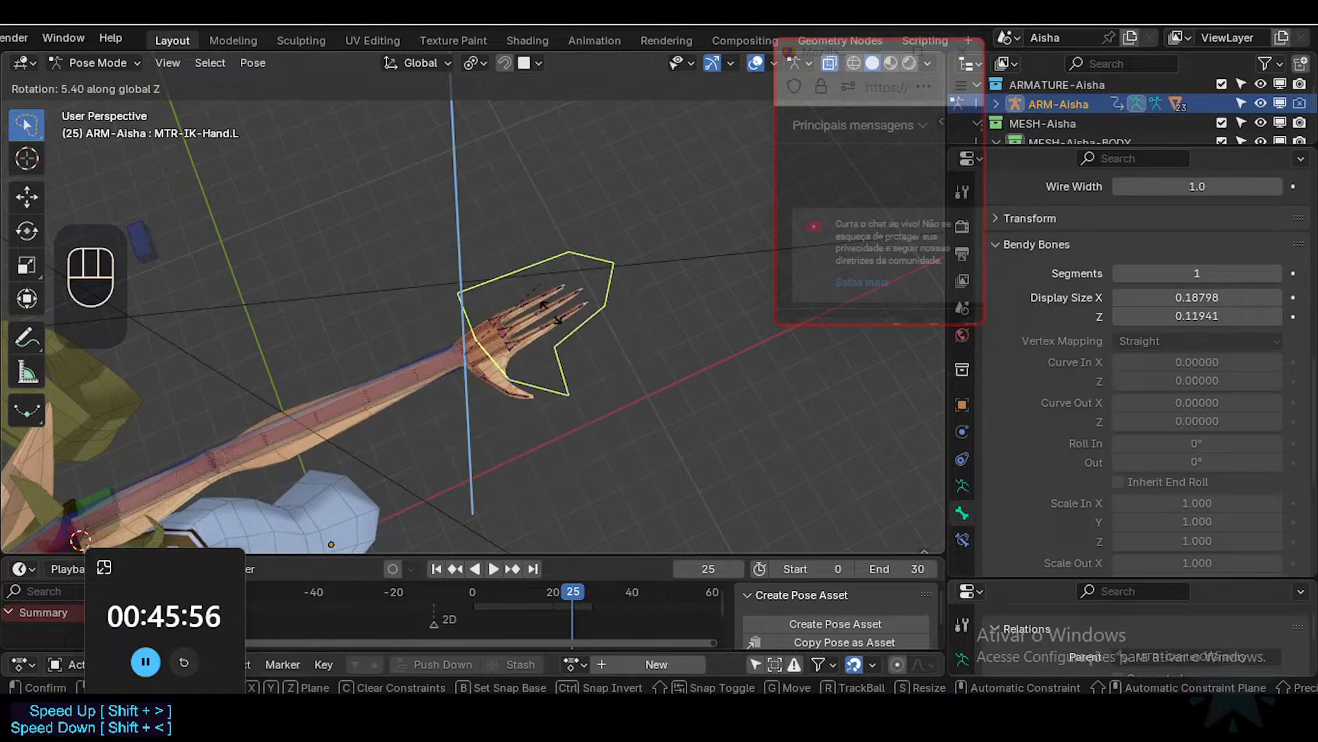
{"action": "left_click", "coordinate": [585, 290]}
{"action": "scroll", "coordinate": [585, 290], "scroll_direction": "up", "scroll_amount": 3}
{"action": "key", "text": "r"}
{"action": "key", "text": "z"}
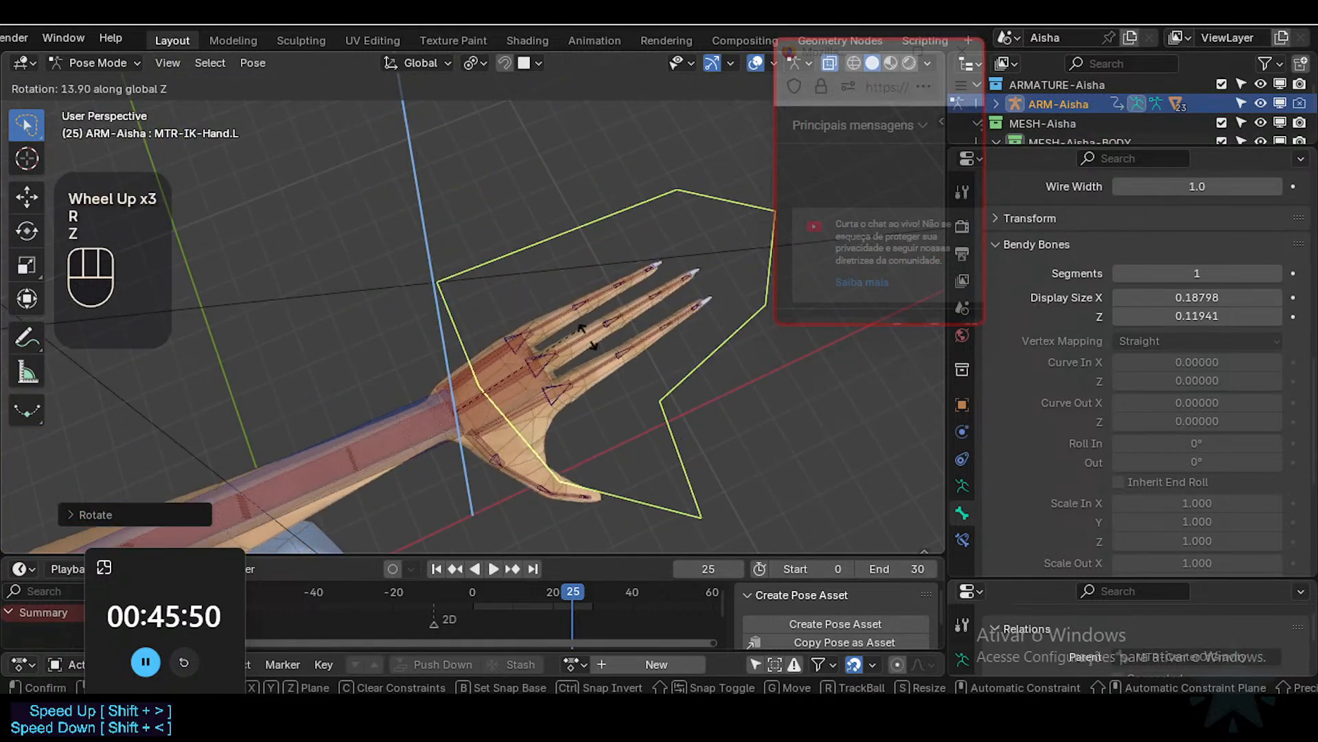
{"action": "left_click", "coordinate": [615, 351]}
Step: Rotate MTR-IK-Hand.L about 80° around global Z and swing it back by about 72° while watching the wrist
{"action": "scroll", "coordinate": [616, 351], "scroll_direction": "up", "scroll_amount": 1}
{"action": "middle_click_drag", "start_coordinate": [615, 350], "coordinate": [638, 388]}
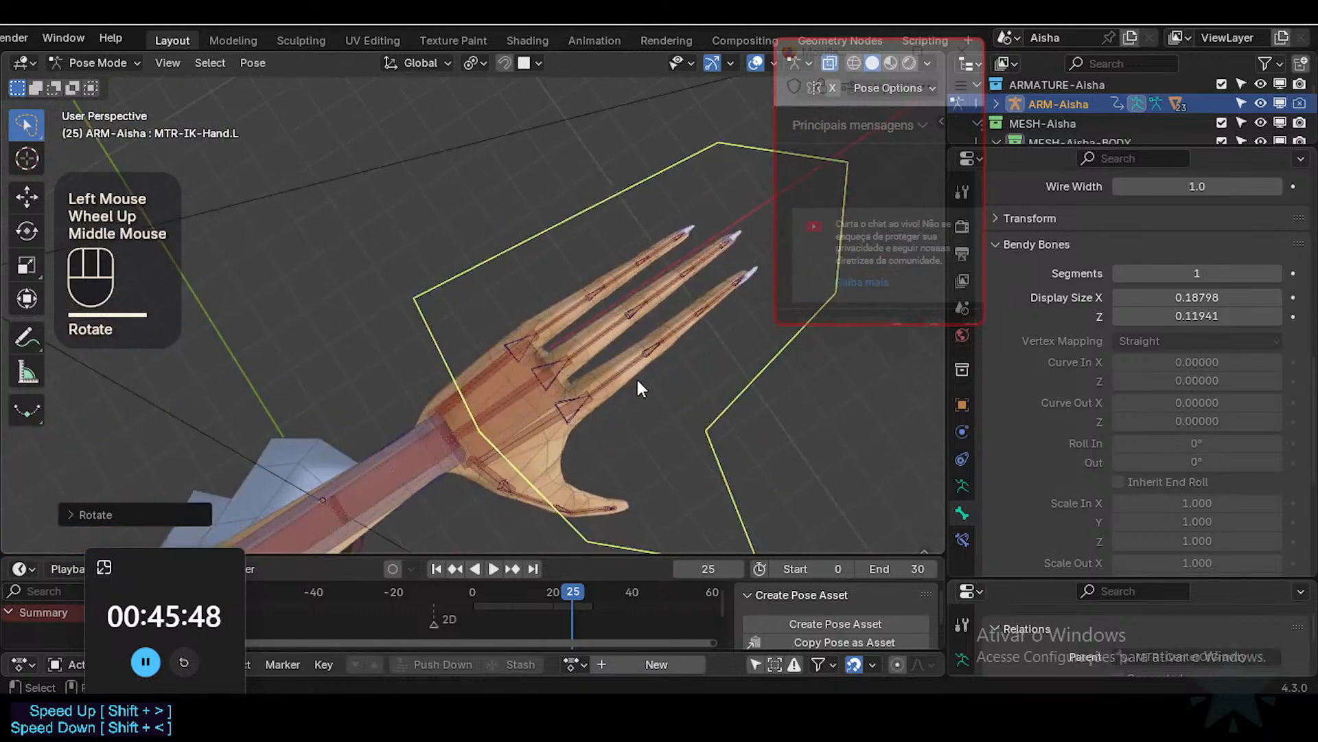
{"action": "key", "text": "r"}
{"action": "key", "text": "z"}
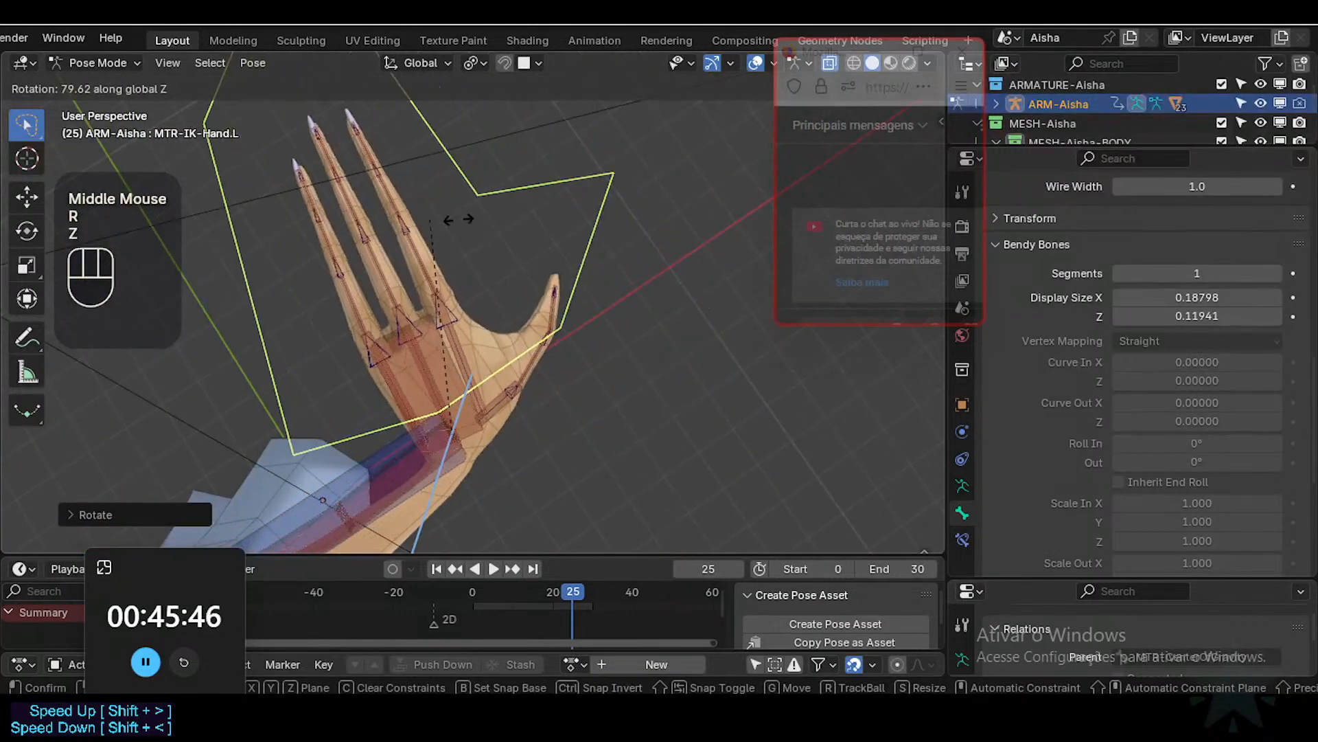
{"action": "left_click", "coordinate": [437, 247]}
{"action": "key", "text": "r"}
{"action": "key", "text": "z"}
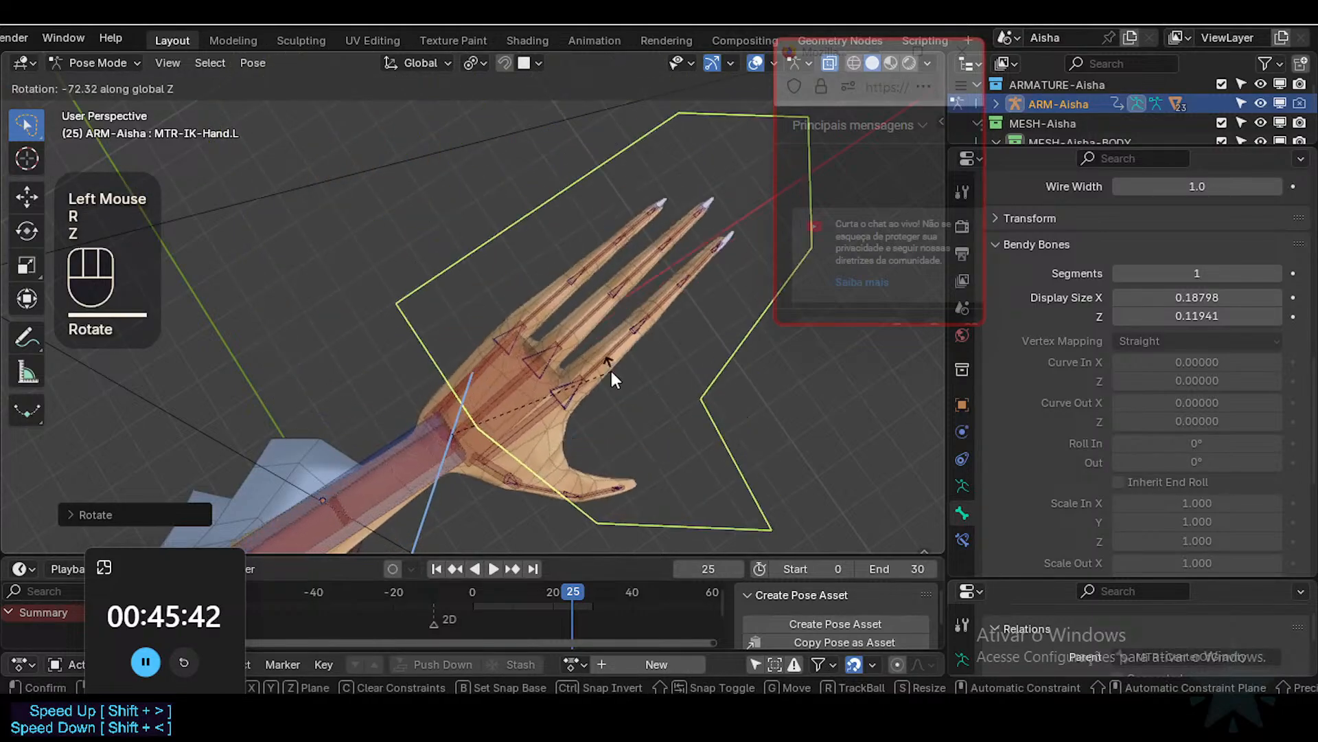
{"action": "left_click", "coordinate": [611, 371]}
Step: Return the whole armature to its rest pose by clearing the pose transforms, and save the file
{"action": "key", "text": "a"}
{"action": "key", "text": "a"}
{"action": "key", "text": "a"}
{"action": "key", "text": "alt+q"}
{"action": "key", "text": "alt+q"}
{"action": "scroll", "coordinate": [611, 370], "scroll_direction": "down", "scroll_amount": 1}
{"action": "key", "text": "ctrl+s"}
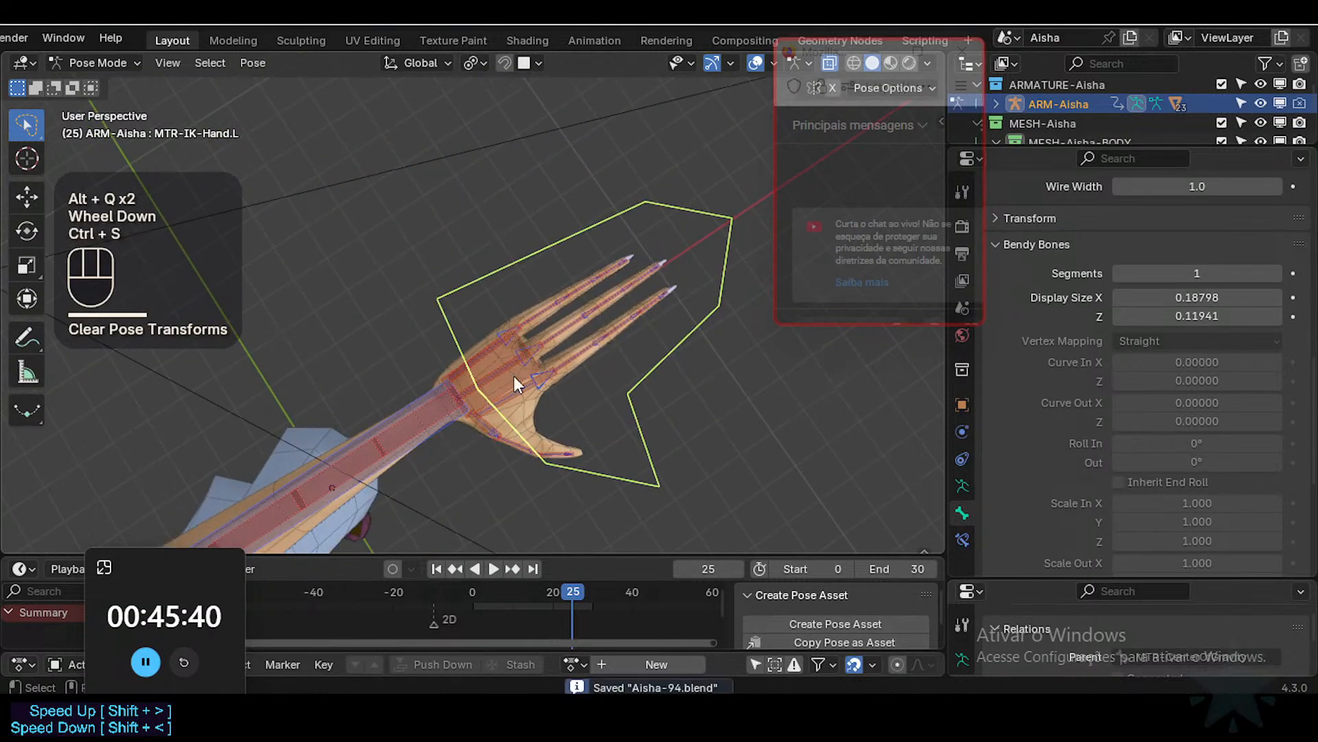
Step: Select DEF-4-LowerArm.L and examine its Bendy Bones roll settings and the end of the forearm at the wrist
{"action": "double_click", "coordinate": [433, 406]}
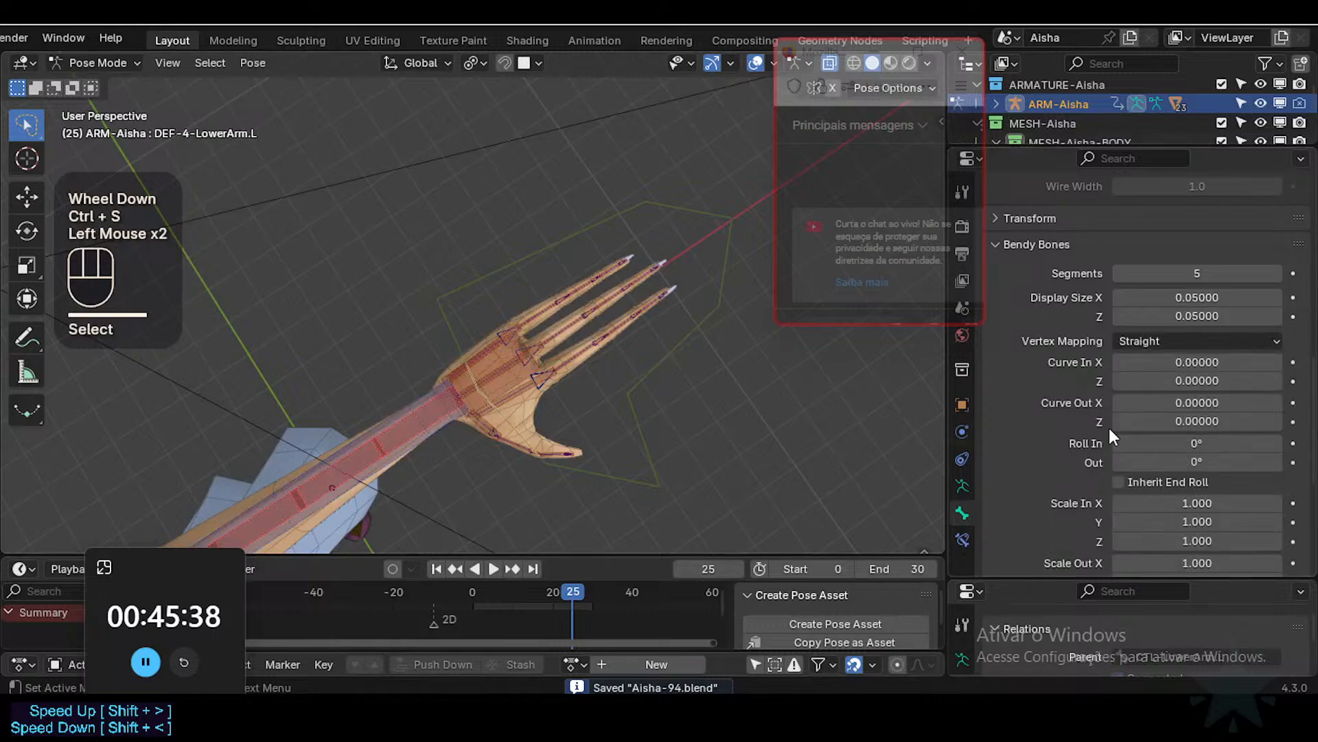
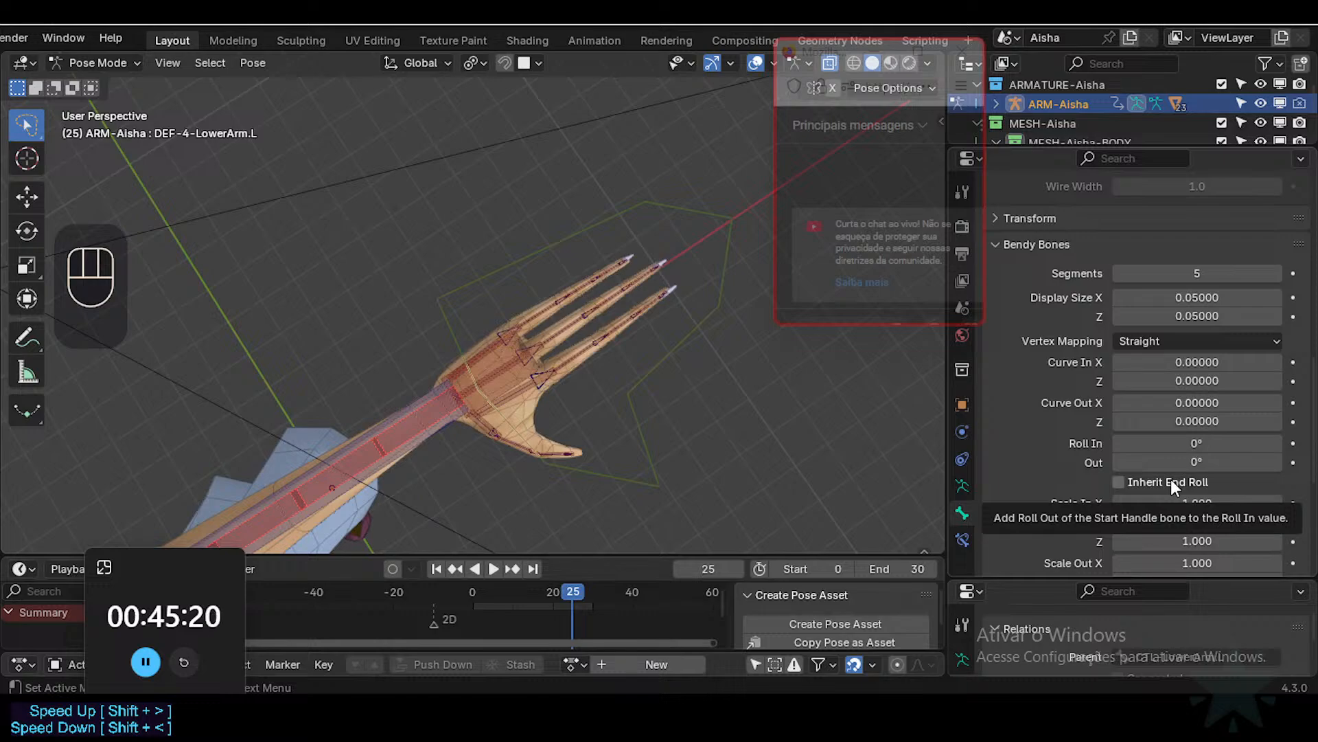
{"action": "scroll", "coordinate": [516, 416], "scroll_direction": "down", "scroll_amount": 3}
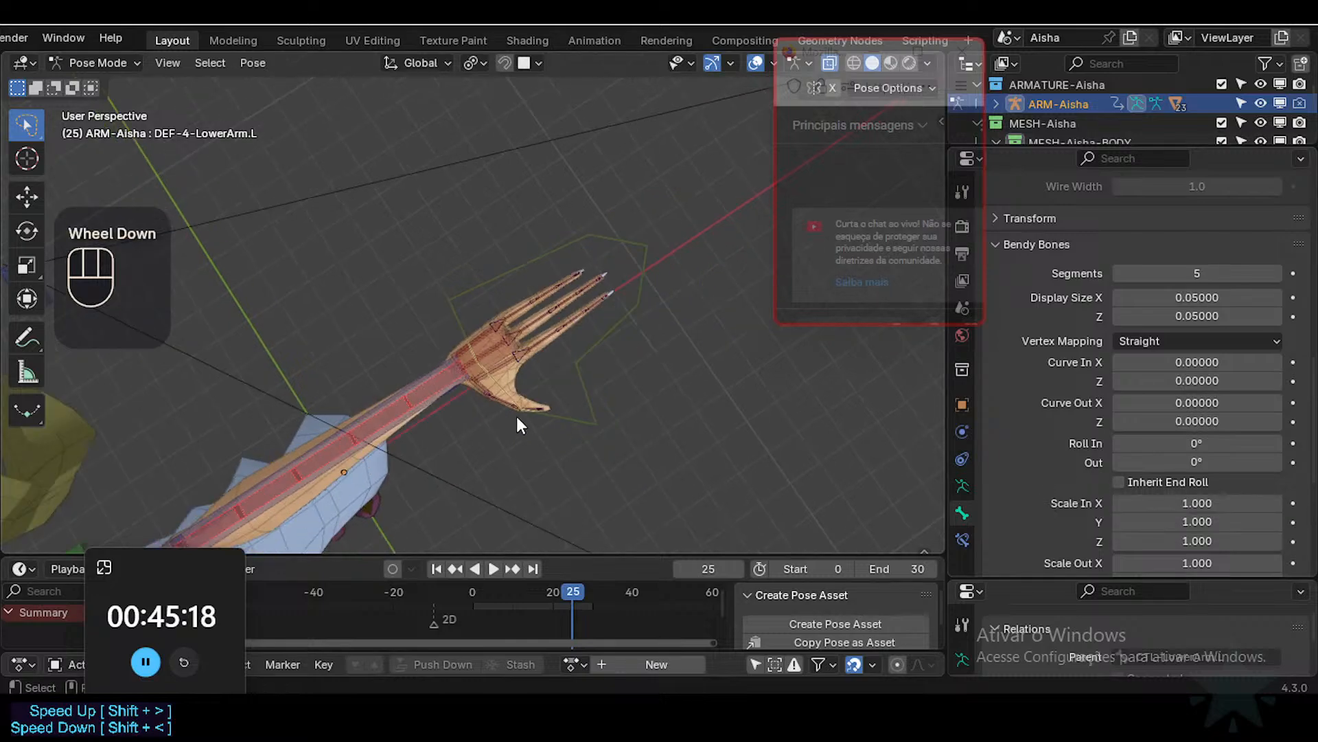
{"action": "middle_click_drag", "start_coordinate": [517, 416], "coordinate": [498, 392]}
{"action": "scroll", "coordinate": [666, 311], "scroll_direction": "up", "scroll_amount": 3}
{"action": "scroll", "coordinate": [464, 266], "scroll_direction": "up", "scroll_amount": 2}
{"action": "scroll", "coordinate": [471, 271], "scroll_direction": "up", "scroll_amount": 2}
{"action": "scroll", "coordinate": [471, 270], "scroll_direction": "up", "scroll_amount": 1, "text": "shift"}
{"action": "scroll", "coordinate": [448, 396], "scroll_direction": "down", "scroll_amount": 1}
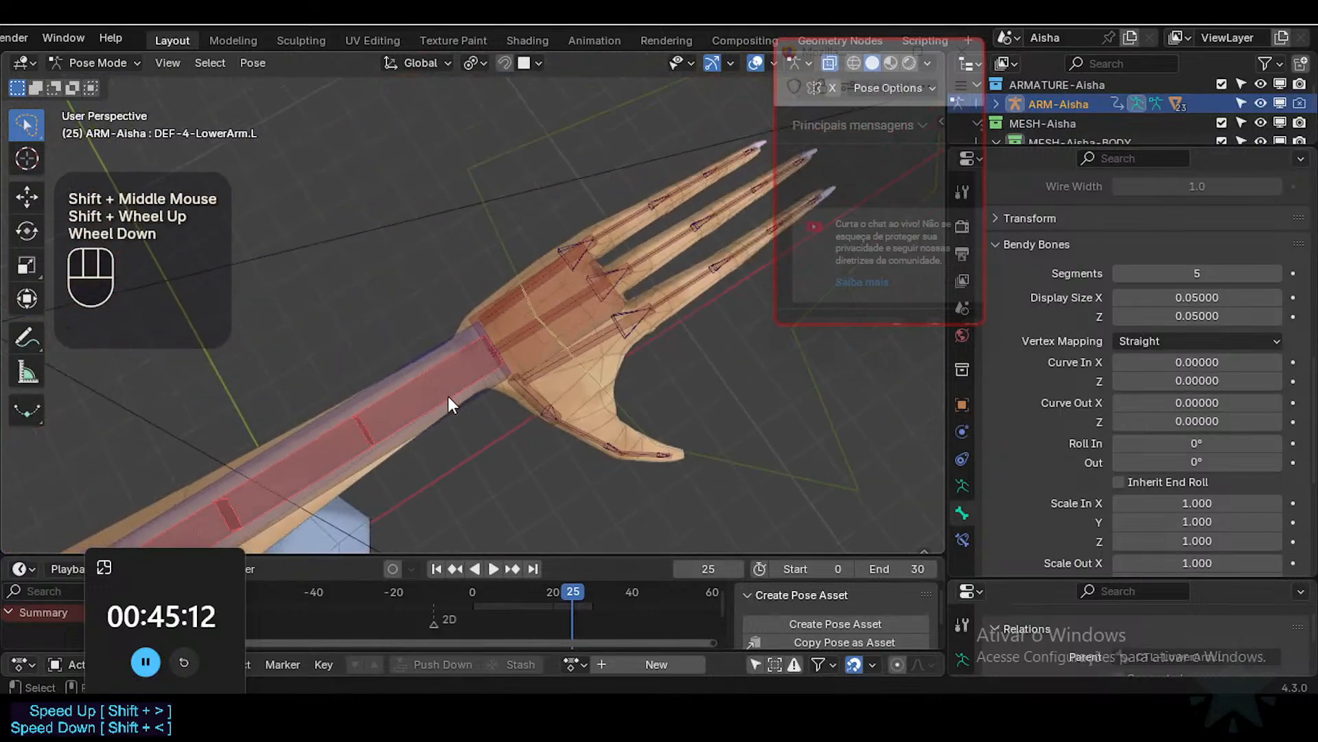
Step: Rotate MTR-IK-Hand.L around the global Z axis to bend the hand sideways at the wrist
{"action": "scroll", "coordinate": [545, 334], "scroll_direction": "down", "scroll_amount": 1}
{"action": "middle_click_drag", "start_coordinate": [545, 334], "coordinate": [588, 475], "text": "shift"}
{"action": "left_click", "coordinate": [560, 295]}
{"action": "key", "text": "r"}
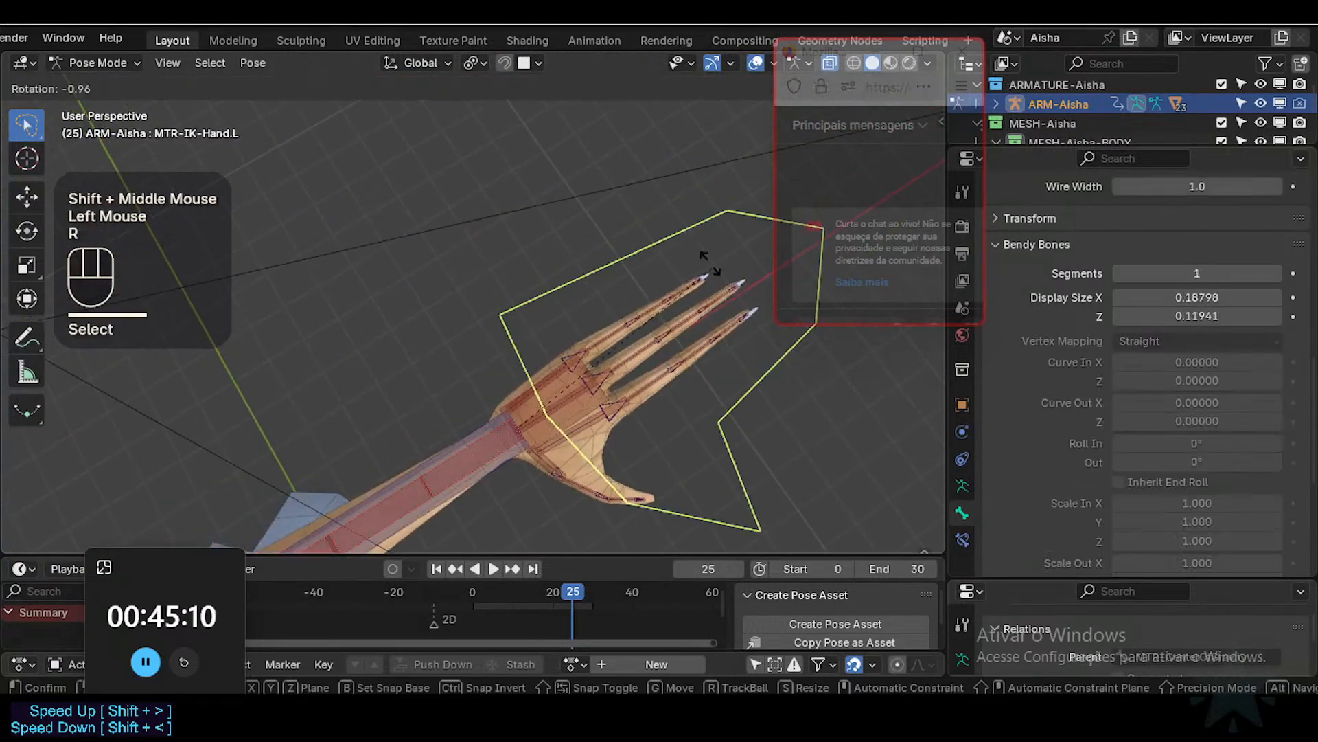
{"action": "key", "text": "x"}
{"action": "key", "text": "x"}
{"action": "key", "text": "z"}
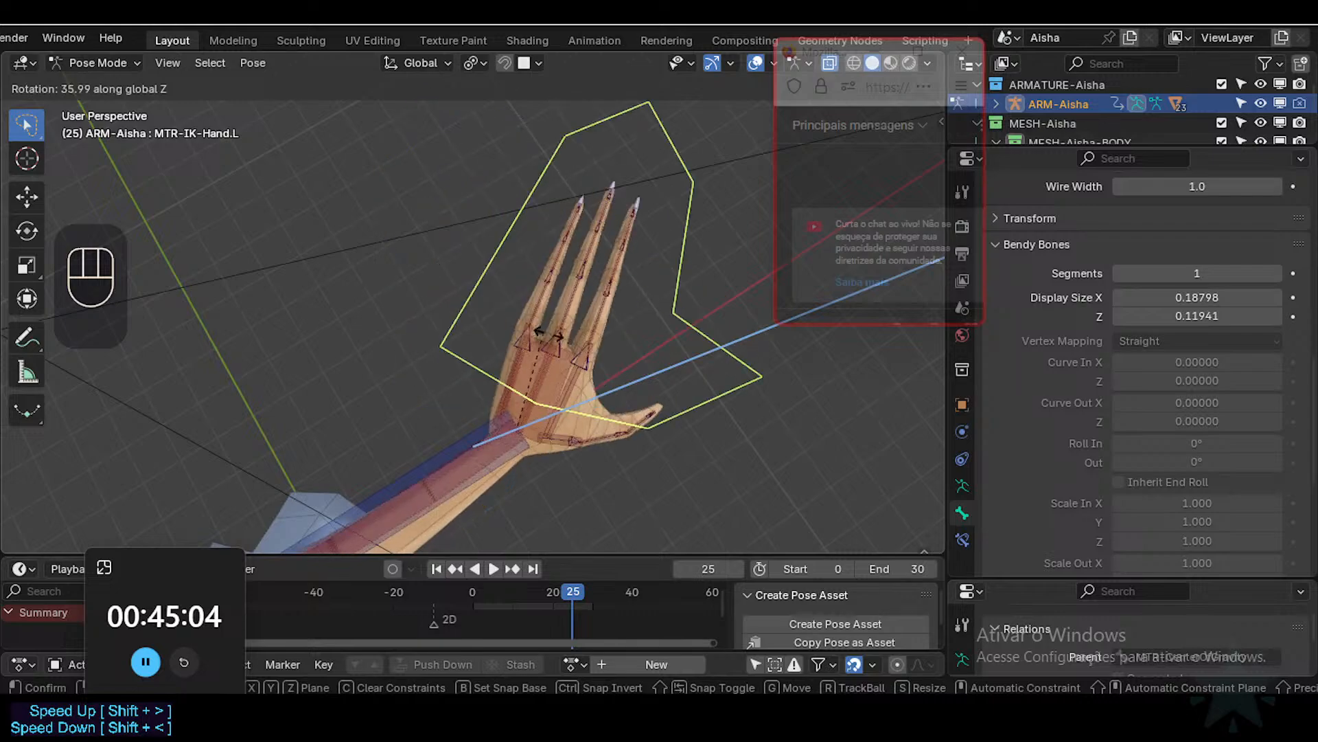
{"action": "left_click", "coordinate": [619, 357]}
Step: Try bending MTR-IK-Hand.L about 40° around its local X axis and turning it around global Z, cancelling both rotations
{"action": "middle_click_drag", "start_coordinate": [618, 357], "coordinate": [662, 392]}
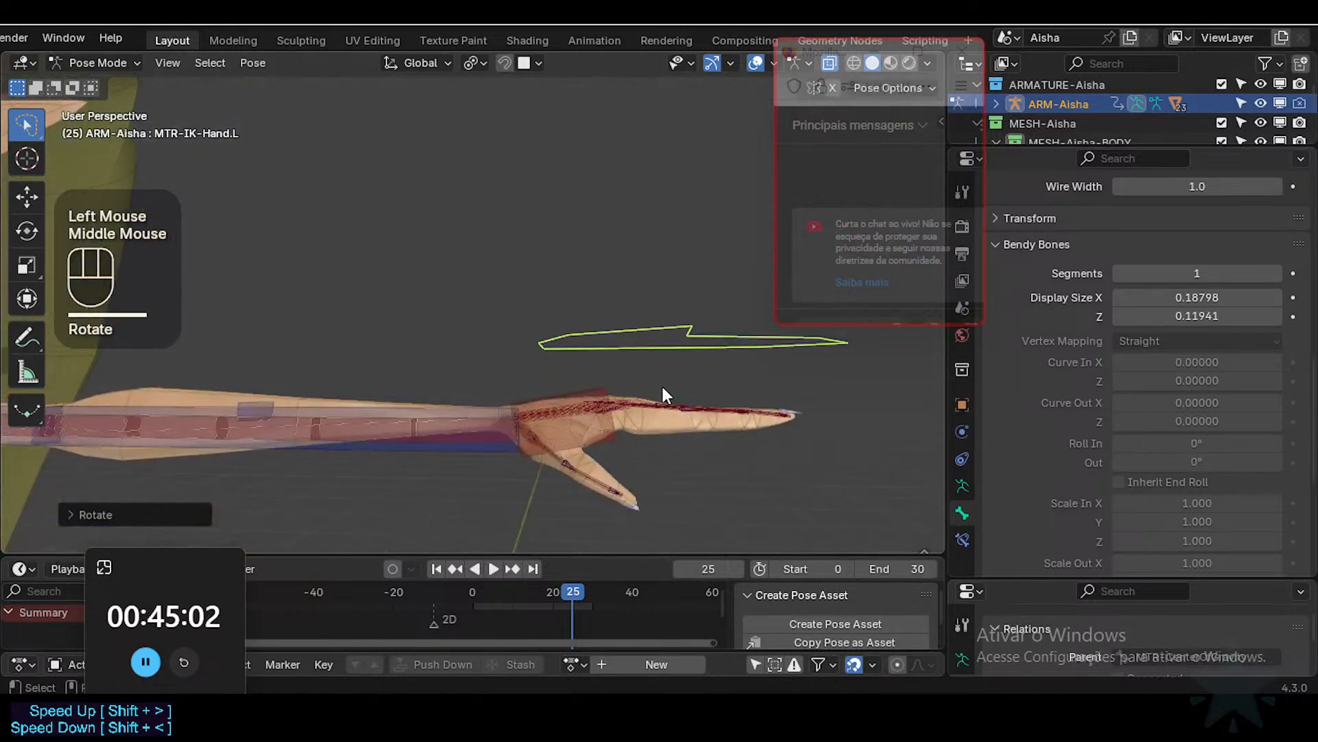
{"action": "key", "text": "r"}
{"action": "key", "text": "x"}
{"action": "key", "text": "x"}
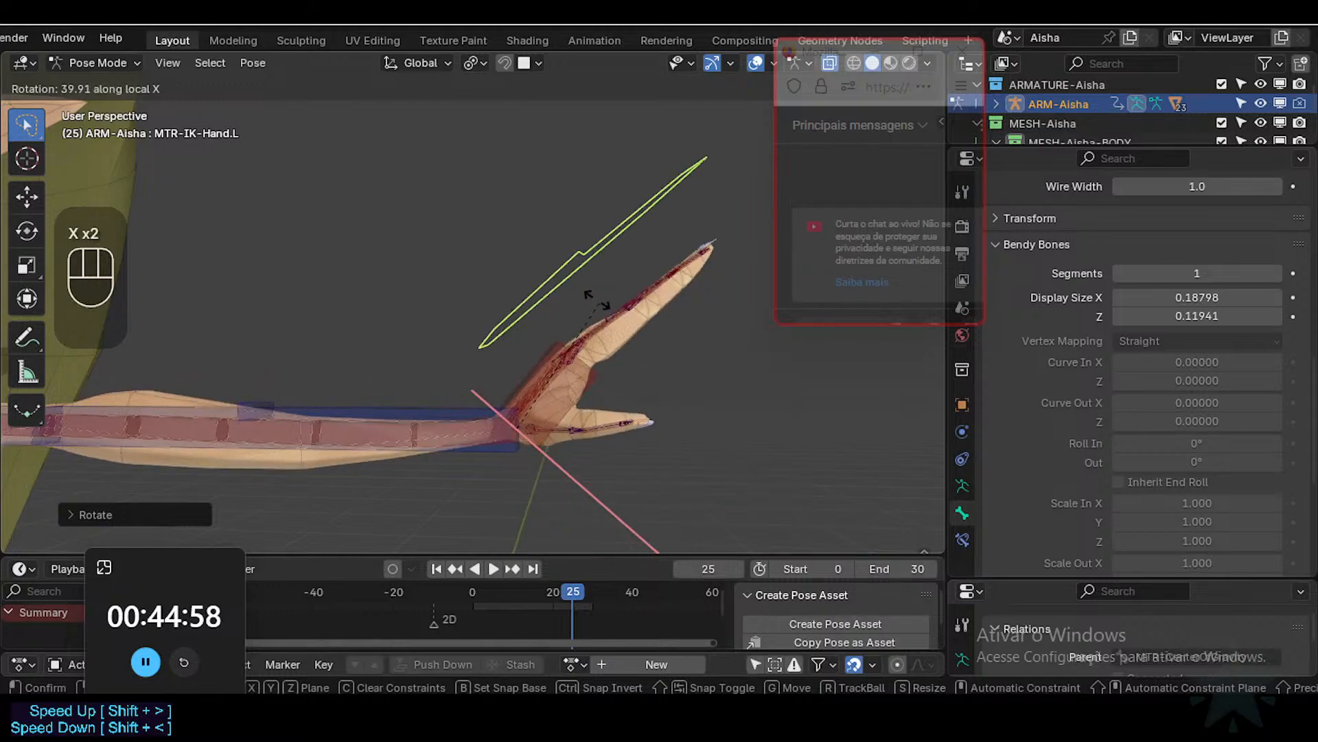
{"action": "key", "text": "Escape"}
{"action": "middle_click_drag", "start_coordinate": [604, 296], "coordinate": [649, 378]}
{"action": "middle_click_drag", "start_coordinate": [649, 378], "coordinate": [653, 406]}
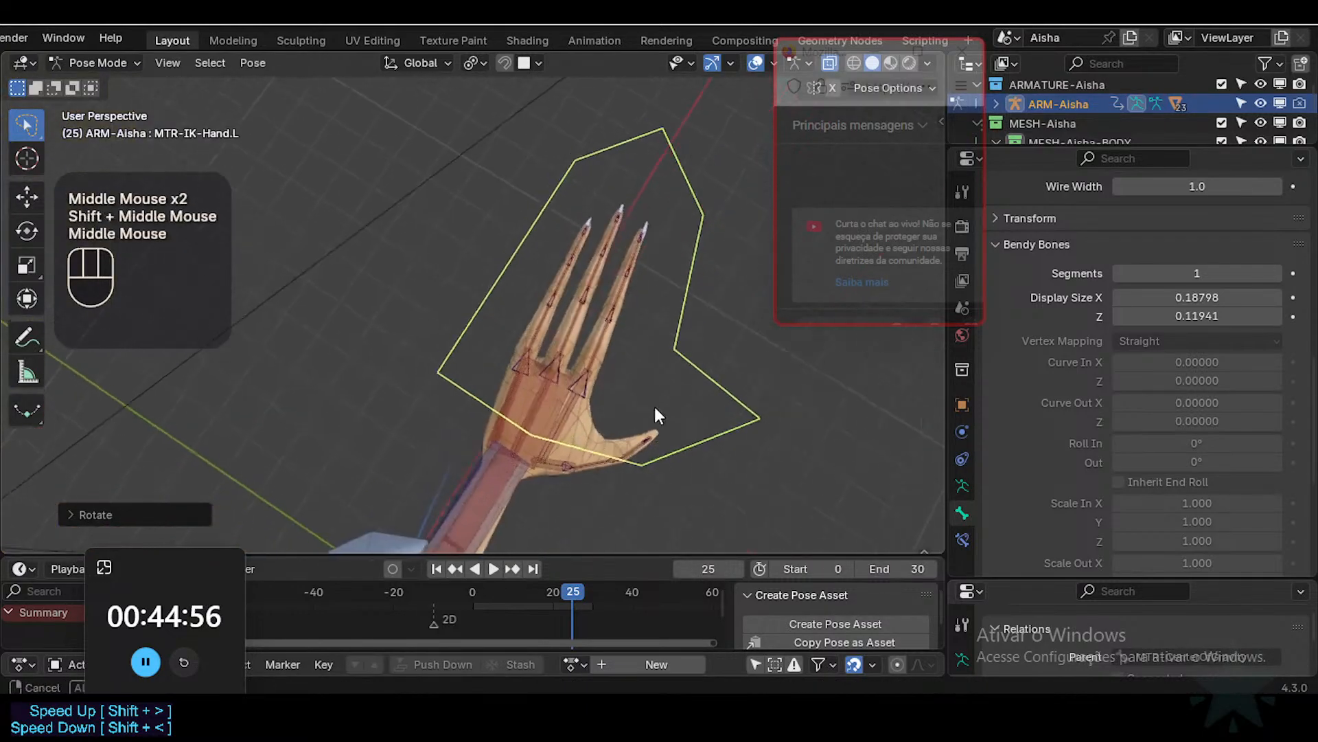
{"action": "key", "text": "r"}
{"action": "key", "text": "z"}
{"action": "key", "text": "Escape"}
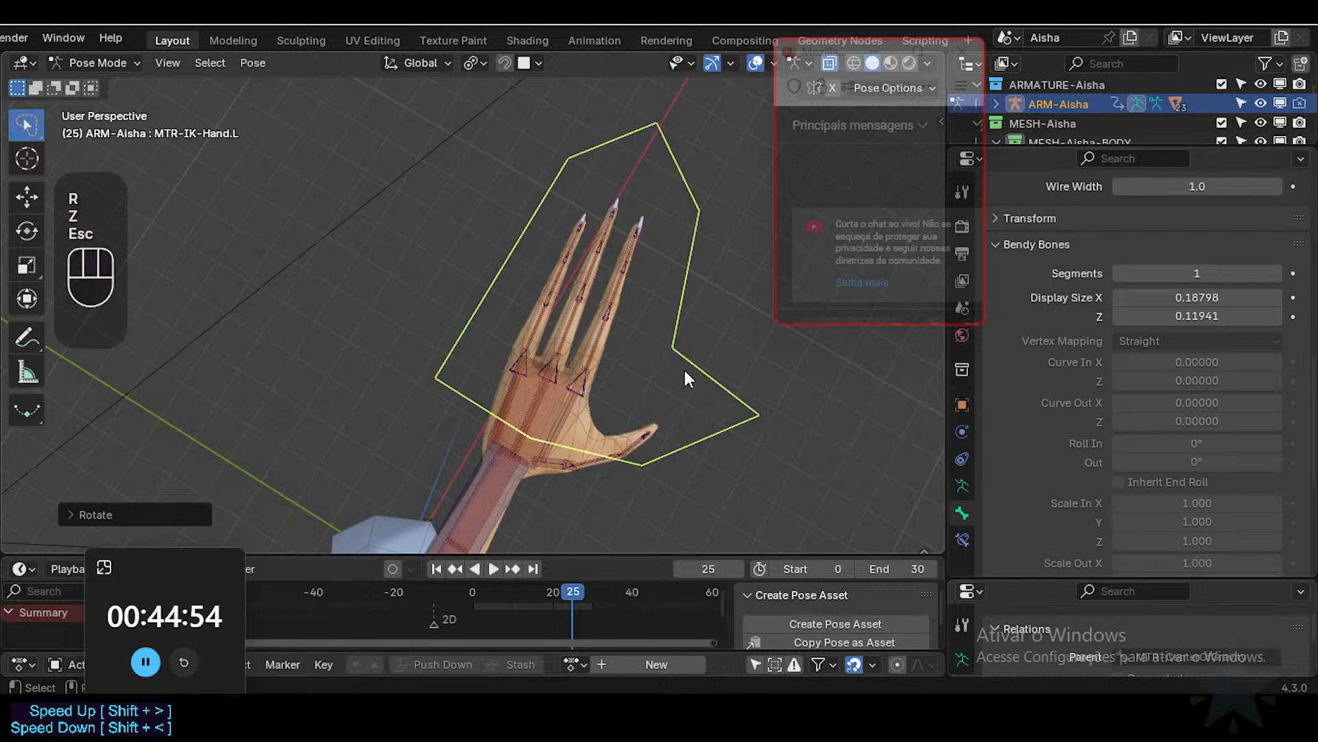
Step: Reset the hand's rotation by clearing the pose transforms on the whole armature
{"action": "left_click_drag", "start_coordinate": [543, 553], "coordinate": [553, 540]}
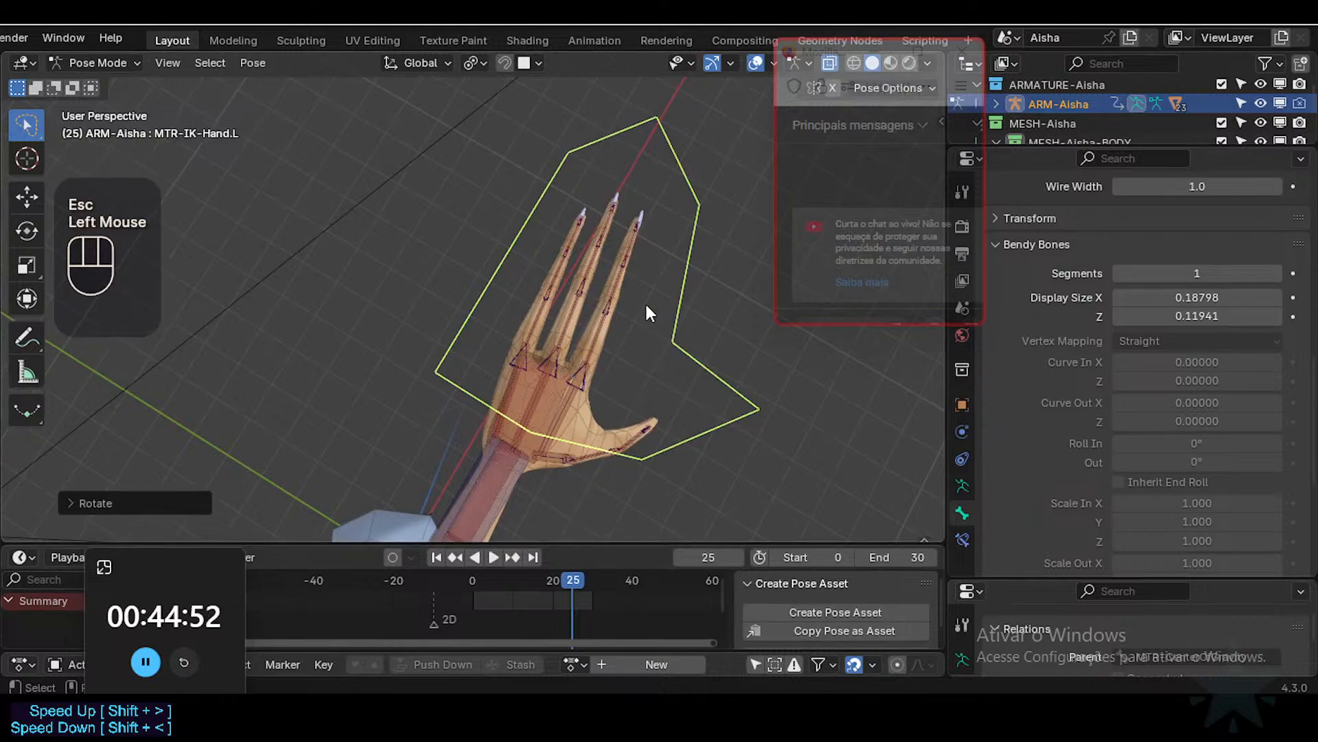
{"action": "key", "text": "a"}
{"action": "key", "text": "alt+q"}
{"action": "key", "text": "alt+q"}
Step: Select MTR-IK-Hand.L, enlarge the timeline and Action Editor areas, and create a new action for the armature
{"action": "left_click", "coordinate": [663, 397]}
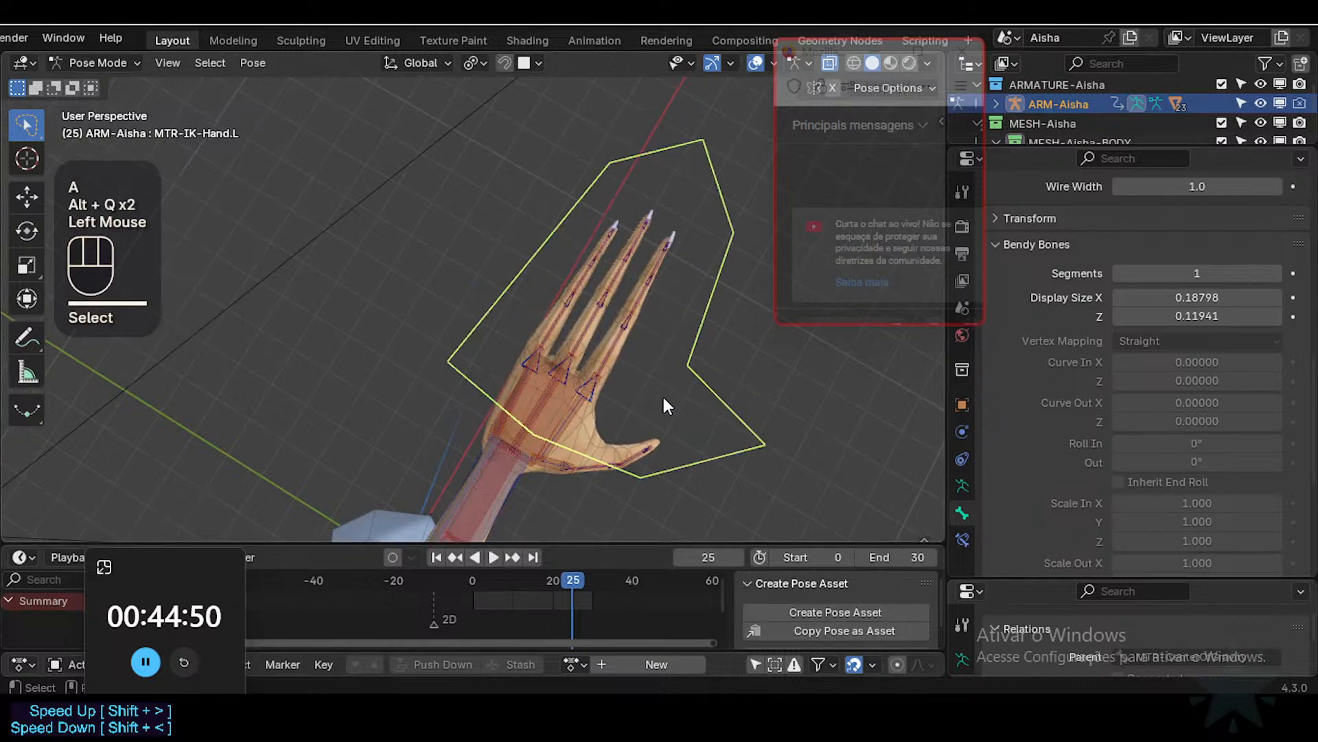
{"action": "left_click_drag", "start_coordinate": [574, 548], "coordinate": [604, 492]}
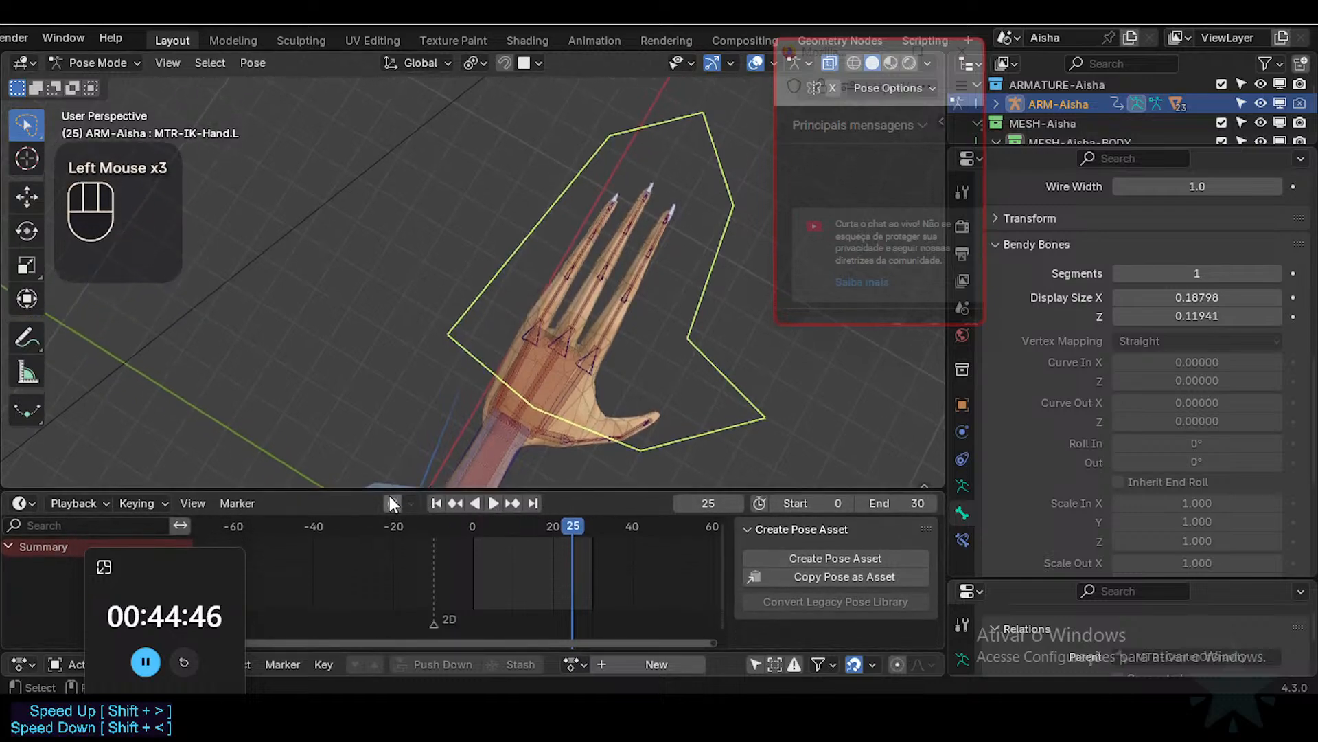
{"action": "left_click_drag", "start_coordinate": [369, 647], "coordinate": [387, 558]}
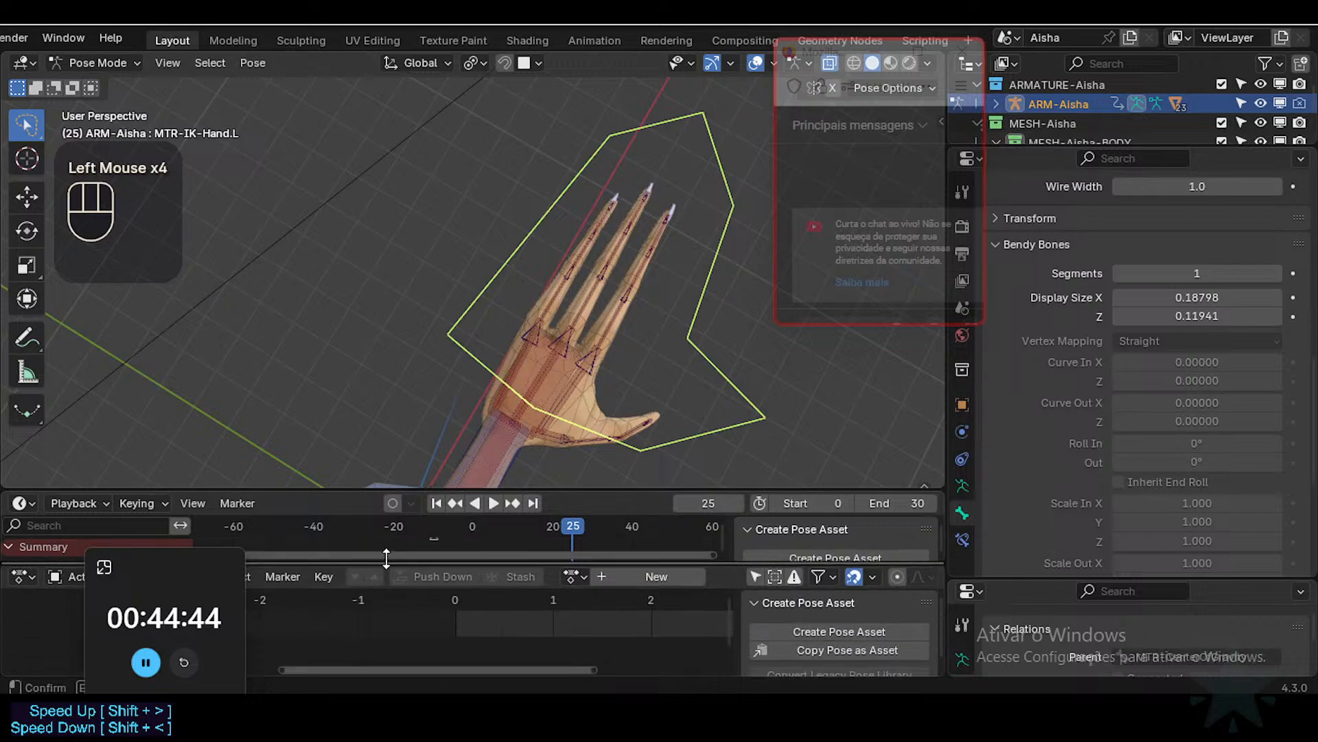
{"action": "left_click", "coordinate": [607, 574]}
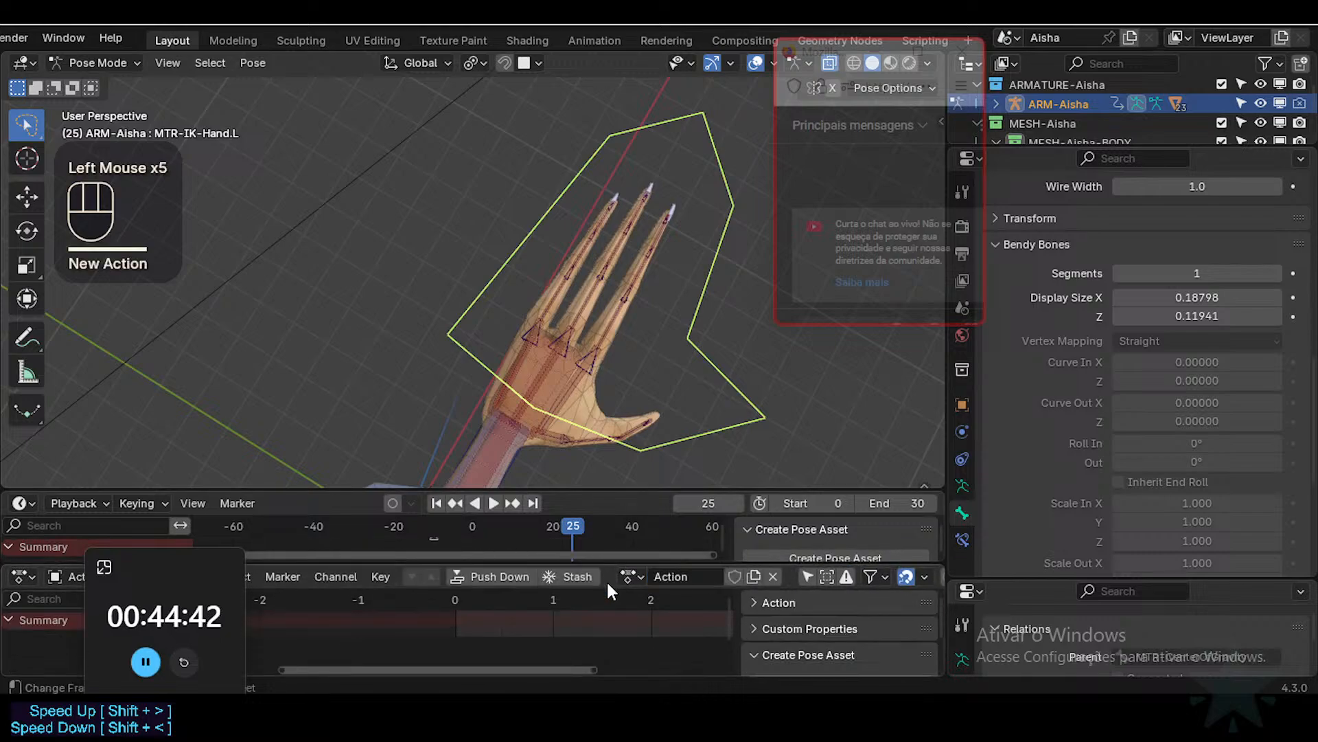
Step: Rename the new action as WristRig and protect it with a fake user
{"action": "left_click", "coordinate": [690, 574]}
{"action": "type", "text": "WristRig"}
{"action": "key", "text": "Return"}
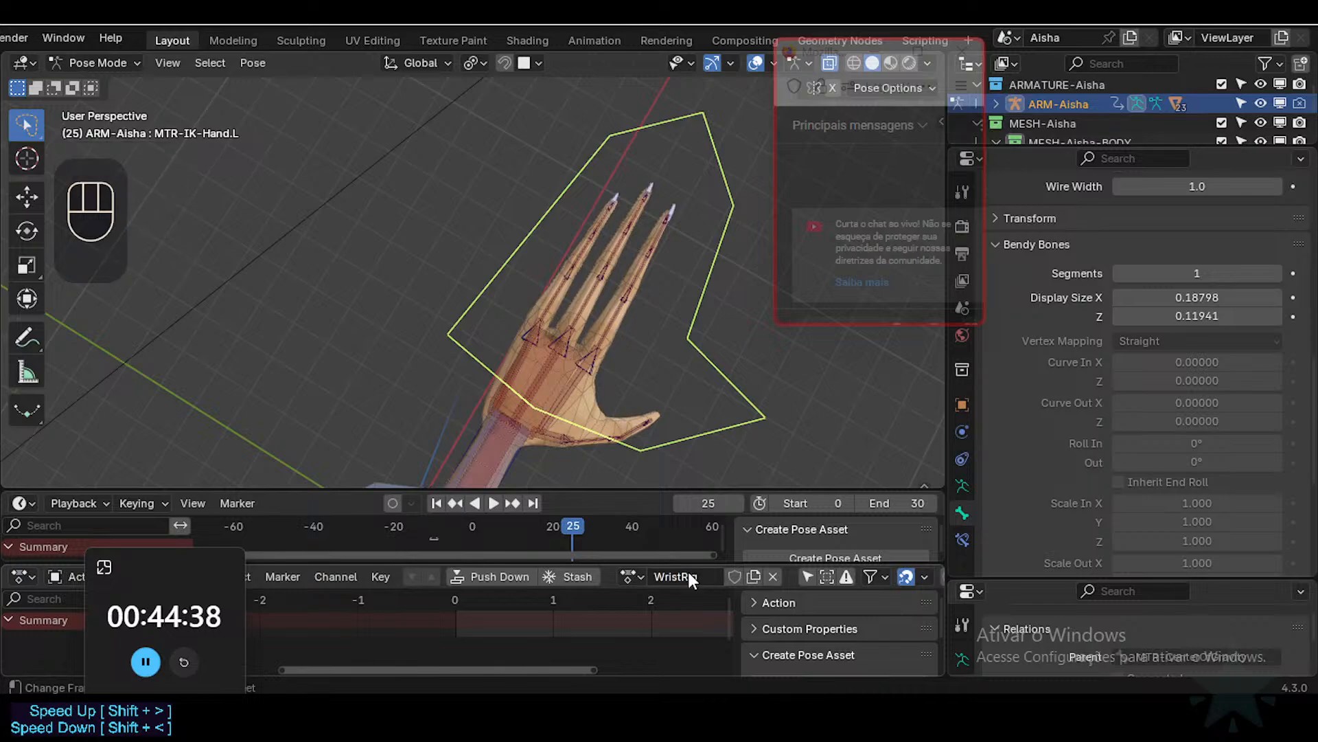
{"action": "left_click", "coordinate": [731, 578]}
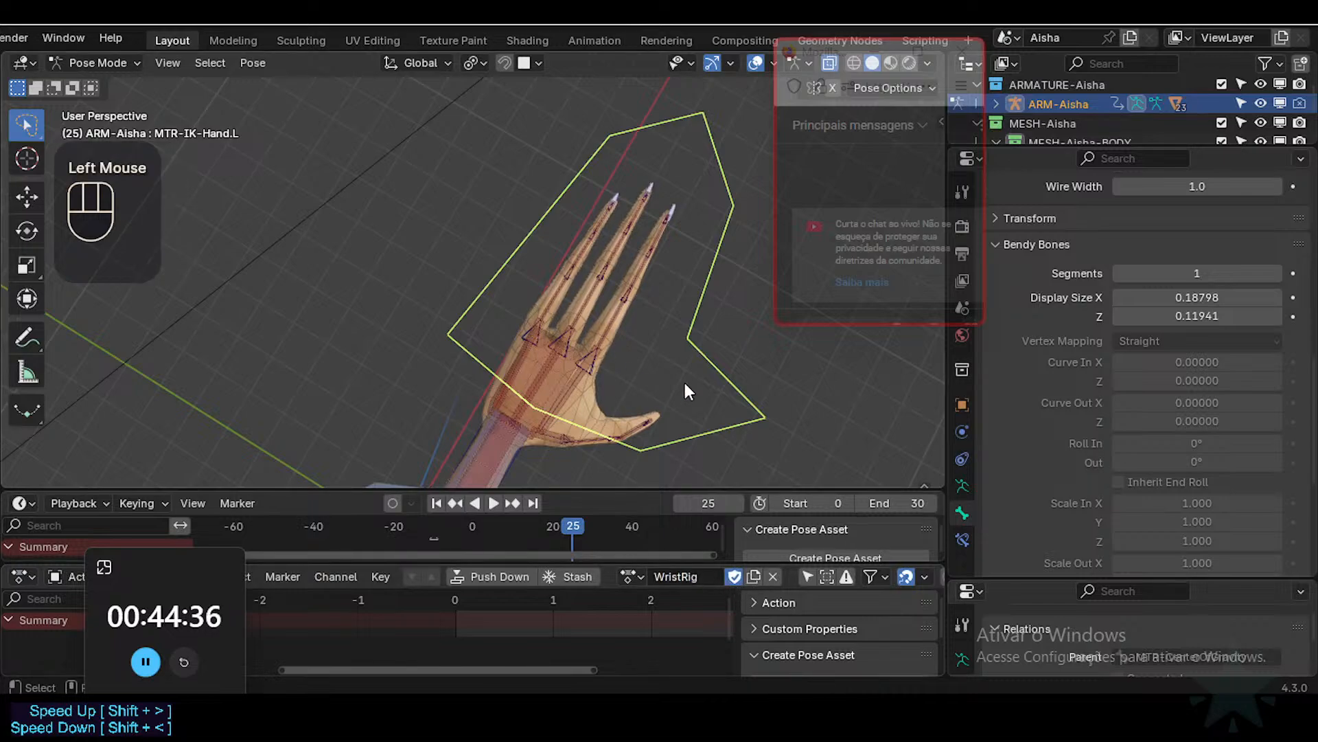
Step: Enable auto keying and insert a Location & Rotation keyframe for MTR-IK-Hand.L at frame 25
{"action": "left_click", "coordinate": [393, 504]}
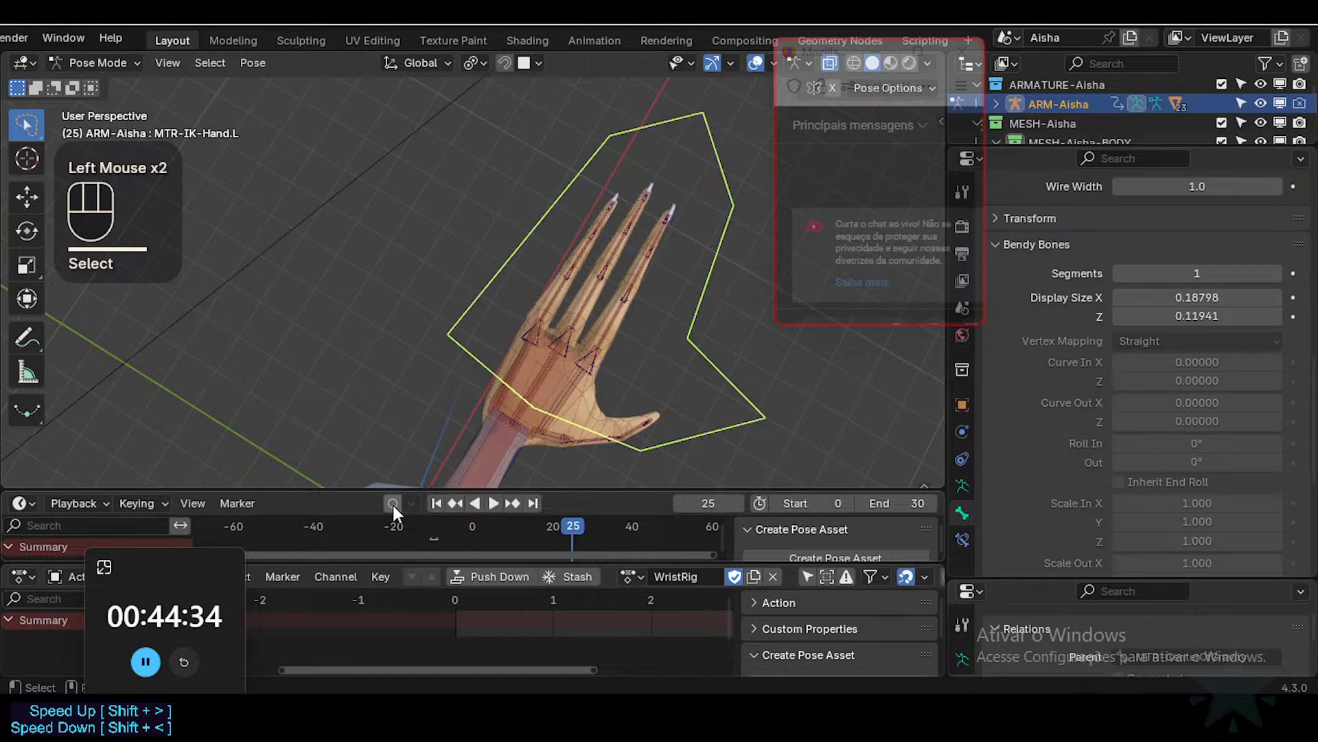
{"action": "key", "text": "i"}
{"action": "left_click", "coordinate": [689, 341]}
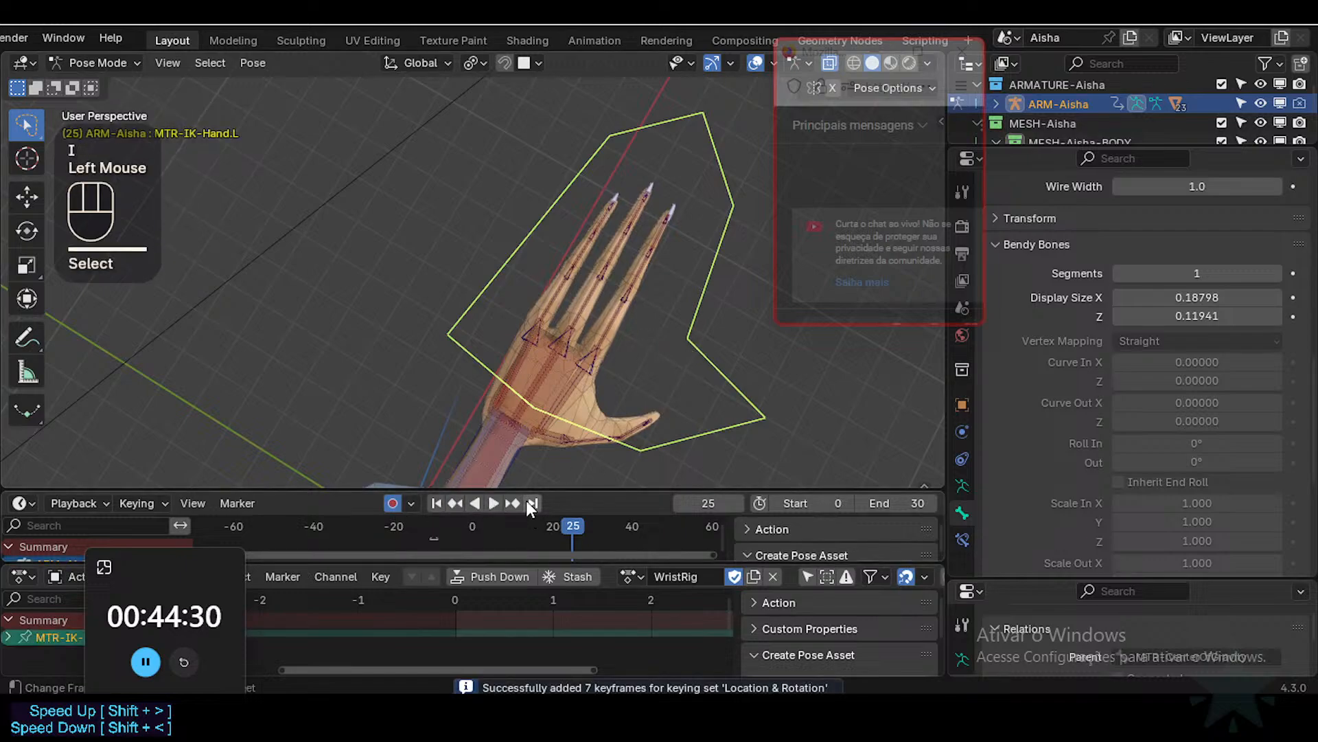
Step: Go to frame 0 and snap the hand's keyframe to the current frame, moving the timer overlay off the channel list
{"action": "left_click_drag", "start_coordinate": [537, 489], "coordinate": [538, 458]}
{"action": "key", "text": "shift+Left"}
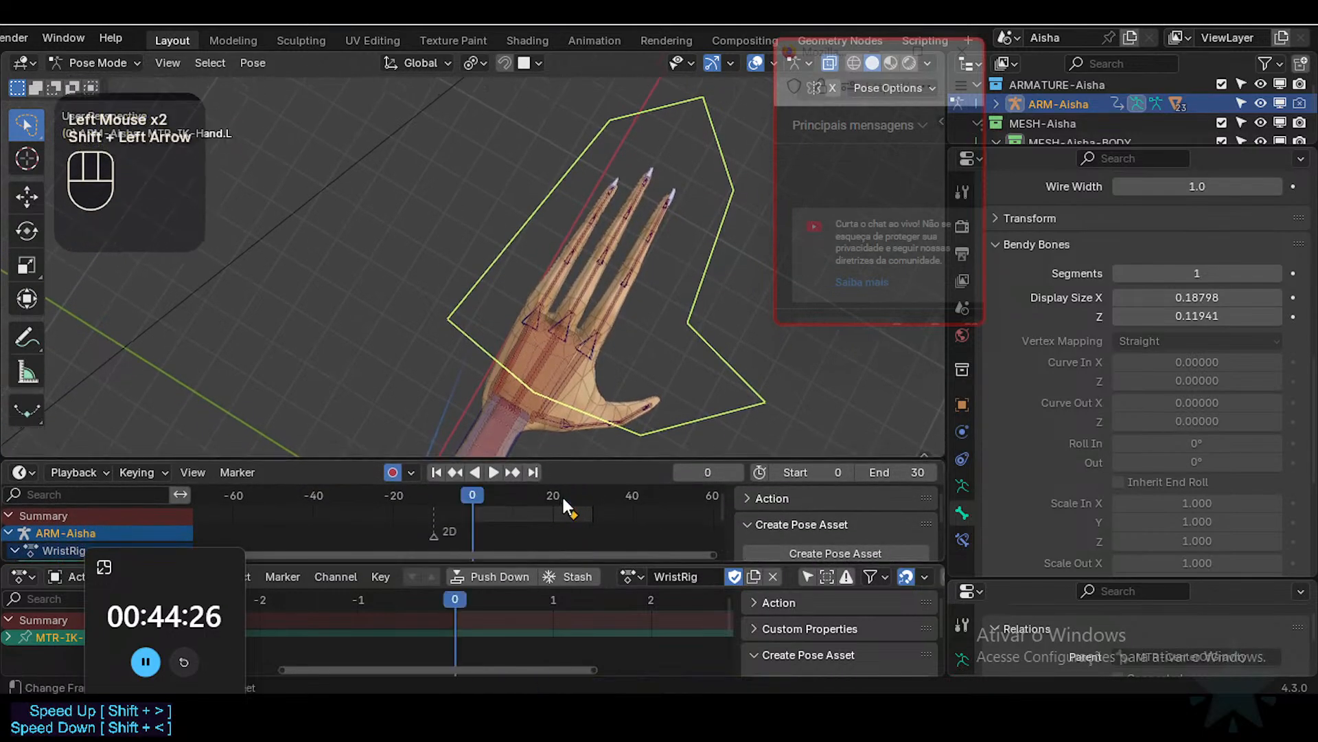
{"action": "key", "text": "f"}
{"action": "left_click_drag", "start_coordinate": [150, 562], "coordinate": [65, 633]}
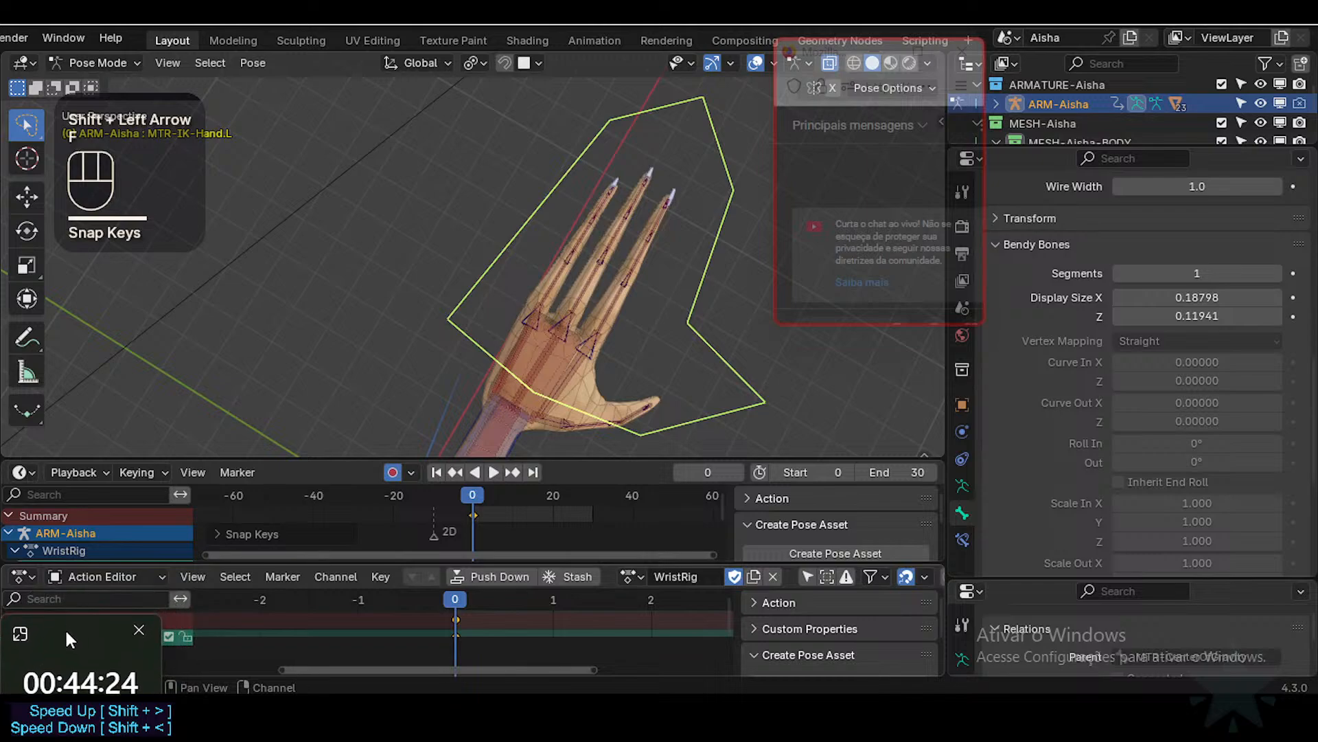
{"action": "left_click", "coordinate": [497, 674]}
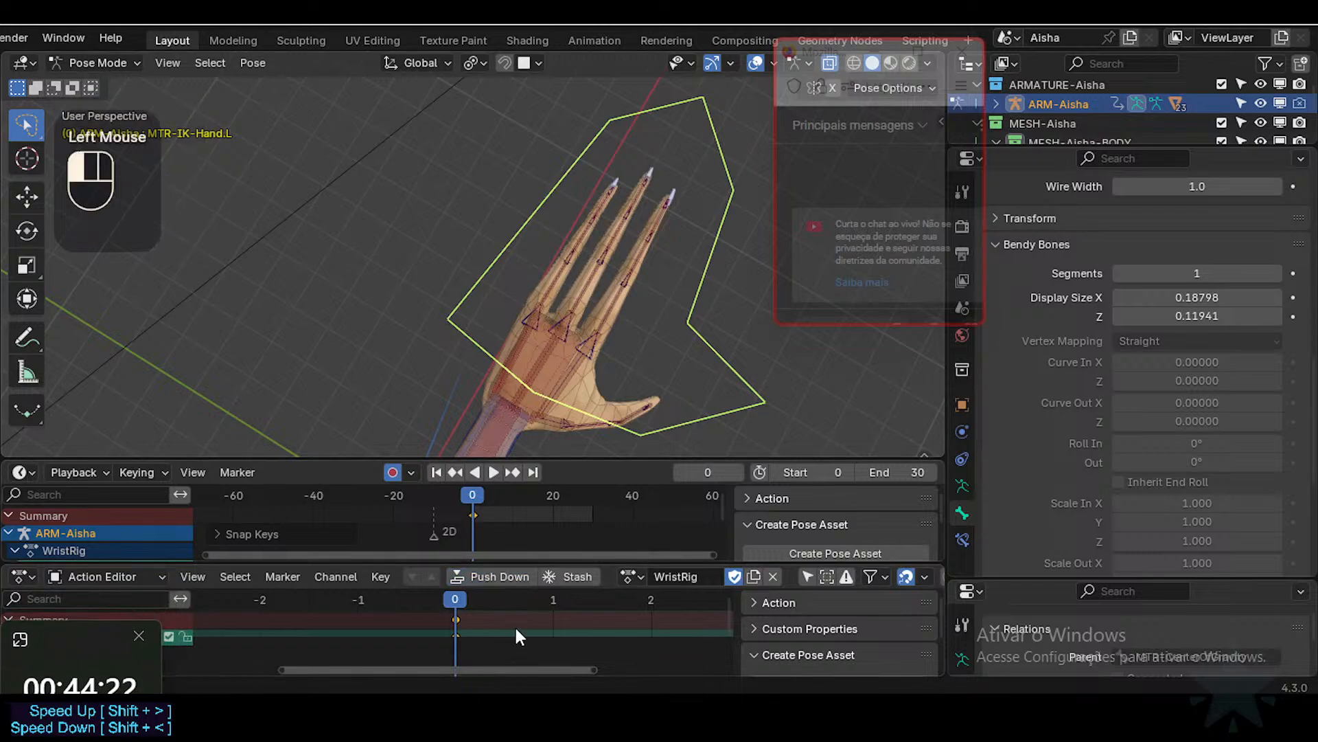
Step: Shrink the timeline to its header to enlarge the viewport and start rotating MTR-IK-Hand.L at frame 0
{"action": "left_click_drag", "start_coordinate": [507, 458], "coordinate": [491, 588]}
{"action": "key", "text": "r"}
{"action": "left_click", "coordinate": [470, 618]}
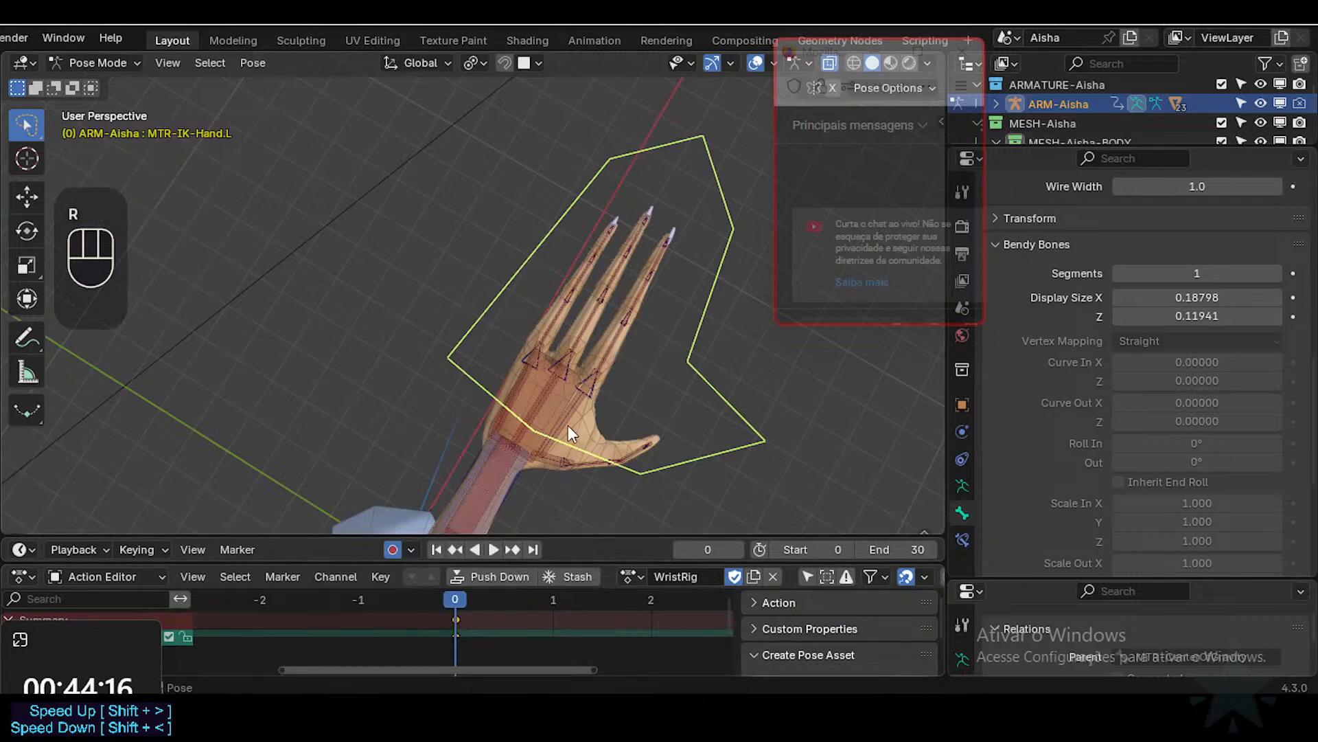
{"action": "left_click", "coordinate": [493, 598]}
{"action": "left_click", "coordinate": [484, 601]}
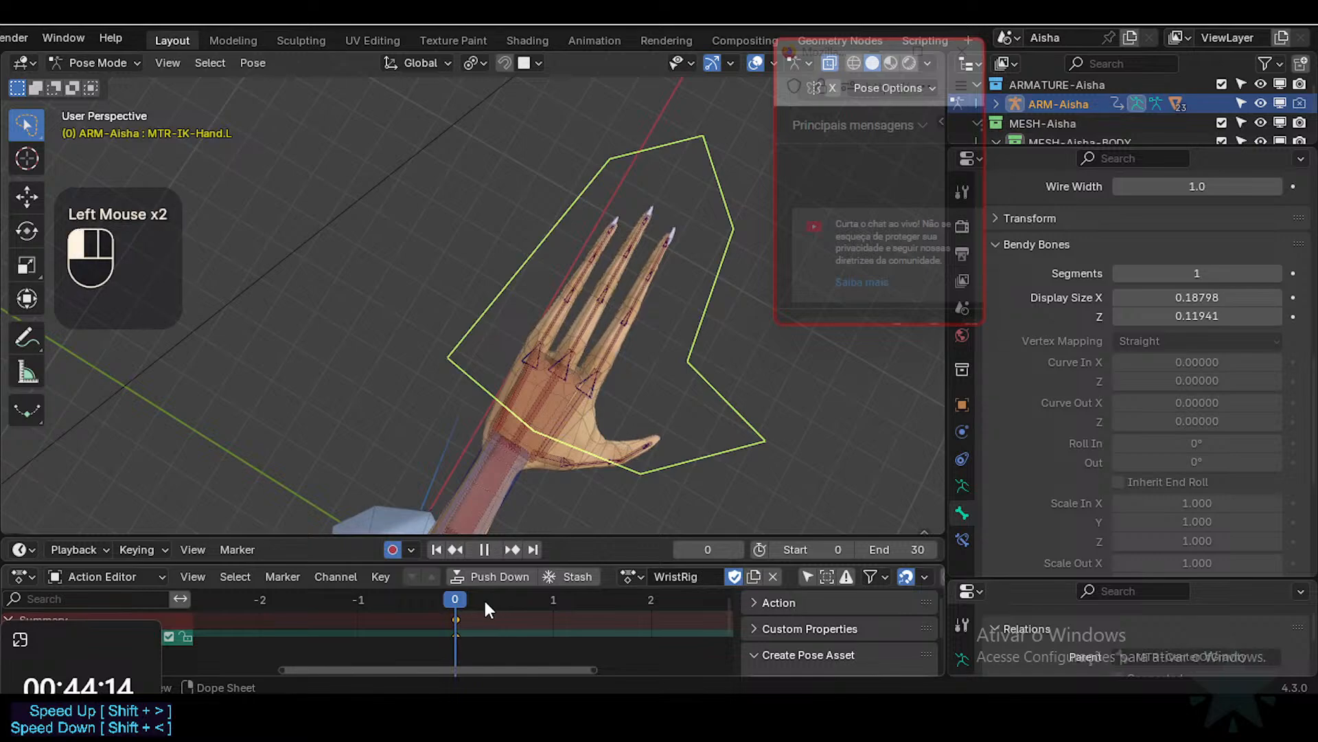
{"action": "left_click", "coordinate": [484, 603]}
{"action": "left_click", "coordinate": [485, 603]}
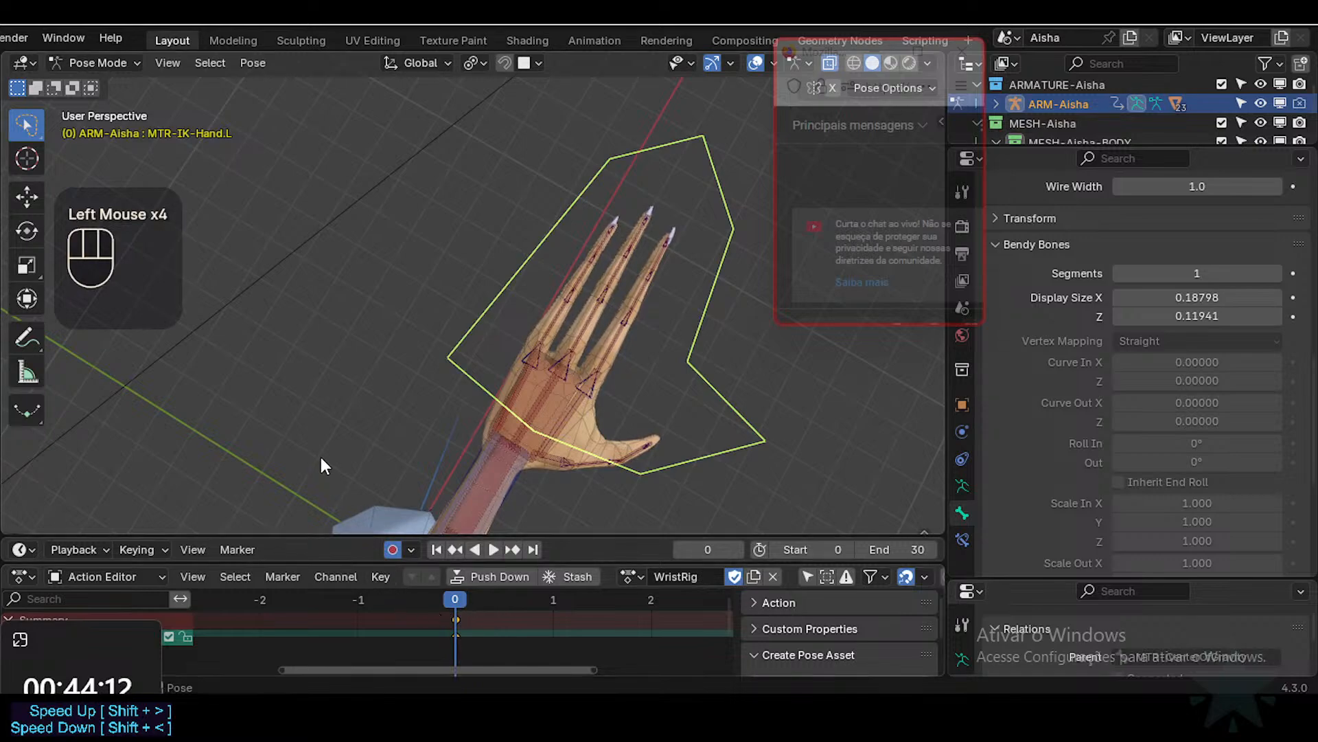
{"action": "left_click", "coordinate": [490, 599]}
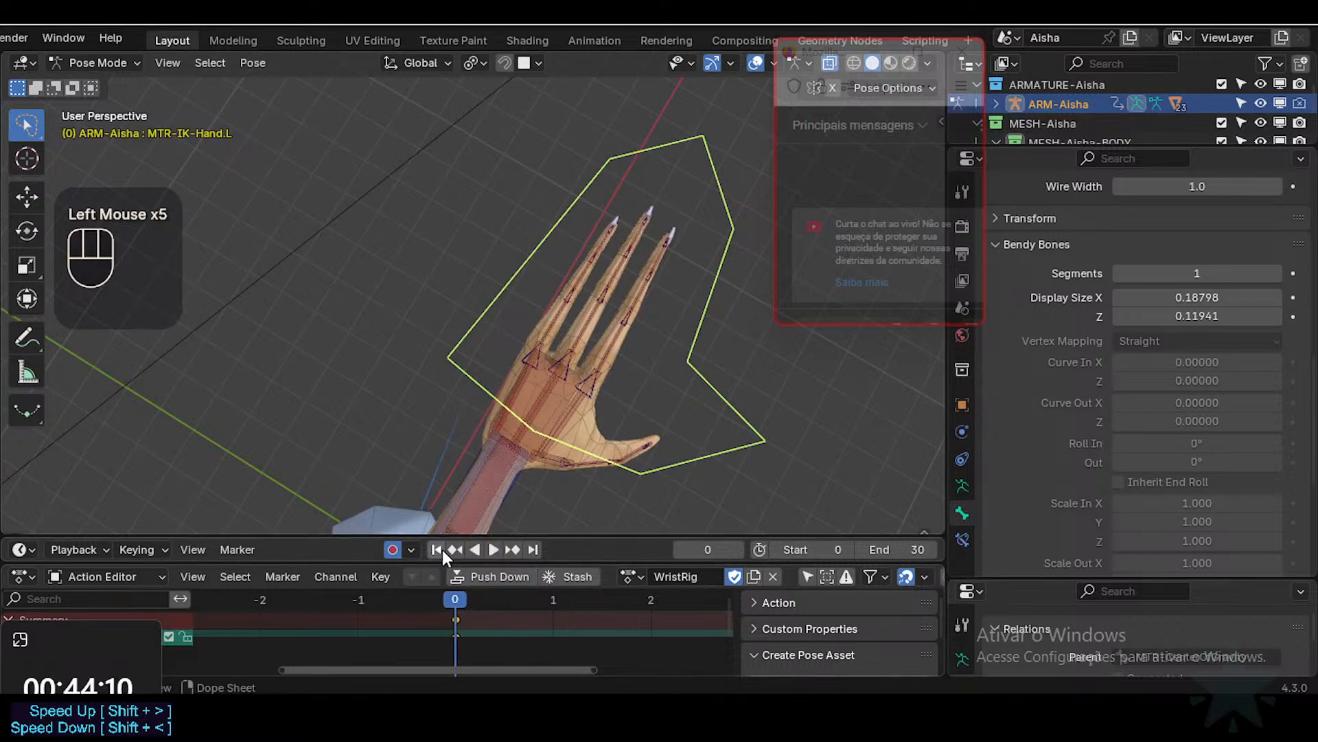
Step: Enlarge the timeline area, widen the visible frame range of the WristRig action, and move the current frame to 3
{"action": "left_click_drag", "start_coordinate": [462, 534], "coordinate": [463, 490]}
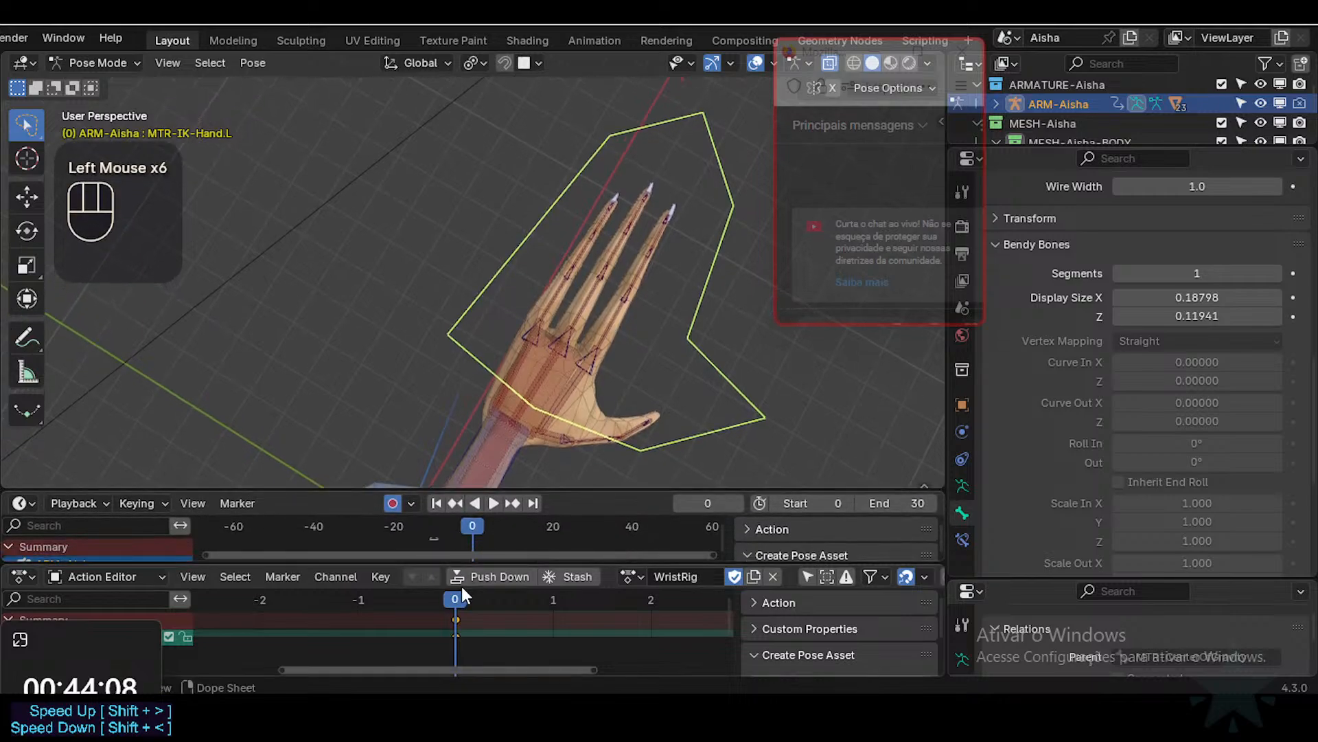
{"action": "left_click_drag", "start_coordinate": [465, 599], "coordinate": [520, 602]}
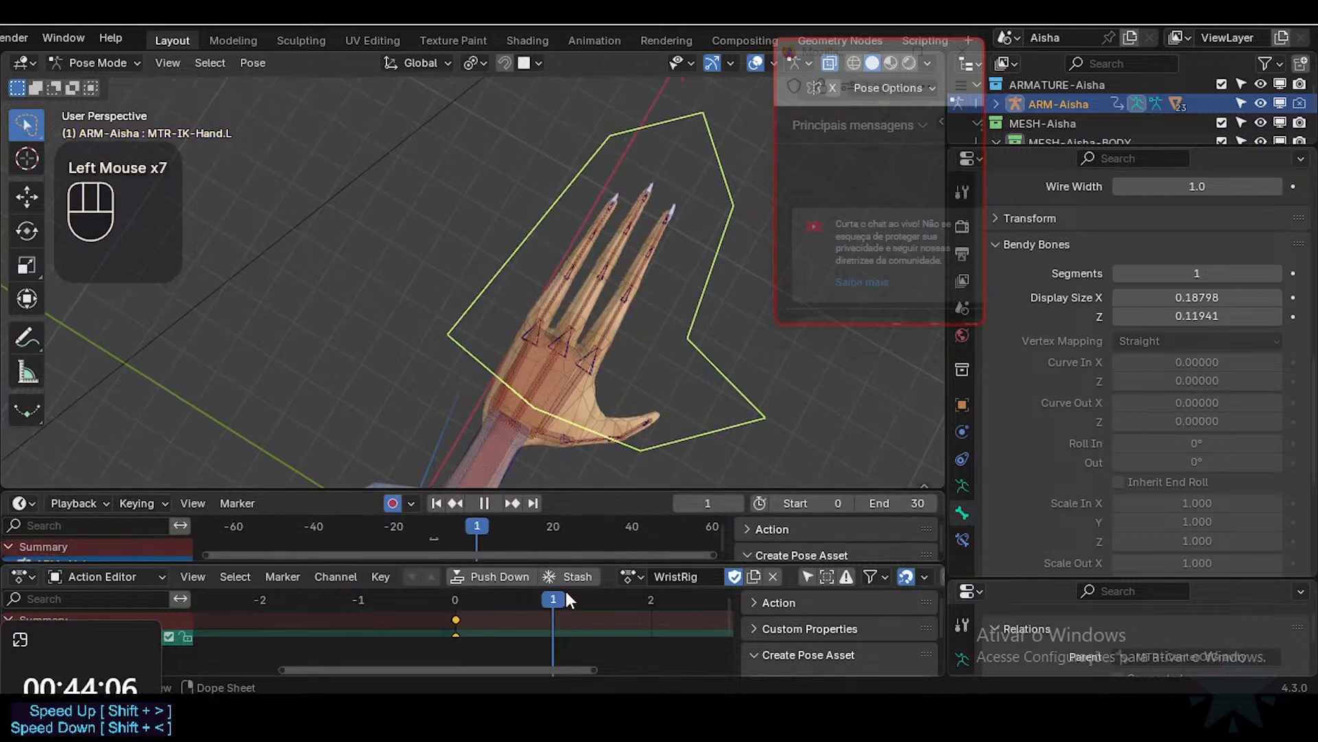
{"action": "scroll", "coordinate": [565, 598], "scroll_direction": "down", "scroll_amount": 9}
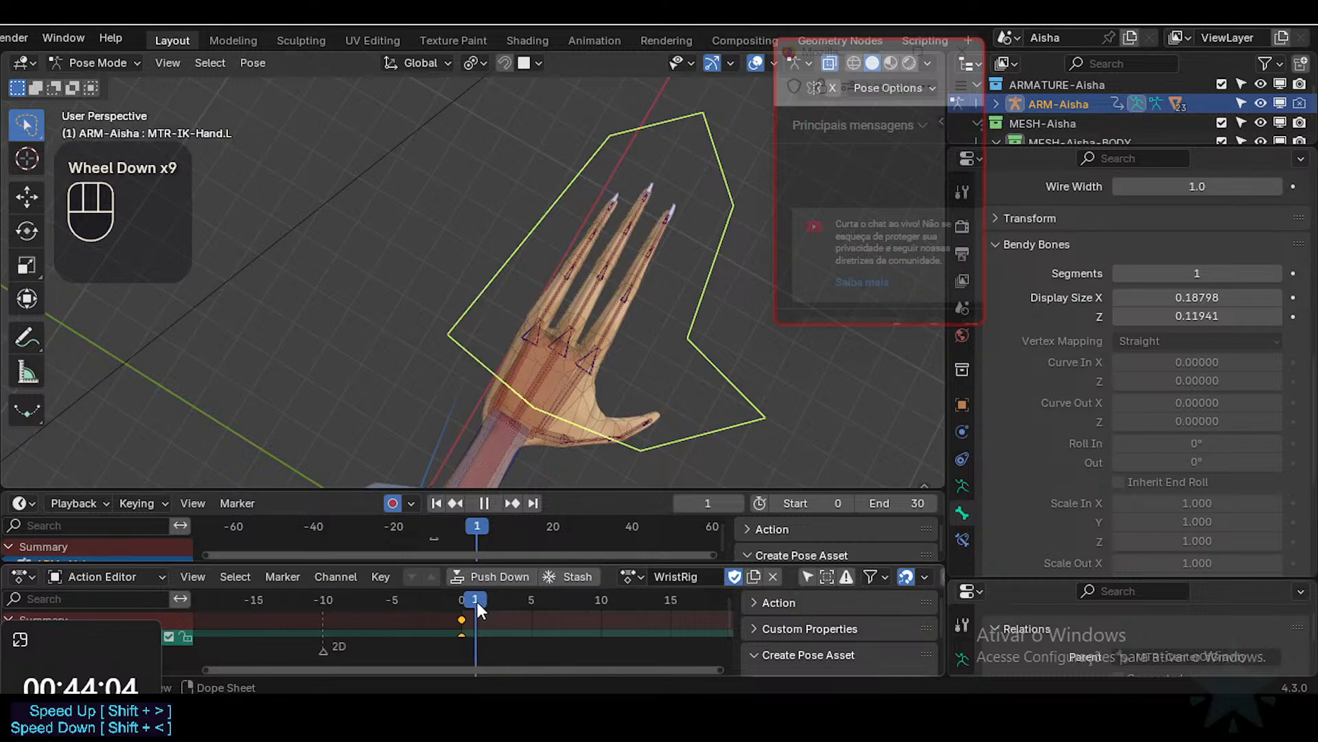
{"action": "mouse_move", "coordinate": [478, 599]}
{"action": "left_mouse_down"}
{"action": "mouse_move", "coordinate": [525, 596]}
{"action": "mouse_move", "coordinate": [485, 601]}
{"action": "left_mouse_up"}
{"action": "mouse_move", "coordinate": [489, 412]}
{"action": "middle_mouse_down"}
{"action": "mouse_move", "coordinate": [494, 389]}
{"action": "mouse_move", "coordinate": [481, 406]}
{"action": "middle_mouse_up"}
{"action": "scroll", "coordinate": [481, 407], "scroll_direction": "up", "scroll_amount": 1}
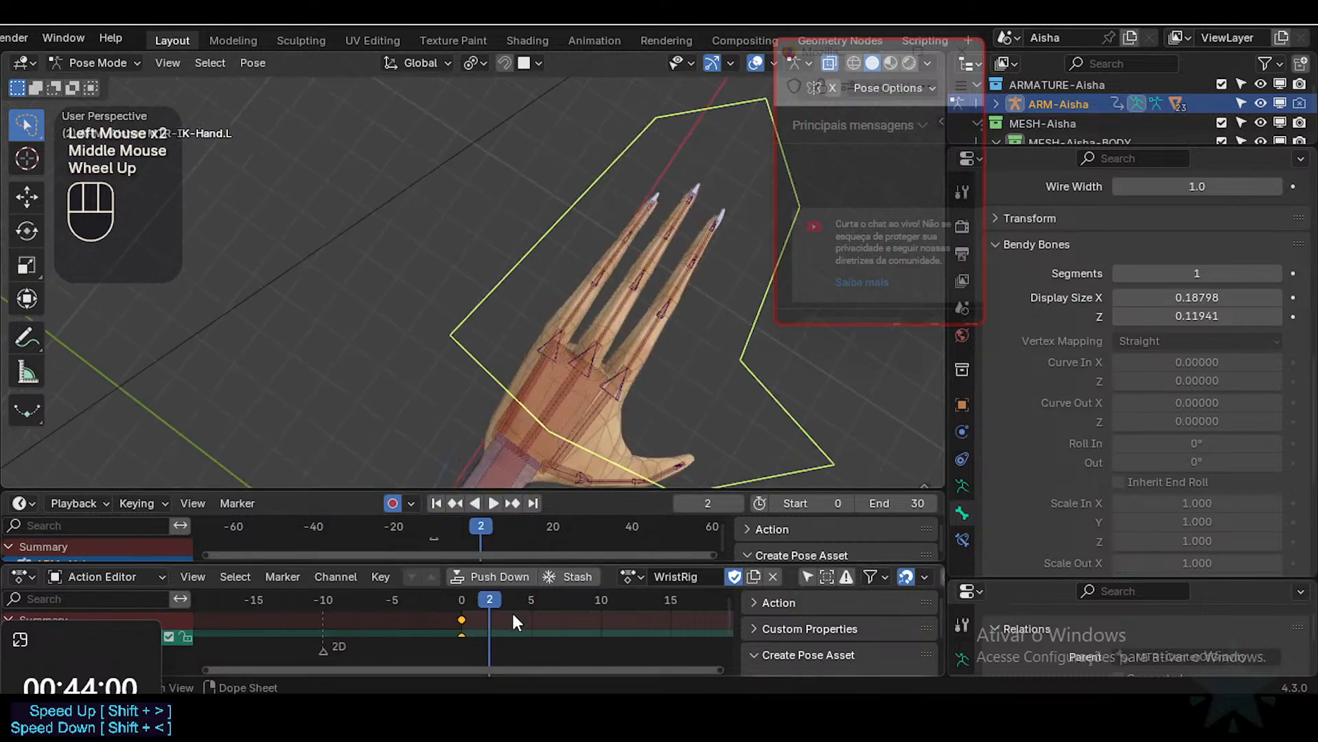
{"action": "mouse_move", "coordinate": [512, 604]}
{"action": "left_mouse_down"}
{"action": "mouse_move", "coordinate": [545, 589]}
{"action": "mouse_move", "coordinate": [499, 601]}
{"action": "left_mouse_up"}
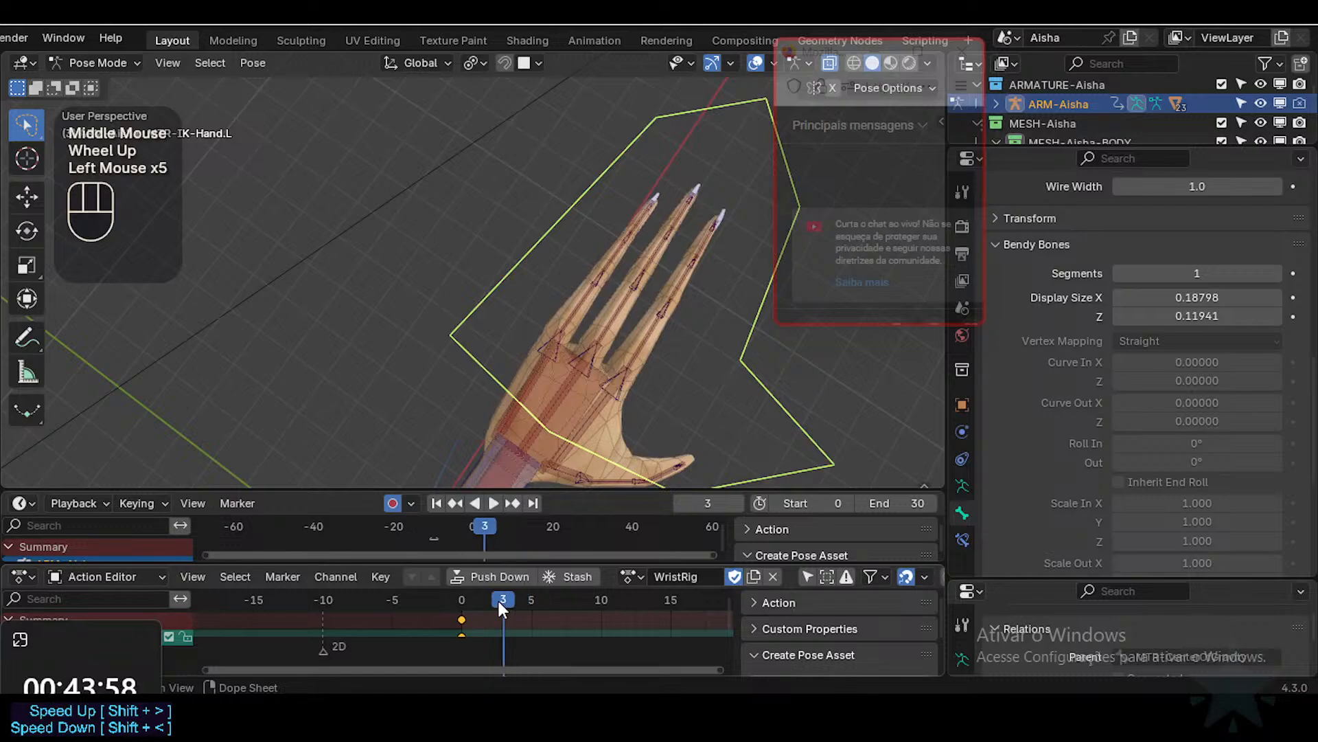
{"action": "left_click", "coordinate": [497, 601]}
{"action": "scroll", "coordinate": [512, 378], "scroll_direction": "down", "scroll_amount": 1}
{"action": "scroll", "coordinate": [517, 338], "scroll_direction": "up", "scroll_amount": 2}
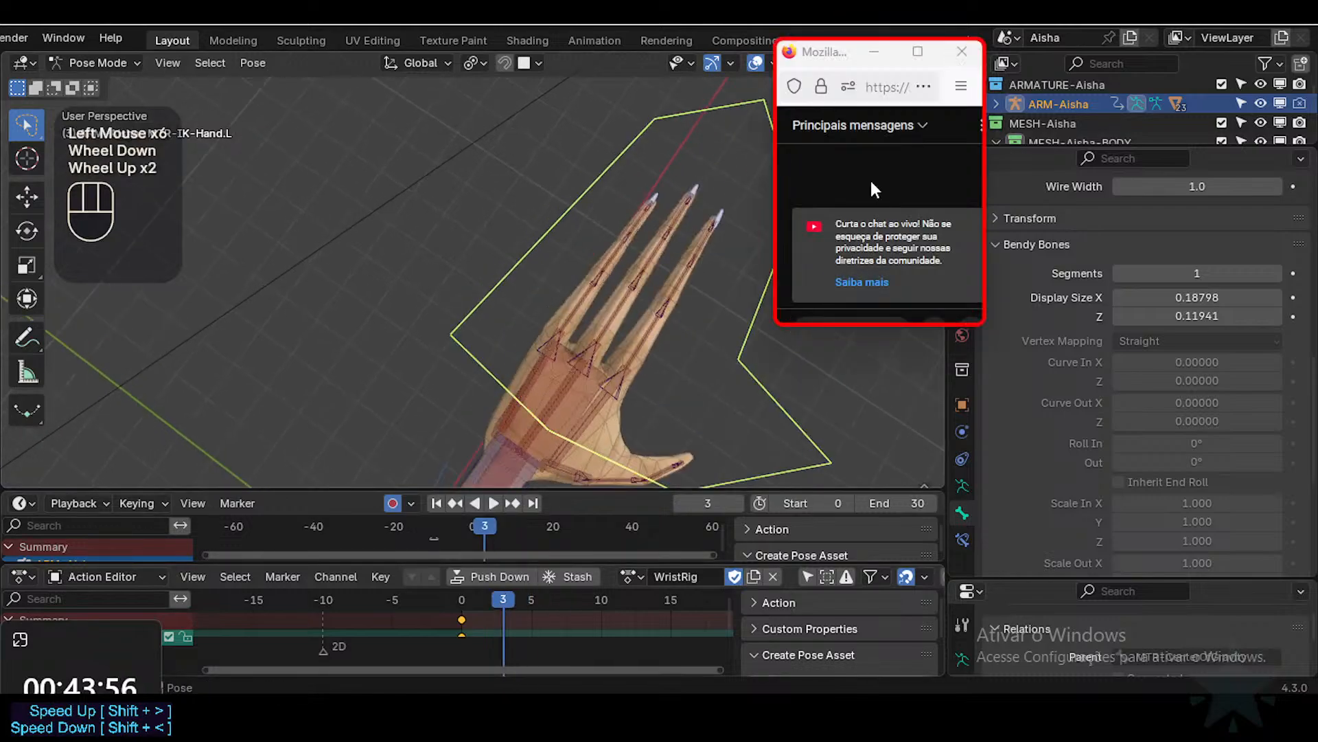
Step: Try rotating the MTR-IK-Hand.L control freely by about -91° at frame 3, and undo the rotation
{"action": "middle_click_drag", "start_coordinate": [519, 390], "coordinate": [533, 361], "text": "shift"}
{"action": "key", "text": "r"}
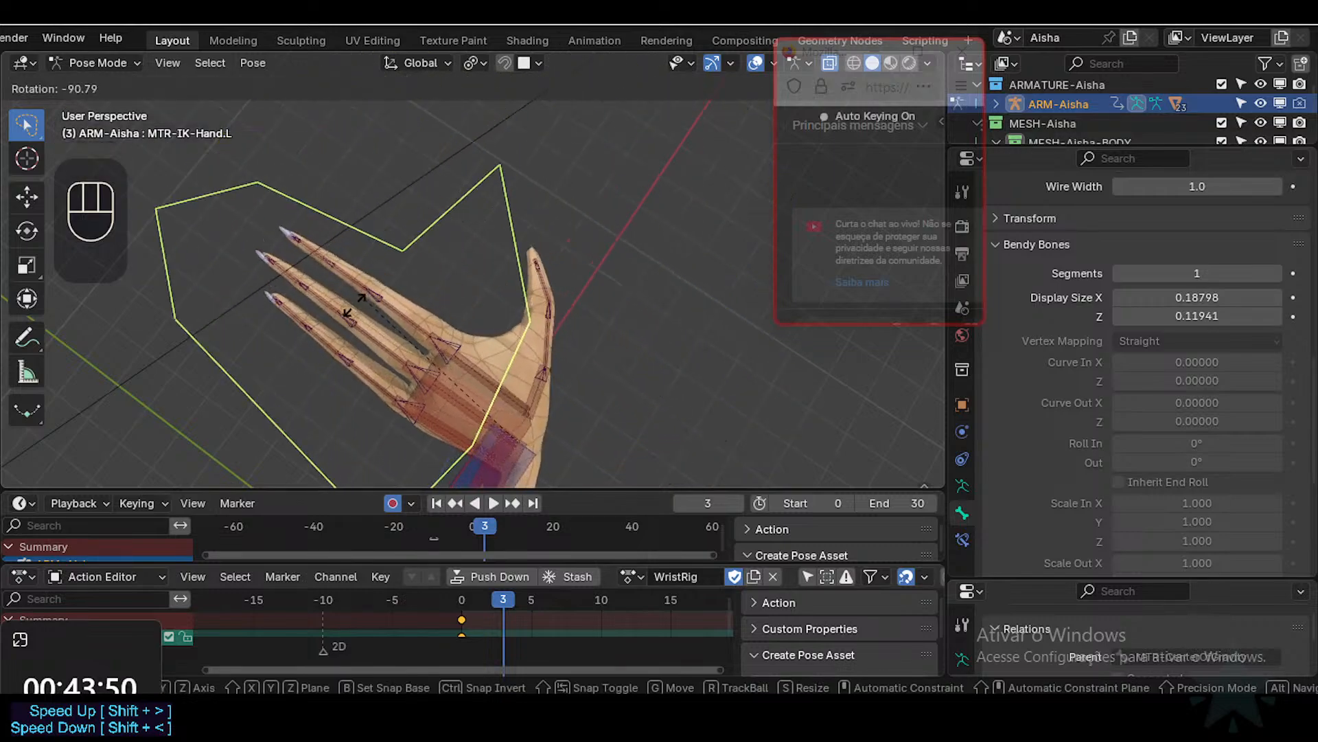
{"action": "left_click", "coordinate": [353, 312]}
{"action": "middle_click_drag", "start_coordinate": [353, 316], "coordinate": [374, 323]}
{"action": "scroll", "coordinate": [377, 325], "scroll_direction": "down", "scroll_amount": 2}
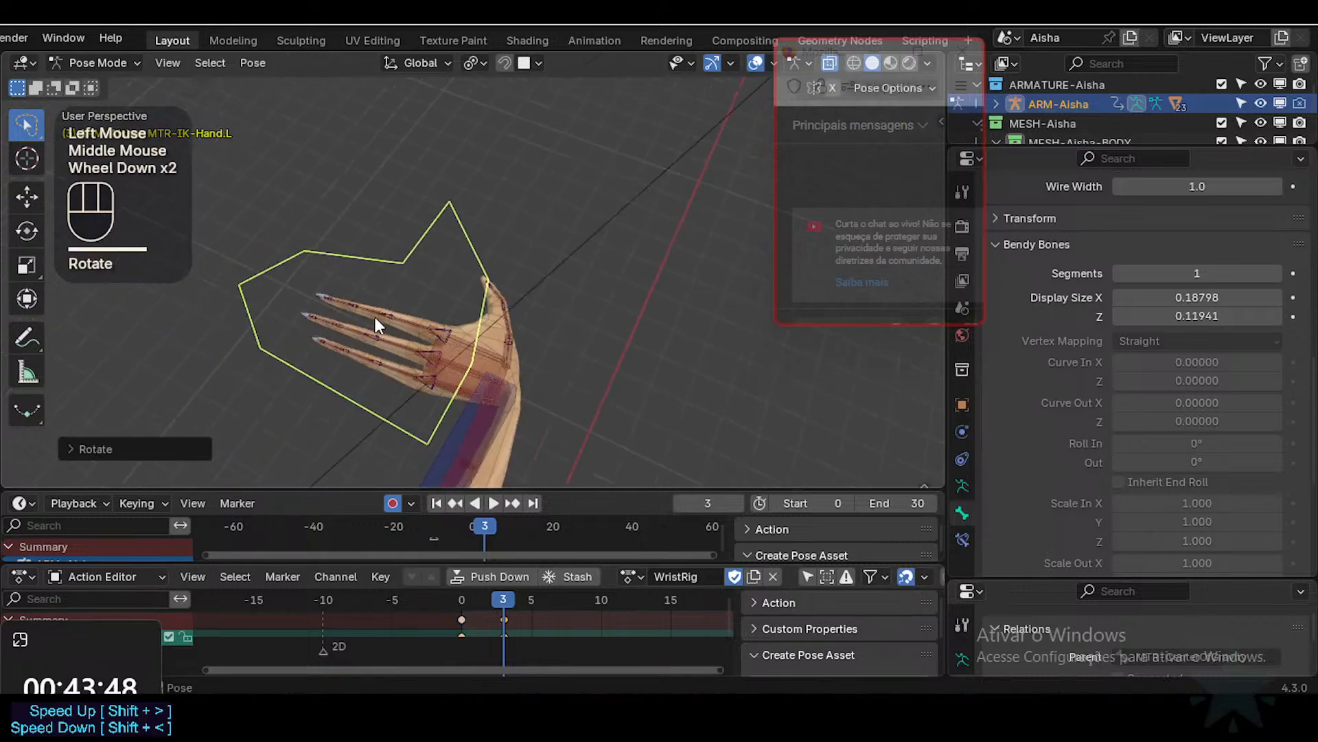
{"action": "key", "text": "ctrl+z"}
Step: Rotate the MTR-IK-Hand.L control about global Z at frame 3, bending the wrist sideways away from the thumb
{"action": "middle_click_drag", "start_coordinate": [471, 286], "coordinate": [473, 275]}
{"action": "key", "text": "r"}
{"action": "key", "text": "z"}
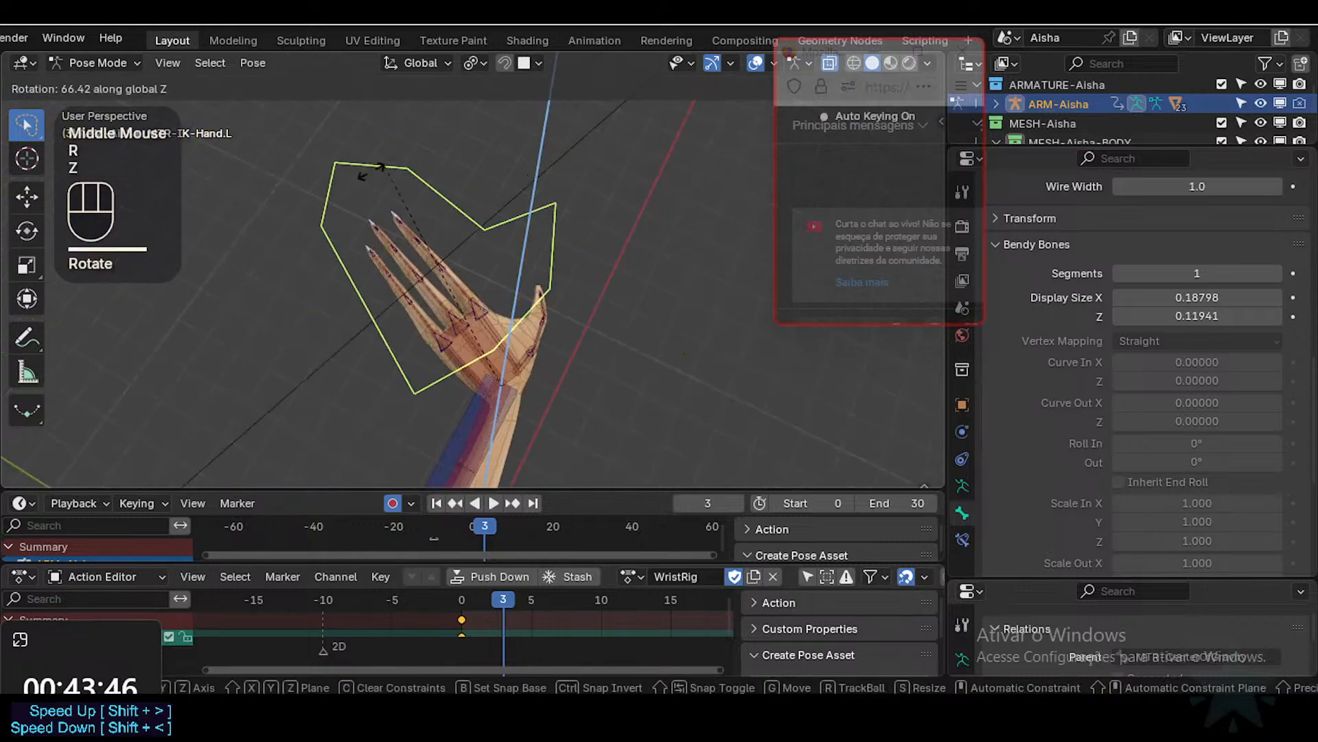
{"action": "left_click", "coordinate": [340, 219]}
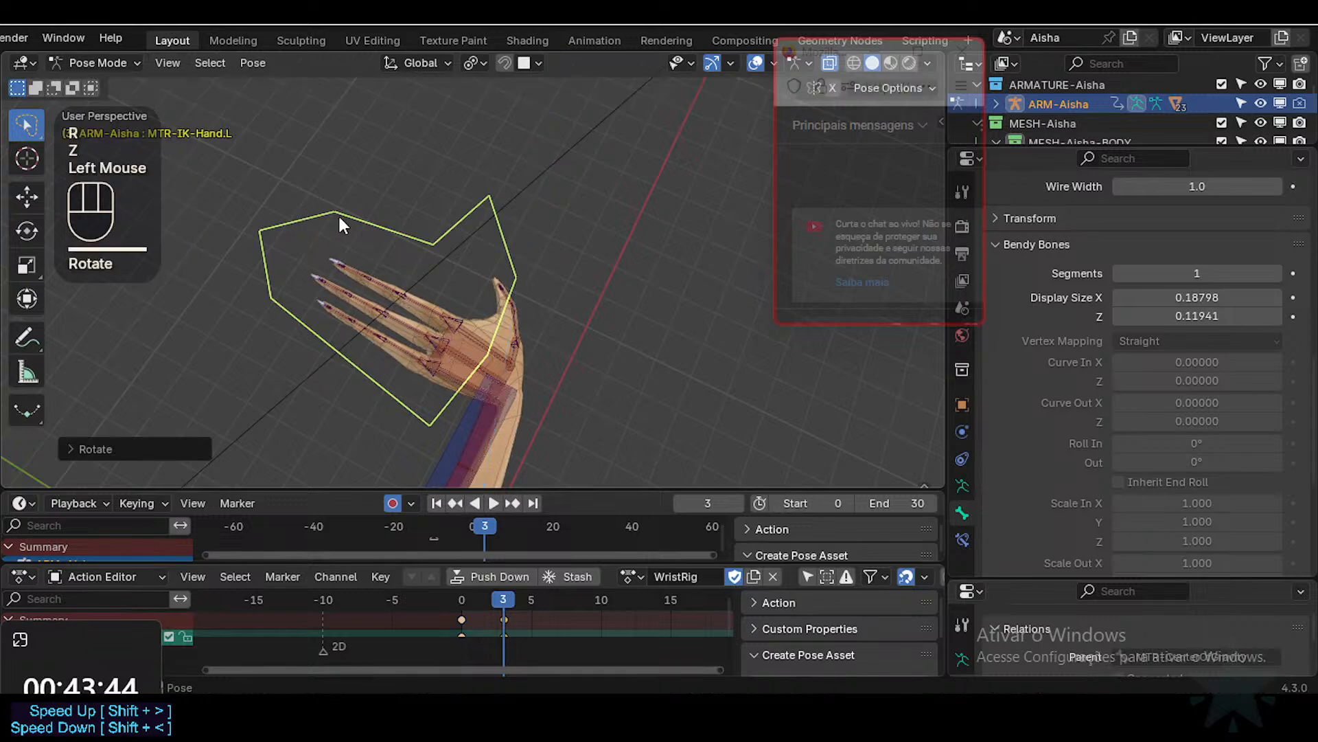
{"action": "middle_click_drag", "start_coordinate": [338, 213], "coordinate": [357, 330]}
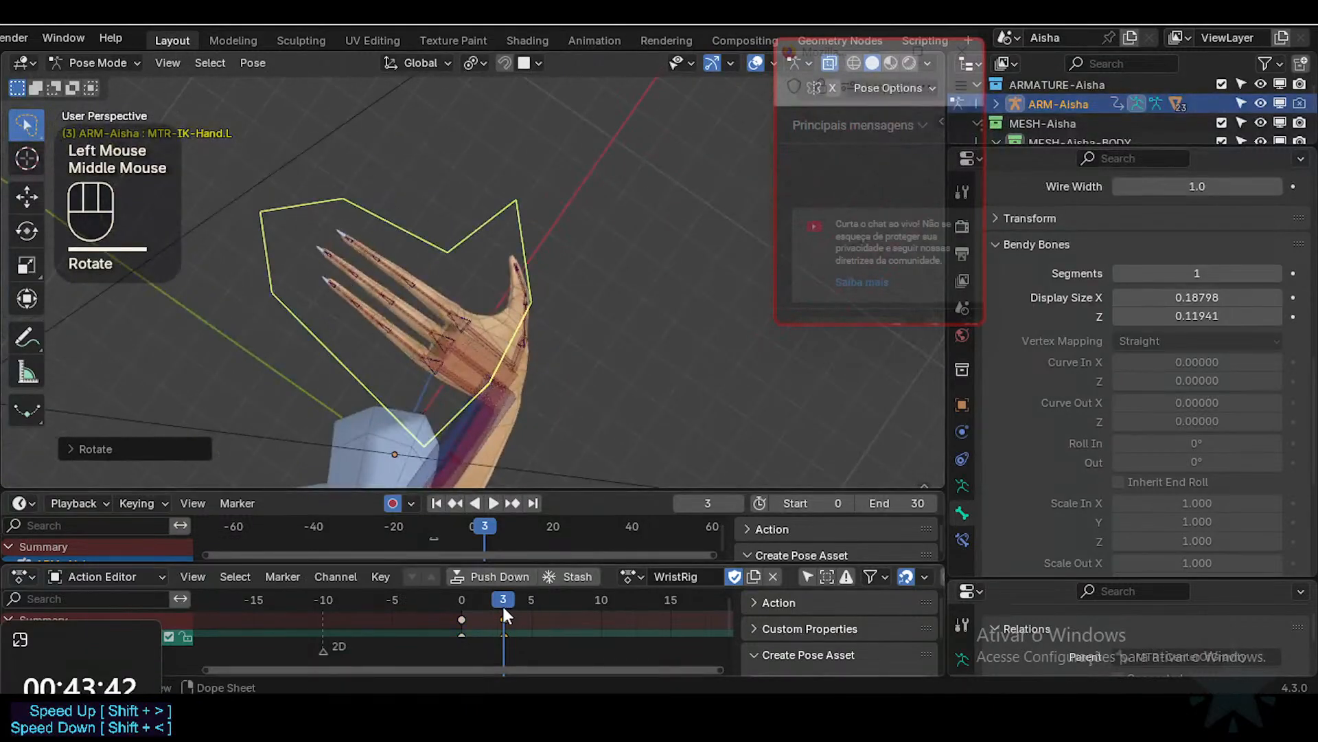
Step: At frame 7, clear the hand control's rotation and rotate it about global Z to bend the wrist toward the thumb side
{"action": "left_click", "coordinate": [562, 597]}
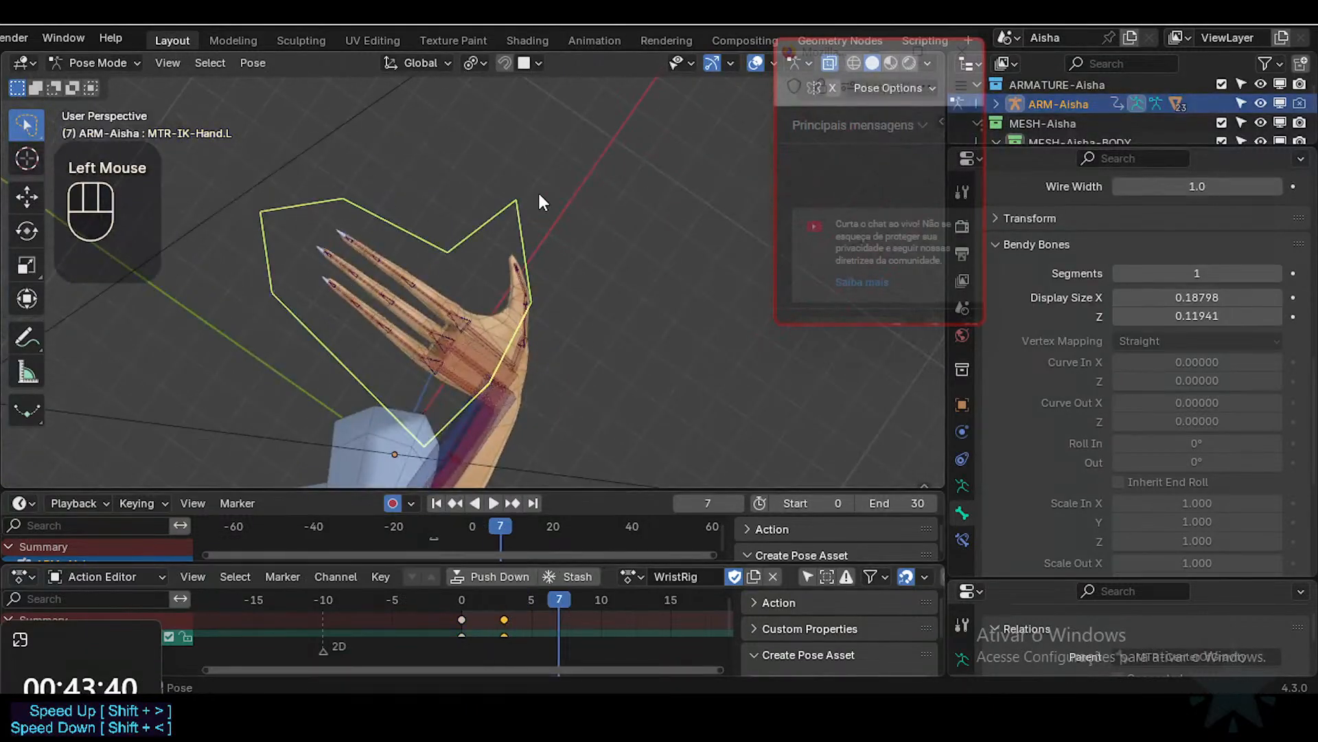
{"action": "key", "text": "alt+r"}
{"action": "key", "text": "r"}
{"action": "key", "text": "z"}
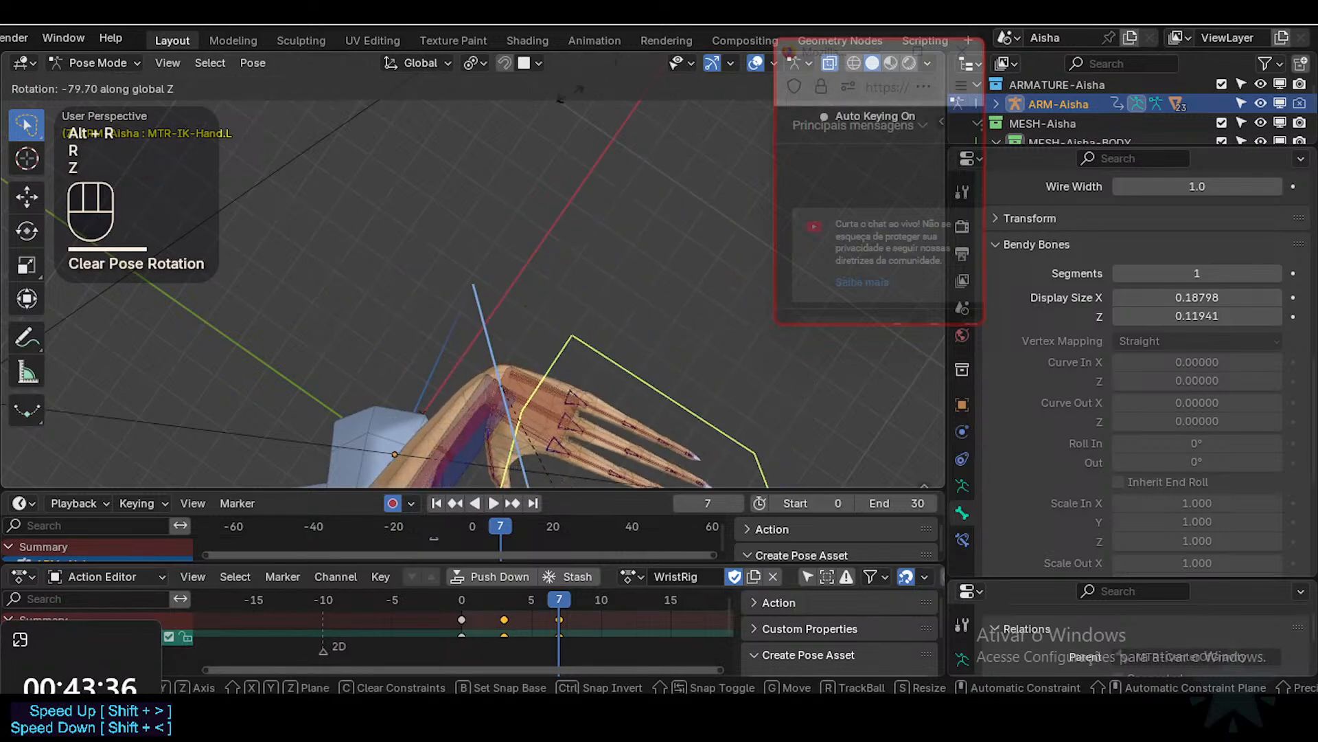
{"action": "left_click", "coordinate": [561, 133]}
{"action": "middle_click_drag", "start_coordinate": [562, 133], "coordinate": [592, 228], "text": "shift"}
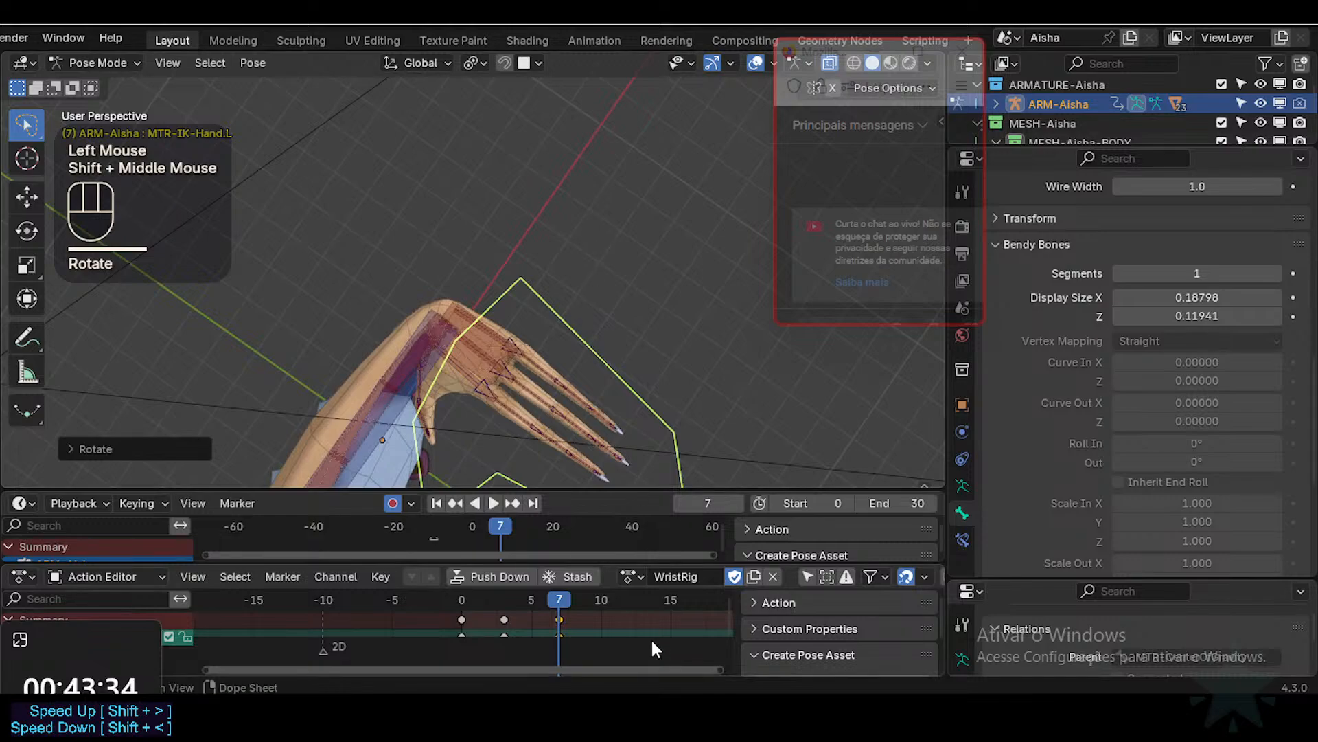
Step: Clear the hand control's rotation at frame 8 to key the neutral pose
{"action": "left_click", "coordinate": [601, 602]}
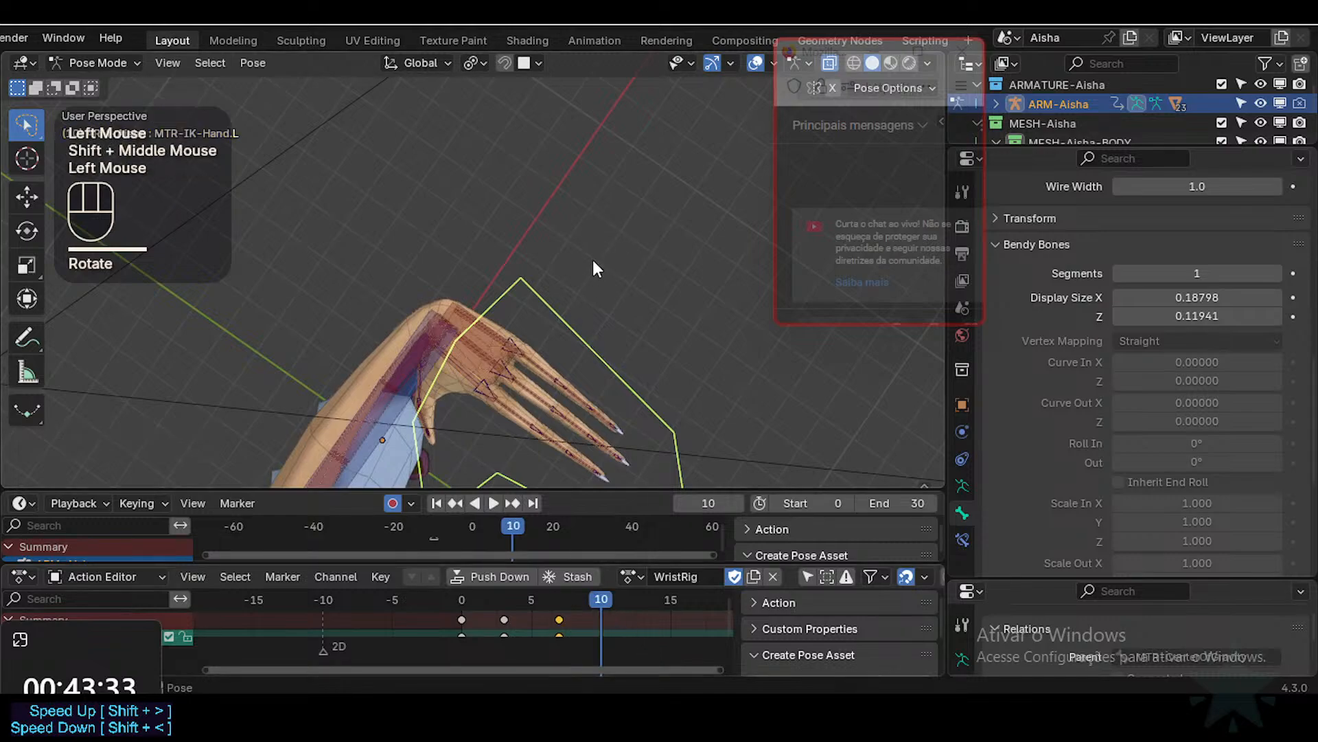
{"action": "left_click", "coordinate": [575, 604]}
{"action": "key", "text": "alt+r"}
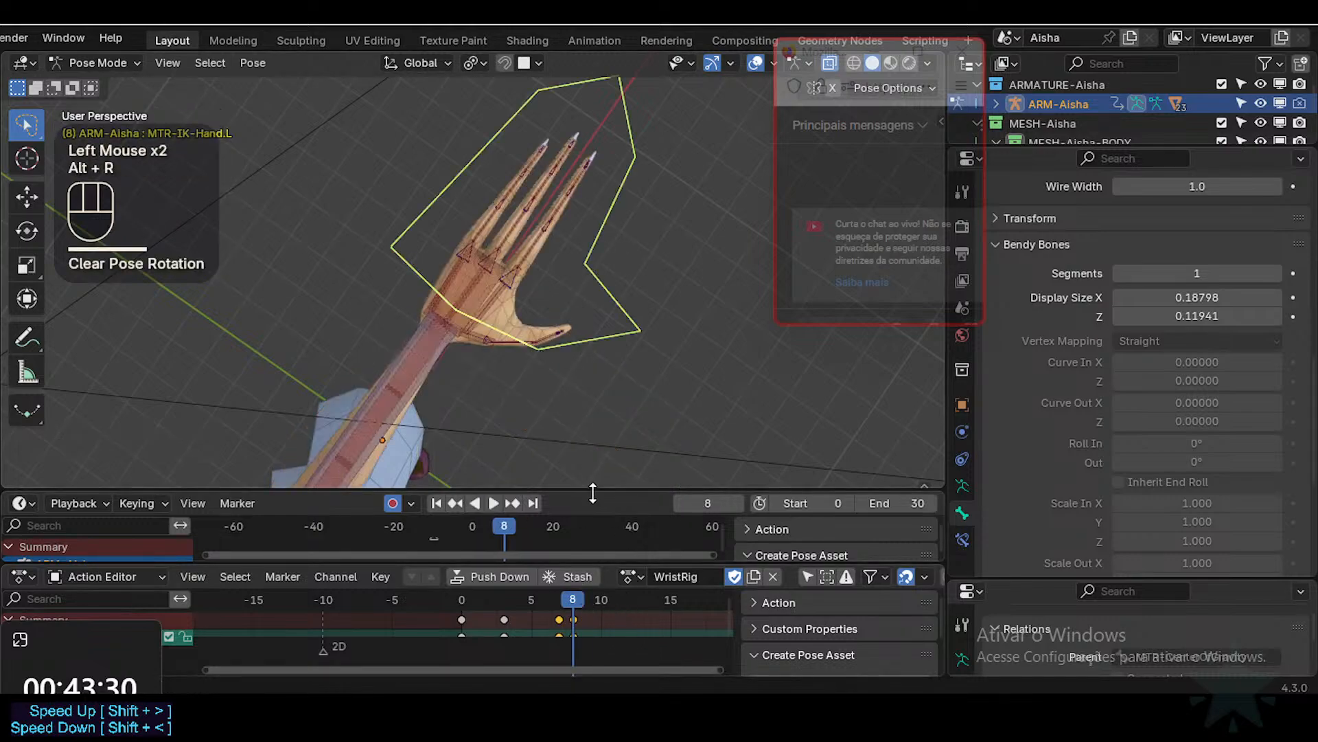
Step: At frame 10, rotate the hand control about its local X axis until the hand bends straight up
{"action": "left_click", "coordinate": [602, 602]}
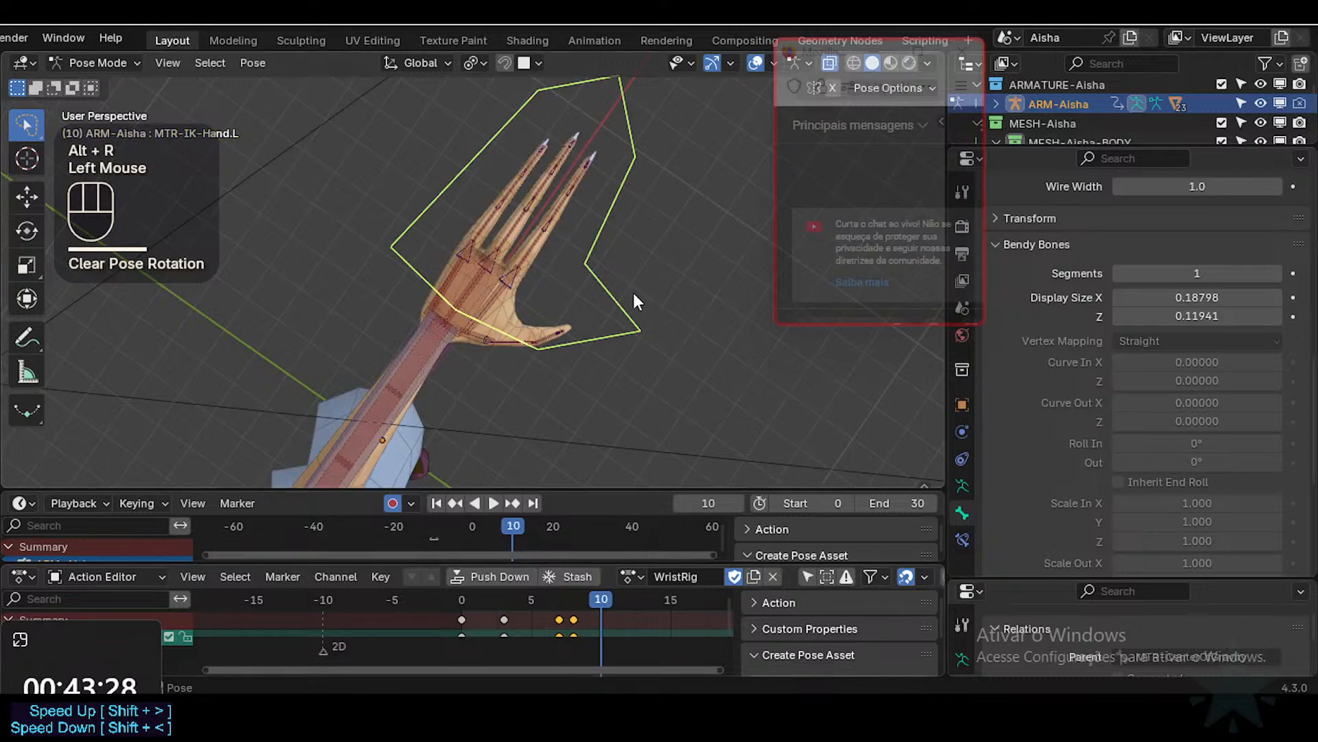
{"action": "middle_click_drag", "start_coordinate": [633, 292], "coordinate": [665, 335]}
{"action": "key", "text": "r"}
{"action": "key", "text": "x"}
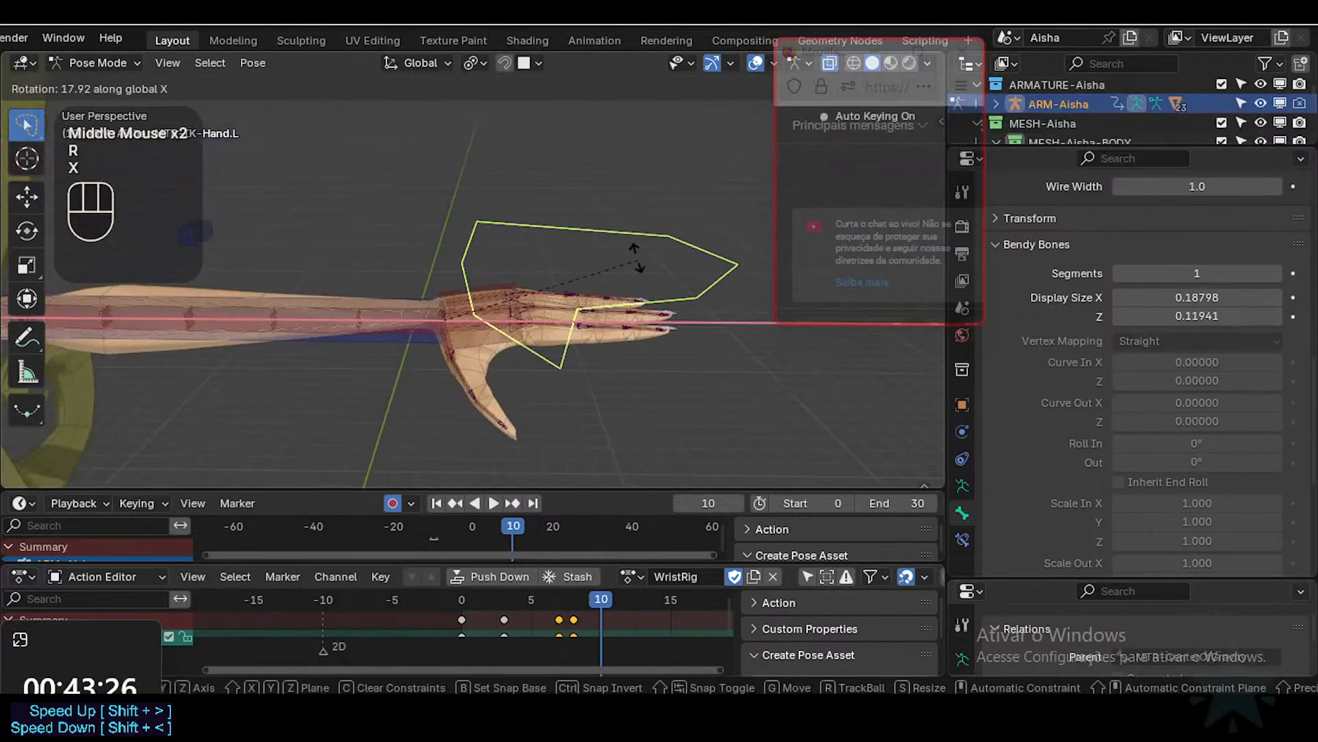
{"action": "key", "text": "x"}
{"action": "left_click", "coordinate": [456, 180]}
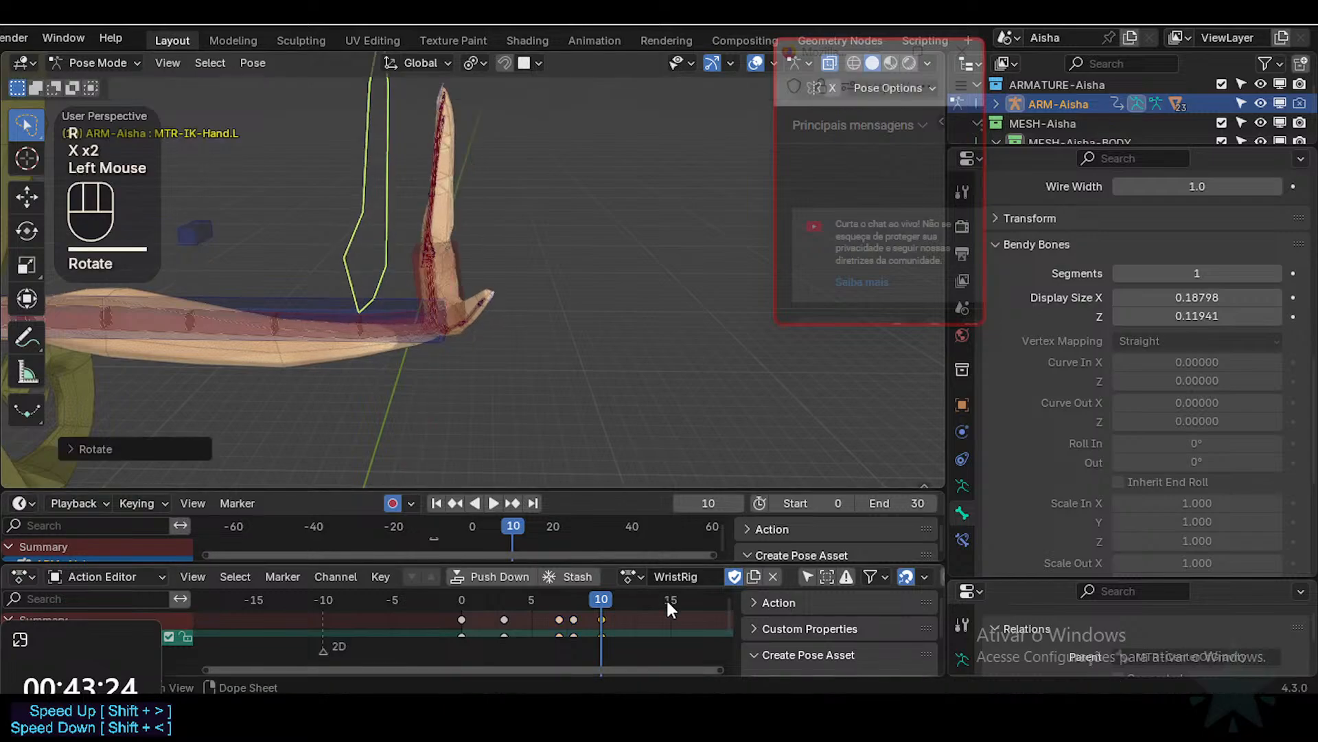
Step: Clear the hand control's rotation at frame 11 to key the neutral pose after the upward bend
{"action": "left_click", "coordinate": [642, 594]}
{"action": "left_click", "coordinate": [624, 596]}
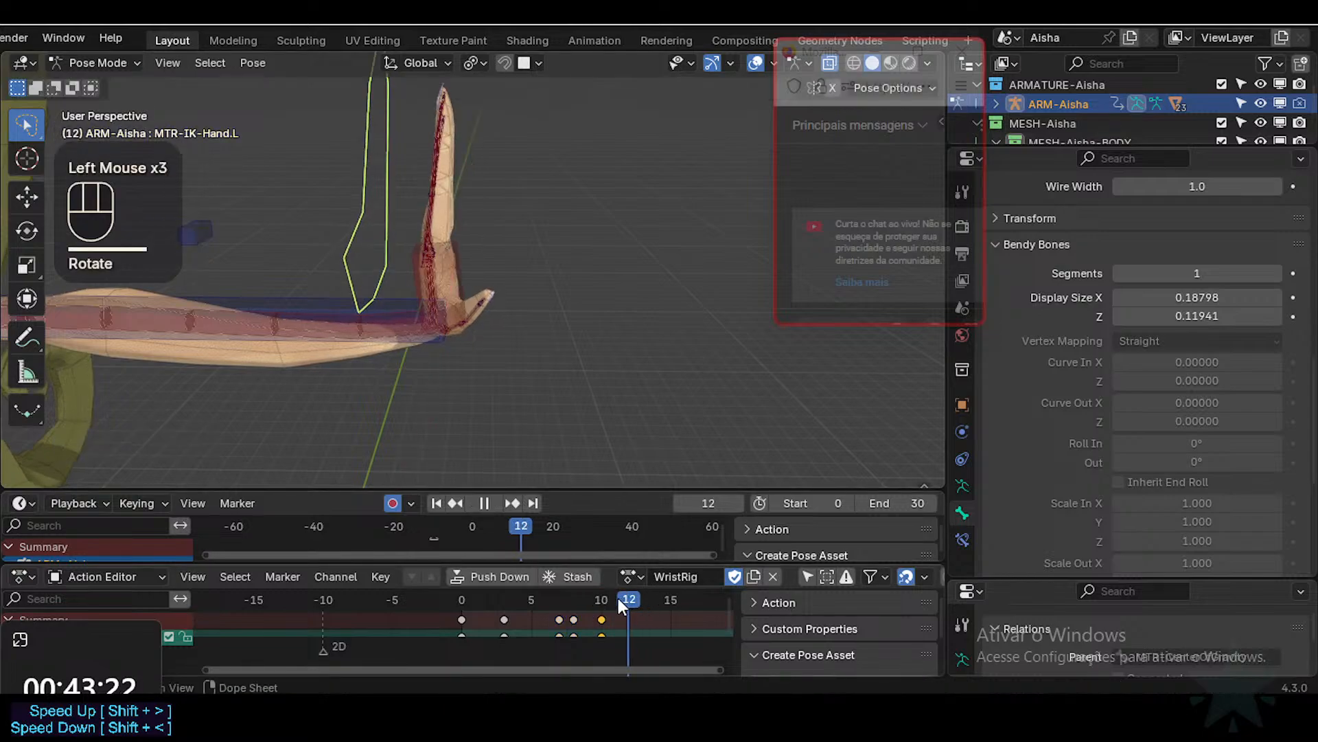
{"action": "left_click", "coordinate": [618, 599]}
{"action": "key", "text": "alt+r"}
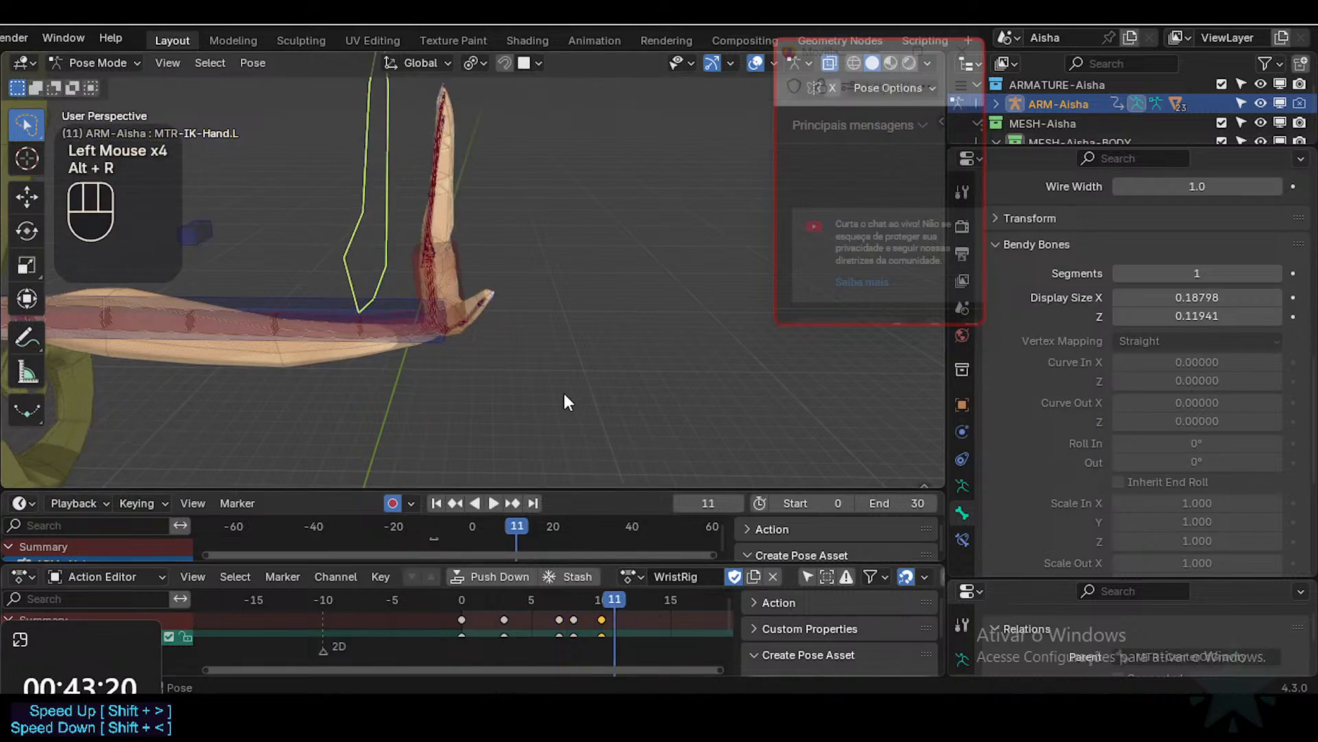
{"action": "key", "text": "alt+r"}
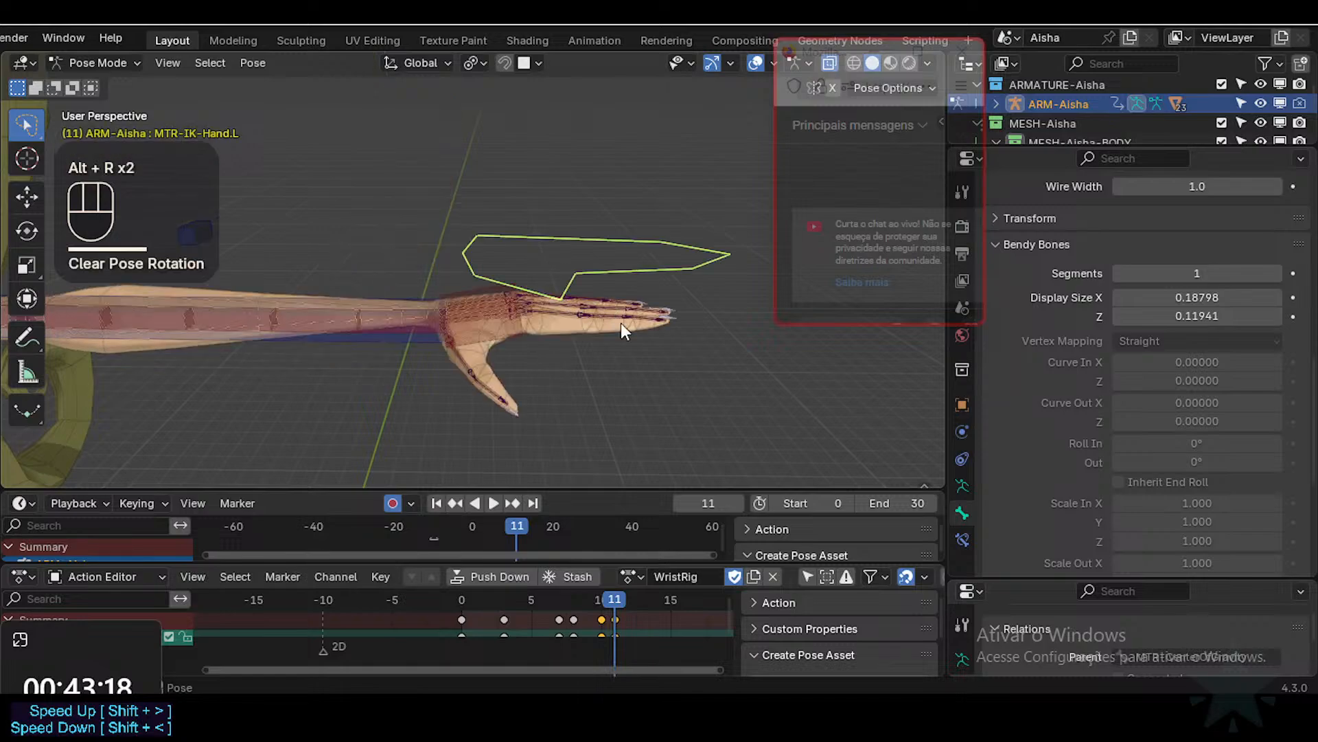
Step: At frame 13, rotate the hand control about its local X axis until the hand bends straight down
{"action": "left_click", "coordinate": [641, 600]}
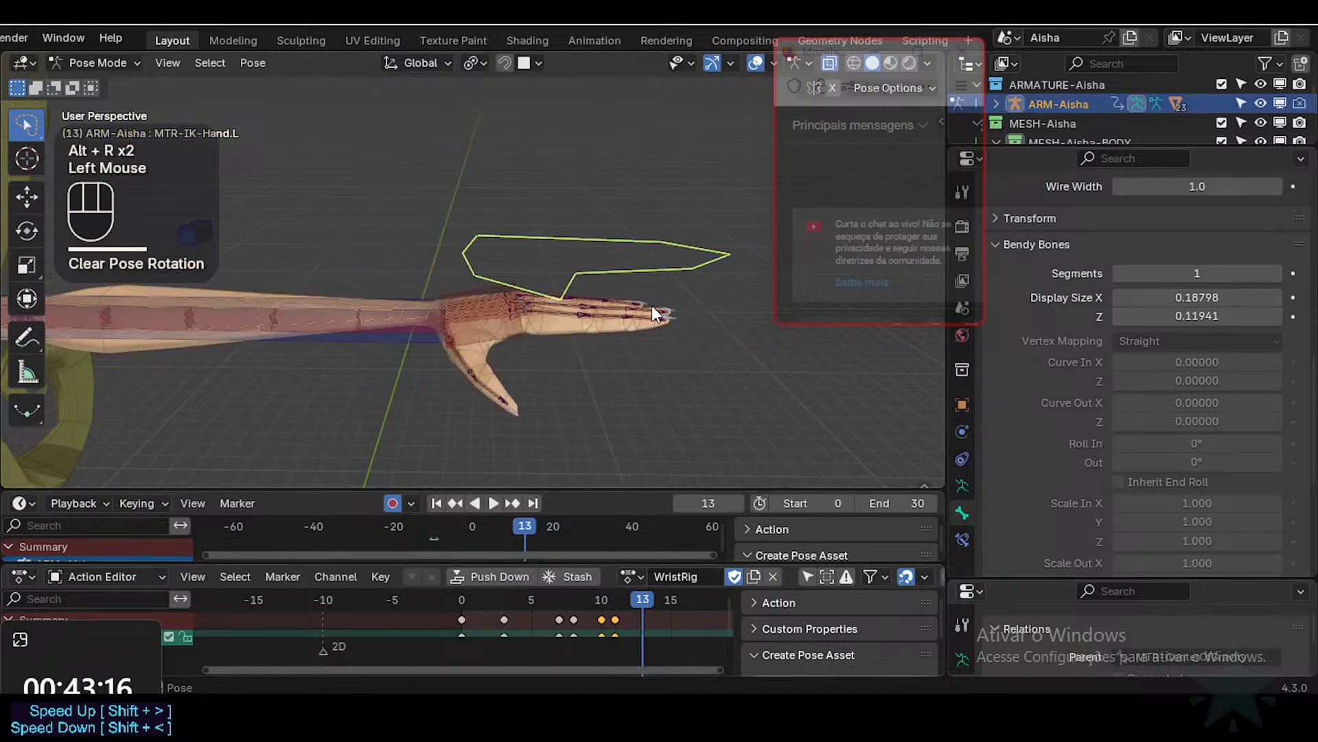
{"action": "key", "text": "r"}
{"action": "key", "text": "x"}
{"action": "key", "text": "x"}
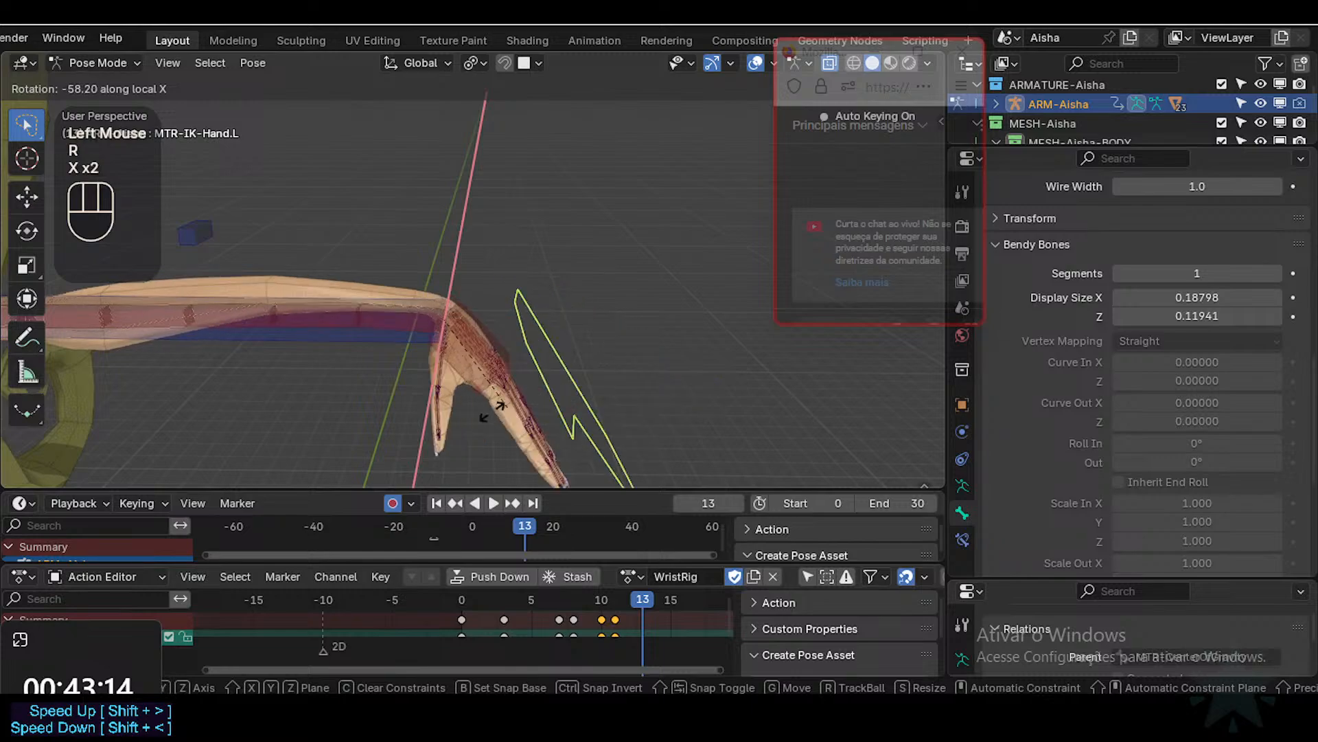
{"action": "left_click", "coordinate": [429, 412]}
{"action": "middle_click_drag", "start_coordinate": [541, 340], "coordinate": [595, 353]}
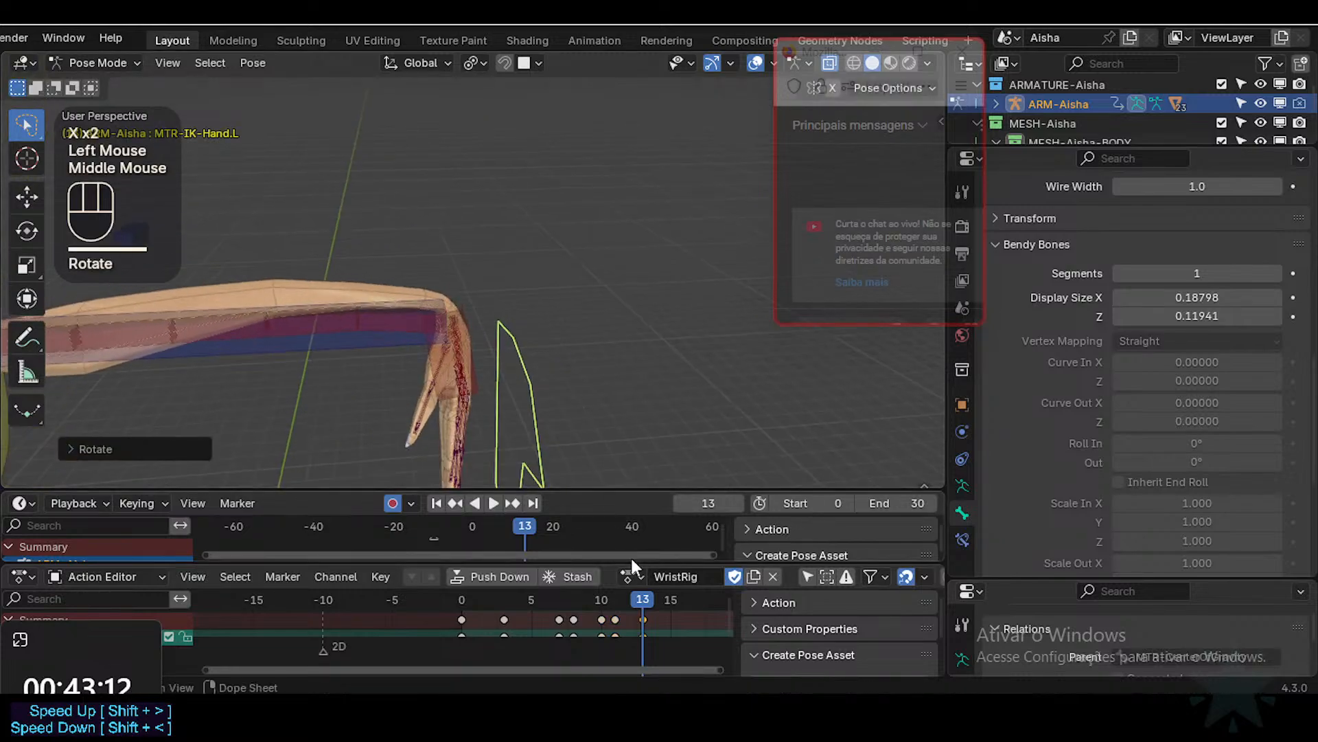
Step: Move to frame 14, set it as the animation's end frame, and save the file
{"action": "left_click", "coordinate": [662, 600]}
{"action": "left_click", "coordinate": [659, 599]}
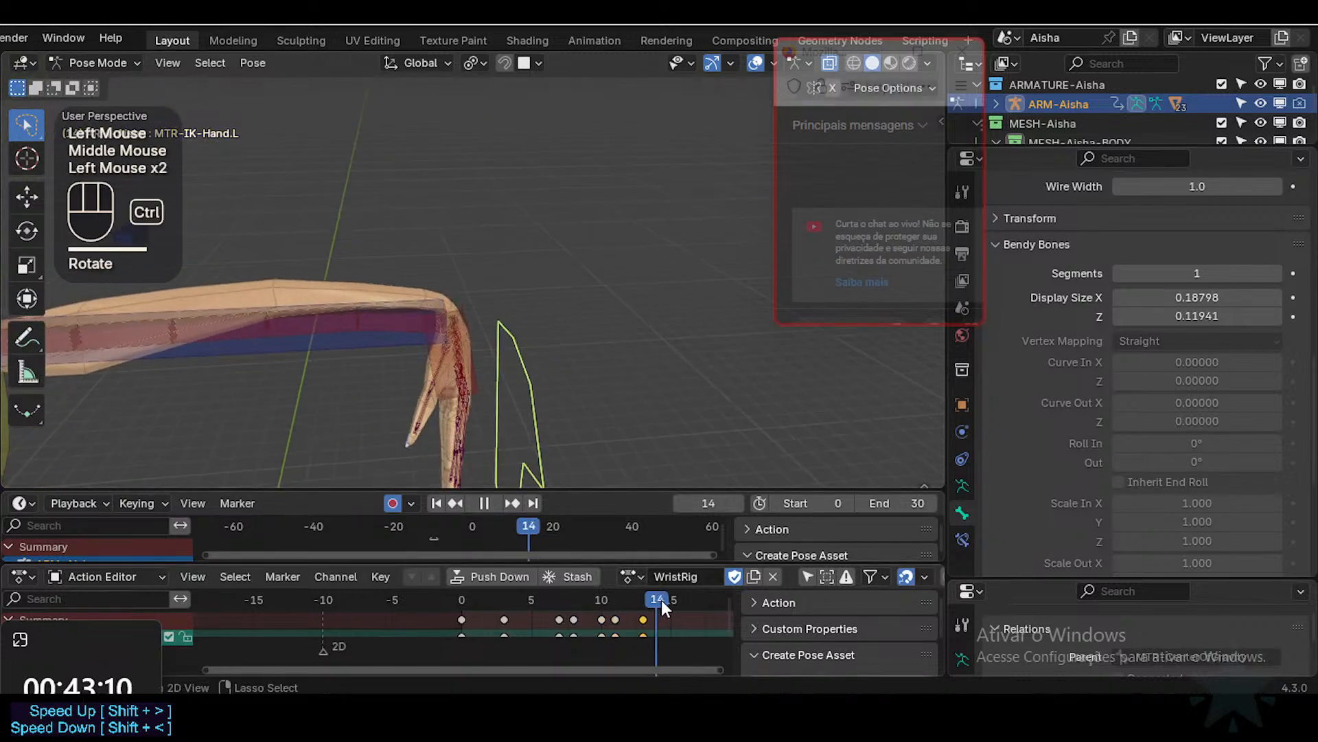
{"action": "key", "text": "ctrl+End"}
{"action": "middle_click_drag", "start_coordinate": [584, 288], "coordinate": [469, 347]}
{"action": "key", "text": "ctrl+s"}
Step: Select the DEF-4-LowerArm.L bone in the forearm and turn off auto keying
{"action": "left_click", "coordinate": [390, 299]}
{"action": "left_click", "coordinate": [409, 315]}
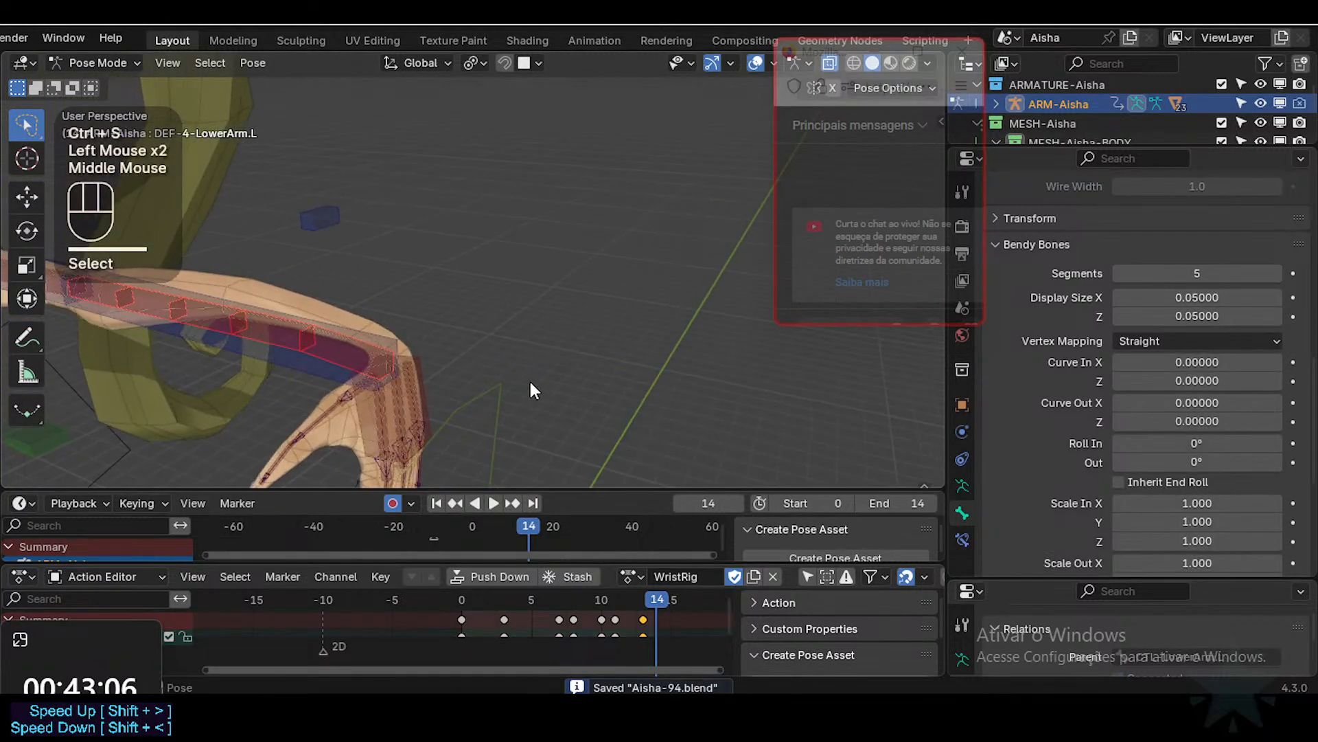
{"action": "scroll", "coordinate": [512, 325], "scroll_direction": "up", "scroll_amount": 1, "text": "shift"}
{"action": "middle_click_drag", "start_coordinate": [529, 378], "coordinate": [607, 481], "text": "shift"}
{"action": "scroll", "coordinate": [565, 292], "scroll_direction": "up", "scroll_amount": 2}
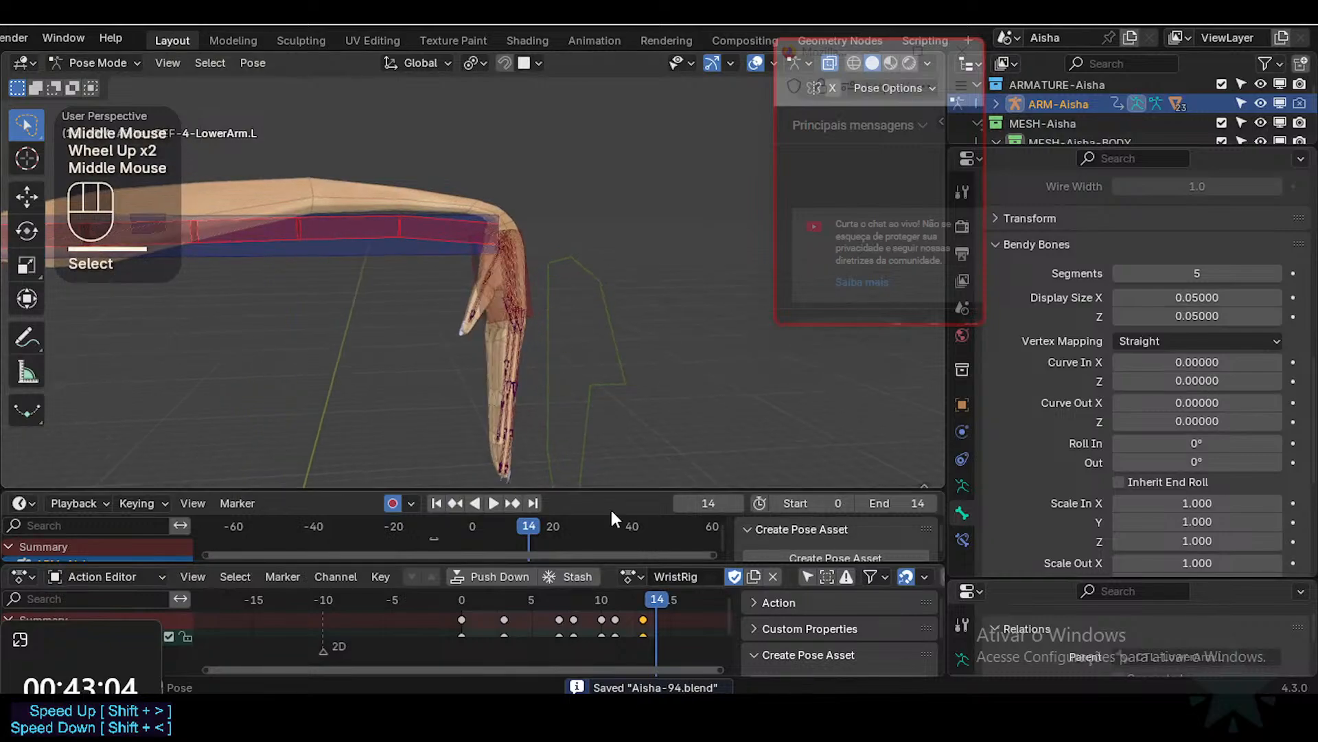
{"action": "left_click", "coordinate": [392, 503]}
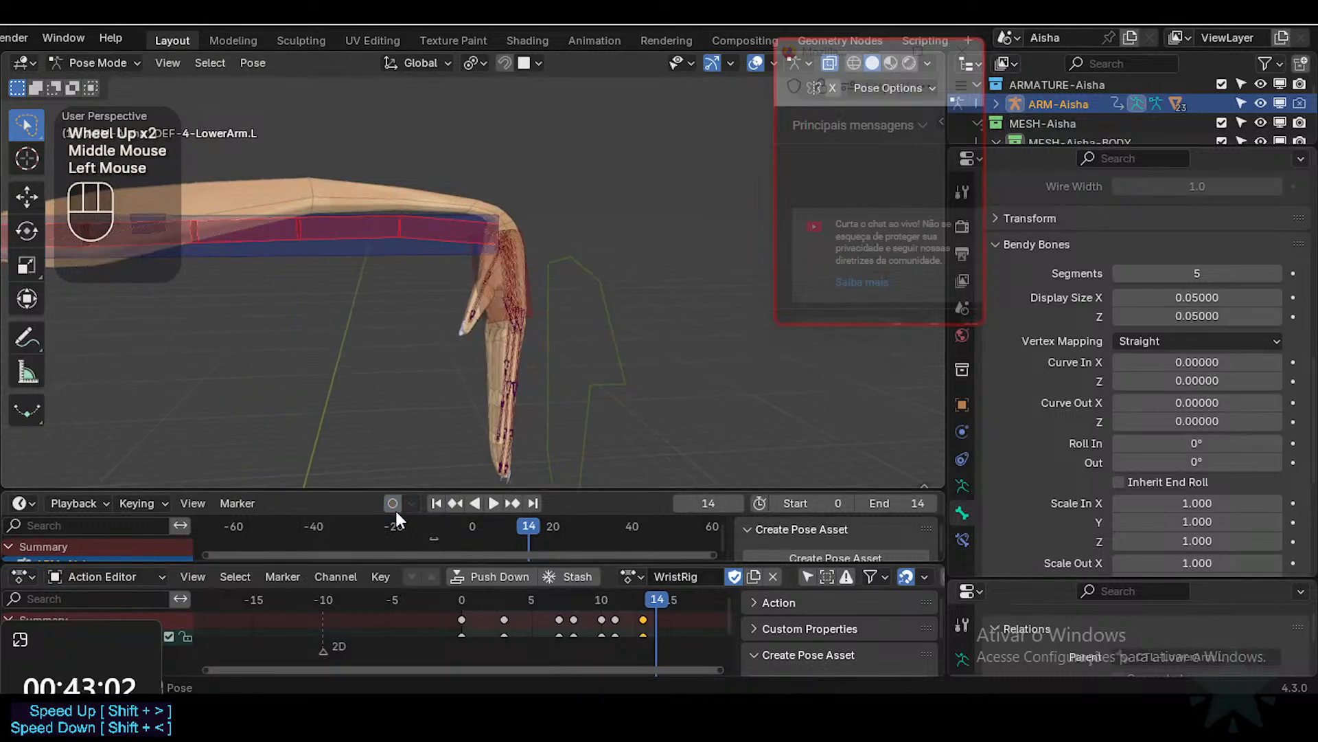
Step: Shrink the timeline area back to its header and scrub the WristRig action to frame 0
{"action": "left_click_drag", "start_coordinate": [513, 558], "coordinate": [626, 559]}
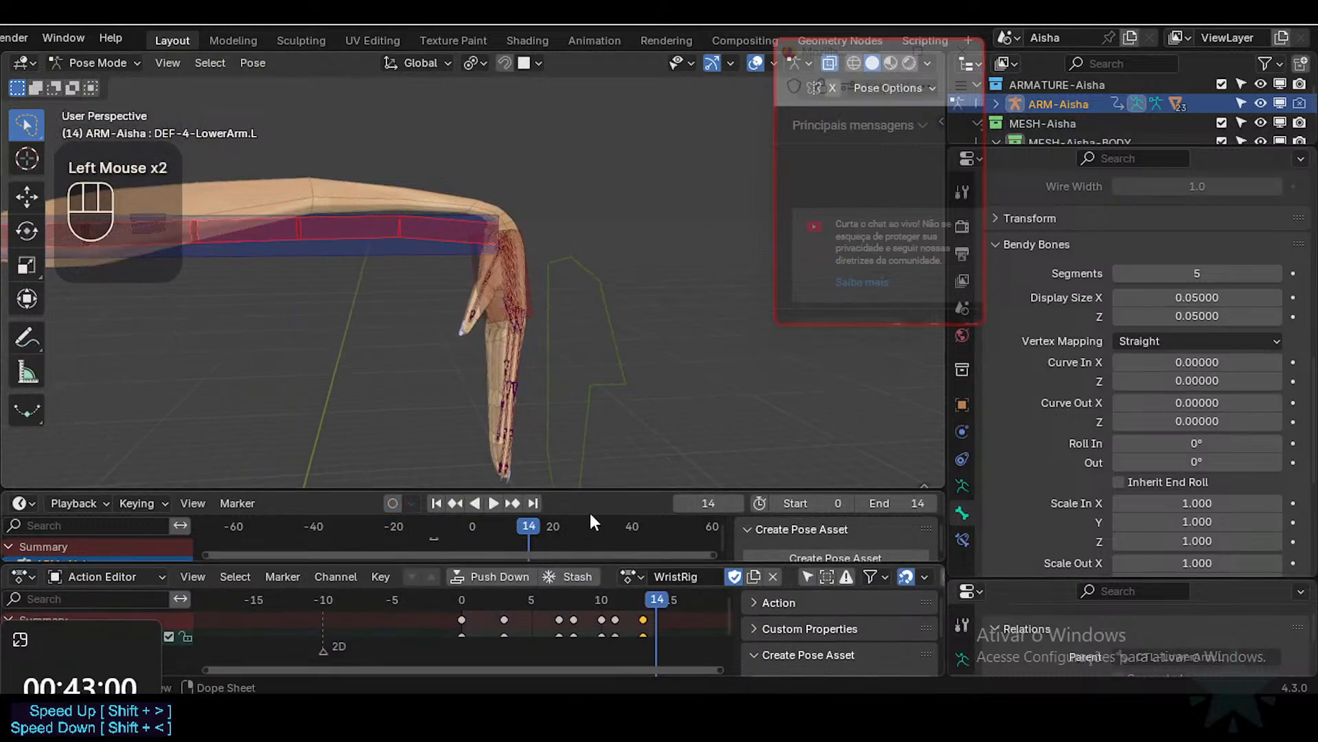
{"action": "left_click_drag", "start_coordinate": [571, 487], "coordinate": [584, 542]}
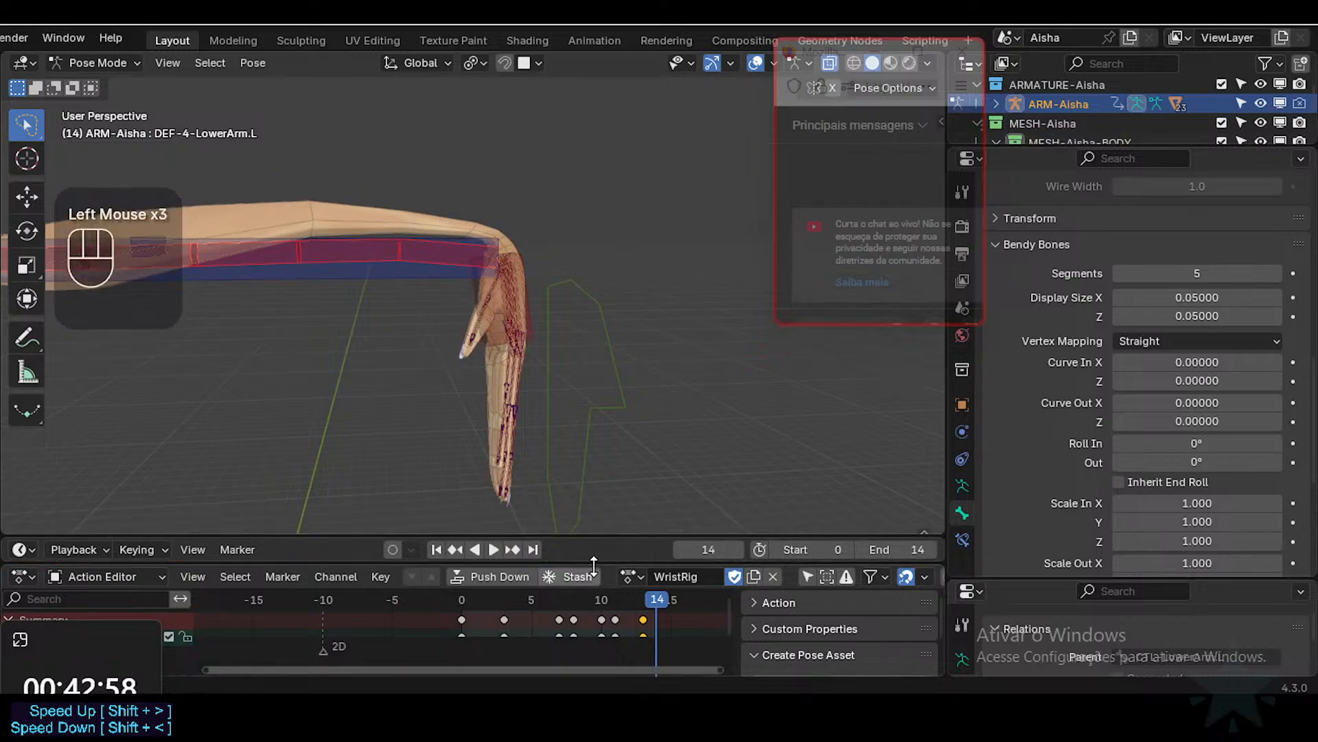
{"action": "left_click_drag", "start_coordinate": [608, 606], "coordinate": [456, 608]}
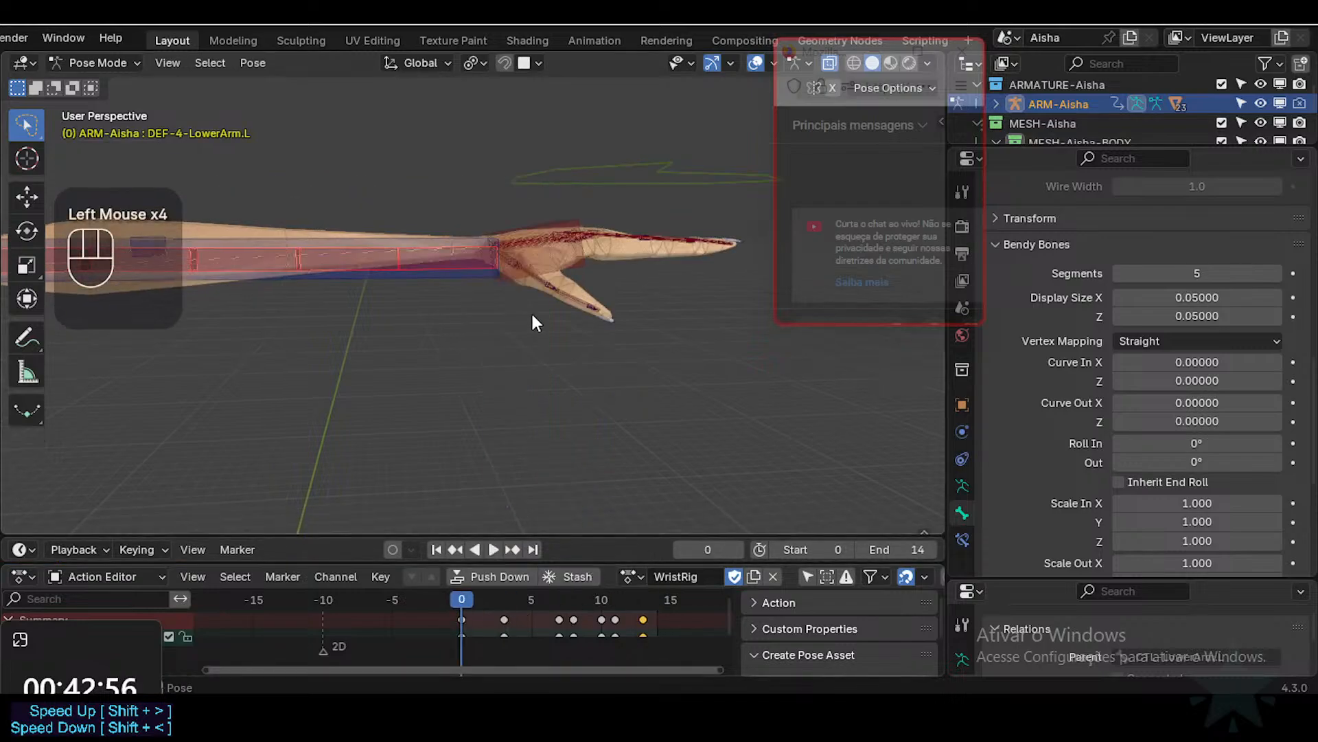
Step: Hide every bone in Pose Mode except DEF-4-LowerArm.L and the MTR-IK-Hand.L control, and save the file
{"action": "middle_click_drag", "start_coordinate": [530, 312], "coordinate": [475, 441], "text": "shift"}
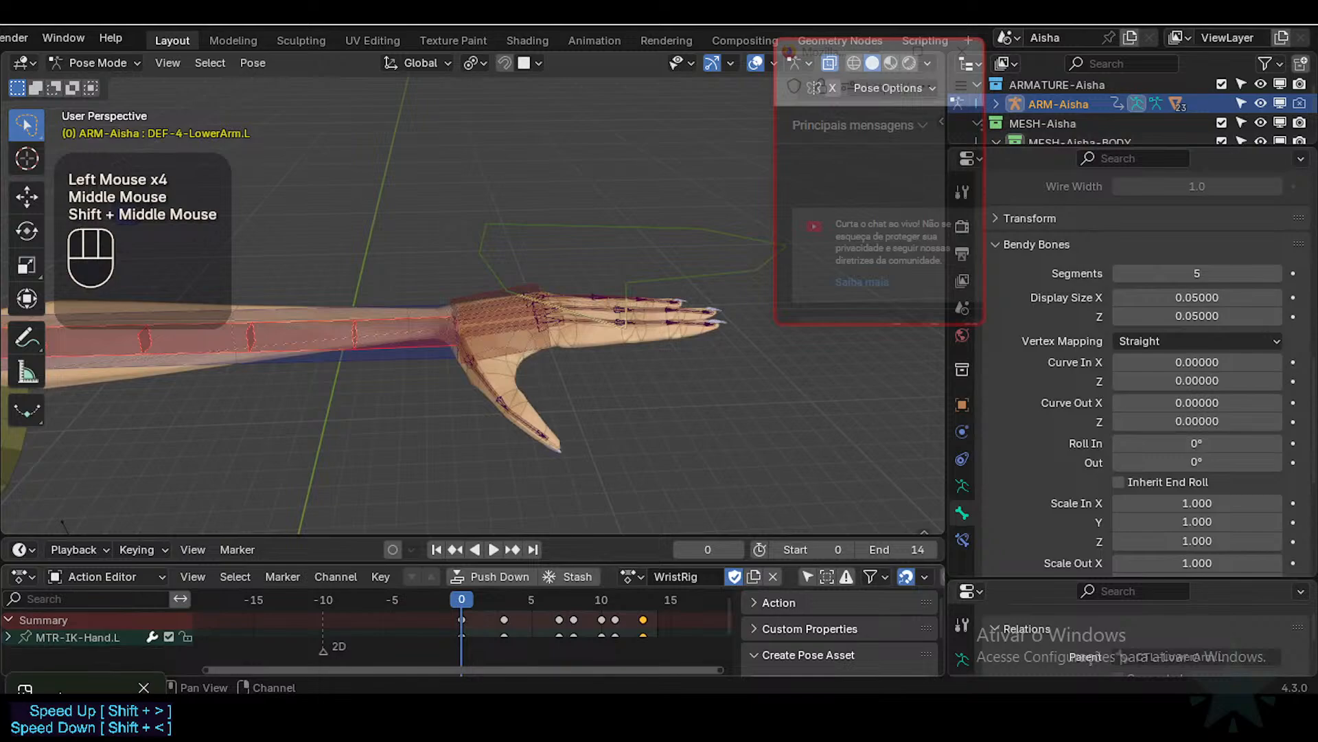
{"action": "scroll", "coordinate": [528, 401], "scroll_direction": "up", "scroll_amount": 1}
{"action": "middle_click_drag", "start_coordinate": [527, 401], "coordinate": [497, 392], "text": "shift"}
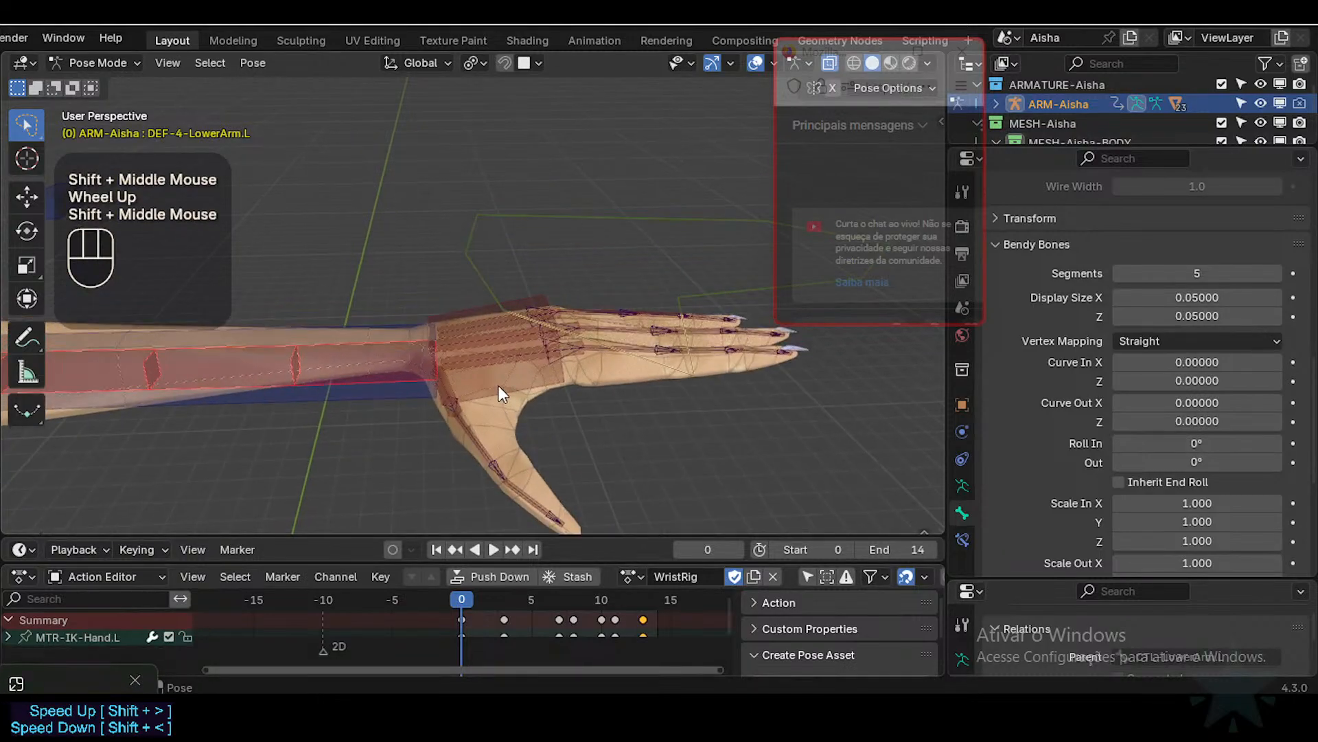
{"action": "left_click", "coordinate": [511, 258]}
{"action": "left_click", "coordinate": [388, 348]}
{"action": "left_click", "coordinate": [387, 349]}
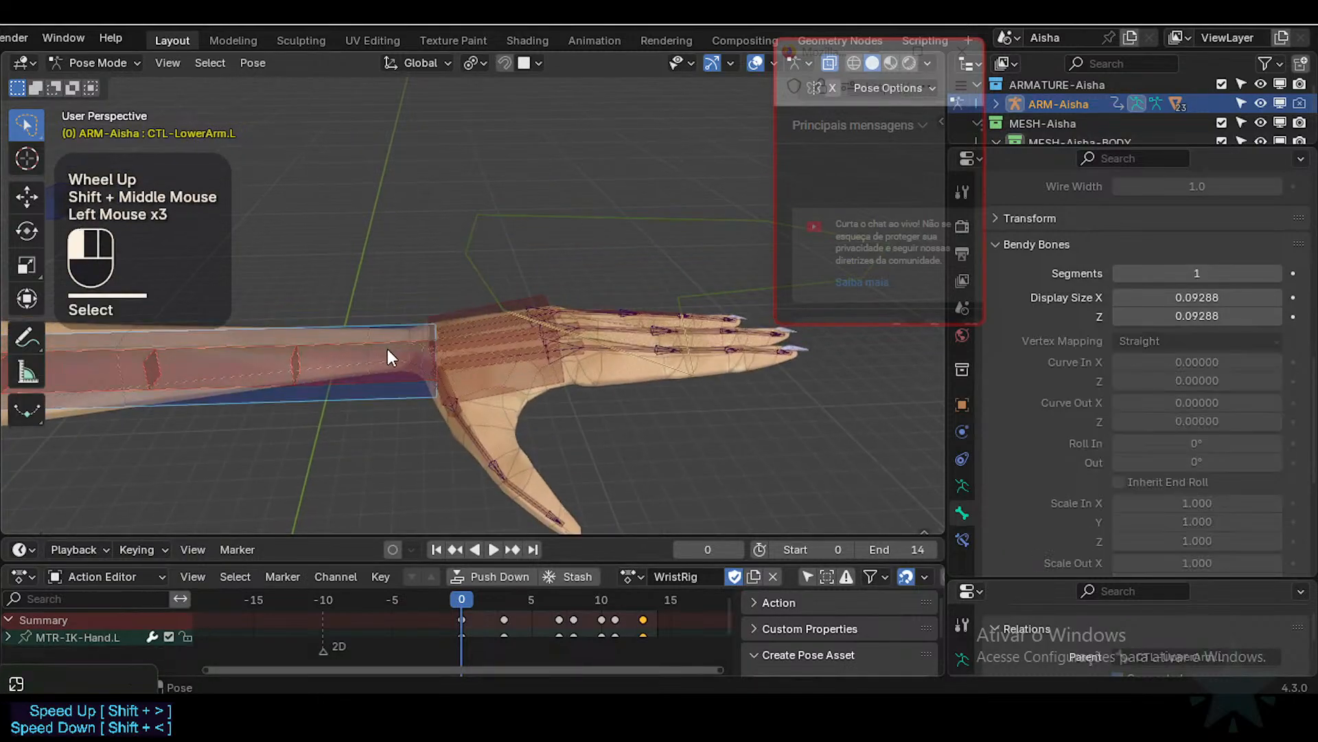
{"action": "left_click", "coordinate": [478, 263], "text": "shift"}
{"action": "key", "text": "shift+h"}
{"action": "key", "text": "ctrl+s"}
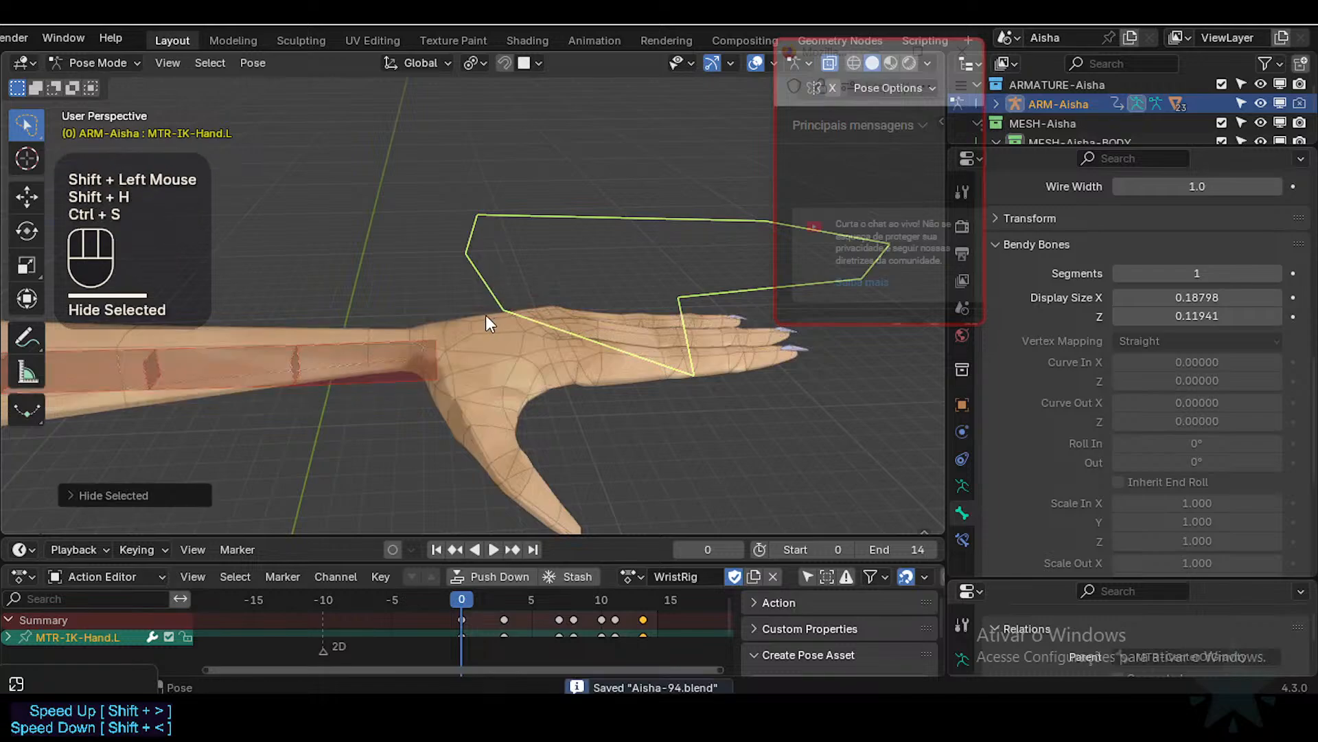
Step: Examine the isolated forearm bone from different angles and look through the hand control's Bendy Bones settings
{"action": "middle_click_drag", "start_coordinate": [486, 322], "coordinate": [546, 350]}
{"action": "middle_click_drag", "start_coordinate": [546, 351], "coordinate": [591, 305]}
{"action": "scroll", "coordinate": [433, 334], "scroll_direction": "down", "scroll_amount": 1}
{"action": "scroll", "coordinate": [430, 327], "scroll_direction": "down", "scroll_amount": 2}
{"action": "scroll", "coordinate": [509, 367], "scroll_direction": "up", "scroll_amount": 2}
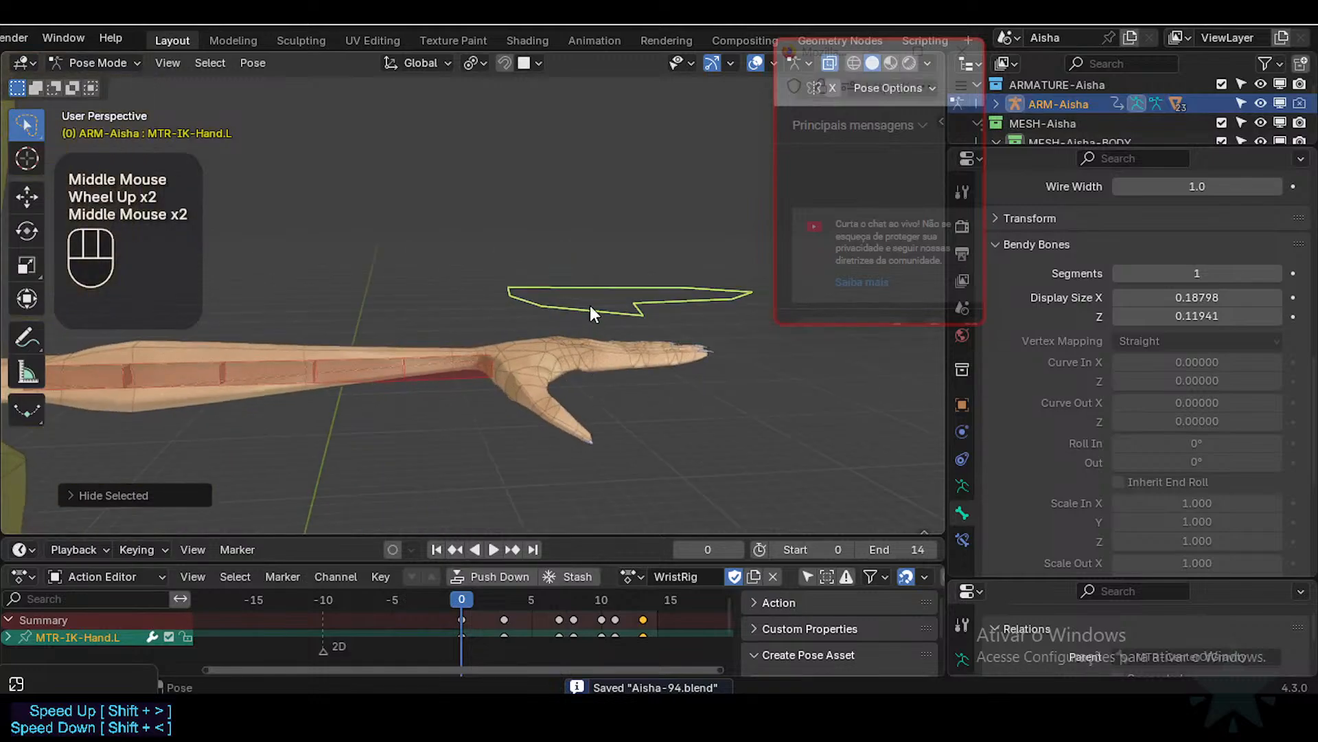
{"action": "left_click", "coordinate": [591, 305]}
{"action": "scroll", "coordinate": [1167, 373], "scroll_direction": "down", "scroll_amount": 1}
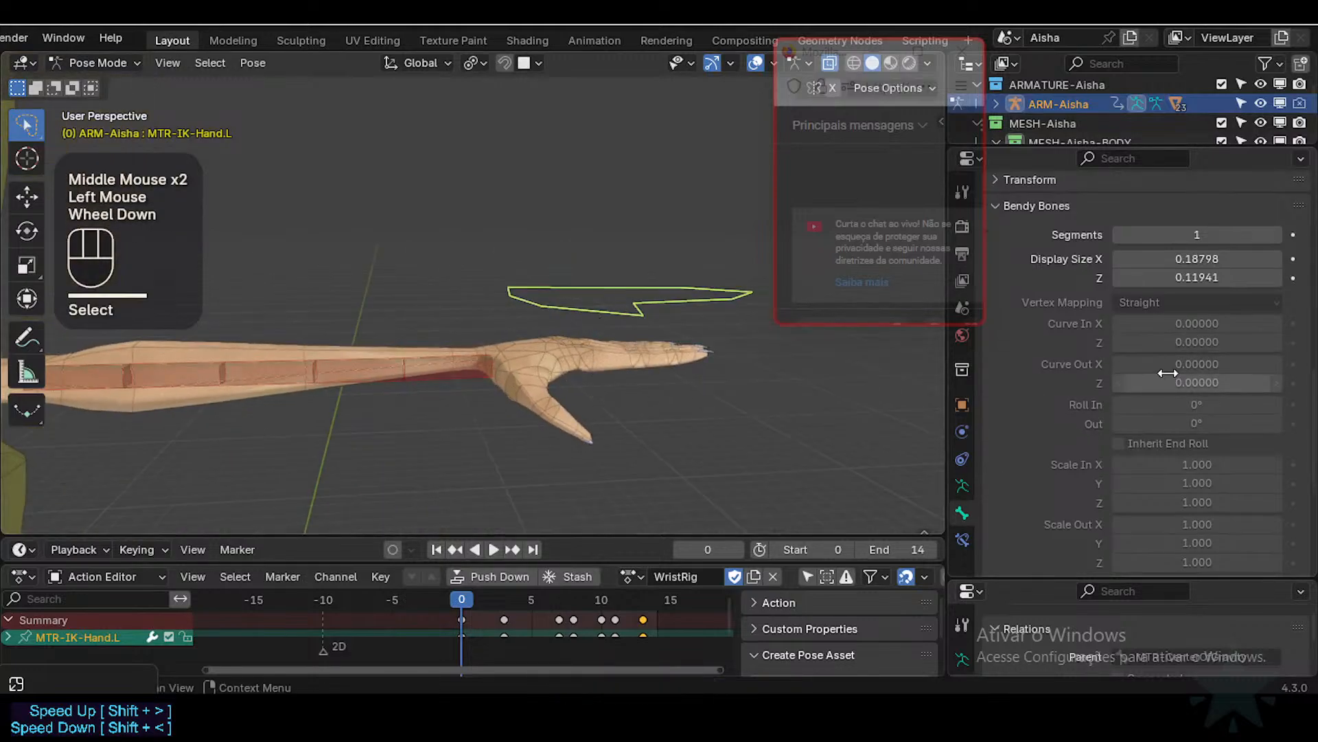
{"action": "scroll", "coordinate": [1168, 373], "scroll_direction": "down", "scroll_amount": 2}
{"action": "scroll", "coordinate": [1168, 373], "scroll_direction": "up", "scroll_amount": 1}
{"action": "scroll", "coordinate": [1167, 373], "scroll_direction": "down", "scroll_amount": 1}
Step: Isolate the same forearm bone and hand control in Edit Mode, select DEF-4-LowerArm.L, and save the file
{"action": "left_click", "coordinate": [459, 368]}
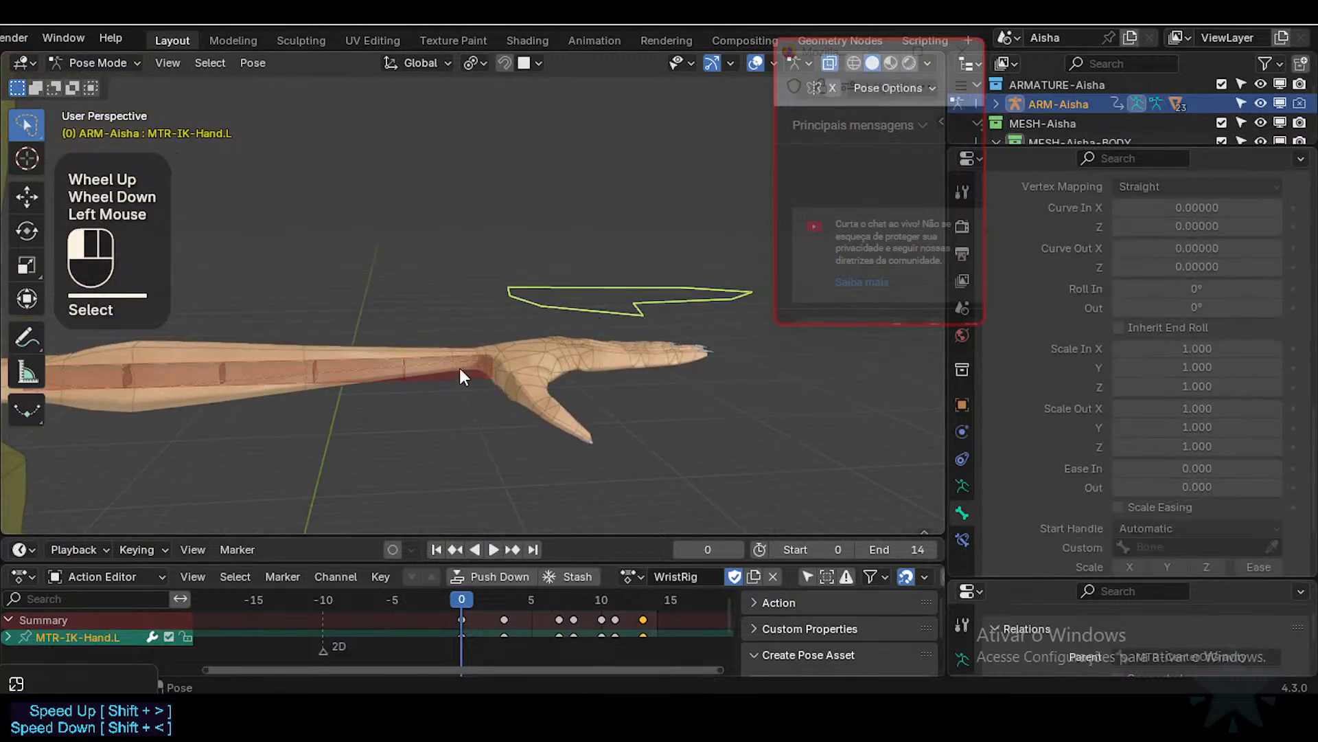
{"action": "key", "text": "Tab"}
{"action": "key", "text": "Tab"}
{"action": "left_click", "coordinate": [497, 356]}
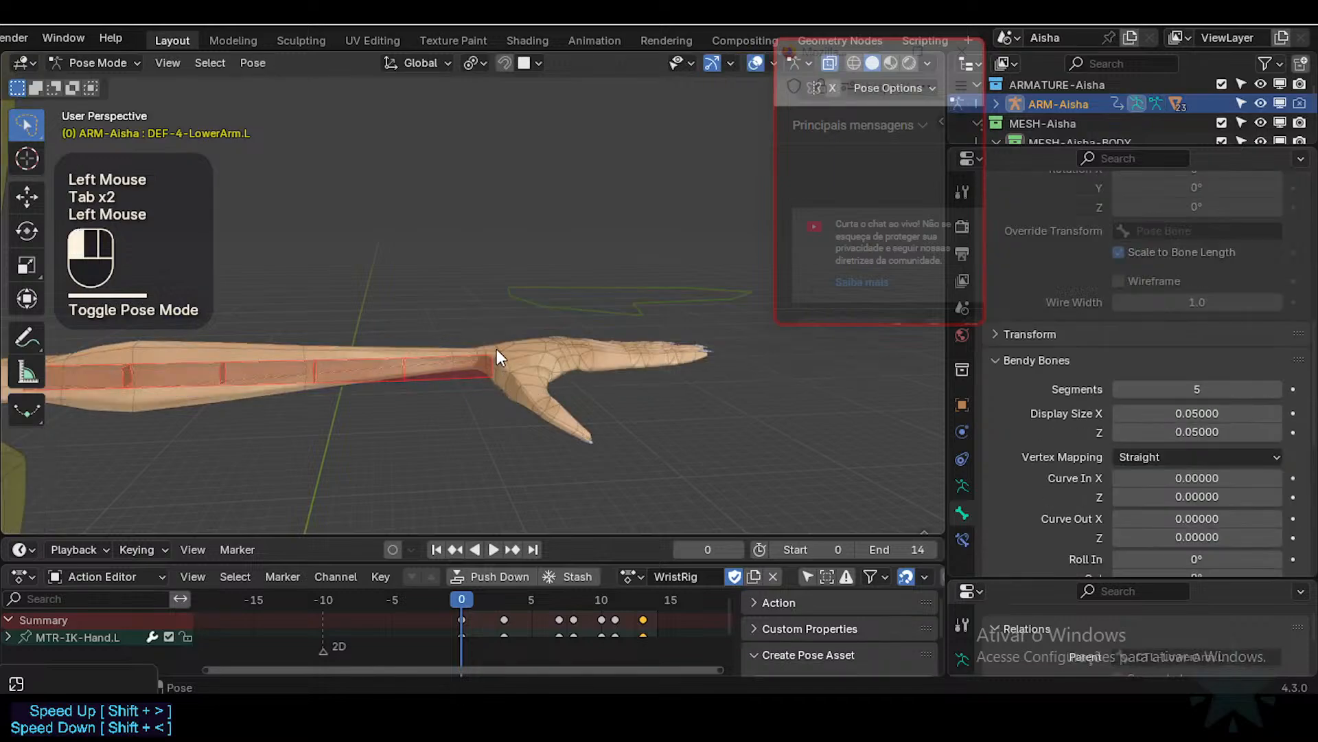
{"action": "left_click", "coordinate": [455, 367]}
{"action": "left_click", "coordinate": [472, 357]}
{"action": "key", "text": "Tab"}
{"action": "left_click", "coordinate": [455, 365]}
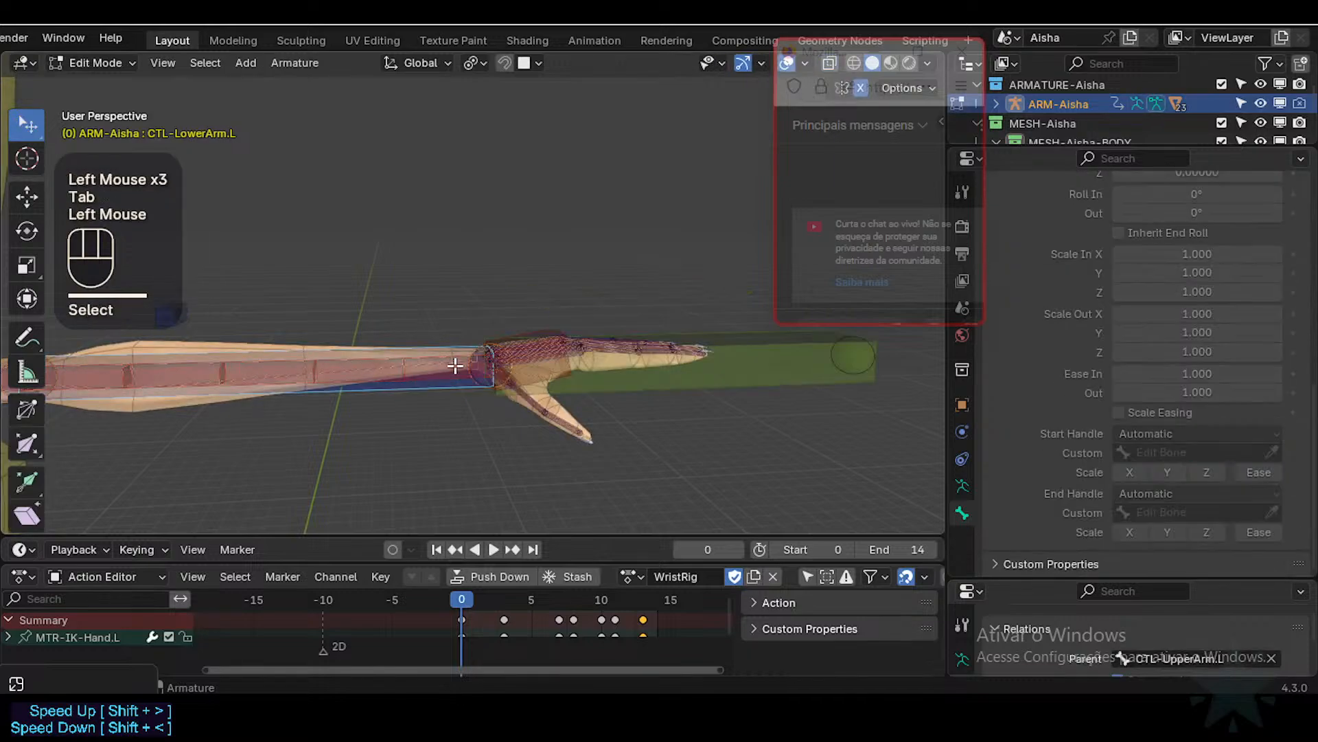
{"action": "left_click", "coordinate": [454, 365]}
{"action": "key", "text": "Tab"}
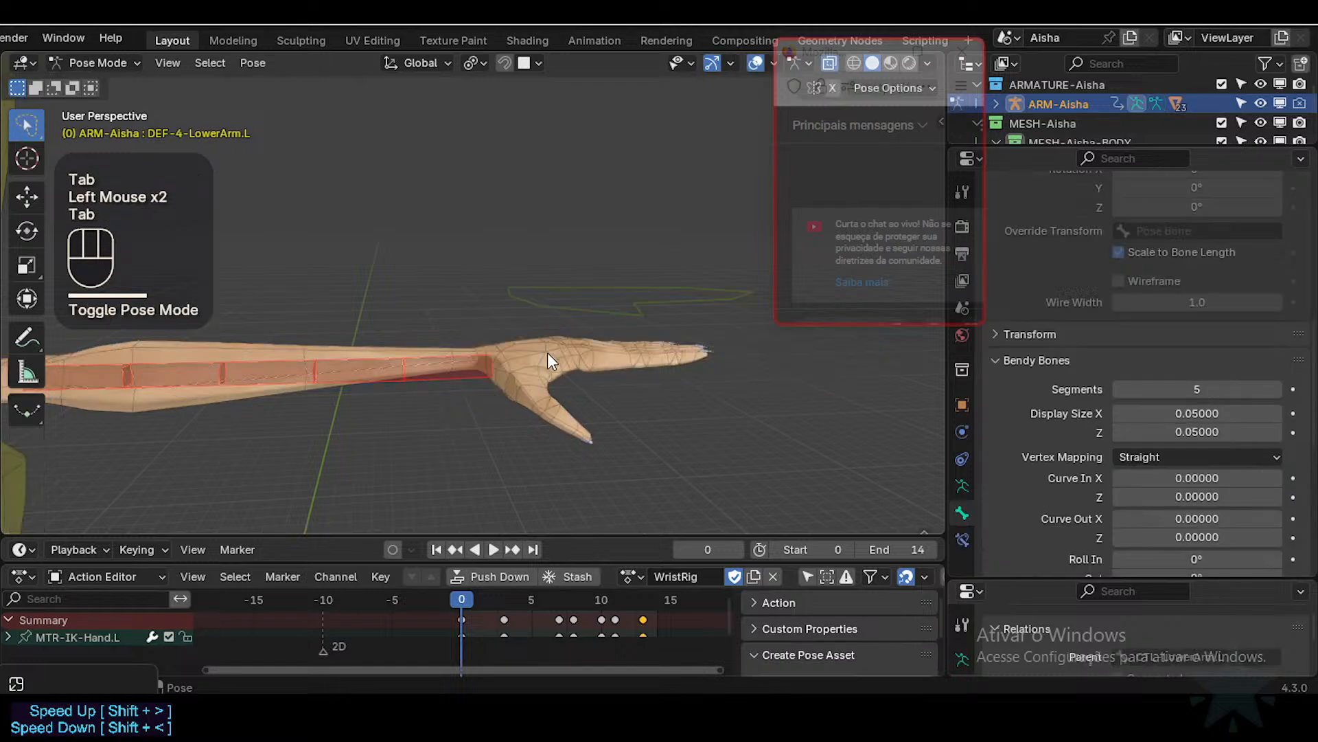
{"action": "key", "text": "a"}
{"action": "key", "text": "Tab"}
{"action": "key", "text": "shift+h"}
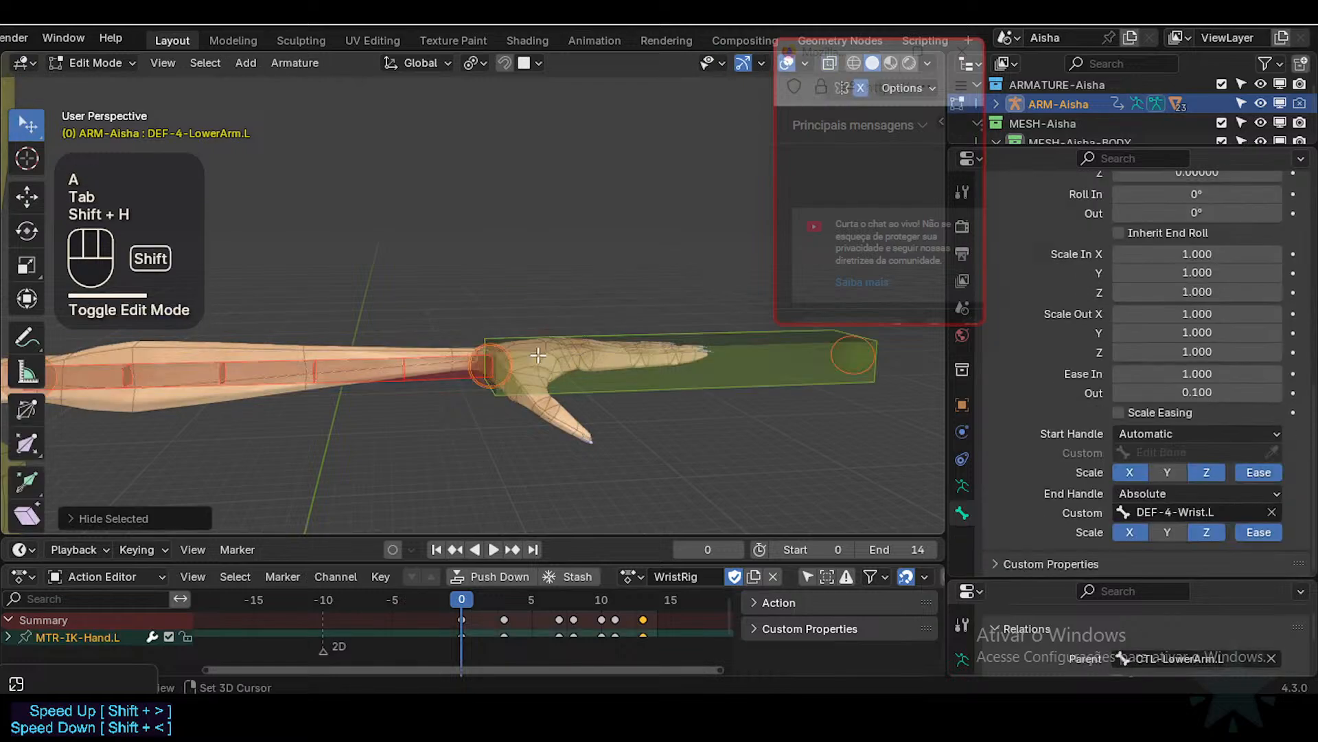
{"action": "left_click", "coordinate": [437, 375]}
{"action": "key", "text": "ctrl+s"}
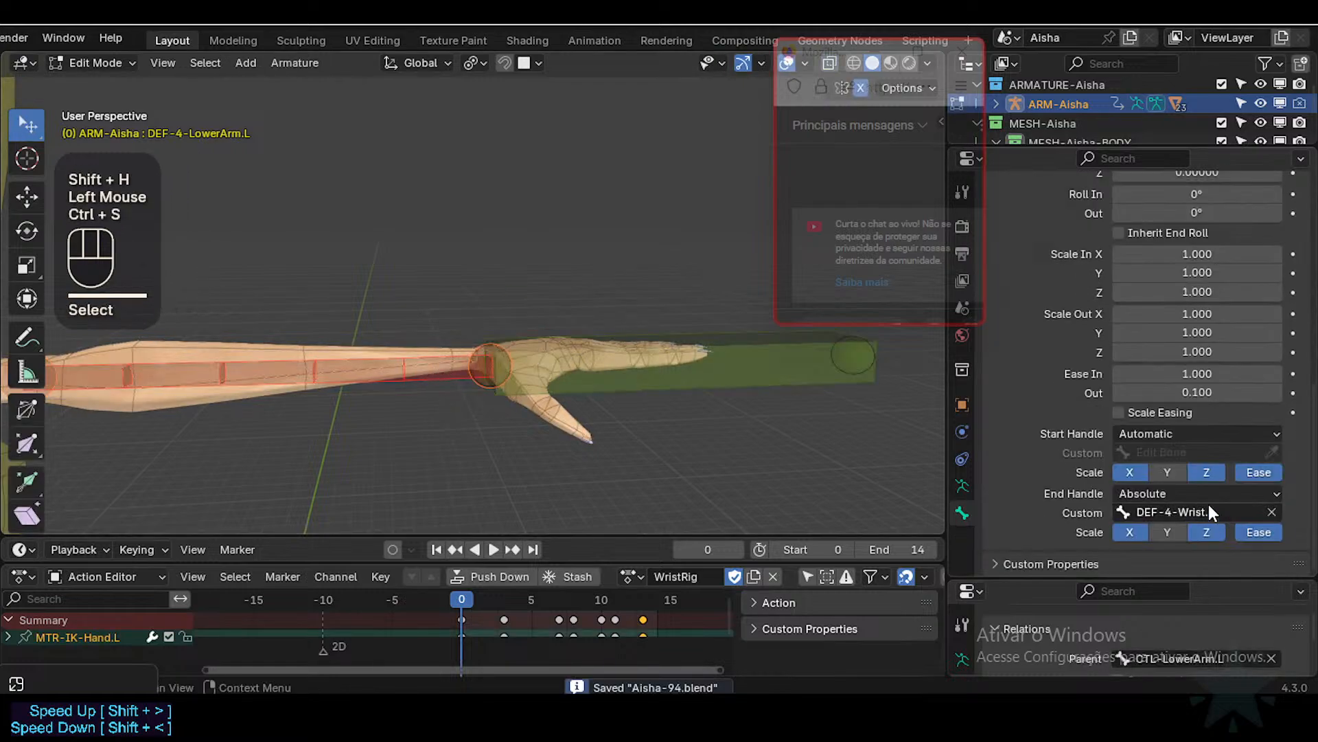
Step: Compare the bendy handle settings of the DEF-4-LowerArm.L bone with those of the MTR-IK-Hand.L bone
{"action": "scroll", "coordinate": [1201, 499], "scroll_direction": "down", "scroll_amount": 3}
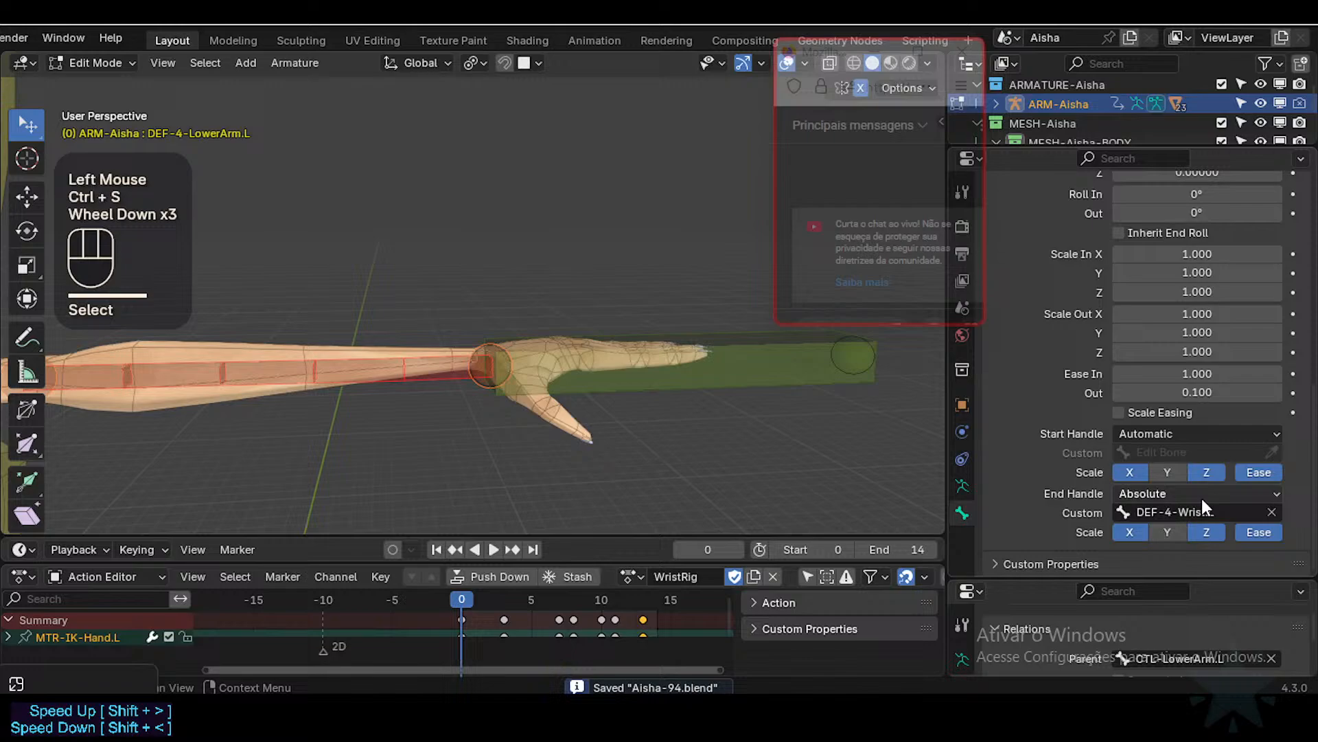
{"action": "left_click", "coordinate": [440, 374]}
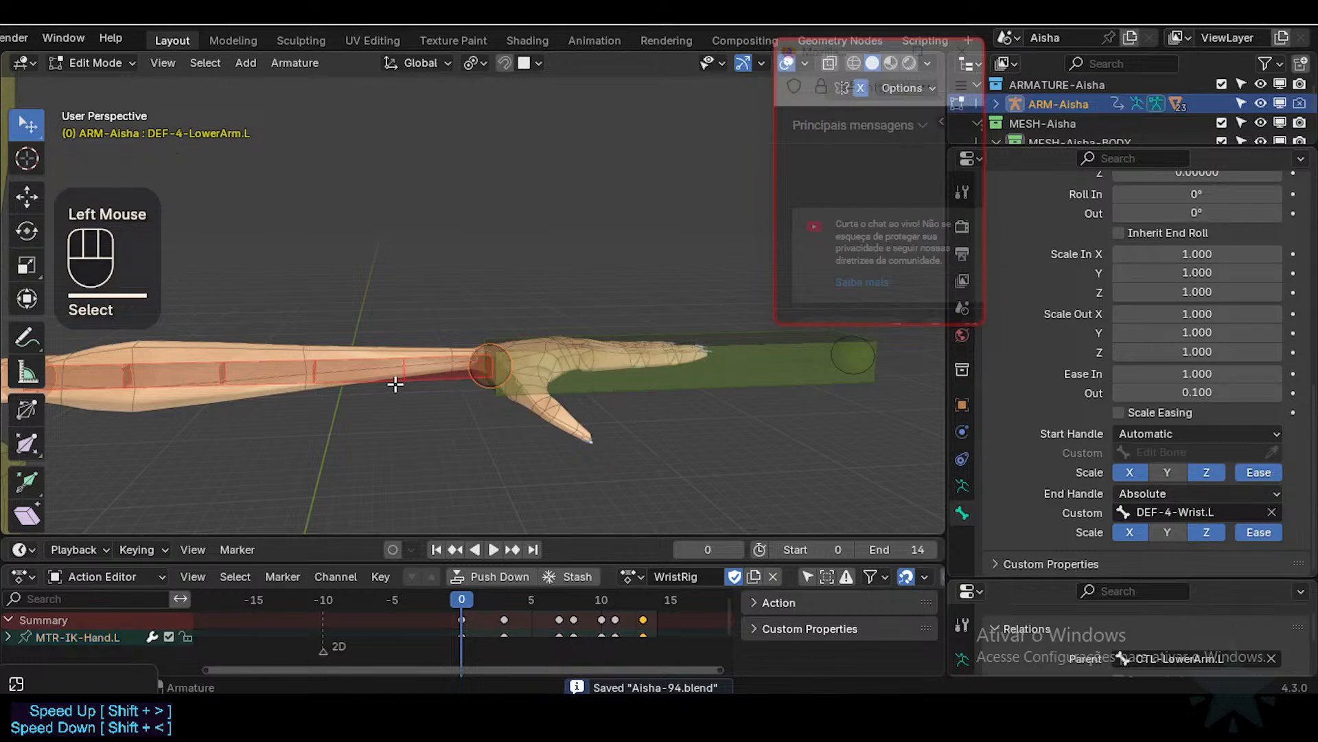
{"action": "left_click", "coordinate": [482, 381]}
{"action": "left_click", "coordinate": [583, 373]}
{"action": "left_click", "coordinate": [456, 374]}
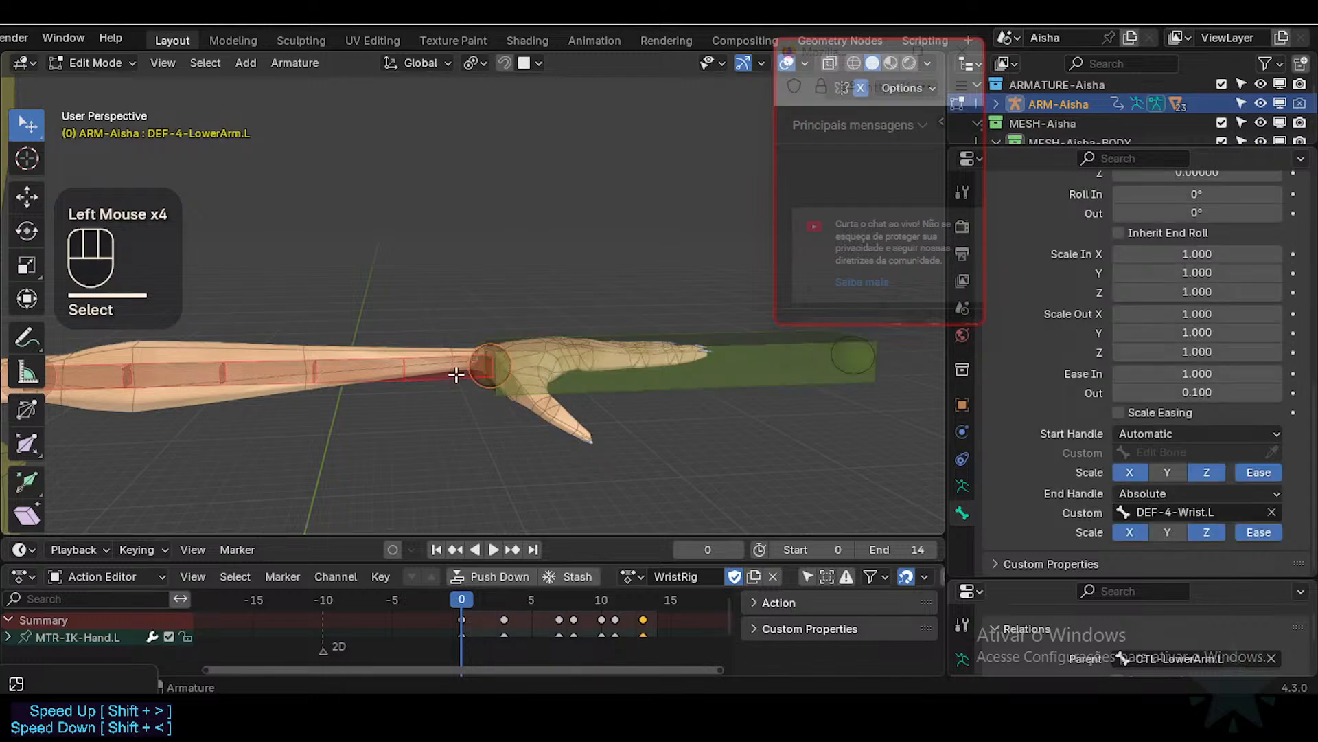
{"action": "left_click", "coordinate": [484, 373]}
{"action": "left_click", "coordinate": [570, 371]}
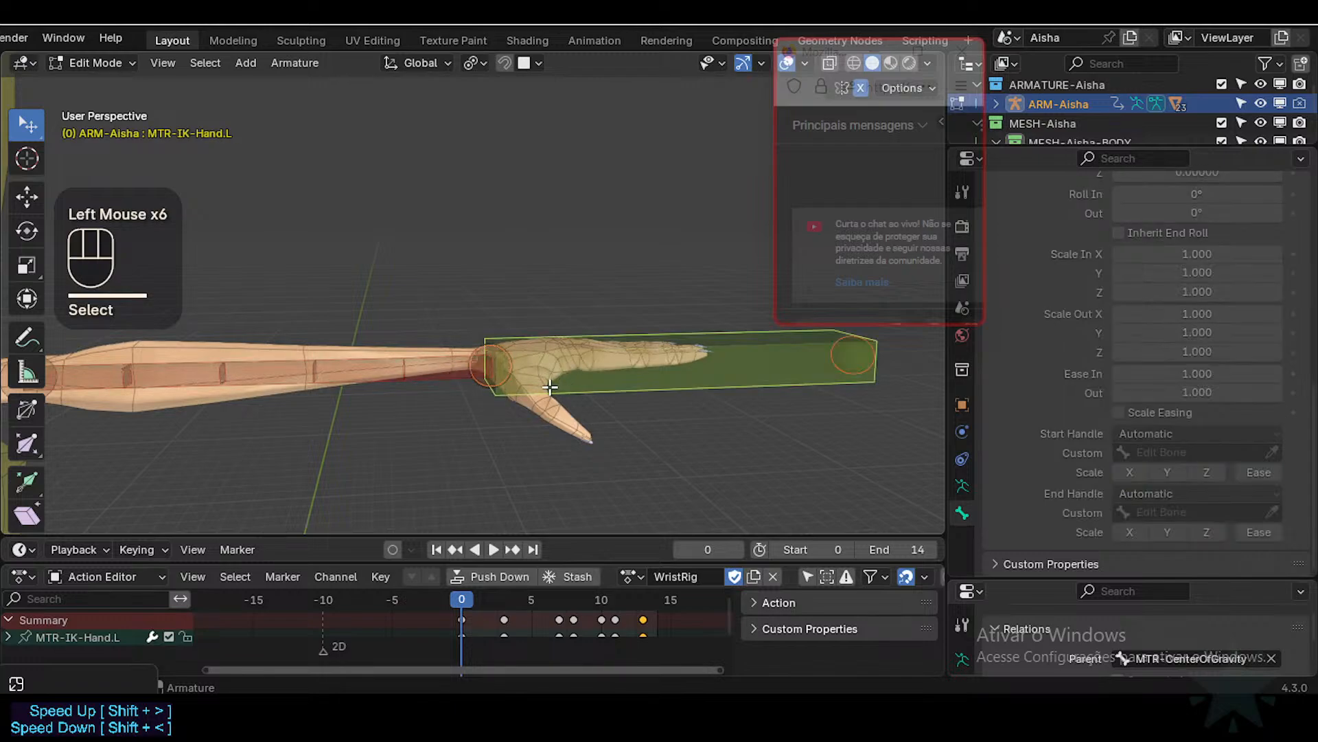
Step: Reset the DEF-4-LowerArm.L bone's Ease Out to its default of 1.000 and reset its Curve values as well
{"action": "left_click", "coordinate": [486, 359]}
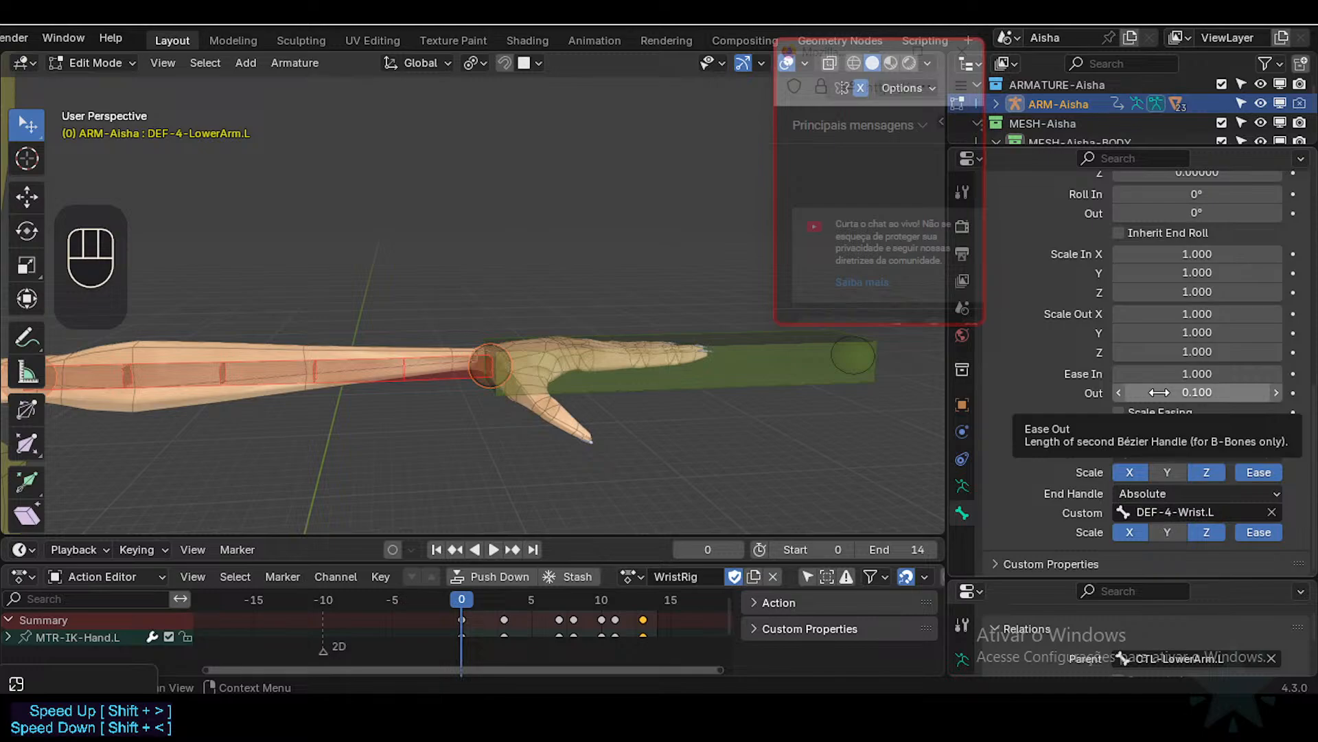
{"action": "key", "text": "BackSpace"}
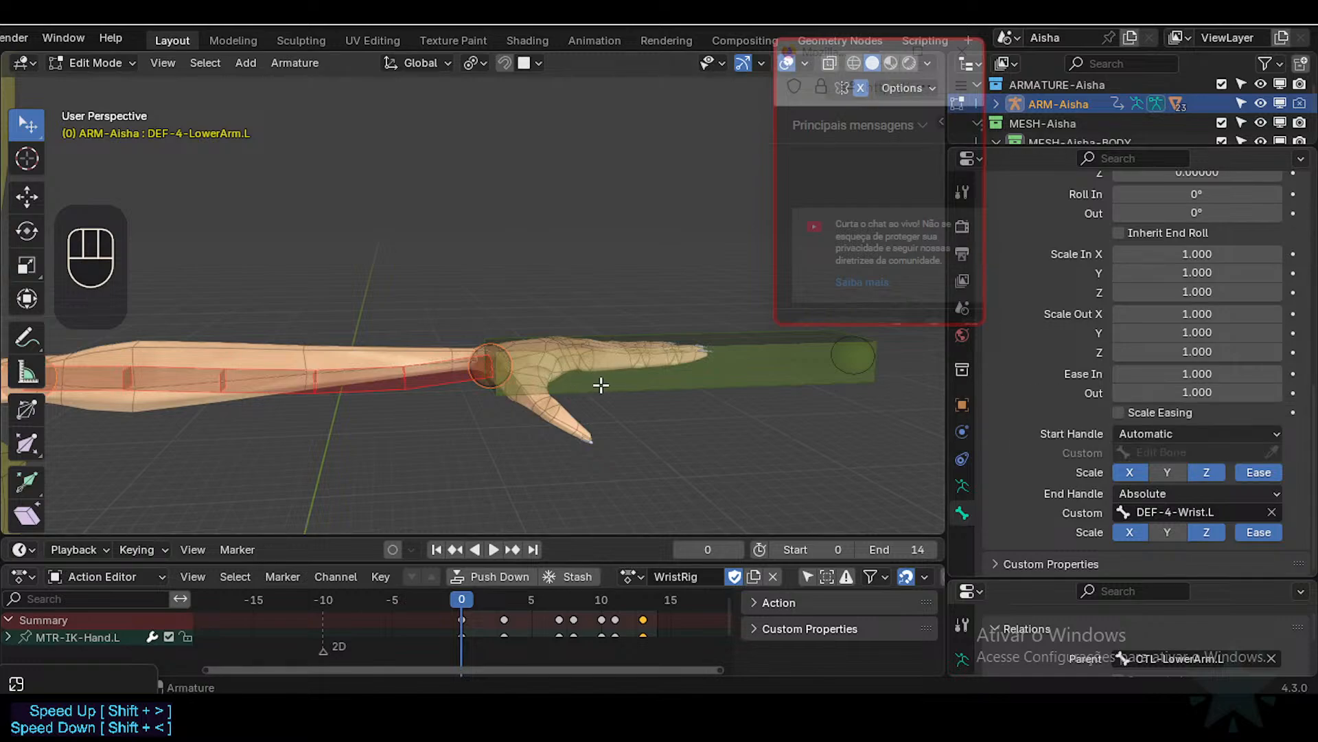
{"action": "middle_click_drag", "start_coordinate": [528, 397], "coordinate": [555, 410], "text": "shift"}
{"action": "scroll", "coordinate": [1180, 326], "scroll_direction": "up", "scroll_amount": 3, "text": "shift"}
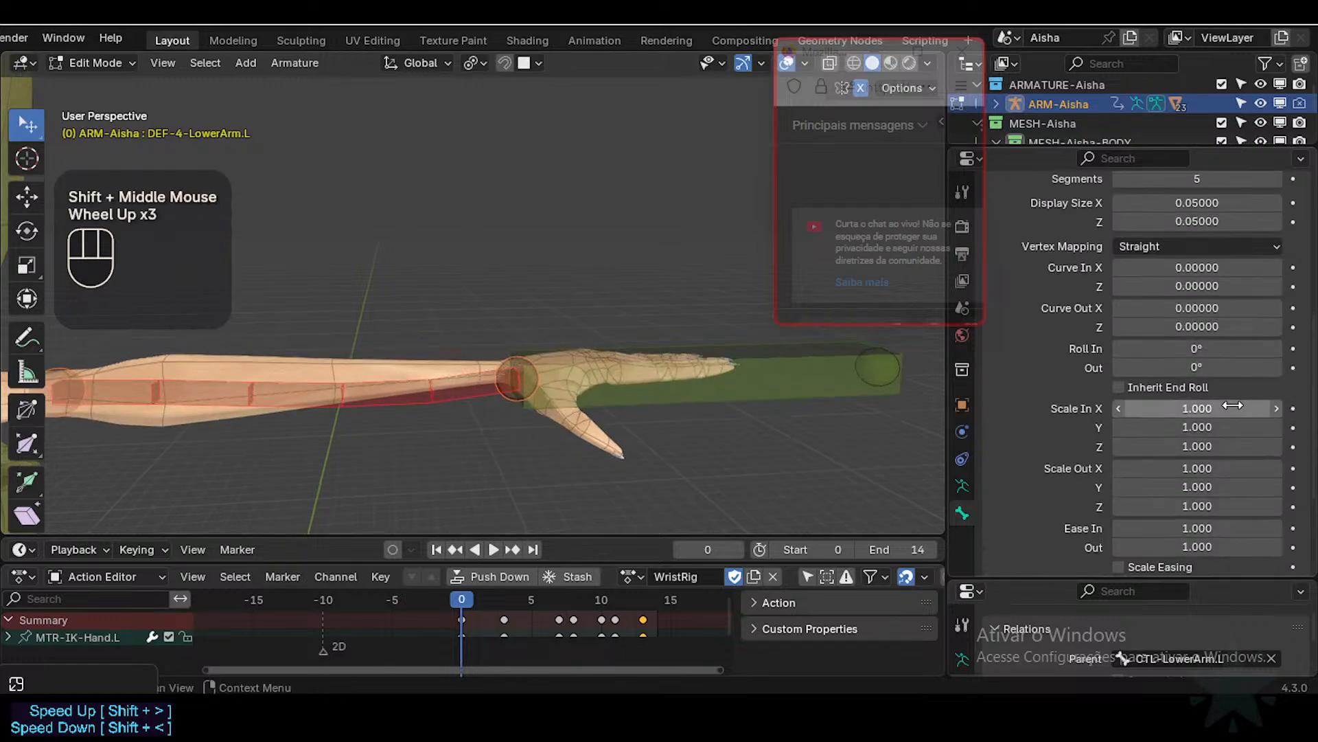
{"action": "scroll", "coordinate": [1179, 325], "scroll_direction": "up", "scroll_amount": 1, "text": "shift"}
{"action": "key", "text": "BackSpace"}
{"action": "key", "text": "BackSpace"}
{"action": "key", "text": "BackSpace"}
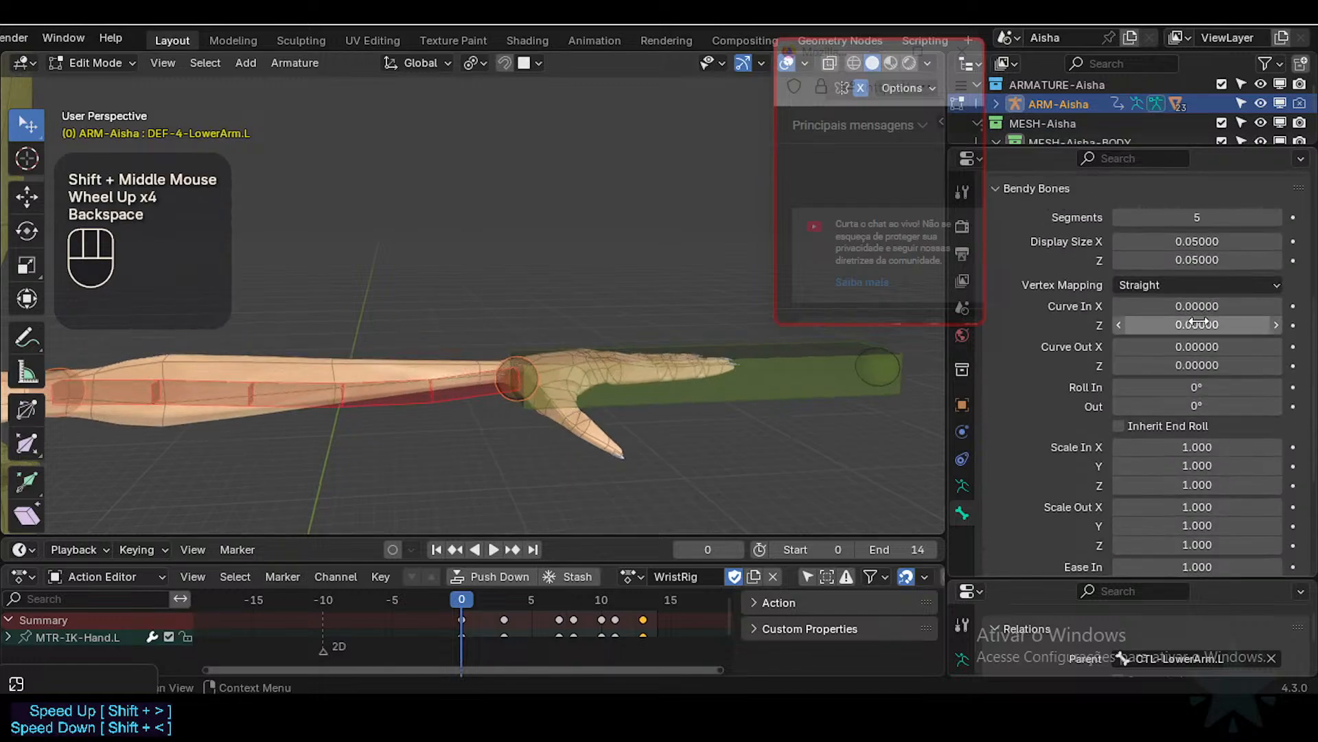
Step: Reset the forearm bone's Ease In and its neighbouring Bendy Bones values to their defaults
{"action": "scroll", "coordinate": [532, 404], "scroll_direction": "down", "scroll_amount": 1}
{"action": "middle_click_drag", "start_coordinate": [537, 448], "coordinate": [561, 400], "text": "shift"}
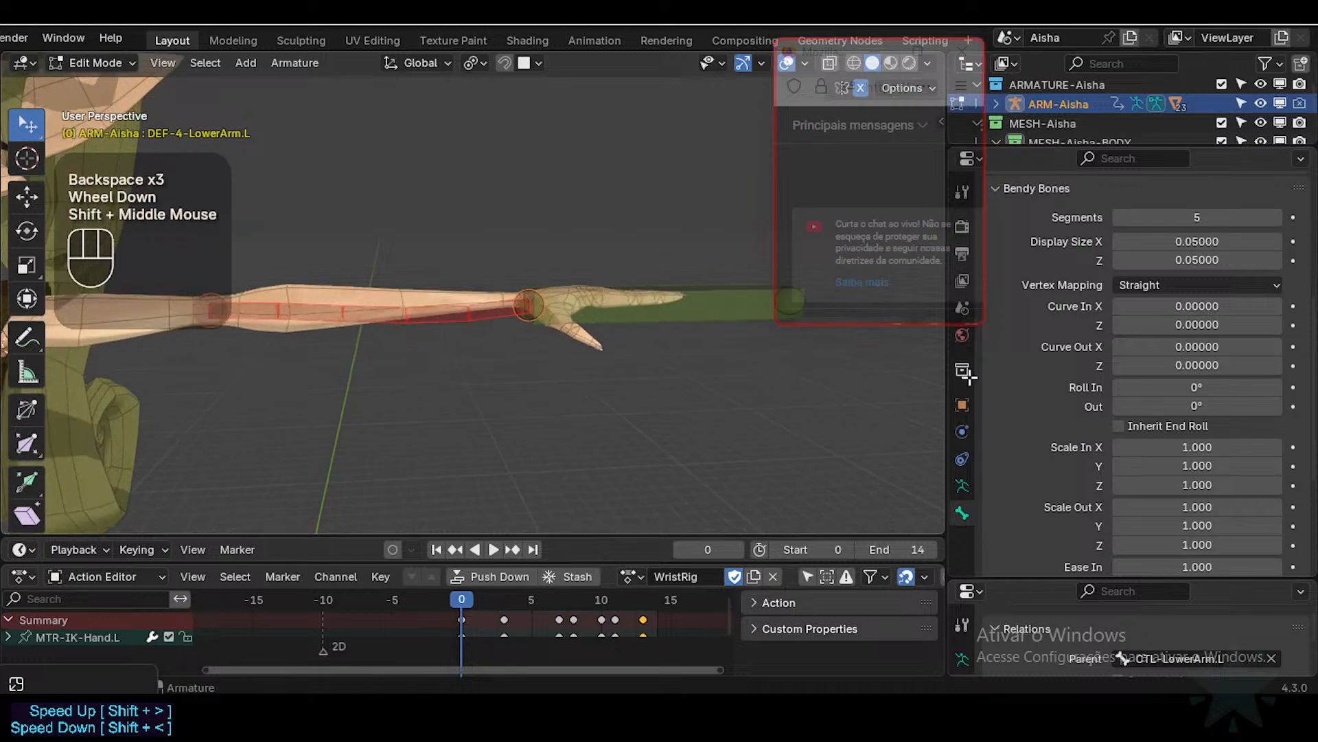
{"action": "scroll", "coordinate": [1181, 440], "scroll_direction": "down", "scroll_amount": 3}
{"action": "key", "text": "BackSpace"}
{"action": "key", "text": "BackSpace"}
{"action": "key", "text": "BackSpace"}
{"action": "key", "text": "BackSpace"}
{"action": "key", "text": "BackSpace"}
{"action": "key", "text": "BackSpace"}
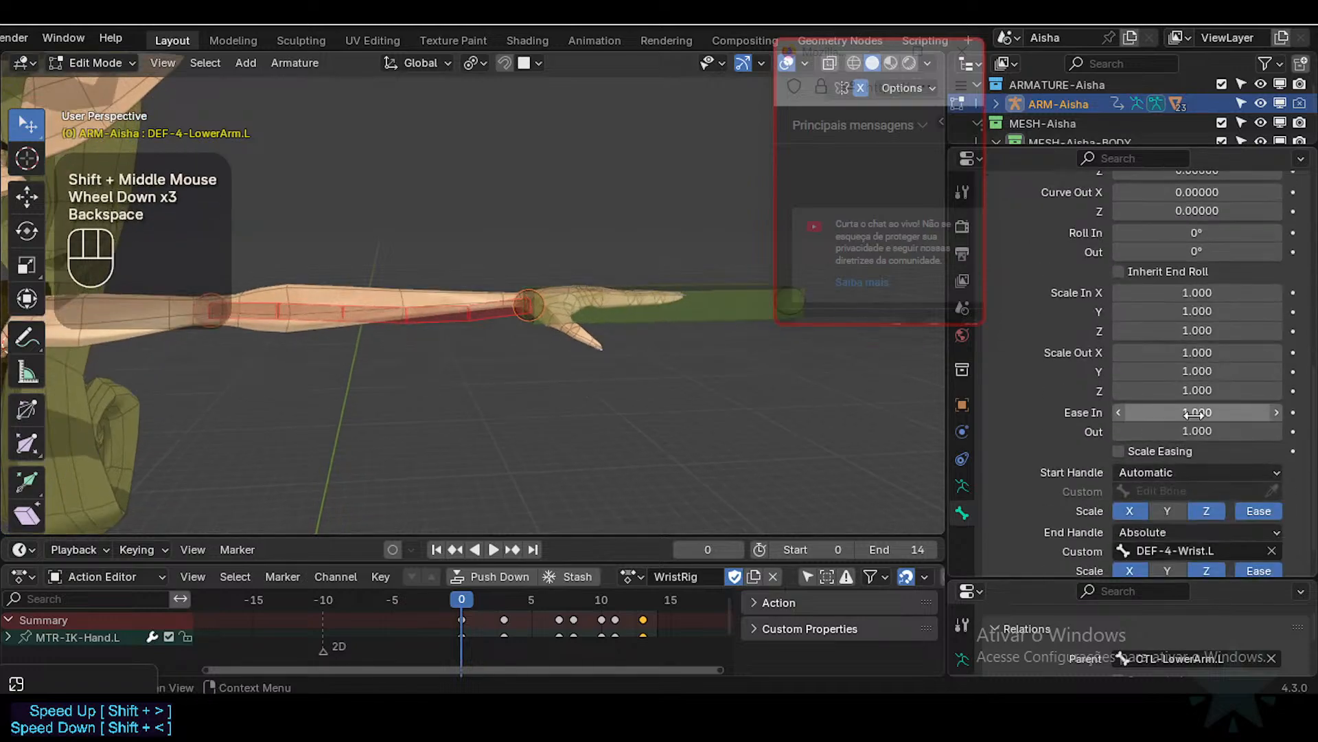
Step: Examine the forearm bone's curvature toward the wrist from the side in both Pose Mode and Edit Mode
{"action": "scroll", "coordinate": [565, 374], "scroll_direction": "up", "scroll_amount": 1}
{"action": "key", "text": "Tab"}
{"action": "key", "text": "Tab"}
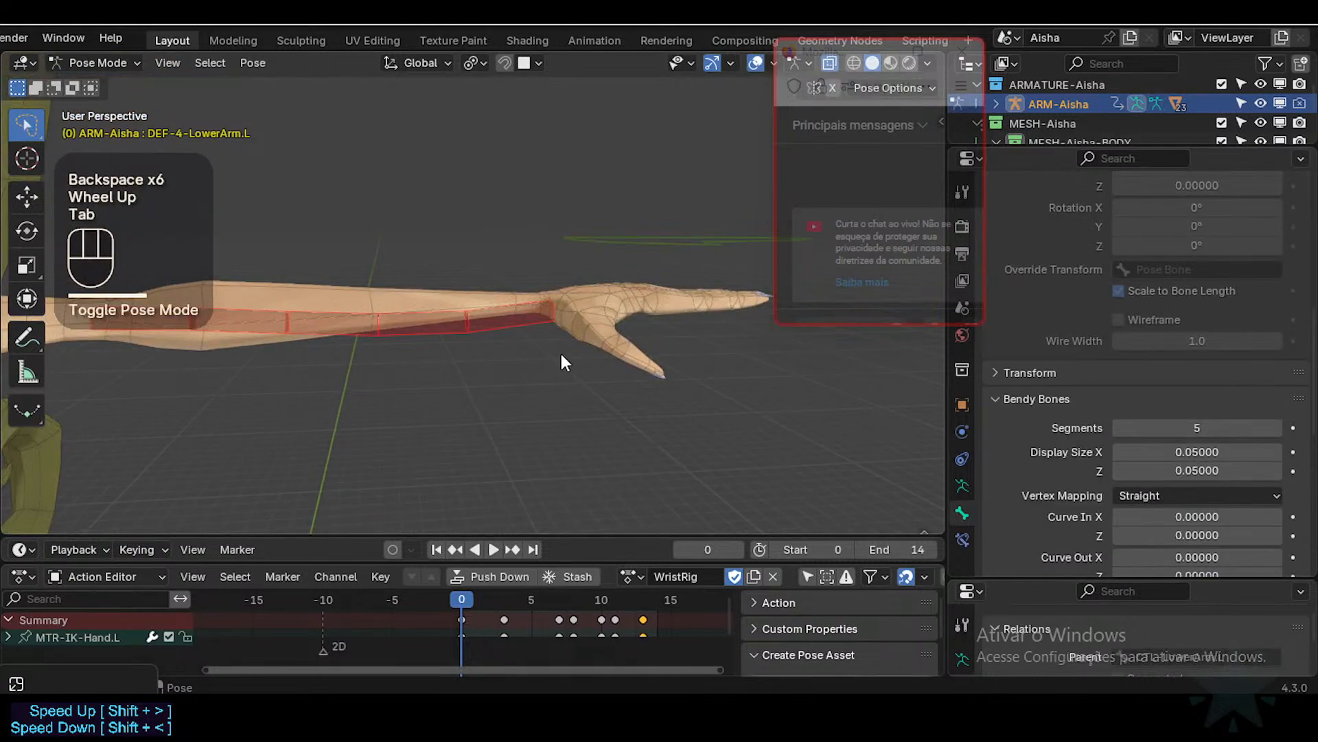
{"action": "left_click", "coordinate": [509, 316]}
{"action": "scroll", "coordinate": [515, 336], "scroll_direction": "down", "scroll_amount": 2}
{"action": "middle_click_drag", "start_coordinate": [515, 337], "coordinate": [490, 317]}
{"action": "scroll", "coordinate": [491, 315], "scroll_direction": "up", "scroll_amount": 1}
{"action": "left_click", "coordinate": [476, 325]}
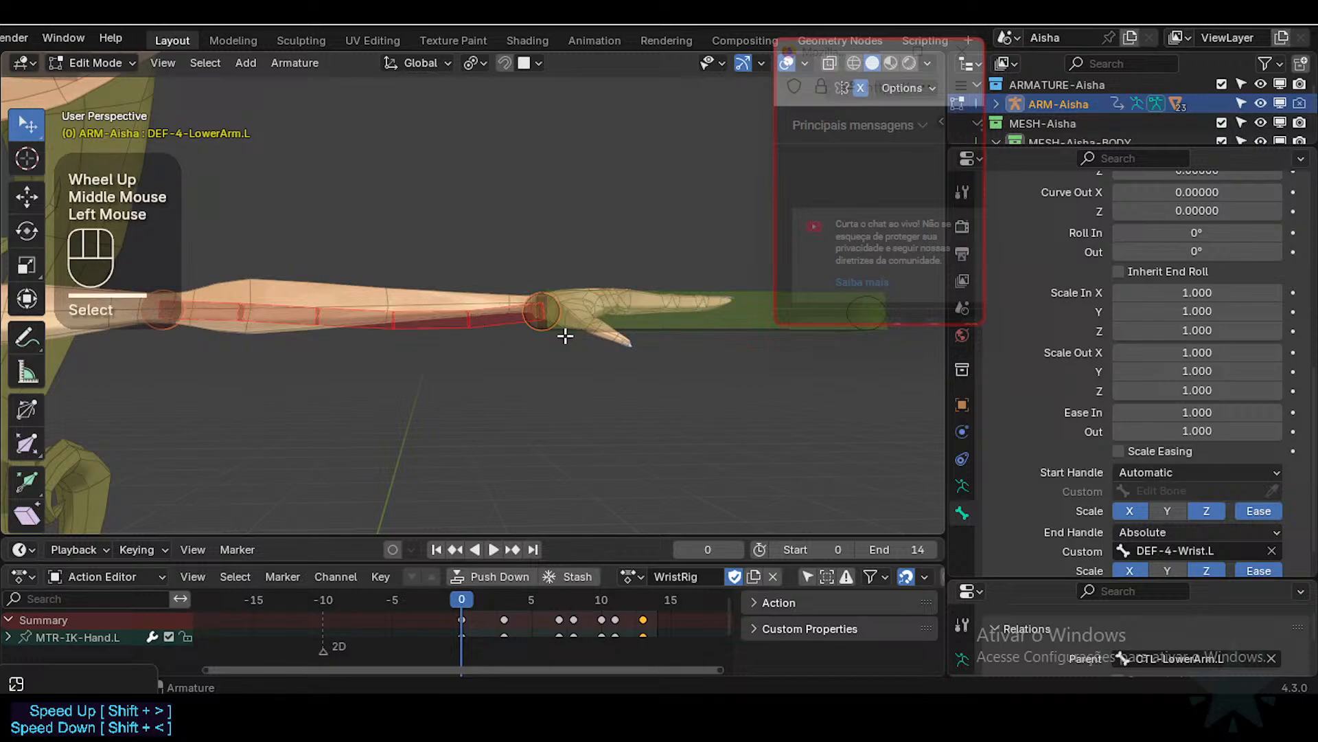
Step: View the bones available for the forearm bone's custom end handle
{"action": "scroll", "coordinate": [1123, 430], "scroll_direction": "down", "scroll_amount": 1}
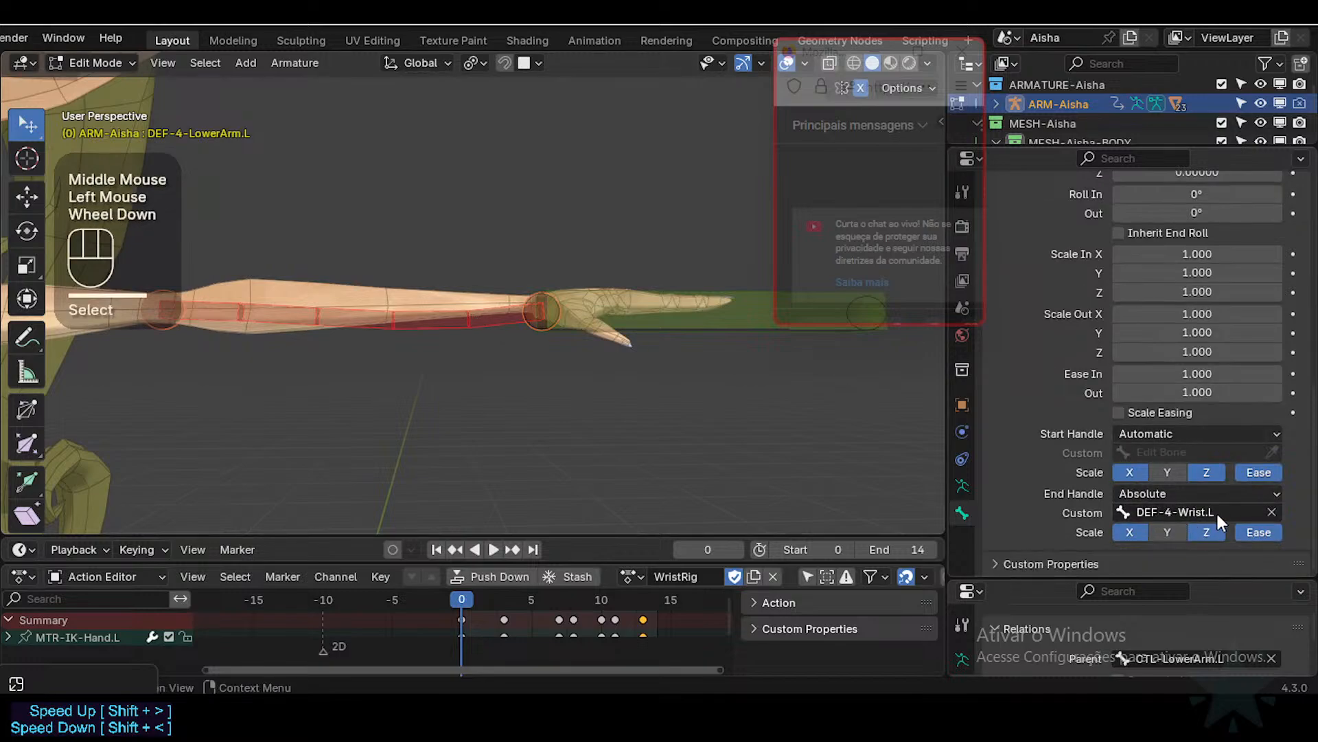
{"action": "left_click", "coordinate": [1260, 510]}
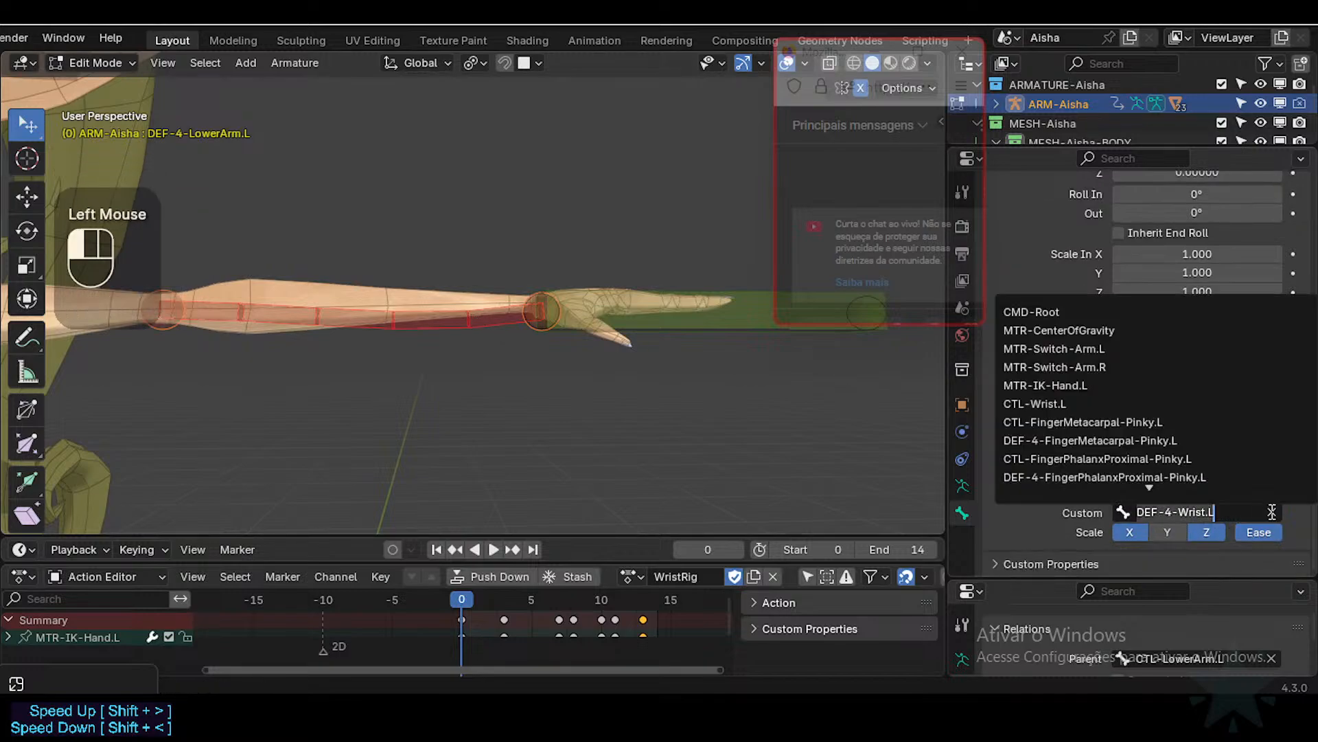
{"action": "middle_click_drag", "start_coordinate": [603, 326], "coordinate": [604, 362], "text": "shift"}
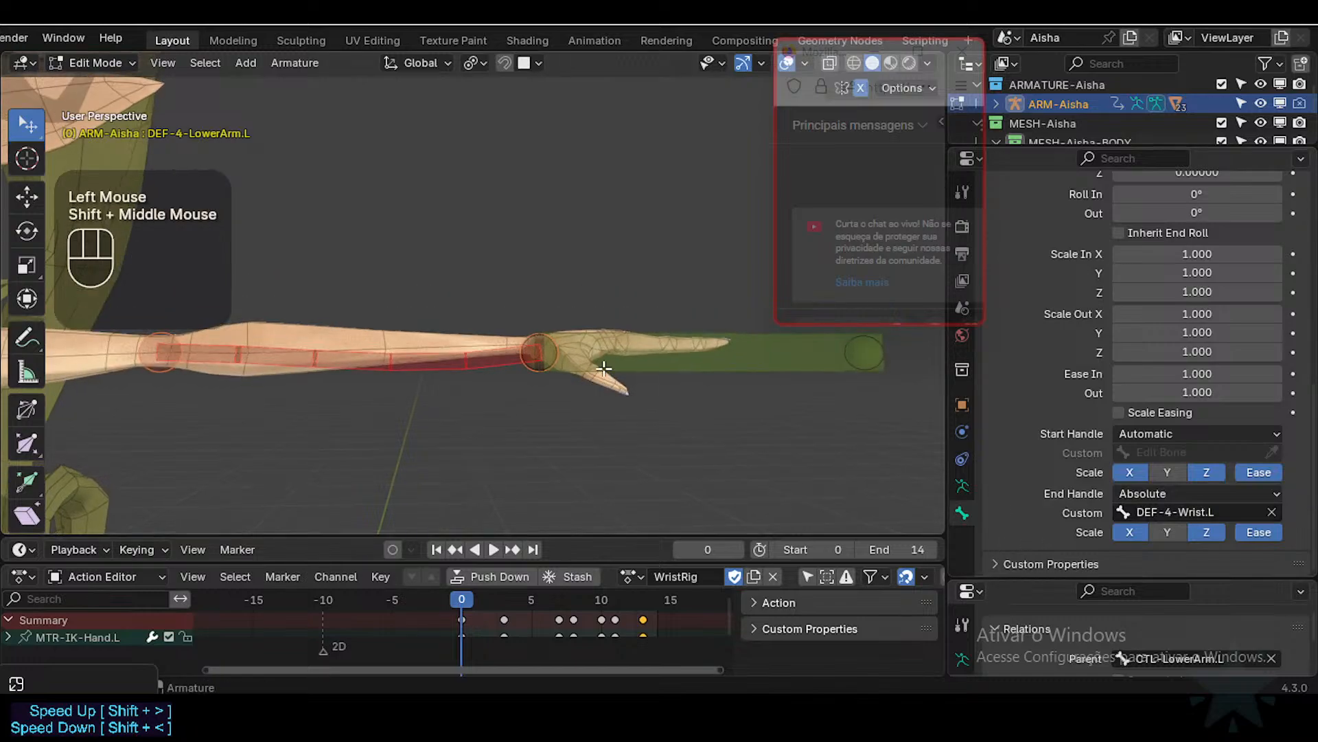
Step: Show the Bone Collections list in the viewport and locate the DEF-4-Arms collection
{"action": "key", "text": "n"}
{"action": "left_click", "coordinate": [734, 137]}
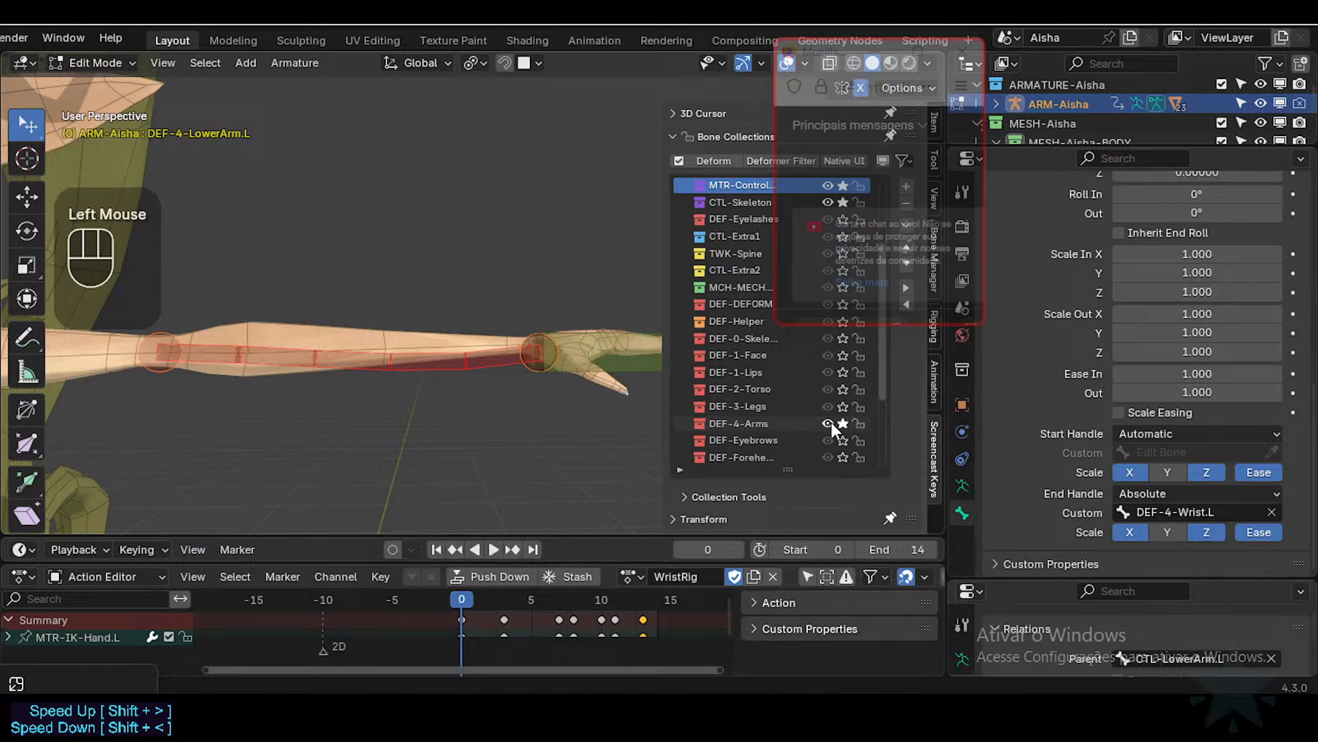
{"action": "scroll", "coordinate": [820, 426], "scroll_direction": "down", "scroll_amount": 1}
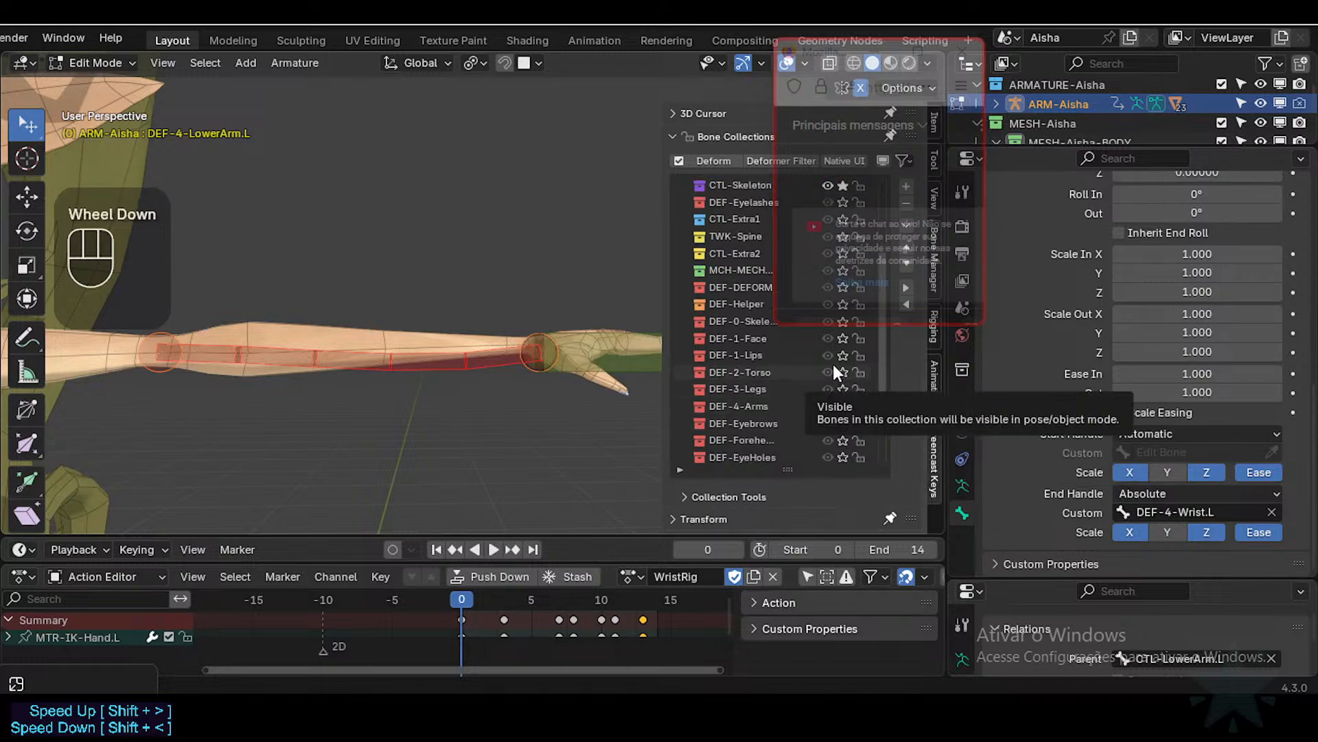
{"action": "scroll", "coordinate": [841, 386], "scroll_direction": "down", "scroll_amount": 1}
{"action": "left_click", "coordinate": [842, 389]}
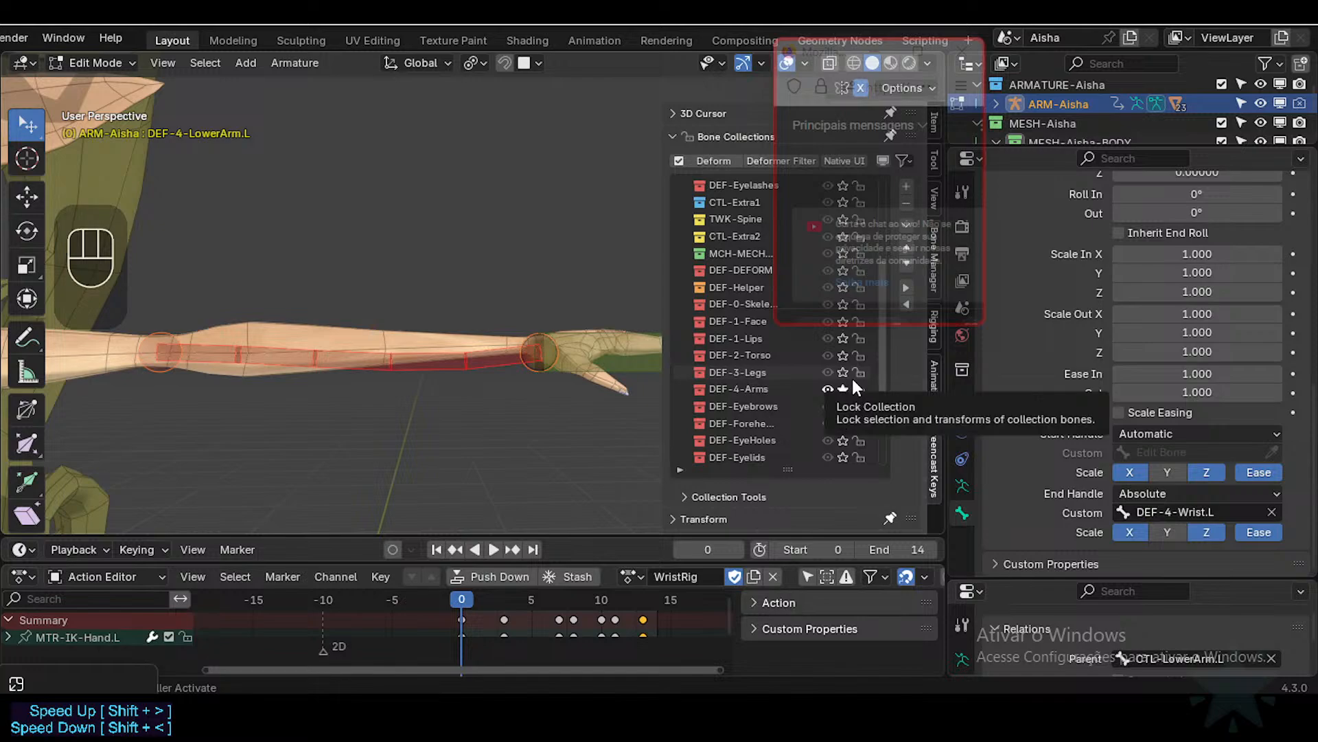
Step: Try lower Ease Out values on the DEF-4-LowerArm.L bone and undo each change
{"action": "left_click_drag", "start_coordinate": [1196, 392], "coordinate": [1120, 393]}
{"action": "key", "text": "ctrl+z"}
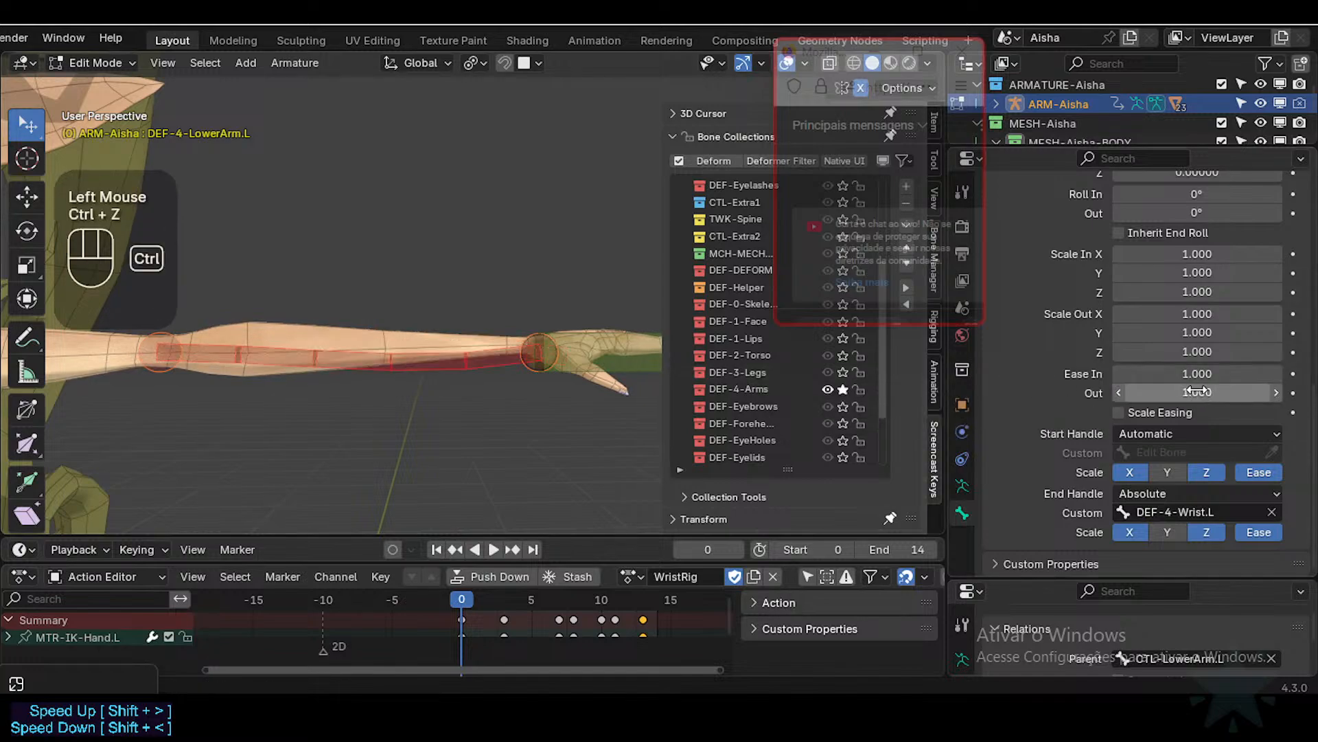
{"action": "left_click_drag", "start_coordinate": [1200, 397], "coordinate": [1140, 397]}
{"action": "key", "text": "ctrl+z"}
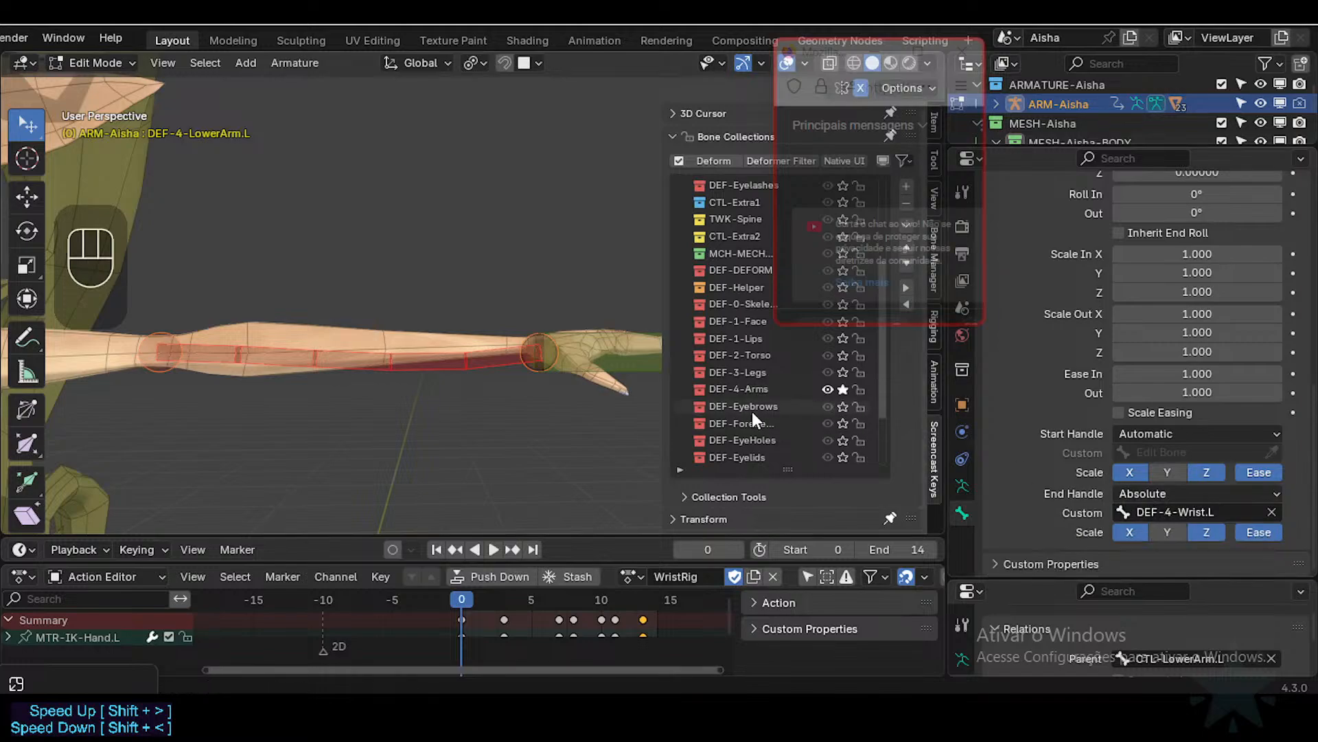
{"action": "scroll", "coordinate": [755, 414], "scroll_direction": "down", "scroll_amount": 2}
{"action": "scroll", "coordinate": [764, 413], "scroll_direction": "up", "scroll_amount": 2}
{"action": "scroll", "coordinate": [764, 414], "scroll_direction": "down", "scroll_amount": 1}
{"action": "scroll", "coordinate": [765, 416], "scroll_direction": "up", "scroll_amount": 1}
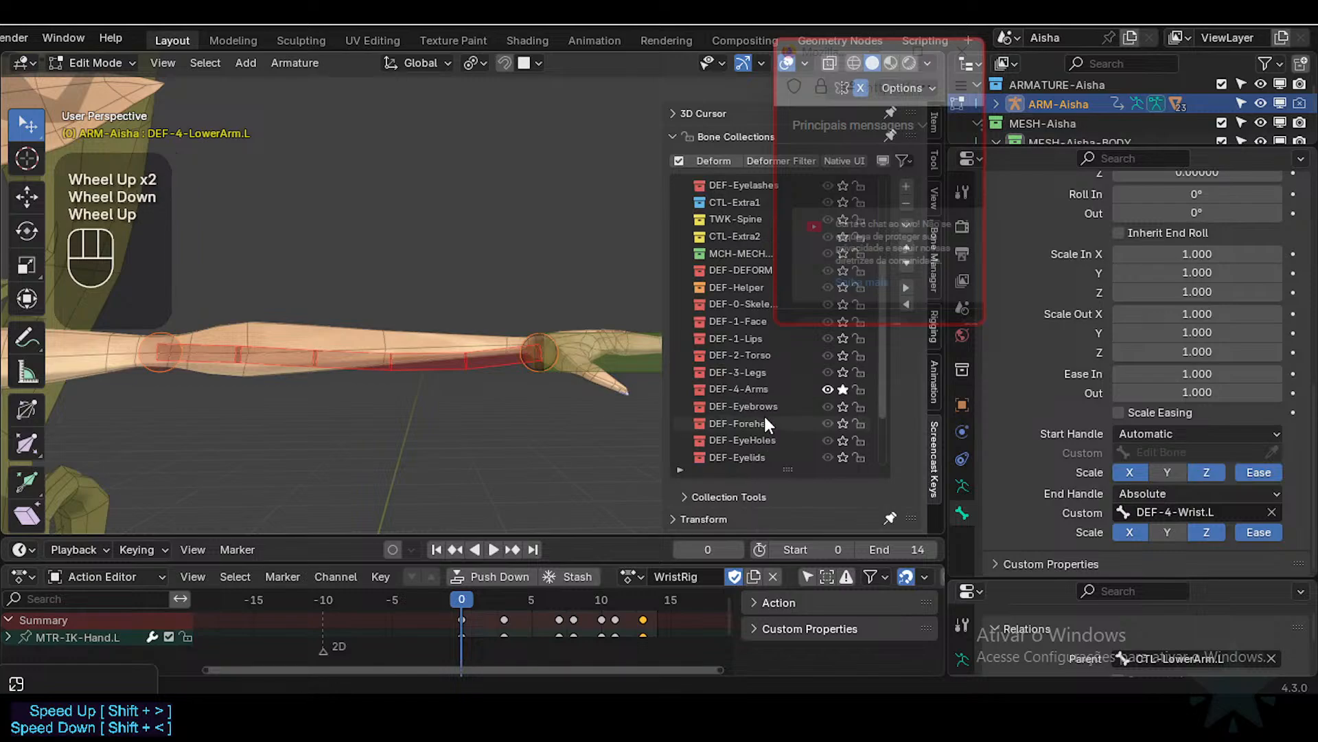
{"action": "scroll", "coordinate": [764, 413], "scroll_direction": "up", "scroll_amount": 2}
{"action": "scroll", "coordinate": [763, 412], "scroll_direction": "down", "scroll_amount": 1}
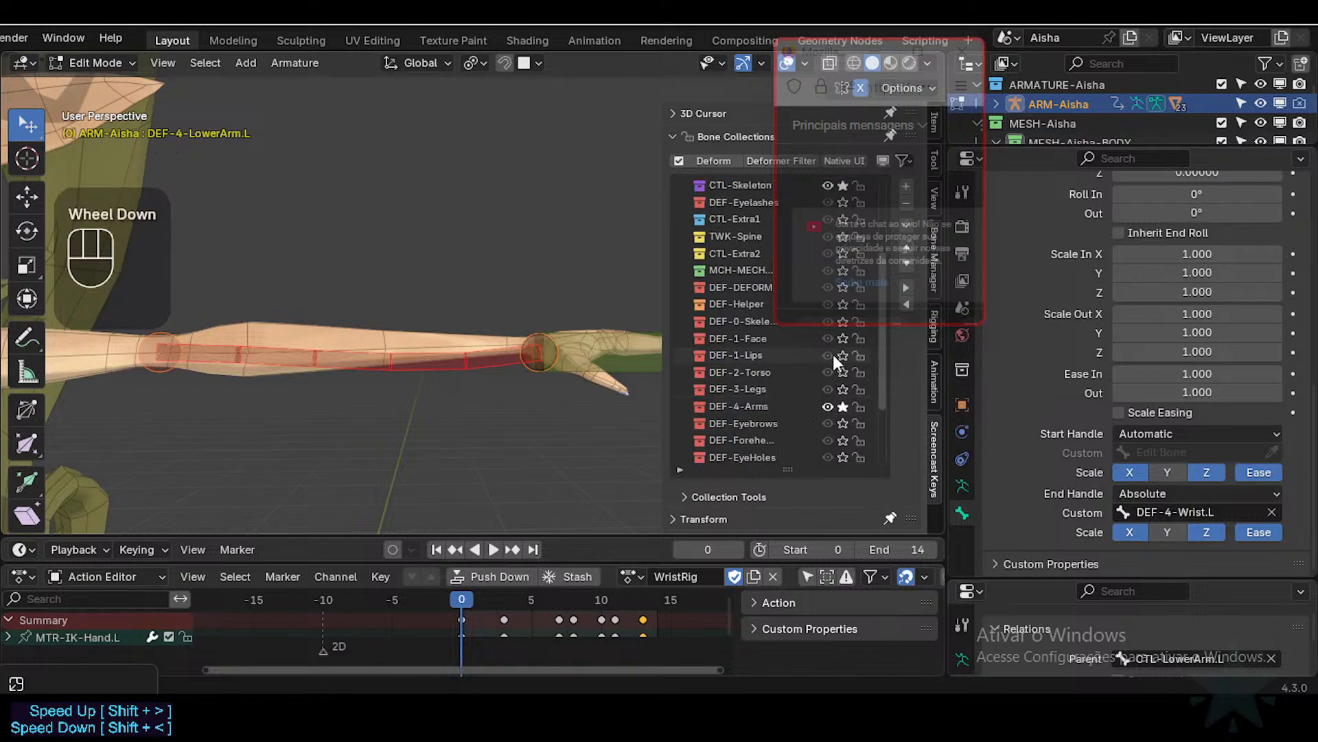
Step: Reveal all hidden bones in Edit Mode and select the DEF-4-Wrist.L bone inside the hand
{"action": "middle_click_drag", "start_coordinate": [562, 358], "coordinate": [446, 414]}
{"action": "key", "text": "alt+h"}
{"action": "scroll", "coordinate": [550, 368], "scroll_direction": "up", "scroll_amount": 1}
{"action": "double_click", "coordinate": [549, 395]}
{"action": "scroll", "coordinate": [550, 403], "scroll_direction": "up", "scroll_amount": 3}
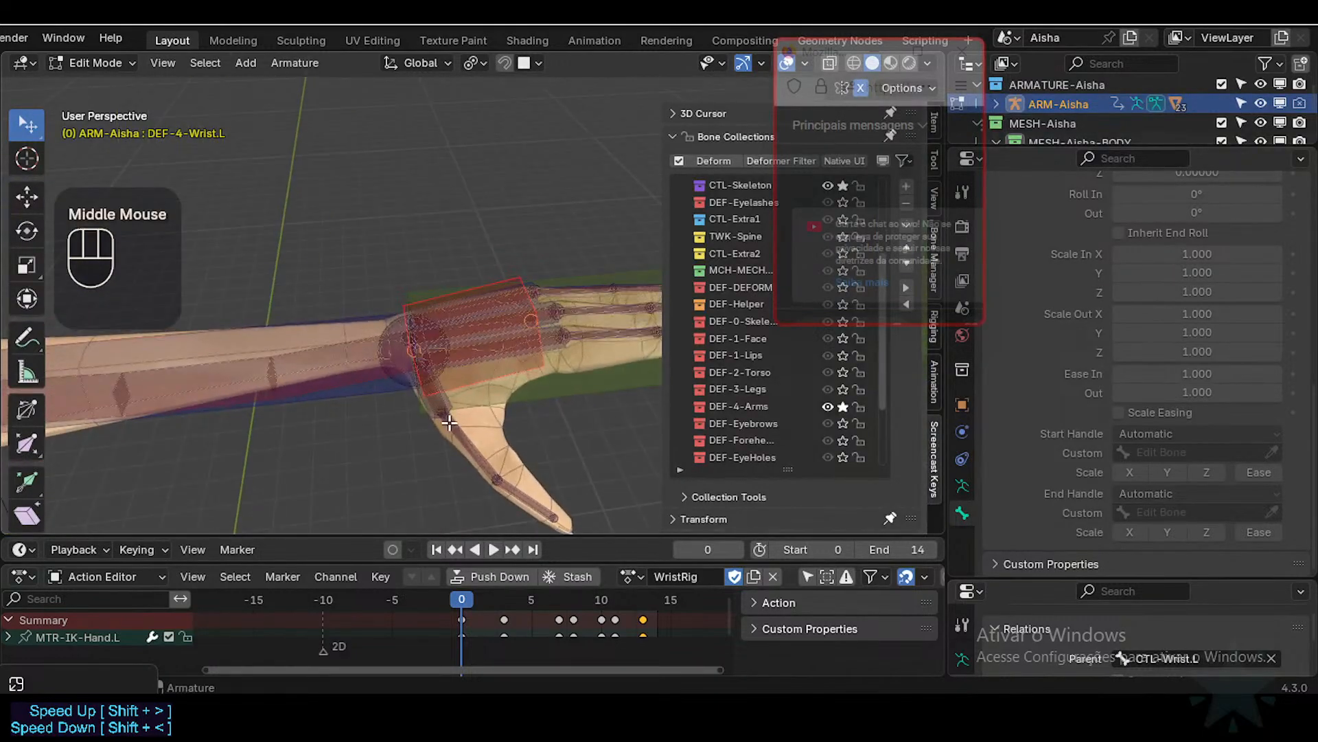
Step: Enlarge the area with the bone's Relations settings and un-solo the DEF-4-Arms collection
{"action": "scroll", "coordinate": [446, 414], "scroll_direction": "up", "scroll_amount": 2}
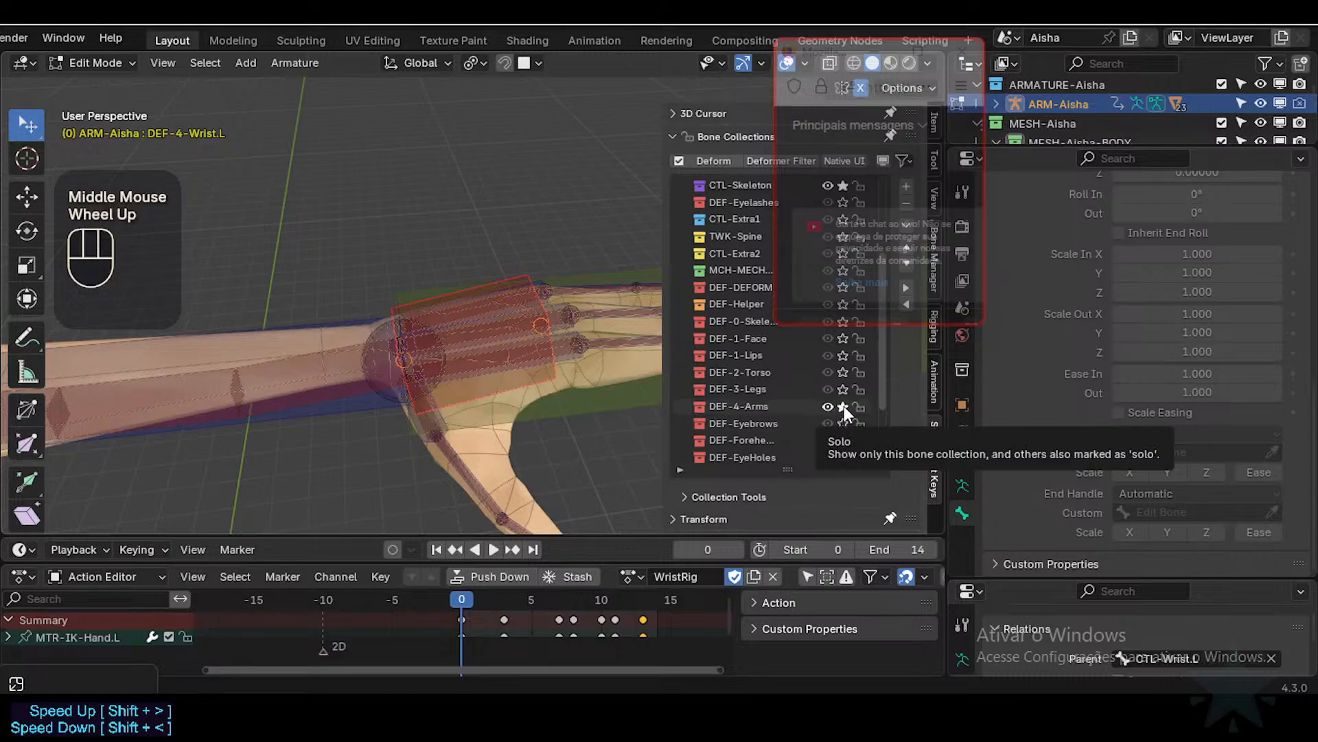
{"action": "scroll", "coordinate": [1197, 474], "scroll_direction": "down", "scroll_amount": 1}
{"action": "scroll", "coordinate": [1177, 562], "scroll_direction": "down", "scroll_amount": 2}
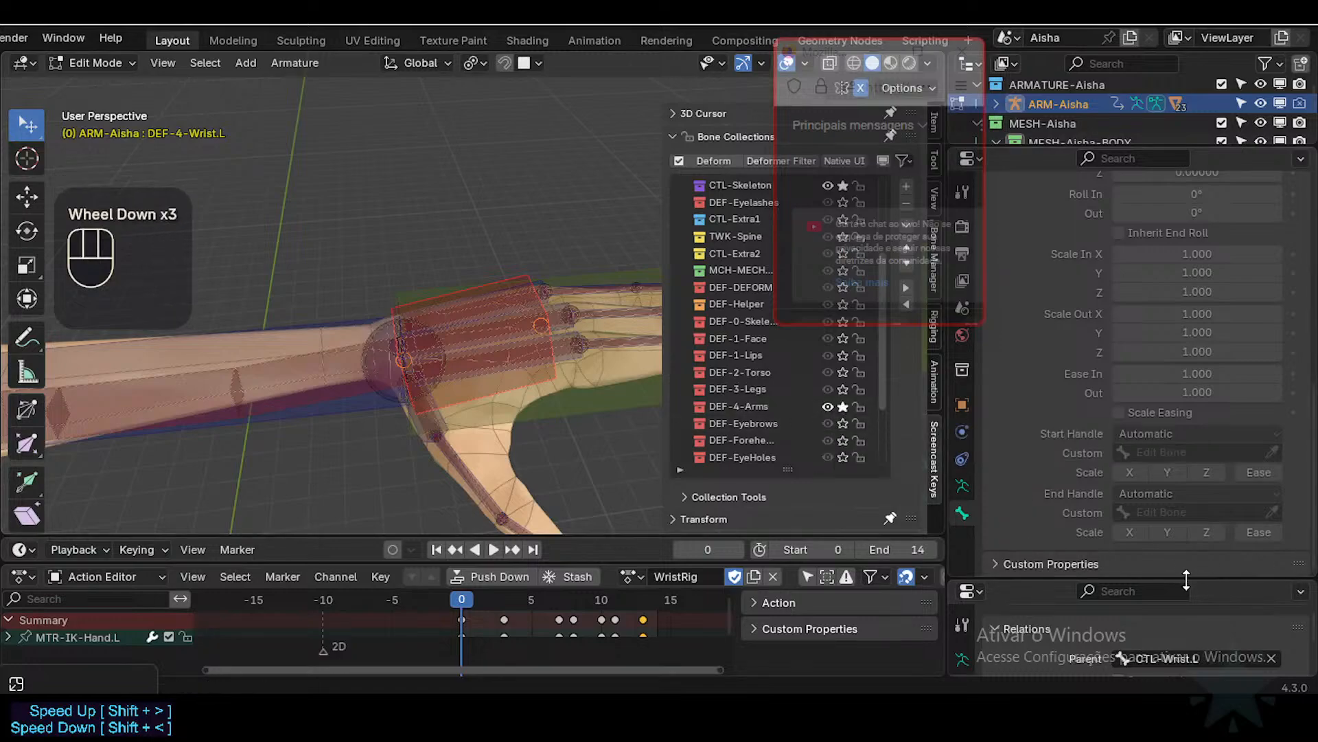
{"action": "left_click_drag", "start_coordinate": [1184, 581], "coordinate": [1161, 515]}
{"action": "left_click", "coordinate": [847, 399]}
Step: Solo the MCH-MECH collection, check the parent of the MAP-IK-Owner-Wrist.L bone, and un-solo the collection
{"action": "scroll", "coordinate": [815, 398], "scroll_direction": "up", "scroll_amount": 4}
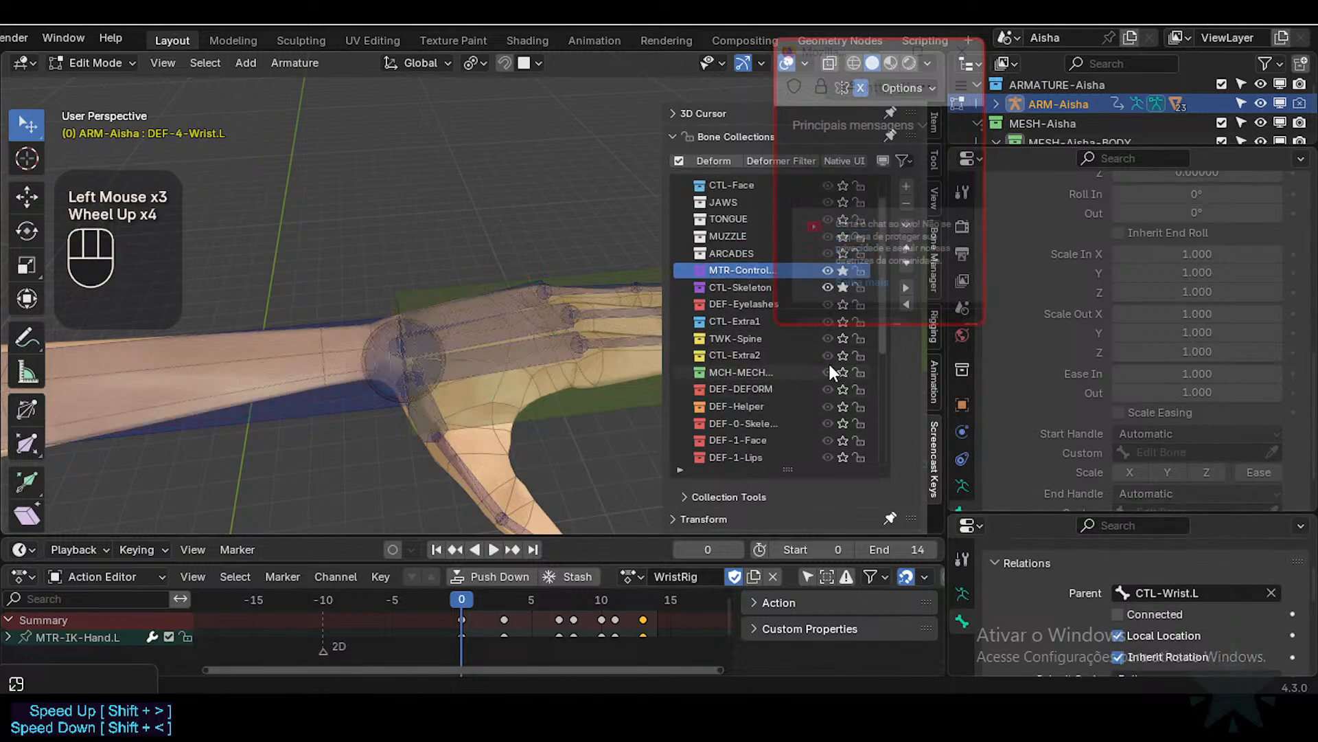
{"action": "scroll", "coordinate": [832, 385], "scroll_direction": "up", "scroll_amount": 1}
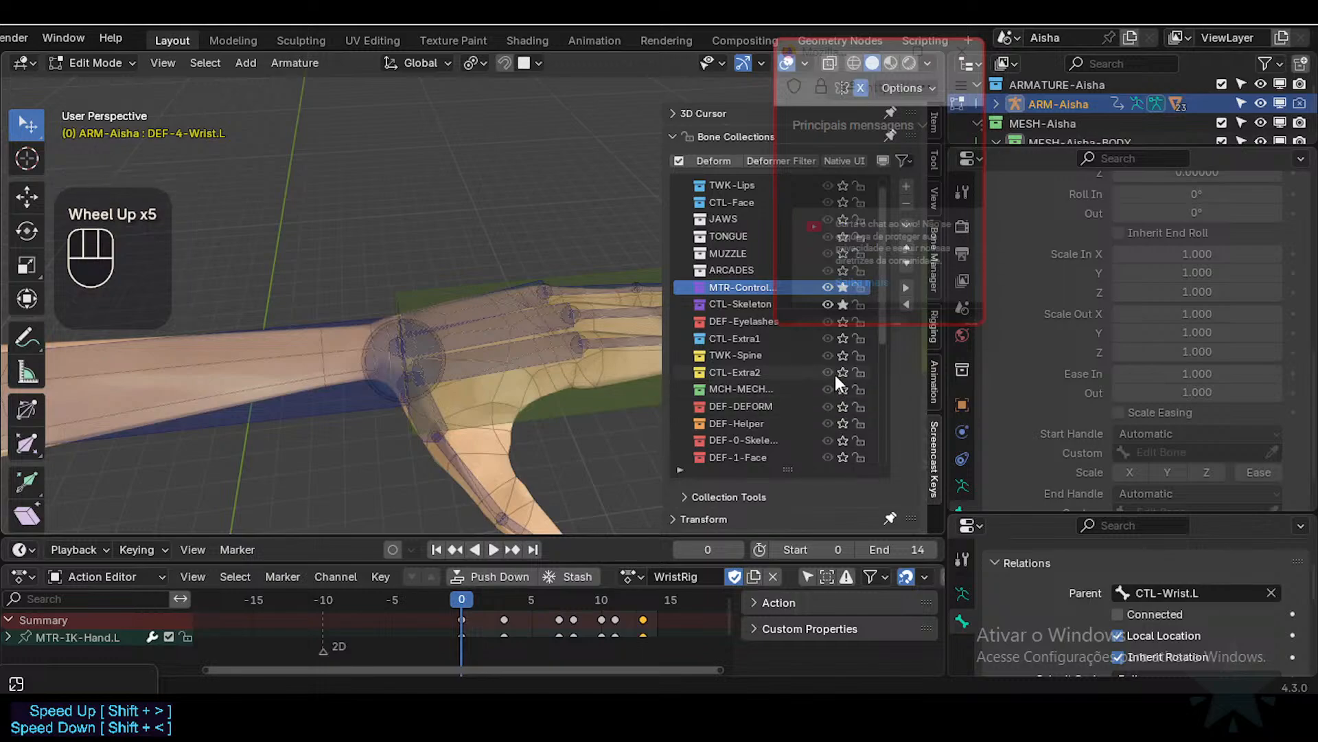
{"action": "left_click", "coordinate": [843, 389]}
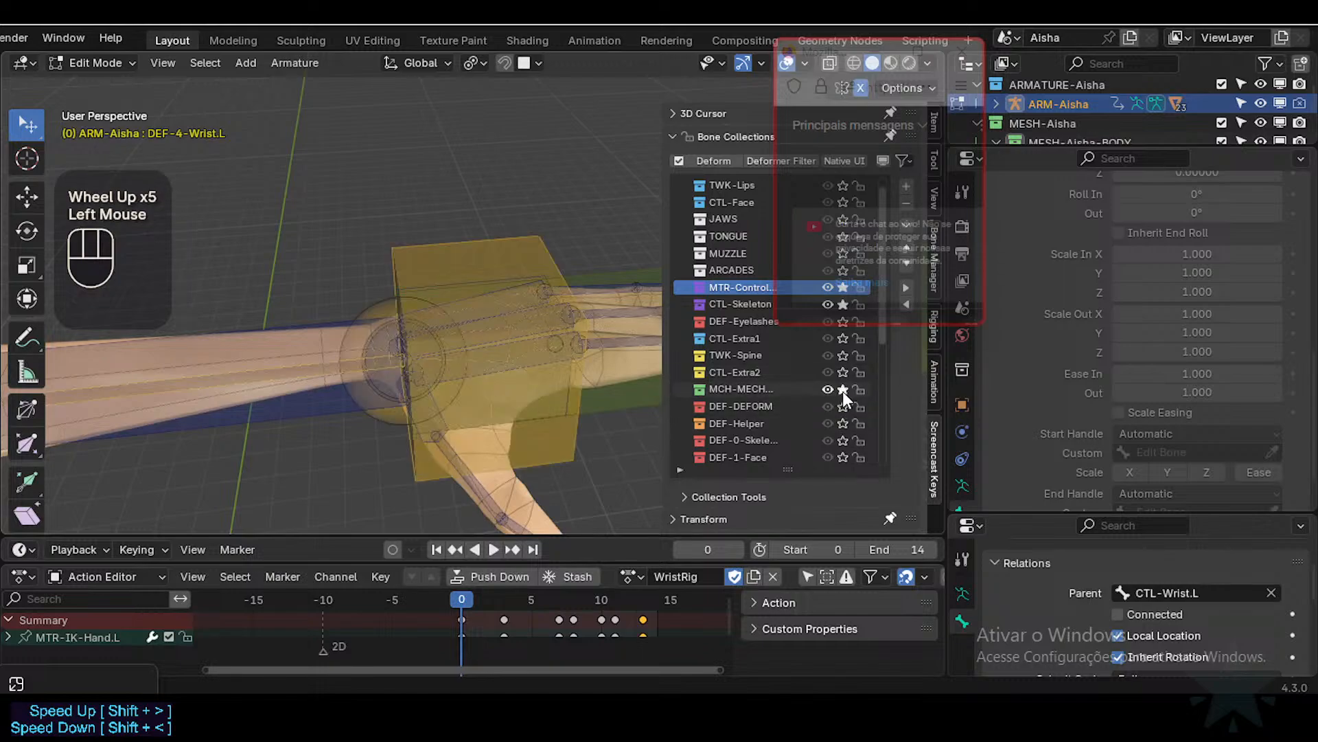
{"action": "left_click", "coordinate": [472, 460]}
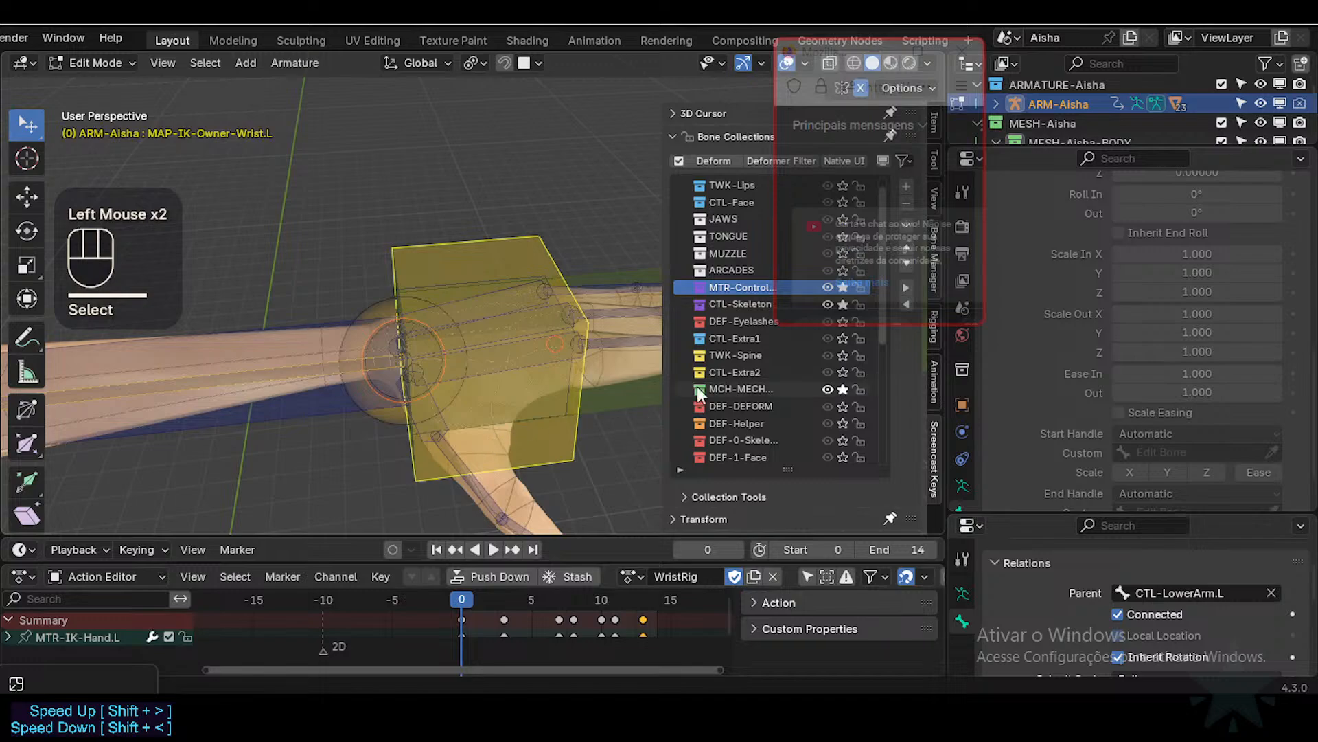
{"action": "left_click", "coordinate": [841, 389]}
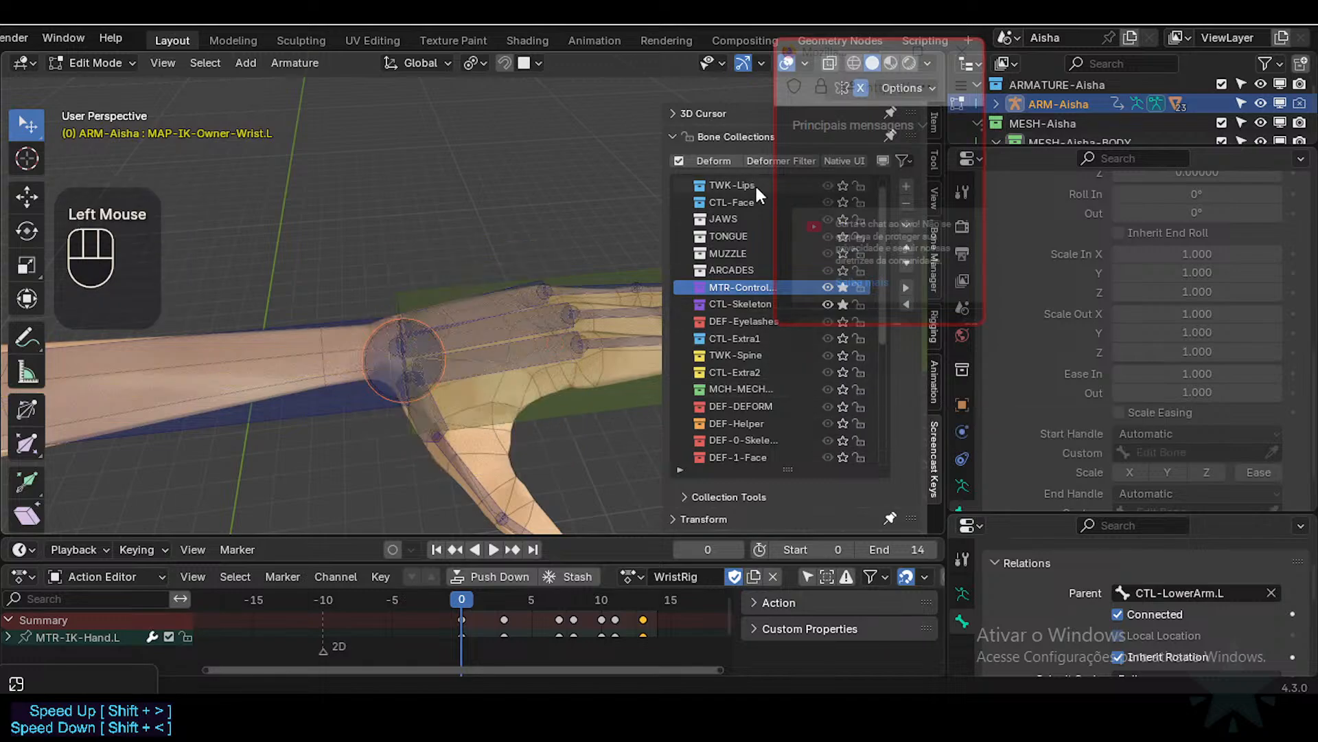
Step: Solo the CTL-Extra1 collection and select the CTL-Wrist.L bone around the hand
{"action": "left_click_drag", "start_coordinate": [824, 58], "coordinate": [937, 72]}
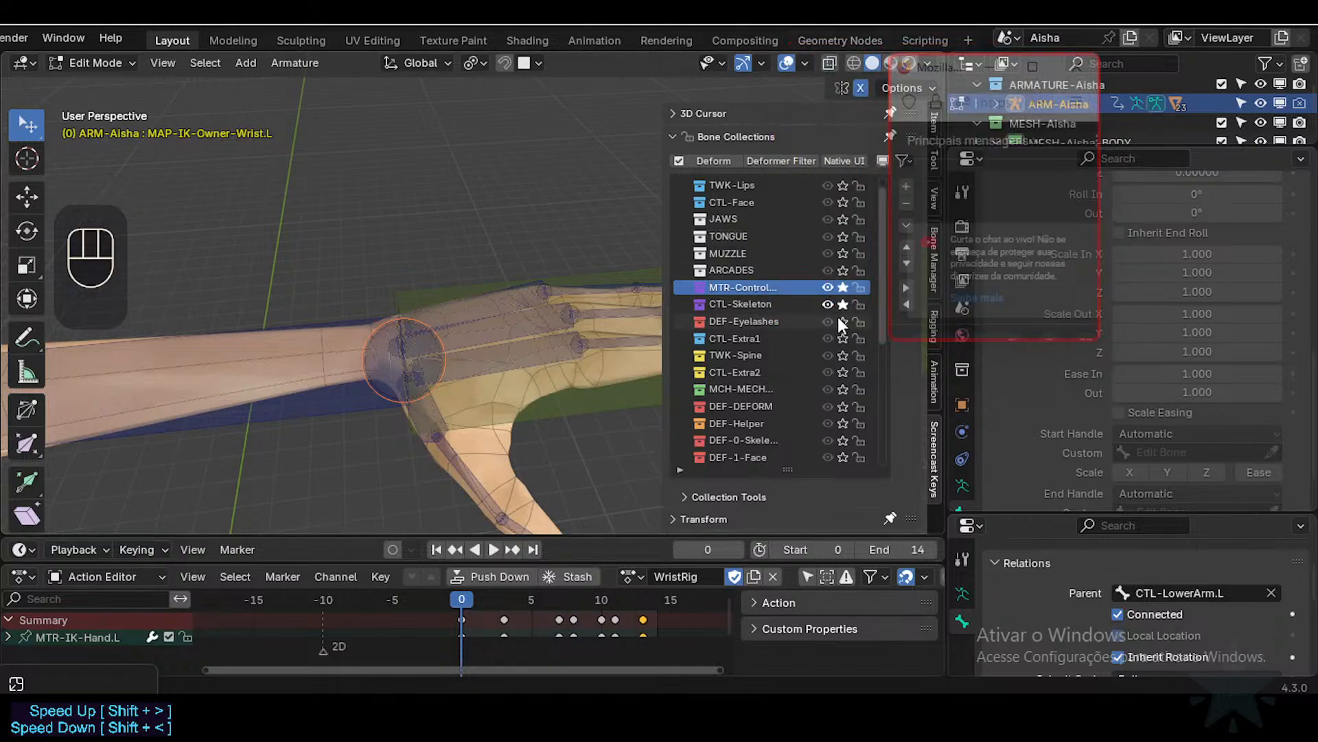
{"action": "left_click", "coordinate": [846, 338]}
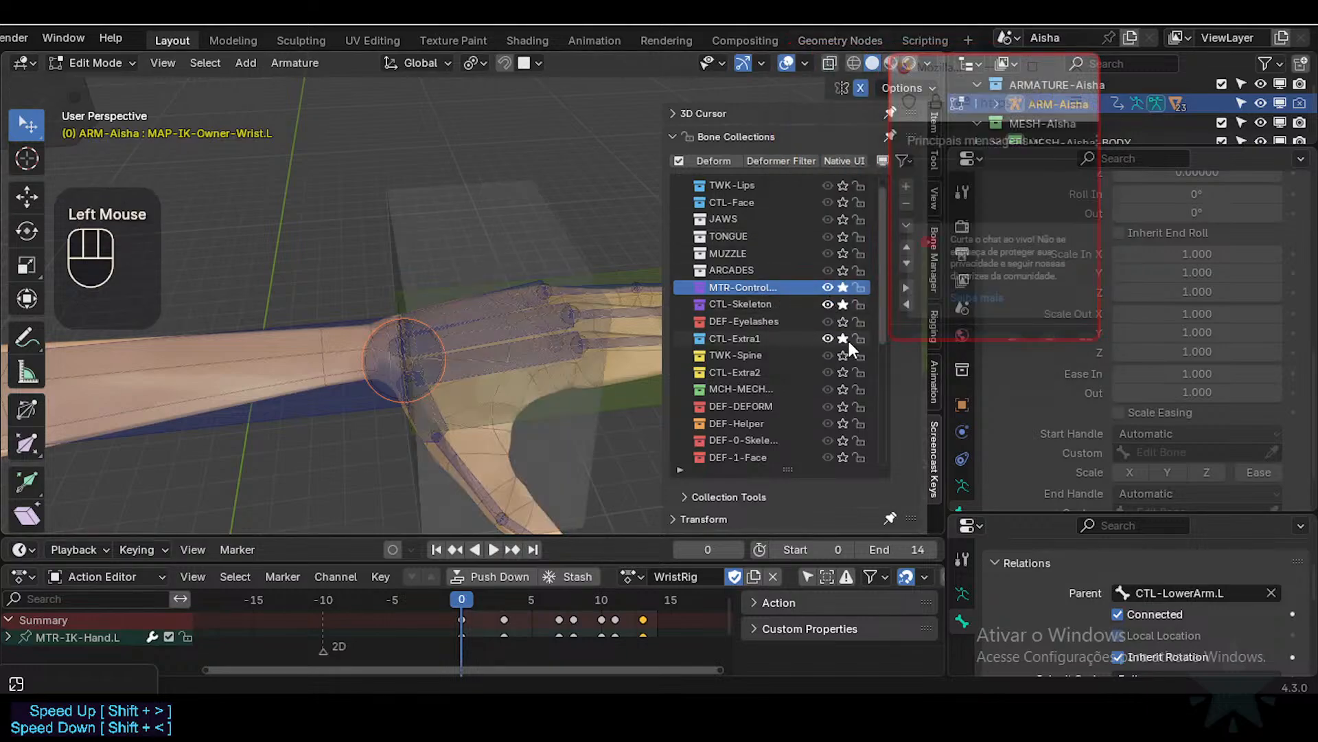
{"action": "middle_click_drag", "start_coordinate": [623, 373], "coordinate": [546, 351]}
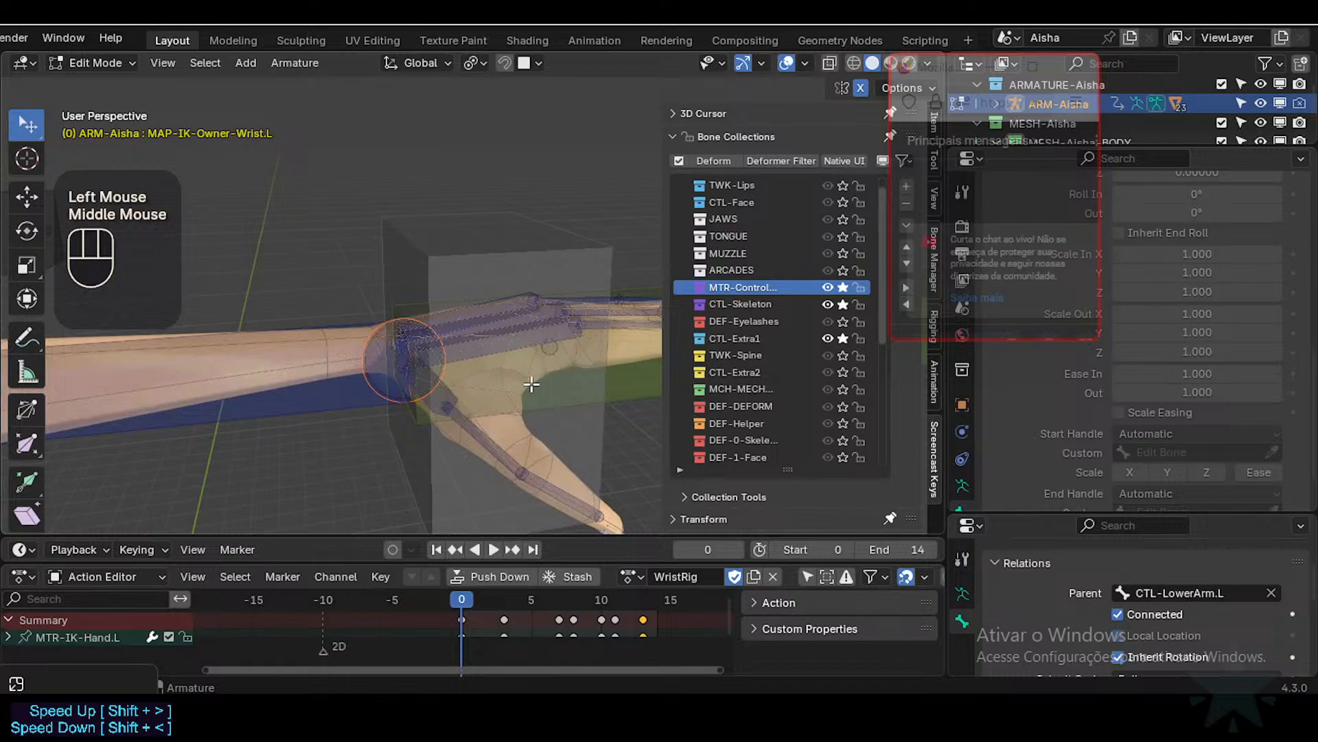
{"action": "left_click", "coordinate": [541, 227]}
{"action": "middle_click_drag", "start_coordinate": [527, 303], "coordinate": [471, 386]}
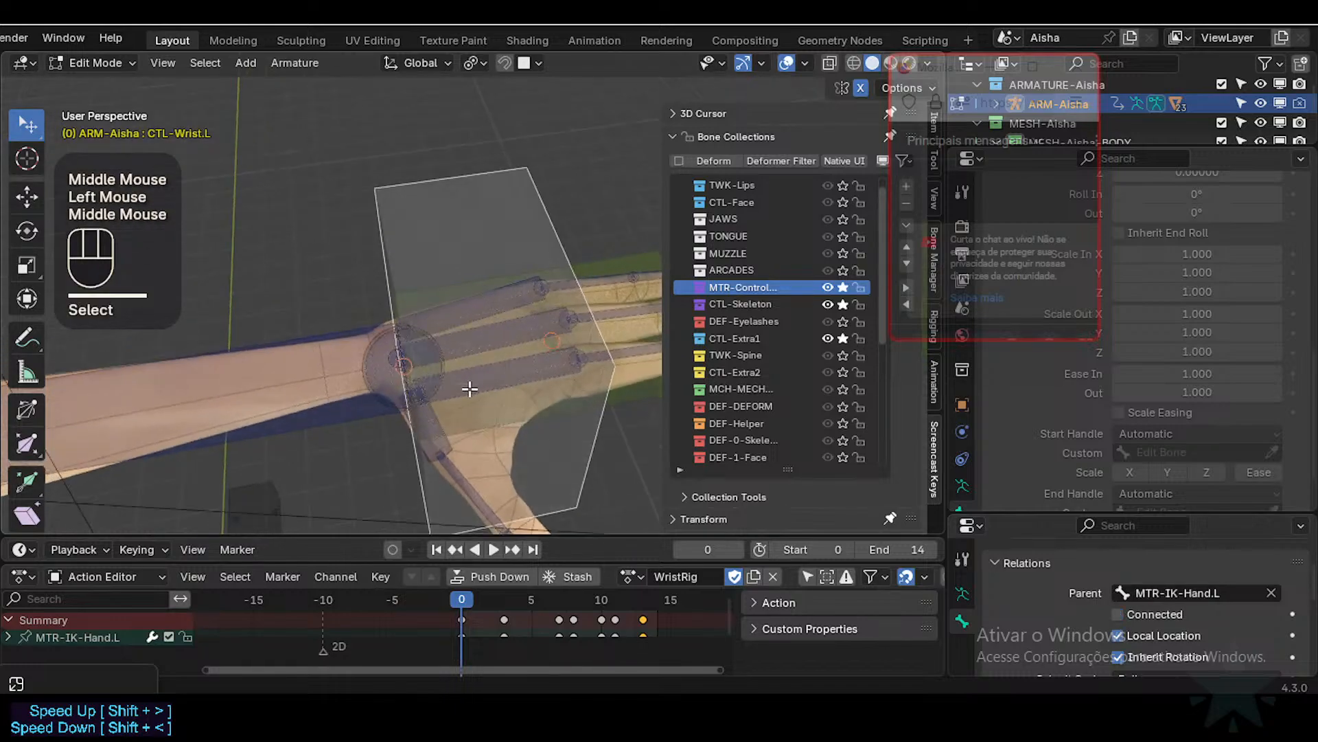
{"action": "scroll", "coordinate": [490, 343], "scroll_direction": "down", "scroll_amount": 2}
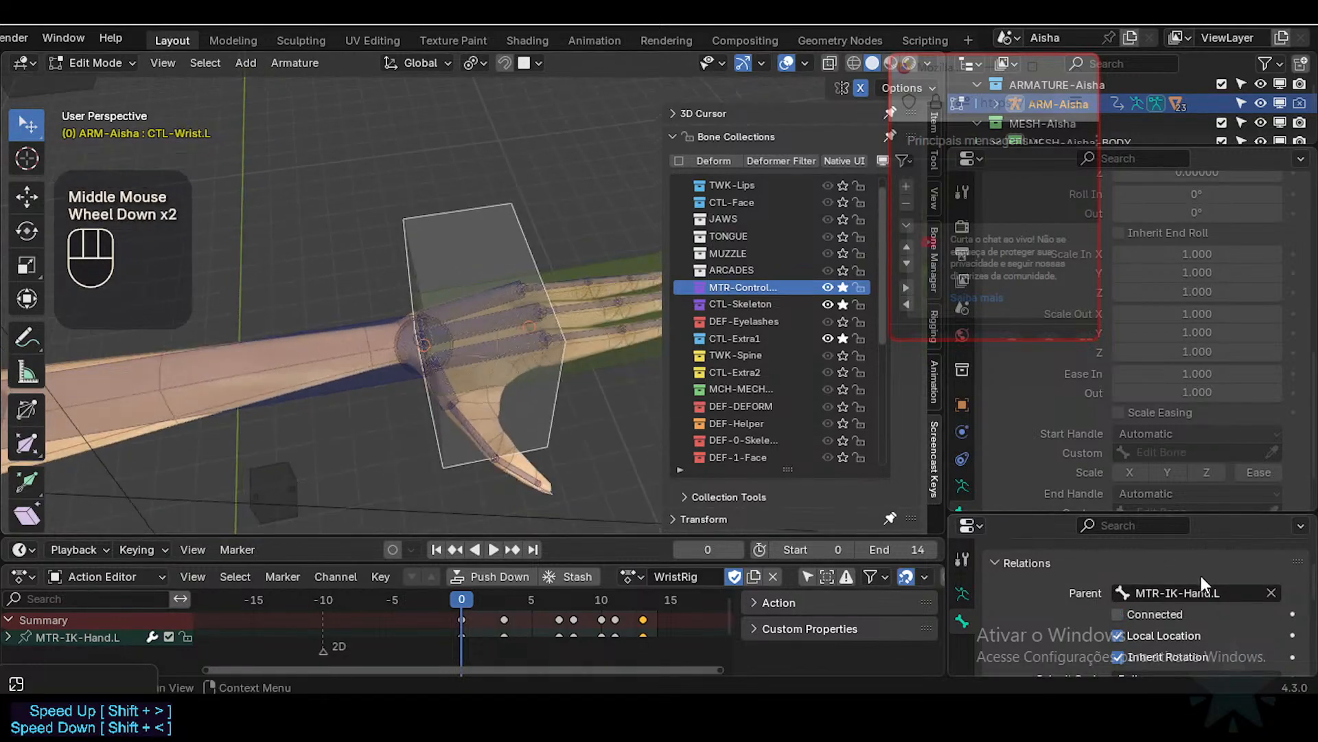
Step: Check the parent of MTR-IK-Hand.L, reselect CTL-Wrist.L to copy its name, and return to Pose Mode
{"action": "left_click", "coordinate": [585, 362]}
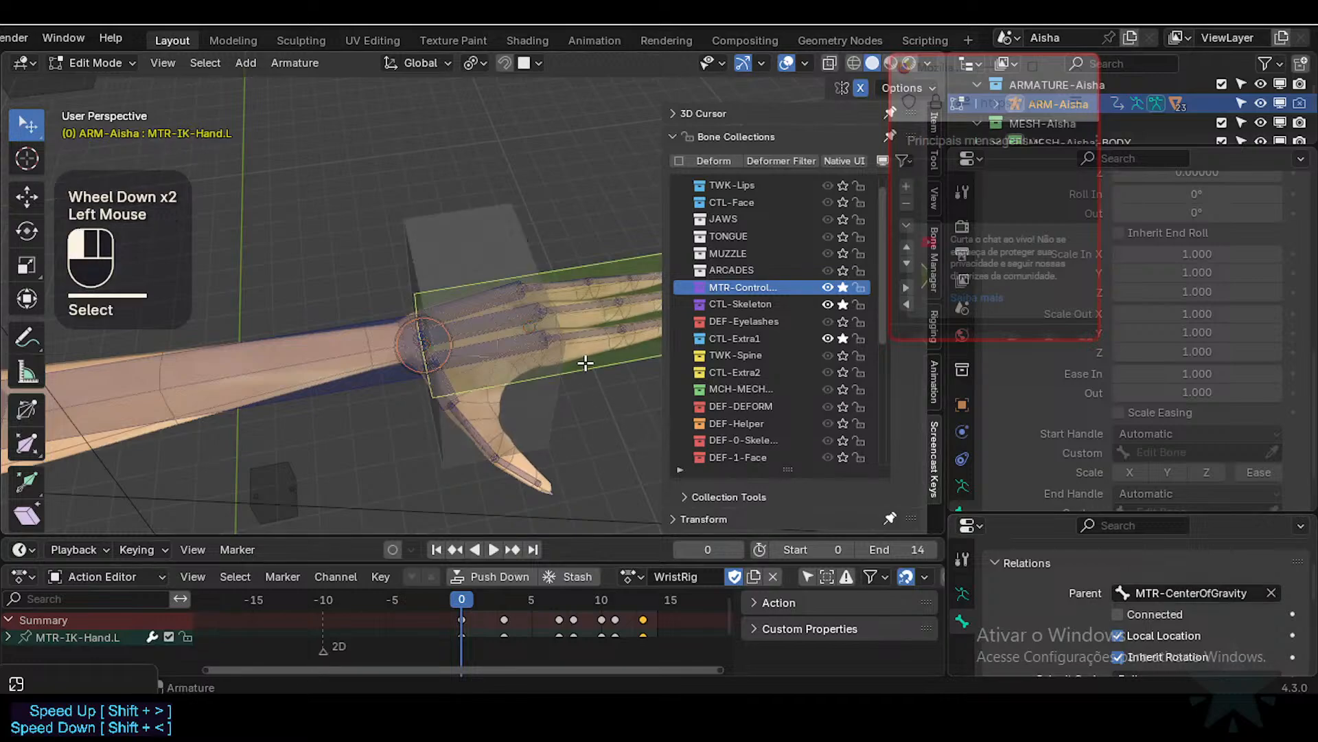
{"action": "left_click", "coordinate": [426, 315]}
{"action": "mouse_move", "coordinate": [426, 316]}
{"action": "middle_mouse_down"}
{"action": "mouse_move", "coordinate": [426, 385]}
{"action": "mouse_move", "coordinate": [432, 318]}
{"action": "mouse_move", "coordinate": [449, 320]}
{"action": "middle_mouse_up"}
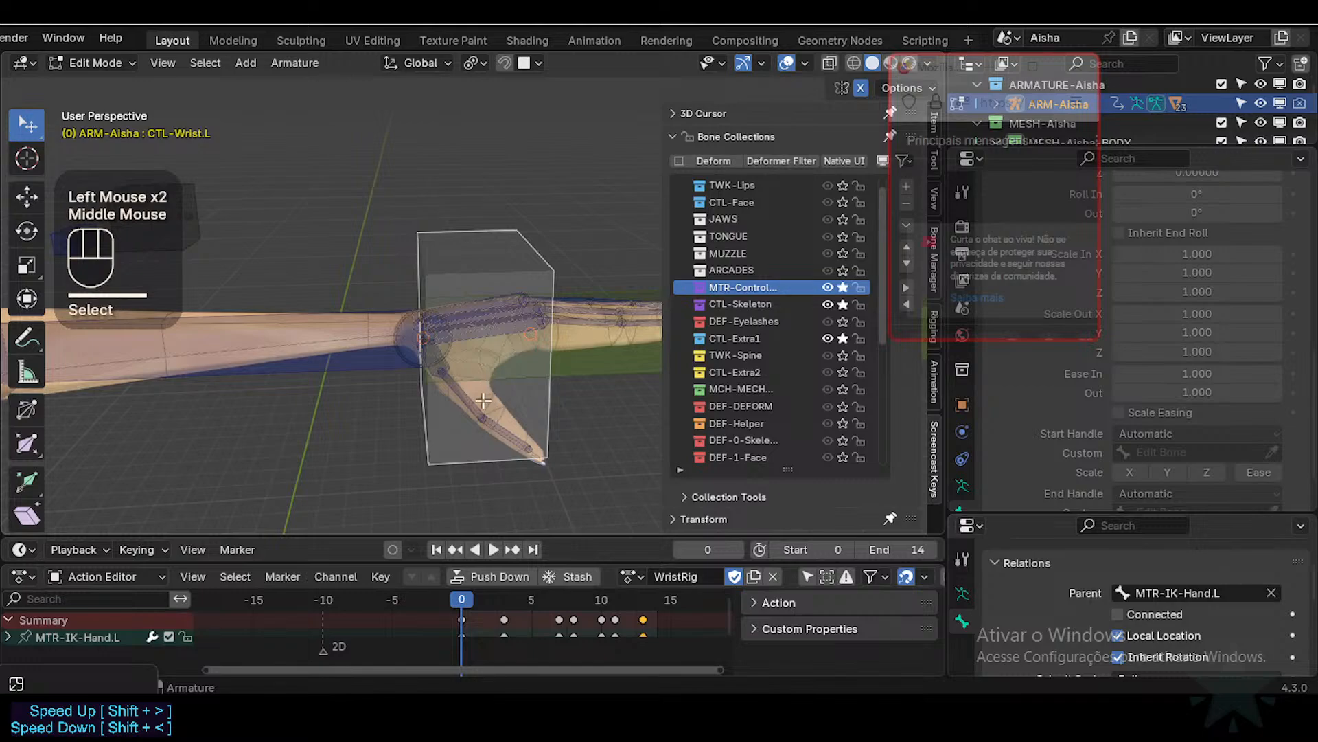
{"action": "middle_click_drag", "start_coordinate": [483, 401], "coordinate": [461, 420]}
{"action": "scroll", "coordinate": [412, 397], "scroll_direction": "down", "scroll_amount": 1}
{"action": "scroll", "coordinate": [411, 397], "scroll_direction": "up", "scroll_amount": 1}
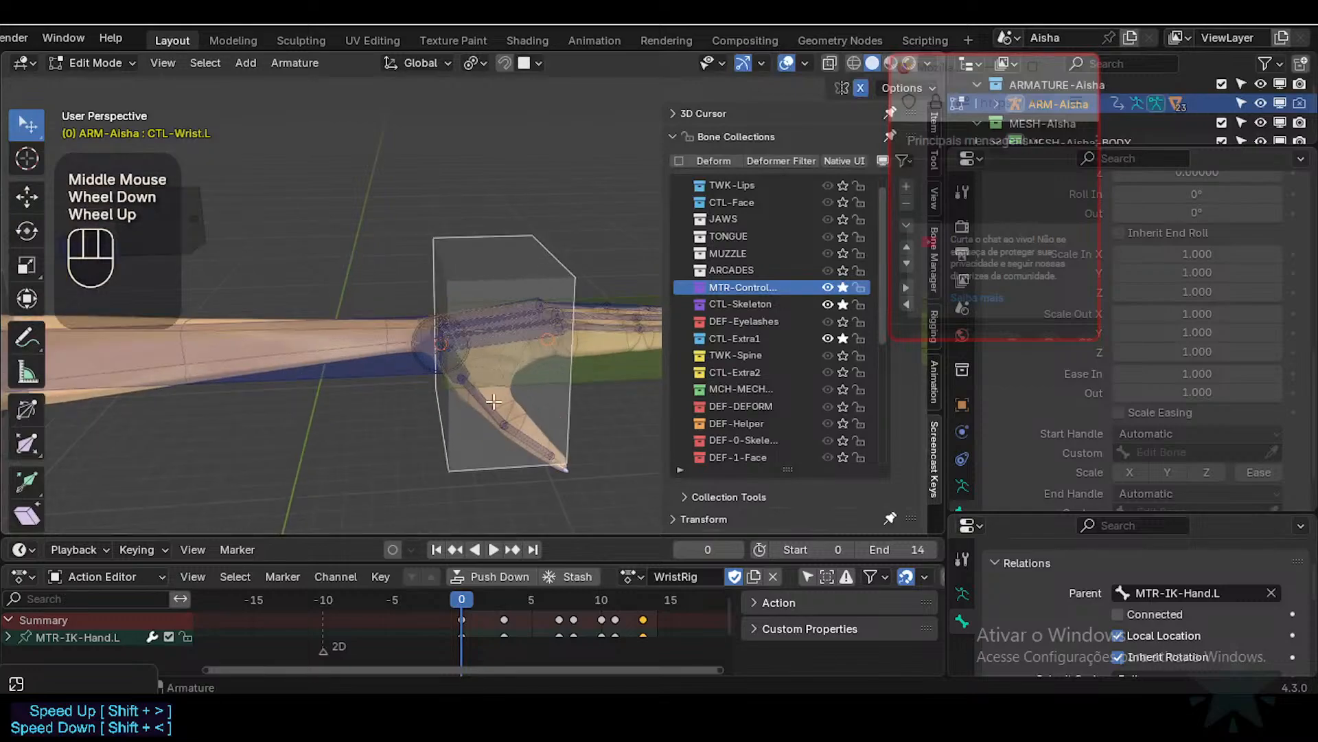
{"action": "key", "text": "F2"}
{"action": "key", "text": "Tab"}
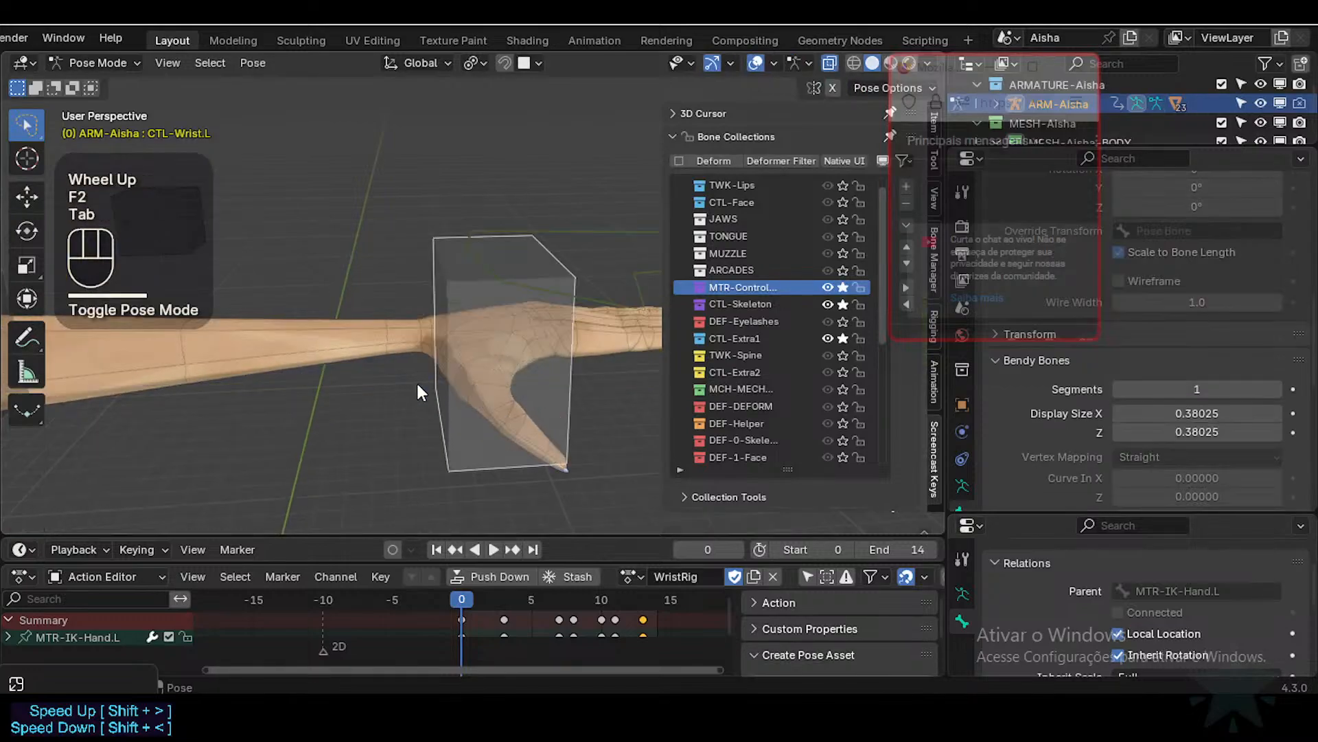
Step: Un-solo the CTL-Skeleton, MTR-Control and CTL-Extra1 collections to show all bone collections
{"action": "key", "text": "alt"}
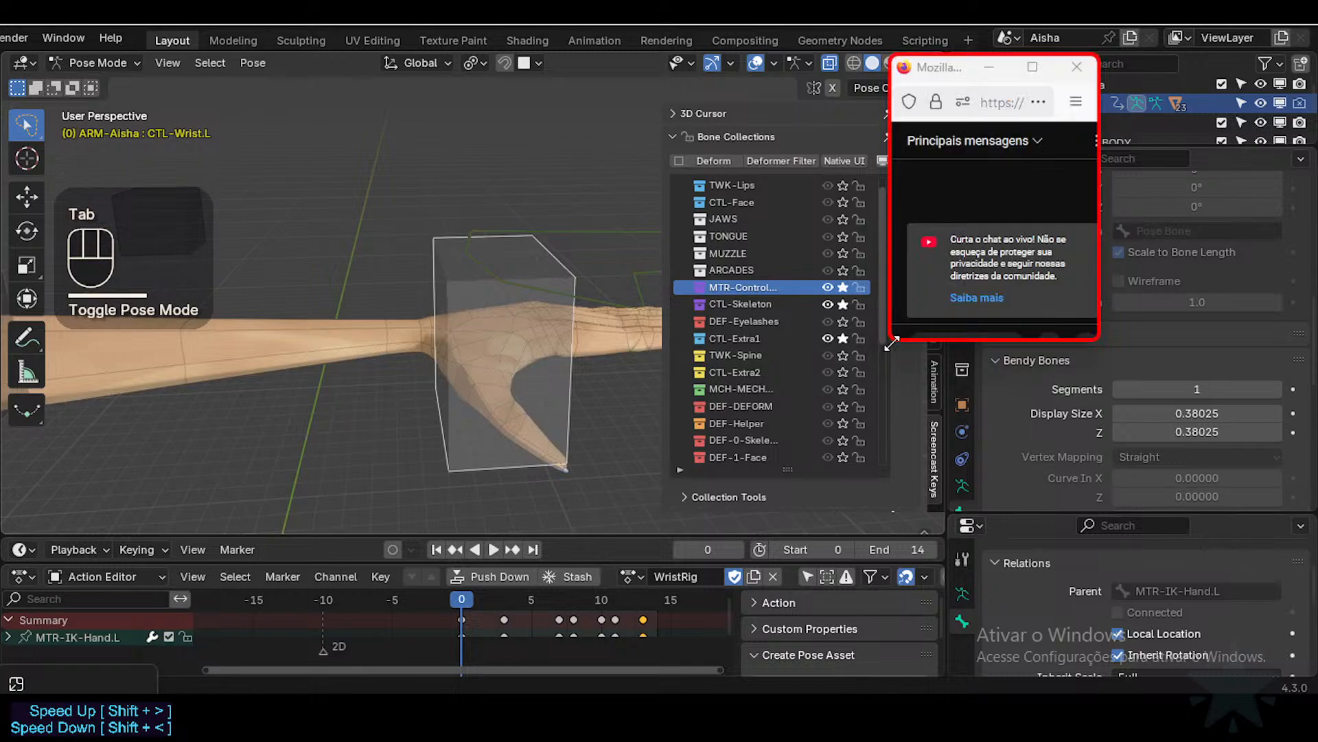
{"action": "left_click", "coordinate": [843, 302]}
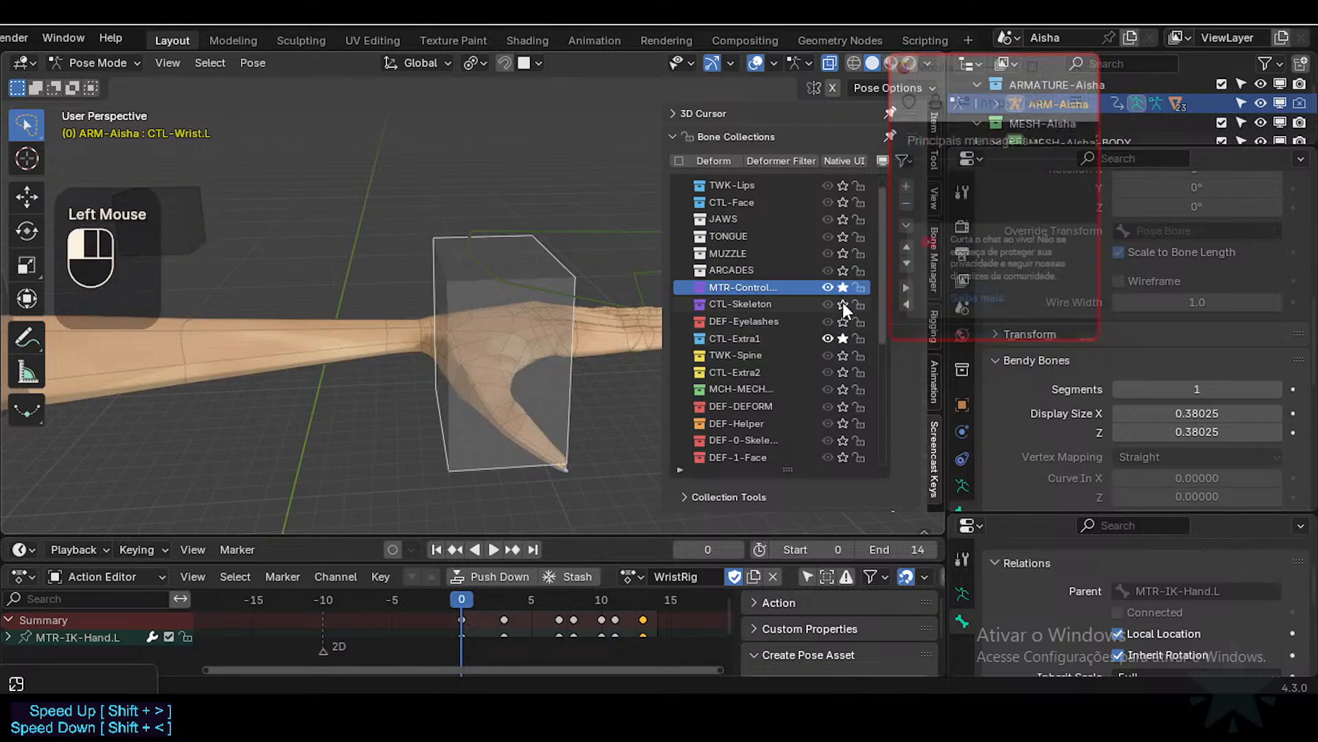
{"action": "left_click", "coordinate": [842, 290]}
{"action": "left_click", "coordinate": [842, 340]}
{"action": "left_click", "coordinate": [843, 340]}
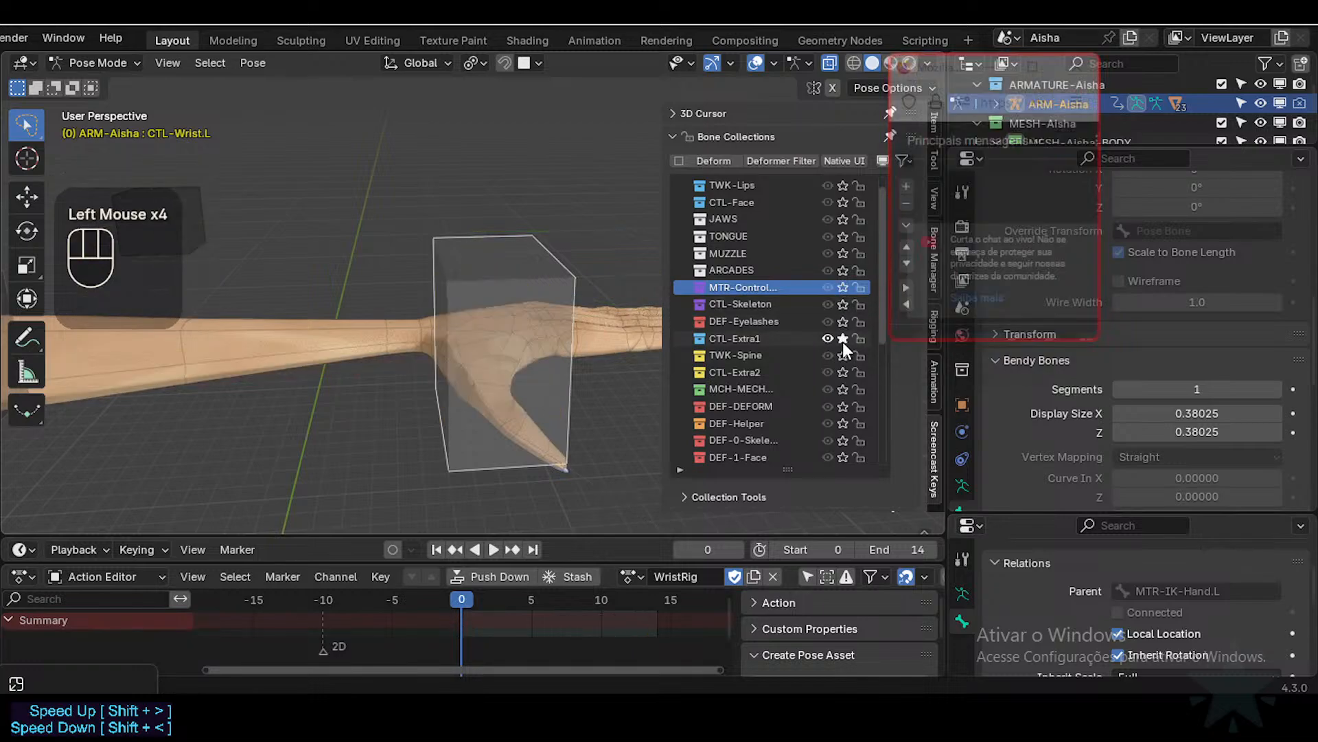
{"action": "scroll", "coordinate": [842, 342], "scroll_direction": "up", "scroll_amount": 2}
{"action": "left_click", "coordinate": [844, 356]}
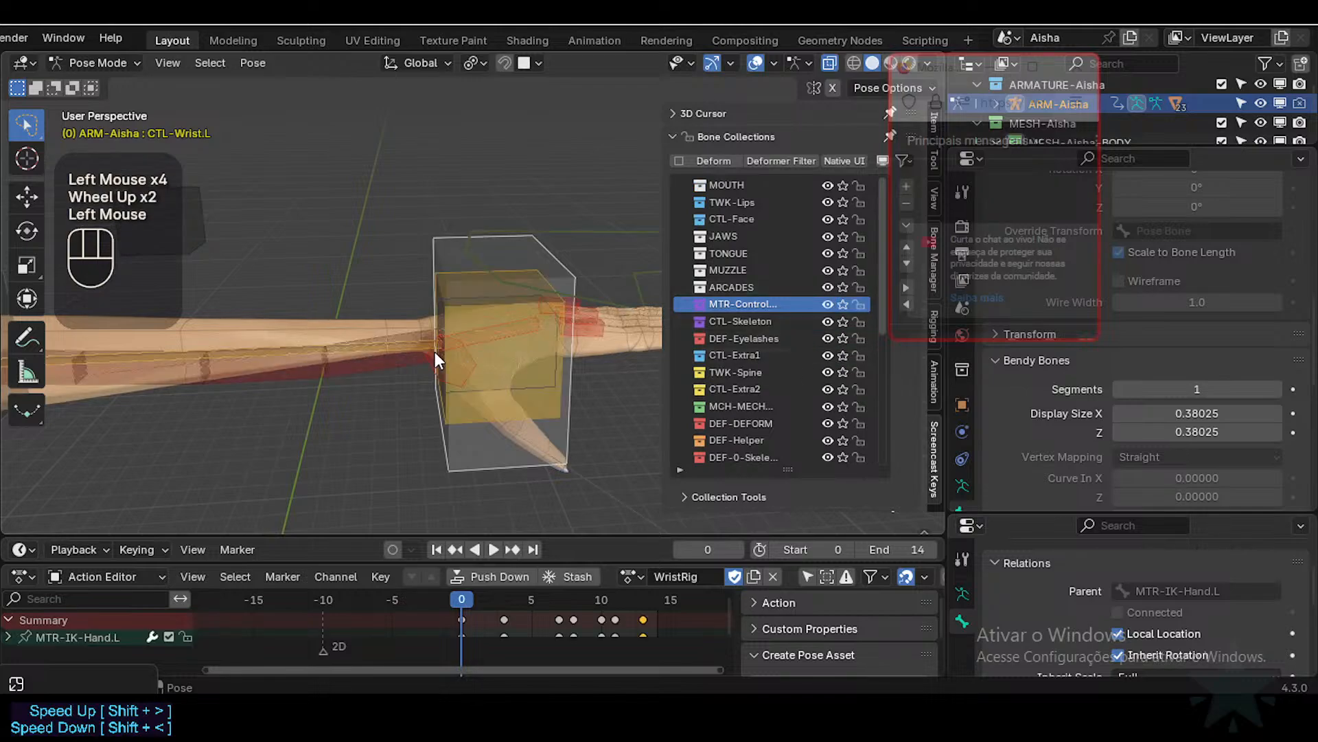
Step: Set the custom end handle of the DEF-4-LowerArm.L bendy bone to CTL-Wrist.L
{"action": "left_click", "coordinate": [390, 369]}
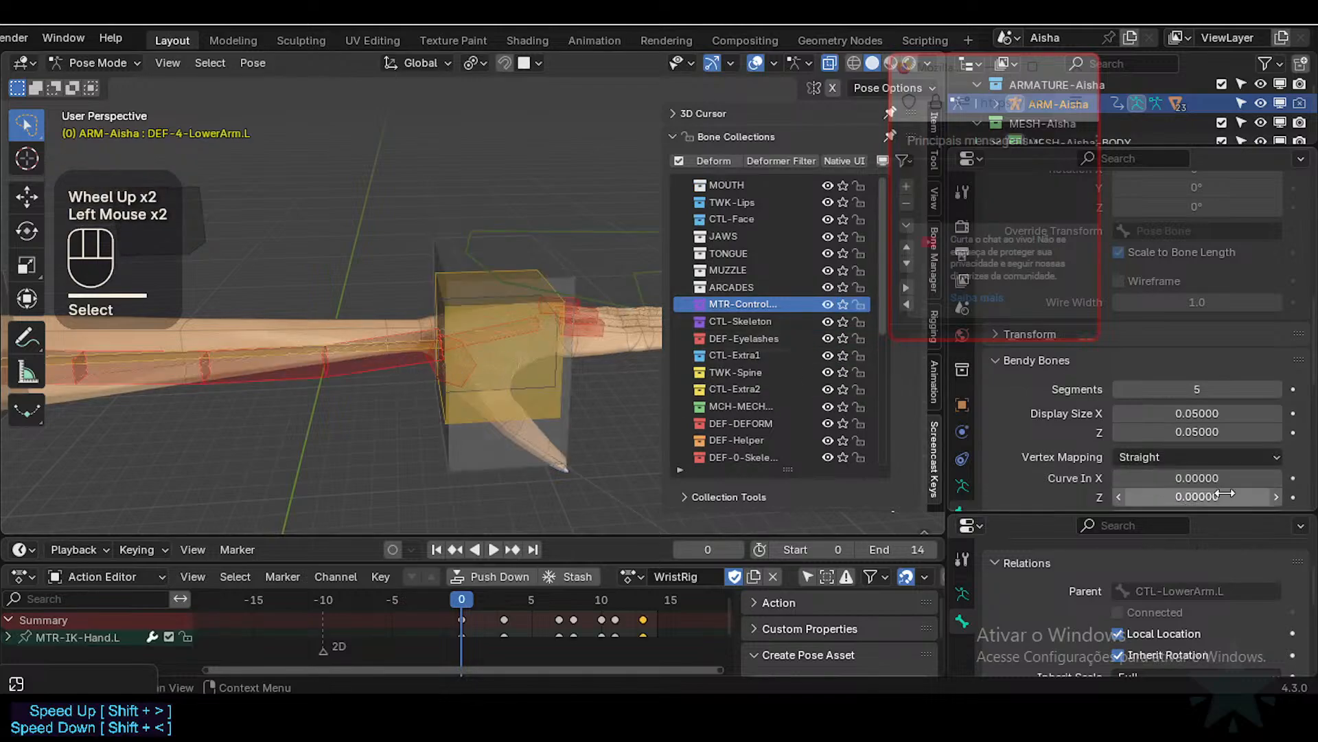
{"action": "scroll", "coordinate": [1099, 426], "scroll_direction": "down", "scroll_amount": 3}
{"action": "middle_click_drag", "start_coordinate": [513, 426], "coordinate": [450, 382]}
{"action": "scroll", "coordinate": [1213, 442], "scroll_direction": "down", "scroll_amount": 4}
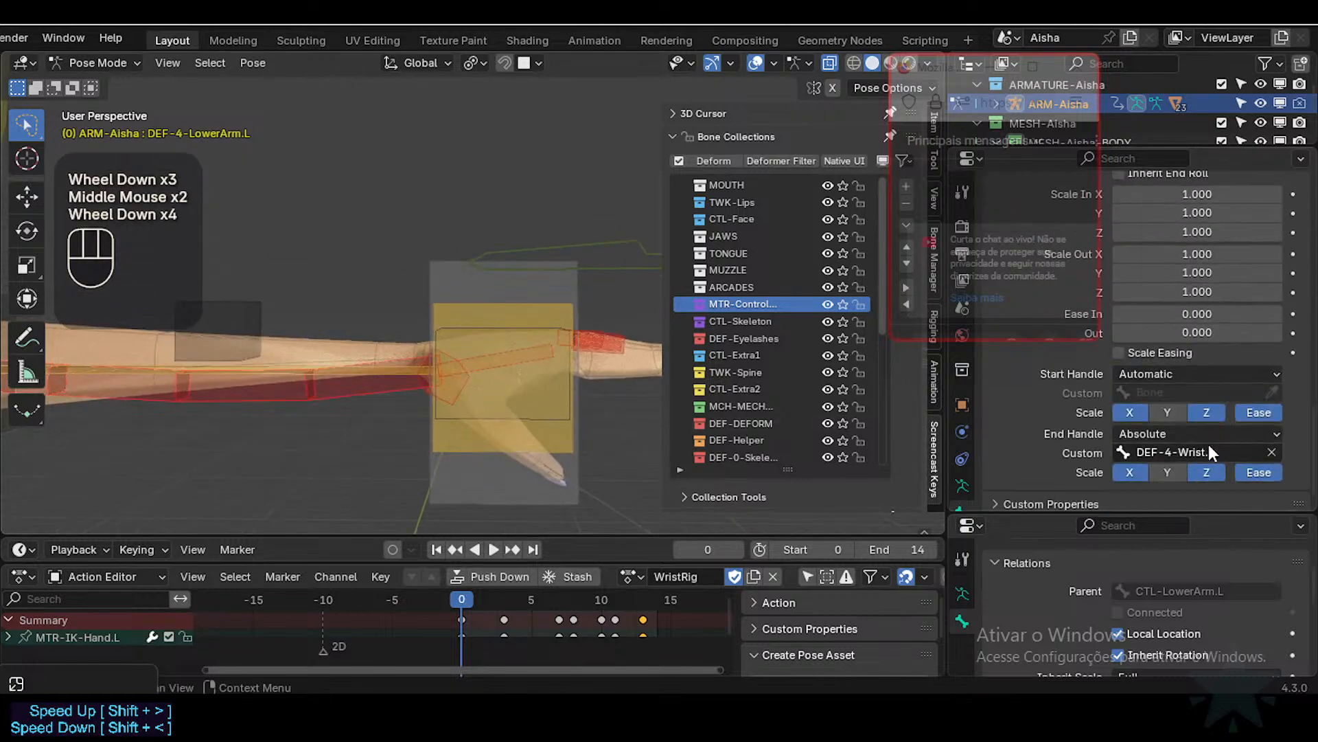
{"action": "type", "text": "CTL-Wrist.L"}
Step: Examine the bones around the left wrist from several angles and select the thumb's knuckle joint bone
{"action": "middle_click_drag", "start_coordinate": [536, 435], "coordinate": [312, 385]}
{"action": "scroll", "coordinate": [361, 384], "scroll_direction": "down", "scroll_amount": 2}
{"action": "scroll", "coordinate": [529, 405], "scroll_direction": "down", "scroll_amount": 1}
{"action": "scroll", "coordinate": [364, 383], "scroll_direction": "up", "scroll_amount": 2}
{"action": "scroll", "coordinate": [342, 385], "scroll_direction": "up", "scroll_amount": 2}
{"action": "left_click", "coordinate": [377, 371]}
{"action": "left_click", "coordinate": [375, 371]}
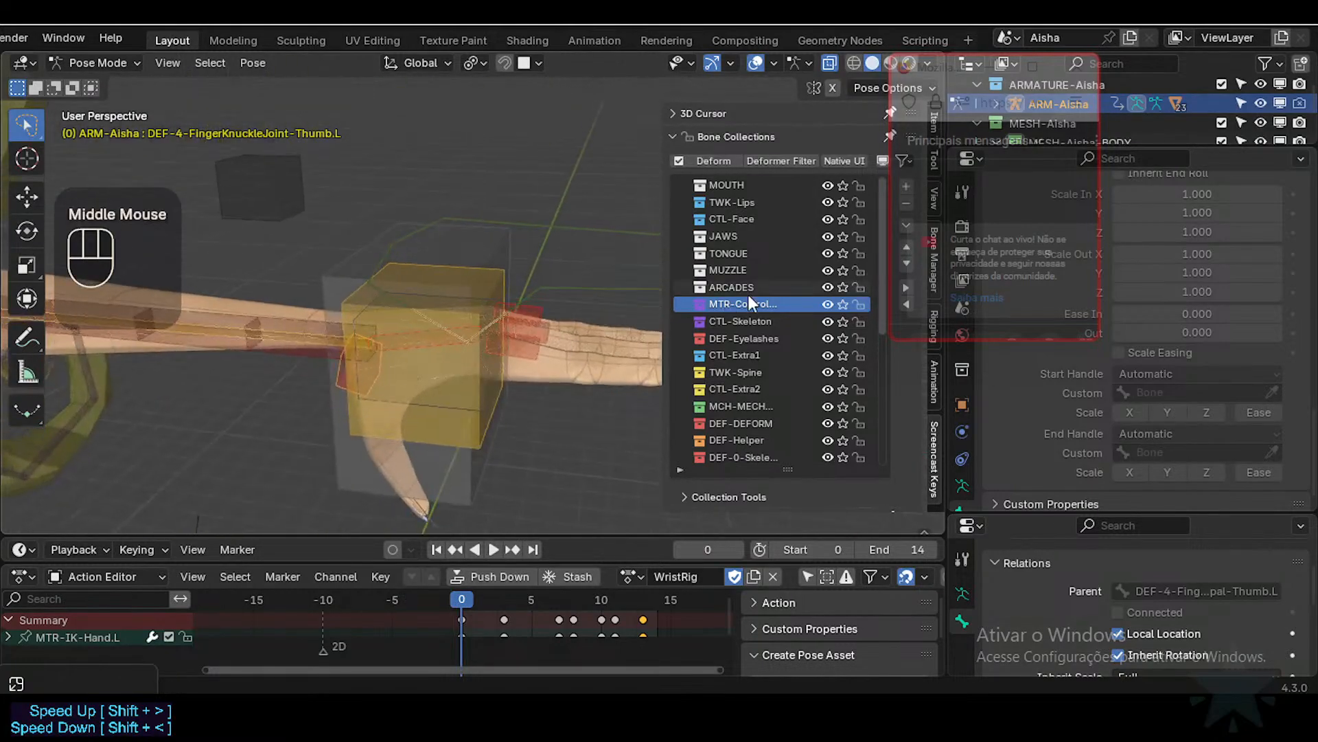
Step: Un-solo all bone collections
{"action": "key", "text": "q"}
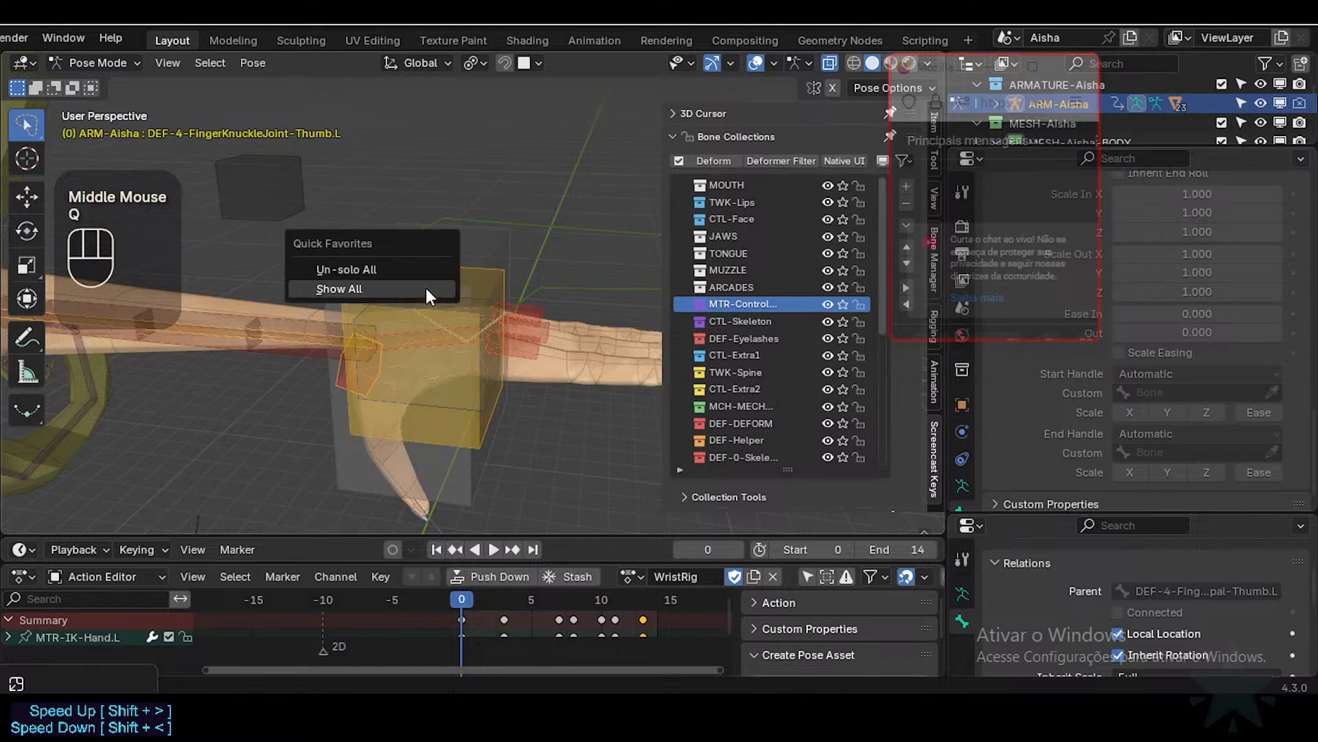
{"action": "left_click", "coordinate": [416, 268]}
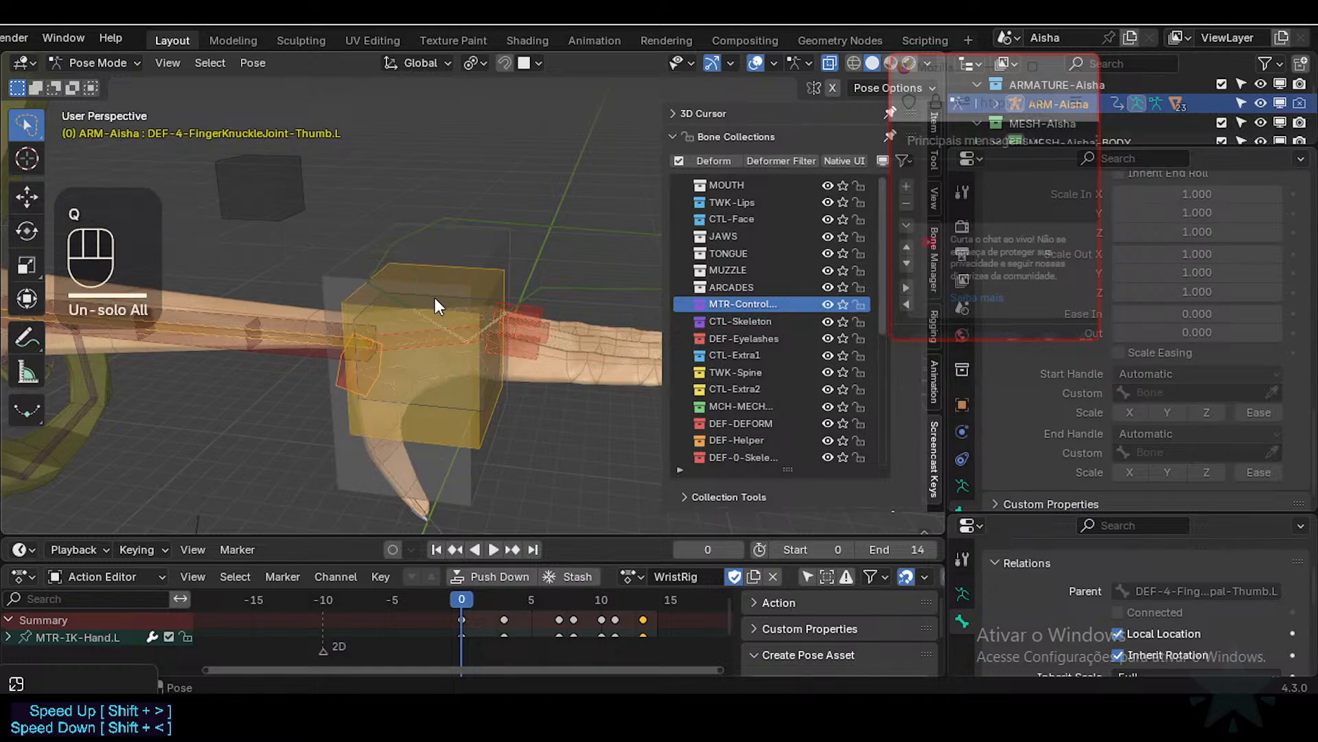
{"action": "key", "text": "q"}
{"action": "left_click", "coordinate": [422, 316]}
{"action": "key", "text": "q"}
{"action": "left_click", "coordinate": [419, 289]}
{"action": "scroll", "coordinate": [848, 212], "scroll_direction": "up", "scroll_amount": 1}
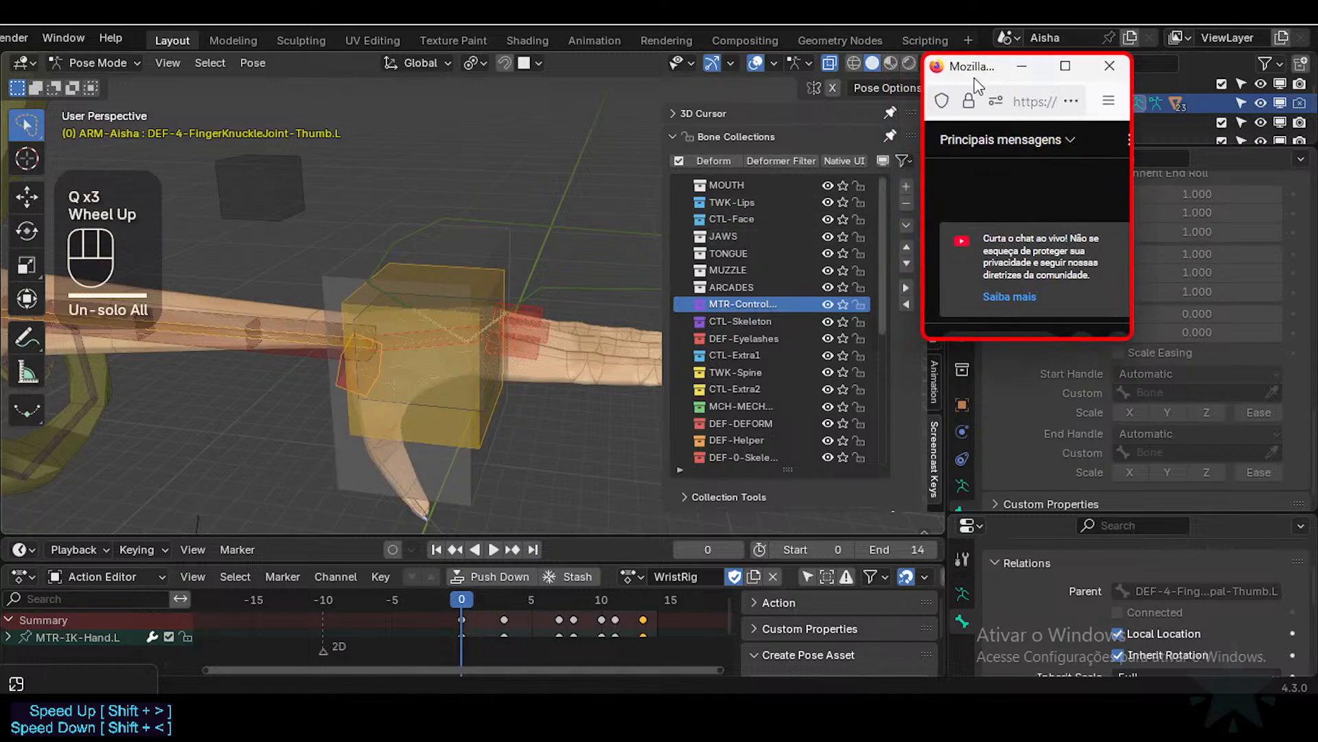
Step: Solo only the MTR-Control and DEF-4-Arms bone collections
{"action": "left_click", "coordinate": [842, 305]}
{"action": "left_click", "coordinate": [845, 321]}
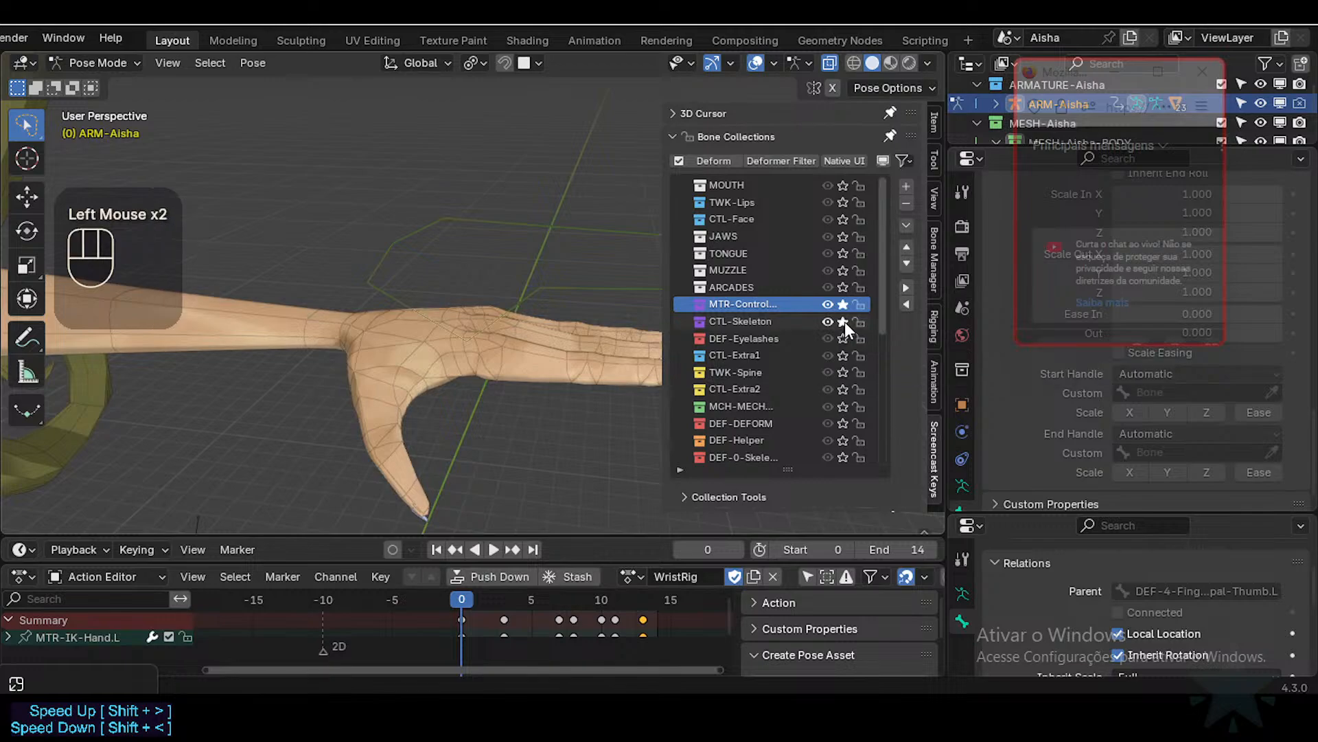
{"action": "left_click", "coordinate": [845, 321]}
{"action": "scroll", "coordinate": [859, 457], "scroll_direction": "down", "scroll_amount": 1}
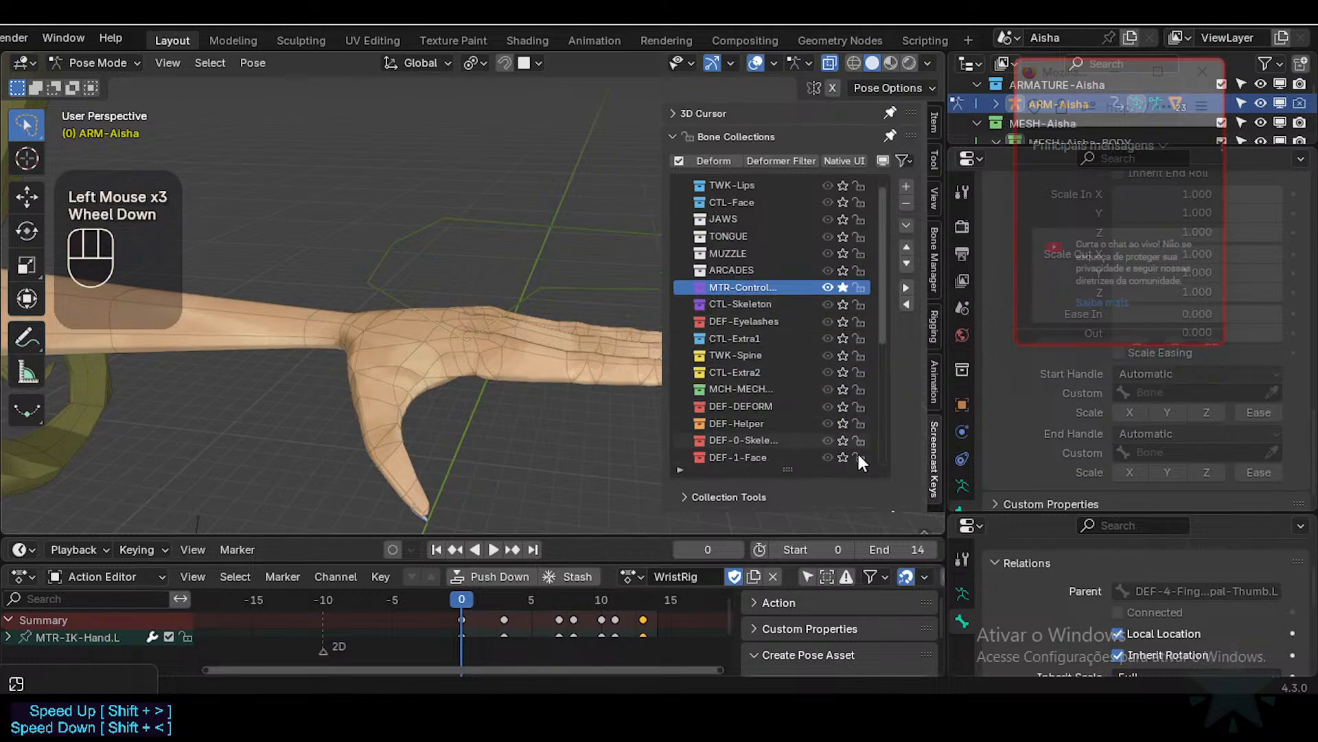
{"action": "scroll", "coordinate": [858, 454], "scroll_direction": "down", "scroll_amount": 3}
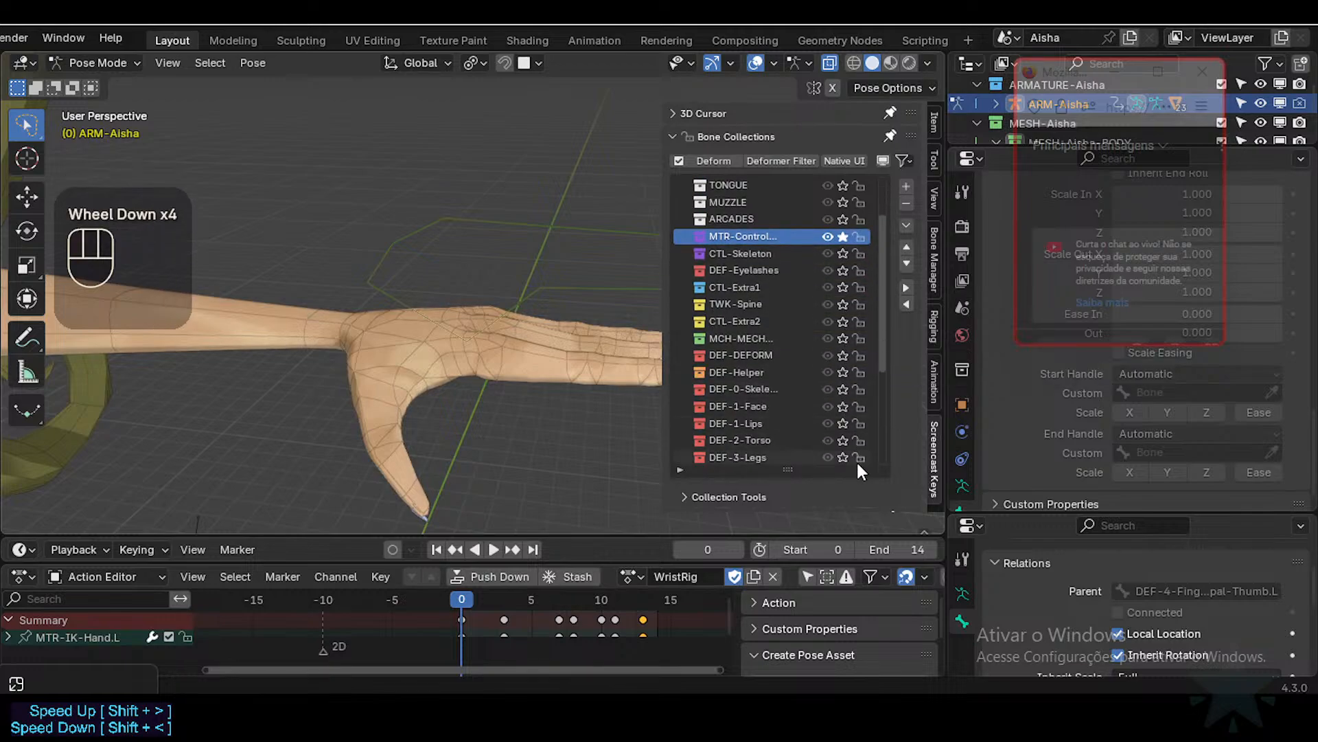
{"action": "scroll", "coordinate": [856, 460], "scroll_direction": "down", "scroll_amount": 1}
{"action": "left_click", "coordinate": [844, 457]}
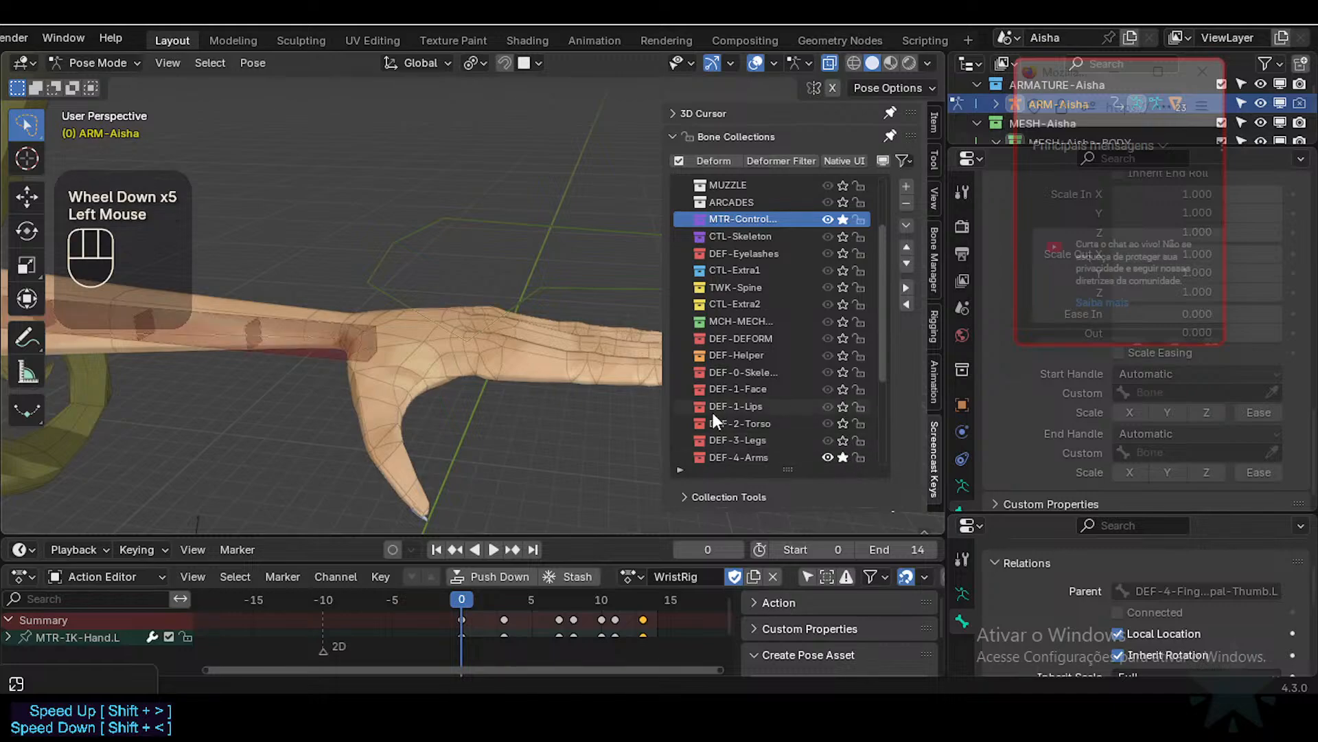
Step: Select the DEF-4-LowerArm.L bone, save the file, and check its bendy bone handles in Edit Mode
{"action": "left_click", "coordinate": [319, 343]}
{"action": "scroll", "coordinate": [350, 342], "scroll_direction": "down", "scroll_amount": 1}
{"action": "key", "text": "ctrl+s"}
{"action": "middle_click_drag", "start_coordinate": [397, 340], "coordinate": [426, 316]}
{"action": "key", "text": "Tab"}
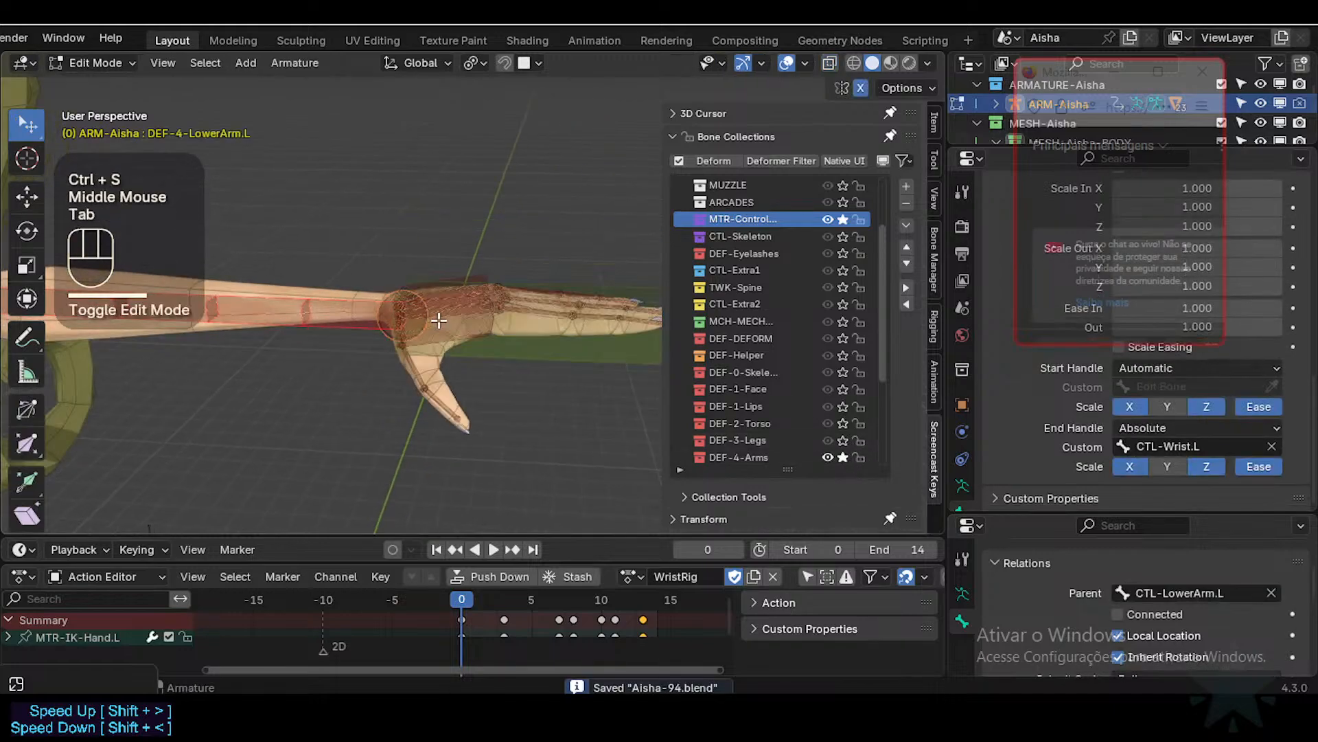
{"action": "key", "text": "Tab"}
Step: Select MTR-IK-Hand.L together with DEF-4-LowerArm.L, hide the unselected bones in Edit Mode, and return to Pose Mode
{"action": "left_click", "coordinate": [386, 283]}
{"action": "left_click", "coordinate": [416, 246]}
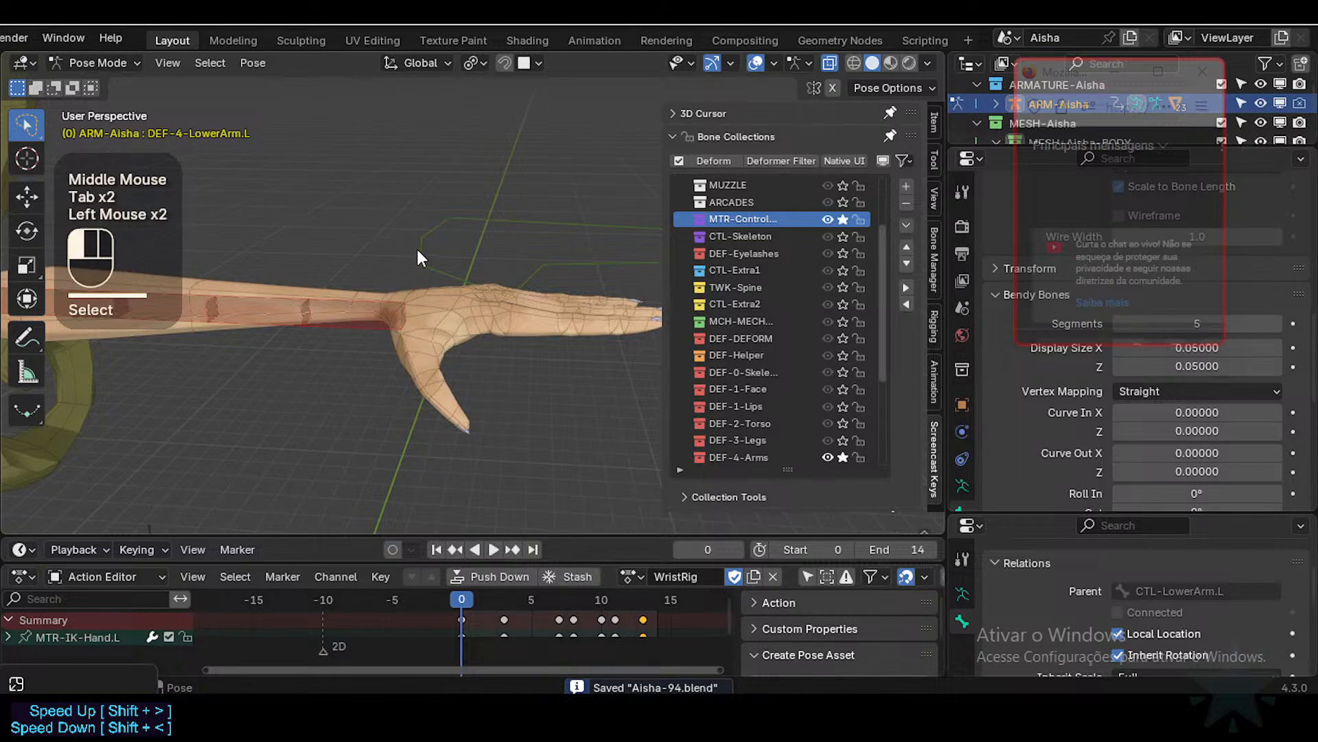
{"action": "left_click", "coordinate": [376, 298], "text": "shift"}
{"action": "key", "text": "Tab"}
{"action": "key", "text": "shift+h"}
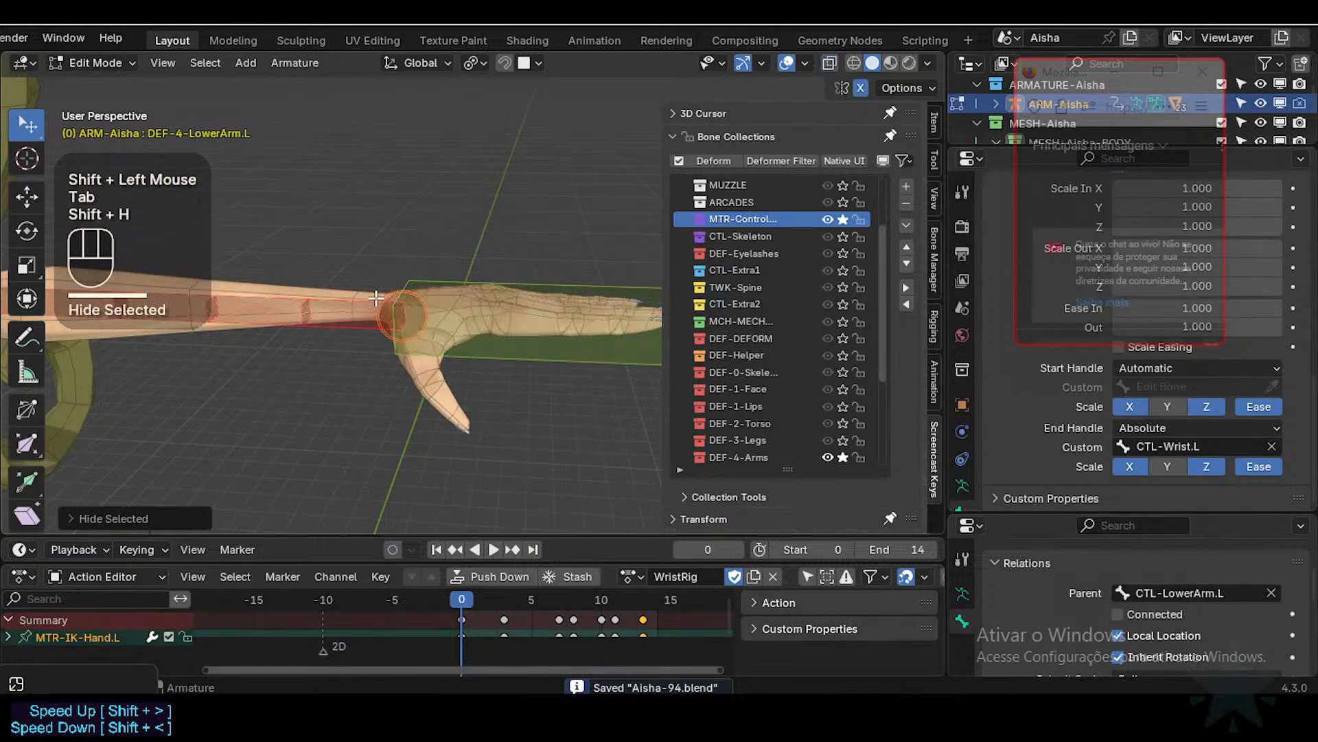
{"action": "key", "text": "Tab"}
Step: Select the MTR-IK-Hand.L control, hide the viewport sidebar, and save the file
{"action": "middle_click_drag", "start_coordinate": [435, 305], "coordinate": [506, 274], "text": "shift"}
{"action": "key", "text": "ctrl+s"}
{"action": "left_click", "coordinate": [494, 304]}
{"action": "key", "text": "ctrl+4"}
{"action": "key", "text": "ctrl+4"}
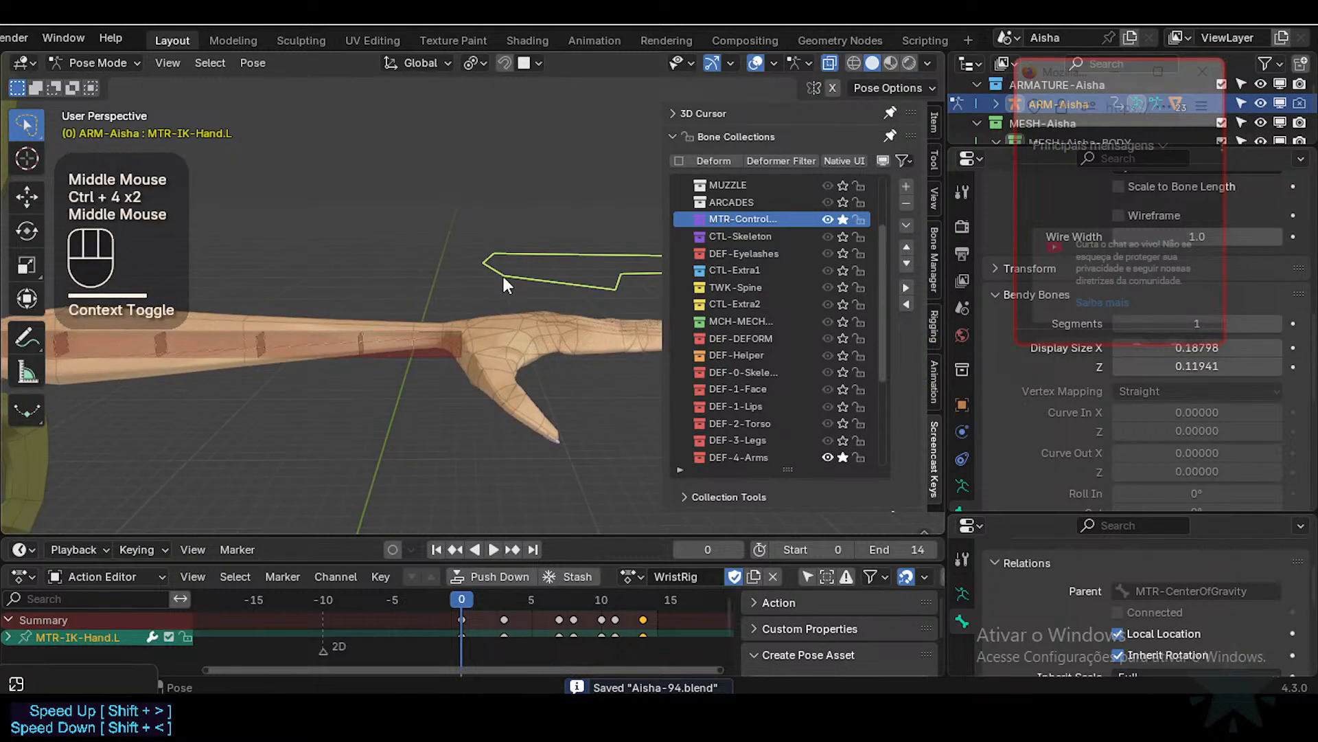
{"action": "left_click", "coordinate": [506, 274]}
{"action": "key", "text": "n"}
{"action": "key", "text": "ctrl+s"}
{"action": "left_click", "coordinate": [405, 350]}
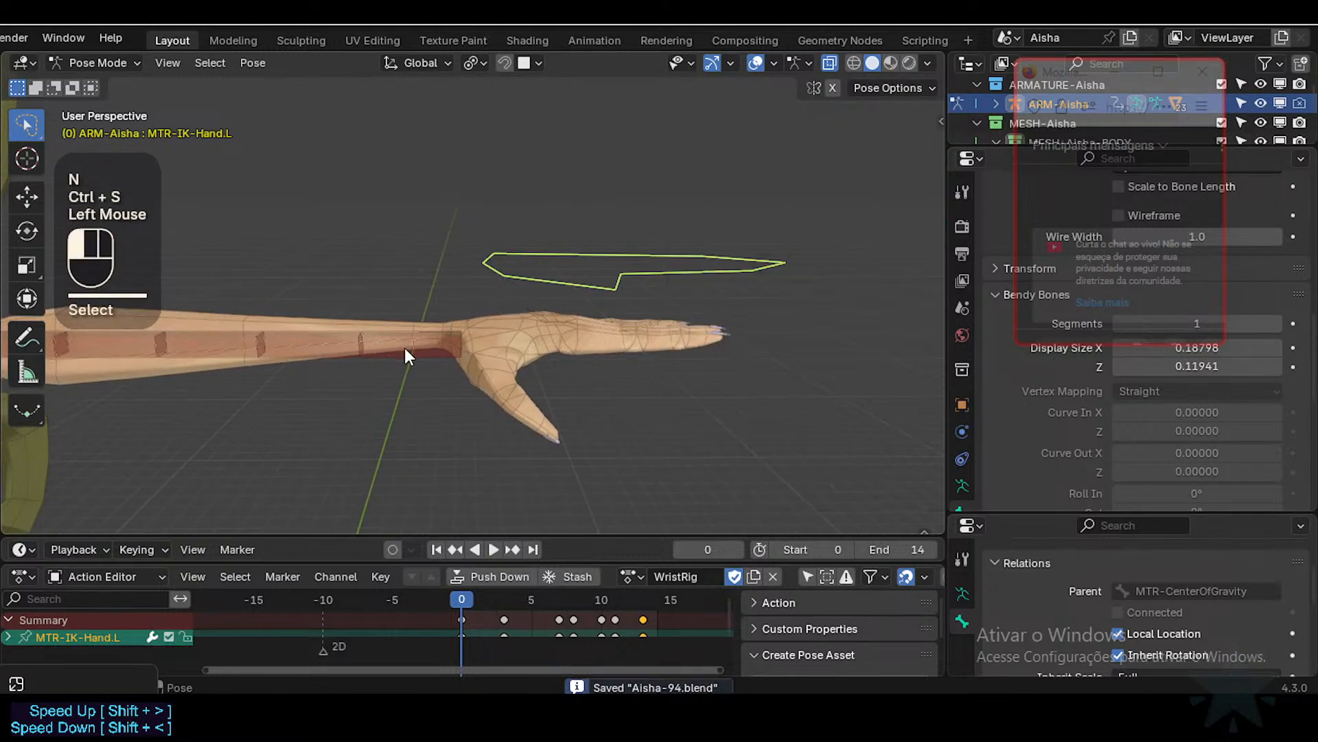
Step: Play and scrub the WristRig action between frames 0 and 3 to examine how the left forearm bends
{"action": "left_click", "coordinate": [559, 300]}
{"action": "key", "text": "space"}
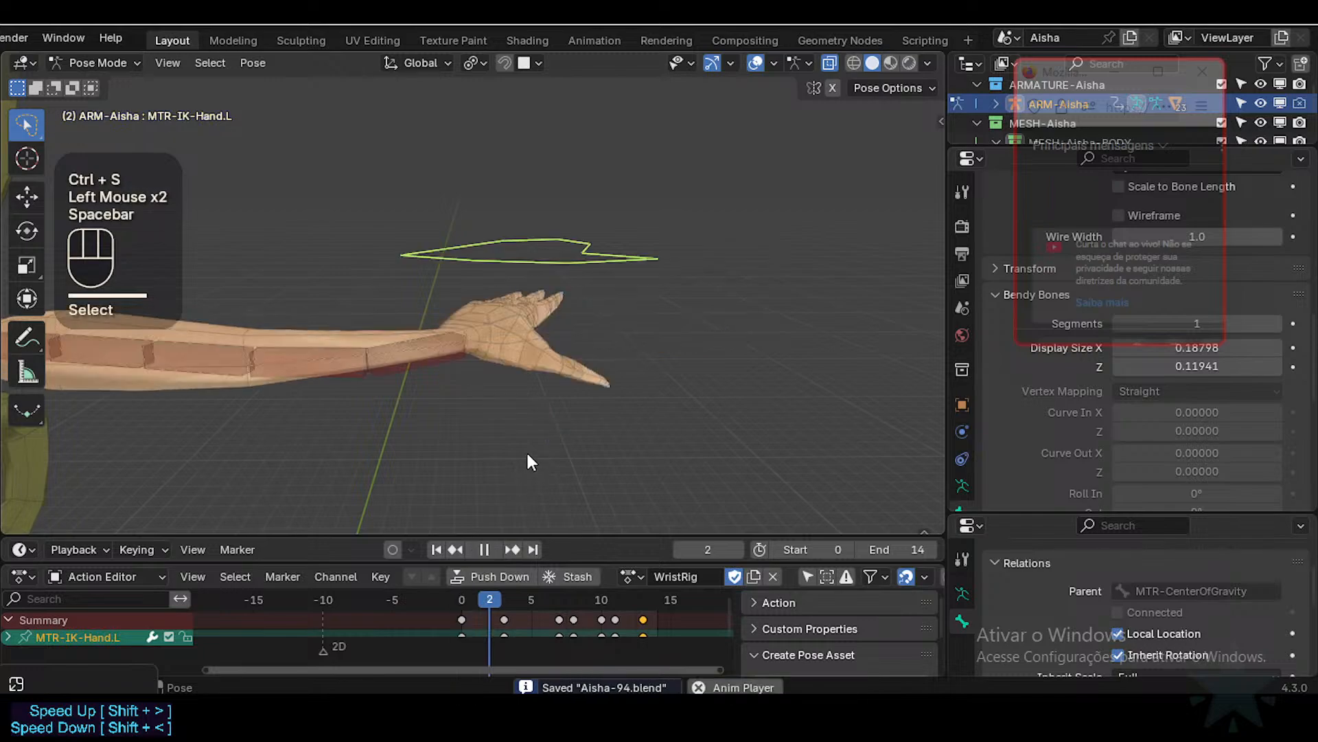
{"action": "key", "text": "space"}
{"action": "middle_click_drag", "start_coordinate": [523, 359], "coordinate": [521, 355]}
{"action": "key", "text": "space"}
{"action": "key", "text": "space"}
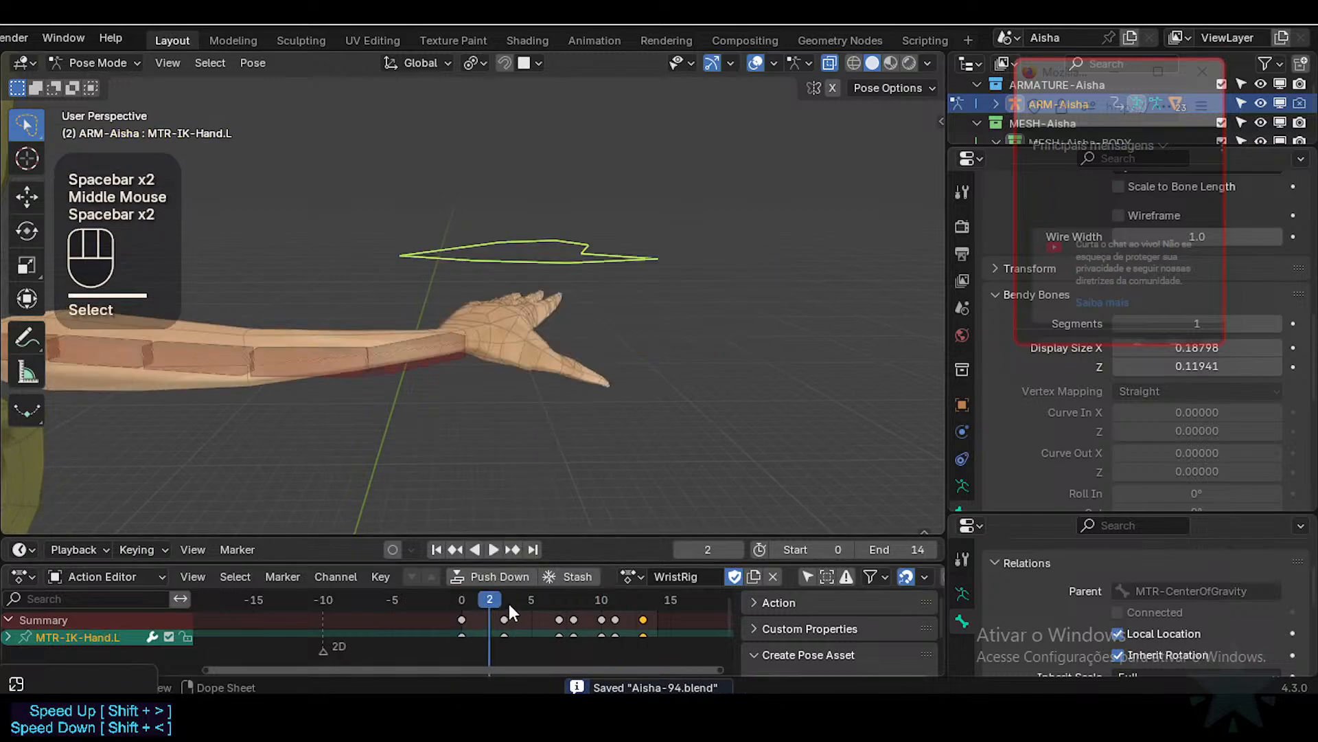
{"action": "mouse_move", "coordinate": [481, 598]}
{"action": "left_mouse_down"}
{"action": "mouse_move", "coordinate": [517, 594]}
{"action": "mouse_move", "coordinate": [435, 603]}
{"action": "mouse_move", "coordinate": [462, 601]}
{"action": "left_mouse_up"}
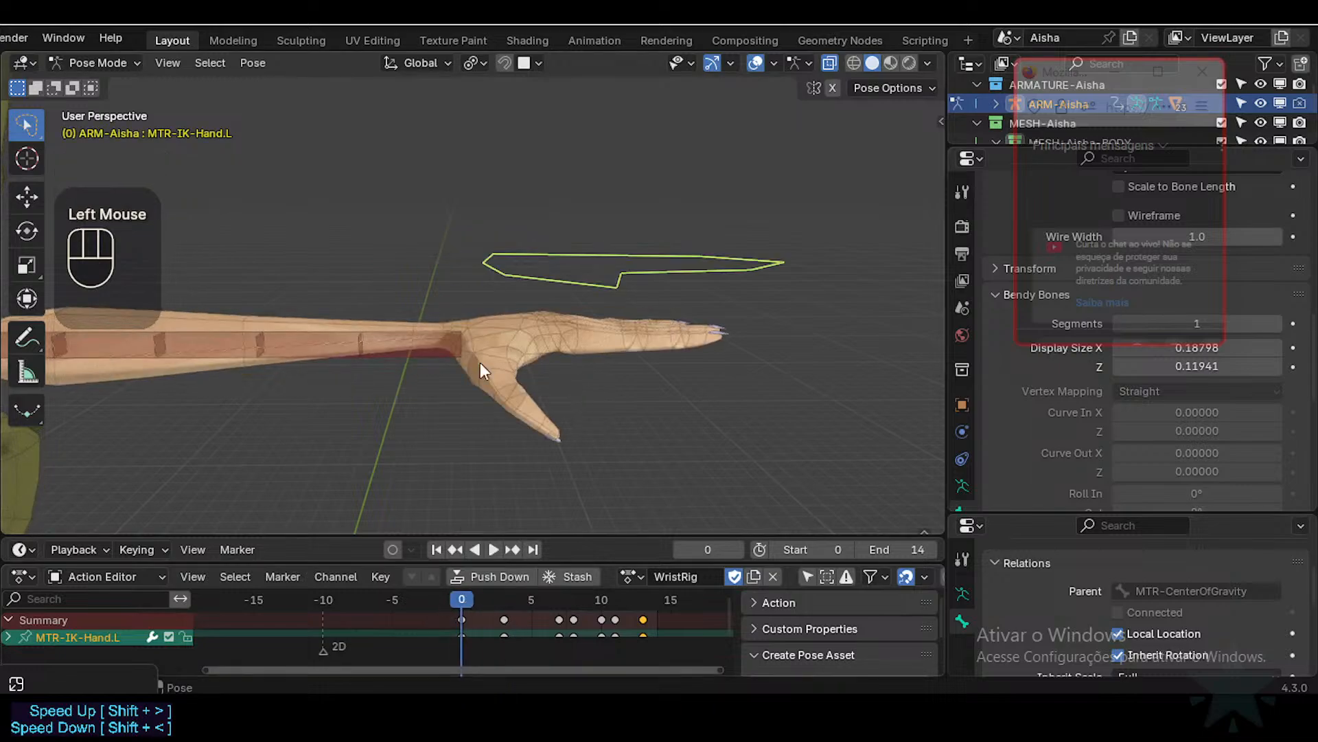
{"action": "middle_click_drag", "start_coordinate": [480, 361], "coordinate": [466, 413]}
{"action": "left_click_drag", "start_coordinate": [462, 602], "coordinate": [497, 598]}
{"action": "middle_click_drag", "start_coordinate": [467, 494], "coordinate": [411, 390]}
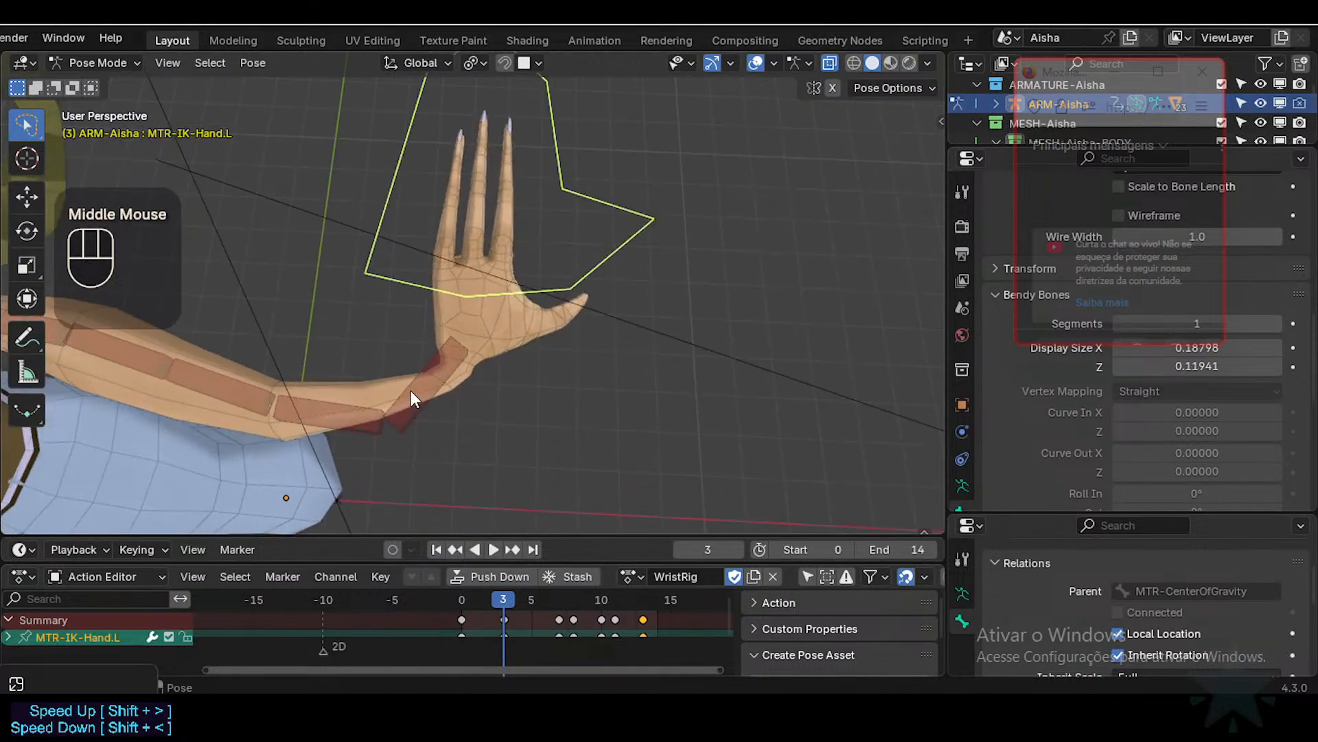
Step: Select the DEF-4-LowerArm.L bone and bring its Bendy Bones easing values into view
{"action": "left_click", "coordinate": [410, 393]}
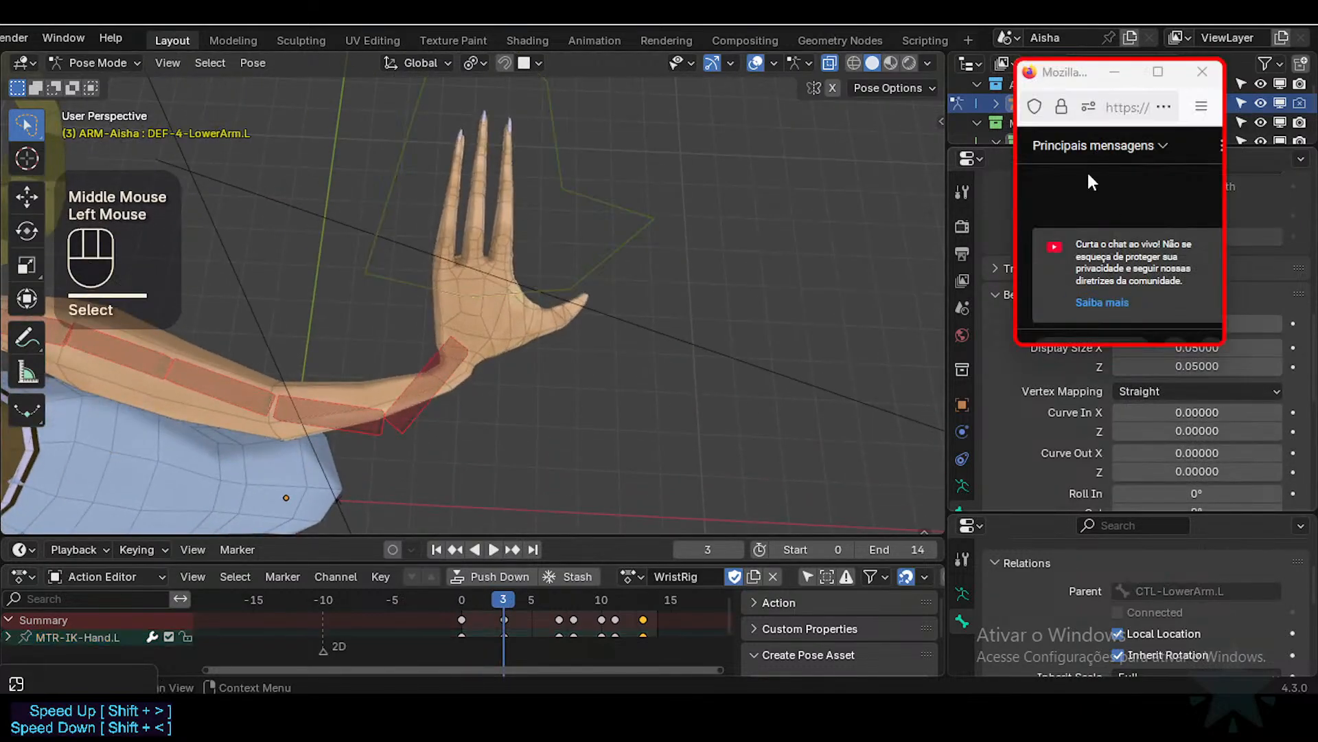
{"action": "scroll", "coordinate": [1190, 402], "scroll_direction": "down", "scroll_amount": 4}
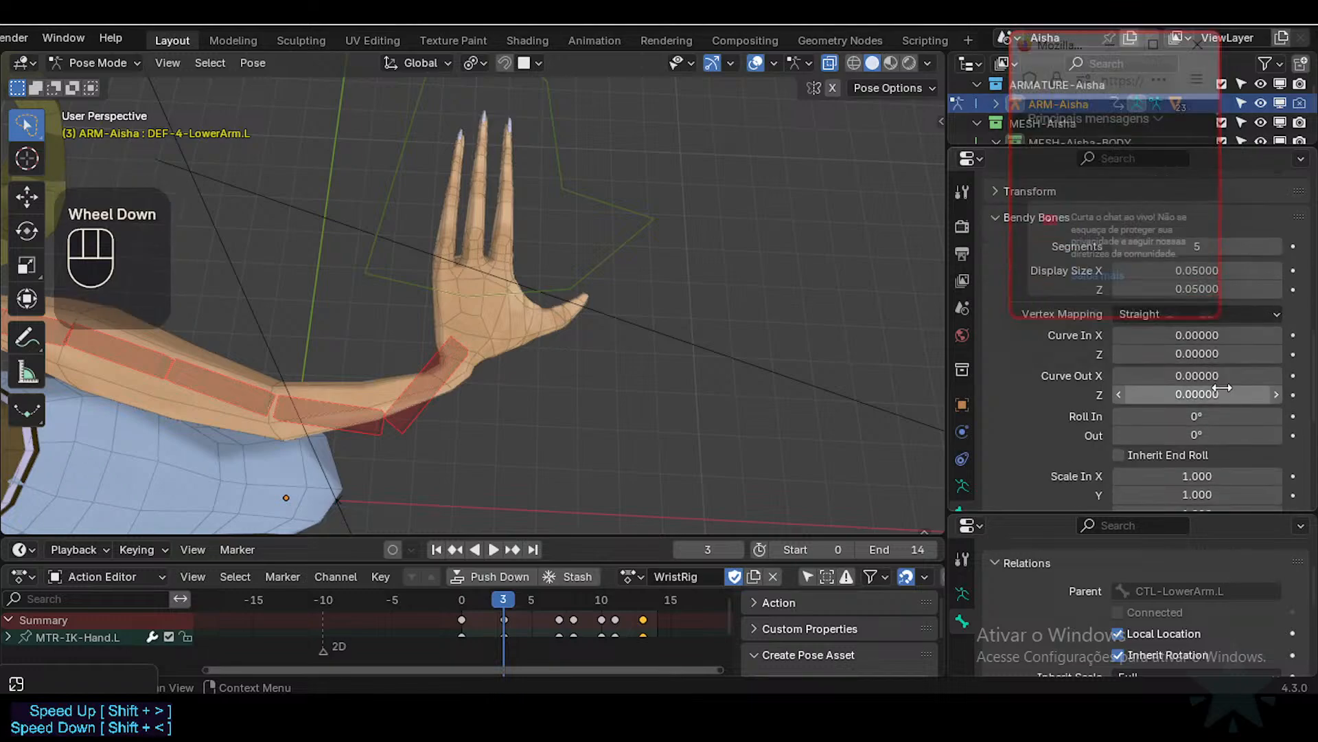
{"action": "scroll", "coordinate": [1190, 403], "scroll_direction": "down", "scroll_amount": 3}
{"action": "scroll", "coordinate": [1197, 405], "scroll_direction": "up", "scroll_amount": 1}
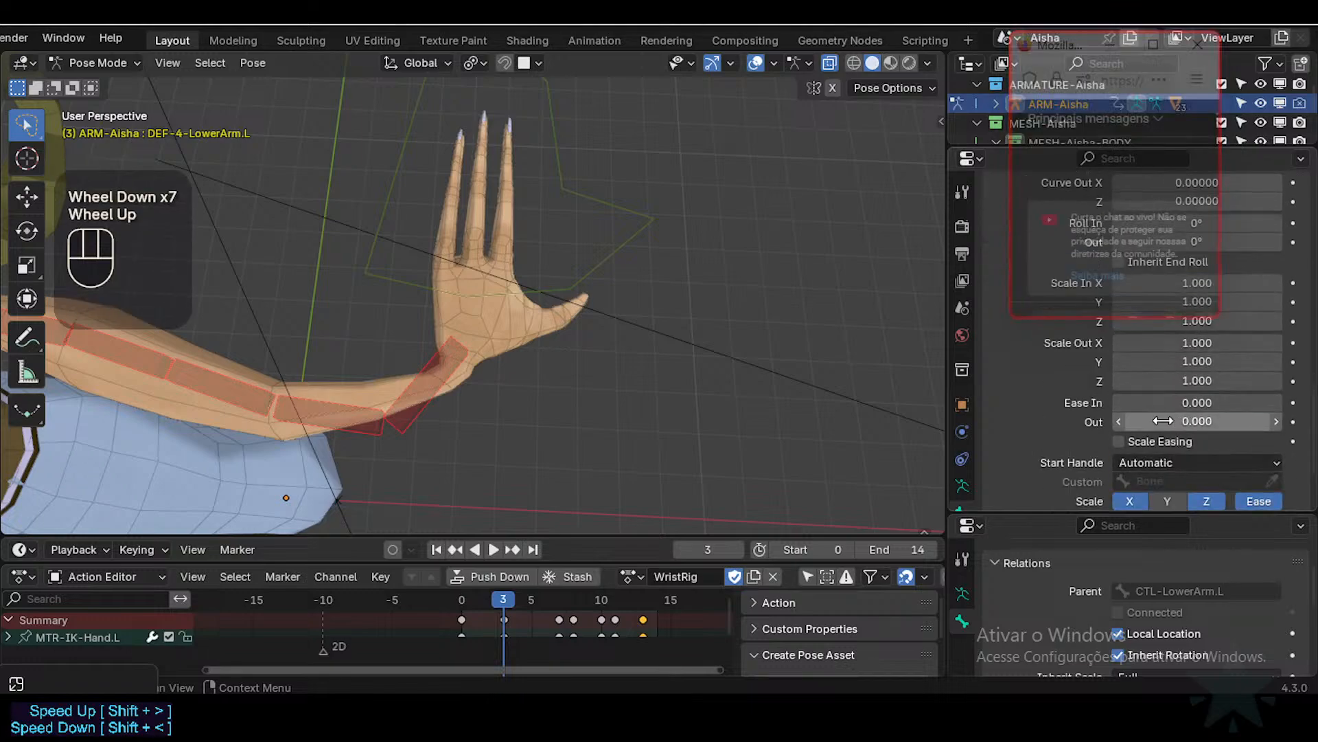
Step: Try an Ease Out of -0.880 on DEF-4-LowerArm.L at frame 3 and reset it to the default
{"action": "left_click", "coordinate": [1197, 421]}
{"action": "left_click_drag", "start_coordinate": [1196, 421], "coordinate": [1133, 421]}
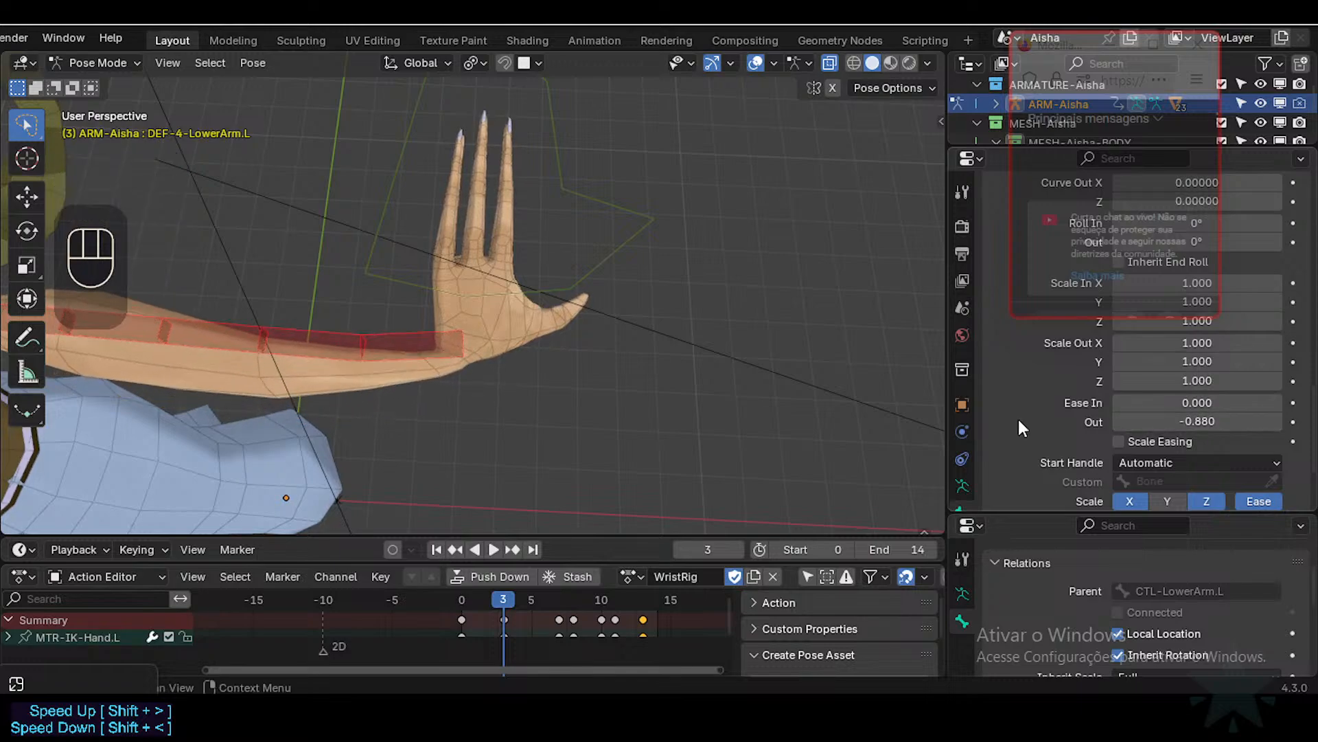
{"action": "middle_click_drag", "start_coordinate": [549, 288], "coordinate": [521, 342]}
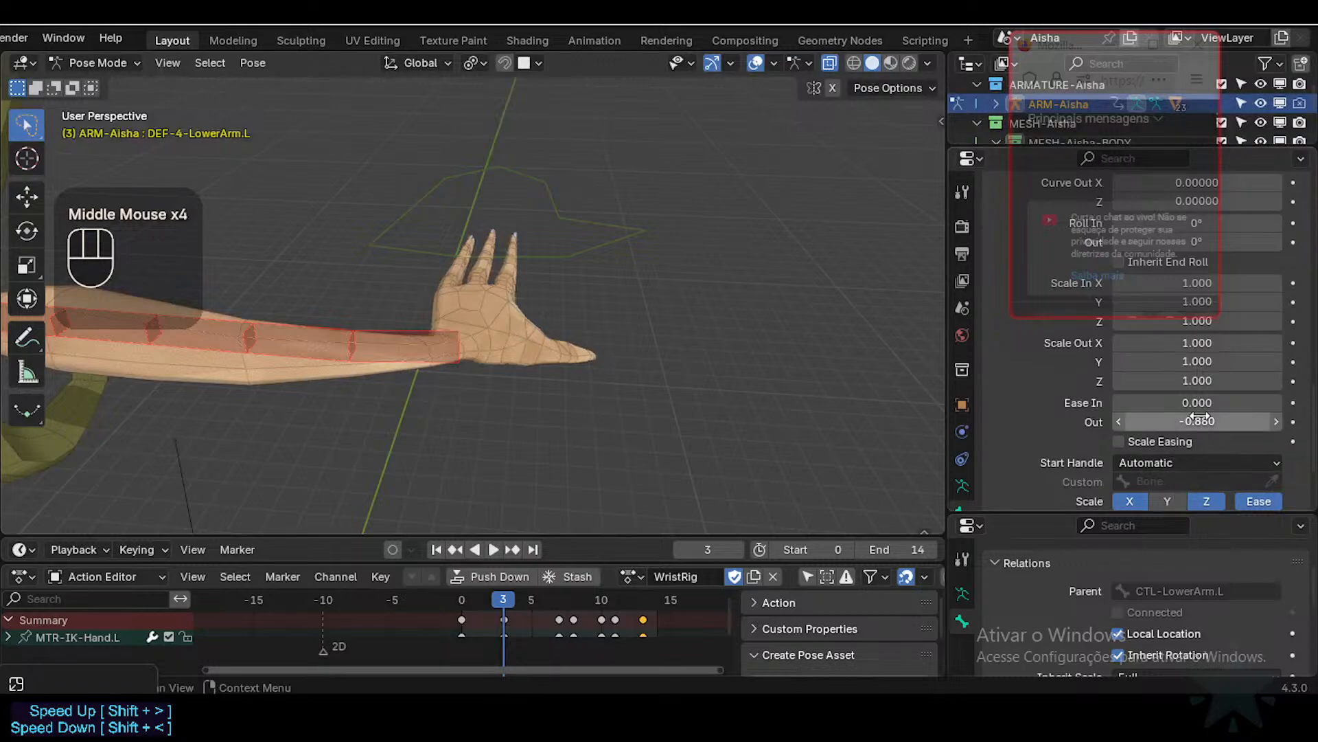
{"action": "key", "text": "BackSpace"}
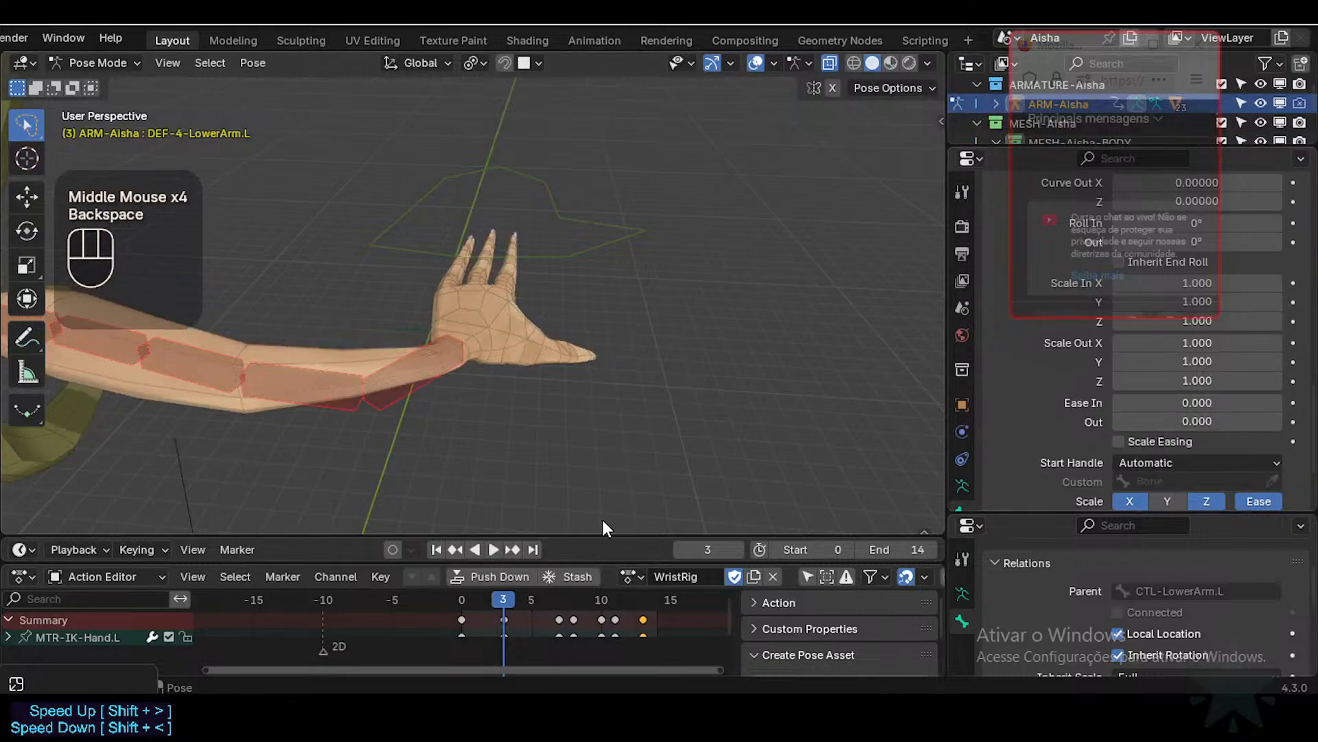
Step: Go to frame 9 of the WristRig action and try an Ease Out of -0.270 on the forearm bone
{"action": "left_click_drag", "start_coordinate": [497, 602], "coordinate": [523, 603]}
{"action": "left_click_drag", "start_coordinate": [545, 602], "coordinate": [585, 603]}
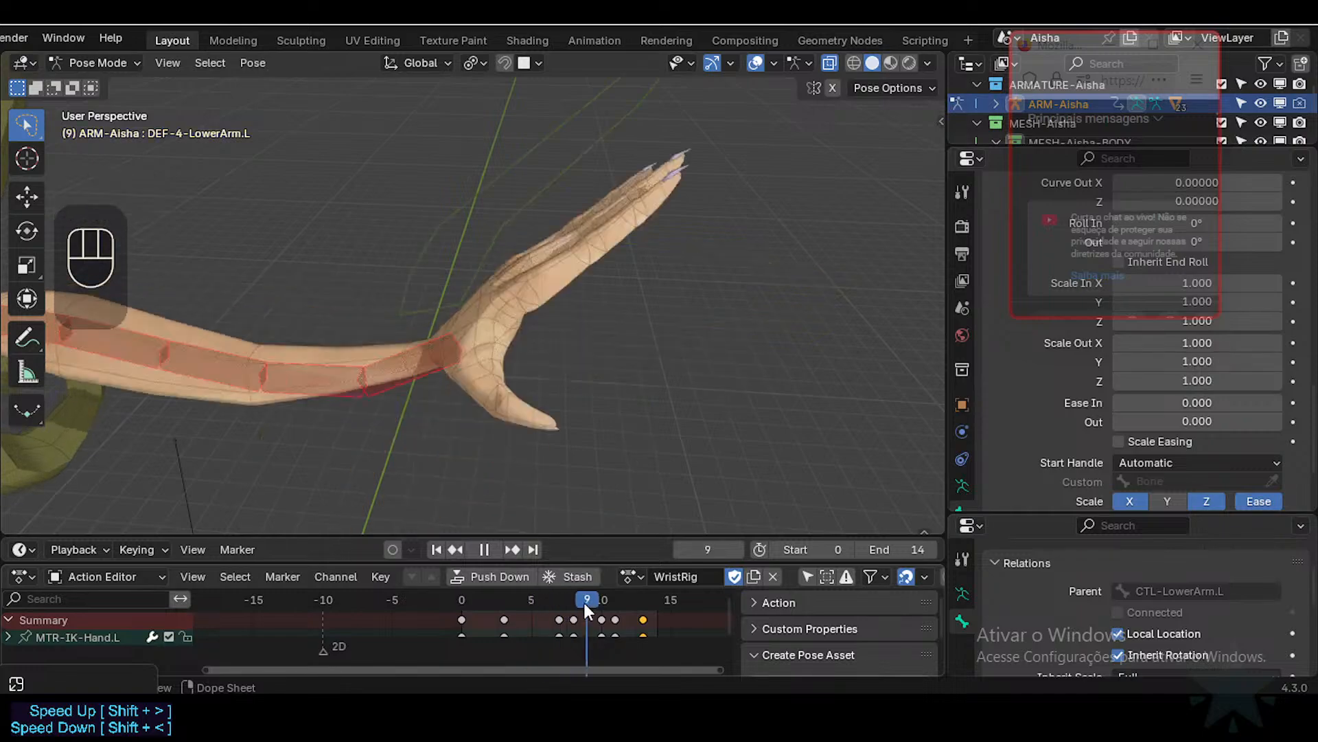
{"action": "left_click", "coordinate": [1208, 422]}
{"action": "left_click_drag", "start_coordinate": [1209, 422], "coordinate": [1164, 423]}
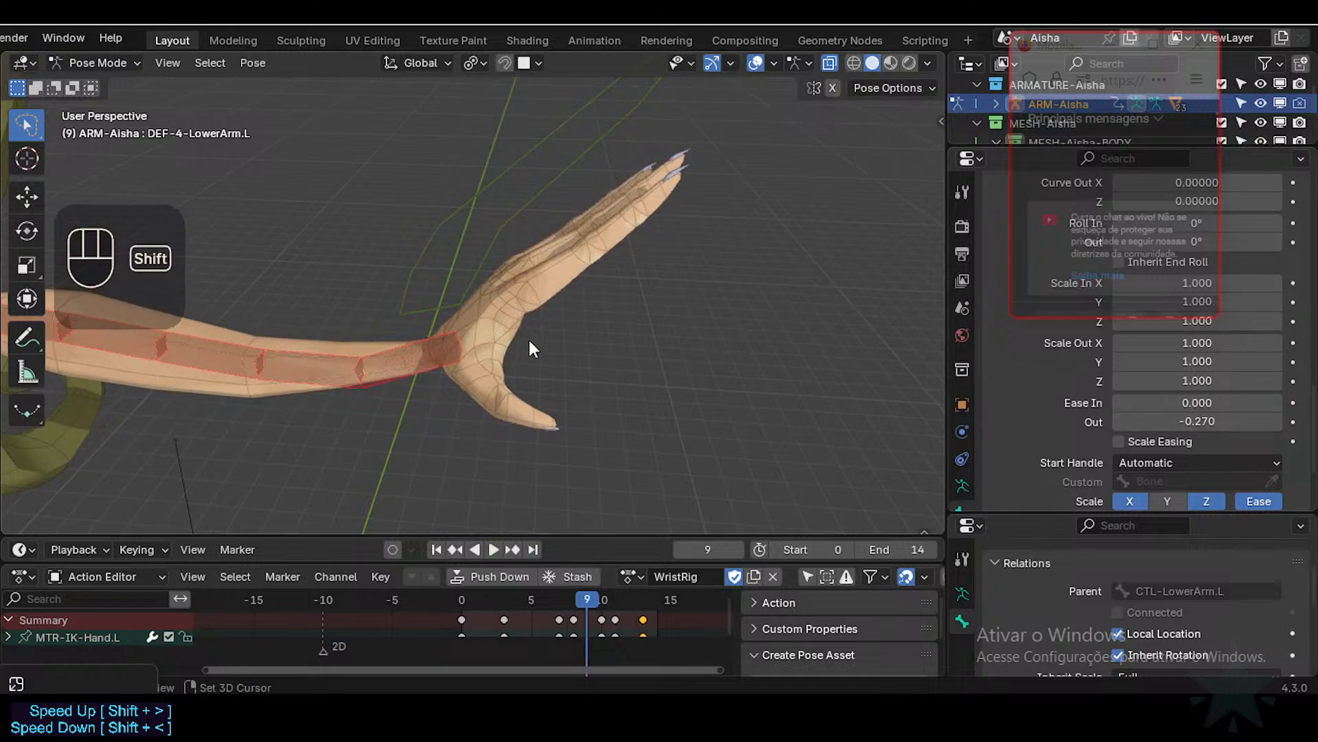
{"action": "middle_click_drag", "start_coordinate": [529, 336], "coordinate": [577, 347], "text": "shift"}
{"action": "middle_click_drag", "start_coordinate": [577, 347], "coordinate": [644, 404]}
{"action": "scroll", "coordinate": [555, 305], "scroll_direction": "down", "scroll_amount": 1}
{"action": "scroll", "coordinate": [555, 305], "scroll_direction": "down", "scroll_amount": 1}
{"action": "scroll", "coordinate": [555, 304], "scroll_direction": "up", "scroll_amount": 1, "text": "shift"}
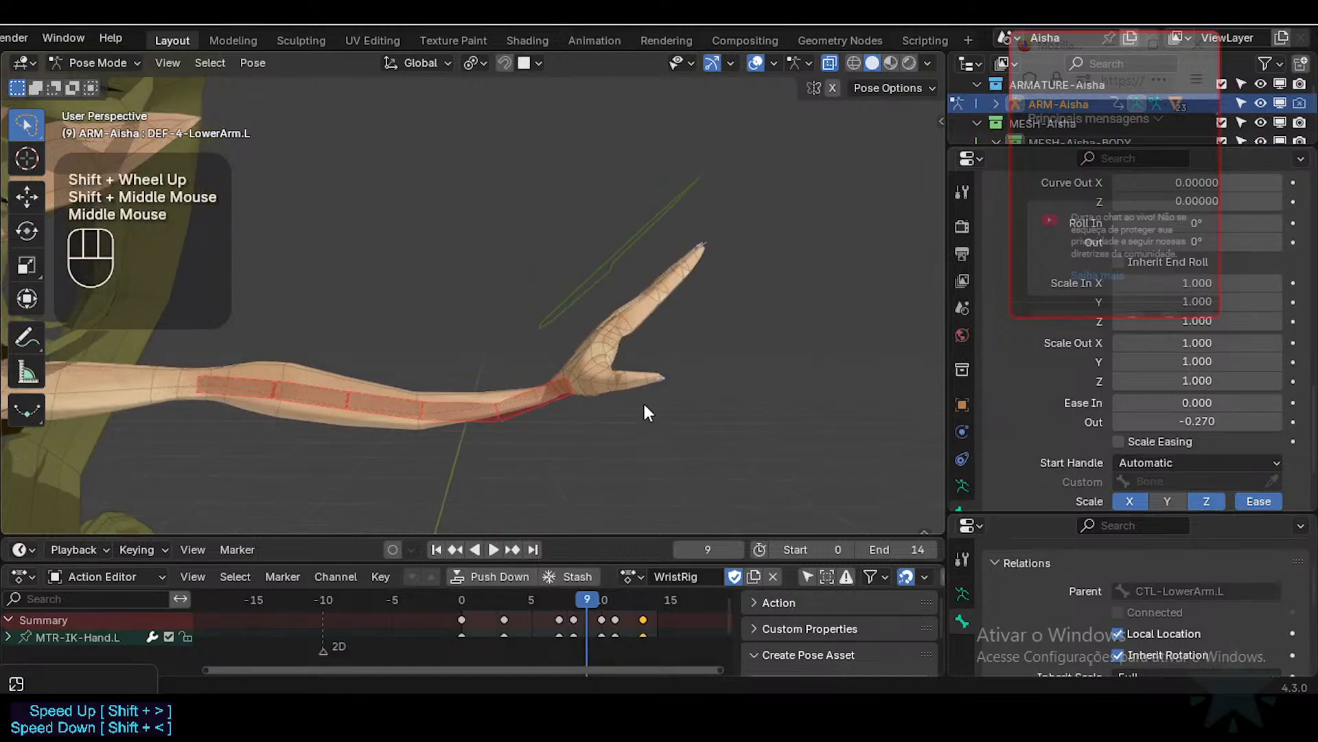
Step: Try an Ease Out of -0.910 on the forearm bone at frames 9 and 10, and reset it to the default
{"action": "left_click", "coordinate": [1208, 422]}
{"action": "mouse_move", "coordinate": [1209, 422]}
{"action": "left_mouse_down"}
{"action": "mouse_move", "coordinate": [1240, 421]}
{"action": "mouse_move", "coordinate": [1168, 421]}
{"action": "mouse_move", "coordinate": [1236, 422]}
{"action": "mouse_move", "coordinate": [1171, 421]}
{"action": "mouse_move", "coordinate": [1225, 422]}
{"action": "left_mouse_up"}
{"action": "key", "text": "ctrl+z"}
{"action": "key", "text": "BackSpace"}
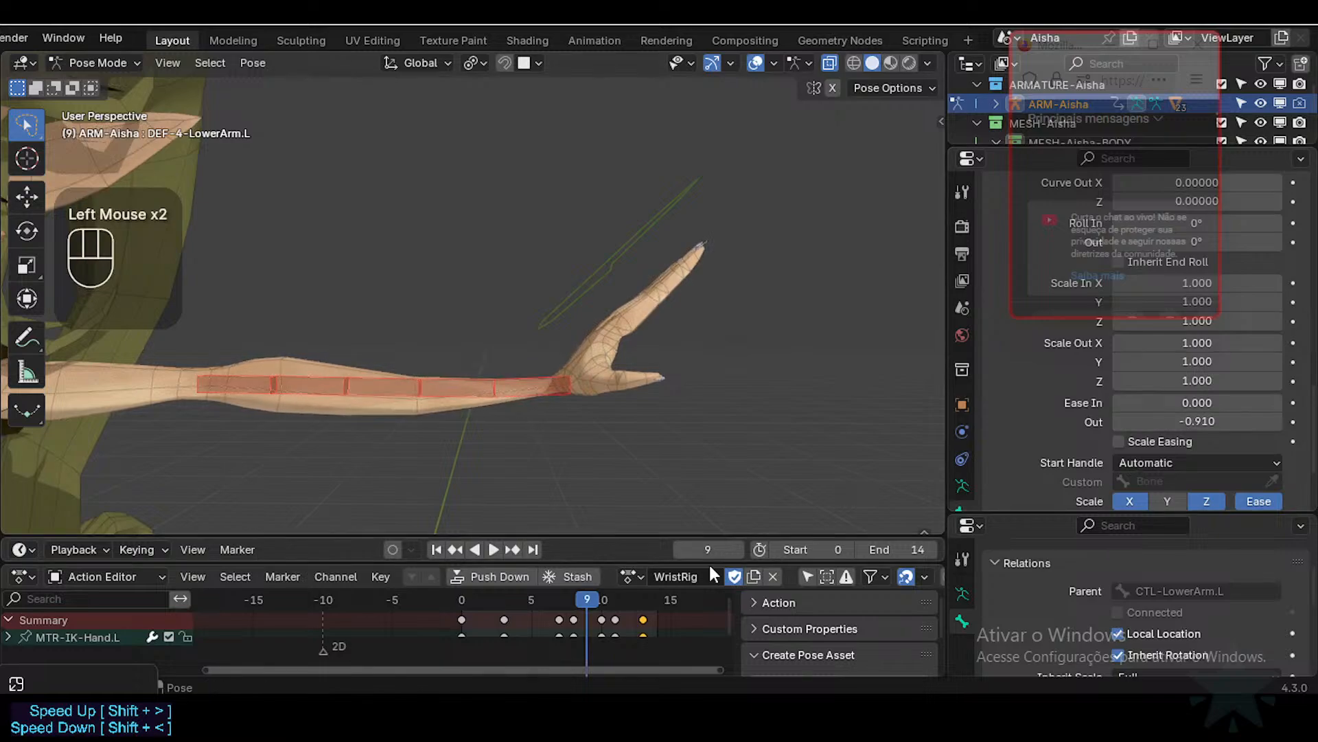
{"action": "key", "text": "Right"}
{"action": "key", "text": "Right"}
{"action": "key", "text": "Left"}
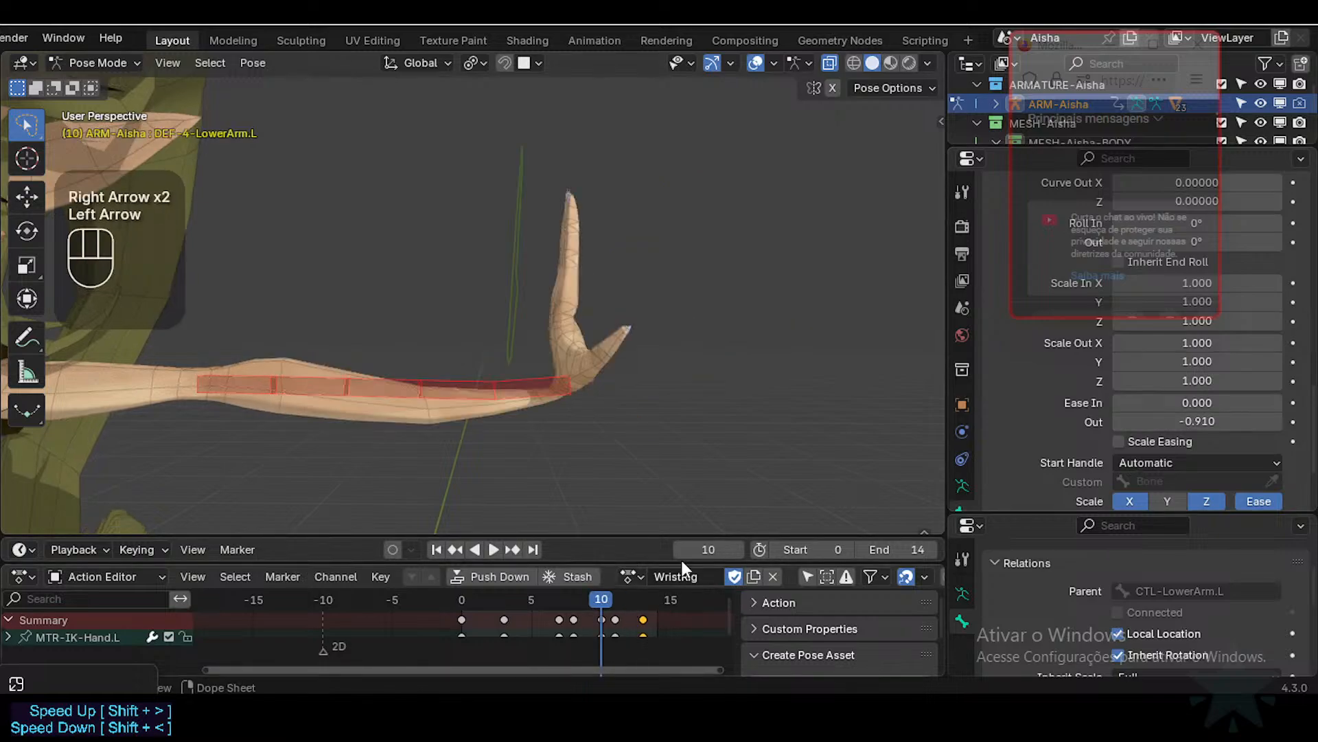
{"action": "left_click_drag", "start_coordinate": [1227, 422], "coordinate": [1192, 422]}
{"action": "key", "text": "BackSpace"}
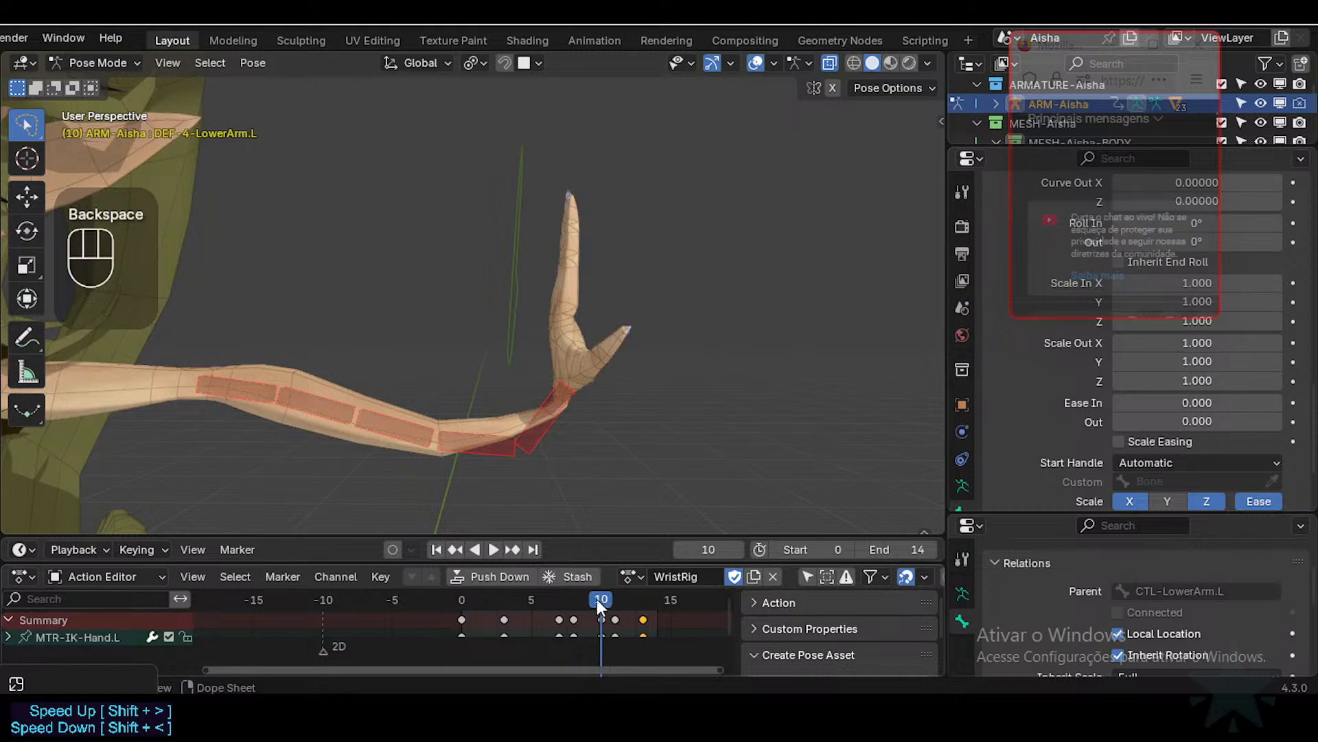
Step: Return the WristRig action to frame 0 and bring up the forearm bone's curve offset settings
{"action": "mouse_move", "coordinate": [596, 599]}
{"action": "left_mouse_down"}
{"action": "mouse_move", "coordinate": [448, 599]}
{"action": "mouse_move", "coordinate": [602, 600]}
{"action": "left_mouse_up"}
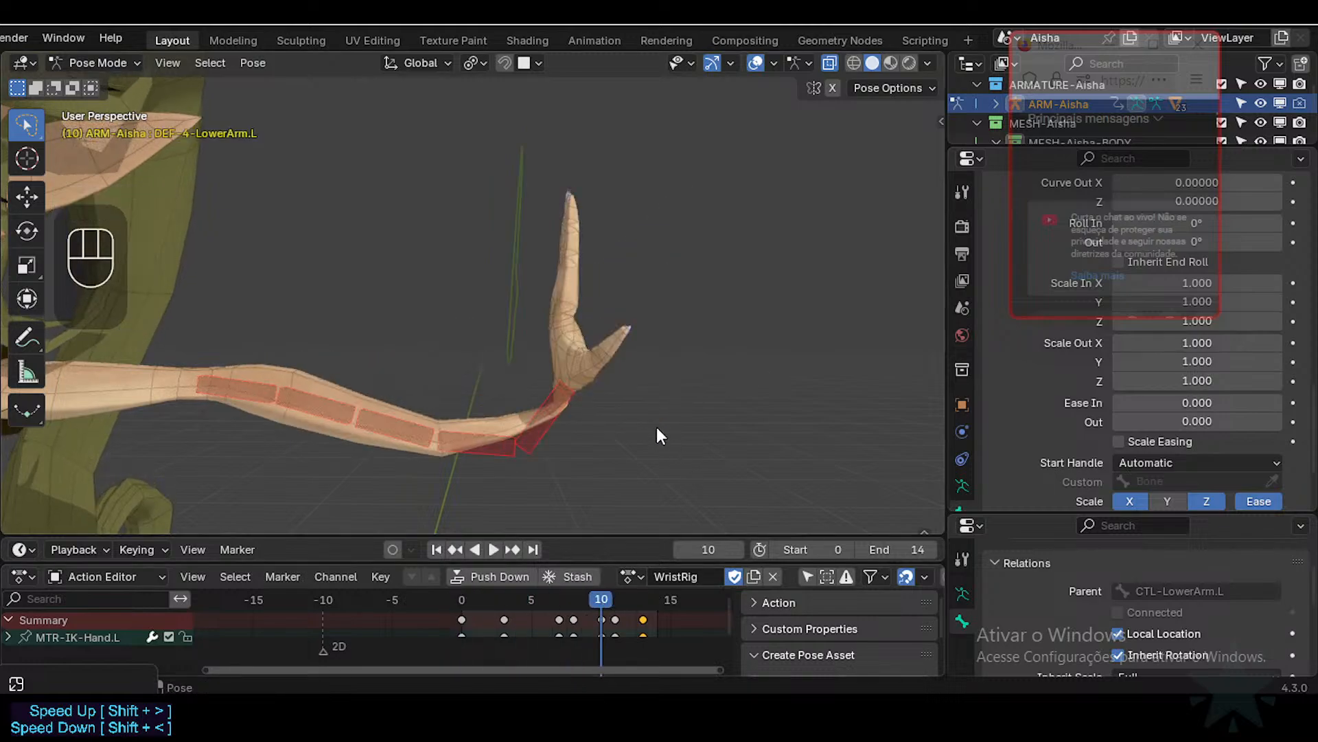
{"action": "left_click", "coordinate": [534, 432]}
{"action": "left_click_drag", "start_coordinate": [578, 599], "coordinate": [436, 598]}
{"action": "scroll", "coordinate": [1150, 380], "scroll_direction": "up", "scroll_amount": 5}
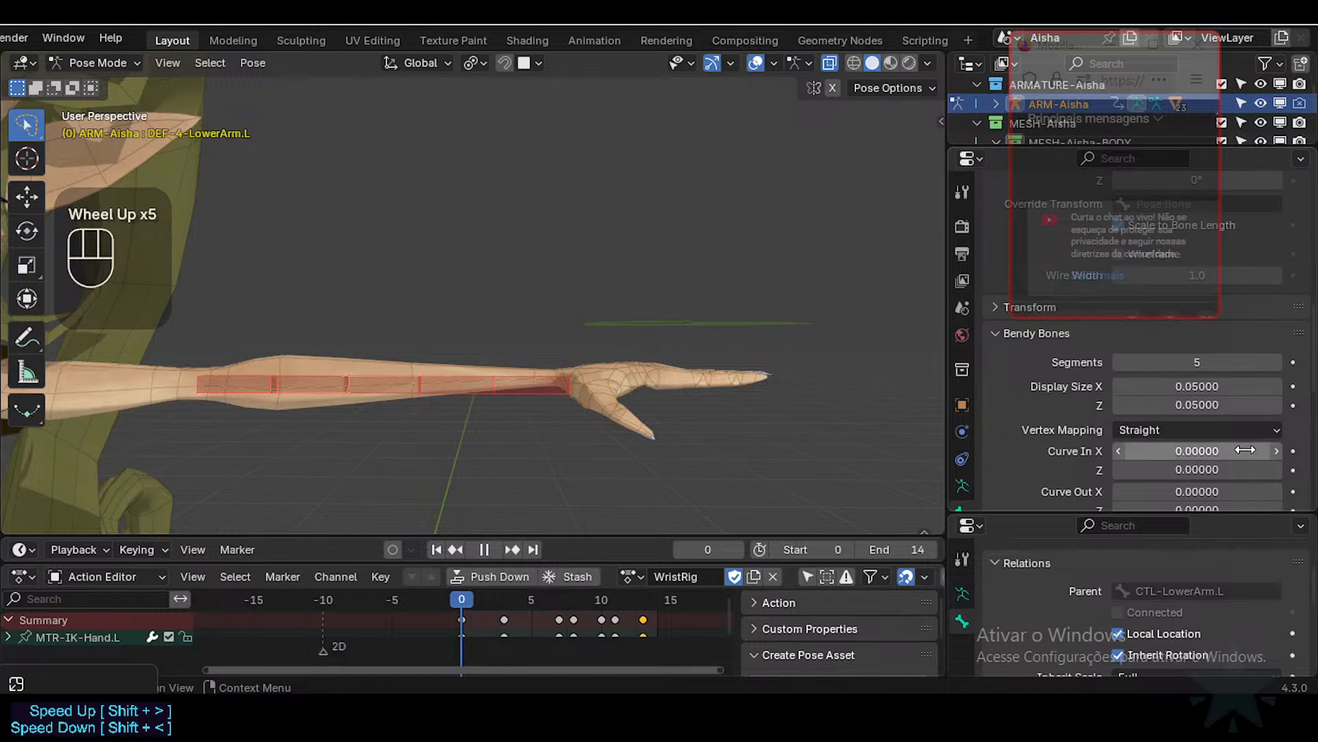
{"action": "scroll", "coordinate": [1249, 453], "scroll_direction": "up", "scroll_amount": 2}
{"action": "scroll", "coordinate": [1248, 453], "scroll_direction": "down", "scroll_amount": 2}
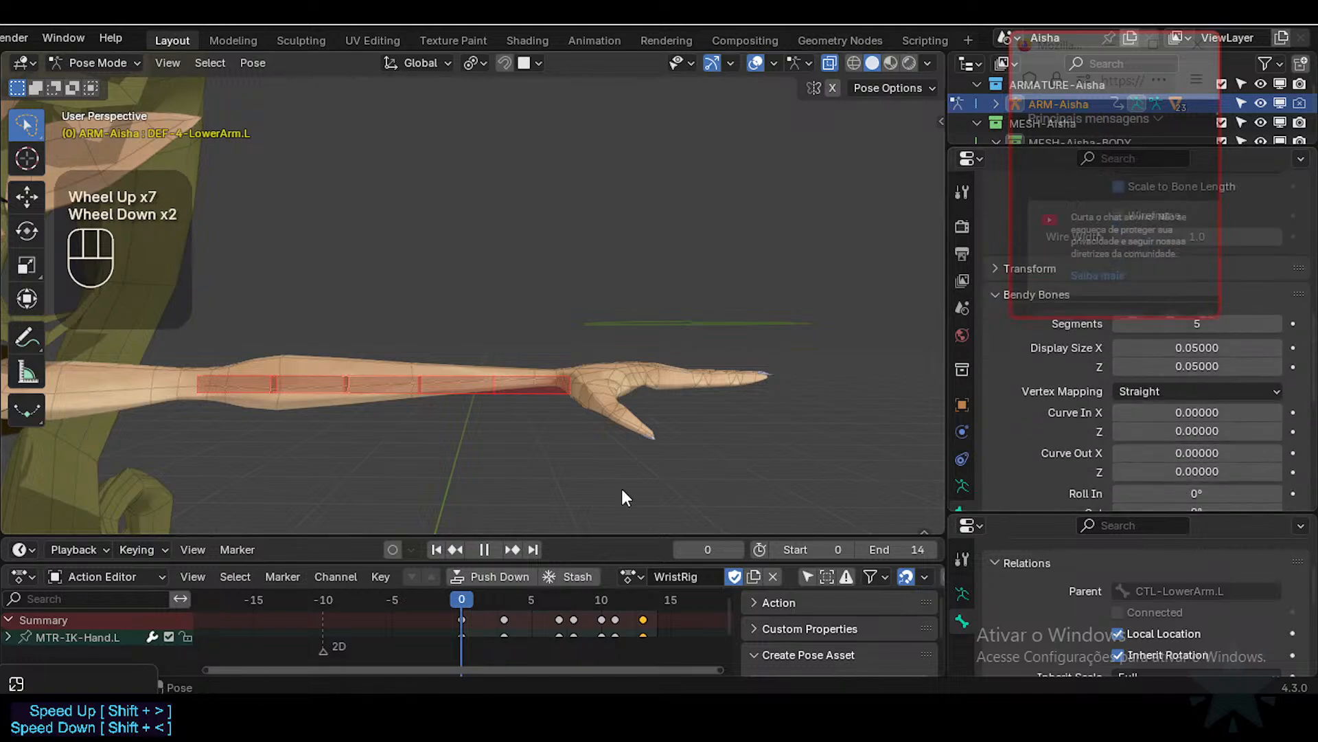
Step: Step through the WristRig action up to frame 7 and back to frame 3, examining the forearm bone's curvature
{"action": "key", "text": "Down"}
{"action": "key", "text": "Right"}
{"action": "key", "text": "Right"}
{"action": "key", "text": "Right"}
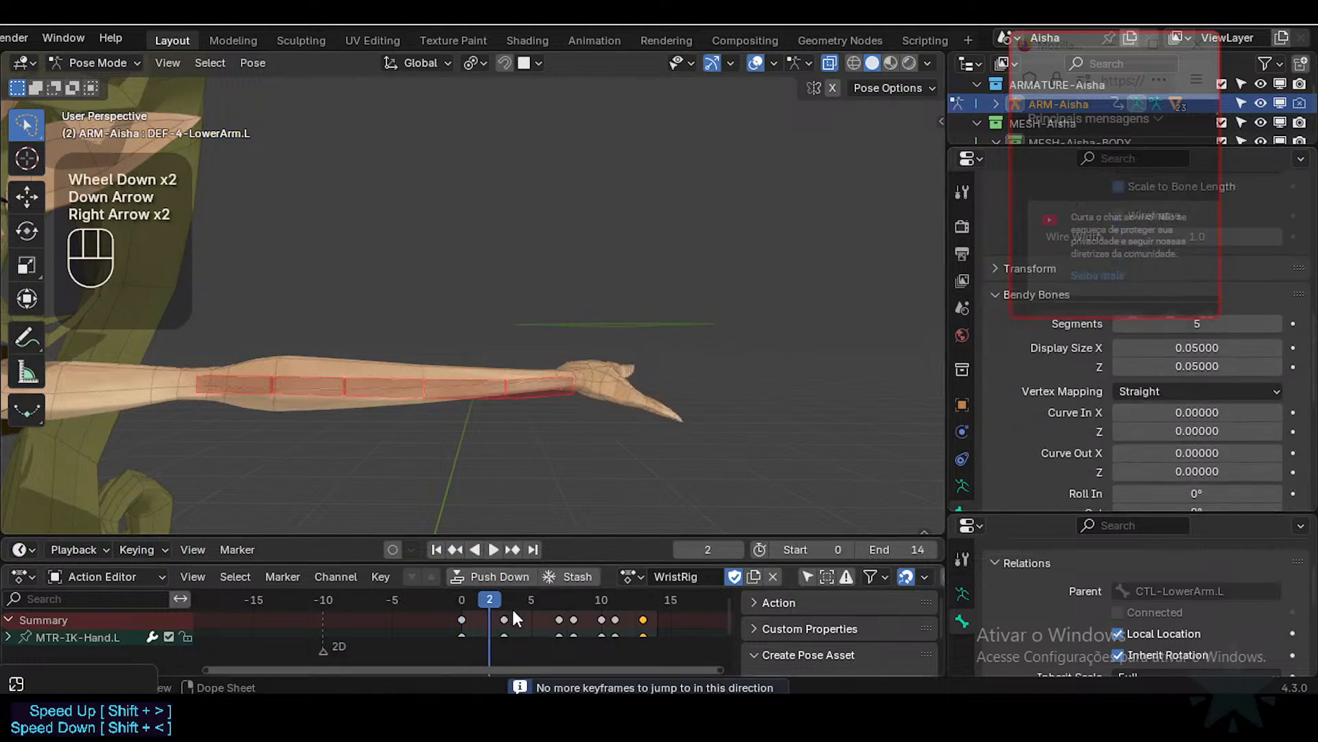
{"action": "key", "text": "Right"}
{"action": "key", "text": "Right"}
{"action": "key", "text": "Right"}
{"action": "key", "text": "Right"}
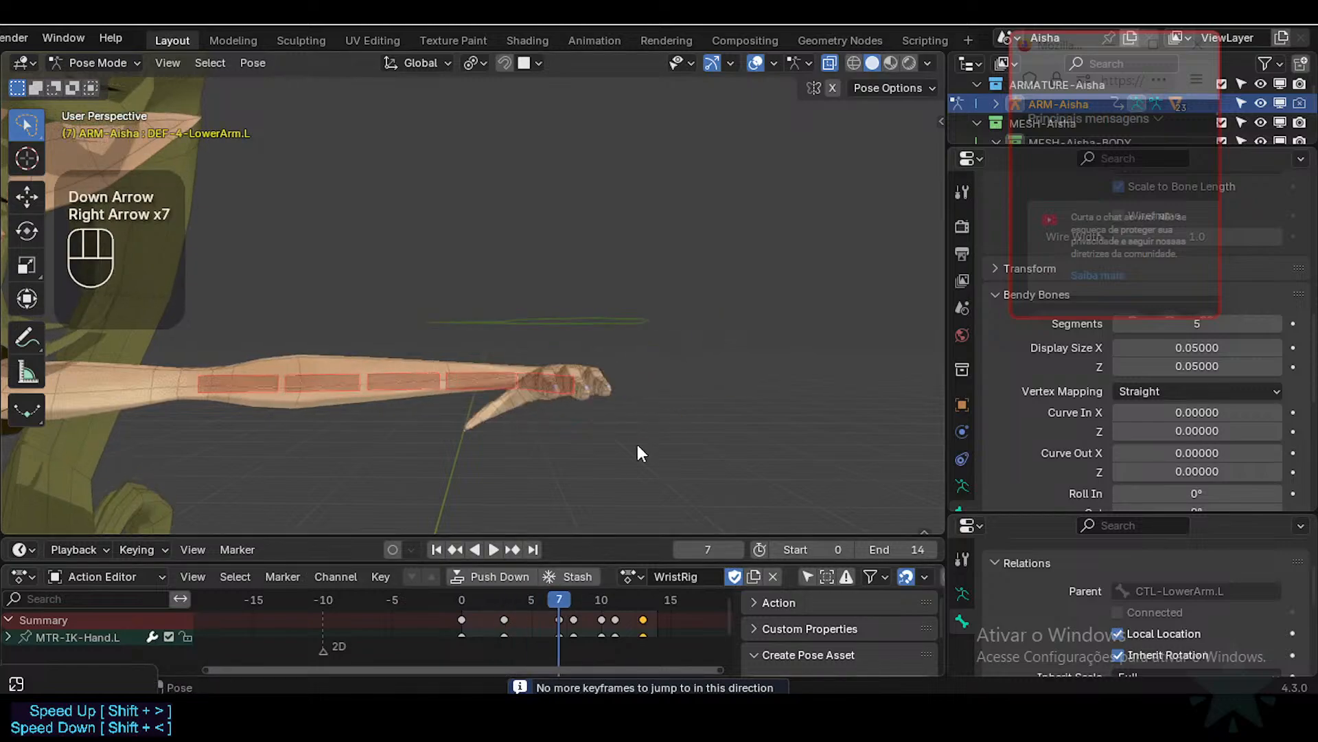
{"action": "middle_click_drag", "start_coordinate": [638, 444], "coordinate": [624, 400]}
{"action": "key", "text": "Left"}
{"action": "key", "text": "Left"}
{"action": "key", "text": "Left"}
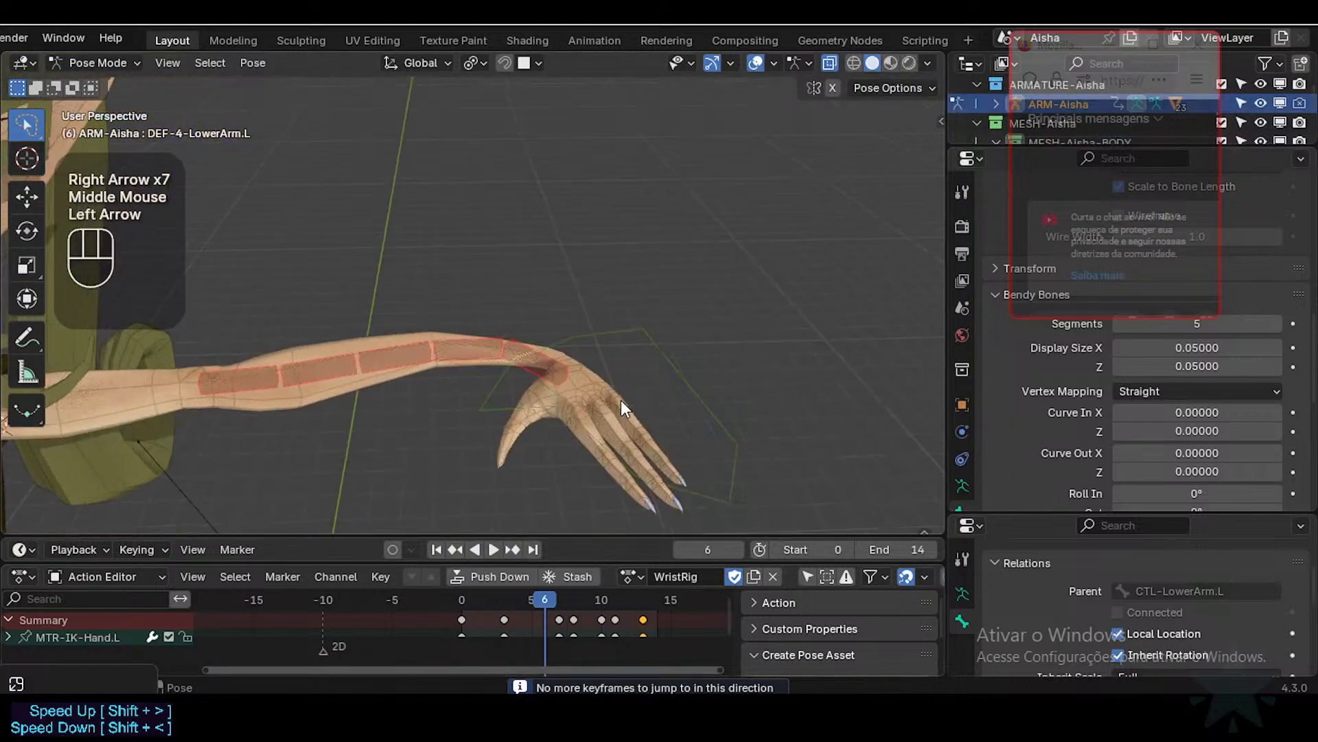
{"action": "key", "text": "Left"}
{"action": "key", "text": "Left"}
{"action": "key", "text": "Right"}
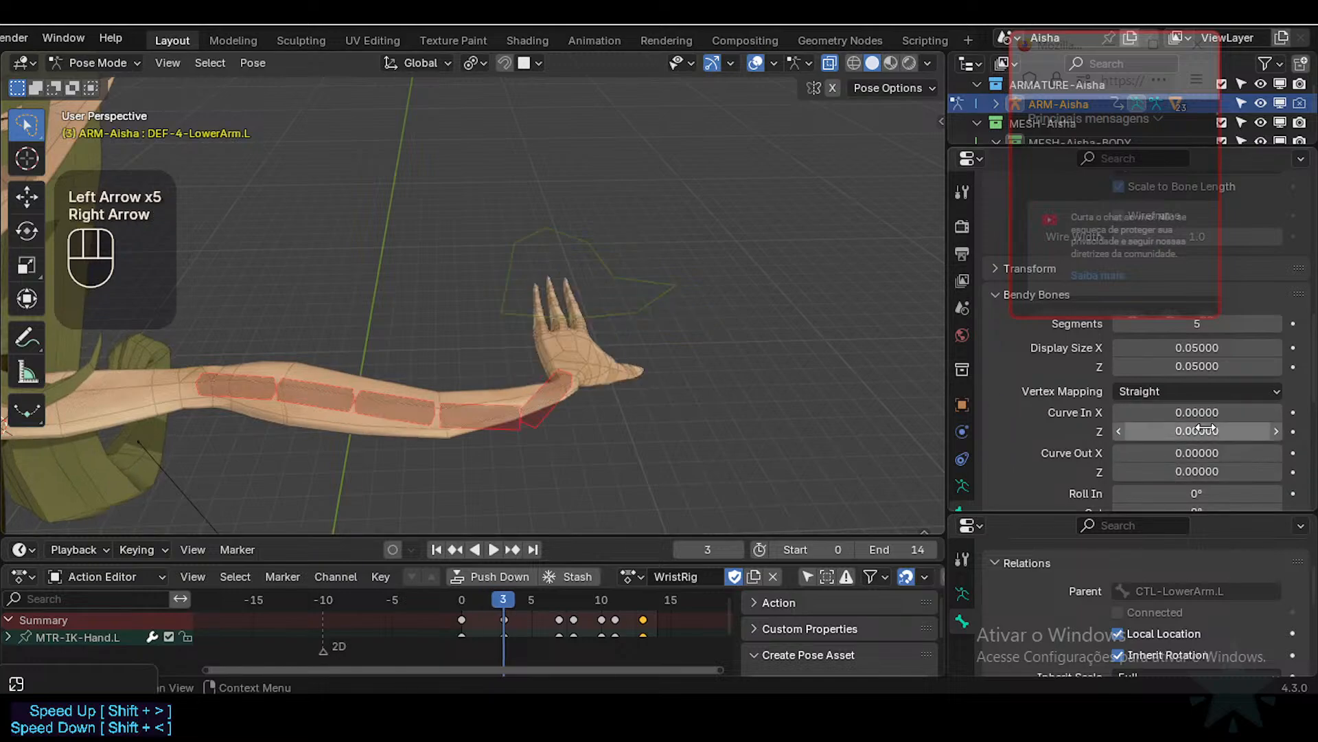
Step: Try changing the forearm bone's Curve In Z and a Curve Out X of -0.84, and undo both changes
{"action": "left_click_drag", "start_coordinate": [1206, 428], "coordinate": [1219, 429]}
{"action": "middle_click_drag", "start_coordinate": [727, 344], "coordinate": [749, 405]}
{"action": "key", "text": "ctrl+z"}
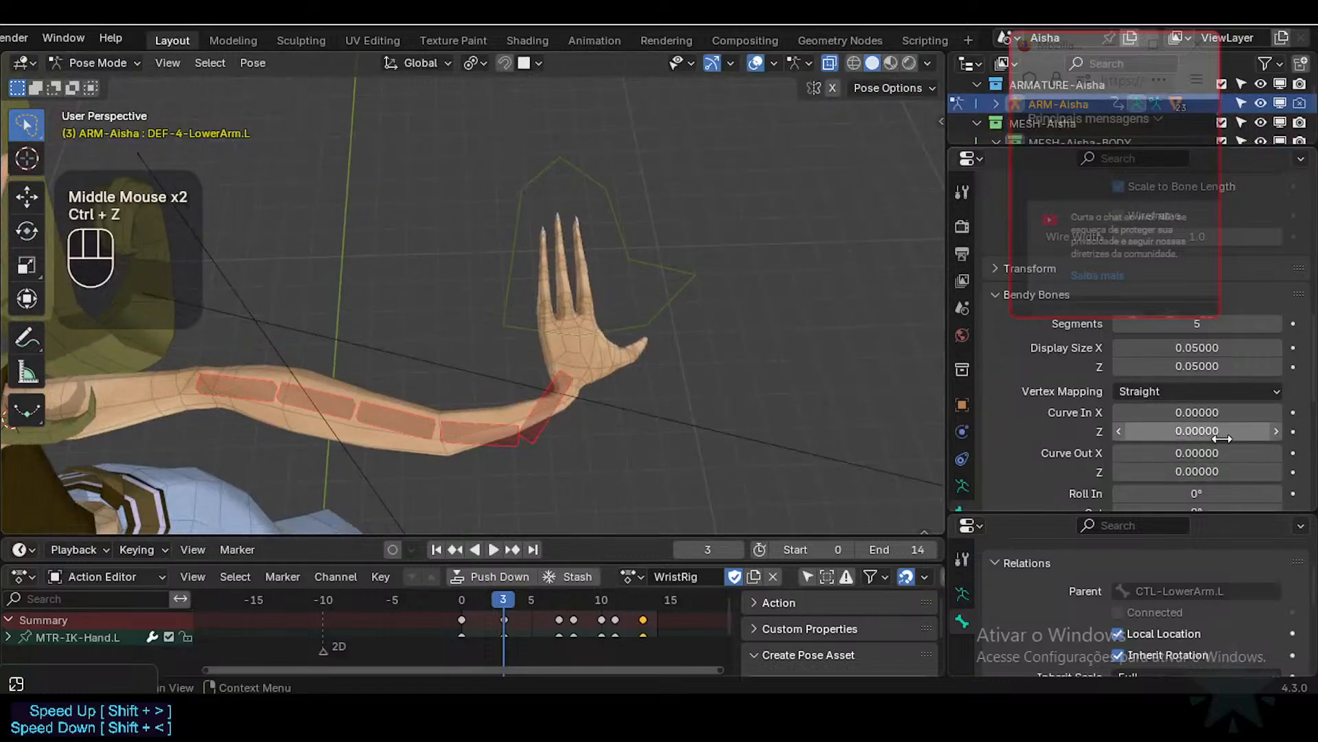
{"action": "left_click_drag", "start_coordinate": [1198, 472], "coordinate": [1116, 452]}
{"action": "key", "text": "ctrl+z"}
{"action": "key", "text": "ctrl+z"}
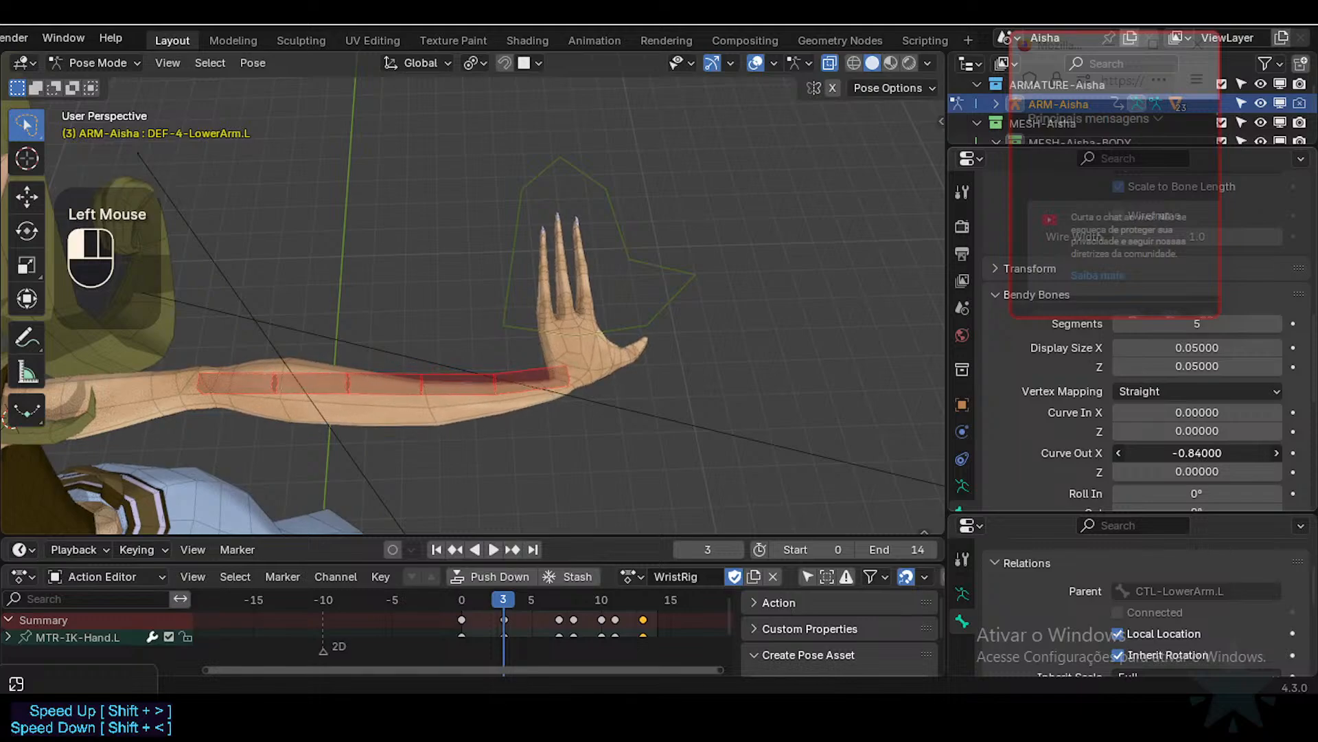
Step: Try a Curve In X of -0.21 with a Curve Out X of -0.87 on the forearm bone, and reset both offsets
{"action": "middle_click_drag", "start_coordinate": [645, 323], "coordinate": [622, 364]}
{"action": "left_click_drag", "start_coordinate": [1216, 453], "coordinate": [1272, 471]}
{"action": "key", "text": "BackSpace"}
{"action": "key", "text": "BackSpace"}
{"action": "key", "text": "BackSpace"}
{"action": "left_click_drag", "start_coordinate": [1195, 414], "coordinate": [1209, 453]}
{"action": "key", "text": "BackSpace"}
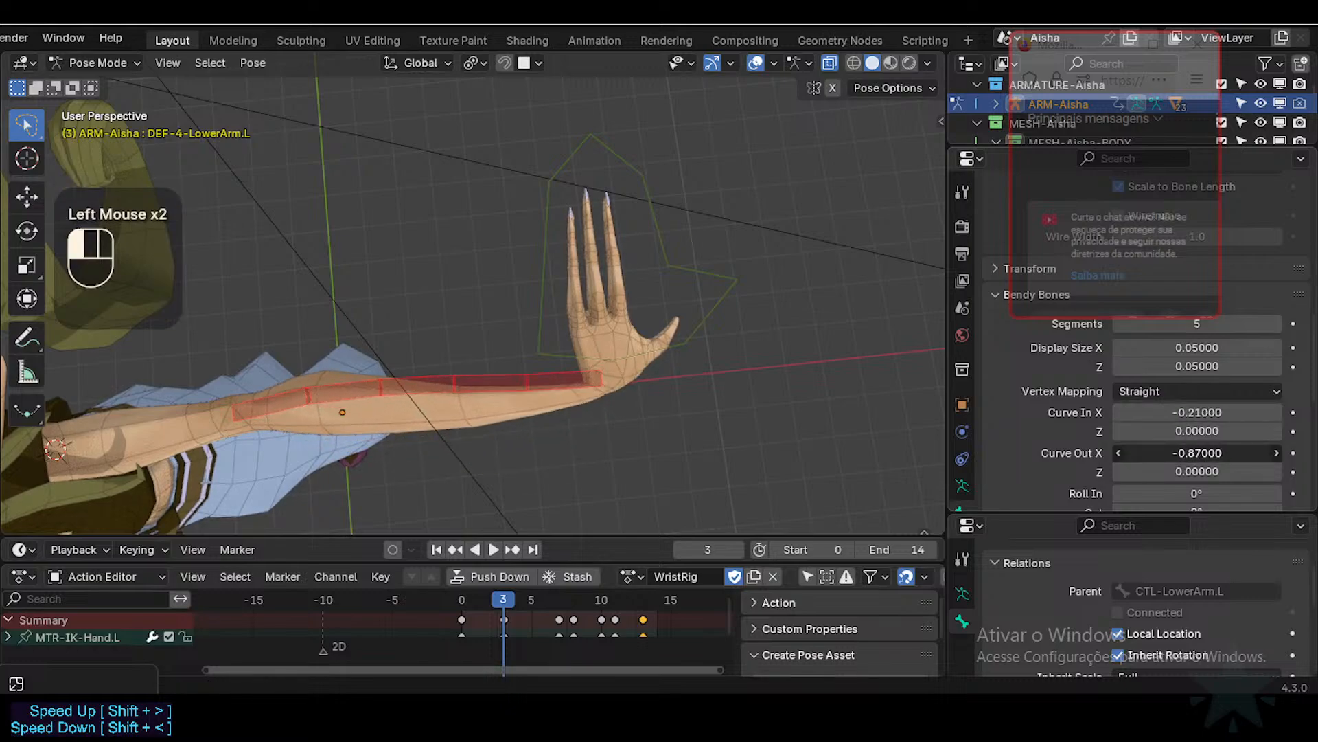
{"action": "left_click_drag", "start_coordinate": [1198, 453], "coordinate": [1210, 452]}
{"action": "key", "text": "BackSpace"}
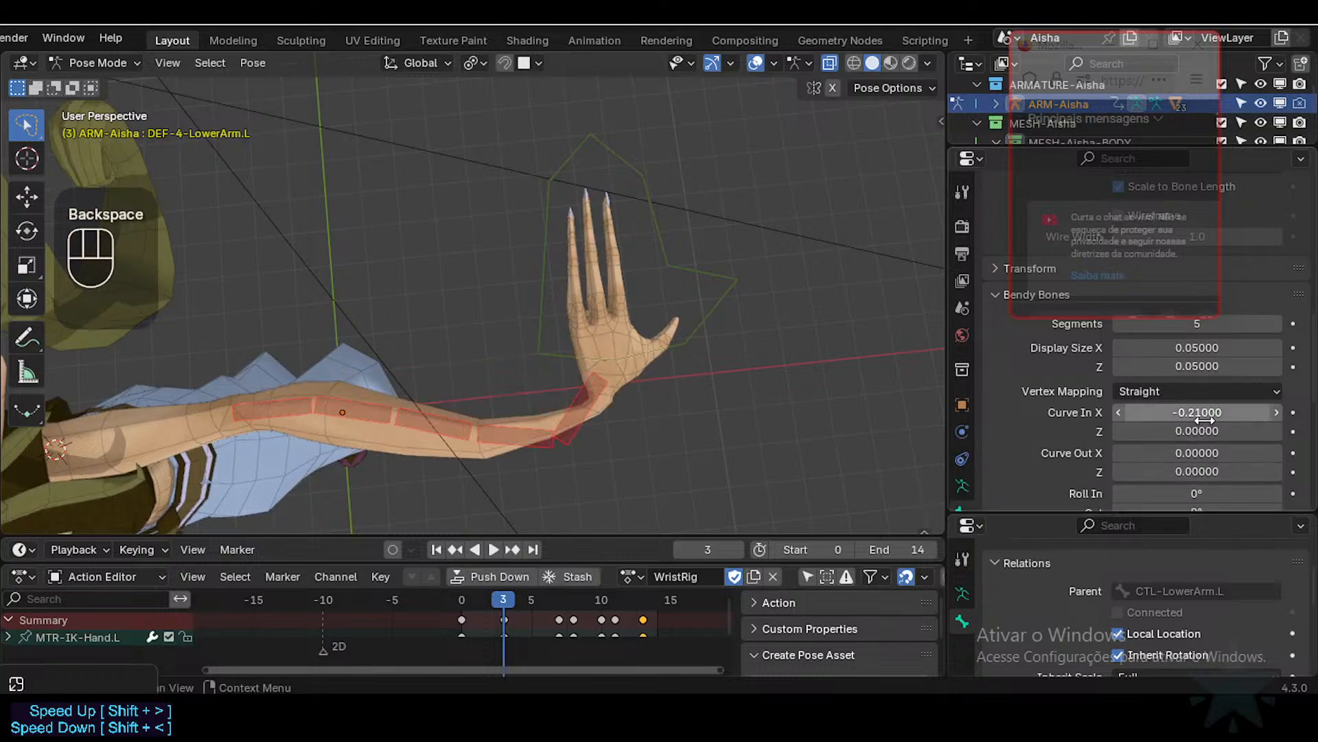
{"action": "key", "text": "BackSpace"}
{"action": "key", "text": "BackSpace"}
Step: Set the forearm bone's Ease Out to -0.880 at frame 3
{"action": "scroll", "coordinate": [1206, 432], "scroll_direction": "down", "scroll_amount": 3}
{"action": "scroll", "coordinate": [1206, 434], "scroll_direction": "down", "scroll_amount": 3}
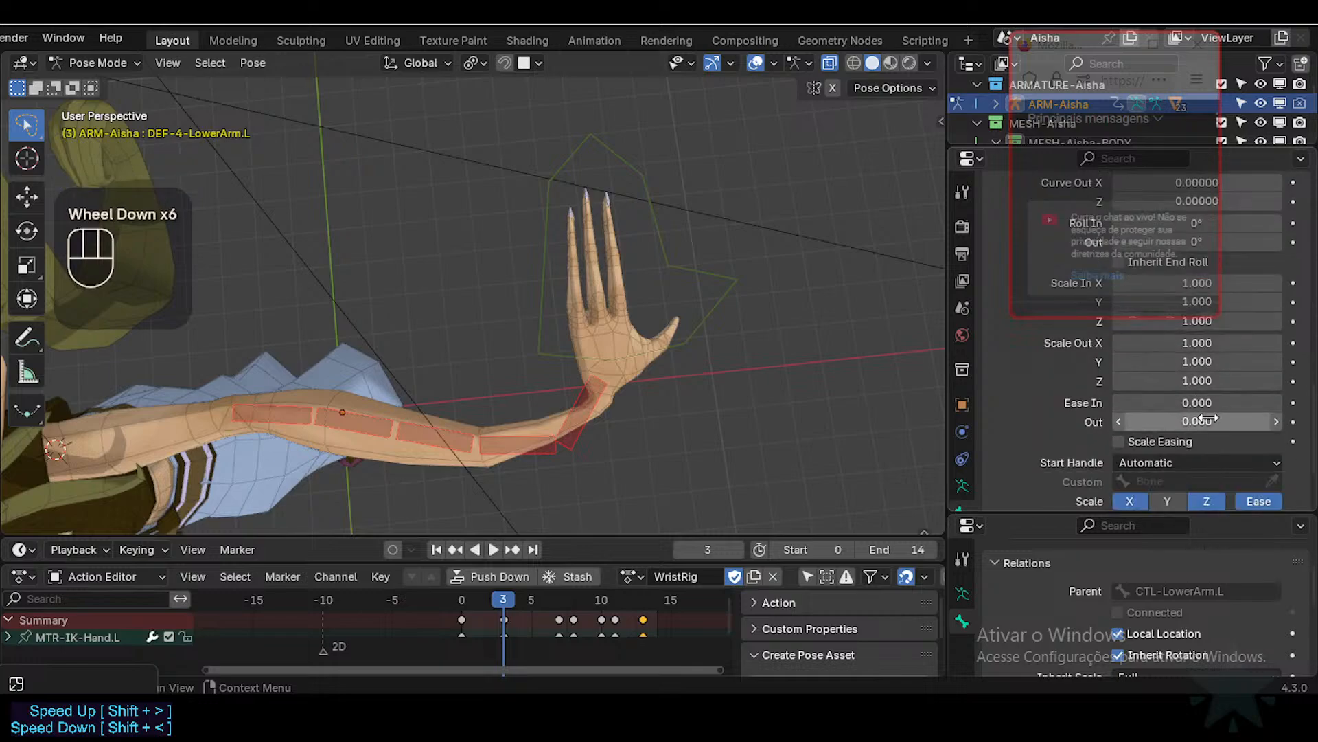
{"action": "left_click_drag", "start_coordinate": [1208, 421], "coordinate": [1116, 421]}
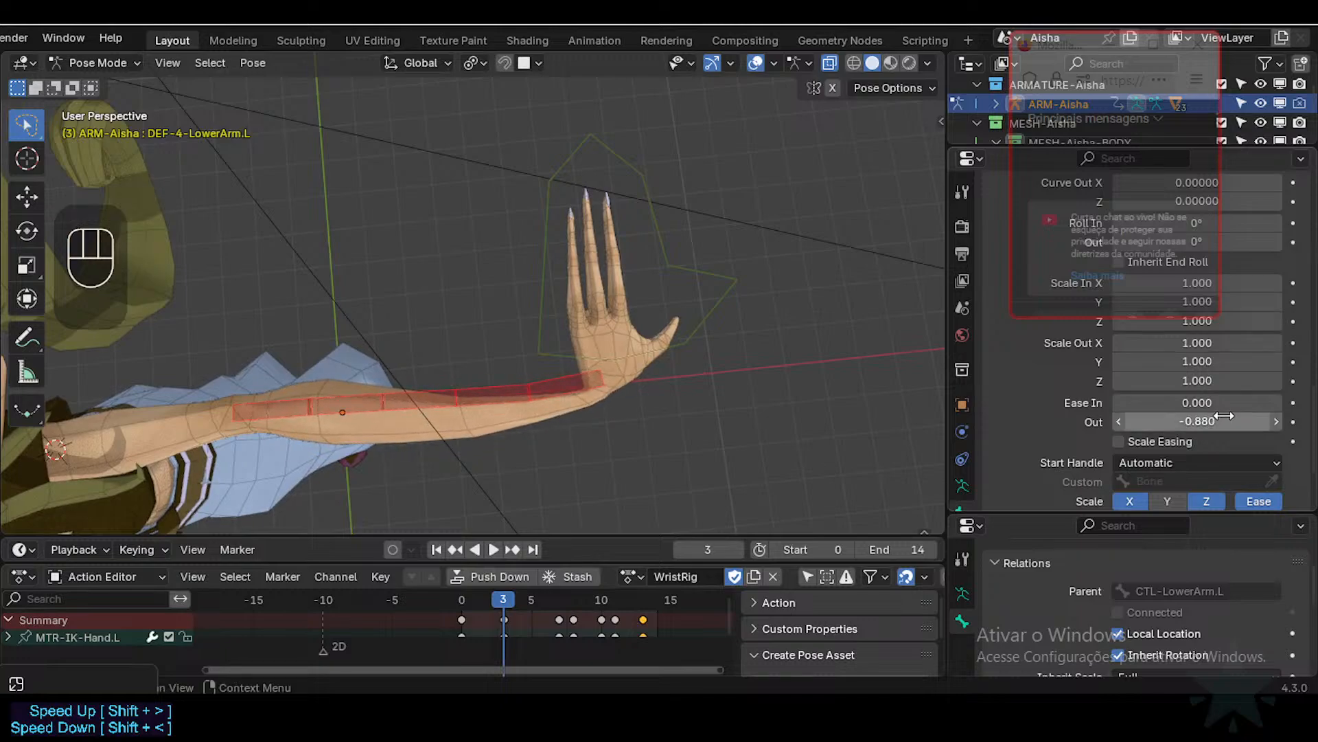
Step: Try a Curve Out X offset of about 0.05 on the forearm bone, reset it, and review the easing and curve settings
{"action": "scroll", "coordinate": [1216, 405], "scroll_direction": "up", "scroll_amount": 4}
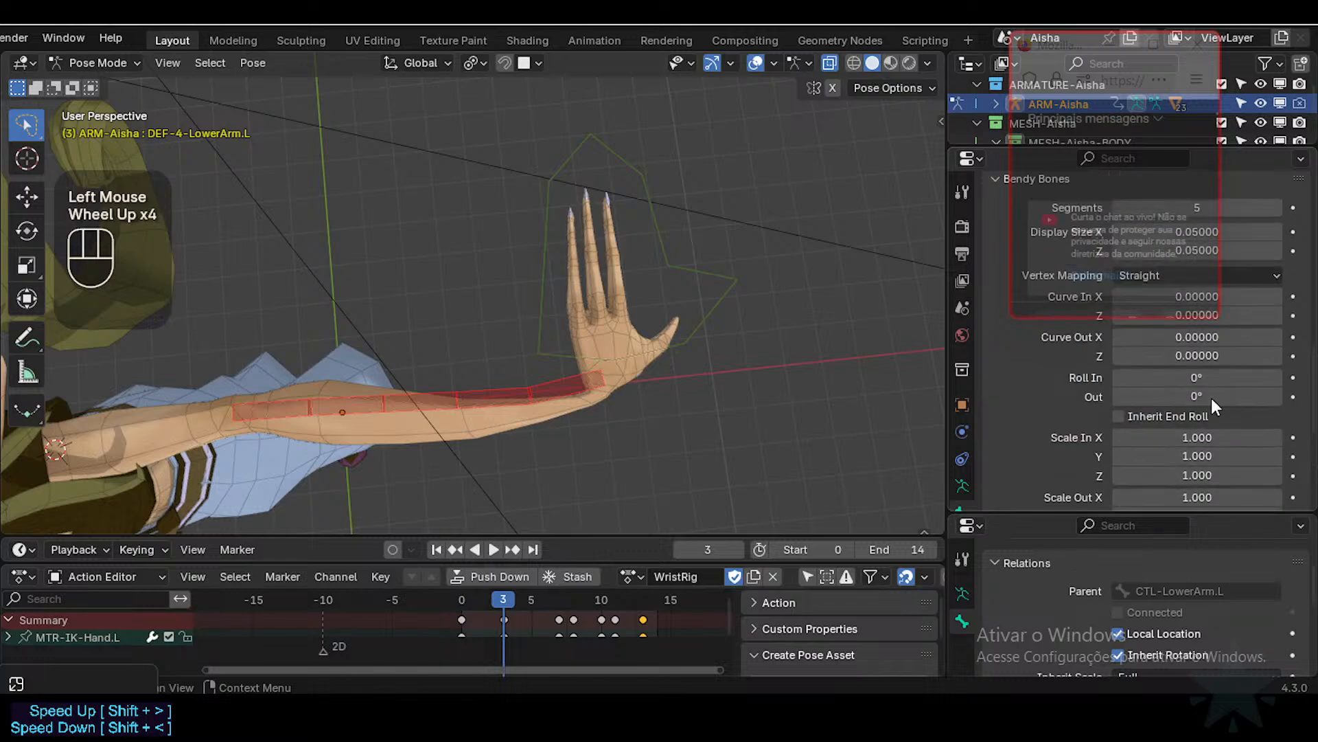
{"action": "scroll", "coordinate": [1214, 407], "scroll_direction": "up", "scroll_amount": 1}
{"action": "left_click", "coordinate": [1208, 373]}
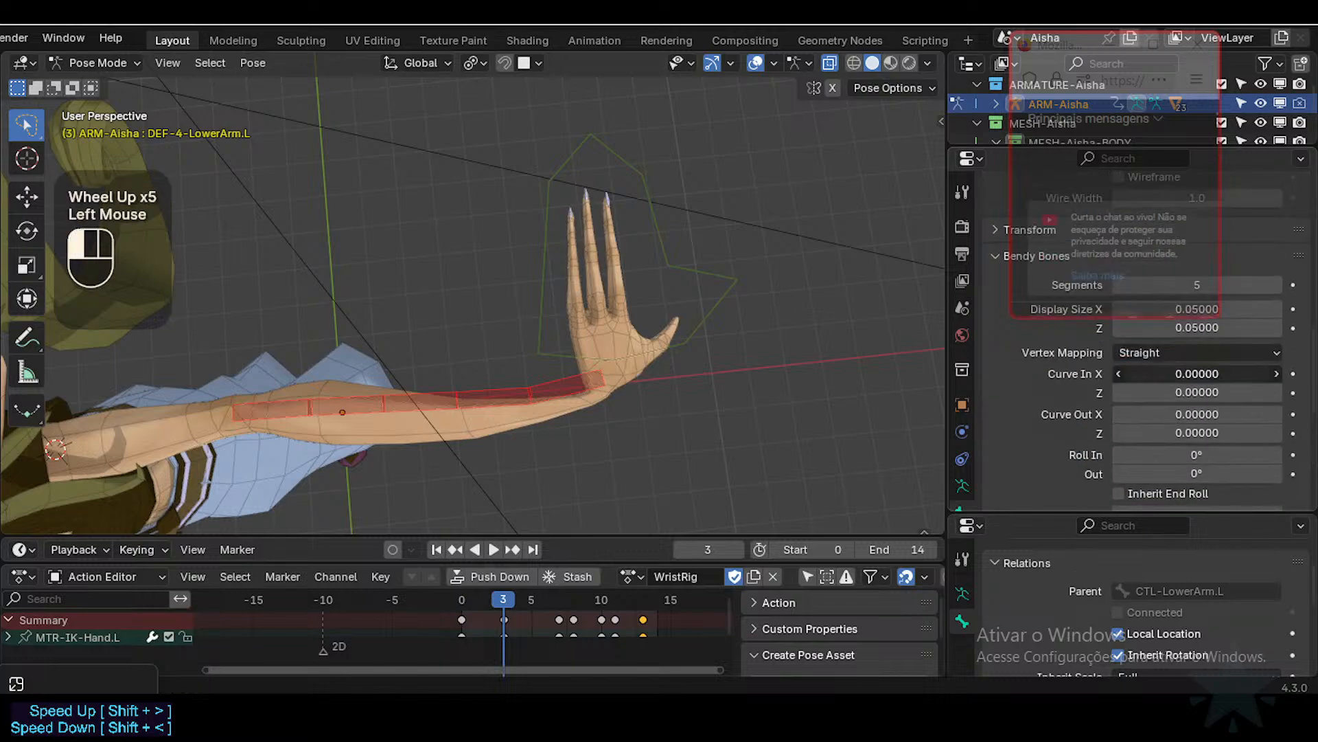
{"action": "mouse_move", "coordinate": [1212, 414]}
{"action": "left_mouse_down"}
{"action": "mouse_move", "coordinate": [1171, 414]}
{"action": "mouse_move", "coordinate": [1217, 415]}
{"action": "left_mouse_up"}
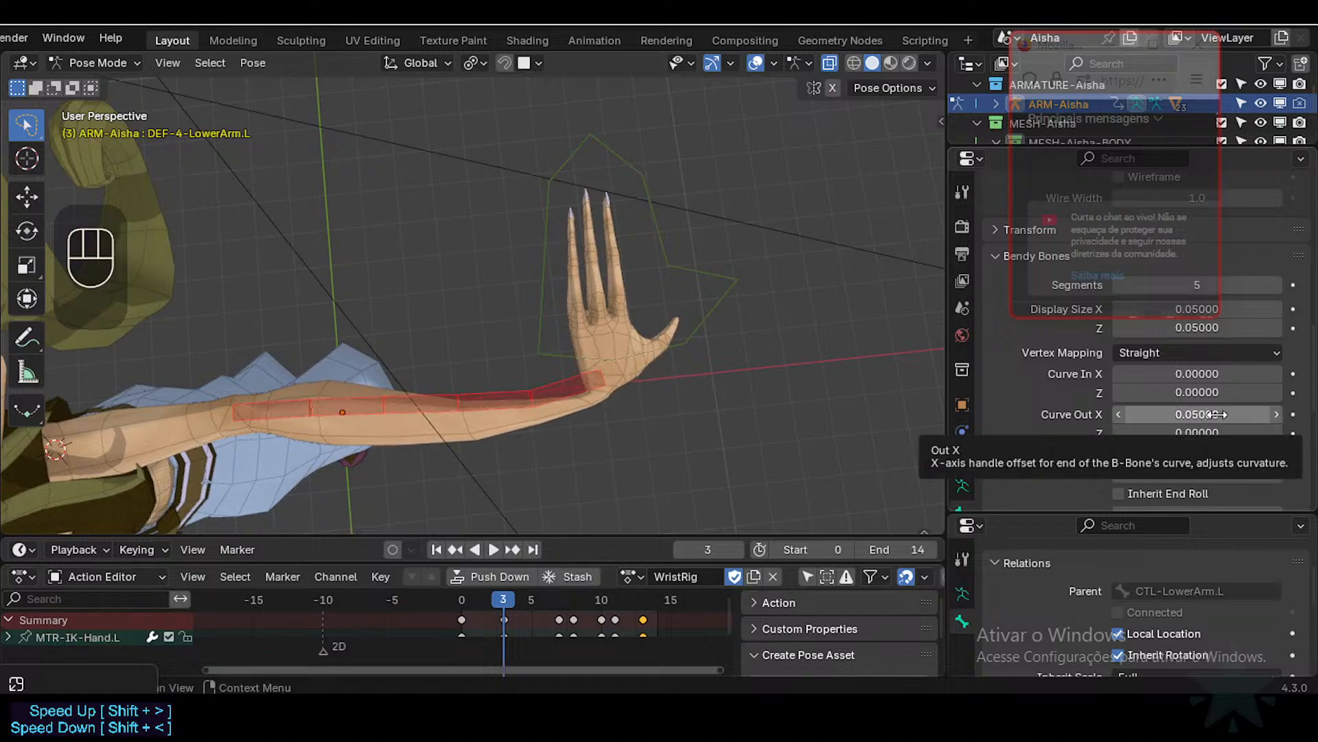
{"action": "key", "text": "BackSpace"}
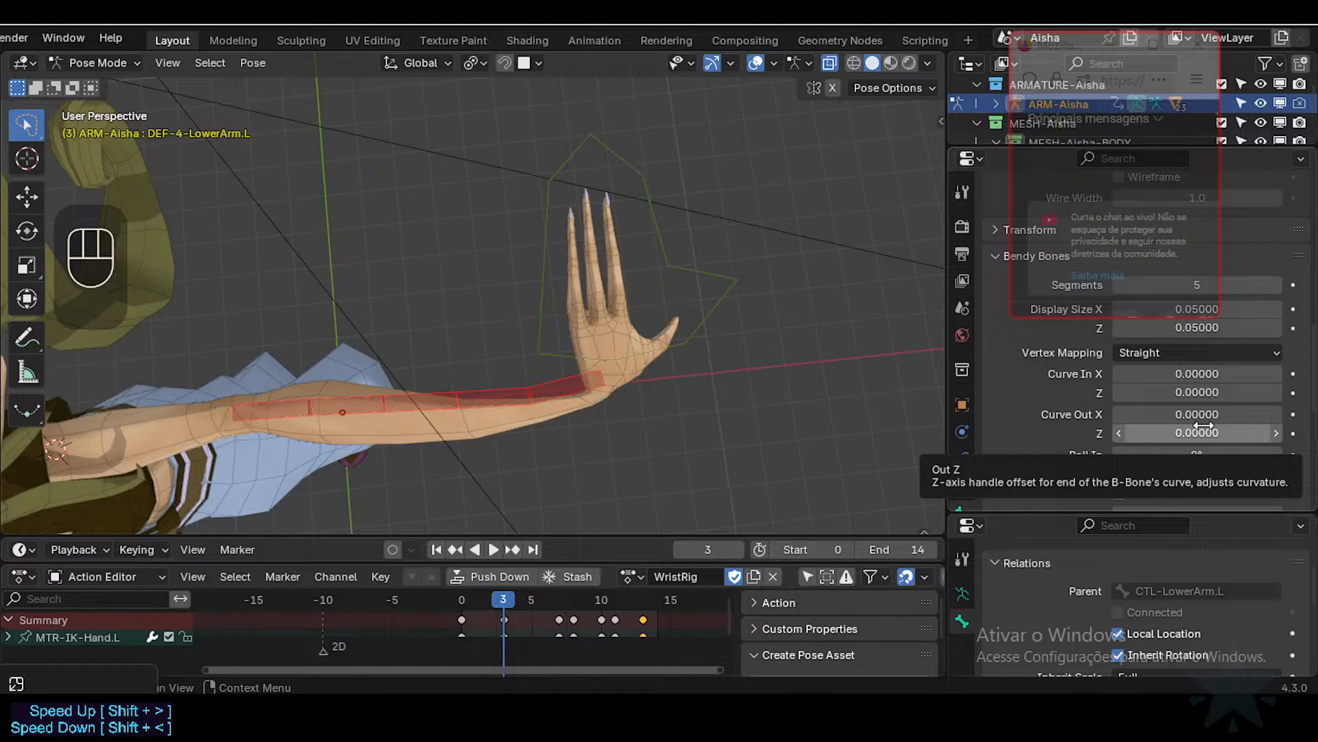
{"action": "scroll", "coordinate": [1203, 426], "scroll_direction": "down", "scroll_amount": 5}
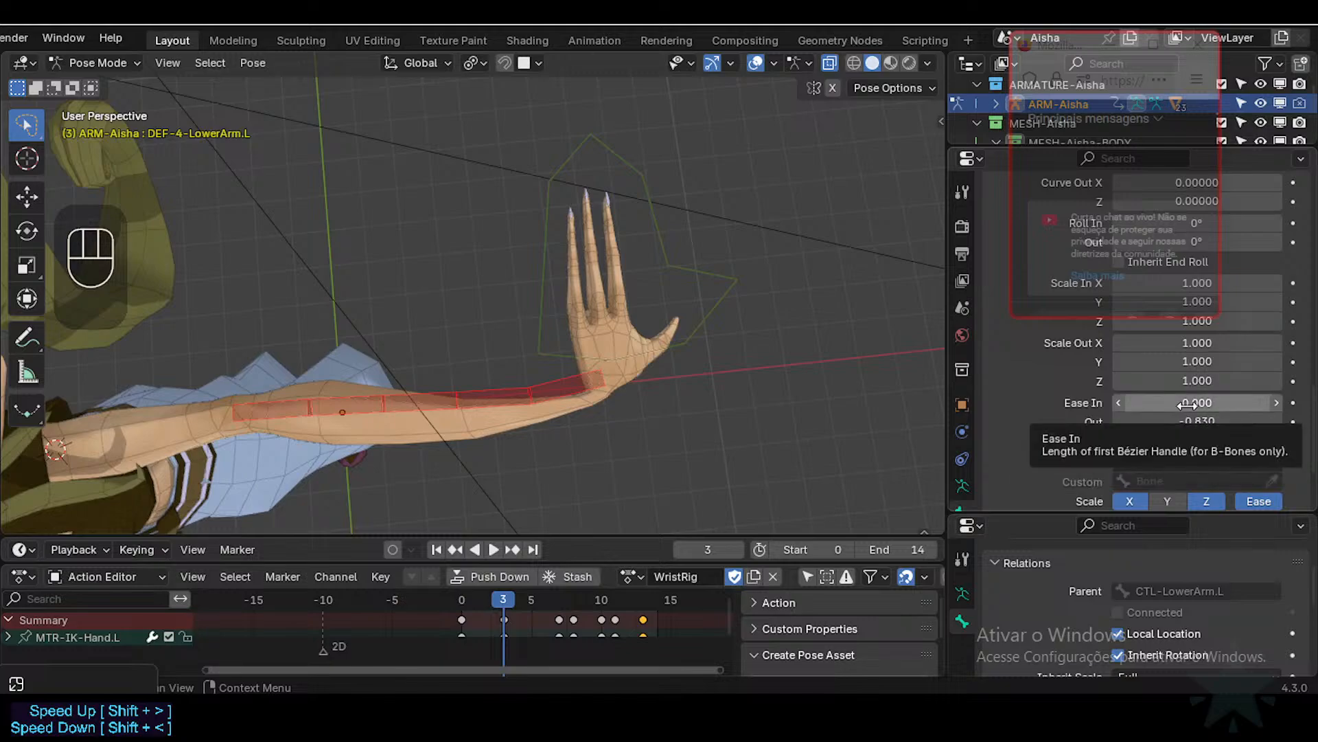
{"action": "scroll", "coordinate": [1188, 407], "scroll_direction": "up", "scroll_amount": 5}
{"action": "scroll", "coordinate": [1209, 445], "scroll_direction": "down", "scroll_amount": 1}
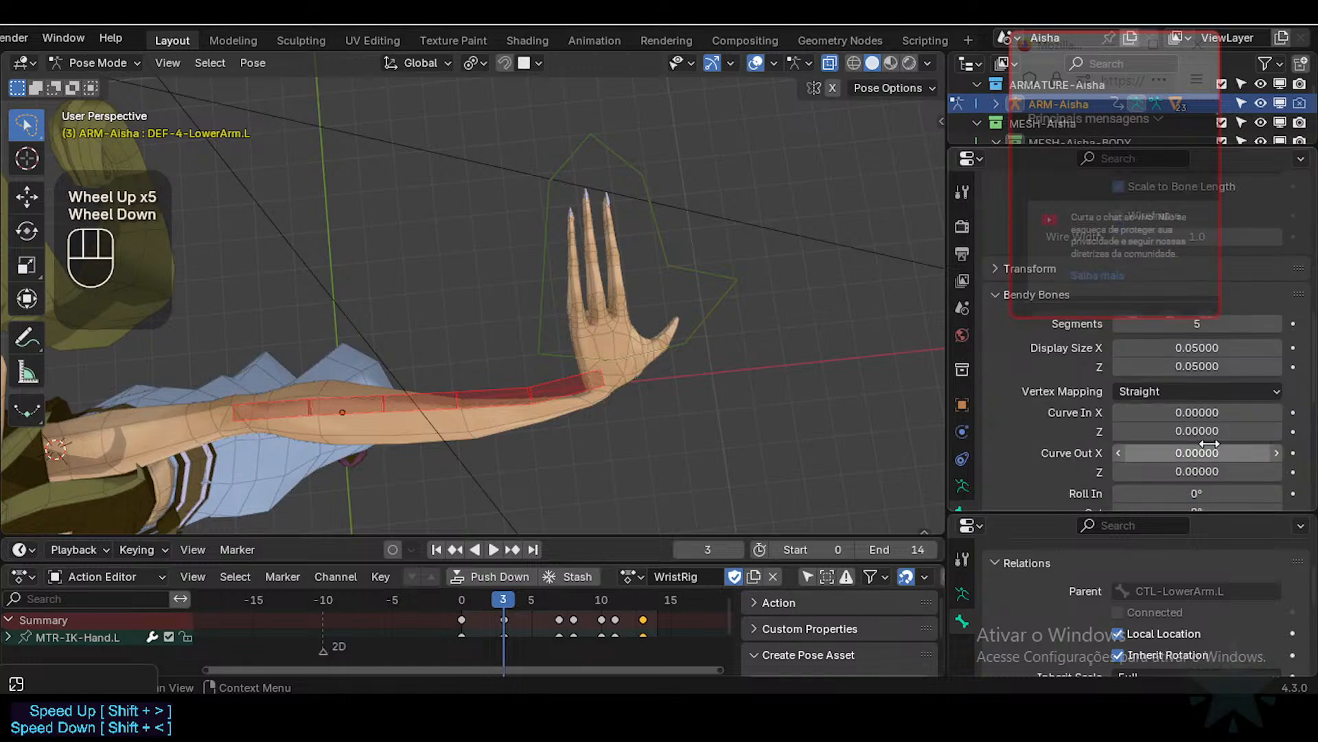
Step: Reset the forearm bone's Ease Out, set it to -0.8, and copy the value
{"action": "scroll", "coordinate": [1160, 463], "scroll_direction": "down", "scroll_amount": 3}
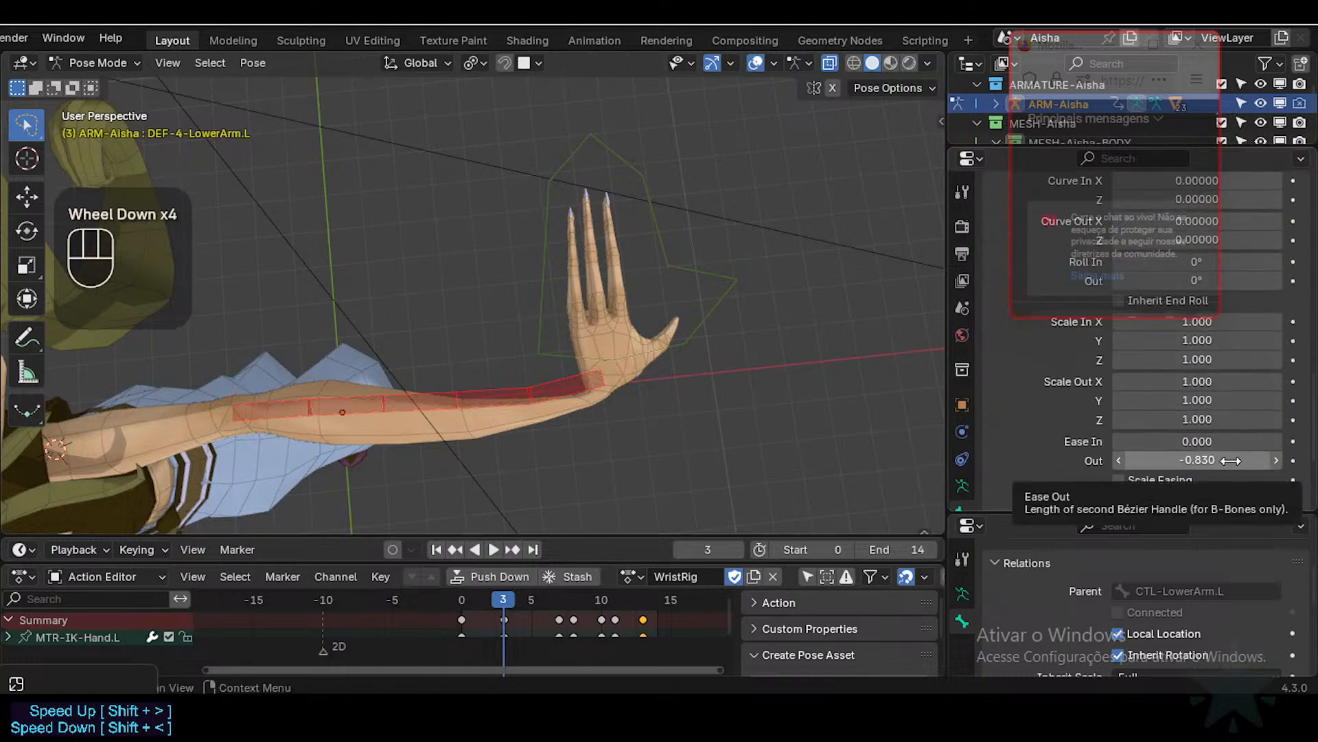
{"action": "key", "text": "BackSpace"}
{"action": "scroll", "coordinate": [1233, 453], "scroll_direction": "up", "scroll_amount": 3}
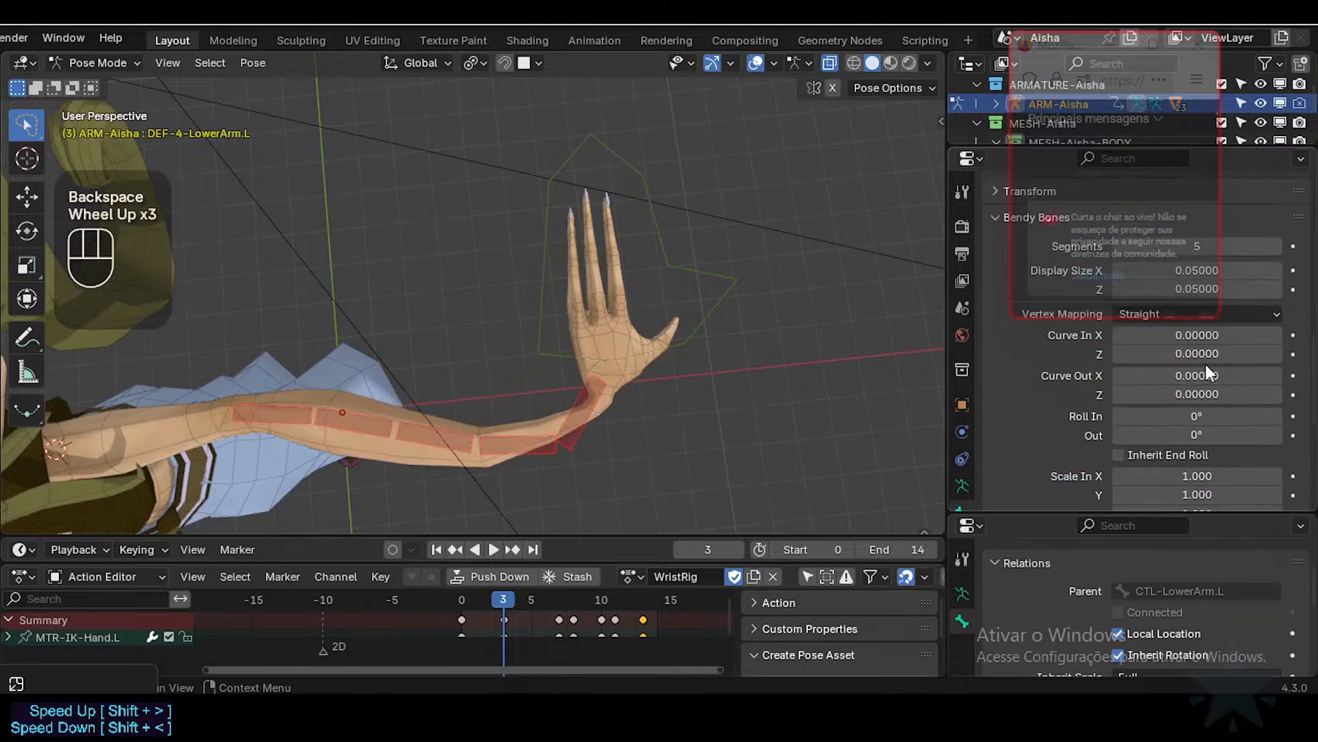
{"action": "scroll", "coordinate": [1211, 354], "scroll_direction": "down", "scroll_amount": 3}
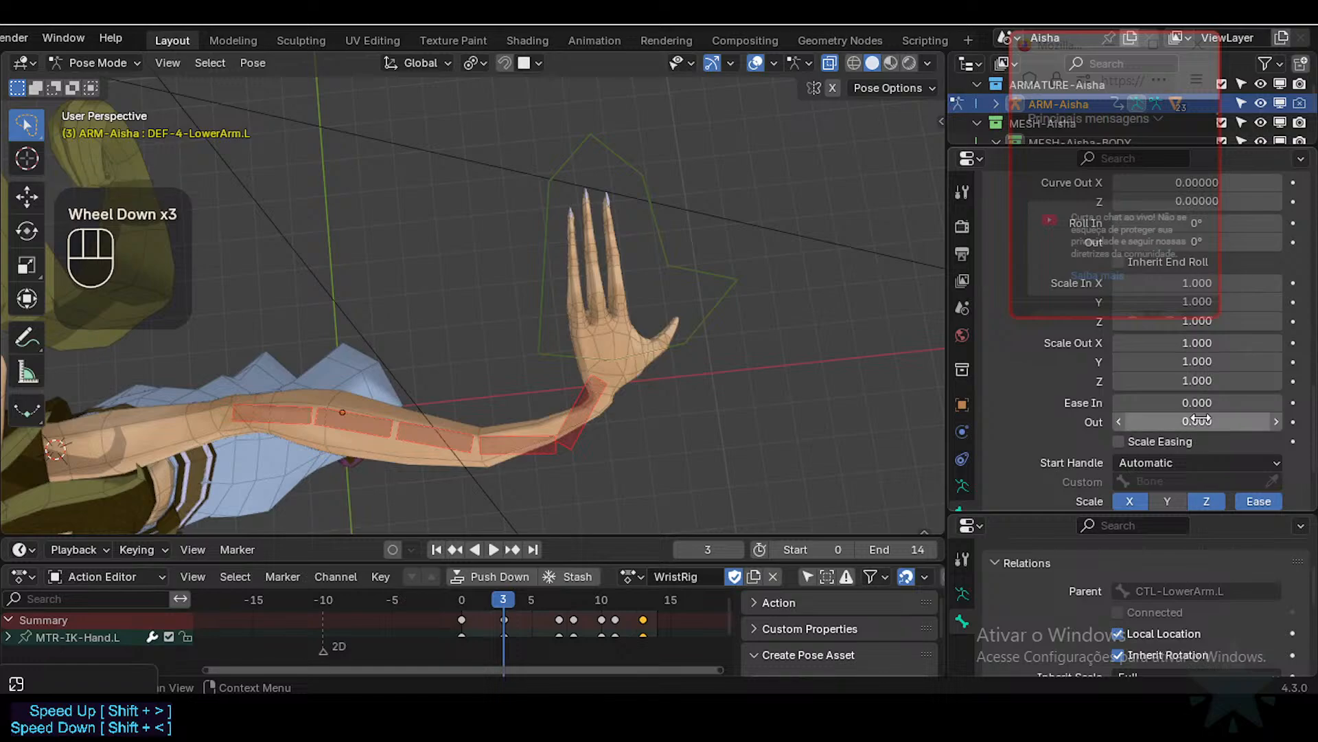
{"action": "left_click", "coordinate": [1217, 415]}
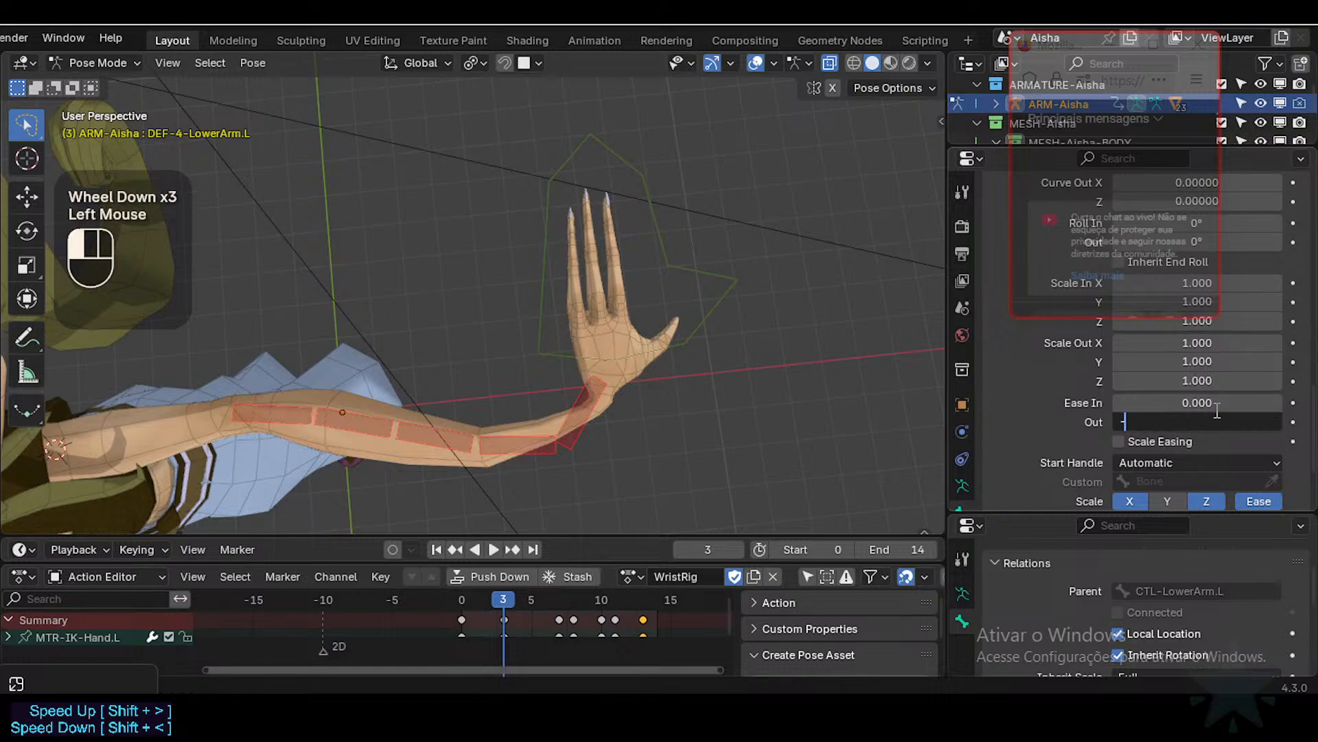
{"action": "type", "text": "-0.8"}
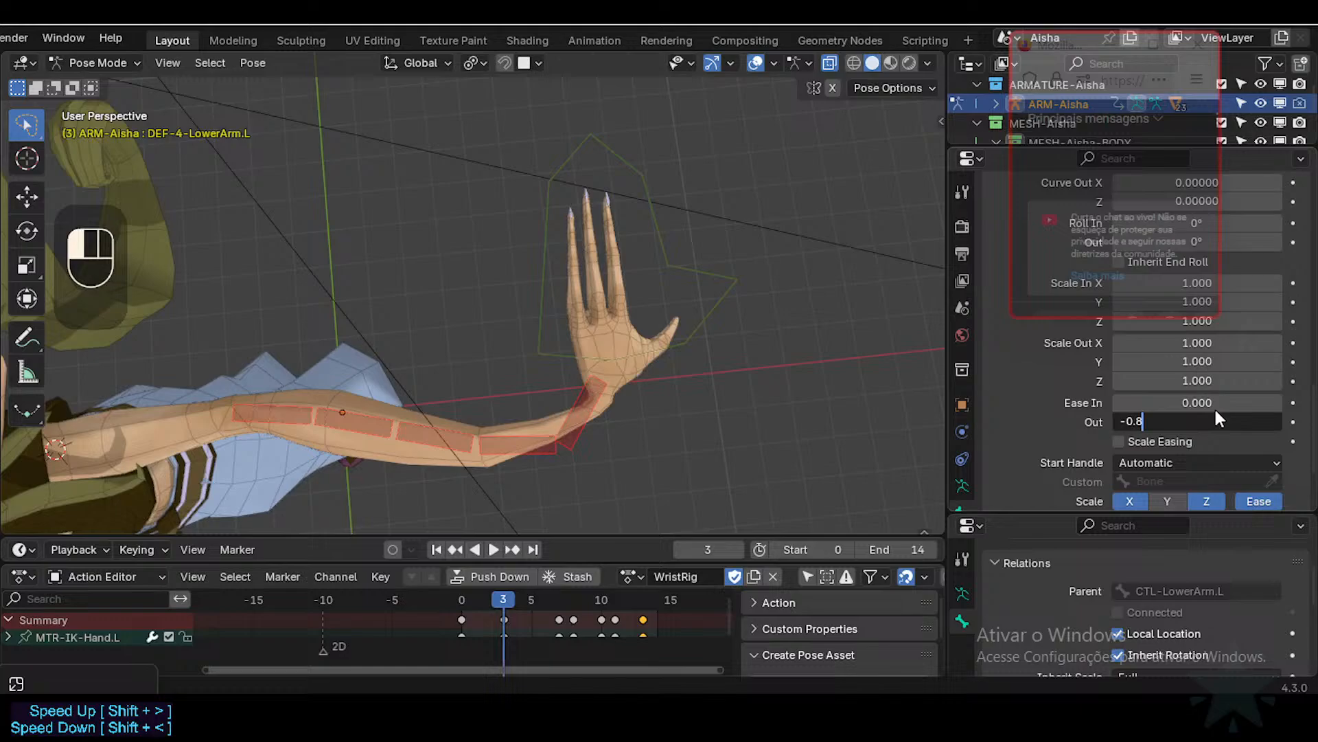
{"action": "key", "text": "Return"}
{"action": "key", "text": "ctrl+c"}
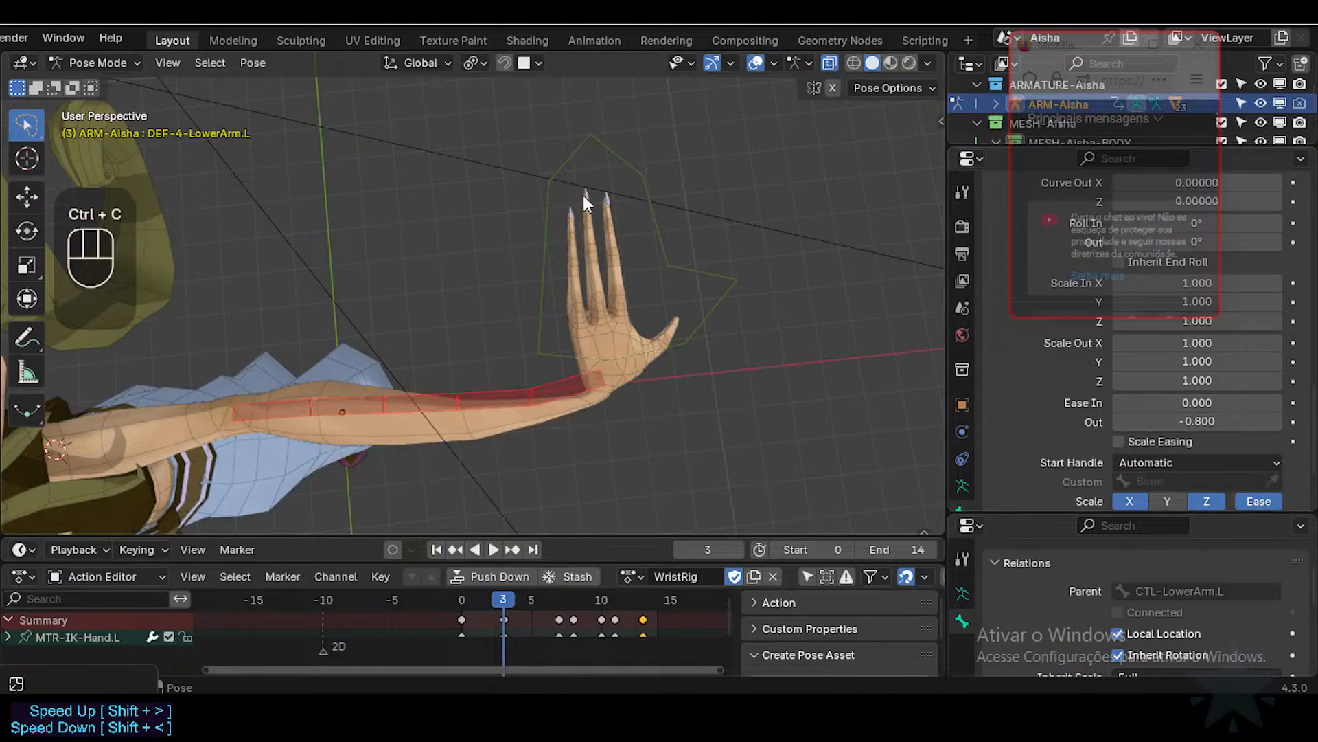
Step: Capture a screen snip of the forearm and hand with the Ease Out applied, and dismiss the capture notification
{"action": "key", "text": "super+shift+s"}
{"action": "left_click_drag", "start_coordinate": [472, 341], "coordinate": [757, 485]}
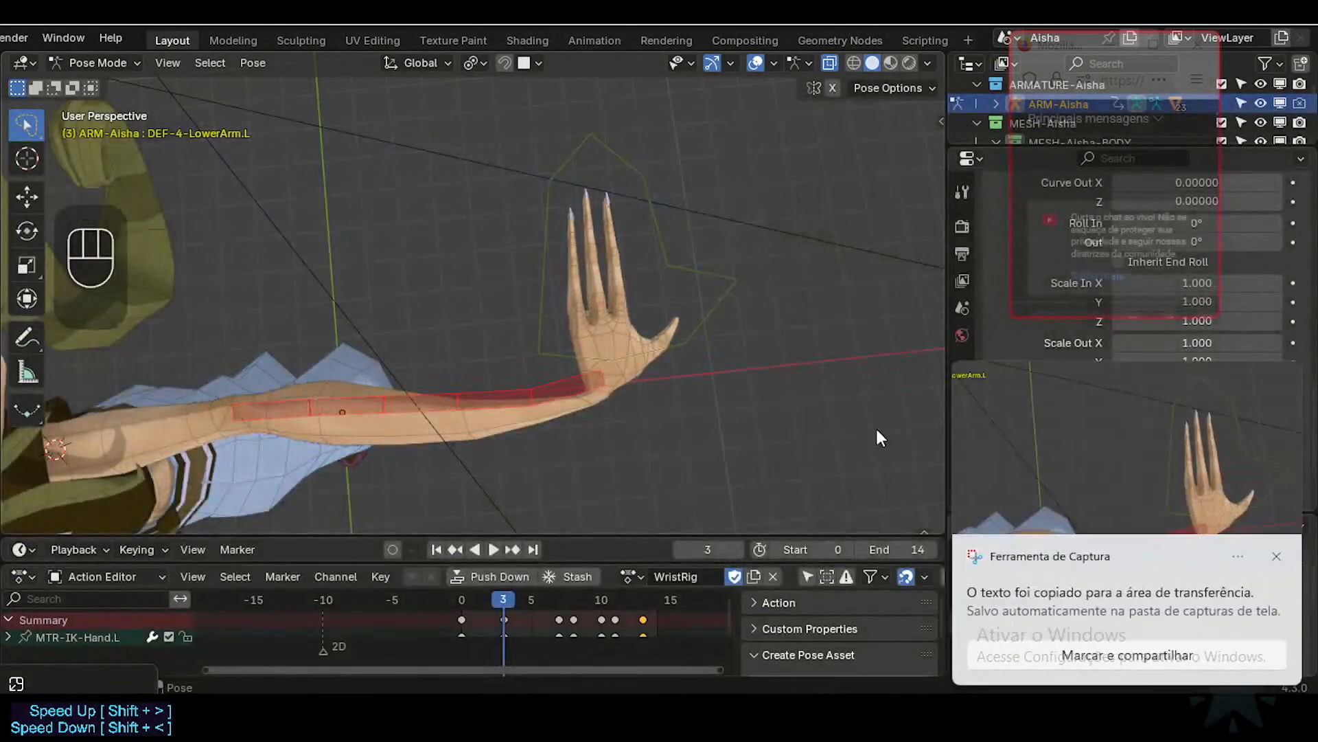
{"action": "left_click", "coordinate": [1277, 556]}
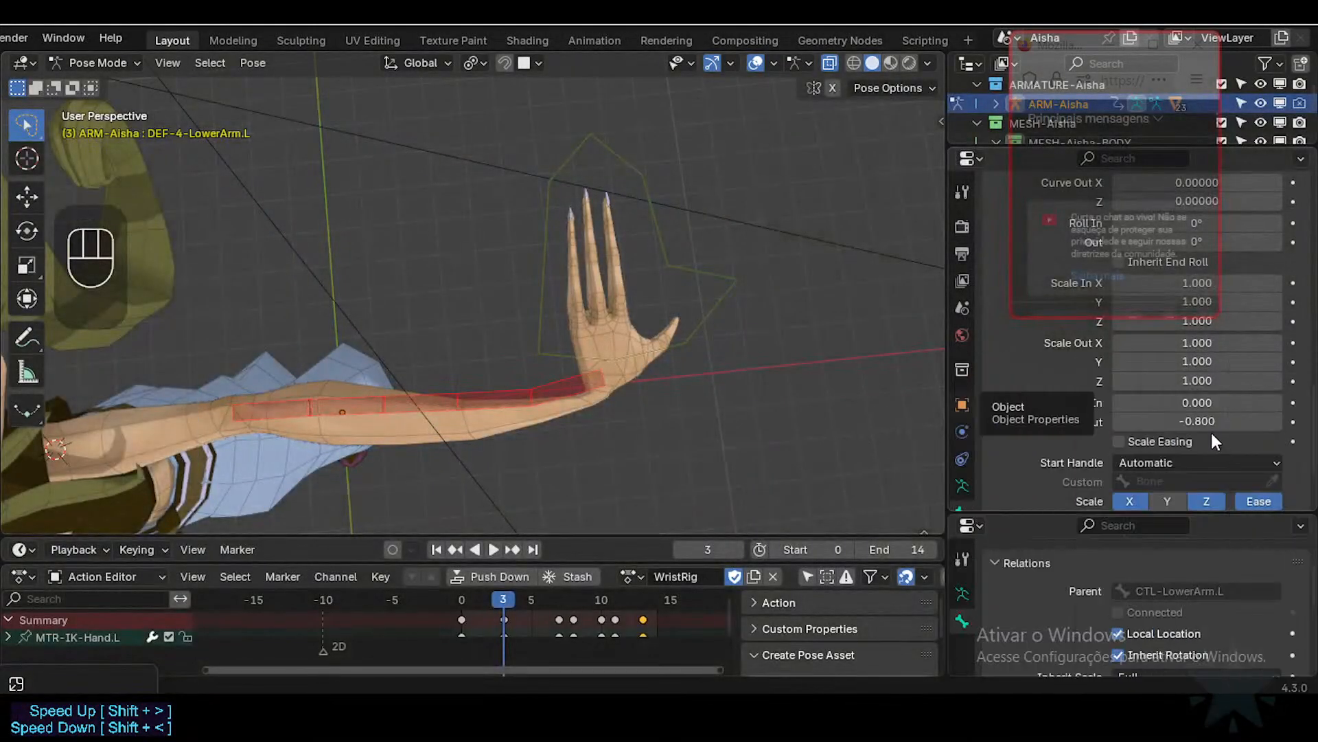
Step: Reset the forearm bone's Ease Out and try to paste the copied value into Curve Out X
{"action": "key", "text": "BackSpace"}
{"action": "scroll", "coordinate": [1217, 408], "scroll_direction": "up", "scroll_amount": 6}
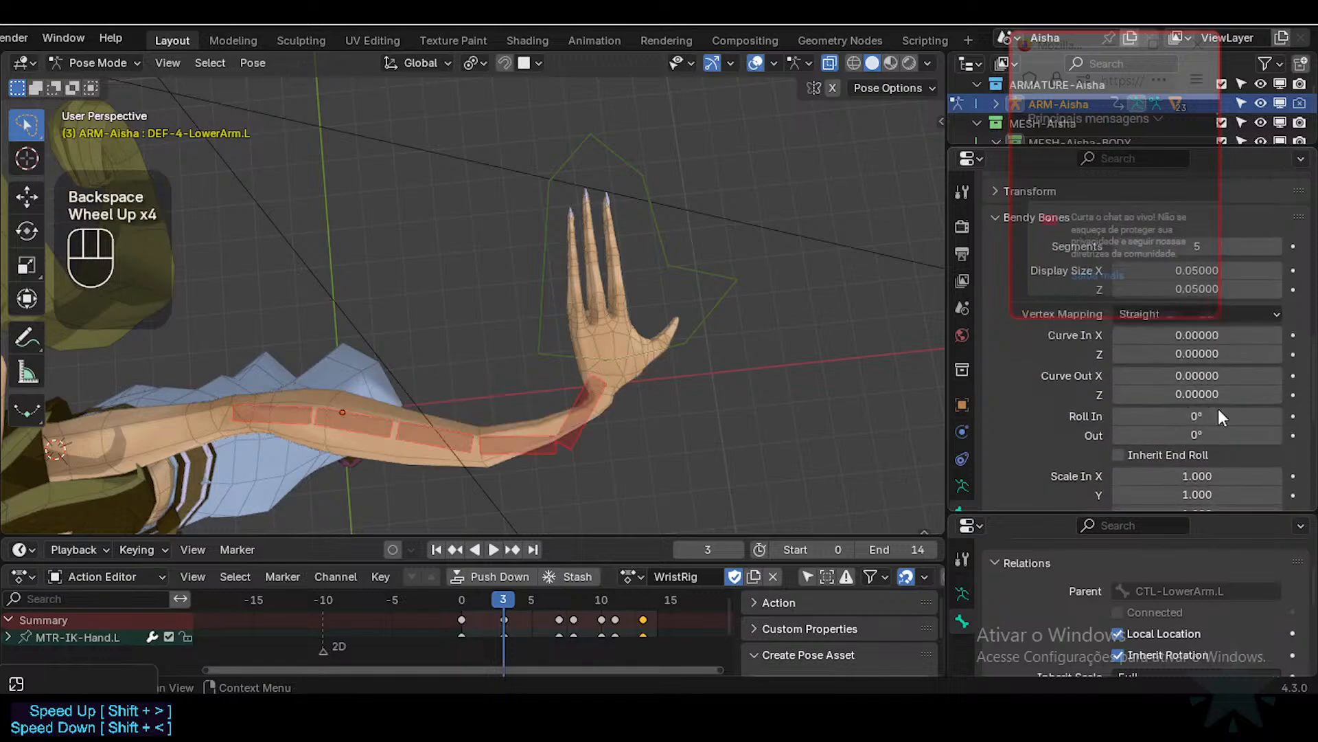
{"action": "scroll", "coordinate": [1209, 412], "scroll_direction": "down", "scroll_amount": 1}
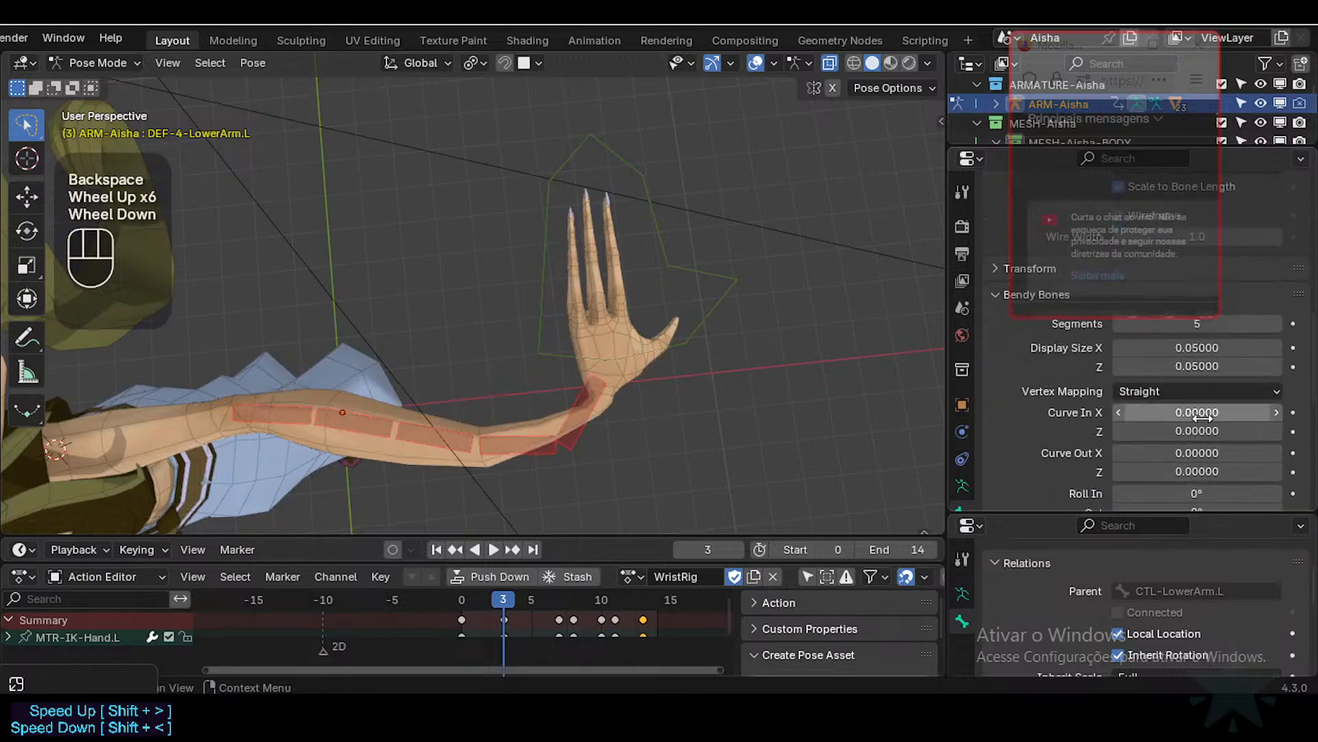
{"action": "key", "text": "ctrl+v"}
{"action": "left_click", "coordinate": [1216, 455]}
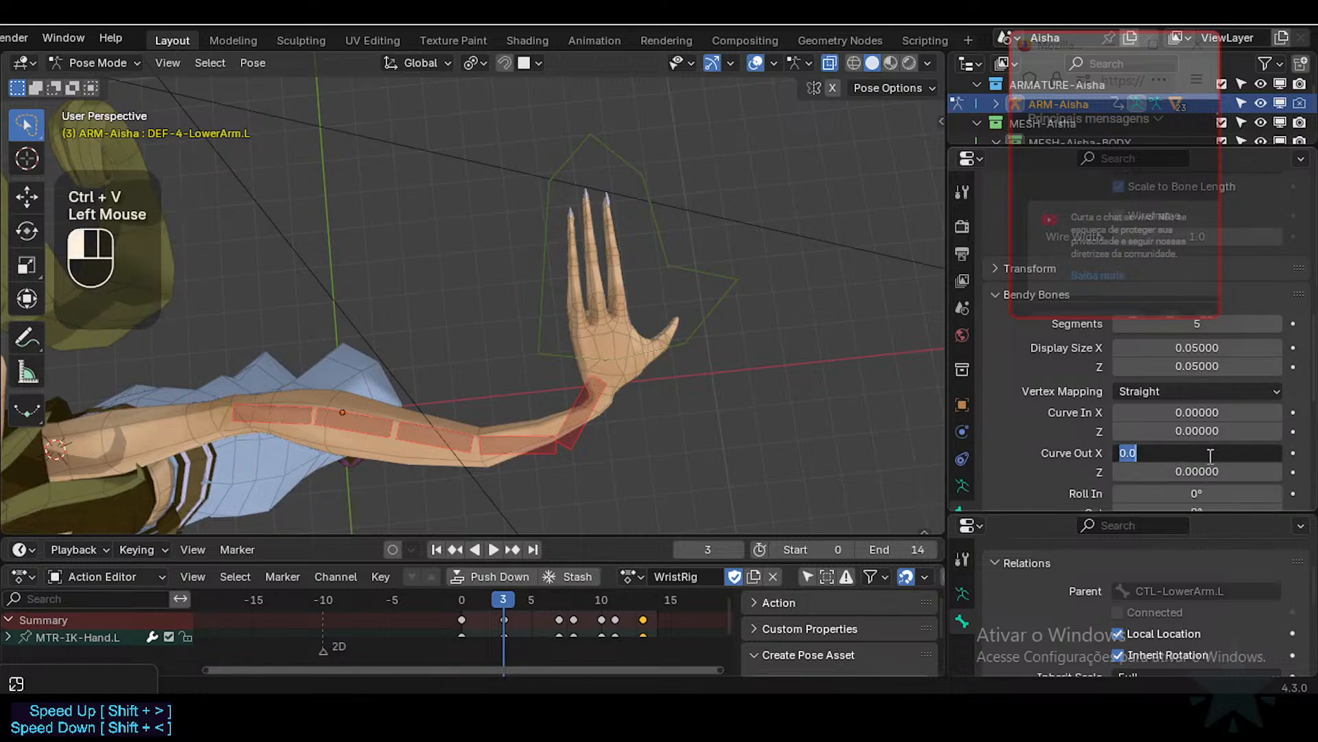
{"action": "scroll", "coordinate": [1049, 418], "scroll_direction": "down", "scroll_amount": 2}
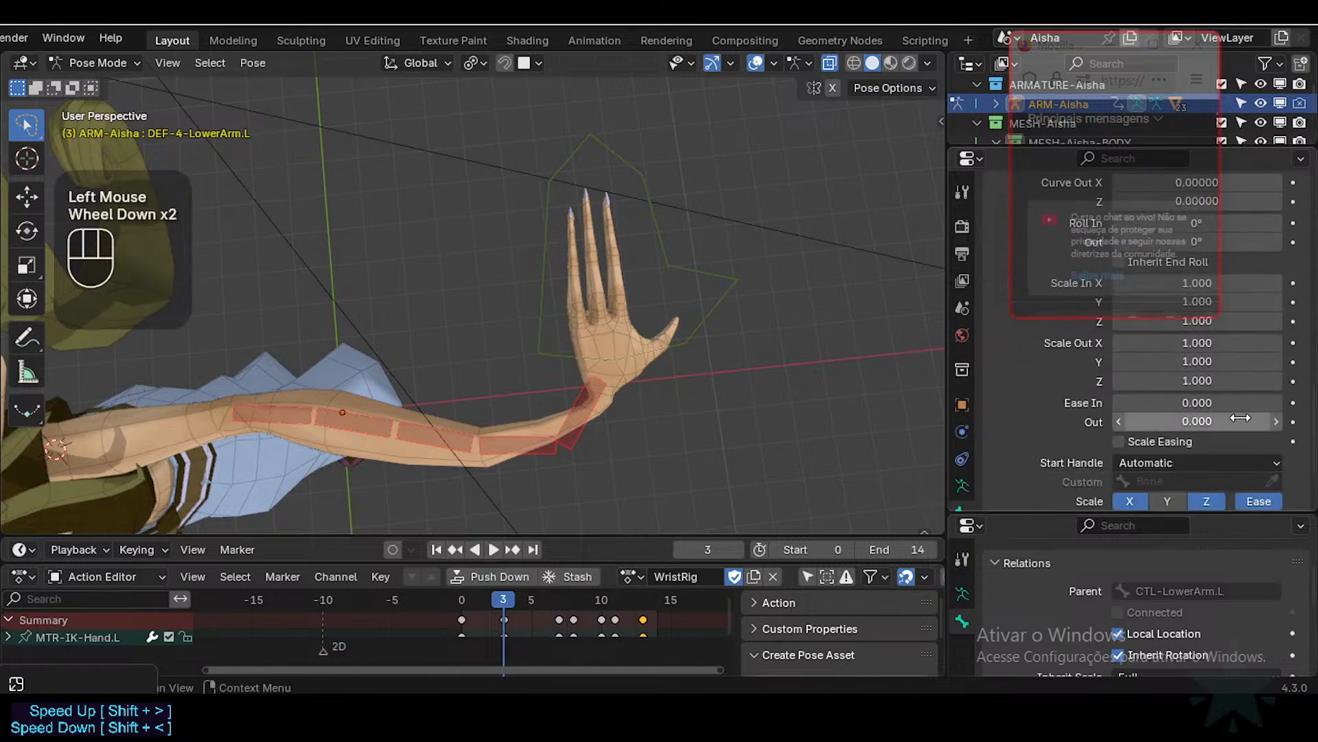
Step: Set the forearm bone's Ease Out to -0.8 again and copy that value
{"action": "scroll", "coordinate": [1199, 422], "scroll_direction": "down", "scroll_amount": 2}
{"action": "scroll", "coordinate": [1198, 422], "scroll_direction": "up", "scroll_amount": 2}
{"action": "left_click", "coordinate": [1203, 423]}
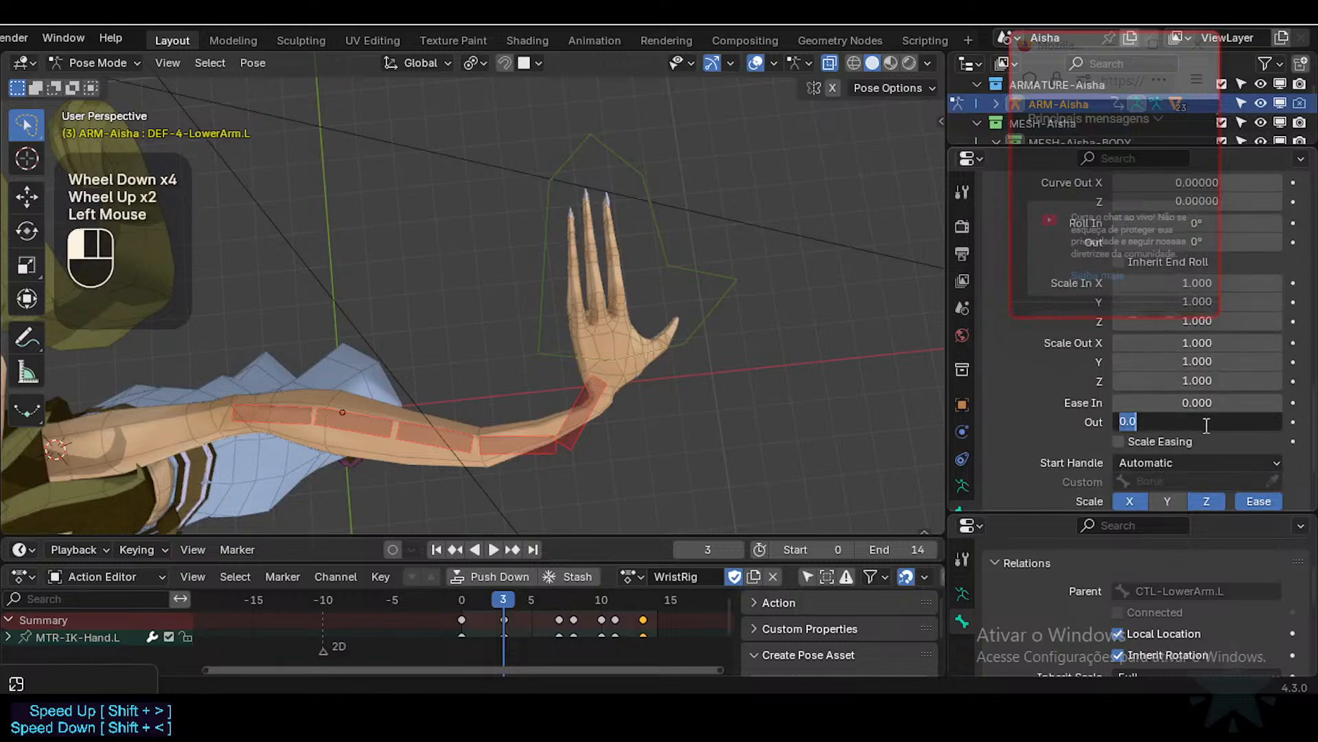
{"action": "type", "text": "-0.8"}
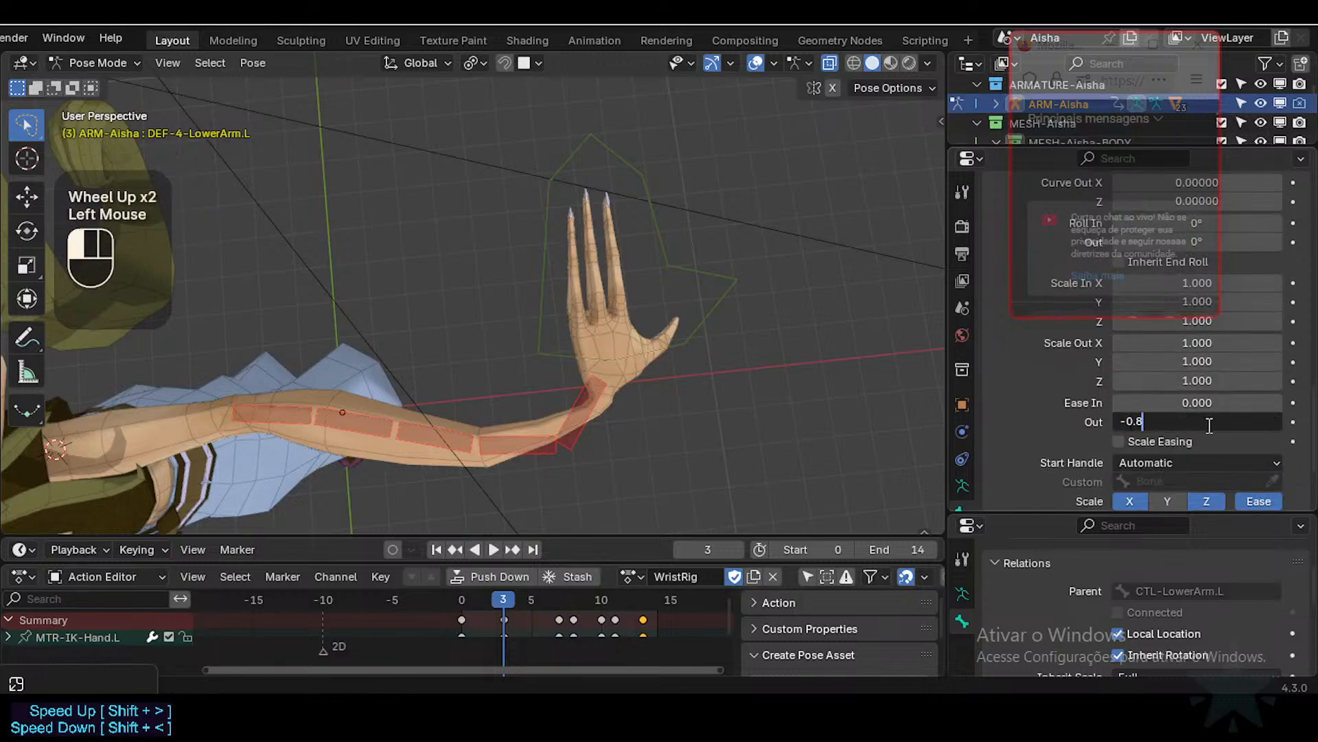
{"action": "key", "text": "Return"}
{"action": "key", "text": "ctrl+c"}
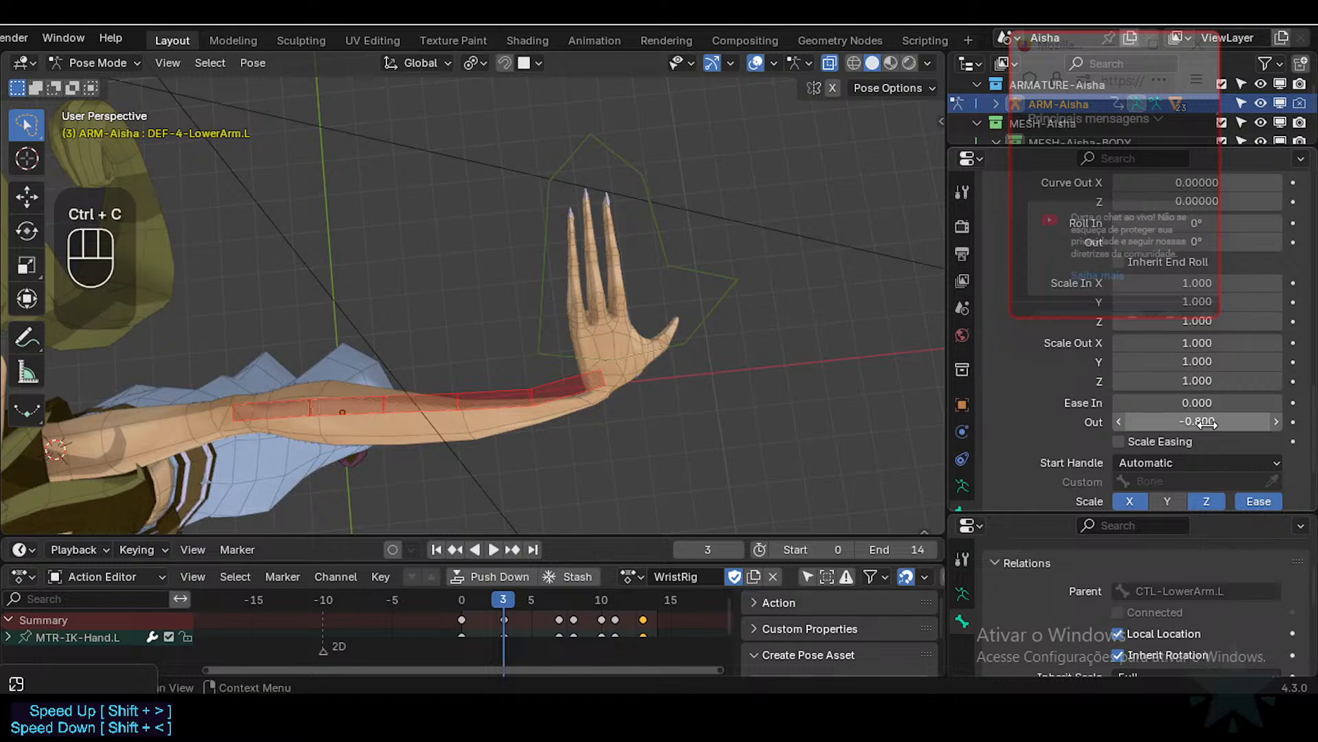
Step: Reset the forearm bone's Ease Out and paste the copied -0.8 into Curve Out X
{"action": "key", "text": "BackSpace"}
{"action": "key", "text": "BackSpace"}
{"action": "scroll", "coordinate": [1208, 419], "scroll_direction": "up", "scroll_amount": 4}
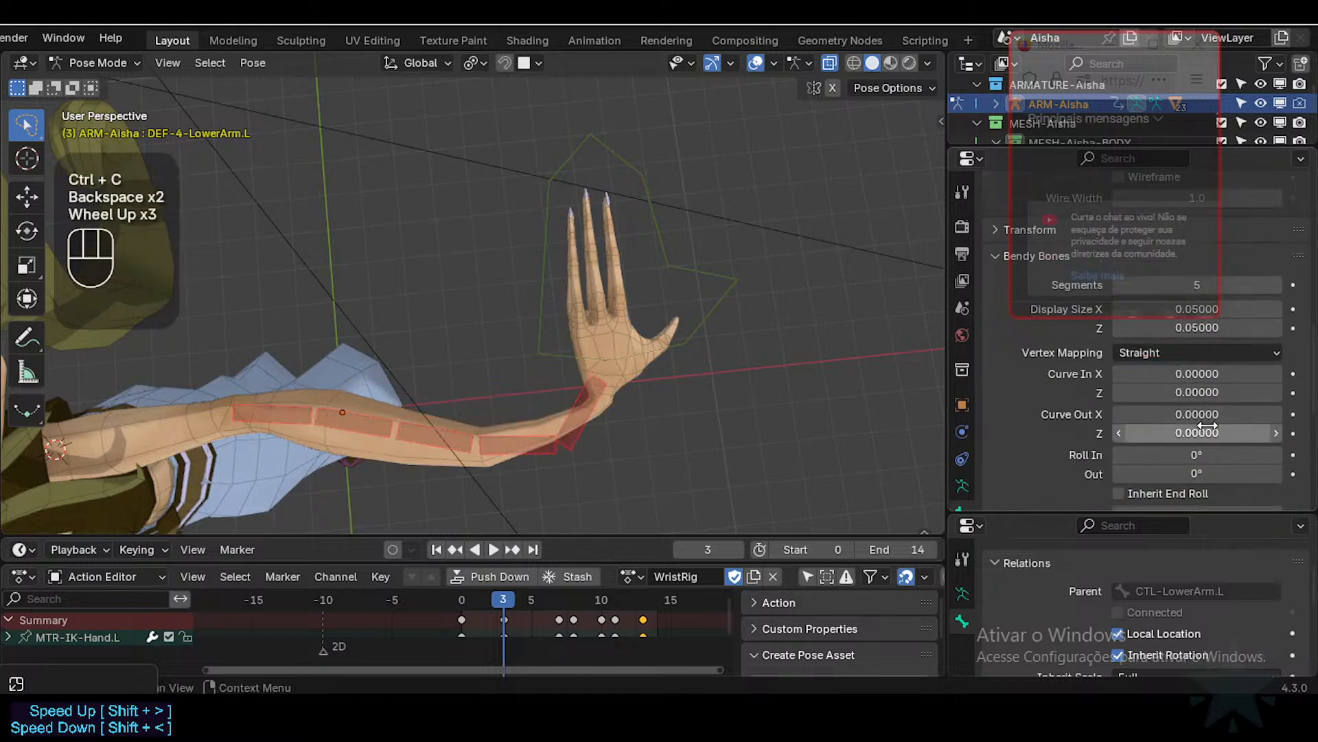
{"action": "left_click", "coordinate": [1211, 450]}
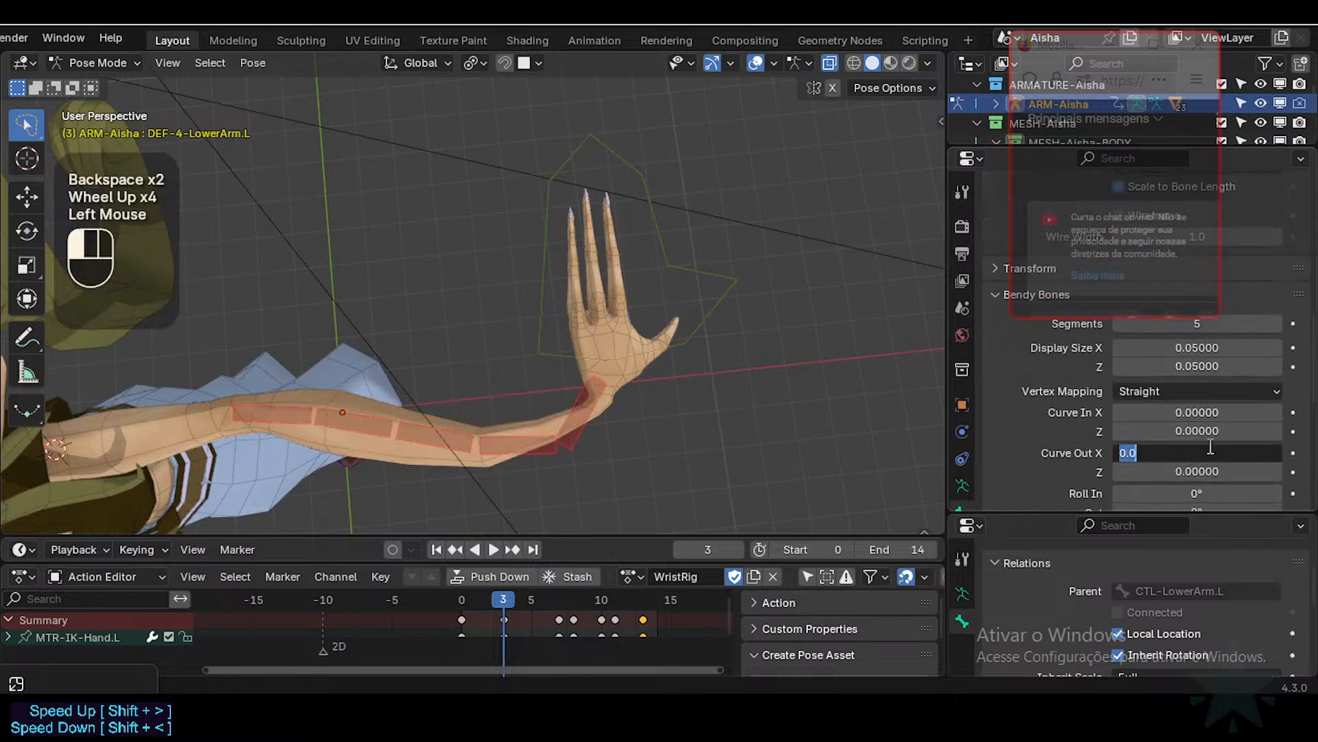
{"action": "key", "text": "ctrl+v"}
{"action": "key", "text": "Return"}
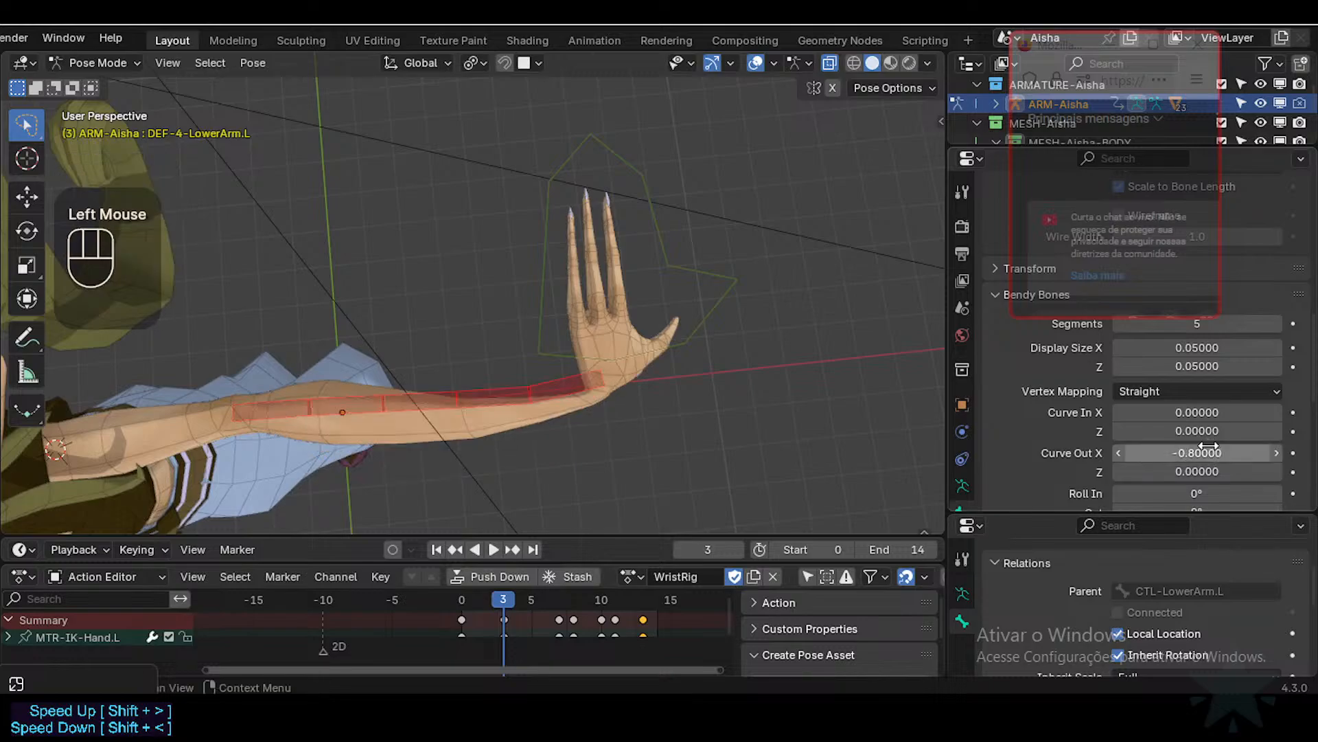
Step: Capture a second snip of the arm and open the newest image from the Capturas de Tela folder in File Explorer
{"action": "key", "text": "super+shift+s"}
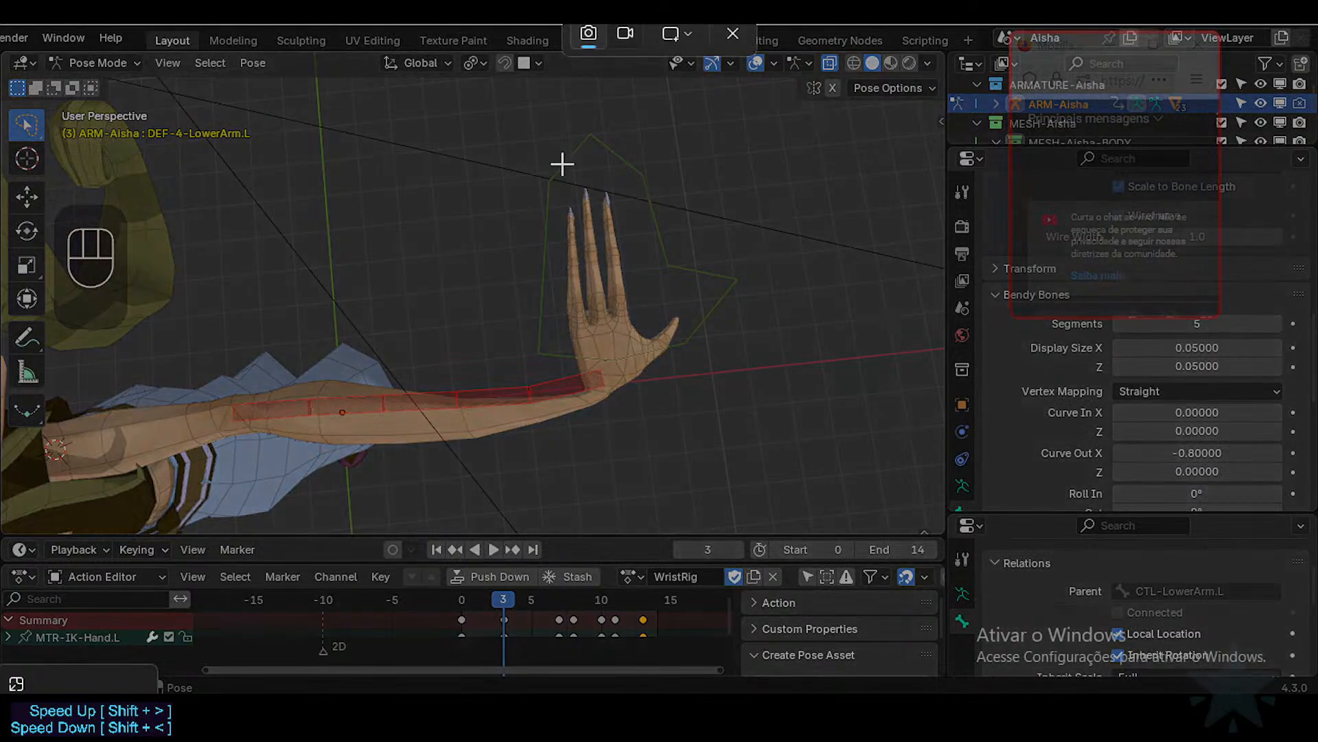
{"action": "left_click_drag", "start_coordinate": [208, 88], "coordinate": [788, 476]}
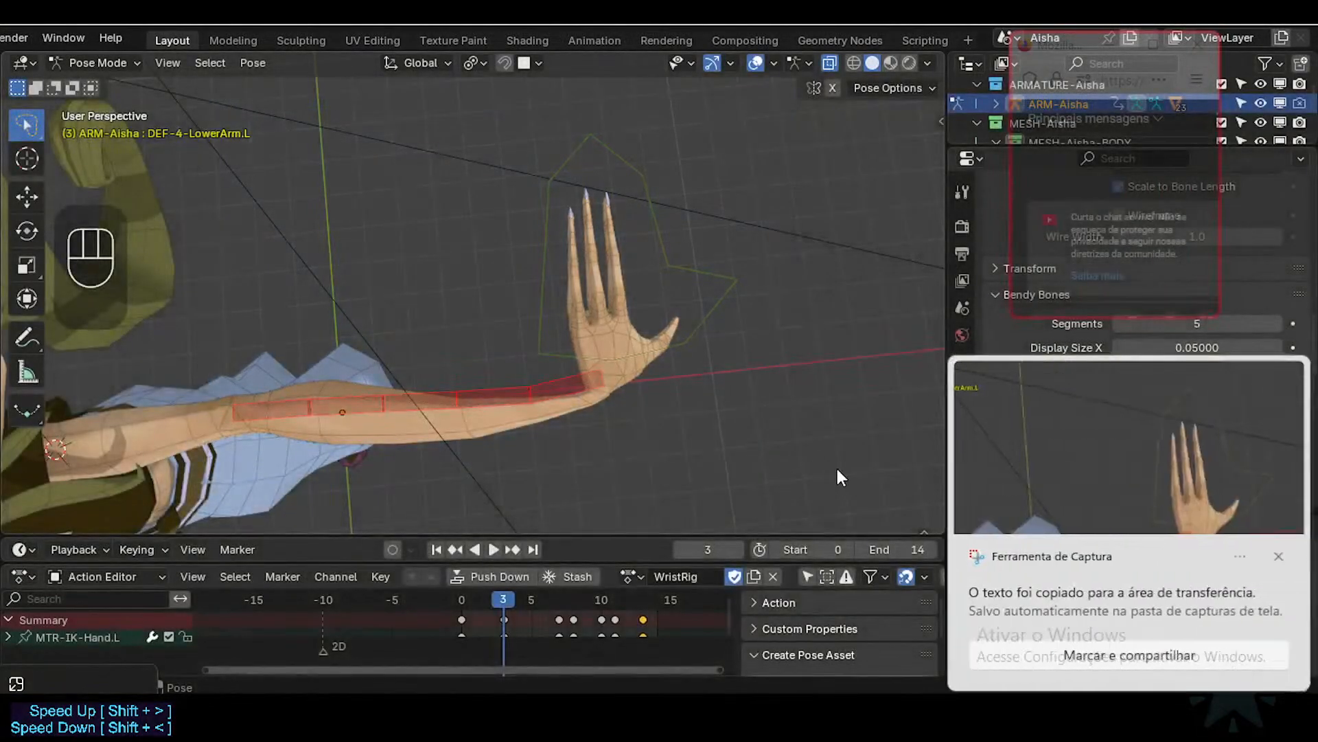
{"action": "key", "text": "super+e"}
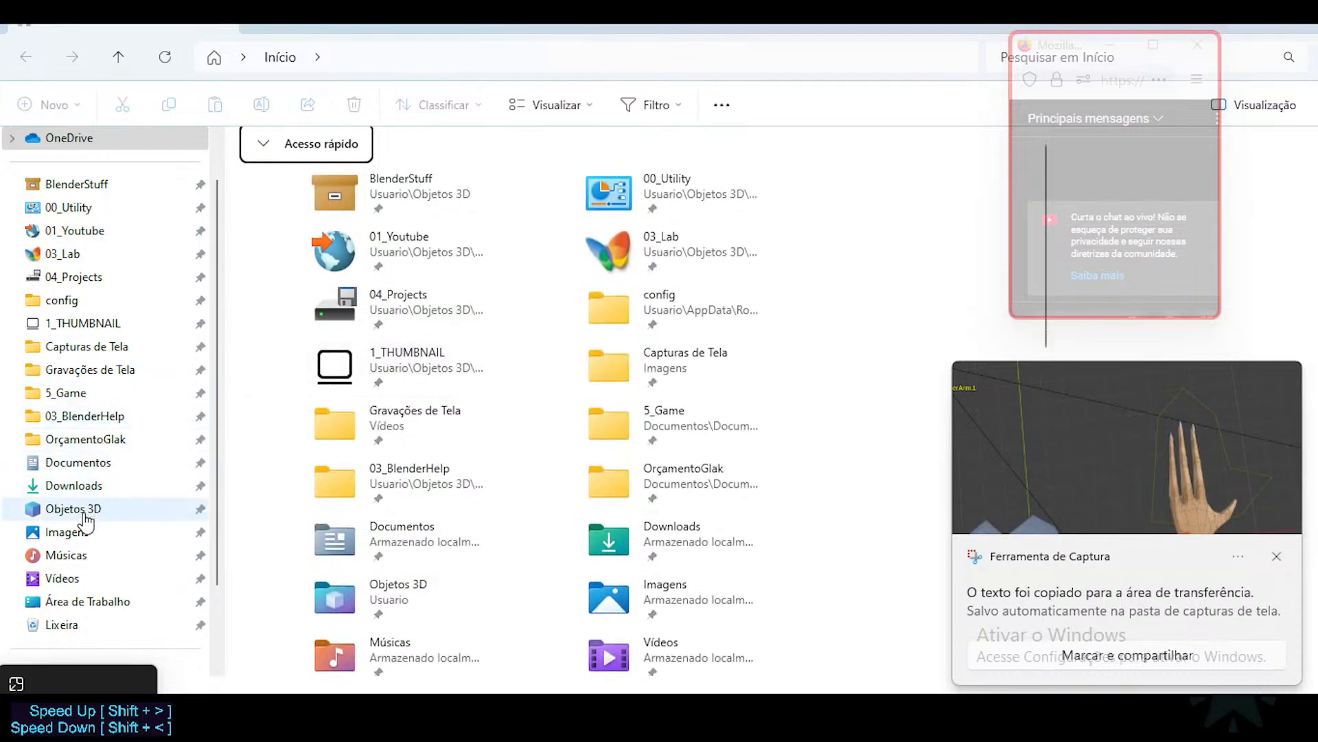
{"action": "left_click", "coordinate": [81, 347]}
{"action": "left_click", "coordinate": [335, 193]}
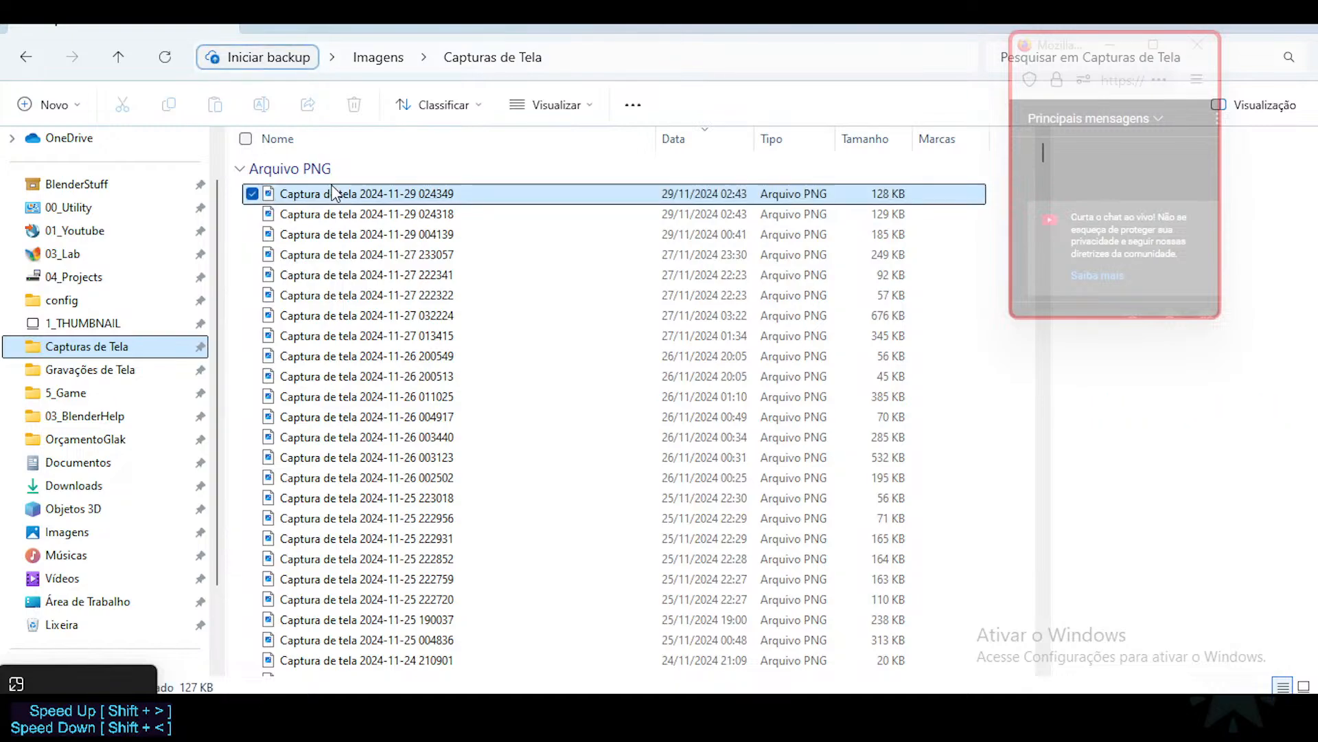
{"action": "key", "text": "Down"}
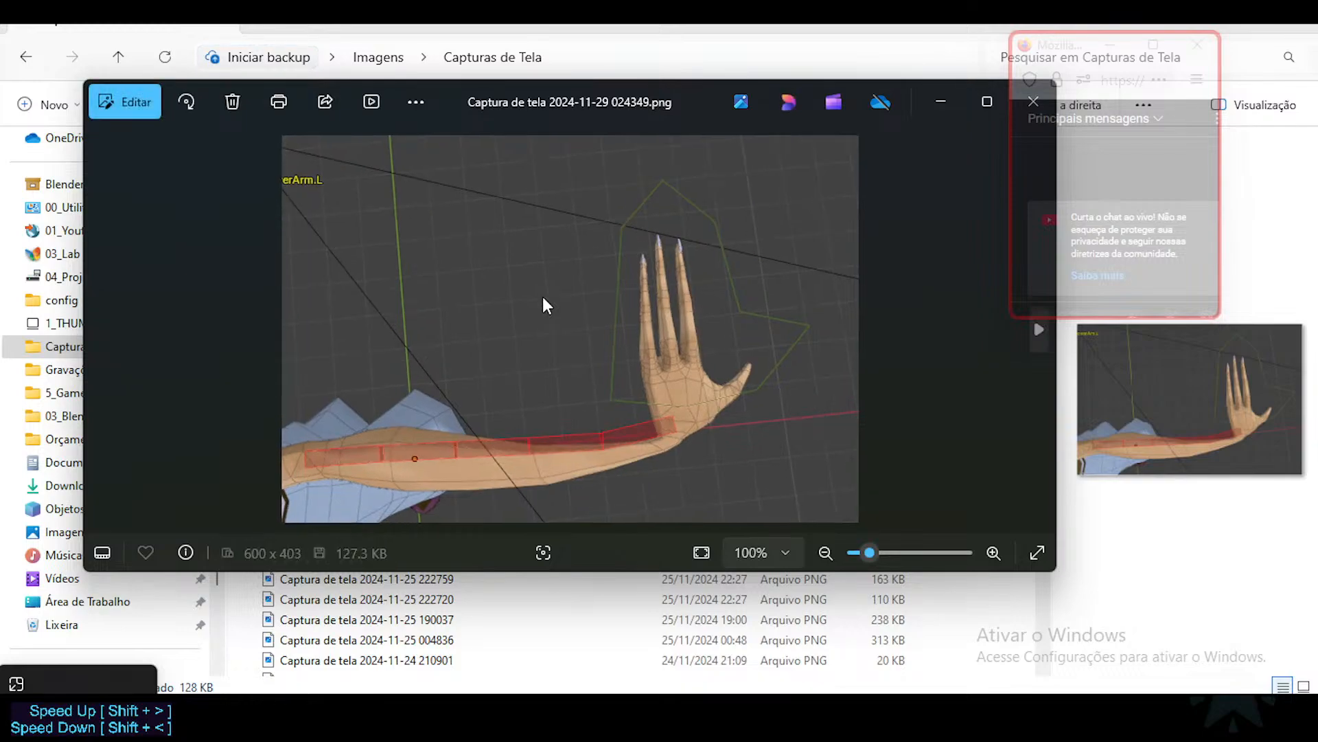
{"action": "key", "text": "Right"}
{"action": "key", "text": "Right"}
{"action": "key", "text": "Left"}
{"action": "key", "text": "Left"}
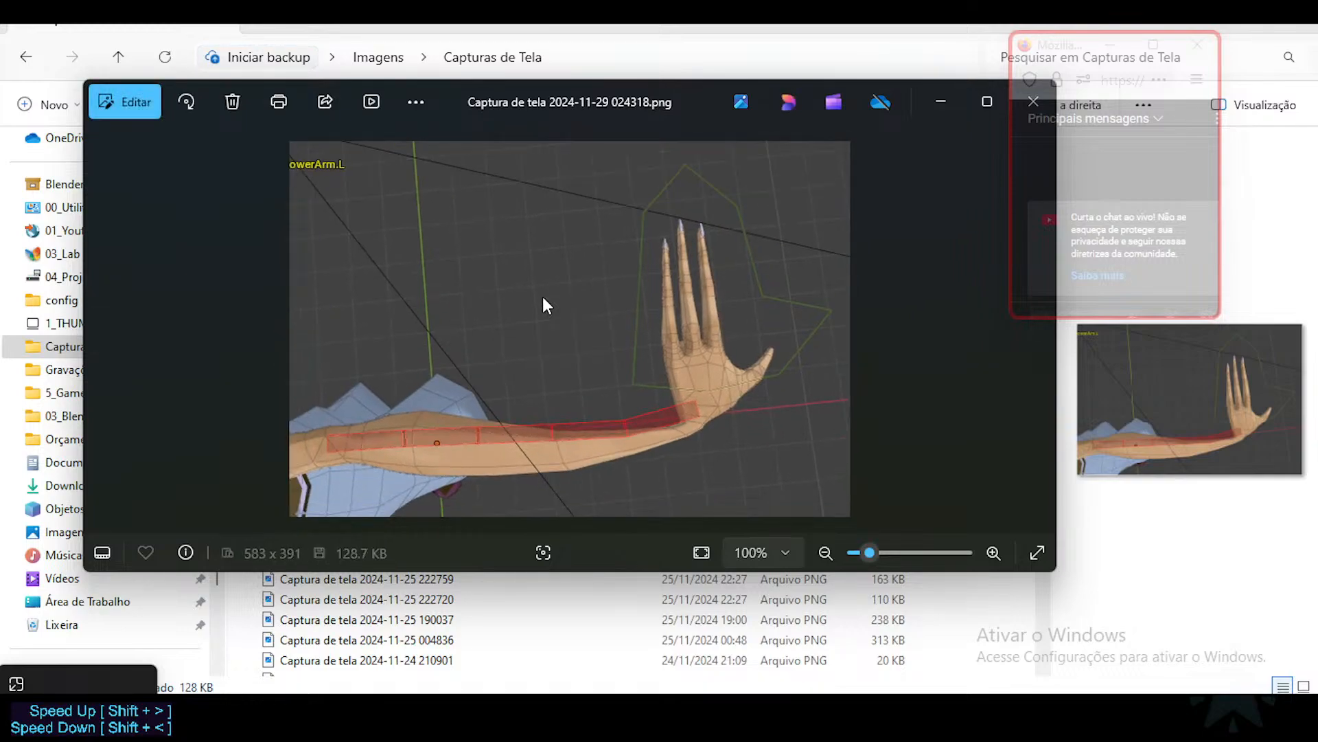
{"action": "key", "text": "Right"}
{"action": "key", "text": "Right"}
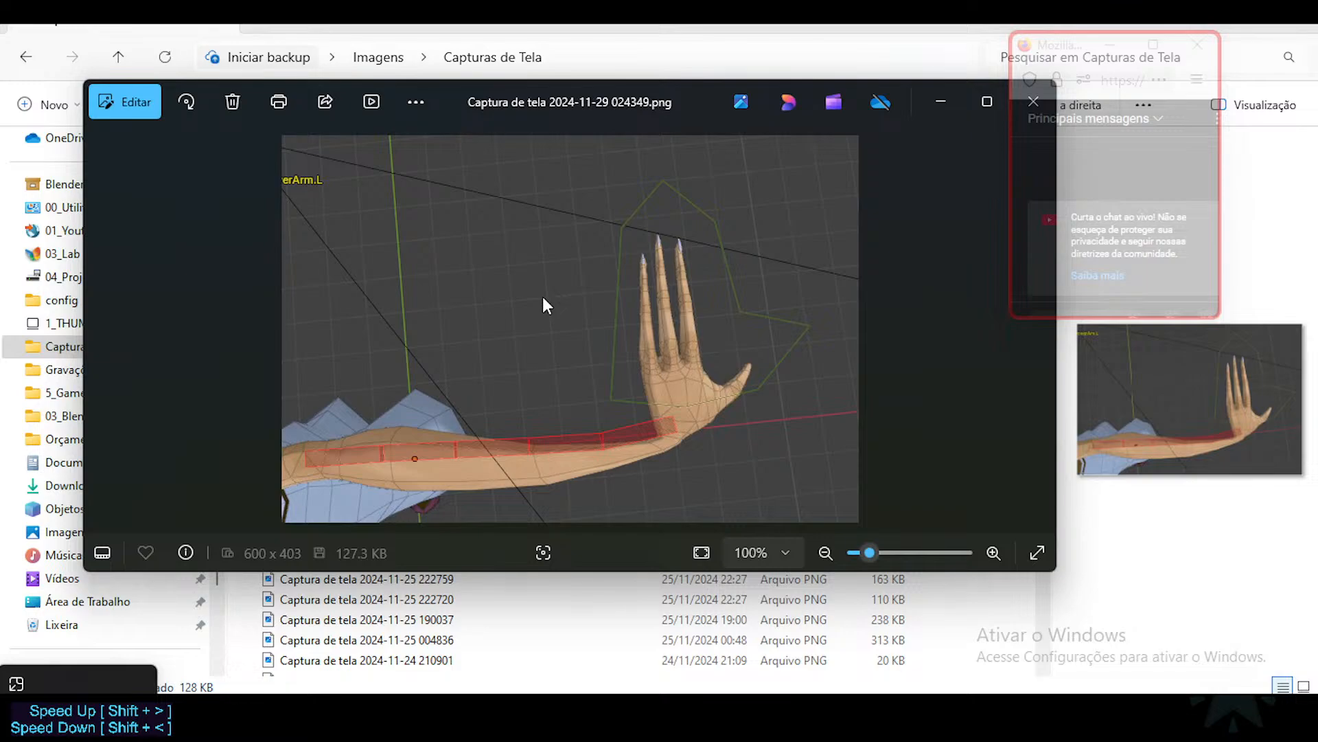
{"action": "key", "text": "Left"}
{"action": "key", "text": "Left"}
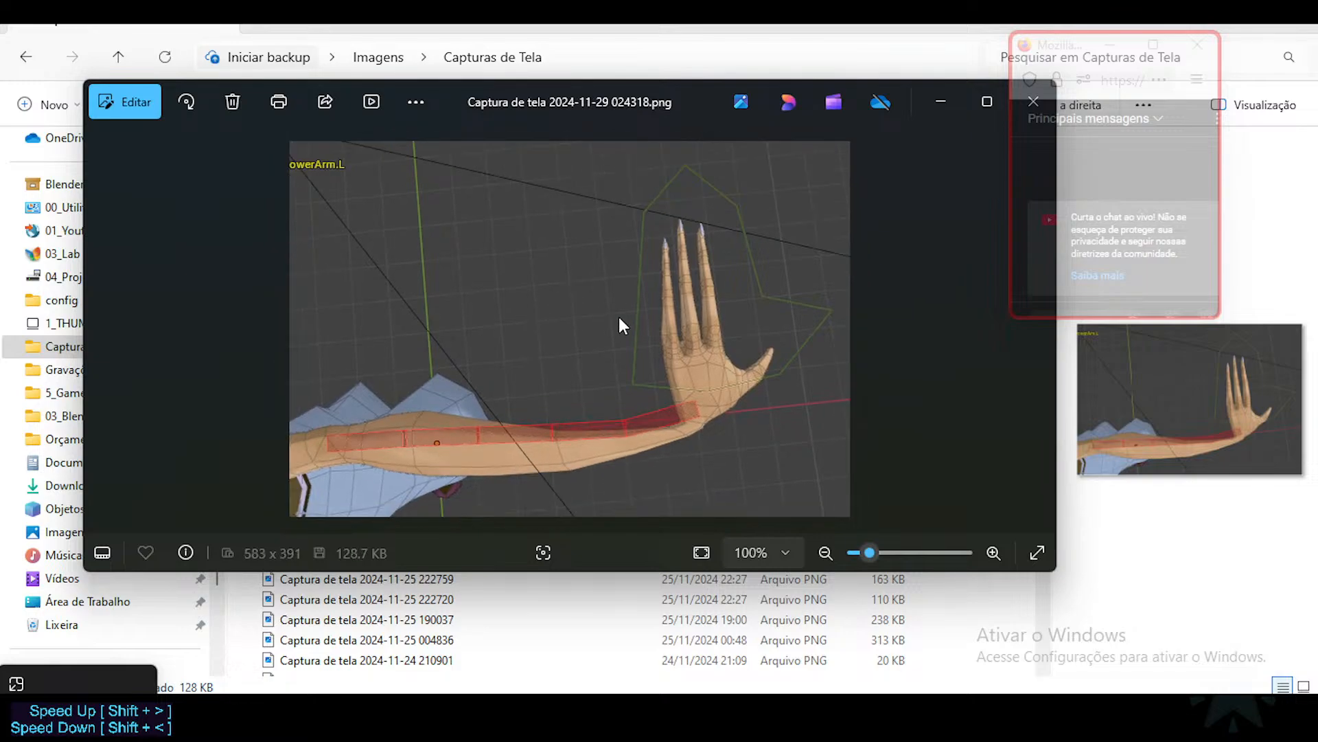
{"action": "key", "text": "Right"}
{"action": "key", "text": "Left"}
{"action": "key", "text": "Right"}
{"action": "key", "text": "Right"}
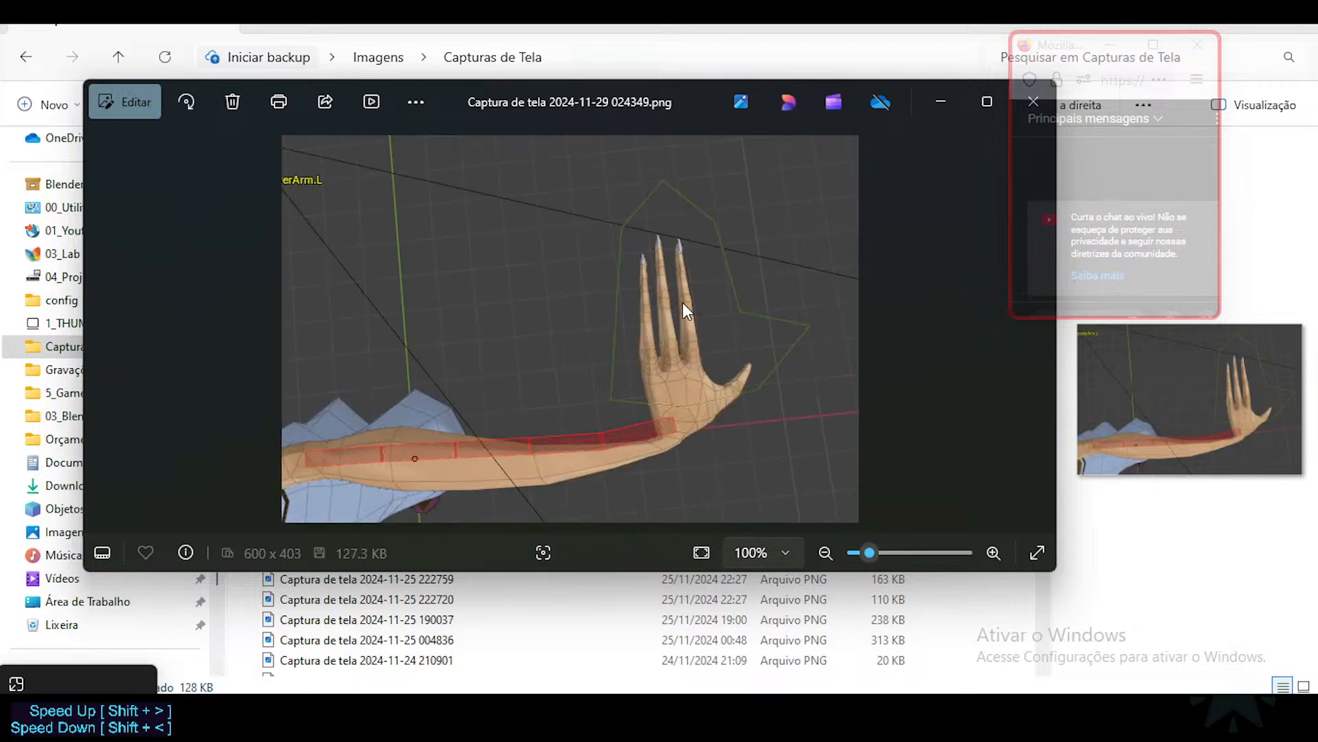
{"action": "key", "text": "Left"}
{"action": "key", "text": "Left"}
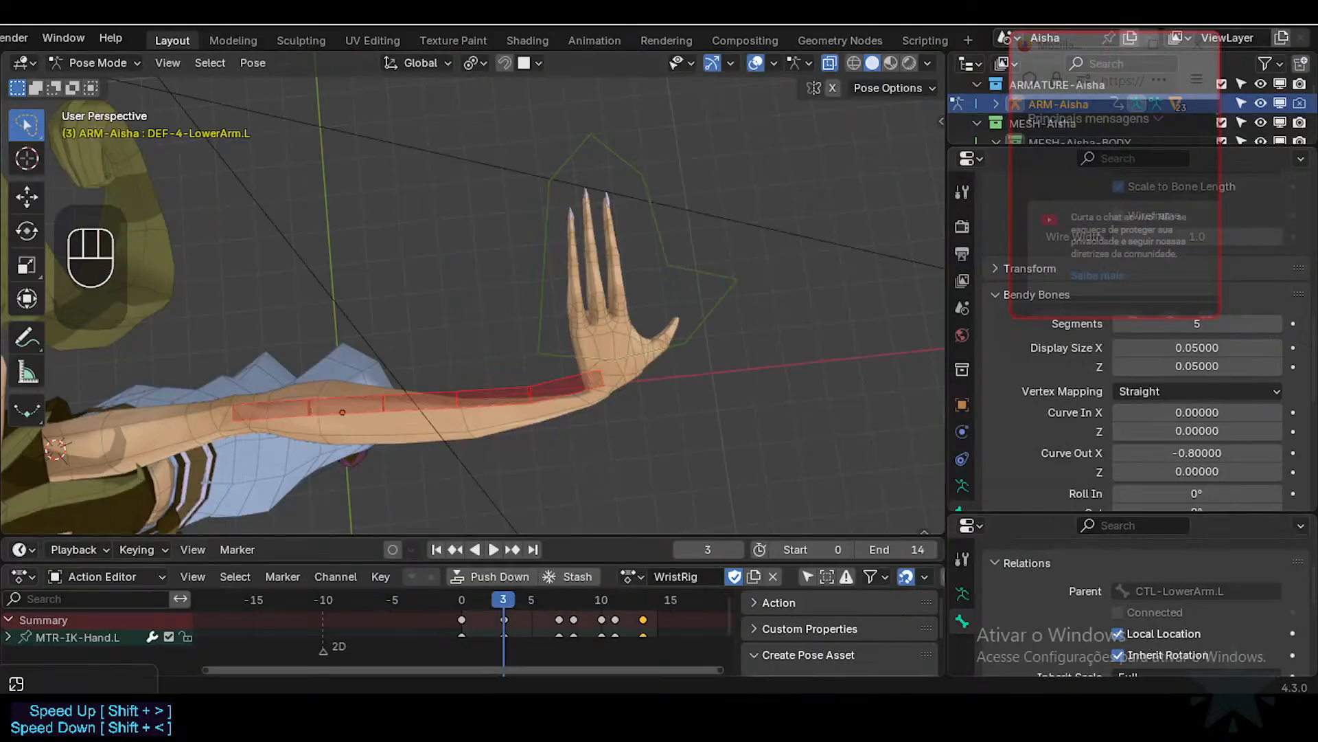
Step: Return to Blender and reset the forearm bone's Curve Out X to its default
{"action": "left_click_drag", "start_coordinate": [1198, 453], "coordinate": [1202, 455]}
{"action": "key", "text": "BackSpace"}
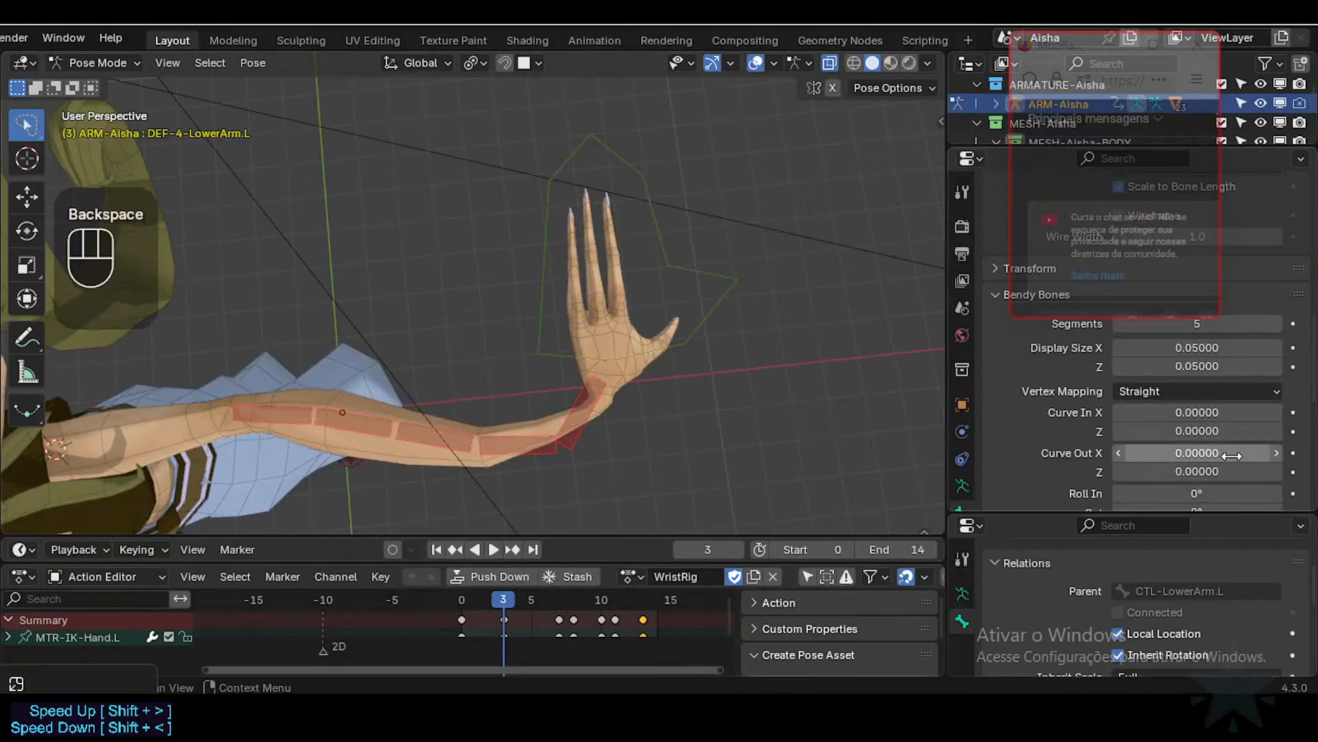
Step: Review the forearm bone's bendy bone curve, scale, easing and start and end handle settings
{"action": "scroll", "coordinate": [1232, 456], "scroll_direction": "down", "scroll_amount": 6}
{"action": "scroll", "coordinate": [1209, 457], "scroll_direction": "down", "scroll_amount": 1}
{"action": "scroll", "coordinate": [1188, 450], "scroll_direction": "up", "scroll_amount": 1}
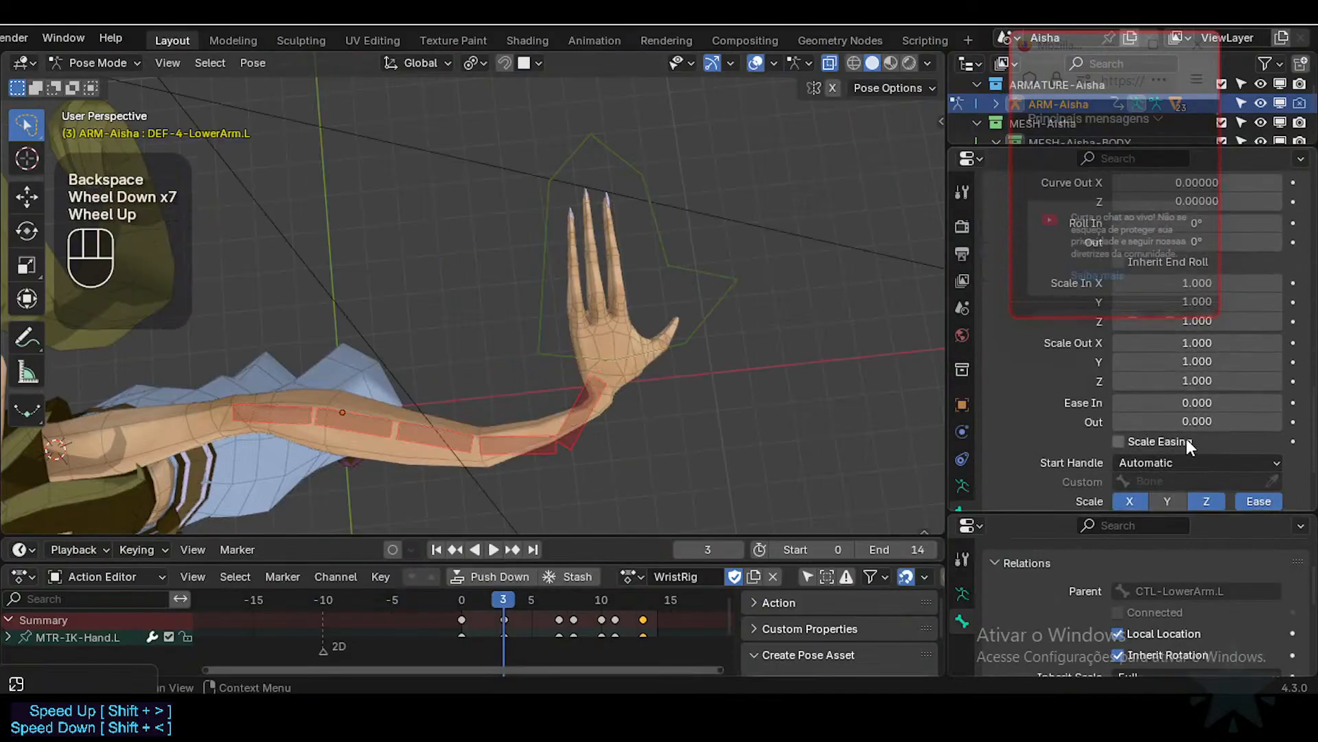
{"action": "scroll", "coordinate": [1188, 453], "scroll_direction": "down", "scroll_amount": 1}
{"action": "scroll", "coordinate": [1207, 457], "scroll_direction": "up", "scroll_amount": 3}
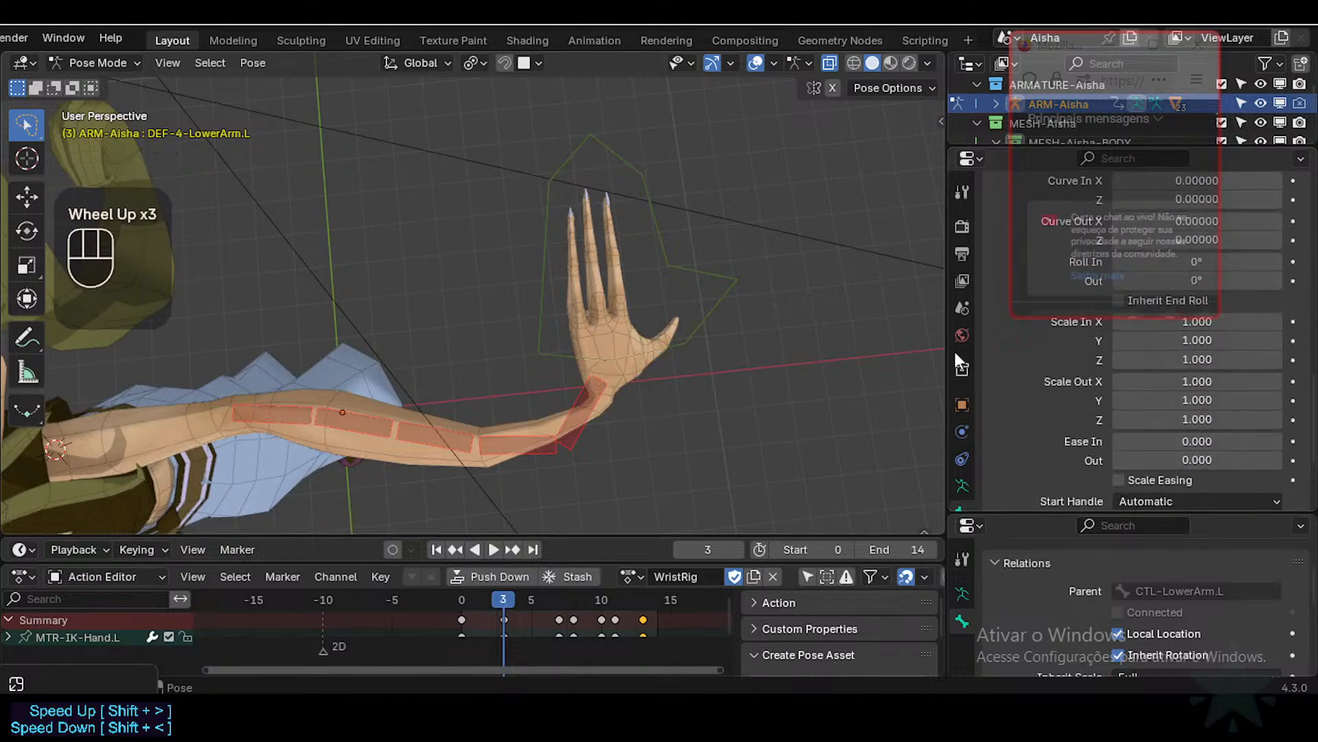
{"action": "scroll", "coordinate": [1245, 405], "scroll_direction": "up", "scroll_amount": 4}
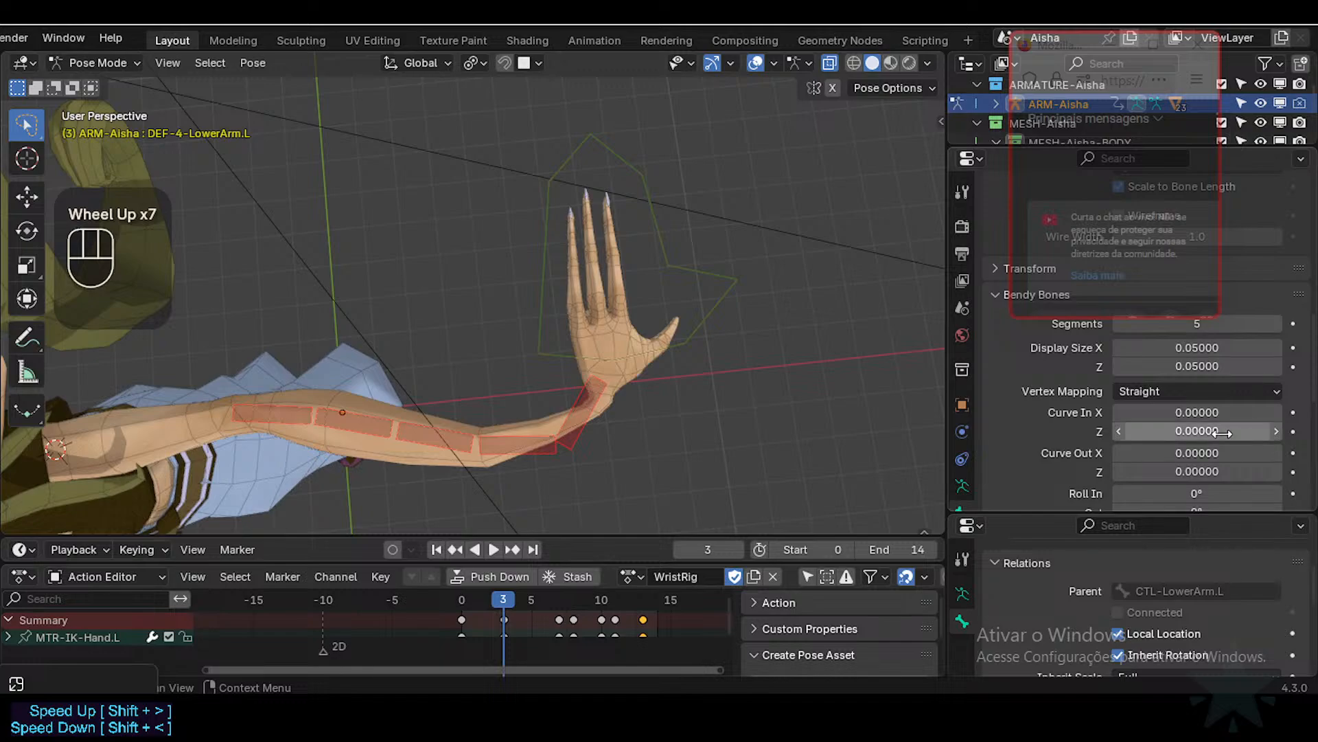
{"action": "scroll", "coordinate": [1233, 438], "scroll_direction": "down", "scroll_amount": 4}
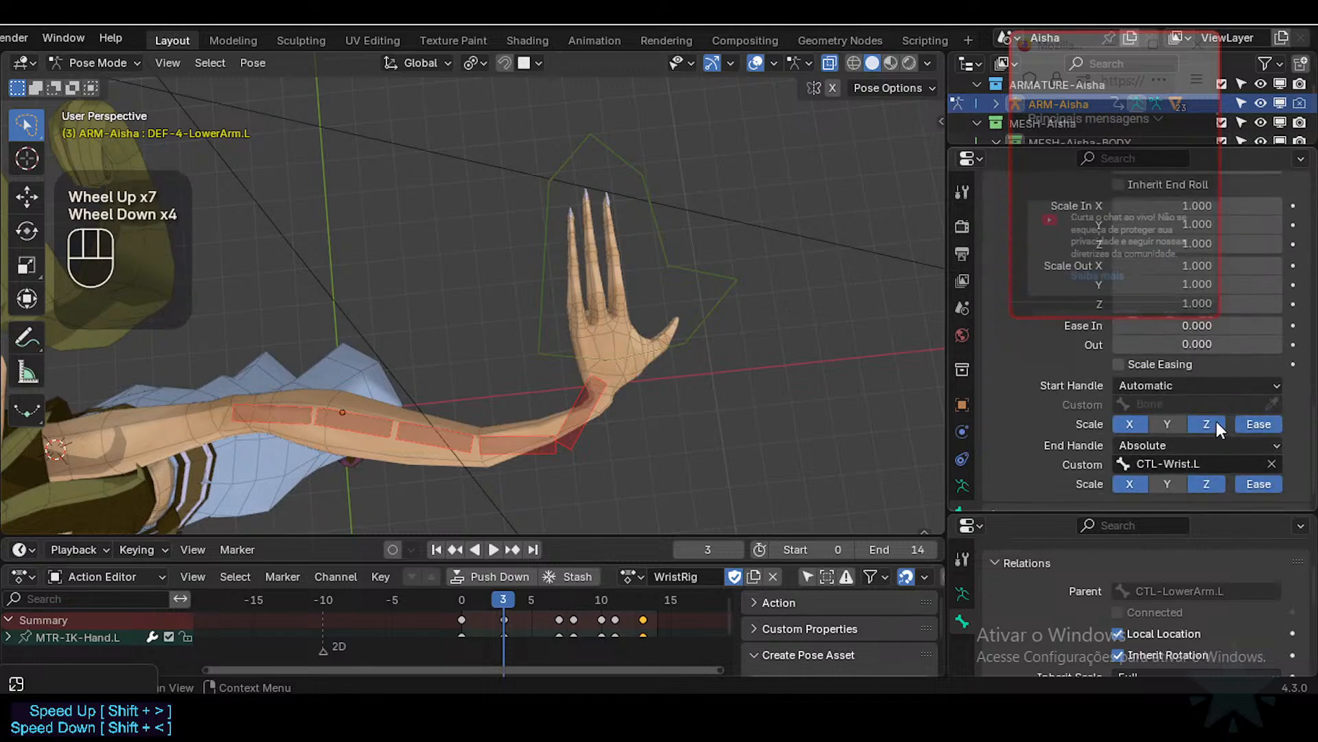
{"action": "scroll", "coordinate": [1219, 426], "scroll_direction": "up", "scroll_amount": 5}
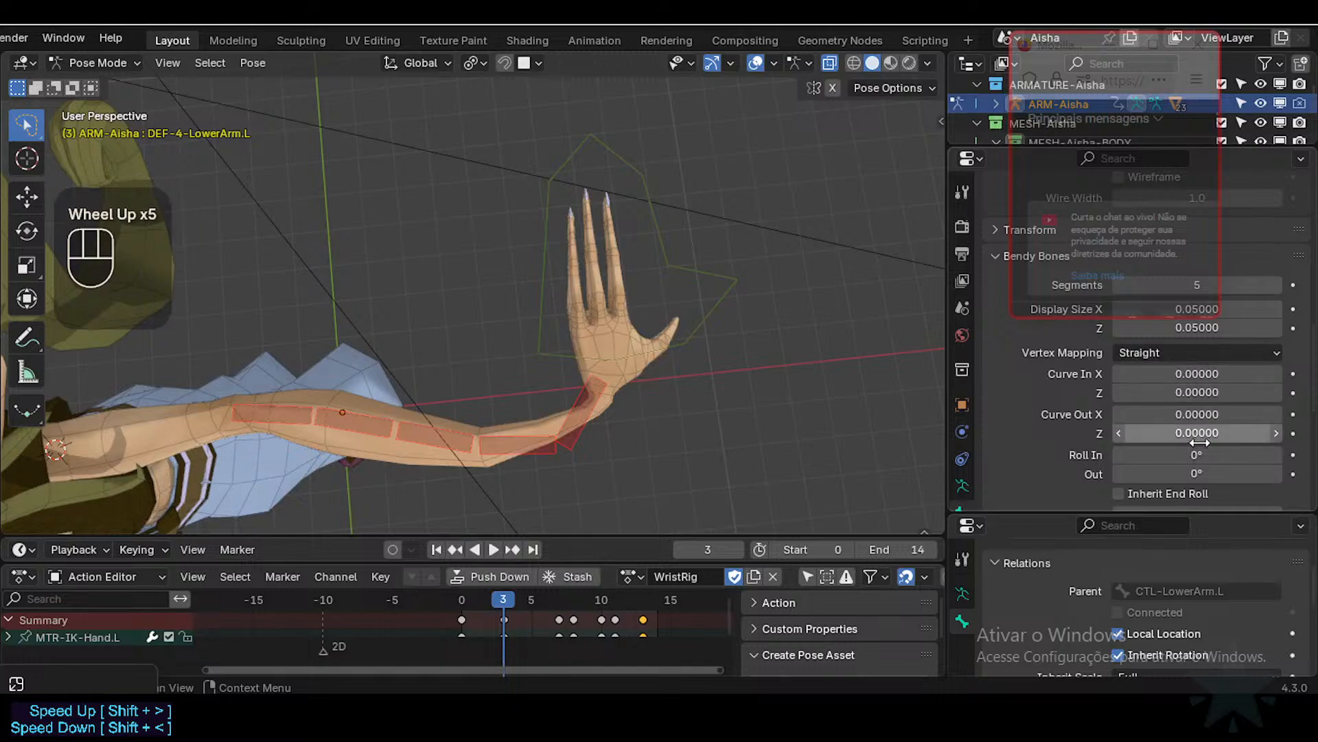
{"action": "scroll", "coordinate": [1195, 429], "scroll_direction": "down", "scroll_amount": 4}
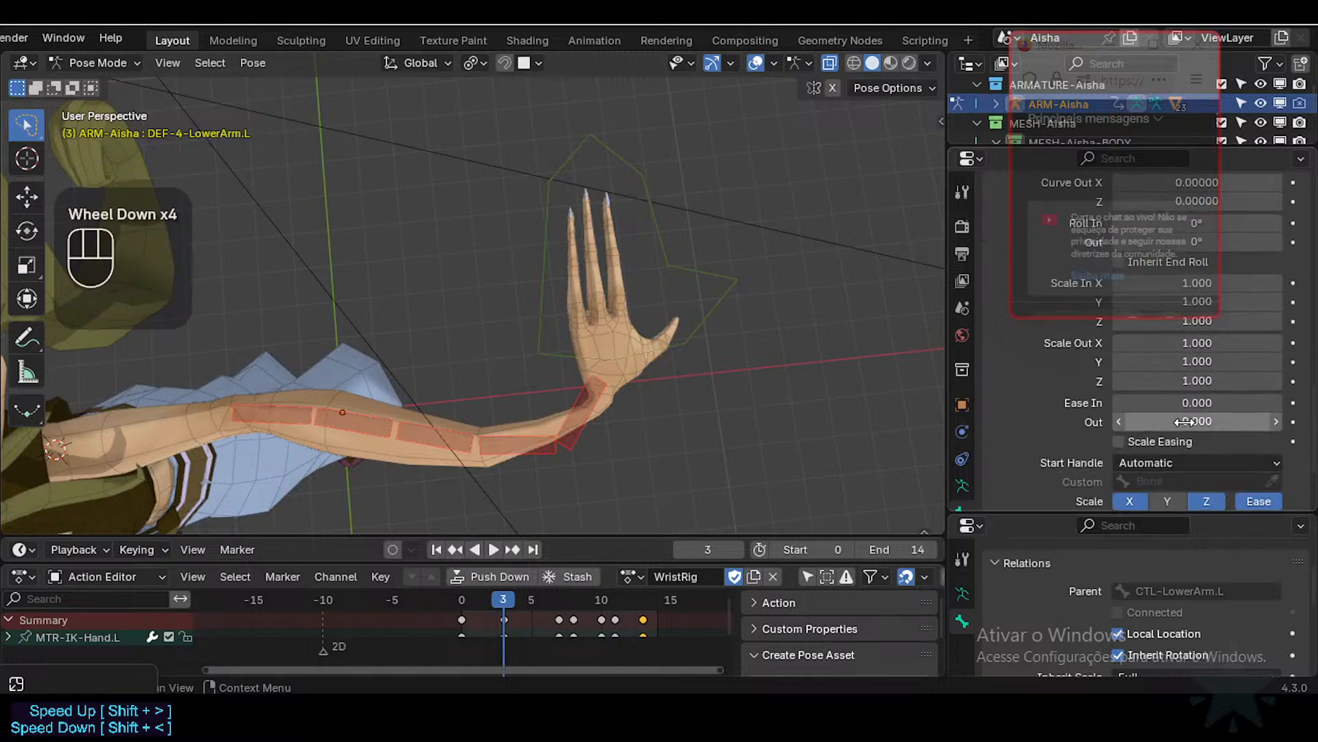
Step: Return the WristRig action to frame 0 and save the file
{"action": "scroll", "coordinate": [1191, 429], "scroll_direction": "down", "scroll_amount": 1}
{"action": "scroll", "coordinate": [1203, 383], "scroll_direction": "up", "scroll_amount": 1}
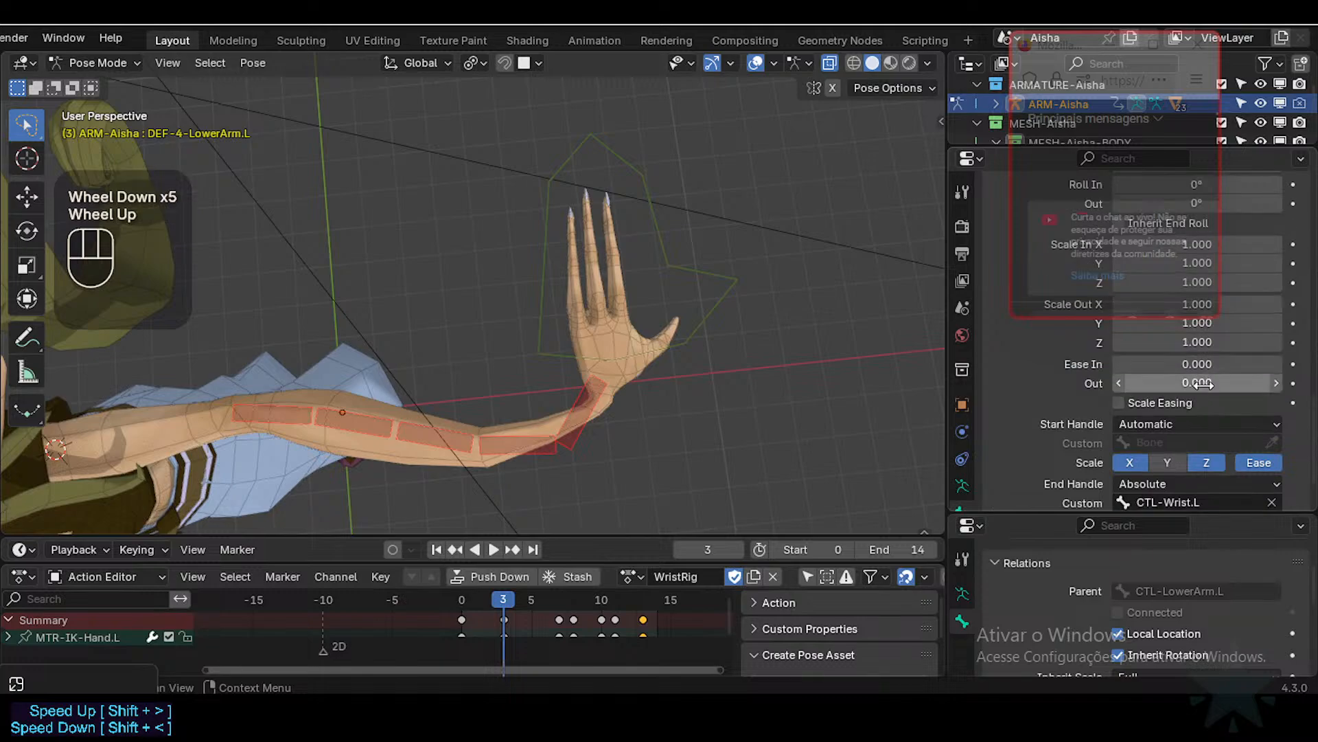
{"action": "scroll", "coordinate": [1197, 378], "scroll_direction": "up", "scroll_amount": 4}
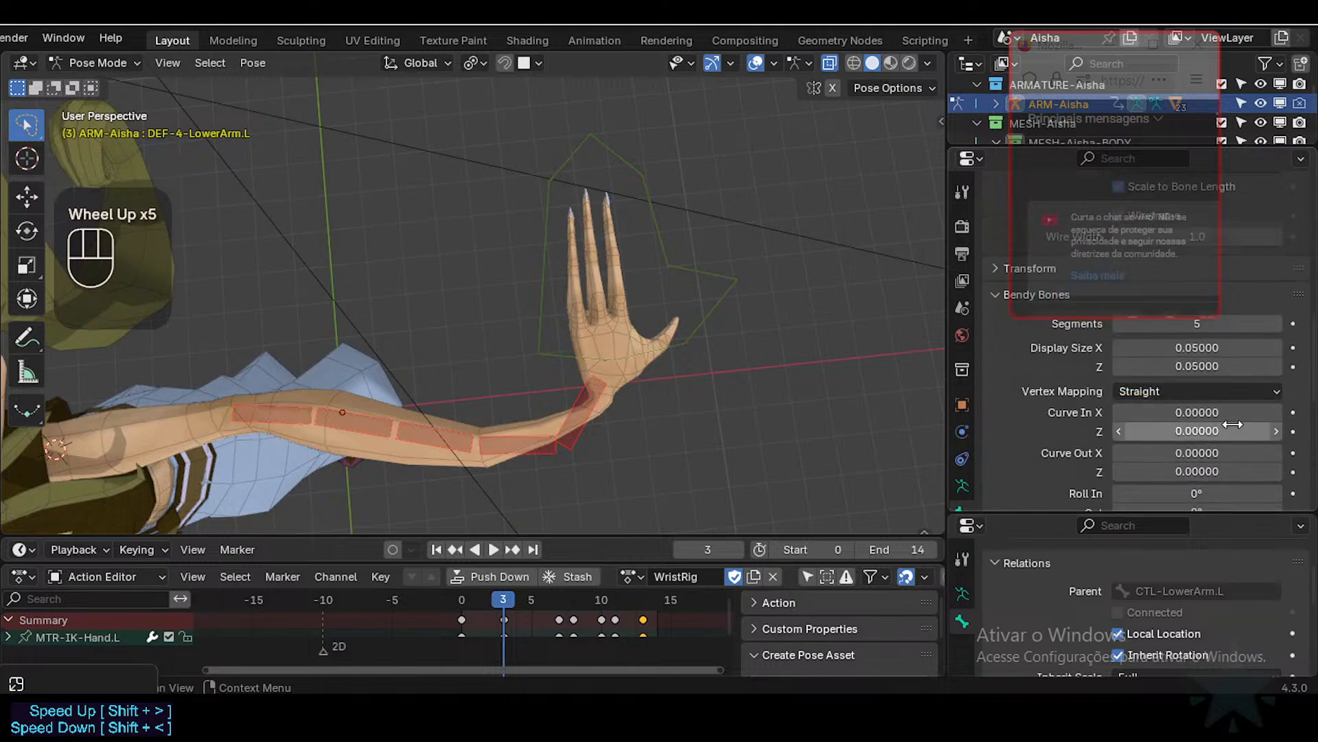
{"action": "scroll", "coordinate": [1208, 392], "scroll_direction": "down", "scroll_amount": 1}
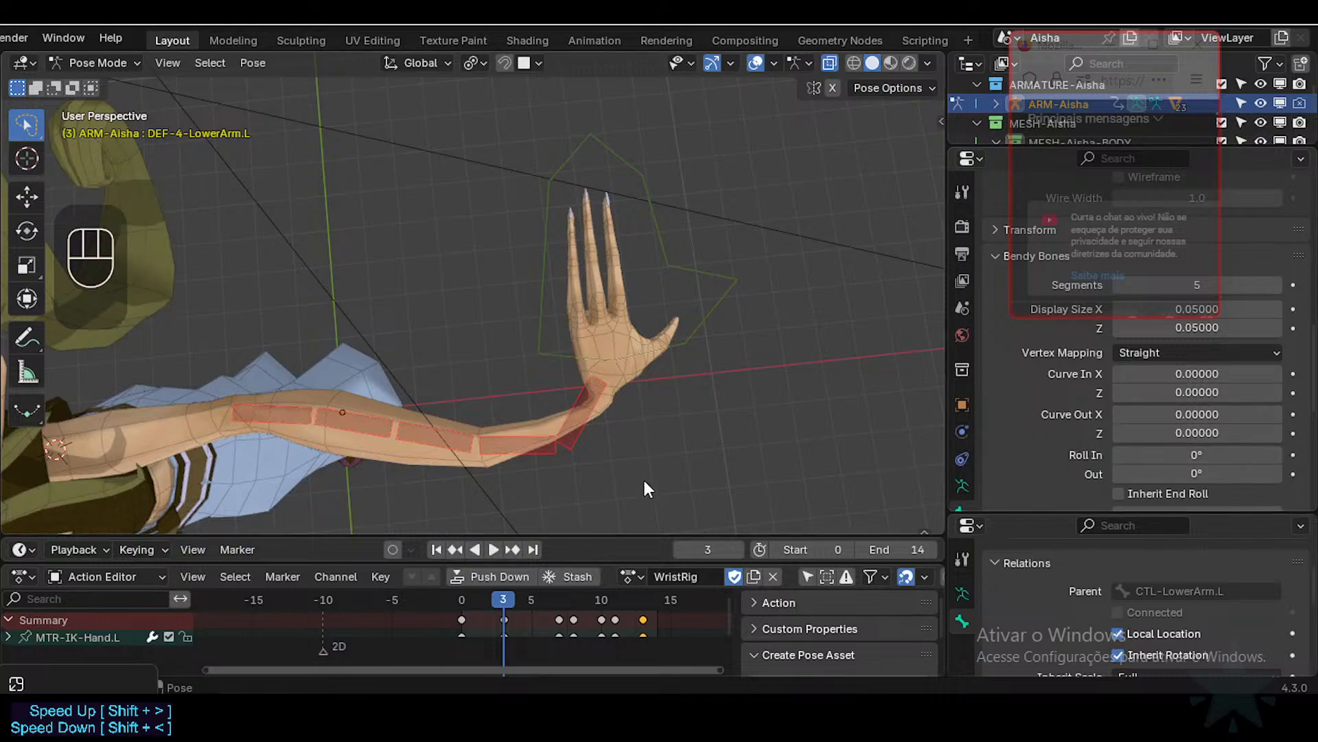
{"action": "left_click_drag", "start_coordinate": [499, 589], "coordinate": [442, 604]}
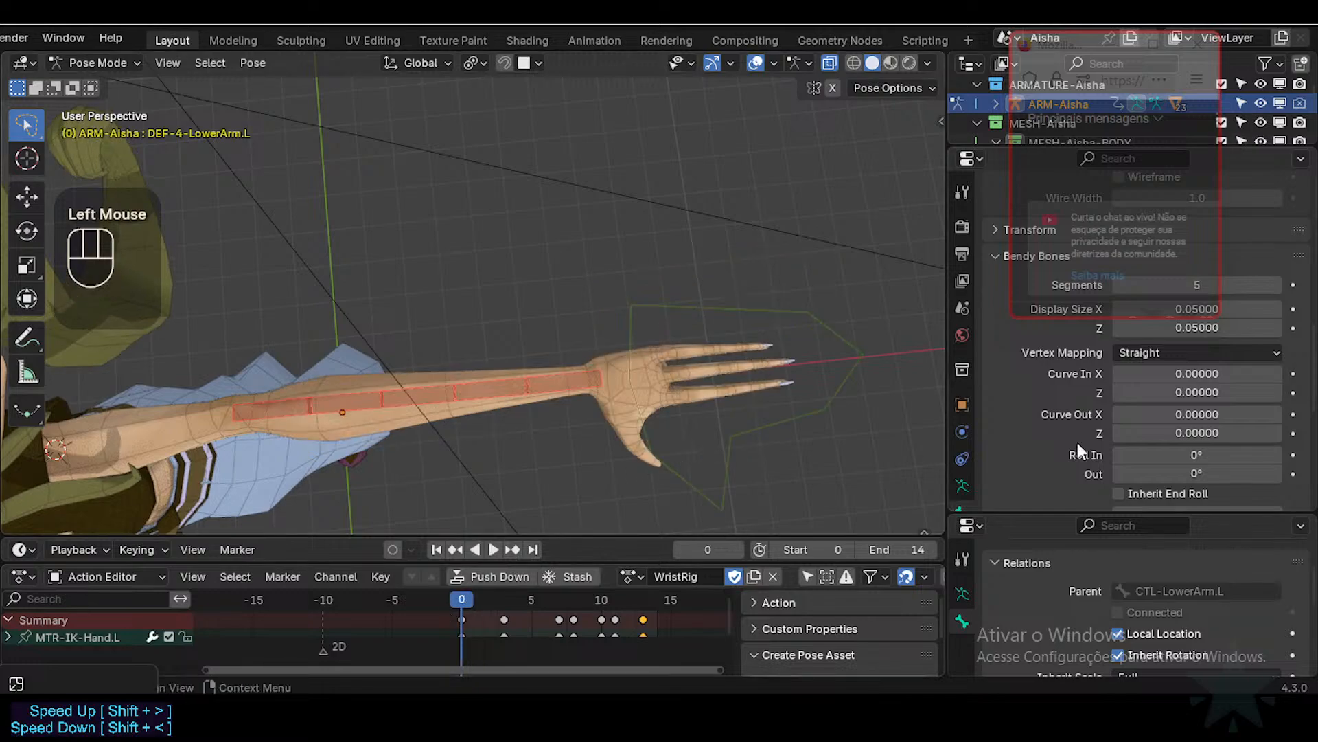
{"action": "scroll", "coordinate": [760, 346], "scroll_direction": "down", "scroll_amount": 1}
{"action": "key", "text": "ctrl+s"}
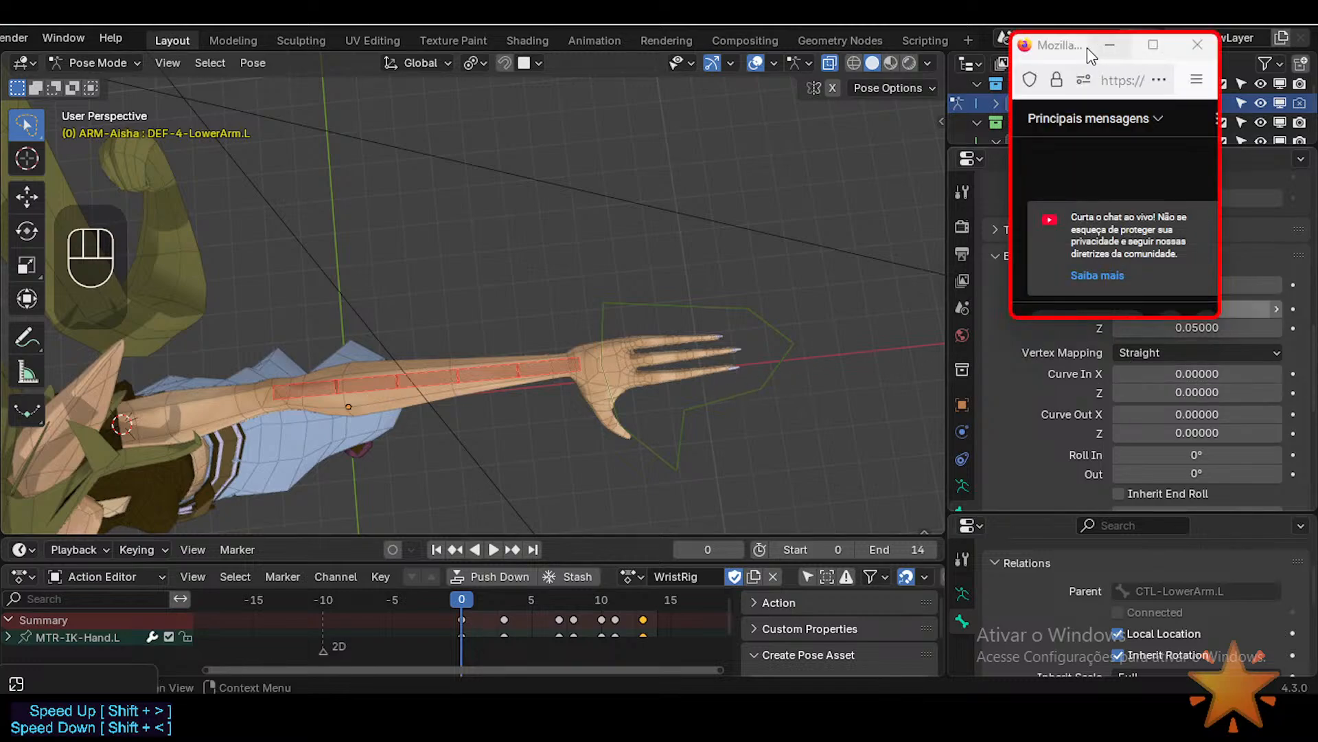
Step: Move the live-chat window off the bone properties, and play and scrub the WristRig action to examine the wrist bend
{"action": "left_click_drag", "start_coordinate": [1071, 55], "coordinate": [870, 55]}
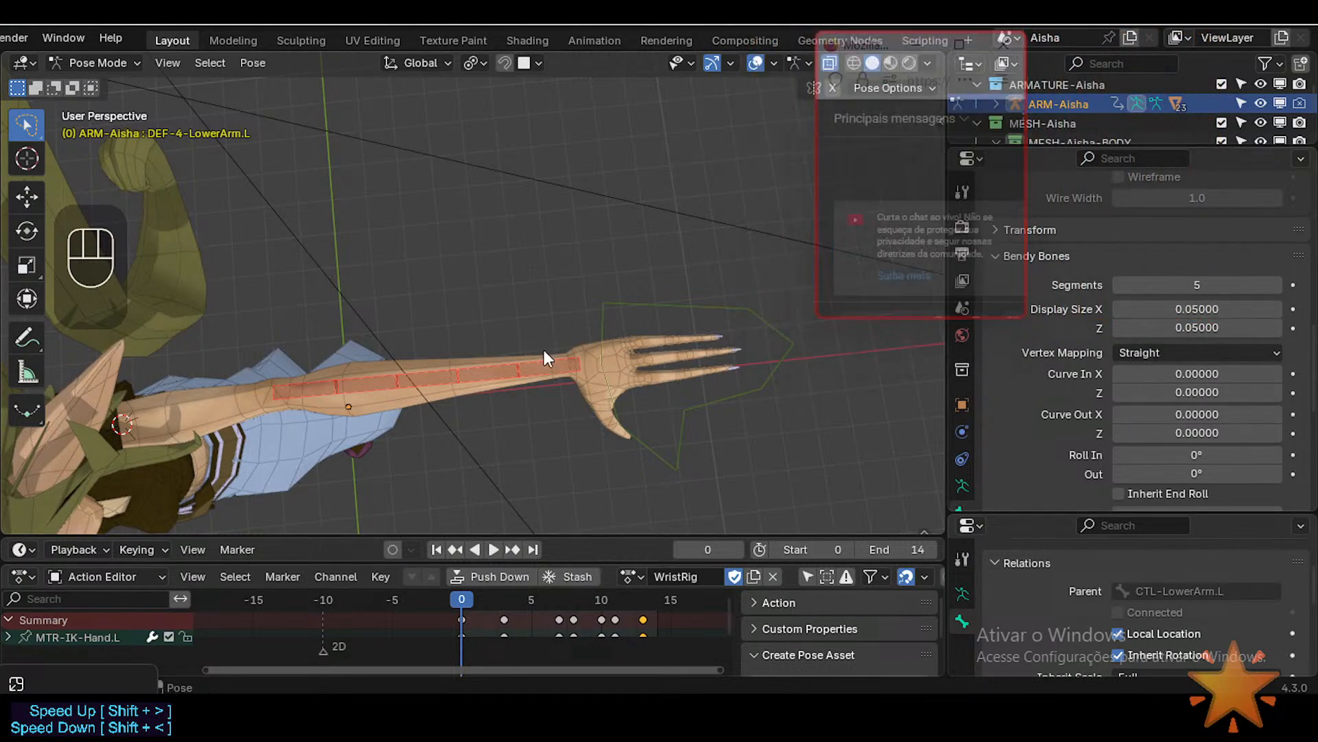
{"action": "scroll", "coordinate": [660, 382], "scroll_direction": "up", "scroll_amount": 2}
{"action": "scroll", "coordinate": [1082, 383], "scroll_direction": "down", "scroll_amount": 2}
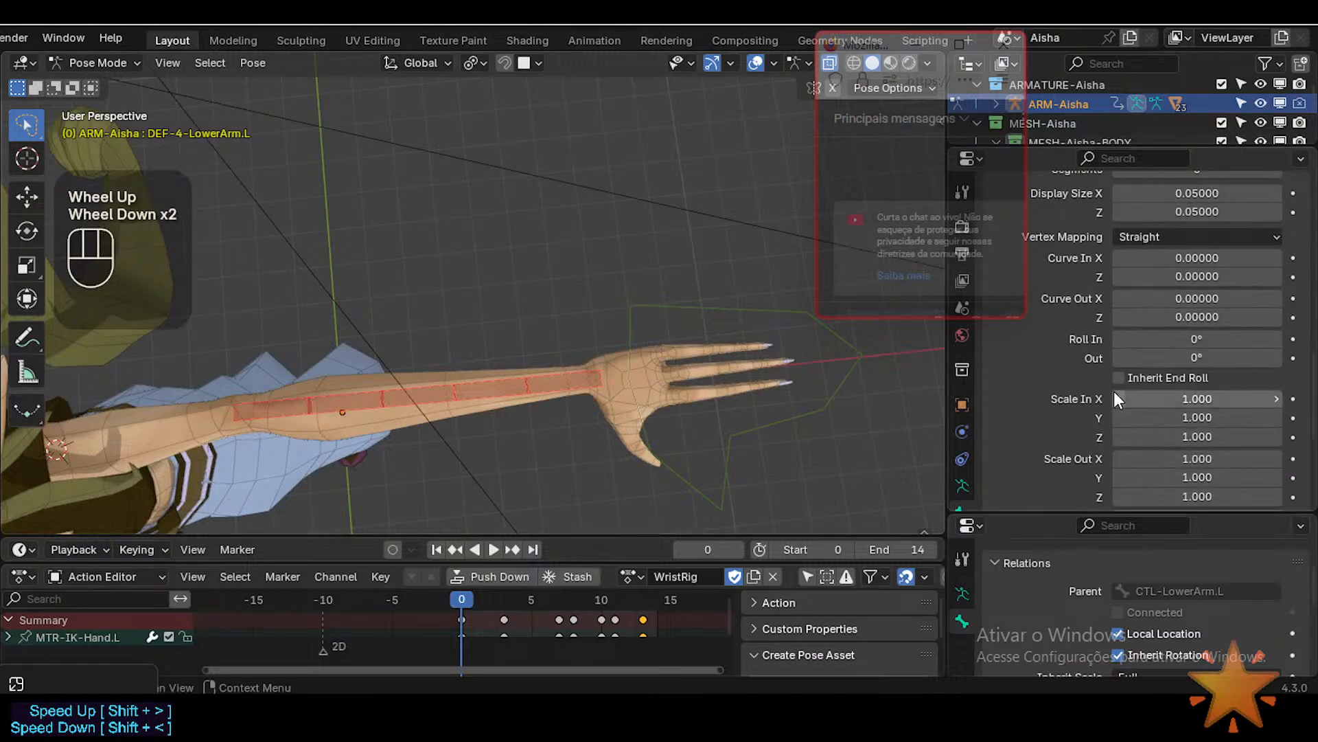
{"action": "left_click", "coordinate": [493, 549]}
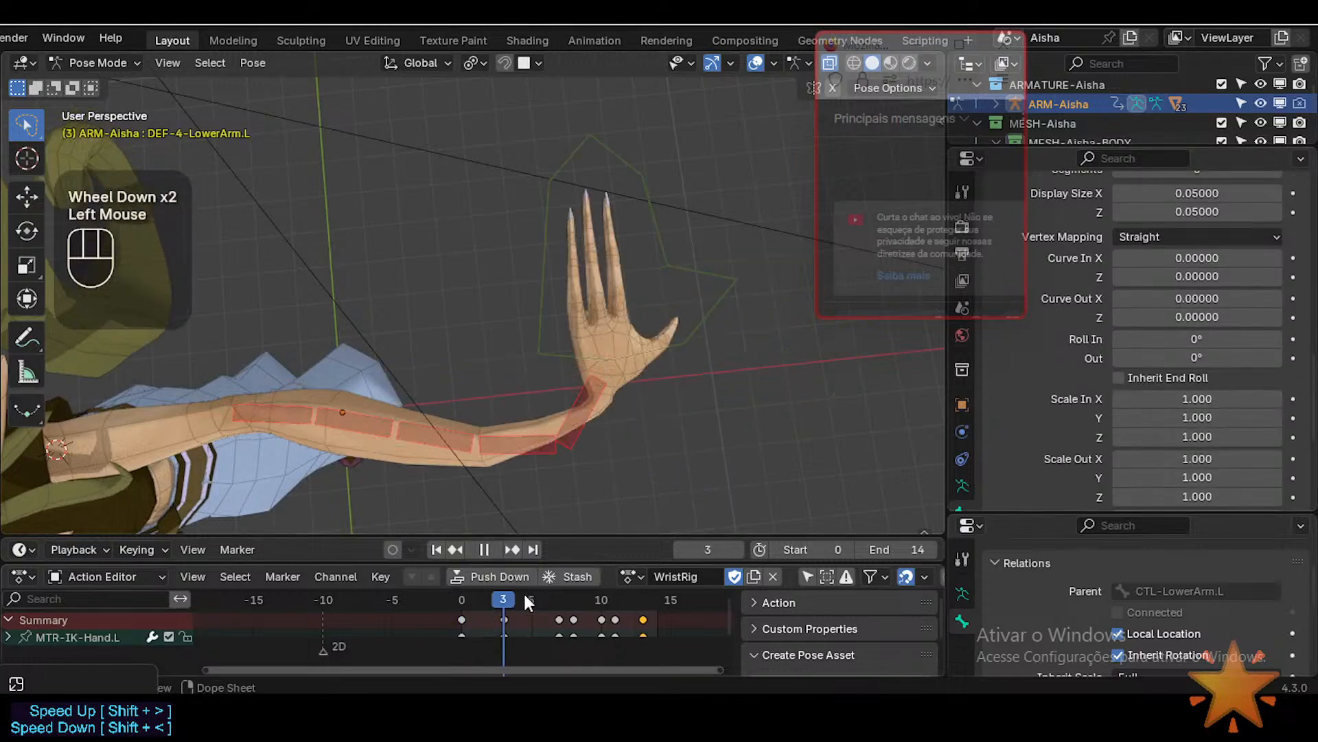
{"action": "left_click", "coordinate": [559, 599]}
{"action": "middle_click_drag", "start_coordinate": [625, 425], "coordinate": [599, 350]}
{"action": "left_click_drag", "start_coordinate": [563, 600], "coordinate": [621, 605]}
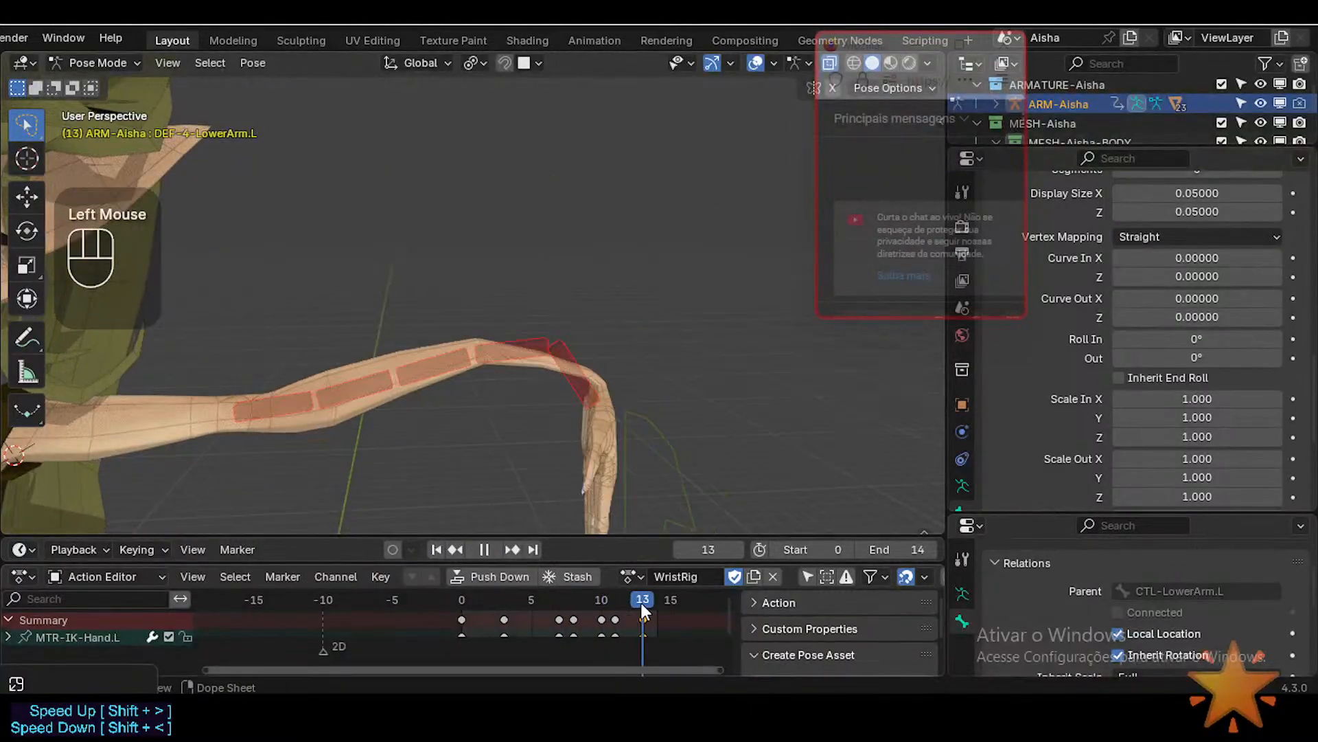
{"action": "key", "text": "space"}
{"action": "middle_click_drag", "start_coordinate": [473, 481], "coordinate": [604, 383]}
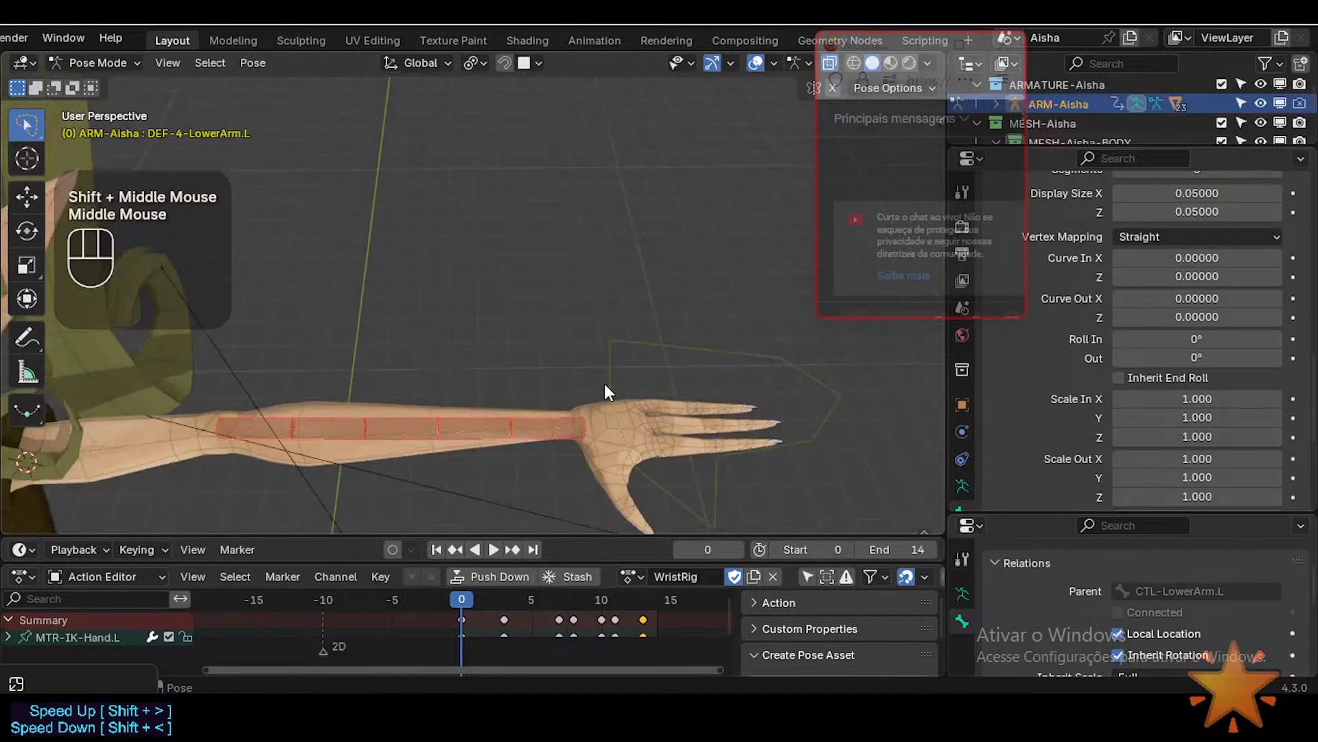
Step: Examine the Curve In/Out, Roll, Scale, Ease In/Out and handle settings of the forearm bendy bone at frame 0
{"action": "scroll", "coordinate": [1229, 408], "scroll_direction": "down", "scroll_amount": 3}
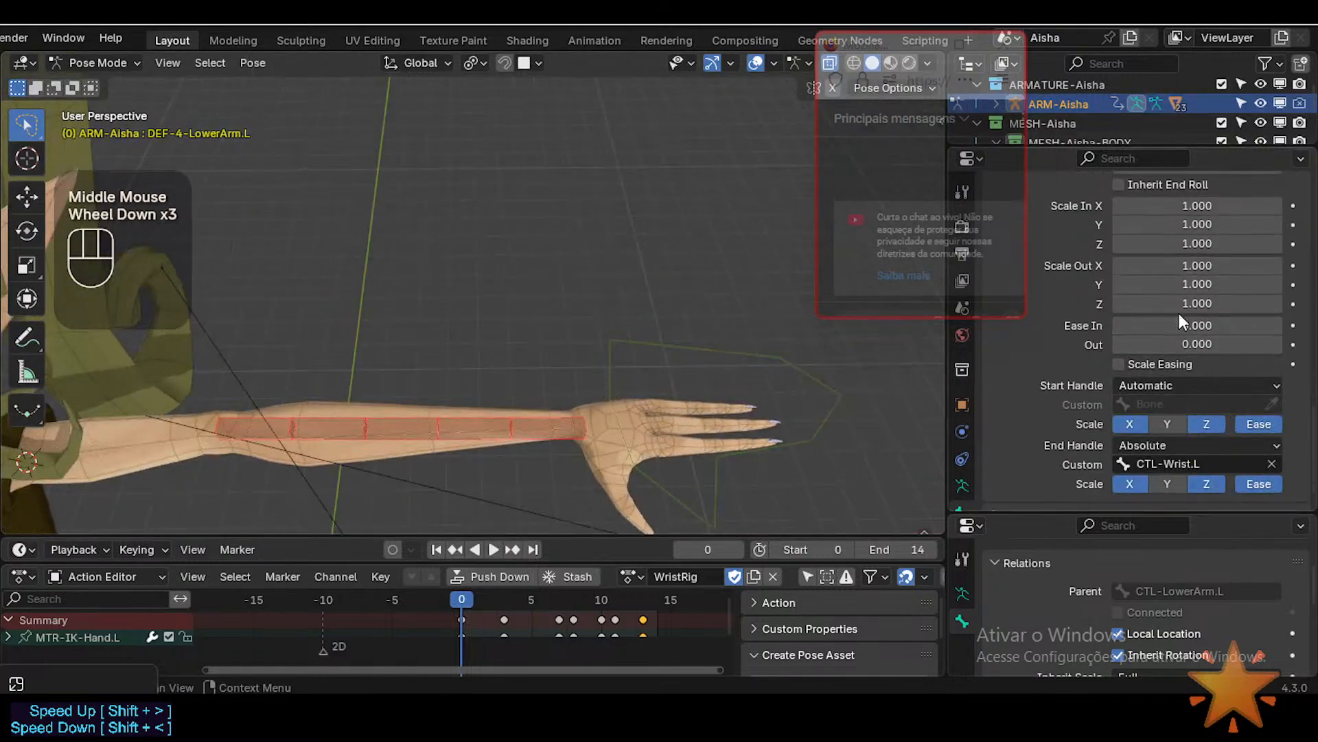
{"action": "scroll", "coordinate": [1166, 347], "scroll_direction": "up", "scroll_amount": 3}
{"action": "scroll", "coordinate": [1166, 347], "scroll_direction": "up", "scroll_amount": 1}
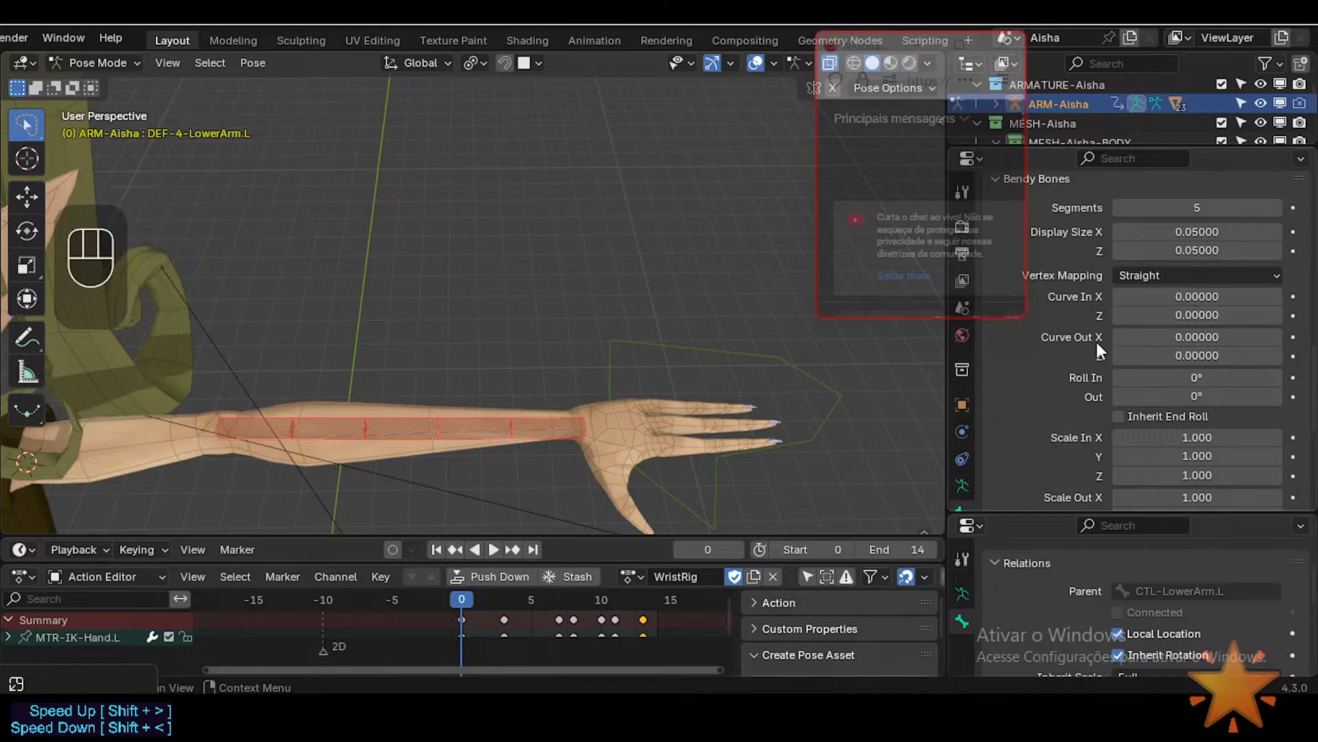
{"action": "scroll", "coordinate": [1102, 376], "scroll_direction": "down", "scroll_amount": 3}
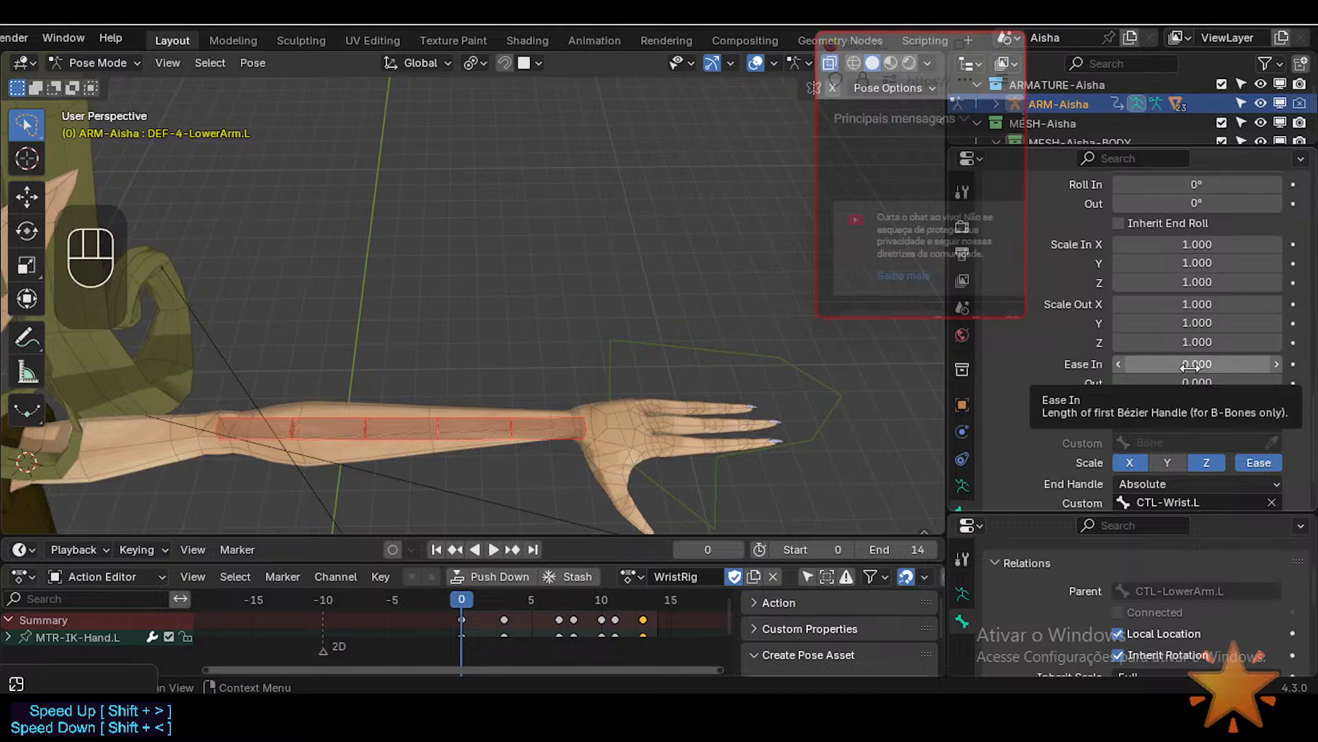
{"action": "scroll", "coordinate": [1191, 366], "scroll_direction": "up", "scroll_amount": 3}
{"action": "scroll", "coordinate": [1192, 357], "scroll_direction": "down", "scroll_amount": 1}
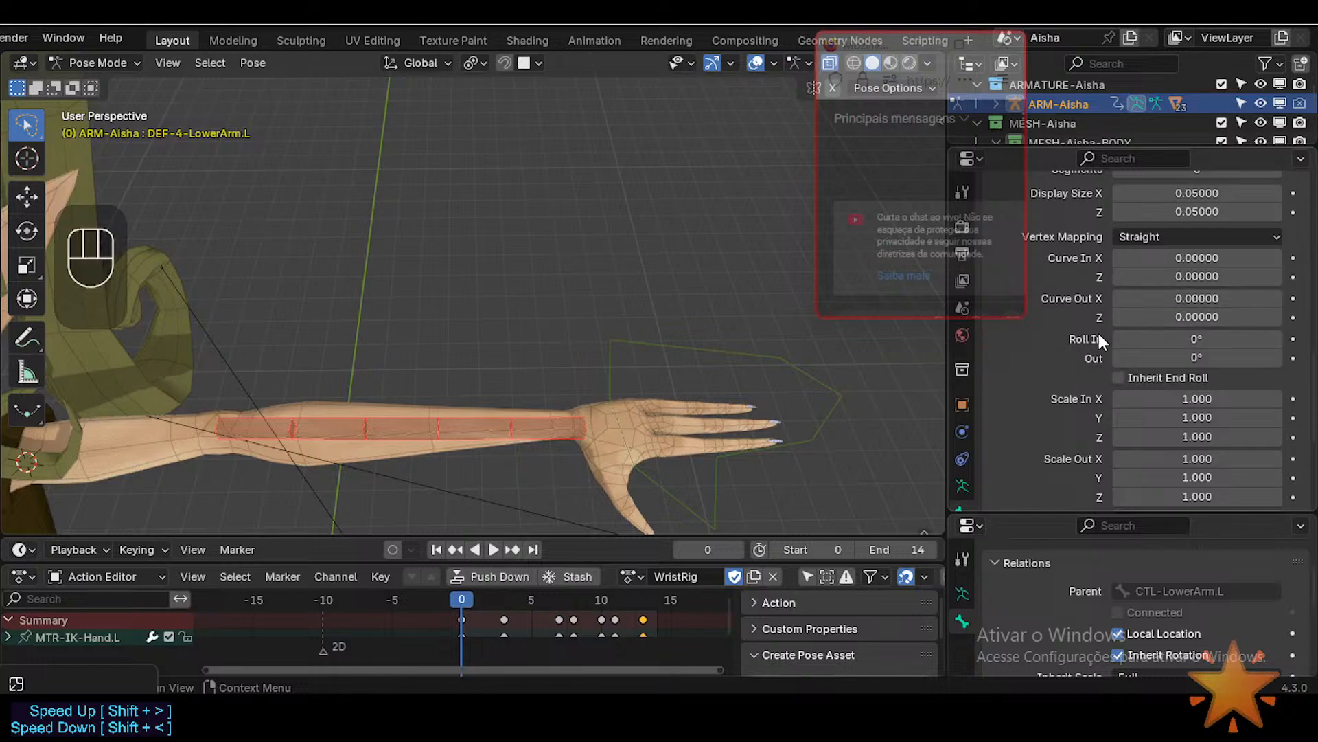
{"action": "scroll", "coordinate": [1099, 333], "scroll_direction": "down", "scroll_amount": 1}
{"action": "scroll", "coordinate": [1098, 332], "scroll_direction": "up", "scroll_amount": 2}
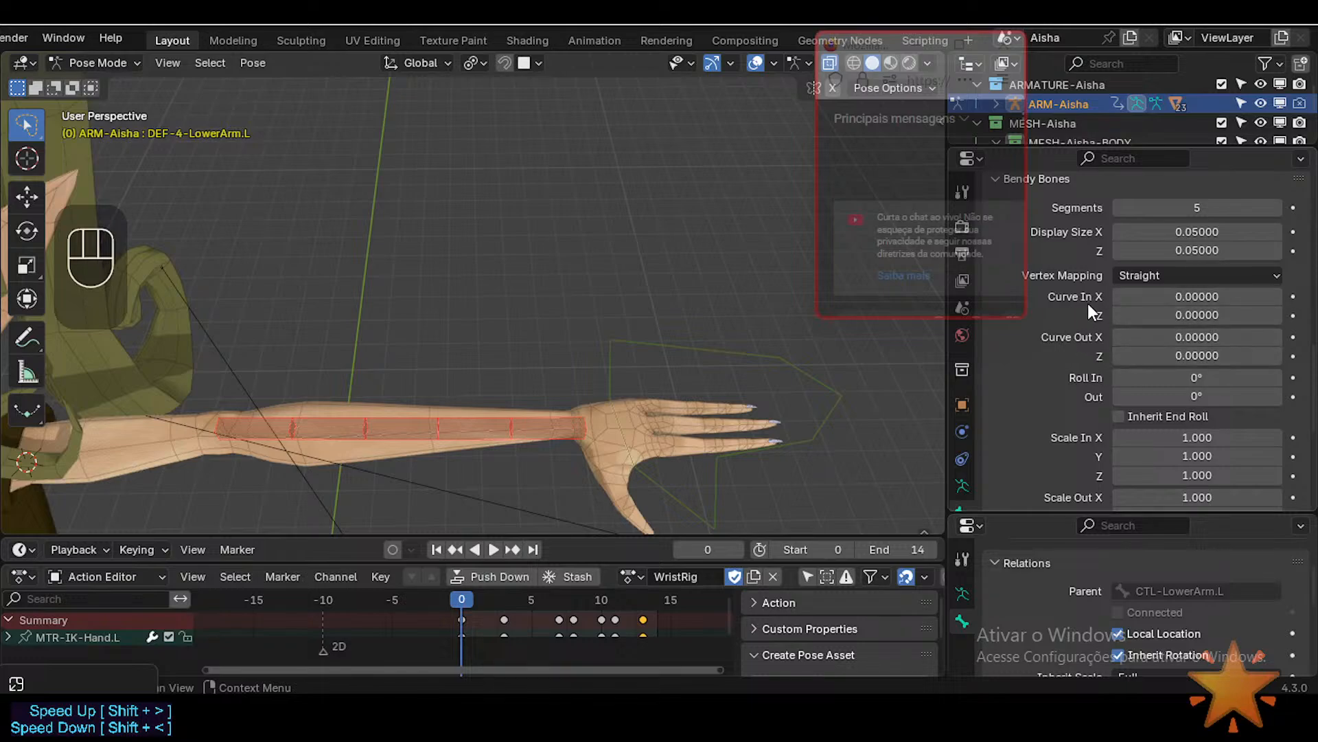
{"action": "left_click", "coordinate": [238, 420]}
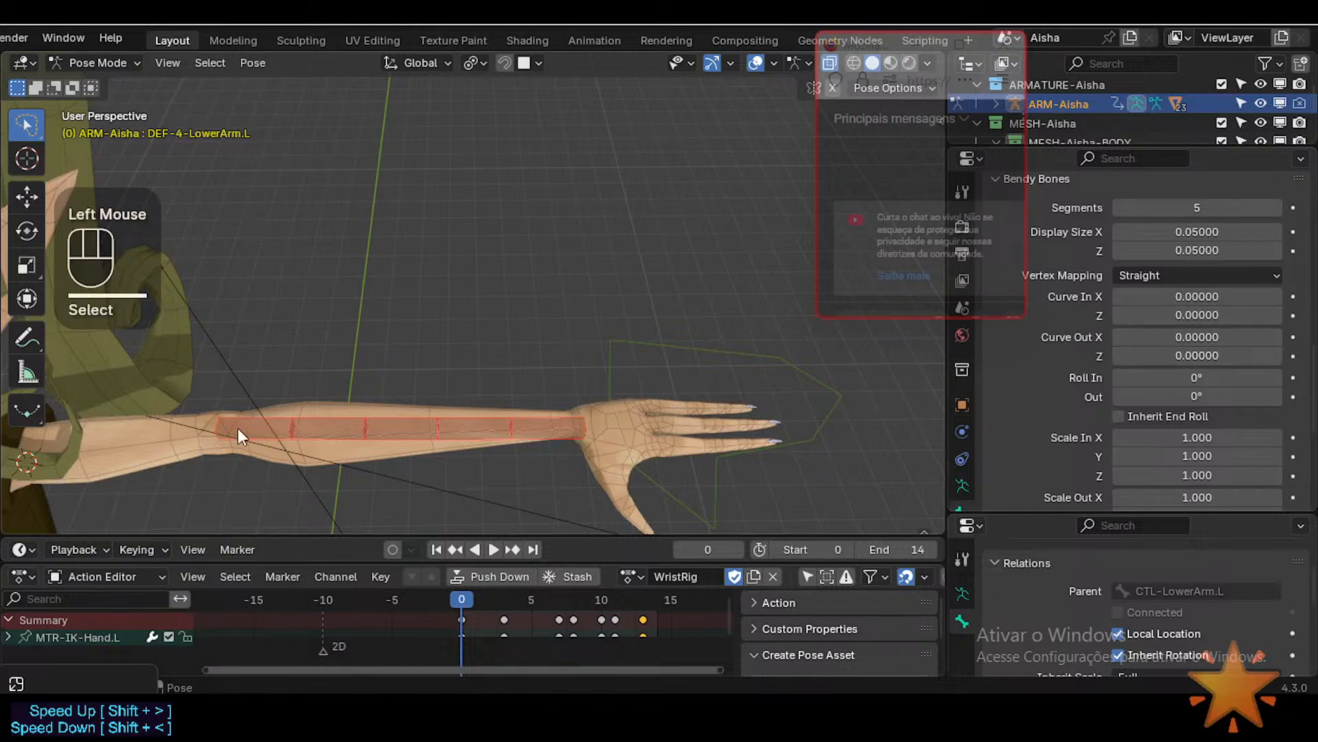
{"action": "scroll", "coordinate": [1094, 417], "scroll_direction": "down", "scroll_amount": 4}
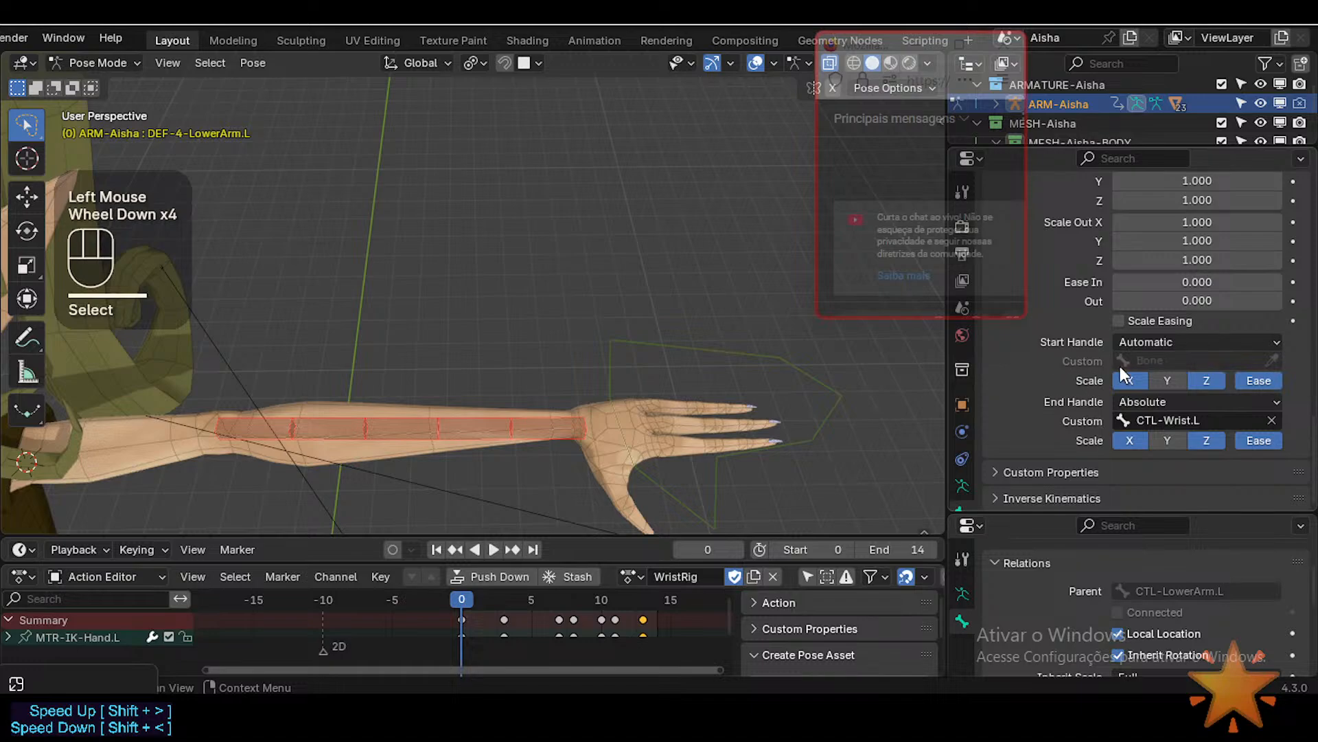
{"action": "scroll", "coordinate": [1078, 366], "scroll_direction": "up", "scroll_amount": 2}
{"action": "scroll", "coordinate": [1123, 411], "scroll_direction": "down", "scroll_amount": 1}
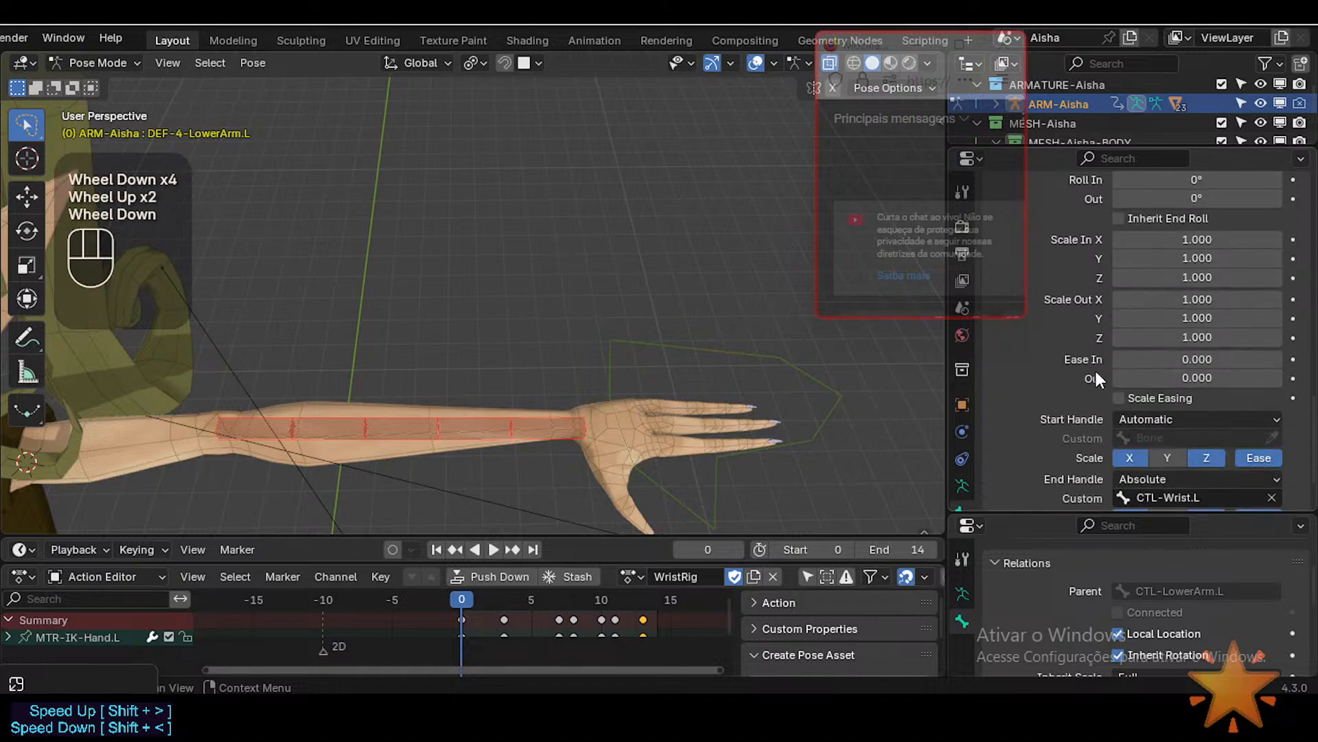
{"action": "scroll", "coordinate": [1106, 357], "scroll_direction": "up", "scroll_amount": 3}
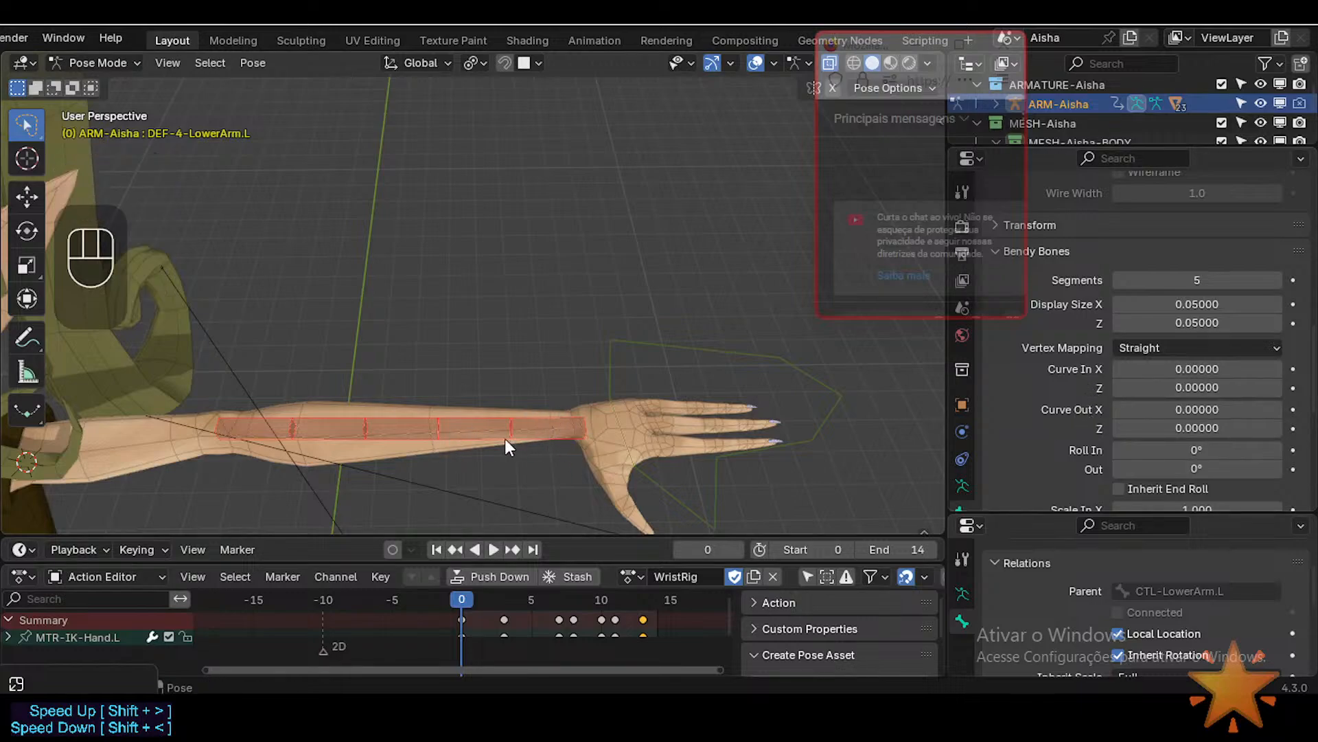
Step: Show and hide the bone axes to check the orientation at the elbow and wrist ends of the forearm bone
{"action": "key", "text": "ctrl+3"}
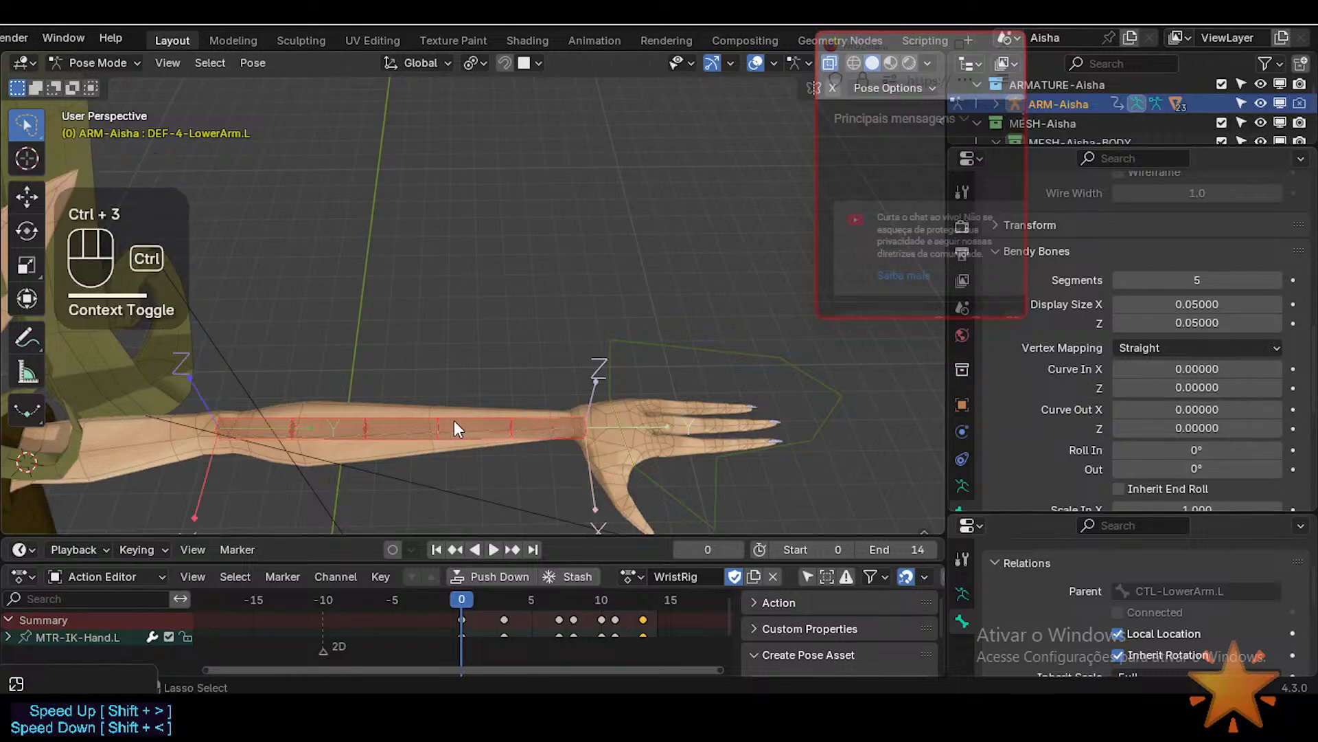
{"action": "left_click", "coordinate": [565, 426]}
{"action": "key", "text": "ctrl+3"}
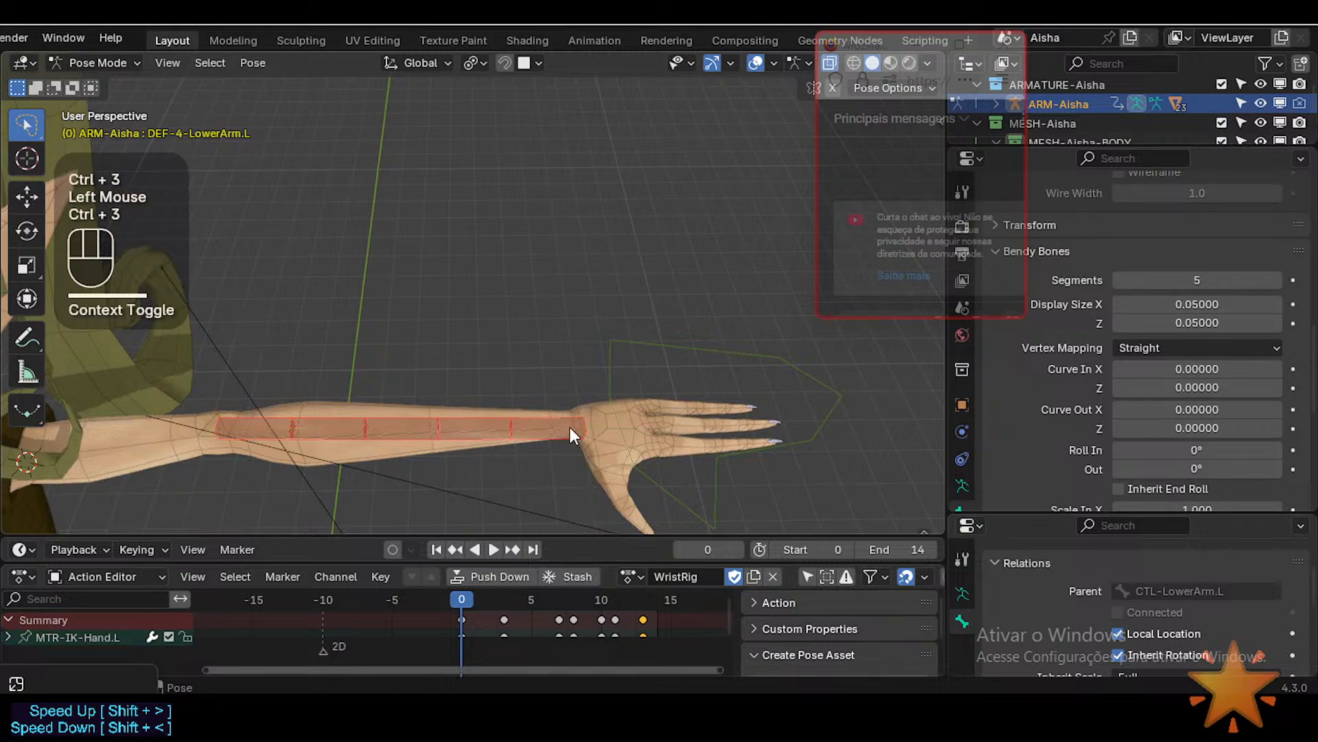
{"action": "left_click", "coordinate": [228, 417]}
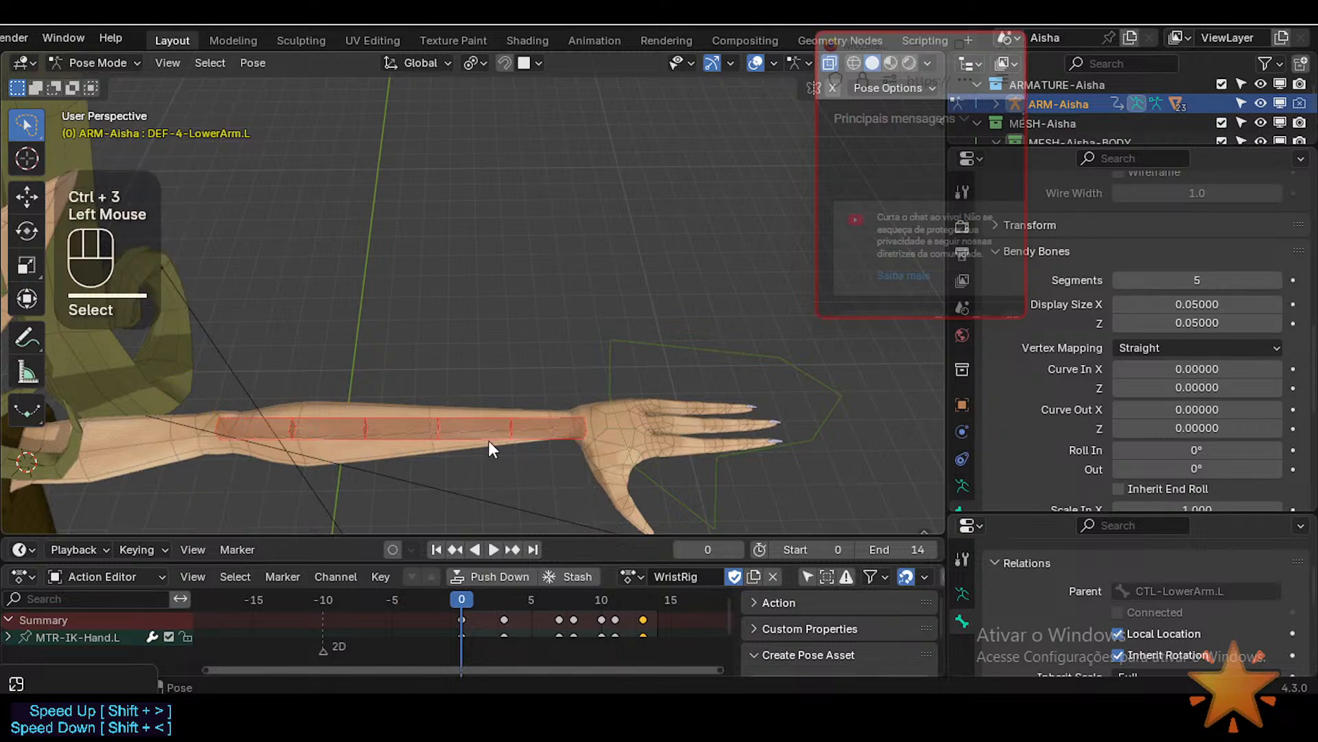
{"action": "left_click", "coordinate": [573, 423]}
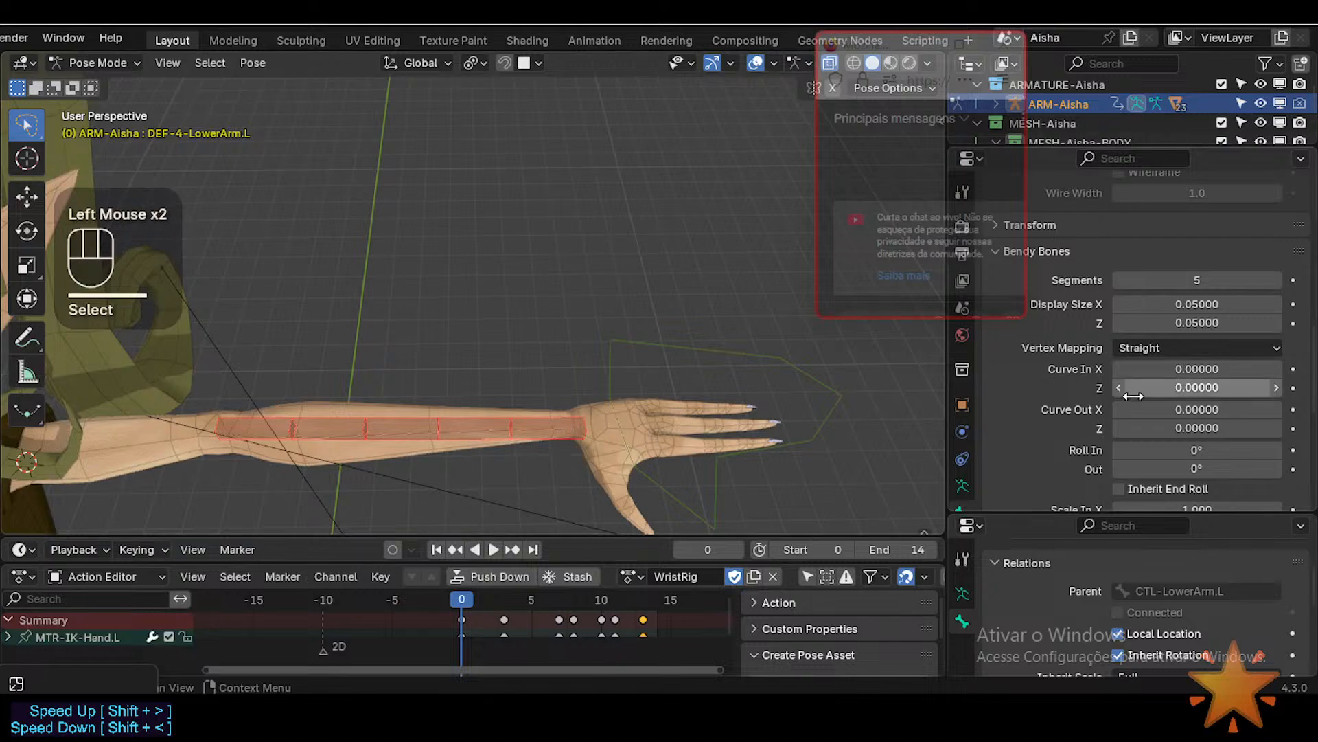
Step: Step frame by frame forward through the WristRig action and back to its start to examine how the wrist bends the forearm
{"action": "key", "text": "ctrl+alt+super+KP_0"}
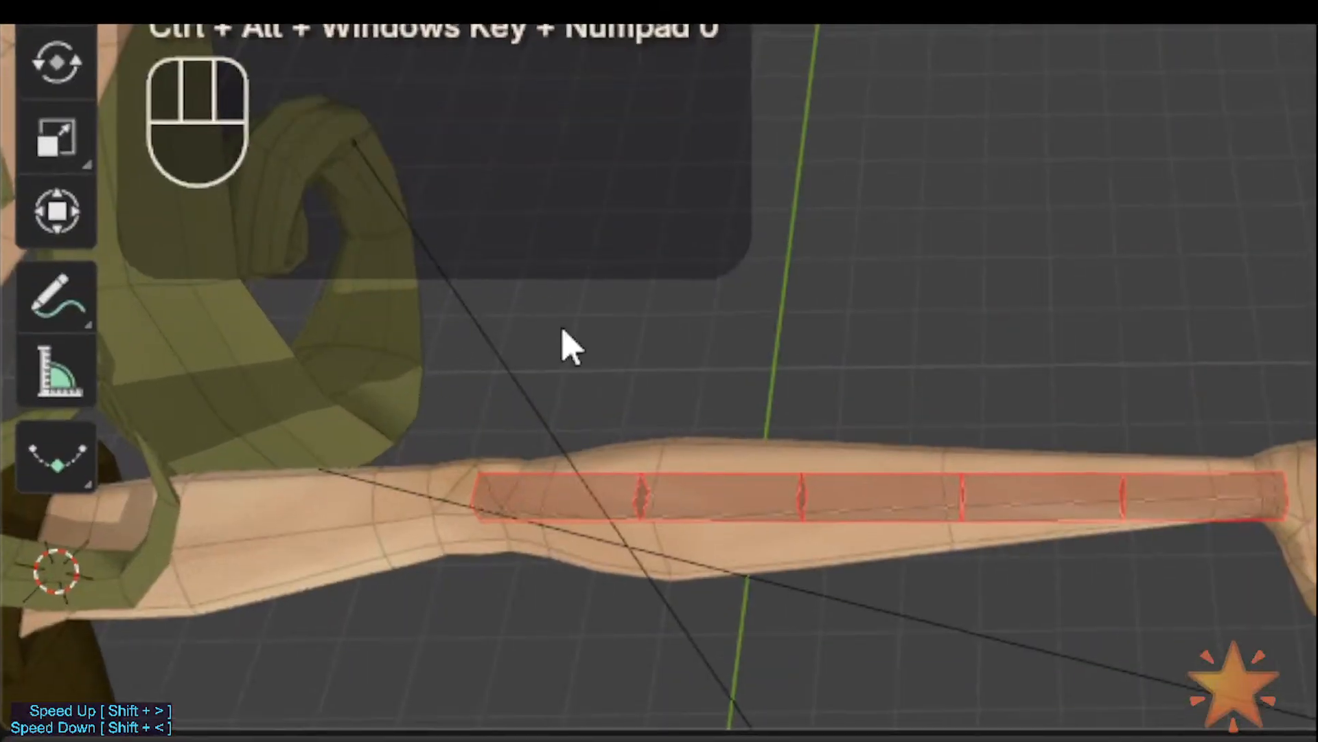
{"action": "scroll", "coordinate": [995, 364], "scroll_direction": "down", "scroll_amount": 6}
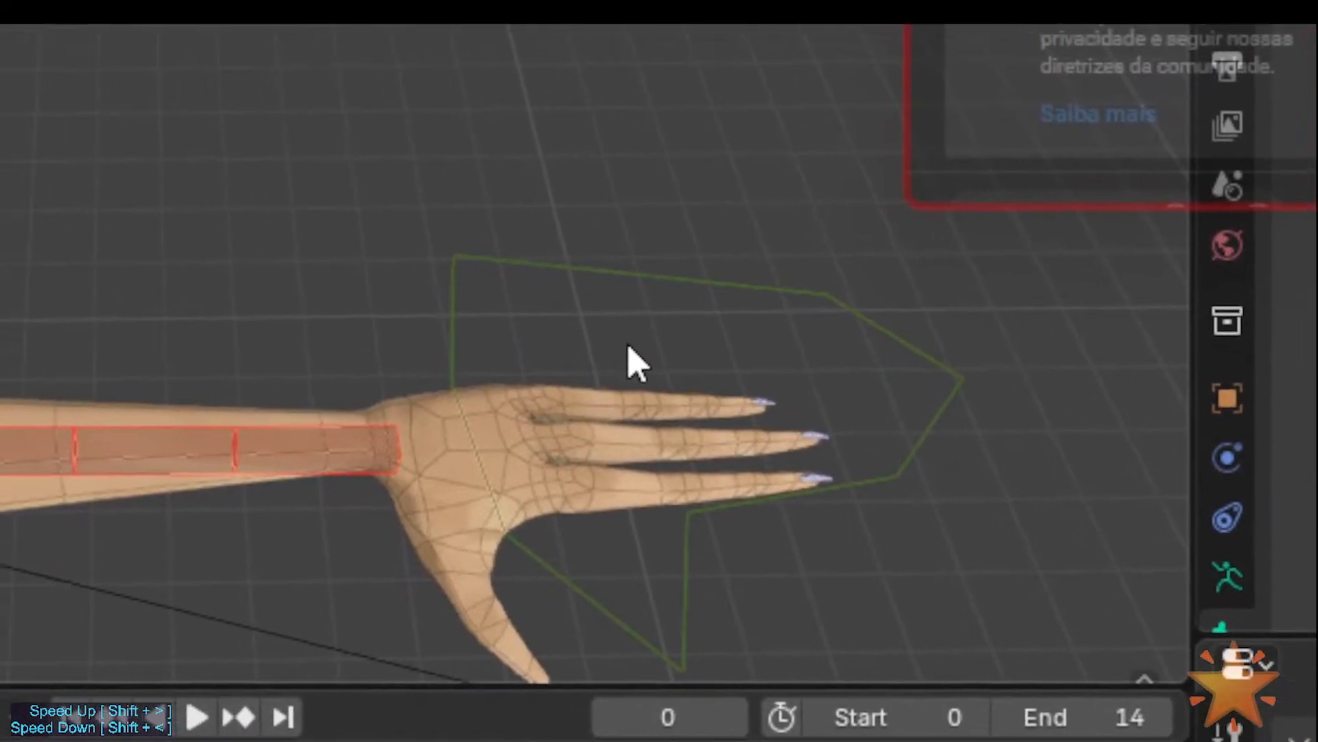
{"action": "key", "text": "Right"}
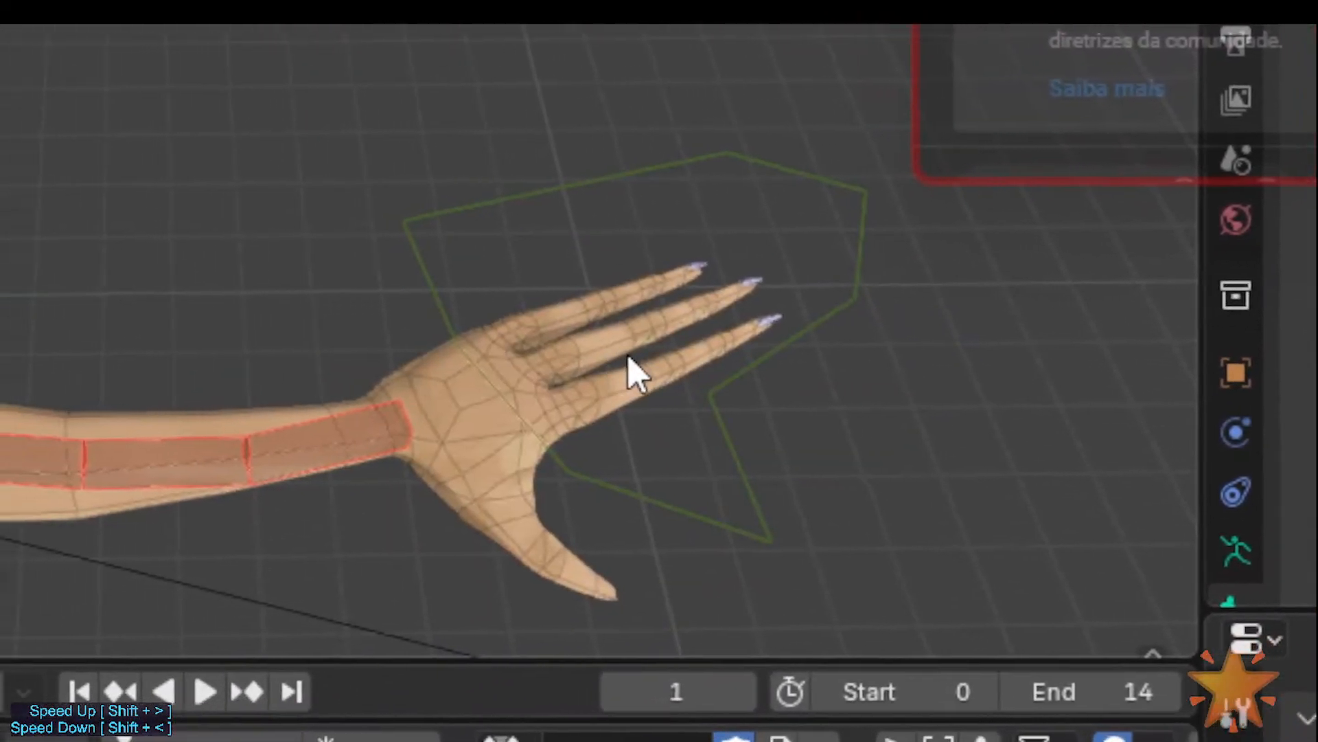
{"action": "key", "text": "Right"}
{"action": "key", "text": "Right"}
{"action": "key", "text": "Right"}
{"action": "key", "text": "Right"}
{"action": "key", "text": "Right"}
{"action": "key", "text": "Right"}
{"action": "key", "text": "Right"}
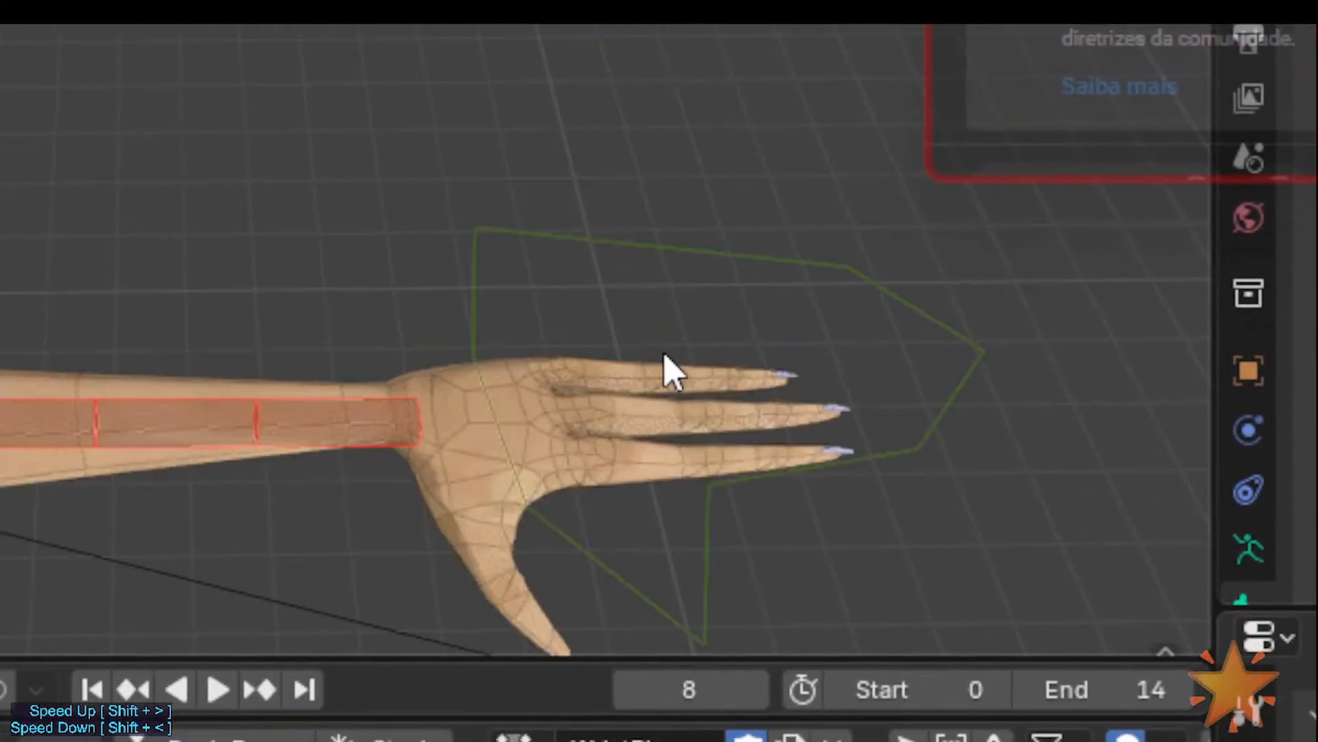
{"action": "key", "text": "Right"}
{"action": "key", "text": "Right"}
{"action": "key", "text": "Right"}
{"action": "key", "text": "Left"}
{"action": "key", "text": "Left"}
{"action": "key", "text": "Left"}
{"action": "key", "text": "Left"}
{"action": "key", "text": "Left"}
{"action": "key", "text": "Left"}
{"action": "key", "text": "Left"}
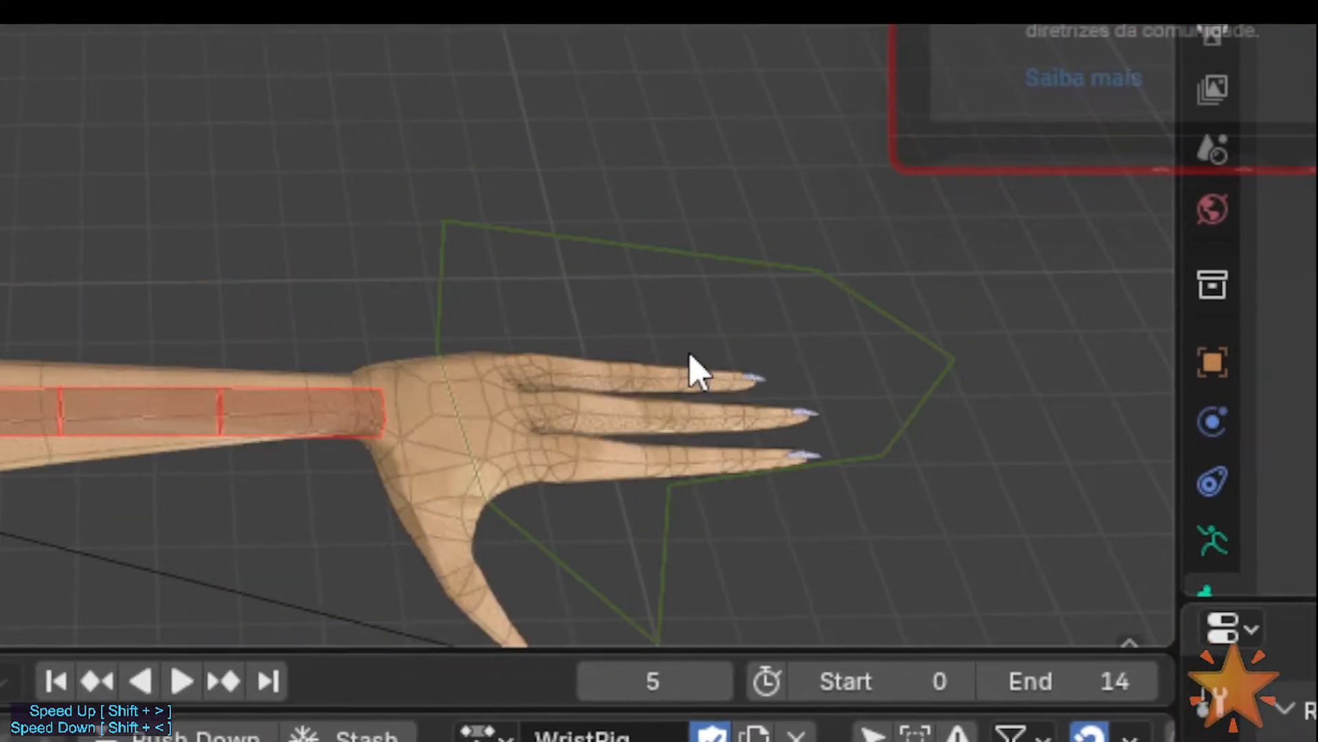
{"action": "key", "text": "Left"}
{"action": "key", "text": "Left"}
{"action": "key", "text": "Left"}
{"action": "key", "text": "Left"}
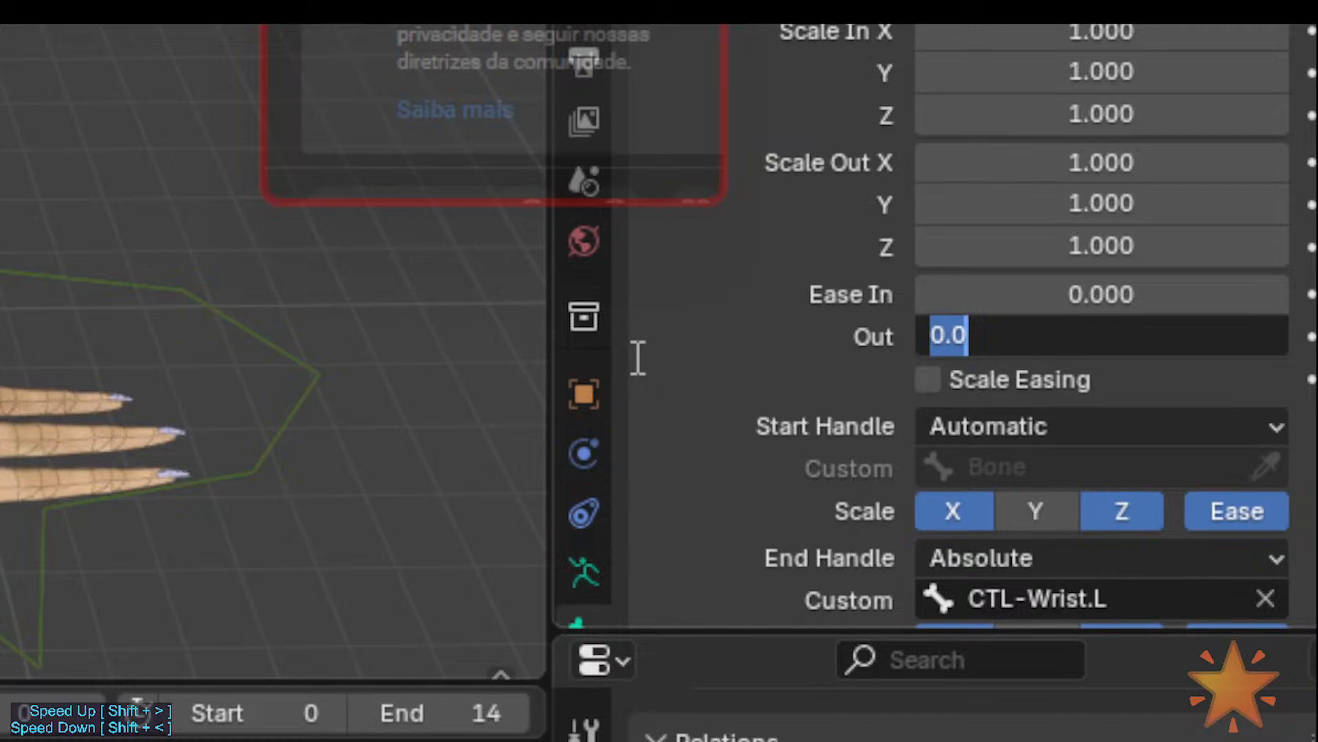
Step: Set the forearm bone's Ease Out to -0.920 with the hand bent upward at frame 3
{"action": "left_click", "coordinate": [596, 364]}
{"action": "key", "text": "space"}
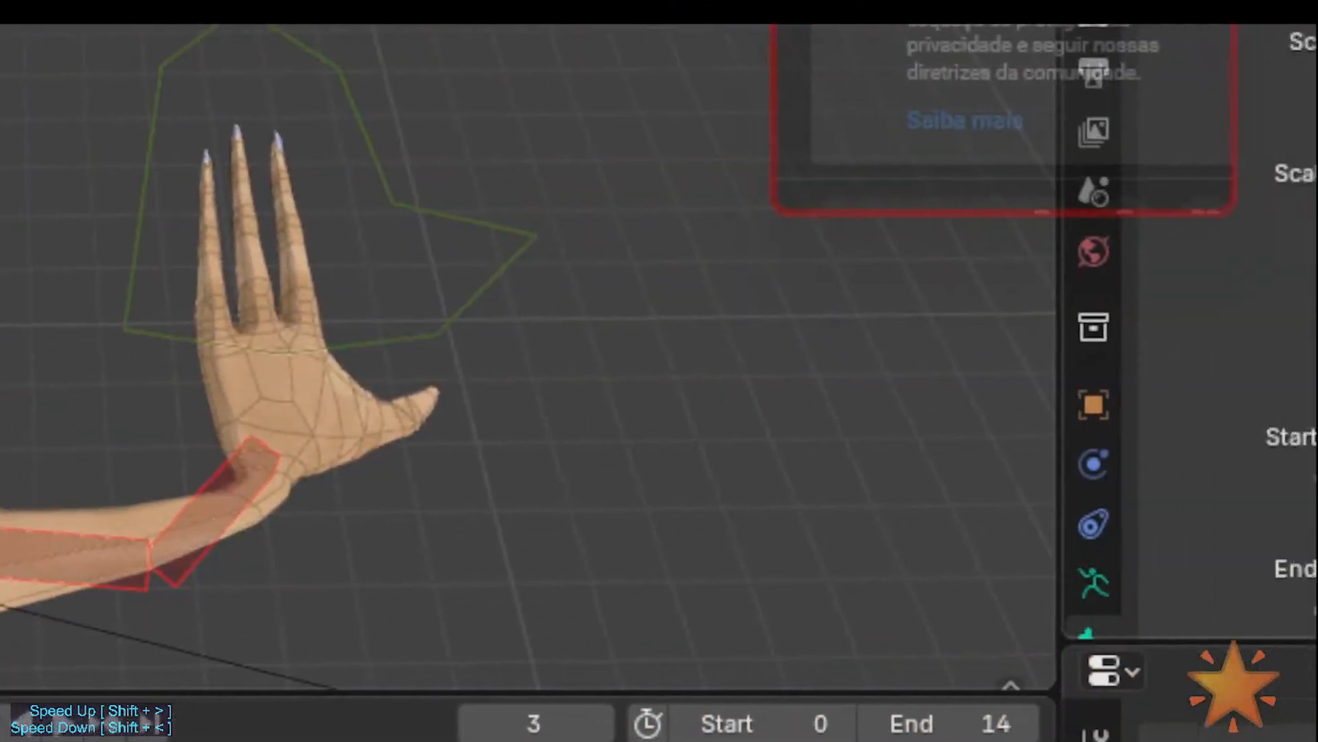
{"action": "left_click_drag", "start_coordinate": [1171, 339], "coordinate": [1064, 338]}
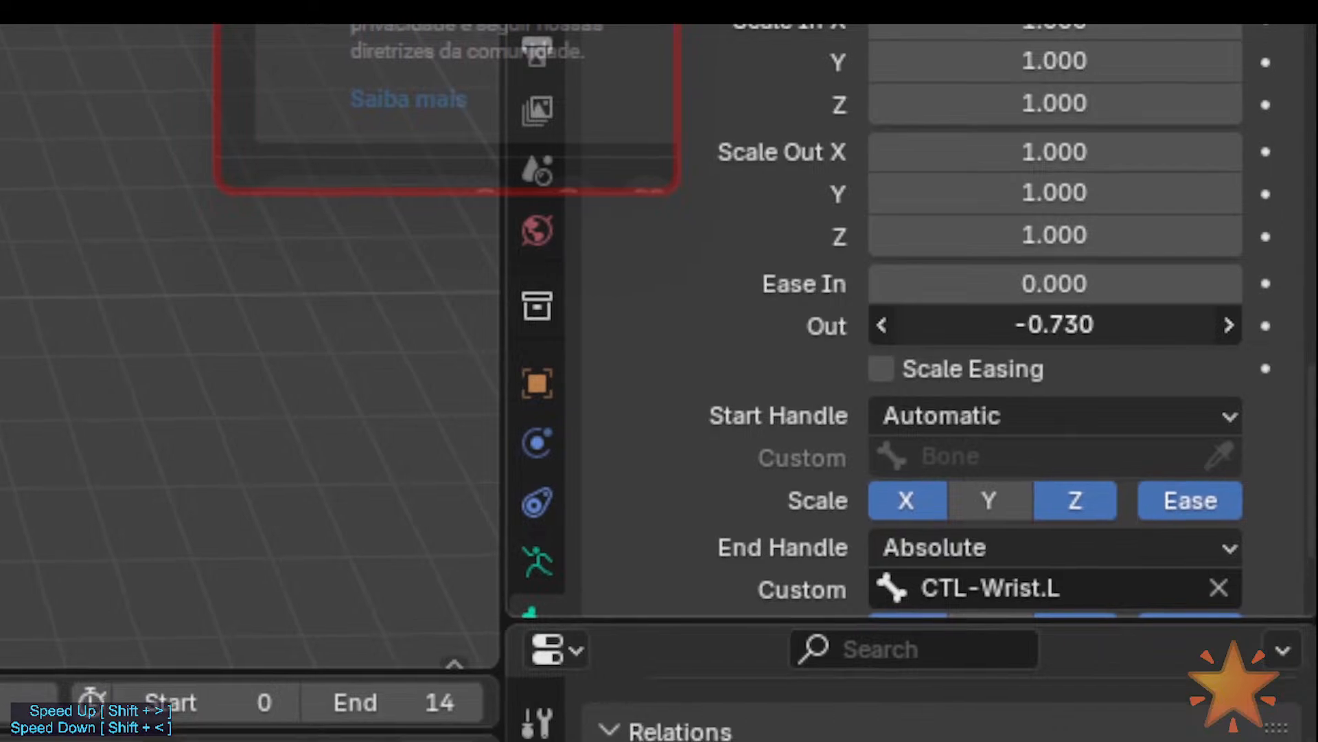
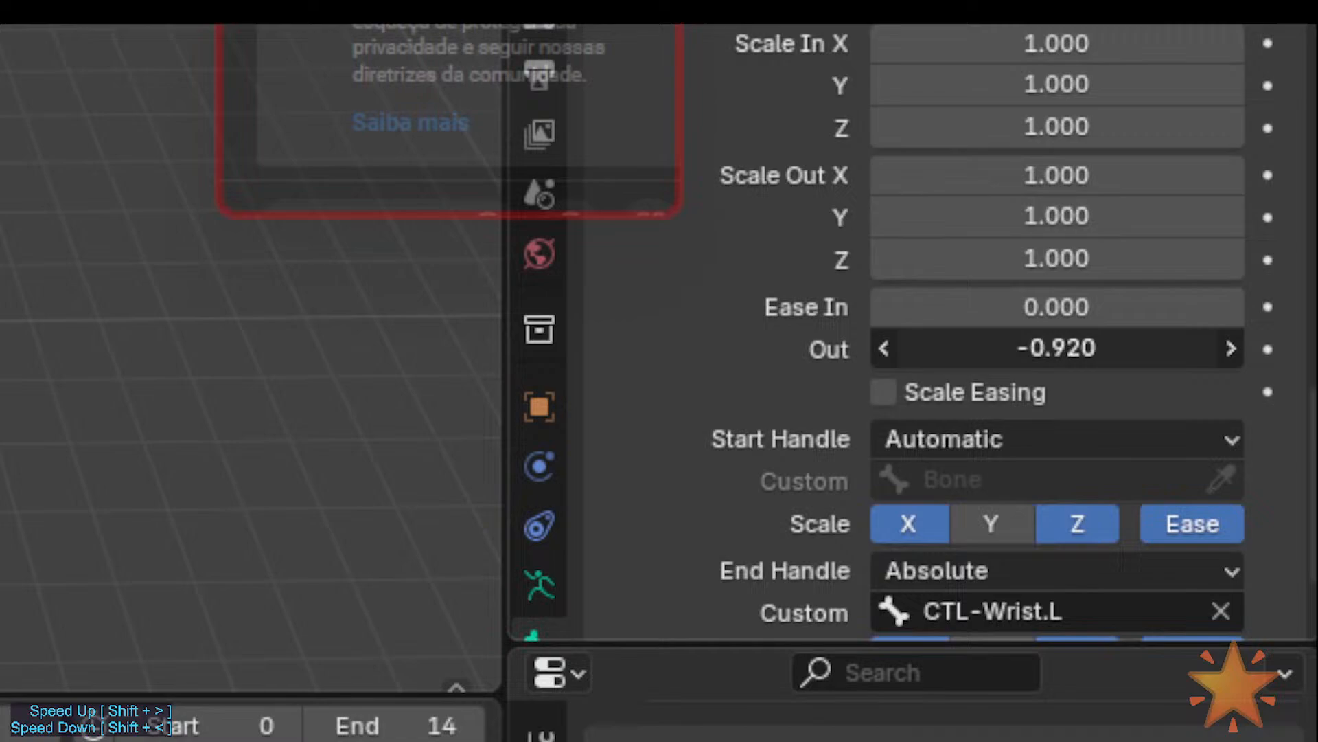
{"action": "left_click", "coordinate": [1093, 349]}
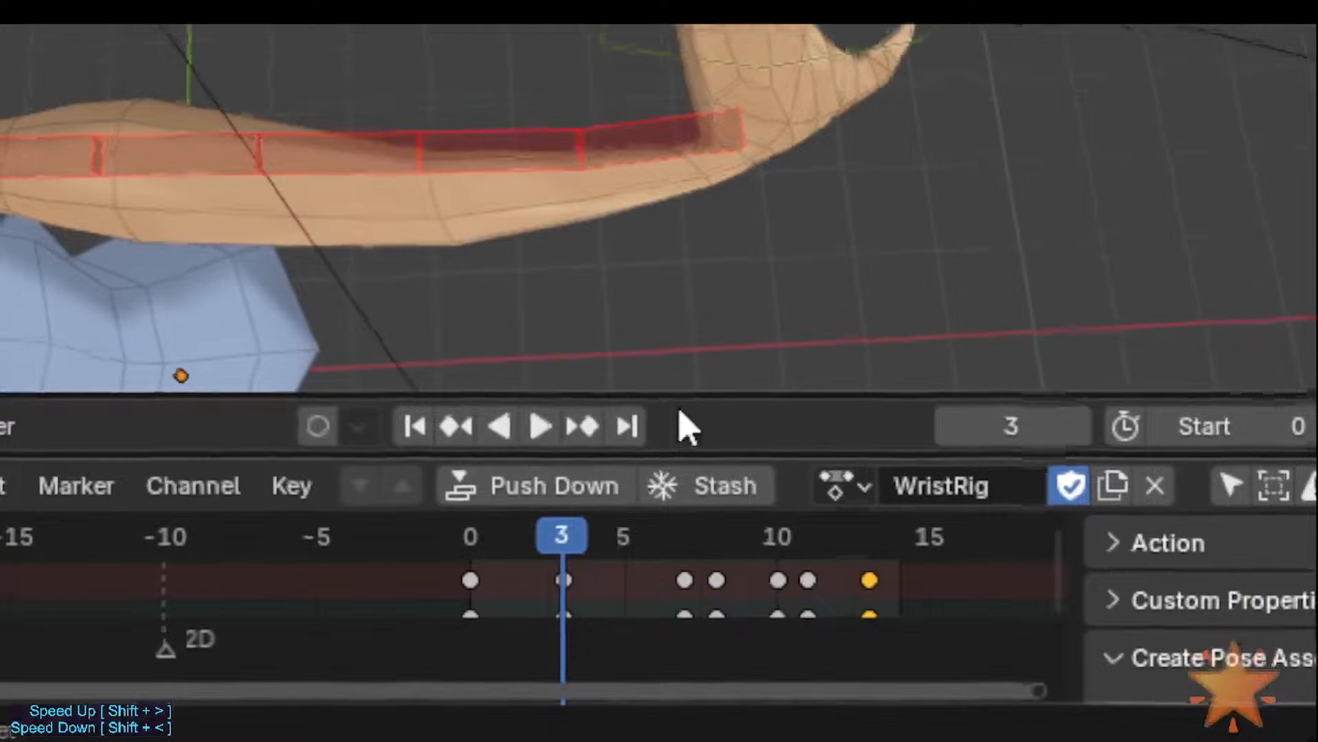
Step: Step from frame 3 to frame 9 and back to frame 6 to examine the wrist deformation with the new Ease Out
{"action": "key", "text": "Right"}
{"action": "key", "text": "Right"}
{"action": "key", "text": "Right"}
{"action": "key", "text": "Right"}
{"action": "key", "text": "Right"}
{"action": "key", "text": "Right"}
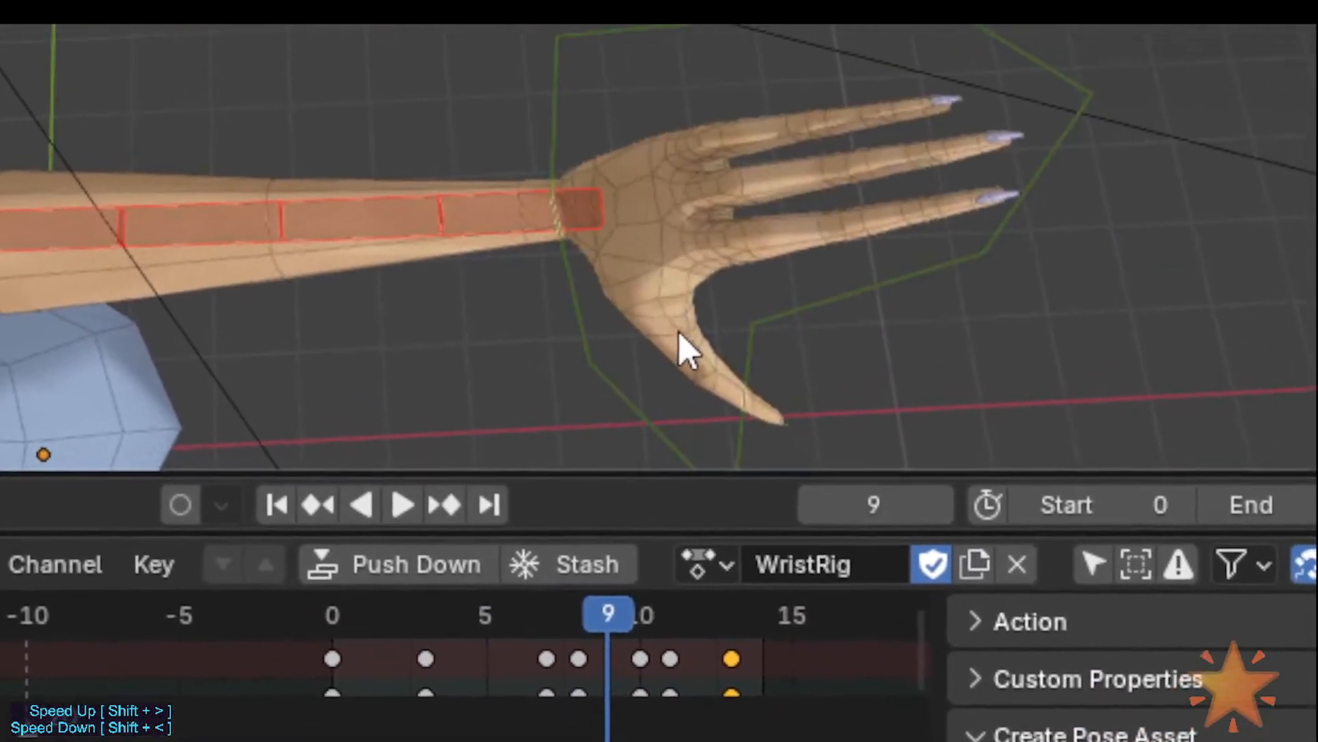
{"action": "key", "text": "Left"}
{"action": "key", "text": "Left"}
{"action": "key", "text": "Left"}
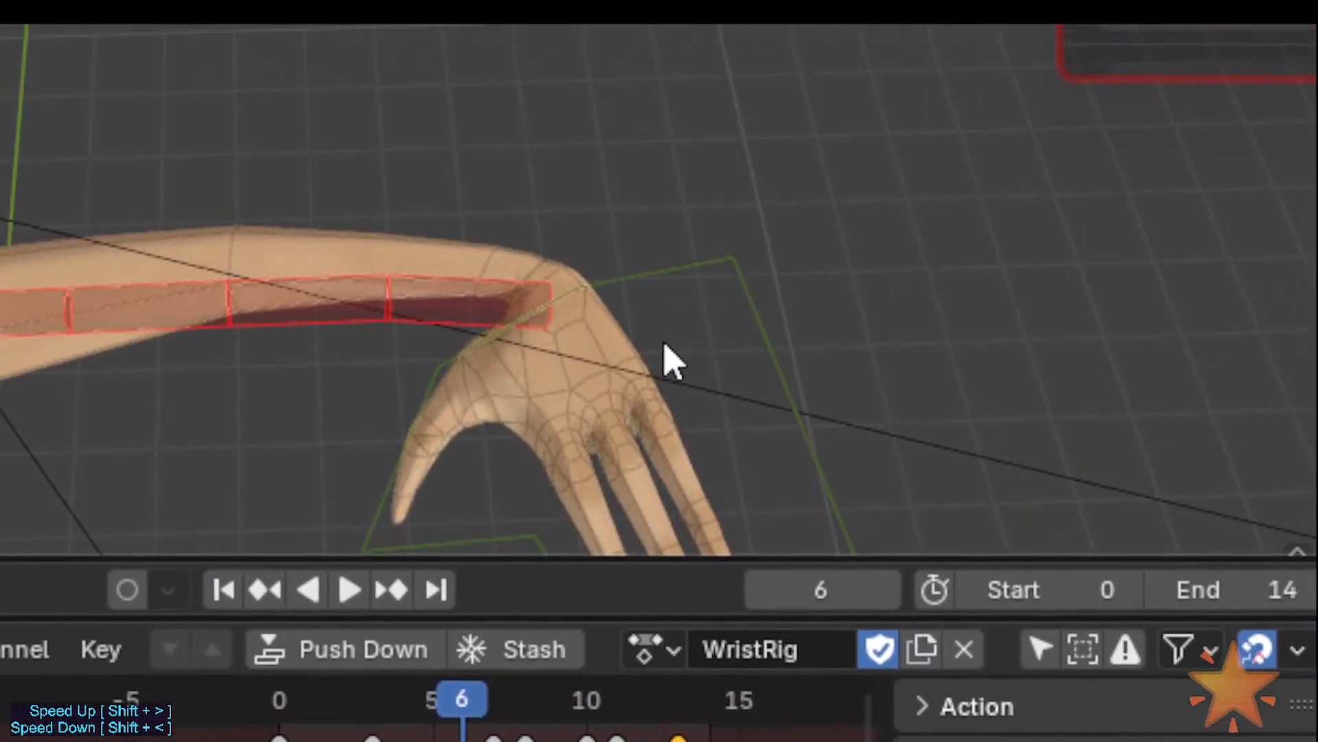
Step: Step through the WristRig action from frame 6 to 12, back to 9, and play it to examine the wrist bend
{"action": "key", "text": "Right"}
{"action": "key", "text": "Right"}
{"action": "key", "text": "Right"}
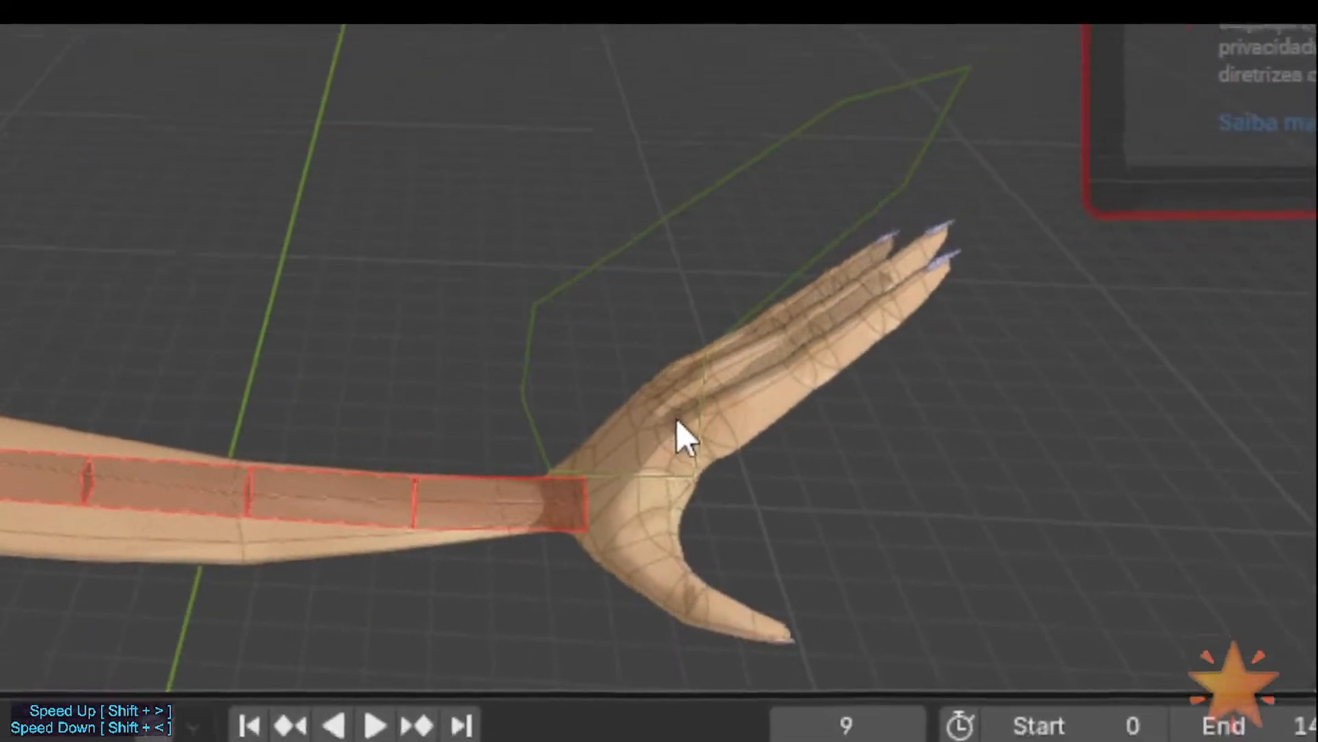
{"action": "key", "text": "Right"}
{"action": "key", "text": "Right"}
{"action": "key", "text": "Right"}
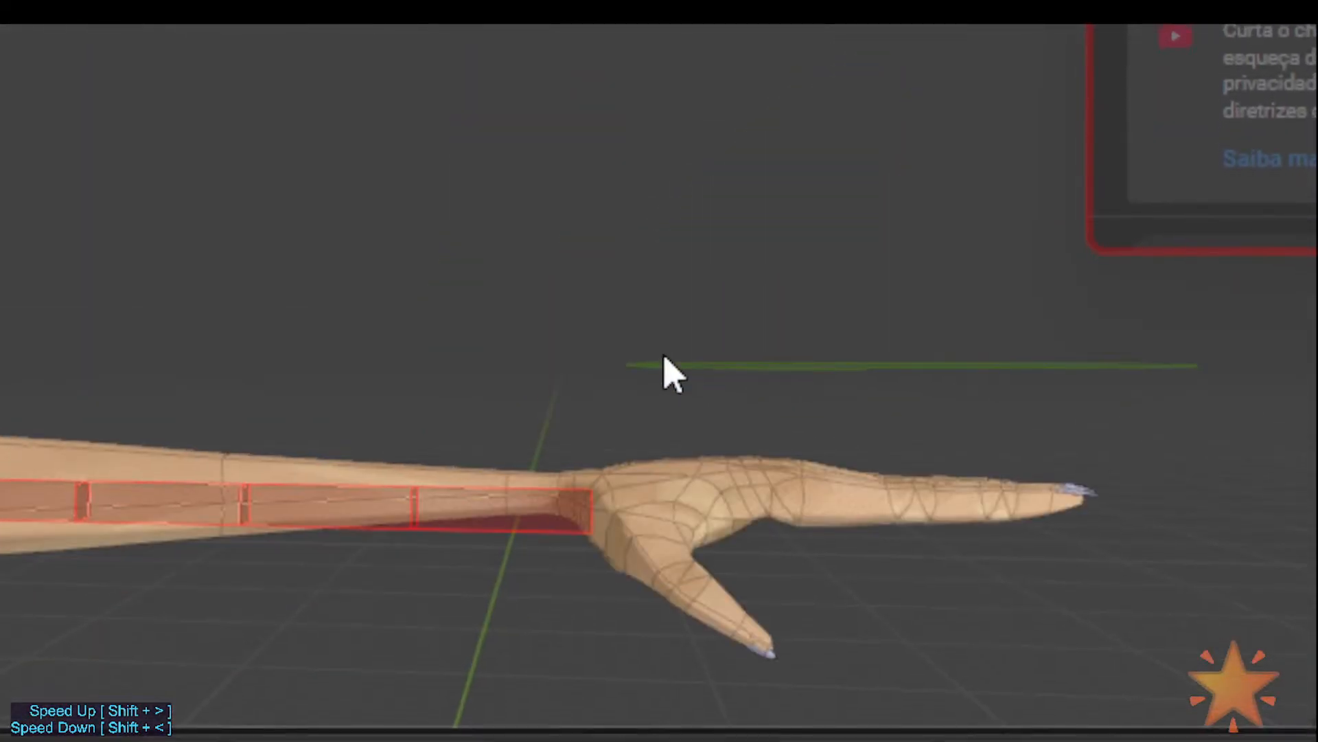
{"action": "key", "text": "Left"}
{"action": "key", "text": "Left"}
{"action": "key", "text": "Left"}
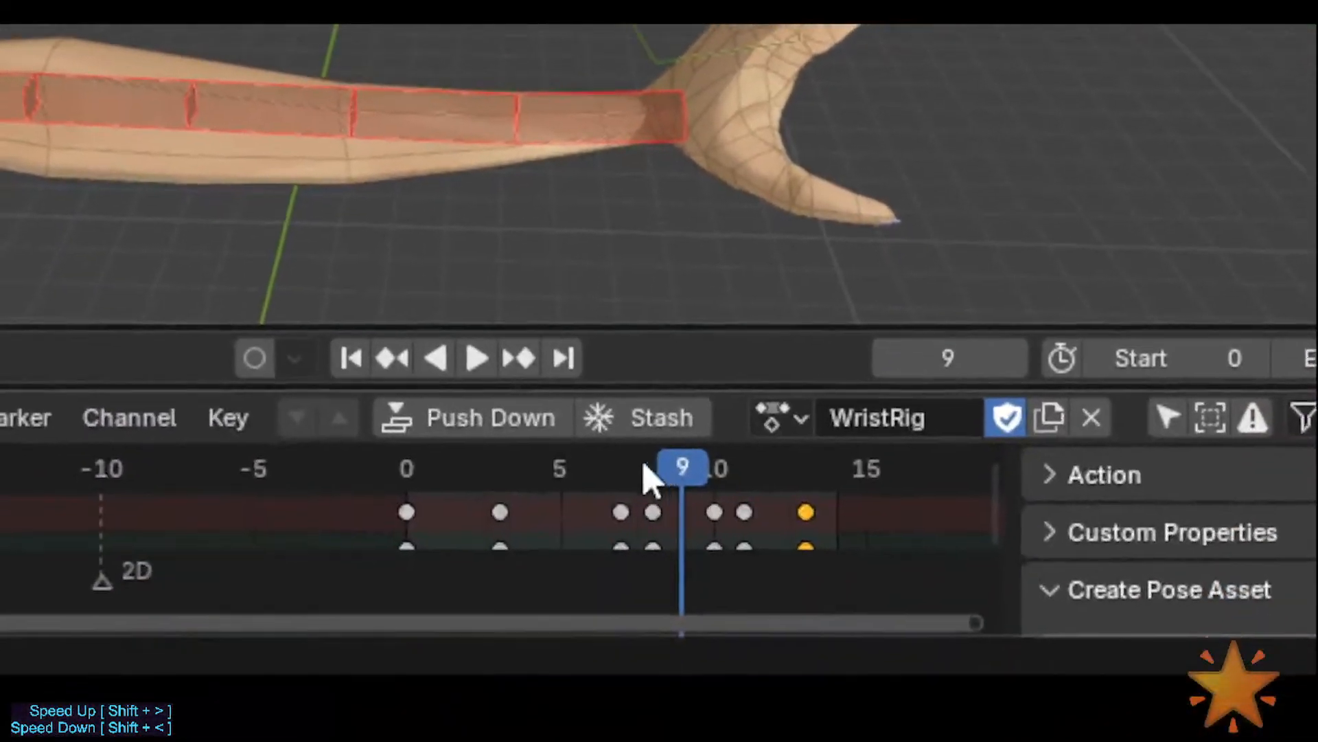
{"action": "key", "text": "shift+ctrl+space"}
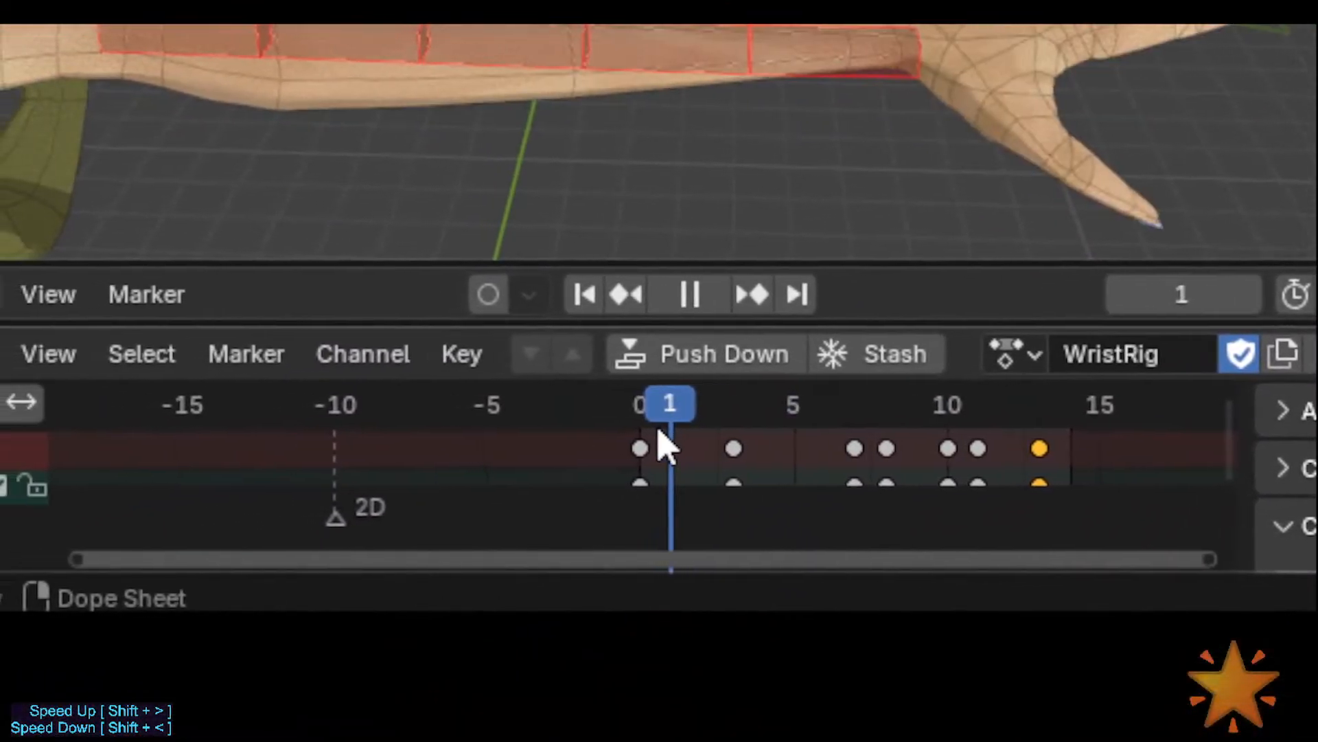
{"action": "key", "text": "space"}
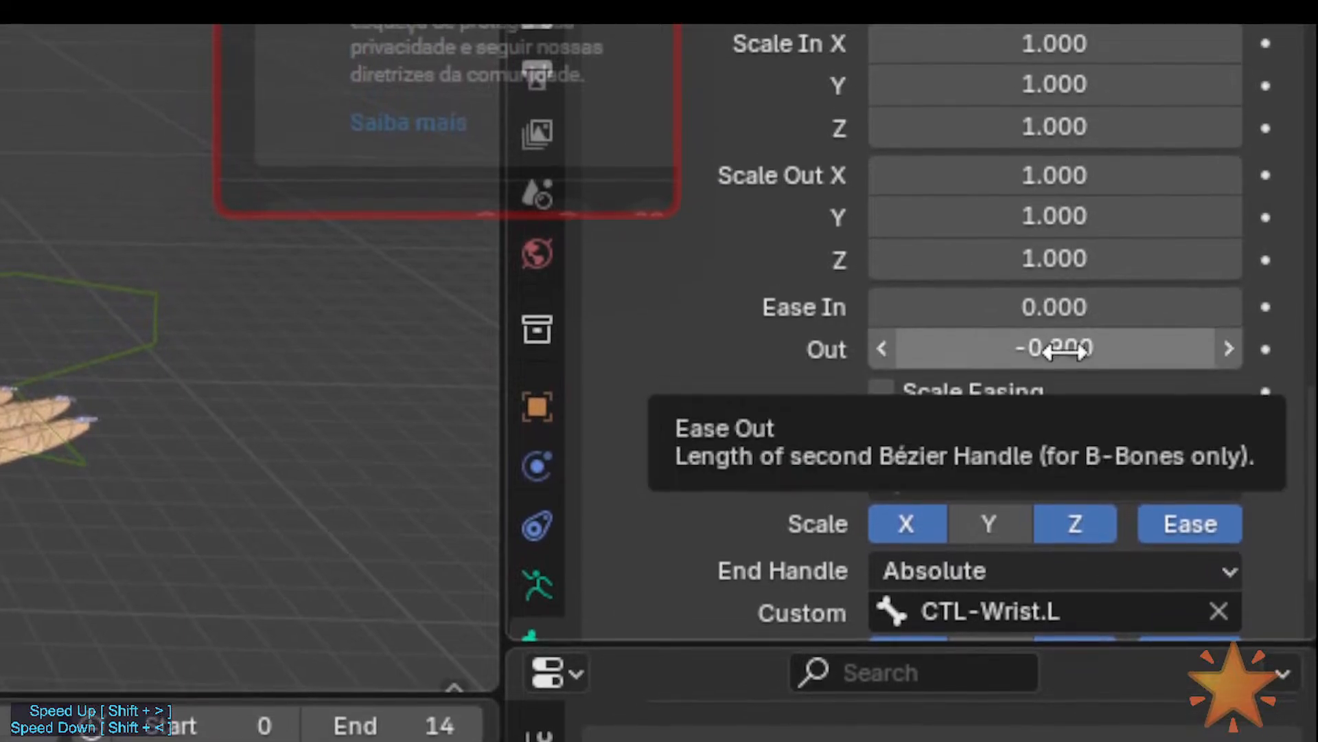
Step: Reset the forearm bone's Ease Out to its default and play and scrub the WristRig action to check the bend
{"action": "key", "text": "BackSpace"}
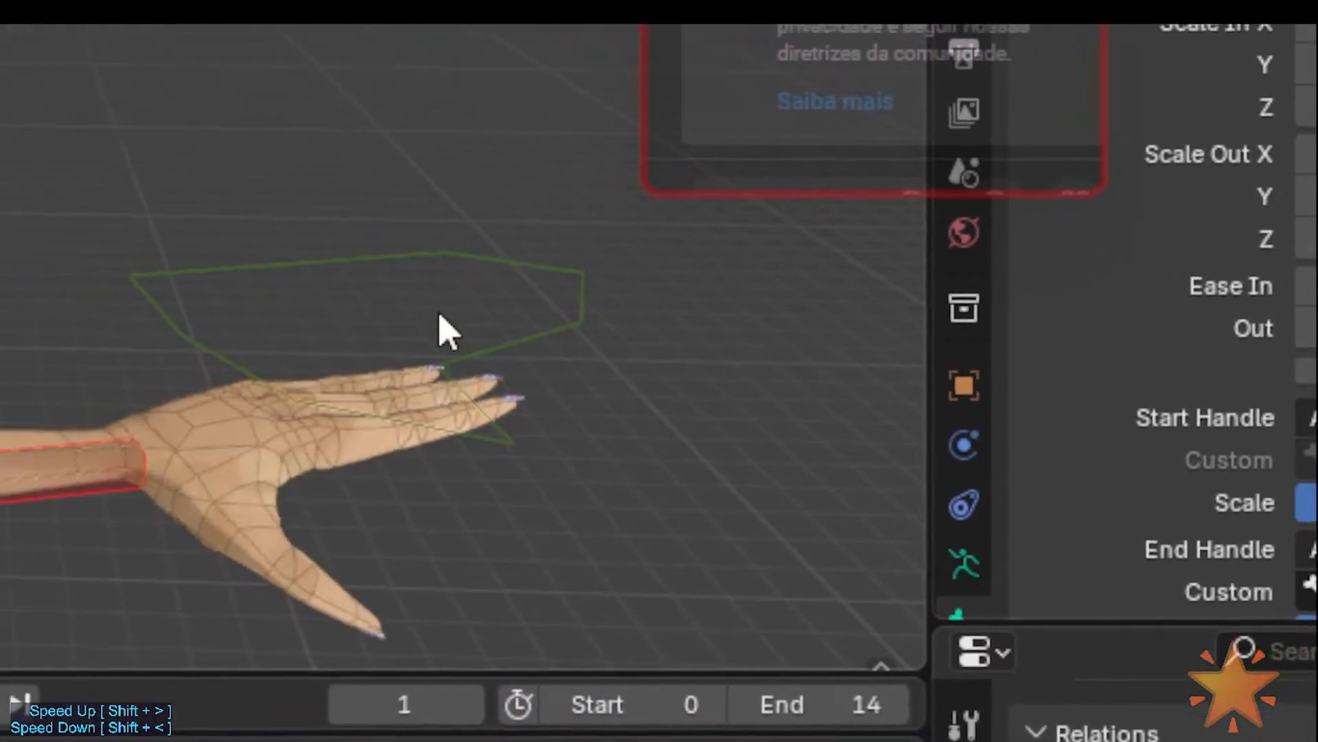
{"action": "middle_click_drag", "start_coordinate": [441, 329], "coordinate": [606, 435]}
{"action": "key", "text": "space"}
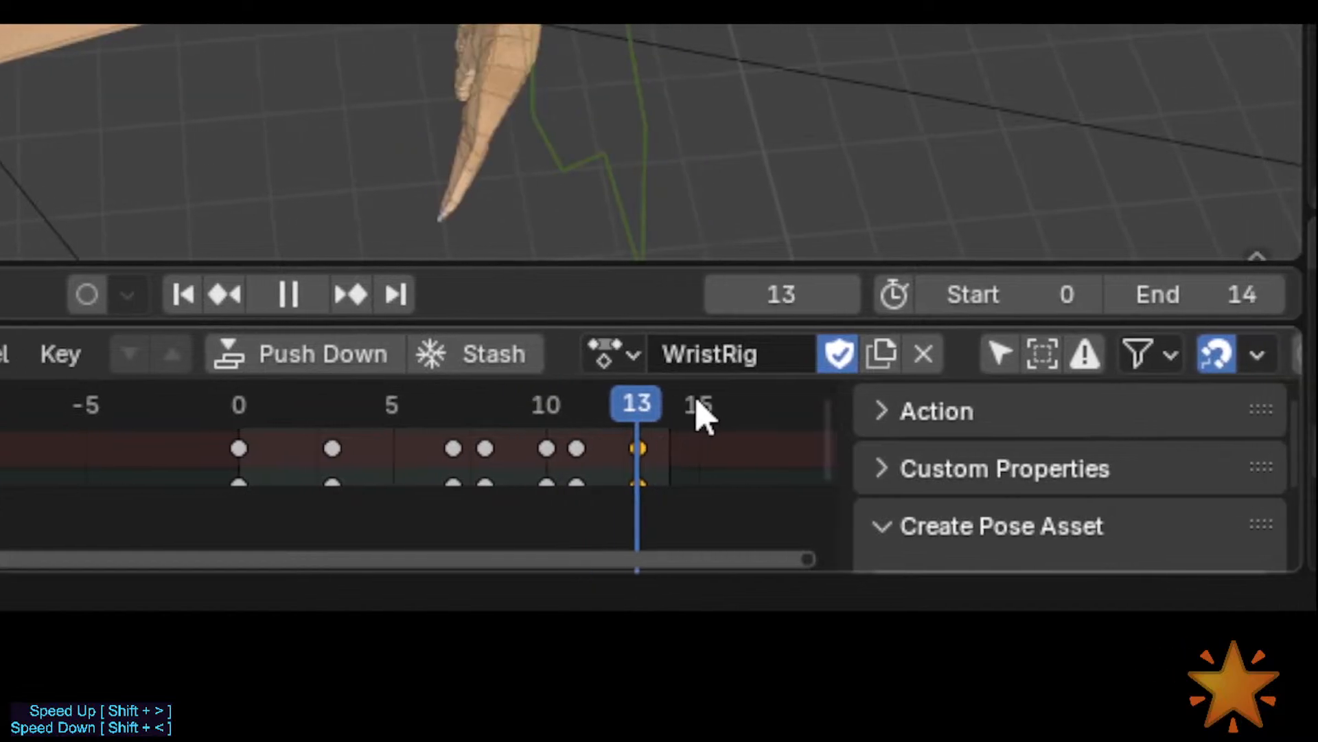
{"action": "left_click_drag", "start_coordinate": [700, 416], "coordinate": [306, 412]}
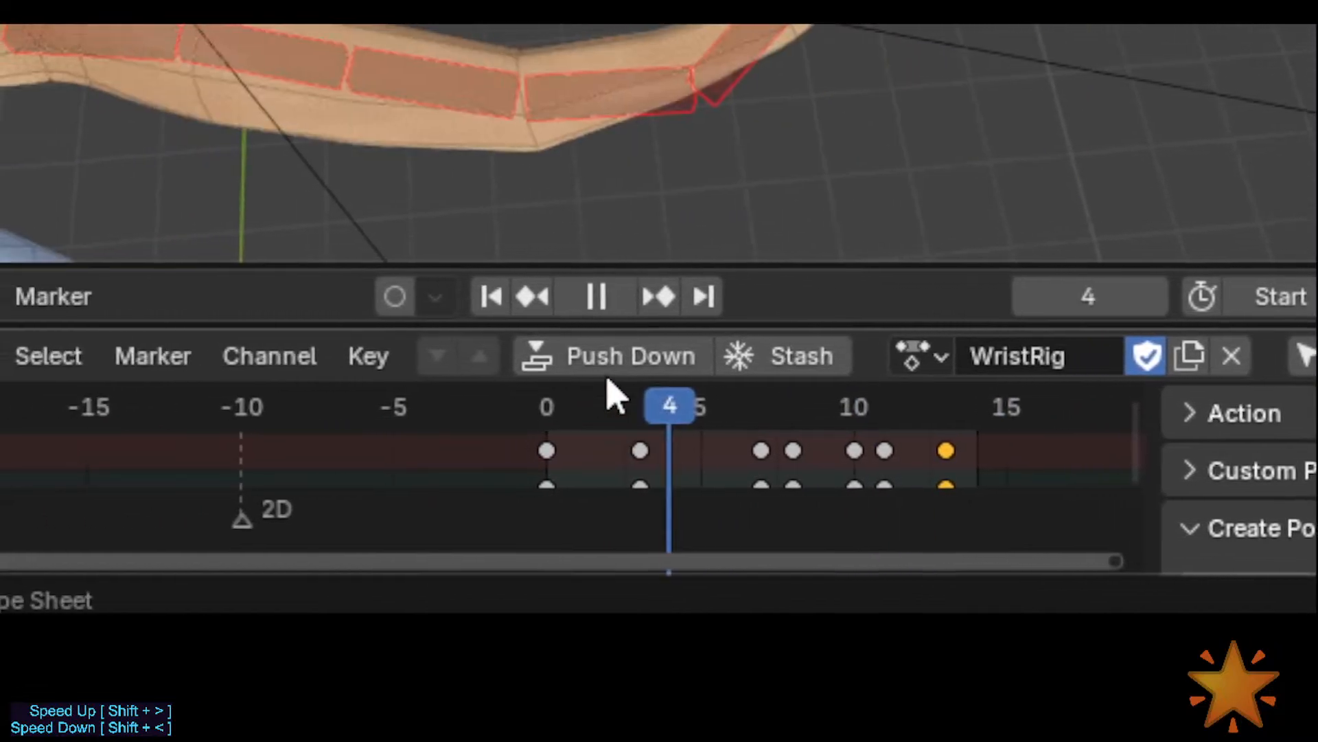
{"action": "key", "text": "space"}
{"action": "key", "text": "space"}
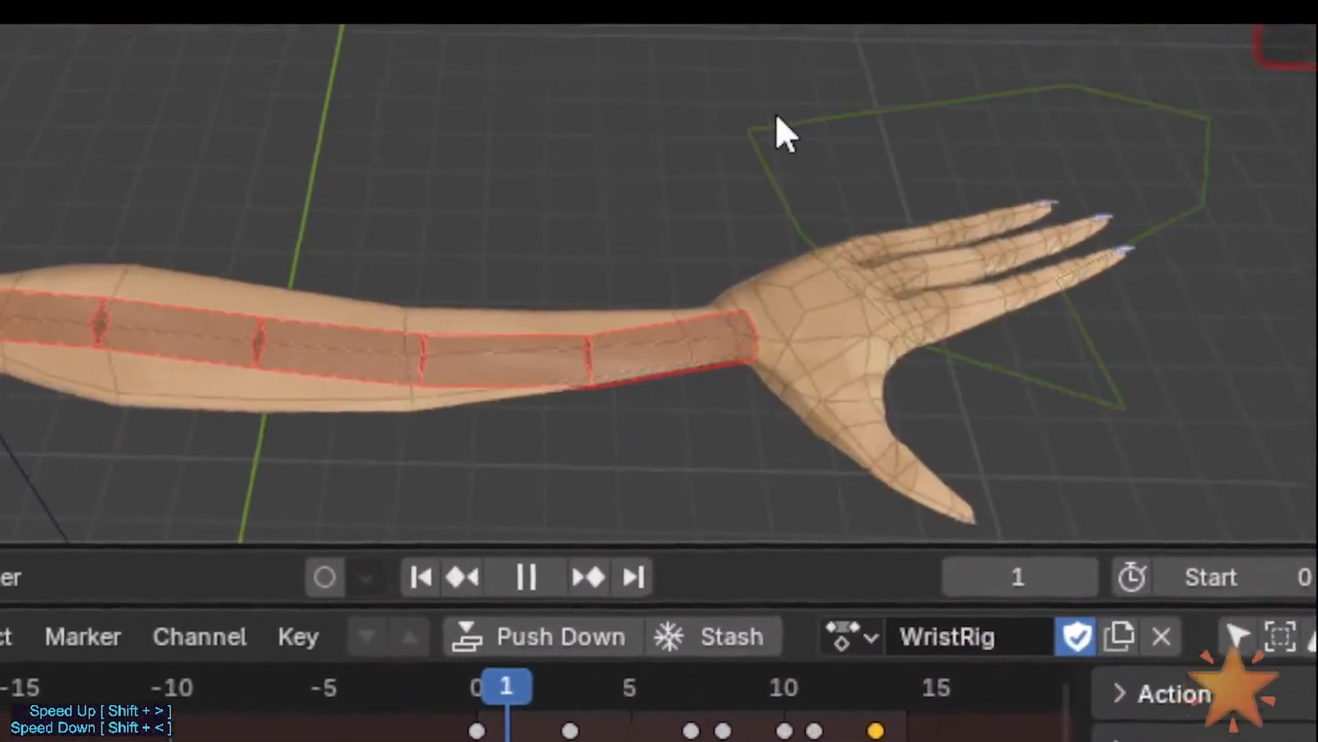
Step: Examine the wrist mesh up close at frame 1 and review the forearm bone's curve settings
{"action": "scroll", "coordinate": [776, 116], "scroll_direction": "up", "scroll_amount": 2}
{"action": "scroll", "coordinate": [1133, 339], "scroll_direction": "up", "scroll_amount": 4}
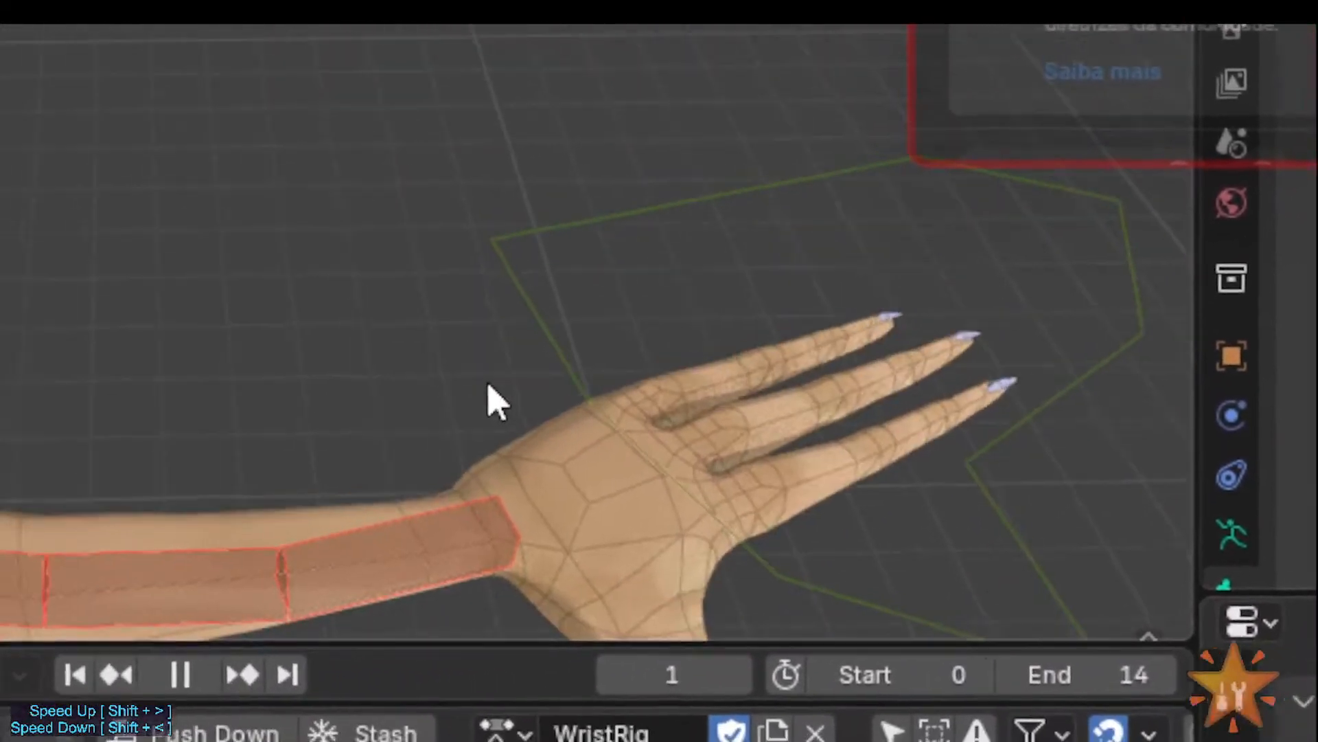
{"action": "scroll", "coordinate": [489, 386], "scroll_direction": "down", "scroll_amount": 1}
{"action": "scroll", "coordinate": [1212, 339], "scroll_direction": "up", "scroll_amount": 2}
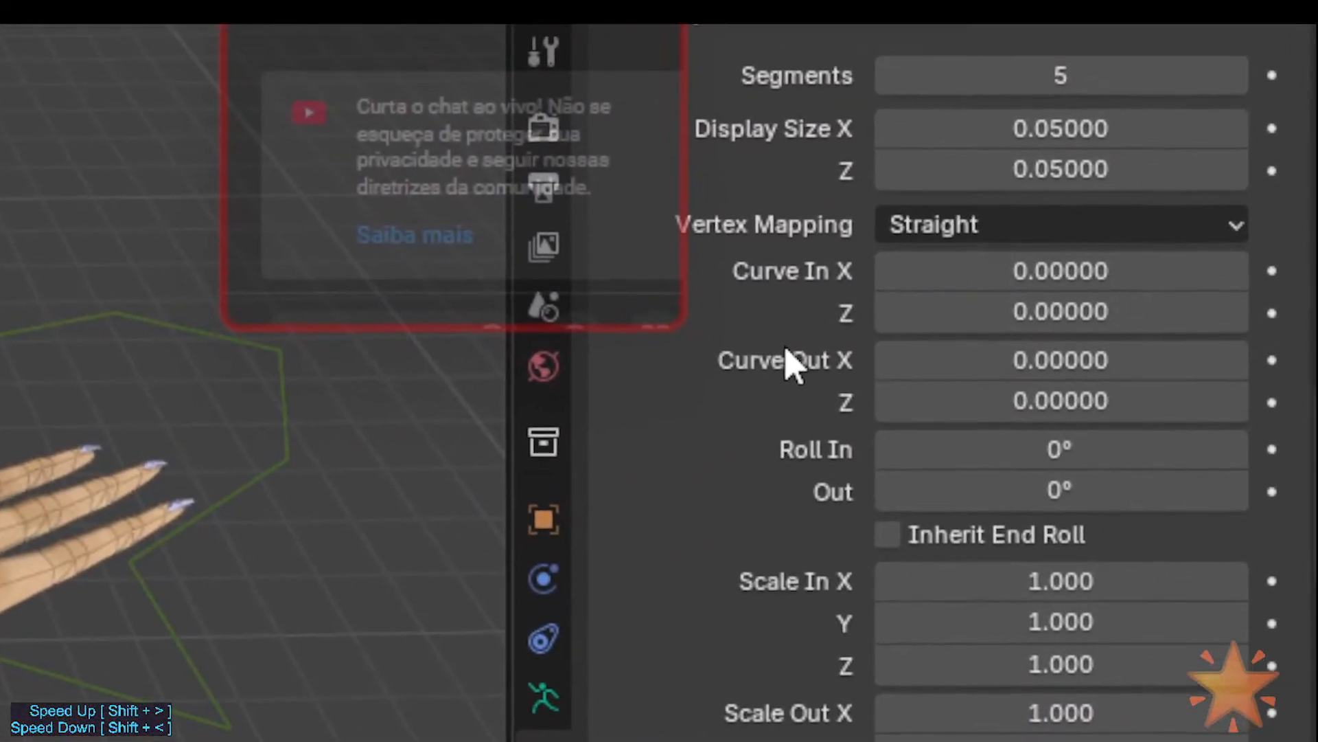
{"action": "scroll", "coordinate": [1071, 439], "scroll_direction": "down", "scroll_amount": 6}
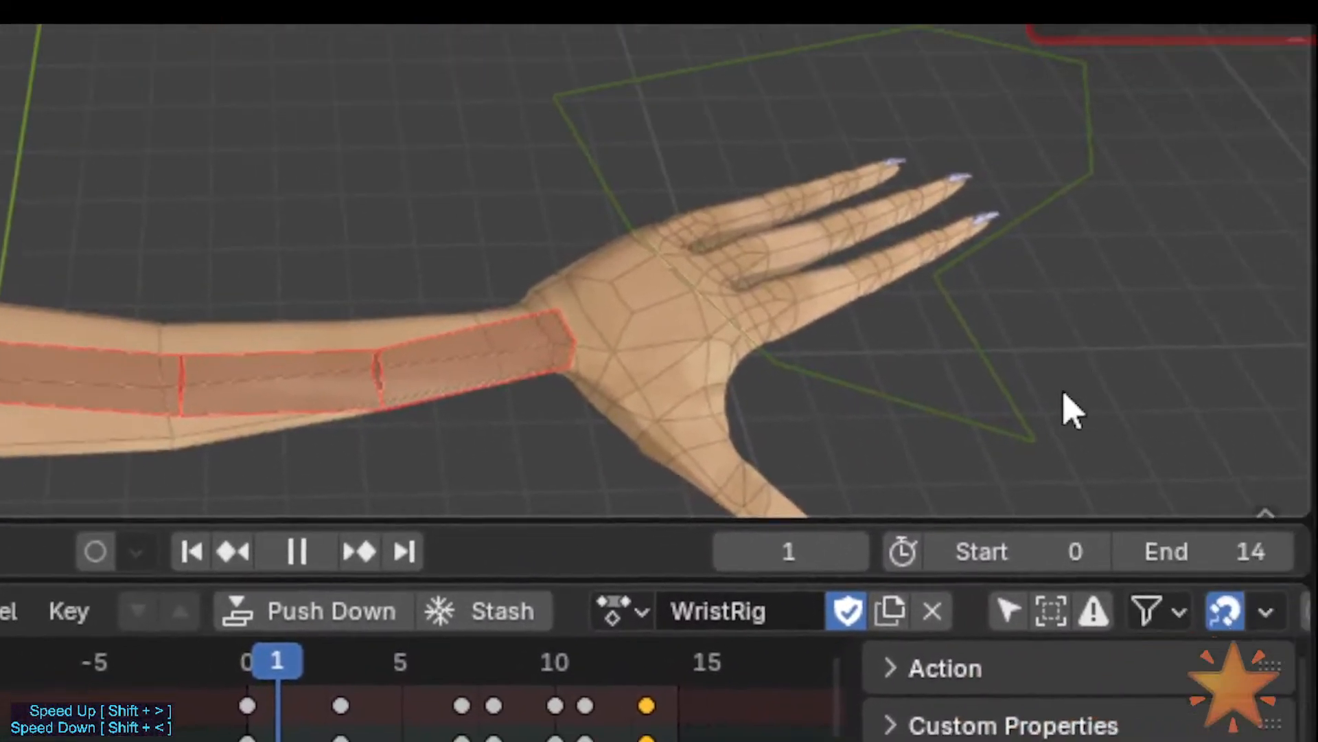
Step: Review the forearm bone's bendy bone settings in Edit Mode, return to Pose Mode and review the bone's settings there
{"action": "scroll", "coordinate": [1278, 350], "scroll_direction": "up", "scroll_amount": 3}
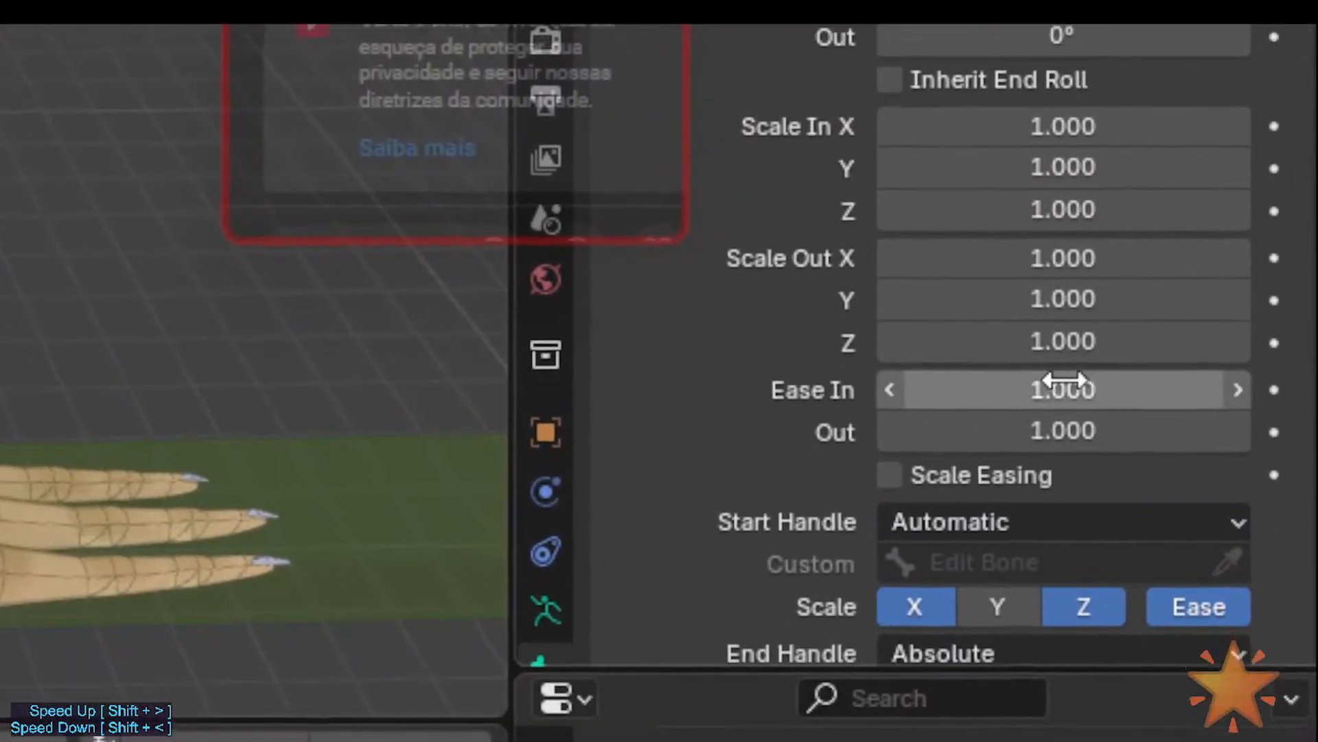
{"action": "scroll", "coordinate": [1048, 353], "scroll_direction": "up", "scroll_amount": 5}
{"action": "scroll", "coordinate": [1058, 385], "scroll_direction": "down", "scroll_amount": 5}
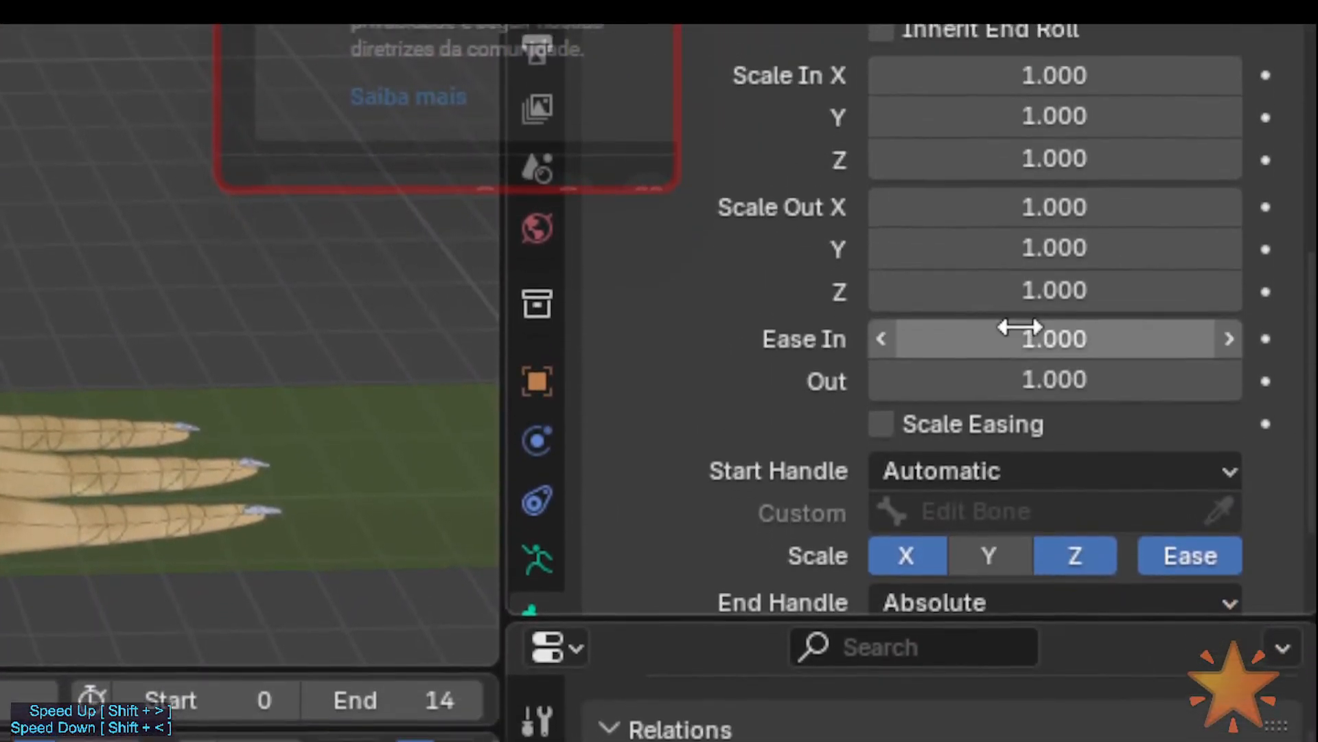
{"action": "scroll", "coordinate": [1020, 327], "scroll_direction": "up", "scroll_amount": 3}
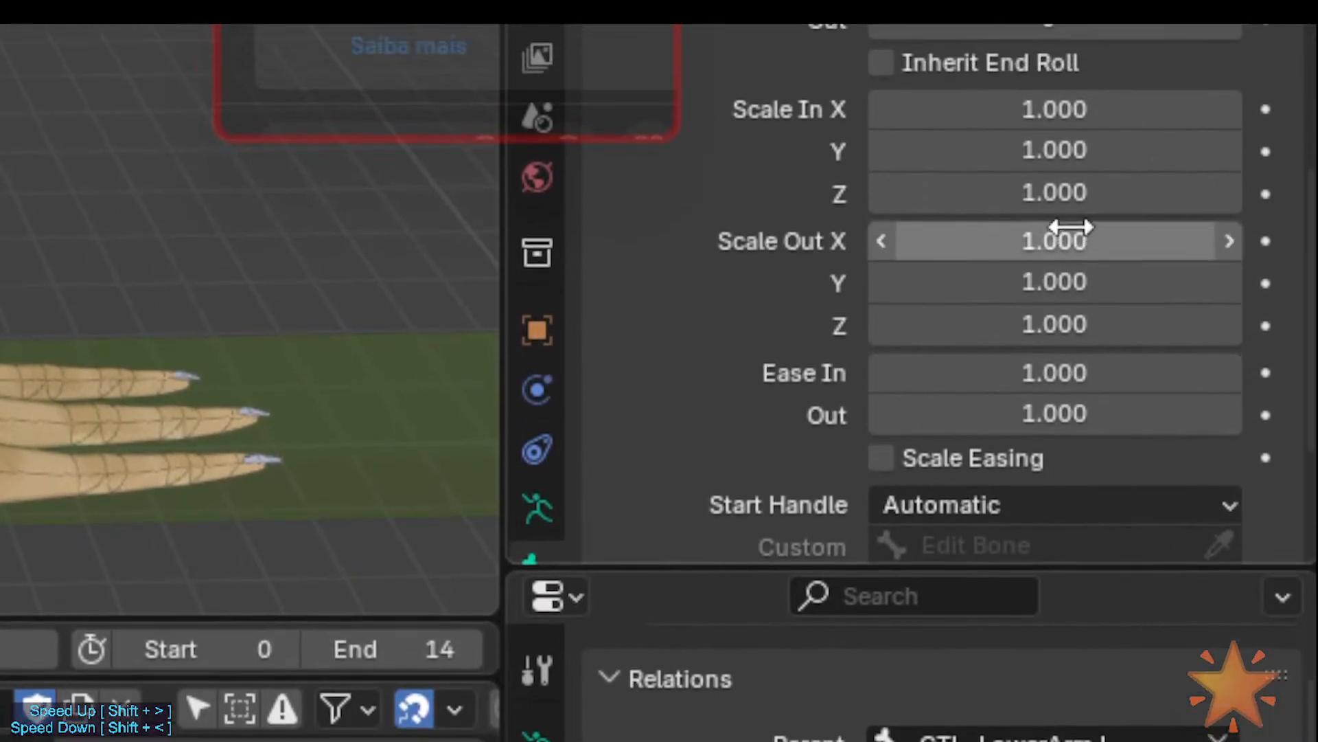
{"action": "scroll", "coordinate": [1071, 227], "scroll_direction": "up", "scroll_amount": 4}
{"action": "key", "text": "Tab"}
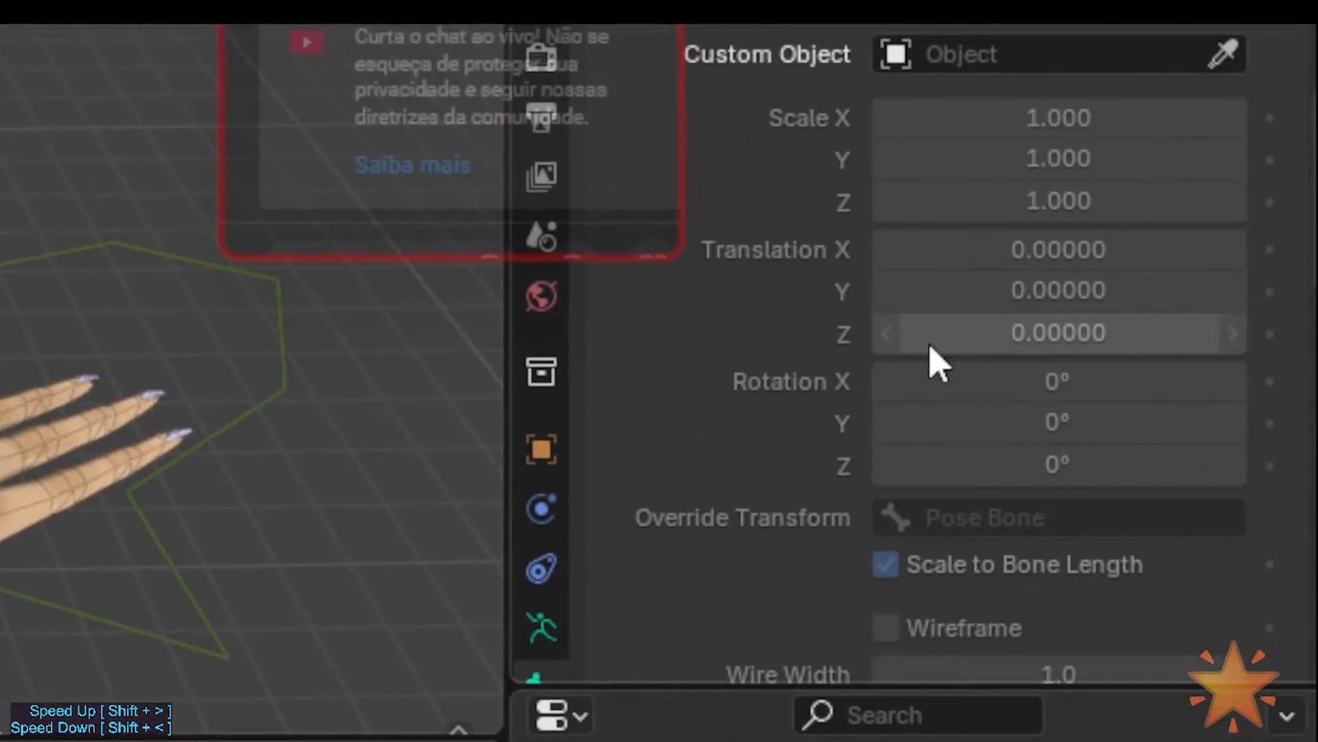
{"action": "scroll", "coordinate": [927, 350], "scroll_direction": "down", "scroll_amount": 3}
{"action": "scroll", "coordinate": [931, 360], "scroll_direction": "up", "scroll_amount": 10}
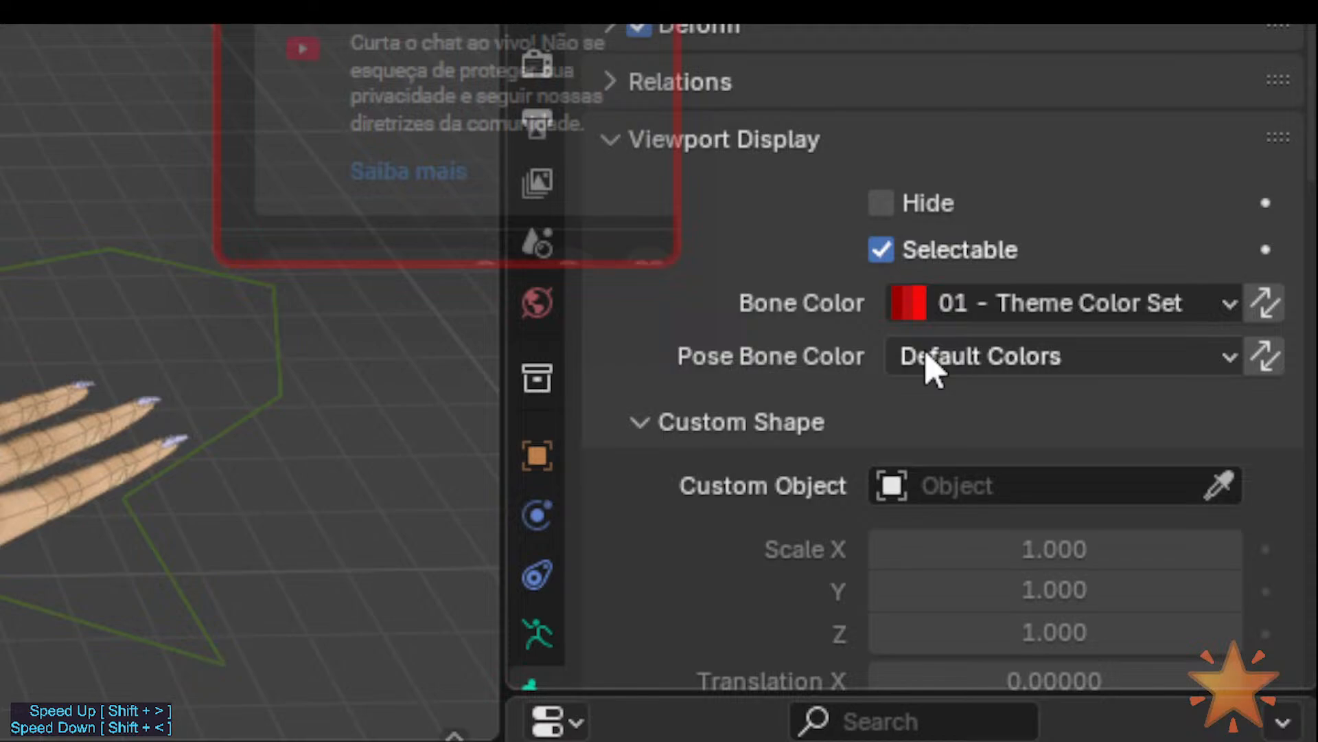
{"action": "scroll", "coordinate": [930, 364], "scroll_direction": "down", "scroll_amount": 10}
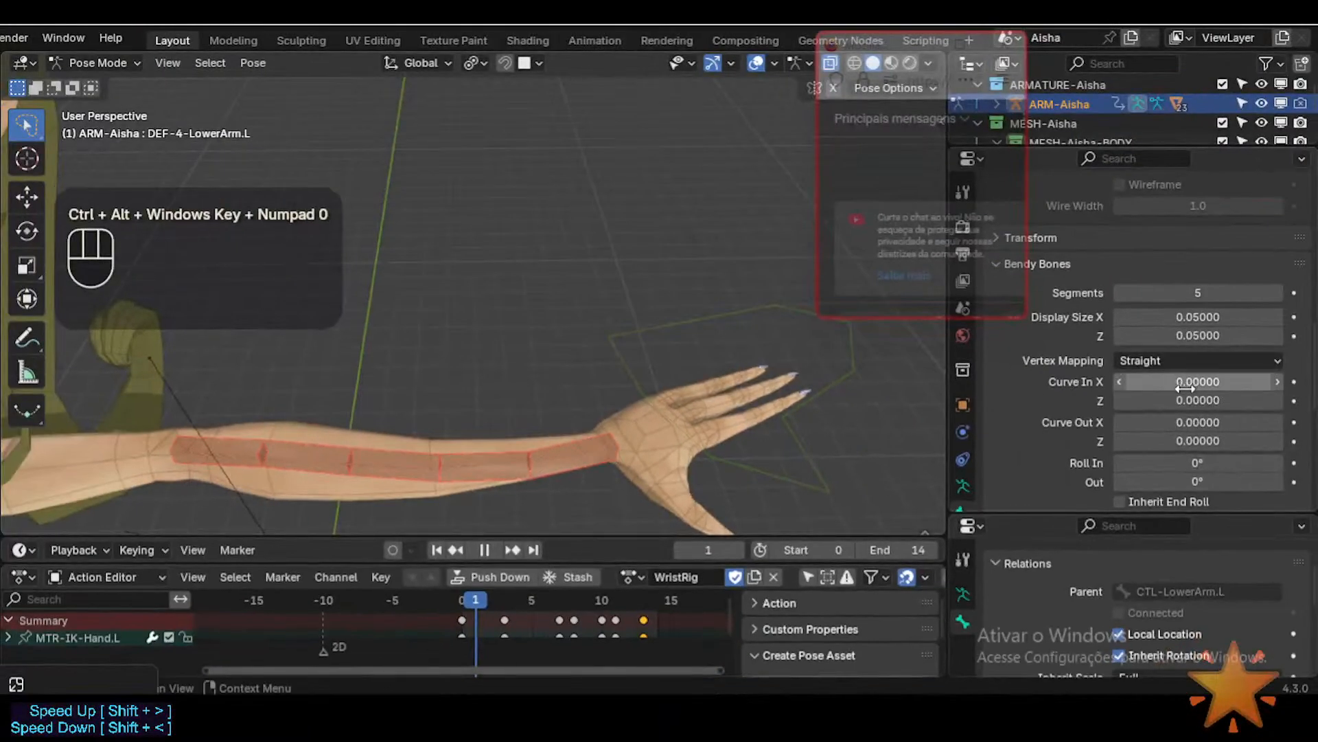
Step: Advance the WristRig action to frame 3 and show the bone axes on the upward-bent wrist
{"action": "middle_click_drag", "start_coordinate": [650, 421], "coordinate": [650, 303]}
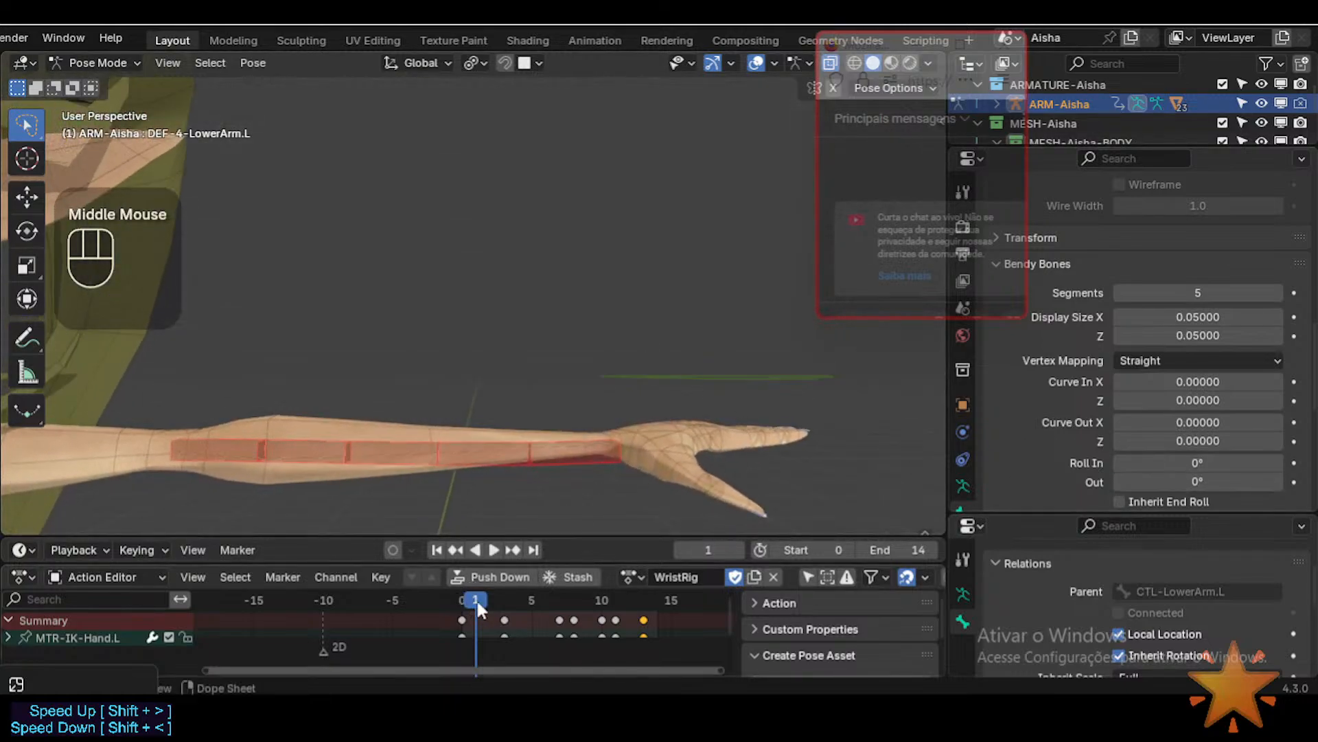
{"action": "left_click_drag", "start_coordinate": [477, 602], "coordinate": [489, 603]}
{"action": "key", "text": "Right"}
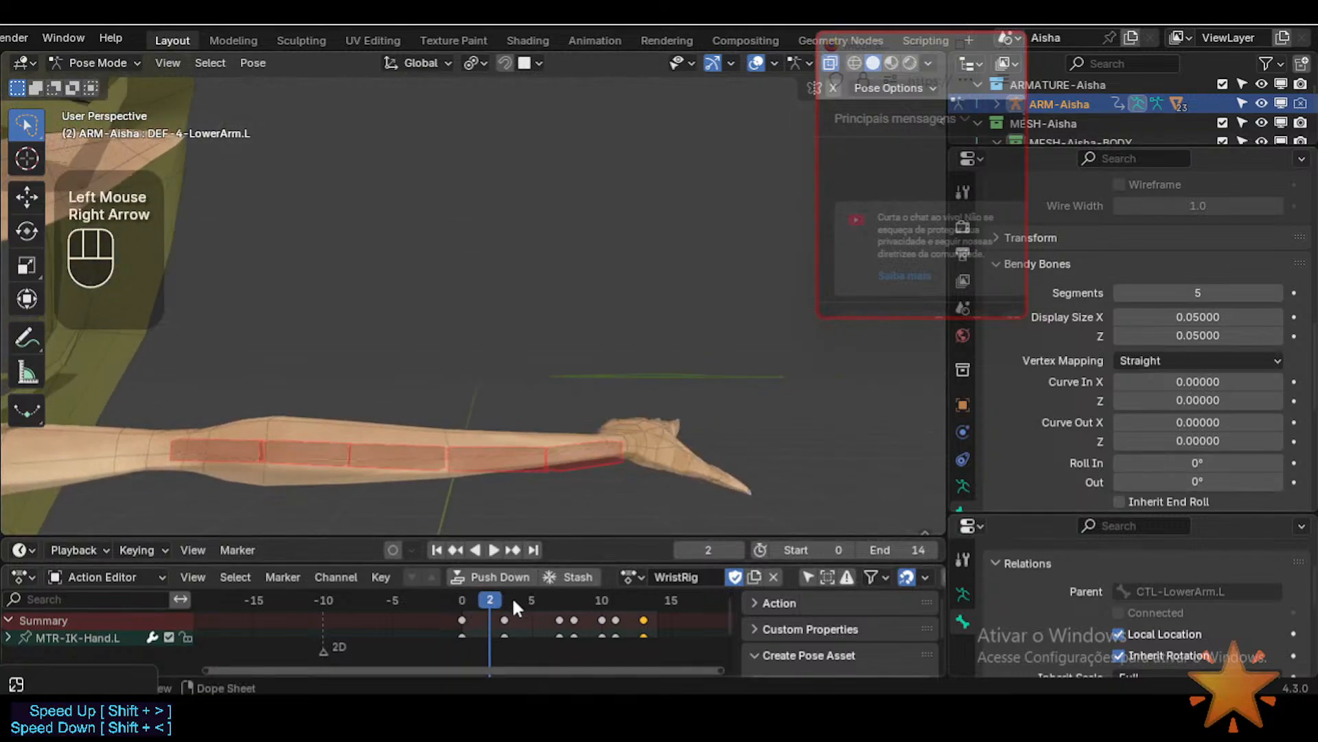
{"action": "key", "text": "Right"}
{"action": "middle_click_drag", "start_coordinate": [578, 290], "coordinate": [574, 463]}
{"action": "scroll", "coordinate": [561, 378], "scroll_direction": "down", "scroll_amount": 2}
{"action": "middle_click_drag", "start_coordinate": [562, 378], "coordinate": [578, 410]}
{"action": "key", "text": "ctrl+3"}
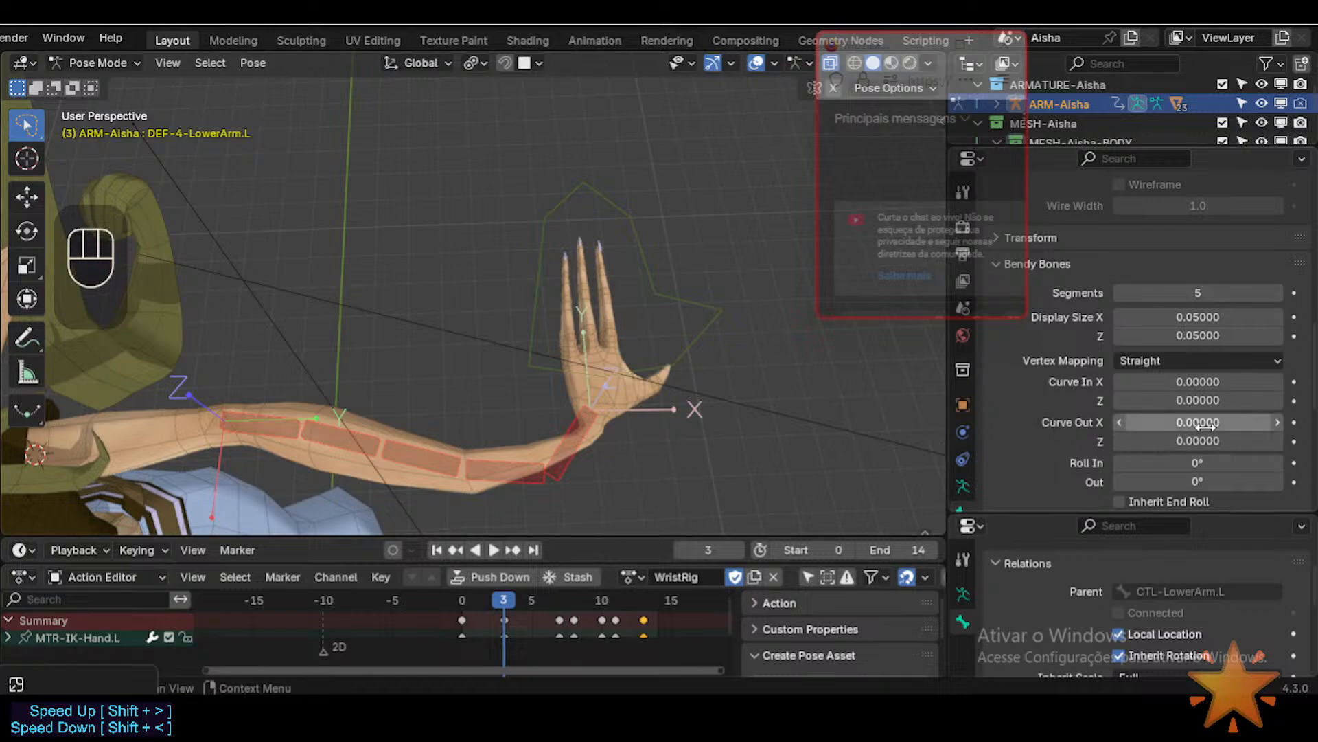
Step: Set the forearm bone's Curve Out X to -0.80000 at frame 3
{"action": "mouse_move", "coordinate": [1198, 424]}
{"action": "left_mouse_down"}
{"action": "mouse_move", "coordinate": [1216, 424]}
{"action": "mouse_move", "coordinate": [1142, 423]}
{"action": "left_mouse_up"}
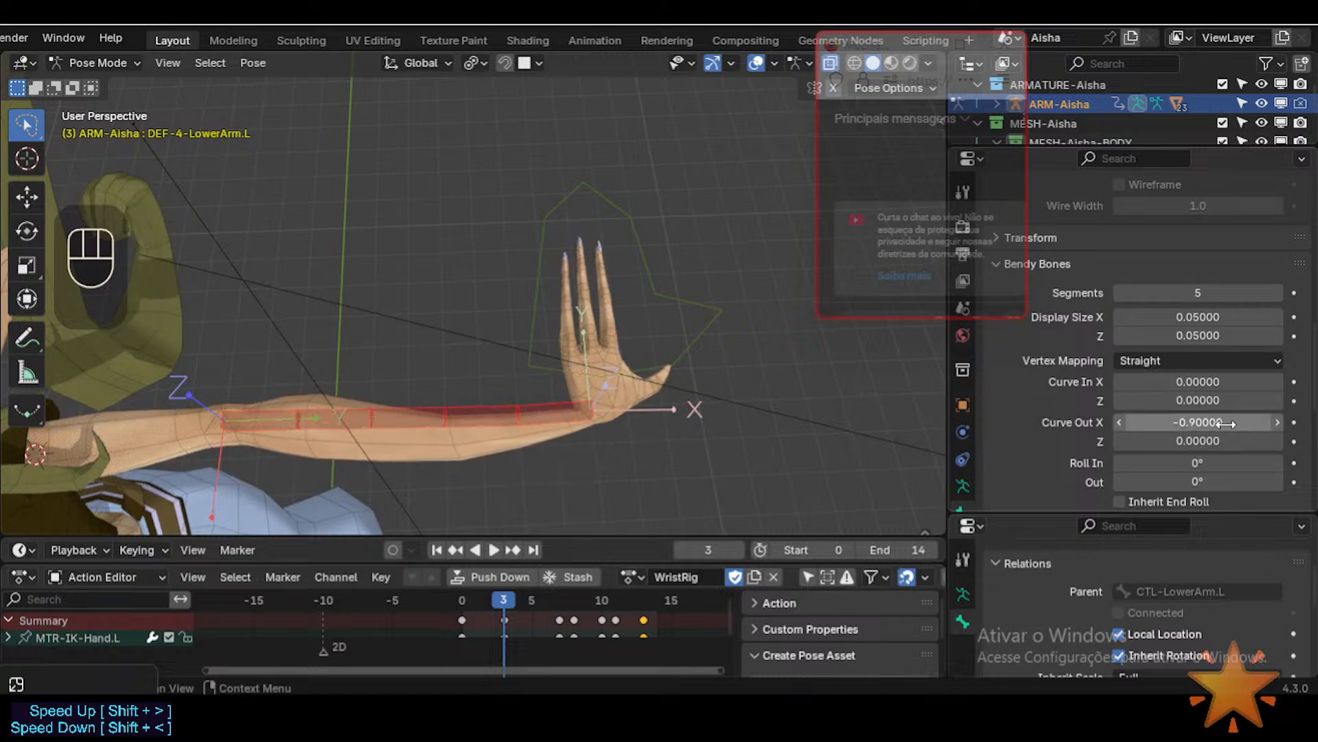
{"action": "left_click_drag", "start_coordinate": [1199, 422], "coordinate": [1204, 421]}
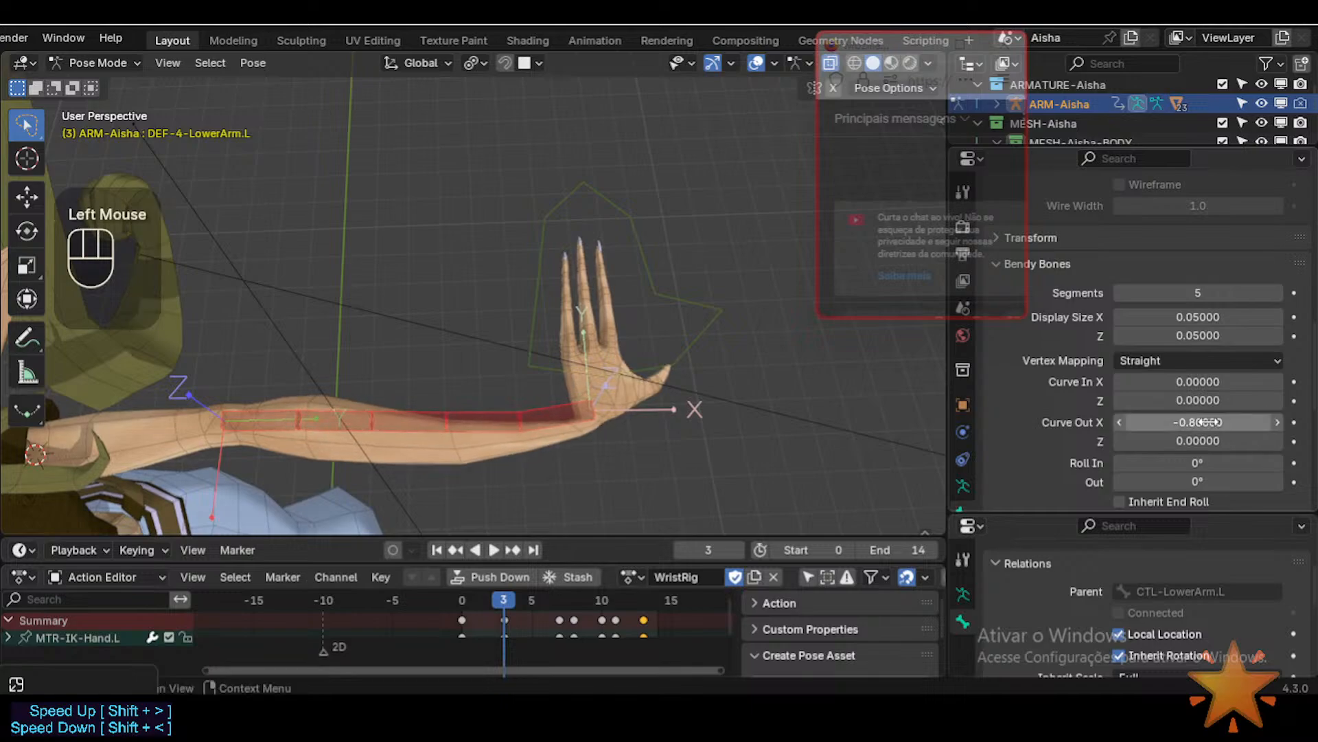
{"action": "scroll", "coordinate": [1126, 429], "scroll_direction": "down", "scroll_amount": 4}
{"action": "scroll", "coordinate": [1114, 427], "scroll_direction": "up", "scroll_amount": 4}
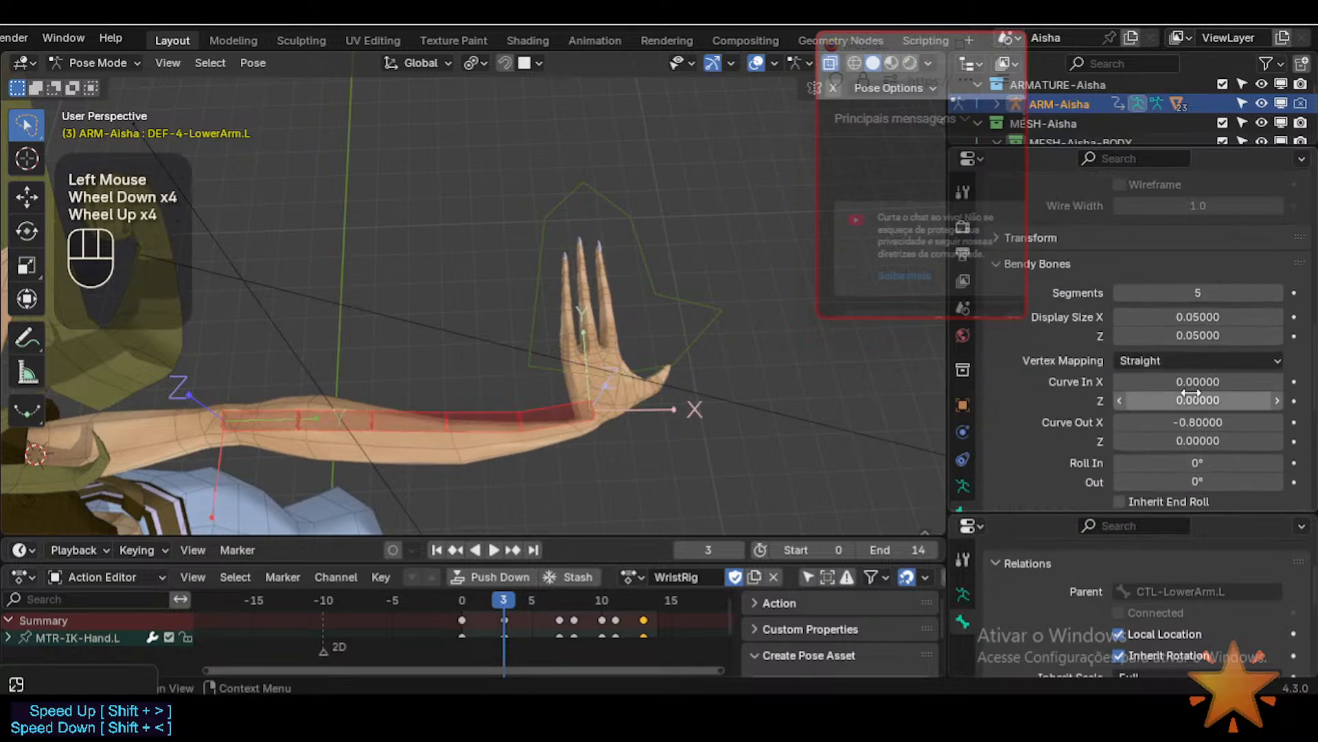
Step: Copy the forearm bone's Curve Out X value of -0.8 into its Ease Out
{"action": "key", "text": "ctrl+c"}
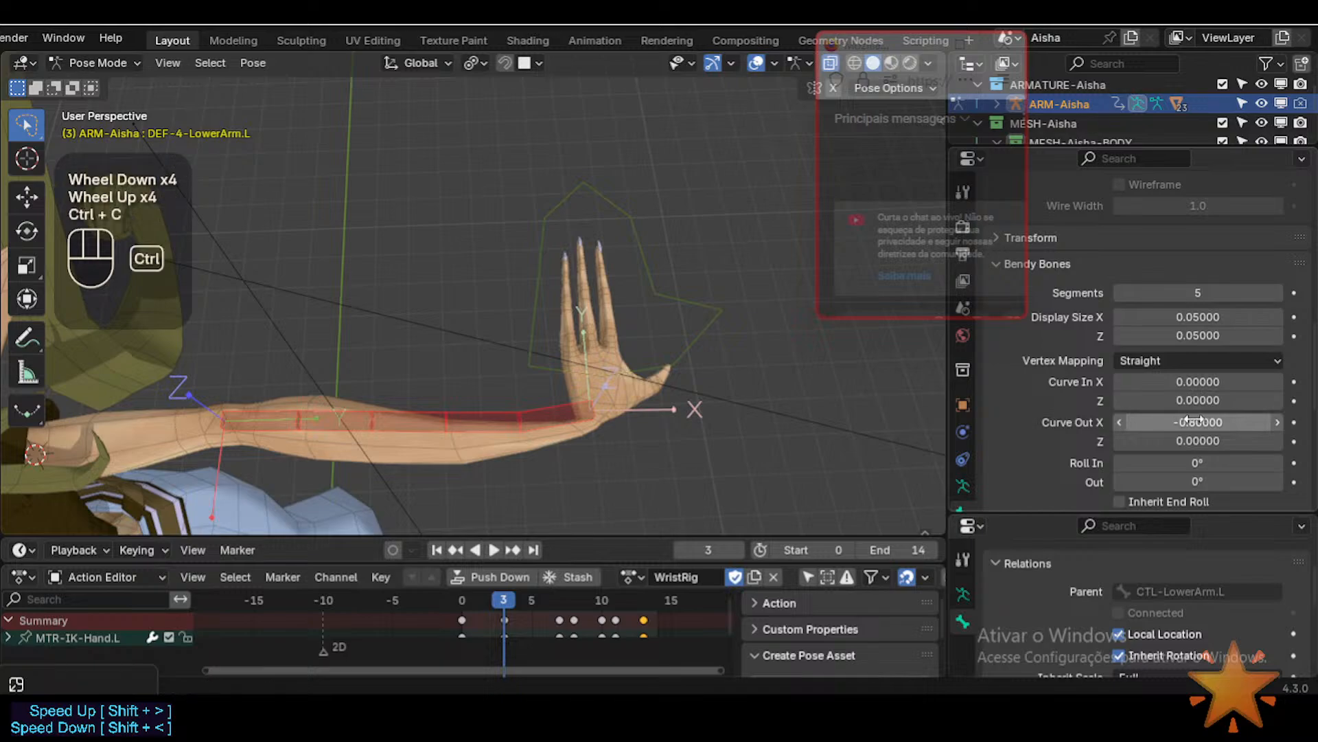
{"action": "scroll", "coordinate": [1168, 415], "scroll_direction": "down", "scroll_amount": 3}
{"action": "scroll", "coordinate": [1184, 354], "scroll_direction": "up", "scroll_amount": 2}
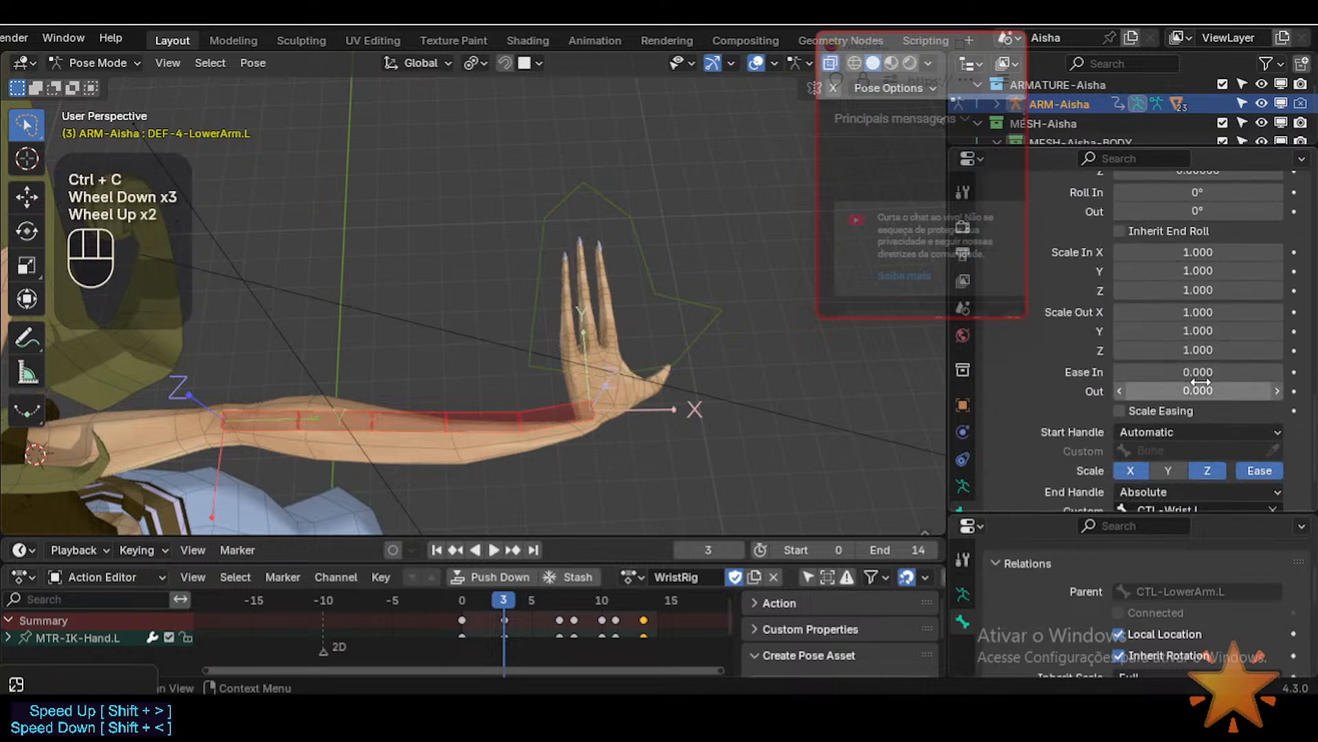
{"action": "key", "text": "ctrl+v"}
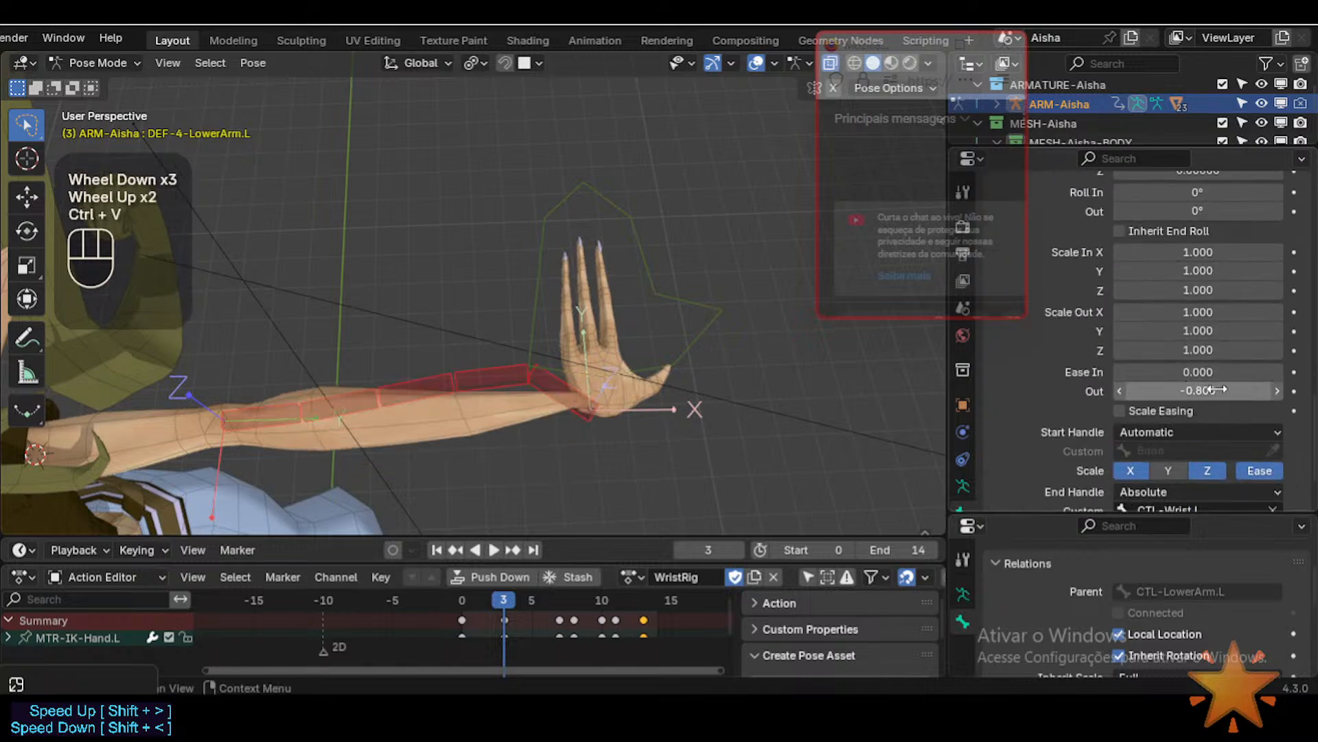
Step: Compare the bend with Curve Out X reset and reapplied at -0.80000, then reset Ease Out to its default
{"action": "scroll", "coordinate": [1211, 375], "scroll_direction": "up", "scroll_amount": 2}
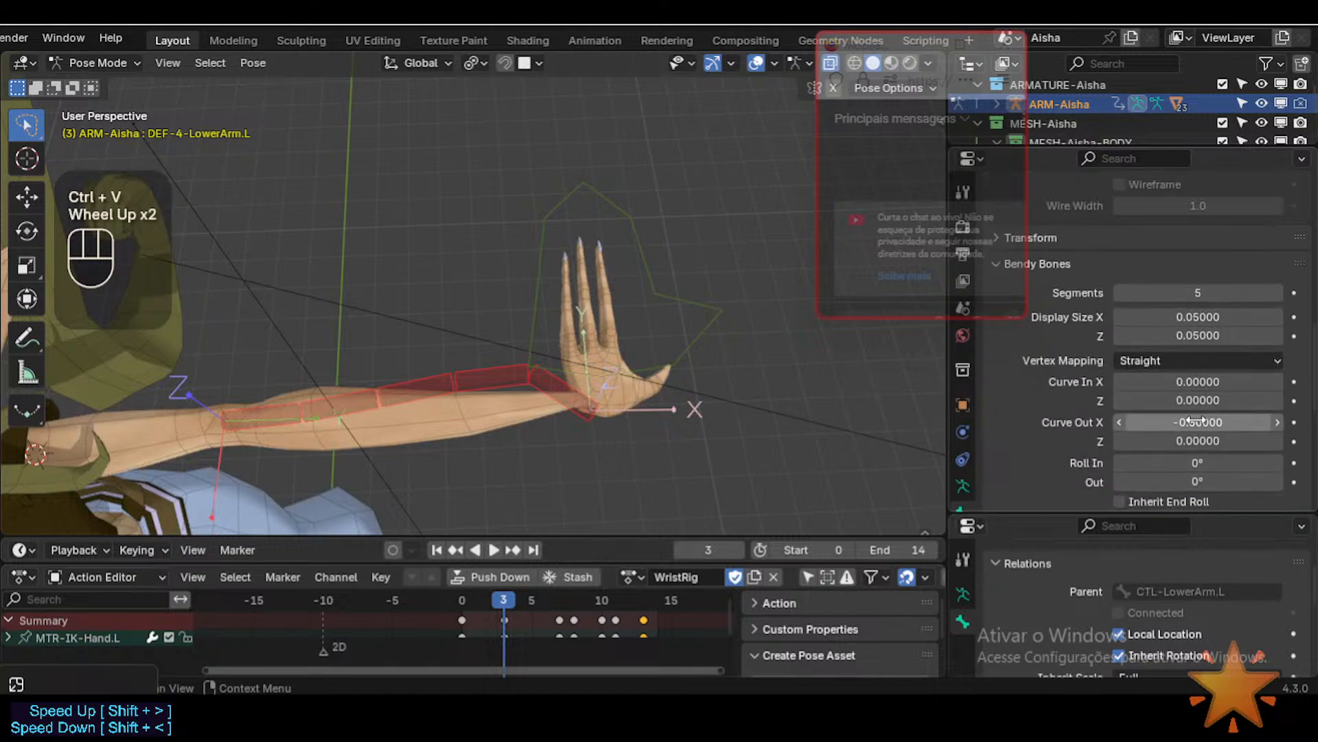
{"action": "key", "text": "BackSpace"}
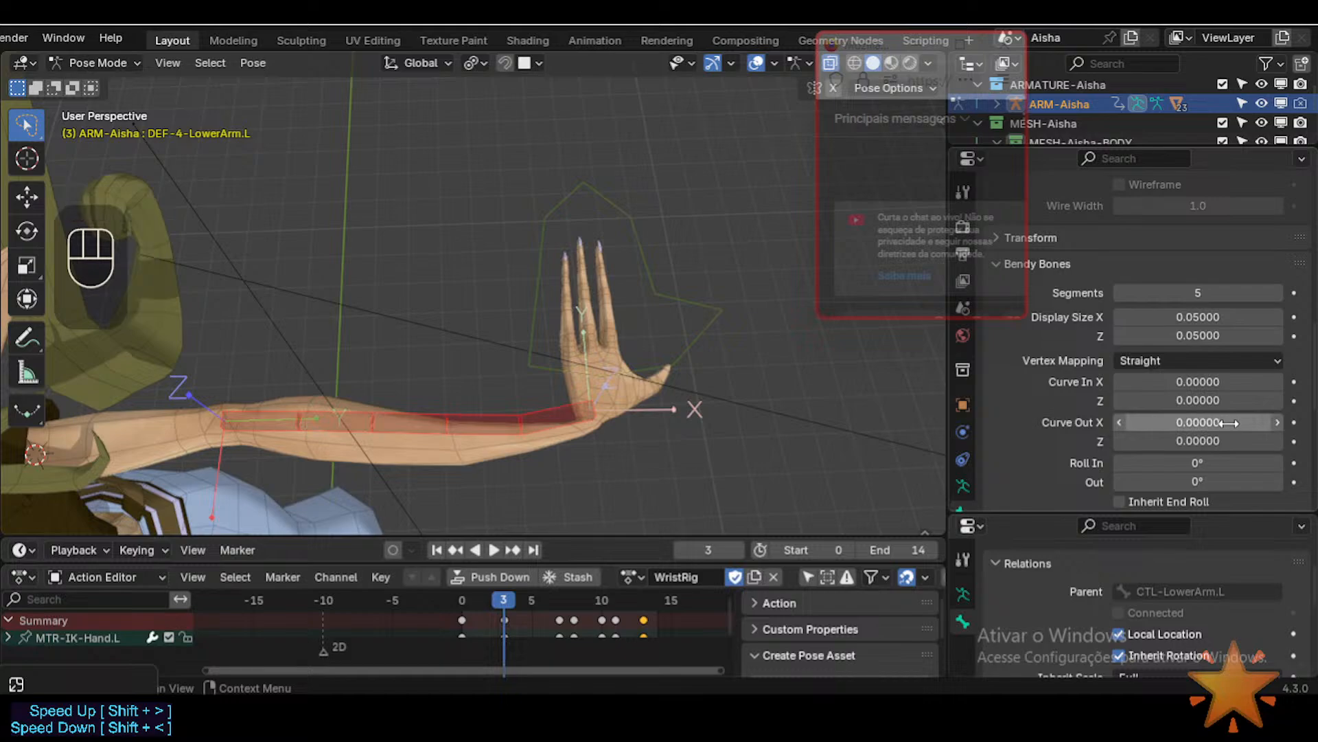
{"action": "key", "text": "ctrl"}
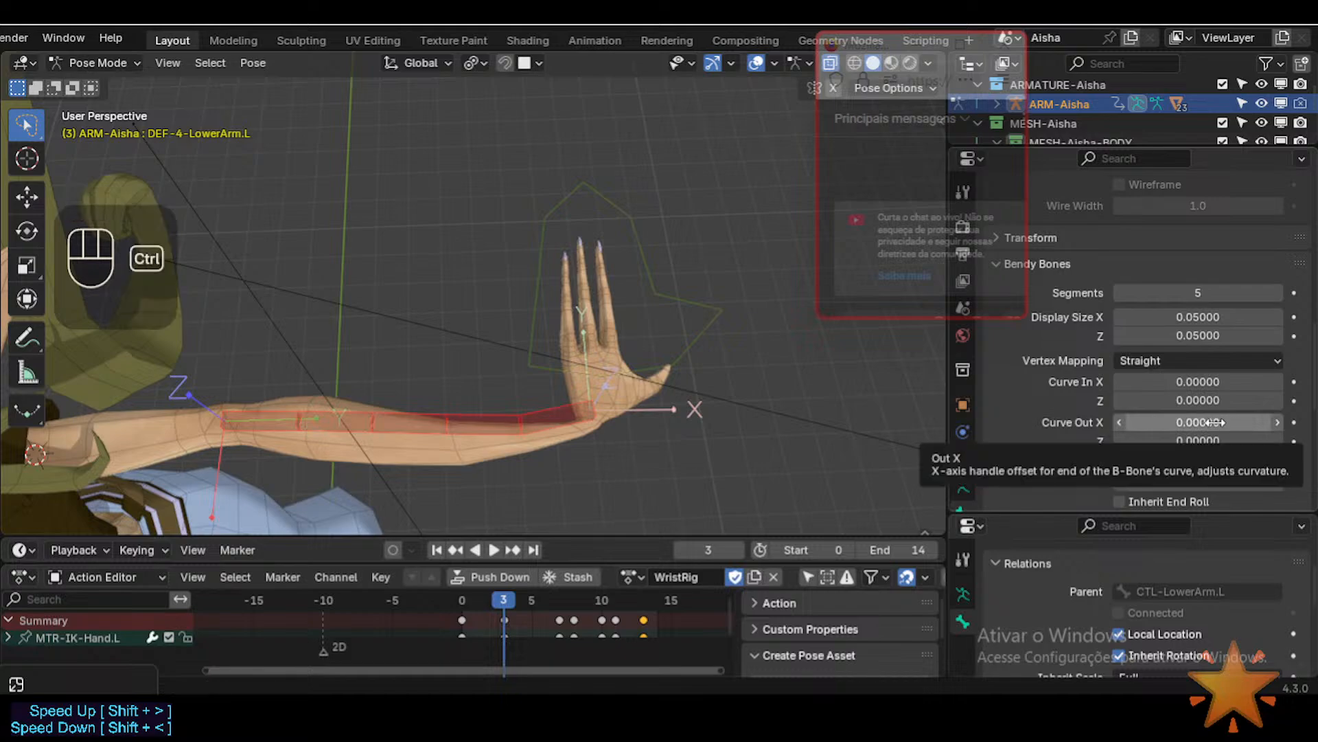
{"action": "key", "text": "ctrl+v"}
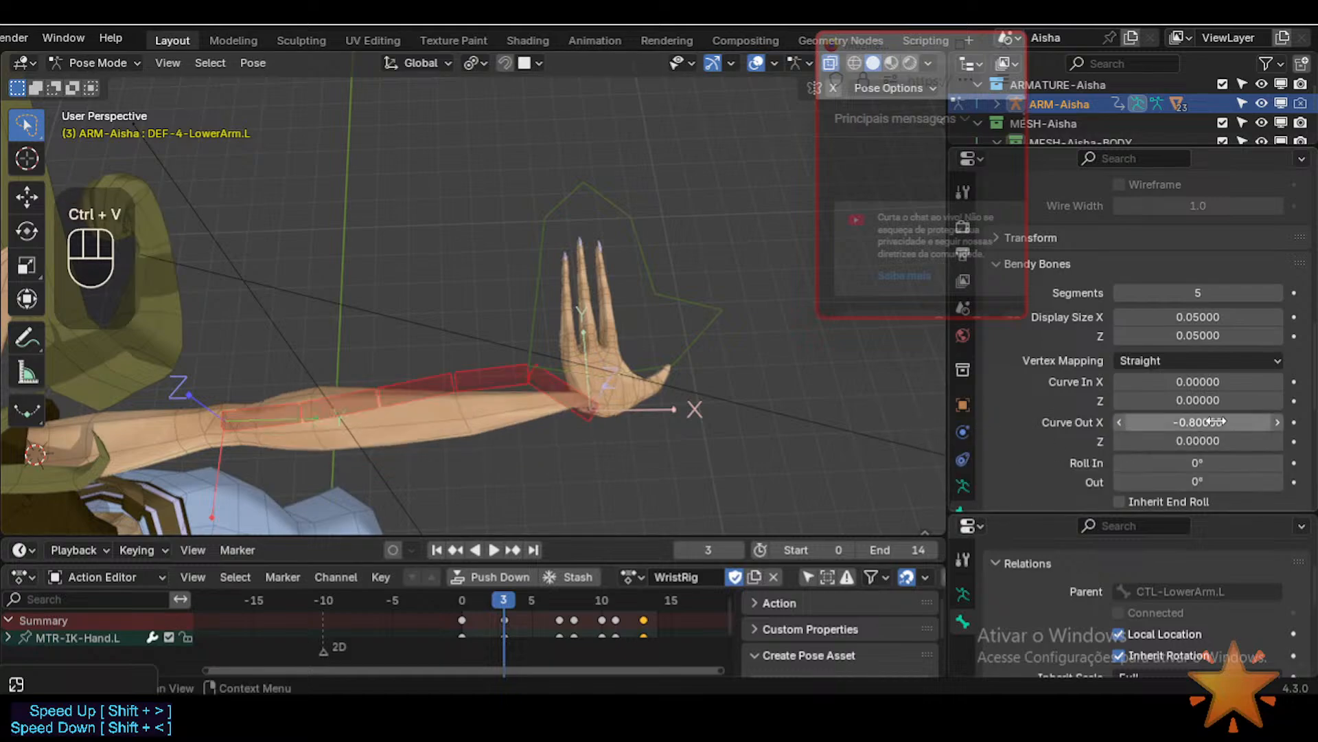
{"action": "key", "text": "BackSpace"}
{"action": "key", "text": "ctrl+v"}
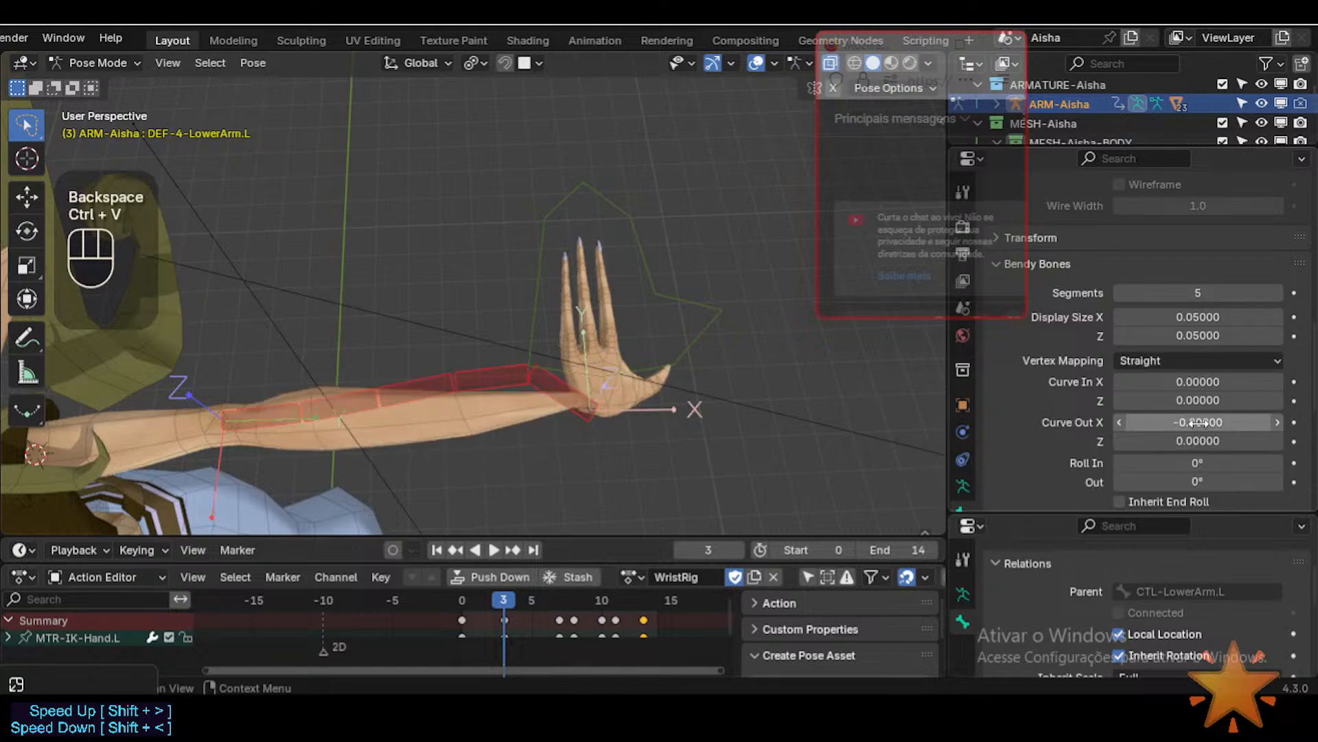
{"action": "scroll", "coordinate": [1207, 412], "scroll_direction": "down", "scroll_amount": 4}
{"action": "key", "text": "BackSpace"}
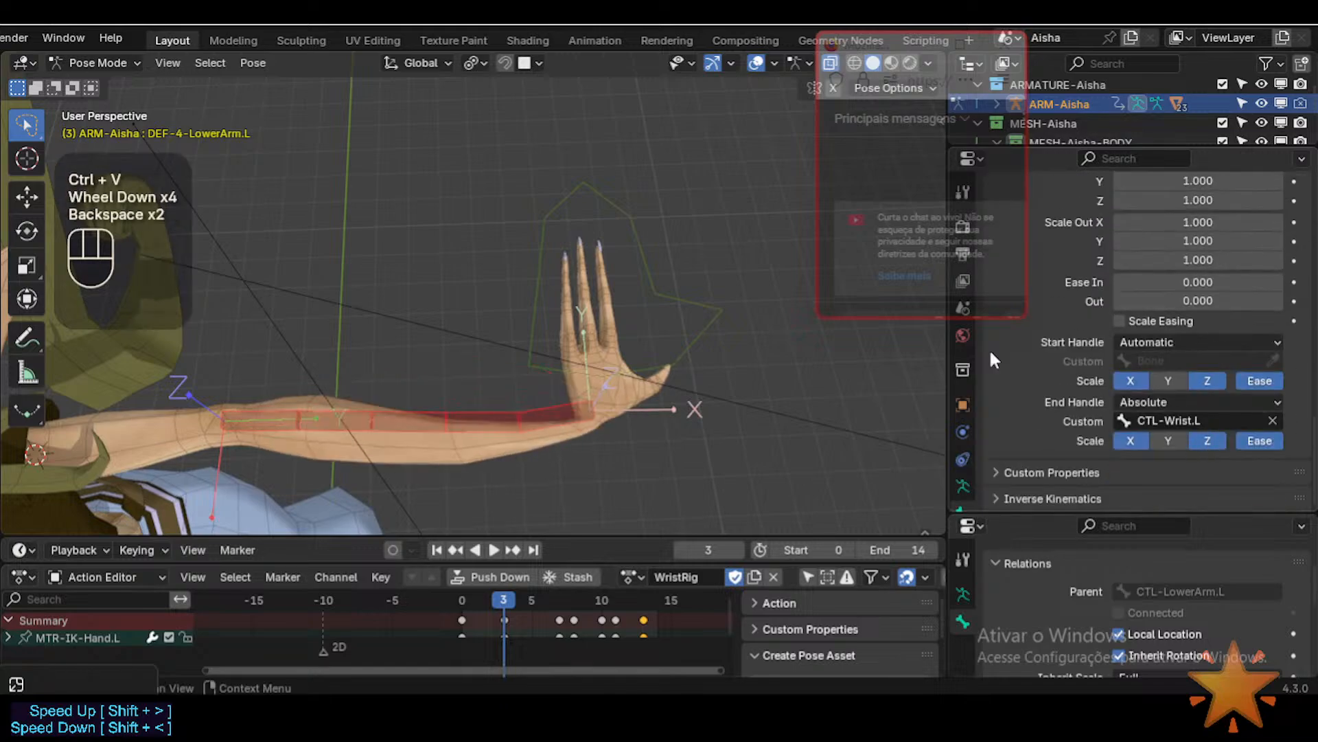
Step: Scrub the WristRig action to frame 6 and examine the forearm with the hand bent downward
{"action": "middle_click", "coordinate": [635, 437]}
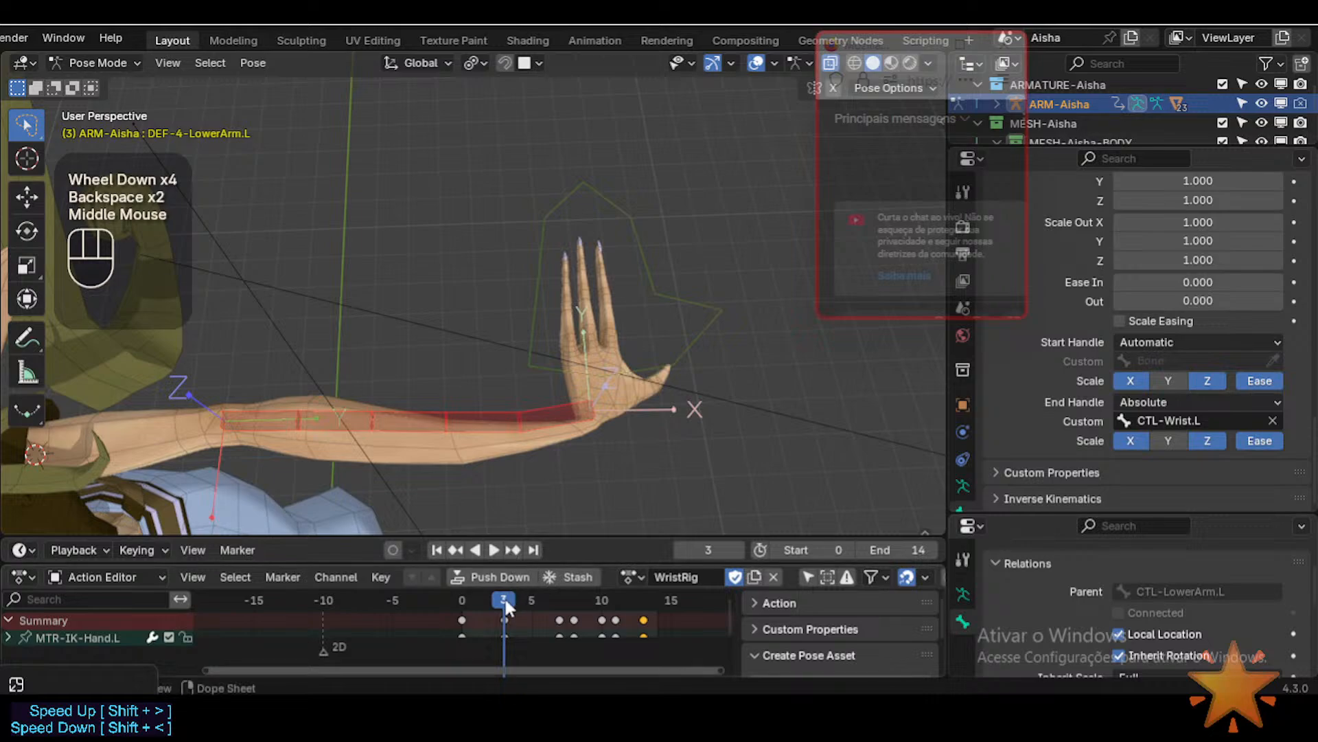
{"action": "left_click_drag", "start_coordinate": [504, 597], "coordinate": [544, 594]}
{"action": "middle_click_drag", "start_coordinate": [574, 448], "coordinate": [551, 501]}
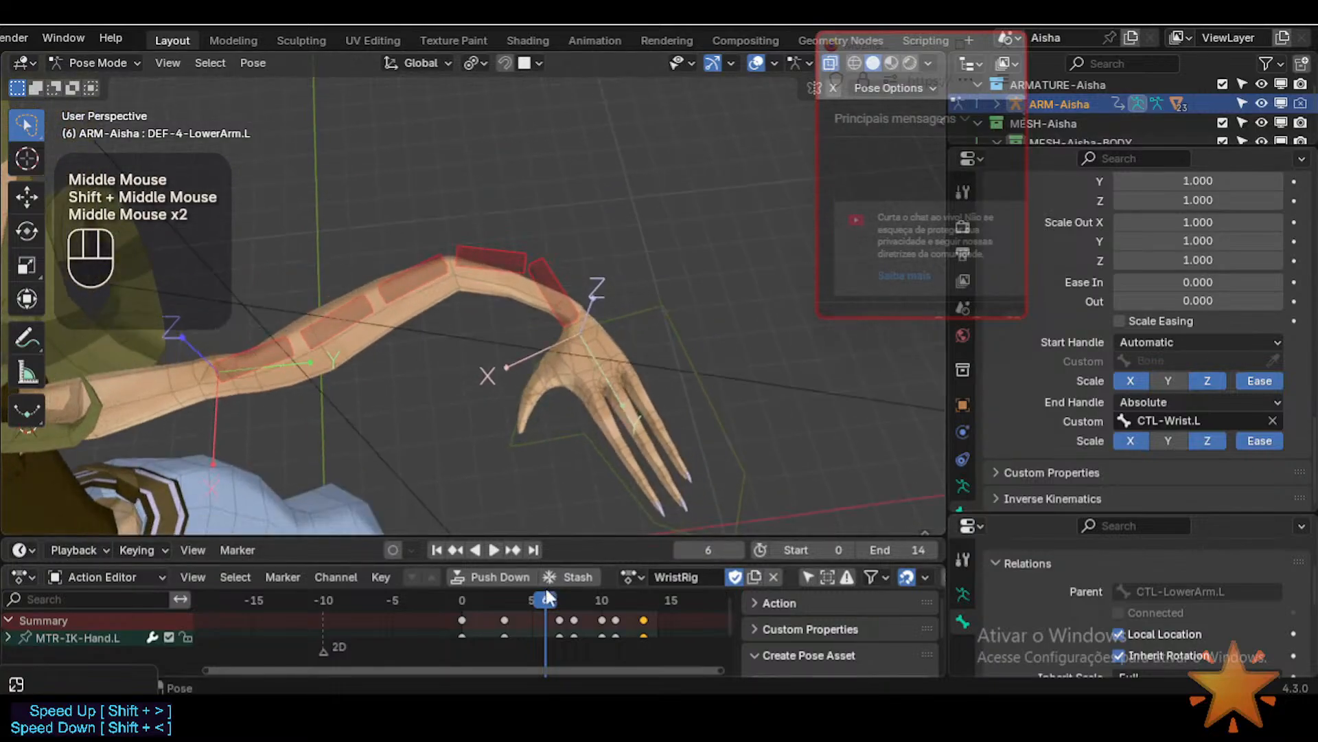
Step: Scrub the WristRig action through frames 7, 10 and 13 and examine the forearm's bend from several angles
{"action": "left_click", "coordinate": [504, 608]}
{"action": "left_click", "coordinate": [557, 600]}
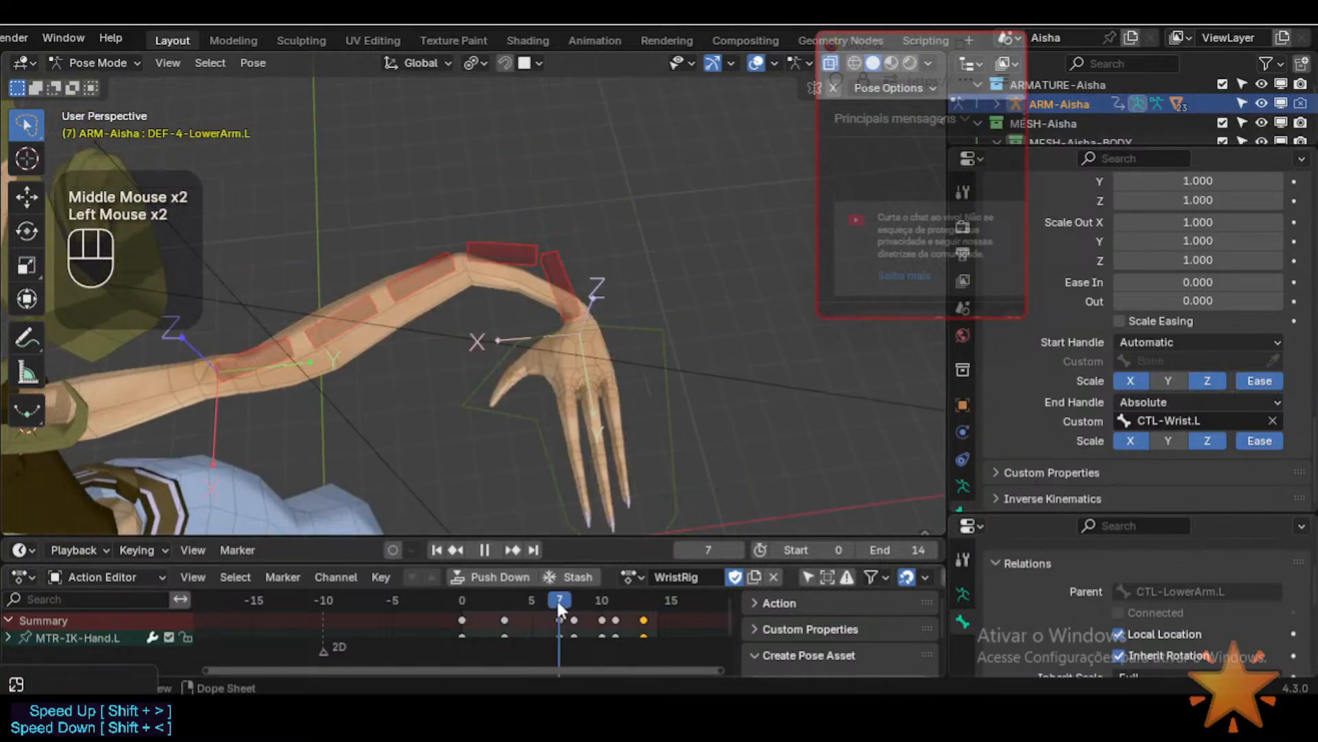
{"action": "middle_click_drag", "start_coordinate": [607, 470], "coordinate": [576, 533]}
{"action": "left_click", "coordinate": [574, 601]}
{"action": "left_click", "coordinate": [561, 599]}
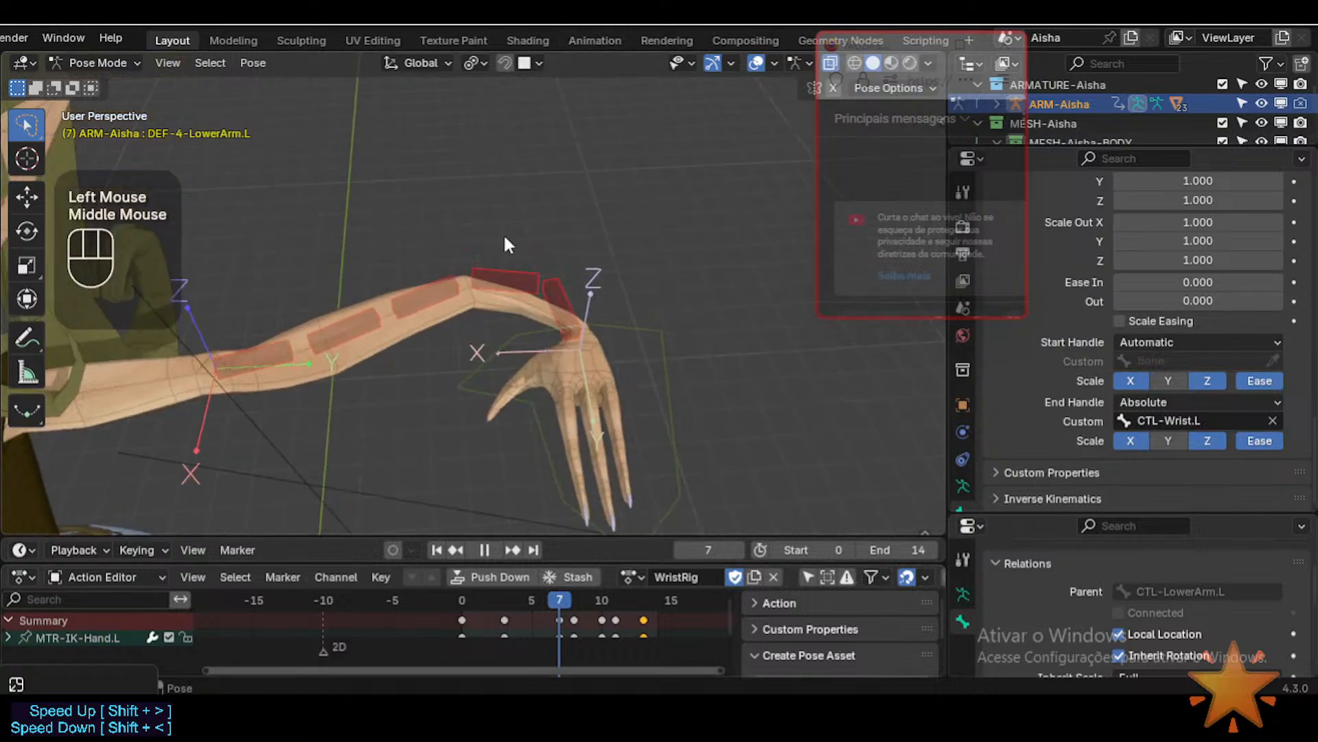
{"action": "left_click_drag", "start_coordinate": [564, 601], "coordinate": [606, 595]}
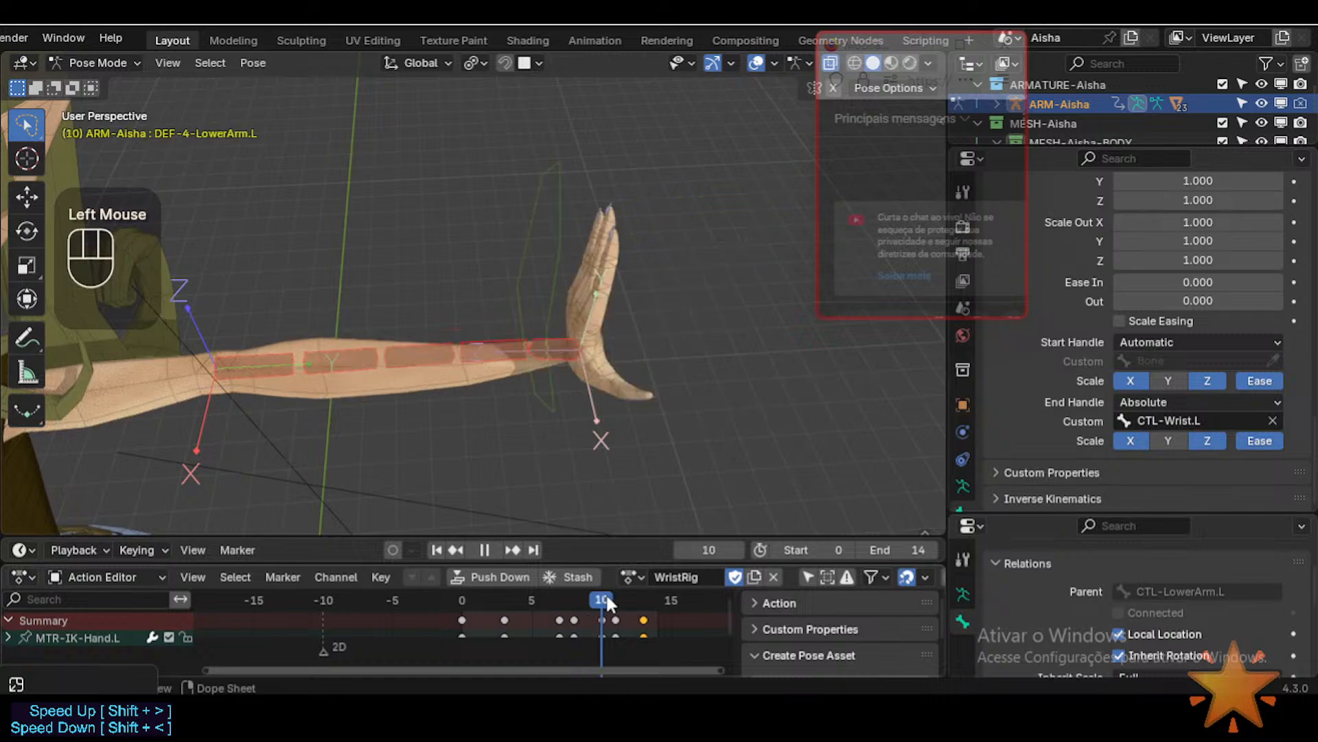
{"action": "middle_click_drag", "start_coordinate": [611, 432], "coordinate": [589, 344]}
{"action": "middle_click_drag", "start_coordinate": [608, 514], "coordinate": [588, 418]}
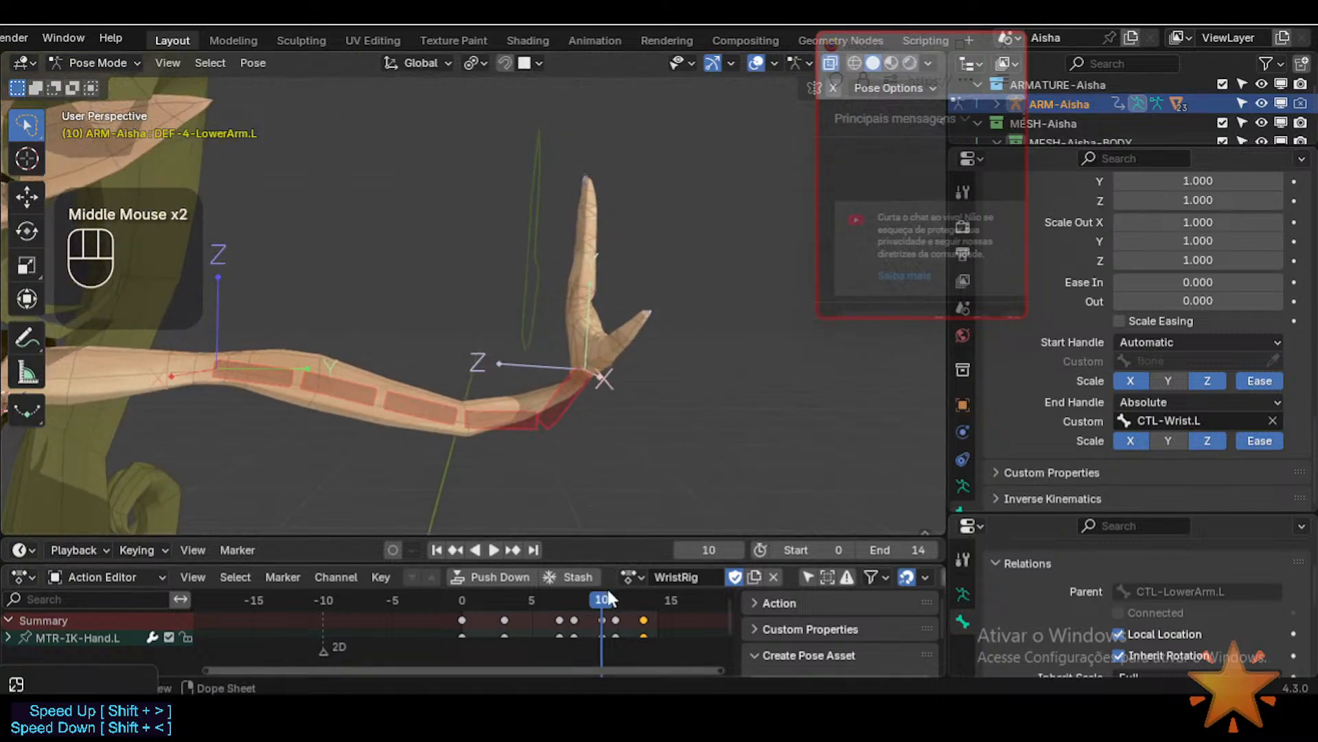
{"action": "left_click_drag", "start_coordinate": [615, 600], "coordinate": [640, 600]}
Step: Try a Curve Out Z of -1.11000 on the forearm bone at frame 13
{"action": "scroll", "coordinate": [1162, 333], "scroll_direction": "up", "scroll_amount": 5}
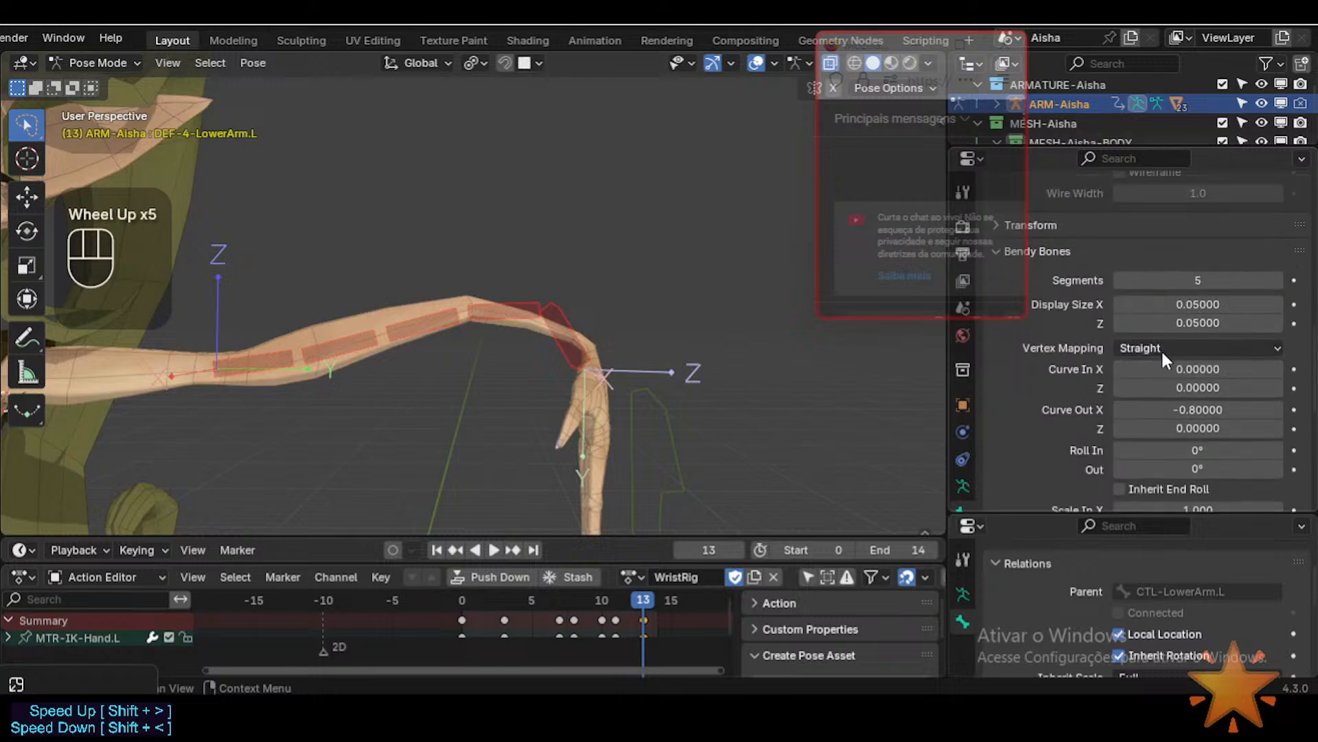
{"action": "scroll", "coordinate": [1153, 364], "scroll_direction": "down", "scroll_amount": 1}
{"action": "left_click", "coordinate": [1191, 390]}
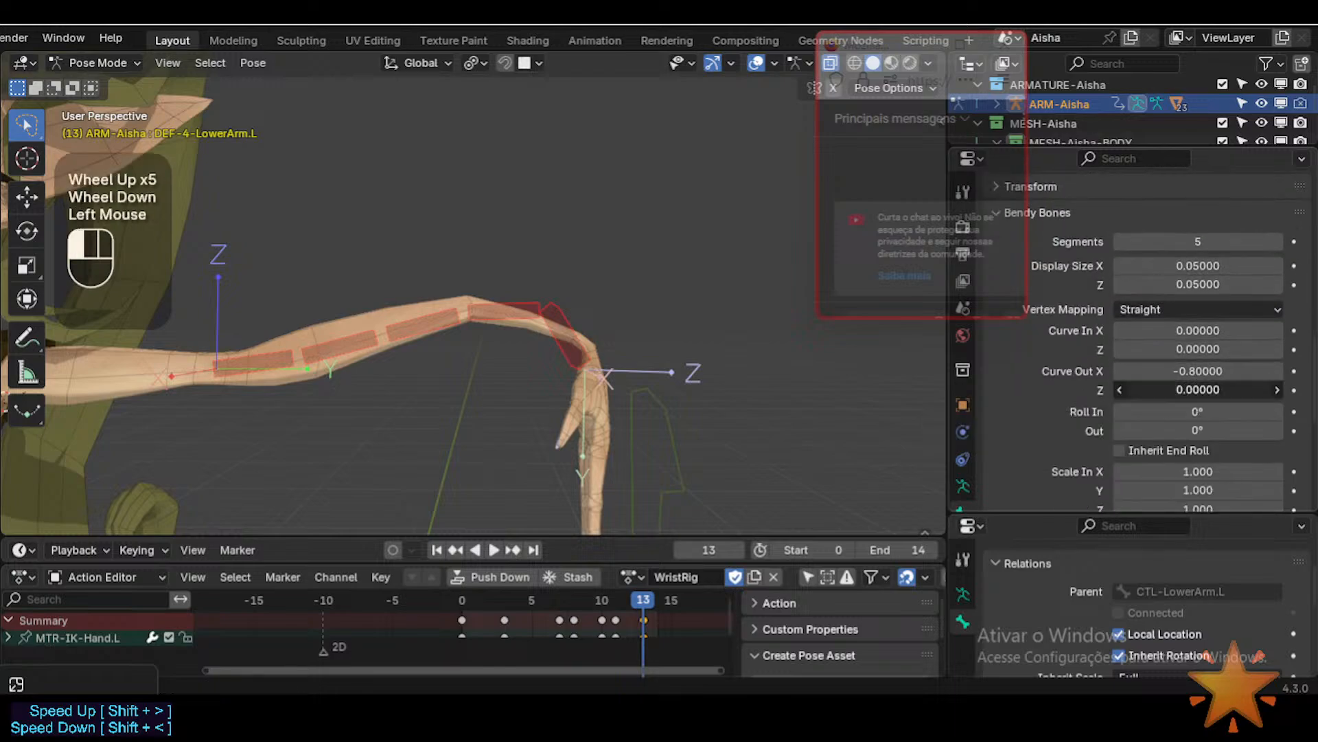
{"action": "left_click_drag", "start_coordinate": [1192, 390], "coordinate": [1089, 390]}
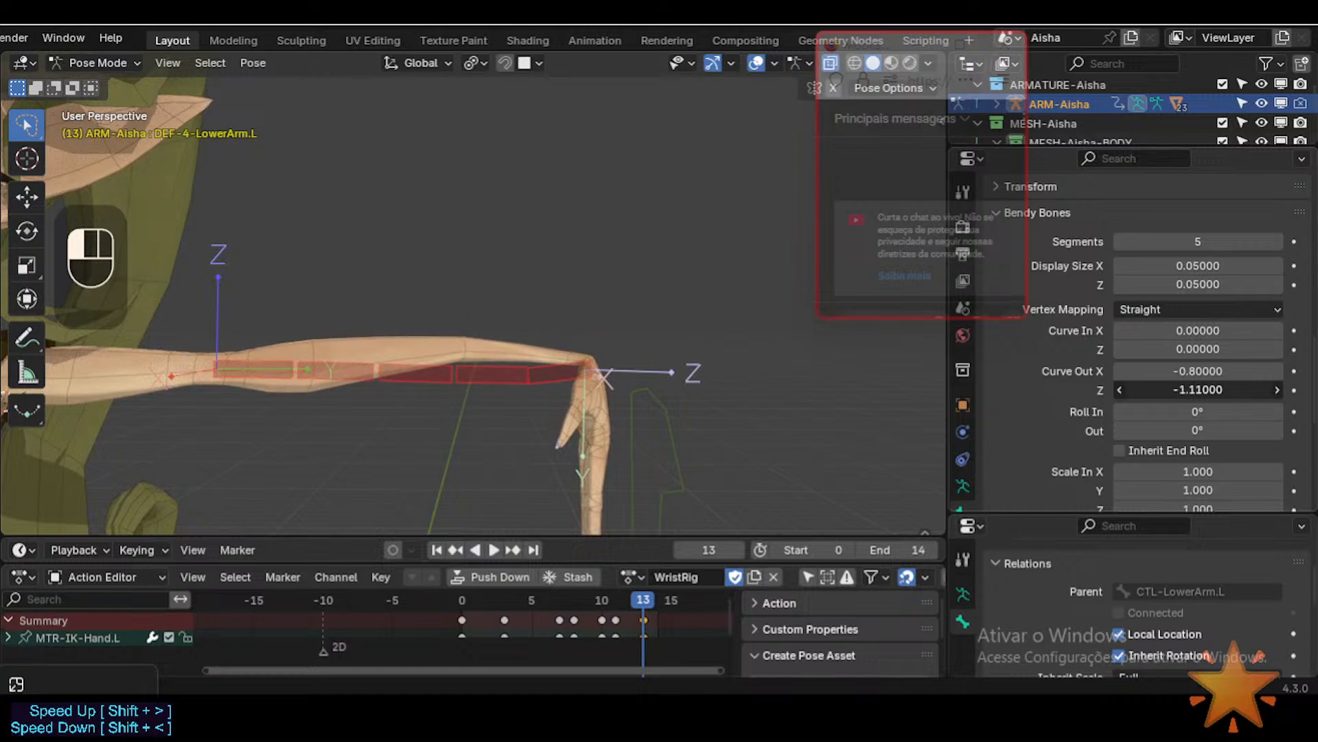
Step: Inspect the forearm at frame 2 from the side and above, then reset Curve Out Z to its default
{"action": "left_click", "coordinate": [491, 599]}
{"action": "middle_click_drag", "start_coordinate": [501, 412], "coordinate": [471, 262]}
{"action": "scroll", "coordinate": [510, 371], "scroll_direction": "down", "scroll_amount": 2}
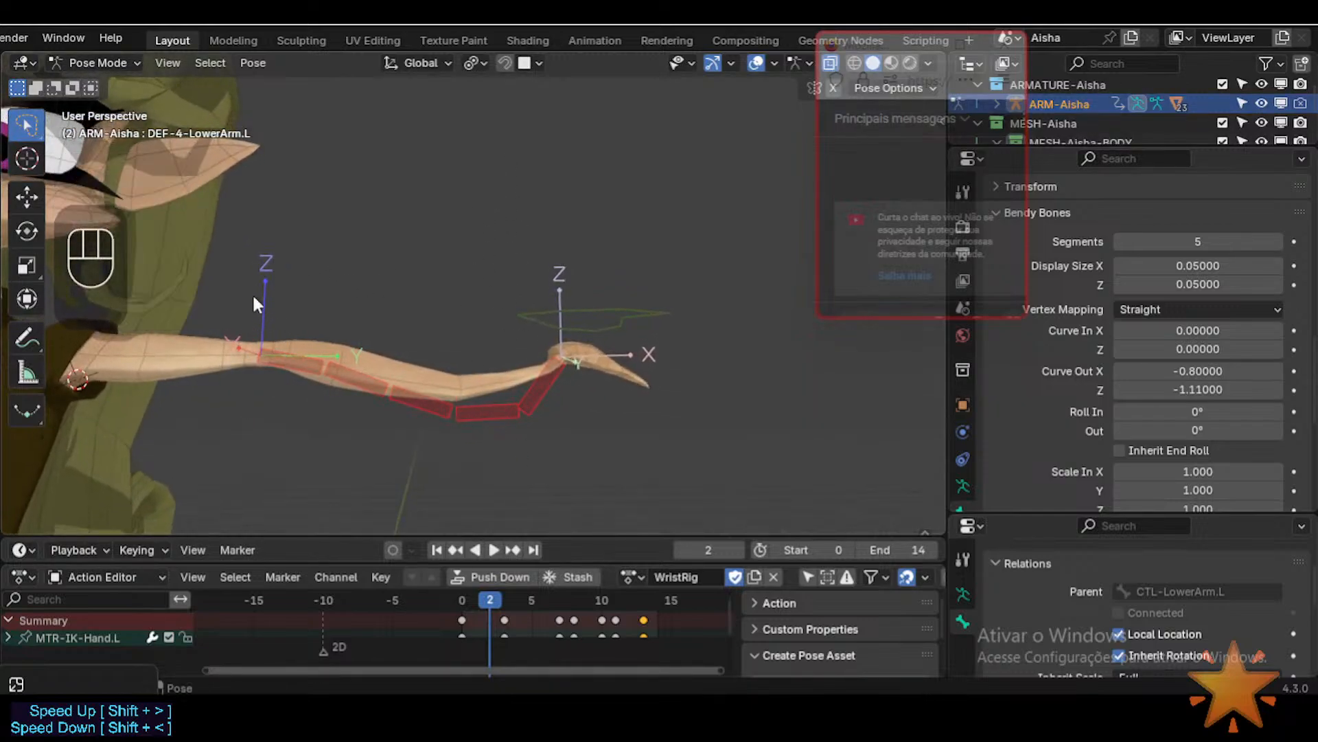
{"action": "middle_click_drag", "start_coordinate": [278, 342], "coordinate": [551, 410]}
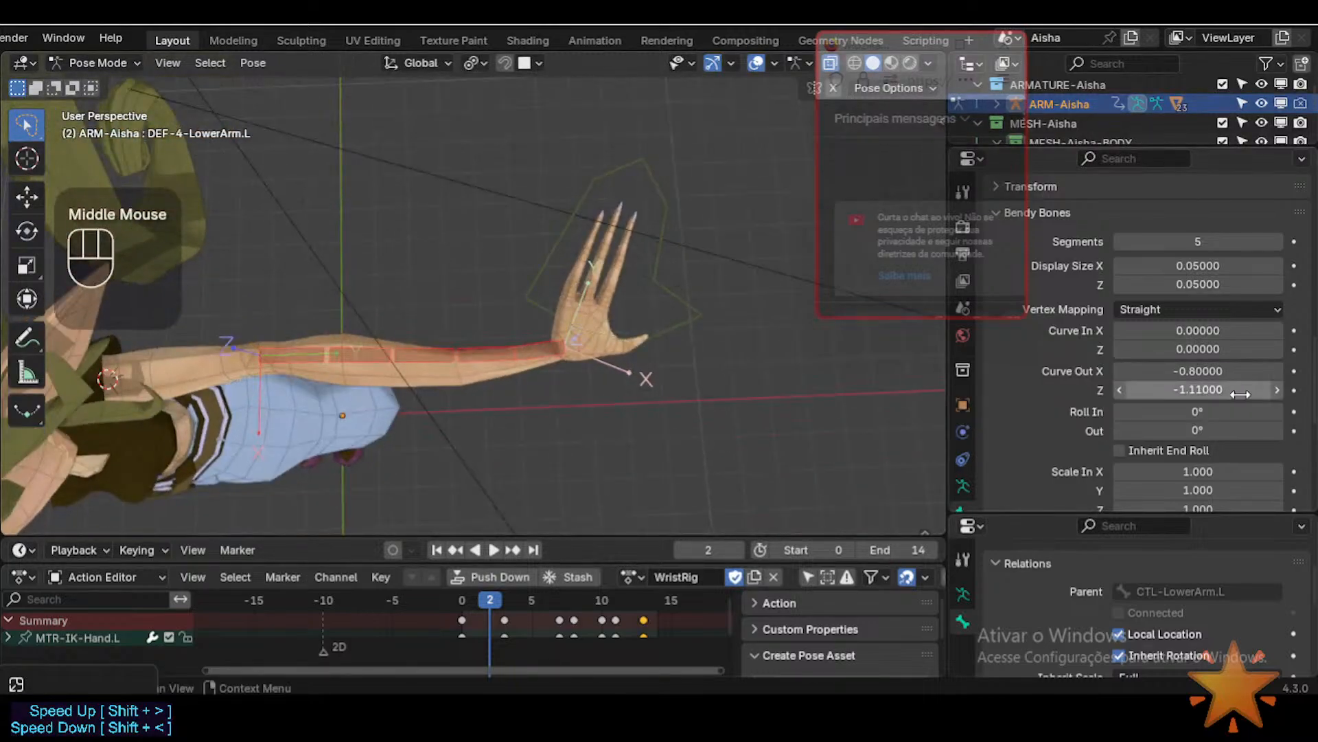
{"action": "scroll", "coordinate": [1203, 378], "scroll_direction": "down", "scroll_amount": 3}
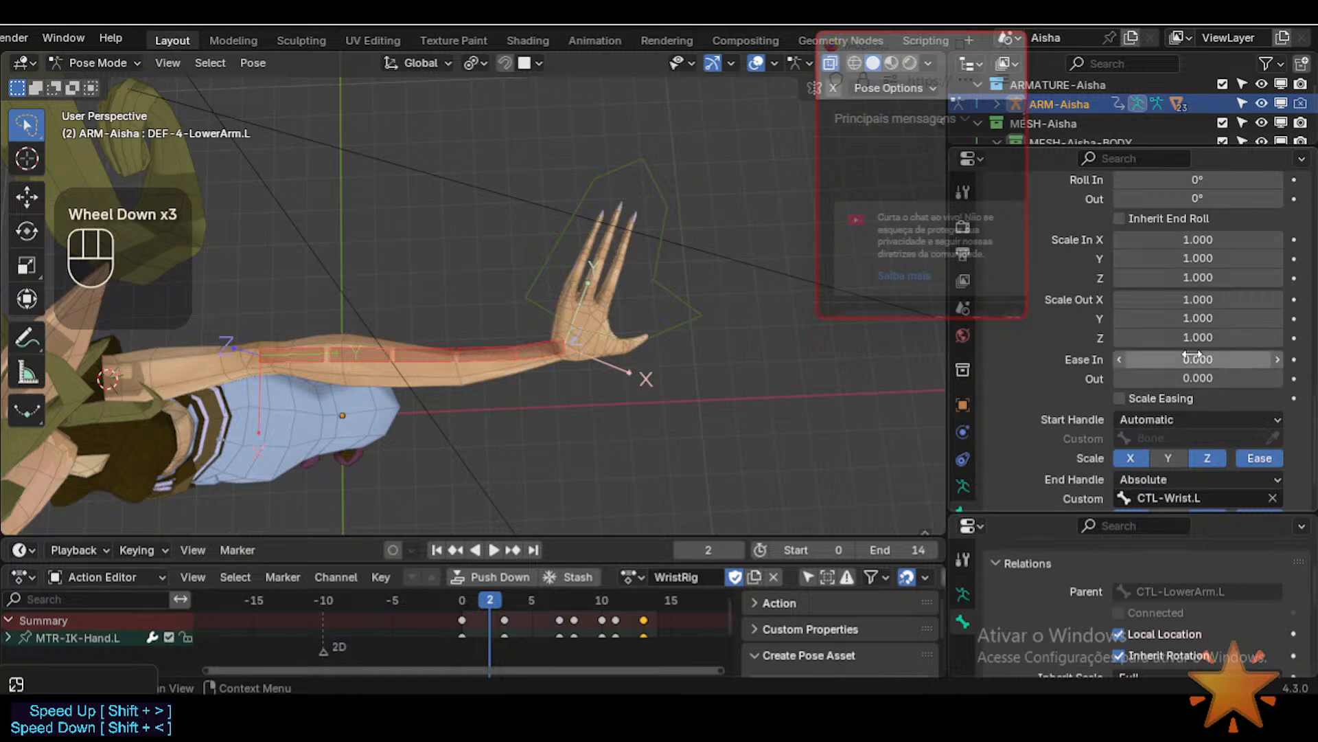
{"action": "scroll", "coordinate": [1198, 351], "scroll_direction": "up", "scroll_amount": 3}
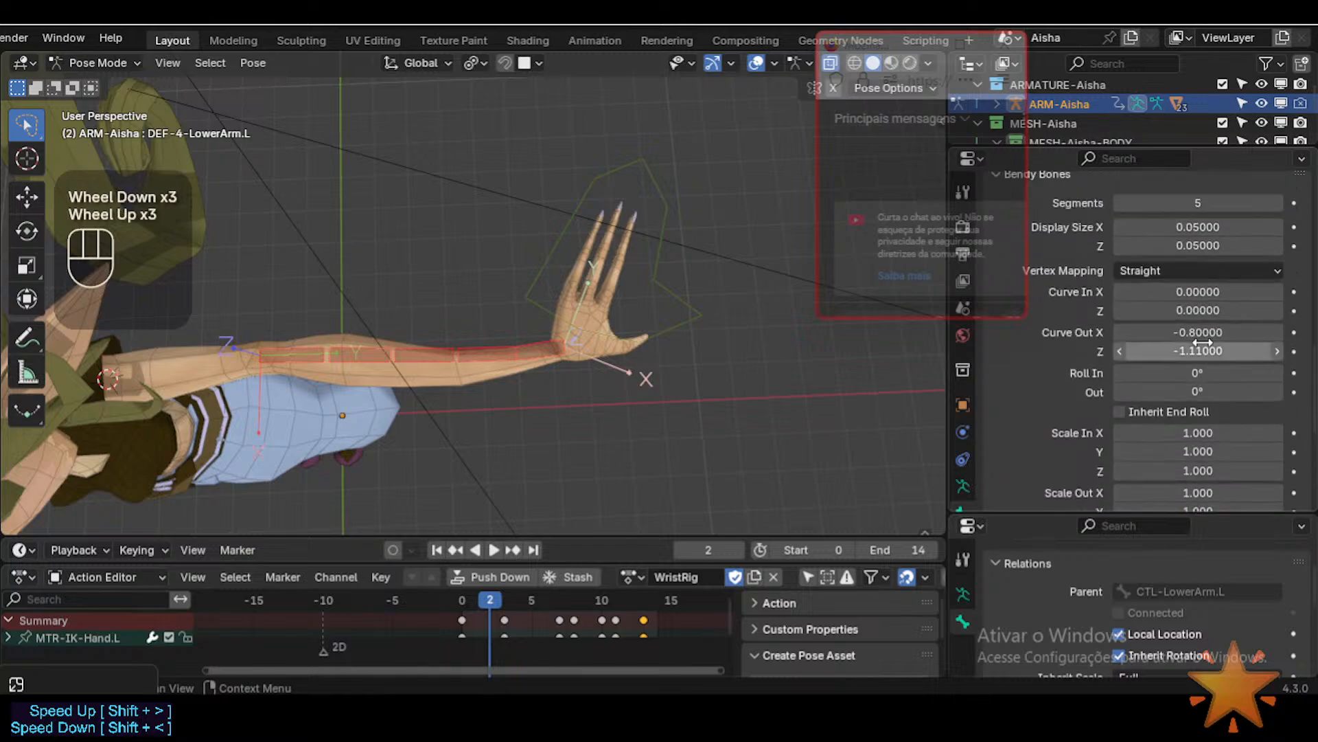
{"action": "scroll", "coordinate": [1202, 343], "scroll_direction": "up", "scroll_amount": 1}
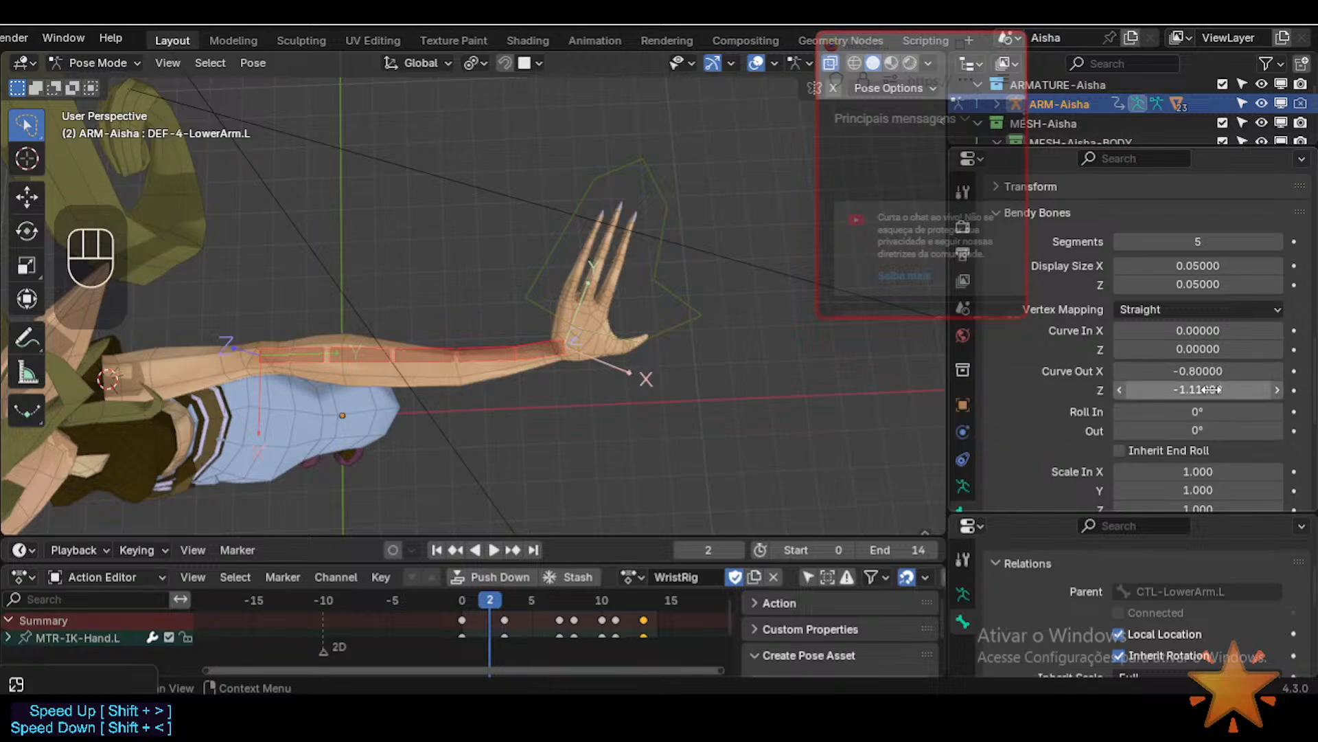
{"action": "key", "text": "BackSpace"}
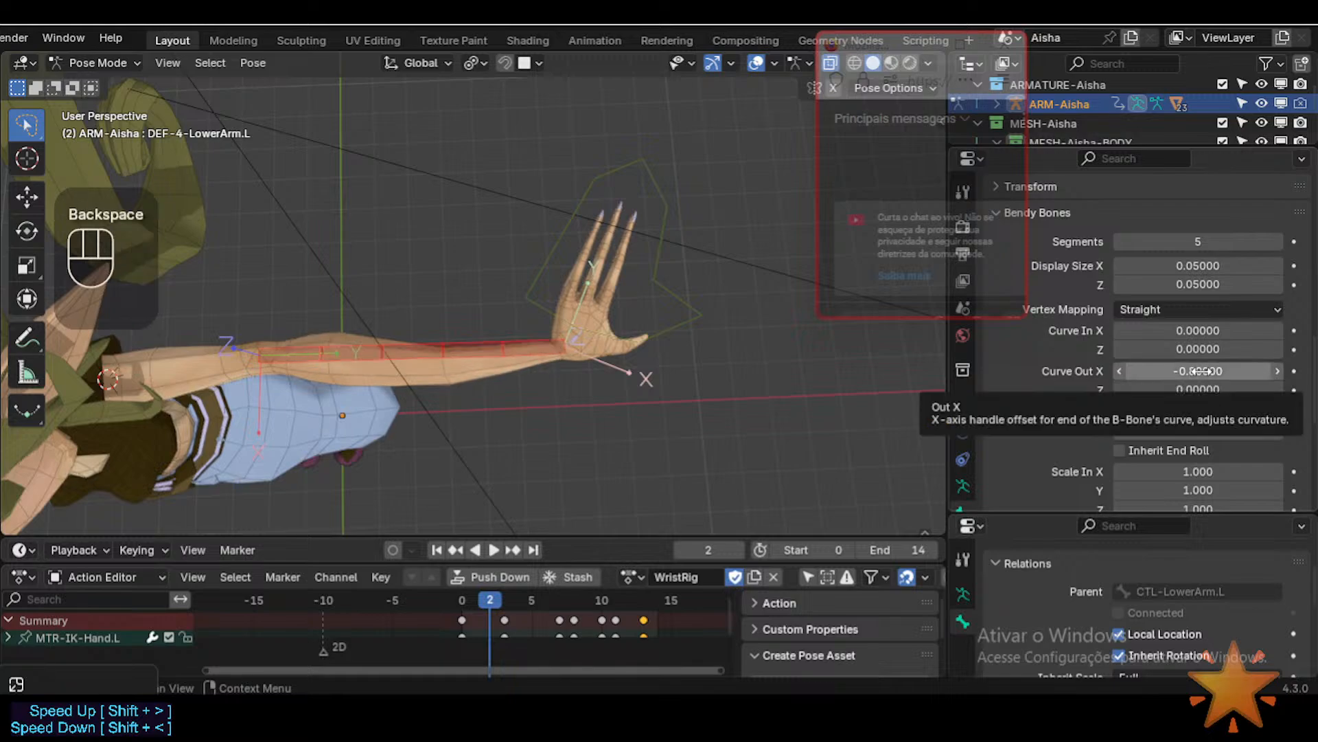
Step: Compare the bend with Curve Out X reset and reapplied at -0.80000, checking the forearm at frames 6, 3 and 7
{"action": "key", "text": "BackSpace"}
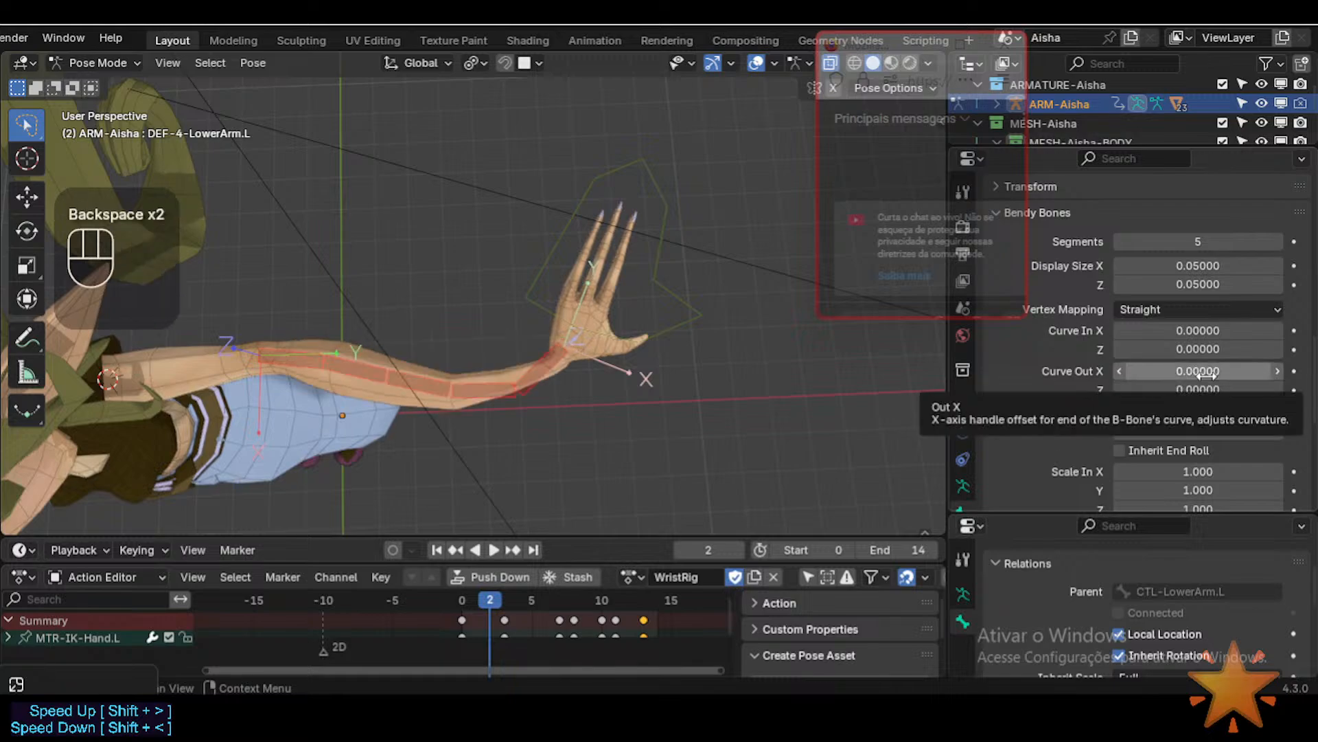
{"action": "type", "text": "-0.80000"}
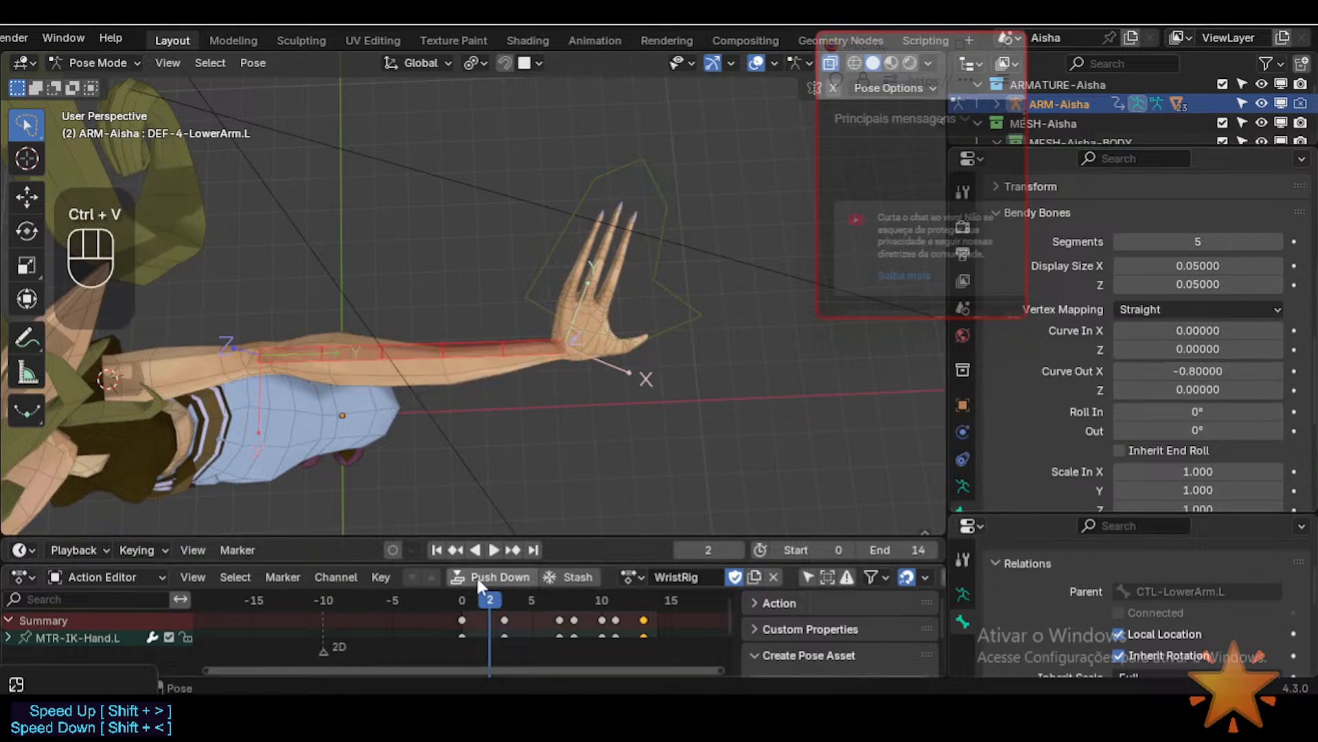
{"action": "left_click_drag", "start_coordinate": [505, 593], "coordinate": [550, 598]}
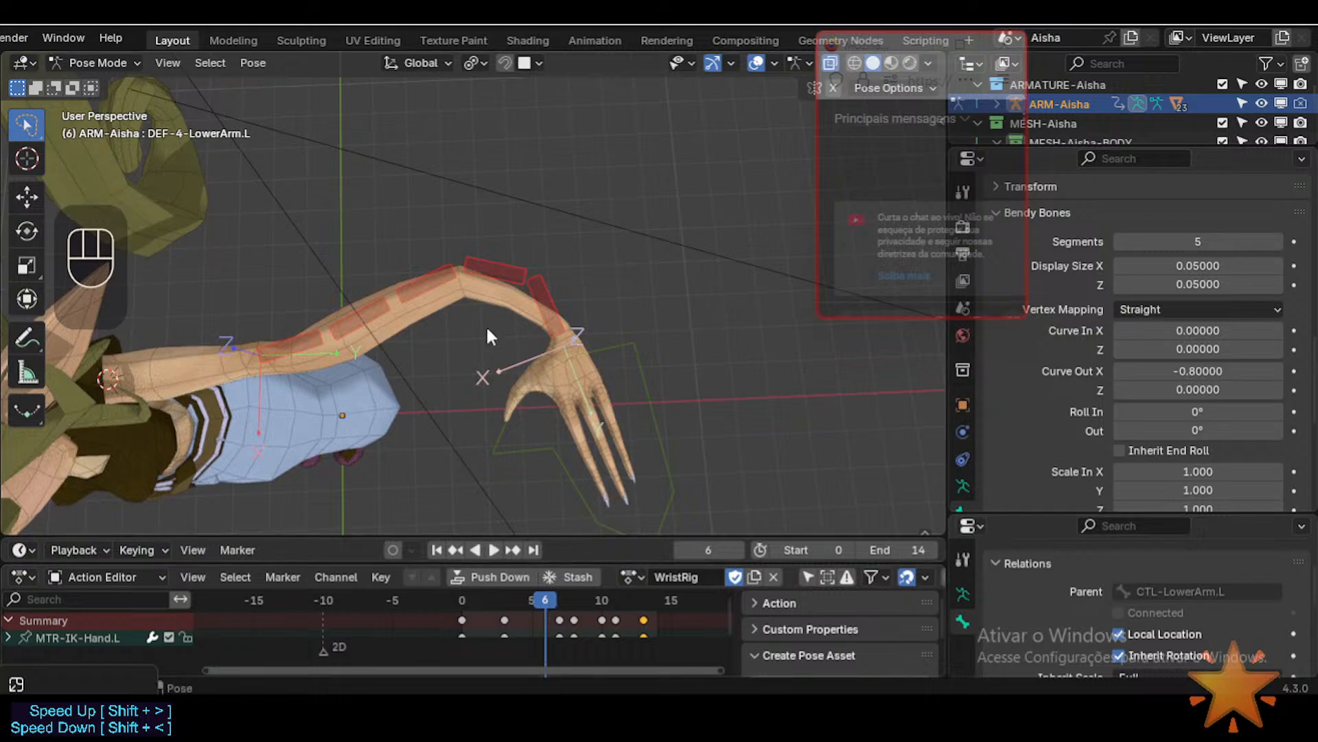
{"action": "left_click", "coordinate": [506, 590]}
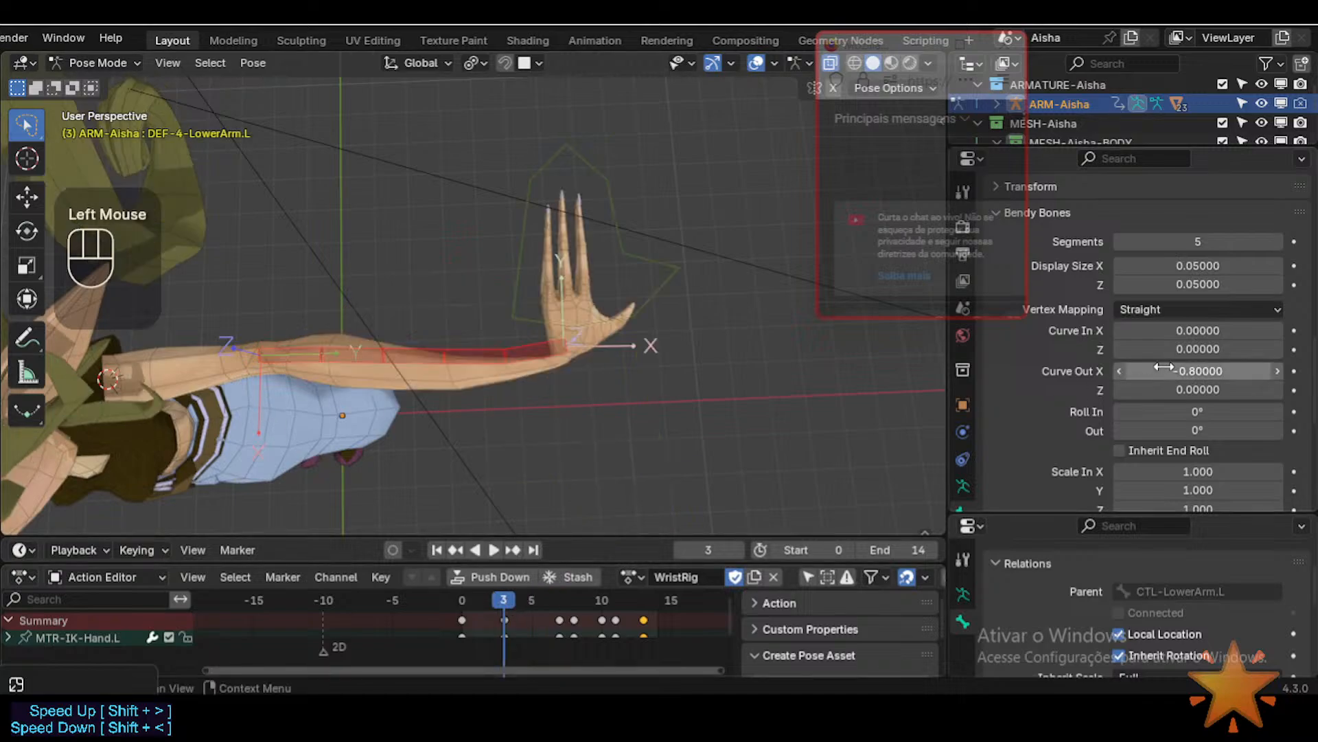
{"action": "left_click", "coordinate": [554, 596]}
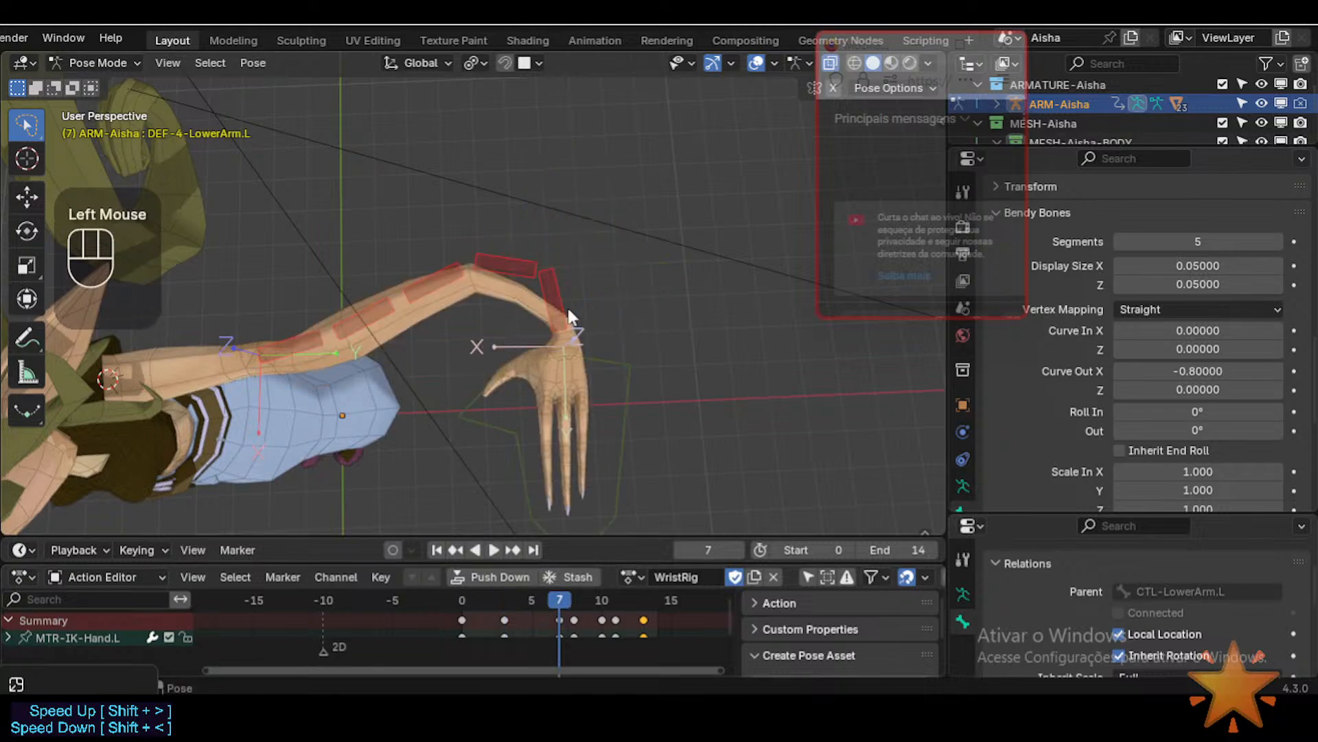
Step: Reset Curve Out X, set Ease Out to -0.800 instead, and check the forearm between frames 7 and 4
{"action": "key", "text": "BackSpace"}
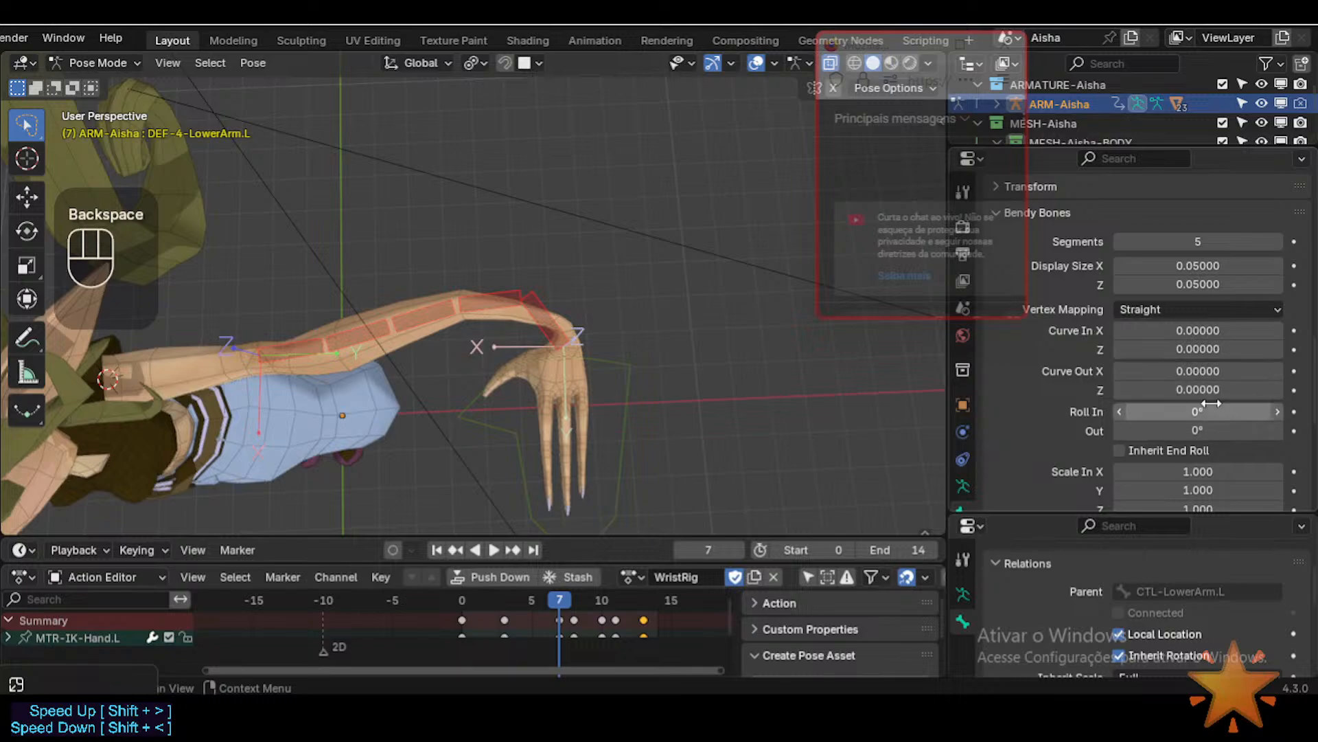
{"action": "scroll", "coordinate": [1195, 412], "scroll_direction": "down", "scroll_amount": 4}
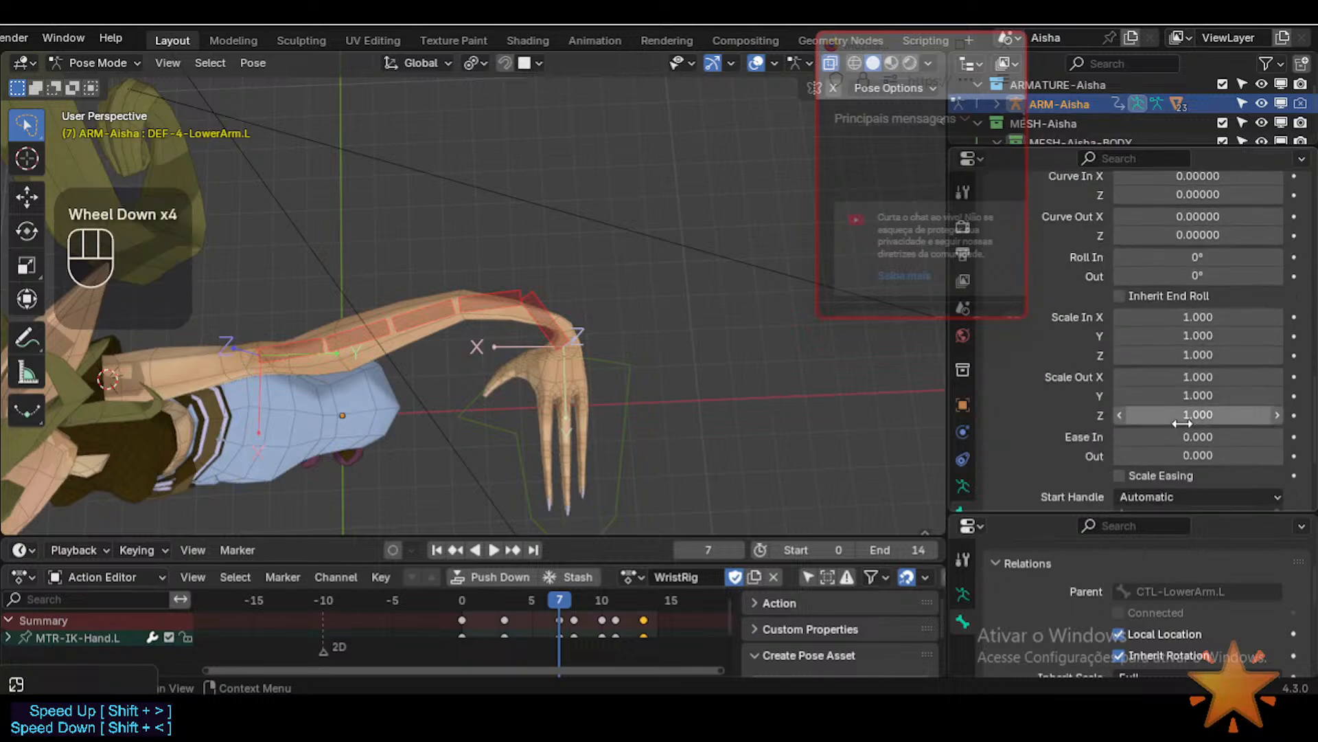
{"action": "scroll", "coordinate": [1182, 422], "scroll_direction": "down", "scroll_amount": 1}
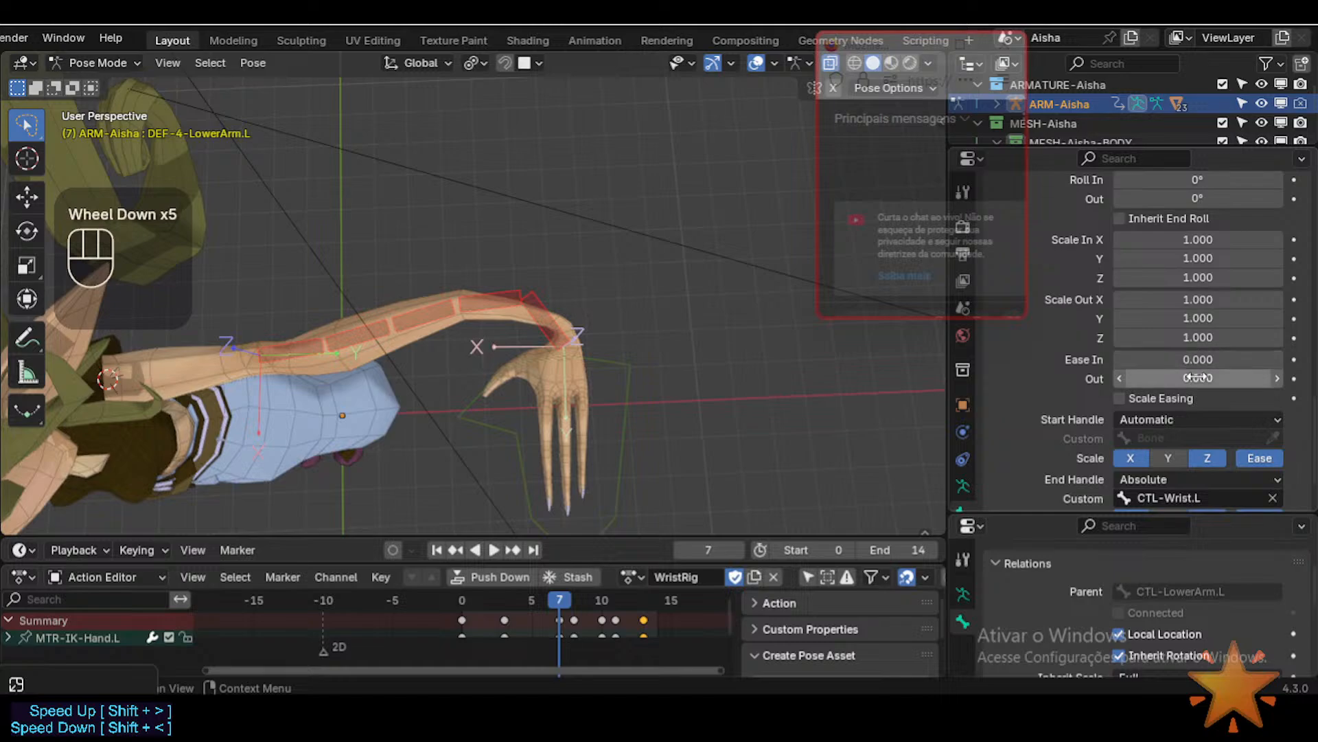
{"action": "type", "text": "-0.800"}
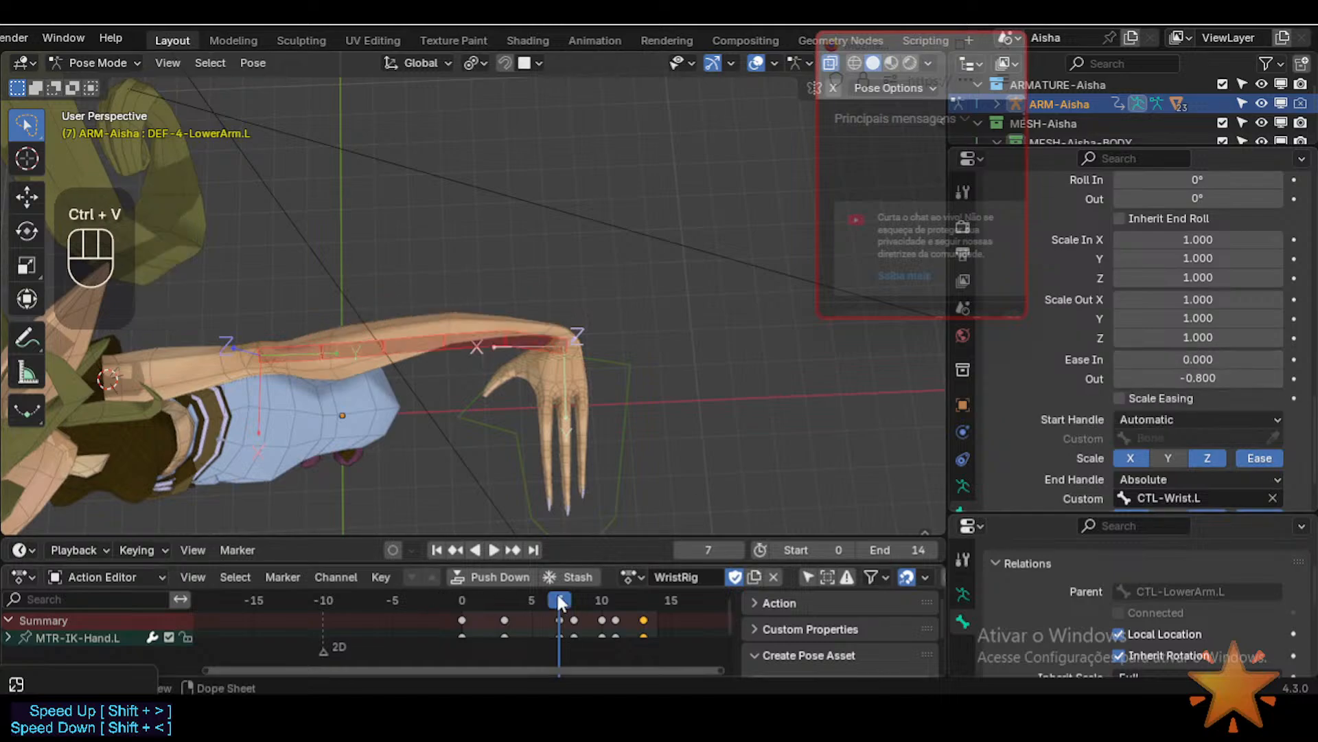
{"action": "left_click_drag", "start_coordinate": [560, 601], "coordinate": [518, 599]}
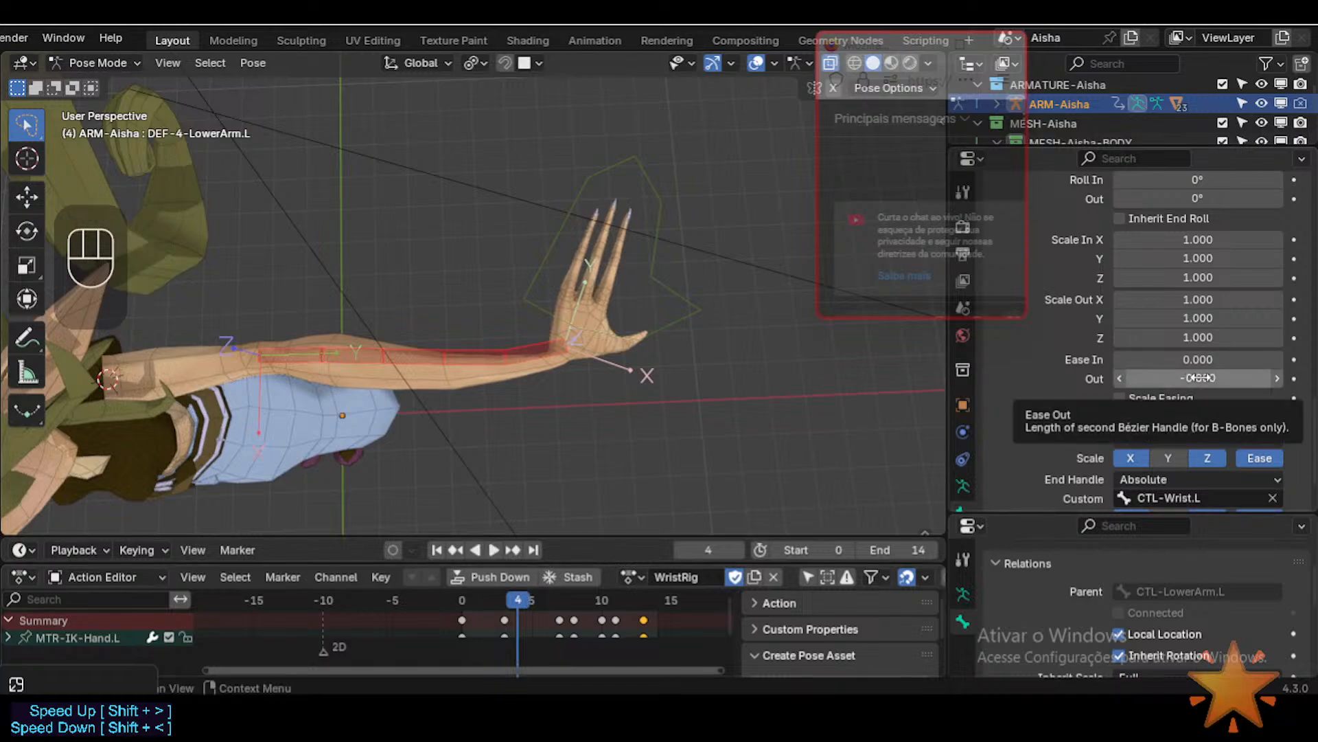
Step: Review the forearm's bendy bone curve and handle settings and reset Ease Out to its default
{"action": "scroll", "coordinate": [1210, 378], "scroll_direction": "up", "scroll_amount": 5}
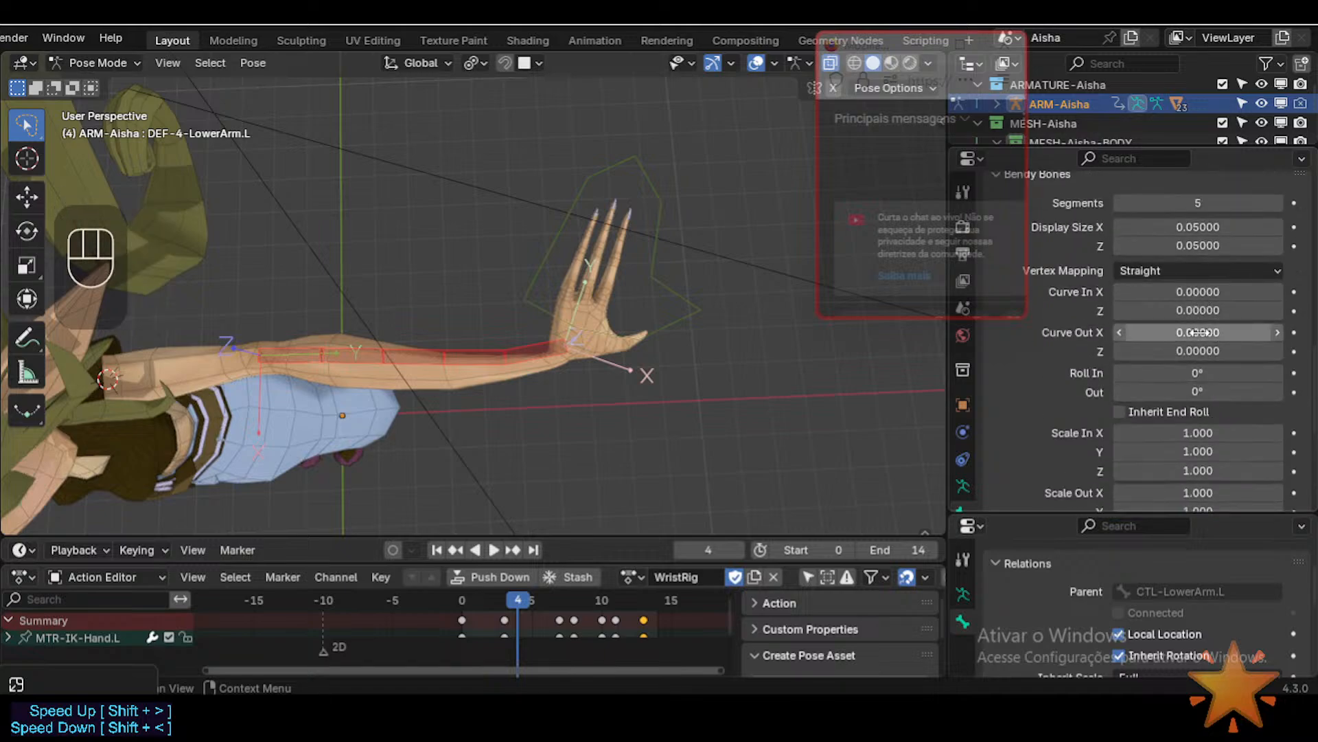
{"action": "scroll", "coordinate": [1184, 453], "scroll_direction": "down", "scroll_amount": 2}
{"action": "scroll", "coordinate": [1182, 447], "scroll_direction": "up", "scroll_amount": 2}
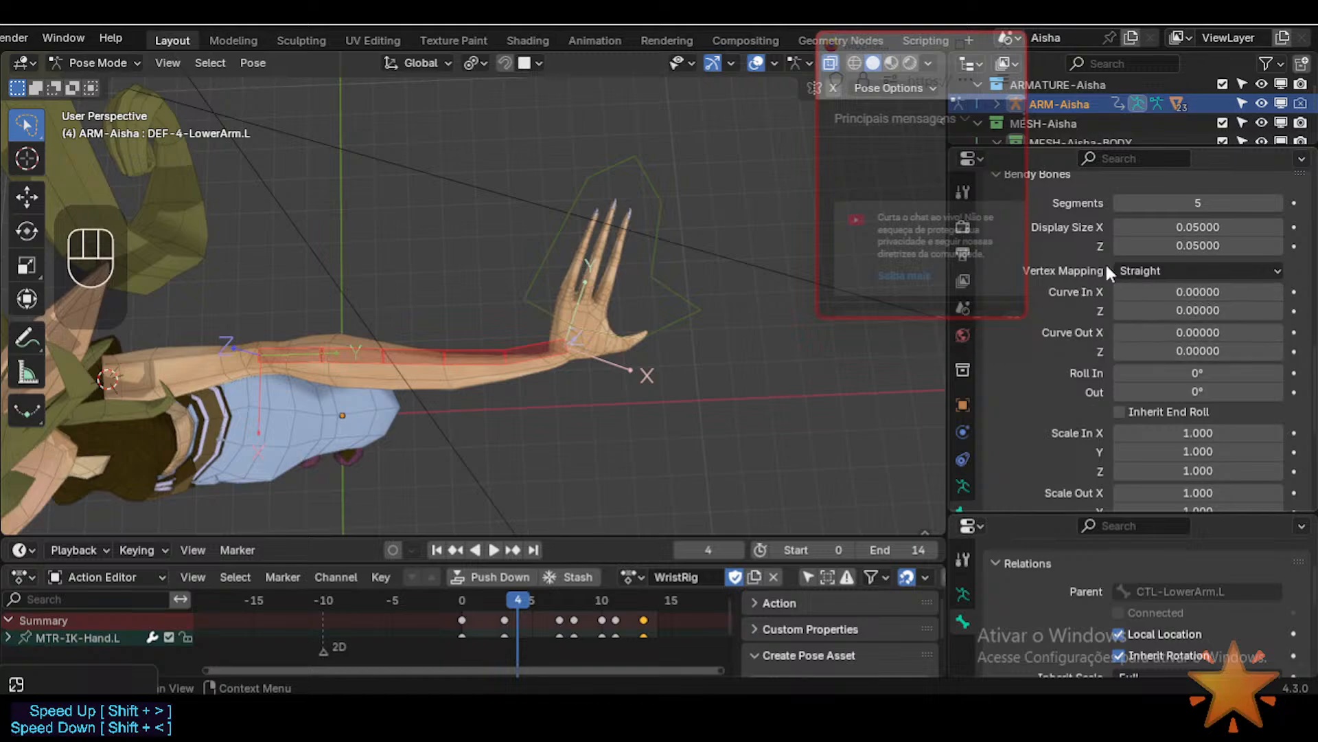
{"action": "scroll", "coordinate": [1164, 419], "scroll_direction": "down", "scroll_amount": 3}
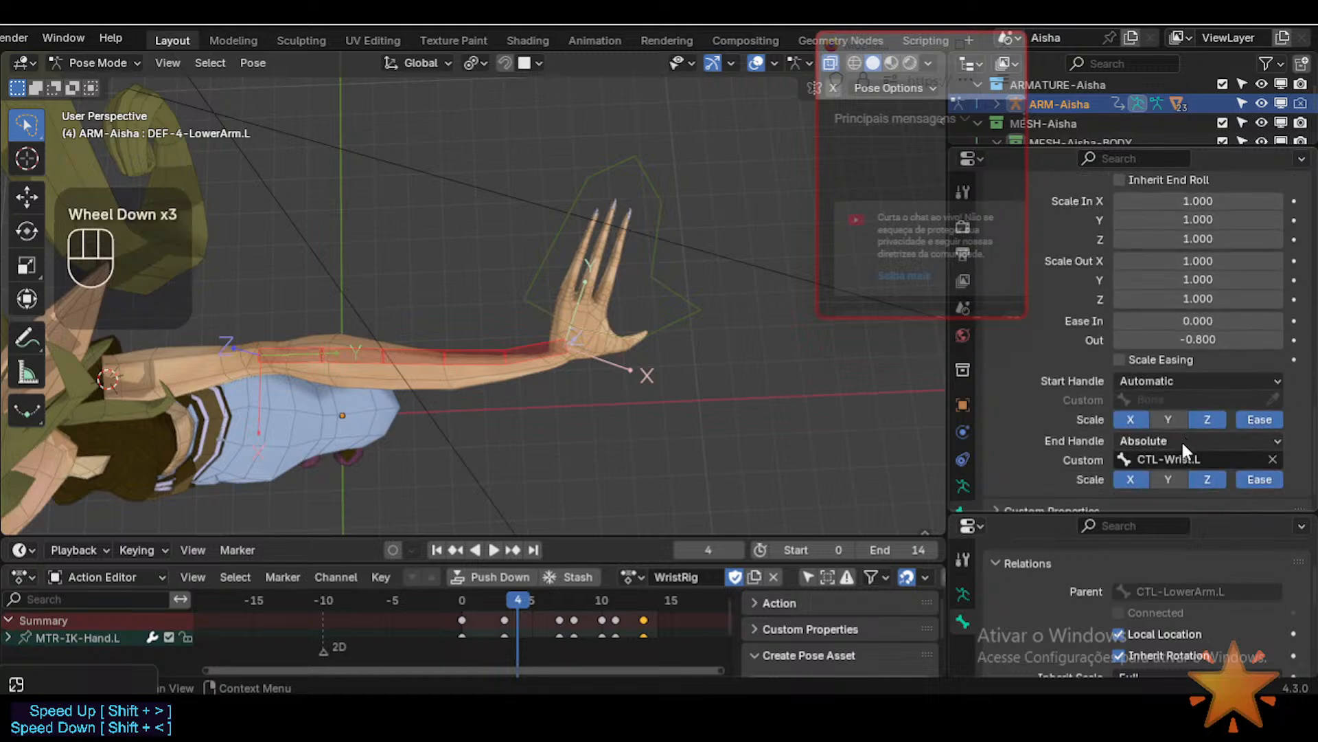
{"action": "scroll", "coordinate": [1181, 436], "scroll_direction": "down", "scroll_amount": 1}
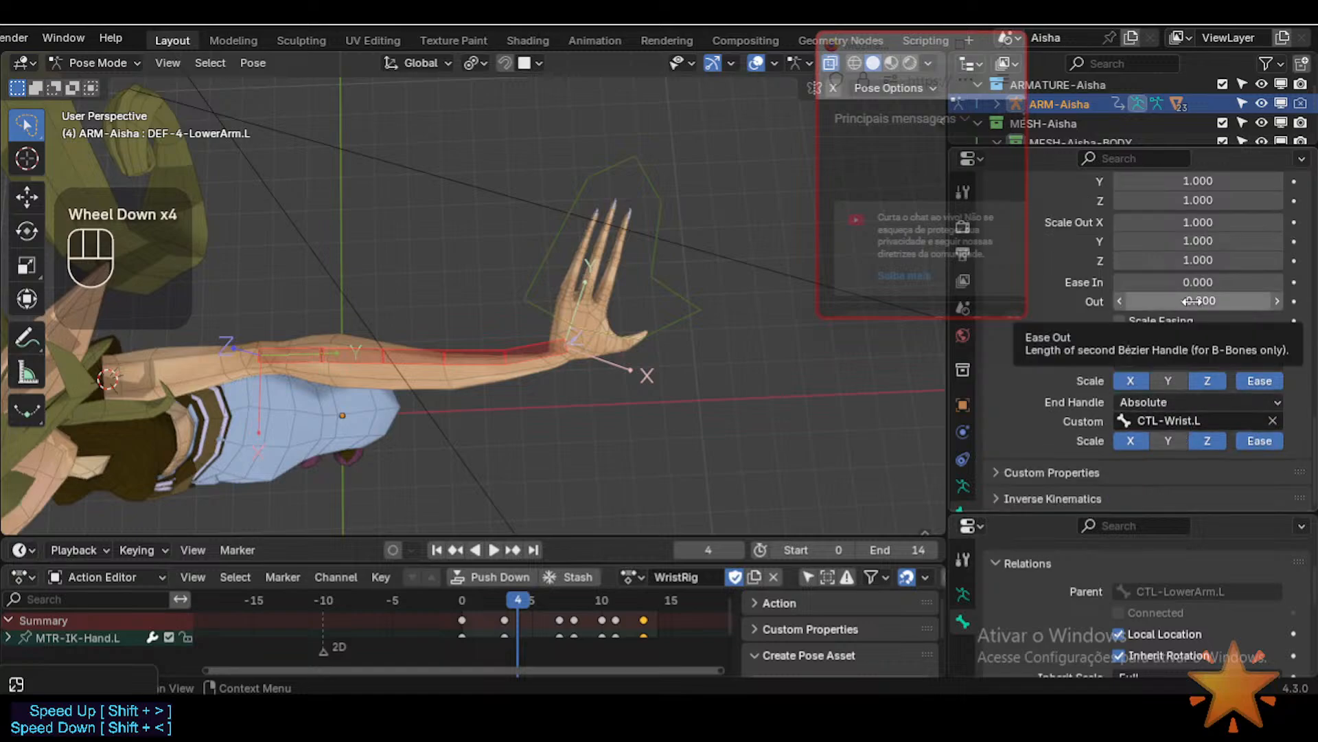
{"action": "key", "text": "BackSpace"}
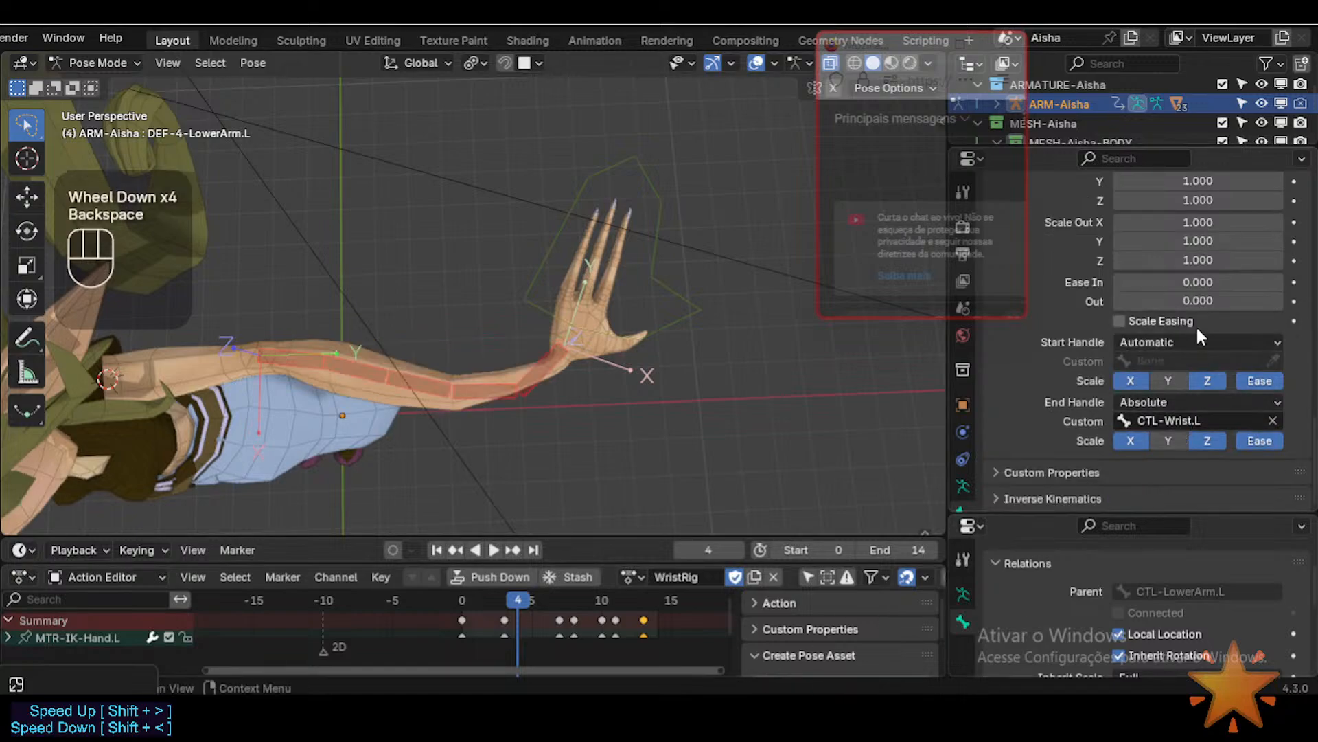
{"action": "scroll", "coordinate": [1198, 412], "scroll_direction": "up", "scroll_amount": 2}
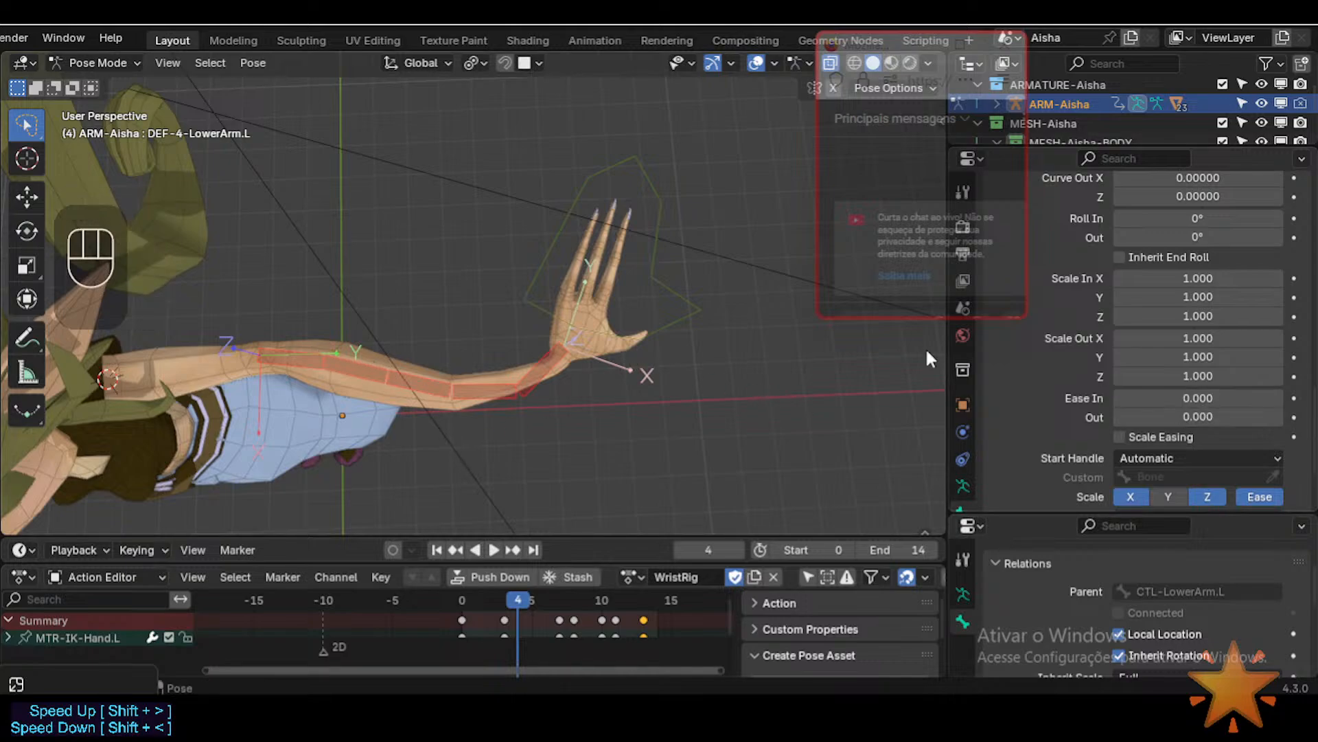
{"action": "scroll", "coordinate": [1166, 426], "scroll_direction": "up", "scroll_amount": 2}
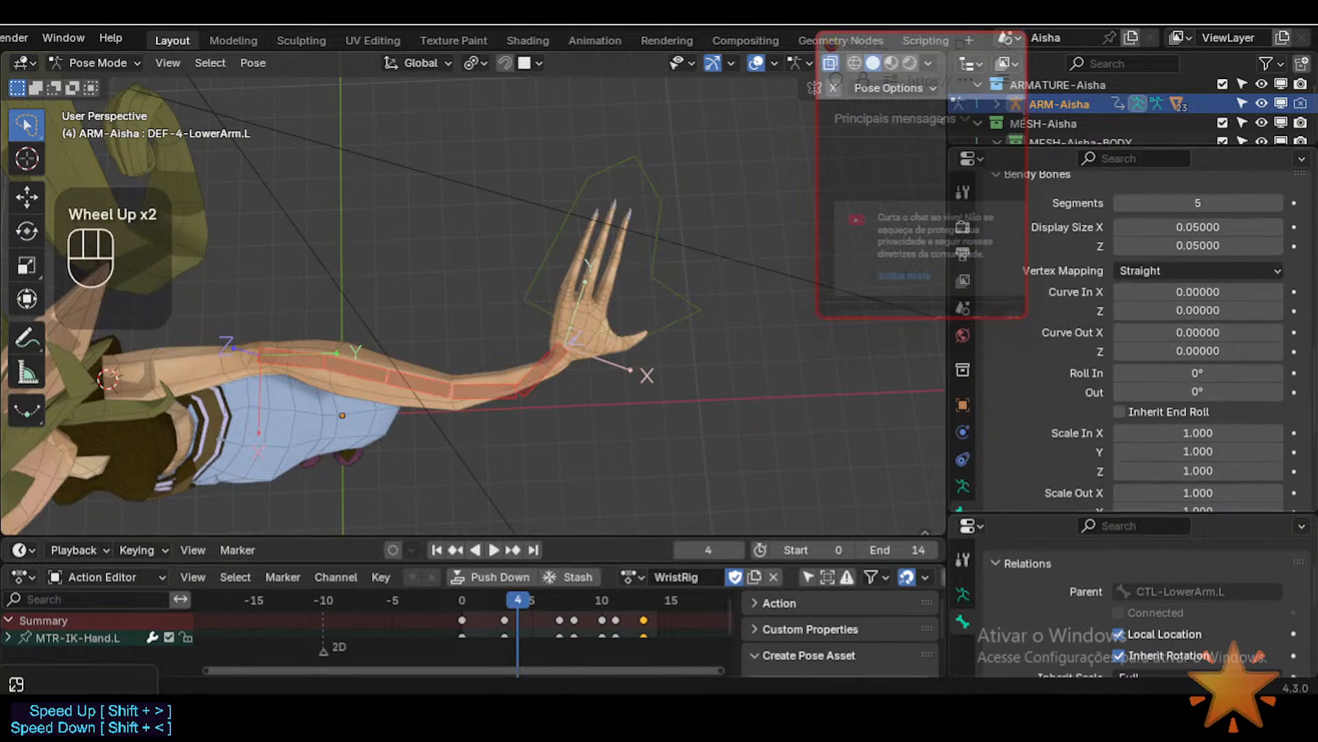
Step: Switch to the image viewer and compare the forearm captures "Captura de tela 2024-11-29 024318.png" and "Captura de tela 2024-11-29 024349.png"
{"action": "key", "text": "alt+Tab"}
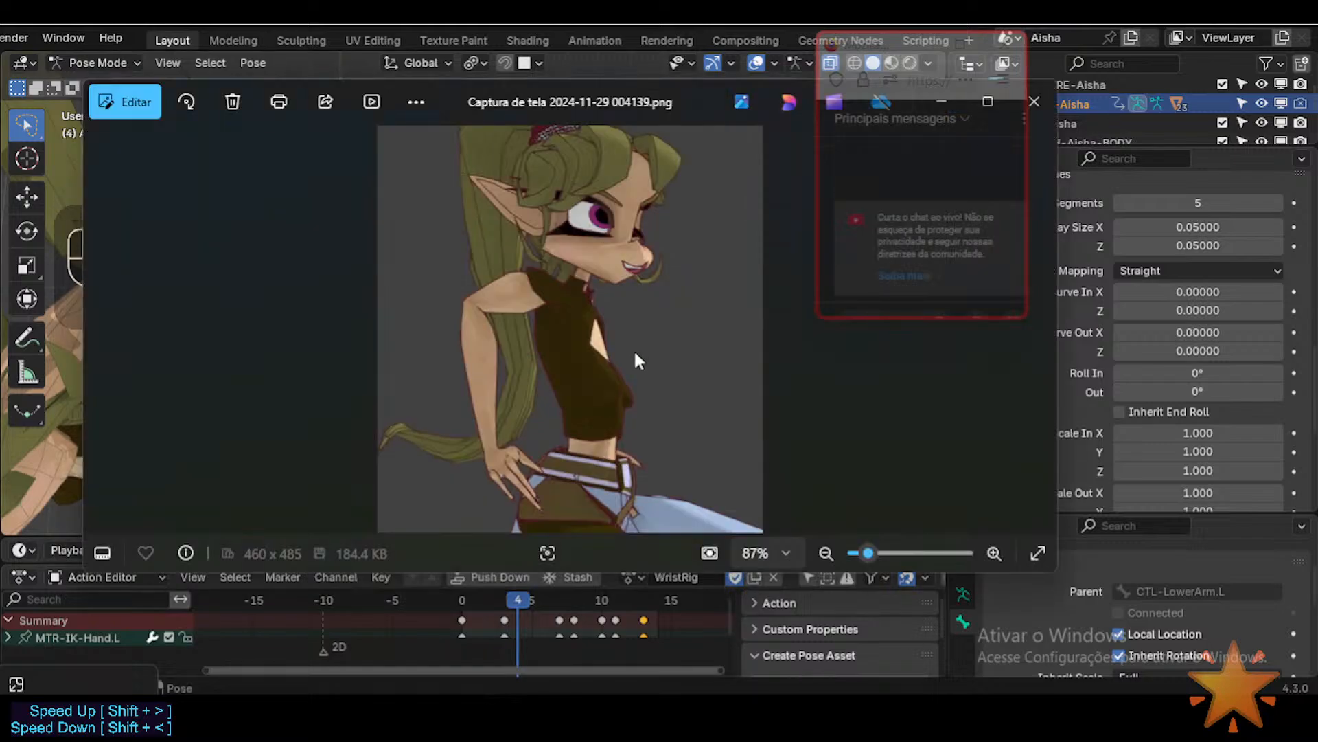
{"action": "key", "text": "Left"}
{"action": "key", "text": "Left"}
{"action": "key", "text": "Left"}
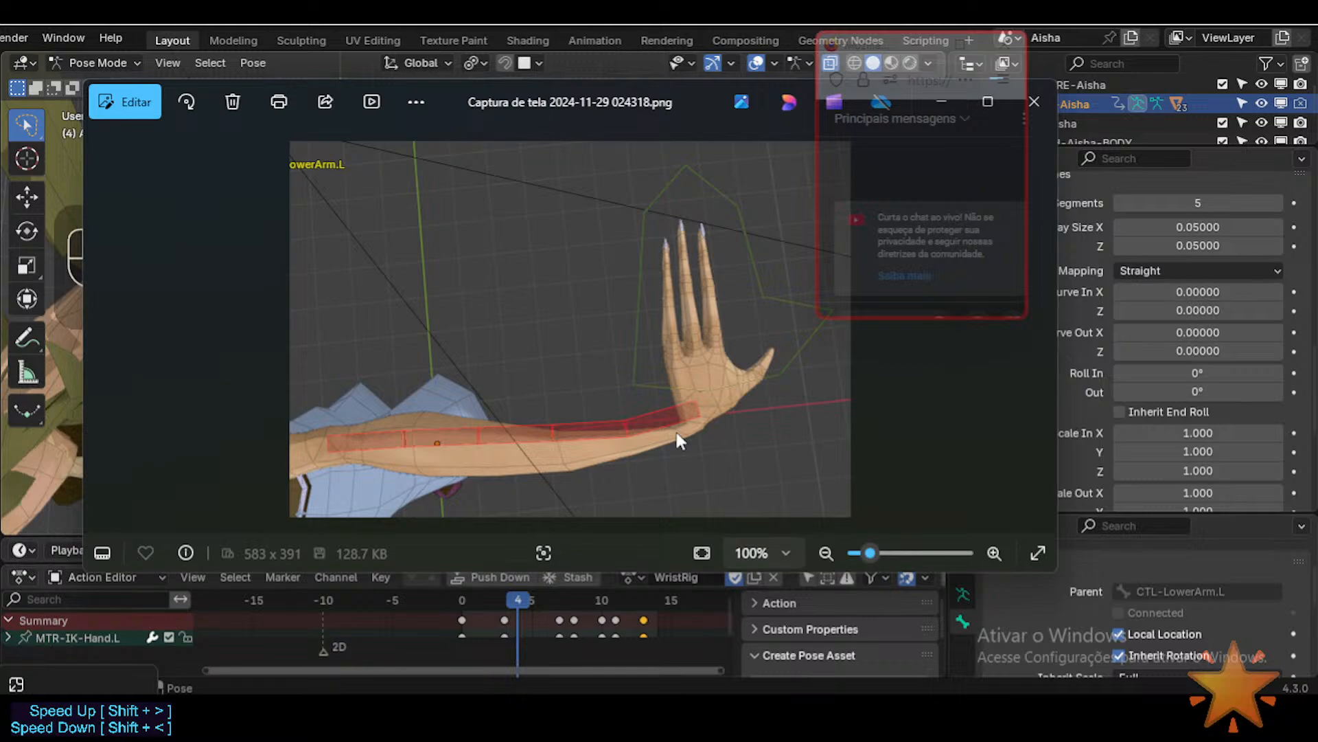
{"action": "key", "text": "Left"}
{"action": "key", "text": "Left"}
{"action": "key", "text": "Left"}
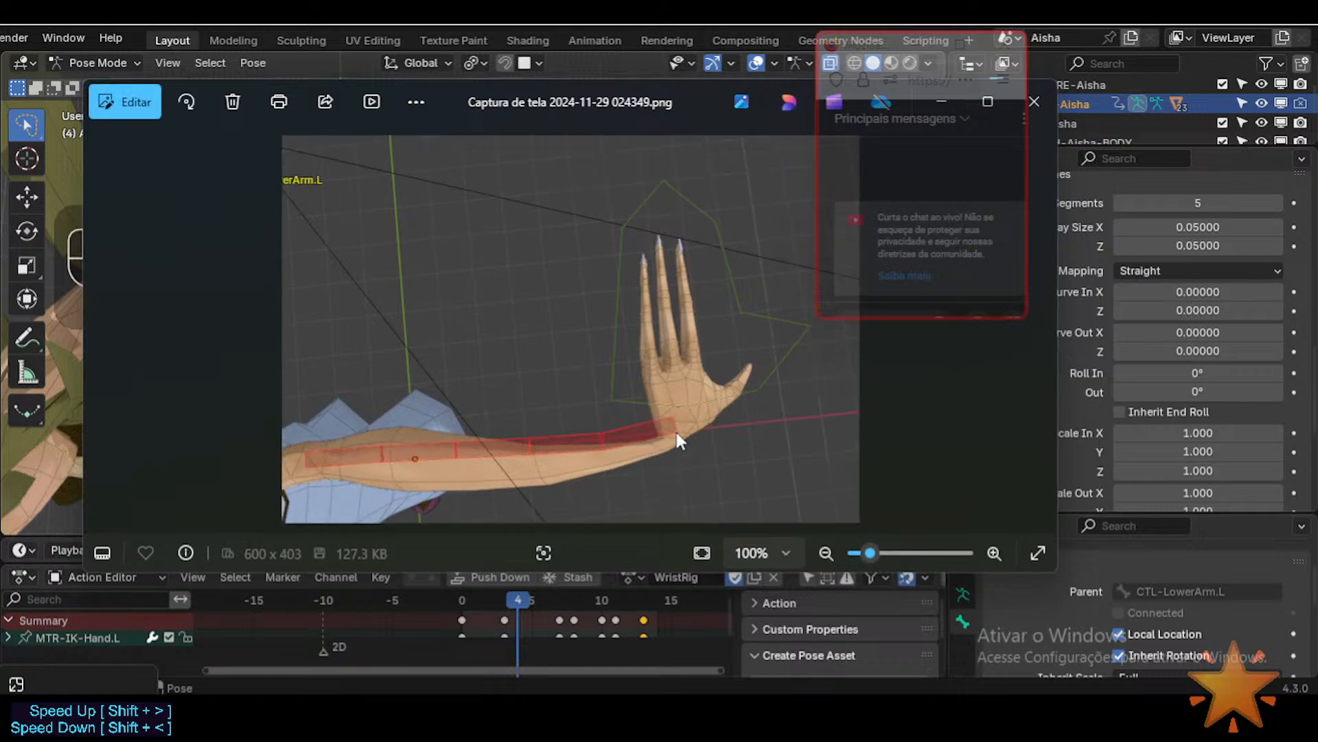
{"action": "key", "text": "Right"}
{"action": "key", "text": "Left"}
{"action": "key", "text": "Right"}
{"action": "key", "text": "Left"}
{"action": "key", "text": "Right"}
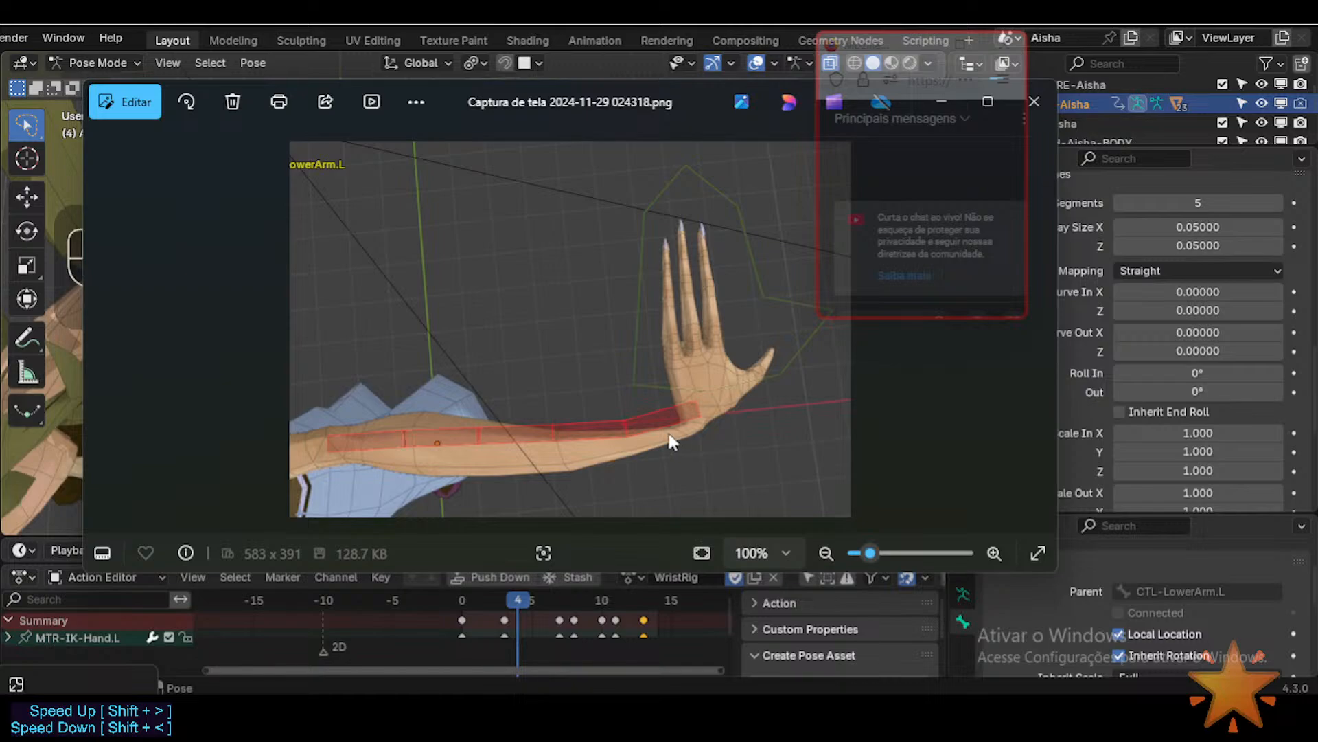
{"action": "key", "text": "Left"}
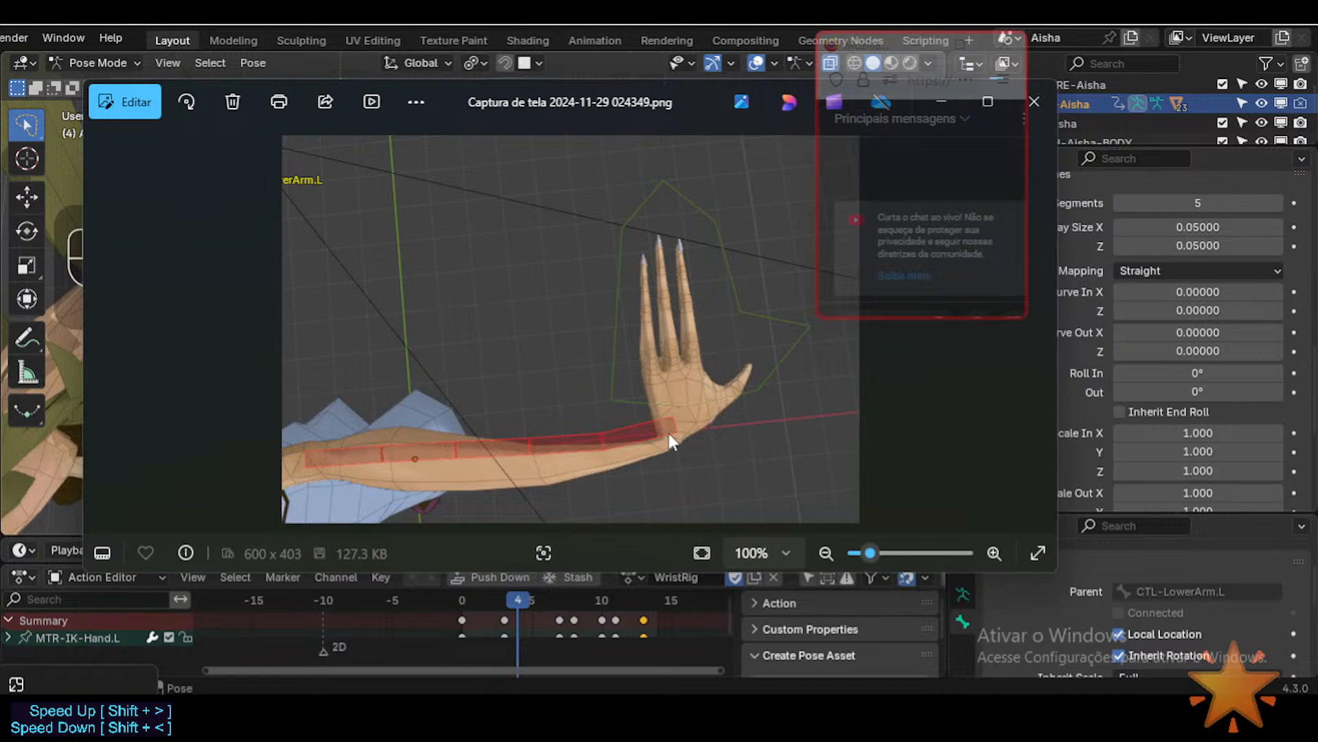
Step: Compare the forearm captures "Captura de tela 2024-11-29 024318.png" and "Captura de tela 2024-11-29 024349.png" again, and close the image viewer
{"action": "key", "text": "Right"}
{"action": "key", "text": "Left"}
{"action": "key", "text": "Right"}
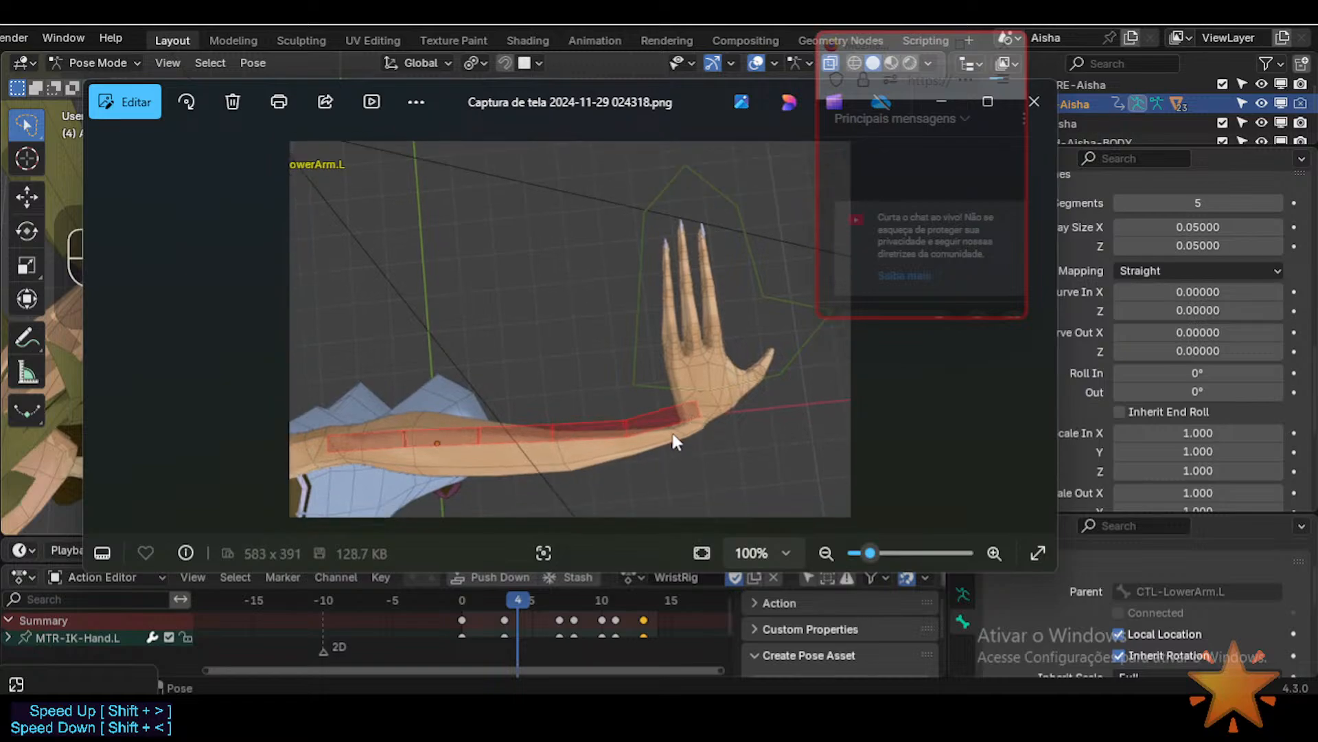
{"action": "key", "text": "Left"}
{"action": "key", "text": "Right"}
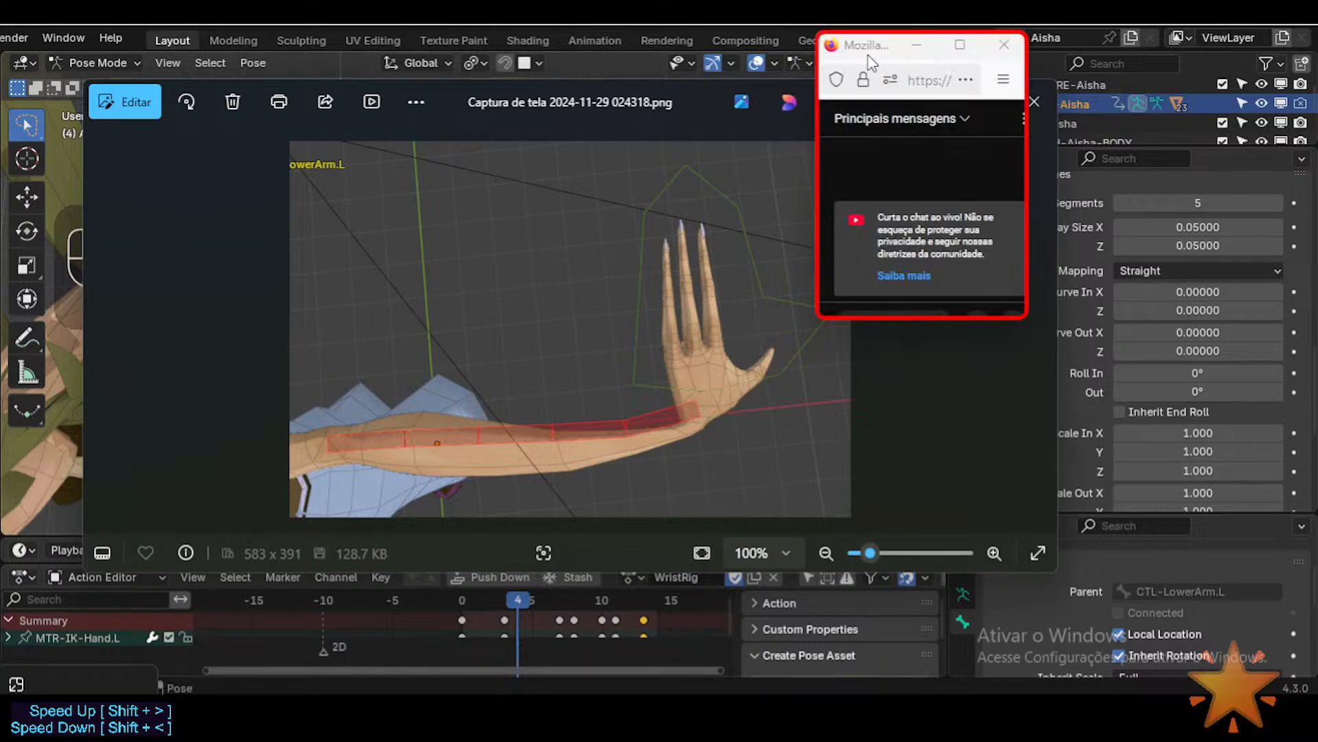
{"action": "left_click", "coordinate": [1030, 103]}
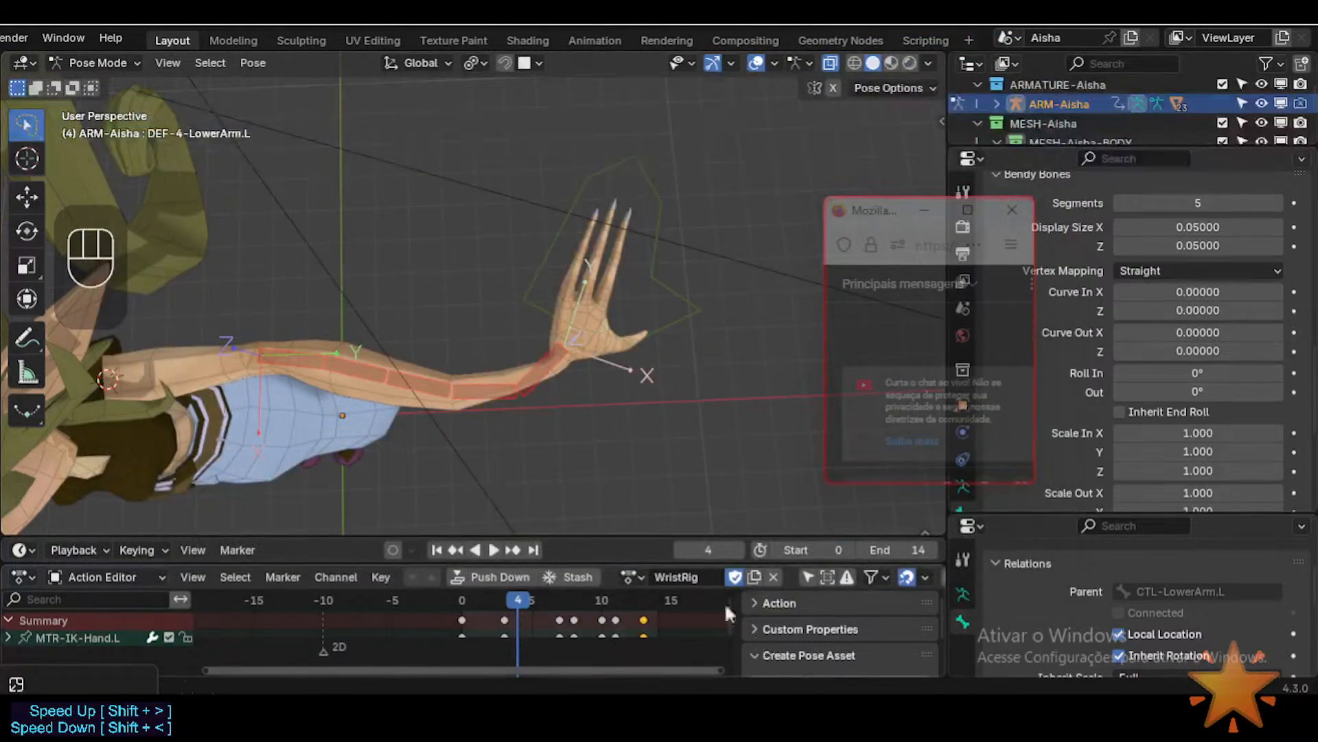
Step: Try Curve Out X at -0.80000 on the left forearm bone at frame 3 and reset it to its default
{"action": "scroll", "coordinate": [1195, 329], "scroll_direction": "down", "scroll_amount": 2}
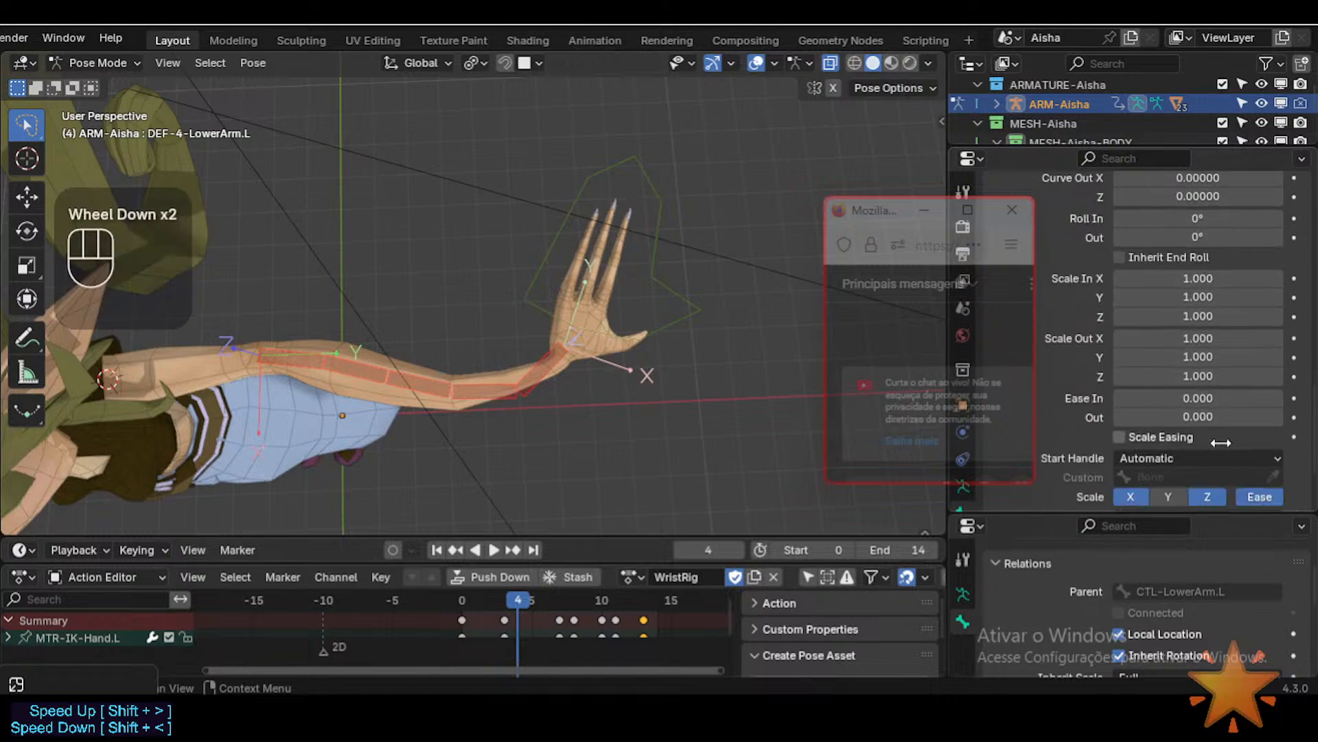
{"action": "left_click", "coordinate": [501, 592]}
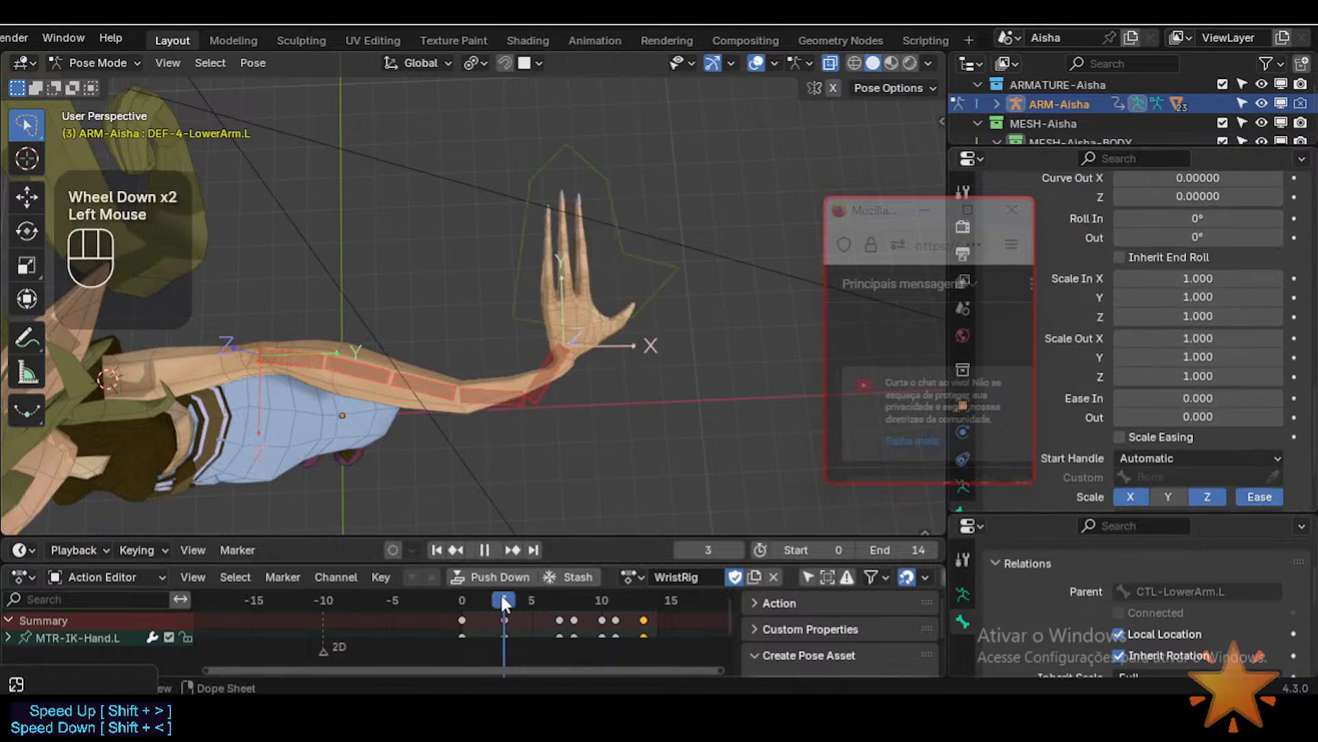
{"action": "key", "text": "space"}
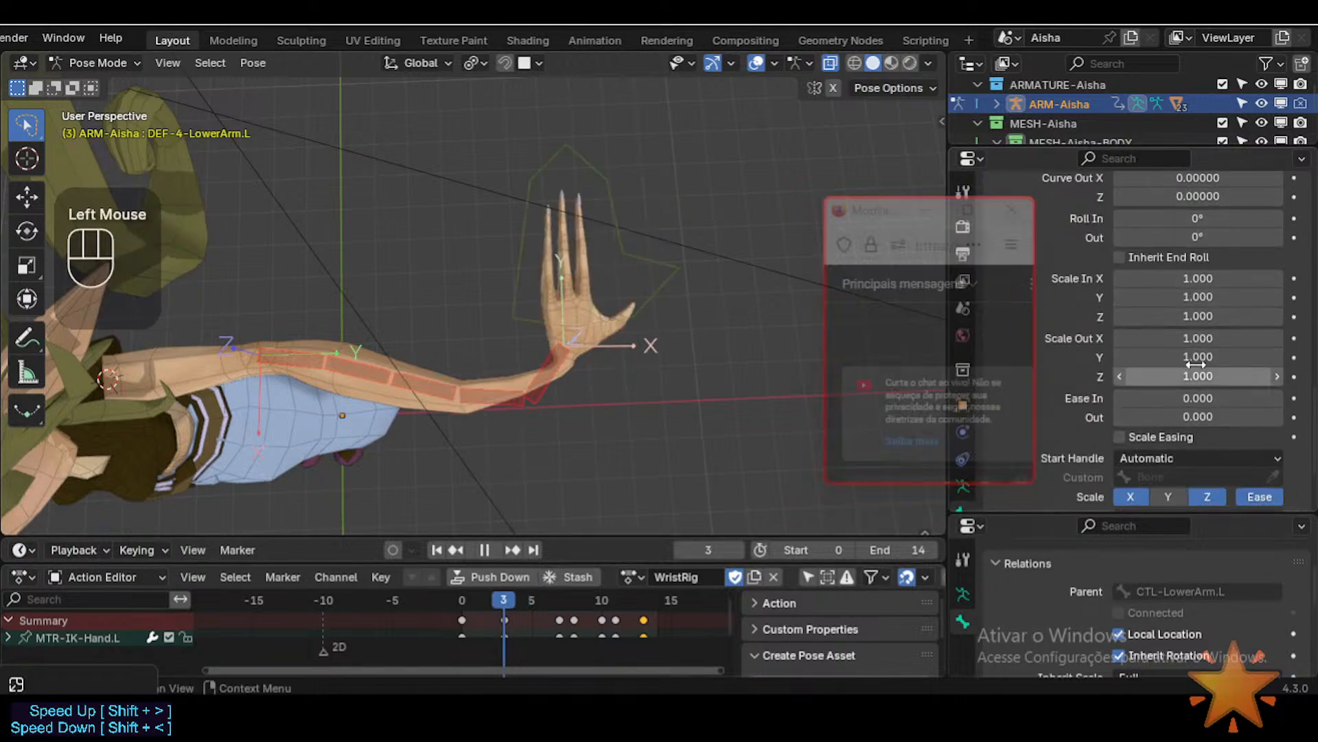
{"action": "scroll", "coordinate": [1195, 371], "scroll_direction": "up", "scroll_amount": 2}
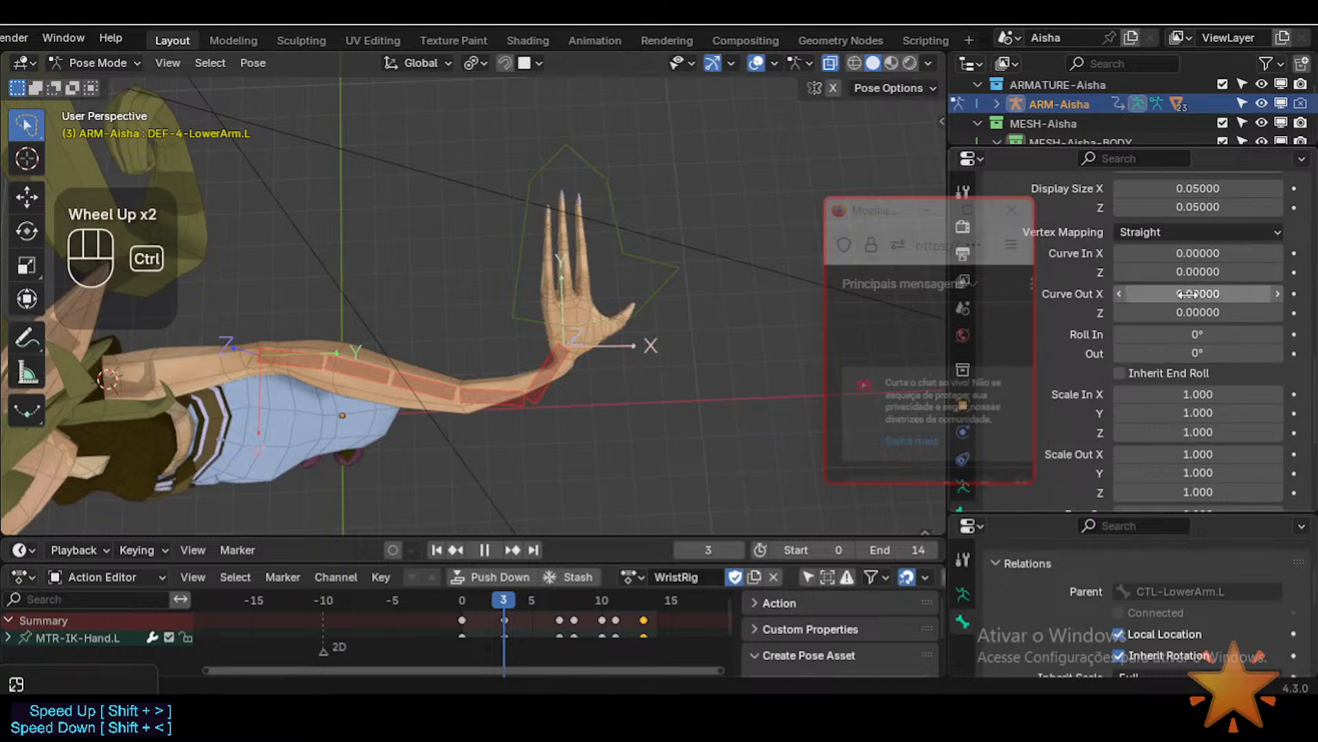
{"action": "key", "text": "ctrl+v"}
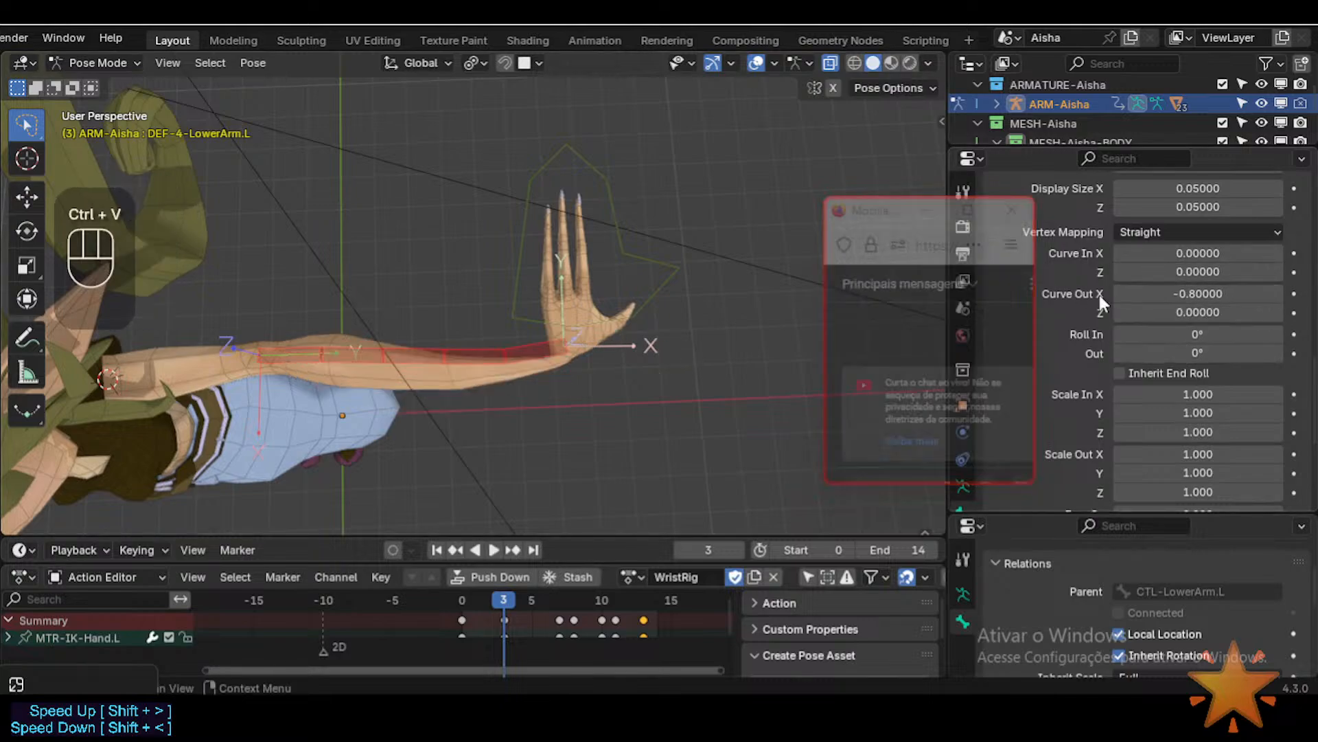
{"action": "key", "text": "BackSpace"}
Step: Test-rotate the left hand IK control about the global Z axis and discard the pose by reloading frame 3
{"action": "left_click", "coordinate": [671, 305]}
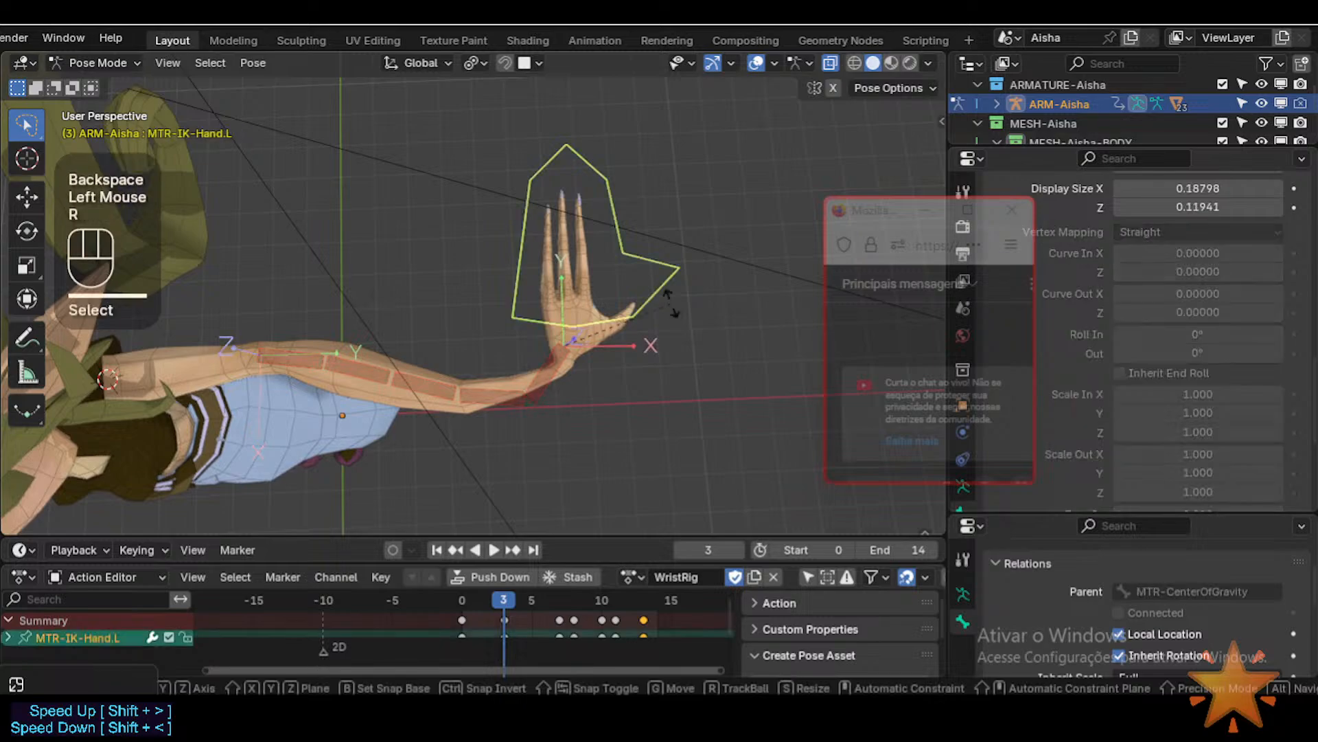
{"action": "key", "text": "r"}
{"action": "key", "text": "x"}
{"action": "key", "text": "x"}
{"action": "key", "text": "z"}
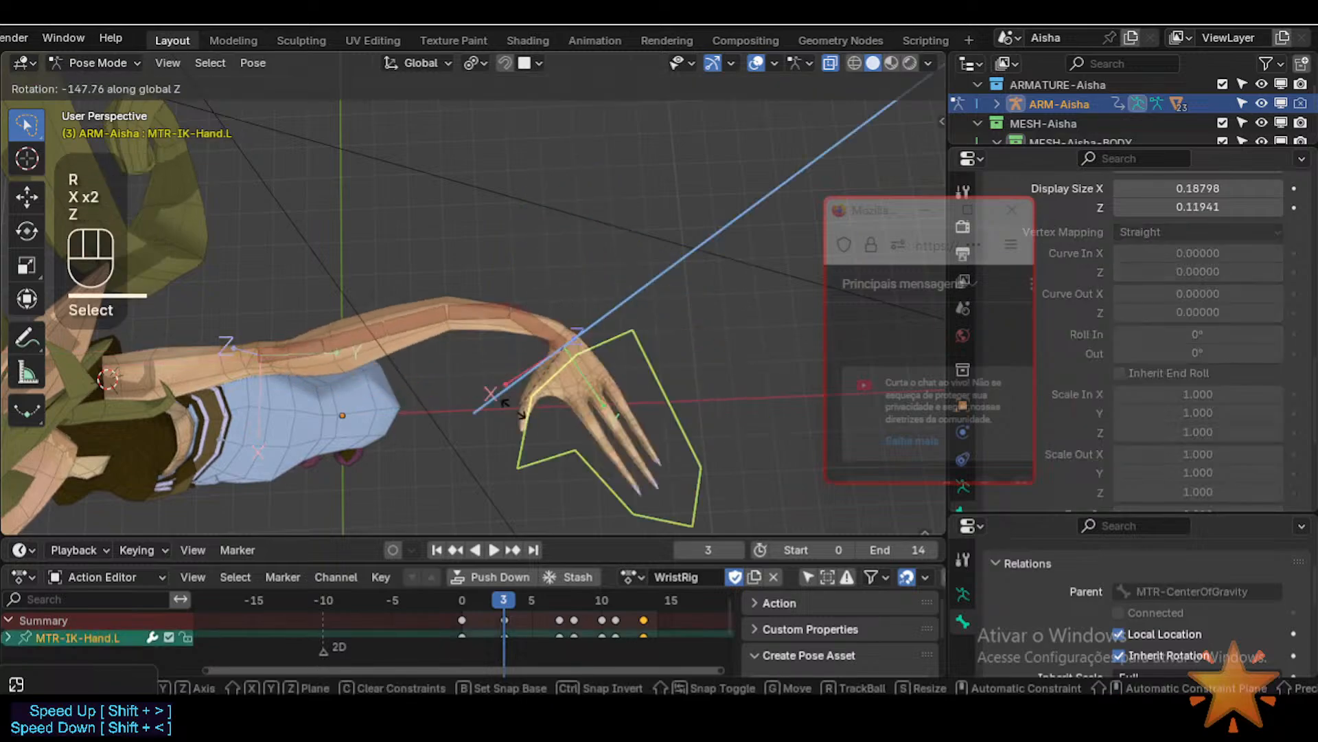
{"action": "left_click", "coordinate": [453, 402]}
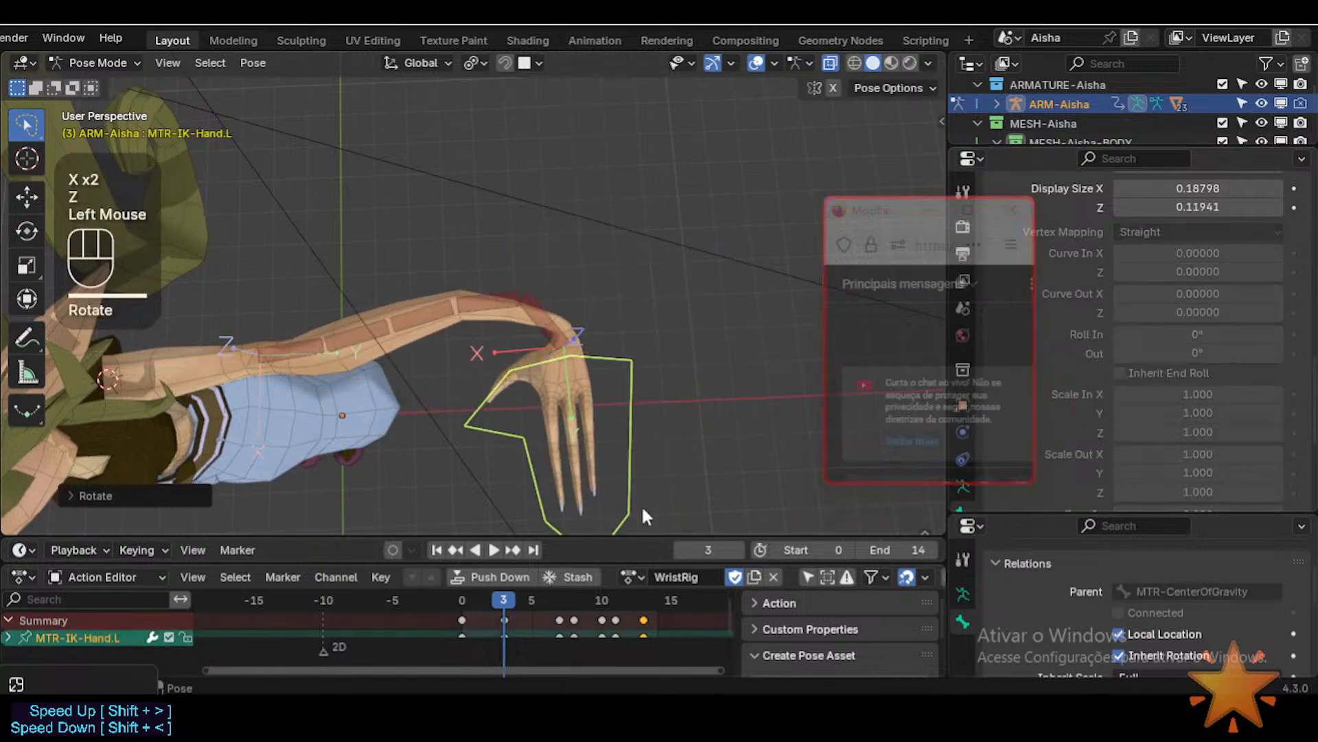
{"action": "left_click", "coordinate": [505, 596]}
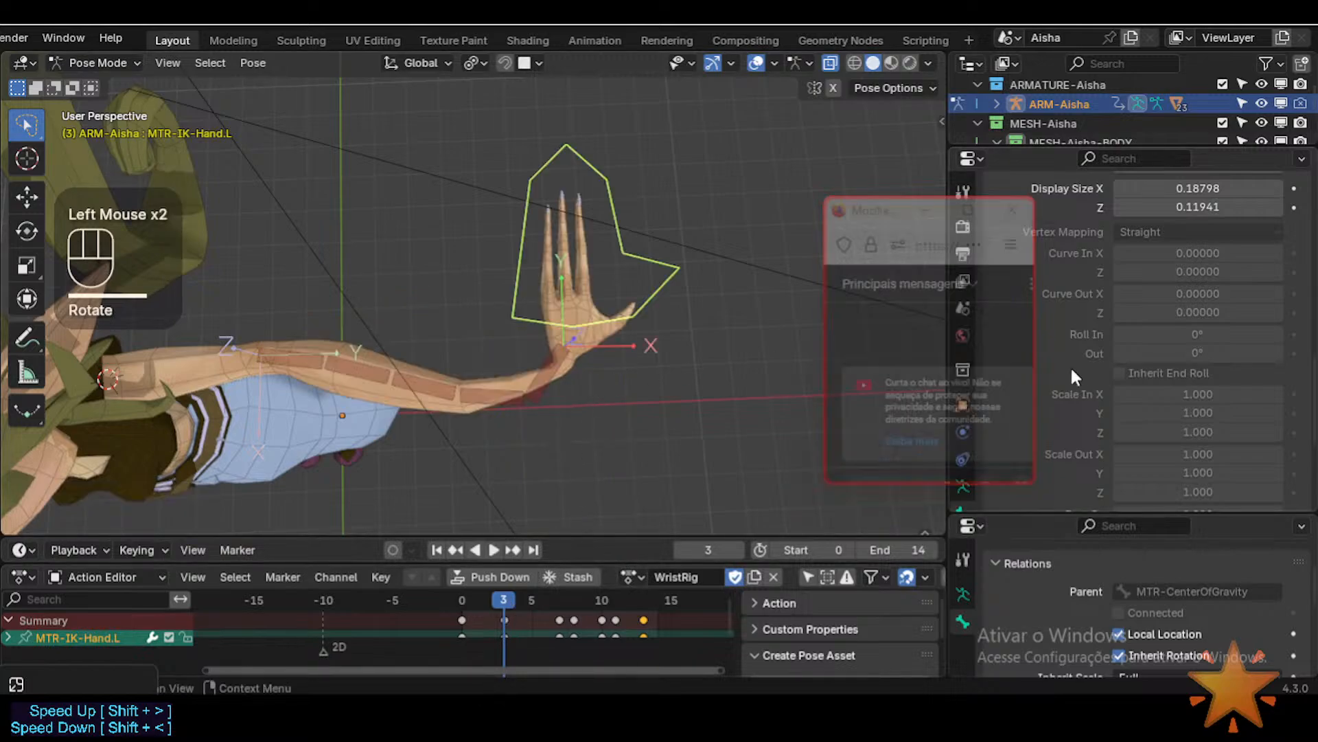
Step: Select DEF-4-LowerArm.L and review its bendy bone curve, scale, ease and handle settings
{"action": "left_click", "coordinate": [544, 381]}
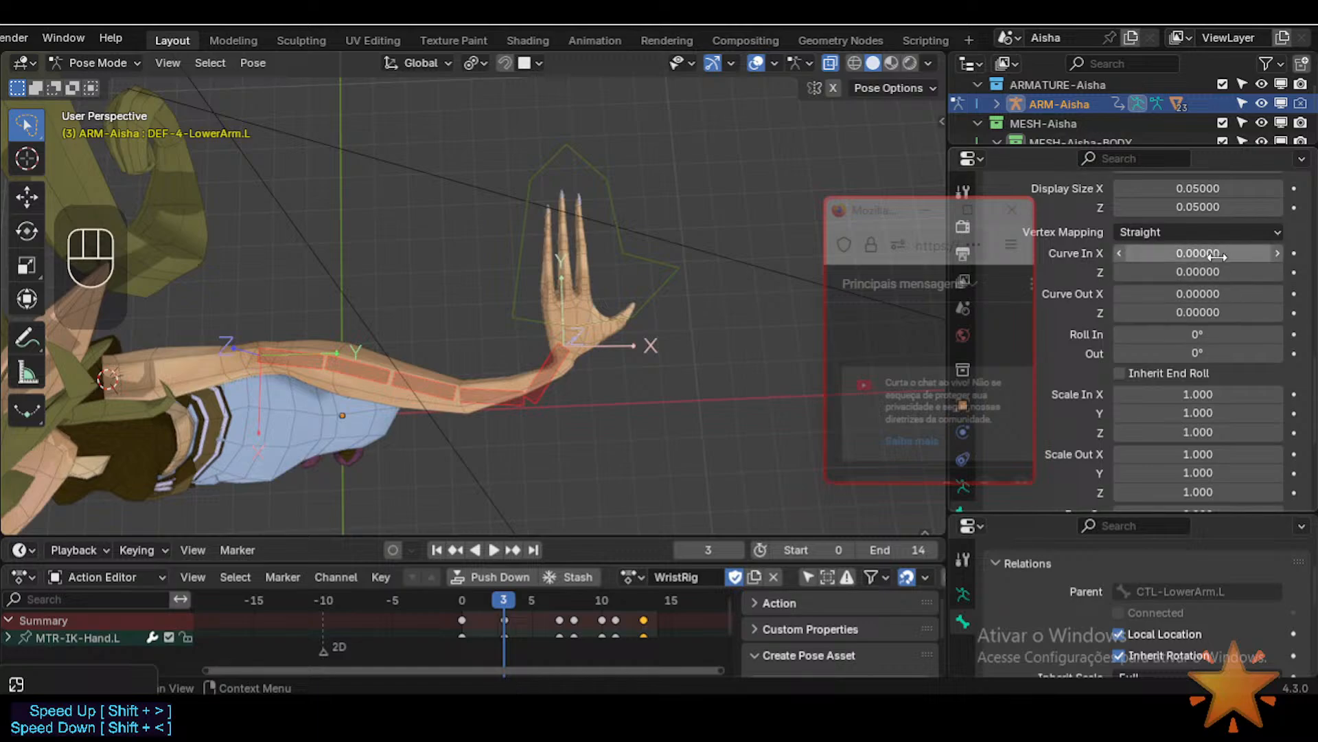
{"action": "scroll", "coordinate": [1208, 313], "scroll_direction": "down", "scroll_amount": 2}
{"action": "scroll", "coordinate": [1209, 314], "scroll_direction": "down", "scroll_amount": 3}
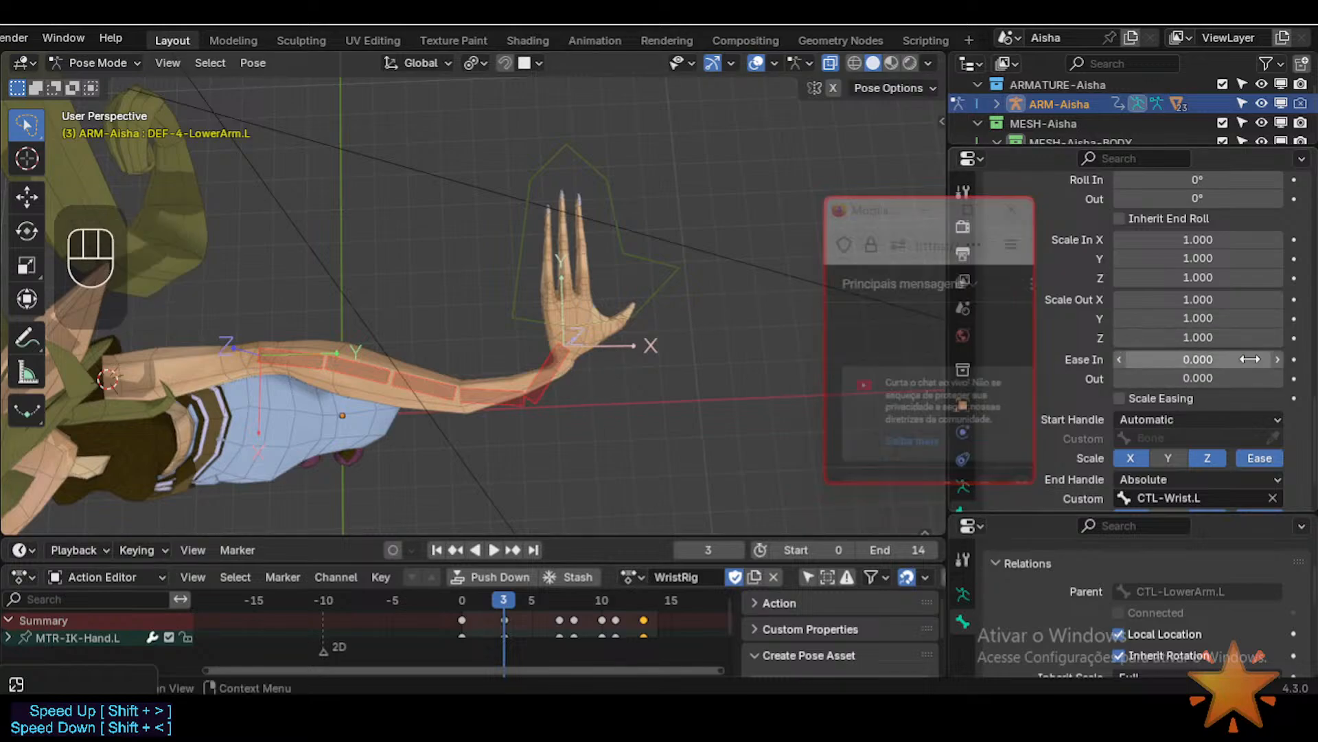
{"action": "scroll", "coordinate": [1180, 332], "scroll_direction": "up", "scroll_amount": 2}
{"action": "scroll", "coordinate": [1180, 333], "scroll_direction": "down", "scroll_amount": 1}
{"action": "scroll", "coordinate": [1180, 333], "scroll_direction": "up", "scroll_amount": 1}
Step: Set the forearm bone's pose Ease Out to -0.900 at frame 0 and check the bend at frames 8 and 7
{"action": "left_click", "coordinate": [460, 605]}
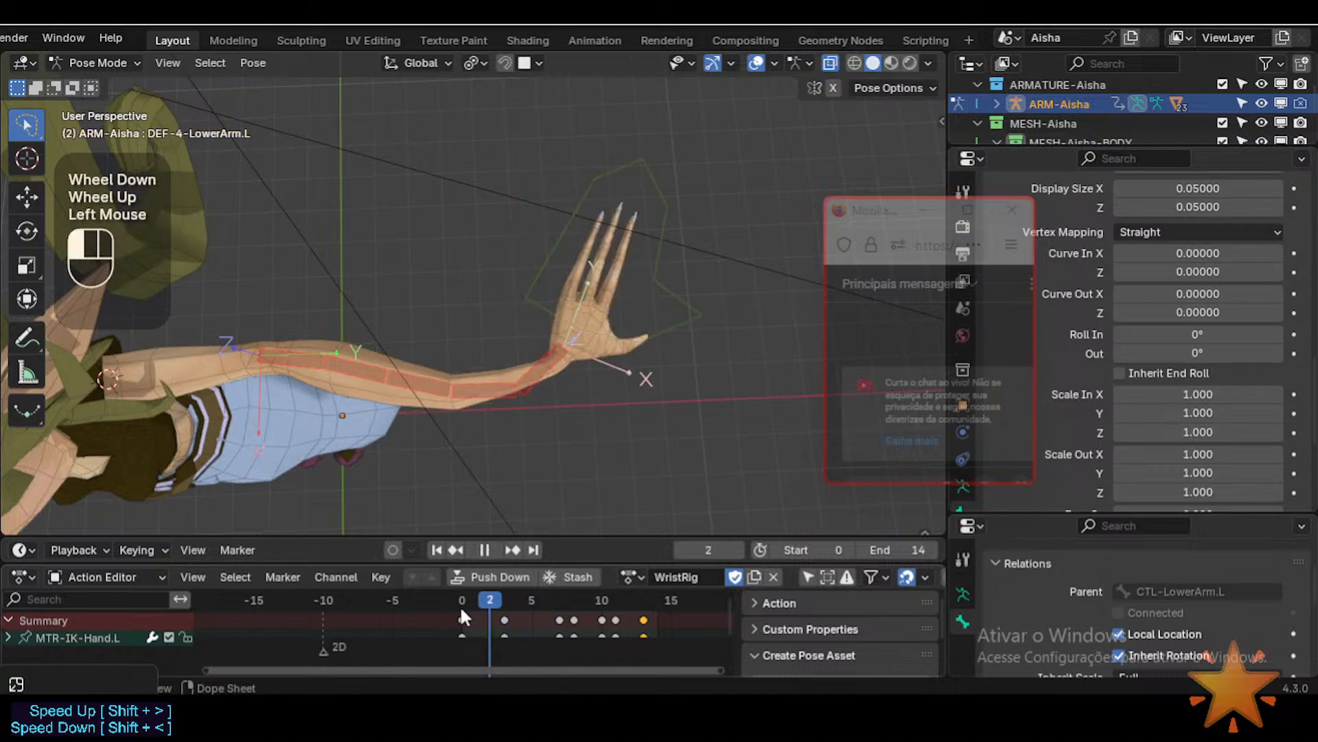
{"action": "scroll", "coordinate": [1144, 429], "scroll_direction": "down", "scroll_amount": 1}
{"action": "scroll", "coordinate": [1144, 429], "scroll_direction": "down", "scroll_amount": 1}
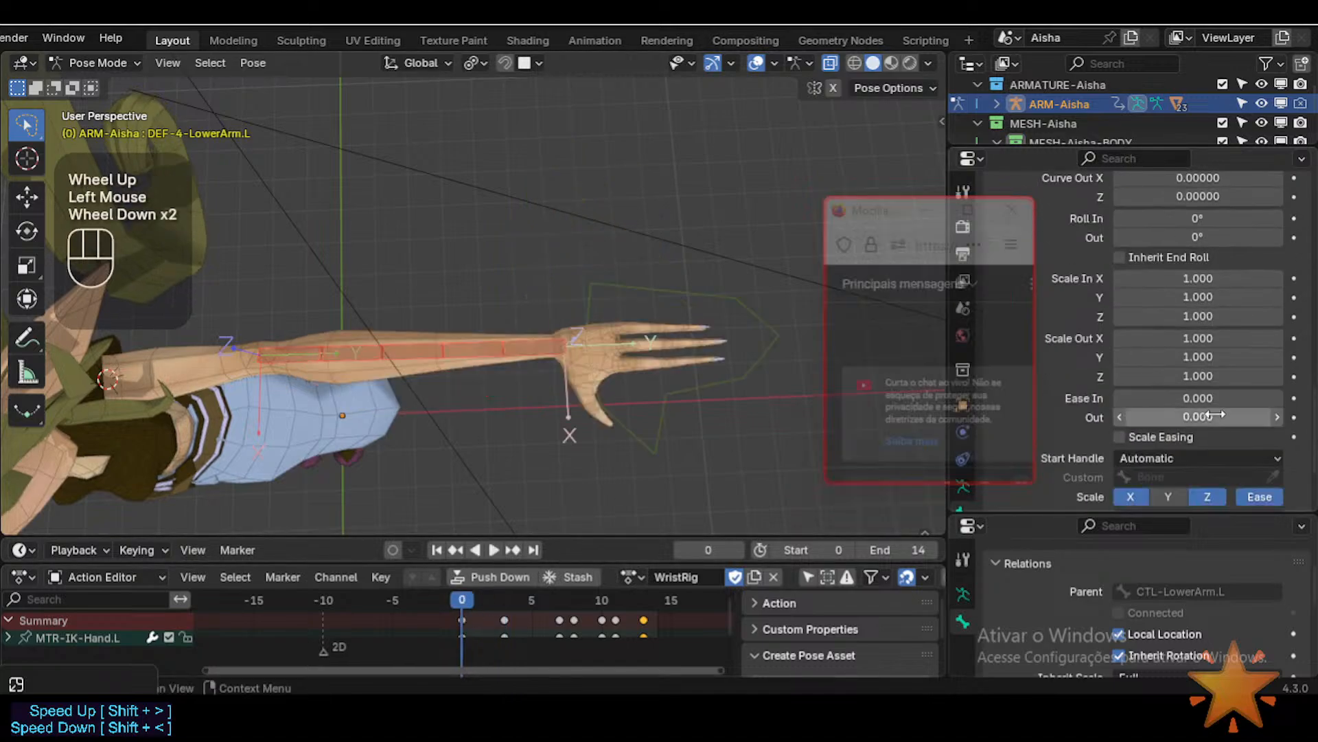
{"action": "left_click", "coordinate": [1215, 418]}
{"action": "type", "text": "-0.8"}
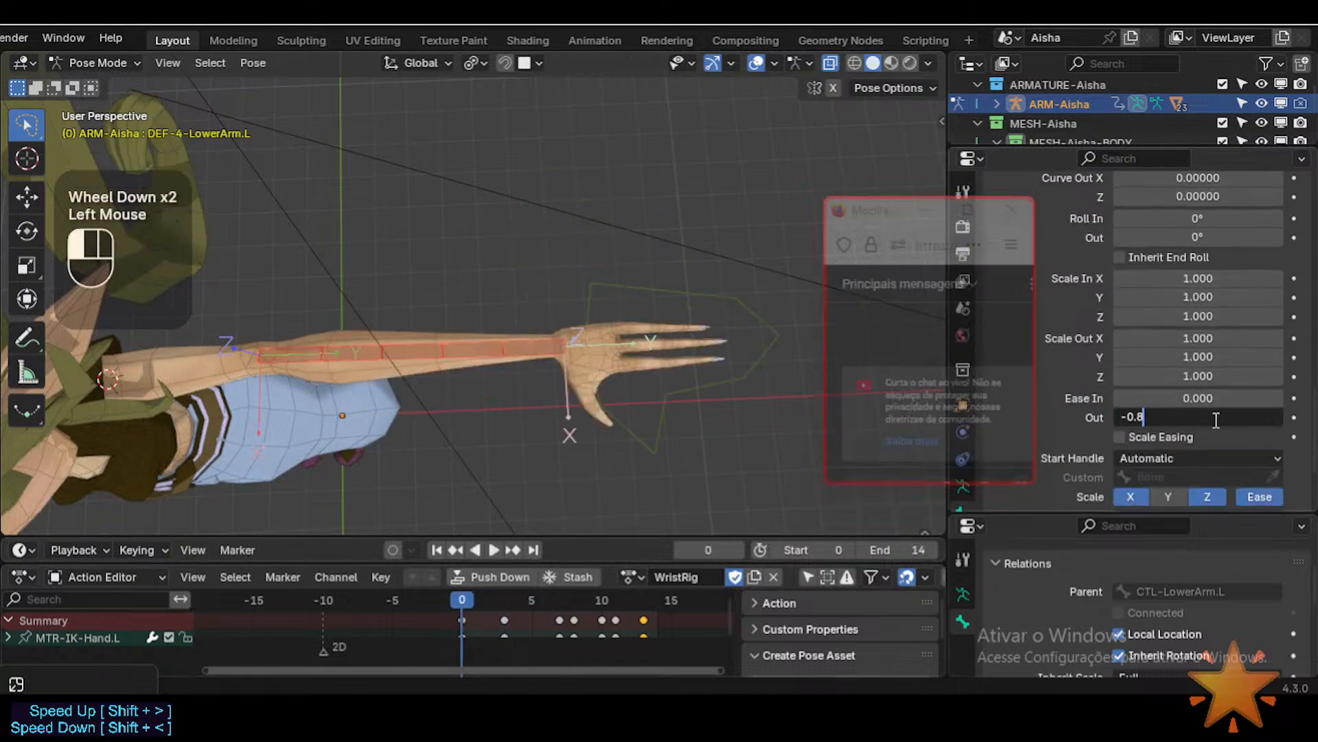
{"action": "type", "text": "900"}
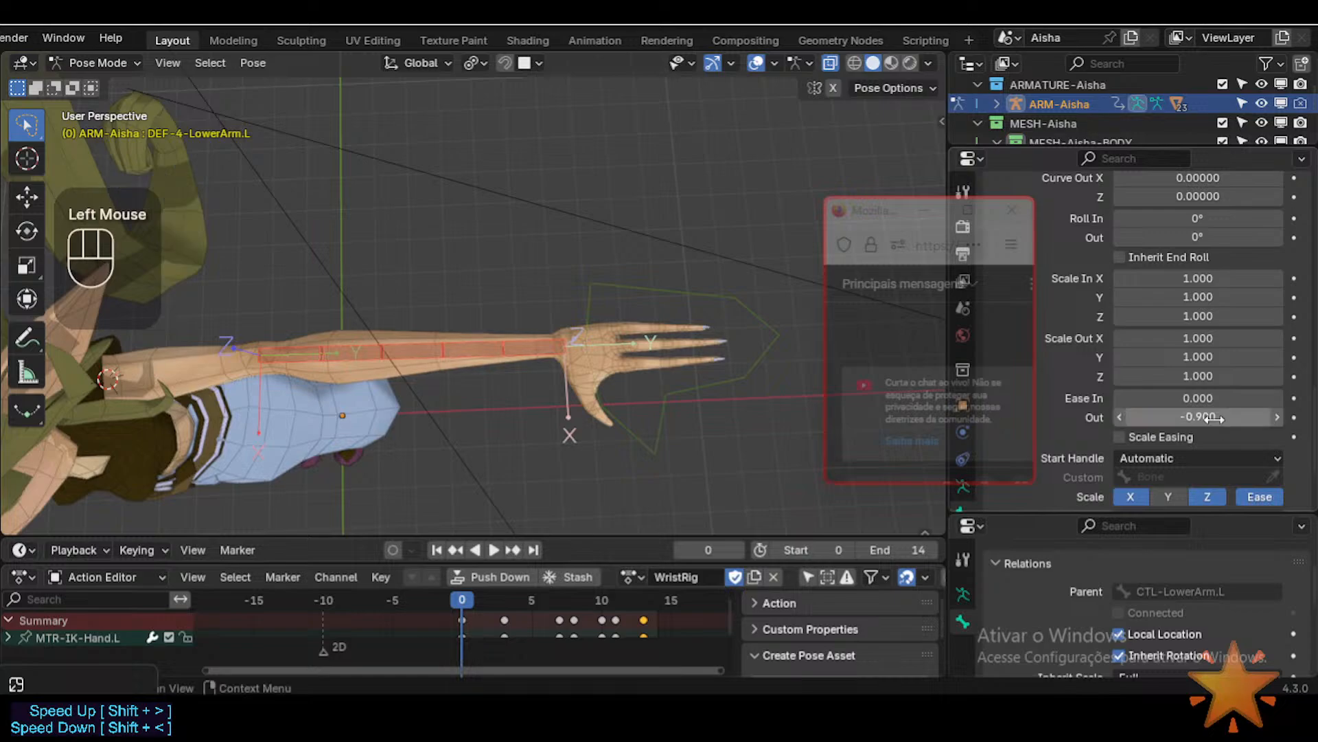
{"action": "key", "text": "Return"}
{"action": "left_click_drag", "start_coordinate": [455, 598], "coordinate": [570, 596]}
{"action": "left_click", "coordinate": [565, 600]}
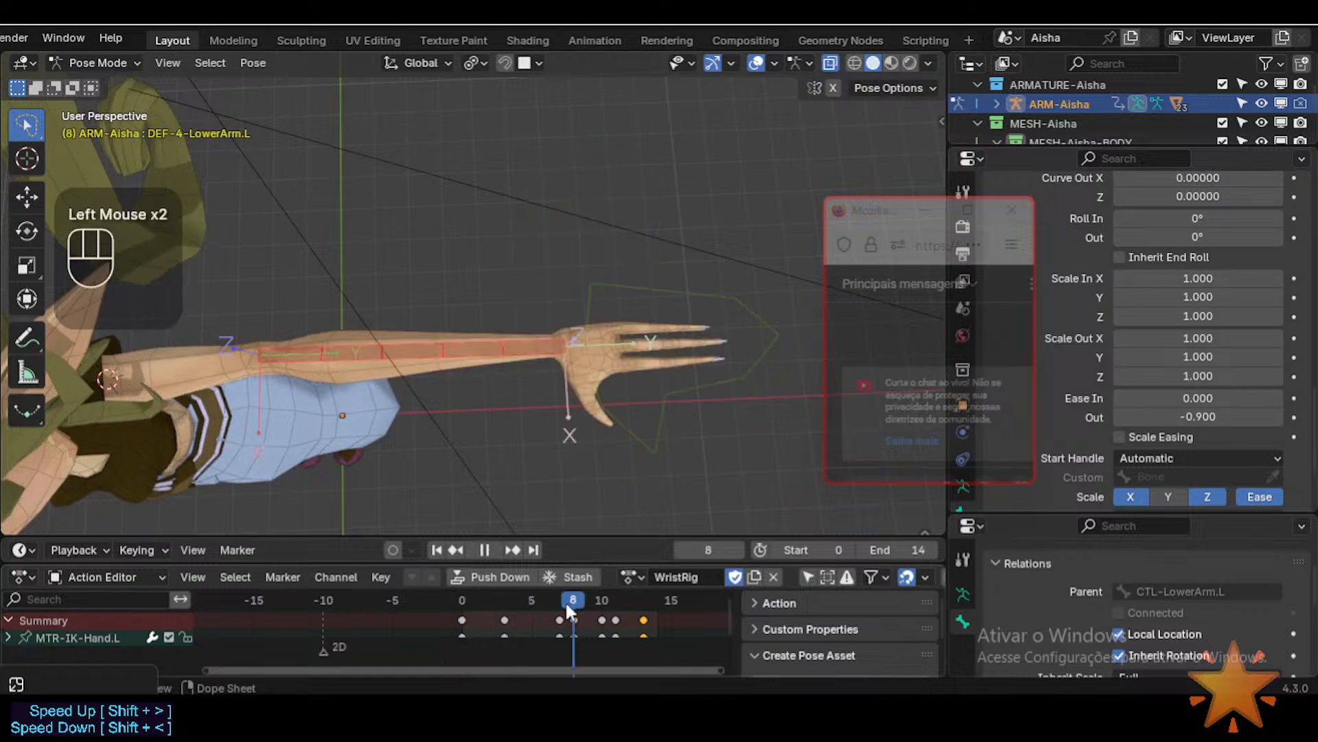
{"action": "left_click", "coordinate": [556, 599]}
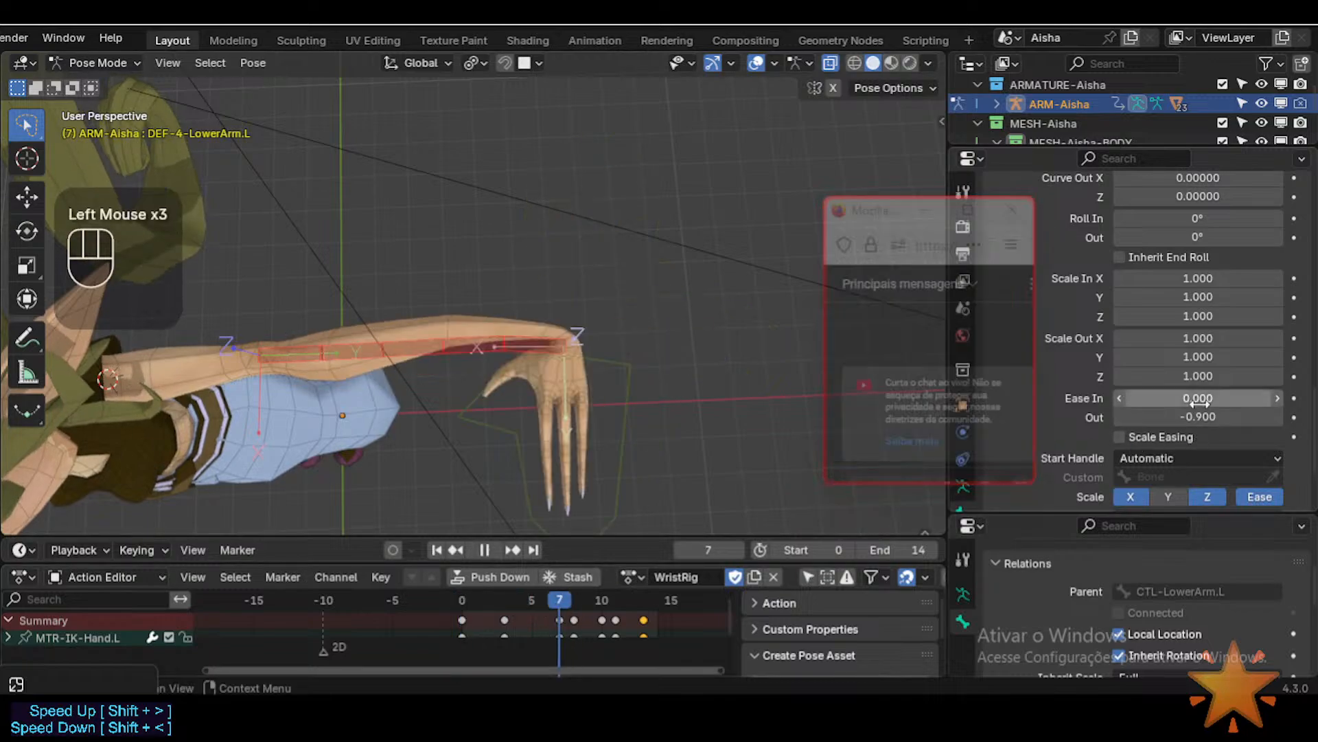
Step: Try raising and lowering the forearm bone's Ease In at frame 7, and reset both Ease In and Ease Out to their defaults
{"action": "left_click", "coordinate": [1279, 397]}
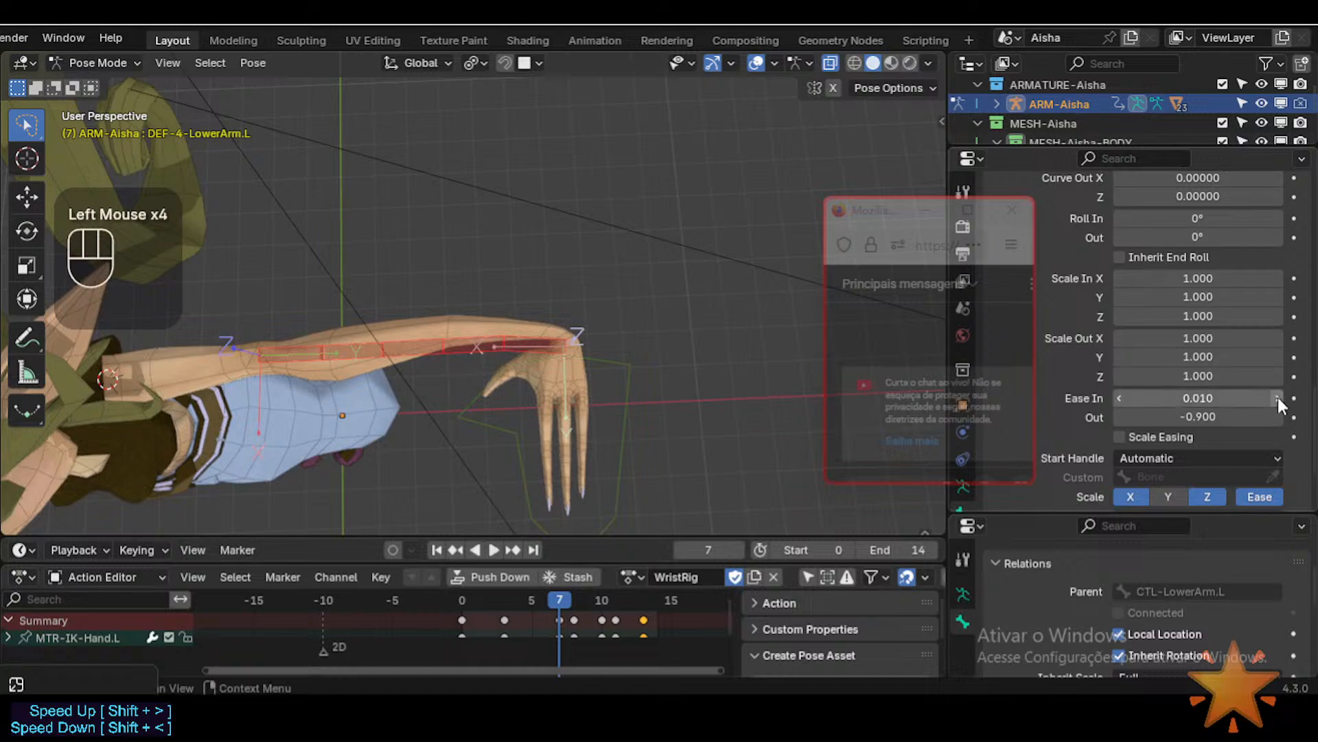
{"action": "left_click", "coordinate": [1279, 397]}
{"action": "left_click", "coordinate": [1279, 397]}
{"action": "left_click_drag", "start_coordinate": [1225, 401], "coordinate": [1131, 402]}
{"action": "middle_click_drag", "start_coordinate": [499, 374], "coordinate": [493, 254]}
{"action": "left_click_drag", "start_coordinate": [1221, 403], "coordinate": [1280, 398]}
{"action": "key", "text": "BackSpace"}
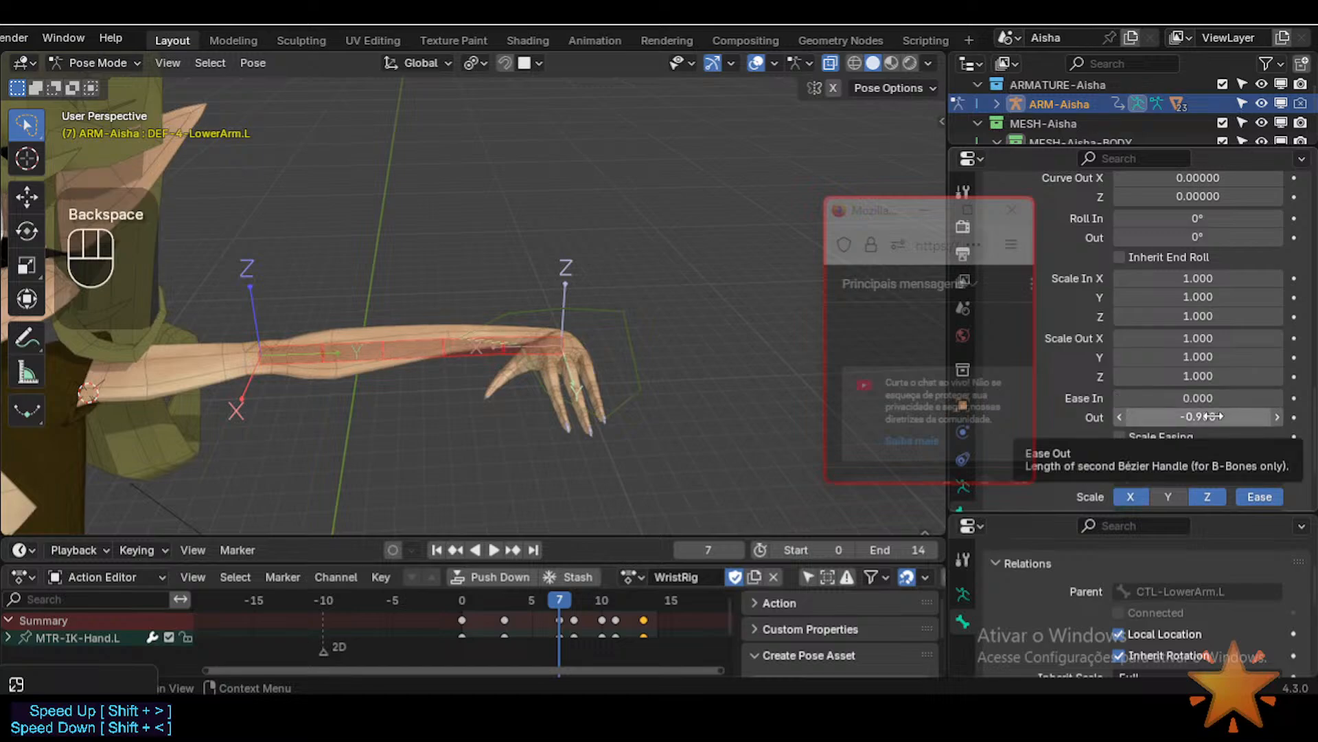
{"action": "key", "text": "BackSpace"}
{"action": "key", "text": "BackSpace"}
{"action": "middle_click_drag", "start_coordinate": [522, 302], "coordinate": [515, 404]}
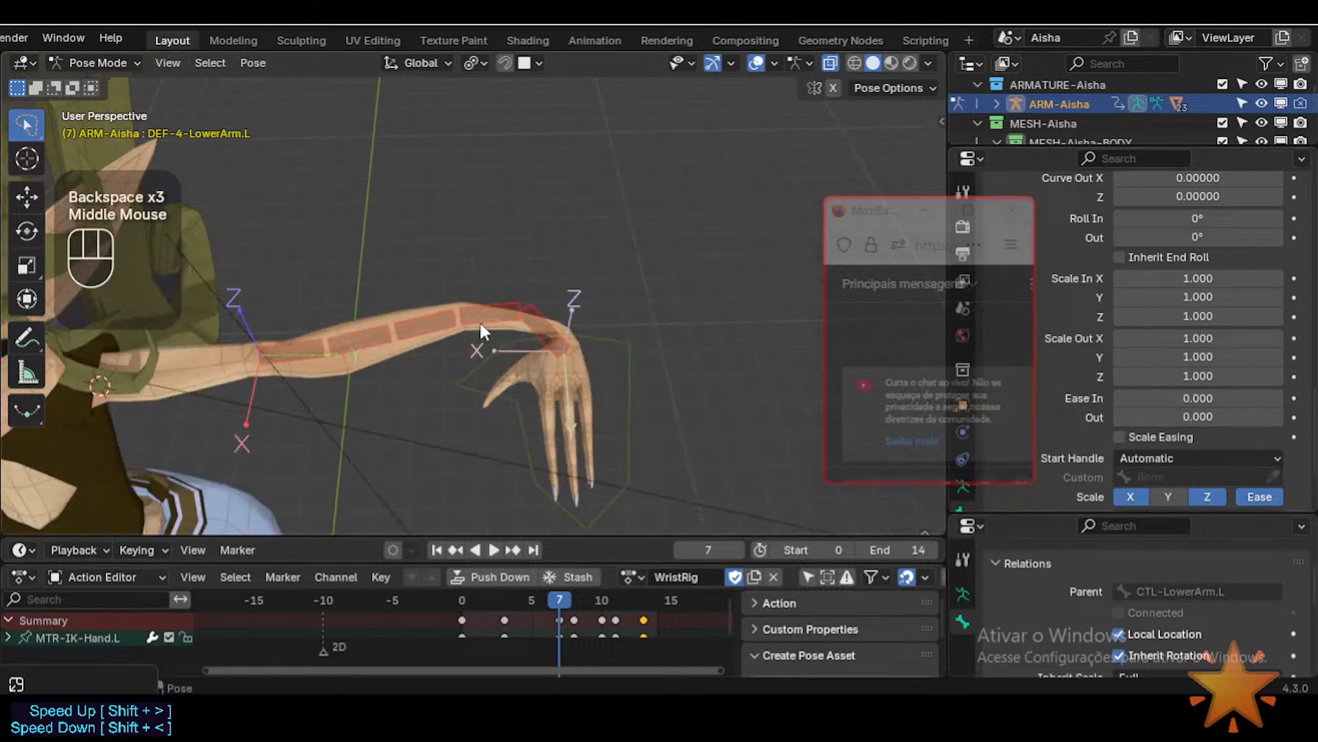
Step: Set the forearm bone's Ease Out to 0.100 in Edit Mode using 1.0-0.9, and return to Pose Mode
{"action": "key", "text": "Tab"}
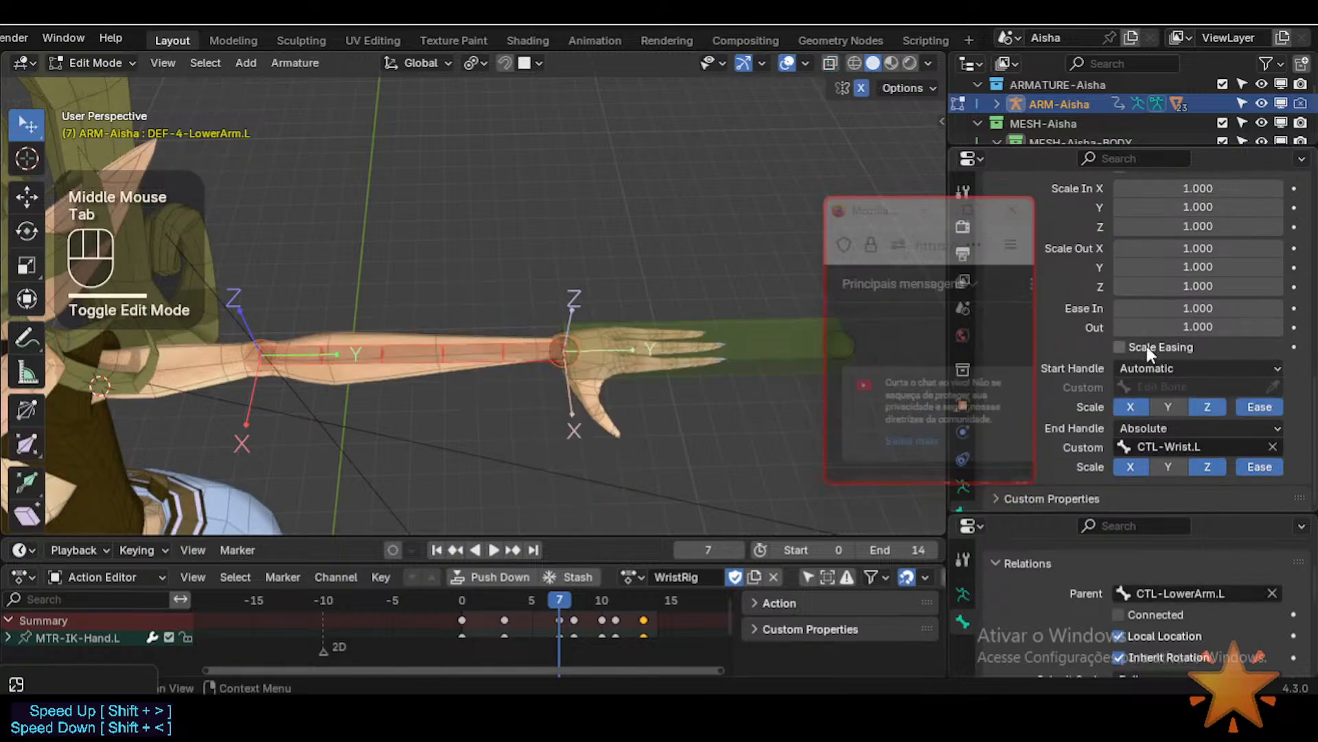
{"action": "left_click", "coordinate": [1181, 327]}
{"action": "type", "text": "1.0"}
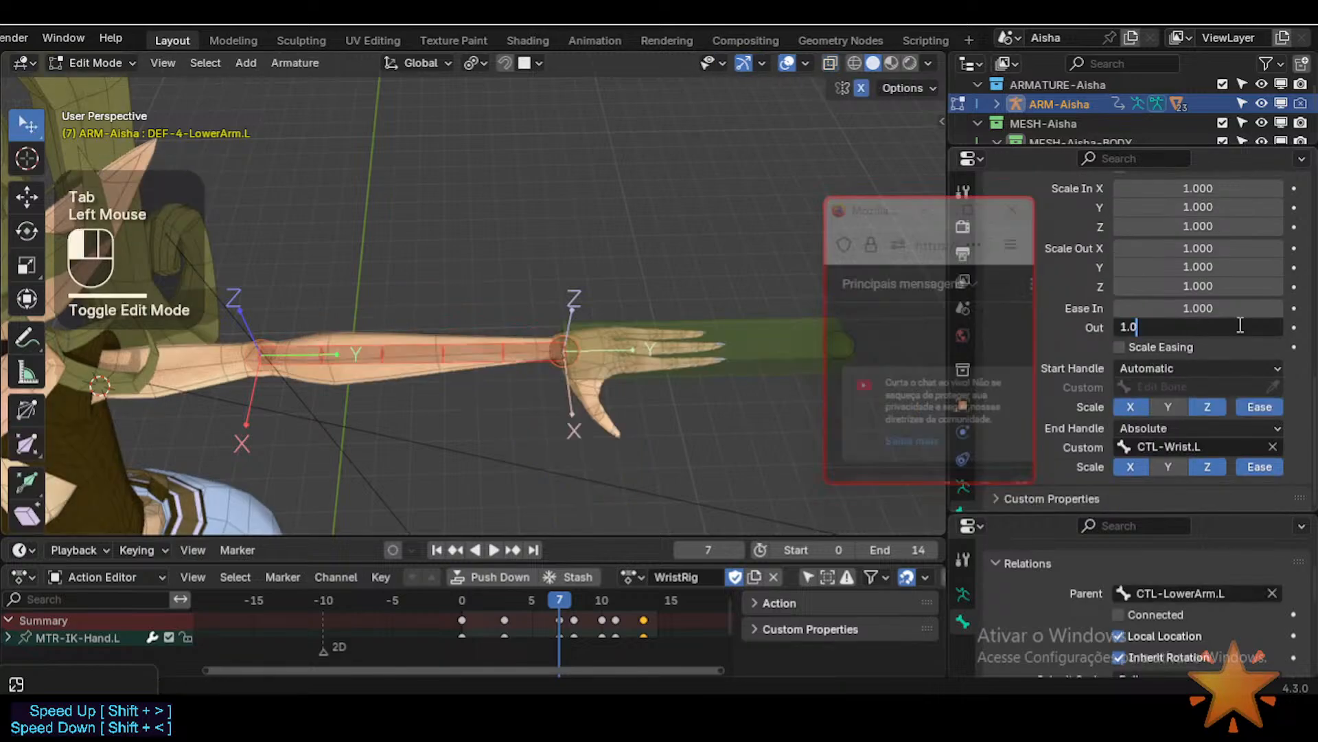
{"action": "type", "text": "-"}
{"action": "key", "text": "BackSpace"}
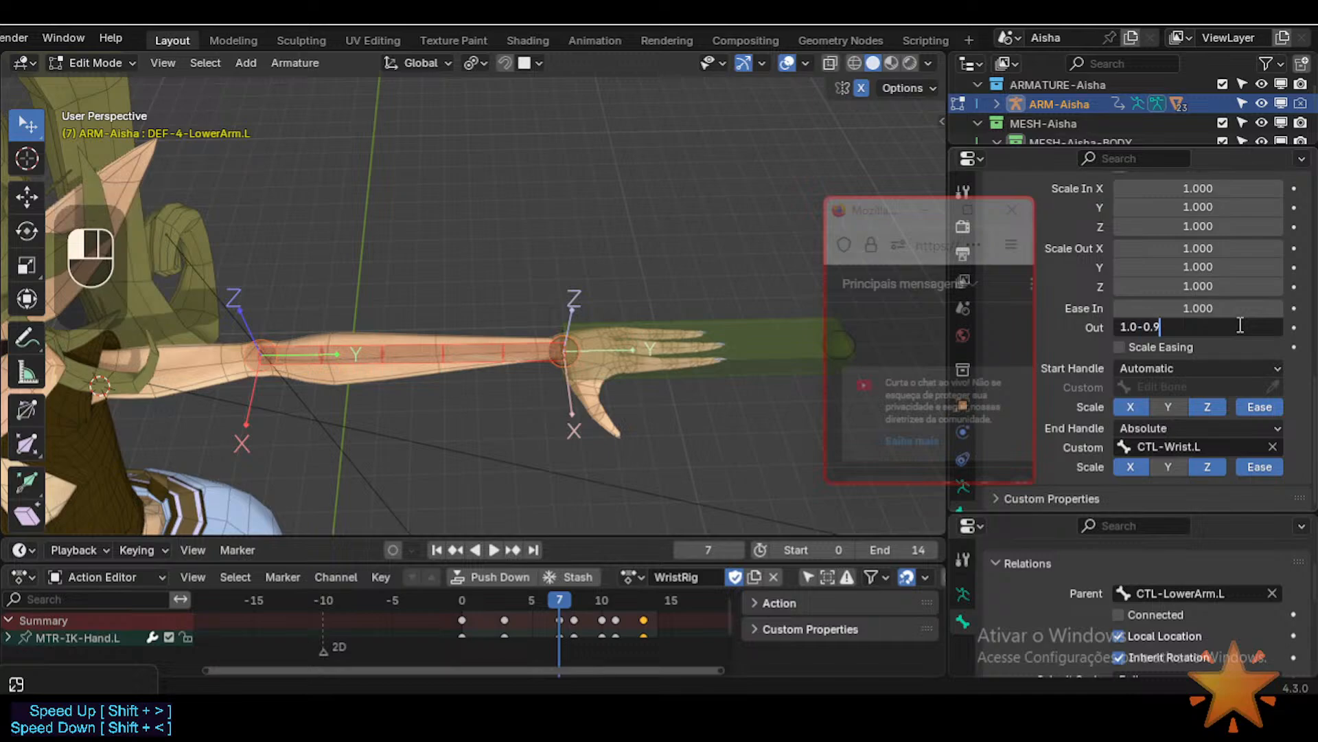
{"action": "type", "text": "0.9"}
{"action": "key", "text": "Return"}
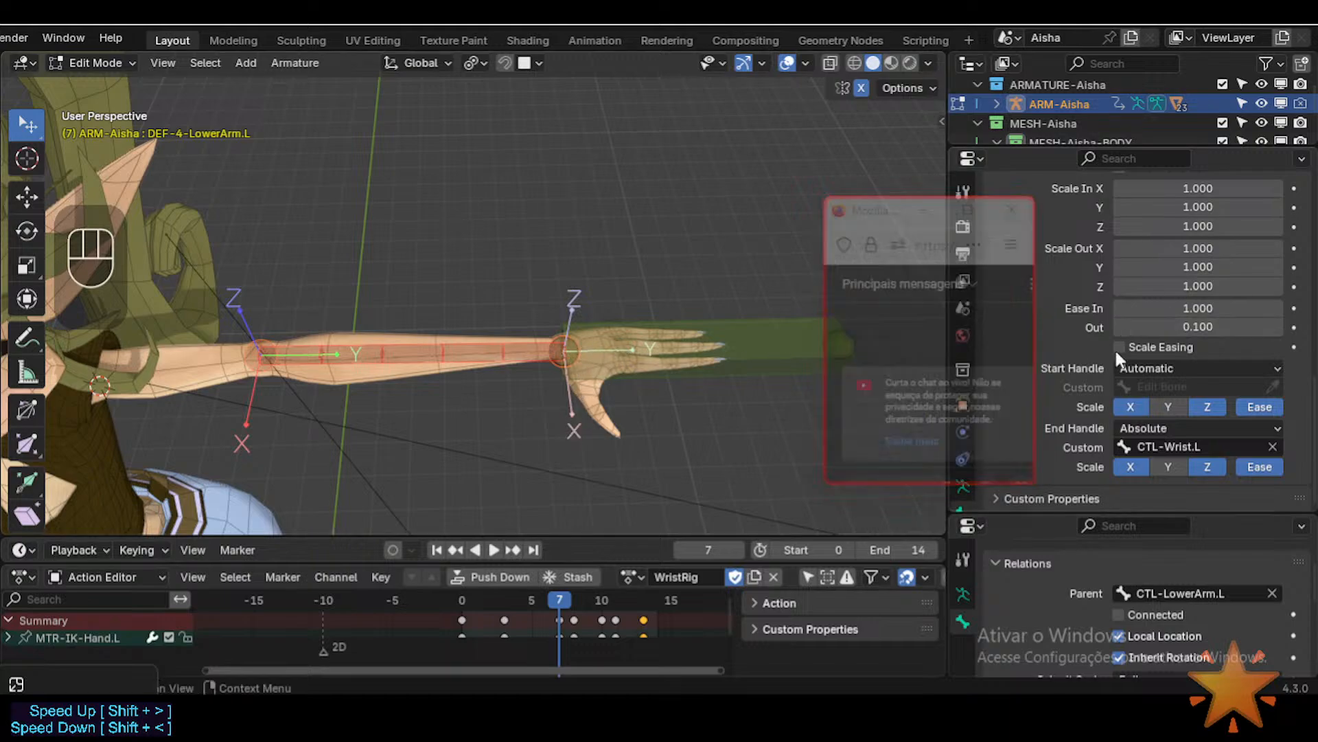
{"action": "key", "text": "Tab"}
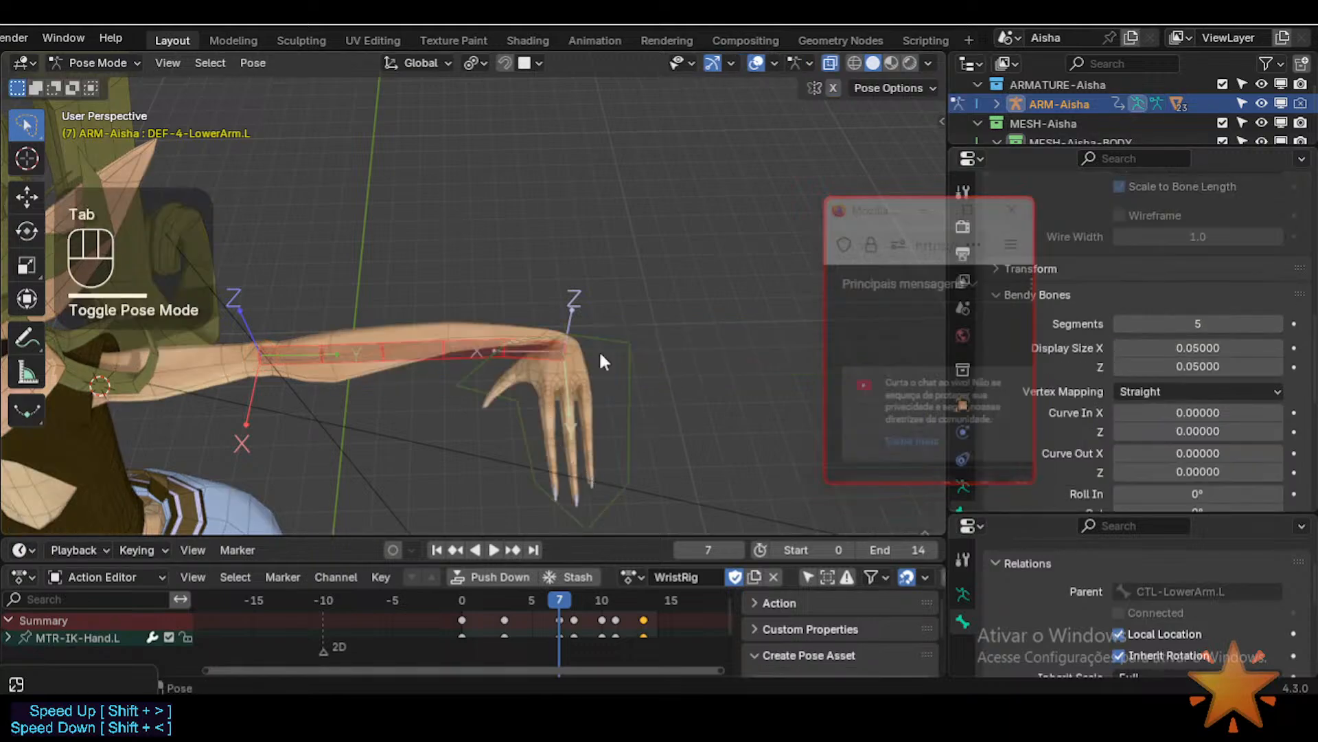
{"action": "scroll", "coordinate": [1199, 426], "scroll_direction": "down", "scroll_amount": 4}
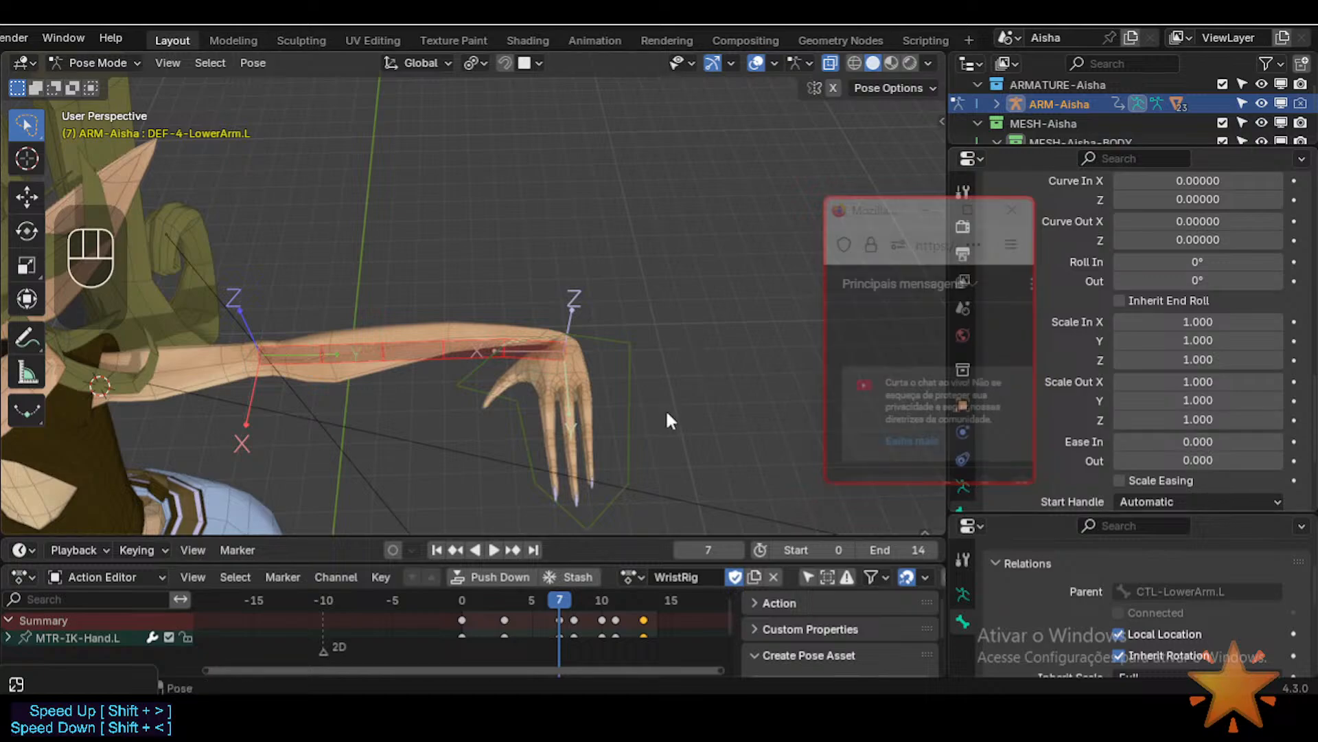
Step: Rotate the left hand IK control about global Z until it lines up with the forearm, and open the forearm bone's Ease In options
{"action": "left_click", "coordinate": [622, 409]}
{"action": "key", "text": "r"}
{"action": "key", "text": "z"}
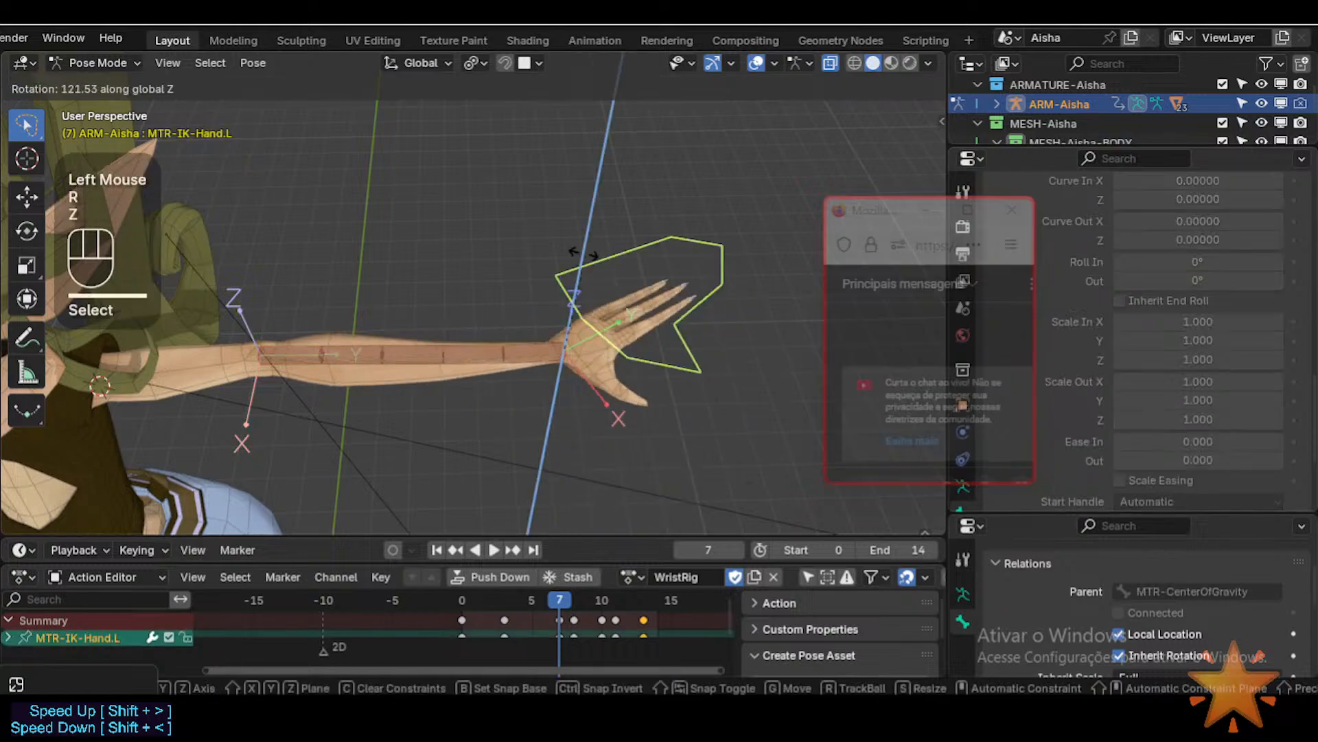
{"action": "left_click", "coordinate": [520, 357]}
{"action": "left_click", "coordinate": [514, 351]}
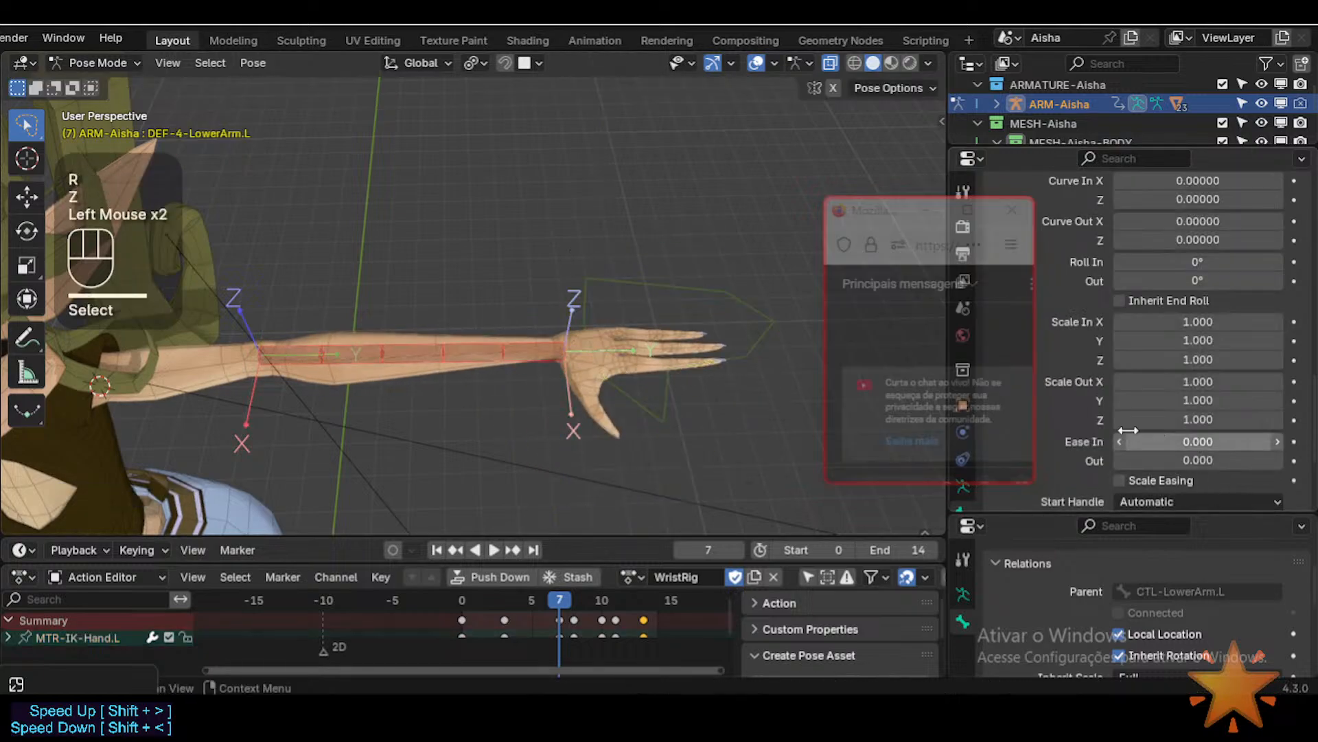
{"action": "right_click", "coordinate": [1210, 443]}
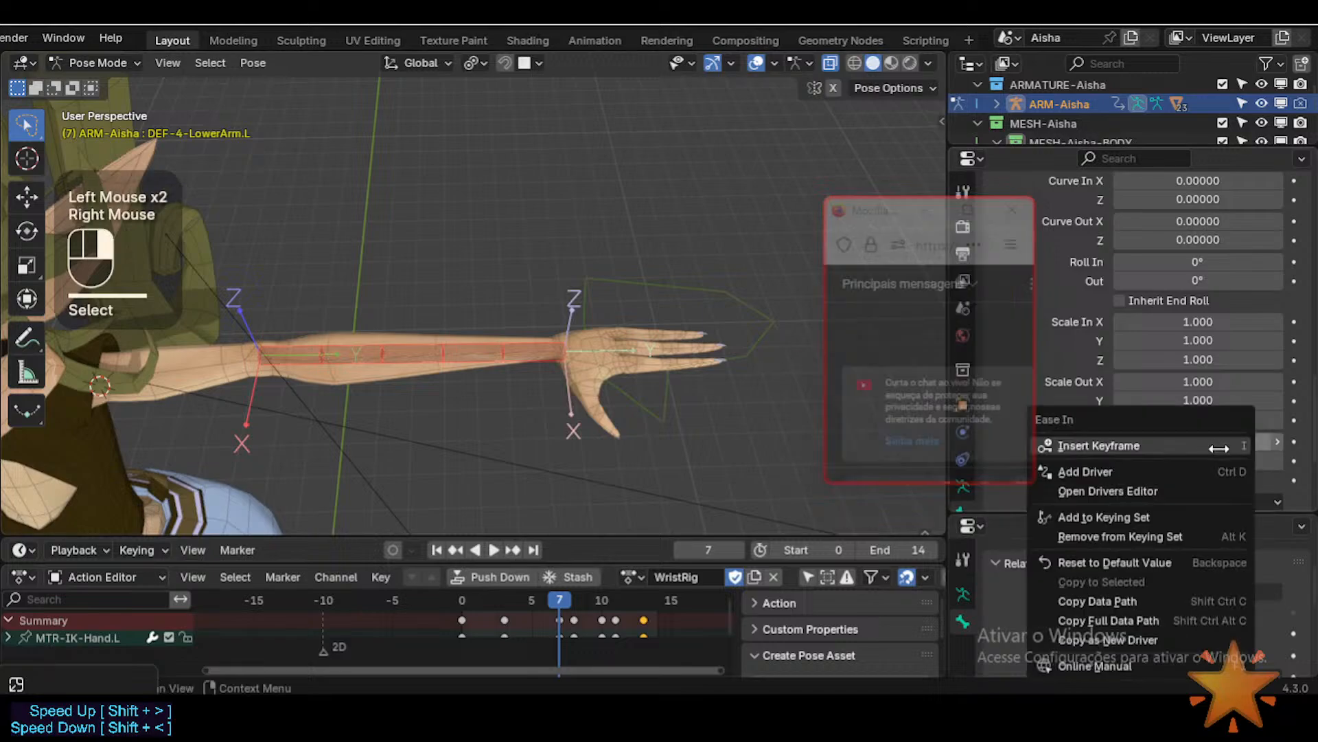
Step: Test the wrist bend by rotating the left hand IK control about its local X axis, leaving the hand level with the forearm
{"action": "left_click", "coordinate": [750, 344]}
{"action": "middle_click_drag", "start_coordinate": [750, 344], "coordinate": [739, 349]}
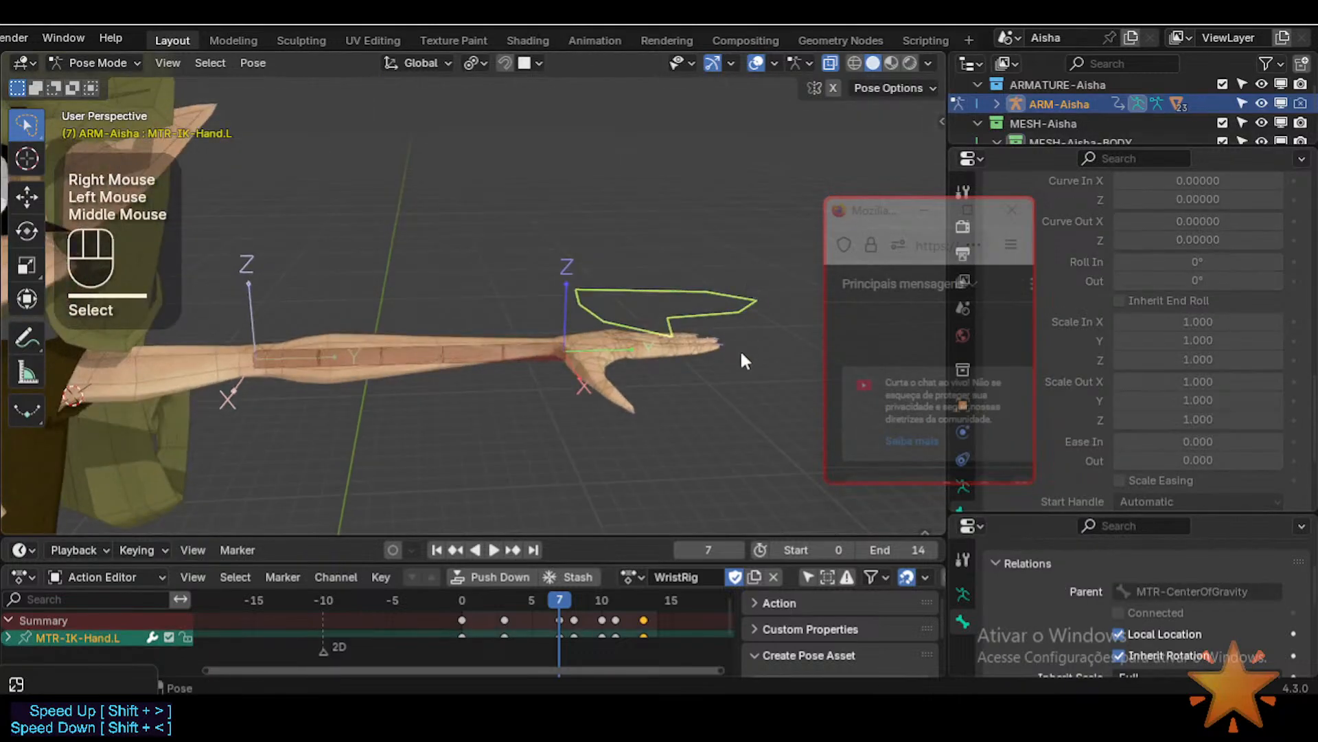
{"action": "key", "text": "r"}
{"action": "key", "text": "x"}
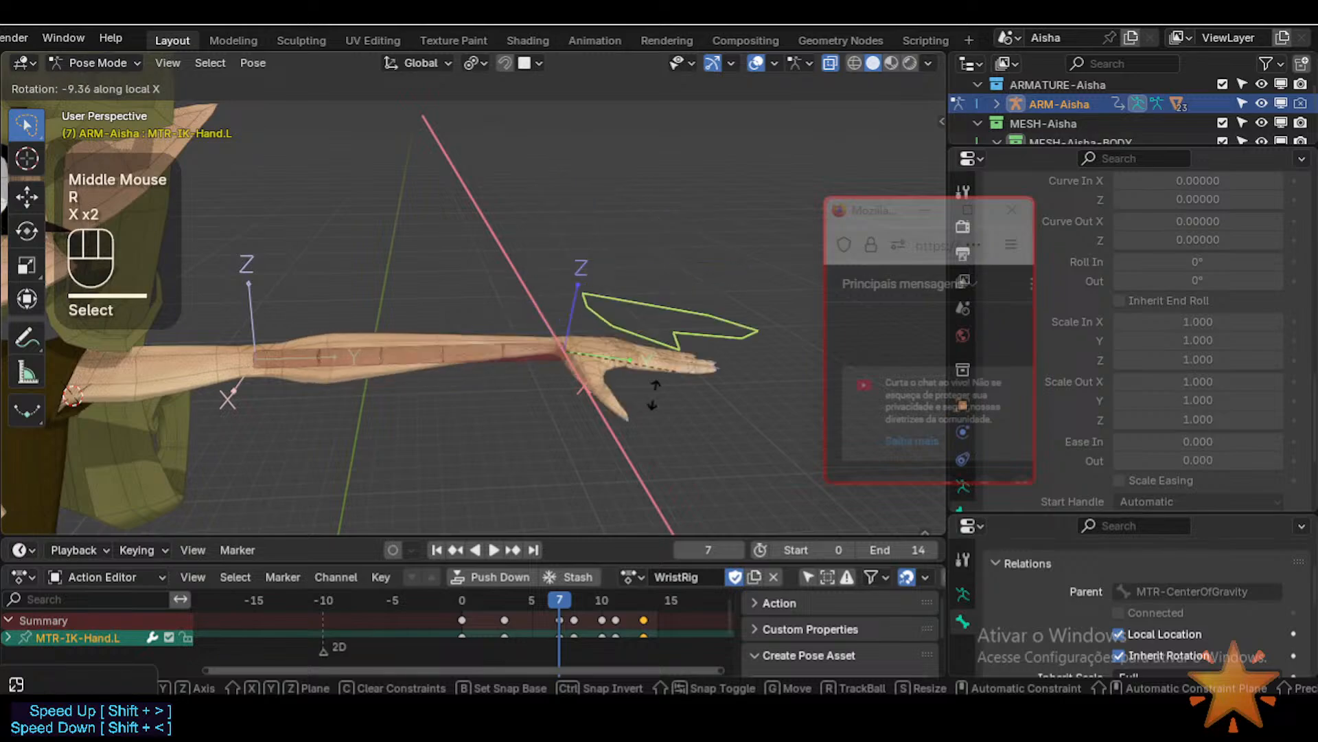
{"action": "left_click", "coordinate": [644, 347]}
{"action": "middle_click_drag", "start_coordinate": [635, 340], "coordinate": [641, 252]}
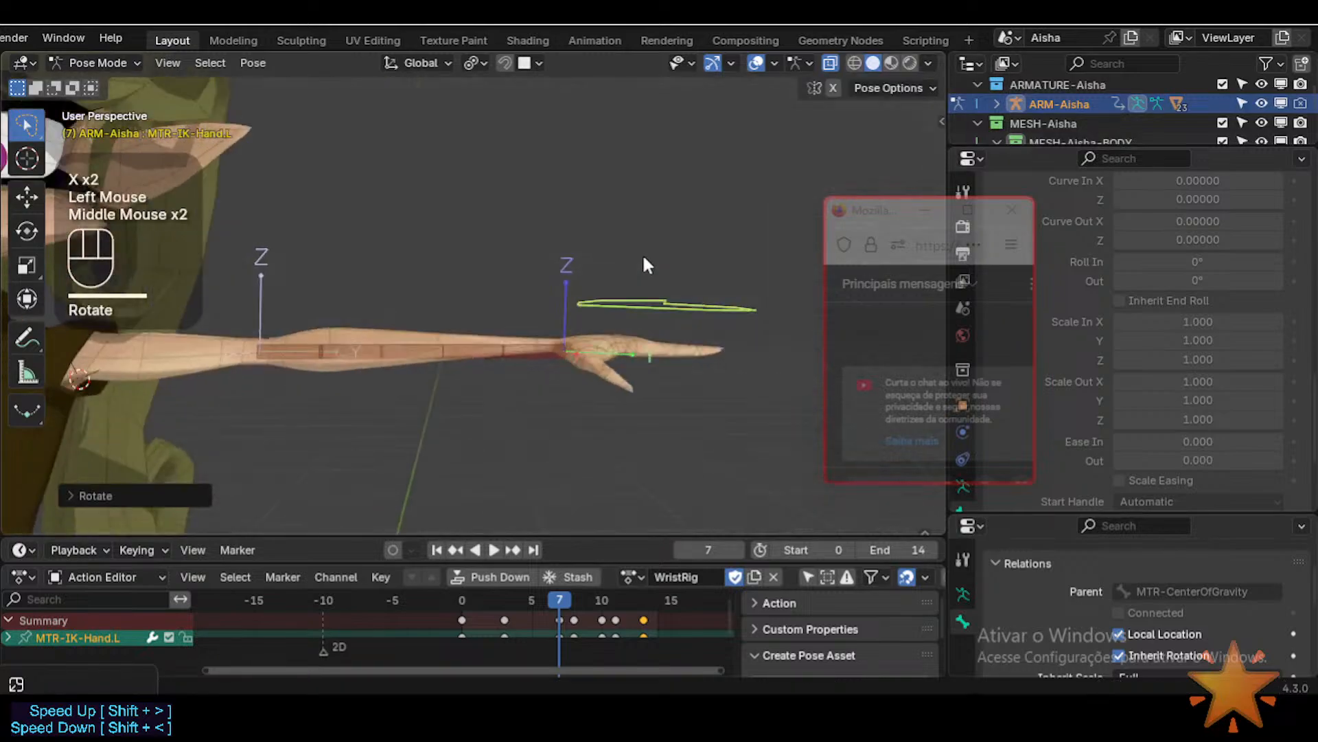
Step: Bend the left hand IK control downward about 89° around its local X axis at frame 7
{"action": "key", "text": "r"}
{"action": "key", "text": "x"}
{"action": "key", "text": "x"}
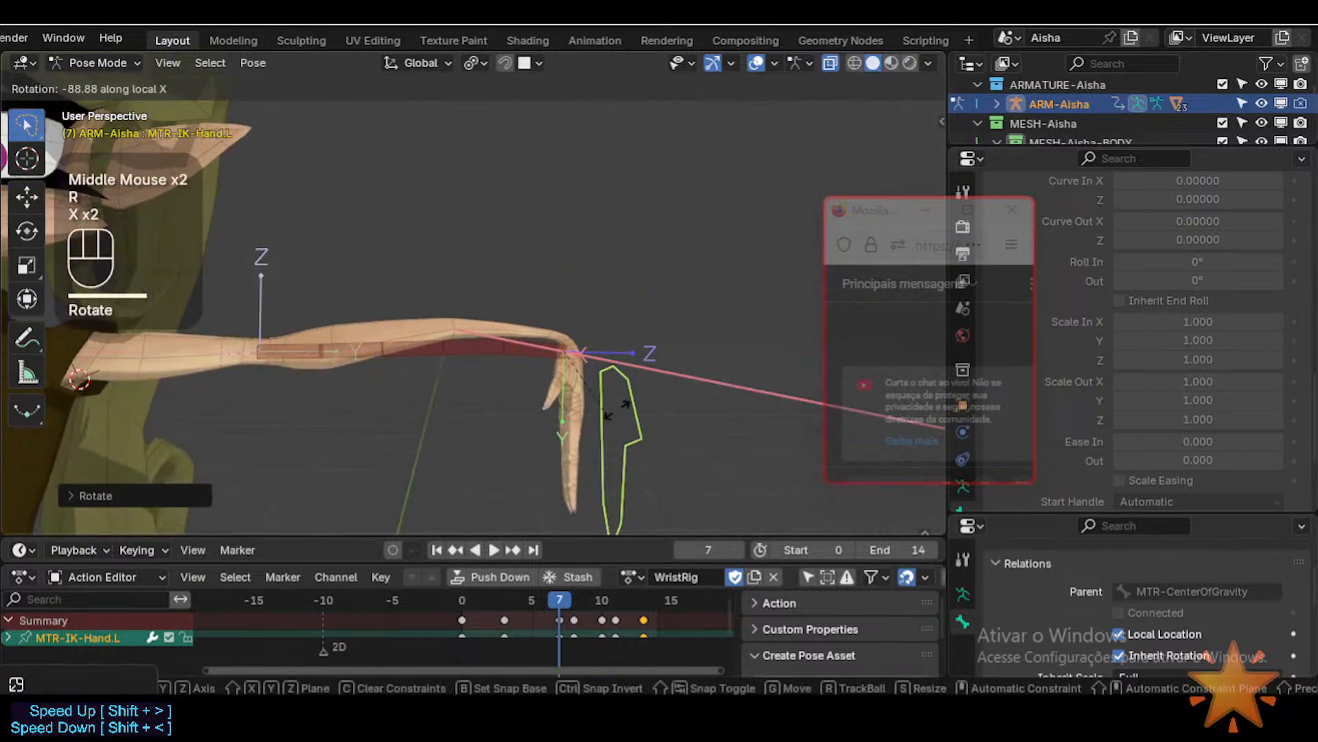
{"action": "left_click", "coordinate": [625, 397]}
{"action": "scroll", "coordinate": [625, 397], "scroll_direction": "up", "scroll_amount": 1}
{"action": "key", "text": "g"}
{"action": "left_click", "coordinate": [628, 397]}
Step: Rotate the left hand IK control above the forearm around its local X axis, and lower it back partway
{"action": "key", "text": "r"}
{"action": "key", "text": "x"}
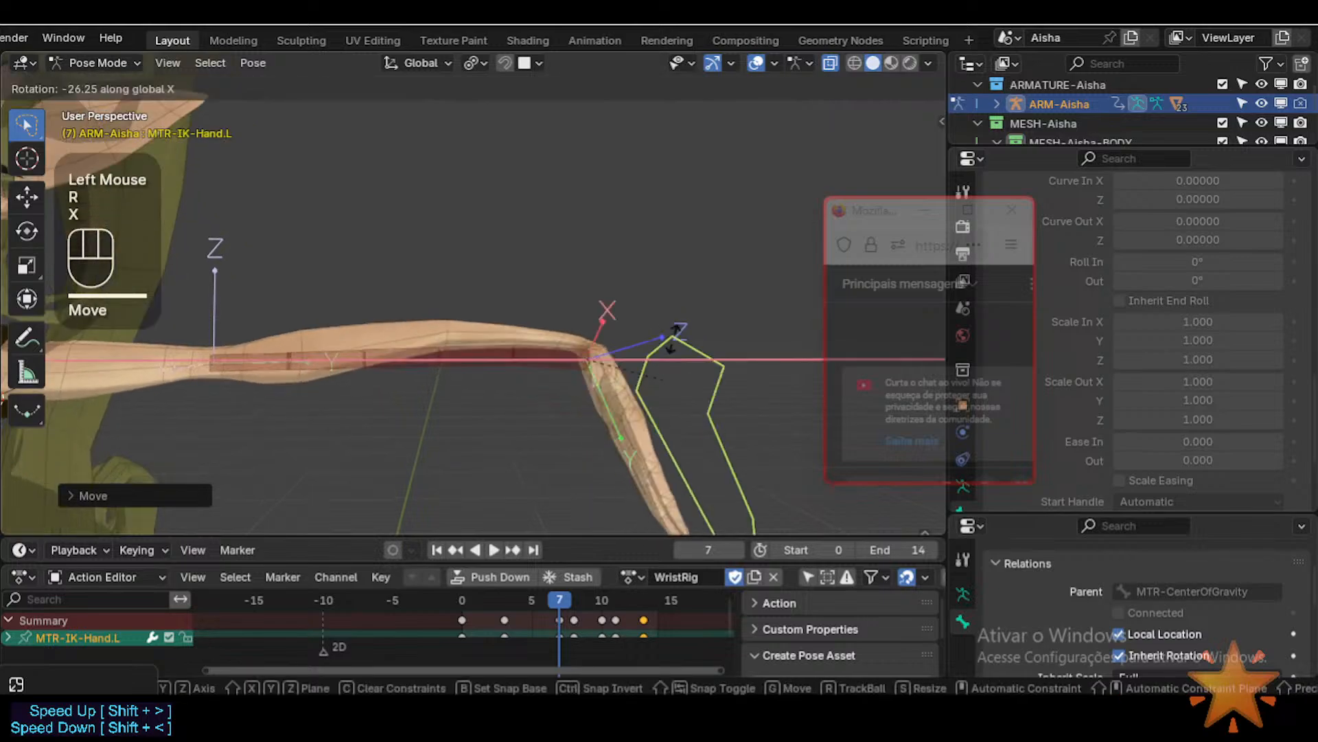
{"action": "key", "text": "x"}
{"action": "left_click", "coordinate": [604, 263]}
{"action": "middle_click", "coordinate": [650, 257]}
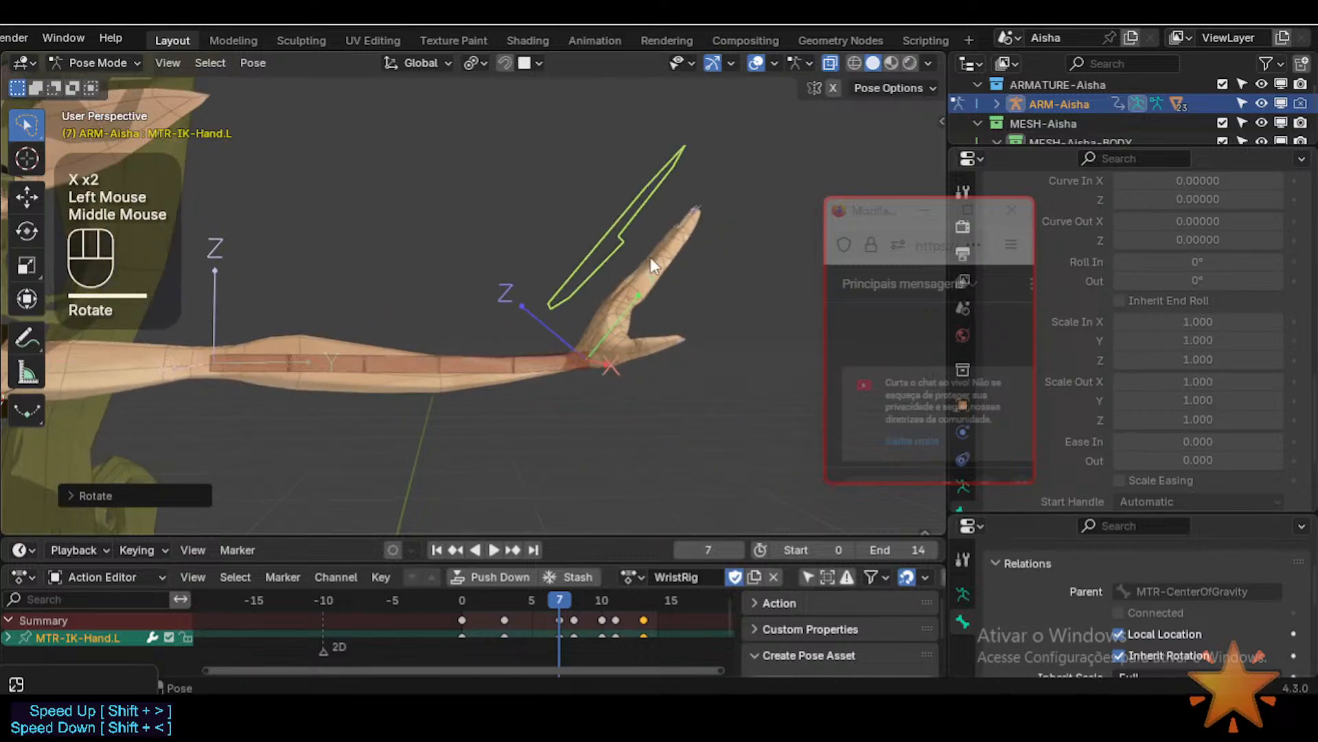
{"action": "key", "text": "r"}
{"action": "key", "text": "x"}
{"action": "key", "text": "x"}
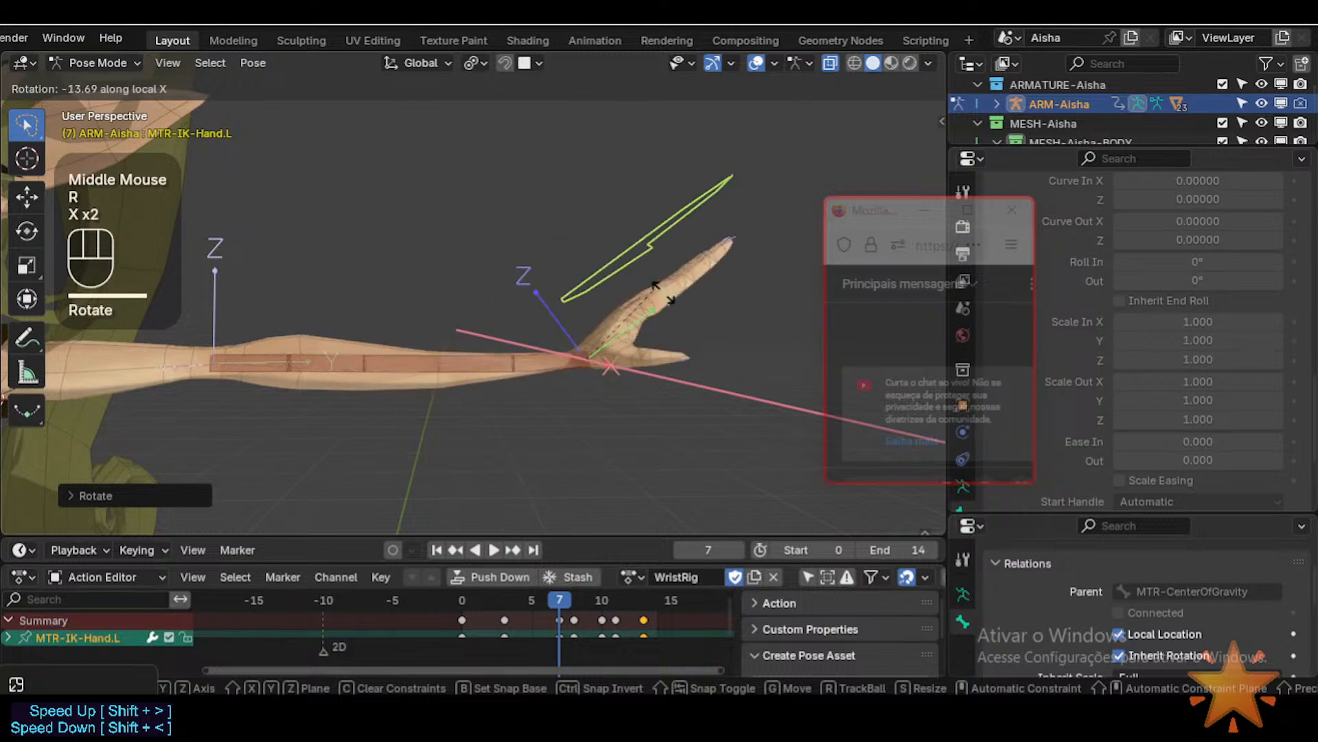
{"action": "left_click", "coordinate": [578, 367]}
Step: Examine the forearm bone's Bendy Bones settings, from segments and curve values to scale, easing and handles
{"action": "left_click", "coordinate": [578, 367]}
{"action": "scroll", "coordinate": [1098, 352], "scroll_direction": "up", "scroll_amount": 3}
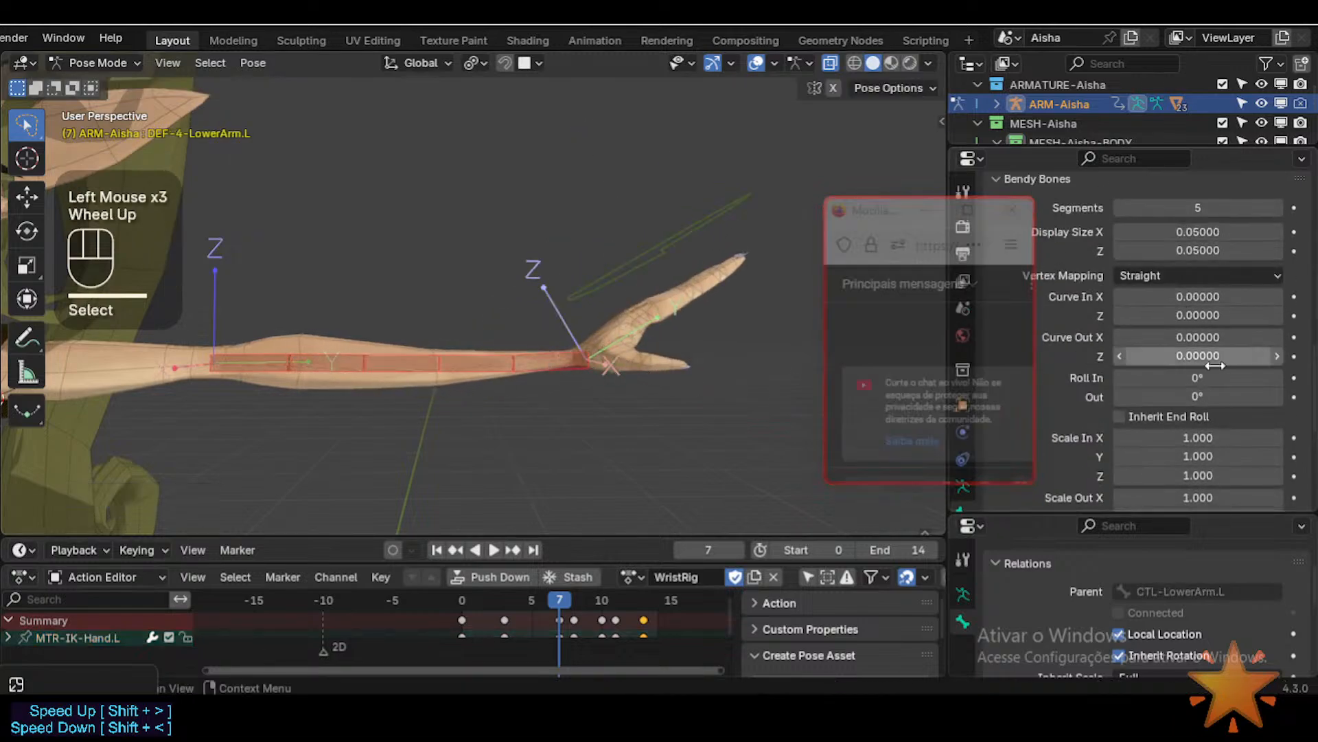
{"action": "scroll", "coordinate": [1201, 340], "scroll_direction": "down", "scroll_amount": 3}
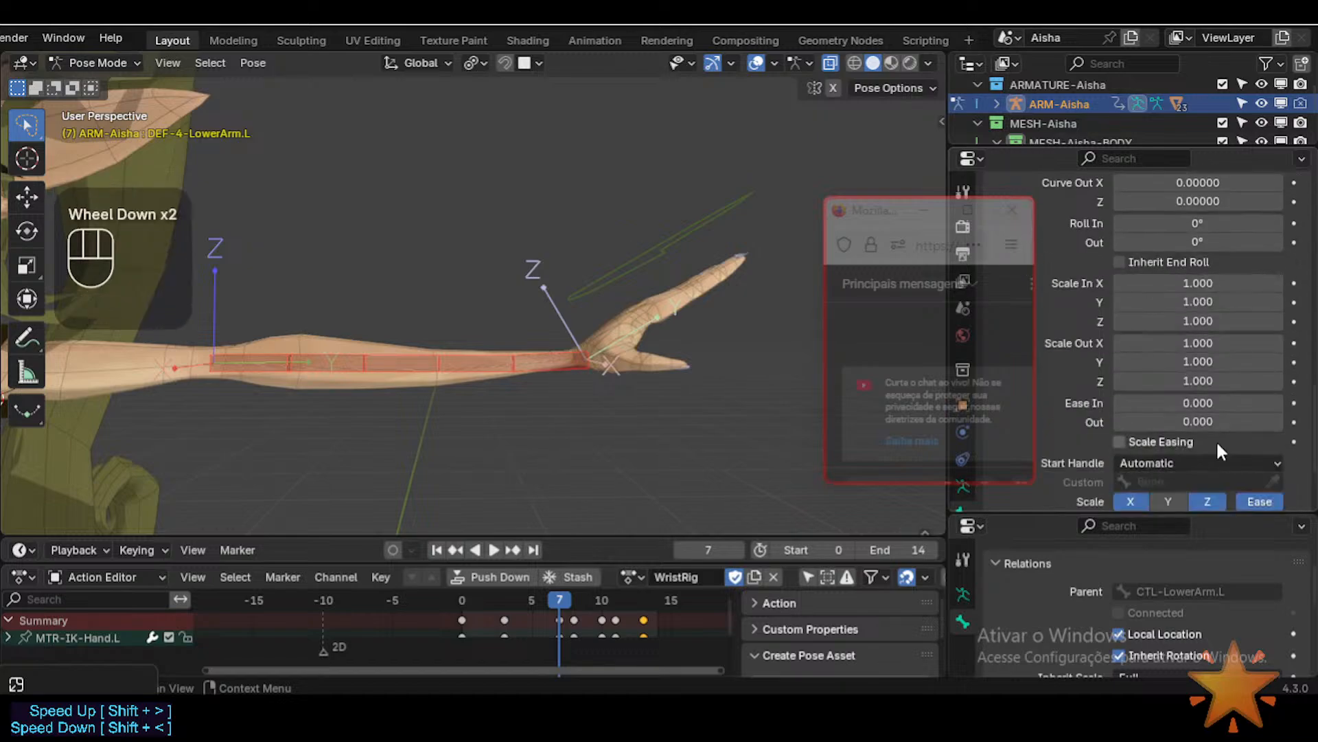
{"action": "scroll", "coordinate": [1205, 341], "scroll_direction": "up", "scroll_amount": 4}
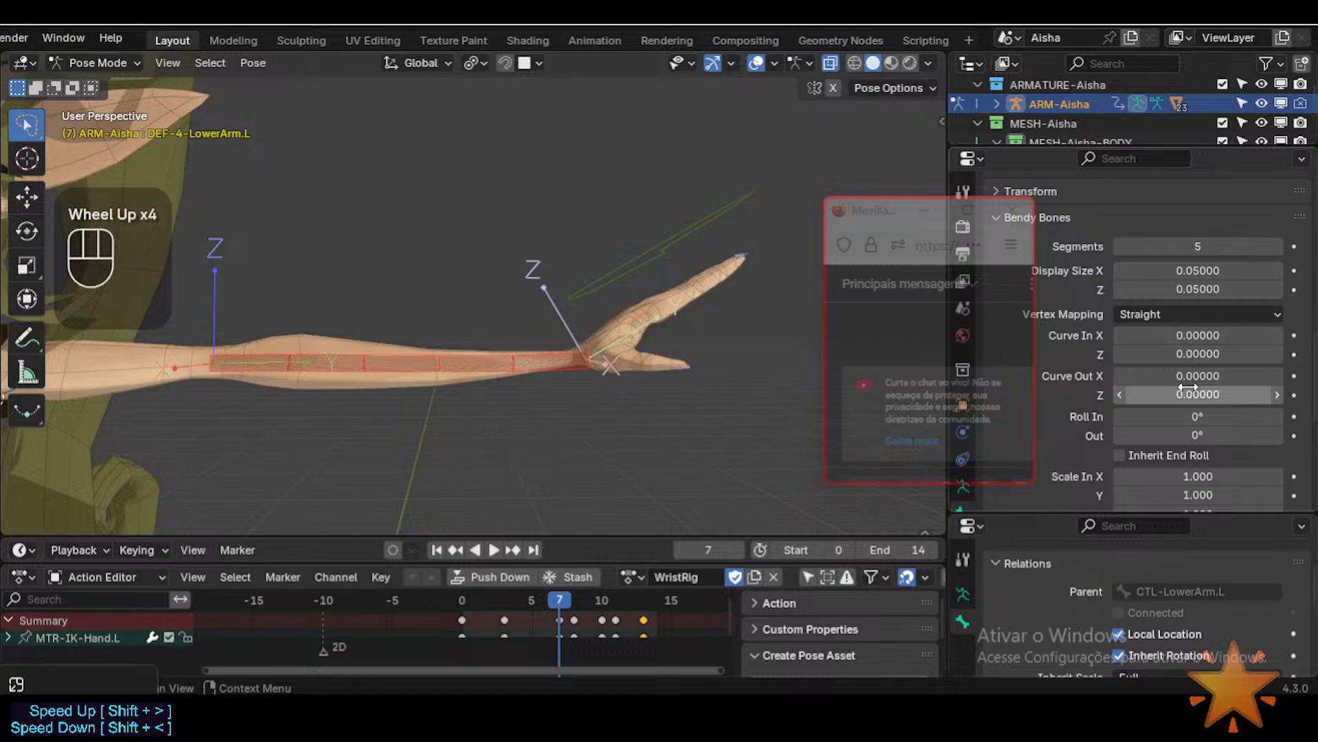
{"action": "scroll", "coordinate": [1207, 407], "scroll_direction": "down", "scroll_amount": 3}
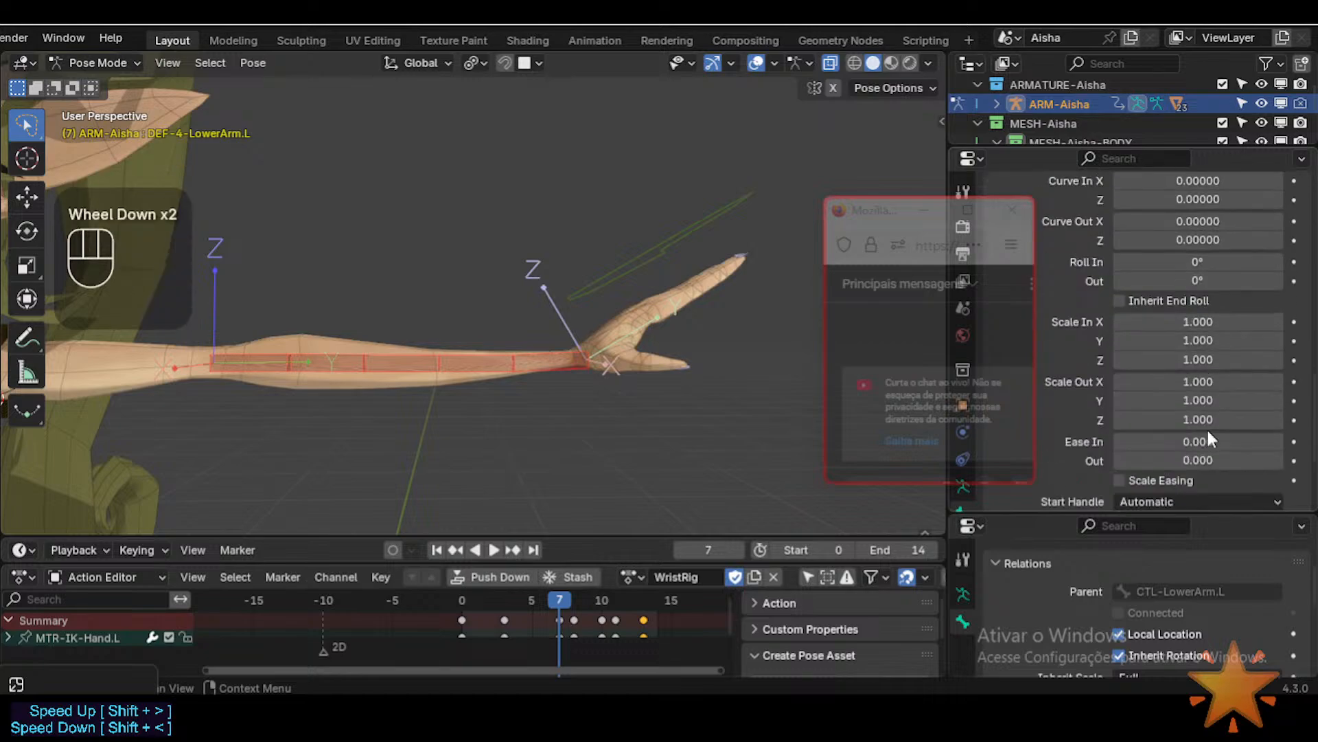
{"action": "scroll", "coordinate": [1180, 353], "scroll_direction": "up", "scroll_amount": 2}
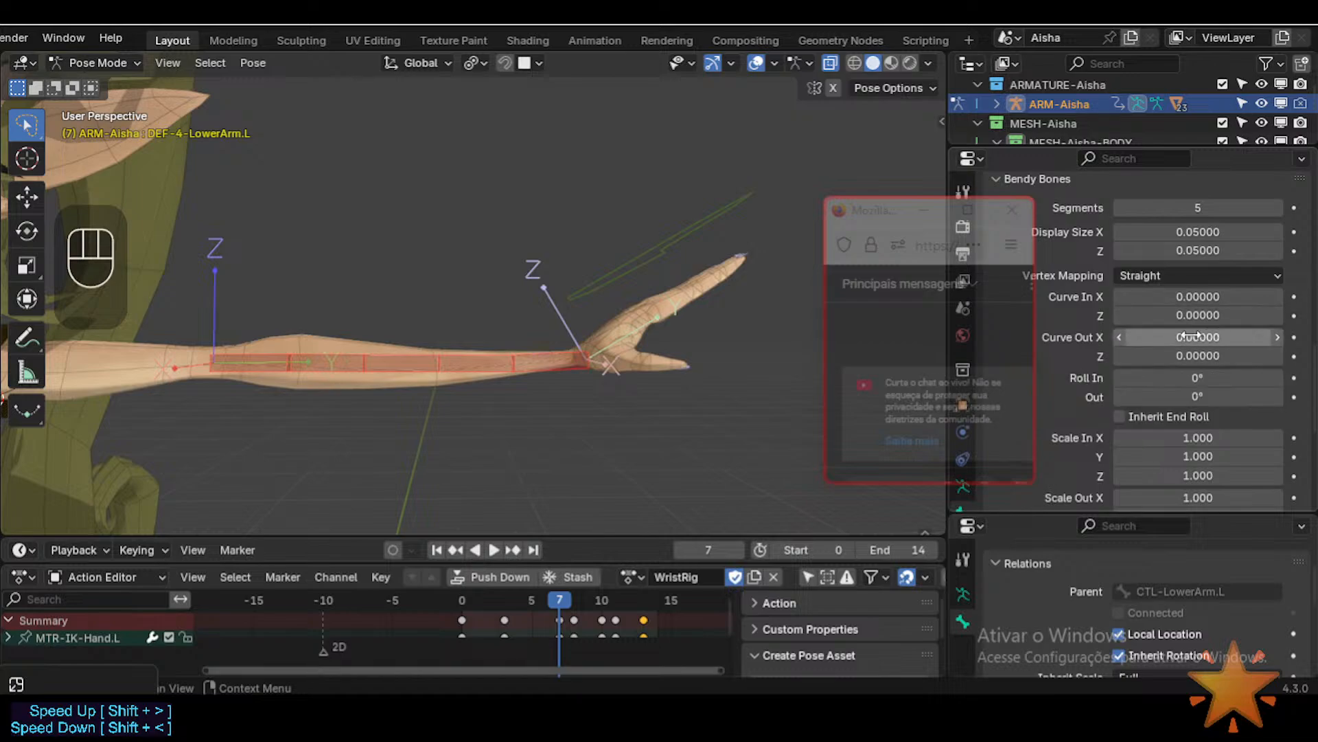
{"action": "scroll", "coordinate": [1198, 340], "scroll_direction": "down", "scroll_amount": 2}
{"action": "scroll", "coordinate": [1198, 340], "scroll_direction": "up", "scroll_amount": 1}
{"action": "scroll", "coordinate": [1203, 384], "scroll_direction": "down", "scroll_amount": 2}
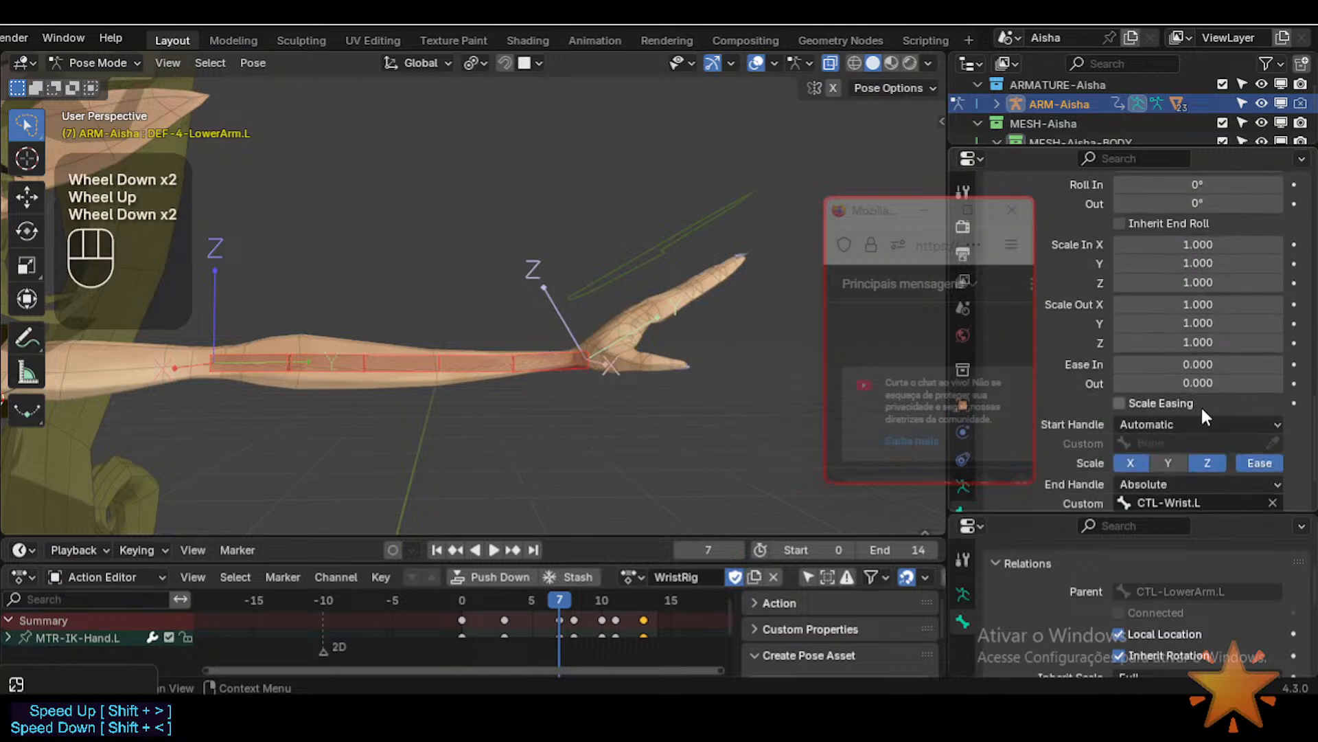
{"action": "scroll", "coordinate": [1202, 274], "scroll_direction": "up", "scroll_amount": 2}
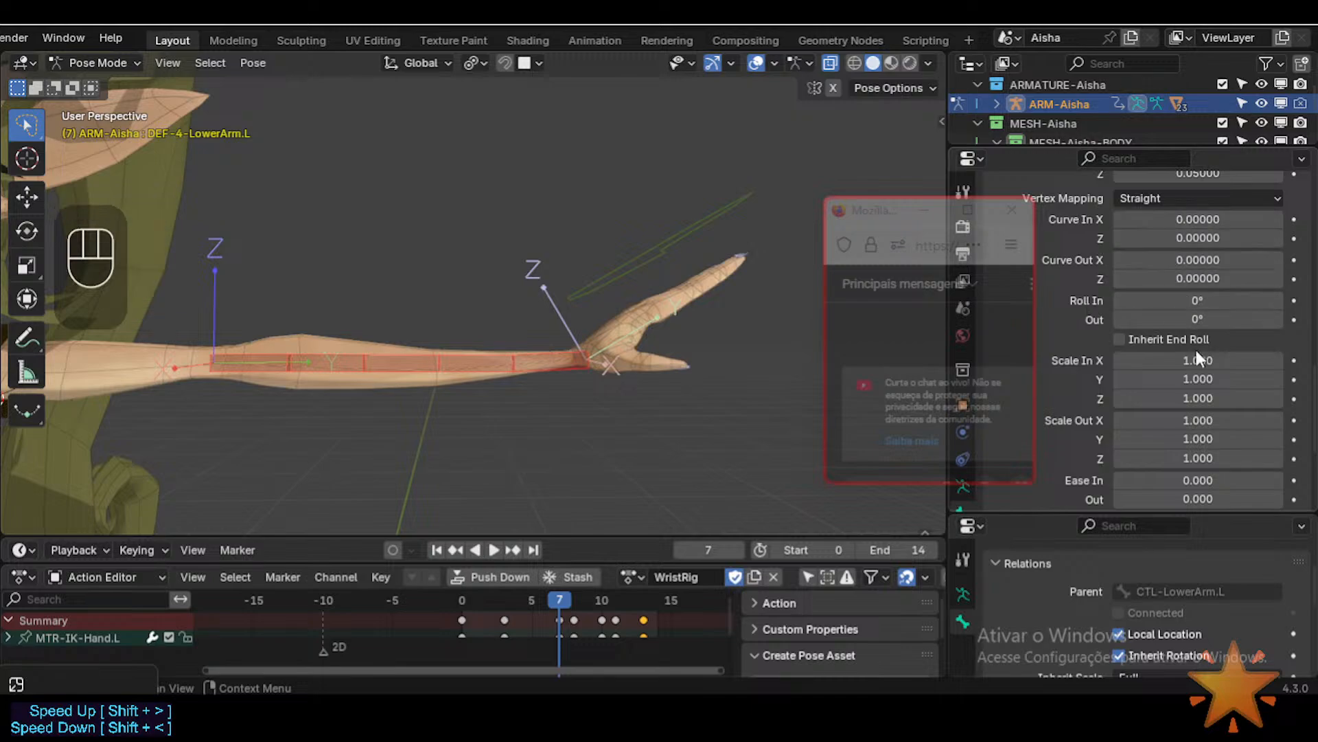
Step: Save the file, and bend the left hand IK control steeply upward around its local X axis
{"action": "middle_click_drag", "start_coordinate": [660, 309], "coordinate": [630, 318]}
{"action": "scroll", "coordinate": [636, 315], "scroll_direction": "up", "scroll_amount": 1}
{"action": "key", "text": "ctrl+s"}
{"action": "left_click", "coordinate": [686, 298]}
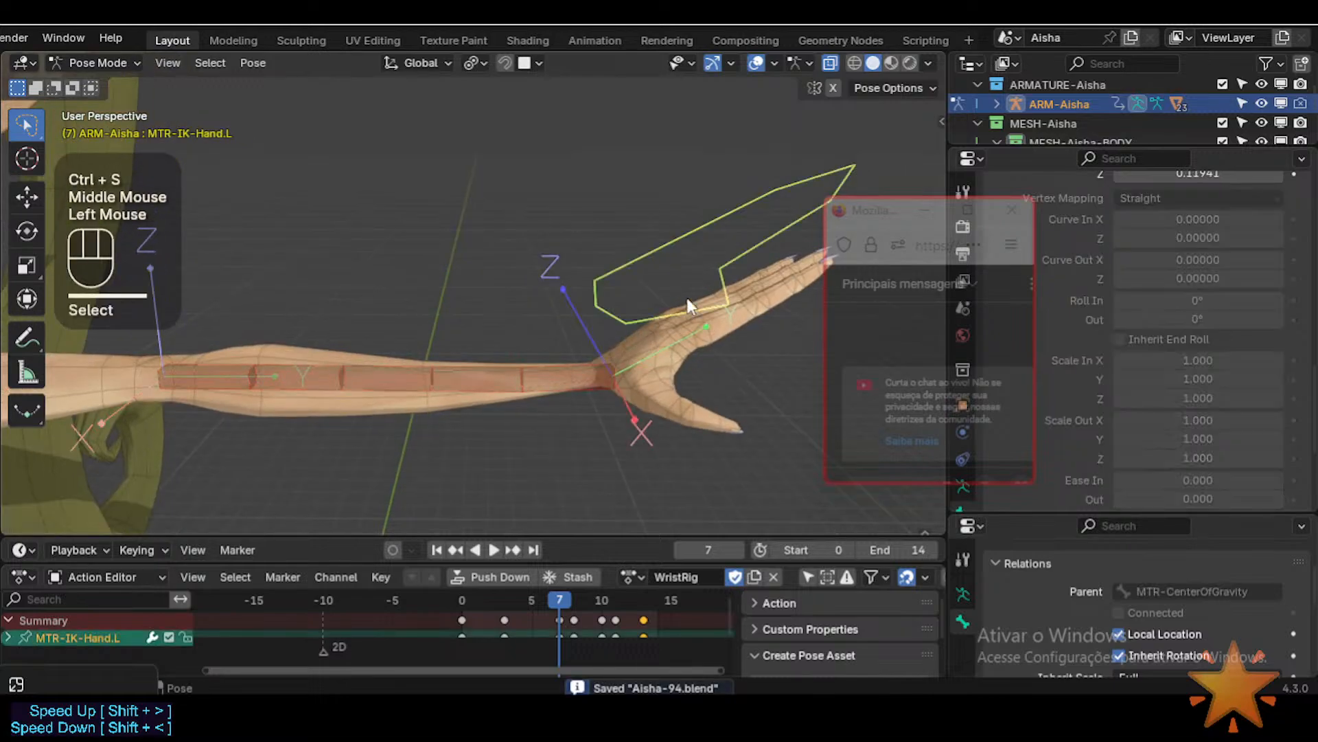
{"action": "key", "text": "r"}
{"action": "key", "text": "x"}
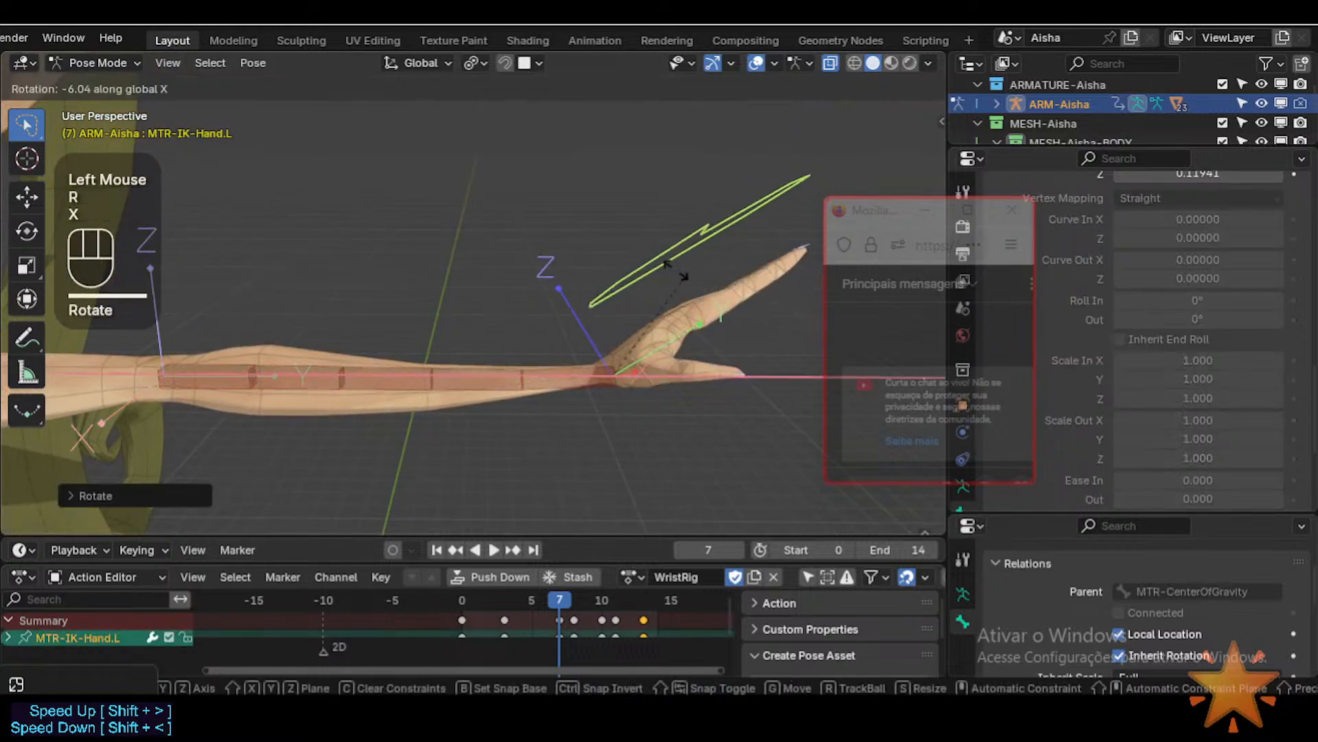
{"action": "key", "text": "x"}
{"action": "left_click", "coordinate": [622, 264]}
Step: Try adjusting the forearm bone's Roll In value, and undo the change
{"action": "left_click", "coordinate": [573, 390]}
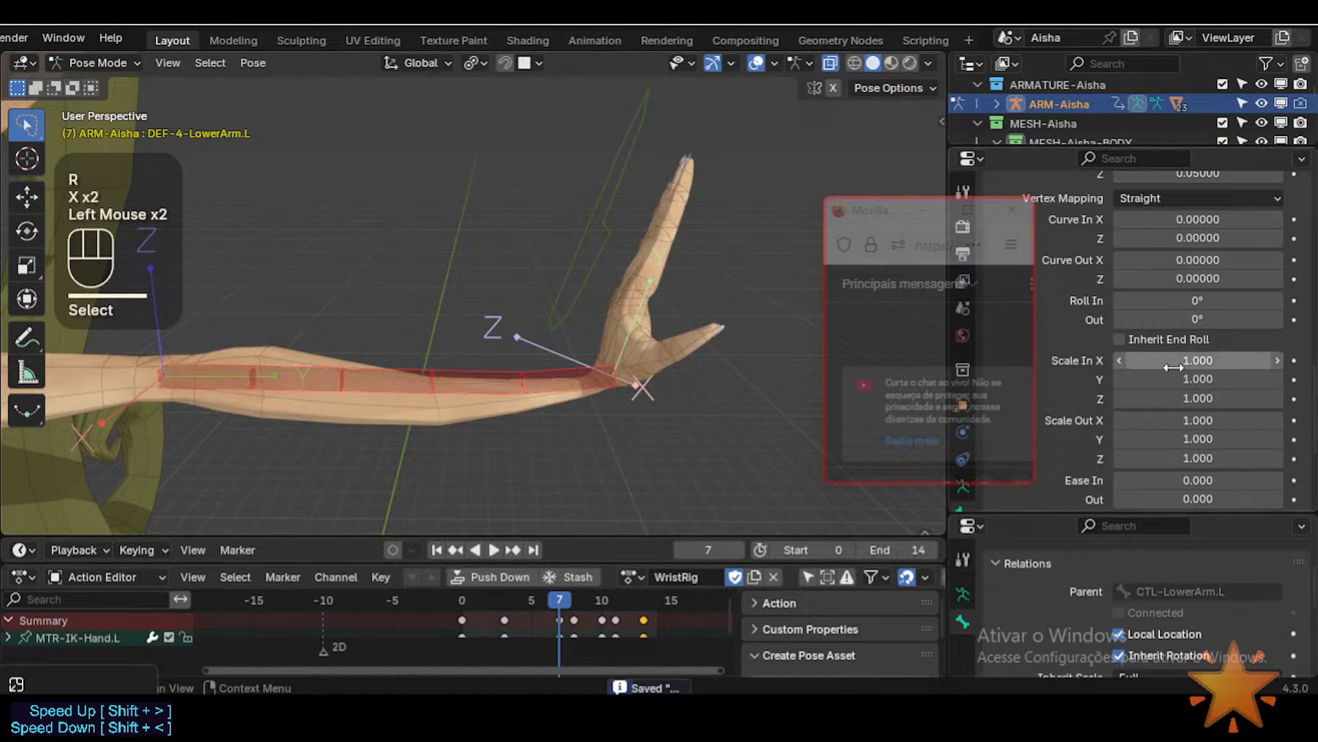
{"action": "left_click_drag", "start_coordinate": [1196, 302], "coordinate": [1198, 307]}
{"action": "key", "text": "ctrl+z"}
{"action": "scroll", "coordinate": [566, 311], "scroll_direction": "down", "scroll_amount": 2}
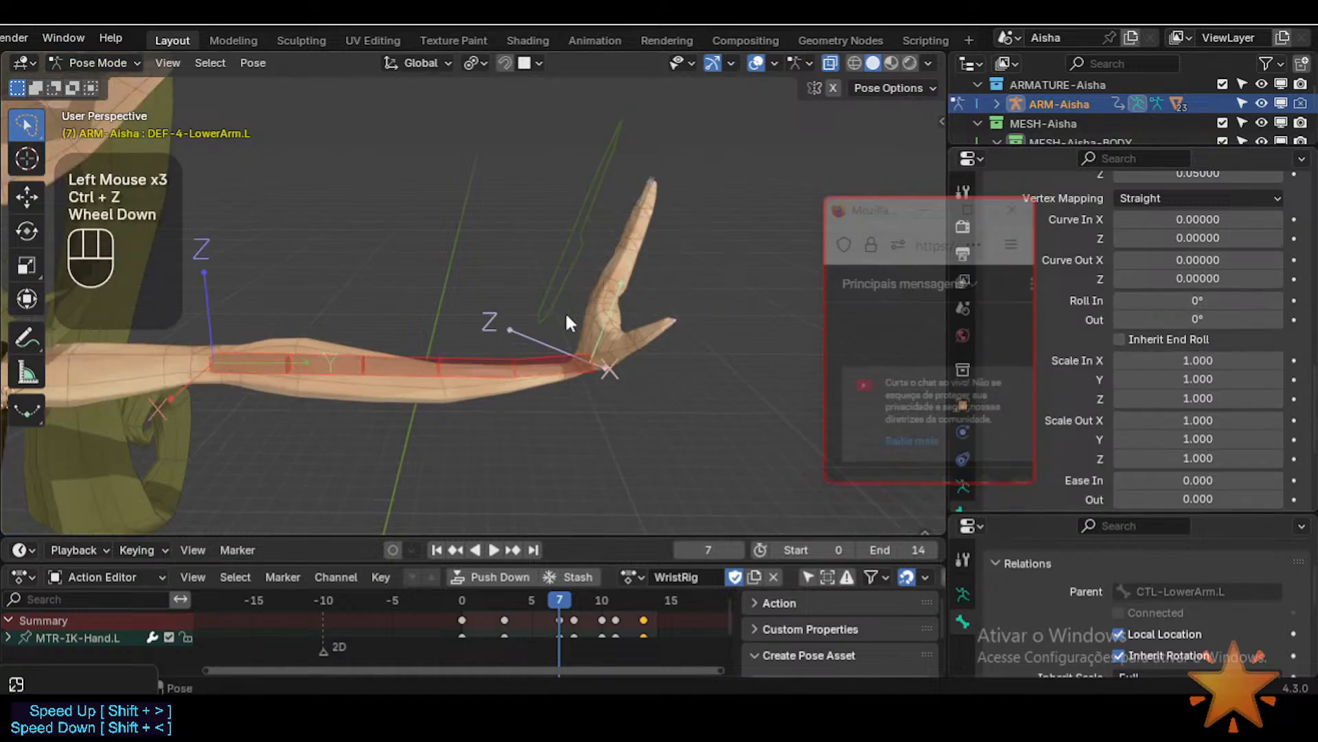
Step: Select all visible bones, return to frame 0 and save the file
{"action": "middle_click_drag", "start_coordinate": [566, 311], "coordinate": [822, 310]}
{"action": "scroll", "coordinate": [1202, 436], "scroll_direction": "down", "scroll_amount": 2}
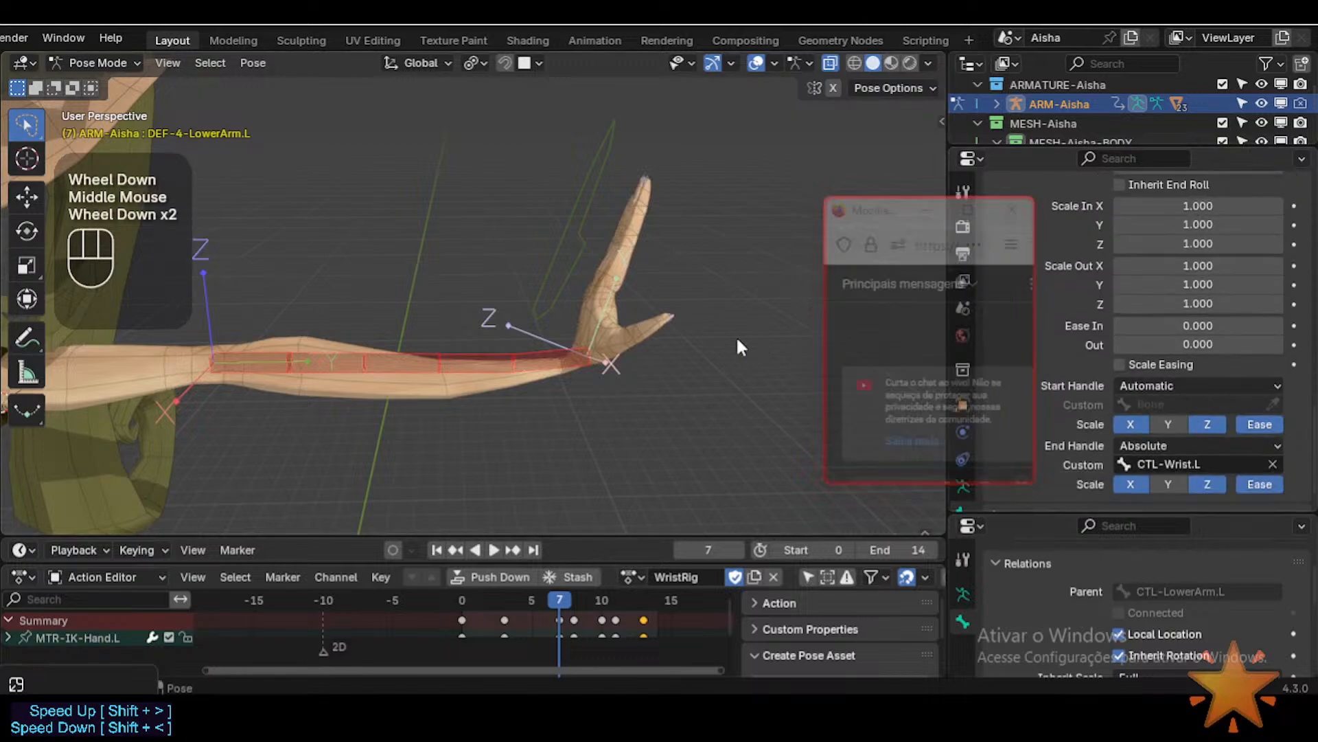
{"action": "left_click", "coordinate": [582, 193]}
{"action": "middle_click_drag", "start_coordinate": [582, 192], "coordinate": [587, 250]}
{"action": "key", "text": "a"}
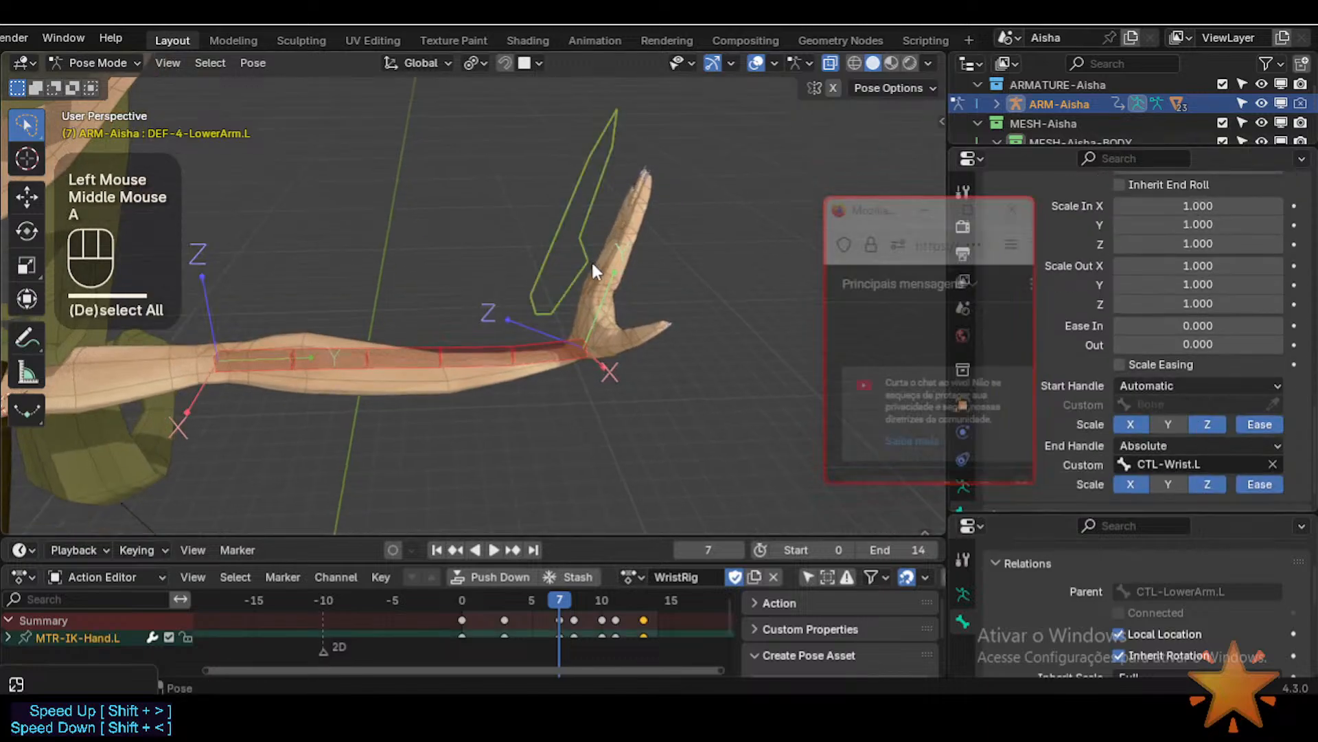
{"action": "key", "text": "shift+Left"}
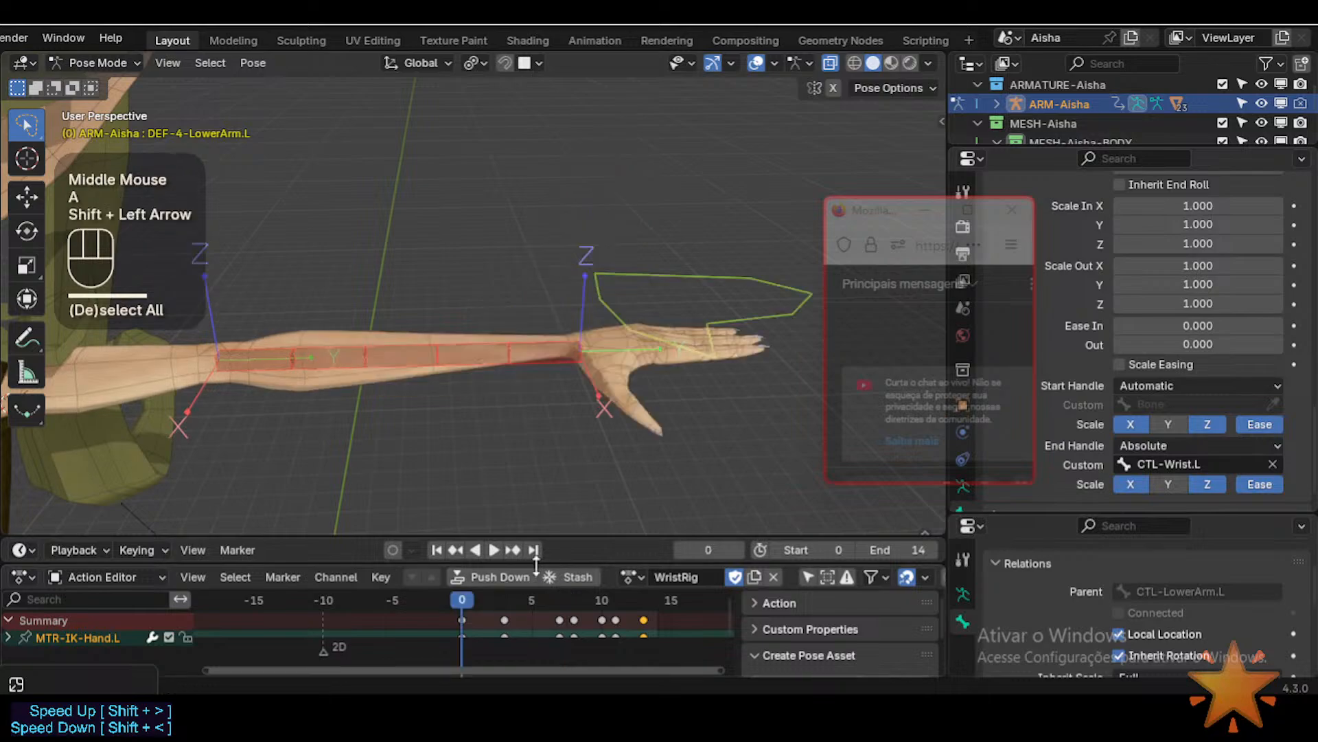
{"action": "key", "text": "ctrl+s"}
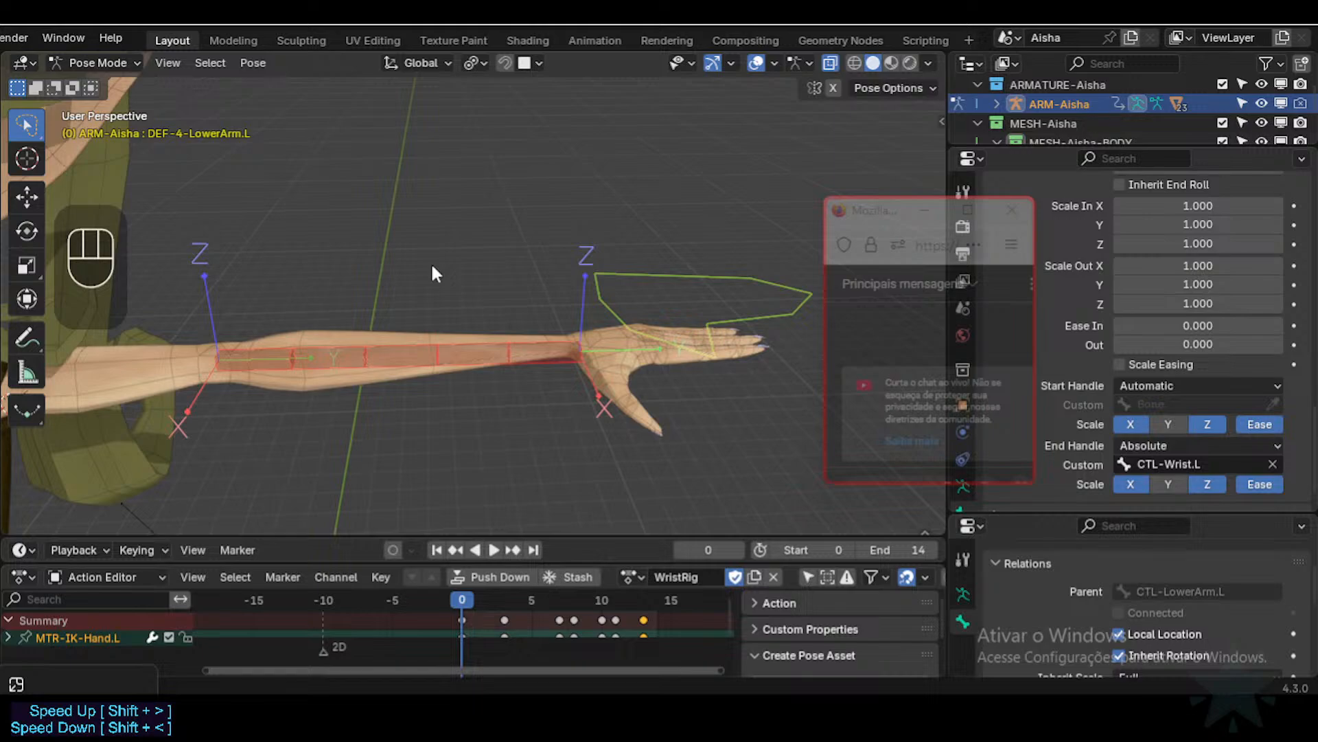
Step: Bend the left hand IK control upward about 70° around its local X axis at frame 0, and save the file
{"action": "mouse_move", "coordinate": [560, 717]}
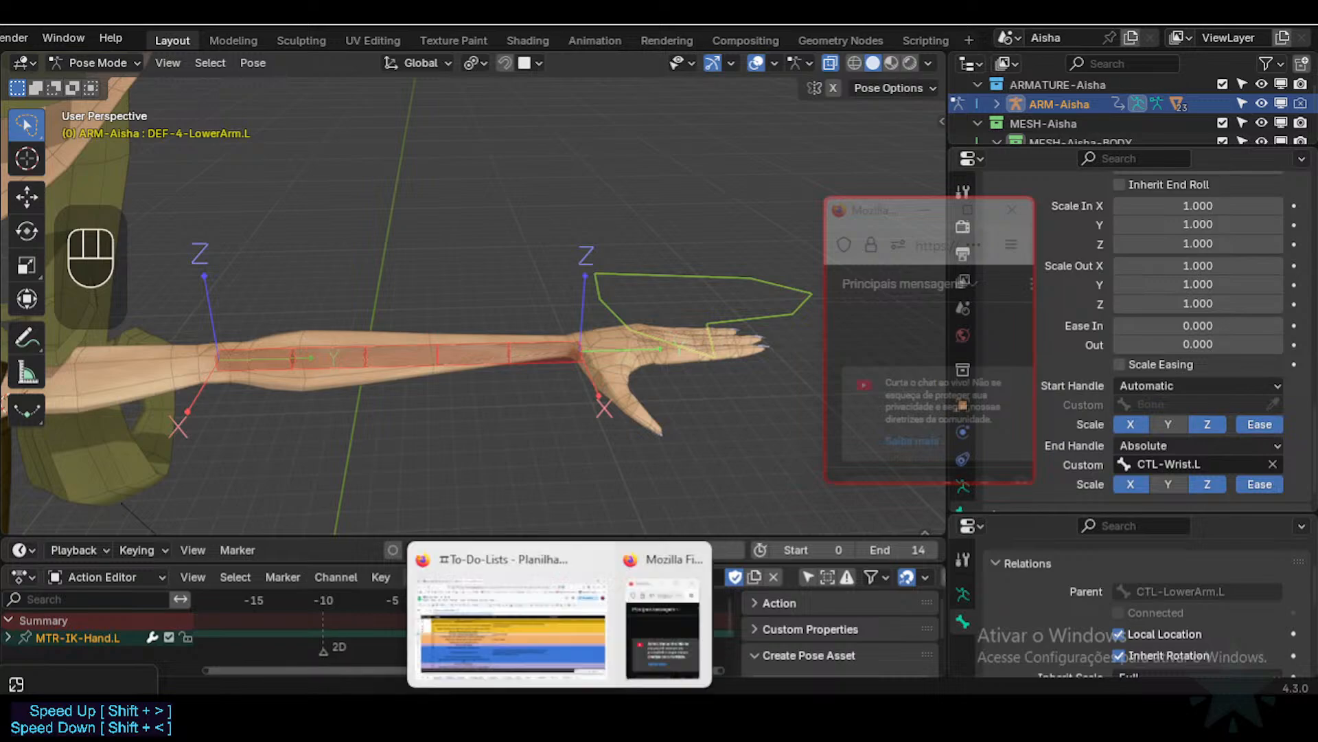
{"action": "middle_click_drag", "start_coordinate": [599, 353], "coordinate": [596, 302]}
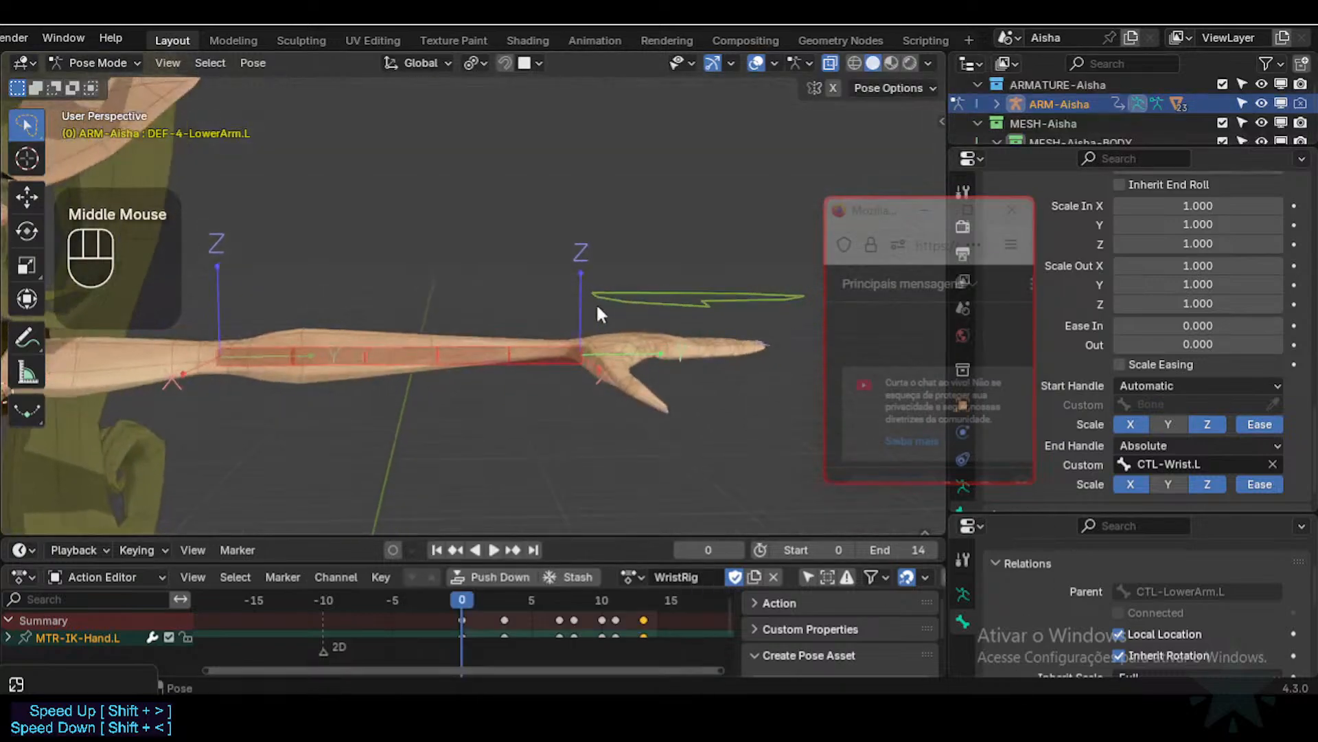
{"action": "left_click", "coordinate": [713, 298]}
{"action": "key", "text": "r"}
{"action": "key", "text": "x"}
{"action": "key", "text": "x"}
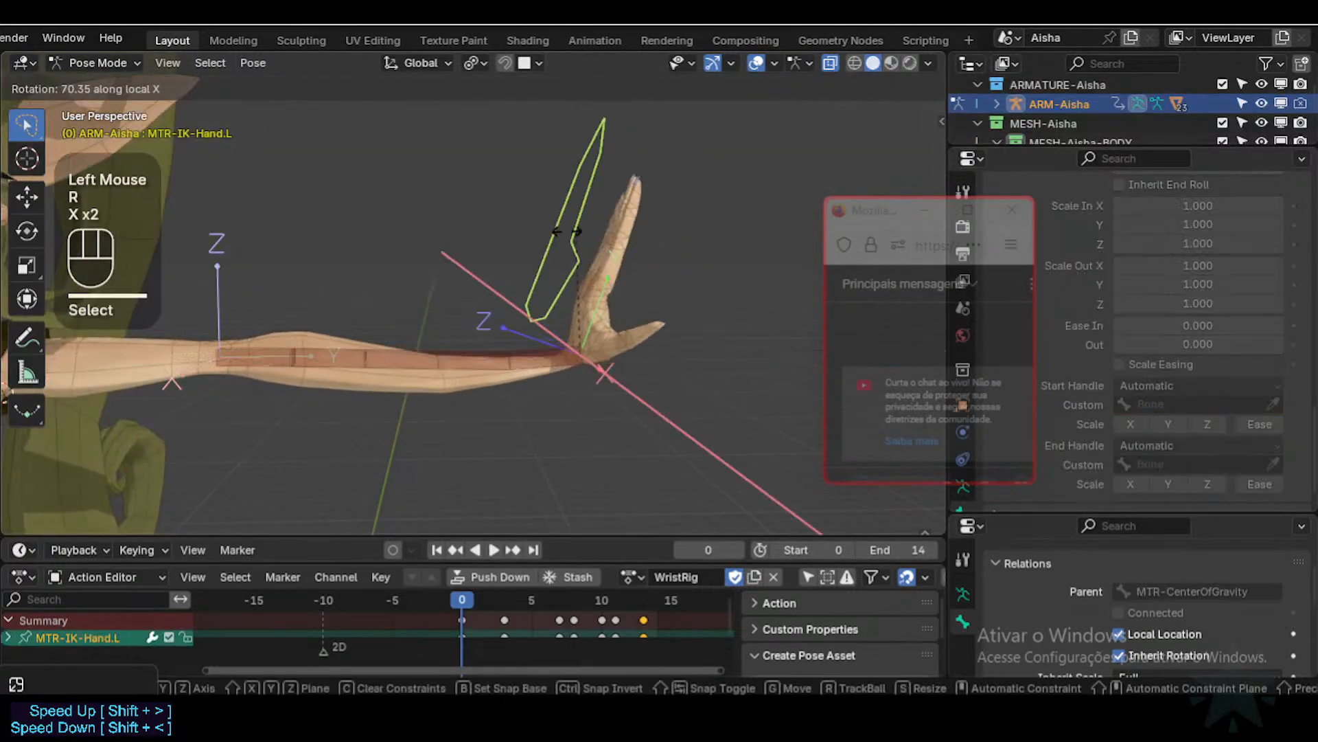
{"action": "left_click", "coordinate": [567, 233]}
{"action": "middle_click_drag", "start_coordinate": [566, 233], "coordinate": [611, 311], "text": "shift"}
{"action": "scroll", "coordinate": [582, 273], "scroll_direction": "up", "scroll_amount": 2}
{"action": "key", "text": "ctrl+s"}
Step: Shift the live chat window away from the viewport, select the forearm bone, and solo the DEF-Helper bone collection alongside the arm bones
{"action": "left_click_drag", "start_coordinate": [872, 218], "coordinate": [955, 146]}
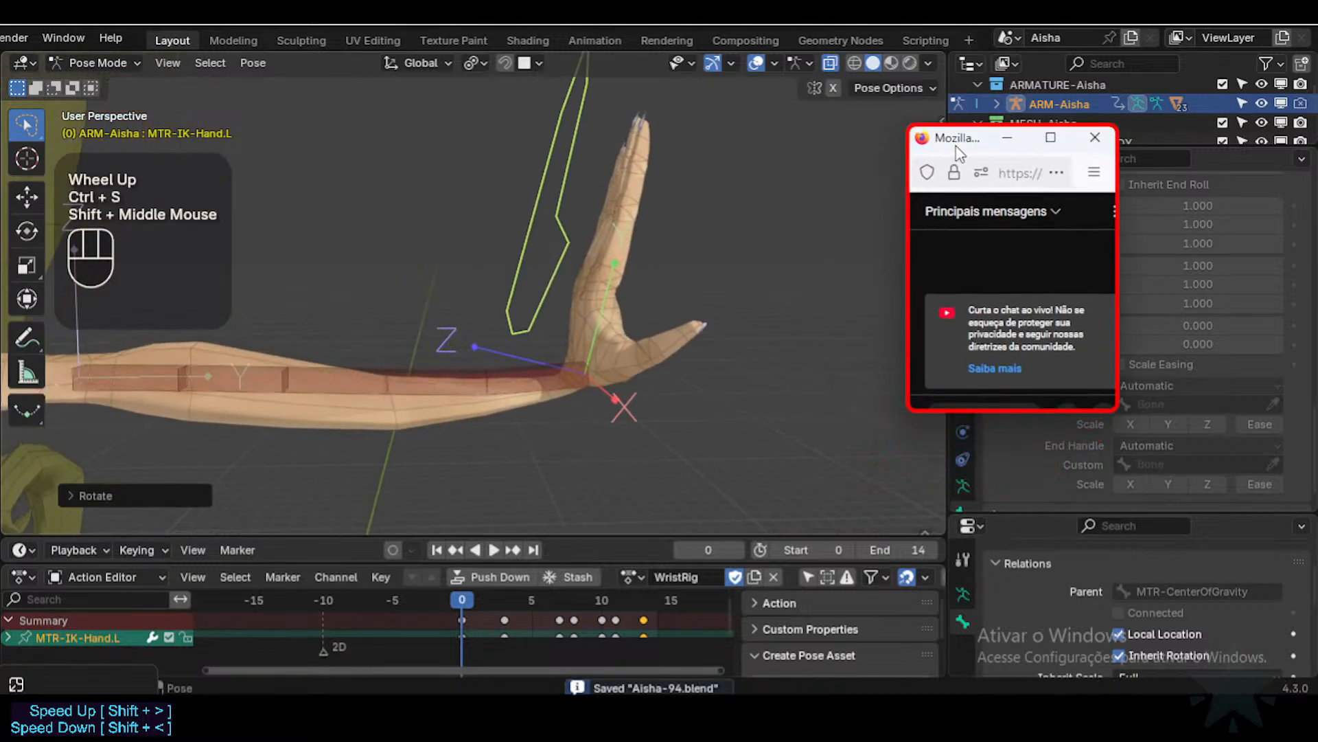
{"action": "scroll", "coordinate": [628, 254], "scroll_direction": "down", "scroll_amount": 2}
{"action": "scroll", "coordinate": [616, 277], "scroll_direction": "up", "scroll_amount": 2}
{"action": "scroll", "coordinate": [533, 341], "scroll_direction": "down", "scroll_amount": 1}
{"action": "left_click", "coordinate": [534, 361]}
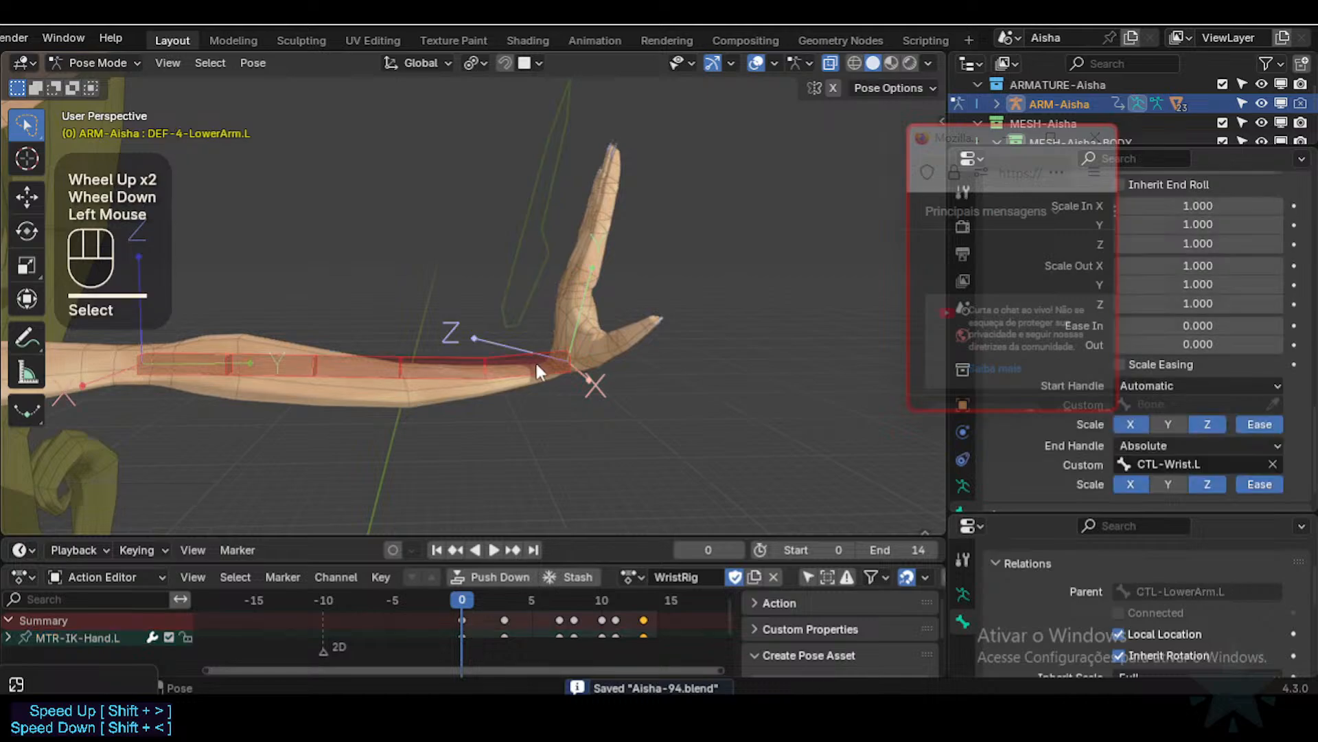
{"action": "middle_click_drag", "start_coordinate": [534, 361], "coordinate": [615, 361]}
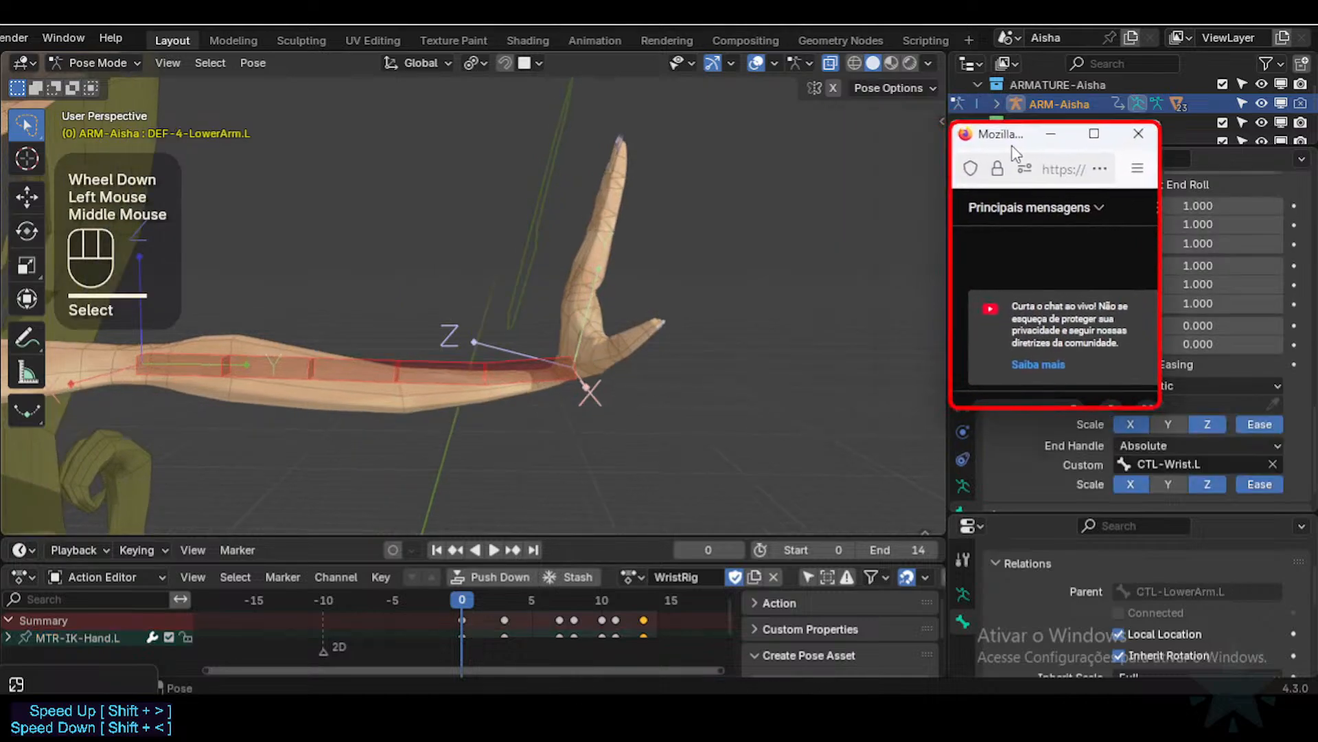
{"action": "left_click", "coordinate": [710, 258]}
{"action": "key", "text": "n"}
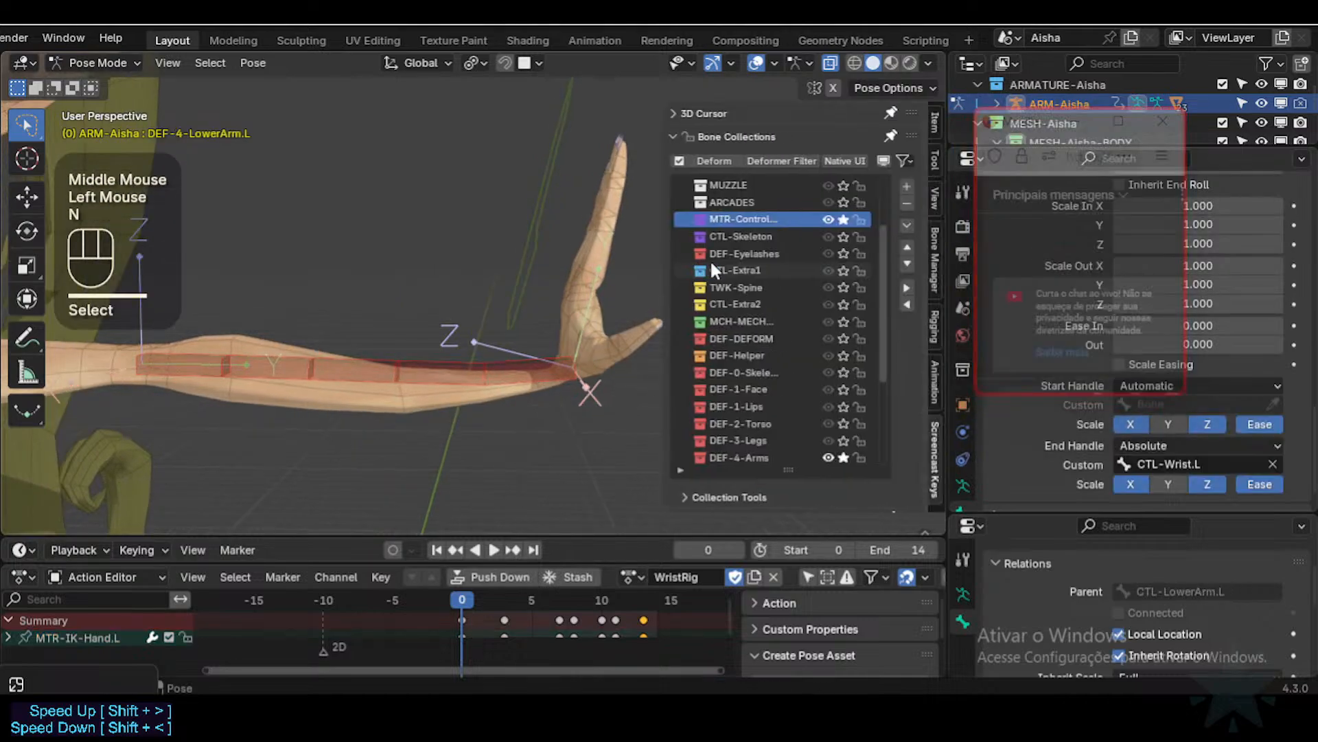
{"action": "left_click", "coordinate": [842, 356]}
{"action": "key", "text": "n"}
{"action": "scroll", "coordinate": [614, 402], "scroll_direction": "up", "scroll_amount": 1}
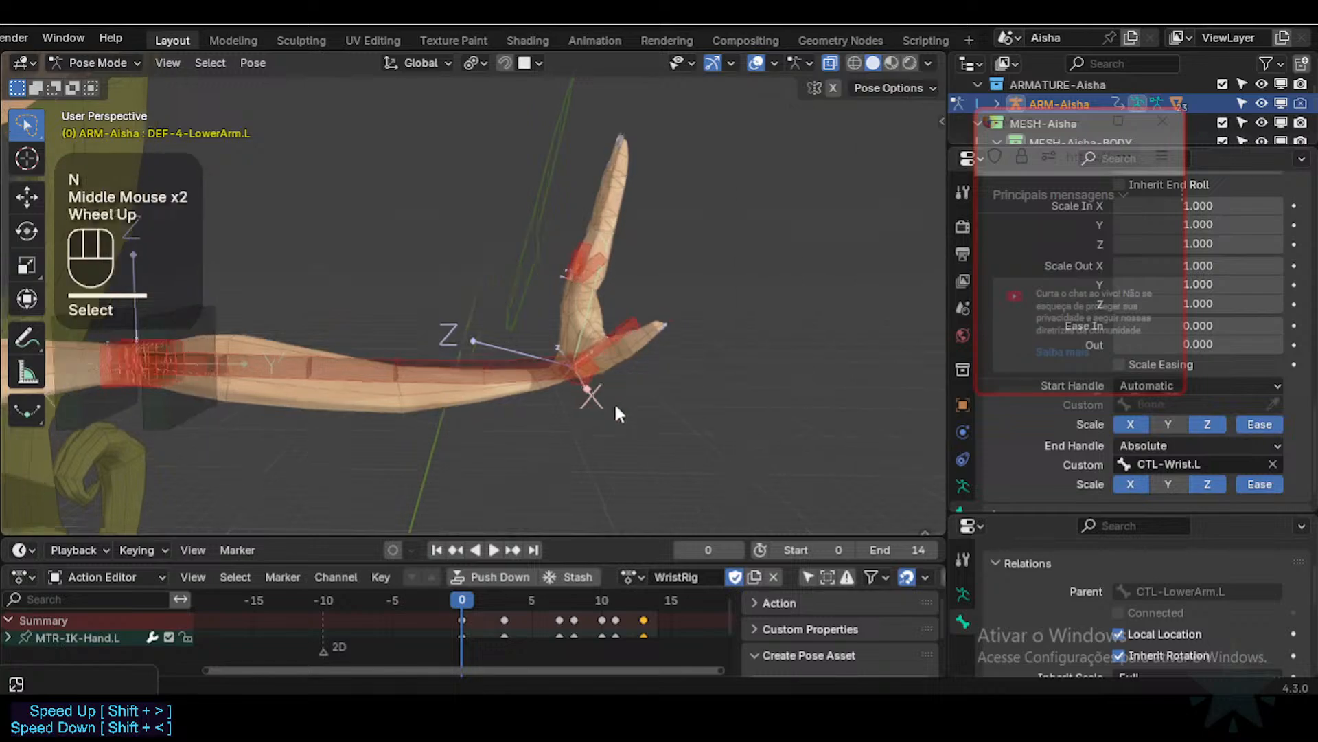
Step: Select the left wrist fan bone, DEF-4-FAN-Wrist.L, and briefly try rotating it about the X axis
{"action": "middle_click_drag", "start_coordinate": [614, 402], "coordinate": [651, 471]}
{"action": "middle_click_drag", "start_coordinate": [596, 381], "coordinate": [601, 352]}
{"action": "scroll", "coordinate": [618, 386], "scroll_direction": "up", "scroll_amount": 2}
{"action": "left_click", "coordinate": [603, 358]}
{"action": "scroll", "coordinate": [558, 290], "scroll_direction": "up", "scroll_amount": 1}
{"action": "scroll", "coordinate": [561, 300], "scroll_direction": "up", "scroll_amount": 1}
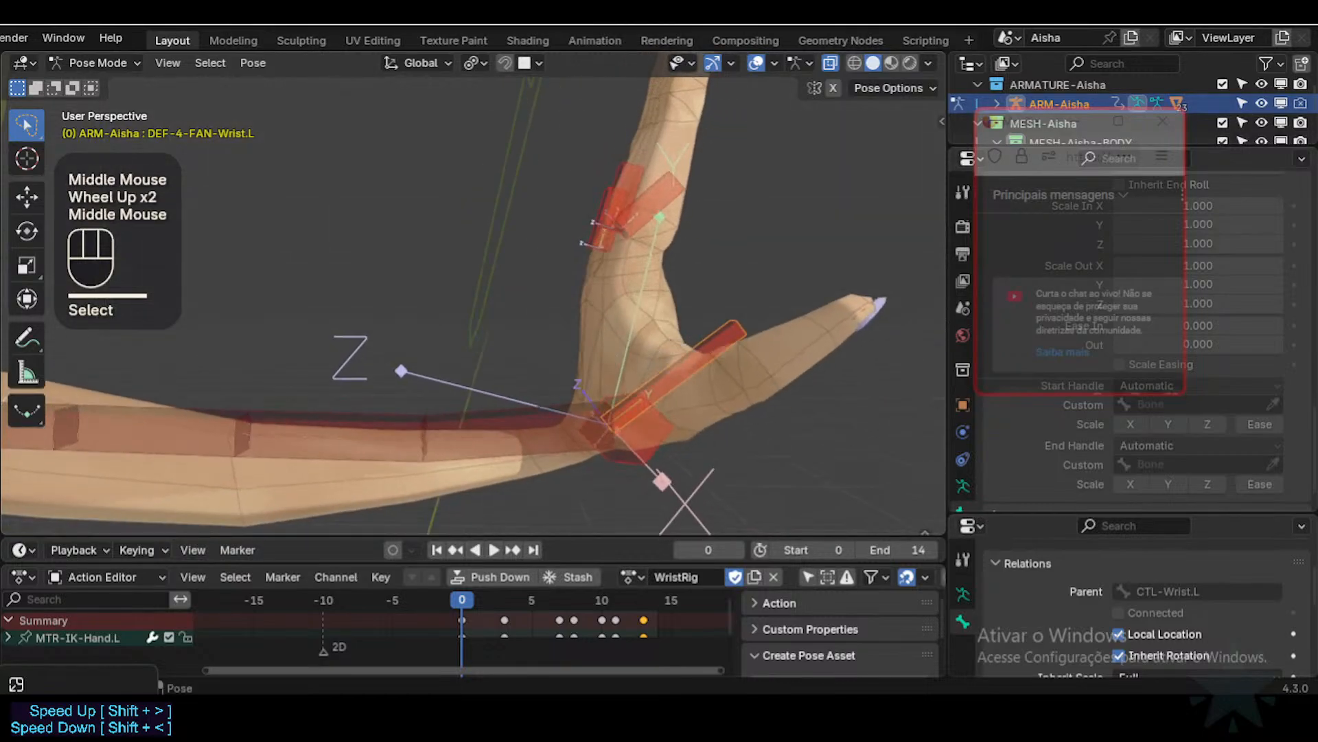
{"action": "key", "text": "r"}
{"action": "key", "text": "x"}
{"action": "key", "text": "Escape"}
Step: Try rotating the left wrist fan bone about -63° around its local X axis
{"action": "scroll", "coordinate": [694, 344], "scroll_direction": "down", "scroll_amount": 1}
{"action": "middle_click_drag", "start_coordinate": [695, 344], "coordinate": [642, 268]}
{"action": "scroll", "coordinate": [642, 268], "scroll_direction": "down", "scroll_amount": 1}
{"action": "key", "text": "r"}
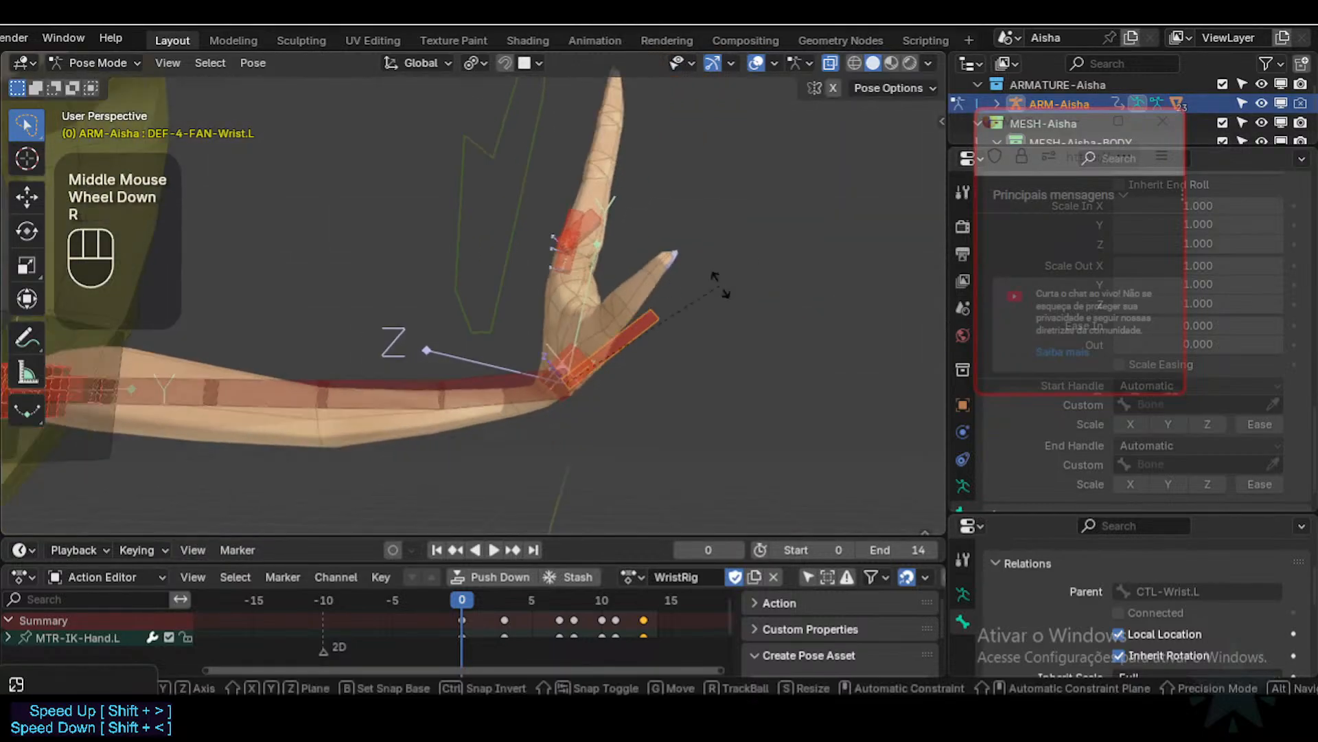
{"action": "key", "text": "x"}
{"action": "key", "text": "x"}
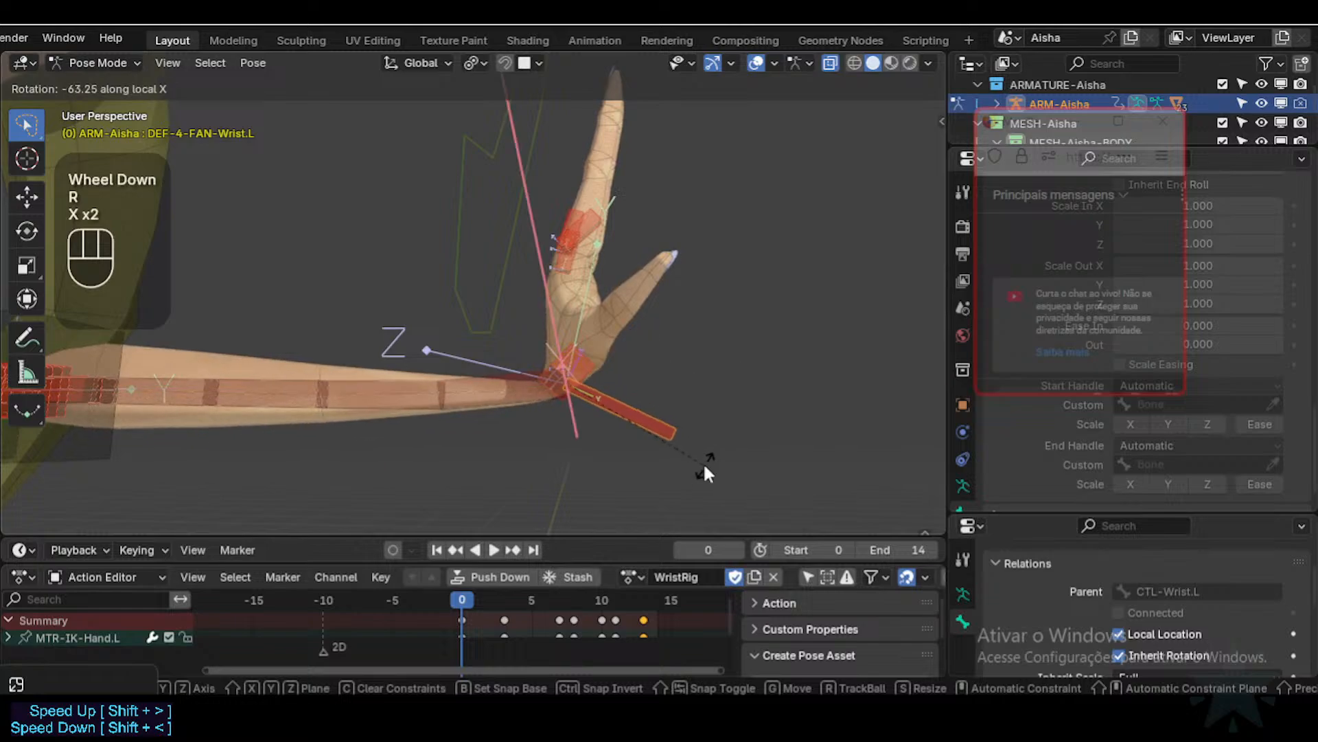
{"action": "key", "text": "Escape"}
Step: Try two more local X rotations of the wrist fan bone, to about -34° and -60°, watching the forearm deformation
{"action": "middle_click", "coordinate": [686, 371]}
{"action": "key", "text": "r"}
{"action": "key", "text": "x"}
{"action": "key", "text": "x"}
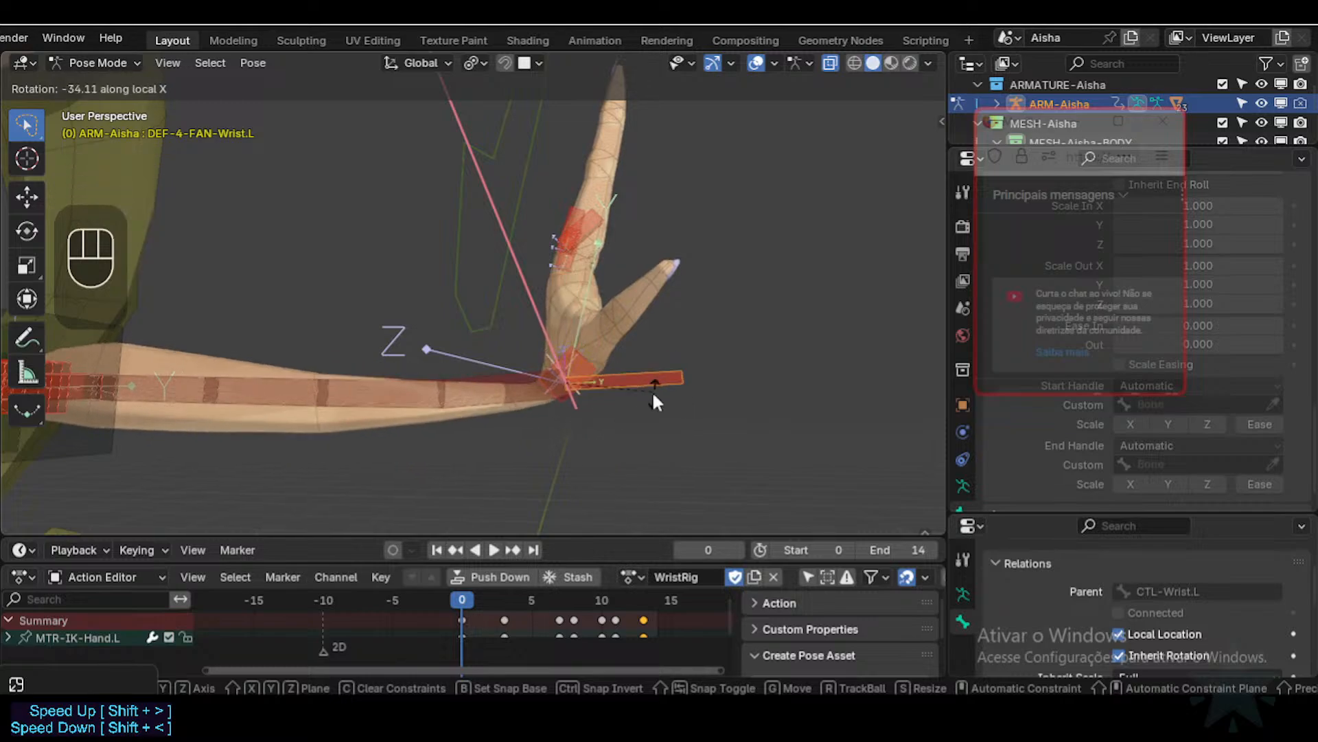
{"action": "key", "text": "Escape"}
{"action": "key", "text": "r"}
{"action": "key", "text": "x"}
{"action": "key", "text": "x"}
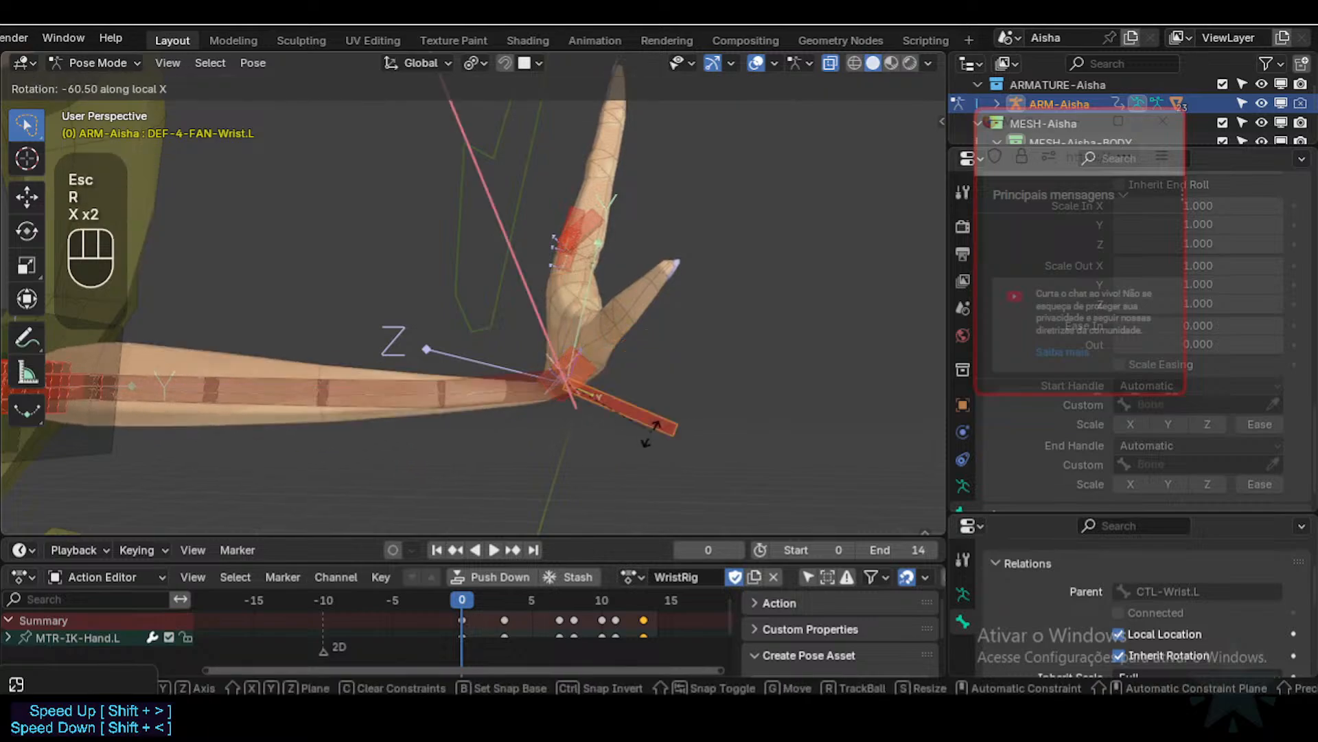
{"action": "key", "text": "Escape"}
Step: Rotate the wrist fan bone about -46° around its local X axis
{"action": "key", "text": "r"}
{"action": "key", "text": "x"}
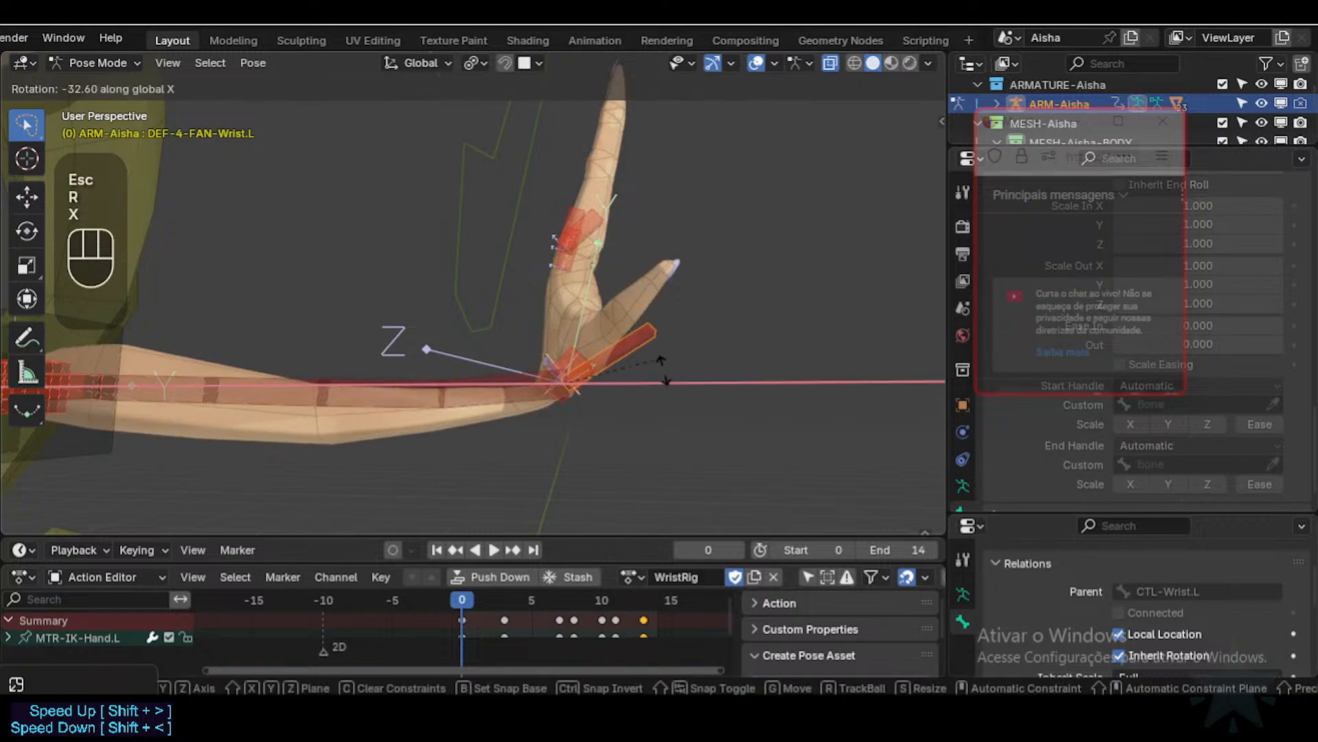
{"action": "key", "text": "x"}
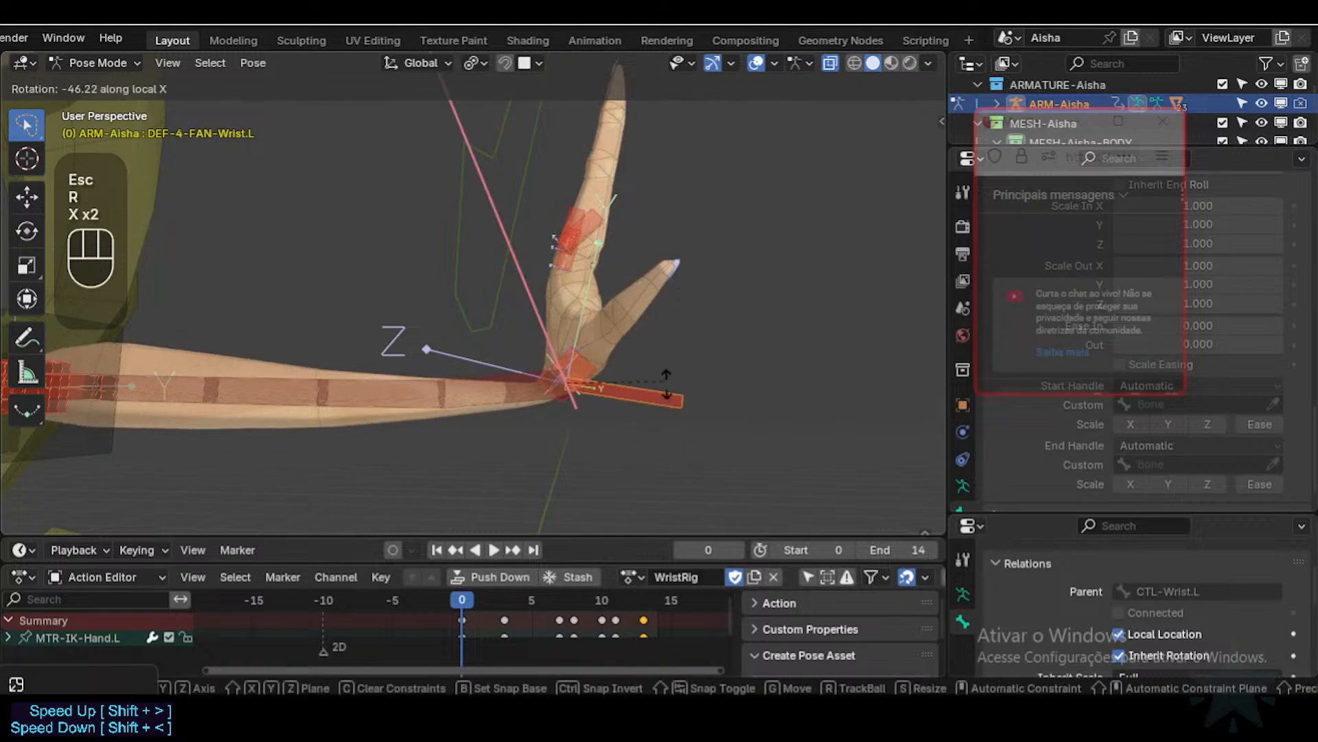
{"action": "left_click", "coordinate": [665, 395]}
Step: Try moving the wrist fan bone along Y and freely, and clear its pose transforms
{"action": "key", "text": "g"}
{"action": "key", "text": "y"}
{"action": "key", "text": "Escape"}
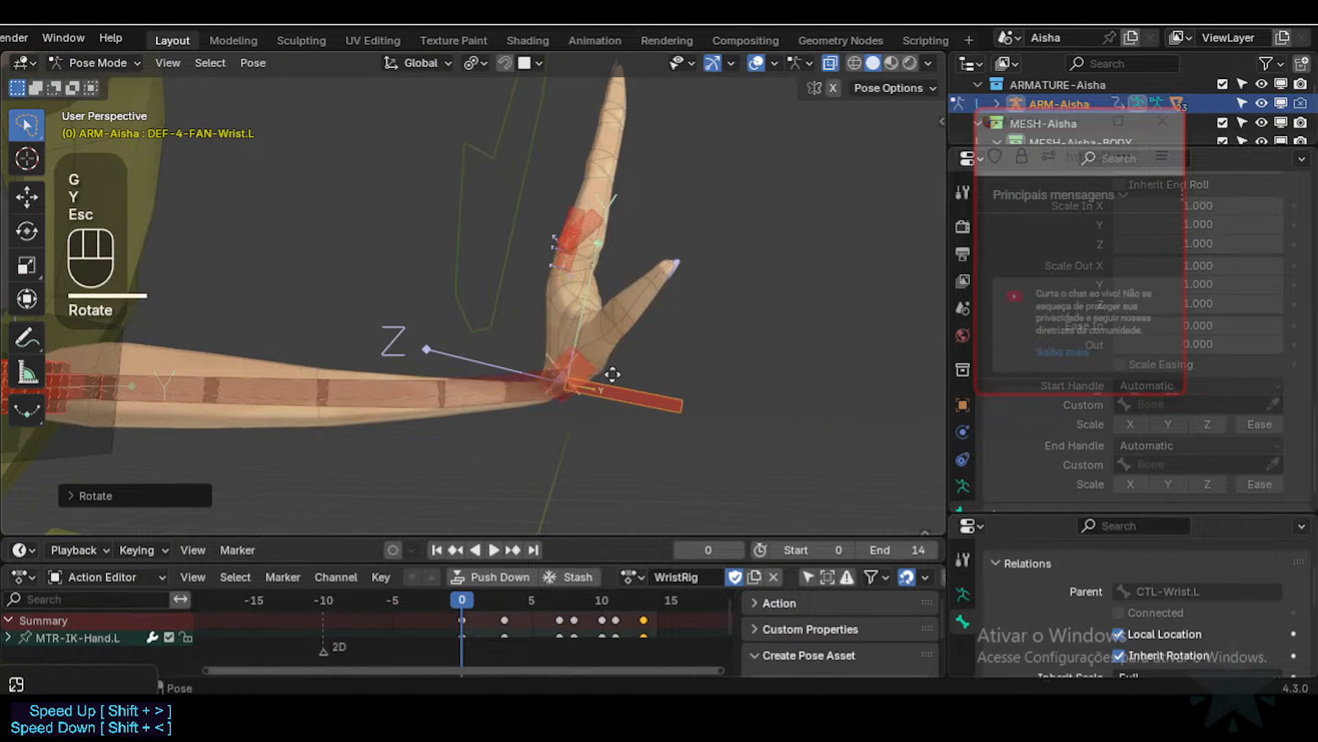
{"action": "key", "text": "g"}
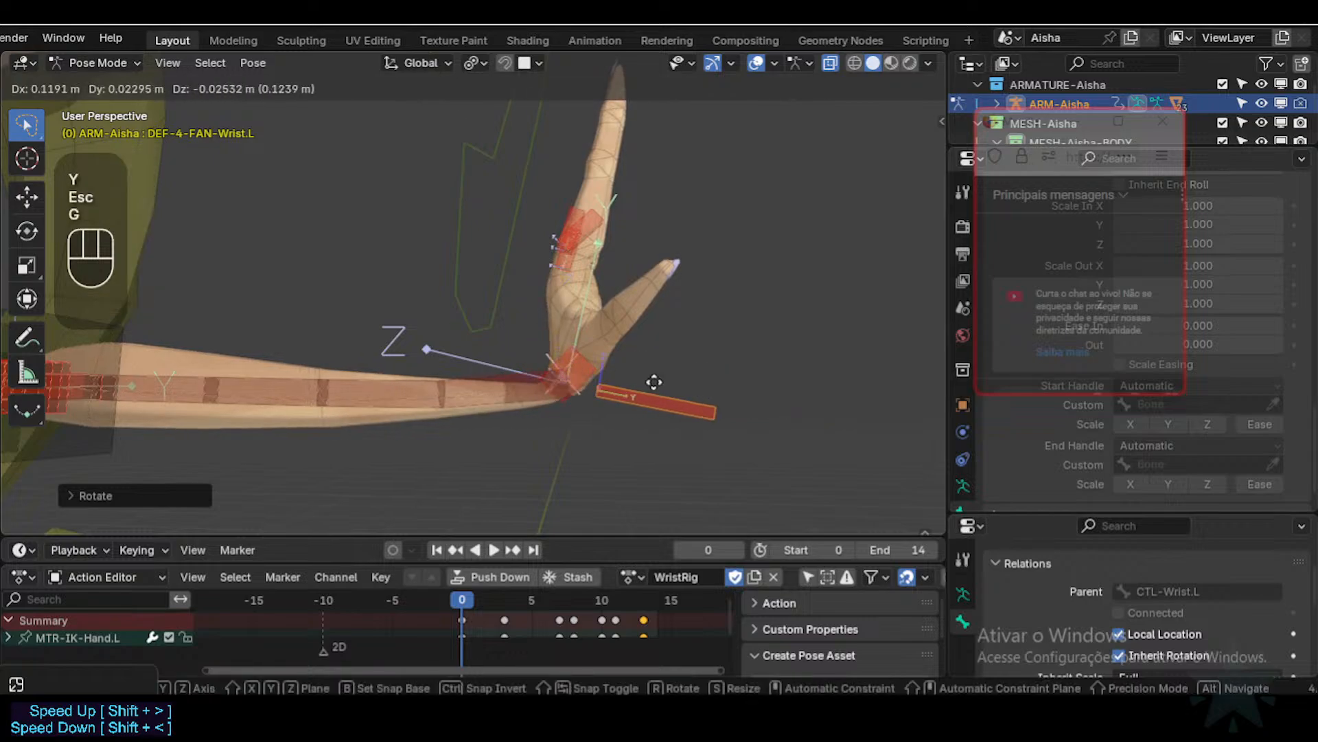
{"action": "key", "text": "Escape"}
{"action": "middle_click", "coordinate": [648, 376]}
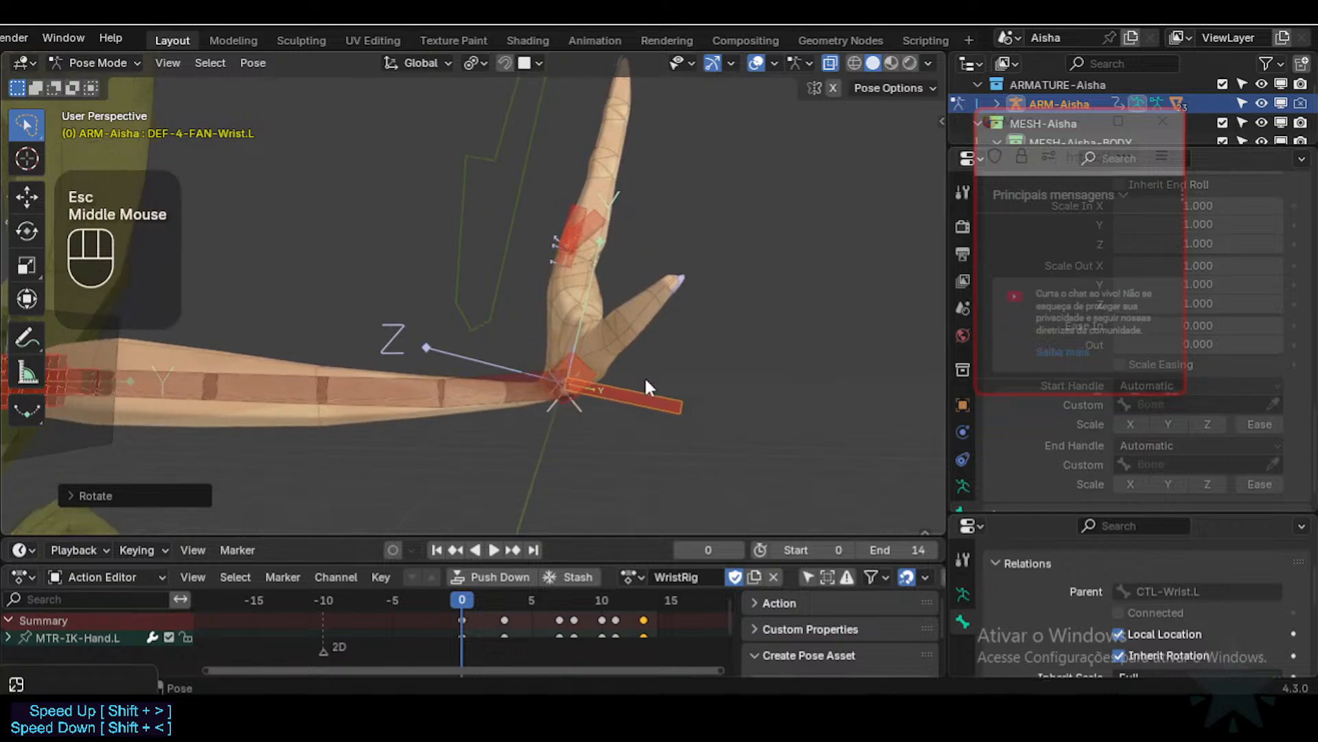
{"action": "key", "text": "alt+q"}
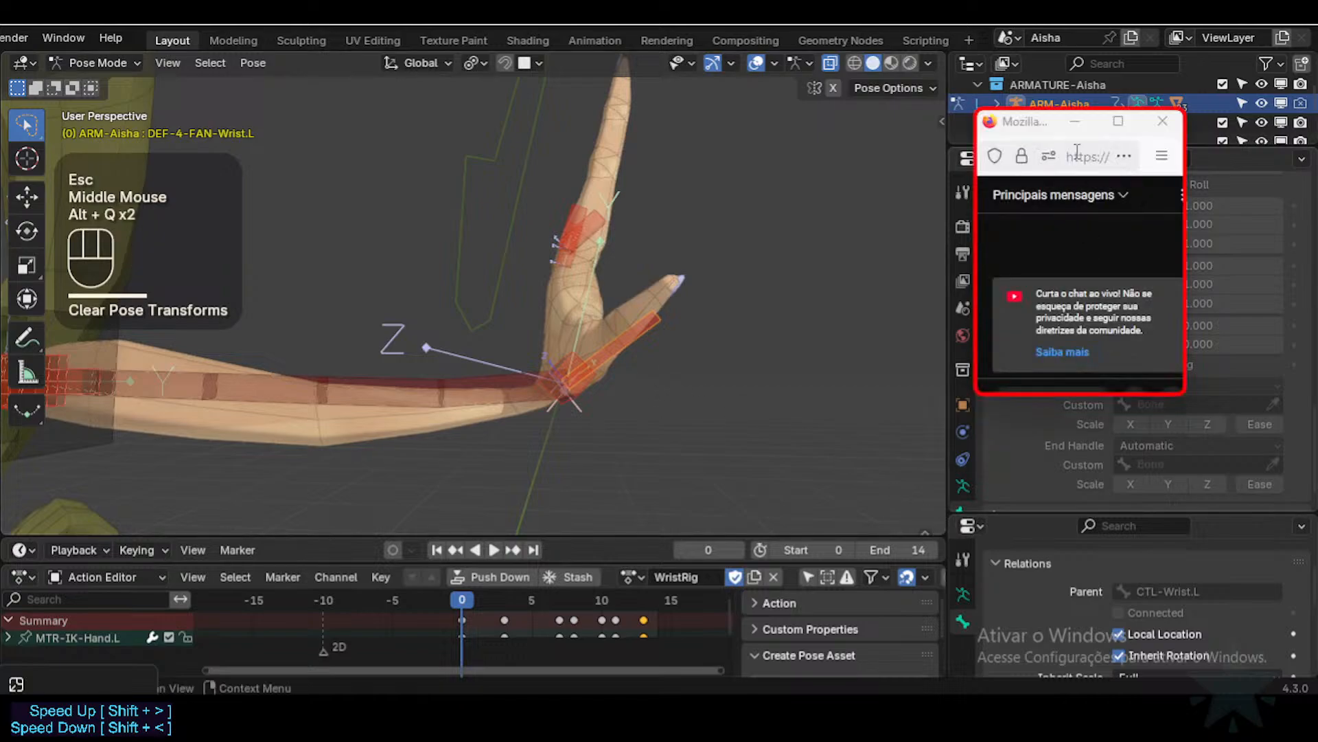
Step: Move the chat window off the properties and show the bone constraints of DEF-4-FAN-Wrist.L
{"action": "left_click_drag", "start_coordinate": [1046, 129], "coordinate": [972, 134]}
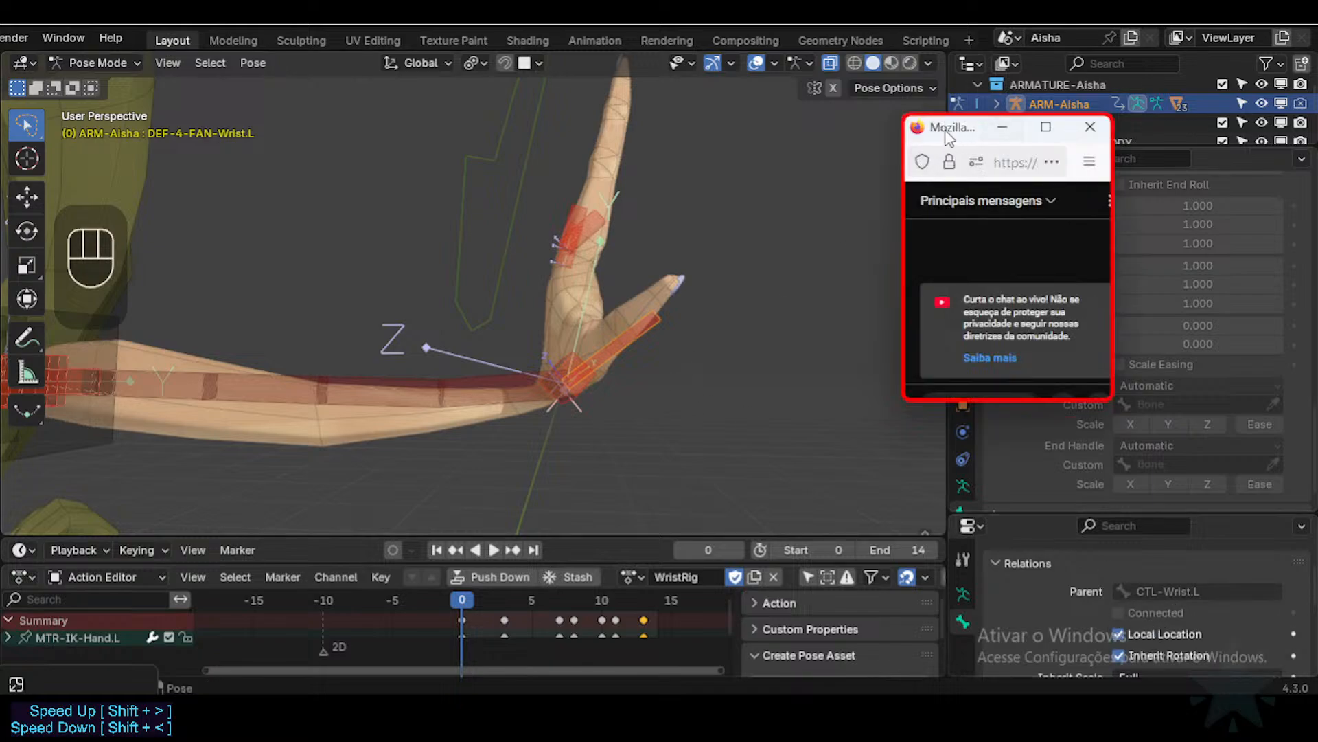
{"action": "left_click_drag", "start_coordinate": [948, 137], "coordinate": [811, 115]}
{"action": "scroll", "coordinate": [858, 447], "scroll_direction": "up", "scroll_amount": 1}
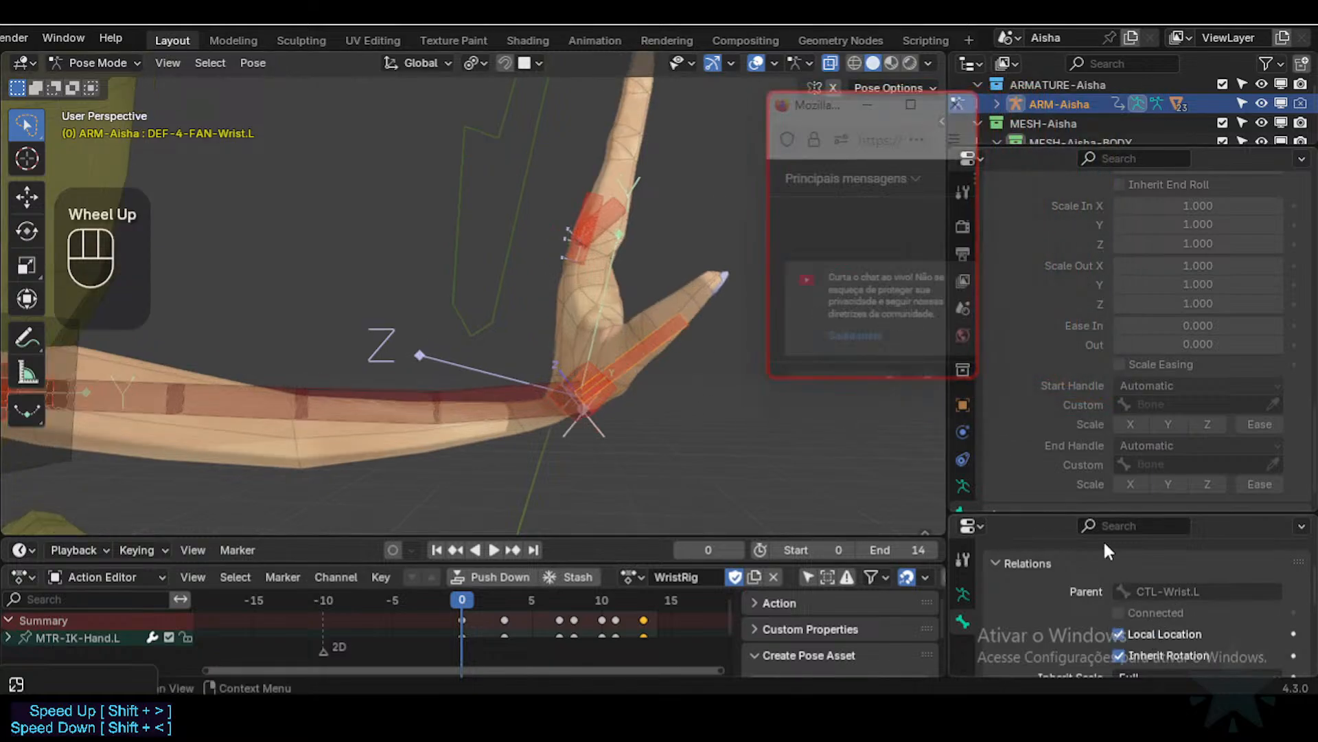
{"action": "scroll", "coordinate": [1131, 603], "scroll_direction": "down", "scroll_amount": 1}
{"action": "scroll", "coordinate": [1132, 603], "scroll_direction": "up", "scroll_amount": 2}
{"action": "scroll", "coordinate": [1132, 412], "scroll_direction": "down", "scroll_amount": 2}
{"action": "scroll", "coordinate": [1131, 412], "scroll_direction": "up", "scroll_amount": 1}
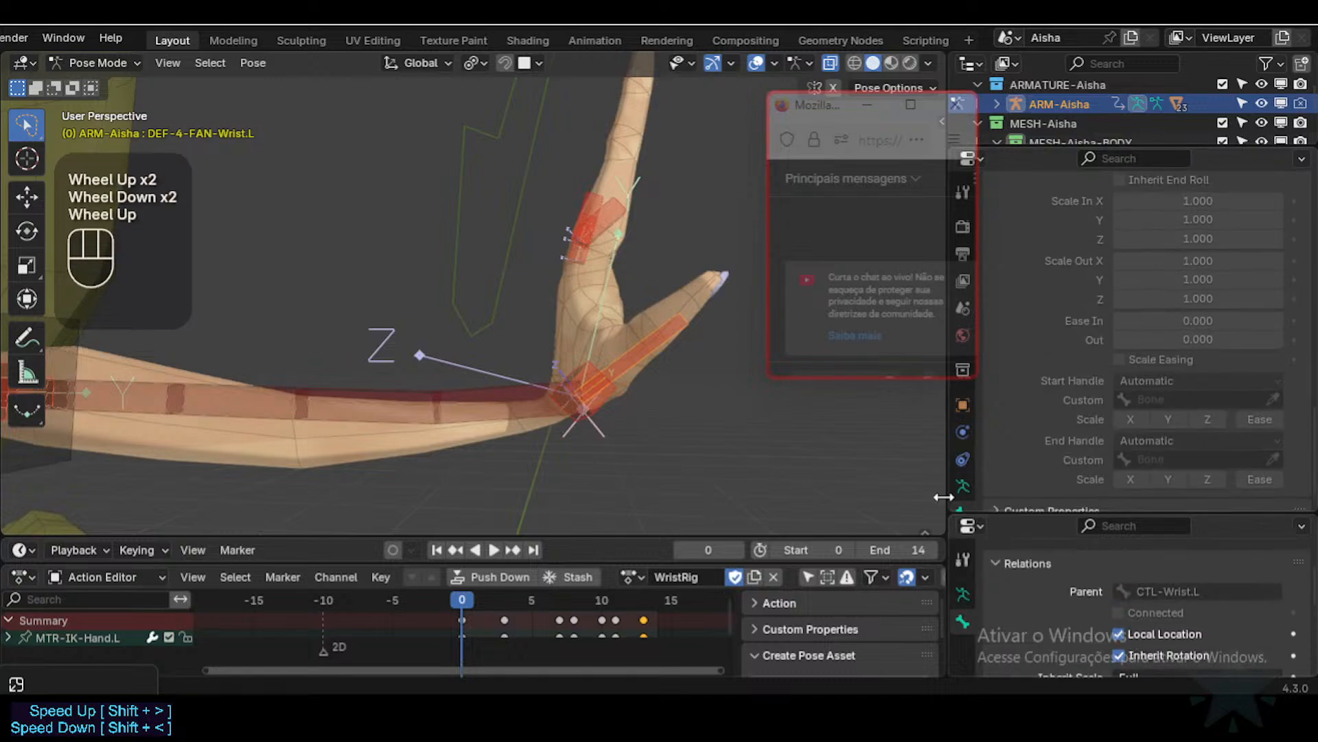
{"action": "scroll", "coordinate": [948, 474], "scroll_direction": "down", "scroll_amount": 2}
{"action": "left_click", "coordinate": [963, 490]}
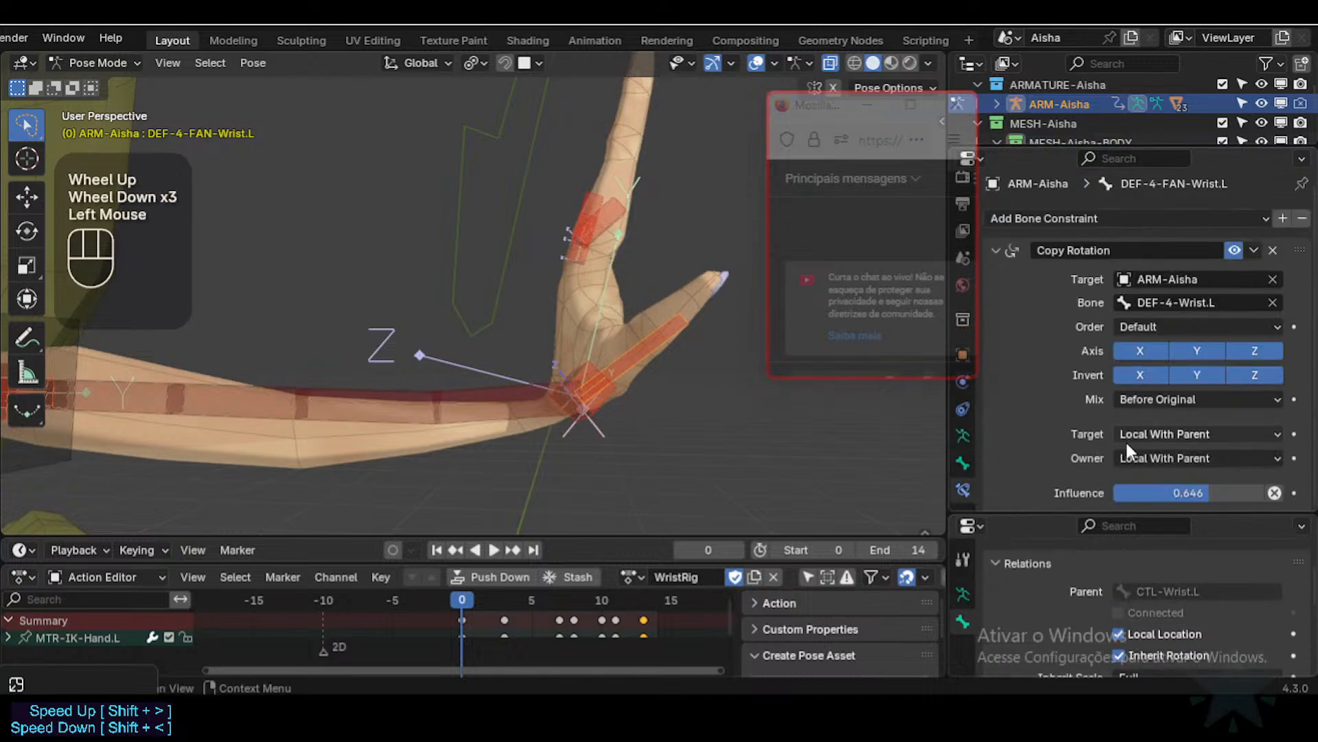
Step: Examine the Copy Rotation constraint of DEF-4-FAN-Wrist.L and the constraints of the MTR-IK-Hand.L control
{"action": "middle_click_drag", "start_coordinate": [637, 363], "coordinate": [625, 410]}
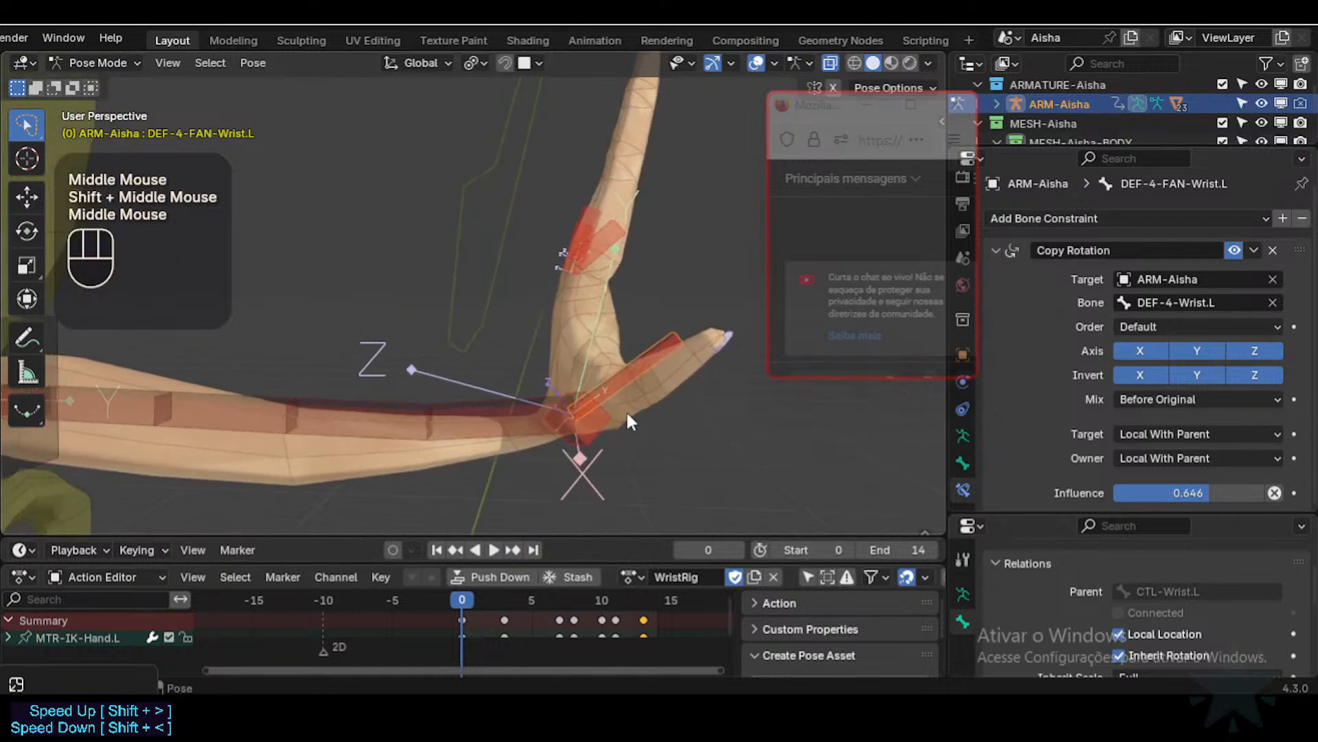
{"action": "left_click", "coordinate": [1176, 398]}
{"action": "left_click", "coordinate": [1173, 393]}
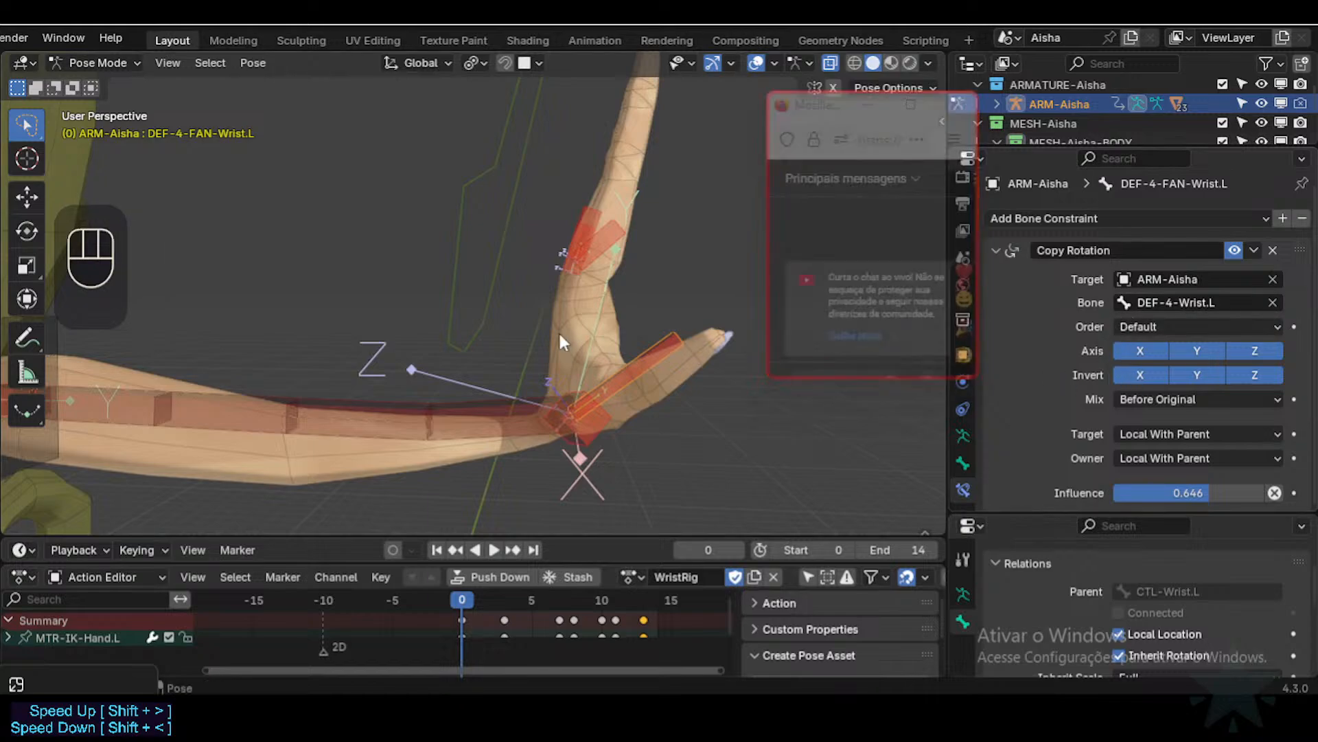
{"action": "scroll", "coordinate": [558, 331], "scroll_direction": "down", "scroll_amount": 2}
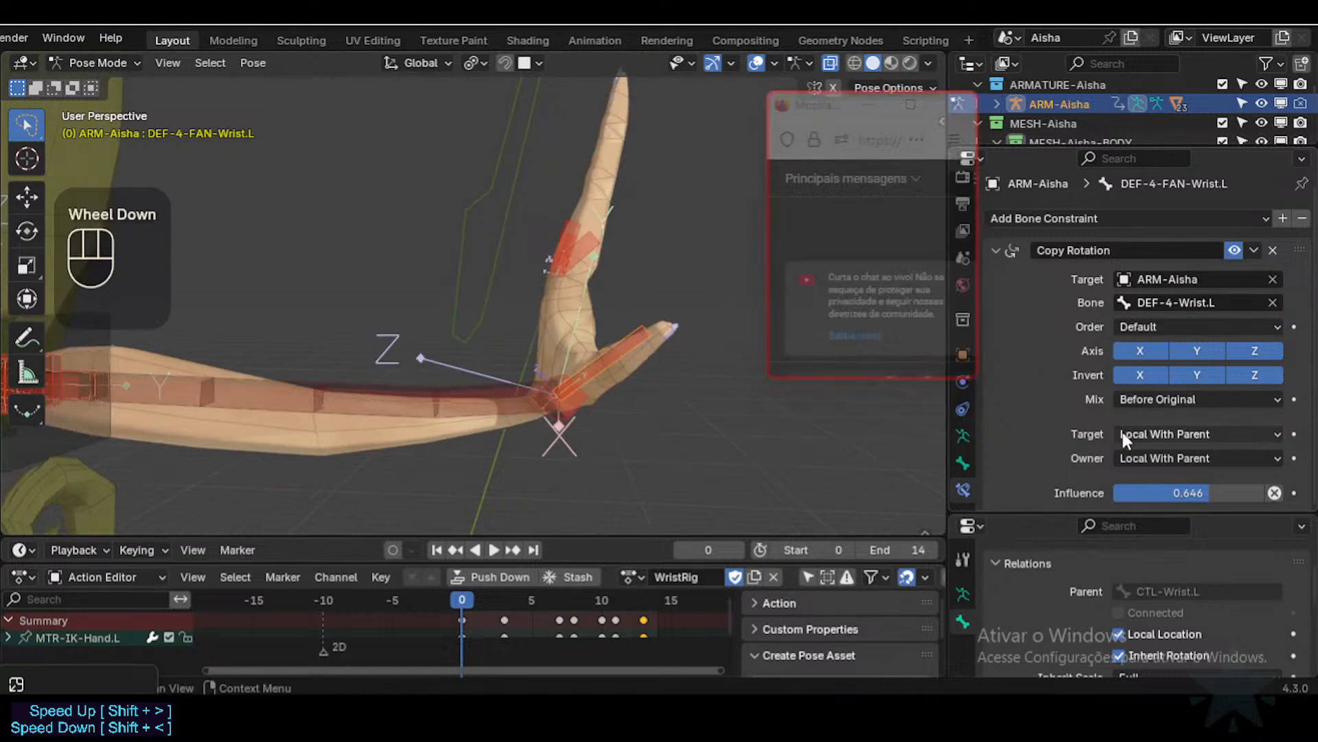
{"action": "left_click", "coordinate": [543, 242]}
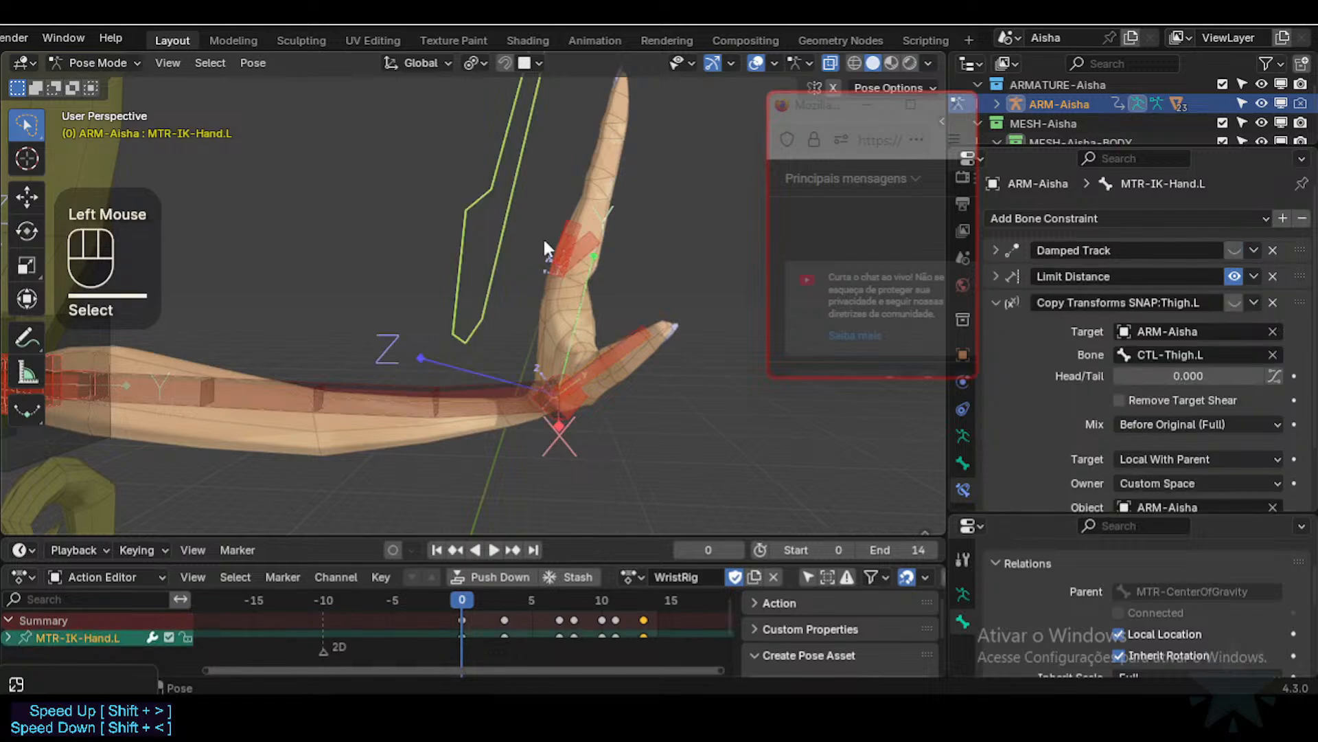
{"action": "middle_click_drag", "start_coordinate": [607, 408], "coordinate": [622, 336]}
{"action": "scroll", "coordinate": [1233, 431], "scroll_direction": "down", "scroll_amount": 2}
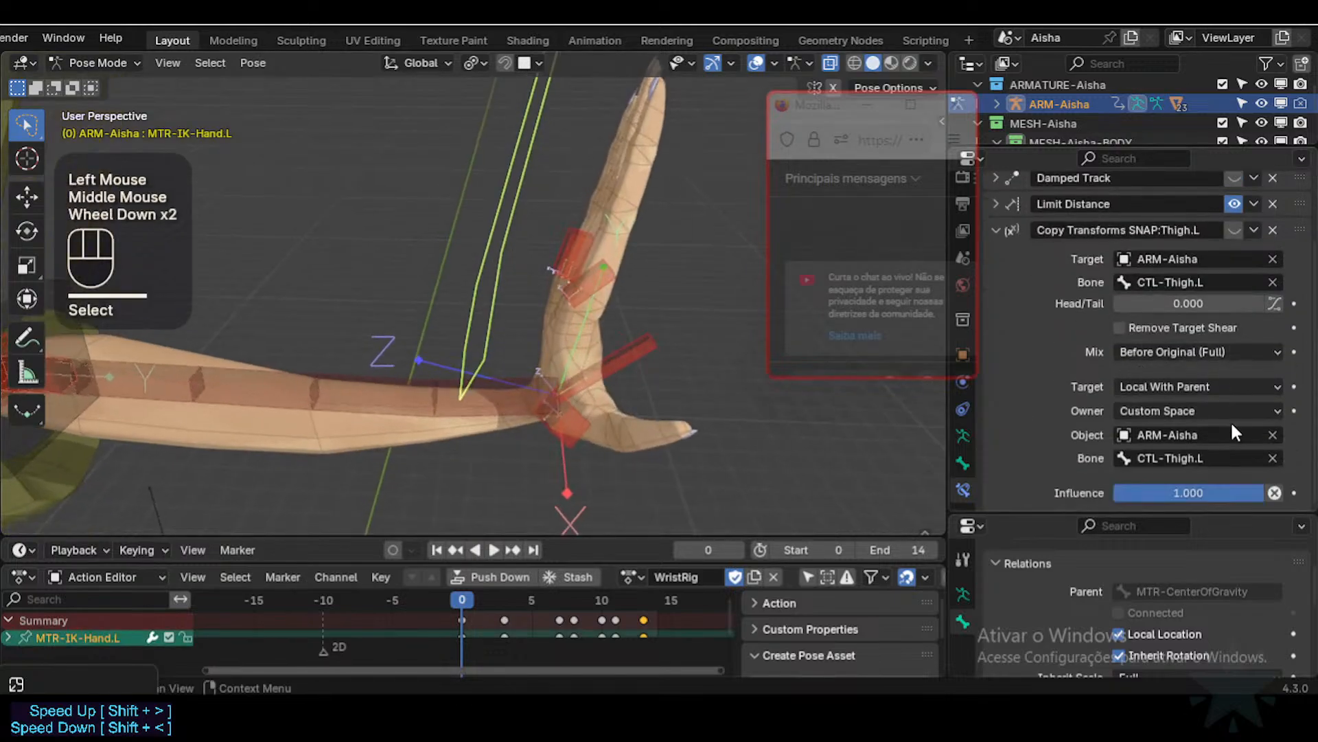
{"action": "scroll", "coordinate": [1189, 365], "scroll_direction": "up", "scroll_amount": 2}
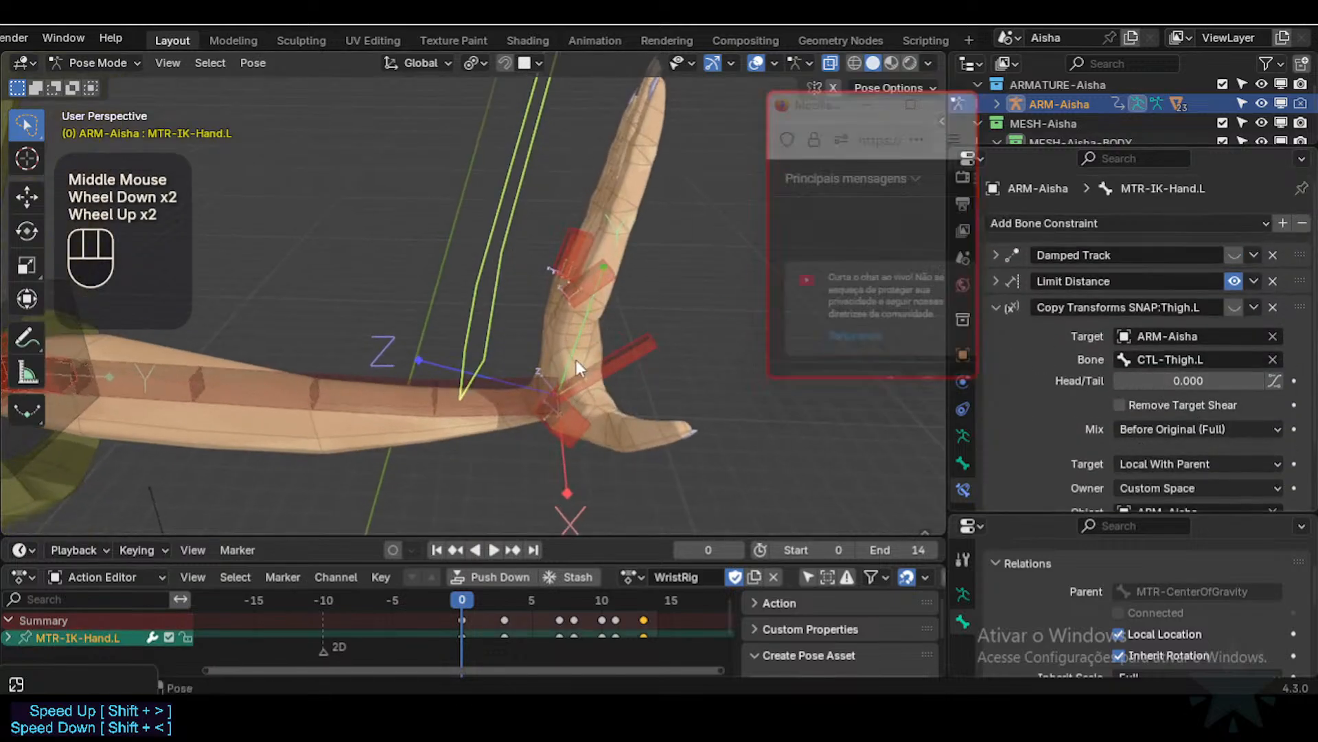
Step: Set the Copy Rotation influence of DEF-4-FAN-Wrist.L to about 0.74
{"action": "left_click", "coordinate": [588, 409]}
{"action": "scroll", "coordinate": [1210, 440], "scroll_direction": "down", "scroll_amount": 2}
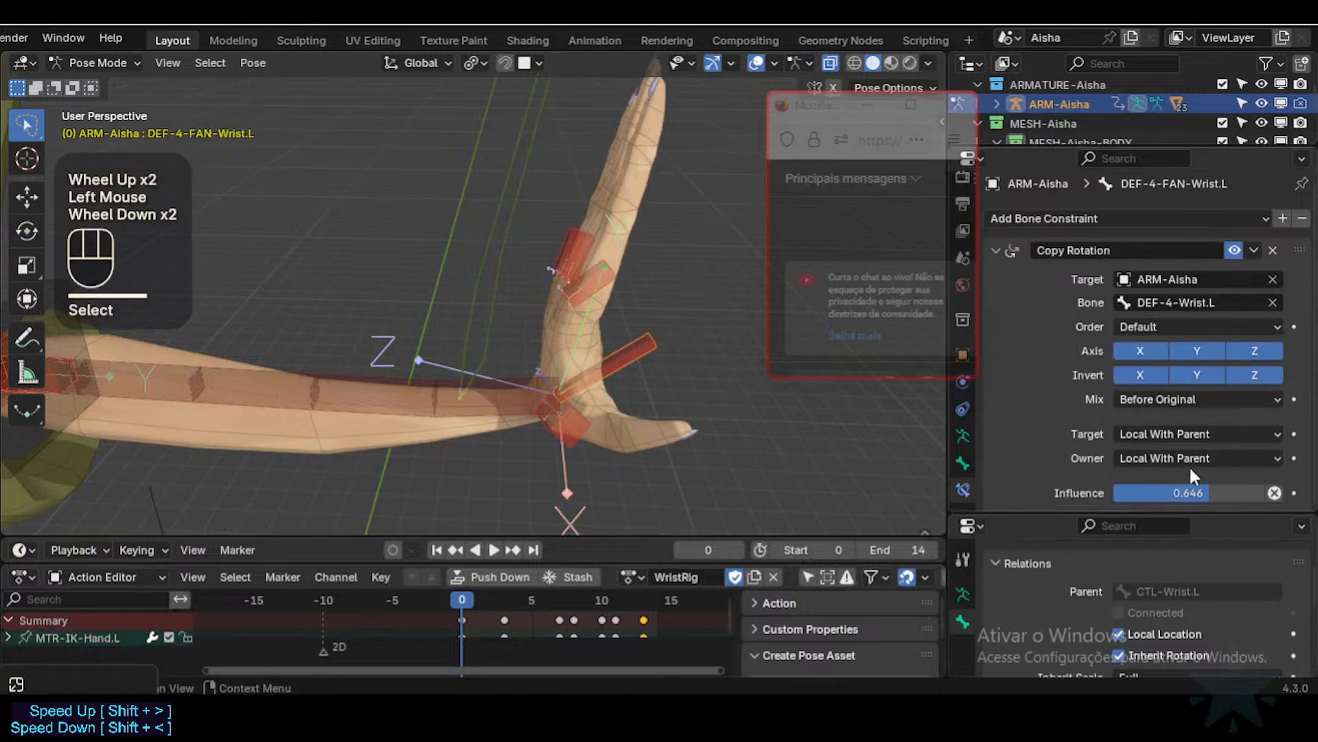
{"action": "mouse_move", "coordinate": [1229, 493]}
{"action": "left_mouse_down"}
{"action": "mouse_move", "coordinate": [1205, 492]}
{"action": "mouse_move", "coordinate": [1244, 492]}
{"action": "mouse_move", "coordinate": [1115, 492]}
{"action": "mouse_move", "coordinate": [1258, 492]}
{"action": "mouse_move", "coordinate": [1241, 492]}
{"action": "left_mouse_up"}
{"action": "middle_click_drag", "start_coordinate": [701, 319], "coordinate": [702, 364]}
{"action": "left_click_drag", "start_coordinate": [1218, 493], "coordinate": [1201, 493]}
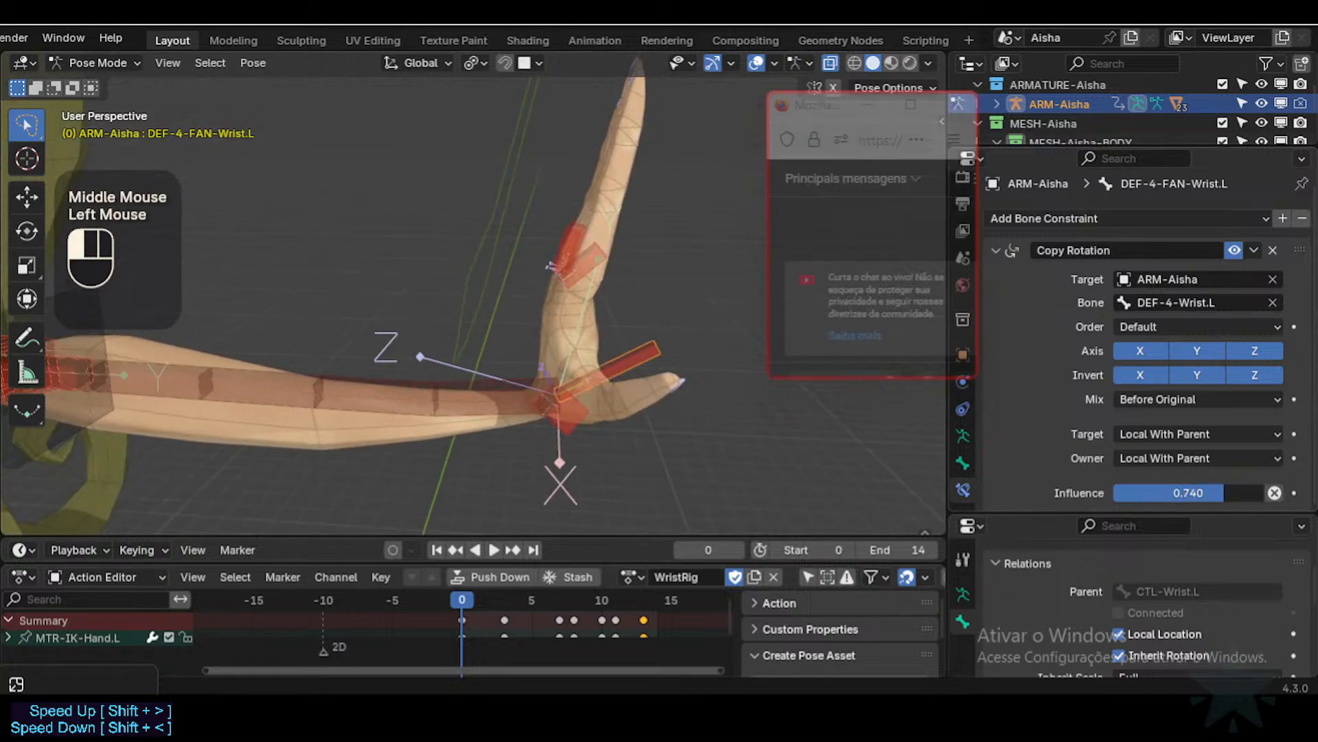
Step: Rotate MTR-IK-Hand.L by about -167° around its local X axis to bend the hand down
{"action": "scroll", "coordinate": [579, 278], "scroll_direction": "down", "scroll_amount": 2}
{"action": "left_click", "coordinate": [509, 190]}
{"action": "key", "text": "r"}
{"action": "key", "text": "x"}
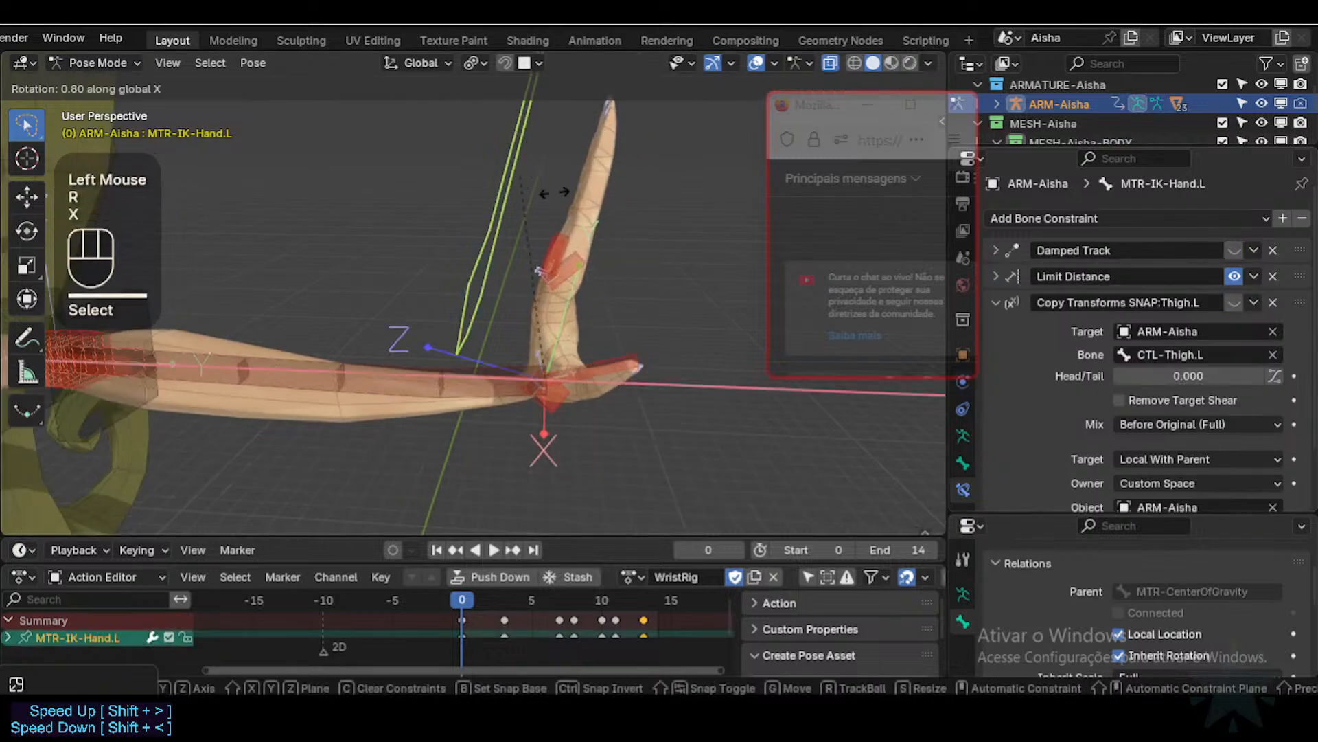
{"action": "key", "text": "x"}
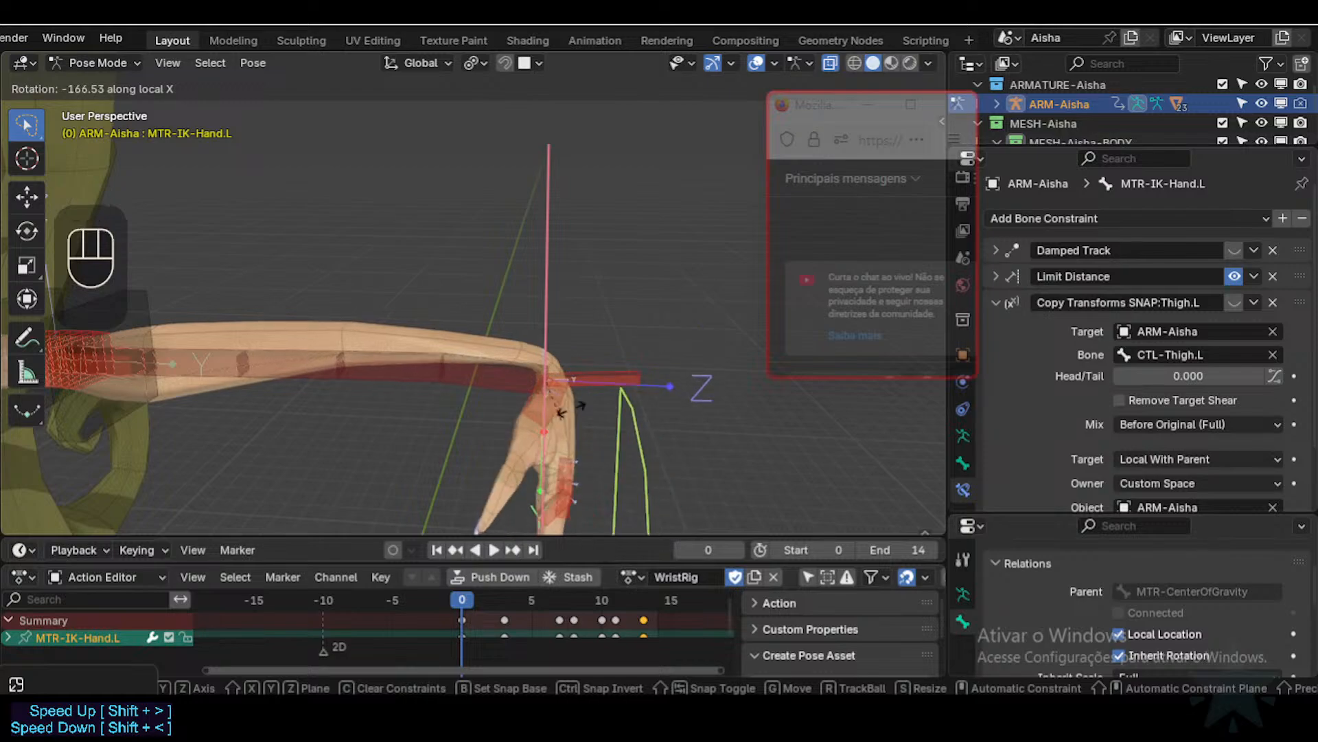
{"action": "left_click", "coordinate": [567, 418]}
{"action": "middle_click_drag", "start_coordinate": [567, 418], "coordinate": [589, 337]}
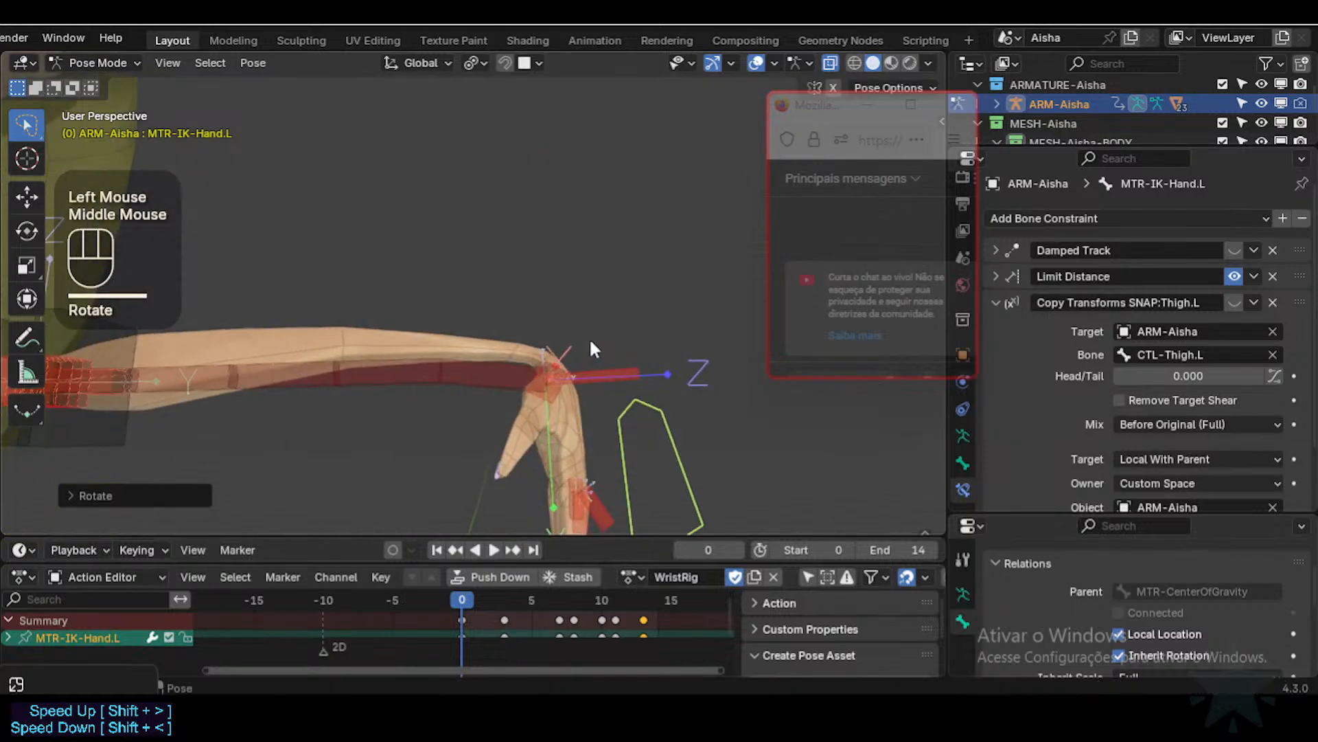
Step: Rotate MTR-IK-Hand.L upward around its local X axis and swing it sideways around global Z
{"action": "key", "text": "r"}
{"action": "key", "text": "x"}
{"action": "key", "text": "x"}
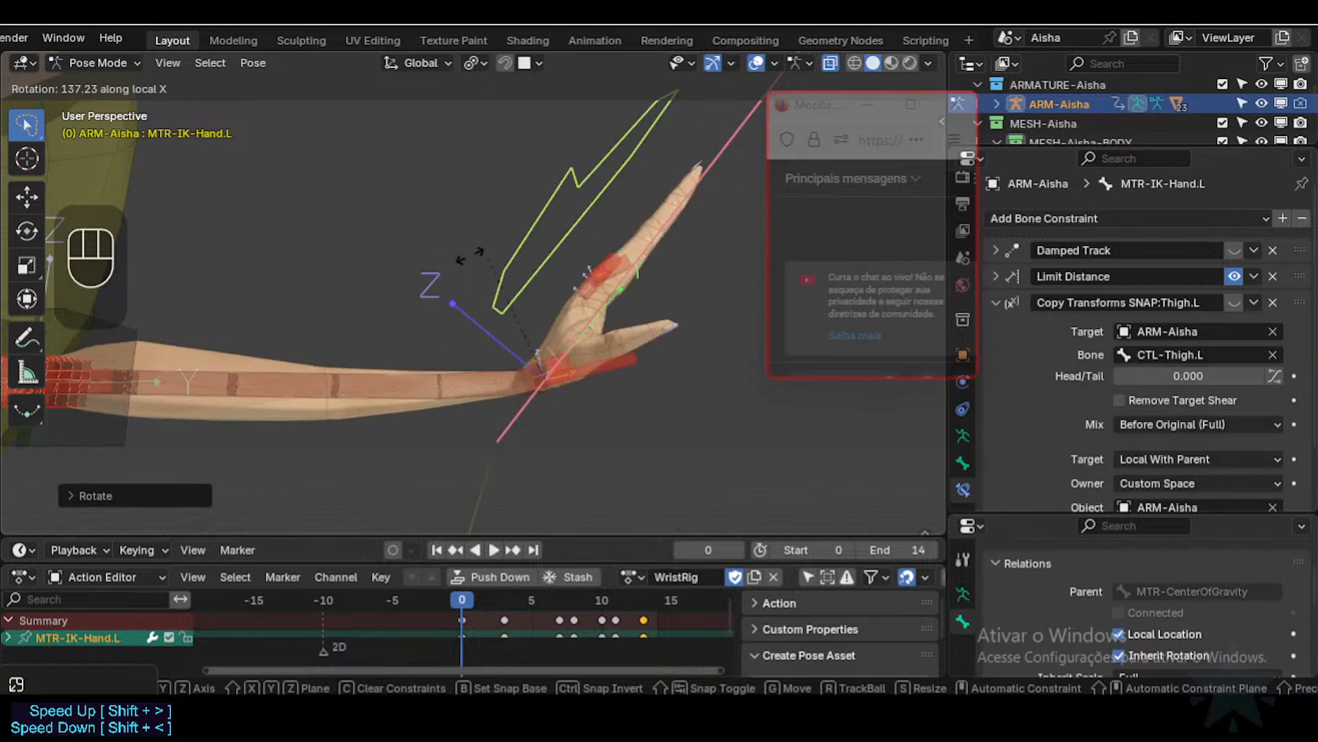
{"action": "left_click", "coordinate": [530, 290]}
{"action": "middle_click_drag", "start_coordinate": [530, 289], "coordinate": [613, 453]}
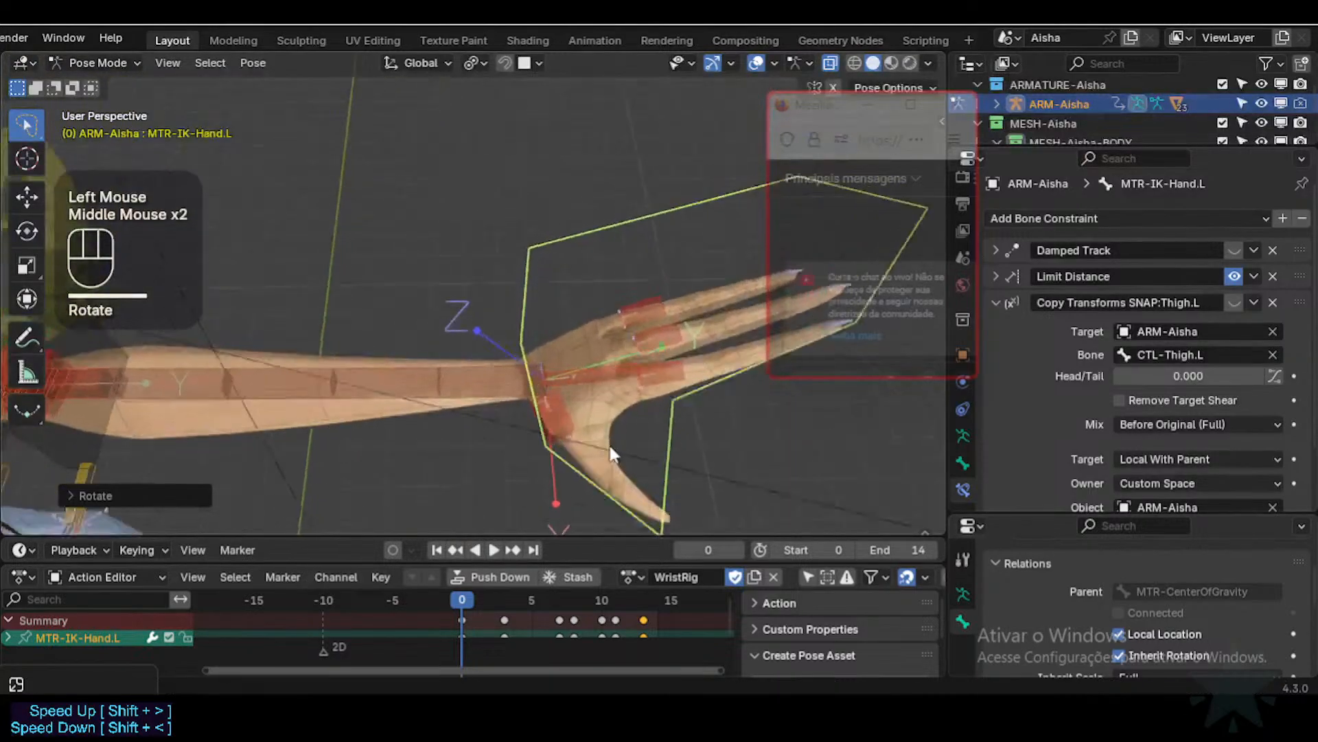
{"action": "key", "text": "r"}
{"action": "key", "text": "z"}
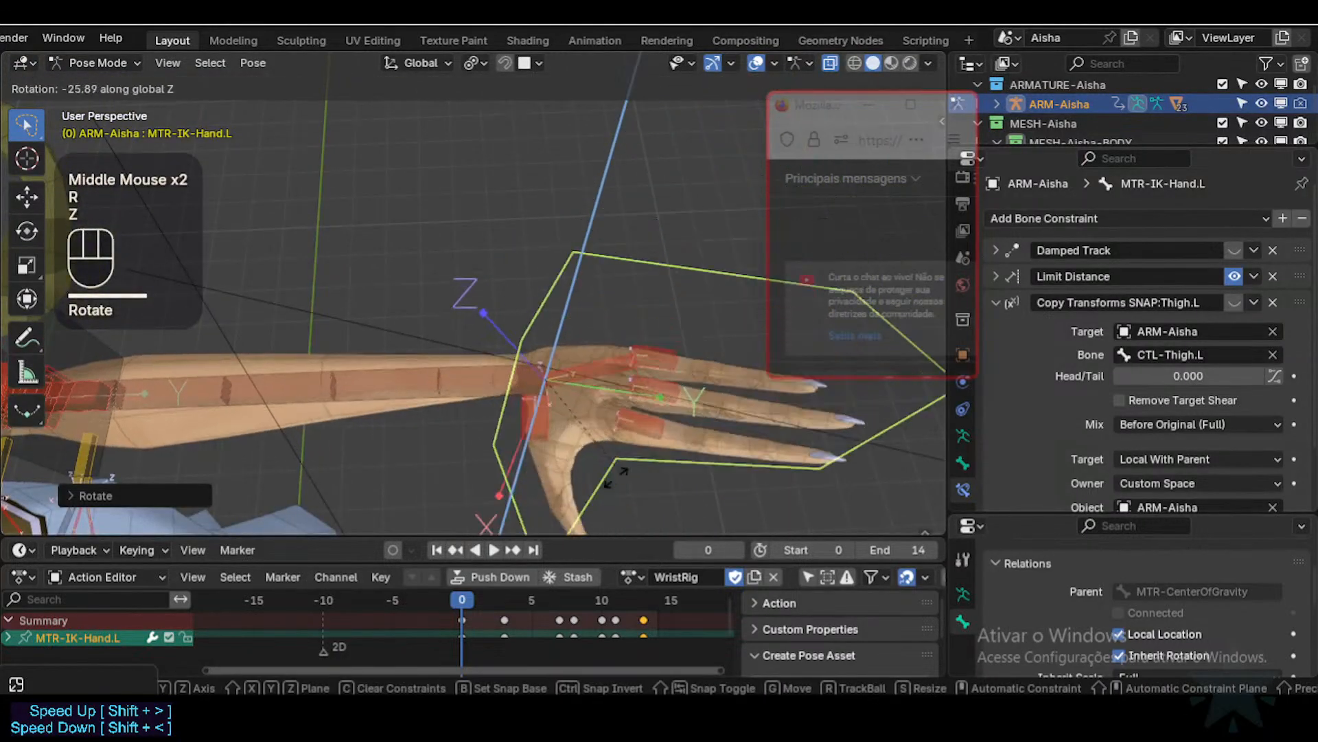
{"action": "left_click", "coordinate": [627, 407]}
{"action": "middle_click_drag", "start_coordinate": [628, 406], "coordinate": [687, 332]}
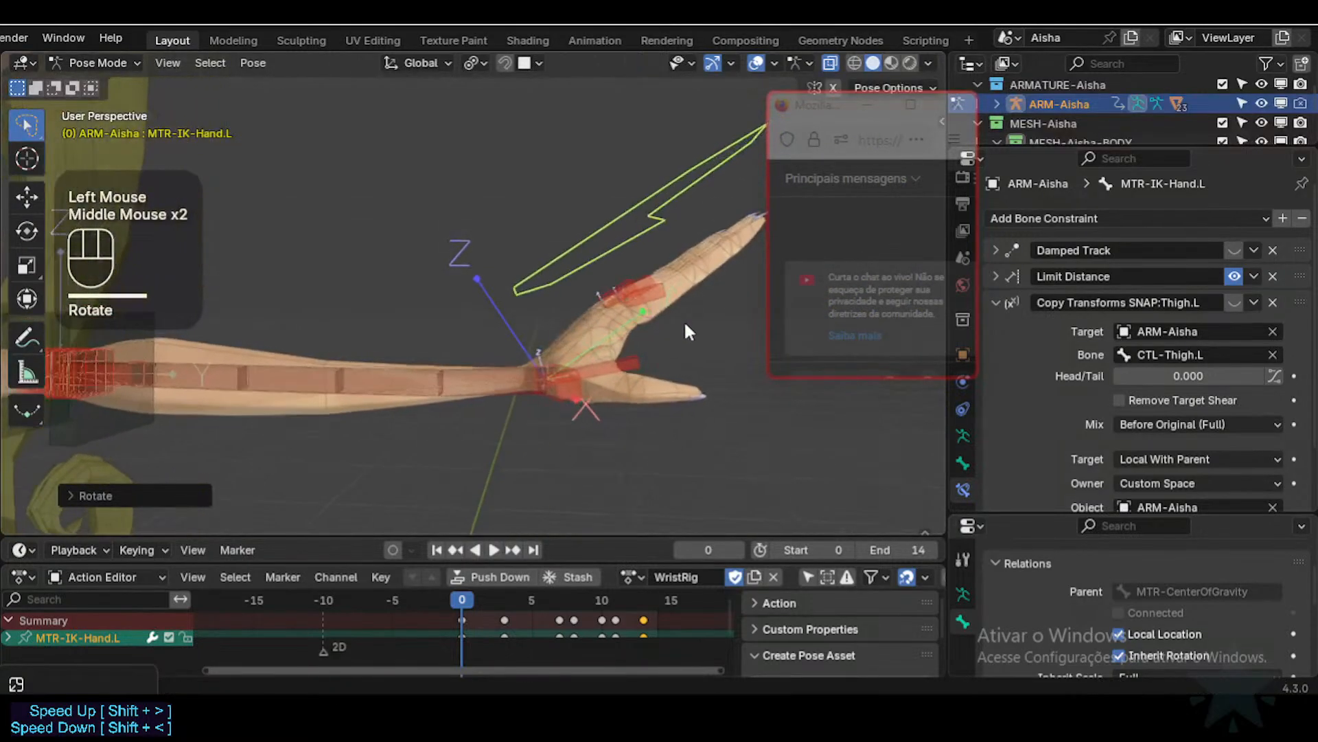
Step: Clear the pose transforms of all bones and reselect the MTR-IK-Hand.L control
{"action": "left_click", "coordinate": [686, 319]}
{"action": "key", "text": "a"}
{"action": "key", "text": "alt+q"}
{"action": "key", "text": "alt+q"}
{"action": "left_click", "coordinate": [690, 295]}
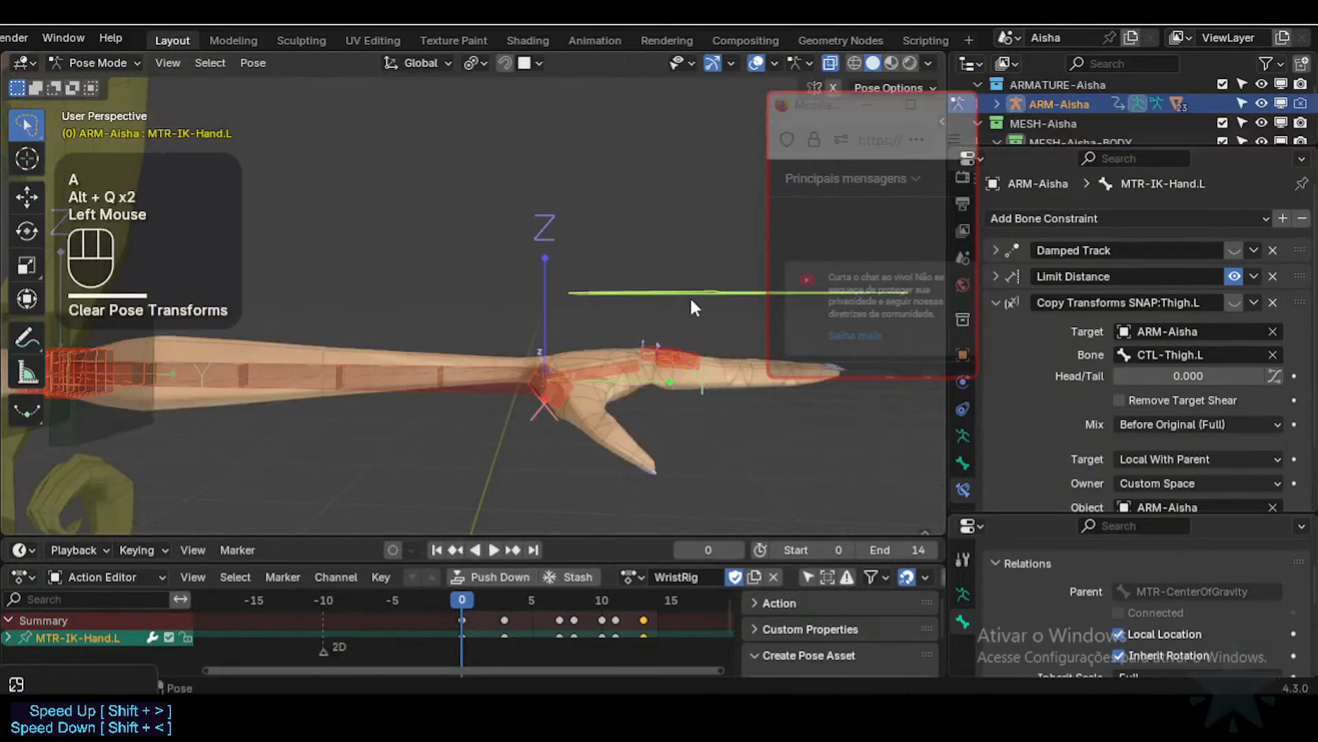
{"action": "left_click", "coordinate": [603, 368]}
{"action": "left_click", "coordinate": [650, 303]}
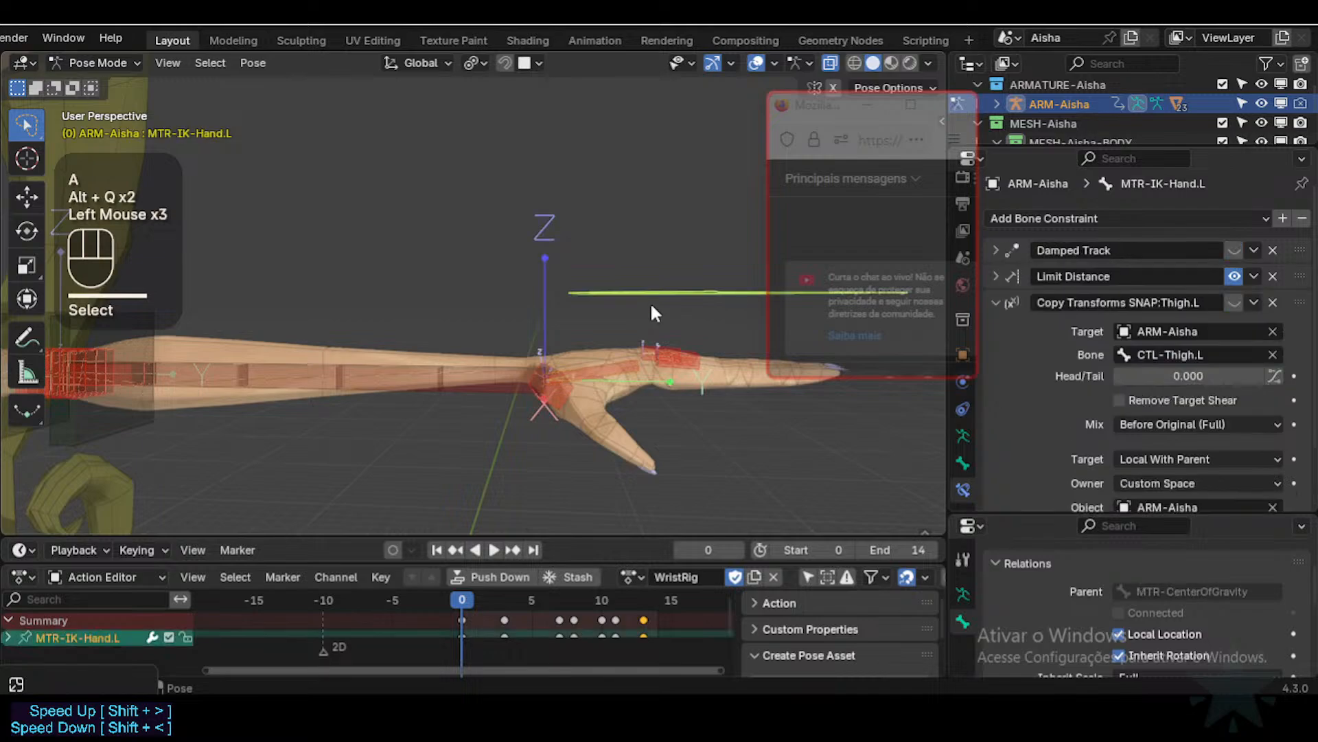
Step: Rotate MTR-IK-Hand.L slightly upward around its local X axis
{"action": "key", "text": "r"}
{"action": "key", "text": "x"}
{"action": "key", "text": "x"}
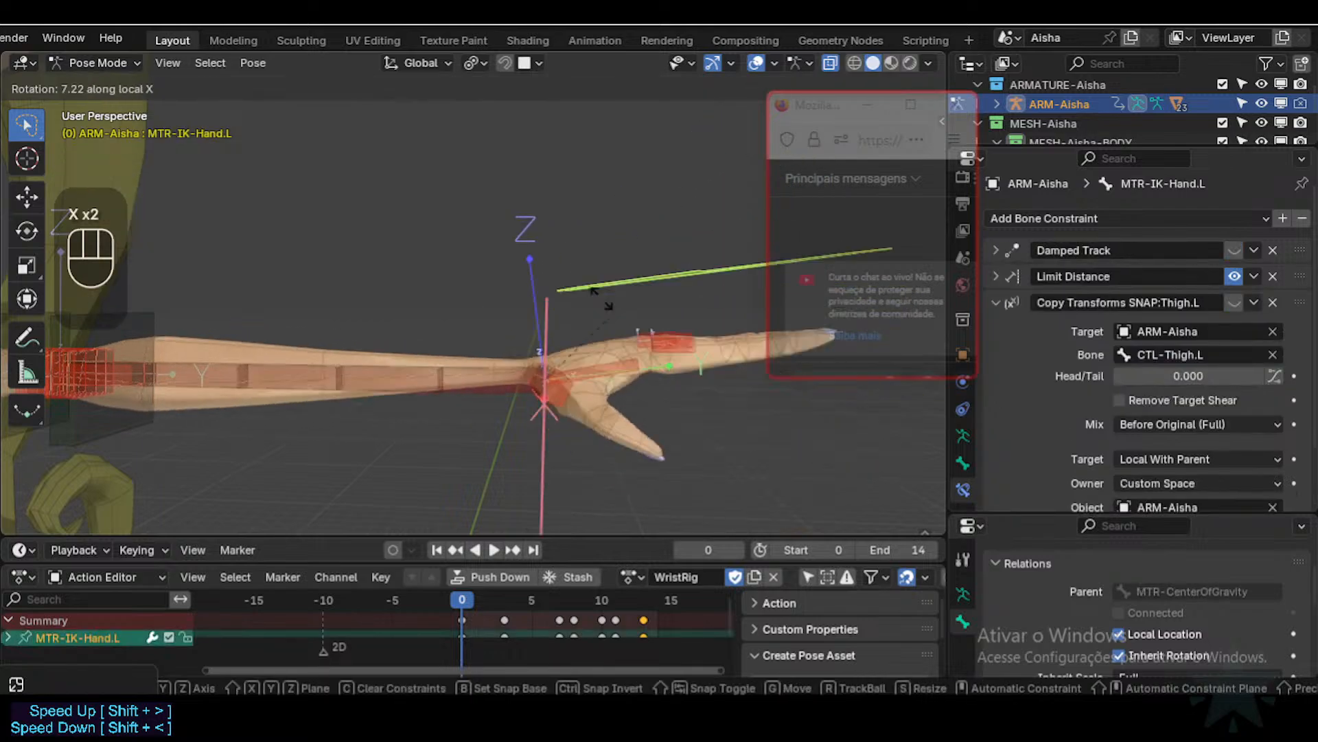
{"action": "left_click", "coordinate": [561, 397]}
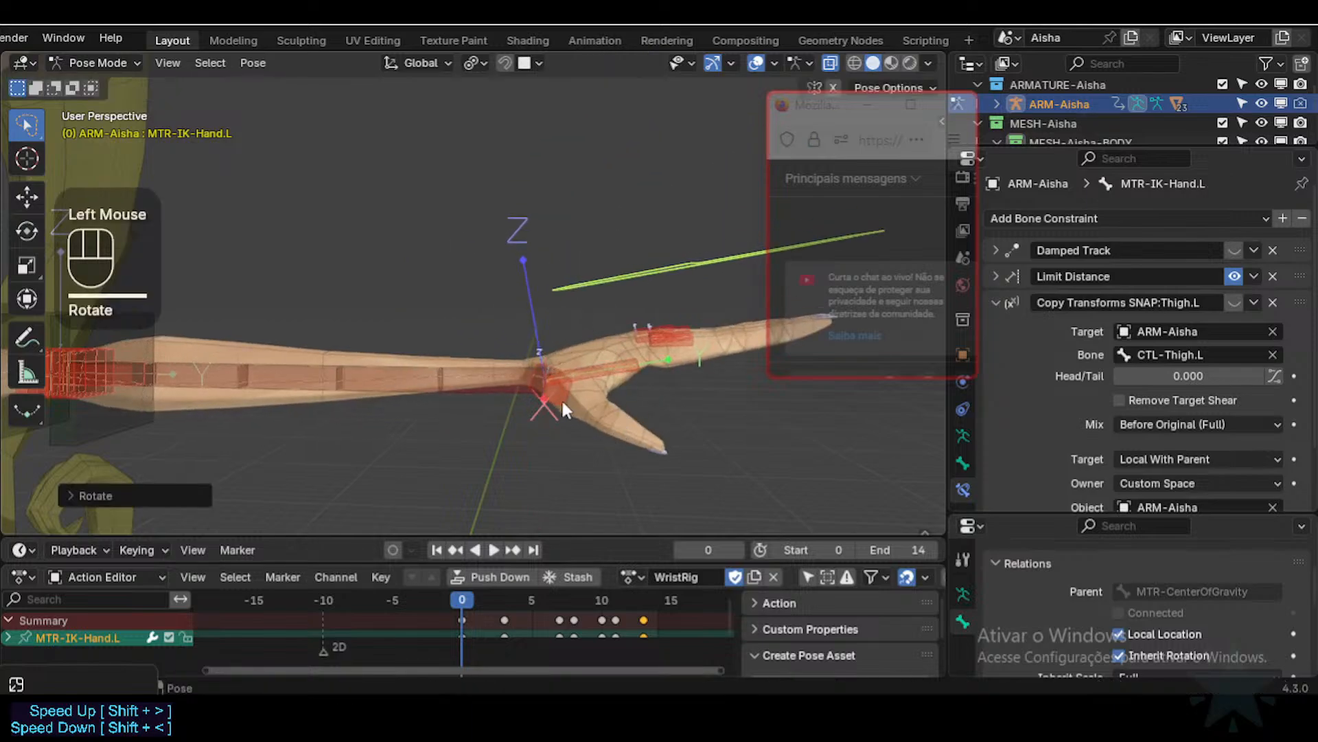
Step: Hide all pose bones except the wrist fan bone, the forearm bone and the MTR-IK-Hand.L control
{"action": "left_click", "coordinate": [583, 385]}
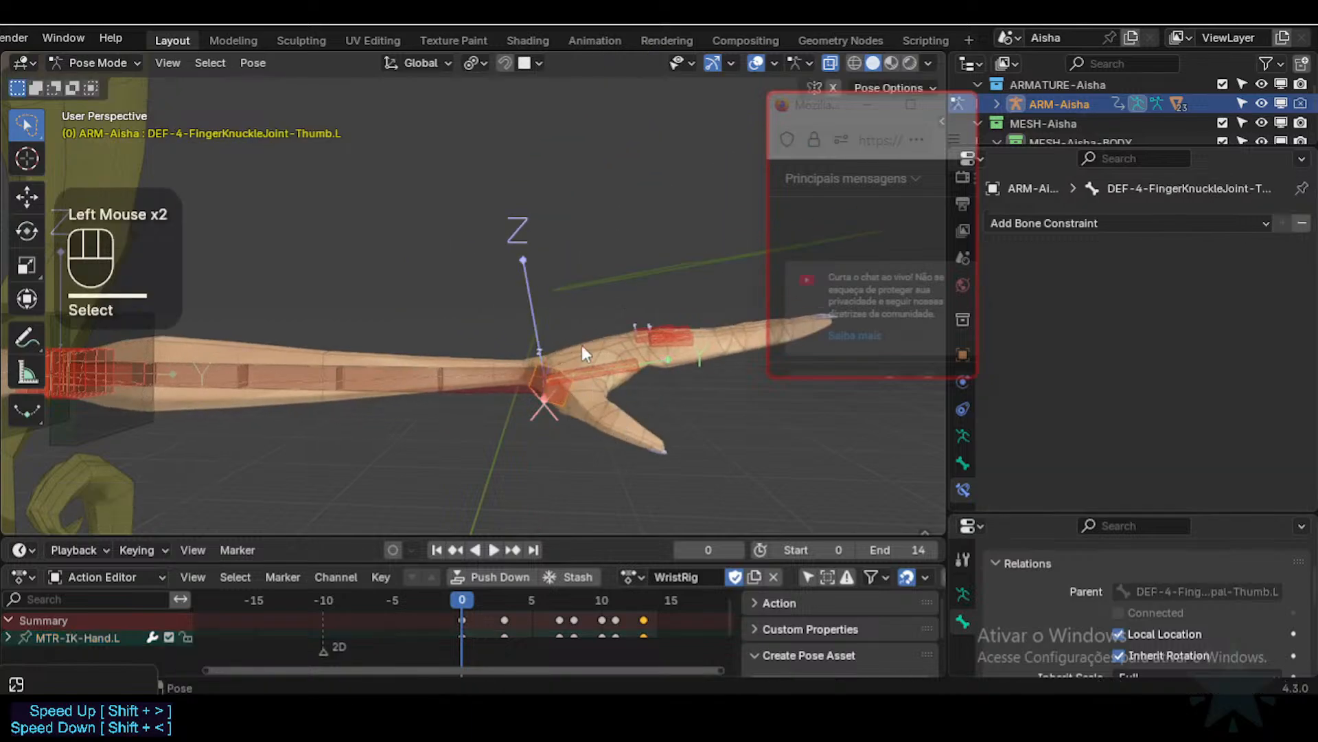
{"action": "left_click", "coordinate": [594, 367]}
{"action": "left_click", "coordinate": [498, 375], "text": "shift"}
{"action": "key", "text": "shift+h"}
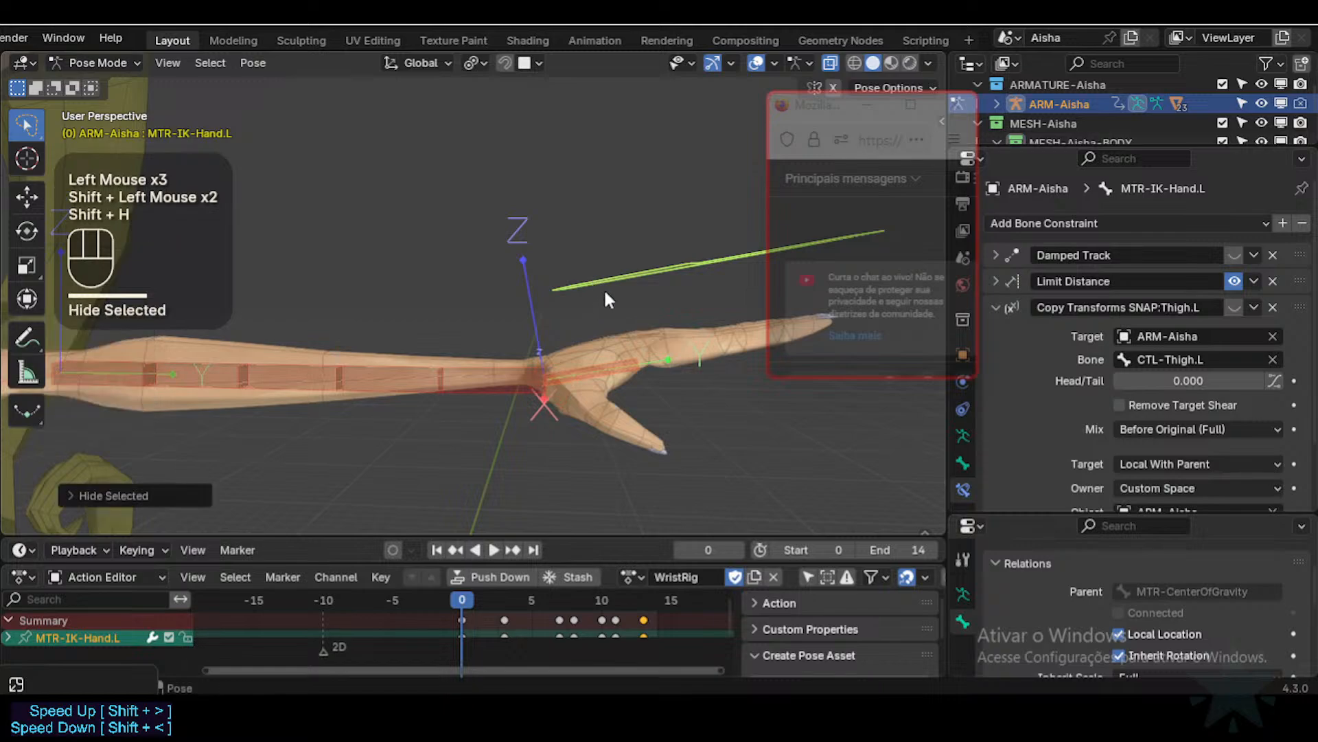
Step: Bend the hand downward by rotating MTR-IK-Hand.L around its local X axis, and save the file
{"action": "left_click", "coordinate": [646, 262]}
{"action": "key", "text": "r"}
{"action": "key", "text": "x"}
{"action": "key", "text": "x"}
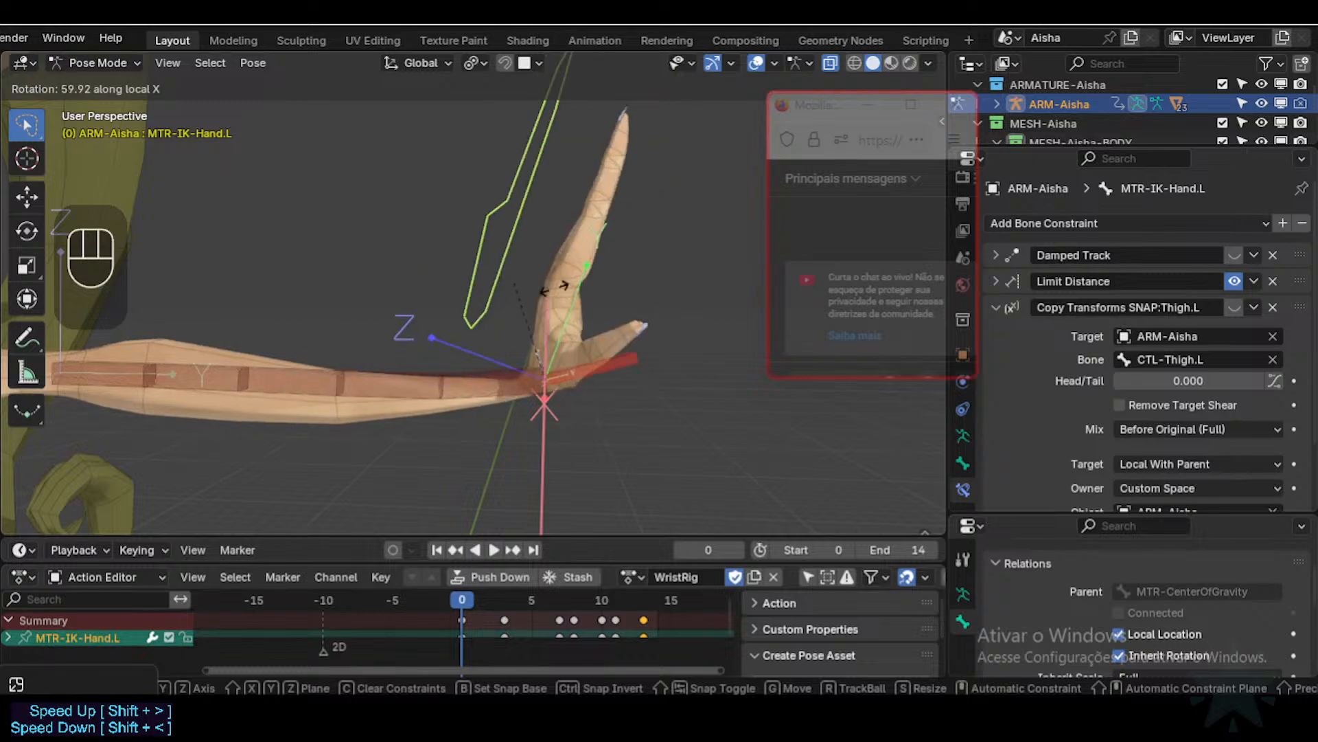
{"action": "left_click", "coordinate": [586, 422]}
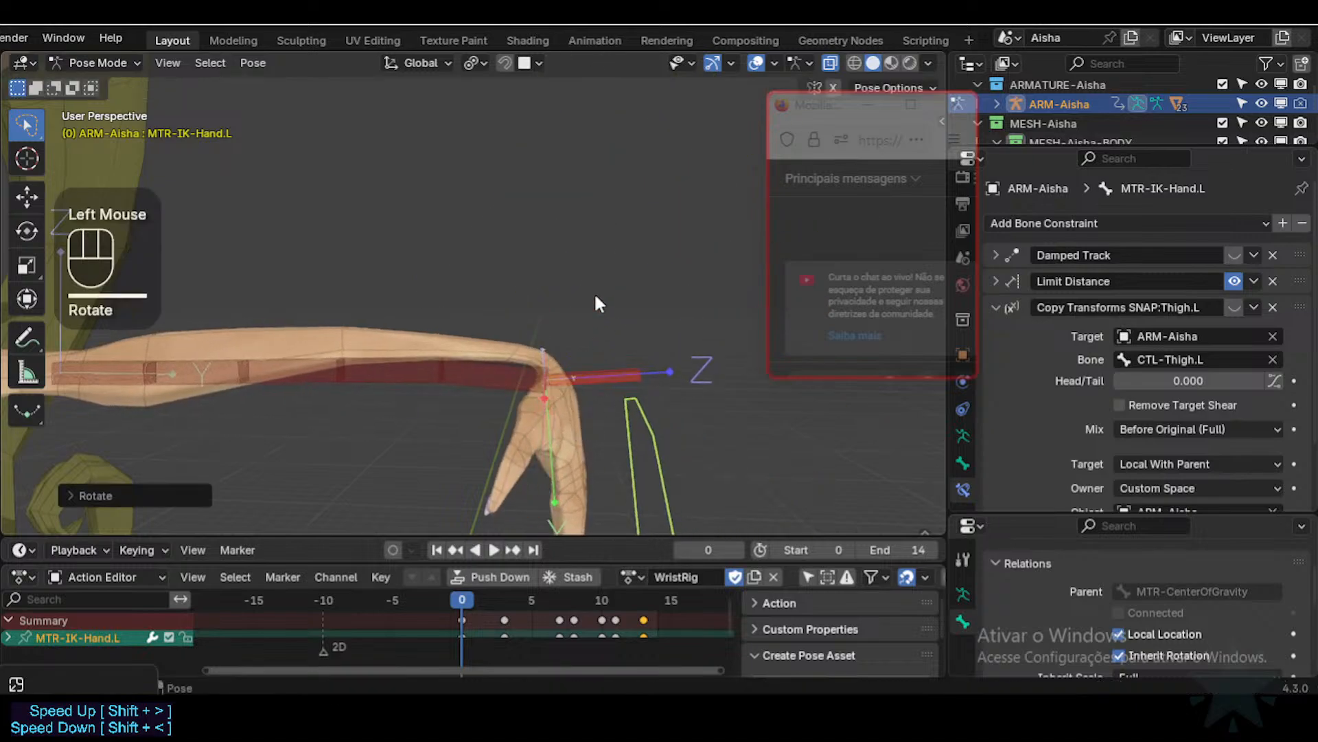
{"action": "middle_click_drag", "start_coordinate": [595, 291], "coordinate": [576, 342]}
{"action": "key", "text": "ctrl+s"}
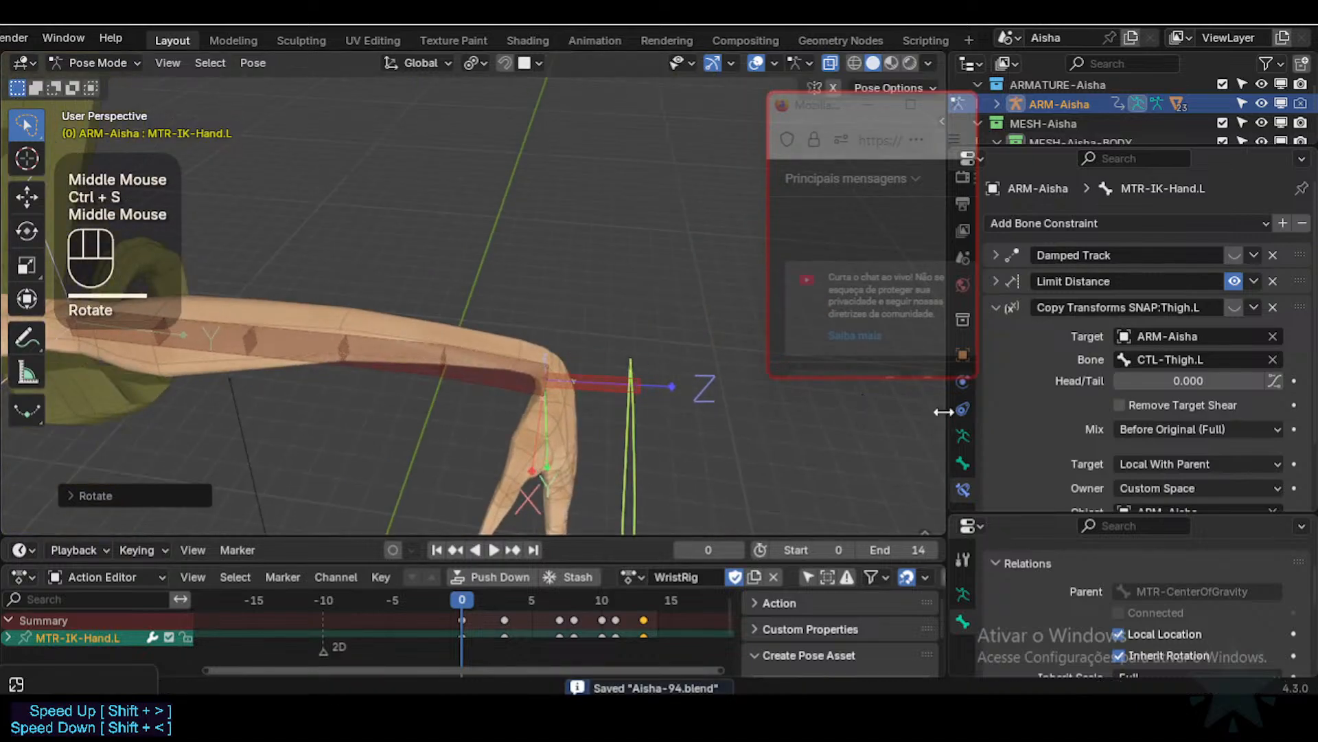
Step: Collapse the Copy Transforms SNAP:Thigh.L constraint and enlarge the properties area that shows the bone constraints
{"action": "left_click_drag", "start_coordinate": [840, 110], "coordinate": [763, 102]}
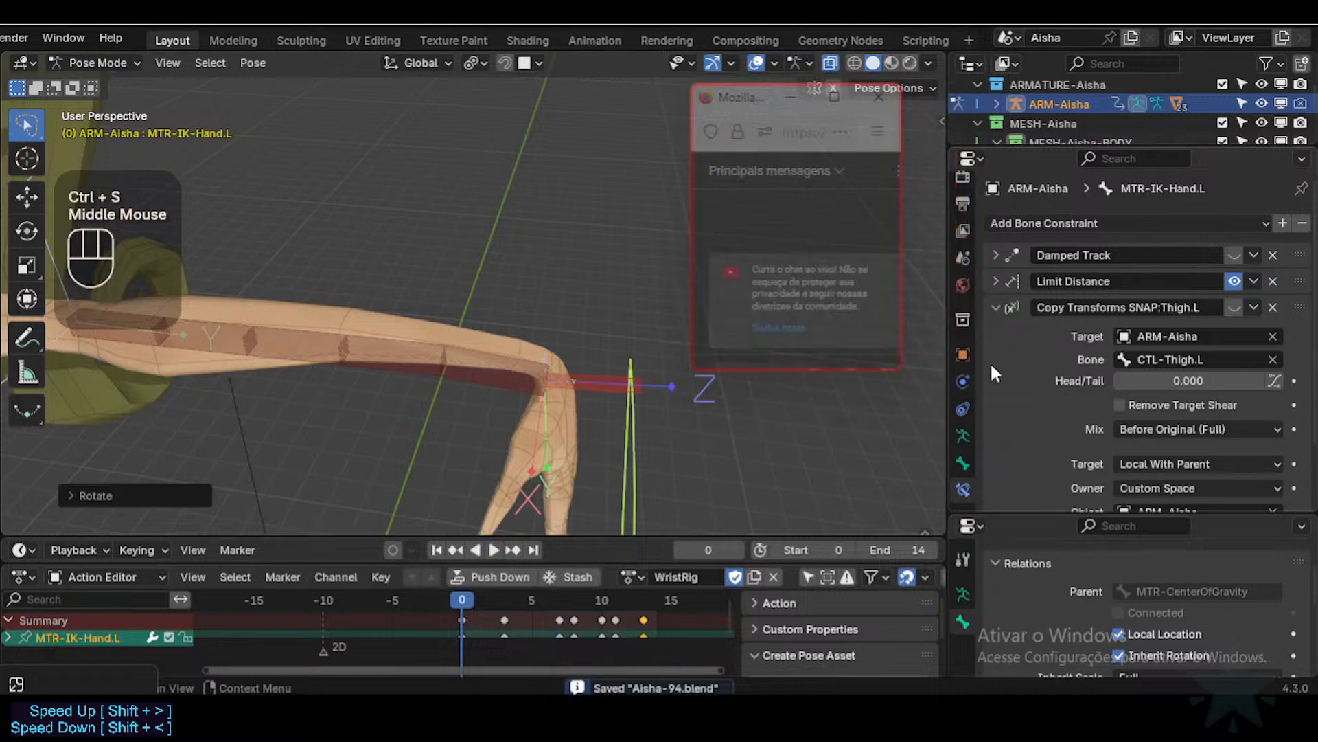
{"action": "left_click", "coordinate": [1013, 309]}
{"action": "scroll", "coordinate": [963, 433], "scroll_direction": "up", "scroll_amount": 2}
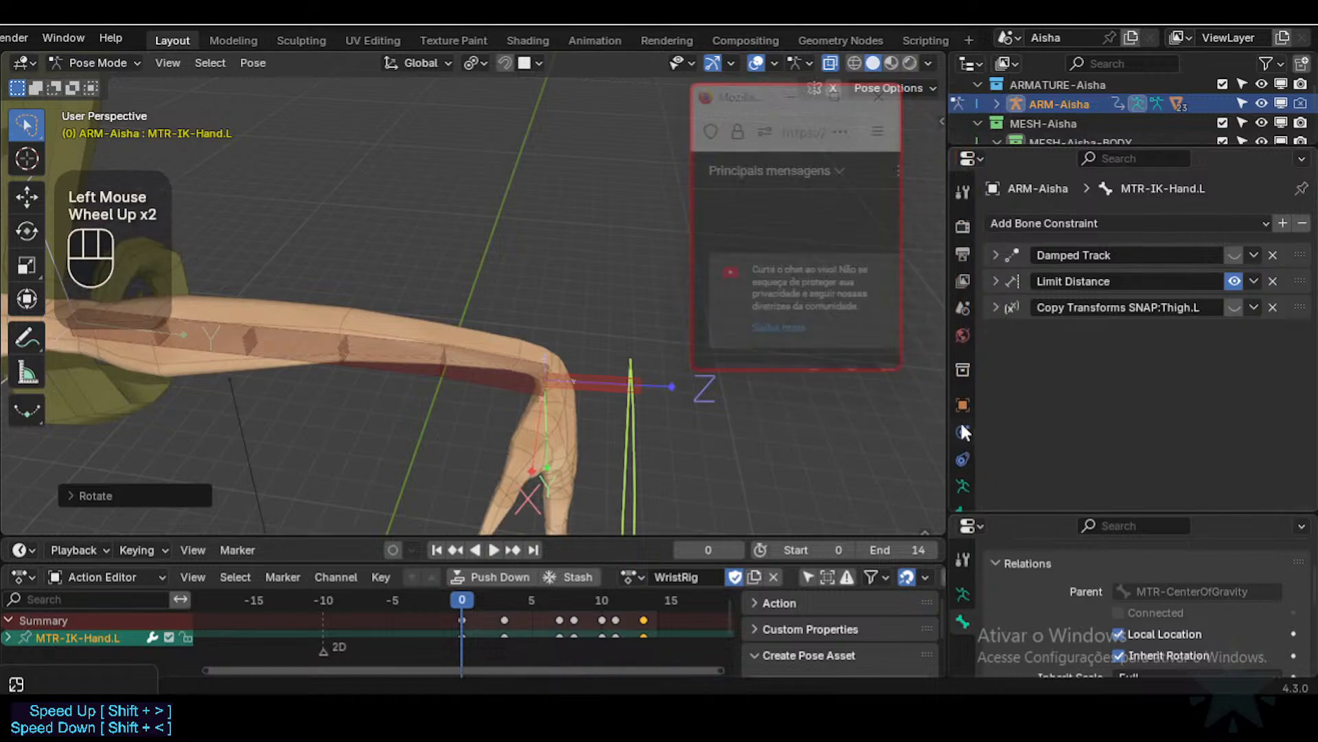
{"action": "scroll", "coordinate": [961, 450], "scroll_direction": "down", "scroll_amount": 3}
{"action": "scroll", "coordinate": [957, 433], "scroll_direction": "up", "scroll_amount": 2}
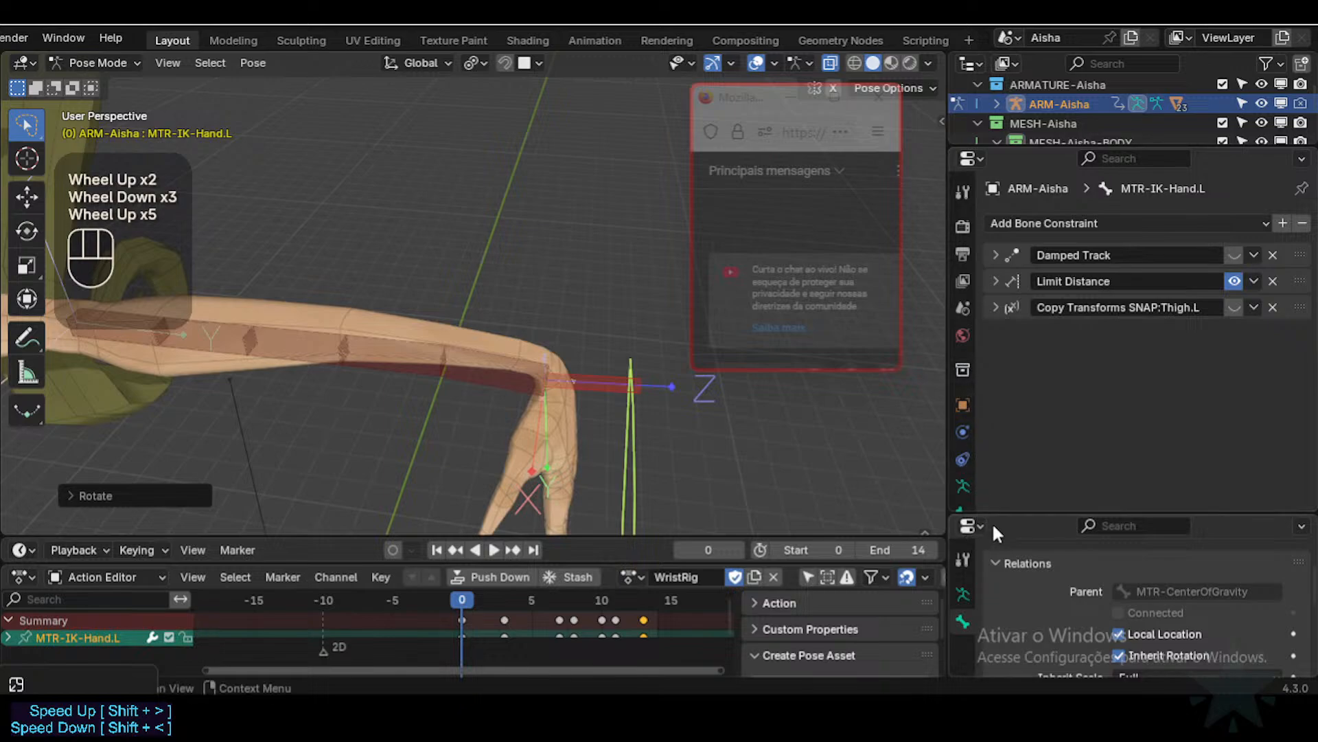
{"action": "left_click_drag", "start_coordinate": [993, 522], "coordinate": [993, 546]}
{"action": "scroll", "coordinate": [968, 457], "scroll_direction": "down", "scroll_amount": 2}
{"action": "scroll", "coordinate": [958, 446], "scroll_direction": "up", "scroll_amount": 2}
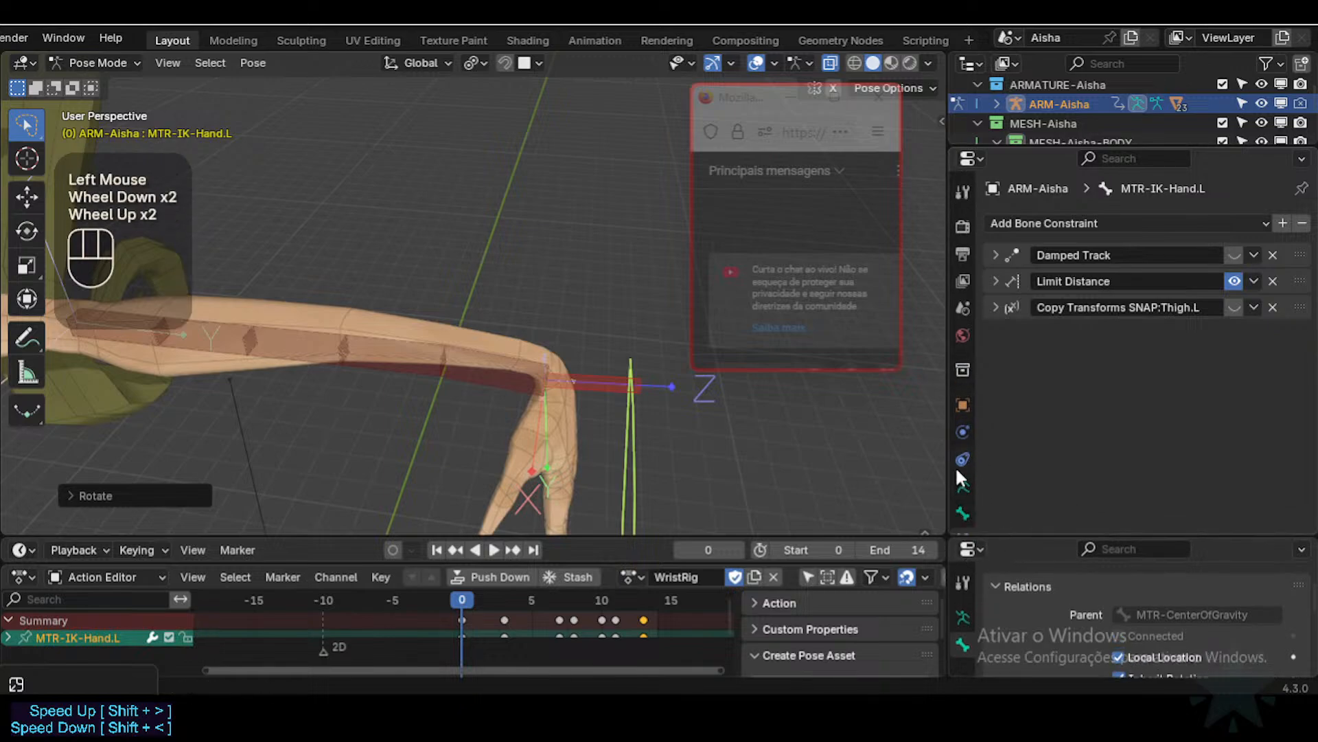
Step: Test the wrist deformation by rotating MTR-IK-Hand.L around its local X axis and with a free trackball rotation, and cancel the rotation
{"action": "left_click", "coordinate": [628, 412]}
{"action": "middle_click", "coordinate": [622, 377]}
{"action": "mouse_move", "coordinate": [623, 382]}
{"action": "middle_mouse_down"}
{"action": "mouse_move", "coordinate": [551, 354]}
{"action": "mouse_move", "coordinate": [609, 361]}
{"action": "middle_mouse_up"}
{"action": "left_click", "coordinate": [635, 419]}
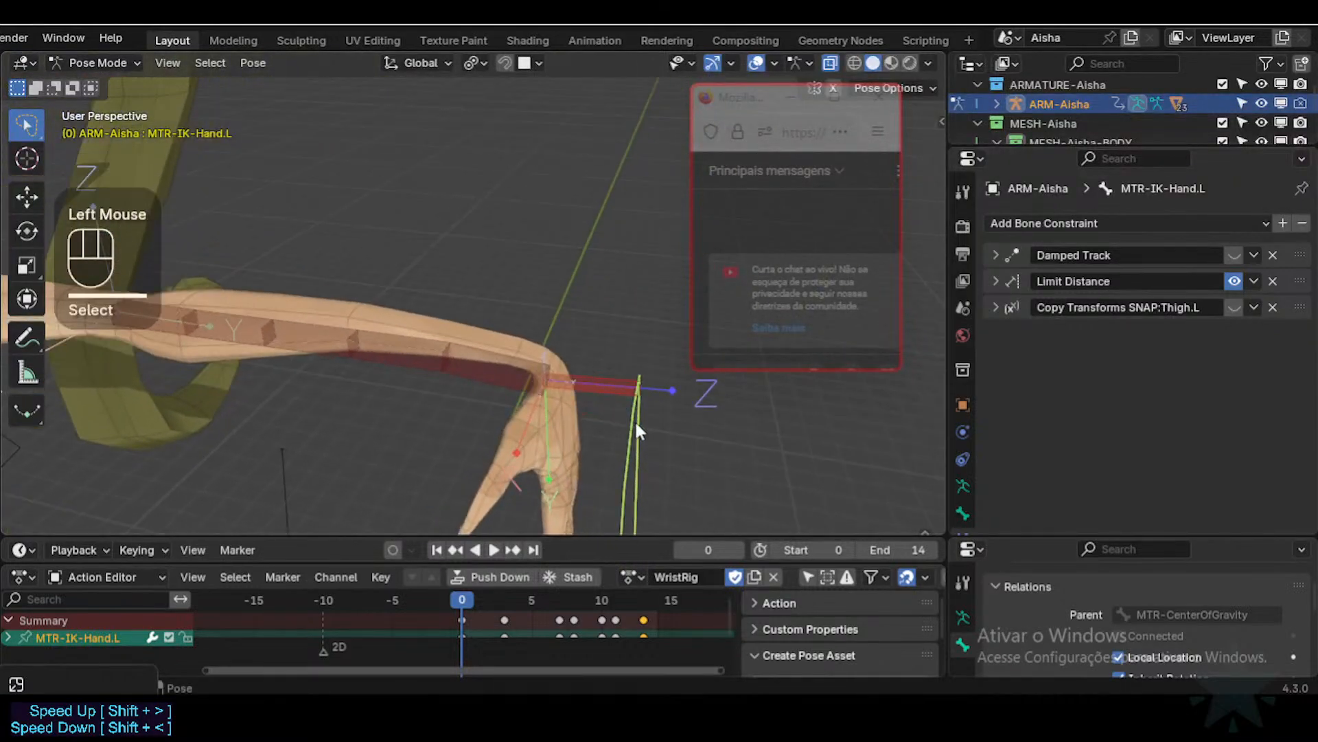
{"action": "key", "text": "r"}
{"action": "key", "text": "x"}
{"action": "key", "text": "x"}
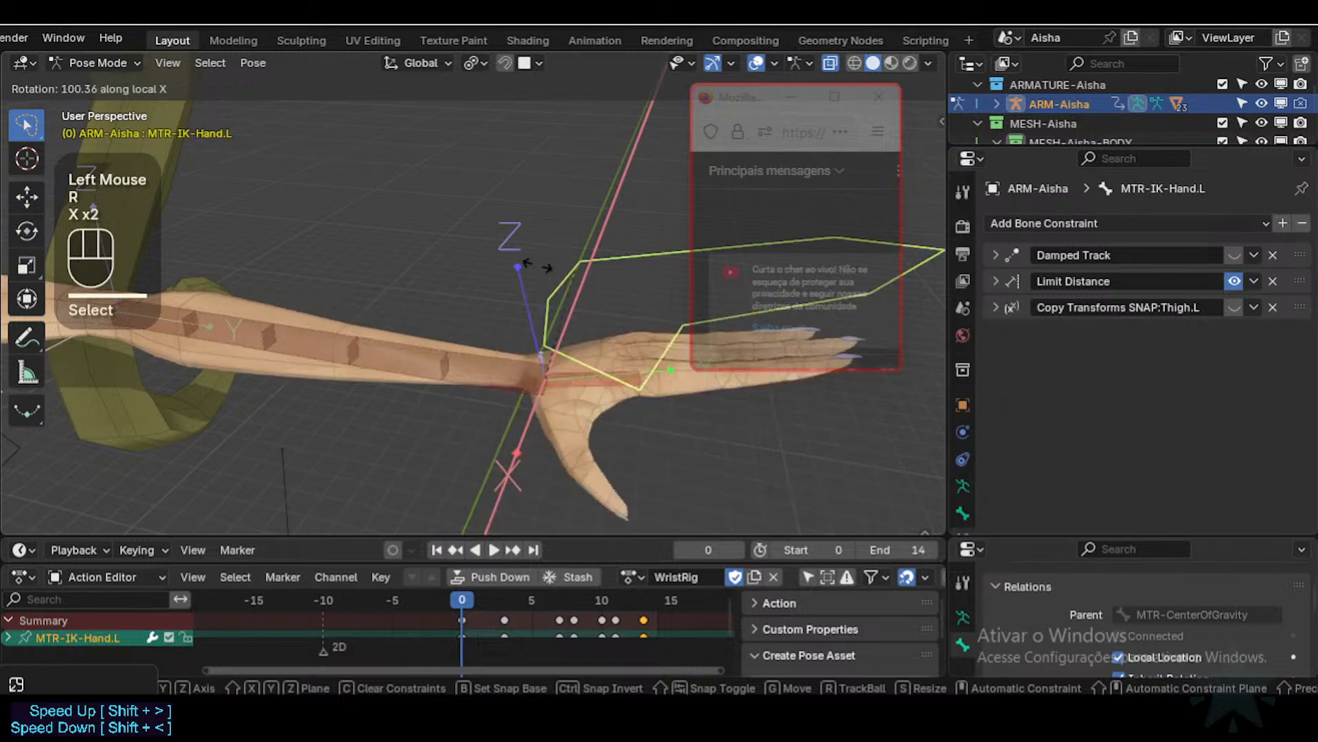
{"action": "key", "text": "r"}
{"action": "key", "text": "z"}
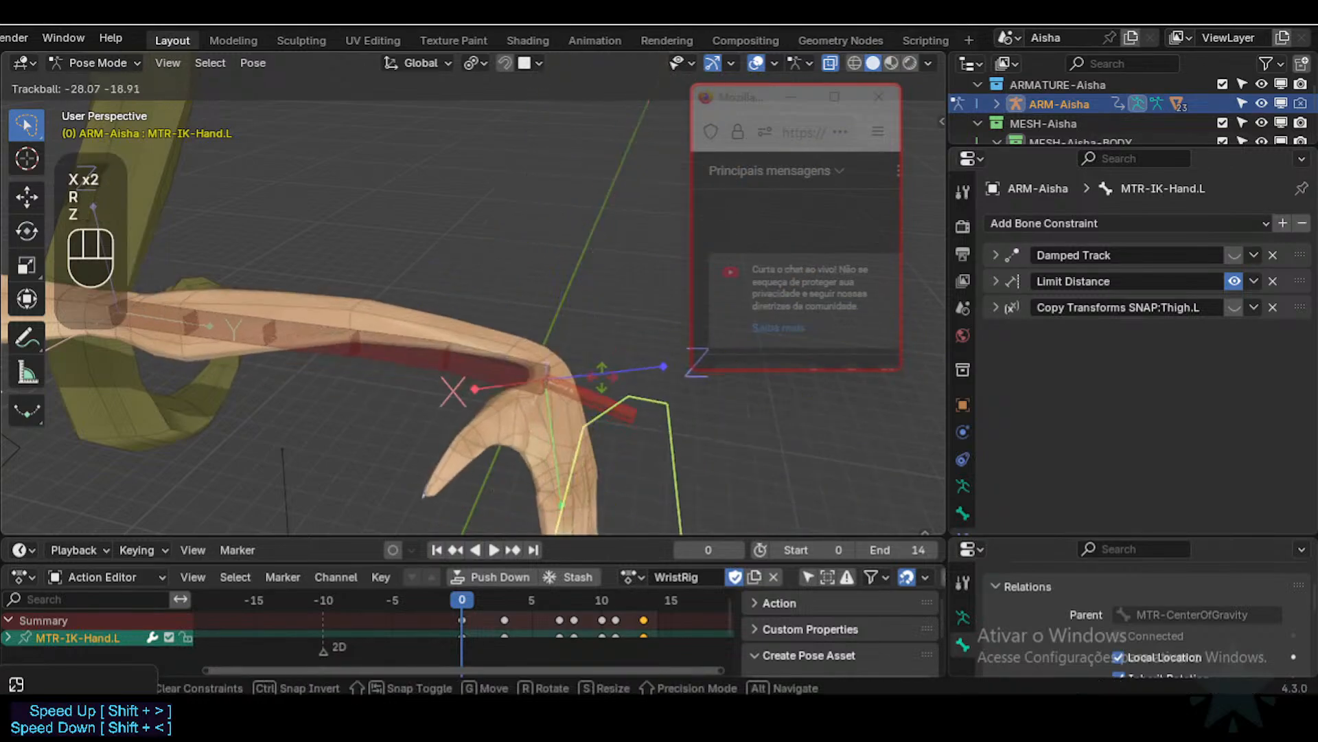
{"action": "key", "text": "z"}
{"action": "key", "text": "z"}
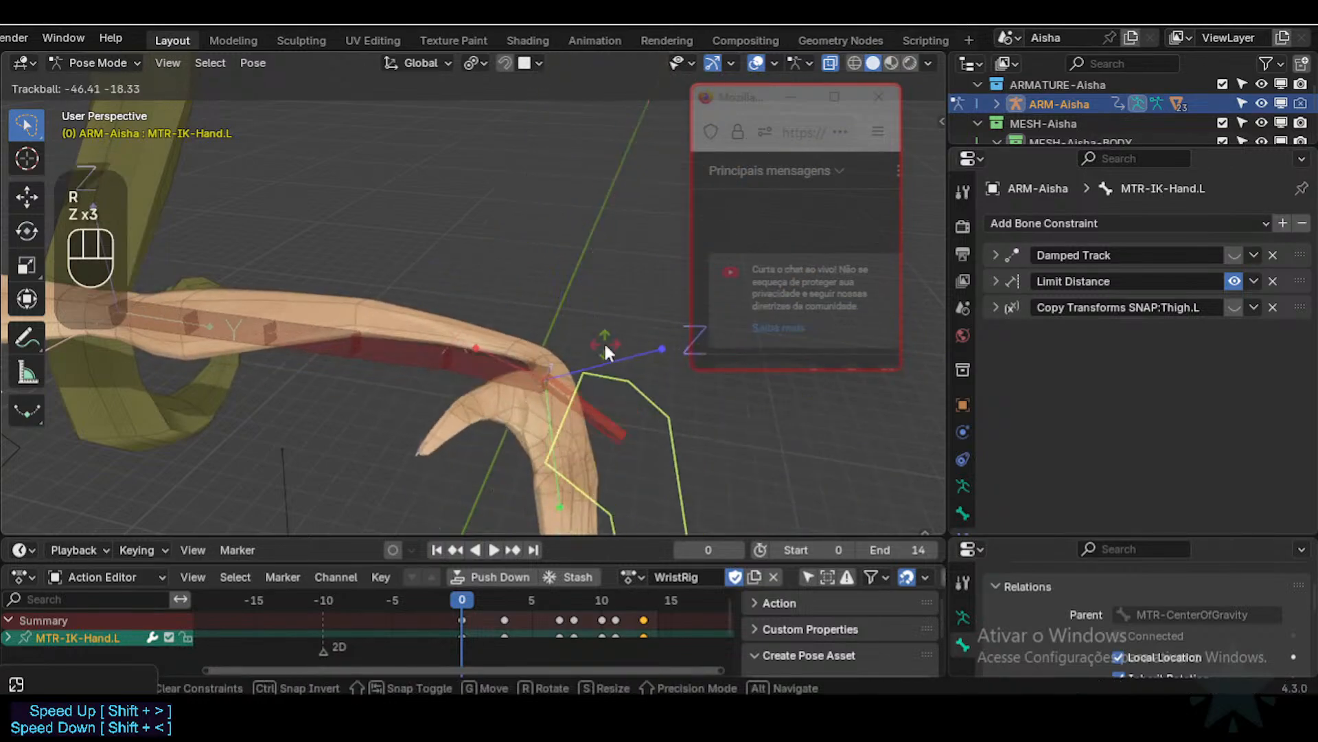
{"action": "key", "text": "Escape"}
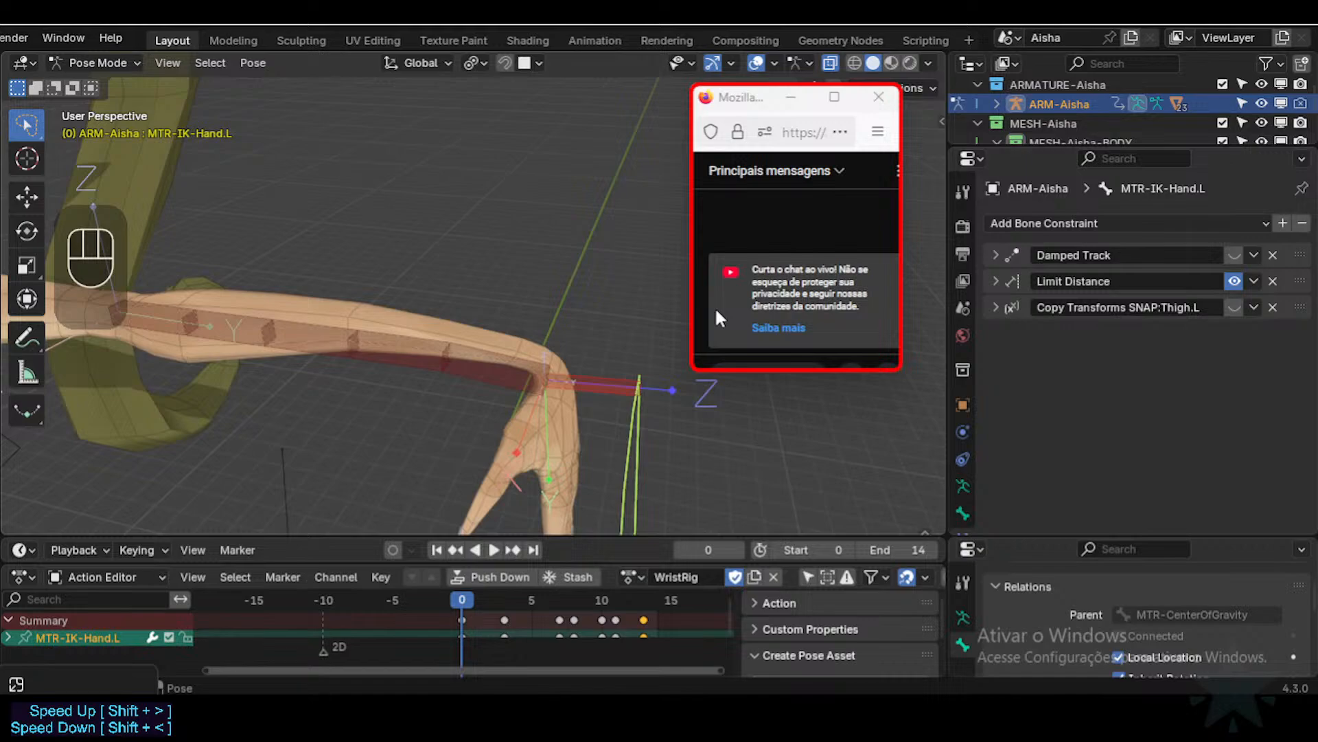
Step: Test bending the hand up and down from a side view by rotating MTR-IK-Hand.L around X, and cancel the rotation
{"action": "scroll", "coordinate": [604, 285], "scroll_direction": "down", "scroll_amount": 2}
{"action": "middle_click_drag", "start_coordinate": [604, 286], "coordinate": [618, 414]}
{"action": "left_click", "coordinate": [610, 417]}
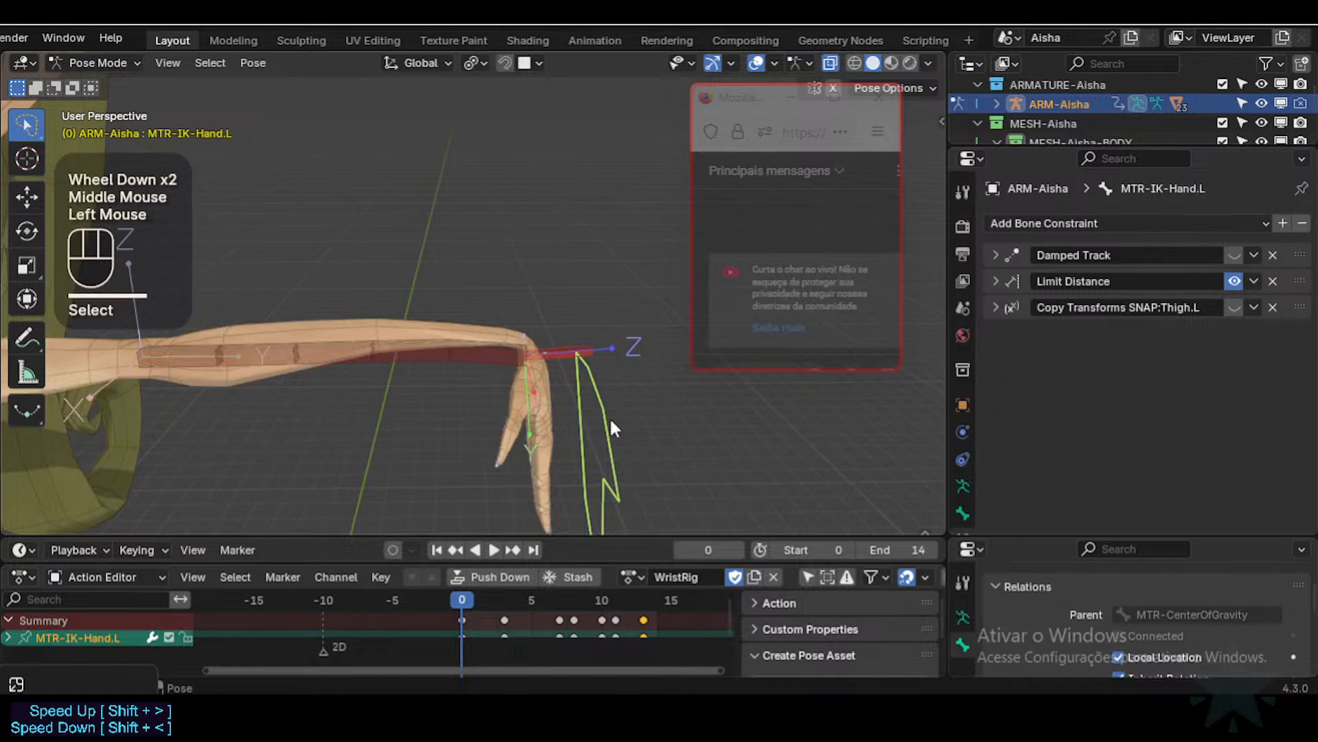
{"action": "key", "text": "r"}
{"action": "key", "text": "x"}
{"action": "key", "text": "x"}
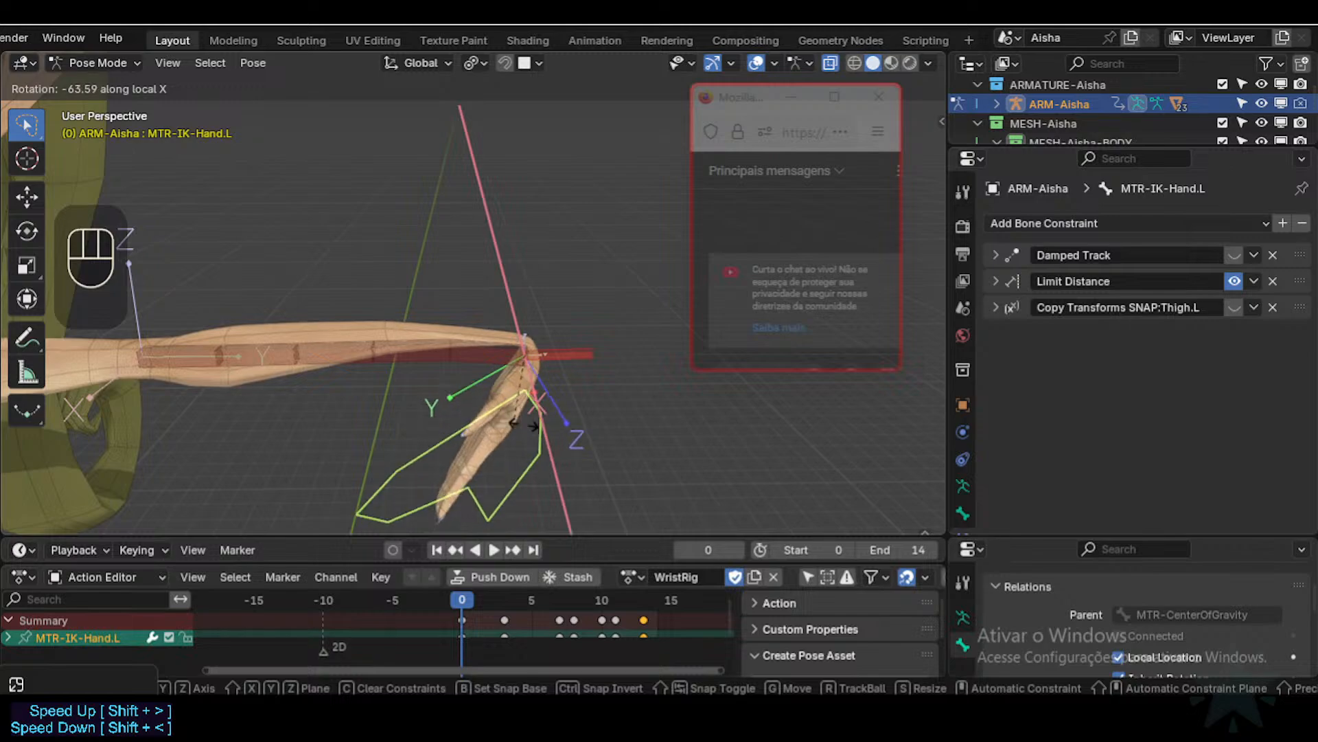
{"action": "key", "text": "x"}
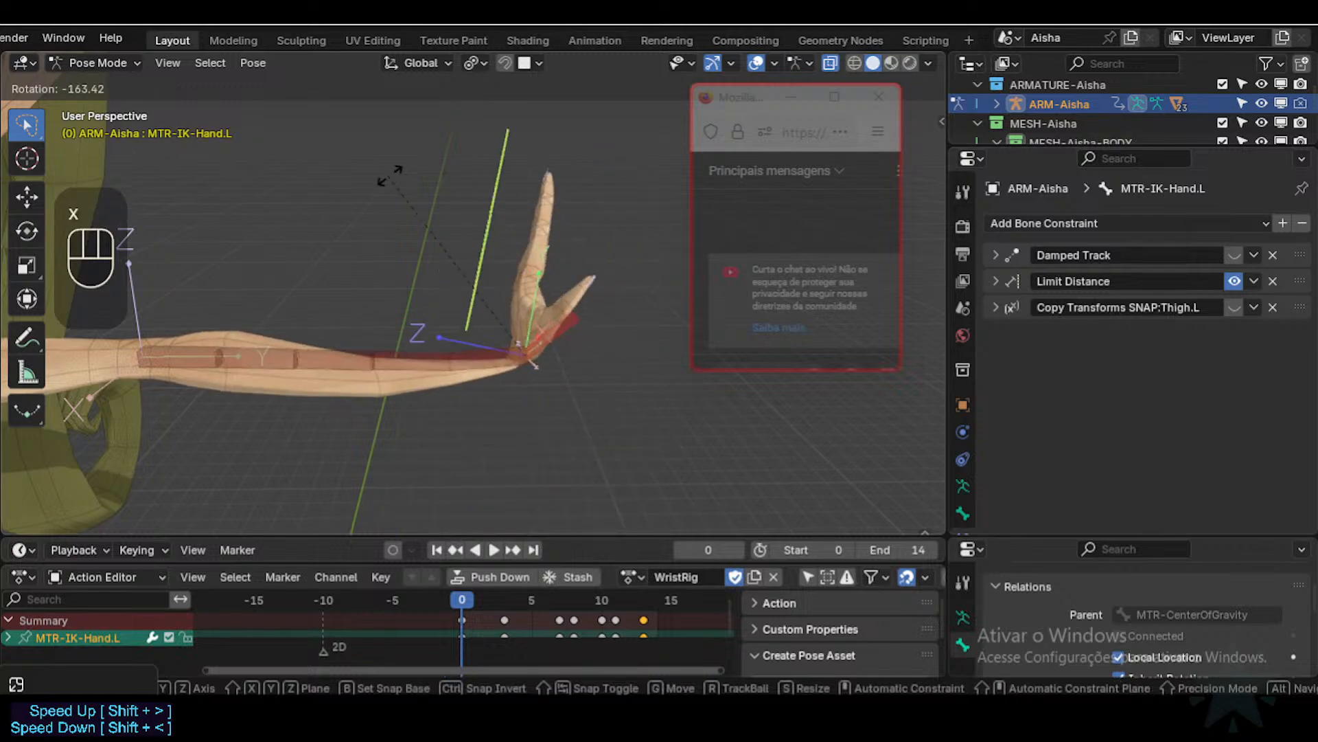
{"action": "key", "text": "z"}
{"action": "key", "text": "Escape"}
Step: Try turning the bent hand by rotating MTR-IK-Hand.L around the global Z axis
{"action": "middle_click", "coordinate": [576, 315]}
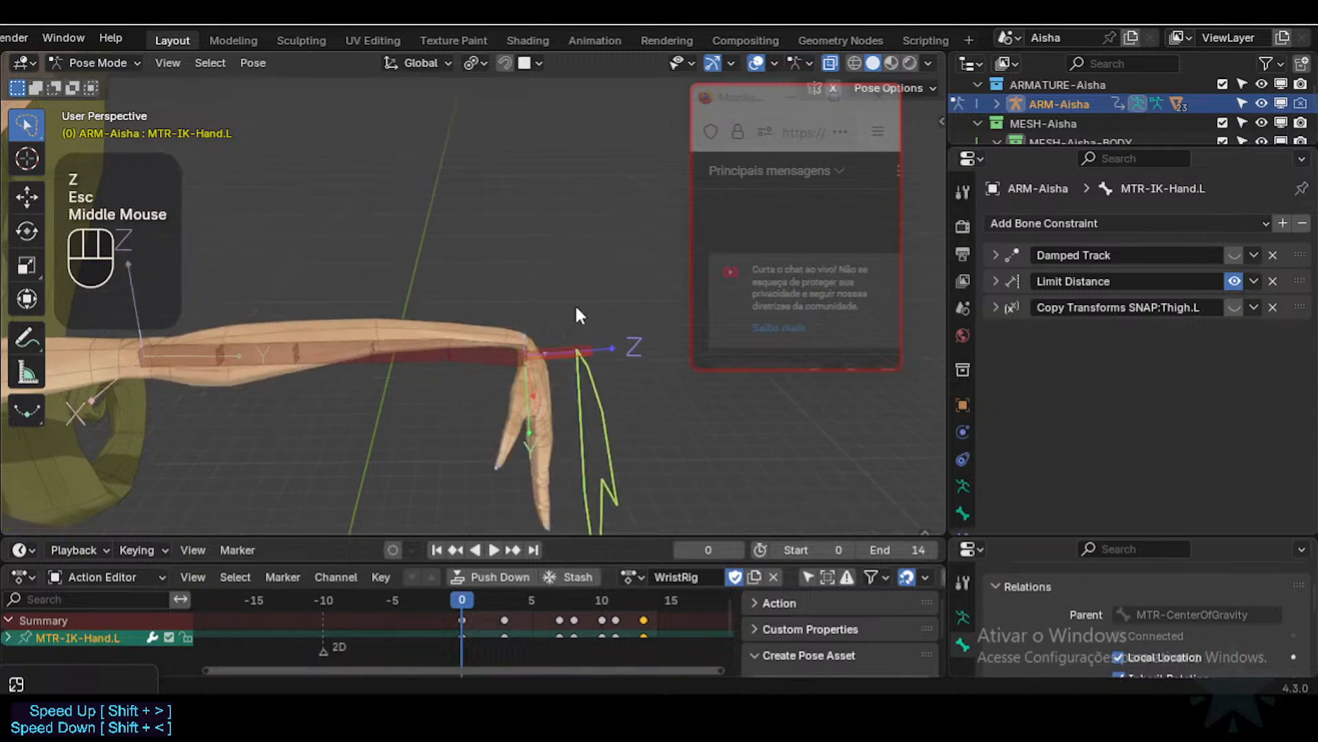
{"action": "key", "text": "r"}
{"action": "key", "text": "z"}
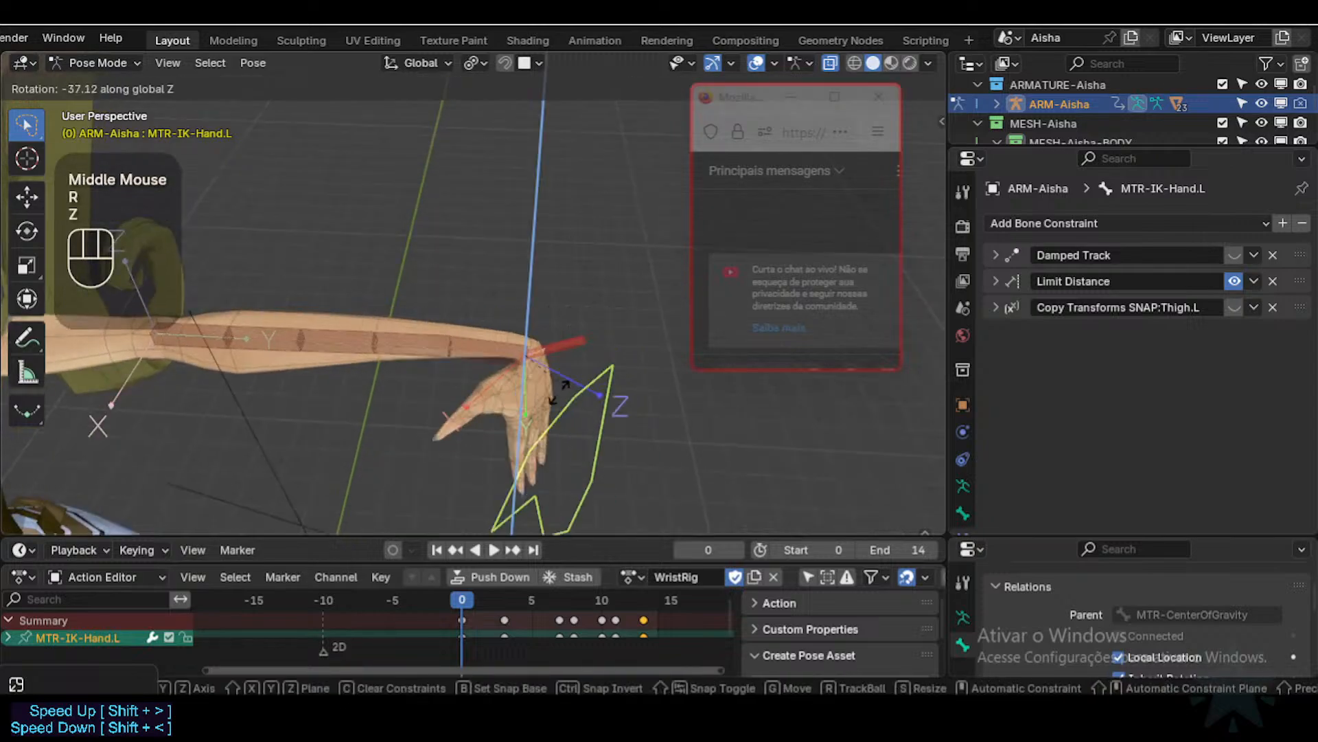
{"action": "left_click", "coordinate": [608, 364]}
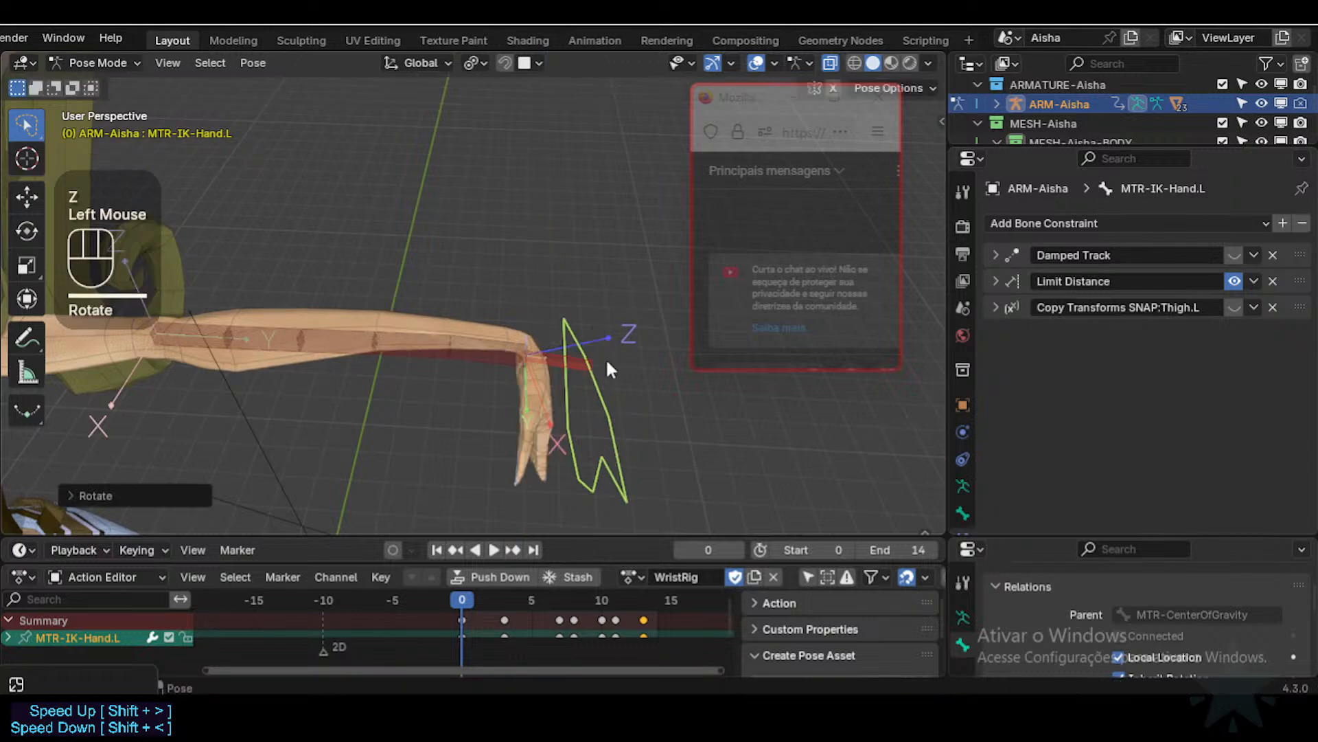
Step: Reset the pose of the visible bones so the hand returns to its straight rest position, and save the file
{"action": "key", "text": "a"}
{"action": "key", "text": "alt+q"}
{"action": "key", "text": "alt+q"}
{"action": "middle_click_drag", "start_coordinate": [604, 383], "coordinate": [551, 291]}
{"action": "key", "text": "ctrl+3"}
{"action": "scroll", "coordinate": [539, 364], "scroll_direction": "up", "scroll_amount": 1}
{"action": "key", "text": "ctrl+s"}
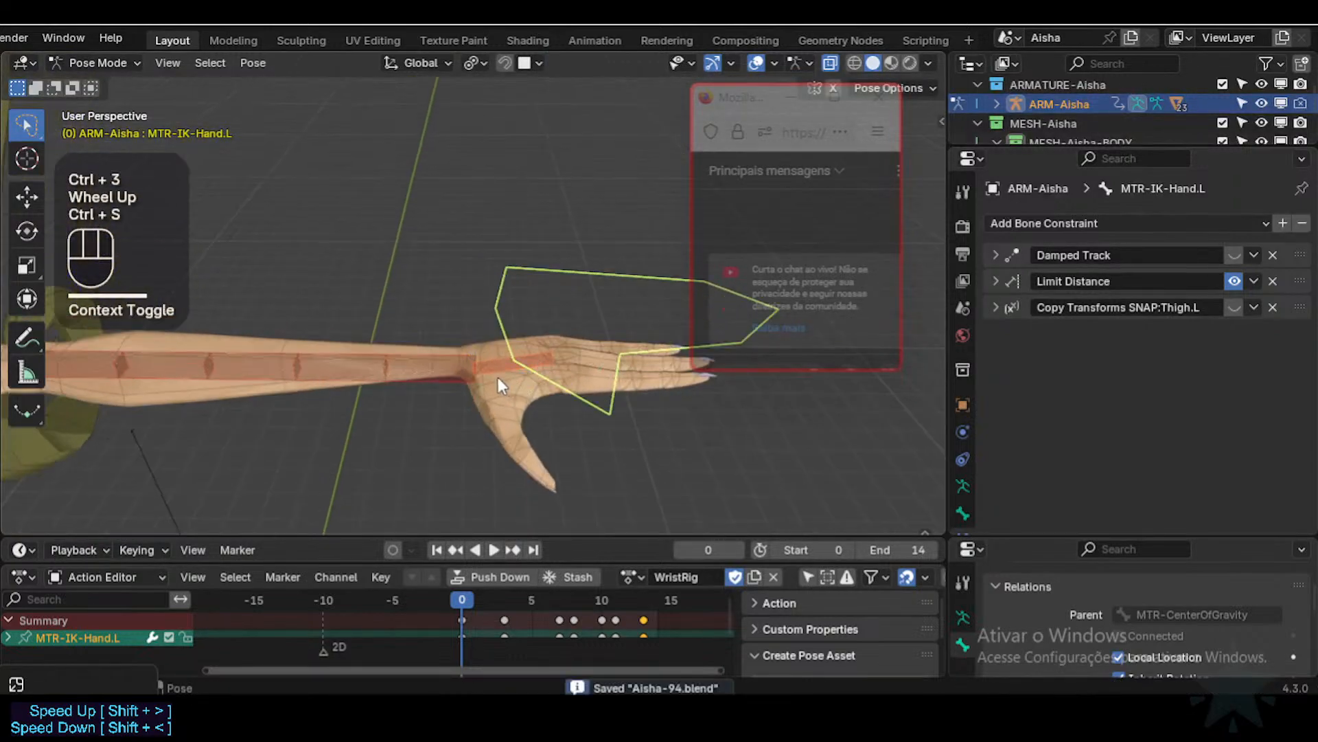
Step: Collapse the Copy Rotation constraint of DEF-4-FAN-Wrist.L and put the 0/1_Body-Aisha mesh into Weight Paint mode together with the armature
{"action": "left_click", "coordinate": [499, 378]}
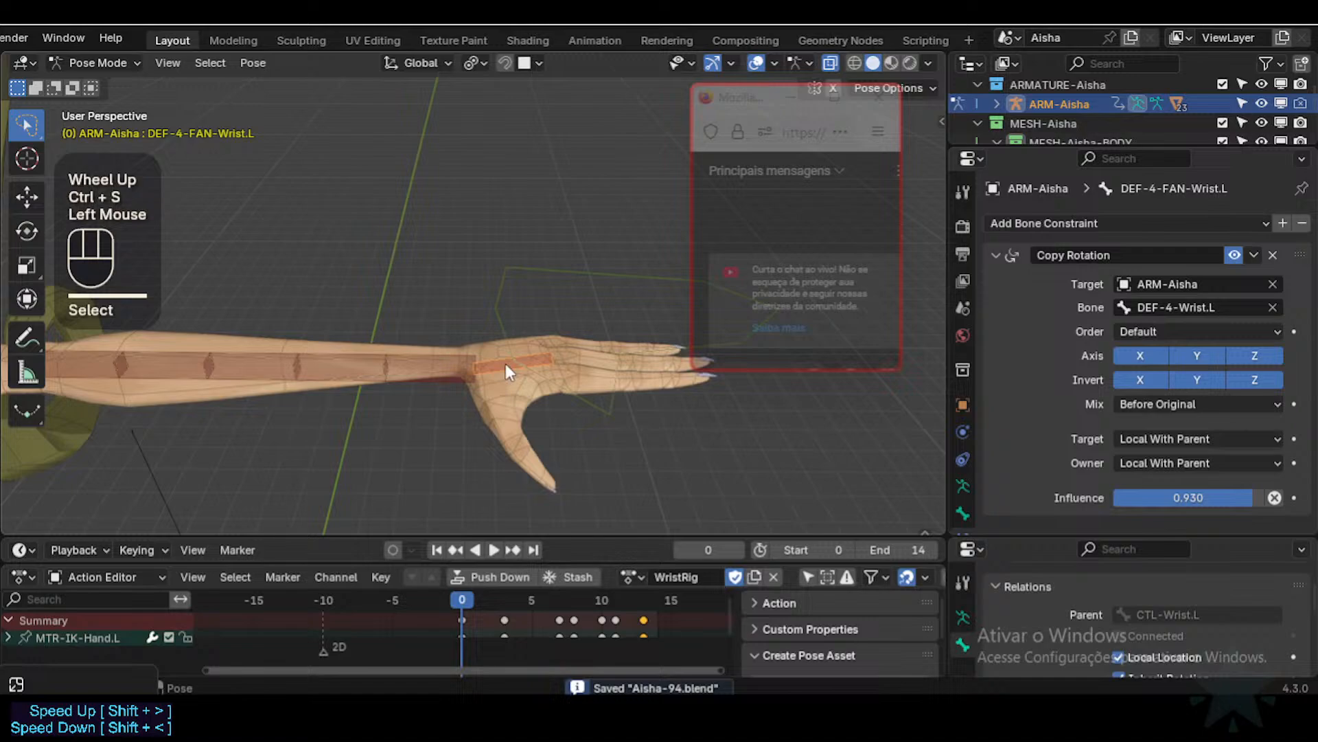
{"action": "left_click", "coordinate": [996, 258]}
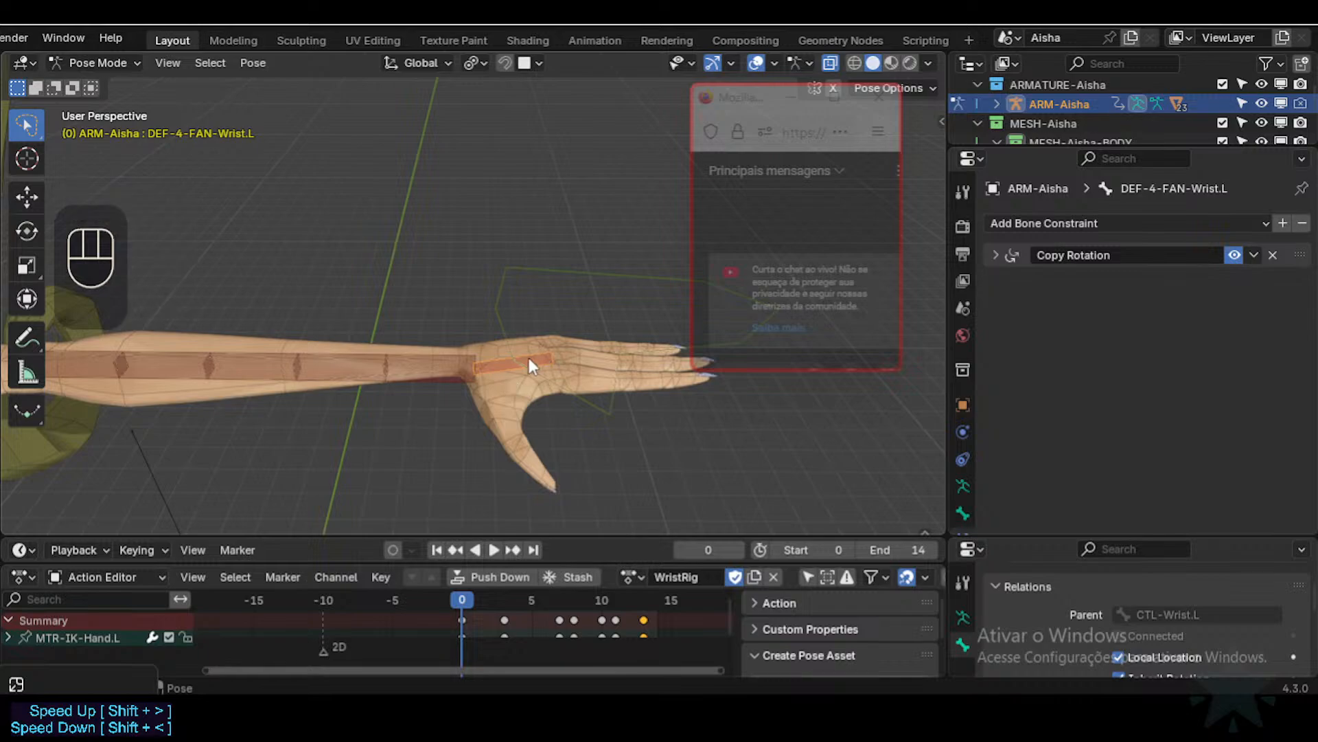
{"action": "key", "text": "ctrl+Tab"}
{"action": "left_click", "coordinate": [495, 369]}
{"action": "left_click", "coordinate": [495, 376]}
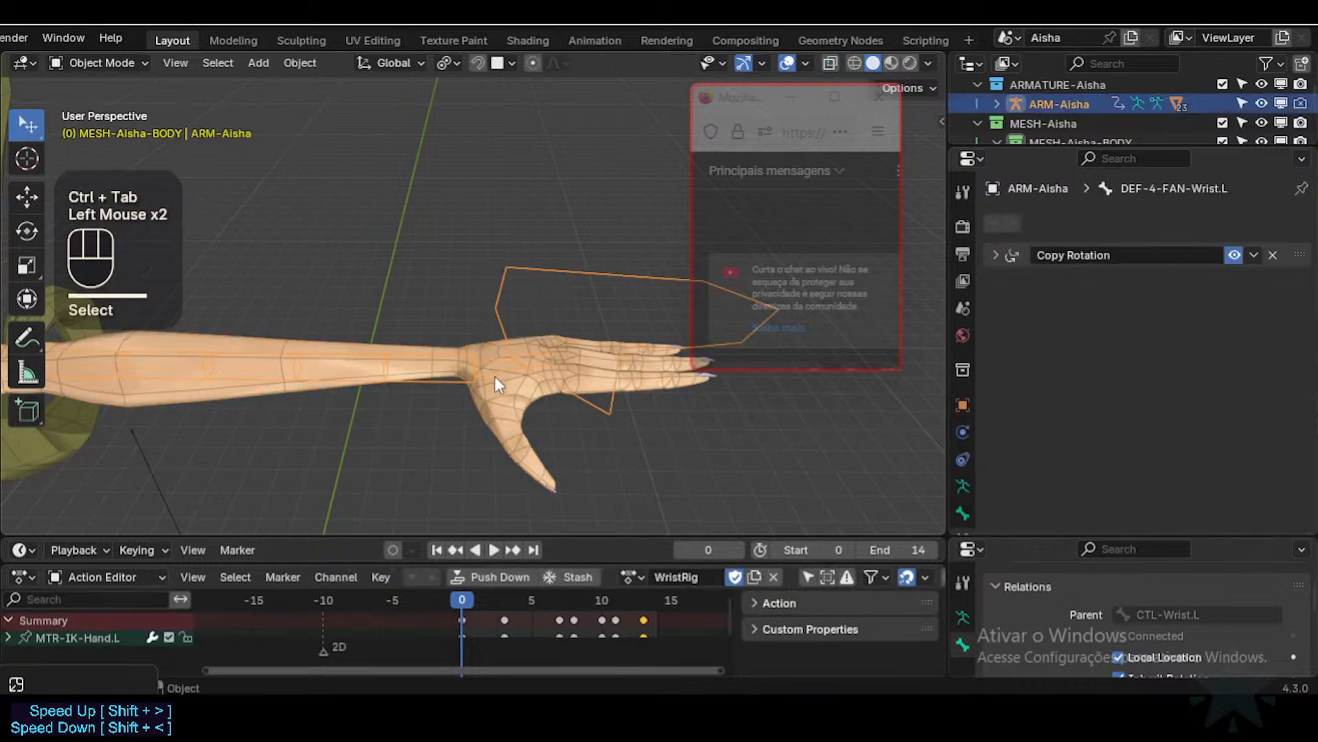
{"action": "left_click", "coordinate": [495, 398], "text": "shift"}
{"action": "key", "text": "ctrl+Tab"}
{"action": "left_click", "coordinate": [365, 330]}
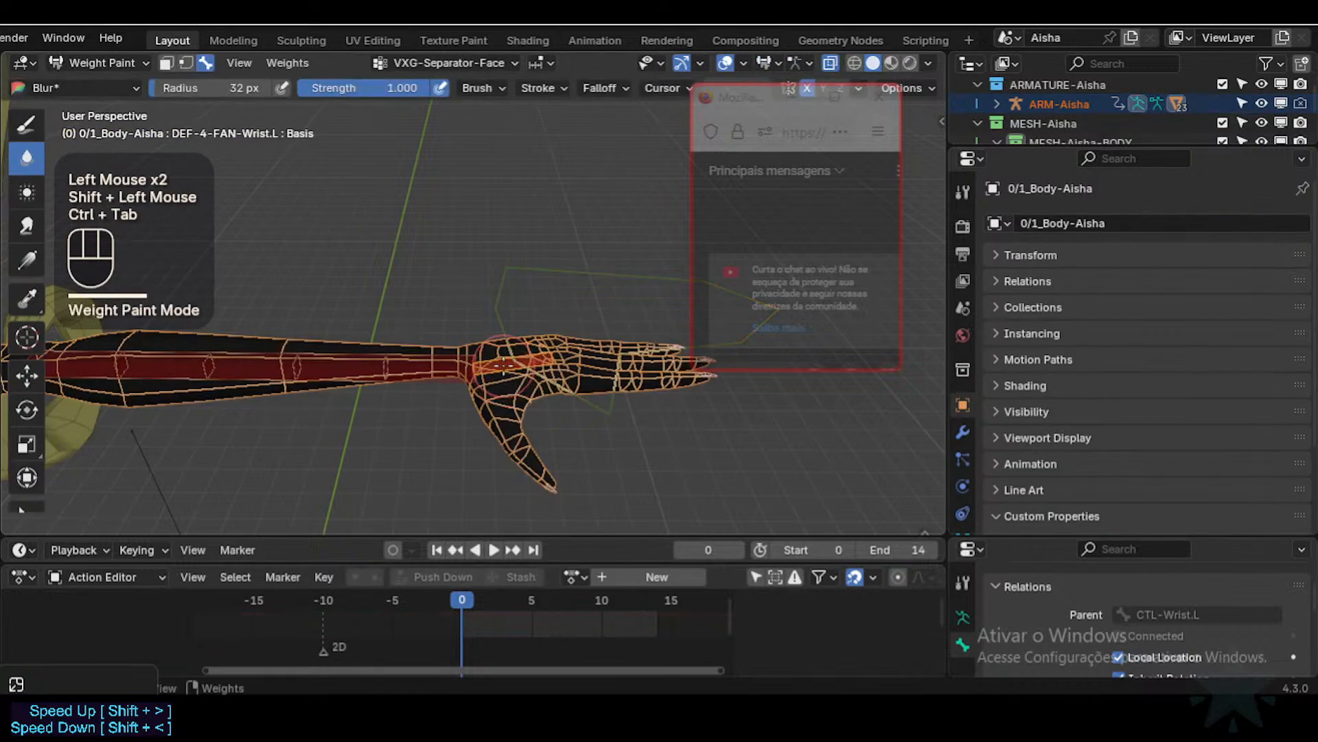
Step: Display the DEF-4-FAN-Wrist.L weights on the body mesh and examine them around the wrist
{"action": "left_click", "coordinate": [501, 363], "text": "alt"}
{"action": "scroll", "coordinate": [501, 362], "scroll_direction": "up", "scroll_amount": 2}
{"action": "middle_click_drag", "start_coordinate": [501, 363], "coordinate": [520, 390]}
{"action": "scroll", "coordinate": [523, 388], "scroll_direction": "down", "scroll_amount": 1}
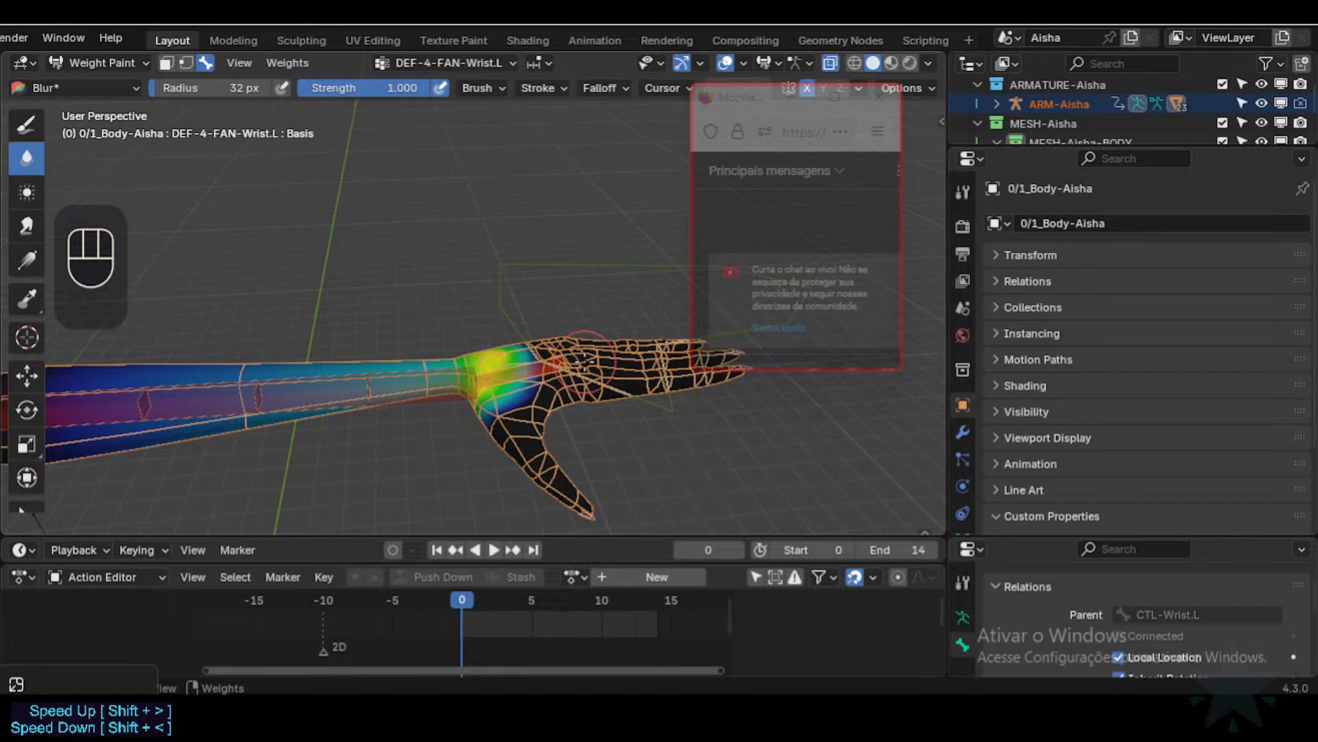
Step: Switch to Firefox, move the chat window aside and open YouTube in a new tab
{"action": "left_click", "coordinate": [534, 644]}
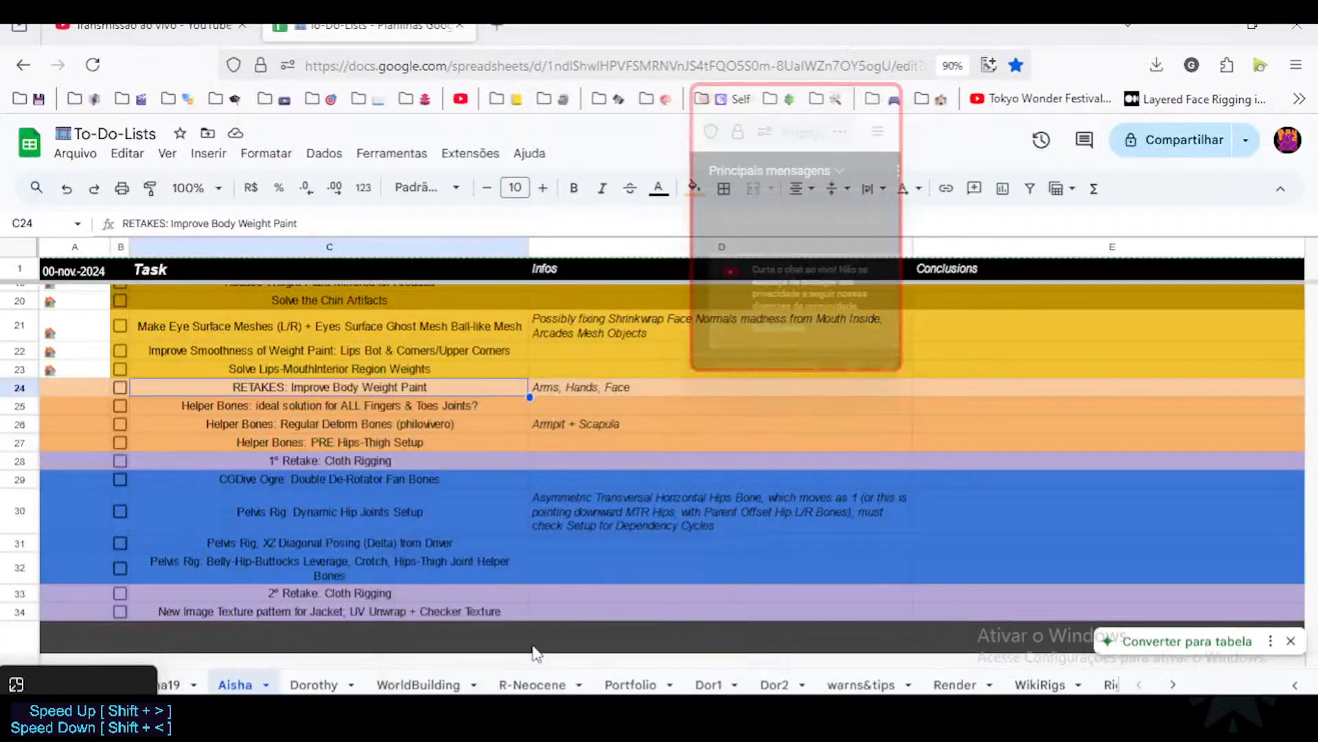
{"action": "left_click", "coordinate": [514, 28]}
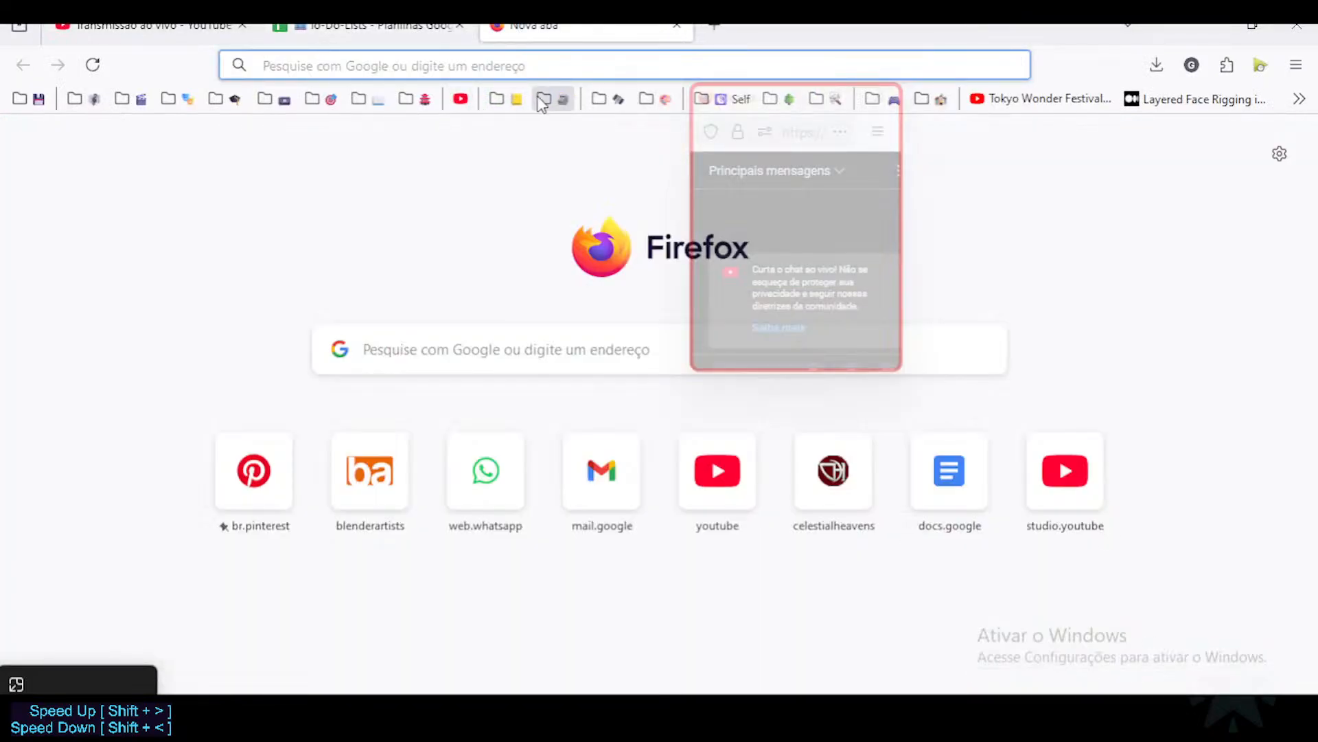
{"action": "left_click_drag", "start_coordinate": [736, 107], "coordinate": [985, 112]}
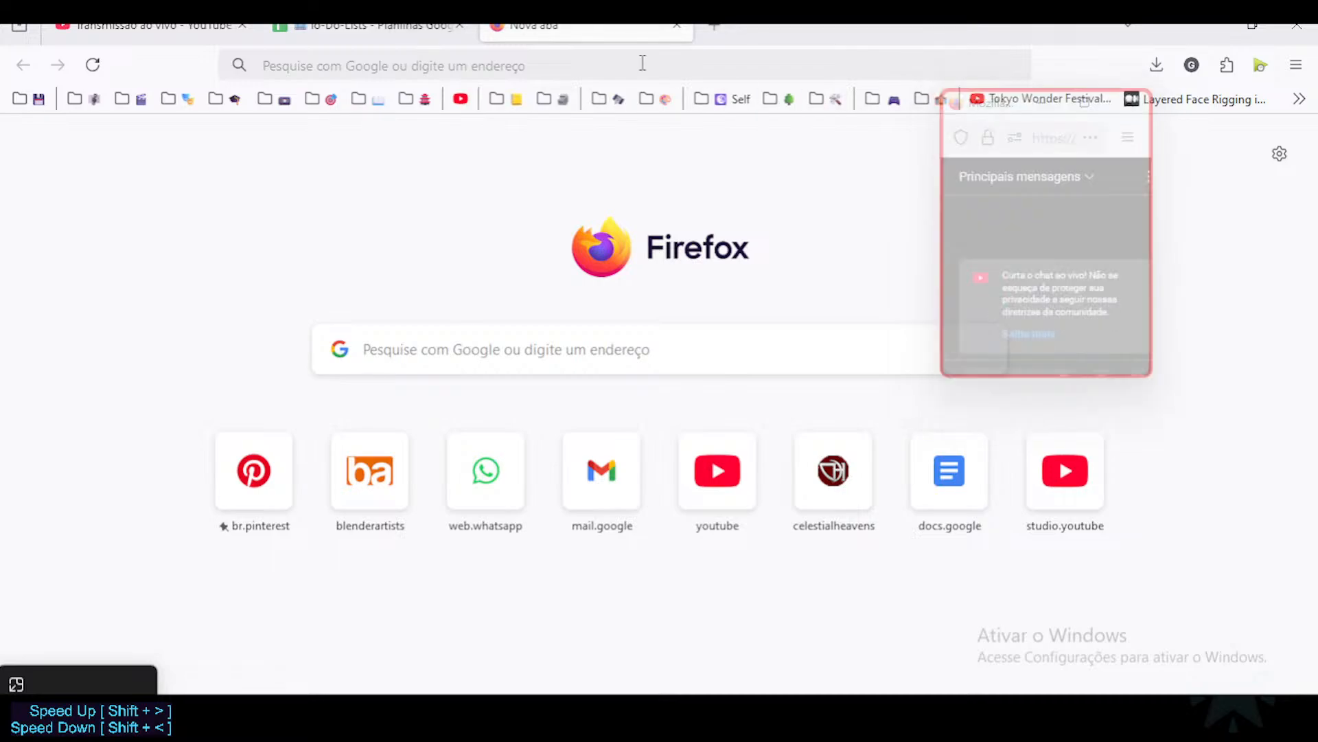
{"action": "left_click", "coordinate": [461, 98]}
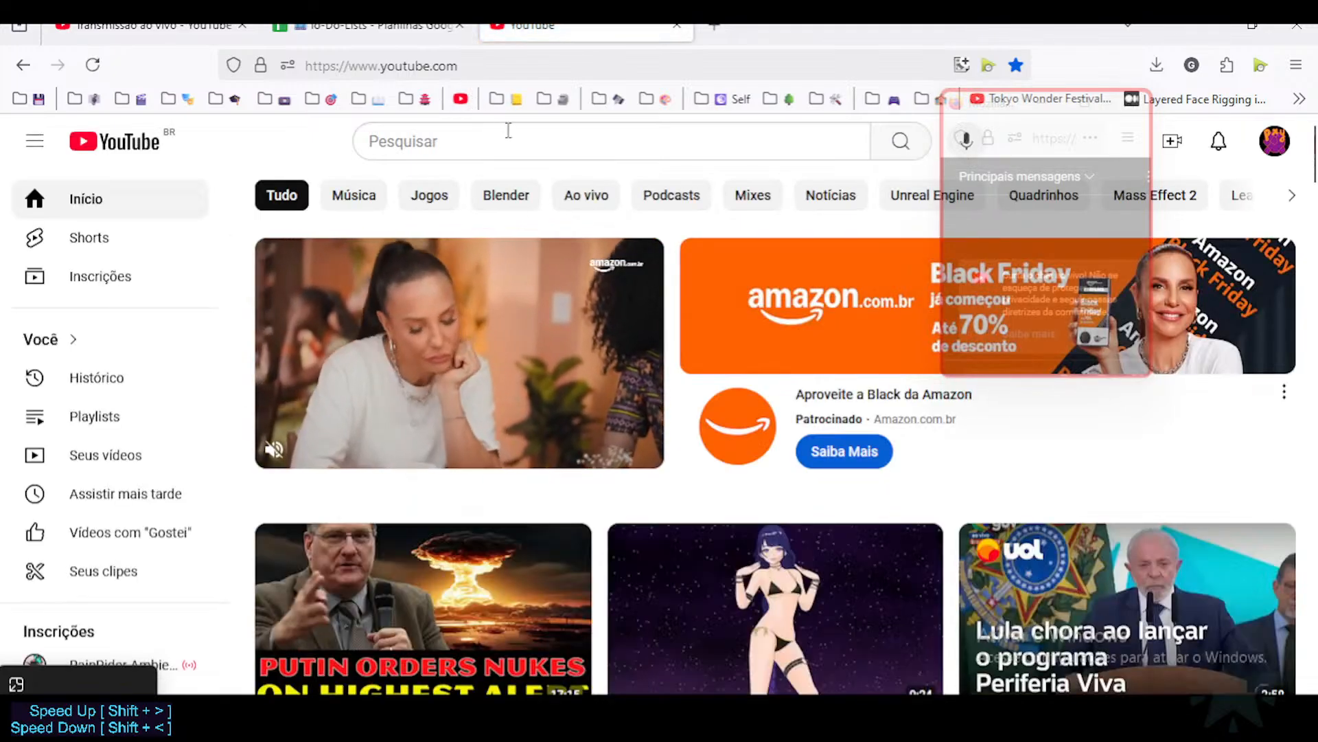
Step: Search the resumeLater video list for "ogre" and open the [Rigify Course] Ogre Rig #10-2: Knee Weight Paint video
{"action": "left_click", "coordinate": [1259, 65]}
{"action": "key", "text": "ctrl+f"}
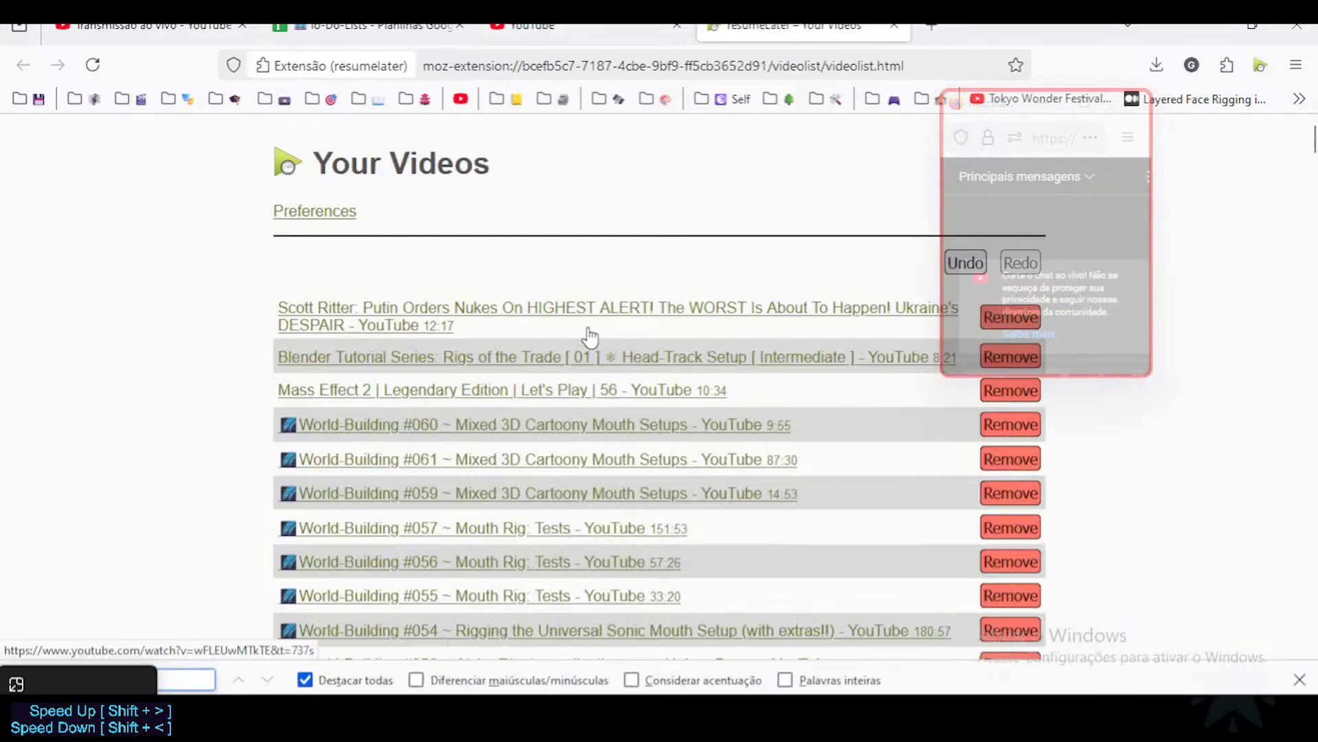
{"action": "type", "text": "ogre"}
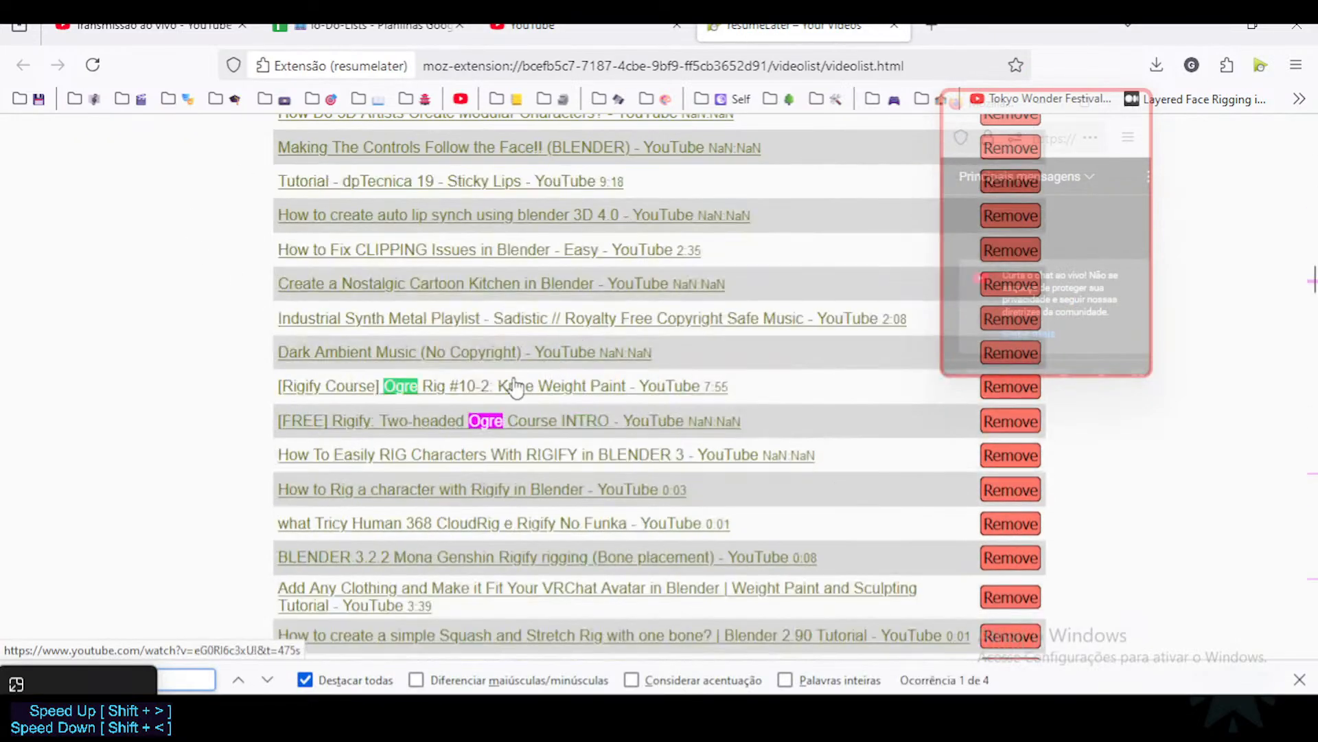
{"action": "left_click", "coordinate": [514, 385]}
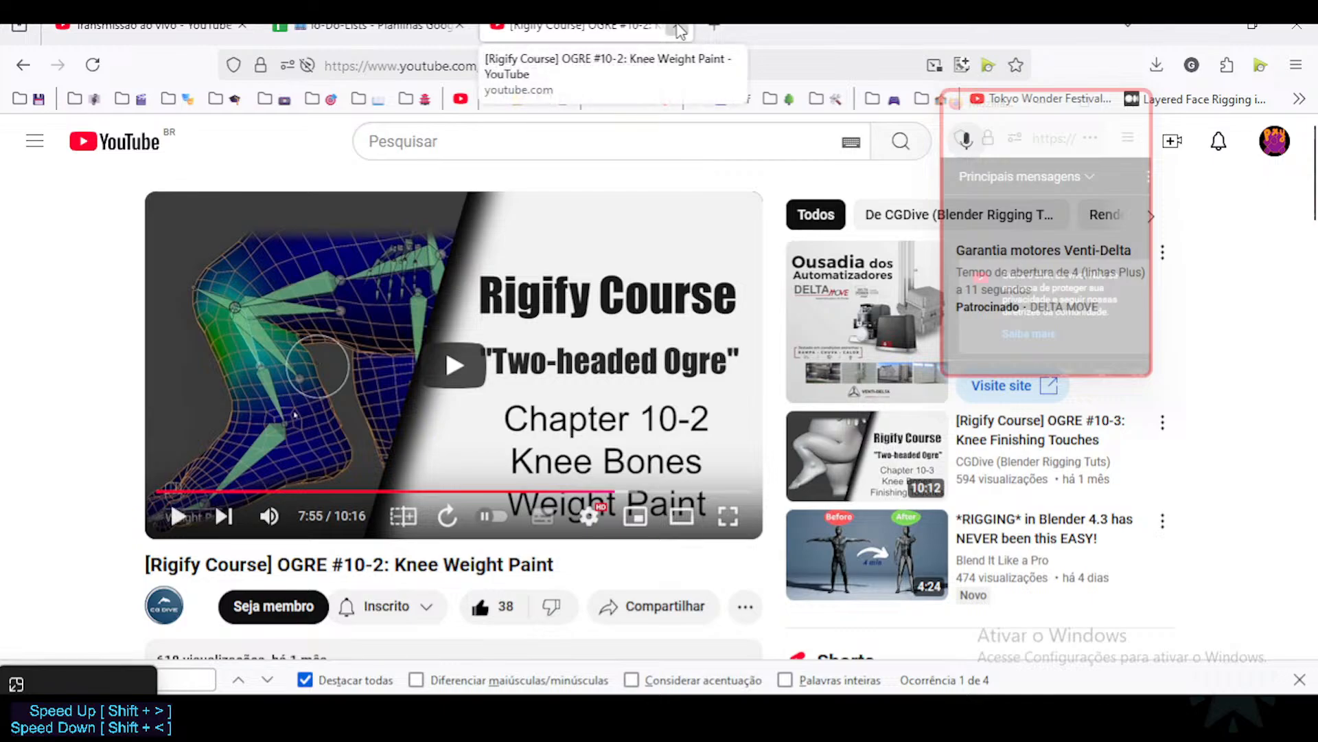
Step: Close the video tab, switch back to Blender and examine the wrist fan bone's weights on the forearm and hand
{"action": "left_click", "coordinate": [679, 28]}
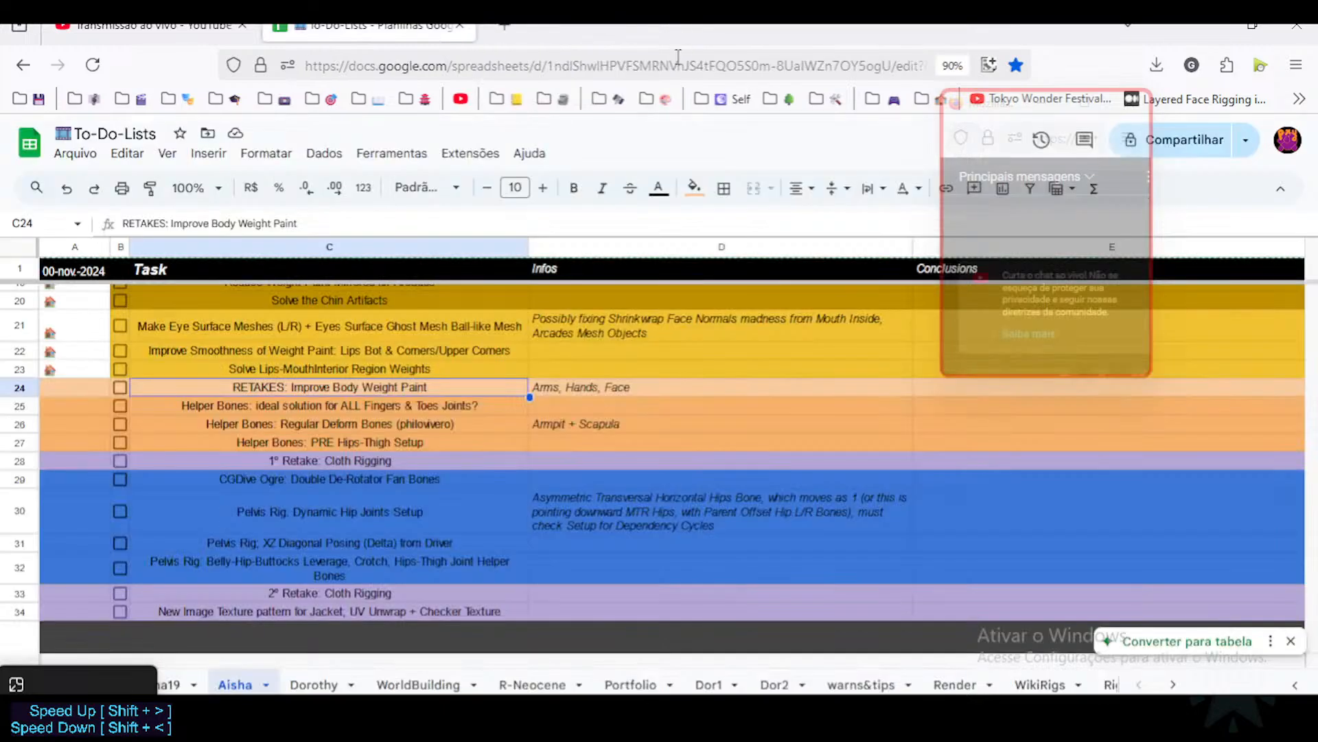
{"action": "left_click", "coordinate": [927, 629]}
{"action": "middle_click_drag", "start_coordinate": [543, 289], "coordinate": [529, 259]}
{"action": "middle_click_drag", "start_coordinate": [509, 323], "coordinate": [509, 395]}
{"action": "scroll", "coordinate": [518, 409], "scroll_direction": "up", "scroll_amount": 2}
{"action": "scroll", "coordinate": [508, 421], "scroll_direction": "down", "scroll_amount": 2}
{"action": "scroll", "coordinate": [518, 386], "scroll_direction": "up", "scroll_amount": 1}
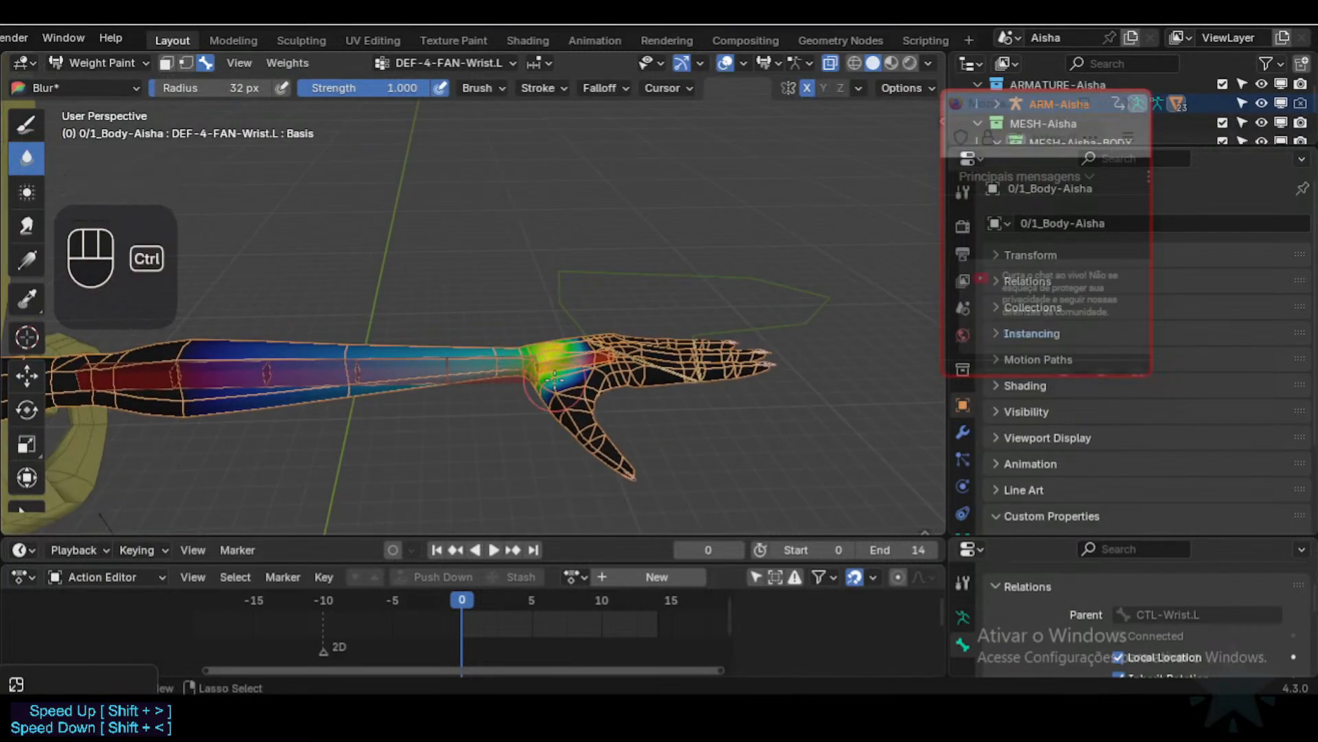
Step: Leave Weight Paint mode, make the ARM-Aisha armature the active object in Object Mode, and save the file
{"action": "key", "text": "ctrl+Tab"}
{"action": "left_click", "coordinate": [566, 354]}
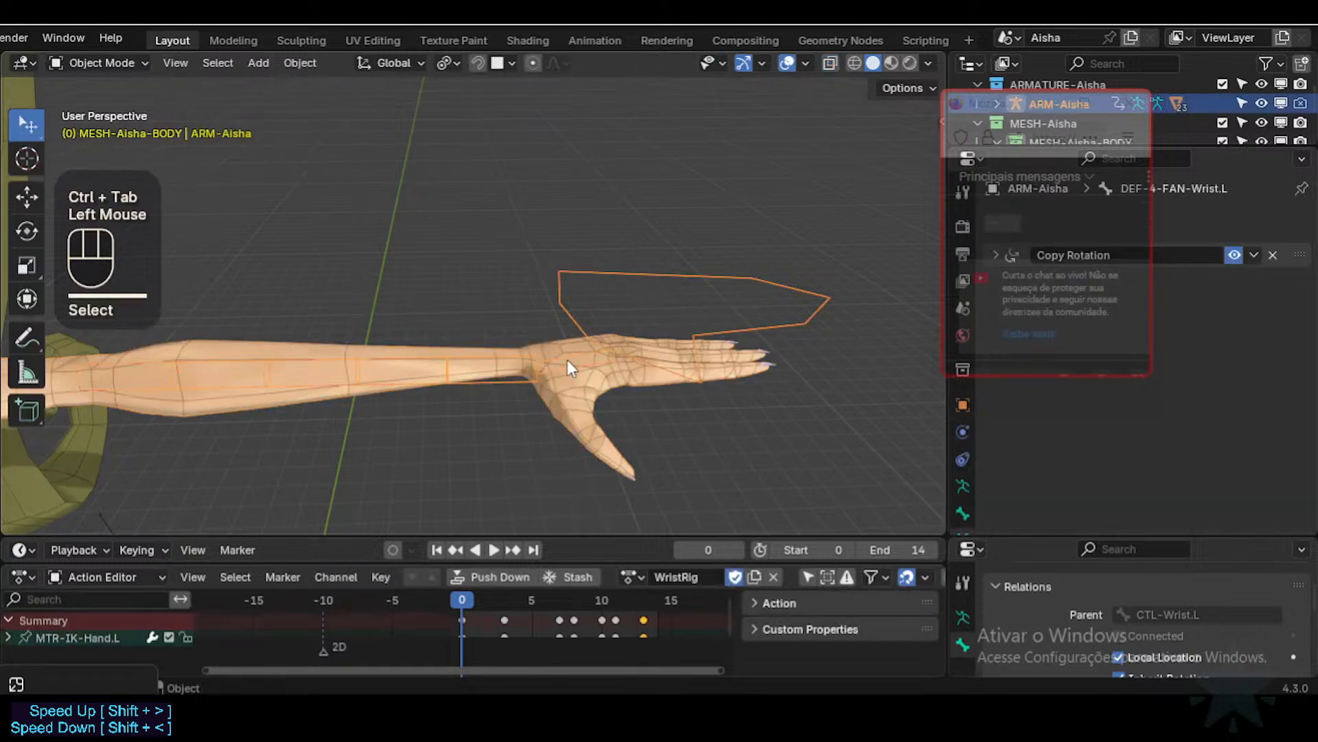
{"action": "middle_click_drag", "start_coordinate": [568, 360], "coordinate": [583, 410]}
{"action": "left_click", "coordinate": [577, 362]}
{"action": "left_click", "coordinate": [577, 363]}
{"action": "scroll", "coordinate": [550, 389], "scroll_direction": "up", "scroll_amount": 1}
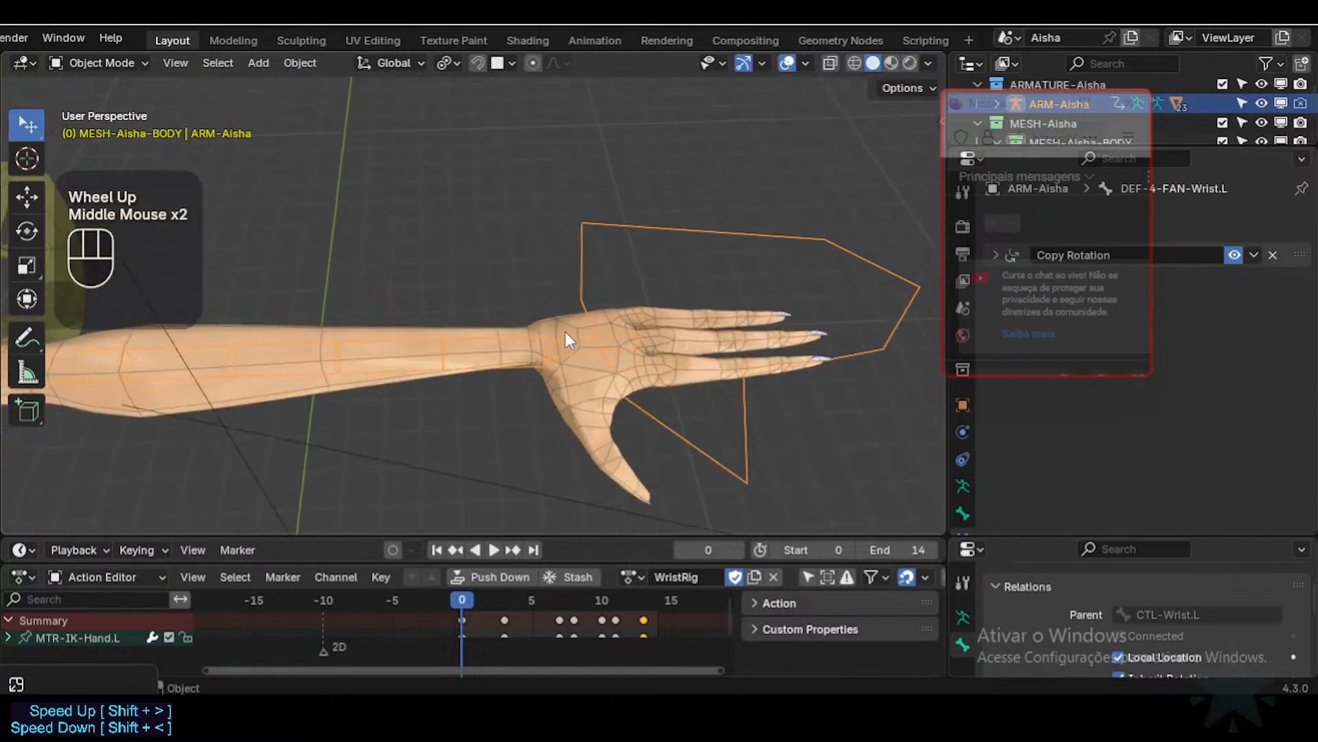
{"action": "left_click", "coordinate": [579, 343]}
{"action": "left_click", "coordinate": [580, 344]}
{"action": "middle_click_drag", "start_coordinate": [580, 344], "coordinate": [558, 379], "text": "shift"}
{"action": "key", "text": "ctrl+s"}
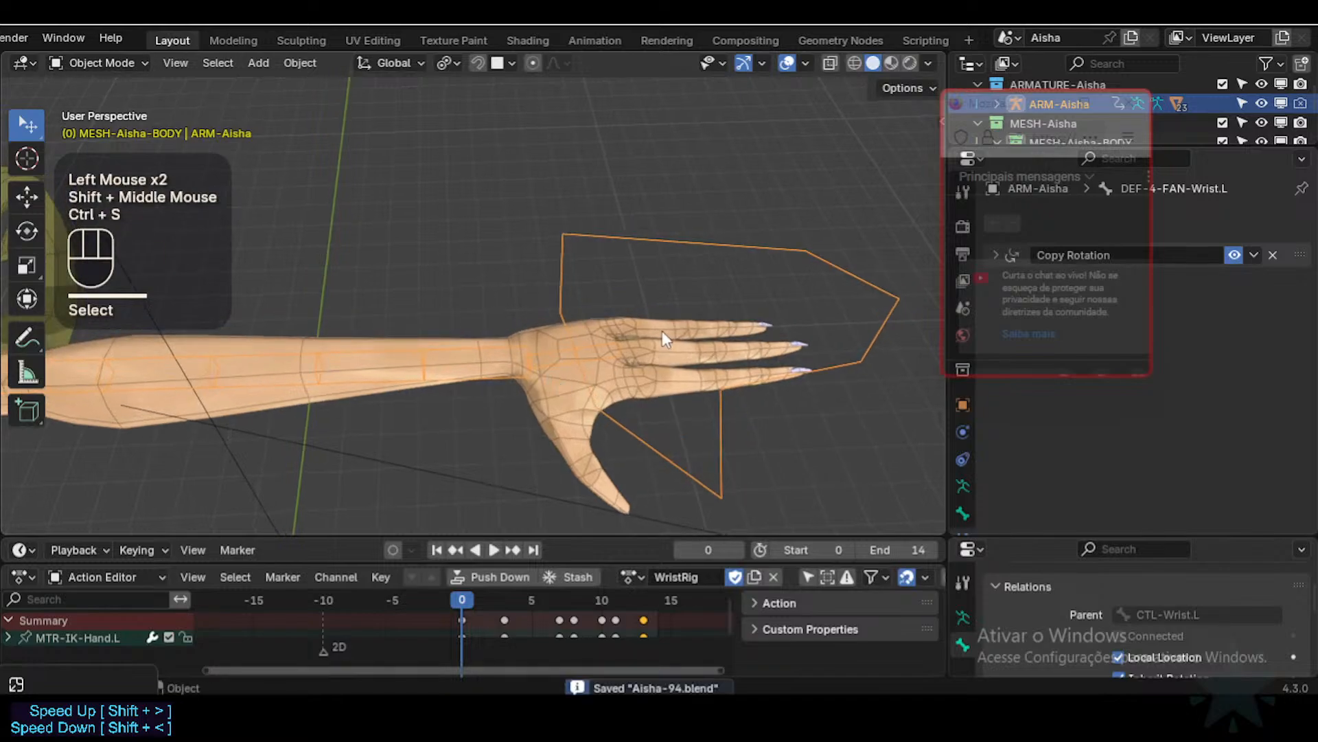
Step: Put the ARM-Aisha armature into Edit Mode with the DEF-4-FAN-Wrist.L bone selected
{"action": "left_click", "coordinate": [546, 351]}
{"action": "left_click", "coordinate": [549, 356]}
{"action": "middle_click", "coordinate": [556, 369]}
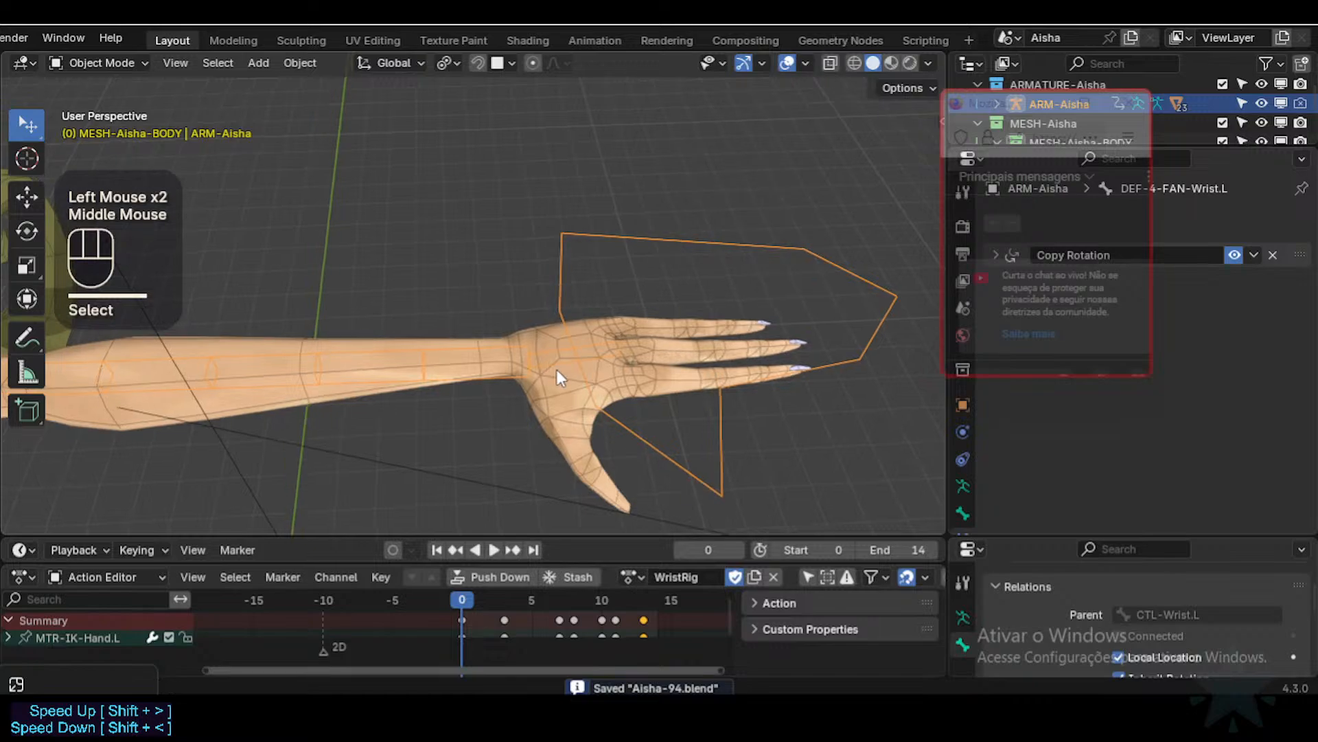
{"action": "key", "text": "Tab"}
{"action": "left_click", "coordinate": [570, 355]}
{"action": "left_click", "coordinate": [570, 355]}
{"action": "middle_click_drag", "start_coordinate": [570, 355], "coordinate": [568, 247]}
{"action": "middle_click_drag", "start_coordinate": [565, 299], "coordinate": [560, 360]}
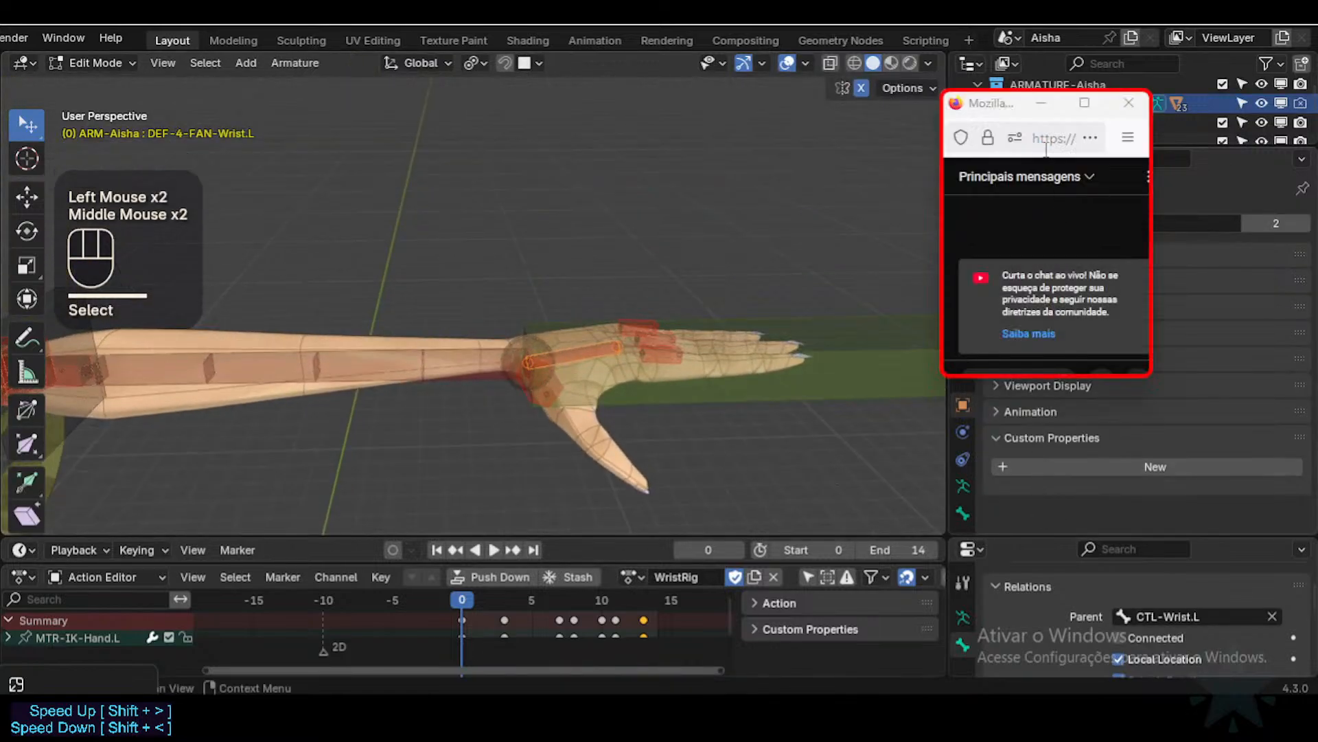
Step: Save the file and store an incremental version as Aisha-95.blend
{"action": "key", "text": "ctrl+s"}
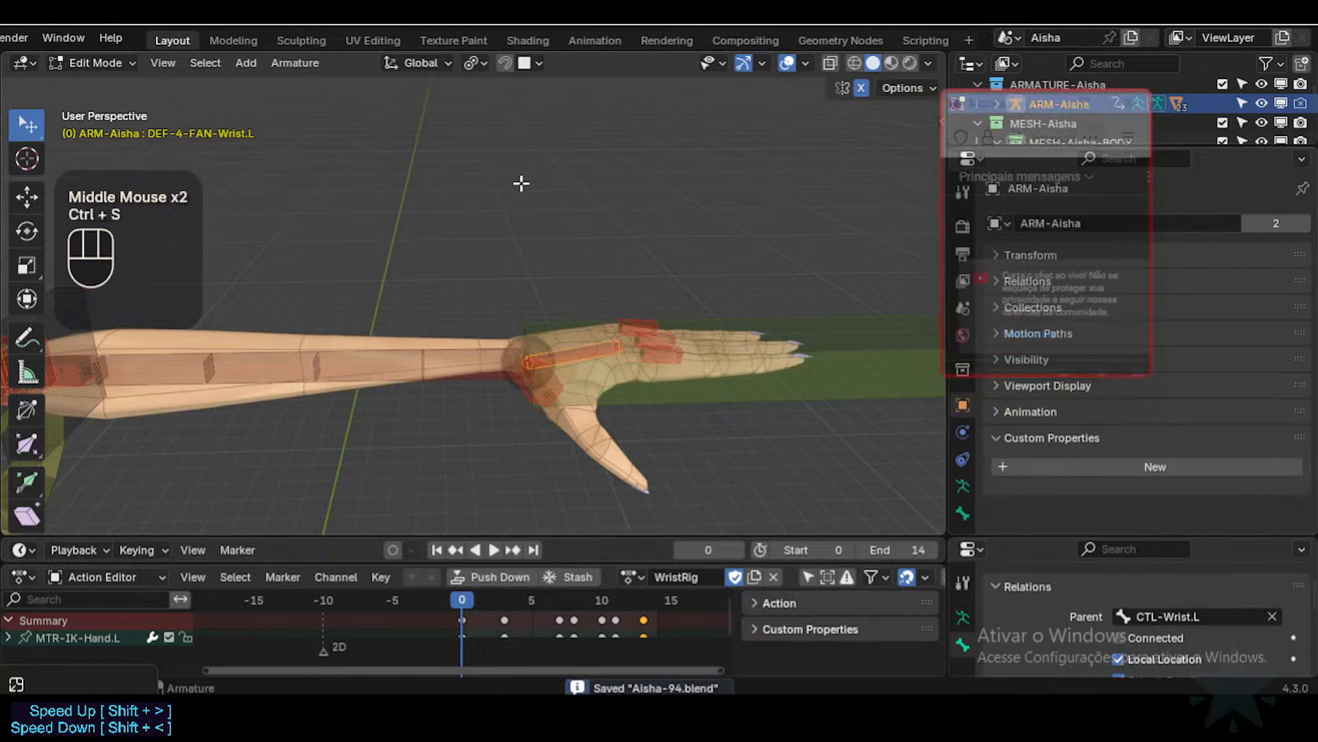
{"action": "key", "text": "ctrl+alt+s"}
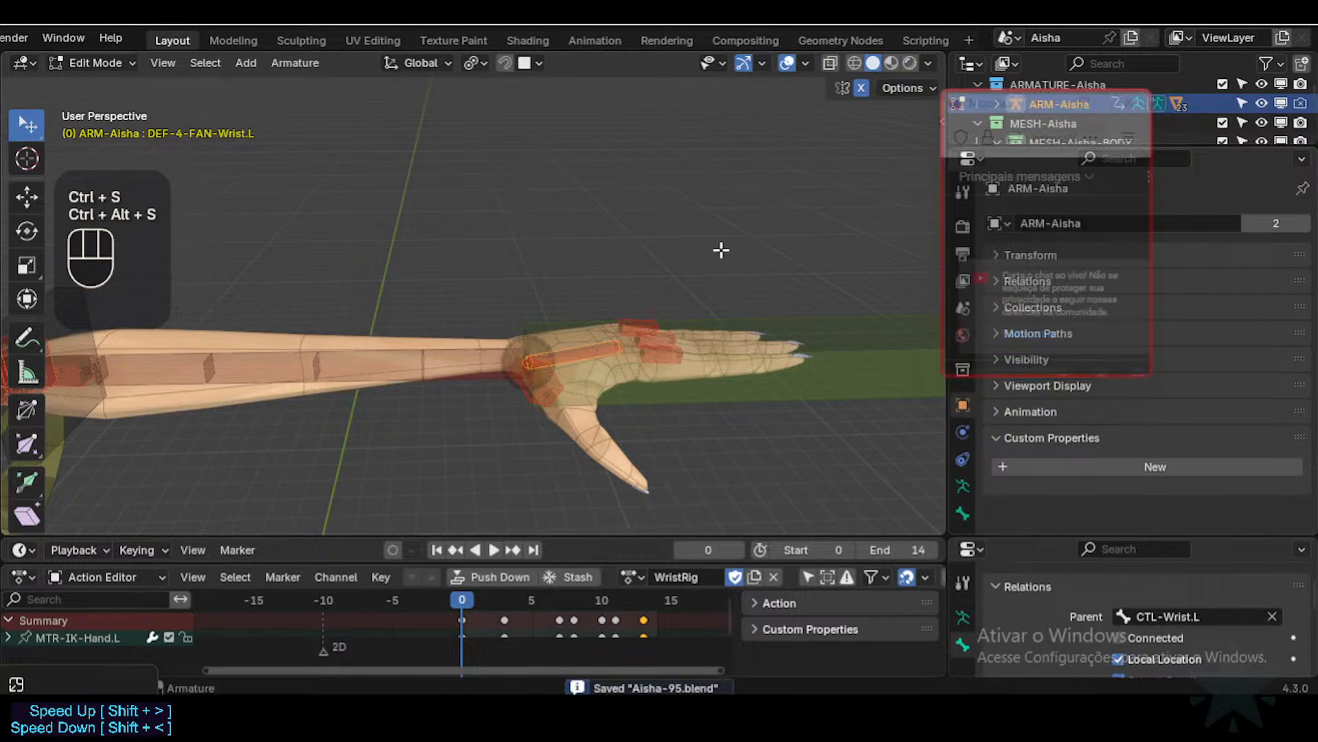
{"action": "middle_click_drag", "start_coordinate": [624, 241], "coordinate": [659, 227]}
Step: Shorten the floating live chat window and reposition it over the 3D viewport
{"action": "left_click_drag", "start_coordinate": [1001, 112], "coordinate": [895, 84]}
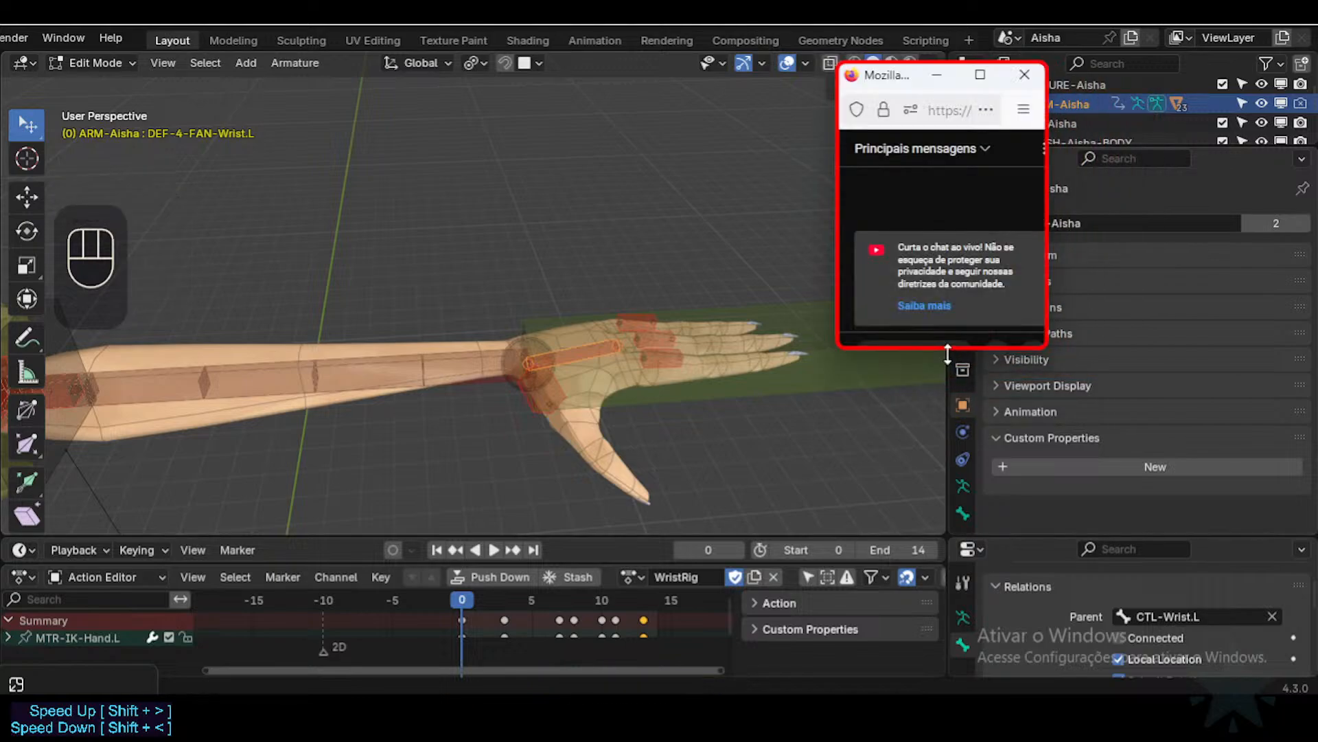
{"action": "left_click_drag", "start_coordinate": [948, 347], "coordinate": [947, 288]}
{"action": "left_click_drag", "start_coordinate": [895, 77], "coordinate": [814, 61]}
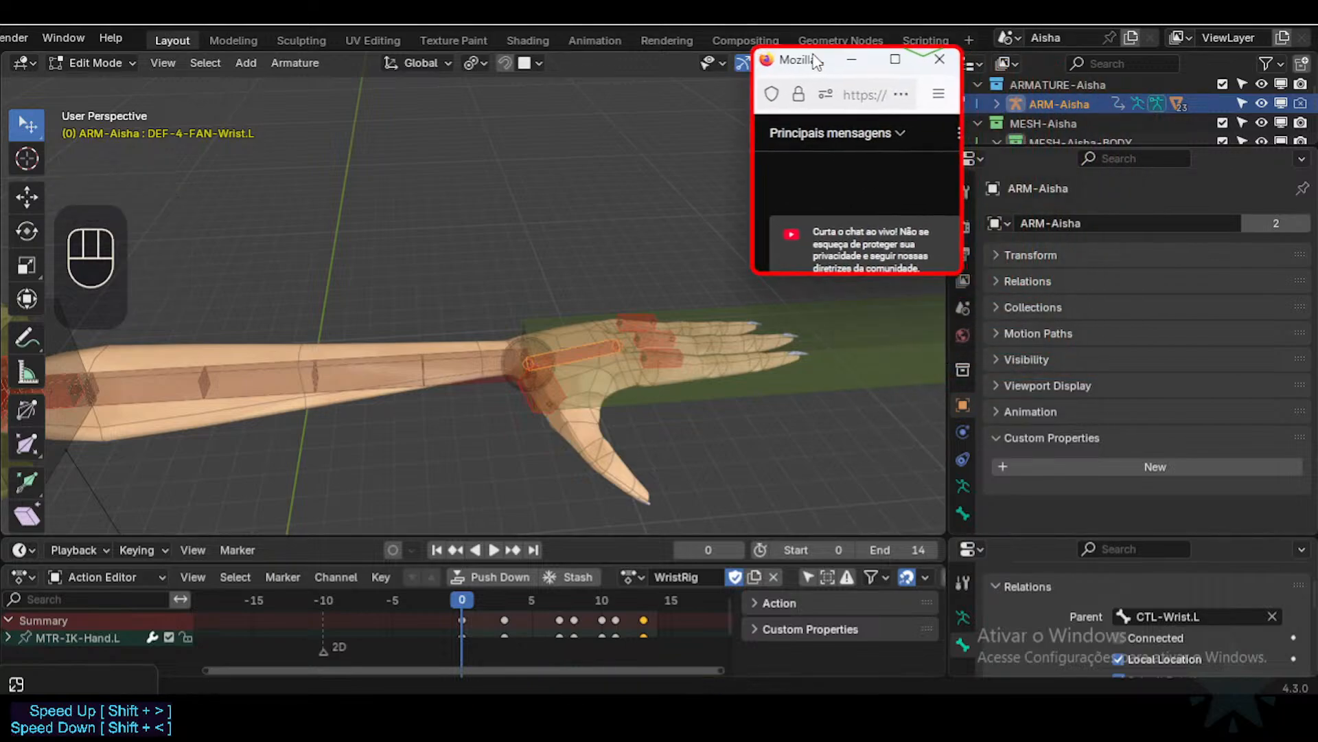
Step: Resize the Outliner and Properties areas and display the bone properties of DEF-4-FAN-Wrist.L, with the chat window shifted slightly aside
{"action": "left_click_drag", "start_coordinate": [1031, 144], "coordinate": [1042, 251]}
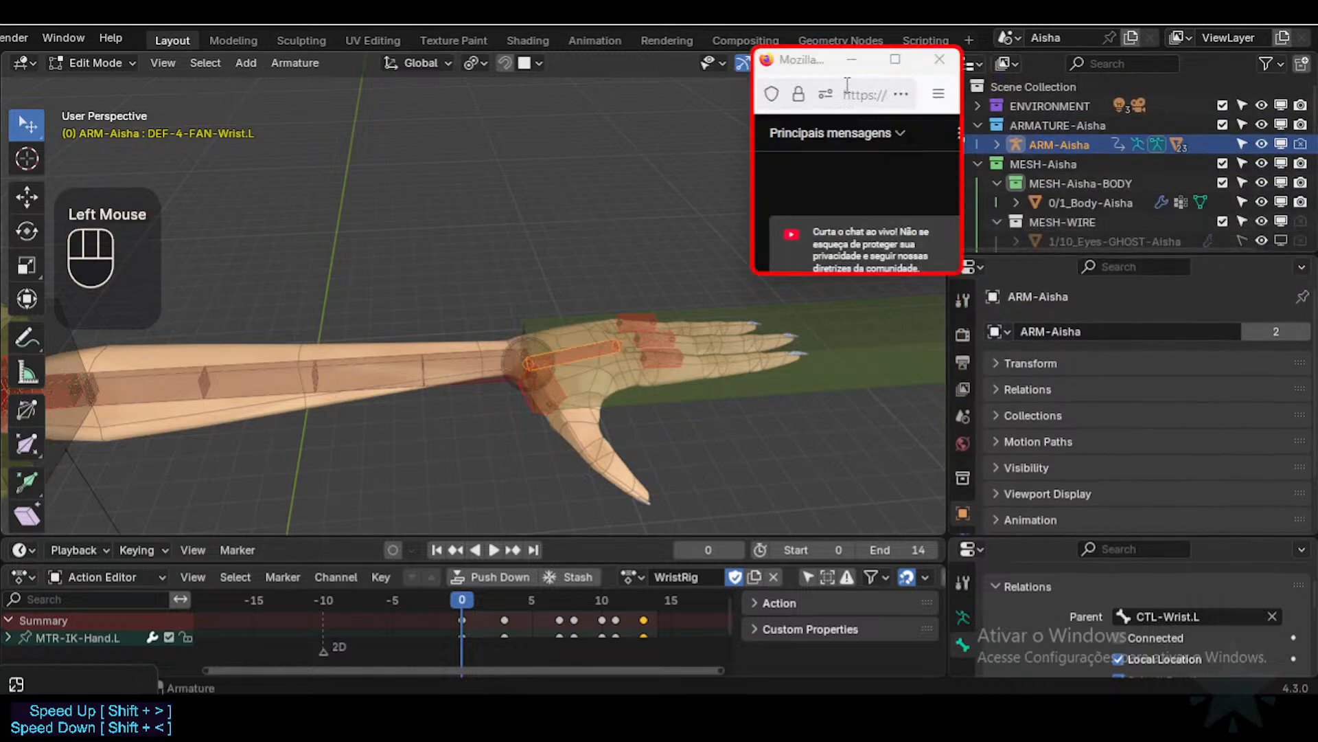
{"action": "left_click_drag", "start_coordinate": [905, 61], "coordinate": [863, 46]}
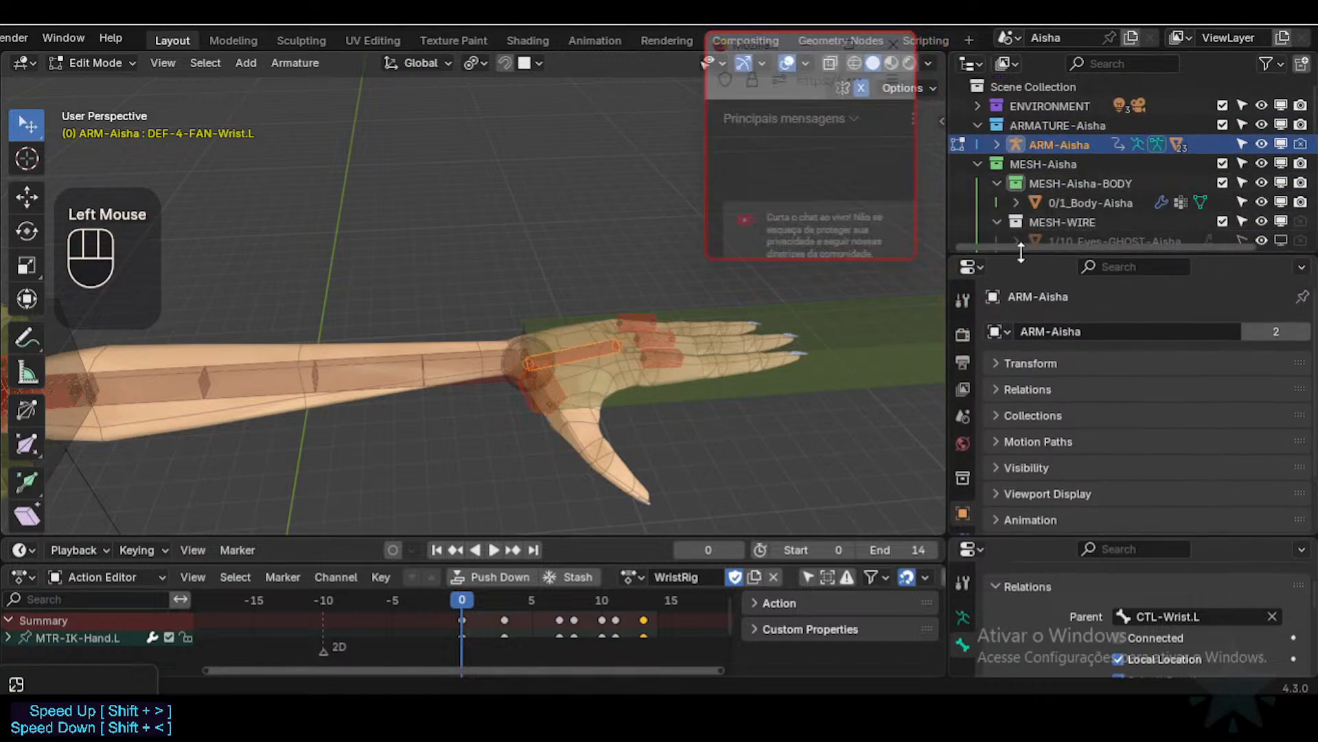
{"action": "left_click_drag", "start_coordinate": [1018, 248], "coordinate": [753, 297]}
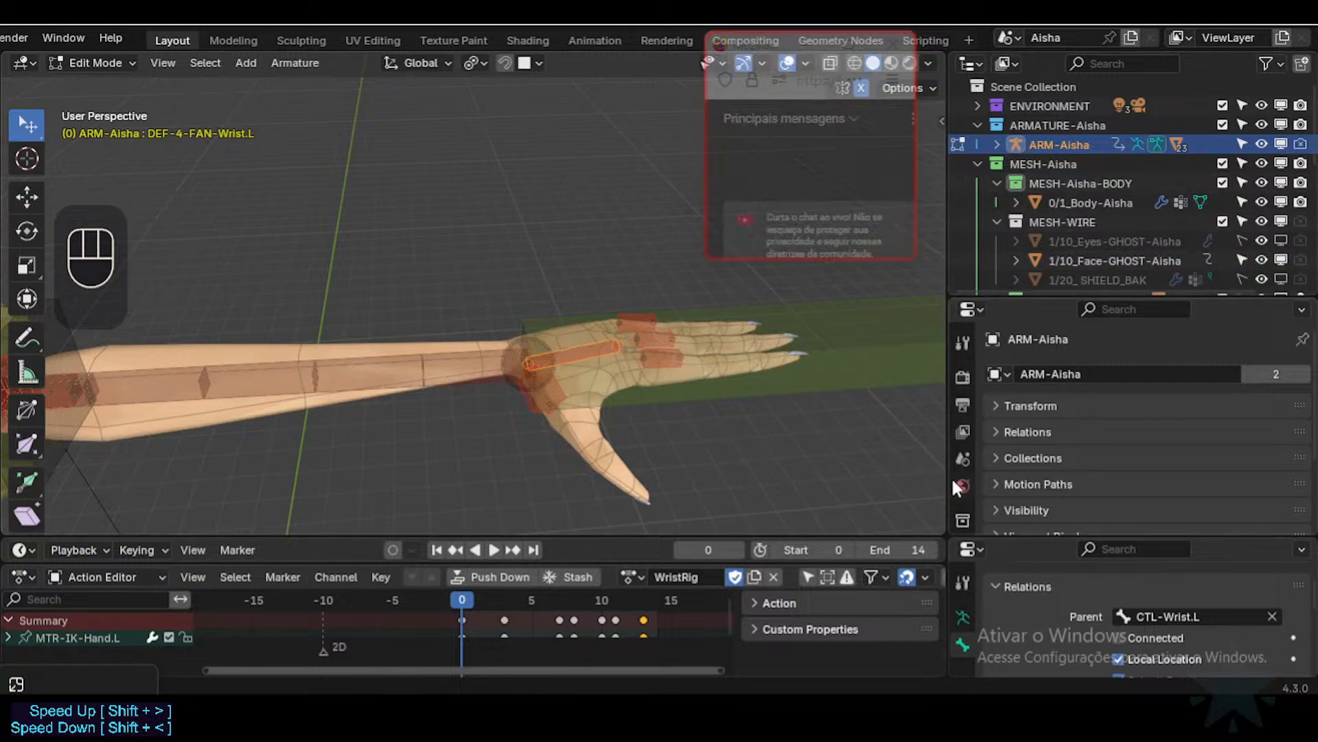
{"action": "scroll", "coordinate": [950, 476], "scroll_direction": "down", "scroll_amount": 4}
{"action": "left_click", "coordinate": [963, 512]}
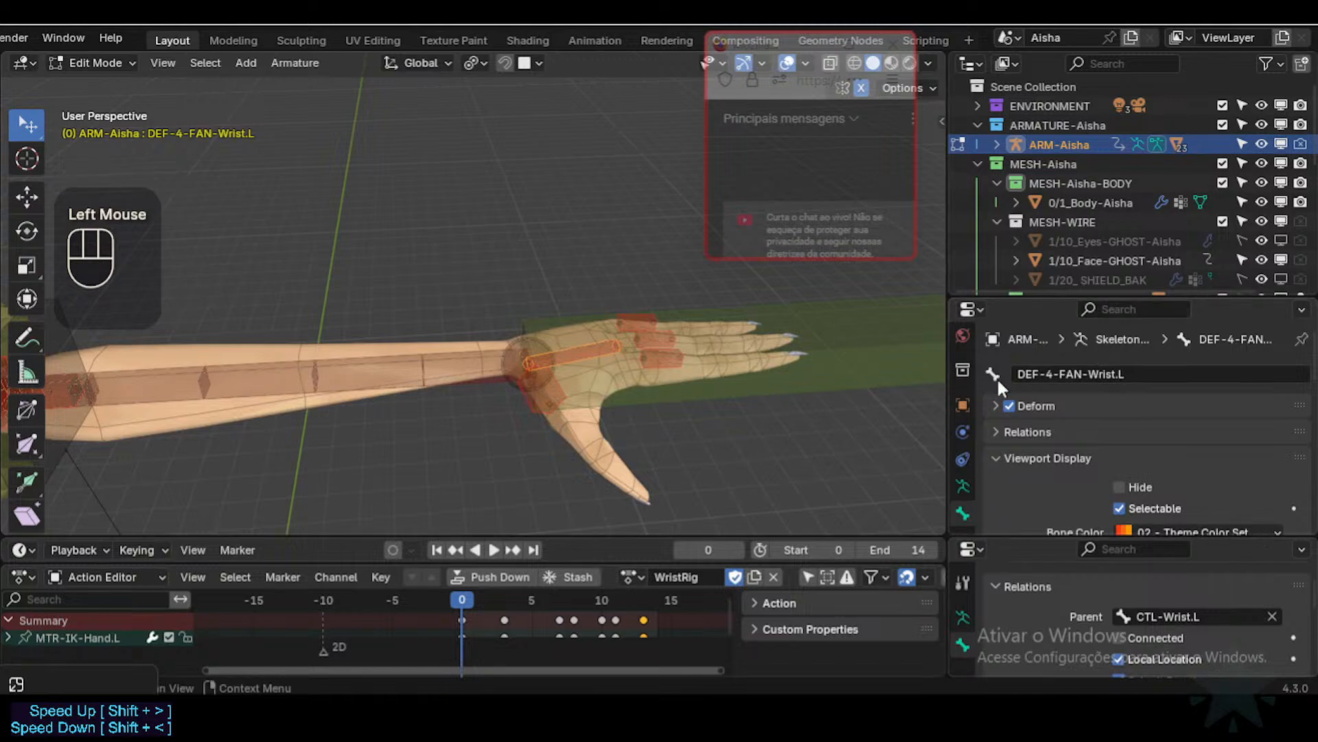
{"action": "left_click_drag", "start_coordinate": [1089, 297], "coordinate": [1094, 246]}
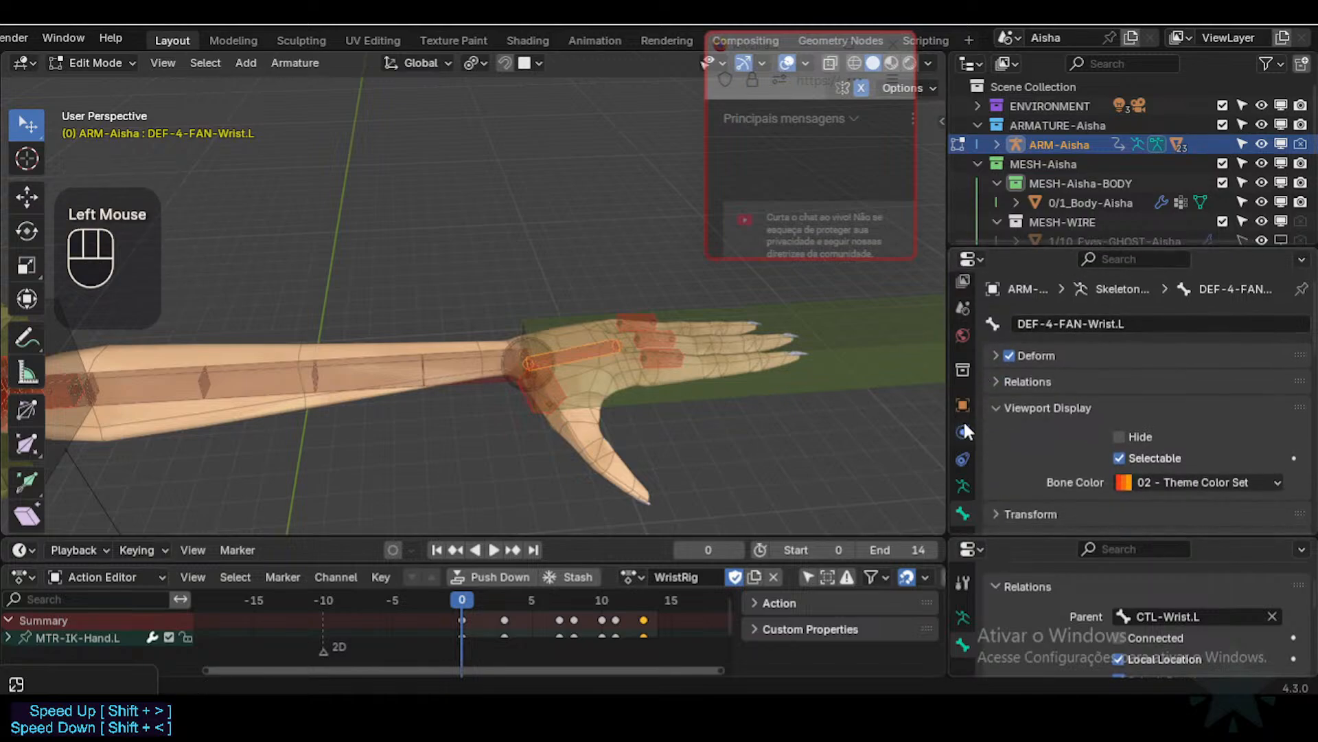
{"action": "scroll", "coordinate": [965, 425], "scroll_direction": "down", "scroll_amount": 2}
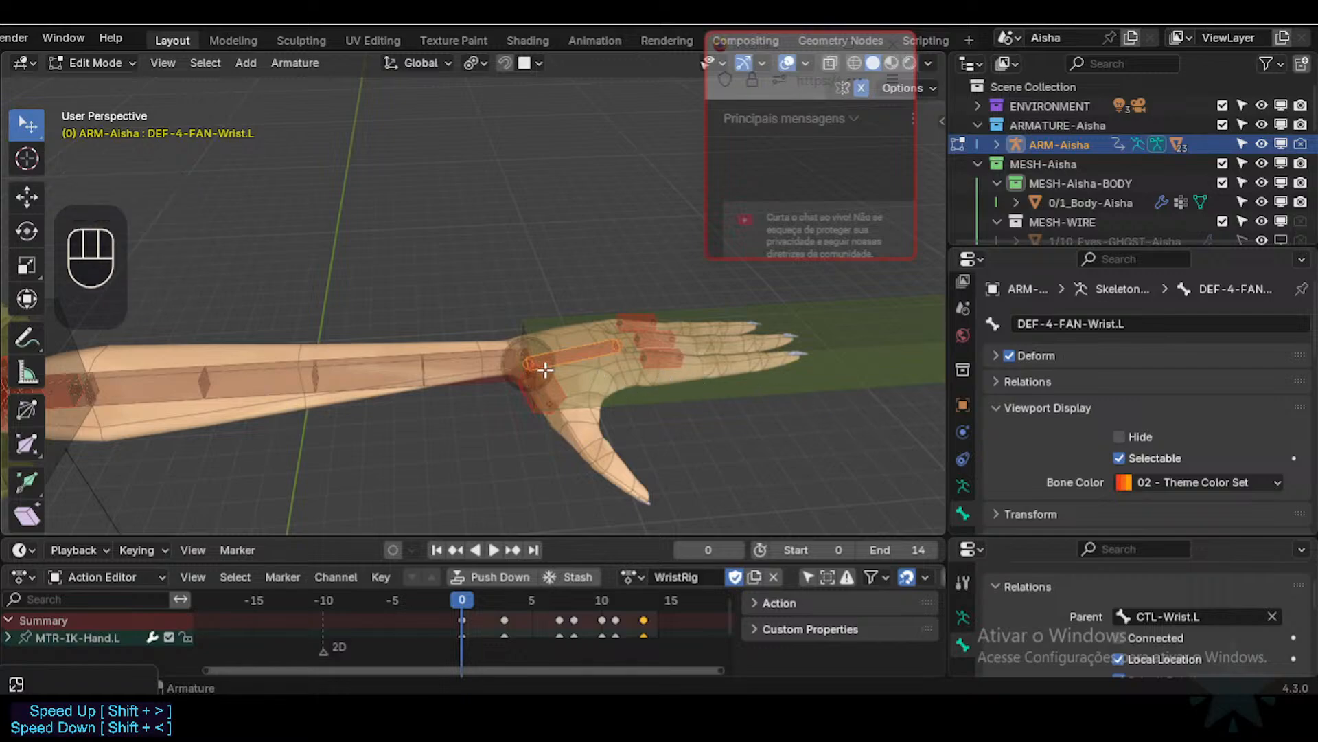
Step: Switch to Object Mode, select the 0/1_Body-Aisha mesh and expand its vertex groups list
{"action": "key", "text": "ctrl+Tab"}
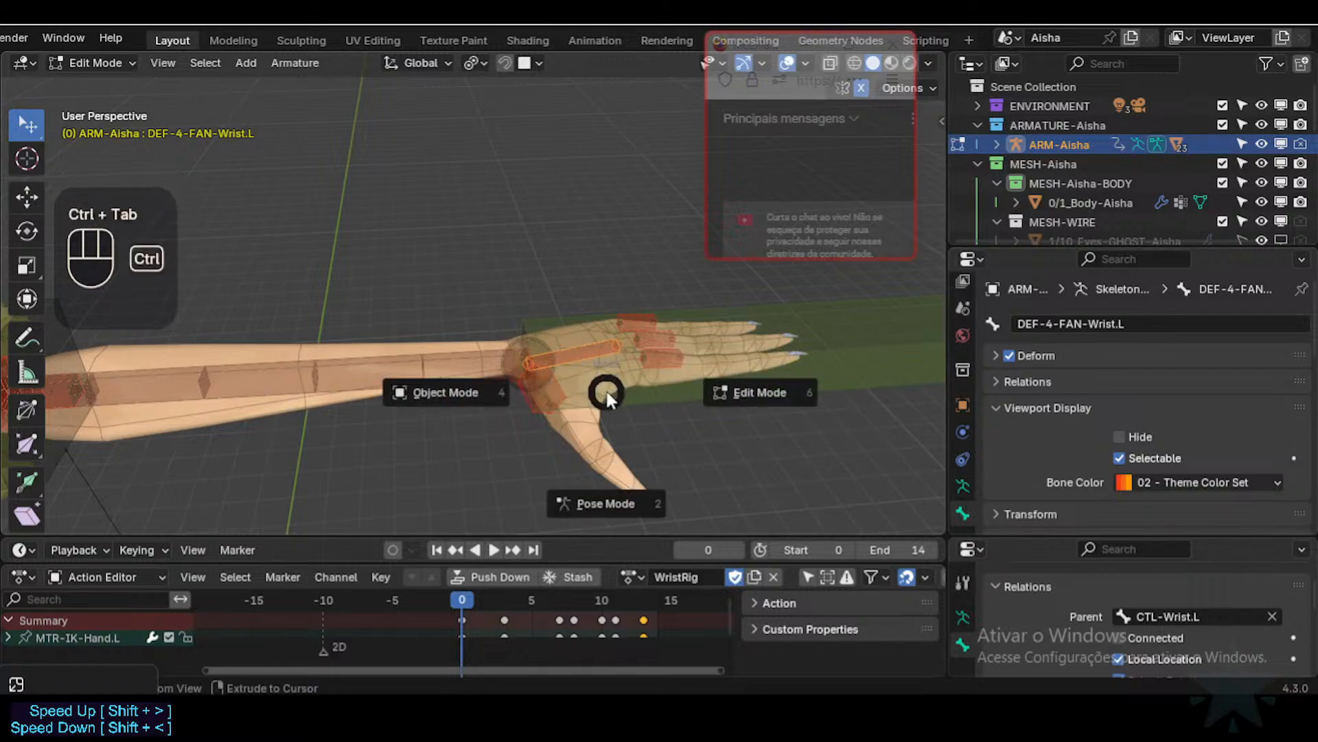
{"action": "left_click", "coordinate": [588, 456]}
{"action": "scroll", "coordinate": [956, 456], "scroll_direction": "down", "scroll_amount": 1}
{"action": "scroll", "coordinate": [958, 460], "scroll_direction": "down", "scroll_amount": 1}
{"action": "left_click", "coordinate": [963, 486]}
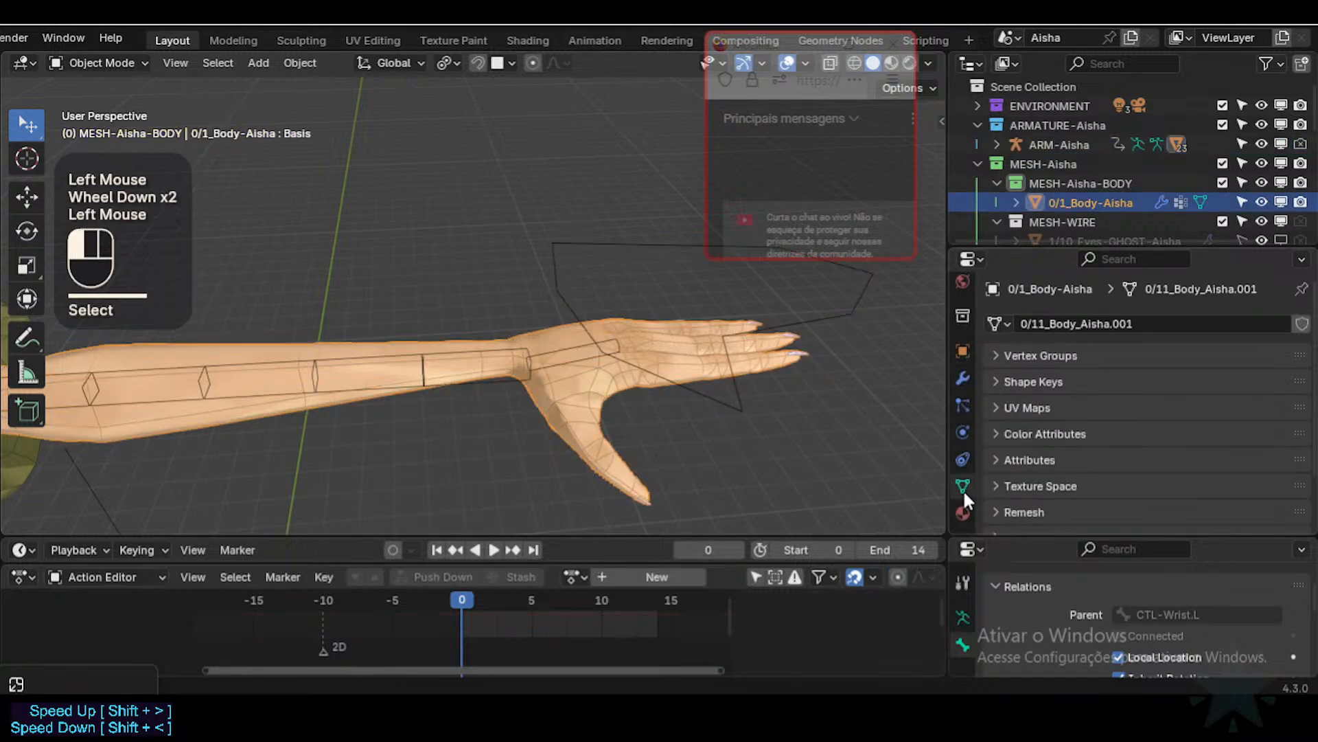
{"action": "left_click", "coordinate": [992, 355]}
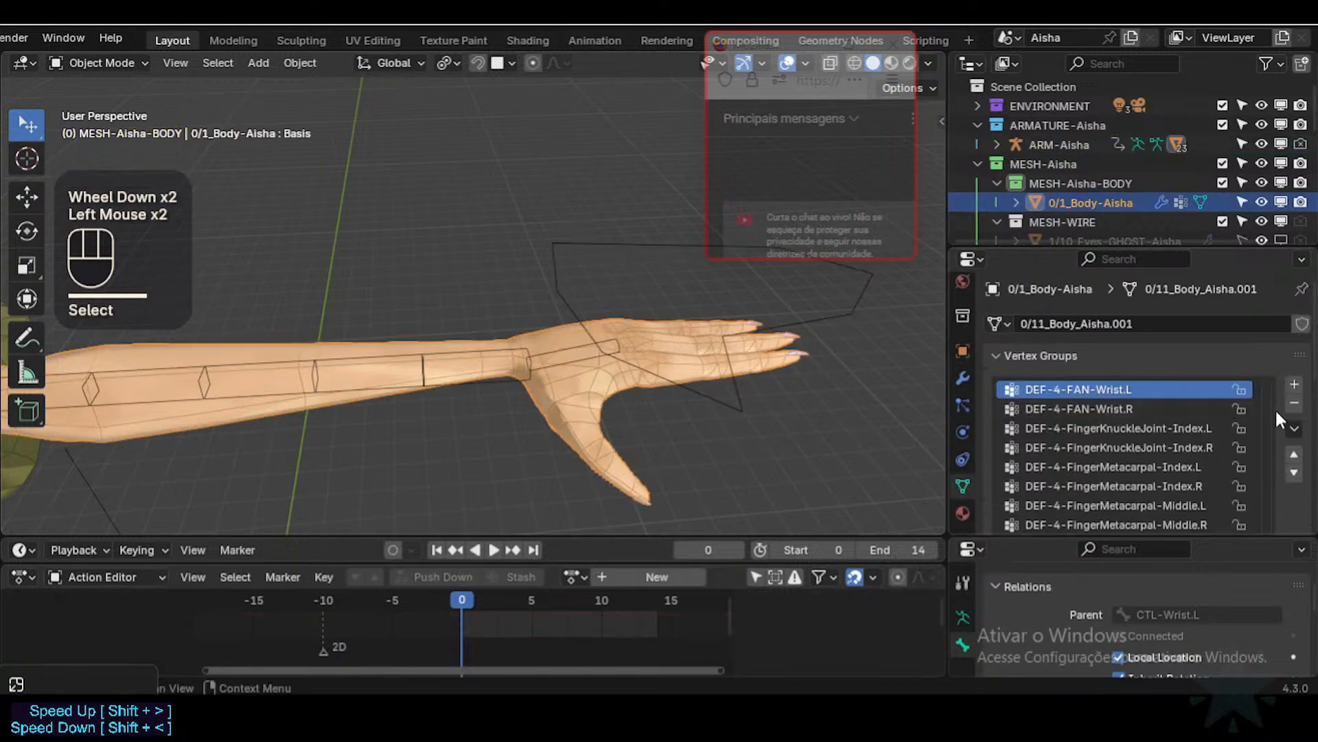
Step: Rename the body mesh's DEF-4-FAN-Wrist.L vertex group to XDEF-4-FAN-Wrist.L
{"action": "scroll", "coordinate": [1183, 406], "scroll_direction": "down", "scroll_amount": 2}
{"action": "left_click_drag", "start_coordinate": [1113, 248], "coordinate": [1114, 146]}
{"action": "left_click_drag", "start_coordinate": [1271, 457], "coordinate": [1261, 526]}
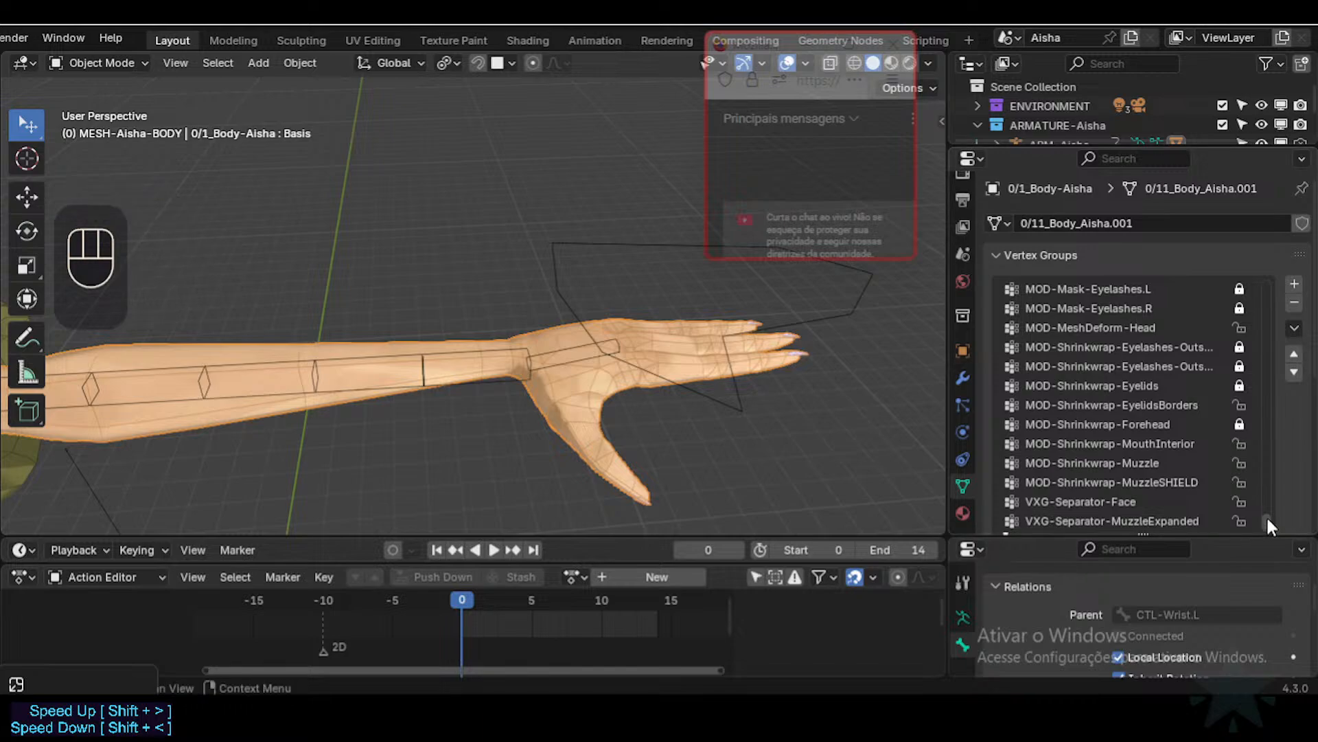
{"action": "left_click", "coordinate": [1266, 522]}
{"action": "scroll", "coordinate": [1287, 497], "scroll_direction": "down", "scroll_amount": 1}
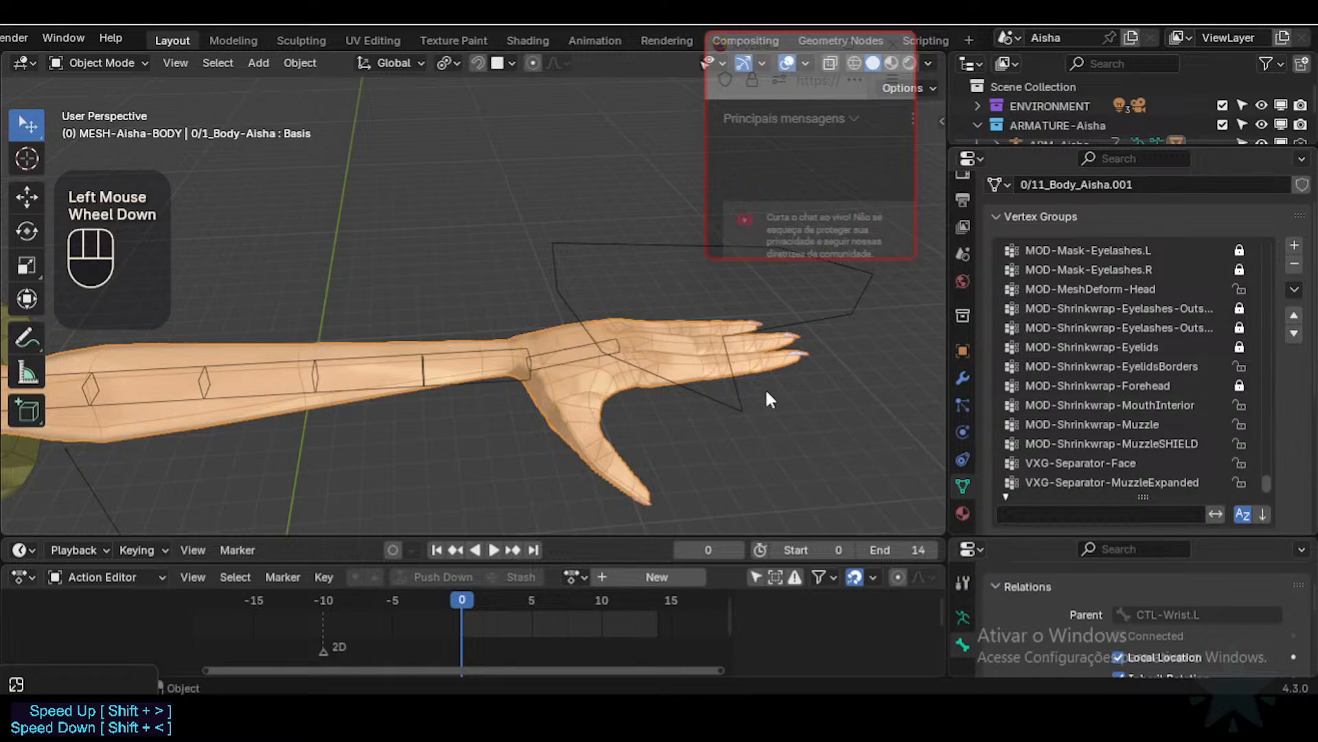
{"action": "left_click_drag", "start_coordinate": [1266, 480], "coordinate": [1271, 403]}
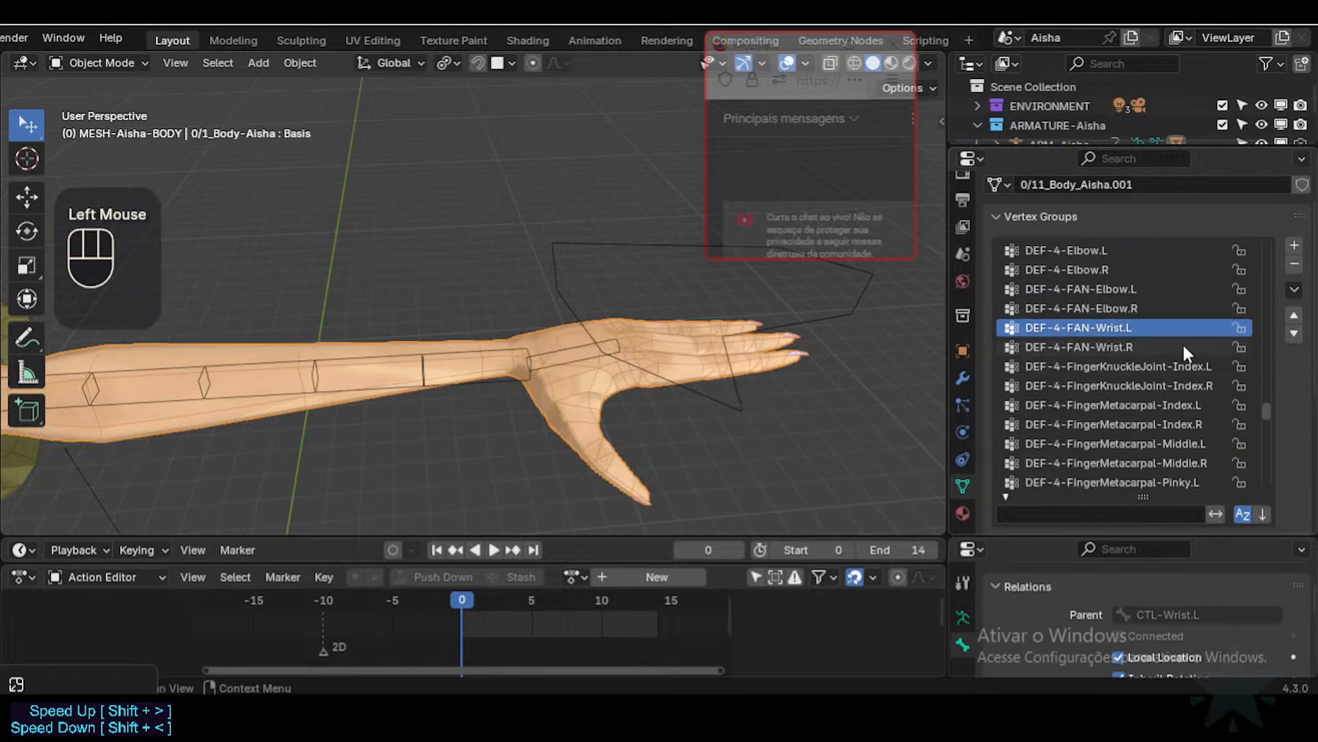
{"action": "left_click", "coordinate": [1126, 342]}
{"action": "left_click", "coordinate": [1128, 332]}
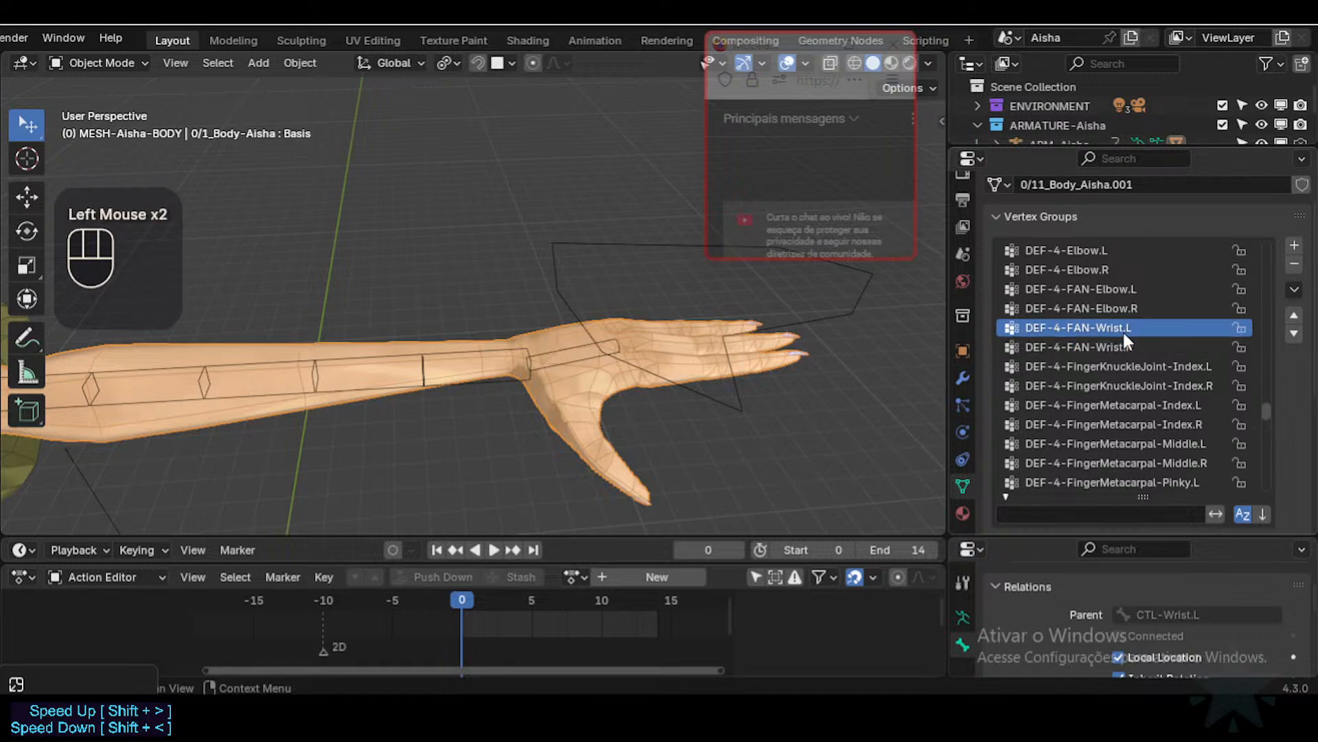
{"action": "double_click", "coordinate": [1125, 332]}
{"action": "left_click", "coordinate": [1146, 332]}
{"action": "key", "text": "Home"}
{"action": "type", "text": "X"}
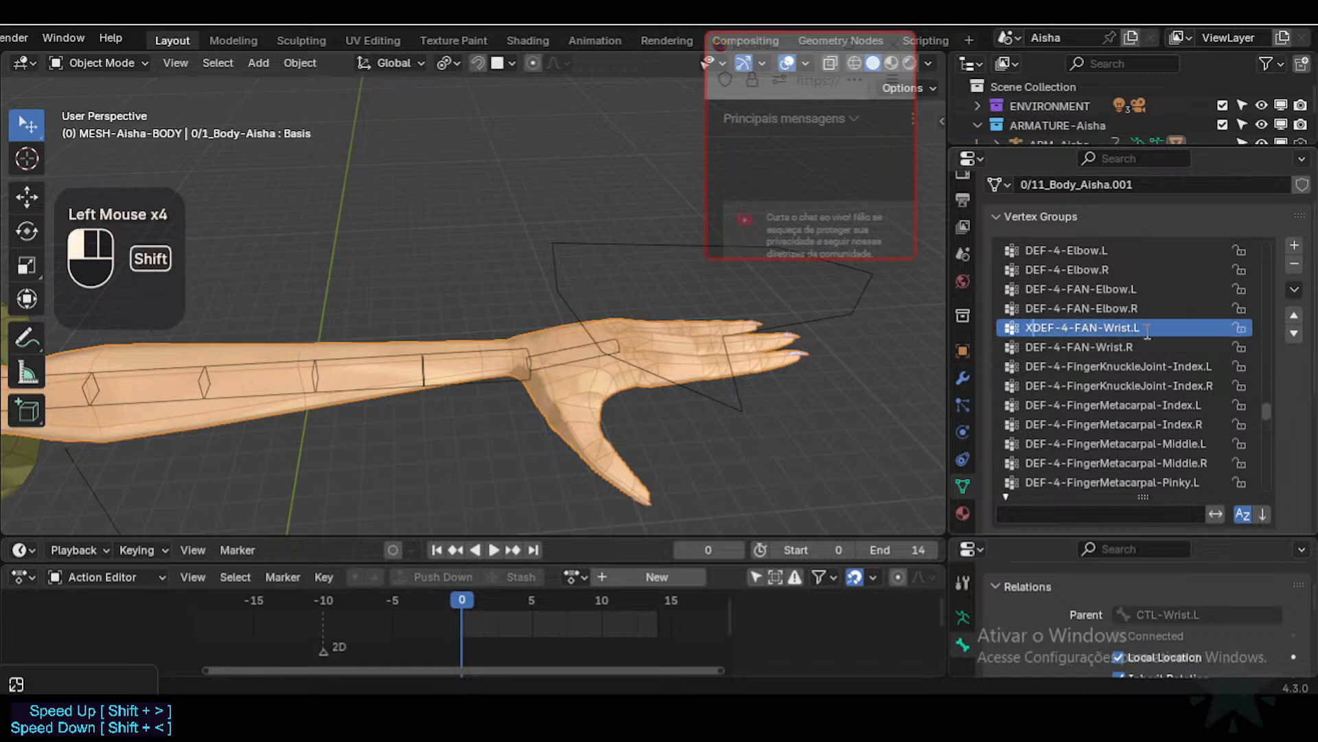
{"action": "key", "text": "Return"}
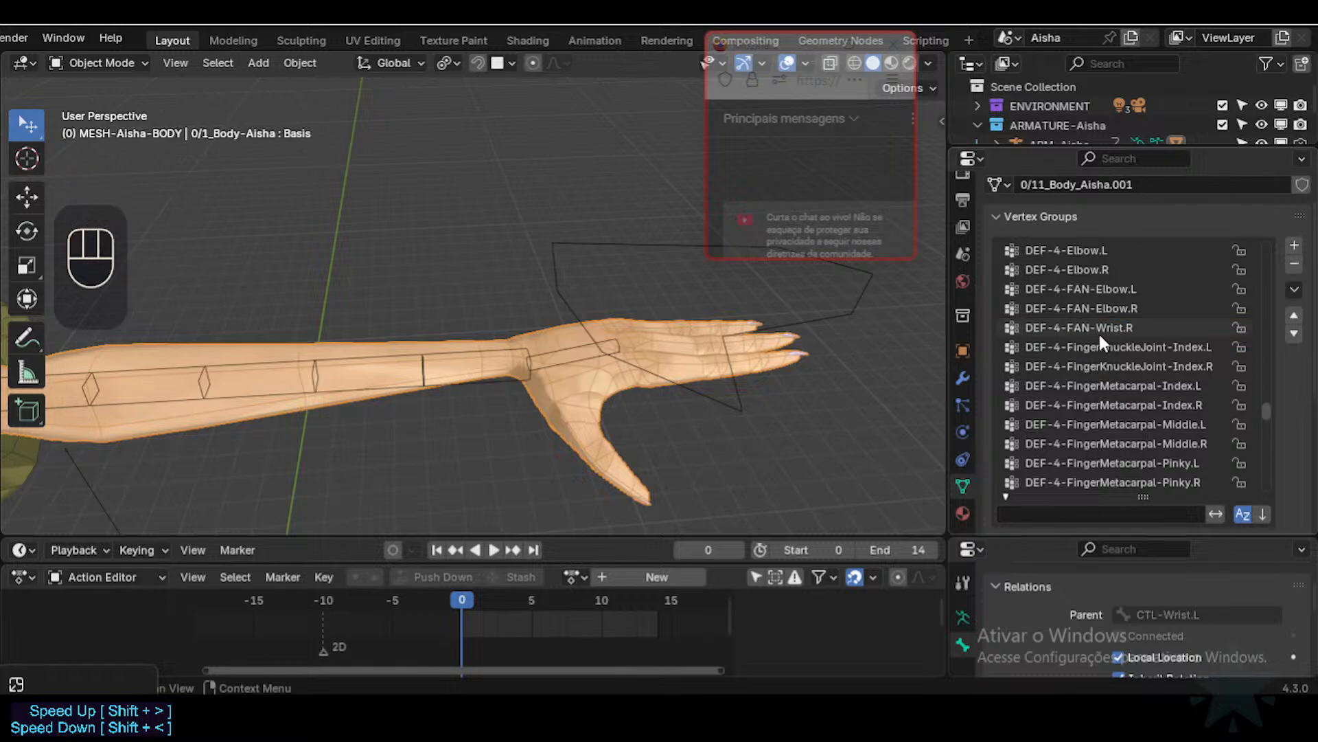
Step: Rename the DEF-4-FAN-Wrist.R vertex group to XDEF-4-FAN-Wrist.R
{"action": "double_click", "coordinate": [1096, 333]}
{"action": "key", "text": "Home"}
{"action": "type", "text": "X"}
{"action": "key", "text": "Return"}
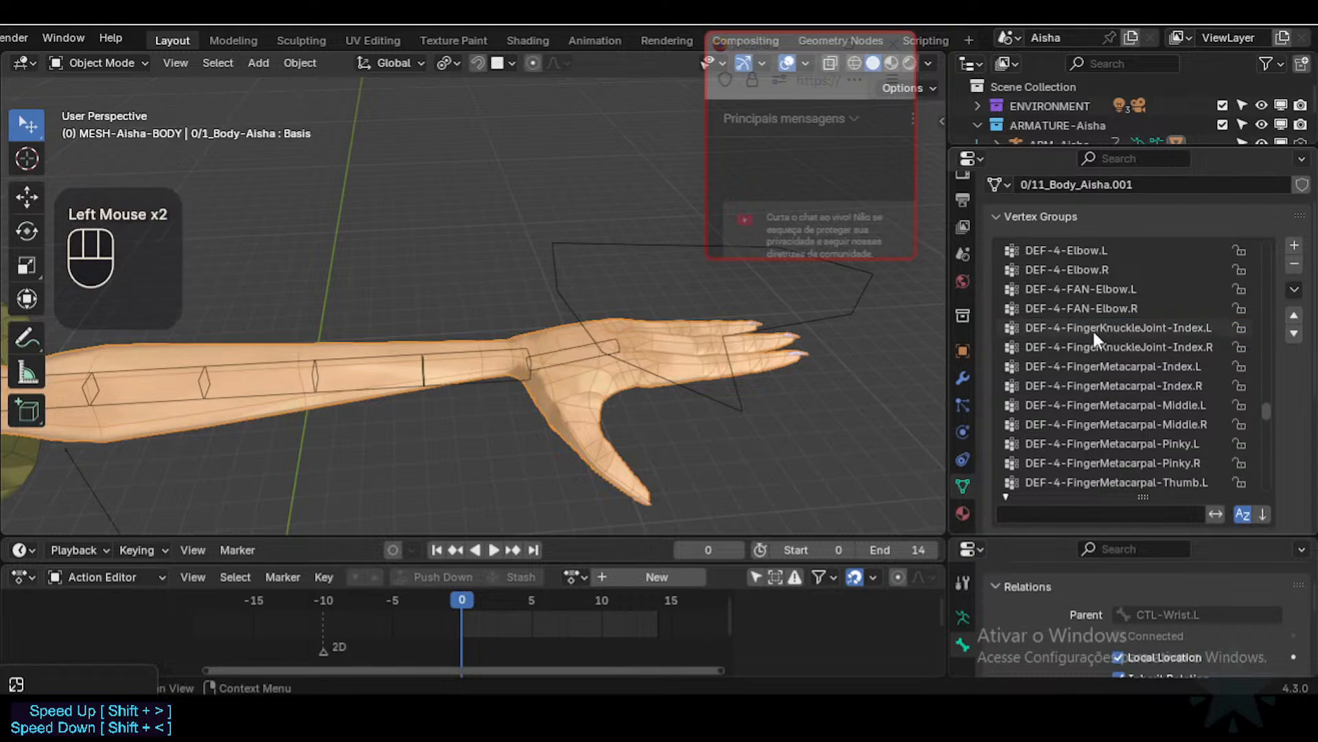
Step: Put the ARM-Aisha armature into Edit Mode and duplicate the DEF-4-FAN-Wrist.L bone in place
{"action": "left_click", "coordinate": [566, 353]}
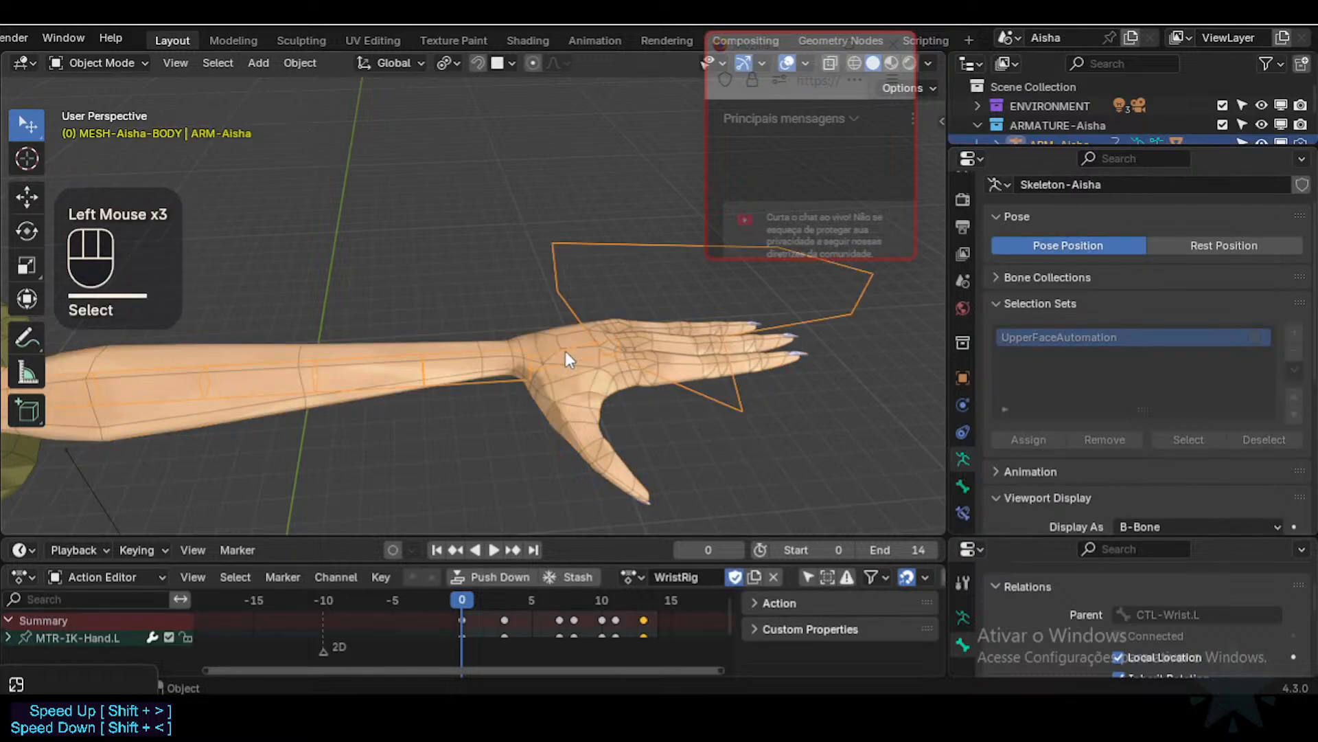
{"action": "key", "text": "Tab"}
{"action": "scroll", "coordinate": [568, 380], "scroll_direction": "up", "scroll_amount": 1}
{"action": "left_click", "coordinate": [588, 368]}
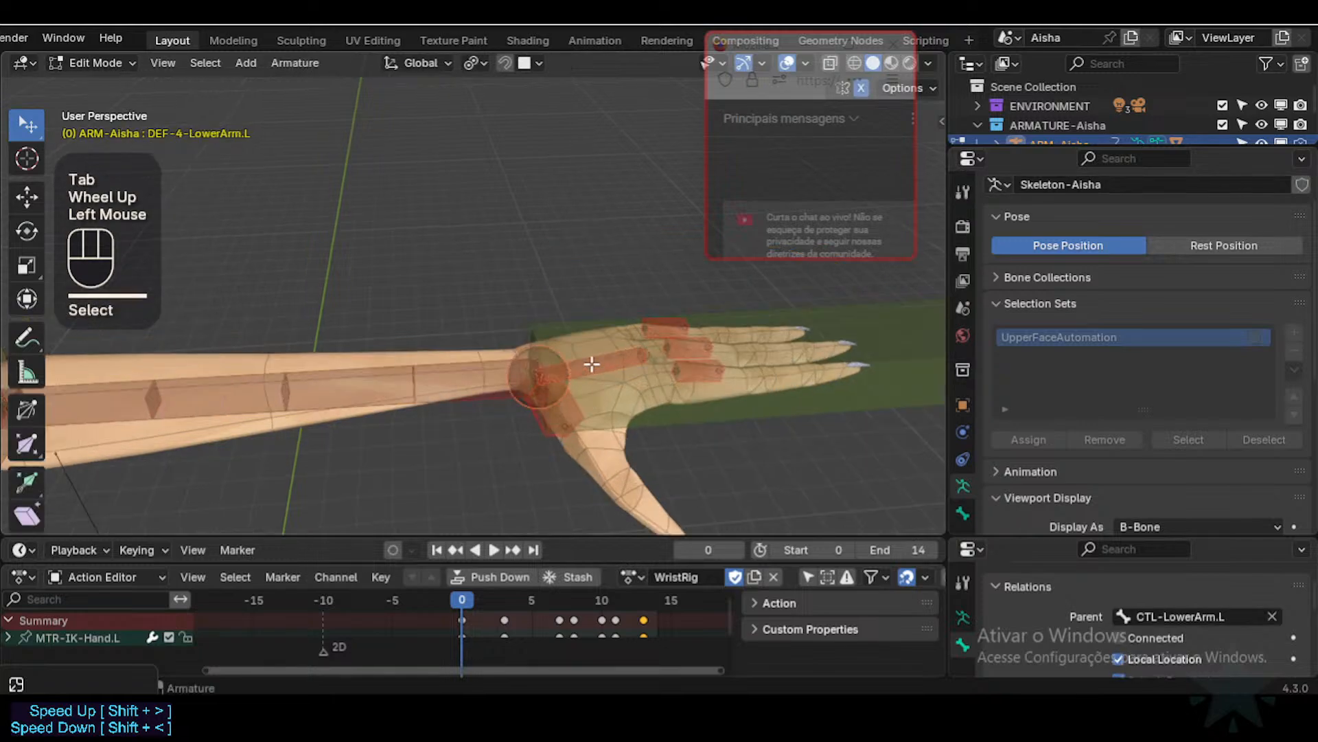
{"action": "left_click", "coordinate": [581, 381]}
{"action": "middle_click_drag", "start_coordinate": [581, 382], "coordinate": [575, 367]}
{"action": "key", "text": "shift+d"}
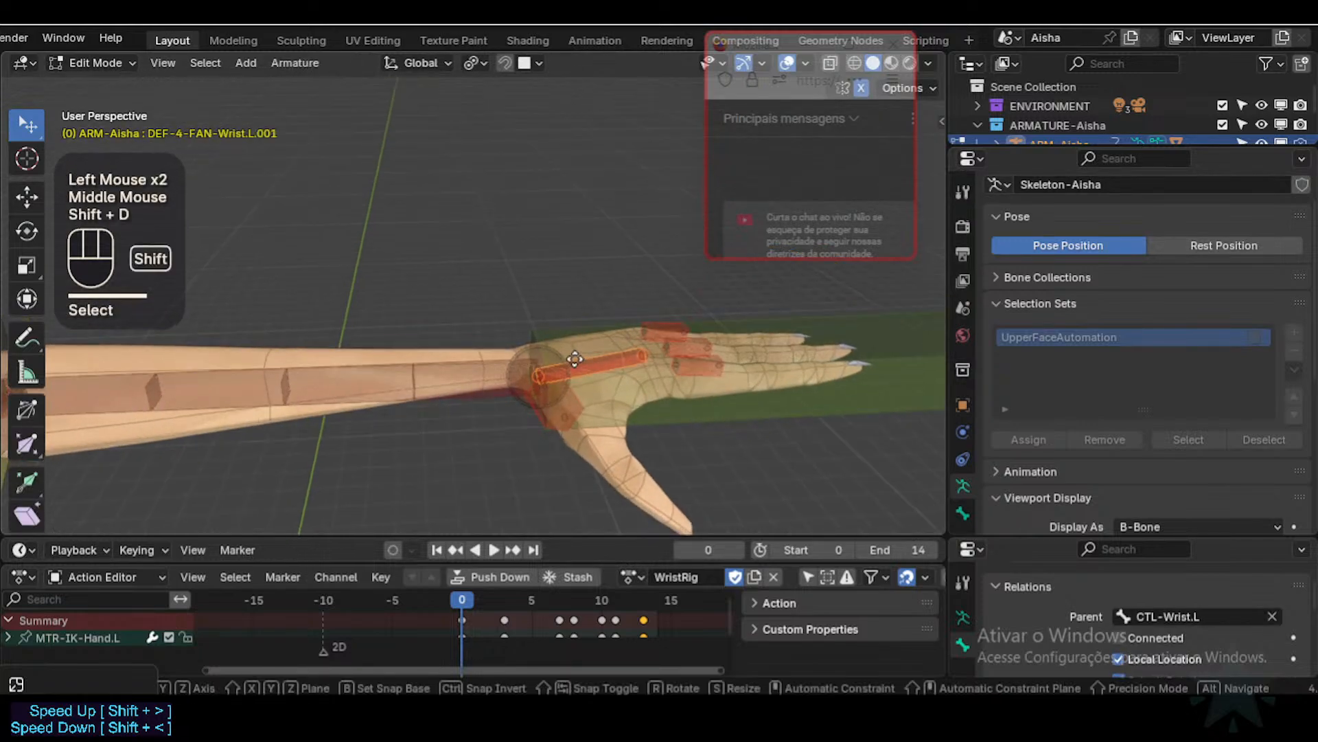
{"action": "key", "text": "Escape"}
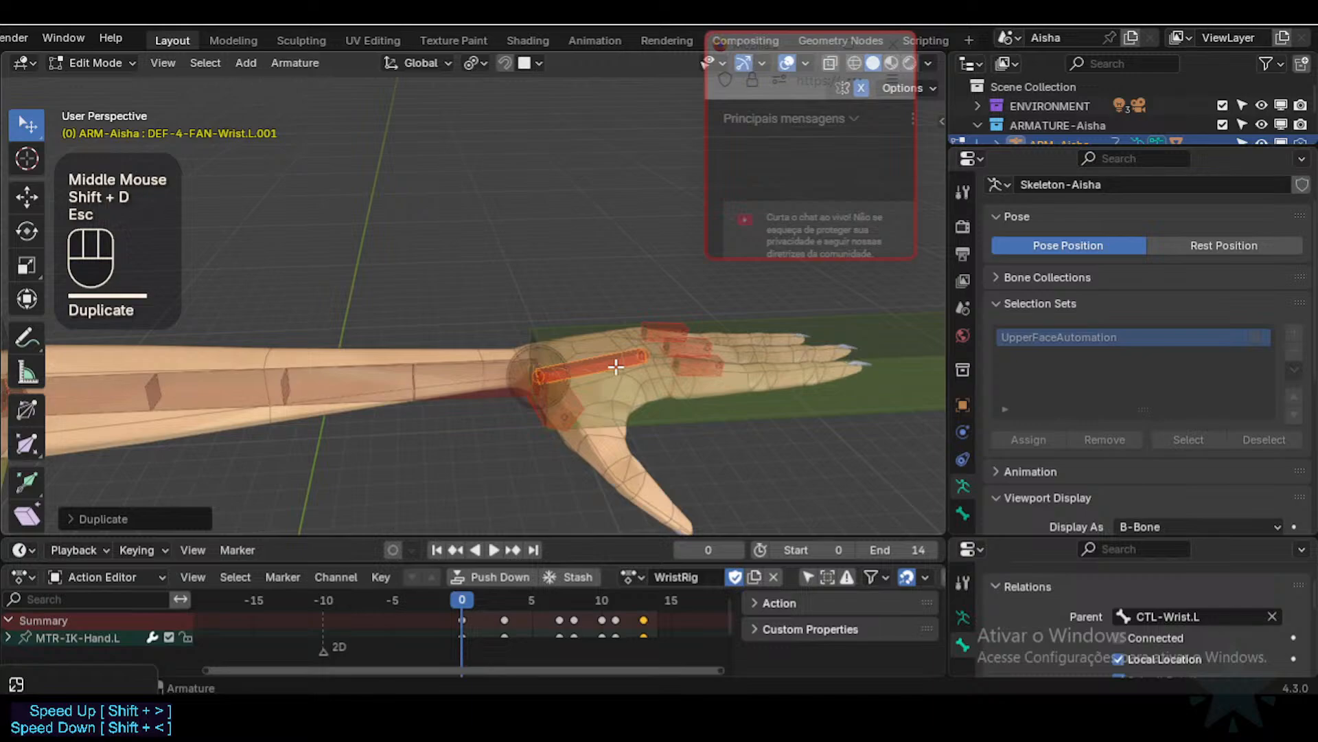
Step: With bone axes displayed, reverse the duplicate fan bone's direction and move it clear of the hand, below the forearm
{"action": "key", "text": "ctrl+3"}
{"action": "key", "text": "alt+f"}
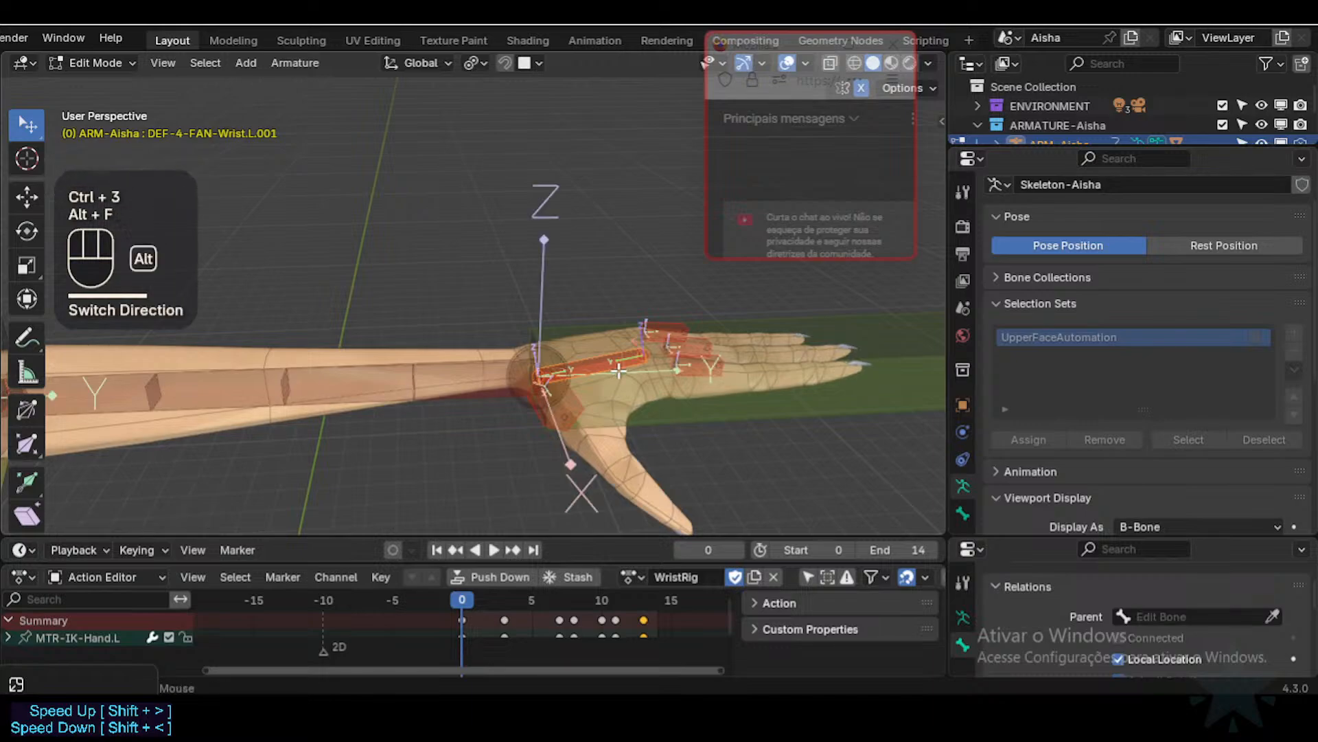
{"action": "key", "text": "g"}
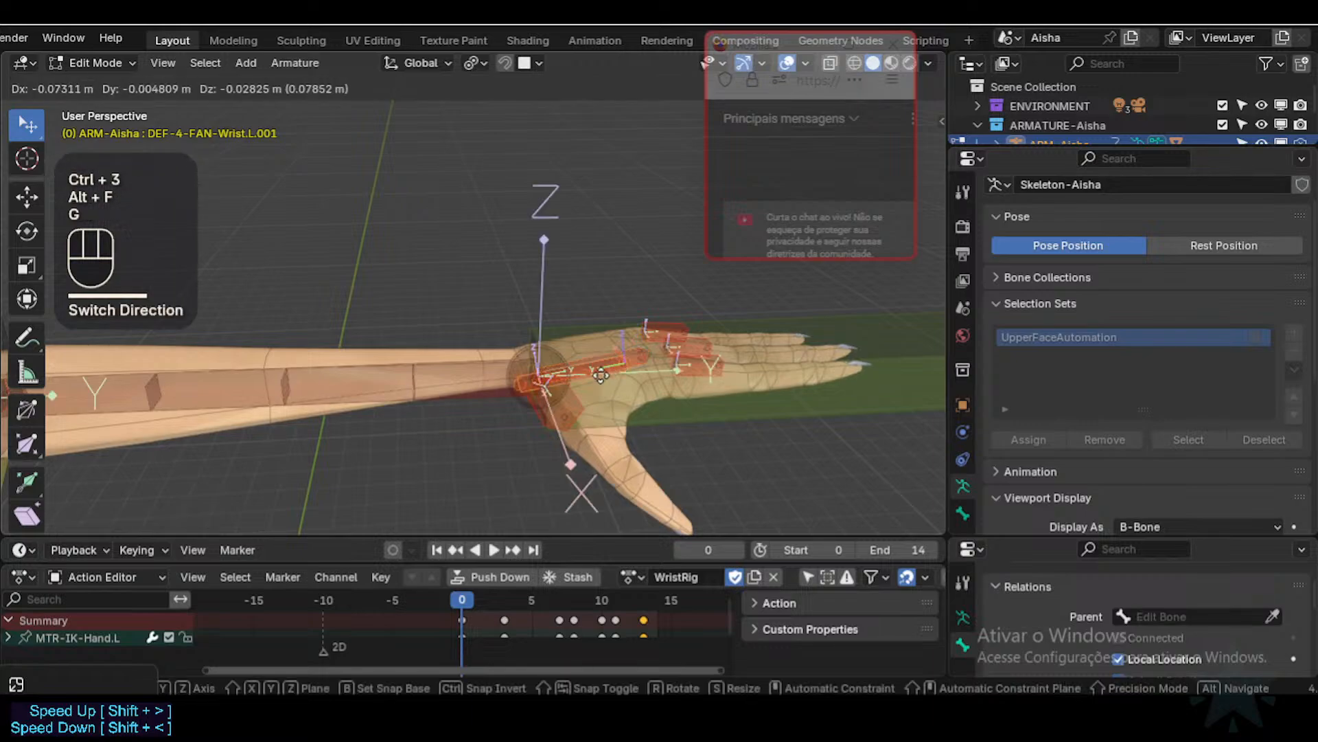
{"action": "left_click", "coordinate": [462, 456]}
Step: Snap the 3D cursor to the original left wrist fan bone's root and snap the duplicate bone to the cursor
{"action": "left_click", "coordinate": [589, 373]}
{"action": "key", "text": "shift+s"}
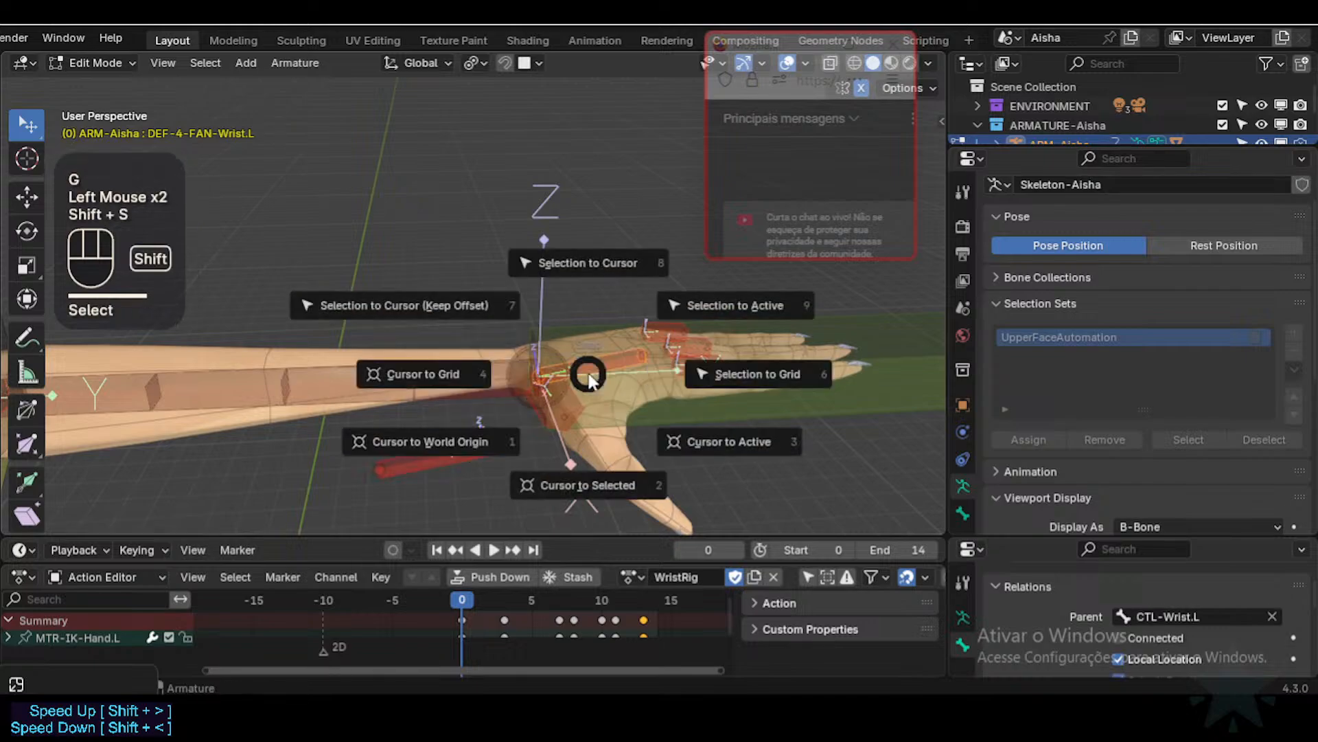
{"action": "left_click", "coordinate": [507, 424]}
{"action": "key", "text": "shift+s"}
{"action": "left_click", "coordinate": [508, 421]}
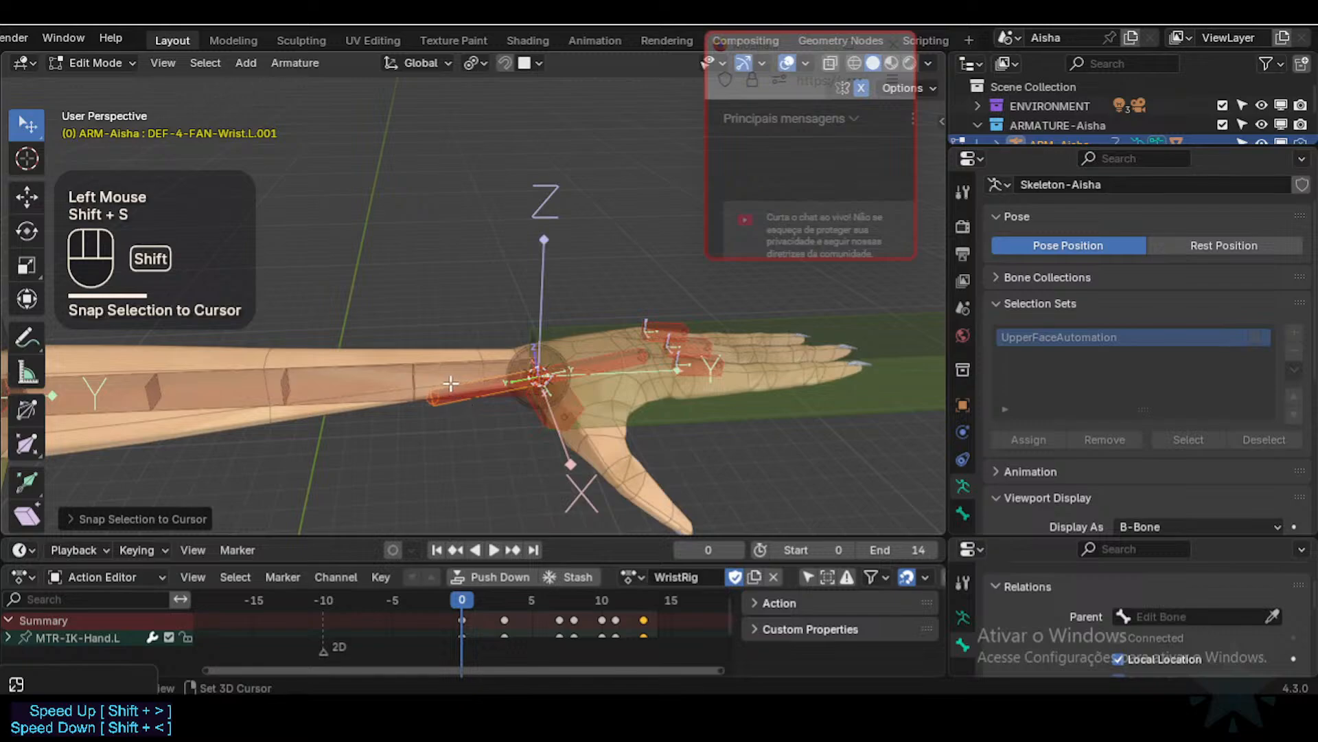
Step: Align the duplicate fan bone to DEF-4-LowerArm.L and set the transform orientation to Normal
{"action": "middle_click_drag", "start_coordinate": [462, 390], "coordinate": [437, 434]}
{"action": "scroll", "coordinate": [421, 394], "scroll_direction": "down", "scroll_amount": 2}
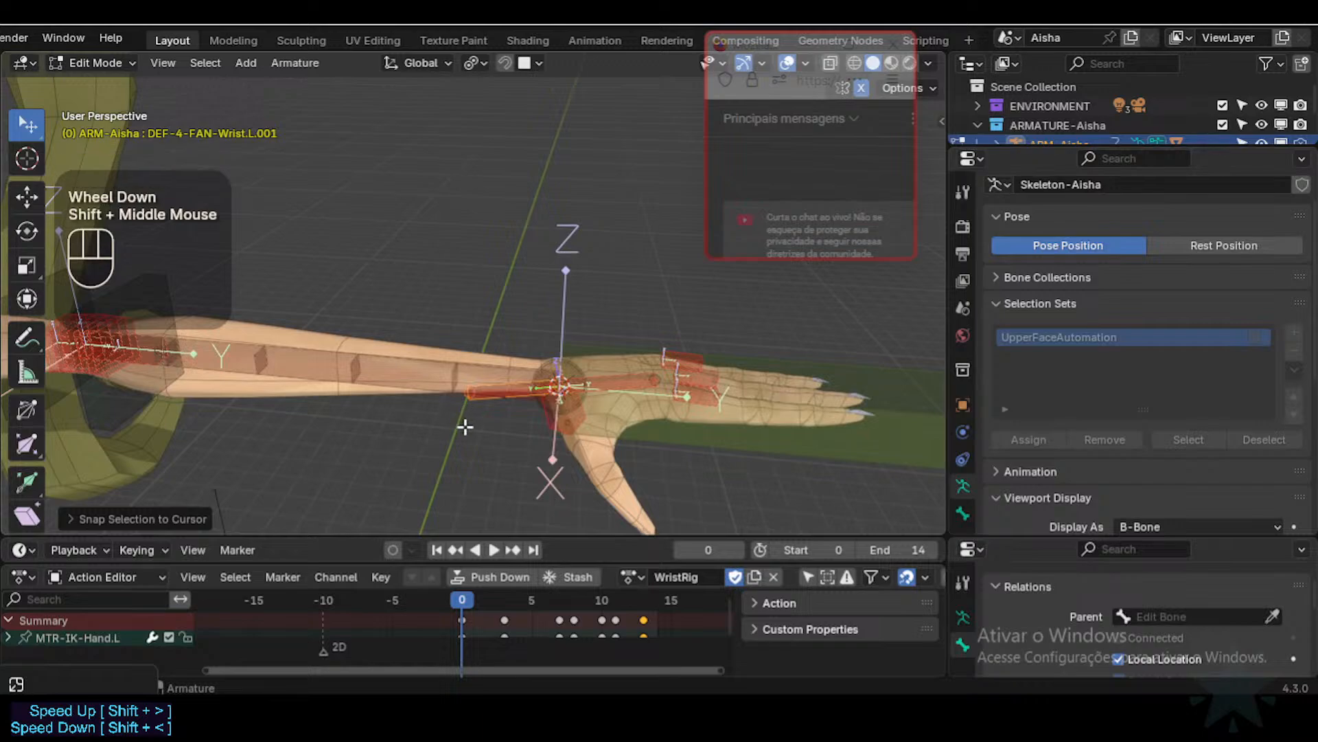
{"action": "scroll", "coordinate": [464, 424], "scroll_direction": "up", "scroll_amount": 1}
{"action": "middle_click_drag", "start_coordinate": [465, 421], "coordinate": [516, 394]}
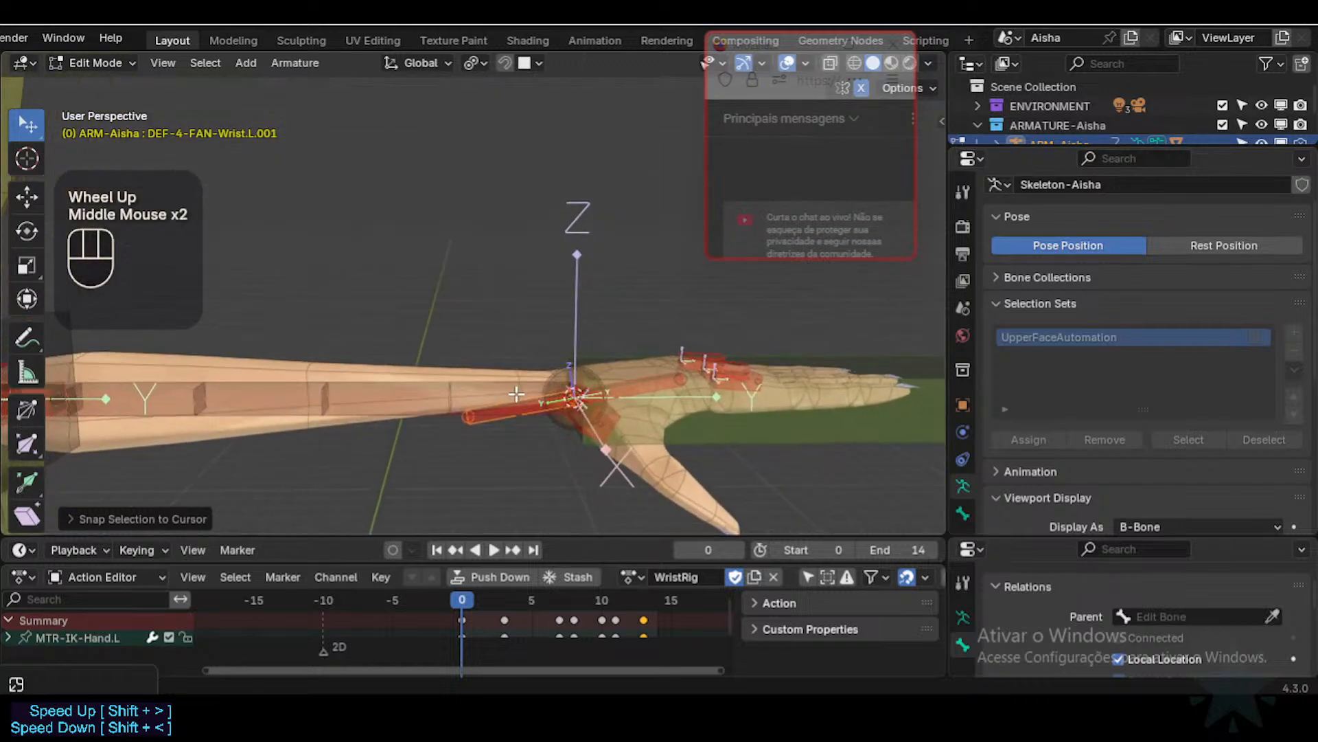
{"action": "left_click", "coordinate": [508, 390], "text": "shift"}
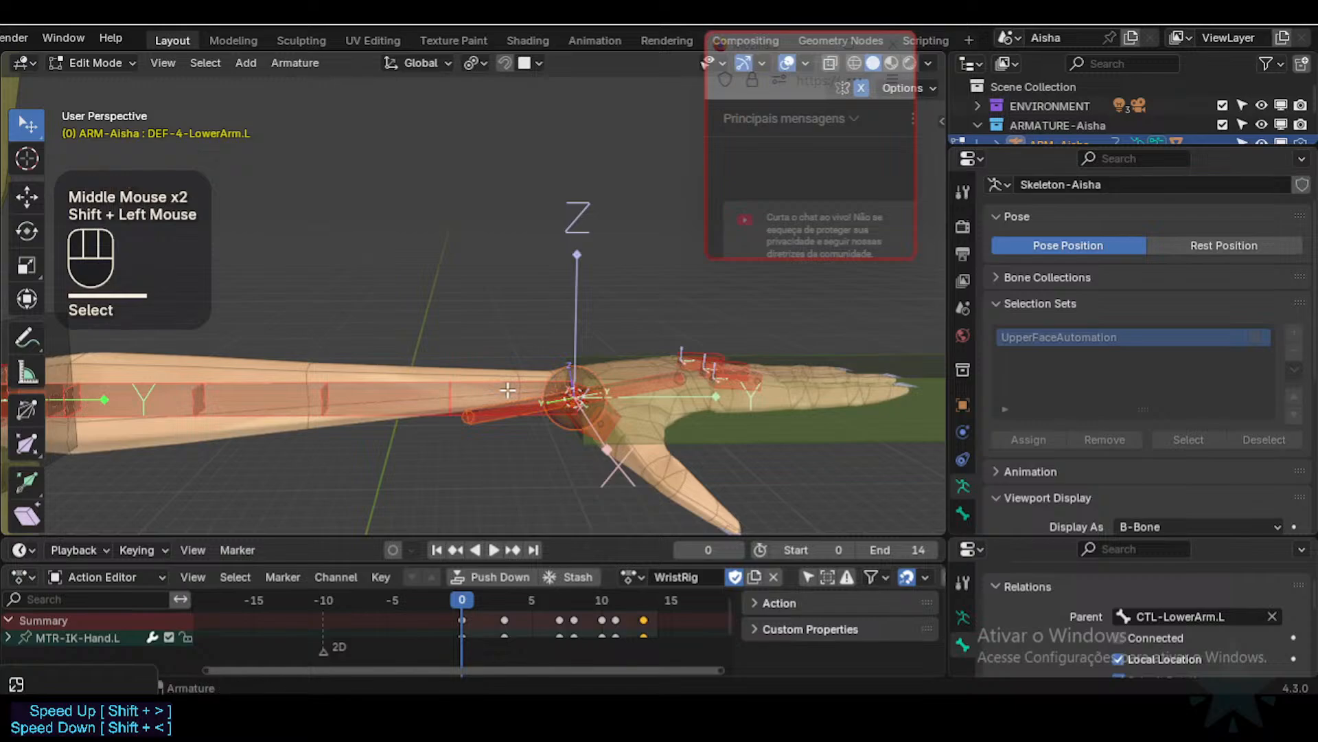
{"action": "left_click", "coordinate": [509, 417]}
{"action": "left_click", "coordinate": [508, 417]}
{"action": "left_click", "coordinate": [509, 417]}
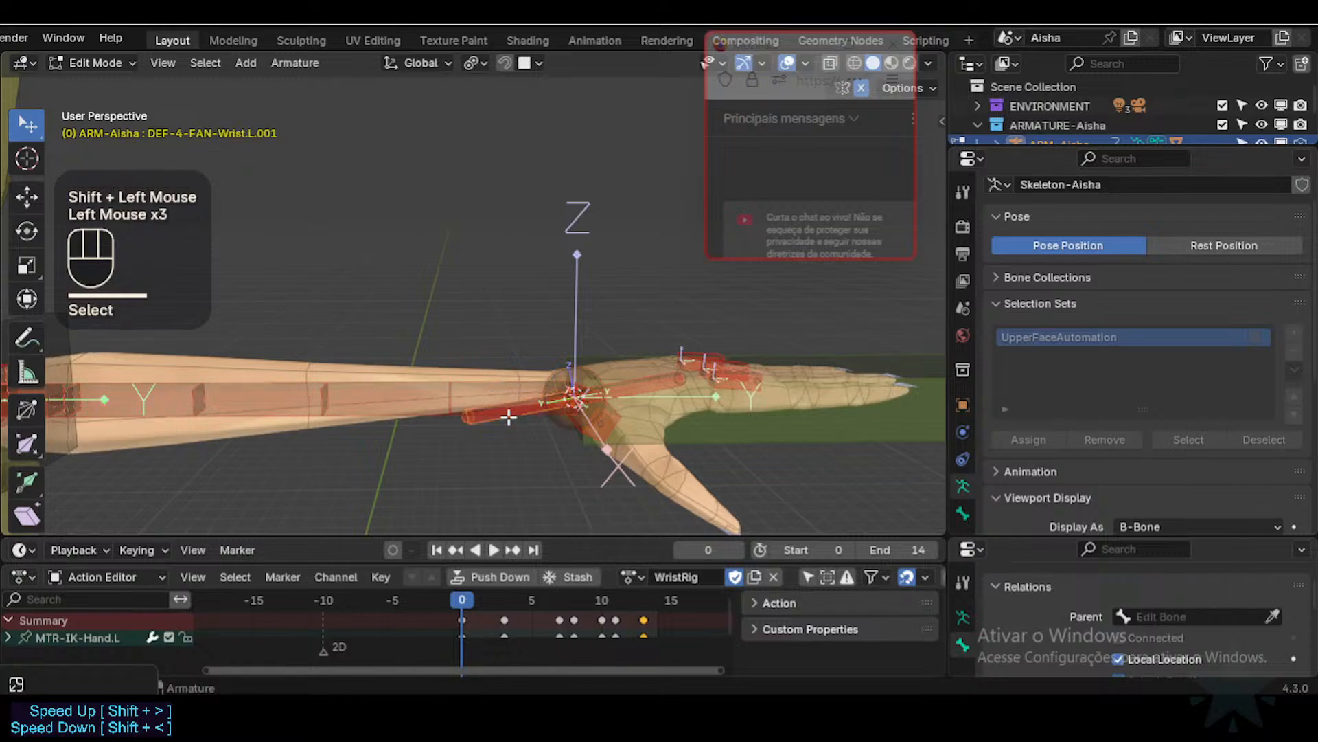
{"action": "left_click", "coordinate": [520, 385], "text": "shift"}
{"action": "key", "text": "ctrl+alt+a"}
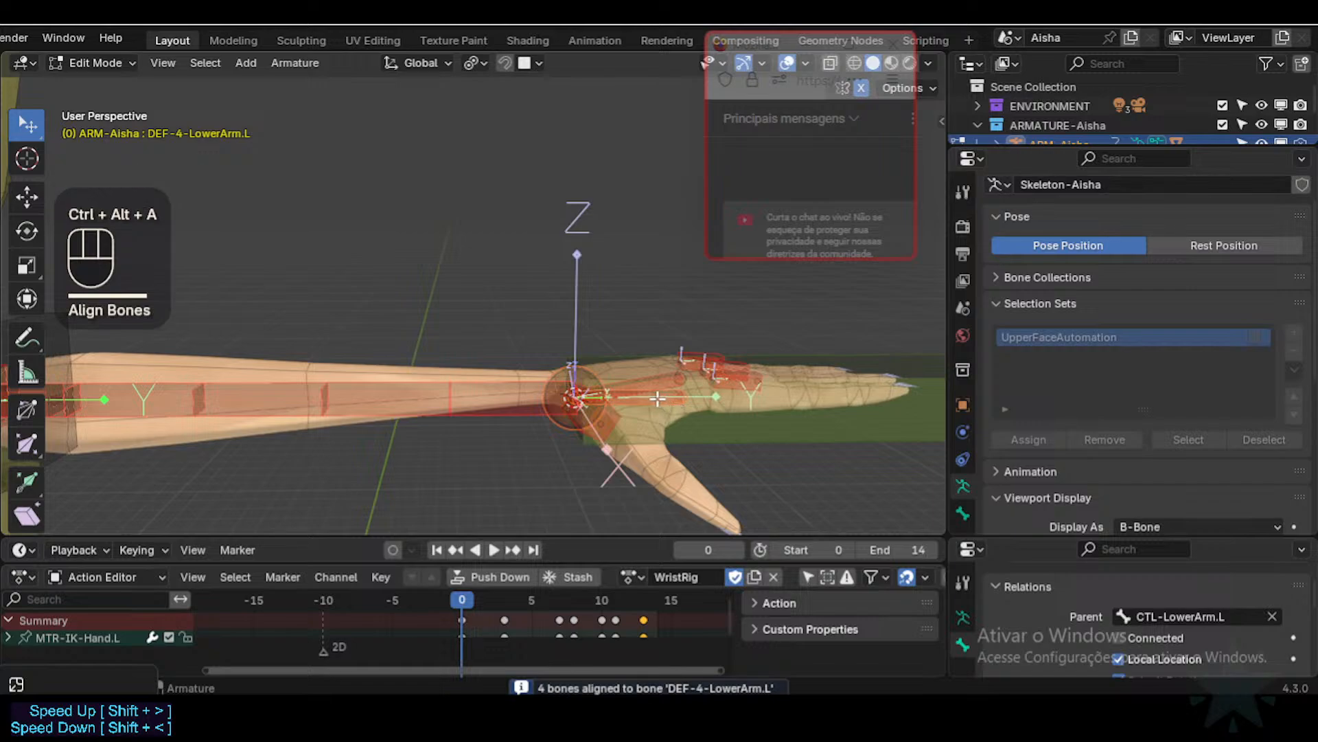
{"action": "key", "text": "shift+less"}
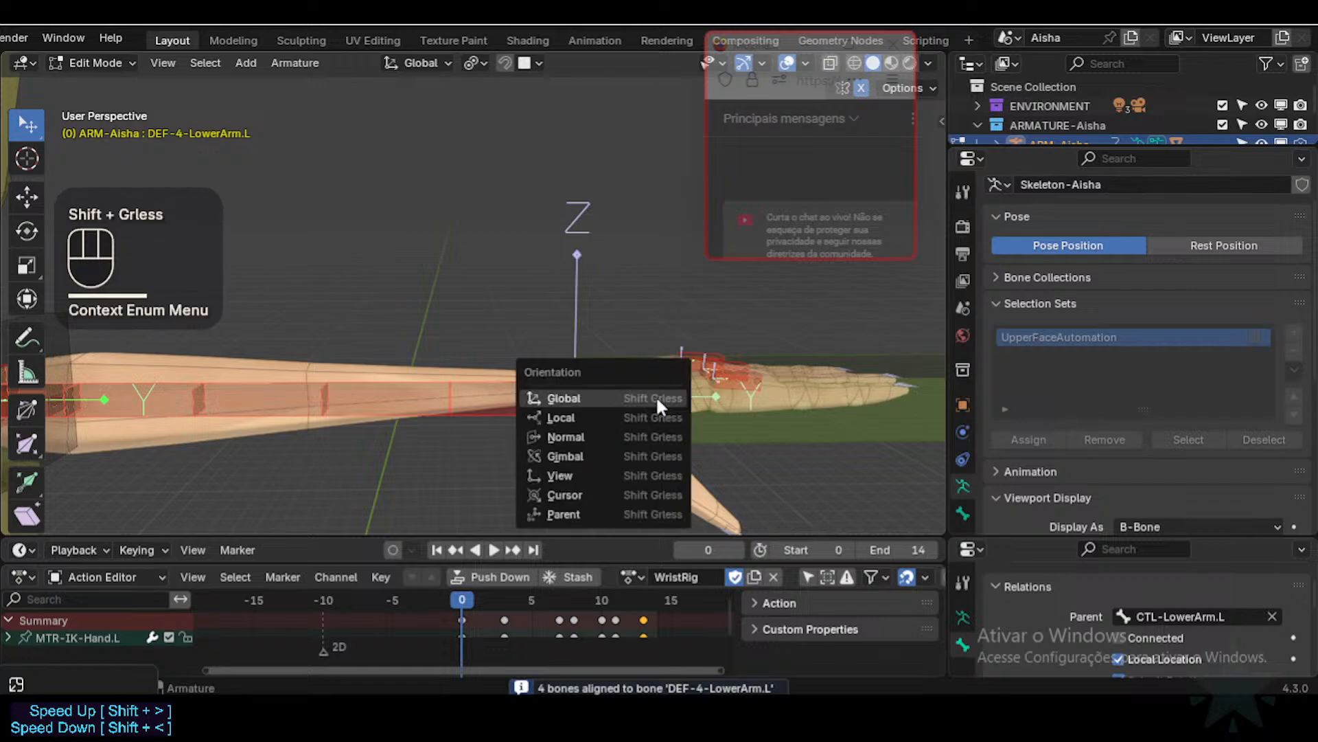
{"action": "left_click", "coordinate": [640, 430]}
{"action": "key", "text": "r"}
{"action": "key", "text": "x"}
{"action": "key", "text": "KP_1"}
{"action": "key", "text": "KP_8"}
{"action": "key", "text": "KP_0"}
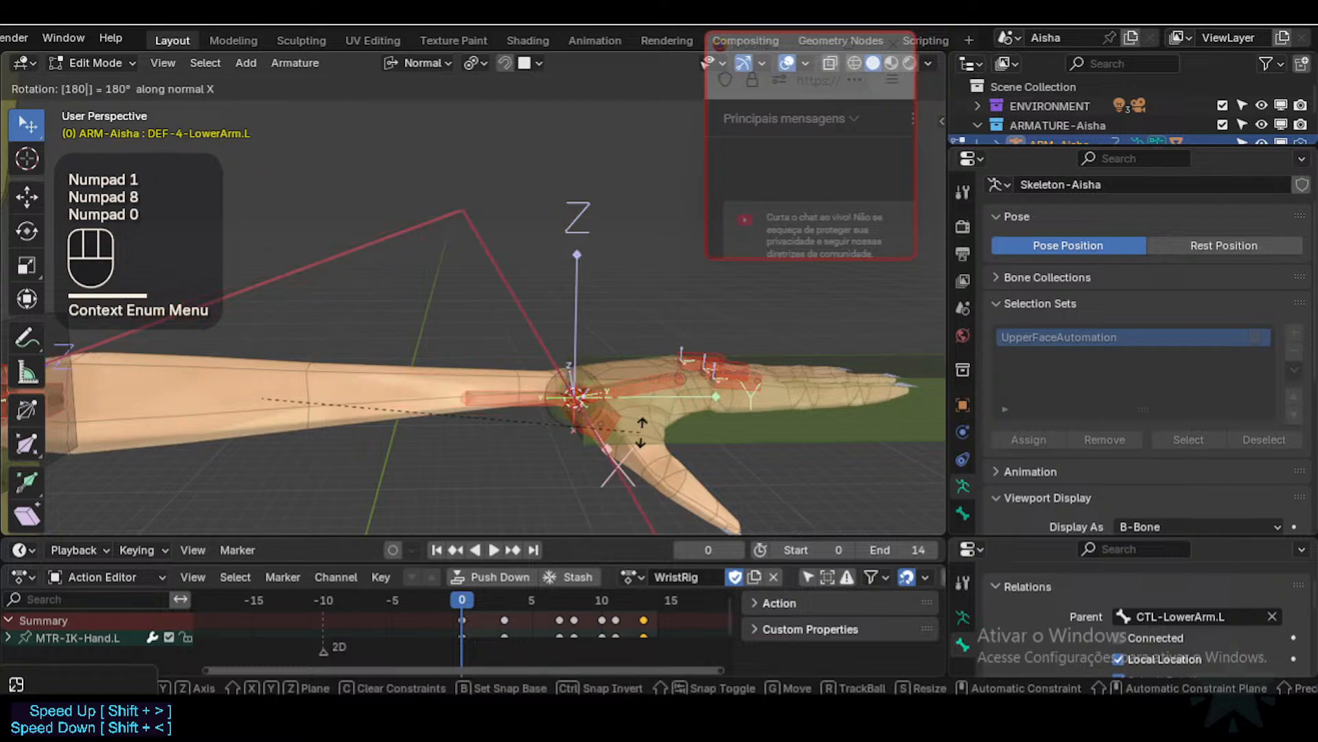
{"action": "key", "text": "Escape"}
Step: Select only the duplicate fan bone and rotate it 180° about its normal X axis so it points back along the forearm
{"action": "key", "text": "alt+a"}
{"action": "double_click", "coordinate": [637, 397]}
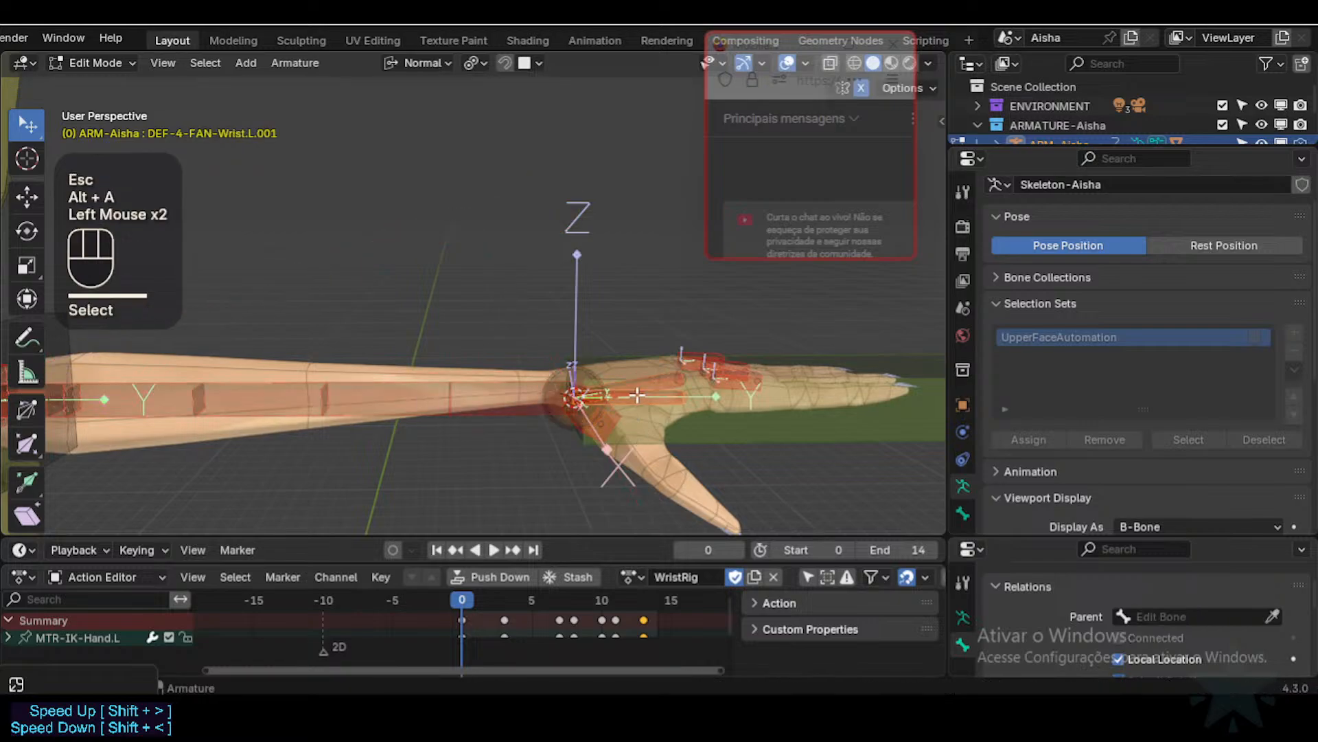
{"action": "key", "text": "r"}
{"action": "key", "text": "x"}
{"action": "key", "text": "KP_1"}
{"action": "key", "text": "KP_8"}
{"action": "key", "text": "KP_0"}
{"action": "key", "text": "KP_Enter"}
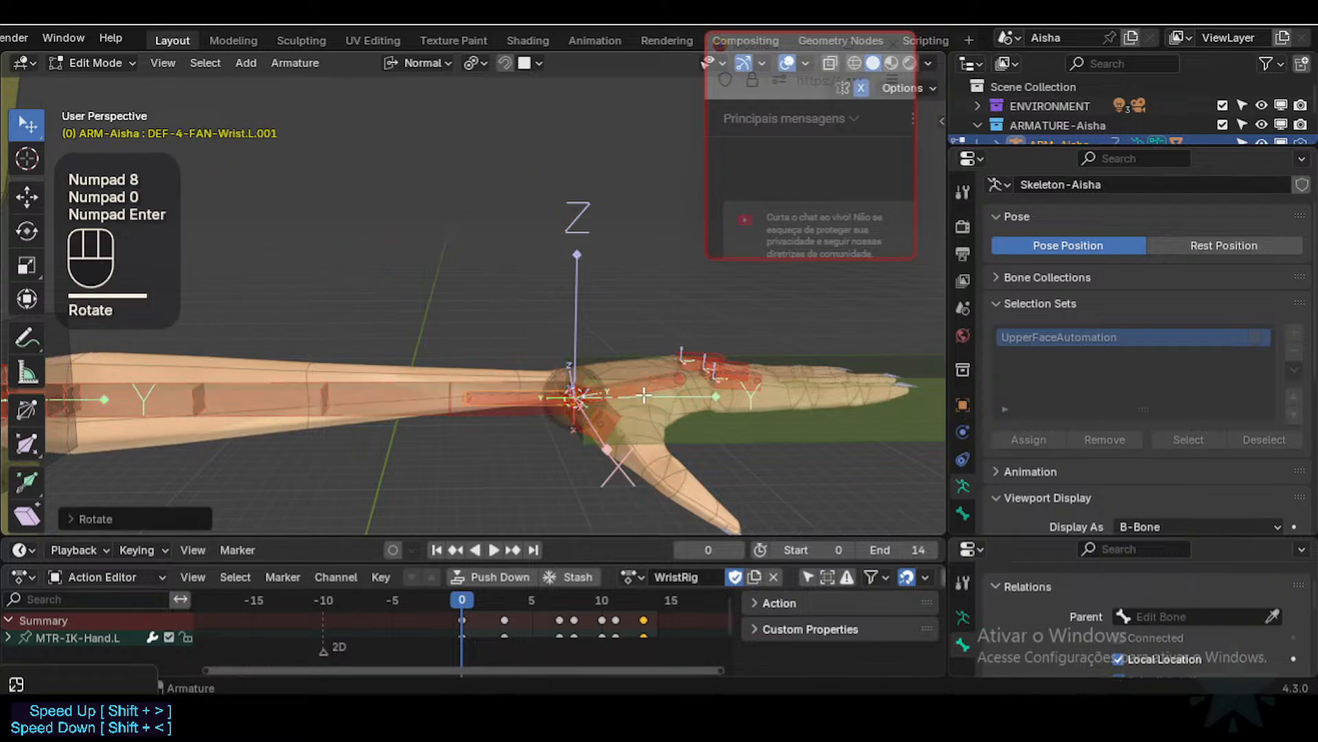
Step: Clear the roll of the duplicate fan bone
{"action": "key", "text": "alt+f"}
{"action": "key", "text": "ctrl+z"}
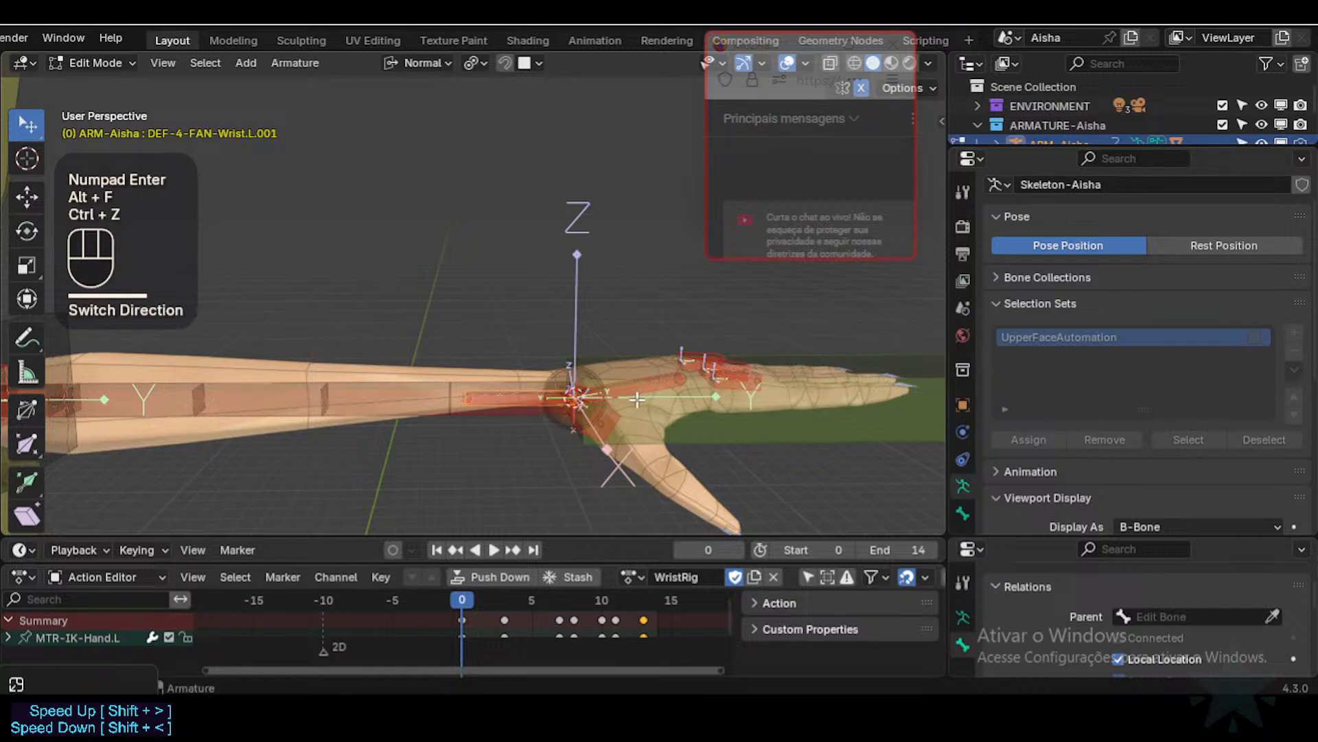
{"action": "key", "text": "alt+r"}
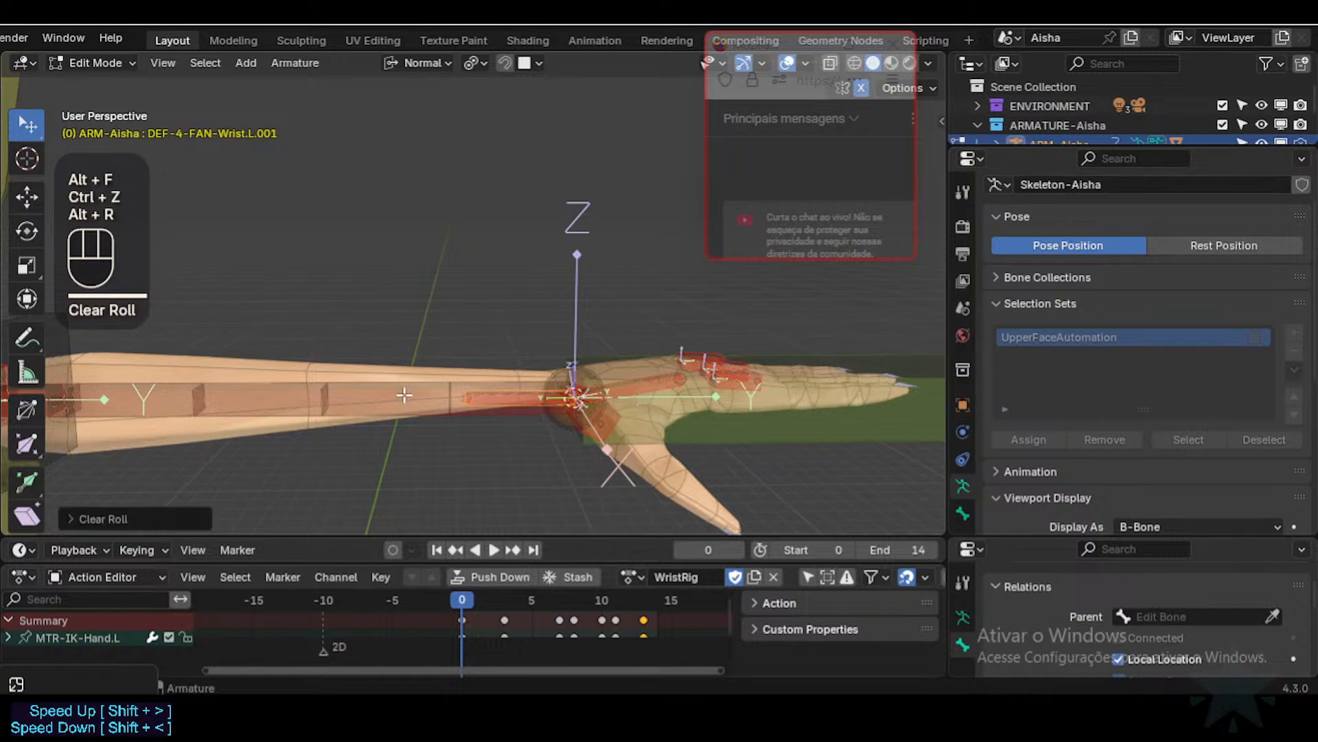
Step: Copy the parent CTL-Wrist.L from the original left wrist fan bone to the duplicate fan bone
{"action": "middle_click_drag", "start_coordinate": [404, 395], "coordinate": [408, 424]}
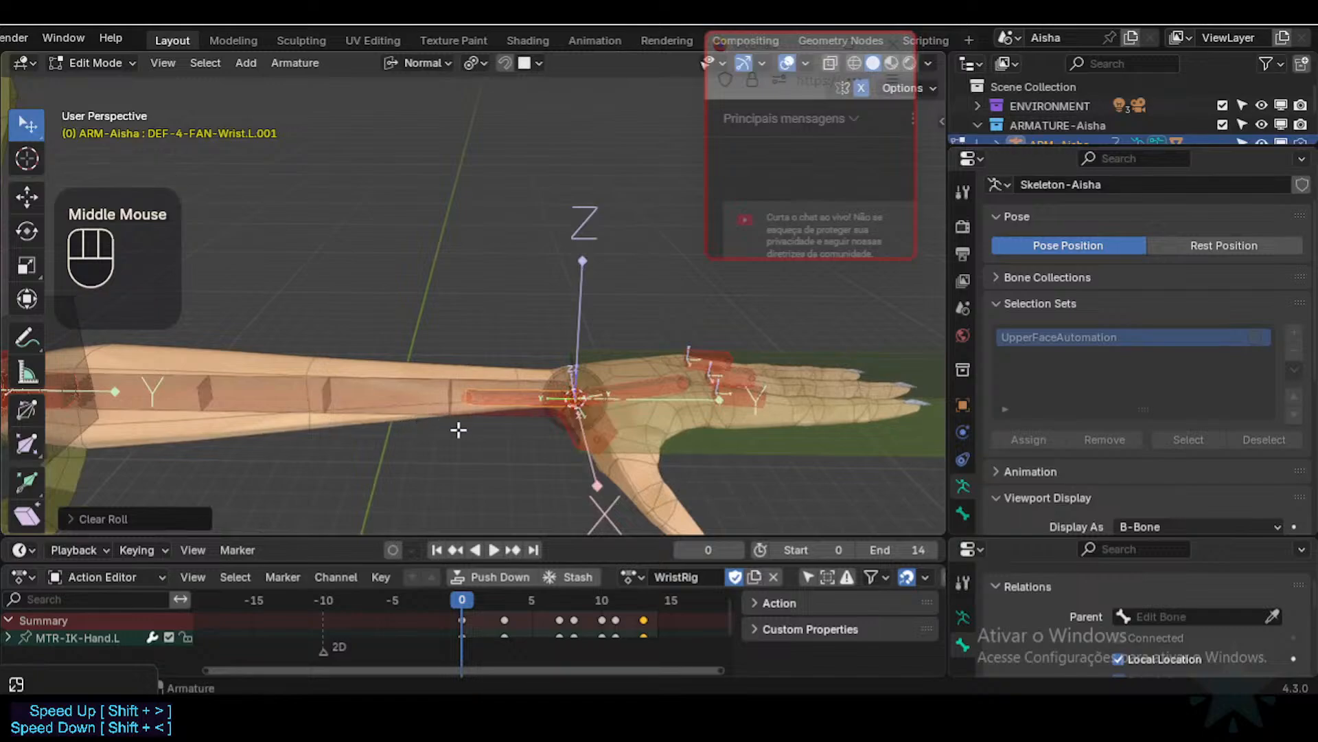
{"action": "middle_click_drag", "start_coordinate": [468, 388], "coordinate": [604, 392]}
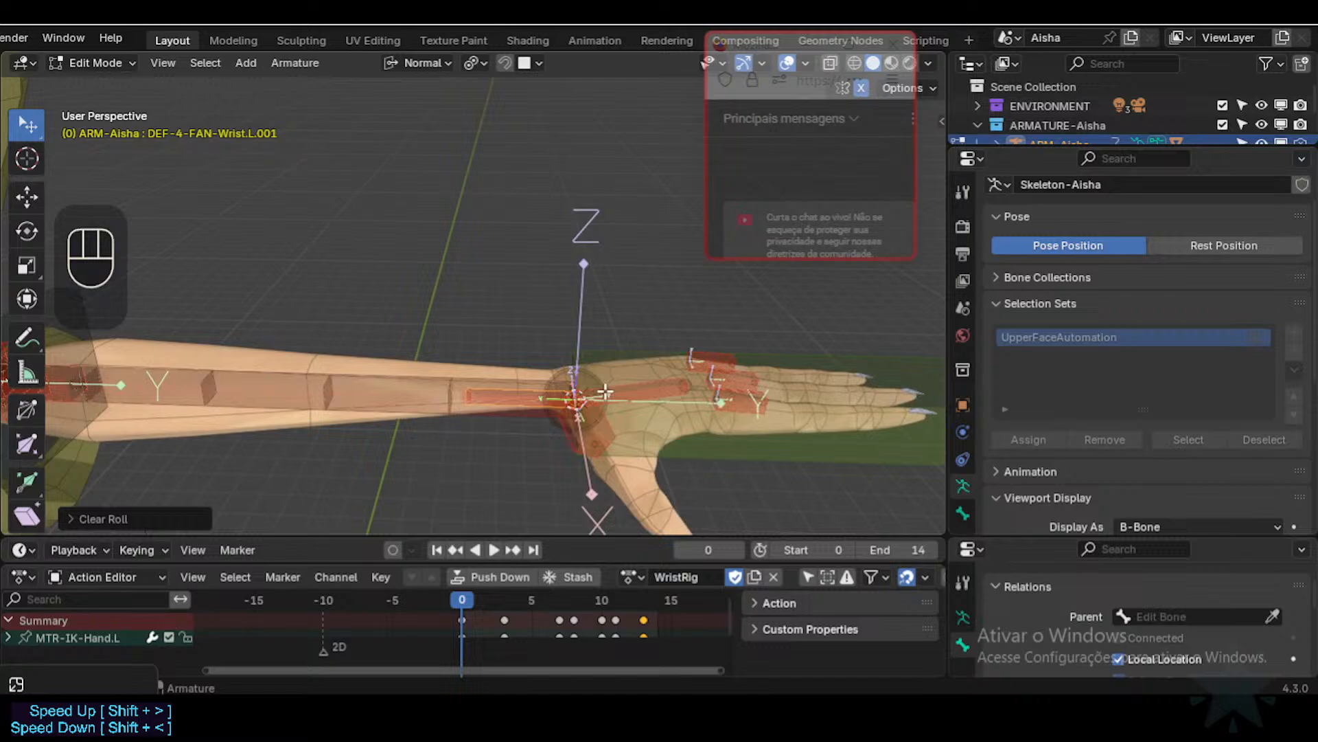
{"action": "left_click", "coordinate": [642, 390]}
{"action": "left_click", "coordinate": [642, 391]}
{"action": "left_click", "coordinate": [642, 390]}
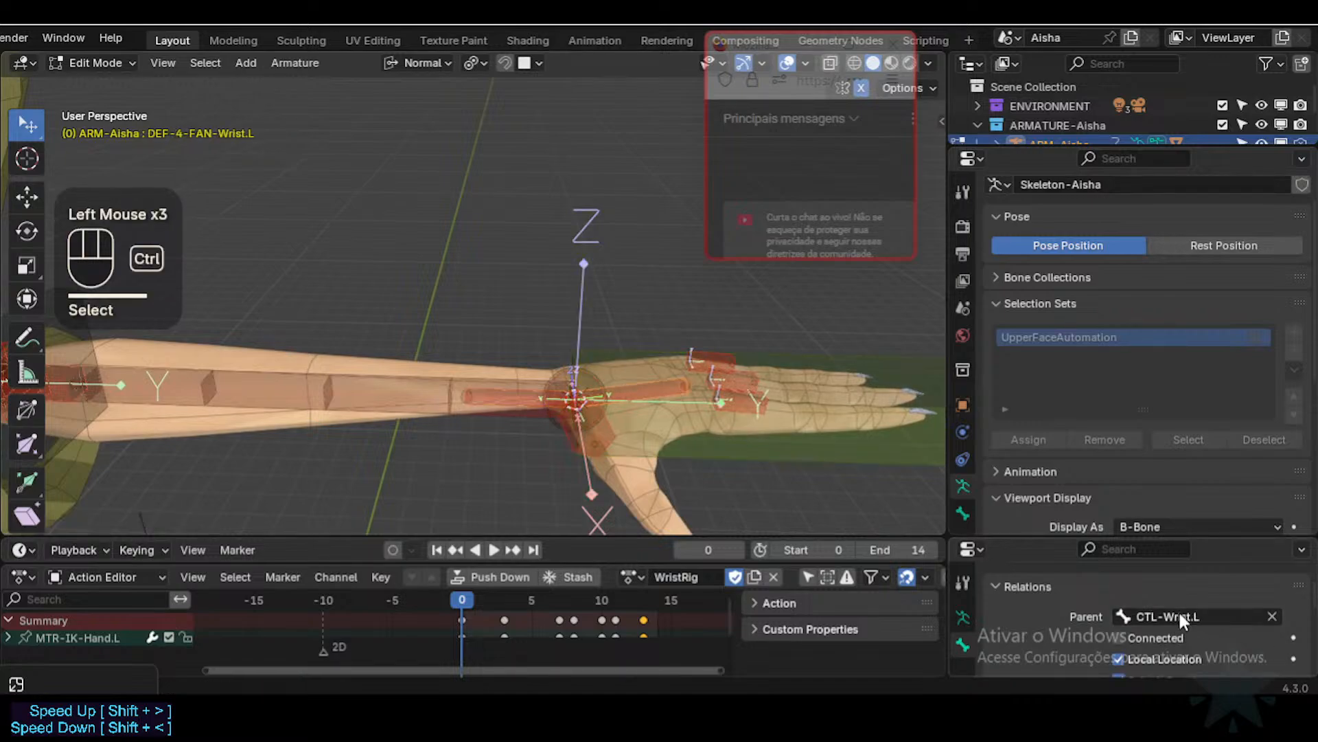
{"action": "key", "text": "ctrl+c"}
{"action": "left_click", "coordinate": [522, 405]}
{"action": "left_click", "coordinate": [522, 405]}
{"action": "left_click", "coordinate": [522, 405]}
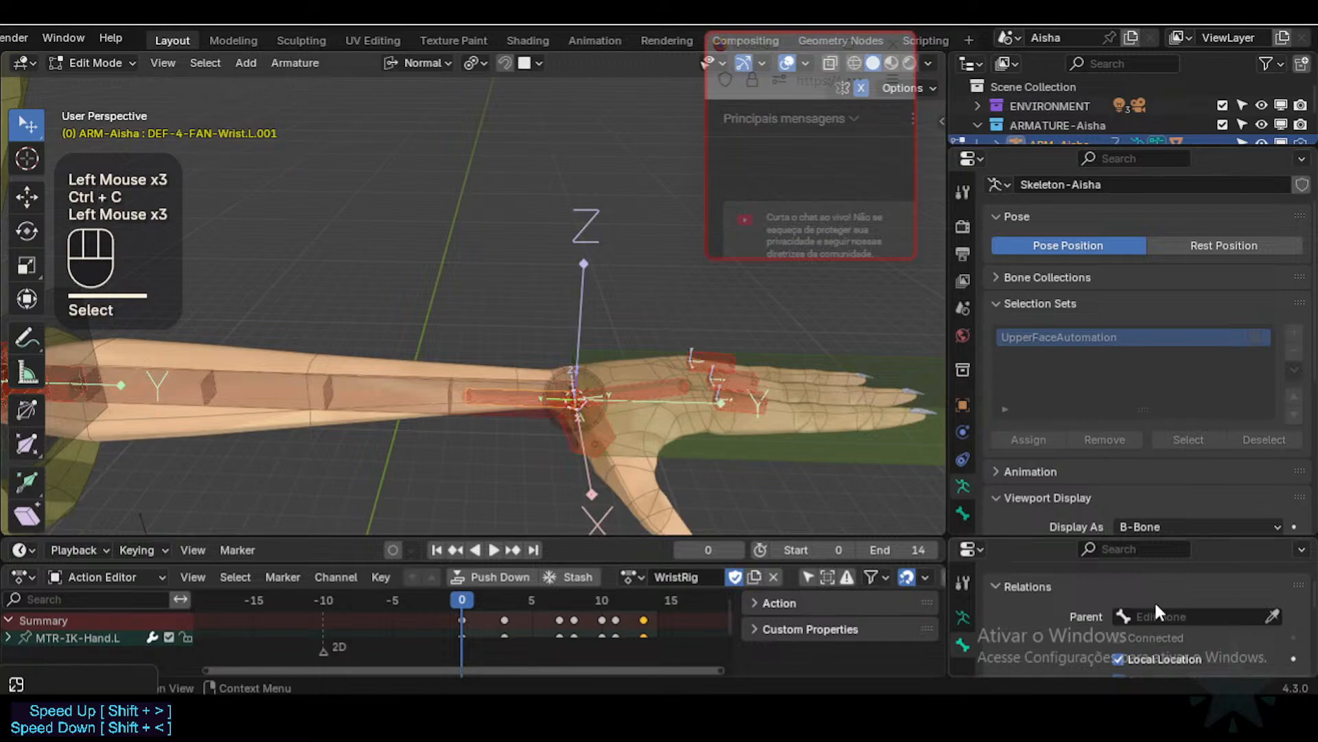
{"action": "key", "text": "ctrl+v"}
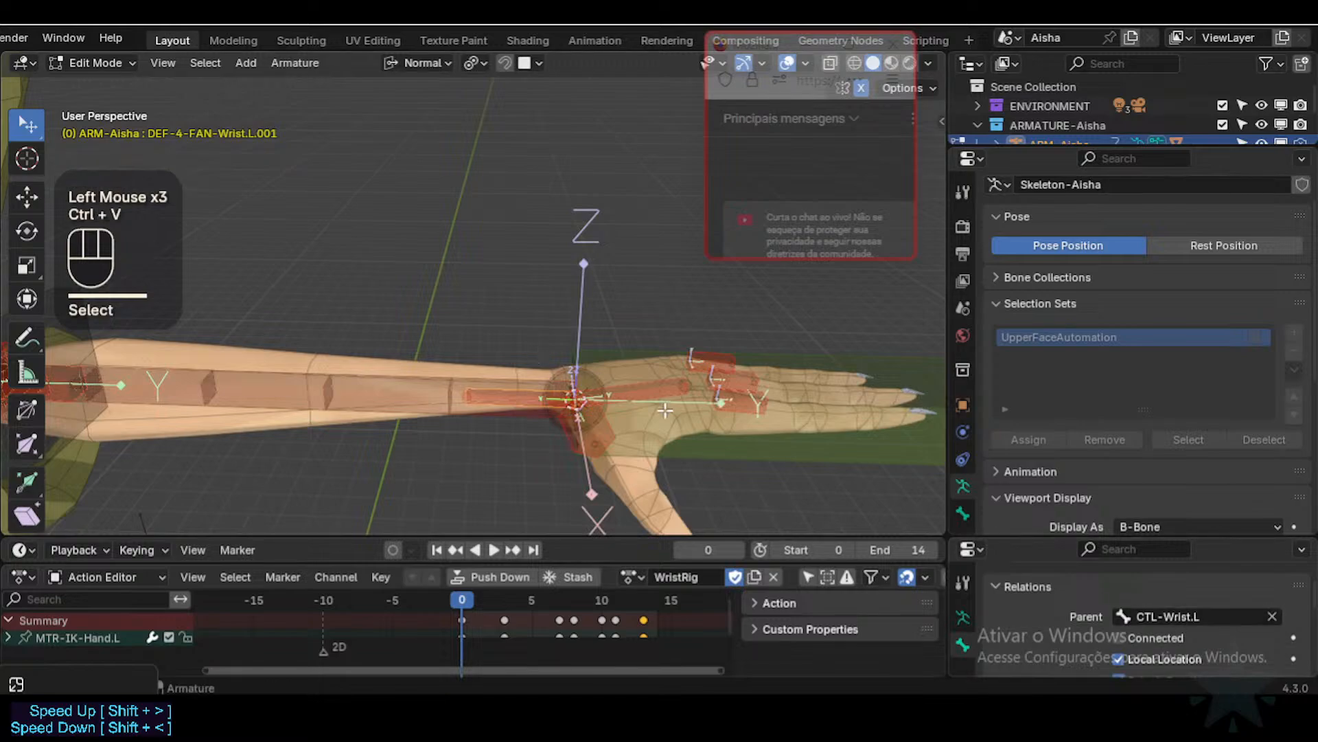
{"action": "scroll", "coordinate": [625, 375], "scroll_direction": "down", "scroll_amount": 1}
{"action": "key", "text": "n"}
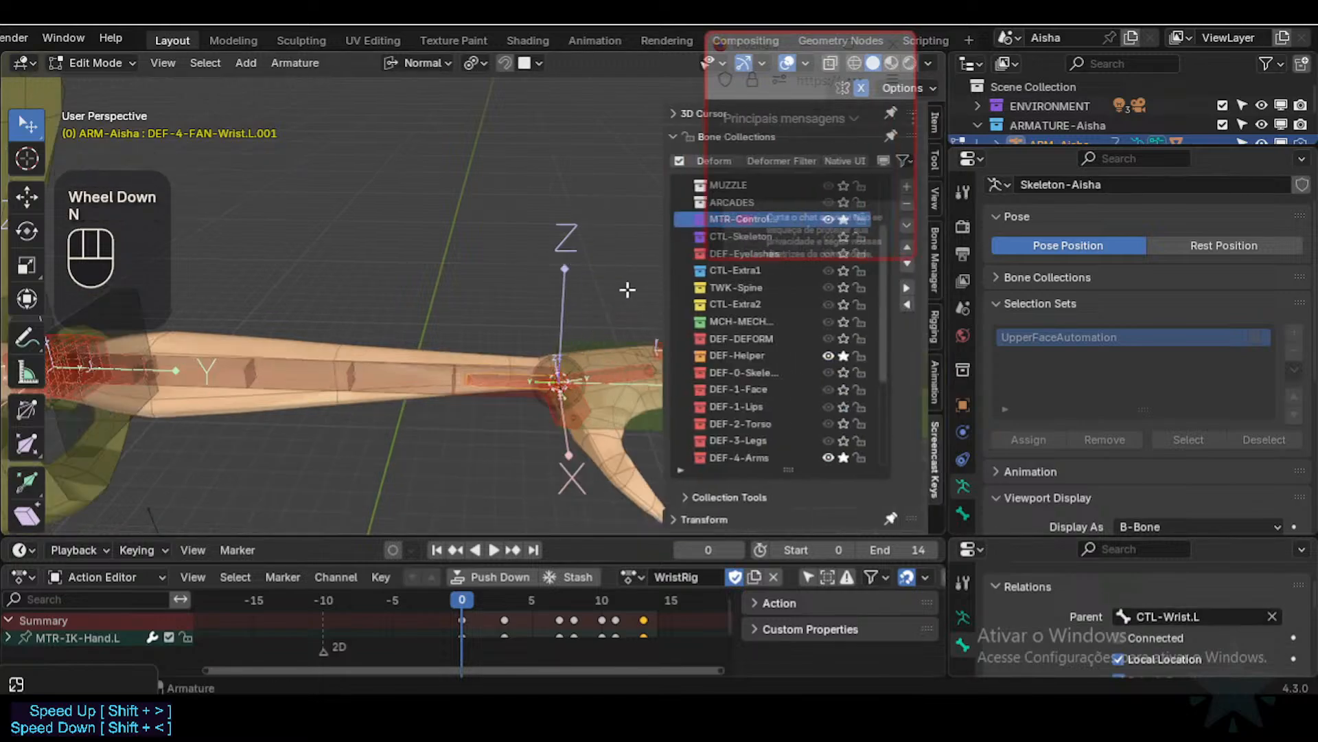
{"action": "key", "text": "n"}
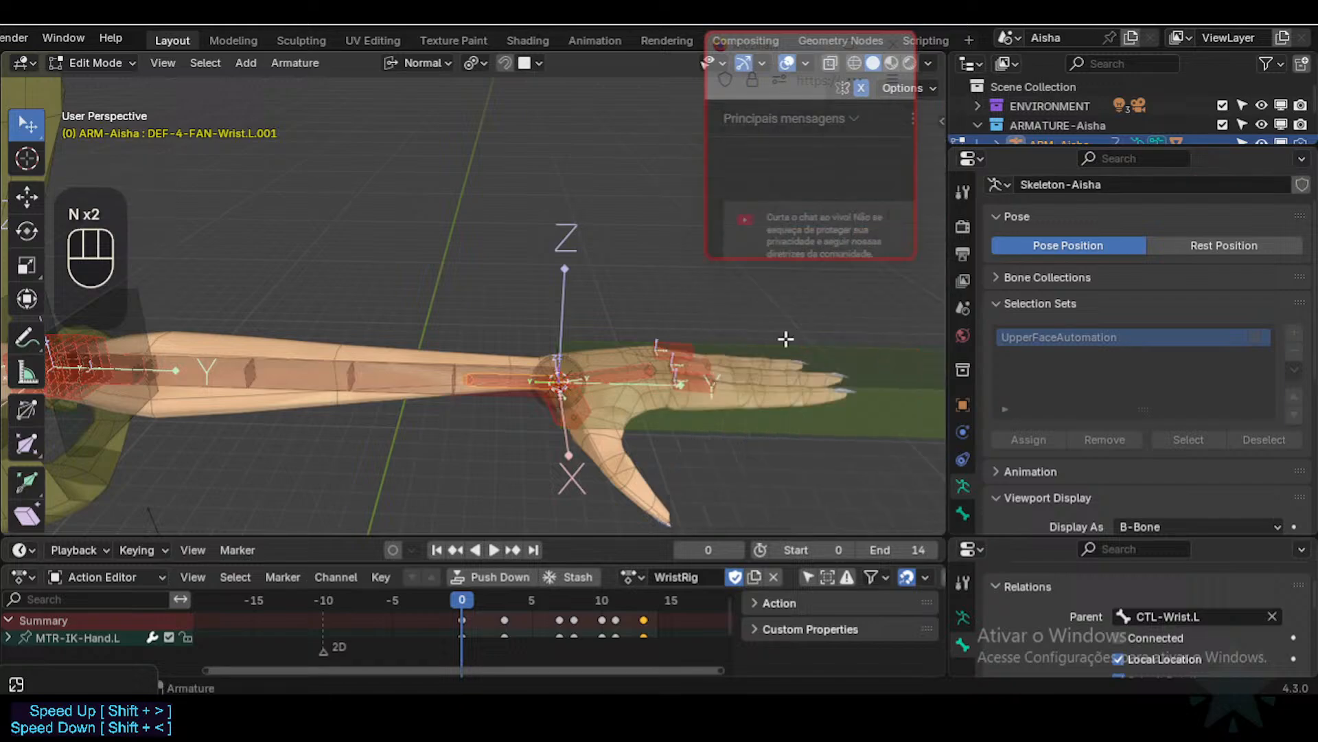
{"action": "key", "text": "ctrl+Tab"}
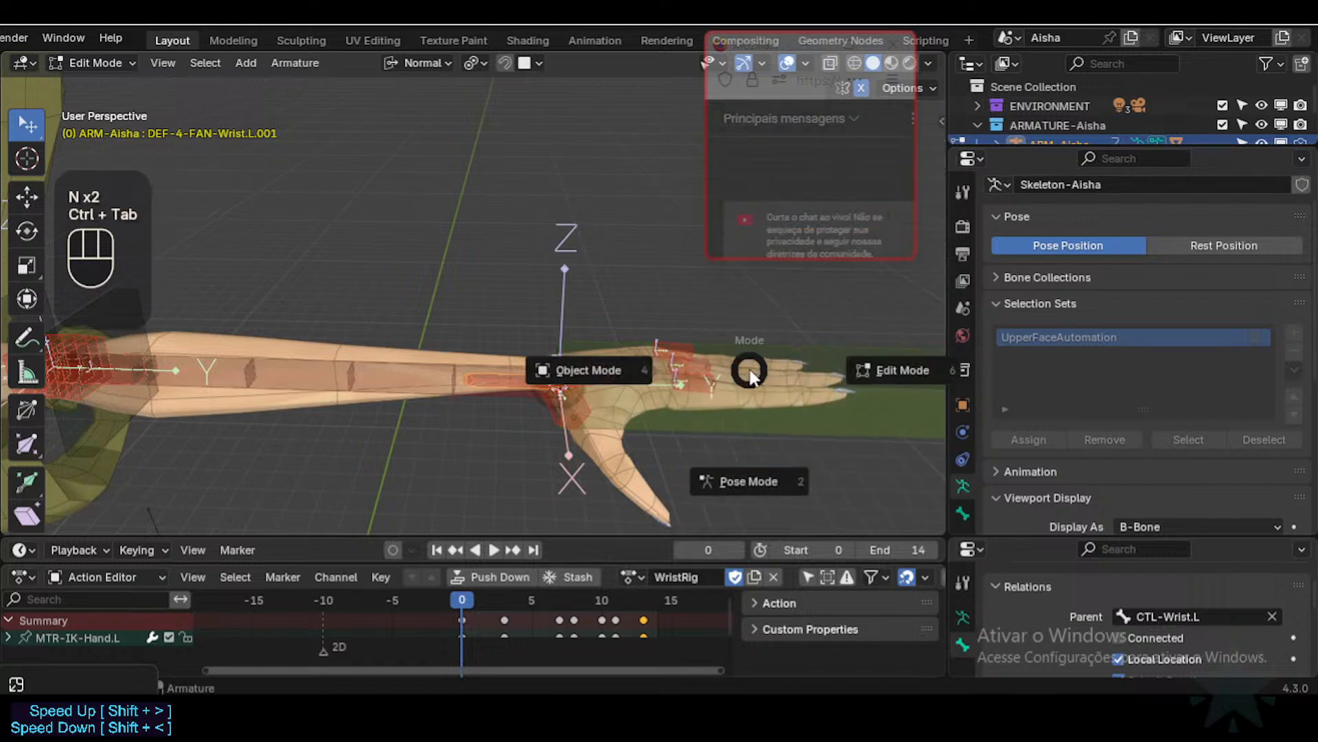
Step: Isolate MTR-IK-Hand.L, DEF-4-LowerArm.L and both left wrist fan bones by hiding all other bones, and clear the selection
{"action": "left_click", "coordinate": [768, 401]}
{"action": "left_click", "coordinate": [534, 379], "text": "shift"}
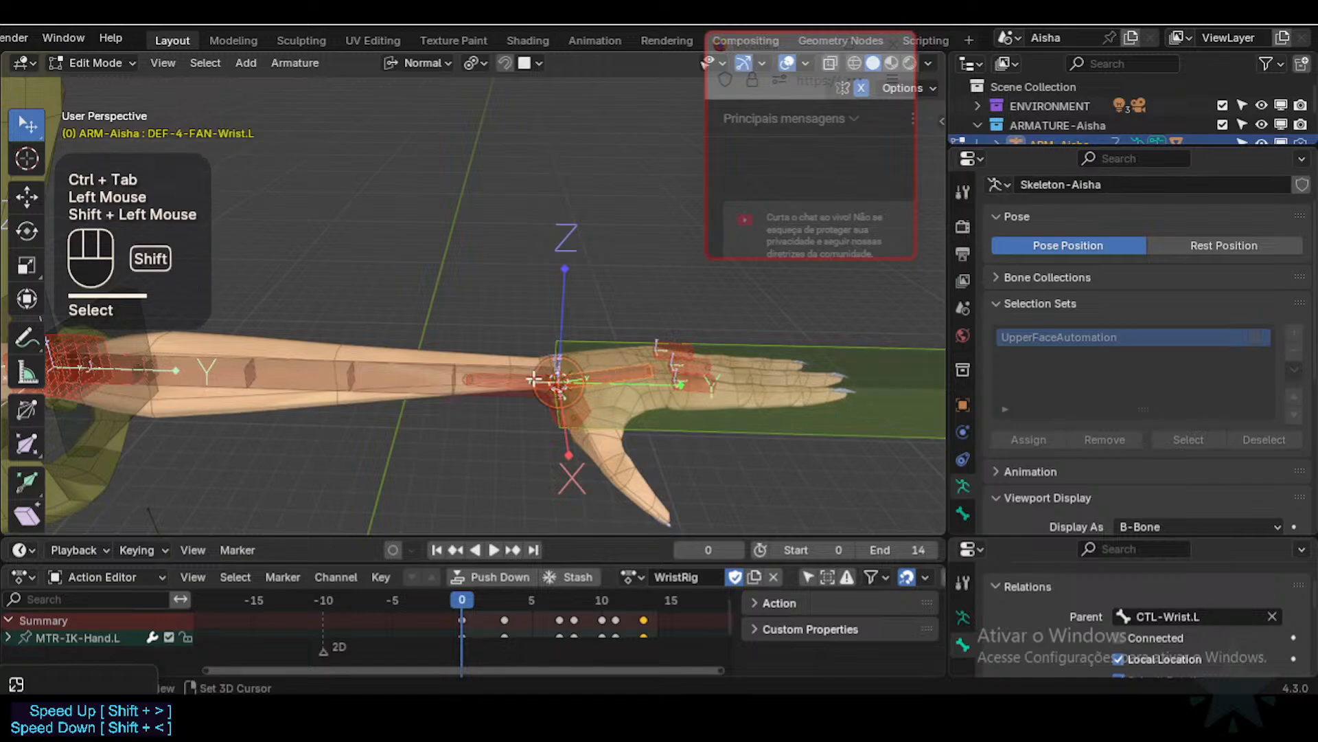
{"action": "left_click", "coordinate": [502, 380], "text": "alt+shift"}
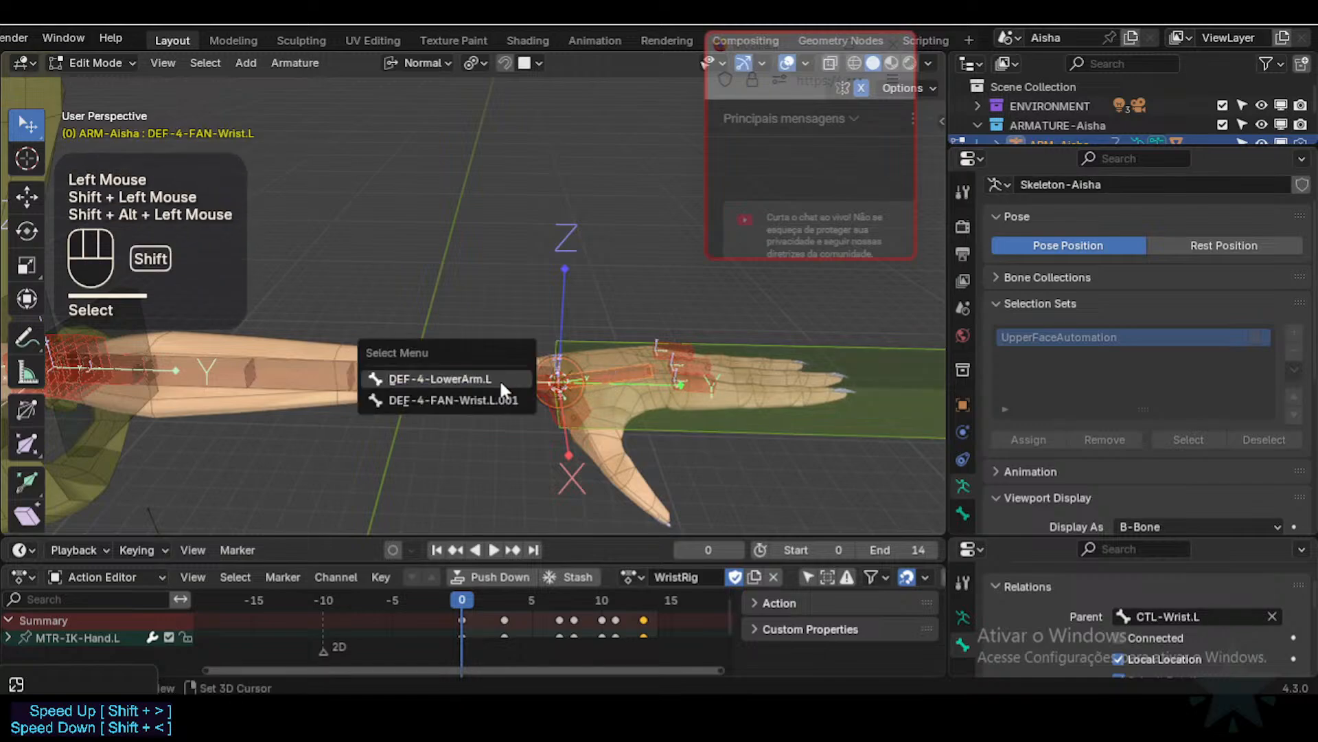
{"action": "left_click", "coordinate": [500, 379]}
{"action": "left_click", "coordinate": [534, 384], "text": "shift"}
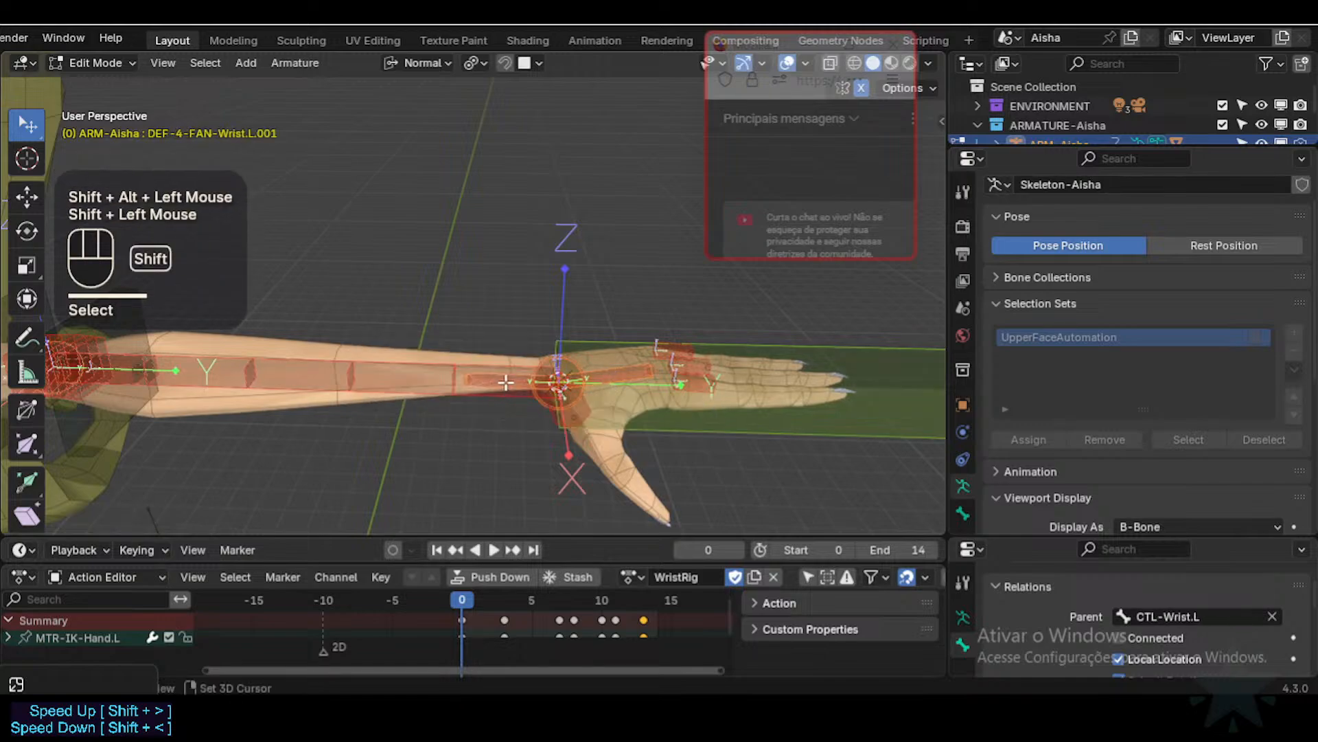
{"action": "key", "text": "shift+h"}
{"action": "key", "text": "alt+a"}
Step: Switch the armature to Pose Mode and rotate MTR-IK-Hand.L about its normal X axis so the wrist bends downward
{"action": "left_click", "coordinate": [733, 402]}
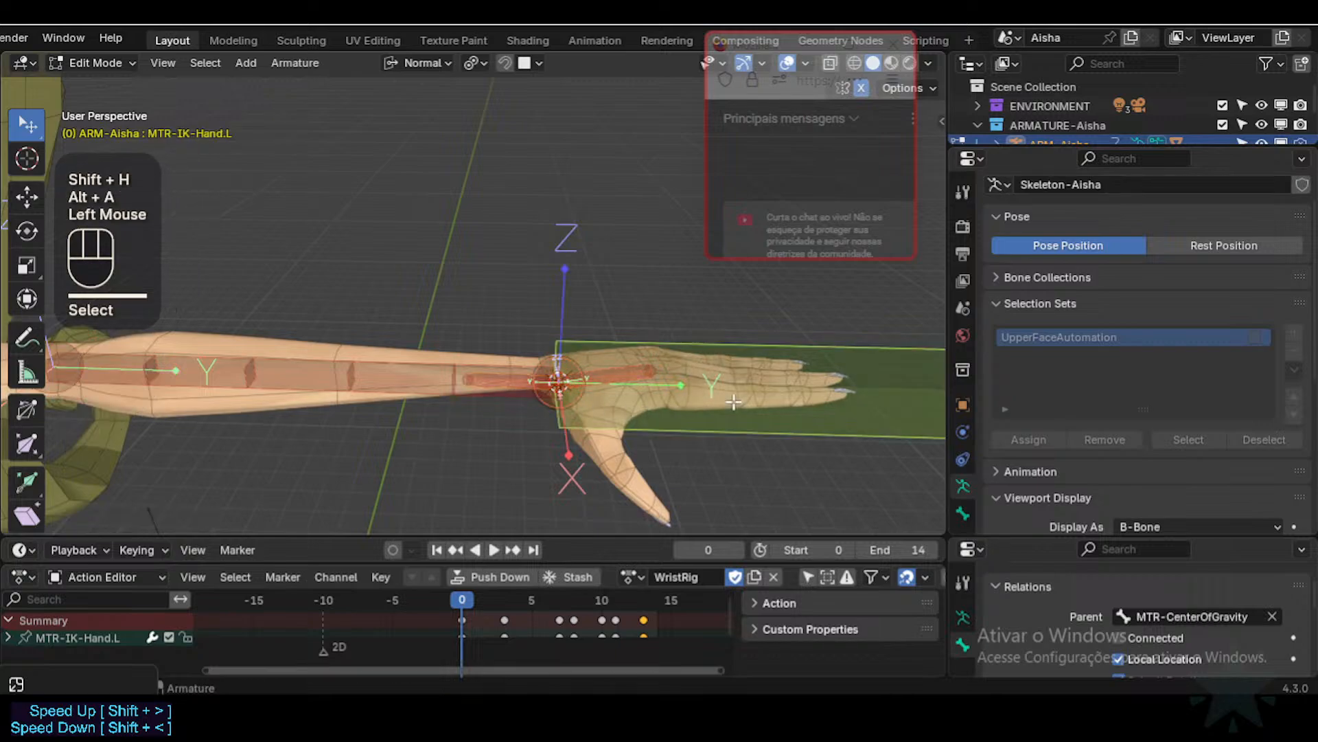
{"action": "key", "text": "ctrl+Tab"}
{"action": "left_click", "coordinate": [734, 401]}
{"action": "key", "text": "r"}
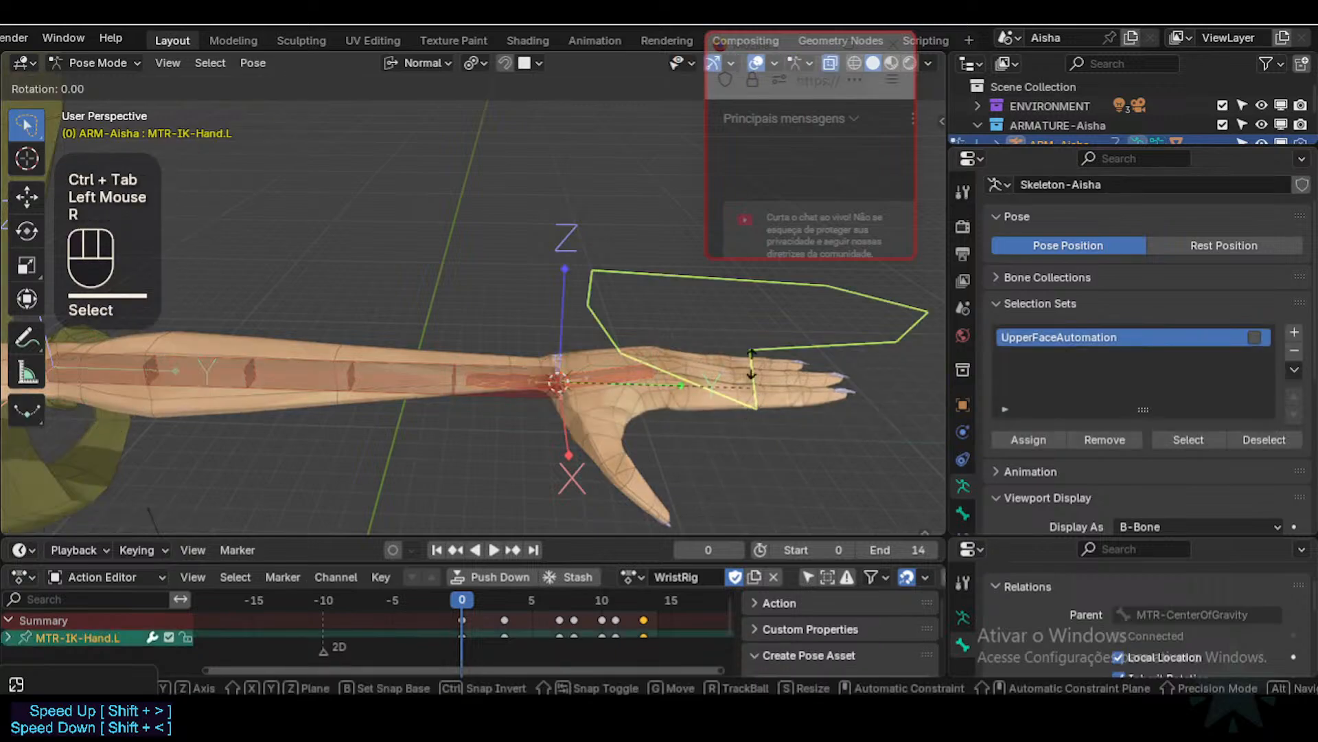
{"action": "key", "text": "x"}
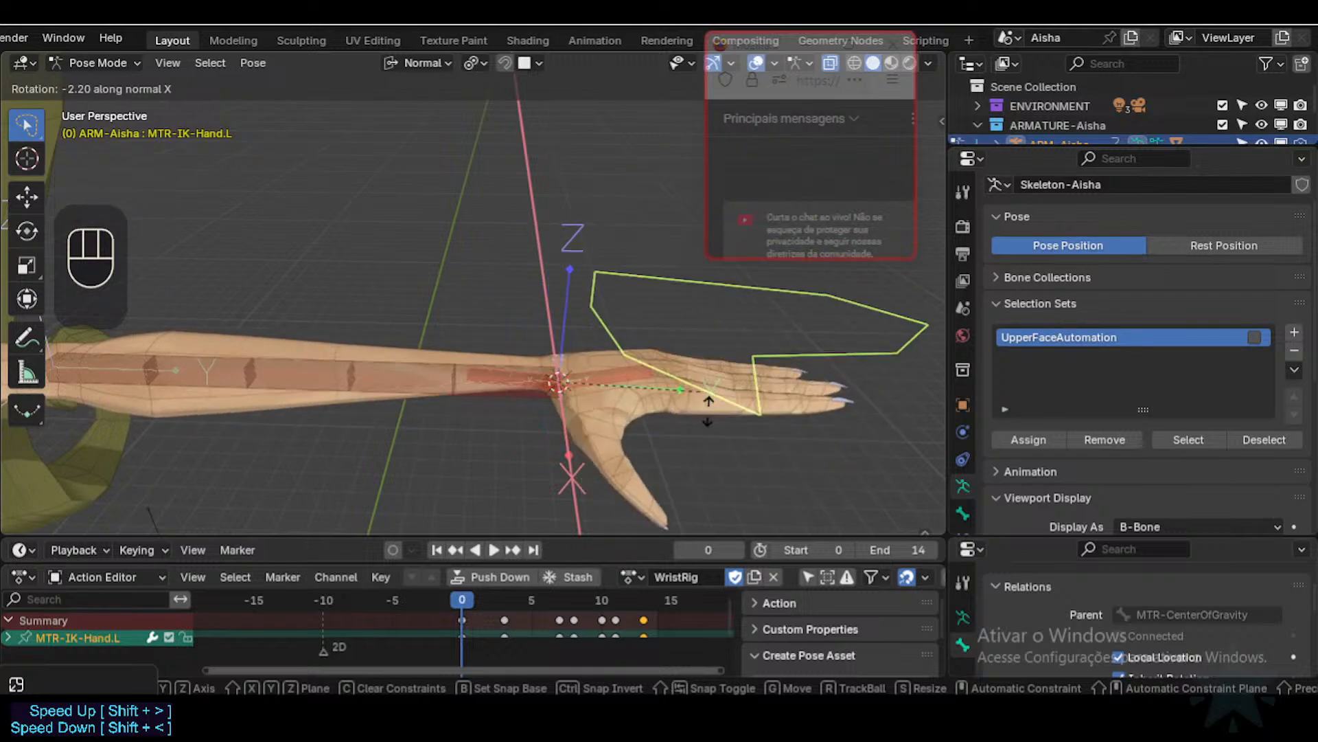
{"action": "left_click", "coordinate": [708, 435]}
Step: Disable the Copy Rotation constraint on the duplicate fan bone DEF-4-FAN-Wrist.L.001
{"action": "left_click", "coordinate": [519, 362]}
{"action": "scroll", "coordinate": [968, 509], "scroll_direction": "down", "scroll_amount": 2}
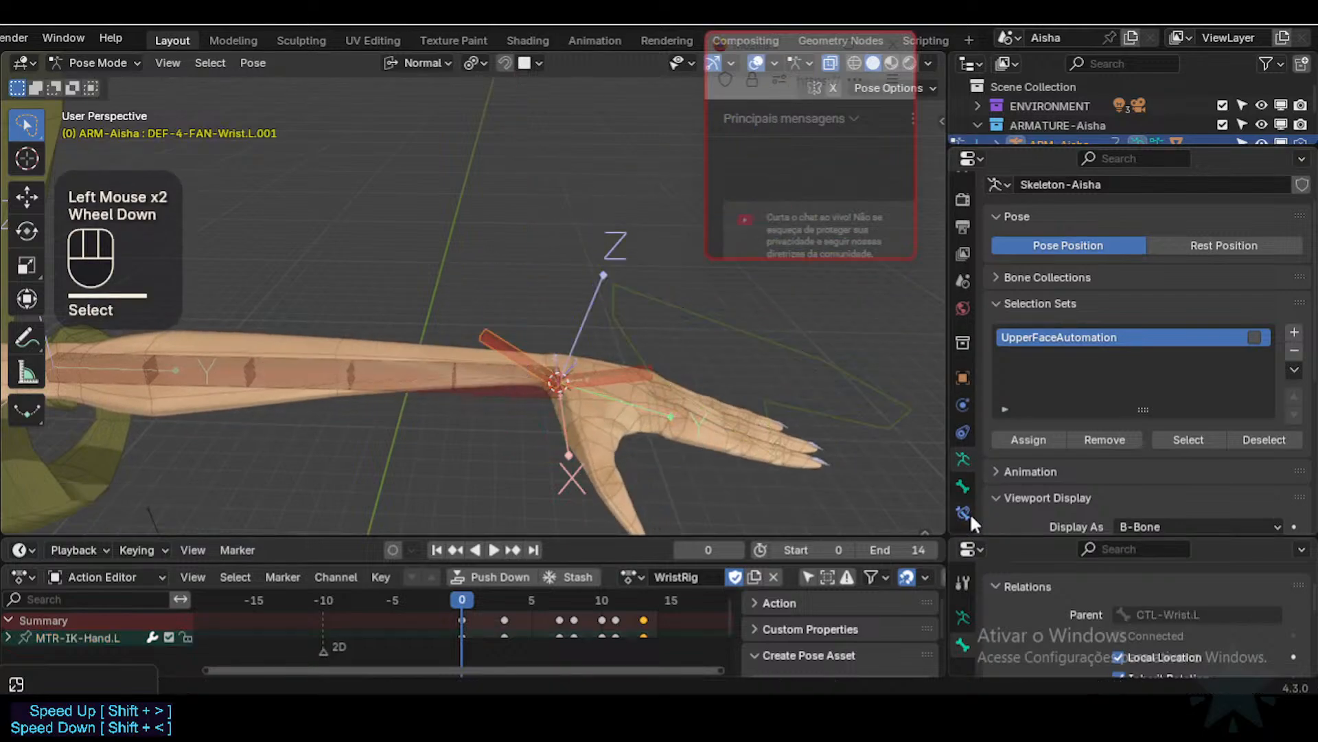
{"action": "left_click", "coordinate": [964, 512]}
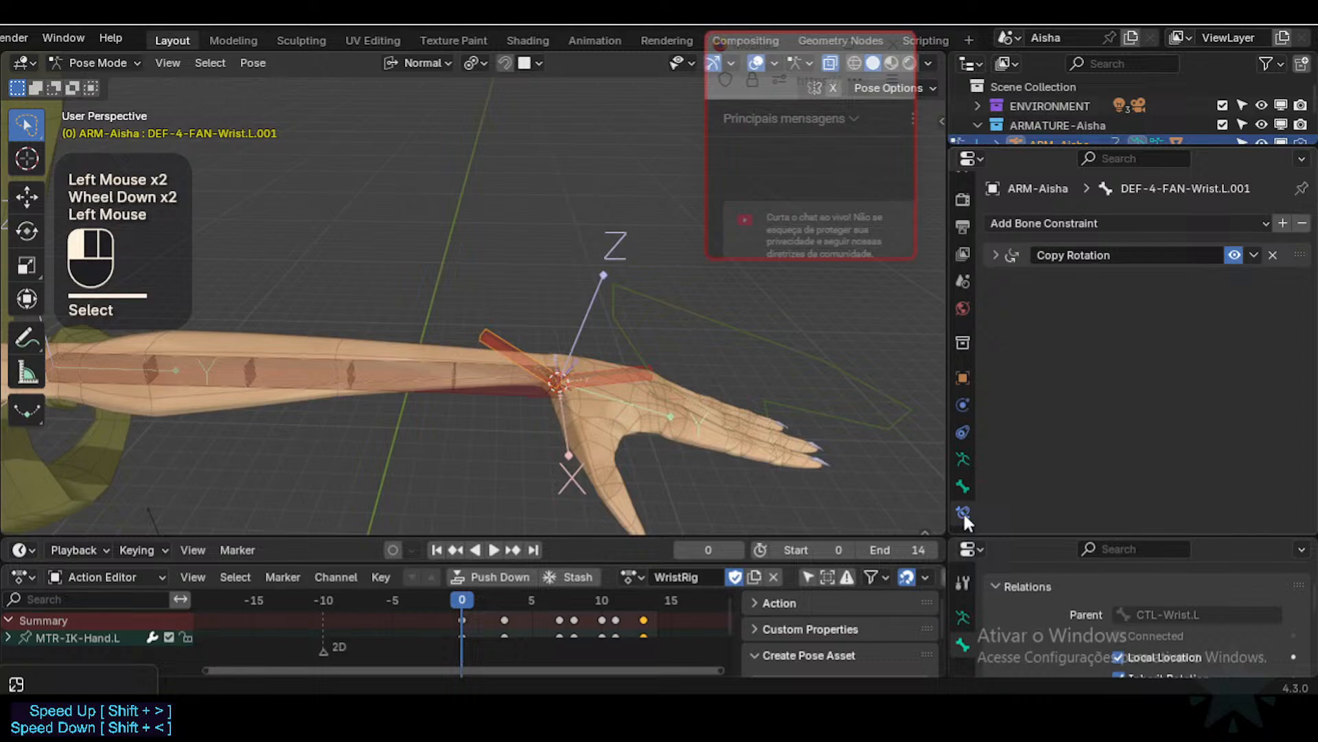
{"action": "left_click", "coordinate": [1234, 256]}
Step: Swing MTR-IK-Hand.L up and down about its normal X axis and compare how the two wrist fan bones follow
{"action": "left_click", "coordinate": [809, 420]}
{"action": "key", "text": "r"}
{"action": "key", "text": "x"}
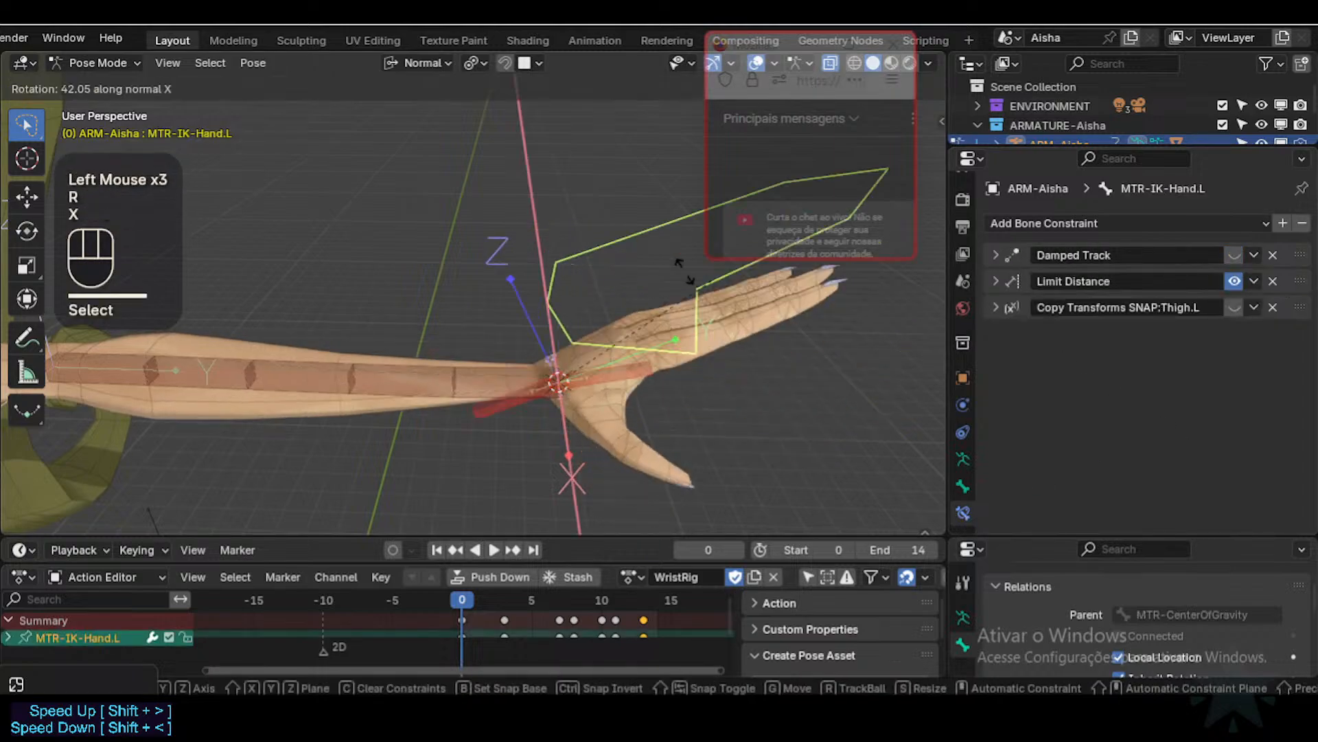
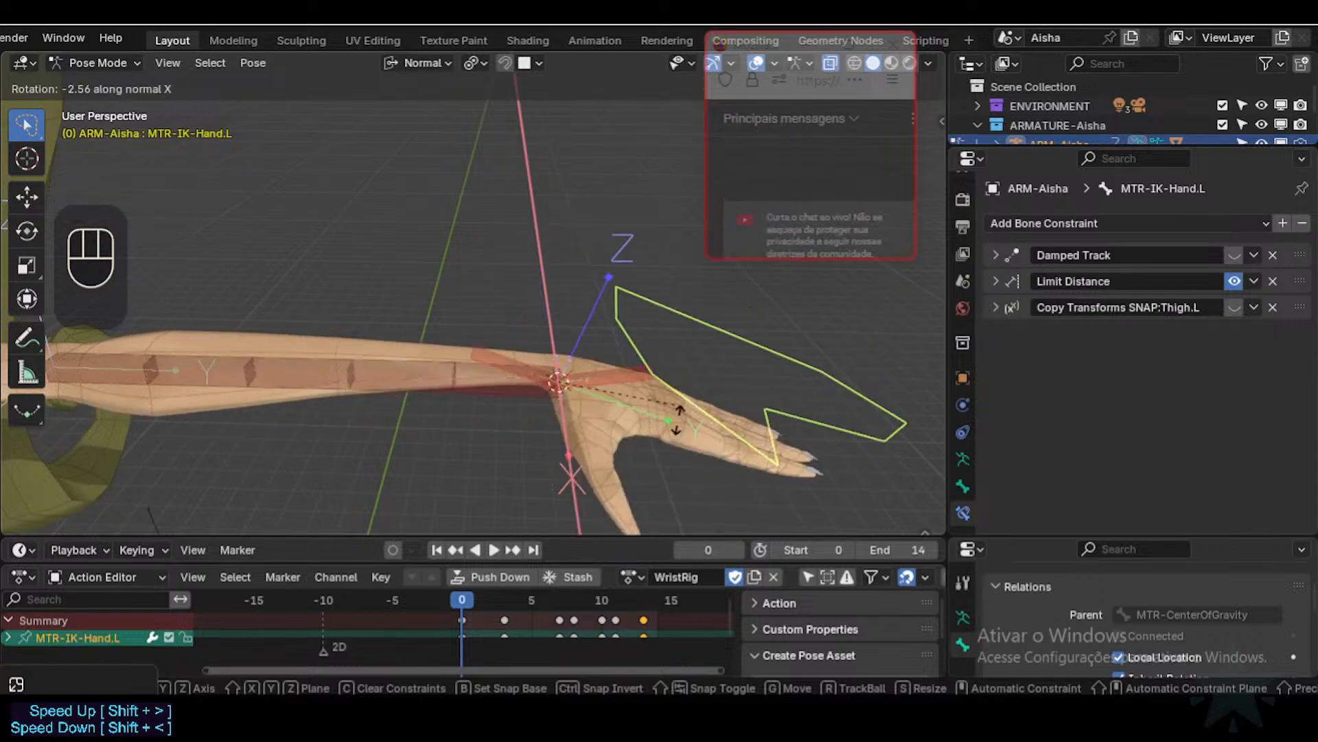
{"action": "left_click", "coordinate": [687, 448]}
{"action": "left_click", "coordinate": [620, 357]}
{"action": "left_click", "coordinate": [517, 330]}
{"action": "left_click", "coordinate": [619, 394]}
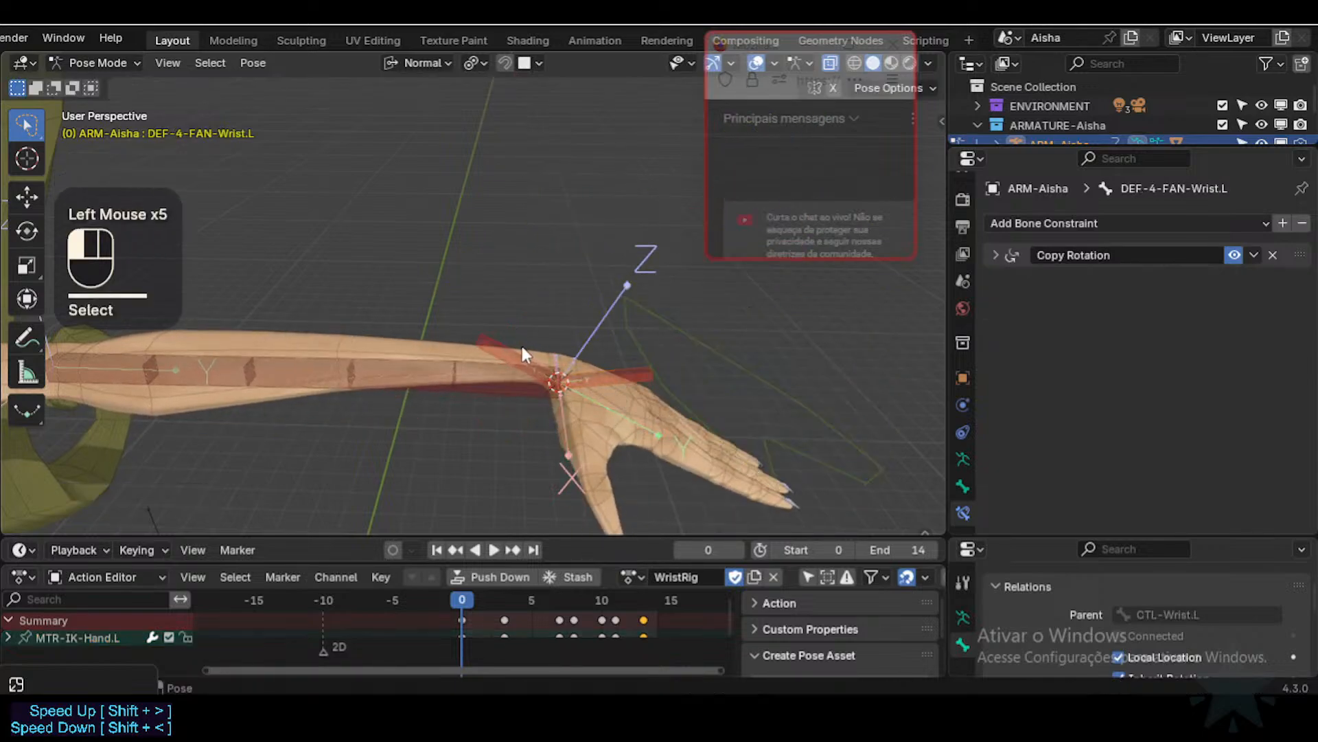
{"action": "left_click", "coordinate": [962, 486]}
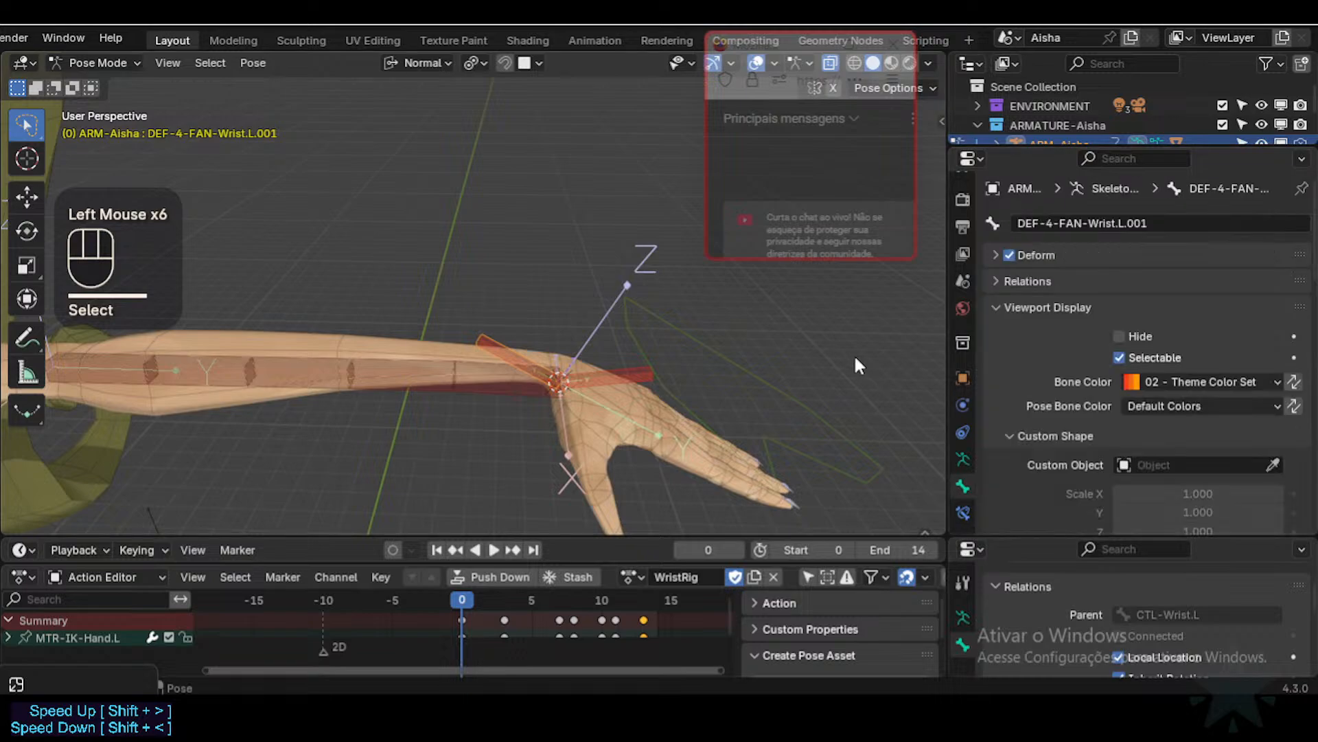
Step: Return to Object Mode, select the armature together with the body mesh, and put the body into Weight Paint mode
{"action": "key", "text": "ctrl+Tab"}
{"action": "left_click", "coordinate": [612, 374]}
{"action": "left_click", "coordinate": [633, 365]}
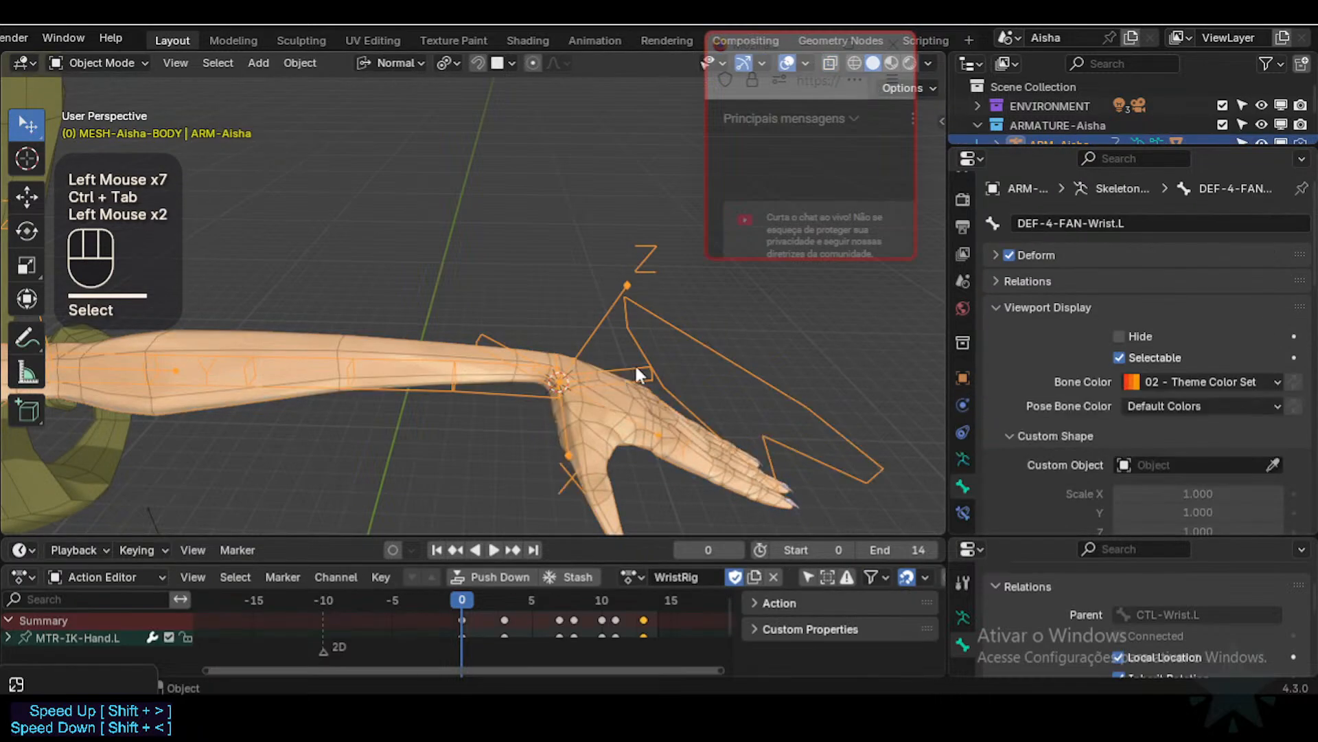
{"action": "left_click", "coordinate": [638, 401], "text": "shift"}
{"action": "key", "text": "ctrl+Tab"}
{"action": "left_click", "coordinate": [616, 374]}
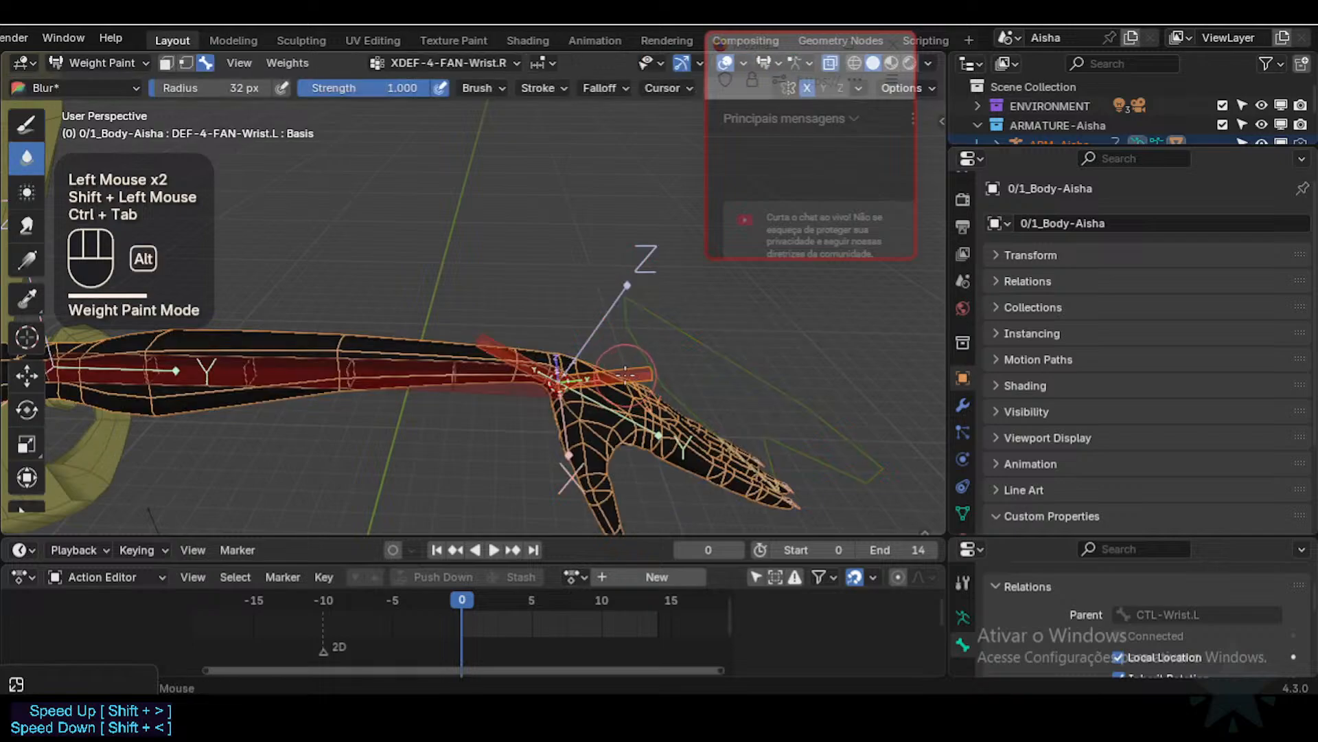
Step: Examine the weights of the two left wrist fan bones and DEF-4-LowerArm.L on the body mesh
{"action": "left_click", "coordinate": [595, 368], "text": "alt"}
{"action": "left_click", "coordinate": [604, 367], "text": "alt"}
{"action": "left_click", "coordinate": [555, 355], "text": "alt"}
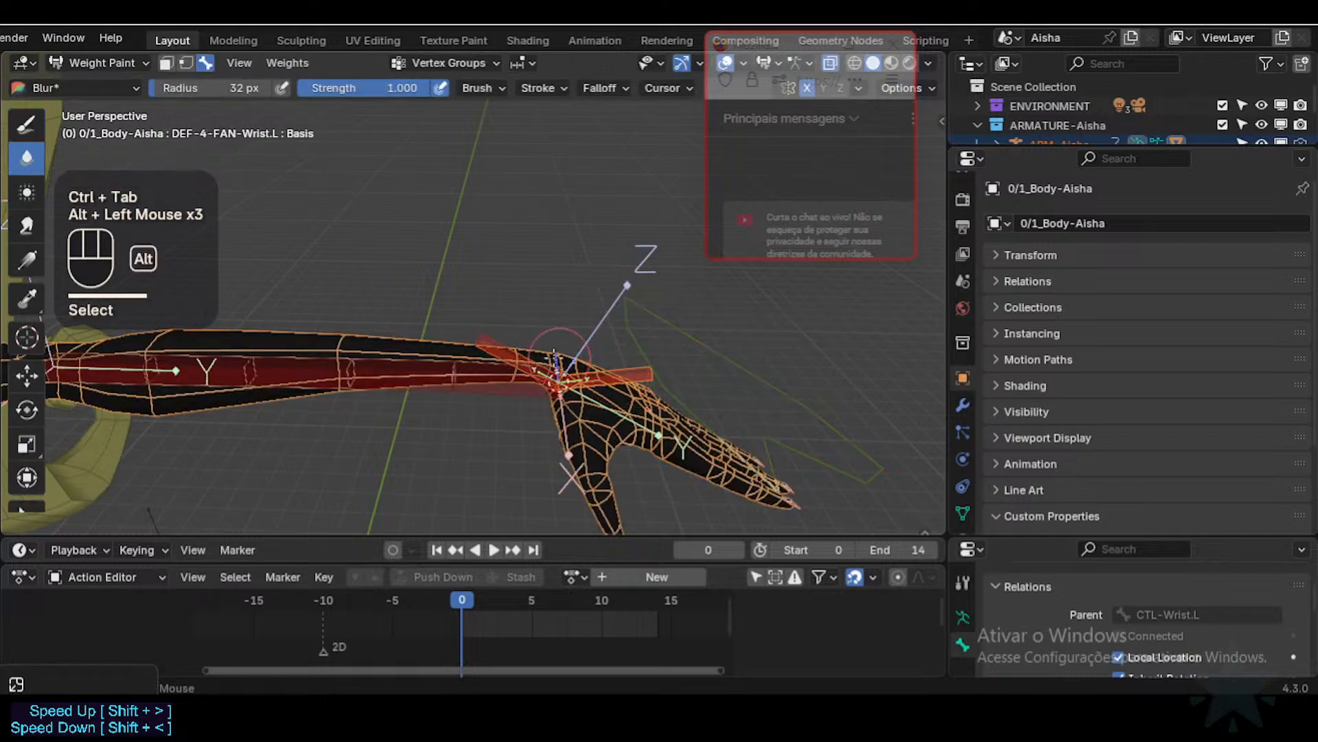
{"action": "left_click", "coordinate": [505, 342], "text": "alt"}
{"action": "left_click", "coordinate": [378, 382], "text": "alt"}
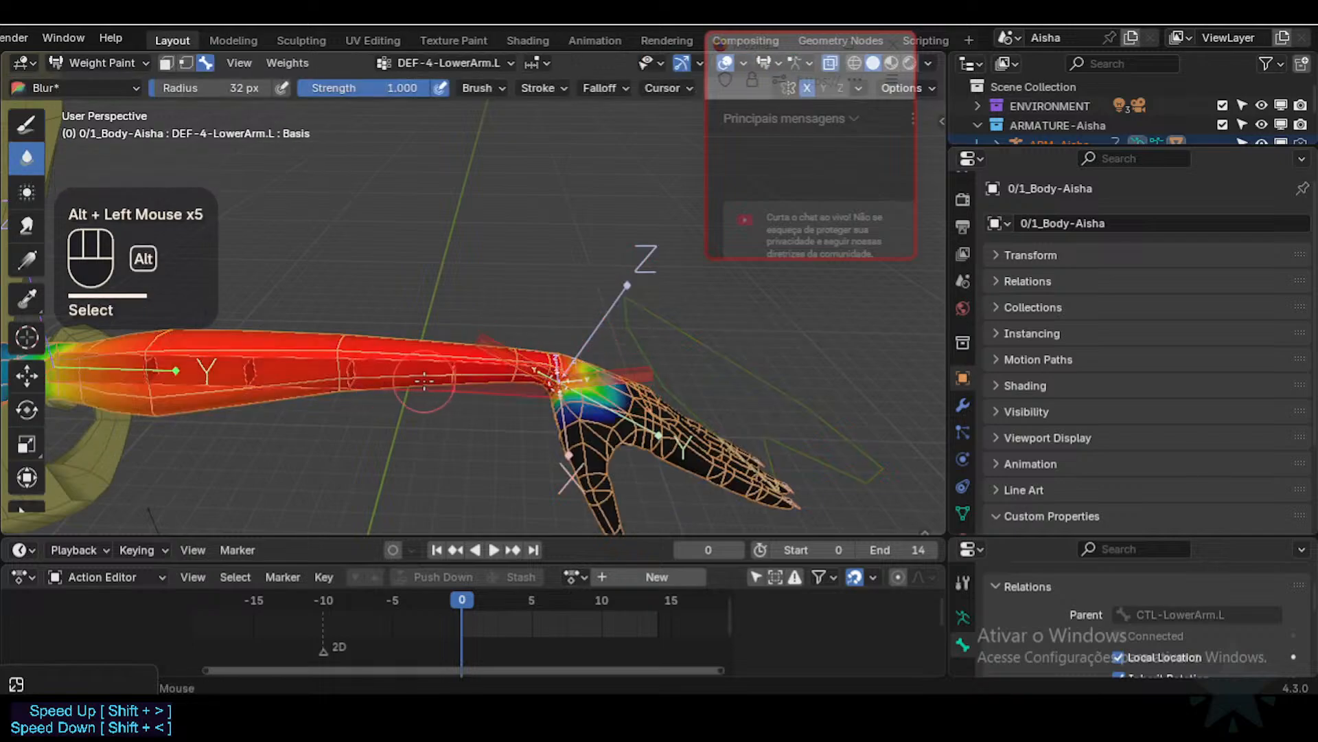
{"action": "middle_click_drag", "start_coordinate": [467, 374], "coordinate": [460, 360]}
{"action": "left_click", "coordinate": [495, 363], "text": "alt"}
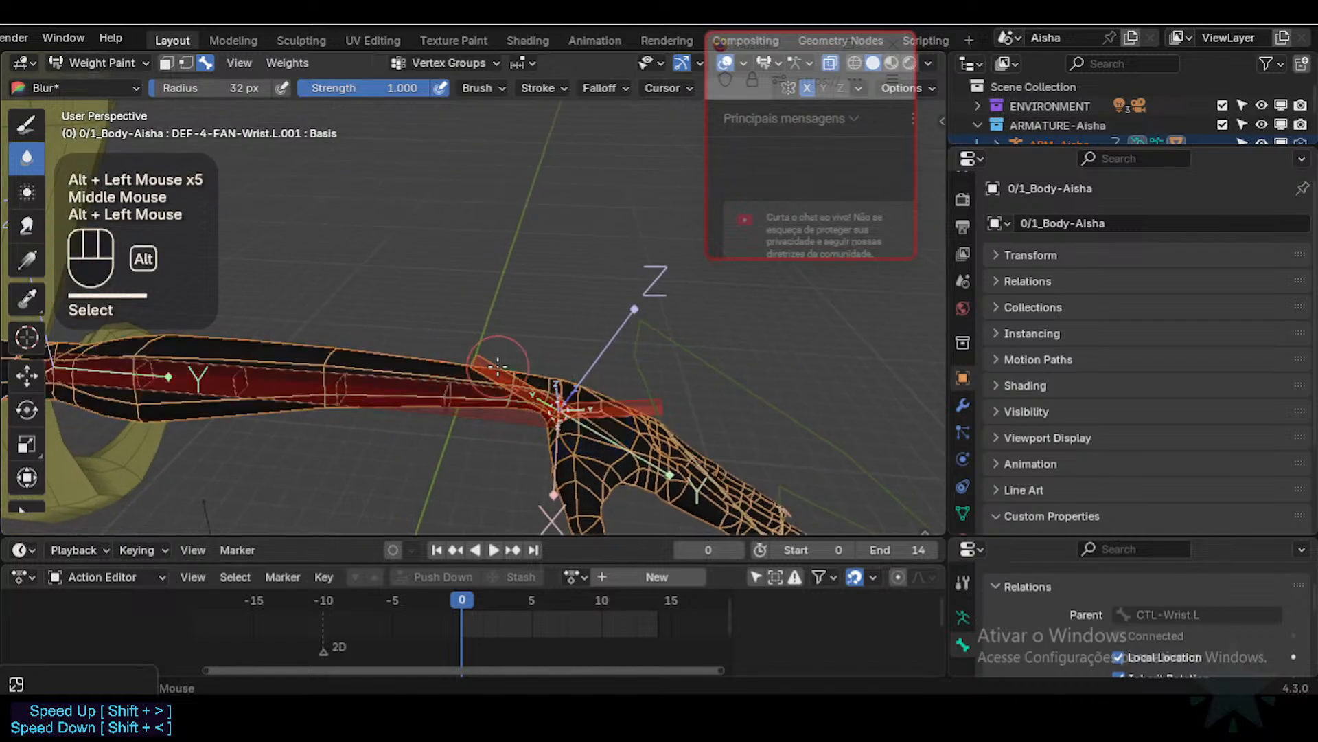
Step: Leave Weight Paint mode, select only the armature, and reveal all its hidden bones in Edit Mode
{"action": "key", "text": "ctrl+Tab"}
{"action": "left_click", "coordinate": [484, 402]}
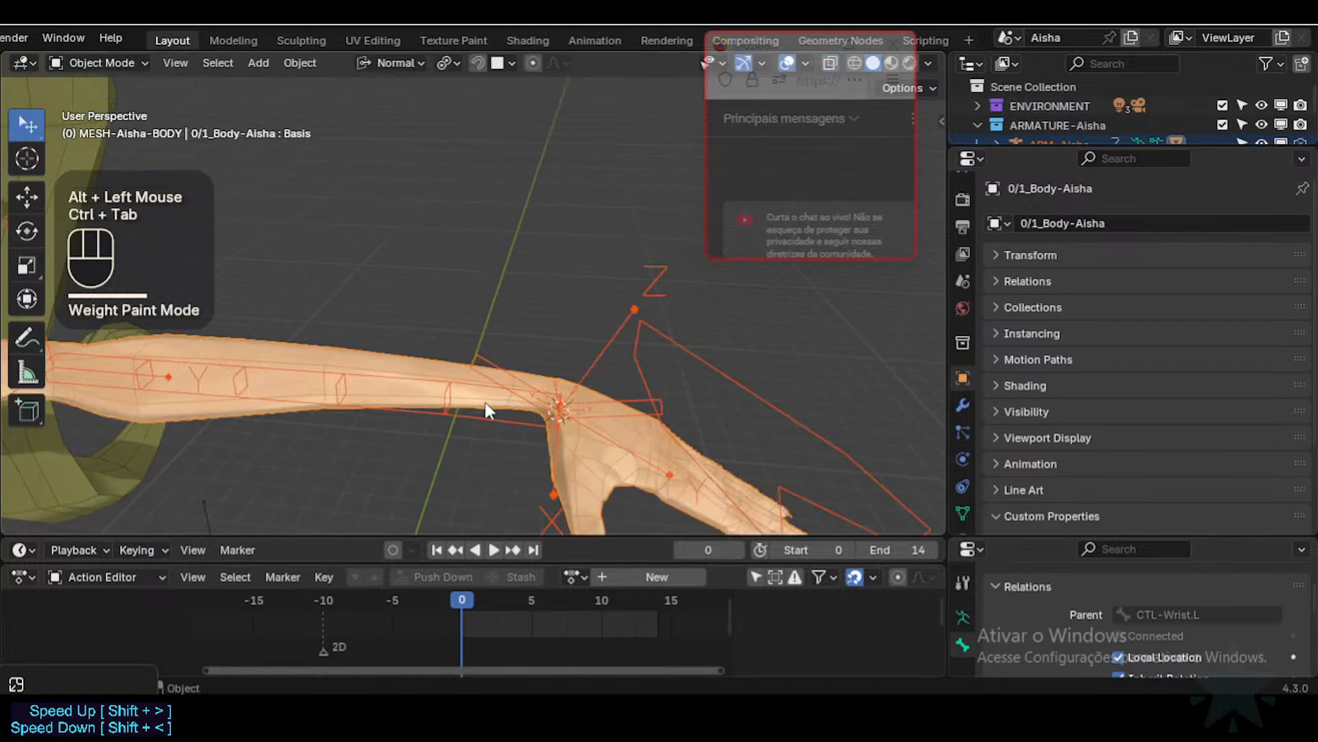
{"action": "left_click", "coordinate": [484, 388]}
{"action": "double_click", "coordinate": [618, 407]}
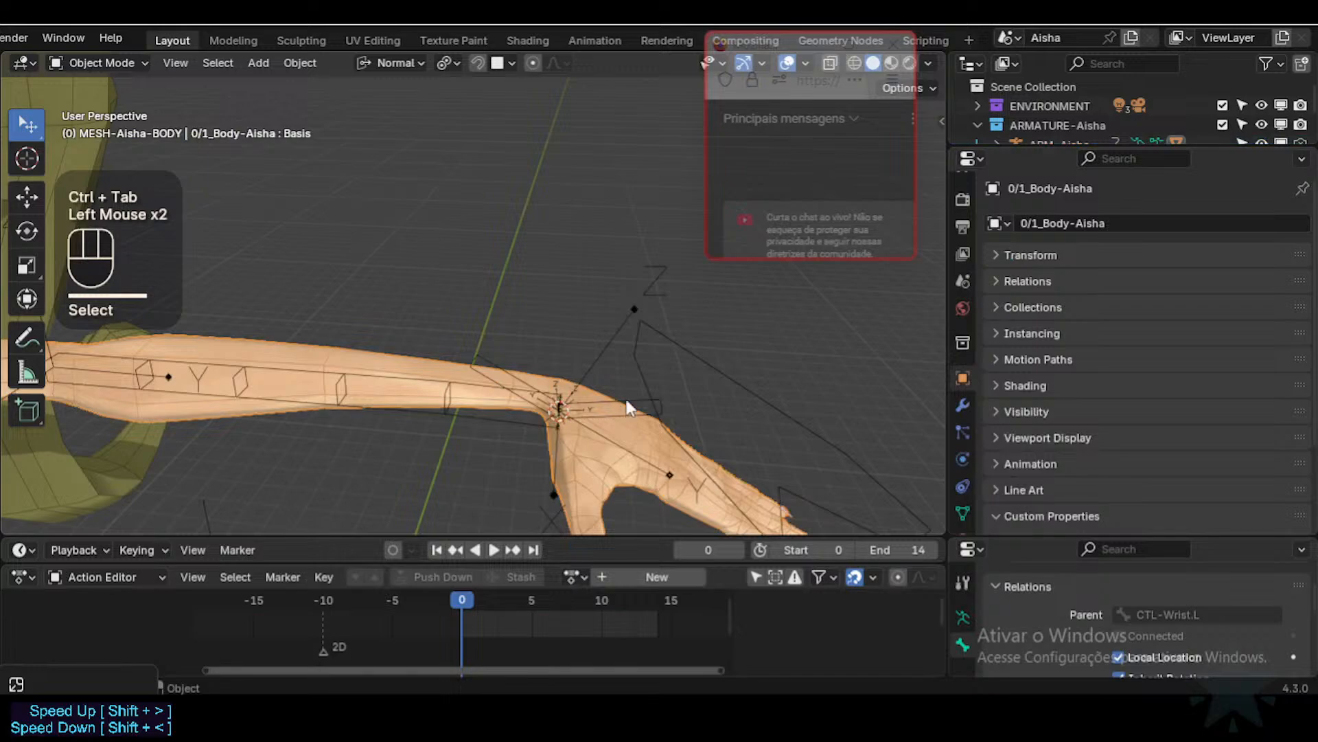
{"action": "left_click", "coordinate": [546, 382]}
{"action": "left_click", "coordinate": [485, 386]}
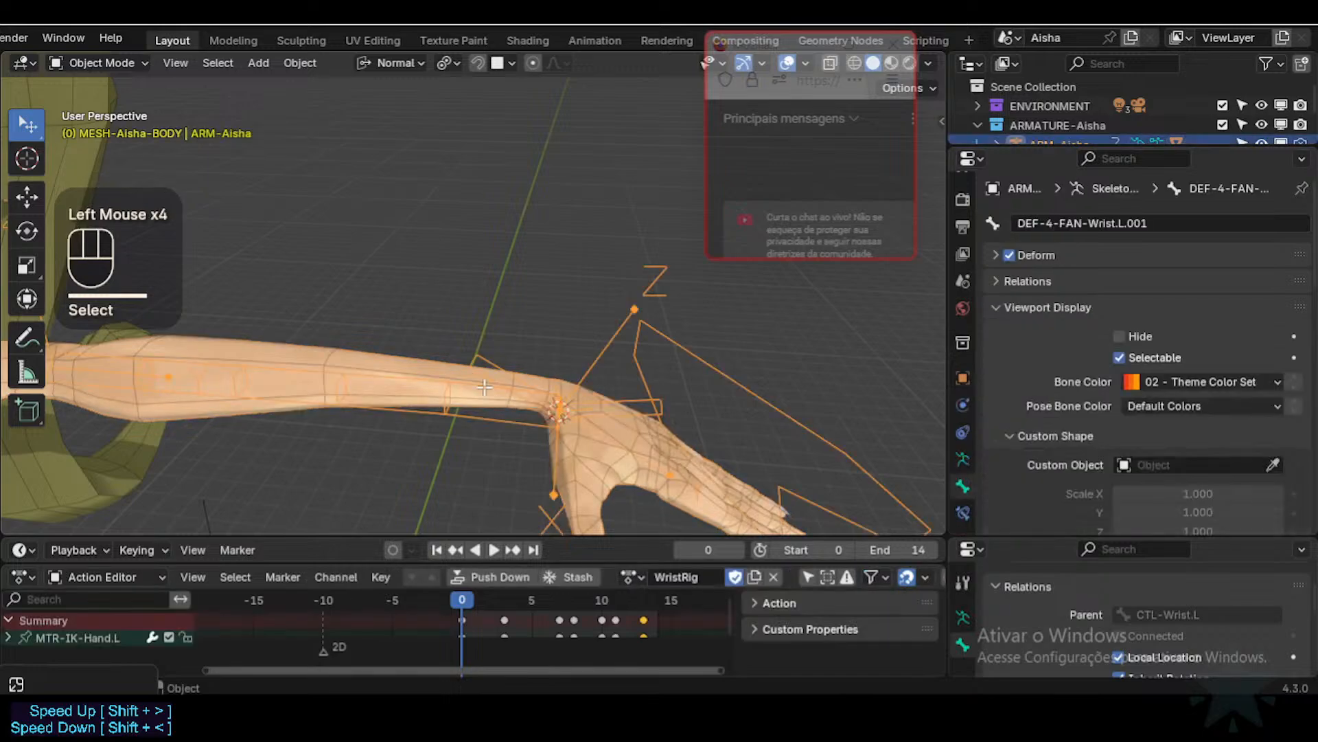
{"action": "key", "text": "Tab"}
{"action": "key", "text": "alt+h"}
Step: Select the left hand IK control, DEF-4-LowerArm.L and both left wrist fan bones, and hide the unselected bones
{"action": "left_click", "coordinate": [608, 430]}
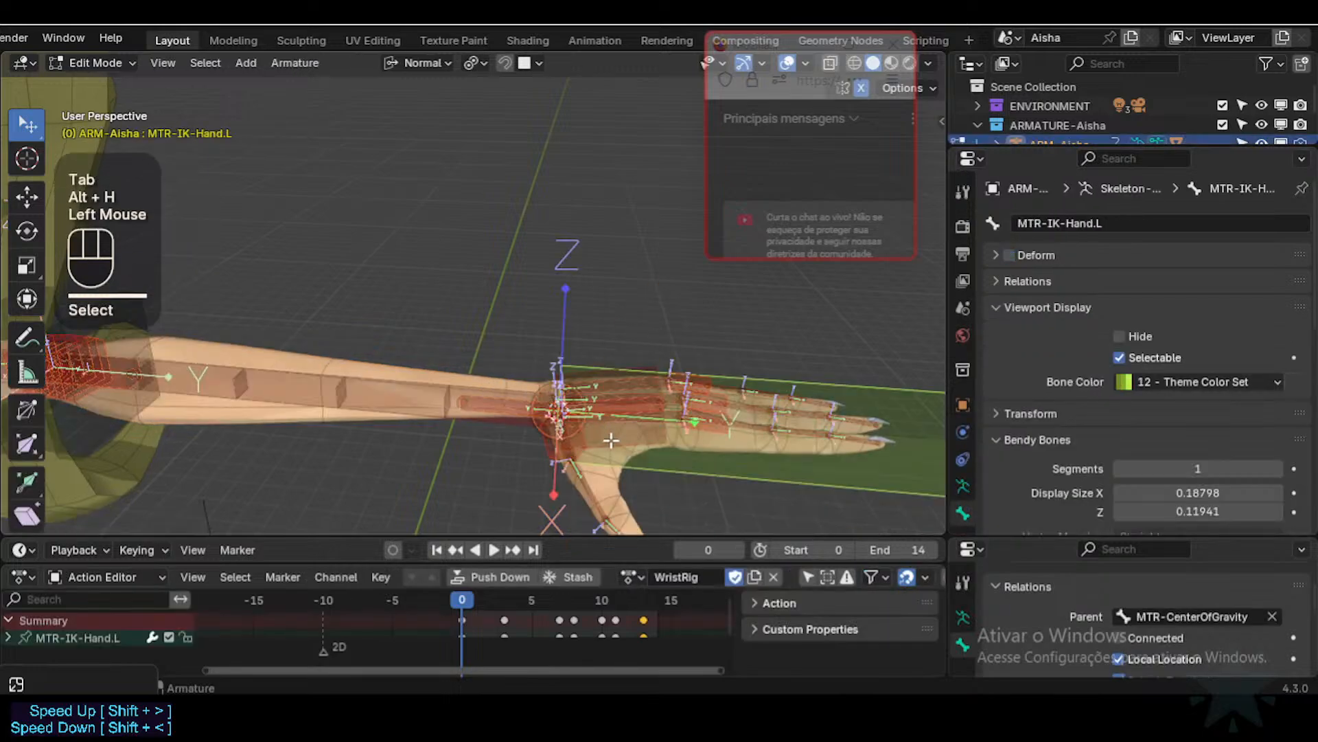
{"action": "left_click", "coordinate": [614, 436]}
{"action": "left_click", "coordinate": [629, 445]}
{"action": "left_click", "coordinate": [642, 455]}
{"action": "left_click", "coordinate": [670, 467], "text": "shift"}
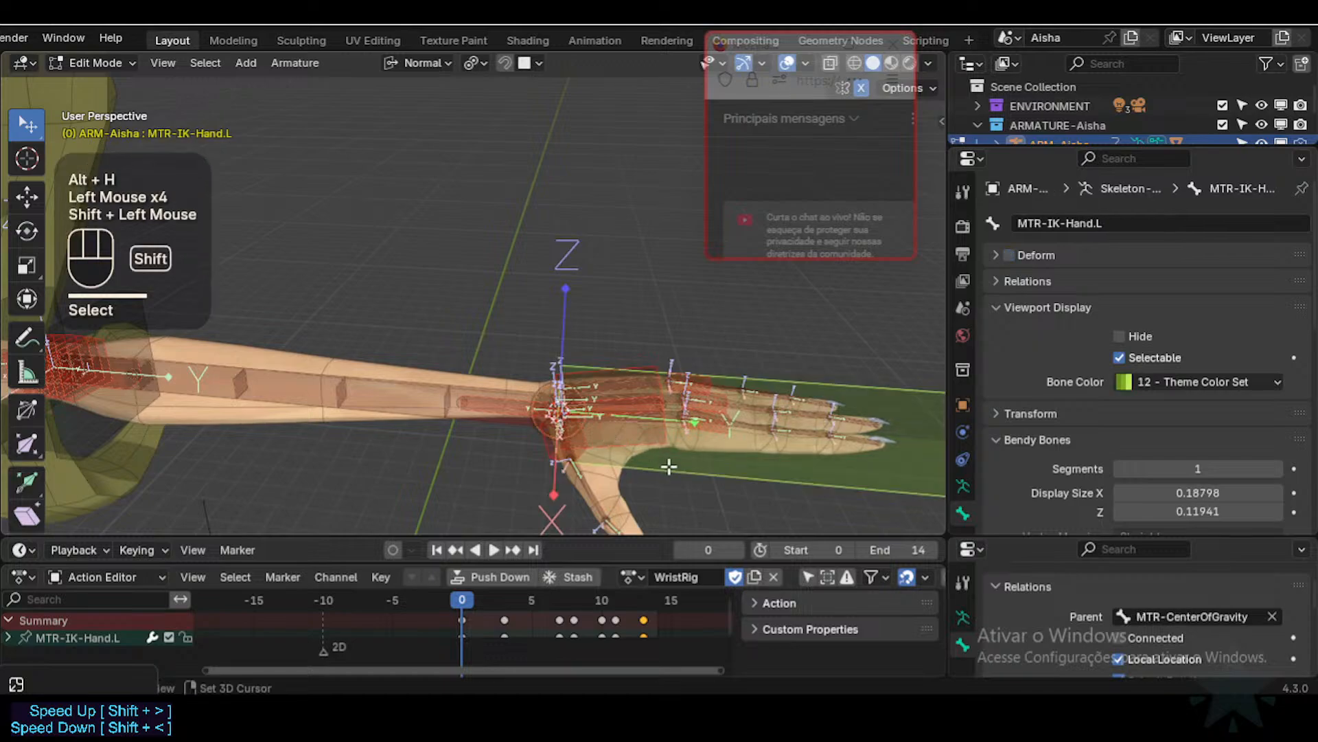
{"action": "left_click", "coordinate": [490, 410], "text": "shift"}
{"action": "left_click", "coordinate": [402, 395], "text": "shift"}
{"action": "middle_click_drag", "start_coordinate": [402, 394], "coordinate": [407, 358]}
{"action": "middle_click_drag", "start_coordinate": [612, 395], "coordinate": [624, 429]}
{"action": "left_click", "coordinate": [629, 400], "text": "alt+shift"}
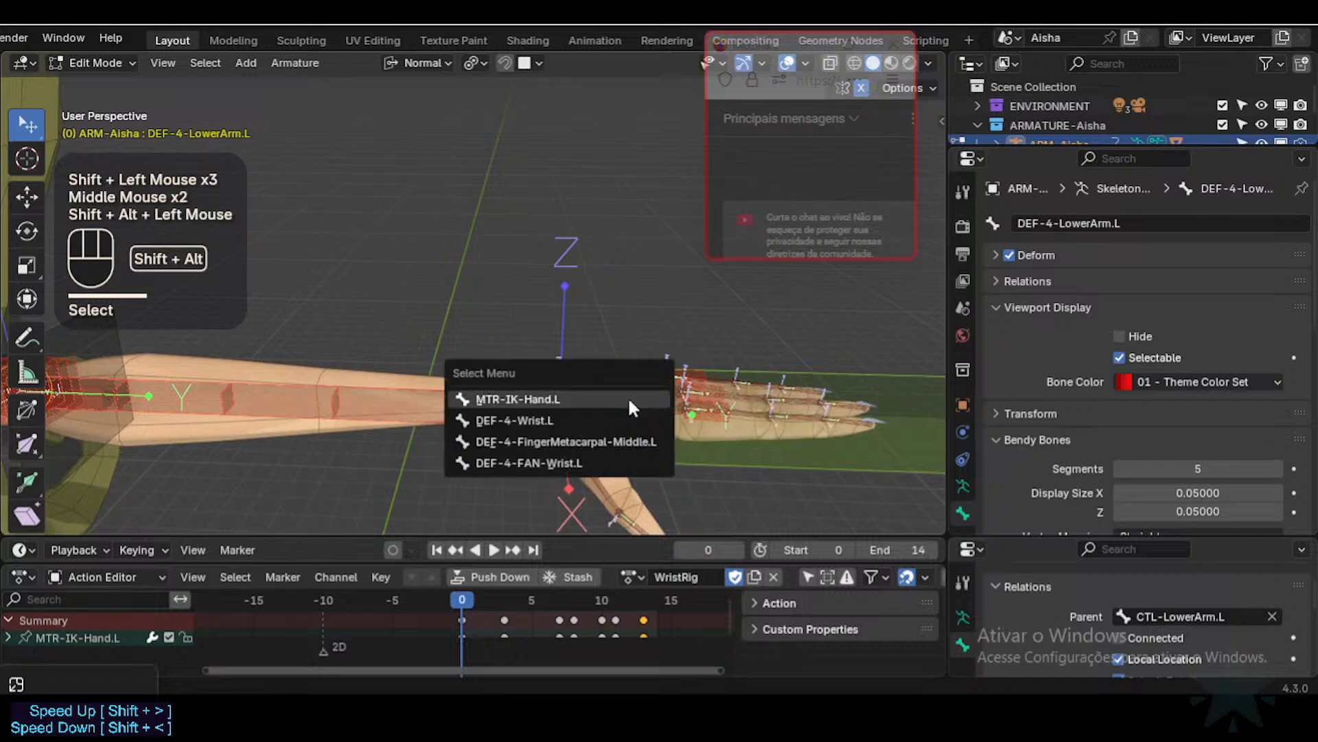
{"action": "left_click", "coordinate": [604, 415]}
{"action": "left_click", "coordinate": [619, 399], "text": "alt+shift"}
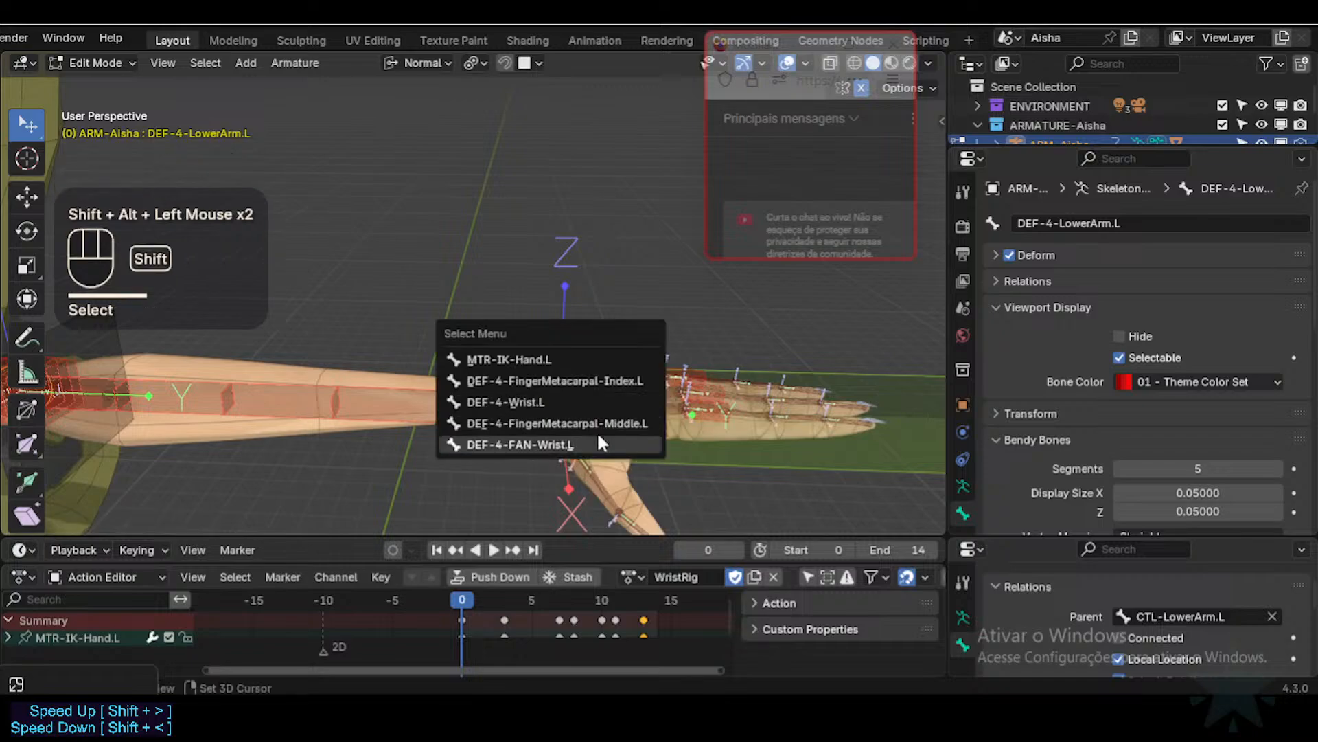
{"action": "left_click", "coordinate": [597, 442]}
{"action": "key", "text": "shift+h"}
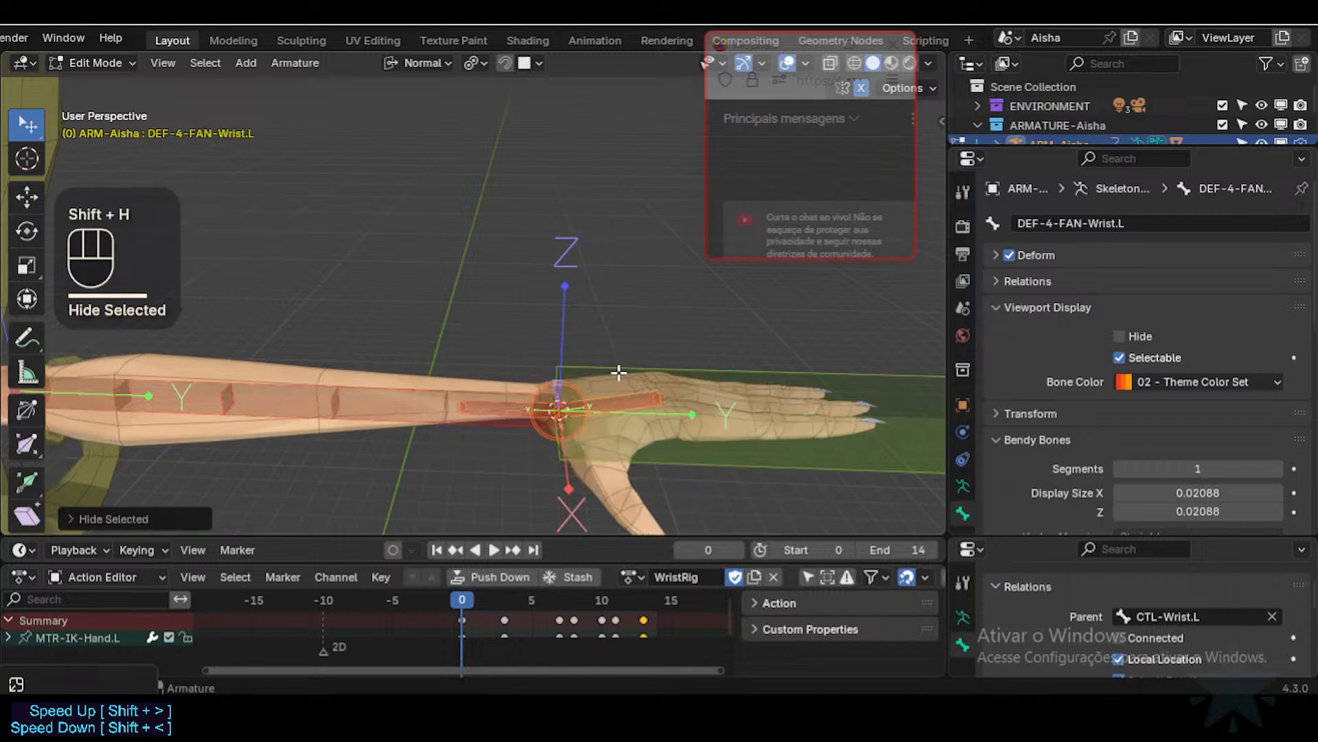
Step: Clear the bone selection and return the armature to Object Mode
{"action": "key", "text": "alt+a"}
{"action": "key", "text": "ctrl+Tab"}
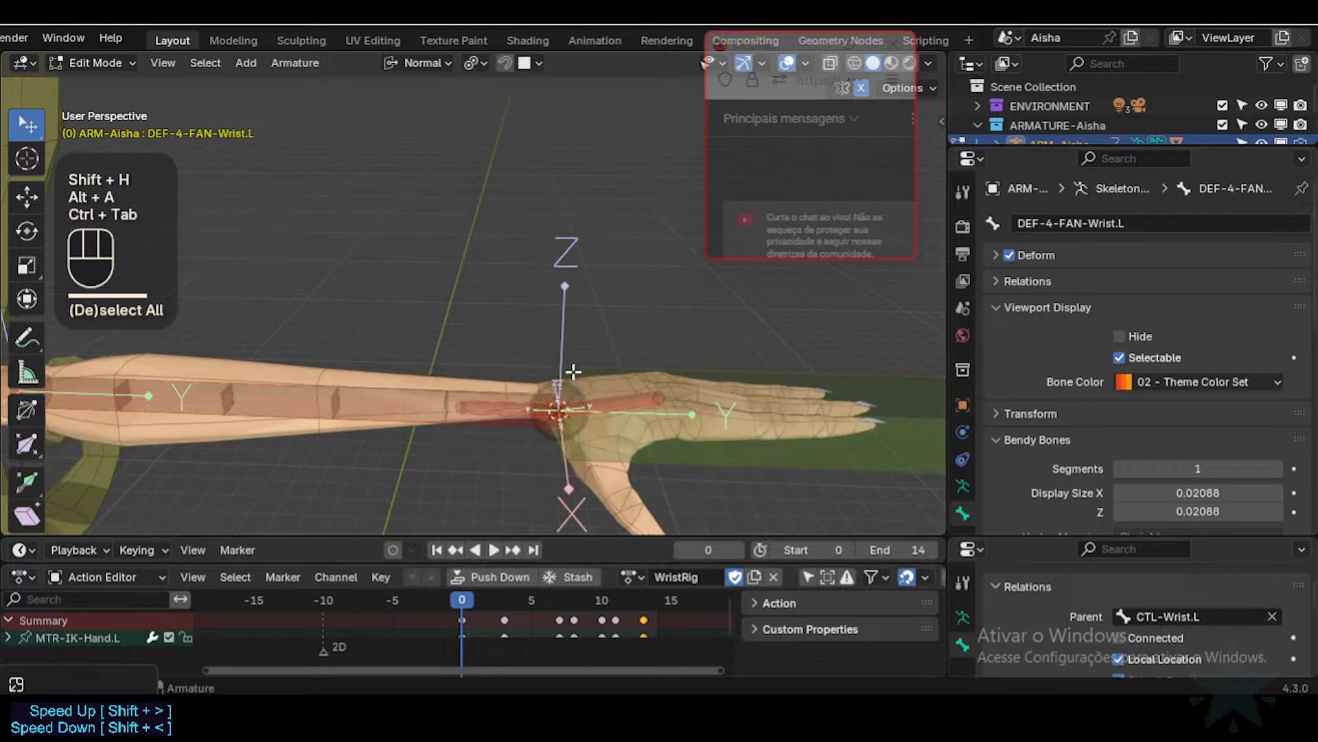
{"action": "key", "text": "a"}
{"action": "key", "text": "Tab"}
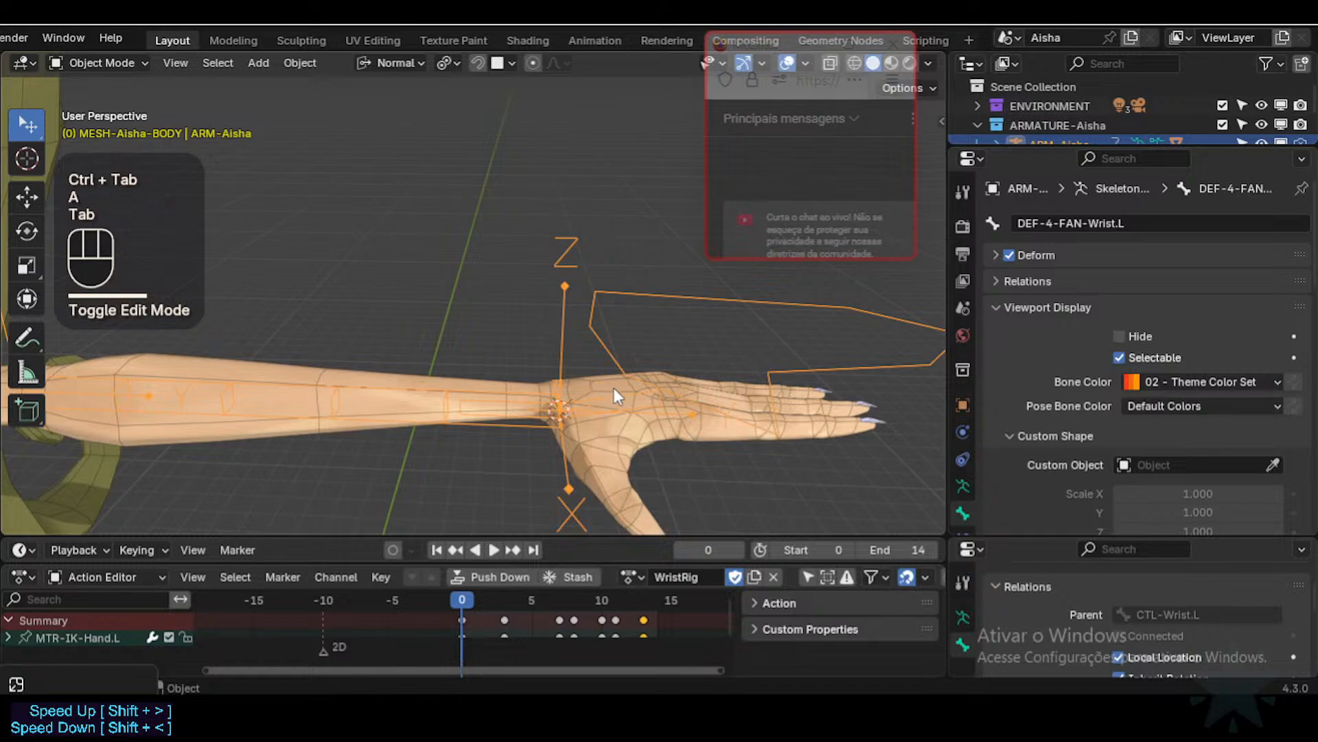
Step: Put the armature in Pose Mode, clear the bone selection, and save the file
{"action": "key", "text": "ctrl+Tab"}
{"action": "key", "text": "alt+a"}
{"action": "scroll", "coordinate": [594, 379], "scroll_direction": "down", "scroll_amount": 1}
{"action": "scroll", "coordinate": [593, 379], "scroll_direction": "up", "scroll_amount": 1}
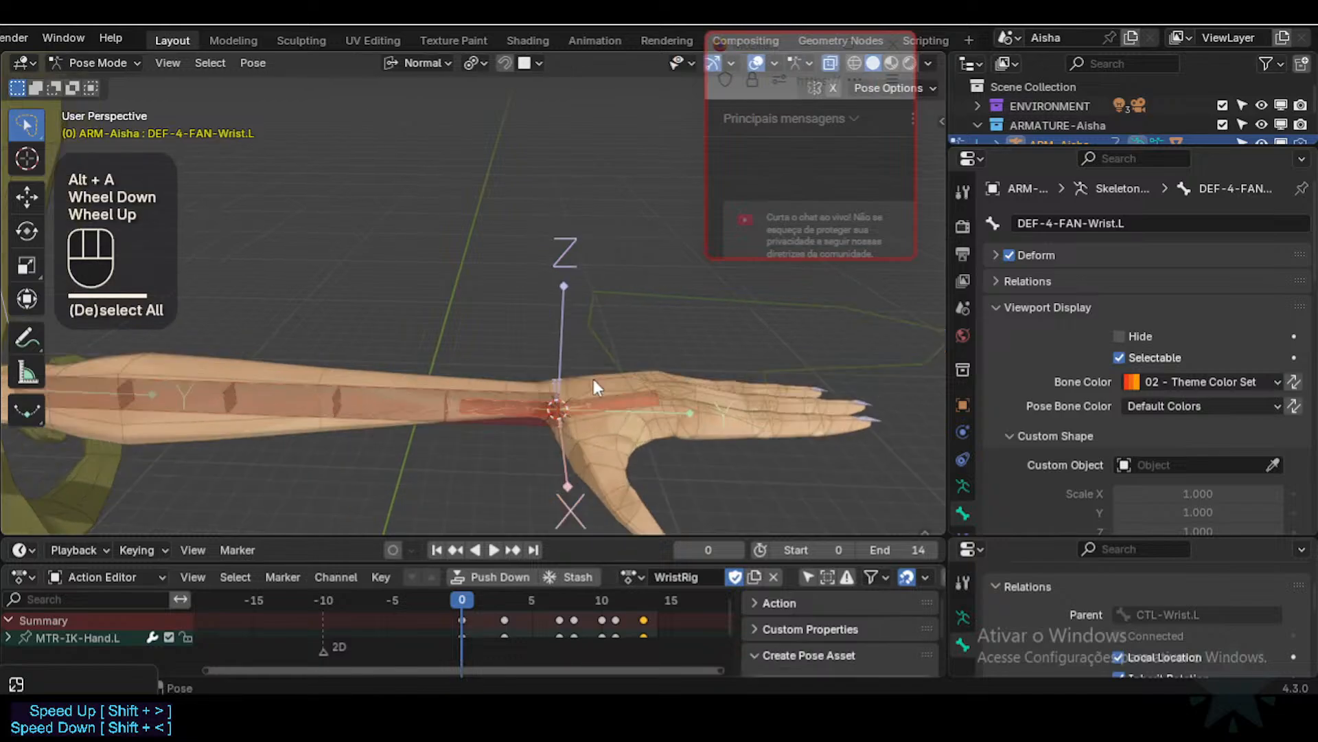
{"action": "mouse_move", "coordinate": [593, 379]}
{"action": "middle_mouse_down"}
{"action": "mouse_move", "coordinate": [565, 377]}
{"action": "mouse_move", "coordinate": [592, 378]}
{"action": "middle_mouse_up"}
{"action": "key", "text": "ctrl+s"}
Step: Try rotating the left hand IK control about its local X and Z axes to test the wrist deformation
{"action": "left_click", "coordinate": [623, 358]}
{"action": "key", "text": "r"}
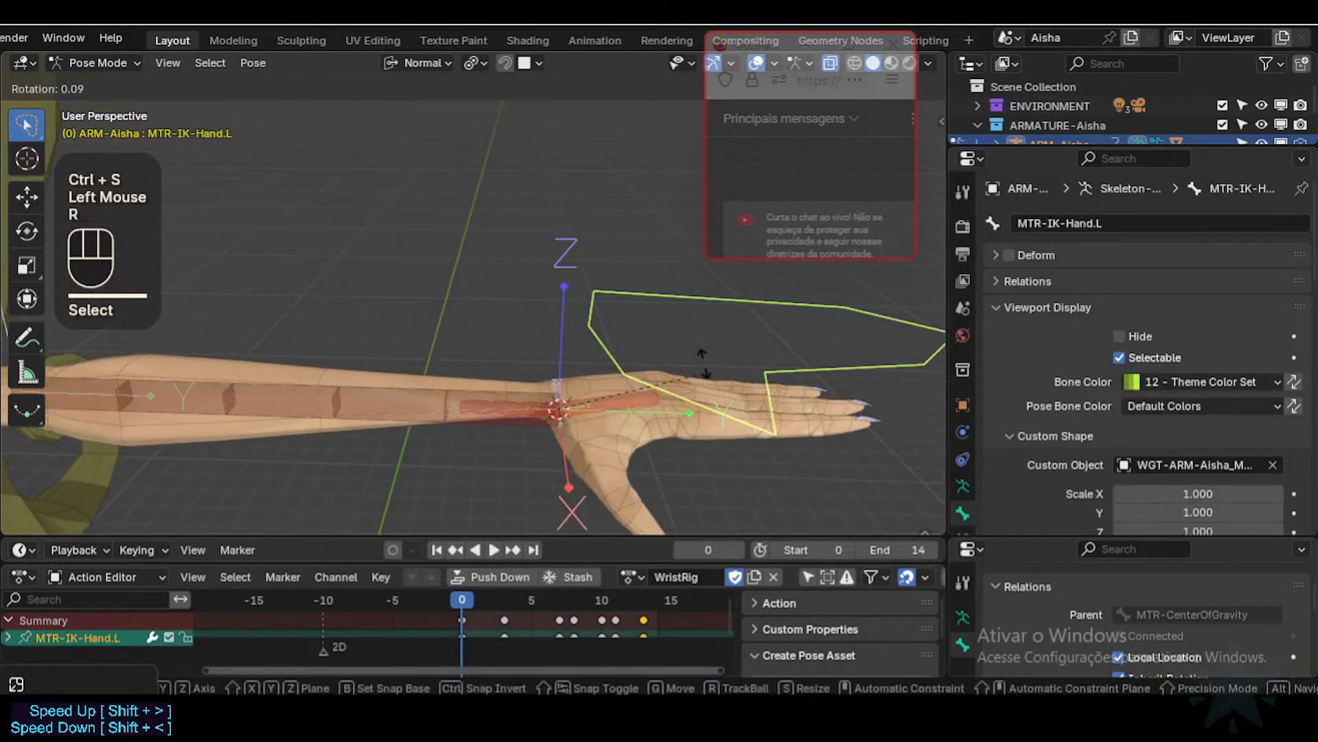
{"action": "key", "text": "x"}
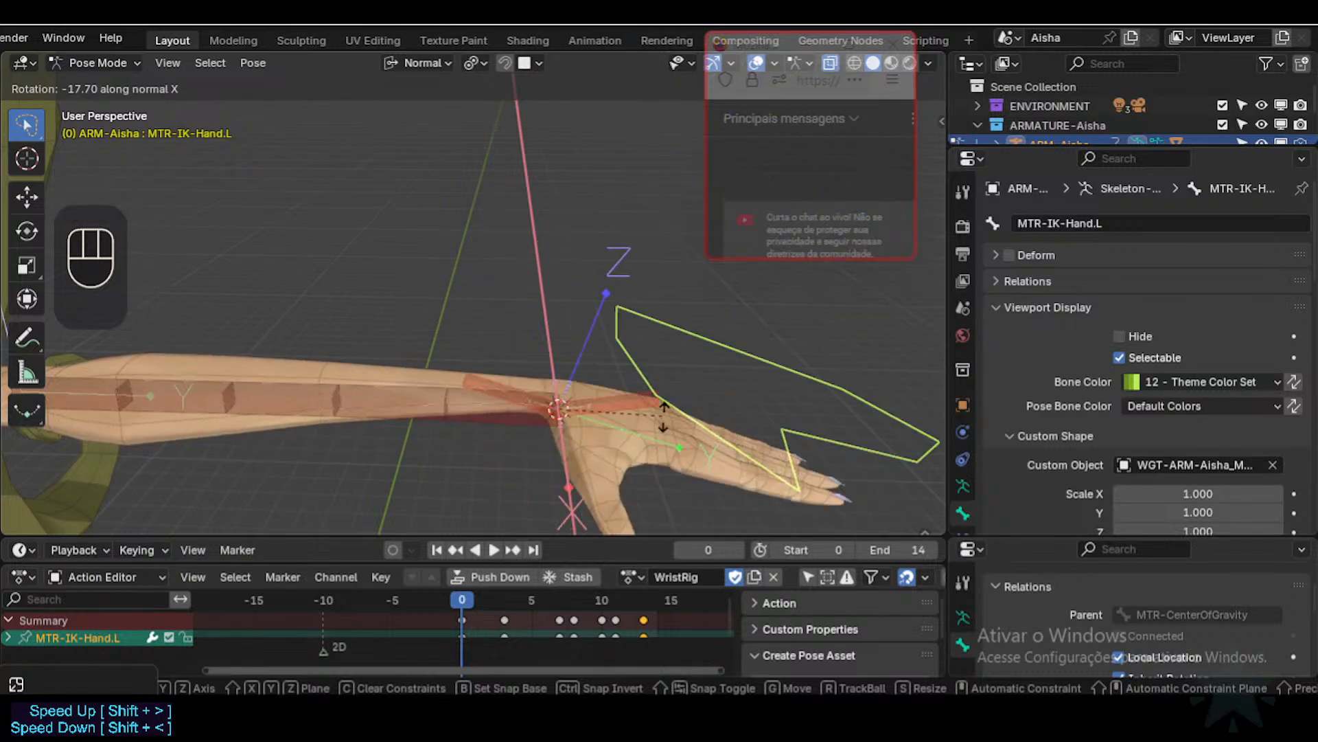
{"action": "key", "text": "z"}
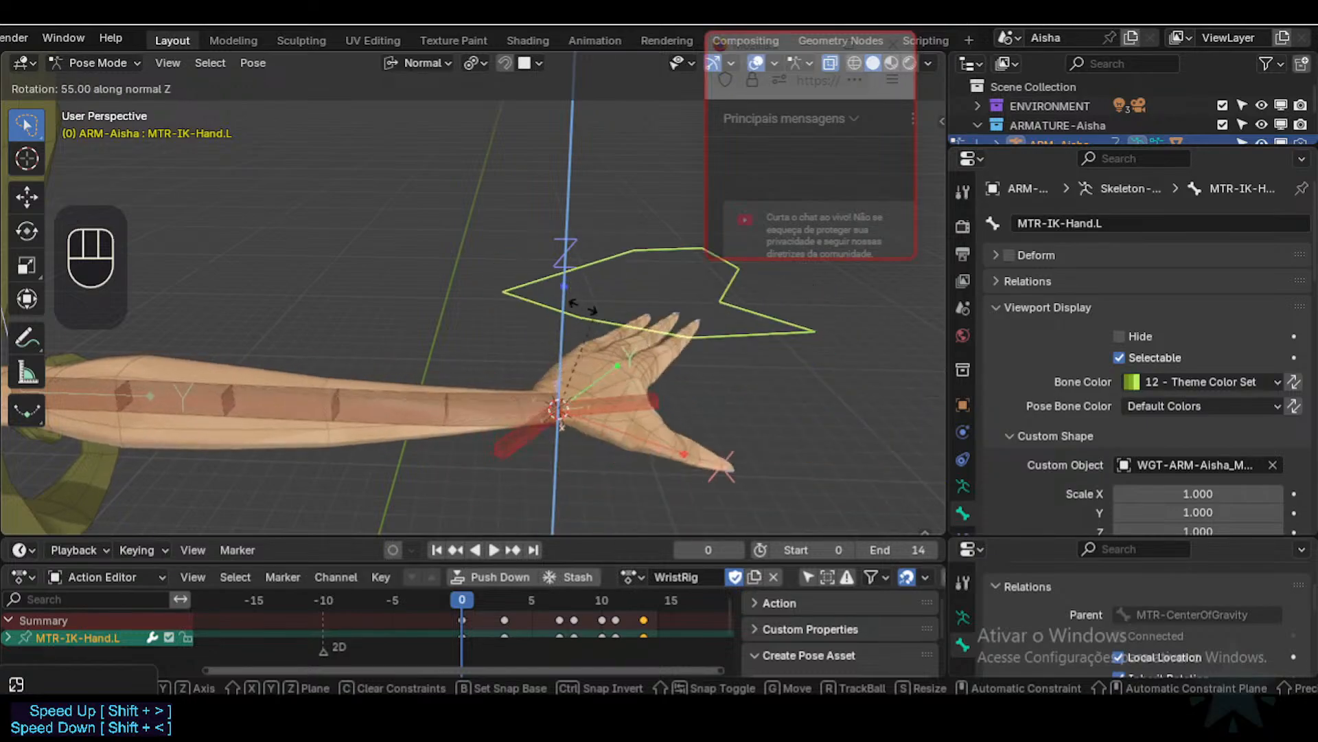
{"action": "key", "text": "Escape"}
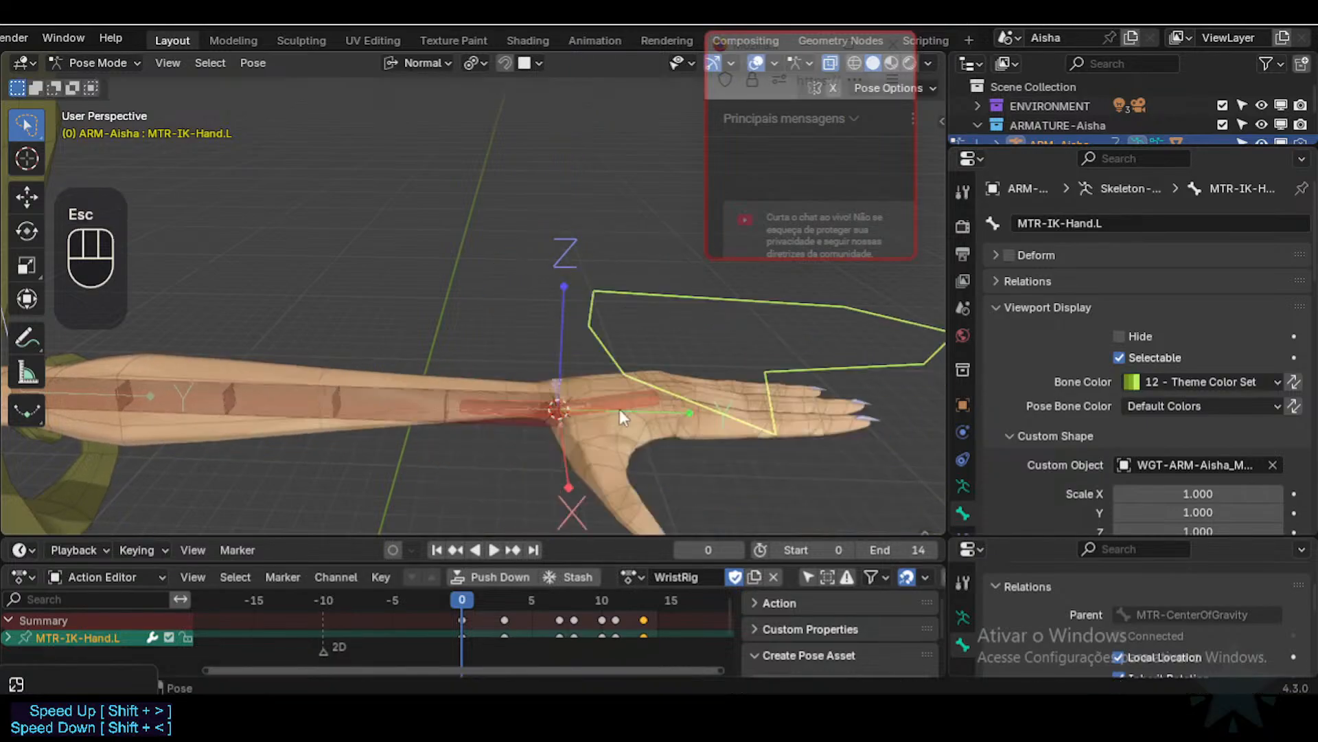
Step: Bend the left hand upward by rotating MTR-IK-Hand.L about its local X axis
{"action": "middle_click_drag", "start_coordinate": [619, 409], "coordinate": [629, 332]}
{"action": "left_click", "coordinate": [677, 340]}
{"action": "key", "text": "r"}
{"action": "key", "text": "x"}
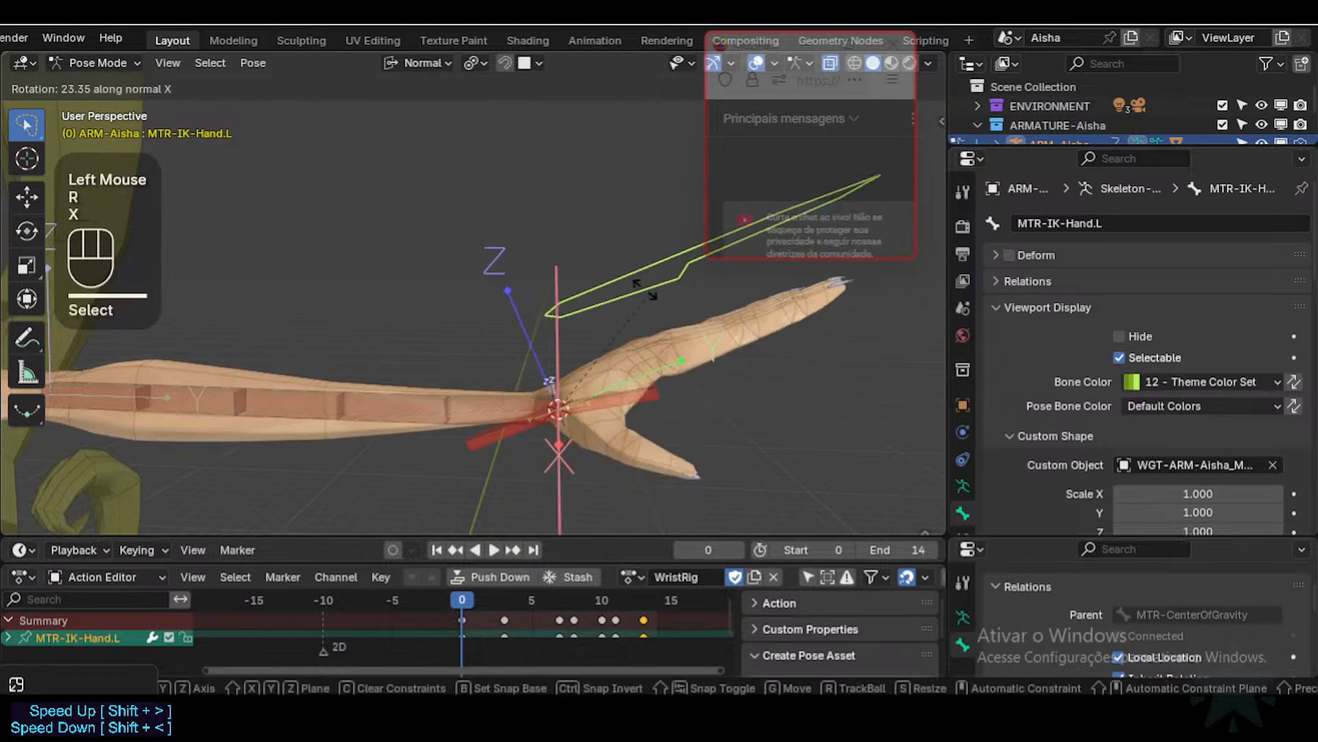
{"action": "key", "text": "Escape"}
{"action": "left_click", "coordinate": [706, 341]}
{"action": "left_click", "coordinate": [707, 331]}
{"action": "key", "text": "r"}
{"action": "key", "text": "x"}
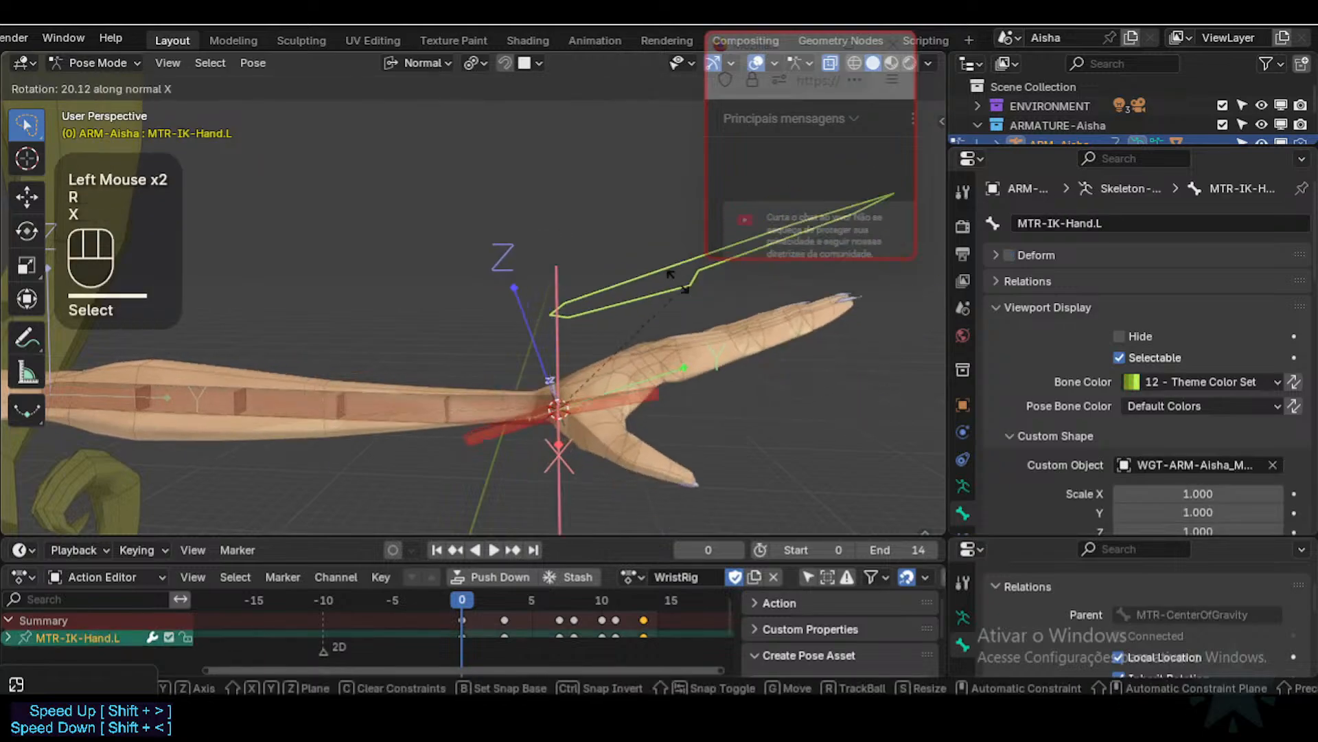
{"action": "left_click", "coordinate": [613, 252]}
Step: Set the influence of the Copy Rotation constraint on DEF-4-FAN-Wrist.L to 0.854
{"action": "left_click", "coordinate": [638, 392]}
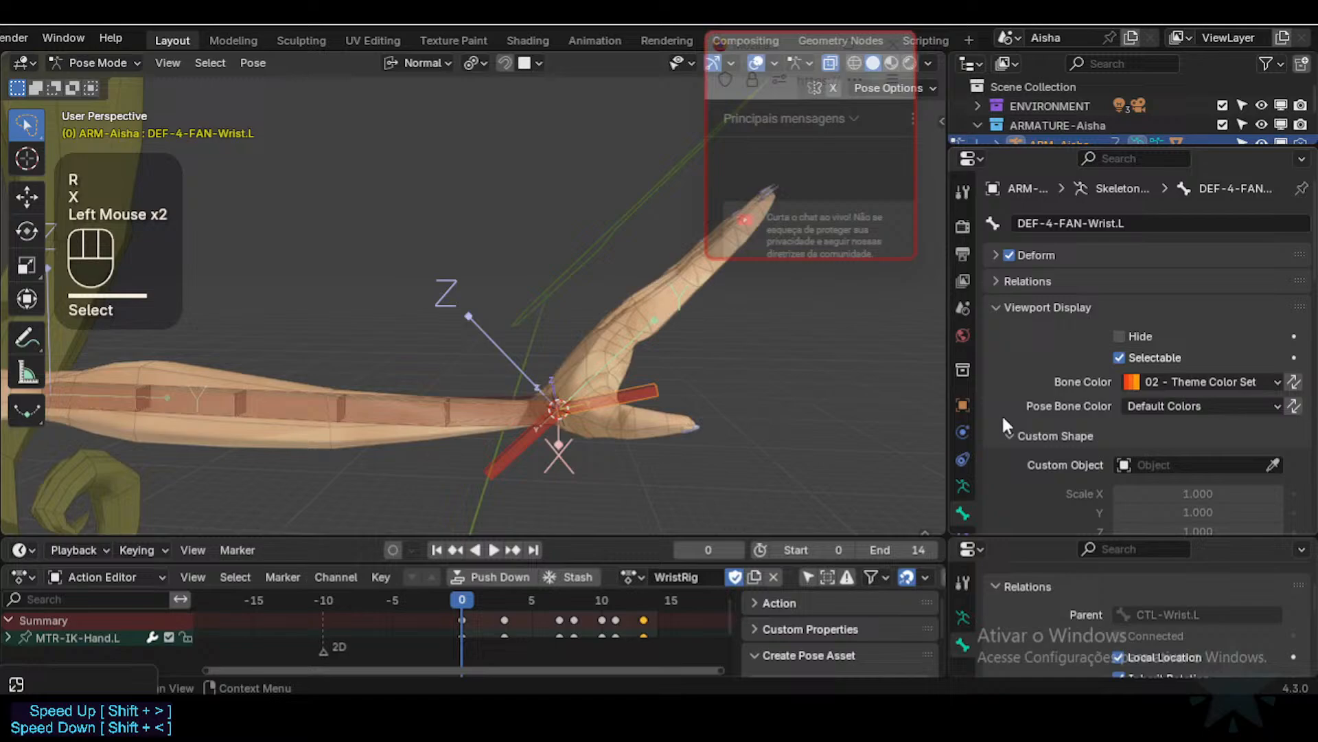
{"action": "scroll", "coordinate": [955, 495], "scroll_direction": "down", "scroll_amount": 2}
{"action": "left_click", "coordinate": [956, 499]}
{"action": "left_click", "coordinate": [997, 255]}
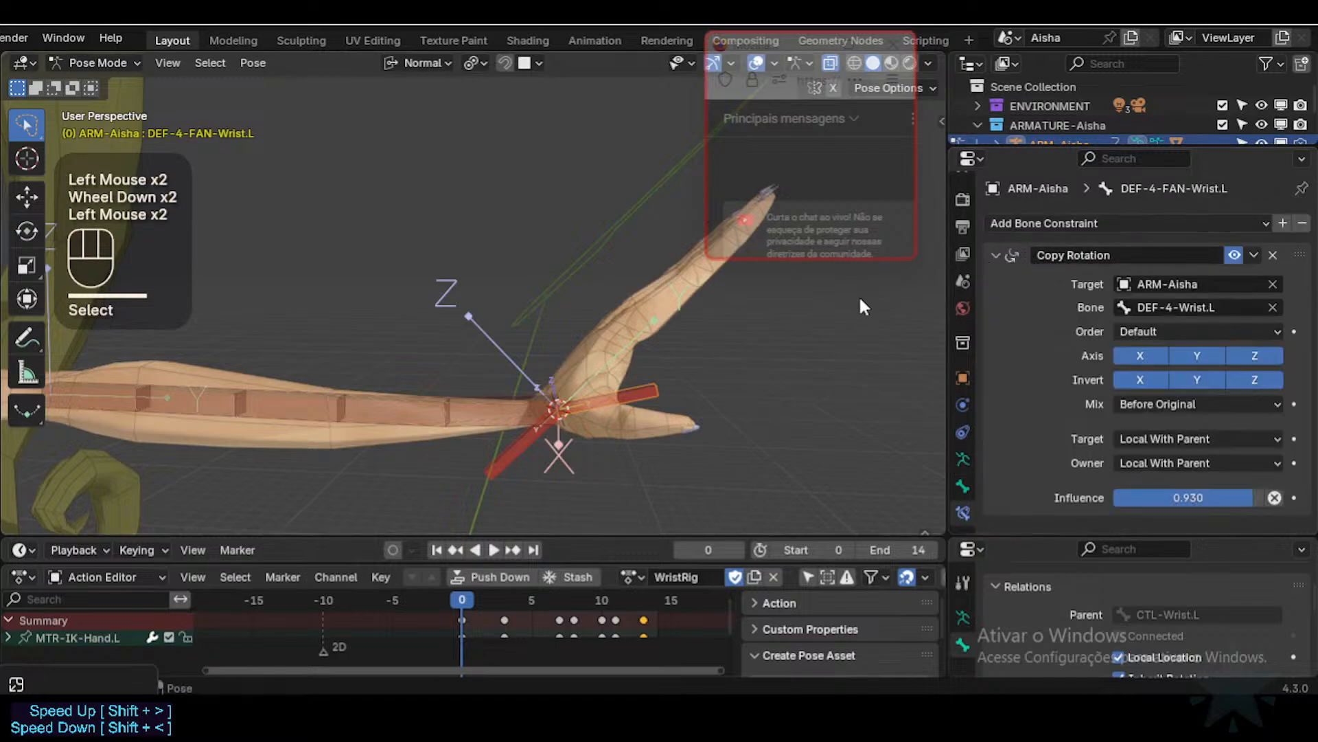
{"action": "left_click_drag", "start_coordinate": [1188, 497], "coordinate": [1110, 497]}
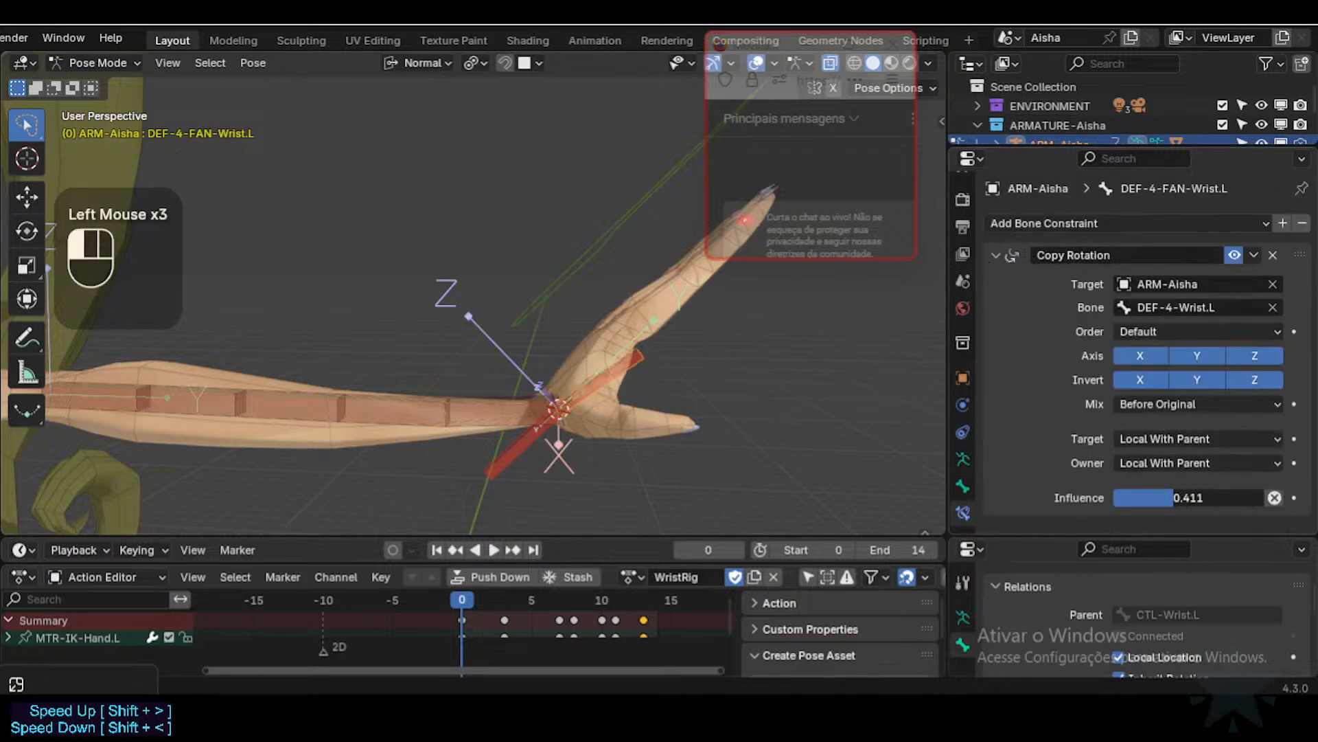
{"action": "left_click_drag", "start_coordinate": [1204, 497], "coordinate": [1229, 497]}
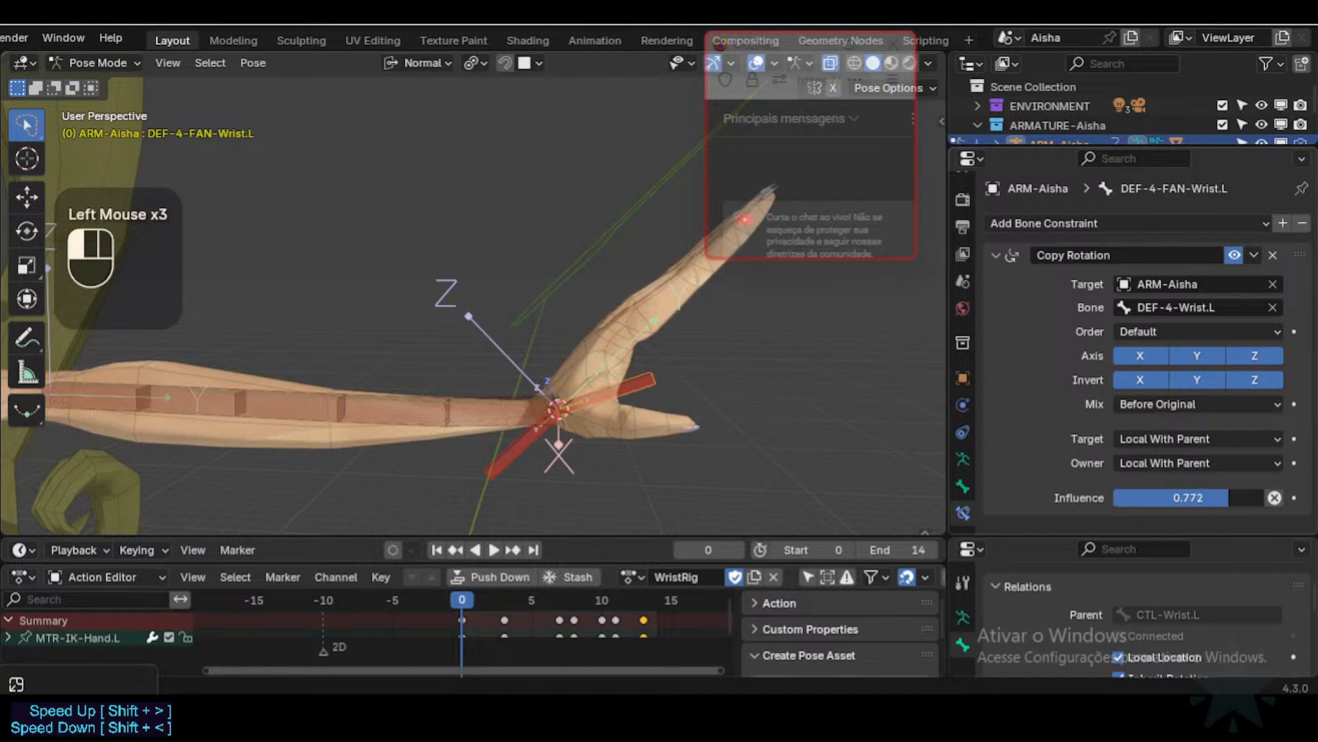
Step: Bend the left hand downward by rotating the hand IK control about its local X axis
{"action": "left_click", "coordinate": [620, 230]}
{"action": "key", "text": "r"}
{"action": "key", "text": "x"}
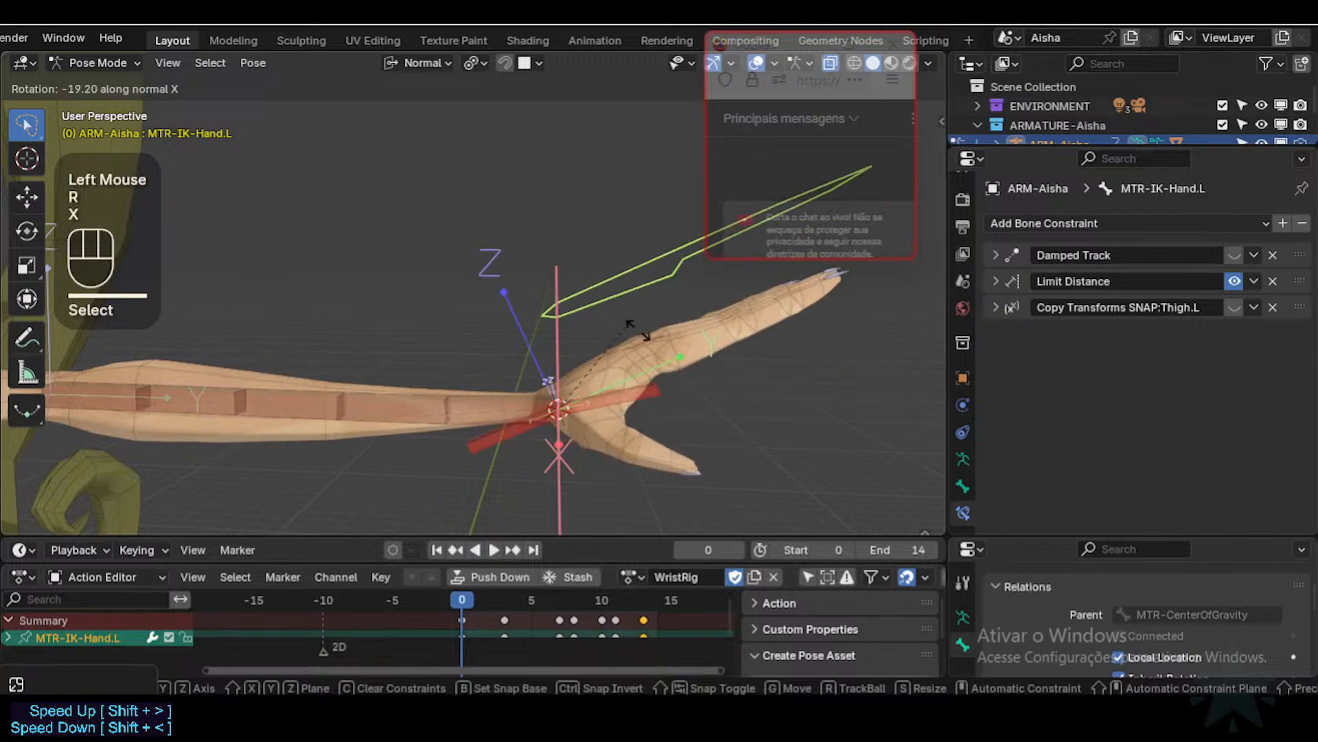
{"action": "left_click", "coordinate": [621, 403]}
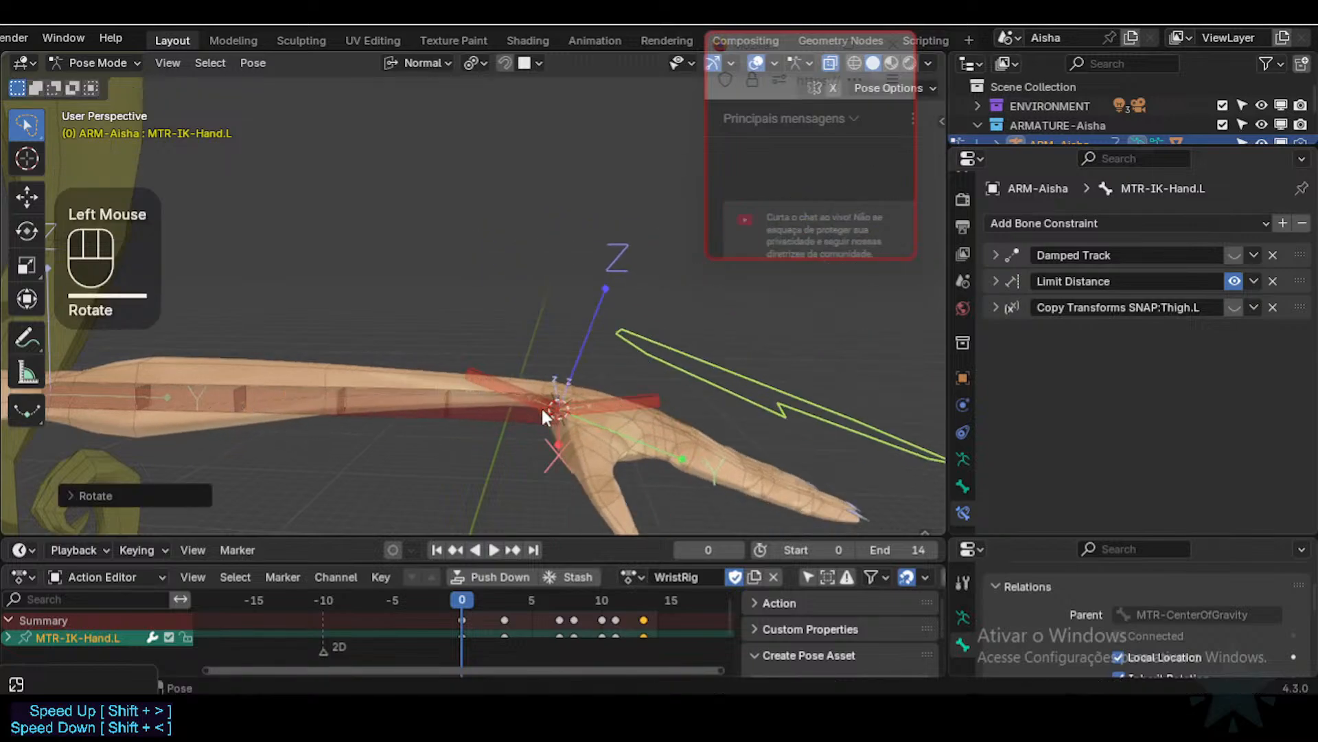
Step: Enter Weight Paint mode on the body mesh with the armature selected and examine the weights of DEF-4-LowerArm.L
{"action": "key", "text": "ctrl+Tab"}
{"action": "left_click", "coordinate": [462, 402]}
{"action": "left_click", "coordinate": [432, 373]}
{"action": "left_click", "coordinate": [419, 368], "text": "shift"}
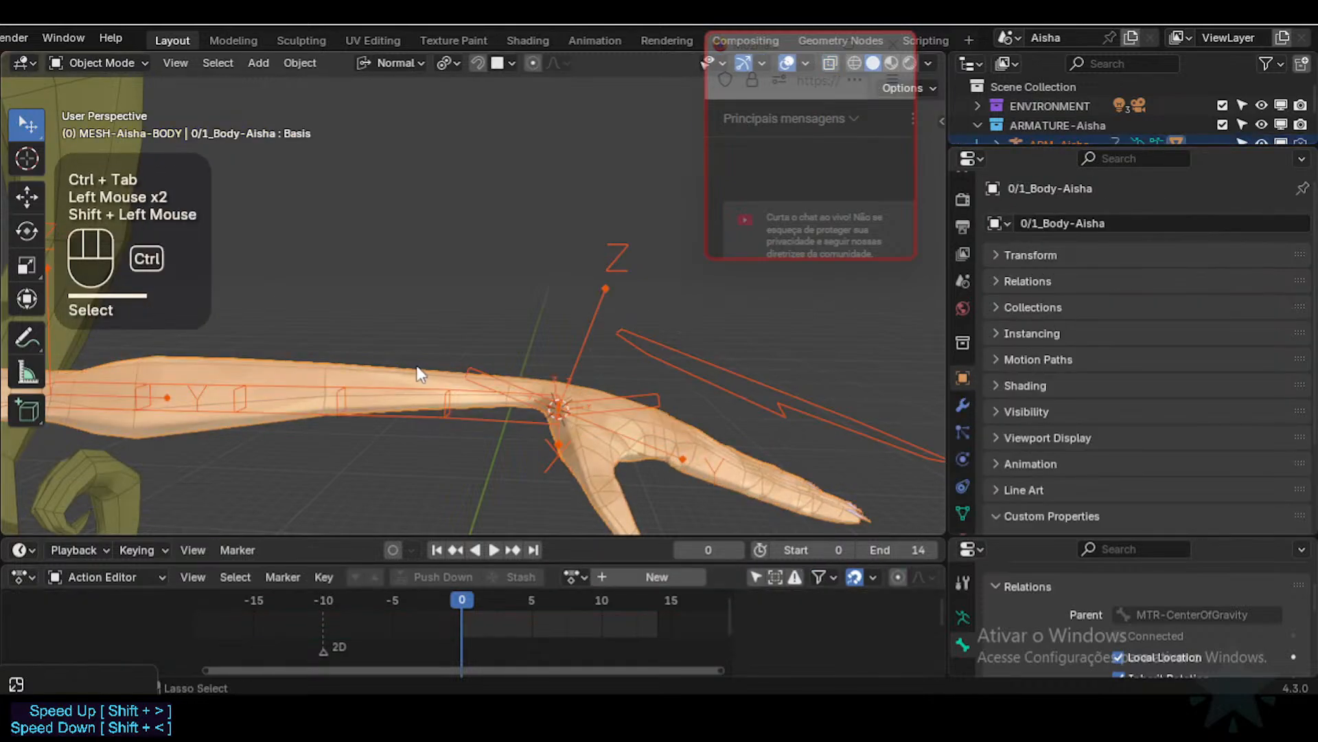
{"action": "key", "text": "ctrl+Tab"}
{"action": "left_click", "coordinate": [425, 378]}
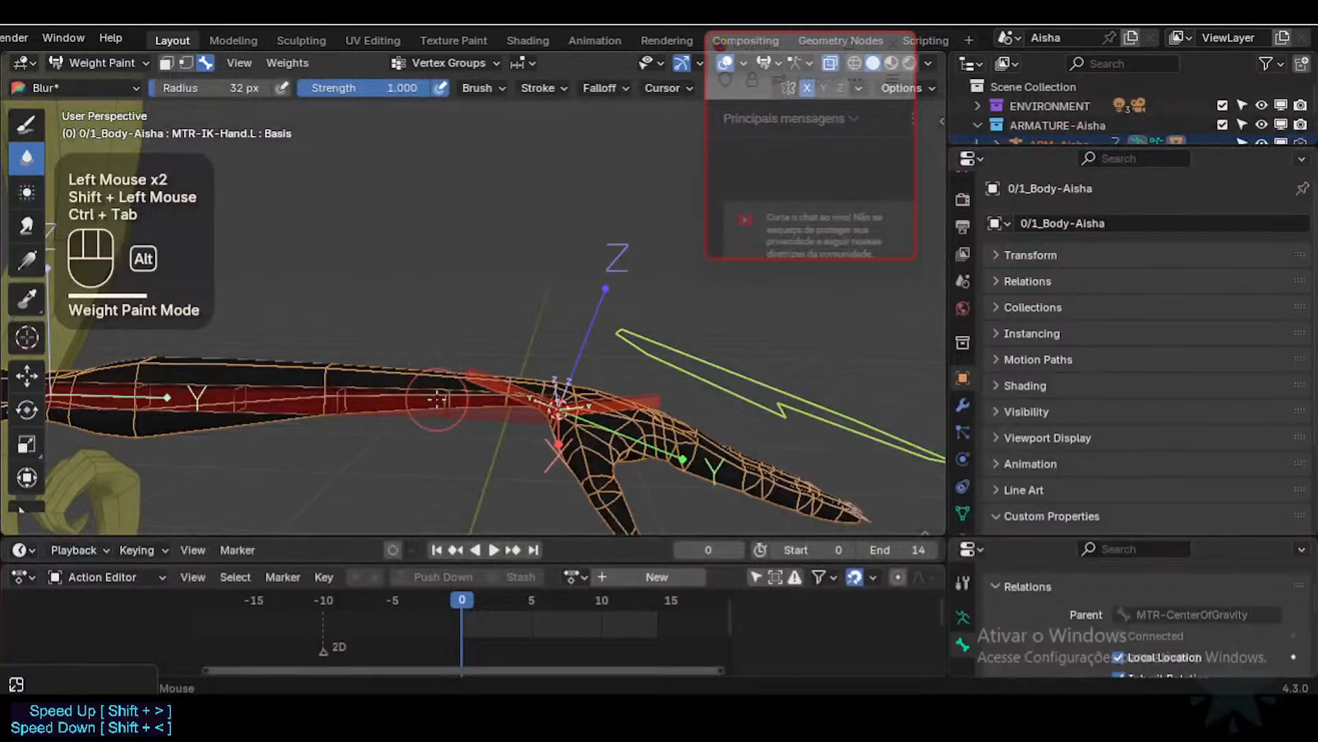
{"action": "left_click", "coordinate": [434, 383], "text": "alt"}
{"action": "middle_click_drag", "start_coordinate": [434, 383], "coordinate": [494, 419]}
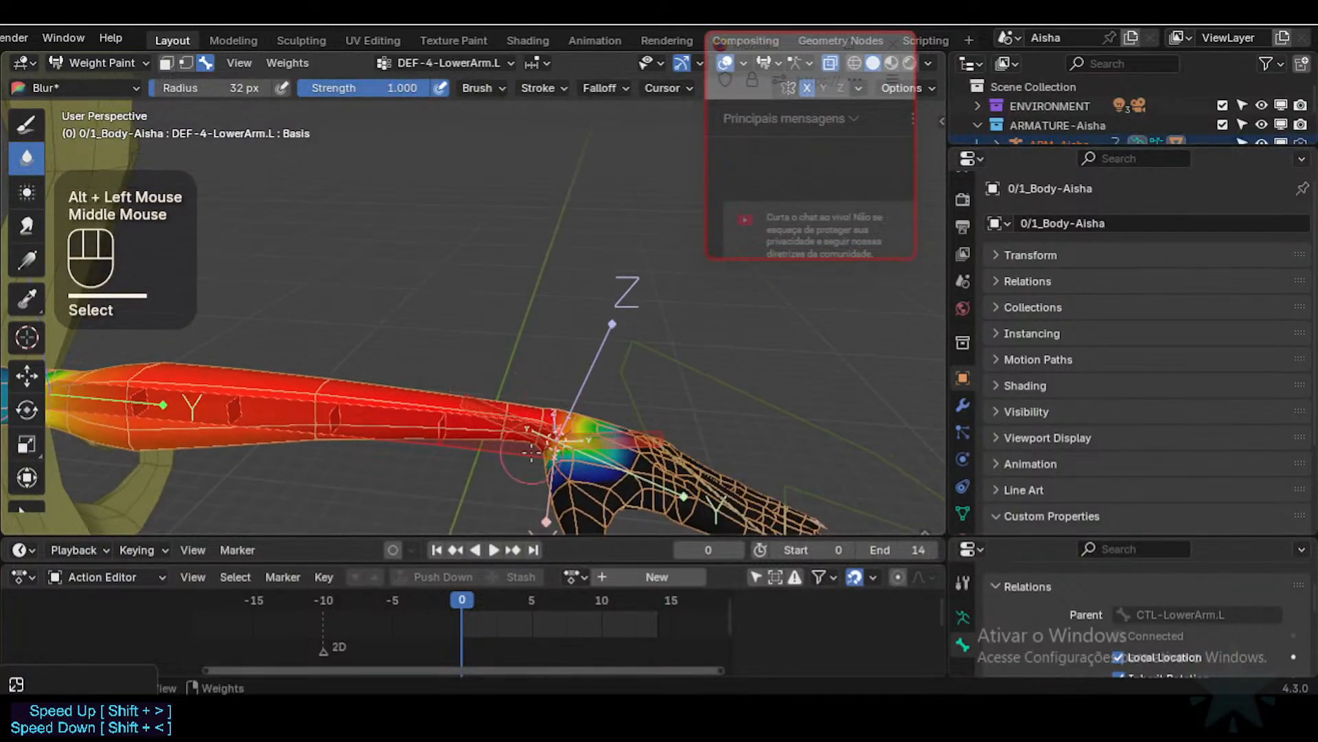
Step: Return the body mesh to Object Mode and save the file
{"action": "key", "text": "ctrl+Tab"}
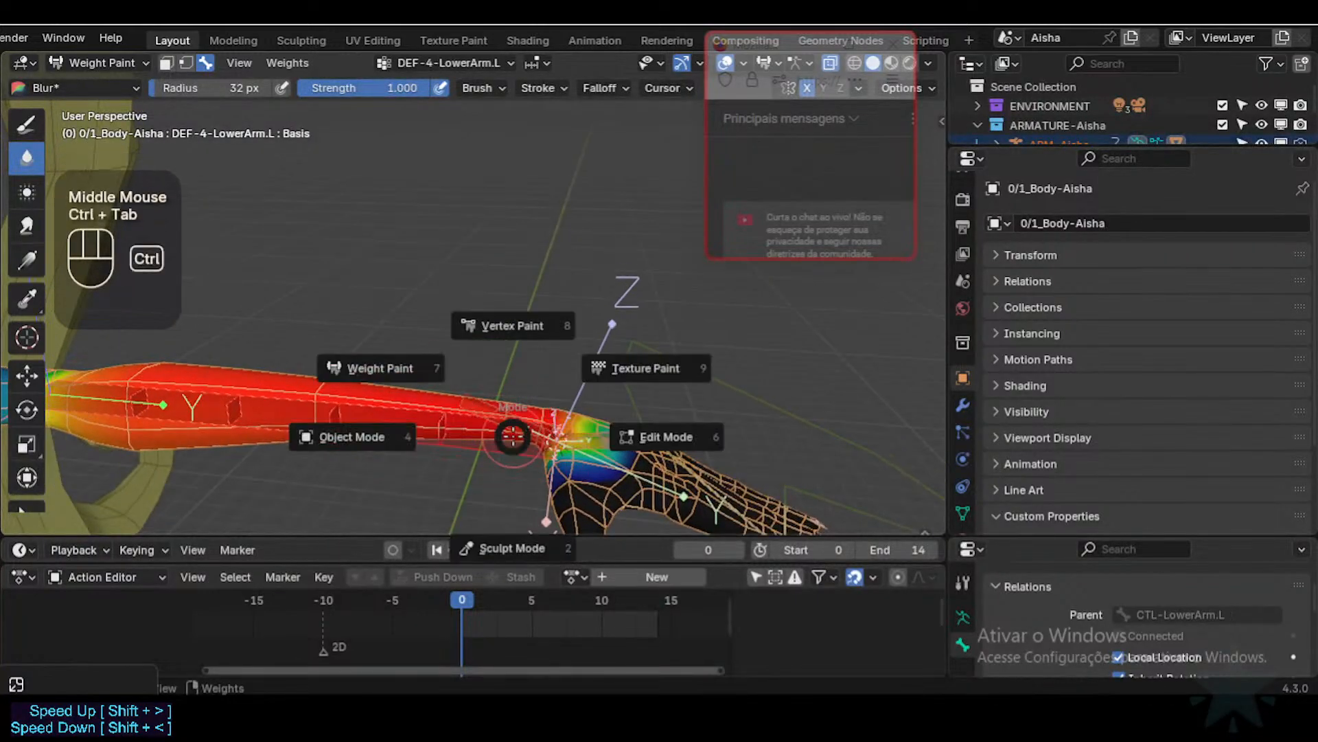
{"action": "left_click", "coordinate": [525, 337]}
{"action": "key", "text": "ctrl+s"}
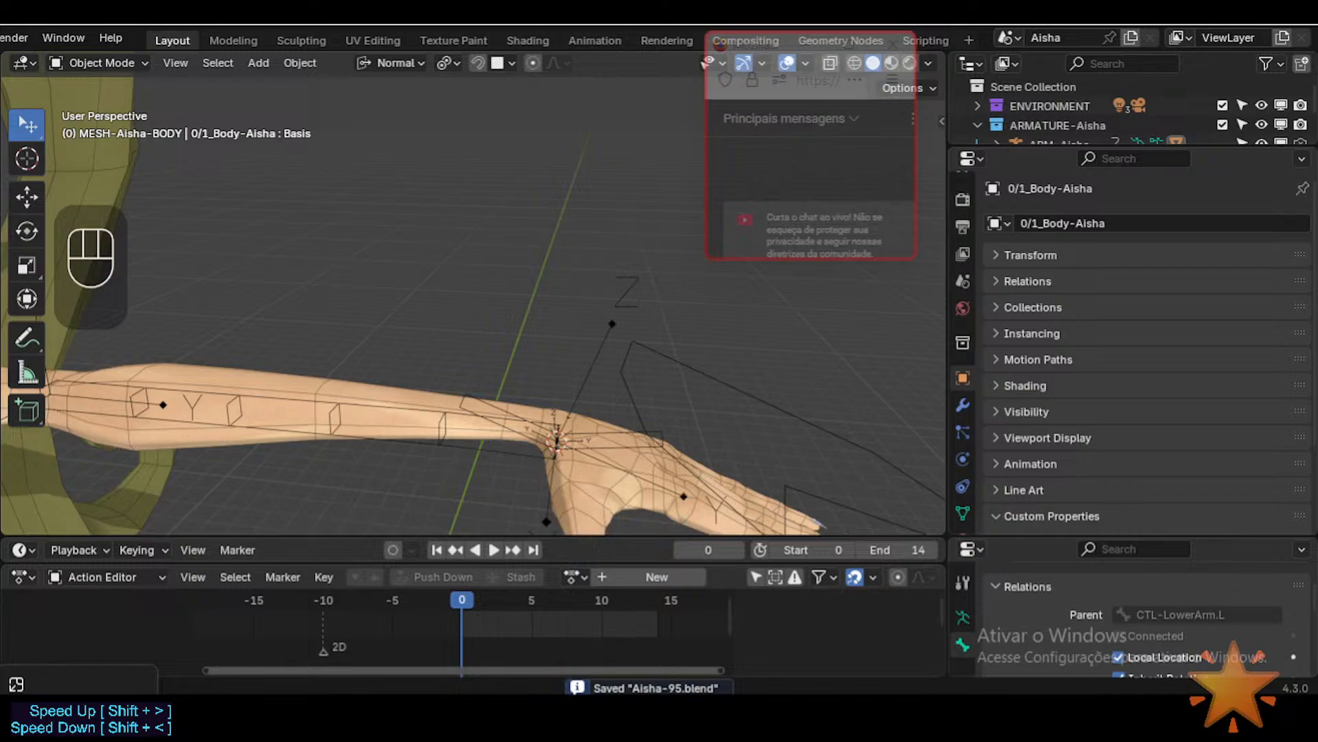
Step: Select the armature, return it to Pose Mode, and select the left hand IK control
{"action": "middle_click_drag", "start_coordinate": [518, 455], "coordinate": [510, 368]}
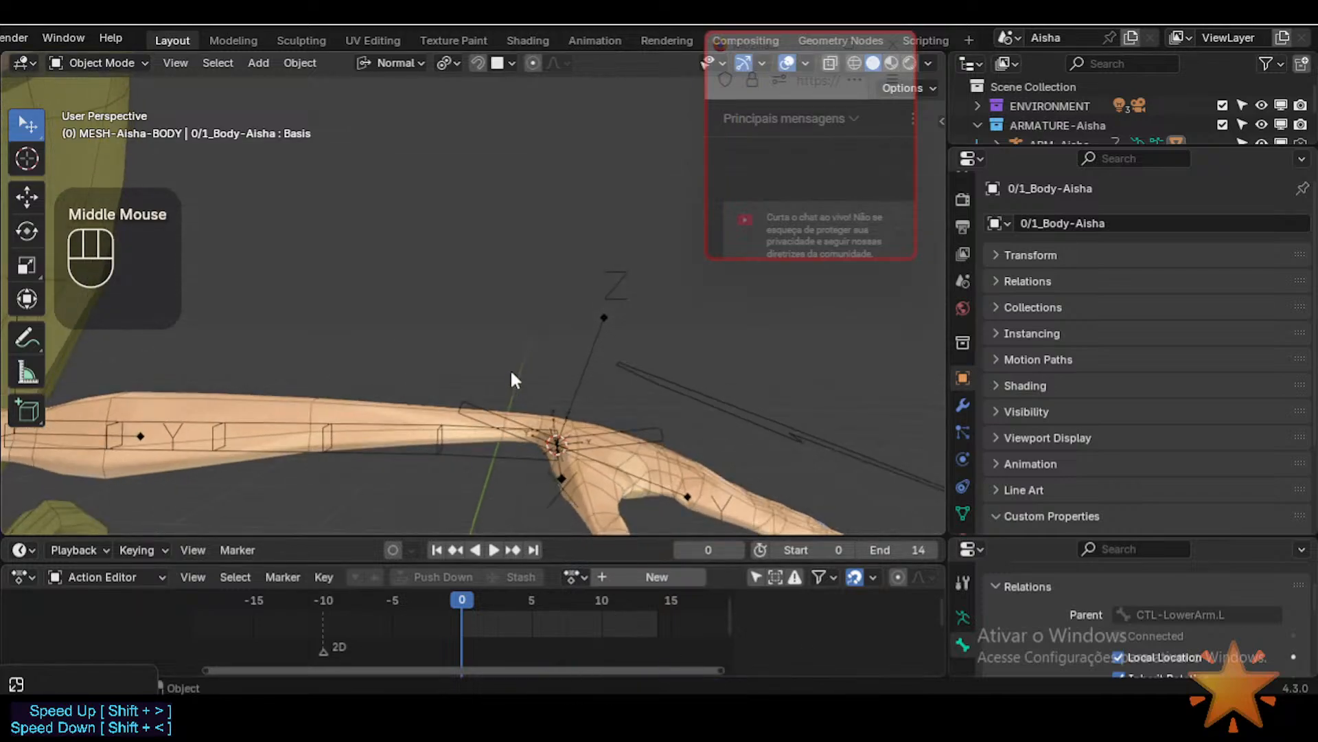
{"action": "left_click", "coordinate": [669, 388]}
{"action": "mouse_move", "coordinate": [609, 382]}
{"action": "middle_mouse_down", "text": "shift"}
{"action": "mouse_move", "coordinate": [597, 330]}
{"action": "mouse_move", "coordinate": [577, 348]}
{"action": "mouse_move", "coordinate": [592, 388]}
{"action": "middle_mouse_up", "text": "shift"}
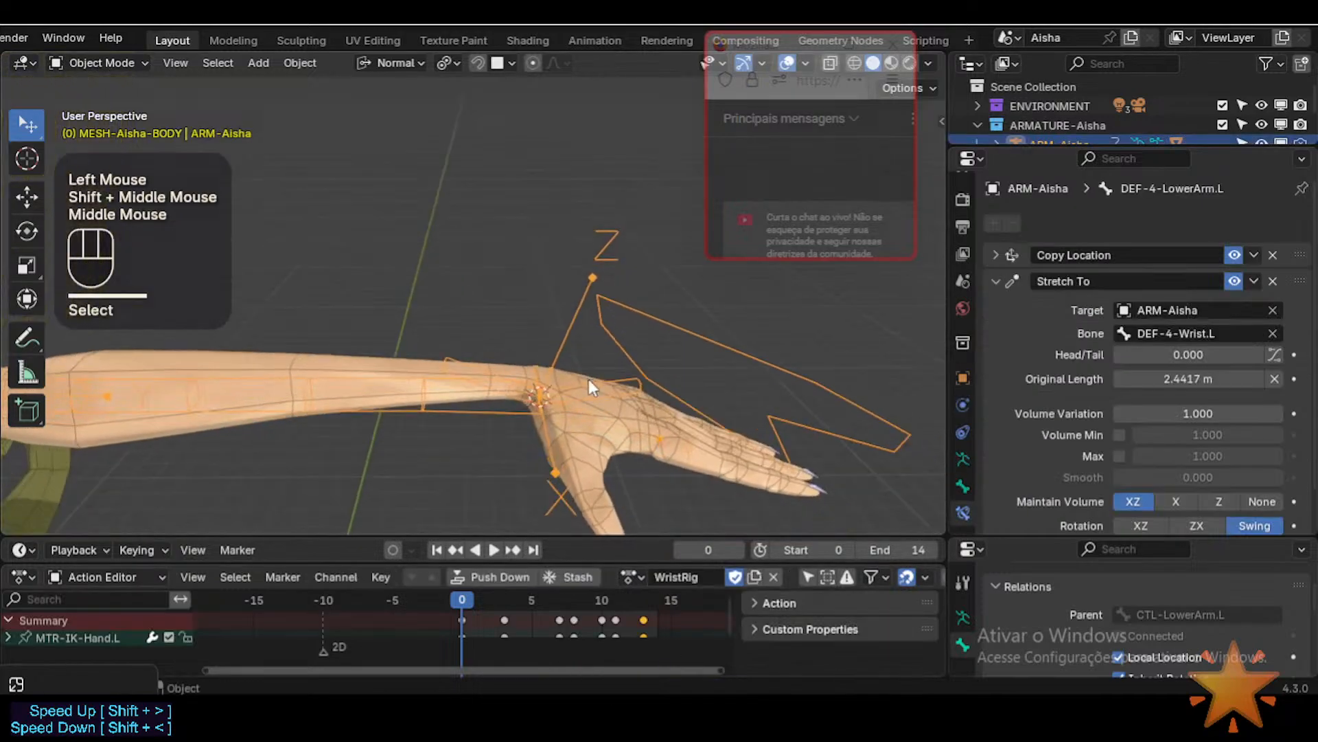
{"action": "key", "text": "ctrl+Tab"}
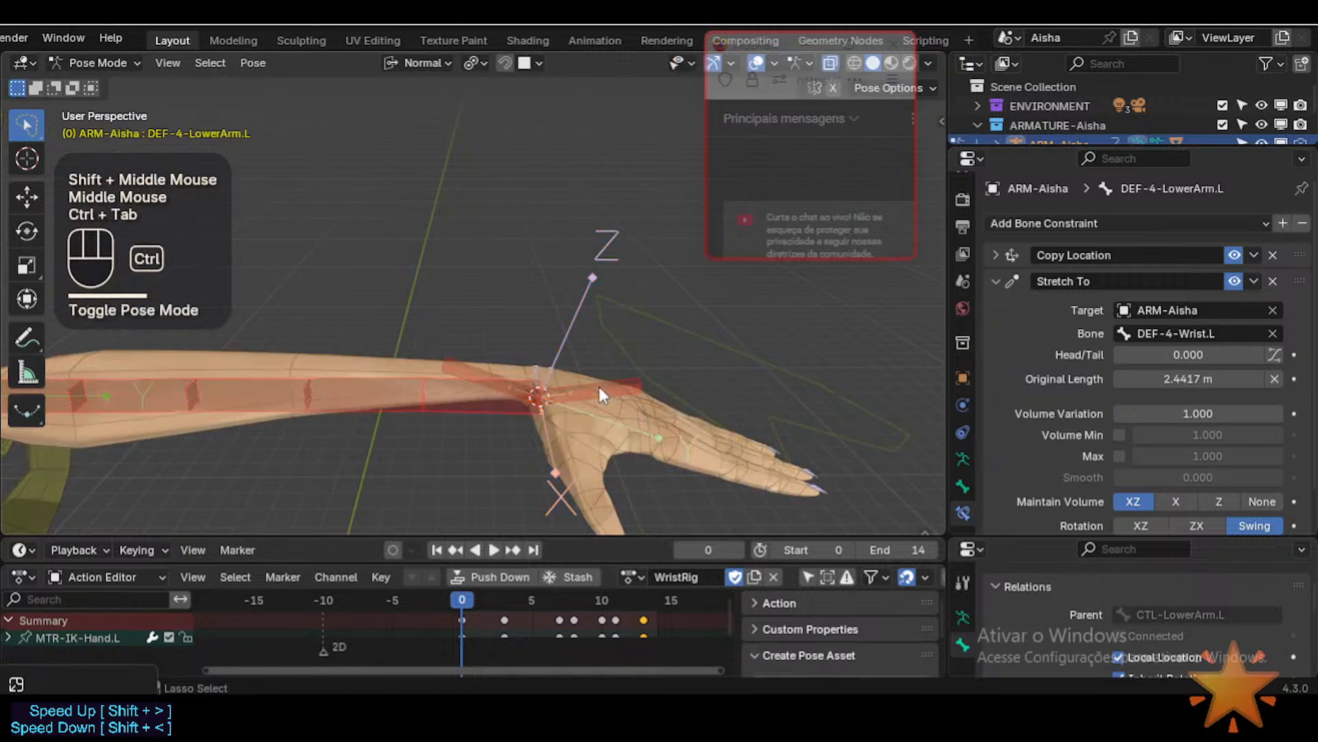
{"action": "left_click", "coordinate": [635, 349]}
{"action": "middle_click_drag", "start_coordinate": [669, 382], "coordinate": [587, 368]}
{"action": "scroll", "coordinate": [627, 398], "scroll_direction": "up", "scroll_amount": 1}
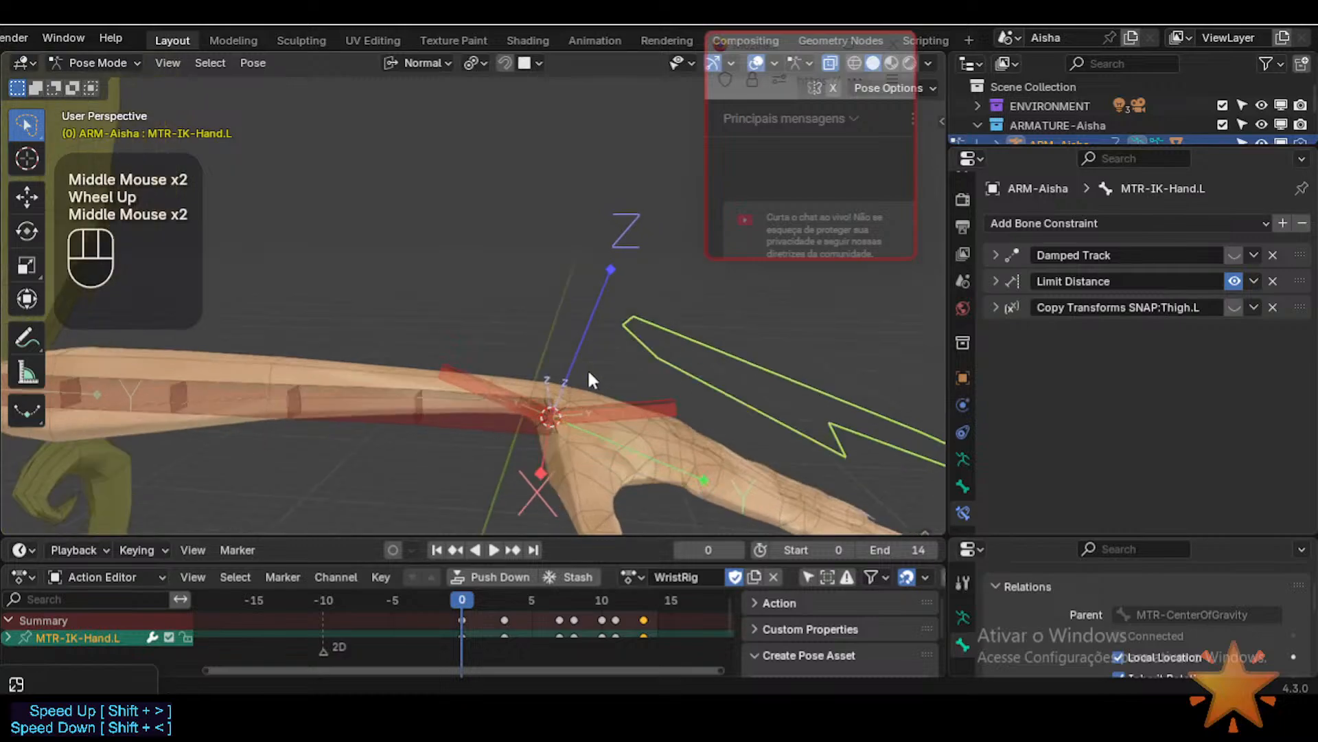
Step: Hide the bone axes and select both left wrist fan bones
{"action": "key", "text": "ctrl+3"}
{"action": "left_click", "coordinate": [443, 411]}
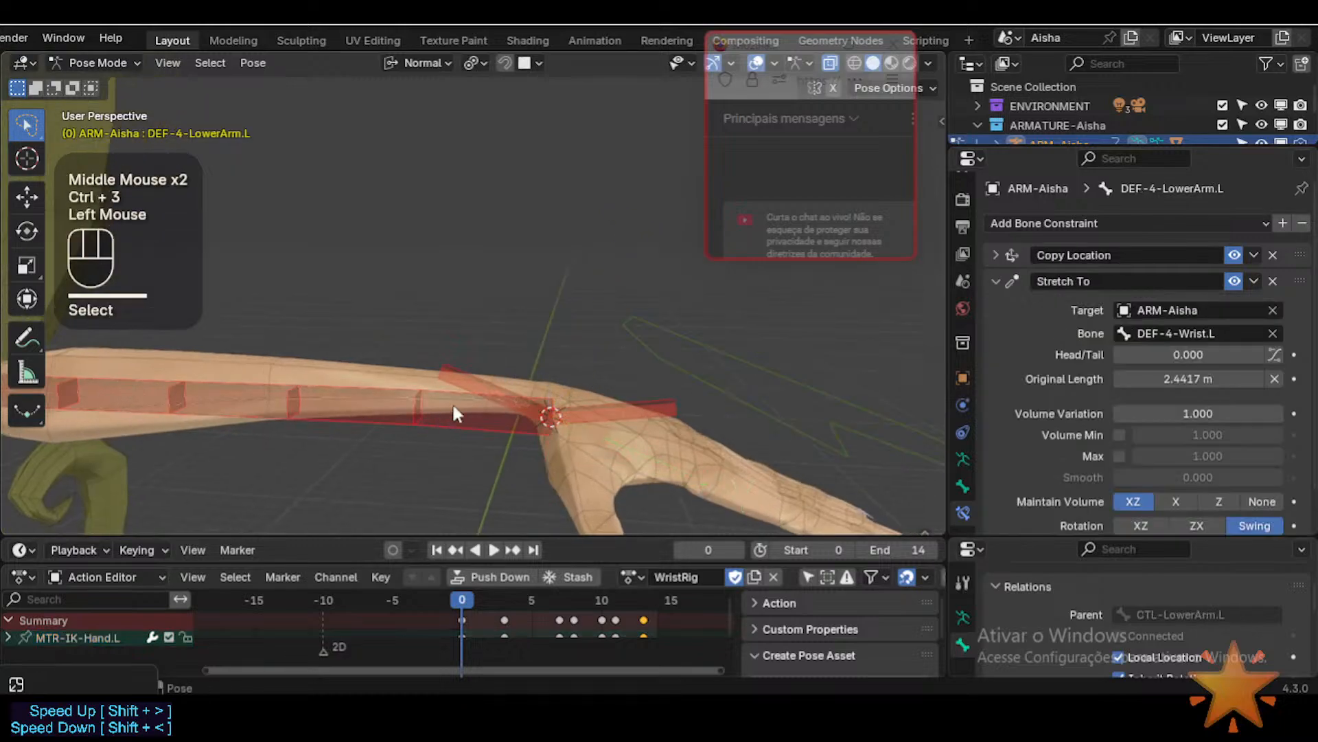
{"action": "left_click", "coordinate": [476, 367]}
{"action": "left_click", "coordinate": [625, 409], "text": "shift"}
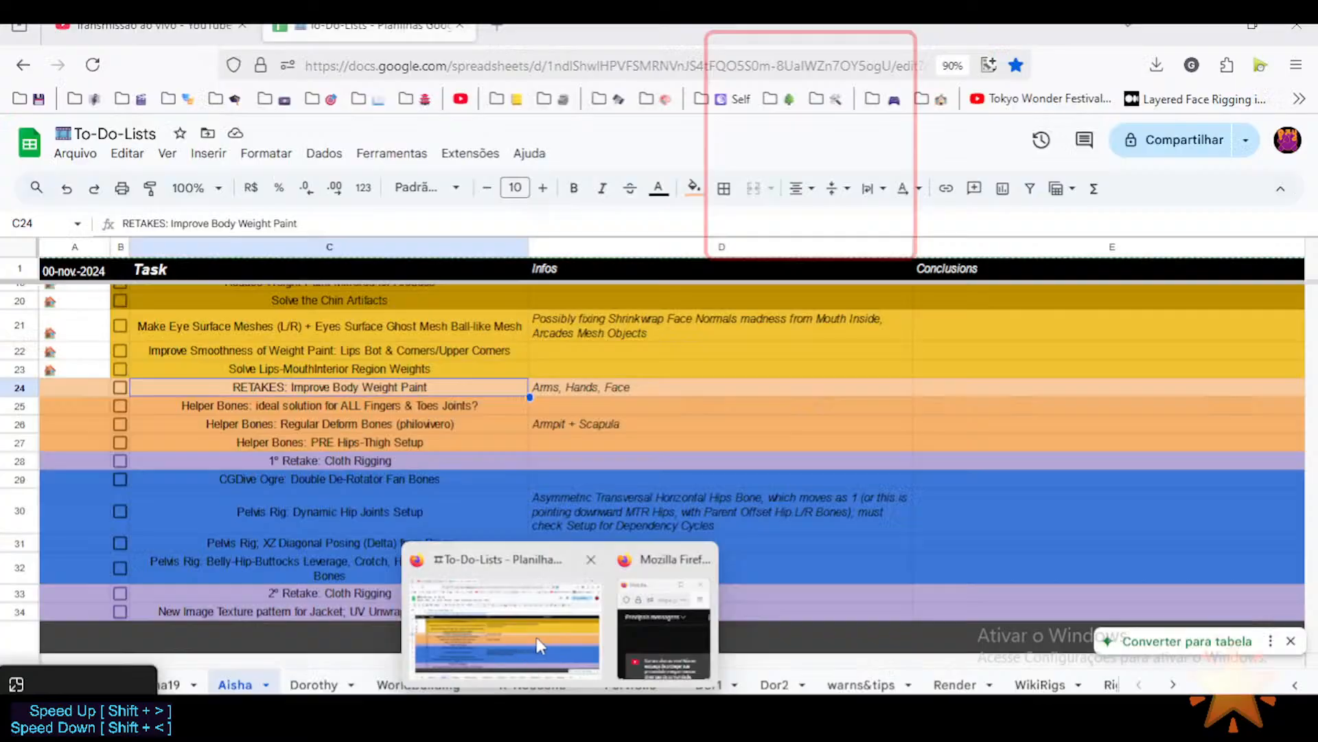
Step: Check the live stream page and the To-Do-Lists spreadsheet in Firefox, and return to Blender
{"action": "left_click", "coordinate": [537, 637]}
{"action": "left_click", "coordinate": [151, 26]}
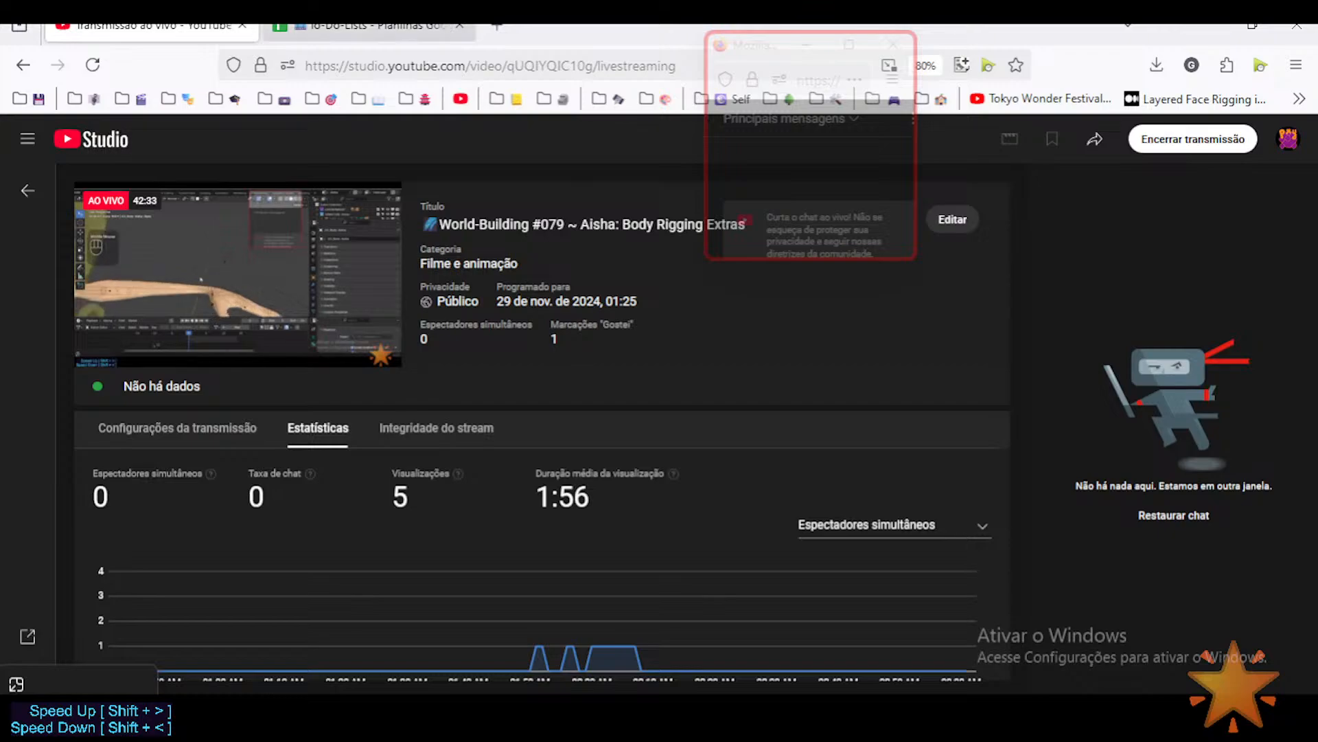
{"action": "key", "text": "ctrl+Tab"}
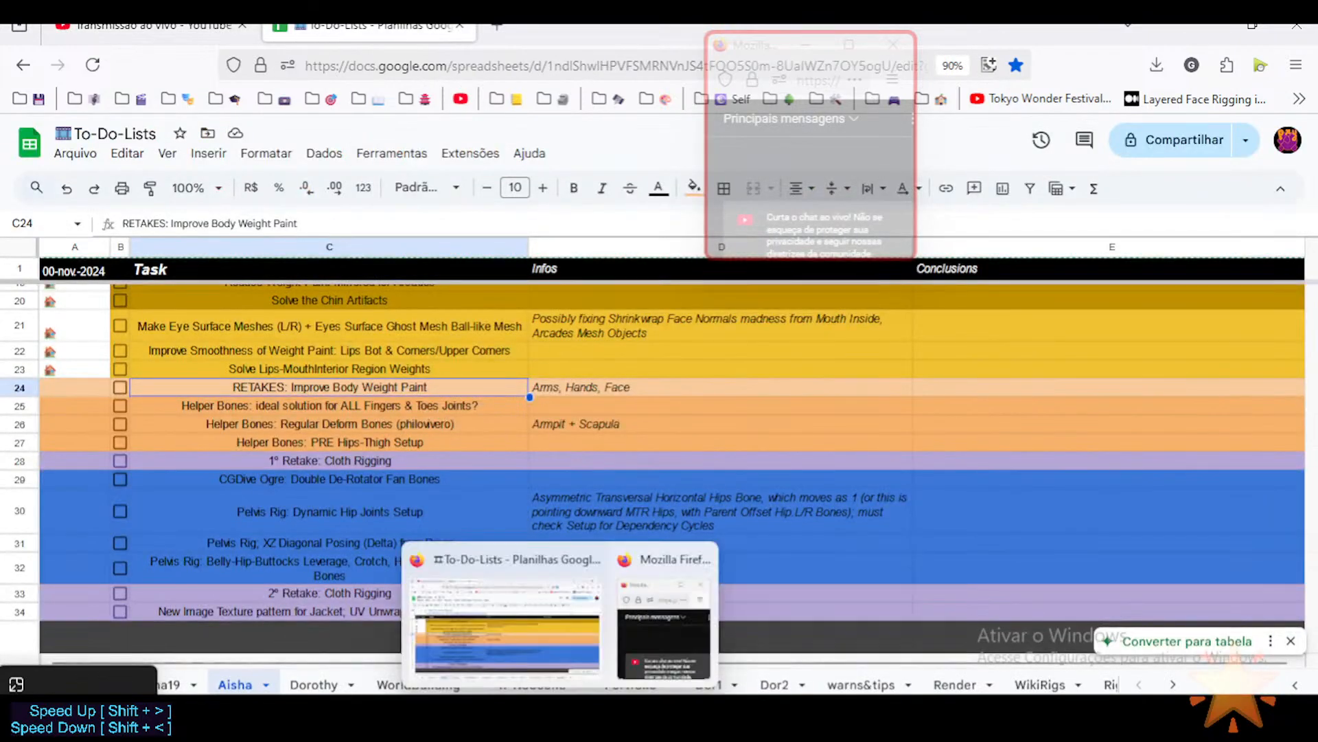
{"action": "mouse_move", "coordinate": [596, 687]}
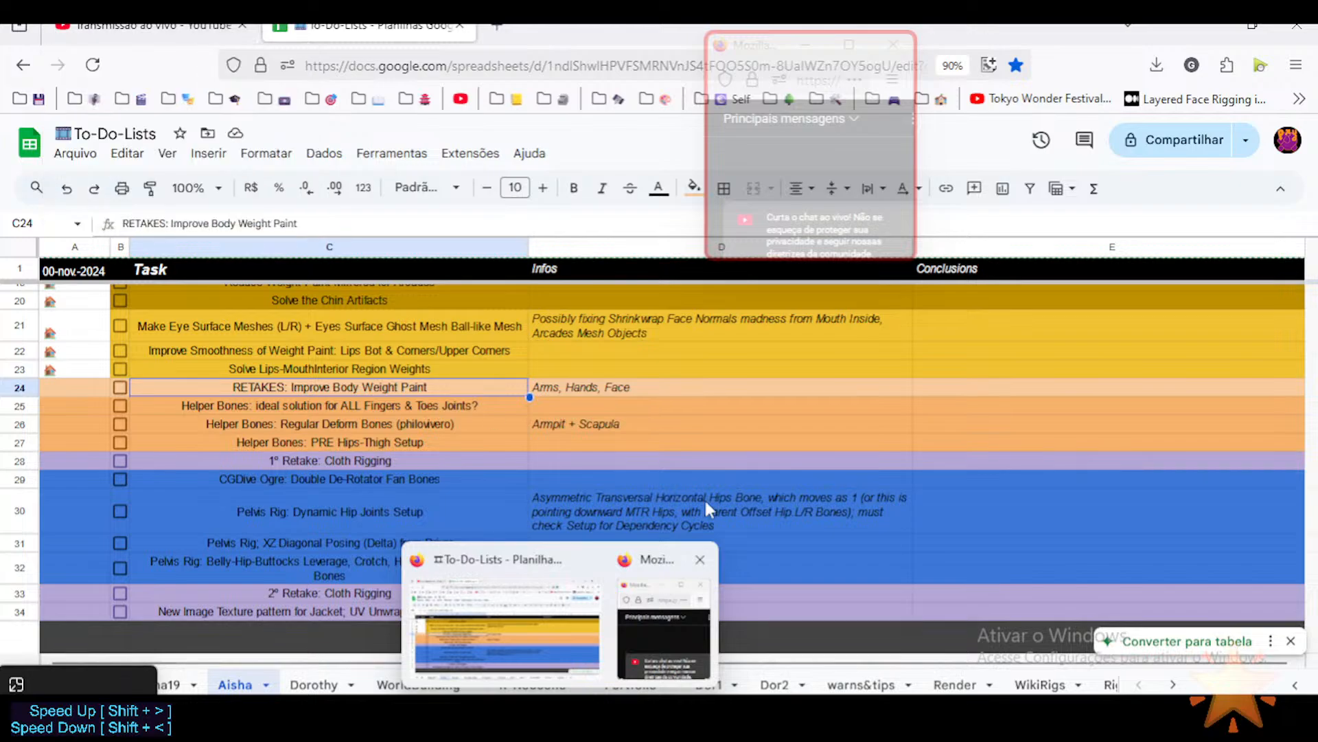
{"action": "left_click", "coordinate": [876, 711]}
Step: Try rotating the left hand IK control and each of the two wrist fan bones about the local X axis
{"action": "middle_click_drag", "start_coordinate": [505, 377], "coordinate": [720, 339]}
{"action": "left_click", "coordinate": [756, 396]}
{"action": "key", "text": "r"}
{"action": "key", "text": "x"}
{"action": "key", "text": "Escape"}
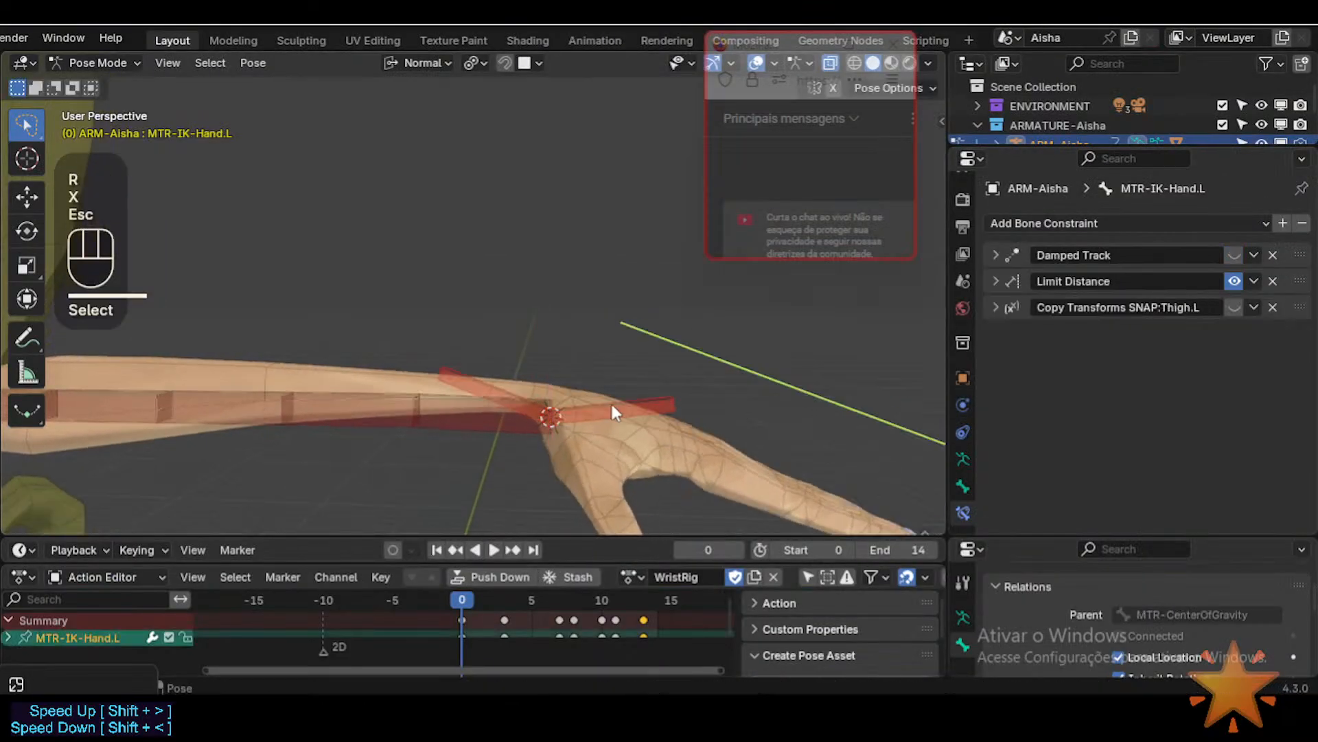
{"action": "left_click", "coordinate": [594, 401]}
{"action": "key", "text": "r"}
{"action": "key", "text": "x"}
{"action": "key", "text": "Escape"}
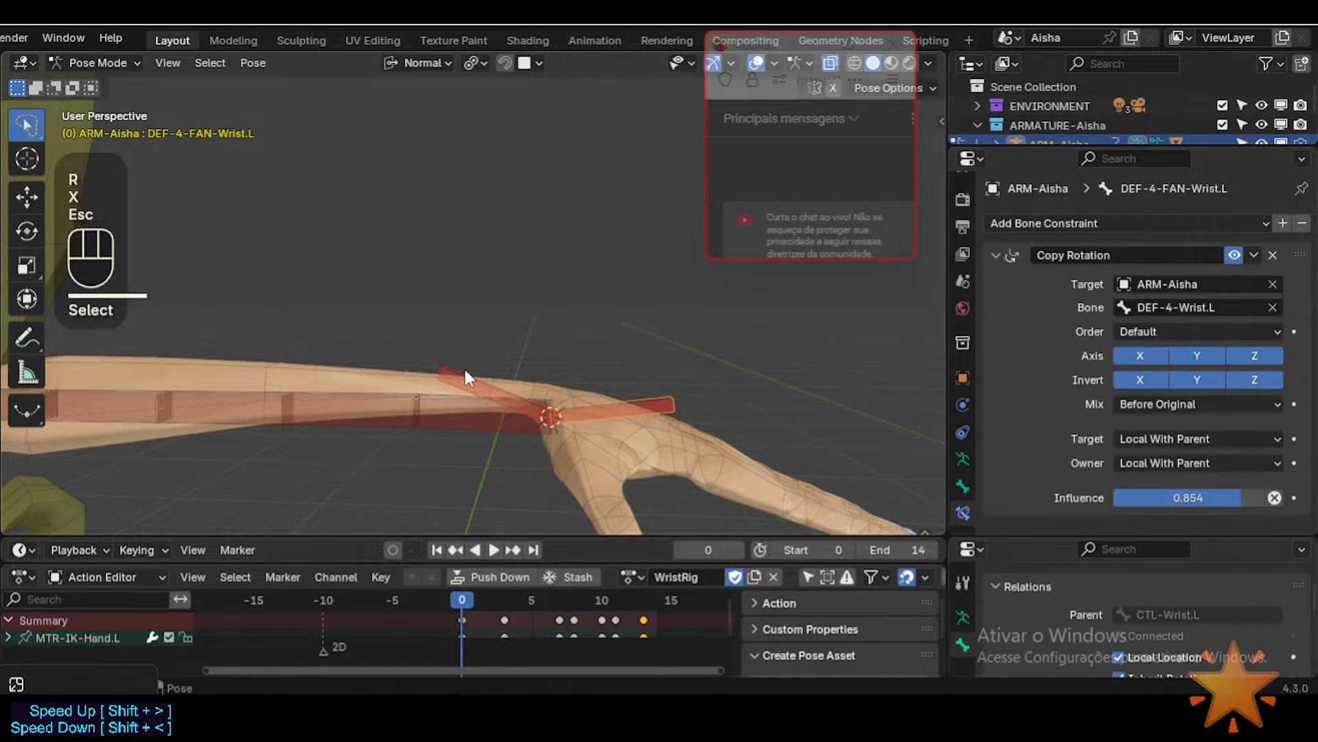
{"action": "left_click", "coordinate": [463, 367]}
{"action": "key", "text": "r"}
{"action": "key", "text": "x"}
{"action": "key", "text": "Escape"}
Step: Inspect the bent wrist around DEF-4-FAN-Wrist.L and hide the forearm-side fan bone DEF-4-FAN-Wrist.L.001
{"action": "scroll", "coordinate": [501, 408], "scroll_direction": "up", "scroll_amount": 1}
{"action": "middle_click_drag", "start_coordinate": [496, 388], "coordinate": [529, 408]}
{"action": "scroll", "coordinate": [528, 408], "scroll_direction": "down", "scroll_amount": 1}
{"action": "middle_click_drag", "start_coordinate": [529, 408], "coordinate": [549, 402]}
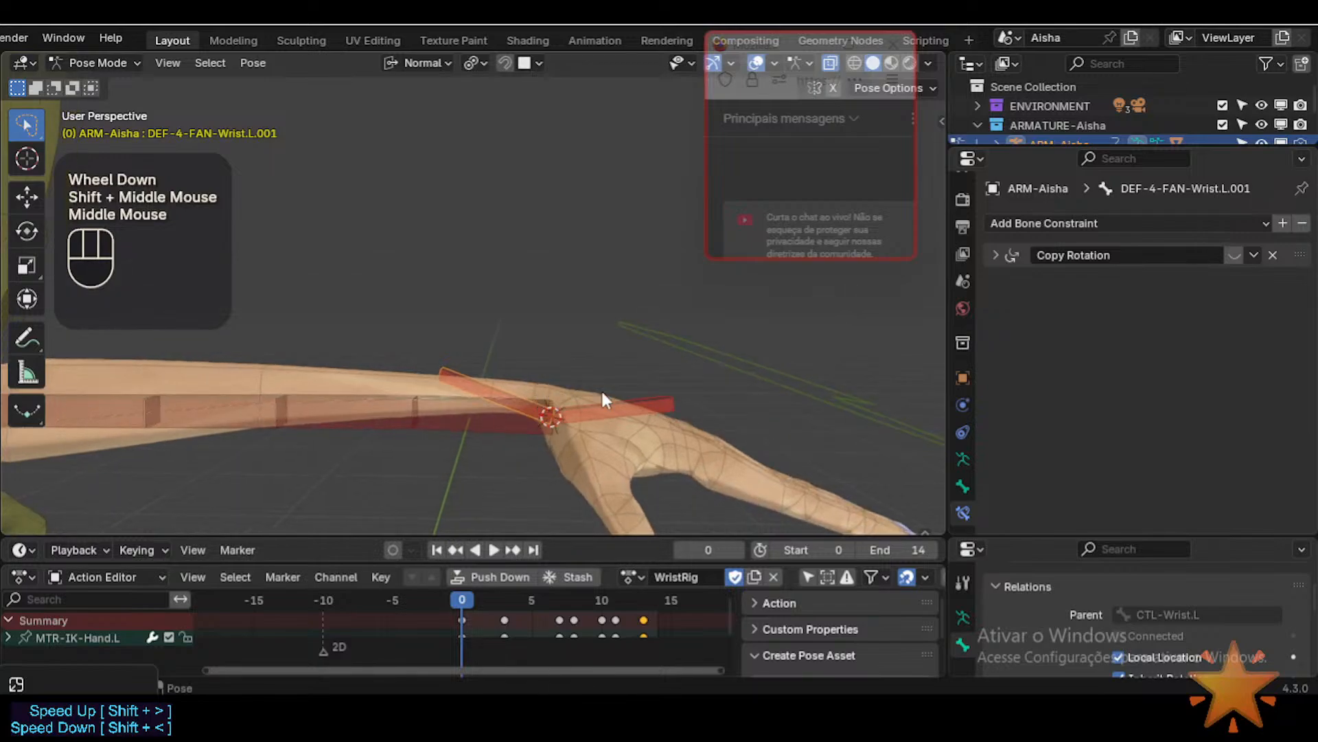
{"action": "left_click", "coordinate": [629, 409]}
{"action": "middle_click_drag", "start_coordinate": [630, 409], "coordinate": [633, 414]}
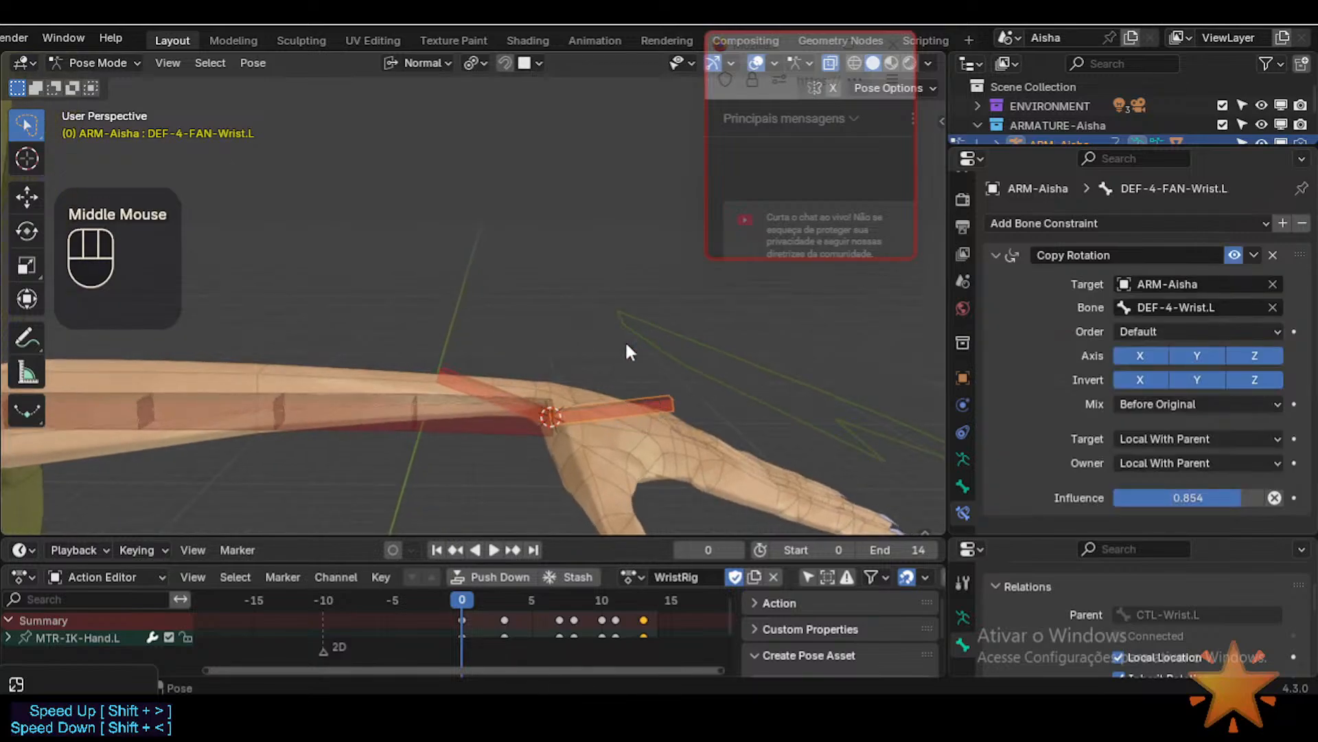
{"action": "middle_click_drag", "start_coordinate": [568, 351], "coordinate": [591, 374]}
{"action": "middle_click_drag", "start_coordinate": [590, 375], "coordinate": [611, 395]}
{"action": "scroll", "coordinate": [609, 373], "scroll_direction": "up", "scroll_amount": 1}
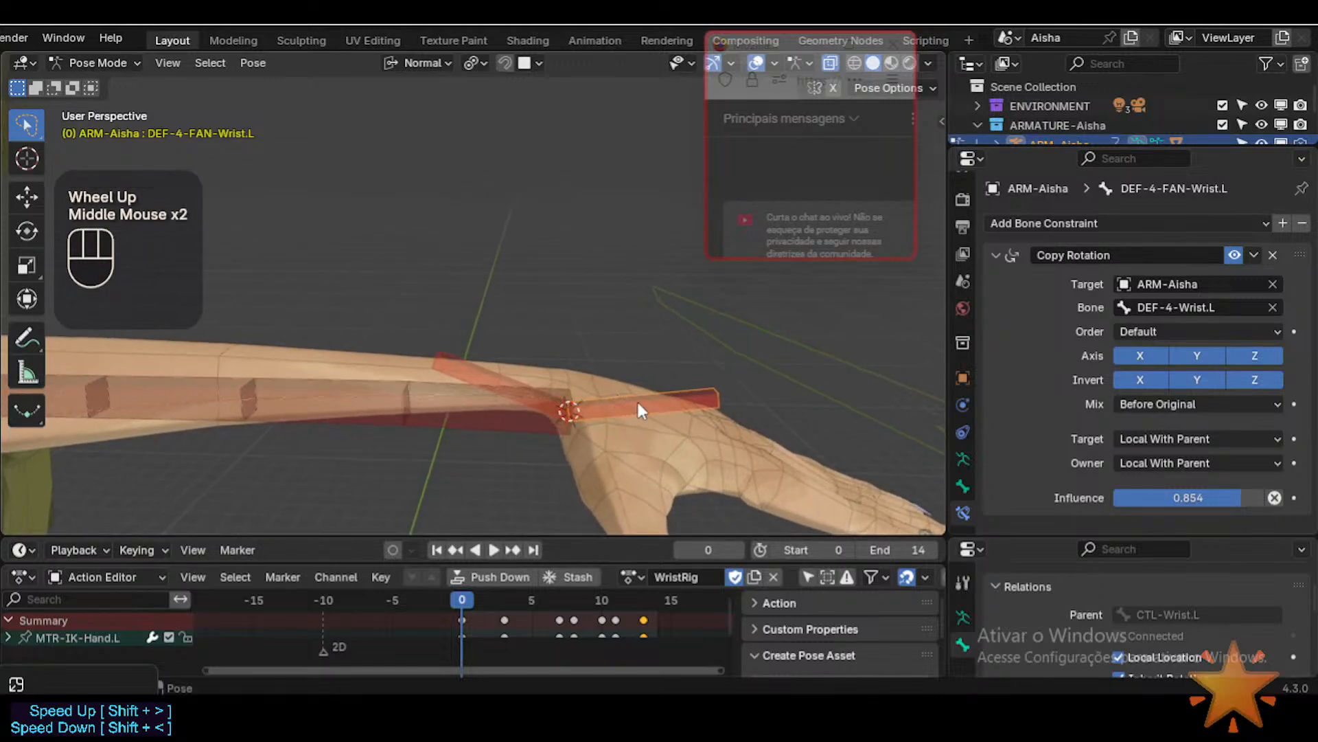
{"action": "middle_click_drag", "start_coordinate": [648, 392], "coordinate": [639, 373], "text": "shift"}
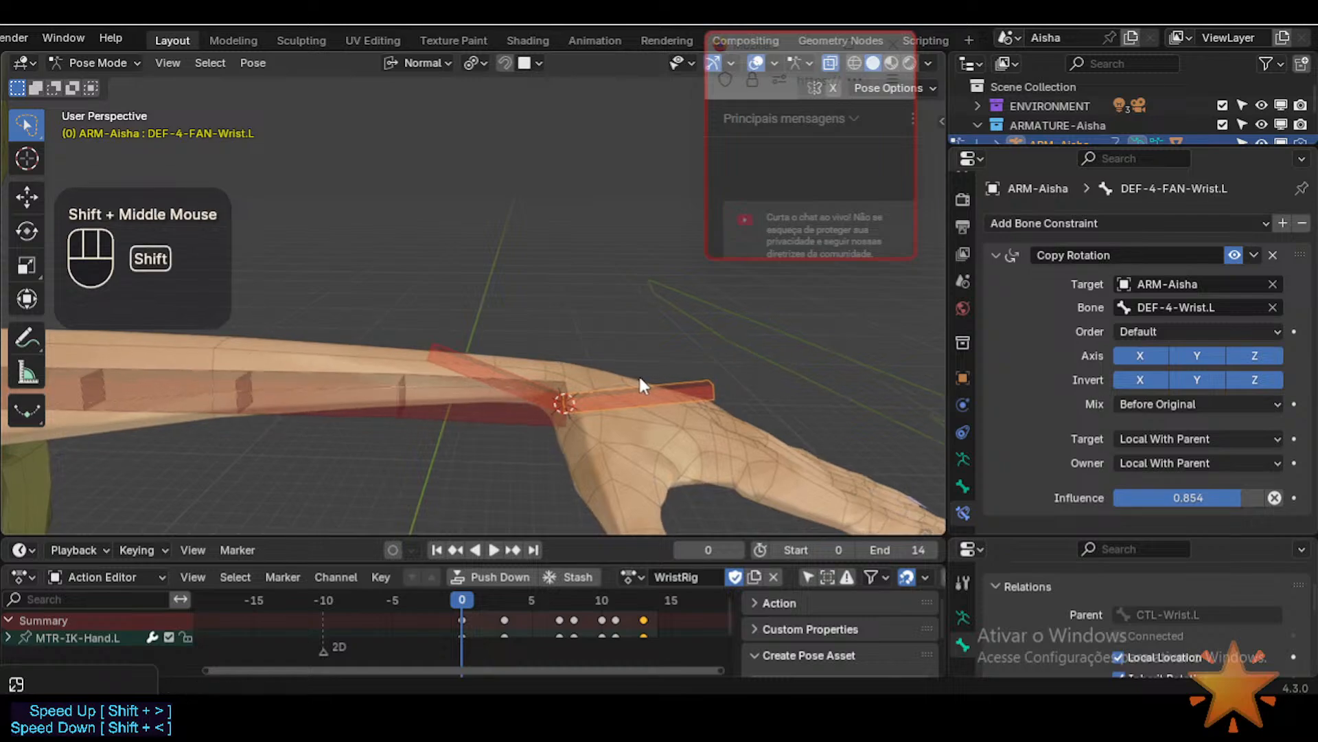
{"action": "left_click", "coordinate": [463, 345]}
{"action": "key", "text": "h"}
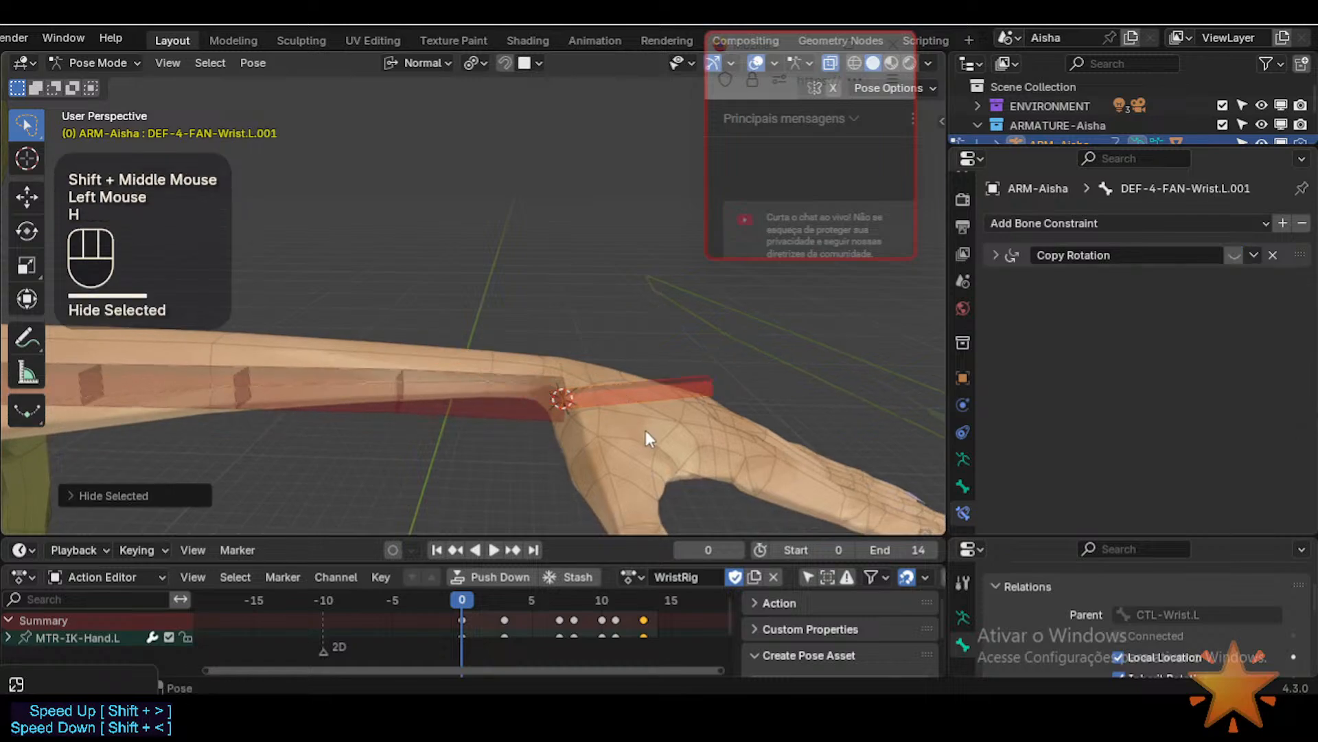
Step: Try rotating the left hand IK control MTR-IK-Hand.L downward about its local X axis and check the forearm bone
{"action": "left_click", "coordinate": [542, 388]}
{"action": "scroll", "coordinate": [707, 350], "scroll_direction": "down", "scroll_amount": 2}
{"action": "left_click", "coordinate": [708, 343]}
{"action": "key", "text": "r"}
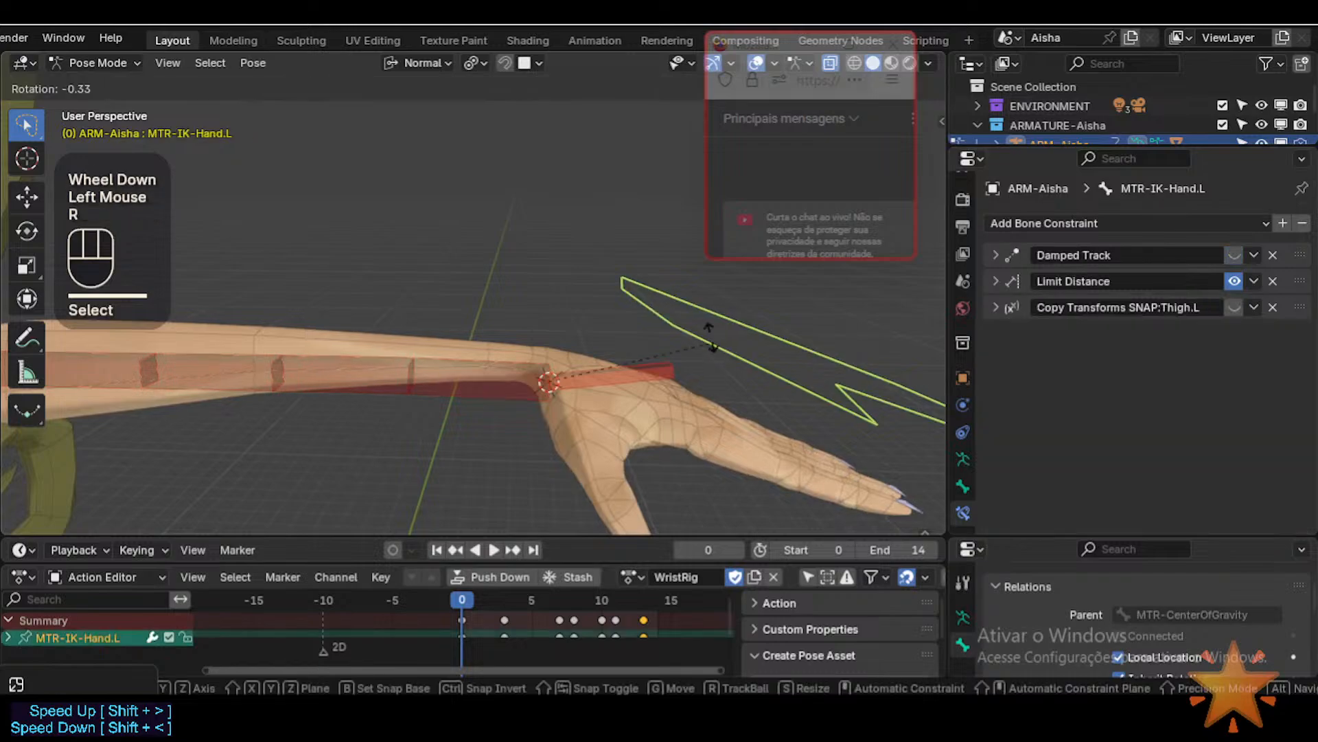
{"action": "key", "text": "x"}
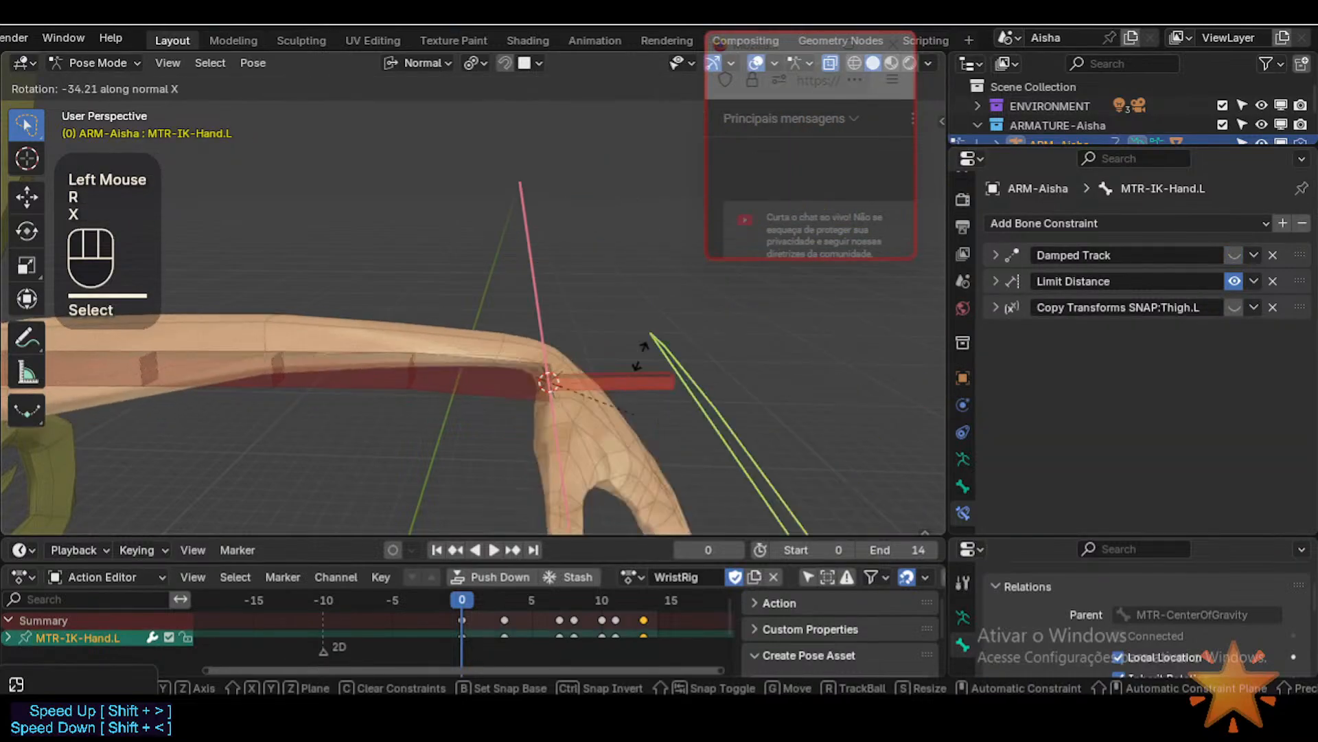
{"action": "left_click", "coordinate": [645, 395]}
{"action": "left_click", "coordinate": [446, 381]}
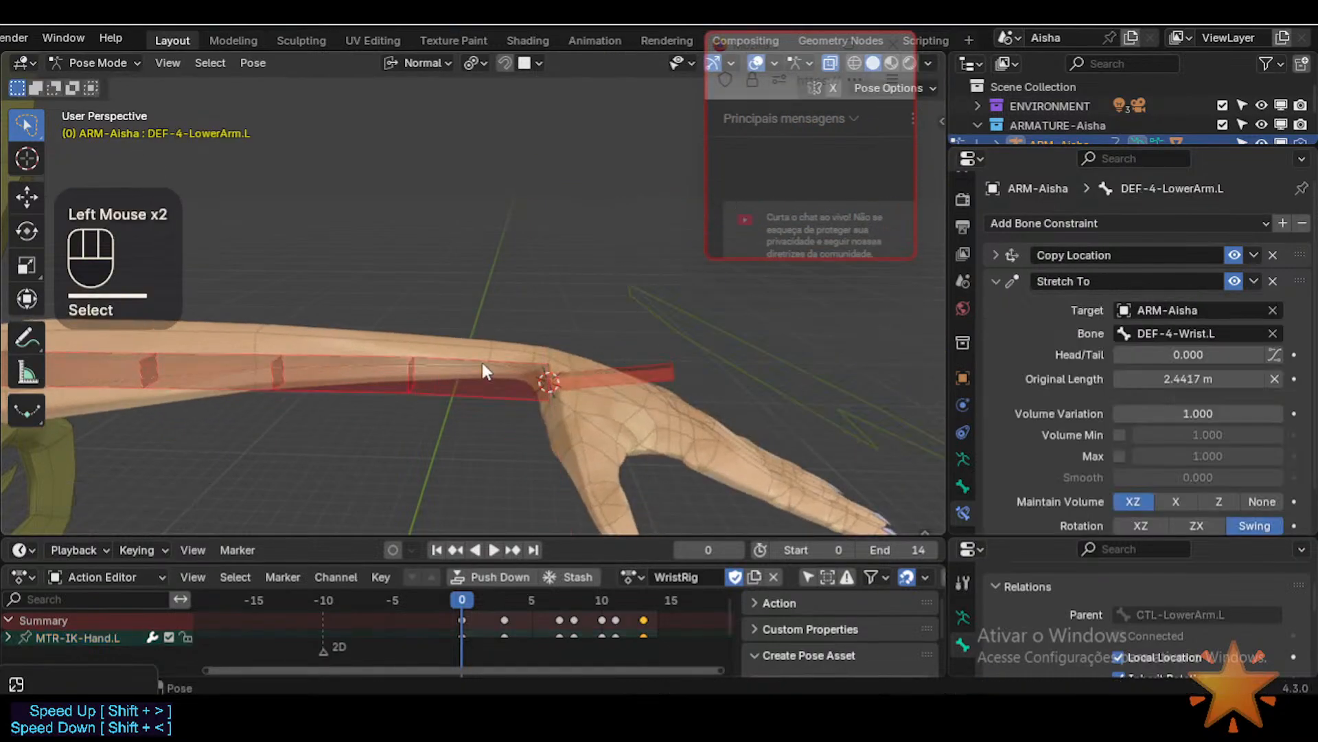
Step: Bend the left hand IK control upward about its local X axis and select the fan bone DEF-4-FAN-Wrist.L
{"action": "left_click", "coordinate": [732, 352]}
{"action": "key", "text": "r"}
{"action": "key", "text": "x"}
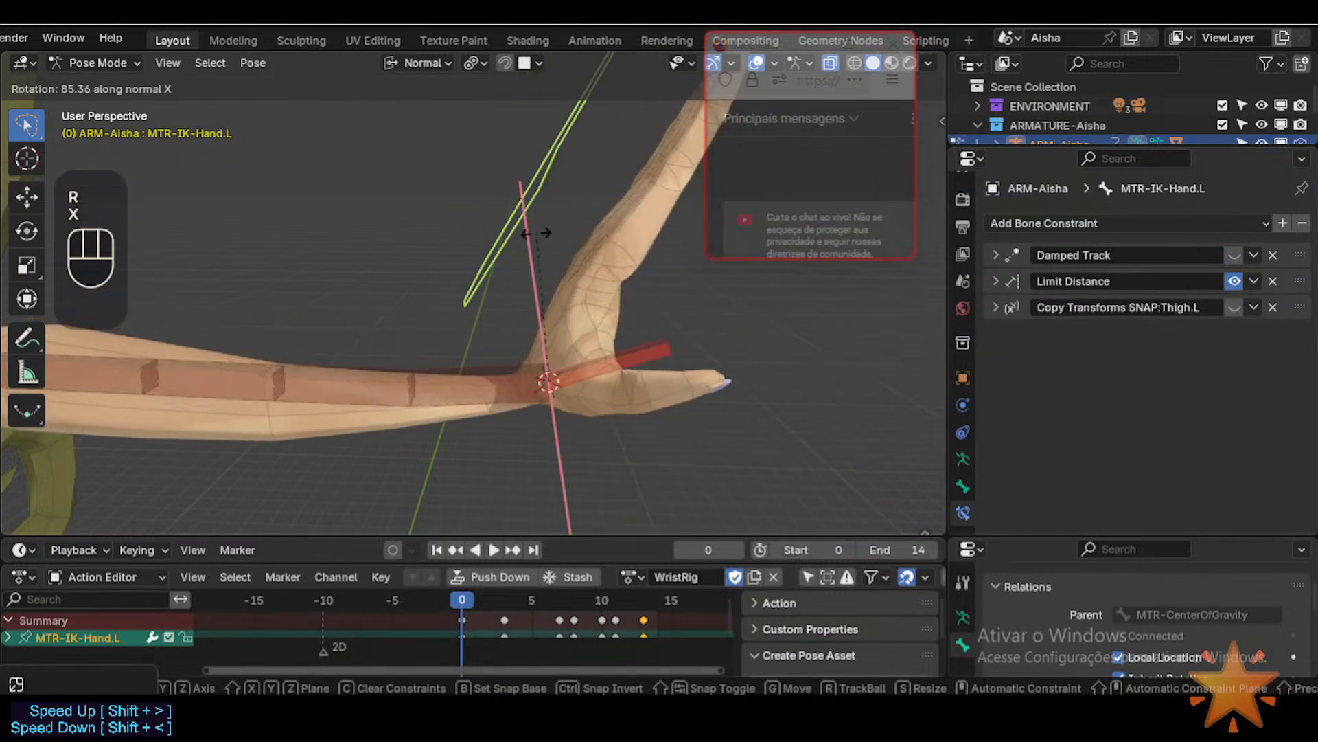
{"action": "left_click", "coordinate": [586, 383]}
{"action": "left_click", "coordinate": [627, 357]}
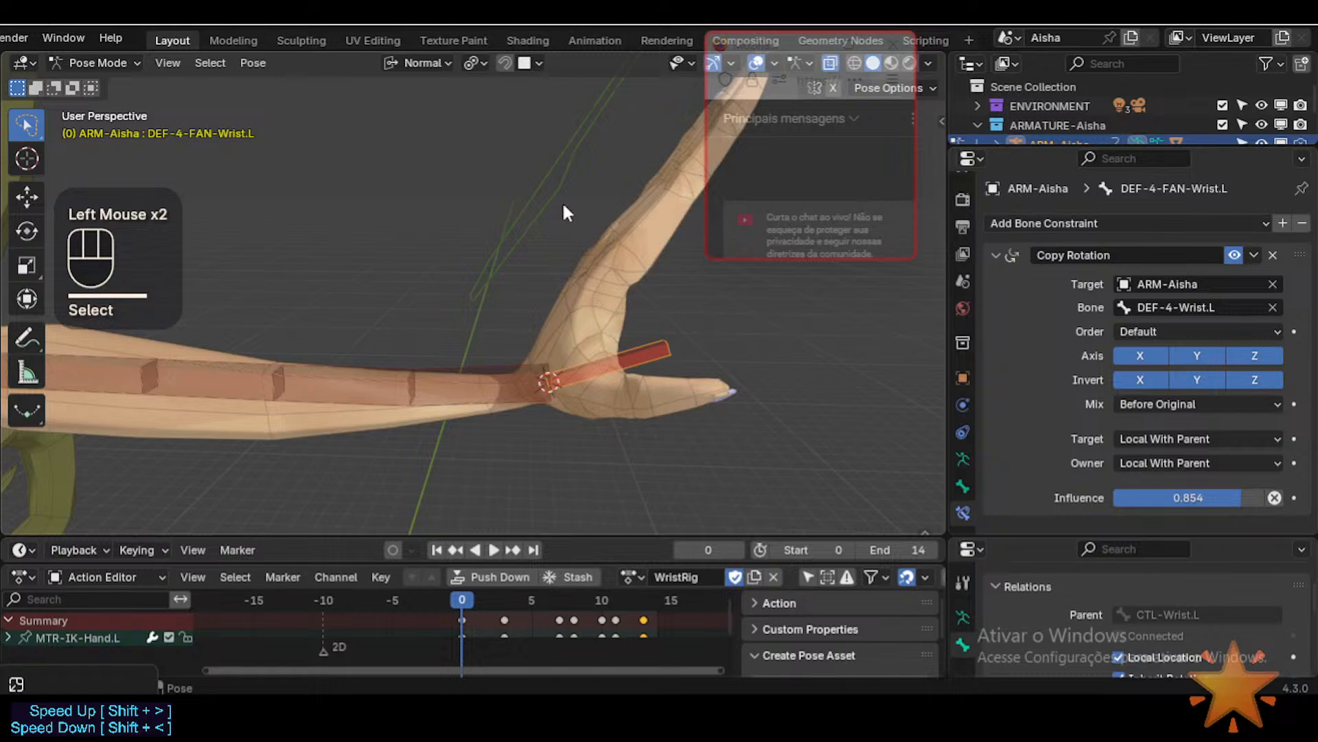
Step: Review the bone properties and the Copy Rotation constraint settings of DEF-4-FAN-Wrist.L
{"action": "left_click", "coordinate": [614, 375]}
{"action": "left_click", "coordinate": [621, 322]}
{"action": "left_click", "coordinate": [621, 323]}
{"action": "left_click", "coordinate": [620, 372]}
{"action": "left_click", "coordinate": [963, 486]}
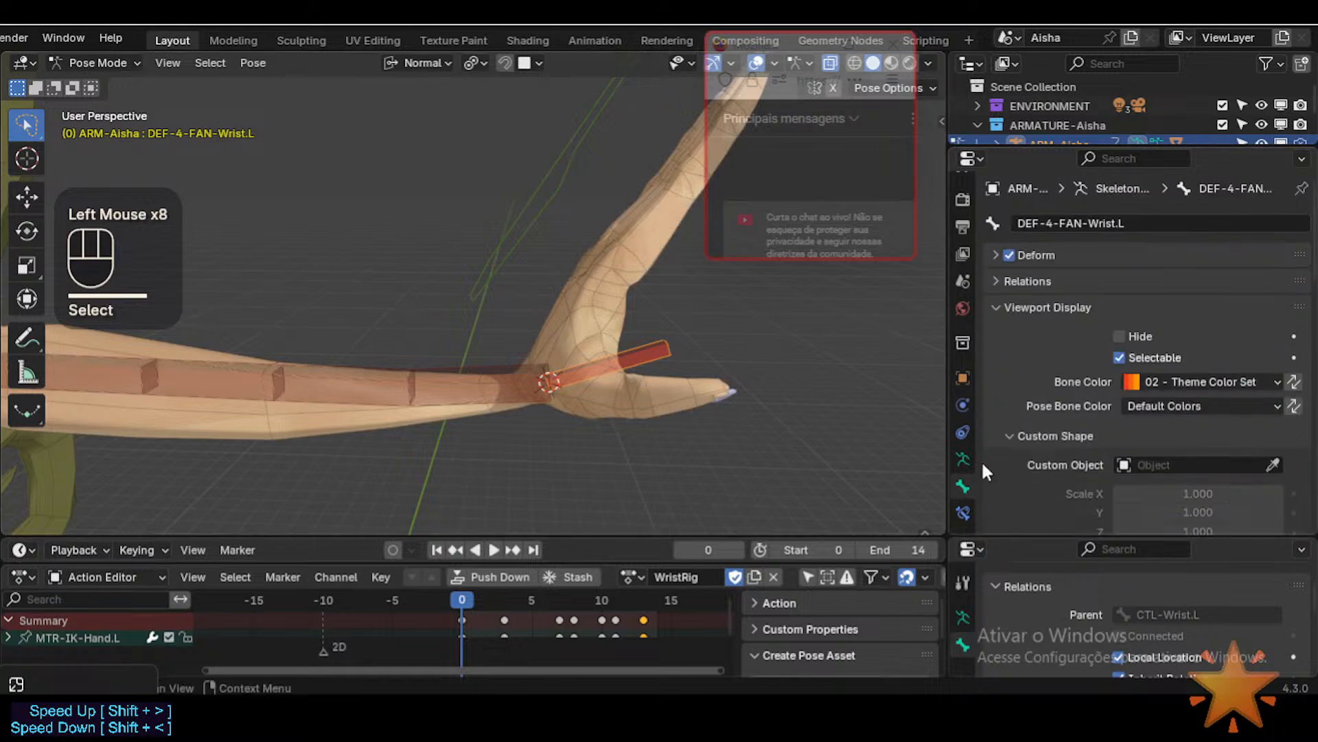
{"action": "left_click", "coordinate": [963, 513]}
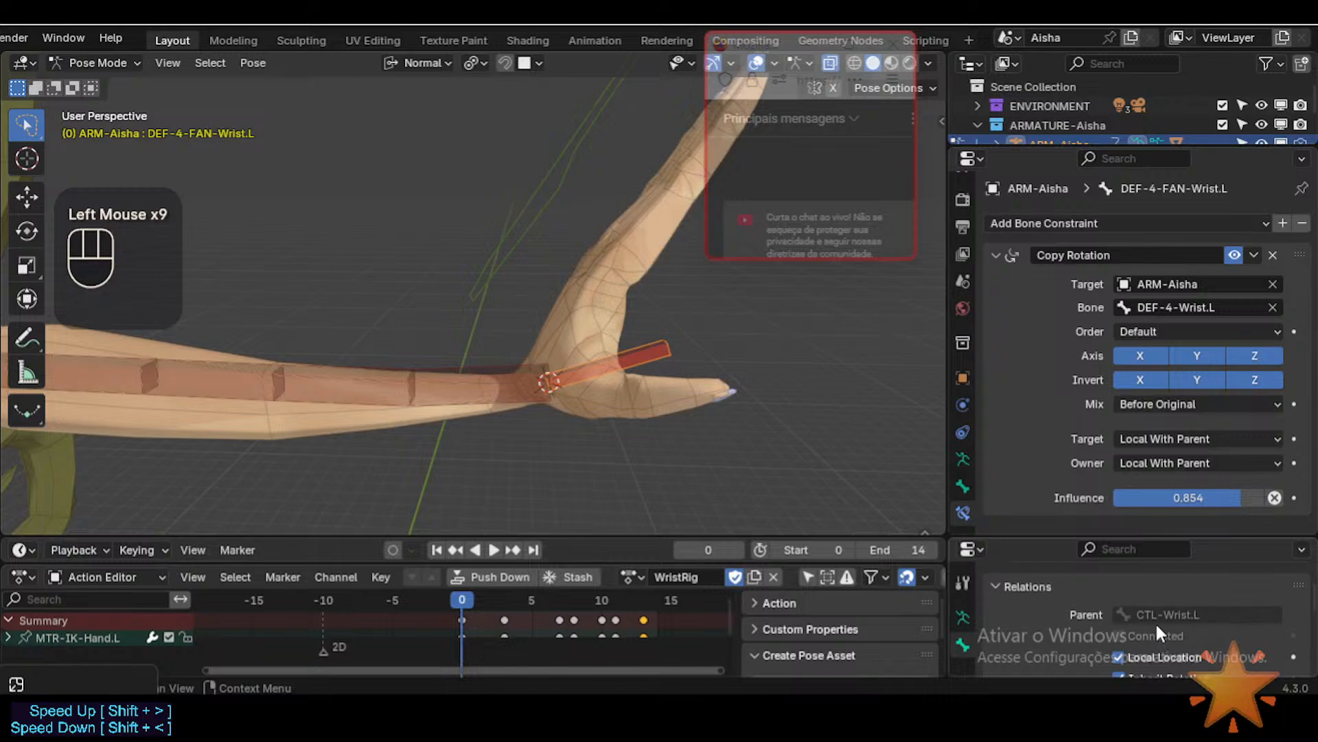
Step: Show the CTL-Extra1 bone collection in the viewport
{"action": "key", "text": "n"}
{"action": "key", "text": "n"}
{"action": "left_click", "coordinate": [538, 207]}
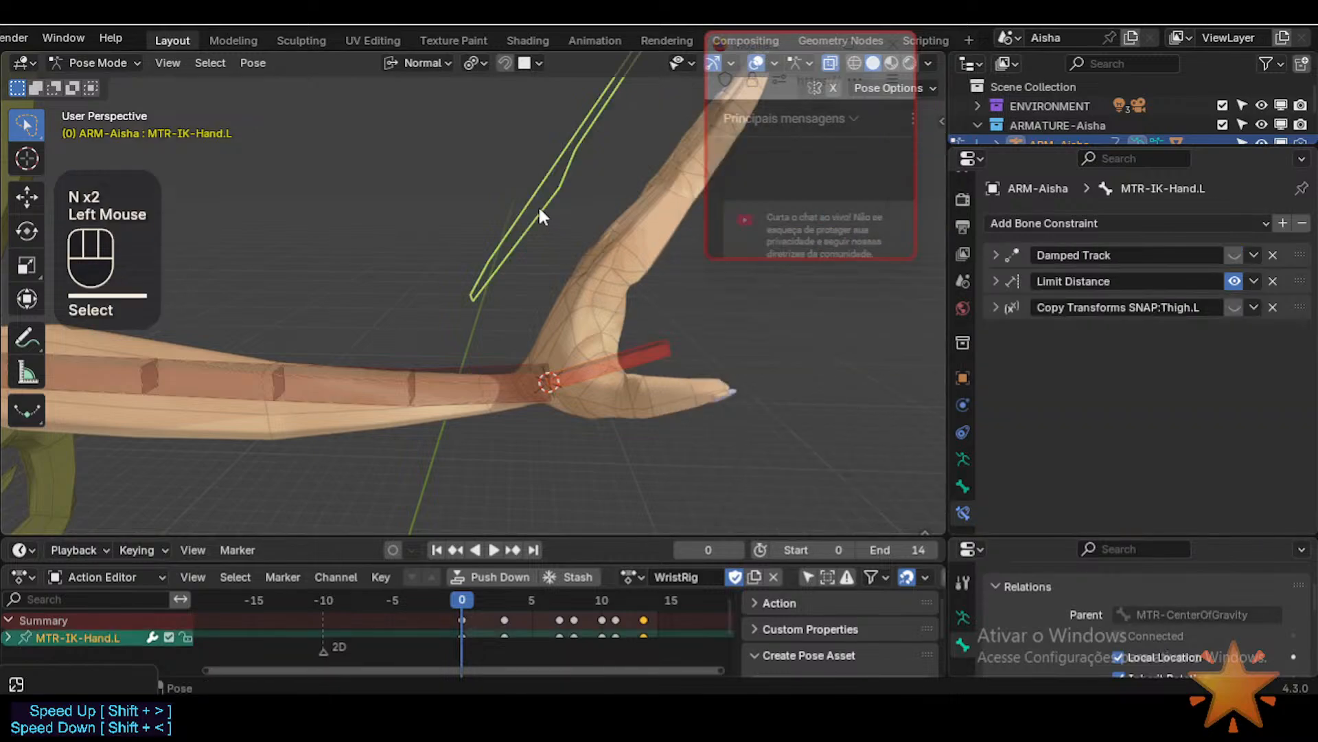
{"action": "key", "text": "n"}
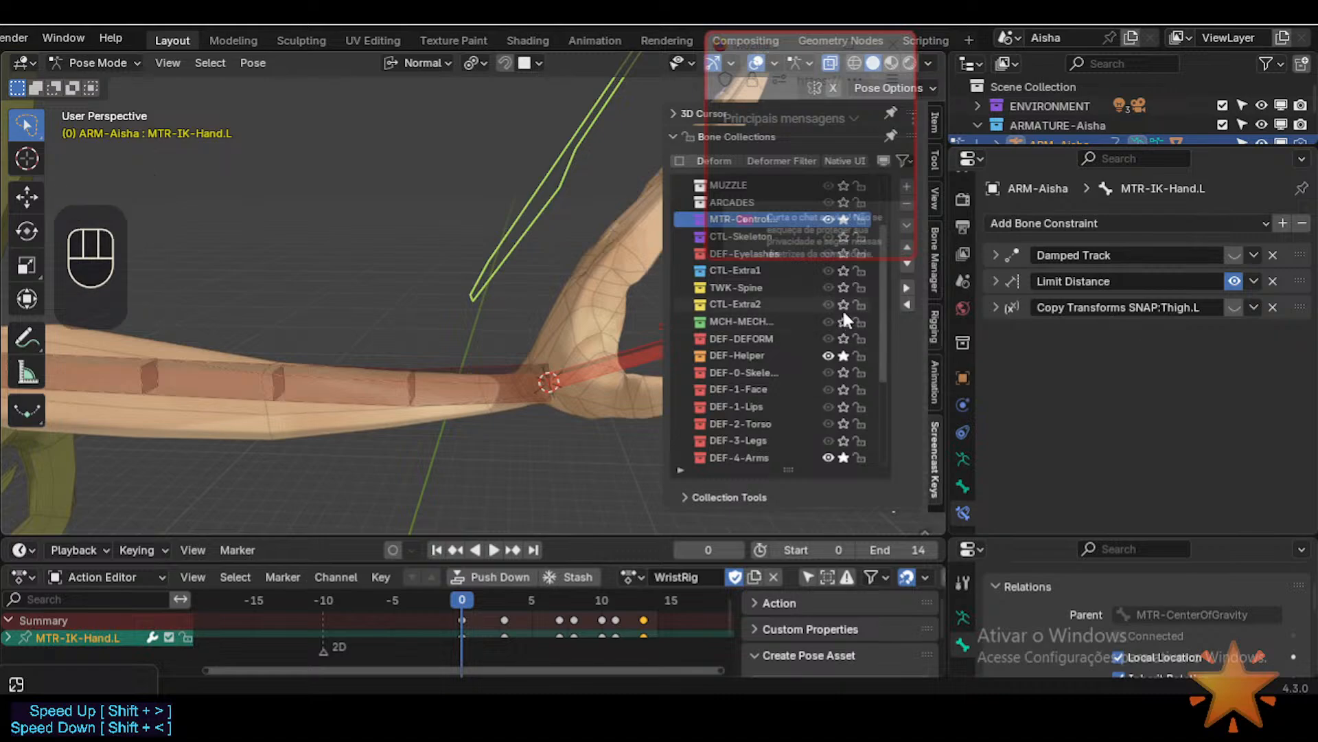
{"action": "left_click", "coordinate": [839, 273]}
{"action": "key", "text": "n"}
Step: Try moving the left wrist control CTL-Wrist.L to test how it affects the hand
{"action": "left_click", "coordinate": [581, 298]}
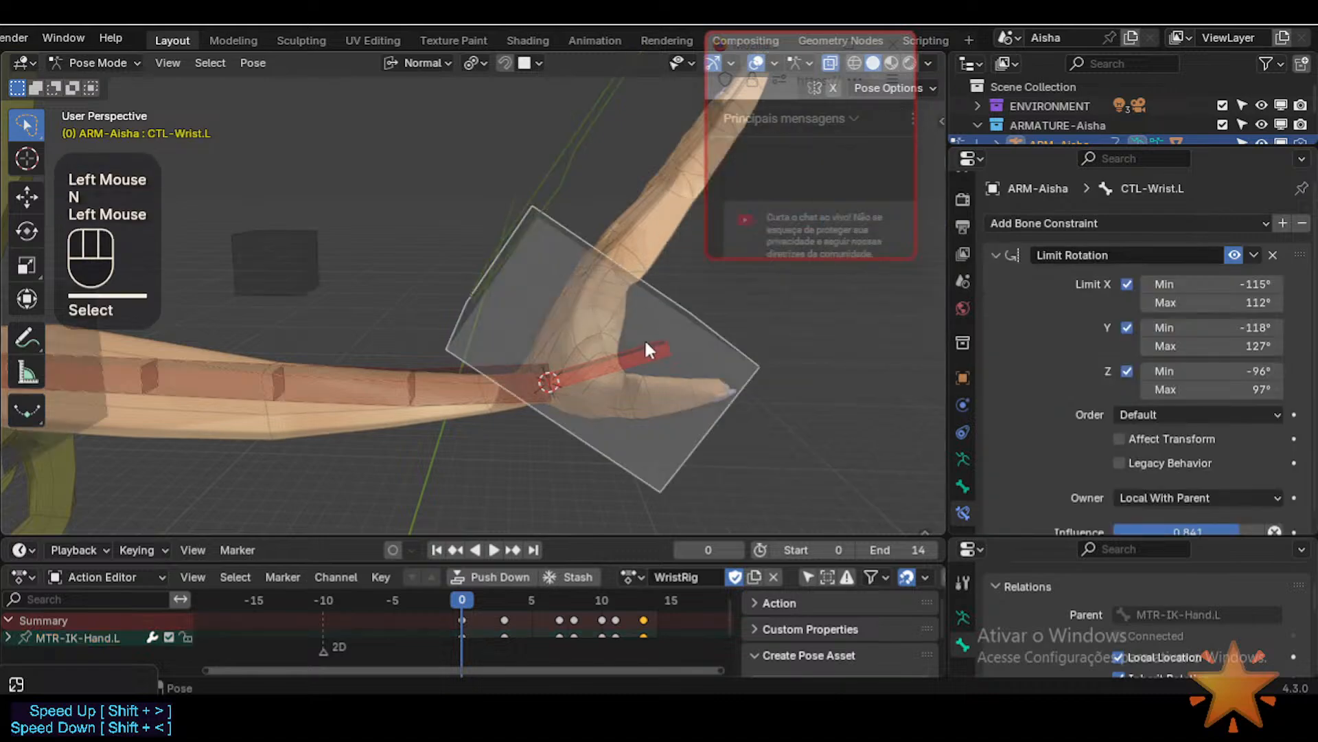
{"action": "key", "text": "g"}
{"action": "key", "text": "Escape"}
{"action": "left_click", "coordinate": [615, 310]}
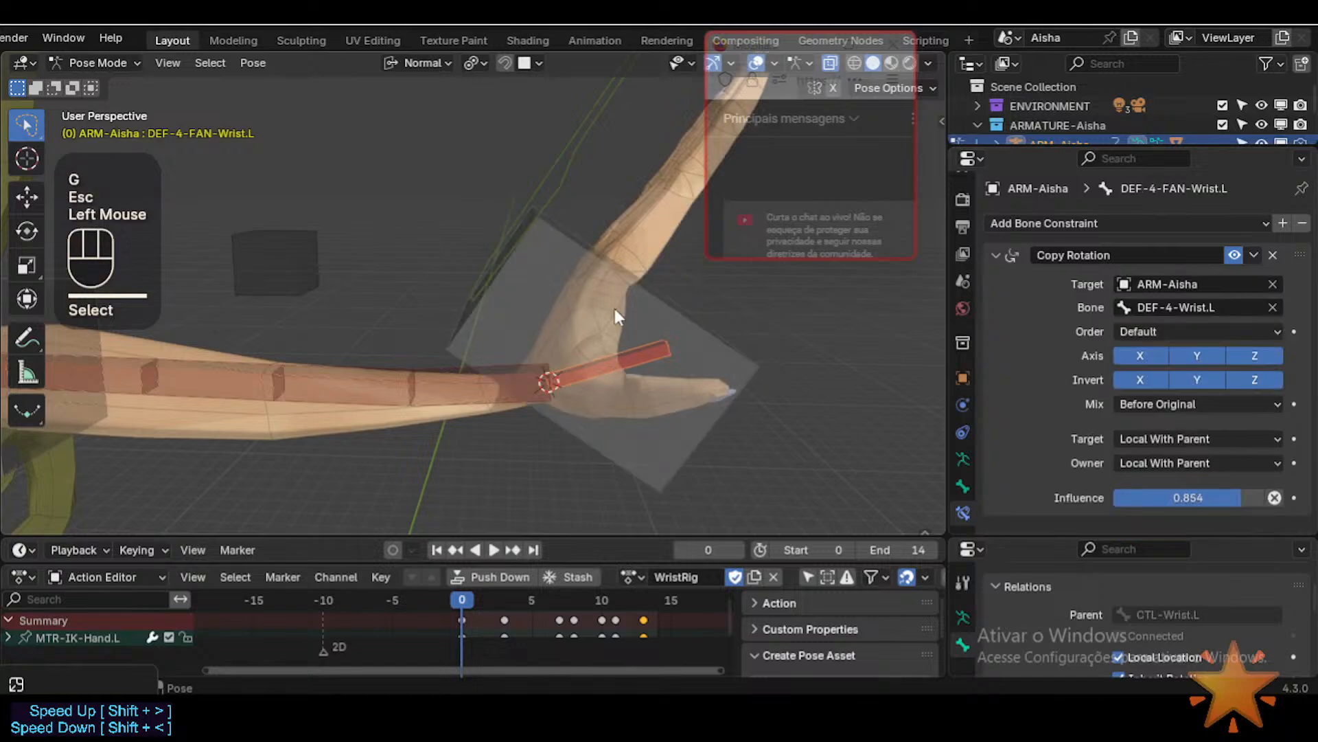
{"action": "left_click", "coordinate": [615, 314]}
{"action": "key", "text": "g"}
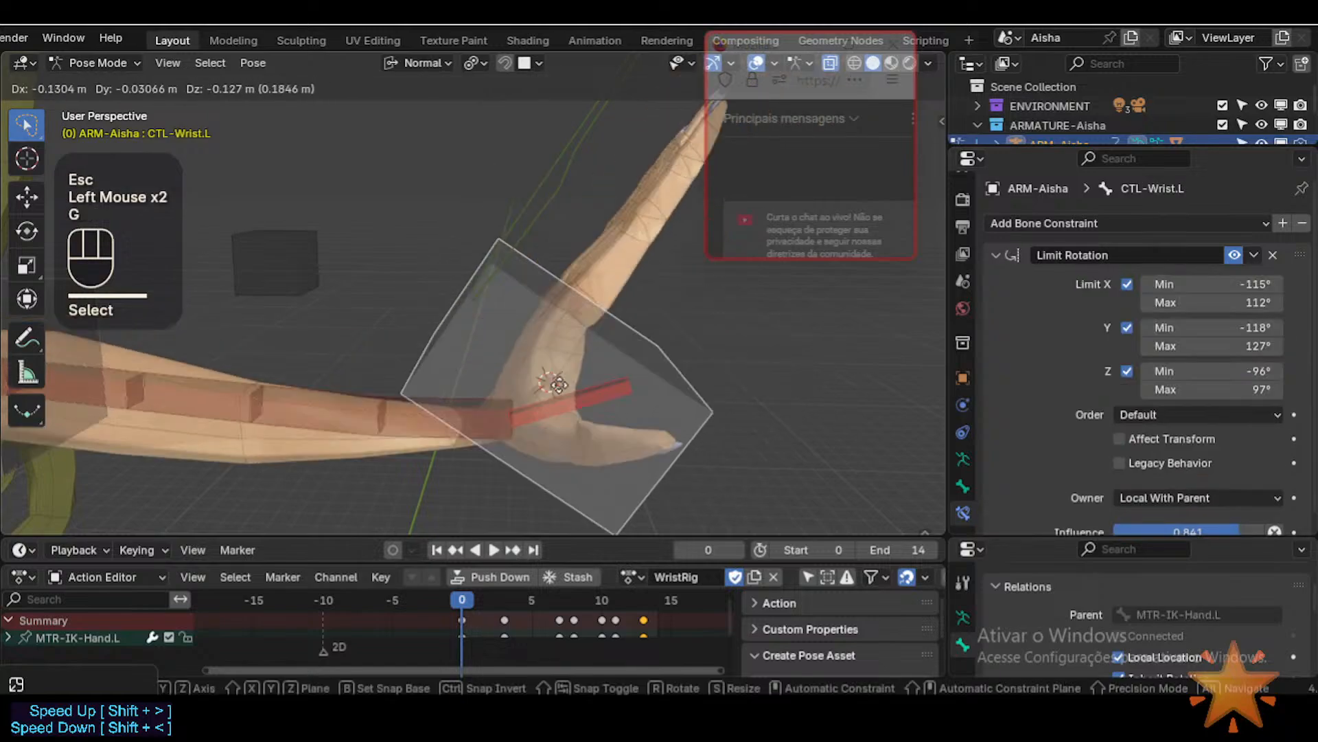
{"action": "key", "text": "Escape"}
Step: Rotate the left hand IK control about its local X axis to a milder upward bend
{"action": "left_click", "coordinate": [605, 330]}
{"action": "key", "text": "r"}
{"action": "key", "text": "x"}
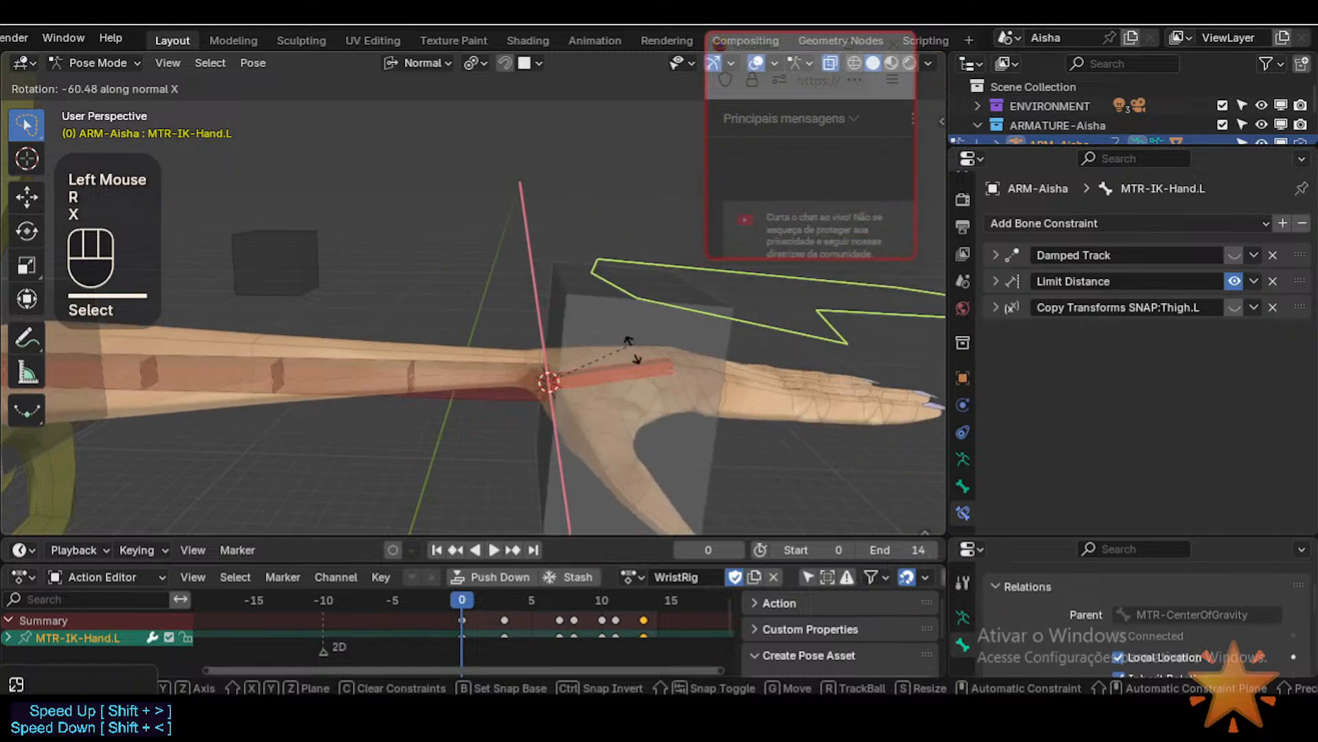
{"action": "left_click", "coordinate": [591, 385]}
Step: Hide the wrist control CTL-Wrist.L and select the fan bone DEF-4-FAN-Wrist.L
{"action": "left_click", "coordinate": [611, 392]}
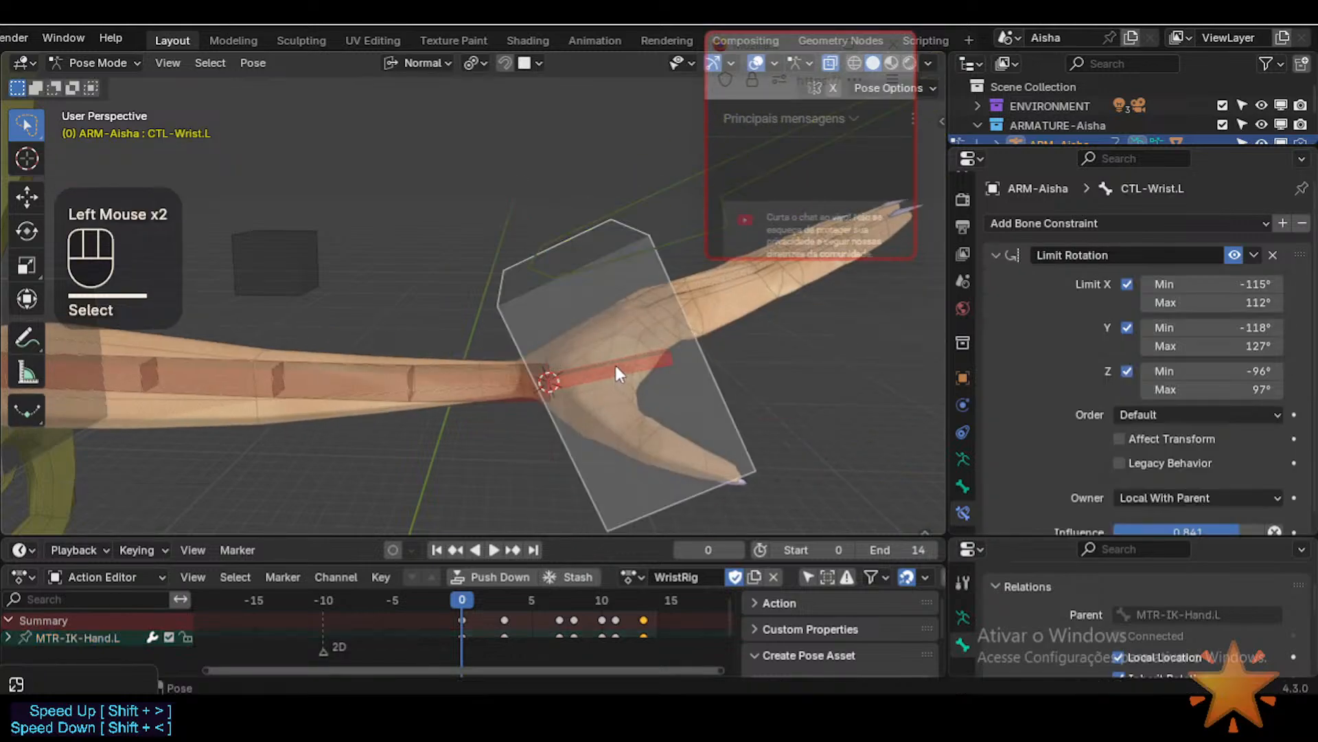
{"action": "left_click", "coordinate": [615, 365]}
{"action": "left_click", "coordinate": [662, 397]}
{"action": "key", "text": "h"}
{"action": "left_click", "coordinate": [642, 385]}
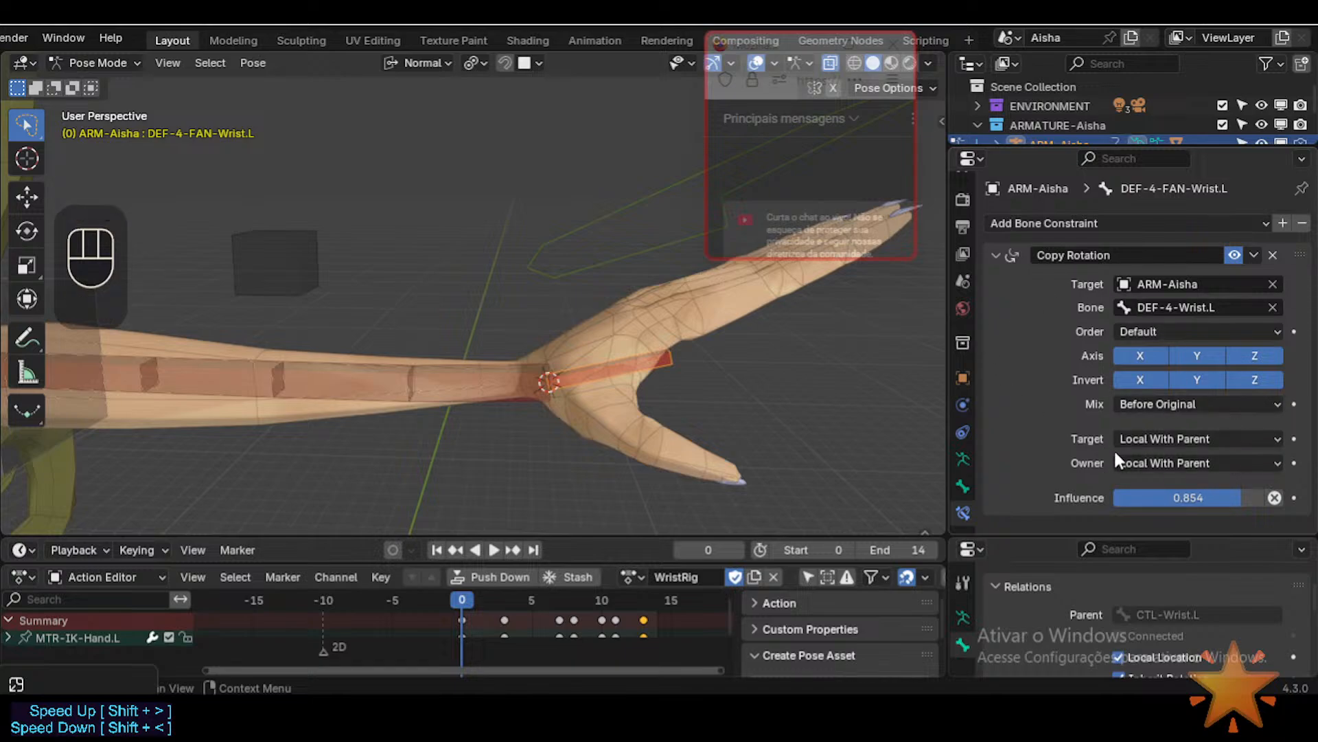
Step: Examine the target space, owner space and influence of the fan bone's Copy Rotation constraint
{"action": "middle_click_drag", "start_coordinate": [629, 319], "coordinate": [618, 416], "text": "shift"}
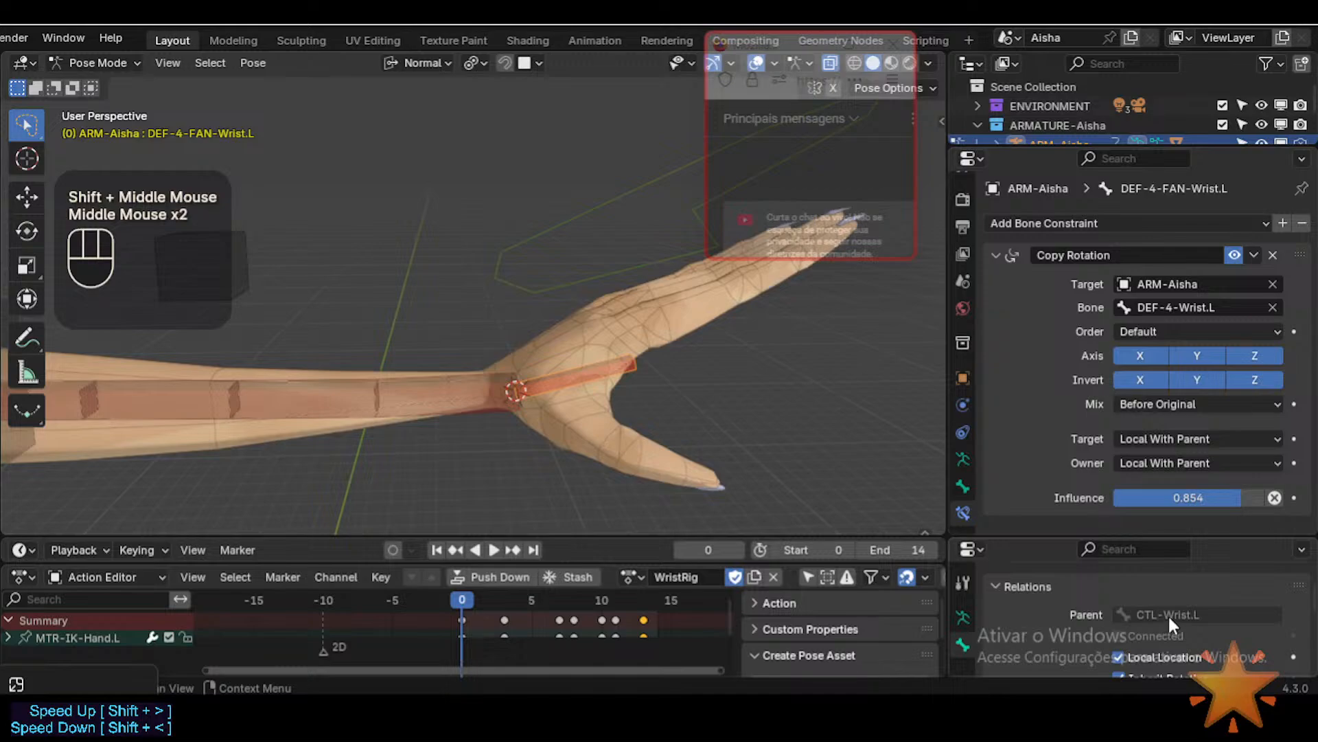
{"action": "left_click", "coordinate": [1140, 439]}
{"action": "left_click", "coordinate": [1140, 439]}
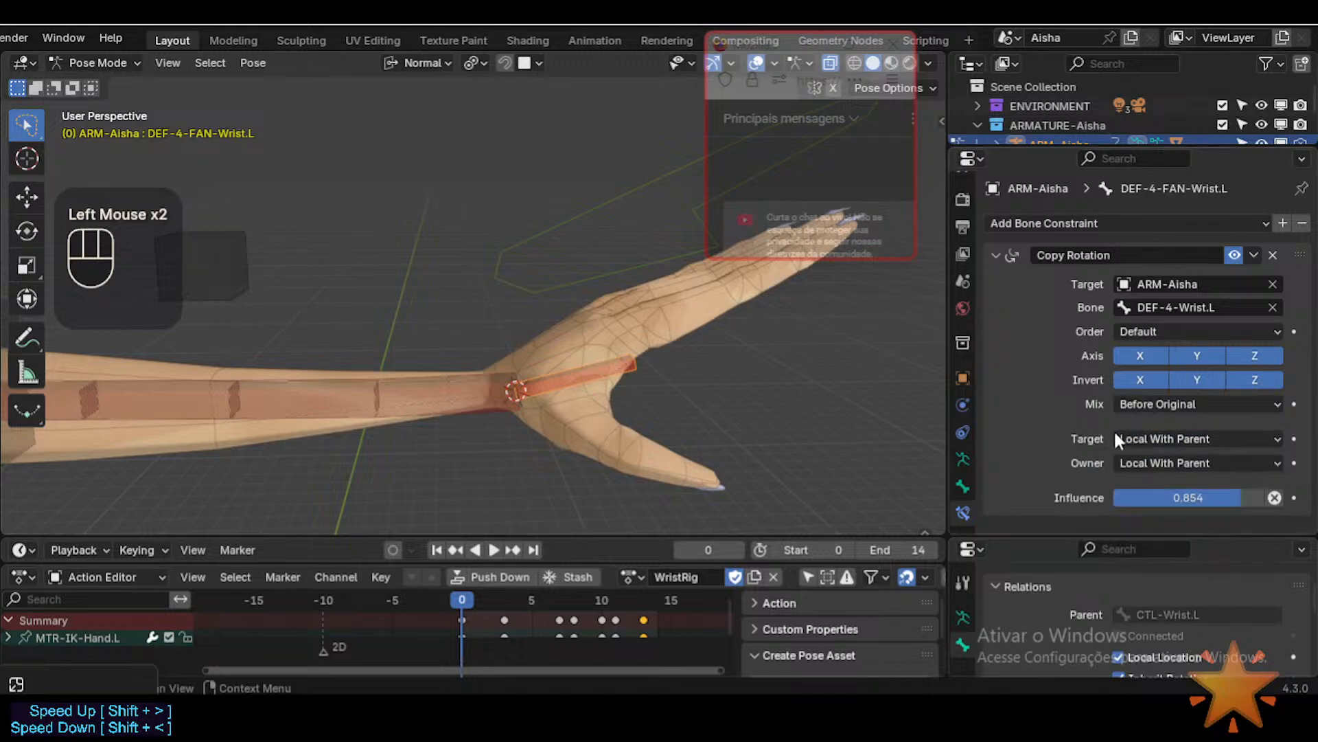
{"action": "left_click", "coordinate": [1133, 461]}
{"action": "left_click", "coordinate": [1071, 421]}
{"action": "left_click", "coordinate": [1195, 497]}
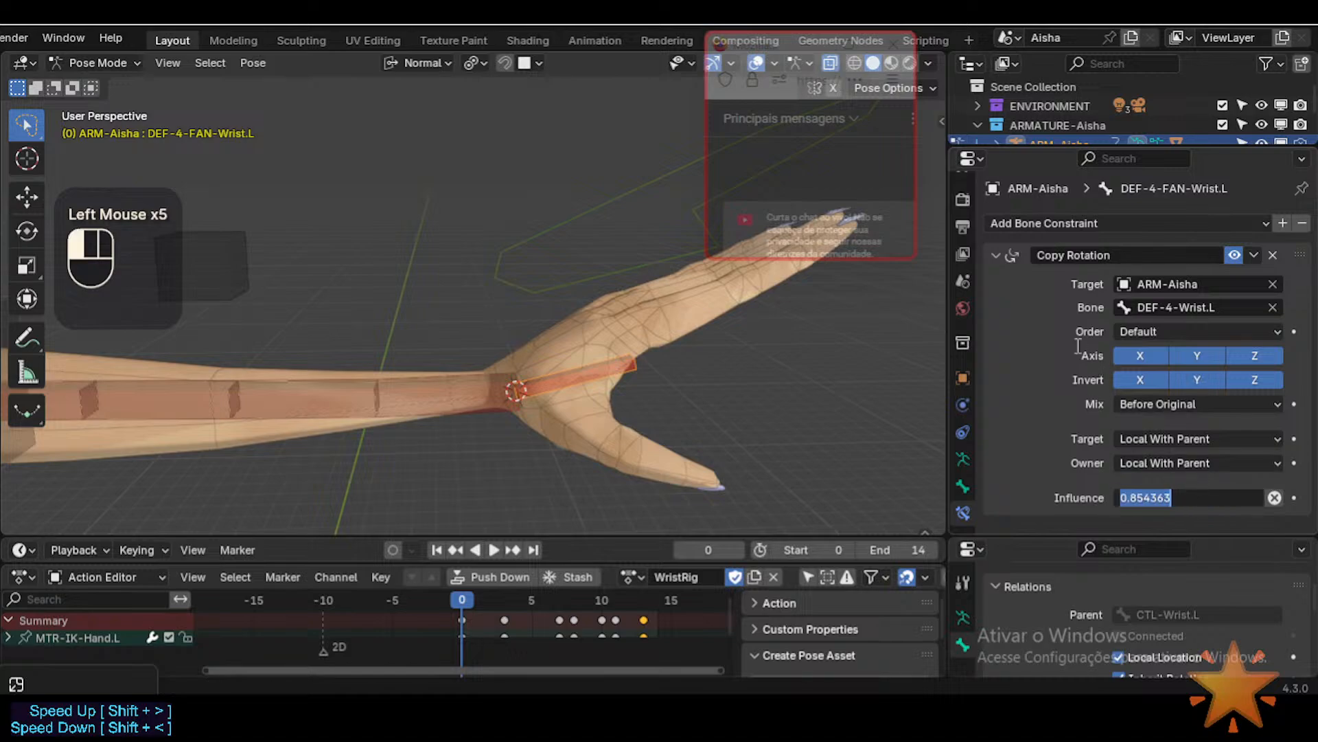
{"action": "key", "text": "Return"}
Step: Lower the Copy Rotation influence of DEF-4-FAN-Wrist.L to about 0.171 and disable the constraint
{"action": "middle_click_drag", "start_coordinate": [719, 316], "coordinate": [655, 359], "text": "shift"}
{"action": "left_click", "coordinate": [633, 286]}
{"action": "left_click", "coordinate": [600, 423]}
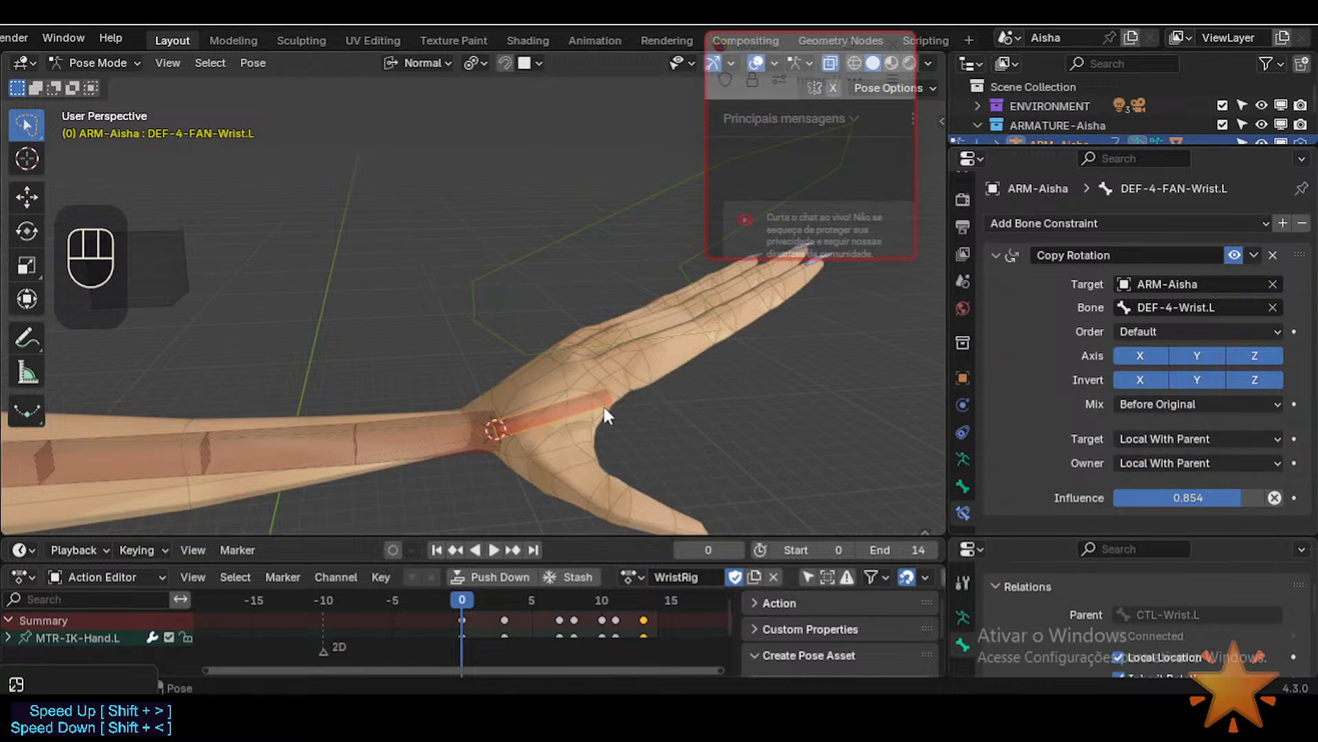
{"action": "scroll", "coordinate": [1171, 616], "scroll_direction": "down", "scroll_amount": 1}
{"action": "scroll", "coordinate": [1171, 614], "scroll_direction": "up", "scroll_amount": 1}
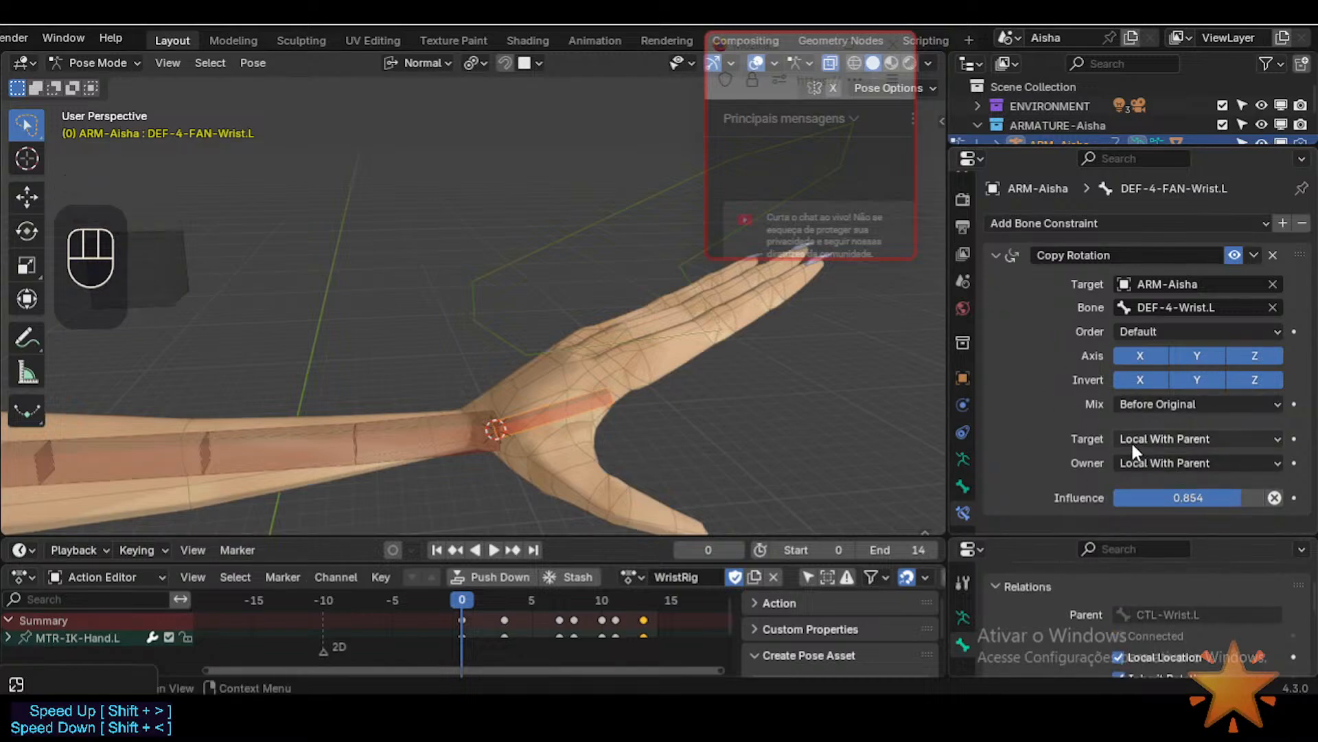
{"action": "middle_click_drag", "start_coordinate": [659, 343], "coordinate": [587, 319]}
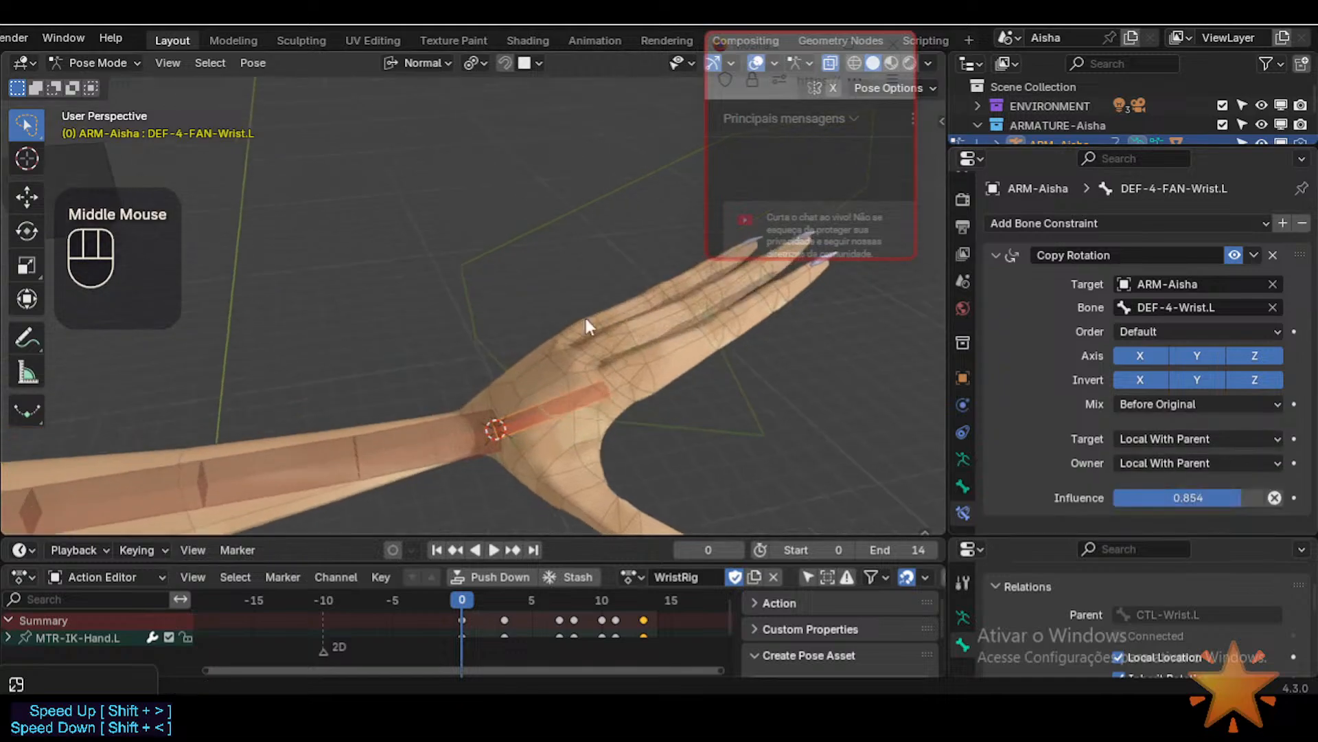
{"action": "scroll", "coordinate": [627, 341], "scroll_direction": "down", "scroll_amount": 1}
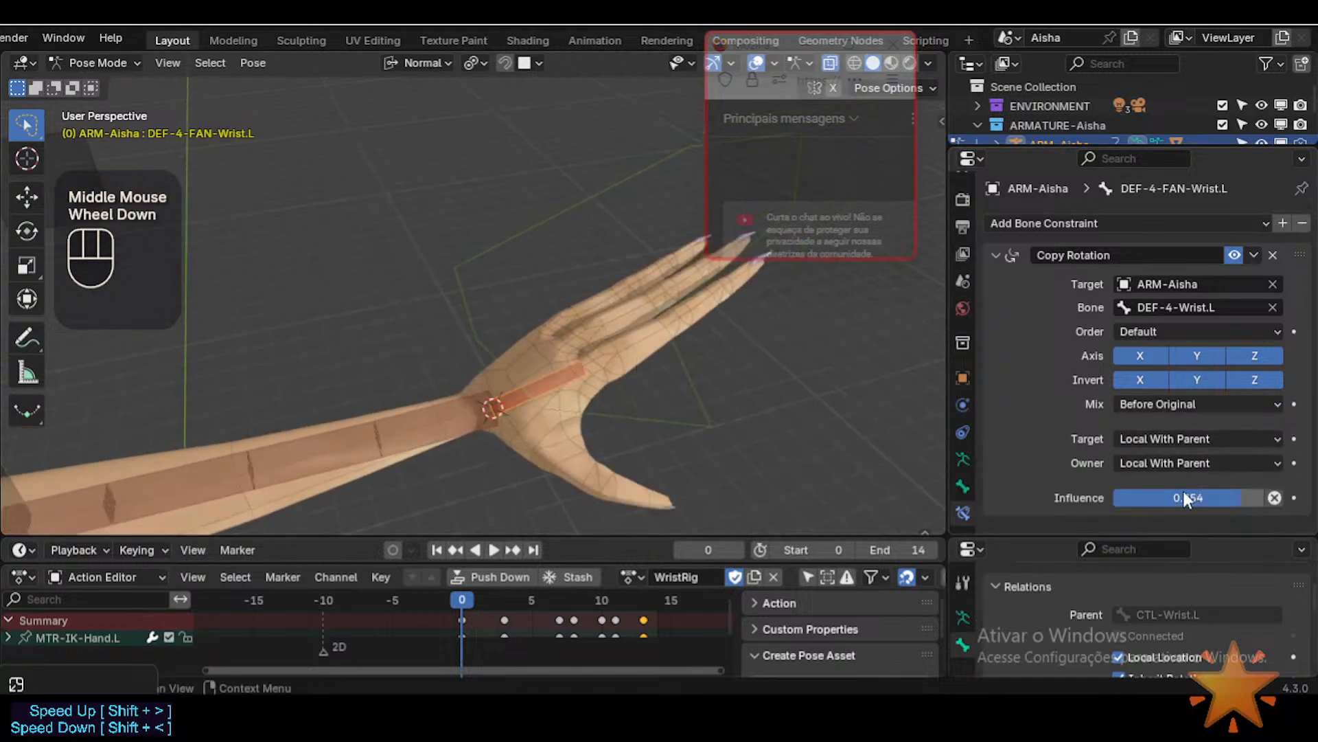
{"action": "left_click_drag", "start_coordinate": [1184, 494], "coordinate": [1136, 495]}
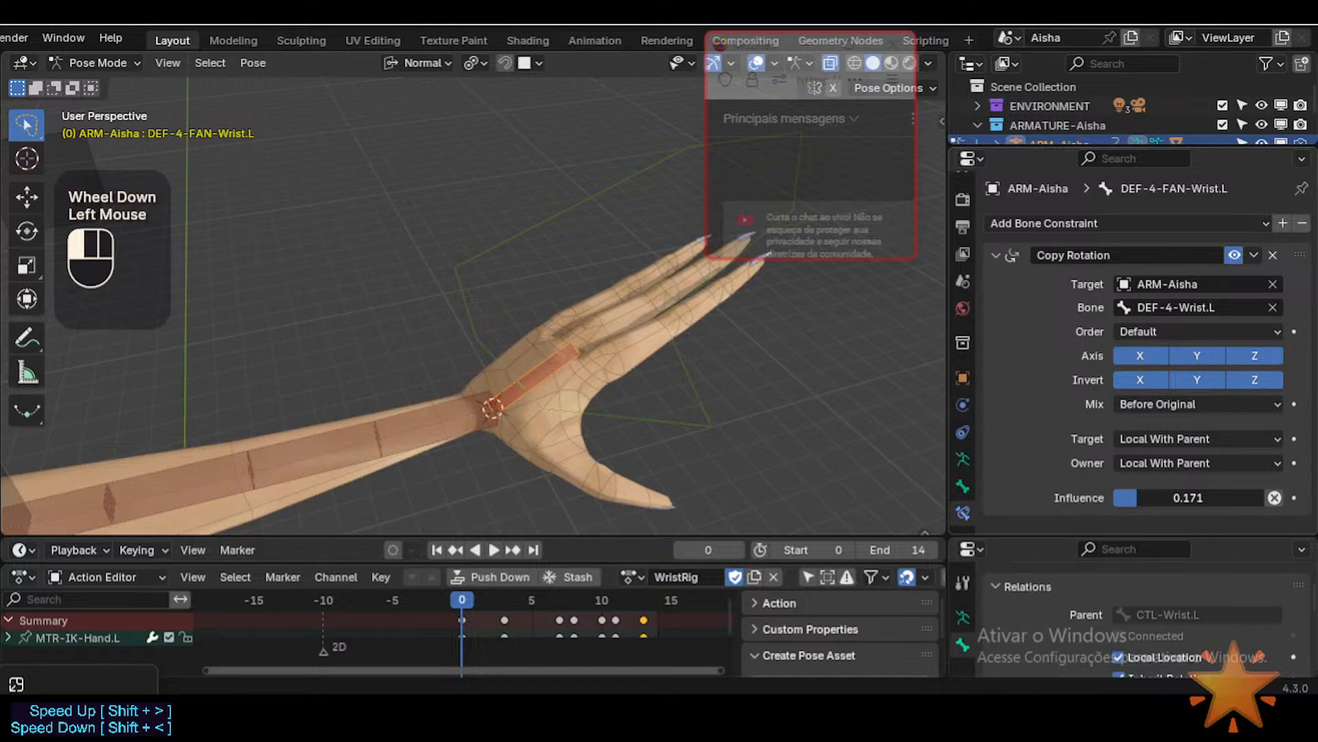
{"action": "left_click", "coordinate": [1234, 254]}
Step: Reveal all hidden bones and clear the pose transforms of every bone in the armature
{"action": "left_click", "coordinate": [674, 416]}
{"action": "middle_click_drag", "start_coordinate": [674, 413], "coordinate": [567, 371]}
{"action": "key", "text": "n"}
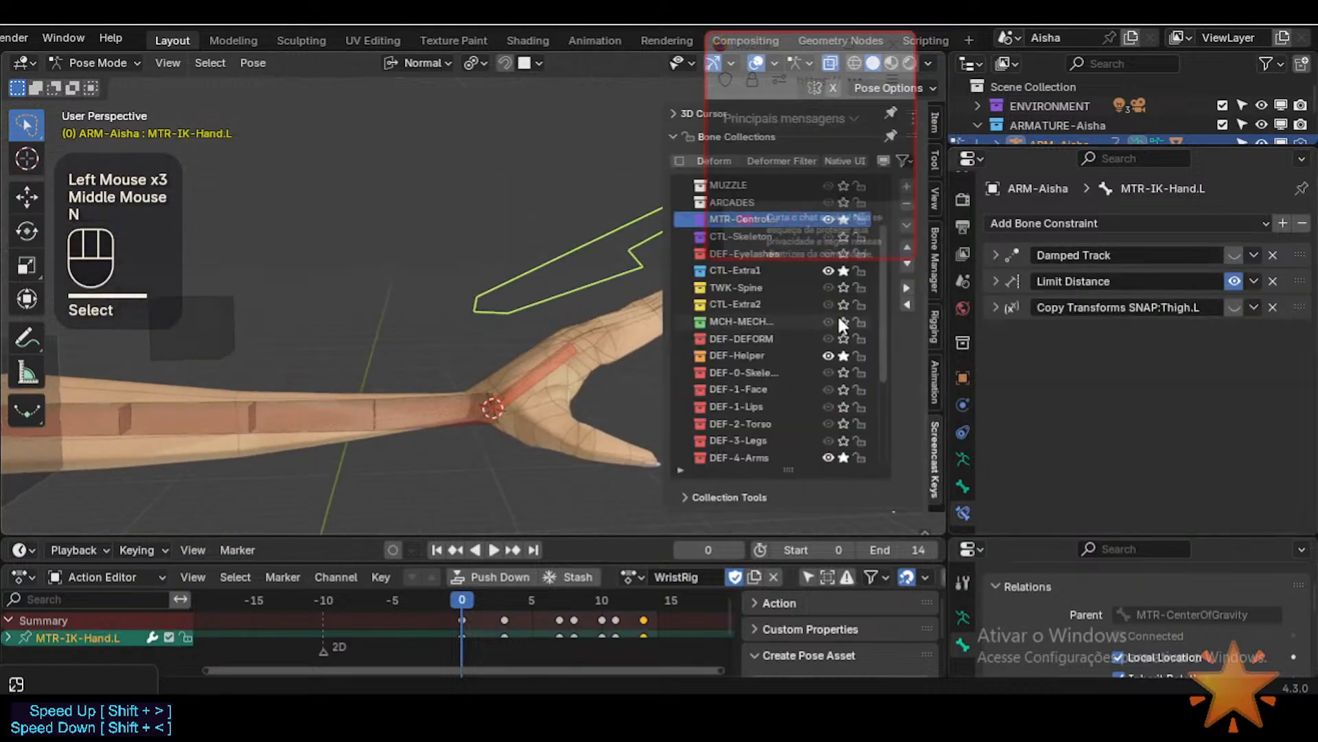
{"action": "key", "text": "n"}
{"action": "key", "text": "alt+h"}
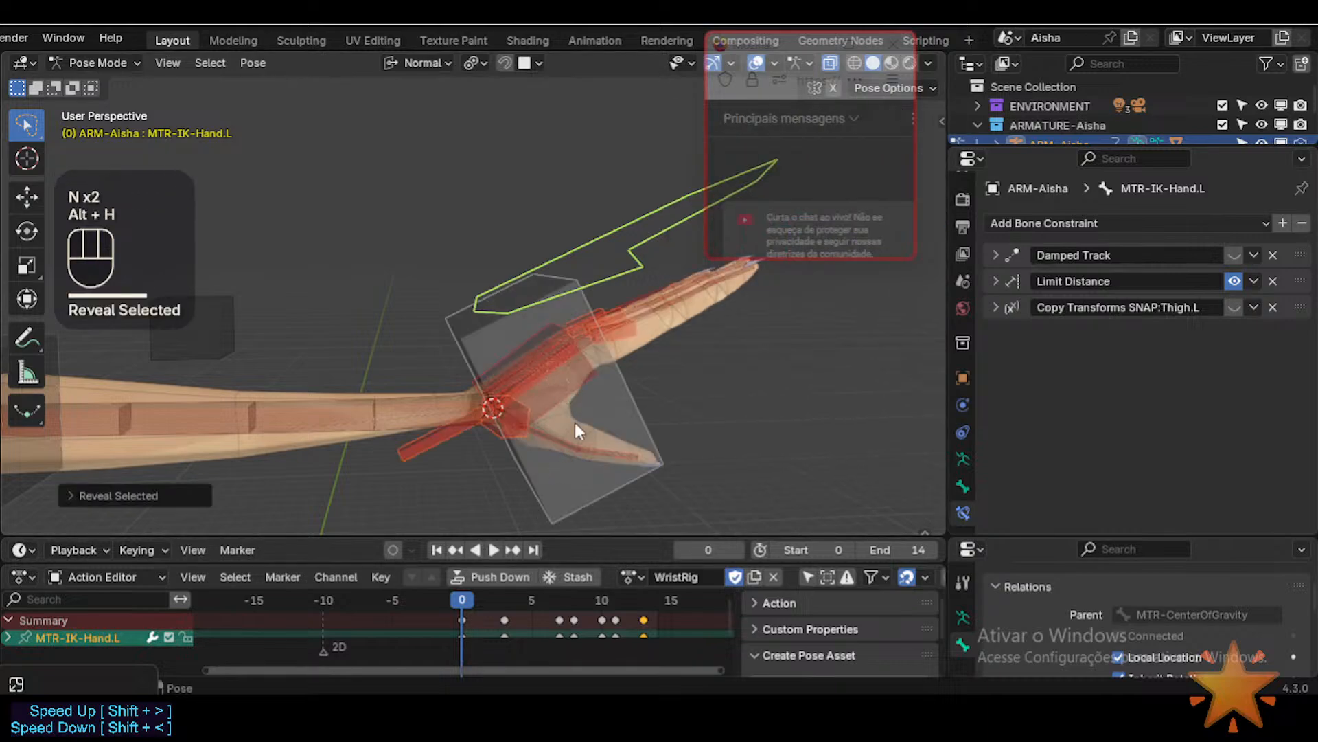
{"action": "key", "text": "a"}
{"action": "key", "text": "alt+q"}
{"action": "key", "text": "alt+q"}
Step: Select the wrist deform bone DEF-4-Wrist.L and inspect the overlapping bones around the left wrist
{"action": "middle_click_drag", "start_coordinate": [570, 421], "coordinate": [542, 386]}
{"action": "left_click", "coordinate": [583, 439]}
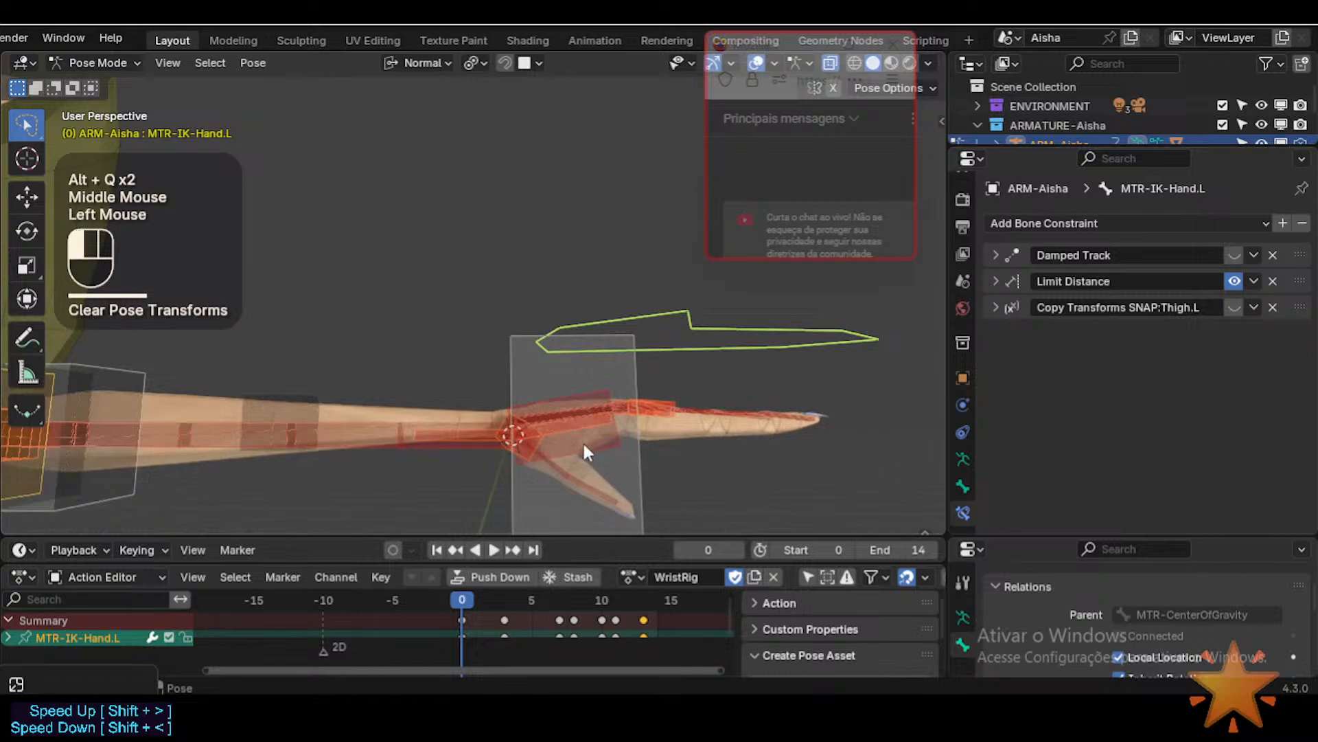
{"action": "middle_click_drag", "start_coordinate": [584, 443], "coordinate": [613, 473]}
{"action": "left_click", "coordinate": [594, 446]}
{"action": "left_click", "coordinate": [597, 447]}
{"action": "left_click", "coordinate": [596, 444]}
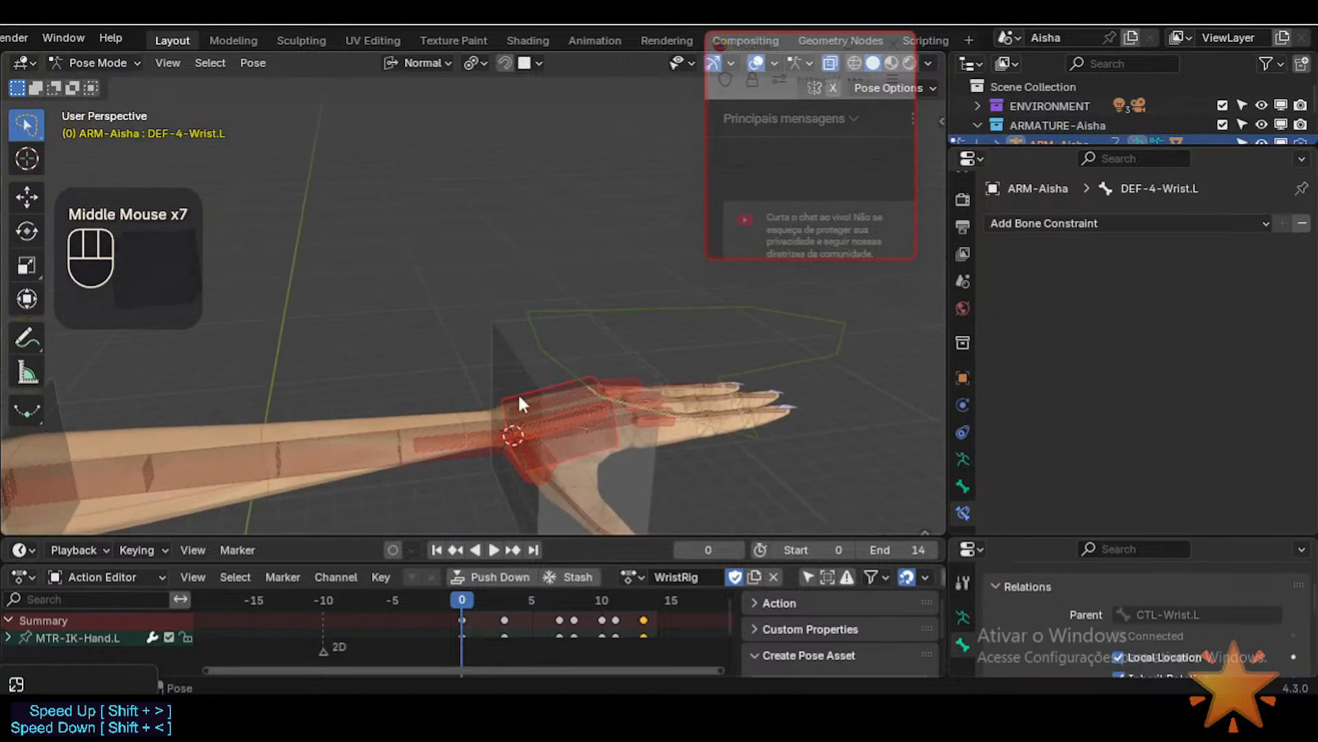
{"action": "middle_click_drag", "start_coordinate": [520, 403], "coordinate": [545, 374]}
{"action": "middle_click_drag", "start_coordinate": [583, 438], "coordinate": [773, 406]}
Step: Show the left hand IK control as a plain box bone instead of its custom shape
{"action": "left_click", "coordinate": [584, 430]}
{"action": "left_click", "coordinate": [624, 345]}
{"action": "key", "text": "ctrl+4"}
{"action": "left_click", "coordinate": [758, 462]}
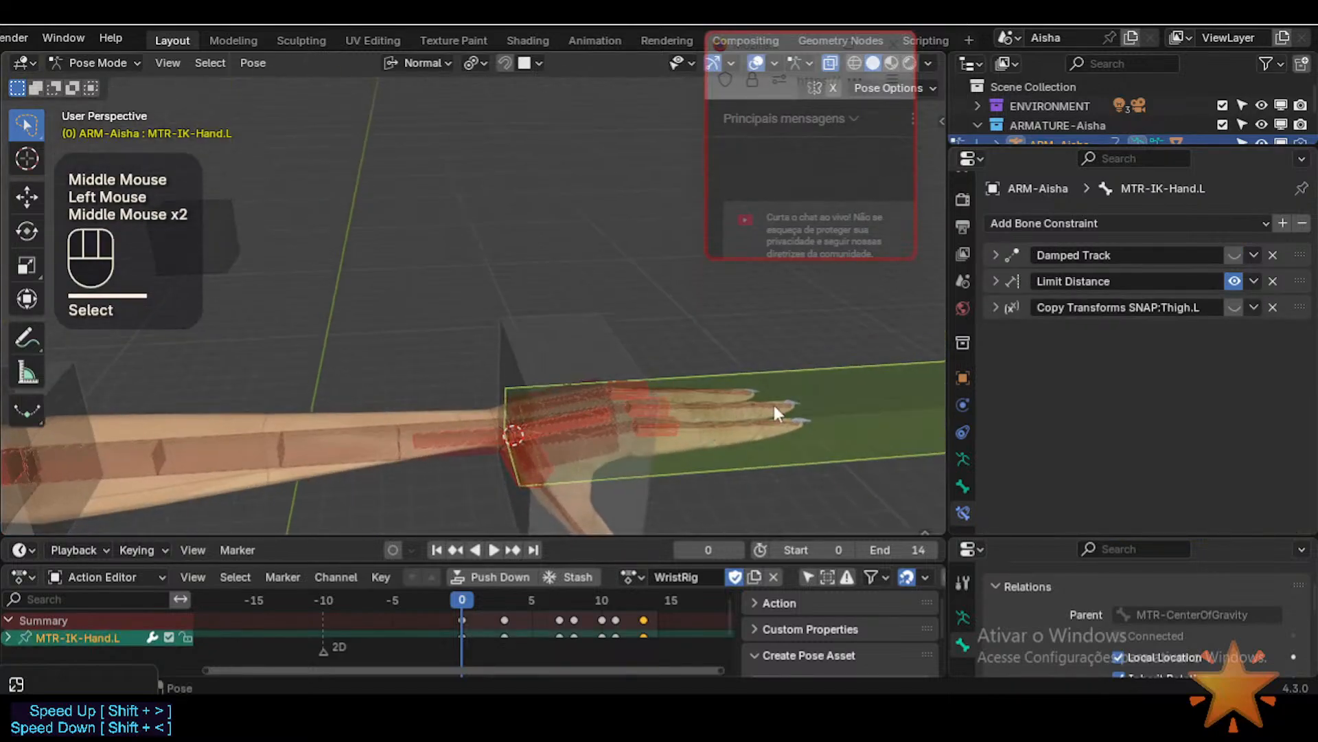
Step: Compare the placement of MTR-IK-Hand.L and CTL-Wrist.L at the left wrist from several angles
{"action": "left_click", "coordinate": [782, 401]}
{"action": "left_click", "coordinate": [594, 450]}
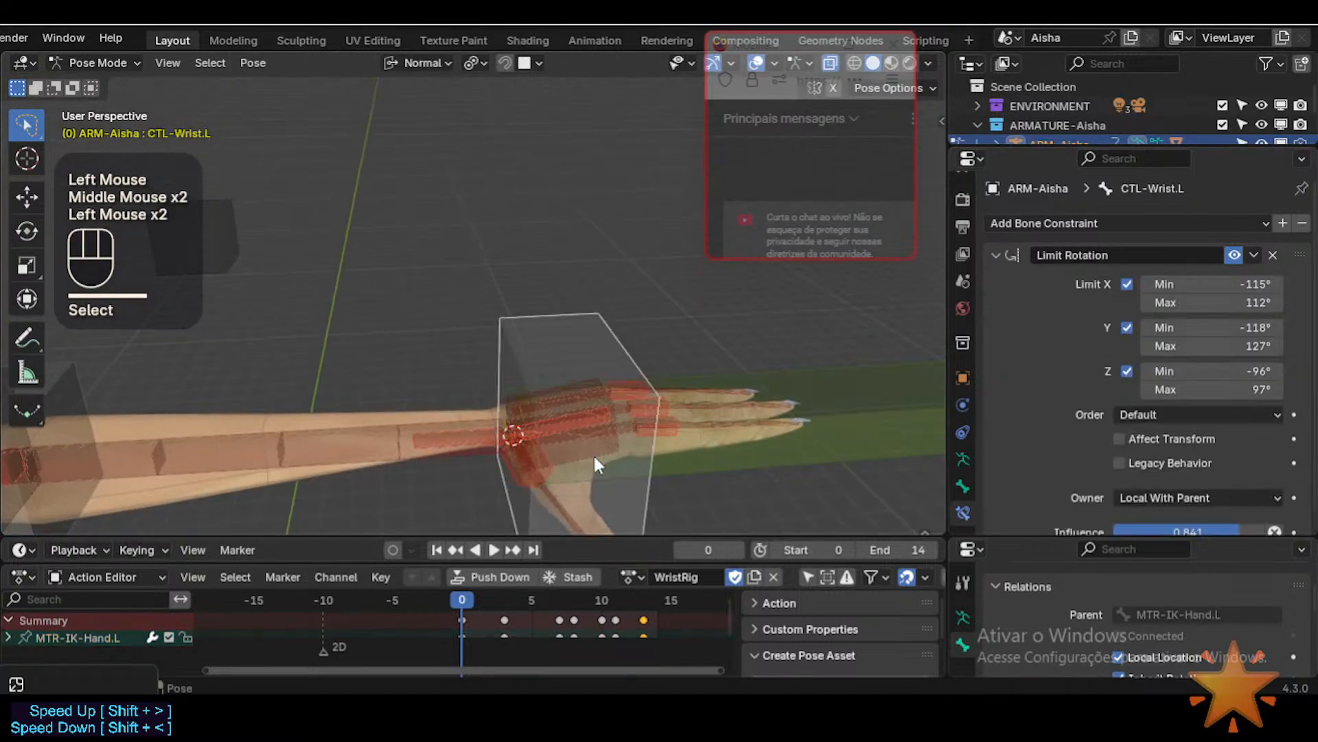
{"action": "middle_click_drag", "start_coordinate": [594, 454], "coordinate": [562, 388]}
{"action": "left_click", "coordinate": [583, 460]}
{"action": "middle_click_drag", "start_coordinate": [538, 321], "coordinate": [546, 407]}
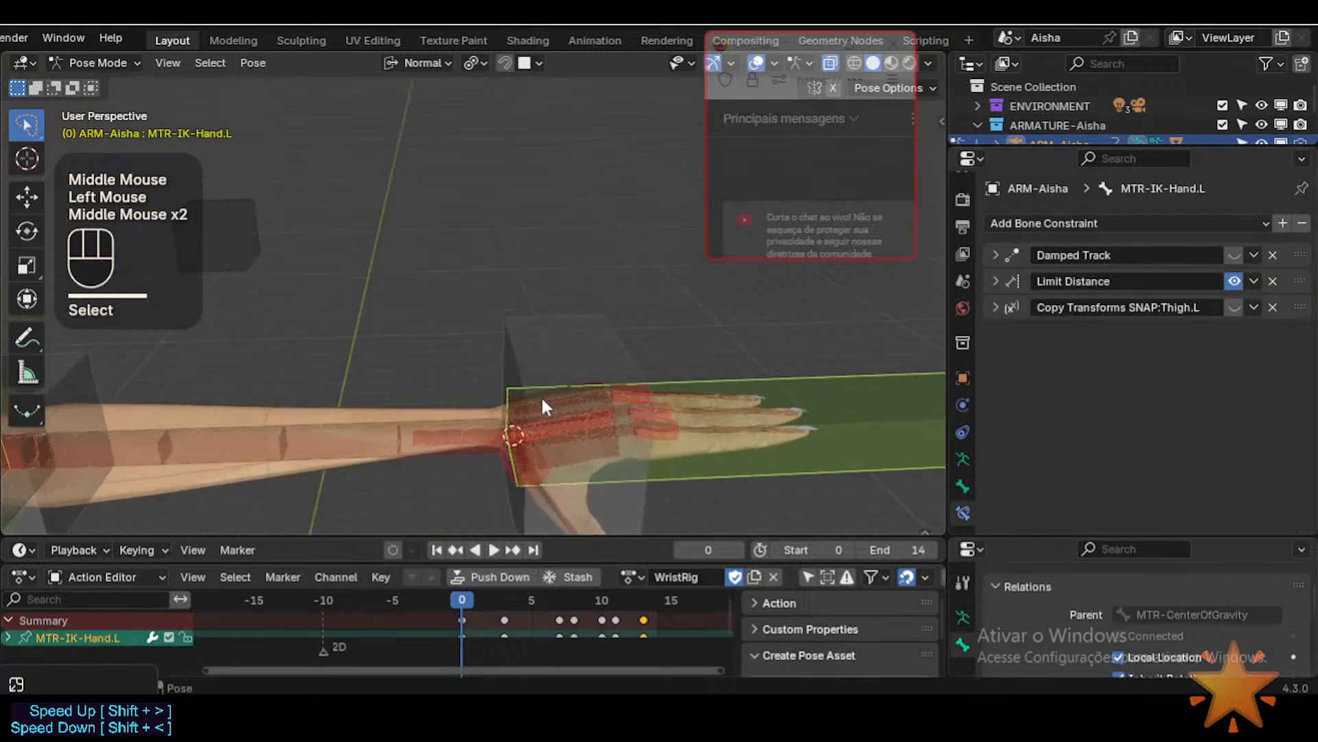
{"action": "left_click", "coordinate": [630, 373]}
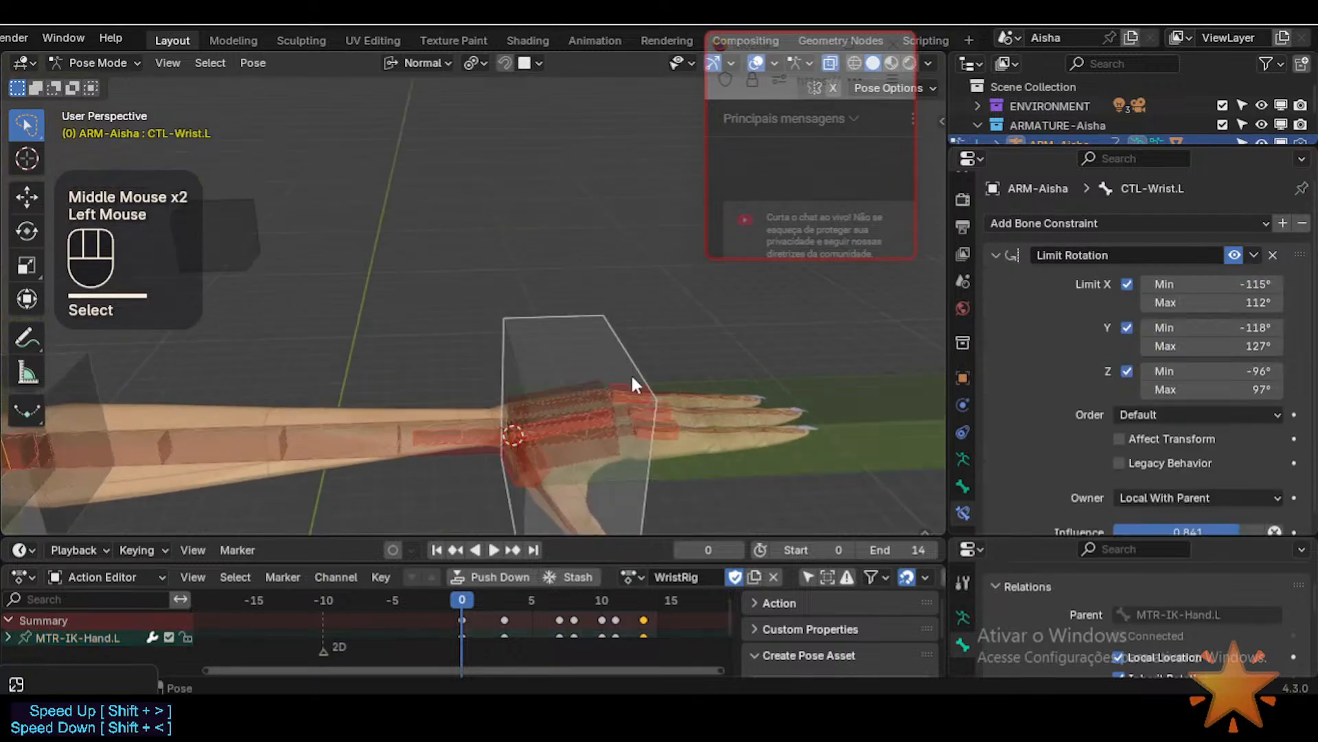
{"action": "middle_click_drag", "start_coordinate": [630, 373], "coordinate": [609, 327]}
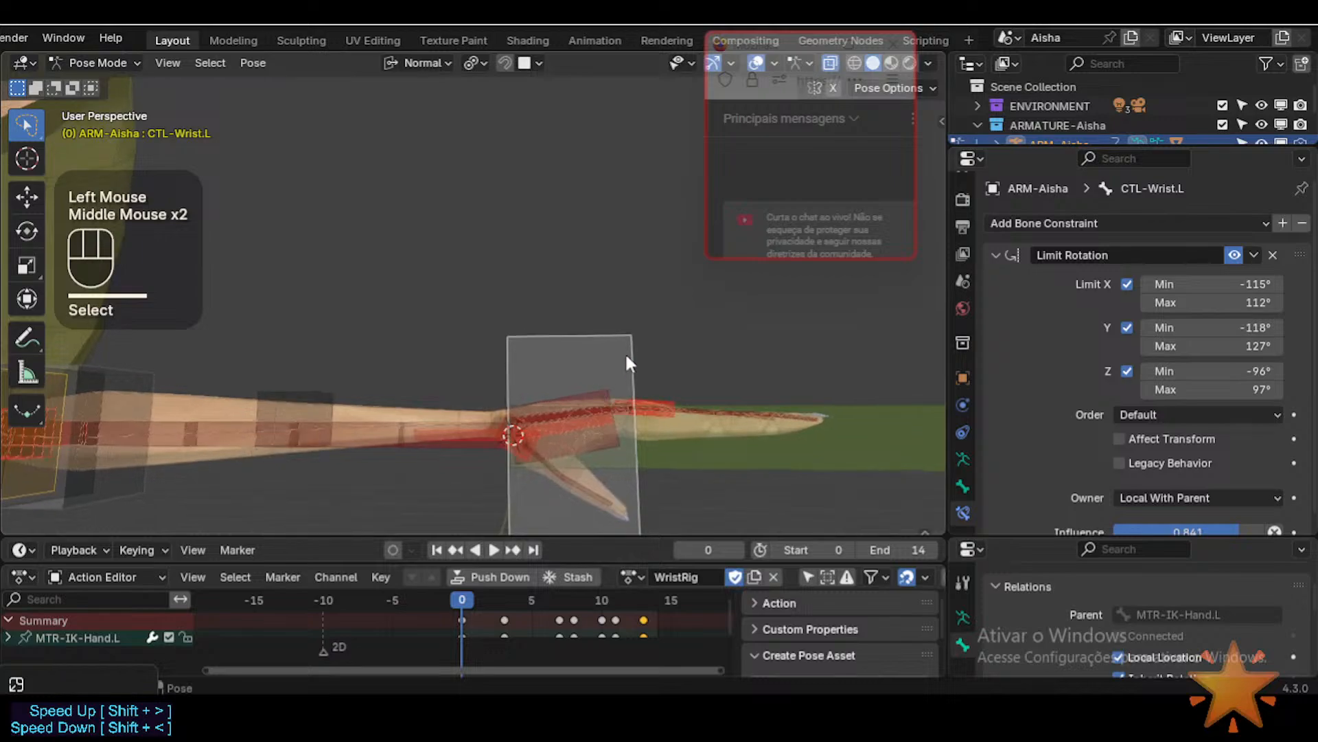
Step: Try rotating CTL-Wrist.L about its local X axis, and reselect the left hand IK control
{"action": "key", "text": "r"}
{"action": "key", "text": "x"}
{"action": "key", "text": "Escape"}
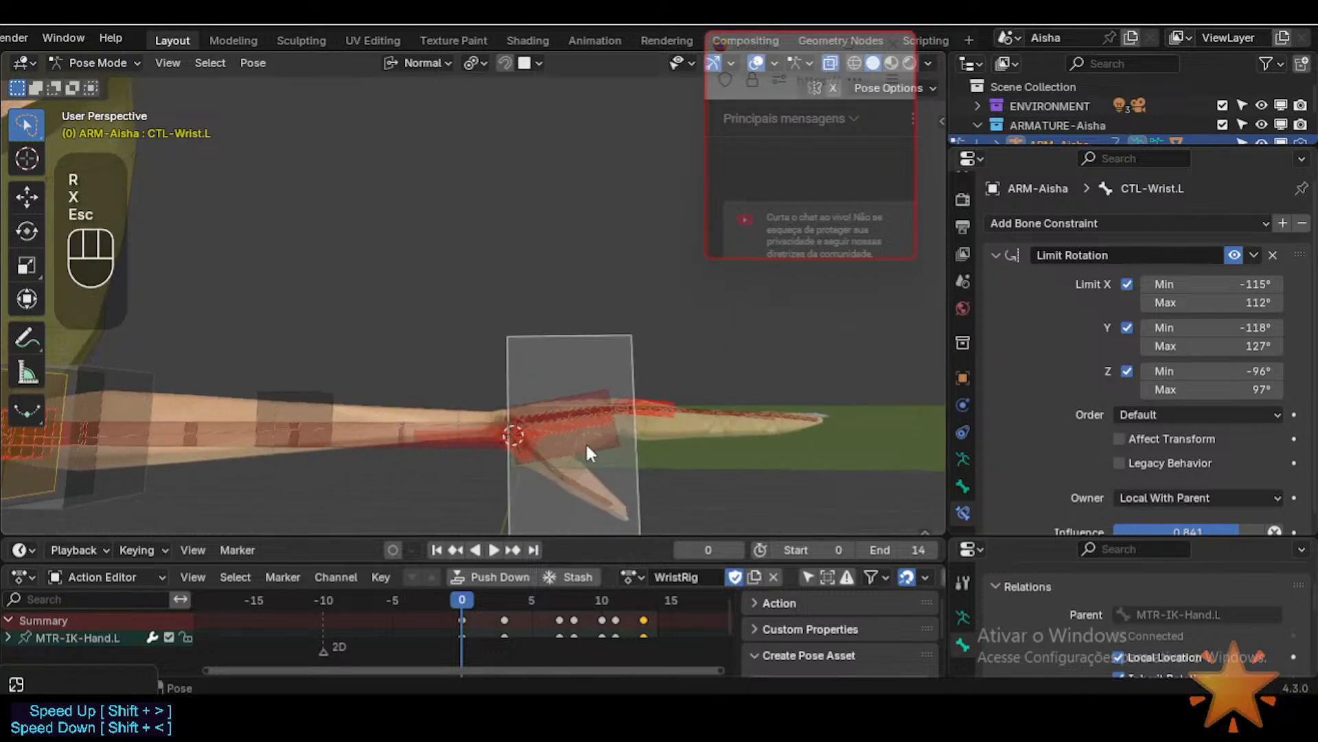
{"action": "key", "text": "r"}
{"action": "key", "text": "x"}
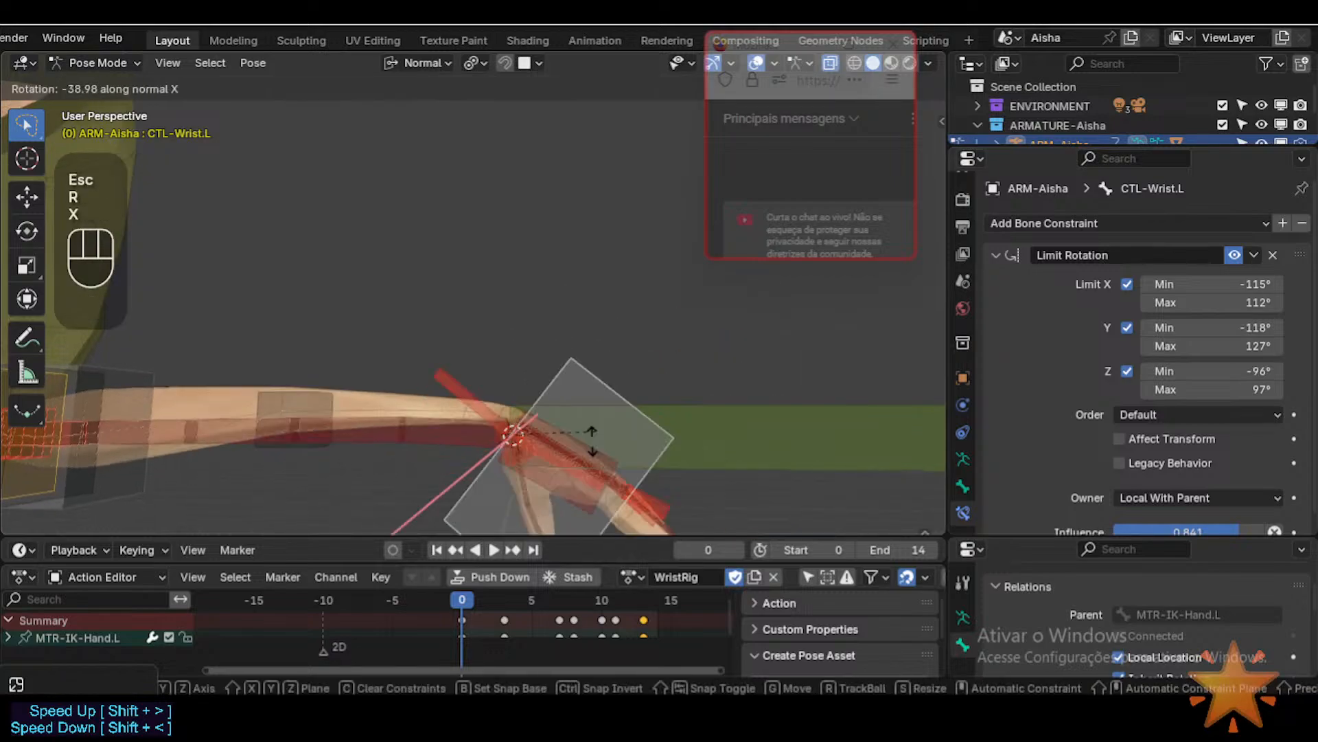
{"action": "key", "text": "Escape"}
{"action": "left_click", "coordinate": [577, 438]}
{"action": "left_click", "coordinate": [576, 432]}
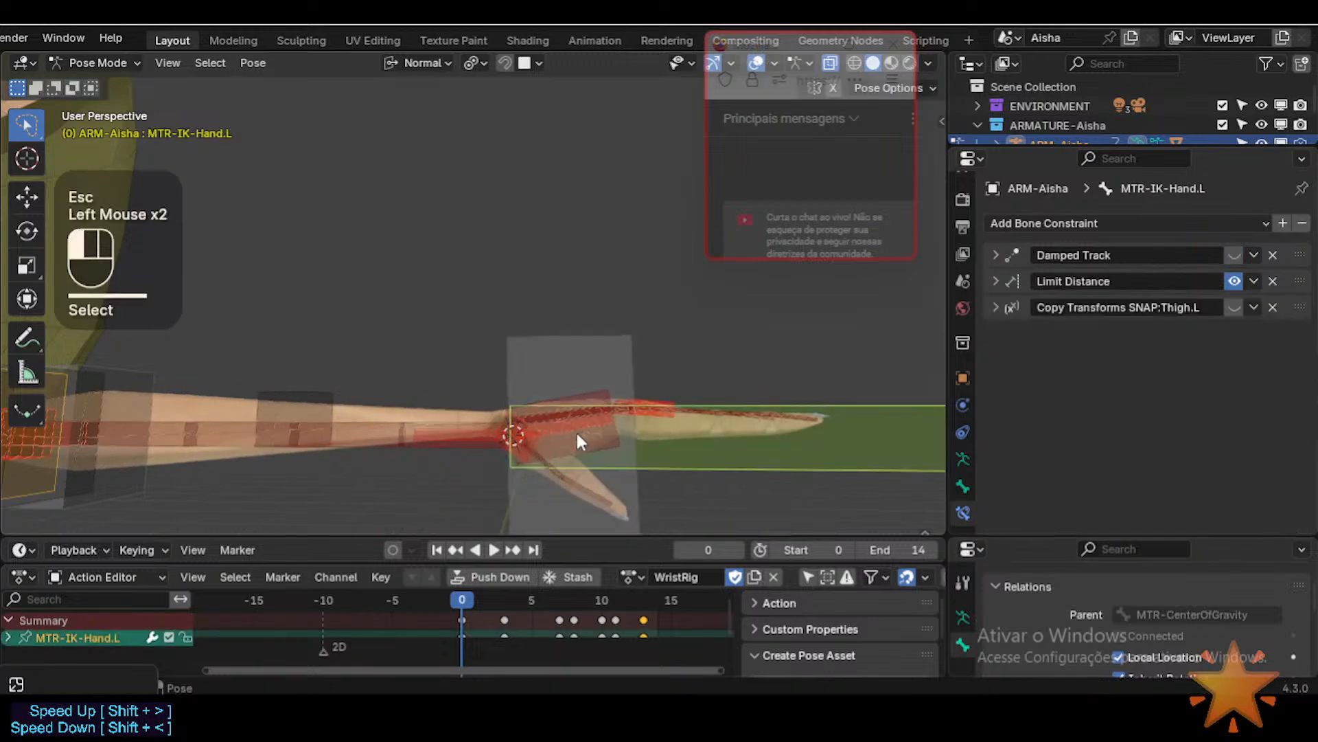
Step: Select CTL-Wrist.L among the overlapping left wrist bones and hide it in Edit Mode
{"action": "left_click", "coordinate": [575, 430]}
{"action": "left_click", "coordinate": [577, 426]}
{"action": "left_click", "coordinate": [578, 431]}
{"action": "middle_click_drag", "start_coordinate": [591, 250], "coordinate": [613, 299]}
{"action": "left_click", "coordinate": [570, 385]}
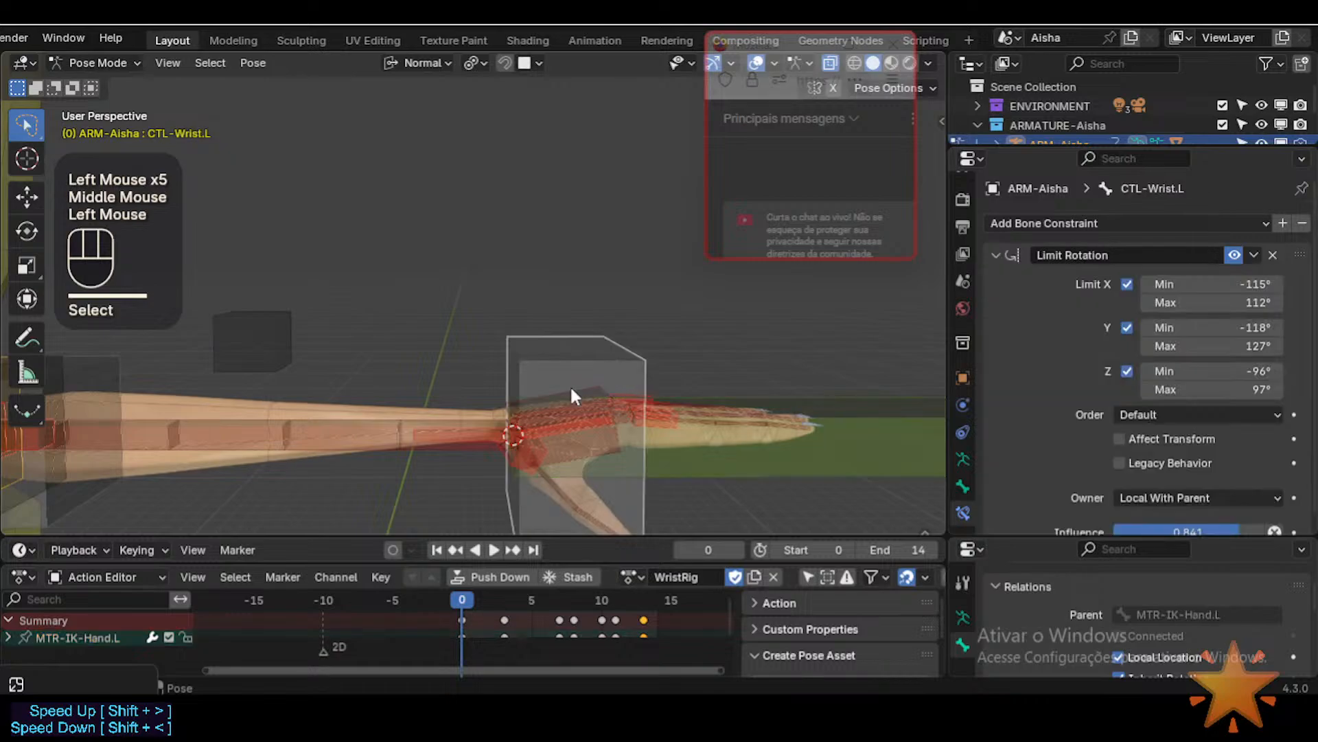
{"action": "middle_click_drag", "start_coordinate": [570, 385], "coordinate": [551, 382]}
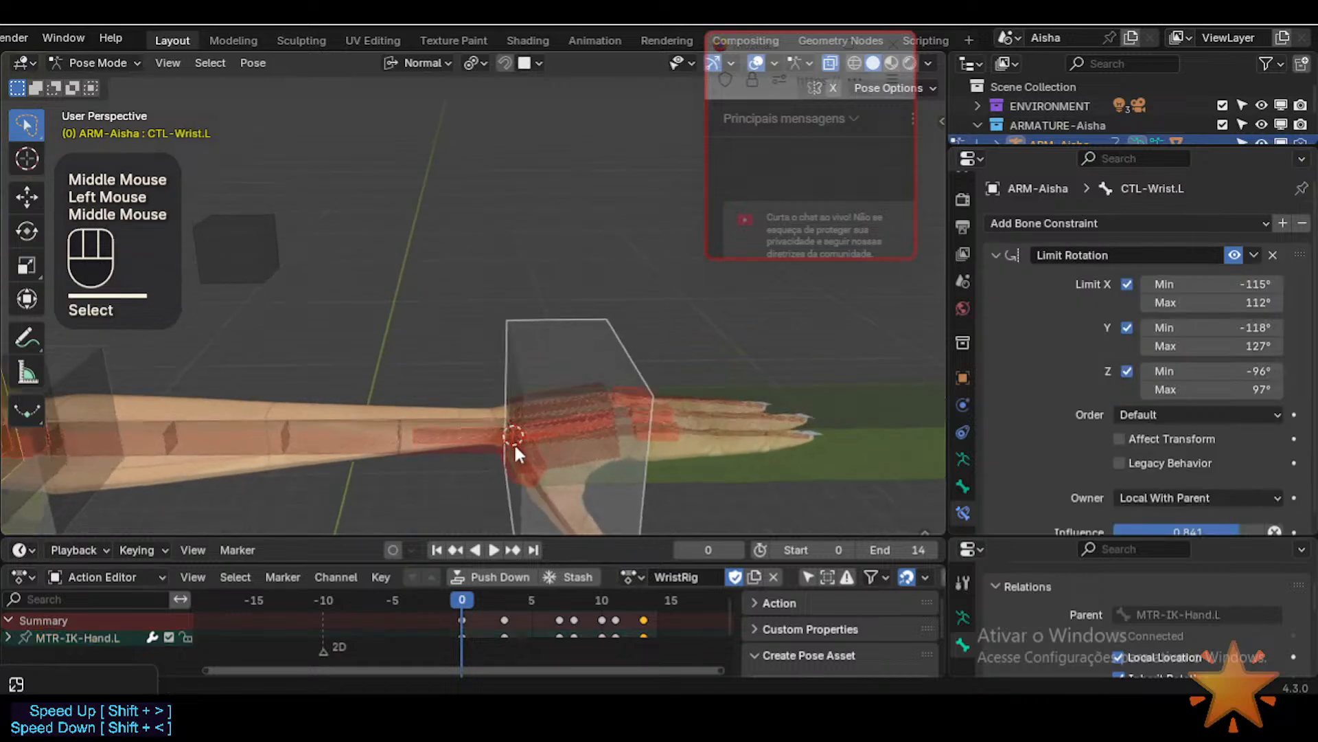
{"action": "left_click", "coordinate": [471, 407]}
{"action": "left_click", "coordinate": [607, 365]}
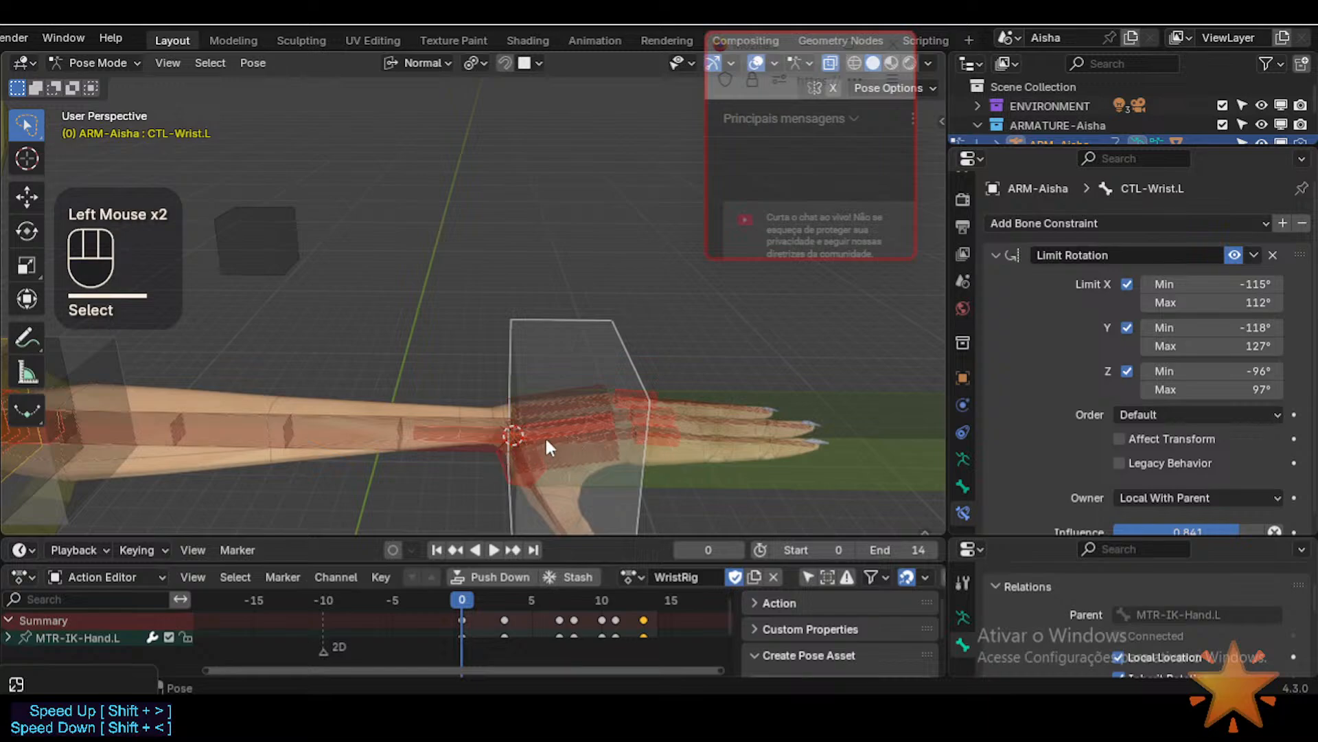
{"action": "key", "text": "Tab"}
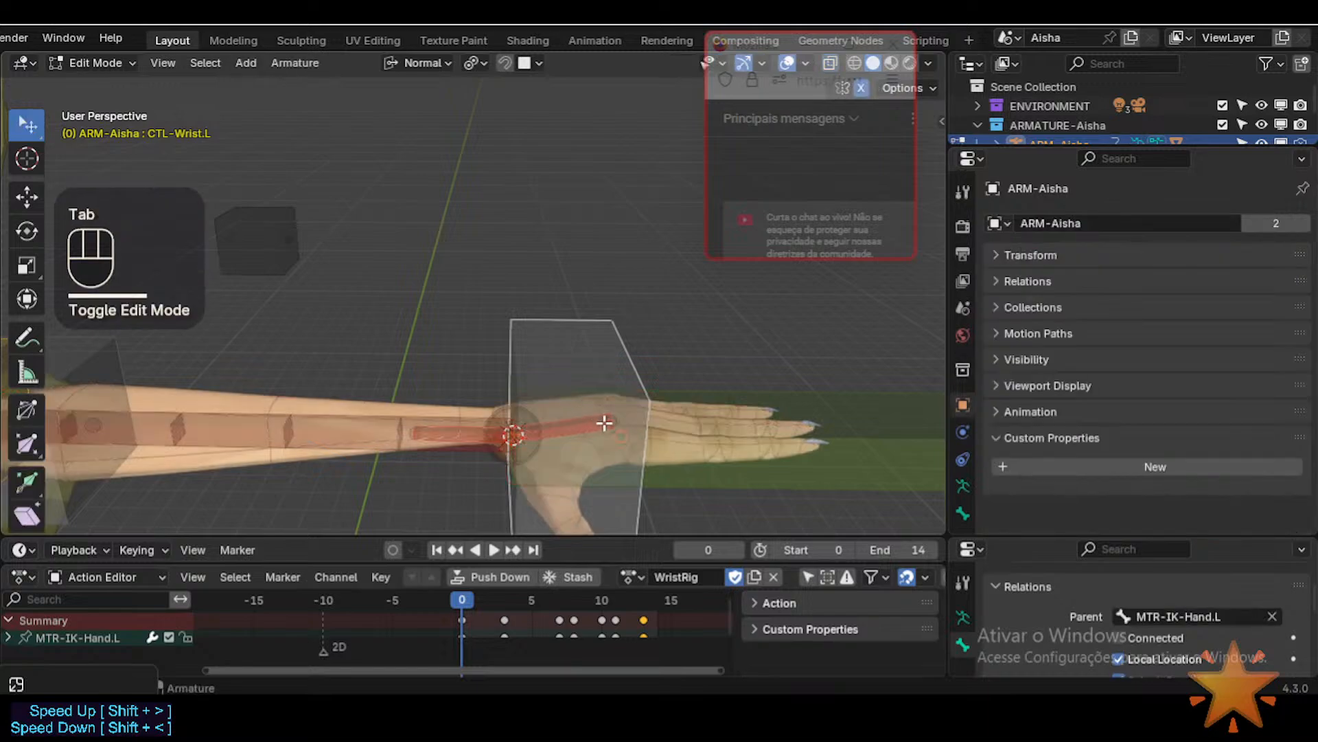
{"action": "key", "text": "h"}
{"action": "key", "text": "alt+a"}
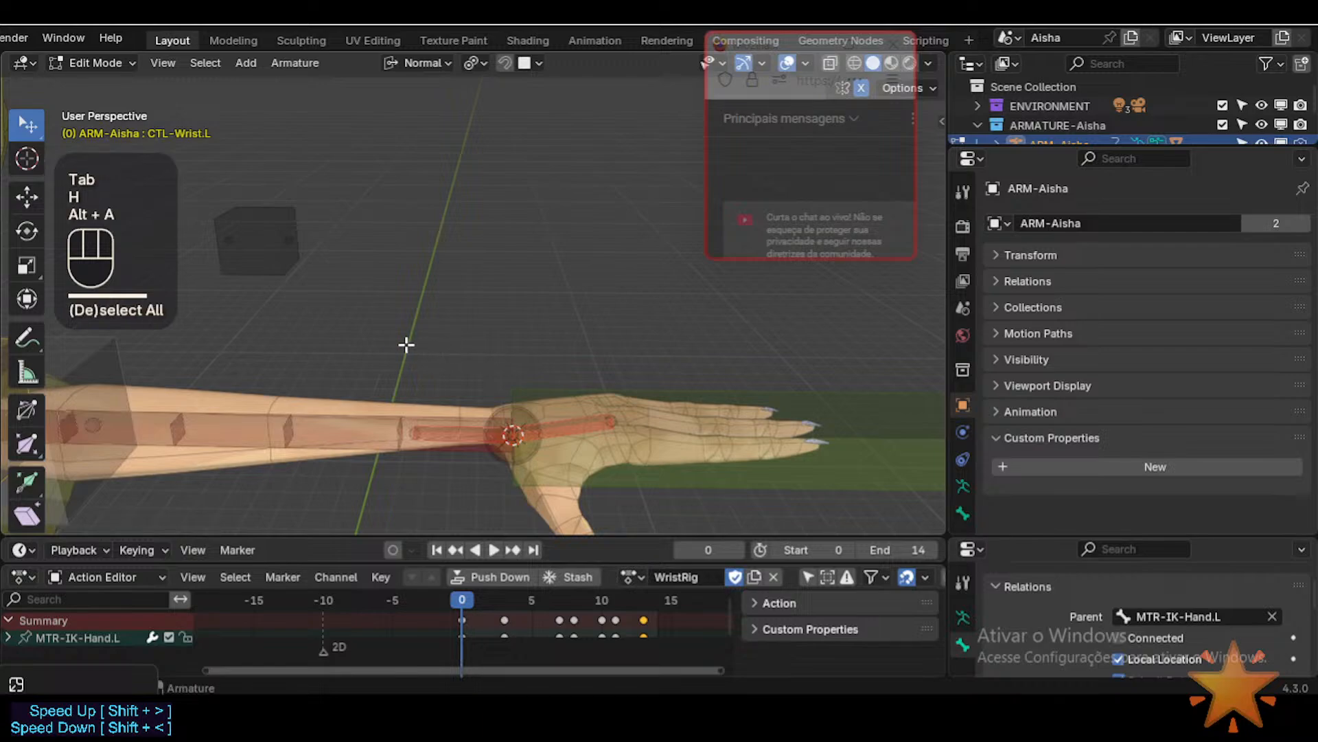
Step: Select the left forearm and wrist bones together with the left hand IK control, and hide the unselected bones in Pose Mode
{"action": "key", "text": "b"}
{"action": "left_click_drag", "start_coordinate": [382, 347], "coordinate": [686, 515]}
{"action": "left_click", "coordinate": [453, 435], "text": "shift"}
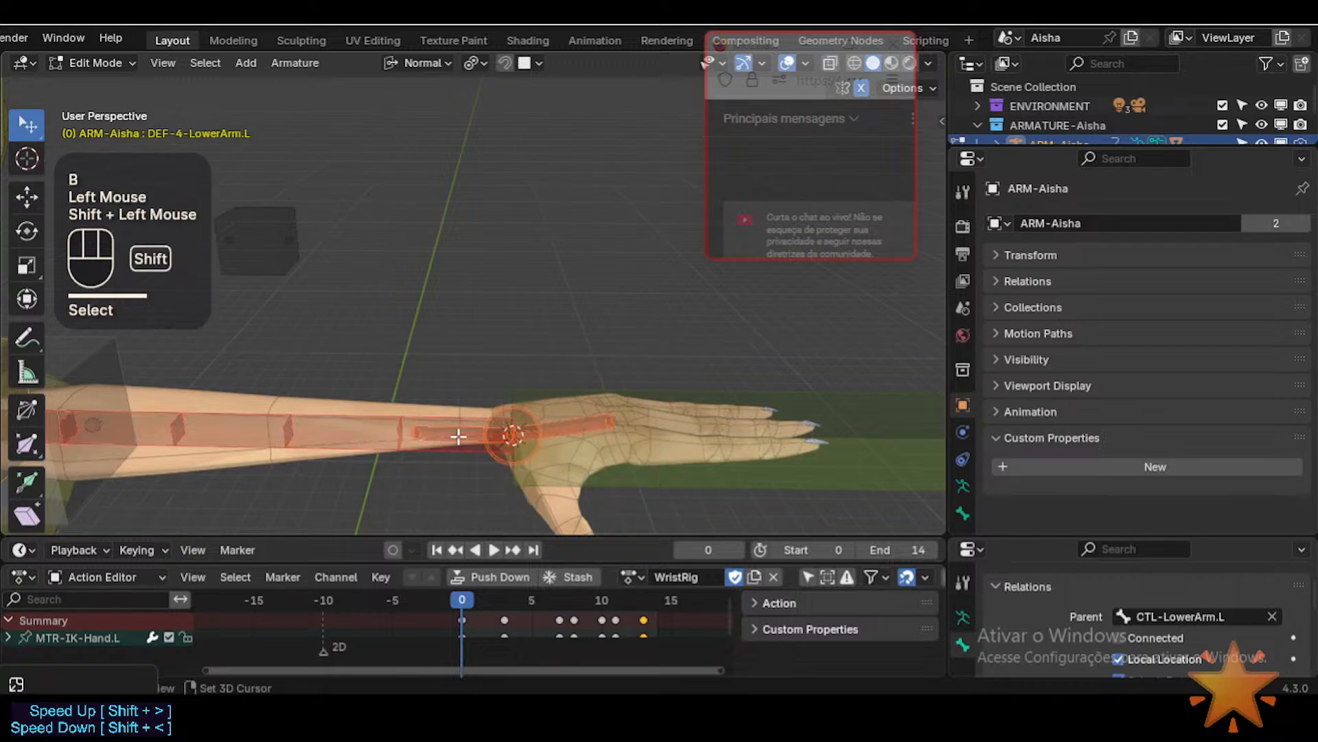
{"action": "key", "text": "c"}
{"action": "left_click", "coordinate": [633, 415]}
{"action": "right_click", "coordinate": [562, 397]}
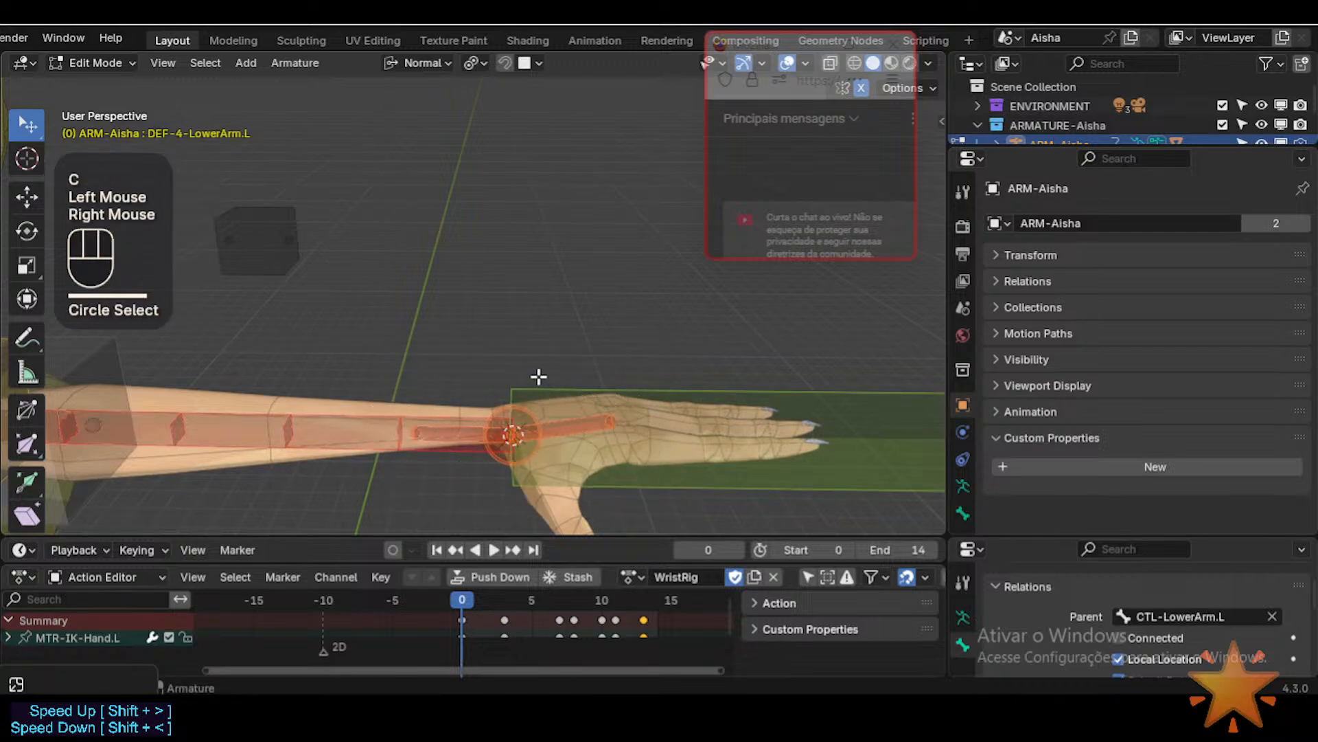
{"action": "key", "text": "Tab"}
{"action": "key", "text": "shift+h"}
Step: Save Aisha-95.blend and switch the armature to Object Mode
{"action": "middle_click_drag", "start_coordinate": [564, 411], "coordinate": [620, 416]}
{"action": "key", "text": "Tab"}
{"action": "key", "text": "ctrl+s"}
{"action": "scroll", "coordinate": [584, 398], "scroll_direction": "up", "scroll_amount": 1}
{"action": "key", "text": "ctrl+Tab"}
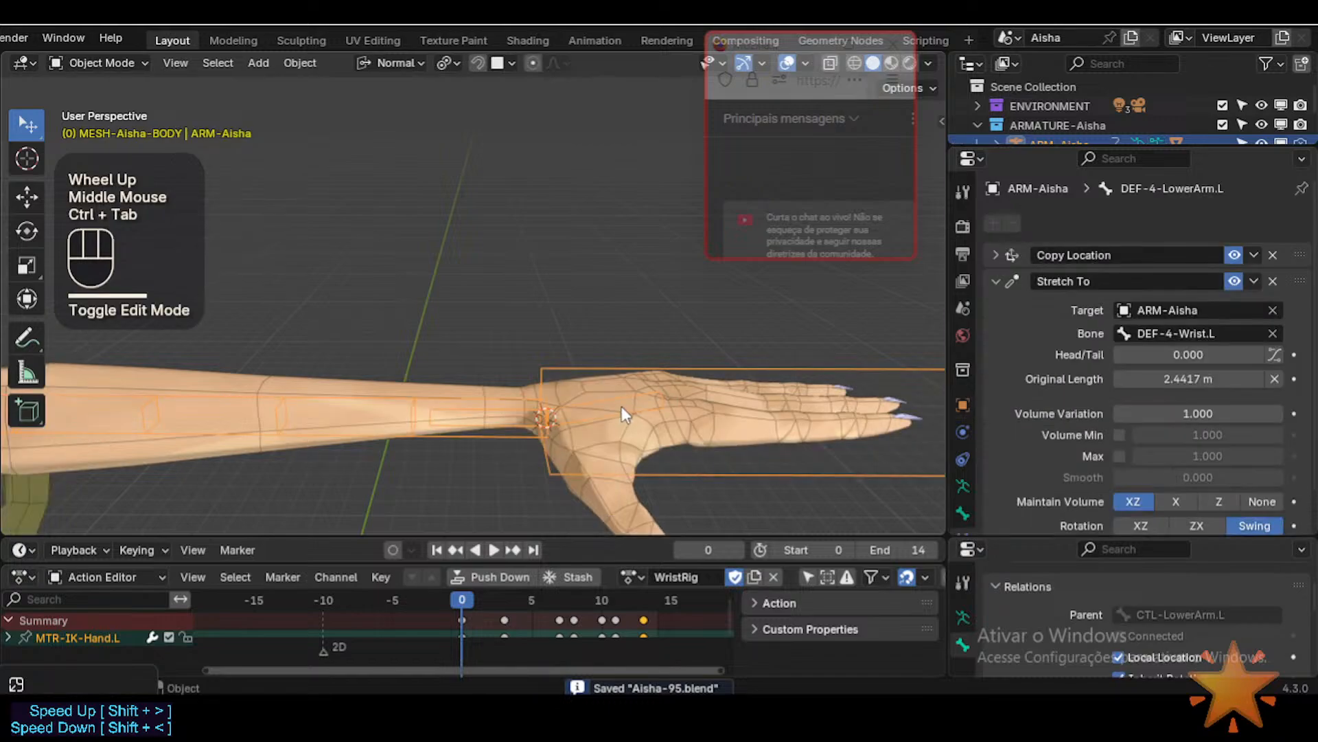
{"action": "left_click", "coordinate": [620, 406]}
{"action": "left_click", "coordinate": [621, 402]}
{"action": "left_click", "coordinate": [681, 424]}
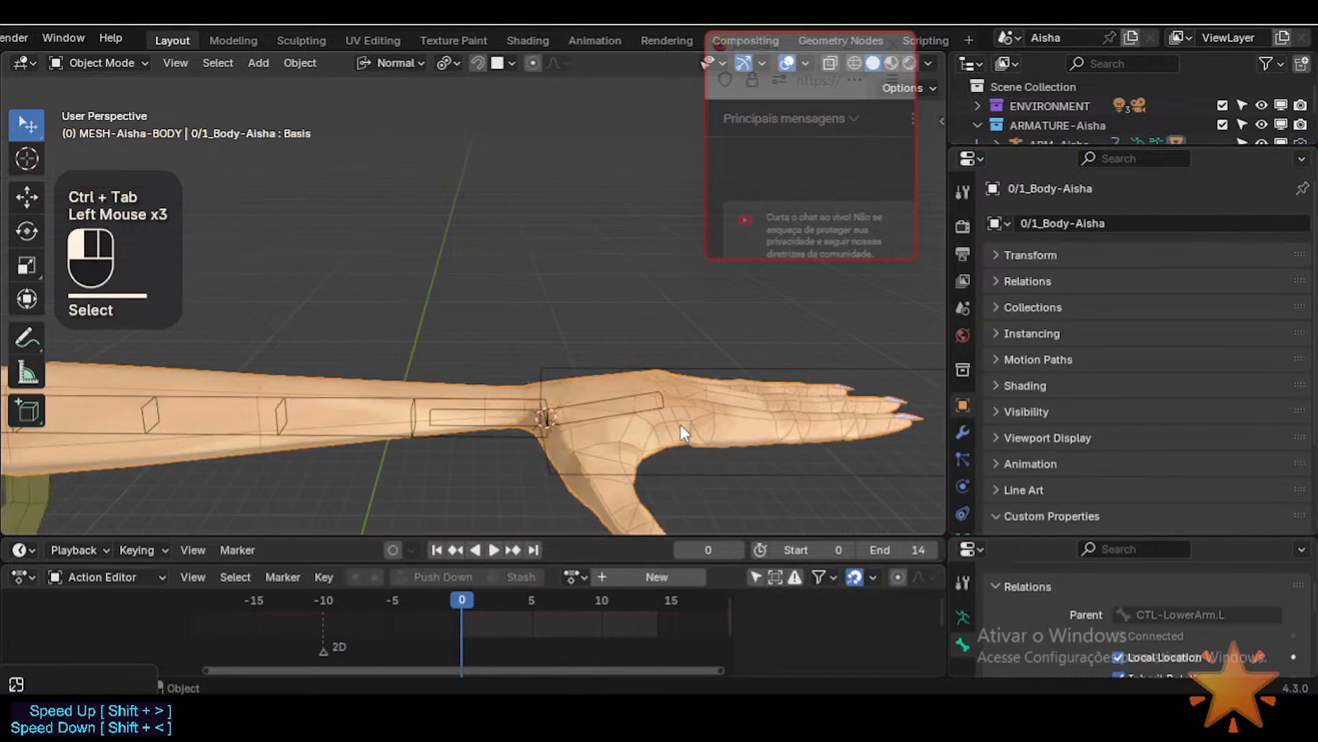
{"action": "key", "text": "ctrl+Tab"}
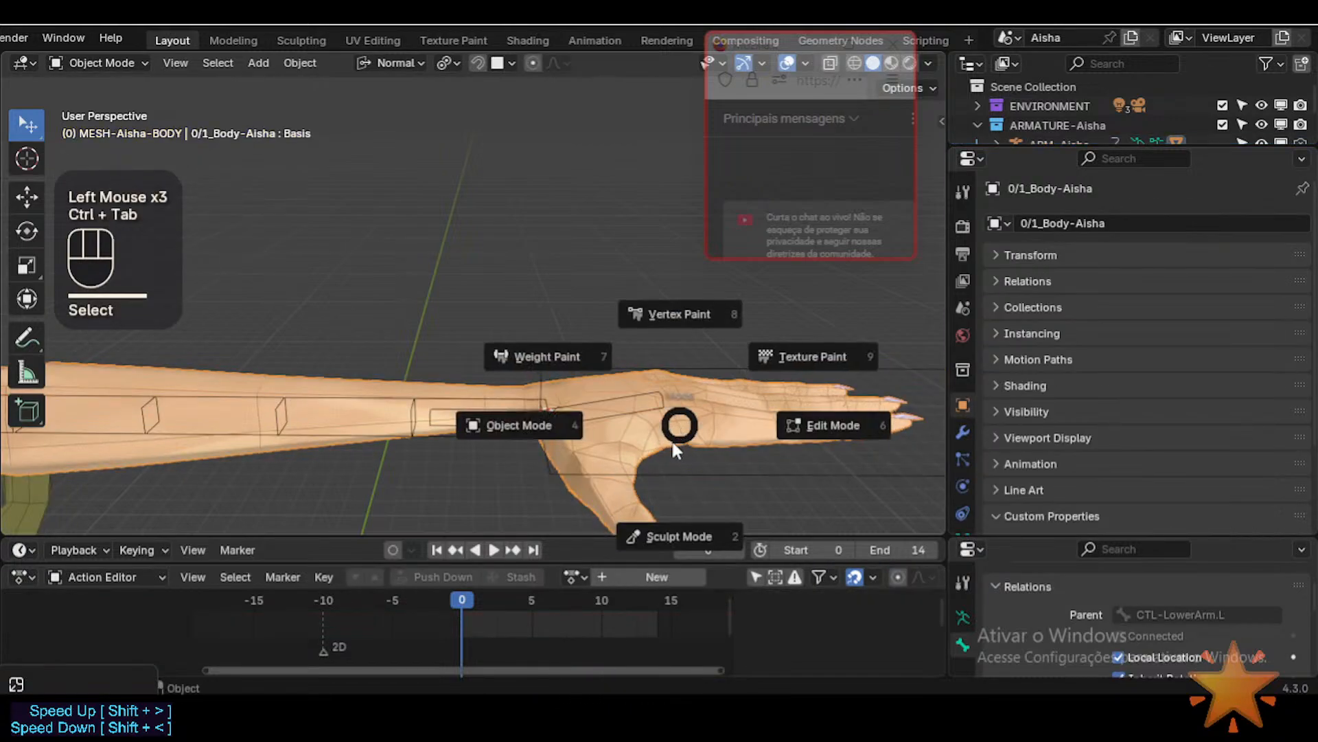
{"action": "left_click", "coordinate": [638, 410]}
{"action": "left_click", "coordinate": [619, 404], "text": "alt"}
{"action": "key", "text": "ctrl+Tab"}
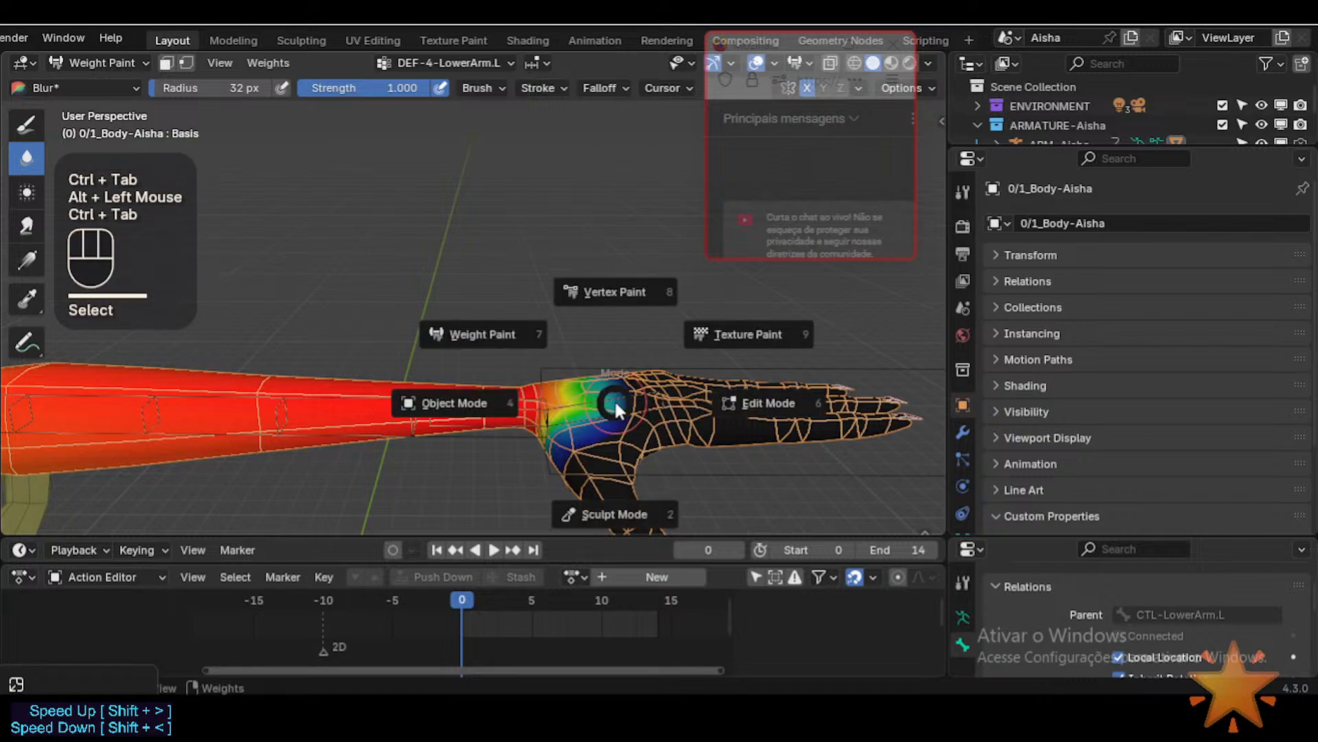
Step: Select the armature plus the body mesh as active, enter Weight Paint mode, and select the bone DEF-4-FAN-Wrist.L
{"action": "left_click", "coordinate": [609, 401]}
{"action": "left_click", "coordinate": [610, 505], "text": "shift"}
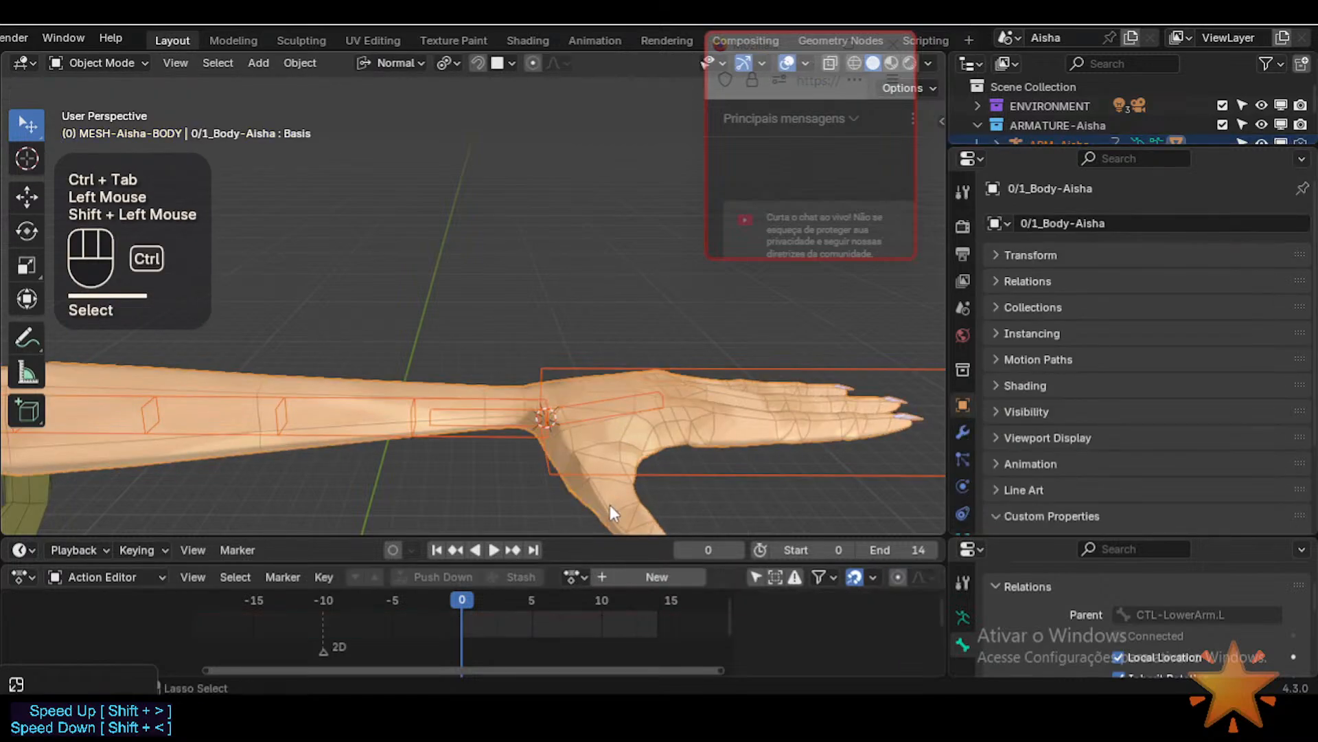
{"action": "key", "text": "ctrl+Tab"}
{"action": "left_click", "coordinate": [608, 451]}
{"action": "left_click", "coordinate": [593, 409], "text": "alt"}
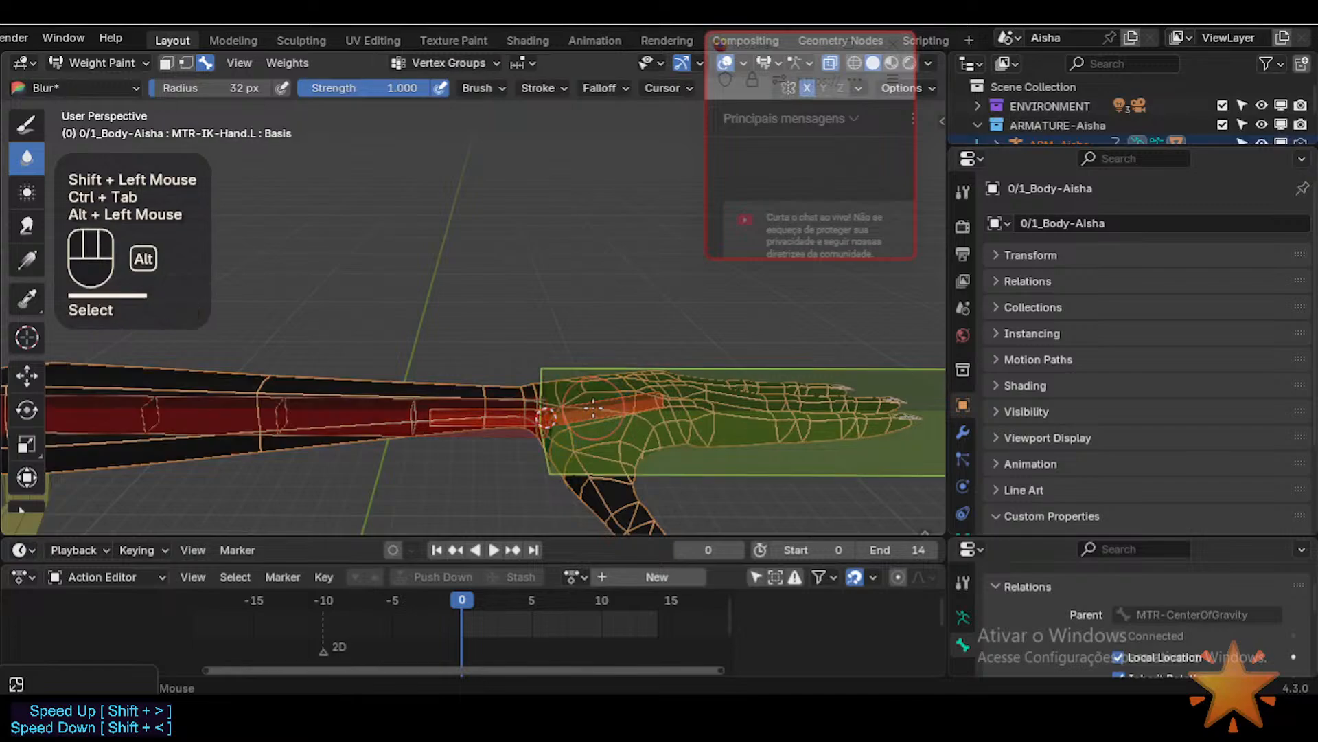
{"action": "left_click", "coordinate": [593, 409], "text": "alt"}
{"action": "left_click", "coordinate": [593, 410], "text": "alt"}
{"action": "left_click", "coordinate": [594, 410], "text": "alt"}
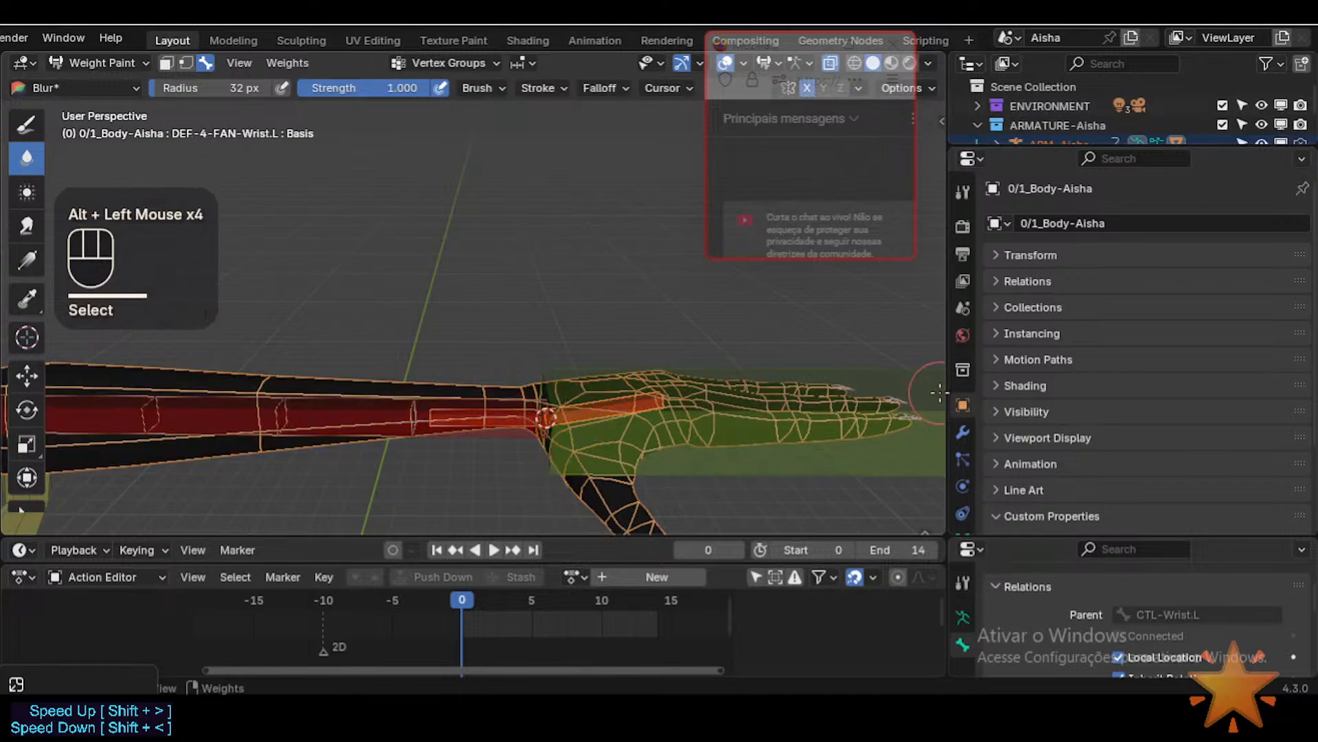
Step: Sort the body mesh's vertex groups by name and make XDEF-4-FAN-Wrist.L the active group
{"action": "scroll", "coordinate": [962, 459], "scroll_direction": "down", "scroll_amount": 2}
{"action": "left_click", "coordinate": [965, 445]}
{"action": "scroll", "coordinate": [1210, 393], "scroll_direction": "down", "scroll_amount": 3}
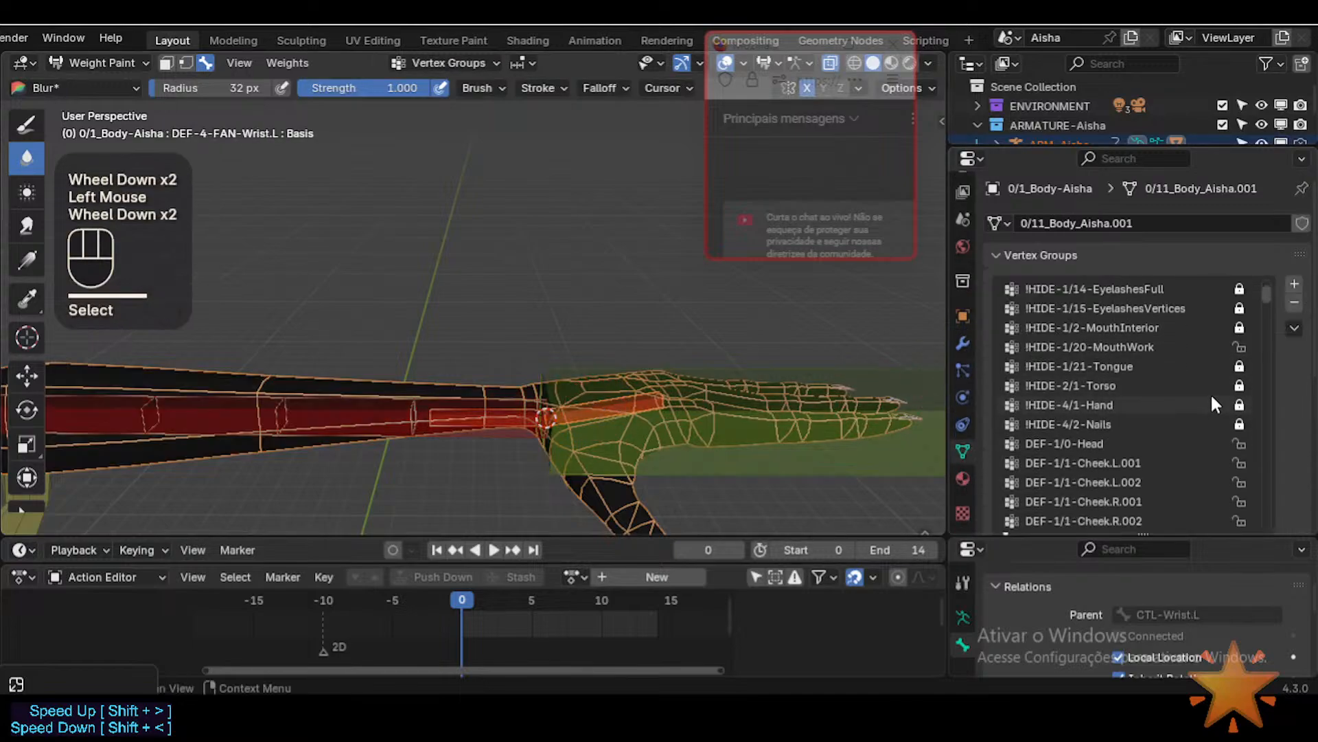
{"action": "left_click", "coordinate": [1294, 328]}
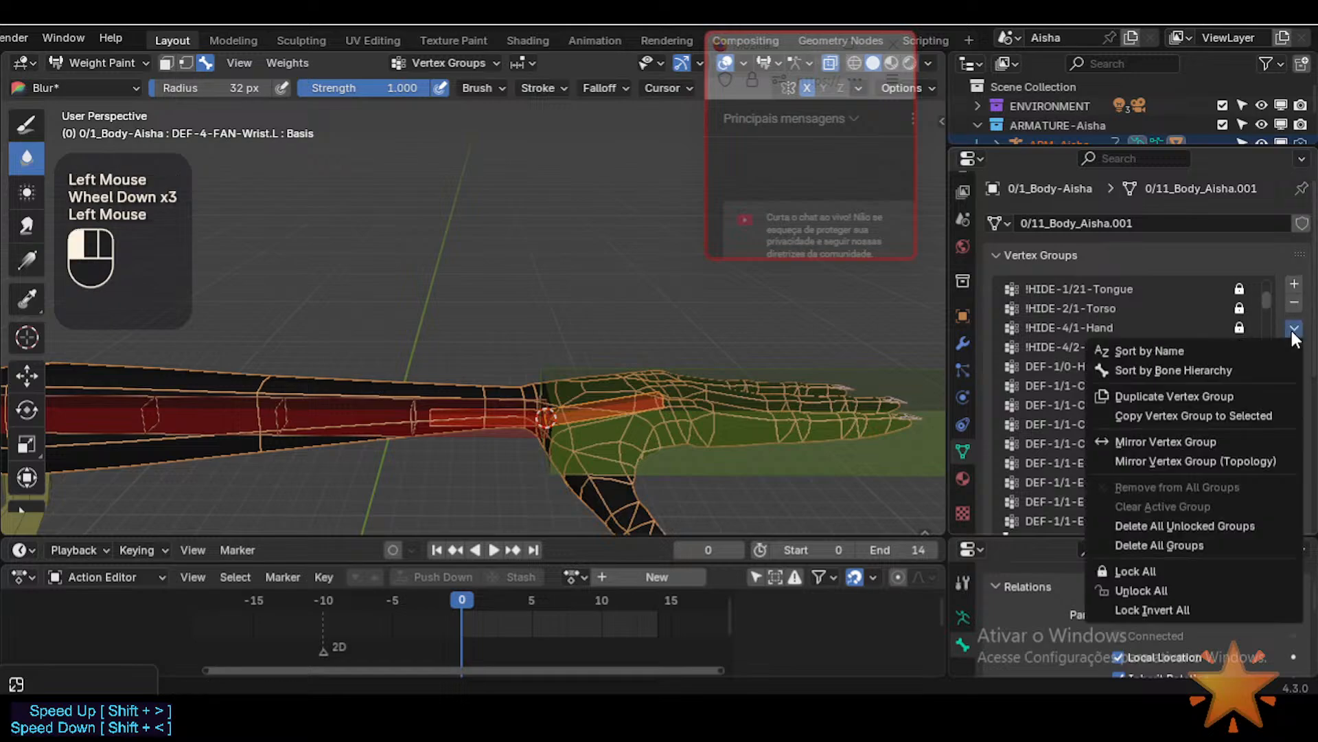
{"action": "left_click", "coordinate": [1253, 350]}
{"action": "left_click_drag", "start_coordinate": [1261, 305], "coordinate": [1267, 515]}
{"action": "scroll", "coordinate": [1266, 512], "scroll_direction": "down", "scroll_amount": 2}
{"action": "scroll", "coordinate": [1099, 405], "scroll_direction": "up", "scroll_amount": 1}
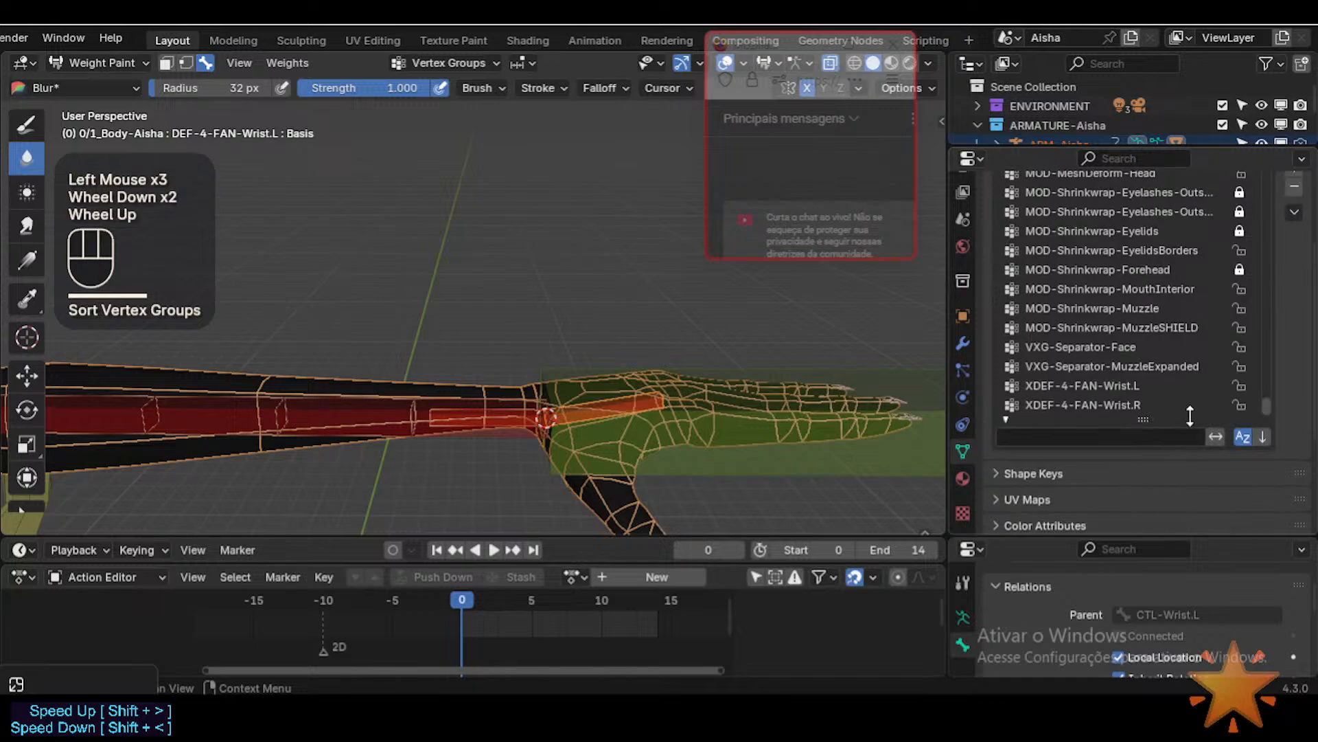
{"action": "left_click", "coordinate": [1065, 385]}
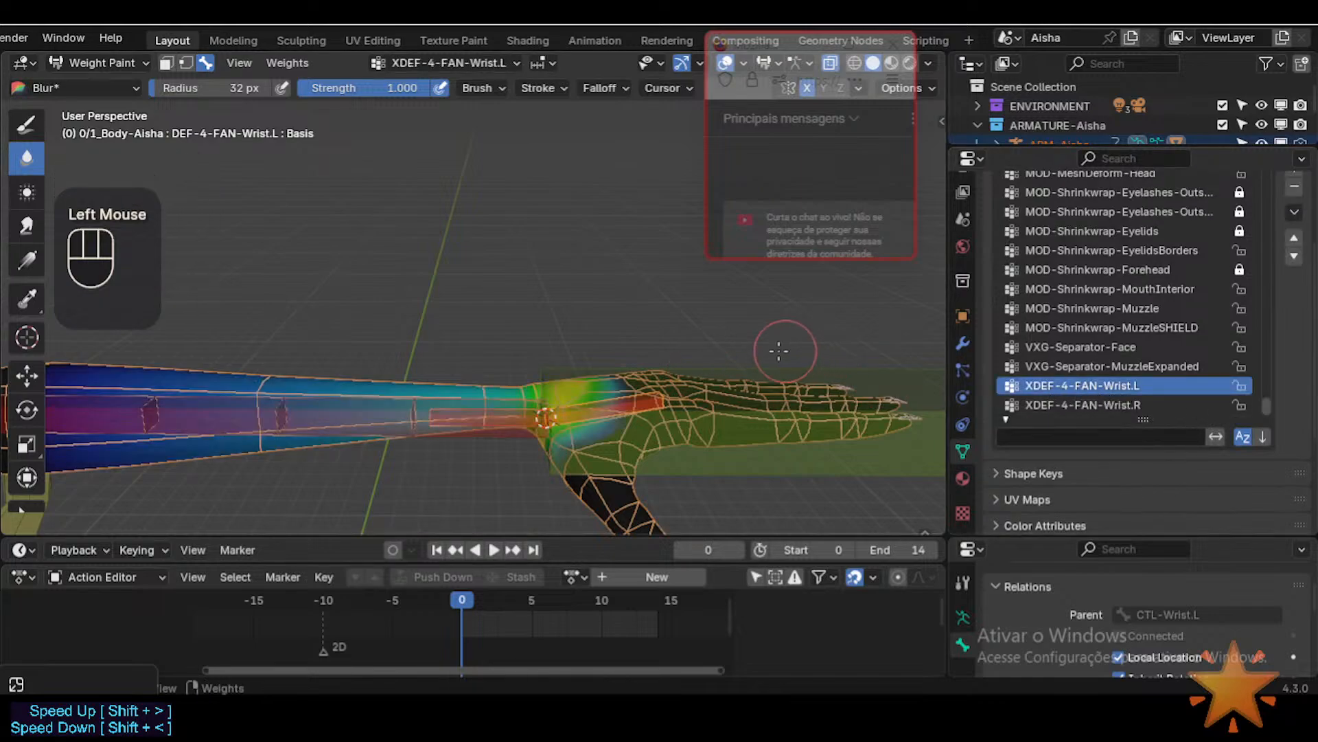
Step: Examine from several angles how the XDEF-4-FAN-Wrist.L weights spread over the left forearm, wrist and hand
{"action": "middle_click_drag", "start_coordinate": [780, 348], "coordinate": [598, 417]}
{"action": "scroll", "coordinate": [628, 426], "scroll_direction": "up", "scroll_amount": 1}
{"action": "scroll", "coordinate": [627, 426], "scroll_direction": "down", "scroll_amount": 1}
{"action": "scroll", "coordinate": [577, 439], "scroll_direction": "up", "scroll_amount": 1}
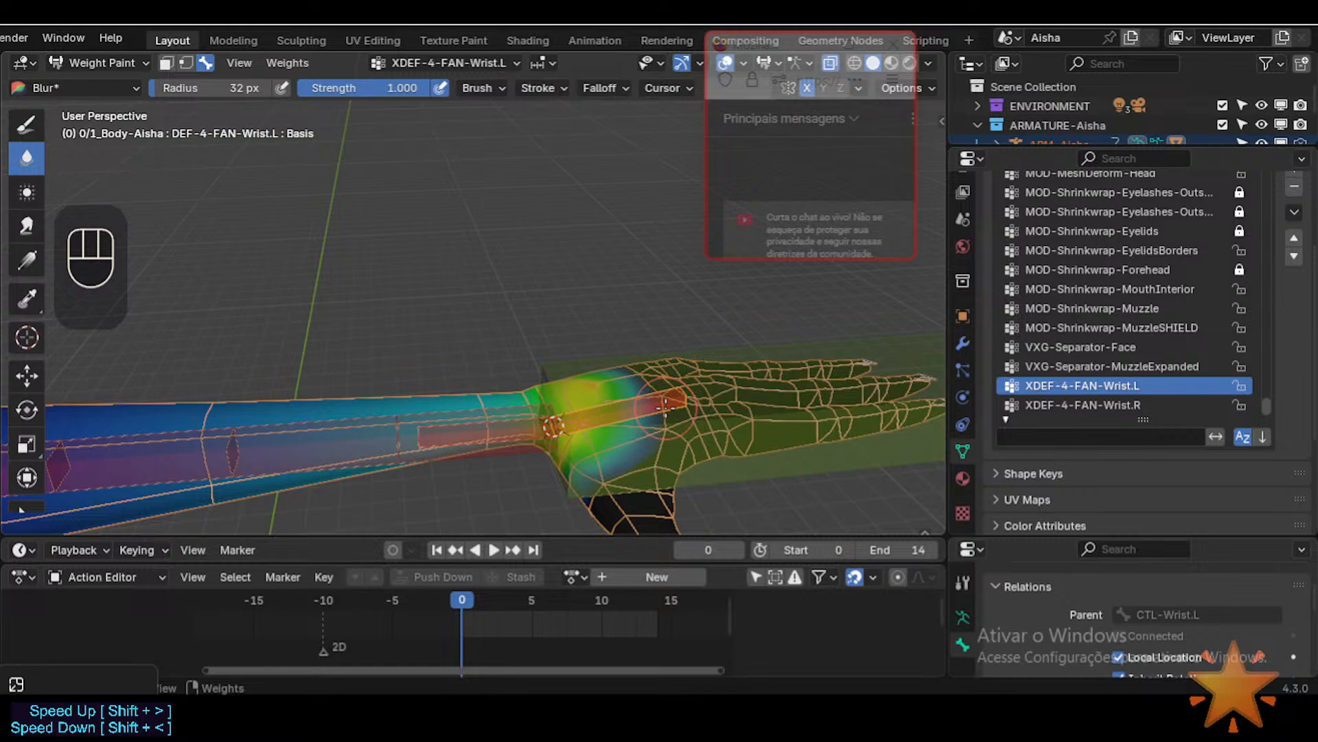
{"action": "mouse_move", "coordinate": [421, 367]}
{"action": "middle_mouse_down"}
{"action": "mouse_move", "coordinate": [442, 362]}
{"action": "mouse_move", "coordinate": [410, 353]}
{"action": "middle_mouse_up"}
{"action": "mouse_move", "coordinate": [535, 391]}
{"action": "middle_mouse_down"}
{"action": "mouse_move", "coordinate": [529, 364]}
{"action": "mouse_move", "coordinate": [553, 371]}
{"action": "mouse_move", "coordinate": [533, 365]}
{"action": "mouse_move", "coordinate": [537, 386]}
{"action": "middle_mouse_up"}
{"action": "scroll", "coordinate": [552, 370], "scroll_direction": "up", "scroll_amount": 1}
{"action": "scroll", "coordinate": [541, 381], "scroll_direction": "down", "scroll_amount": 1}
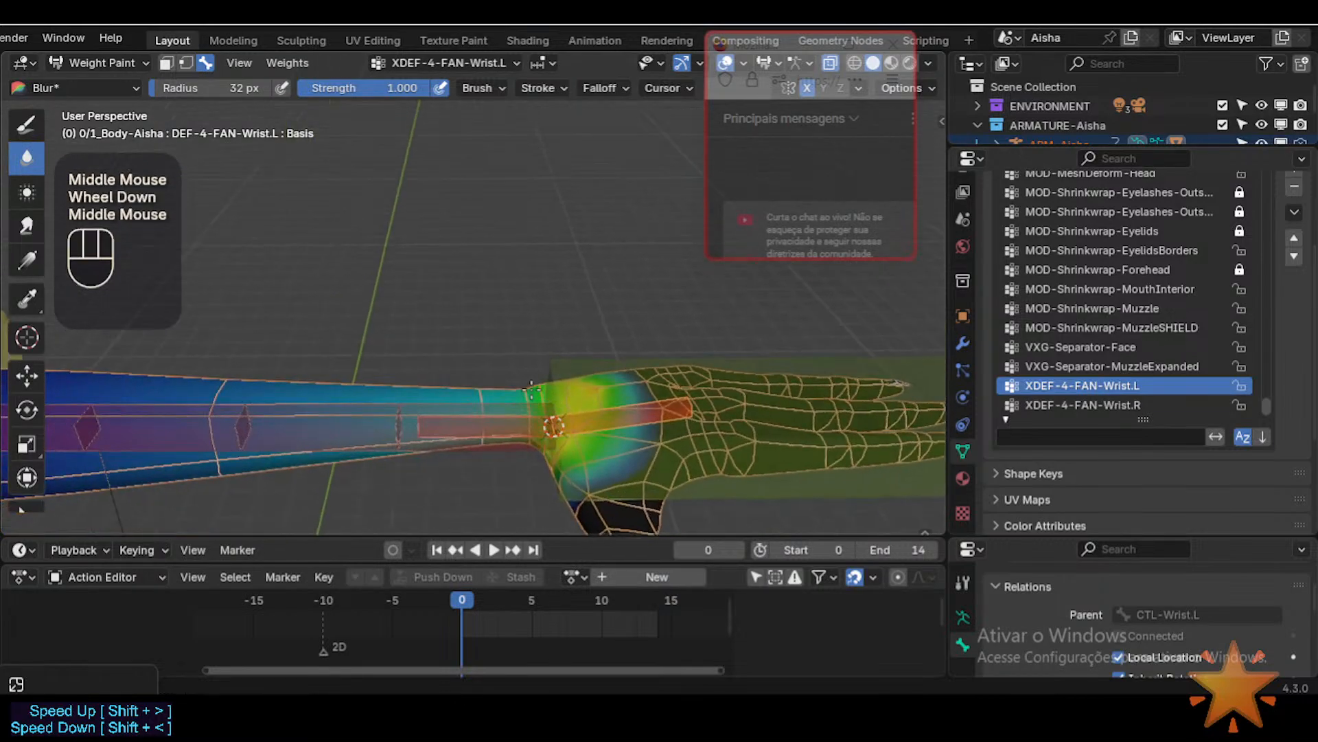
{"action": "scroll", "coordinate": [535, 389], "scroll_direction": "up", "scroll_amount": 1}
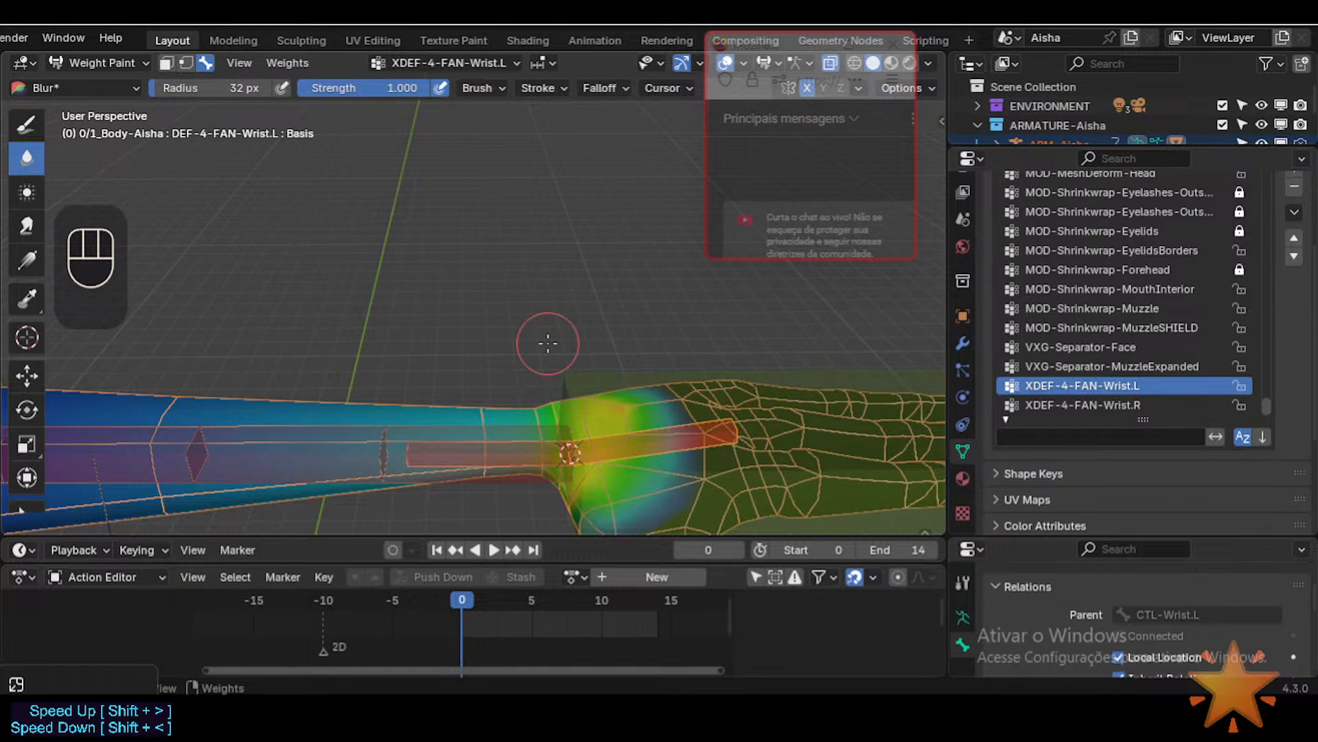
{"action": "mouse_move", "coordinate": [604, 295]}
{"action": "middle_mouse_down"}
{"action": "mouse_move", "coordinate": [591, 355]}
{"action": "mouse_move", "coordinate": [671, 361]}
{"action": "mouse_move", "coordinate": [668, 380]}
{"action": "mouse_move", "coordinate": [628, 370]}
{"action": "mouse_move", "coordinate": [604, 315]}
{"action": "mouse_move", "coordinate": [628, 397]}
{"action": "mouse_move", "coordinate": [652, 402]}
{"action": "mouse_move", "coordinate": [624, 356]}
{"action": "middle_mouse_up"}
{"action": "scroll", "coordinate": [581, 351], "scroll_direction": "down", "scroll_amount": 1}
{"action": "scroll", "coordinate": [671, 361], "scroll_direction": "up", "scroll_amount": 1}
{"action": "scroll", "coordinate": [618, 351], "scroll_direction": "down", "scroll_amount": 1}
{"action": "scroll", "coordinate": [628, 371], "scroll_direction": "up", "scroll_amount": 1}
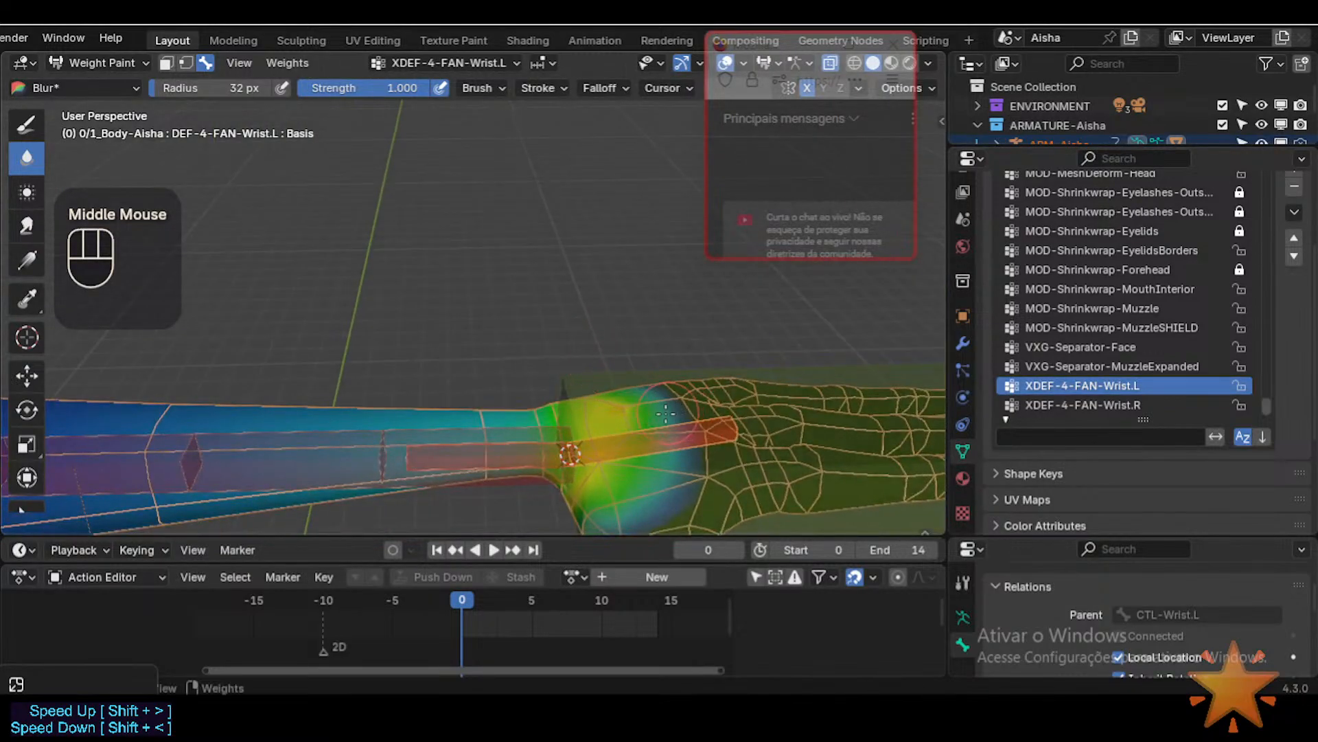
{"action": "middle_click_drag", "start_coordinate": [554, 473], "coordinate": [562, 431], "text": "shift"}
{"action": "middle_click_drag", "start_coordinate": [563, 431], "coordinate": [565, 418], "text": "shift"}
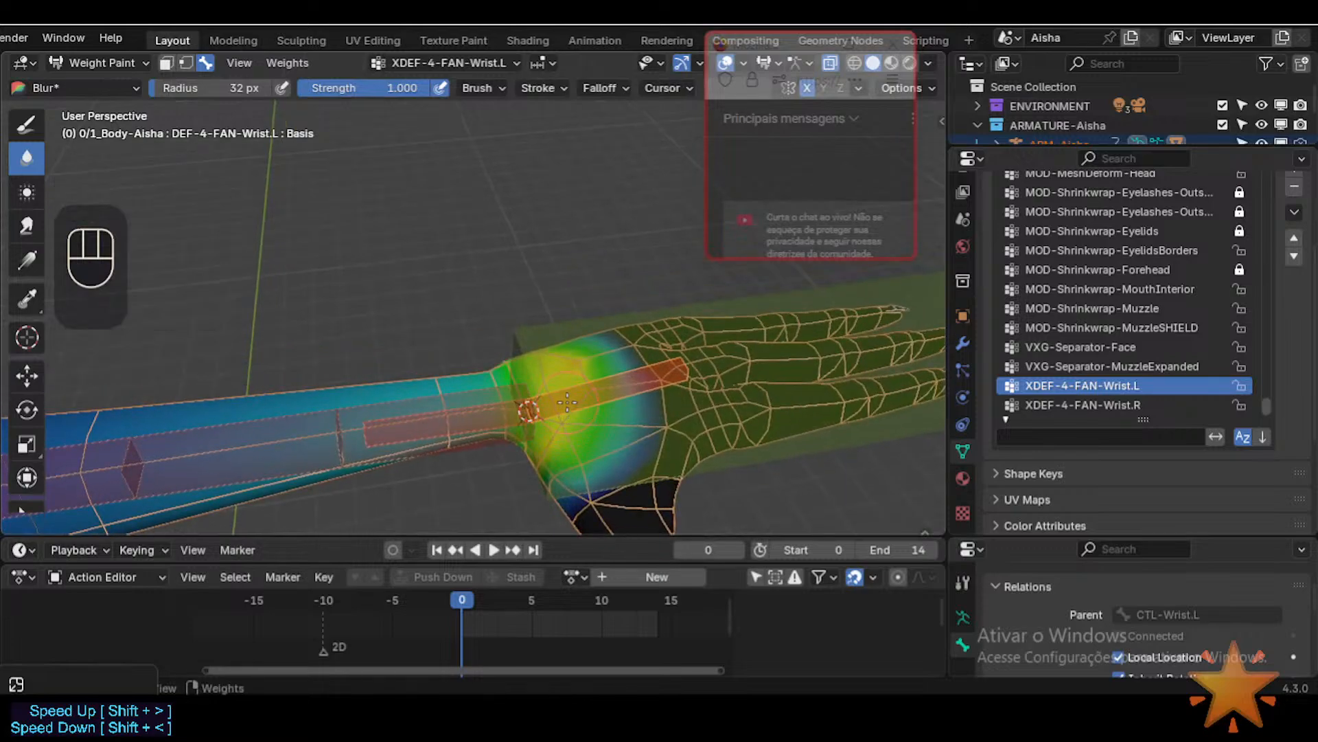
{"action": "mouse_move", "coordinate": [567, 402]}
{"action": "middle_mouse_down"}
{"action": "mouse_move", "coordinate": [544, 375]}
{"action": "mouse_move", "coordinate": [563, 384]}
{"action": "middle_mouse_up"}
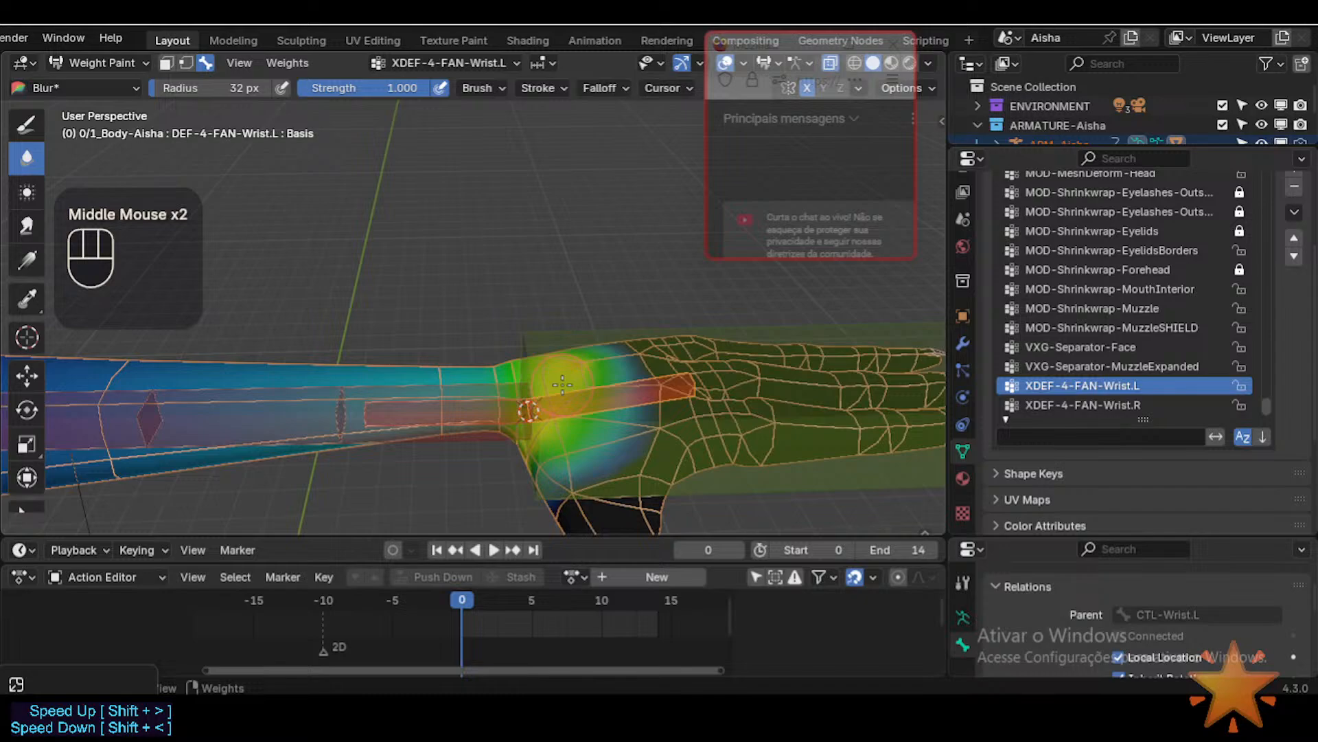
{"action": "middle_click_drag", "start_coordinate": [563, 383], "coordinate": [572, 404]}
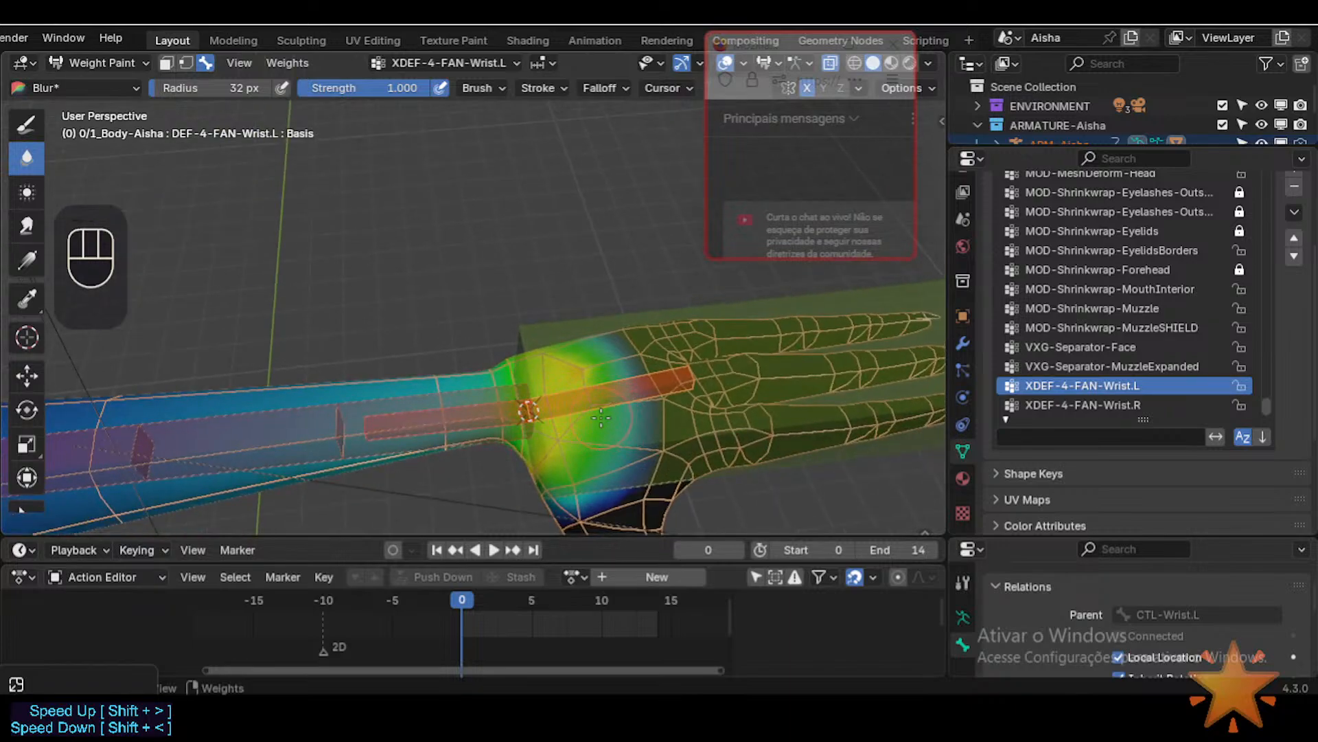
{"action": "middle_click_drag", "start_coordinate": [602, 395], "coordinate": [595, 346]}
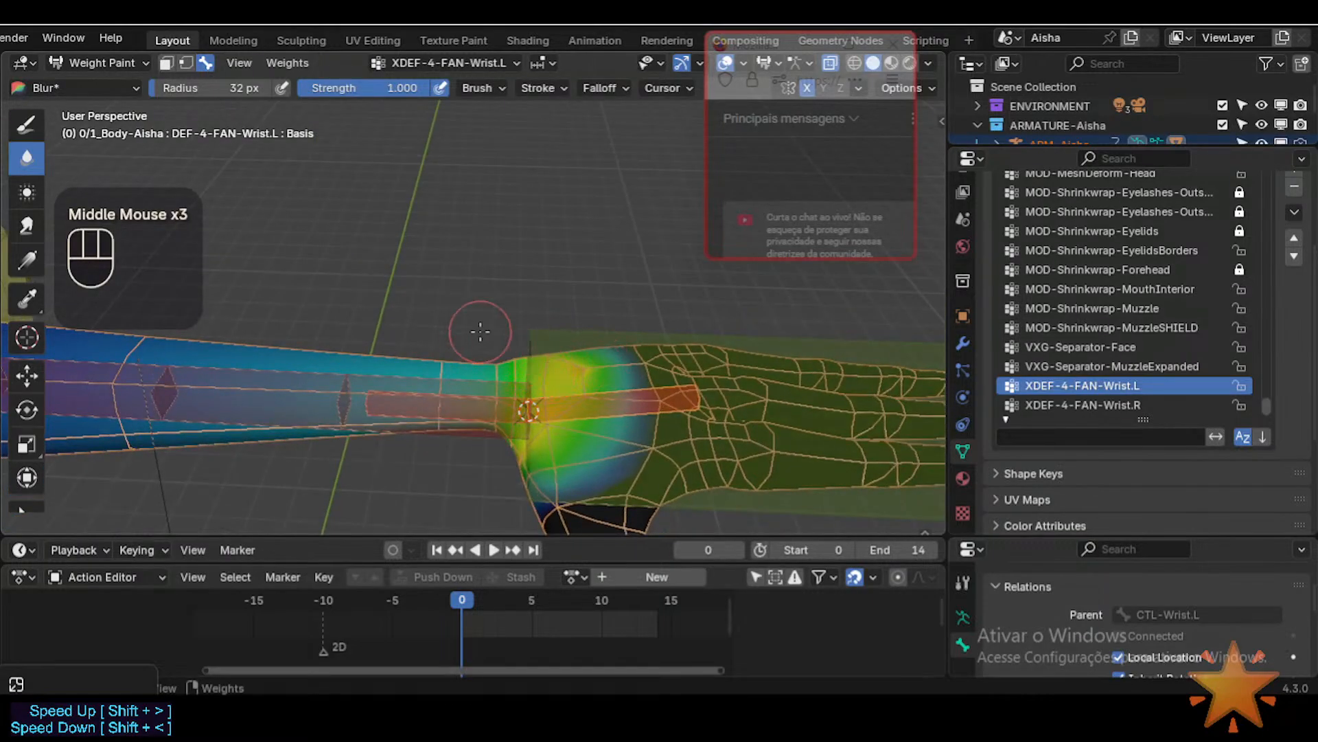
{"action": "middle_click_drag", "start_coordinate": [481, 332], "coordinate": [505, 385]}
{"action": "key", "text": "ctrl+3"}
{"action": "key", "text": "ctrl+3"}
{"action": "scroll", "coordinate": [529, 309], "scroll_direction": "up", "scroll_amount": 2}
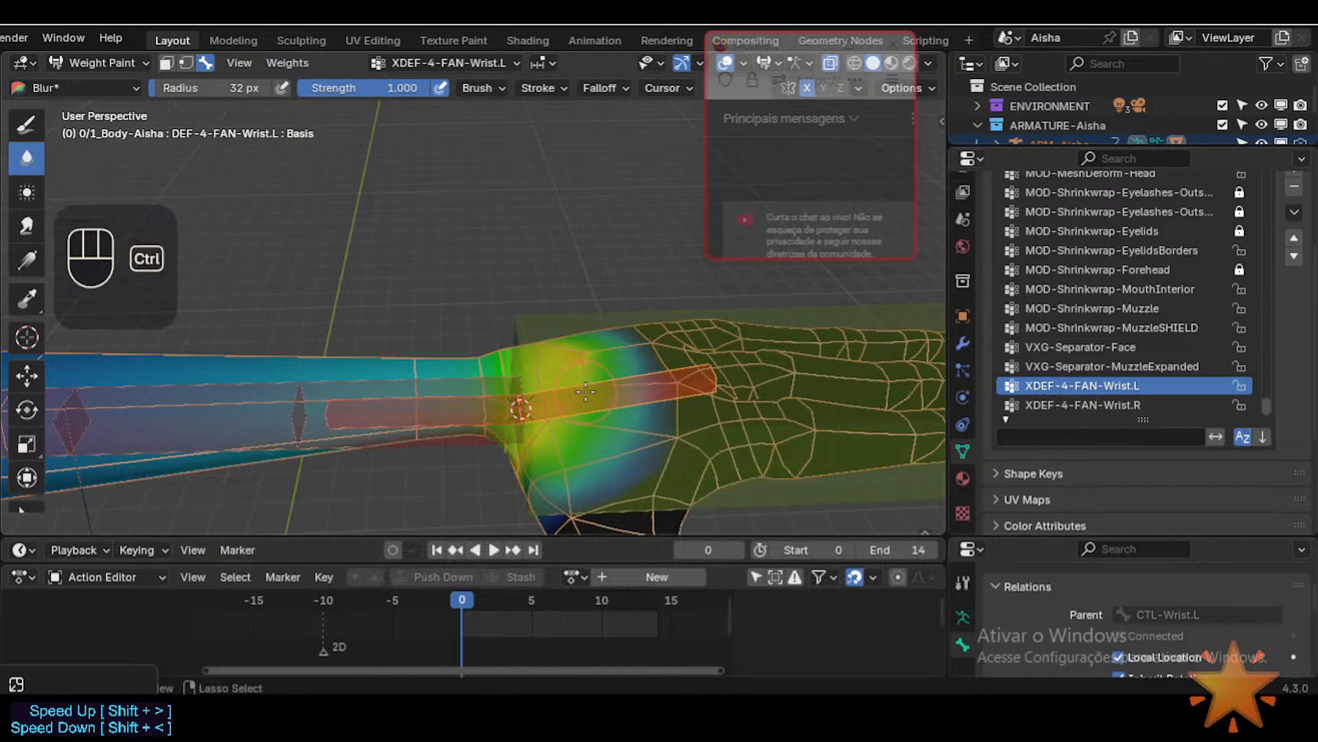
Step: Return to Object Mode and select only the body mesh
{"action": "key", "text": "ctrl+Tab"}
{"action": "scroll", "coordinate": [583, 405], "scroll_direction": "down", "scroll_amount": 1}
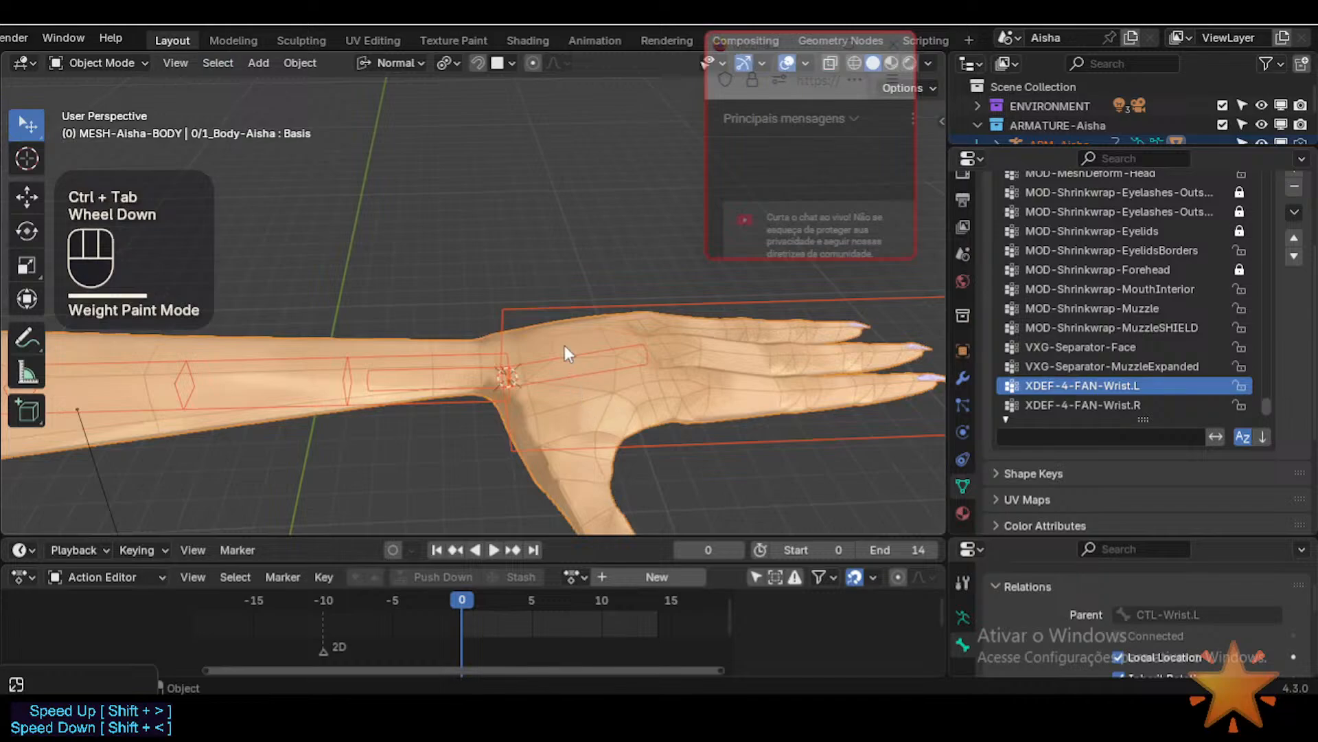
{"action": "left_click", "coordinate": [565, 362]}
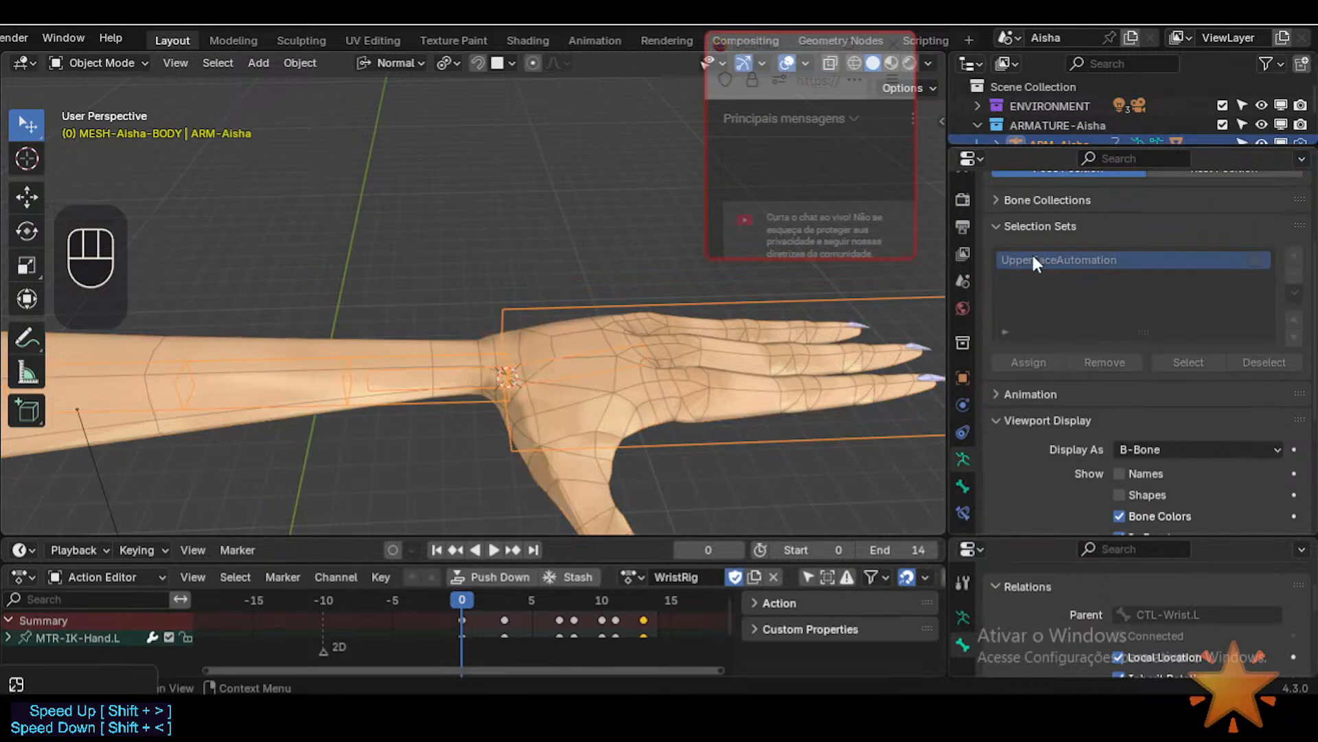
{"action": "scroll", "coordinate": [1000, 313], "scroll_direction": "up", "scroll_amount": 3}
{"action": "left_click", "coordinate": [992, 301]}
{"action": "left_click", "coordinate": [619, 374]}
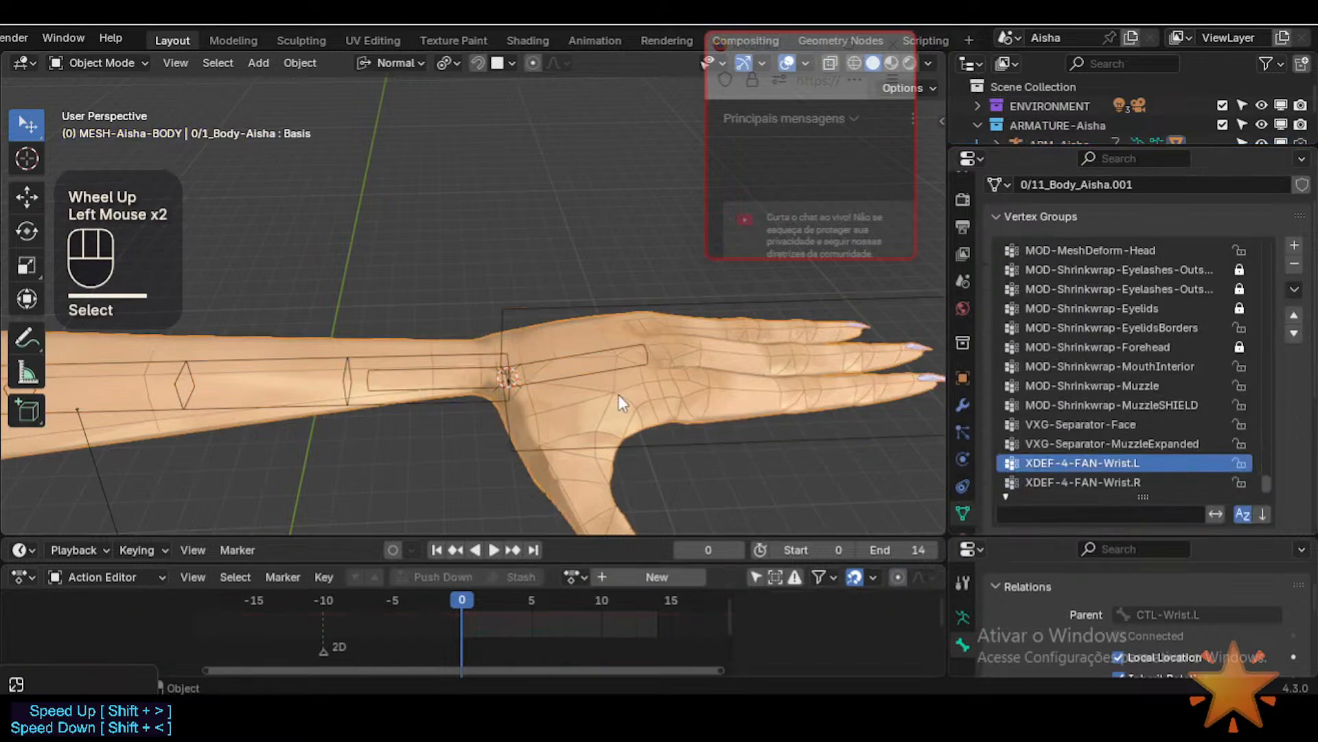
Step: Filter the vertex groups by "wri" and duplicate the DEF-4-Wrist.L group
{"action": "scroll", "coordinate": [1202, 430], "scroll_direction": "up", "scroll_amount": 3}
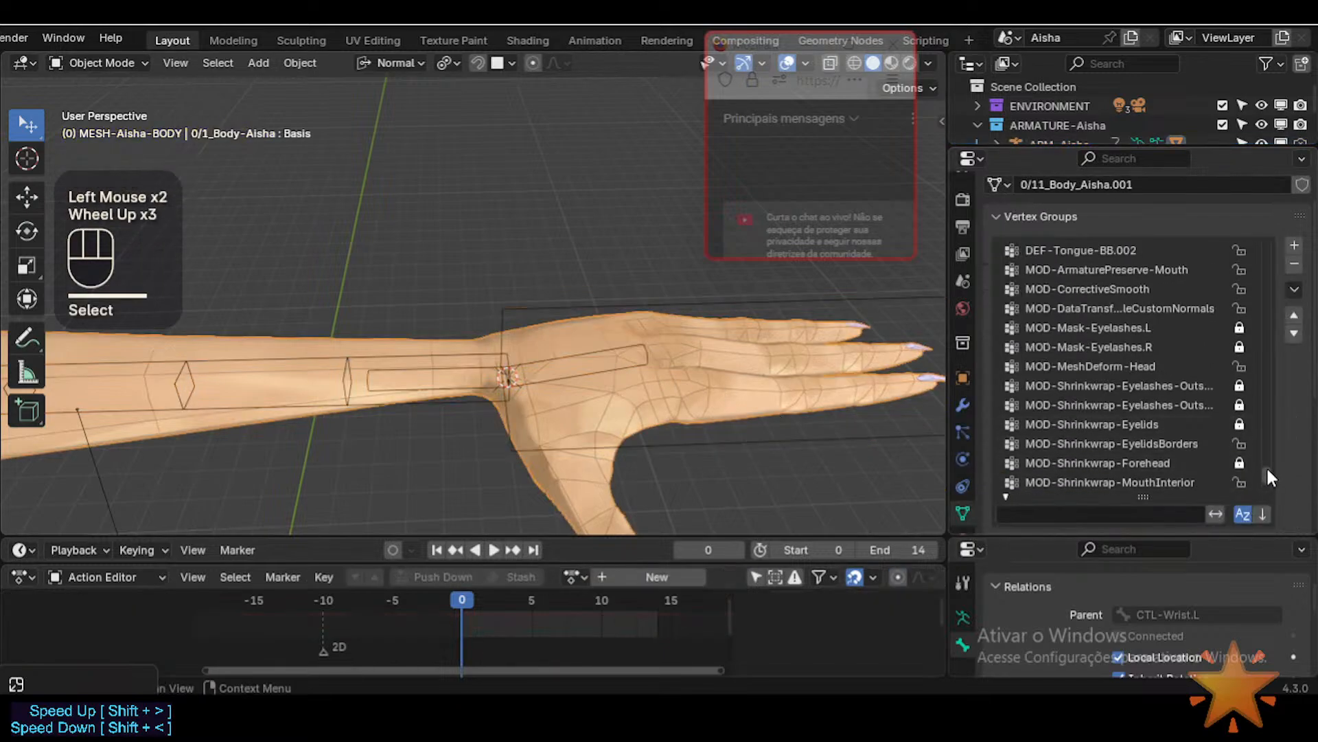
{"action": "mouse_move", "coordinate": [1266, 465]}
{"action": "left_mouse_down"}
{"action": "mouse_move", "coordinate": [1284, 258]}
{"action": "mouse_move", "coordinate": [1272, 480]}
{"action": "left_mouse_up"}
{"action": "left_click", "coordinate": [1078, 518]}
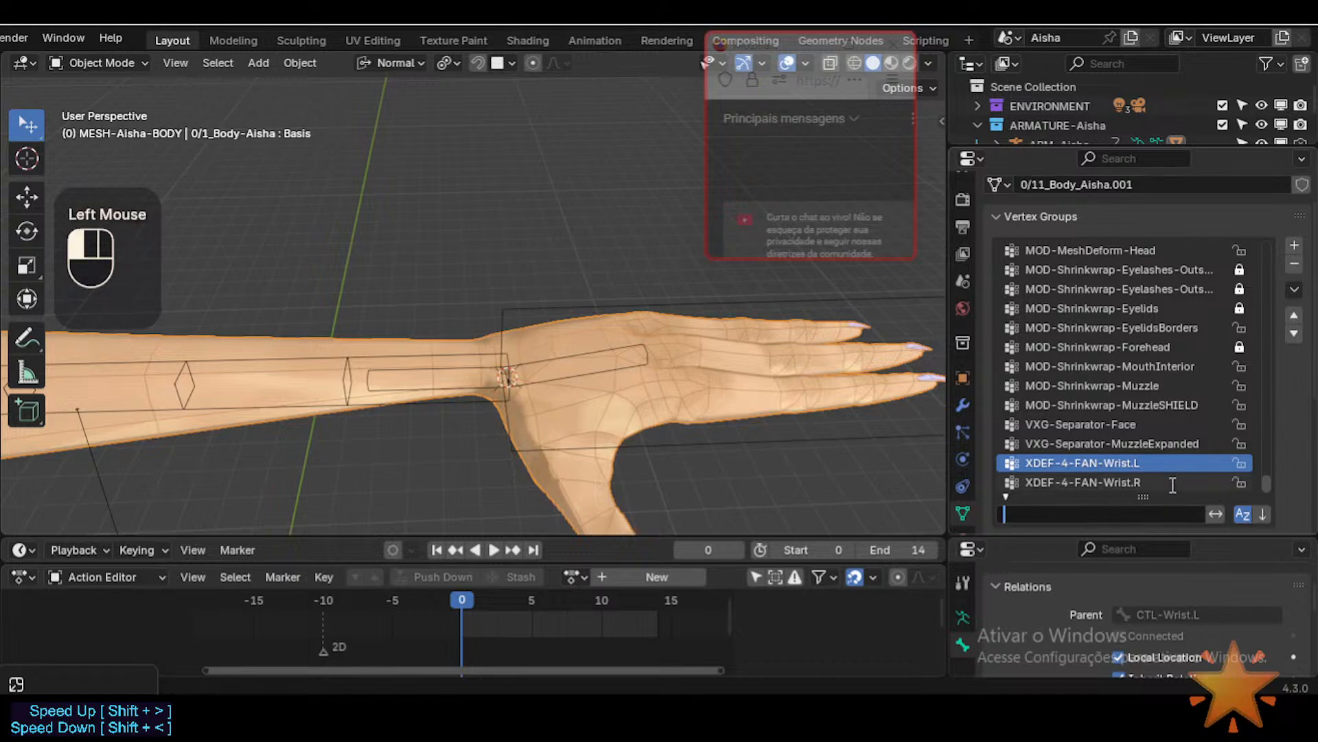
{"action": "type", "text": "wri"}
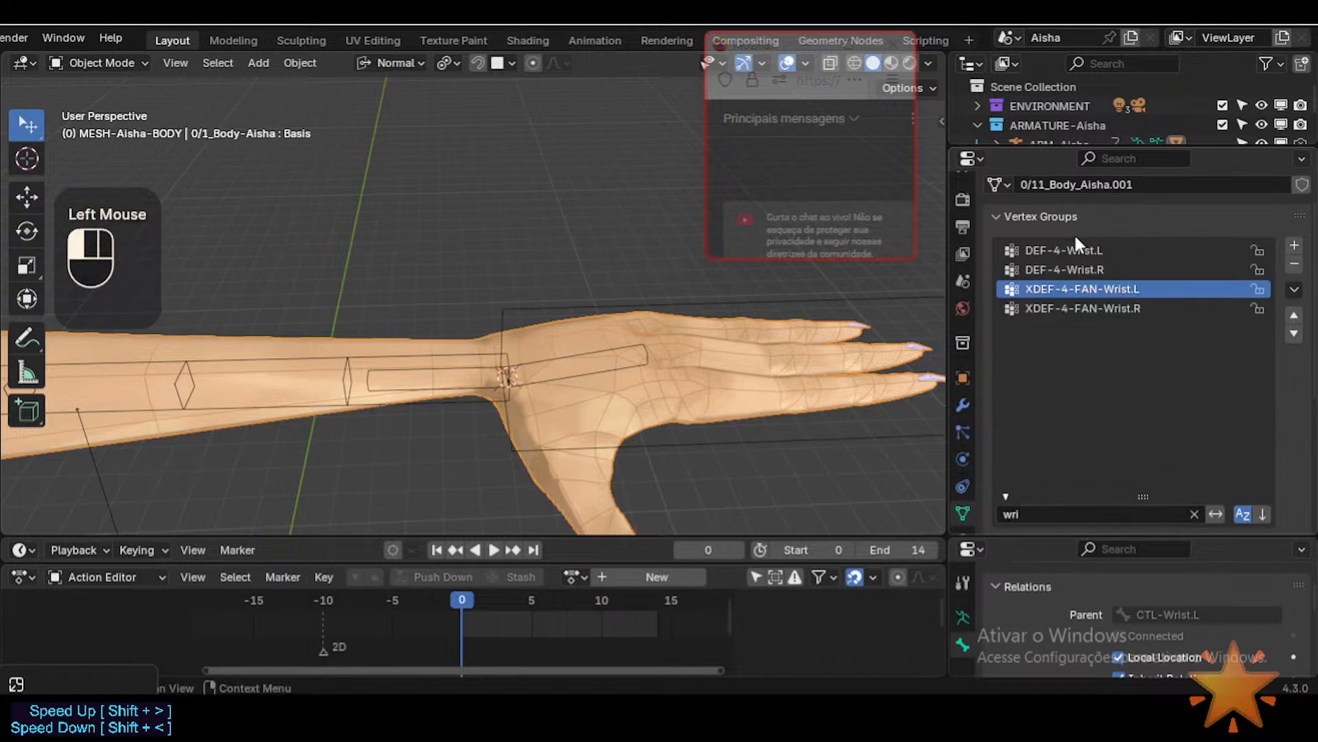
{"action": "left_click", "coordinate": [1081, 247]}
{"action": "left_click", "coordinate": [1296, 294]}
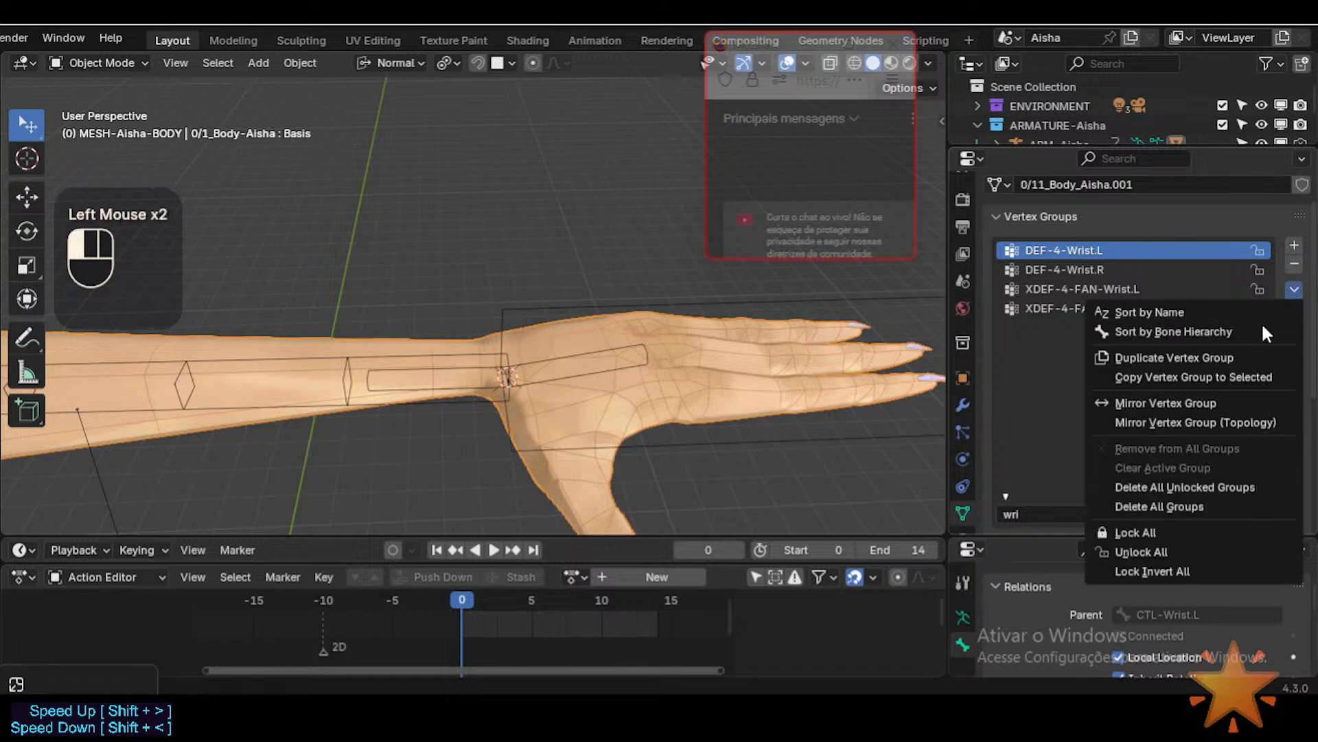
{"action": "left_click", "coordinate": [1205, 357]}
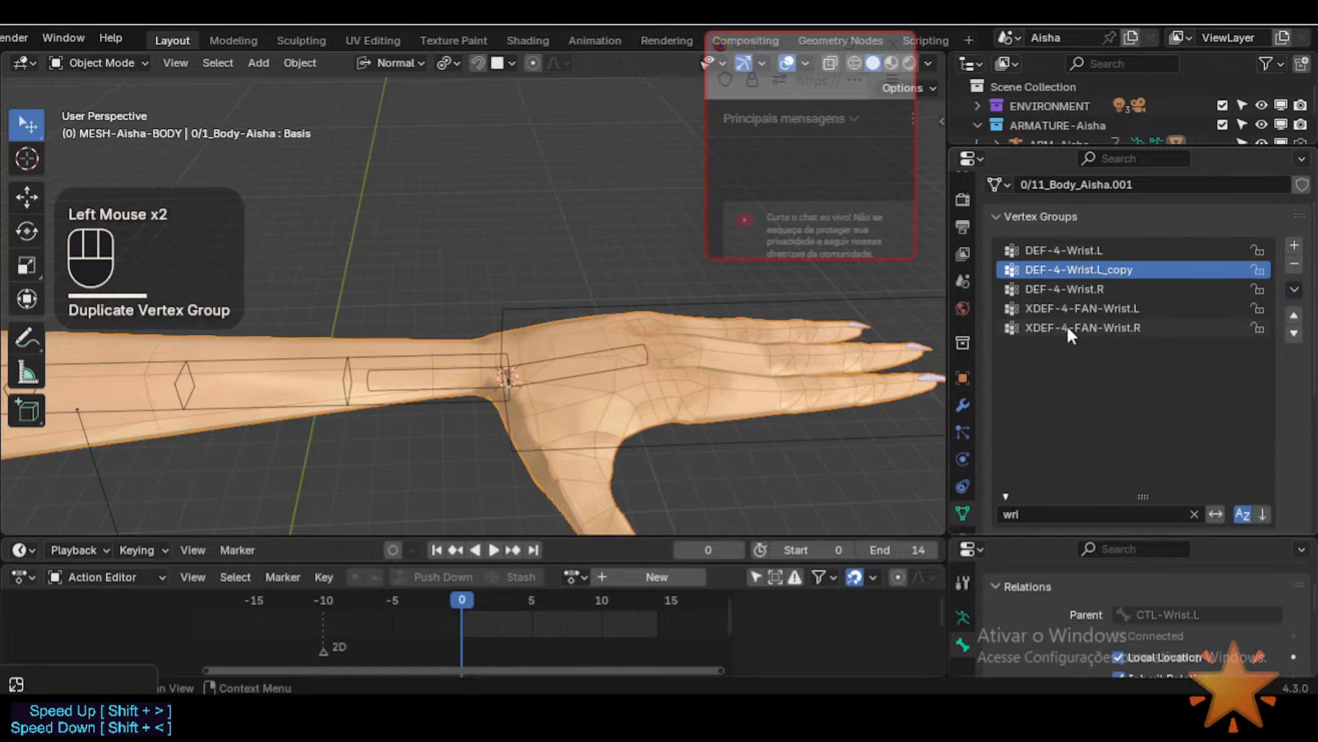
Step: Rename the duplicated vertex group DEF-4-Wrist.L_copy as DEF-4-FAN-Wrist.L
{"action": "double_click", "coordinate": [1081, 269]}
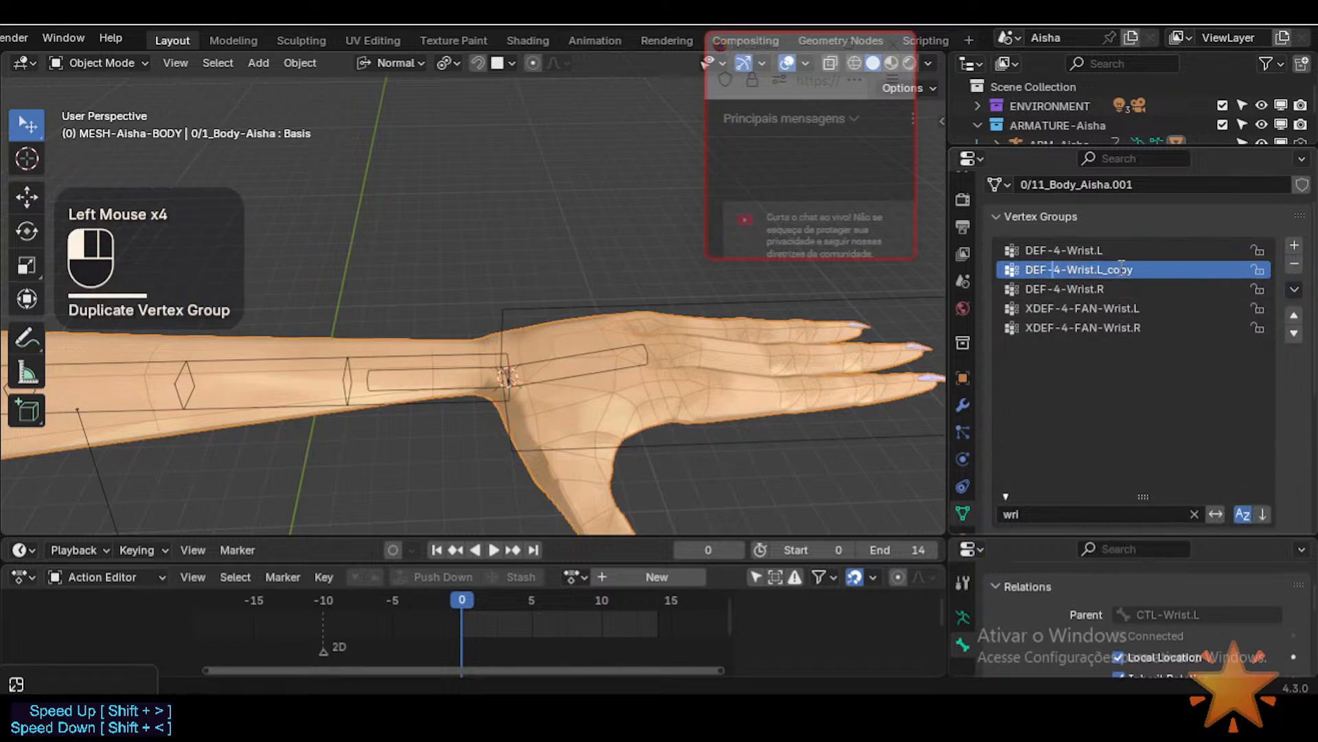
{"action": "key", "text": "Left"}
{"action": "key", "text": "Left"}
{"action": "key", "text": "Left"}
{"action": "key", "text": "Left"}
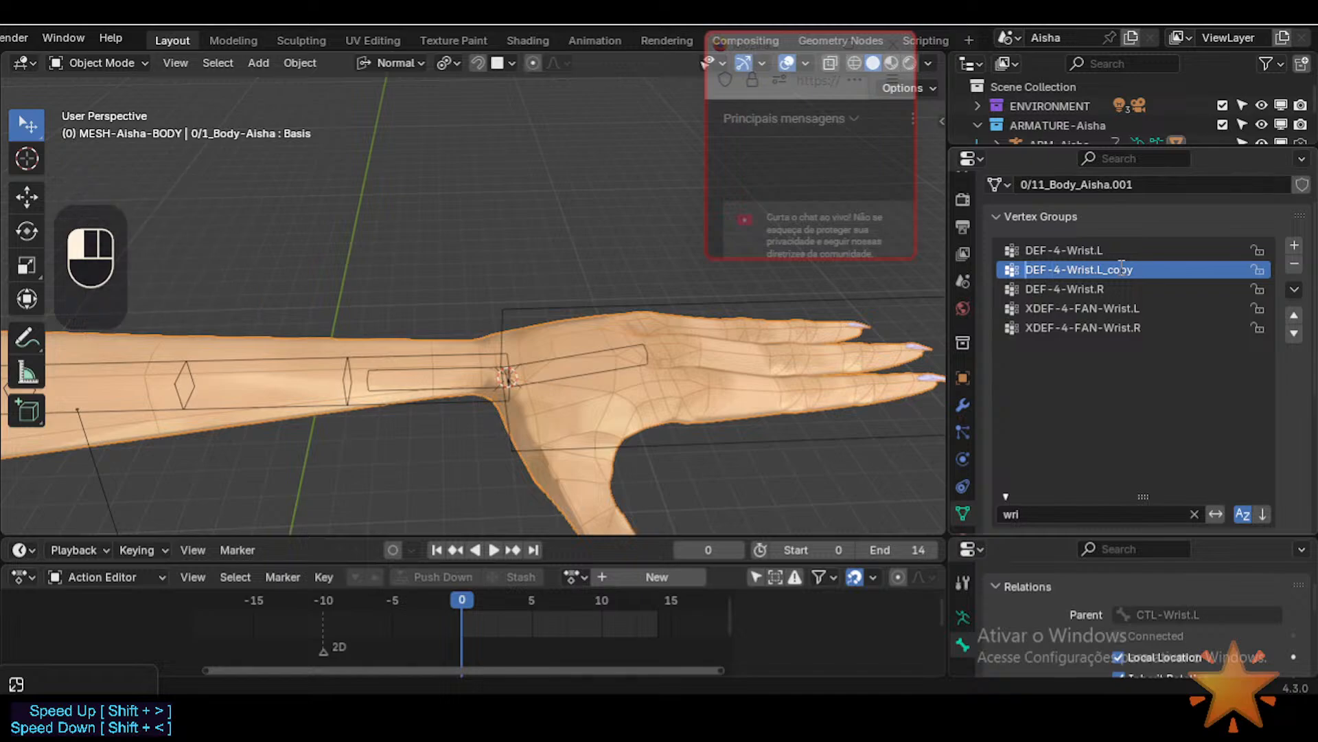
{"action": "left_click", "coordinate": [1092, 310]}
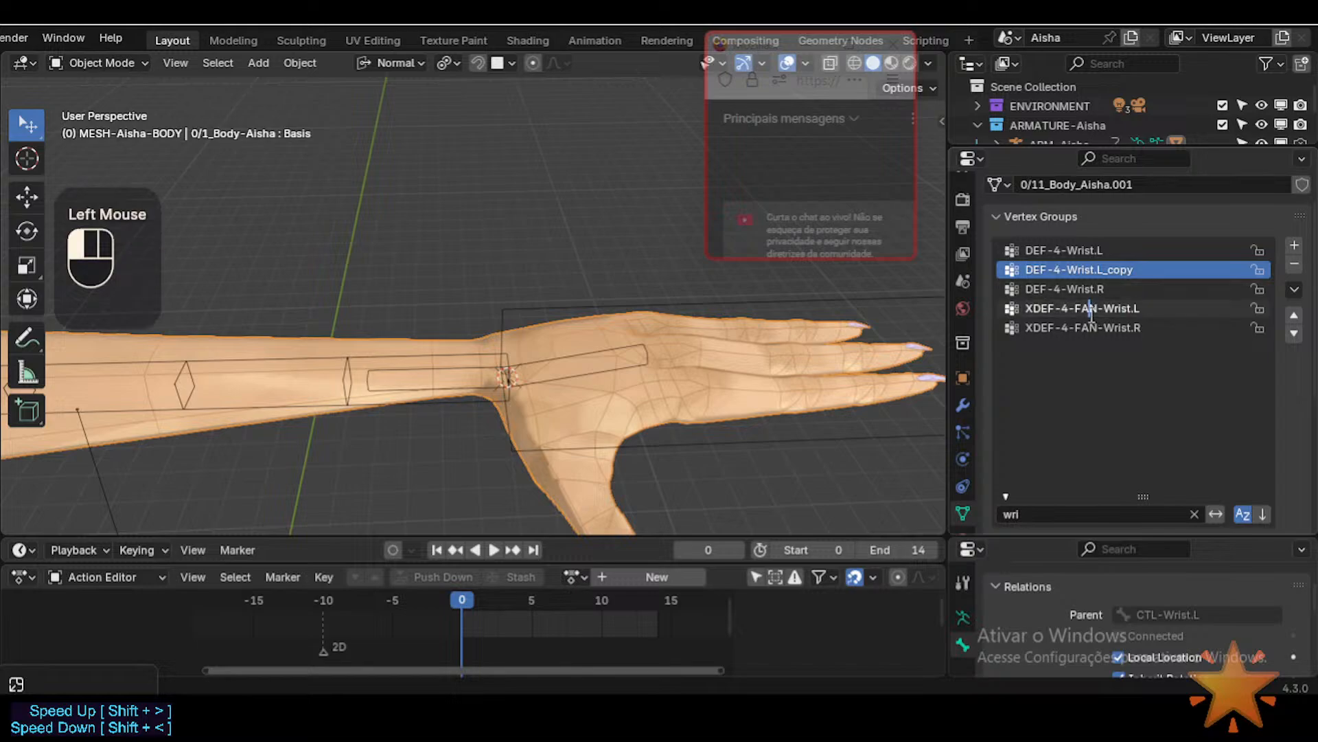
{"action": "left_click_drag", "start_coordinate": [1037, 312], "coordinate": [1193, 312]}
{"action": "key", "text": "ctrl+c"}
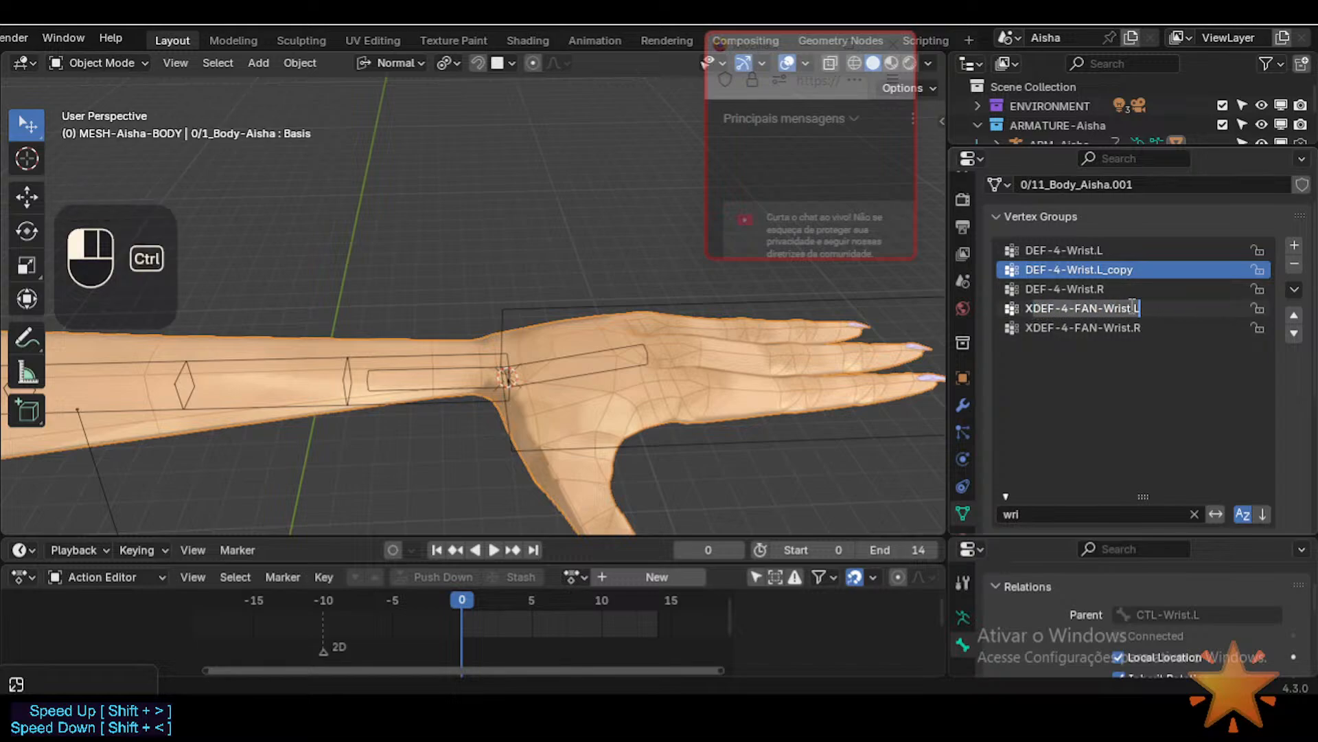
{"action": "left_click", "coordinate": [1050, 293]}
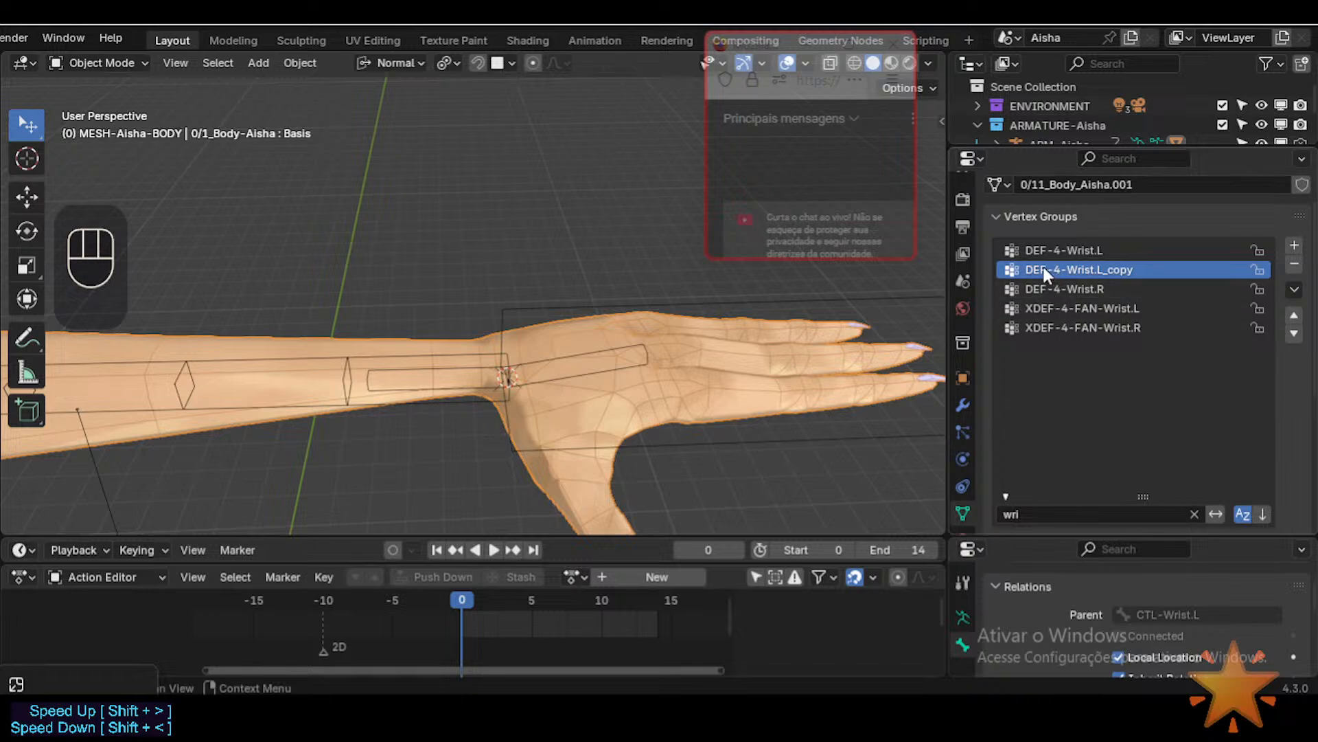
{"action": "double_click", "coordinate": [1109, 269]}
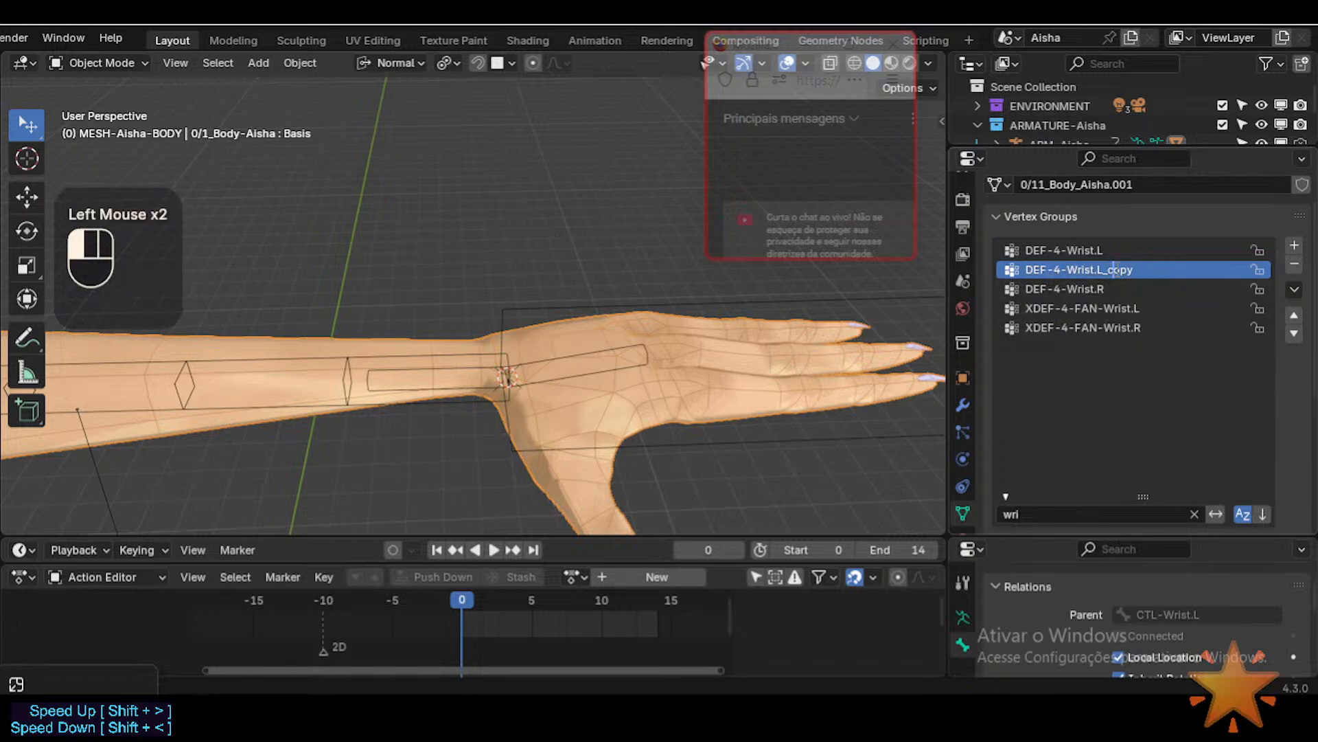
{"action": "key", "text": "shift+End"}
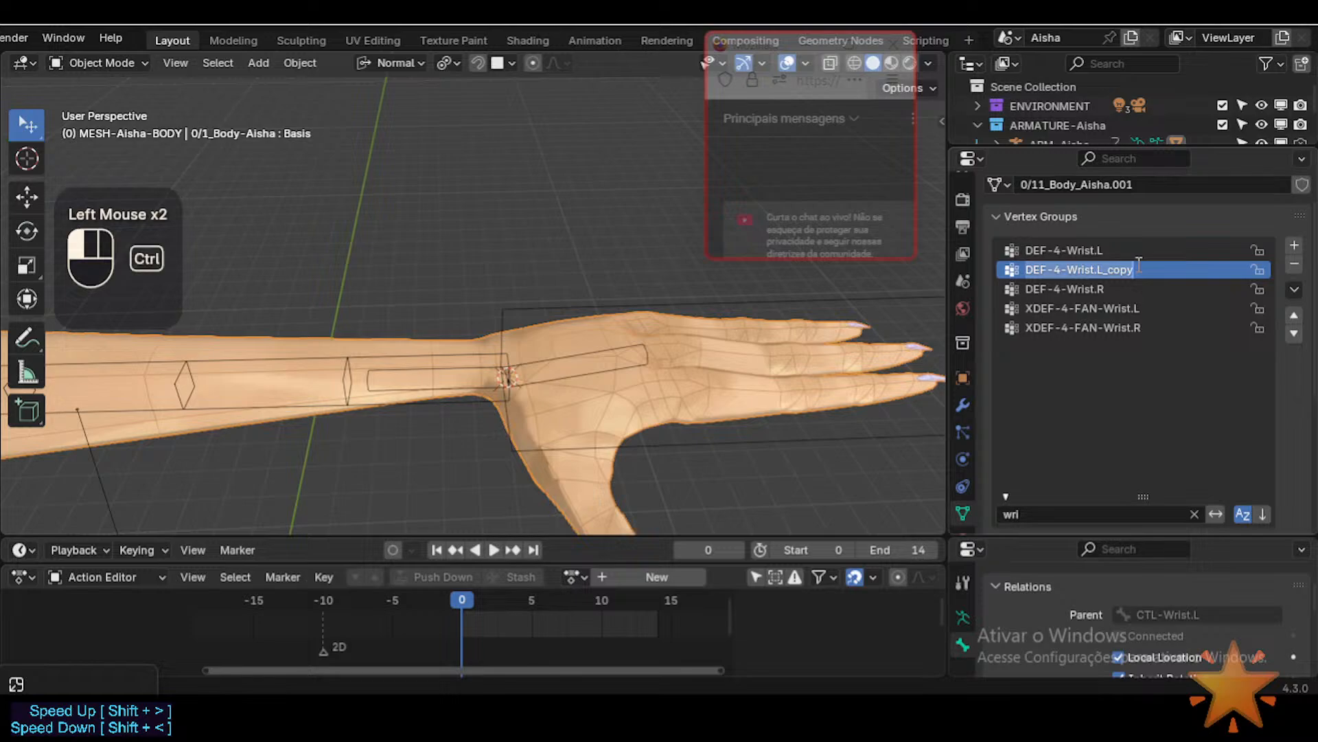
{"action": "key", "text": "ctrl+v"}
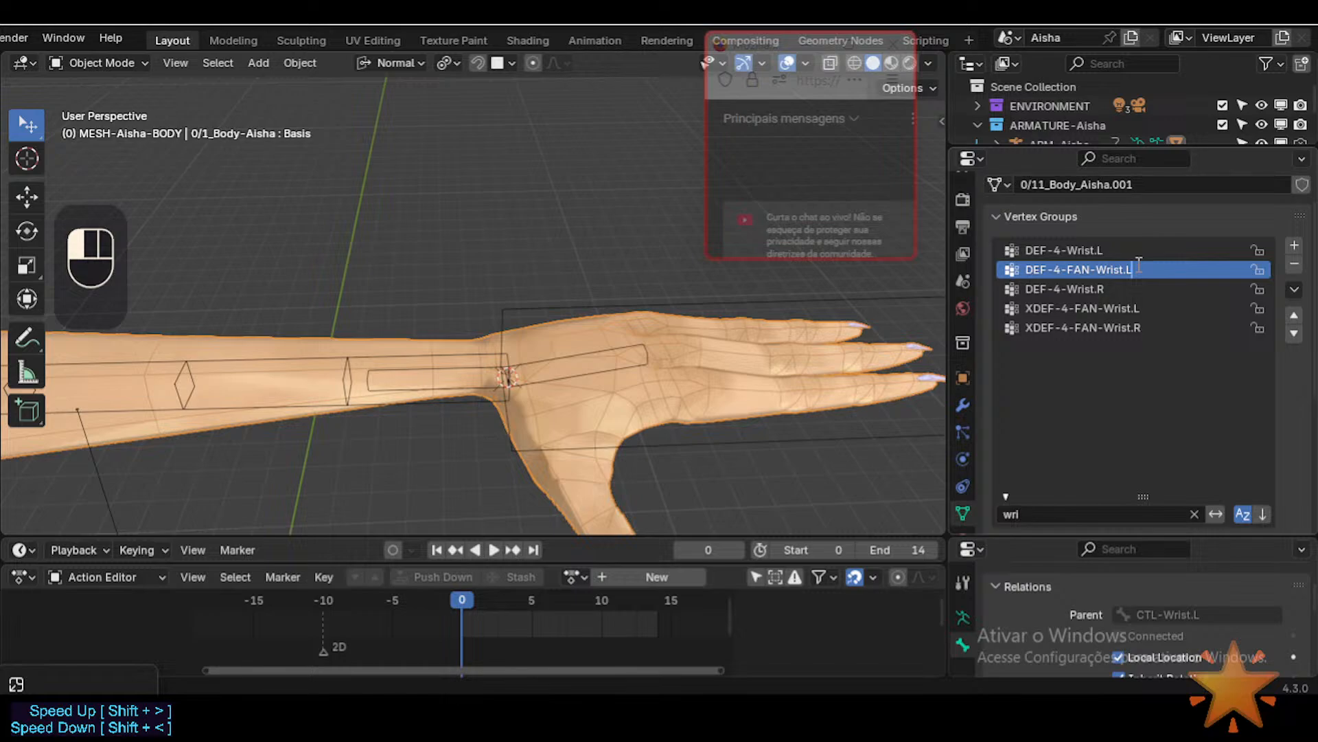
{"action": "key", "text": "Return"}
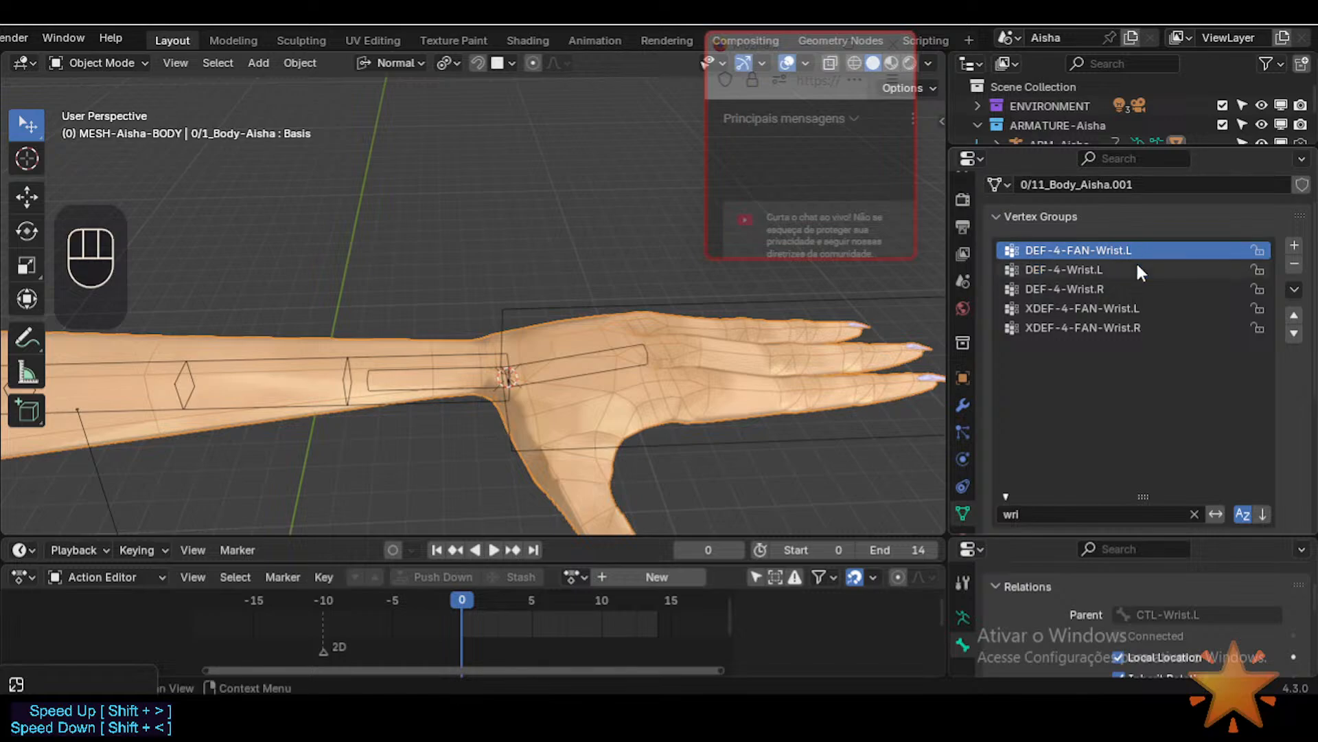
Step: Select the armature together with the body mesh, enter Weight Paint mode and show the DEF-4-FAN-Wrist.L weights
{"action": "left_click", "coordinate": [579, 362], "text": "shift"}
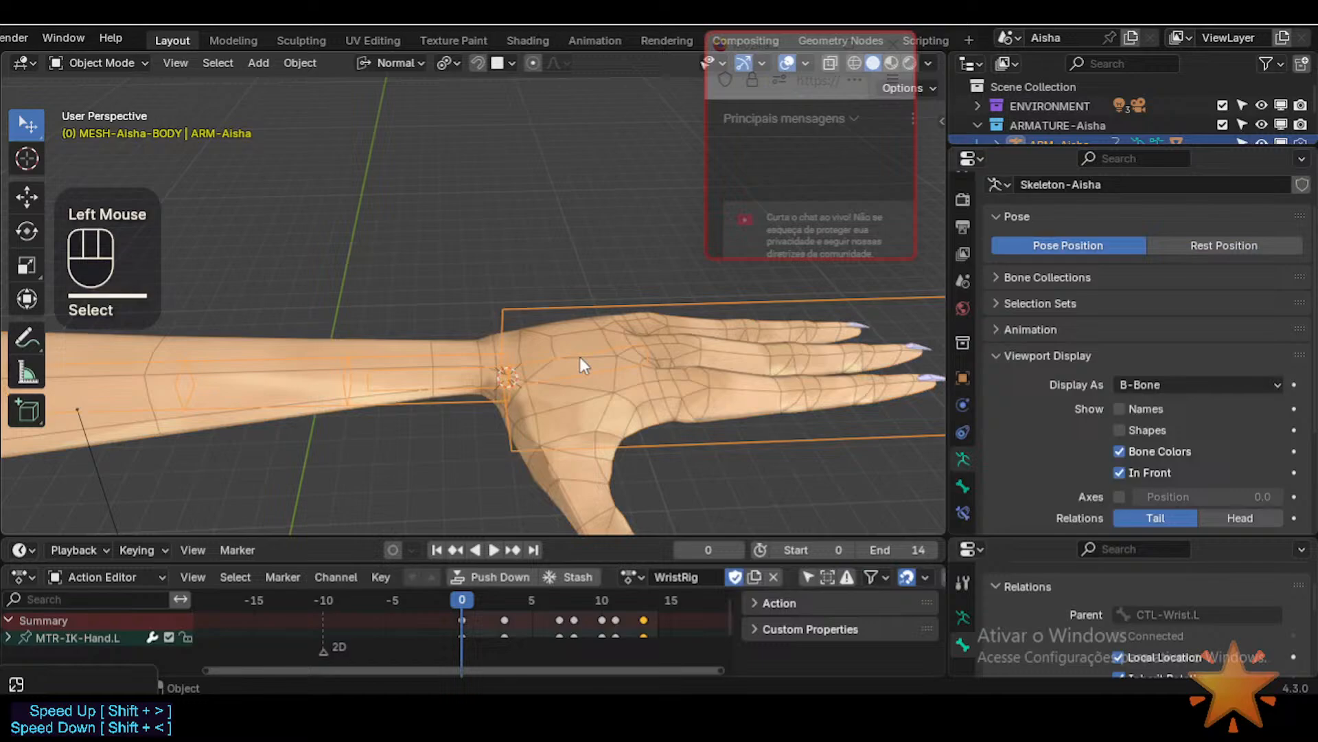
{"action": "left_click", "coordinate": [563, 498], "text": "shift"}
{"action": "key", "text": "ctrl+Tab"}
{"action": "left_click", "coordinate": [426, 430]}
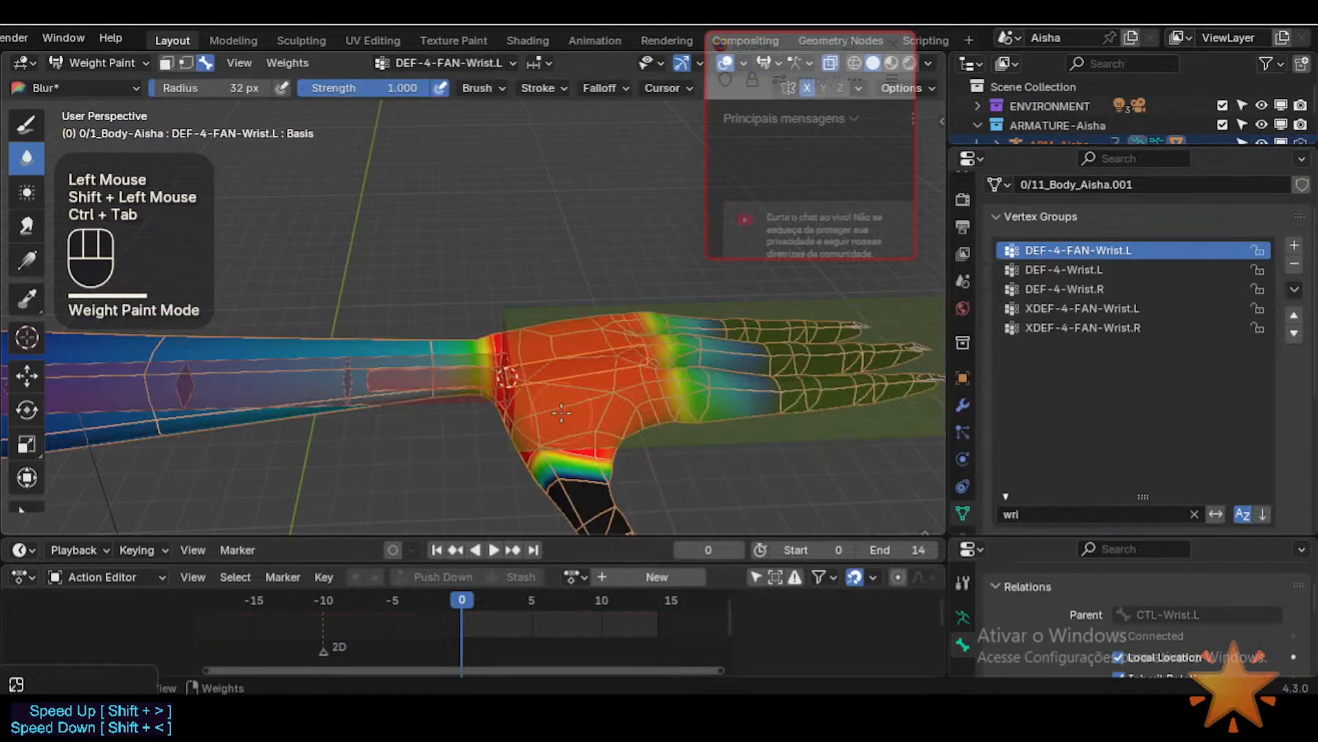
{"action": "left_click", "coordinate": [579, 359], "text": "alt"}
{"action": "left_click", "coordinate": [579, 359], "text": "alt"}
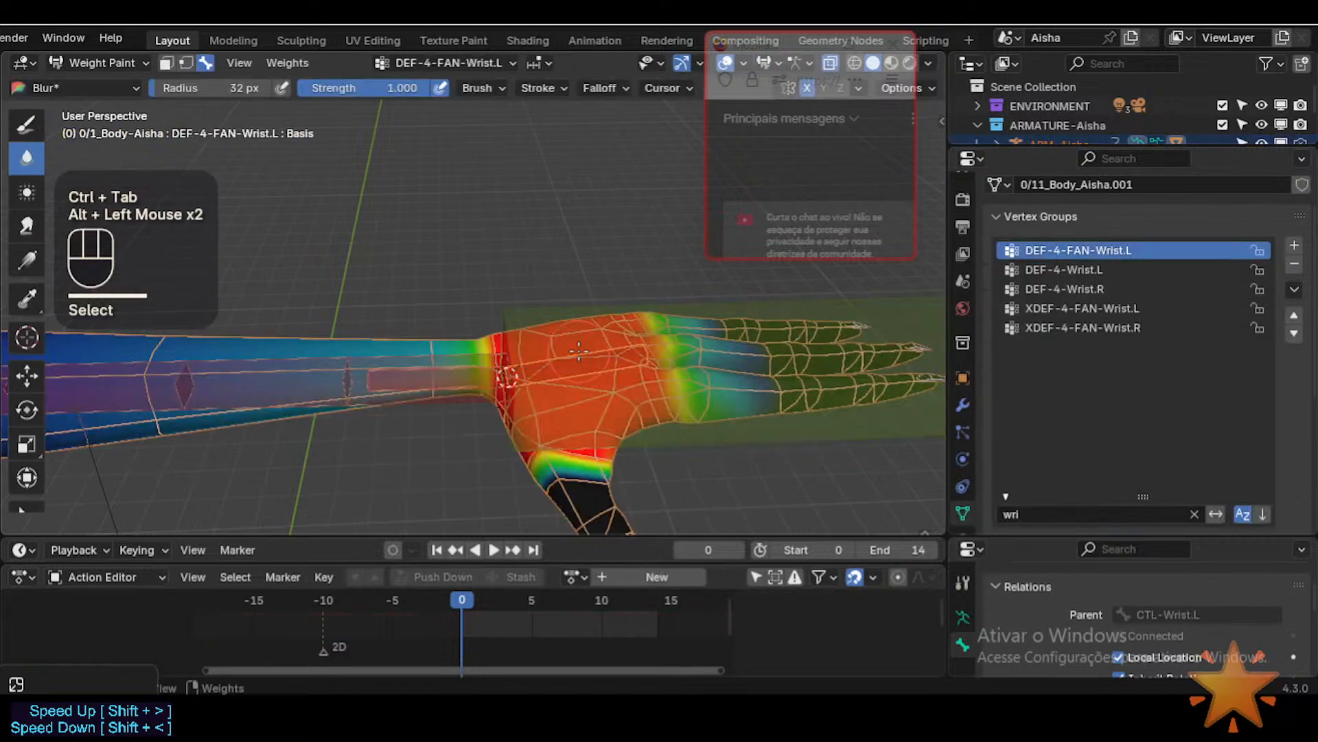
Step: Compare the DEF-4-Wrist.L group with DEF-4-FAN-Wrist.L, keep the fan group active and clear the vertex group filter
{"action": "middle_click_drag", "start_coordinate": [579, 358], "coordinate": [549, 376]}
{"action": "scroll", "coordinate": [553, 364], "scroll_direction": "down", "scroll_amount": 2}
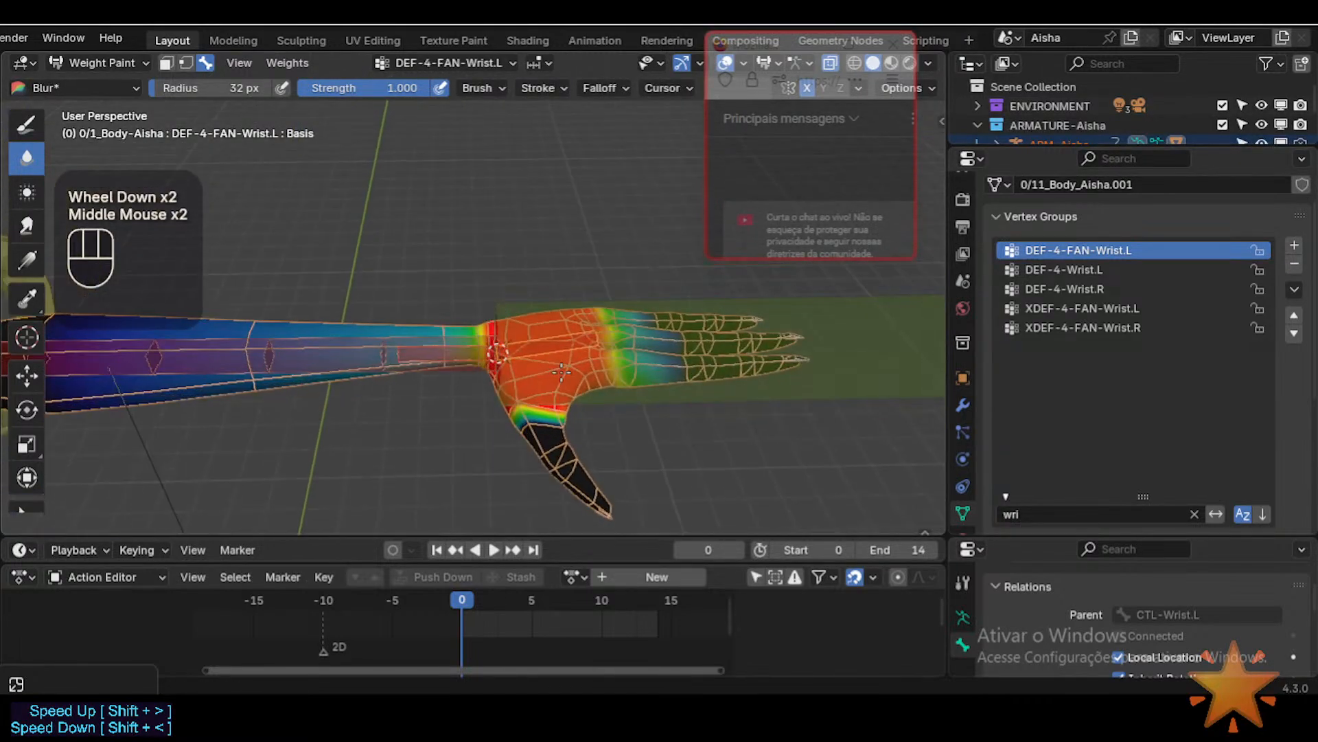
{"action": "left_click", "coordinate": [1081, 265]}
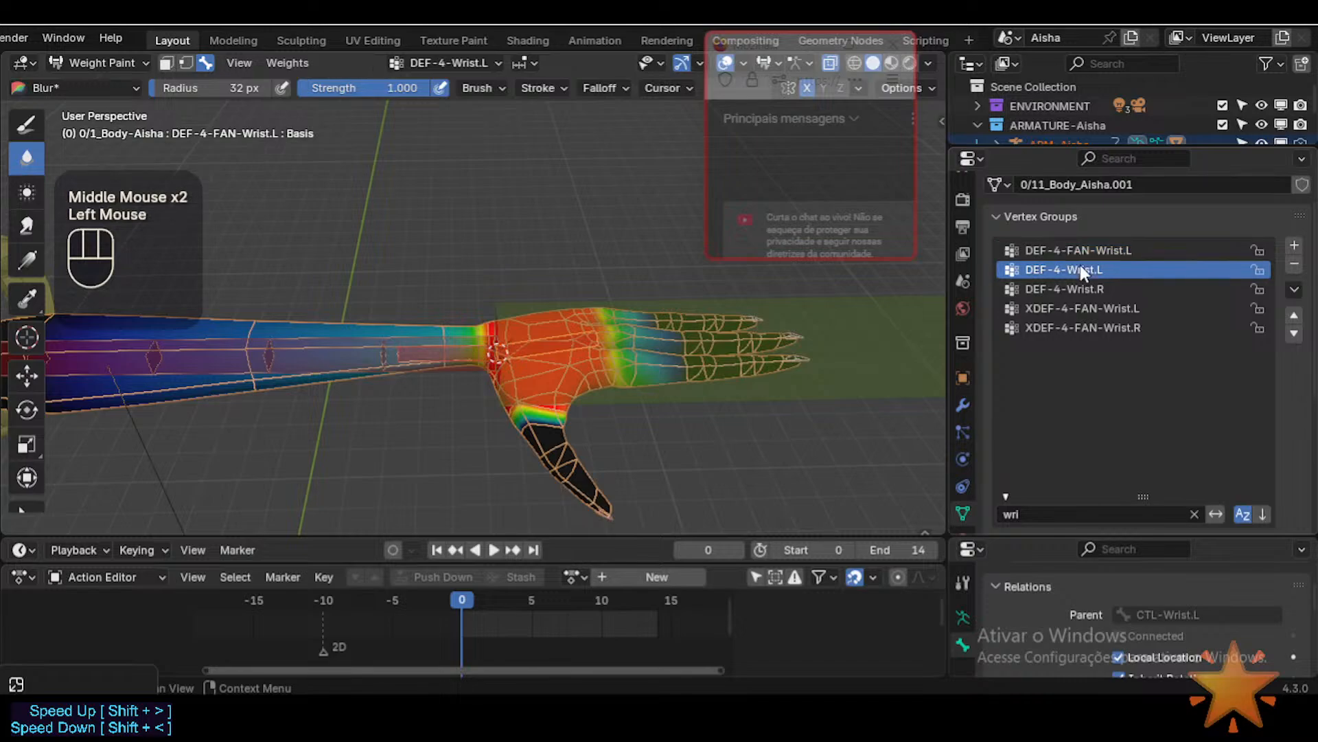
{"action": "left_click", "coordinate": [1089, 251]}
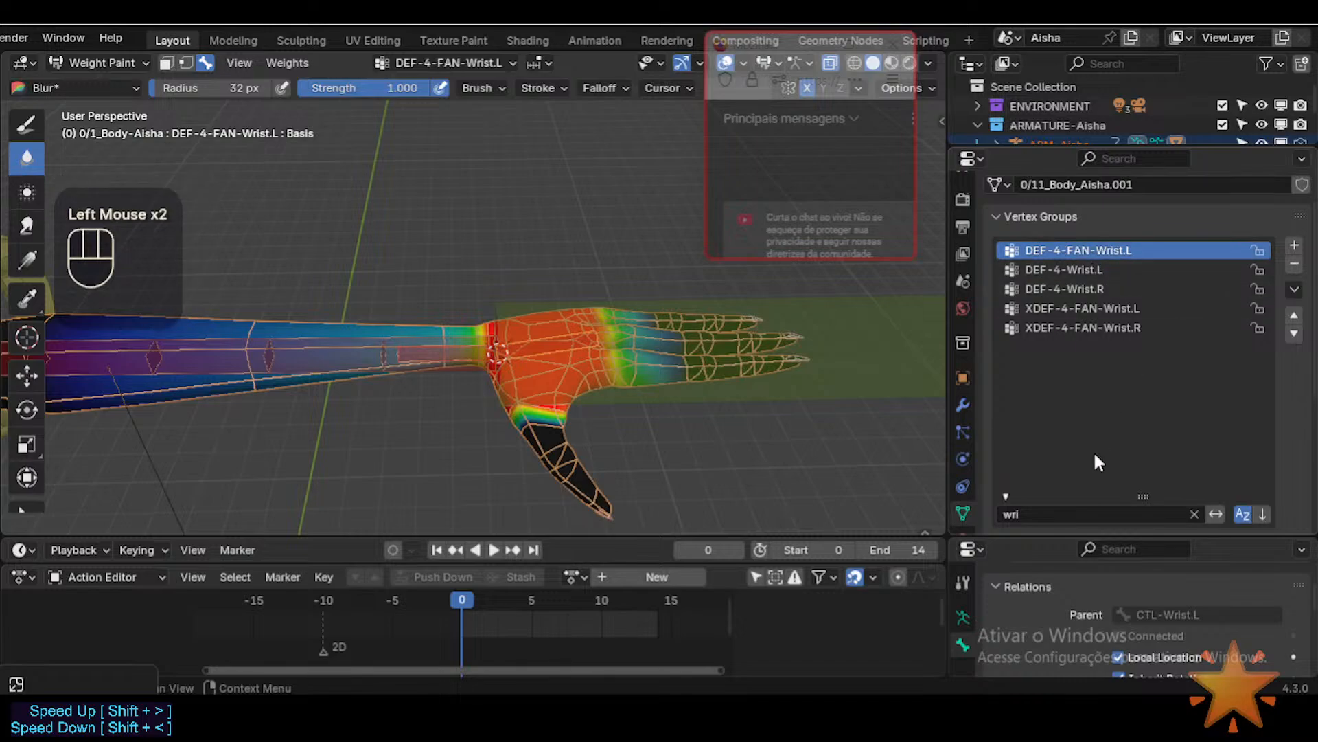
{"action": "left_click", "coordinate": [1048, 514]}
{"action": "key", "text": "BackSpace"}
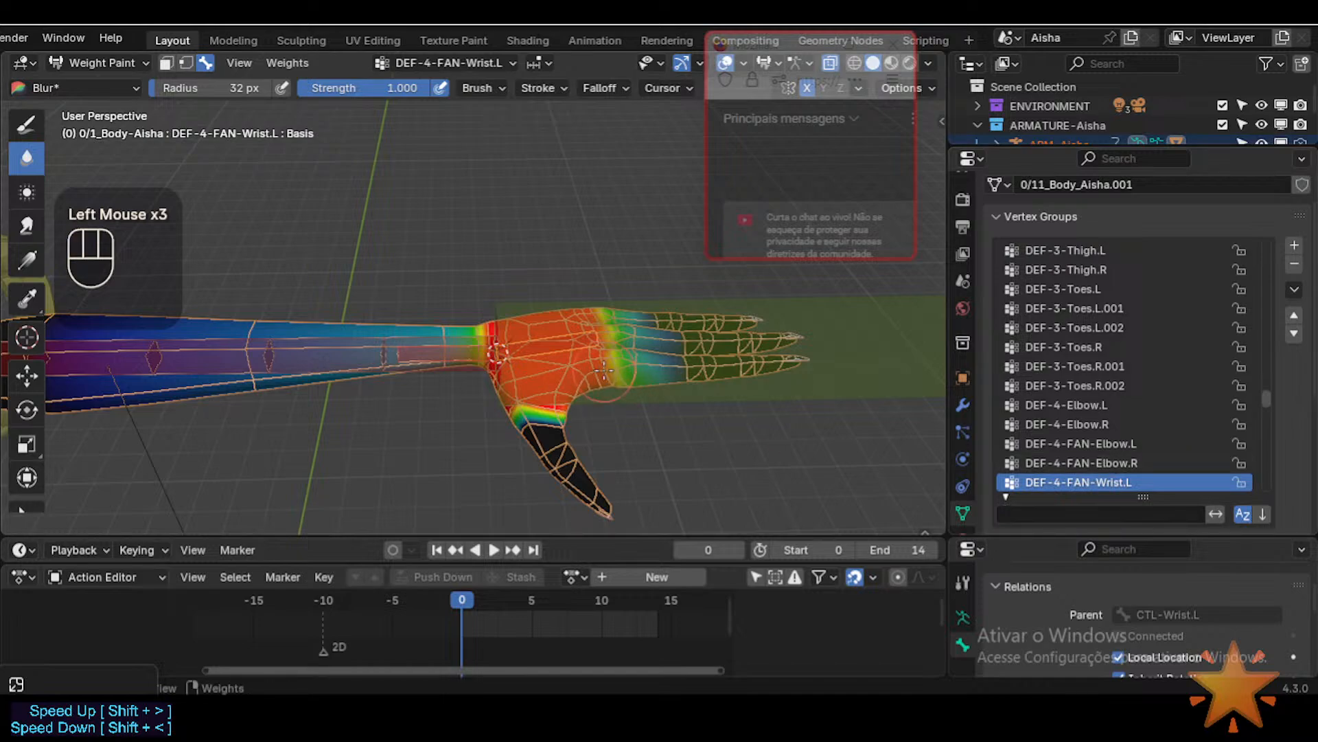
Step: Examine how the DEF-4-FAN-Wrist.L weights spread over the left wrist, palm and fingers
{"action": "scroll", "coordinate": [590, 361], "scroll_direction": "up", "scroll_amount": 3}
{"action": "middle_click_drag", "start_coordinate": [589, 361], "coordinate": [596, 412], "text": "shift"}
{"action": "scroll", "coordinate": [597, 412], "scroll_direction": "up", "scroll_amount": 1}
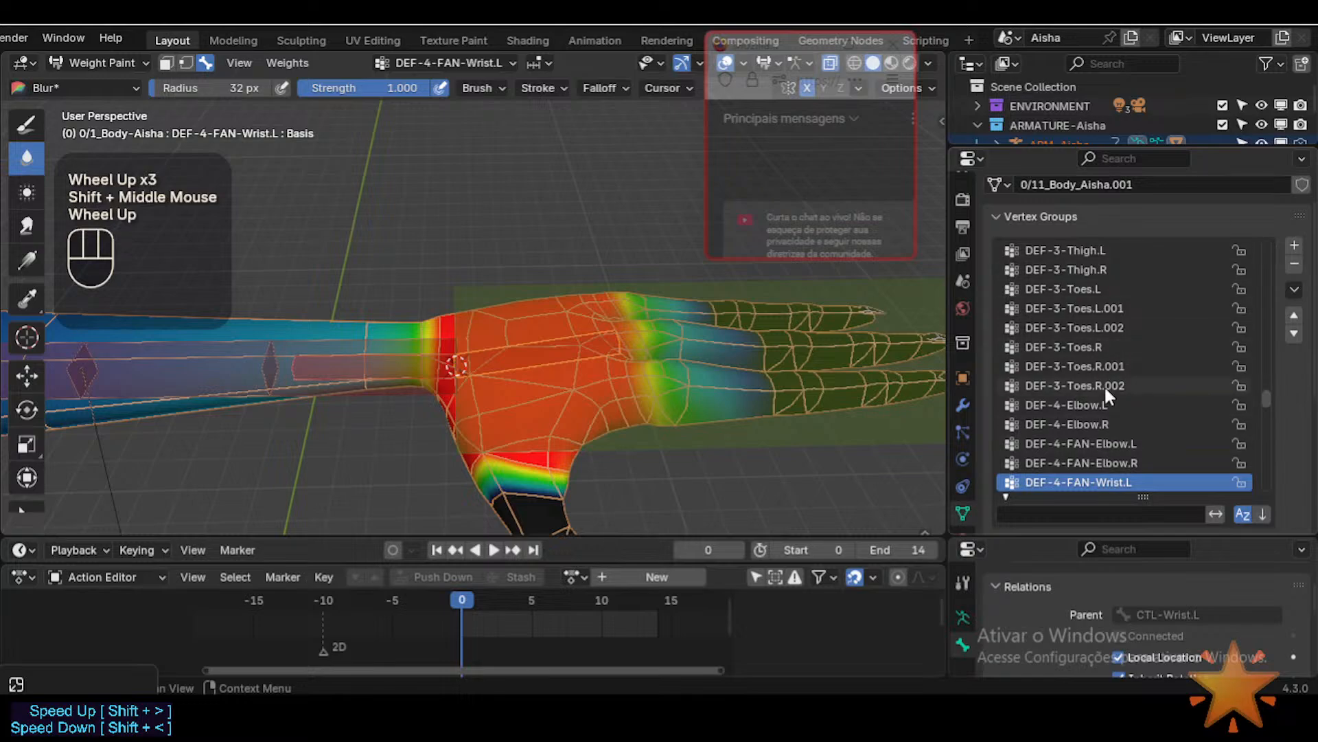
{"action": "middle_click_drag", "start_coordinate": [456, 365], "coordinate": [435, 351]}
{"action": "scroll", "coordinate": [436, 348], "scroll_direction": "up", "scroll_amount": 1}
{"action": "left_click", "coordinate": [1081, 513]}
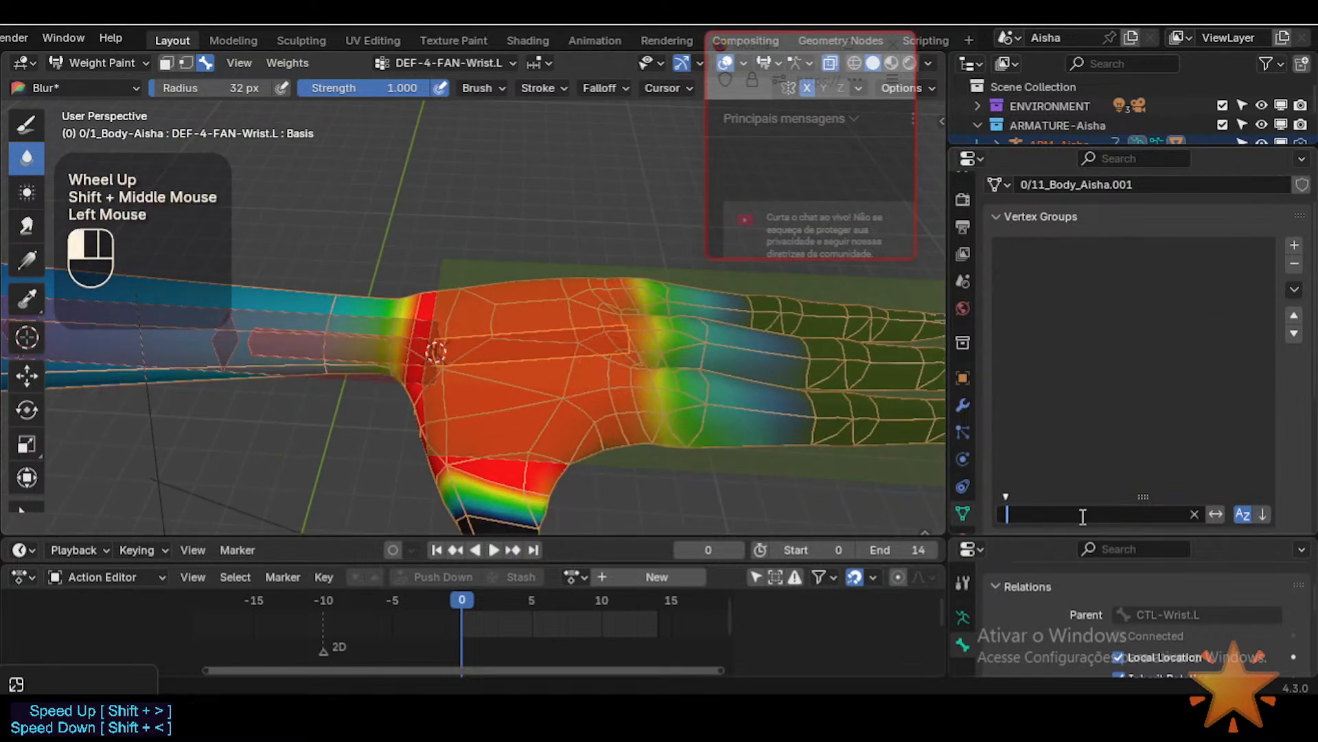
{"action": "key", "text": "Return"}
{"action": "key", "text": "BackSpace"}
{"action": "key", "text": "BackSpace"}
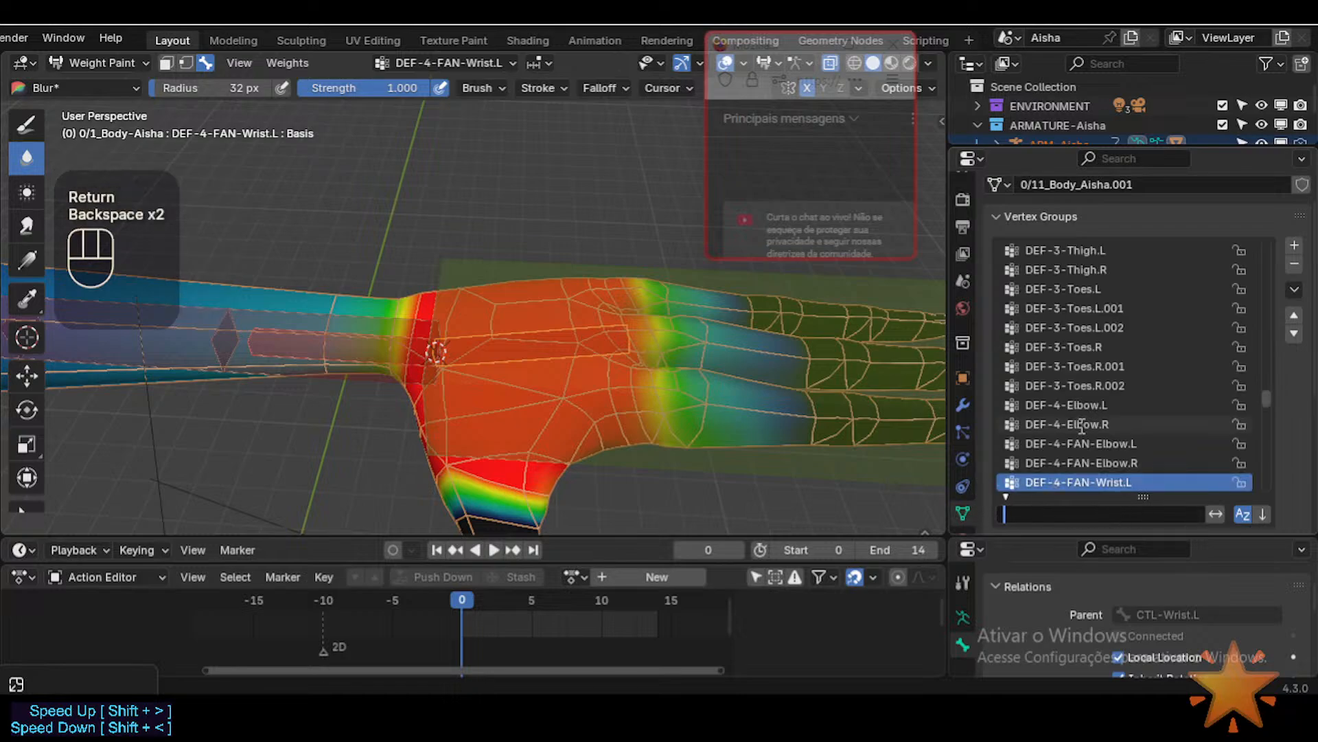
{"action": "middle_click_drag", "start_coordinate": [611, 338], "coordinate": [610, 349]}
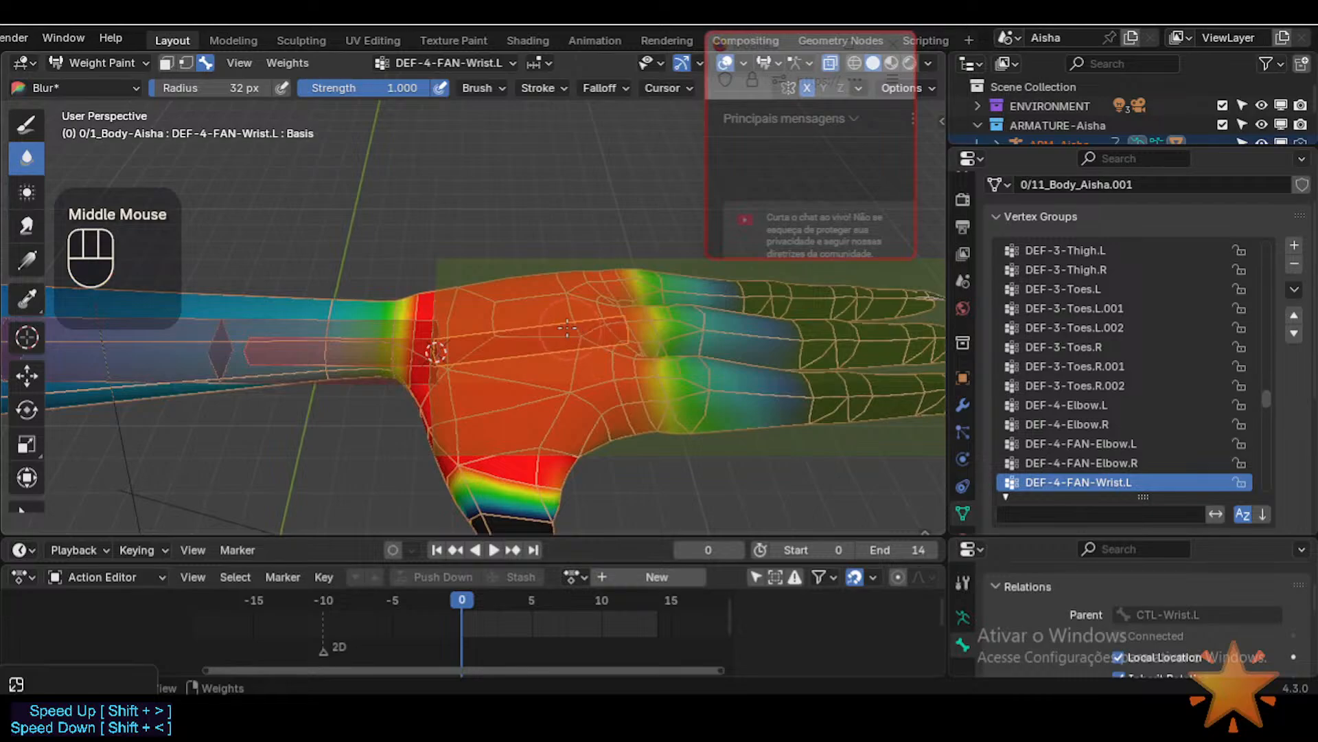
{"action": "left_click", "coordinate": [467, 337], "text": "alt"}
{"action": "left_click", "coordinate": [398, 343], "text": "alt"}
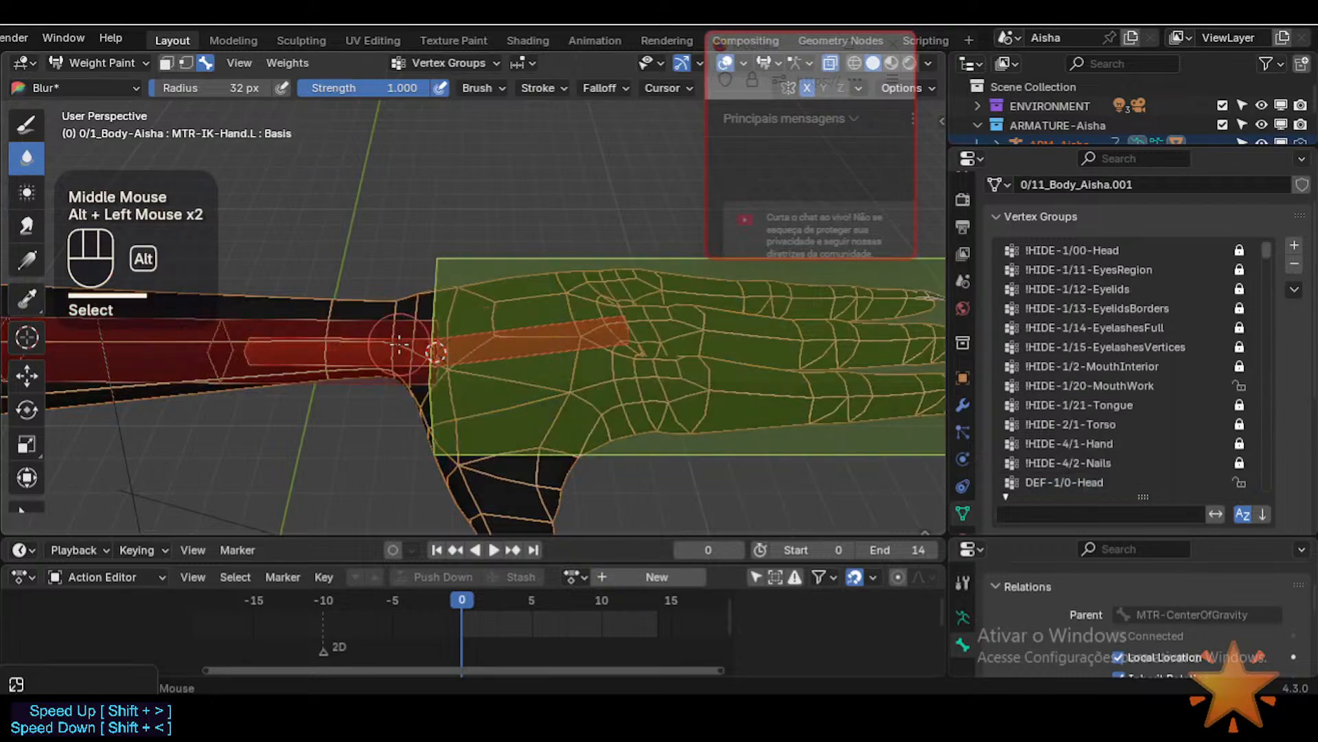
{"action": "left_click", "coordinate": [504, 347], "text": "alt"}
{"action": "middle_click_drag", "start_coordinate": [602, 333], "coordinate": [527, 294]}
{"action": "left_click", "coordinate": [1116, 62]}
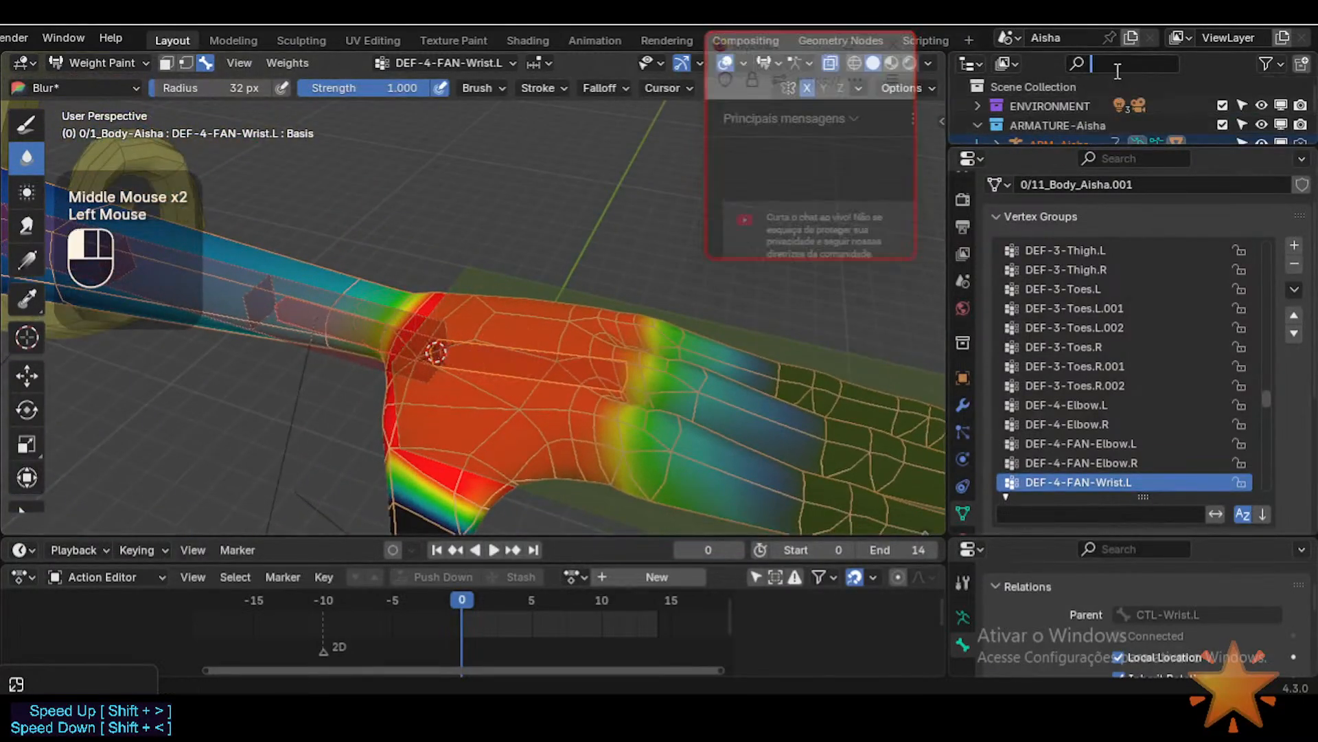
{"action": "type", "text": "ds"}
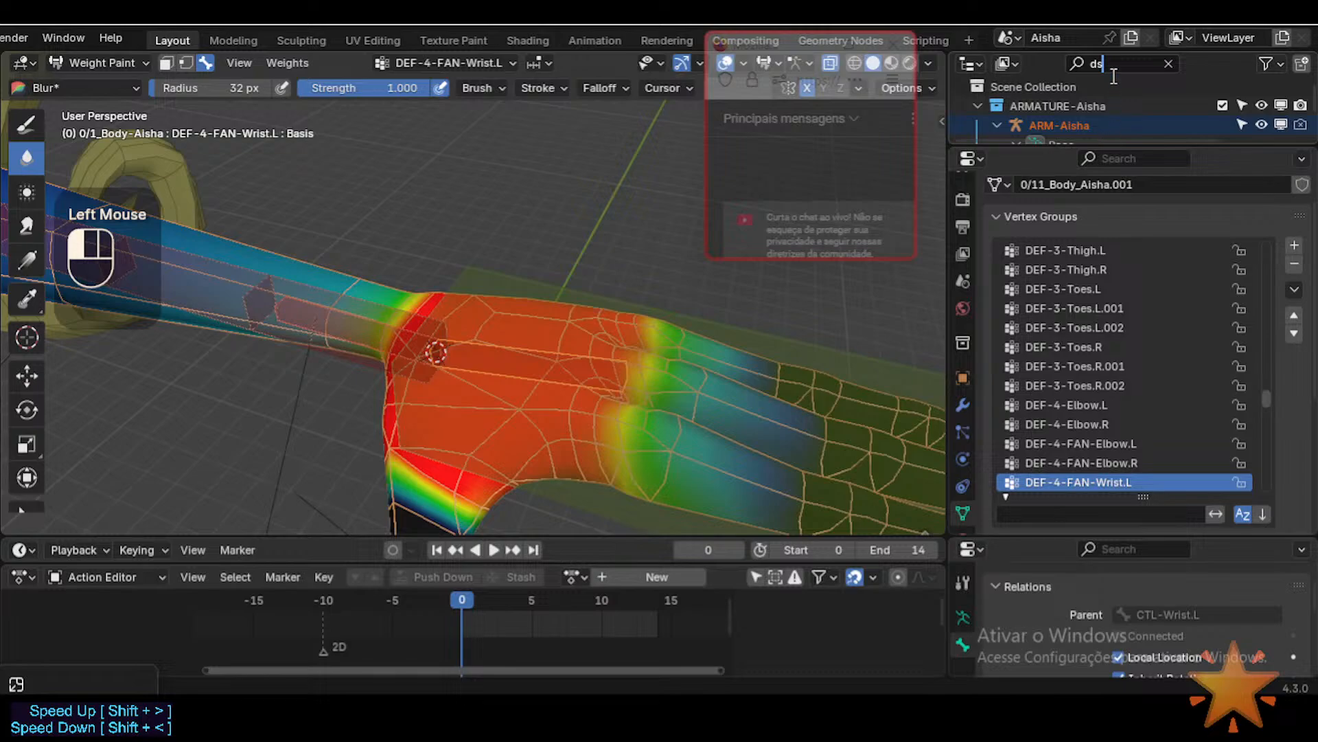
{"action": "key", "text": "BackSpace"}
{"action": "key", "text": "BackSpace"}
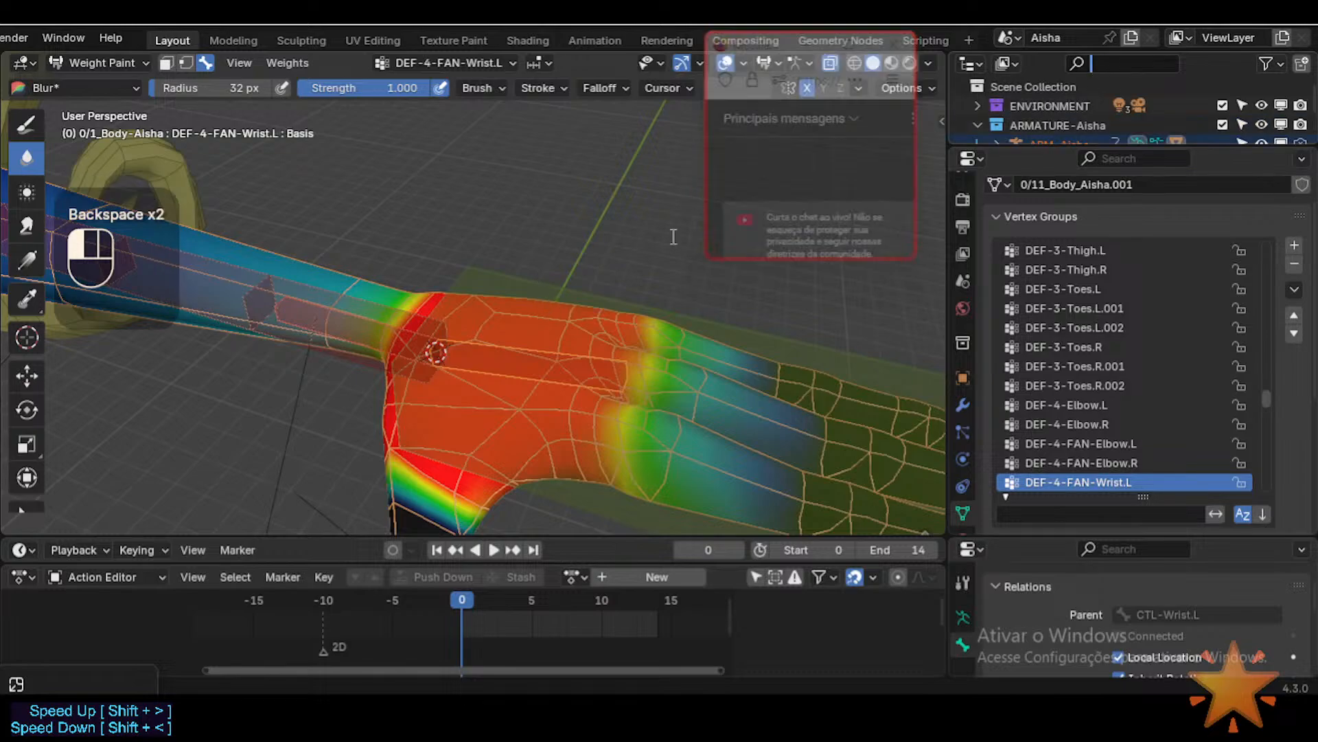
{"action": "left_click_drag", "start_coordinate": [1116, 149], "coordinate": [1117, 221]}
{"action": "left_click", "coordinate": [1140, 63]}
{"action": "type", "text": "ai"}
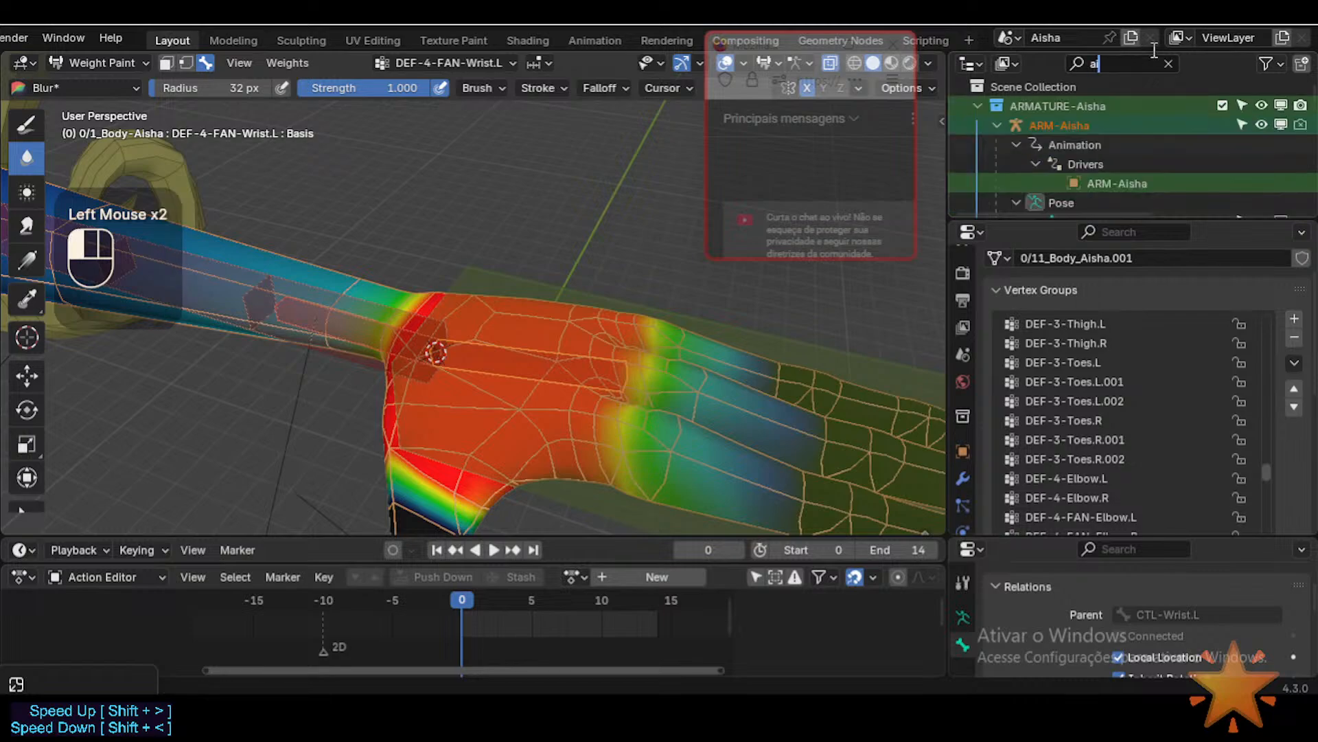
{"action": "key", "text": "Delete"}
{"action": "key", "text": "Delete"}
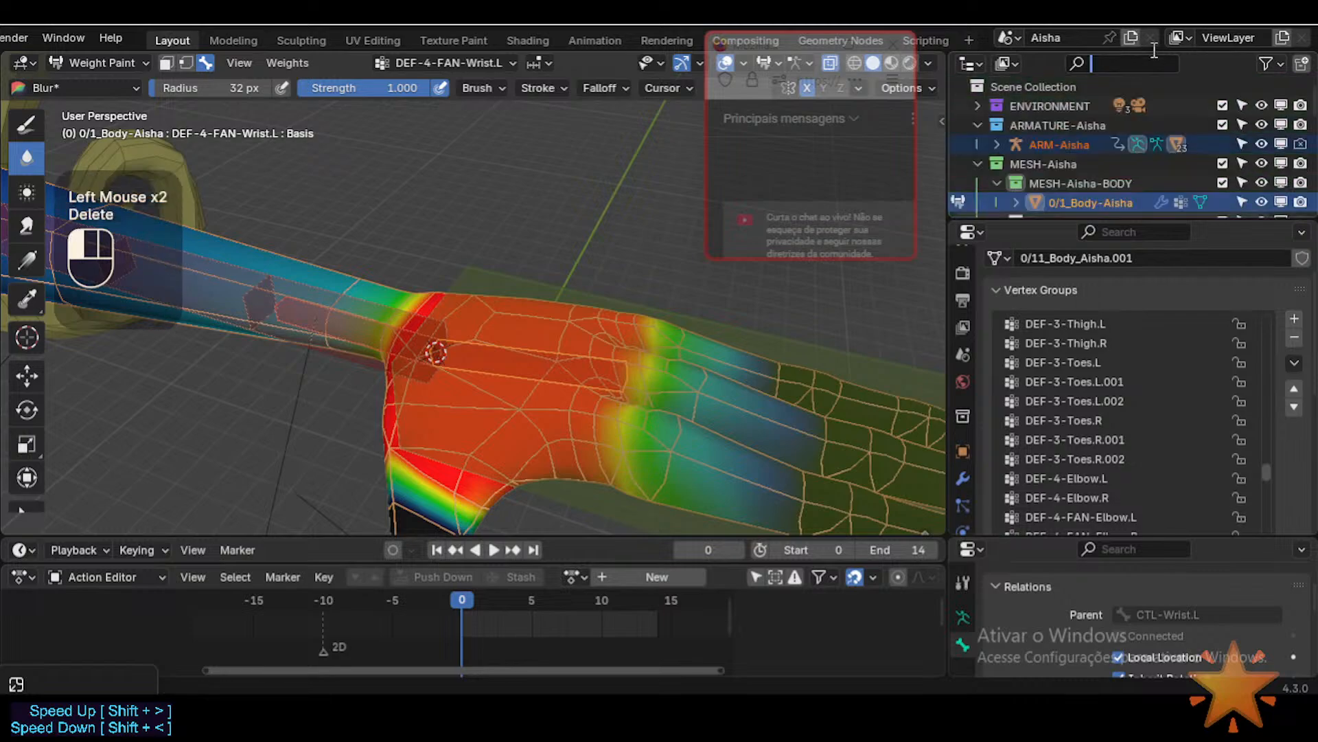
{"action": "scroll", "coordinate": [494, 309], "scroll_direction": "up", "scroll_amount": 2}
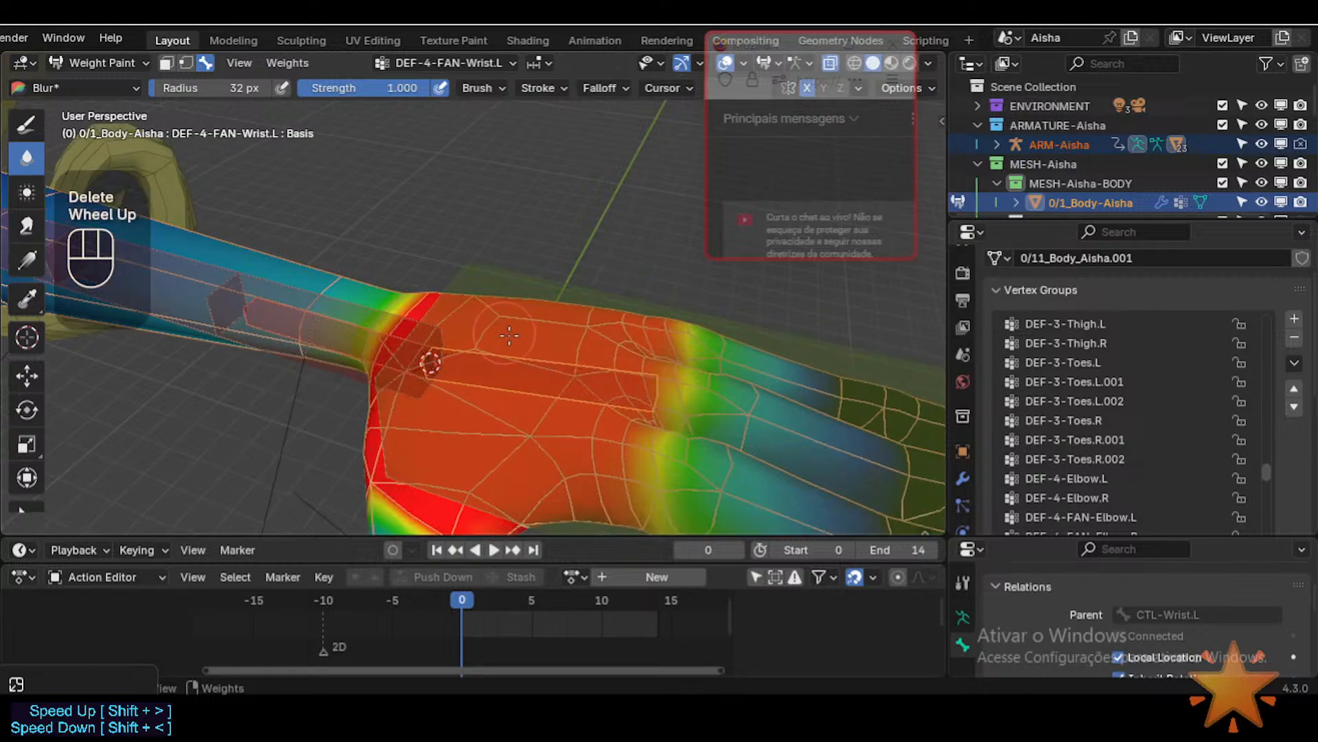
{"action": "middle_click_drag", "start_coordinate": [494, 309], "coordinate": [516, 287], "text": "shift"}
{"action": "scroll", "coordinate": [520, 285], "scroll_direction": "down", "scroll_amount": 2}
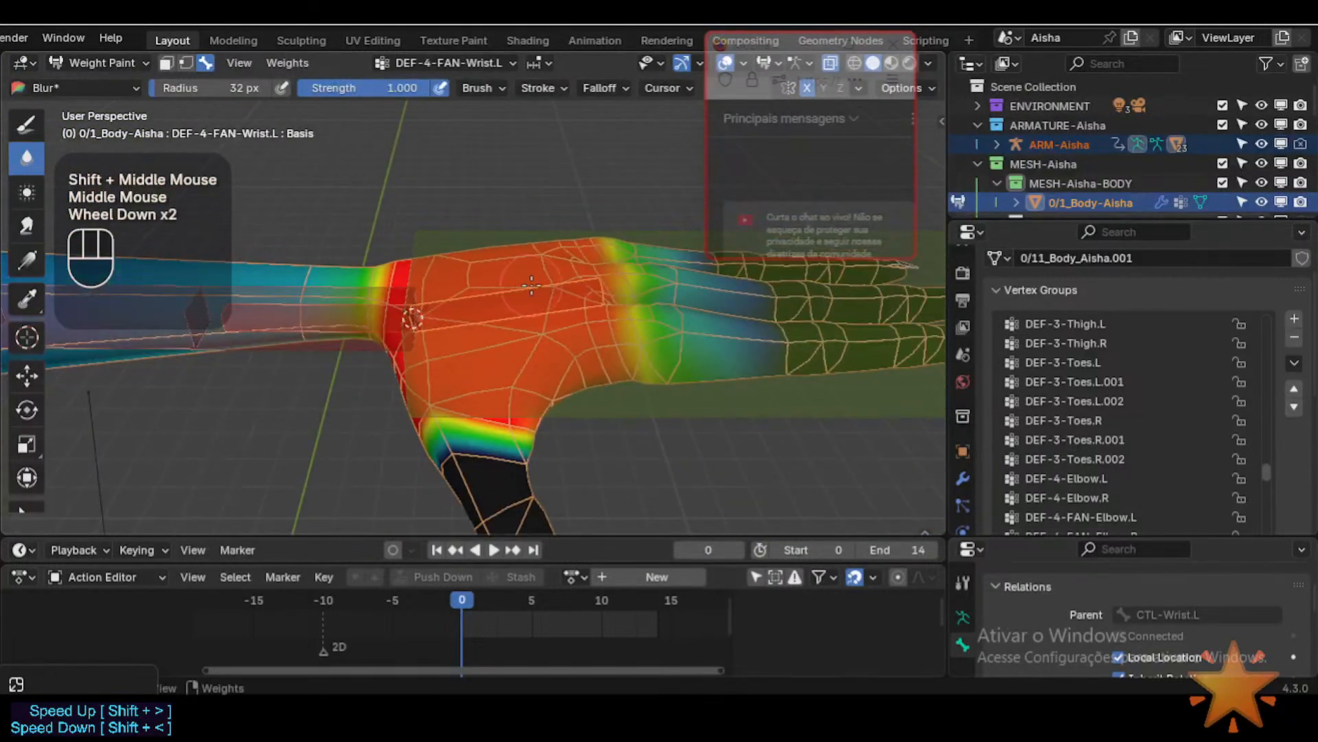
{"action": "left_click_drag", "start_coordinate": [1202, 537], "coordinate": [1204, 559]}
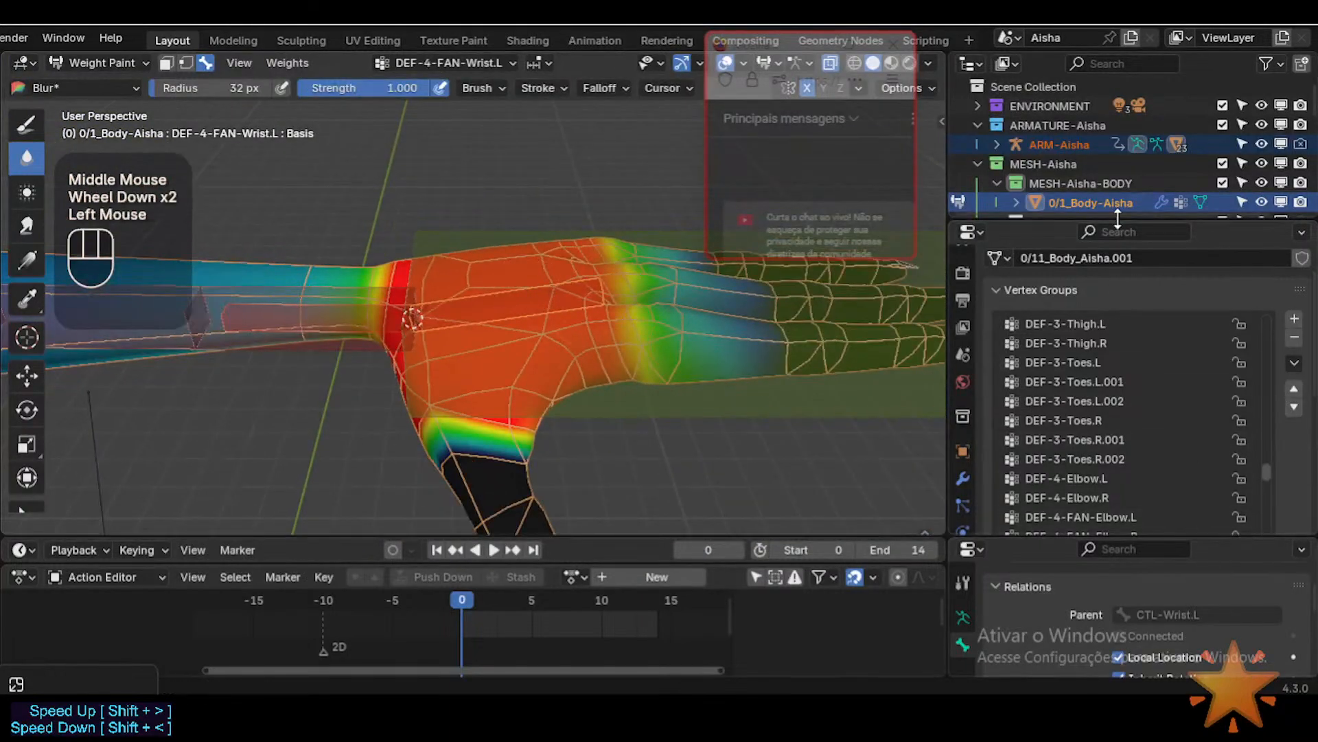
{"action": "left_click_drag", "start_coordinate": [1119, 218], "coordinate": [1119, 148]}
Step: Keep the Blur brush active for the wrist weights and set its radius to 29 px
{"action": "middle_click_drag", "start_coordinate": [494, 323], "coordinate": [554, 353]}
{"action": "scroll", "coordinate": [514, 310], "scroll_direction": "down", "scroll_amount": 1}
{"action": "scroll", "coordinate": [553, 352], "scroll_direction": "down", "scroll_amount": 1}
{"action": "scroll", "coordinate": [554, 352], "scroll_direction": "down", "scroll_amount": 1}
{"action": "scroll", "coordinate": [553, 352], "scroll_direction": "down", "scroll_amount": 2}
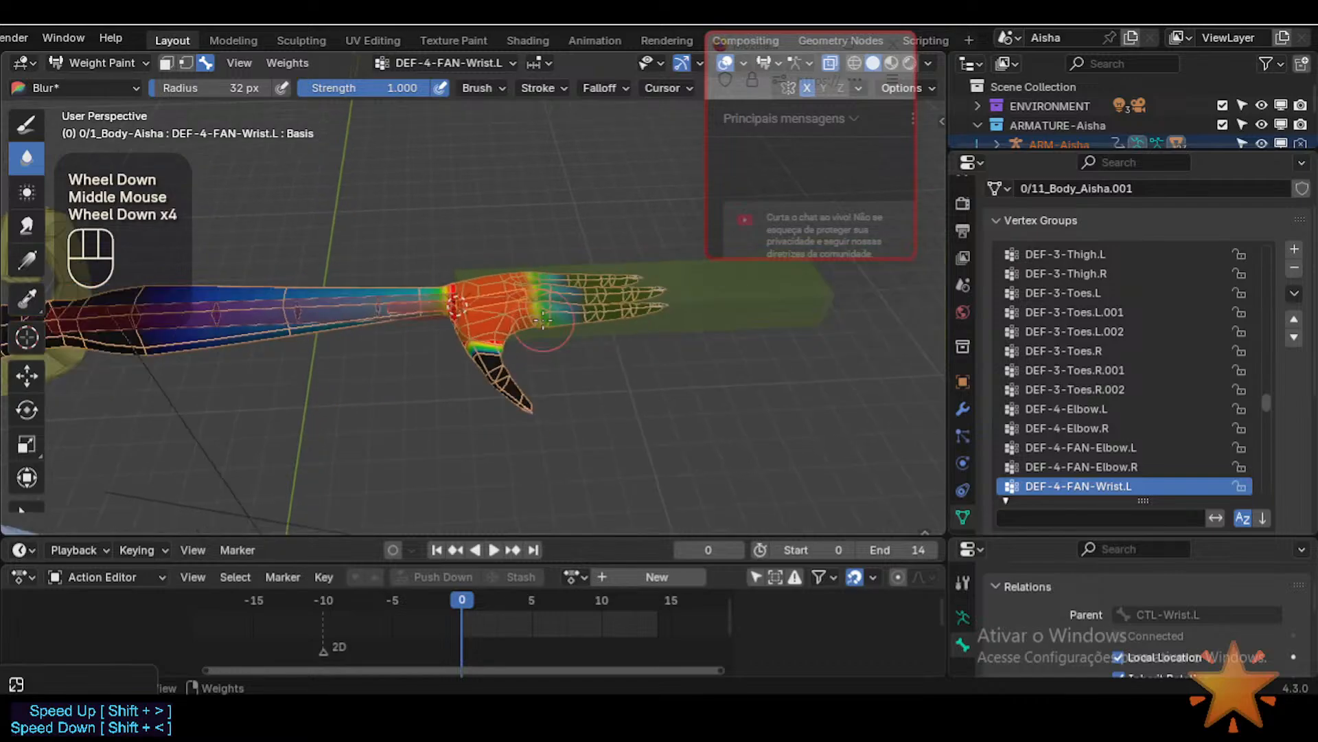
{"action": "scroll", "coordinate": [554, 353], "scroll_direction": "up", "scroll_amount": 2}
{"action": "middle_click_drag", "start_coordinate": [550, 282], "coordinate": [519, 364], "text": "shift"}
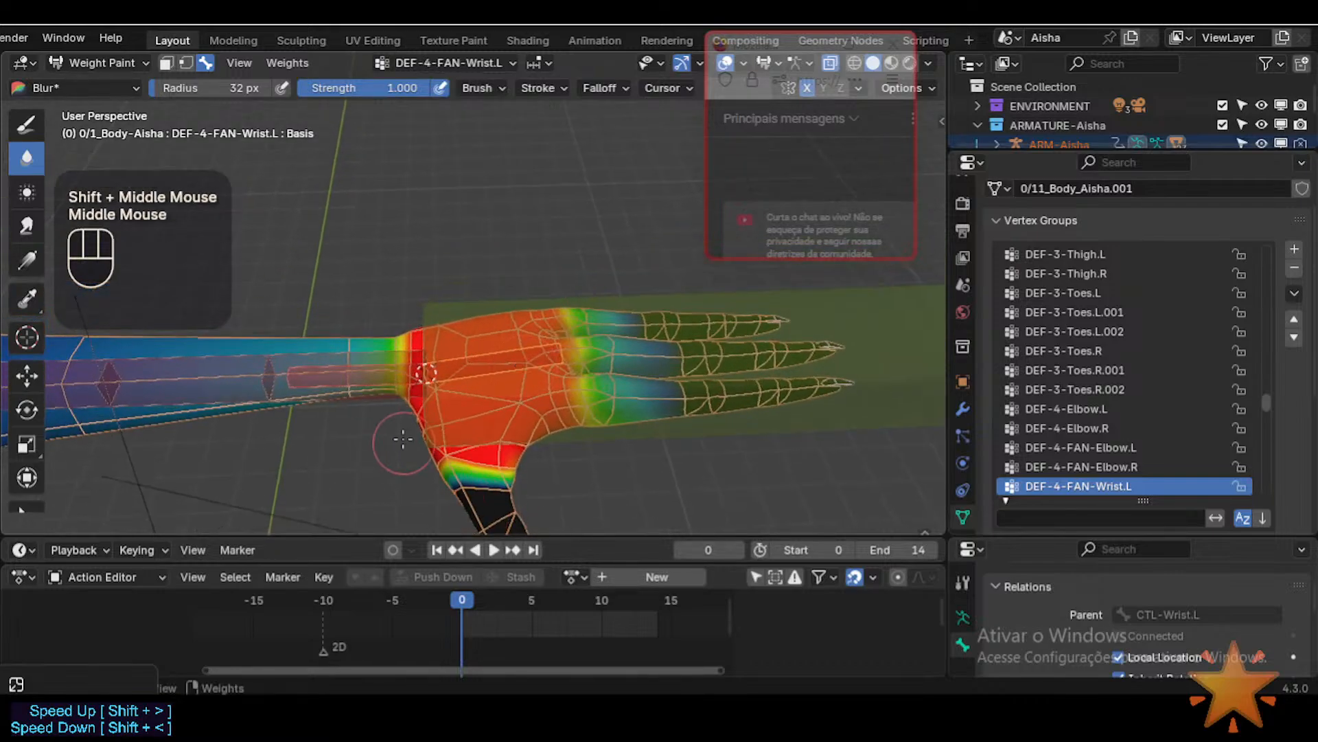
{"action": "left_click", "coordinate": [26, 124]}
{"action": "middle_click_drag", "start_coordinate": [426, 421], "coordinate": [424, 408], "text": "ctrl"}
{"action": "left_click", "coordinate": [26, 158]}
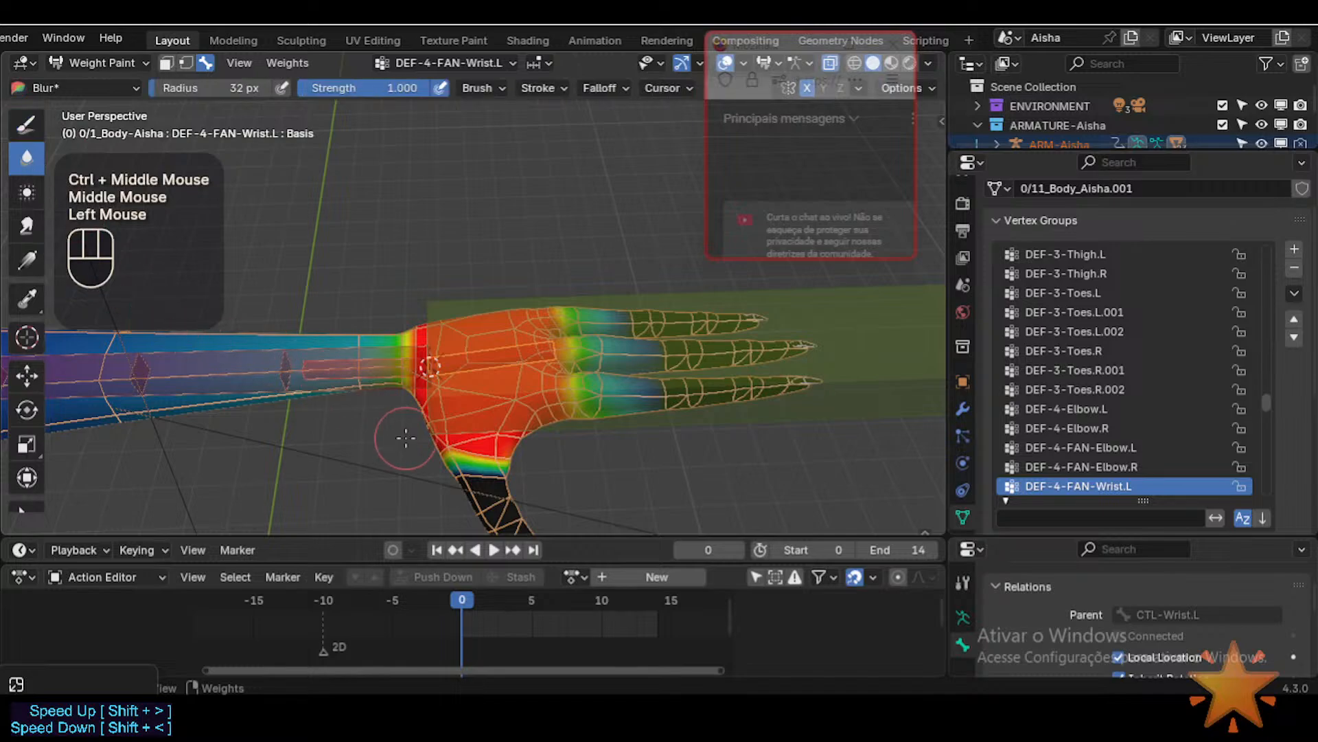
{"action": "key", "text": "f"}
{"action": "left_click", "coordinate": [483, 471]}
{"action": "key", "text": "f"}
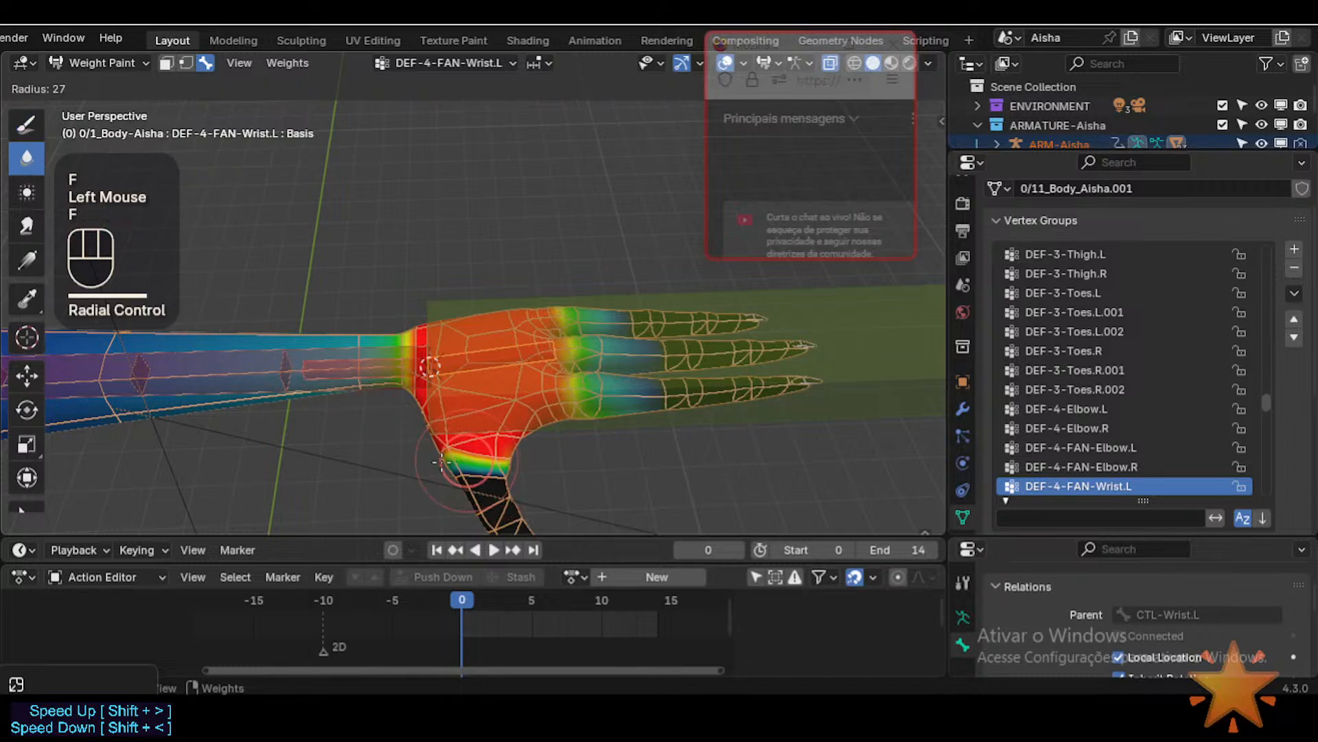
{"action": "left_click", "coordinate": [456, 461]}
Step: Rotate the left hand IK bone about its local X axis, bending the wrist down and then up to test the deformation
{"action": "mouse_move", "coordinate": [455, 462]}
{"action": "middle_mouse_down"}
{"action": "mouse_move", "coordinate": [504, 405]}
{"action": "mouse_move", "coordinate": [519, 332]}
{"action": "mouse_move", "coordinate": [497, 386]}
{"action": "middle_mouse_up"}
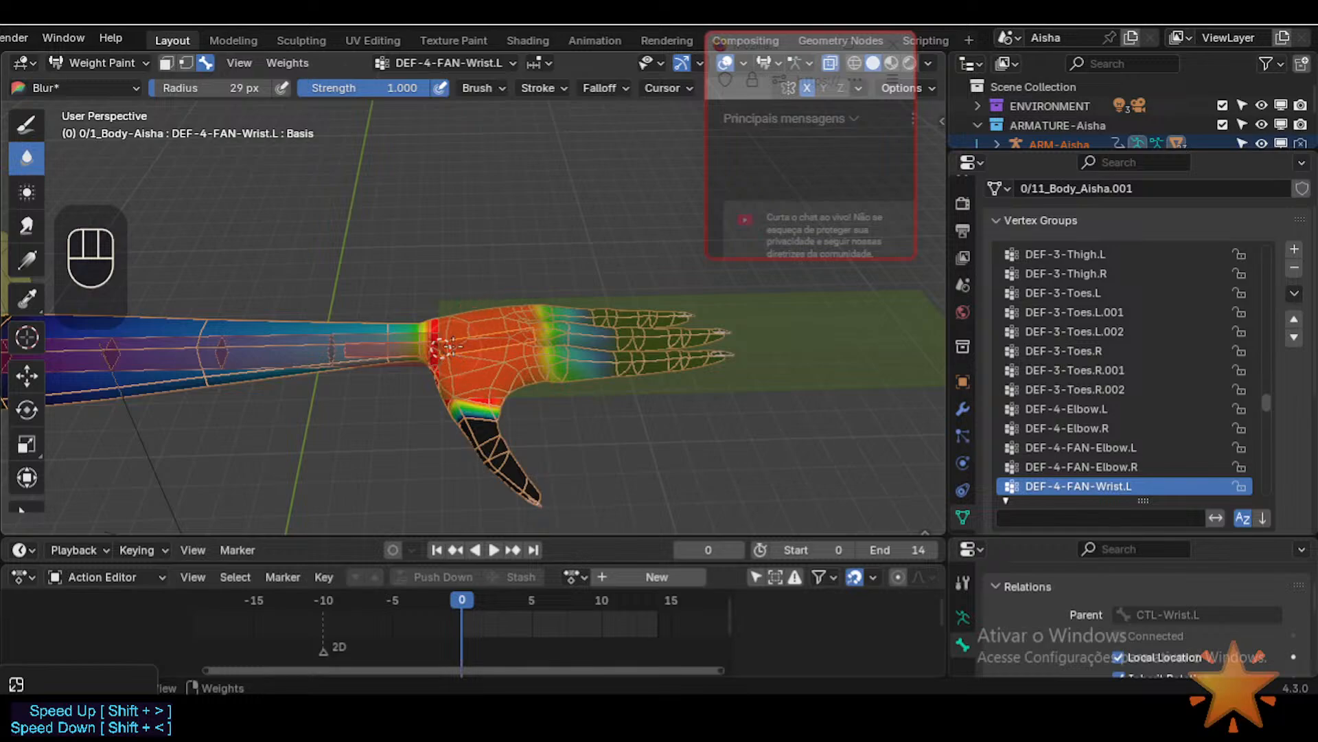
{"action": "left_click", "coordinate": [755, 316], "text": "alt"}
{"action": "key", "text": "r"}
{"action": "key", "text": "x"}
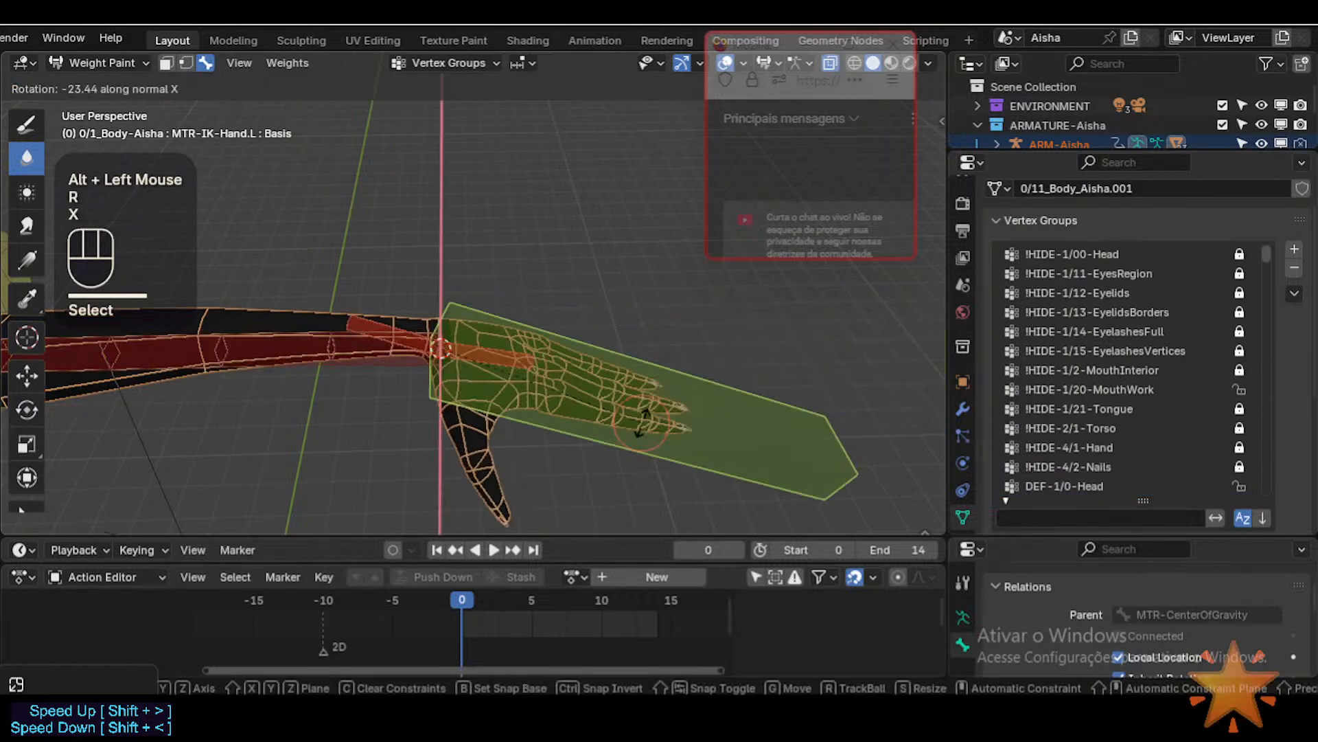
{"action": "left_click", "coordinate": [480, 500]}
{"action": "middle_click_drag", "start_coordinate": [489, 474], "coordinate": [527, 359]}
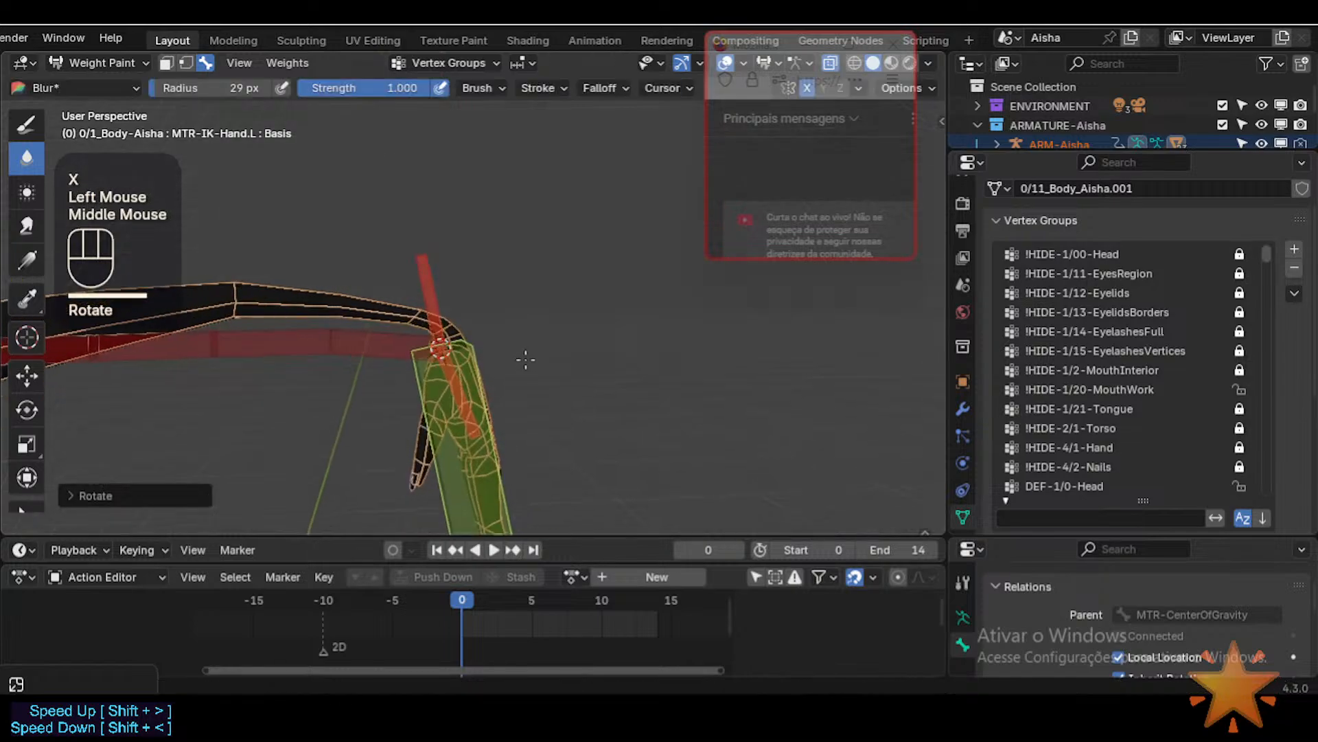
{"action": "mouse_move", "coordinate": [527, 433]}
{"action": "middle_mouse_down"}
{"action": "mouse_move", "coordinate": [529, 450]}
{"action": "mouse_move", "coordinate": [539, 443]}
{"action": "middle_mouse_up"}
{"action": "key", "text": "r"}
{"action": "key", "text": "x"}
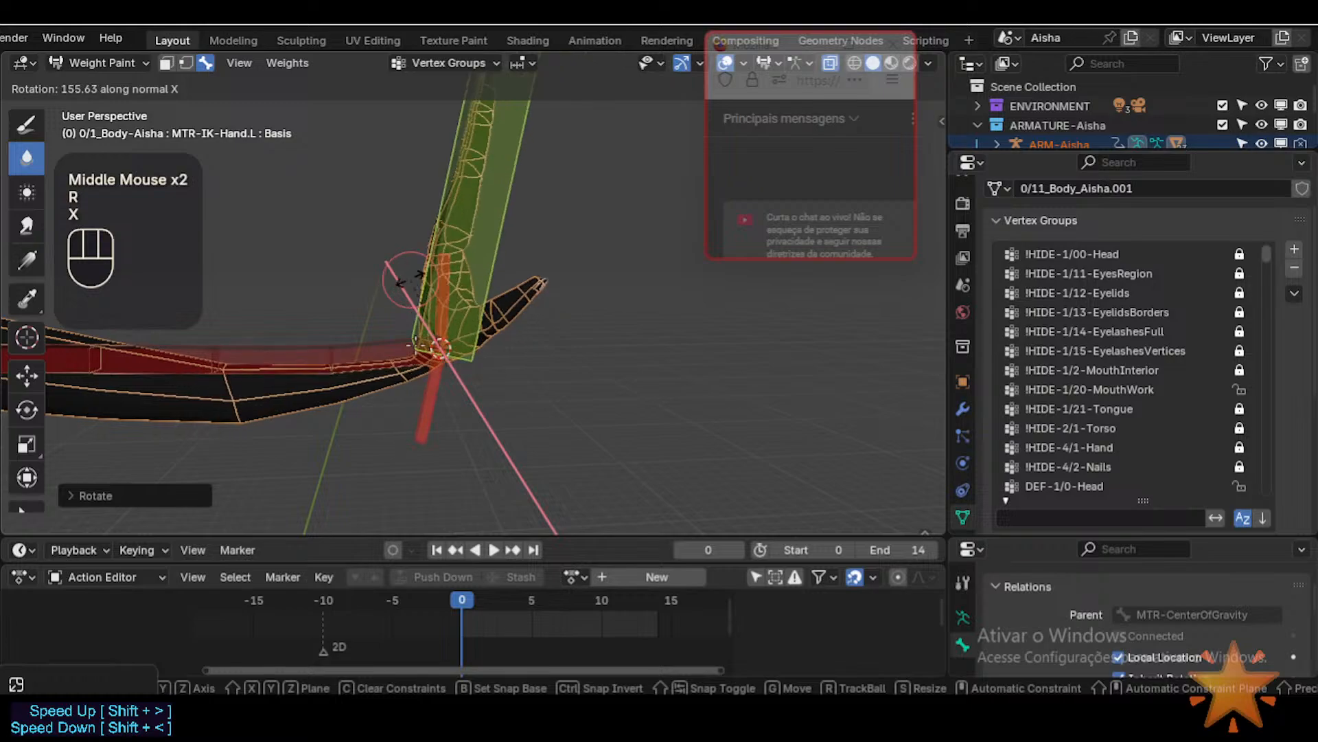
{"action": "left_click", "coordinate": [406, 354]}
Step: Rotate the left hand IK bone about local X until the hand is straight again, and reselect the DEF-4-FAN-Wrist.L bone
{"action": "middle_click_drag", "start_coordinate": [407, 360], "coordinate": [429, 388]}
{"action": "middle_click", "coordinate": [430, 370]}
{"action": "key", "text": "r"}
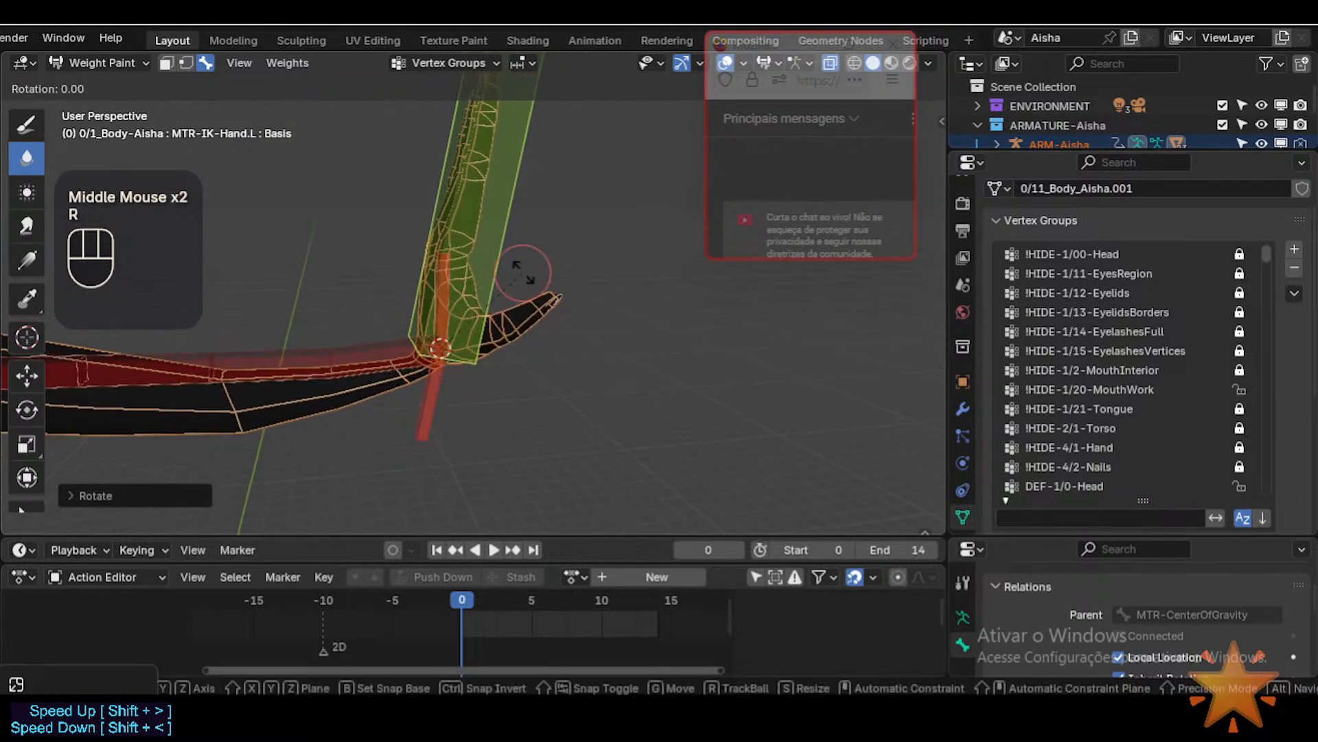
{"action": "key", "text": "x"}
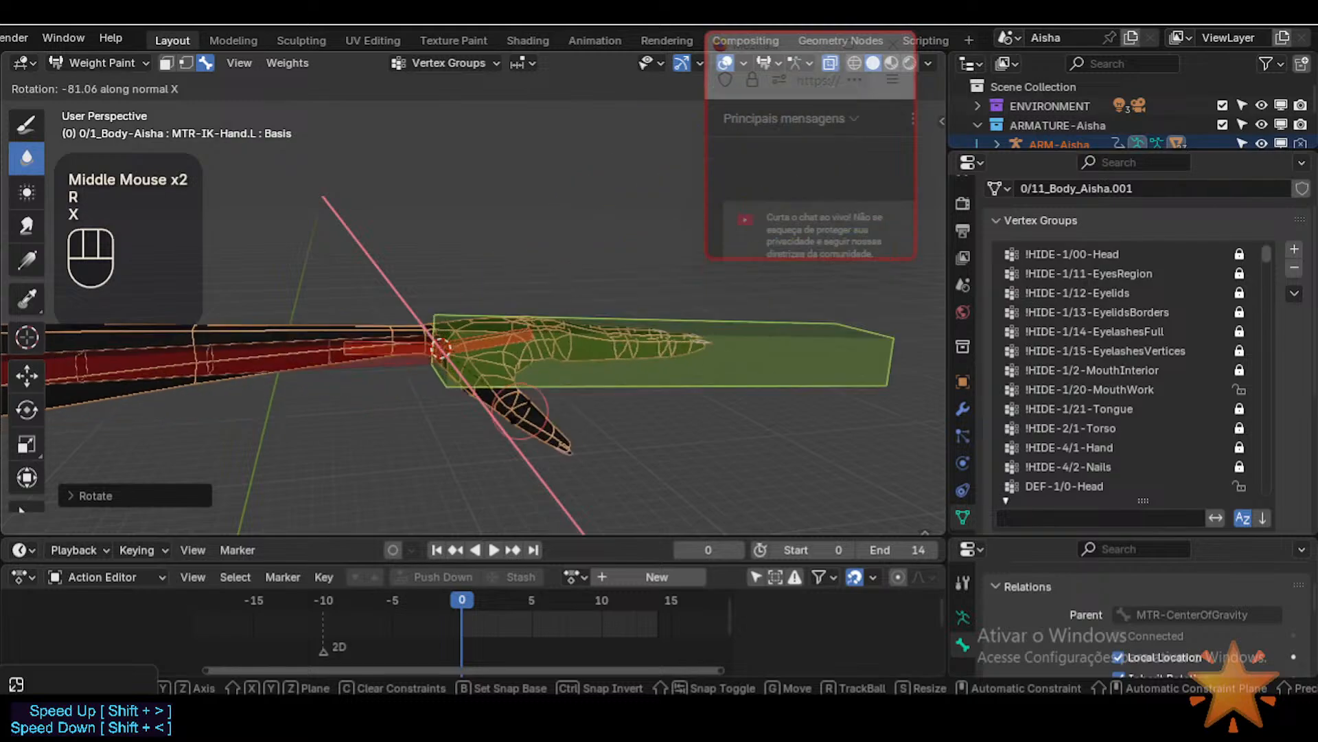
{"action": "left_click", "coordinate": [476, 373]}
{"action": "middle_click", "coordinate": [476, 373]}
{"action": "left_click", "coordinate": [489, 351], "text": "alt"}
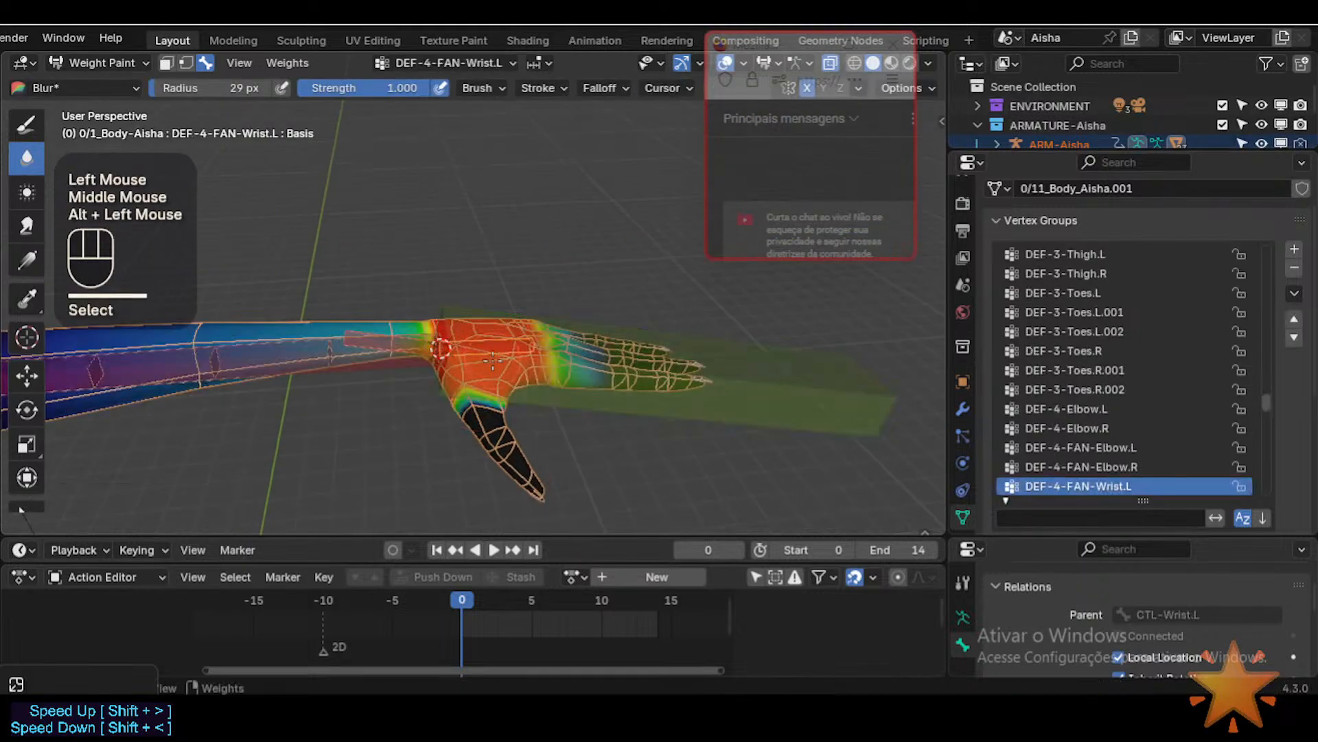
Step: Set the Blur brush radius to 21 px and soften the fan weights along the base of the thumb
{"action": "middle_click_drag", "start_coordinate": [489, 350], "coordinate": [520, 345]}
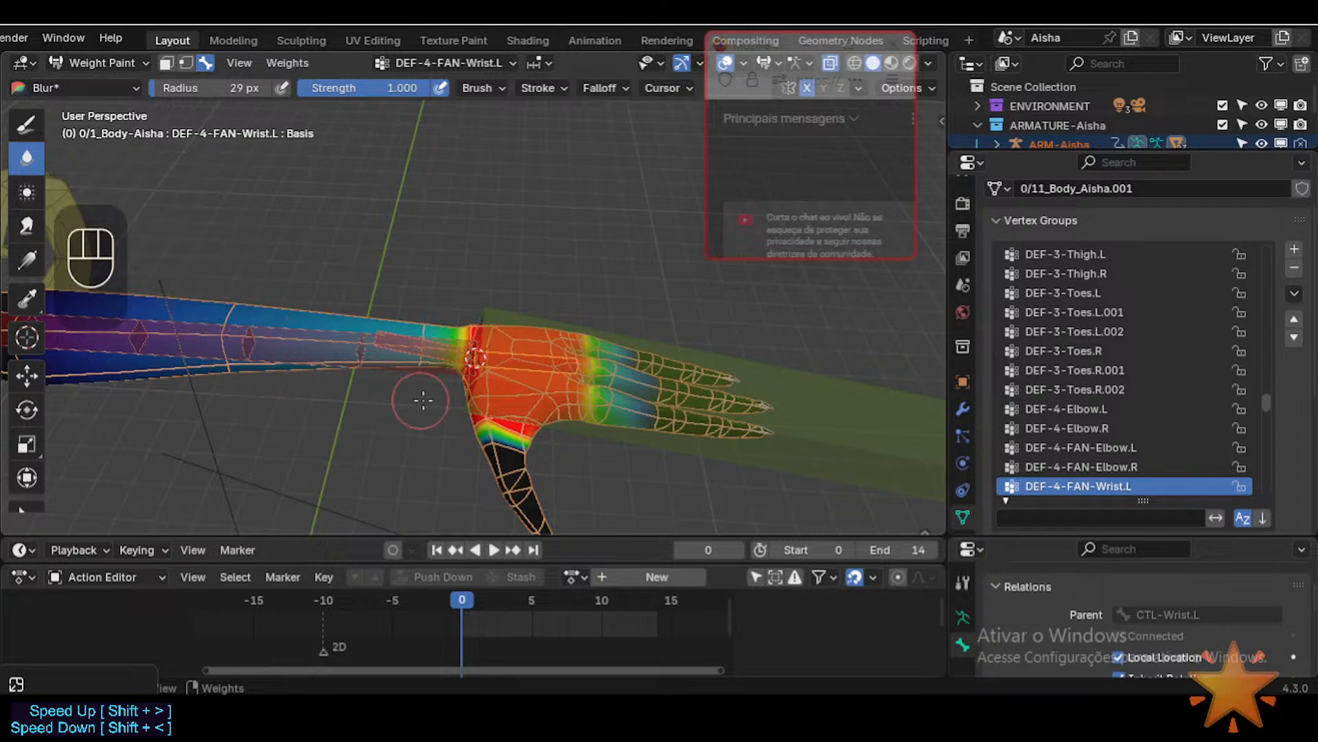
{"action": "middle_click_drag", "start_coordinate": [425, 400], "coordinate": [457, 417]}
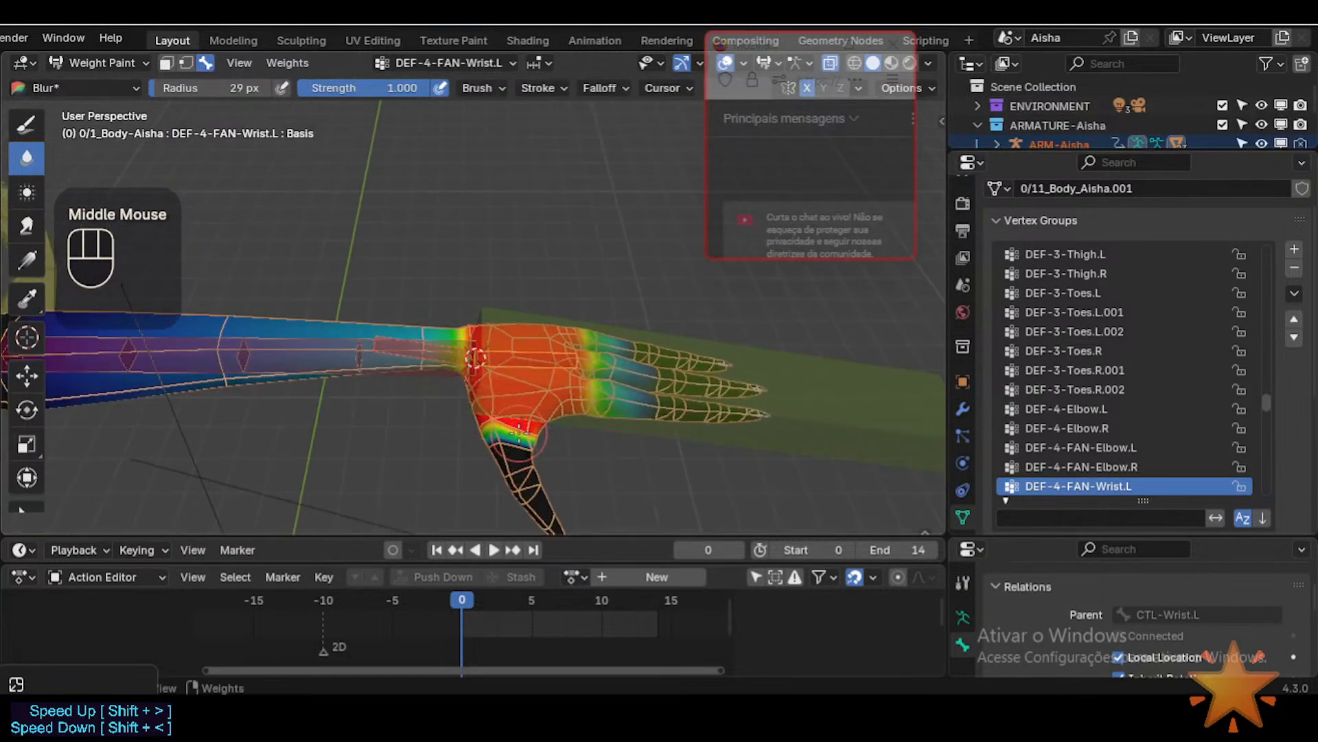
{"action": "middle_click_drag", "start_coordinate": [422, 364], "coordinate": [415, 362], "text": "shift"}
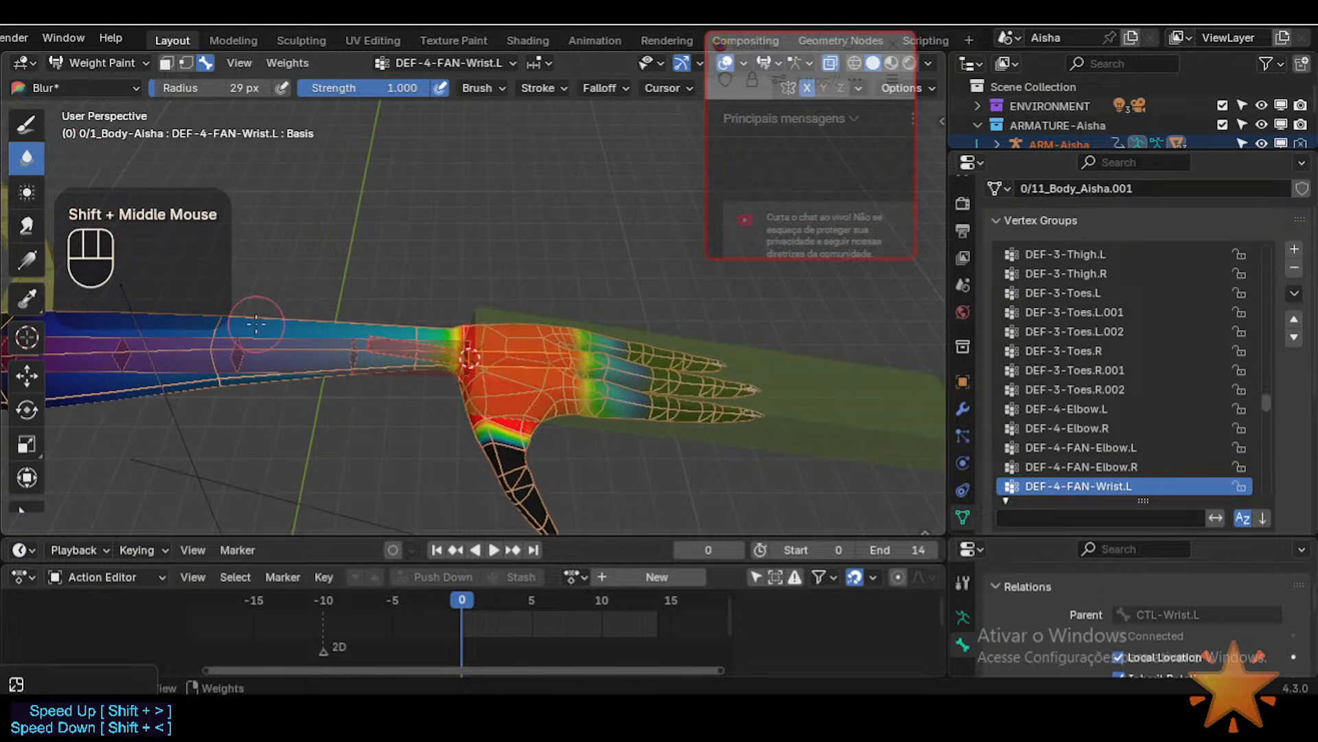
{"action": "middle_click_drag", "start_coordinate": [449, 424], "coordinate": [440, 390], "text": "shift"}
{"action": "middle_click_drag", "start_coordinate": [458, 406], "coordinate": [485, 365], "text": "ctrl"}
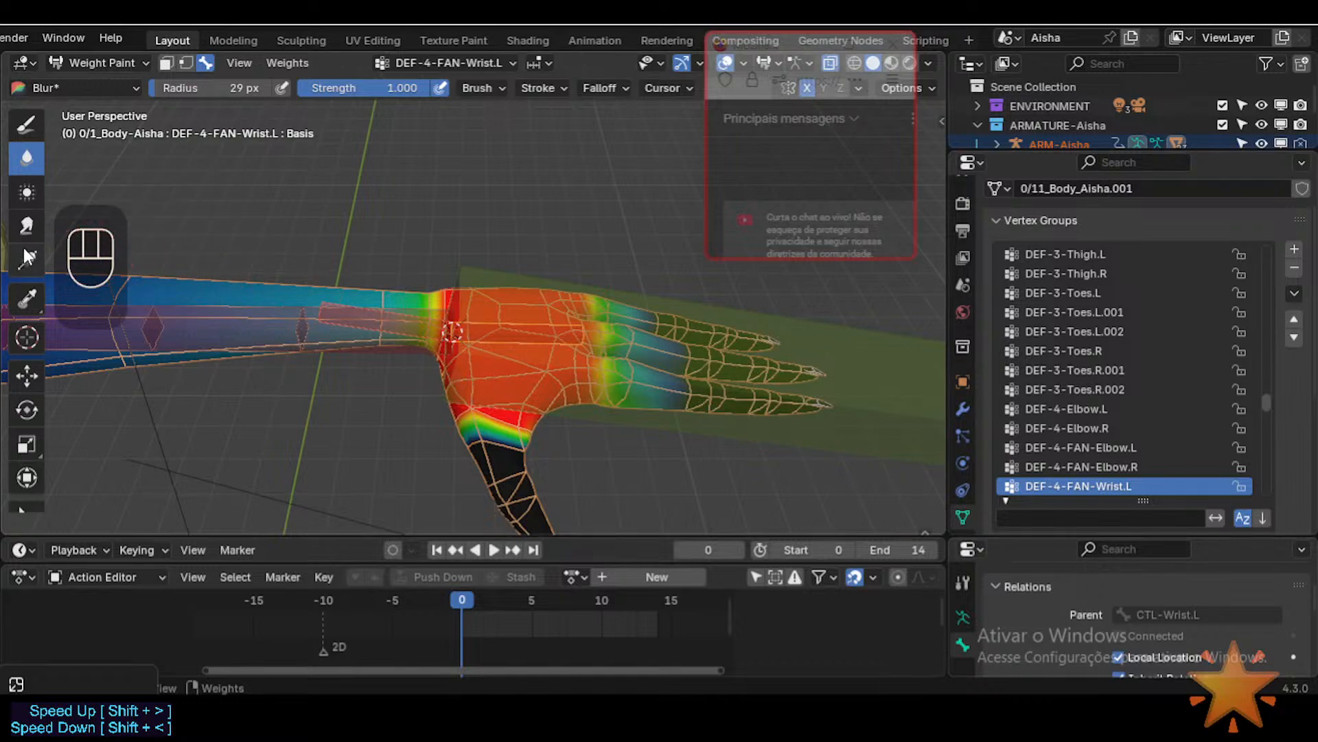
{"action": "left_click", "coordinate": [457, 407]}
{"action": "key", "text": "f"}
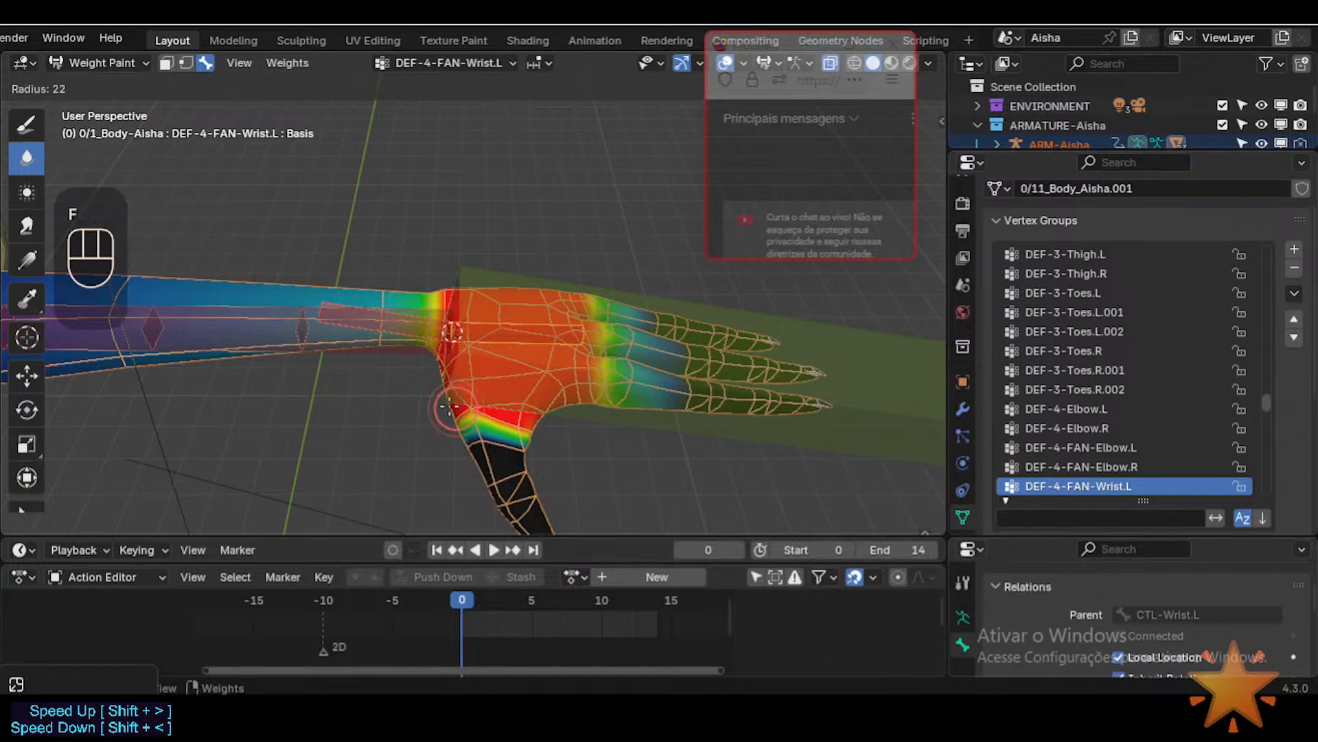
{"action": "left_click", "coordinate": [469, 404]}
{"action": "left_click_drag", "start_coordinate": [470, 405], "coordinate": [506, 407]}
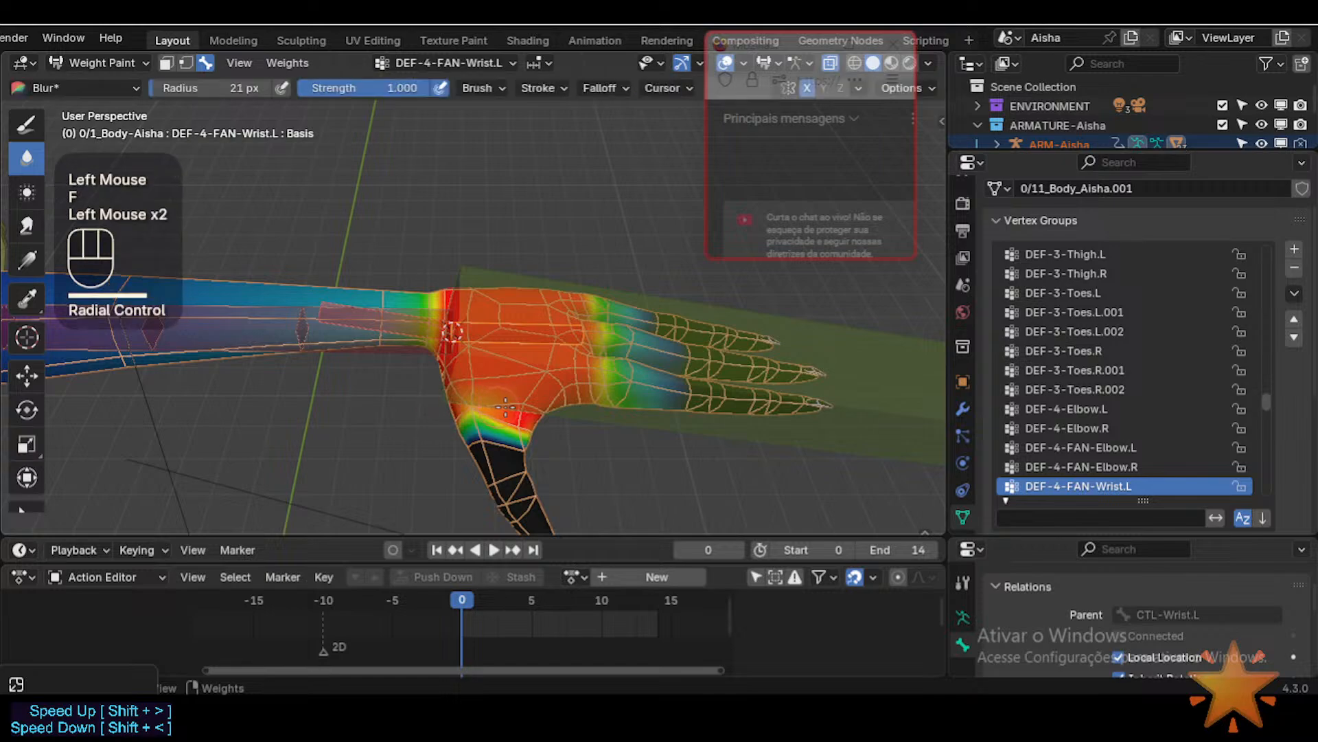
Step: Enlarge the Blur brush radius to 45 px for the weights between the thumb and the palm
{"action": "middle_click_drag", "start_coordinate": [526, 408], "coordinate": [546, 389]}
{"action": "key", "text": "f"}
{"action": "left_click", "coordinate": [589, 378]}
{"action": "left_click", "coordinate": [553, 388]}
{"action": "middle_click_drag", "start_coordinate": [546, 388], "coordinate": [535, 389], "text": "shift"}
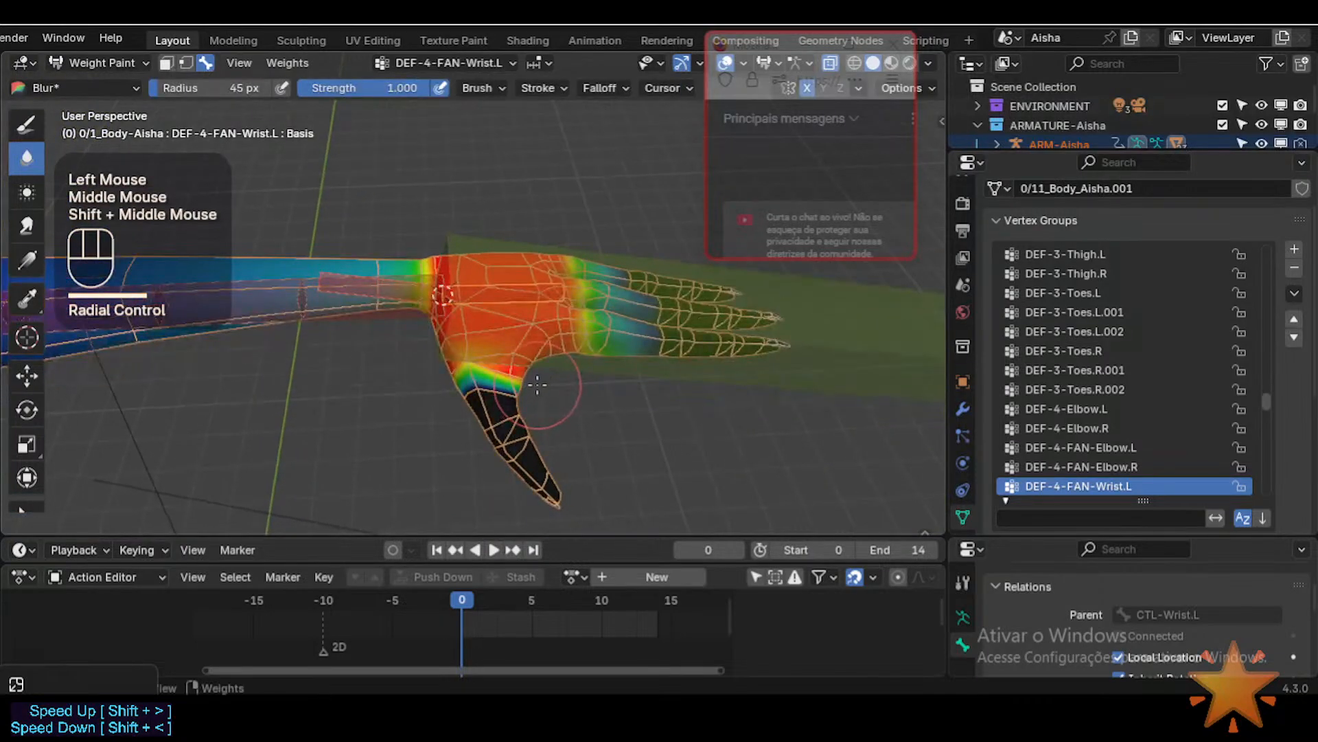
Step: Put the body mesh in Edit Mode with face selection and select face loops on the left thumb and fingers
{"action": "key", "text": "ctrl+Tab"}
{"action": "left_click", "coordinate": [523, 429]}
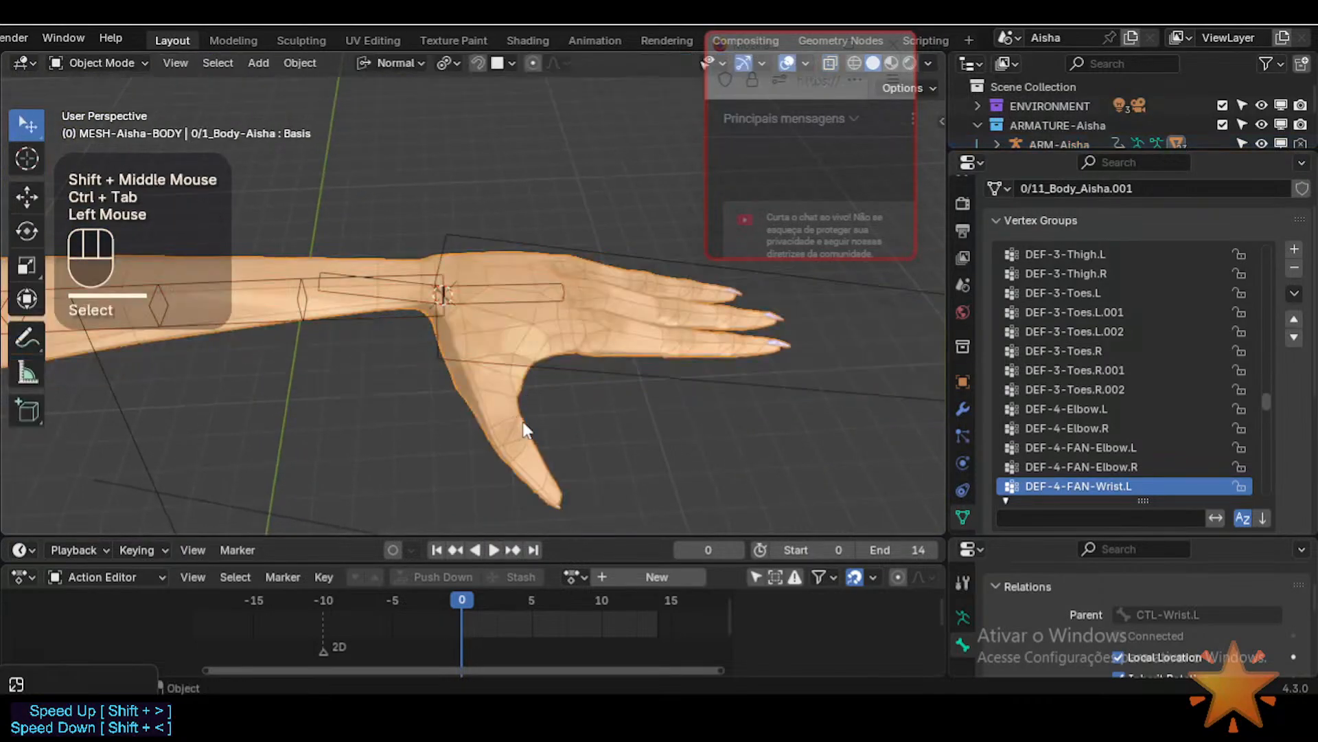
{"action": "key", "text": "Tab"}
{"action": "key", "text": "3"}
{"action": "left_click", "coordinate": [563, 429], "text": "alt+shift"}
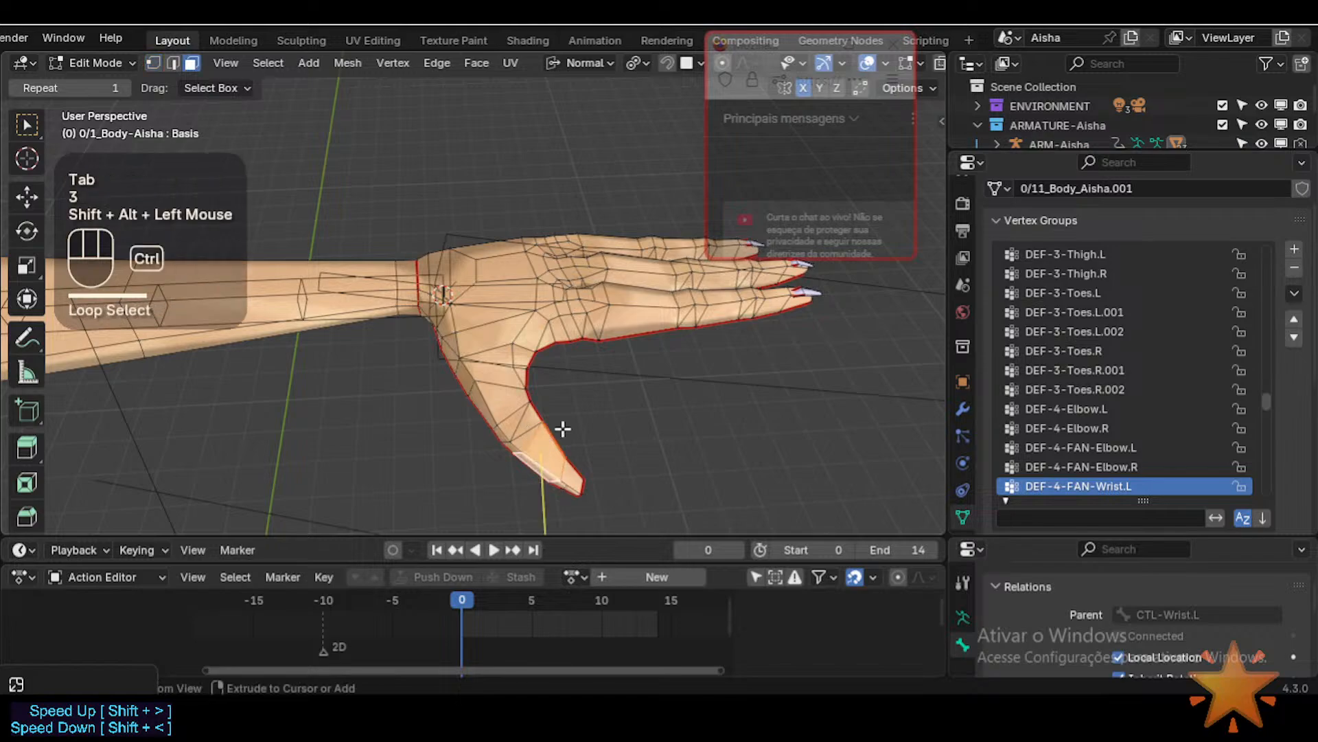
{"action": "left_click", "coordinate": [720, 303], "text": "alt+shift"}
{"action": "left_click", "coordinate": [716, 272], "text": "alt+shift"}
{"action": "middle_click_drag", "start_coordinate": [715, 272], "coordinate": [693, 288], "text": "shift"}
{"action": "left_click", "coordinate": [654, 282], "text": "alt+shift"}
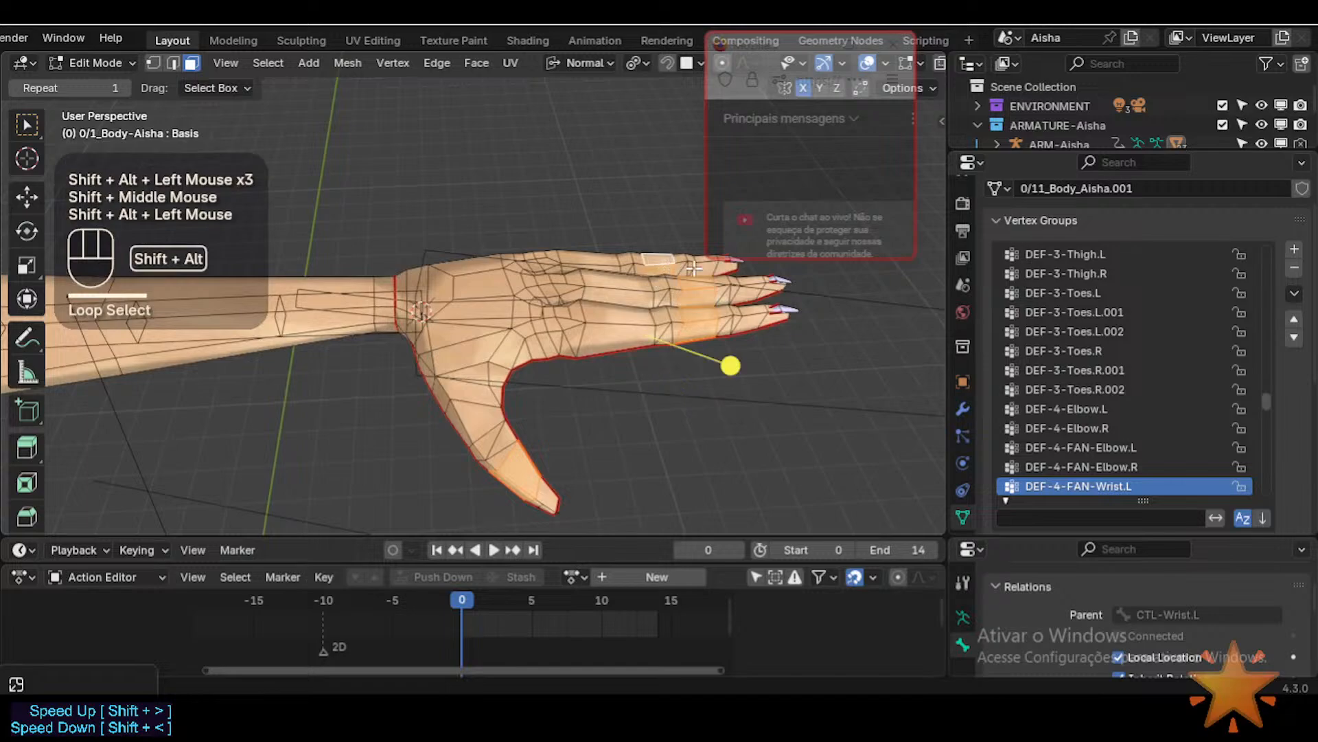
Step: Grow the face selection twice and, with X-ray on, circle-select the remaining faces of the thumb
{"action": "key", "text": "ctrl+KP_Add"}
{"action": "key", "text": "ctrl+KP_Add"}
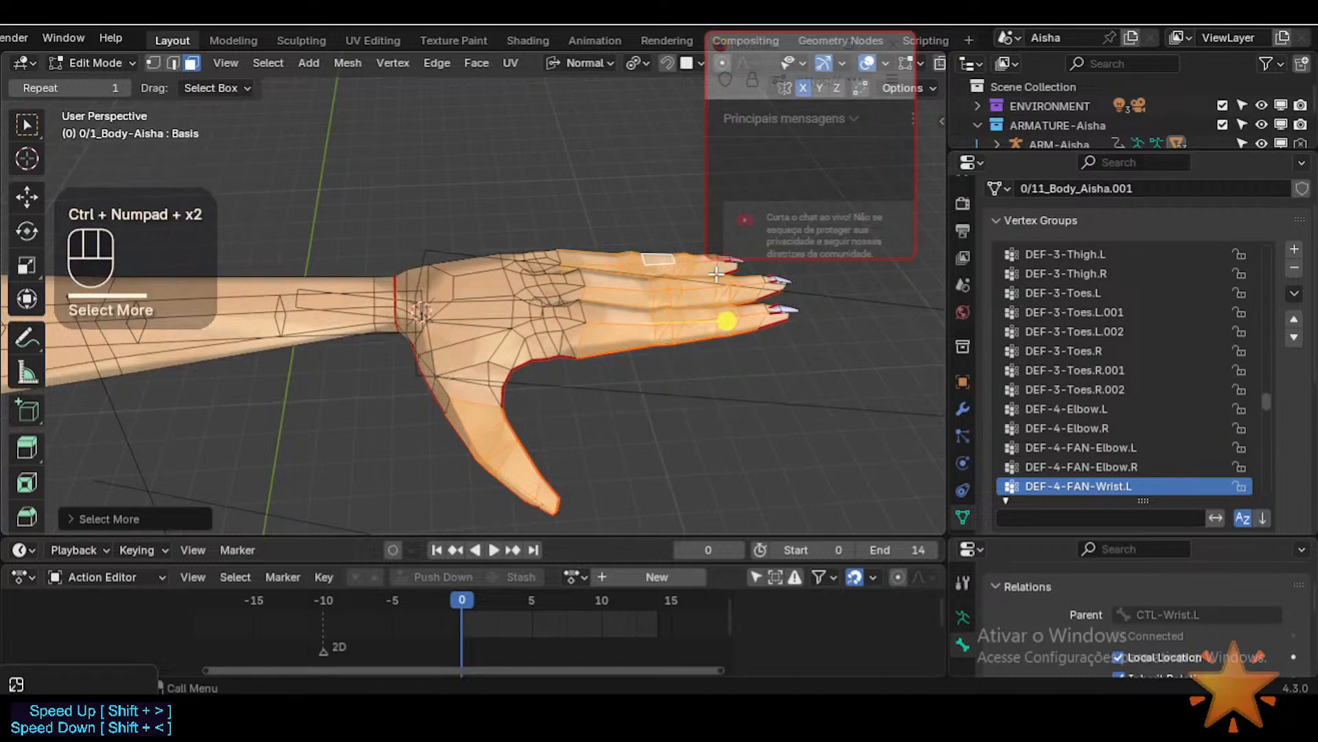
{"action": "key", "text": "3"}
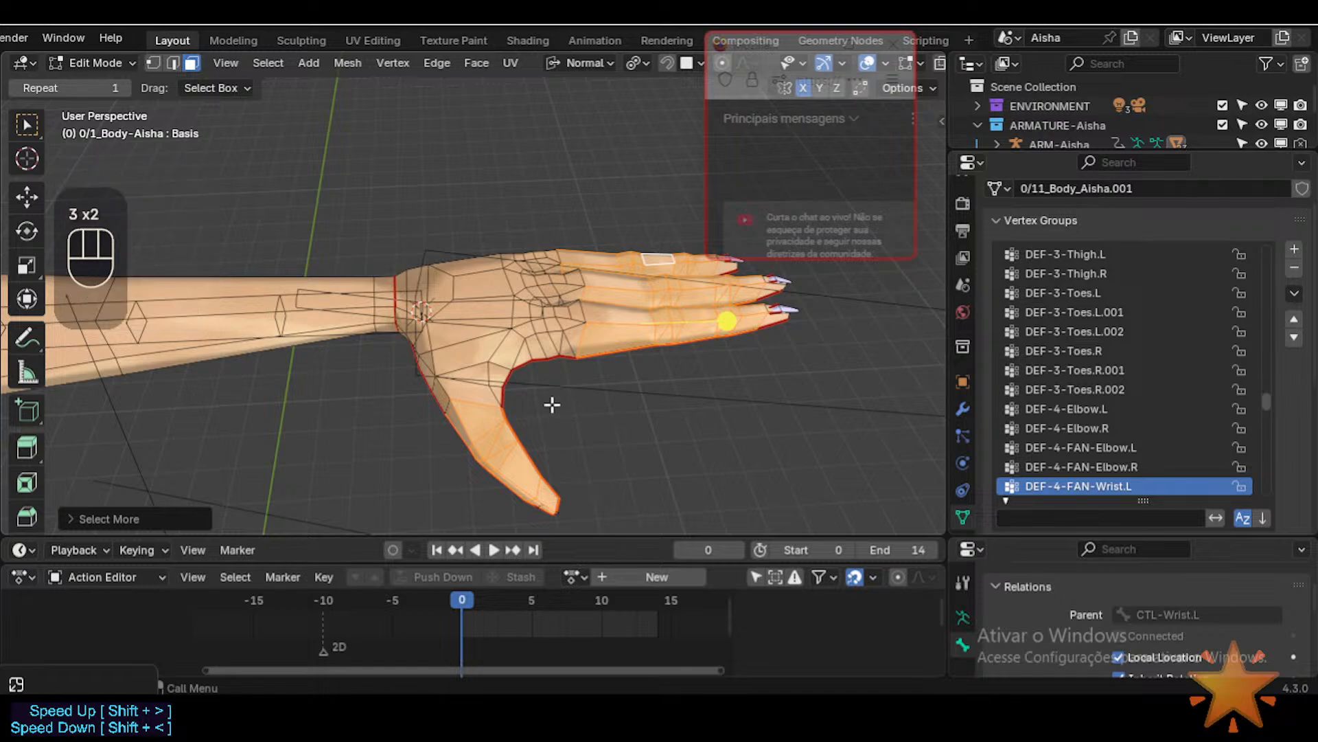
{"action": "middle_click_drag", "start_coordinate": [552, 404], "coordinate": [524, 477]}
{"action": "key", "text": "c"}
{"action": "left_click", "coordinate": [537, 477]}
{"action": "right_click", "coordinate": [640, 430]}
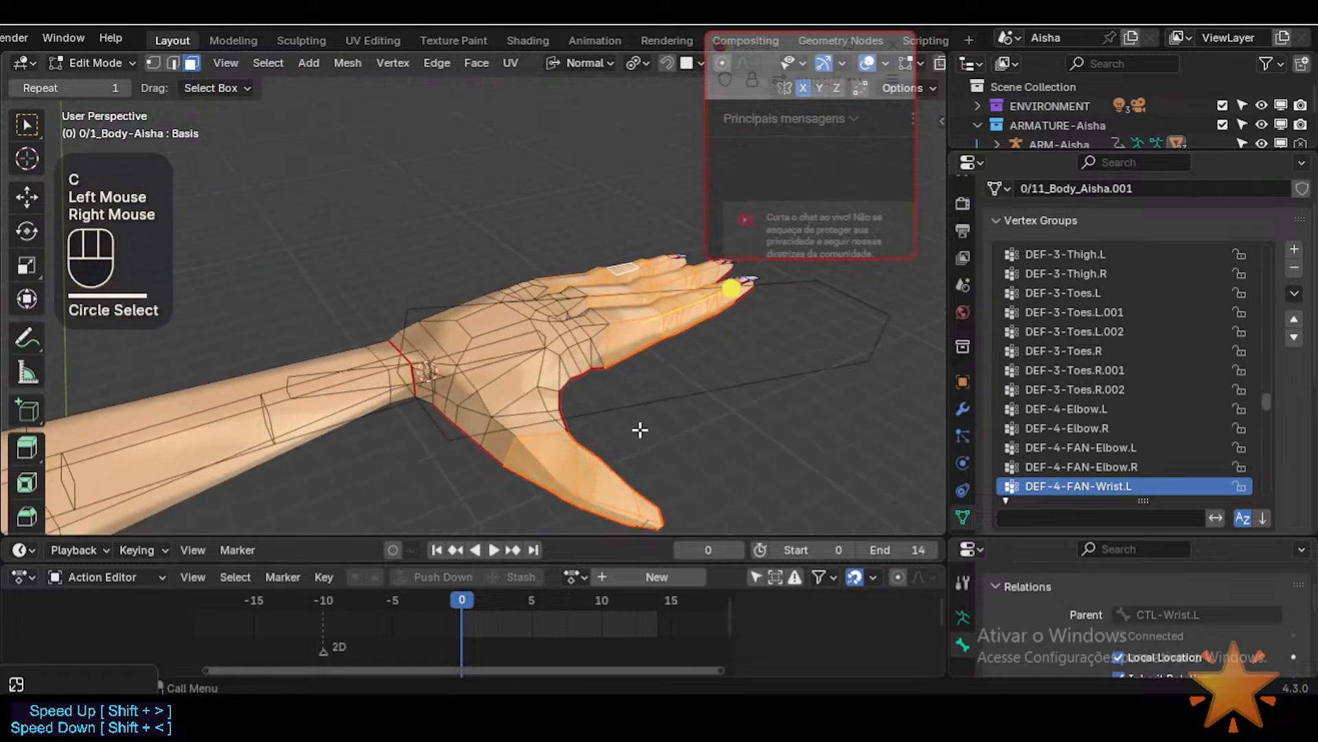
{"action": "key", "text": "alt+z"}
{"action": "key", "text": "c"}
{"action": "left_click", "coordinate": [579, 487]}
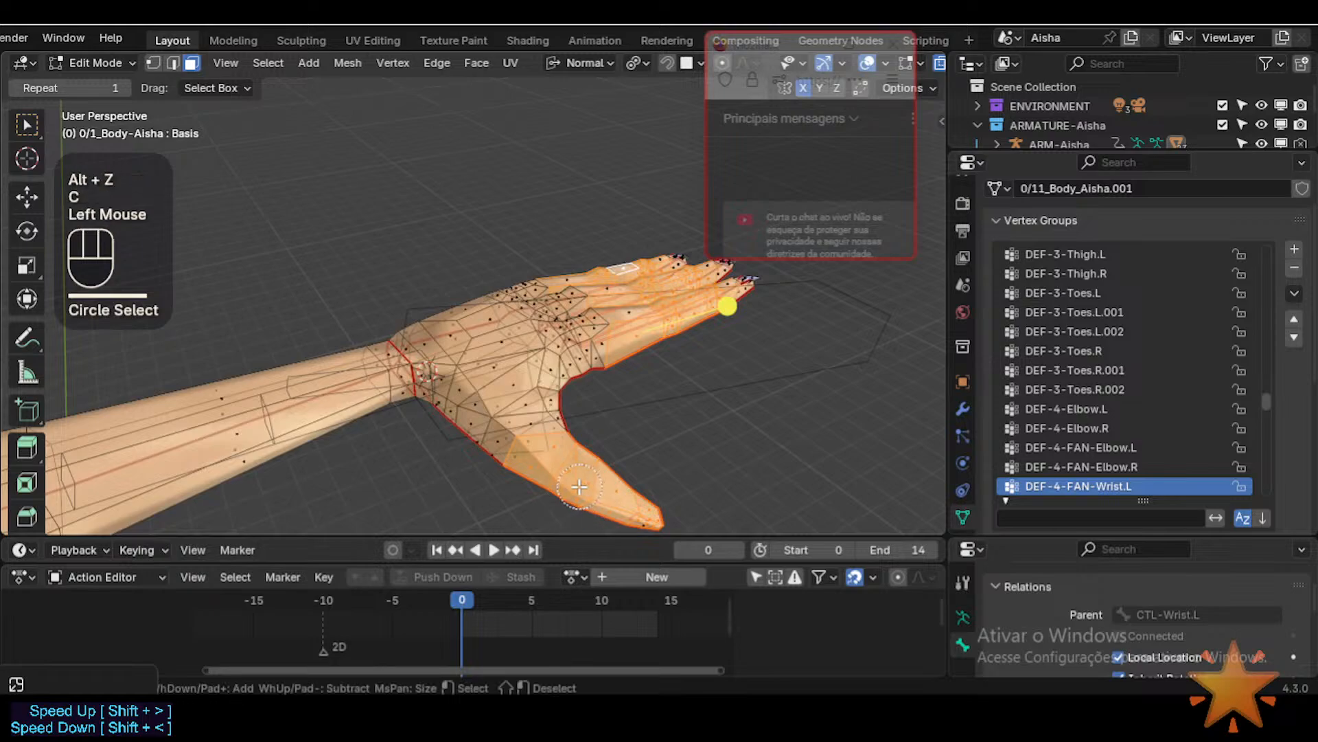
{"action": "right_click", "coordinate": [659, 497]}
Step: Circle-select the remaining fingertip and nail faces so the left hand's fingers are fully selected
{"action": "middle_click_drag", "start_coordinate": [706, 421], "coordinate": [709, 371]}
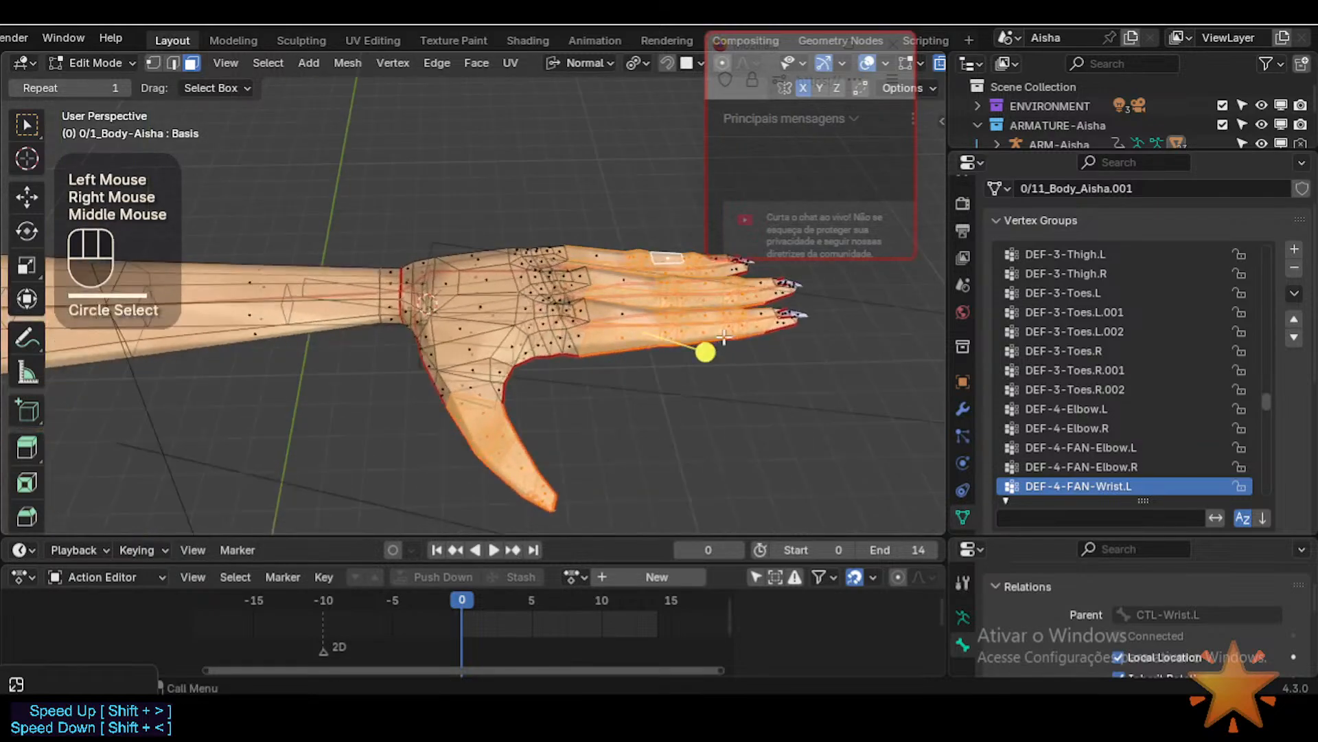
{"action": "key", "text": "c"}
{"action": "left_click", "coordinate": [718, 328]}
{"action": "left_click_drag", "start_coordinate": [717, 329], "coordinate": [814, 304]}
{"action": "middle_click", "coordinate": [699, 363], "text": "shift"}
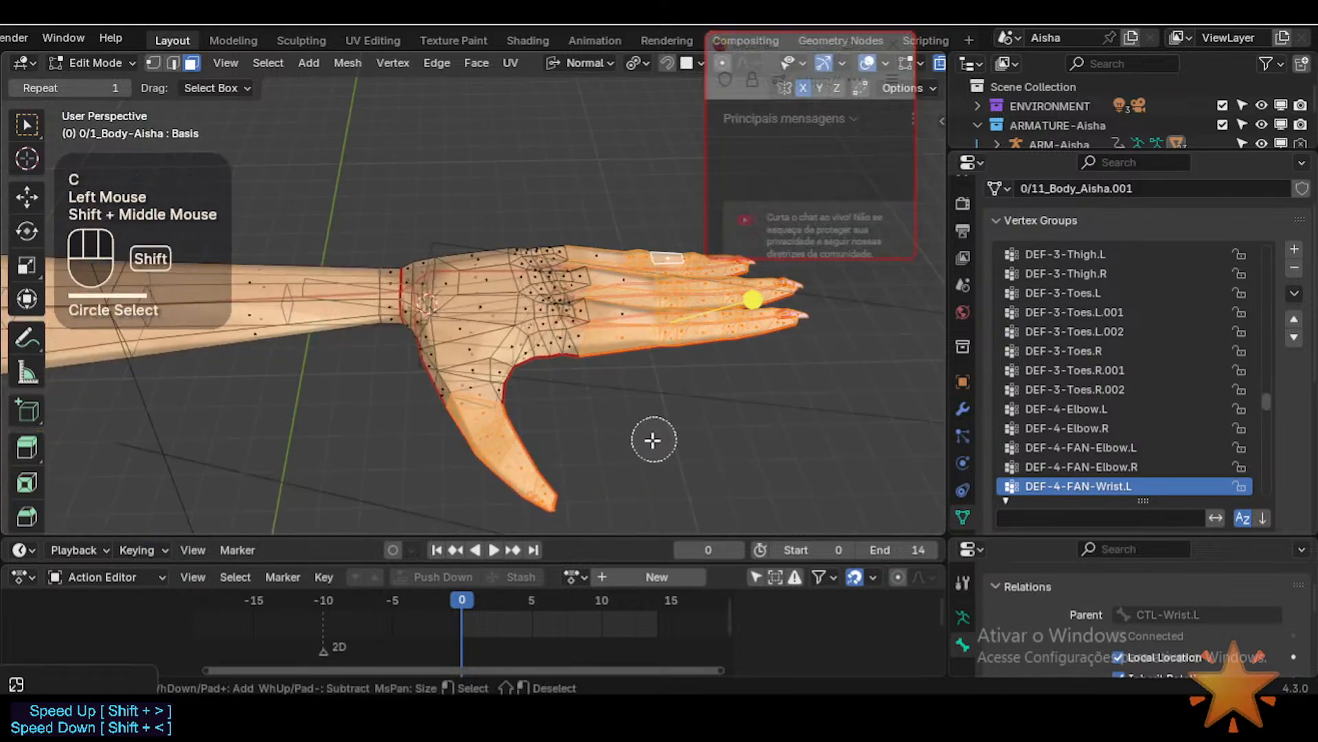
{"action": "left_click", "coordinate": [645, 361]}
{"action": "right_click", "coordinate": [645, 362]}
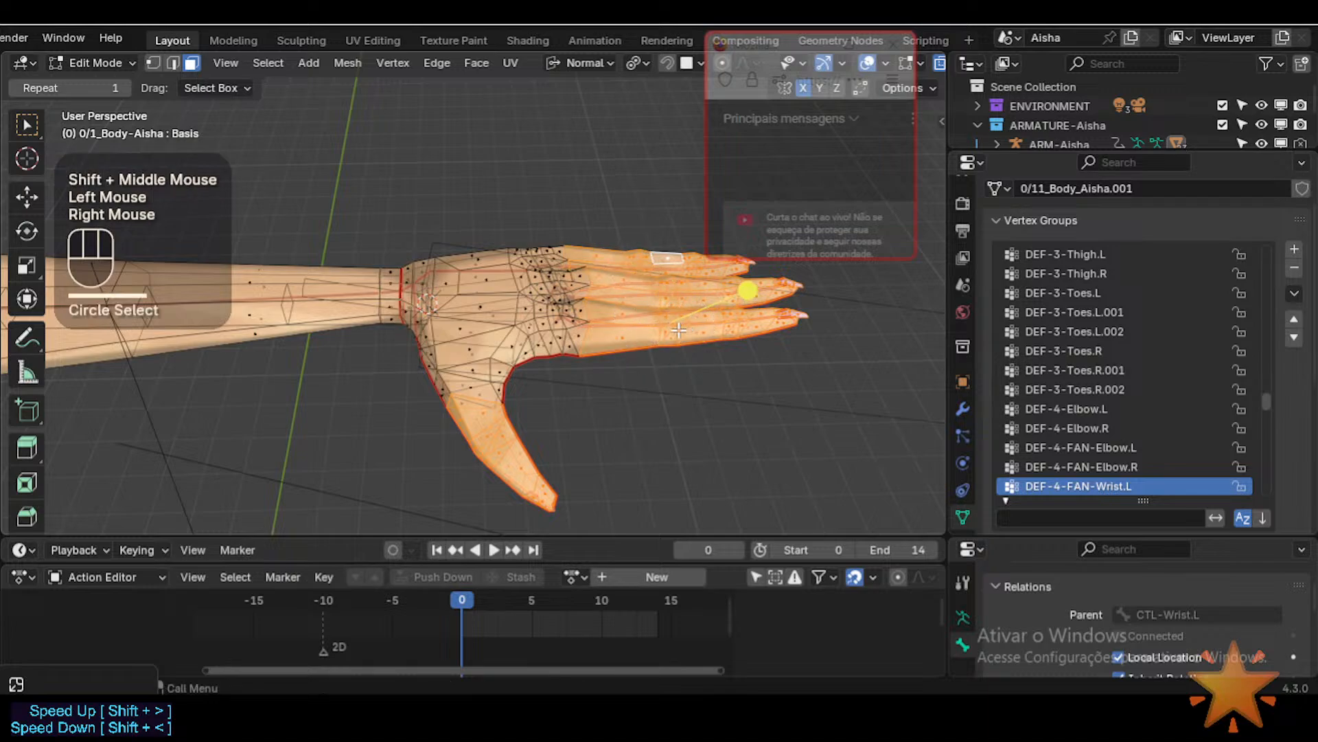
{"action": "middle_click_drag", "start_coordinate": [645, 362], "coordinate": [600, 408], "text": "shift"}
{"action": "key", "text": "c"}
{"action": "left_click_drag", "start_coordinate": [732, 334], "coordinate": [734, 361]}
{"action": "right_click", "coordinate": [658, 370]}
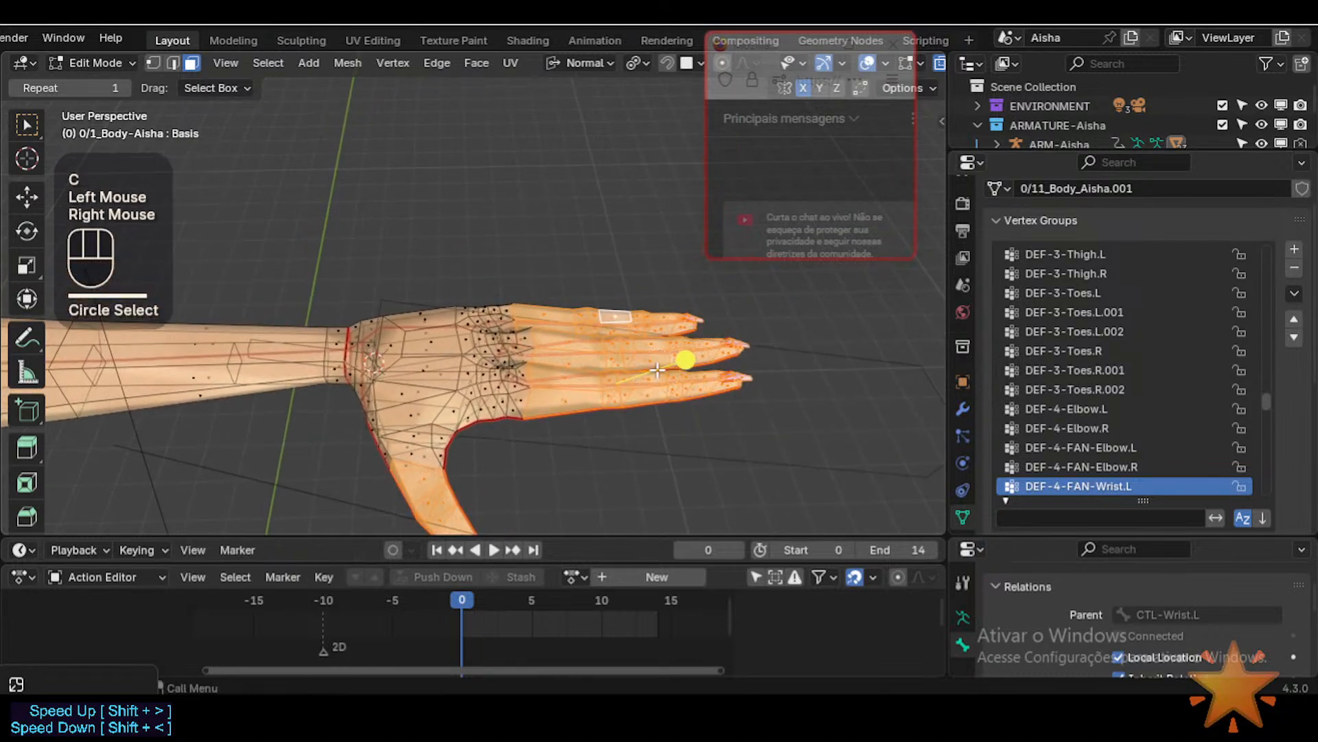
{"action": "key", "text": "c"}
{"action": "mouse_move", "coordinate": [642, 381]}
{"action": "left_mouse_down"}
{"action": "mouse_move", "coordinate": [577, 329]}
{"action": "mouse_move", "coordinate": [601, 421]}
{"action": "mouse_move", "coordinate": [657, 318]}
{"action": "mouse_move", "coordinate": [719, 378]}
{"action": "left_mouse_up"}
{"action": "right_click", "coordinate": [719, 378]}
Step: Return to Weight Paint with the face selection mask enabled and invert the selection to protect the fingers and thumb
{"action": "key", "text": "ctrl+Tab"}
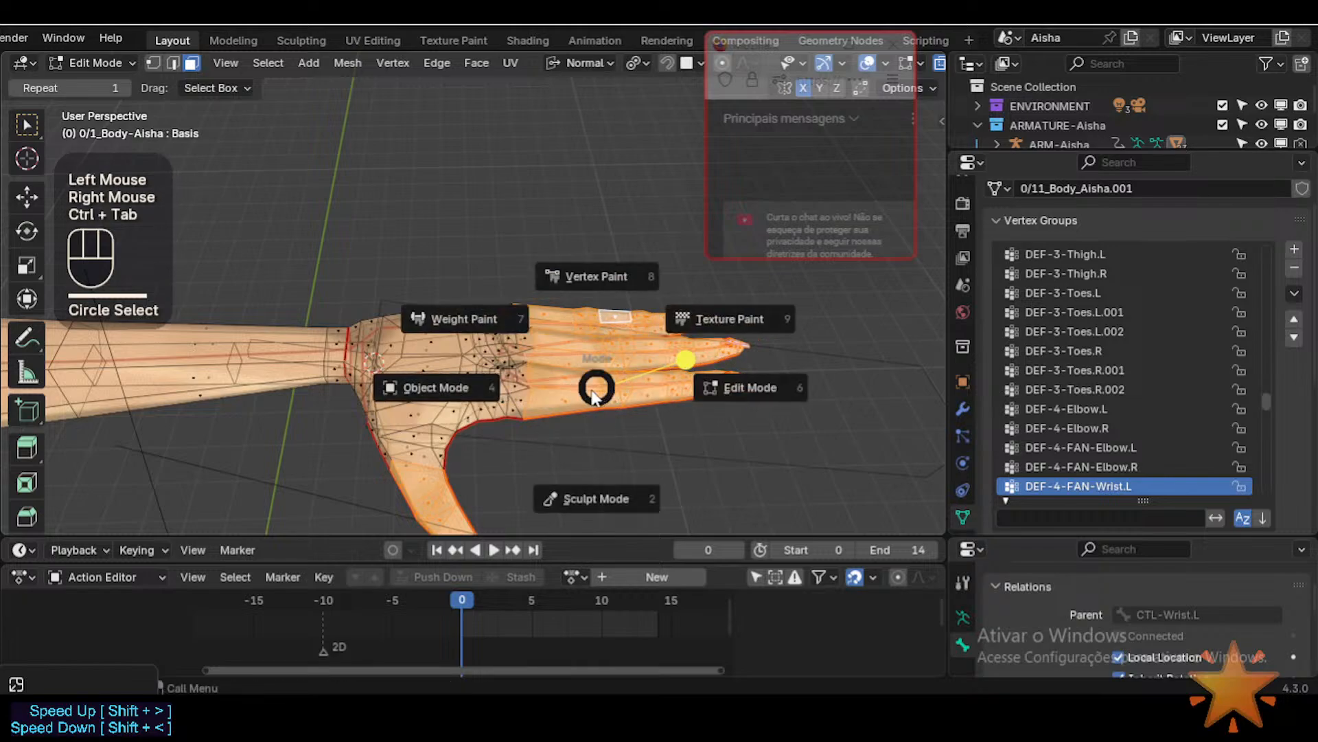
{"action": "left_click", "coordinate": [465, 319]}
{"action": "mouse_move", "coordinate": [489, 385]}
{"action": "middle_mouse_down", "text": "shift"}
{"action": "mouse_move", "coordinate": [576, 372]}
{"action": "mouse_move", "coordinate": [572, 383]}
{"action": "middle_mouse_up", "text": "shift"}
{"action": "key", "text": "1"}
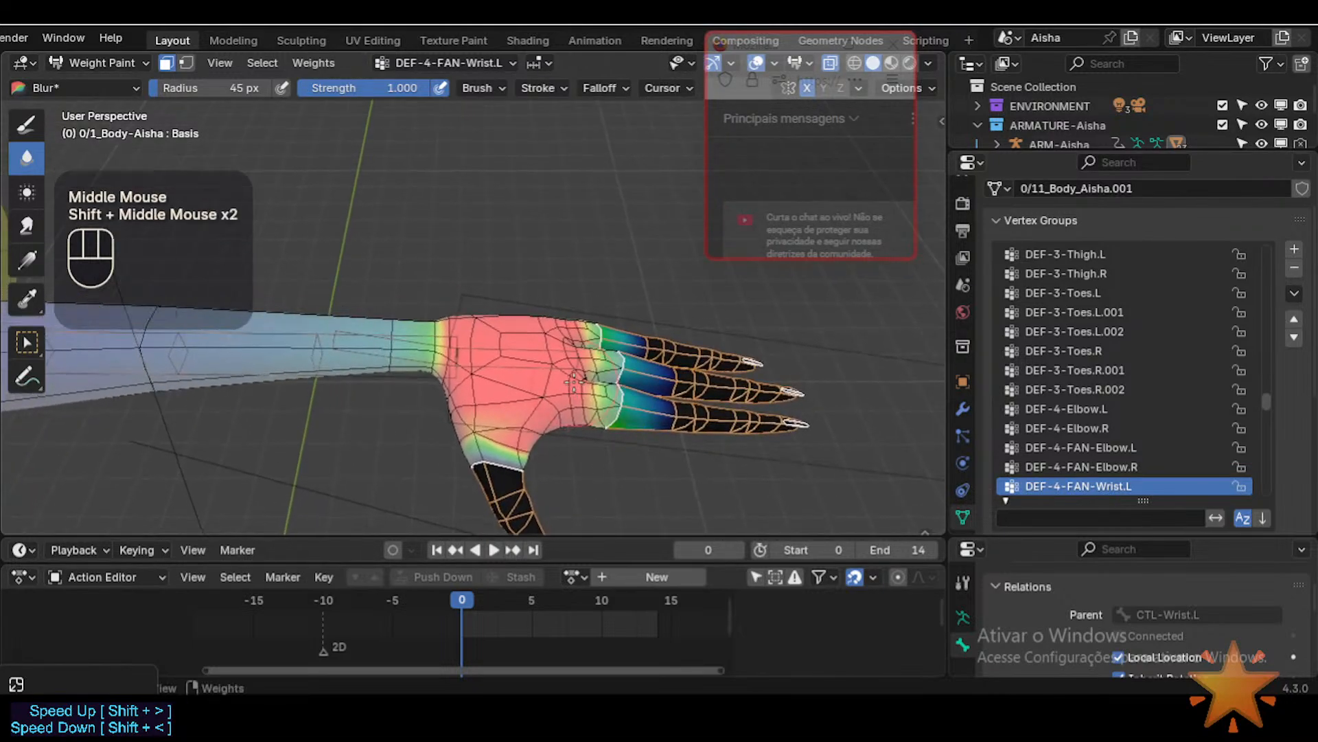
{"action": "key", "text": "ctrl+i"}
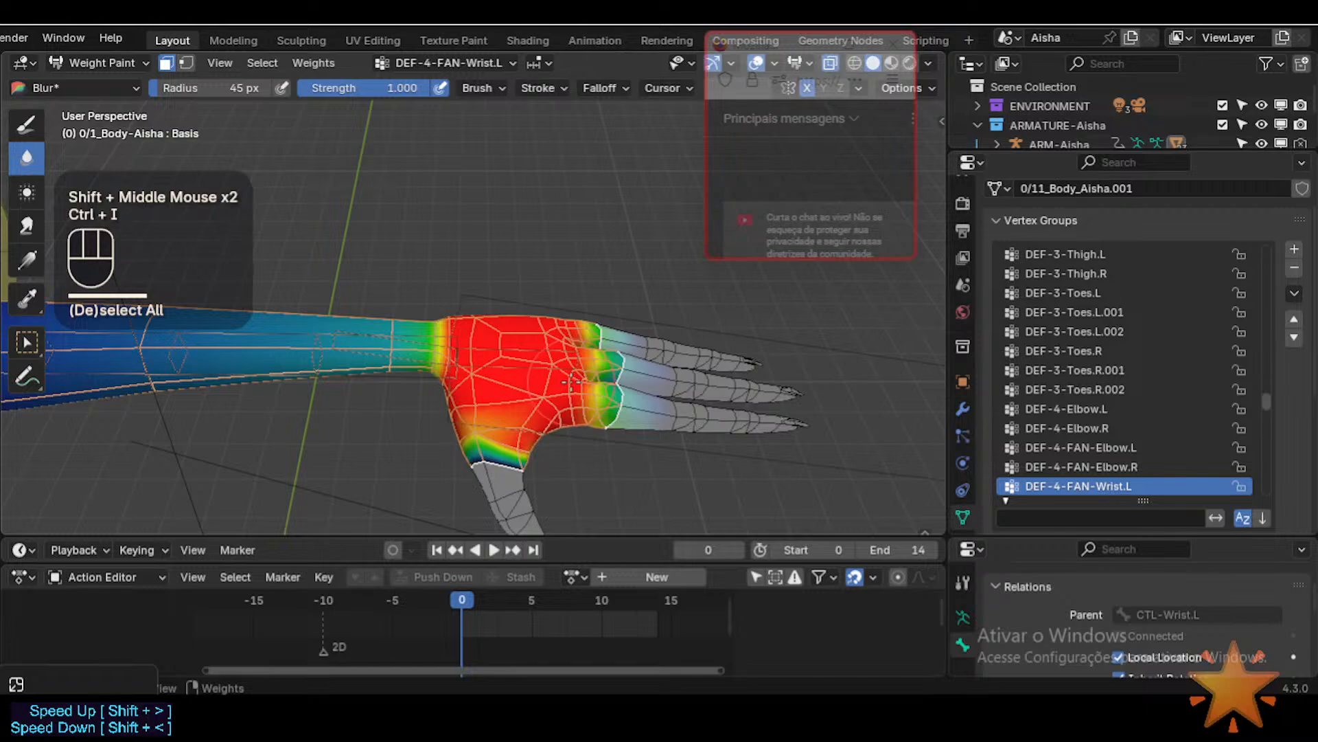
{"action": "middle_click_drag", "start_coordinate": [568, 370], "coordinate": [572, 374], "text": "ctrl"}
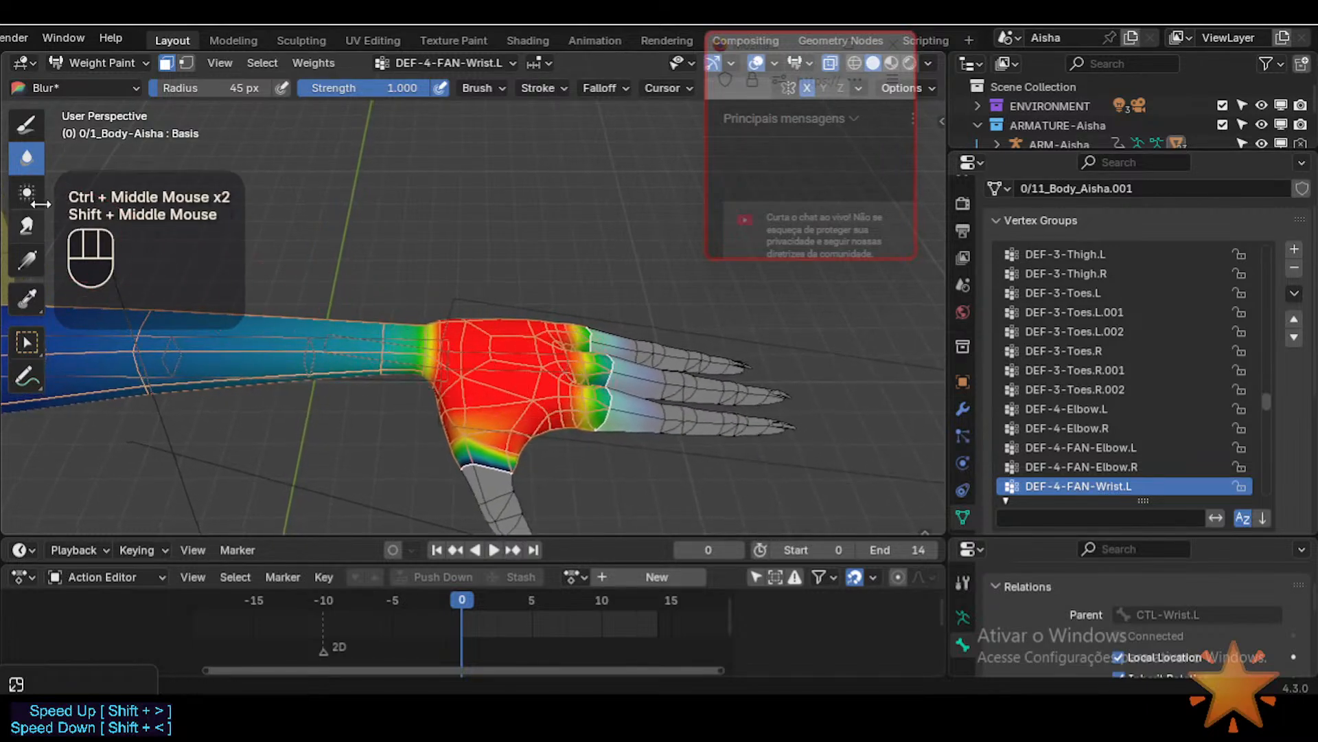
Step: Blur the DEF-4-FAN-Wrist.L weights at the thumb base and across the finger bases at strength 1.000
{"action": "left_click_drag", "start_coordinate": [464, 443], "coordinate": [501, 453]}
{"action": "key", "text": "shift+f"}
{"action": "left_click", "coordinate": [625, 414], "text": "shift"}
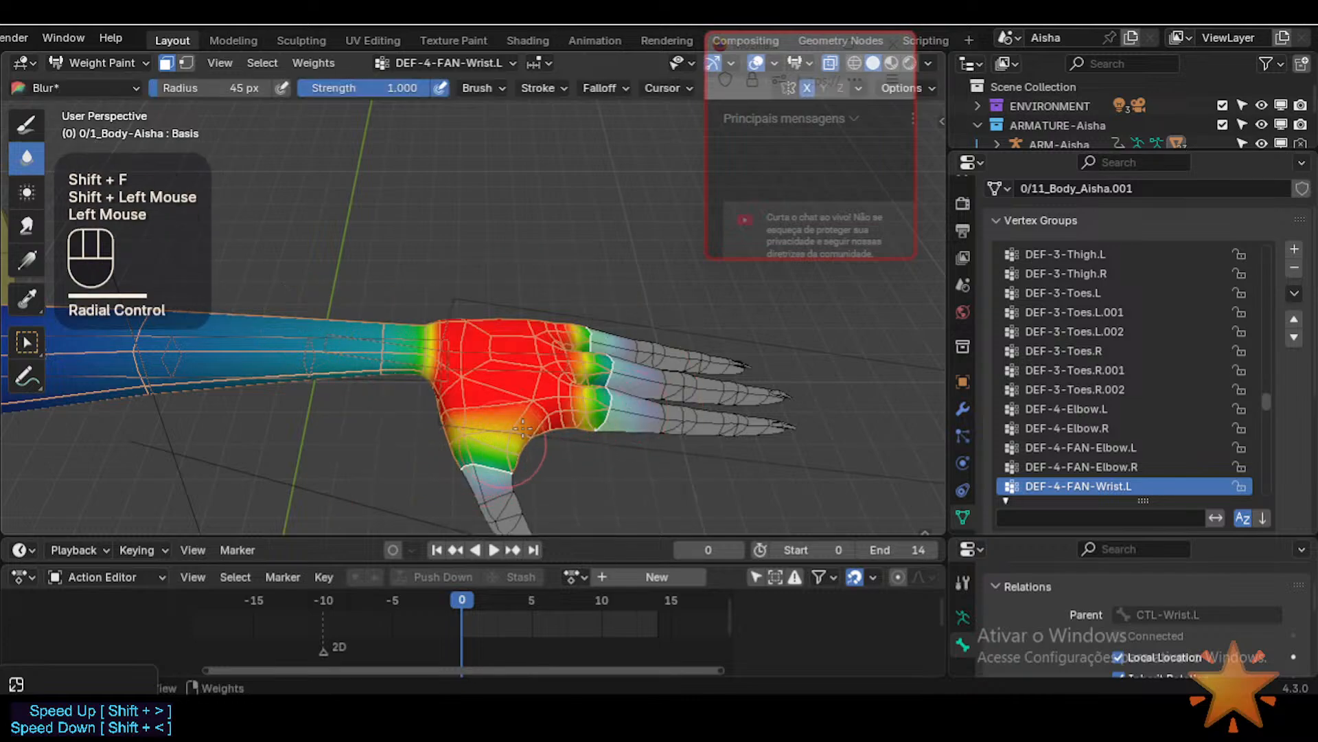
{"action": "mouse_move", "coordinate": [589, 388]}
{"action": "left_mouse_down"}
{"action": "mouse_move", "coordinate": [612, 343]}
{"action": "mouse_move", "coordinate": [597, 385]}
{"action": "left_mouse_up"}
{"action": "middle_click_drag", "start_coordinate": [598, 384], "coordinate": [574, 456]}
{"action": "mouse_move", "coordinate": [589, 395]}
{"action": "left_mouse_down"}
{"action": "mouse_move", "coordinate": [567, 331]}
{"action": "mouse_move", "coordinate": [546, 329]}
{"action": "left_mouse_up"}
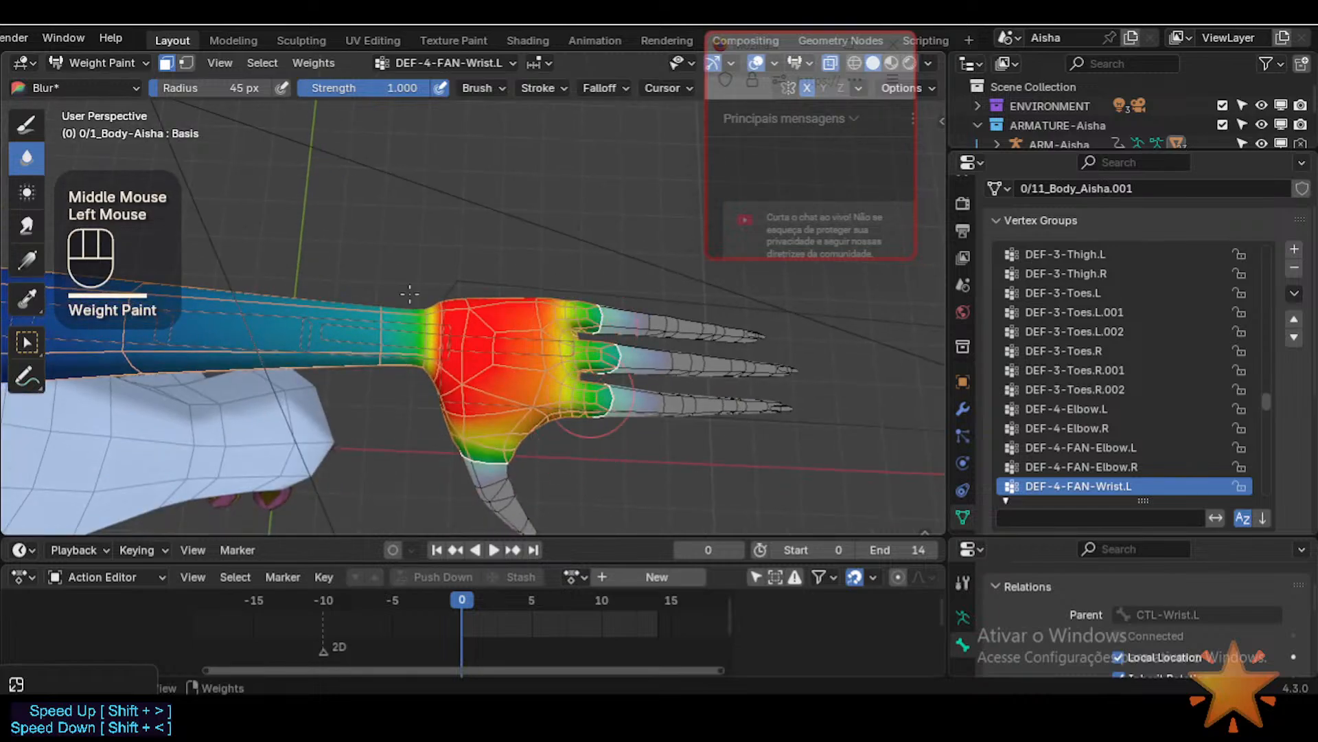
Step: Switch to the Smear brush, resize it and smear the low weights from the finger bases toward the palm
{"action": "left_click", "coordinate": [27, 225]}
{"action": "key", "text": "f"}
{"action": "left_click", "coordinate": [696, 362]}
{"action": "mouse_move", "coordinate": [644, 365]}
{"action": "left_mouse_down"}
{"action": "mouse_move", "coordinate": [578, 343]}
{"action": "mouse_move", "coordinate": [586, 311]}
{"action": "left_mouse_up"}
{"action": "mouse_move", "coordinate": [630, 350]}
{"action": "left_mouse_down"}
{"action": "mouse_move", "coordinate": [594, 361]}
{"action": "mouse_move", "coordinate": [588, 389]}
{"action": "mouse_move", "coordinate": [614, 410]}
{"action": "mouse_move", "coordinate": [578, 402]}
{"action": "left_mouse_up"}
Step: Resize the Smear brush and smear the low weights from the thumb base into the hand
{"action": "key", "text": "f"}
{"action": "left_click", "coordinate": [558, 454]}
{"action": "left_click_drag", "start_coordinate": [559, 454], "coordinate": [507, 473]}
{"action": "mouse_move", "coordinate": [520, 422]}
{"action": "left_mouse_down"}
{"action": "mouse_move", "coordinate": [506, 414]}
{"action": "mouse_move", "coordinate": [535, 432]}
{"action": "mouse_move", "coordinate": [518, 412]}
{"action": "left_mouse_up"}
{"action": "mouse_move", "coordinate": [553, 439]}
{"action": "left_mouse_down"}
{"action": "mouse_move", "coordinate": [529, 412]}
{"action": "mouse_move", "coordinate": [570, 430]}
{"action": "mouse_move", "coordinate": [518, 406]}
{"action": "mouse_move", "coordinate": [507, 434]}
{"action": "mouse_move", "coordinate": [458, 421]}
{"action": "left_mouse_up"}
Step: Set the Smear radius to 46 px and smear the low weights over the knuckles on the back of the hand
{"action": "key", "text": "f"}
{"action": "left_click", "coordinate": [530, 449]}
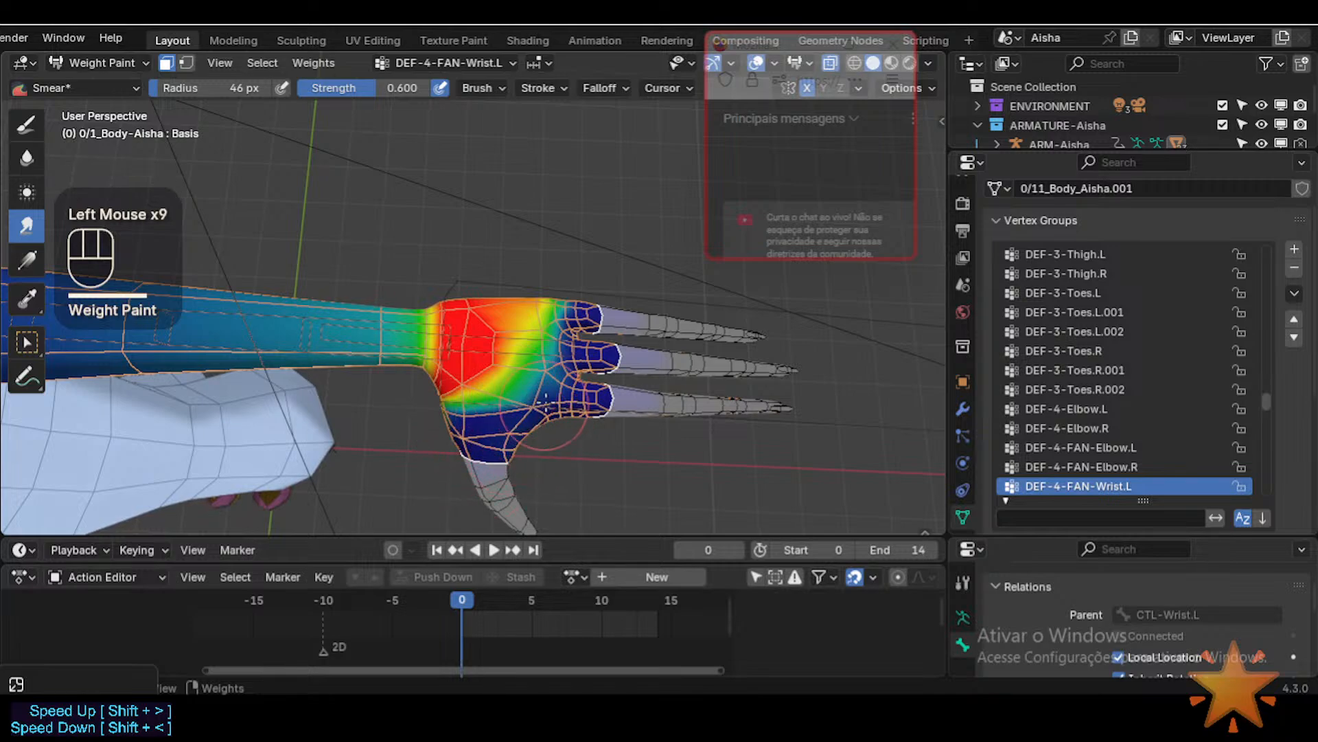
{"action": "mouse_move", "coordinate": [546, 404]}
{"action": "left_mouse_down"}
{"action": "mouse_move", "coordinate": [558, 338]}
{"action": "mouse_move", "coordinate": [515, 317]}
{"action": "mouse_move", "coordinate": [538, 289]}
{"action": "left_mouse_up"}
{"action": "middle_click_drag", "start_coordinate": [539, 289], "coordinate": [586, 417]}
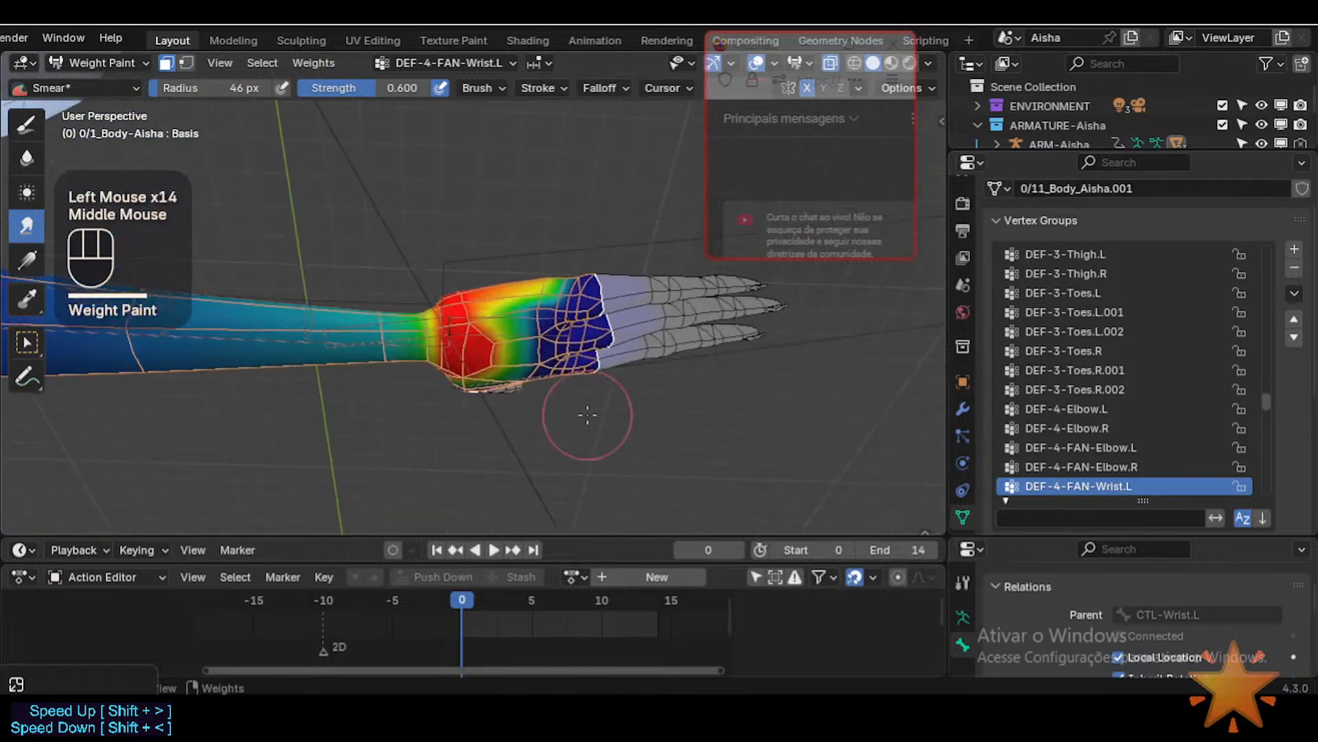
{"action": "middle_click_drag", "start_coordinate": [588, 215], "coordinate": [591, 293]}
{"action": "left_click_drag", "start_coordinate": [593, 281], "coordinate": [586, 284]}
Step: Smear the low DEF-4-FAN-Wrist.L weights from the finger bases along the little-finger side of the hand
{"action": "middle_click_drag", "start_coordinate": [585, 285], "coordinate": [595, 455]}
{"action": "left_click_drag", "start_coordinate": [588, 288], "coordinate": [532, 299]}
{"action": "middle_click_drag", "start_coordinate": [561, 317], "coordinate": [585, 305], "text": "shift"}
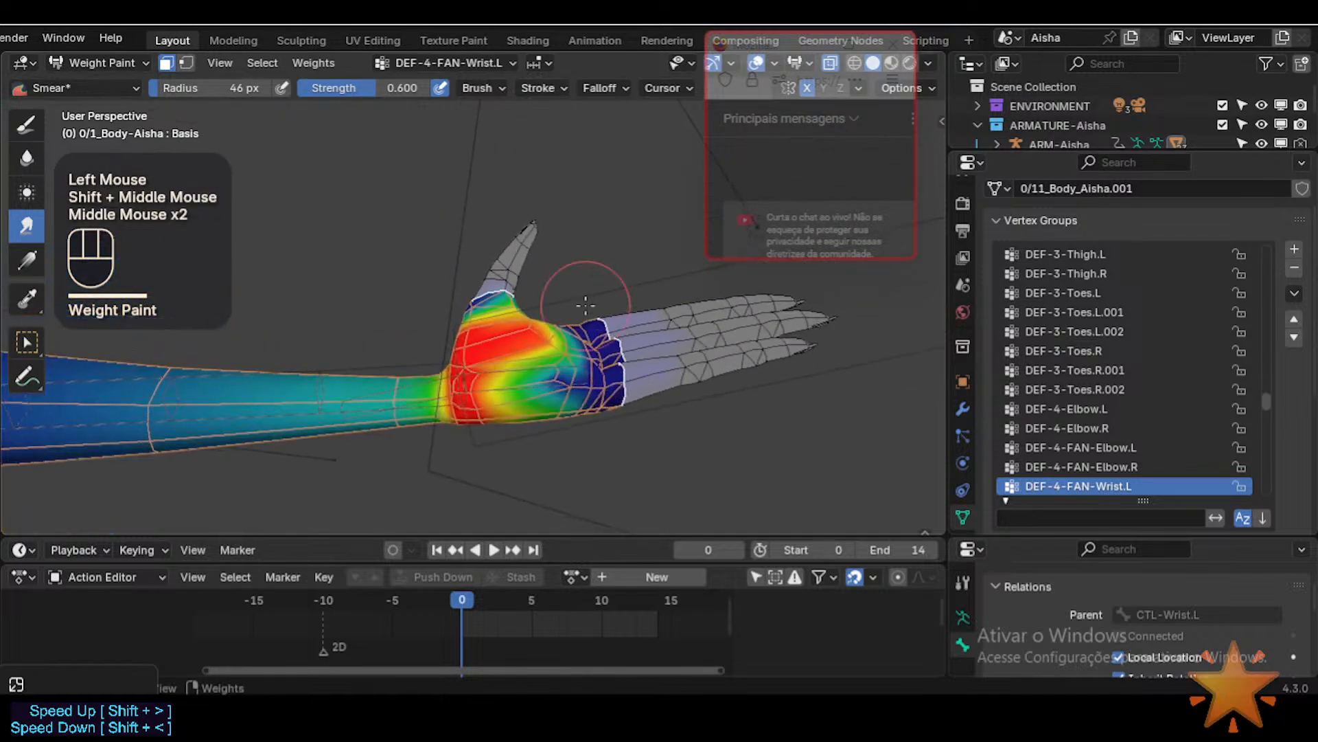
{"action": "left_click", "coordinate": [568, 417]}
{"action": "middle_click_drag", "start_coordinate": [568, 417], "coordinate": [475, 390]}
{"action": "left_click_drag", "start_coordinate": [571, 406], "coordinate": [552, 423]}
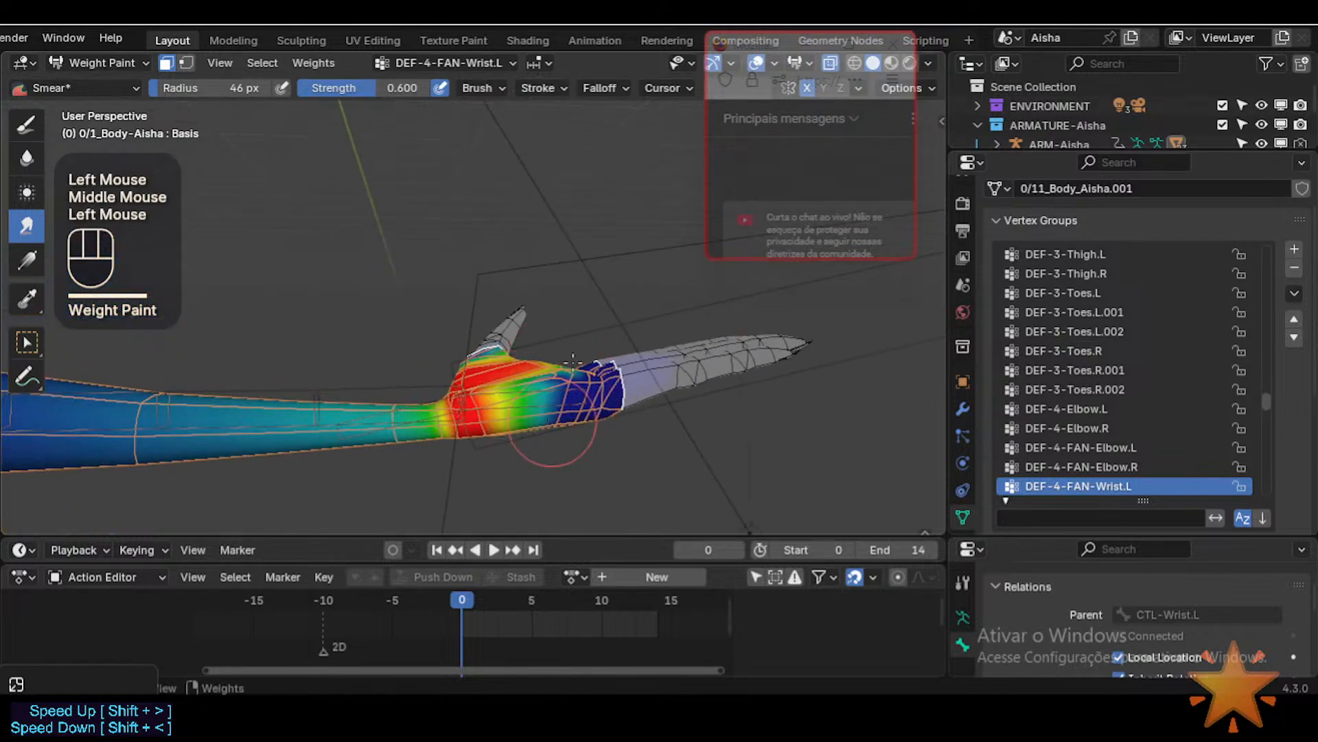
{"action": "middle_click_drag", "start_coordinate": [552, 423], "coordinate": [556, 330]}
Step: Smear the low weights across the palm from the finger bases toward the thumb base and wrist
{"action": "left_click_drag", "start_coordinate": [577, 337], "coordinate": [546, 329]}
{"action": "middle_click_drag", "start_coordinate": [587, 432], "coordinate": [592, 354]}
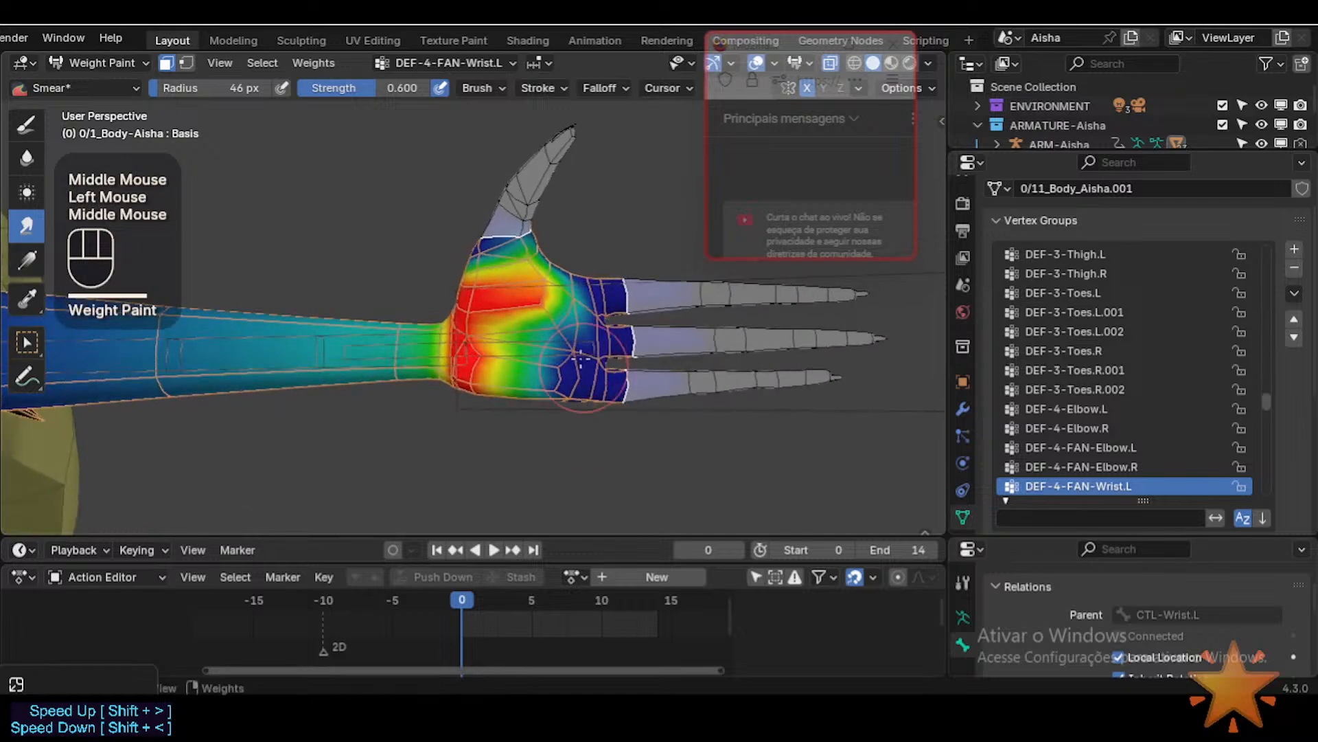
{"action": "left_click_drag", "start_coordinate": [592, 347], "coordinate": [570, 296]}
{"action": "middle_click_drag", "start_coordinate": [584, 327], "coordinate": [588, 341]}
{"action": "left_click_drag", "start_coordinate": [584, 309], "coordinate": [542, 272]}
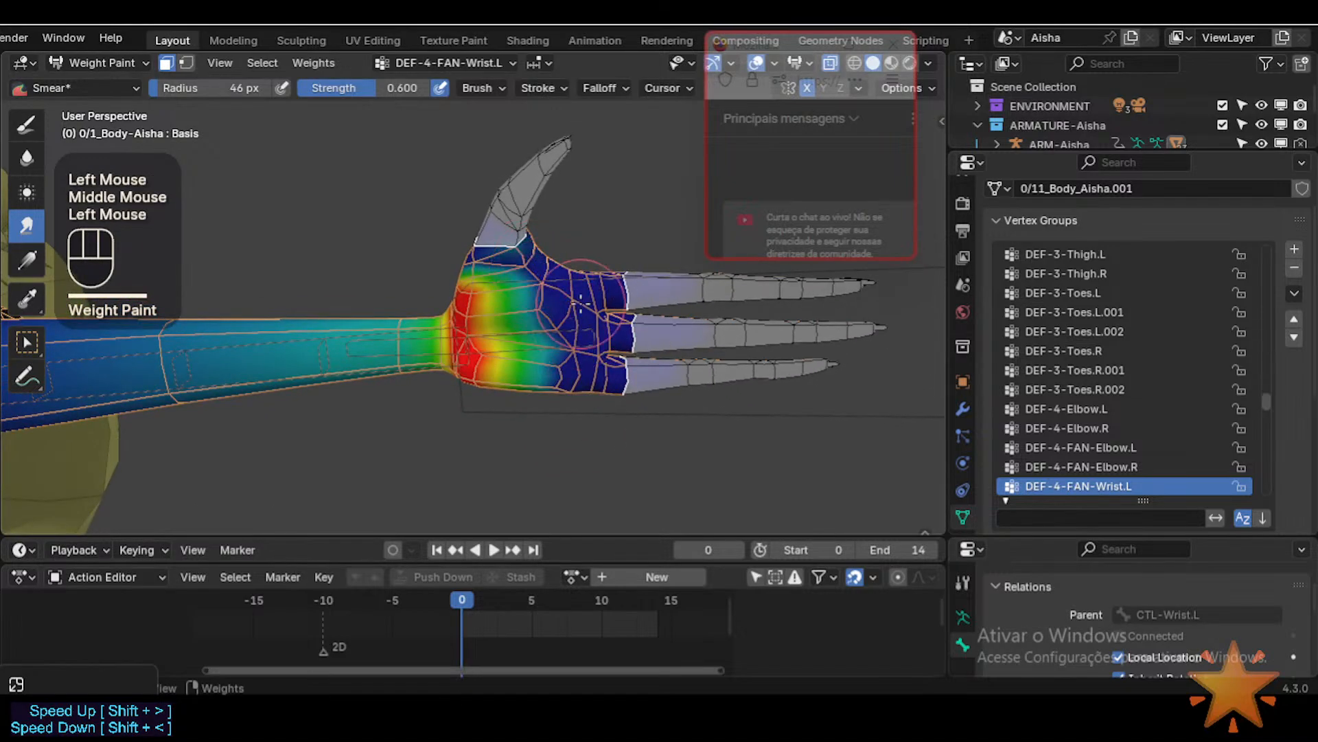
{"action": "middle_click_drag", "start_coordinate": [543, 272], "coordinate": [575, 291], "text": "shift"}
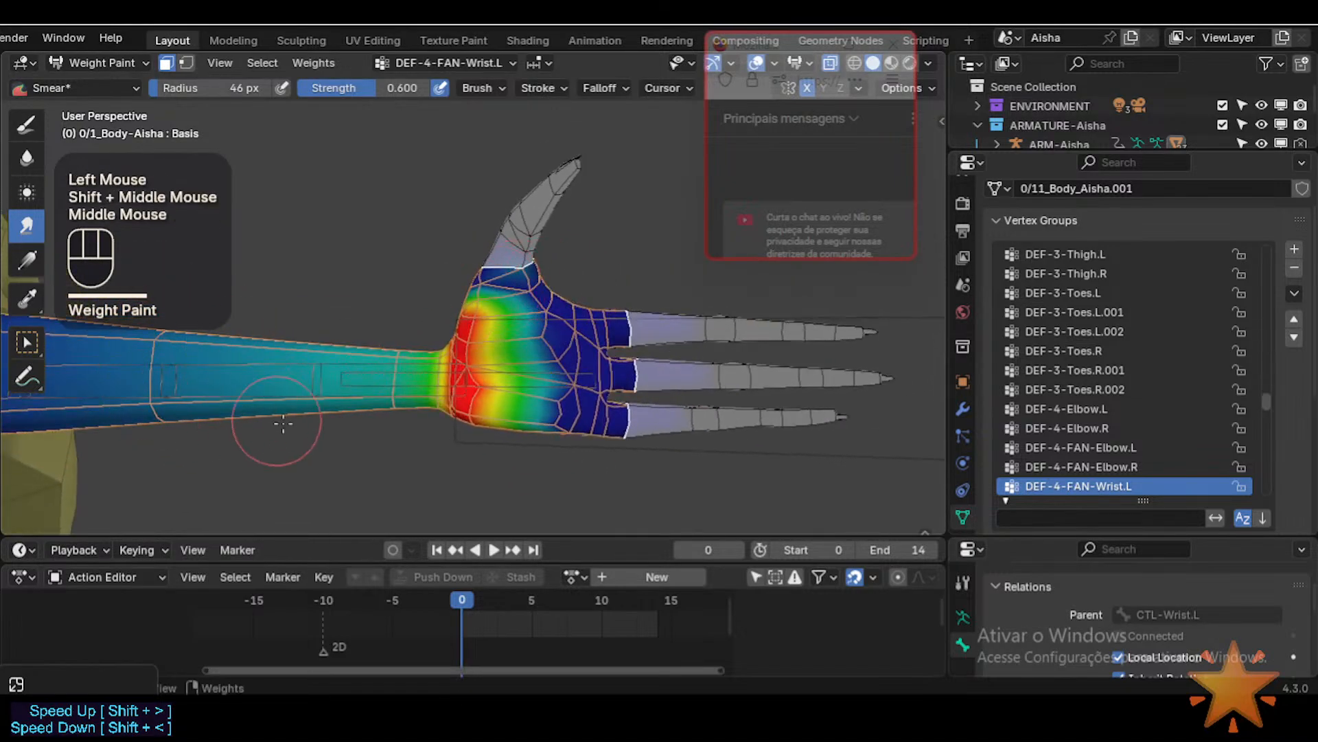
Step: Set the Smear radius to 44 px and touch up the low weights on the palm between the thumb and fingers
{"action": "middle_click_drag", "start_coordinate": [279, 427], "coordinate": [260, 433], "text": "ctrl"}
{"action": "mouse_move", "coordinate": [416, 341]}
{"action": "middle_mouse_down", "text": "shift"}
{"action": "mouse_move", "coordinate": [385, 405]}
{"action": "mouse_move", "coordinate": [474, 309]}
{"action": "mouse_move", "coordinate": [588, 350]}
{"action": "mouse_move", "coordinate": [505, 329]}
{"action": "middle_mouse_up", "text": "shift"}
{"action": "key", "text": "f"}
{"action": "left_click", "coordinate": [469, 313]}
{"action": "left_click", "coordinate": [587, 350]}
{"action": "key", "text": "f"}
{"action": "left_click", "coordinate": [490, 328]}
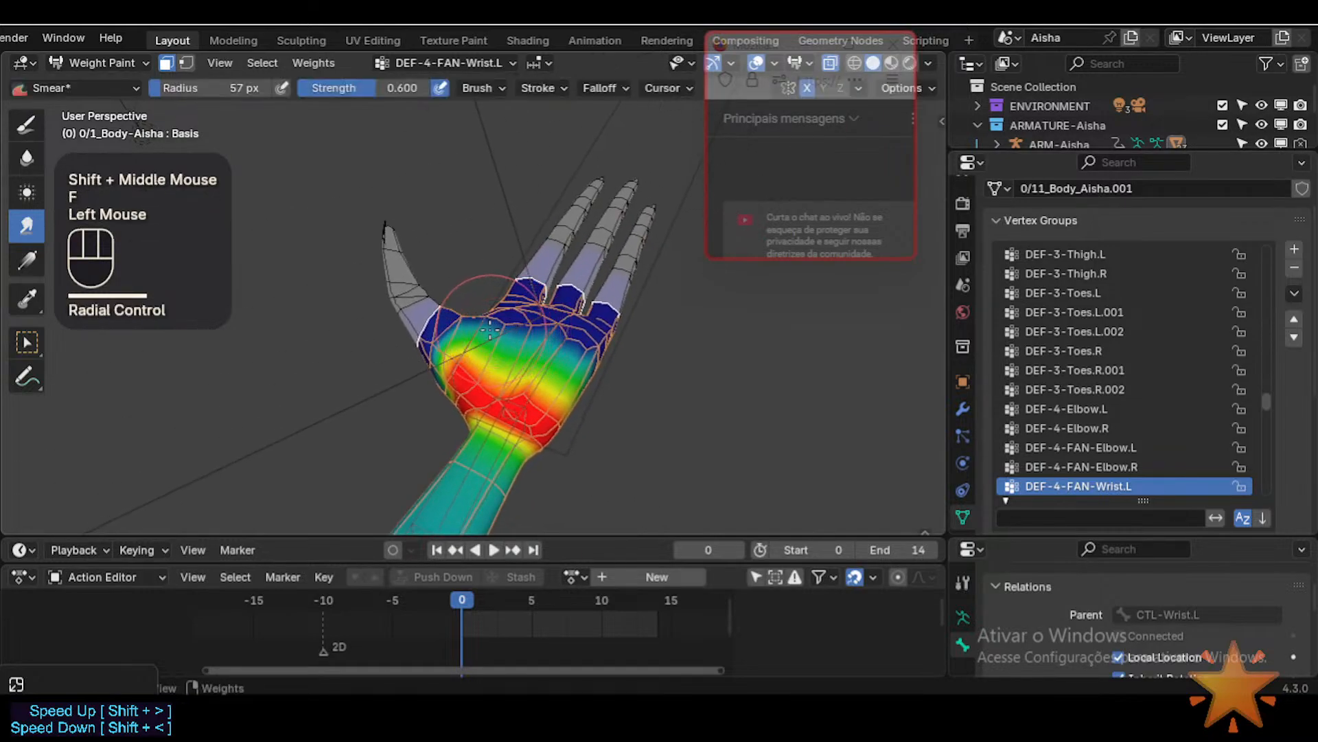
{"action": "key", "text": "f"}
{"action": "left_click", "coordinate": [485, 315]}
{"action": "left_click", "coordinate": [482, 306]}
Step: Switch to the Blur brush at 24 px radius and strength 1.000 and blur the weights across the palm
{"action": "left_click", "coordinate": [26, 158]}
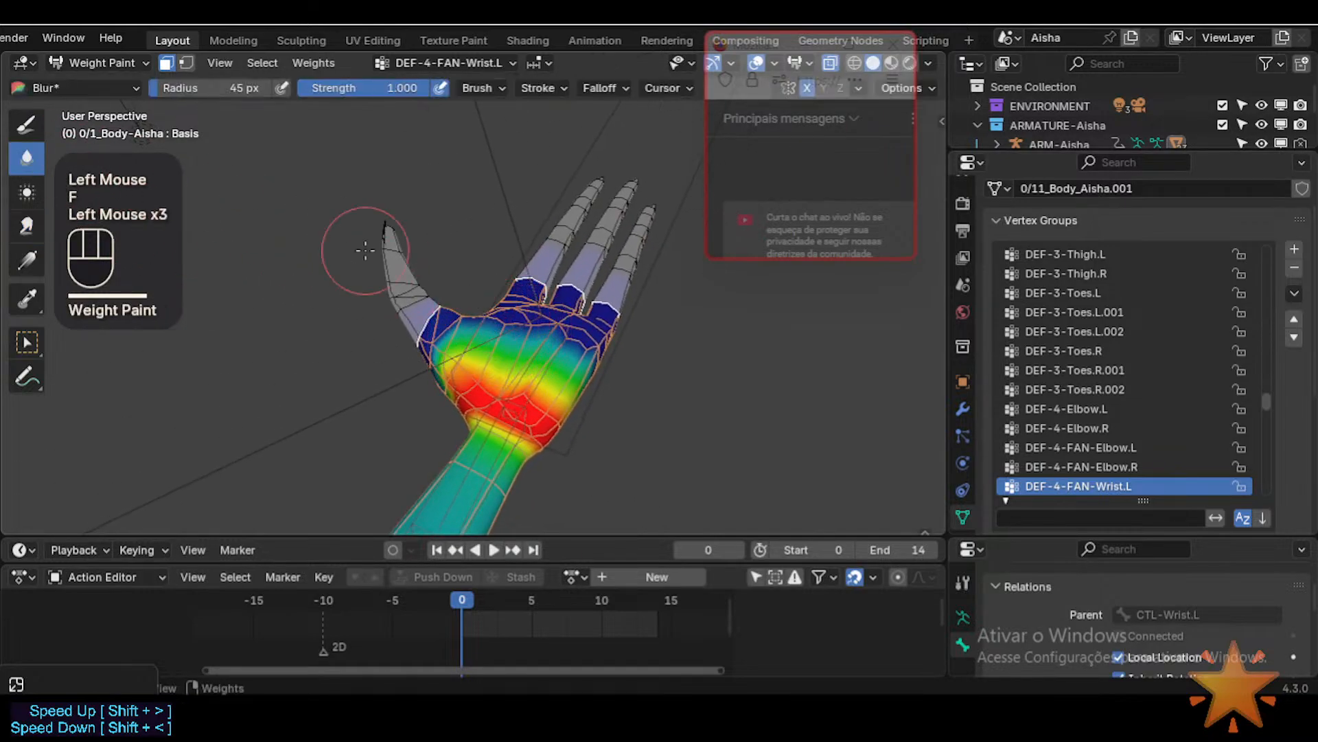
{"action": "key", "text": "f"}
{"action": "left_click", "coordinate": [453, 354]}
{"action": "key", "text": "f"}
{"action": "left_click", "coordinate": [456, 357]}
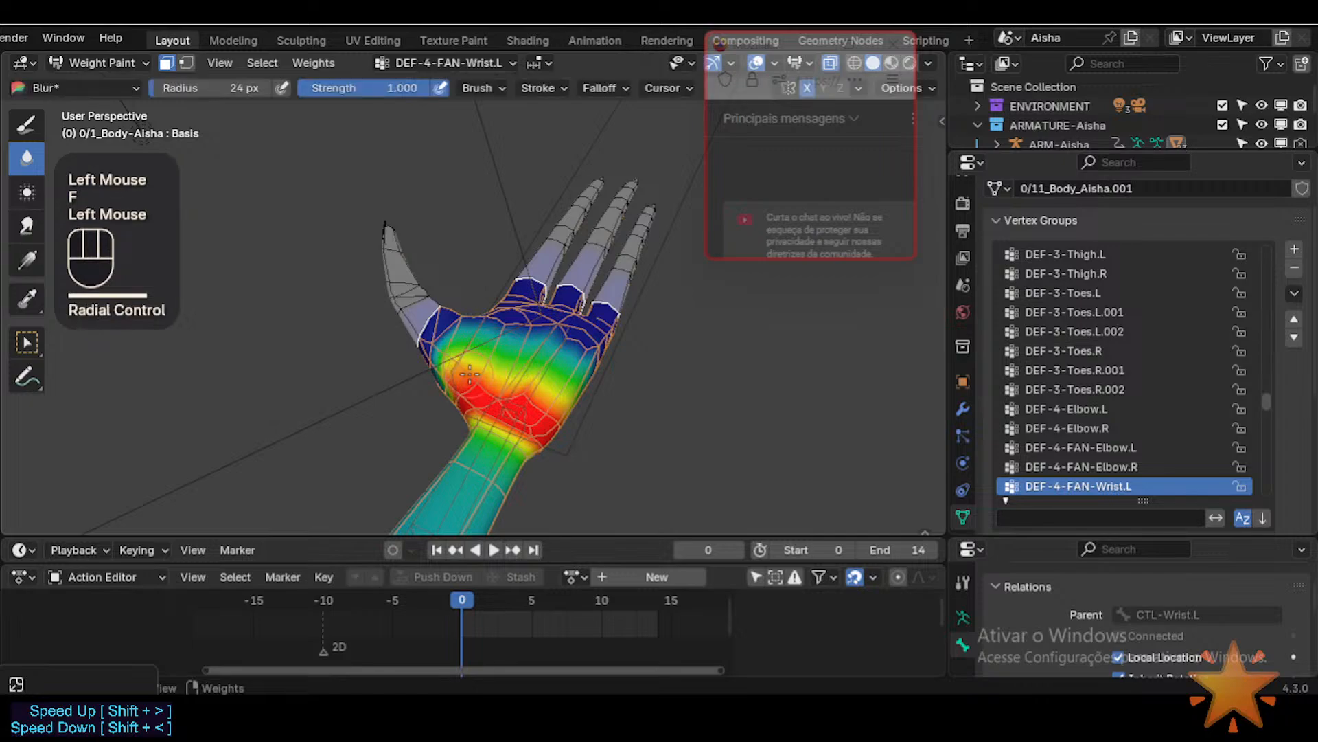
{"action": "mouse_move", "coordinate": [470, 374]}
{"action": "left_mouse_down"}
{"action": "mouse_move", "coordinate": [501, 384]}
{"action": "mouse_move", "coordinate": [563, 353]}
{"action": "mouse_move", "coordinate": [532, 390]}
{"action": "mouse_move", "coordinate": [546, 409]}
{"action": "mouse_move", "coordinate": [433, 351]}
{"action": "left_mouse_up"}
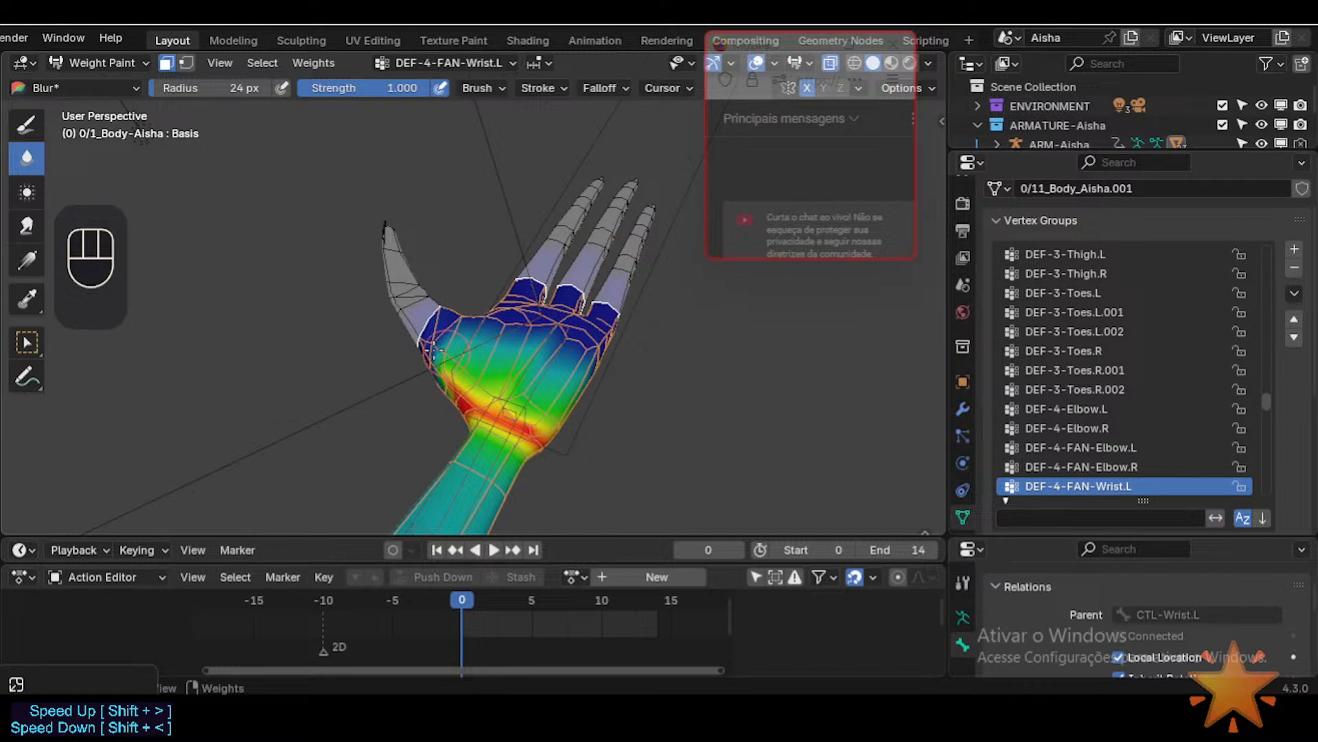
Step: Undo the last blur stroke and blur the palm weights again toward the wrist crease
{"action": "middle_click_drag", "start_coordinate": [476, 359], "coordinate": [522, 371]}
{"action": "key", "text": "ctrl+z"}
{"action": "left_click_drag", "start_coordinate": [522, 371], "coordinate": [576, 402]}
{"action": "middle_click_drag", "start_coordinate": [516, 395], "coordinate": [525, 419]}
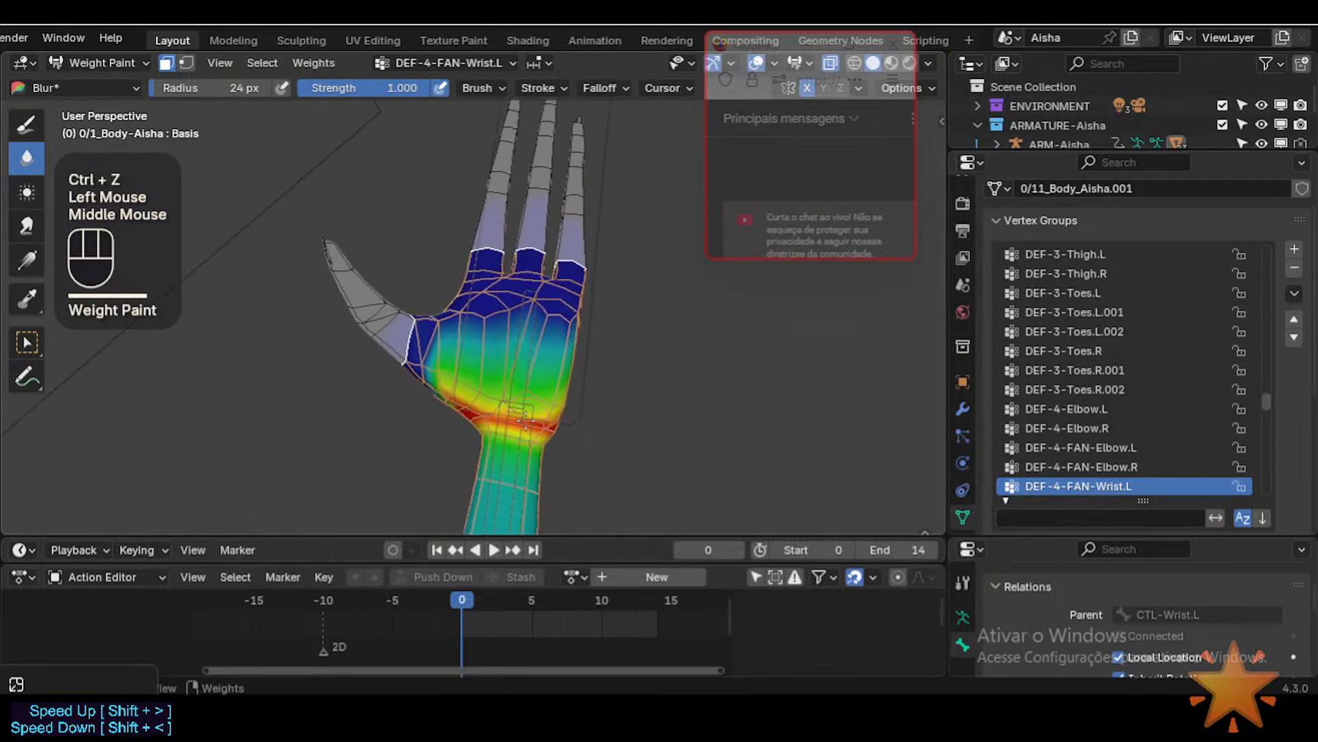
Step: Set the Blur strength to 0.503 and blur the palm weights below the finger bases and beside the thumb
{"action": "middle_click_drag", "start_coordinate": [475, 343], "coordinate": [533, 331]}
{"action": "key", "text": "shift+f"}
{"action": "left_click", "coordinate": [467, 332]}
{"action": "mouse_move", "coordinate": [480, 330]}
{"action": "left_mouse_down"}
{"action": "mouse_move", "coordinate": [475, 310]}
{"action": "mouse_move", "coordinate": [536, 306]}
{"action": "mouse_move", "coordinate": [589, 332]}
{"action": "mouse_move", "coordinate": [498, 291]}
{"action": "mouse_move", "coordinate": [452, 300]}
{"action": "left_mouse_up"}
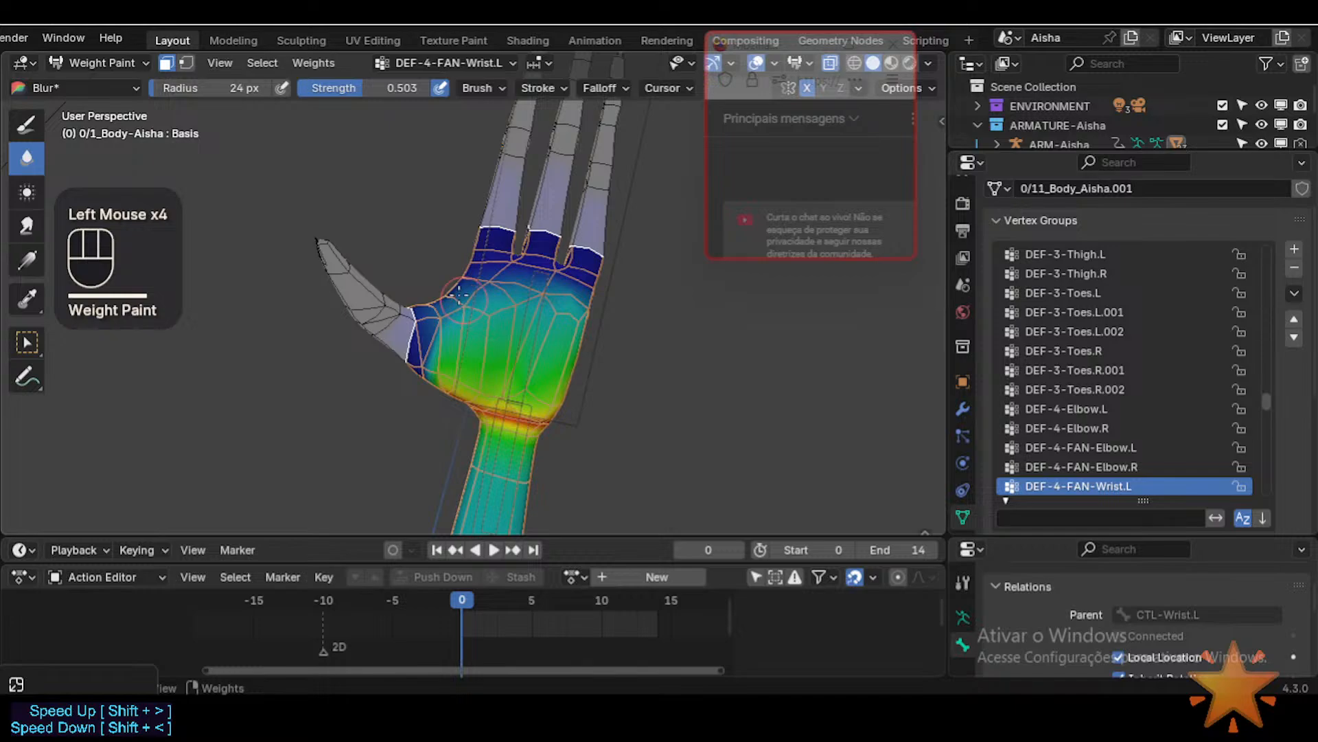
{"action": "middle_click_drag", "start_coordinate": [445, 333], "coordinate": [454, 319]}
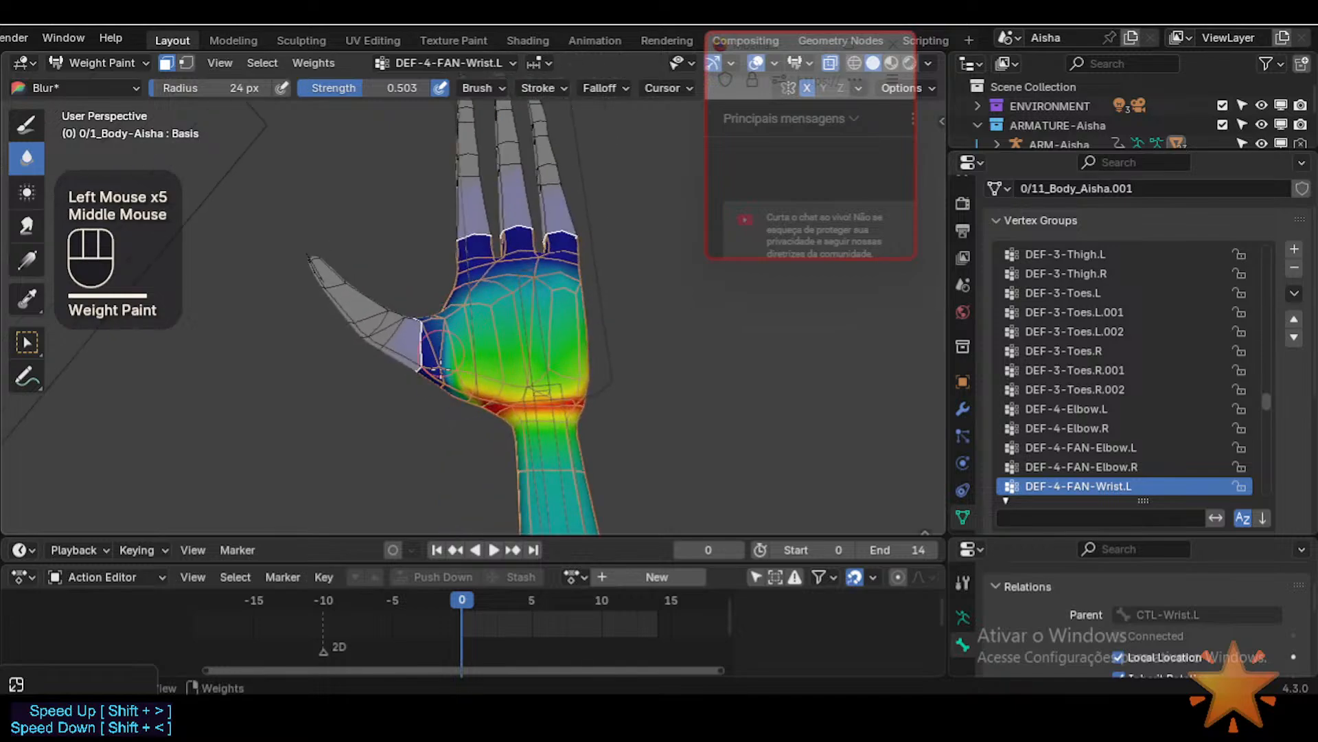
Step: Blur the weights around the base of the thumb from the palm and back sides
{"action": "left_click", "coordinate": [441, 369]}
{"action": "middle_click_drag", "start_coordinate": [430, 419], "coordinate": [452, 358]}
{"action": "left_click", "coordinate": [441, 373]}
{"action": "middle_click_drag", "start_coordinate": [437, 418], "coordinate": [480, 405]}
{"action": "mouse_move", "coordinate": [419, 408]}
{"action": "middle_mouse_down"}
{"action": "mouse_move", "coordinate": [452, 396]}
{"action": "mouse_move", "coordinate": [443, 407]}
{"action": "middle_mouse_up"}
{"action": "left_click", "coordinate": [443, 410]}
{"action": "left_click_drag", "start_coordinate": [437, 415], "coordinate": [449, 398]}
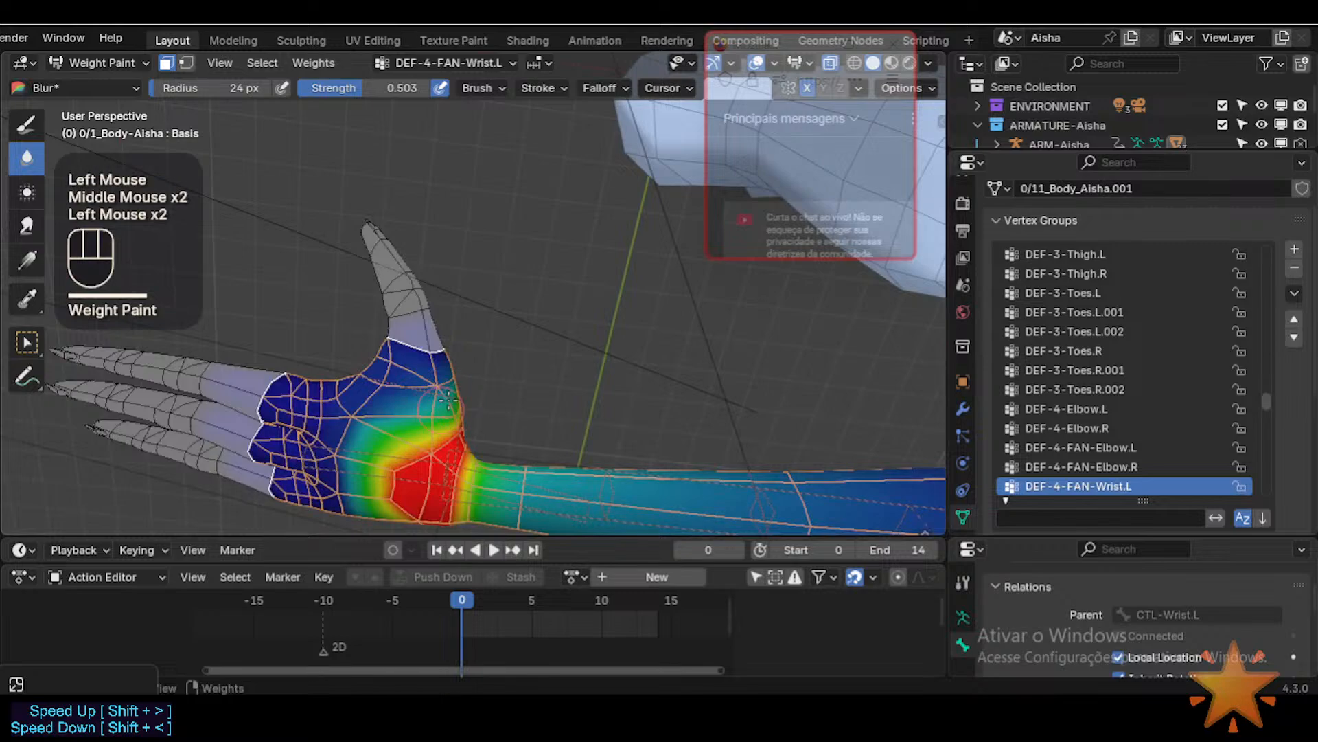
Step: Blur the weights on the back of the hand from the thumb webbing across to the outer knuckle
{"action": "left_click", "coordinate": [419, 391]}
{"action": "middle_click_drag", "start_coordinate": [419, 391], "coordinate": [245, 455]}
{"action": "left_click", "coordinate": [375, 386]}
{"action": "left_click", "coordinate": [351, 384]}
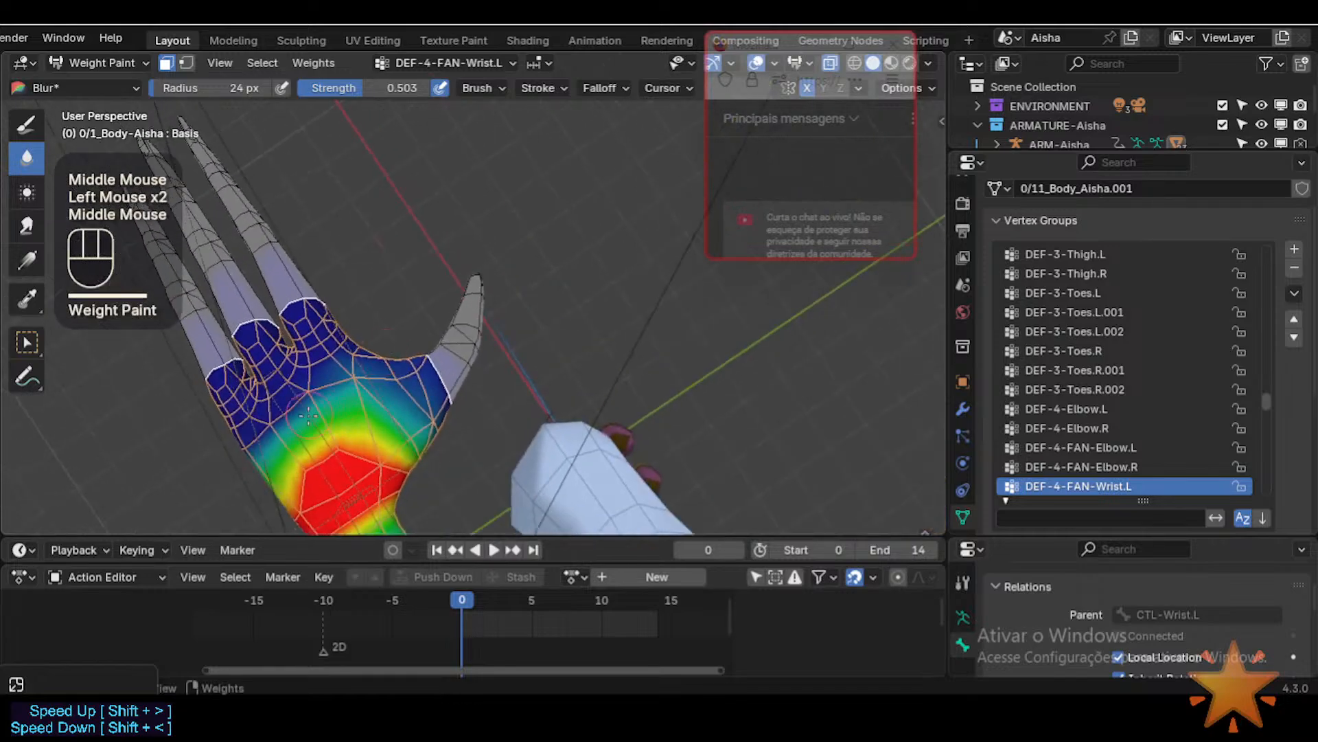
{"action": "left_click", "coordinate": [246, 456]}
{"action": "left_click_drag", "start_coordinate": [245, 455], "coordinate": [313, 397]}
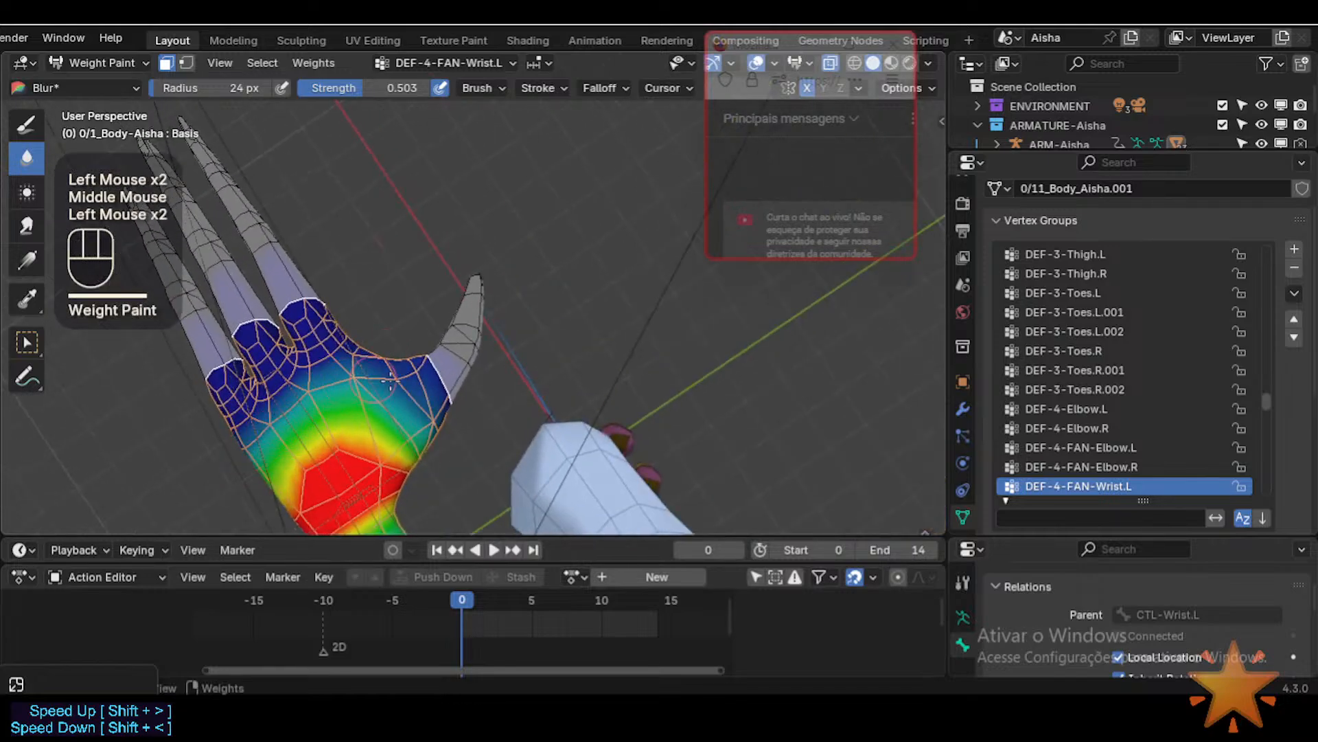
{"action": "mouse_move", "coordinate": [434, 448]}
{"action": "middle_mouse_down"}
{"action": "mouse_move", "coordinate": [460, 447]}
{"action": "mouse_move", "coordinate": [426, 462]}
{"action": "middle_mouse_up"}
{"action": "middle_click_drag", "start_coordinate": [409, 473], "coordinate": [389, 410], "text": "shift"}
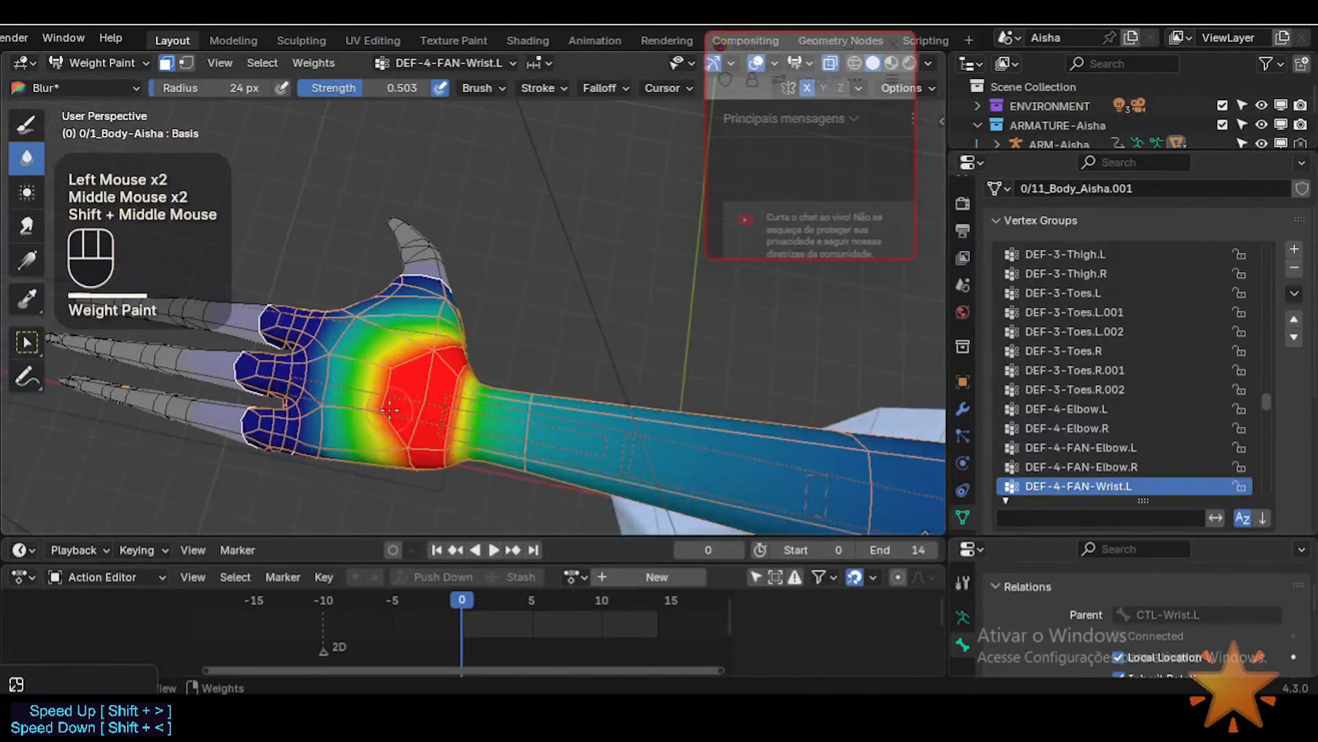
Step: Blur the full-weight area on the back of the hand back toward the wrist
{"action": "left_click_drag", "start_coordinate": [389, 410], "coordinate": [380, 427]}
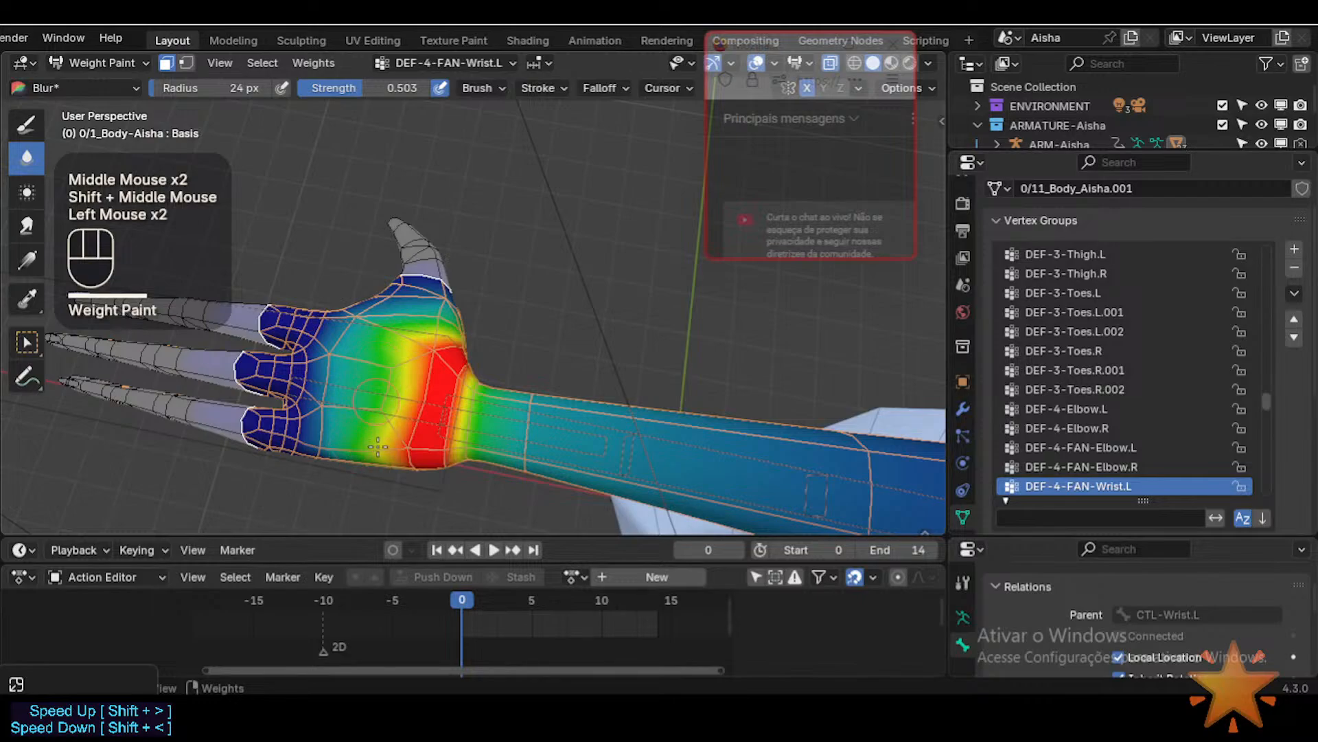
{"action": "middle_click_drag", "start_coordinate": [387, 395], "coordinate": [401, 381]}
{"action": "mouse_move", "coordinate": [401, 382]}
{"action": "middle_mouse_down"}
{"action": "mouse_move", "coordinate": [412, 467]}
{"action": "mouse_move", "coordinate": [417, 329]}
{"action": "mouse_move", "coordinate": [400, 447]}
{"action": "mouse_move", "coordinate": [415, 439]}
{"action": "mouse_move", "coordinate": [431, 359]}
{"action": "middle_mouse_up"}
{"action": "left_click", "coordinate": [416, 469]}
{"action": "left_click", "coordinate": [417, 330]}
{"action": "left_click", "coordinate": [403, 430]}
{"action": "left_click", "coordinate": [402, 429]}
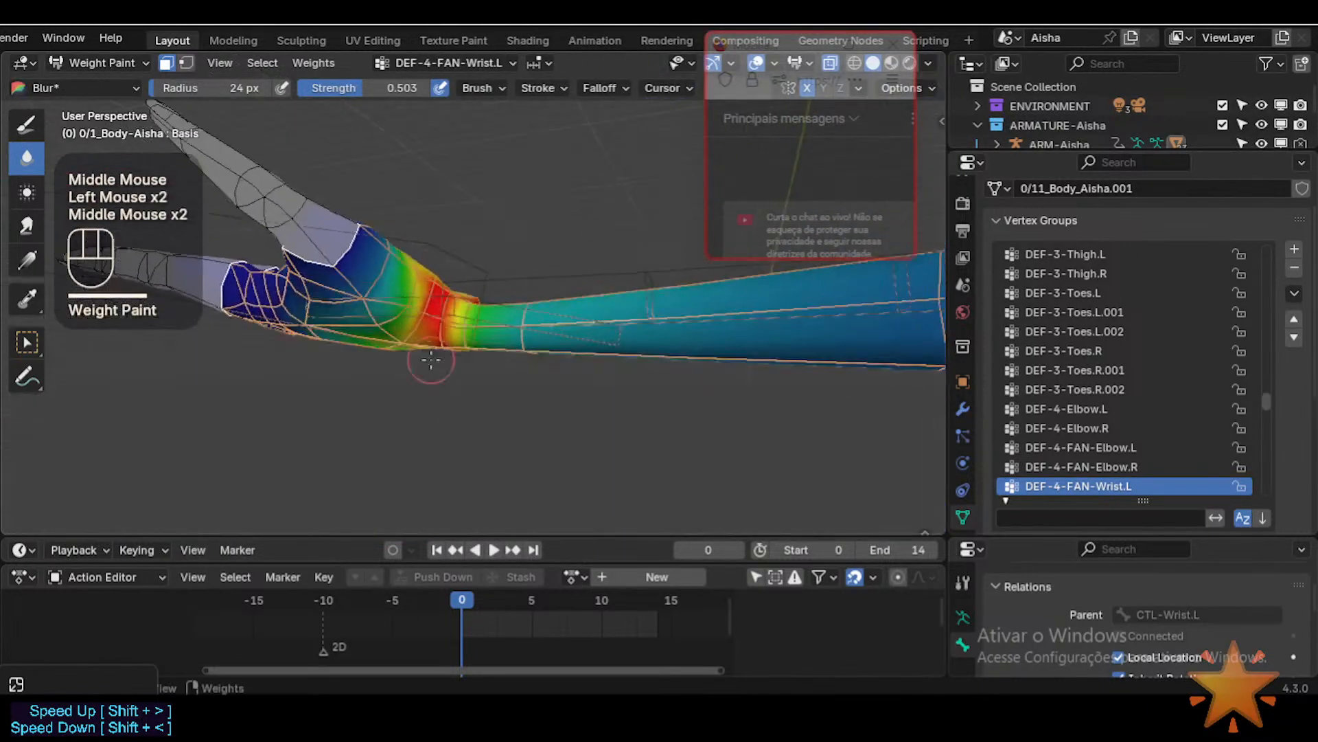
Step: Blur the weights along the thumb side of the hand near the wrist
{"action": "left_click", "coordinate": [413, 309]}
{"action": "middle_click_drag", "start_coordinate": [412, 309], "coordinate": [412, 340]}
{"action": "left_click", "coordinate": [425, 322]}
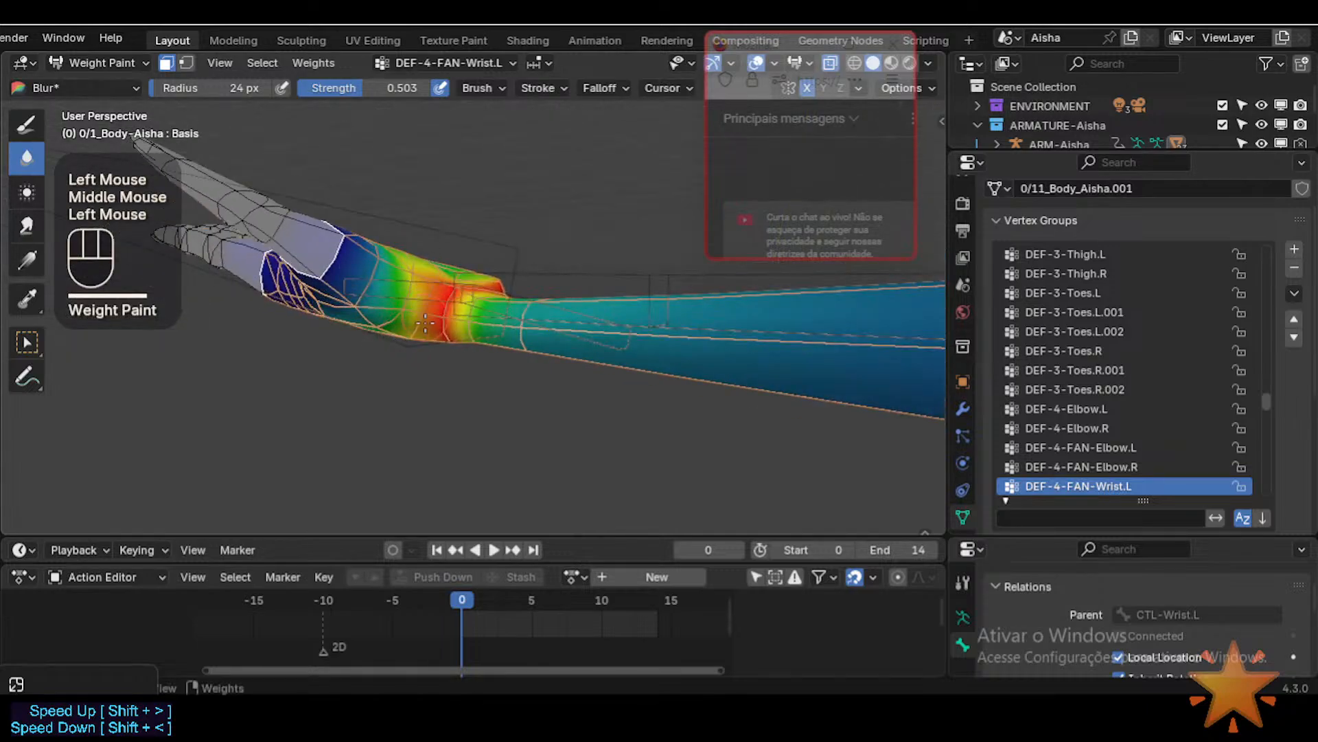
{"action": "mouse_move", "coordinate": [419, 399]}
{"action": "middle_mouse_down"}
{"action": "mouse_move", "coordinate": [453, 258]}
{"action": "mouse_move", "coordinate": [422, 385]}
{"action": "middle_mouse_up"}
{"action": "left_click", "coordinate": [441, 270]}
{"action": "left_click", "coordinate": [423, 302]}
{"action": "middle_click_drag", "start_coordinate": [422, 302], "coordinate": [372, 348]}
{"action": "left_click", "coordinate": [374, 344]}
Step: Set the Blur radius to 39 px and blur the weights on the back of the hand and the palm
{"action": "key", "text": "f"}
{"action": "left_click", "coordinate": [358, 328]}
{"action": "left_click", "coordinate": [359, 328]}
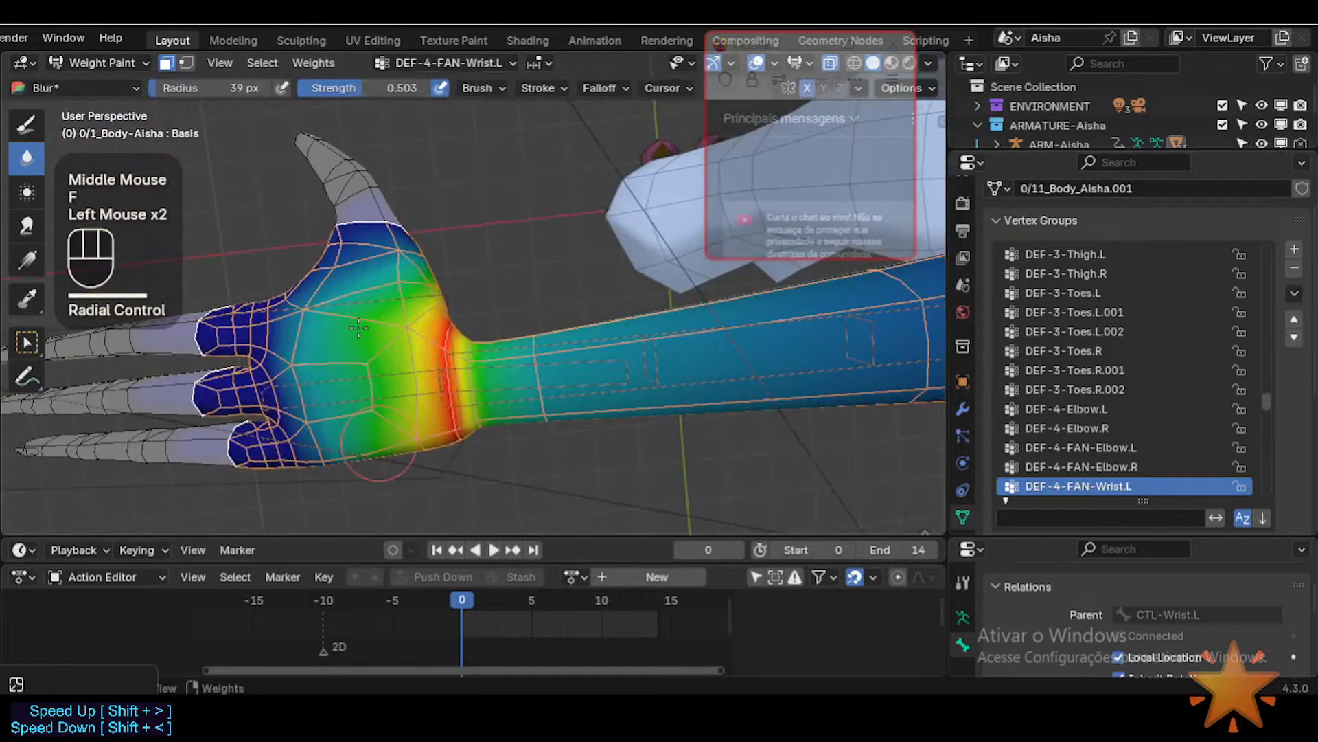
{"action": "middle_click_drag", "start_coordinate": [356, 345], "coordinate": [353, 384]}
{"action": "mouse_move", "coordinate": [353, 385]}
{"action": "middle_mouse_down", "text": "ctrl"}
{"action": "mouse_move", "coordinate": [351, 438]}
{"action": "mouse_move", "coordinate": [352, 347]}
{"action": "mouse_move", "coordinate": [363, 318]}
{"action": "mouse_move", "coordinate": [387, 318]}
{"action": "mouse_move", "coordinate": [335, 388]}
{"action": "middle_mouse_up", "text": "ctrl"}
{"action": "left_click", "coordinate": [352, 338]}
{"action": "left_click", "coordinate": [335, 388]}
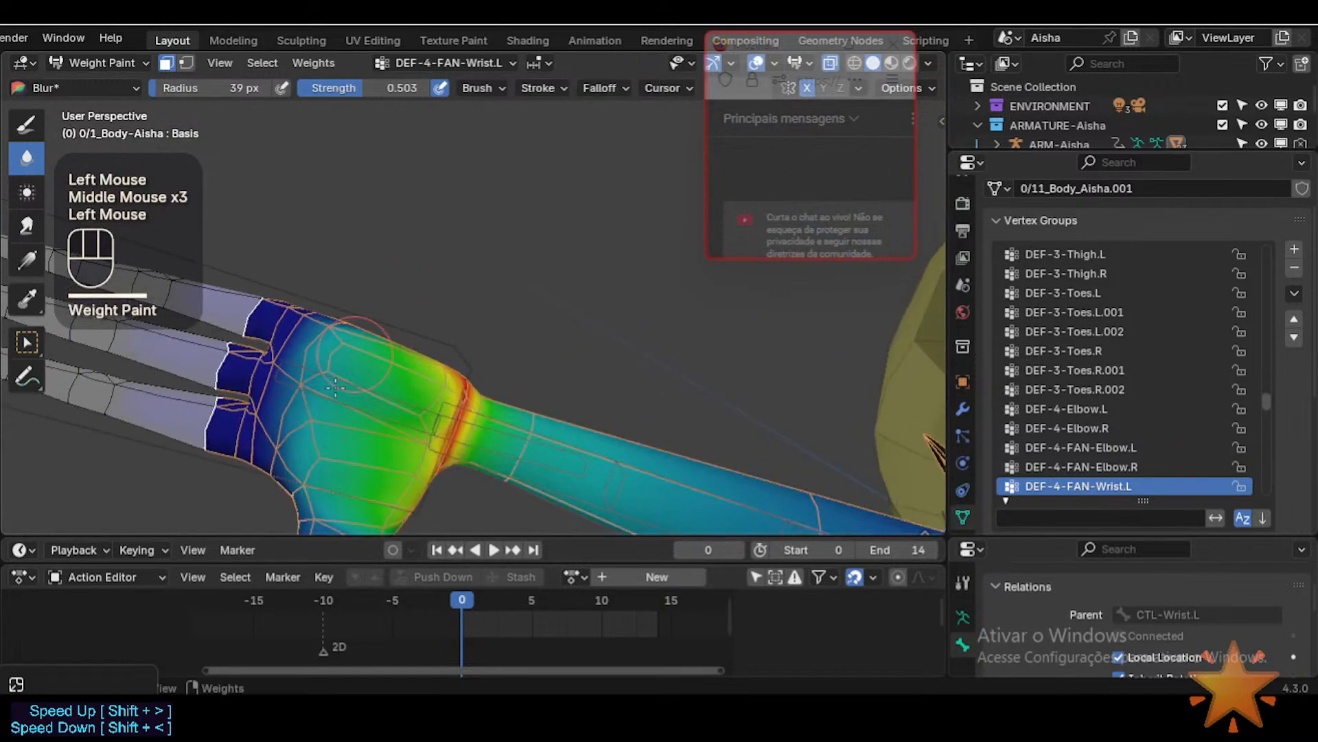
{"action": "middle_click_drag", "start_coordinate": [334, 447], "coordinate": [334, 406], "text": "ctrl"}
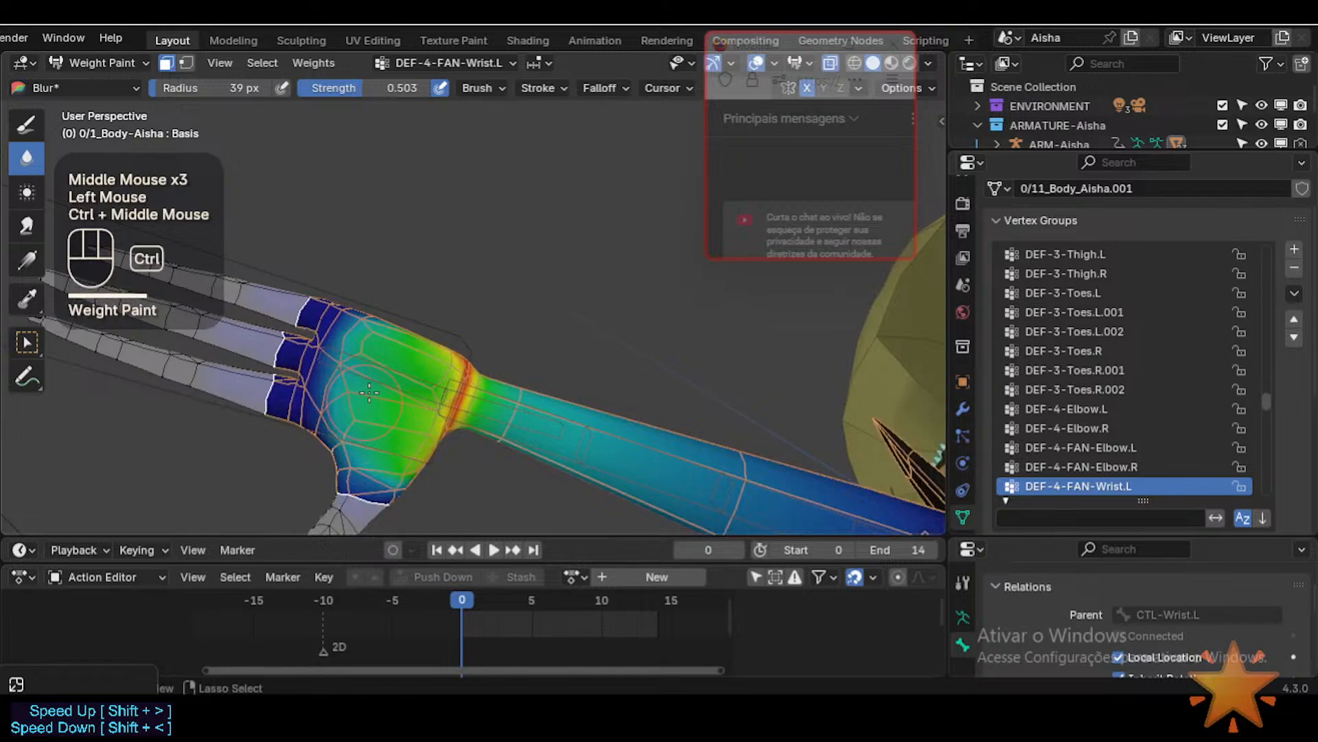
Step: Undo the last palm blur, set the Blur radius to 27 px, and smear low weights from the finger bases into the palm
{"action": "key", "text": "ctrl+z"}
{"action": "key", "text": "f"}
{"action": "left_click", "coordinate": [334, 402]}
{"action": "left_click", "coordinate": [27, 226]}
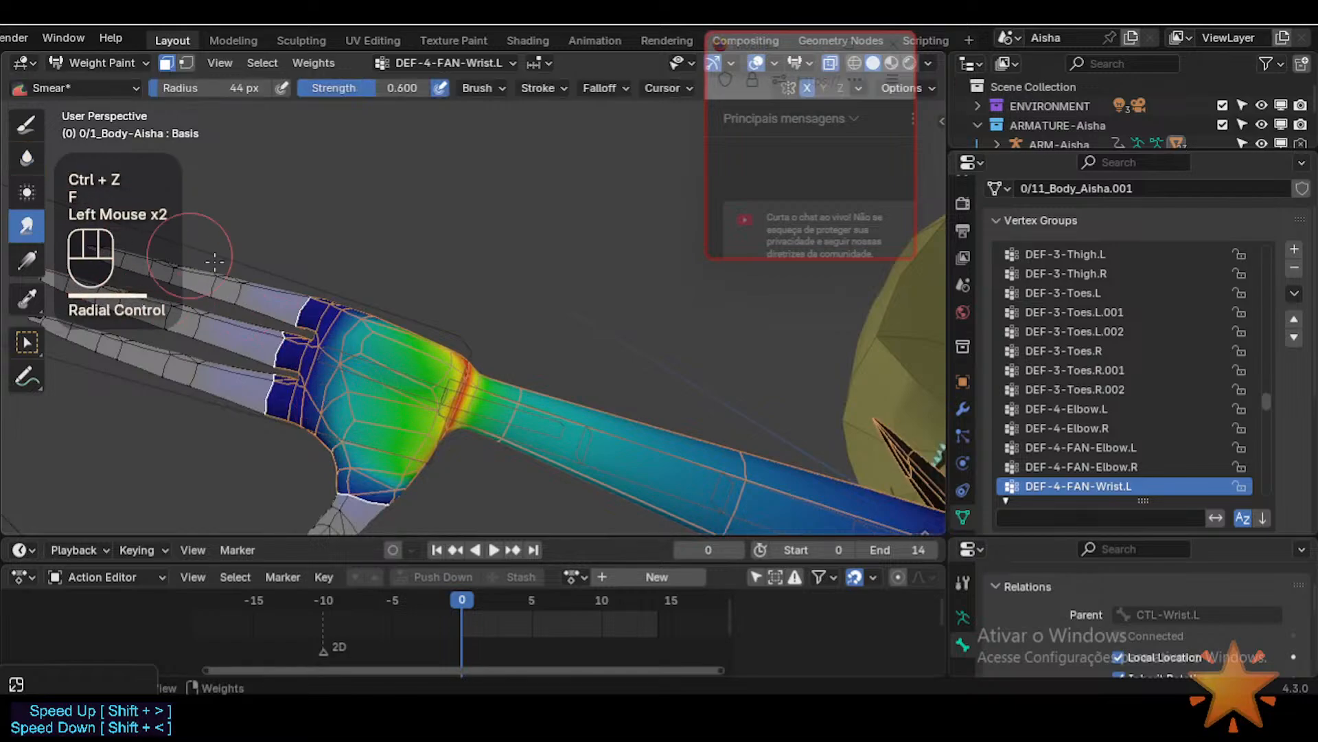
{"action": "left_click_drag", "start_coordinate": [342, 350], "coordinate": [361, 370]}
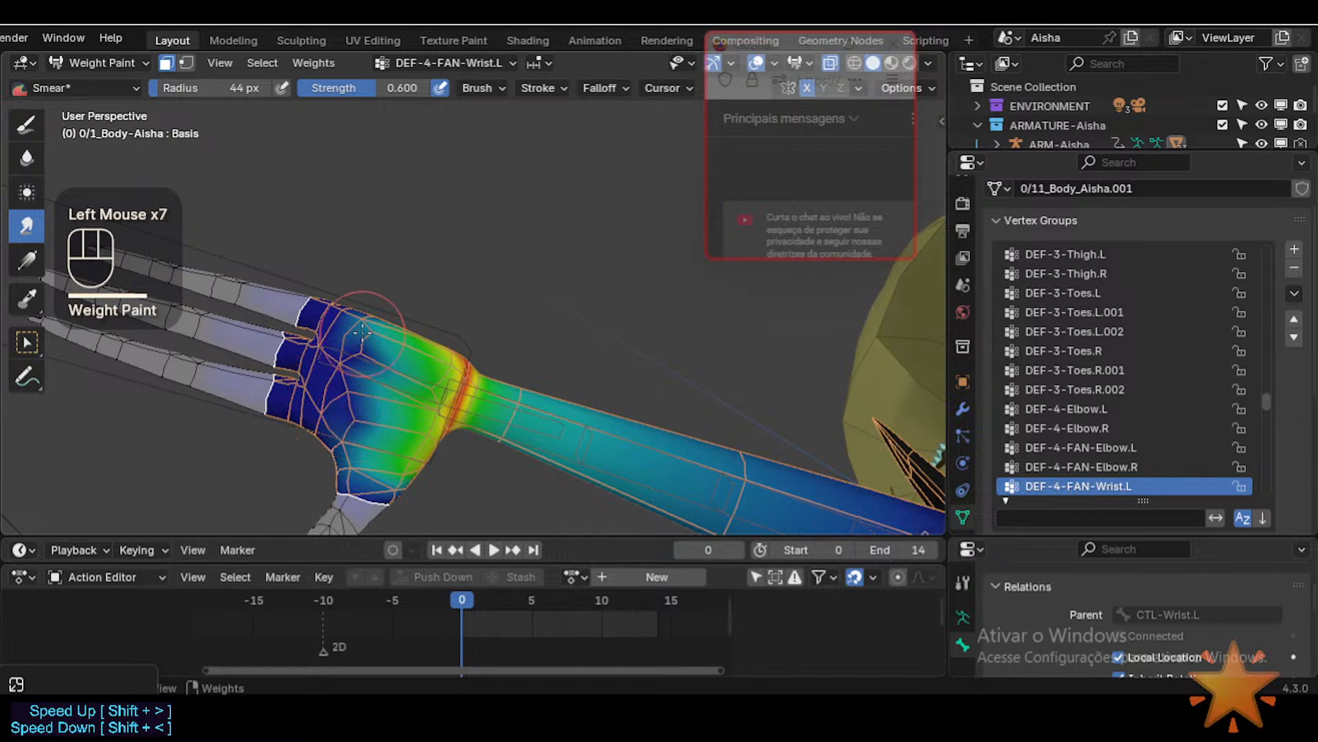
Step: Switch to the Blur brush at strength 0.297 and soften the smeared weights across the palm
{"action": "left_click", "coordinate": [27, 157]}
{"action": "key", "text": "shift+f"}
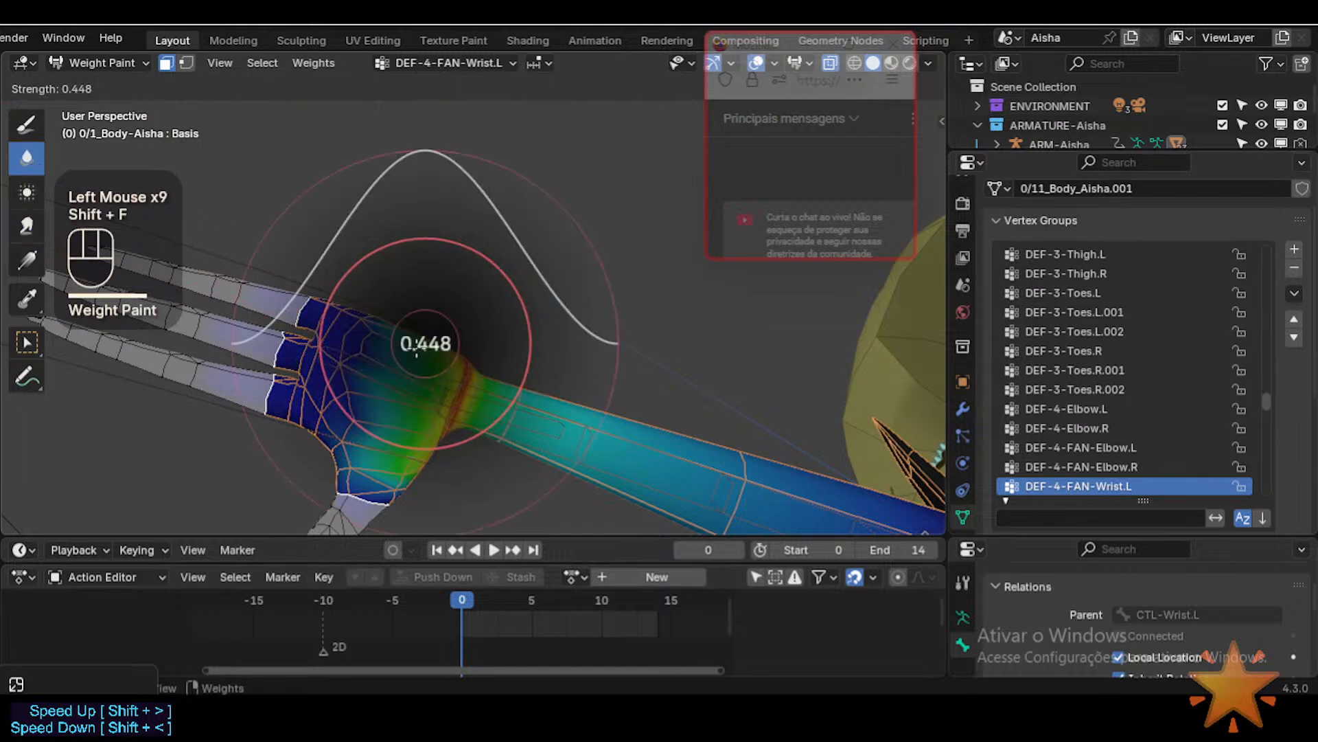
{"action": "left_click", "coordinate": [390, 359]}
{"action": "left_click_drag", "start_coordinate": [364, 375], "coordinate": [375, 420]}
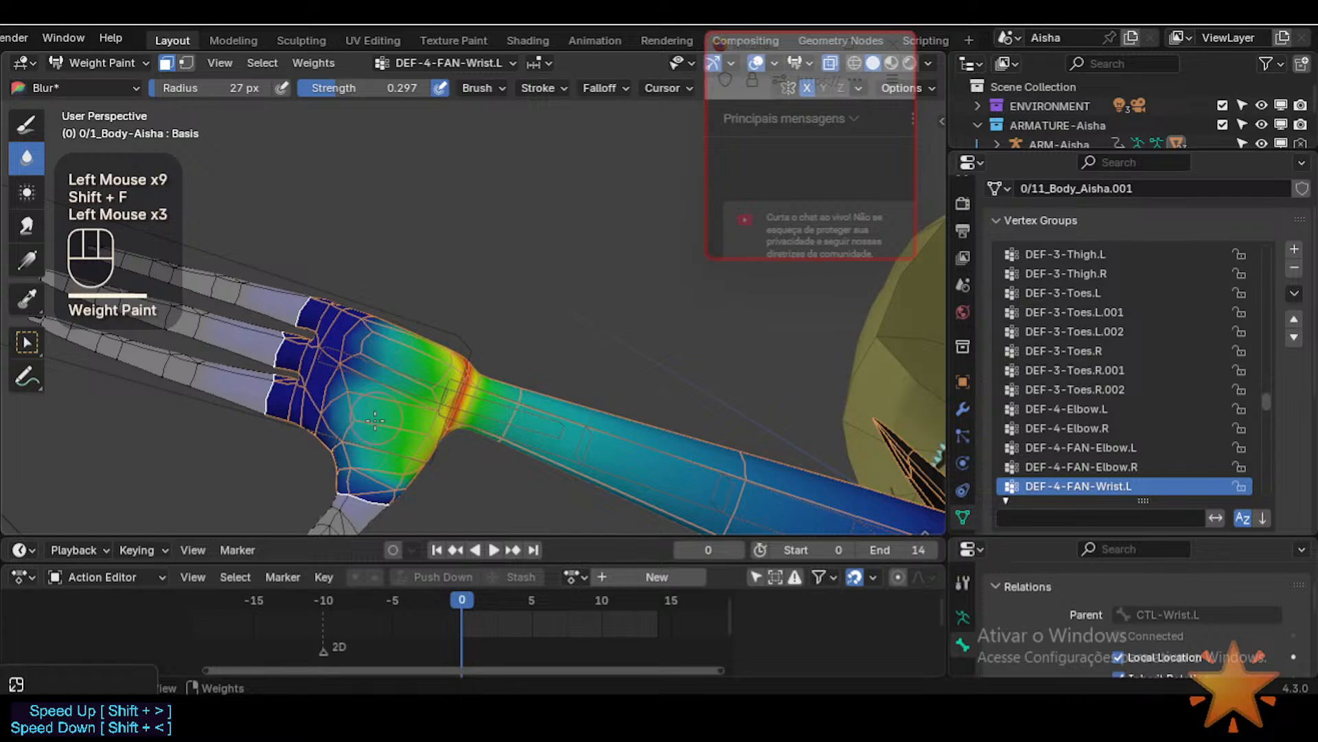
{"action": "left_click_drag", "start_coordinate": [370, 344], "coordinate": [382, 413]}
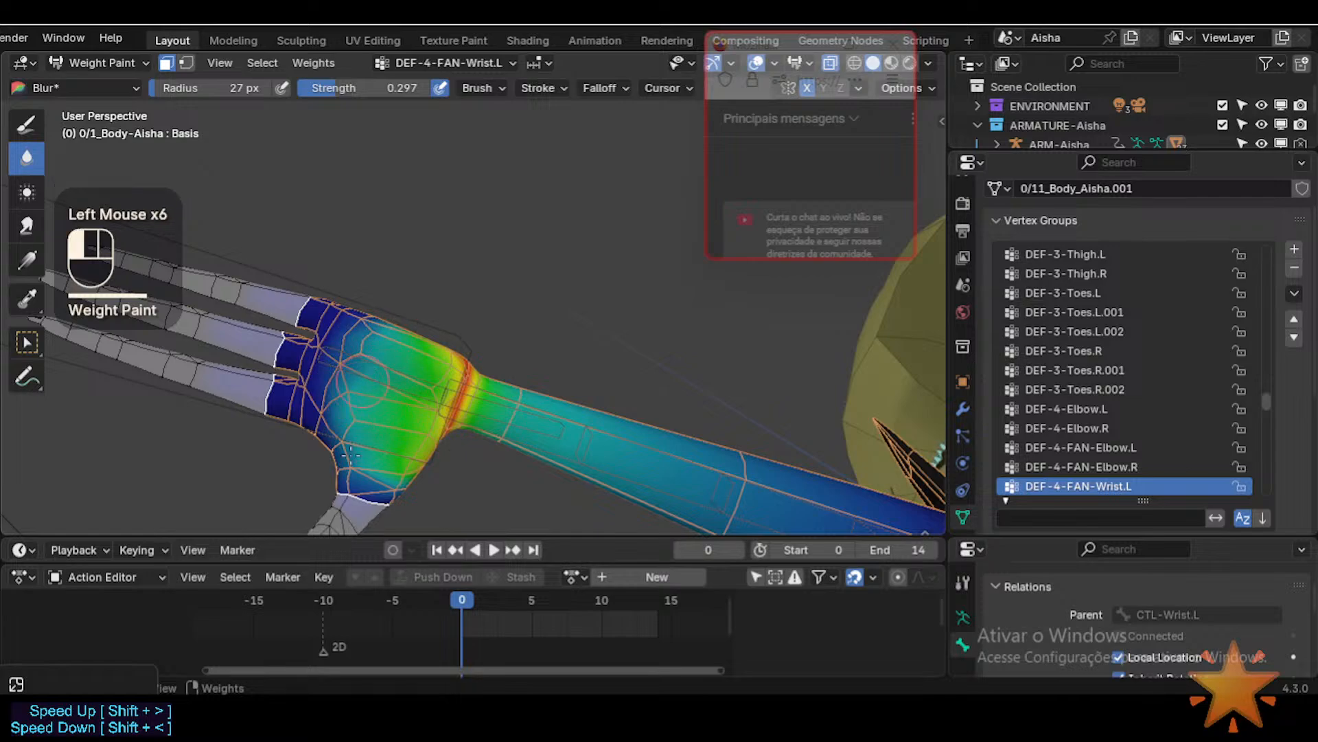
Step: Blur the remaining uneven weights near the thumb and on the back of the hand
{"action": "middle_click_drag", "start_coordinate": [430, 489], "coordinate": [435, 451]}
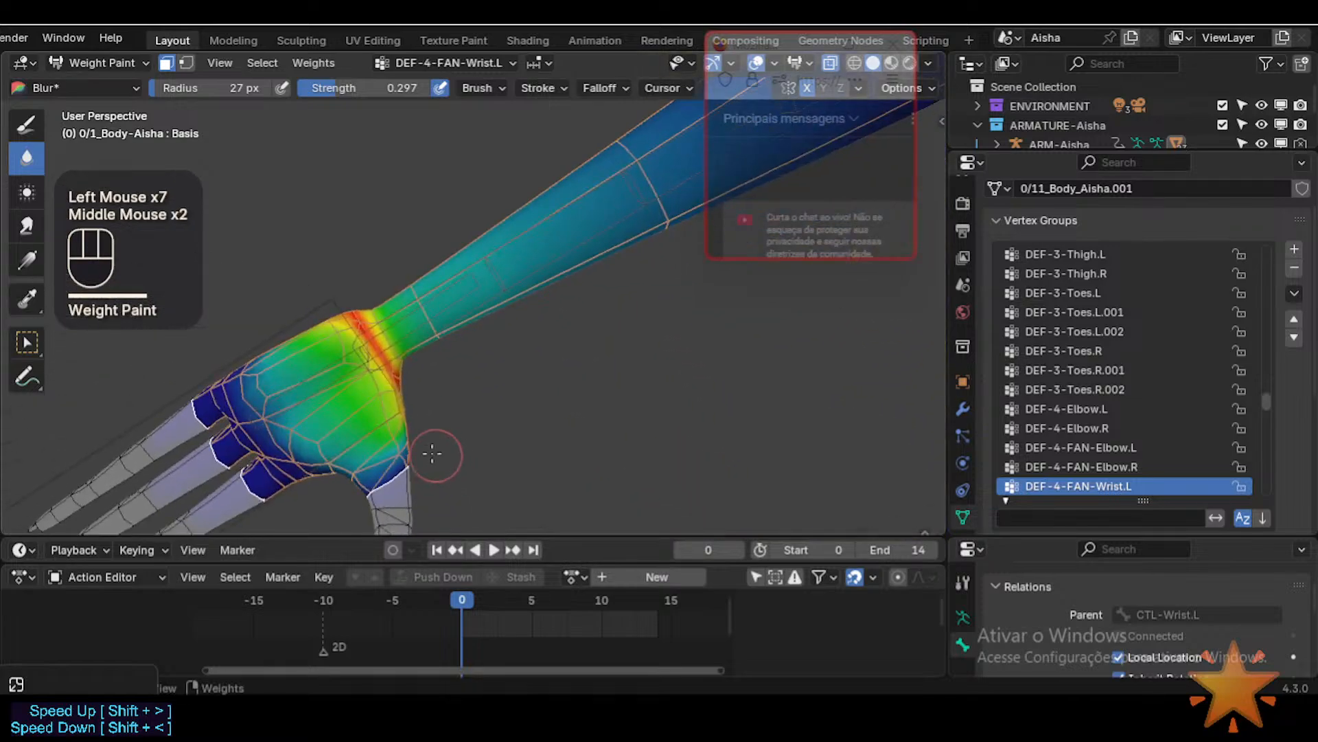
{"action": "left_click", "coordinate": [465, 373]}
{"action": "middle_click_drag", "start_coordinate": [465, 374], "coordinate": [363, 408]}
{"action": "left_click", "coordinate": [307, 383]}
{"action": "left_click", "coordinate": [441, 368]}
{"action": "middle_click_drag", "start_coordinate": [442, 368], "coordinate": [447, 371], "text": "ctrl"}
{"action": "middle_click_drag", "start_coordinate": [447, 371], "coordinate": [466, 379]}
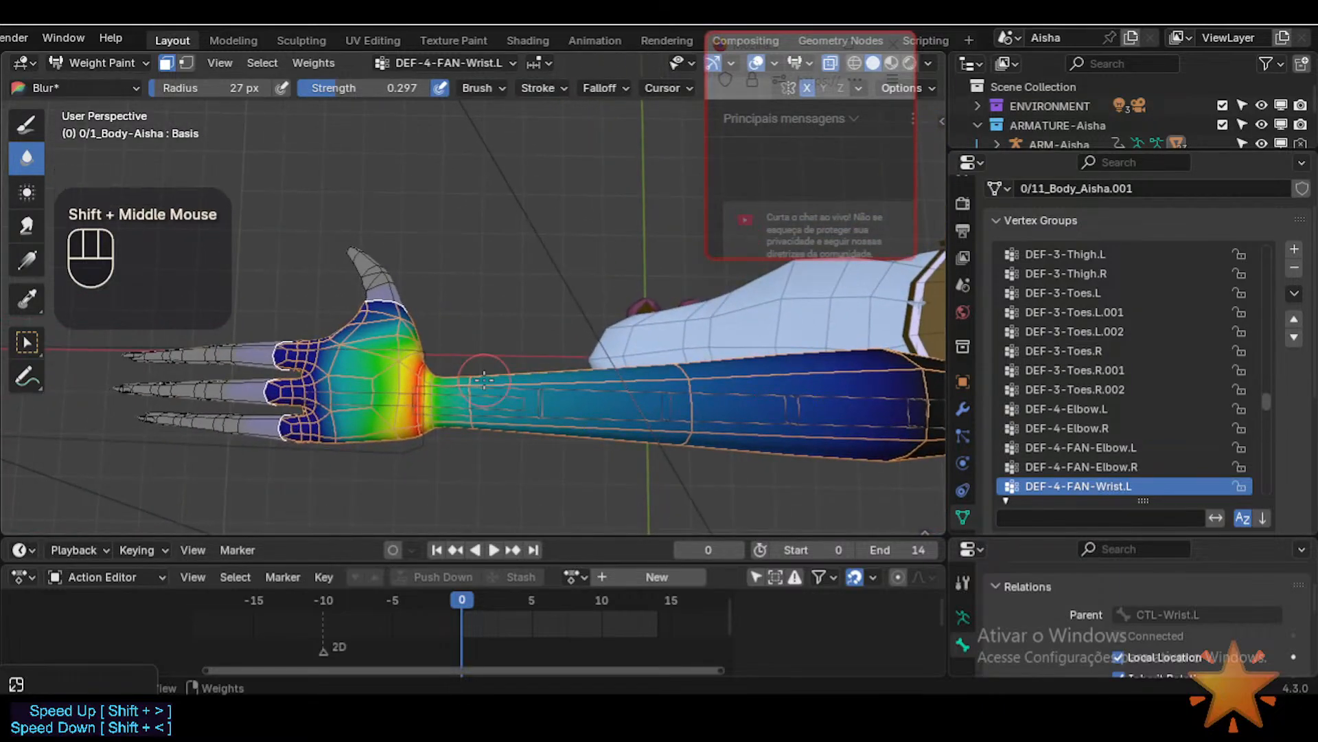
Step: Switch the body mesh from Weight Paint to Object Mode and select the armature
{"action": "mouse_move", "coordinate": [484, 379]}
{"action": "middle_mouse_down"}
{"action": "mouse_move", "coordinate": [407, 374]}
{"action": "mouse_move", "coordinate": [469, 364]}
{"action": "middle_mouse_up"}
{"action": "scroll", "coordinate": [471, 350], "scroll_direction": "down", "scroll_amount": 1}
{"action": "key", "text": "ctrl+Tab"}
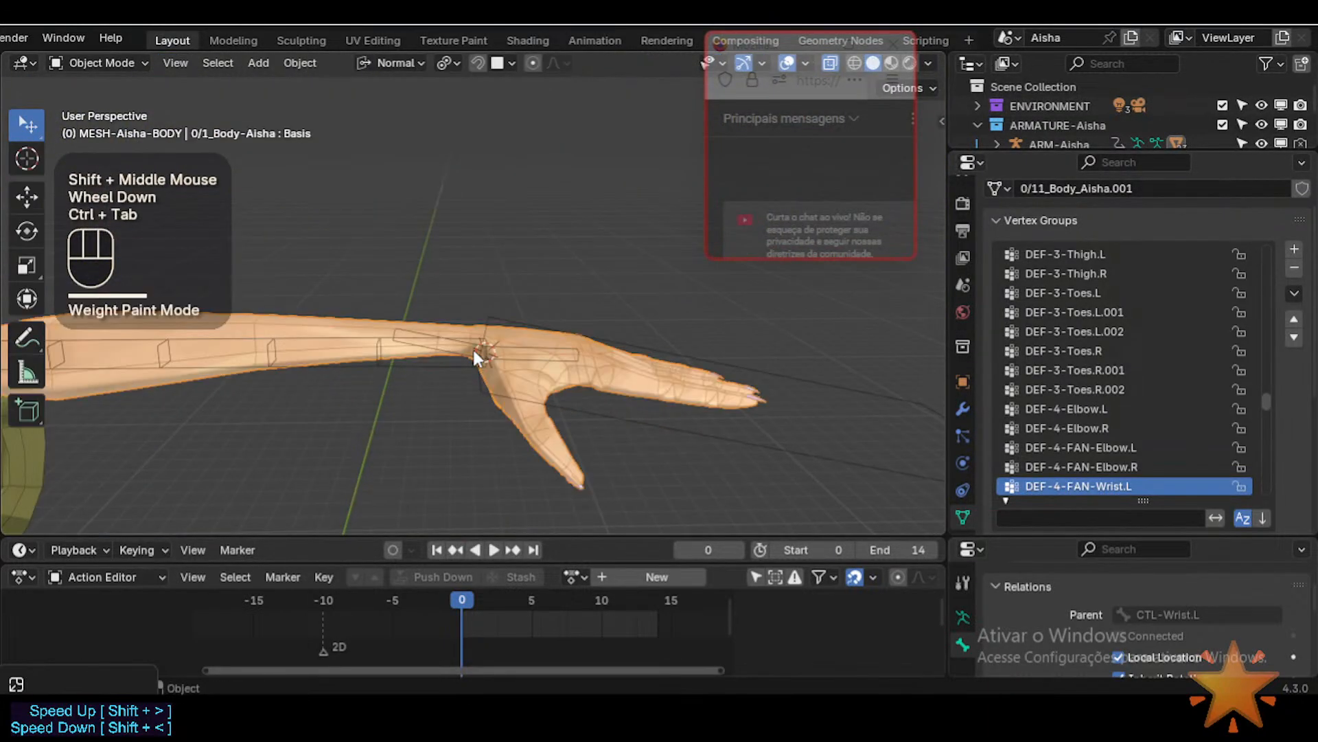
{"action": "scroll", "coordinate": [463, 356], "scroll_direction": "up", "scroll_amount": 2}
{"action": "left_click", "coordinate": [434, 354]}
{"action": "left_click", "coordinate": [432, 356]}
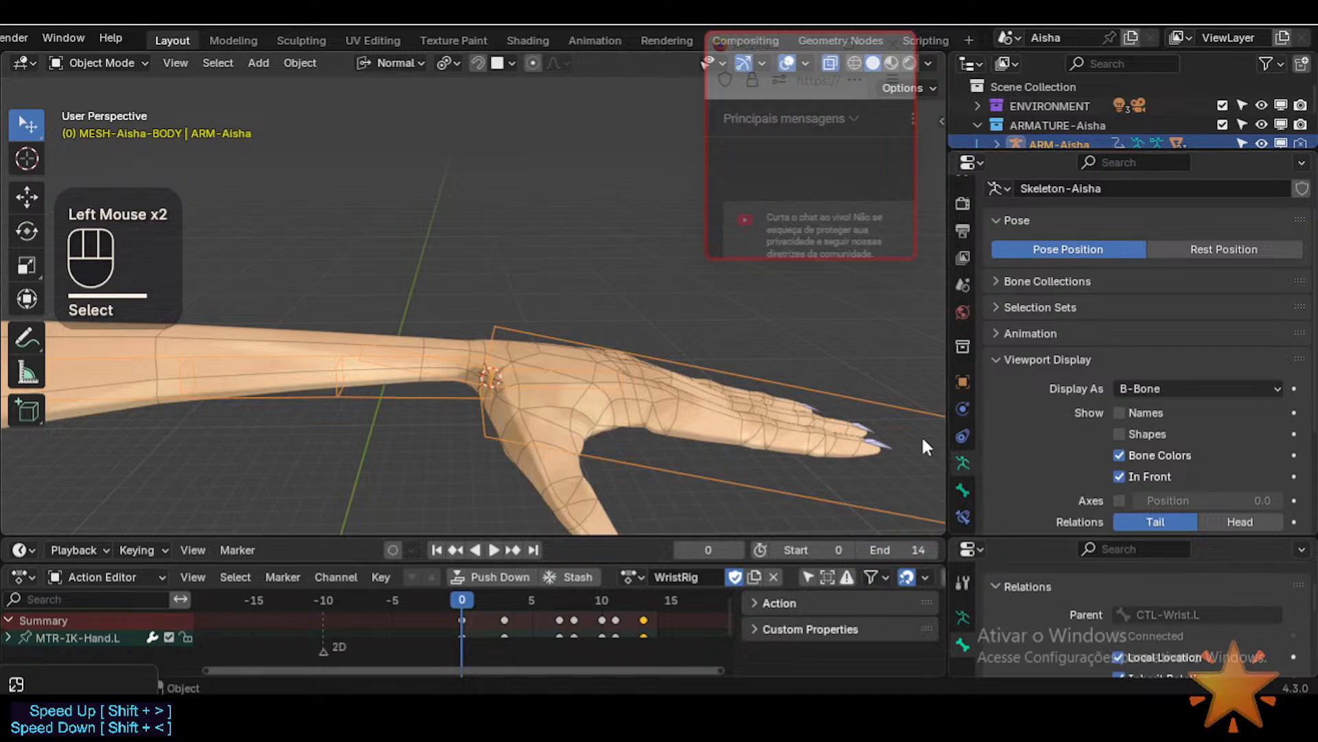
Step: Look through the armature's data properties and collapse the Pose section
{"action": "scroll", "coordinate": [1012, 389], "scroll_direction": "down", "scroll_amount": 2}
{"action": "scroll", "coordinate": [1023, 450], "scroll_direction": "down", "scroll_amount": 1}
{"action": "scroll", "coordinate": [1023, 451], "scroll_direction": "up", "scroll_amount": 4}
{"action": "left_click", "coordinate": [1003, 261]}
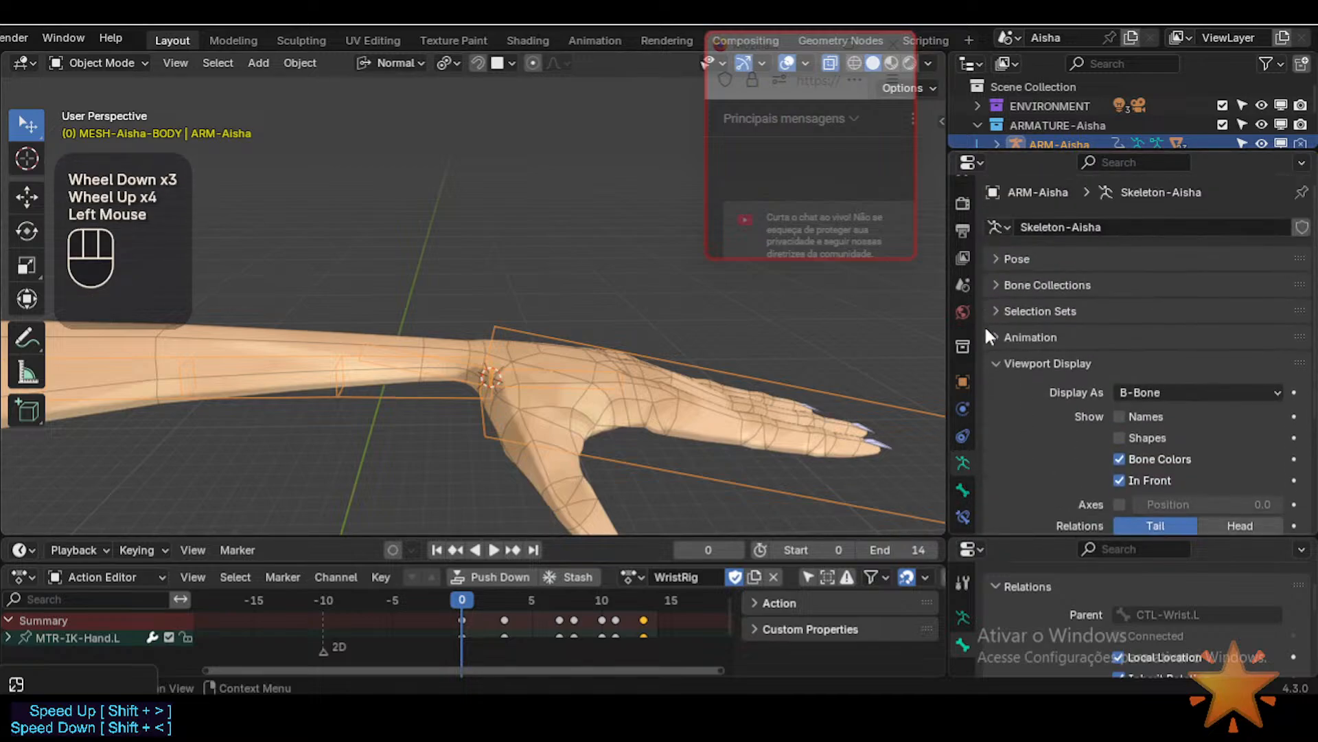
{"action": "scroll", "coordinate": [962, 458], "scroll_direction": "down", "scroll_amount": 1}
Step: Select the body mesh, shorten its vertex group list and filter the groups by "fore"
{"action": "left_click", "coordinate": [530, 470]}
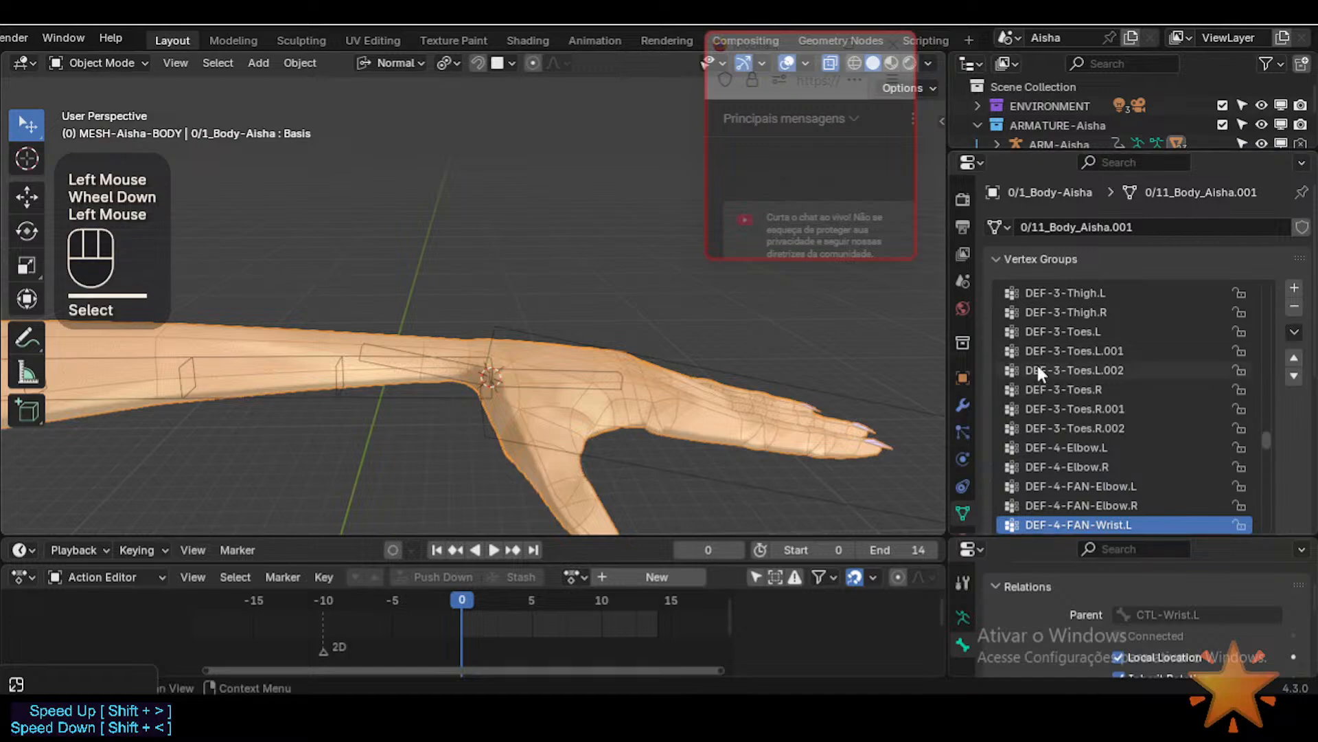
{"action": "scroll", "coordinate": [1216, 447], "scroll_direction": "down", "scroll_amount": 1}
{"action": "left_click_drag", "start_coordinate": [1134, 460], "coordinate": [1135, 344]}
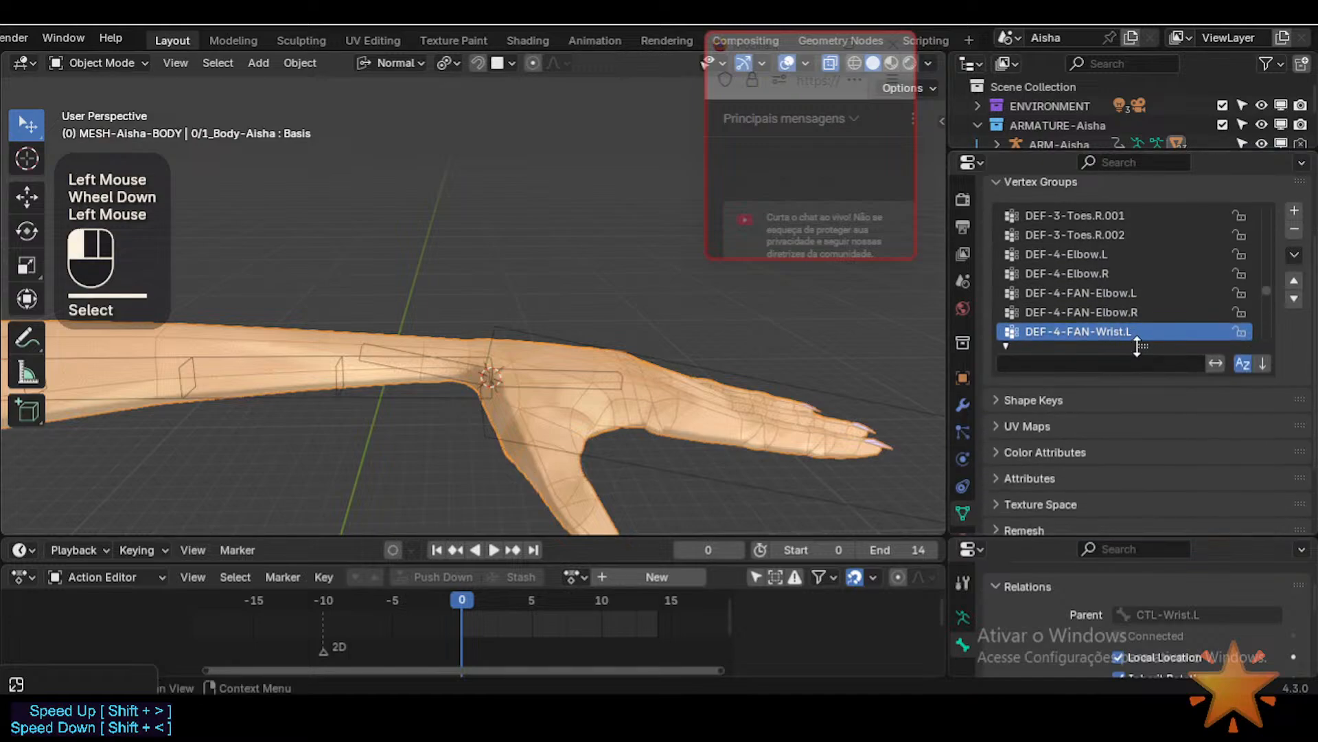
{"action": "left_click", "coordinate": [1127, 359]}
{"action": "type", "text": "fore"}
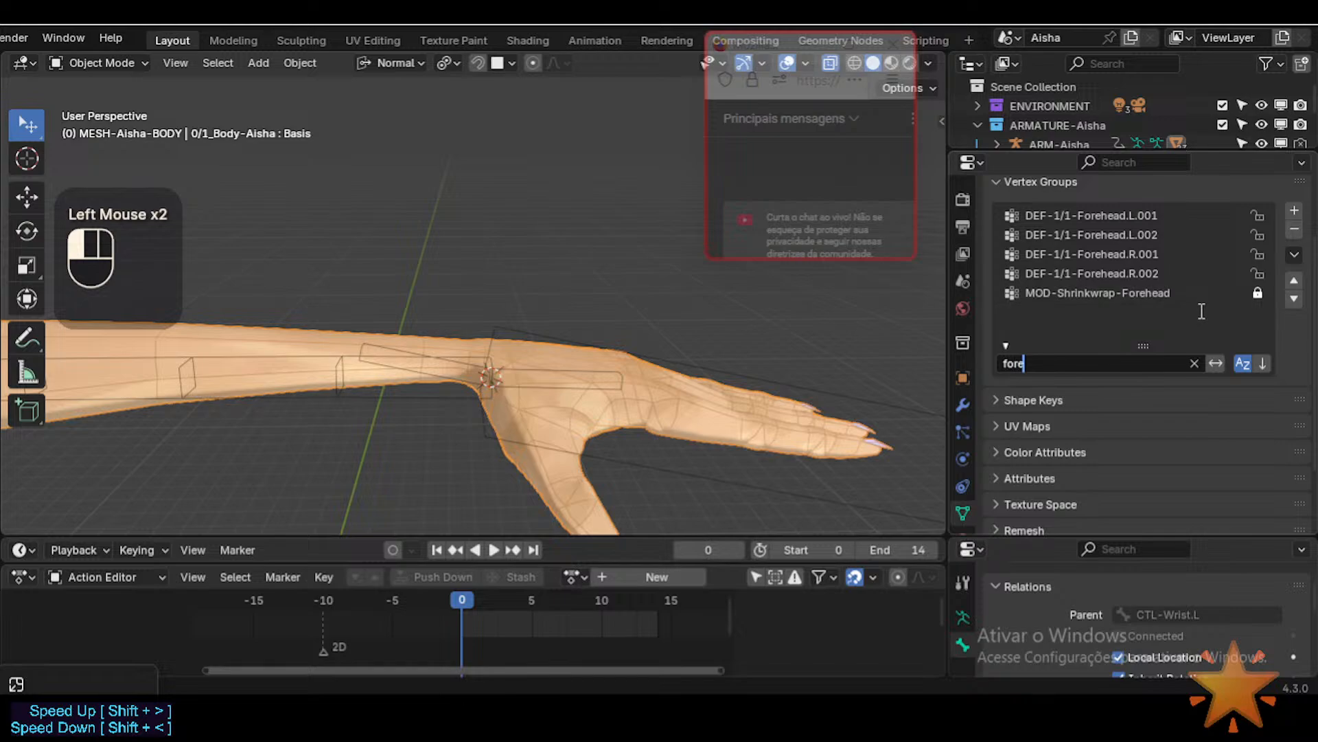
Step: Duplicate the DEF-1/1-Forehead.L.001 vertex group of the body mesh
{"action": "left_click", "coordinate": [1130, 251]}
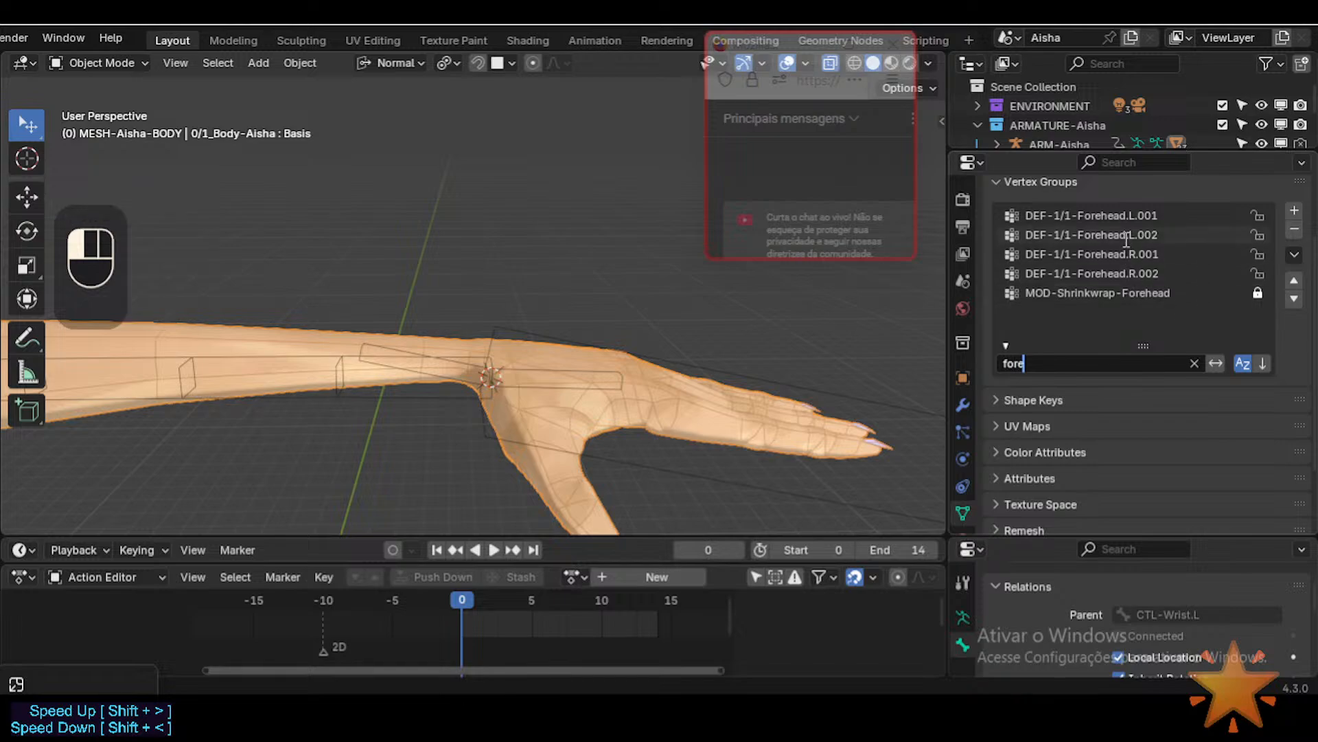
{"action": "left_click", "coordinate": [1123, 217]}
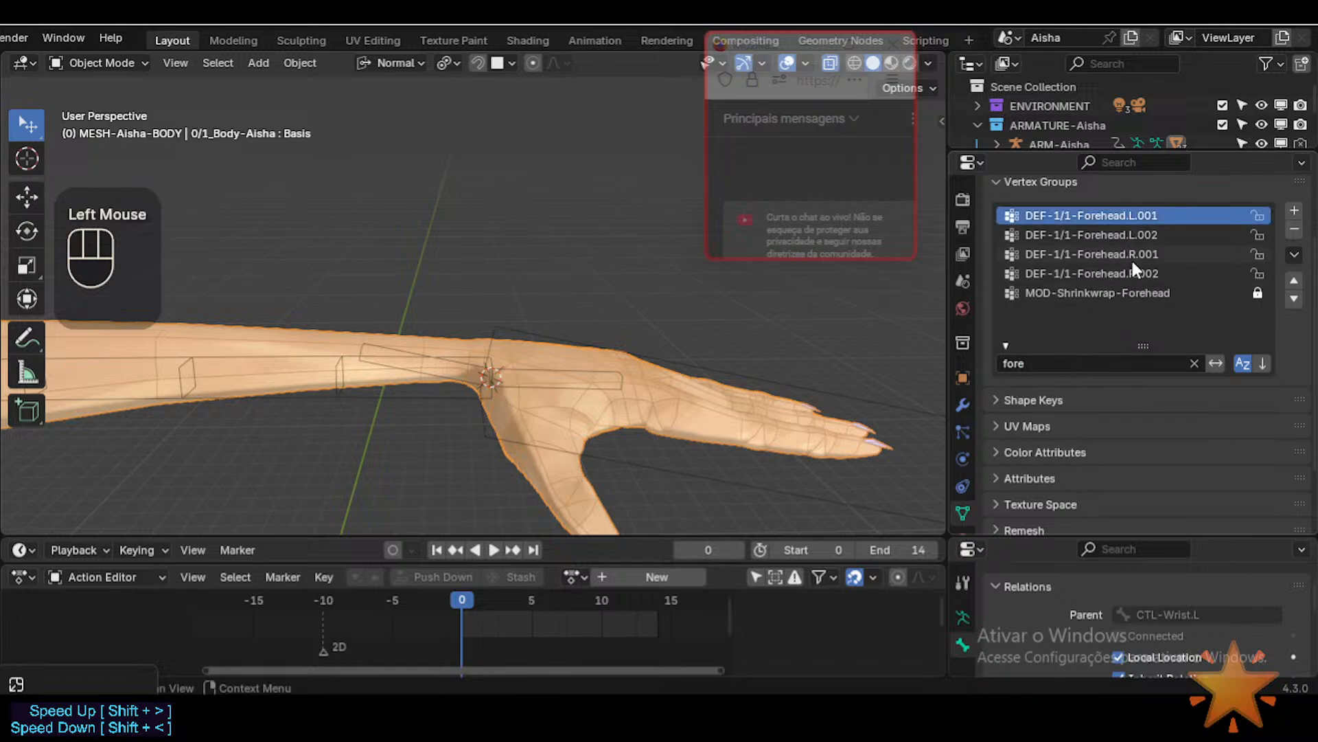
{"action": "left_click", "coordinate": [1294, 254]}
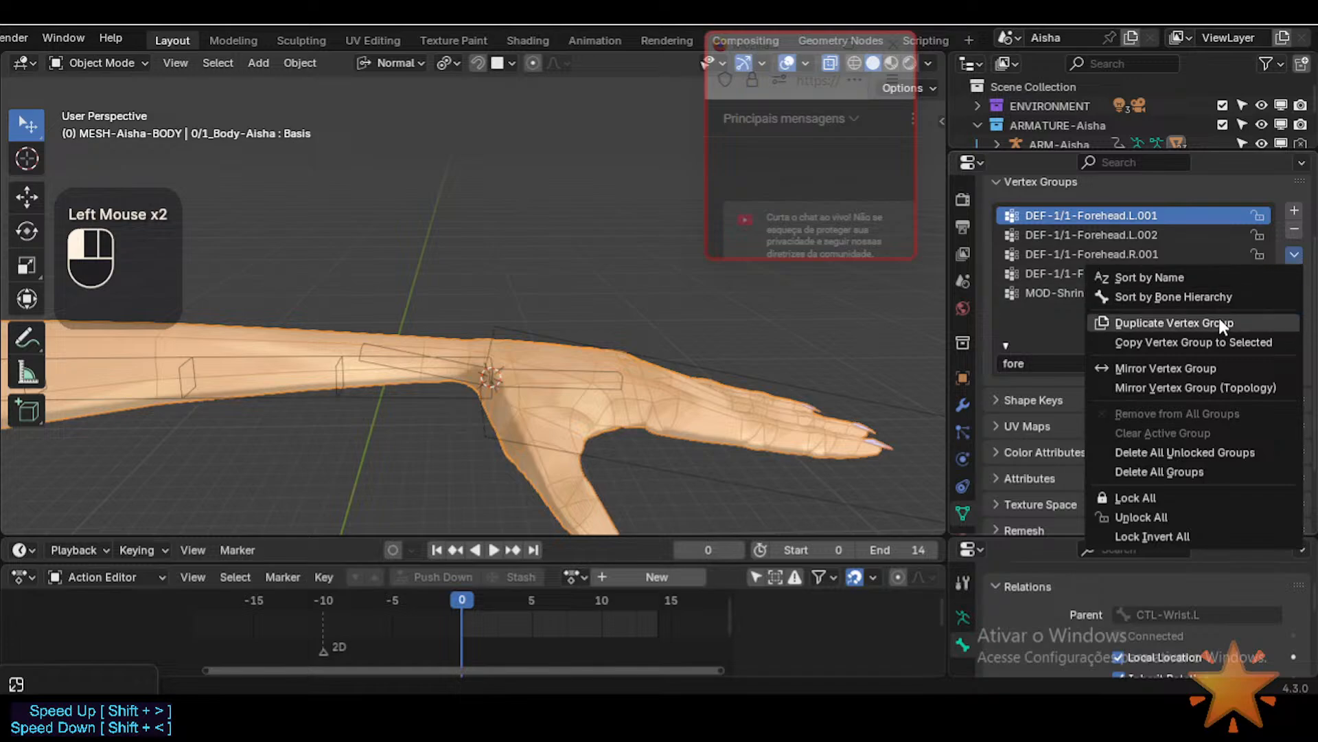
{"action": "left_click", "coordinate": [1192, 321]}
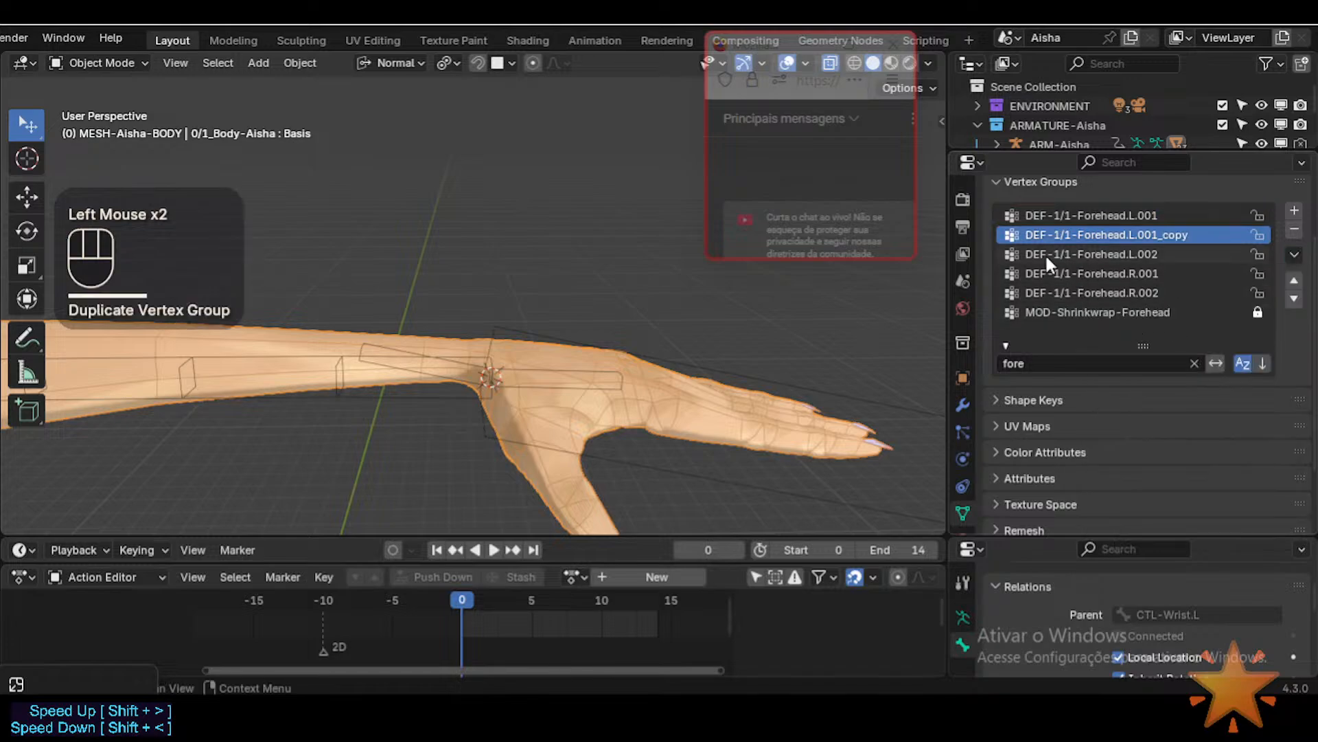
Step: Put the armature in Pose Mode and rename the fan bone on the forearm side of the left wrist as DEF-4-FAN-Forearm.L
{"action": "left_click", "coordinate": [387, 345]}
{"action": "key", "text": "ctrl+Tab"}
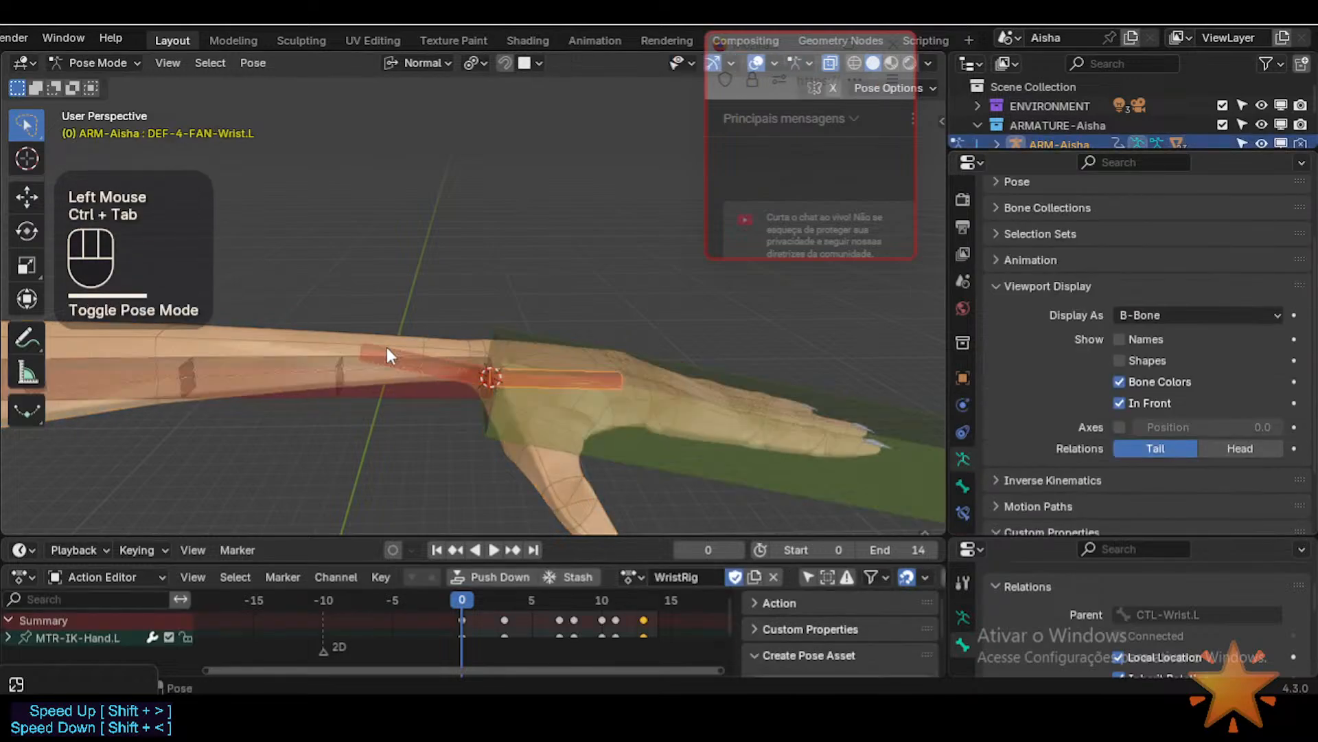
{"action": "left_click", "coordinate": [387, 348]}
{"action": "key", "text": "F2"}
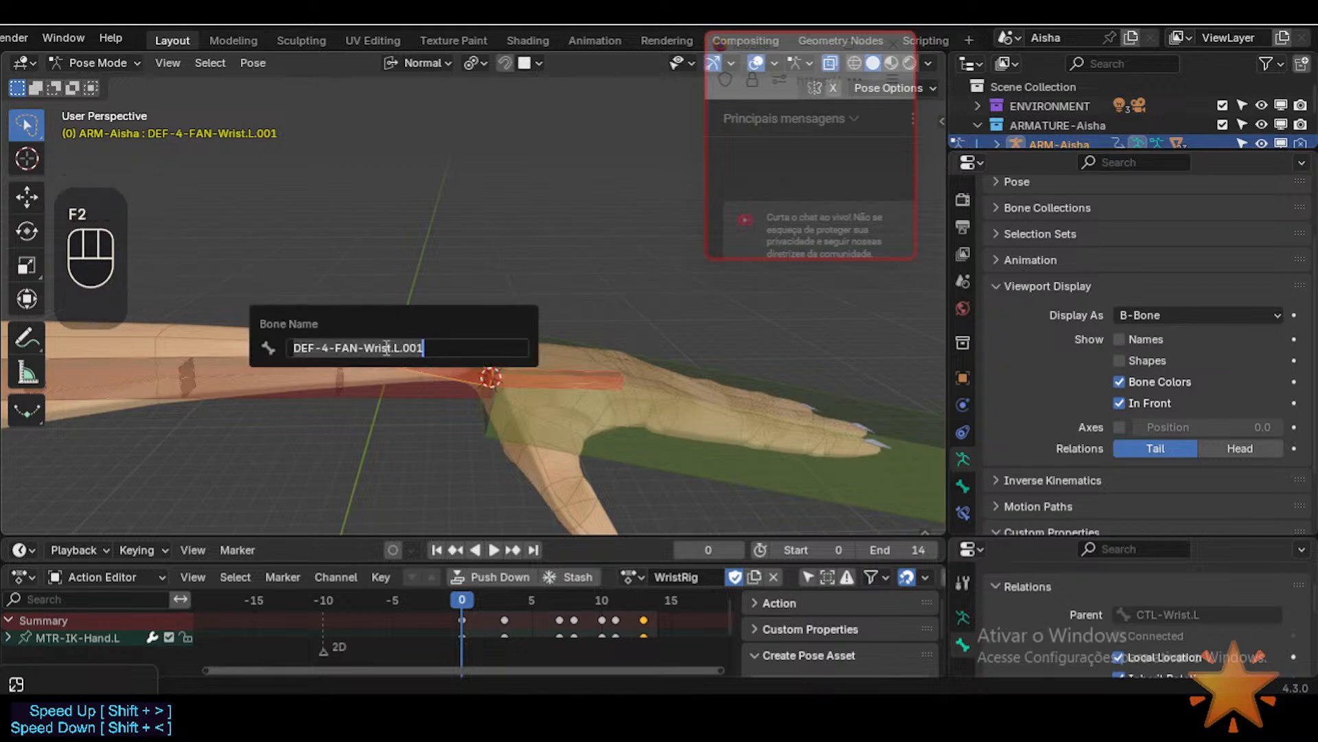
{"action": "left_click", "coordinate": [363, 347]}
{"action": "type", "text": "Forea"}
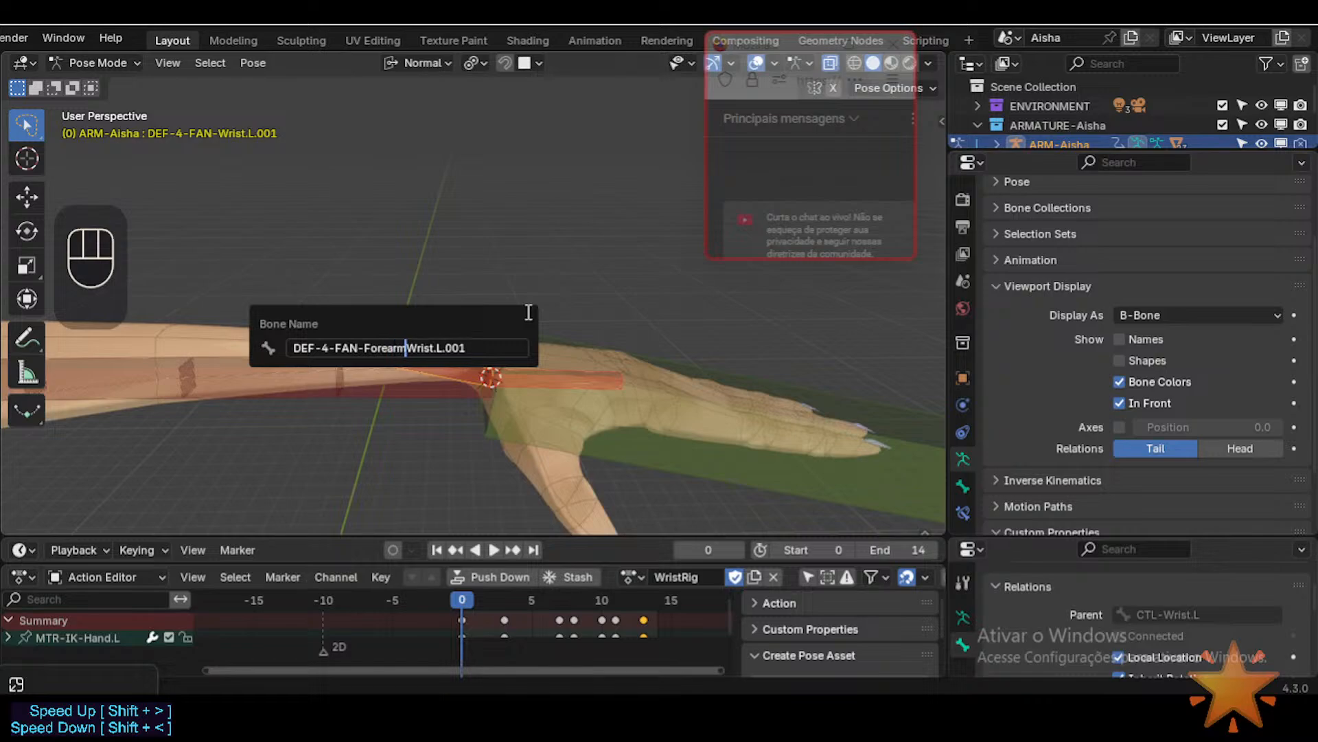
{"action": "type", "text": "rm"}
{"action": "key", "text": "Delete"}
{"action": "key", "text": "Delete"}
{"action": "key", "text": "Delete"}
{"action": "key", "text": "Delete"}
{"action": "key", "text": "Delete"}
{"action": "key", "text": "BackSpace"}
{"action": "key", "text": "BackSpace"}
{"action": "key", "text": "BackSpace"}
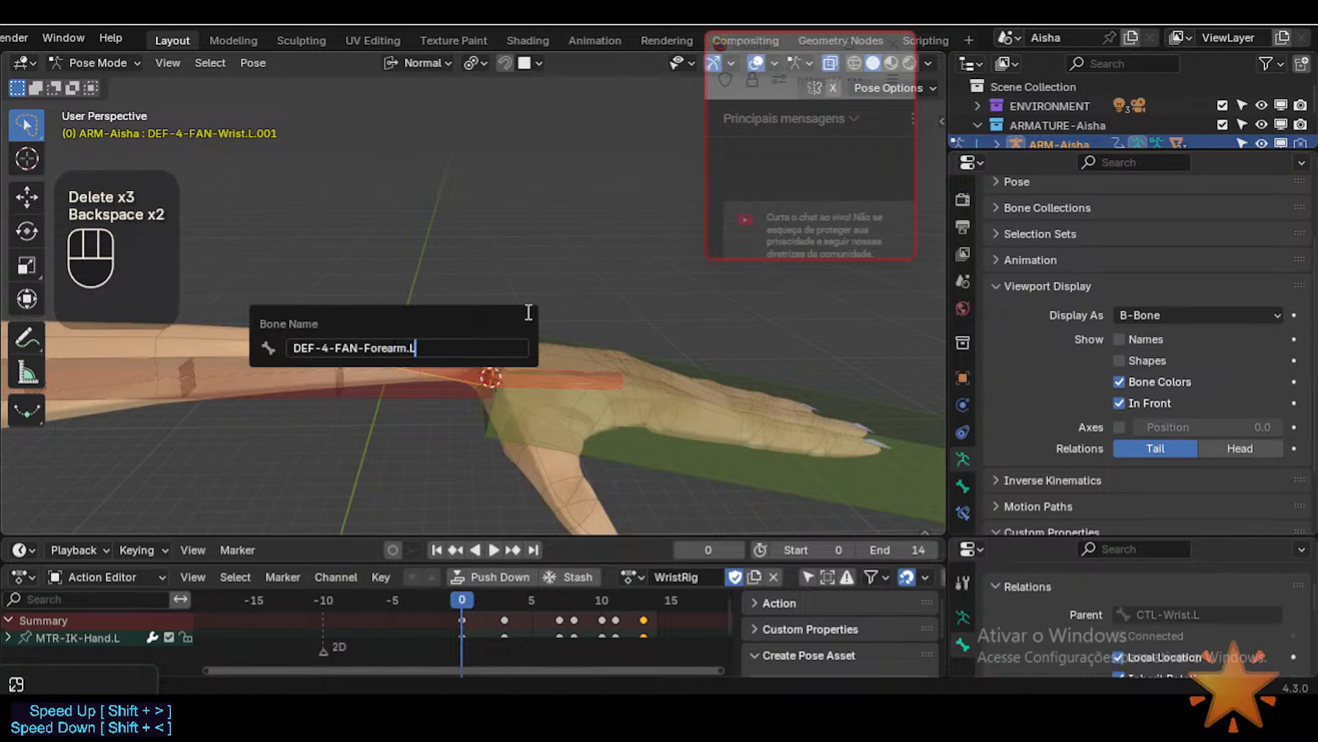
{"action": "key", "text": "Return"}
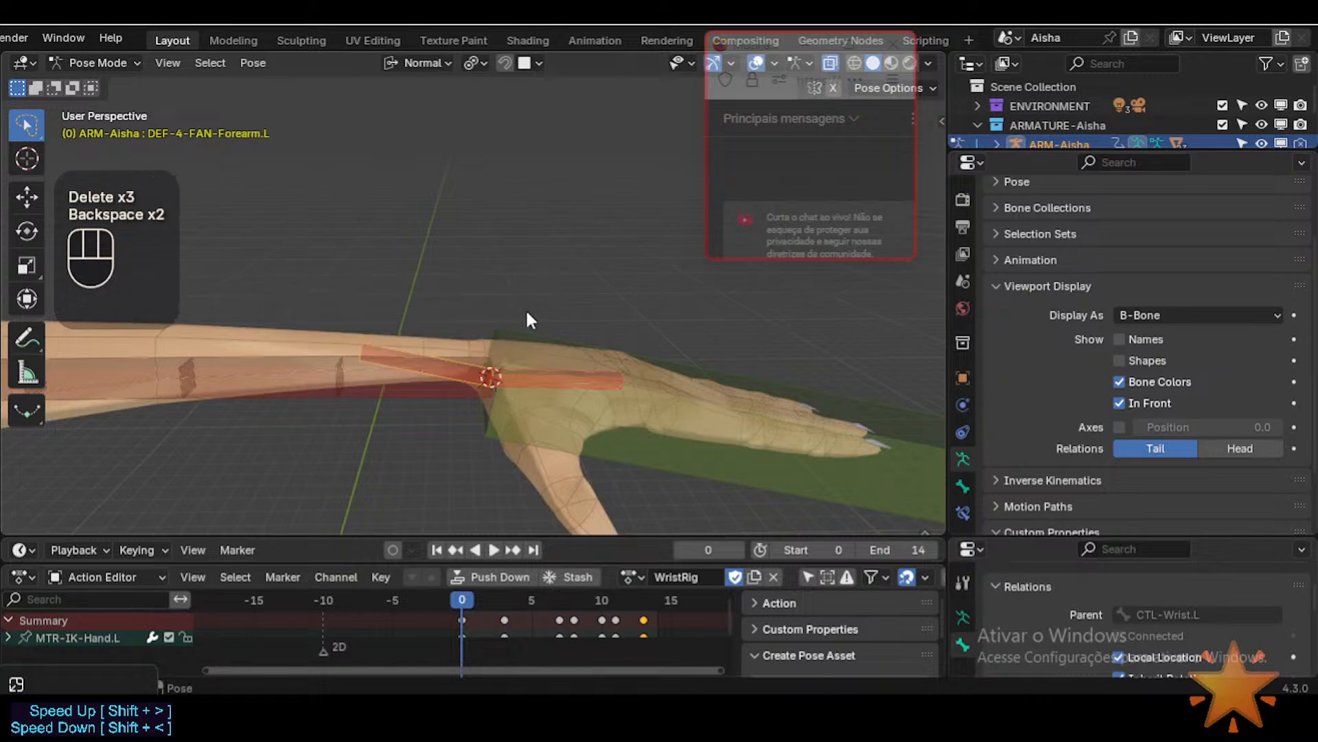
Step: Select the left lower arm bone, return the armature to Object Mode and make the body mesh active
{"action": "left_click", "coordinate": [439, 344]}
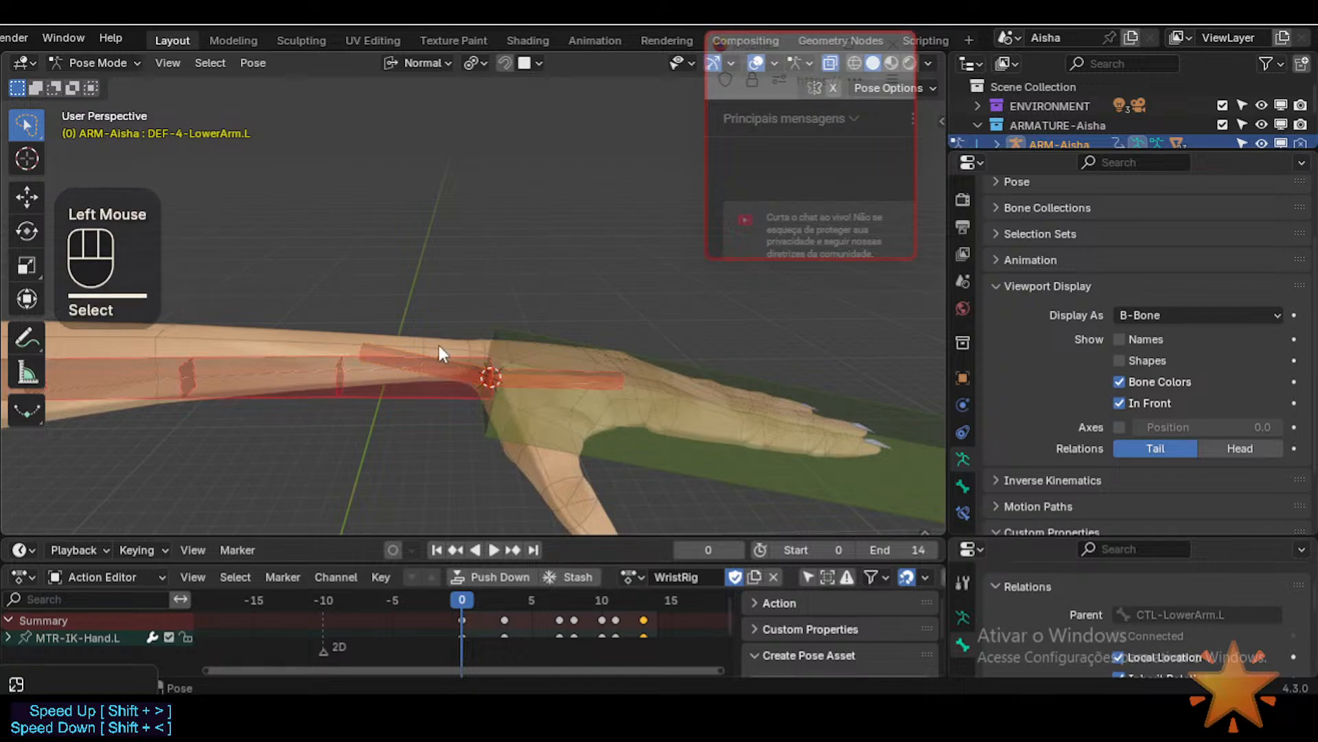
{"action": "key", "text": "ctrl+Tab"}
{"action": "left_click", "coordinate": [581, 389]}
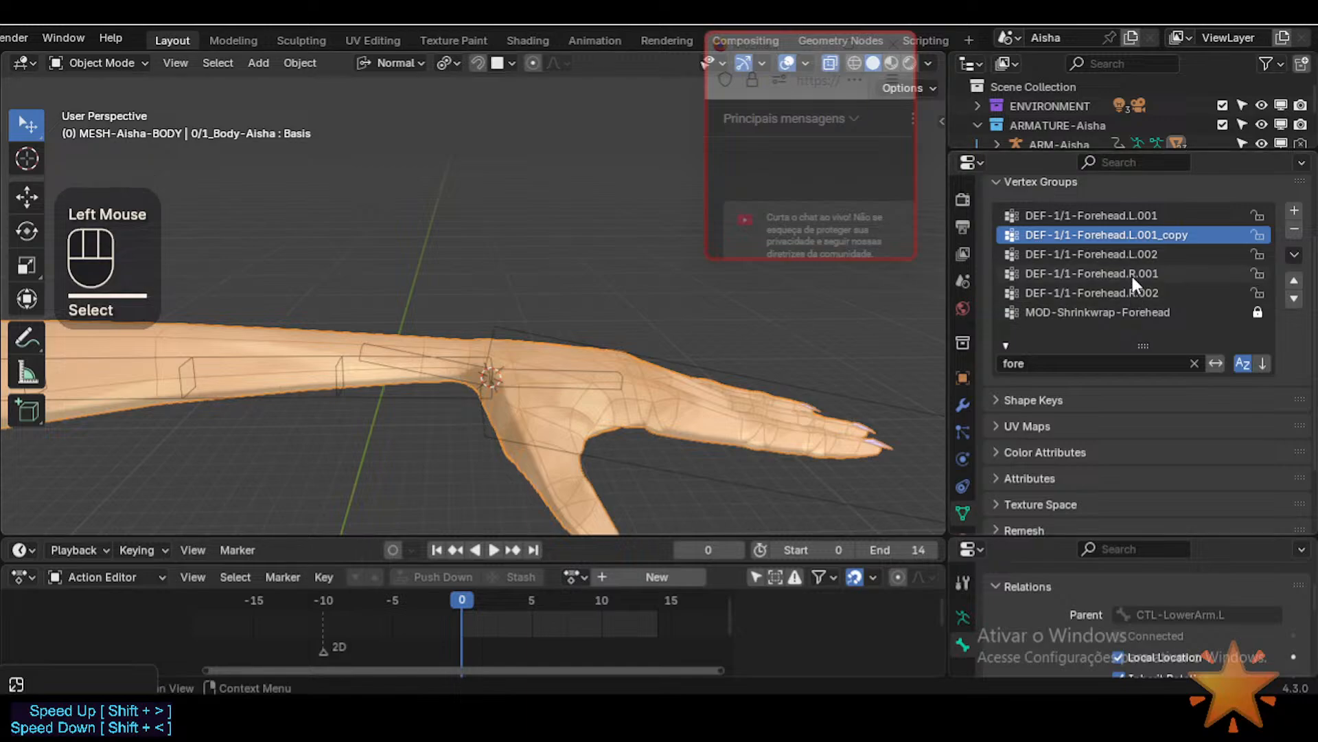
Step: Rename the DEF-1/1-Forehead.L.001_copy vertex group to DEF-4-FAN-Forearm.L, clear the list filter, and sort the groups by name
{"action": "double_click", "coordinate": [1126, 235]}
{"action": "type", "text": "DEF-4-FAN-Forearm.L"}
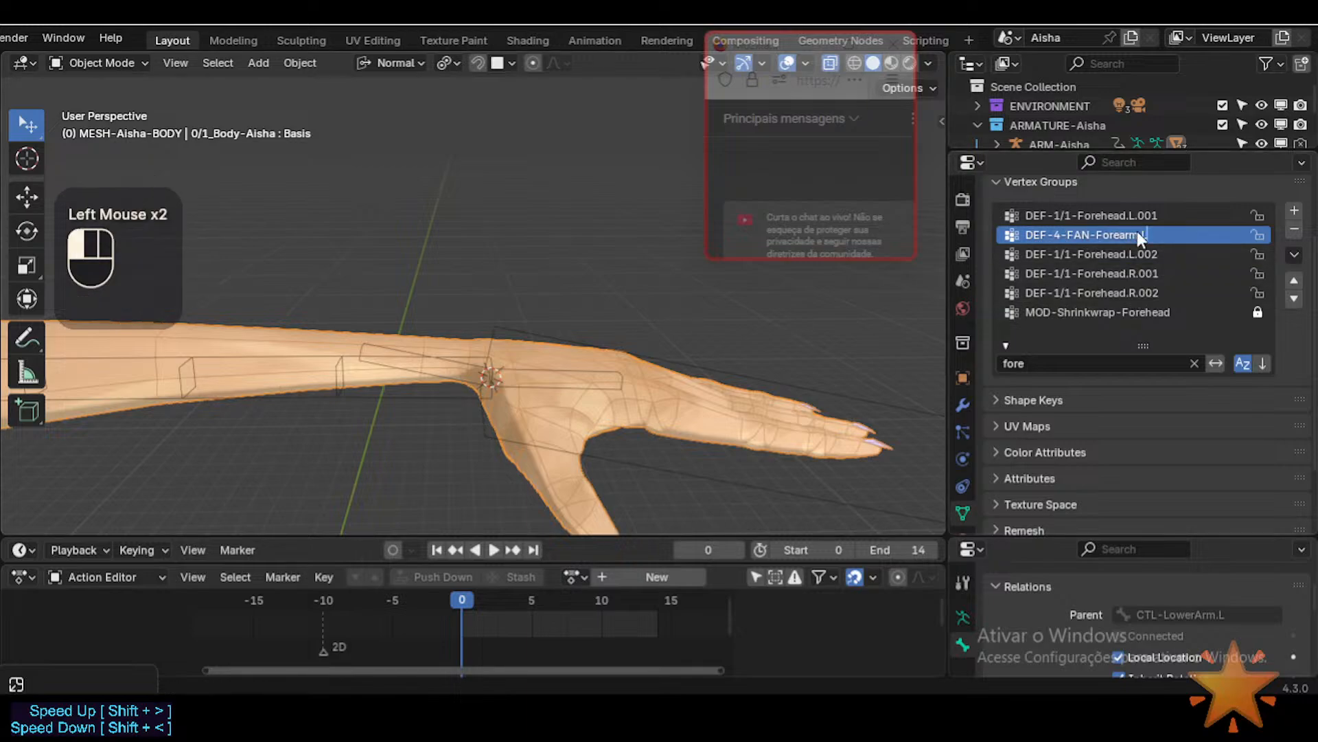
{"action": "key", "text": "Return"}
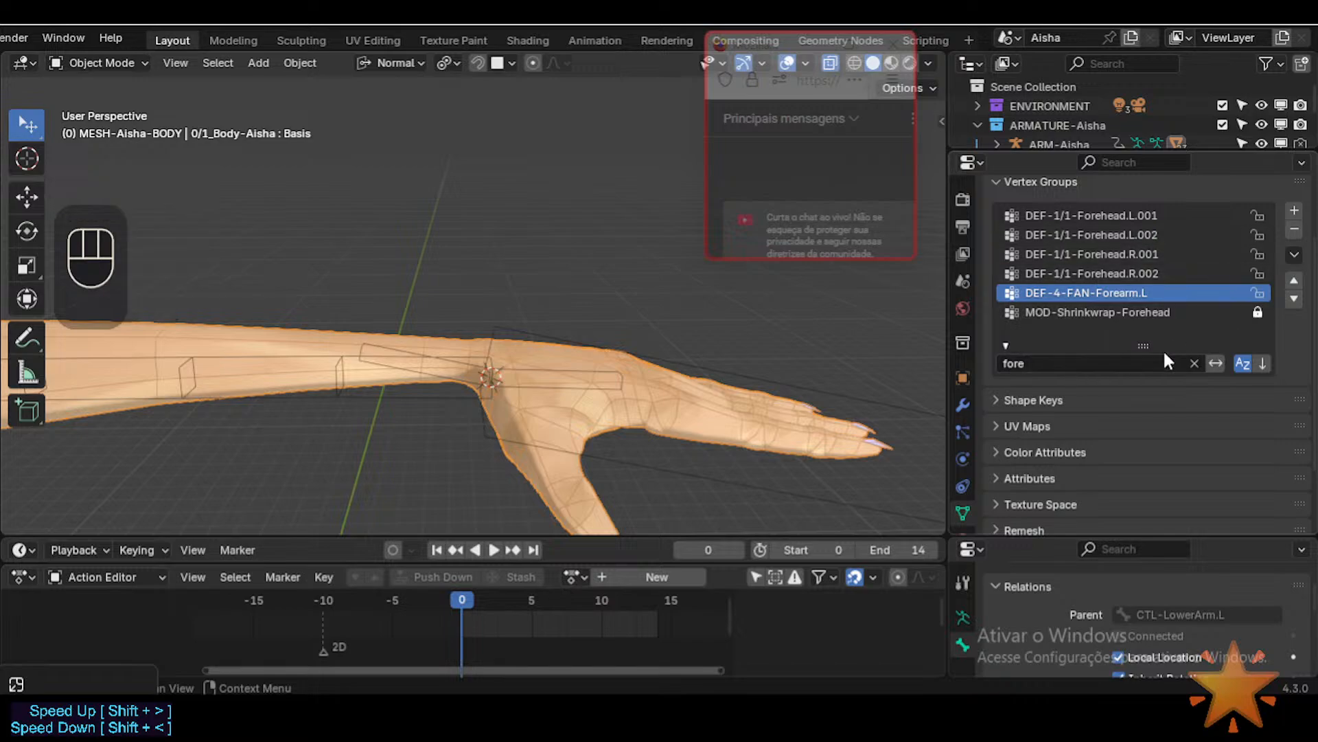
{"action": "left_click", "coordinate": [1196, 363]}
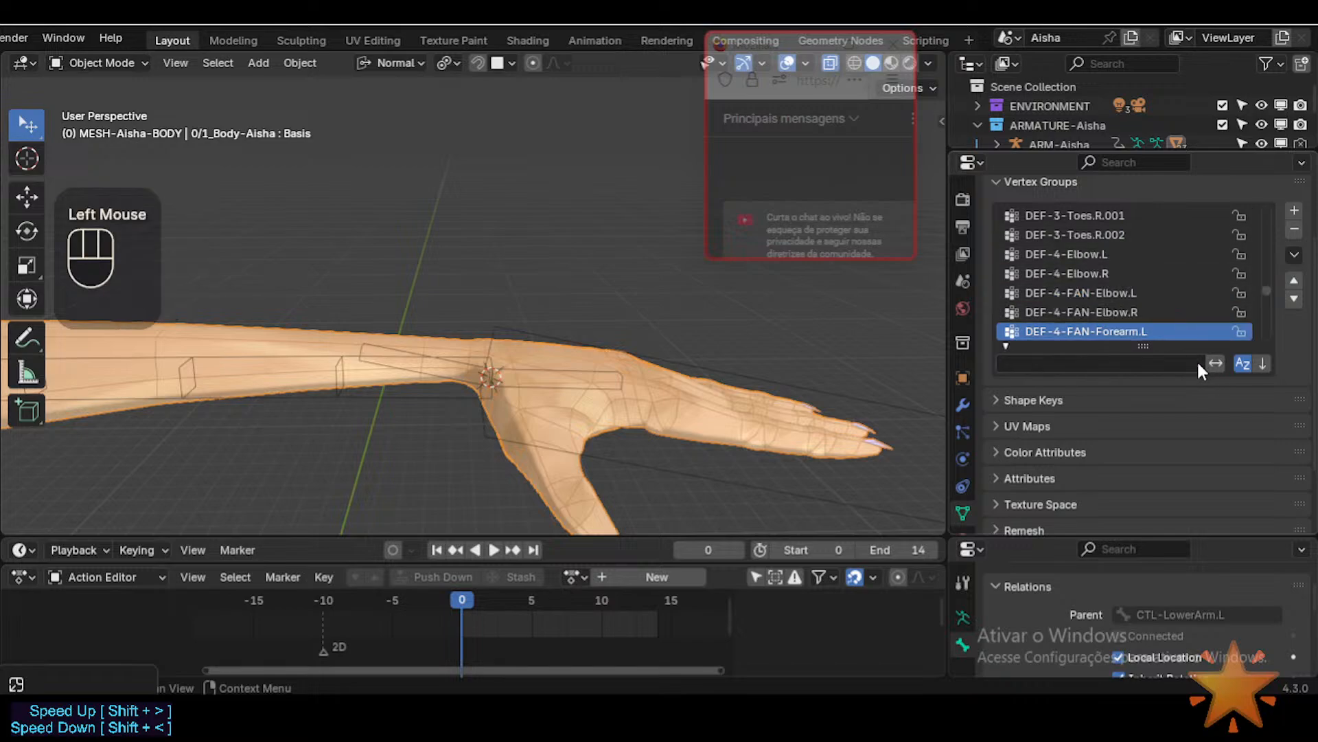
{"action": "left_click", "coordinate": [1294, 256]}
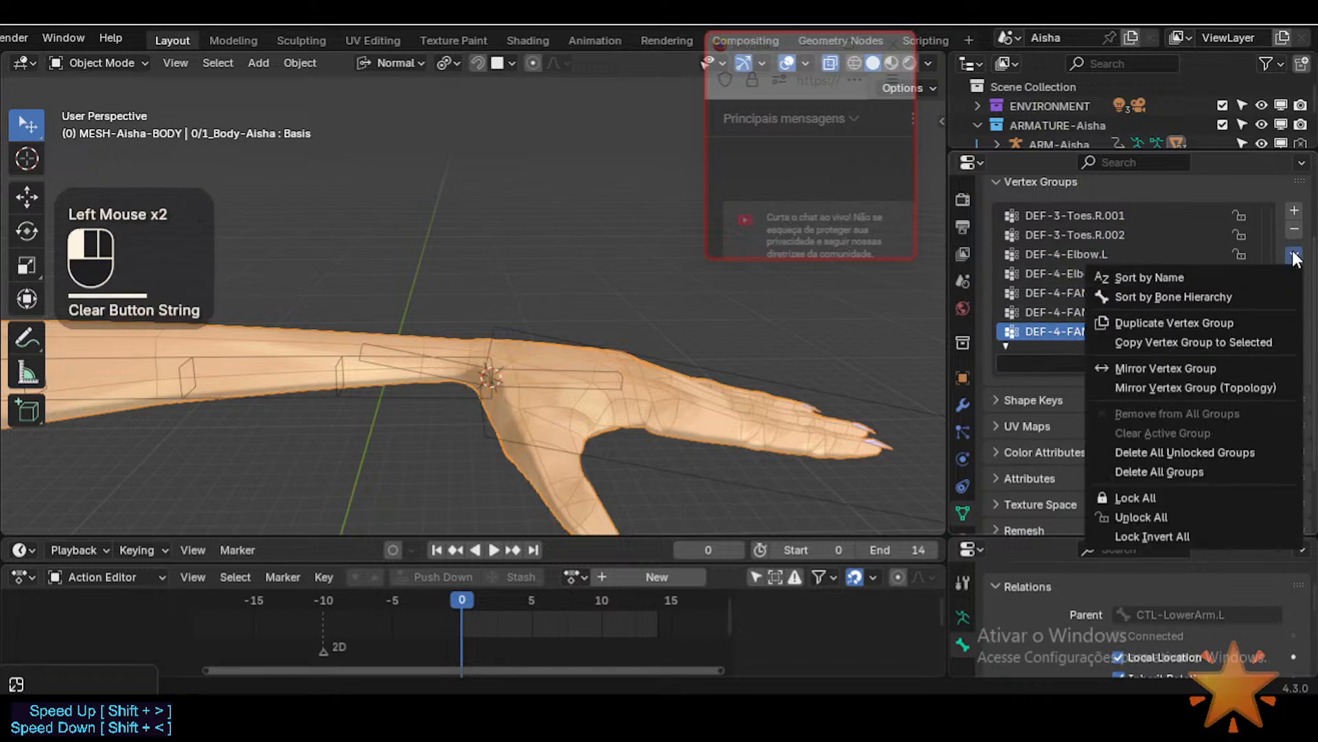
{"action": "left_click", "coordinate": [1261, 275]}
{"action": "scroll", "coordinate": [1071, 330], "scroll_direction": "down", "scroll_amount": 2}
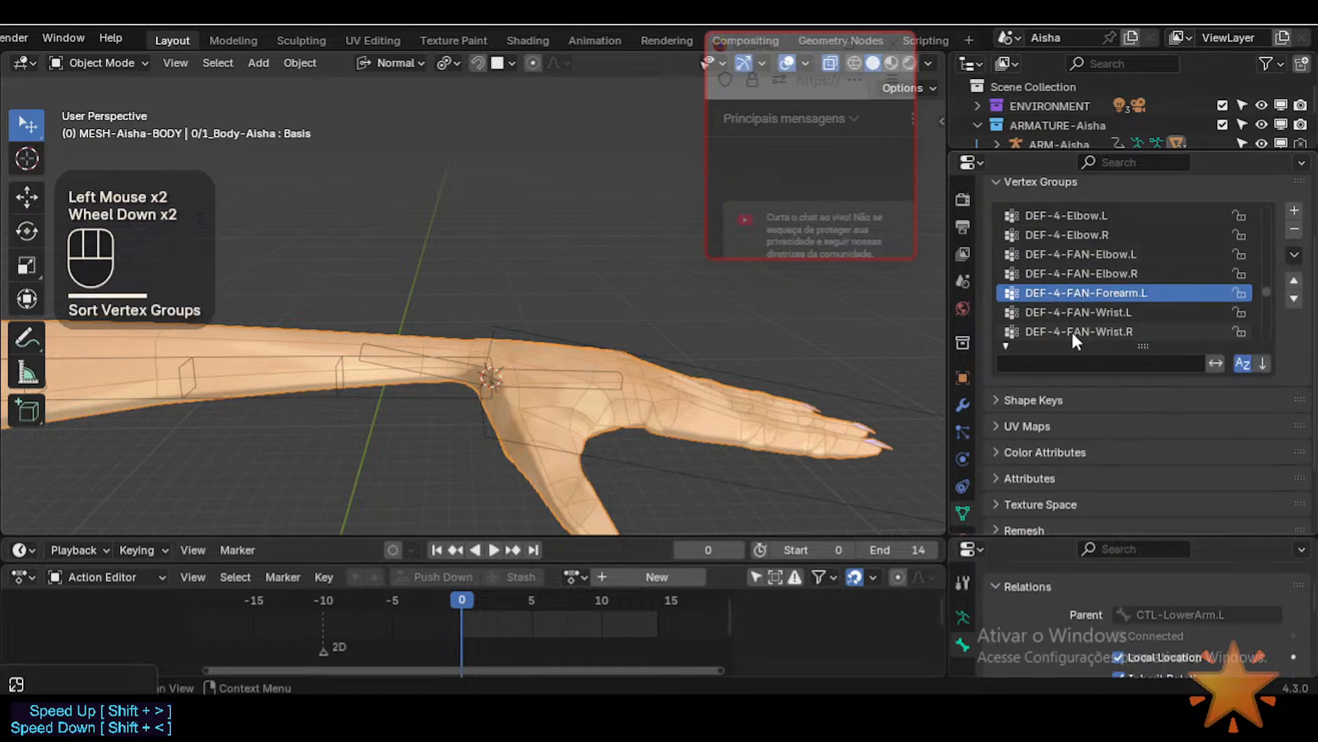
{"action": "middle_click", "coordinate": [455, 337]}
{"action": "left_click", "coordinate": [388, 353]}
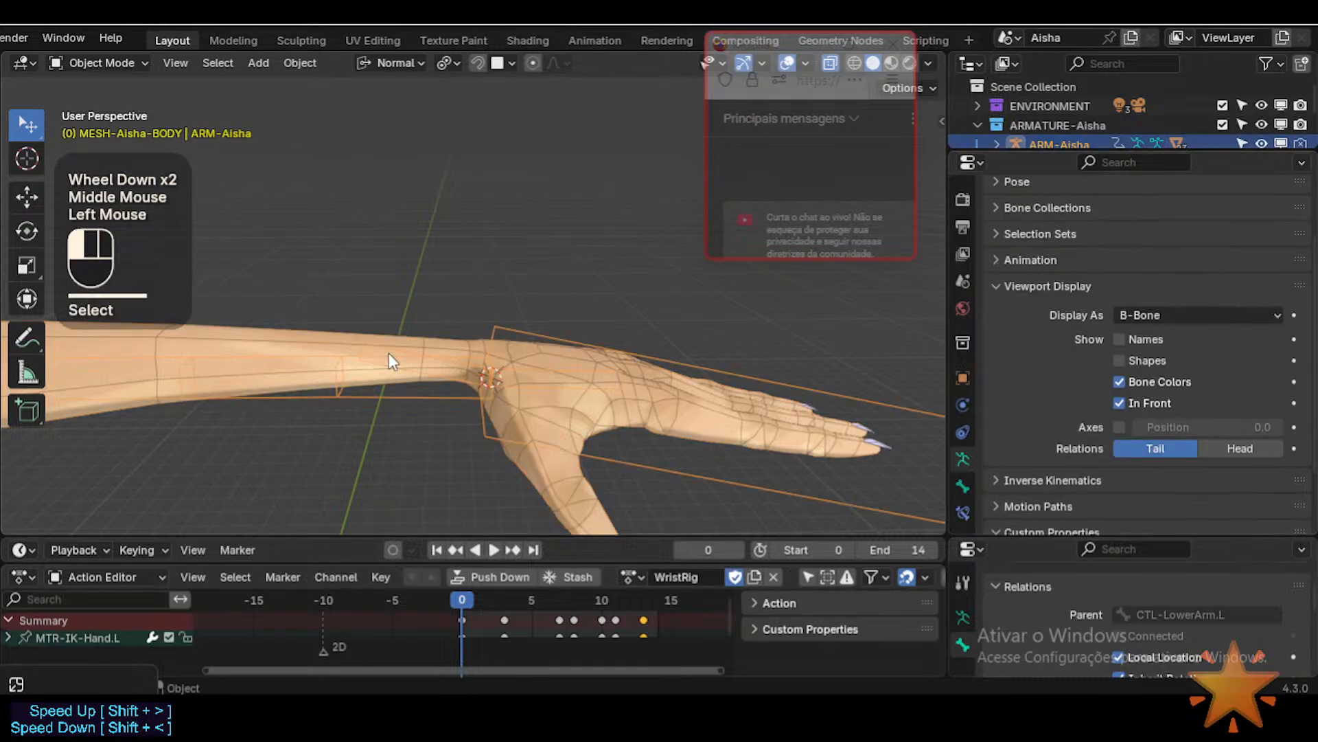
{"action": "middle_click_drag", "start_coordinate": [401, 353], "coordinate": [444, 352], "text": "shift"}
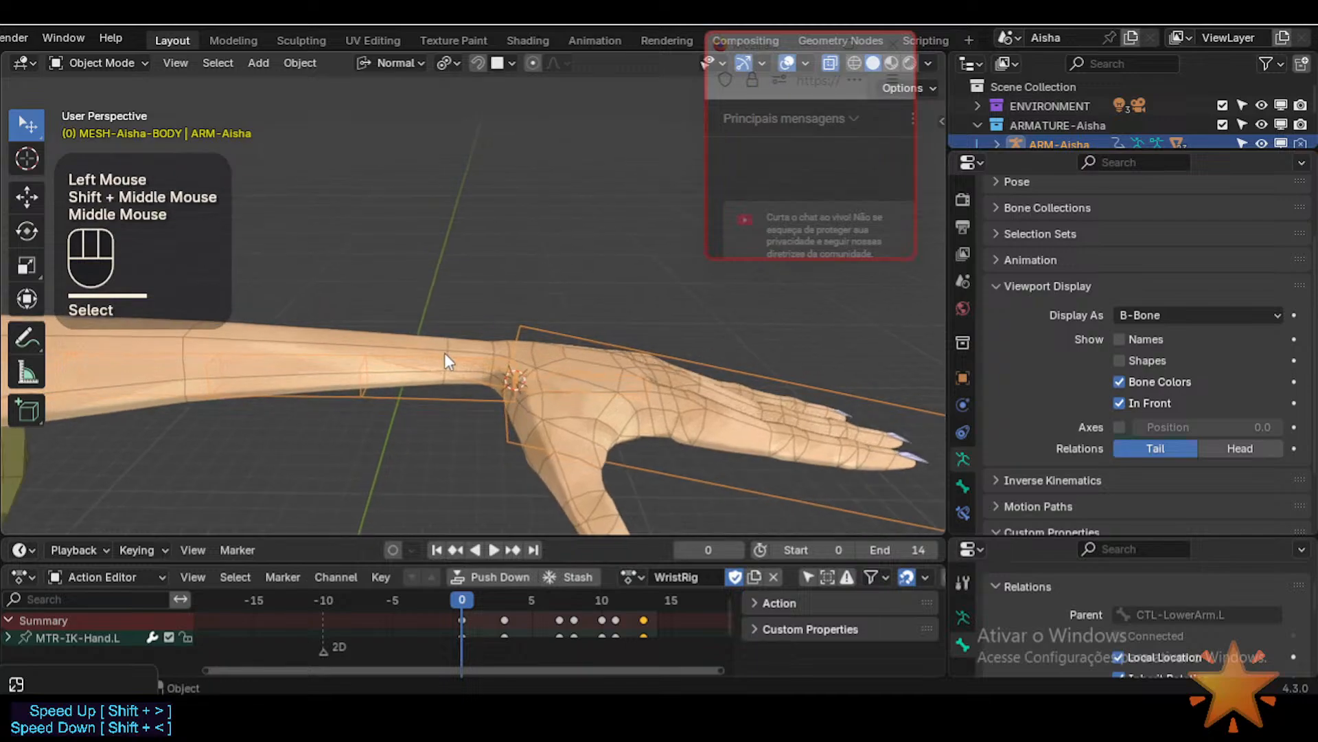
{"action": "left_click", "coordinate": [450, 342], "text": "shift"}
{"action": "key", "text": "ctrl+Tab"}
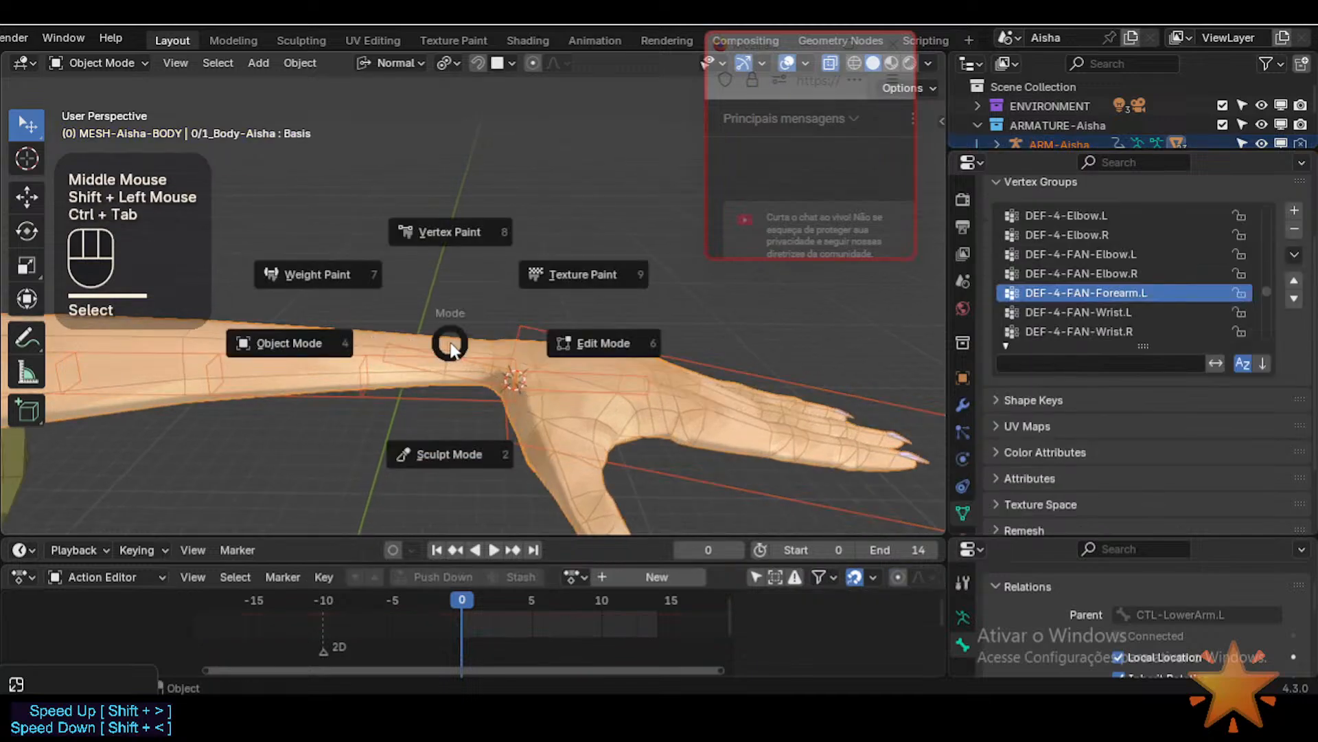
{"action": "left_click", "coordinate": [317, 274]}
{"action": "left_click", "coordinate": [421, 340], "text": "alt"}
{"action": "scroll", "coordinate": [420, 344], "scroll_direction": "down", "scroll_amount": 1}
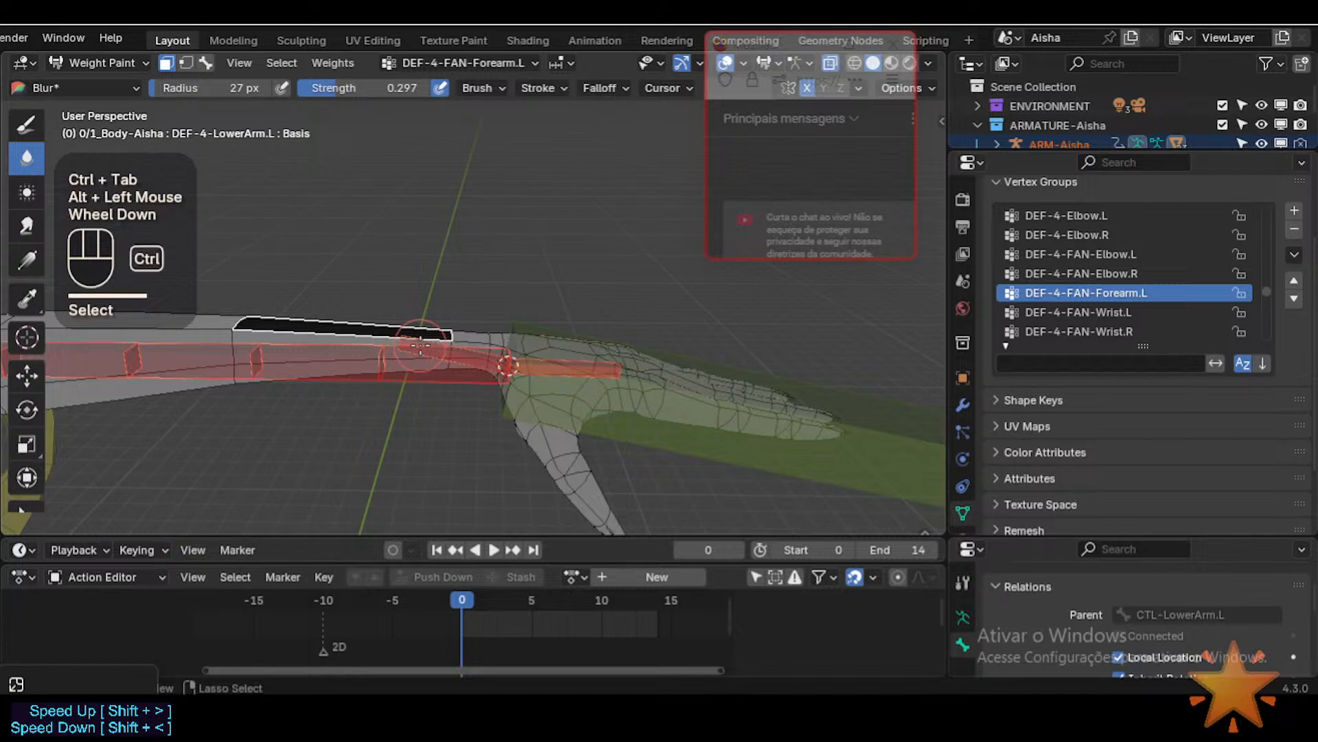
{"action": "key", "text": "ctrl+z"}
{"action": "scroll", "coordinate": [421, 343], "scroll_direction": "down", "scroll_amount": 1}
{"action": "key", "text": "ctrl+Tab"}
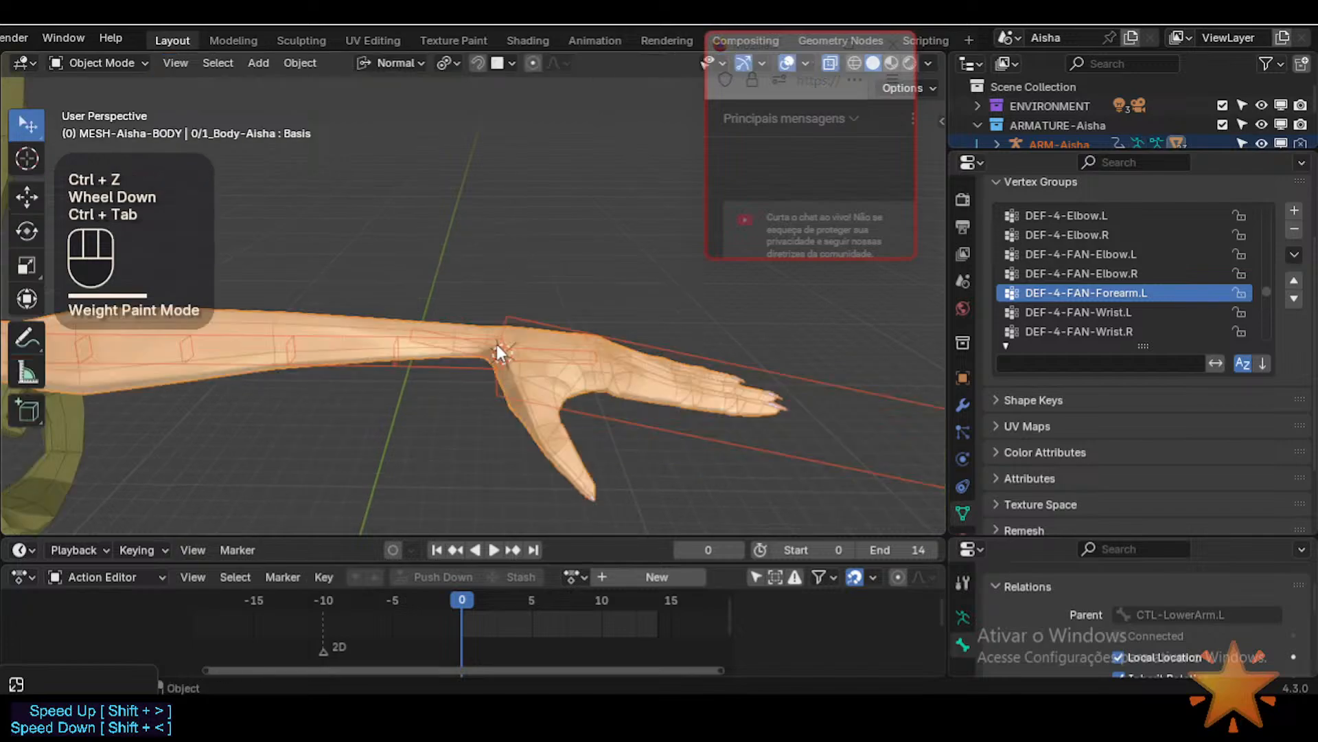
Step: Enter Weight Paint on the body mesh with the armature selected, enable bone selection, and pick the DEF-4-FAN-Forearm.L bone
{"action": "left_click", "coordinate": [482, 340]}
{"action": "left_click", "coordinate": [425, 331]}
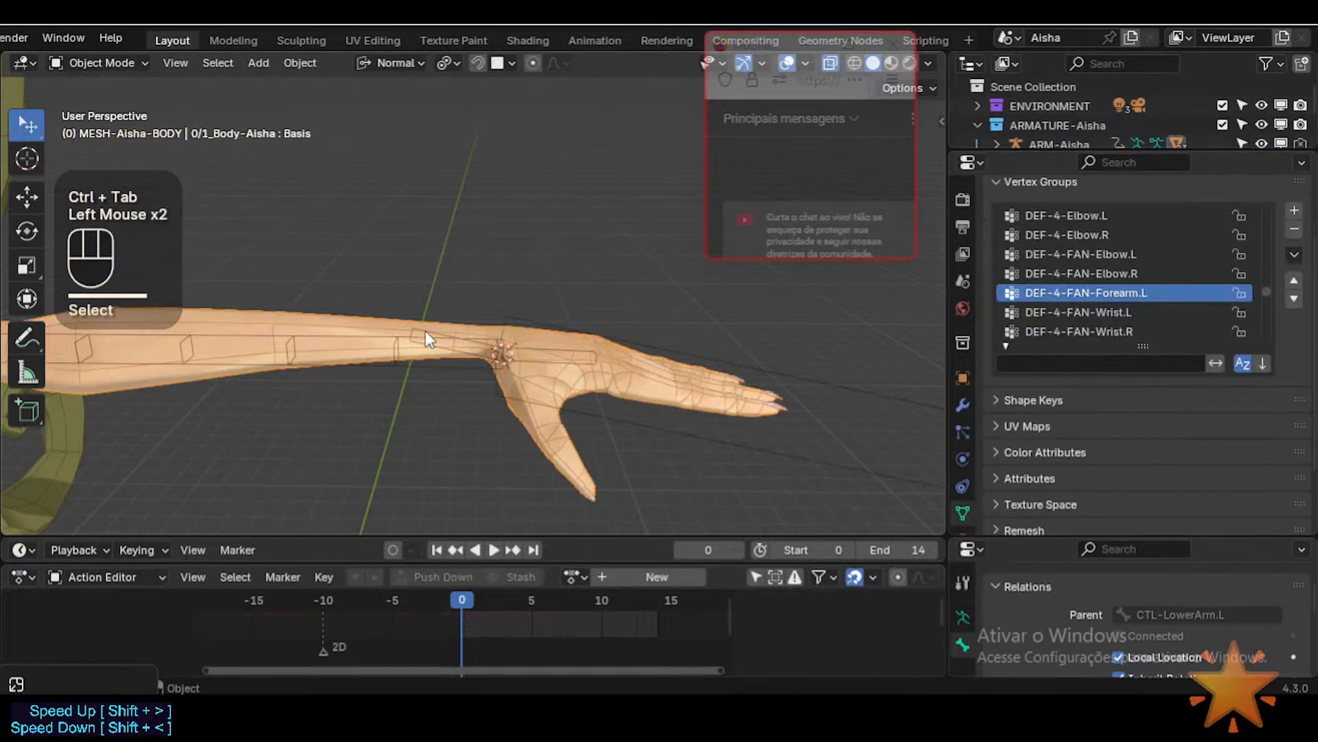
{"action": "left_click", "coordinate": [426, 328]}
{"action": "left_click", "coordinate": [450, 324], "text": "shift"}
{"action": "key", "text": "ctrl+Tab"}
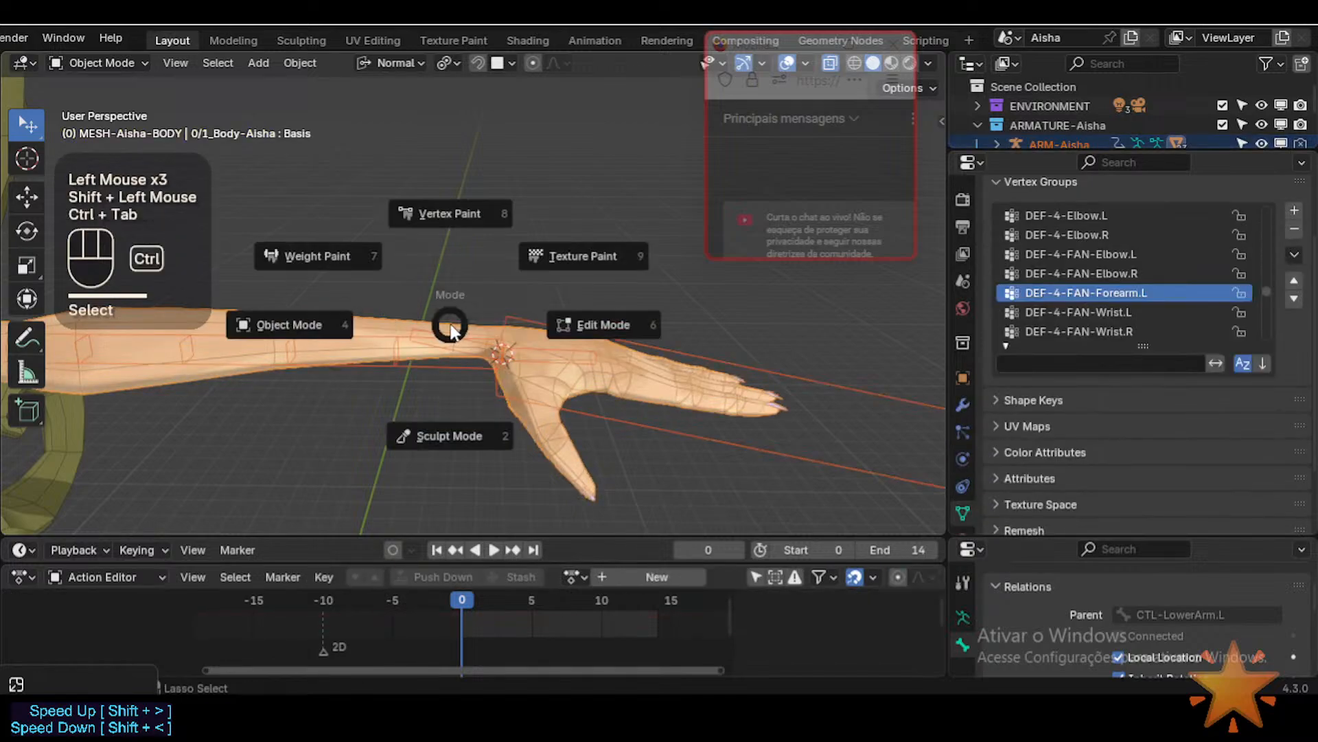
{"action": "key", "text": "w"}
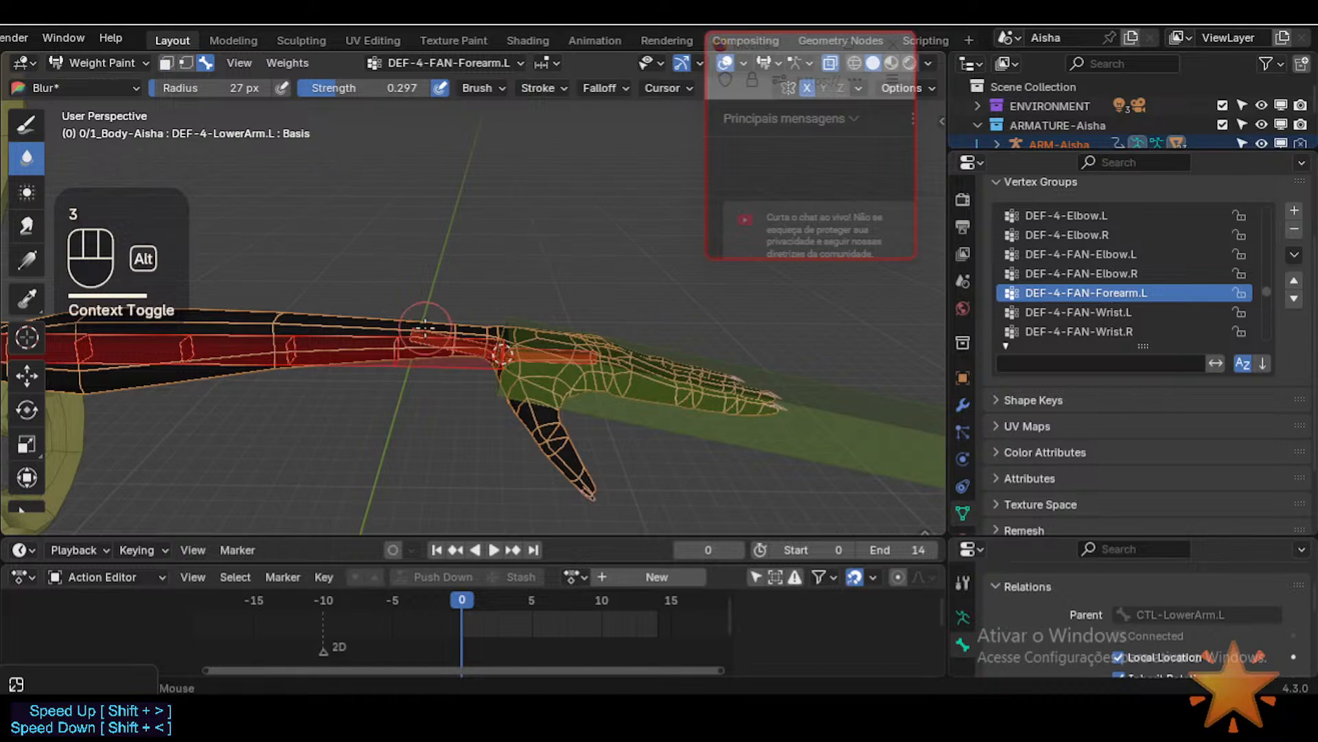
{"action": "left_click", "coordinate": [429, 338], "text": "alt"}
{"action": "middle_click_drag", "start_coordinate": [430, 337], "coordinate": [471, 300]}
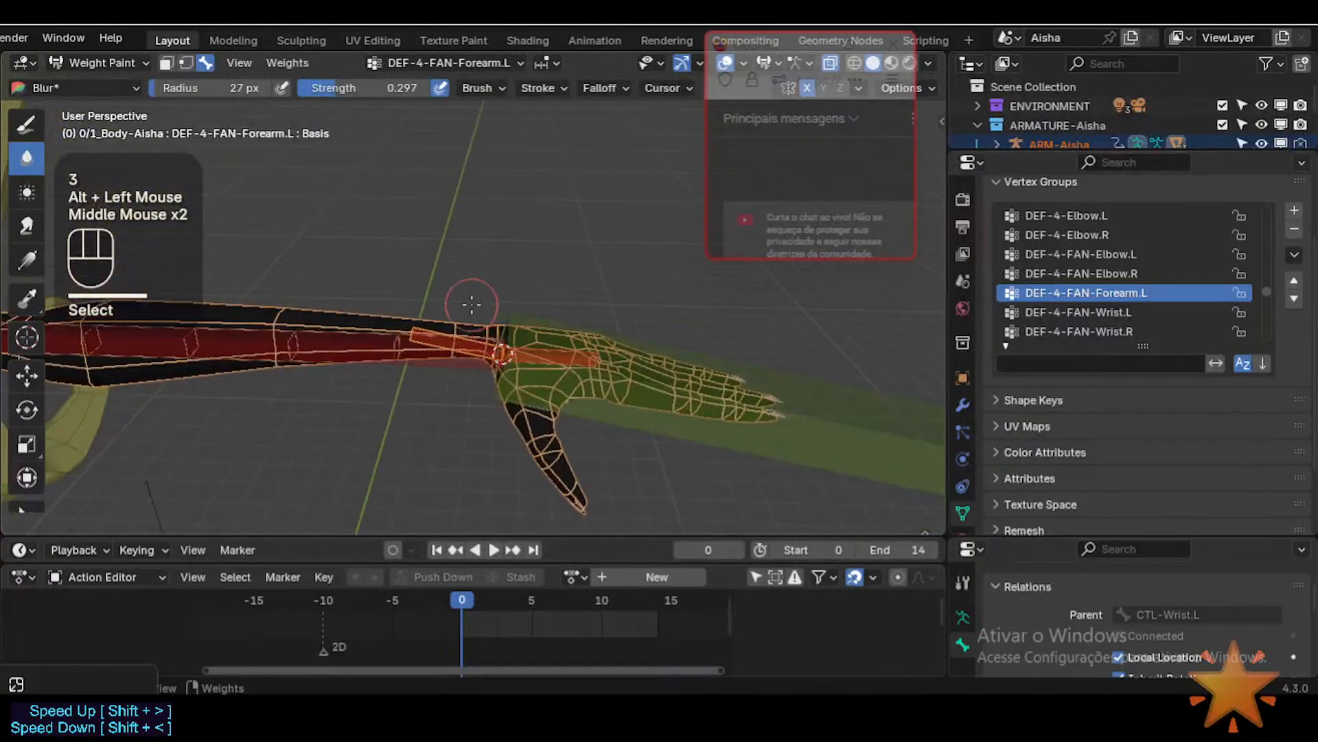
Step: Compare the weights of the DEF-4-LowerArm.L bone with those of the DEF-4-FAN-Forearm.L bone
{"action": "left_click", "coordinate": [420, 340], "text": "alt"}
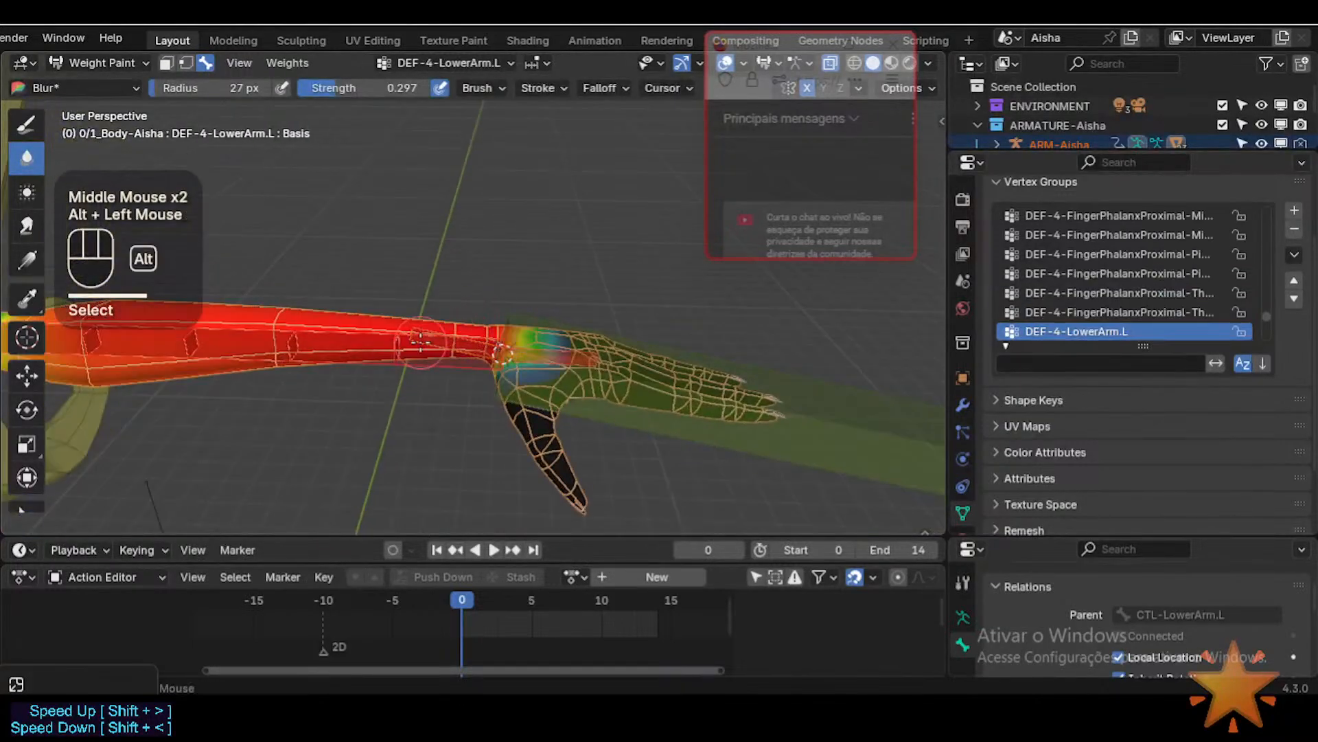
{"action": "left_click", "coordinate": [426, 328], "text": "alt"}
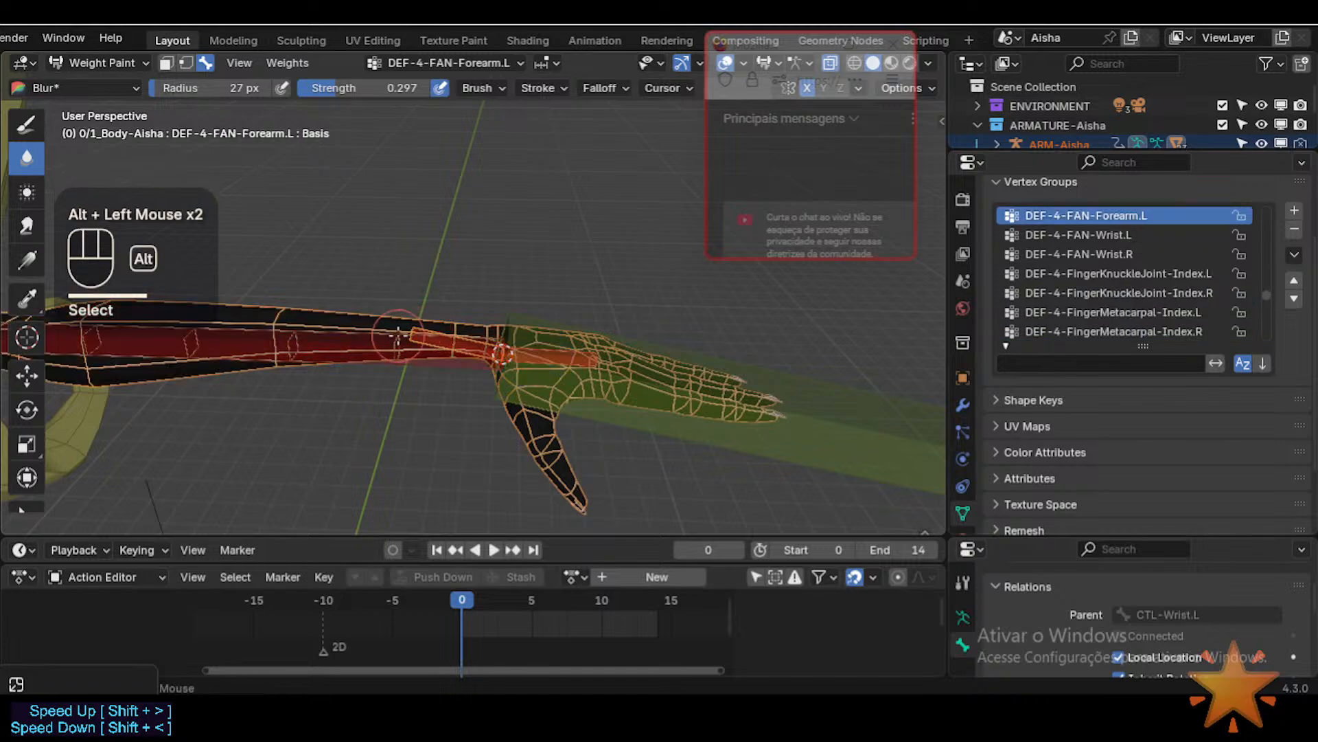
{"action": "left_click", "coordinate": [396, 335], "text": "alt"}
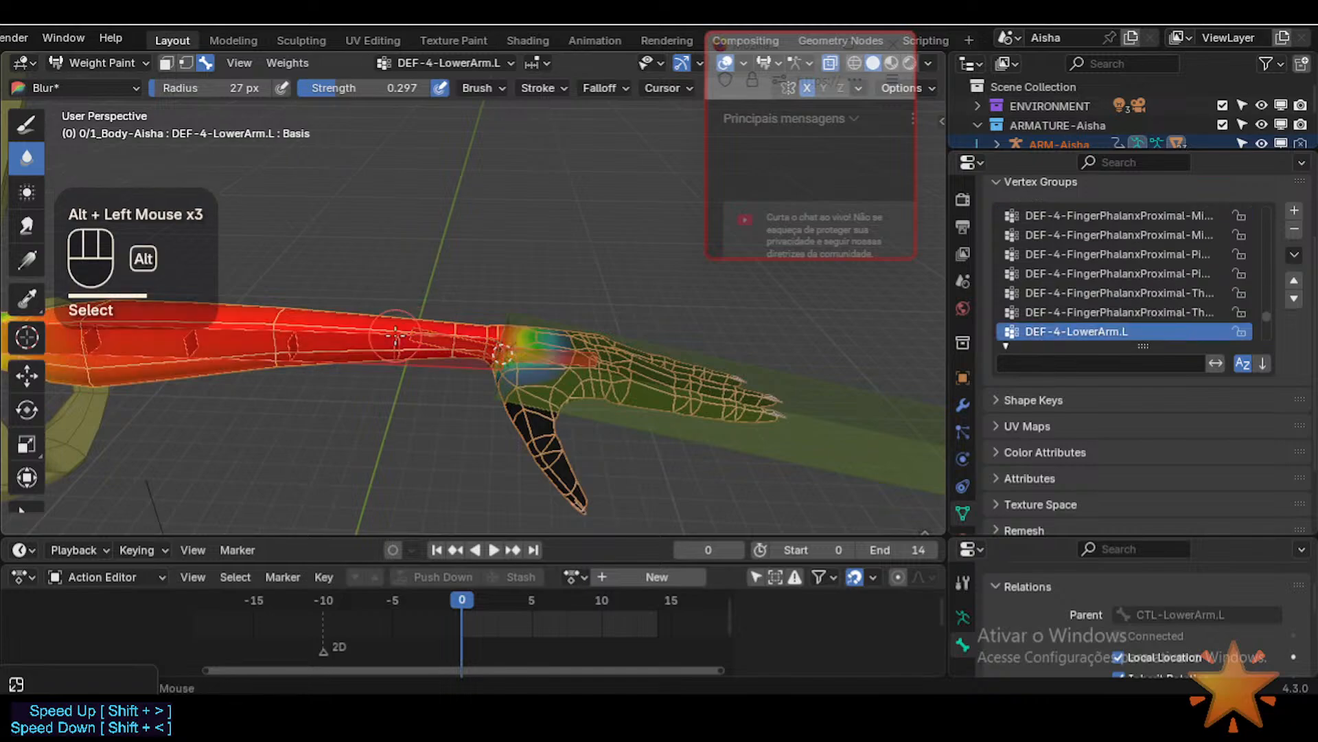
{"action": "left_click", "coordinate": [429, 318], "text": "alt"}
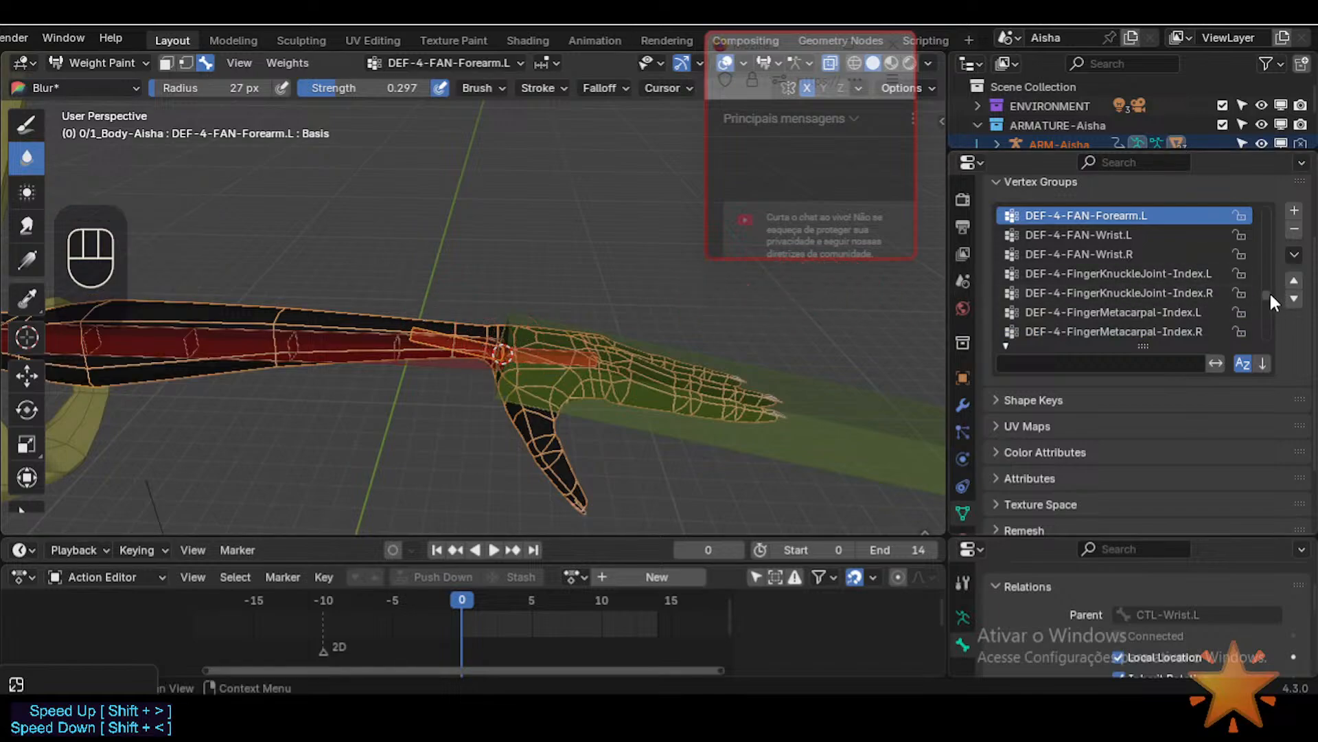
Step: Duplicate the vertex group of the left lower arm bone, DEF-4-LowerArm.L
{"action": "left_click", "coordinate": [335, 337], "text": "alt"}
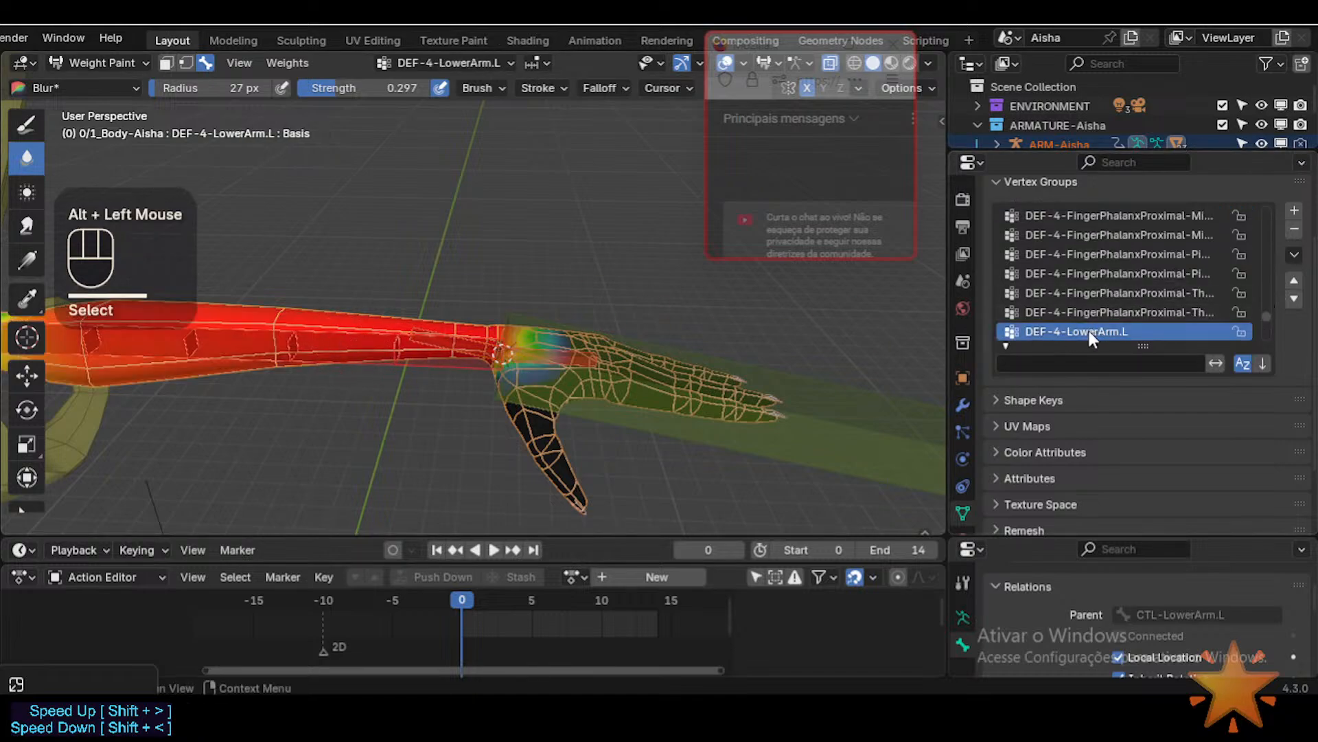
{"action": "left_click", "coordinate": [1295, 255]}
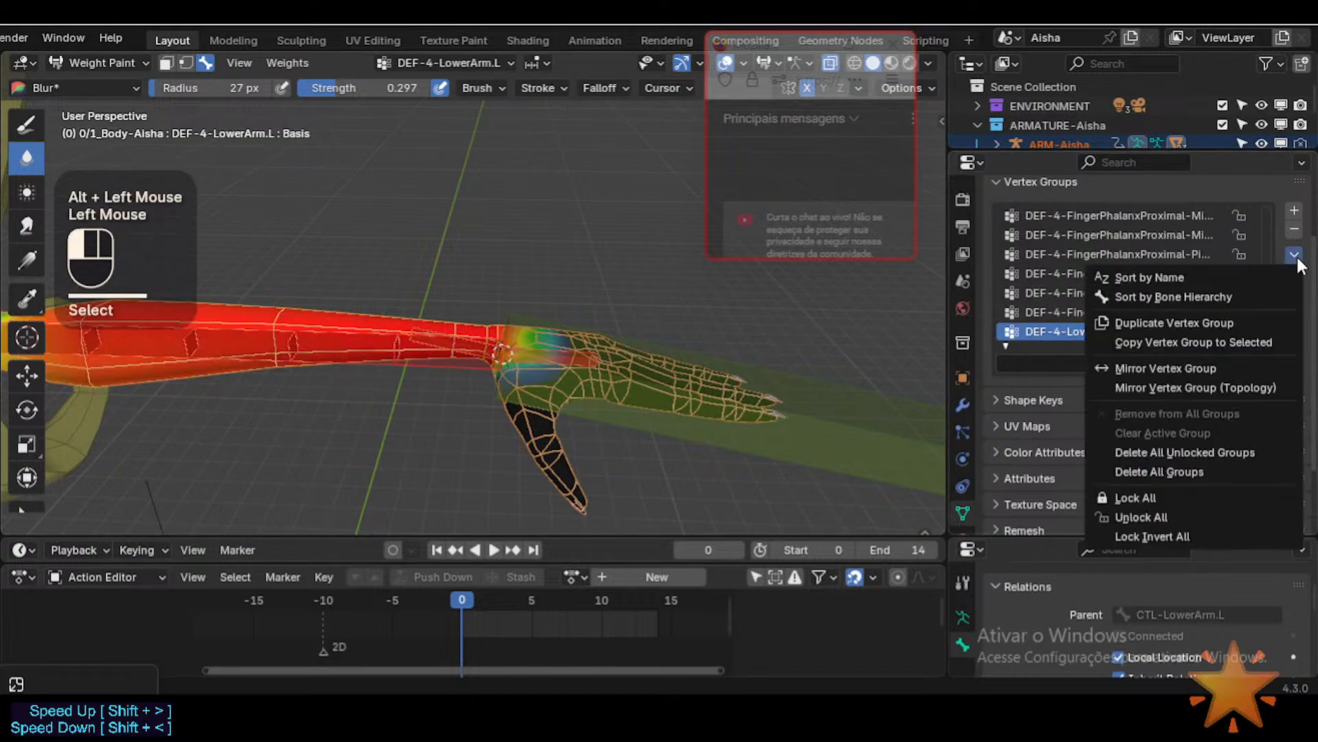
{"action": "left_click", "coordinate": [1236, 322]}
{"action": "scroll", "coordinate": [1182, 329], "scroll_direction": "down", "scroll_amount": 1}
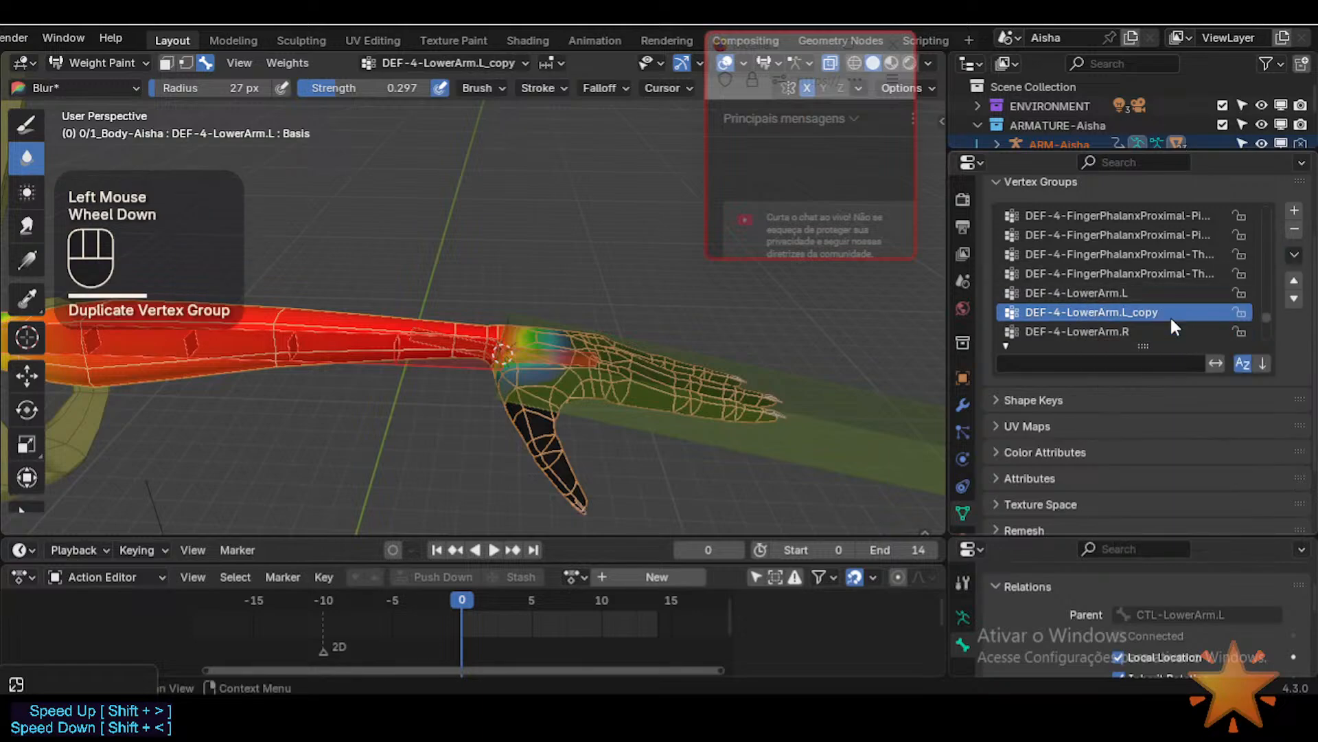
Step: Make the DEF-4-FAN-Forearm.L bone active and return the body mesh to Object Mode
{"action": "left_click", "coordinate": [442, 333], "text": "alt"}
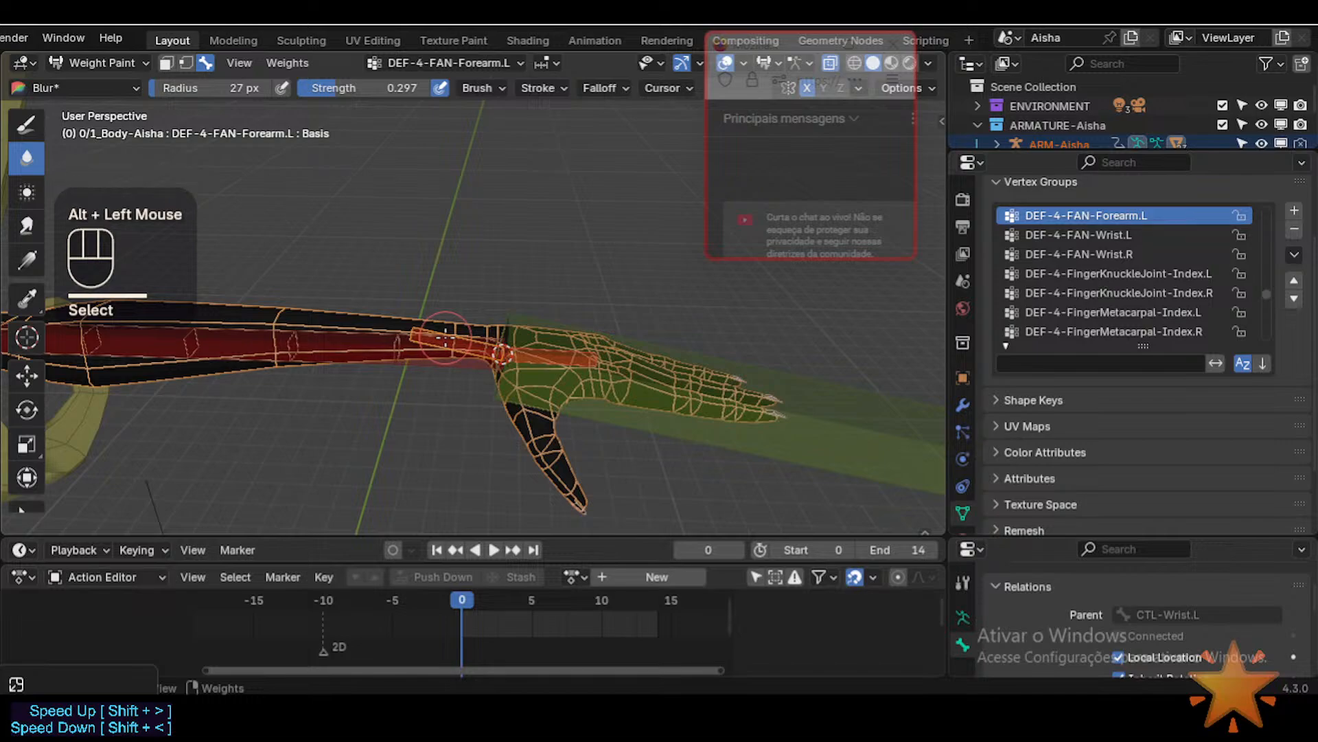
{"action": "key", "text": "Tab"}
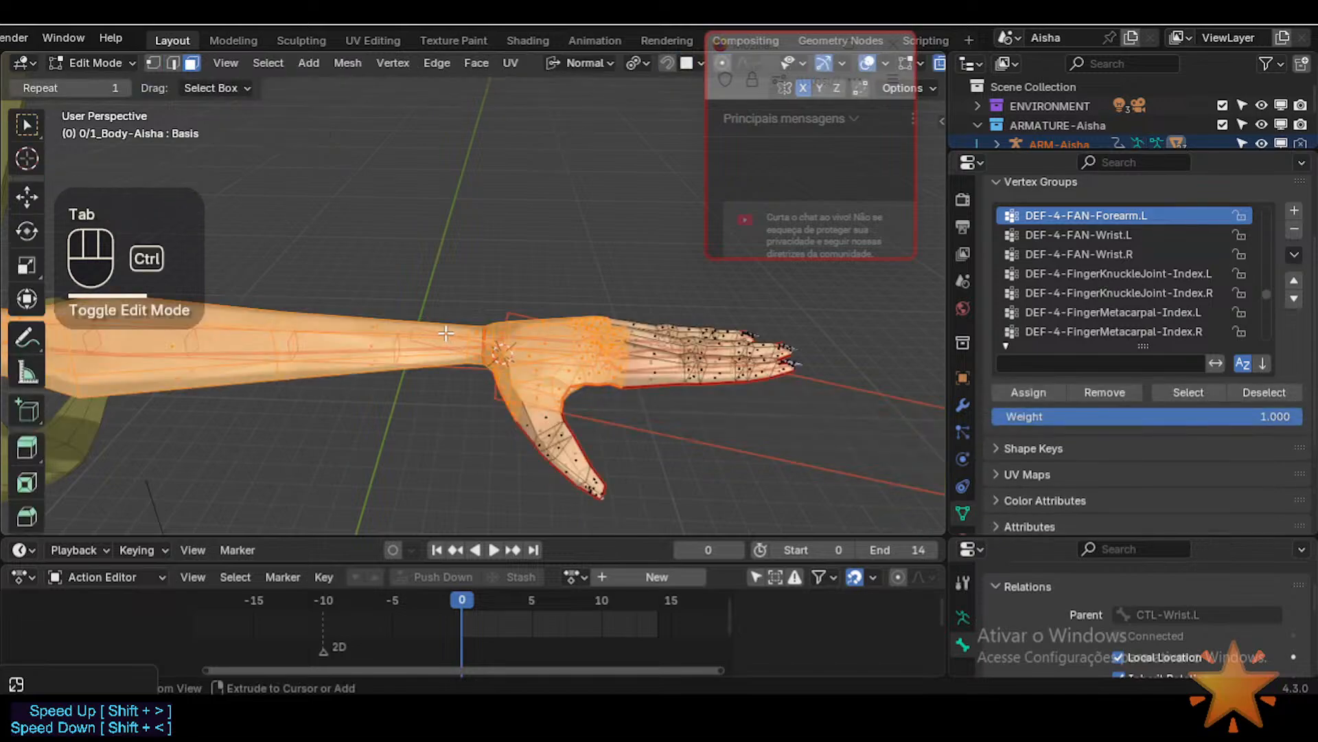
{"action": "key", "text": "ctrl+Tab"}
{"action": "key", "text": "4"}
{"action": "left_click", "coordinate": [446, 332]}
{"action": "left_click", "coordinate": [441, 335]}
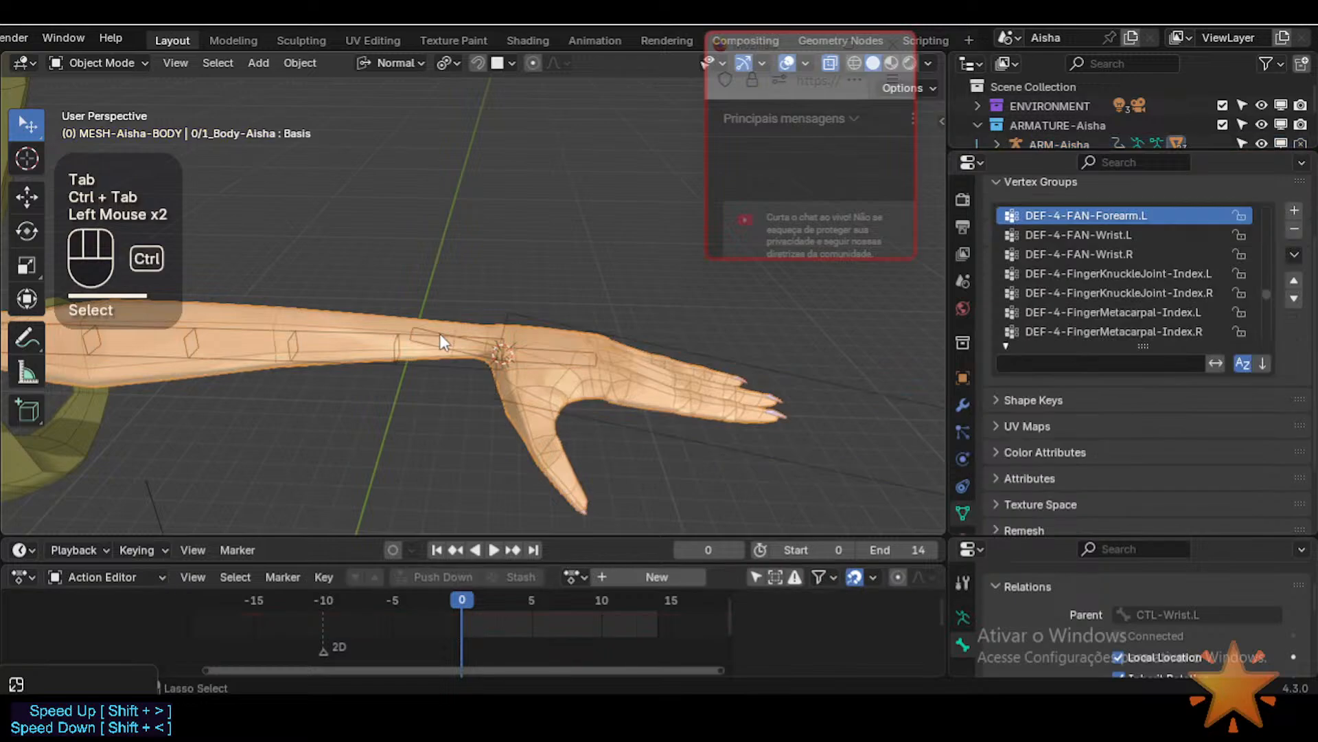
Step: Copy the forearm fan bone's name from the armature in Pose Mode, and reselect the body mesh in Object Mode
{"action": "left_click", "coordinate": [432, 328]}
{"action": "key", "text": "ctrl+Tab"}
{"action": "left_click", "coordinate": [431, 332]}
{"action": "left_click", "coordinate": [427, 328]}
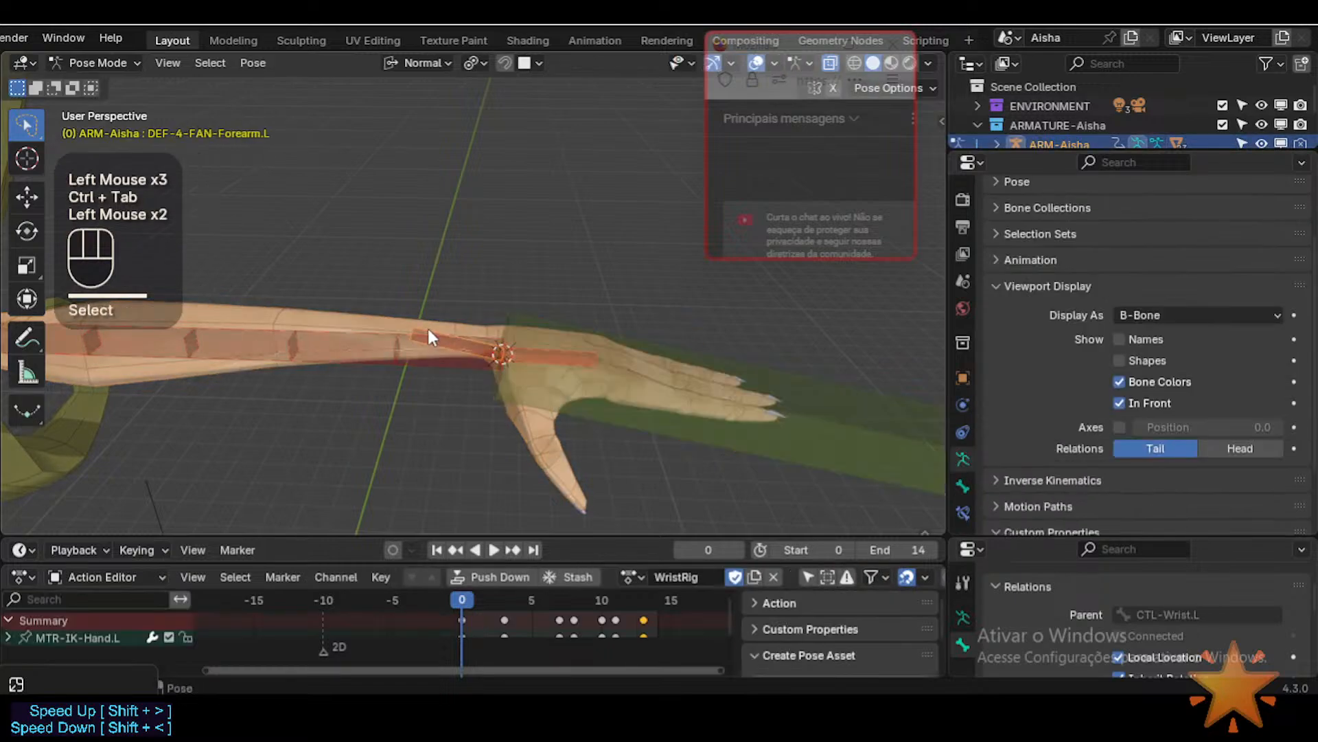
{"action": "key", "text": "F2"}
{"action": "key", "text": "ctrl+c"}
{"action": "key", "text": "ctrl+Tab"}
{"action": "left_click", "coordinate": [398, 322]}
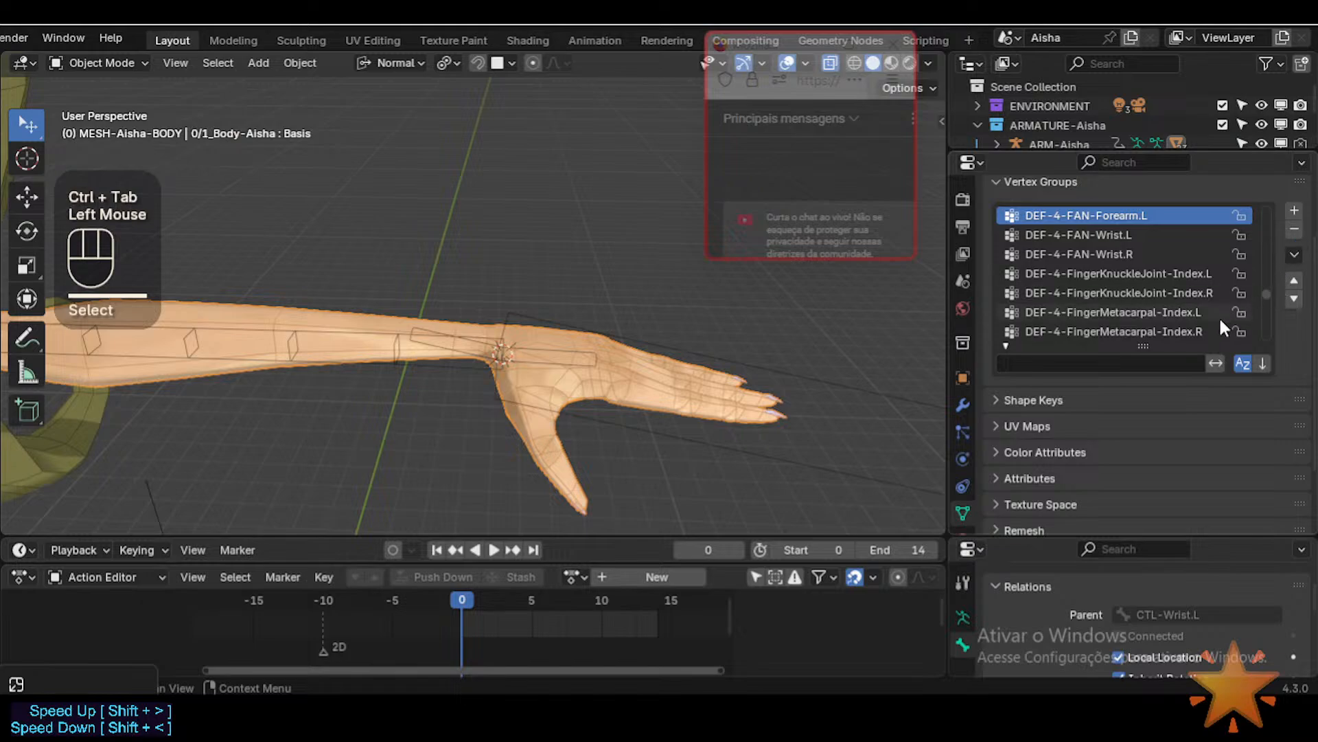
Step: Filter the body mesh's vertex groups by "cop" to isolate the duplicated lower arm group
{"action": "left_click_drag", "start_coordinate": [1266, 294], "coordinate": [1270, 350]}
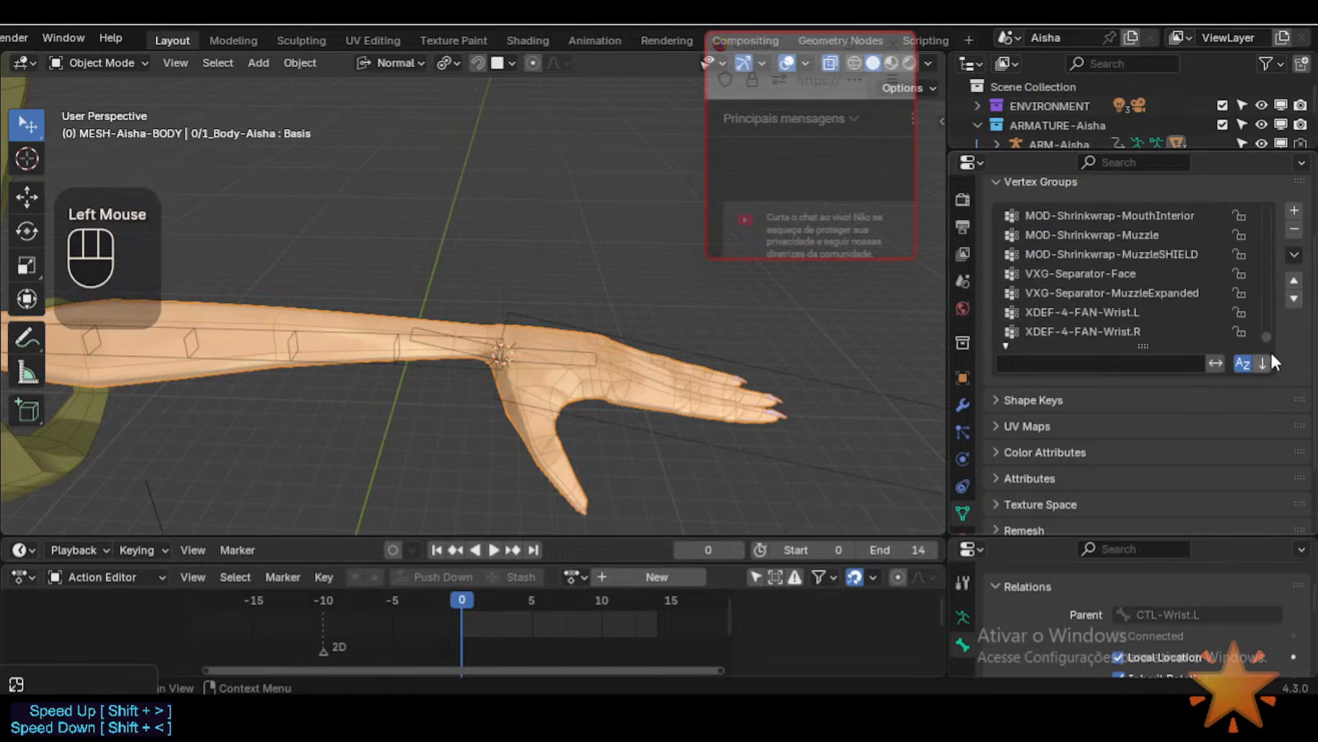
{"action": "double_click", "coordinate": [1099, 364]}
{"action": "type", "text": "cop"}
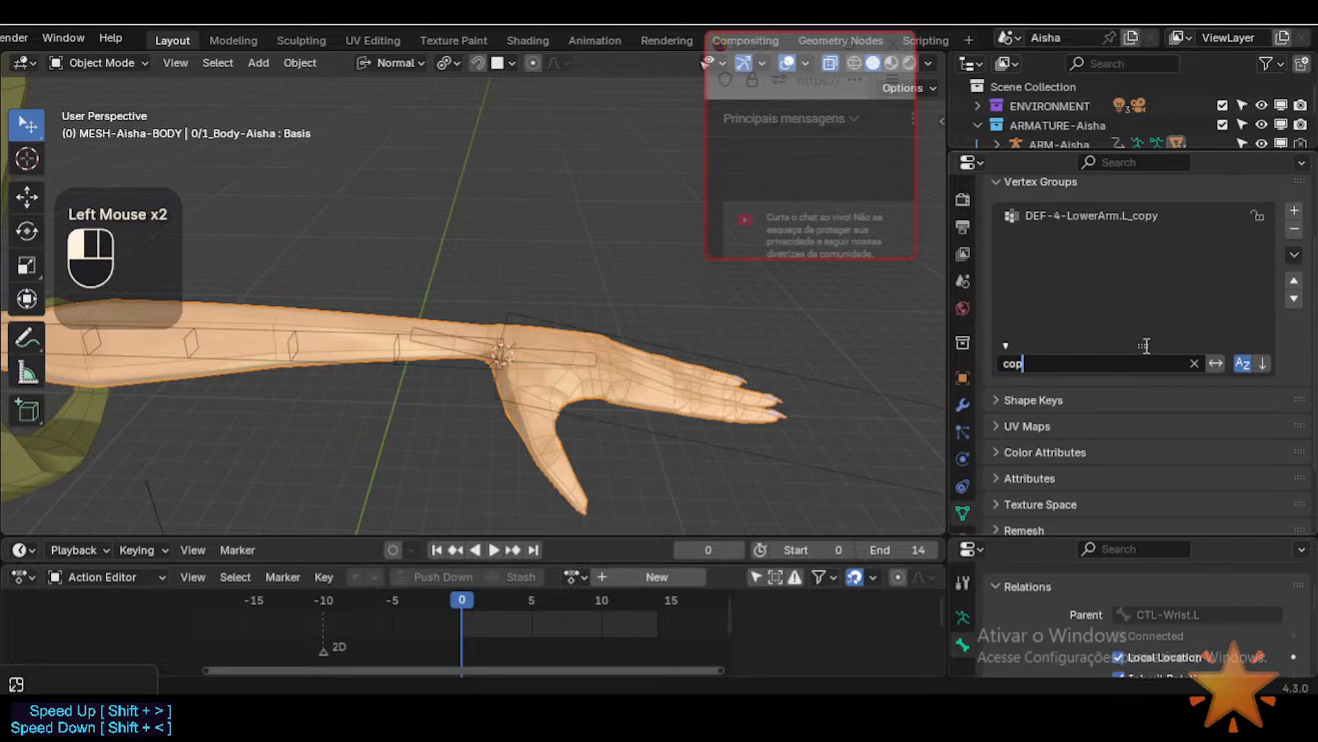
{"action": "double_click", "coordinate": [1133, 216]}
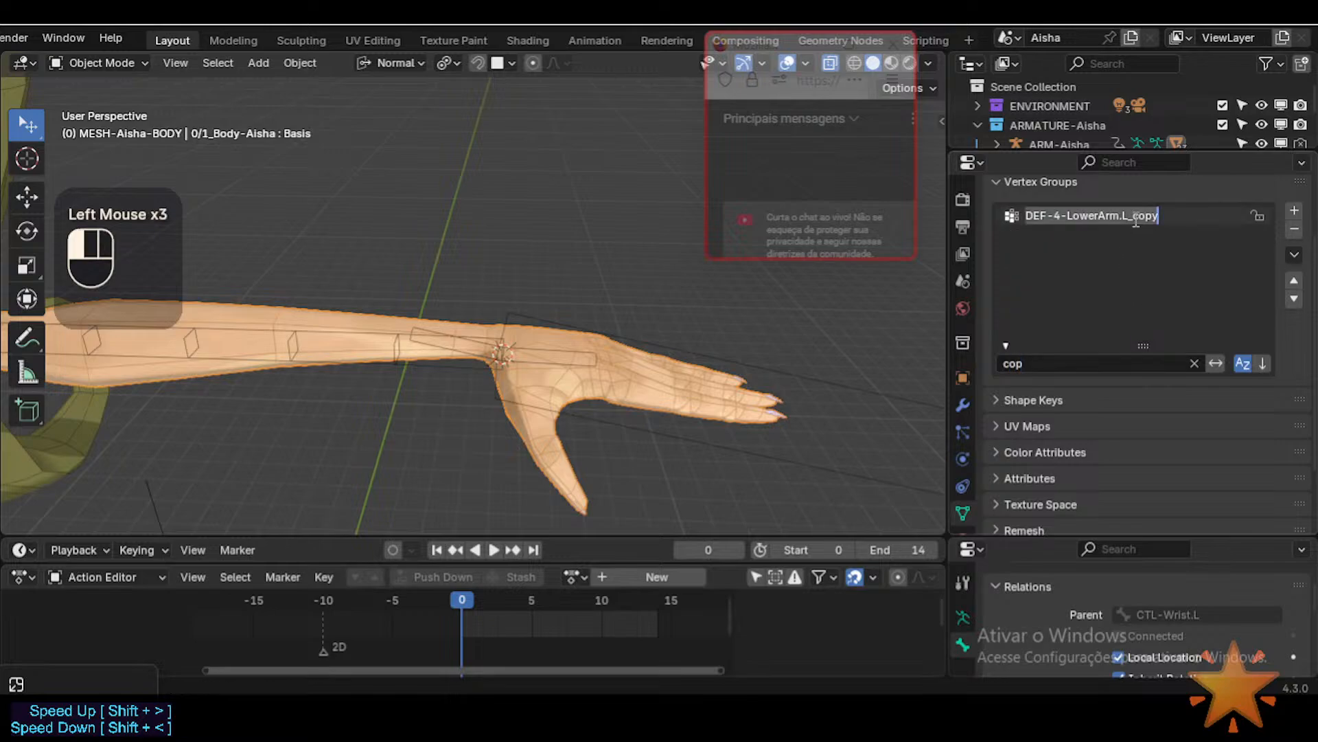
{"action": "left_click", "coordinate": [1049, 361]}
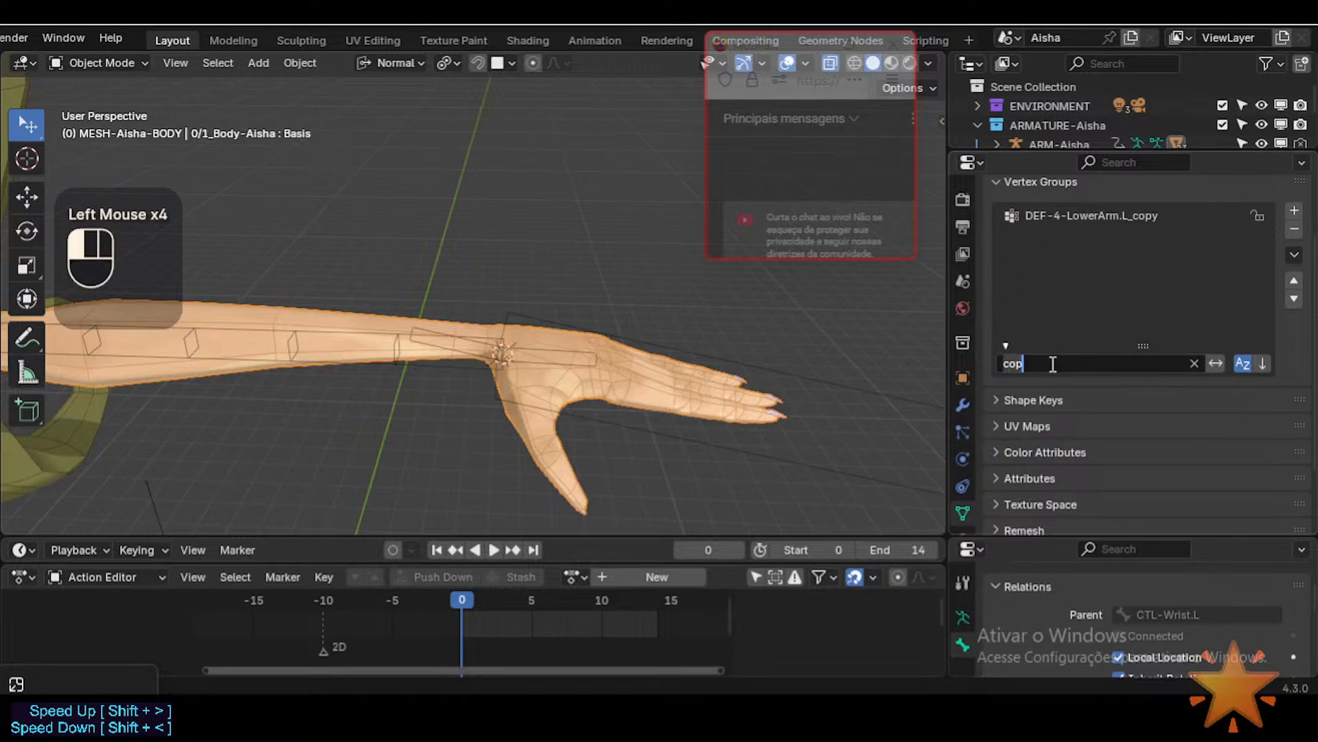
{"action": "key", "text": "BackSpace"}
{"action": "key", "text": "BackSpace"}
{"action": "type", "text": "cop"}
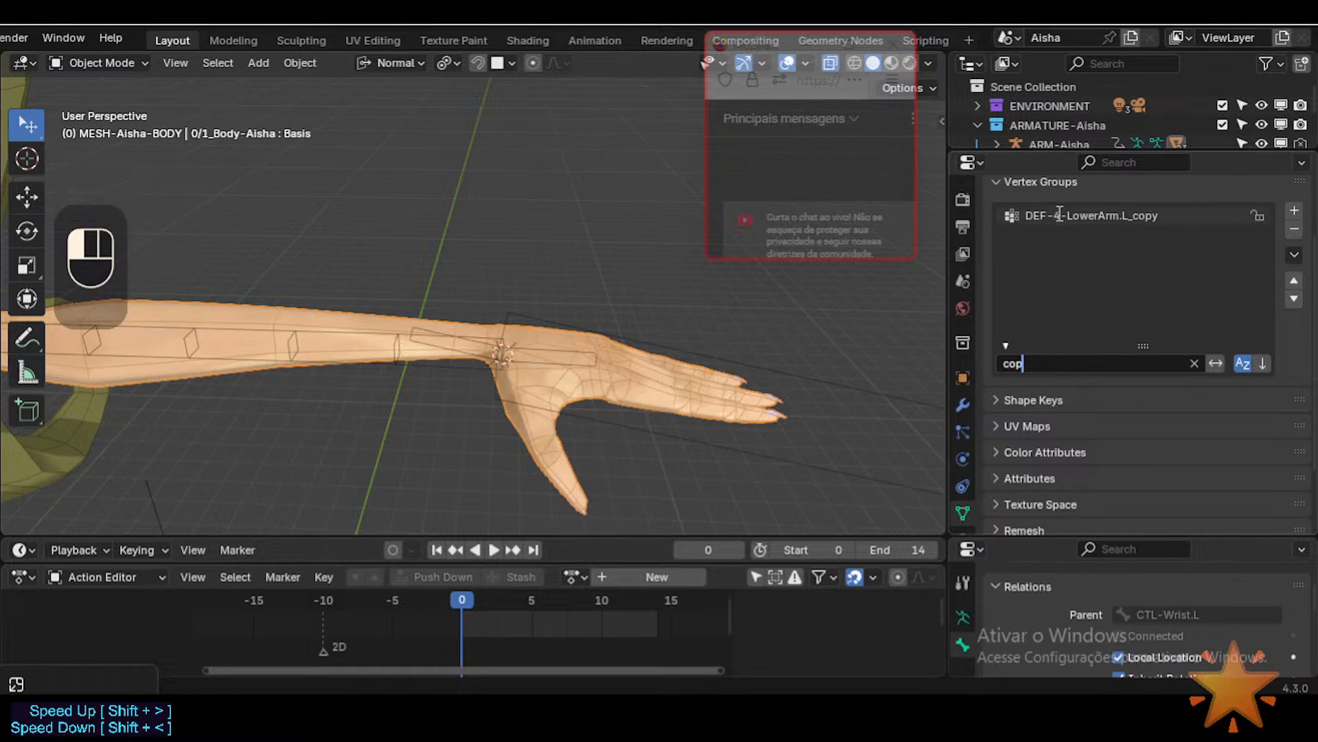
Step: Rename the DEF-4-LowerArm.L_copy group with the copied bone name DEF-4-FAN-Forearm.L, and clear the filter
{"action": "left_click", "coordinate": [1058, 215]}
{"action": "key", "text": "Home"}
{"action": "key", "text": "shift+End"}
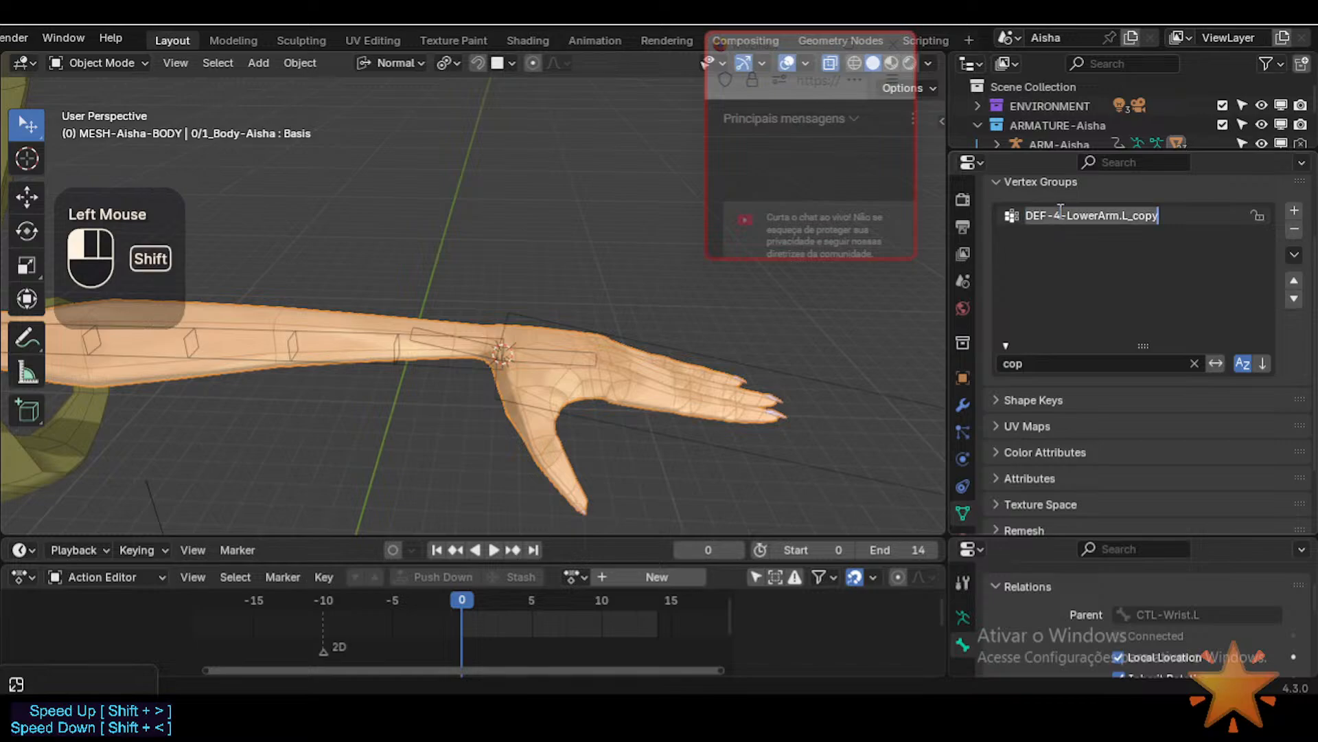
{"action": "key", "text": "ctrl+v"}
{"action": "key", "text": "Return"}
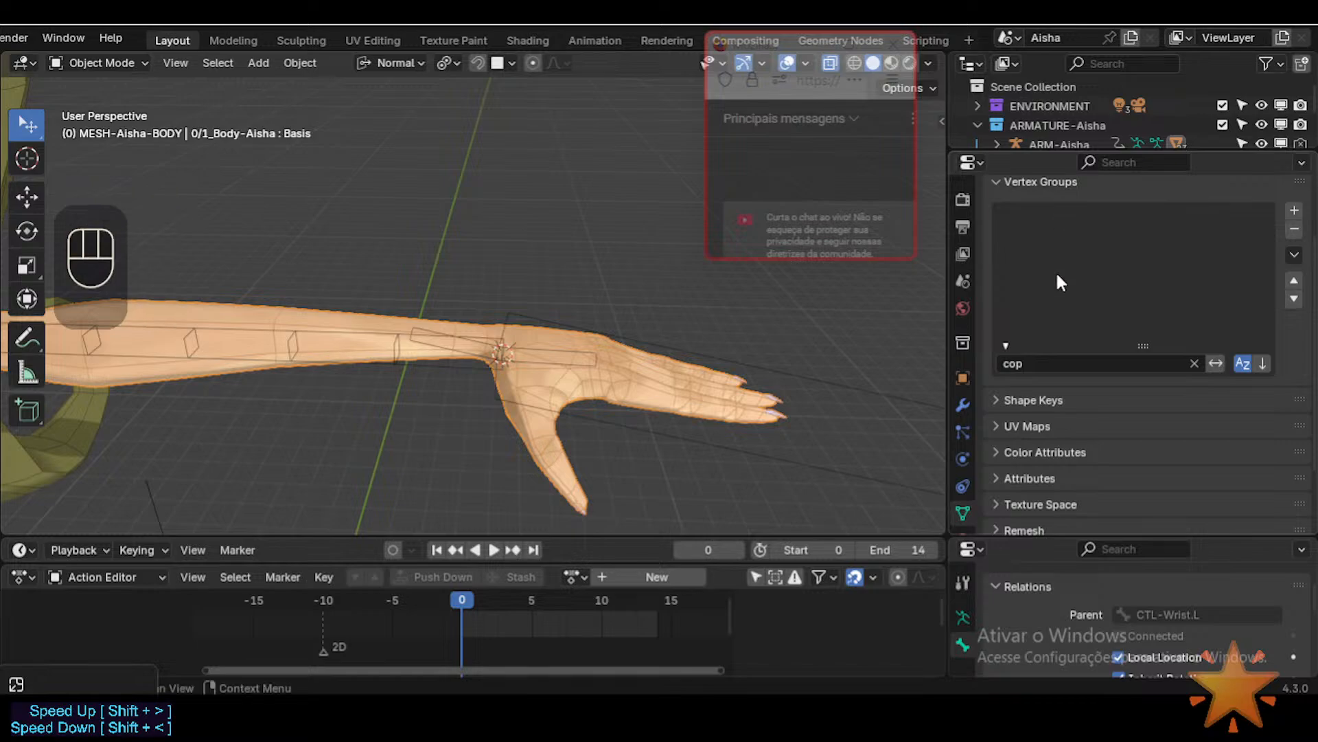
{"action": "left_click", "coordinate": [1194, 364]}
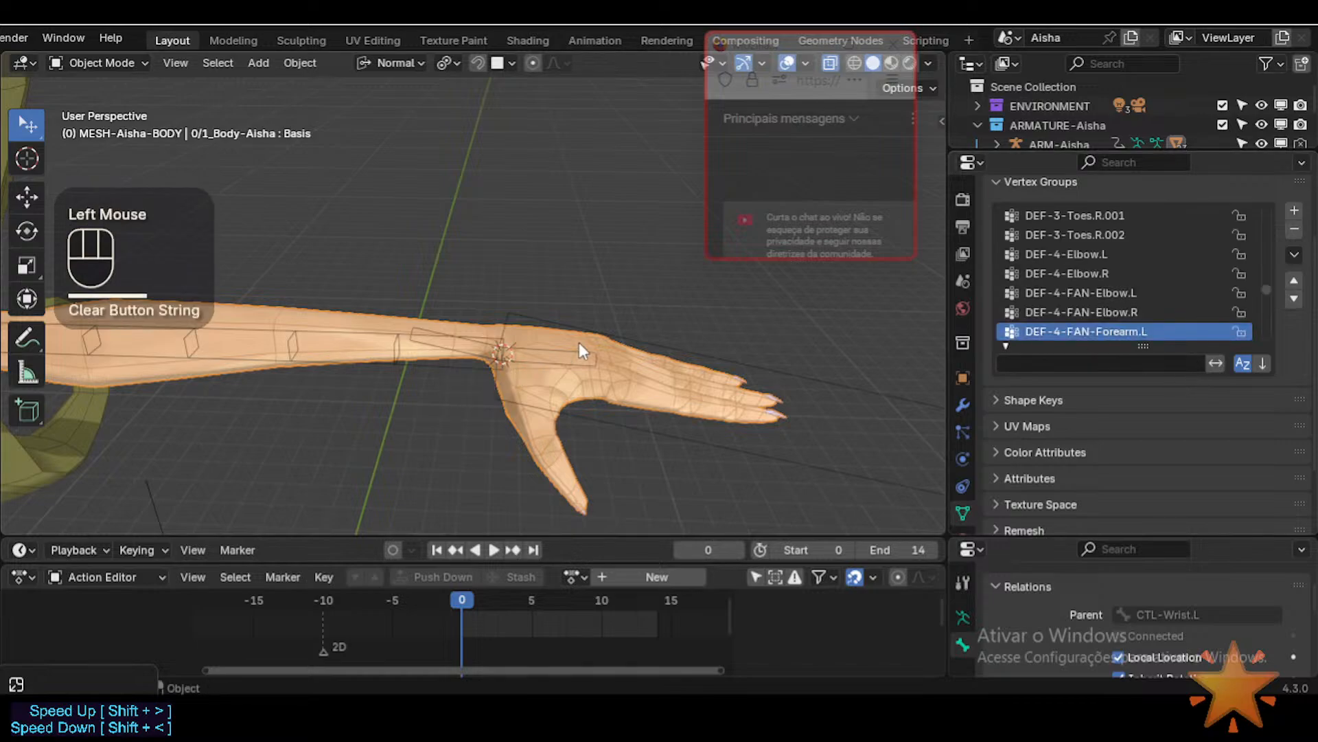
Step: Select the armature together with the body mesh and put the mesh into Weight Paint mode
{"action": "left_click", "coordinate": [504, 317]}
{"action": "left_click", "coordinate": [505, 321]}
{"action": "left_click", "coordinate": [398, 319], "text": "shift"}
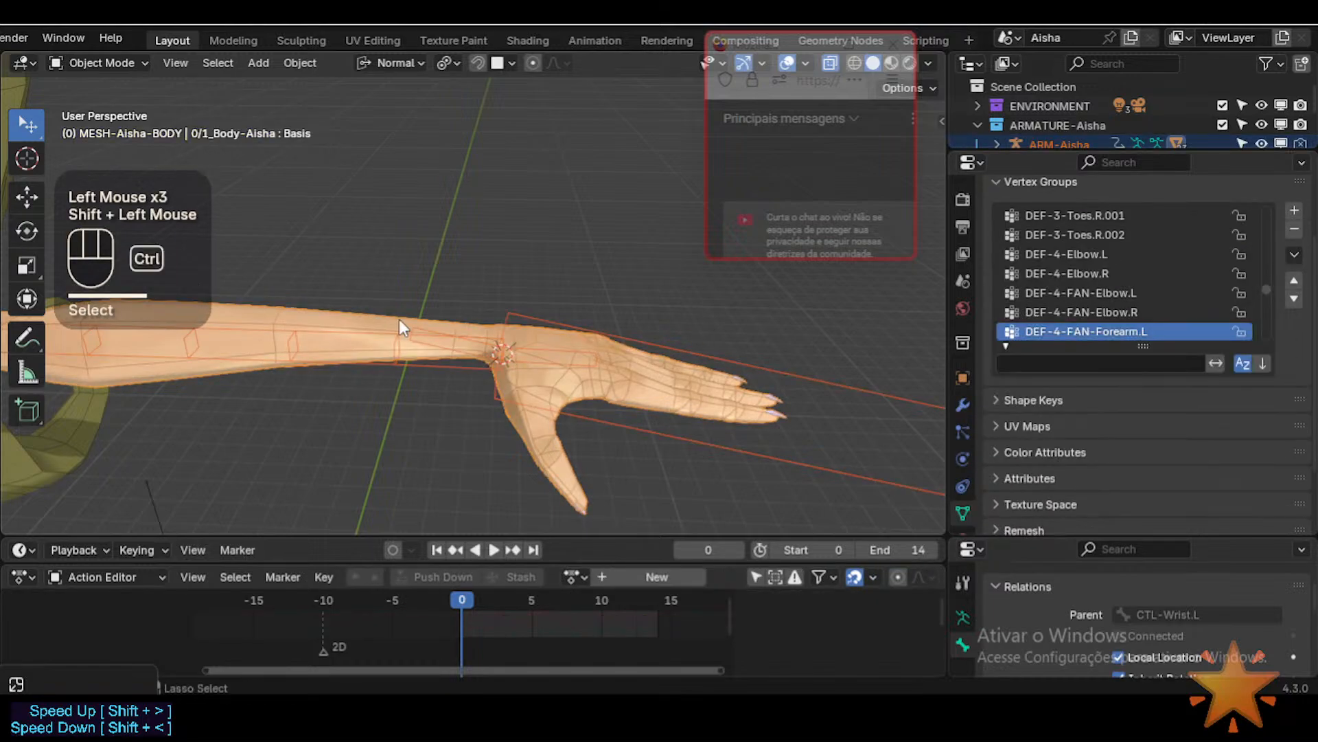
{"action": "key", "text": "ctrl+Tab"}
{"action": "key", "text": "7"}
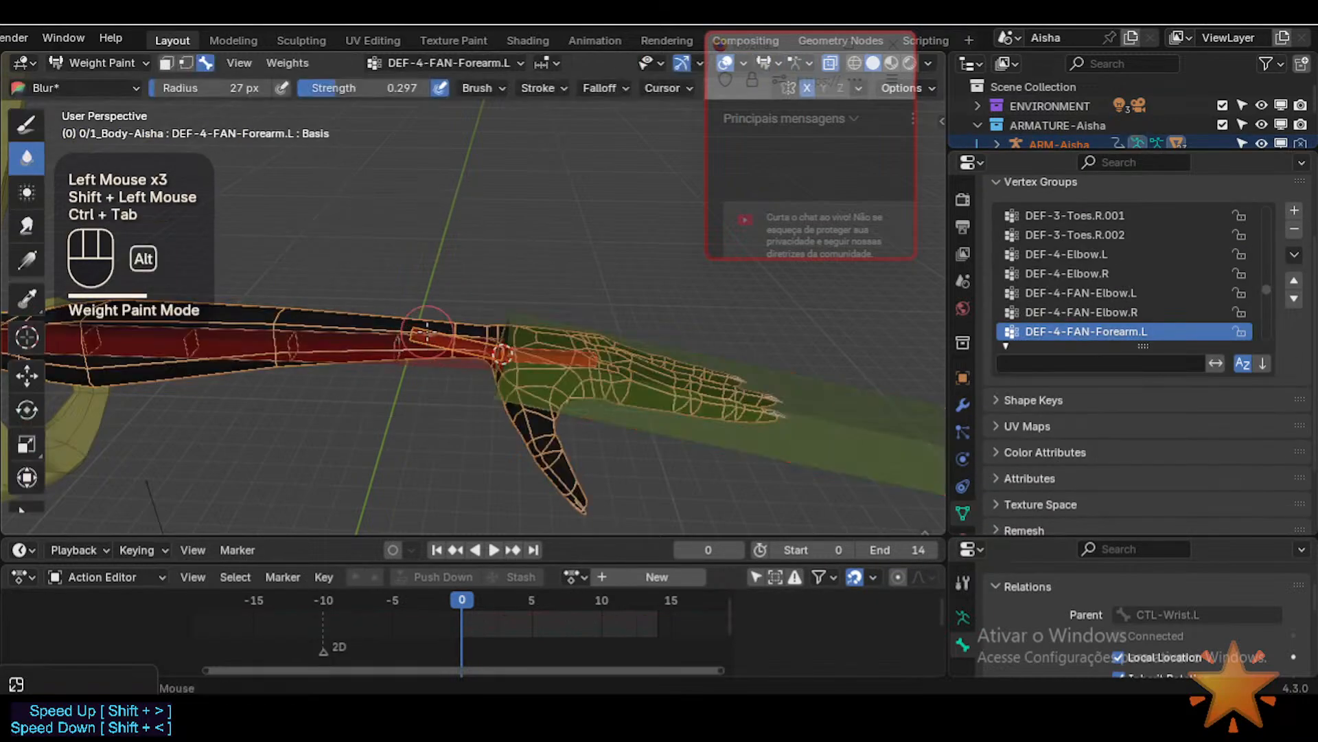
Step: Compare the mesh weights of the left lower arm bone and the left forearm fan bone
{"action": "left_click", "coordinate": [427, 331], "text": "alt"}
{"action": "left_click", "coordinate": [427, 327], "text": "alt"}
{"action": "left_click", "coordinate": [427, 328], "text": "alt"}
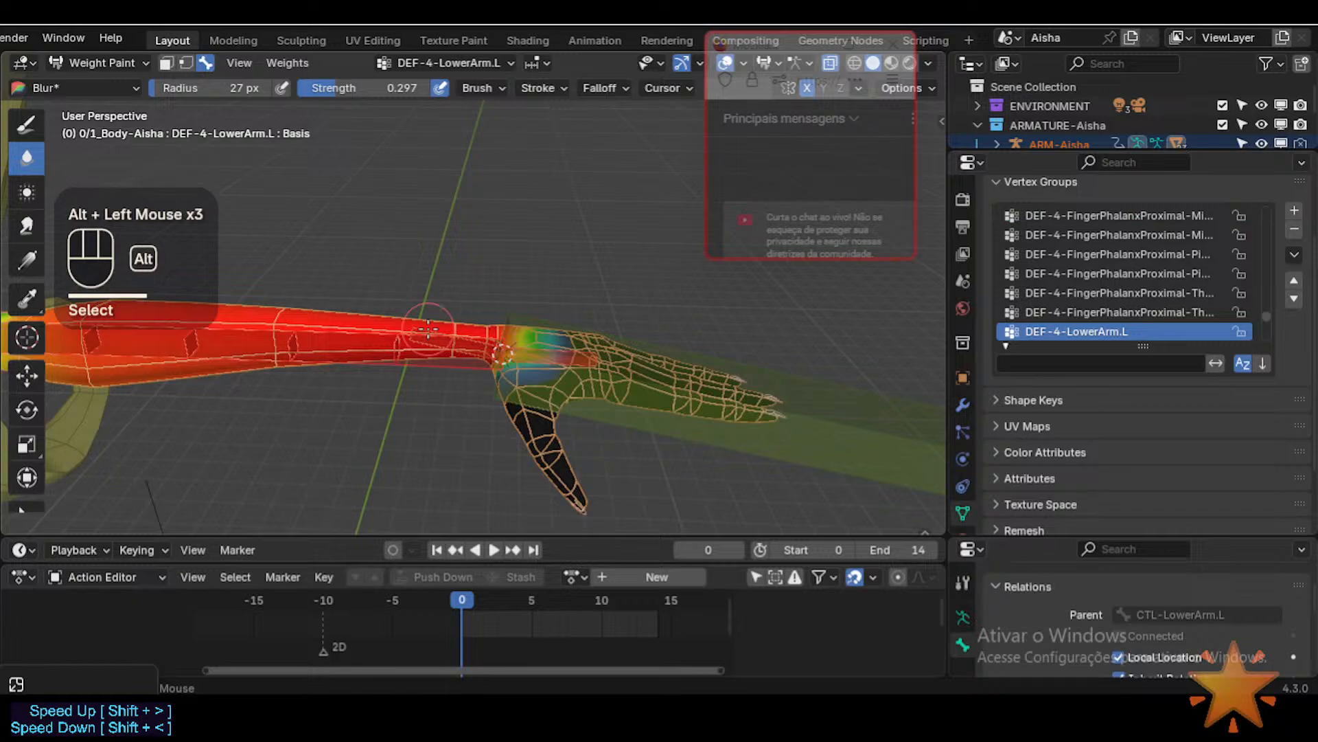
{"action": "left_click", "coordinate": [427, 330], "text": "alt"}
{"action": "middle_click_drag", "start_coordinate": [427, 331], "coordinate": [467, 316]}
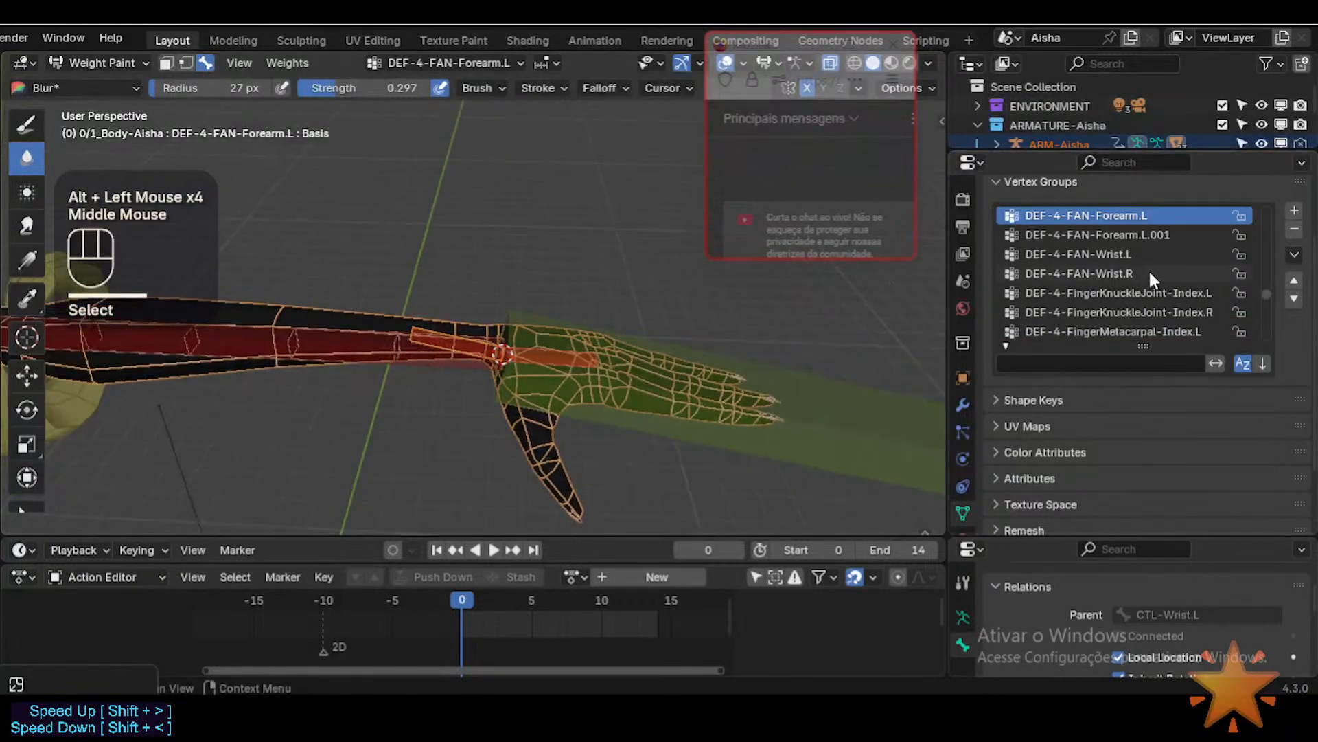
{"action": "scroll", "coordinate": [1149, 270], "scroll_direction": "up", "scroll_amount": 1}
{"action": "scroll", "coordinate": [453, 357], "scroll_direction": "up", "scroll_amount": 1}
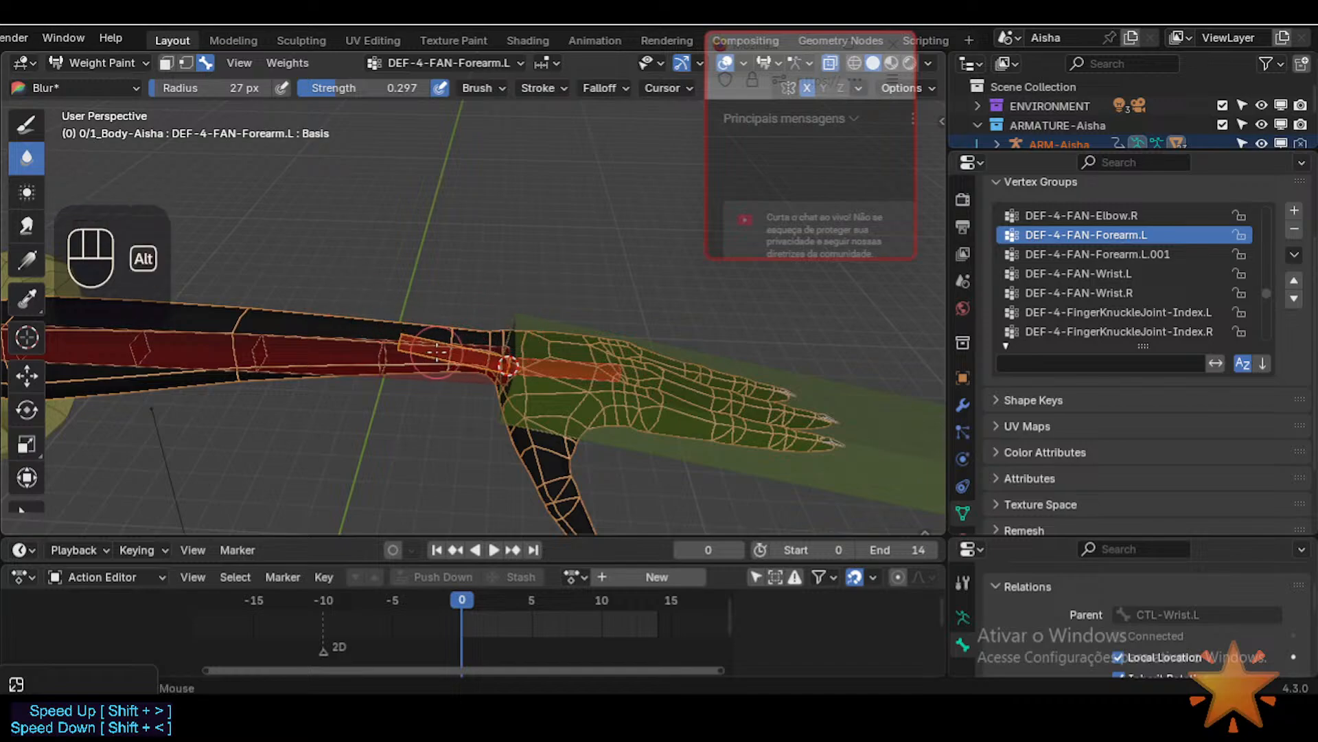
Step: Compare the weights of the DEF-4-FAN-Forearm.L, DEF-4-FAN-Forearm.L.001 and DEF-4-LowerArm.L vertex groups
{"action": "left_click", "coordinate": [1078, 252]}
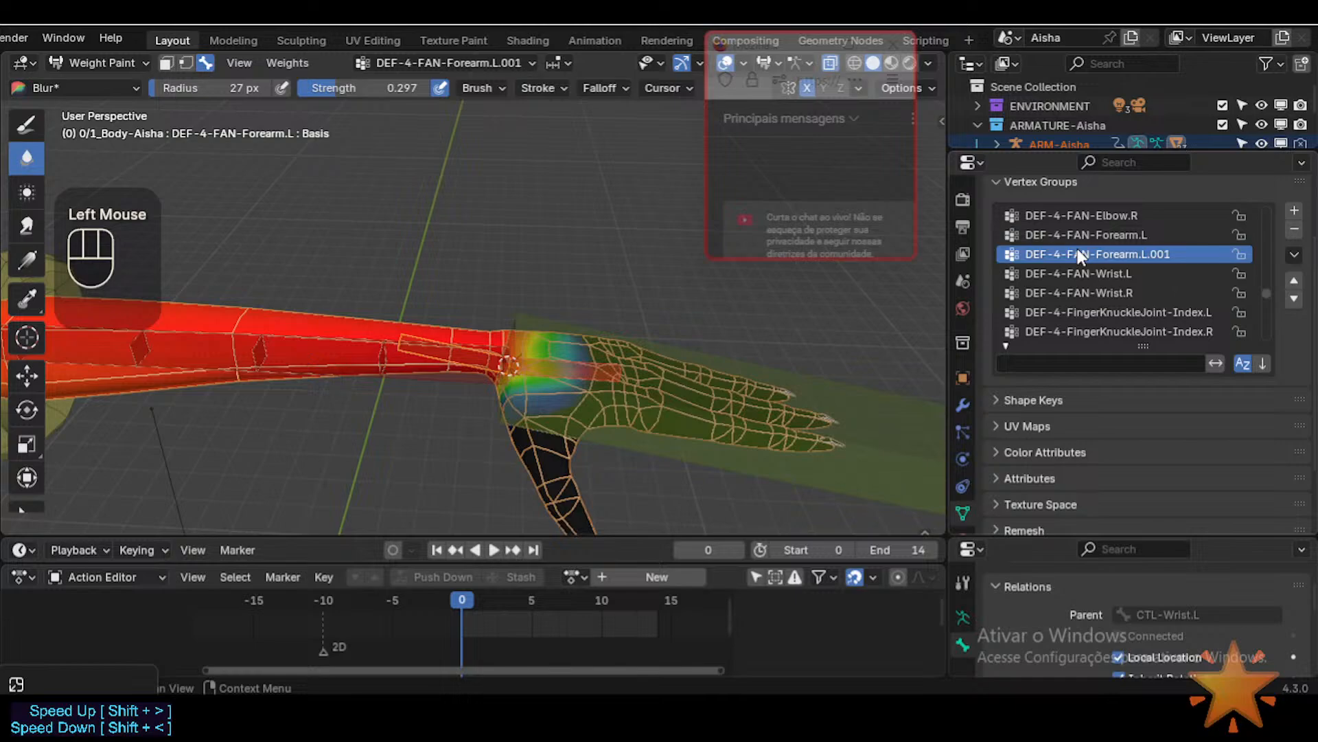
{"action": "left_click", "coordinate": [1078, 236]}
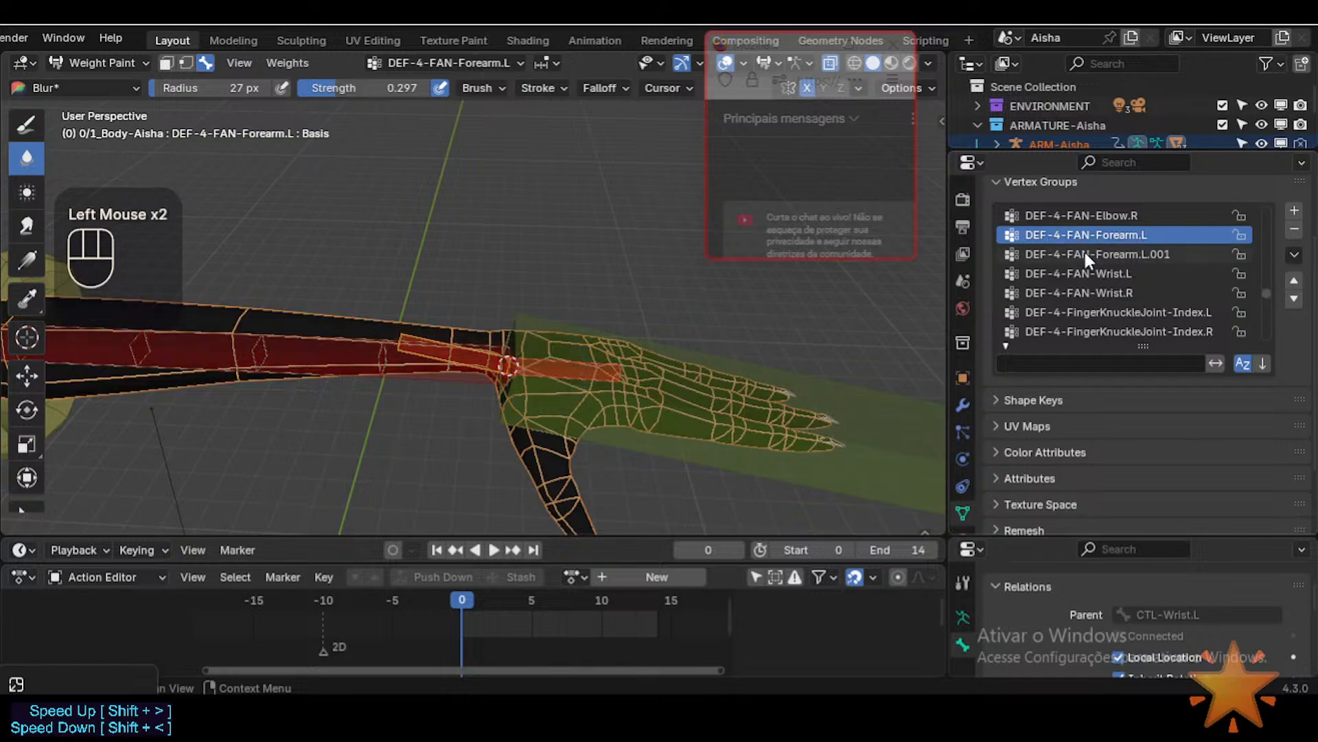
{"action": "left_click", "coordinate": [1085, 253]}
{"action": "left_click", "coordinate": [1085, 238]}
{"action": "left_click", "coordinate": [1085, 254]}
{"action": "scroll", "coordinate": [1090, 244], "scroll_direction": "up", "scroll_amount": 1}
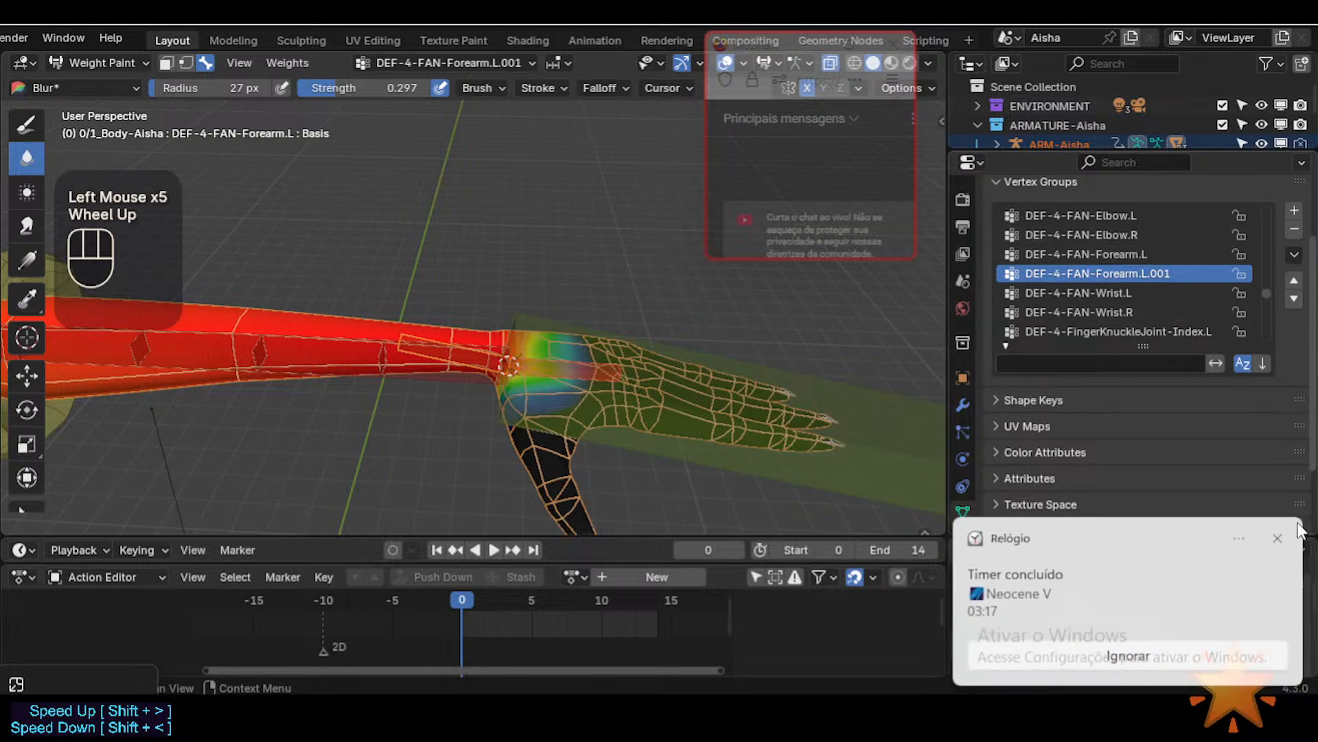
{"action": "left_click", "coordinate": [353, 354], "text": "alt"}
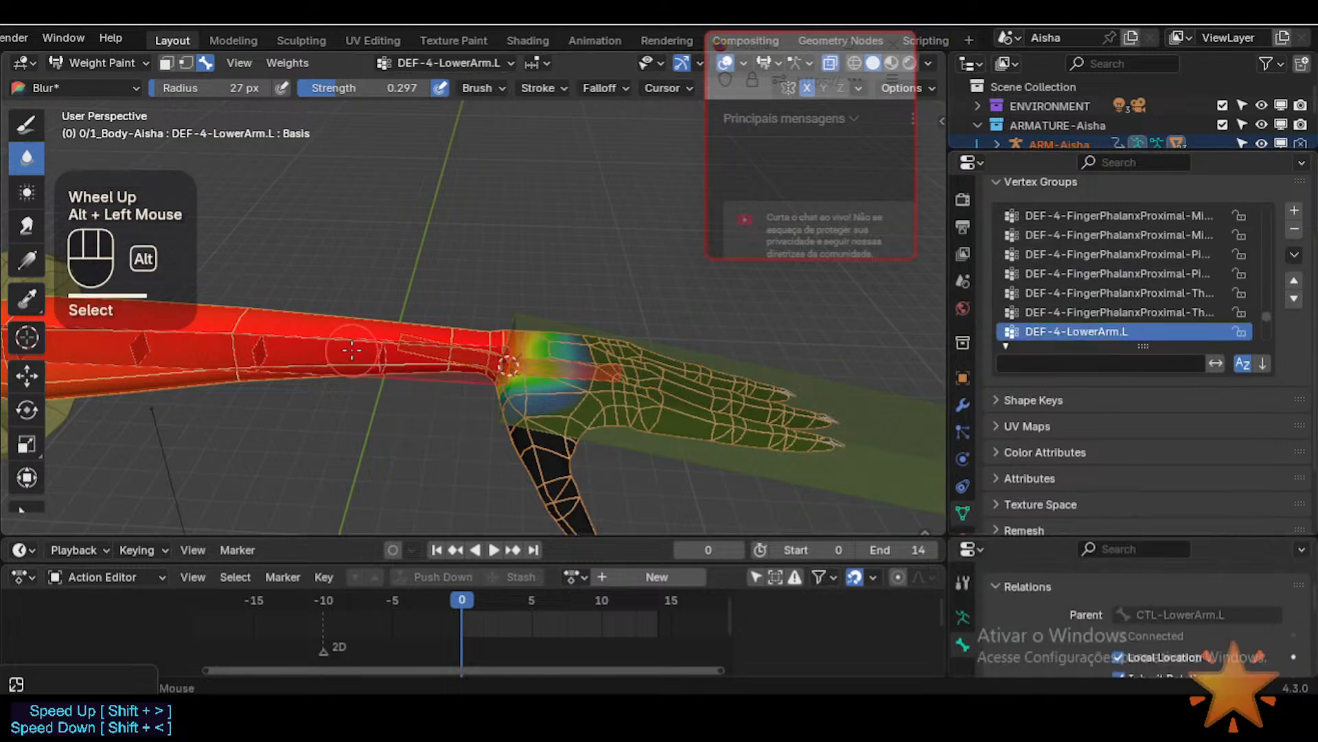
Step: Remove the forearm fan bone's empty DEF-4-FAN-Forearm.L vertex group and make DEF-4-FAN-Forearm.L.001 active
{"action": "left_click", "coordinate": [426, 333], "text": "alt"}
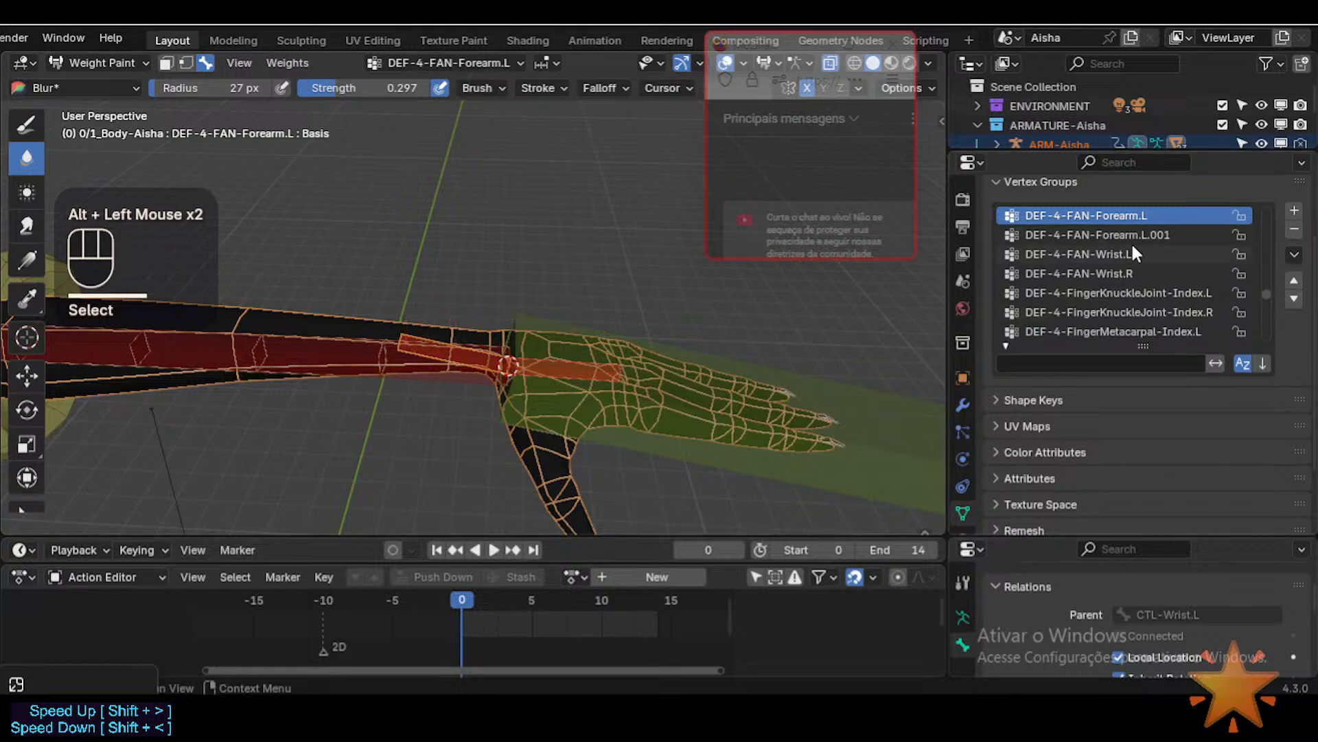
{"action": "scroll", "coordinate": [1133, 253], "scroll_direction": "up", "scroll_amount": 1}
{"action": "left_click", "coordinate": [1295, 230]}
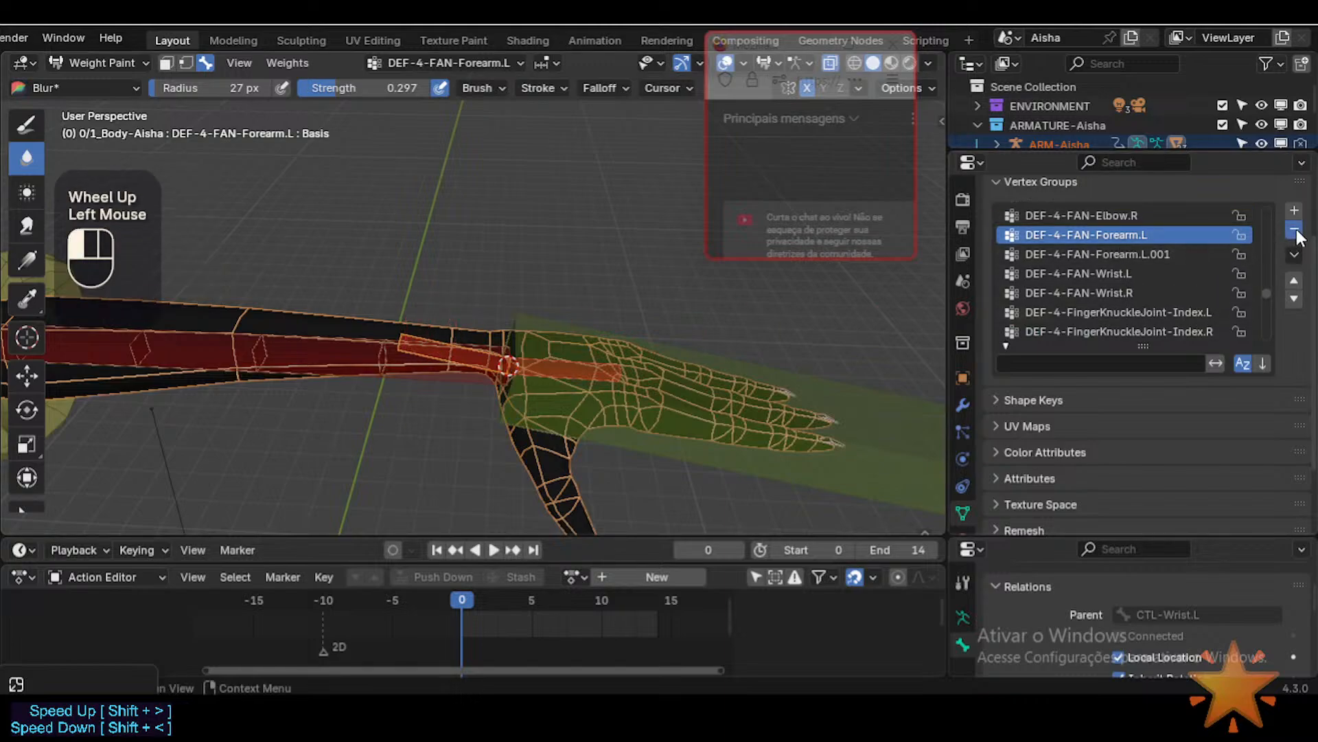
{"action": "left_click", "coordinate": [1118, 233]}
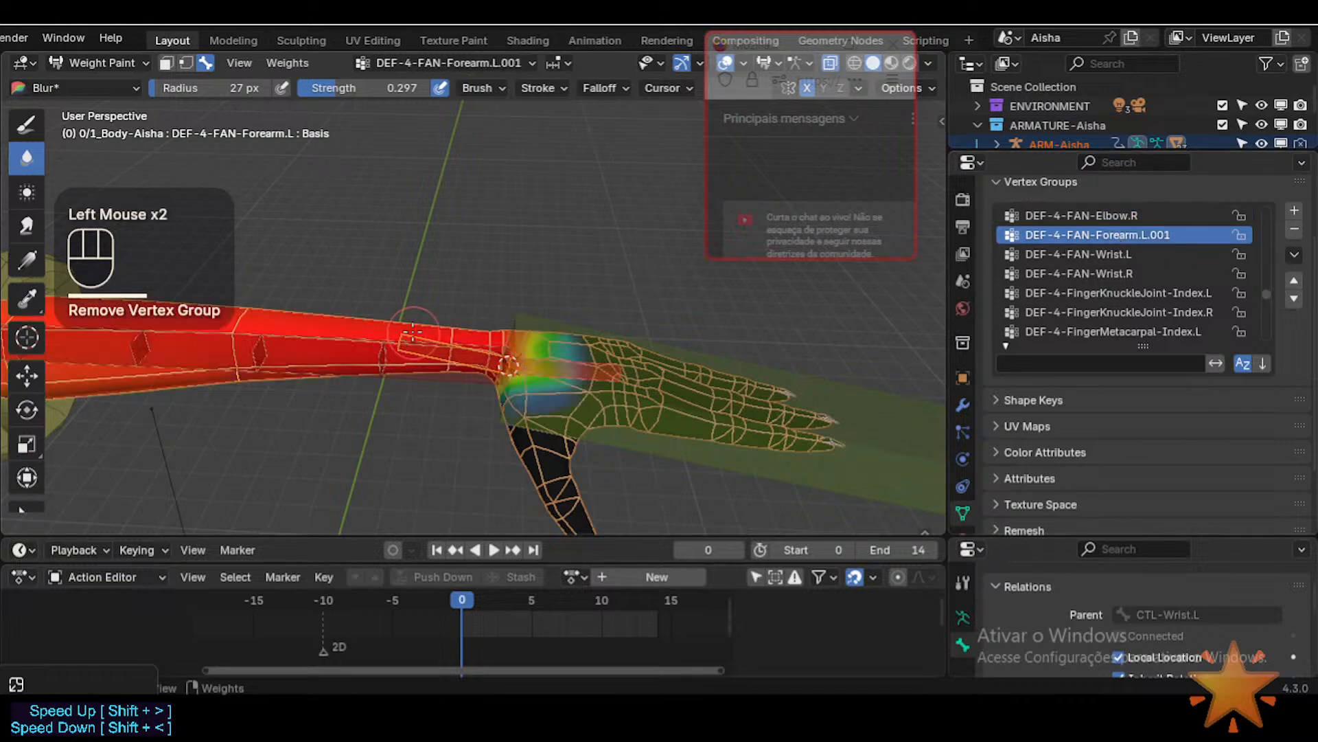
Step: Check which vertex group responds to the forearm fan bone and which to the lower arm bone
{"action": "key", "text": "alt"}
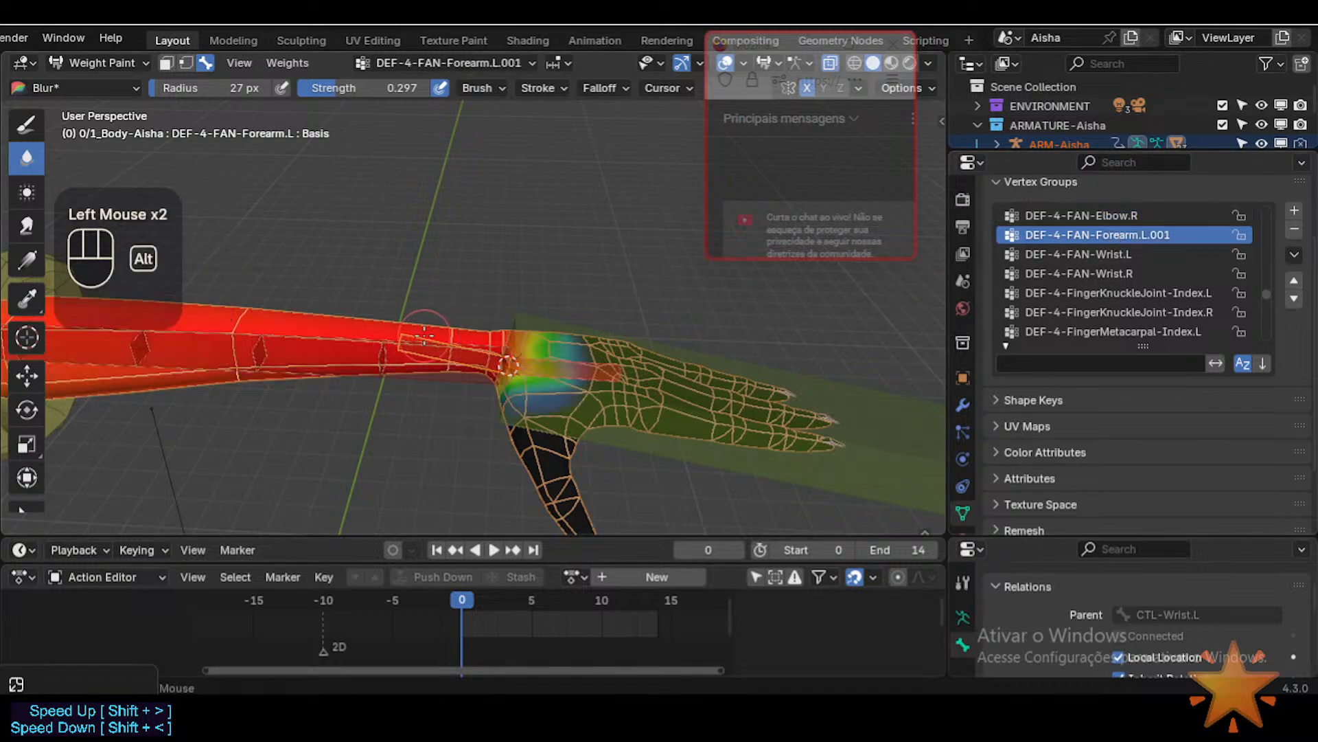
{"action": "left_click", "coordinate": [417, 335], "text": "alt"}
{"action": "left_click", "coordinate": [415, 337], "text": "alt"}
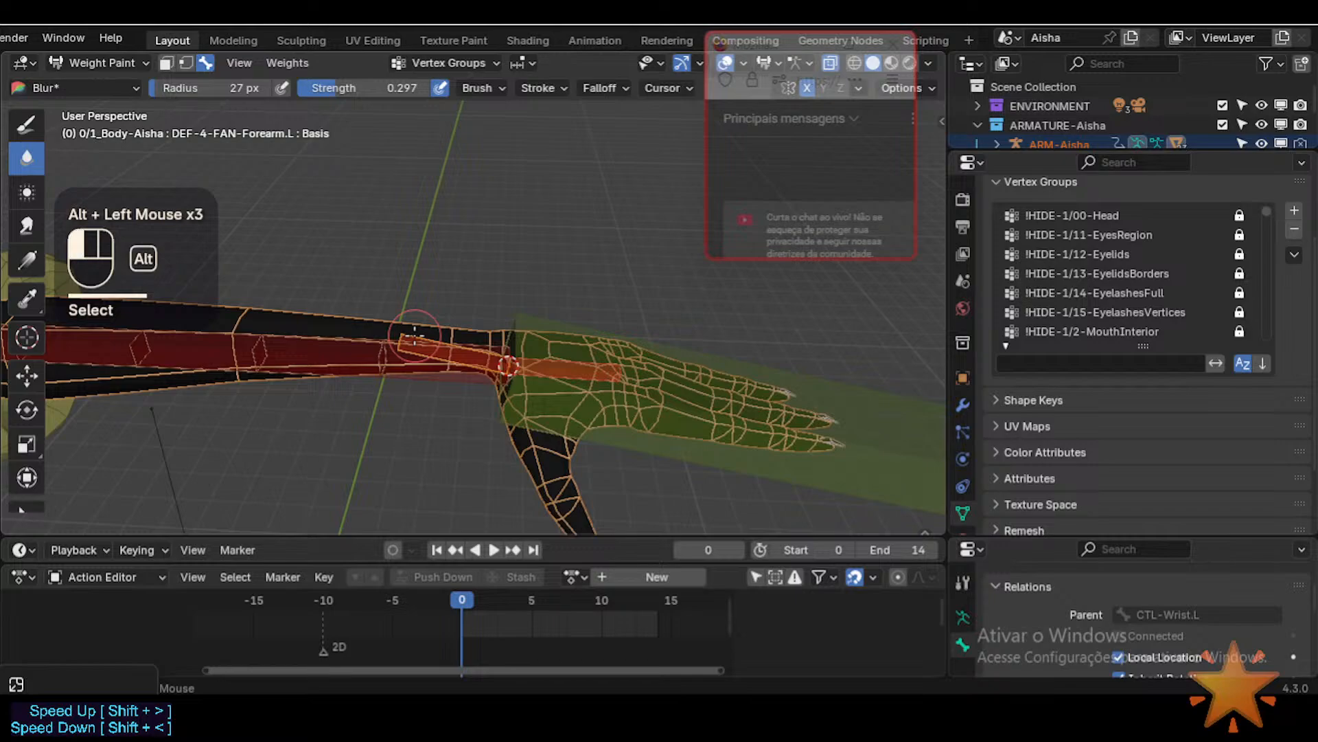
{"action": "left_click", "coordinate": [388, 349], "text": "alt"}
{"action": "left_click", "coordinate": [366, 358], "text": "alt"}
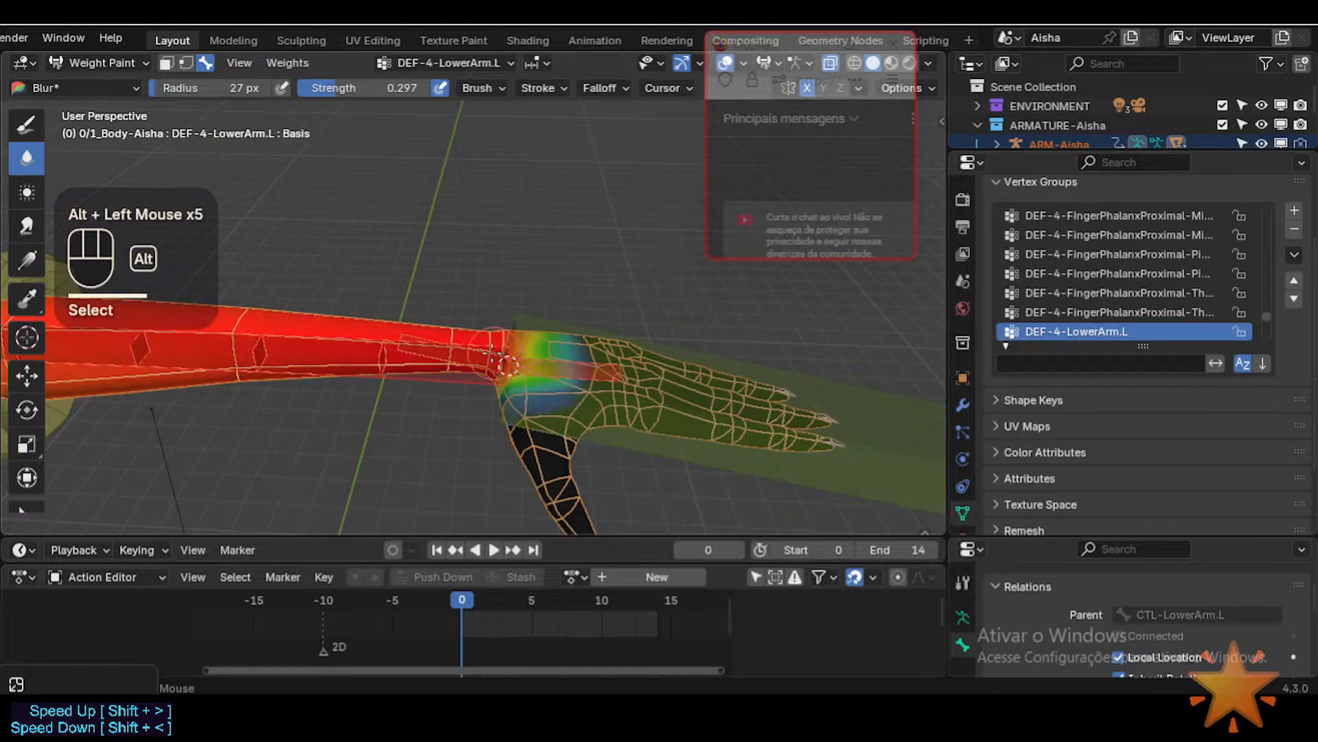
{"action": "left_click", "coordinate": [410, 335], "text": "alt"}
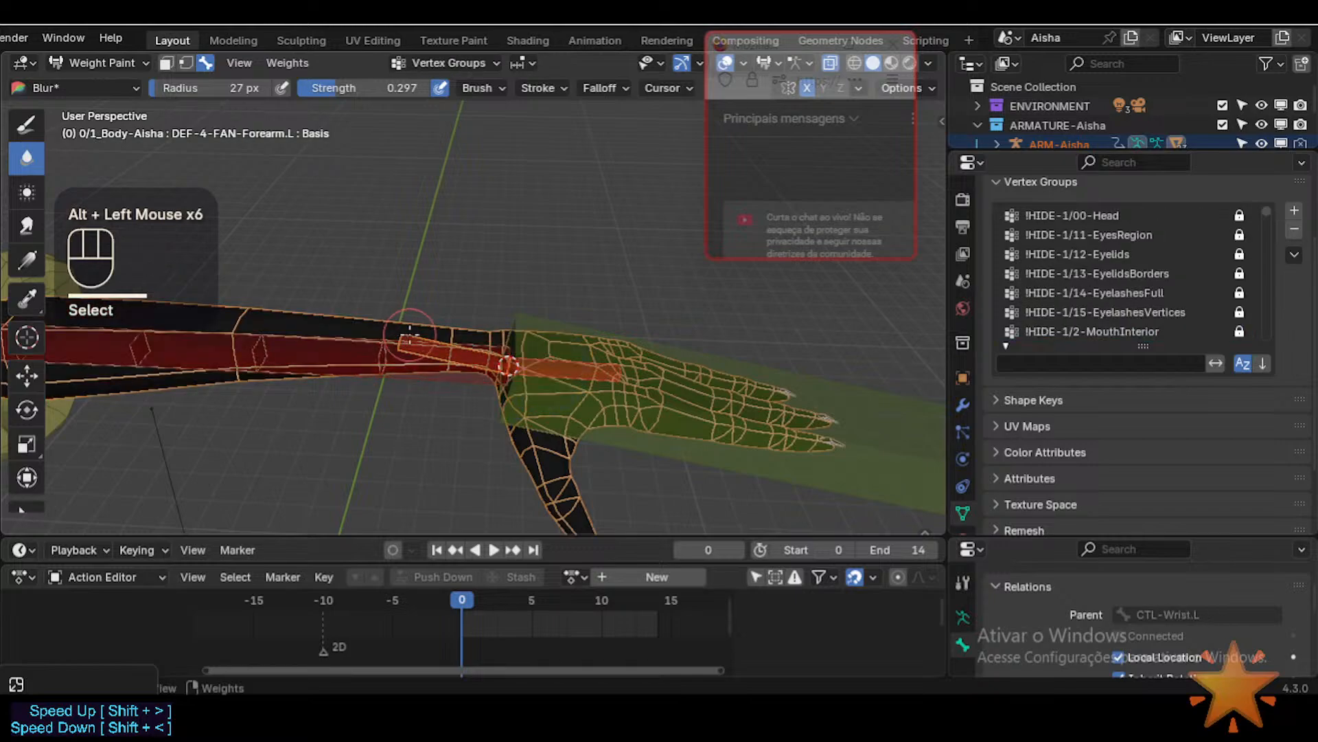
Step: Inspect the forearm fan bone's name on the armature in Pose Mode, and select the adjacent wrist fan bone
{"action": "key", "text": "ctrl+Tab"}
{"action": "left_click", "coordinate": [418, 336]}
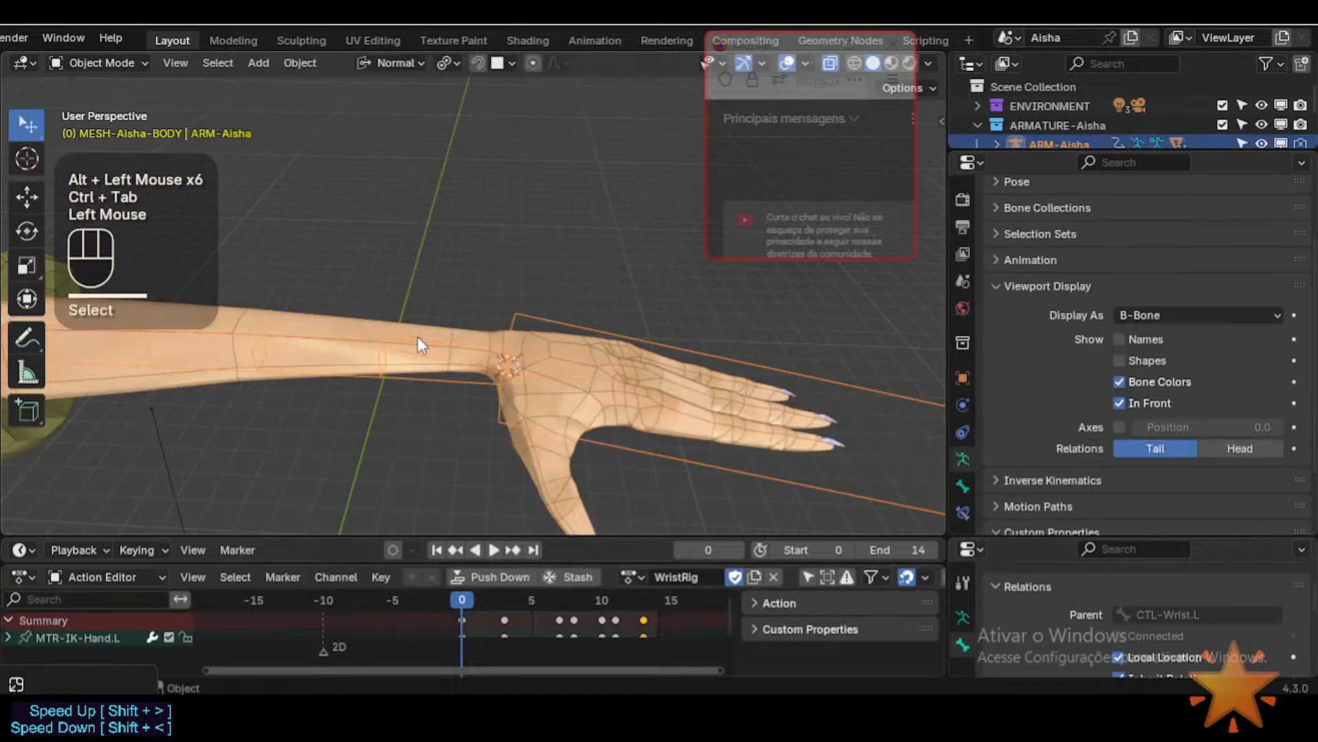
{"action": "key", "text": "ctrl+Tab"}
{"action": "left_click", "coordinate": [416, 335]}
{"action": "left_click", "coordinate": [417, 336]}
{"action": "key", "text": "F2"}
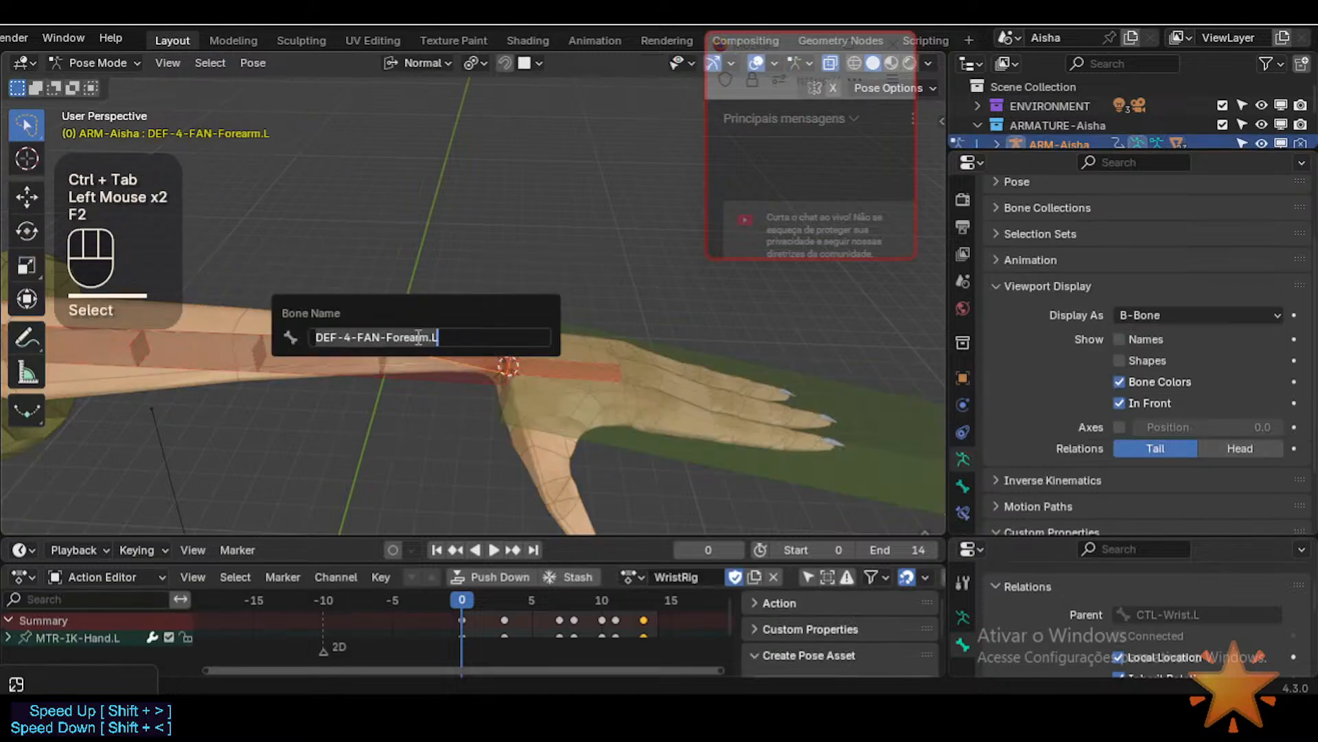
{"action": "left_click", "coordinate": [535, 364]}
{"action": "left_click", "coordinate": [534, 364]}
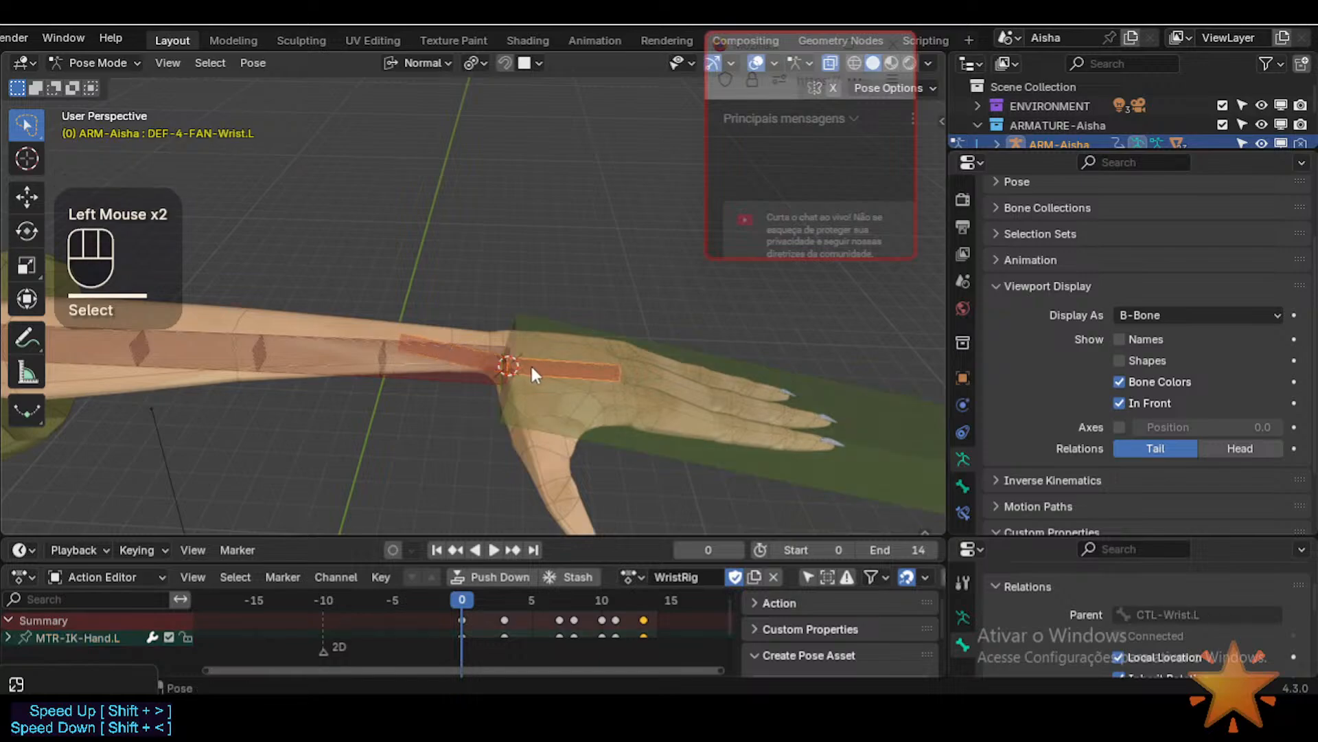
Step: Reselect the forearm fan bone, leave Pose Mode, and put only the body mesh into Weight Paint mode
{"action": "left_click", "coordinate": [424, 336]}
{"action": "key", "text": "ctrl+Tab"}
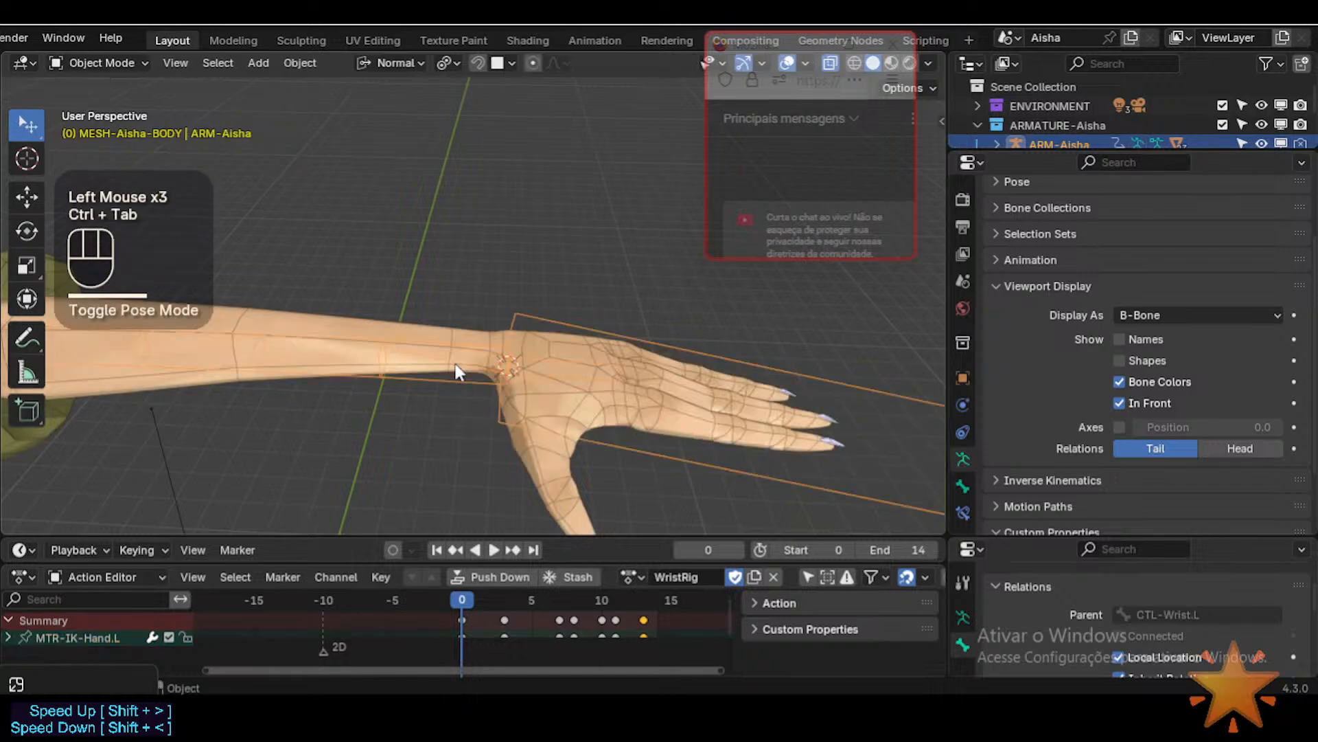
{"action": "left_click", "coordinate": [446, 326]}
{"action": "key", "text": "ctrl+Tab"}
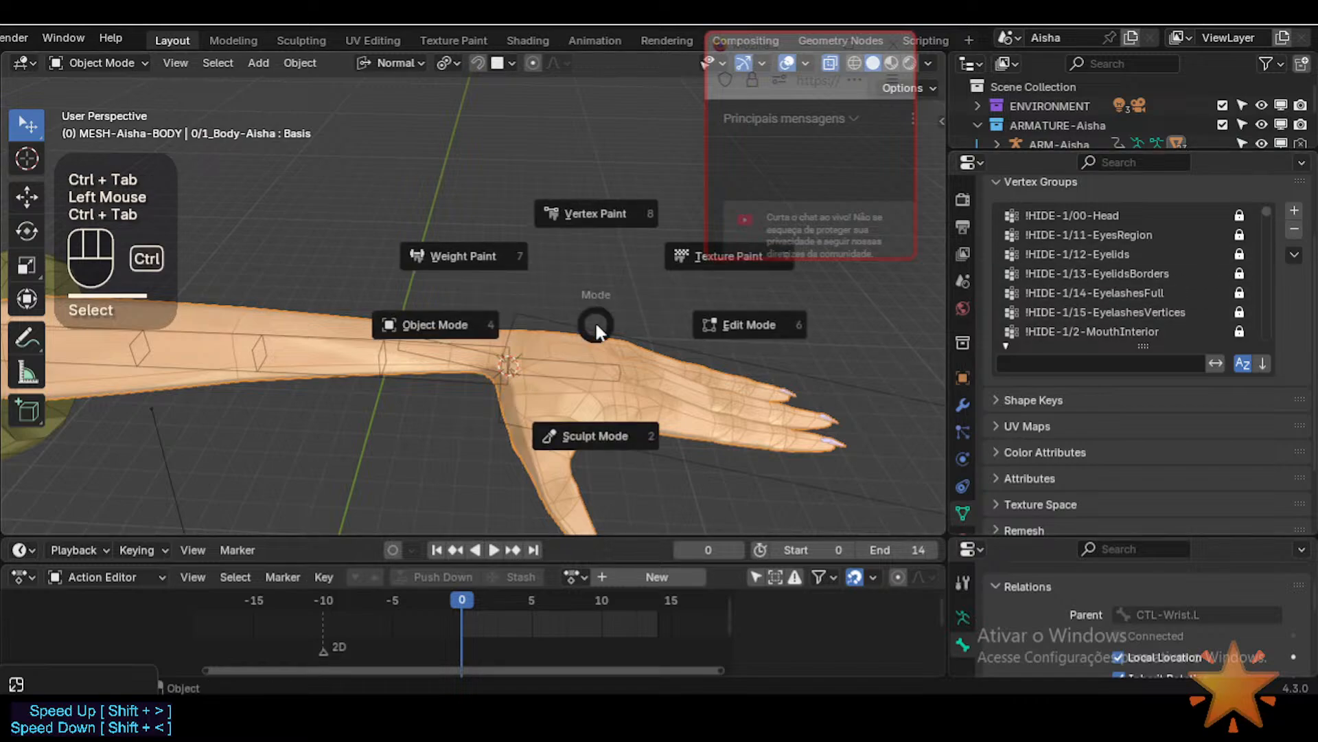
{"action": "key", "text": "7"}
Step: Sample the vertex groups on the forearm, viewing DEF-4-FAN-Wrist.L and XDEF-4-FAN-Wrist.L, and make DEF-4-FAN-Forearm.L.001 active
{"action": "key", "text": "ctrl+shift+x"}
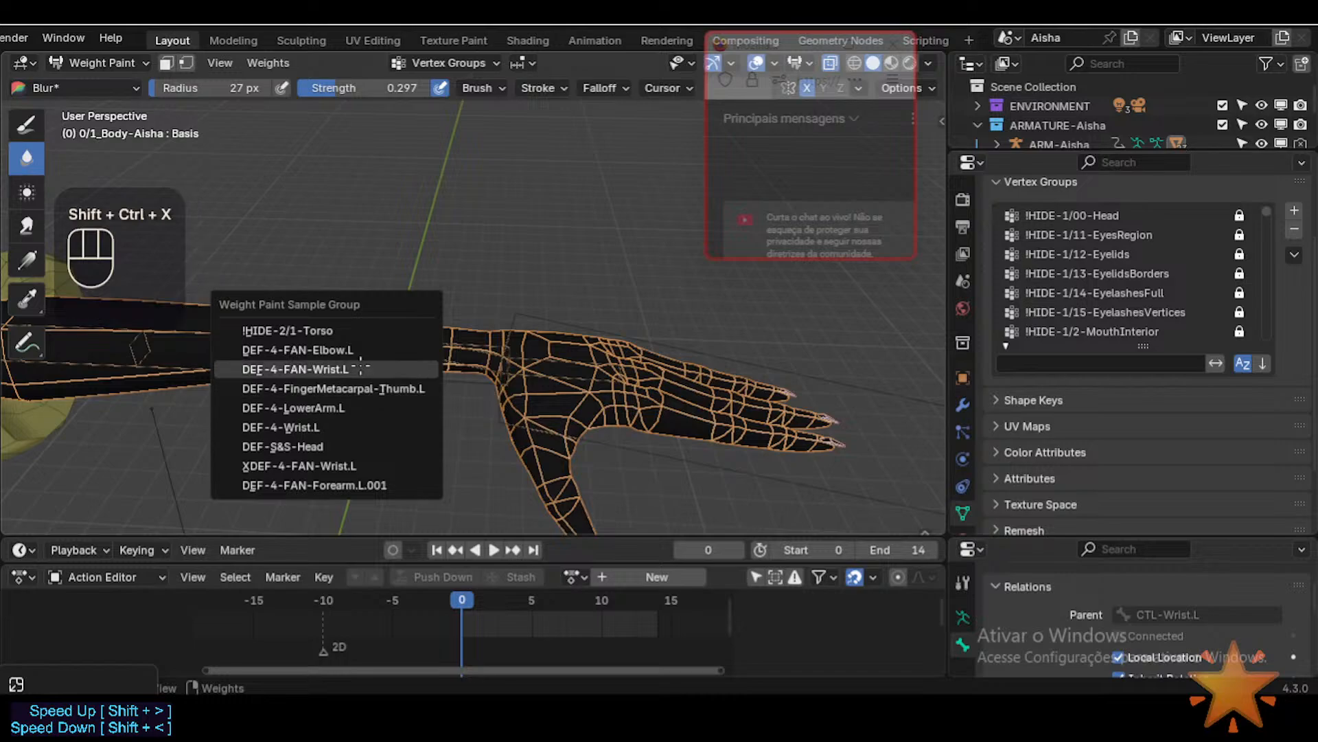
{"action": "left_click", "coordinate": [360, 369]}
{"action": "key", "text": "ctrl+shift+x"}
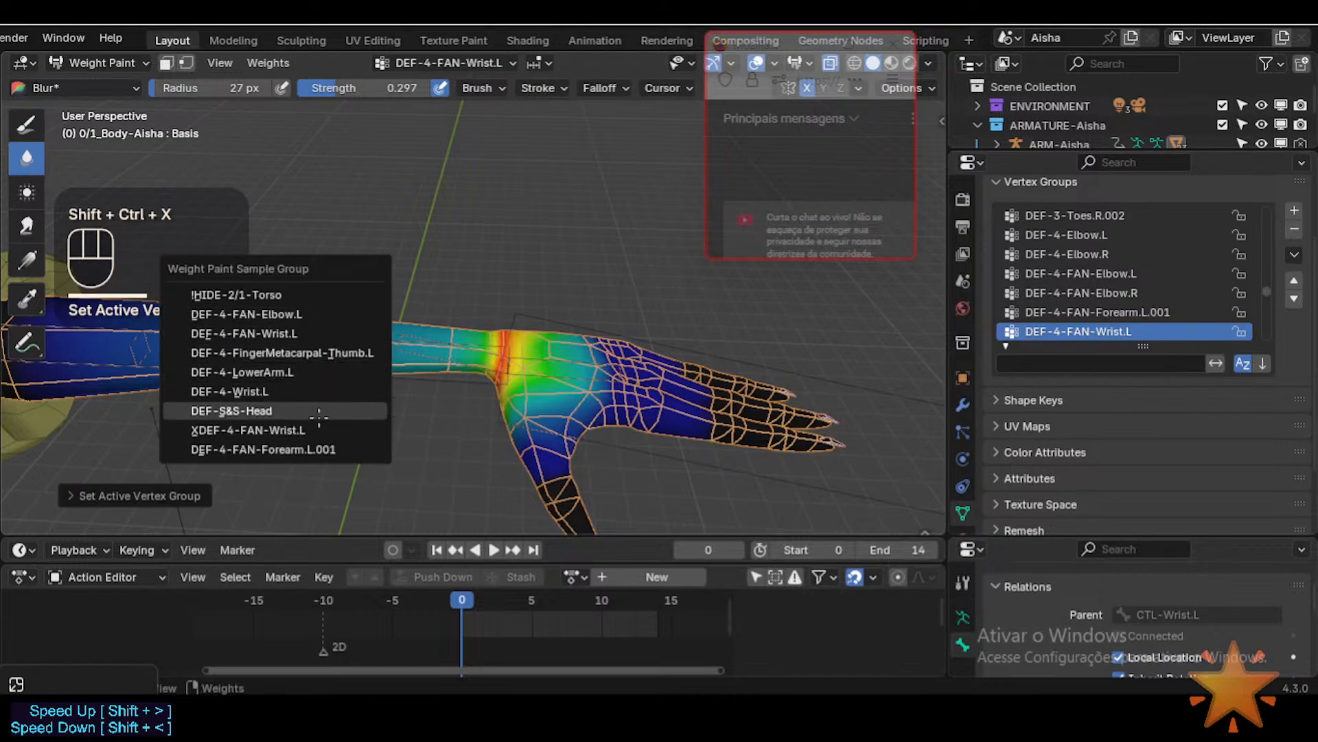
{"action": "left_click", "coordinate": [320, 451]}
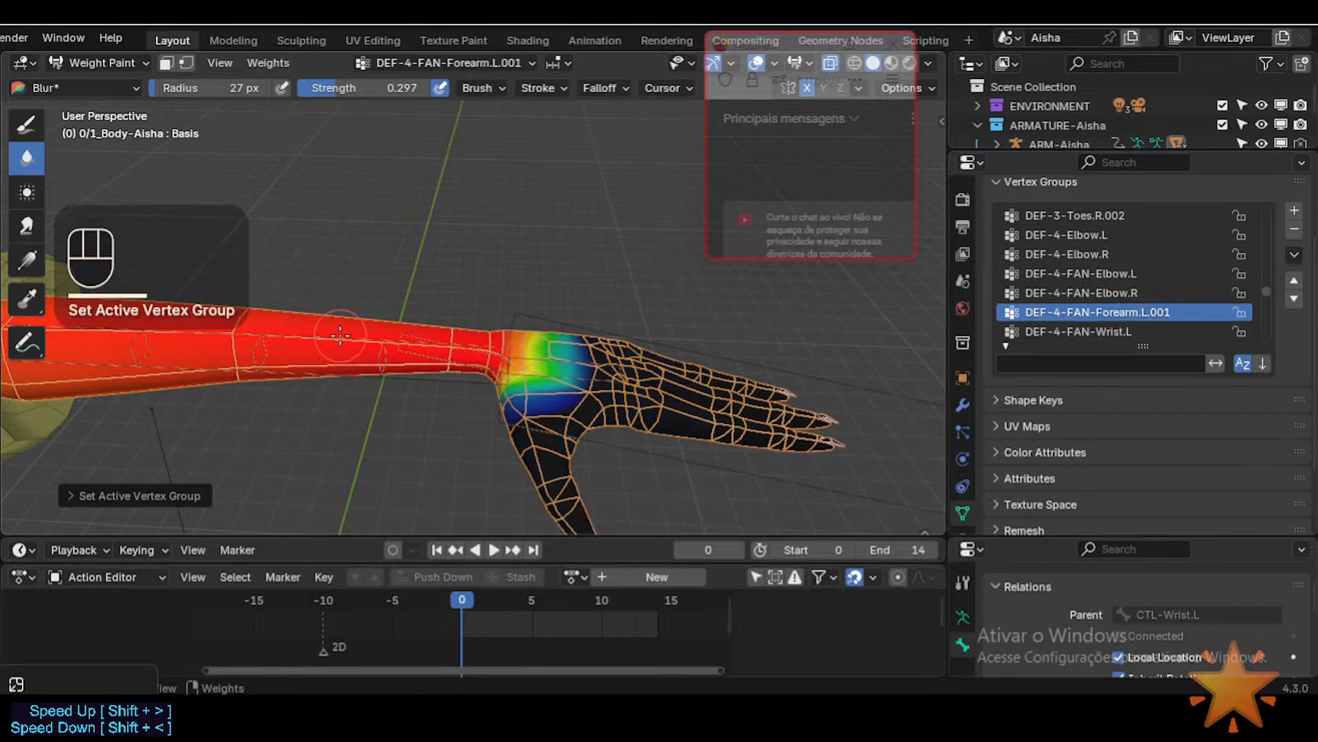
{"action": "key", "text": "ctrl+shift+x"}
{"action": "left_click", "coordinate": [326, 315]}
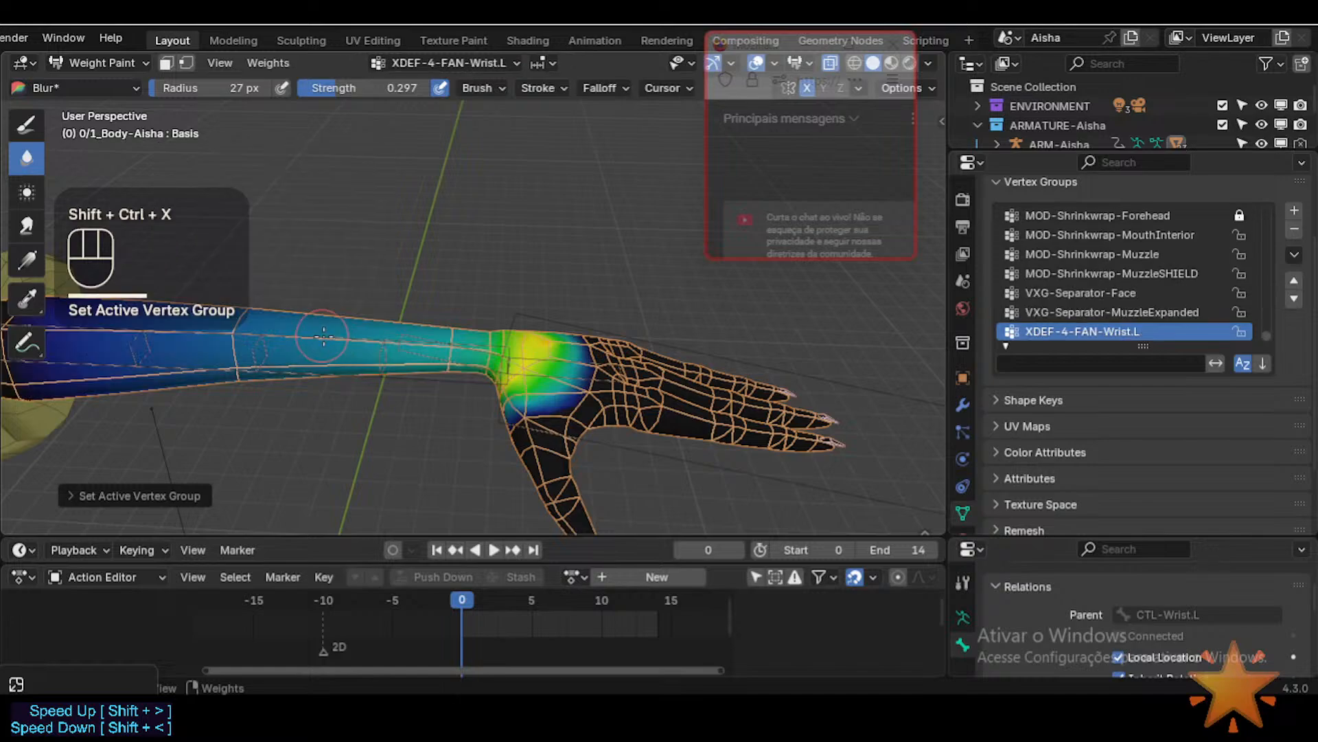
{"action": "key", "text": "ctrl+shift+x"}
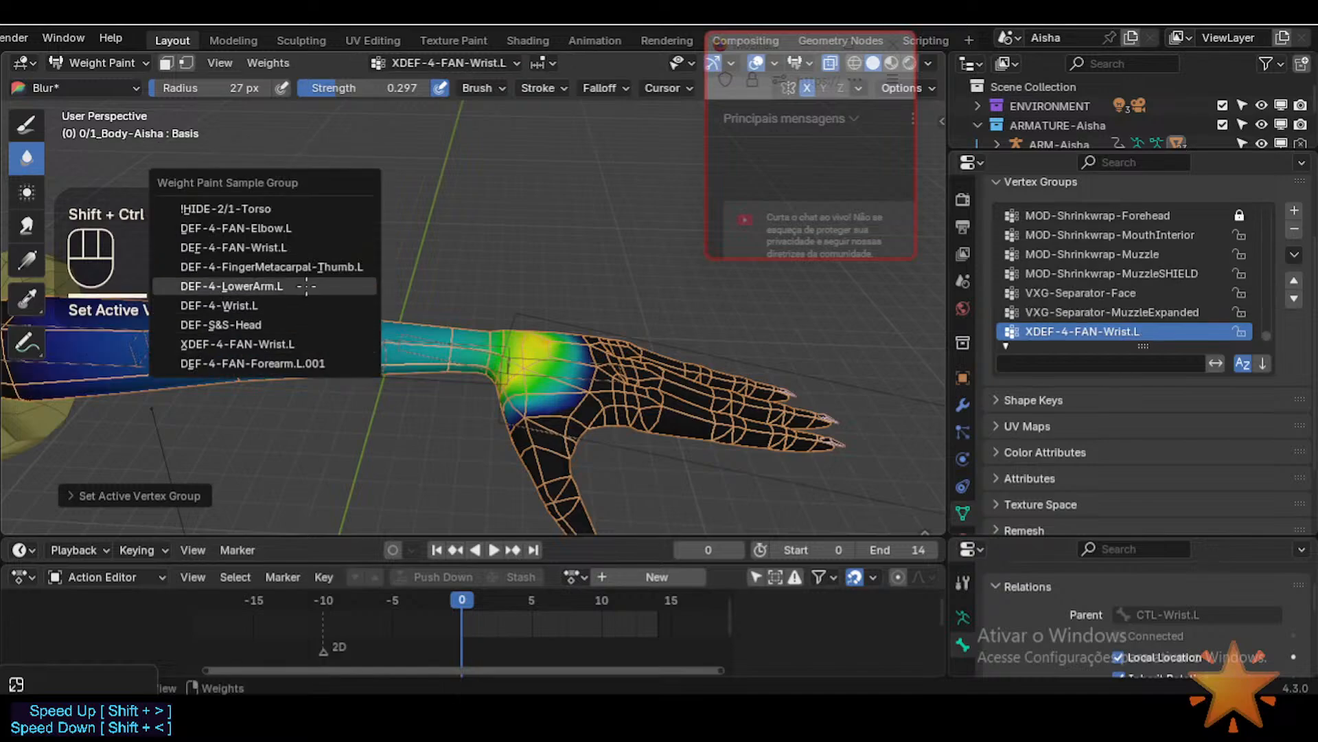
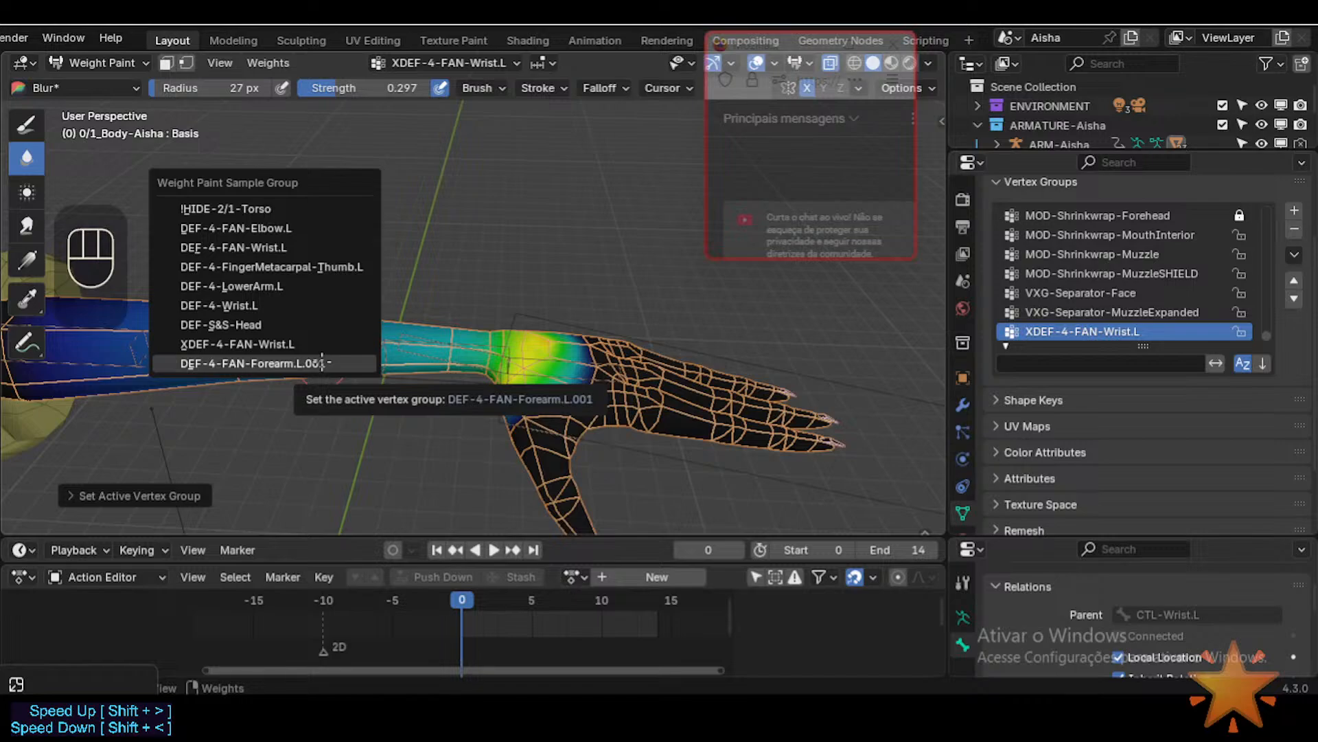
{"action": "left_click", "coordinate": [322, 364]}
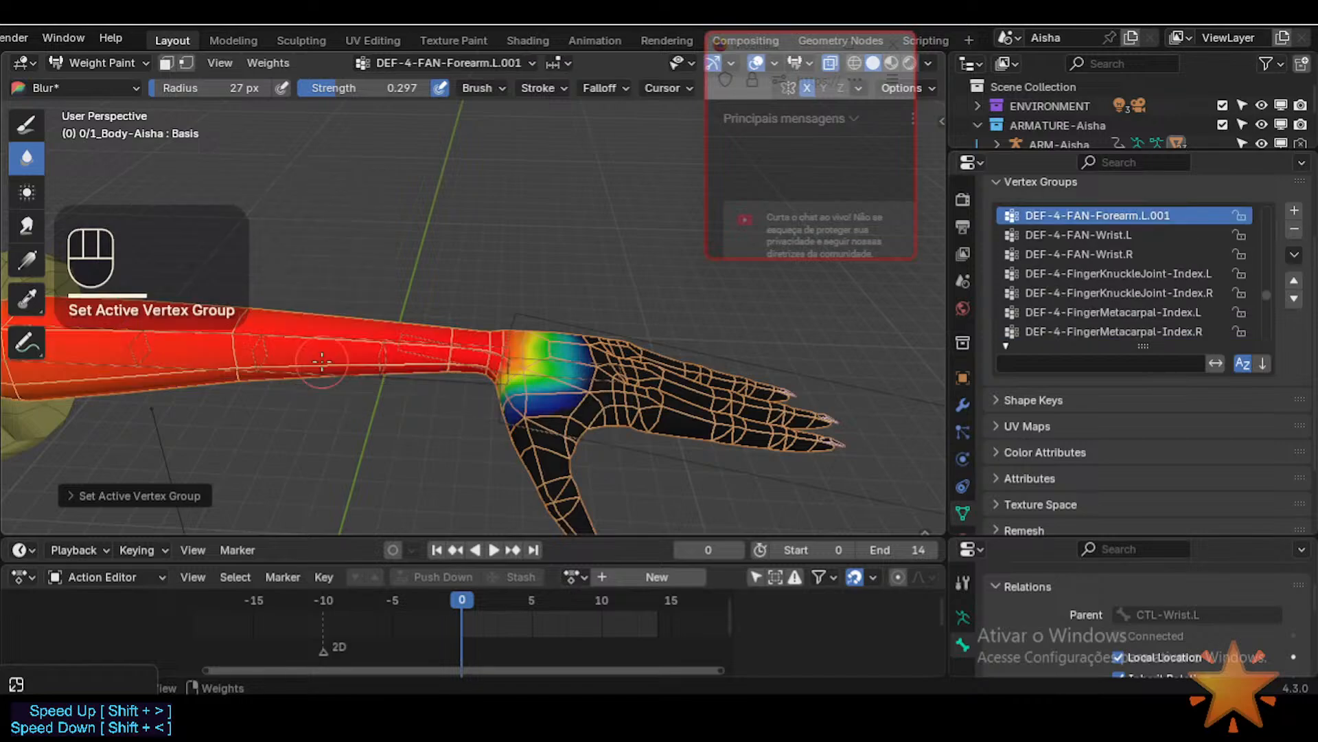
Step: Search the body mesh's vertex groups for "copy", and clear the filter
{"action": "left_click", "coordinate": [1089, 363]}
{"action": "type", "text": "copy"}
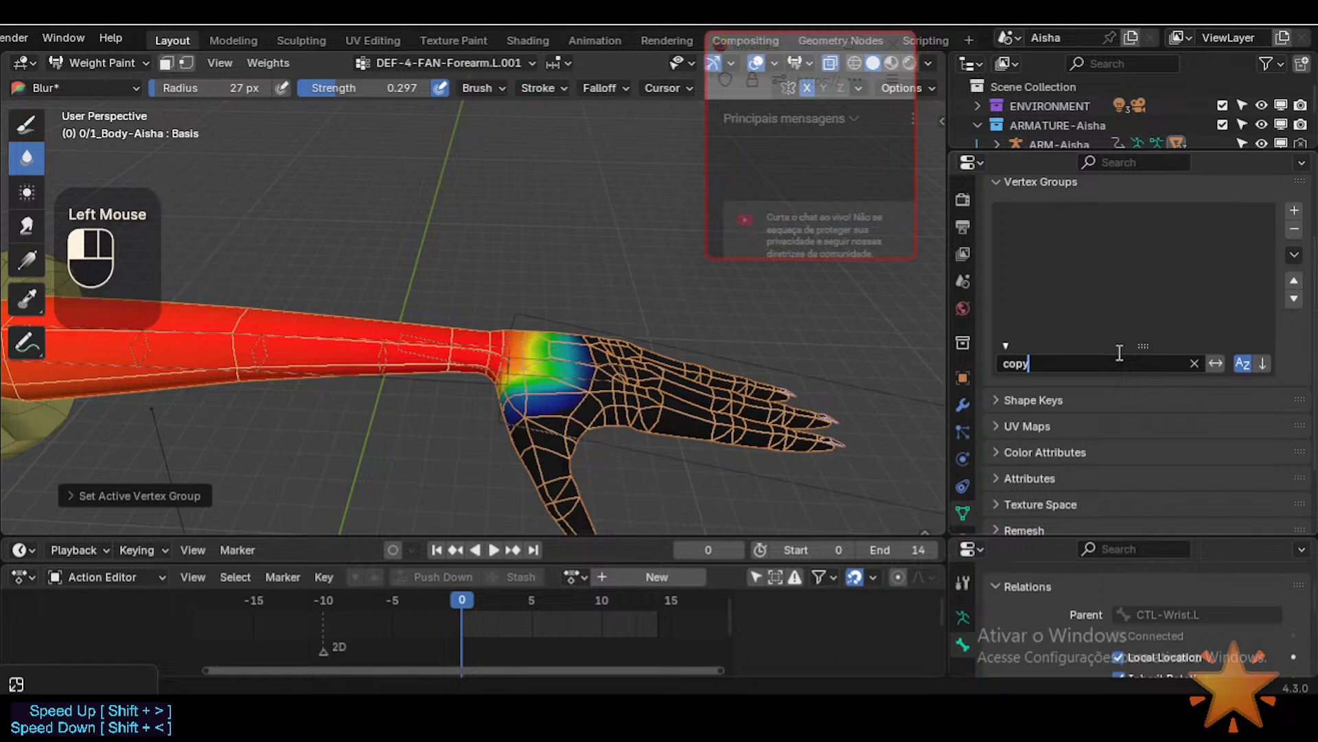
{"action": "key", "text": "shift+Home"}
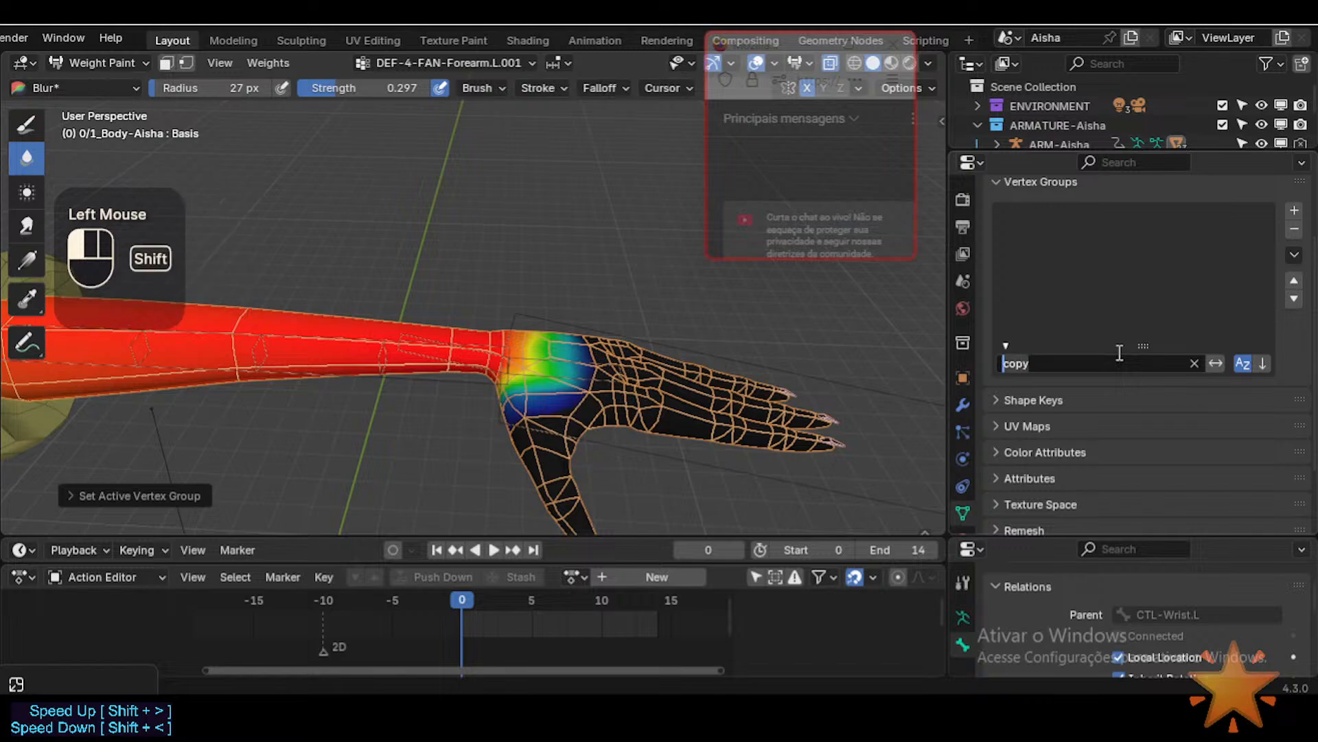
{"action": "key", "text": "BackSpace"}
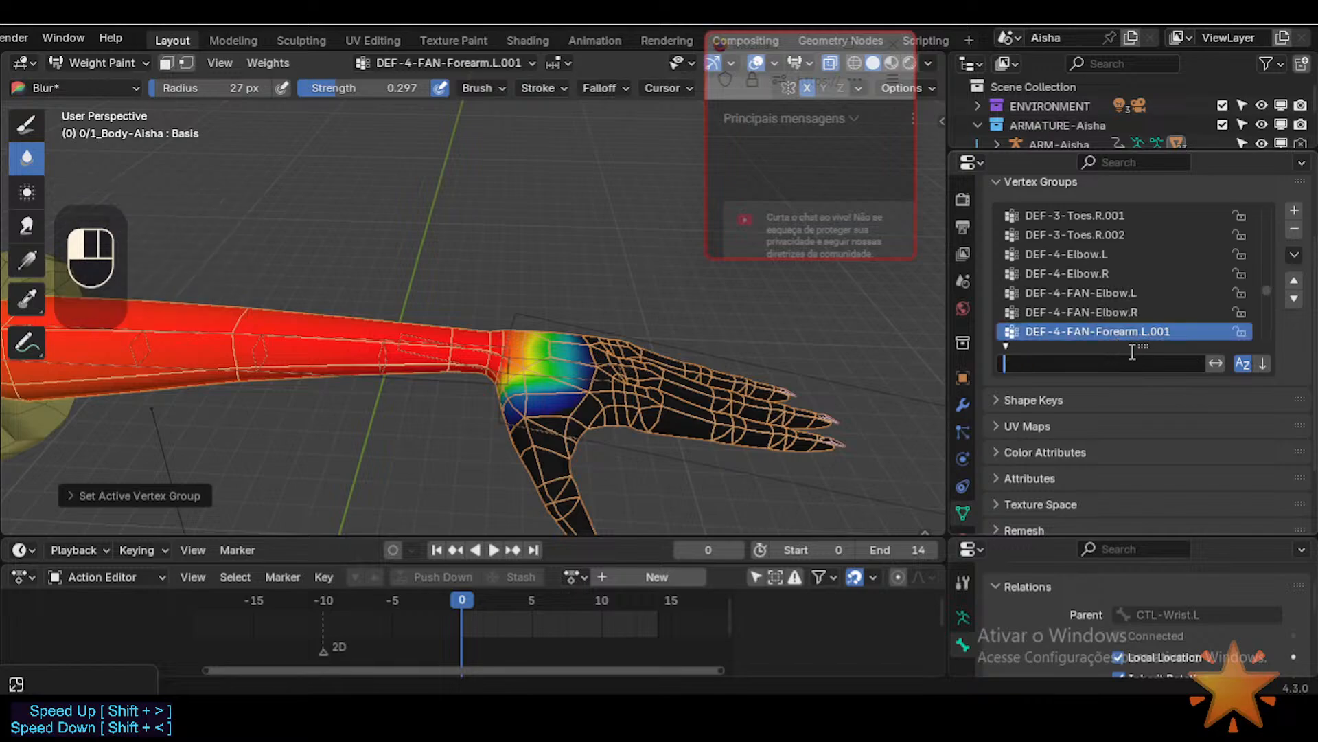
Step: Rename the DEF-4-FAN-Forearm.L.001 vertex group as DEF-4-FAN-Forearm.L
{"action": "left_click", "coordinate": [1085, 313]}
{"action": "left_click", "coordinate": [1086, 330]}
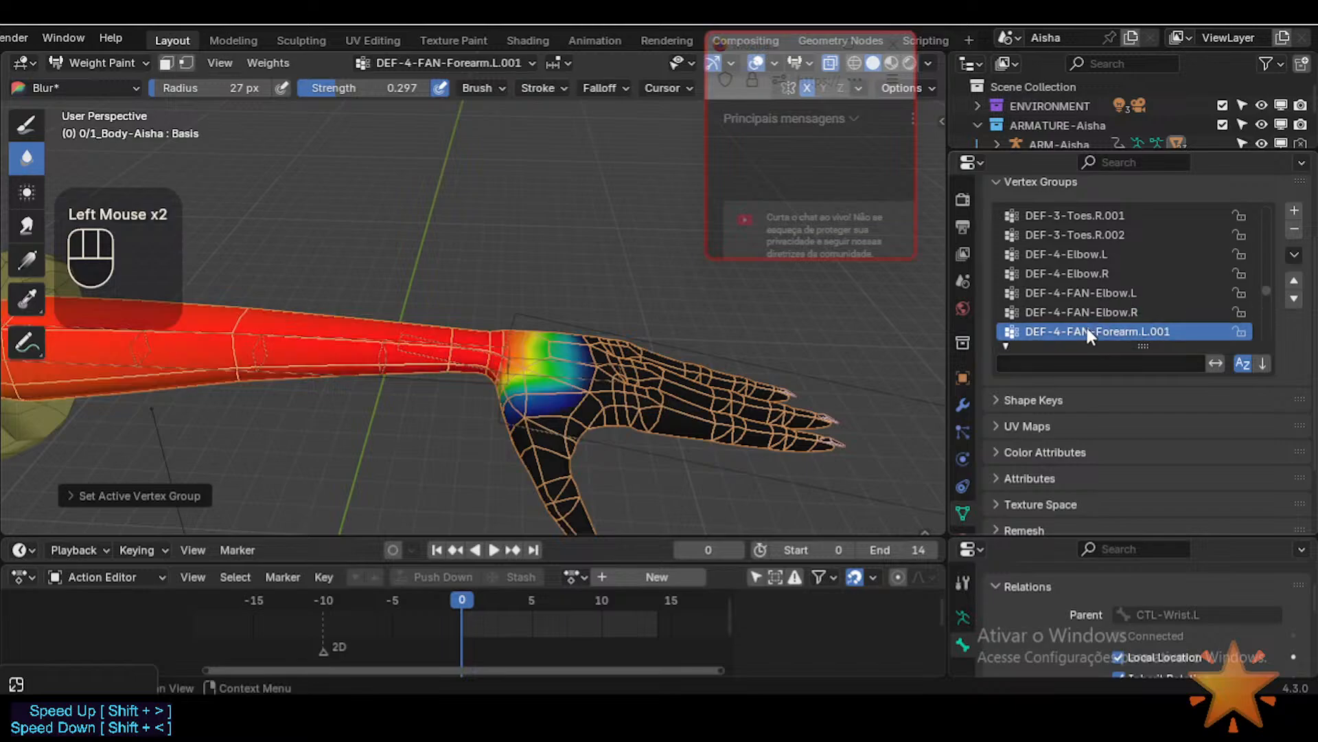
{"action": "double_click", "coordinate": [1082, 331]}
{"action": "left_click", "coordinate": [1177, 331]}
{"action": "key", "text": "BackSpace"}
{"action": "key", "text": "BackSpace"}
{"action": "key", "text": "BackSpace"}
{"action": "key", "text": "BackSpace"}
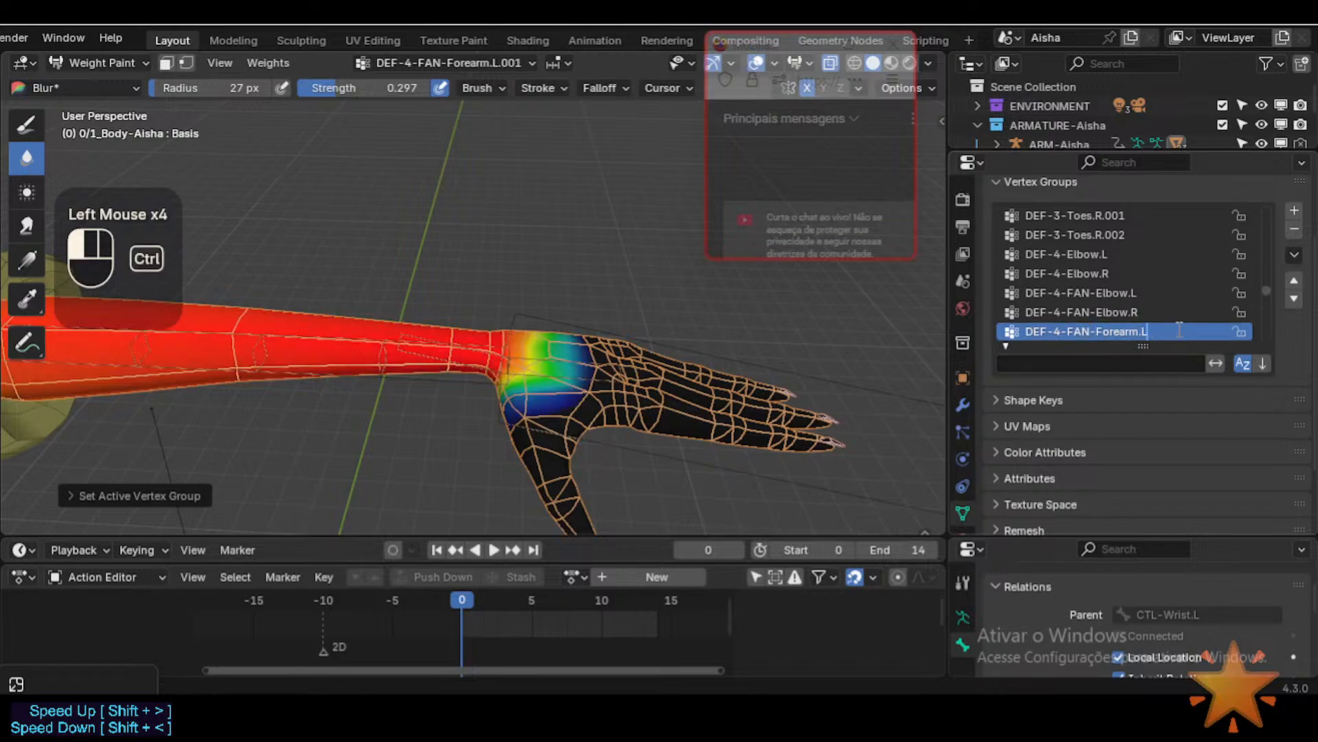
{"action": "key", "text": "Return"}
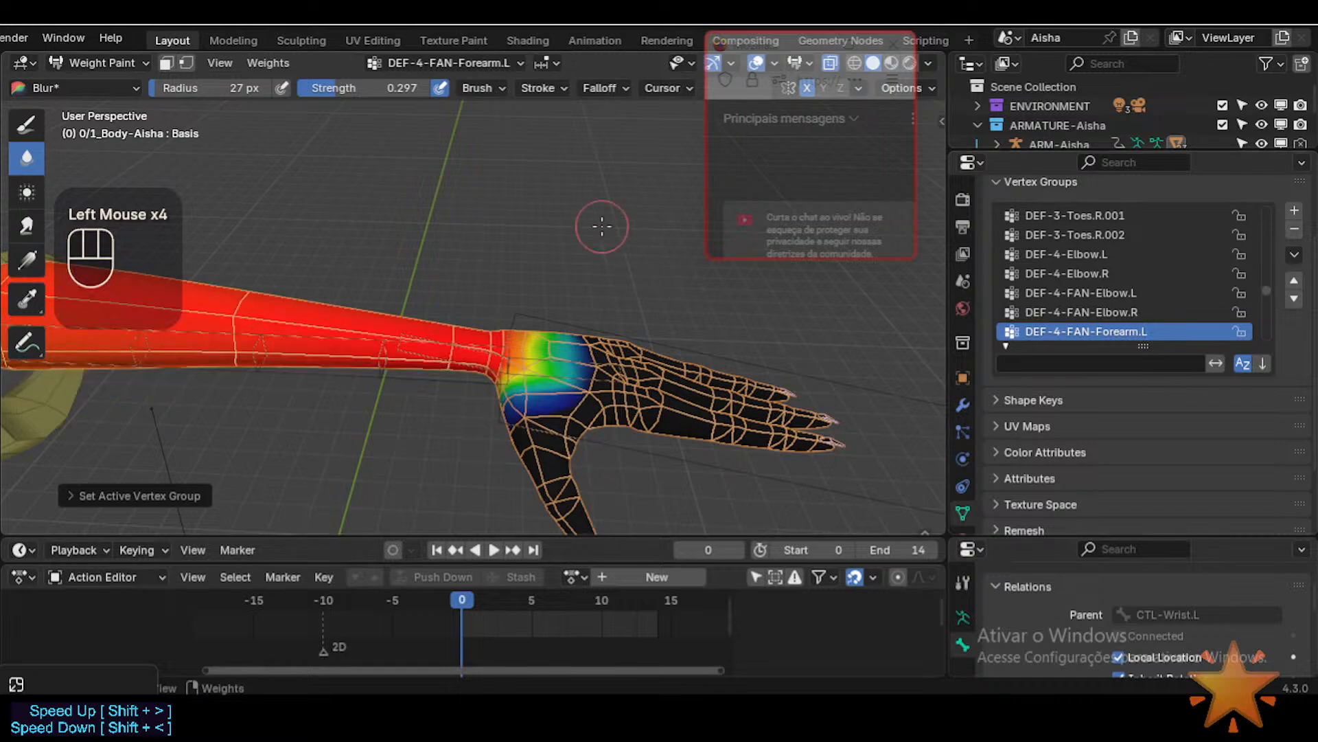
Step: Select the ARM-Aisha armature together with the body mesh and put the mesh back into Weight Paint mode
{"action": "key", "text": "ctrl+Tab"}
{"action": "left_click", "coordinate": [441, 344]}
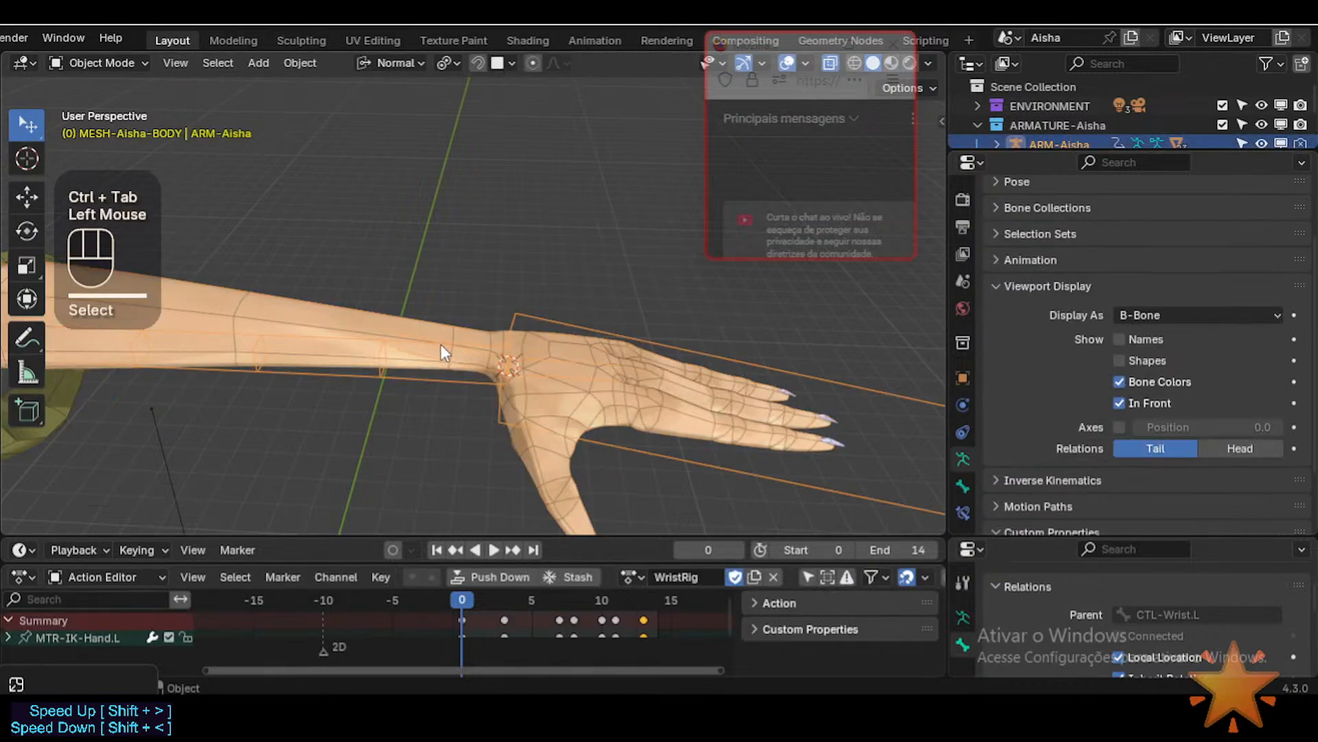
{"action": "left_click", "coordinate": [410, 331], "text": "shift"}
{"action": "key", "text": "ctrl+Tab"}
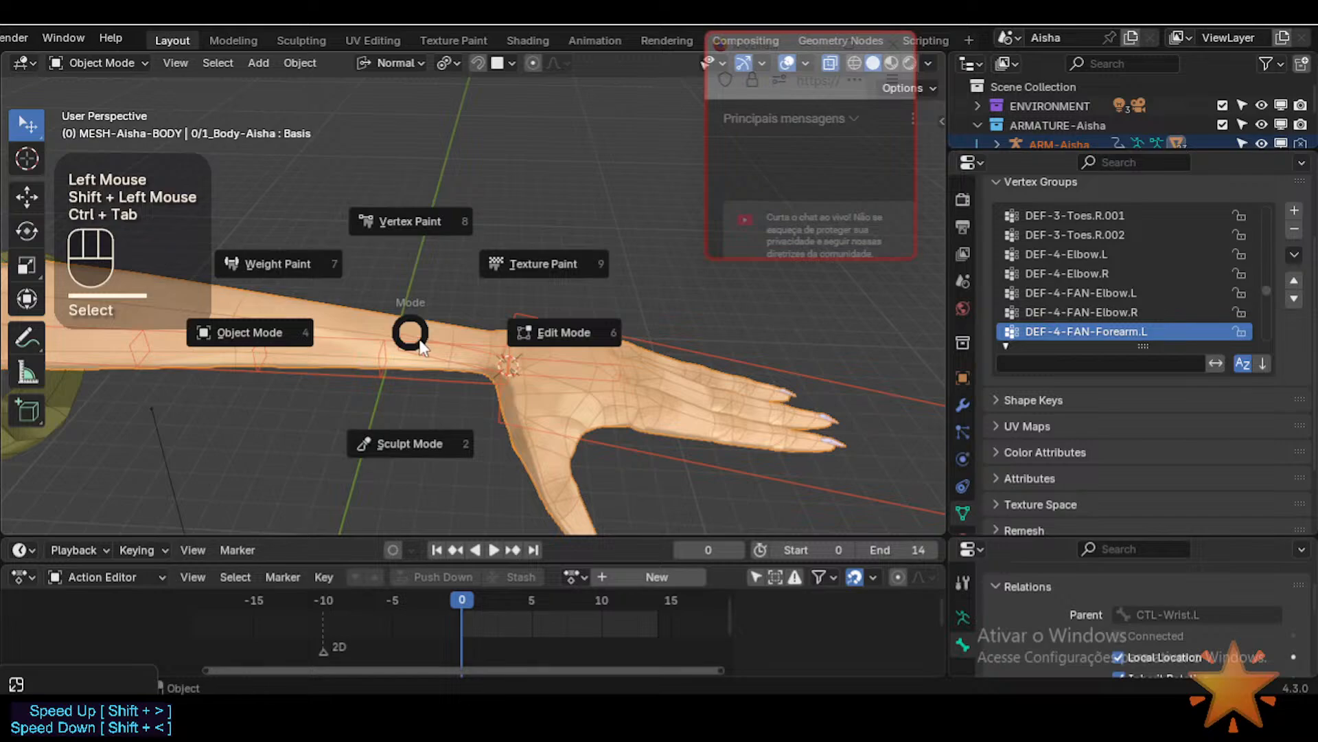
{"action": "key", "text": "w"}
Step: Sample the weights of the forearm and hand bones, including DEF-4-LowerArm.L and MTR-IK-Hand.L, and make DEF-4-FAN-Forearm.L active again
{"action": "left_click", "coordinate": [413, 333], "text": "alt"}
{"action": "left_click", "coordinate": [412, 334], "text": "alt"}
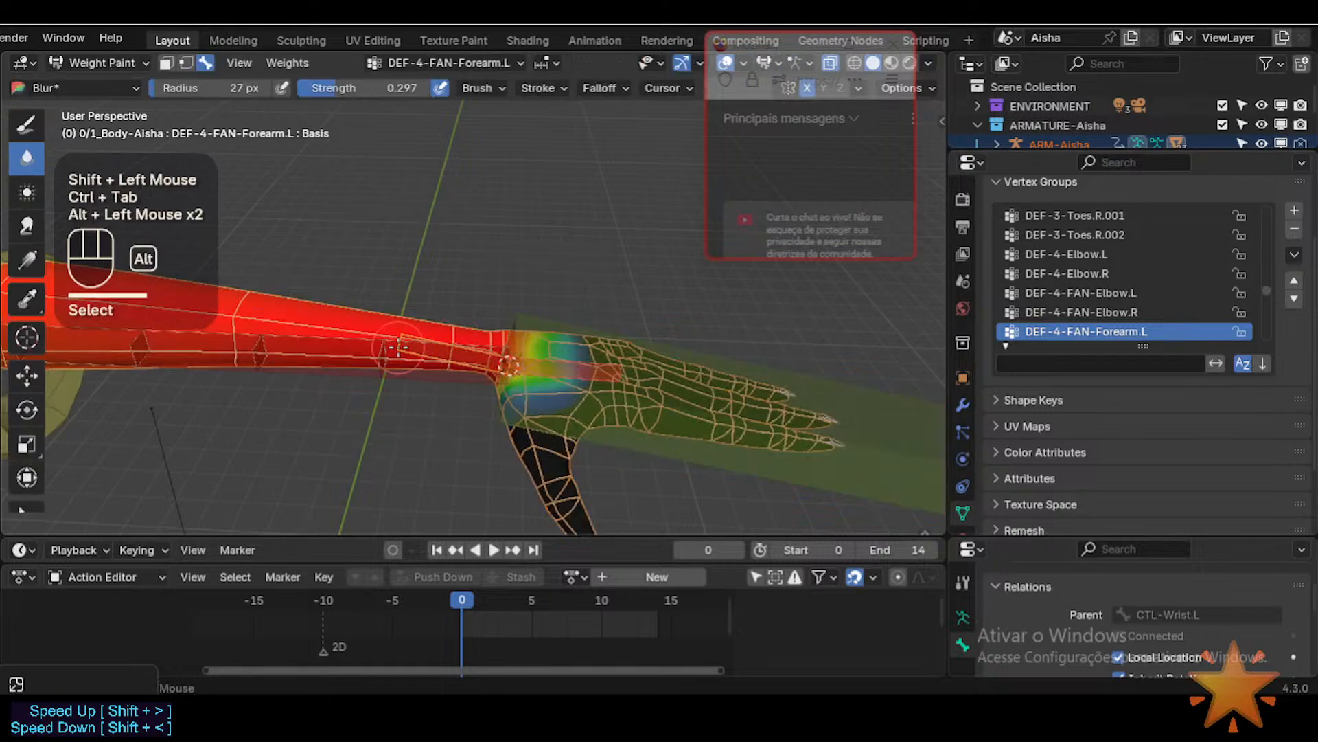
{"action": "left_click", "coordinate": [399, 344], "text": "alt"}
{"action": "left_click", "coordinate": [404, 353], "text": "alt"}
{"action": "left_click", "coordinate": [383, 352], "text": "alt"}
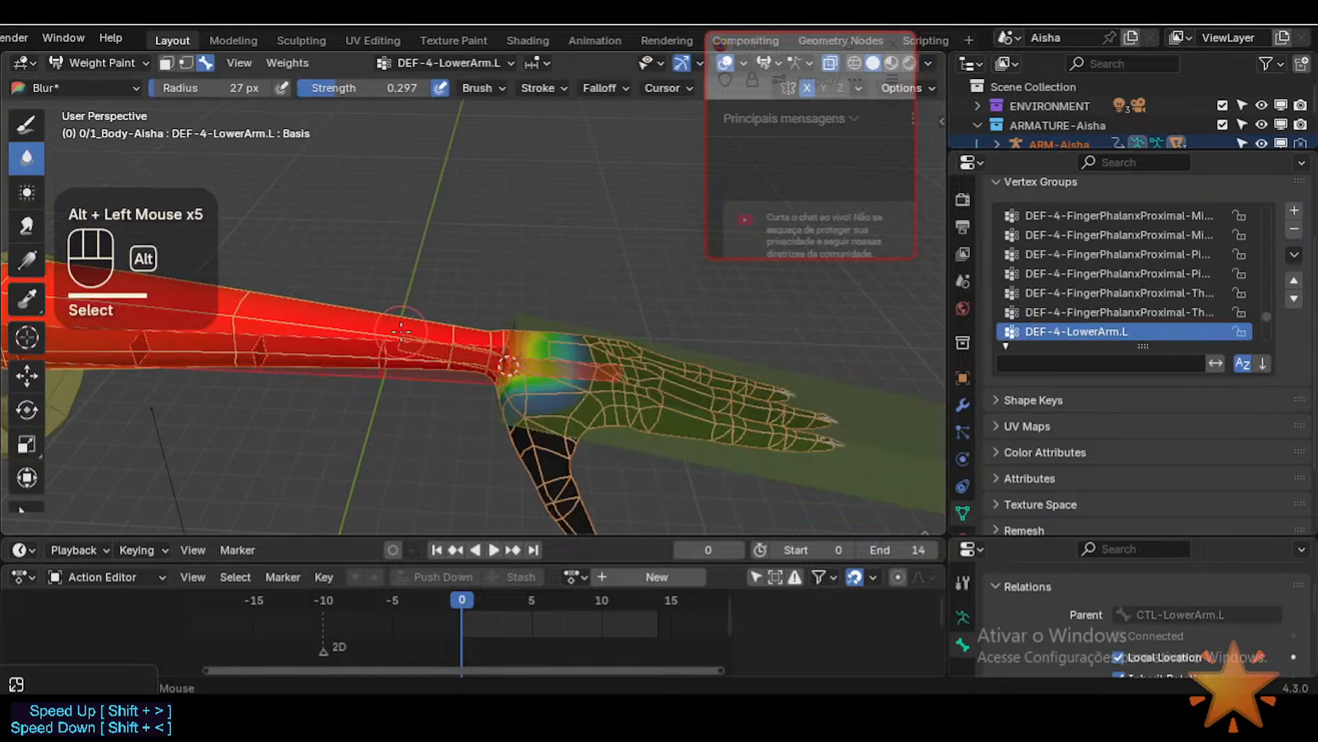
{"action": "left_click", "coordinate": [401, 332], "text": "alt"}
{"action": "left_click", "coordinate": [539, 347], "text": "alt"}
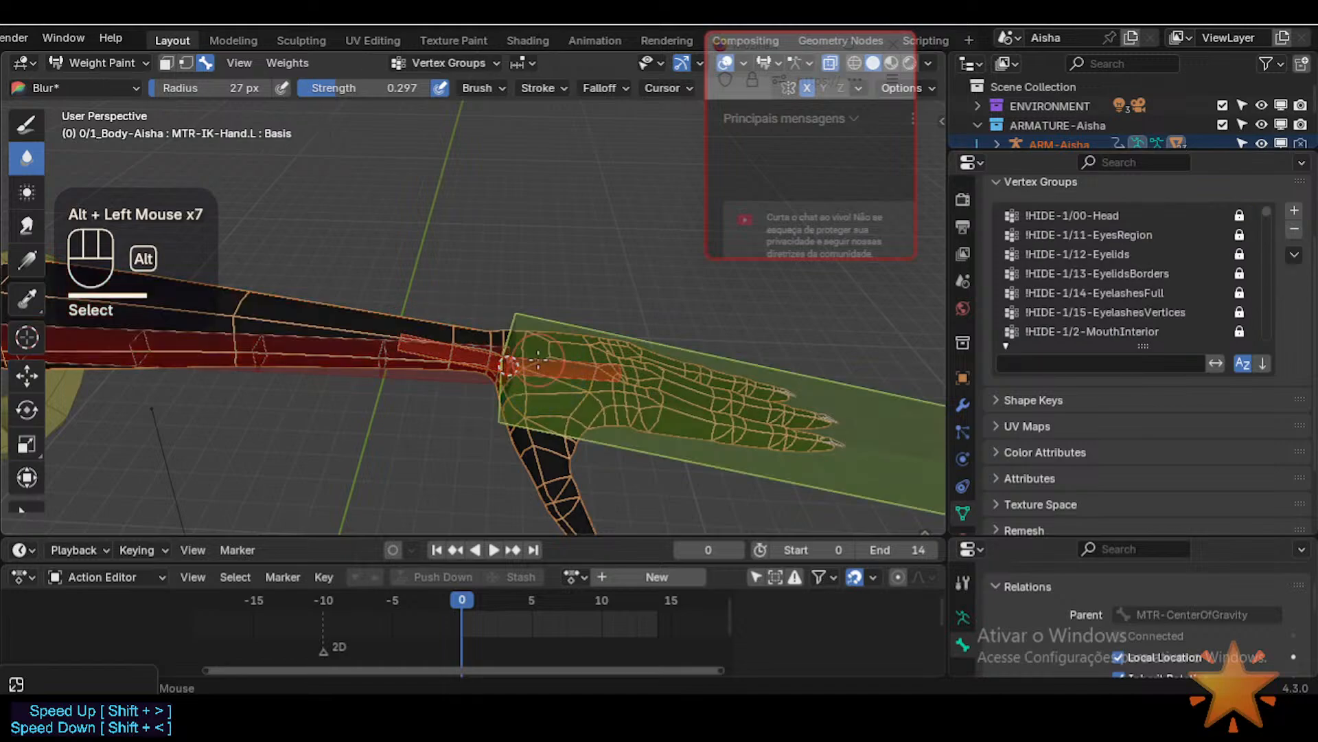
{"action": "left_click", "coordinate": [537, 360], "text": "alt"}
{"action": "left_click", "coordinate": [426, 324], "text": "alt"}
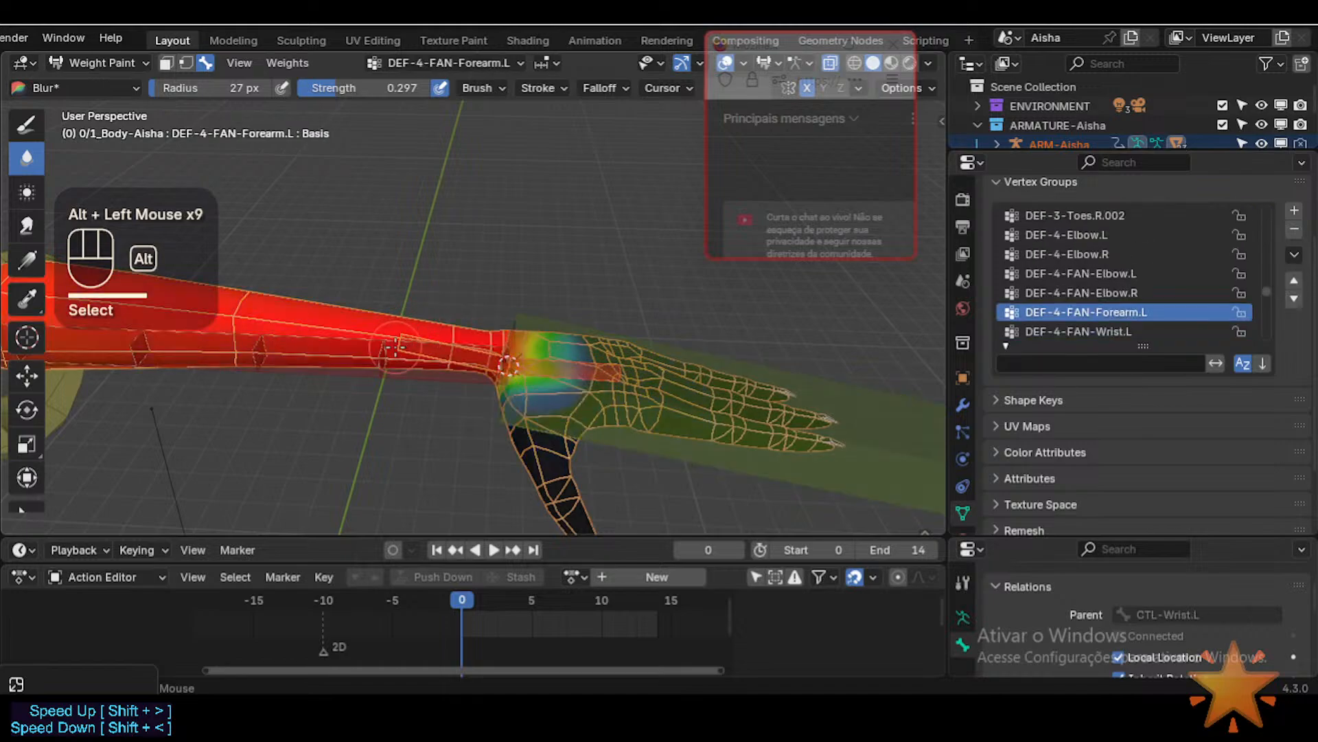
{"action": "left_click", "coordinate": [400, 328], "text": "alt"}
{"action": "left_click", "coordinate": [440, 337], "text": "alt"}
Step: Scrub and play the wrist animation with the whole arm in view to examine how the forearm weights deform the mesh
{"action": "scroll", "coordinate": [439, 336], "scroll_direction": "down", "scroll_amount": 2}
{"action": "scroll", "coordinate": [440, 337], "scroll_direction": "up", "scroll_amount": 1}
{"action": "middle_click_drag", "start_coordinate": [439, 336], "coordinate": [443, 410], "text": "shift"}
{"action": "scroll", "coordinate": [412, 371], "scroll_direction": "down", "scroll_amount": 1}
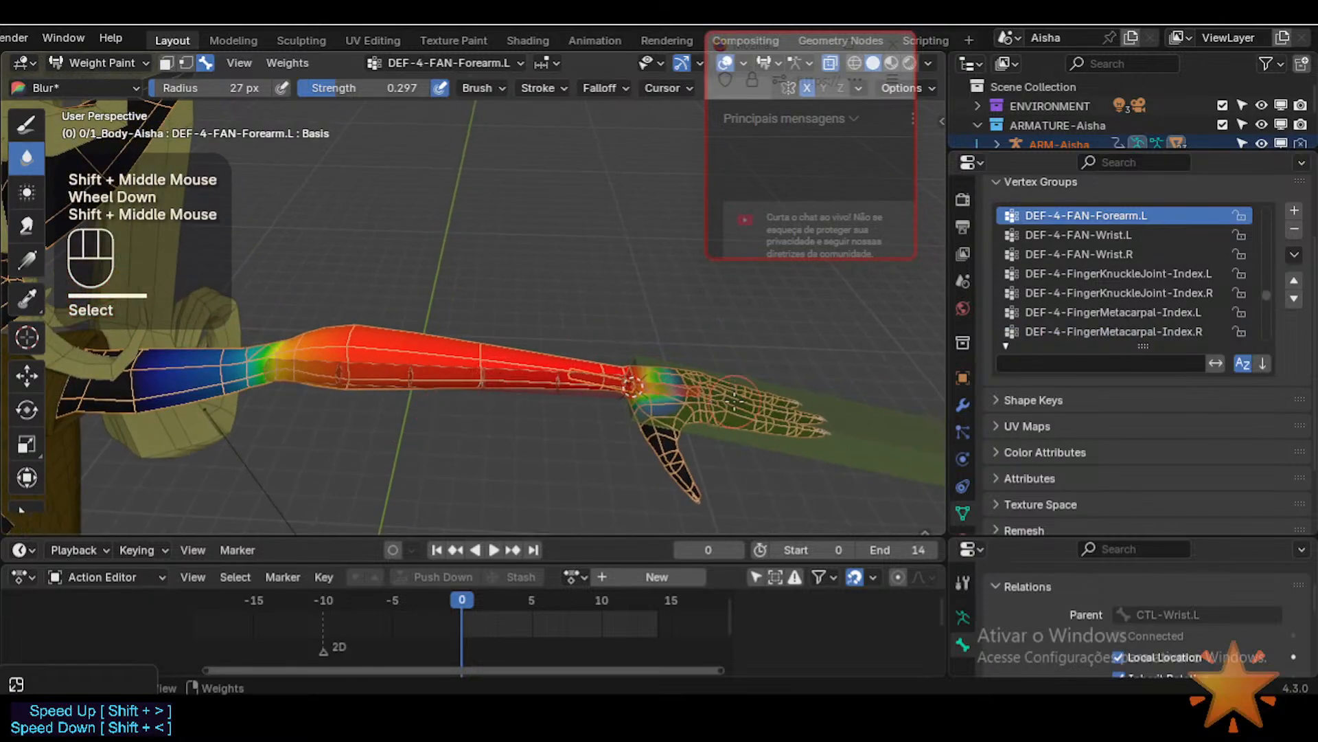
{"action": "middle_click_drag", "start_coordinate": [588, 405], "coordinate": [544, 377], "text": "shift"}
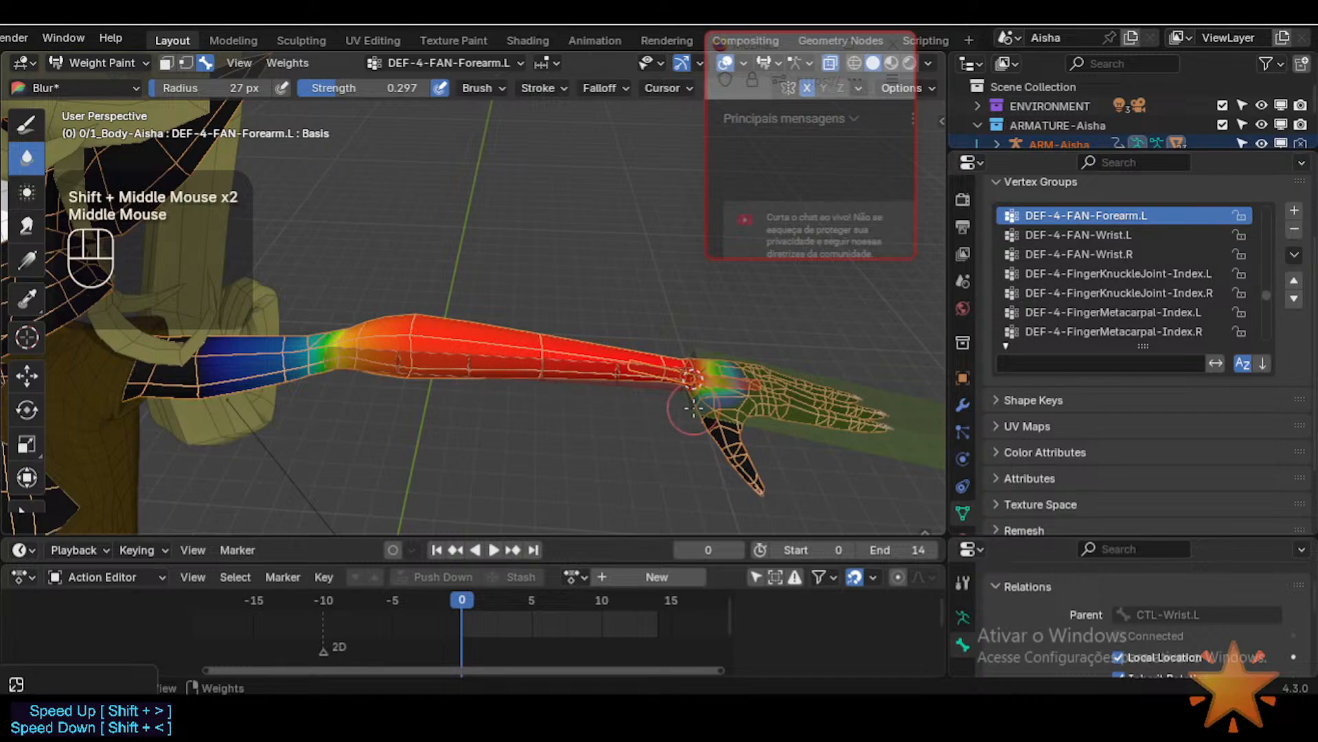
{"action": "left_click_drag", "start_coordinate": [486, 594], "coordinate": [544, 604]}
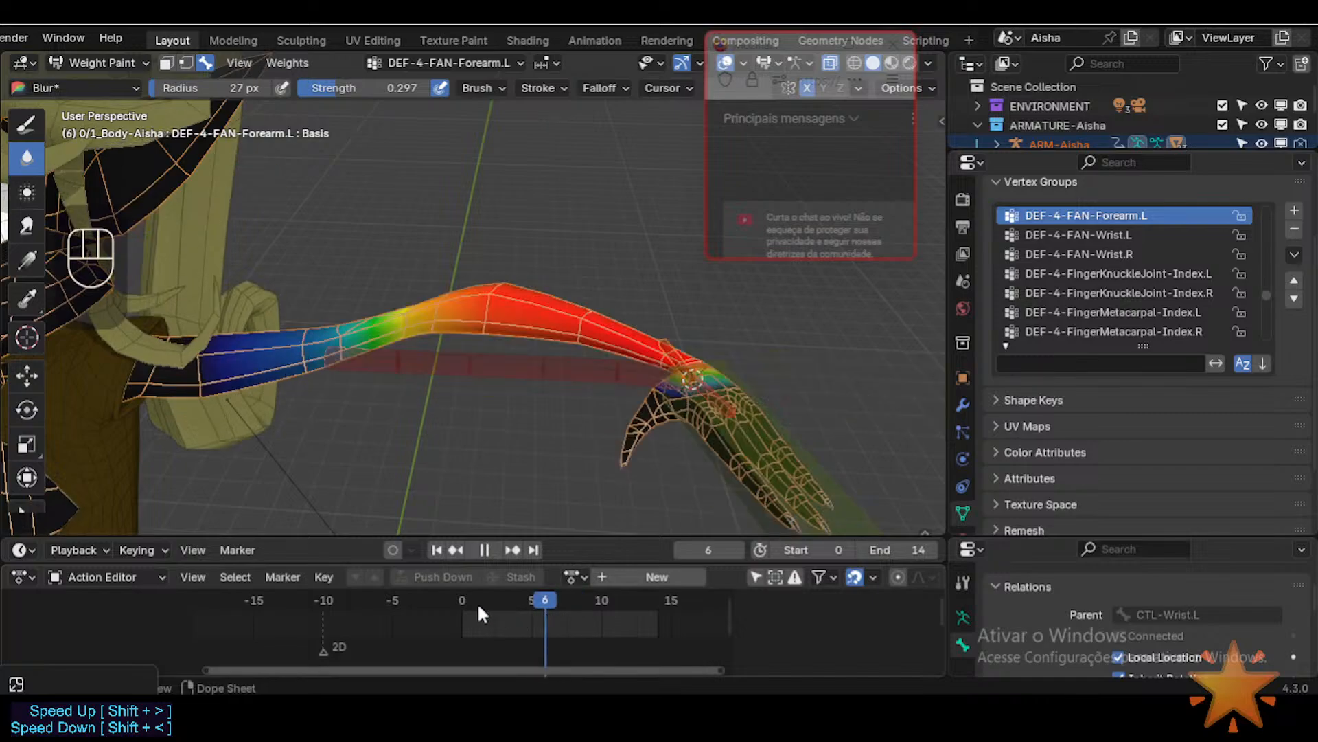
{"action": "key", "text": "Escape"}
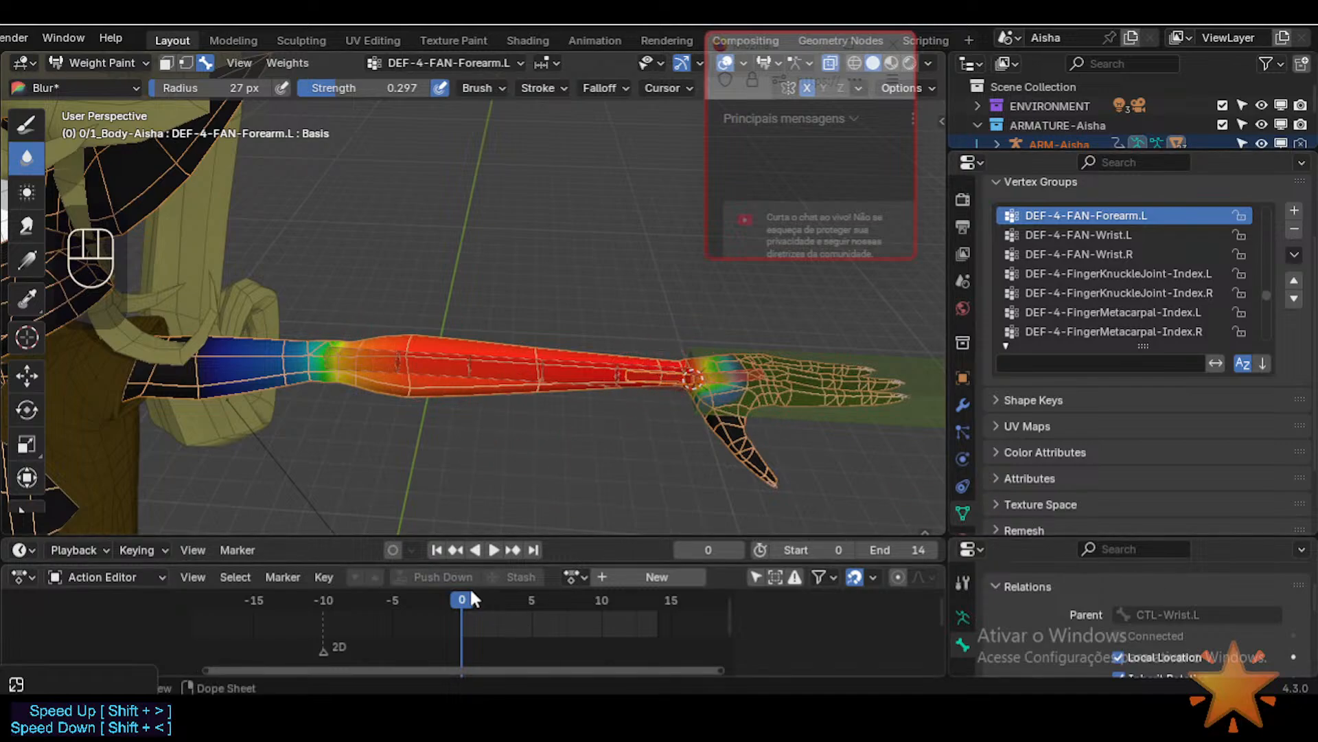
{"action": "key", "text": "space"}
{"action": "double_click", "coordinate": [537, 598]}
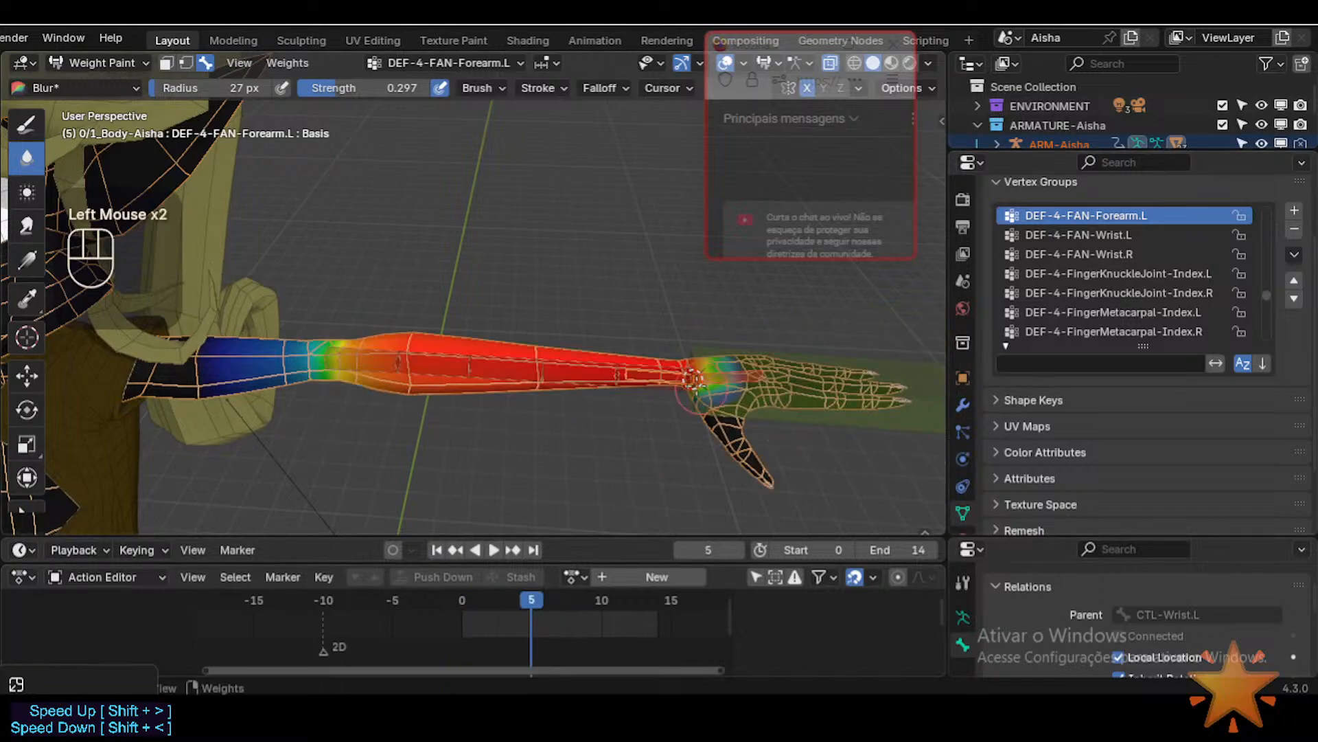
Step: Leave Weight Paint mode, select only the ARM-Aisha armature and put it into Pose Mode
{"action": "key", "text": "ctrl+Tab"}
{"action": "left_click", "coordinate": [648, 377]}
{"action": "left_click", "coordinate": [648, 376]}
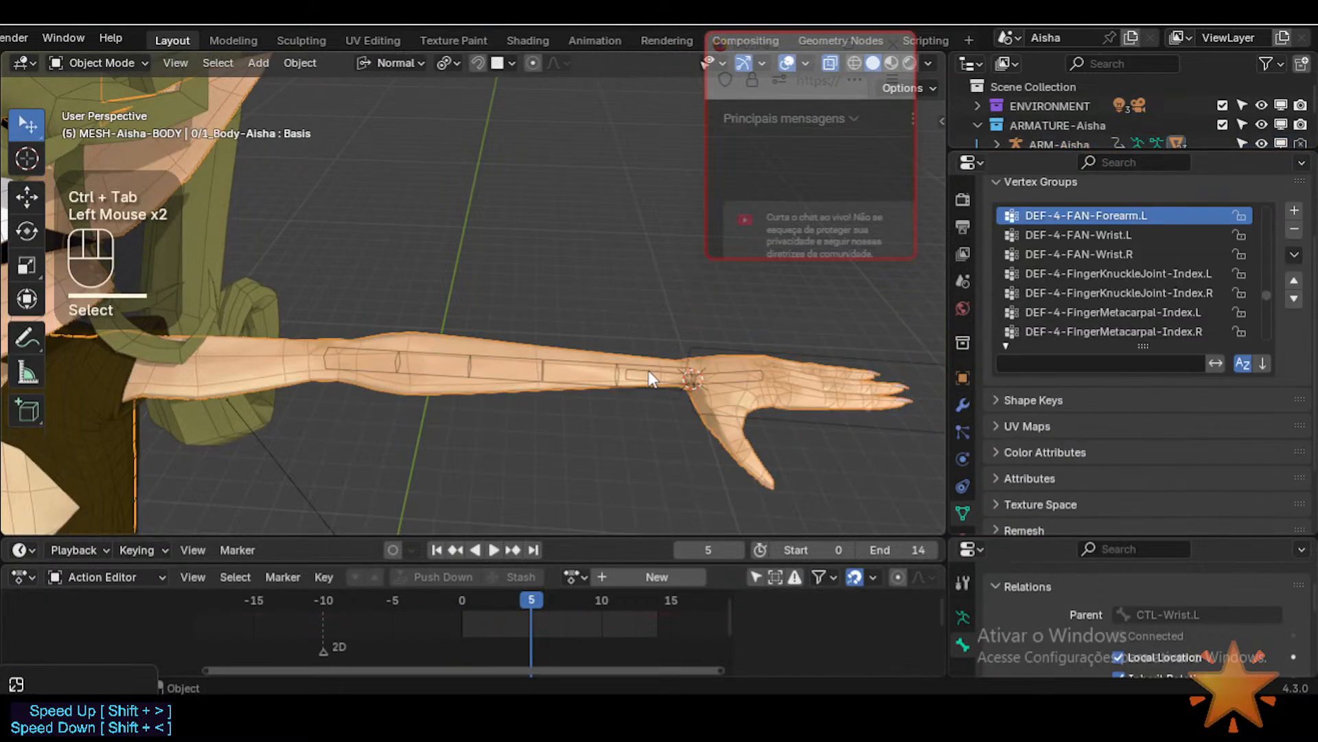
{"action": "left_click", "coordinate": [649, 372]}
{"action": "key", "text": "ctrl+Tab"}
{"action": "left_click", "coordinate": [651, 375]}
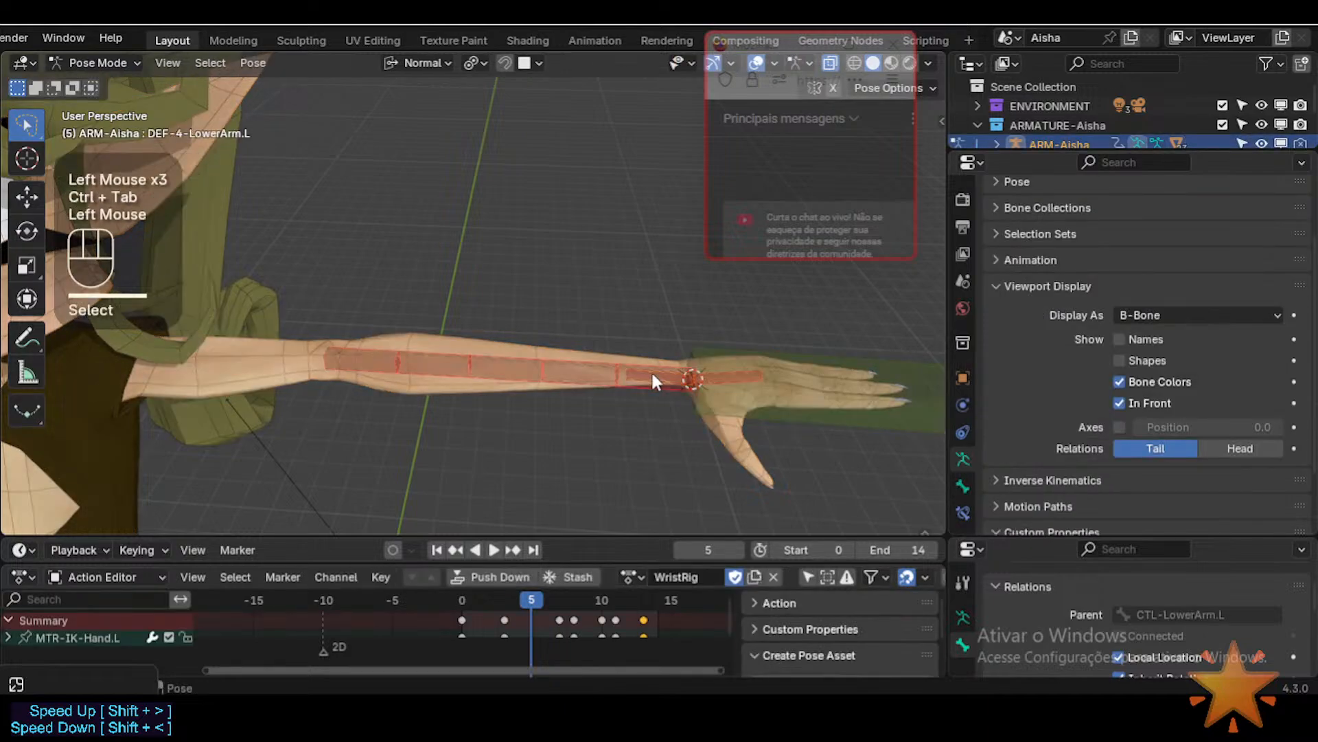
Step: Select the forearm fan bone DEF-4-FAN-Forearm.L and turn off its Deform option
{"action": "left_click", "coordinate": [652, 375]}
{"action": "left_click", "coordinate": [963, 485]}
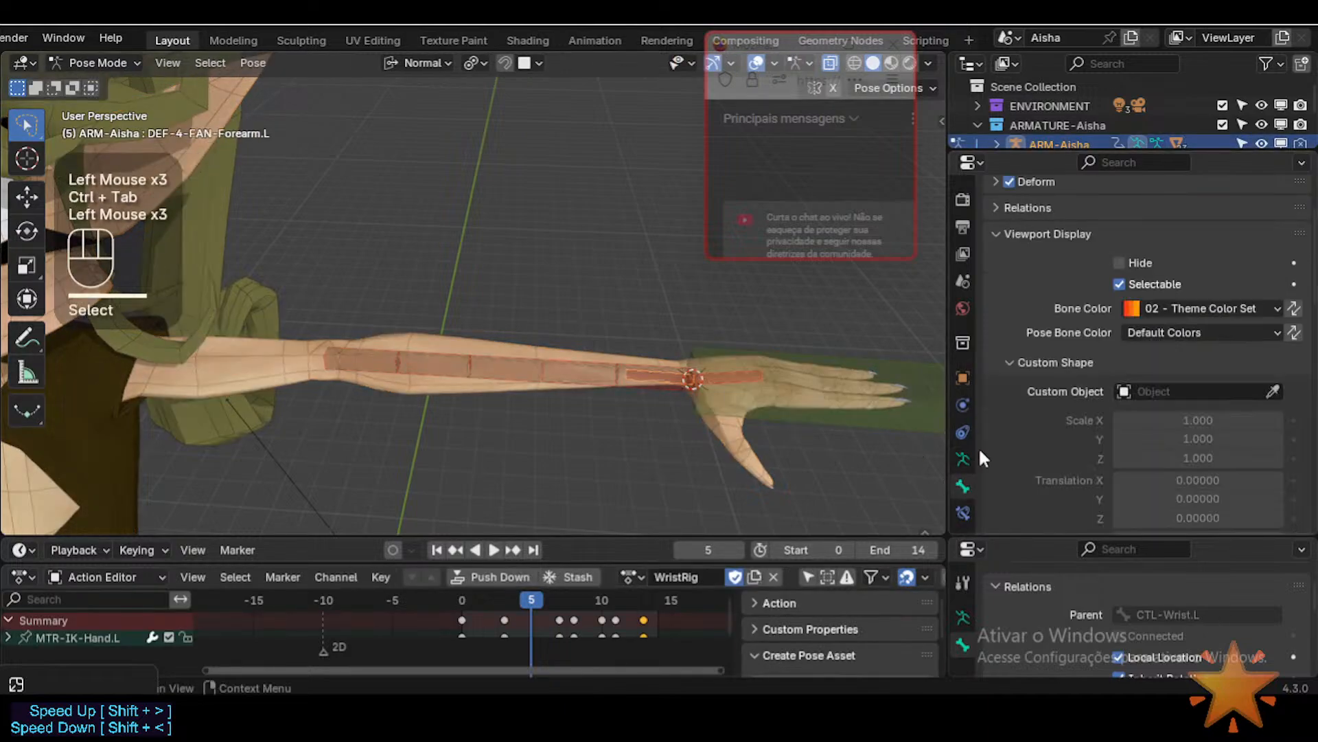
{"action": "left_click", "coordinate": [1007, 180]}
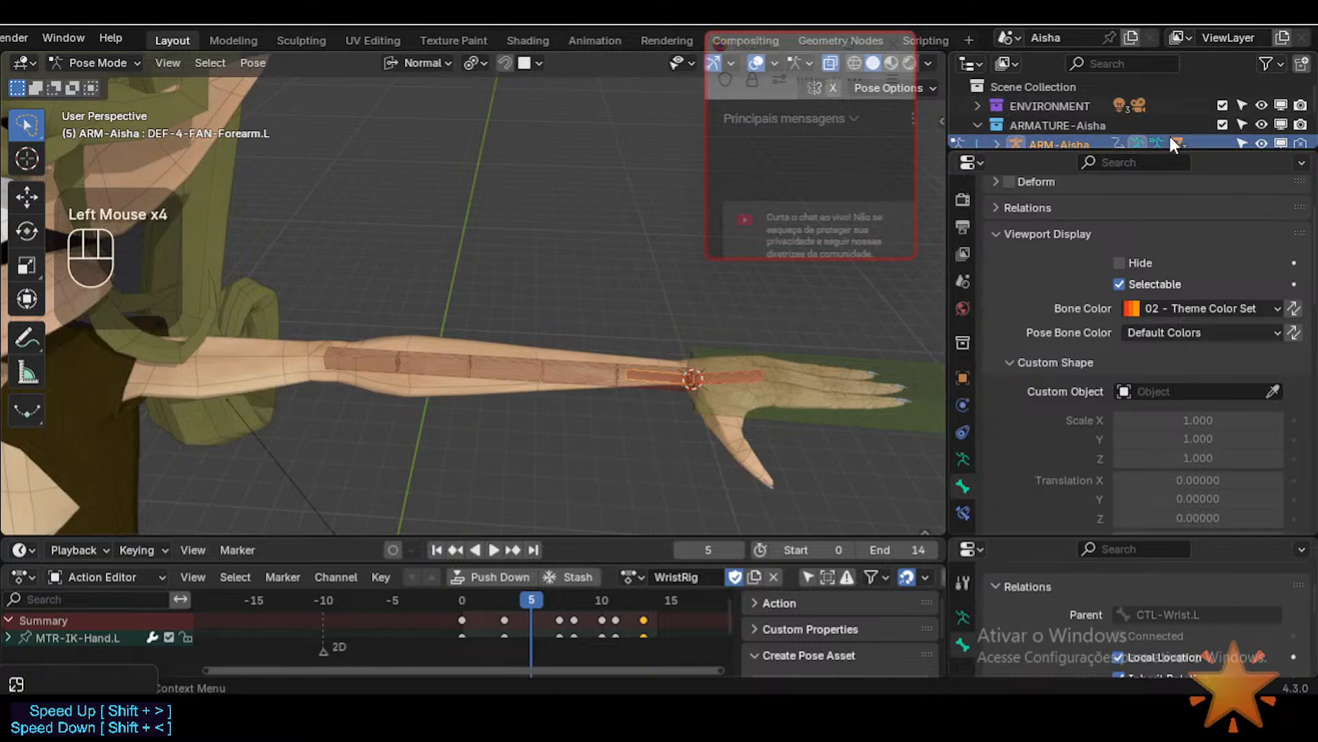
{"action": "scroll", "coordinate": [1168, 199], "scroll_direction": "up", "scroll_amount": 1}
Step: Return to Object Mode and play the wrist animation from frame 0 to compare the arm's deformation without the fan bone
{"action": "key", "text": "ctrl+Tab"}
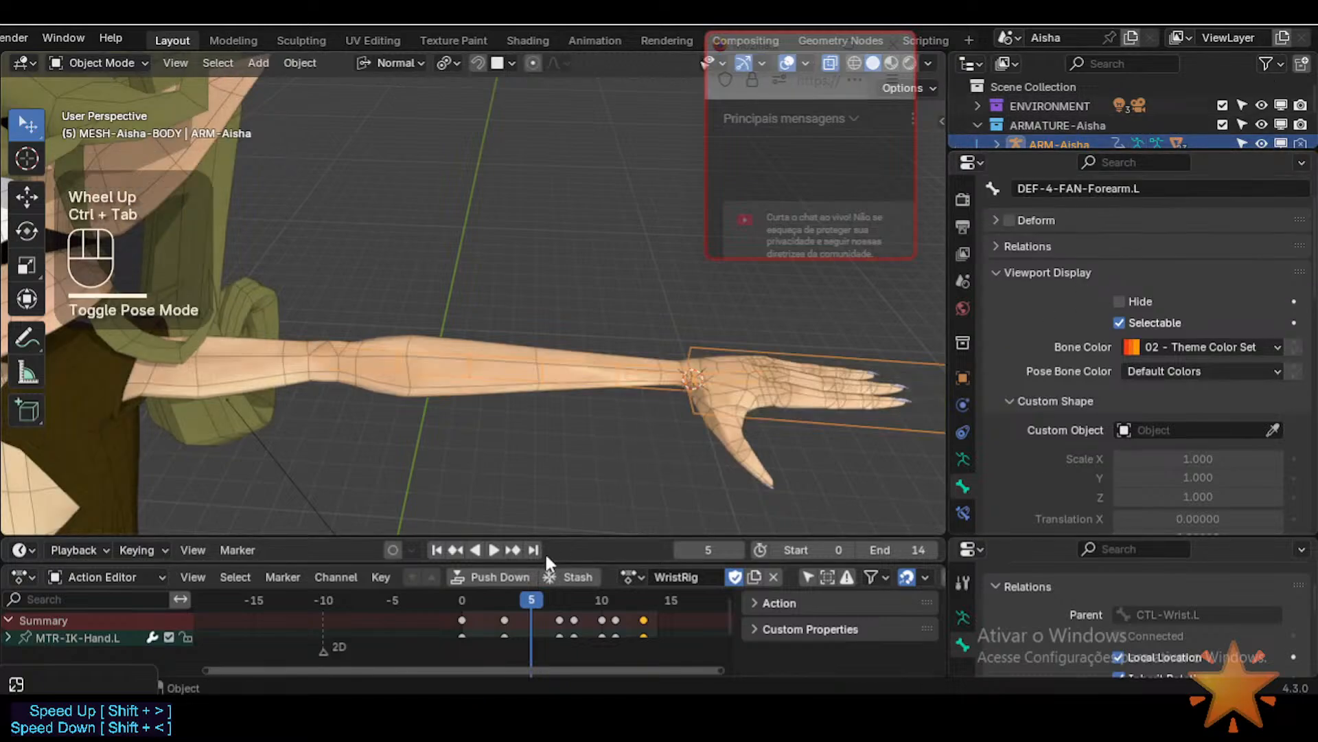
{"action": "left_click_drag", "start_coordinate": [526, 594], "coordinate": [462, 600]}
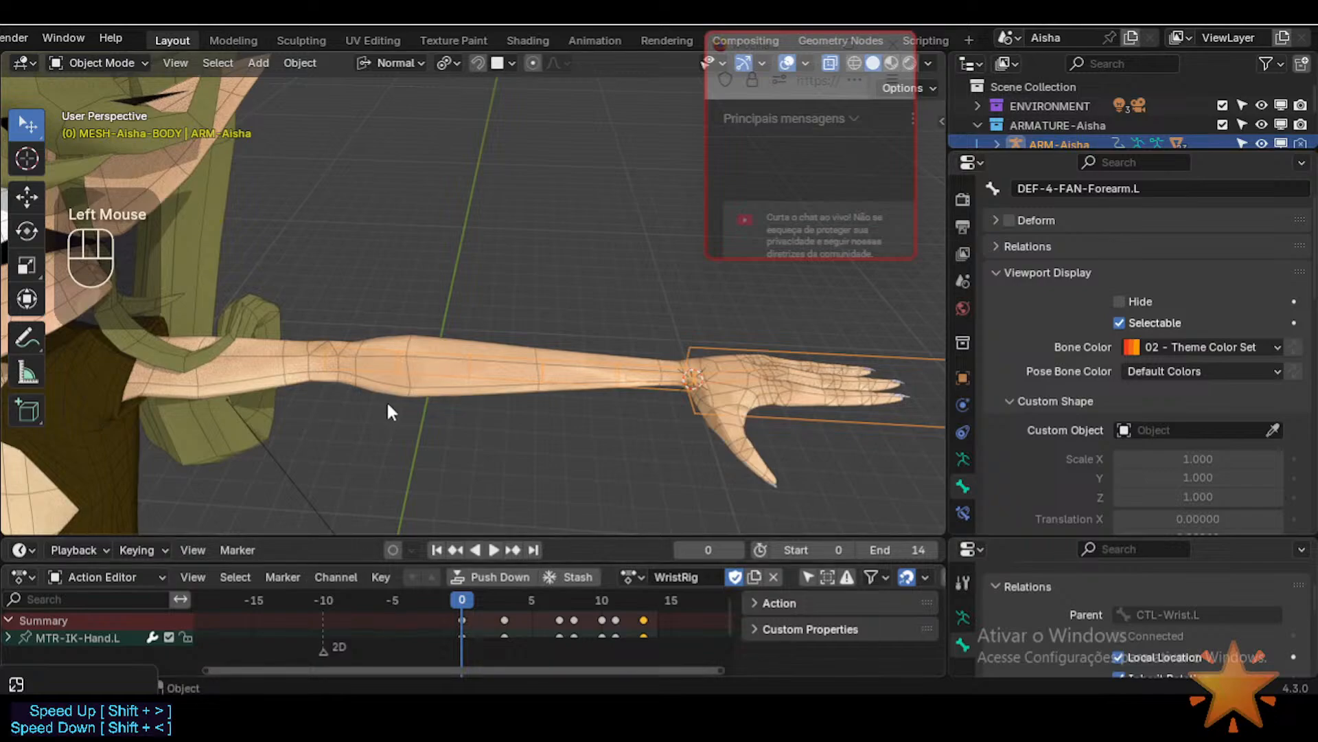
{"action": "left_click", "coordinate": [493, 550]}
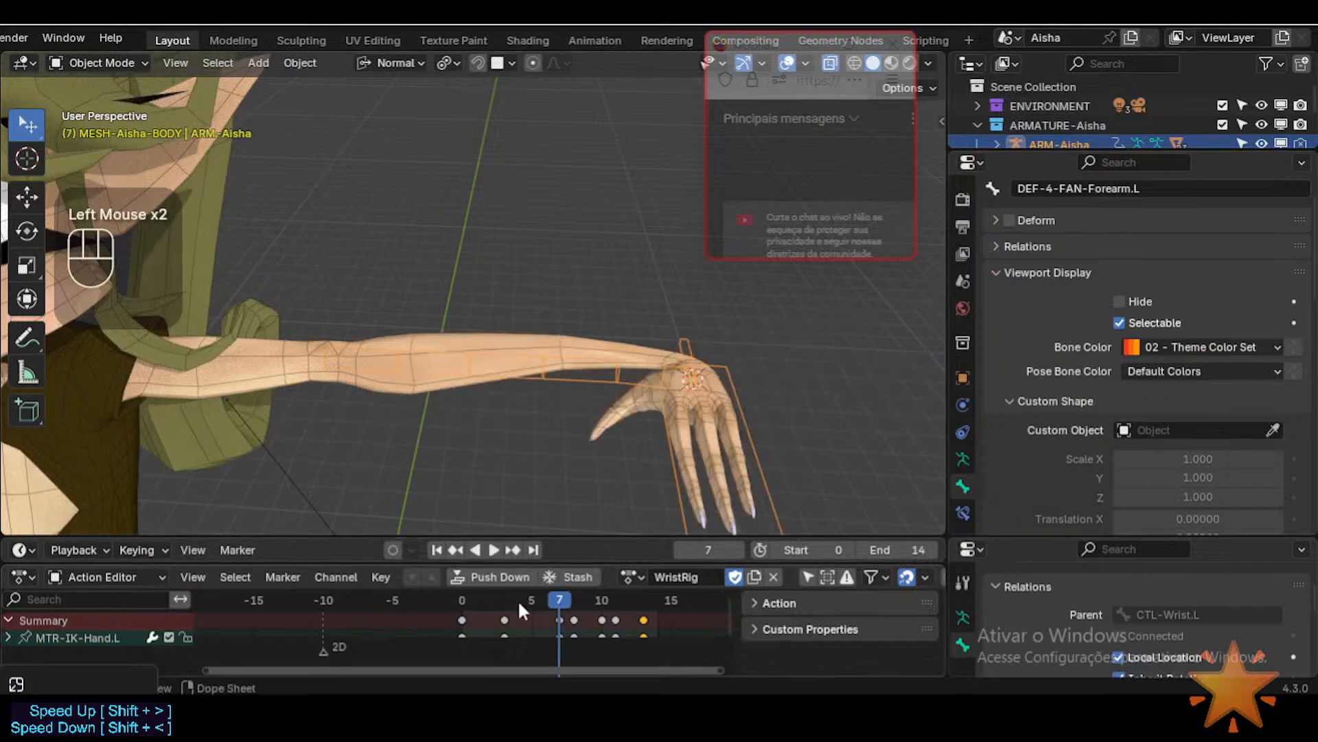
{"action": "left_click", "coordinate": [493, 549]}
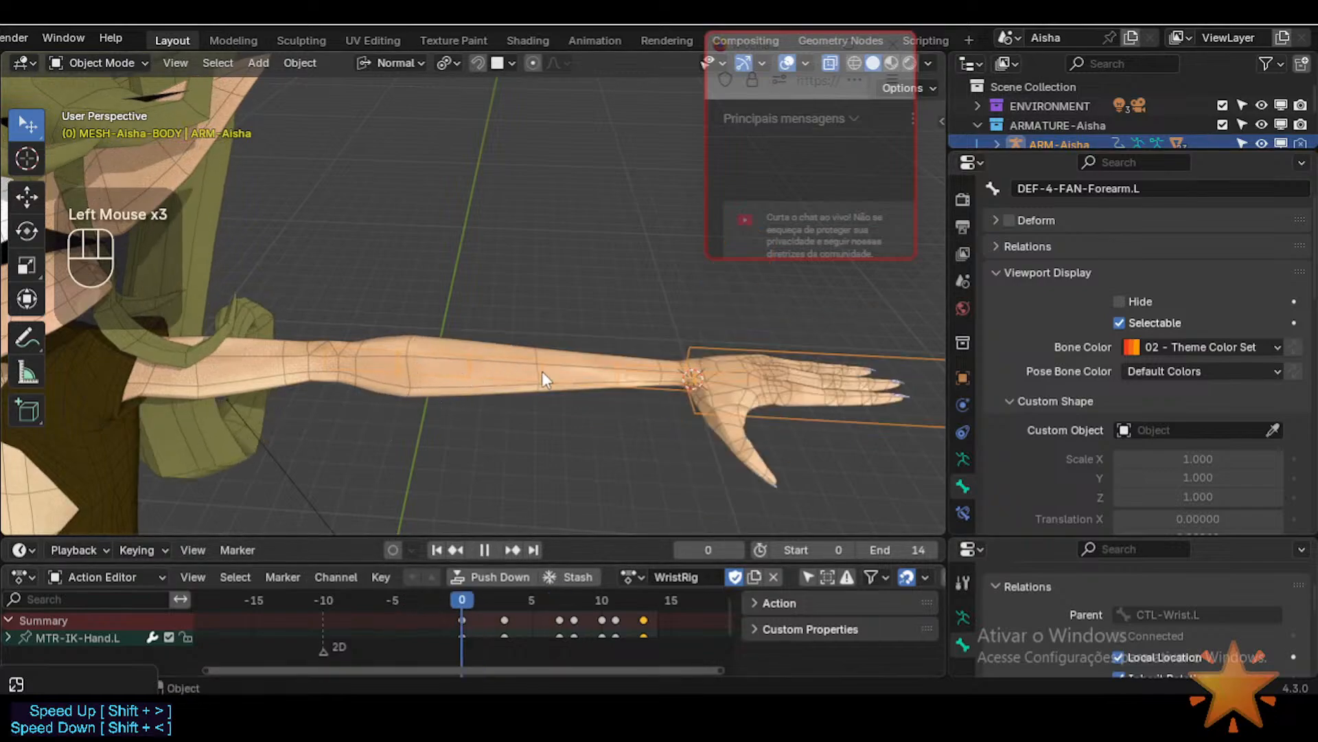
Step: Put the body mesh into Weight Paint mode along with the armature and display the DEF-4-FAN-Forearm.L weights
{"action": "left_click", "coordinate": [637, 369]}
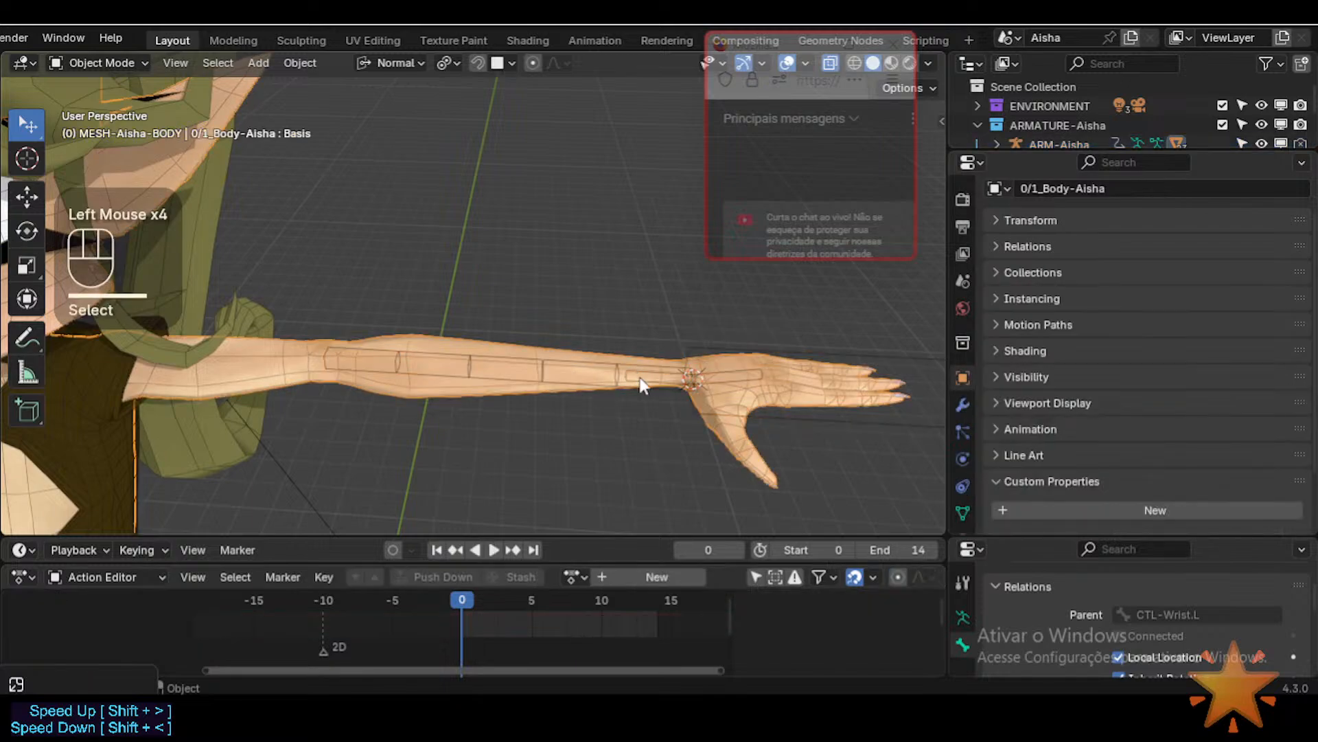
{"action": "left_click", "coordinate": [636, 368]}
{"action": "left_click", "coordinate": [624, 354], "text": "shift"}
{"action": "key", "text": "ctrl+Tab"}
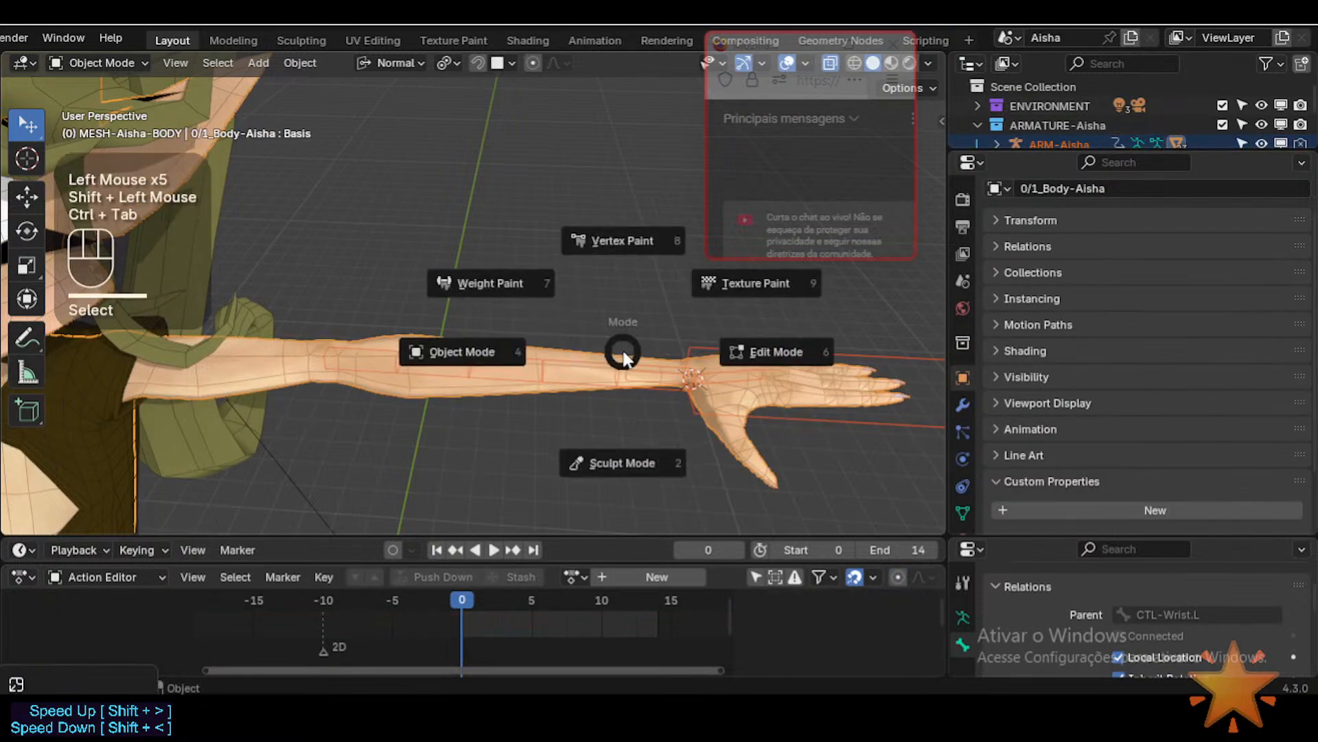
{"action": "left_click", "coordinate": [638, 377], "text": "alt"}
{"action": "left_click", "coordinate": [636, 378], "text": "alt"}
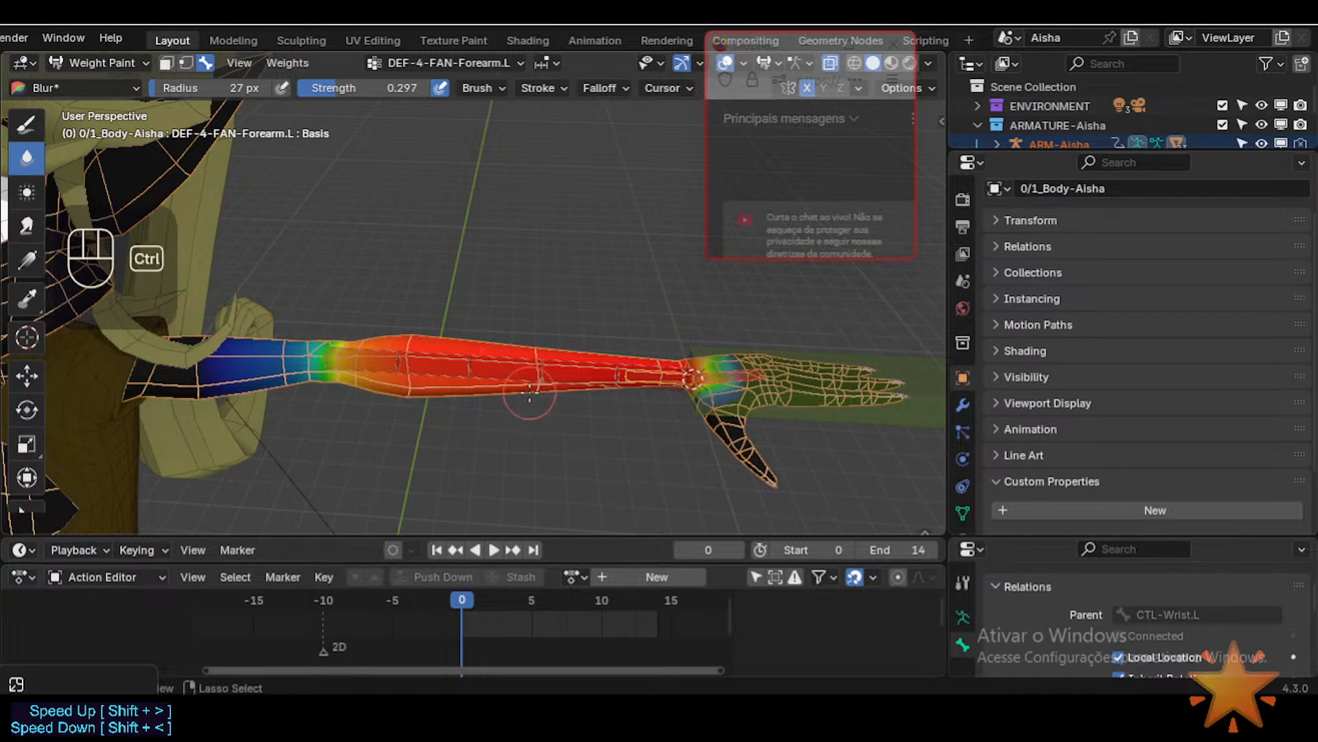
Step: Open only the body mesh in Edit Mode and clear its entire selection
{"action": "key", "text": "ctrl+Tab"}
{"action": "left_click", "coordinate": [222, 393]}
{"action": "key", "text": "Tab"}
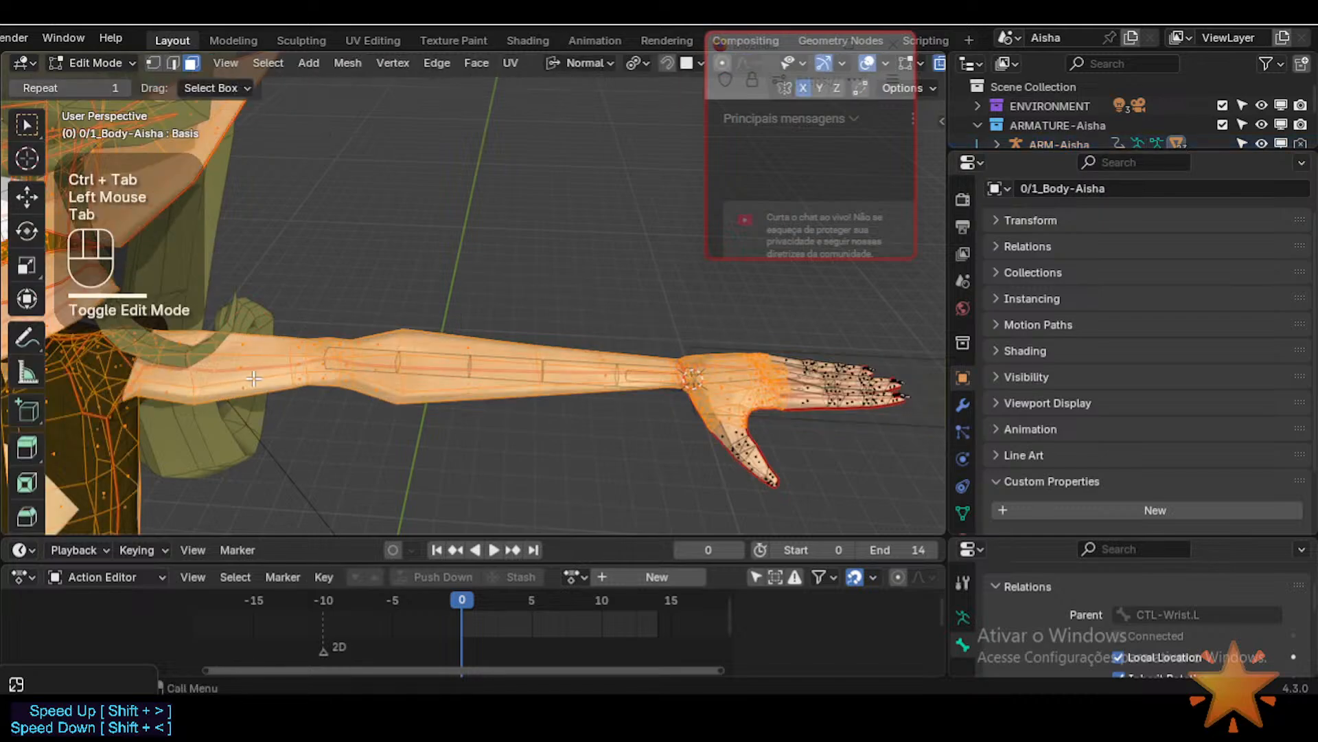
{"action": "key", "text": "2"}
{"action": "key", "text": "alt+a"}
{"action": "key", "text": "1"}
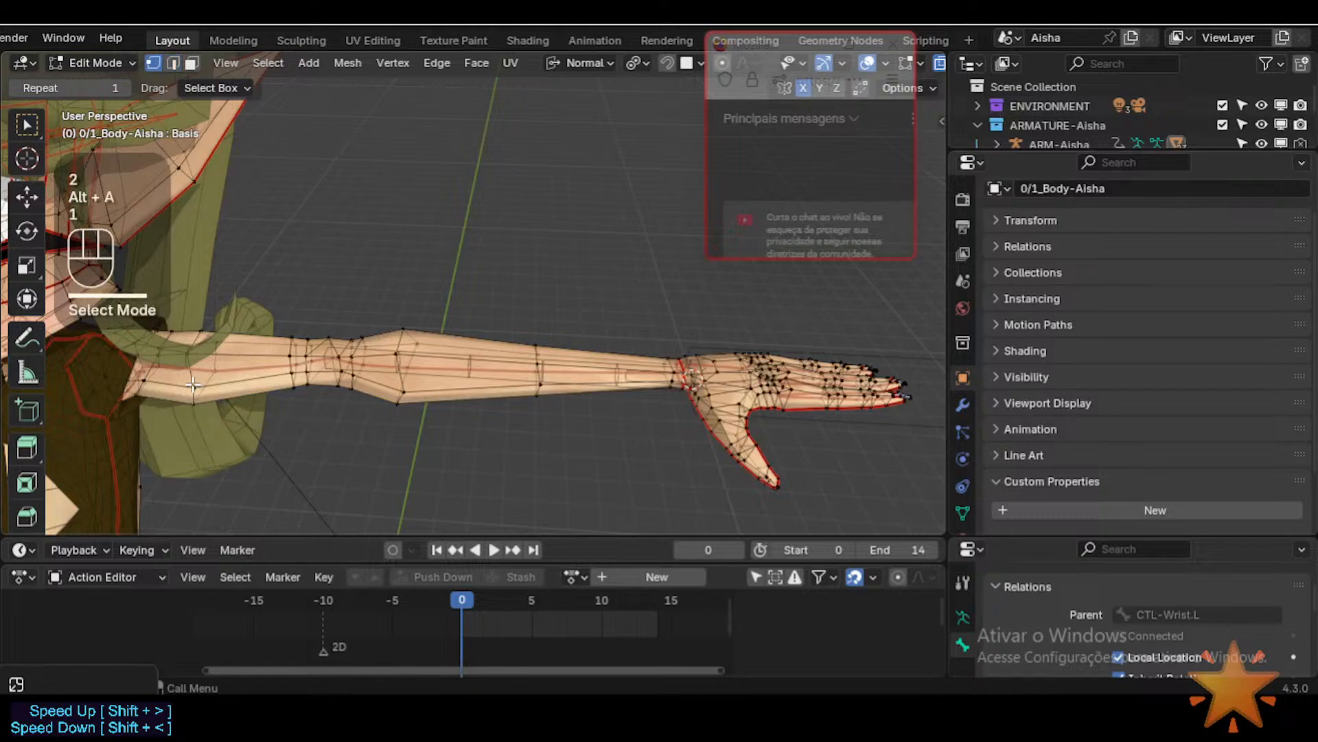
Step: Hide the loop around the middle of the left upper arm, undo that, and hide it again in vertex select mode
{"action": "key", "text": "2"}
{"action": "left_click", "coordinate": [193, 384], "text": "alt+shift"}
{"action": "key", "text": "h"}
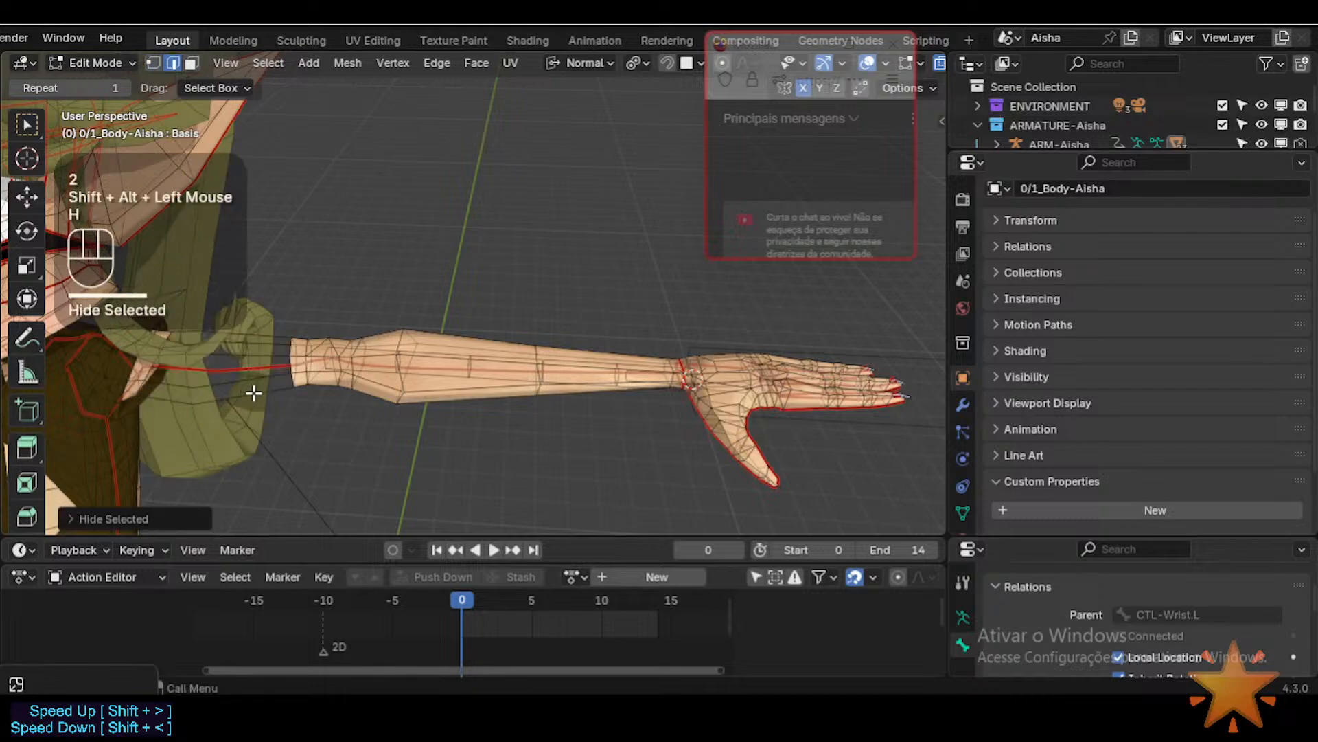
{"action": "key", "text": "ctrl+z"}
{"action": "key", "text": "1"}
{"action": "key", "text": "h"}
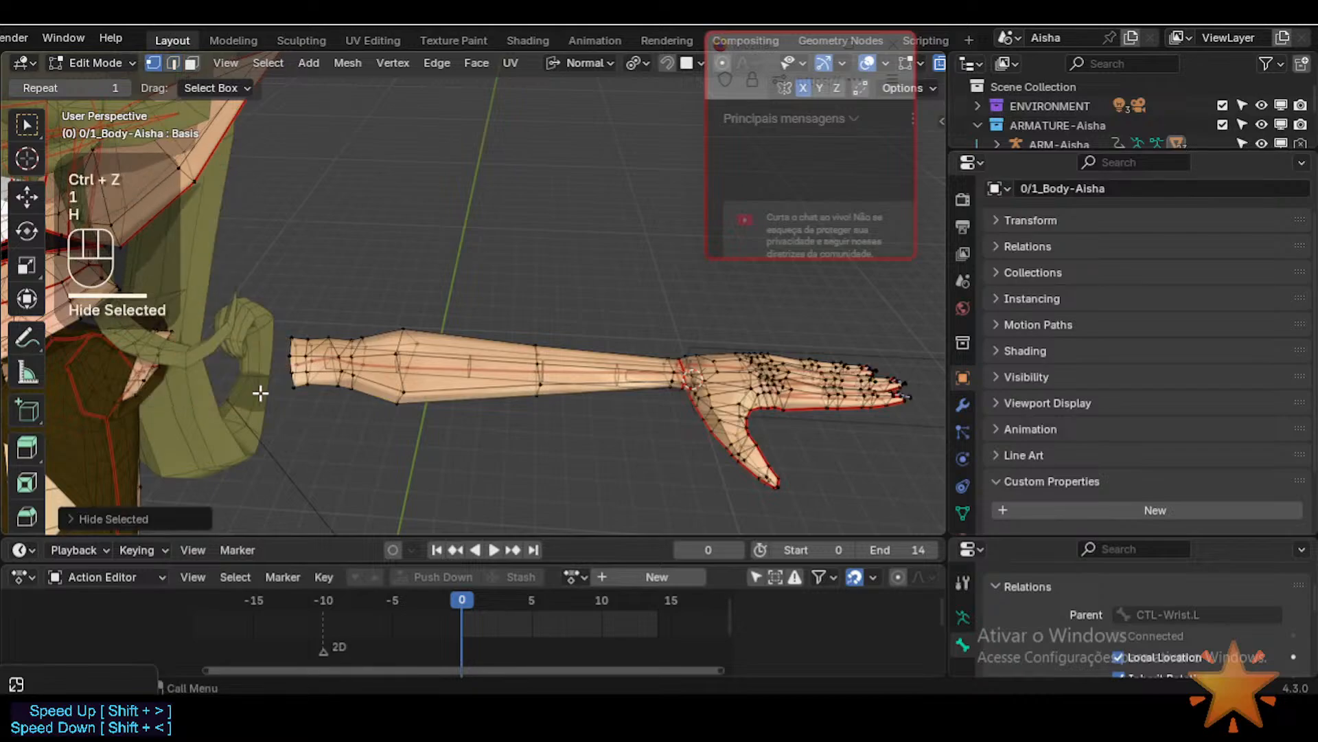
Step: Hide the face loop at the left wrist and isolate the linked forearm faces by hiding all other geometry
{"action": "key", "text": "alt+a"}
{"action": "key", "text": "3"}
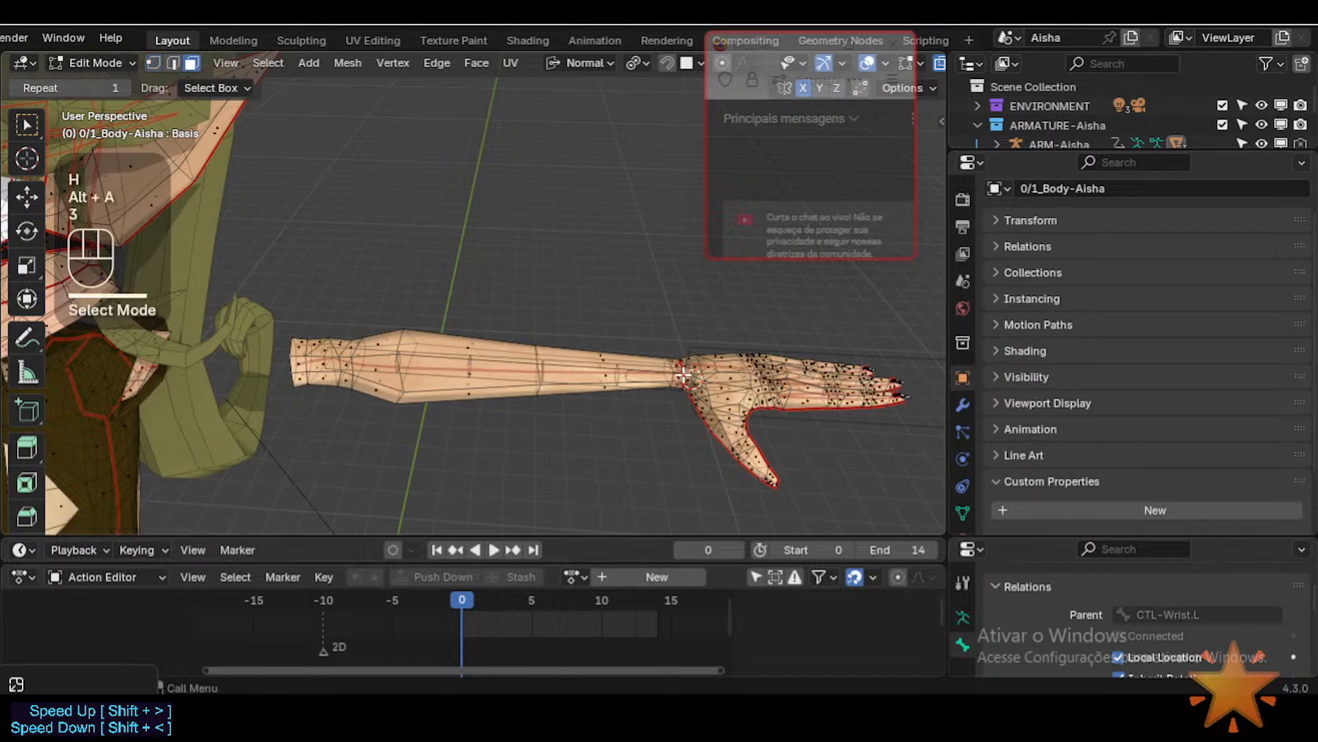
{"action": "left_click", "coordinate": [639, 450], "text": "alt+shift"}
{"action": "key", "text": "h"}
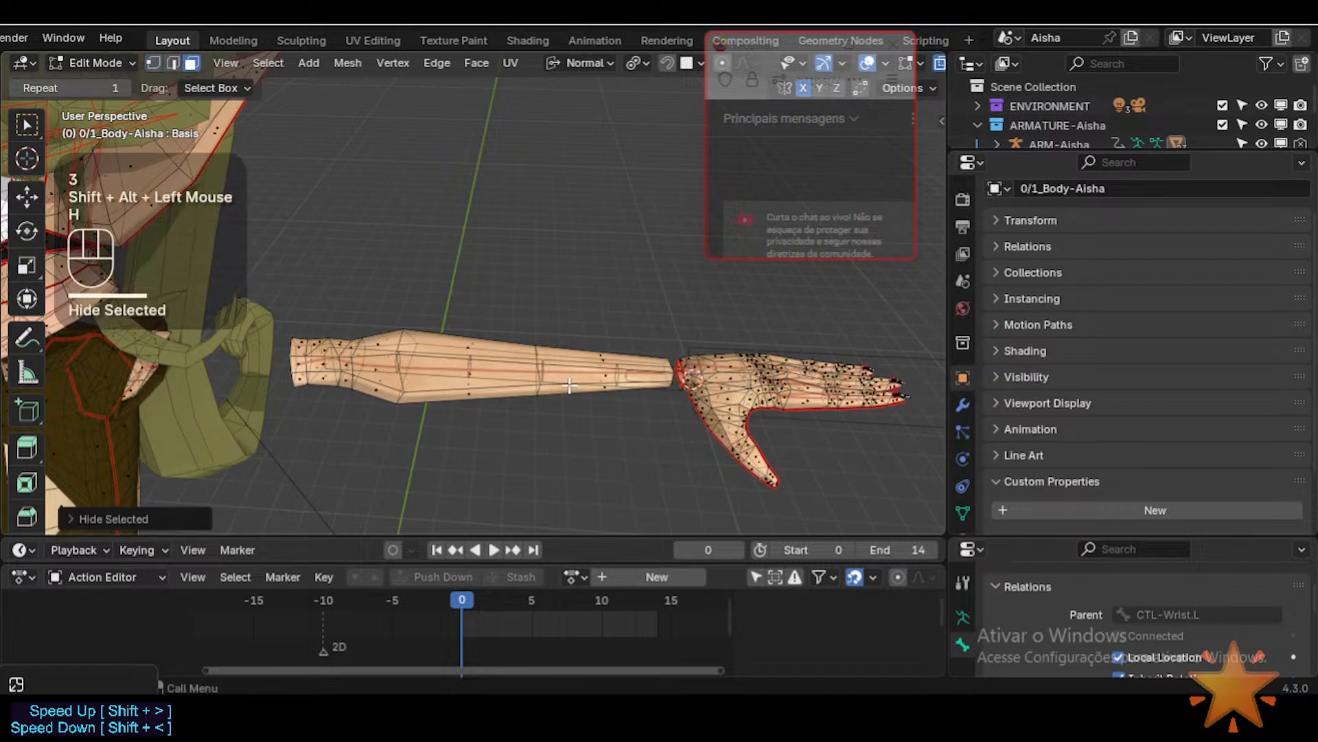
{"action": "key", "text": "l"}
{"action": "key", "text": "shift+h"}
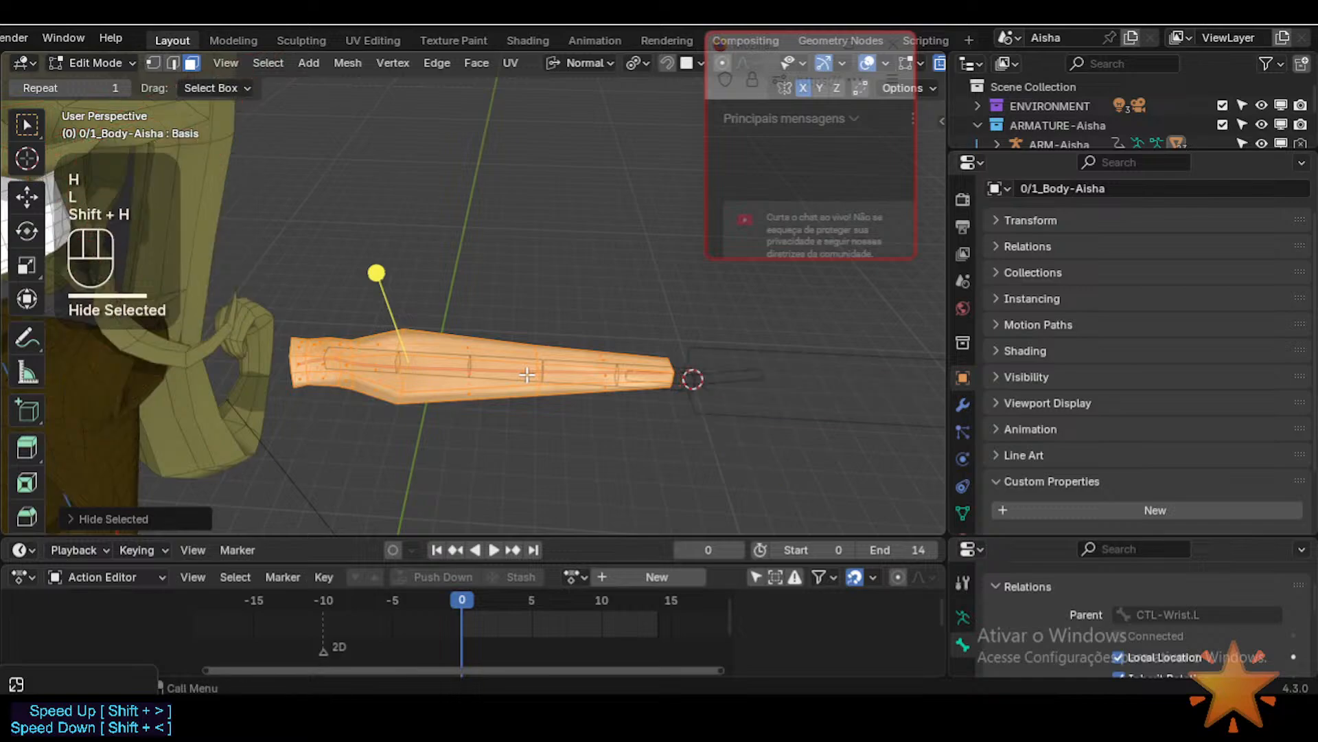
Step: Return the body mesh to Weight Paint mode with the armature selected and the forearm fan bone active
{"action": "key", "text": "ctrl+Tab"}
{"action": "left_click", "coordinate": [591, 368]}
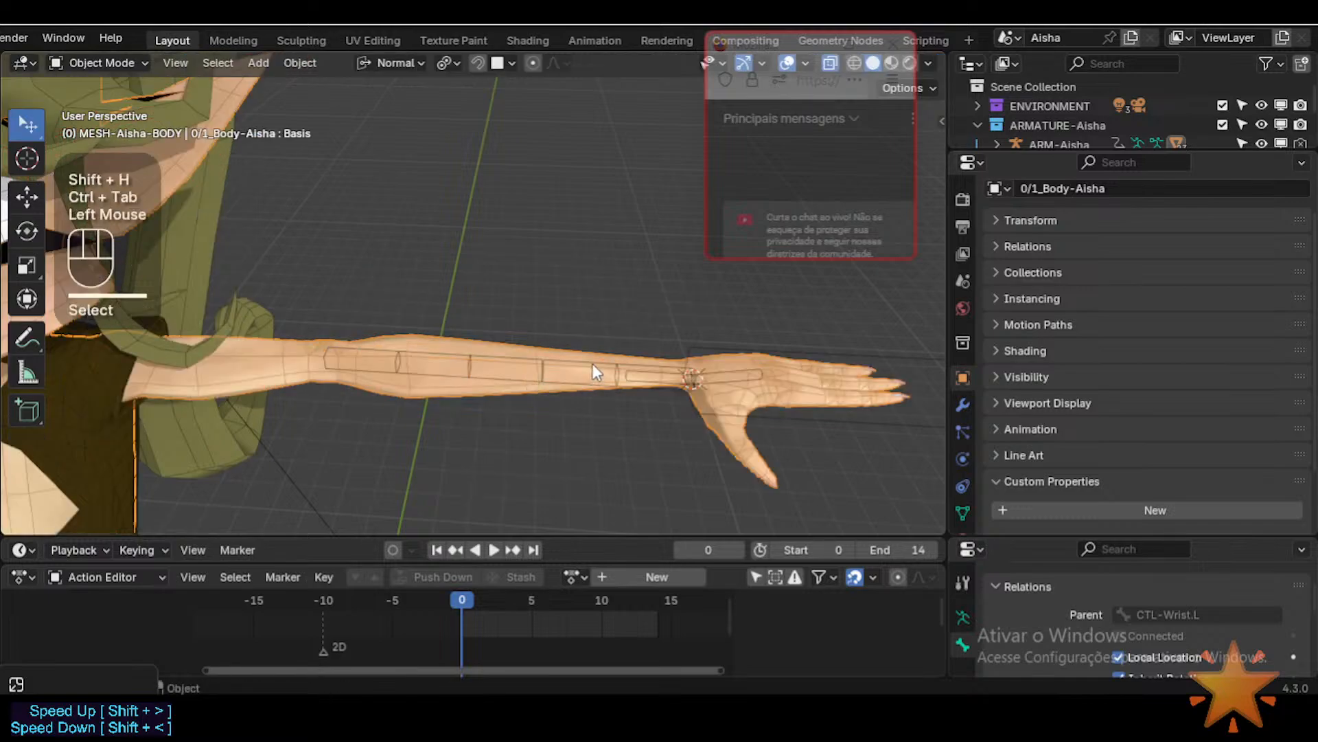
{"action": "left_click", "coordinate": [592, 364], "text": "shift"}
{"action": "key", "text": "ctrl+Tab"}
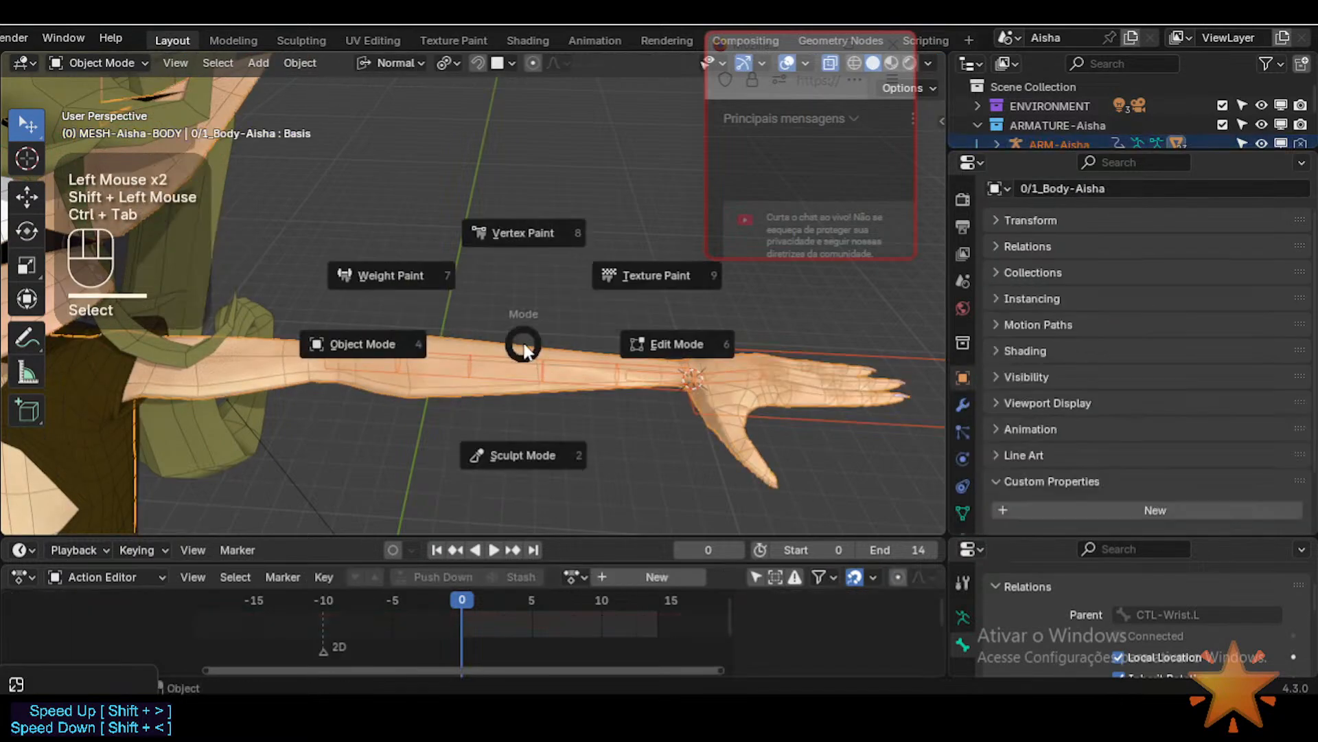
{"action": "left_click", "coordinate": [383, 274]}
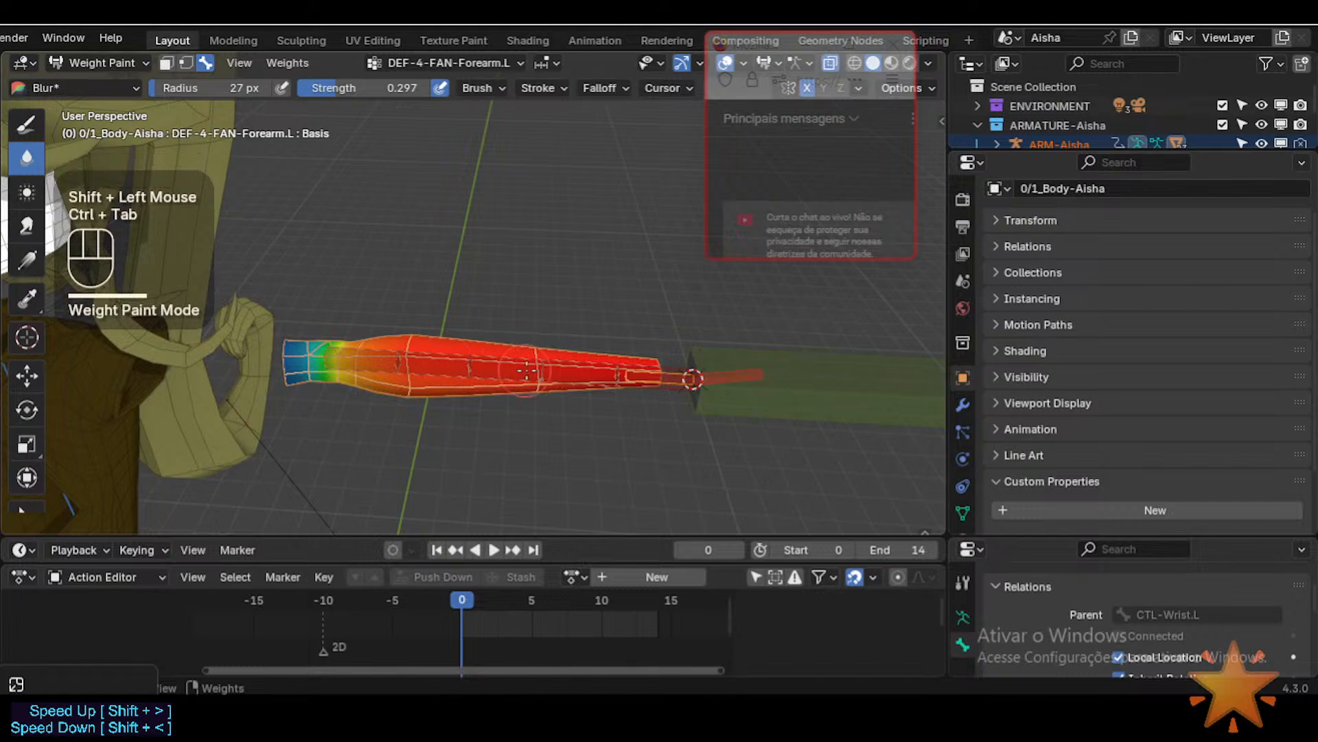
{"action": "left_click", "coordinate": [676, 373], "text": "alt"}
{"action": "left_click", "coordinate": [677, 374], "text": "alt"}
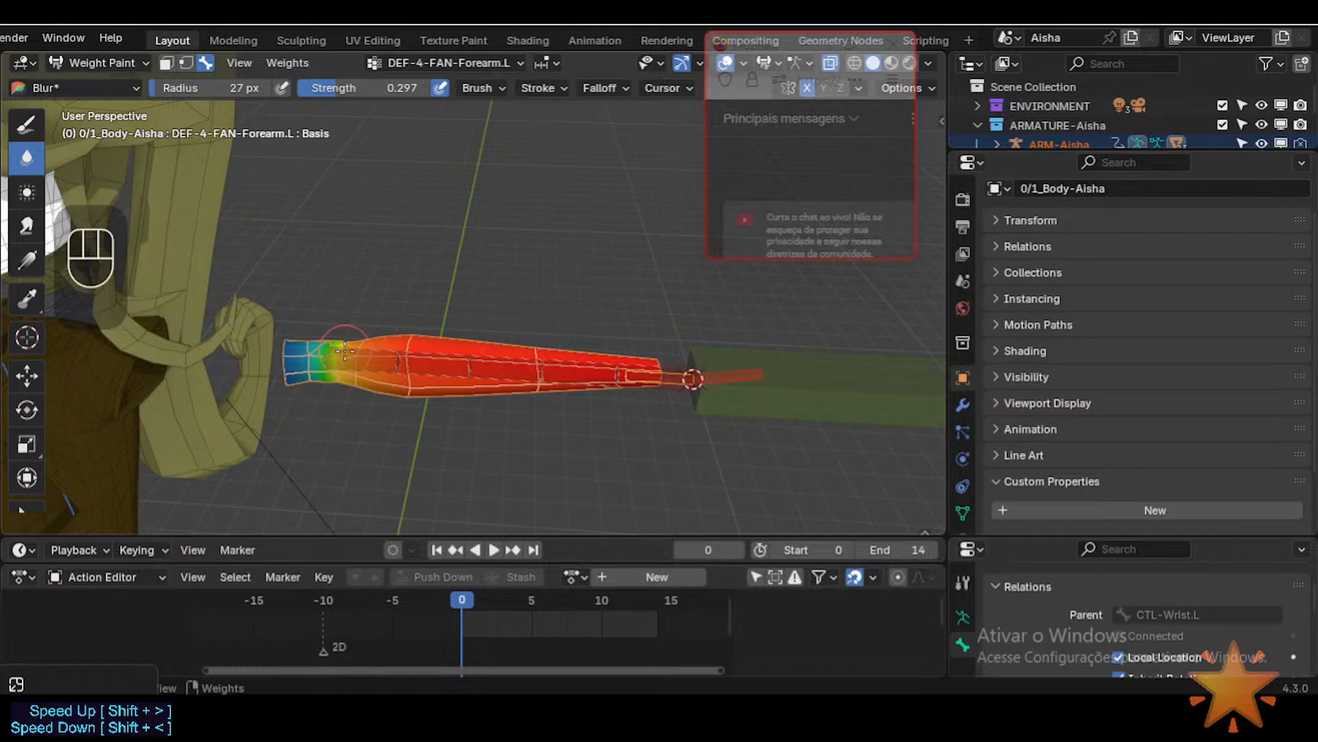
Step: Switch to the Smear brush and set its radius to 81 px
{"action": "left_click", "coordinate": [27, 225]}
{"action": "key", "text": "f"}
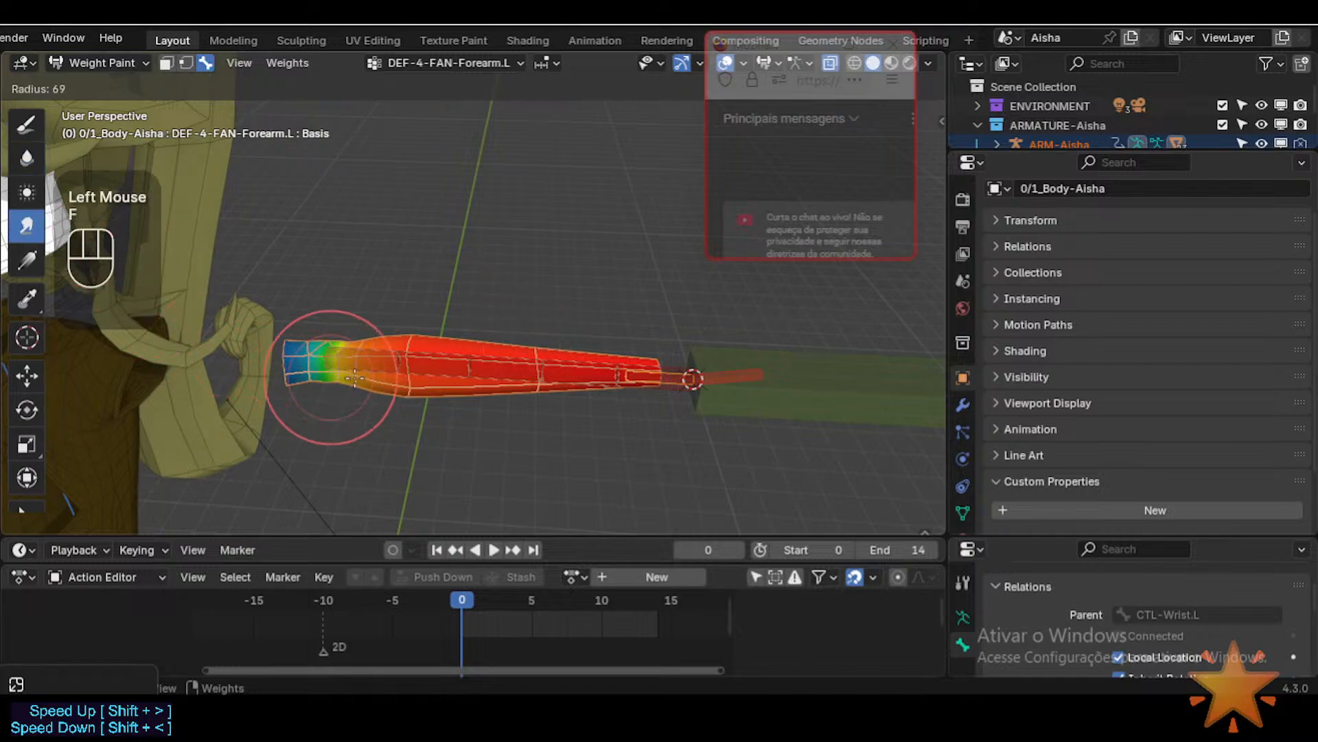
{"action": "left_click", "coordinate": [356, 393]}
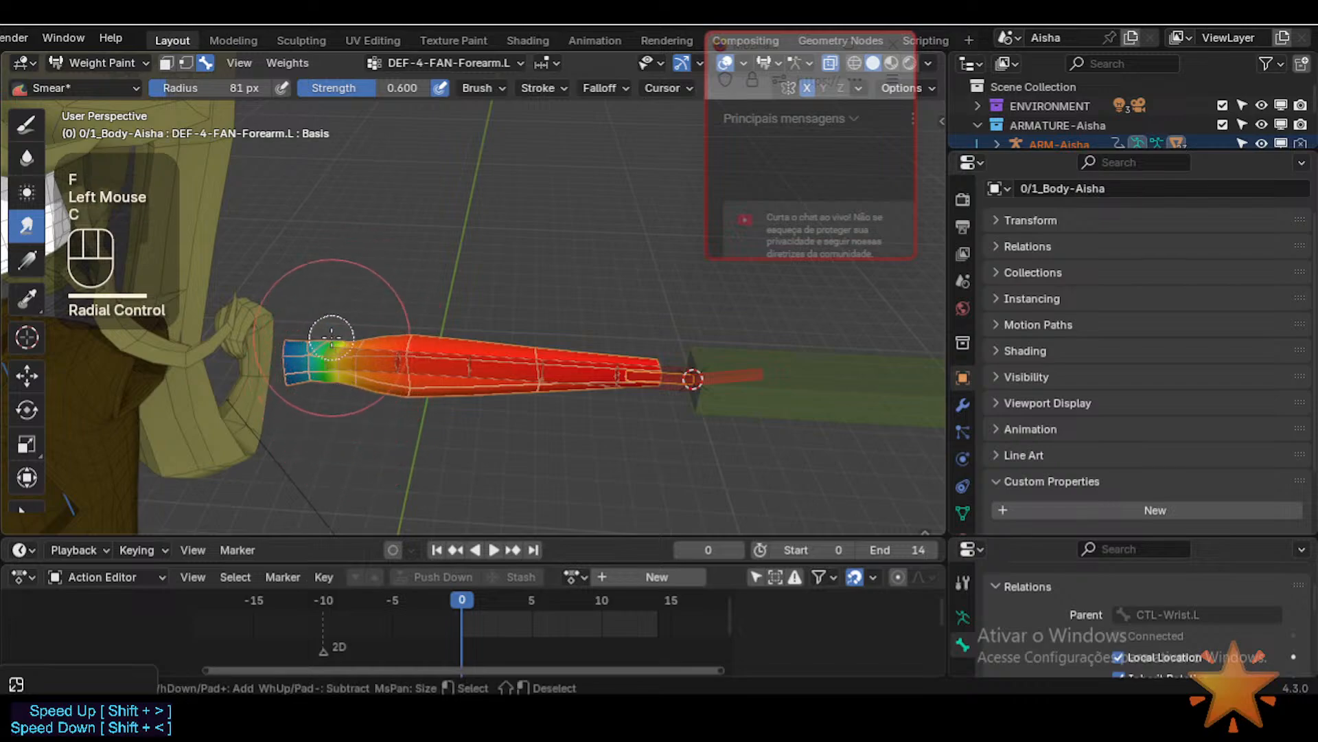
{"action": "key", "text": "c"}
{"action": "right_click", "coordinate": [302, 302]}
{"action": "mouse_move", "coordinate": [302, 302]}
{"action": "middle_mouse_down"}
{"action": "mouse_move", "coordinate": [331, 371]}
{"action": "mouse_move", "coordinate": [338, 362]}
{"action": "middle_mouse_up"}
{"action": "key", "text": "c"}
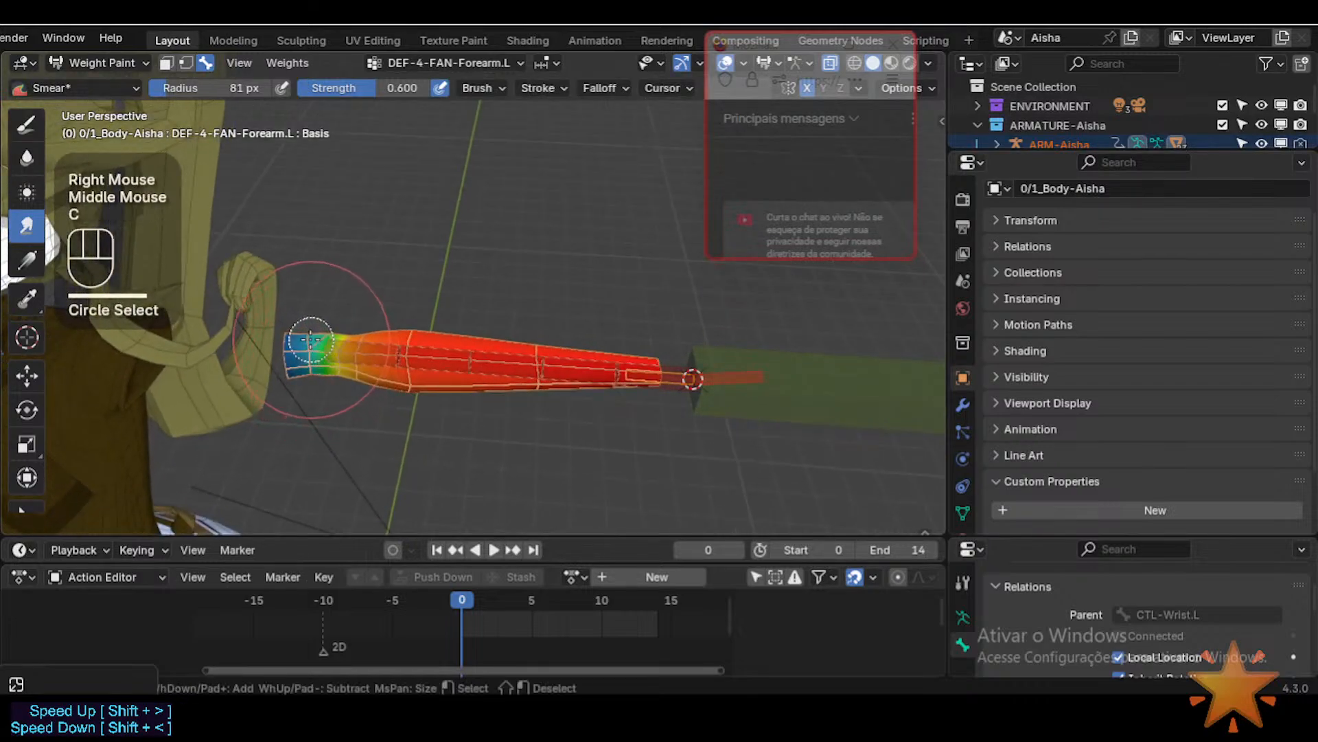
{"action": "mouse_move", "coordinate": [309, 335]}
{"action": "left_mouse_down"}
{"action": "mouse_move", "coordinate": [308, 376]}
{"action": "mouse_move", "coordinate": [350, 361]}
{"action": "left_mouse_up"}
{"action": "right_click", "coordinate": [310, 364]}
Step: Smear the low weights at the elbow end of the forearm toward the wrist from several sides
{"action": "left_click_drag", "start_coordinate": [275, 352], "coordinate": [299, 352]}
{"action": "middle_click_drag", "start_coordinate": [300, 352], "coordinate": [317, 390]}
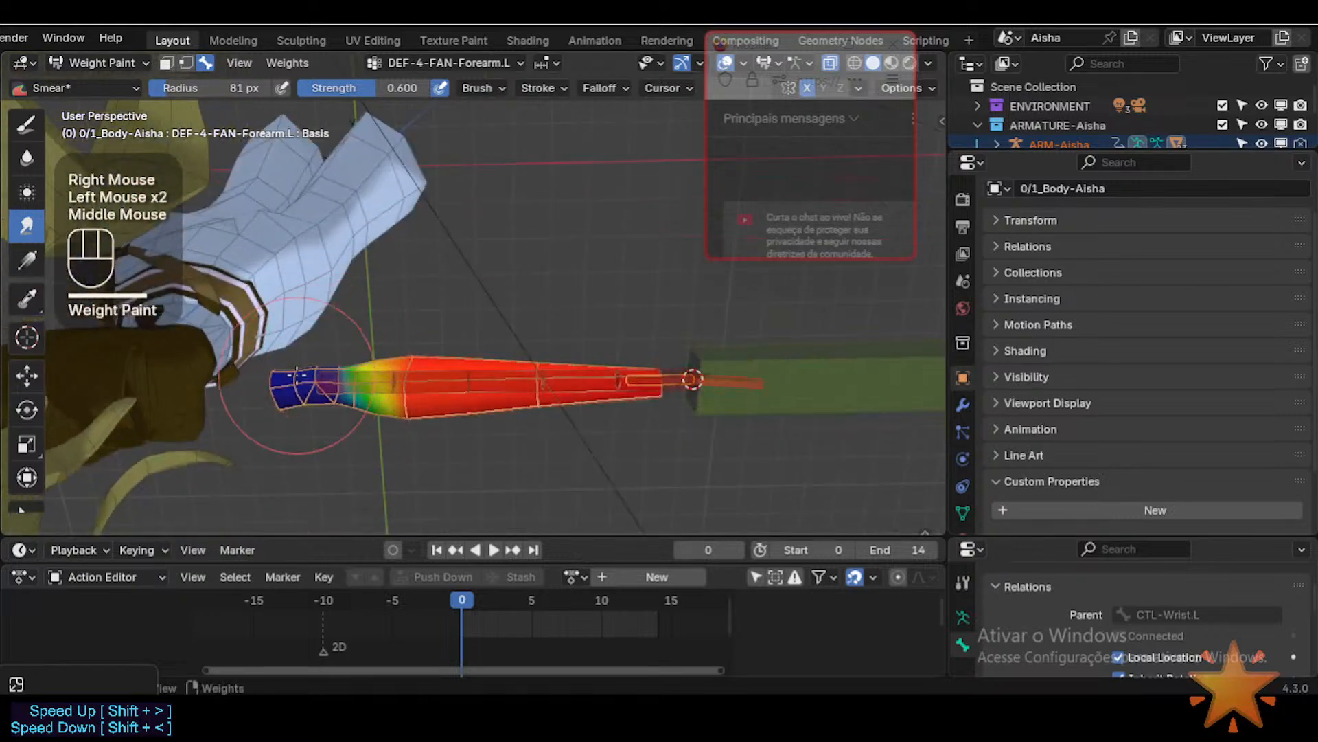
{"action": "left_click_drag", "start_coordinate": [296, 385], "coordinate": [315, 386]}
{"action": "middle_click_drag", "start_coordinate": [311, 385], "coordinate": [317, 498]}
{"action": "middle_click_drag", "start_coordinate": [314, 419], "coordinate": [315, 459]}
{"action": "left_click_drag", "start_coordinate": [304, 359], "coordinate": [304, 357]}
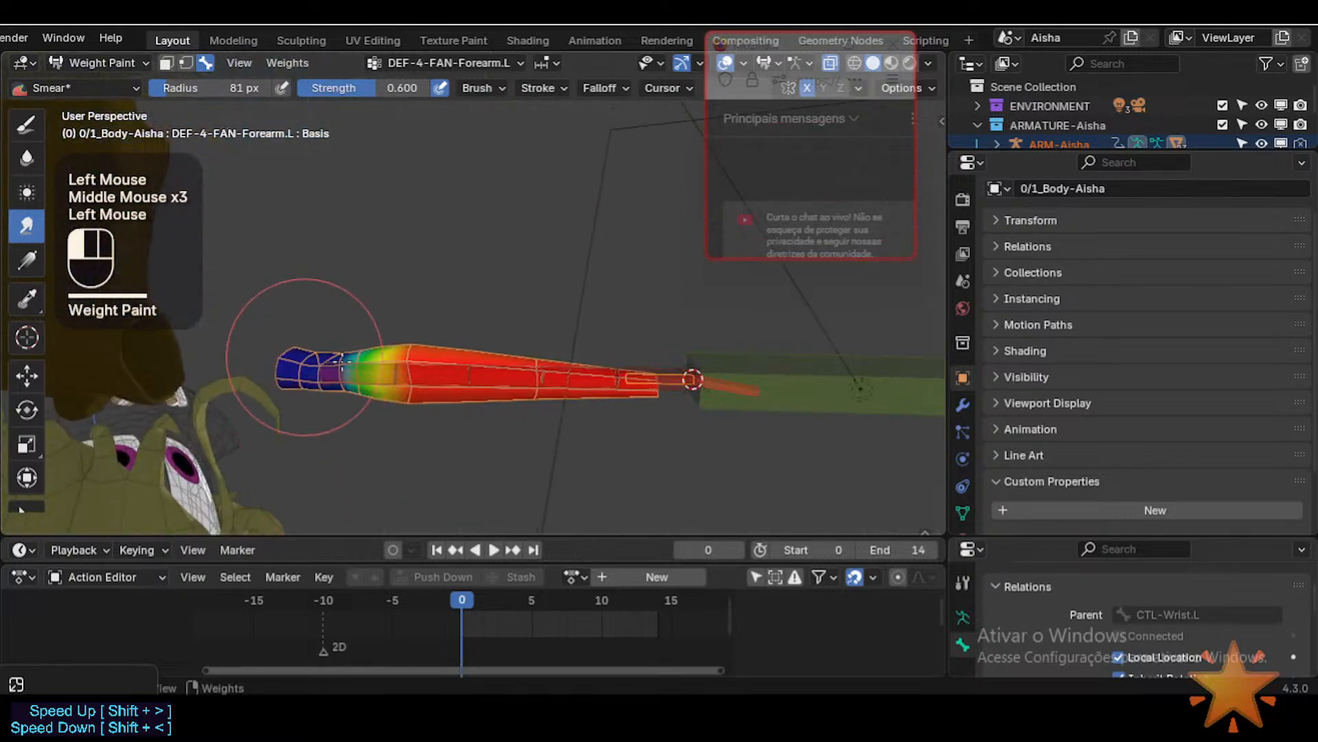
Step: Smear the low weights further down to mid-forearm all around the mesh, keeping full weight only near the wrist
{"action": "middle_click_drag", "start_coordinate": [355, 341], "coordinate": [367, 343]}
{"action": "left_click_drag", "start_coordinate": [367, 343], "coordinate": [410, 343]}
{"action": "mouse_move", "coordinate": [404, 328]}
{"action": "middle_mouse_down"}
{"action": "mouse_move", "coordinate": [368, 364]}
{"action": "mouse_move", "coordinate": [373, 353]}
{"action": "middle_mouse_up"}
{"action": "middle_click_drag", "start_coordinate": [373, 353], "coordinate": [403, 337]}
{"action": "middle_click_drag", "start_coordinate": [403, 336], "coordinate": [371, 384]}
{"action": "left_click_drag", "start_coordinate": [364, 359], "coordinate": [390, 369]}
{"action": "middle_click_drag", "start_coordinate": [390, 369], "coordinate": [374, 330]}
{"action": "left_click_drag", "start_coordinate": [375, 330], "coordinate": [383, 344]}
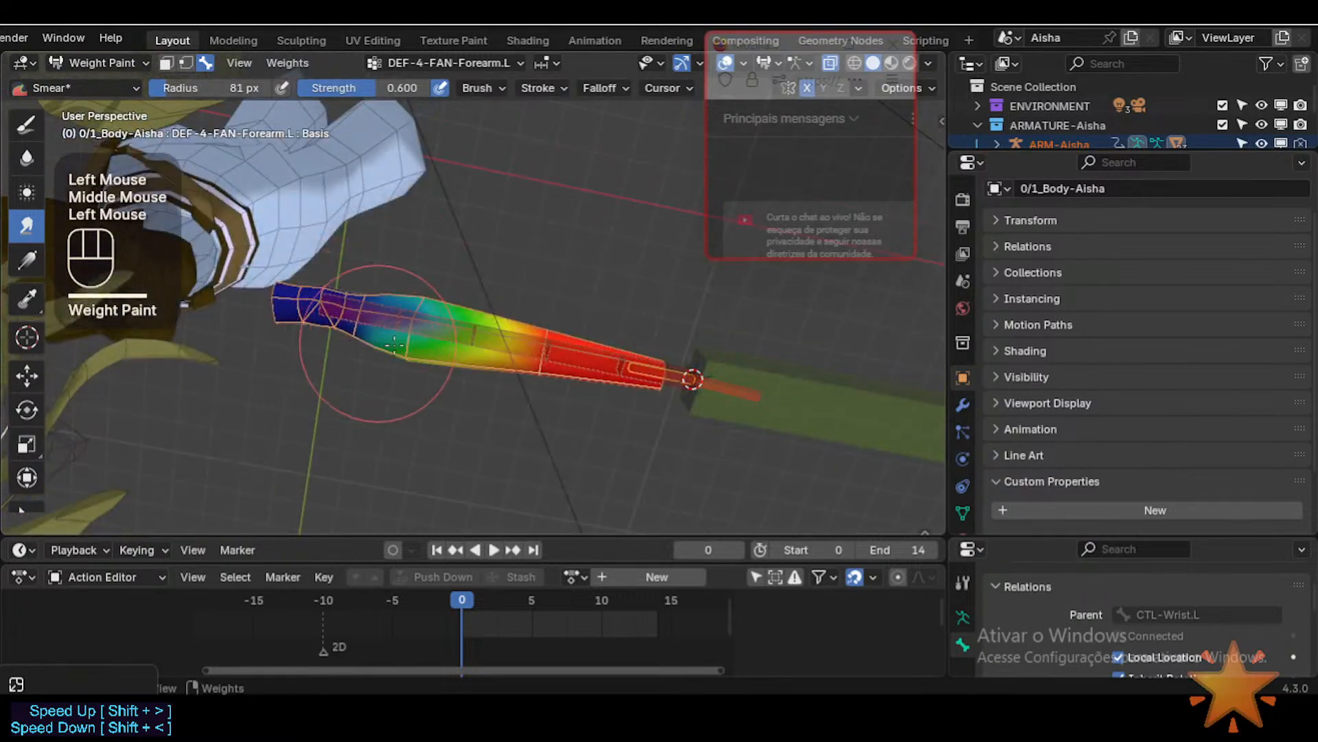
{"action": "mouse_move", "coordinate": [382, 344]}
{"action": "middle_mouse_down"}
{"action": "mouse_move", "coordinate": [420, 265]}
{"action": "mouse_move", "coordinate": [430, 305]}
{"action": "mouse_move", "coordinate": [384, 395]}
{"action": "middle_mouse_up"}
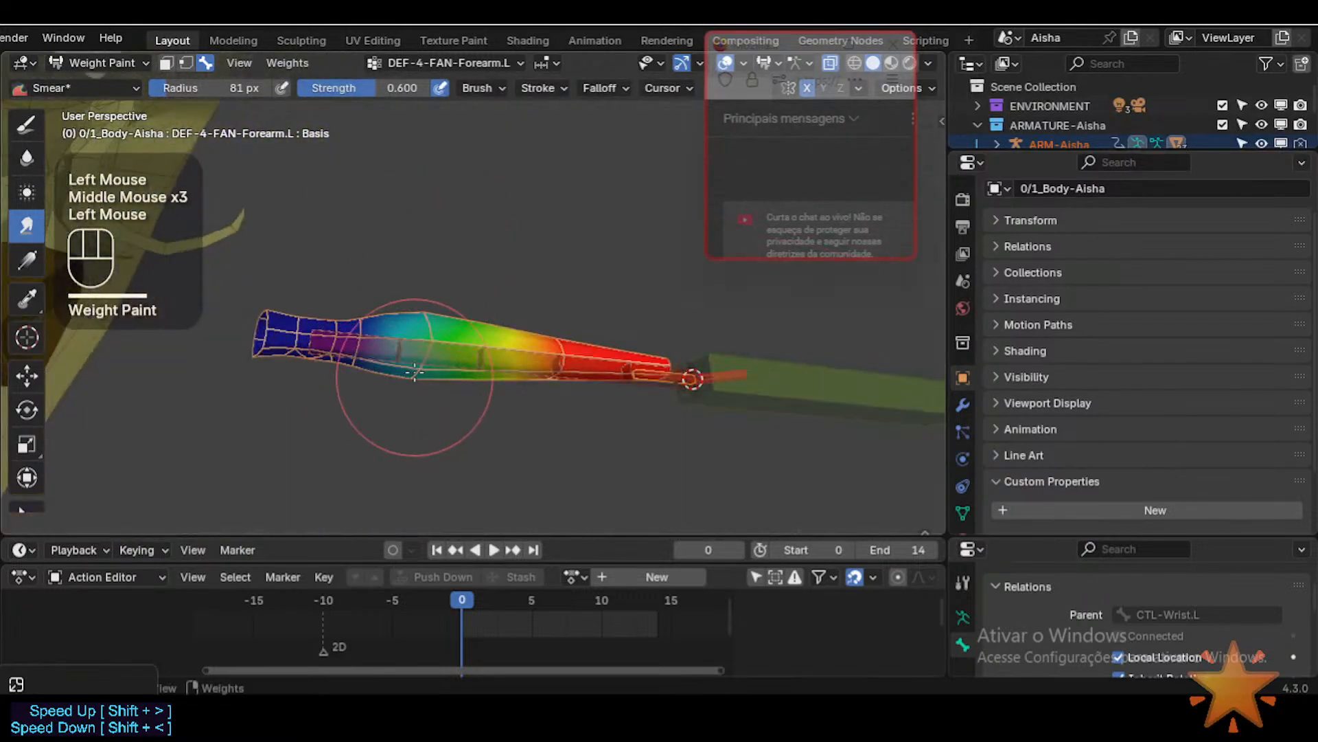
{"action": "middle_click_drag", "start_coordinate": [432, 310], "coordinate": [395, 352]}
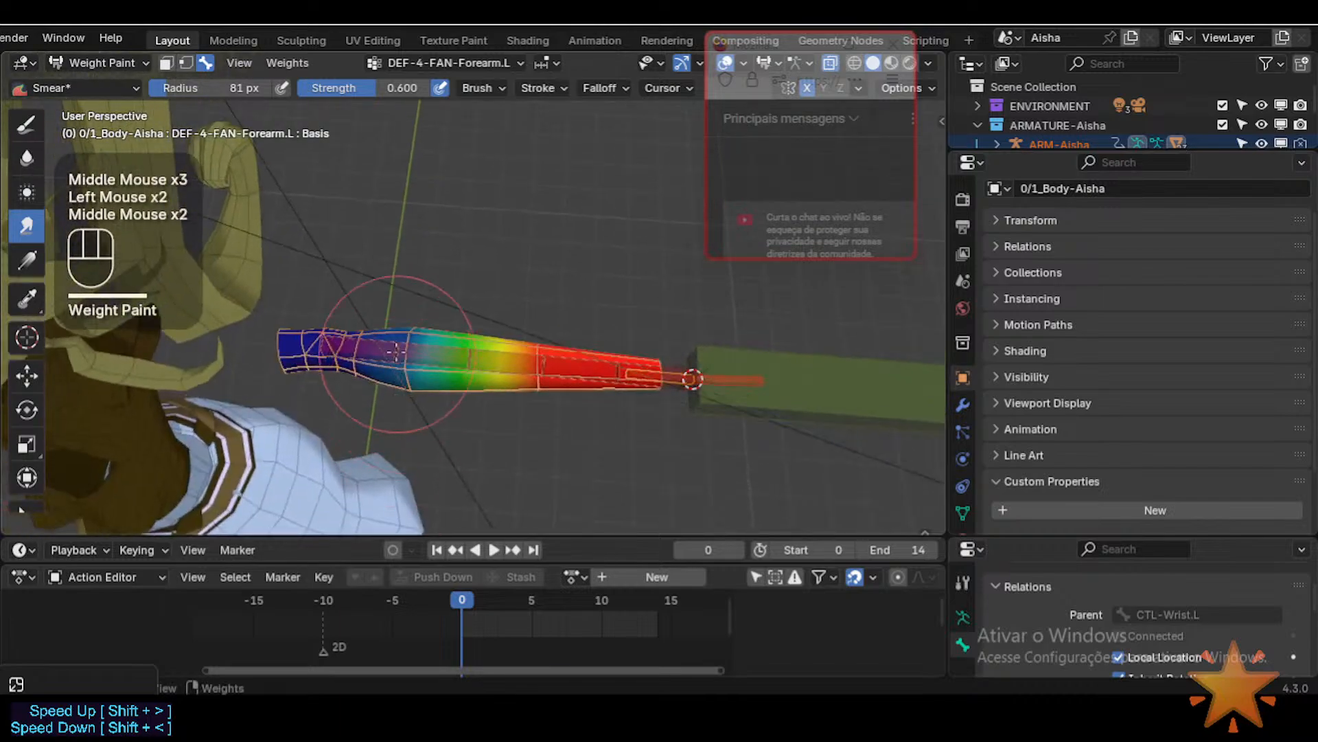
Step: Switch to the Blur brush with a 46 px radius and soften the weight transition on the wrist half of the forearm
{"action": "left_click", "coordinate": [28, 162]}
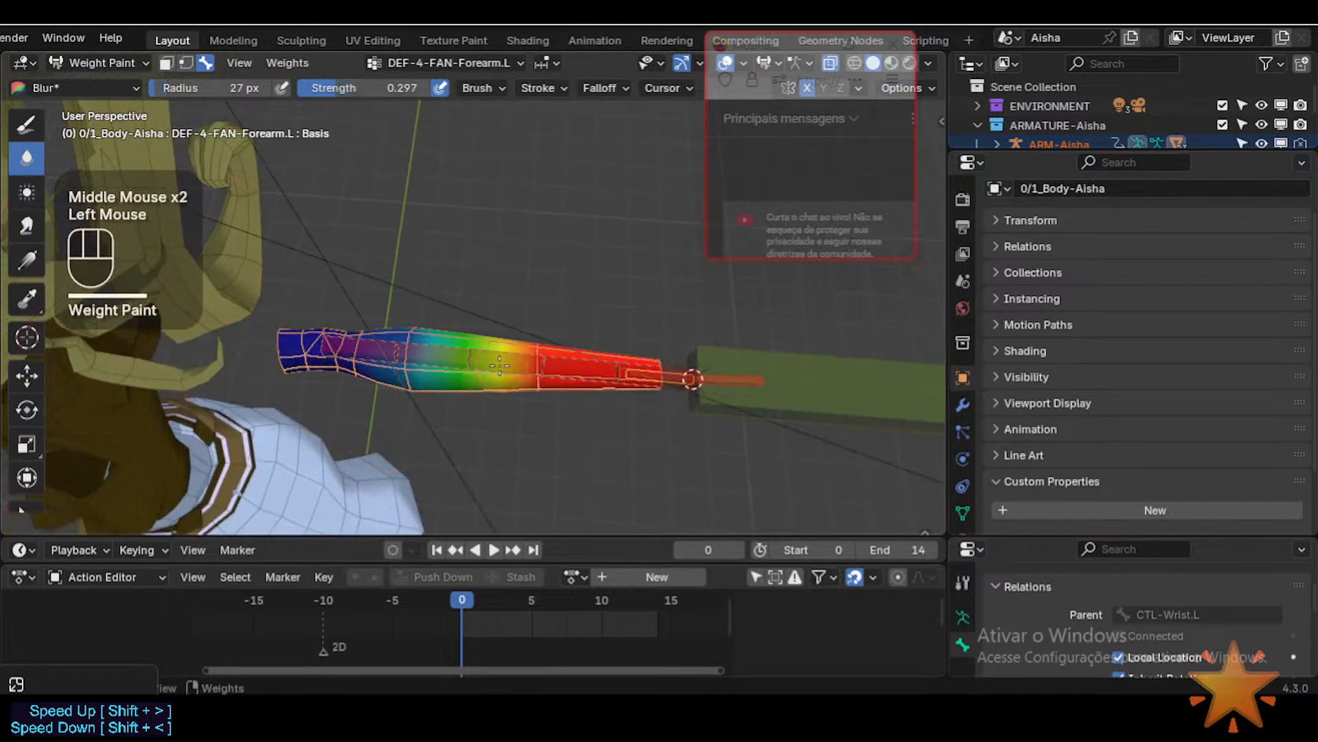
{"action": "key", "text": "f"}
{"action": "left_click", "coordinate": [529, 362]}
{"action": "left_click_drag", "start_coordinate": [530, 369], "coordinate": [534, 378]}
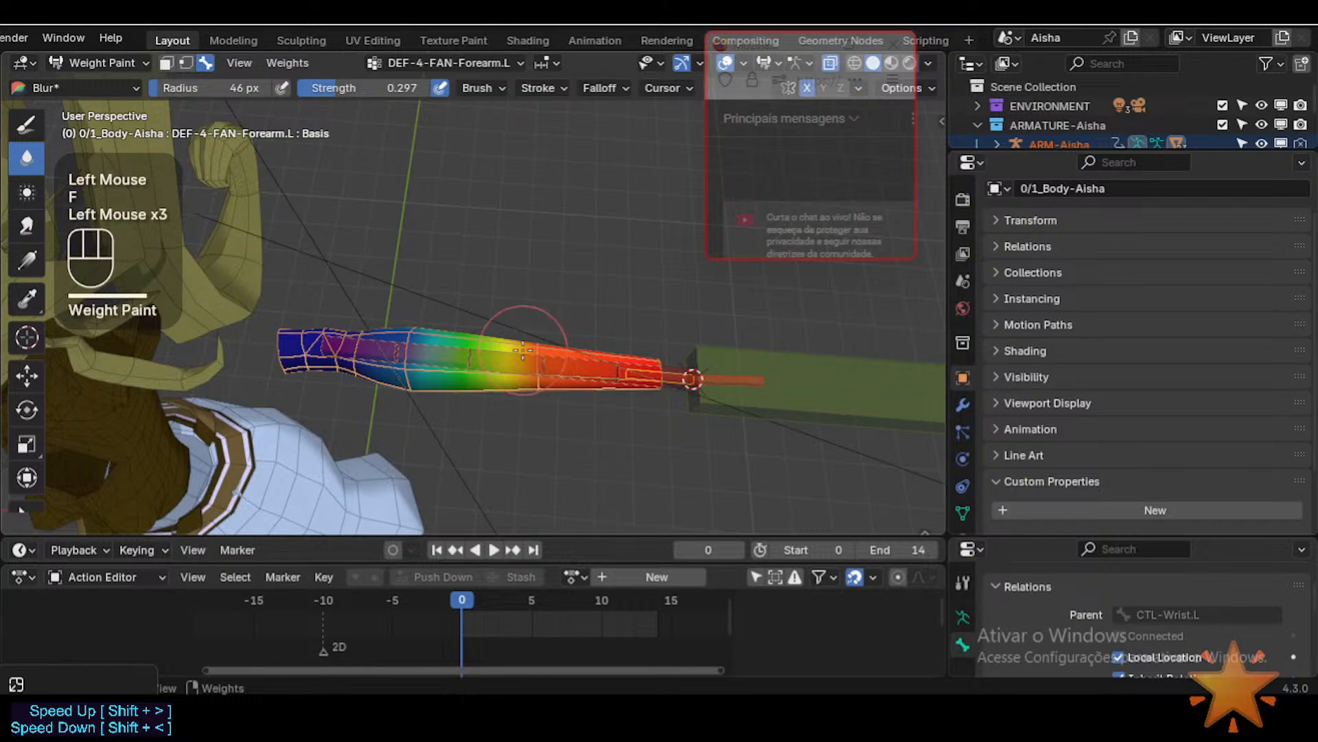
{"action": "middle_click_drag", "start_coordinate": [529, 359], "coordinate": [538, 431]}
{"action": "middle_click_drag", "start_coordinate": [556, 305], "coordinate": [512, 450]}
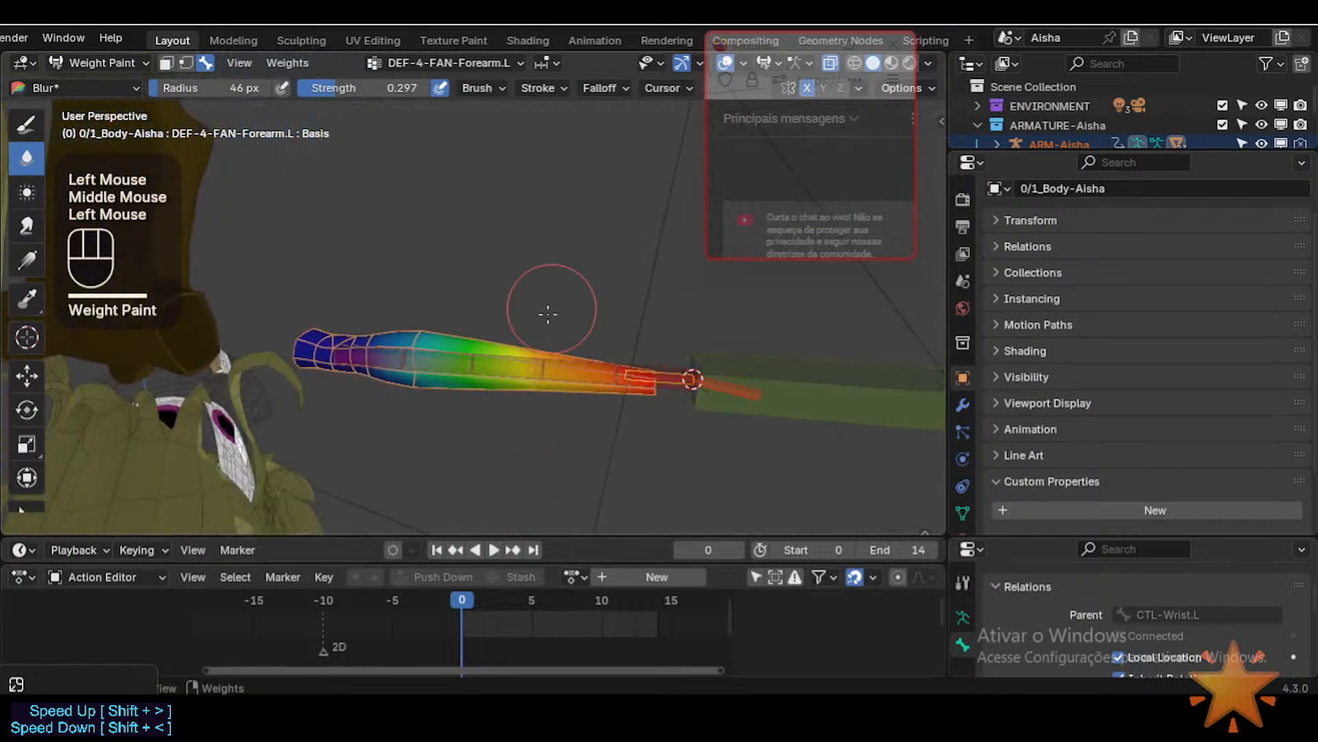
Step: Blur the weights on the remaining sides of the forearm into an even elbow-to-wrist gradient
{"action": "middle_click_drag", "start_coordinate": [548, 314], "coordinate": [521, 478]}
{"action": "mouse_move", "coordinate": [581, 271]}
{"action": "middle_mouse_down"}
{"action": "mouse_move", "coordinate": [515, 526]}
{"action": "mouse_move", "coordinate": [516, 505]}
{"action": "middle_mouse_up"}
{"action": "left_click_drag", "start_coordinate": [550, 364], "coordinate": [589, 380]}
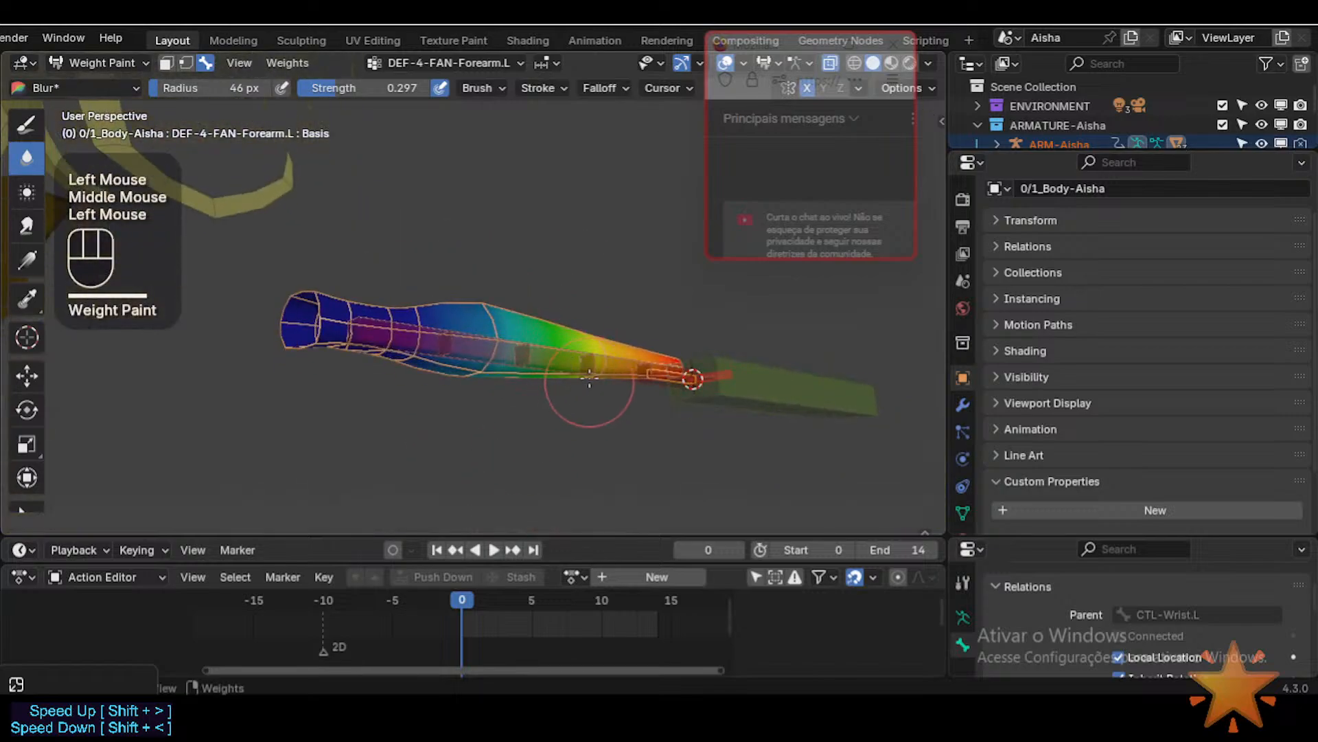
{"action": "middle_click_drag", "start_coordinate": [589, 380], "coordinate": [496, 450]}
{"action": "middle_click_drag", "start_coordinate": [549, 356], "coordinate": [535, 385]}
{"action": "middle_click_drag", "start_coordinate": [556, 300], "coordinate": [458, 389]}
{"action": "mouse_move", "coordinate": [464, 325]}
{"action": "middle_mouse_down"}
{"action": "mouse_move", "coordinate": [457, 404]}
{"action": "mouse_move", "coordinate": [475, 315]}
{"action": "middle_mouse_up"}
{"action": "middle_click_drag", "start_coordinate": [454, 391], "coordinate": [474, 319]}
{"action": "middle_click_drag", "start_coordinate": [463, 431], "coordinate": [474, 292]}
{"action": "left_click", "coordinate": [479, 398]}
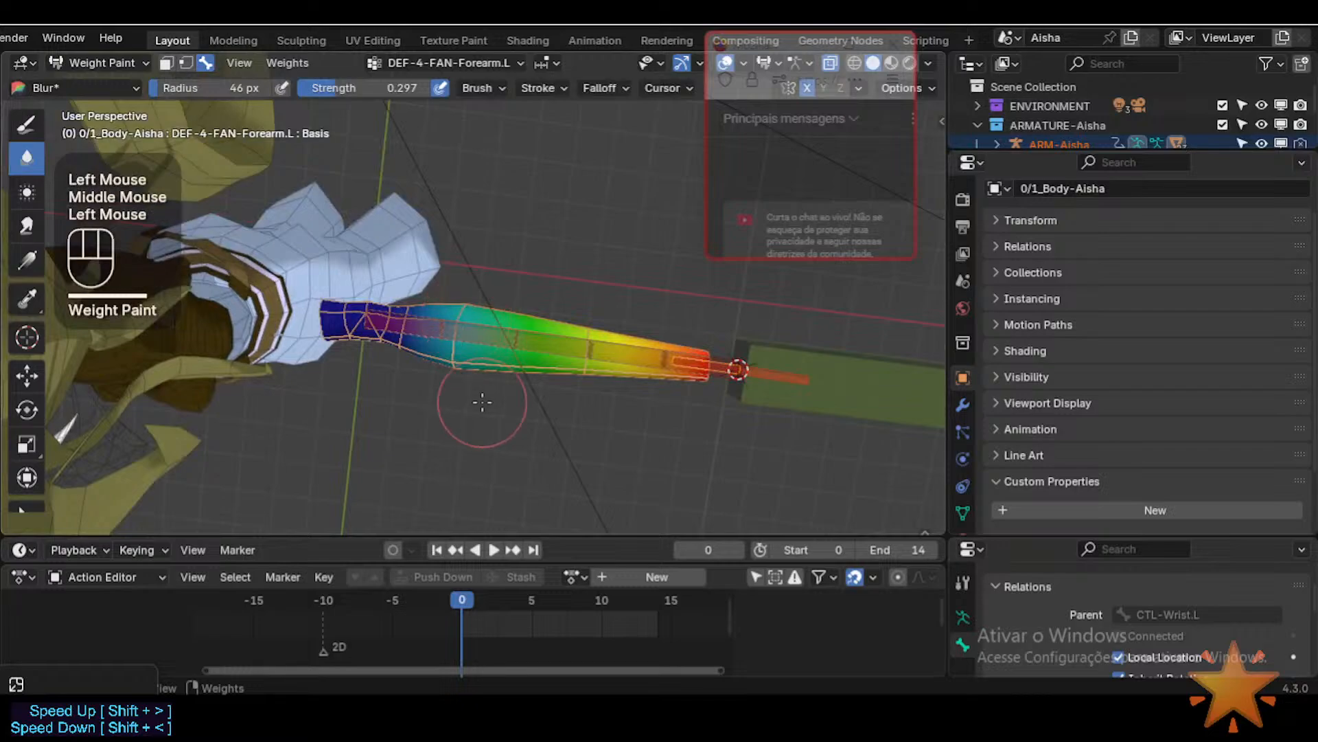
{"action": "middle_click_drag", "start_coordinate": [479, 398], "coordinate": [412, 419], "text": "shift"}
{"action": "middle_click_drag", "start_coordinate": [500, 381], "coordinate": [487, 371], "text": "shift"}
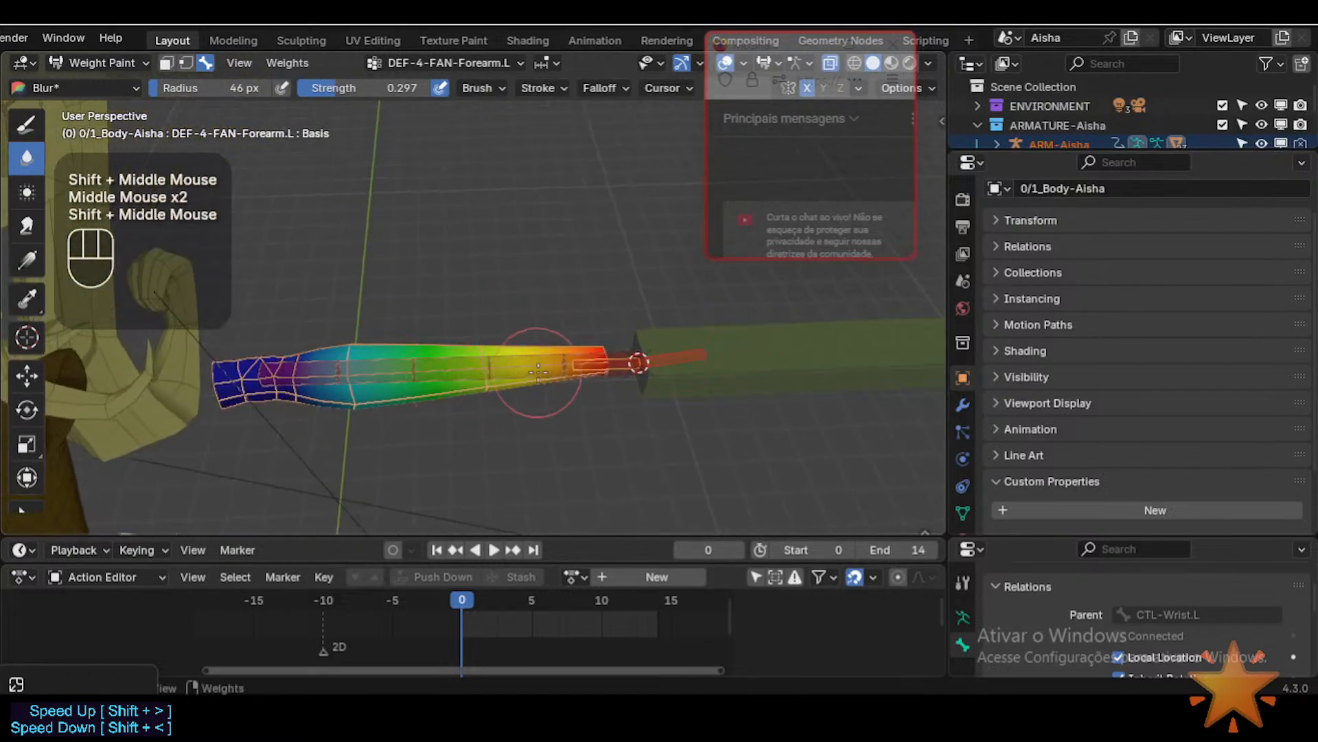
{"action": "middle_click_drag", "start_coordinate": [577, 295], "coordinate": [641, 366], "text": "ctrl"}
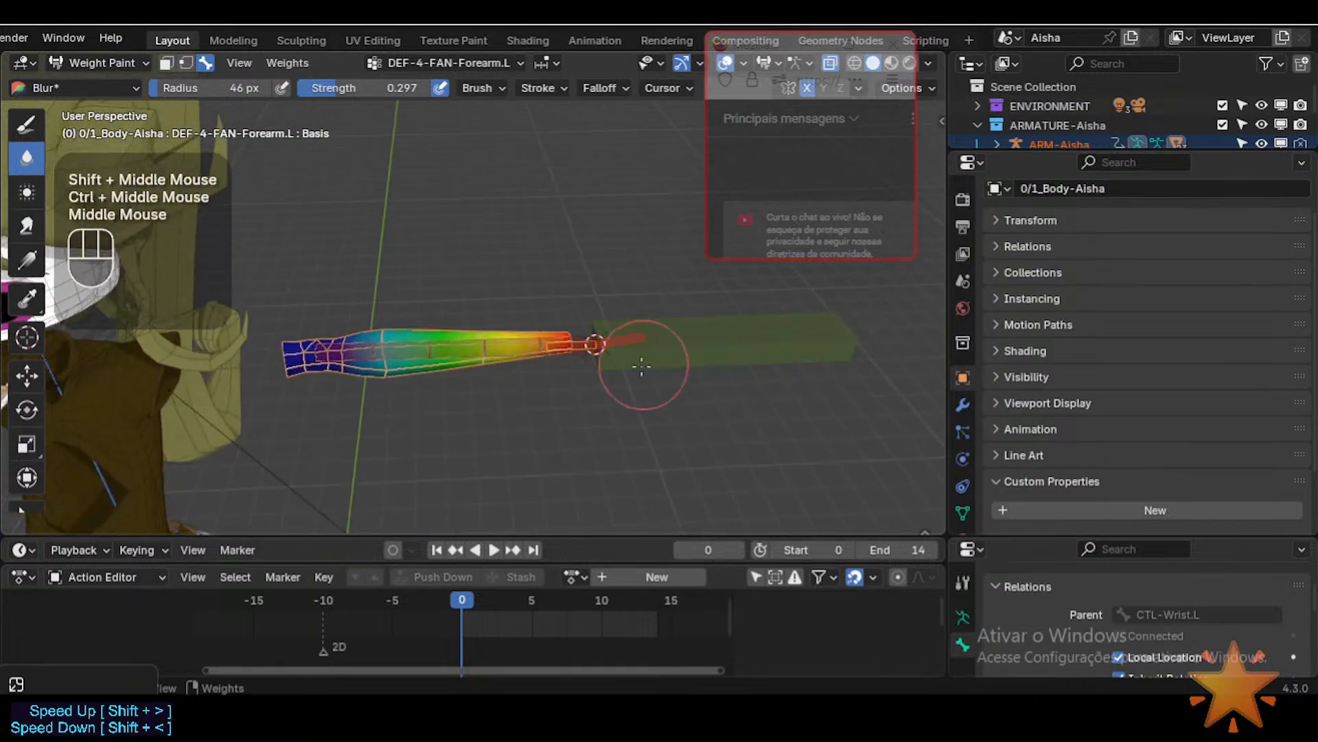
Step: Leave weight painting, put the armature in Pose Mode and enable Deform on the DEF-4-FAN-Forearm.L bone
{"action": "key", "text": "ctrl+Tab"}
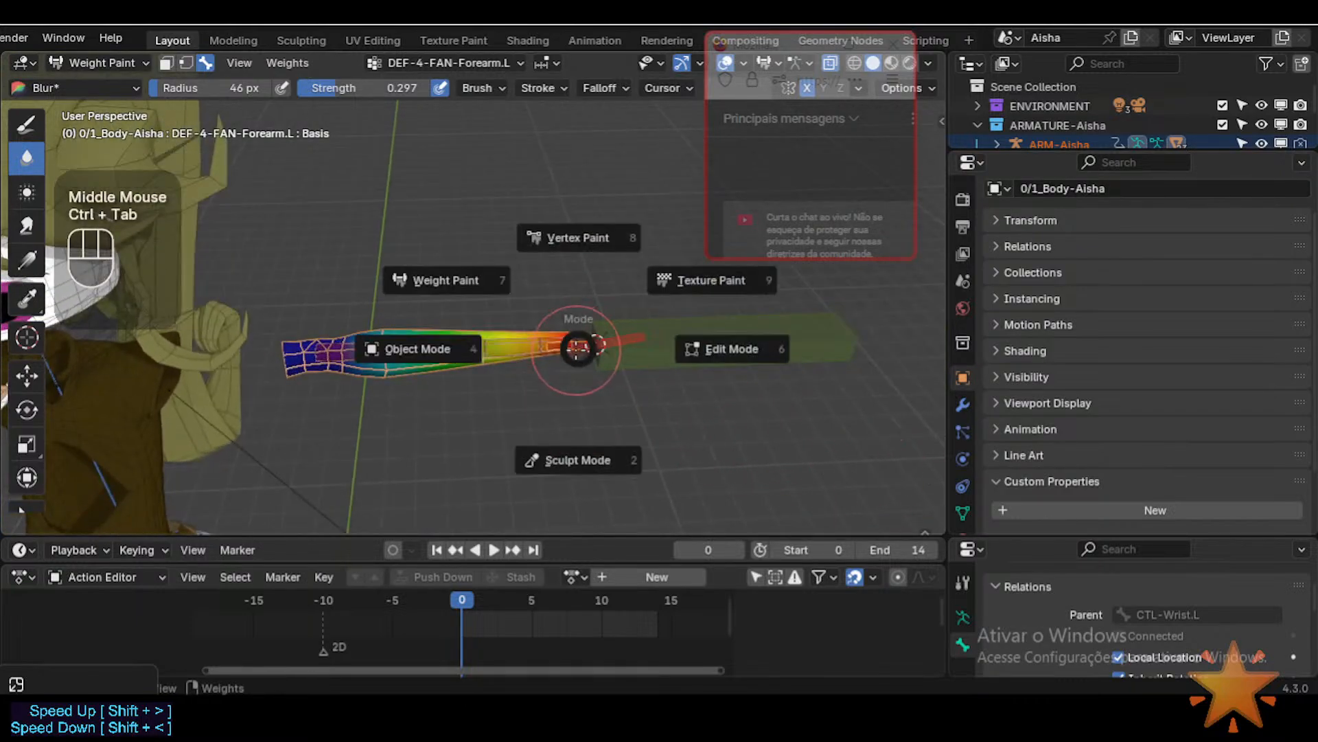
{"action": "left_click", "coordinate": [572, 345]}
{"action": "left_click", "coordinate": [573, 345]}
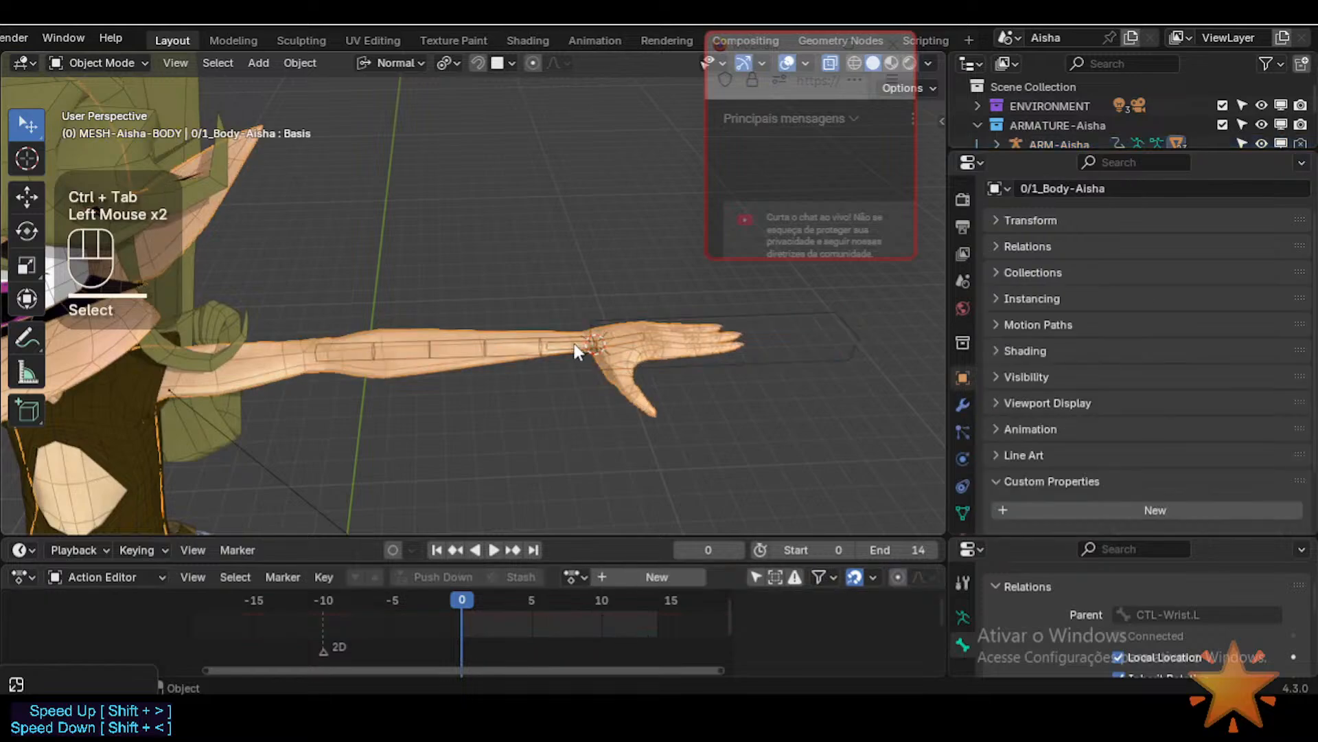
{"action": "left_click", "coordinate": [574, 351]}
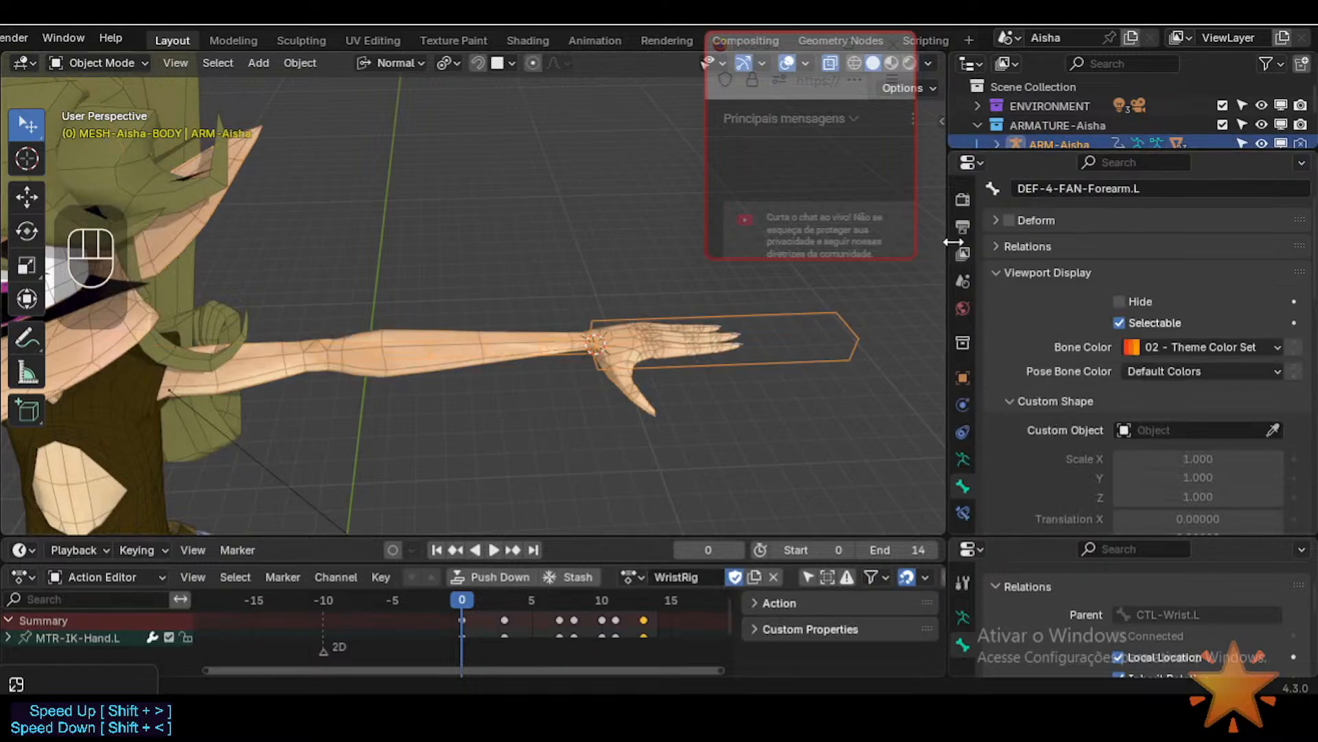
{"action": "key", "text": "ctrl+Tab"}
{"action": "left_click", "coordinate": [572, 349]}
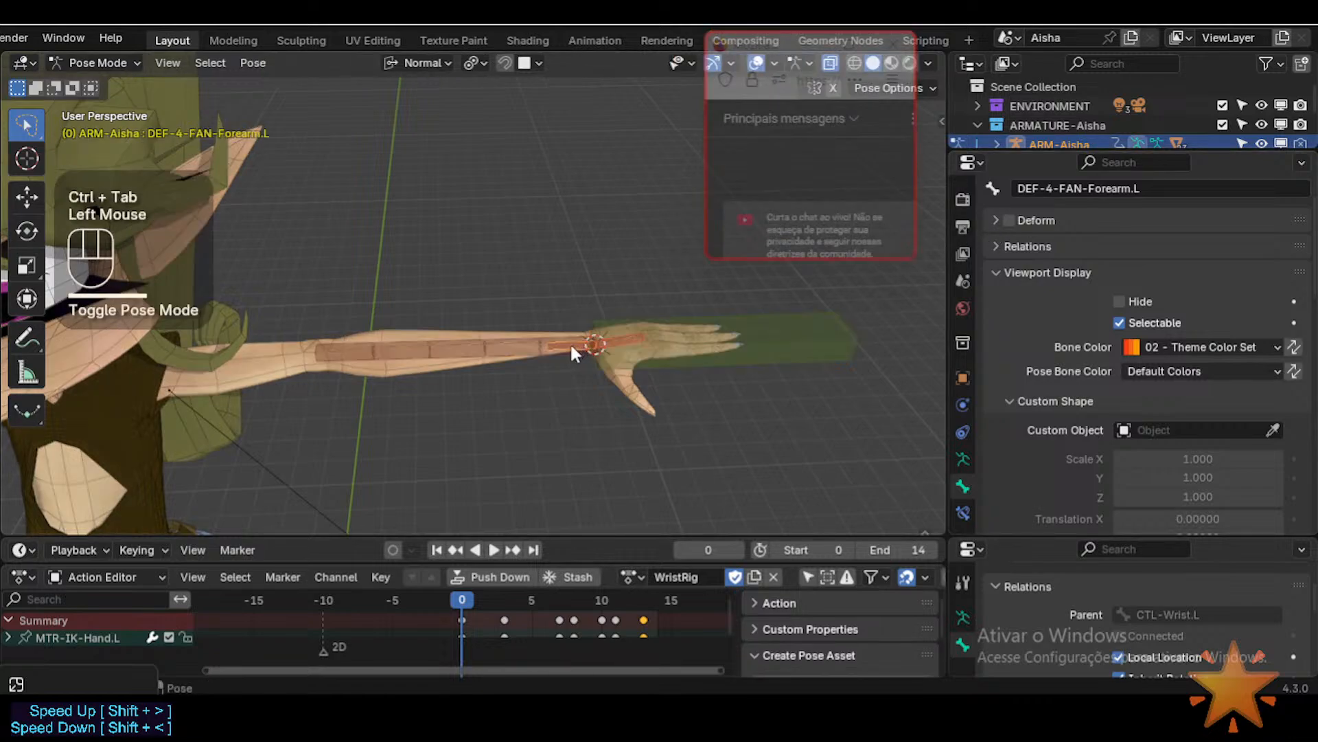
{"action": "left_click", "coordinate": [575, 347]}
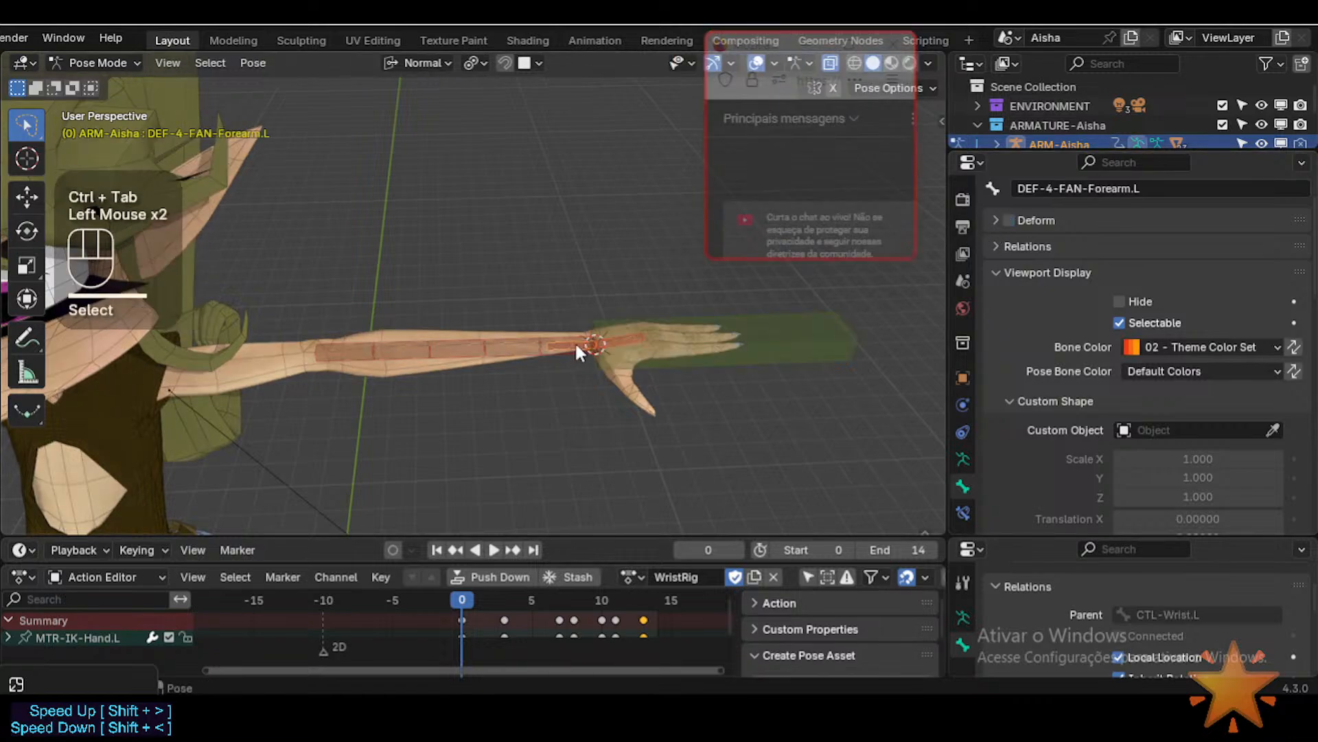
{"action": "left_click", "coordinate": [1009, 219]}
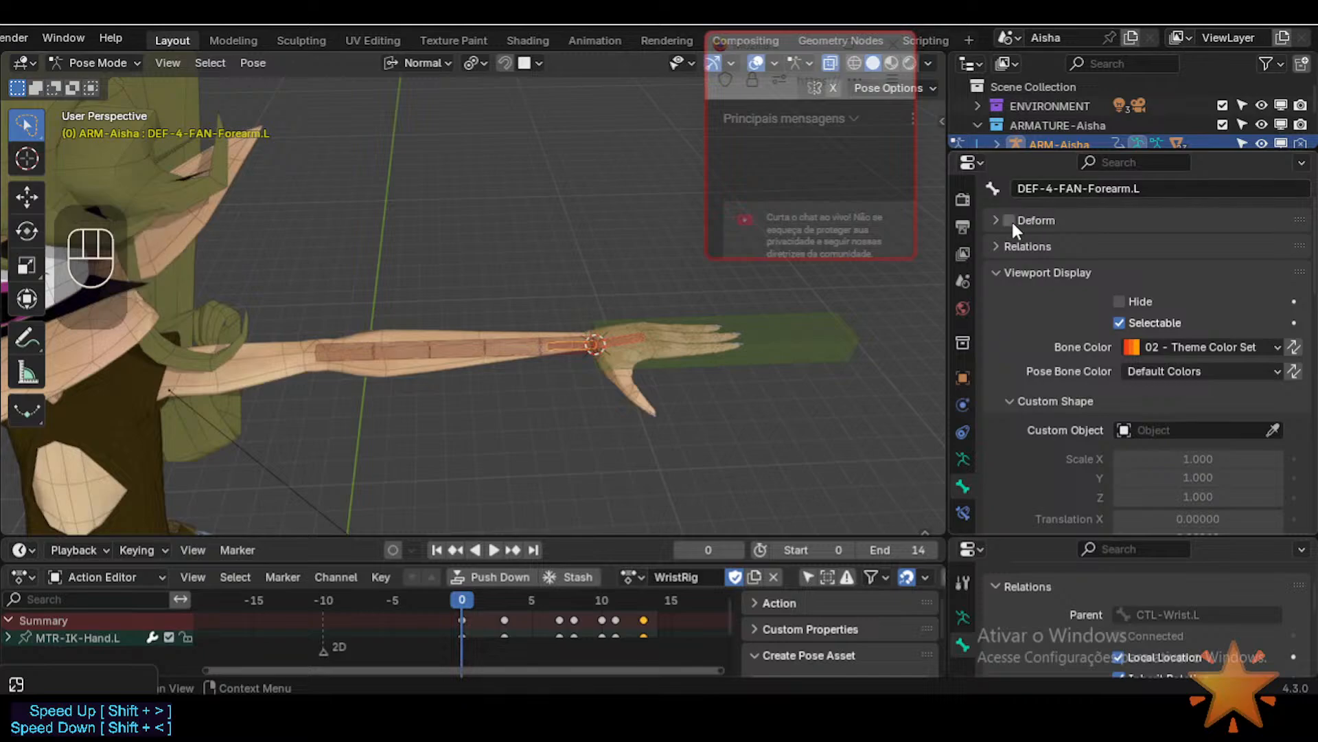
{"action": "key", "text": "ctrl+Tab"}
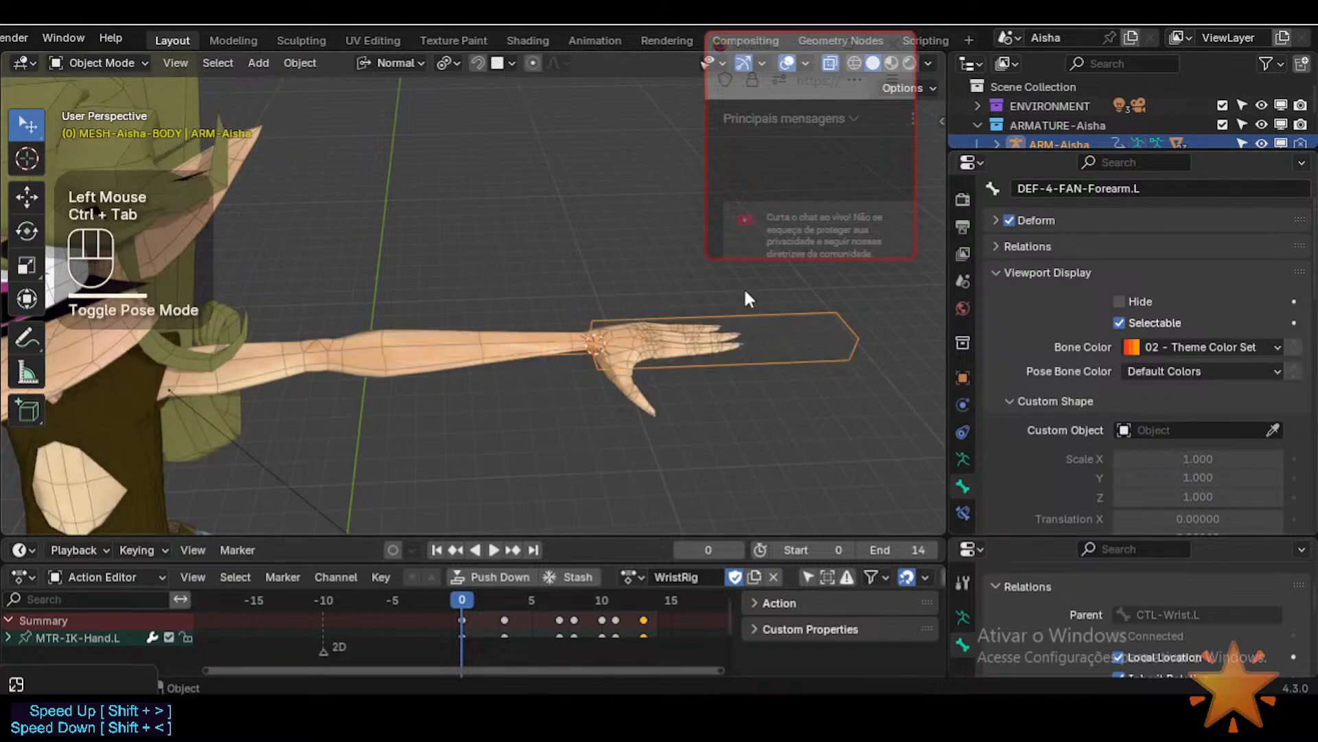
{"action": "left_click", "coordinate": [580, 349]}
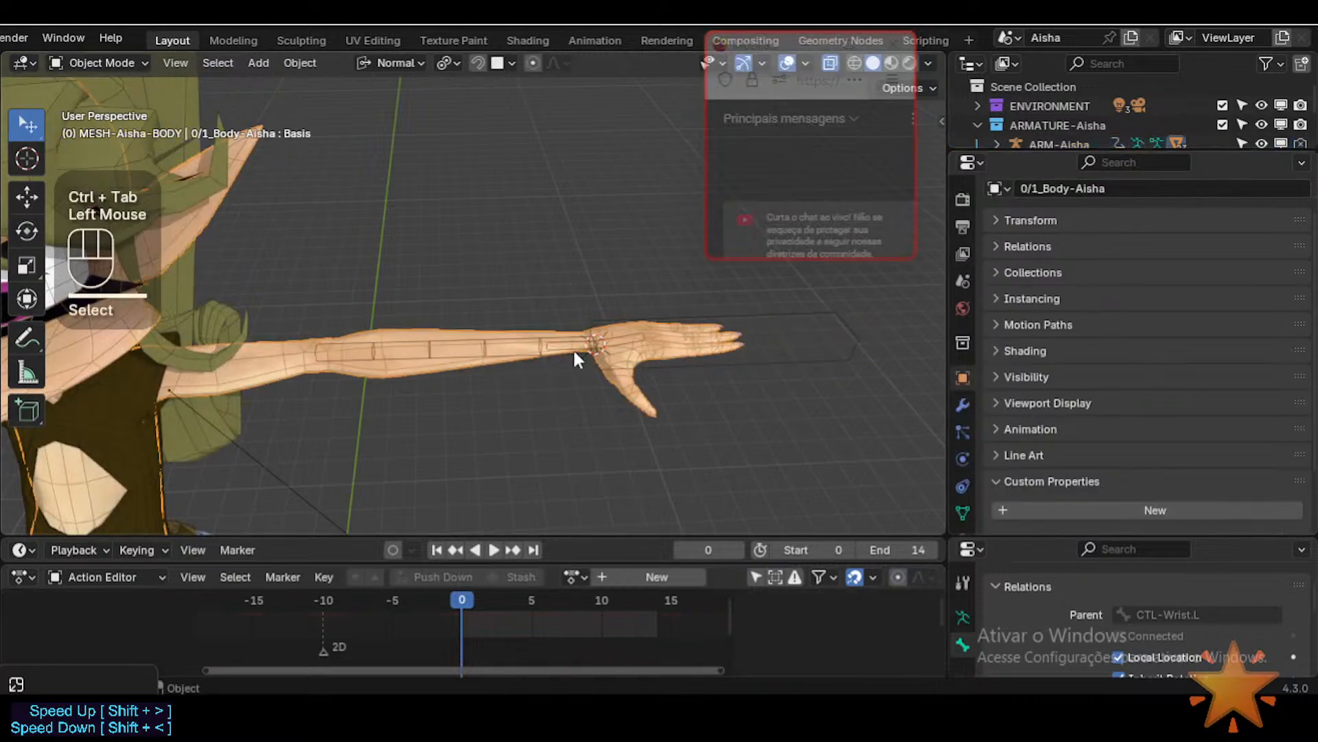
{"action": "middle_click_drag", "start_coordinate": [573, 347], "coordinate": [606, 374], "text": "shift"}
{"action": "left_click", "coordinate": [636, 387]}
{"action": "key", "text": "ctrl+Tab"}
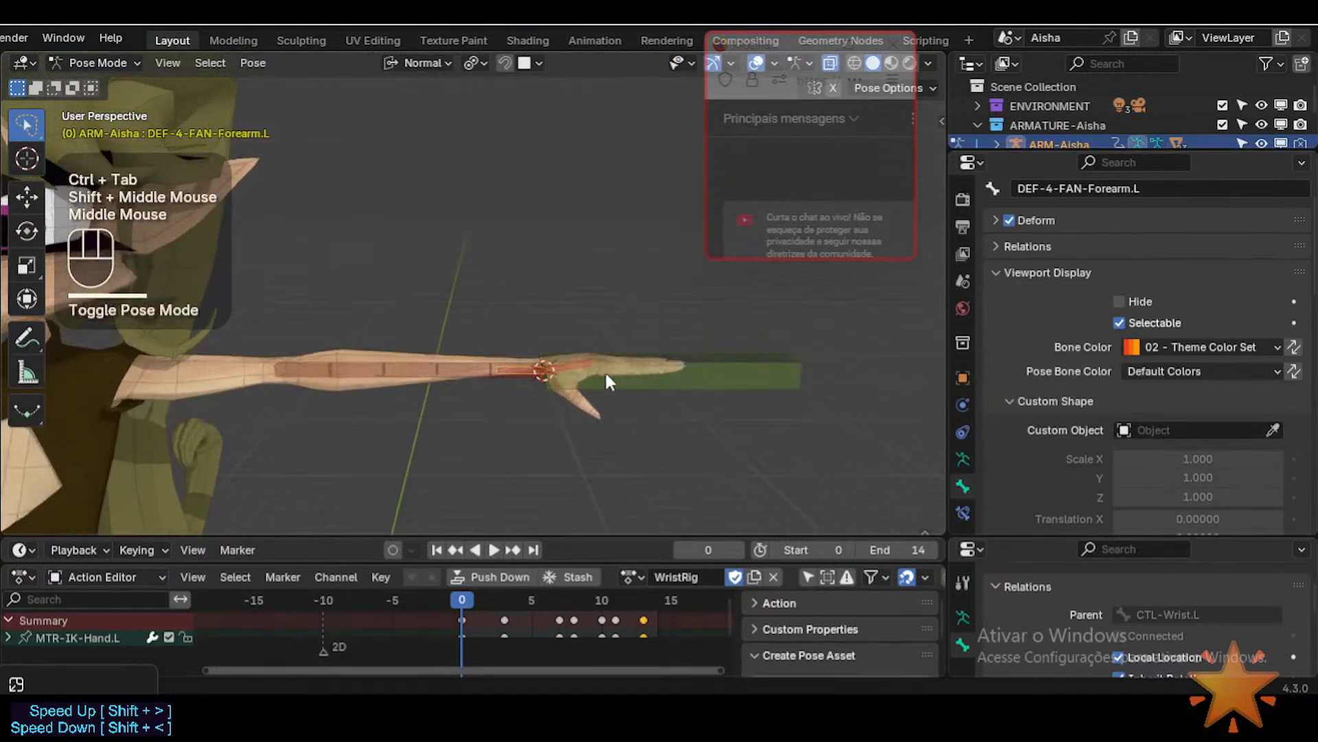
Step: Rotate MTR-IK-Hand.L about -35° around its normal X axis and bring it back up to test the wrist deformation
{"action": "left_click", "coordinate": [652, 374]}
{"action": "key", "text": "r"}
{"action": "key", "text": "x"}
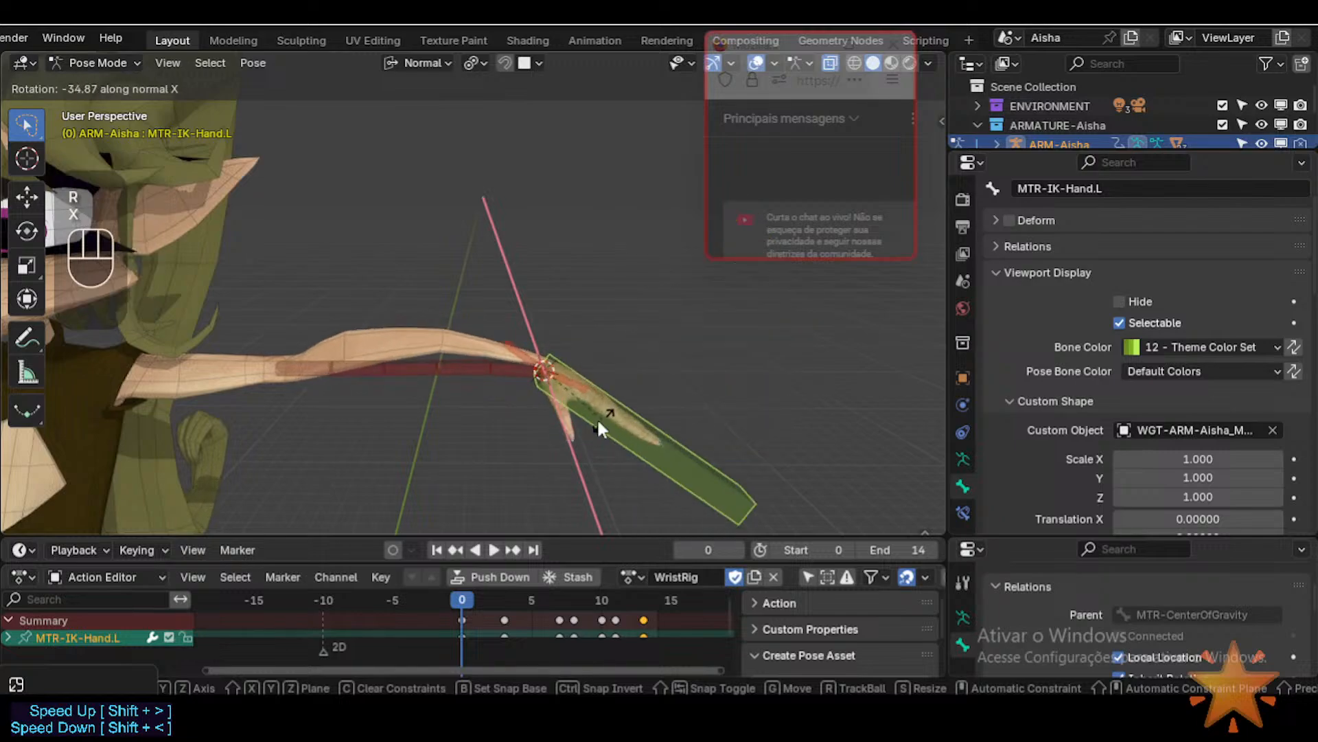
{"action": "left_click", "coordinate": [596, 417]}
{"action": "middle_click_drag", "start_coordinate": [596, 418], "coordinate": [612, 401], "text": "ctrl"}
{"action": "key", "text": "r"}
{"action": "key", "text": "x"}
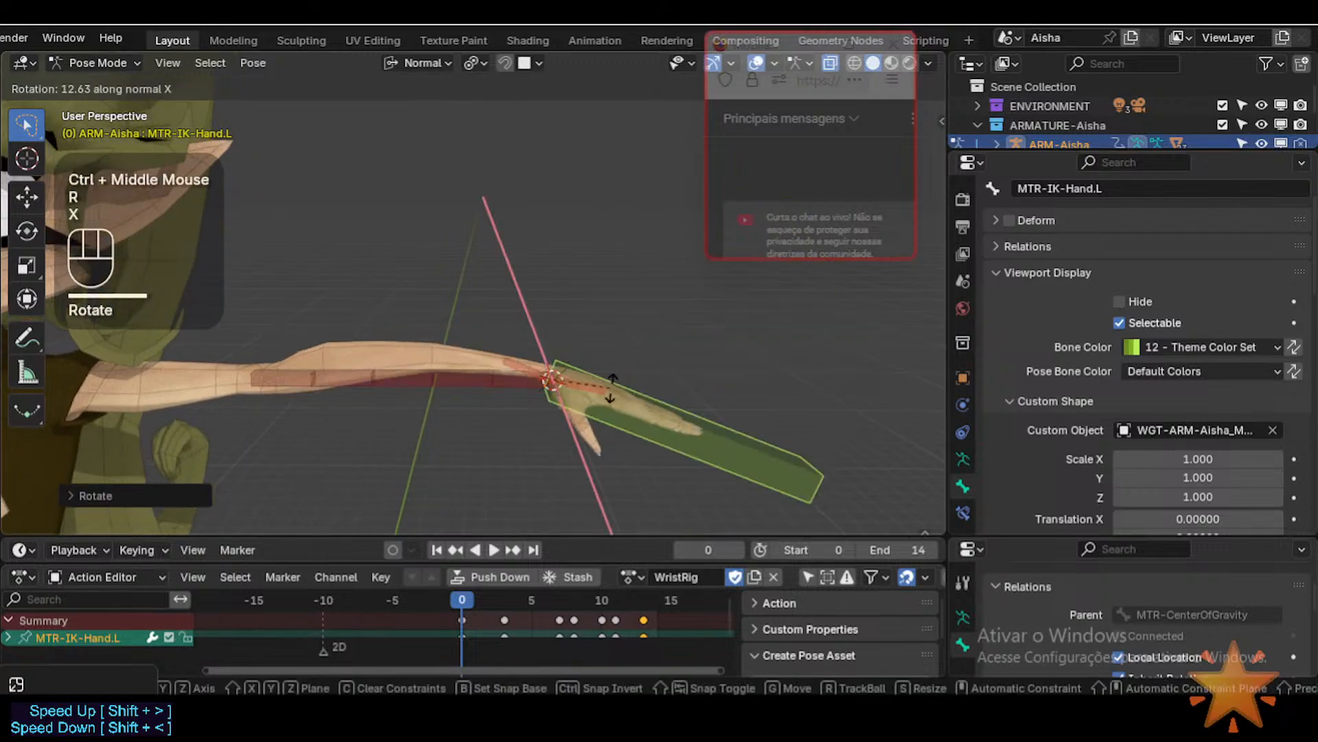
{"action": "left_click", "coordinate": [604, 366]}
Step: Enable the Copy Rotation constraint on DEF-4-FAN-Wrist.L and set its influence to 0.443
{"action": "left_click", "coordinate": [605, 373]}
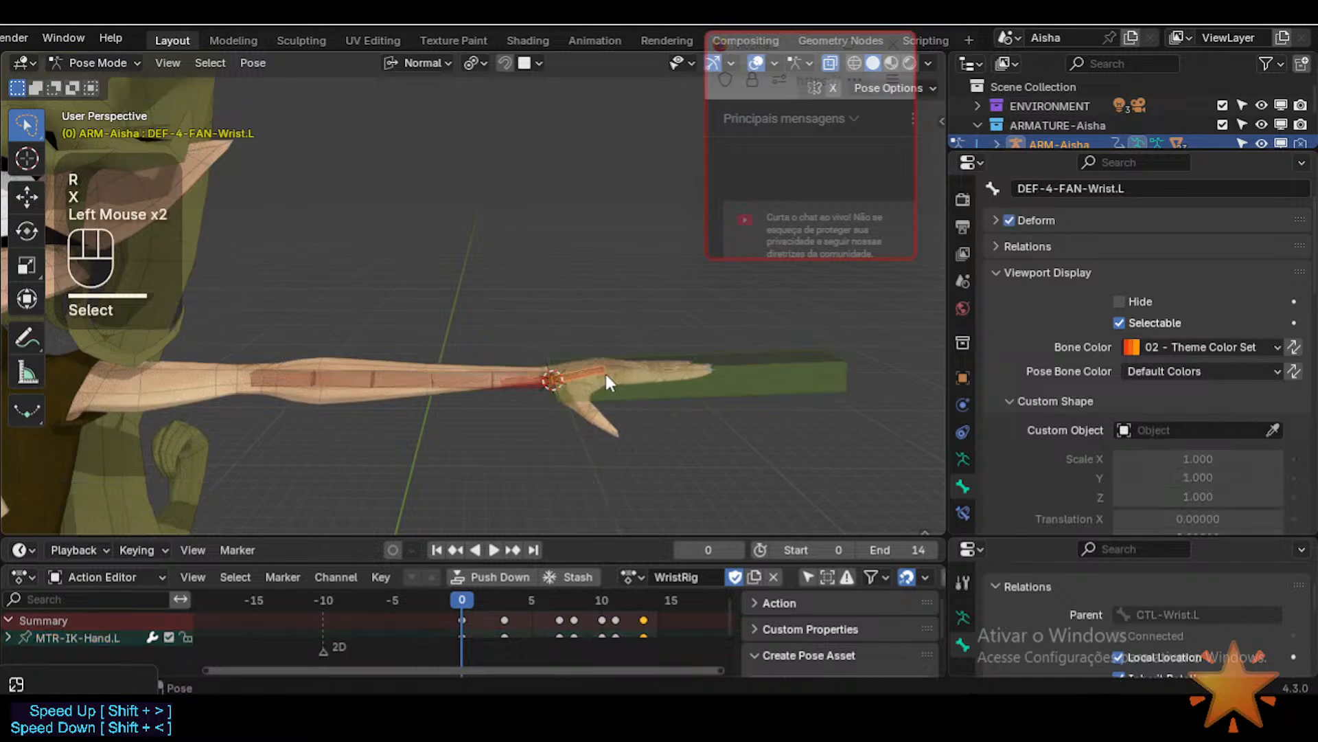
{"action": "left_click", "coordinate": [997, 269]}
{"action": "left_click", "coordinate": [992, 323]}
{"action": "left_click", "coordinate": [961, 513]}
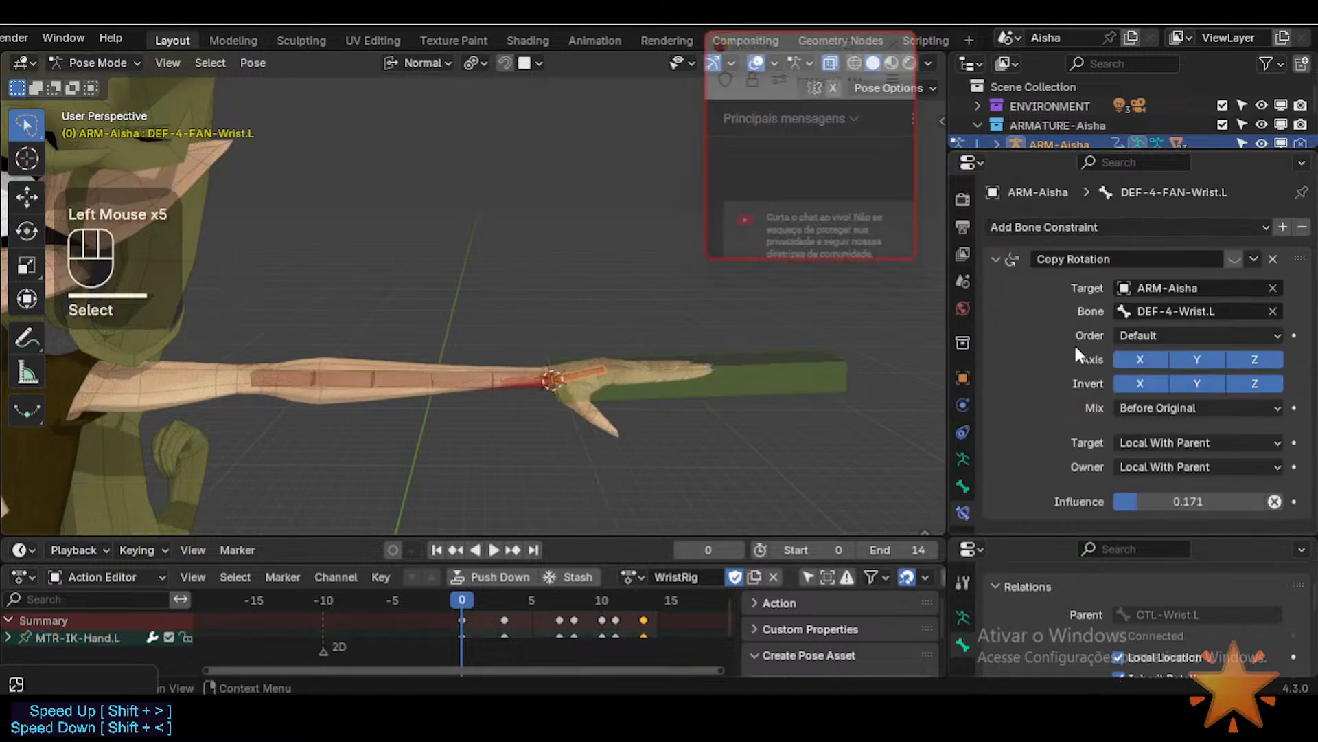
{"action": "left_click", "coordinate": [1233, 256]}
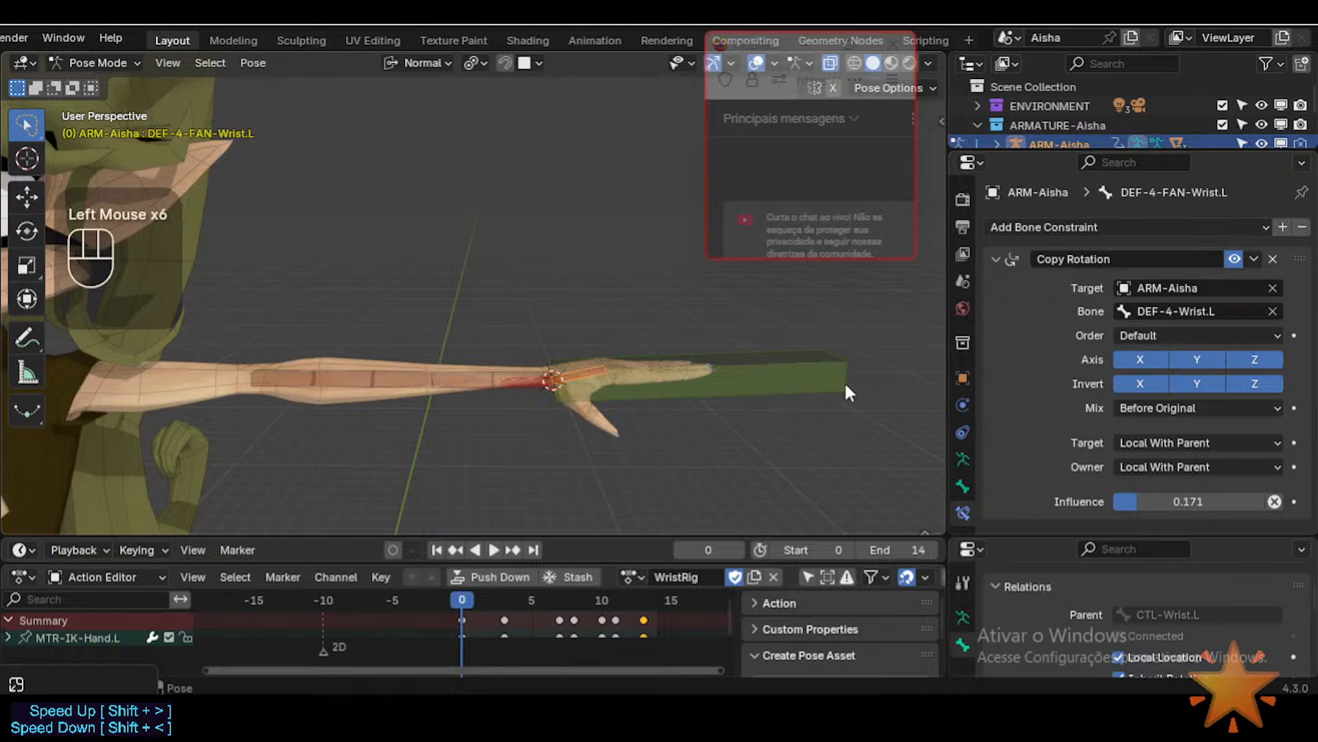
{"action": "left_click_drag", "start_coordinate": [1138, 488], "coordinate": [1213, 507]}
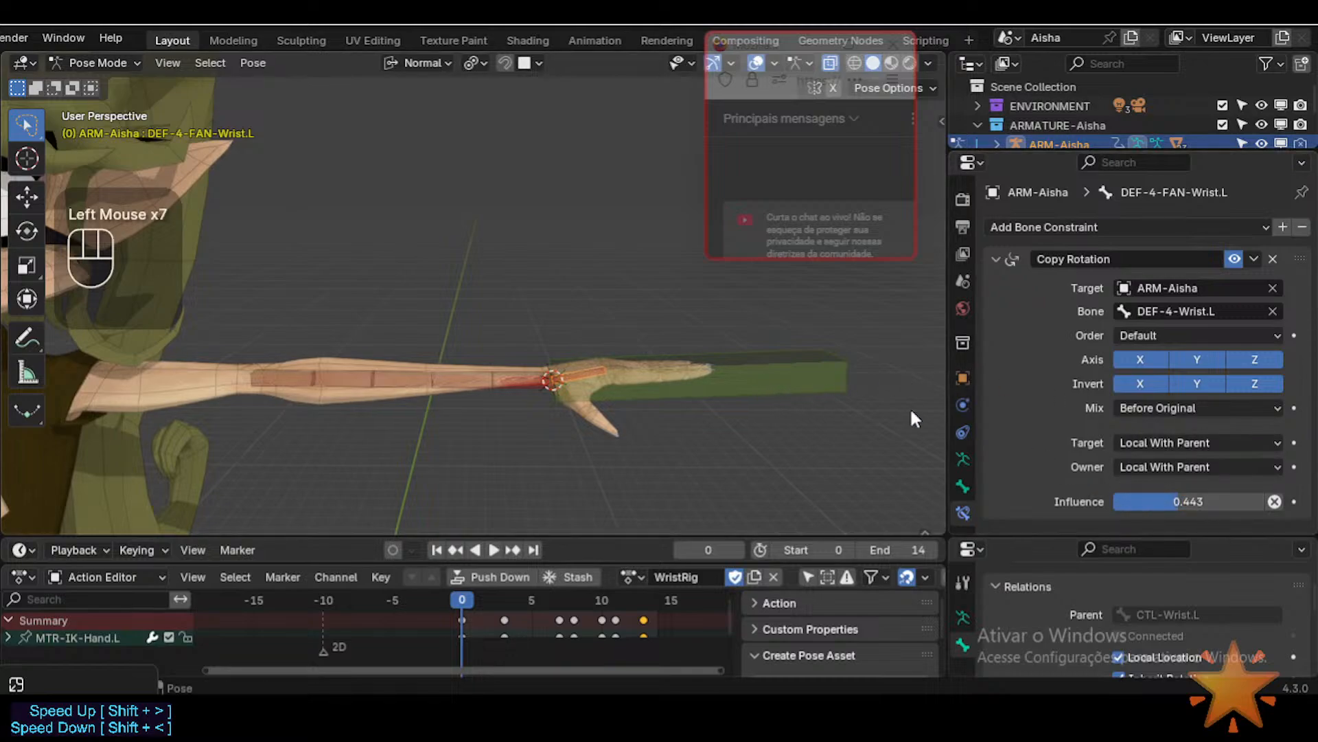
Step: Rotate MTR-IK-Hand.L up and down around its normal X axis to check the wrist fan bone's response
{"action": "left_click", "coordinate": [749, 389]}
{"action": "key", "text": "r"}
{"action": "key", "text": "x"}
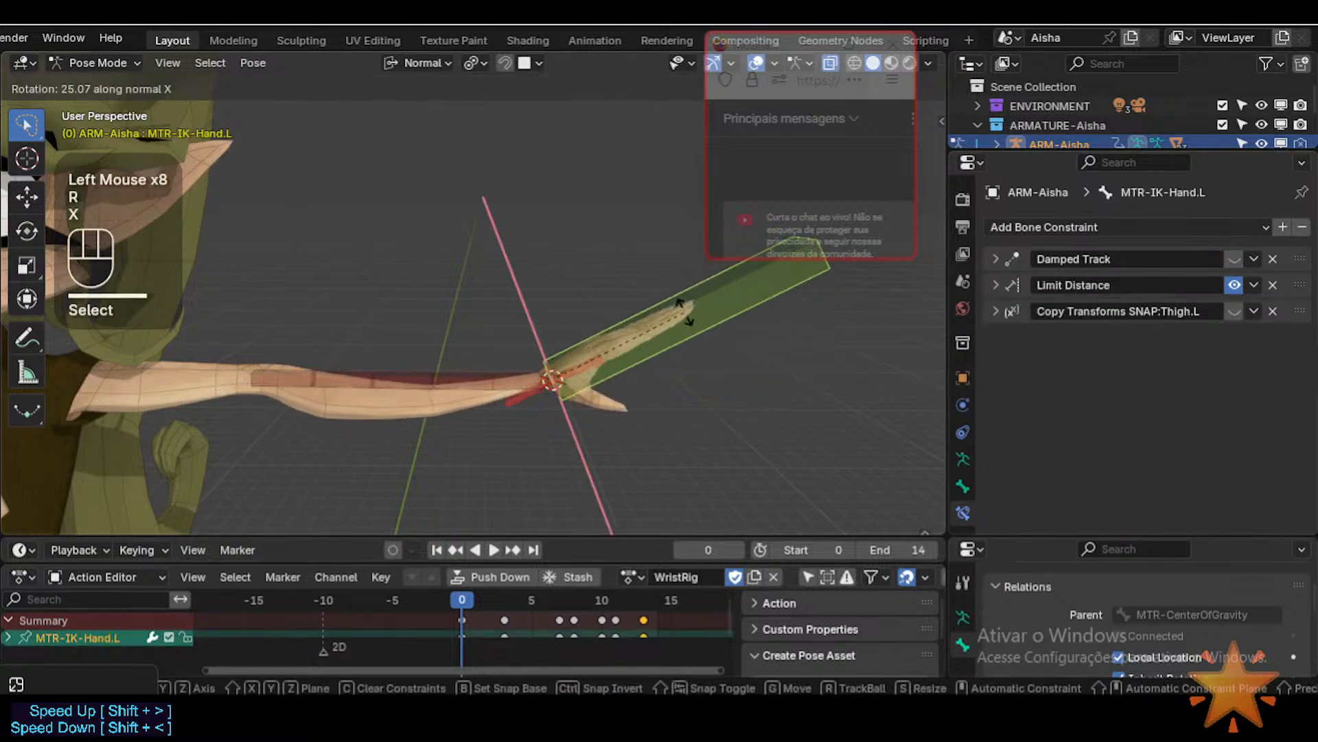
{"action": "left_click", "coordinate": [673, 437]}
{"action": "key", "text": "r"}
{"action": "key", "text": "x"}
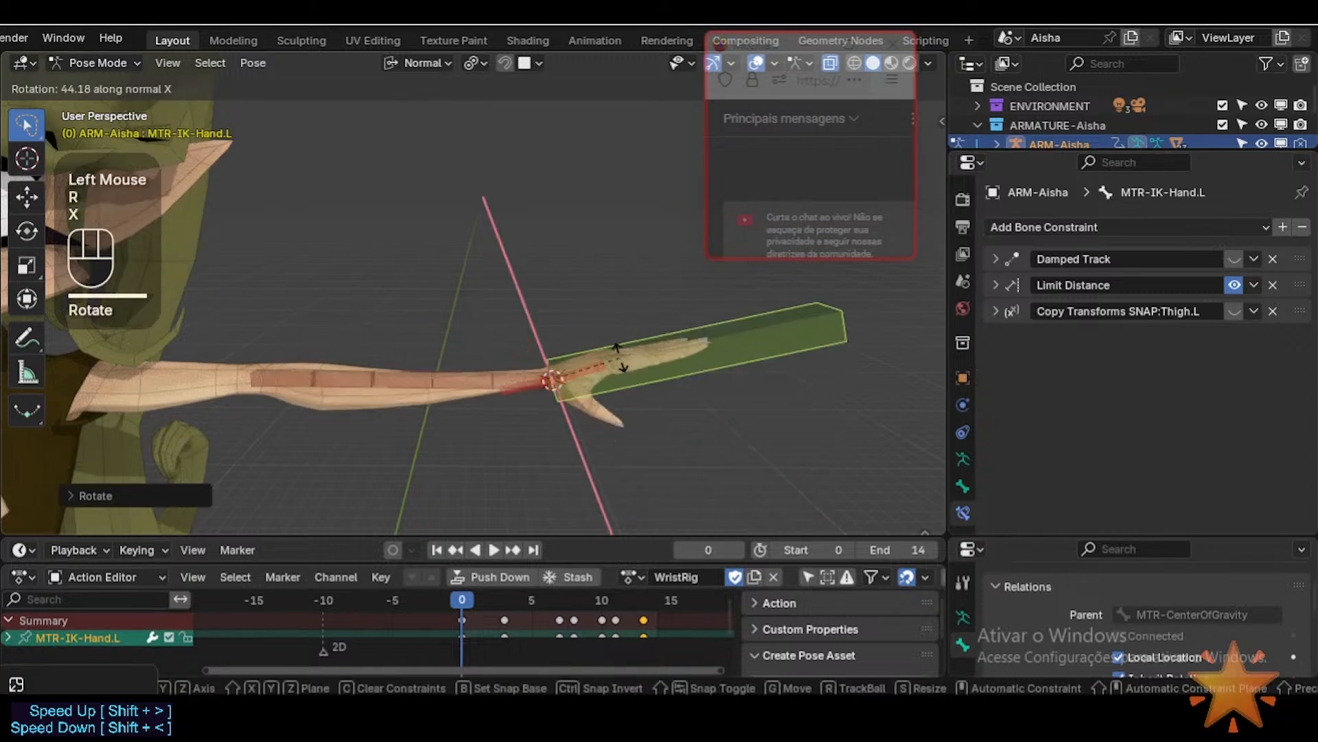
{"action": "left_click", "coordinate": [511, 376]}
Step: Inspect the DEF-4-FAN-Forearm.L bone, then bend MTR-IK-Hand.L downward around its normal X axis
{"action": "double_click", "coordinate": [511, 370]}
{"action": "middle_click_drag", "start_coordinate": [510, 369], "coordinate": [601, 380], "text": "ctrl"}
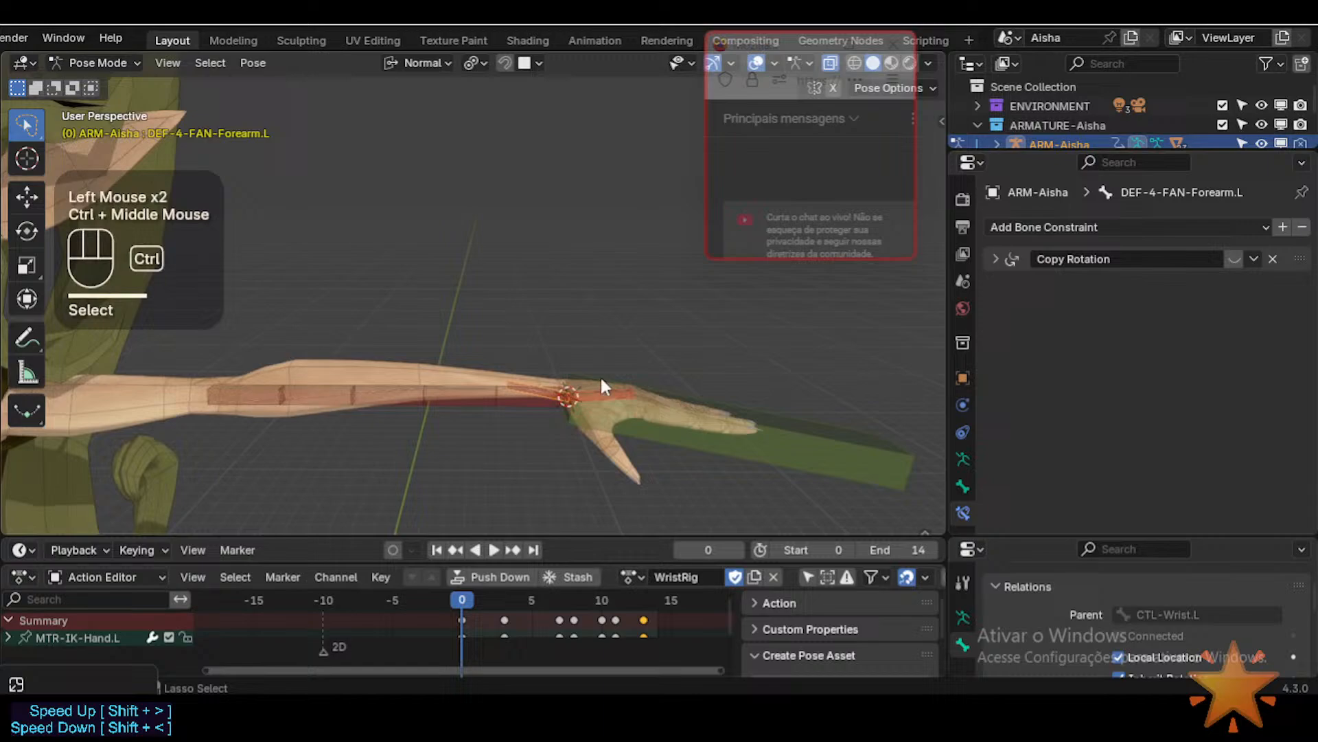
{"action": "left_click", "coordinate": [683, 426]}
{"action": "key", "text": "r"}
{"action": "key", "text": "x"}
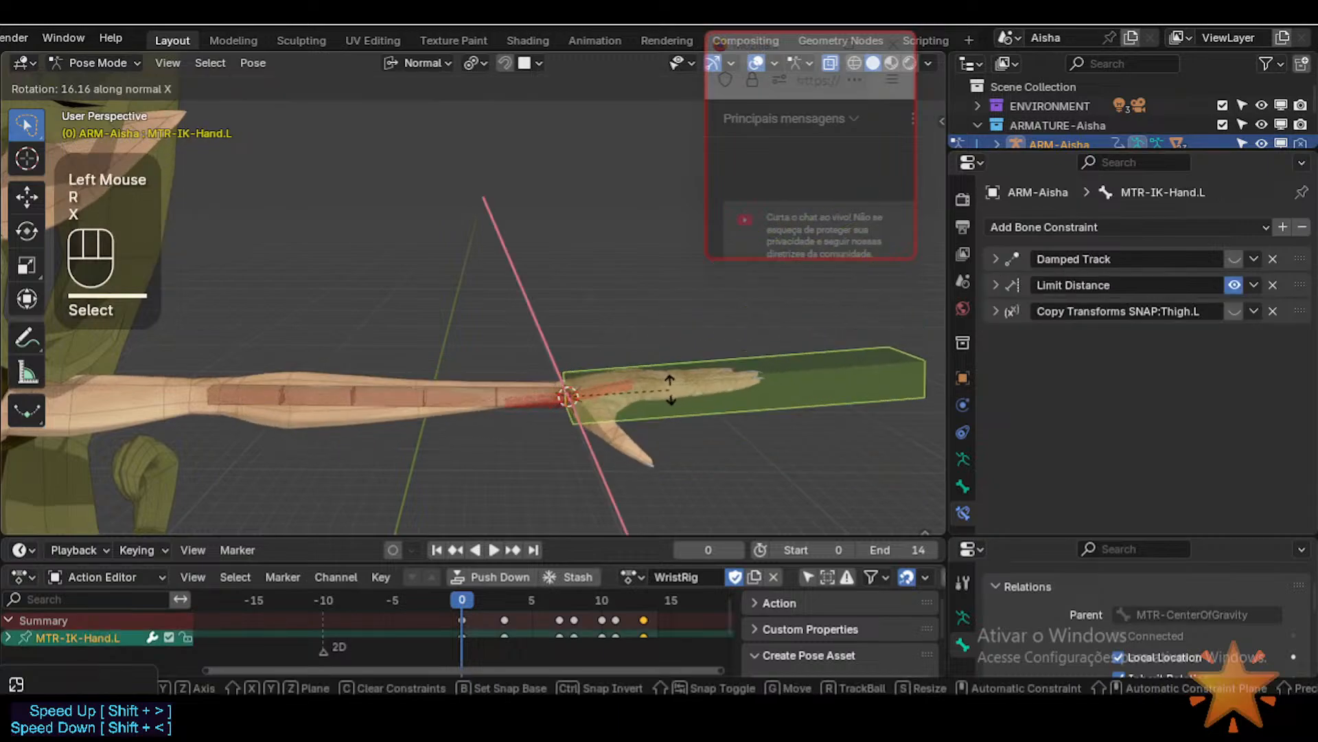
{"action": "left_click", "coordinate": [534, 371]}
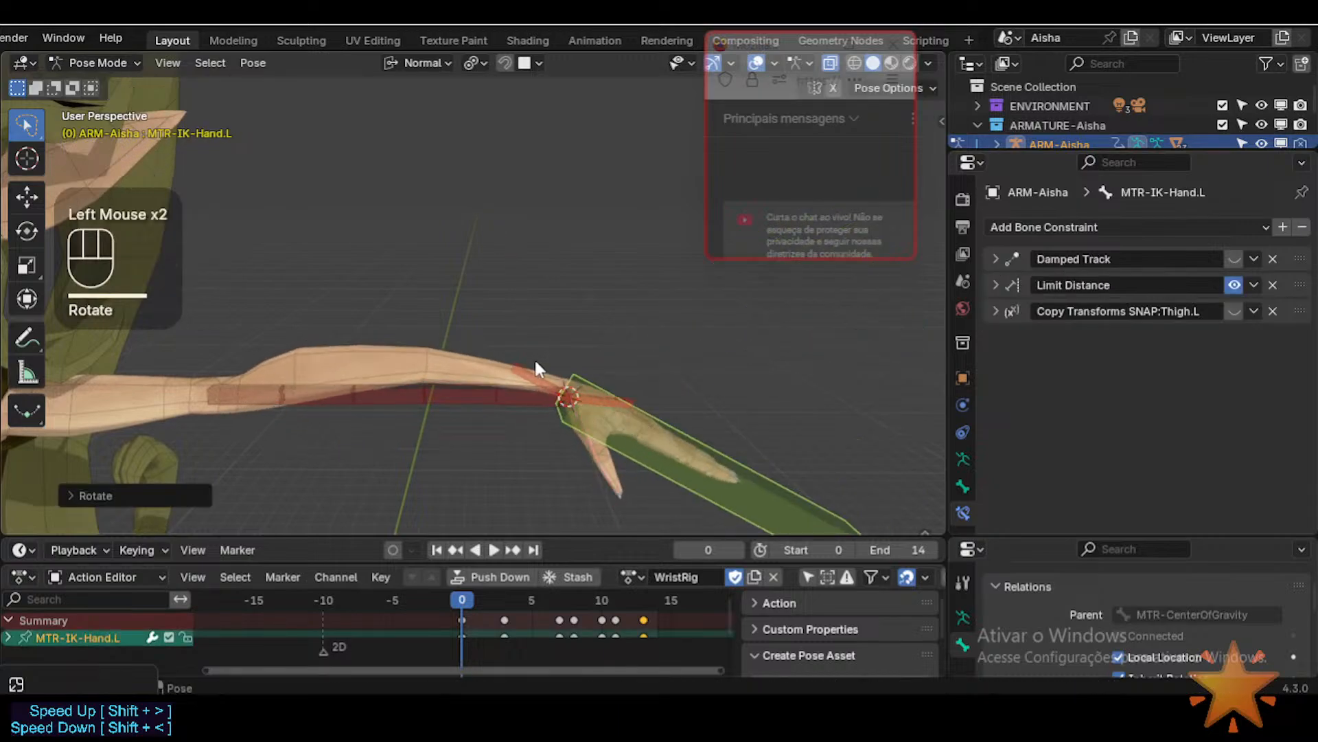
Step: Enable the Copy Rotation constraint on DEF-4-FAN-Forearm.L, expand its settings and save the file
{"action": "left_click", "coordinate": [572, 357]}
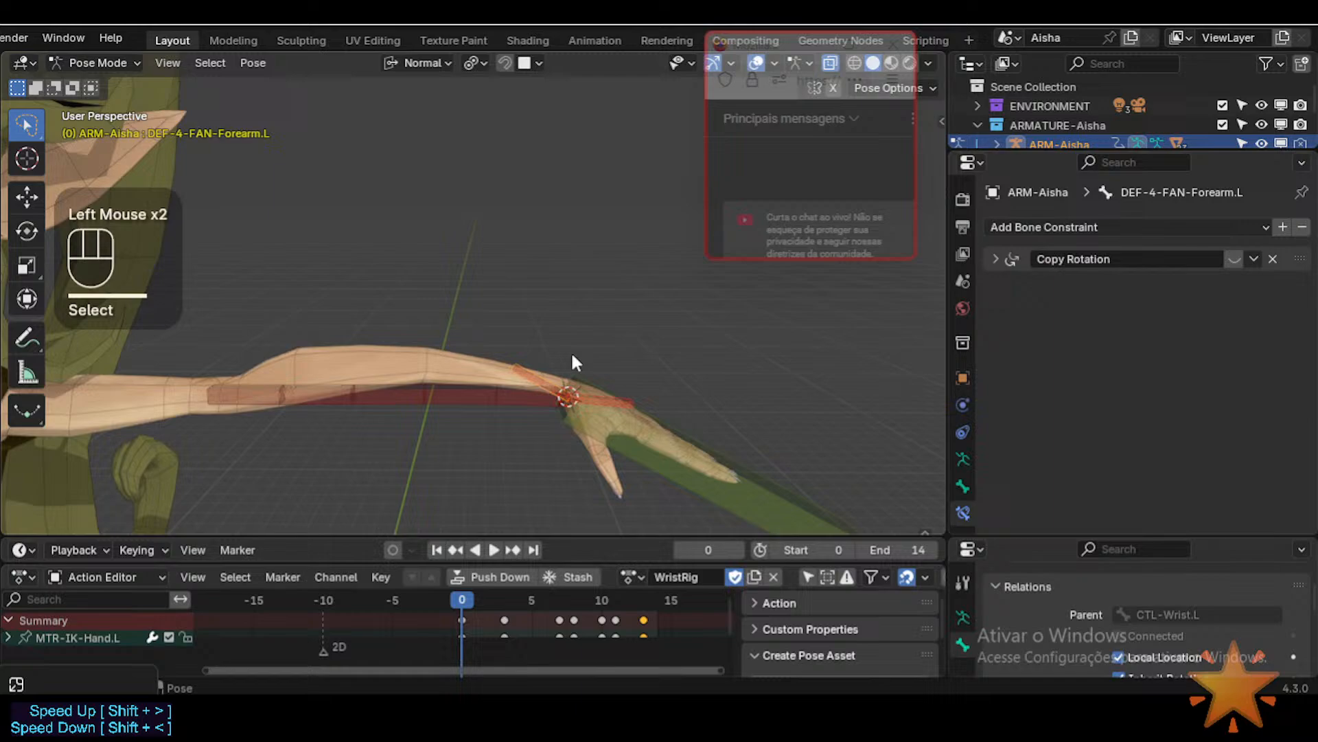
{"action": "left_click", "coordinate": [1228, 259]}
{"action": "key", "text": "ctrl+s"}
{"action": "left_click", "coordinate": [996, 259]}
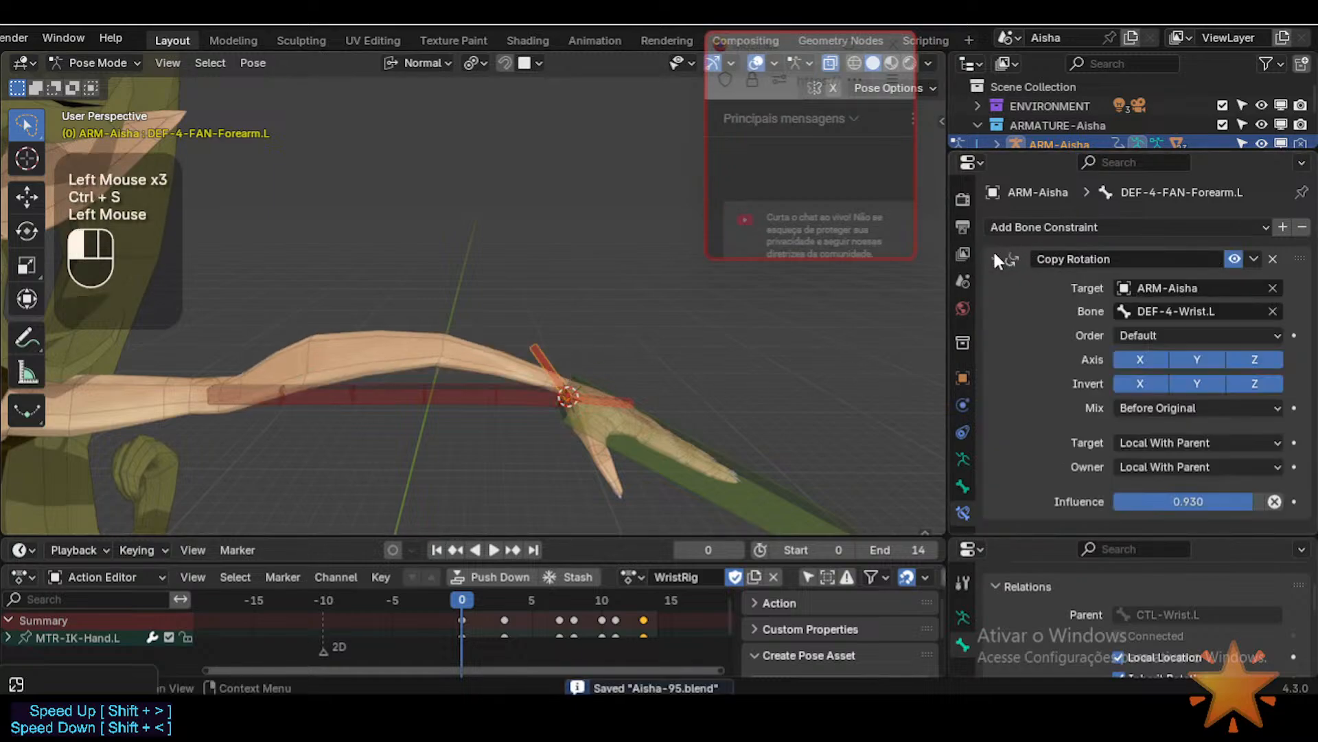
Step: Turn off X, Y and Z inversion in DEF-4-FAN-Forearm.L's Copy Rotation constraint and lower its influence to 0.000
{"action": "left_click", "coordinate": [1157, 377]}
{"action": "left_click", "coordinate": [1215, 382]}
{"action": "left_click", "coordinate": [1255, 383]}
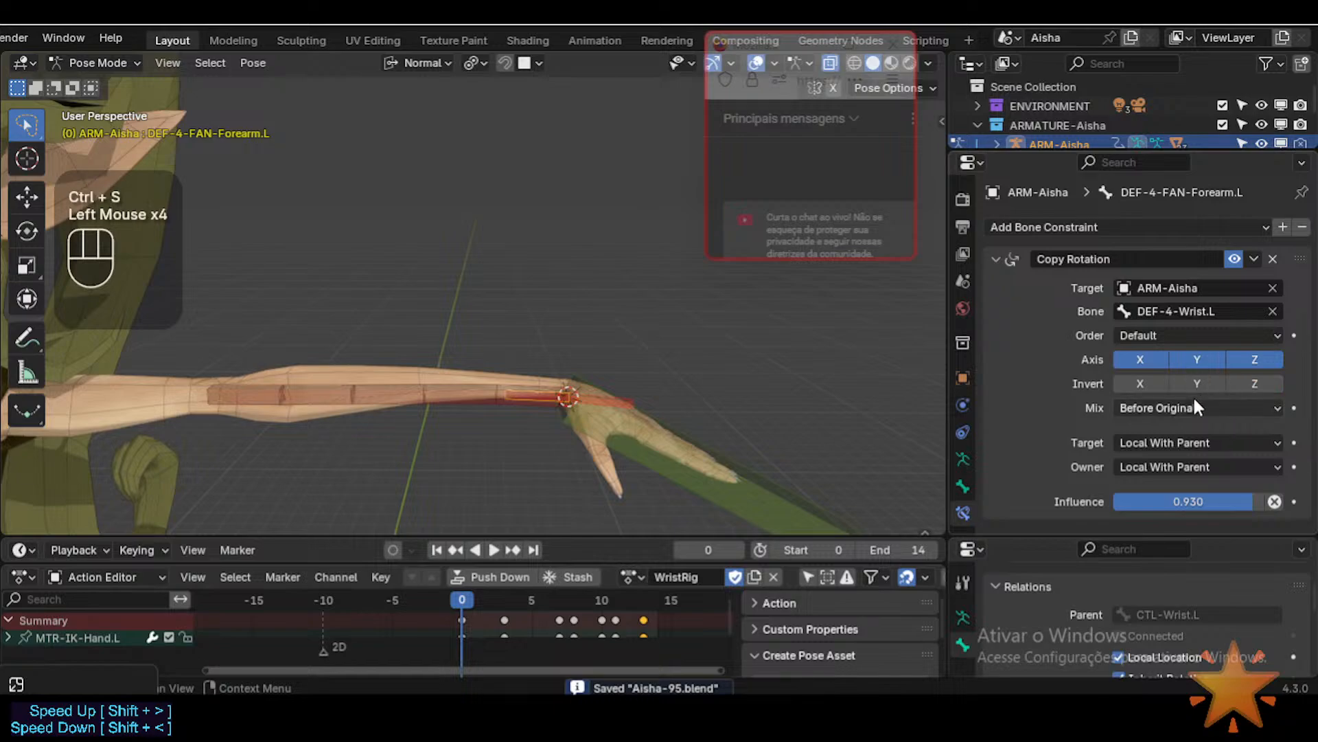
{"action": "left_click_drag", "start_coordinate": [1215, 498], "coordinate": [1045, 503]}
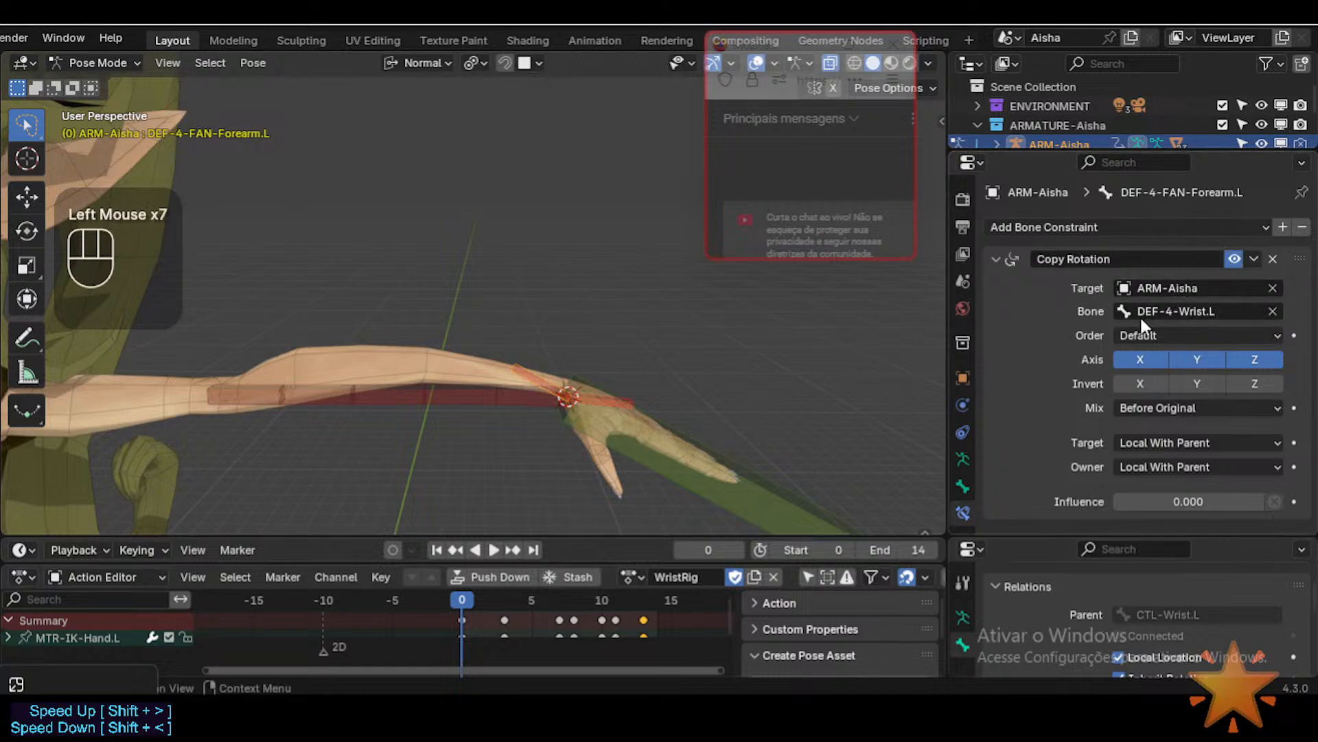
Step: Swing MTR-IK-Hand.L up and down around its normal X axis, and set DEF-4-FAN-Forearm.L's Copy Rotation influence to 1.000
{"action": "left_click", "coordinate": [785, 487]}
{"action": "key", "text": "r"}
{"action": "key", "text": "x"}
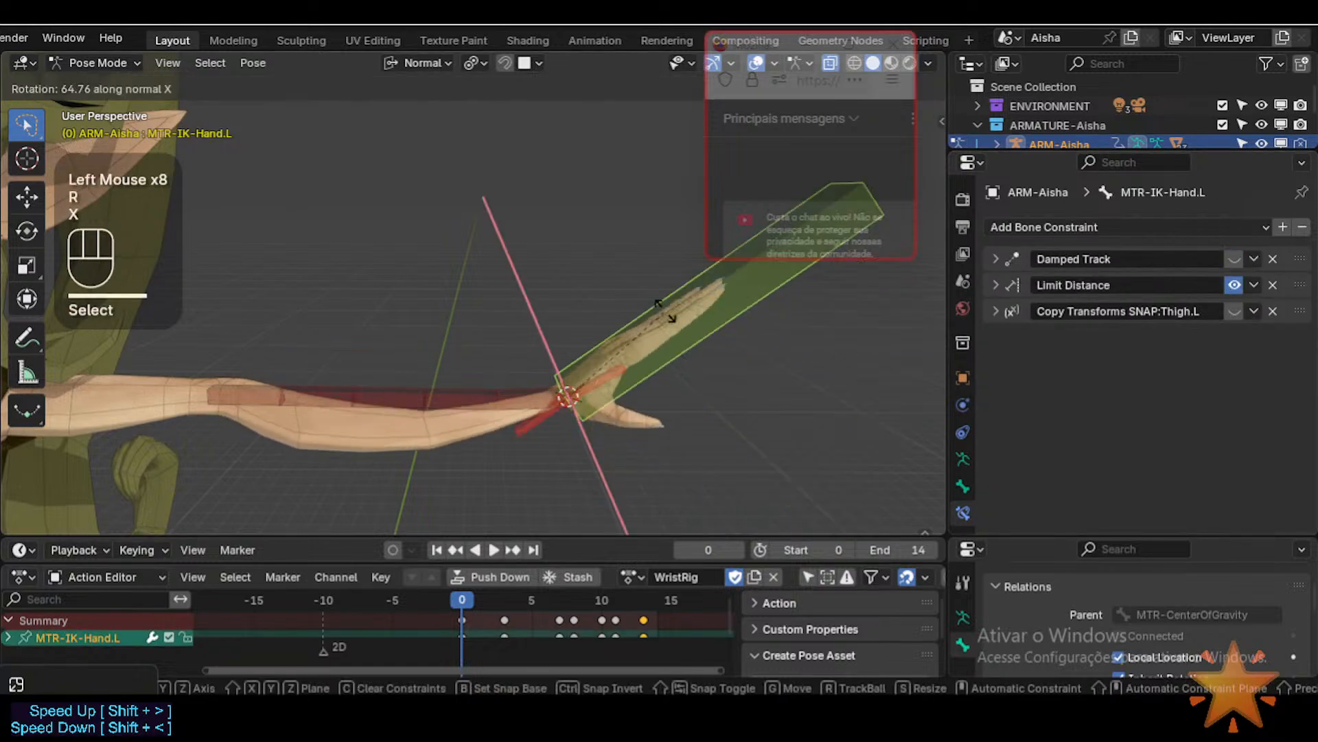
{"action": "left_click", "coordinate": [554, 365]}
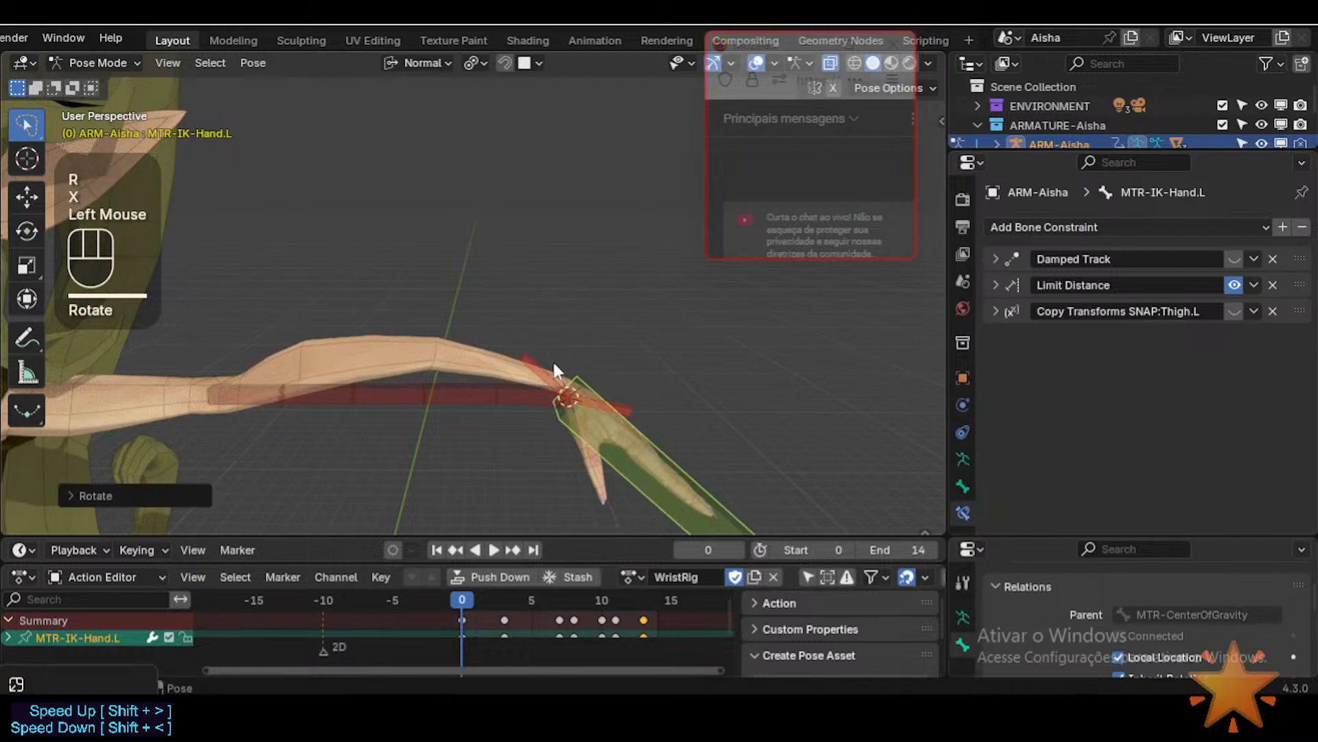
{"action": "left_click", "coordinate": [560, 374]}
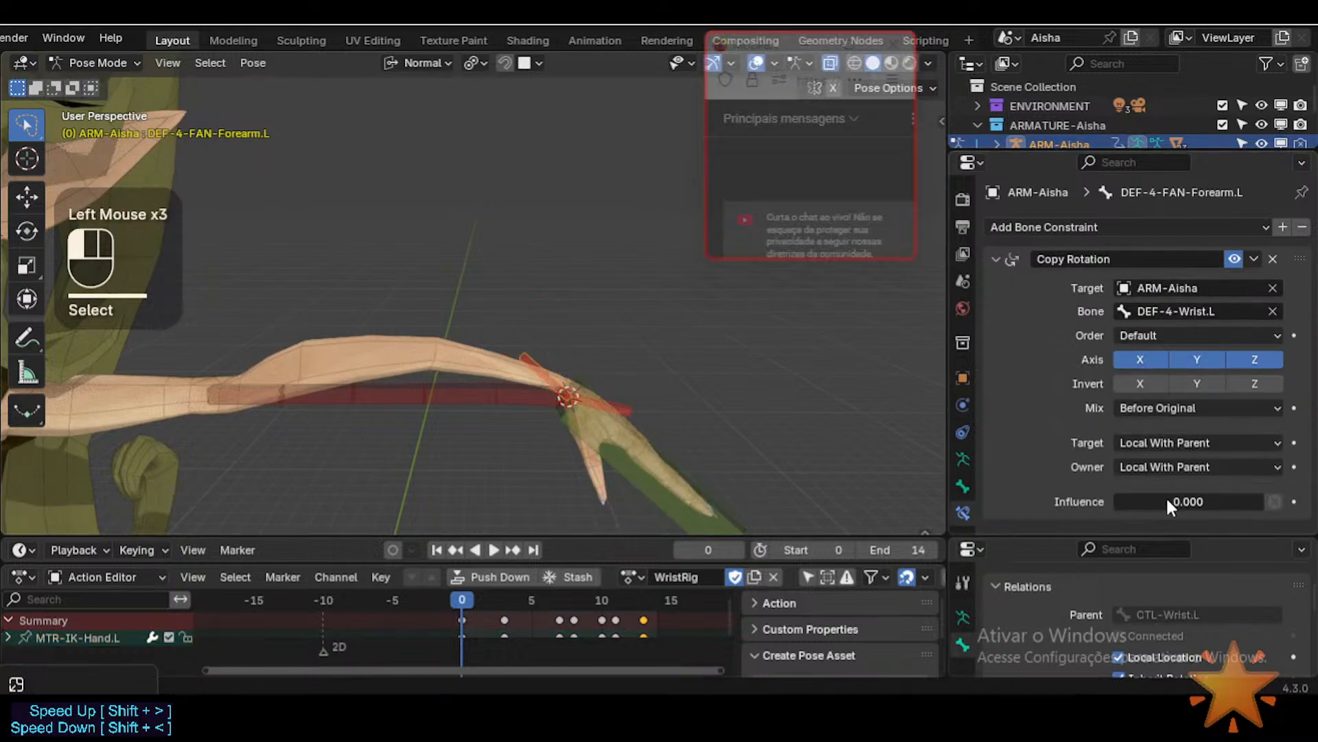
{"action": "left_click_drag", "start_coordinate": [1166, 496], "coordinate": [1251, 501]}
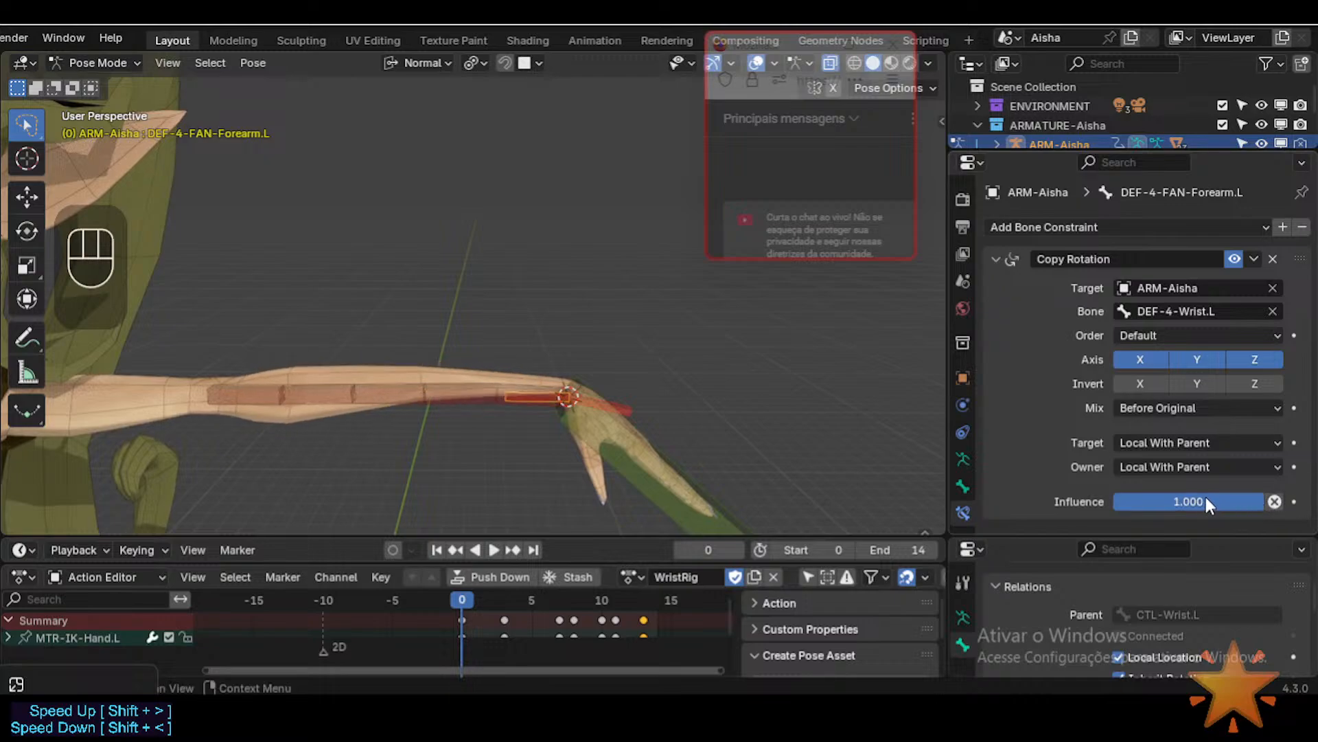
Step: Rotate MTR-IK-Hand.L to both bending extremes around its normal X axis to check how the forearm fan bone follows
{"action": "left_click", "coordinate": [640, 452]}
{"action": "key", "text": "r"}
{"action": "key", "text": "x"}
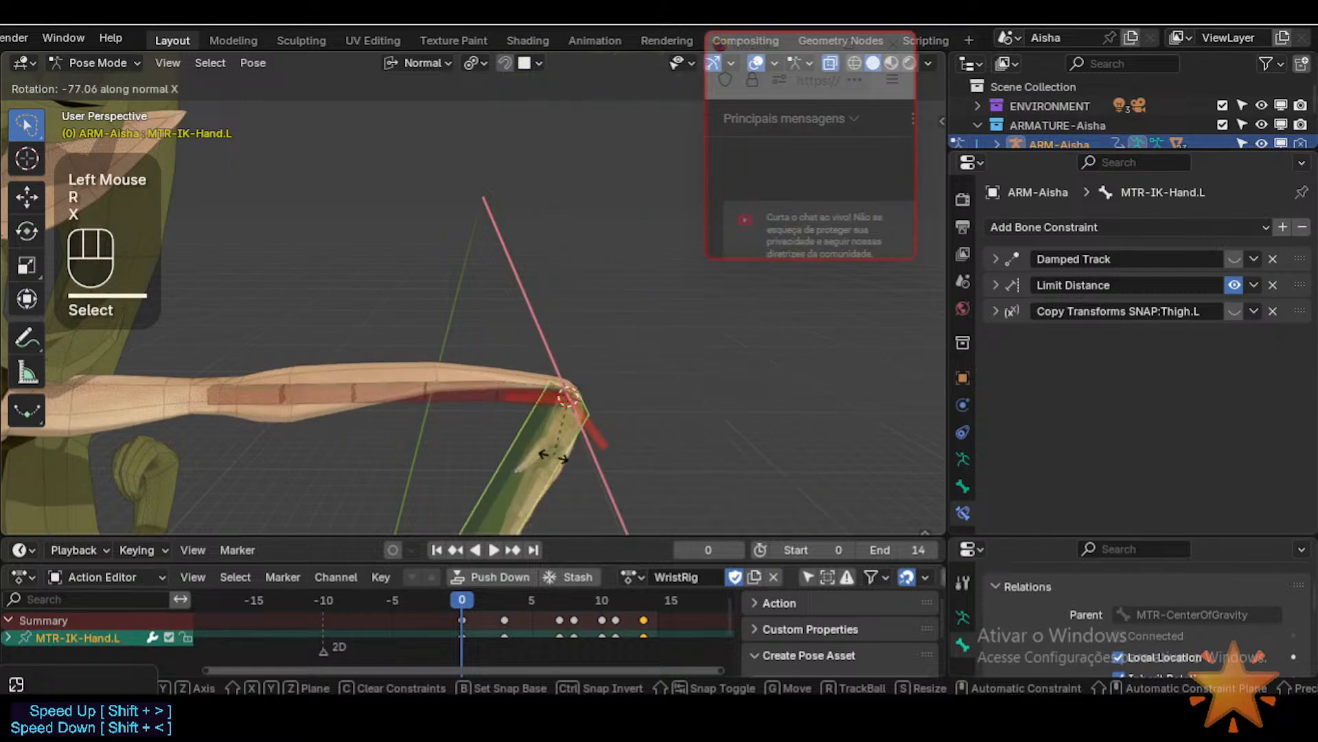
{"action": "left_click", "coordinate": [596, 428]}
{"action": "key", "text": "r"}
{"action": "key", "text": "x"}
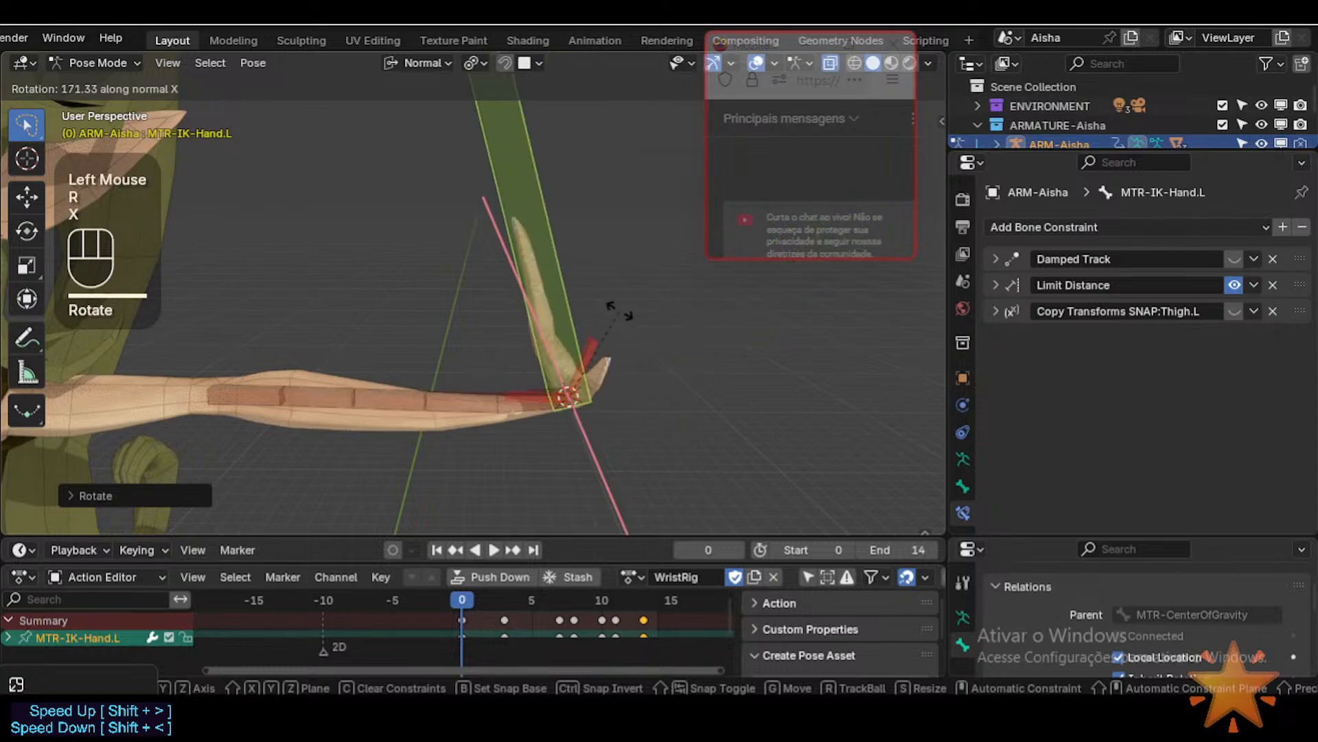
{"action": "left_click", "coordinate": [533, 462]}
Step: Compare the wrist with DEF-4-FAN-Forearm.L's Copy Rotation constraint off and on, leaving the constraint enabled
{"action": "left_click", "coordinate": [539, 405]}
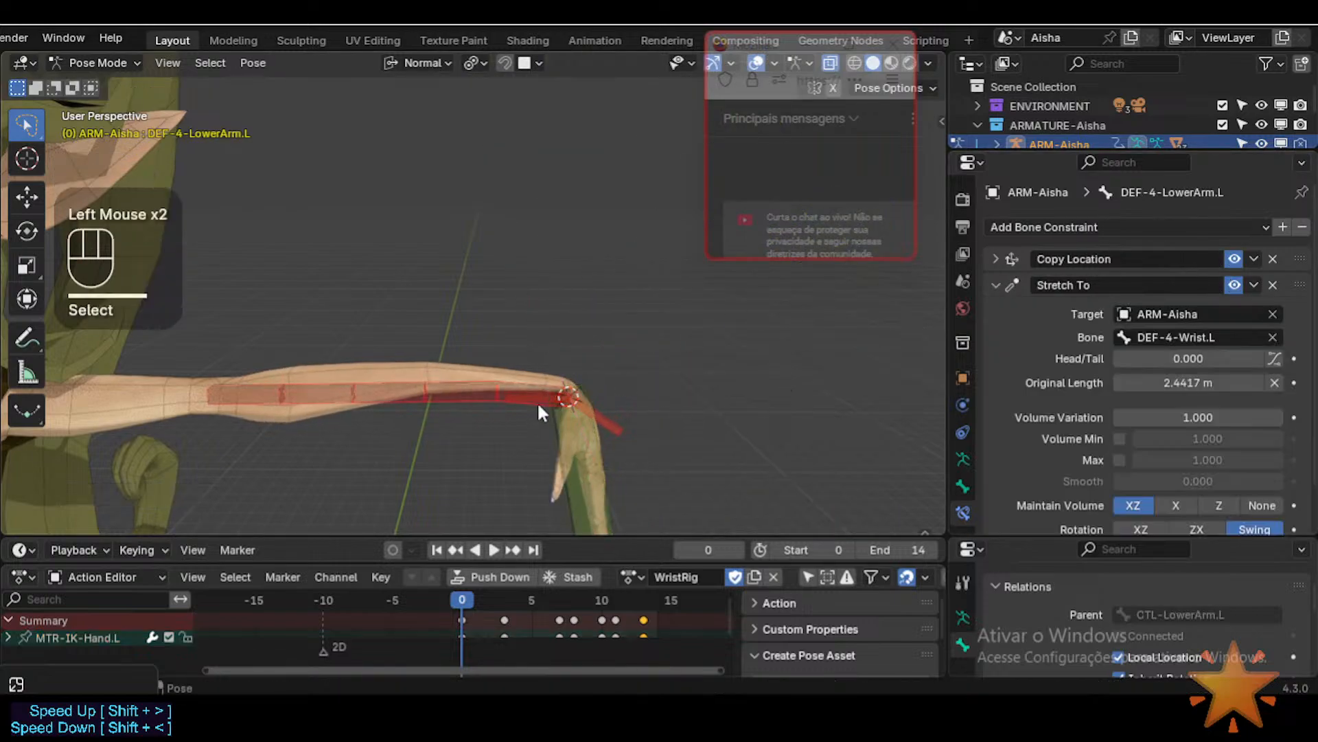
{"action": "left_click", "coordinate": [547, 404]}
{"action": "left_click", "coordinate": [1235, 259]}
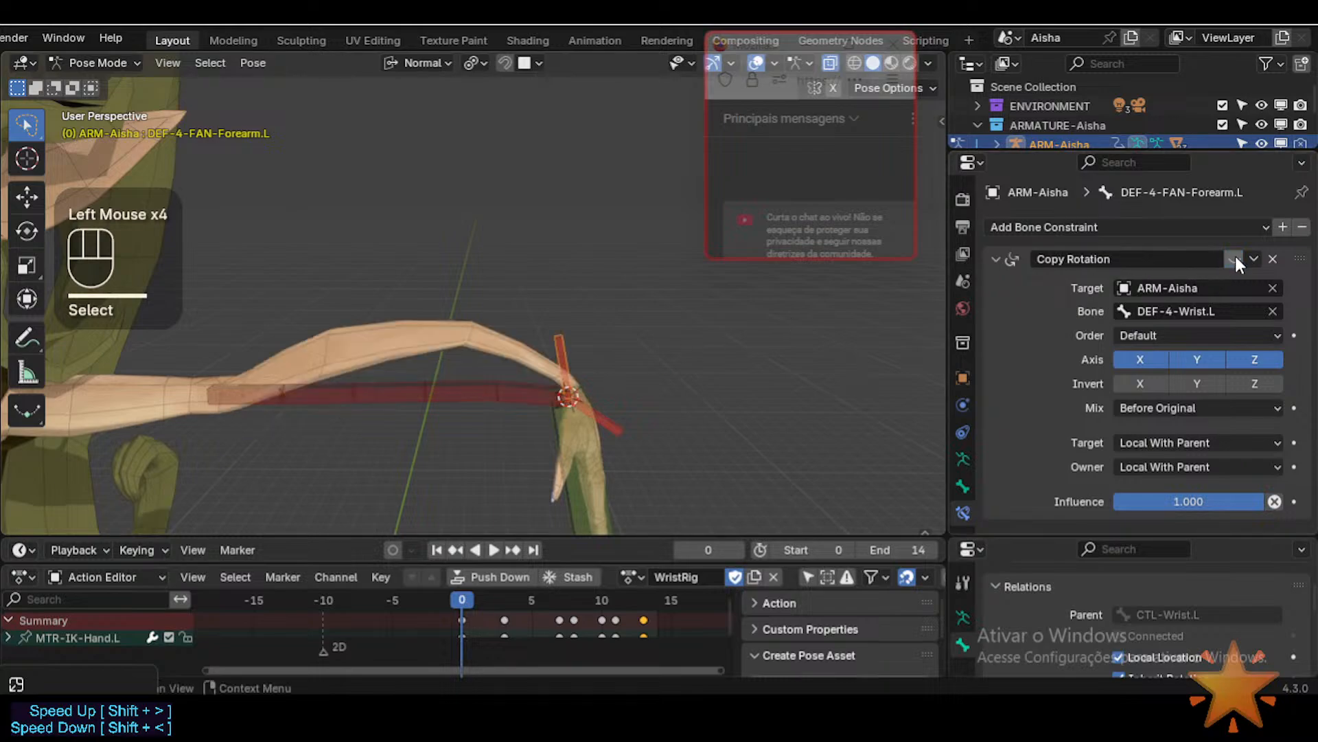
{"action": "left_click", "coordinate": [1235, 259]}
{"action": "left_click", "coordinate": [1235, 259]}
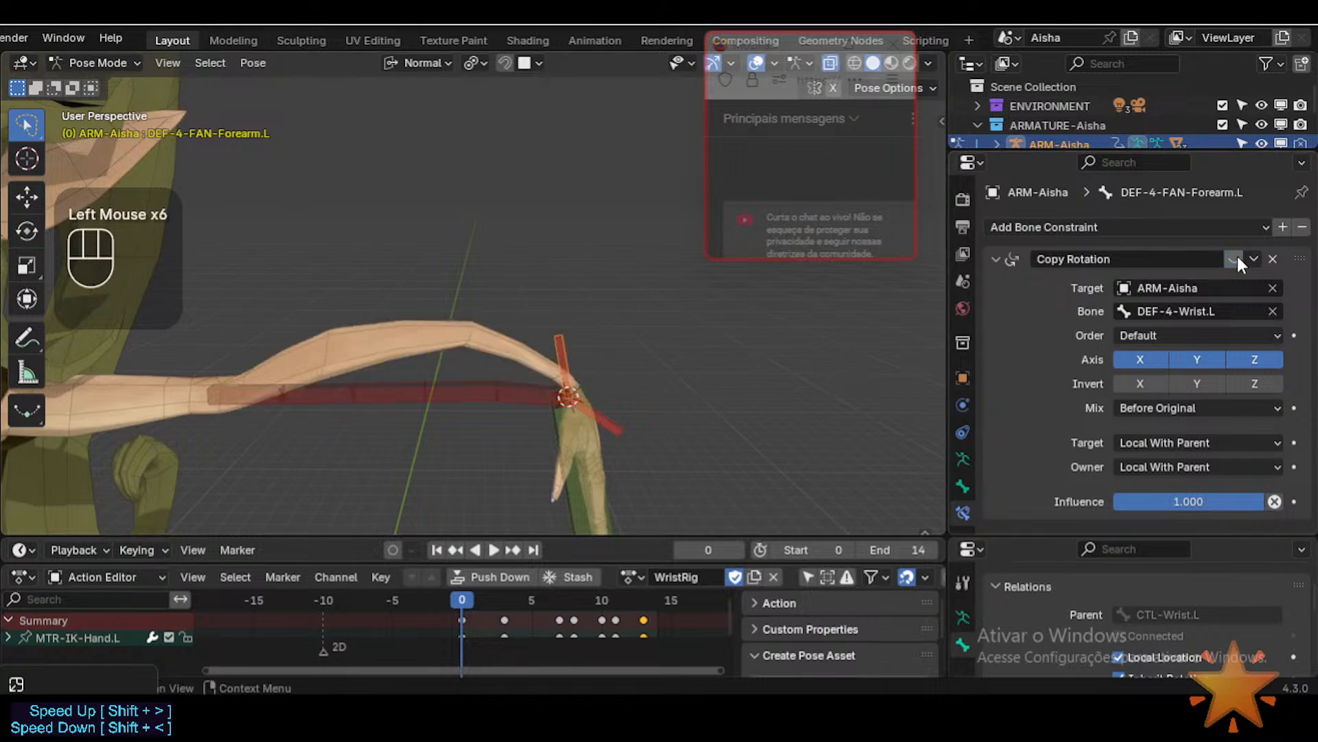
{"action": "left_click", "coordinate": [1236, 259]}
{"action": "left_click", "coordinate": [1238, 259]}
{"action": "left_click", "coordinate": [1238, 259]}
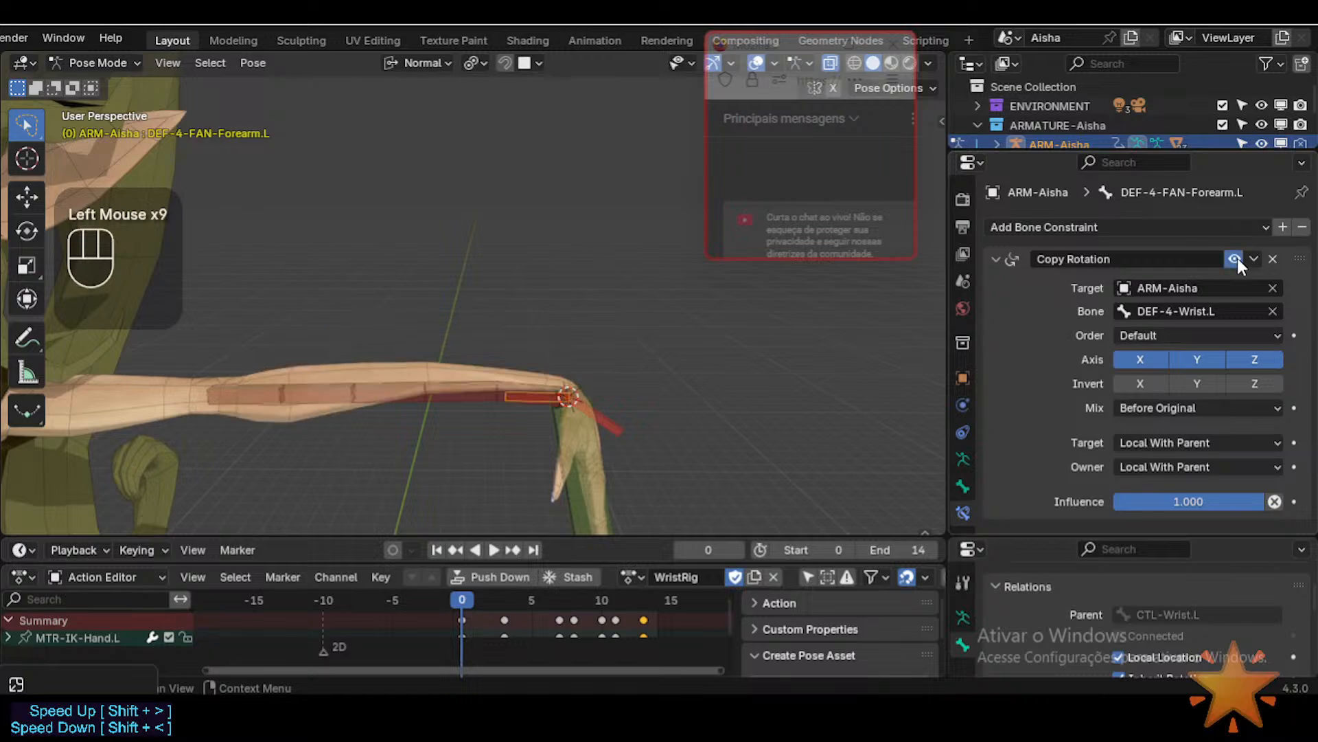
Step: Try Local Space for the Copy Rotation's target and owner, and restore Local With Parent for both
{"action": "middle_click_drag", "start_coordinate": [687, 364], "coordinate": [571, 398]}
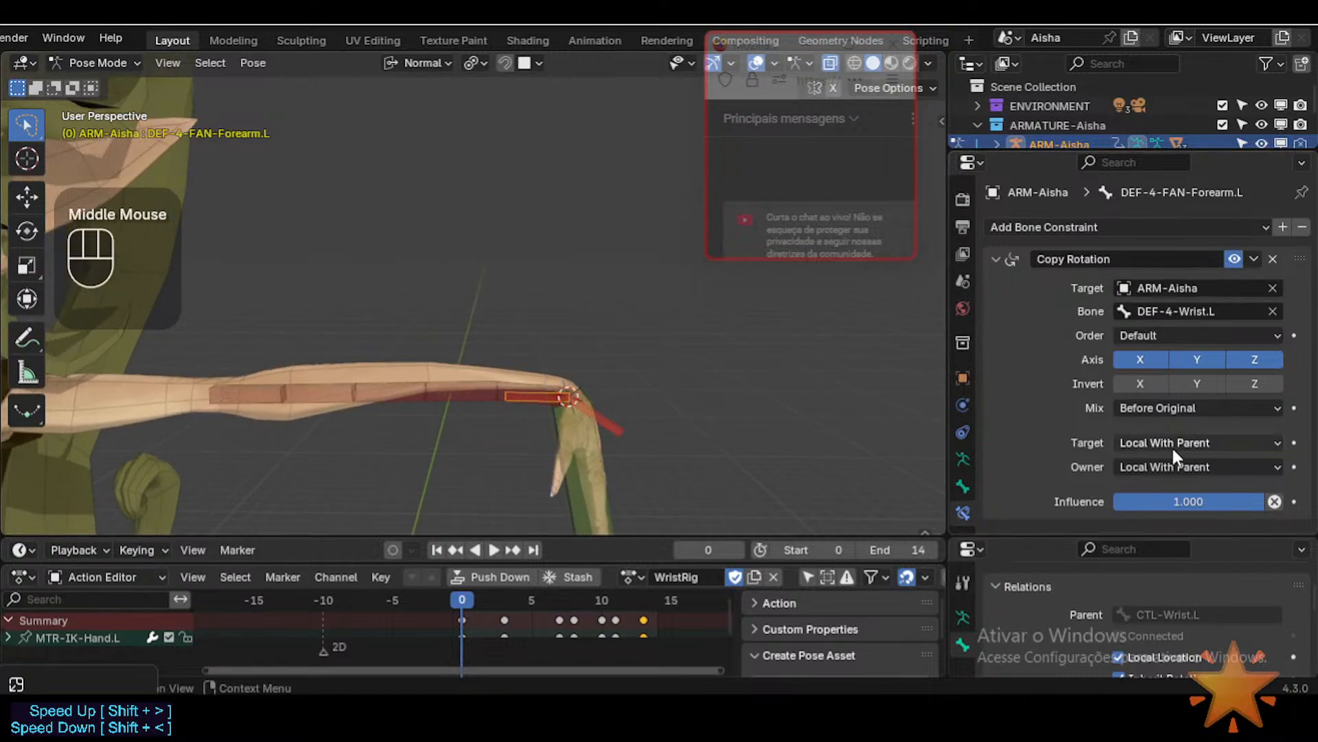
{"action": "left_click_drag", "start_coordinate": [1173, 450], "coordinate": [1107, 559]}
{"action": "left_click", "coordinate": [1151, 464]}
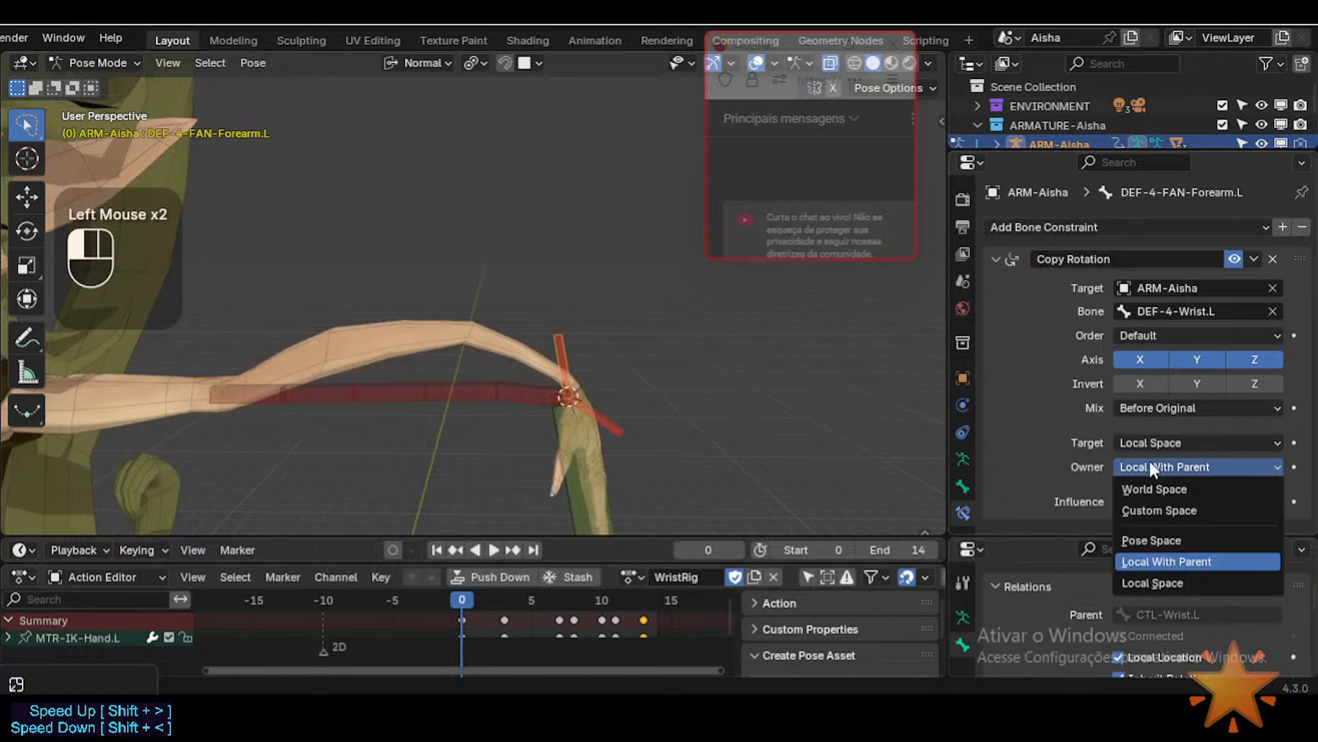
{"action": "left_click", "coordinate": [1119, 580]}
{"action": "left_click", "coordinate": [1144, 468]}
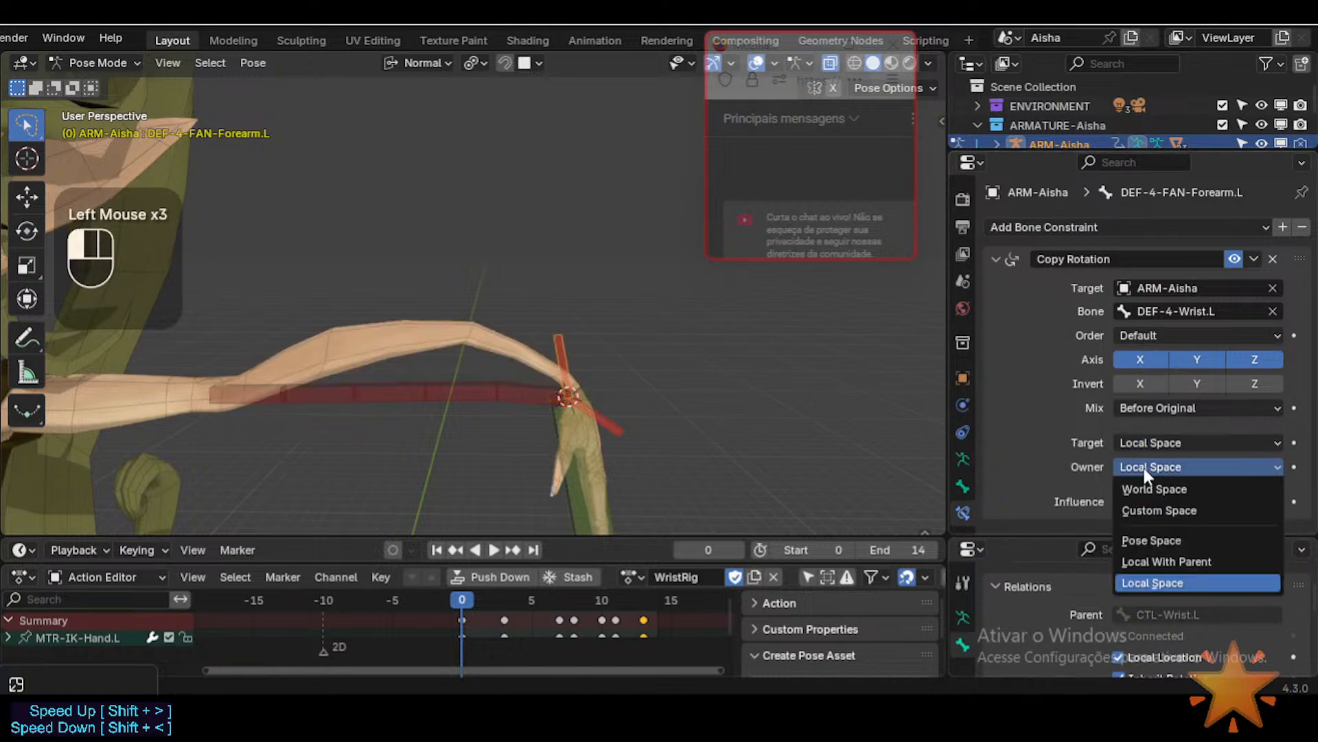
{"action": "left_click", "coordinate": [1153, 582]}
{"action": "left_click", "coordinate": [1150, 442]}
{"action": "left_click", "coordinate": [1119, 537]}
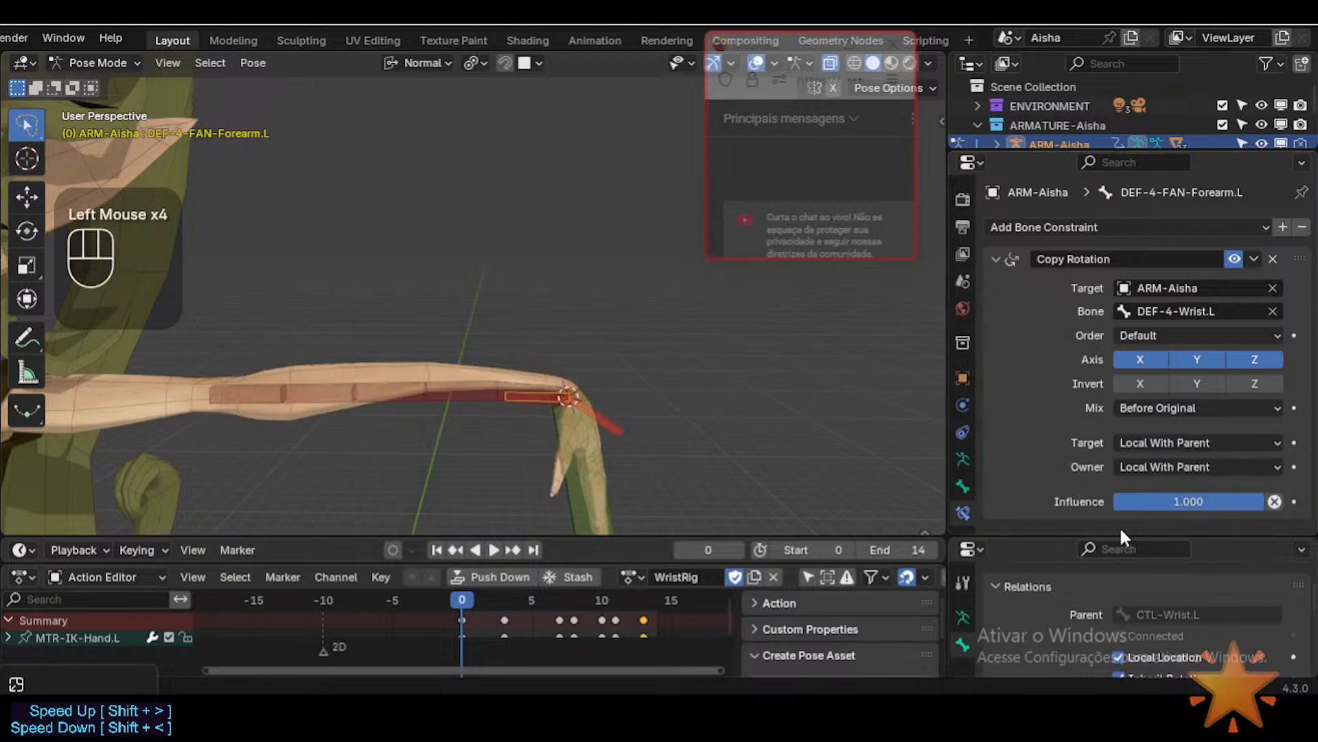
Step: Raise and lower MTR-IK-Hand.L around its normal X axis to check the wrist bend
{"action": "left_click", "coordinate": [589, 481]}
{"action": "key", "text": "r"}
{"action": "key", "text": "x"}
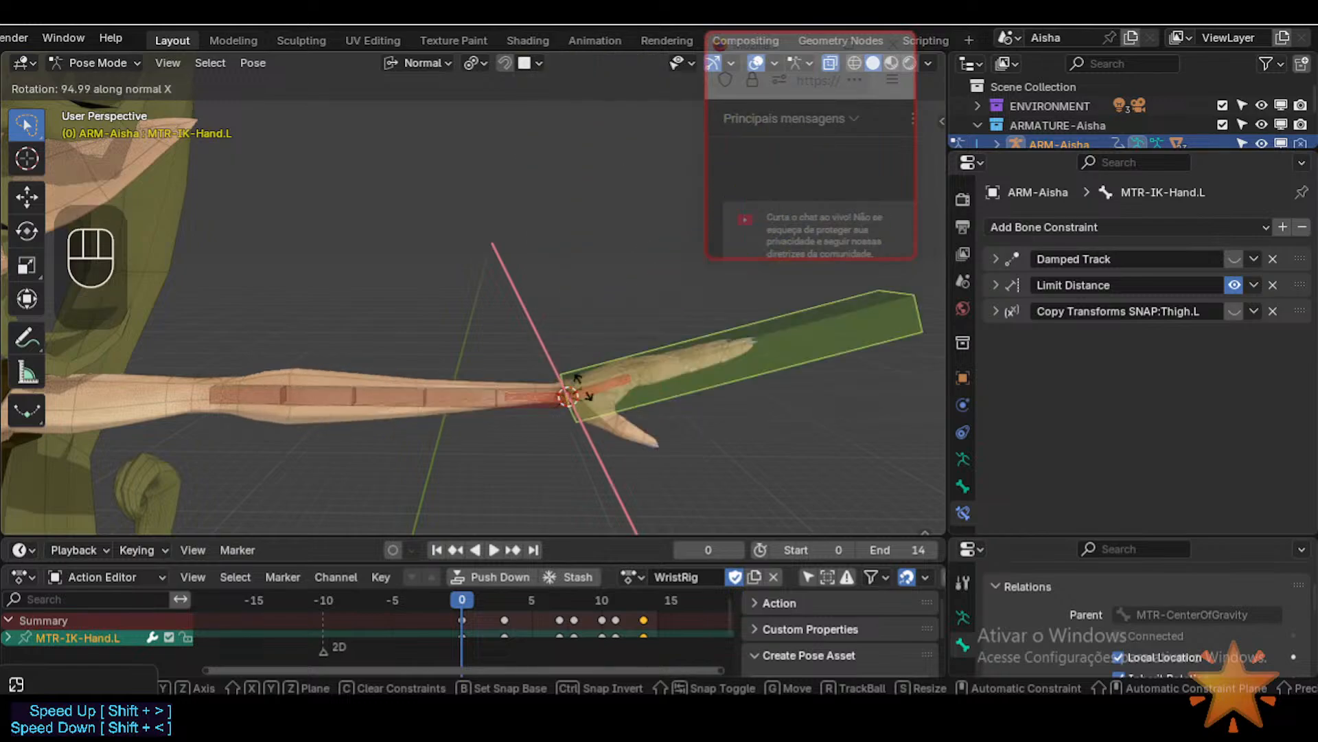
{"action": "left_click", "coordinate": [572, 416]}
{"action": "left_click", "coordinate": [541, 405]}
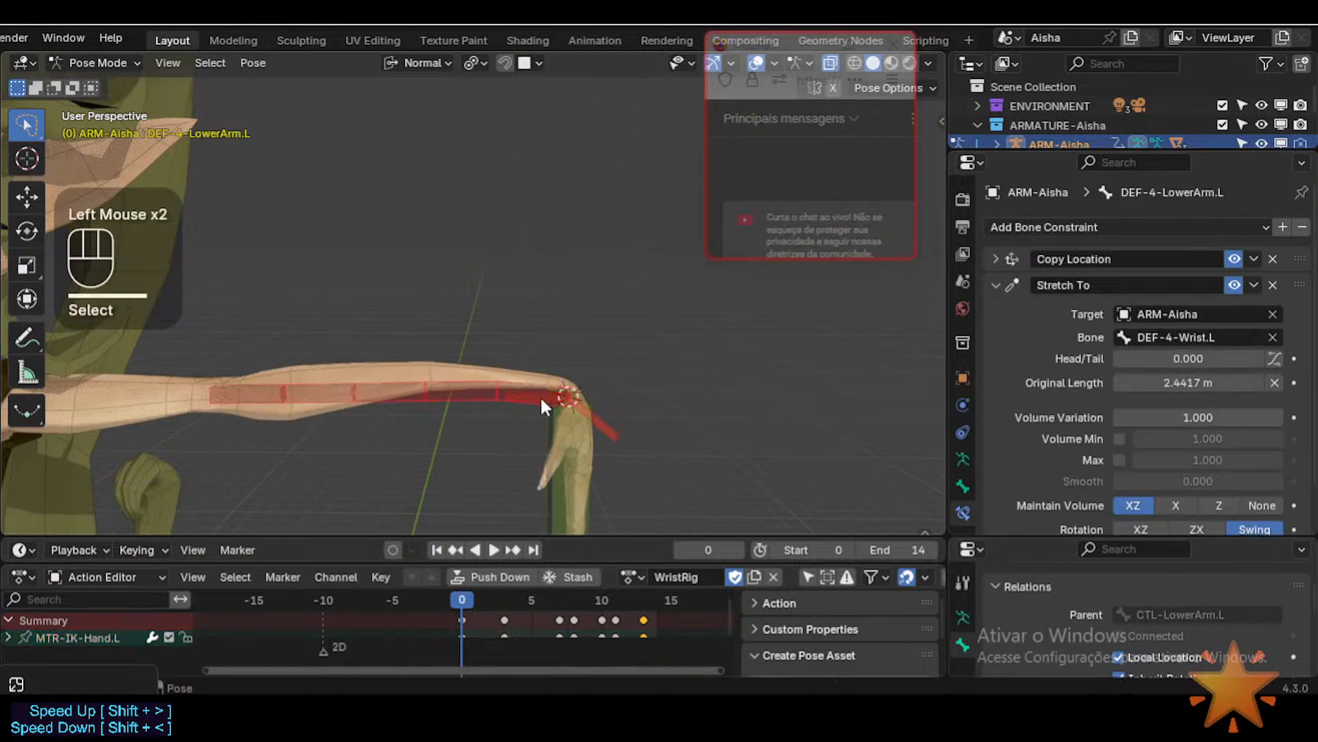
Step: Examine the wrist from another angle while rotating MTR-IK-Hand.L around its normal X axis, ending with the hand bent down
{"action": "middle_click_drag", "start_coordinate": [522, 359], "coordinate": [468, 413]}
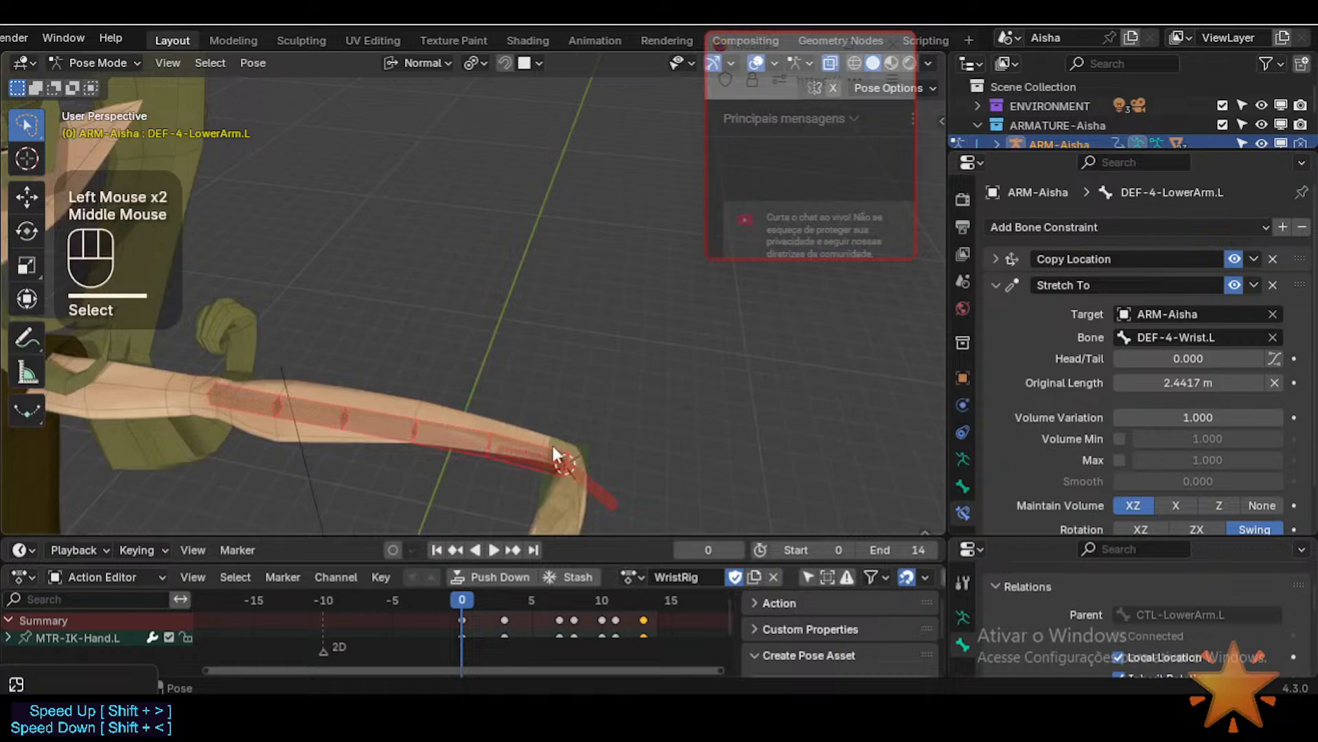
{"action": "middle_click_drag", "start_coordinate": [555, 453], "coordinate": [583, 396], "text": "shift"}
{"action": "left_click", "coordinate": [584, 428]}
{"action": "key", "text": "r"}
{"action": "key", "text": "x"}
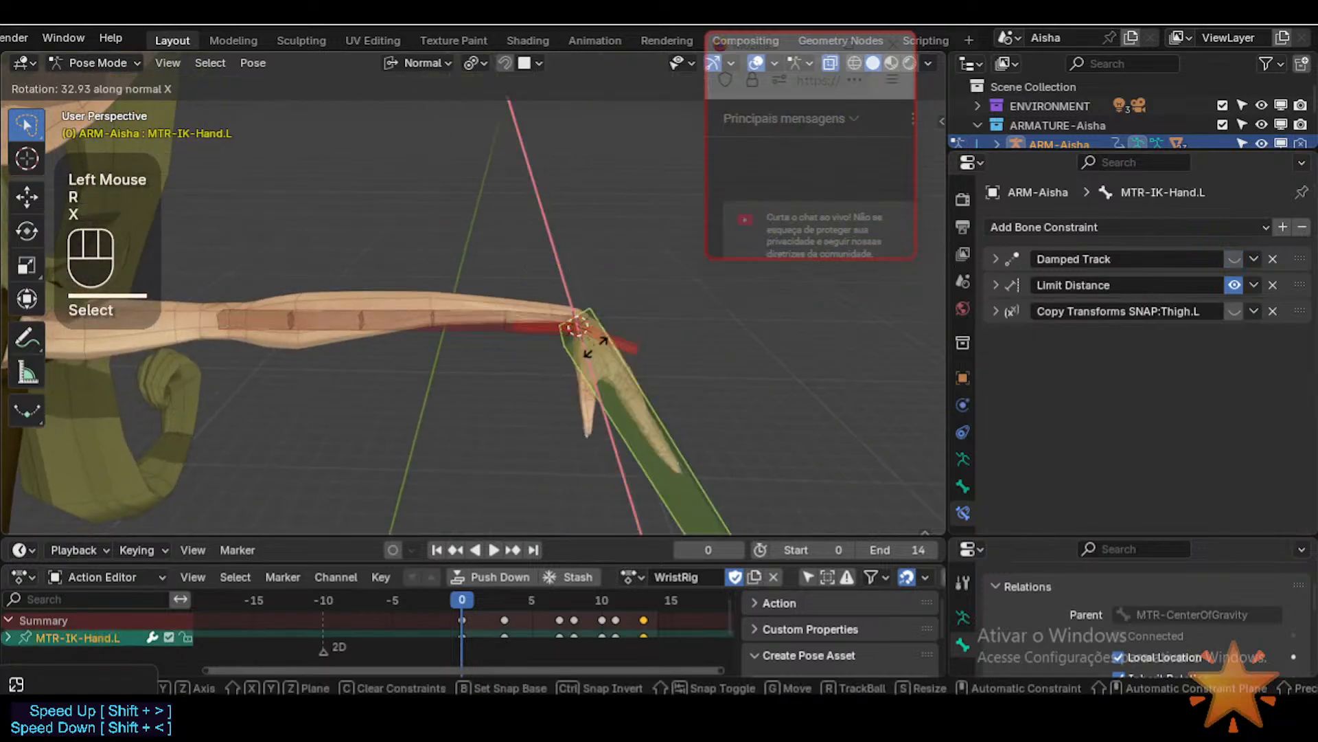
{"action": "left_click", "coordinate": [576, 327]}
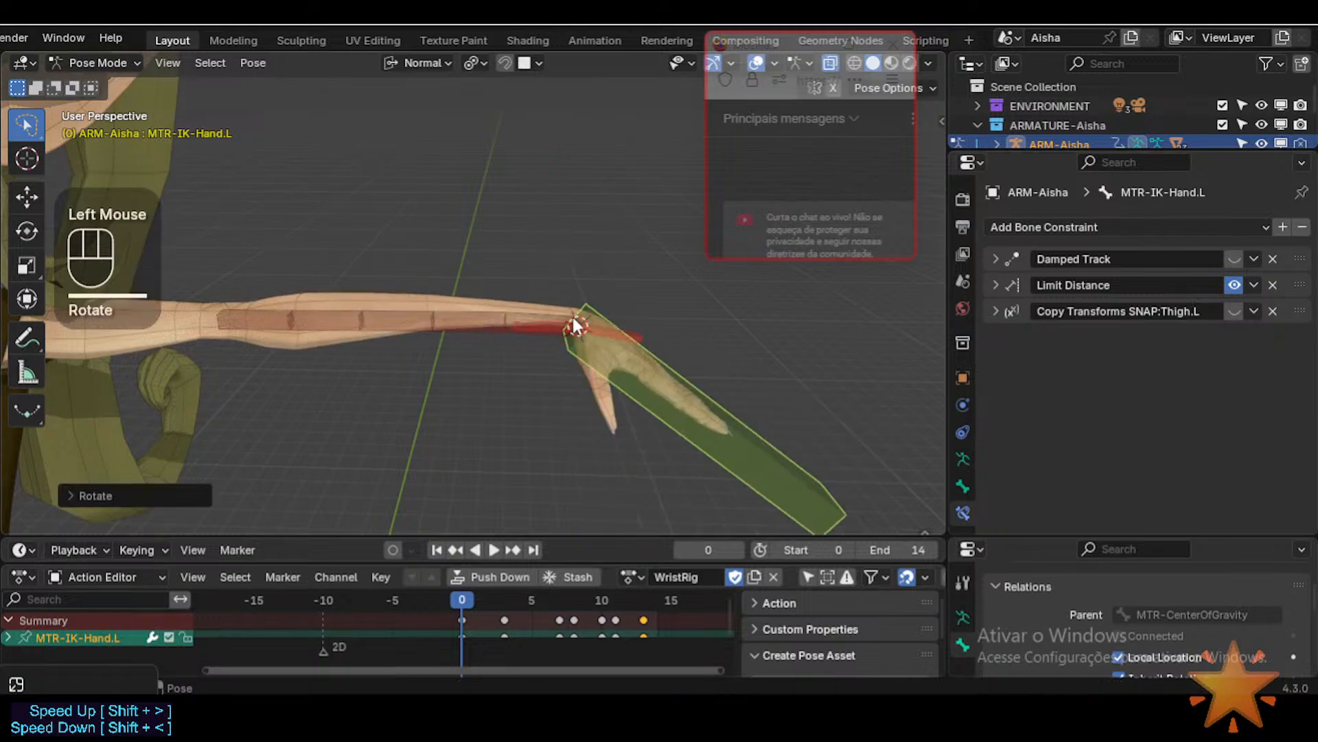
{"action": "key", "text": "r"}
{"action": "key", "text": "x"}
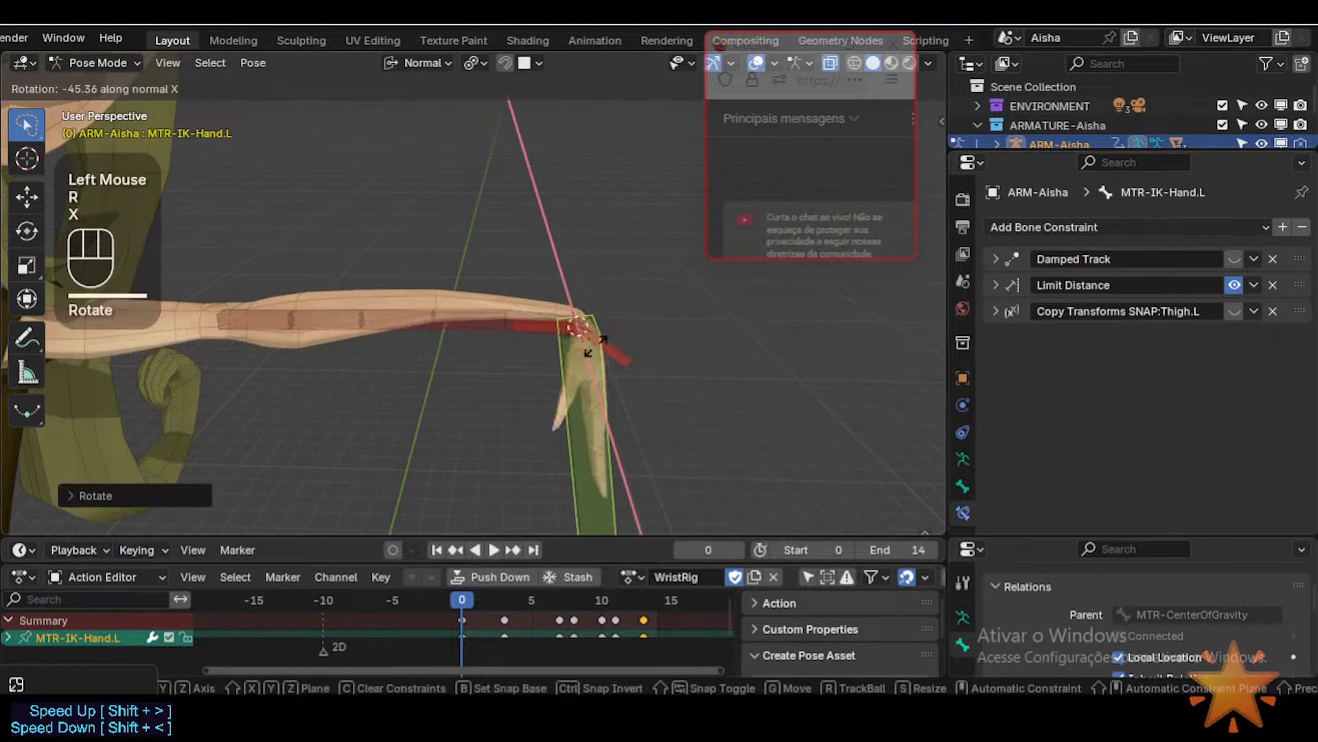
{"action": "left_click", "coordinate": [560, 324]}
Step: Turn on X, Y and Z inversion in DEF-4-FAN-Forearm.L's Copy Rotation constraint
{"action": "left_click", "coordinate": [552, 328]}
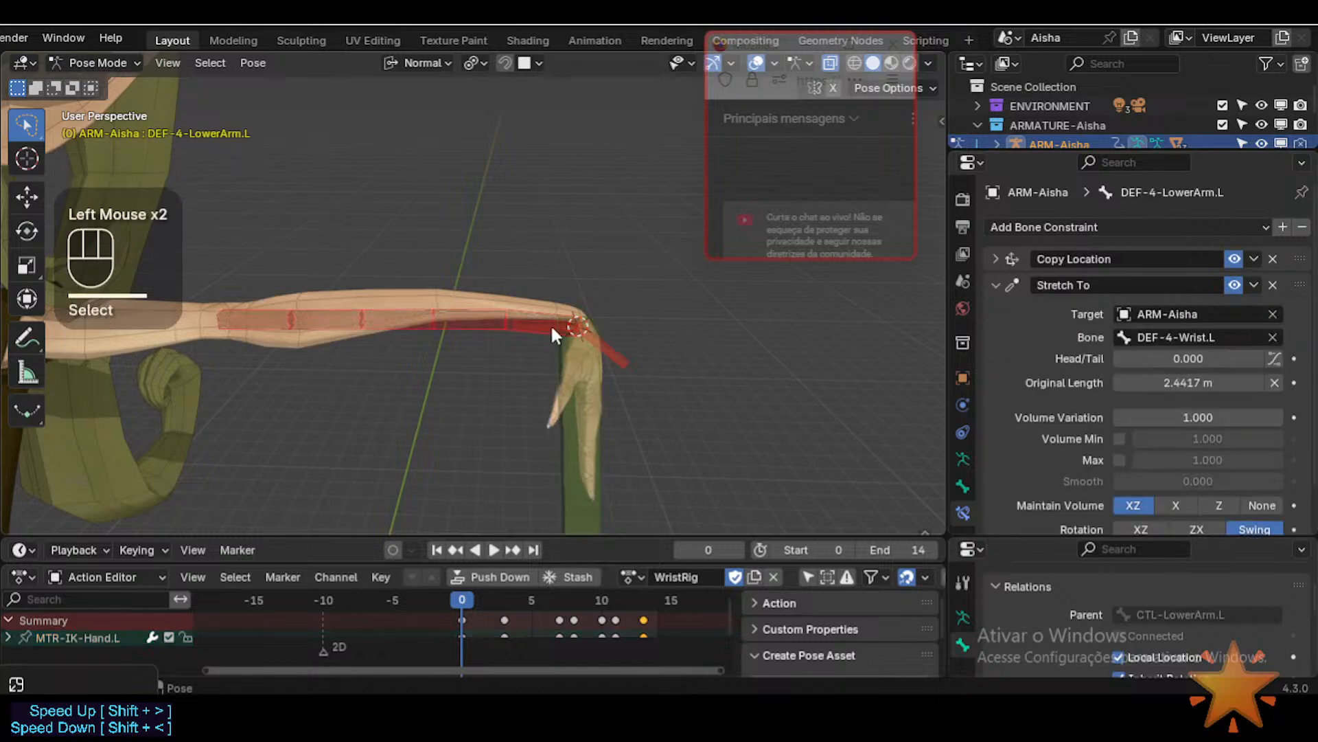
{"action": "left_click", "coordinate": [553, 328]}
{"action": "left_click", "coordinate": [996, 259]}
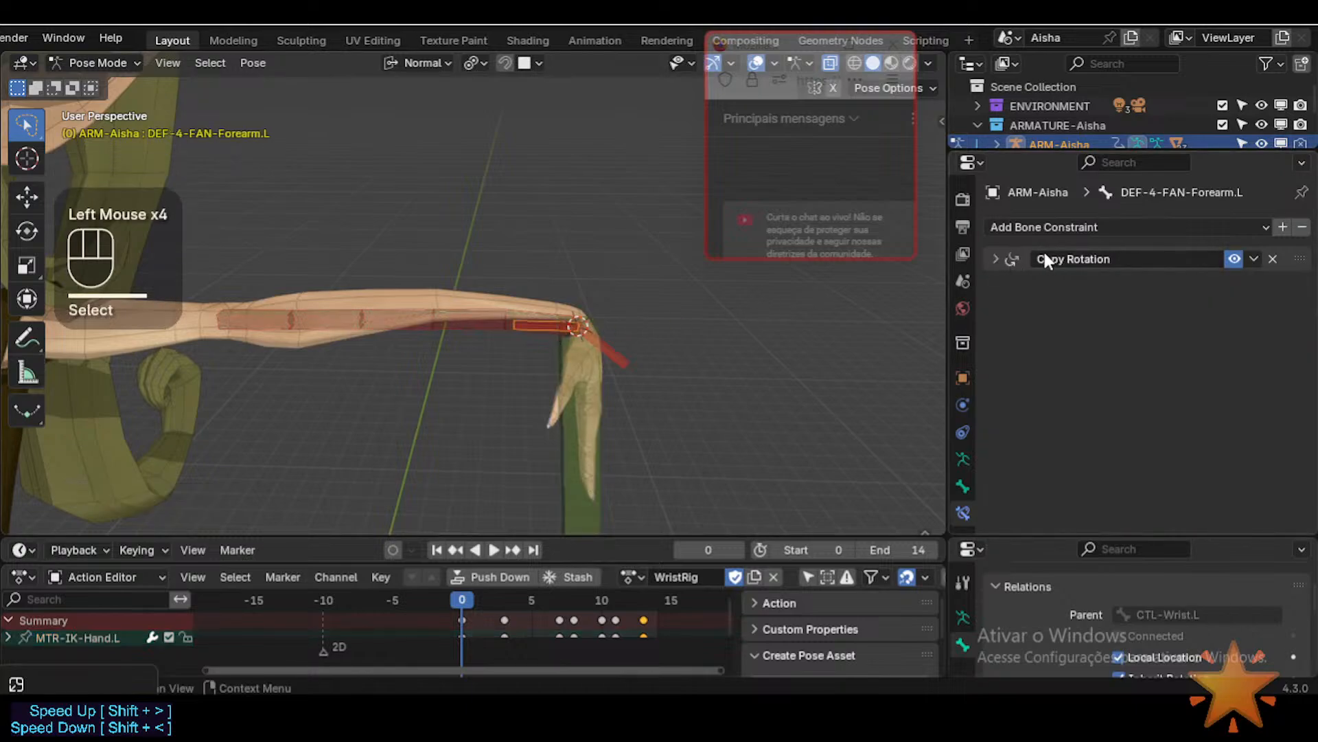
{"action": "left_click", "coordinate": [996, 259]}
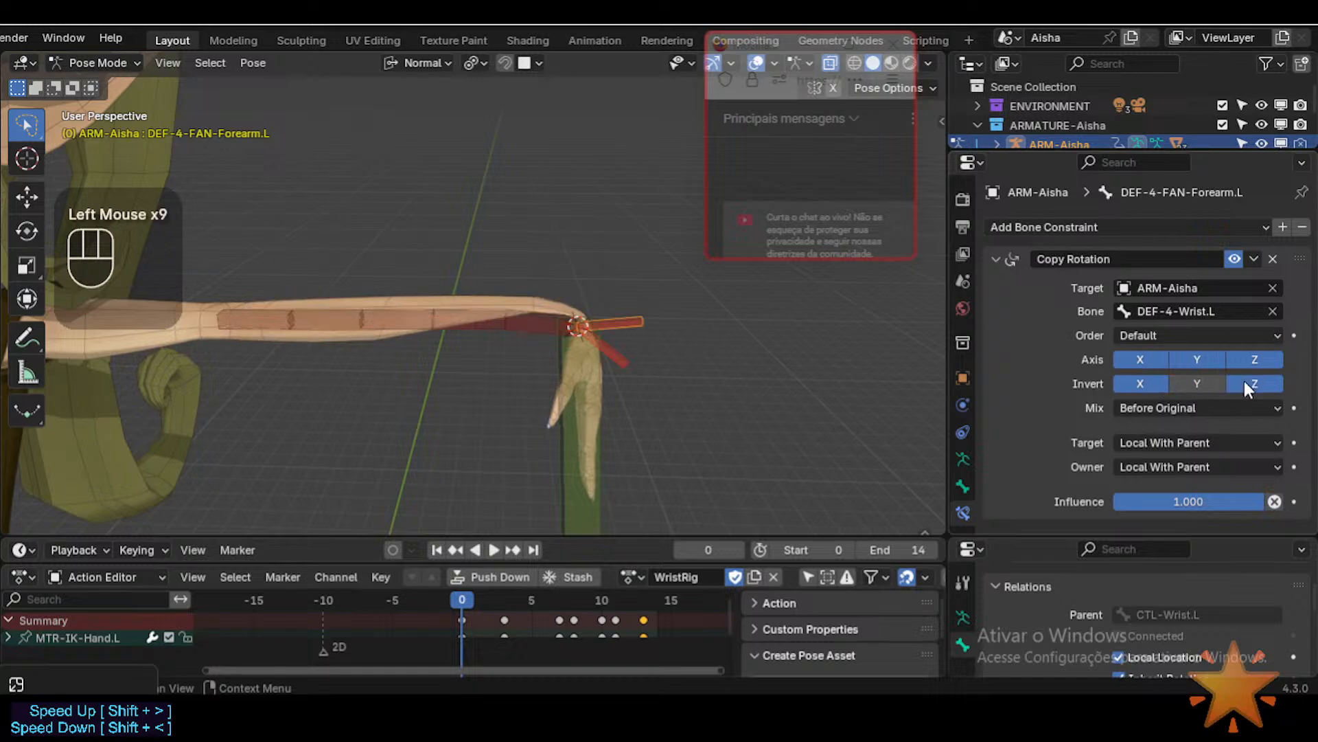
Step: Rotate MTR-IK-Hand.L around its normal X axis, and reduce DEF-4-FAN-Forearm.L's Copy Rotation influence to 0.222
{"action": "middle_click_drag", "start_coordinate": [680, 354], "coordinate": [611, 402]}
{"action": "left_click", "coordinate": [598, 384]}
{"action": "key", "text": "r"}
{"action": "key", "text": "x"}
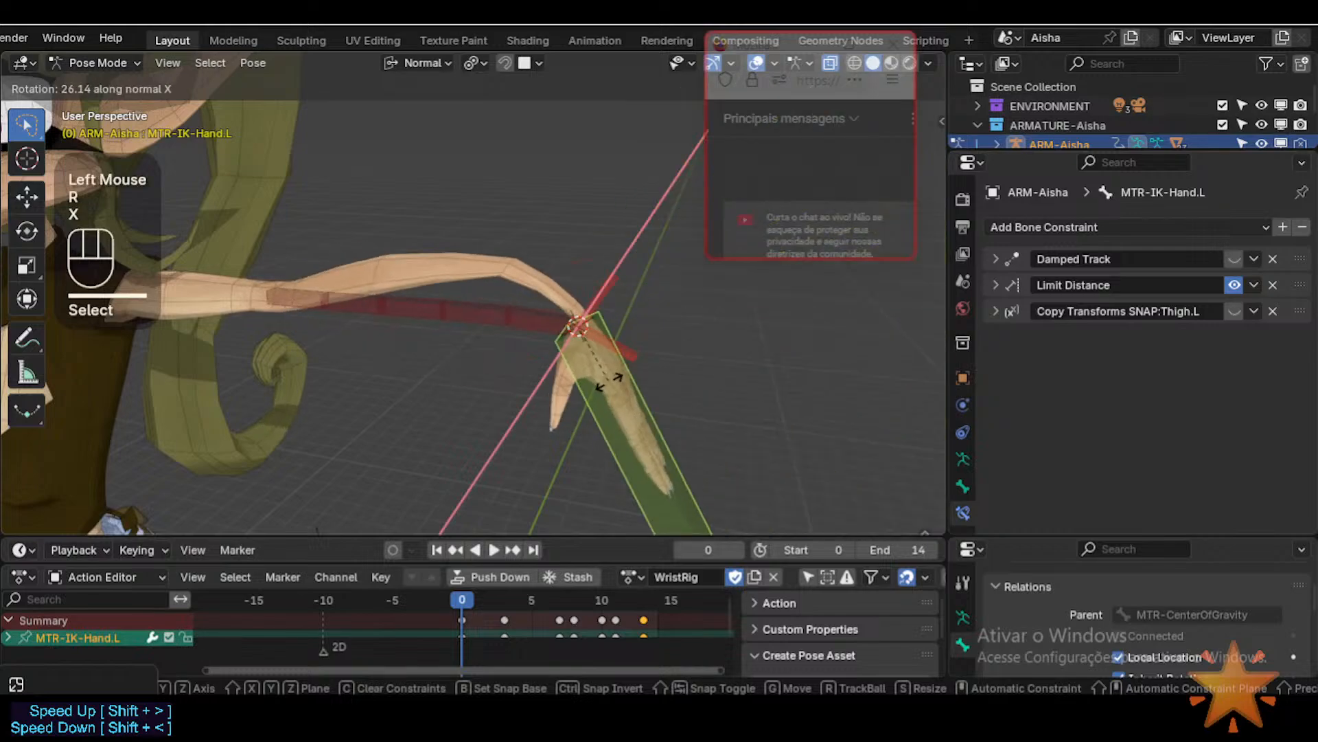
{"action": "left_click", "coordinate": [627, 335]}
{"action": "left_click", "coordinate": [533, 279]}
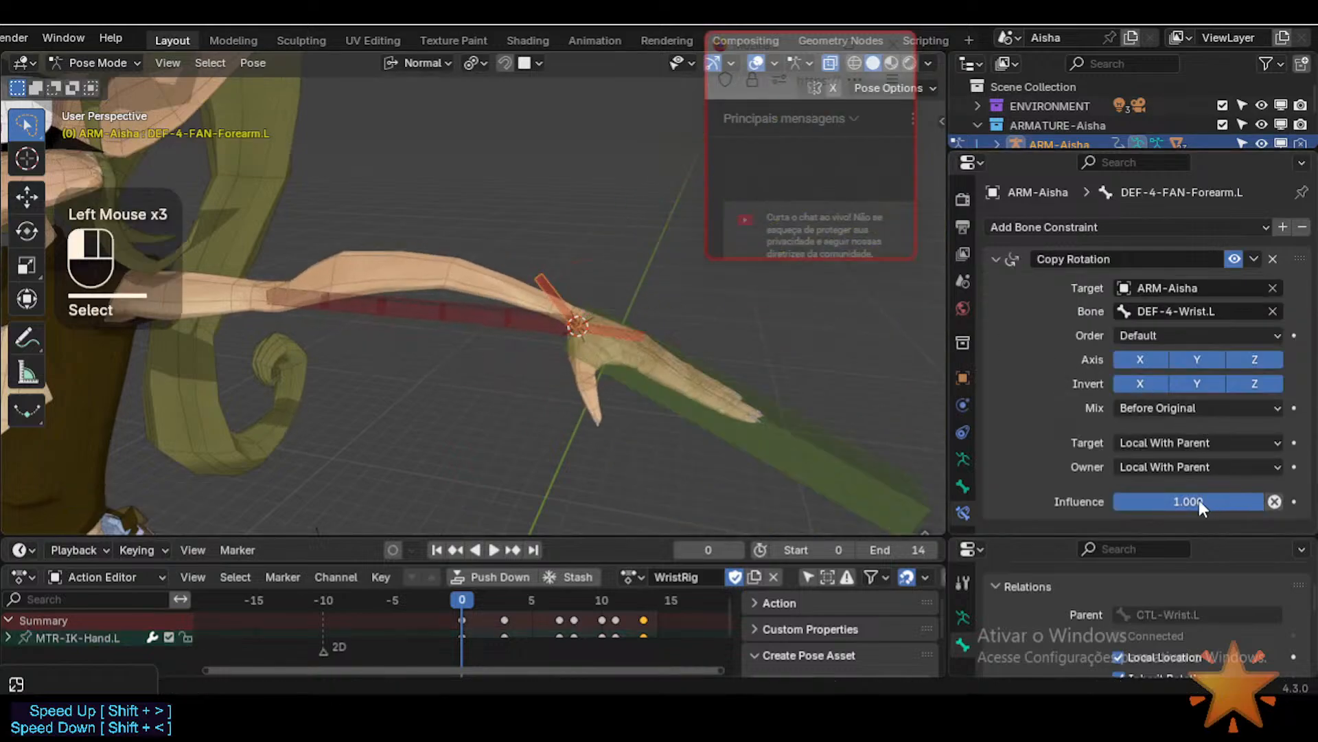
Step: Rotate MTR-IK-Hand.L up and down around its normal X axis to test the forearm fan bone's inverted rotation
{"action": "left_click", "coordinate": [706, 425]}
{"action": "middle_click_drag", "start_coordinate": [706, 425], "coordinate": [659, 330]}
{"action": "key", "text": "r"}
{"action": "key", "text": "x"}
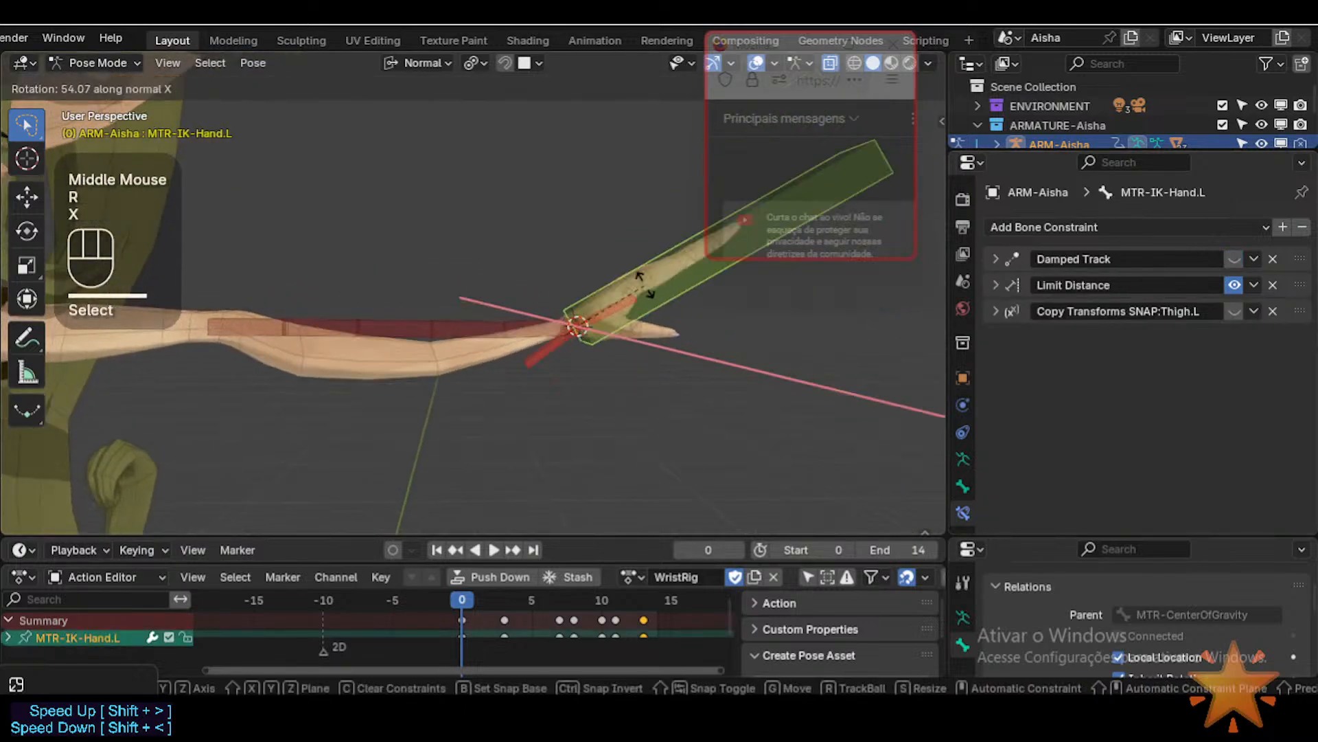
{"action": "left_click", "coordinate": [655, 380]}
Step: Turn off X, Y and Z inversion in DEF-4-FAN-Forearm.L's Copy Rotation, set its influence to 1.000 and collapse its settings
{"action": "left_click", "coordinate": [540, 291]}
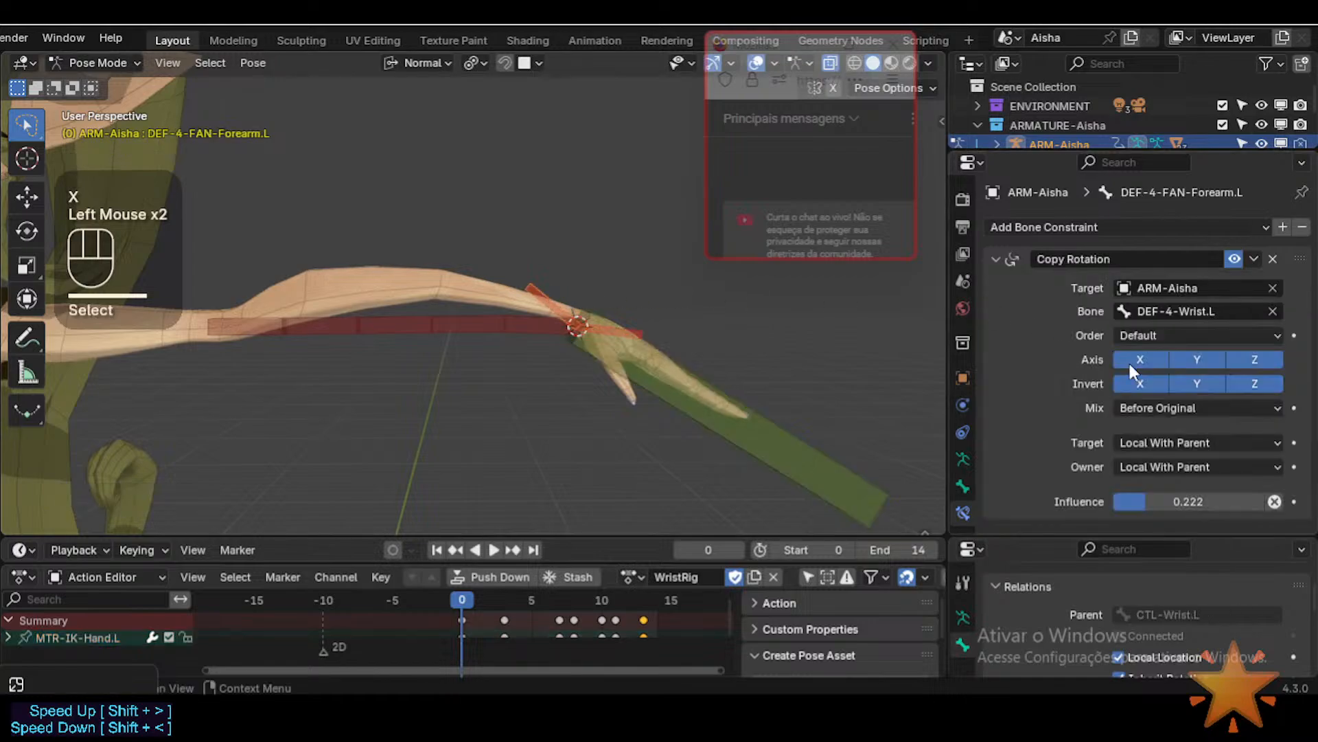
{"action": "left_click_drag", "start_coordinate": [1147, 384], "coordinate": [1230, 383]}
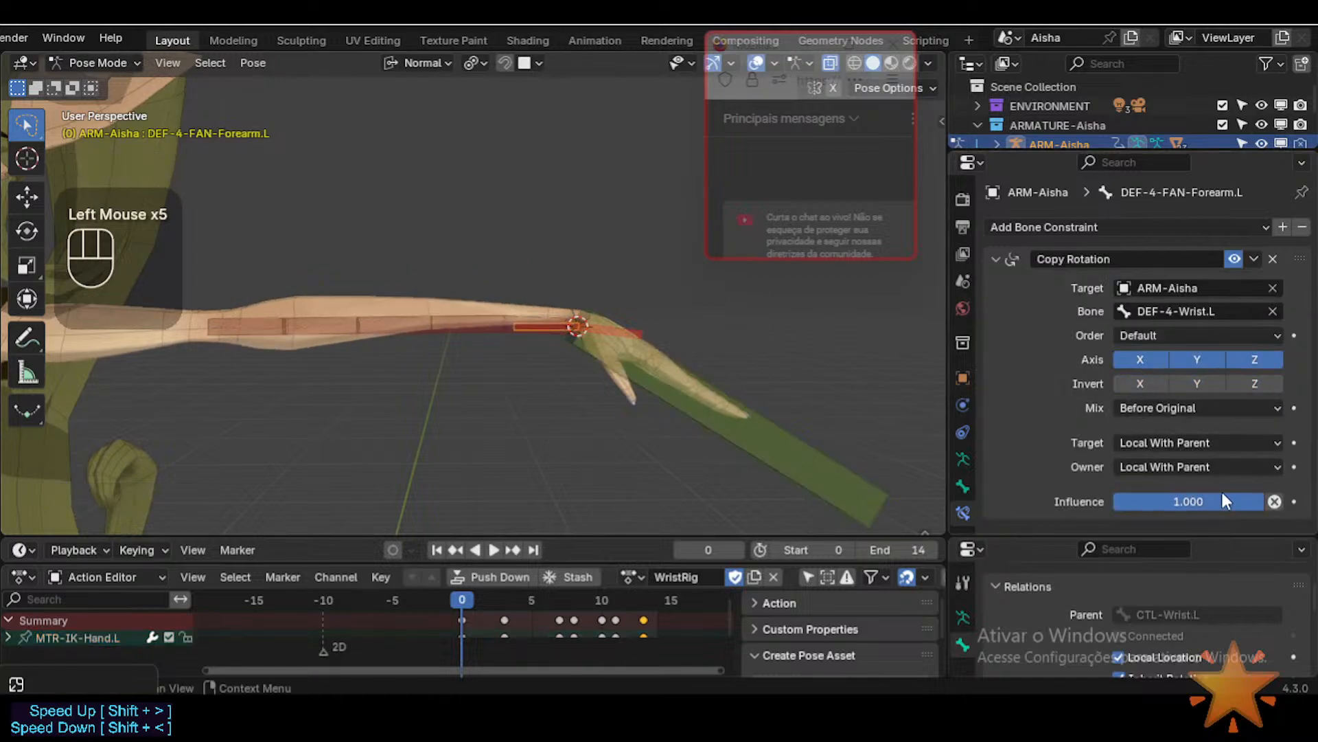
{"action": "left_click", "coordinate": [996, 259]}
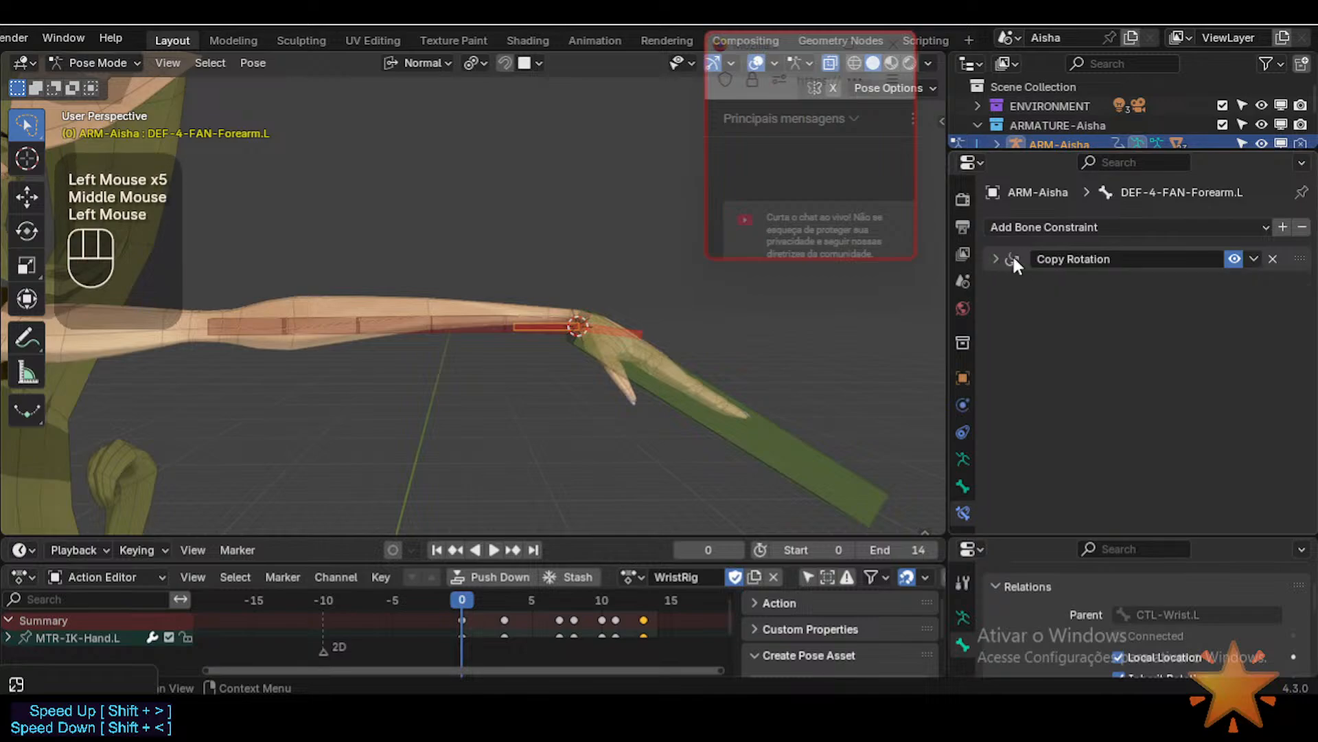
Step: Duplicate DEF-4-FAN-Forearm.L's Copy Rotation constraint and set the copy's mix to Add and its influence to 0.196
{"action": "key", "text": "shift+d"}
{"action": "left_click", "coordinate": [1012, 283]}
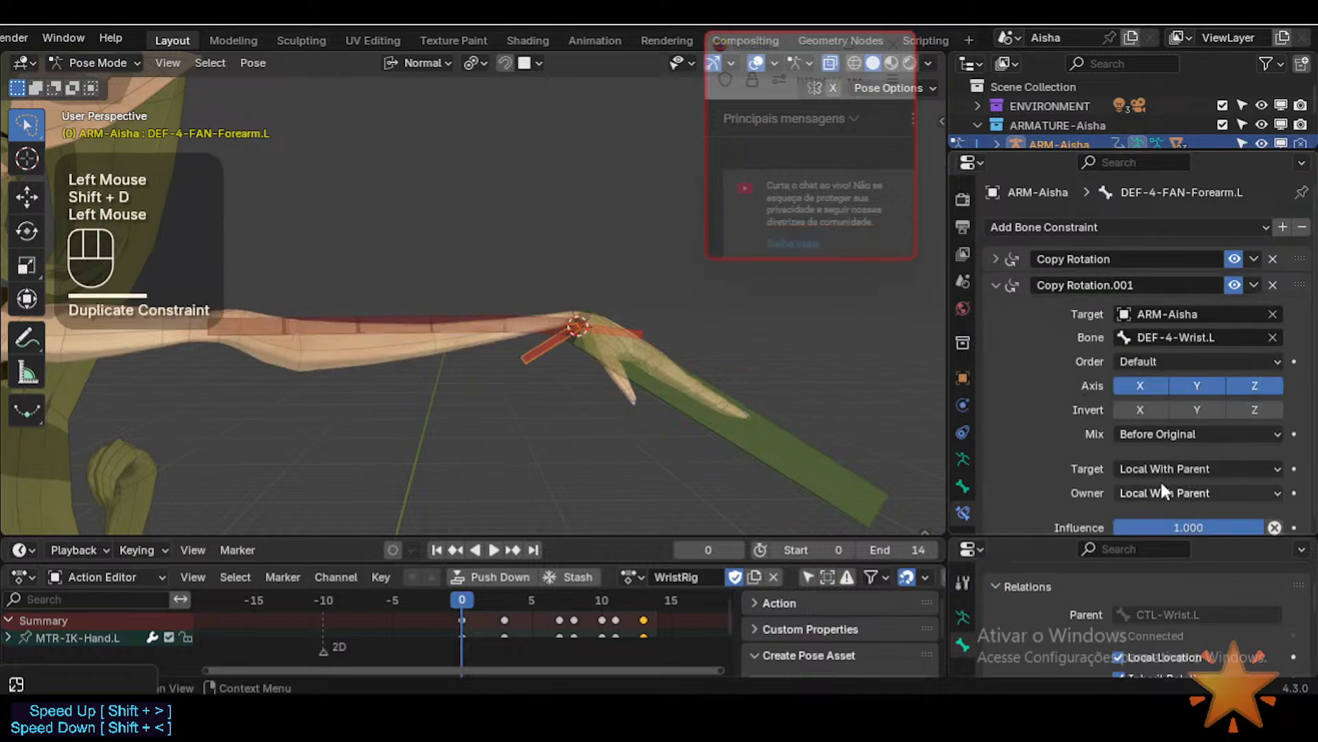
{"action": "left_click_drag", "start_coordinate": [1199, 523], "coordinate": [1046, 526]}
{"action": "scroll", "coordinate": [1058, 512], "scroll_direction": "down", "scroll_amount": 1}
{"action": "left_click_drag", "start_coordinate": [1130, 422], "coordinate": [1133, 461]}
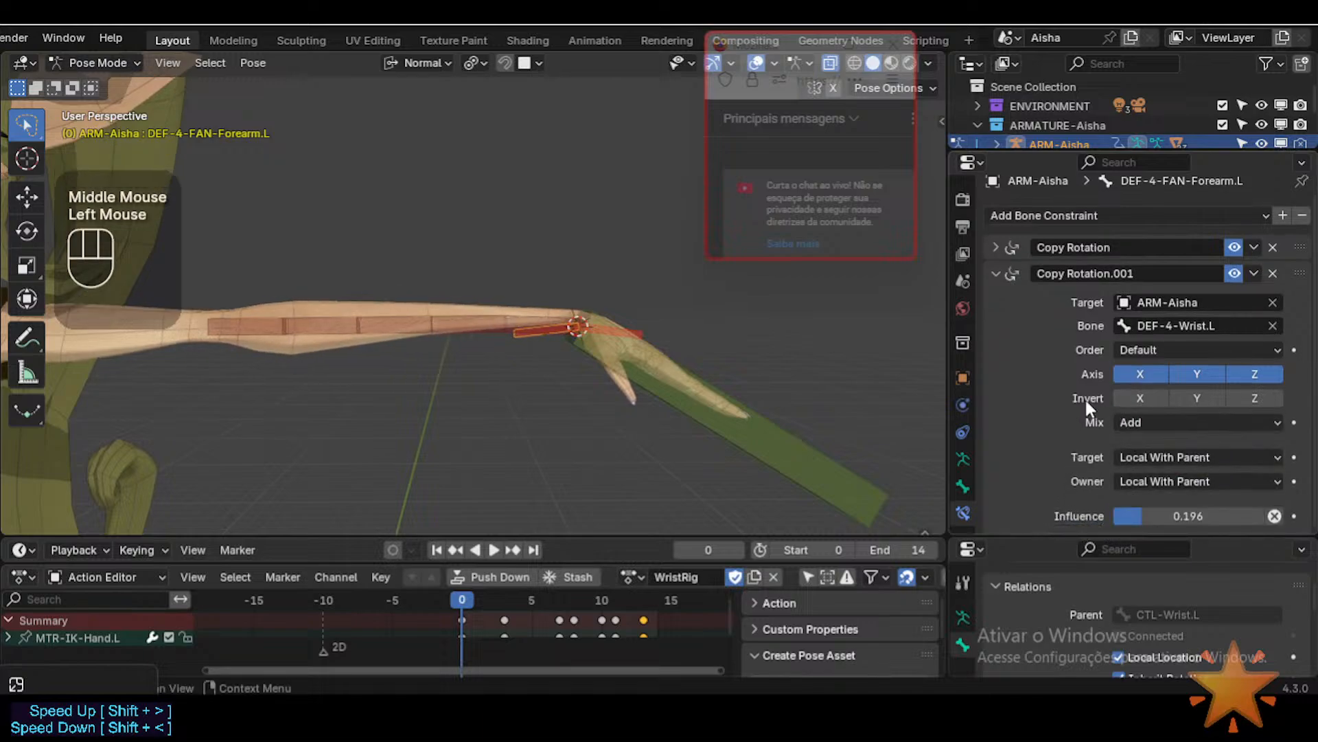
Step: Review the original Copy Rotation constraint's settings and collapse both constraints on DEF-4-FAN-Forearm.L
{"action": "left_click", "coordinate": [997, 247]}
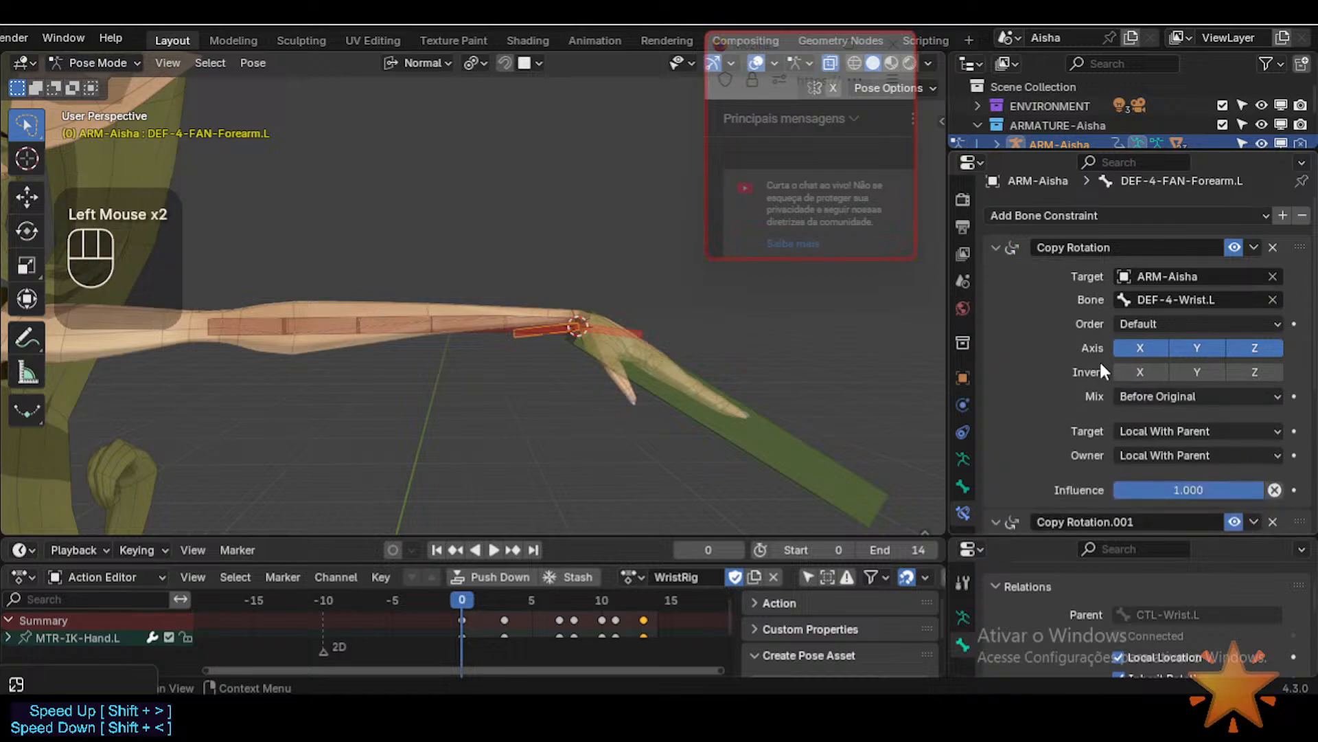
{"action": "left_click", "coordinate": [996, 247]}
{"action": "left_click", "coordinate": [996, 273]}
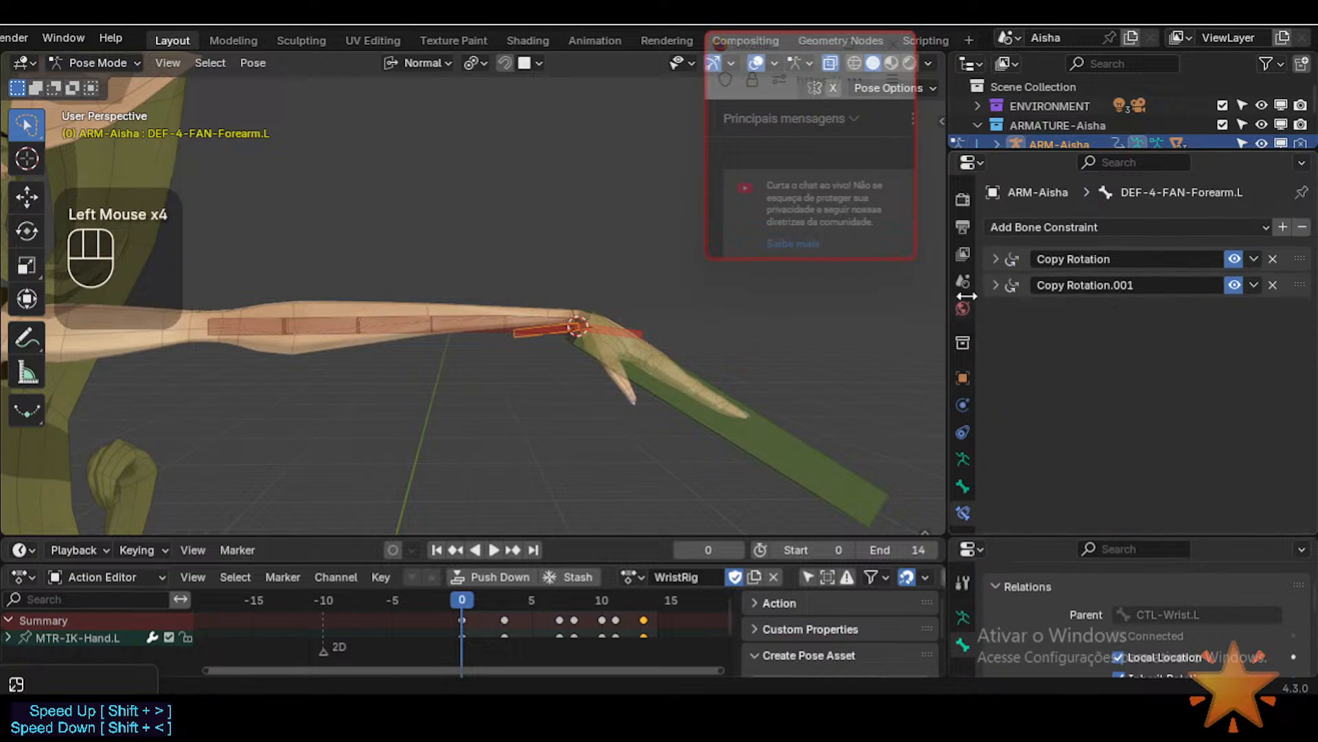
Step: Rotate MTR-IK-Hand.L up and down around its normal X axis to test the forearm fan bone's two Copy Rotation constraints
{"action": "left_click", "coordinate": [745, 417]}
{"action": "key", "text": "r"}
{"action": "key", "text": "x"}
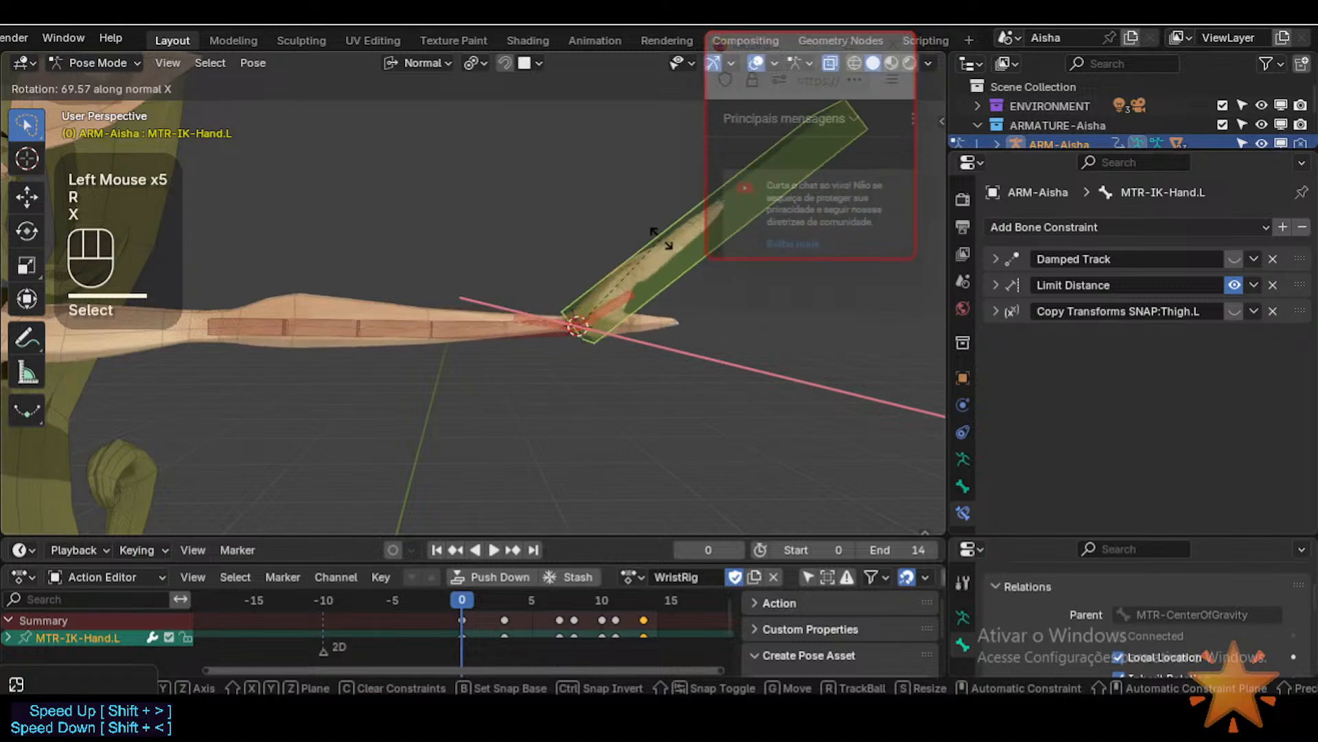
{"action": "left_click", "coordinate": [585, 230]}
{"action": "middle_click_drag", "start_coordinate": [585, 230], "coordinate": [582, 278], "text": "shift"}
{"action": "key", "text": "r"}
{"action": "key", "text": "x"}
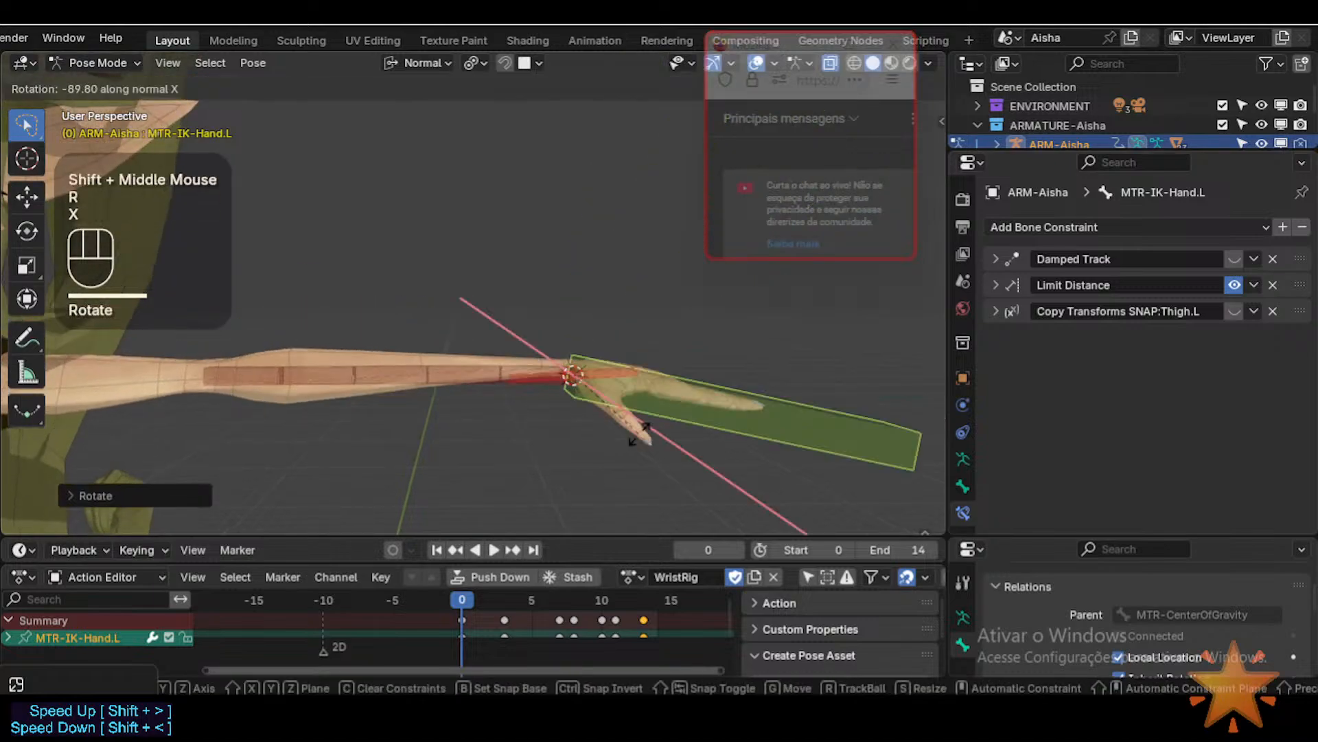
{"action": "left_click", "coordinate": [589, 400]}
Step: Bend MTR-IK-Hand.L sharply upward around its normal X axis to inspect the wrist deformation at extreme angles
{"action": "middle_click_drag", "start_coordinate": [590, 400], "coordinate": [563, 384], "text": "ctrl"}
{"action": "middle_click", "coordinate": [564, 390]}
{"action": "key", "text": "r"}
{"action": "key", "text": "x"}
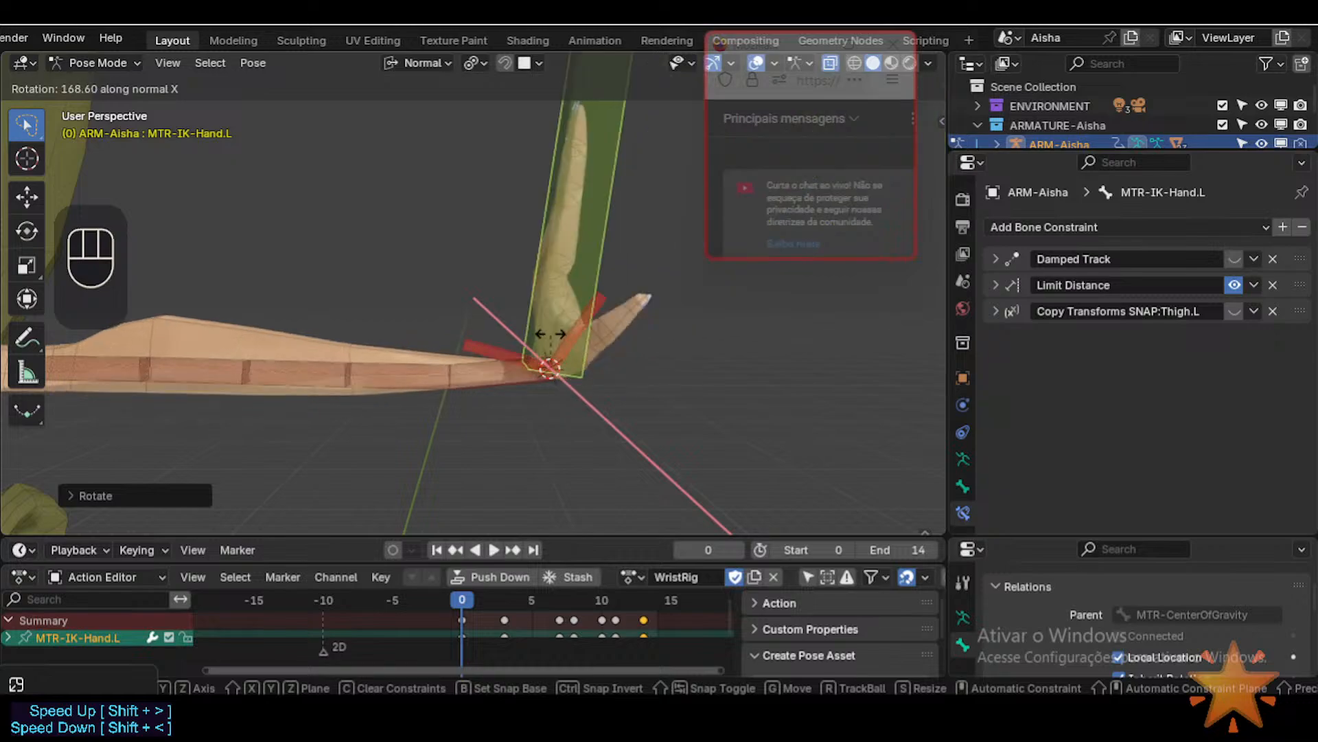
{"action": "left_click", "coordinate": [581, 352], "text": "ctrl"}
{"action": "middle_click_drag", "start_coordinate": [581, 353], "coordinate": [604, 367], "text": "ctrl"}
{"action": "middle_click_drag", "start_coordinate": [604, 367], "coordinate": [666, 395], "text": "shift"}
{"action": "middle_click_drag", "start_coordinate": [666, 395], "coordinate": [652, 347], "text": "ctrl"}
{"action": "key", "text": "r"}
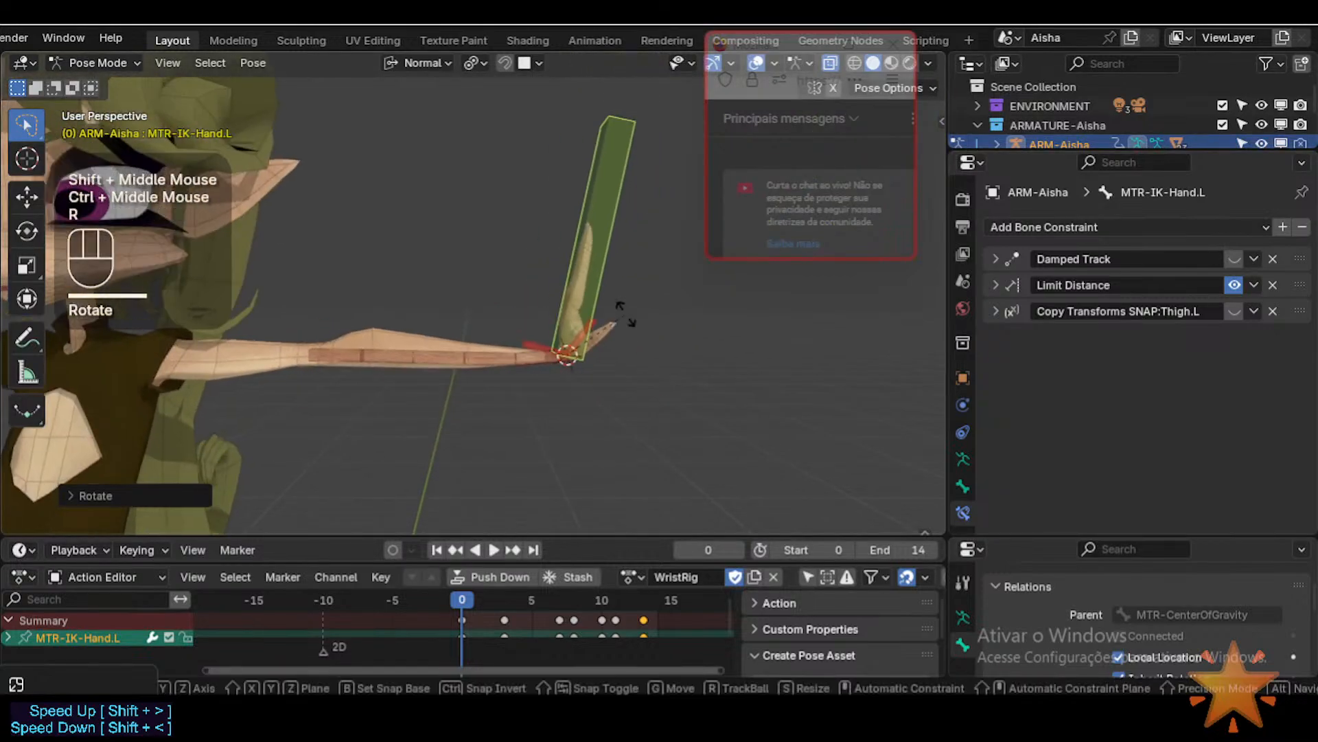
{"action": "key", "text": "x"}
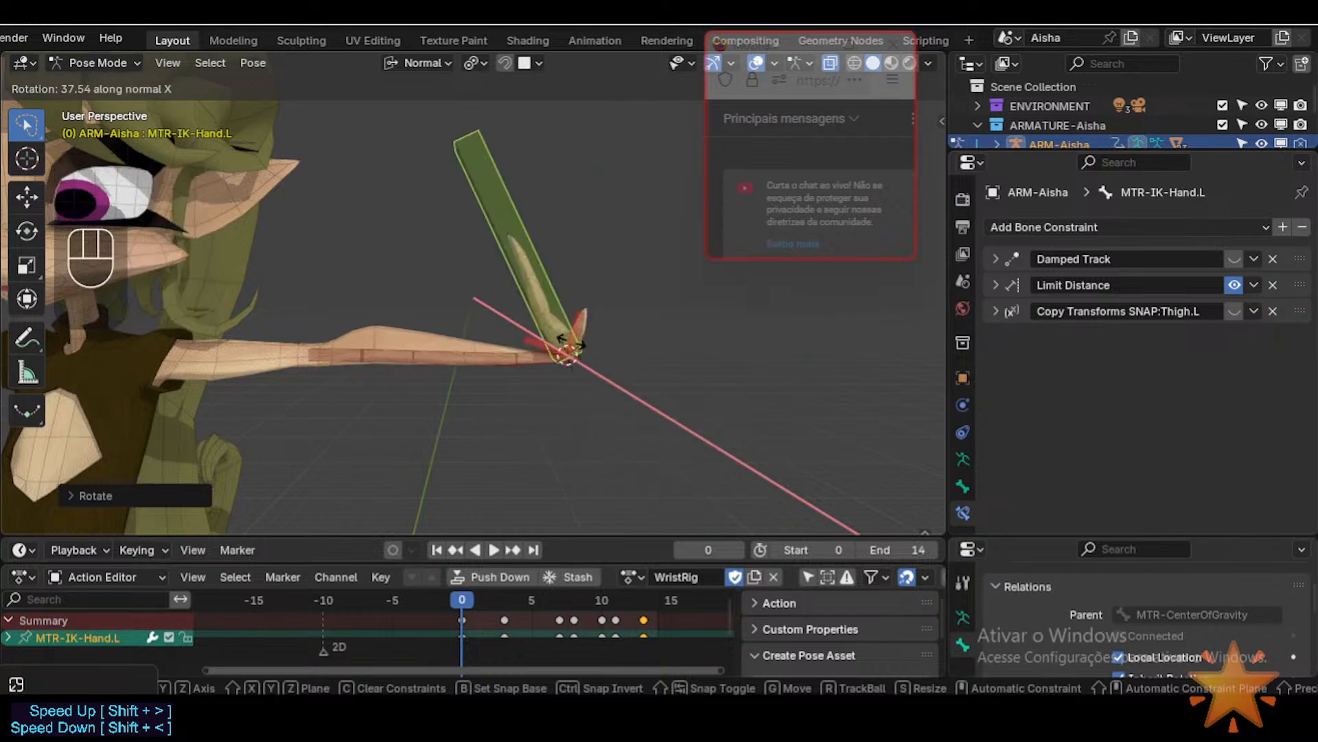
{"action": "left_click", "coordinate": [612, 337]}
Step: Swing MTR-IK-Hand.L straight down around normal X, then bring it back roughly in line with the forearm
{"action": "mouse_move", "coordinate": [612, 337]}
{"action": "middle_mouse_down", "text": "ctrl"}
{"action": "mouse_move", "coordinate": [646, 278]}
{"action": "mouse_move", "coordinate": [607, 337]}
{"action": "mouse_move", "coordinate": [622, 327]}
{"action": "middle_mouse_up", "text": "ctrl"}
{"action": "key", "text": "r"}
{"action": "key", "text": "x"}
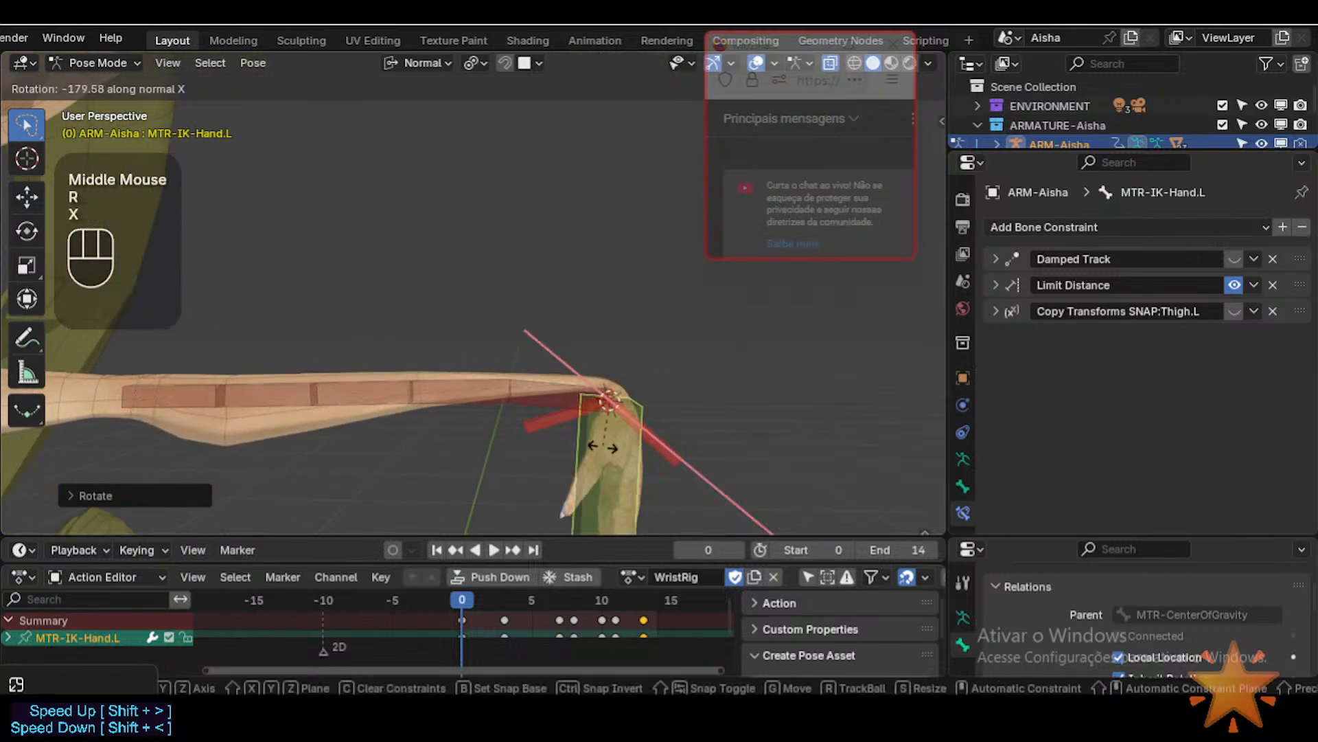
{"action": "left_click", "coordinate": [651, 397]}
{"action": "middle_click_drag", "start_coordinate": [651, 397], "coordinate": [645, 440]}
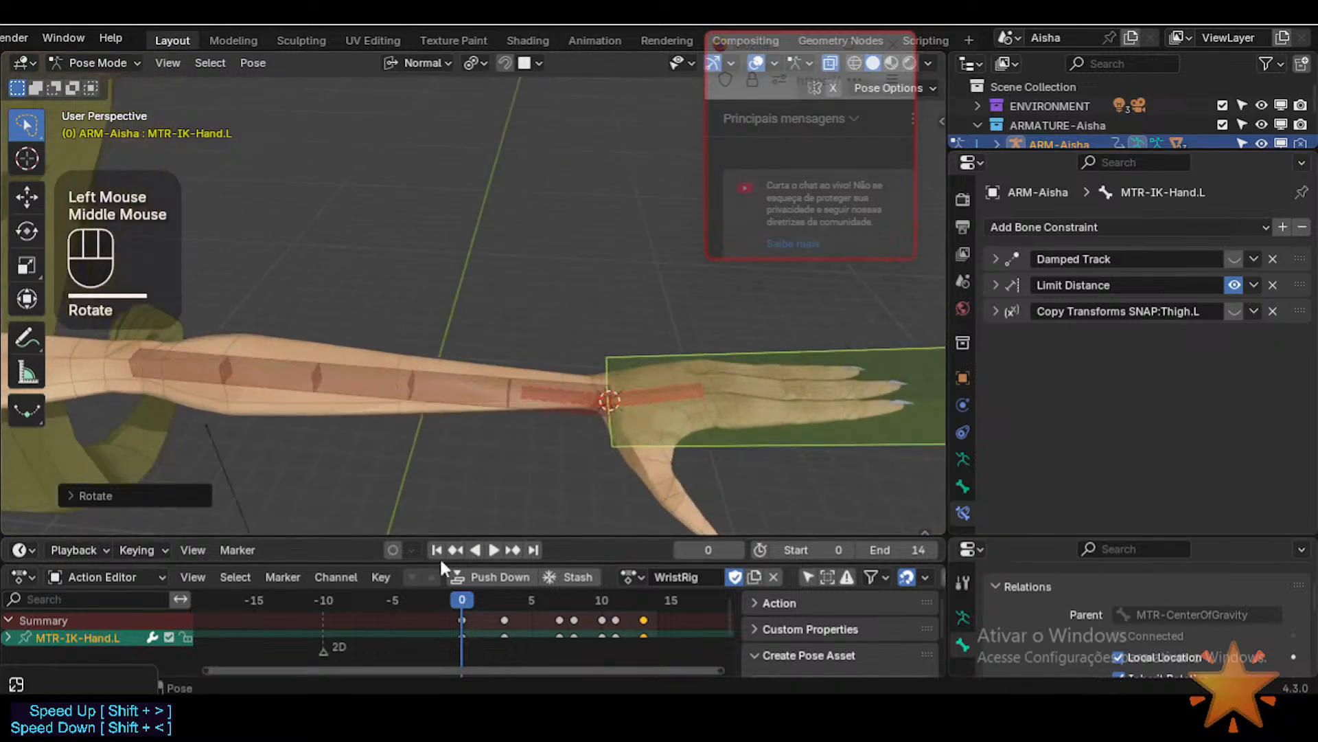
Step: Scrub and play the WristRig action to check the wrist's sideways bend from above, then stop playback
{"action": "left_click", "coordinate": [467, 596]}
{"action": "left_click_drag", "start_coordinate": [477, 592], "coordinate": [508, 596]}
{"action": "middle_click_drag", "start_coordinate": [592, 496], "coordinate": [557, 549]}
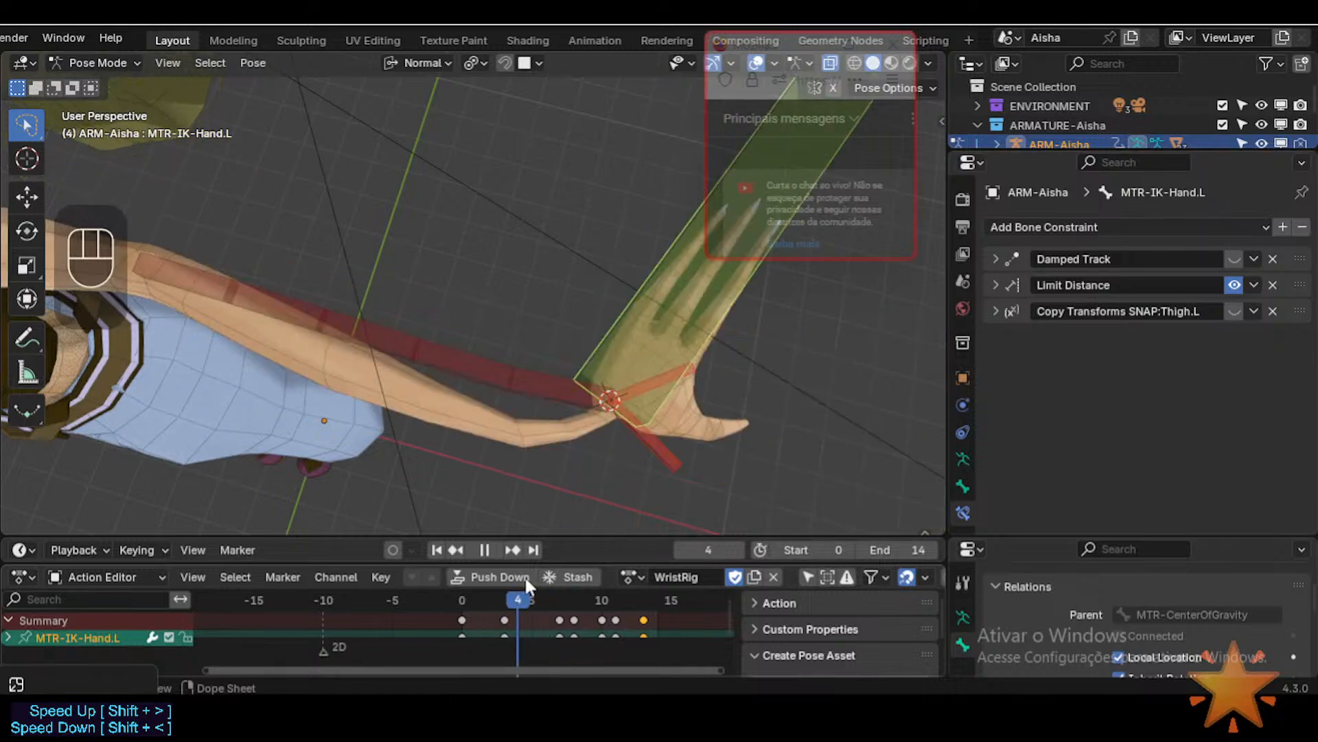
{"action": "left_click", "coordinate": [486, 549]}
{"action": "mouse_move", "coordinate": [590, 412]}
{"action": "middle_mouse_down"}
{"action": "mouse_move", "coordinate": [612, 383]}
{"action": "mouse_move", "coordinate": [604, 394]}
{"action": "middle_mouse_up"}
Step: Disable Copy Rotation.001 on DEF-4-FAN-Forearm.L and stop the animation at frame 2 with the hand bent sideways
{"action": "left_click", "coordinate": [604, 395]}
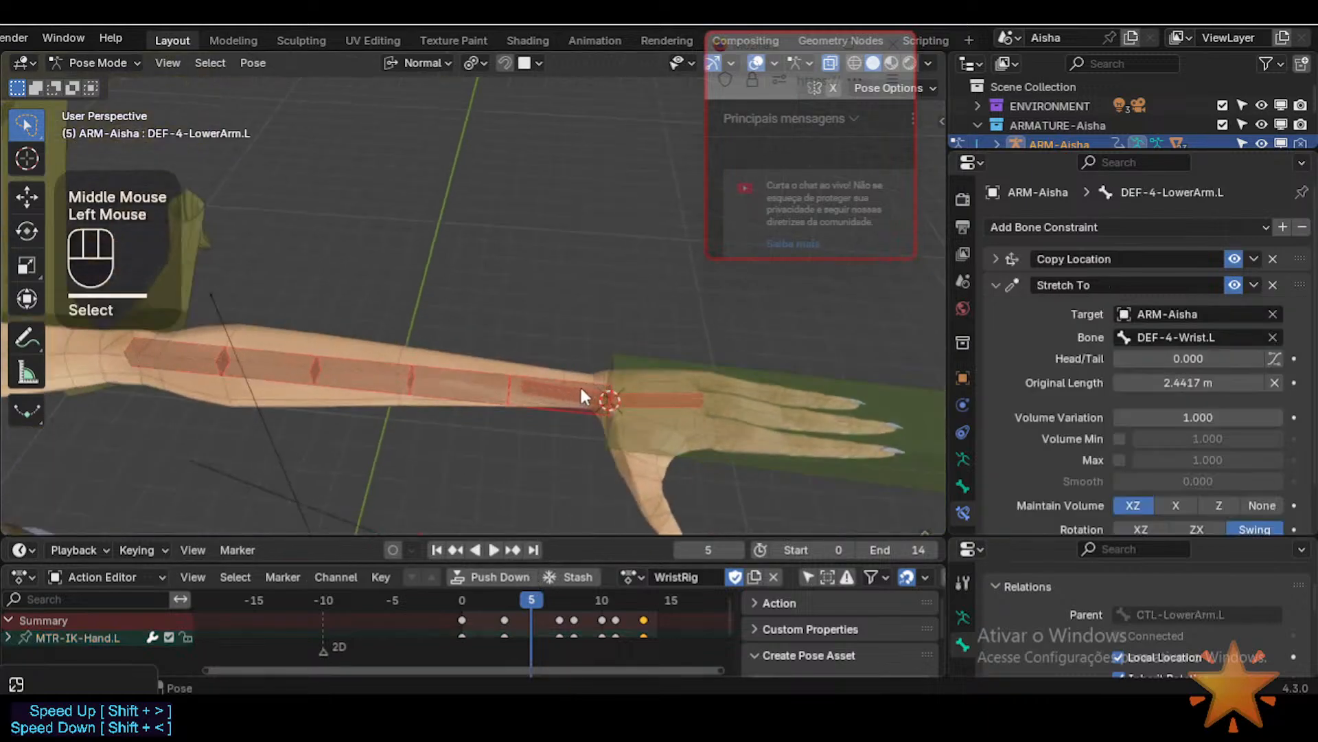
{"action": "left_click", "coordinate": [605, 393]}
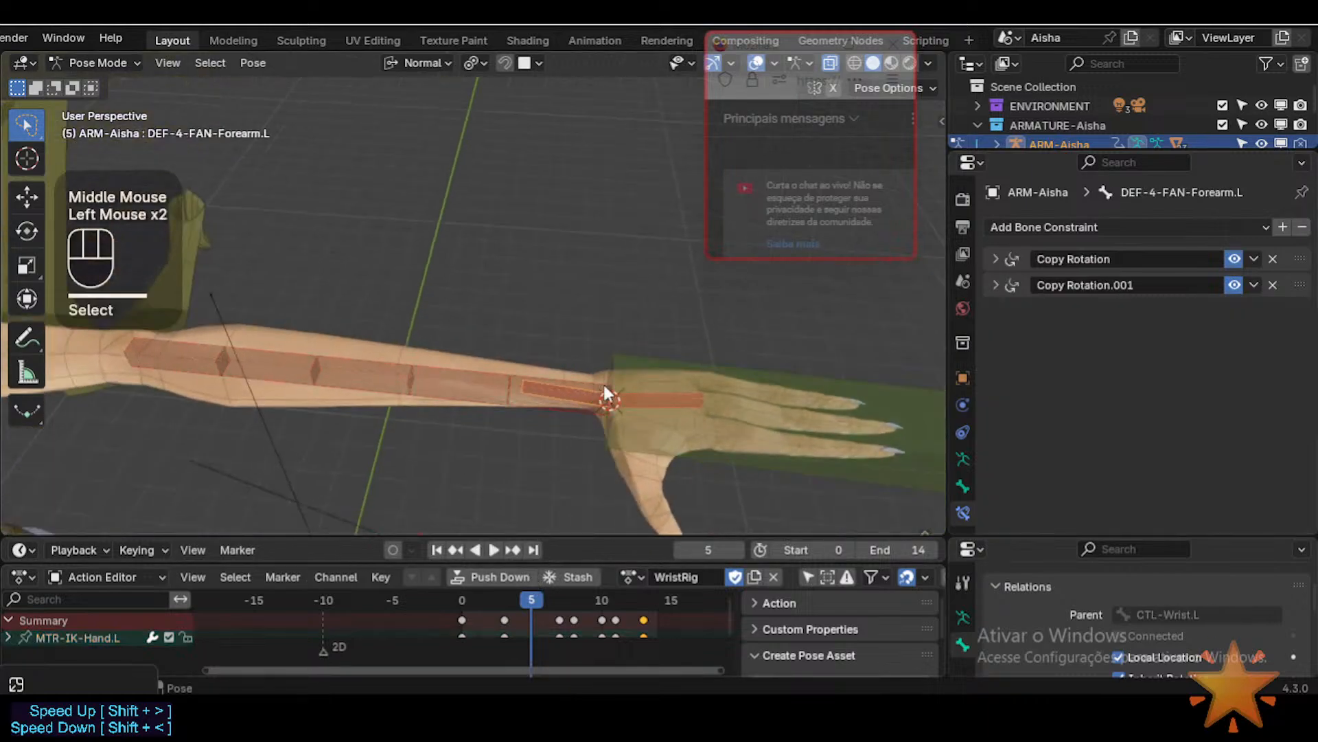
{"action": "left_click", "coordinate": [999, 285]}
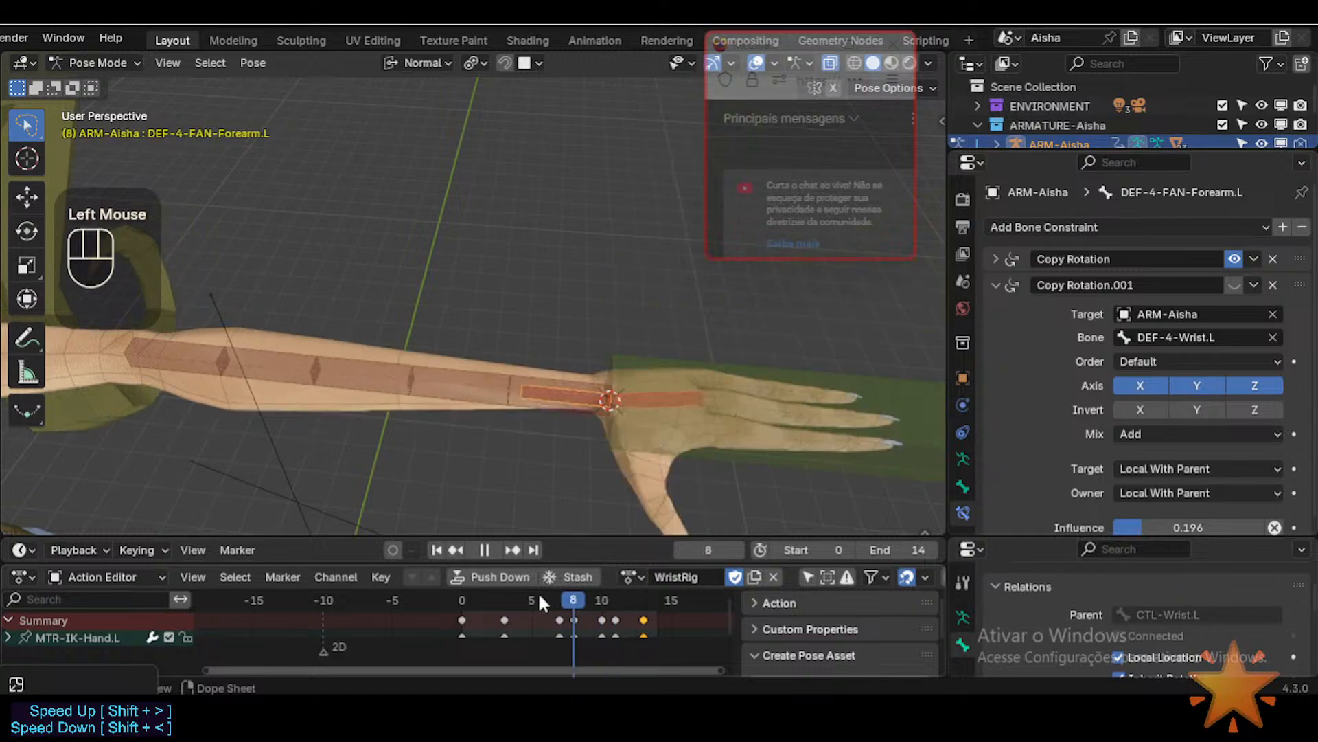
{"action": "left_click", "coordinate": [505, 592]}
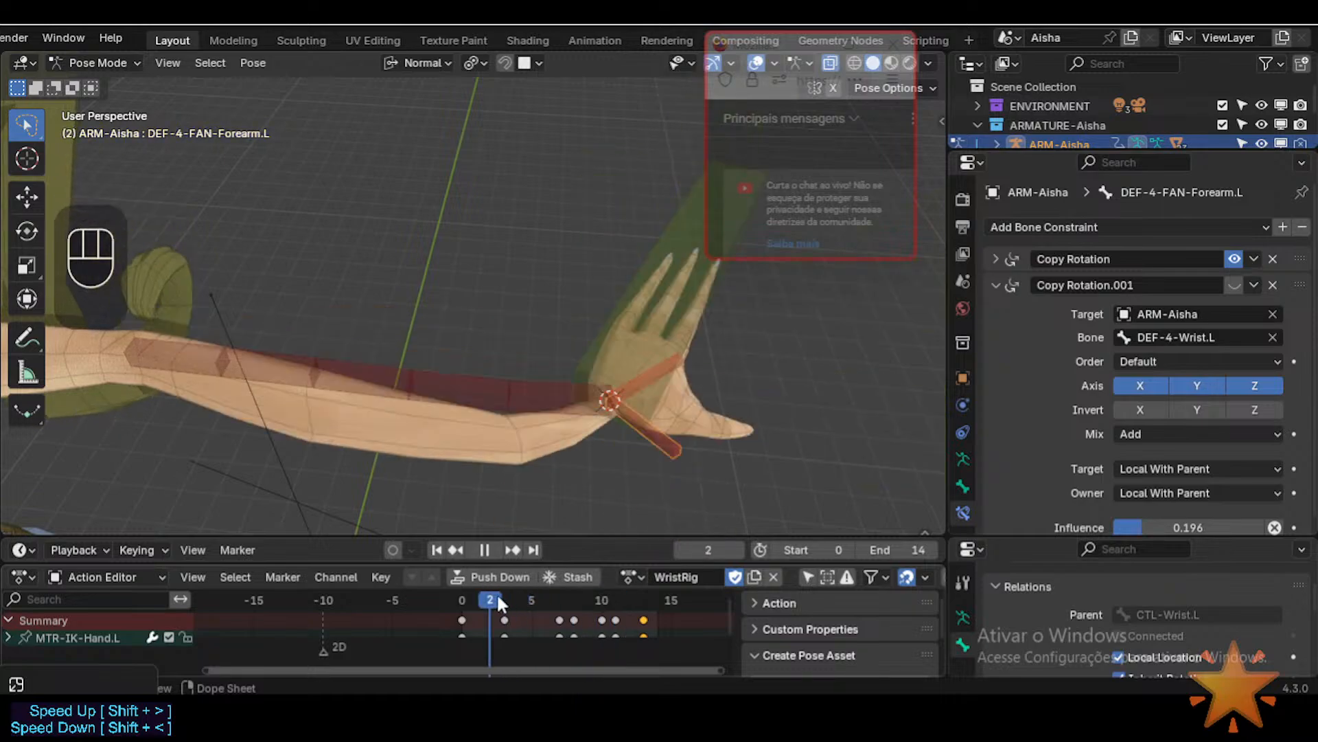
{"action": "key", "text": "space"}
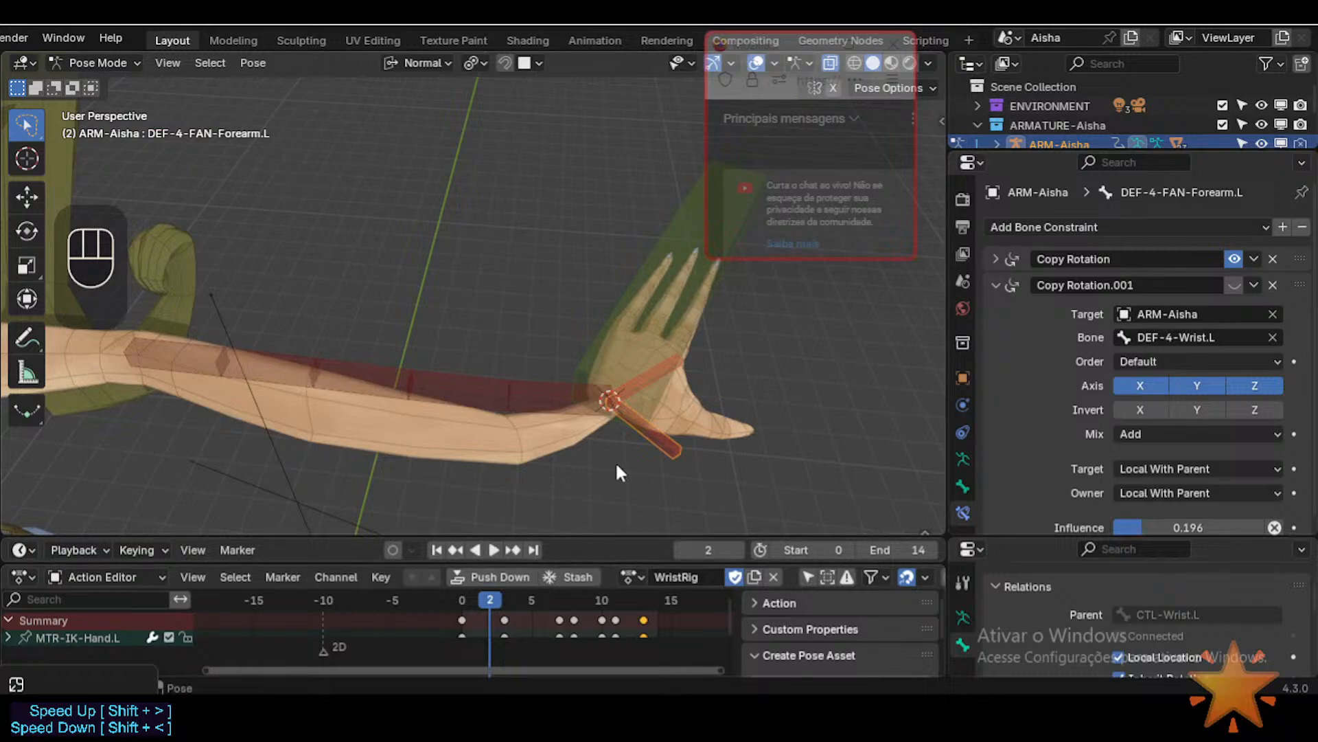
{"action": "middle_click_drag", "start_coordinate": [616, 460], "coordinate": [603, 518]}
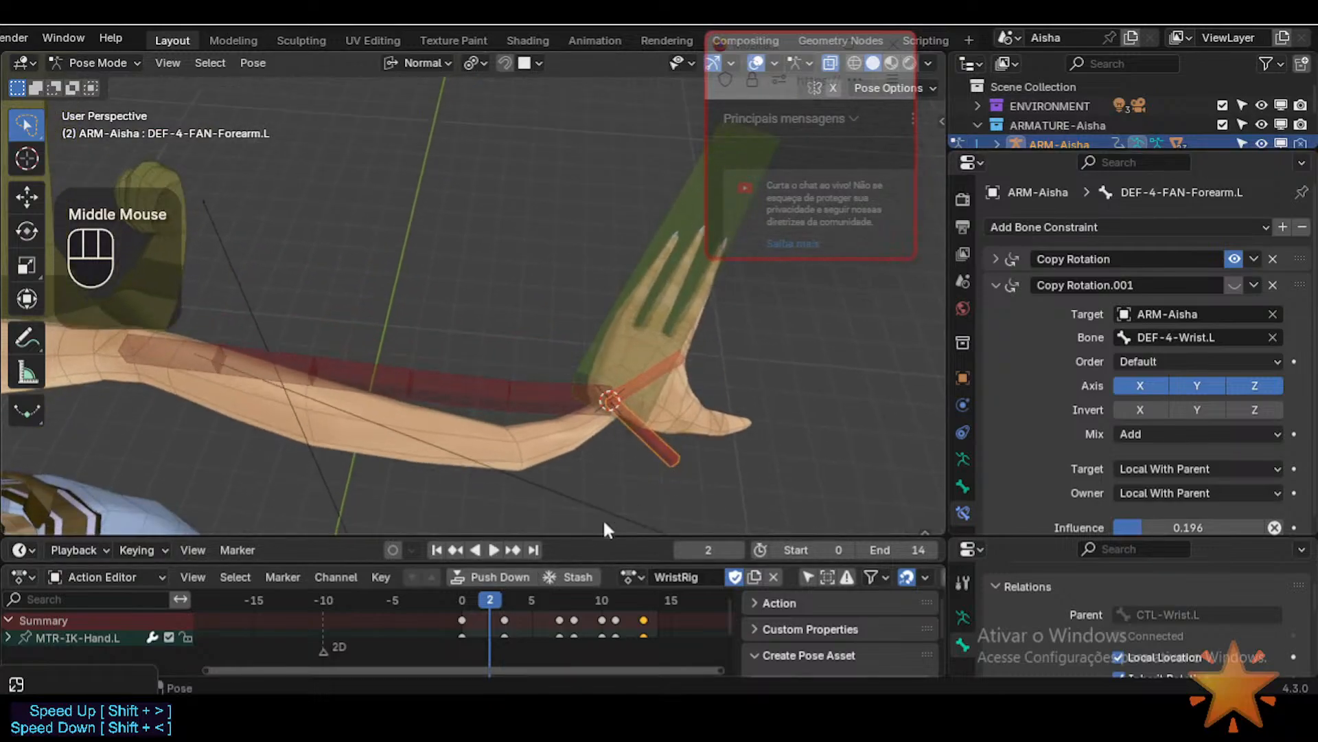
Step: Collapse Copy Rotation.001, expand DEF-4-FAN-Forearm.L's original Copy Rotation and set its influence to 0.709
{"action": "left_click", "coordinate": [999, 287]}
{"action": "left_click", "coordinate": [994, 259]}
{"action": "left_click_drag", "start_coordinate": [1199, 503], "coordinate": [1136, 482]}
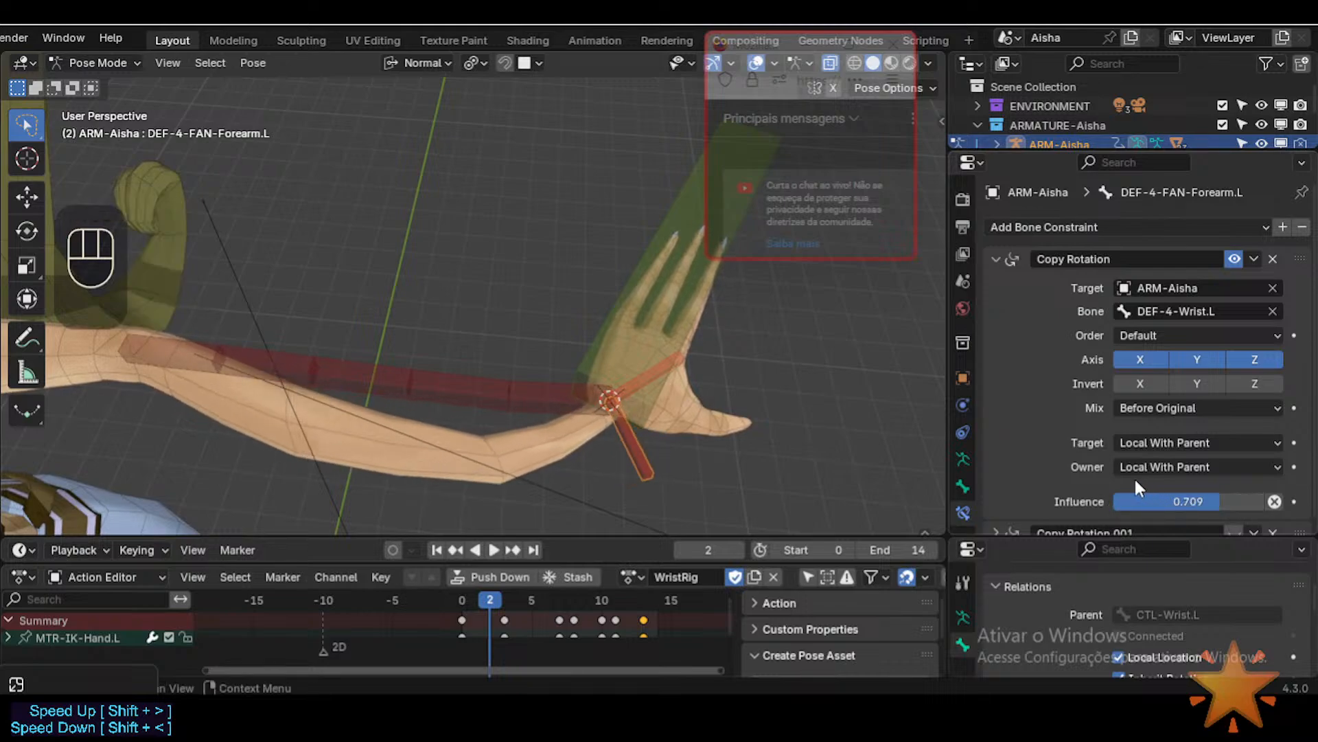
Step: Try the Add and Before Original mix modes on DEF-4-FAN-Forearm.L's Copy Rotation, ending on Replace
{"action": "left_click", "coordinate": [1135, 413]}
{"action": "left_click", "coordinate": [1140, 408]}
{"action": "left_click", "coordinate": [1144, 408]}
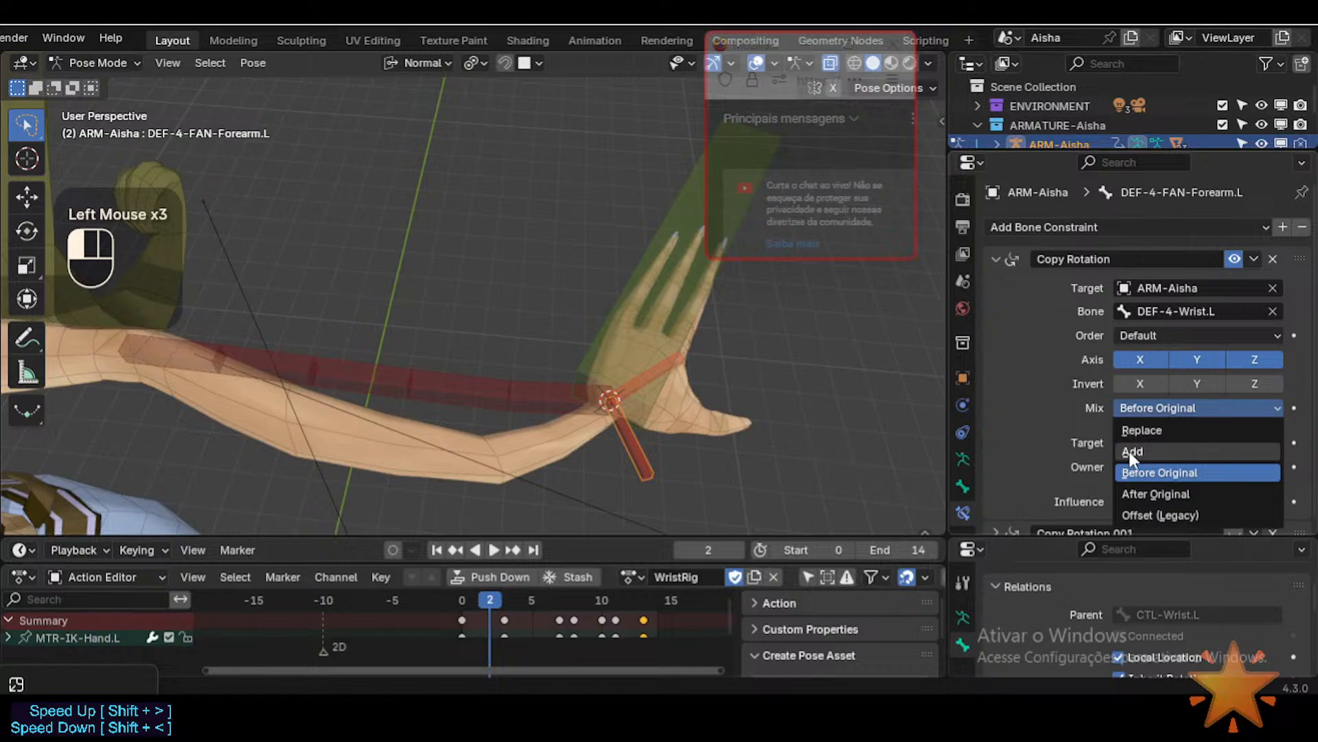
{"action": "left_click", "coordinate": [1130, 451]}
{"action": "left_click", "coordinate": [1133, 408]}
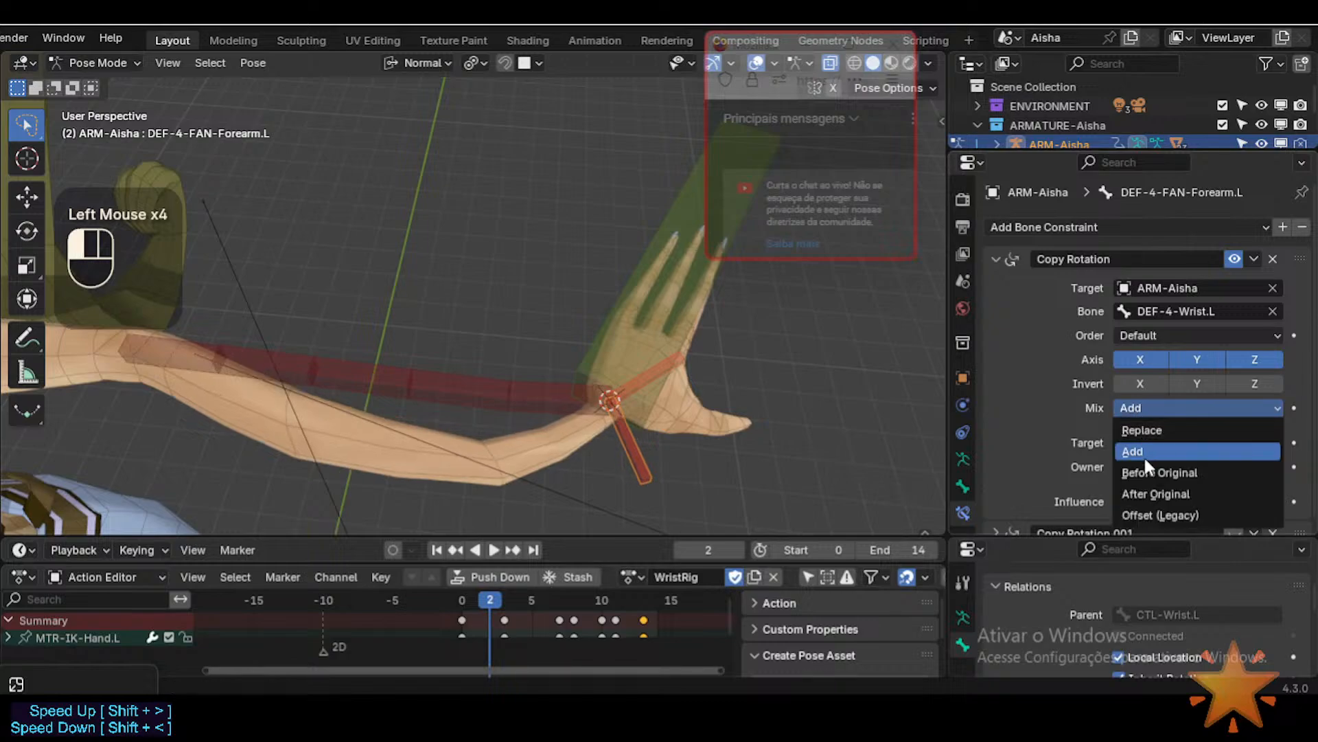
{"action": "left_click", "coordinate": [1145, 473]}
{"action": "left_click", "coordinate": [1152, 409]}
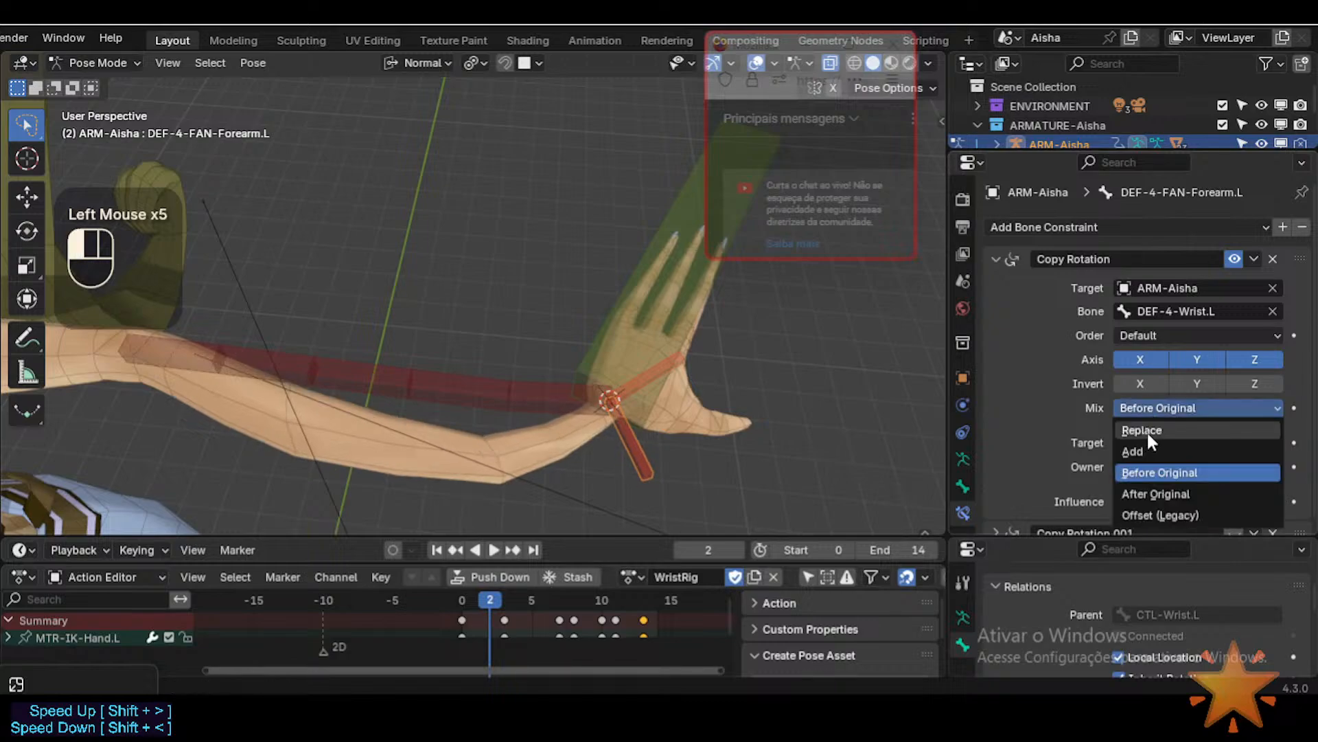
{"action": "left_click", "coordinate": [1144, 429]}
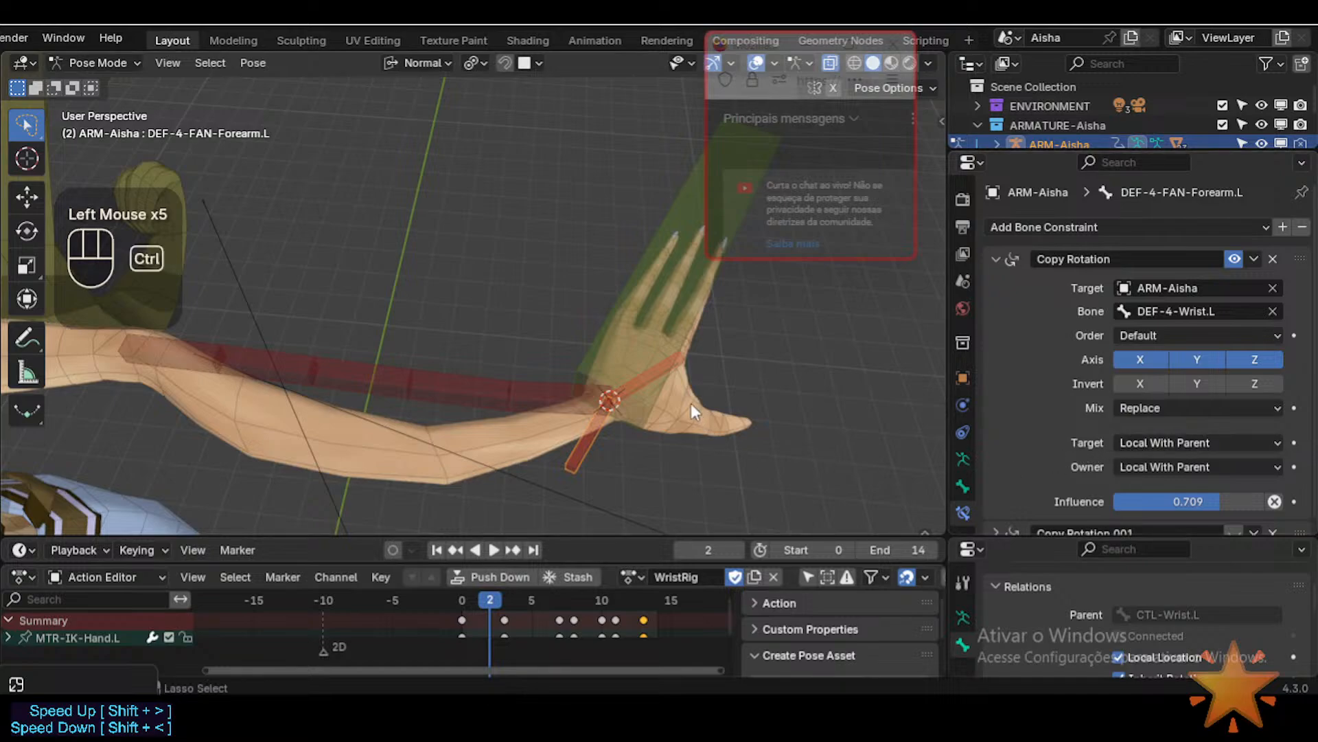
Step: Try the Replace mix mode on DEF-4-FAN-Wrist.L's Copy Rotation constraint
{"action": "middle_click_drag", "start_coordinate": [691, 402], "coordinate": [604, 354], "text": "ctrl"}
{"action": "left_click", "coordinate": [606, 355]}
{"action": "left_click", "coordinate": [613, 356]}
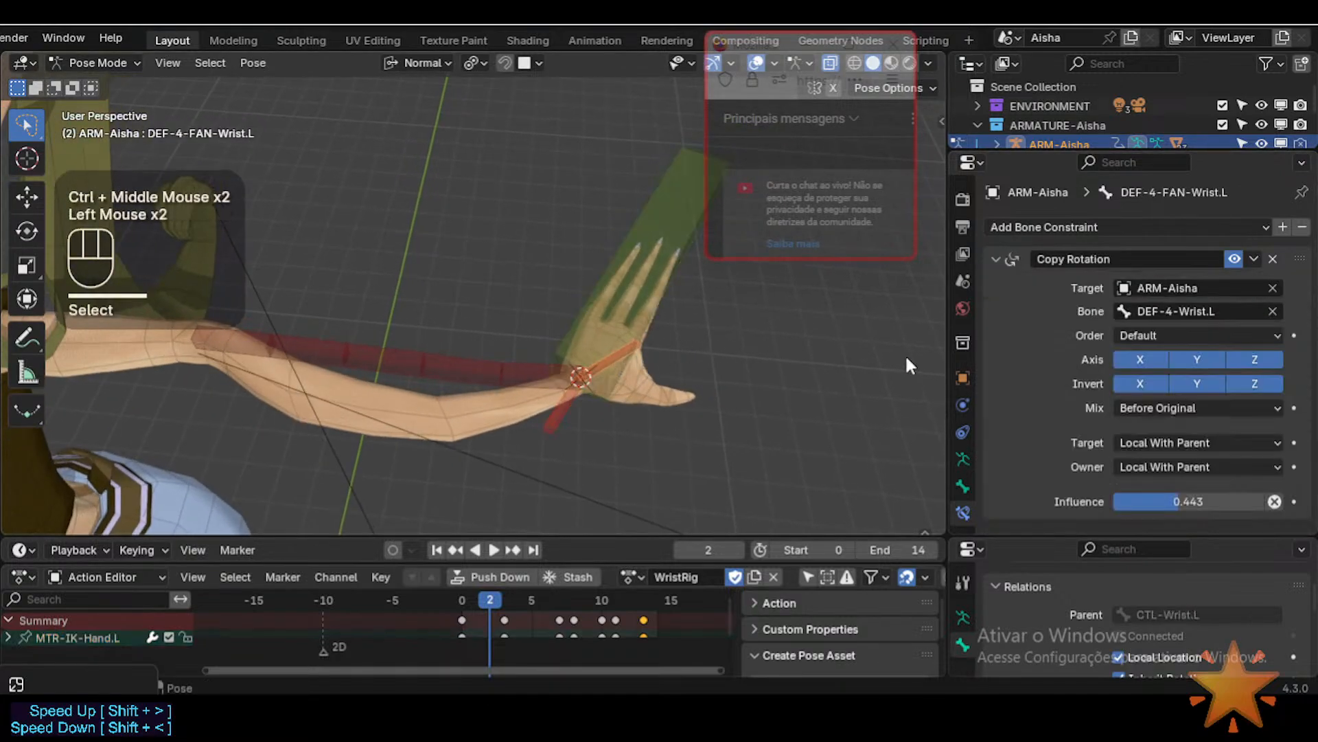
{"action": "left_click", "coordinate": [1140, 407]}
{"action": "left_click", "coordinate": [1135, 428]}
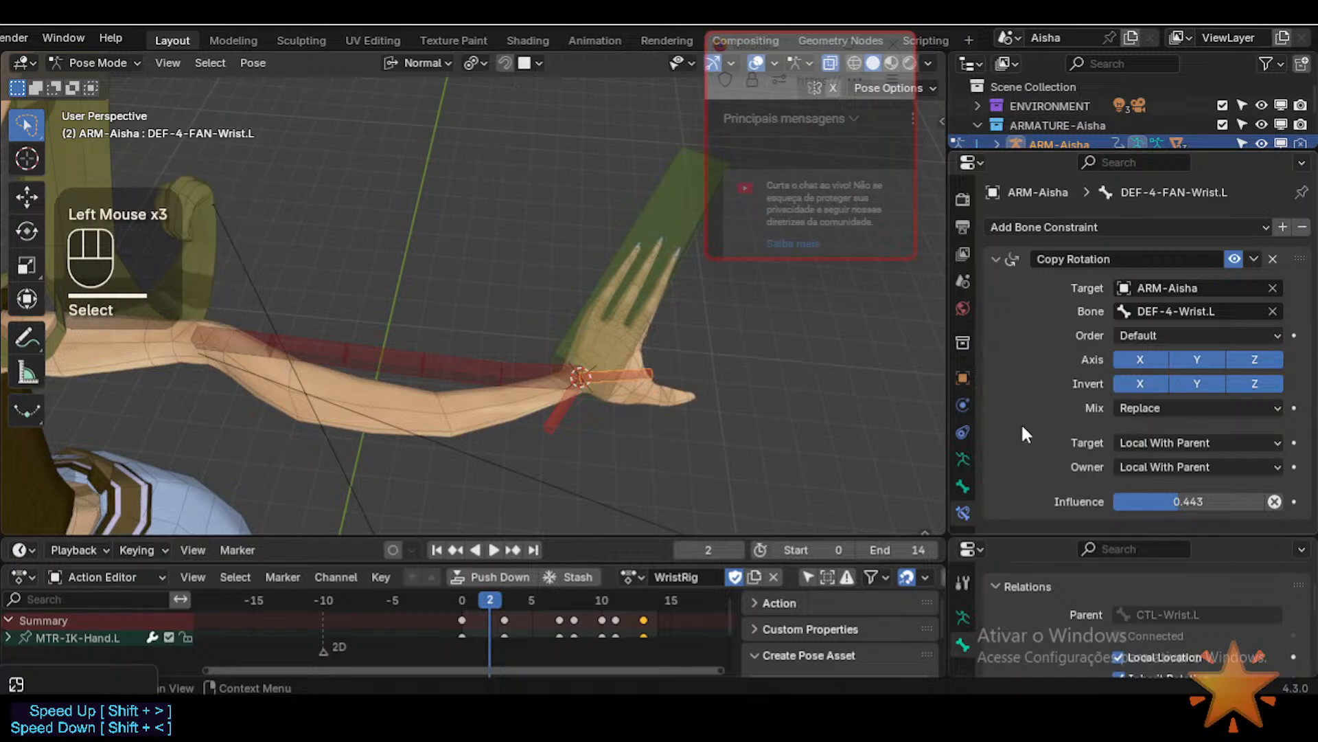
Step: Set DEF-4-FAN-Forearm.L's Copy Rotation influence to 0.601 and its mix to Before Original
{"action": "left_click", "coordinate": [562, 421]}
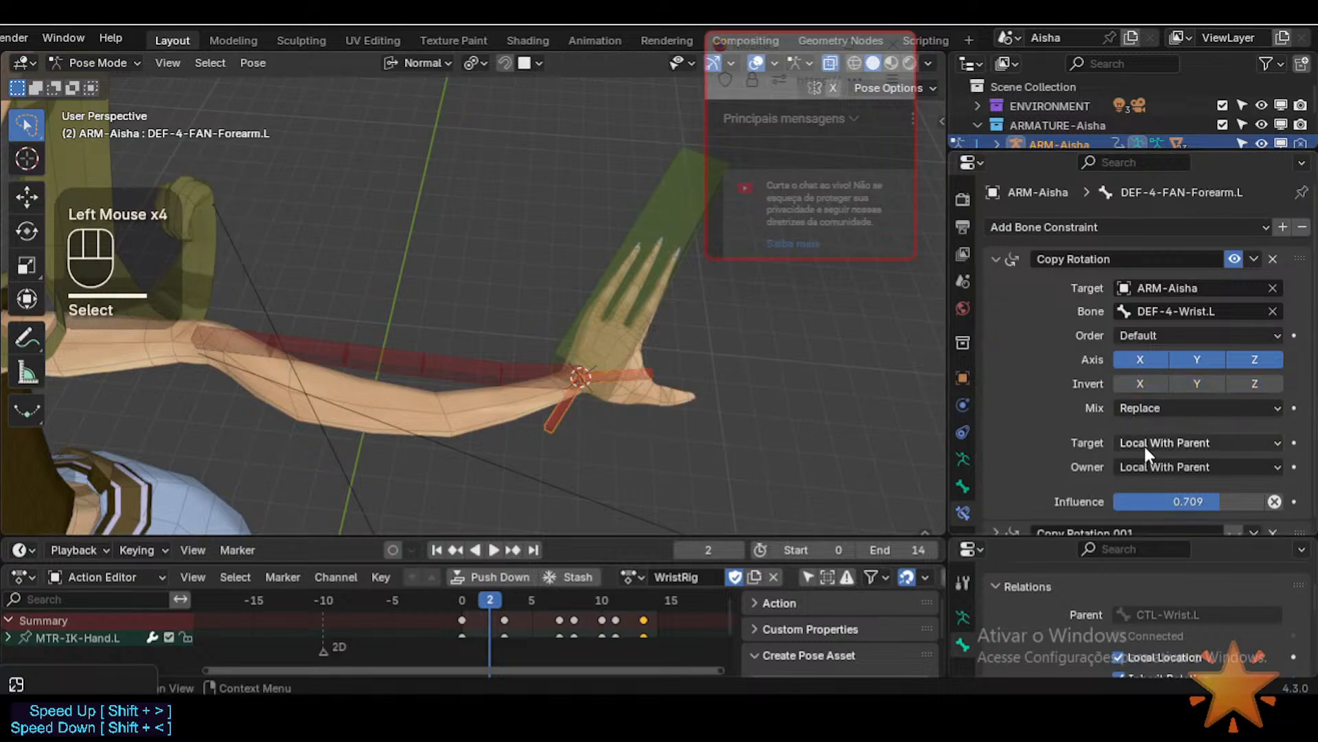
{"action": "left_click", "coordinate": [1161, 500]}
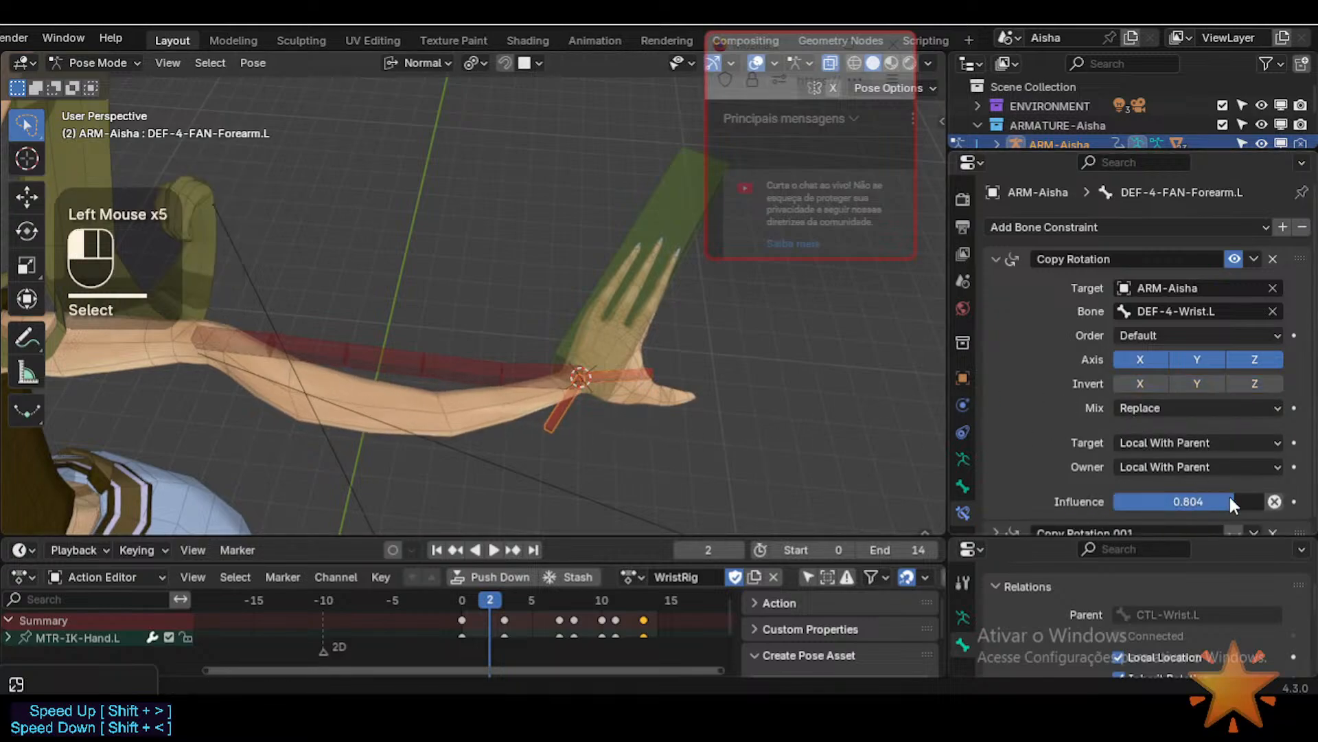
{"action": "left_click", "coordinate": [1146, 411]}
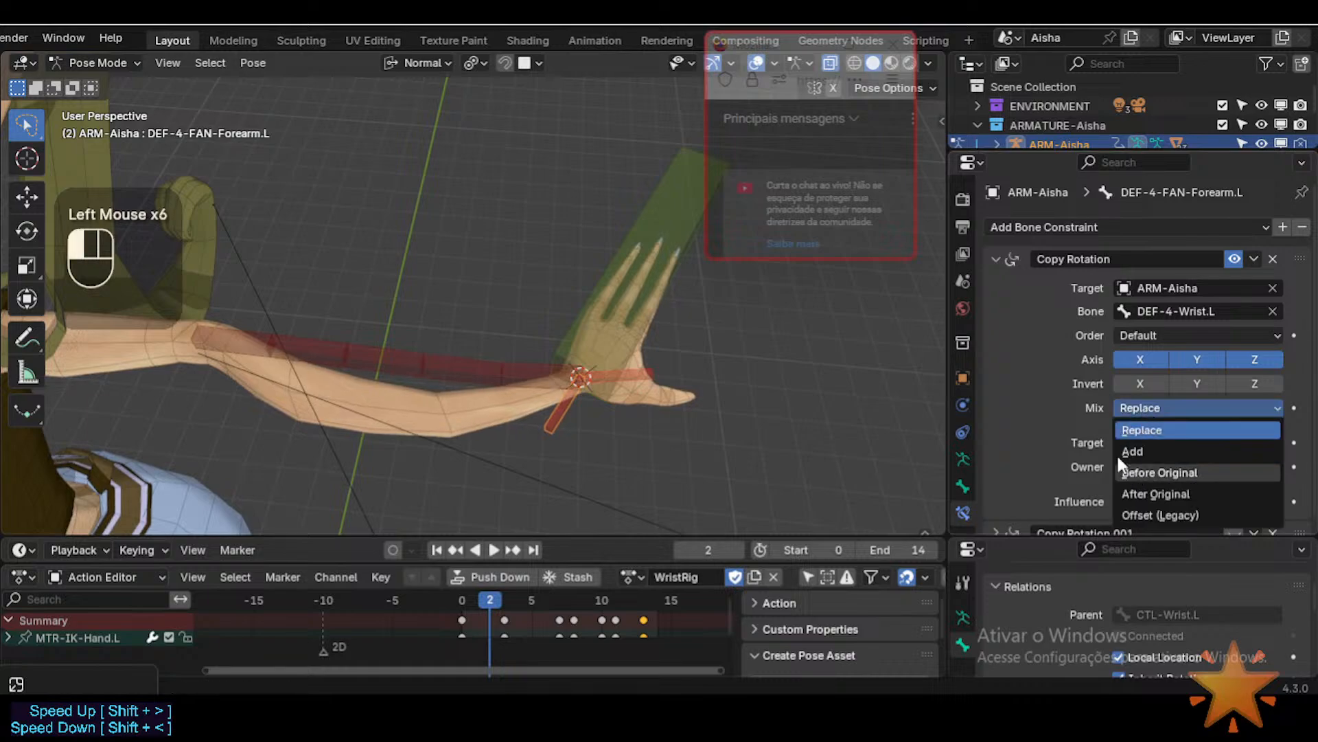
{"action": "left_click", "coordinate": [1126, 473]}
Step: Set the mix of DEF-4-FAN-Wrist.L's Copy Rotation back to Before Original
{"action": "left_click", "coordinate": [660, 373]}
{"action": "left_click", "coordinate": [1161, 408]}
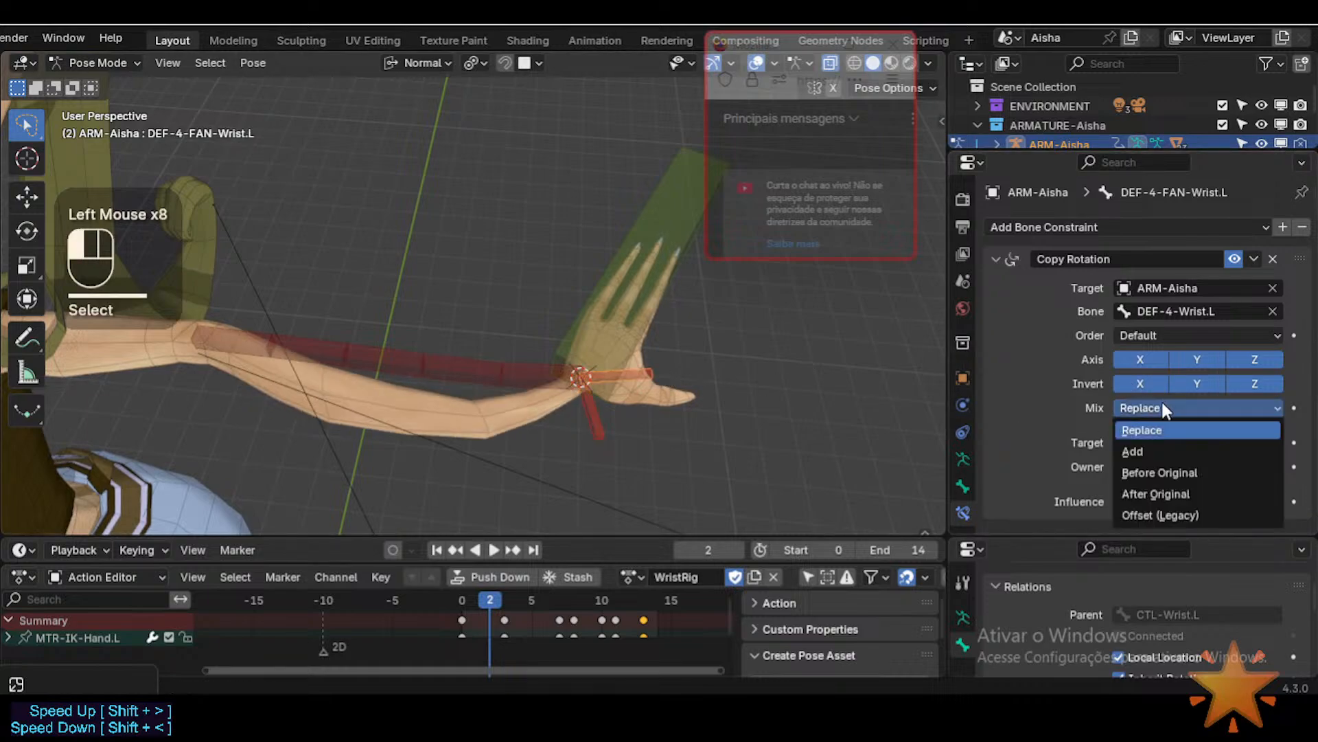
{"action": "left_click", "coordinate": [1145, 473]}
Step: Set DEF-4-FAN-Forearm.L's Copy Rotation target space to Local Space (Owner Orientation), trying Local Space for the owner before returning to Local With Parent
{"action": "left_click", "coordinate": [678, 412]}
{"action": "left_click", "coordinate": [1138, 442]}
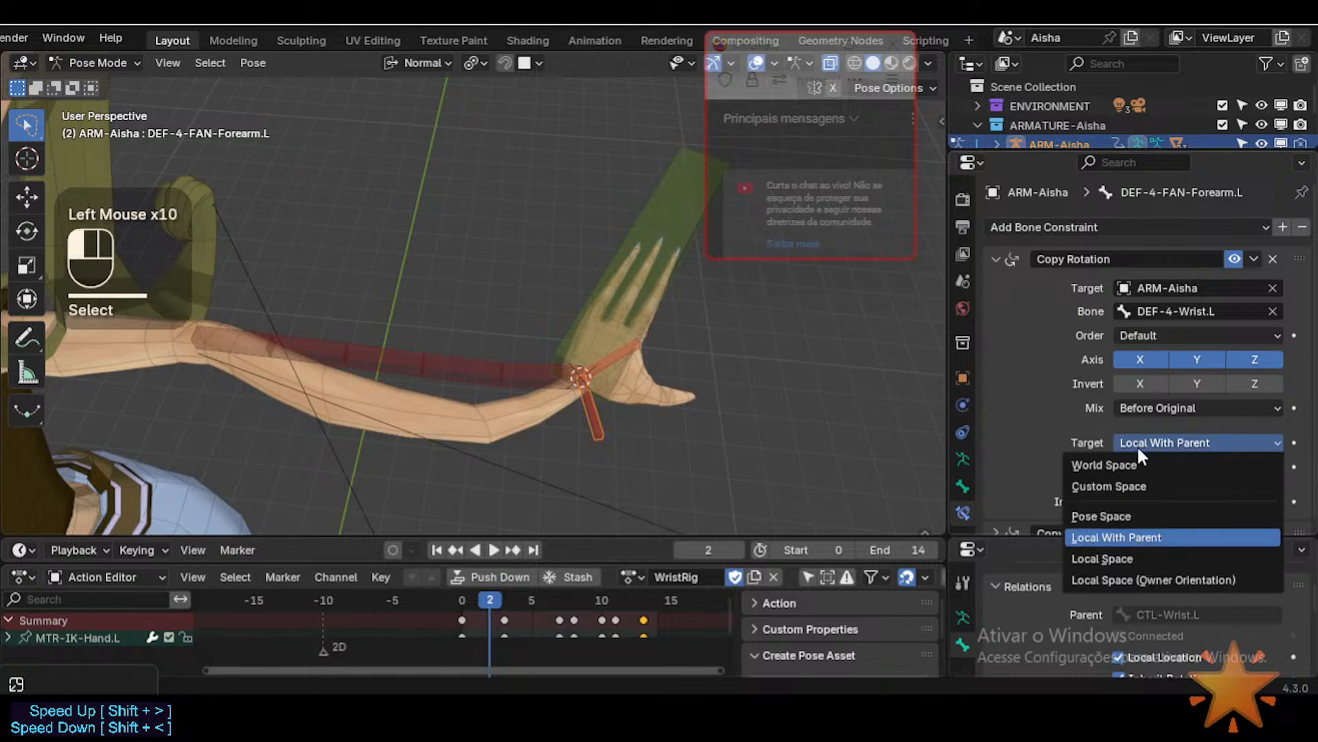
{"action": "left_click", "coordinate": [1113, 577]}
{"action": "left_click", "coordinate": [1144, 470]}
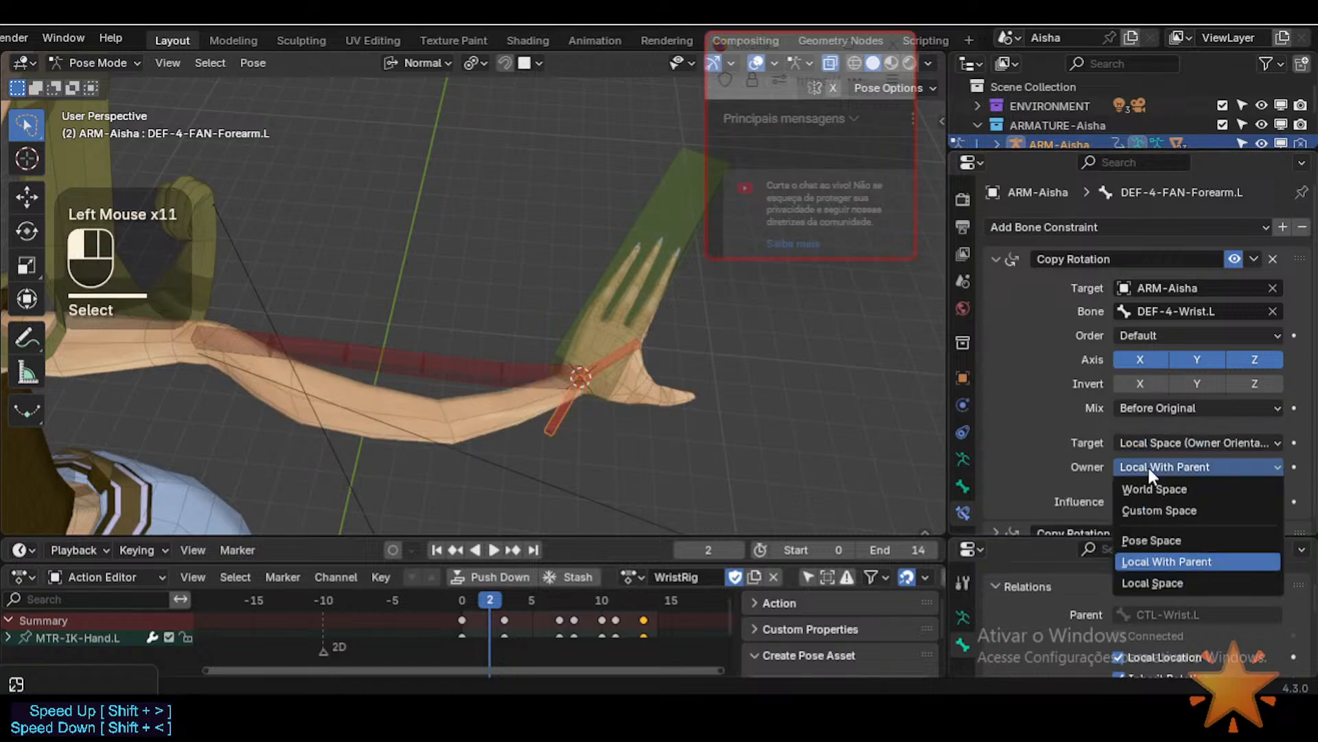
{"action": "left_click", "coordinate": [1124, 583]}
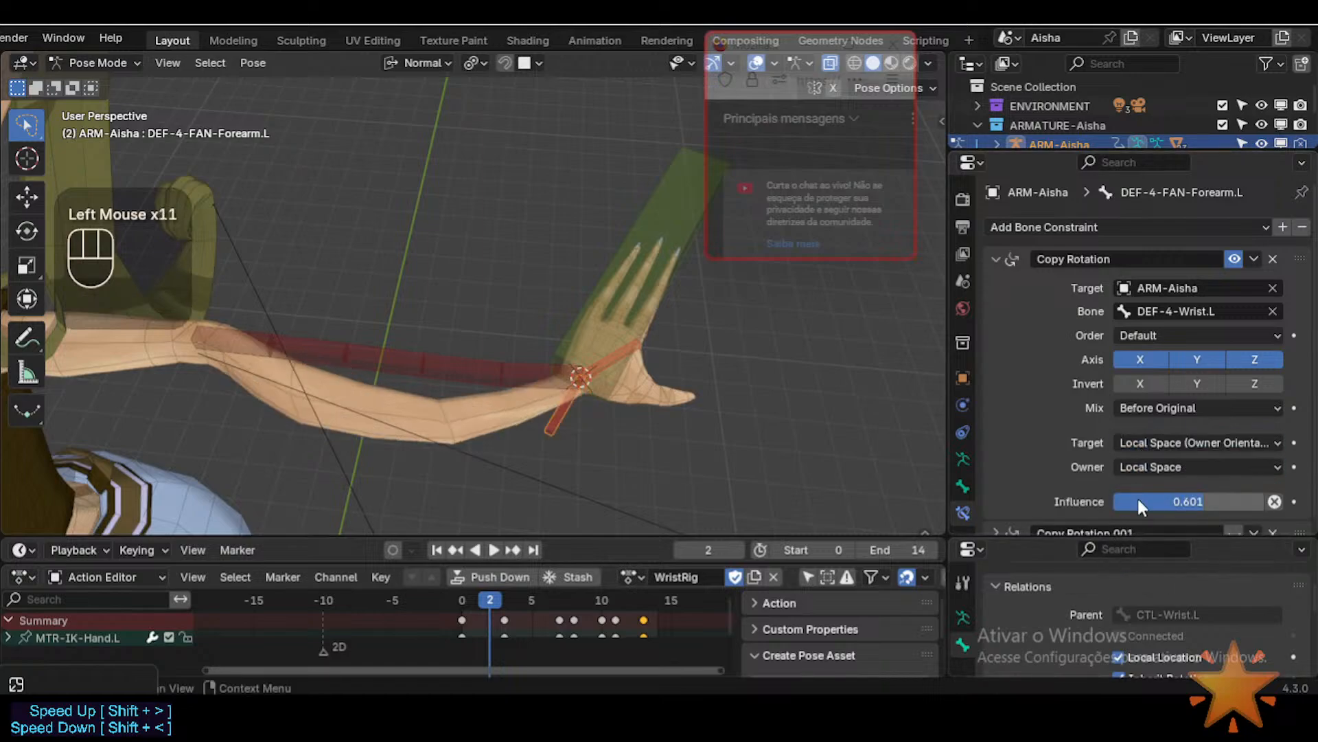
{"action": "left_click", "coordinate": [1140, 467]}
{"action": "left_click", "coordinate": [1127, 561]}
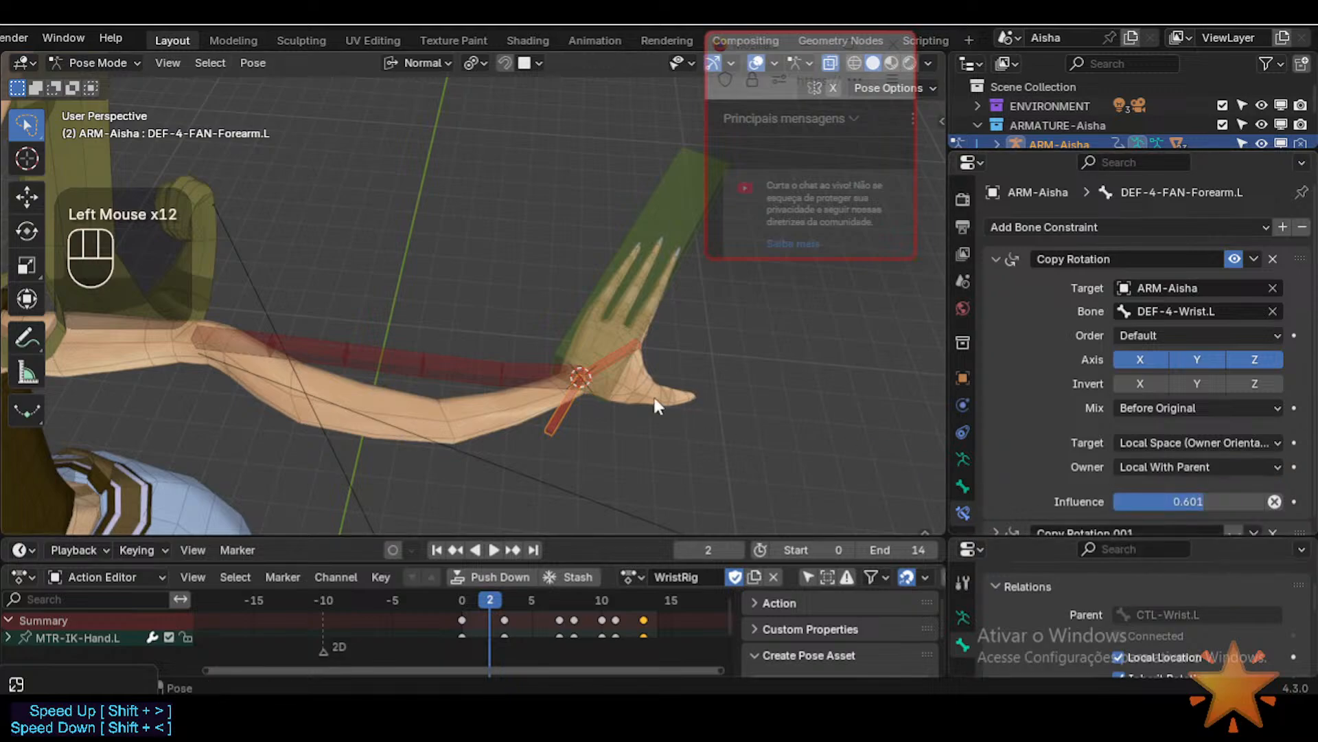
Step: Rotate MTR-IK-Hand.L around its normal Z axis to bring it back roughly in line with the forearm
{"action": "left_click", "coordinate": [663, 289]}
{"action": "key", "text": "r"}
{"action": "key", "text": "x"}
{"action": "key", "text": "x"}
{"action": "key", "text": "z"}
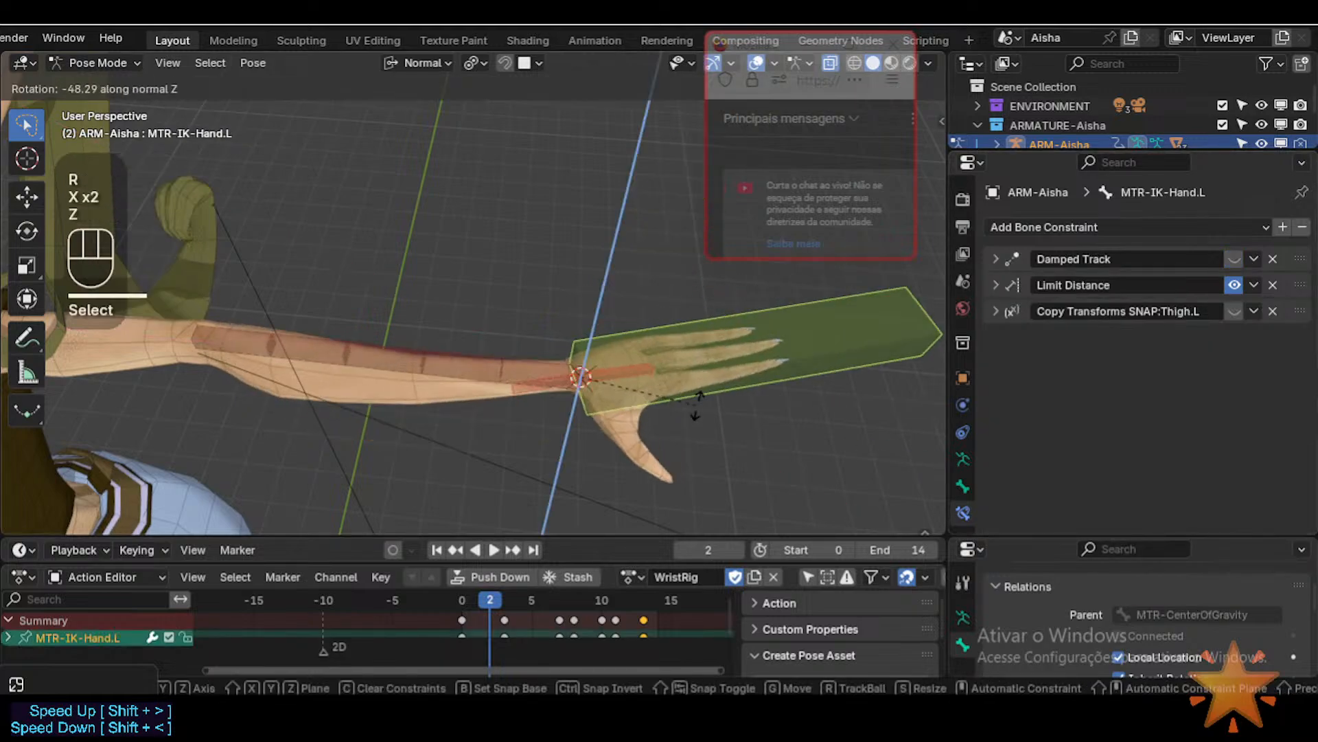
{"action": "left_click", "coordinate": [653, 398]}
{"action": "middle_click_drag", "start_coordinate": [652, 399], "coordinate": [666, 299]}
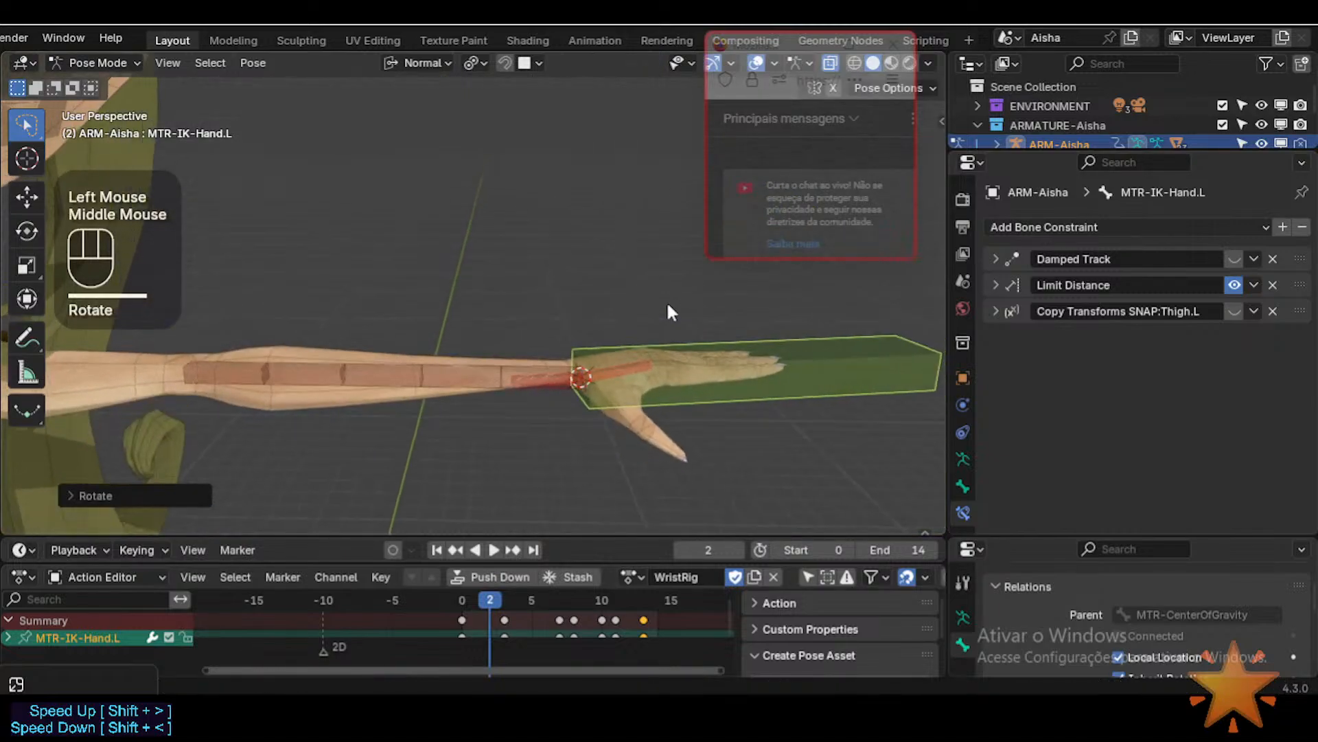
Step: Rotate MTR-IK-Hand.L repeatedly up and down around normal X to test the forearm fan bone with the new target space
{"action": "key", "text": "r"}
{"action": "key", "text": "x"}
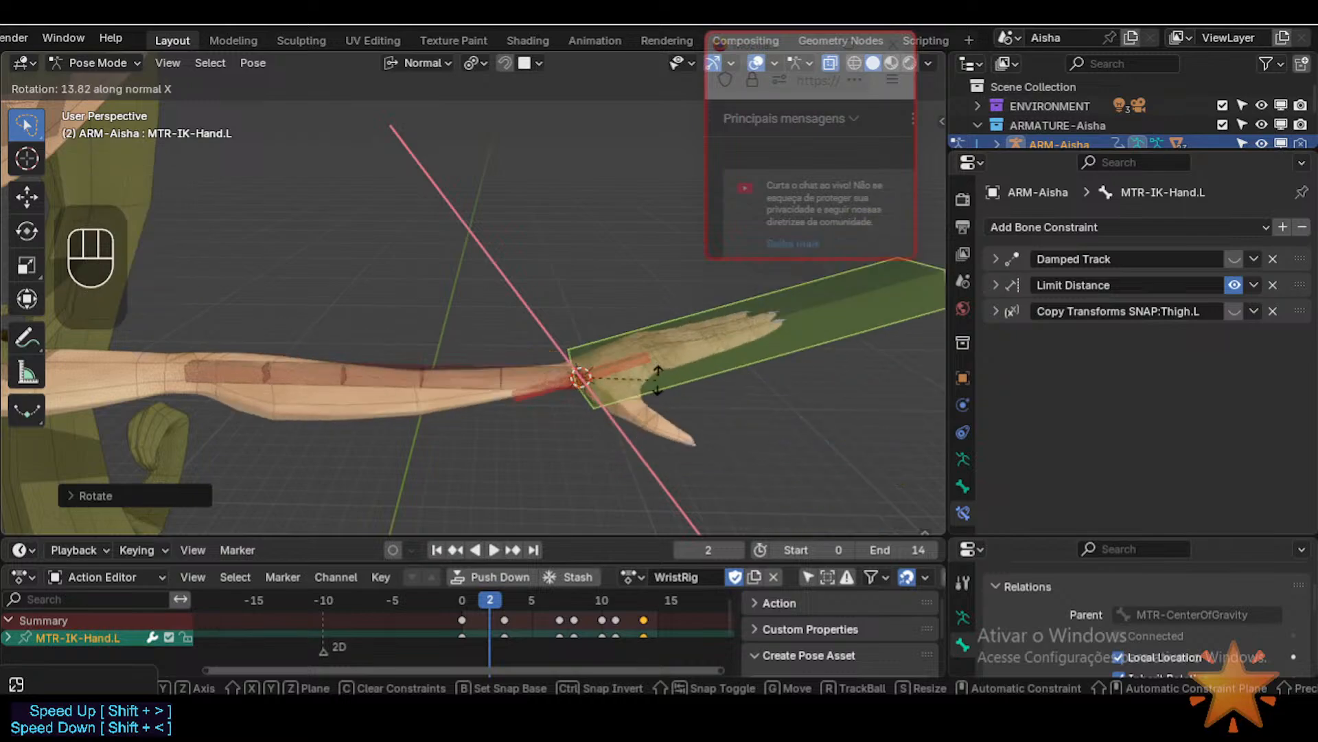
{"action": "left_click", "coordinate": [658, 380]}
{"action": "middle_click_drag", "start_coordinate": [658, 380], "coordinate": [664, 357]}
{"action": "key", "text": "r"}
{"action": "key", "text": "x"}
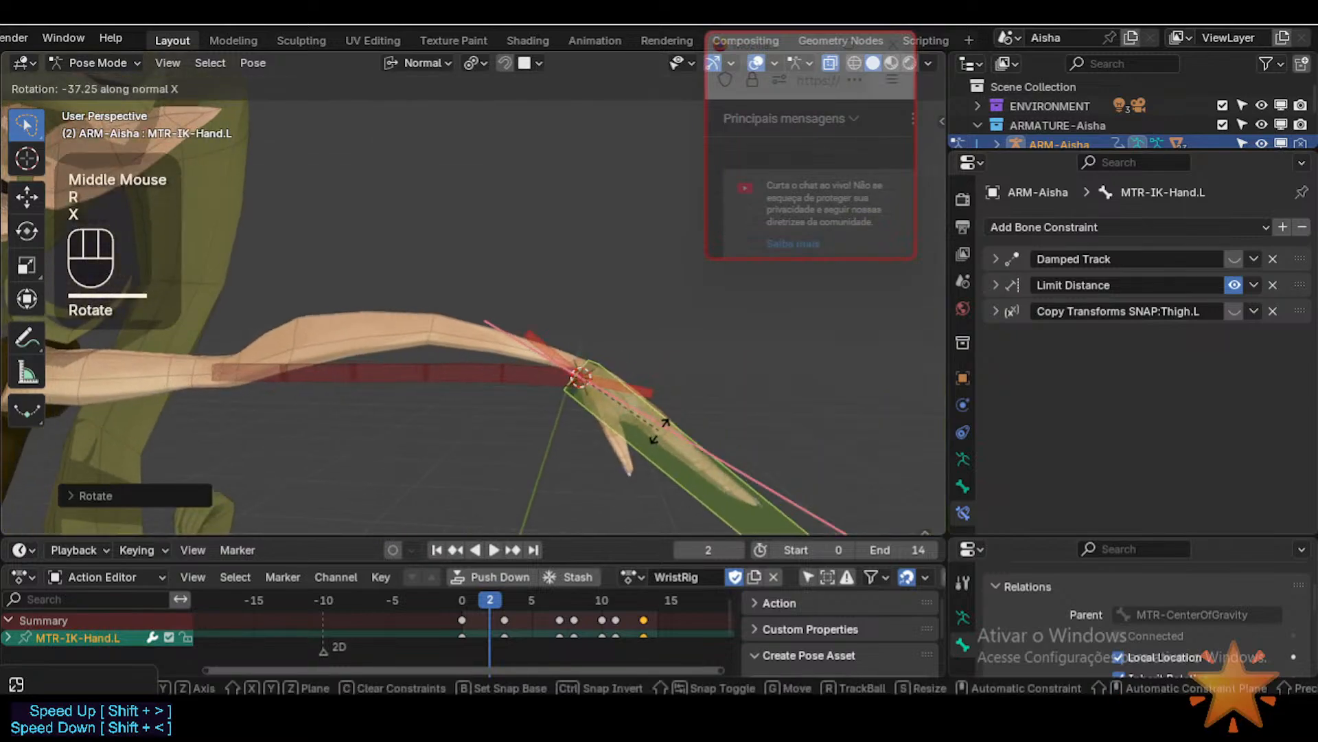
{"action": "left_click", "coordinate": [672, 379]}
{"action": "key", "text": "r"}
{"action": "key", "text": "x"}
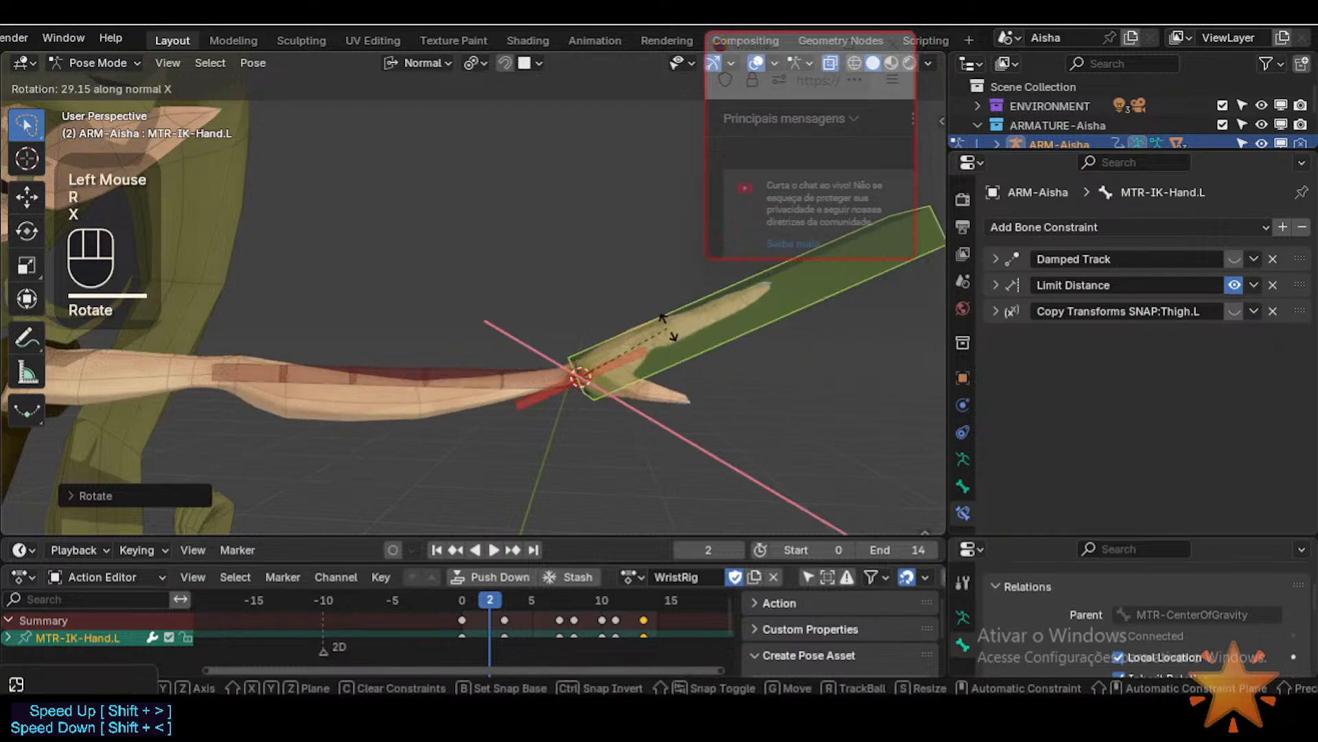
{"action": "double_click", "coordinate": [529, 353]}
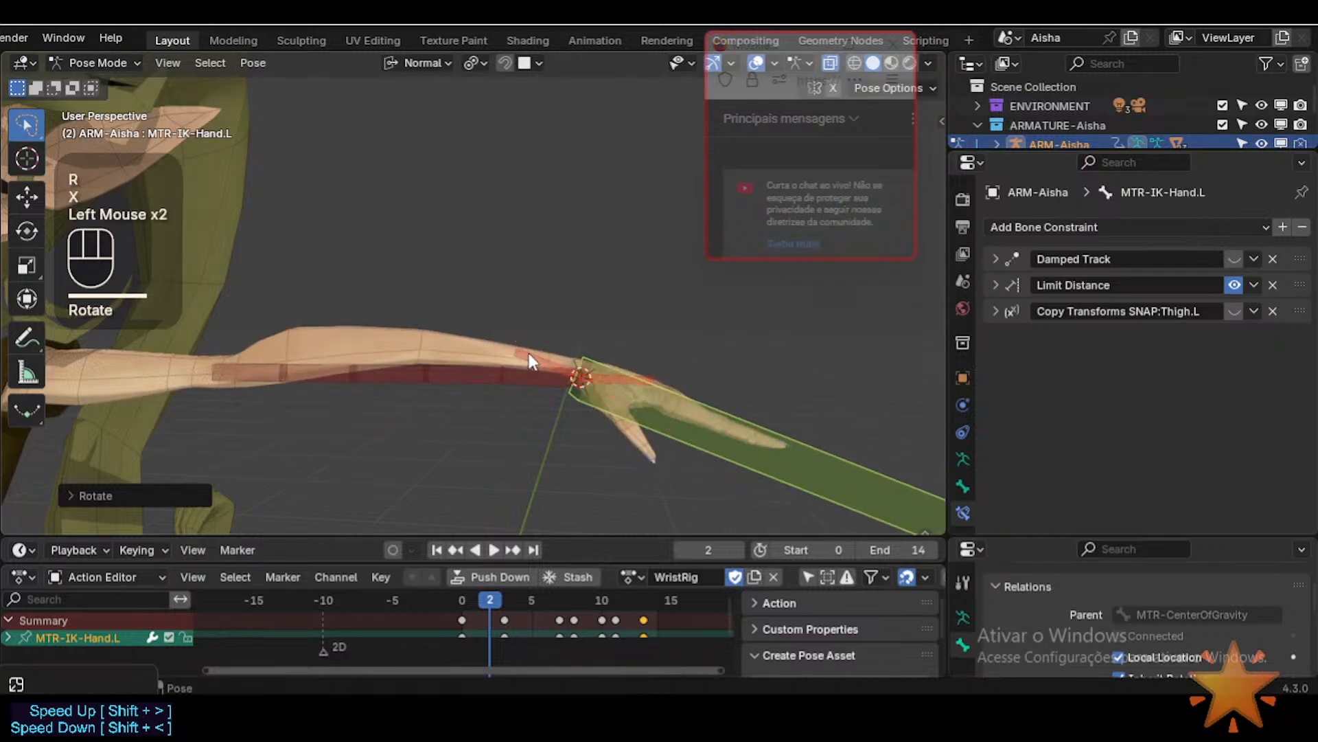
Step: Try Local Space as the target space of DEF-4-FAN-Forearm.L's Copy Rotation
{"action": "left_click", "coordinate": [529, 354]}
{"action": "middle_click_drag", "start_coordinate": [1126, 412], "coordinate": [1126, 401]}
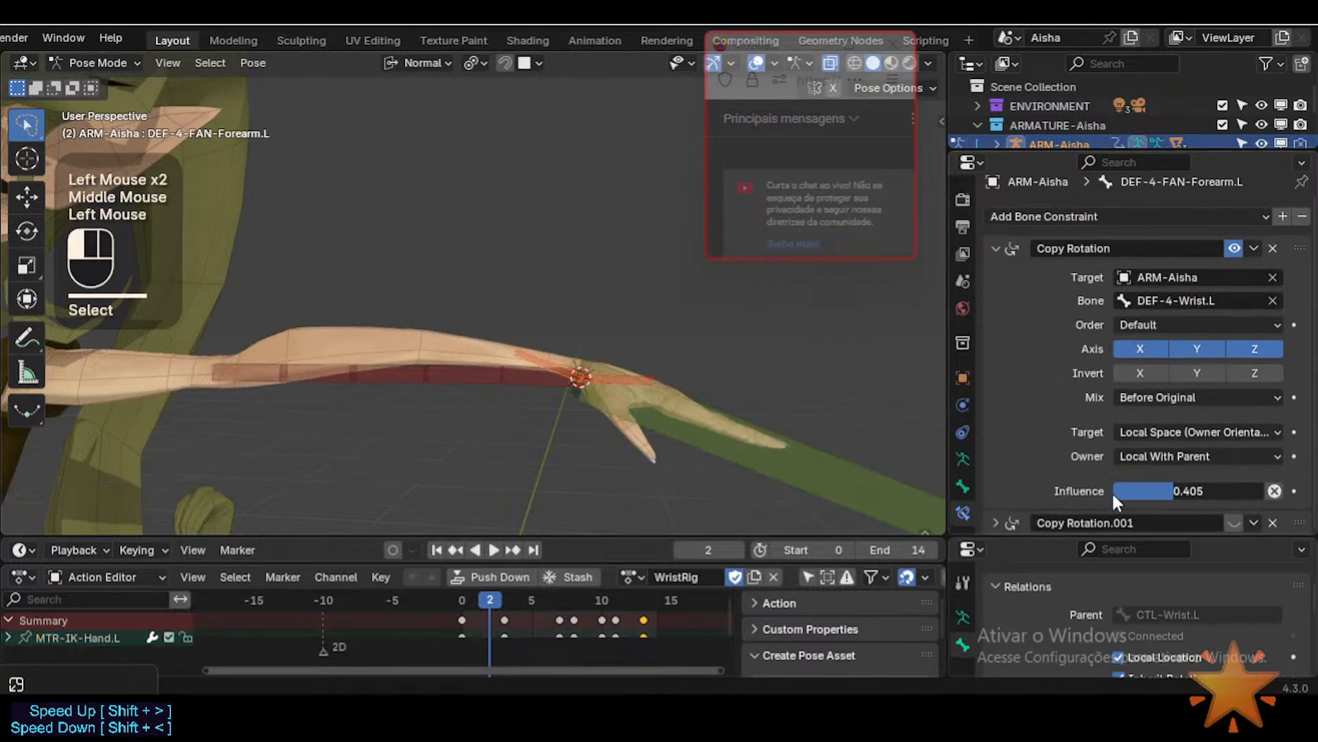
{"action": "left_click", "coordinate": [1164, 431]}
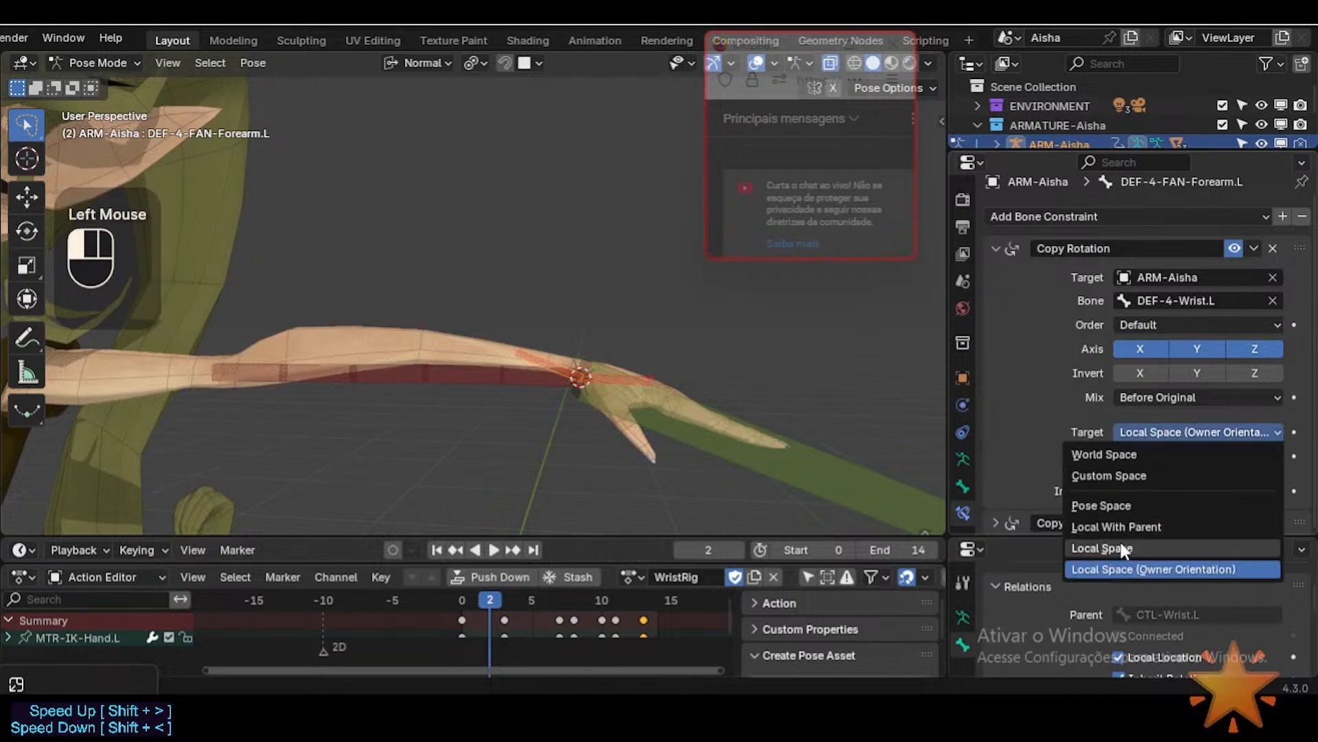
{"action": "left_click", "coordinate": [1120, 542]}
Step: Rotate MTR-IK-Hand.L around normal X to test the forearm fan bone with the Local Space target
{"action": "double_click", "coordinate": [862, 437]}
{"action": "key", "text": "r"}
{"action": "key", "text": "x"}
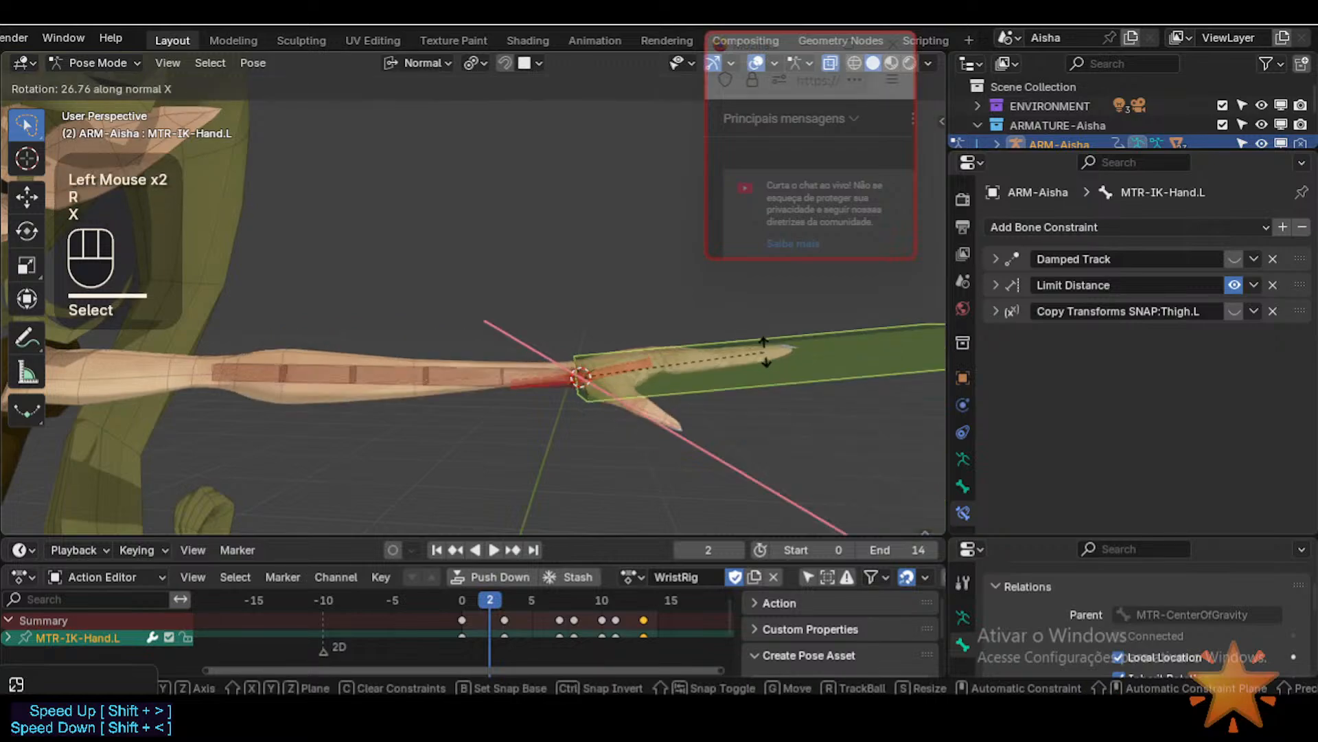
{"action": "double_click", "coordinate": [582, 351]}
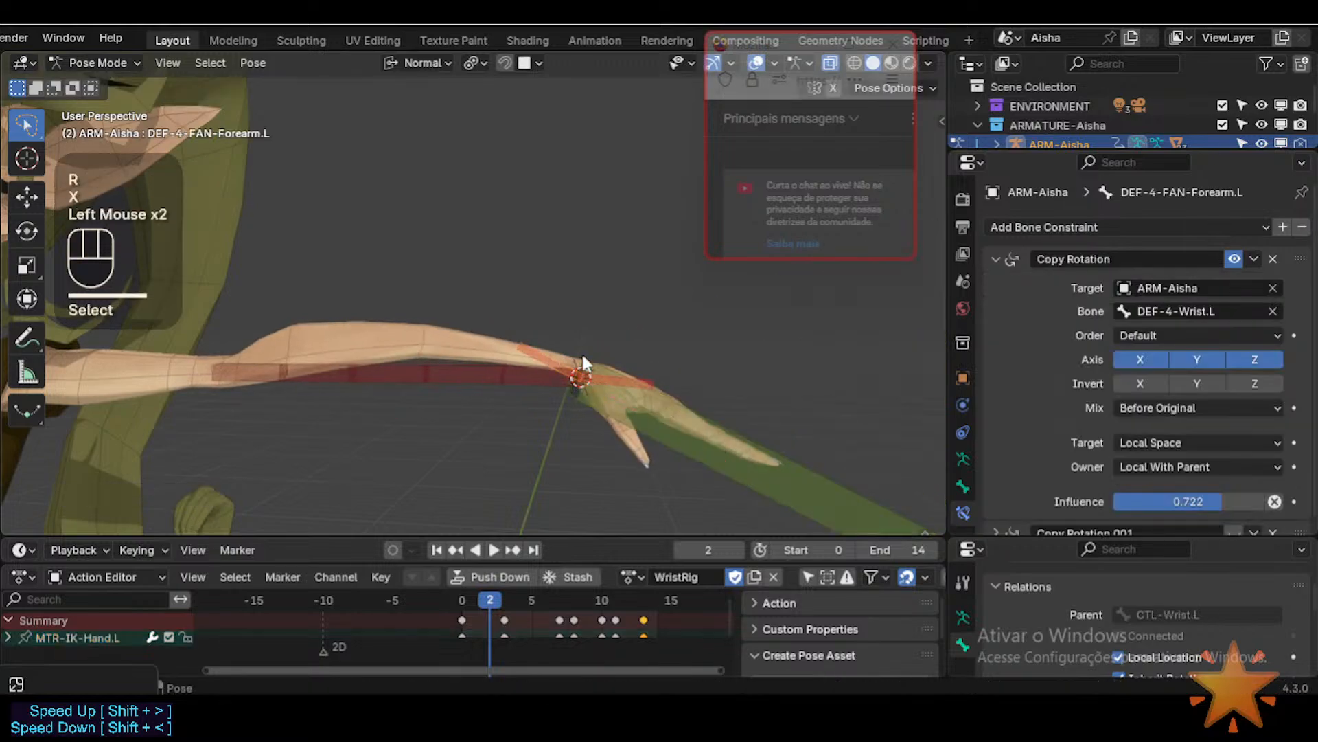
Step: Set DEF-4-FAN-Forearm.L's Copy Rotation influence to 0.785 and its owner space to Local Space
{"action": "middle_click_drag", "start_coordinate": [1098, 444], "coordinate": [1099, 438]}
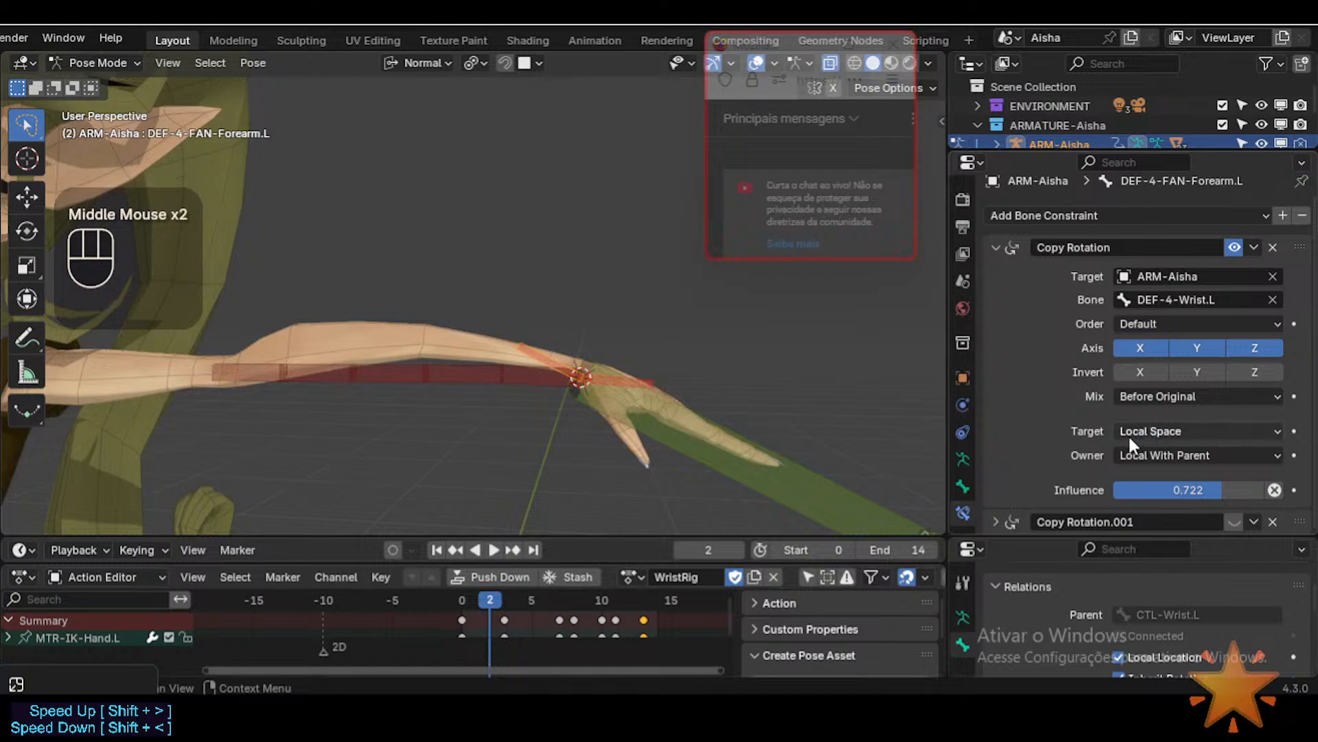
{"action": "left_click", "coordinate": [1152, 491]}
{"action": "left_click_drag", "start_coordinate": [1185, 485], "coordinate": [1194, 488]}
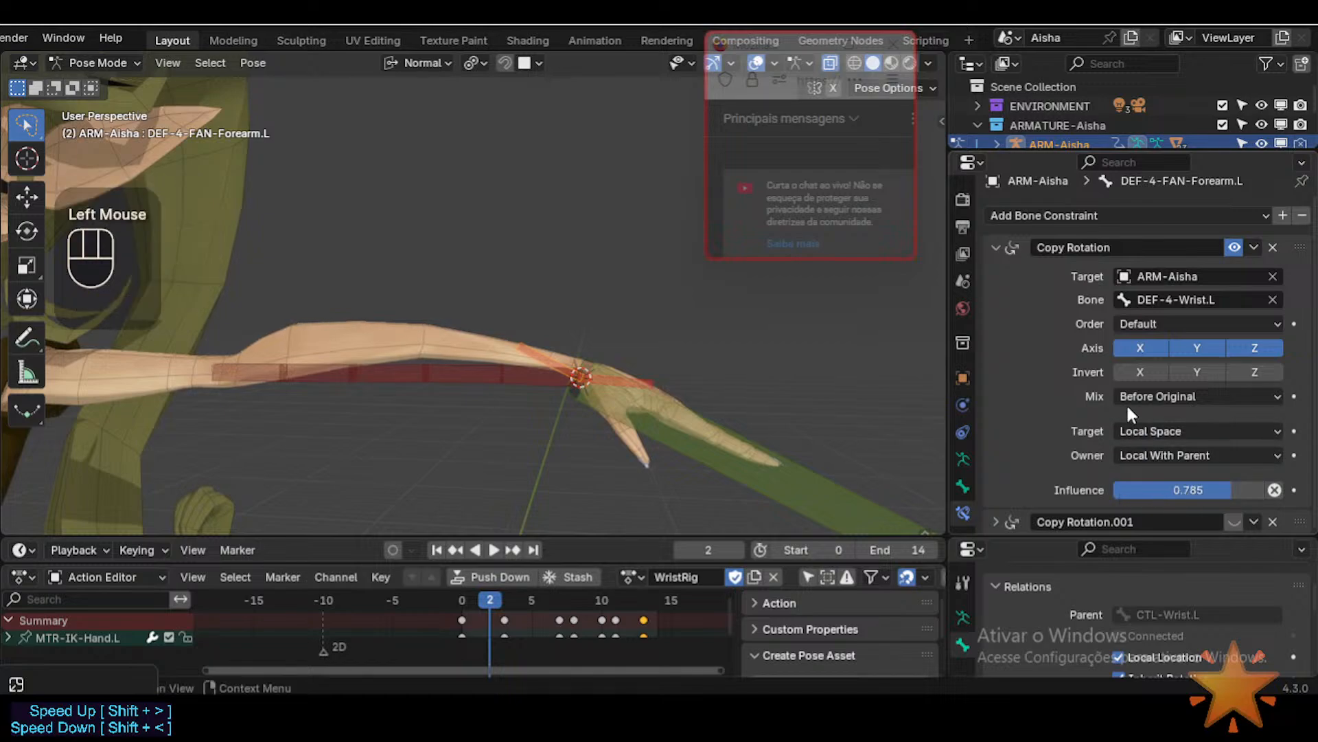
{"action": "left_click", "coordinate": [1163, 458]}
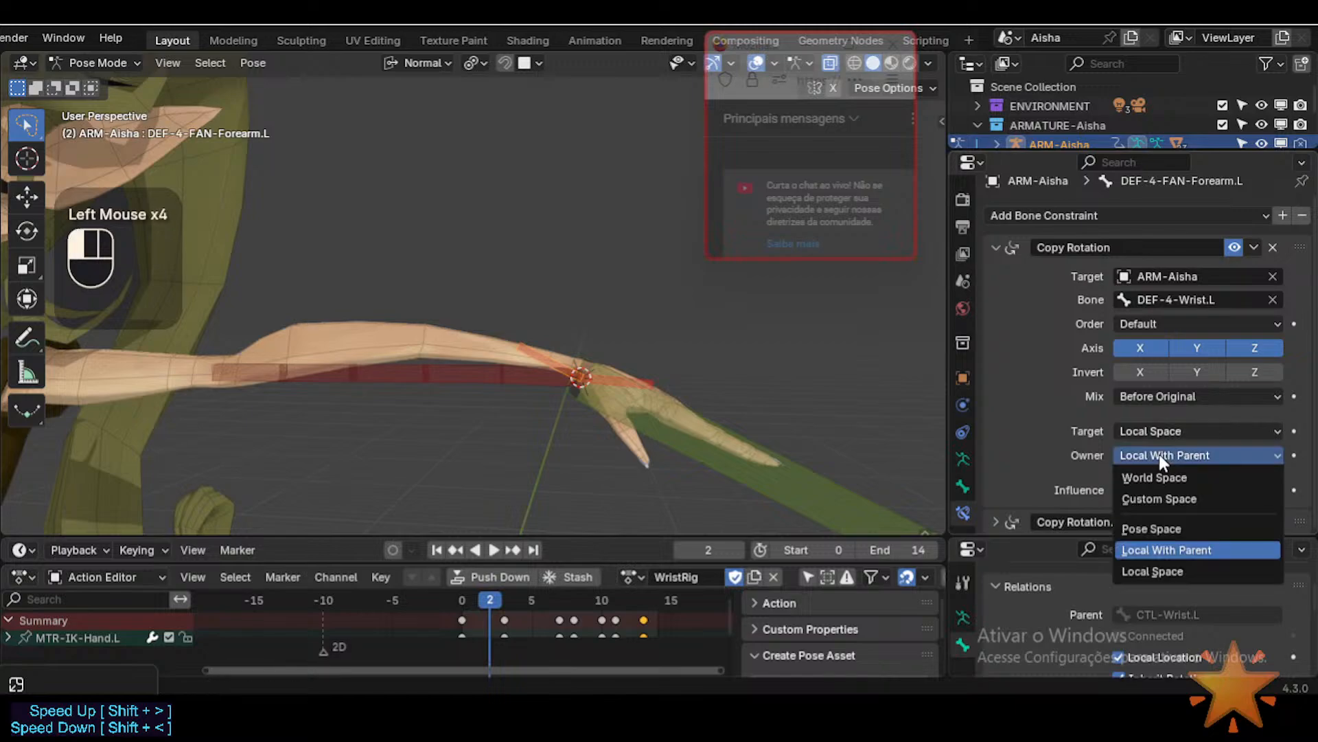
{"action": "left_click", "coordinate": [1125, 570]}
Step: Rotate MTR-IK-Hand.L around normal X to test the forearm fan with target and owner in Local Space
{"action": "left_click", "coordinate": [788, 445]}
{"action": "key", "text": "r"}
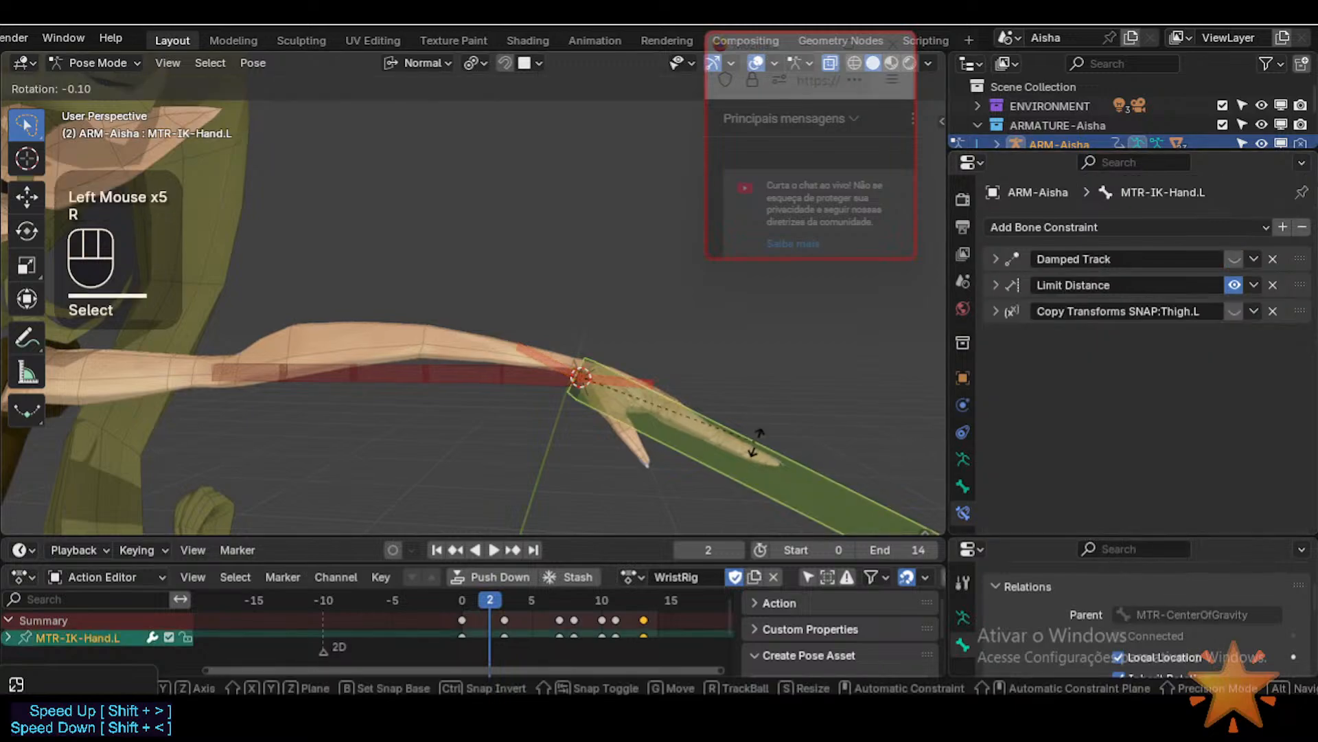
{"action": "key", "text": "x"}
{"action": "left_click", "coordinate": [726, 386]}
Step: Set DEF-4-FAN-Forearm.L's Copy Rotation target space to Local With Parent, trying Local Space (Owner Orientation) first
{"action": "left_click", "coordinate": [545, 356]}
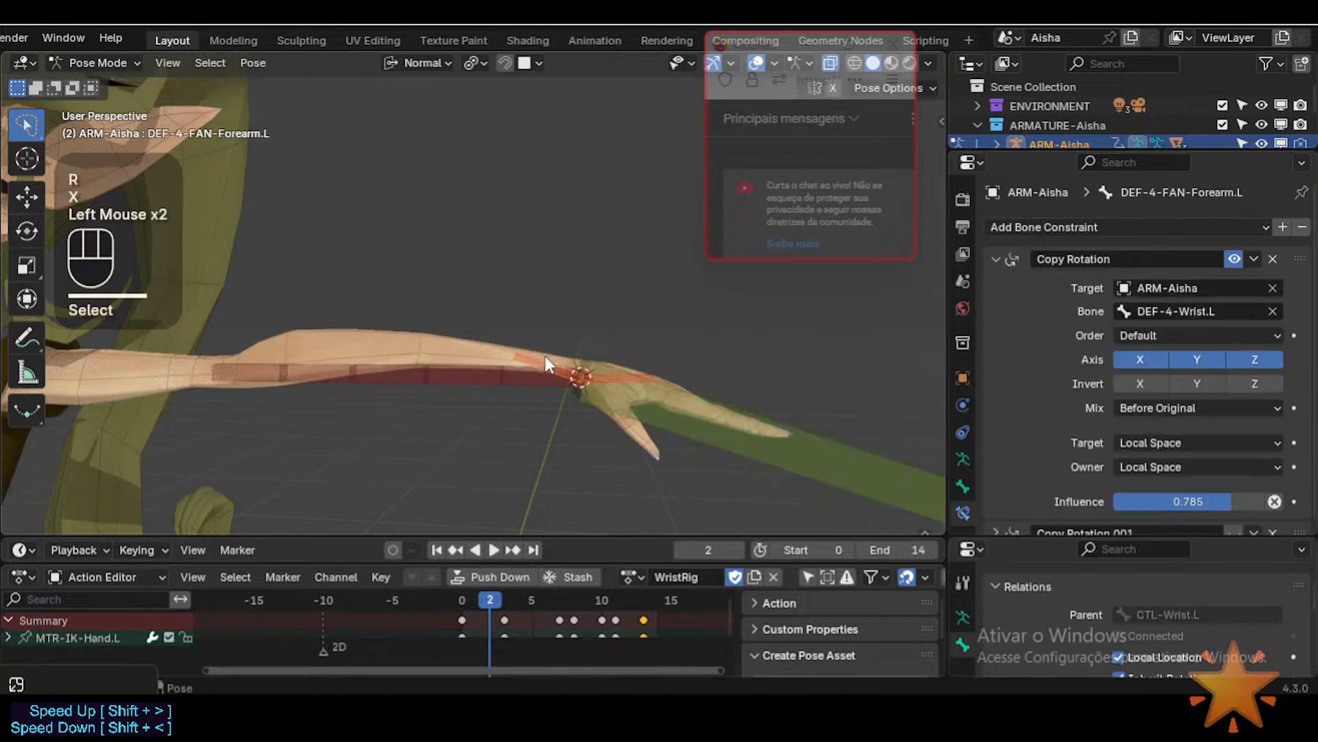
{"action": "left_click", "coordinate": [1144, 466]}
{"action": "left_click", "coordinate": [1140, 442]}
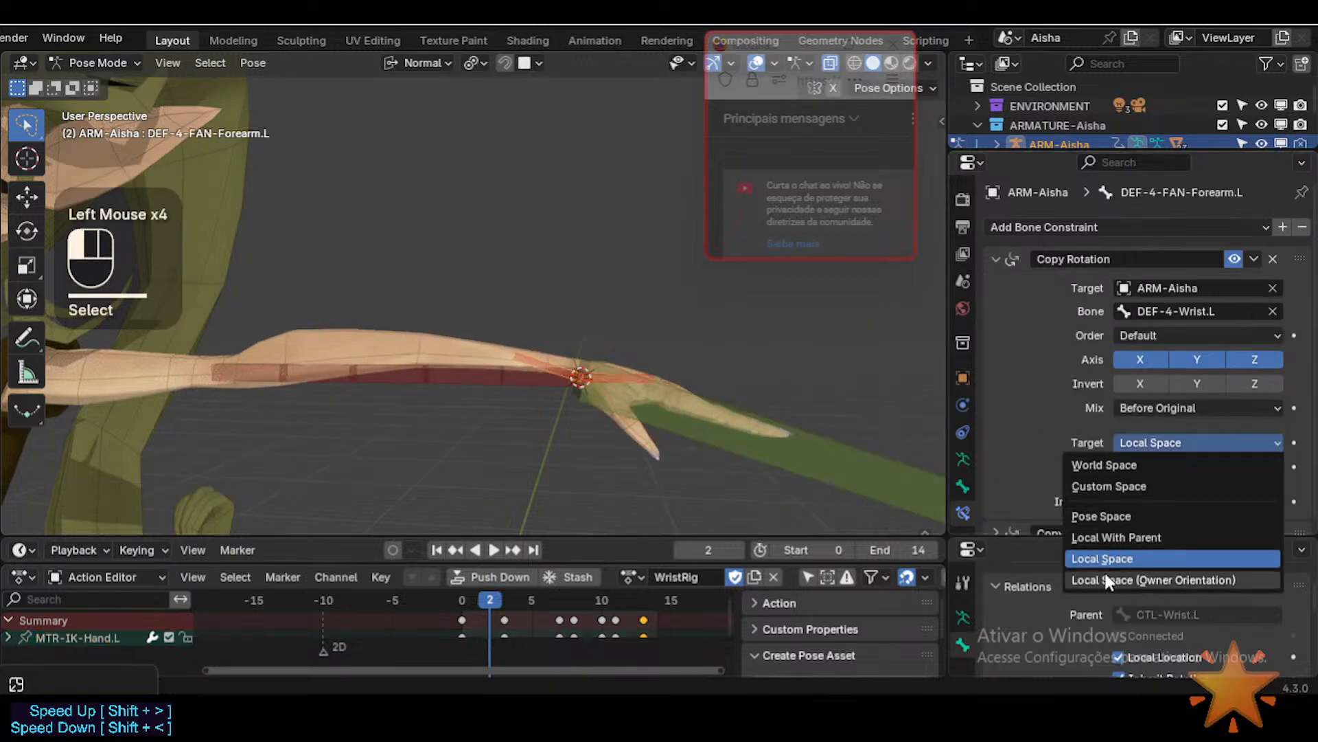
{"action": "left_click_drag", "start_coordinate": [1104, 580], "coordinate": [1104, 580]}
{"action": "left_click_drag", "start_coordinate": [1147, 444], "coordinate": [1115, 538]}
Step: Rotate MTR-IK-Hand.L up and down around normal X to test the forearm fan with the Local With Parent target
{"action": "left_click", "coordinate": [788, 445]}
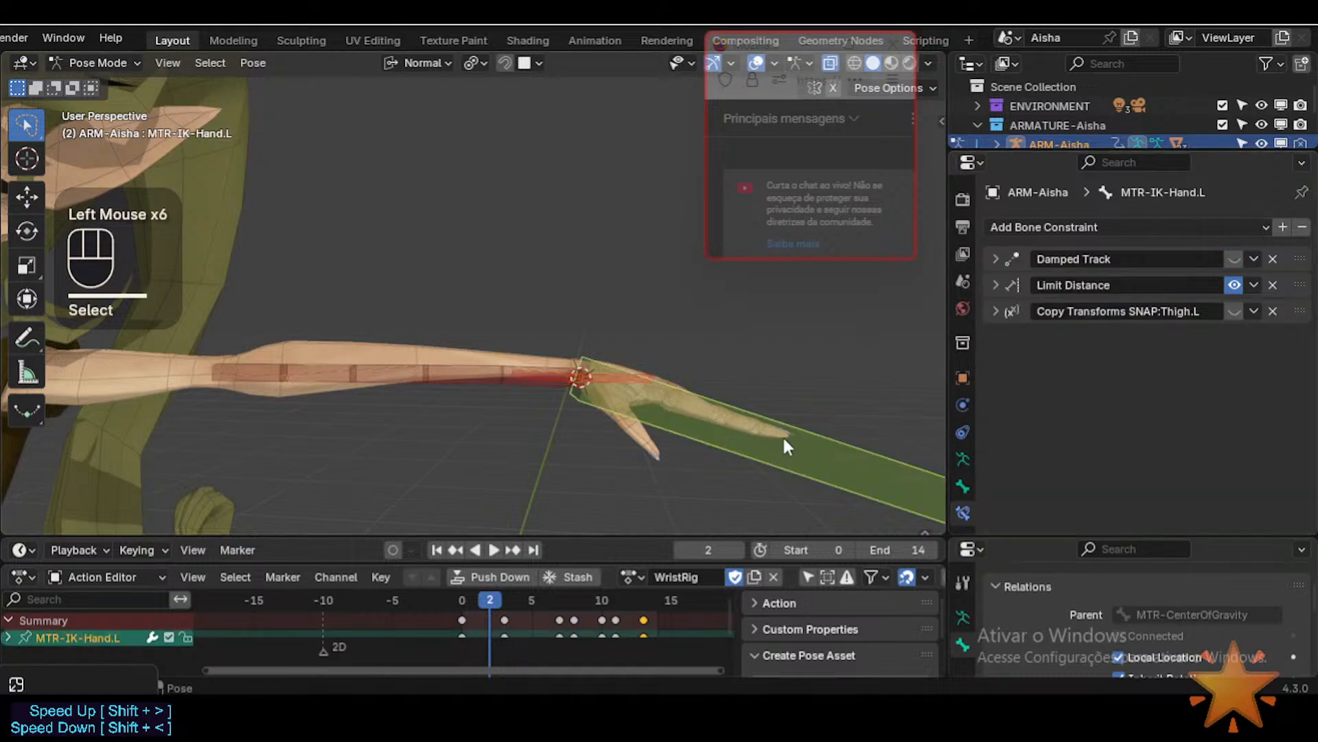
{"action": "key", "text": "r"}
{"action": "key", "text": "x"}
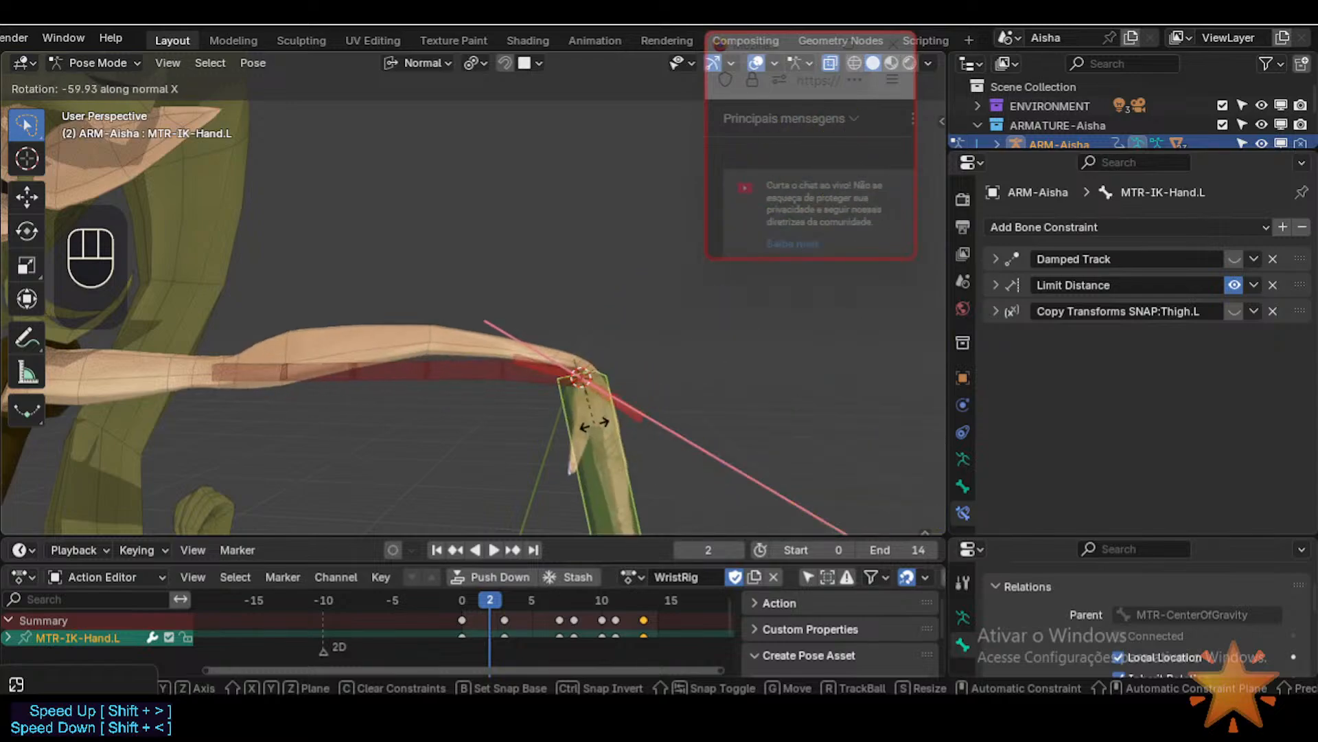
{"action": "double_click", "coordinate": [553, 372]}
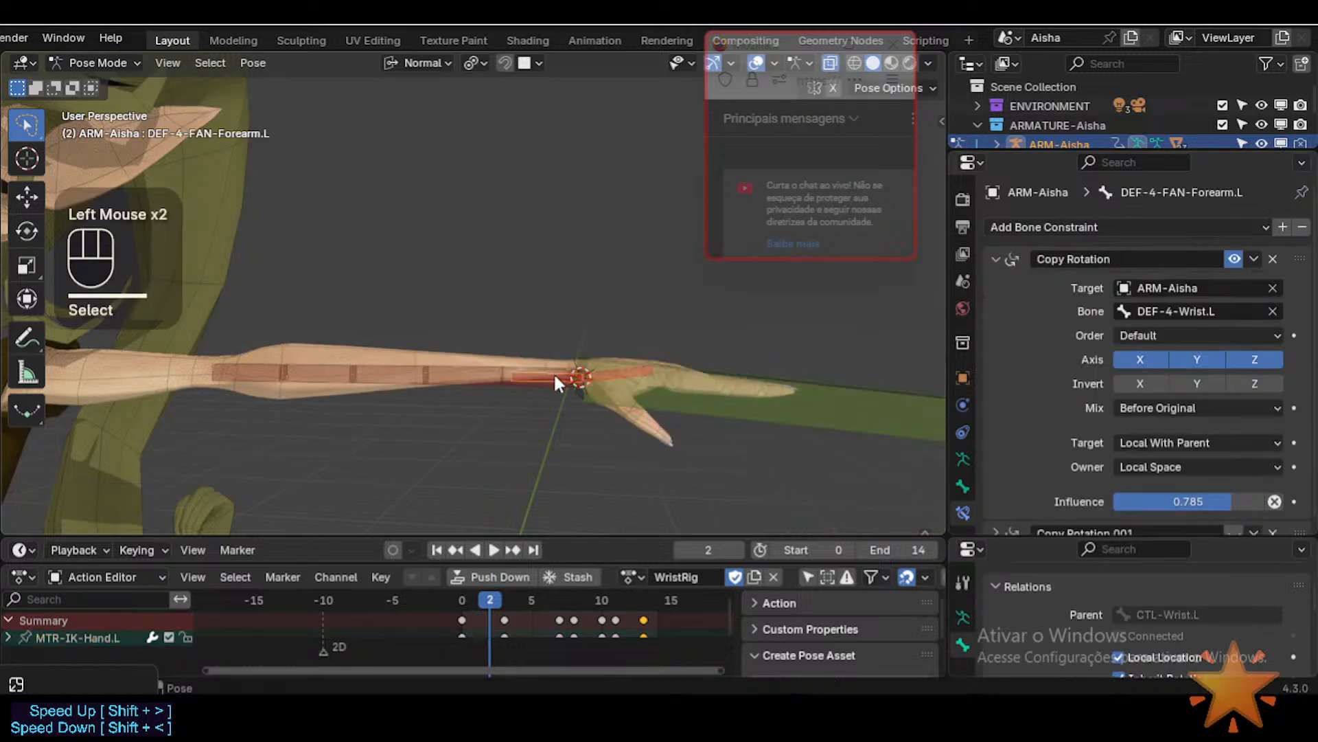
{"action": "left_click", "coordinate": [674, 380]}
{"action": "key", "text": "r"}
{"action": "key", "text": "x"}
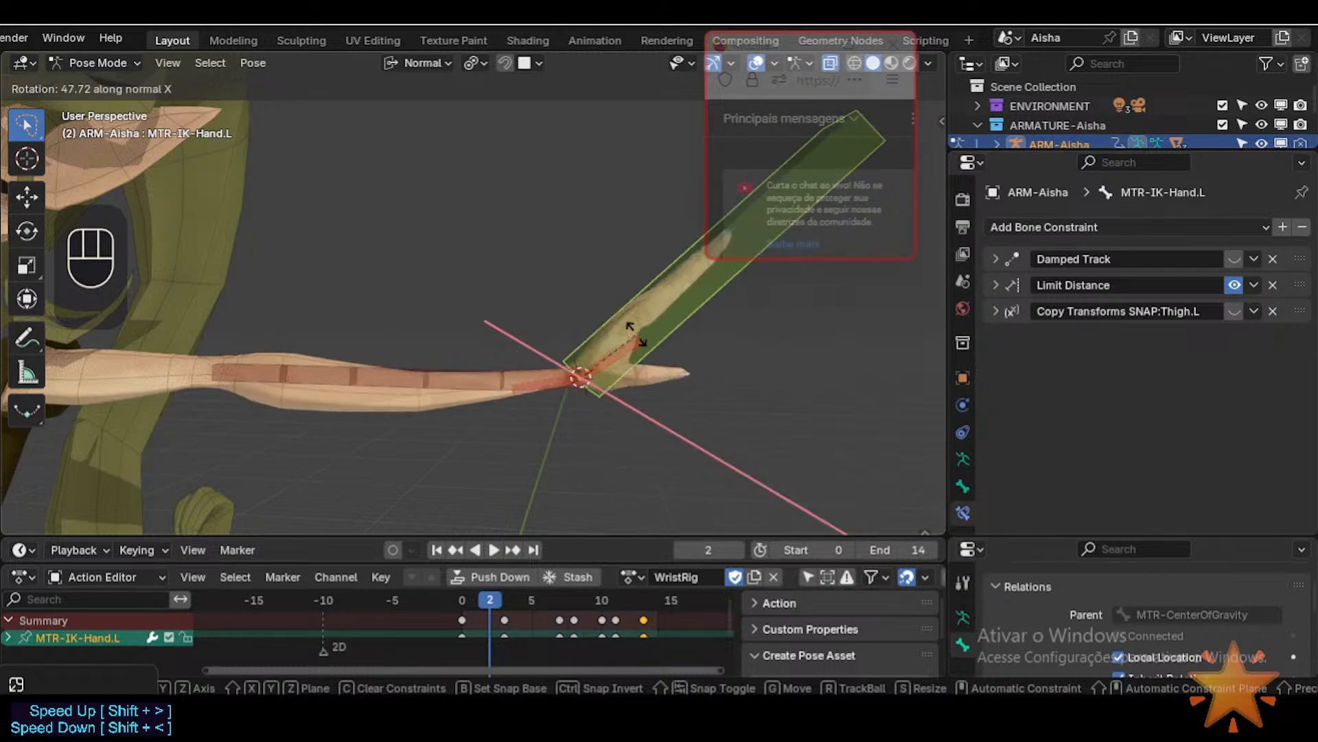
{"action": "left_click", "coordinate": [668, 368]}
Step: Rotate MTR-IK-Hand.L sideways around normal Z to check how the forearm fan bone follows the bend
{"action": "middle_click_drag", "start_coordinate": [667, 368], "coordinate": [698, 416]}
{"action": "key", "text": "r"}
{"action": "key", "text": "z"}
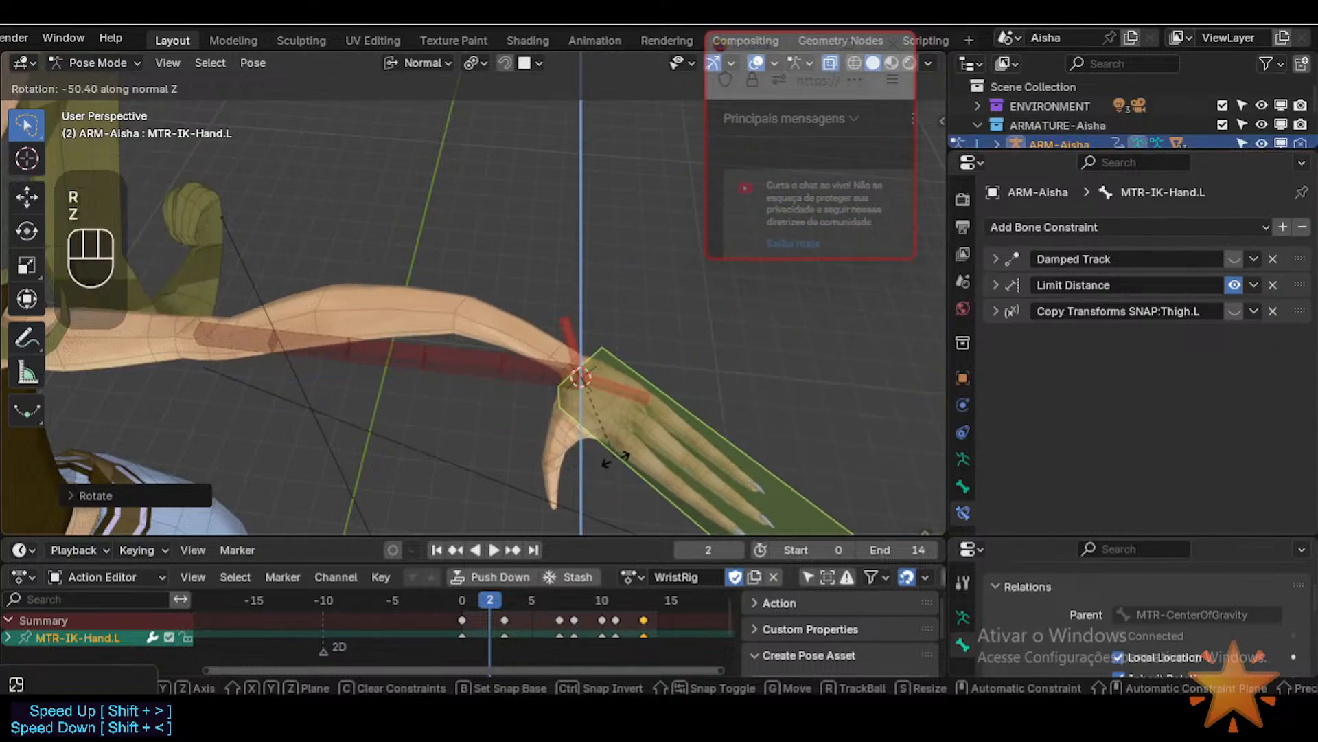
{"action": "left_click", "coordinate": [621, 402]}
{"action": "middle_click_drag", "start_coordinate": [642, 414], "coordinate": [657, 335]}
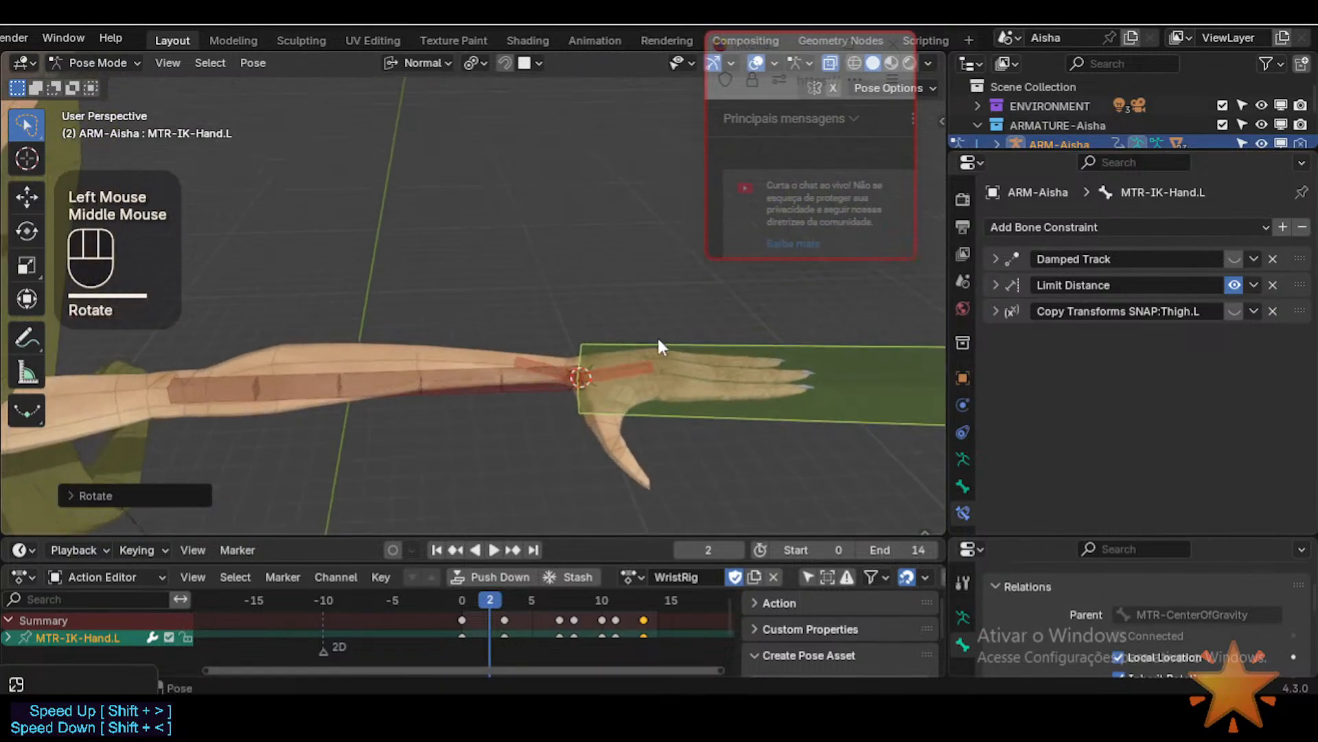
Step: Raise DEF-4-FAN-Forearm.L's Copy Rotation influence to 1.000 and invert its X, Y and Z axes
{"action": "left_click", "coordinate": [574, 366]}
{"action": "middle_click_drag", "start_coordinate": [1085, 378], "coordinate": [1077, 367]}
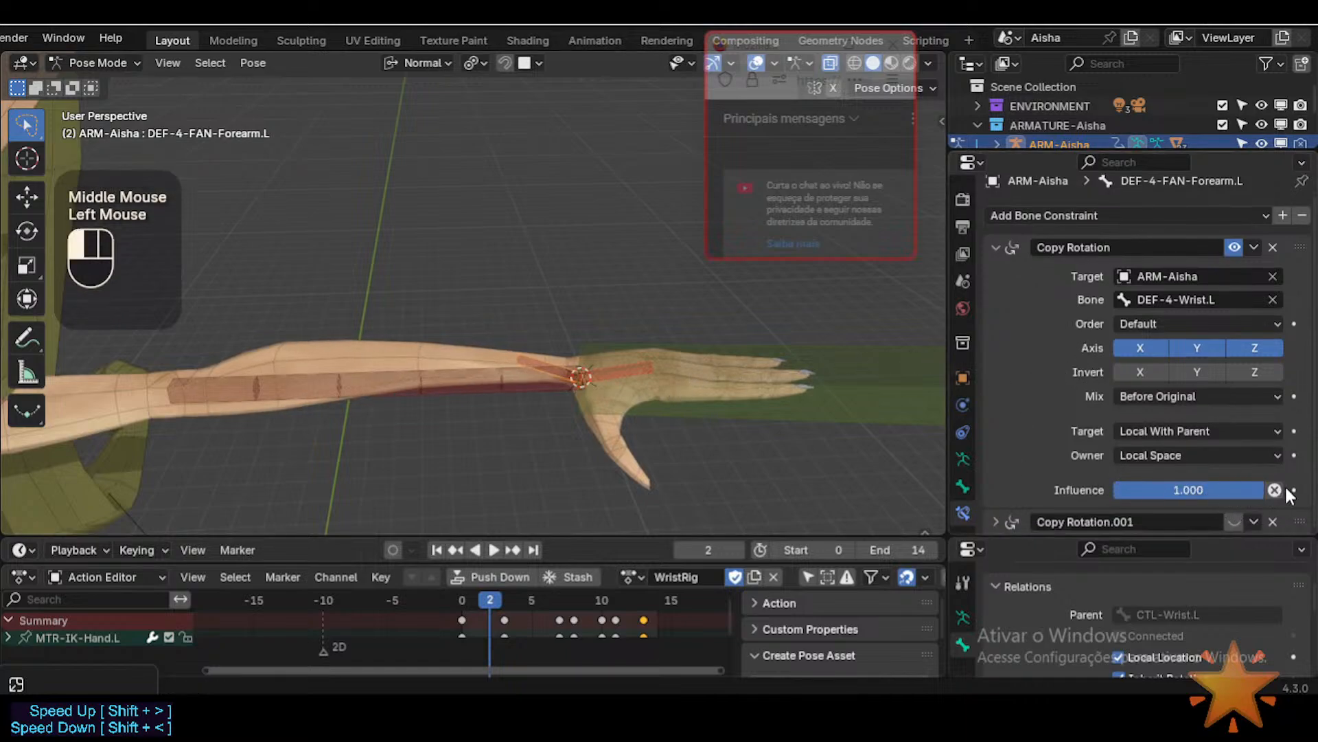
{"action": "left_click_drag", "start_coordinate": [1191, 494], "coordinate": [1291, 493]}
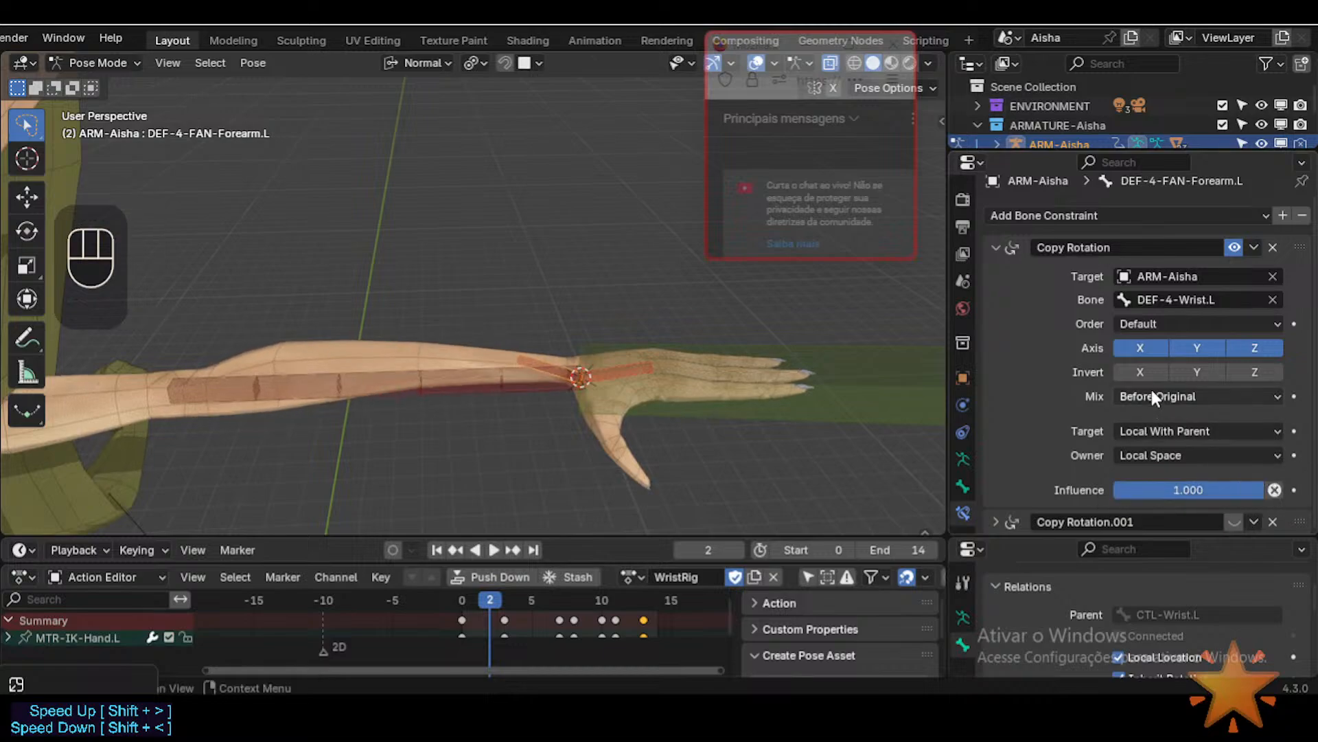
{"action": "left_click", "coordinate": [1161, 372]}
{"action": "left_click", "coordinate": [1236, 373]}
Step: Rotate MTR-IK-Hand.L back and forth around normal Z to test the inverted forearm fan rotation
{"action": "left_click", "coordinate": [749, 398]}
{"action": "middle_click_drag", "start_coordinate": [743, 399], "coordinate": [715, 456]}
{"action": "key", "text": "r"}
{"action": "key", "text": "z"}
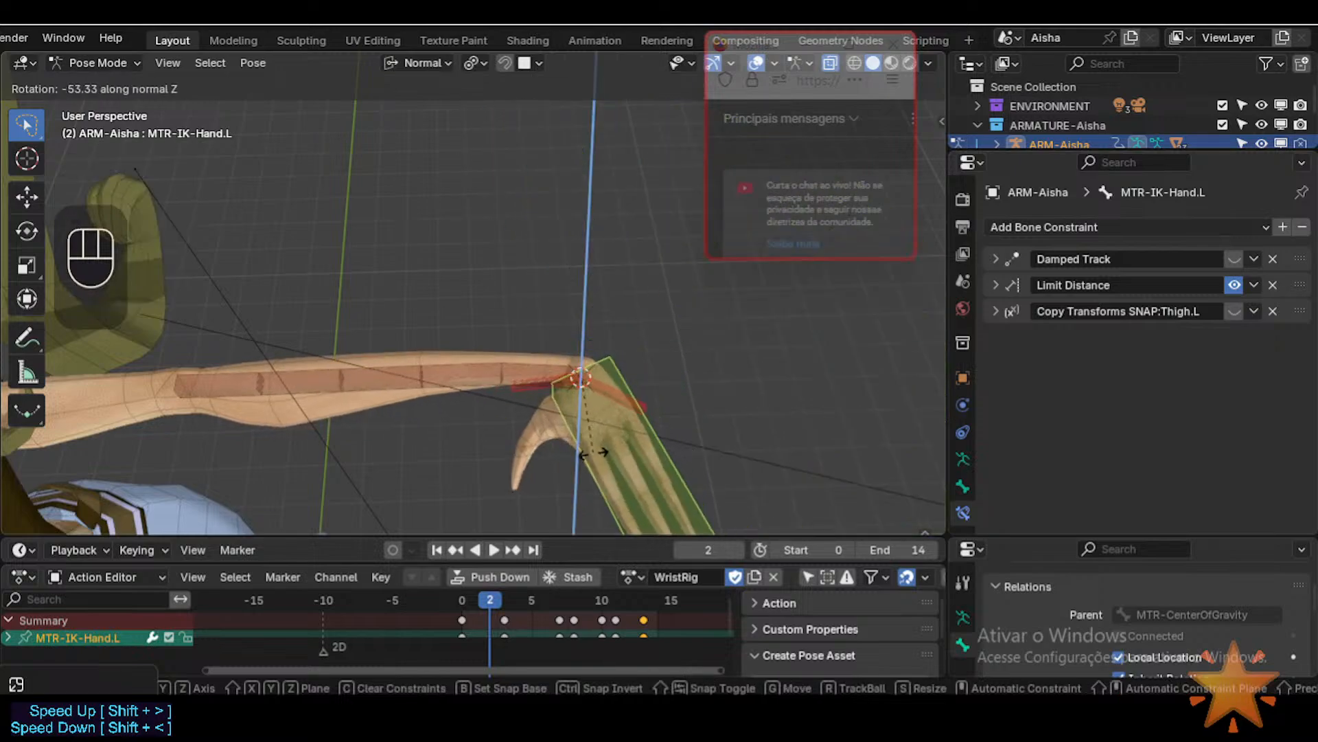
{"action": "left_click", "coordinate": [584, 453]}
{"action": "middle_click_drag", "start_coordinate": [584, 453], "coordinate": [628, 433]}
{"action": "key", "text": "r"}
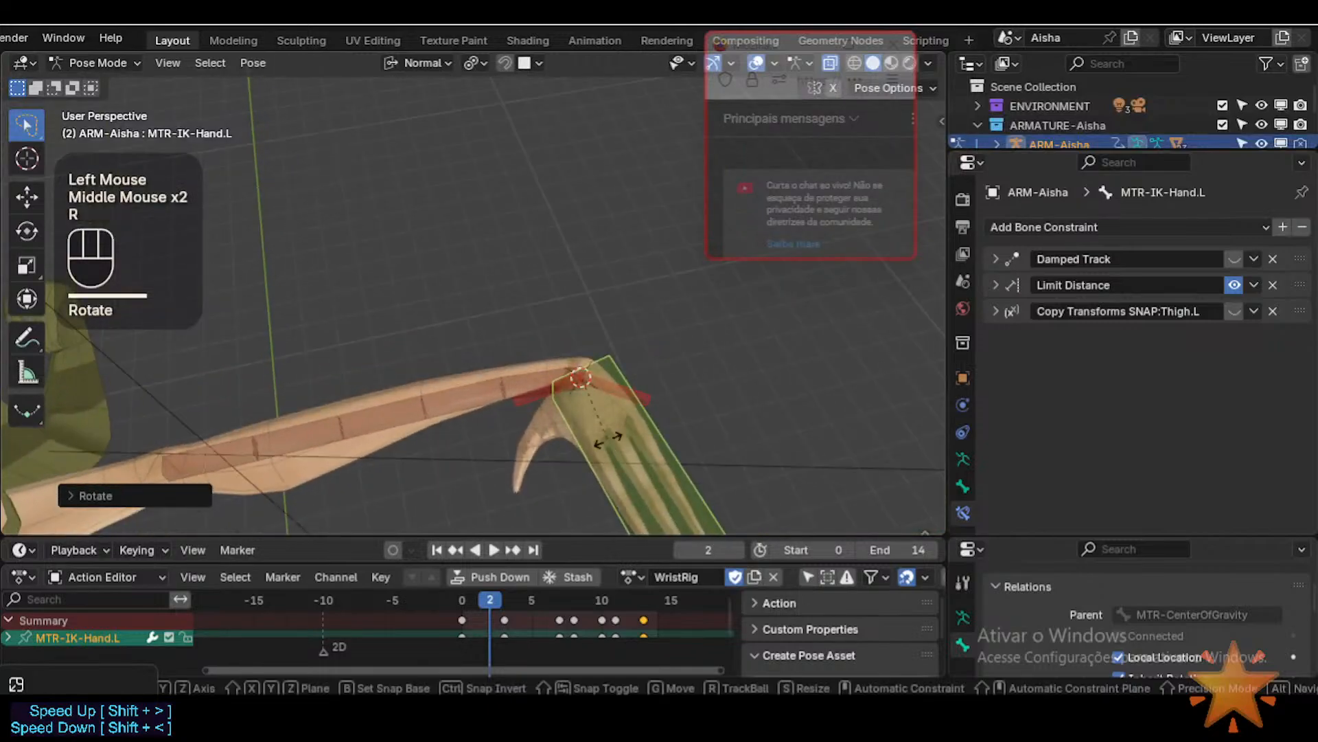
{"action": "key", "text": "z"}
{"action": "left_click", "coordinate": [665, 354]}
Step: Rotate MTR-IK-Hand.L up and down around normal X to test the inverted forearm fan rotation
{"action": "middle_click_drag", "start_coordinate": [665, 353], "coordinate": [627, 335]}
{"action": "key", "text": "r"}
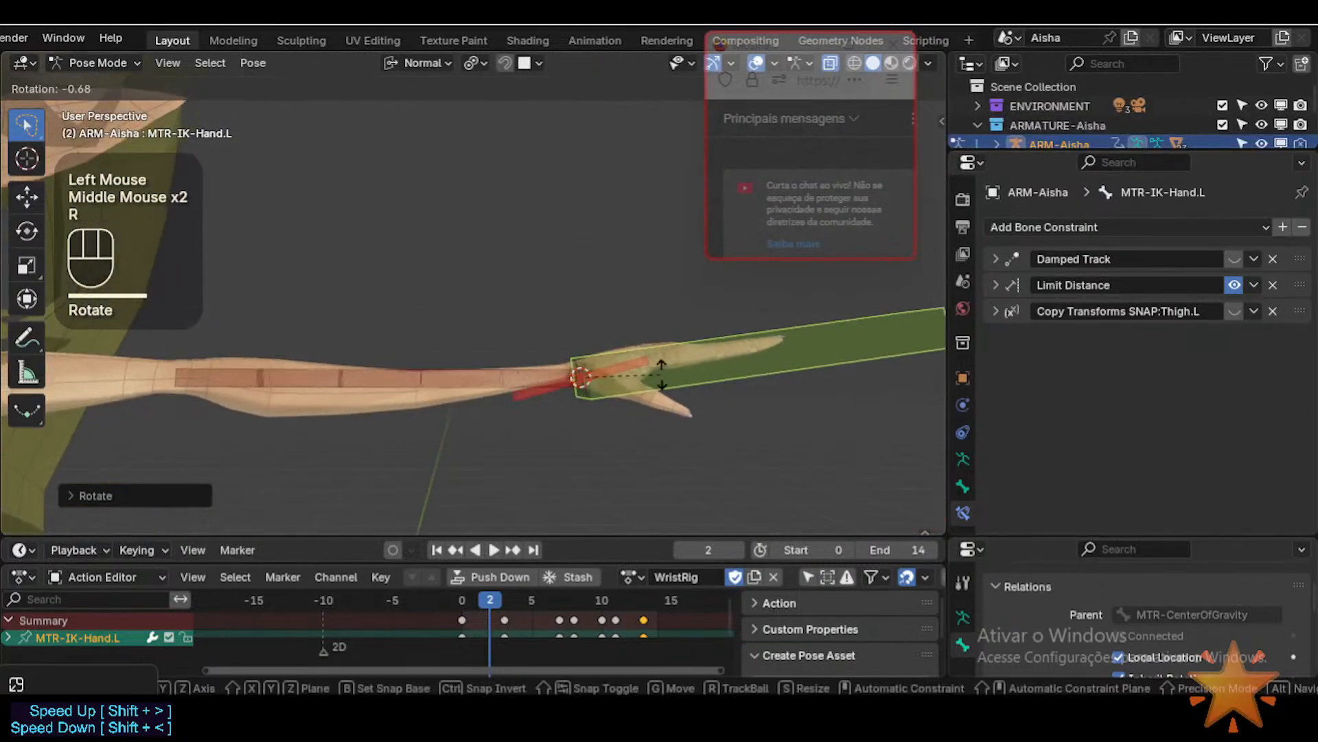
{"action": "key", "text": "x"}
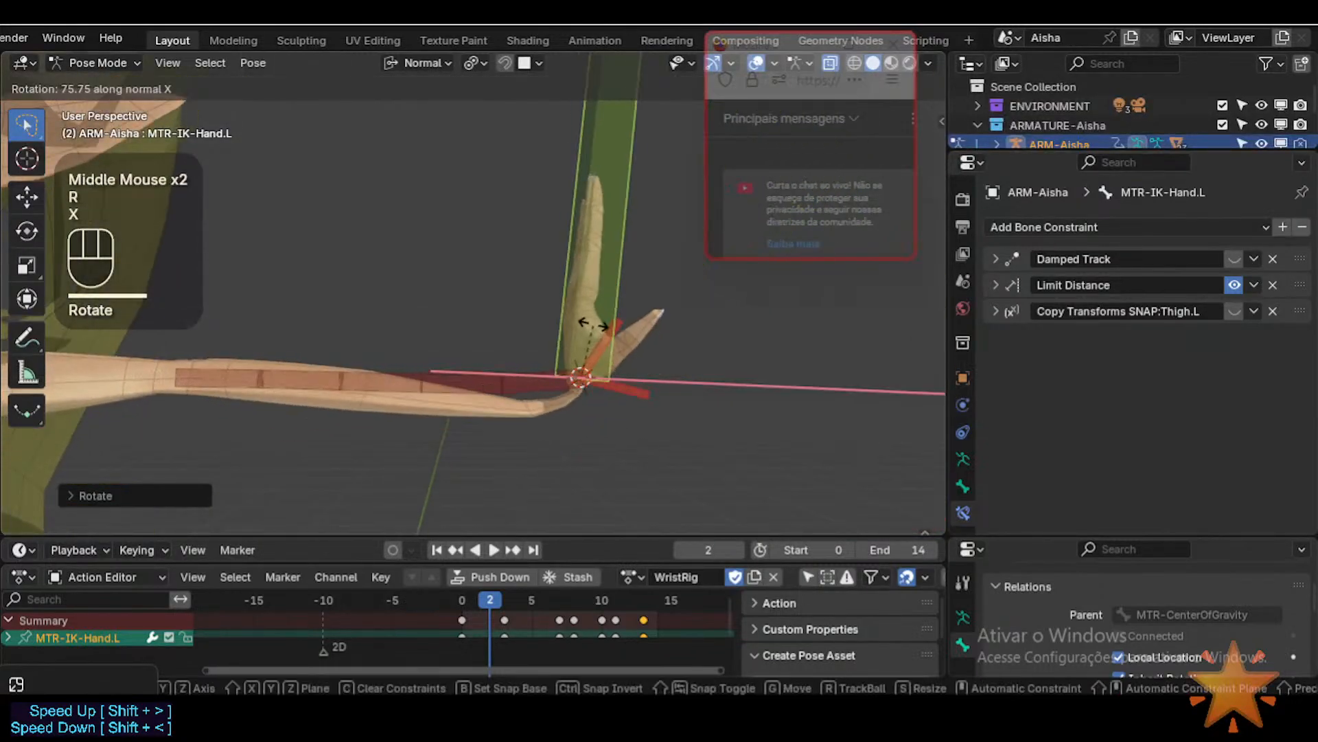
{"action": "left_click", "coordinate": [637, 341]}
Step: Turn off the X, Y and Z inversion in DEF-4-FAN-Forearm.L's Copy Rotation, keeping the influence at 1.000
{"action": "left_click", "coordinate": [637, 341]}
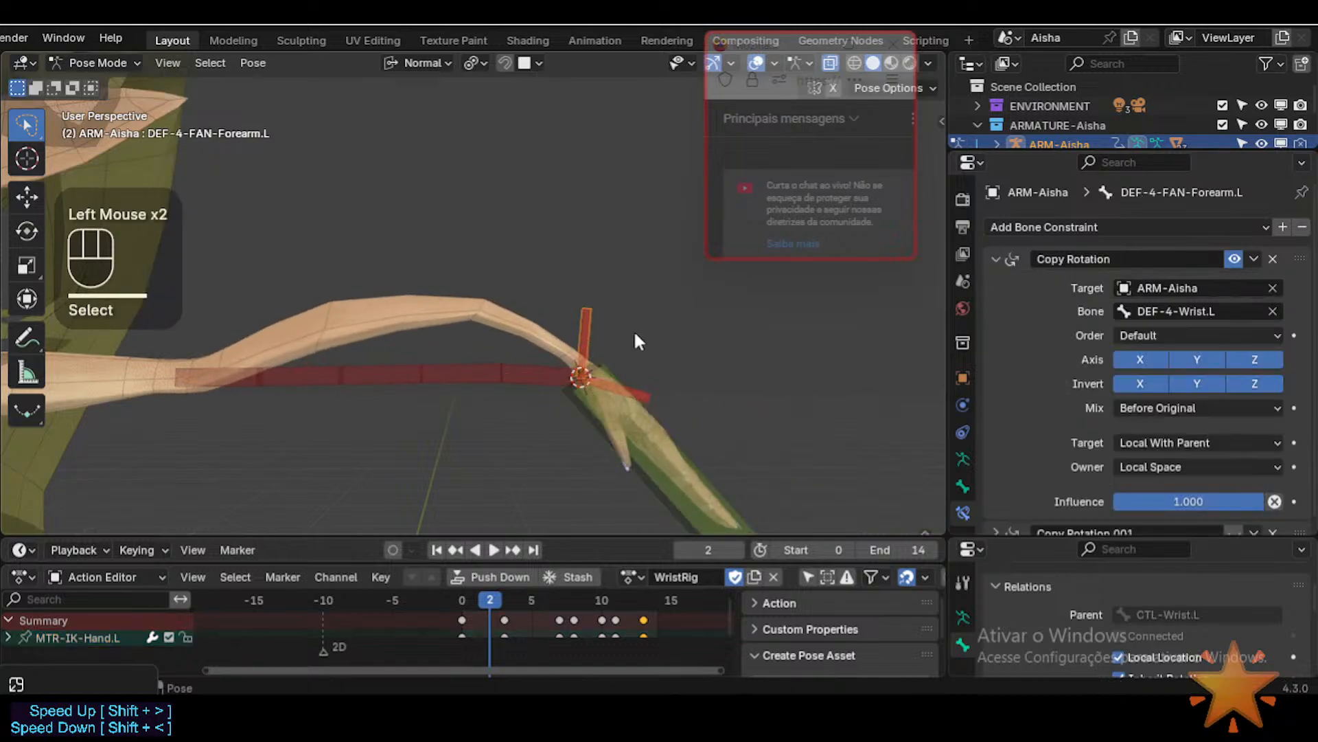
{"action": "middle_click_drag", "start_coordinate": [1070, 407], "coordinate": [1156, 410]}
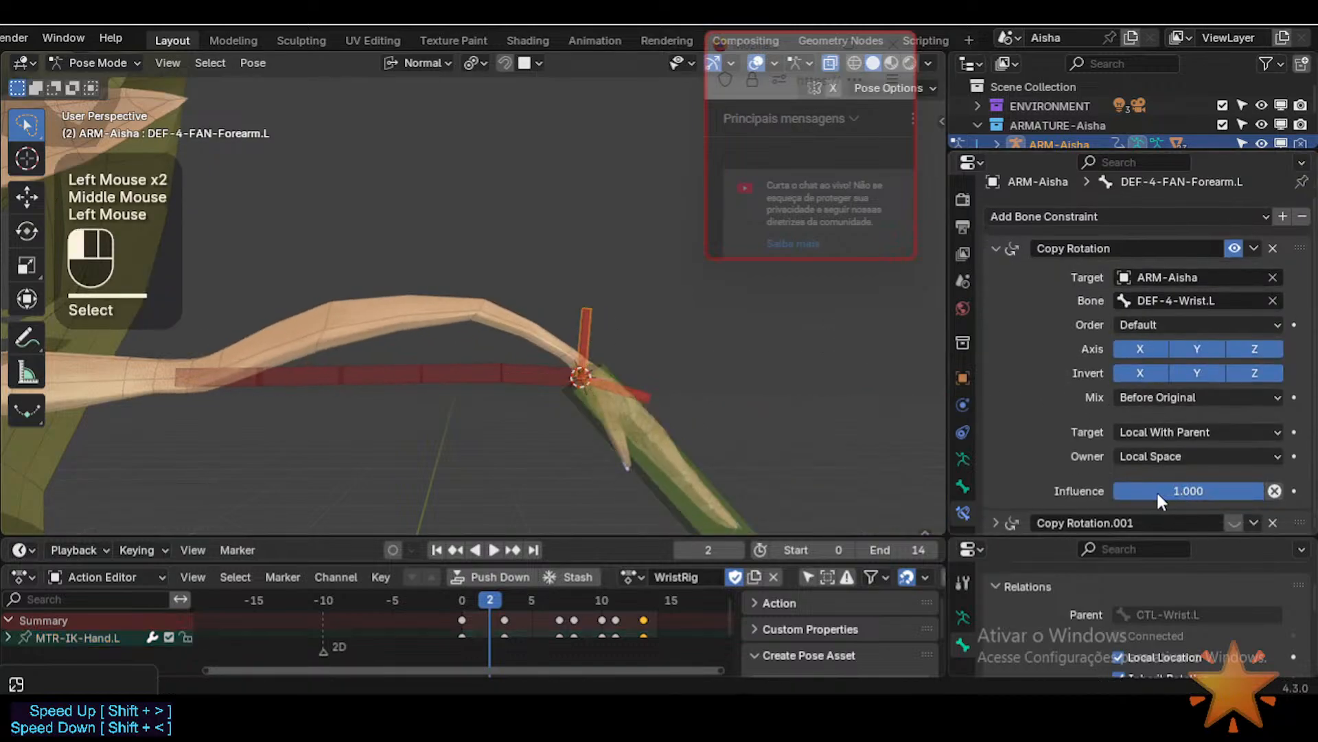
{"action": "left_click_drag", "start_coordinate": [1028, 507], "coordinate": [1175, 491]}
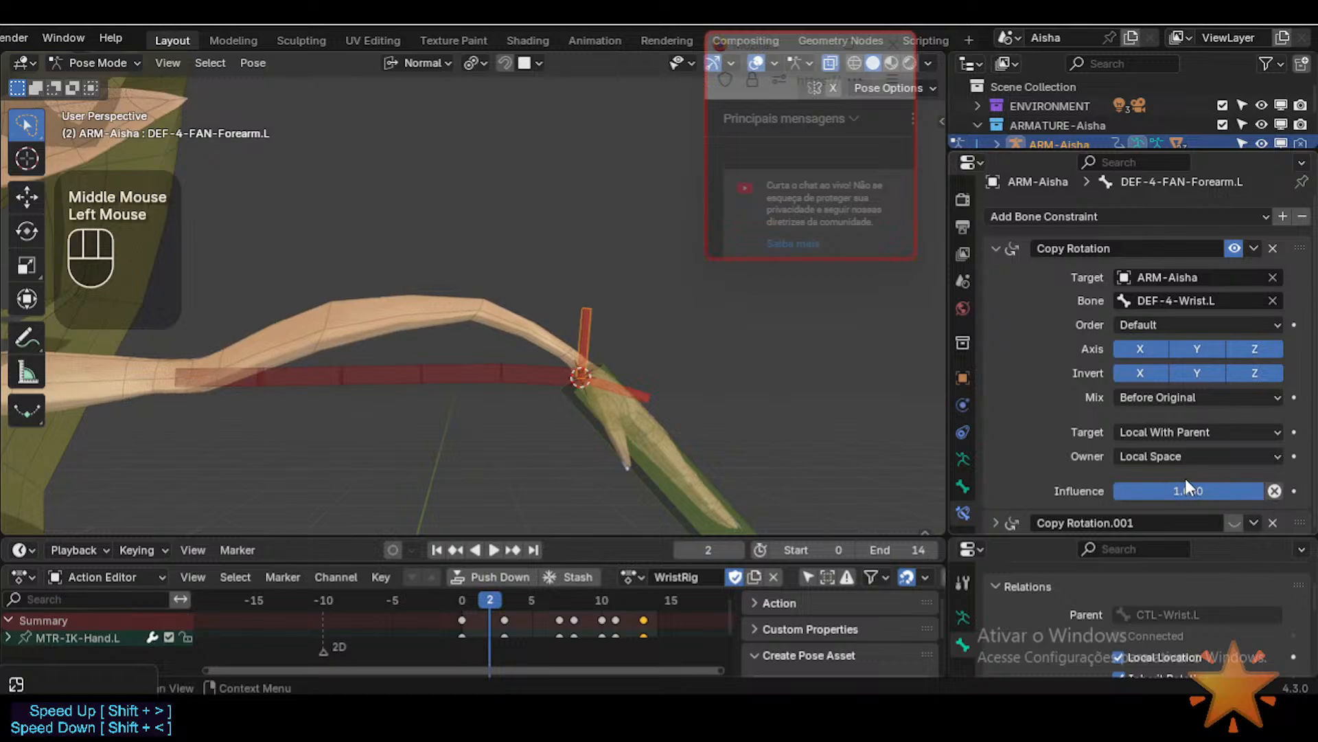
{"action": "left_click", "coordinate": [1156, 432]}
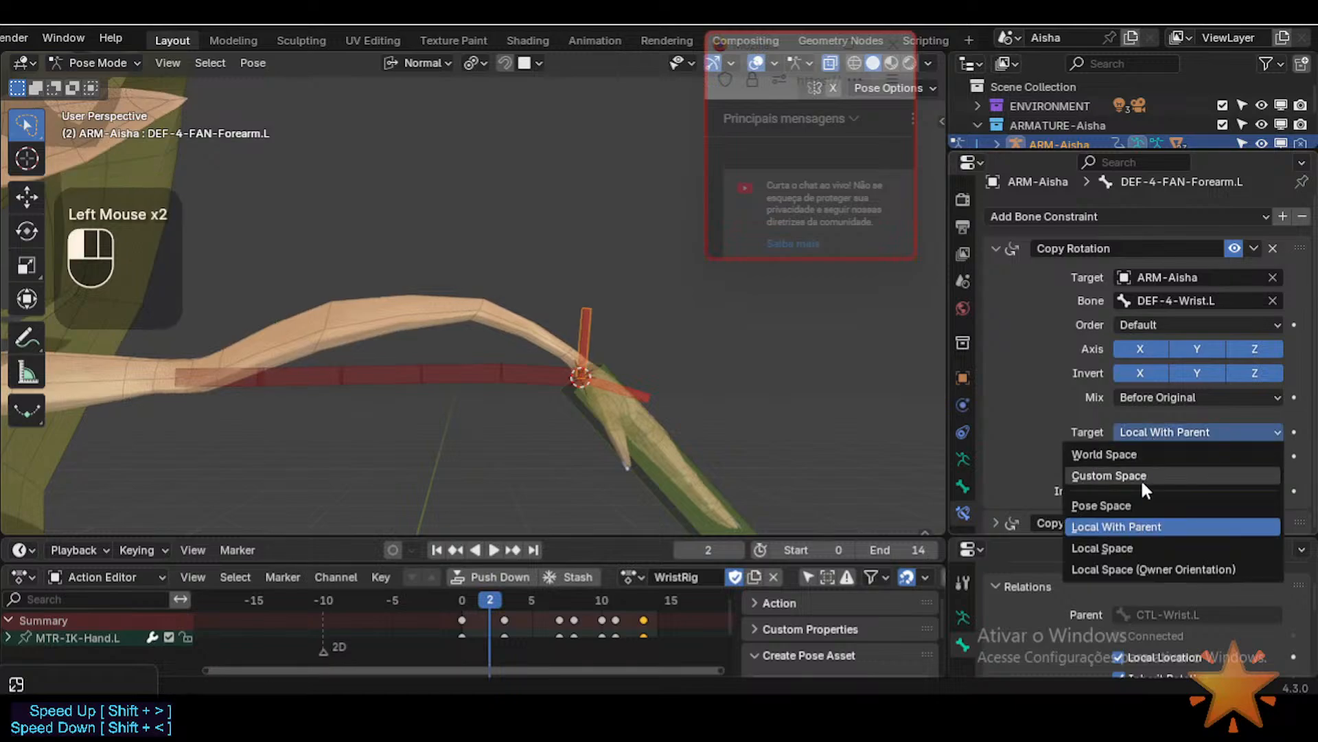
{"action": "left_click", "coordinate": [1161, 375]}
Step: Rotate MTR-IK-Hand.L around normal X to test the forearm fan bone without inverted axes
{"action": "middle_click_drag", "start_coordinate": [859, 439], "coordinate": [709, 418]}
{"action": "left_click", "coordinate": [654, 457]}
{"action": "key", "text": "r"}
{"action": "key", "text": "x"}
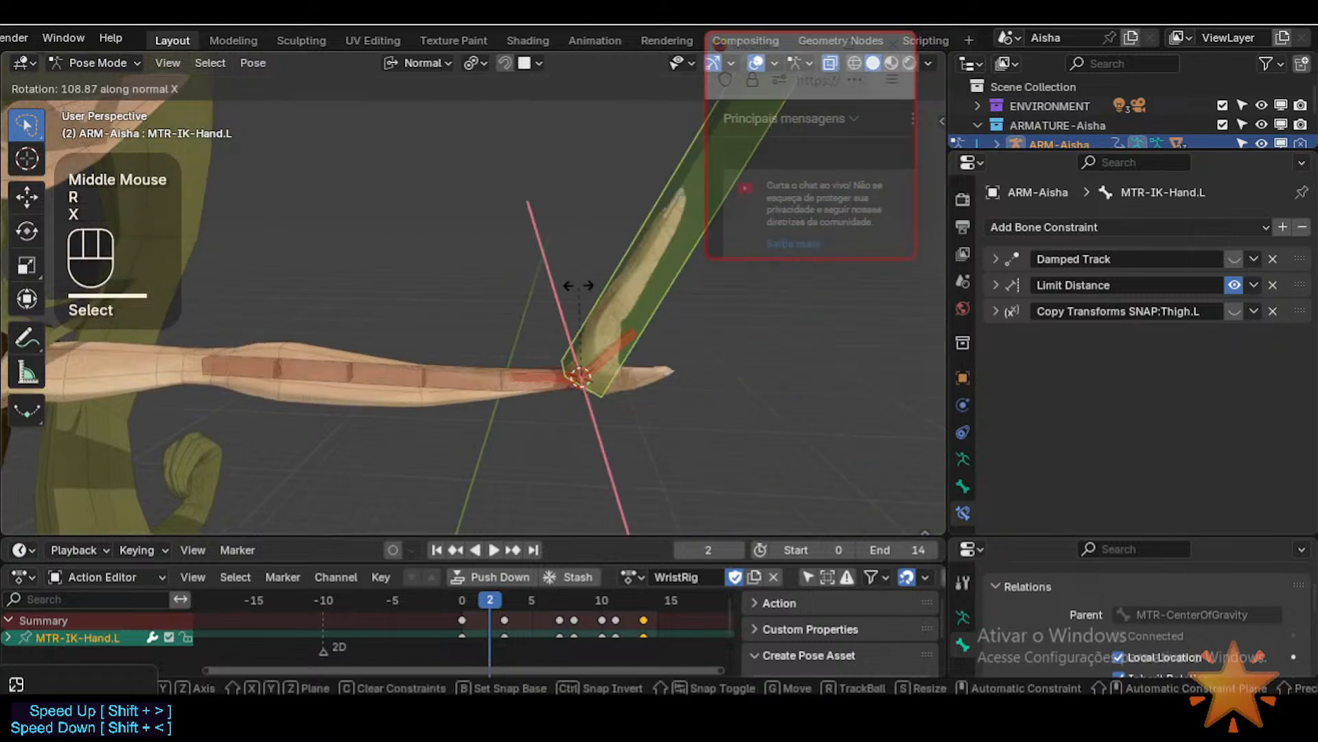
{"action": "double_click", "coordinate": [563, 381]}
Step: Set the owner space of DEF-4-FAN-Forearm.L's Copy Rotation to Local With Parent
{"action": "left_click", "coordinate": [630, 381]}
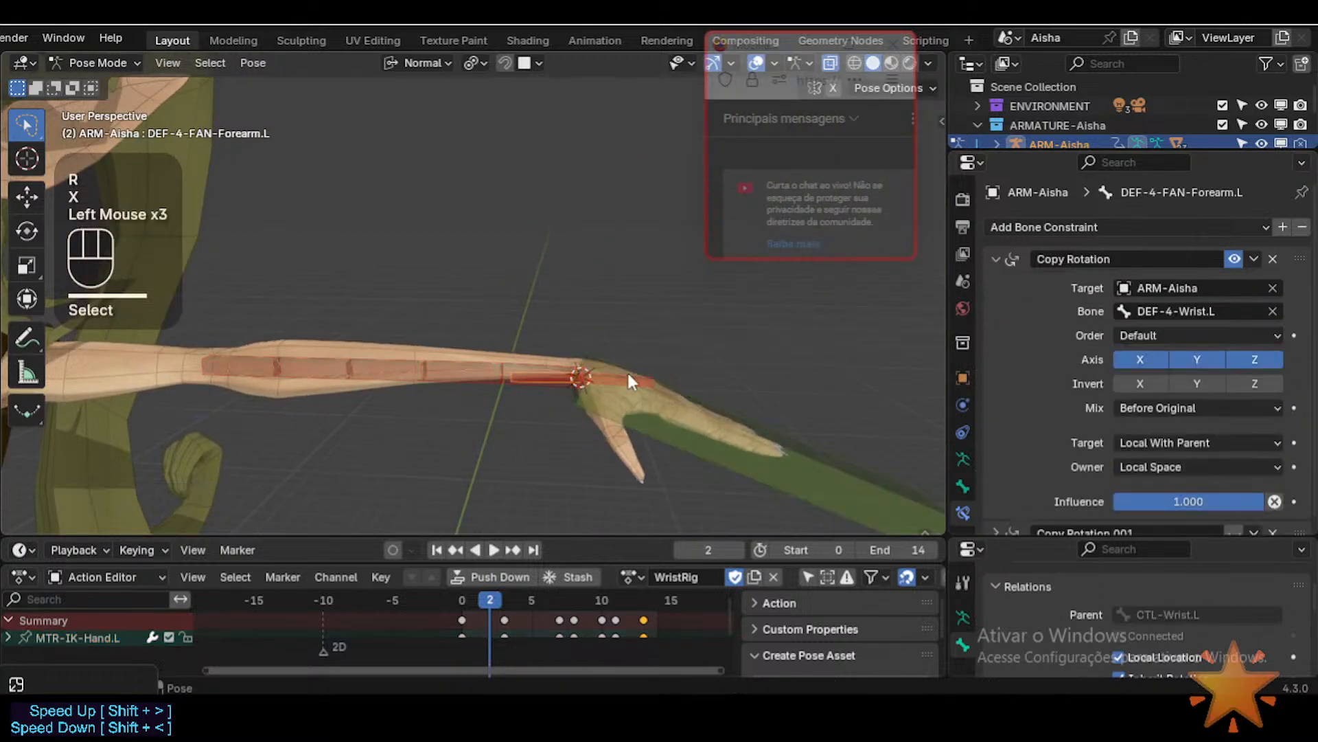
{"action": "middle_click_drag", "start_coordinate": [1115, 408], "coordinate": [1107, 434]}
{"action": "left_click_drag", "start_coordinate": [1140, 455], "coordinate": [1137, 548]}
Step: Rotate MTR-IK-Hand.L repeatedly around normal X to test the forearm fan with both spaces at Local With Parent
{"action": "left_click", "coordinate": [839, 452]}
{"action": "key", "text": "r"}
{"action": "key", "text": "x"}
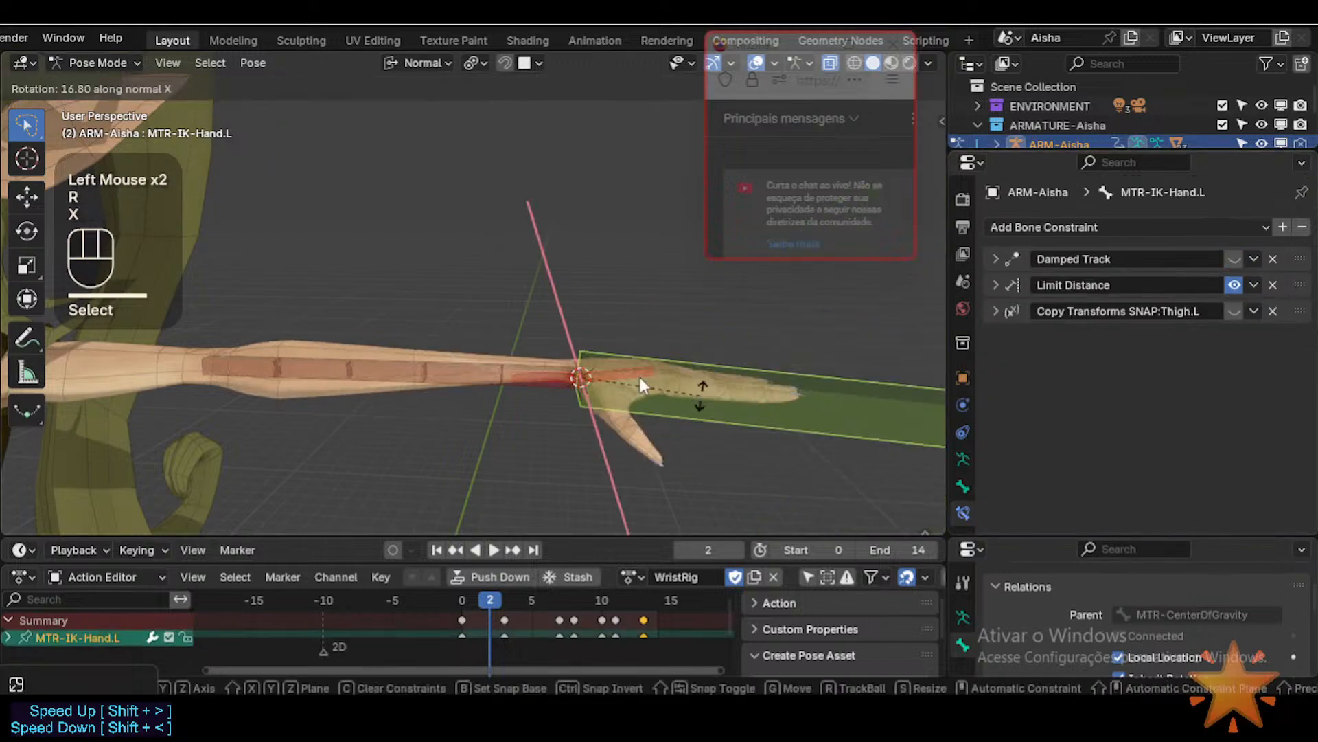
{"action": "double_click", "coordinate": [539, 377]}
{"action": "left_click", "coordinate": [555, 383]}
{"action": "middle_click_drag", "start_coordinate": [606, 377], "coordinate": [613, 387]}
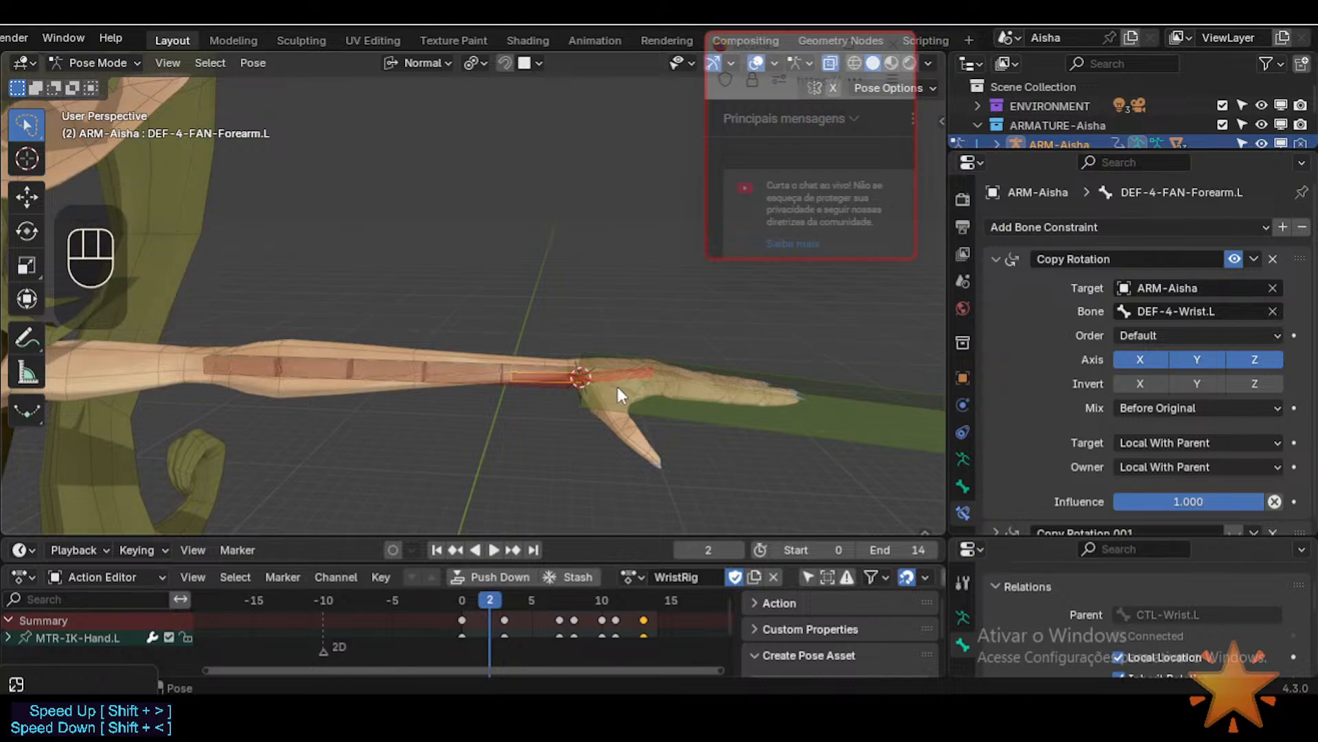
{"action": "mouse_move", "coordinate": [617, 386]}
{"action": "middle_mouse_down"}
{"action": "mouse_move", "coordinate": [625, 374]}
{"action": "mouse_move", "coordinate": [619, 397]}
{"action": "middle_mouse_up"}
{"action": "left_click", "coordinate": [662, 410]}
{"action": "key", "text": "r"}
{"action": "key", "text": "x"}
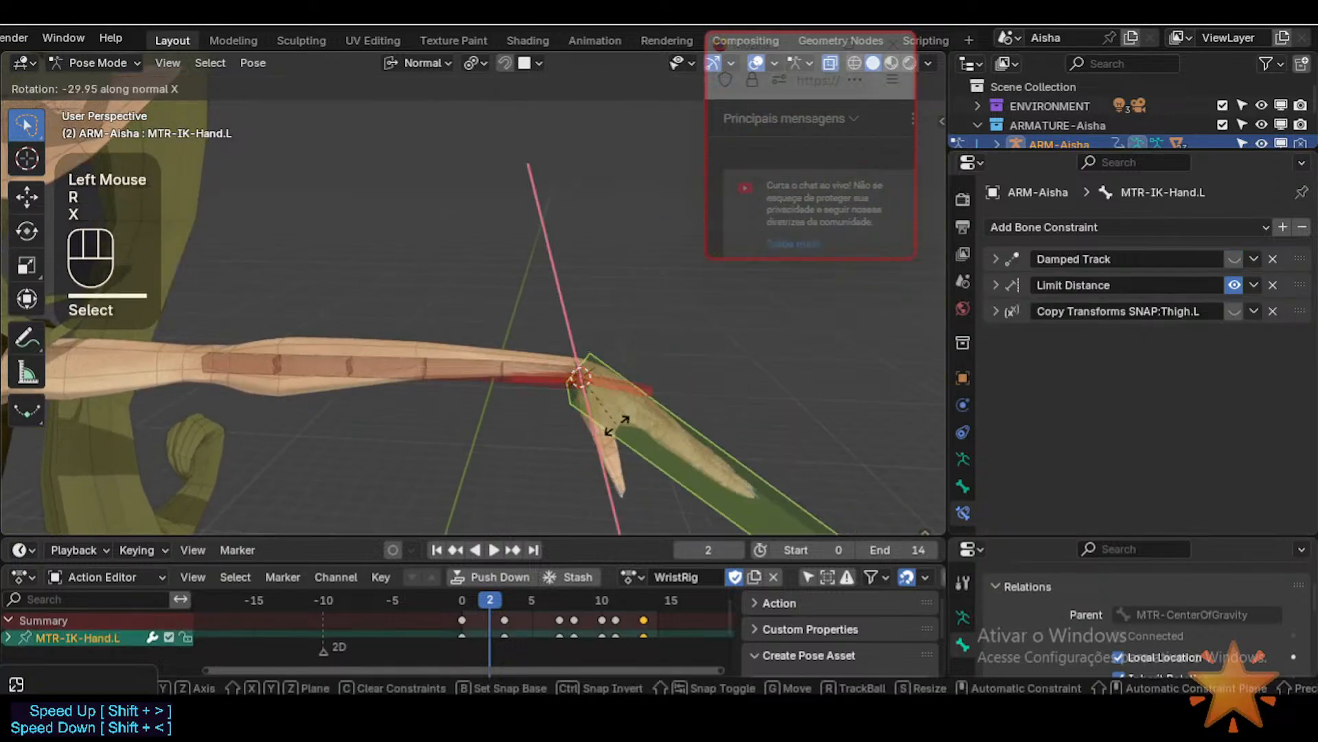
{"action": "left_click", "coordinate": [617, 399]}
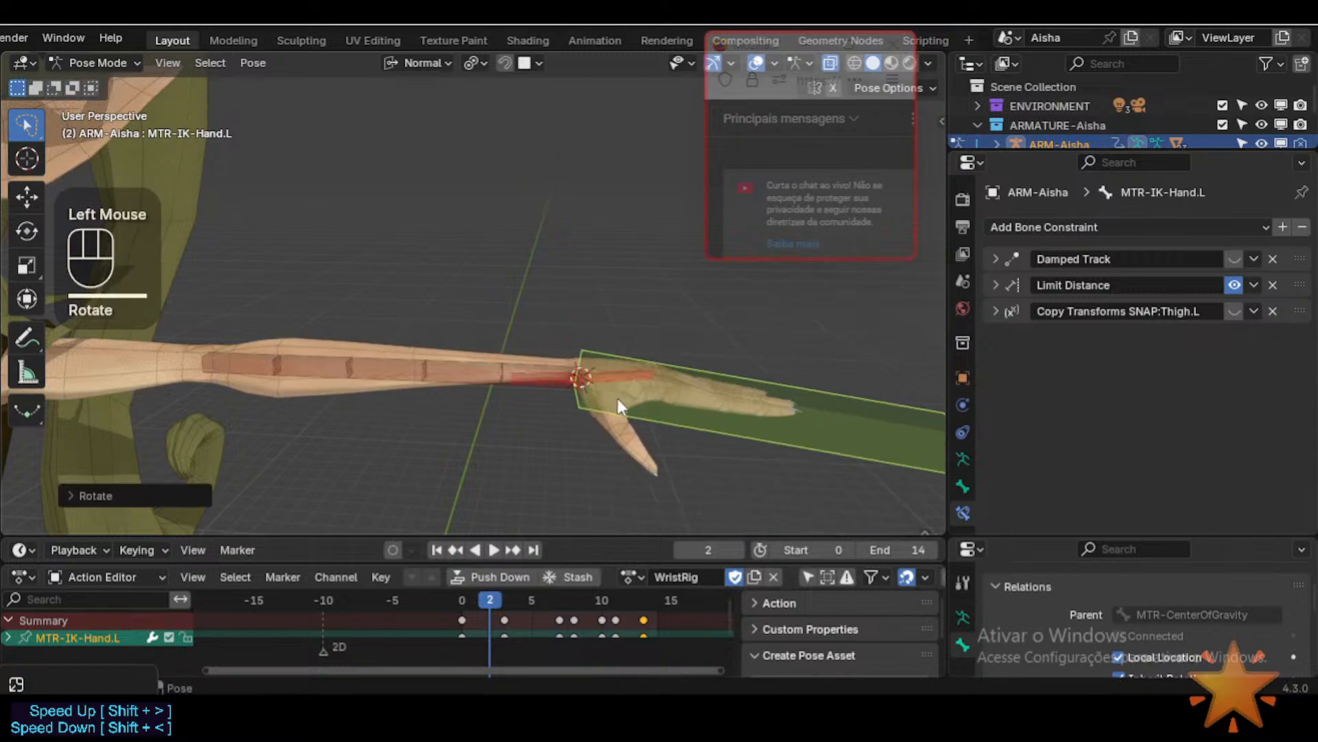
Step: Compare the Copy Rotation settings of DEF-4-FAN-Forearm.L and DEF-4-FAN-Wrist.L by selecting each bone
{"action": "left_click", "coordinate": [566, 375]}
{"action": "left_click", "coordinate": [566, 374]}
{"action": "left_click", "coordinate": [625, 402]}
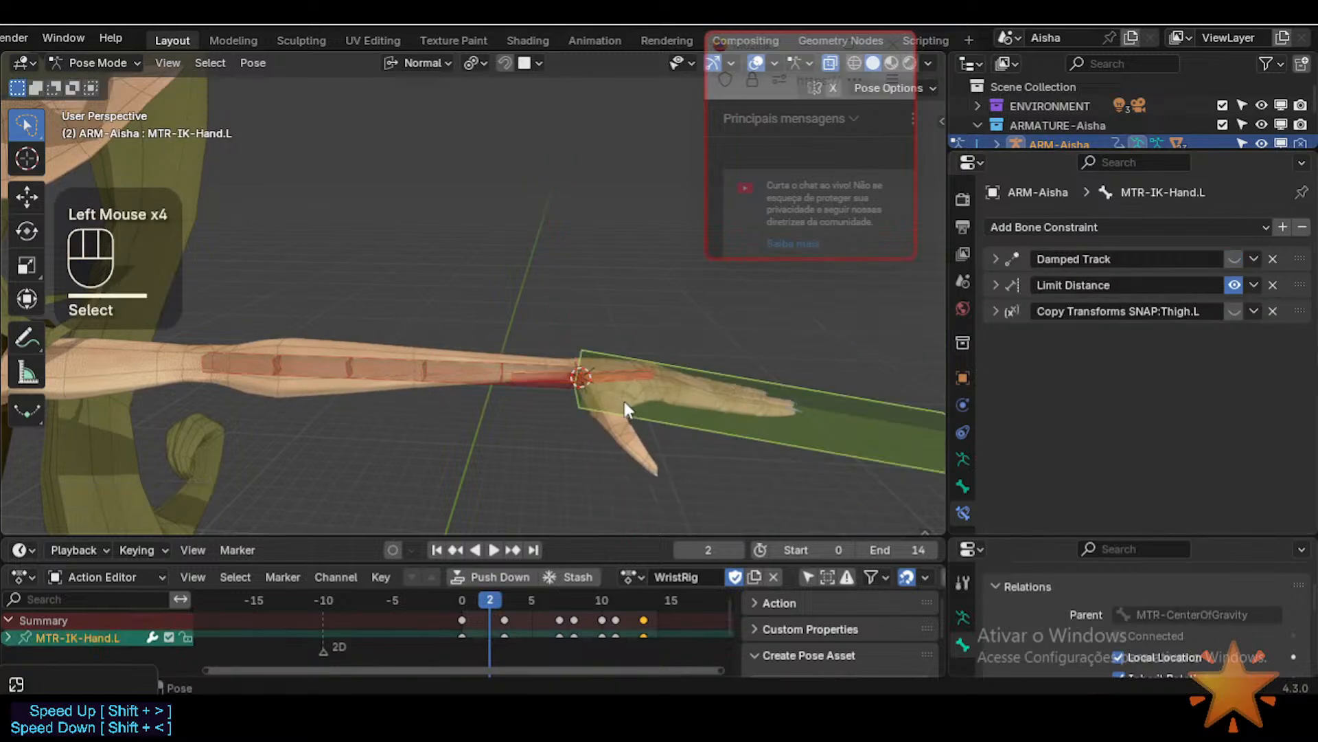
{"action": "left_click", "coordinate": [555, 373]}
{"action": "left_click", "coordinate": [558, 374]}
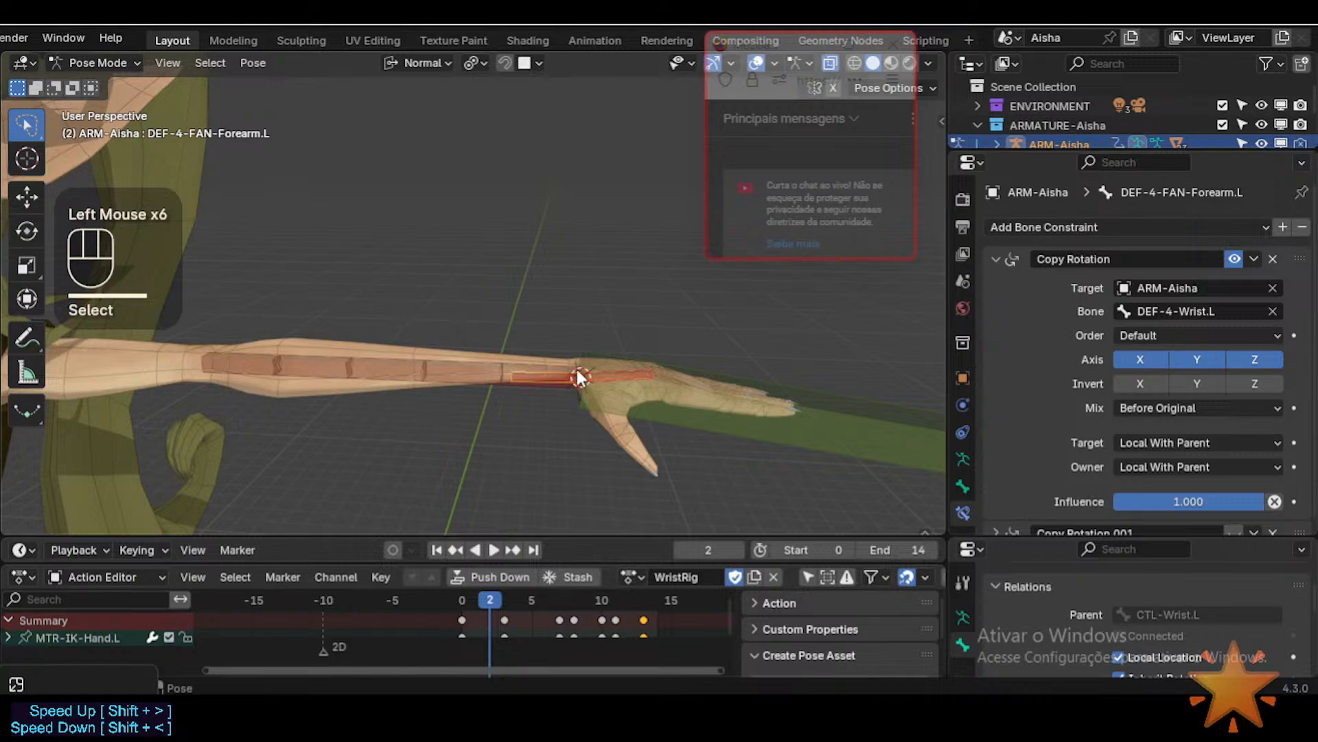
{"action": "middle_click_drag", "start_coordinate": [576, 366], "coordinate": [618, 371]}
{"action": "left_click", "coordinate": [620, 376]}
{"action": "left_click", "coordinate": [620, 377]}
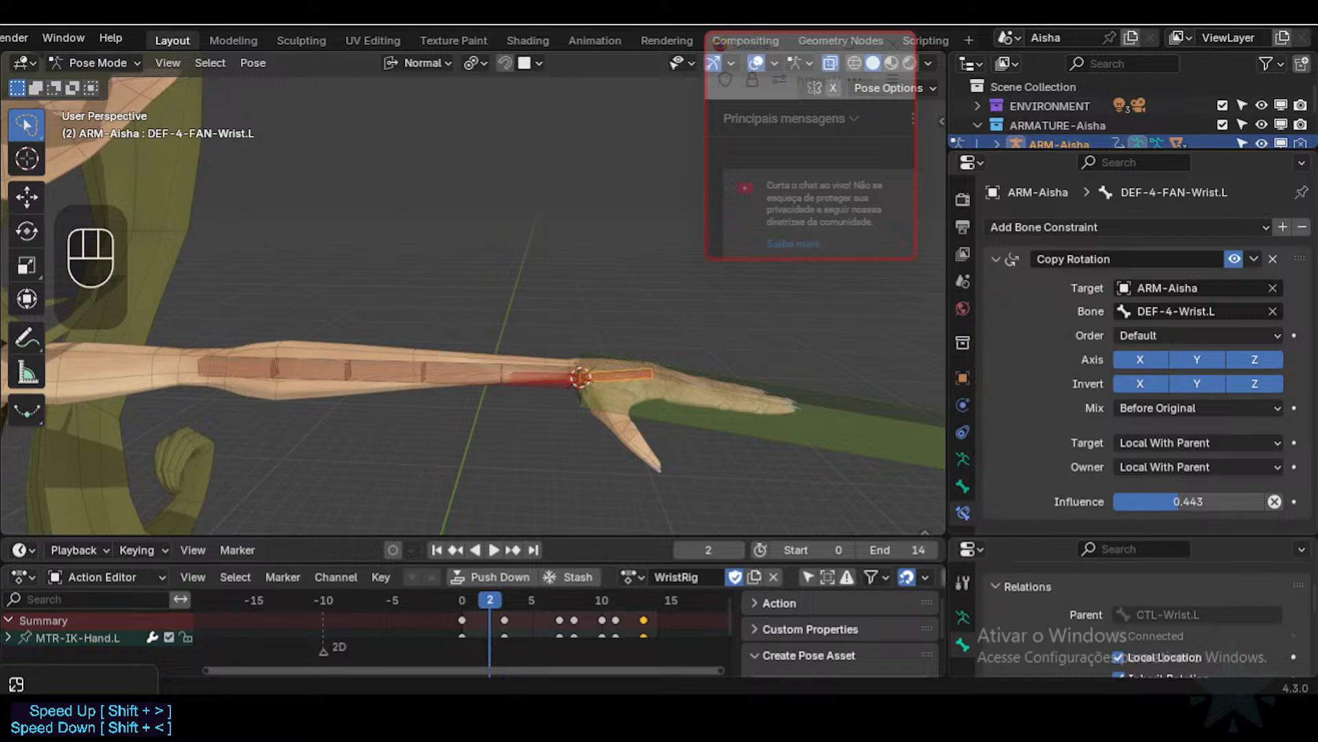
Step: Rotate MTR-IK-Hand.L repeatedly around normal X, up and down, to check how the forearm fan bone follows the wrist
{"action": "left_click", "coordinate": [557, 378]}
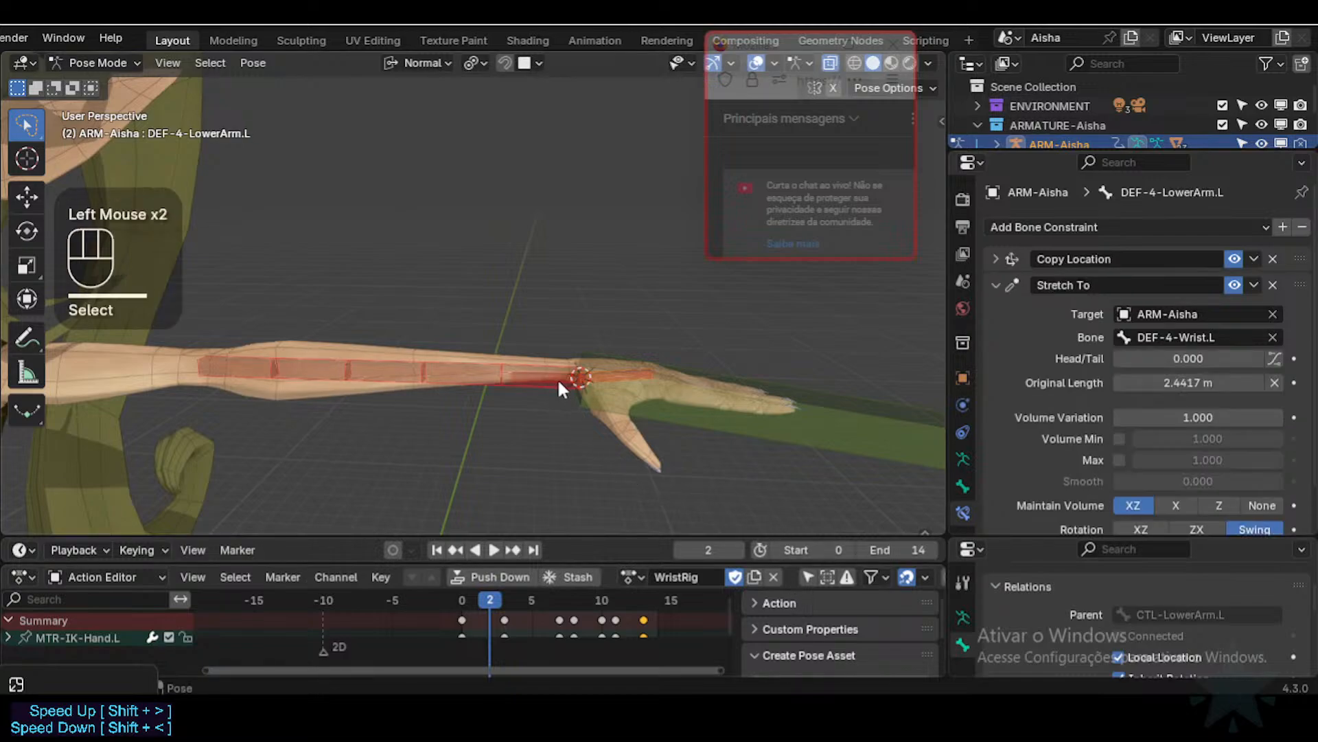
{"action": "middle_click_drag", "start_coordinate": [558, 377], "coordinate": [595, 376]}
{"action": "left_click", "coordinate": [551, 368]}
{"action": "left_click", "coordinate": [645, 403]}
{"action": "key", "text": "r"}
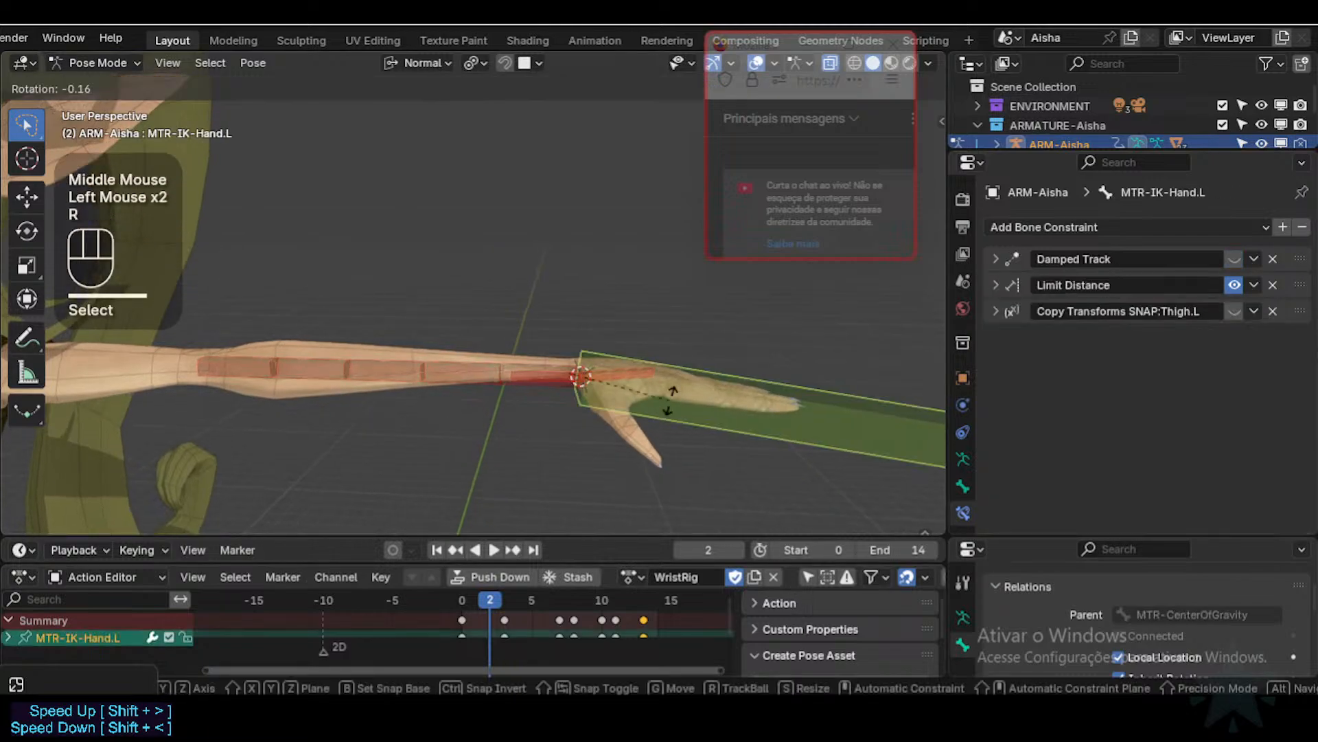
{"action": "key", "text": "x"}
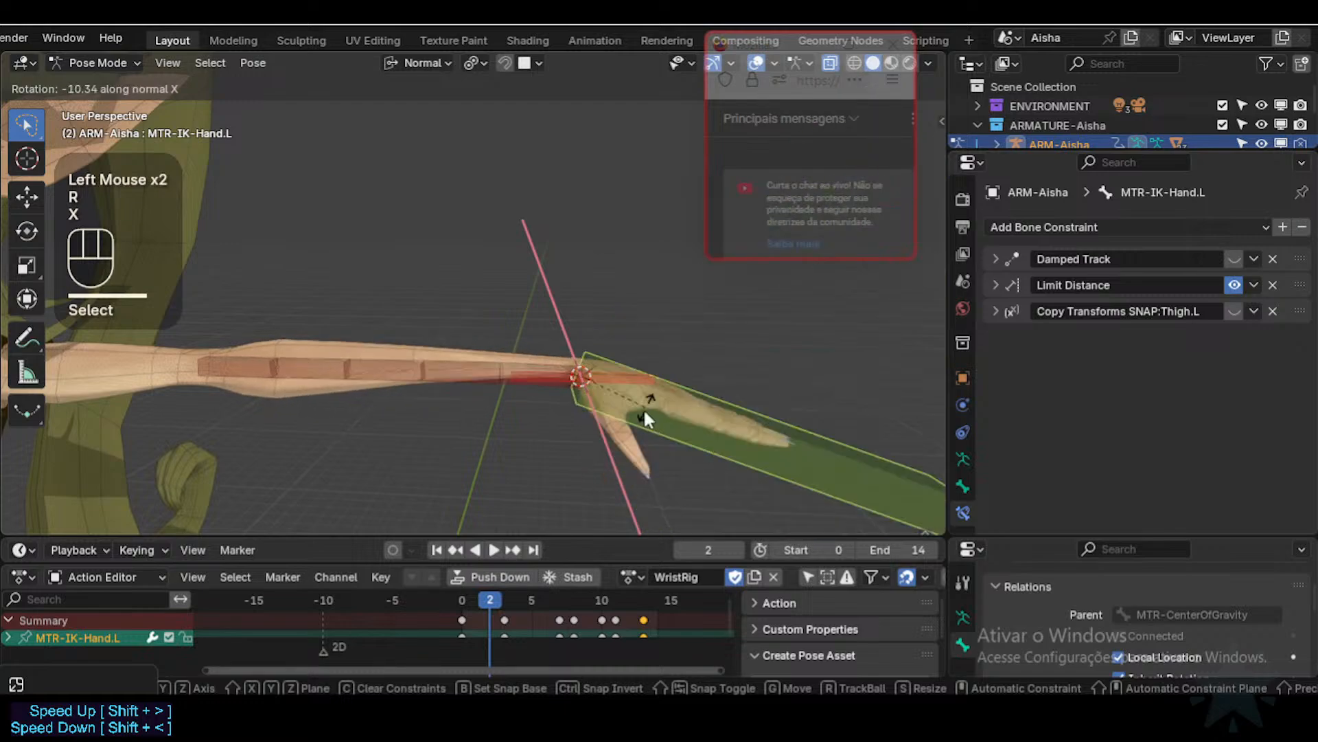
{"action": "left_click", "coordinate": [645, 417]}
{"action": "key", "text": "r"}
{"action": "key", "text": "x"}
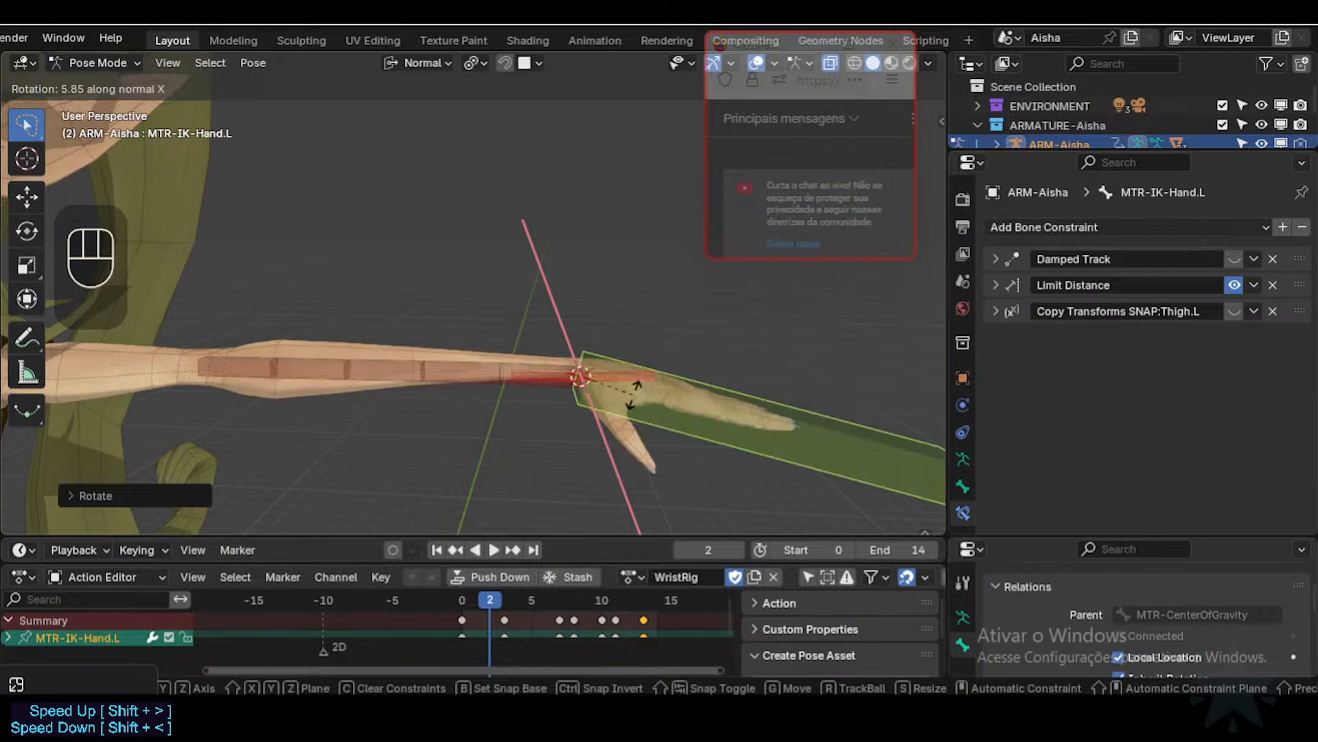
{"action": "left_click", "coordinate": [639, 364]}
{"action": "middle_click_drag", "start_coordinate": [638, 364], "coordinate": [653, 354]}
{"action": "key", "text": "r"}
{"action": "key", "text": "x"}
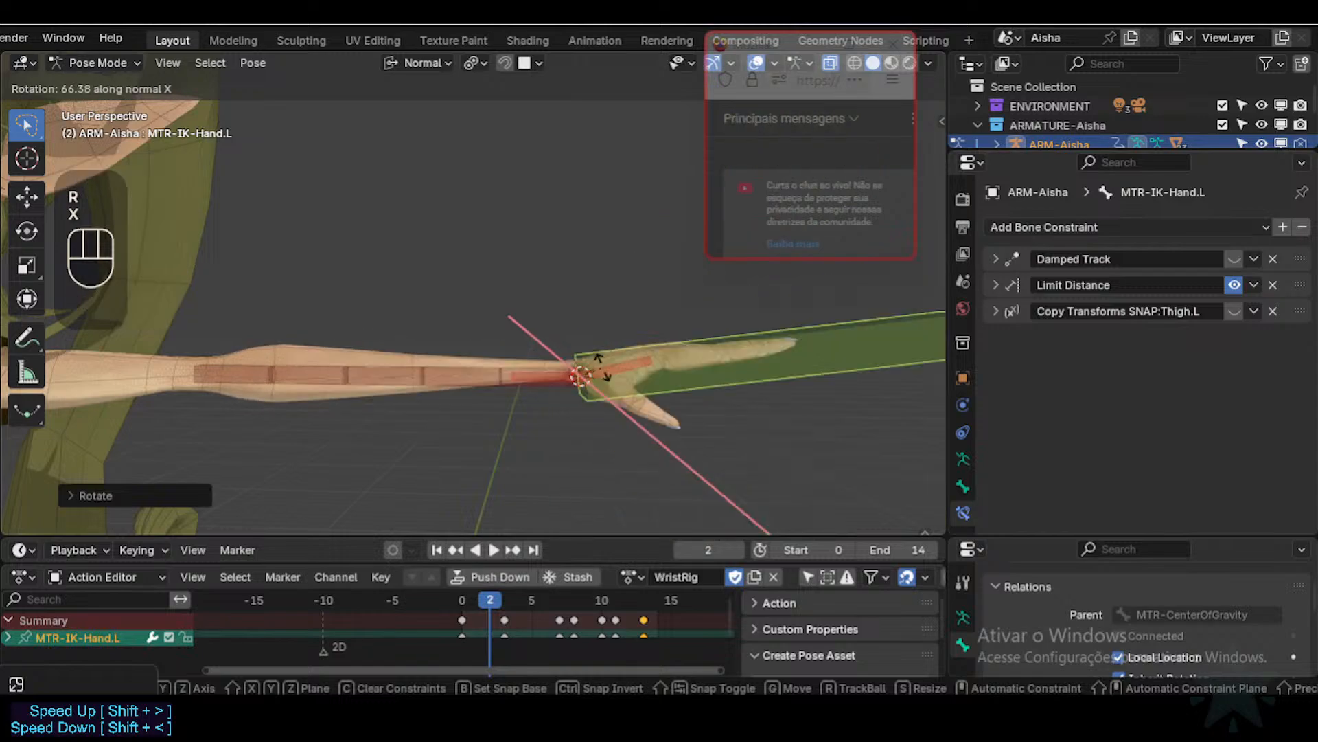
{"action": "left_click", "coordinate": [637, 410]}
{"action": "key", "text": "r"}
{"action": "key", "text": "x"}
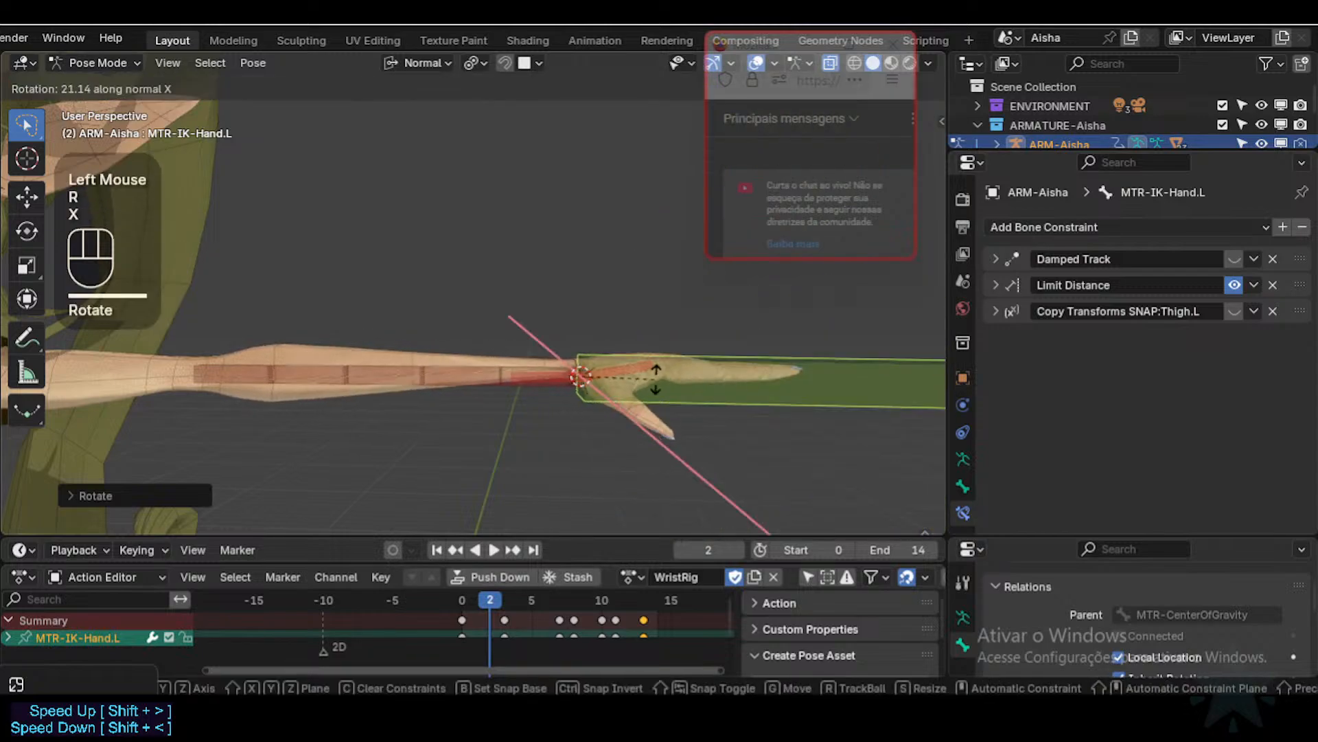
{"action": "left_click", "coordinate": [650, 394]}
Step: Resize the live-chat browser window and move it clear of the 3D viewport
{"action": "left_click_drag", "start_coordinate": [765, 259], "coordinate": [723, 385]}
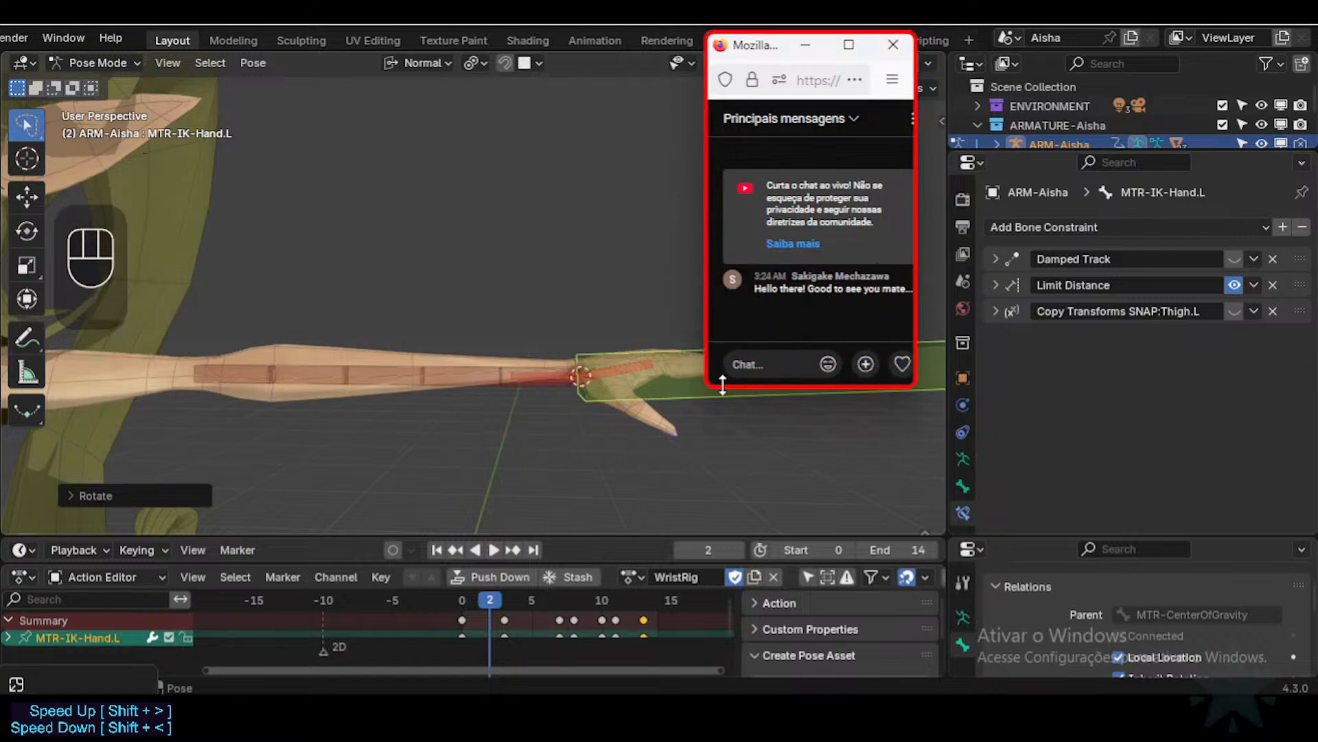
{"action": "left_click_drag", "start_coordinate": [765, 52], "coordinate": [992, 50]}
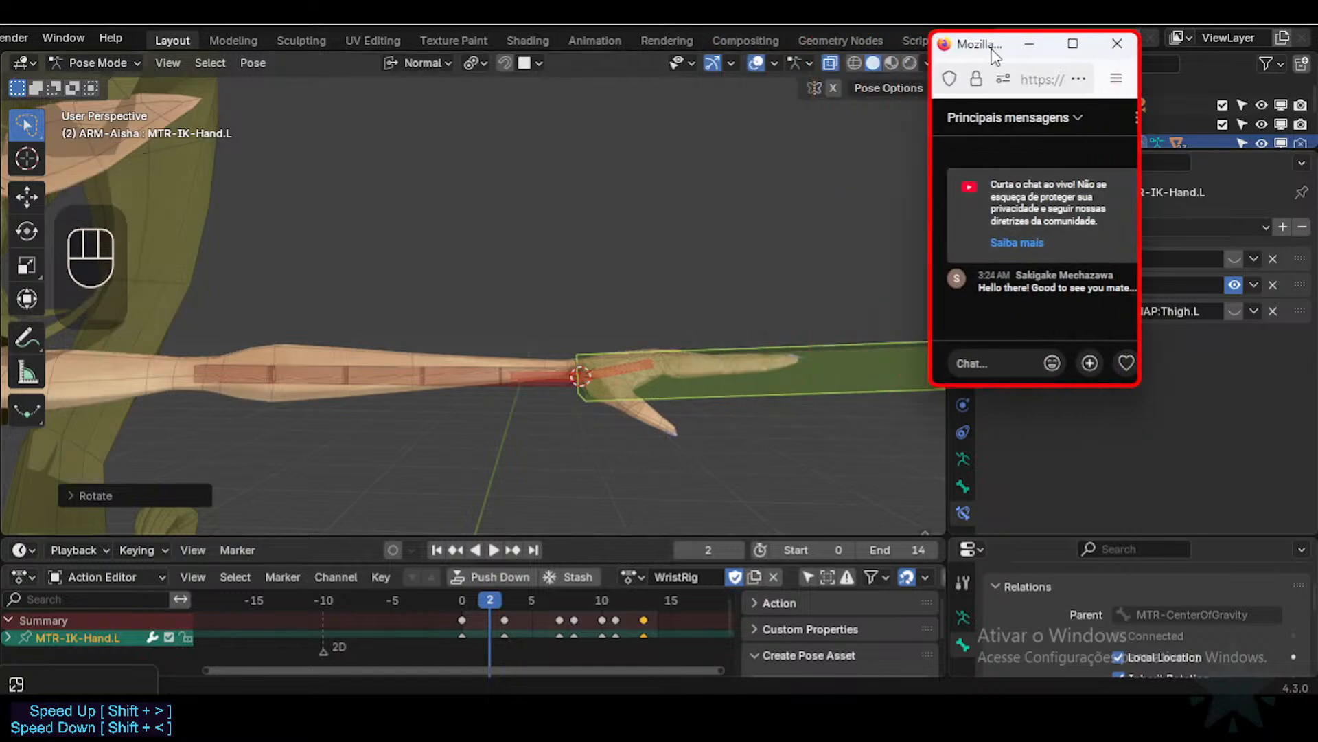
{"action": "left_click_drag", "start_coordinate": [1063, 387], "coordinate": [1214, 310]}
{"action": "left_click_drag", "start_coordinate": [1025, 57], "coordinate": [1041, 57]}
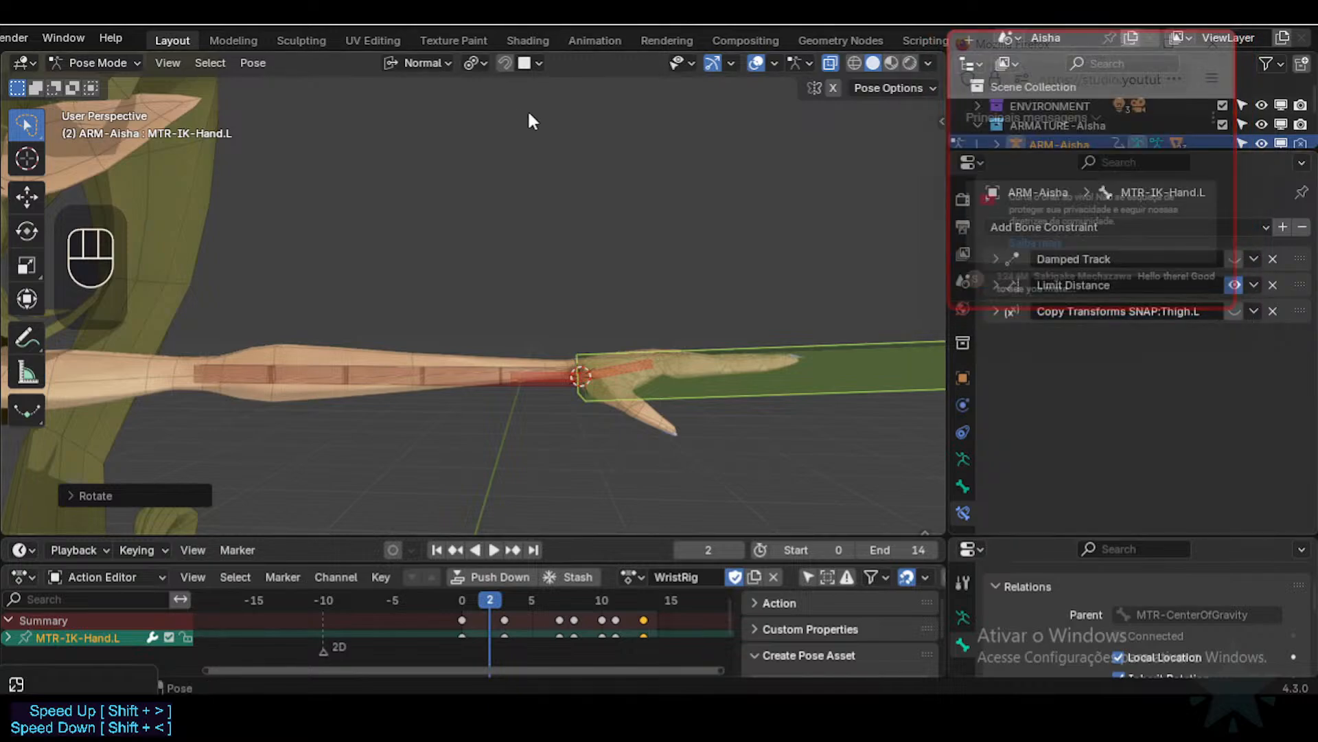
Step: Select DEF-4-FAN-Forearm.L and move the live-chat window off the bone's constraint settings
{"action": "middle_click_drag", "start_coordinate": [544, 430], "coordinate": [558, 415], "text": "ctrl"}
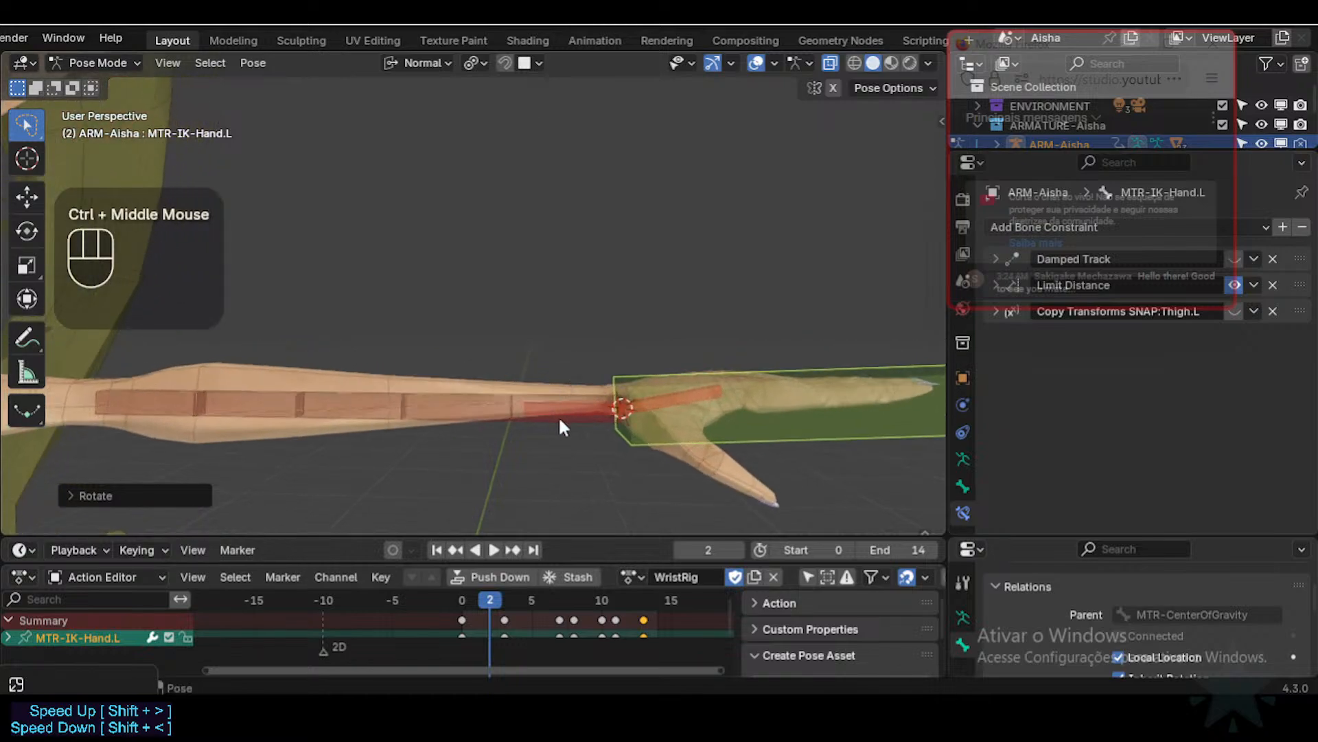
{"action": "left_click", "coordinate": [570, 413]}
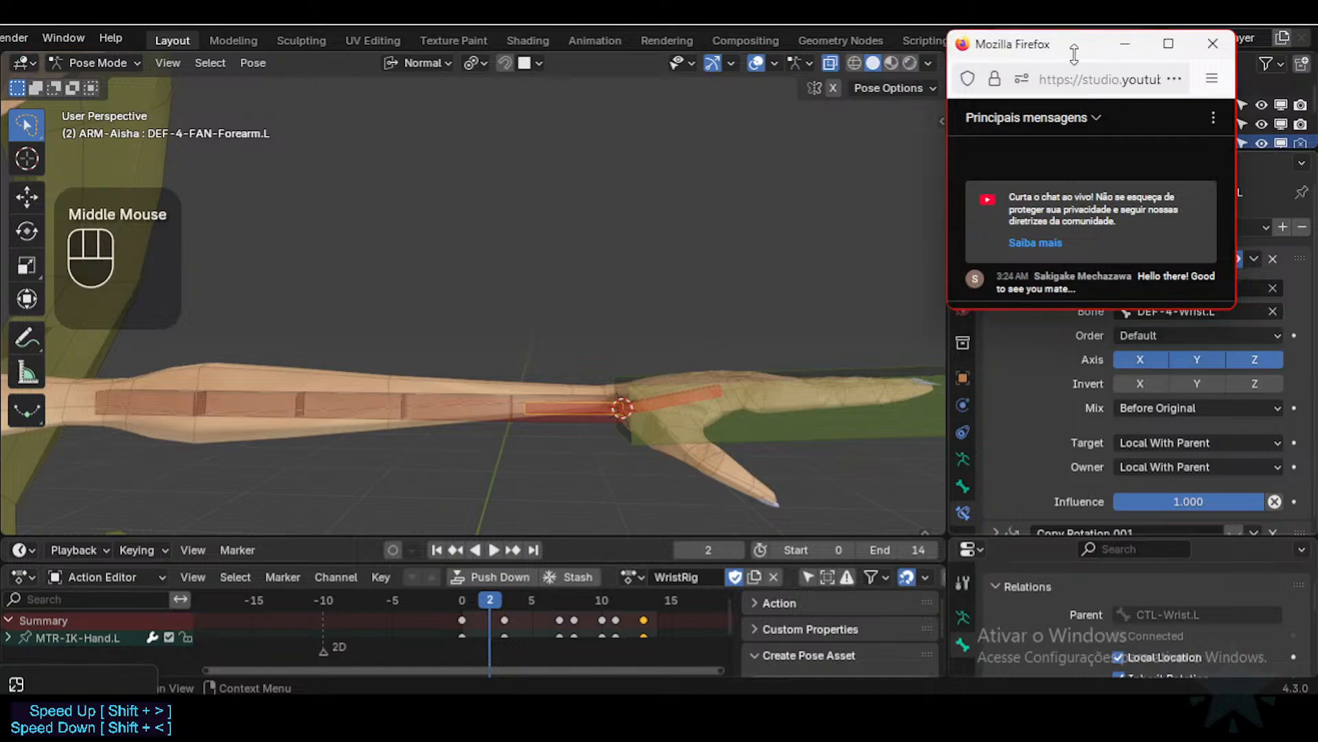
{"action": "left_click_drag", "start_coordinate": [1080, 56], "coordinate": [780, 59]}
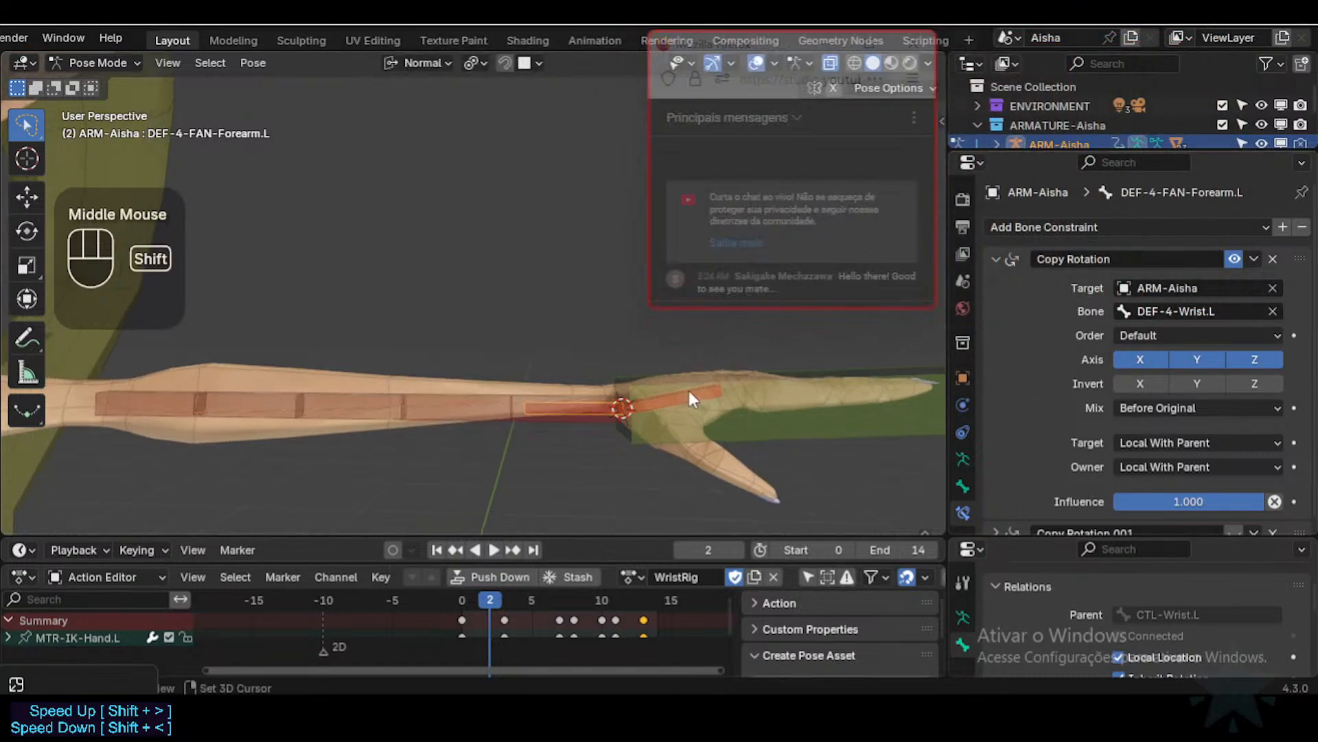
Step: Bend MTR-IK-Hand.L steeply downward around normal X to expose the forearm deformation
{"action": "middle_click_drag", "start_coordinate": [690, 390], "coordinate": [689, 395]}
{"action": "left_click", "coordinate": [739, 420]}
{"action": "key", "text": "r"}
{"action": "key", "text": "x"}
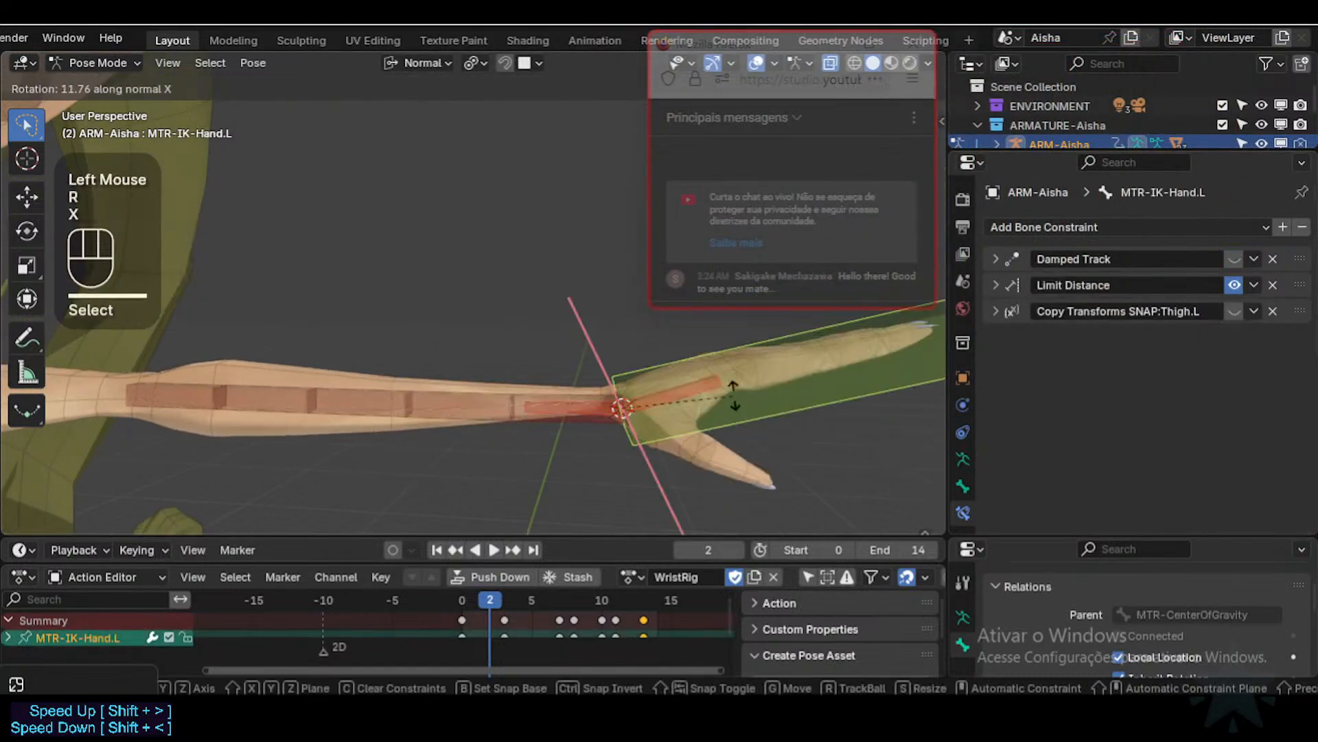
{"action": "left_click", "coordinate": [577, 401]}
Step: Switch Deform off and on repeatedly for DEF-4-FAN-Forearm.L to compare the bent wrist's shape, leaving Deform enabled
{"action": "left_click", "coordinate": [594, 406]}
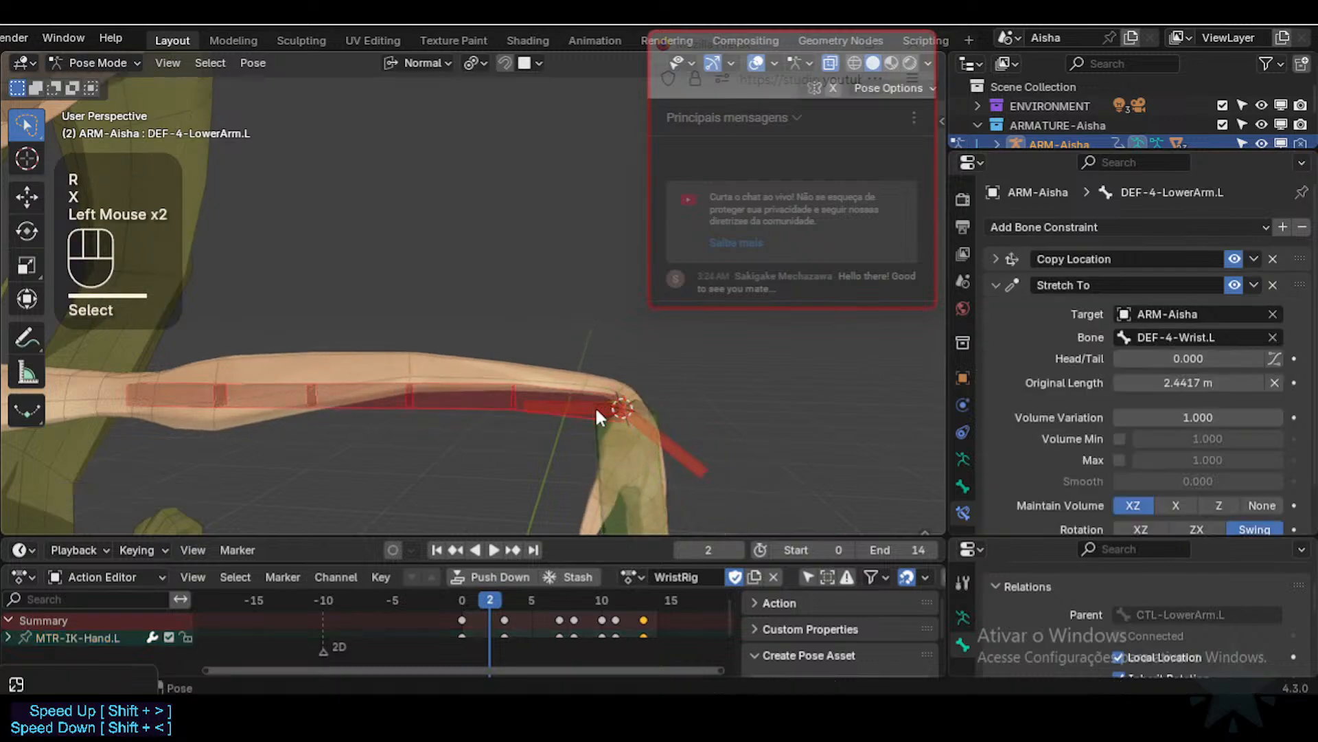
{"action": "left_click", "coordinate": [588, 402]}
{"action": "left_click", "coordinate": [592, 412]}
{"action": "left_click", "coordinate": [590, 412]}
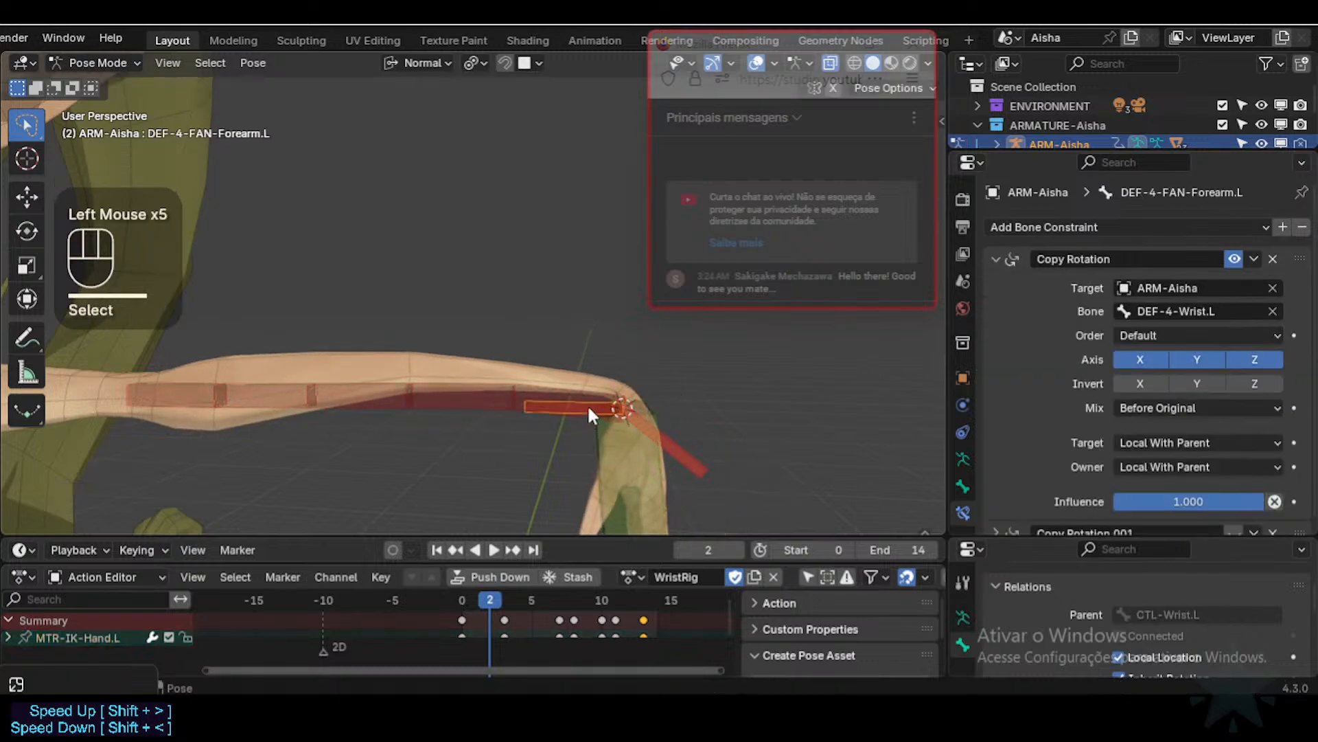
{"action": "left_click", "coordinate": [964, 487]}
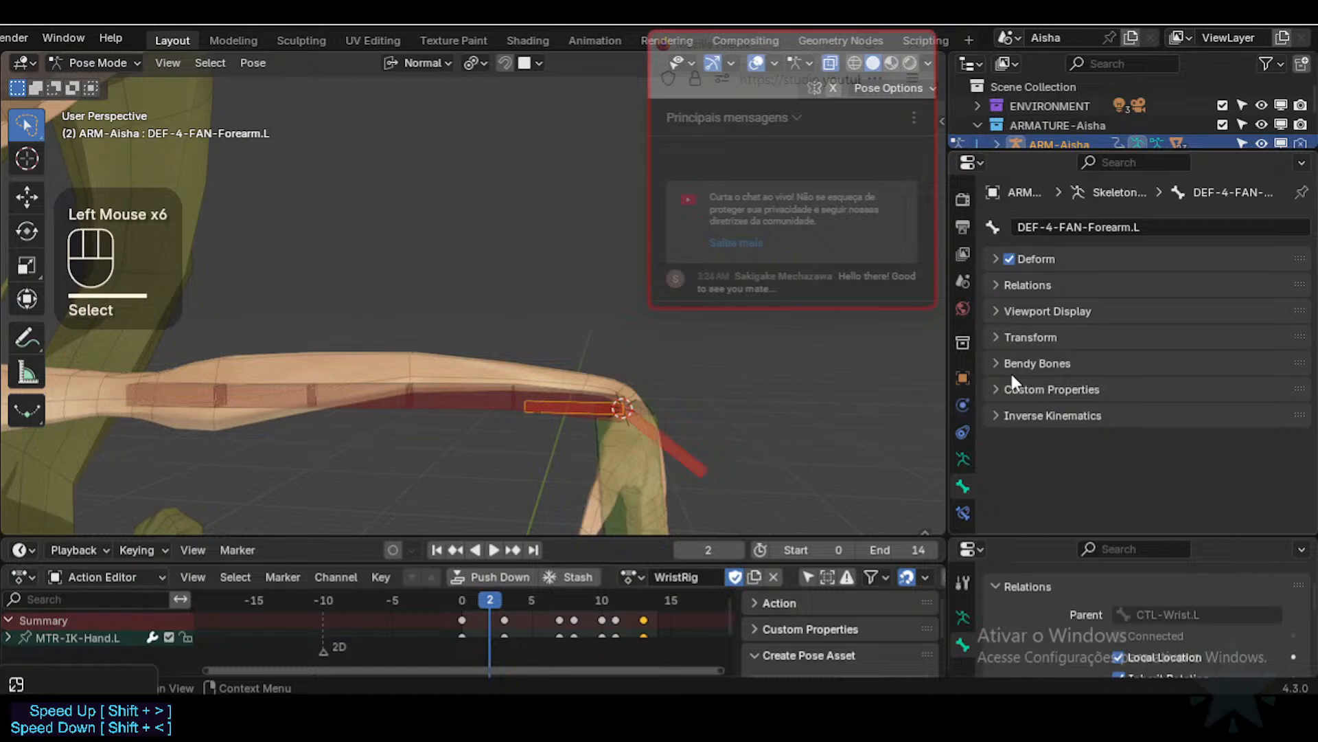
{"action": "left_click", "coordinate": [1004, 257]}
{"action": "left_click", "coordinate": [1008, 259]}
{"action": "left_click", "coordinate": [1009, 259]}
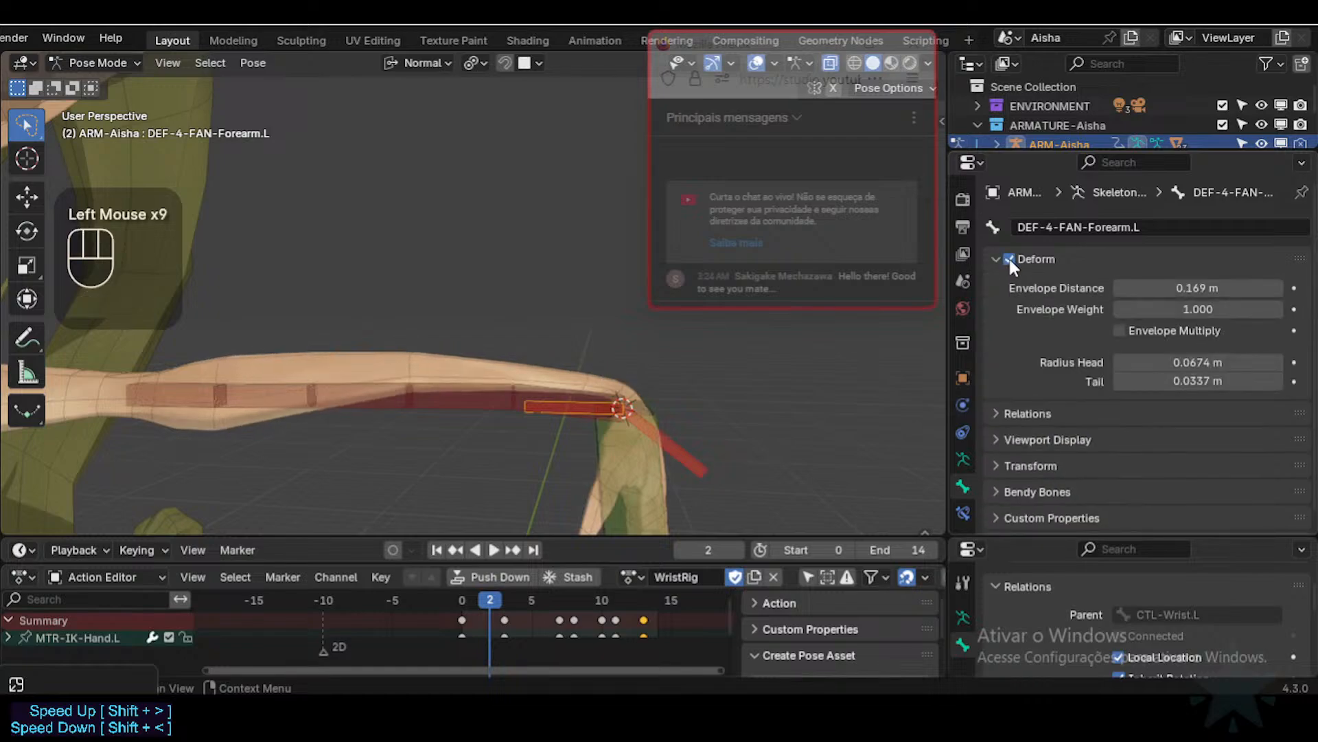
{"action": "left_click", "coordinate": [1010, 259]}
{"action": "left_click", "coordinate": [1008, 257]}
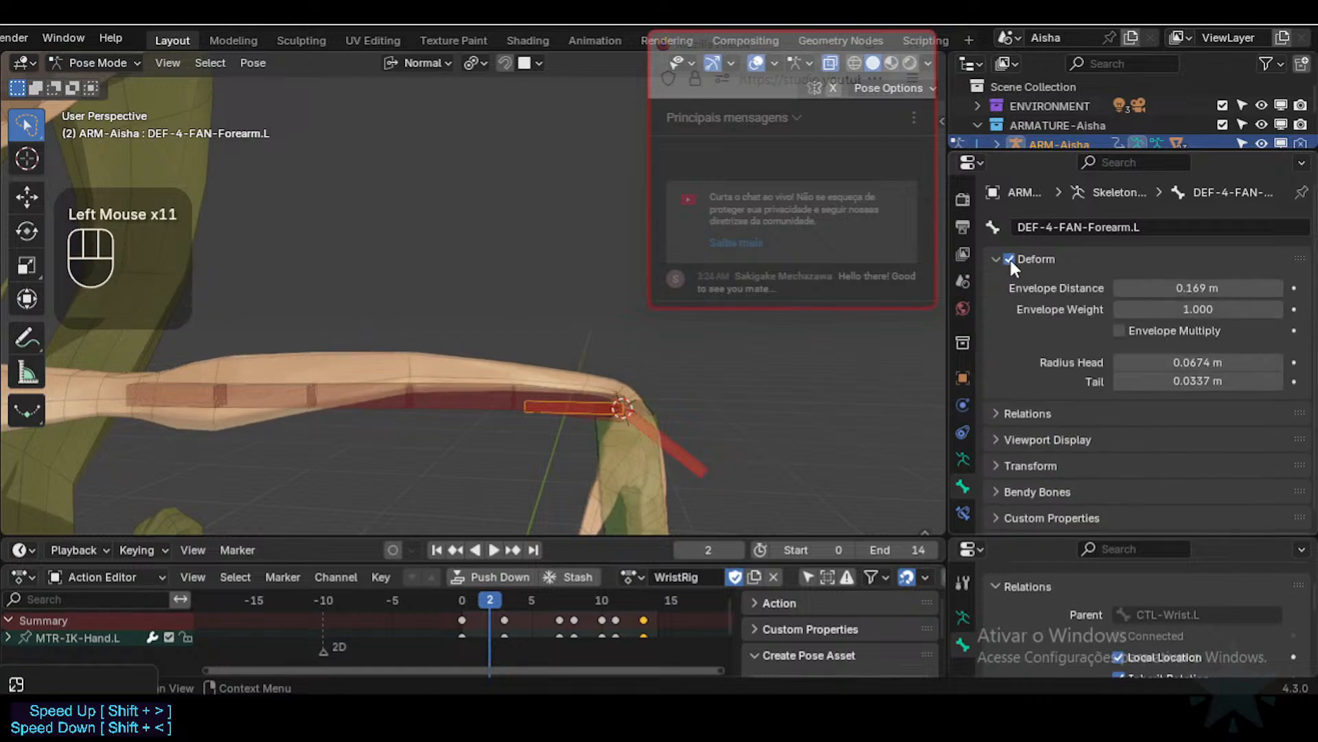
{"action": "left_click", "coordinate": [1010, 259]}
{"action": "left_click", "coordinate": [1009, 259]}
{"action": "left_click", "coordinate": [1010, 258]}
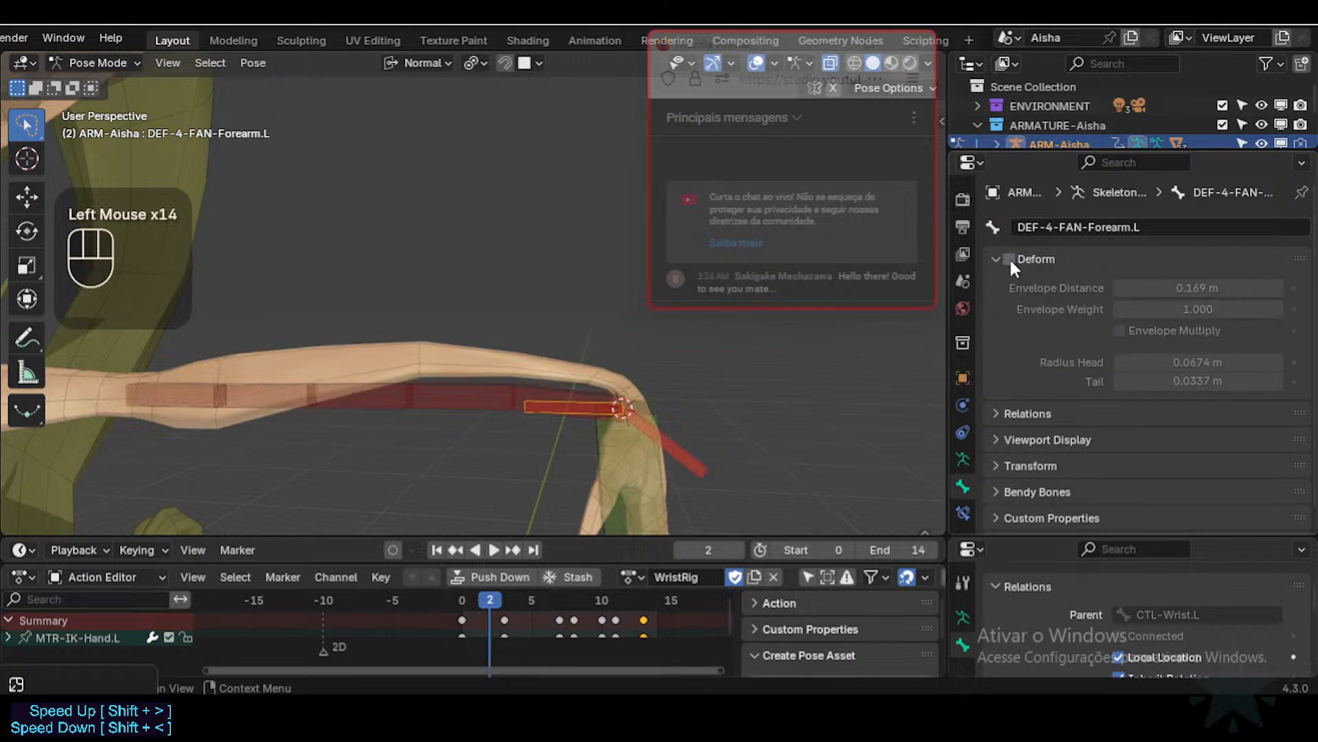
{"action": "left_click", "coordinate": [1012, 258]}
Step: Rotate MTR-IK-Hand.L around normal X back from the steep bend
{"action": "middle_click_drag", "start_coordinate": [924, 319], "coordinate": [715, 430], "text": "ctrl"}
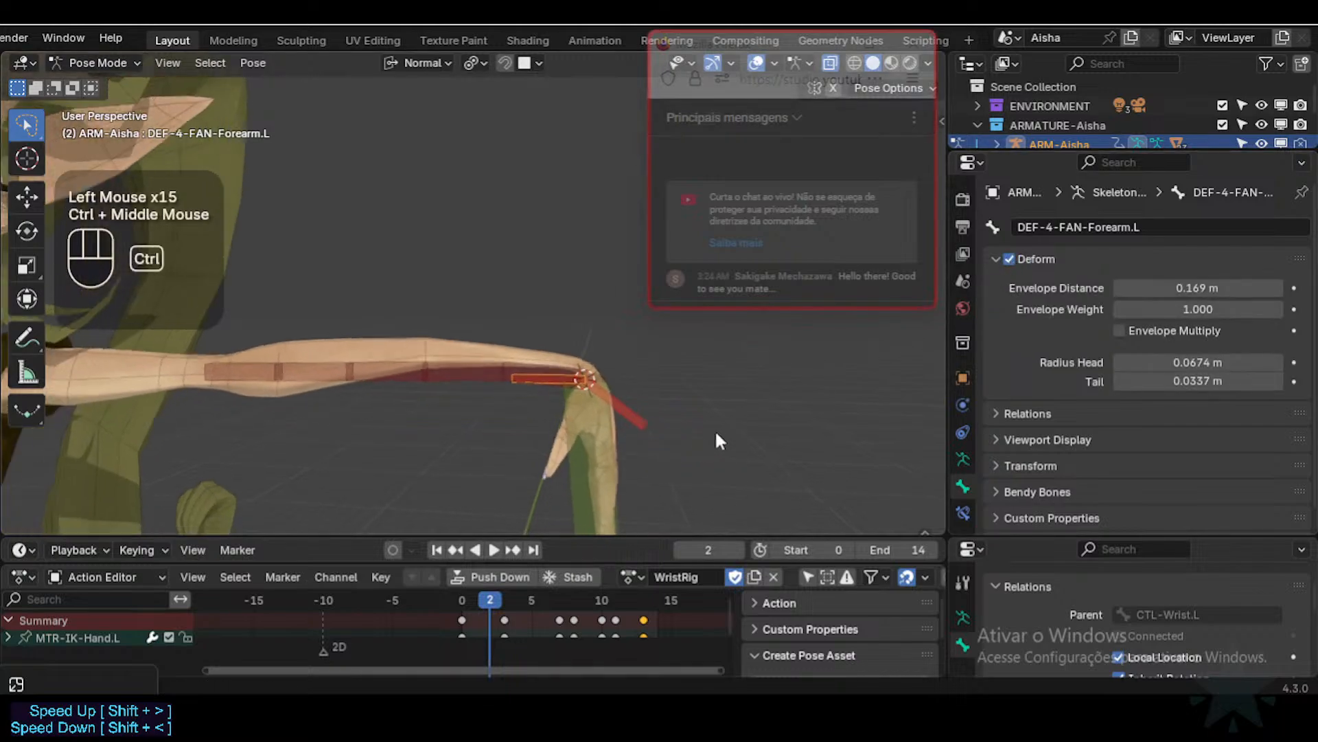
{"action": "left_click", "coordinate": [602, 458]}
{"action": "key", "text": "r"}
{"action": "key", "text": "x"}
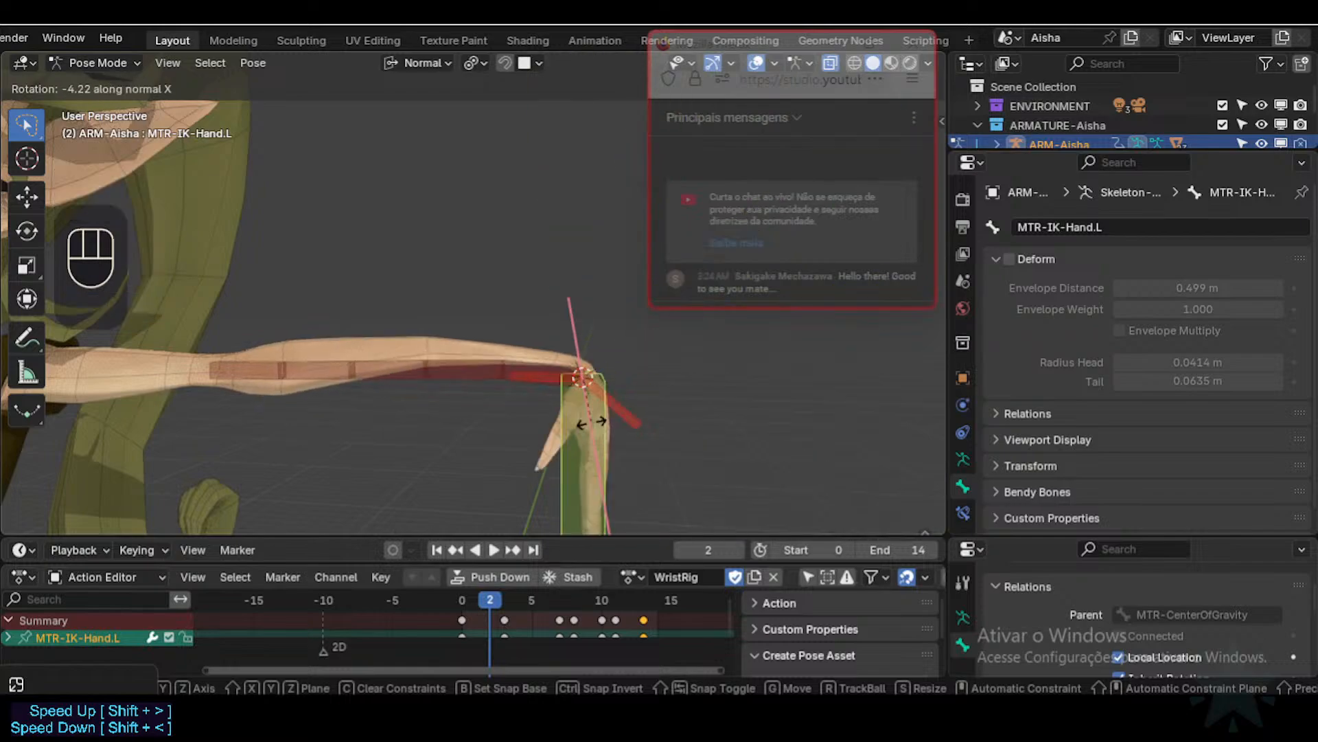
{"action": "left_click", "coordinate": [636, 373]}
Step: Rotate MTR-IK-Hand.L alternately around normal Z and X to test the wrist's sideways and vertical bends
{"action": "middle_click_drag", "start_coordinate": [636, 373], "coordinate": [640, 444]}
{"action": "key", "text": "r"}
{"action": "key", "text": "z"}
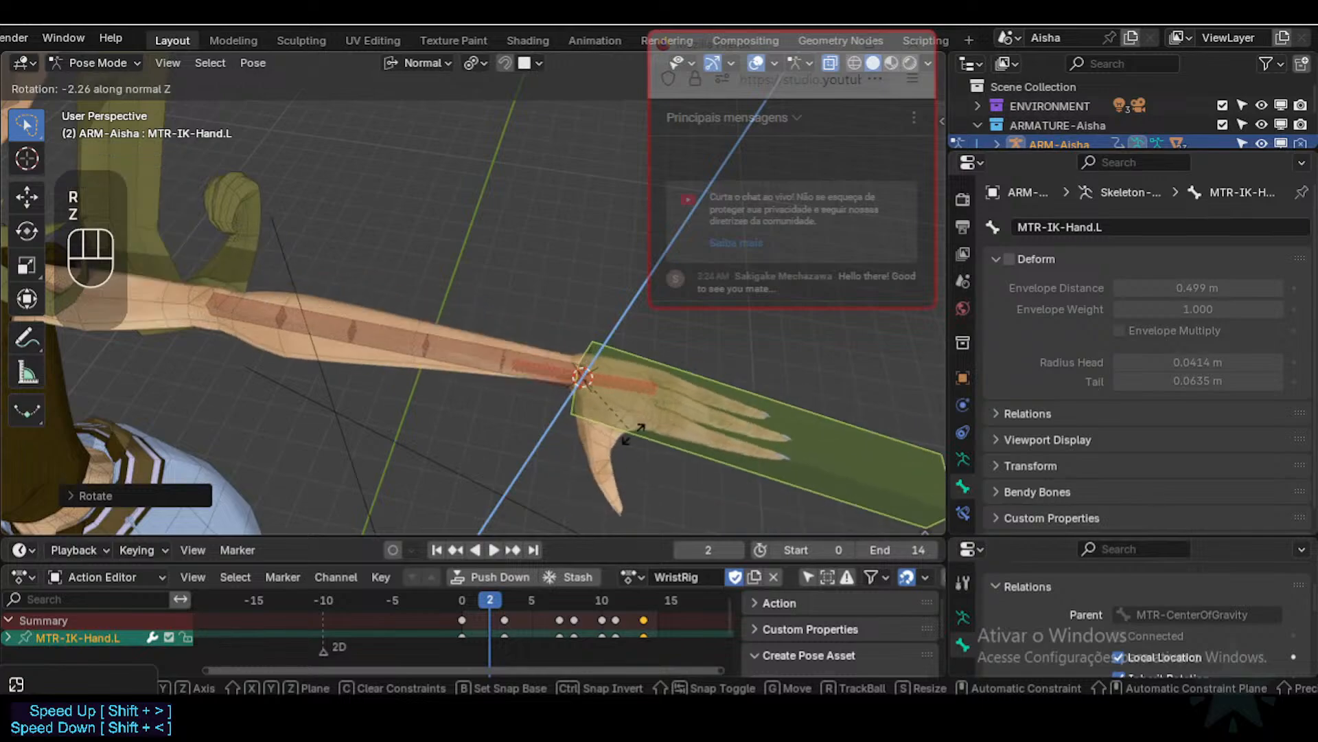
{"action": "left_click", "coordinate": [638, 433]}
{"action": "middle_click_drag", "start_coordinate": [638, 433], "coordinate": [667, 369]}
{"action": "key", "text": "r"}
{"action": "key", "text": "x"}
{"action": "left_click", "coordinate": [653, 366]}
{"action": "key", "text": "r"}
{"action": "key", "text": "z"}
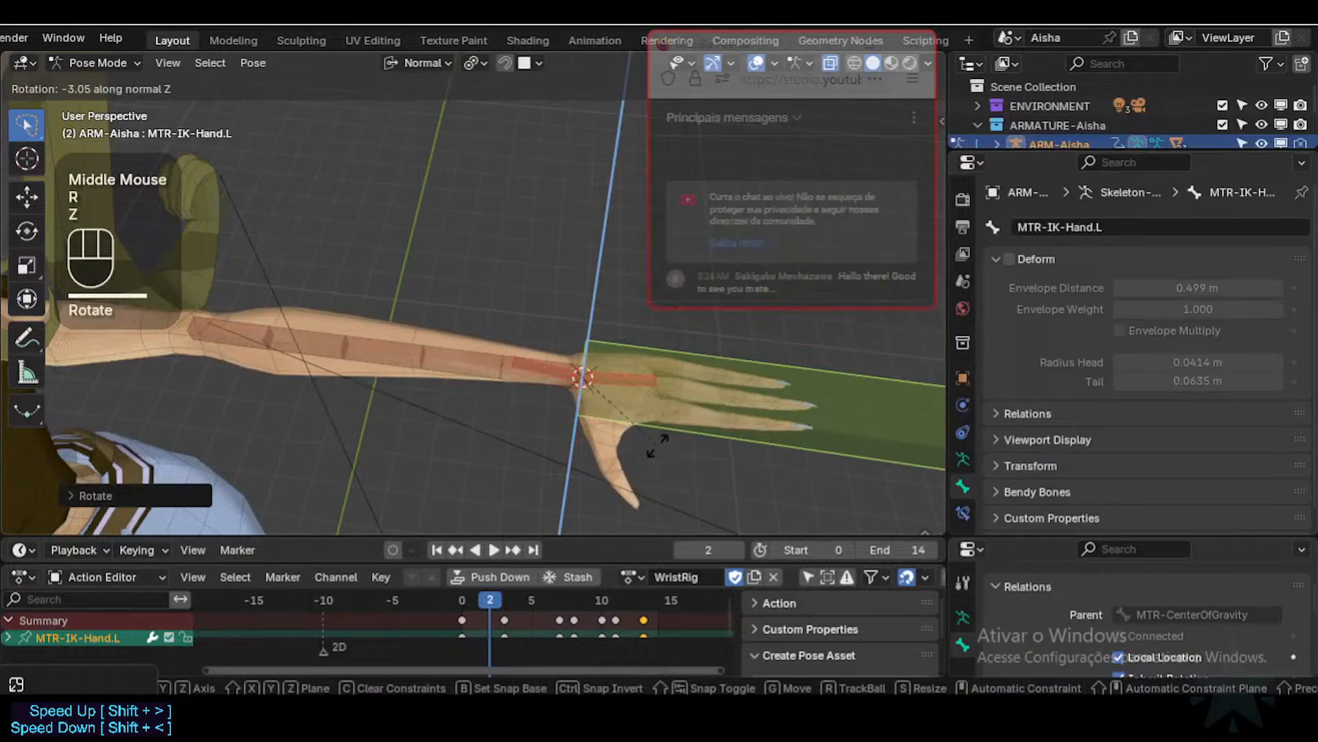
{"action": "left_click", "coordinate": [636, 427]}
Step: Examine the Copy Rotation settings of DEF-4-FAN-Forearm.L and enlarge the lower properties editor showing its Relations
{"action": "left_click", "coordinate": [555, 378]}
{"action": "left_click", "coordinate": [558, 362]}
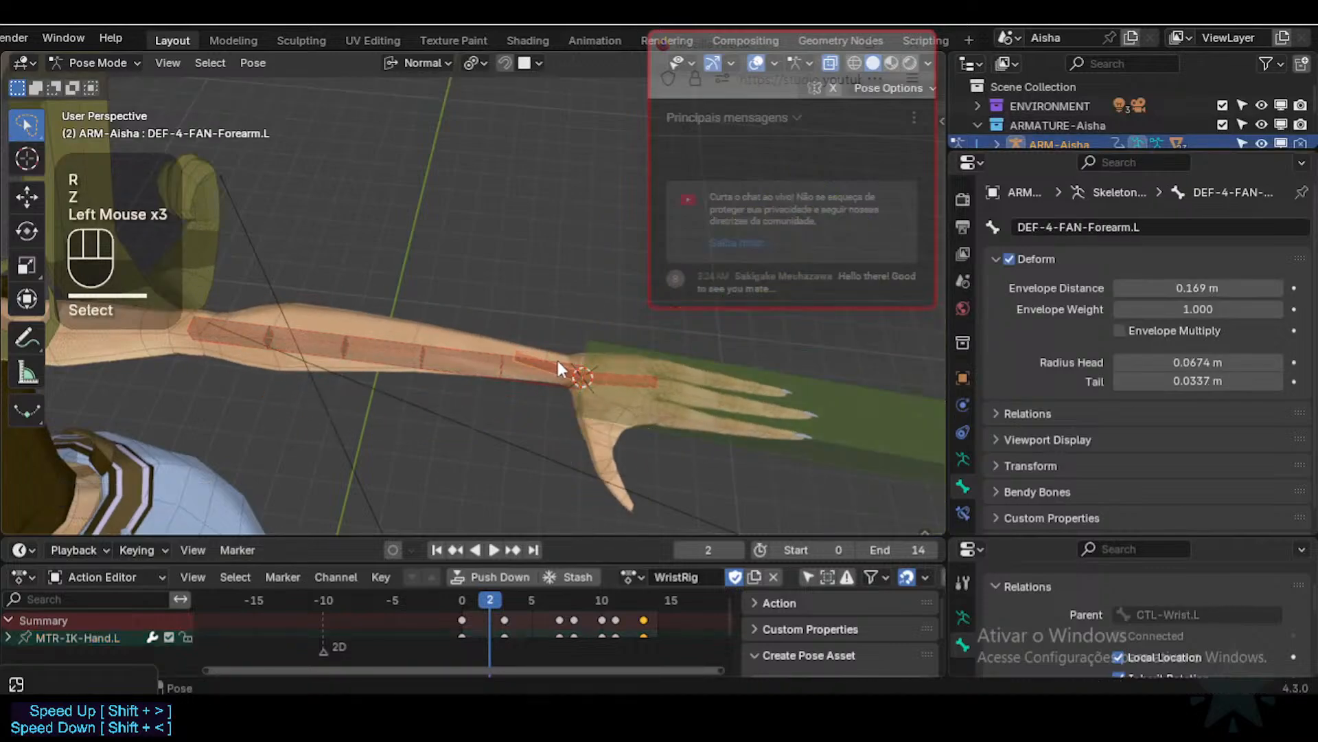
{"action": "left_click", "coordinate": [962, 511]}
{"action": "middle_click_drag", "start_coordinate": [1072, 388], "coordinate": [1093, 349]}
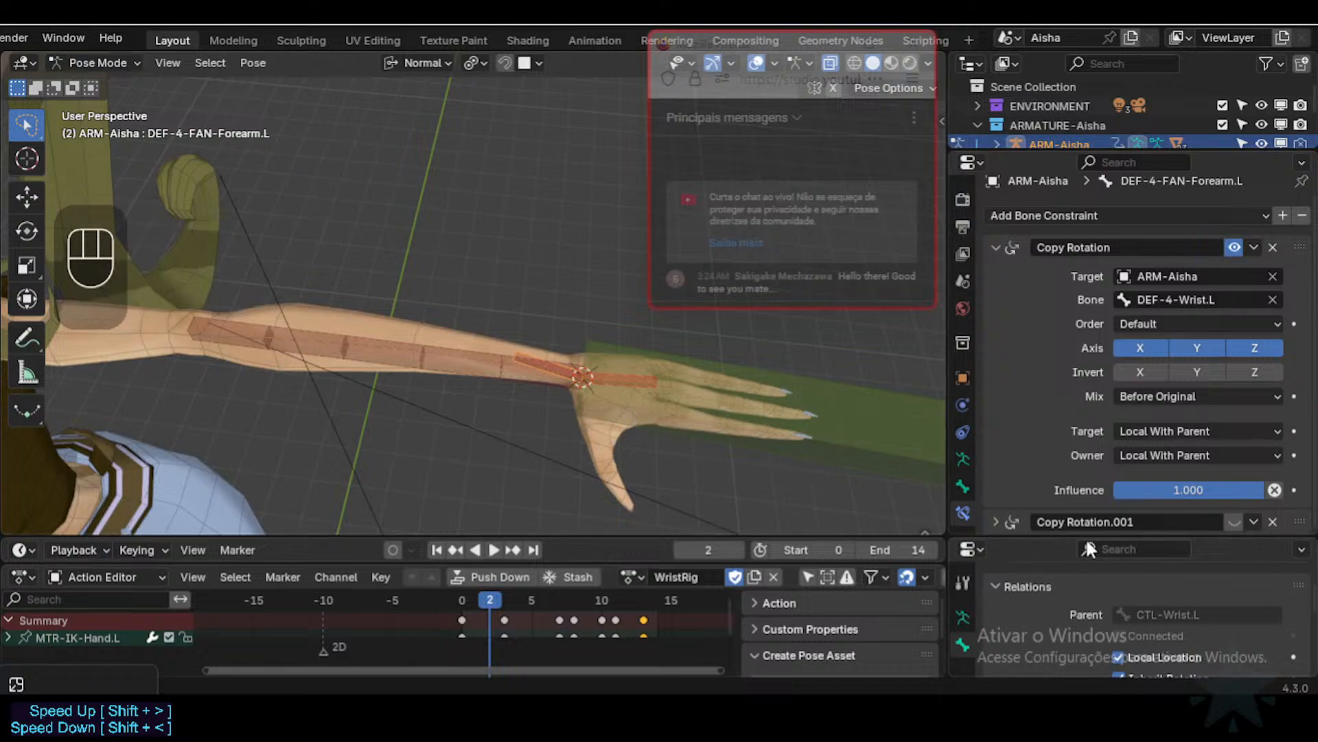
{"action": "left_click_drag", "start_coordinate": [1087, 539], "coordinate": [1092, 515]}
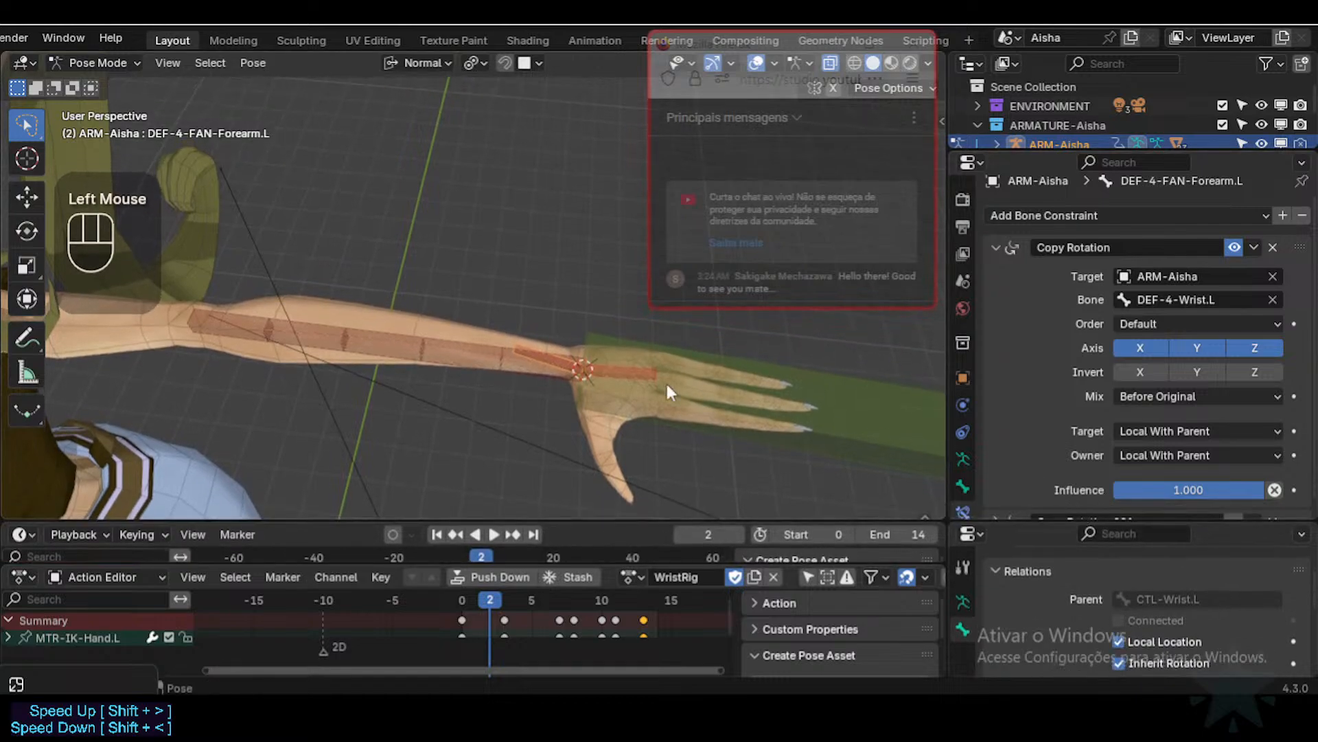
Step: In Edit Mode, set DEF-4-FAN-Wrist.L as the parent of DEF-4-FAN-Forearm.L, and return to Pose Mode
{"action": "key", "text": "Tab"}
{"action": "left_click", "coordinate": [624, 373]}
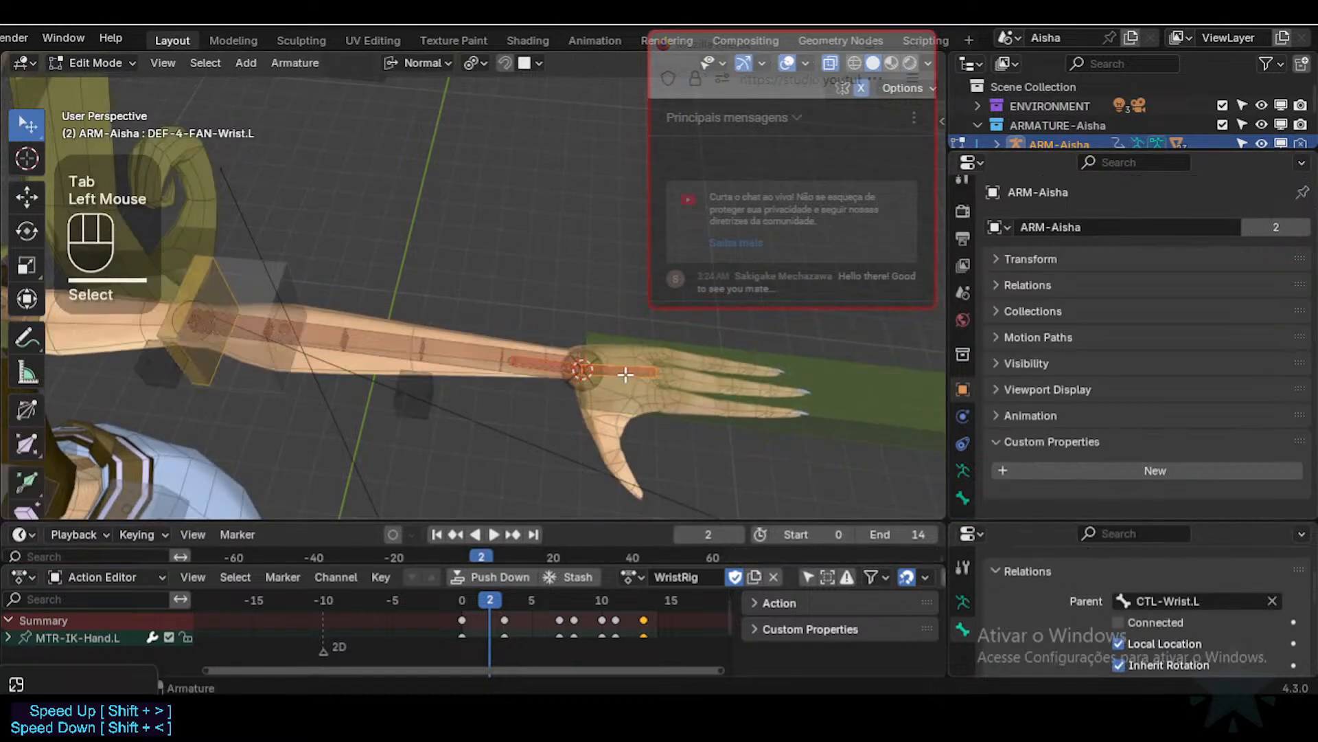
{"action": "key", "text": "F2"}
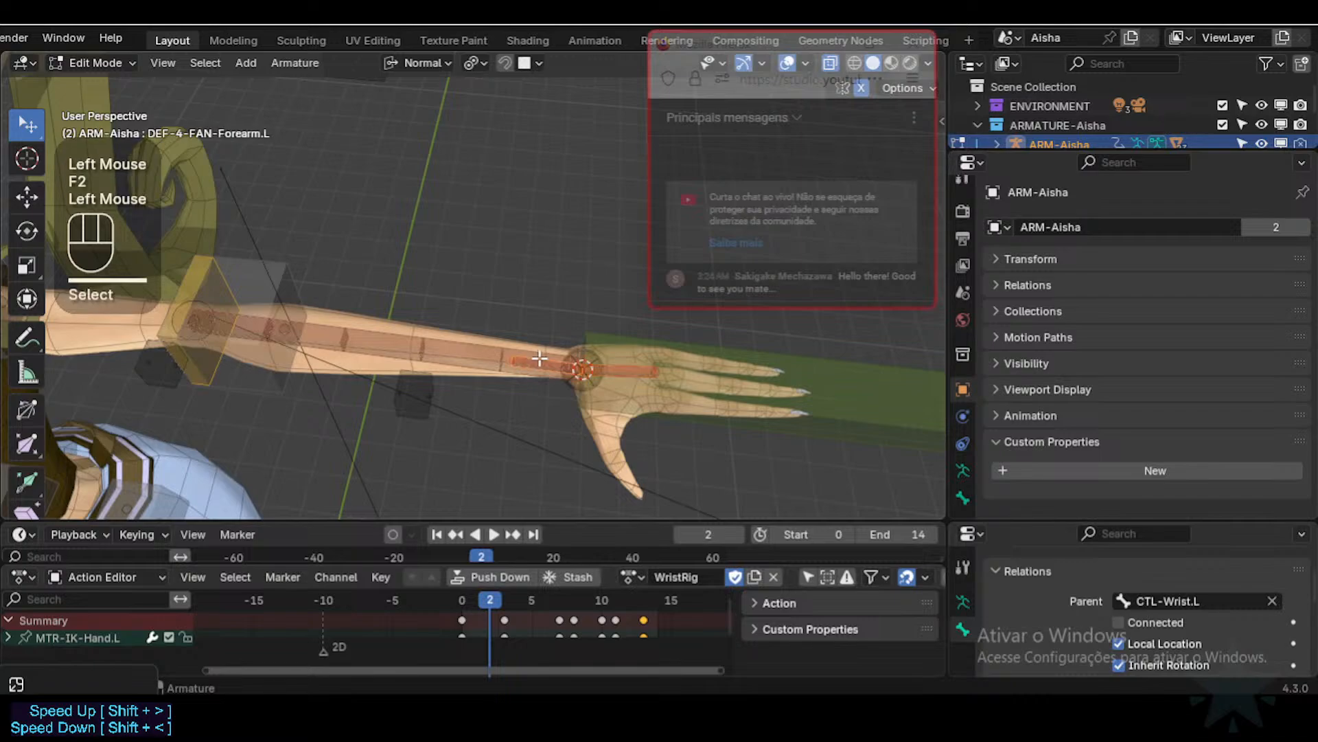
{"action": "type", "text": "DEF-4-FAN-Wrist.L"}
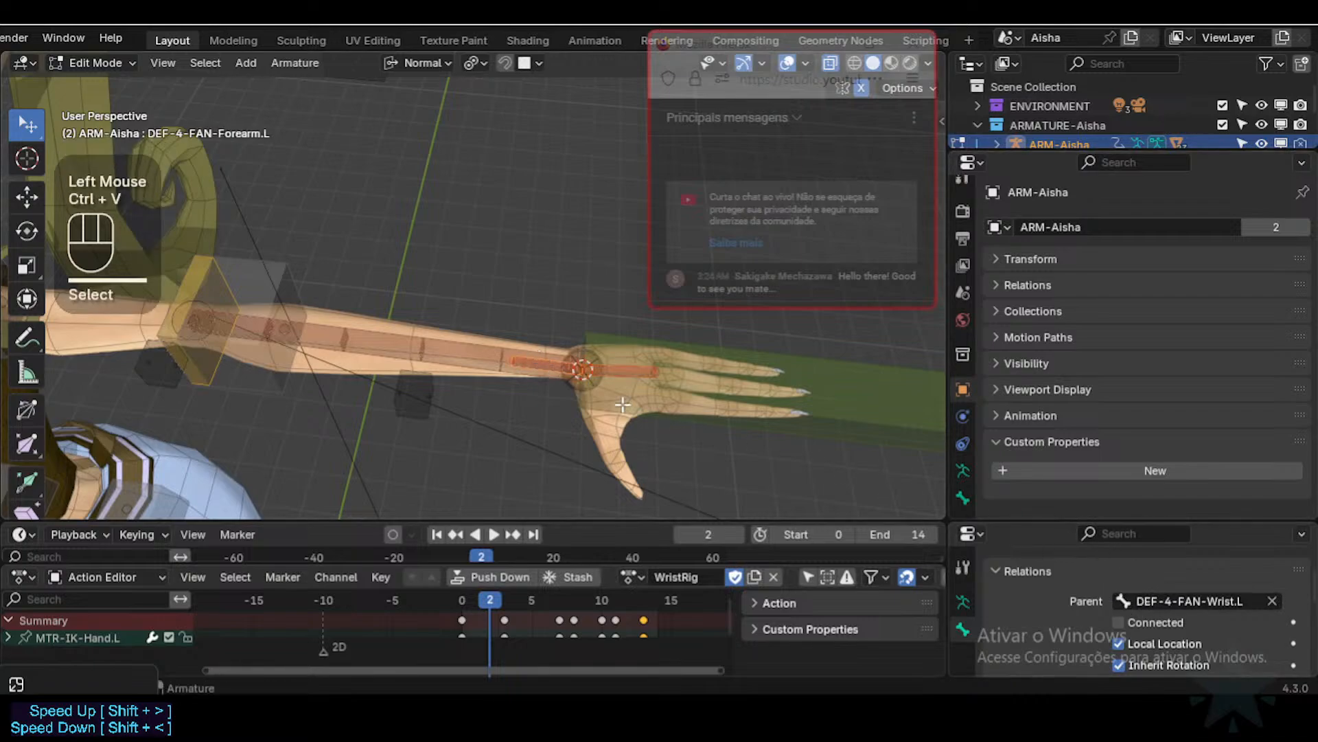
{"action": "key", "text": "Tab"}
Step: Disable and collapse the first Copy Rotation constraint on DEF-4-FAN-Forearm.L
{"action": "left_click", "coordinate": [690, 375]}
{"action": "left_click", "coordinate": [587, 397]}
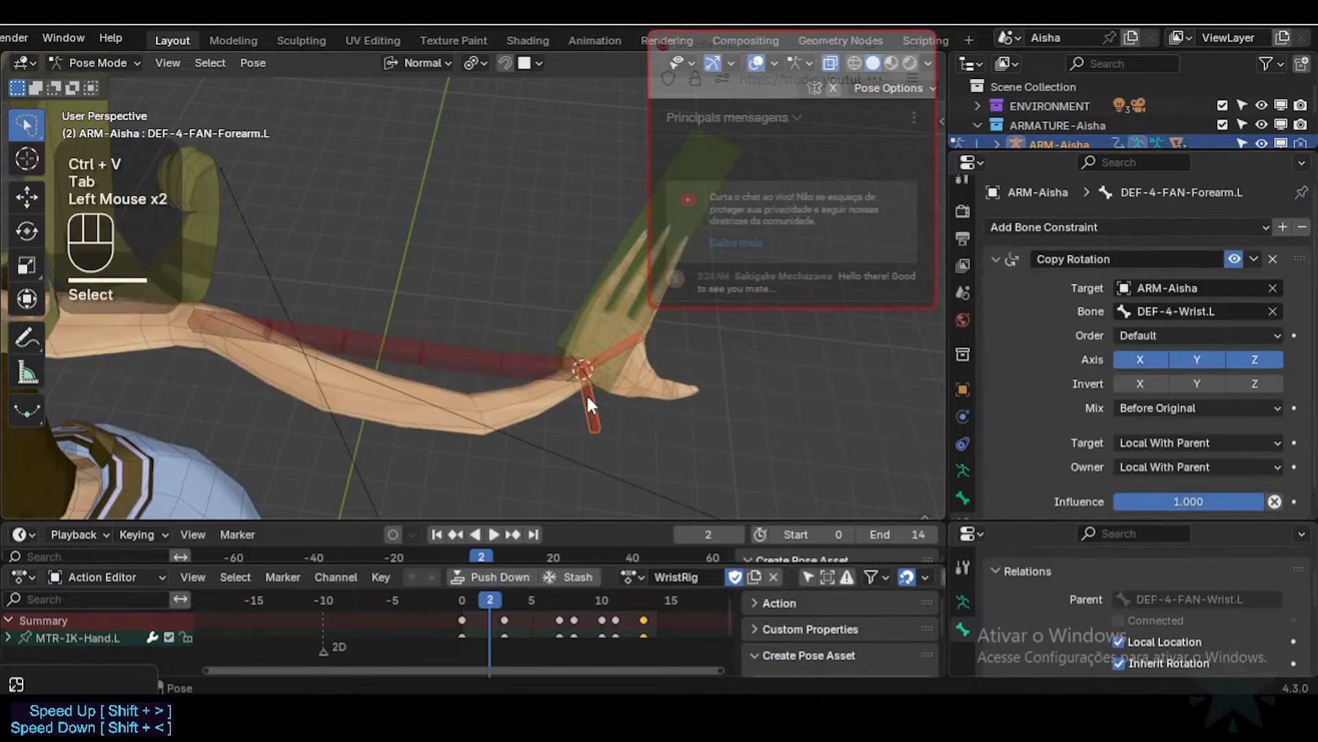
{"action": "left_click", "coordinate": [1235, 258]}
{"action": "left_click", "coordinate": [995, 258]}
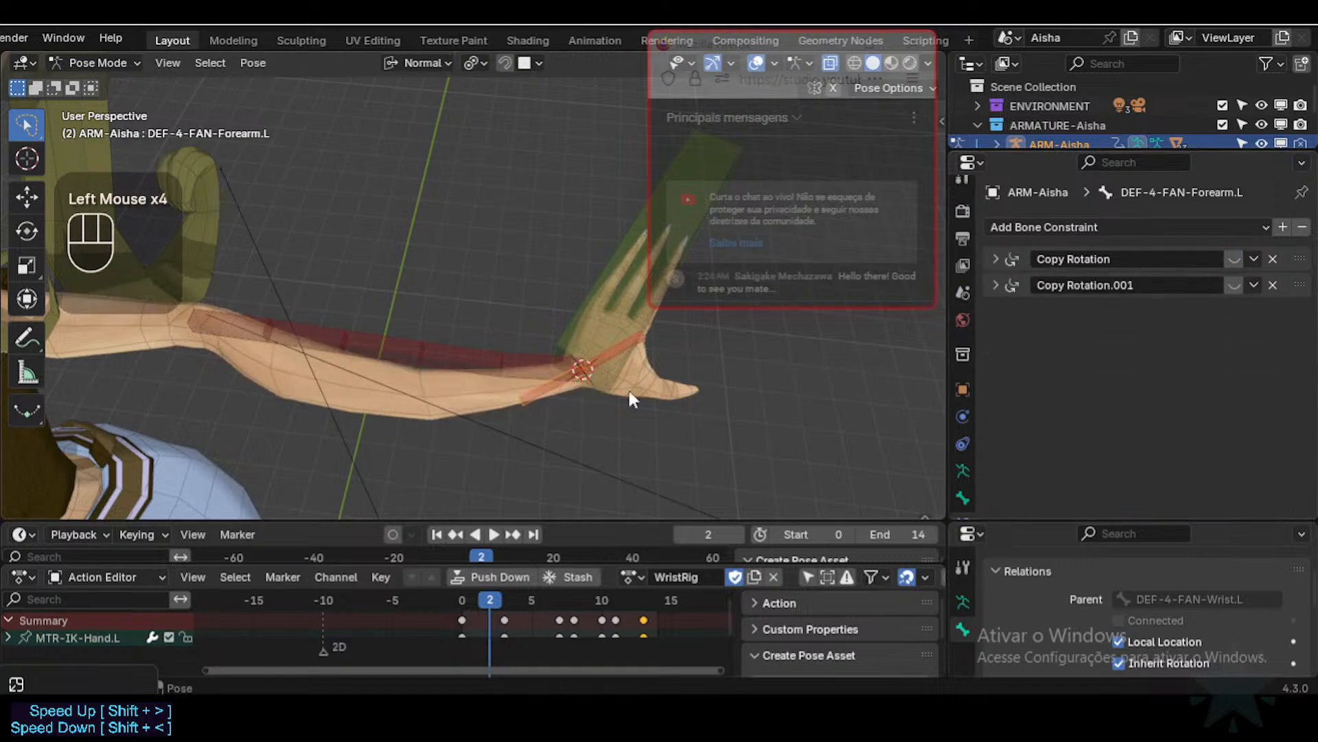
Step: Clear the pose transforms of all the bones
{"action": "middle_click_drag", "start_coordinate": [630, 398], "coordinate": [586, 452]}
{"action": "key", "text": "alt+q"}
{"action": "key", "text": "alt+q"}
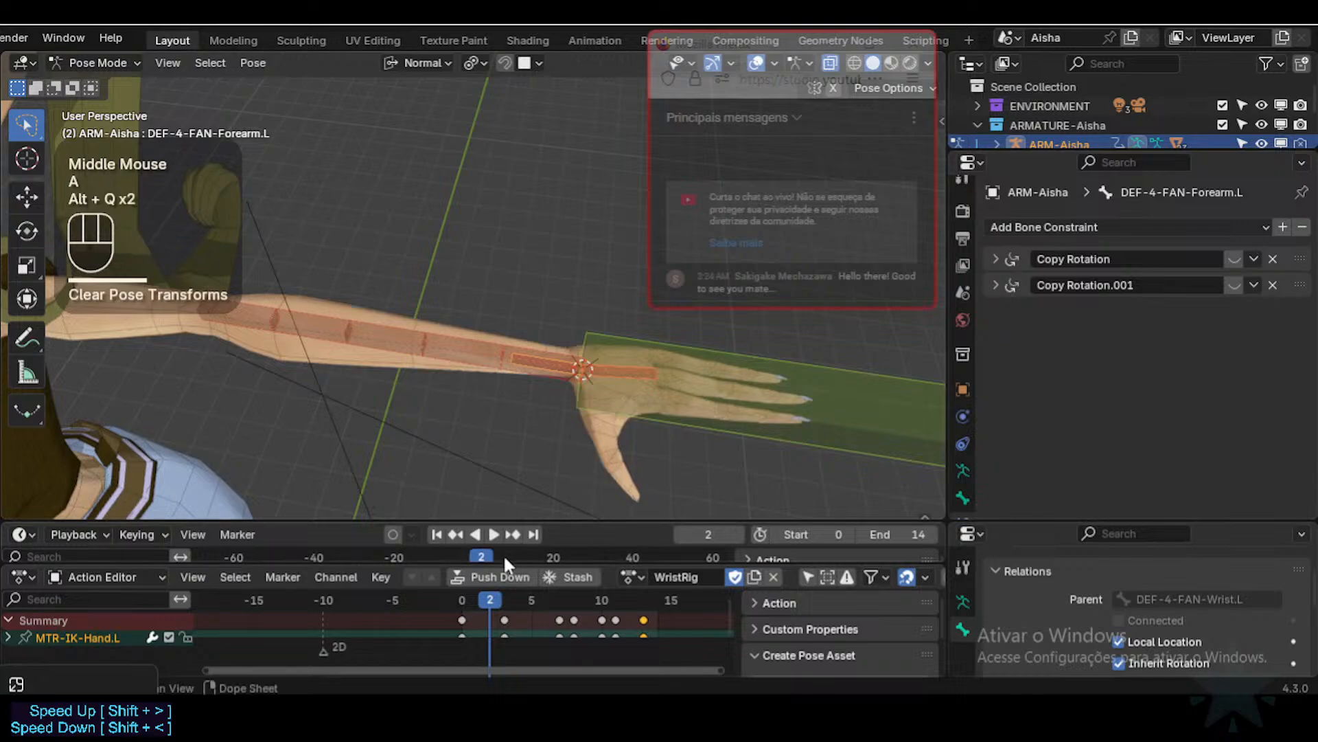
Step: Rotate MTR-IK-Hand.L around normal X to test the forearm fan bone driven only by its new parent
{"action": "mouse_move", "coordinate": [648, 402]}
{"action": "middle_mouse_down"}
{"action": "mouse_move", "coordinate": [670, 371]}
{"action": "mouse_move", "coordinate": [648, 394]}
{"action": "middle_mouse_up"}
{"action": "left_click", "coordinate": [649, 386]}
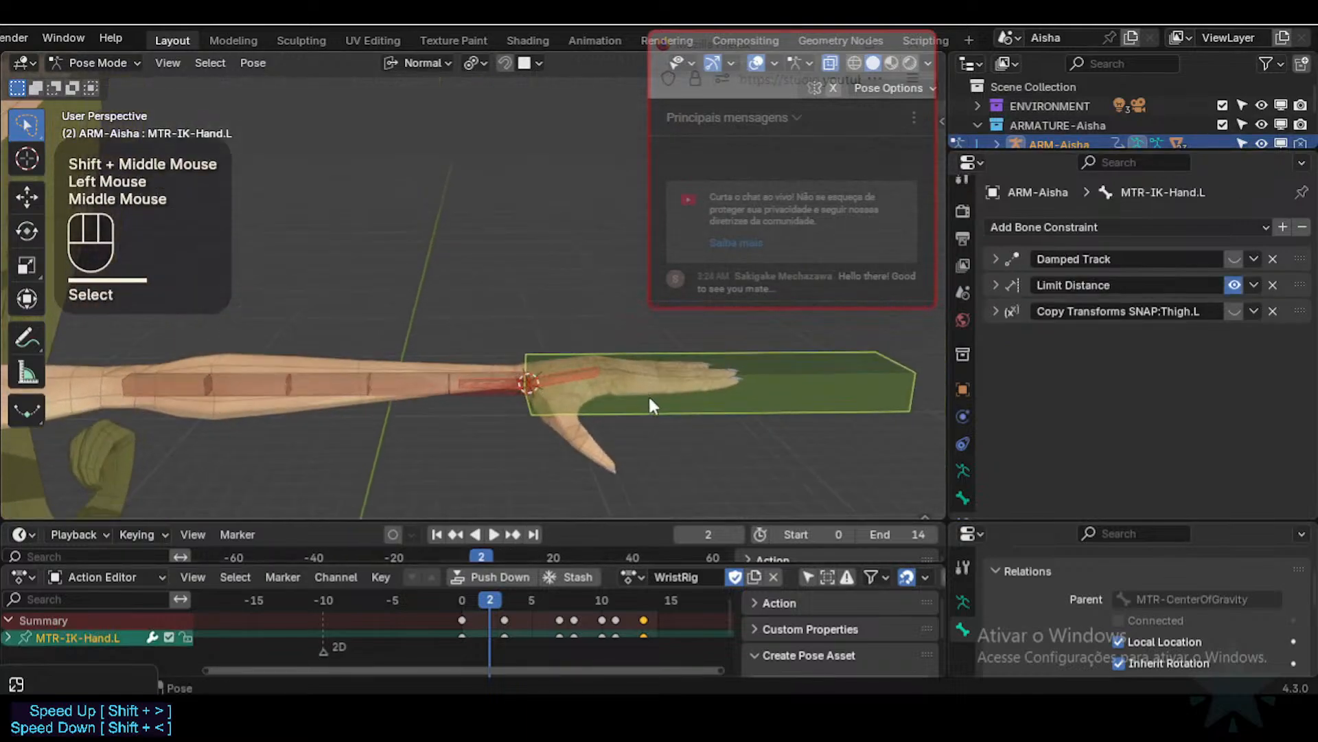
{"action": "key", "text": "r"}
{"action": "key", "text": "x"}
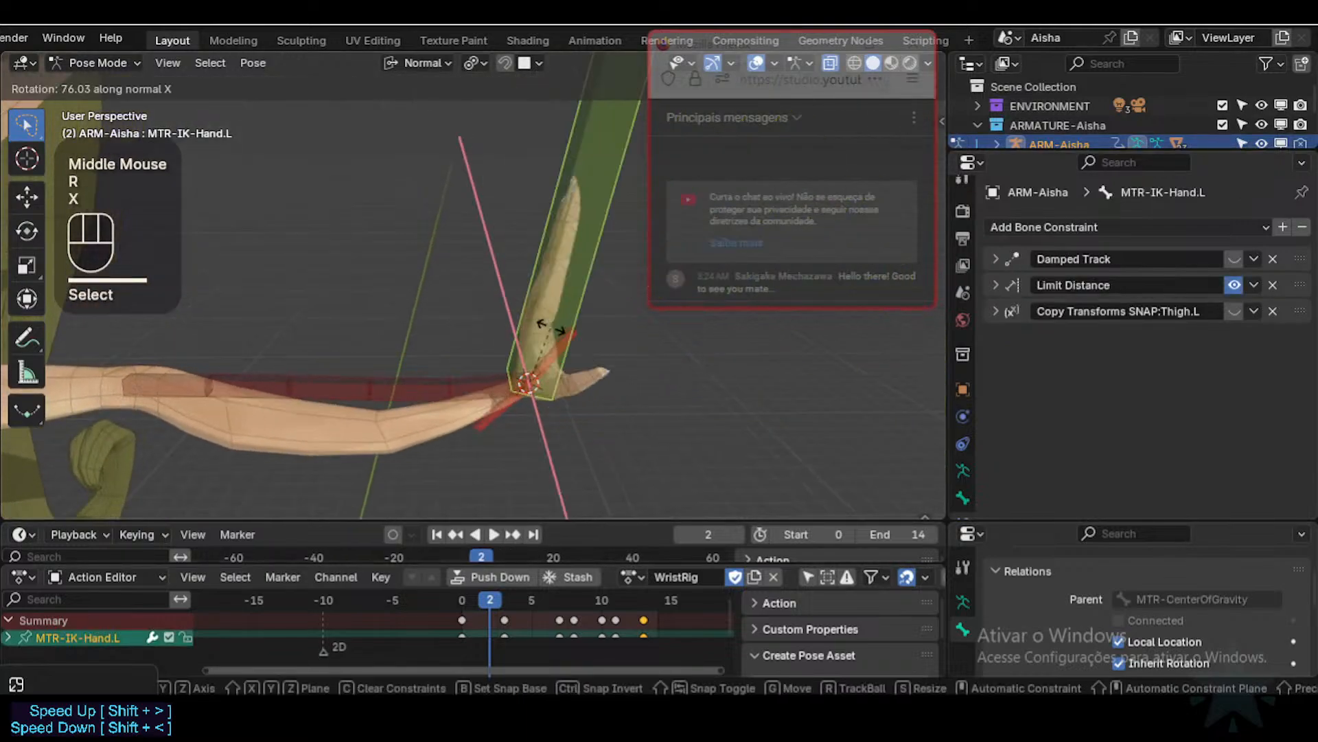
{"action": "left_click", "coordinate": [599, 402]}
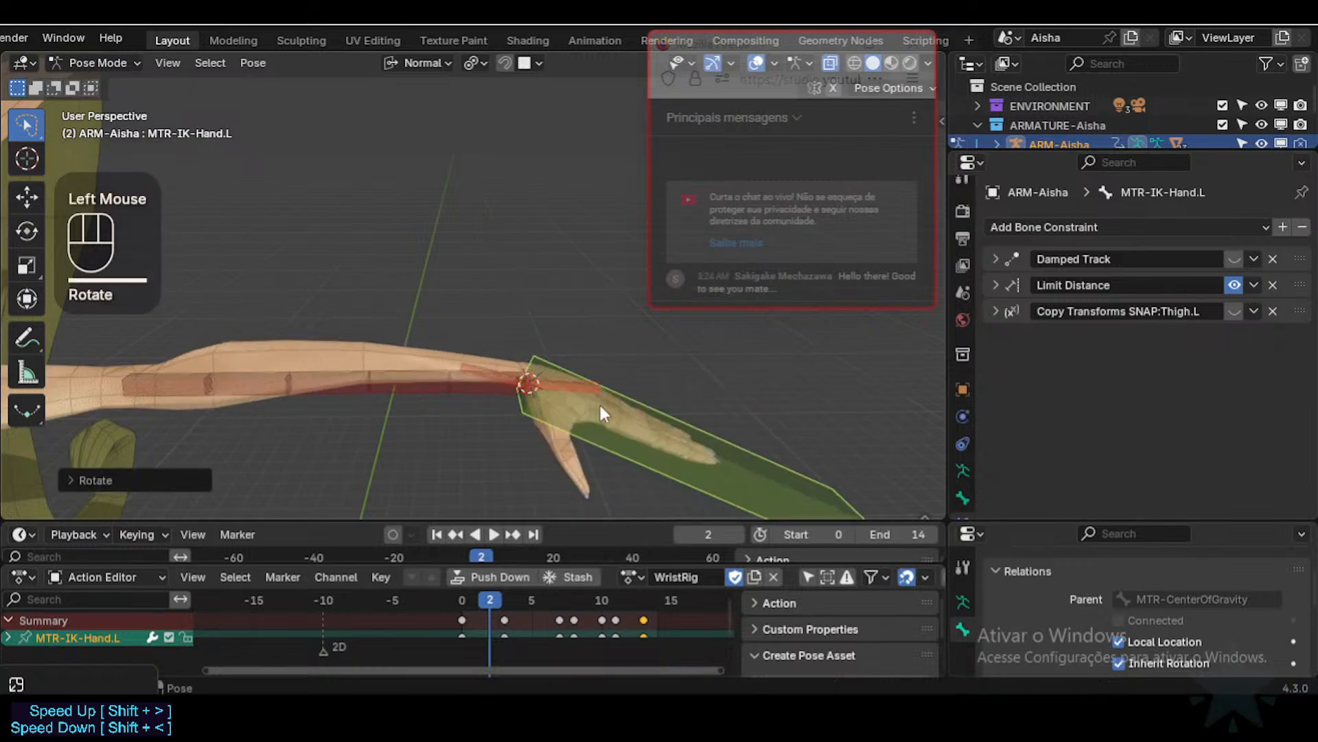
Step: Set DEF-4-FAN-Wrist.L as the target bone of the first Copy Rotation constraint on DEF-4-FAN-Forearm.L
{"action": "left_click", "coordinate": [490, 360]}
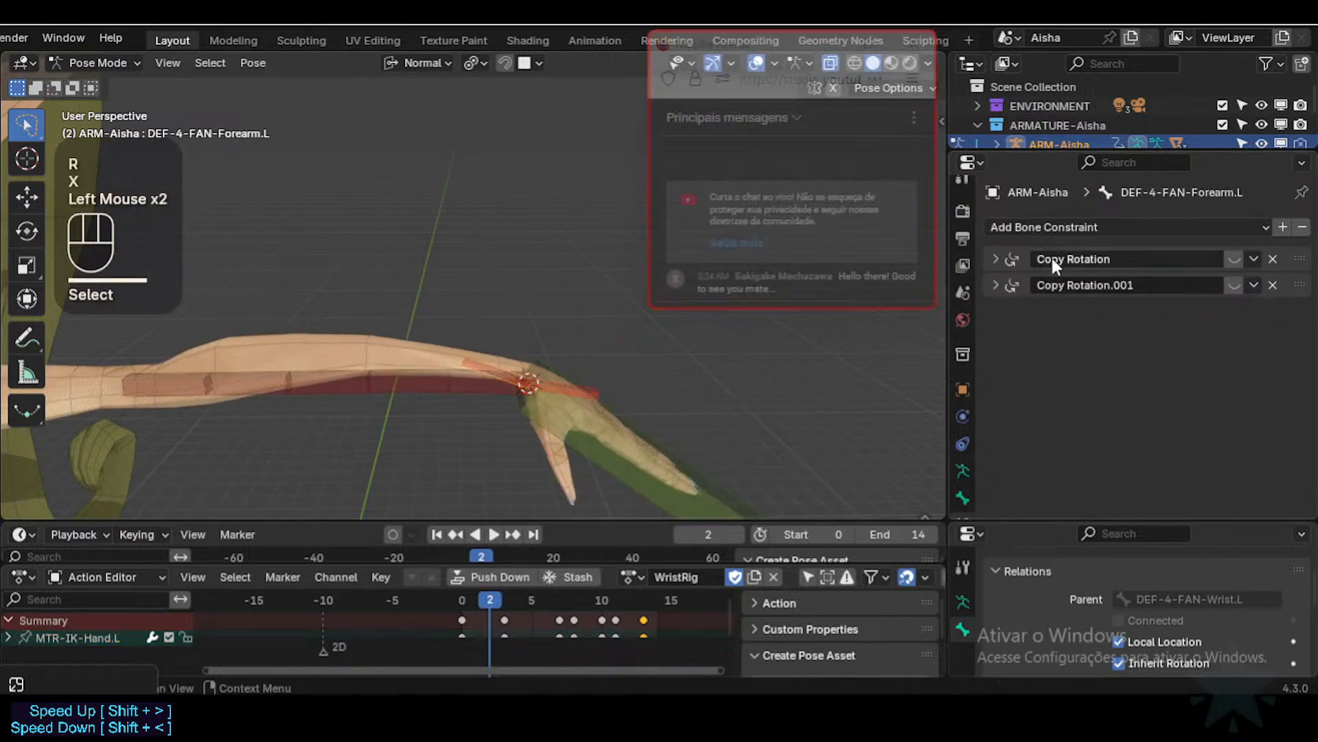
{"action": "left_click", "coordinate": [995, 259]}
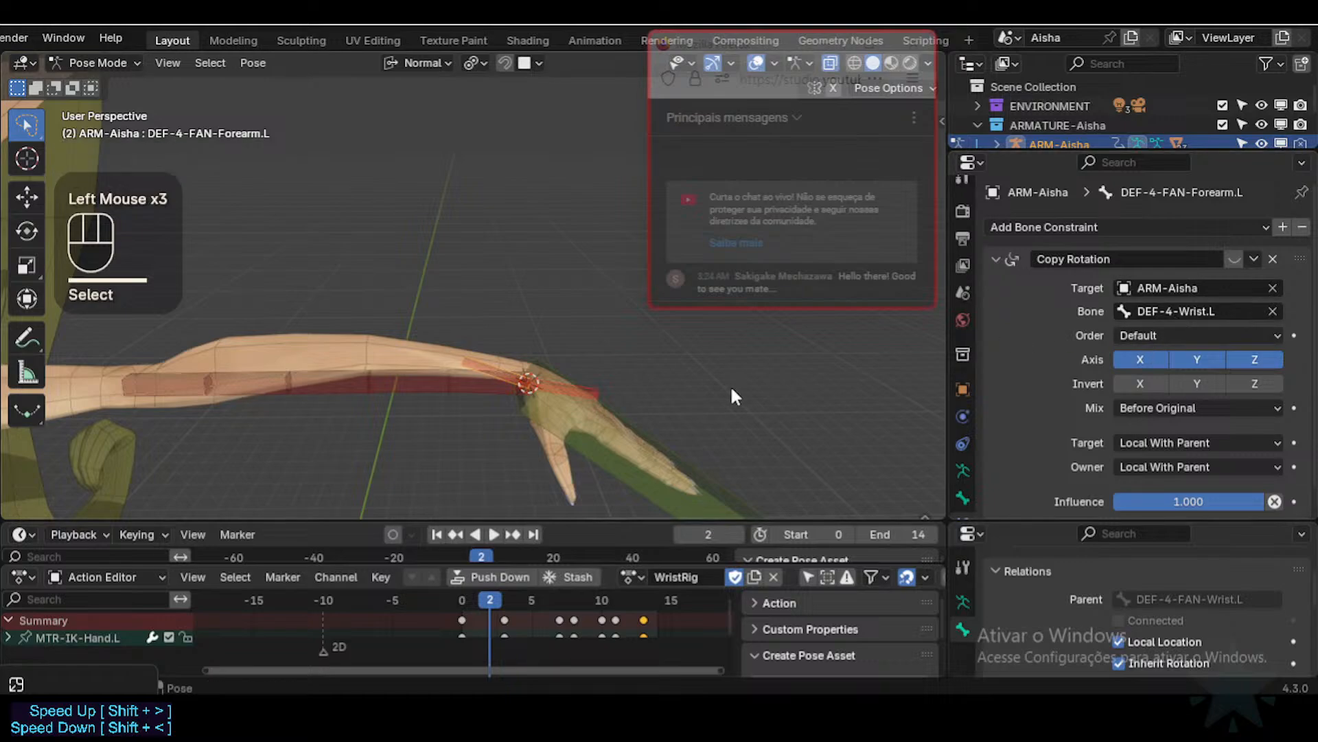
{"action": "left_click", "coordinate": [574, 382]}
{"action": "left_click", "coordinate": [576, 384]}
{"action": "key", "text": "F2"}
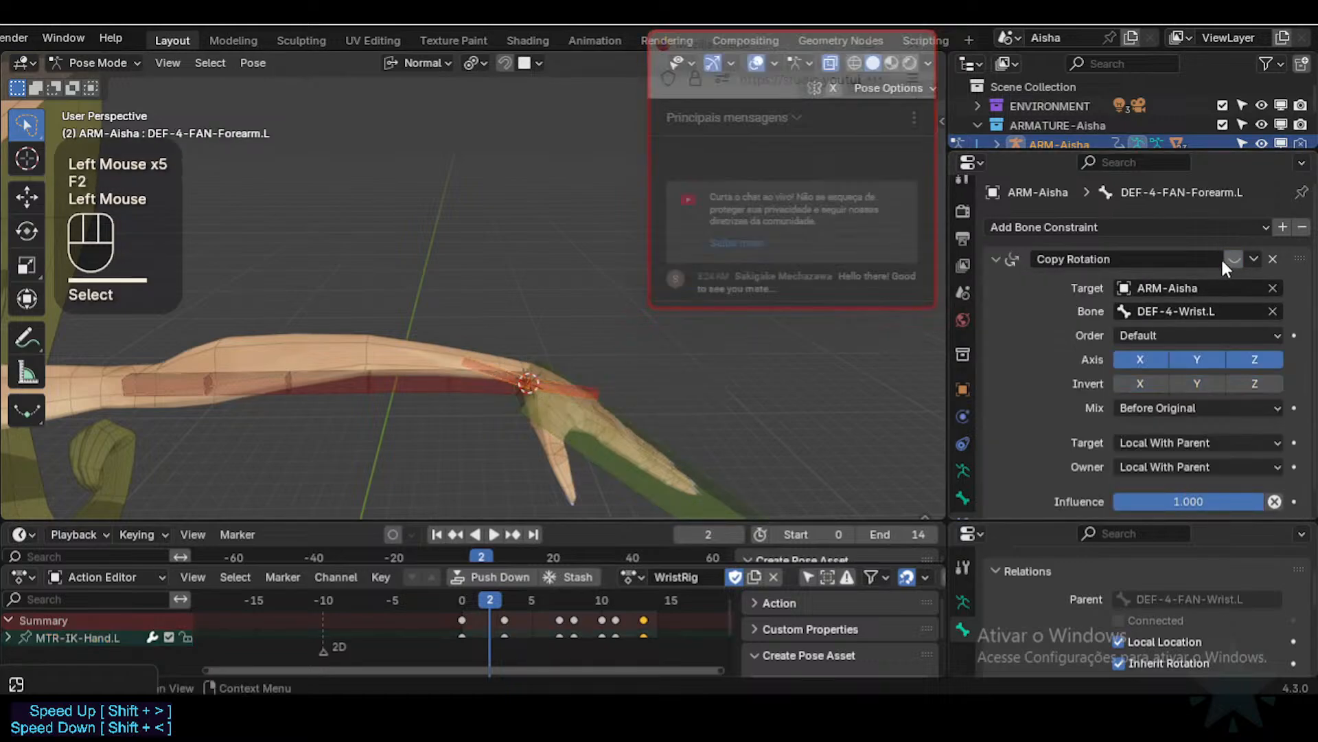
{"action": "type", "text": "DEF-4-FAN-Wrist.L"}
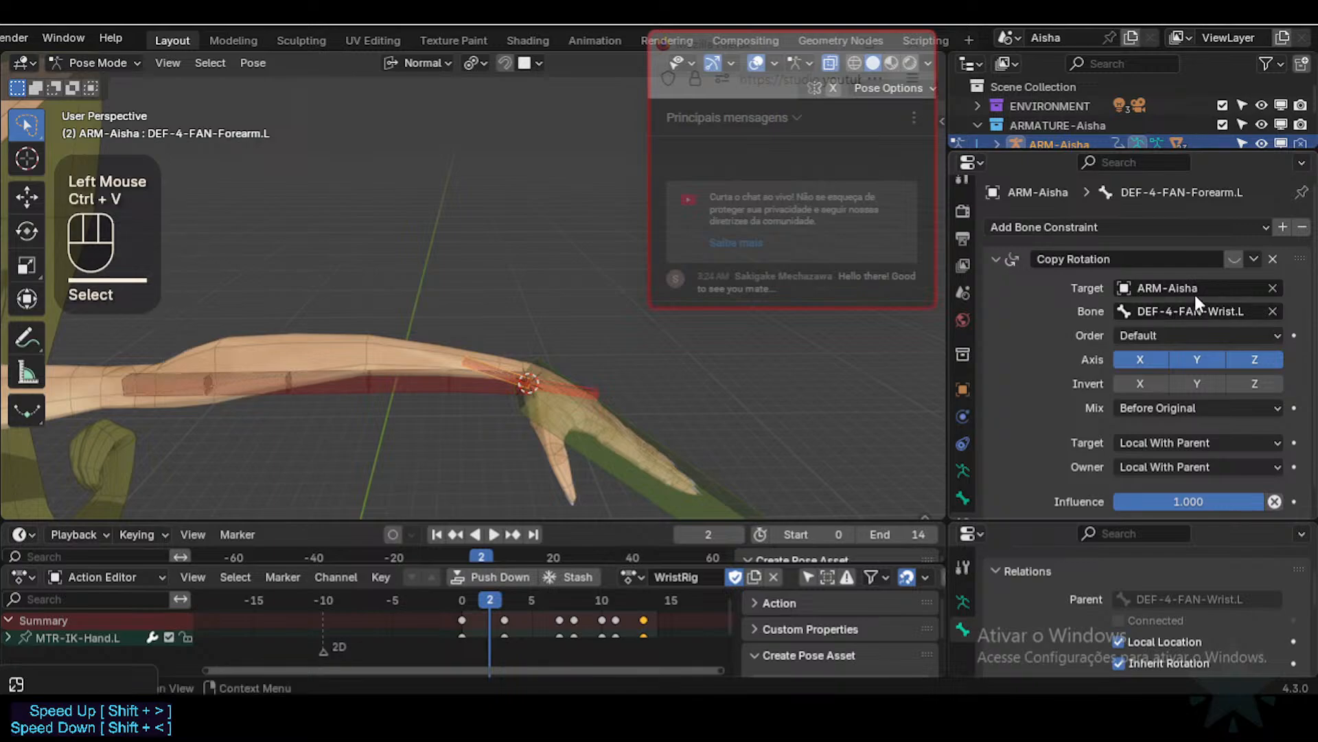
Step: Enable that Copy Rotation constraint, invert its X, Y and Z axes, and set its target and owner spaces to Local Space
{"action": "left_click", "coordinate": [1234, 259]}
{"action": "left_click", "coordinate": [1146, 380]}
{"action": "left_click", "coordinate": [1185, 381]}
{"action": "left_click", "coordinate": [1229, 383]}
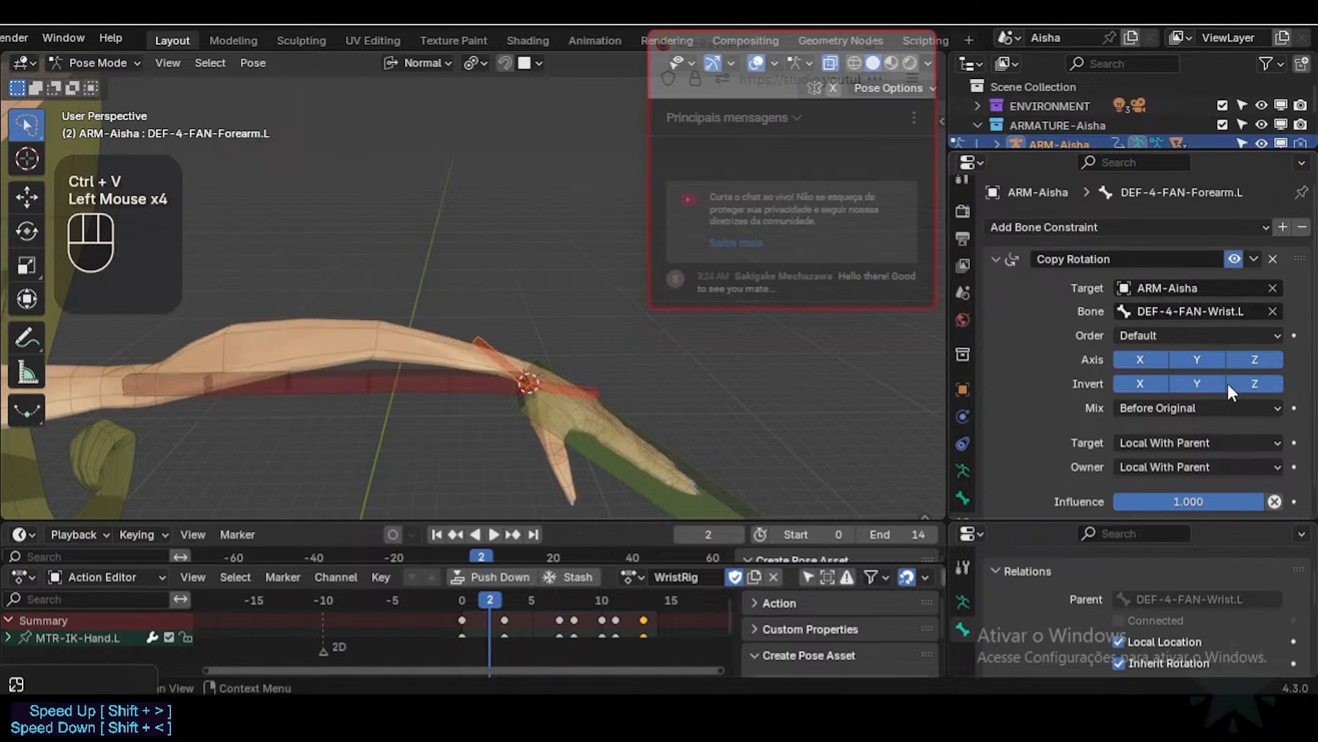
{"action": "left_click_drag", "start_coordinate": [1161, 447], "coordinate": [1120, 556]}
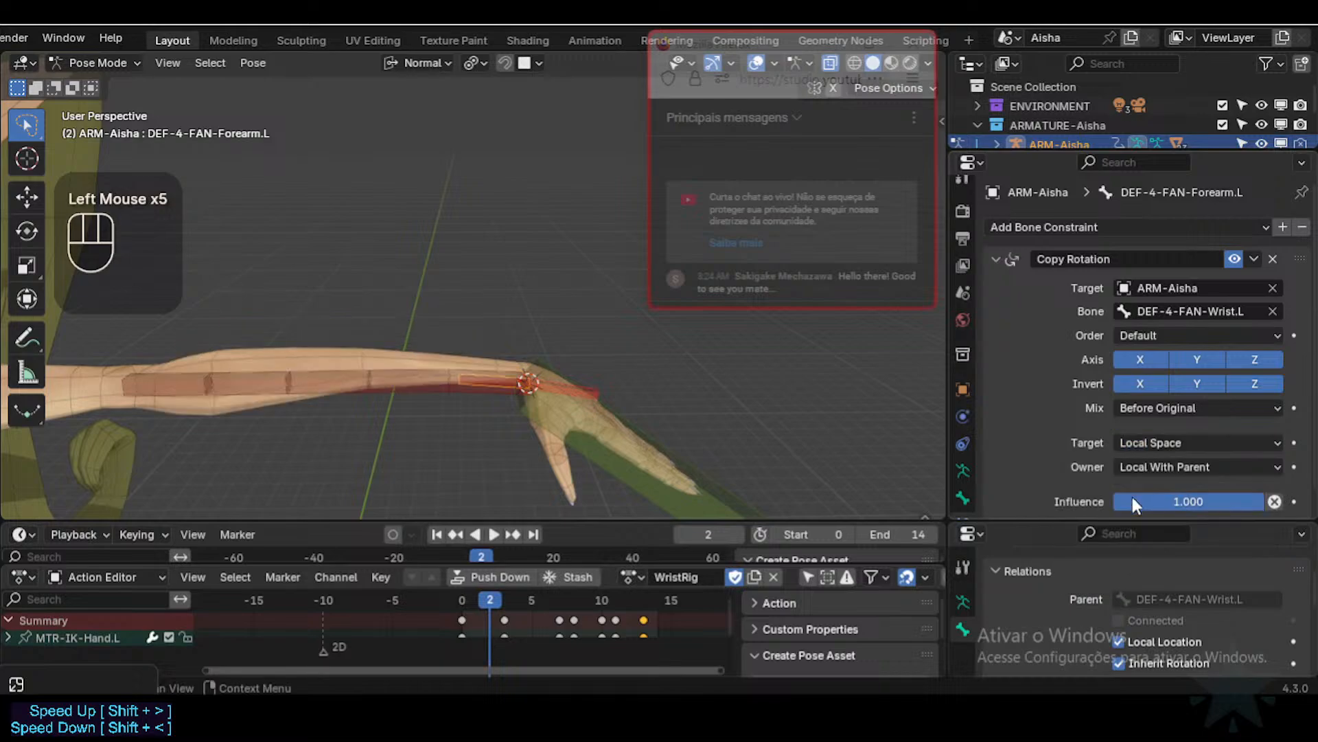
Step: Rotate MTR-IK-Hand.L around normal X and then normal Z to test the inverted forearm fan rotation
{"action": "left_click", "coordinate": [628, 451]}
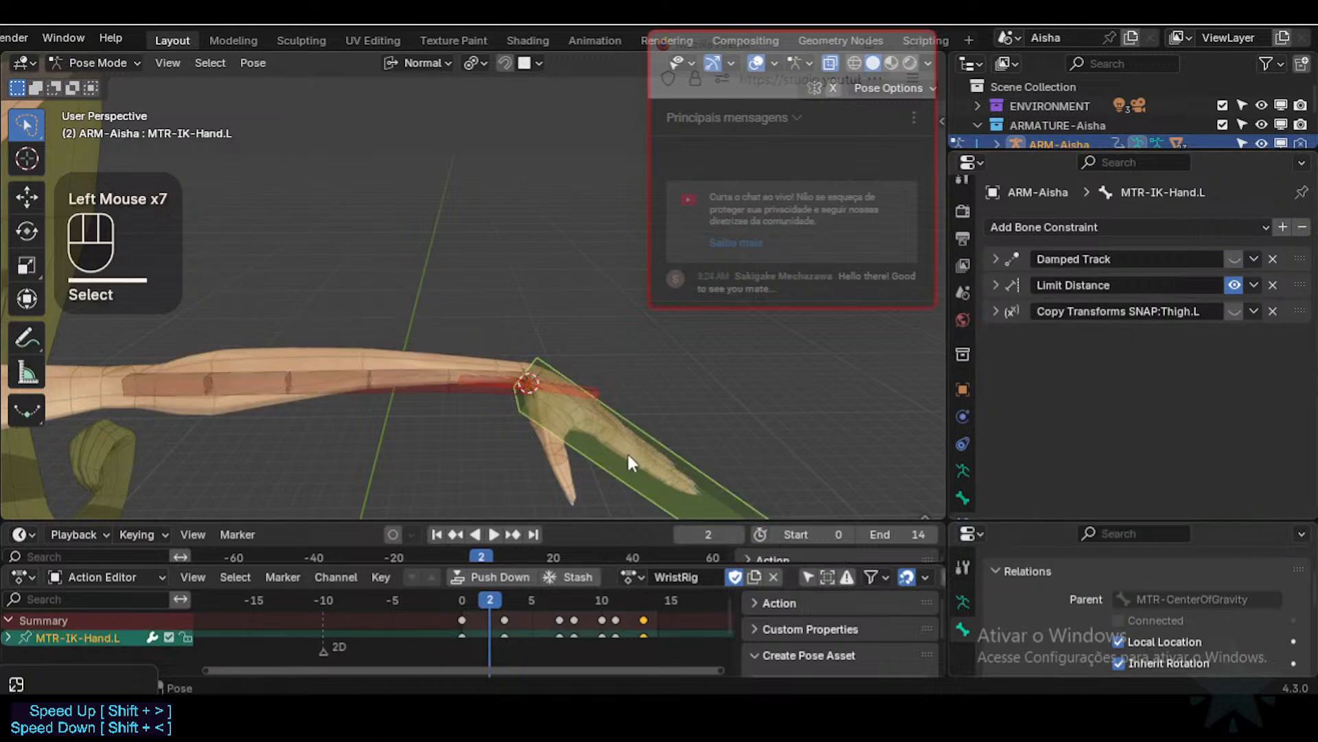
{"action": "key", "text": "r"}
{"action": "key", "text": "x"}
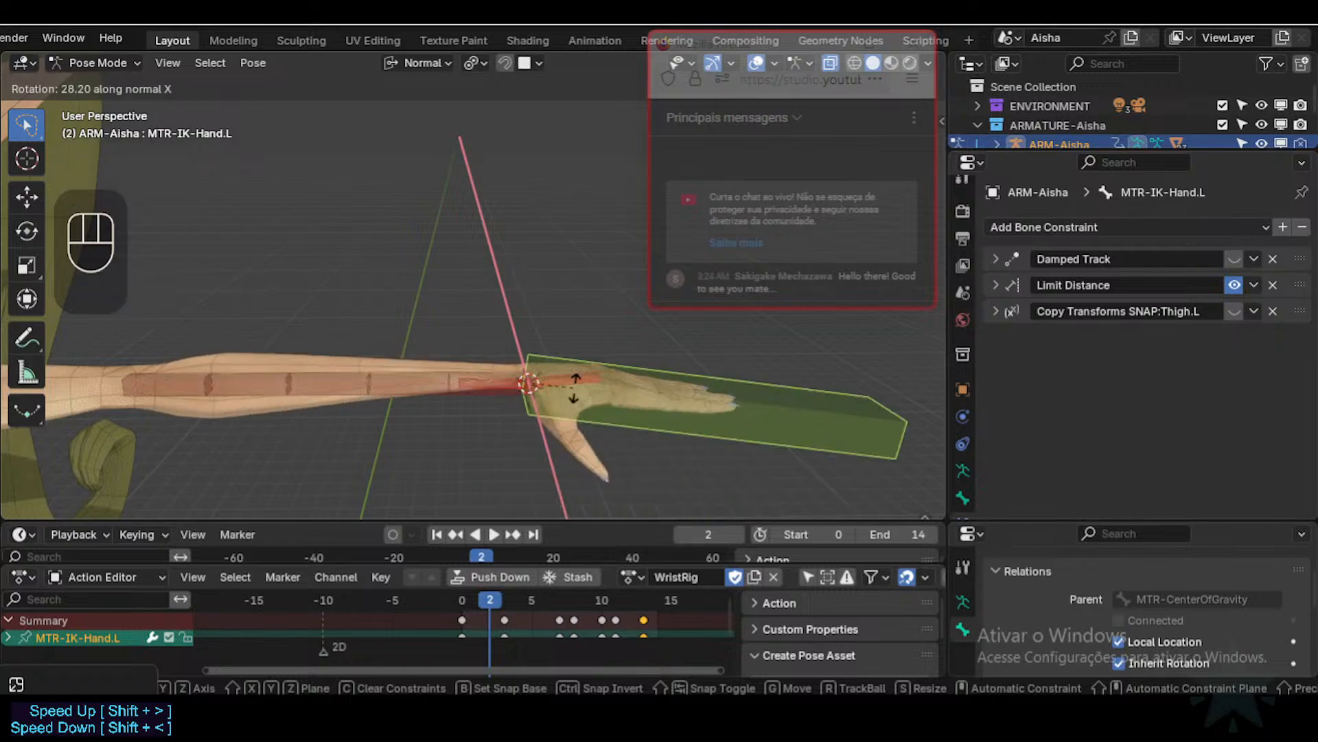
{"action": "left_click", "coordinate": [583, 391]}
{"action": "middle_click", "coordinate": [588, 397]}
{"action": "key", "text": "r"}
{"action": "key", "text": "z"}
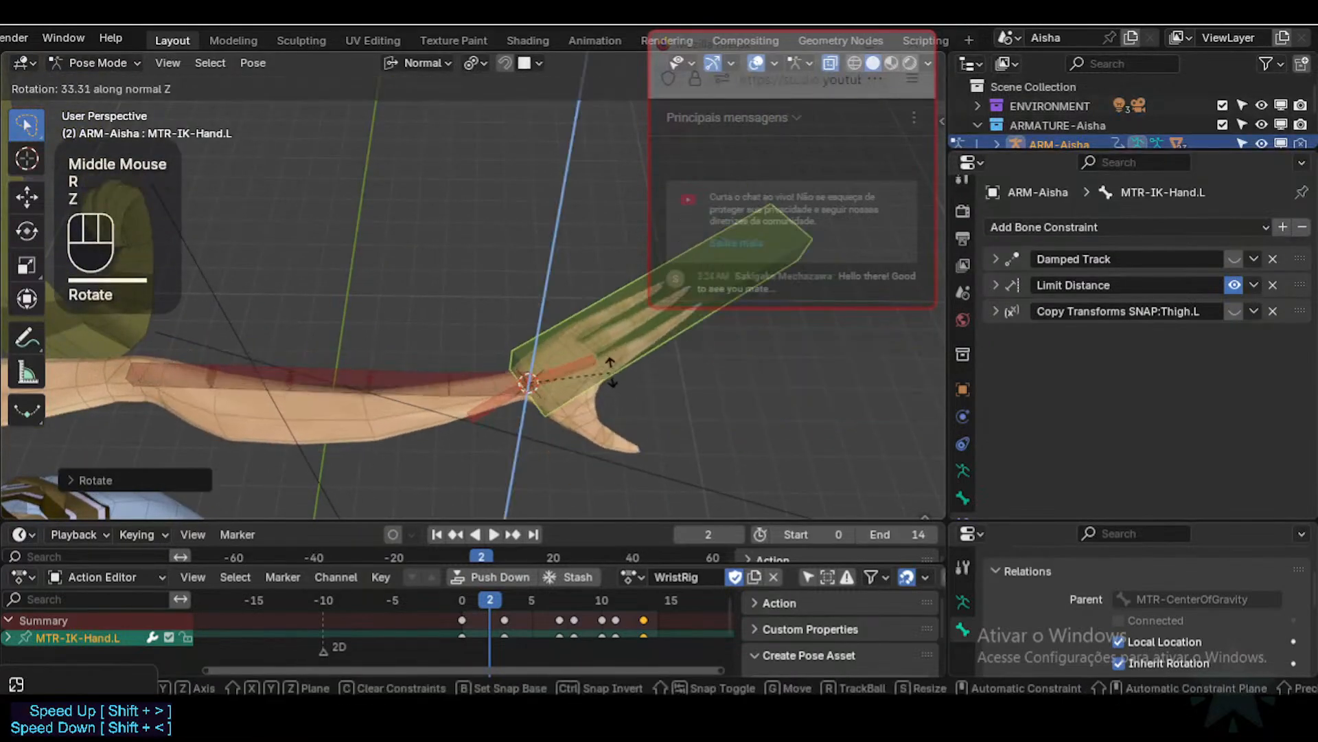
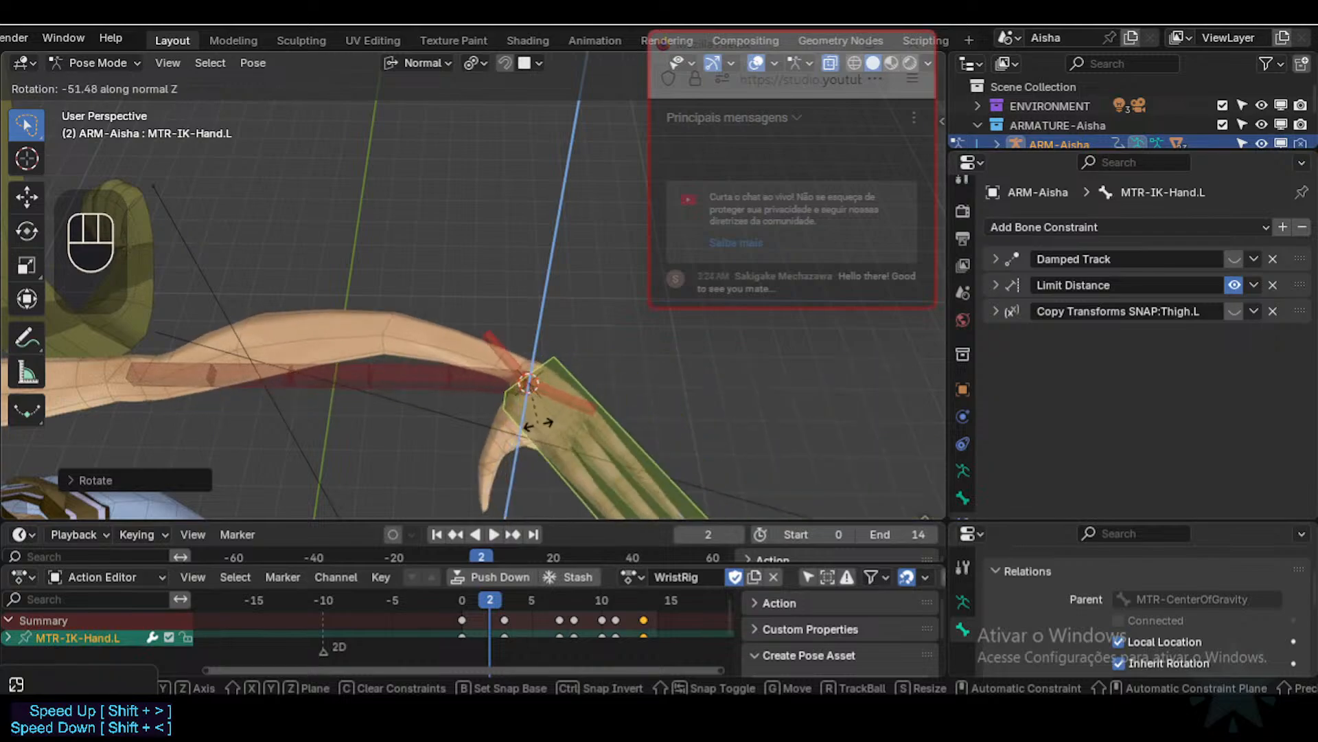
{"action": "left_click", "coordinate": [604, 339]}
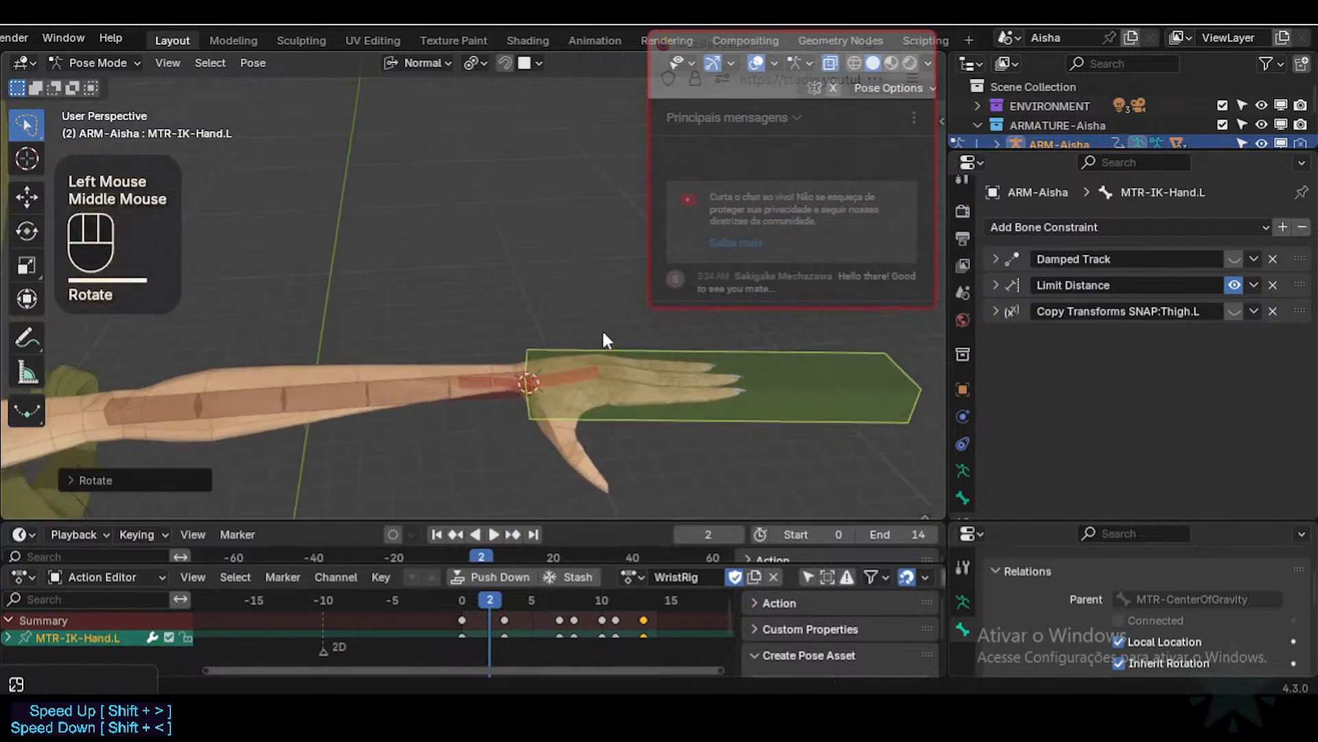
Step: Rotate MTR-IK-Hand.L around normal X, Z and X again to compare the forearm deformation in both bend directions
{"action": "middle_click", "coordinate": [597, 347]}
{"action": "middle_click", "coordinate": [594, 354]}
{"action": "key", "text": "r"}
{"action": "key", "text": "x"}
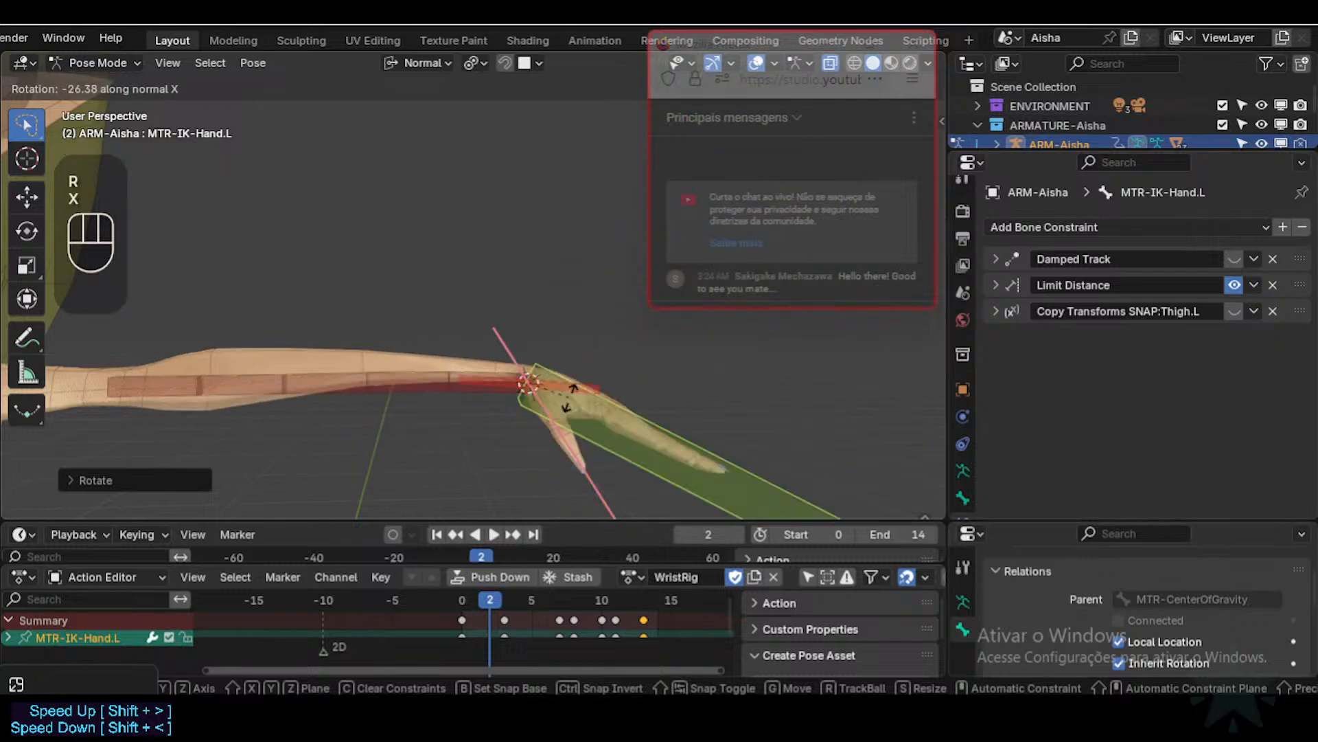
{"action": "left_click", "coordinate": [570, 397]}
{"action": "middle_click", "coordinate": [570, 397]}
{"action": "key", "text": "r"}
{"action": "key", "text": "z"}
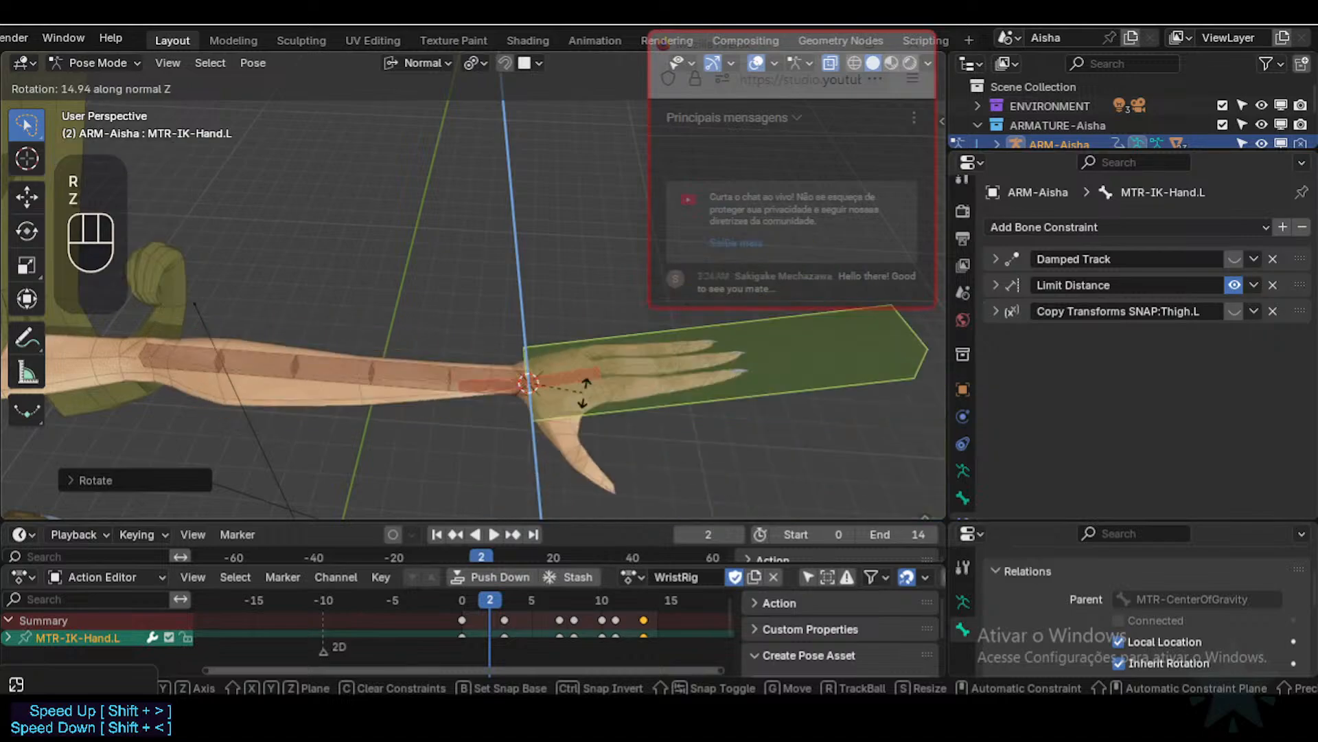
{"action": "left_click", "coordinate": [585, 393]}
{"action": "key", "text": "r"}
{"action": "middle_click_drag", "start_coordinate": [584, 393], "coordinate": [489, 382]}
{"action": "key", "text": "x"}
{"action": "left_click", "coordinate": [558, 412]}
Step: Try the Replace mix mode on the first Copy Rotation constraint of DEF-4-FAN-Forearm.L
{"action": "left_click", "coordinate": [494, 378]}
{"action": "left_click", "coordinate": [494, 378]}
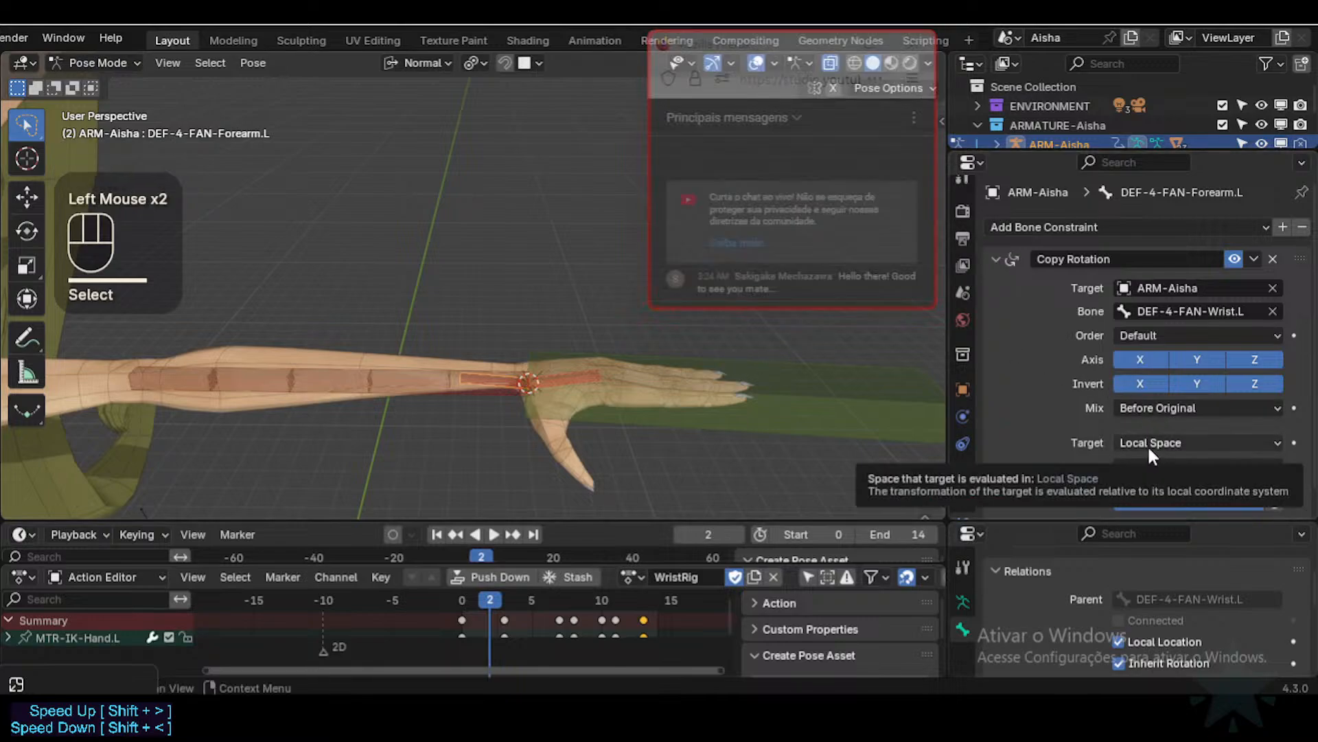
{"action": "left_click", "coordinate": [1149, 407]}
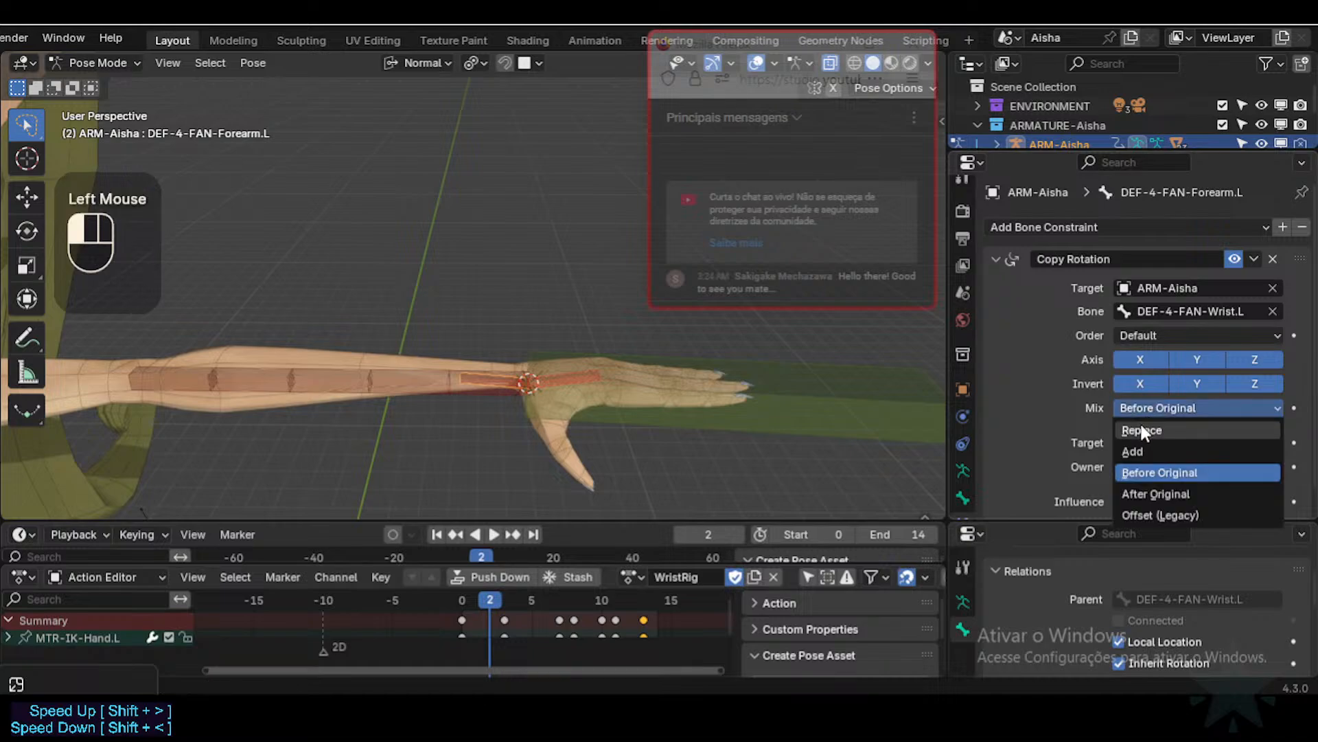
{"action": "left_click", "coordinate": [1141, 428]}
Step: Rotate MTR-IK-Hand.L around normal X and normal Z to test the changed mix mode
{"action": "left_click", "coordinate": [763, 401]}
{"action": "key", "text": "r"}
{"action": "key", "text": "x"}
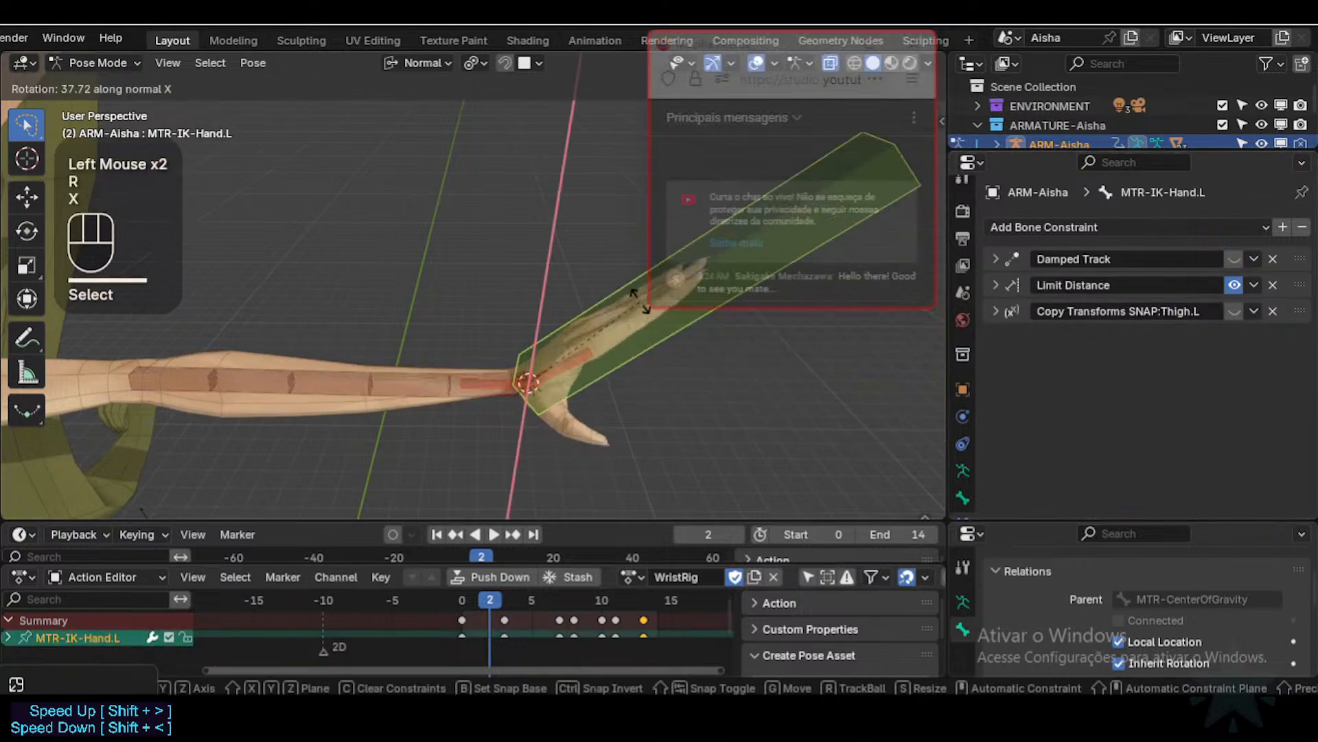
{"action": "left_click", "coordinate": [635, 423]}
{"action": "middle_click_drag", "start_coordinate": [635, 422], "coordinate": [646, 347]}
{"action": "key", "text": "r"}
{"action": "key", "text": "z"}
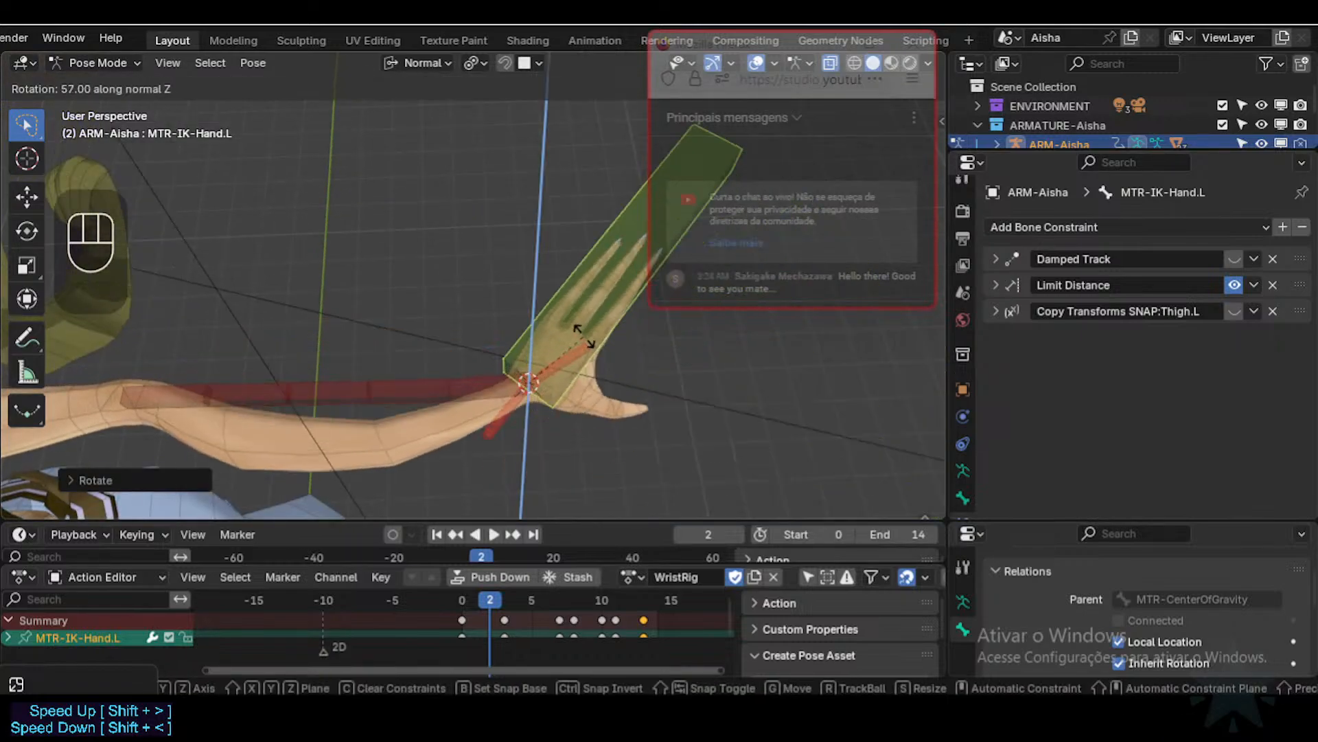
{"action": "left_click", "coordinate": [603, 405]}
Step: Repeat the MTR-IK-Hand.L rotations around normal X, Z and X to recheck the wrist from other view angles
{"action": "middle_click_drag", "start_coordinate": [603, 405], "coordinate": [608, 340]}
{"action": "key", "text": "r"}
{"action": "key", "text": "x"}
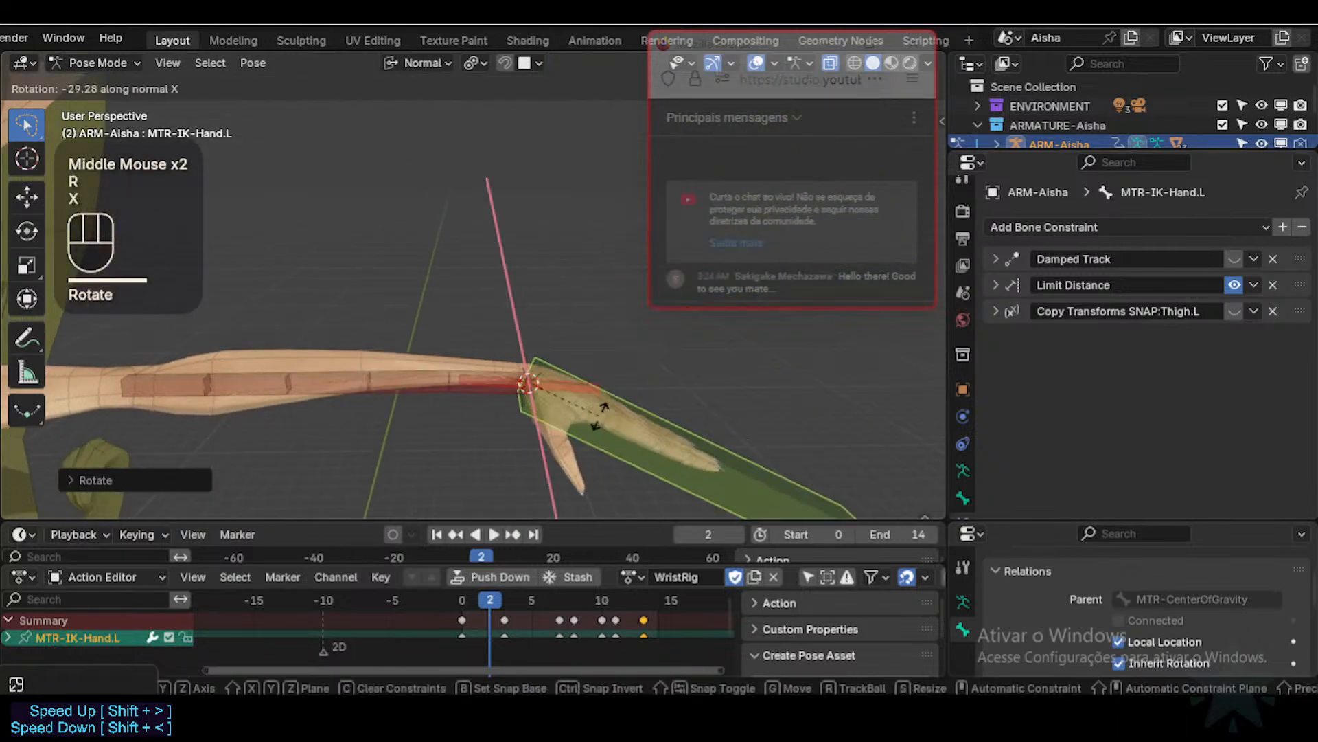
{"action": "left_click", "coordinate": [604, 412]}
{"action": "middle_click_drag", "start_coordinate": [604, 412], "coordinate": [613, 522]}
{"action": "key", "text": "r"}
{"action": "key", "text": "z"}
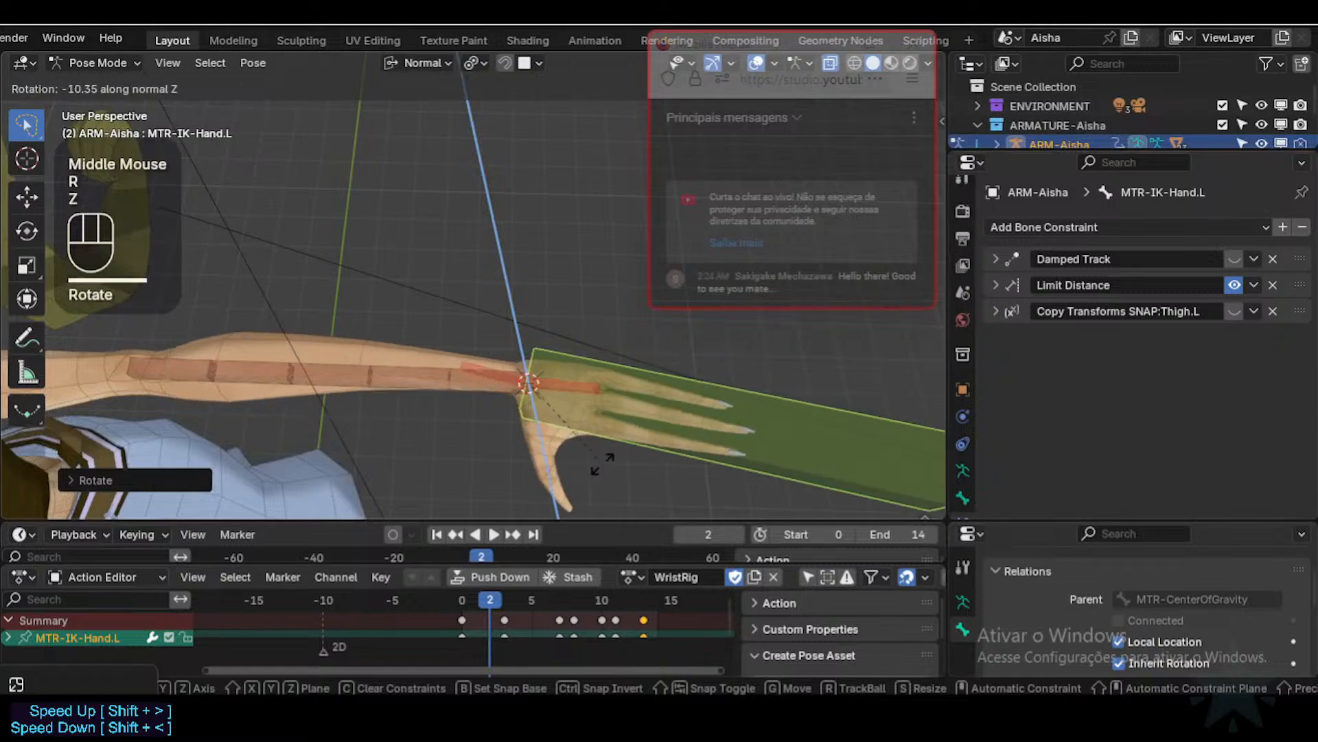
{"action": "left_click", "coordinate": [596, 424]}
{"action": "middle_click_drag", "start_coordinate": [597, 425], "coordinate": [612, 385]}
{"action": "key", "text": "r"}
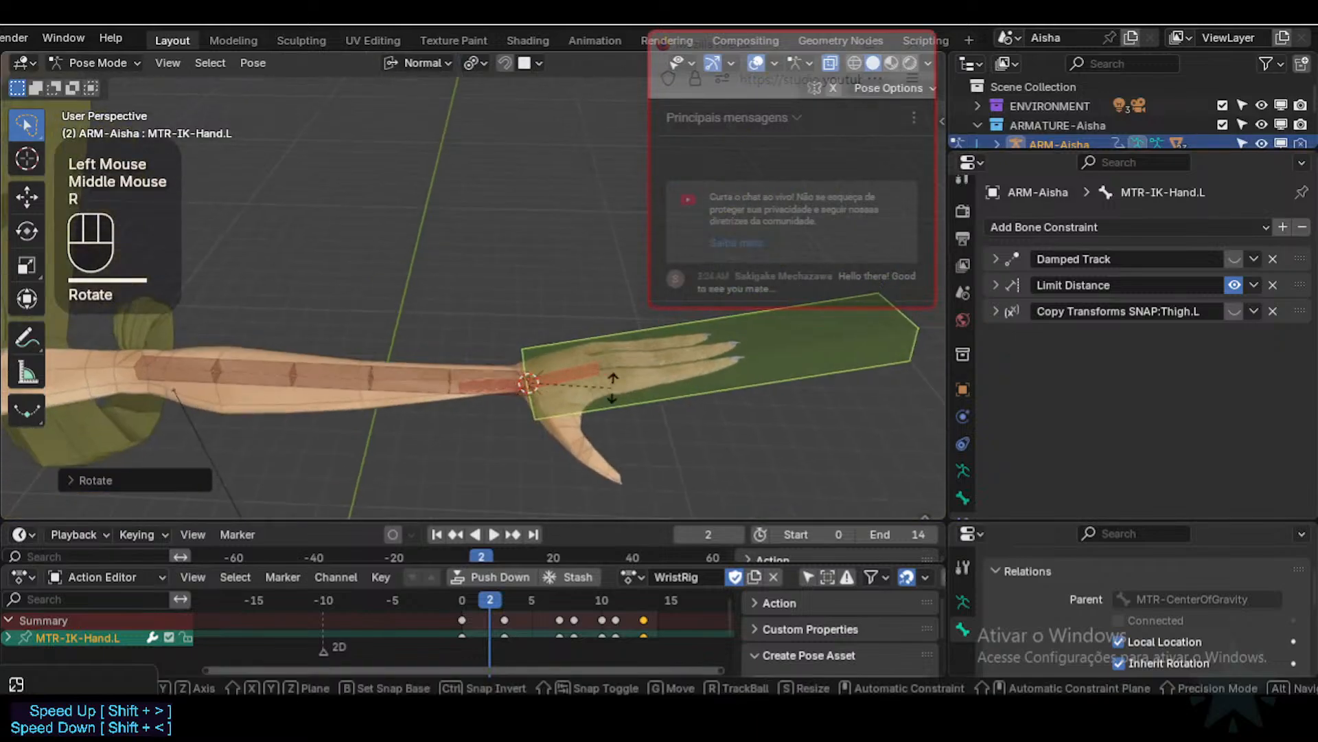
{"action": "key", "text": "x"}
{"action": "left_click", "coordinate": [505, 389]}
Step: On DEF-4-FAN-Forearm.L's first Copy Rotation constraint, set Mix to Before Original and the target space to Local With Parent
{"action": "left_click", "coordinate": [506, 389]}
{"action": "left_click", "coordinate": [506, 386]}
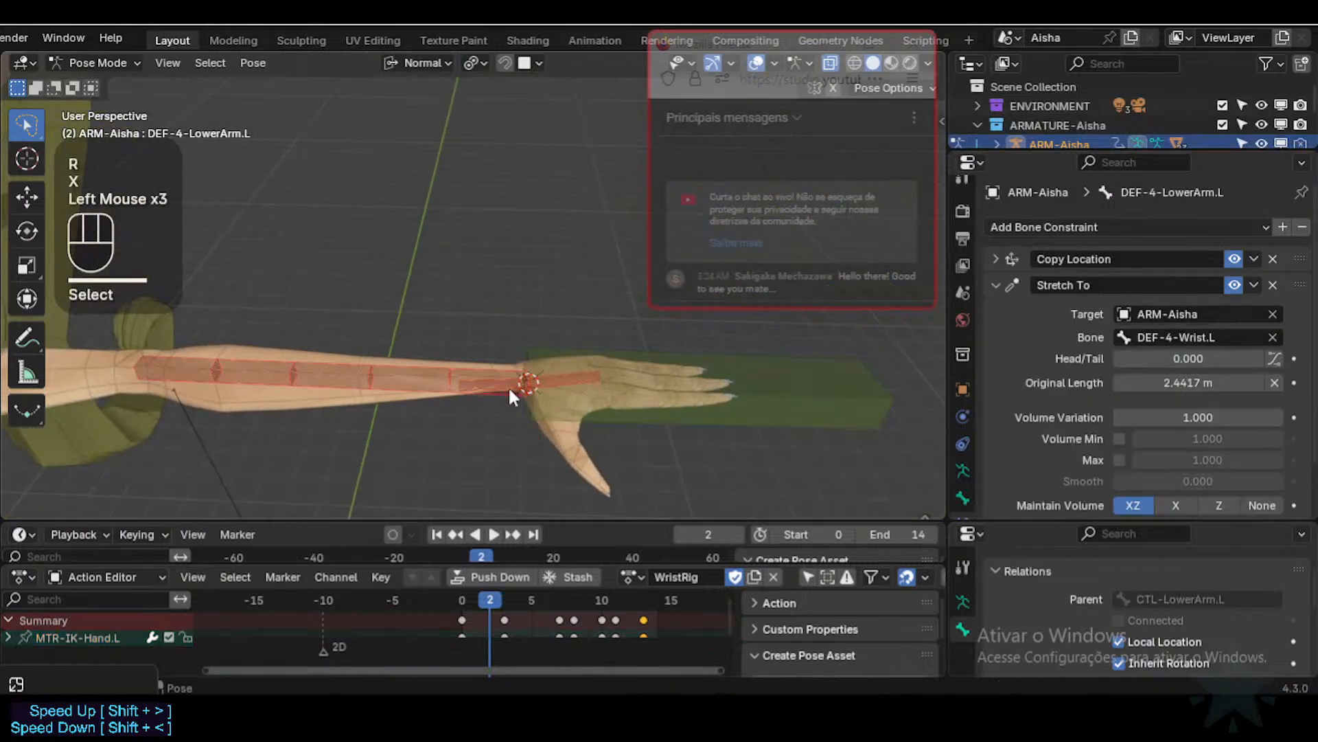
{"action": "left_click", "coordinate": [508, 386]}
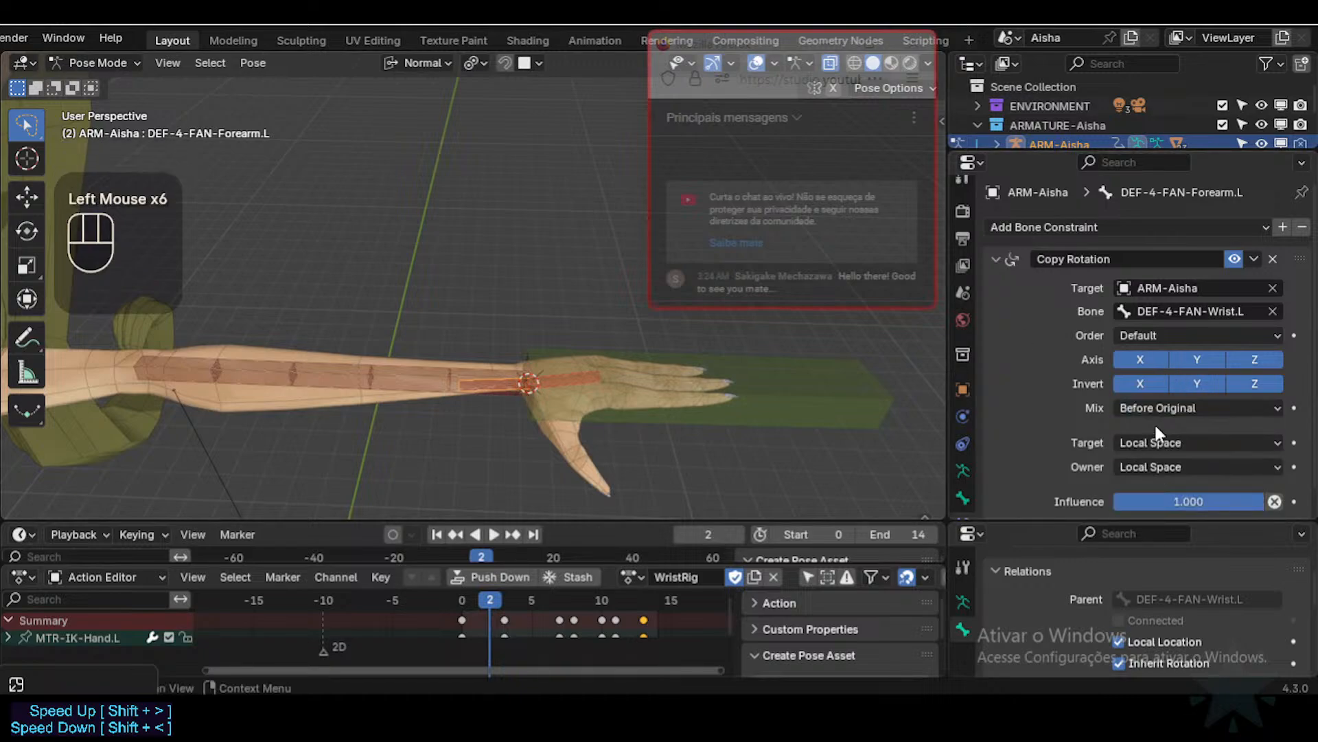
{"action": "left_click", "coordinate": [1137, 443]}
{"action": "left_click", "coordinate": [1140, 441]}
{"action": "left_click", "coordinate": [1118, 537]}
Step: Rotate MTR-IK-Hand.L around normal Z and normal X to test the Local With Parent target space
{"action": "left_click", "coordinate": [691, 407]}
{"action": "middle_click_drag", "start_coordinate": [691, 406], "coordinate": [678, 447]}
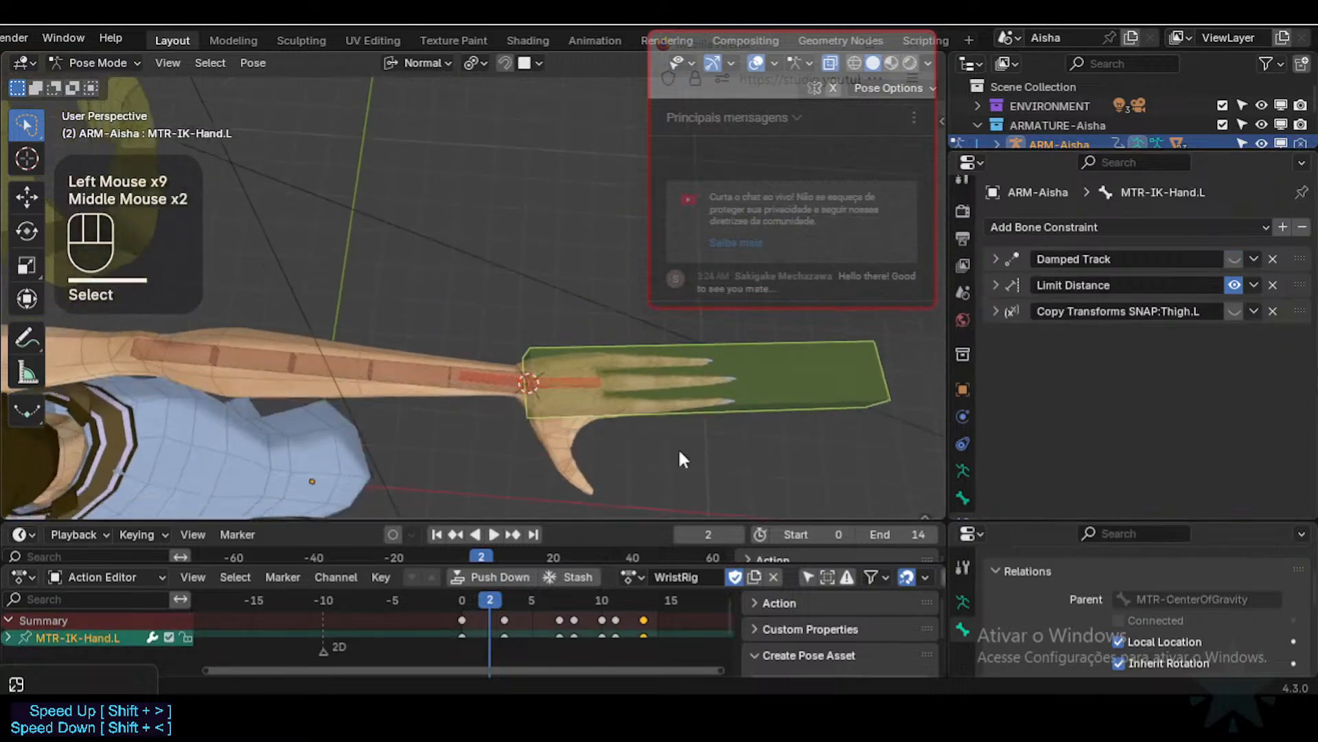
{"action": "key", "text": "r"}
{"action": "key", "text": "z"}
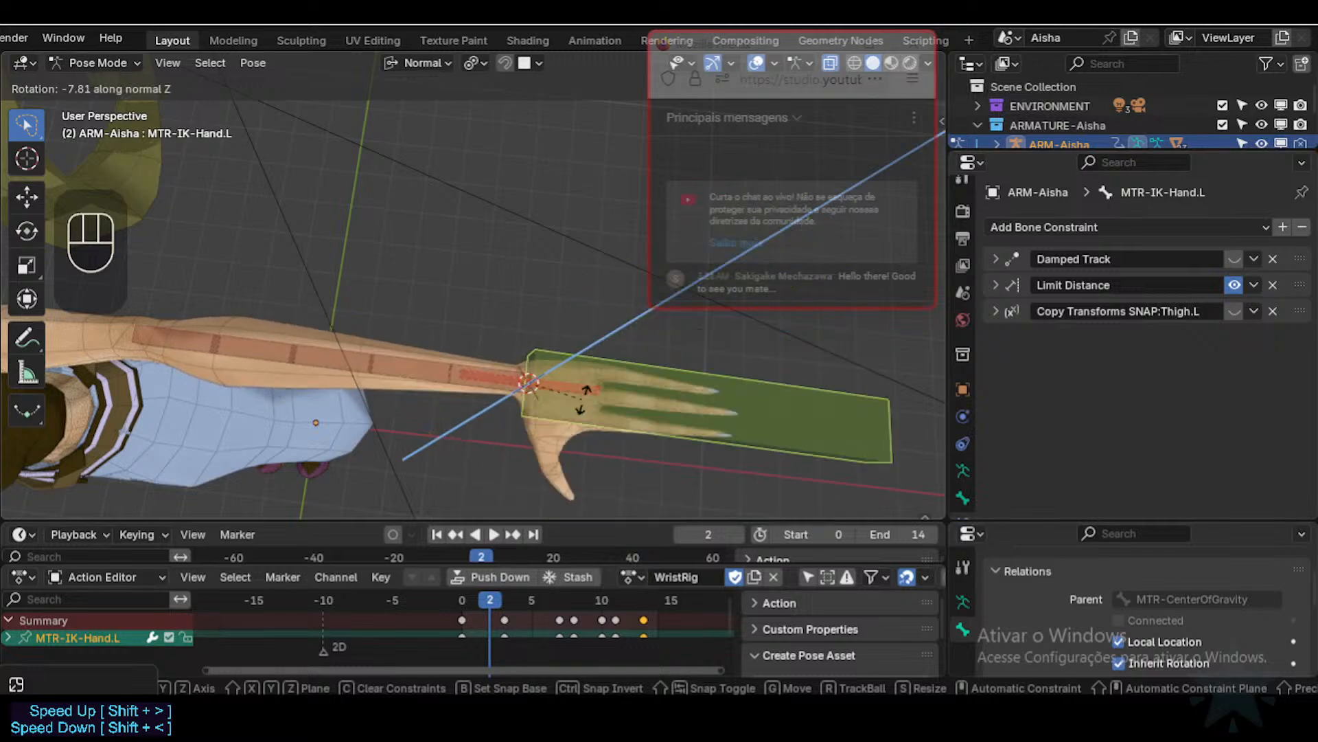
{"action": "left_click", "coordinate": [582, 397]}
{"action": "middle_click_drag", "start_coordinate": [582, 397], "coordinate": [573, 329]}
{"action": "key", "text": "r"}
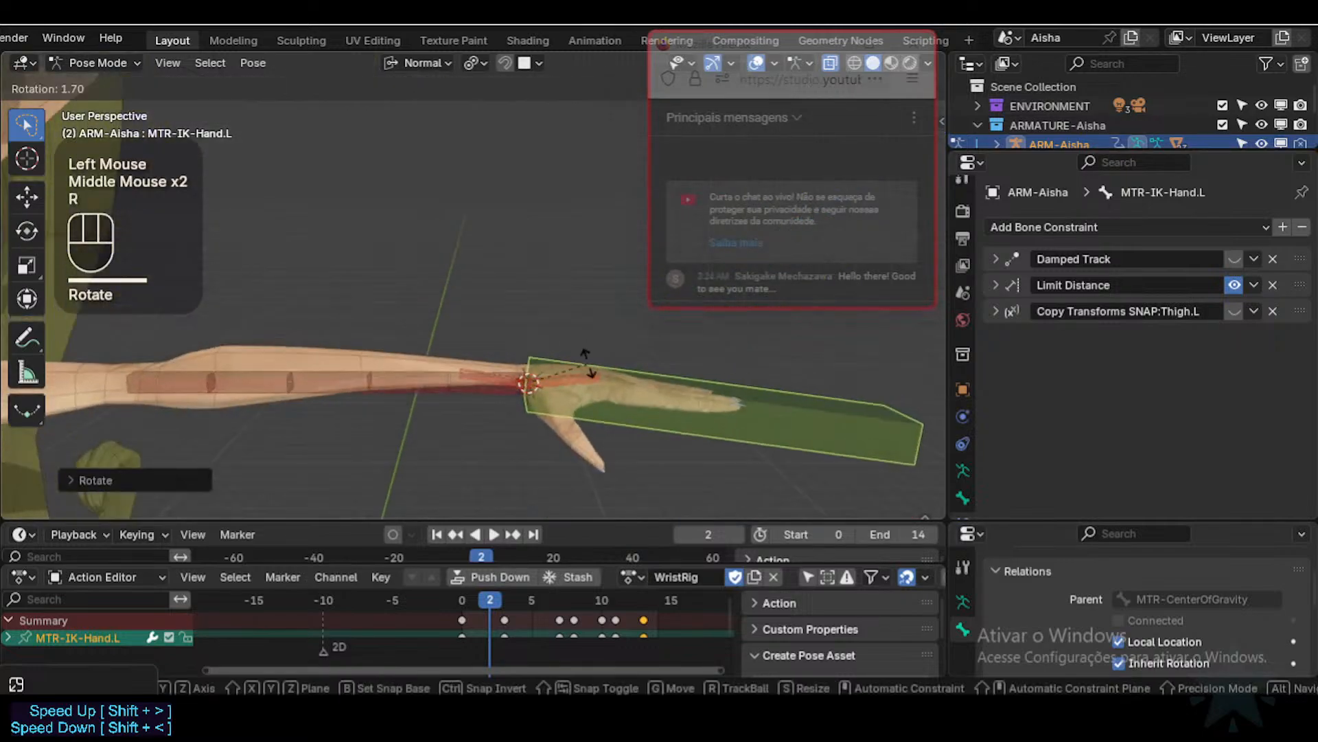
{"action": "key", "text": "x"}
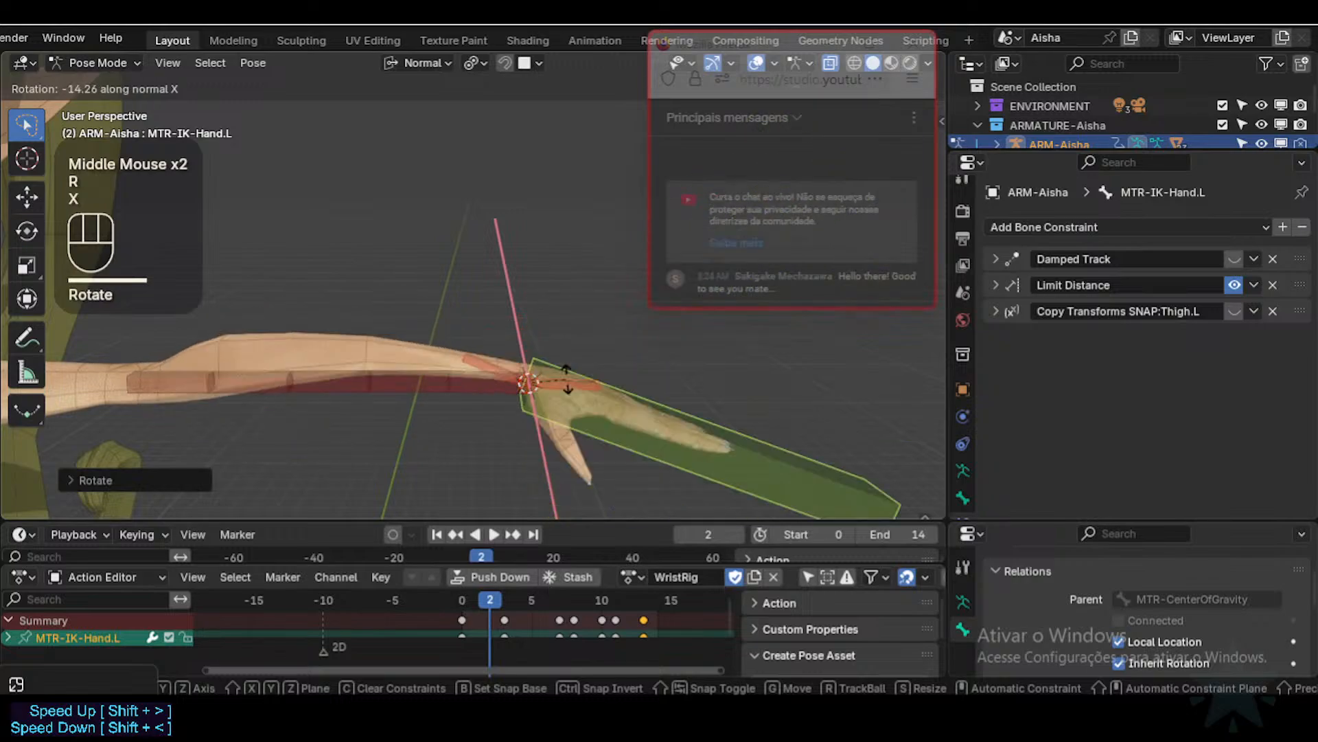
{"action": "left_click", "coordinate": [493, 380]}
Step: Set the owner space of DEF-4-FAN-Forearm.L's first Copy Rotation constraint to Local With Parent
{"action": "left_click", "coordinate": [499, 382]}
{"action": "left_click", "coordinate": [548, 381]}
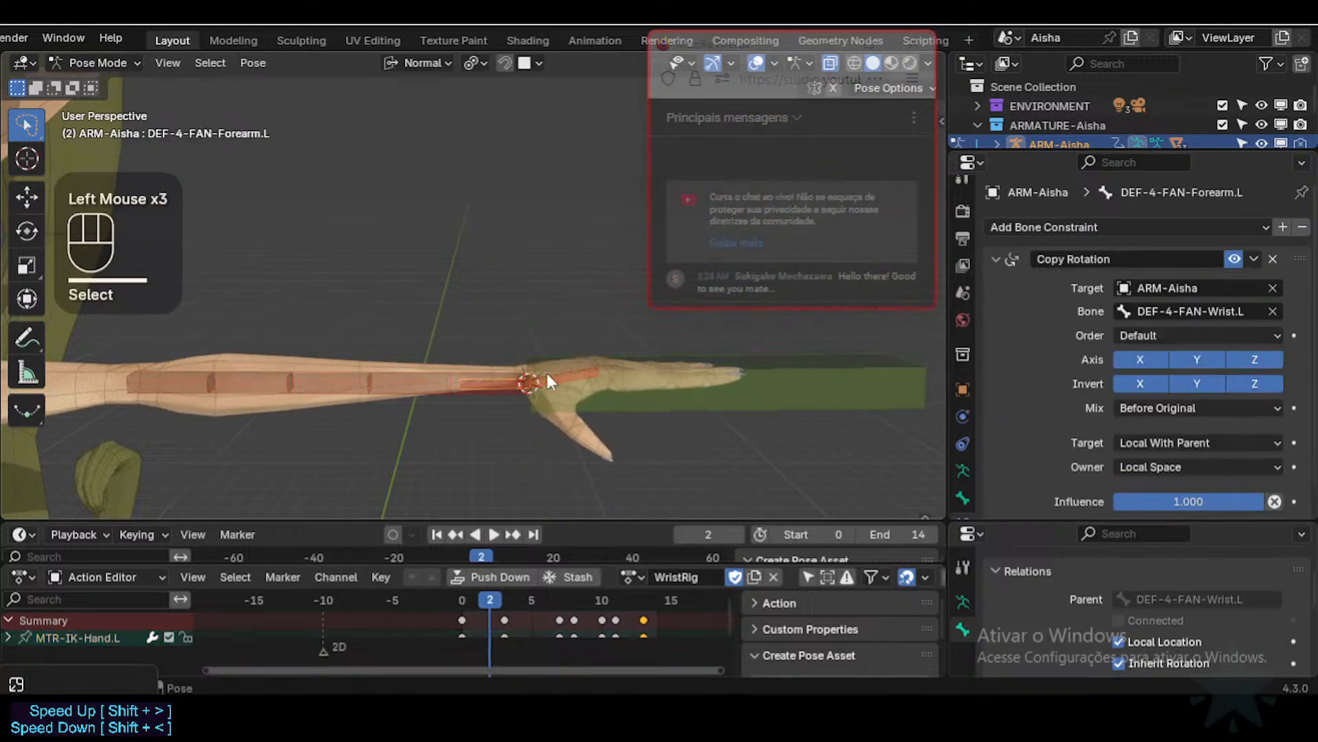
{"action": "left_click", "coordinate": [1155, 468]}
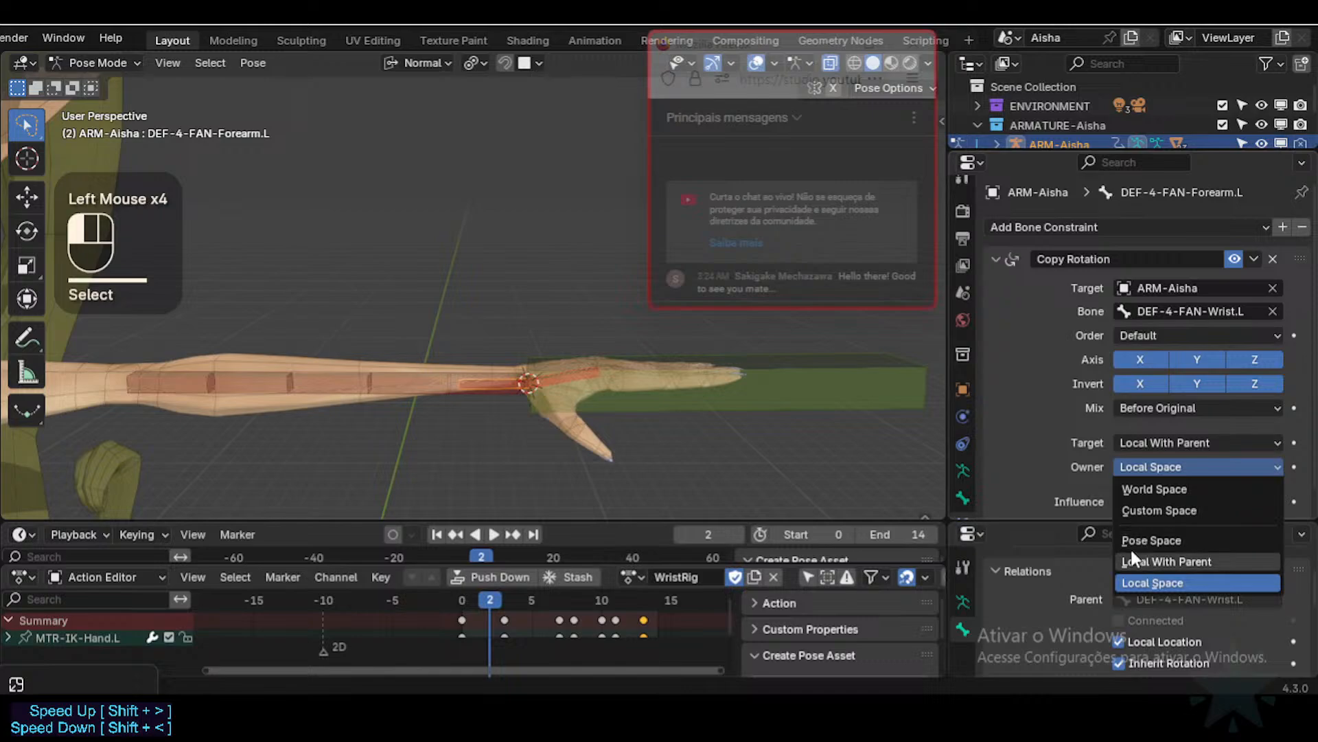
Step: Rotate MTR-IK-Hand.L around normal X, Z and X to test the forearm fan with the new owner space
{"action": "left_click", "coordinate": [671, 399]}
{"action": "key", "text": "r"}
{"action": "key", "text": "x"}
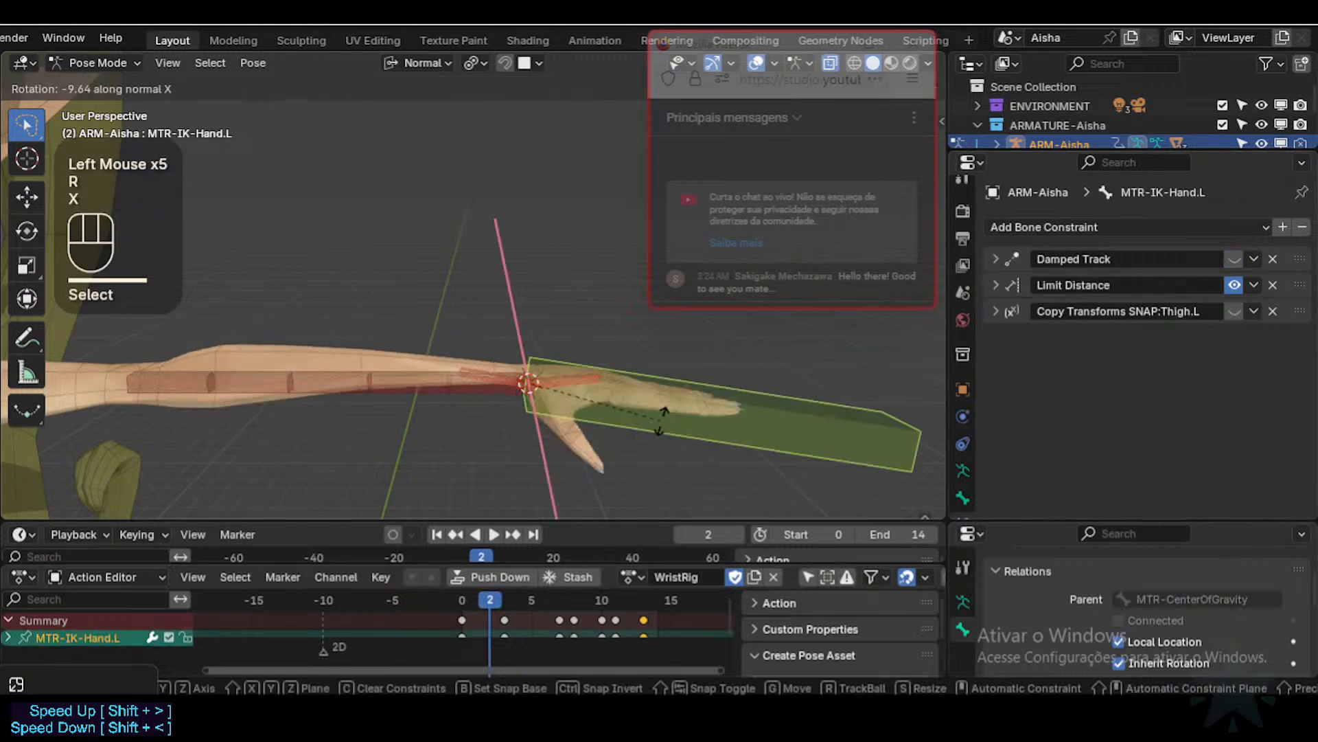
{"action": "left_click", "coordinate": [648, 365]}
{"action": "mouse_move", "coordinate": [648, 365]}
{"action": "middle_mouse_down"}
{"action": "mouse_move", "coordinate": [660, 350]}
{"action": "mouse_move", "coordinate": [663, 372]}
{"action": "mouse_move", "coordinate": [638, 385]}
{"action": "middle_mouse_up"}
{"action": "key", "text": "r"}
{"action": "key", "text": "z"}
{"action": "left_click", "coordinate": [664, 373]}
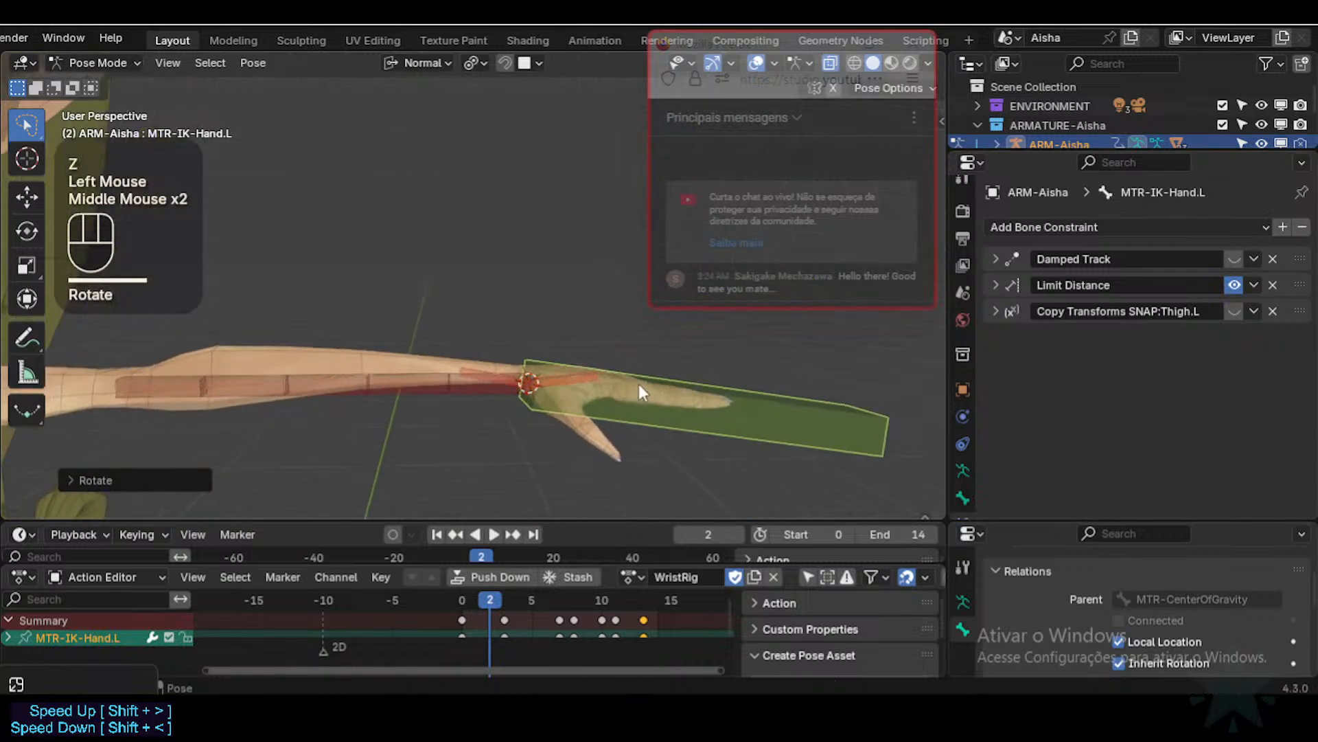
{"action": "key", "text": "r"}
{"action": "key", "text": "x"}
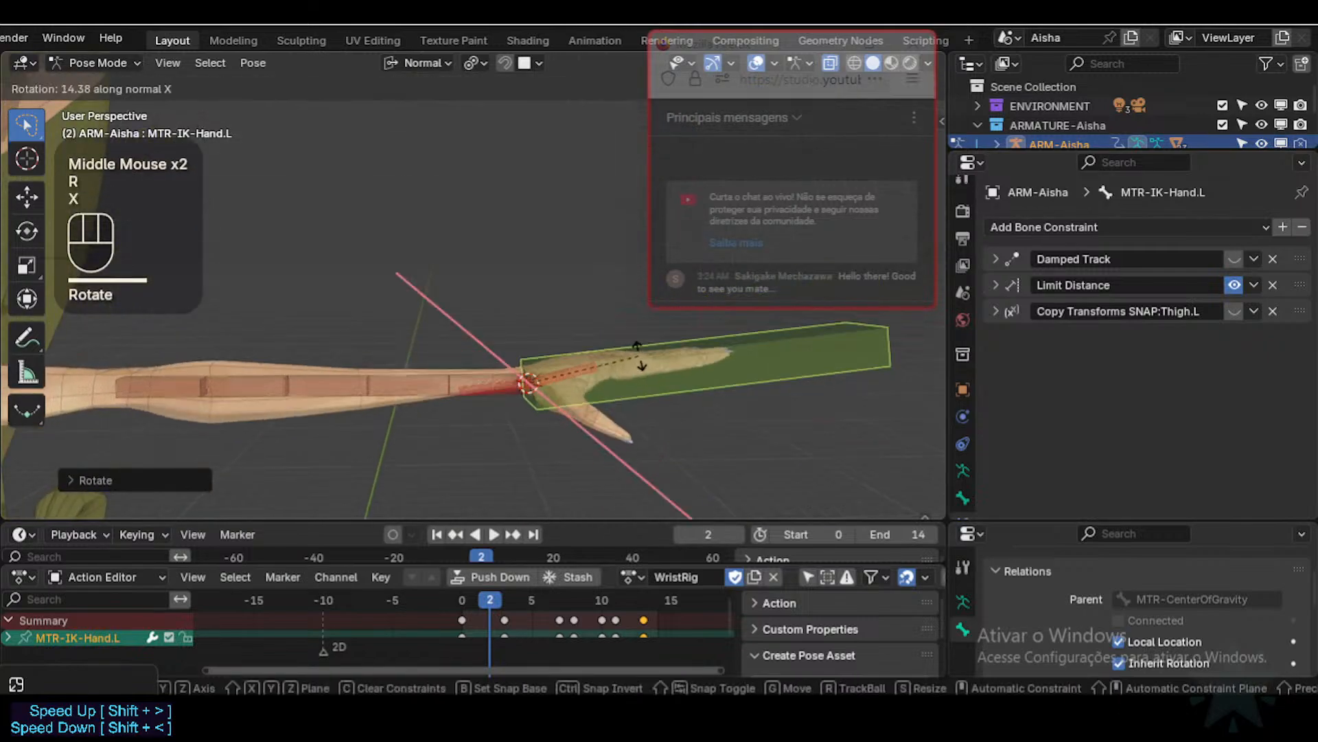
{"action": "left_click", "coordinate": [589, 383]}
Step: Check DEF-4-FAN-Wrist.L's Copy Rotation settings, and rotate MTR-IK-Hand.L around normal X and Z to recheck the bend
{"action": "left_click", "coordinate": [590, 383]}
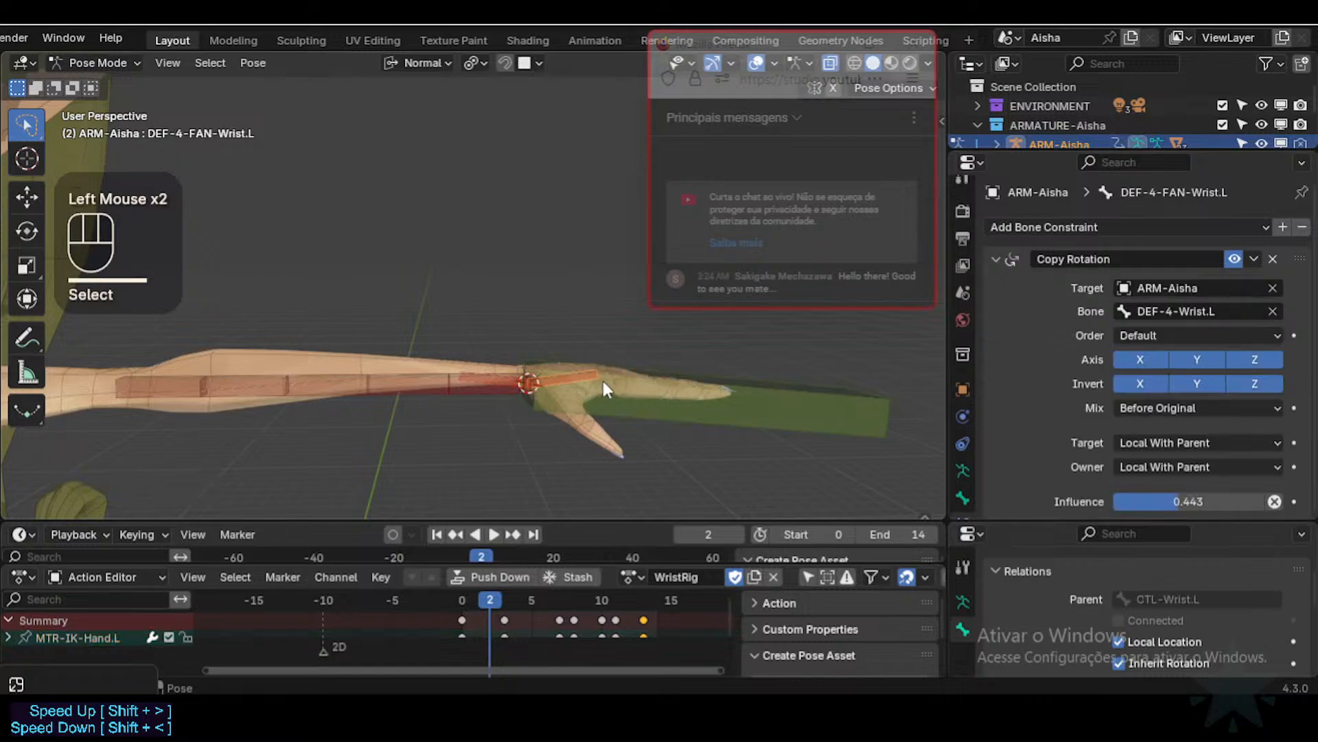
{"action": "left_click", "coordinate": [656, 405]}
{"action": "key", "text": "r"}
{"action": "key", "text": "x"}
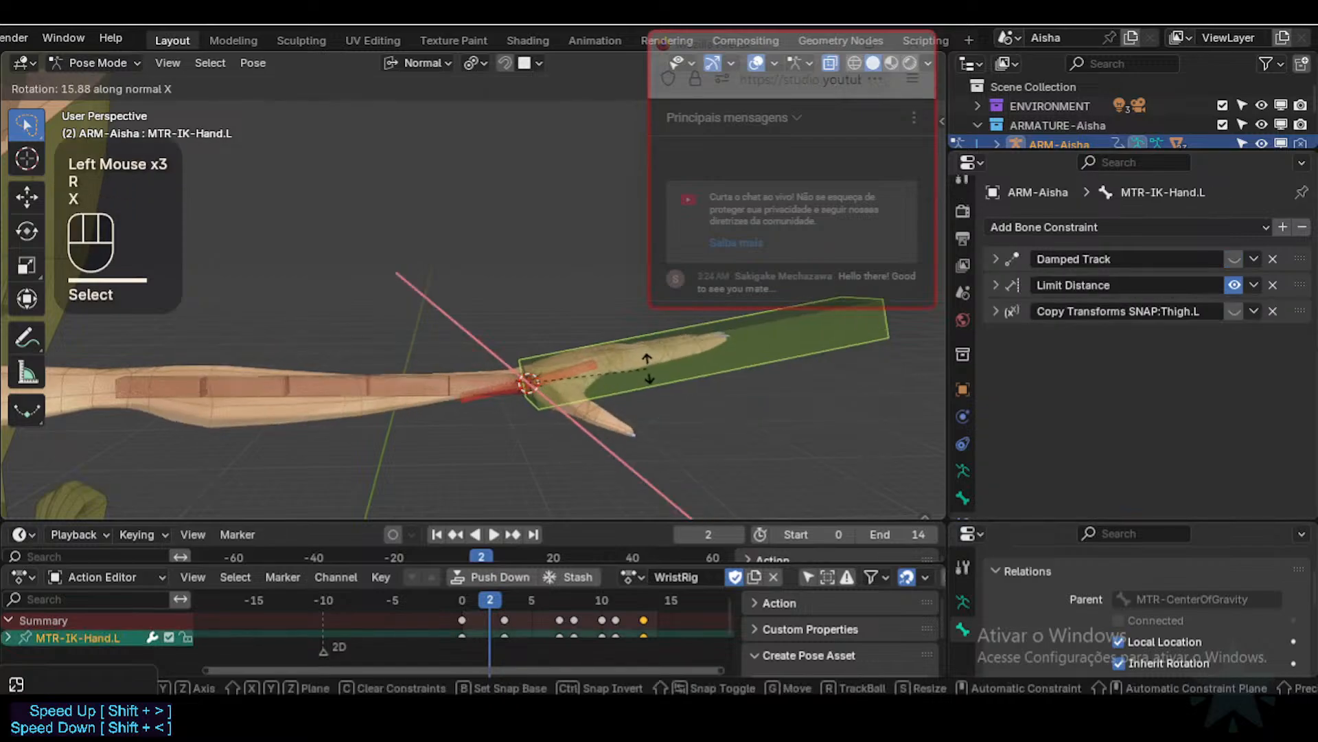
{"action": "left_click", "coordinate": [645, 398]}
{"action": "middle_click_drag", "start_coordinate": [646, 399], "coordinate": [663, 459]}
{"action": "key", "text": "r"}
{"action": "key", "text": "z"}
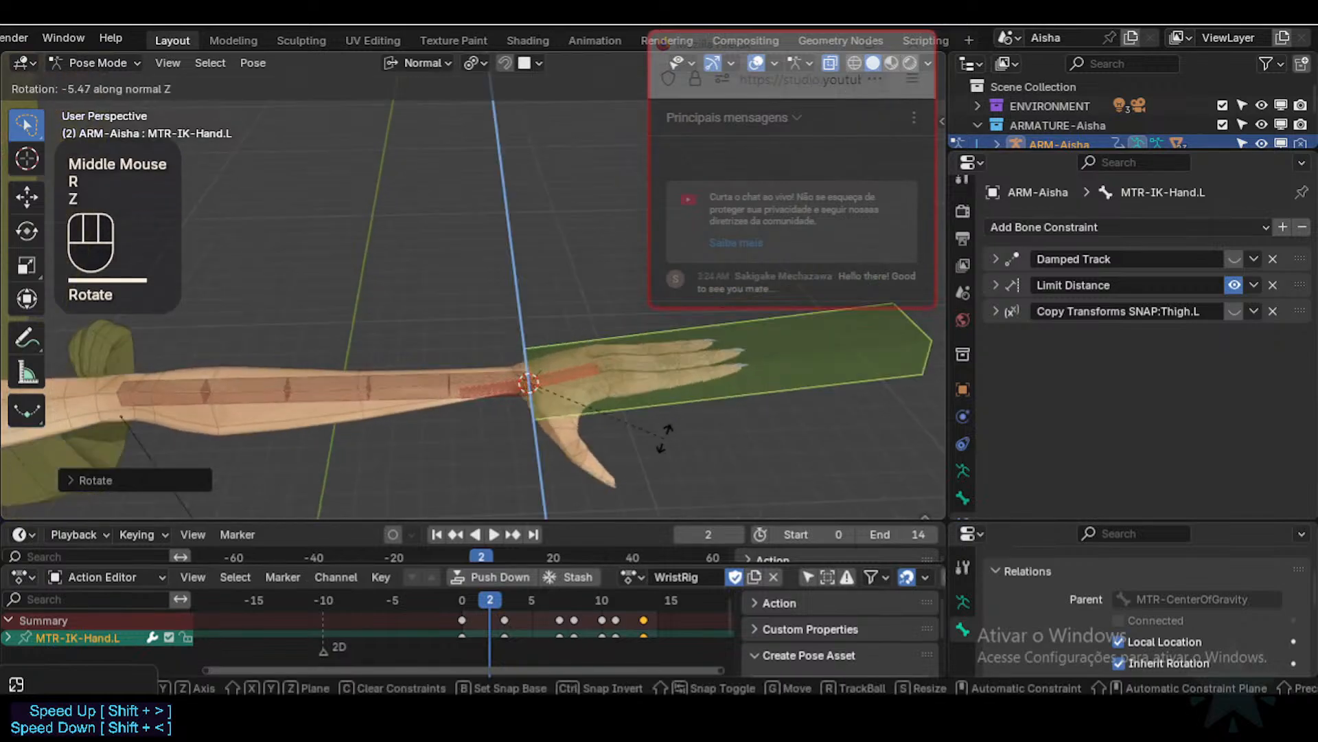
{"action": "left_click", "coordinate": [516, 382]}
Step: Set the target space of DEF-4-FAN-Forearm.L's first Copy Rotation constraint to Local Space (Owner Orientation)
{"action": "left_click", "coordinate": [517, 382]}
{"action": "left_click", "coordinate": [501, 386]}
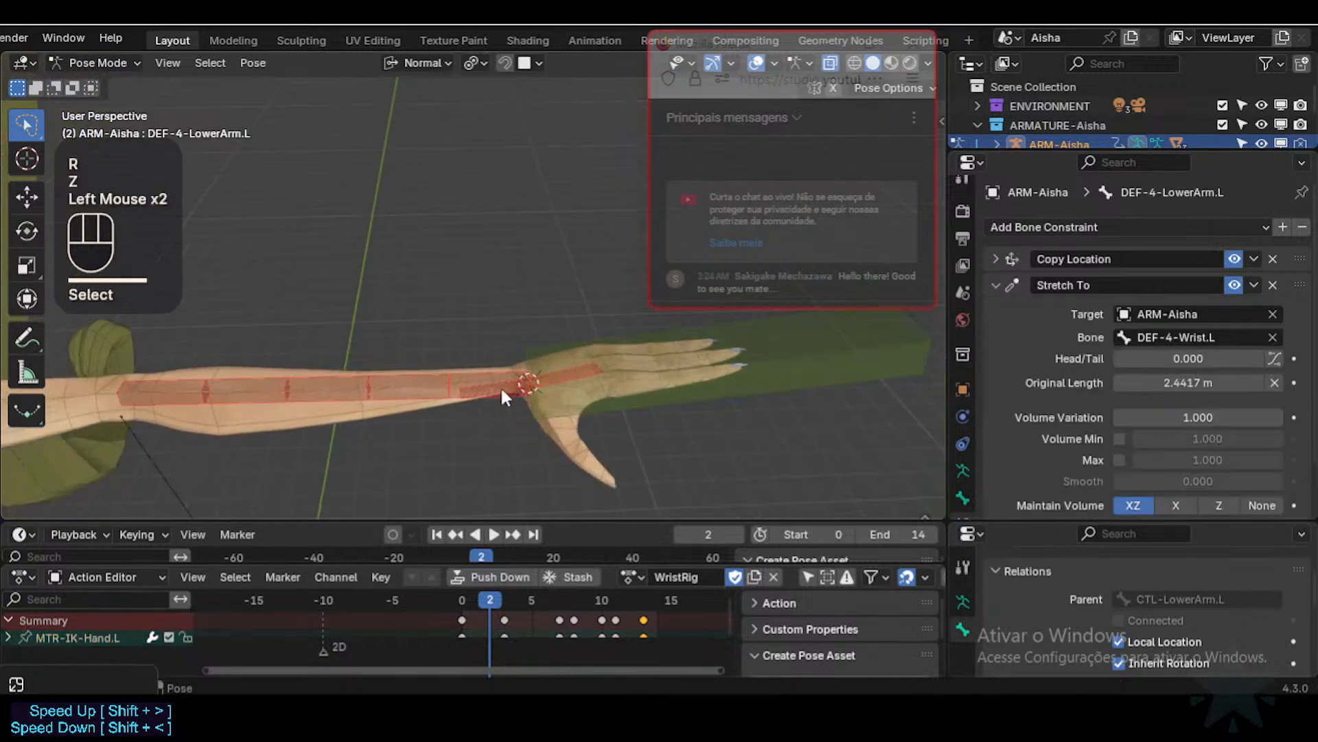
{"action": "left_click", "coordinate": [557, 389]}
{"action": "middle_click_drag", "start_coordinate": [1124, 450], "coordinate": [1127, 423]}
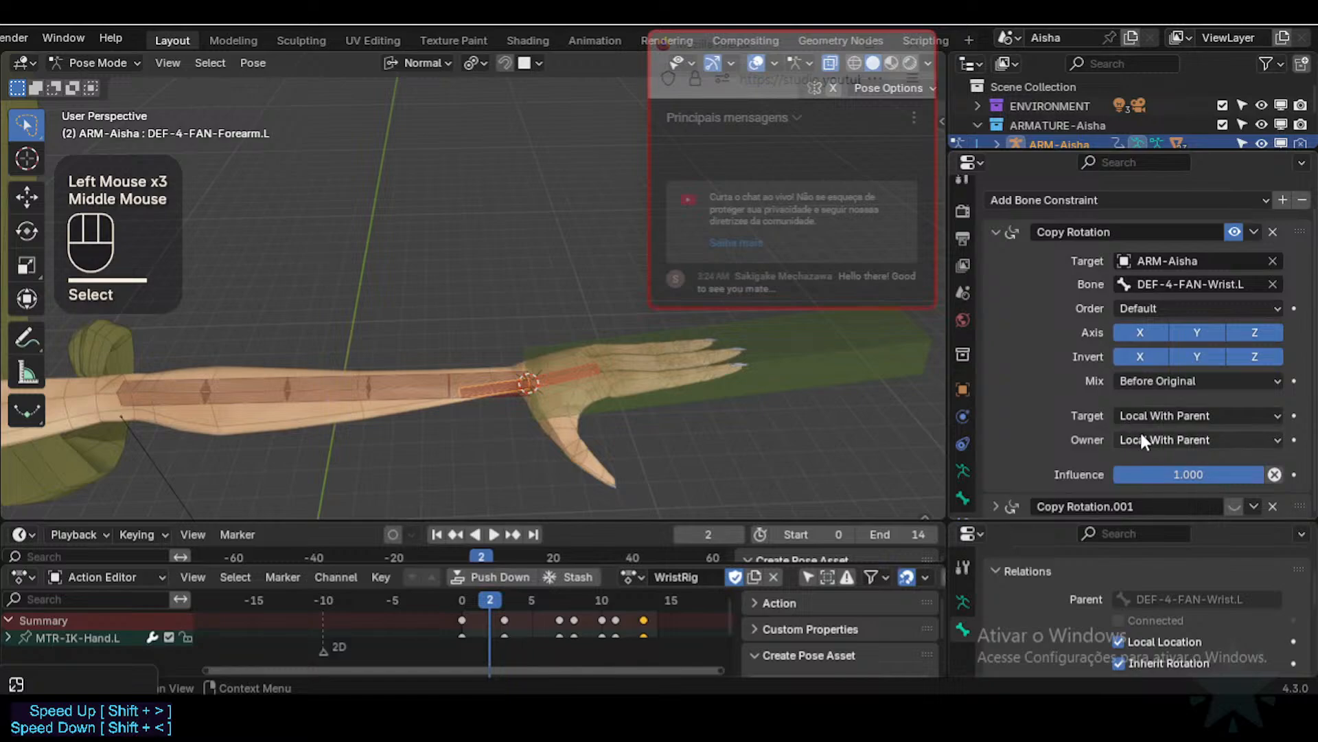
{"action": "left_click", "coordinate": [1148, 417]}
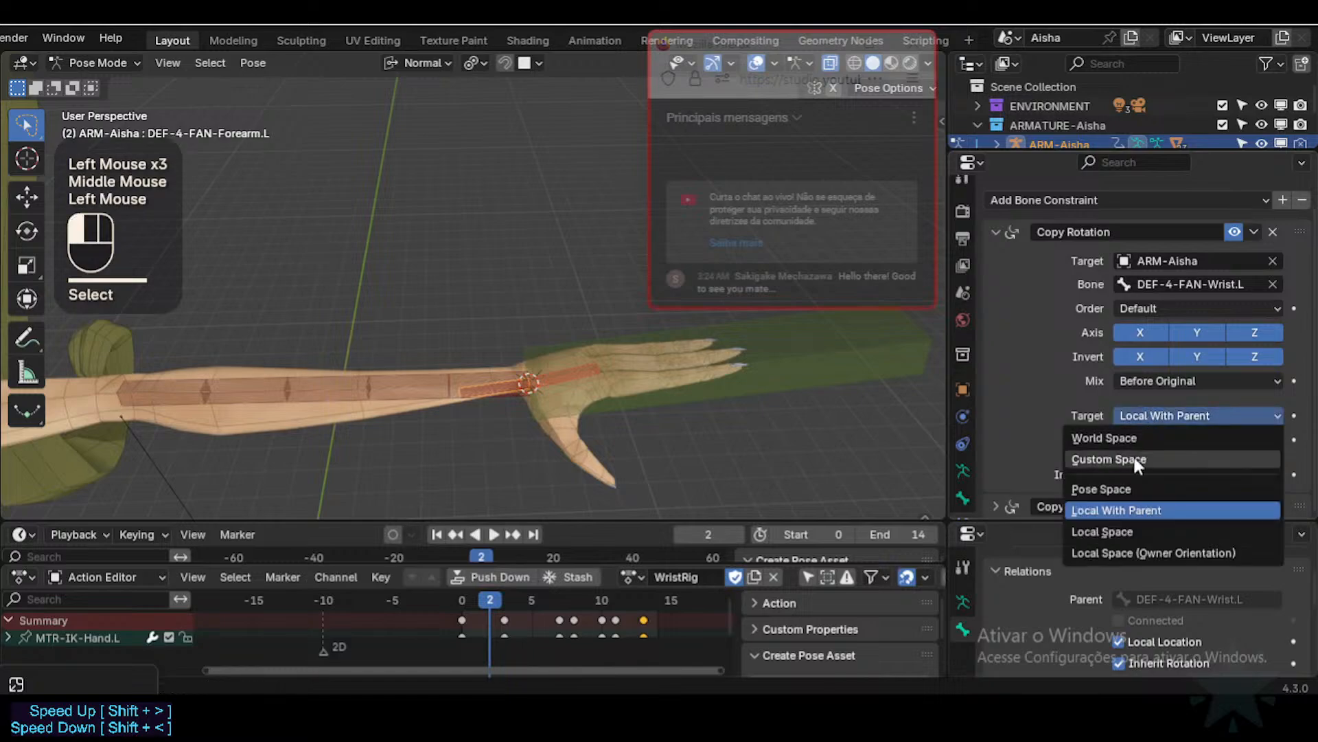
{"action": "left_click", "coordinate": [1106, 551]}
Step: Rotate MTR-IK-Hand.L around normal X and normal Z to test the owner-orientation target space
{"action": "left_click", "coordinate": [676, 383]}
{"action": "middle_click_drag", "start_coordinate": [677, 384], "coordinate": [683, 412]}
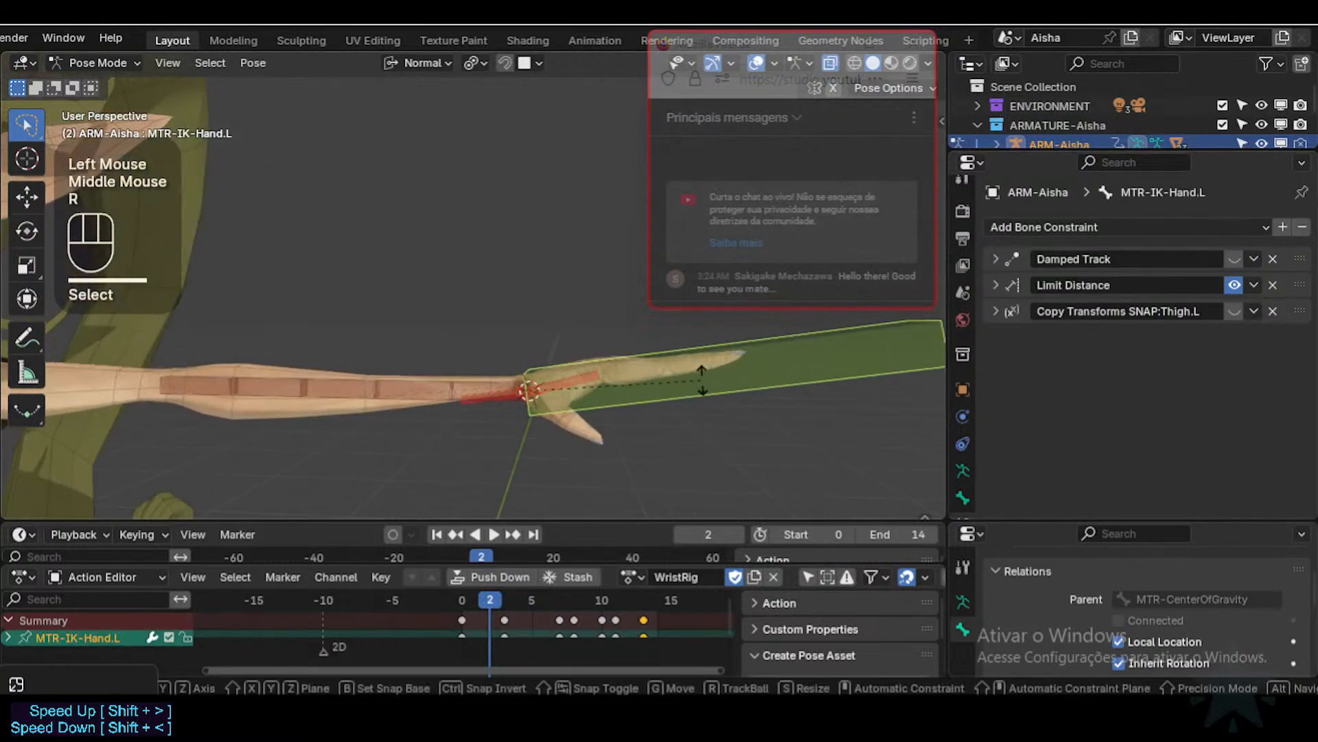
{"action": "key", "text": "r"}
{"action": "key", "text": "x"}
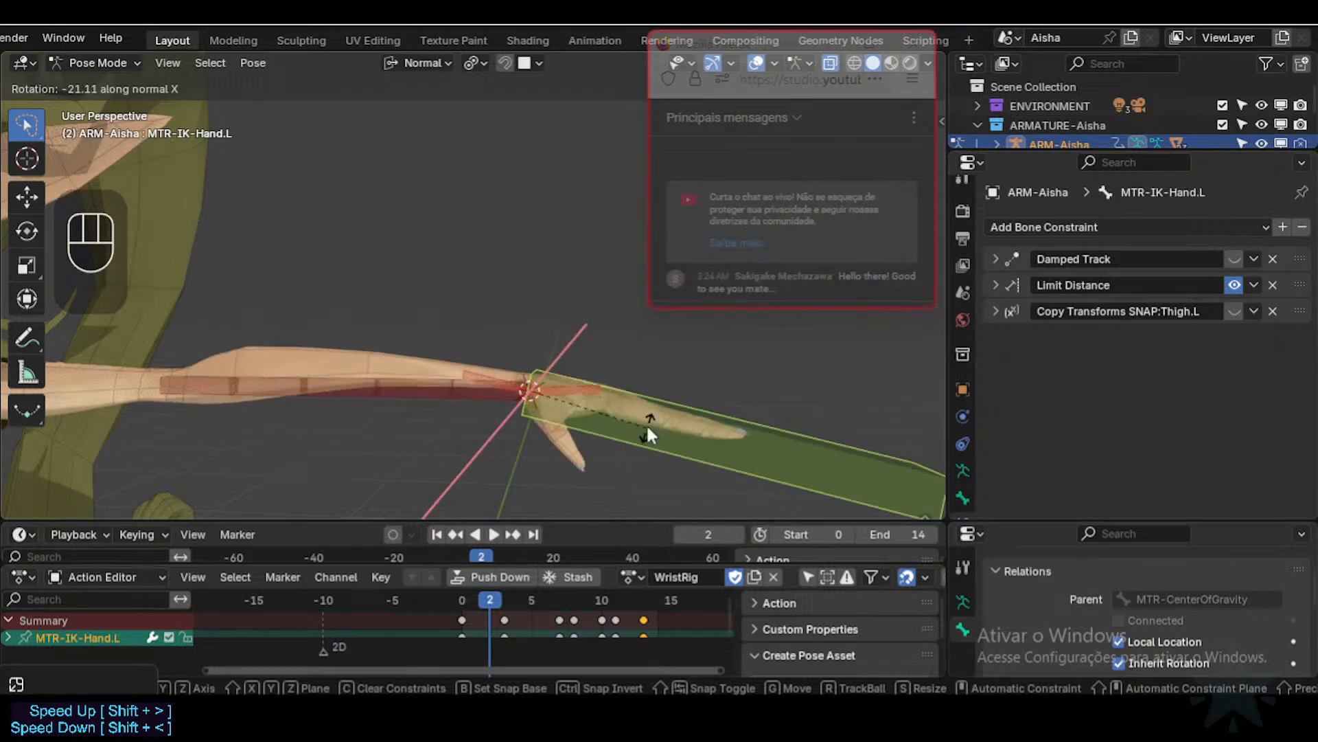
{"action": "left_click", "coordinate": [646, 423]}
{"action": "middle_click_drag", "start_coordinate": [645, 423], "coordinate": [638, 490]}
{"action": "left_click", "coordinate": [482, 354]}
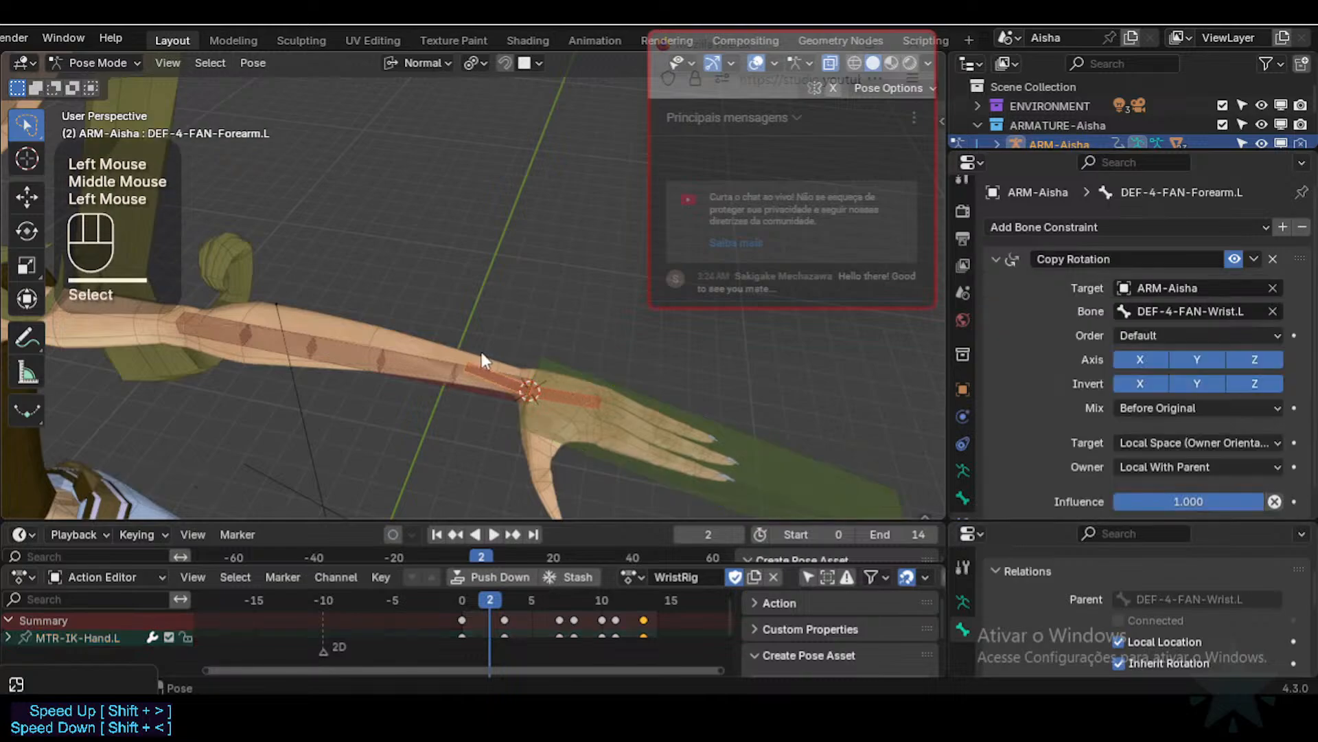
{"action": "left_click", "coordinate": [647, 414]}
{"action": "middle_click_drag", "start_coordinate": [647, 413], "coordinate": [642, 384]}
{"action": "key", "text": "r"}
{"action": "key", "text": "z"}
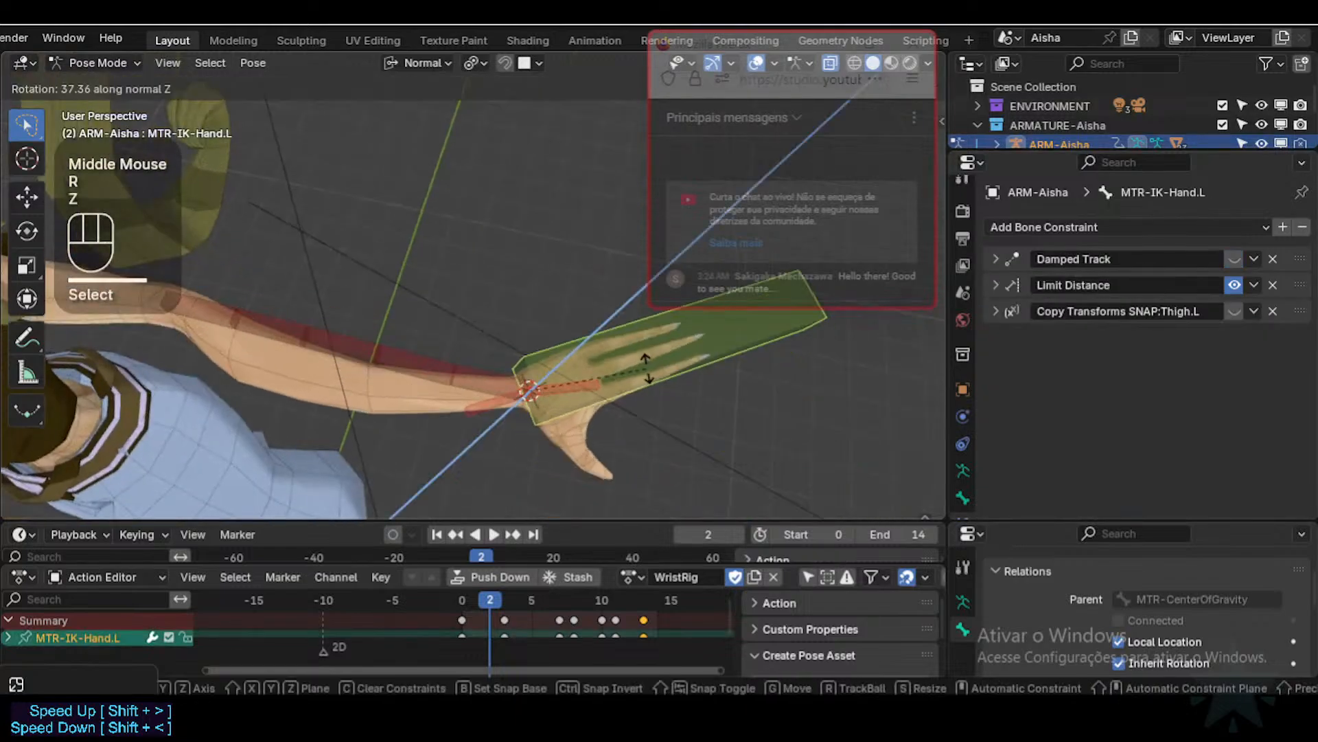
{"action": "left_click", "coordinate": [608, 443]}
Step: Bend MTR-IK-Hand.L both ways around normal X, and rotate it around normal Z to recheck the forearm fan
{"action": "middle_click_drag", "start_coordinate": [608, 441], "coordinate": [611, 427]}
{"action": "key", "text": "r"}
{"action": "key", "text": "x"}
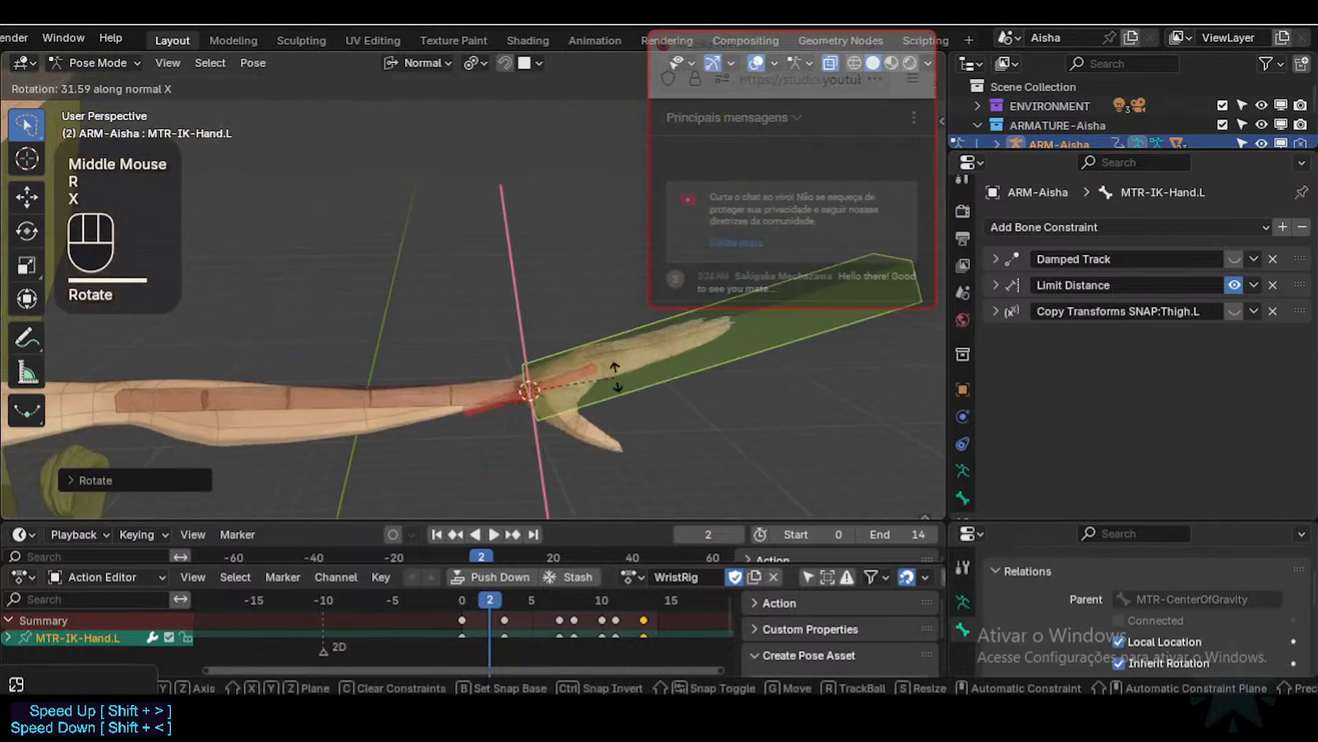
{"action": "left_click", "coordinate": [614, 413]}
{"action": "key", "text": "r"}
{"action": "key", "text": "x"}
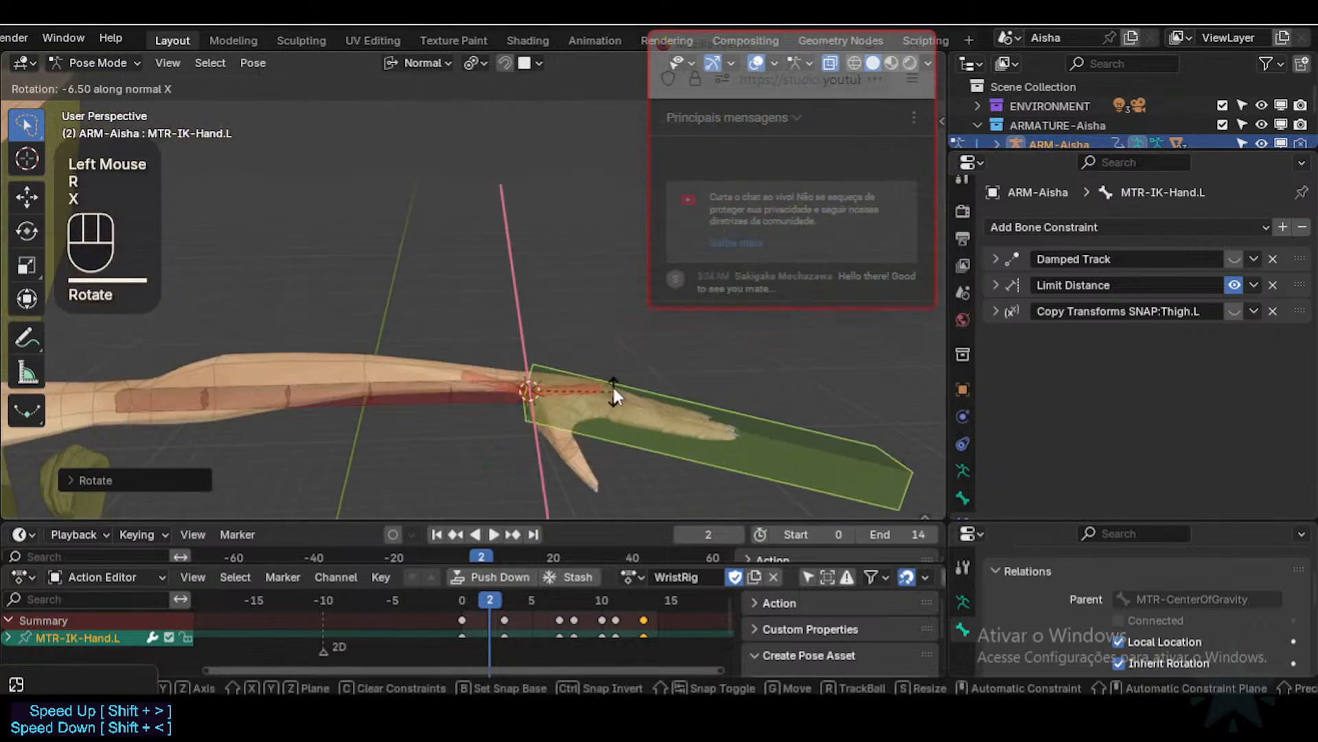
{"action": "left_click", "coordinate": [614, 387]}
{"action": "middle_click_drag", "start_coordinate": [614, 387], "coordinate": [620, 470]}
{"action": "key", "text": "r"}
{"action": "key", "text": "z"}
{"action": "left_click", "coordinate": [572, 410]}
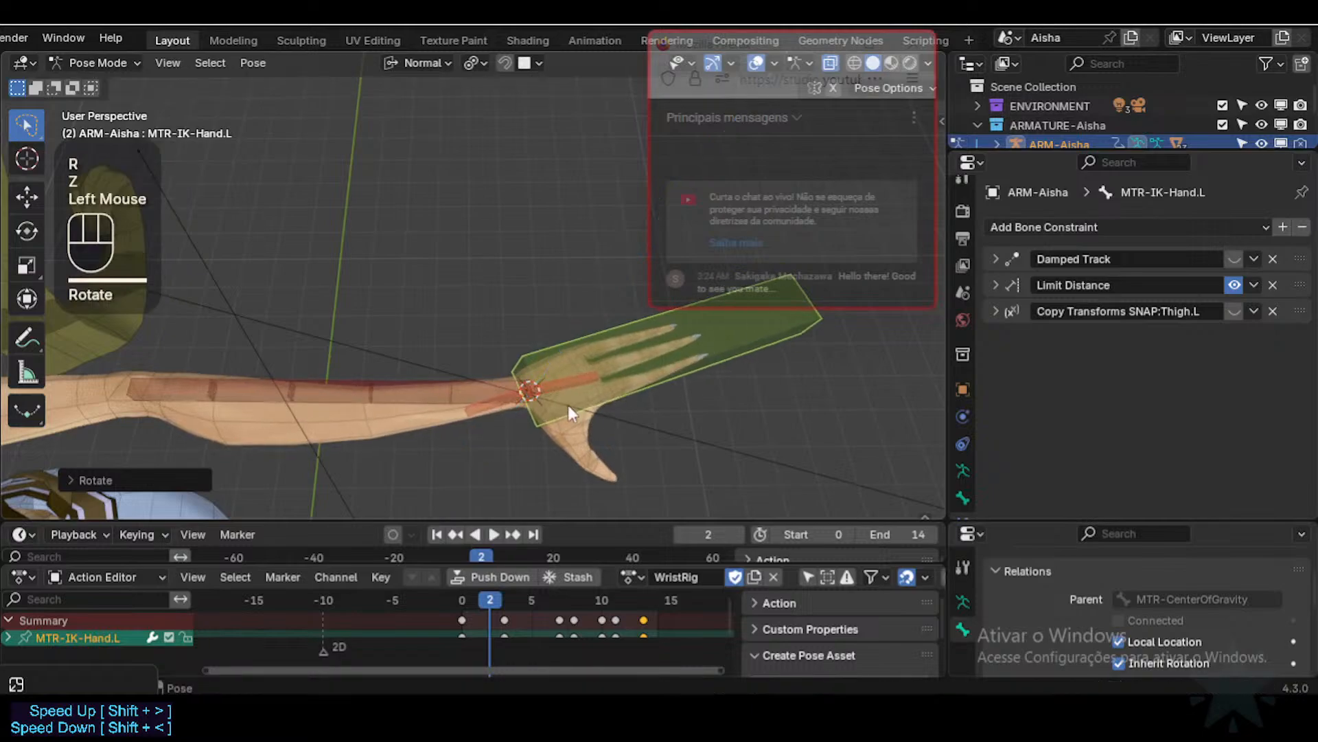
Step: Turn off X, Y and Z inversion in DEF-4-FAN-Forearm.L's first Copy Rotation, and test it by rotating MTR-IK-Hand.L around normal X
{"action": "left_click", "coordinate": [613, 410]}
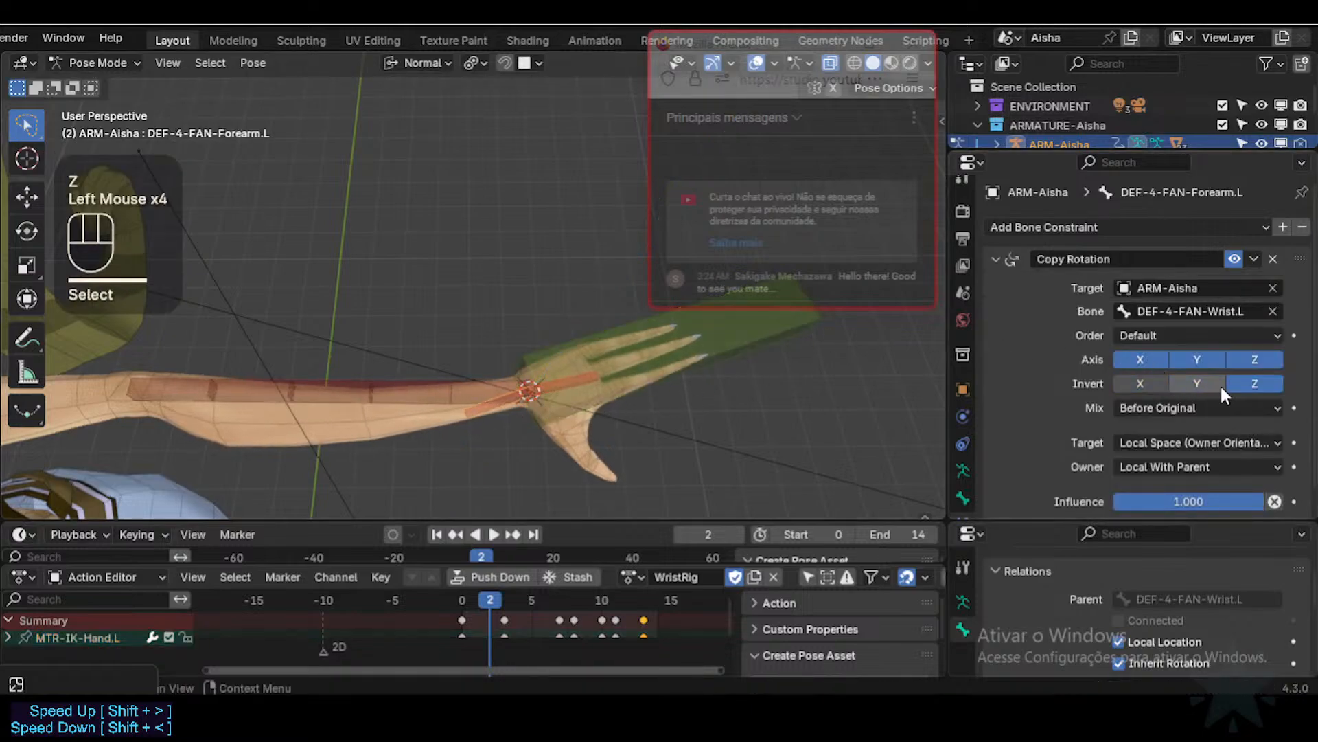
{"action": "left_click", "coordinate": [699, 380]}
{"action": "mouse_move", "coordinate": [699, 379]}
{"action": "middle_mouse_down"}
{"action": "mouse_move", "coordinate": [677, 323]}
{"action": "mouse_move", "coordinate": [694, 361]}
{"action": "middle_mouse_up"}
{"action": "key", "text": "r"}
{"action": "key", "text": "x"}
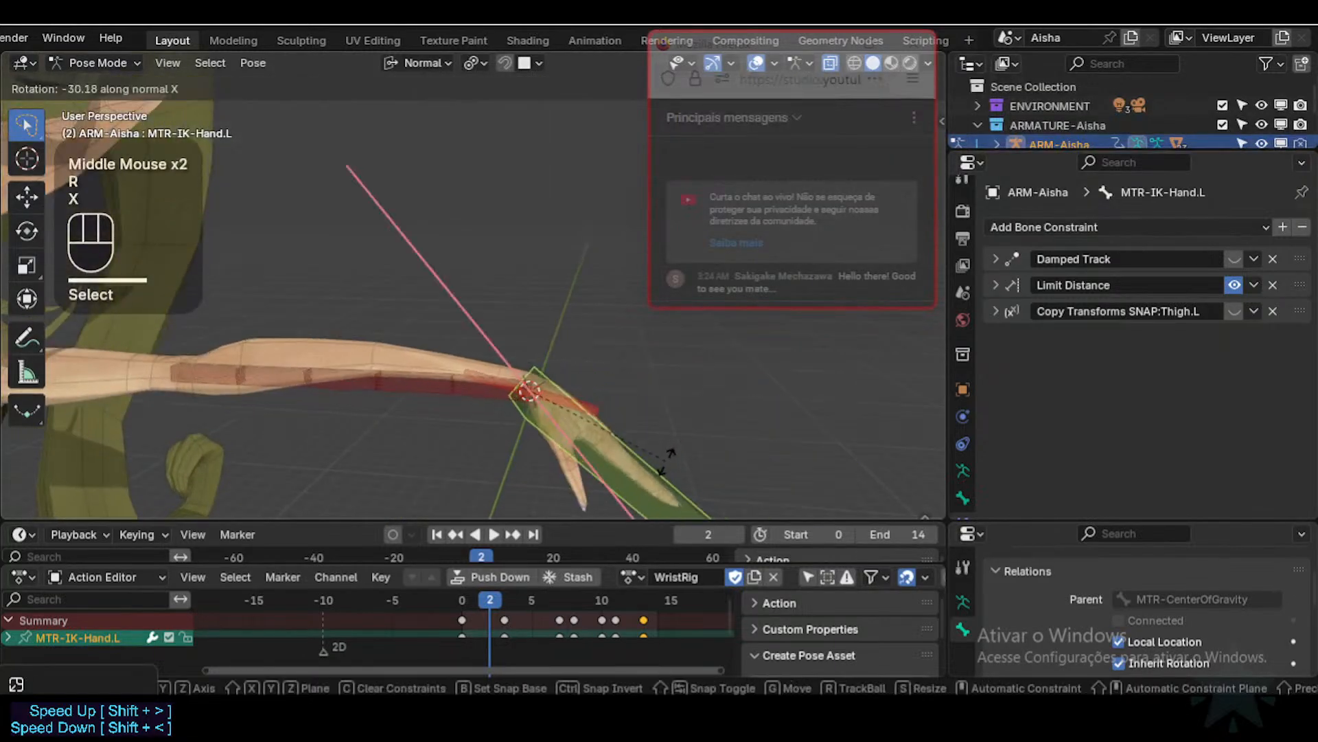
{"action": "left_click", "coordinate": [659, 474]}
Step: Rotate MTR-IK-Hand.L around normal Z and back and forth around normal X to test the fan without inversion
{"action": "middle_click_drag", "start_coordinate": [659, 474], "coordinate": [599, 391]}
{"action": "key", "text": "r"}
{"action": "key", "text": "z"}
{"action": "left_click", "coordinate": [591, 477]}
{"action": "key", "text": "r"}
{"action": "key", "text": "x"}
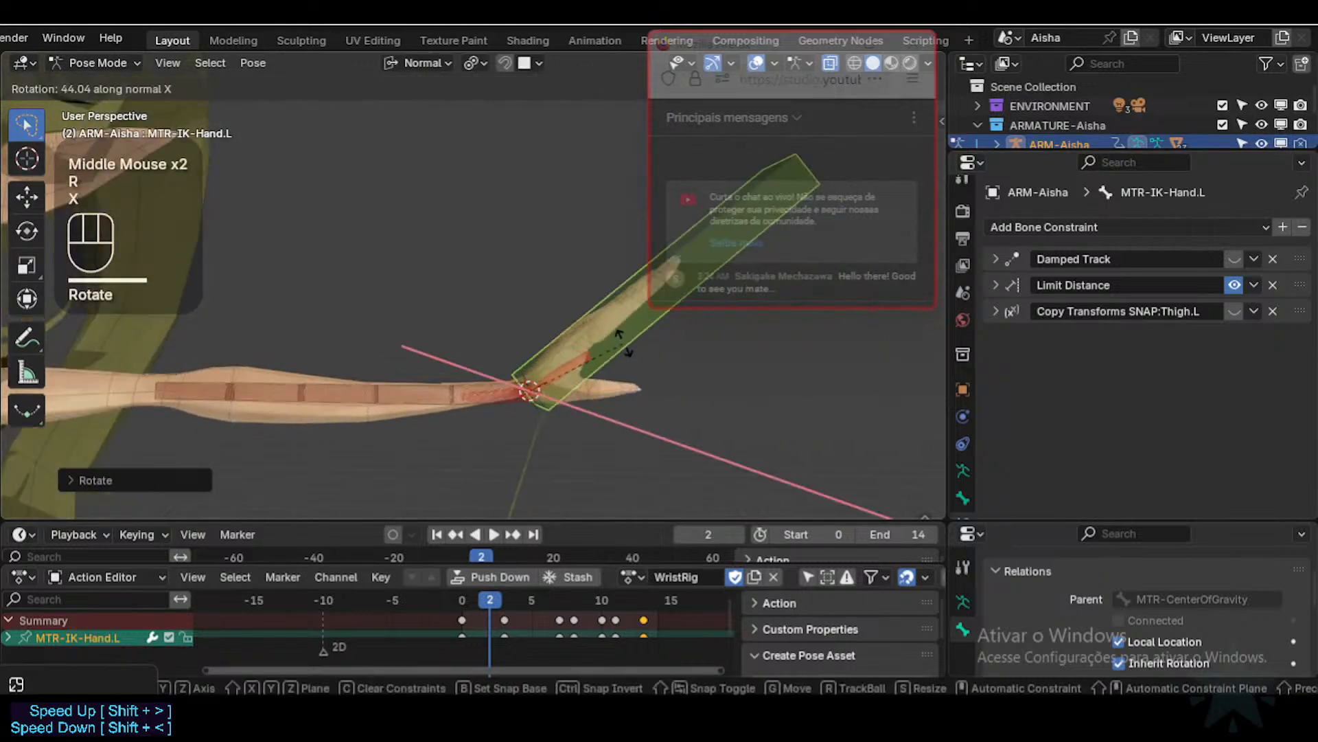
{"action": "left_click", "coordinate": [608, 437]}
{"action": "key", "text": "r"}
{"action": "key", "text": "x"}
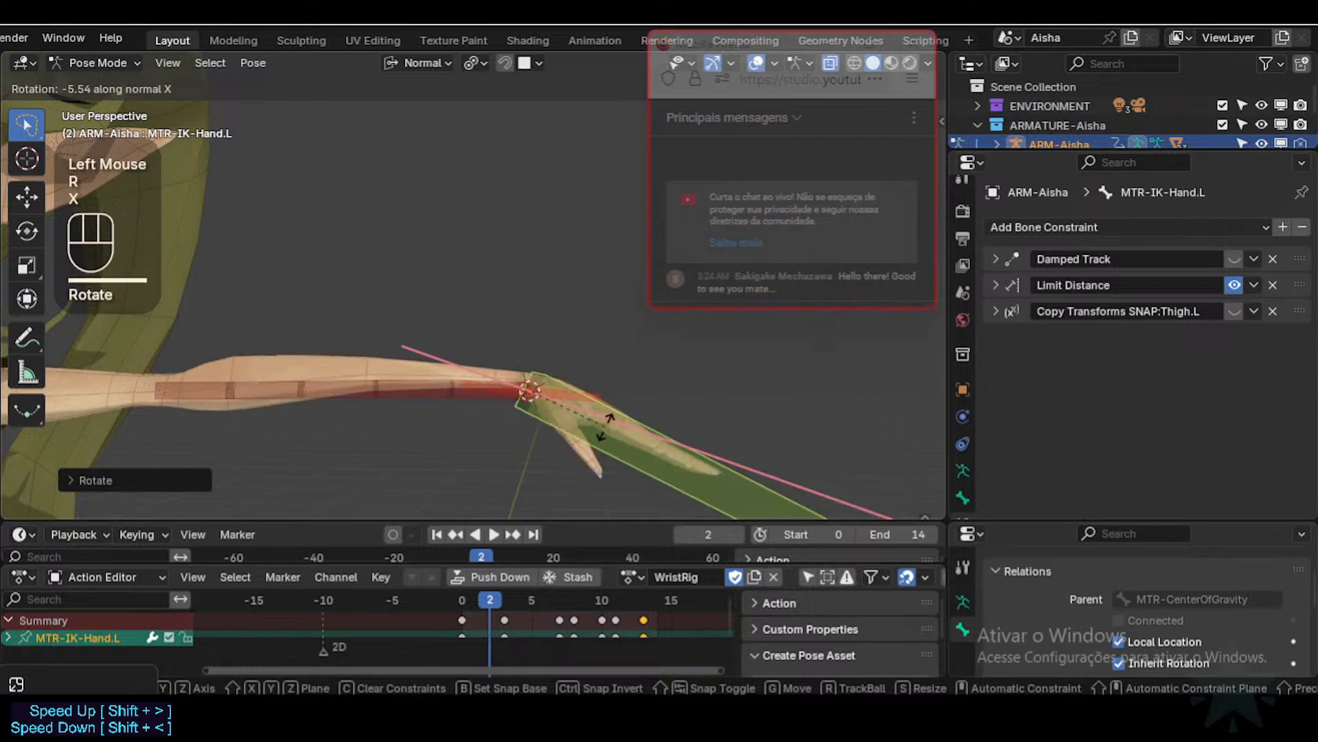
{"action": "left_click", "coordinate": [566, 381]}
Step: Set the influence of DEF-4-FAN-Forearm.L's first Copy Rotation constraint to 0
{"action": "left_click", "coordinate": [526, 389]}
{"action": "left_click", "coordinate": [512, 386]}
{"action": "left_click", "coordinate": [516, 391]}
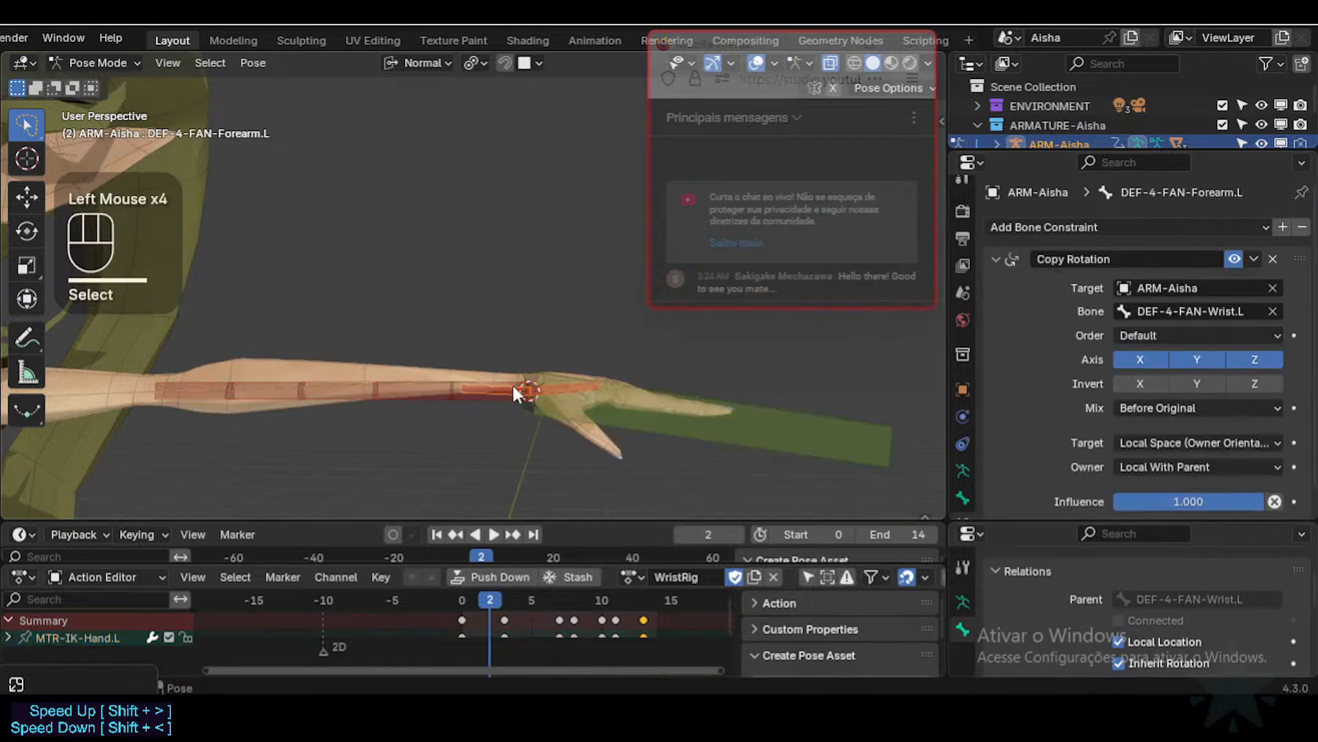
{"action": "left_click_drag", "start_coordinate": [1205, 504], "coordinate": [1098, 505]}
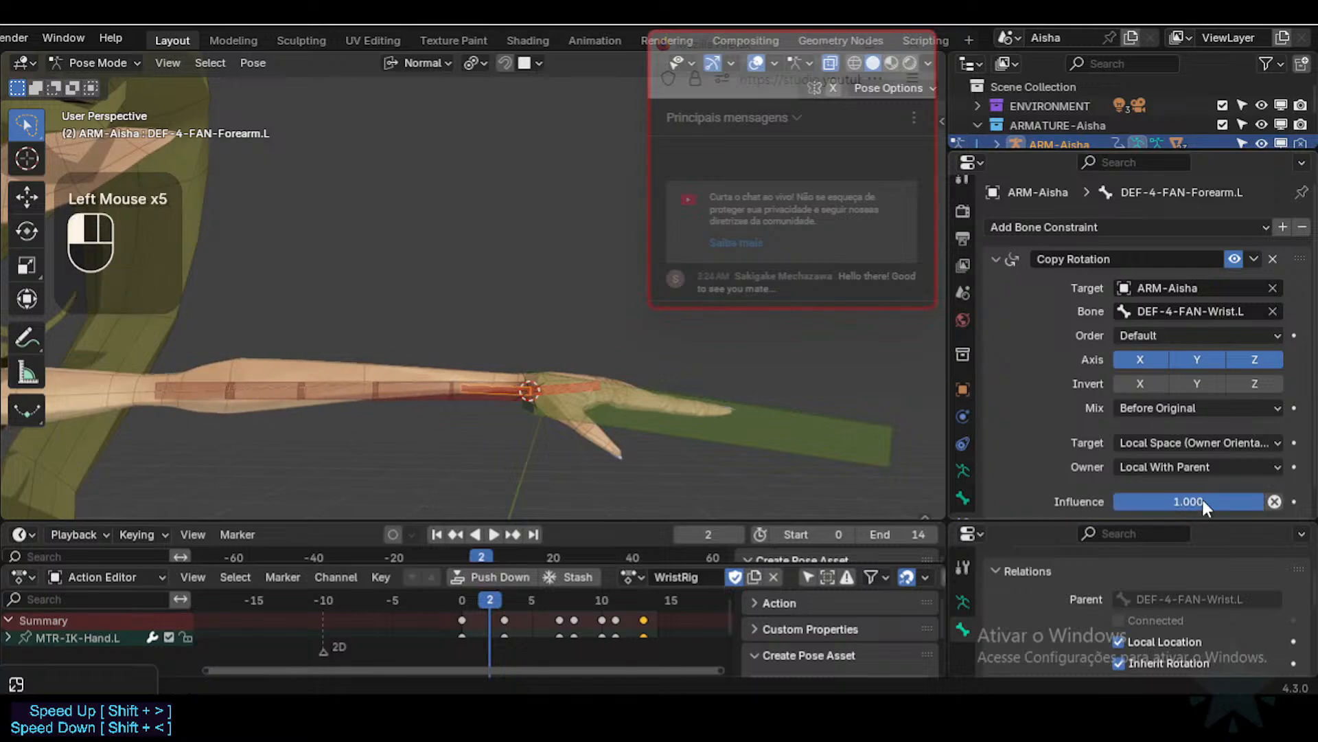
Step: Rotate MTR-IK-Hand.L around normal X to see how the forearm fan behaves without the Copy Rotation influence
{"action": "left_click", "coordinate": [734, 414]}
{"action": "key", "text": "r"}
{"action": "key", "text": "x"}
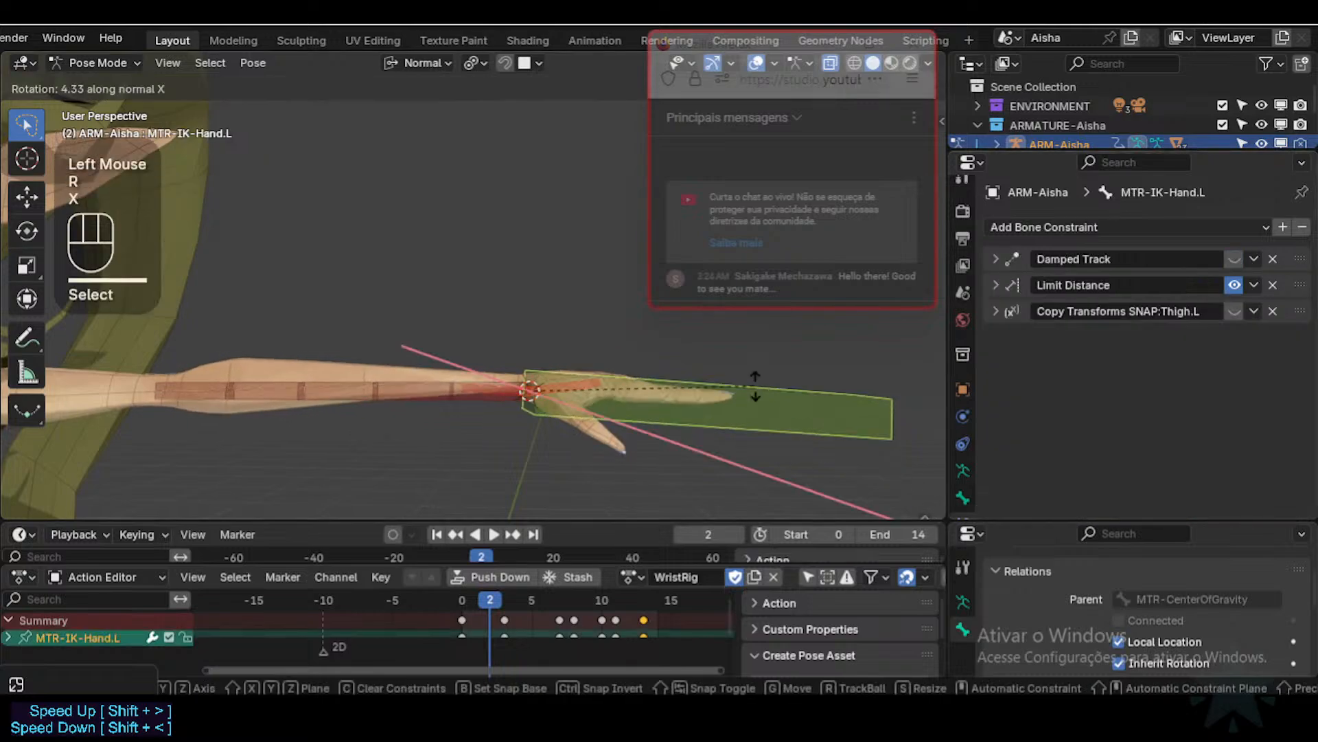
{"action": "left_click", "coordinate": [568, 387]}
{"action": "left_click", "coordinate": [496, 384]}
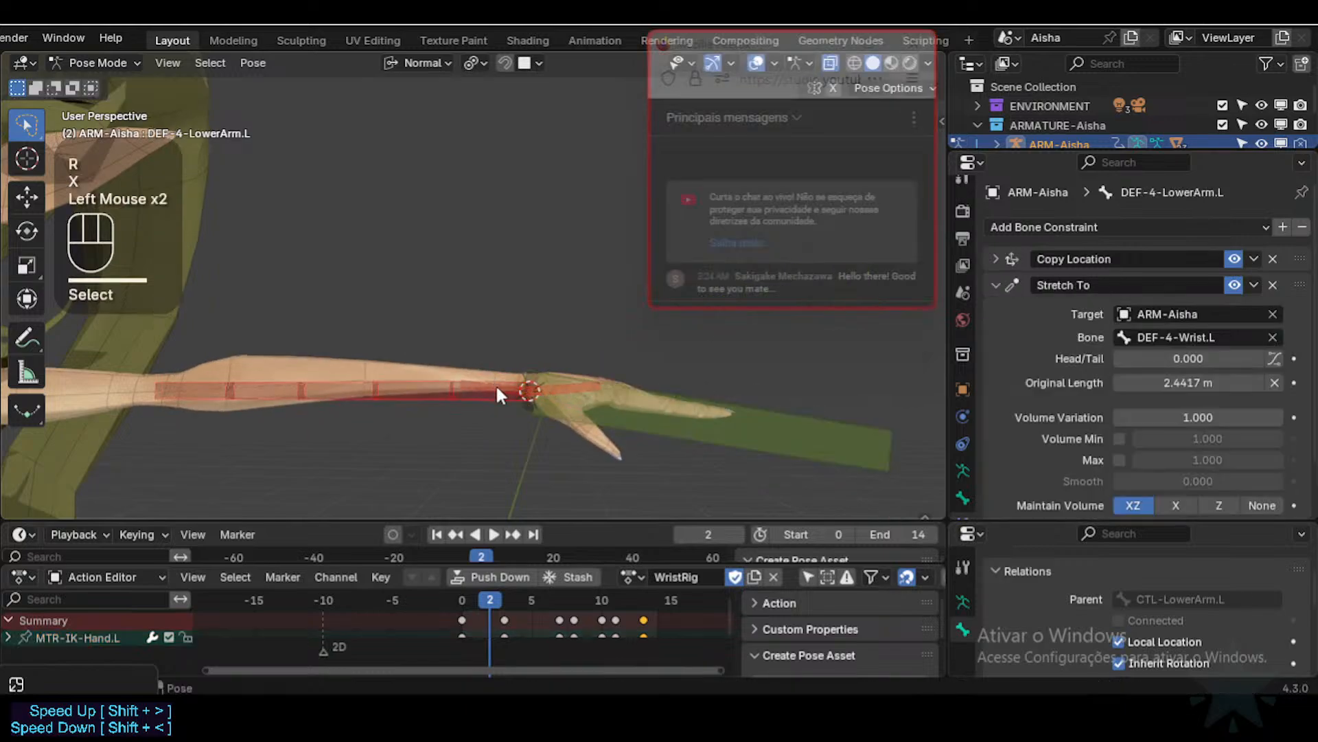
{"action": "left_click", "coordinate": [621, 418]}
{"action": "key", "text": "r"}
{"action": "key", "text": "x"}
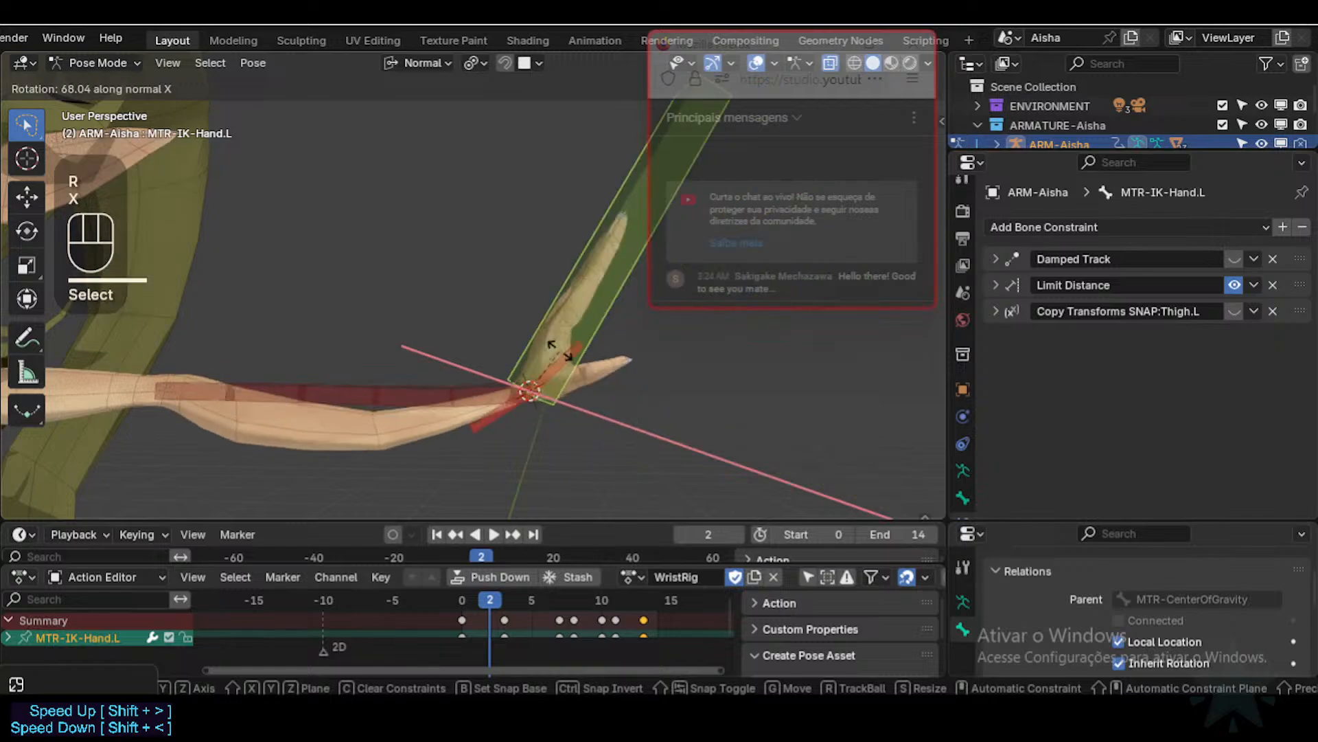
{"action": "left_click", "coordinate": [588, 410]}
Step: Rotate MTR-IK-Hand.L around normal Z in both directions and around normal X to check the wrist deformation
{"action": "middle_click_drag", "start_coordinate": [607, 376], "coordinate": [637, 364]}
{"action": "key", "text": "r"}
{"action": "key", "text": "z"}
{"action": "left_click", "coordinate": [620, 402]}
{"action": "key", "text": "r"}
{"action": "key", "text": "z"}
{"action": "left_click", "coordinate": [640, 394]}
{"action": "key", "text": "z"}
{"action": "left_click", "coordinate": [639, 435]}
{"action": "key", "text": "r"}
{"action": "key", "text": "x"}
{"action": "left_click", "coordinate": [646, 399]}
Step: Reset the pose of all bones so the hand returns to its rest position
{"action": "key", "text": "a"}
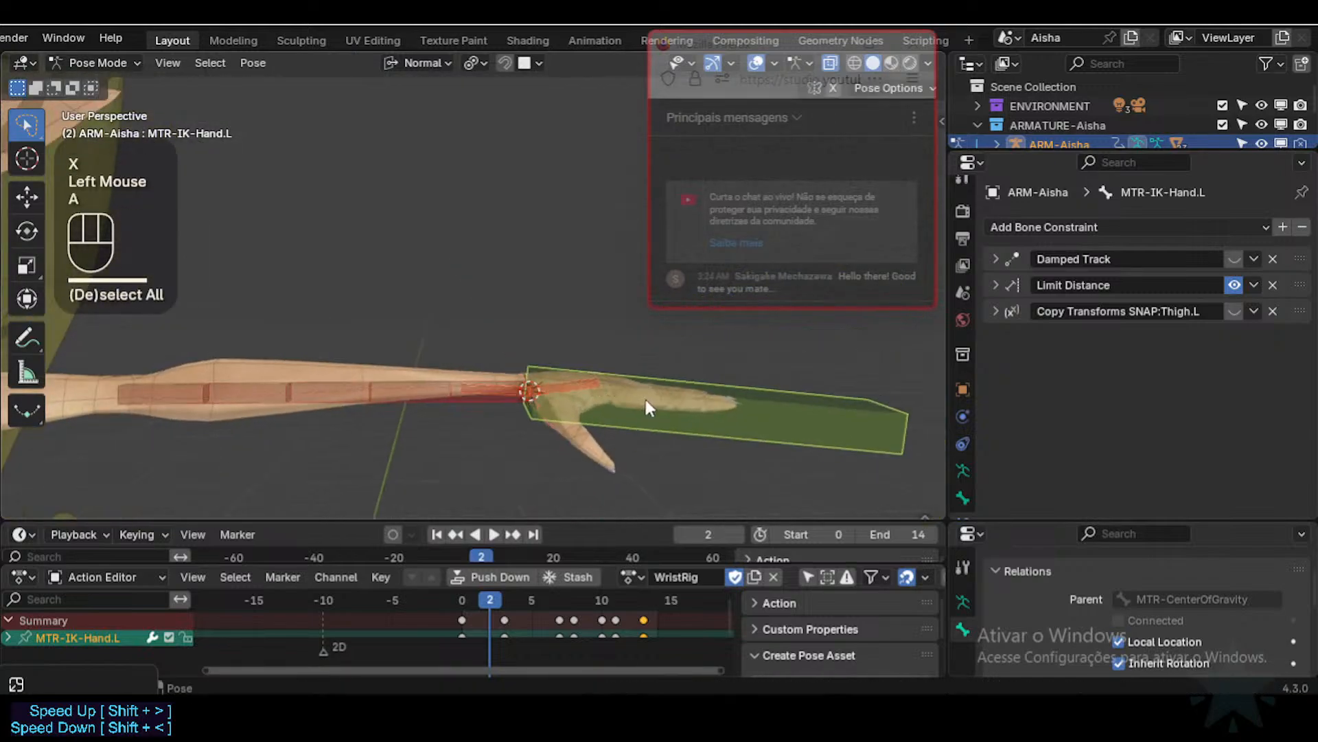
{"action": "key", "text": "alt+q"}
{"action": "key", "text": "alt+q"}
{"action": "left_click", "coordinate": [664, 382]}
{"action": "middle_click", "coordinate": [665, 381]}
Step: Select DEF-4-FAN-Forearm.L and inspect its placement and parent in Edit Mode, returning to Pose Mode
{"action": "left_click", "coordinate": [505, 385]}
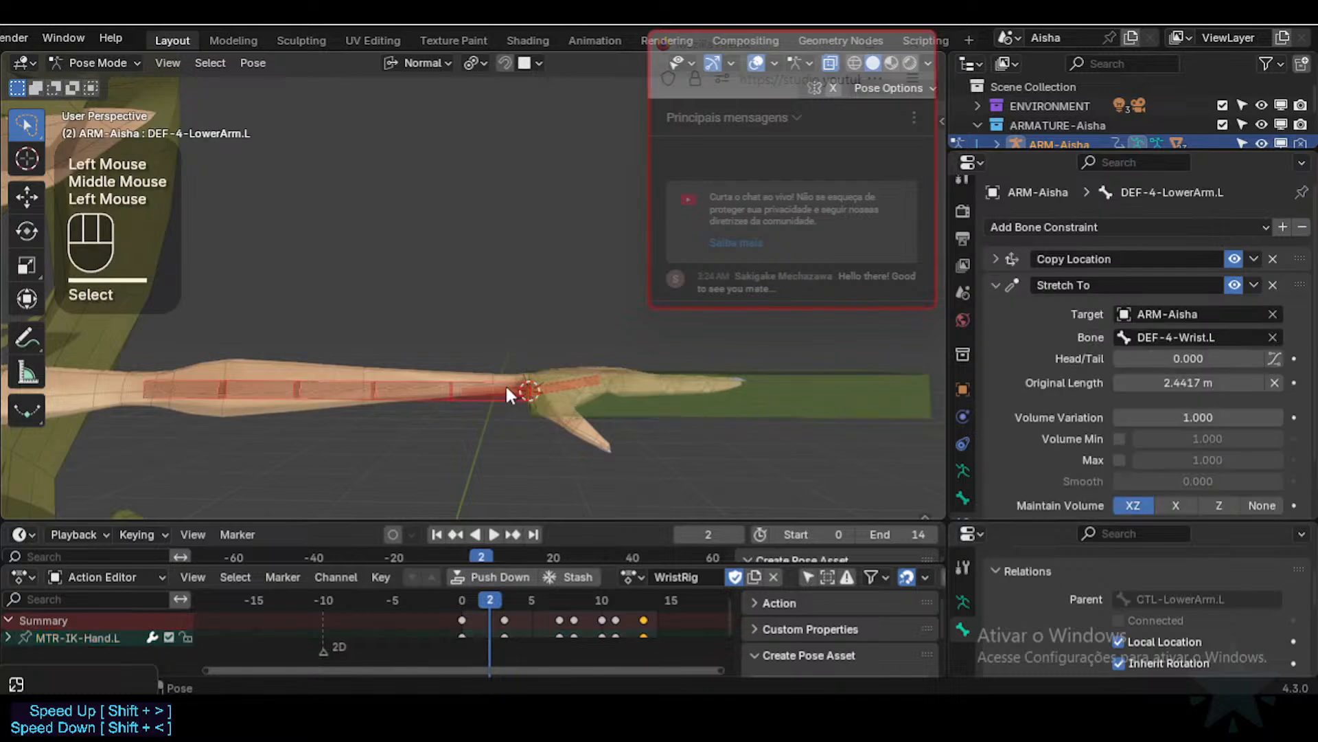
{"action": "left_click", "coordinate": [507, 386]}
{"action": "key", "text": "Tab"}
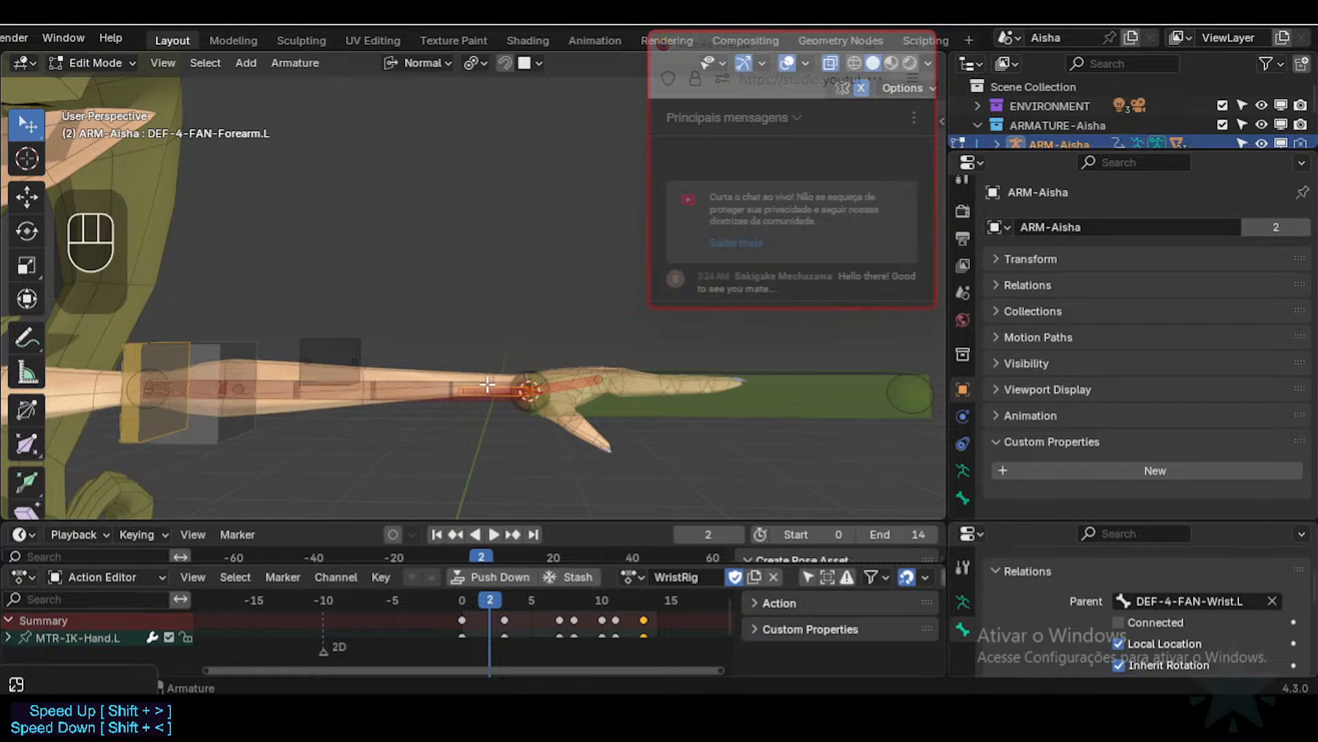
{"action": "middle_click_drag", "start_coordinate": [515, 394], "coordinate": [453, 385]}
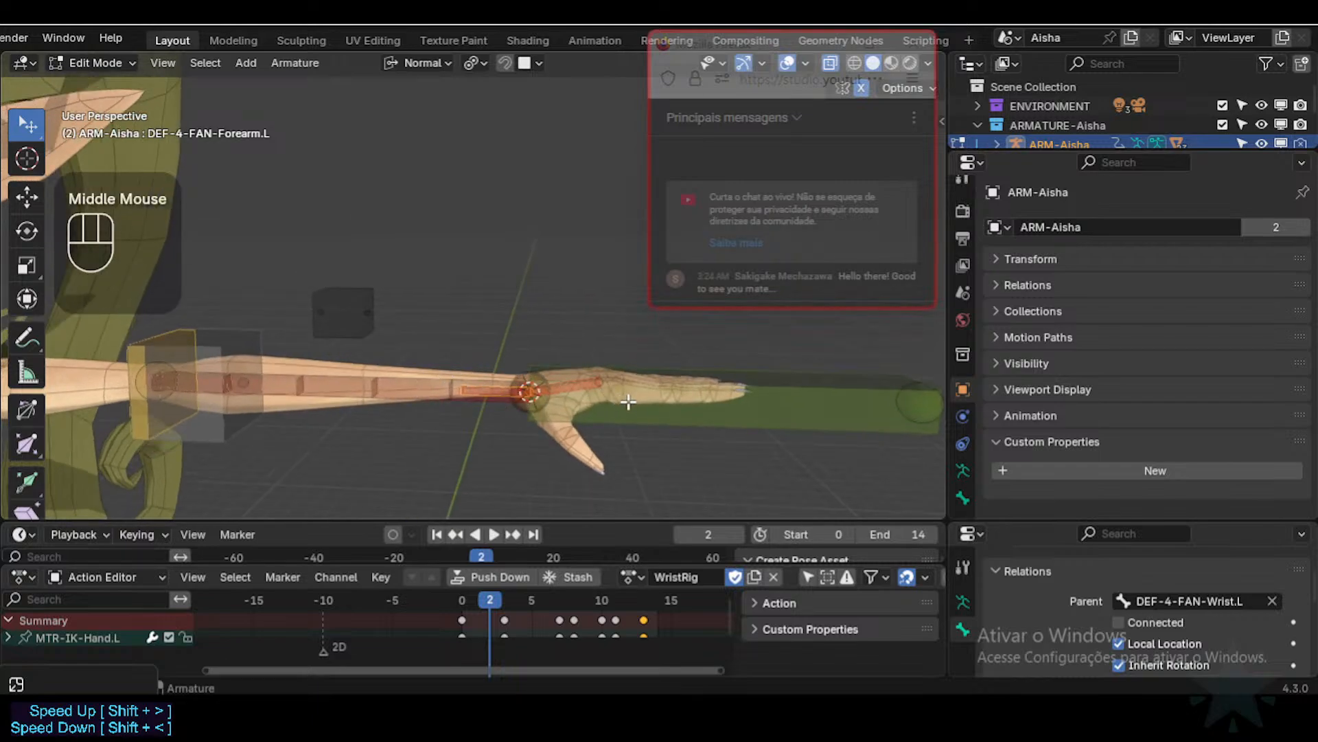
{"action": "key", "text": "Tab"}
Step: Clear the pose of all bones, and rotate MTR-IK-Hand.L around normal X to test the bend from rest
{"action": "middle_click_drag", "start_coordinate": [612, 444], "coordinate": [618, 396]}
{"action": "key", "text": "a"}
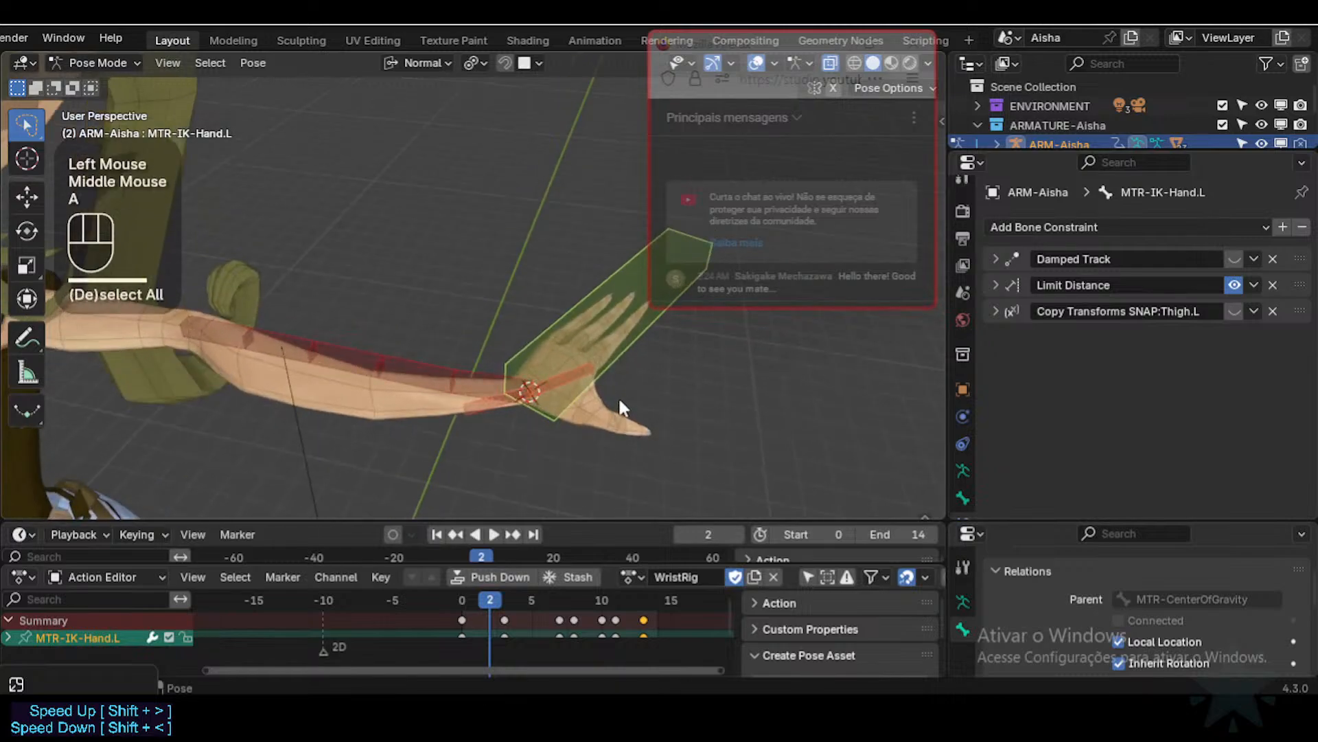
{"action": "key", "text": "alt+g"}
{"action": "key", "text": "alt+g"}
{"action": "left_click", "coordinate": [637, 410]}
{"action": "middle_click", "coordinate": [637, 411]}
{"action": "key", "text": "r"}
{"action": "key", "text": "x"}
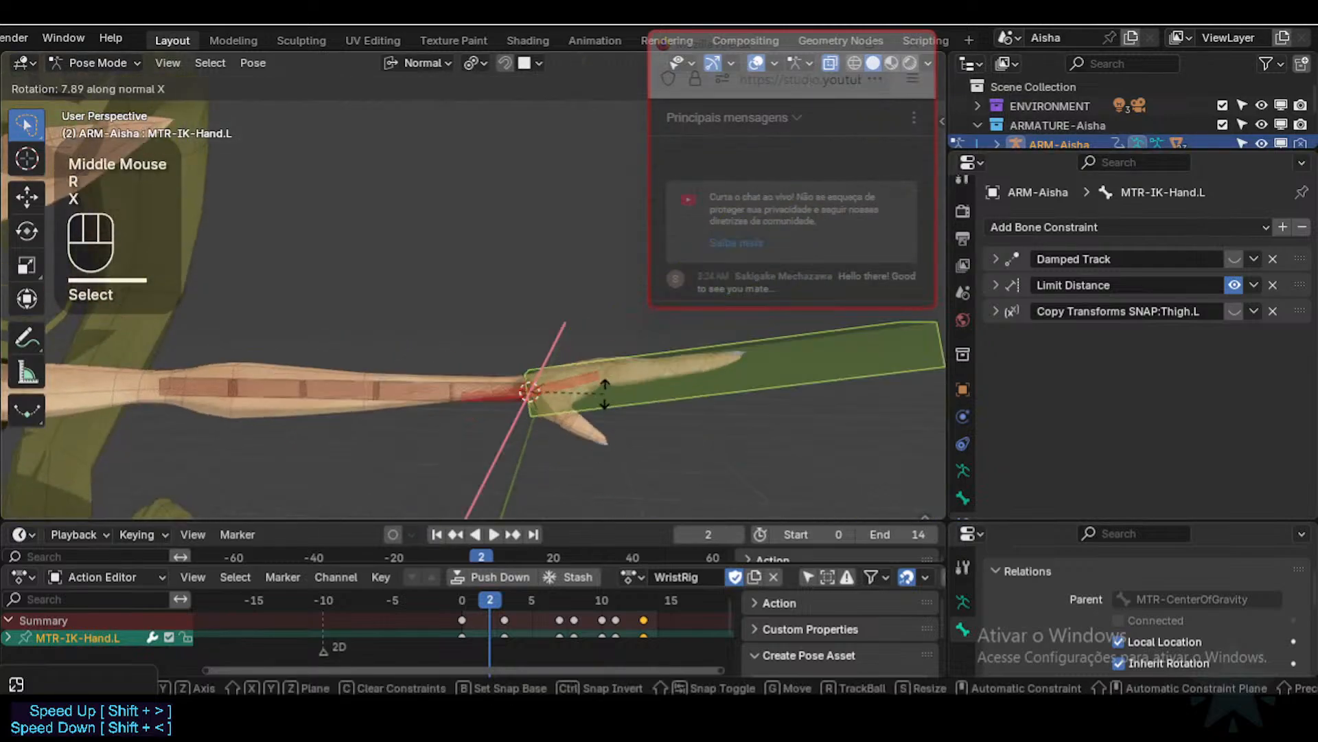
{"action": "left_click", "coordinate": [605, 453]}
Step: Rotate MTR-IK-Hand.L around normal Z and normal X to check the wrist in the sideways and vertical bends
{"action": "middle_click_drag", "start_coordinate": [604, 453], "coordinate": [625, 411]}
{"action": "key", "text": "r"}
{"action": "key", "text": "z"}
{"action": "left_click", "coordinate": [617, 402]}
{"action": "key", "text": "r"}
{"action": "key", "text": "x"}
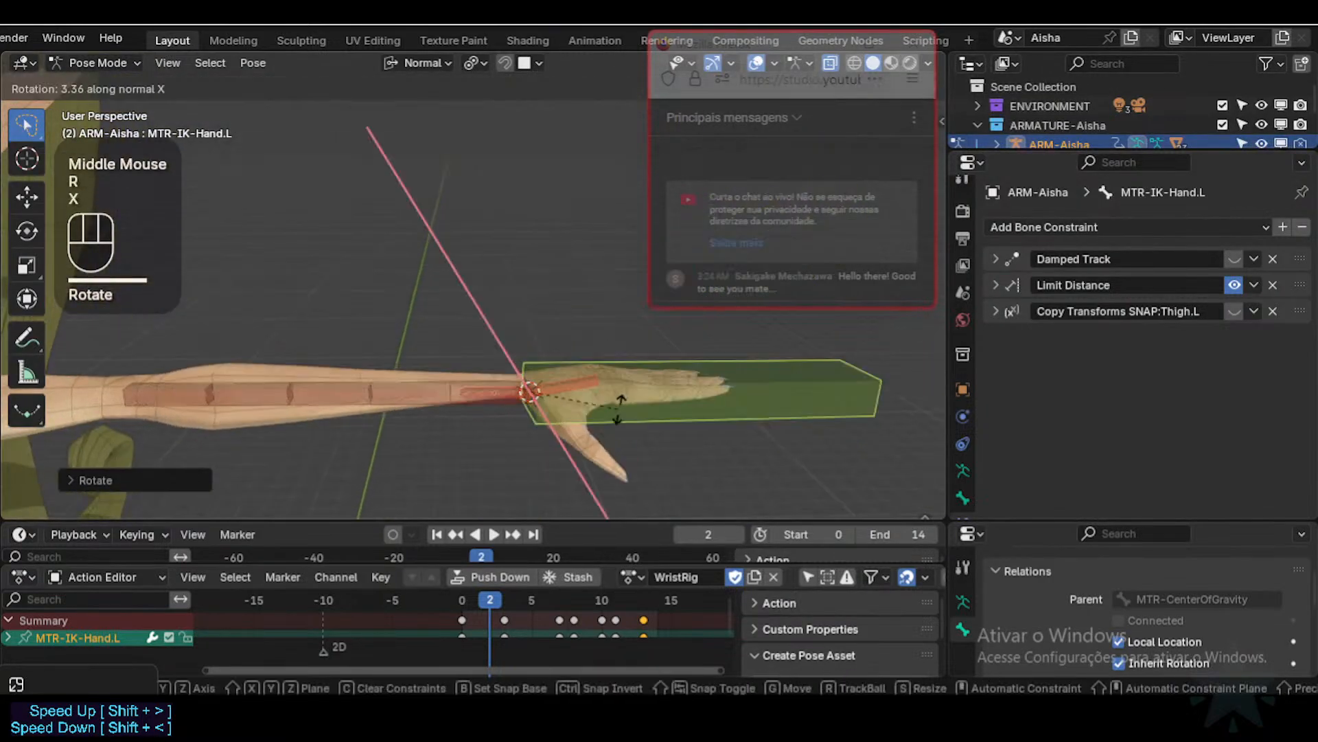
{"action": "left_click", "coordinate": [580, 407]}
Step: Rotate MTR-IK-Hand.L back and forth around normal X to check the forearm, and save the file
{"action": "double_click", "coordinate": [499, 388]}
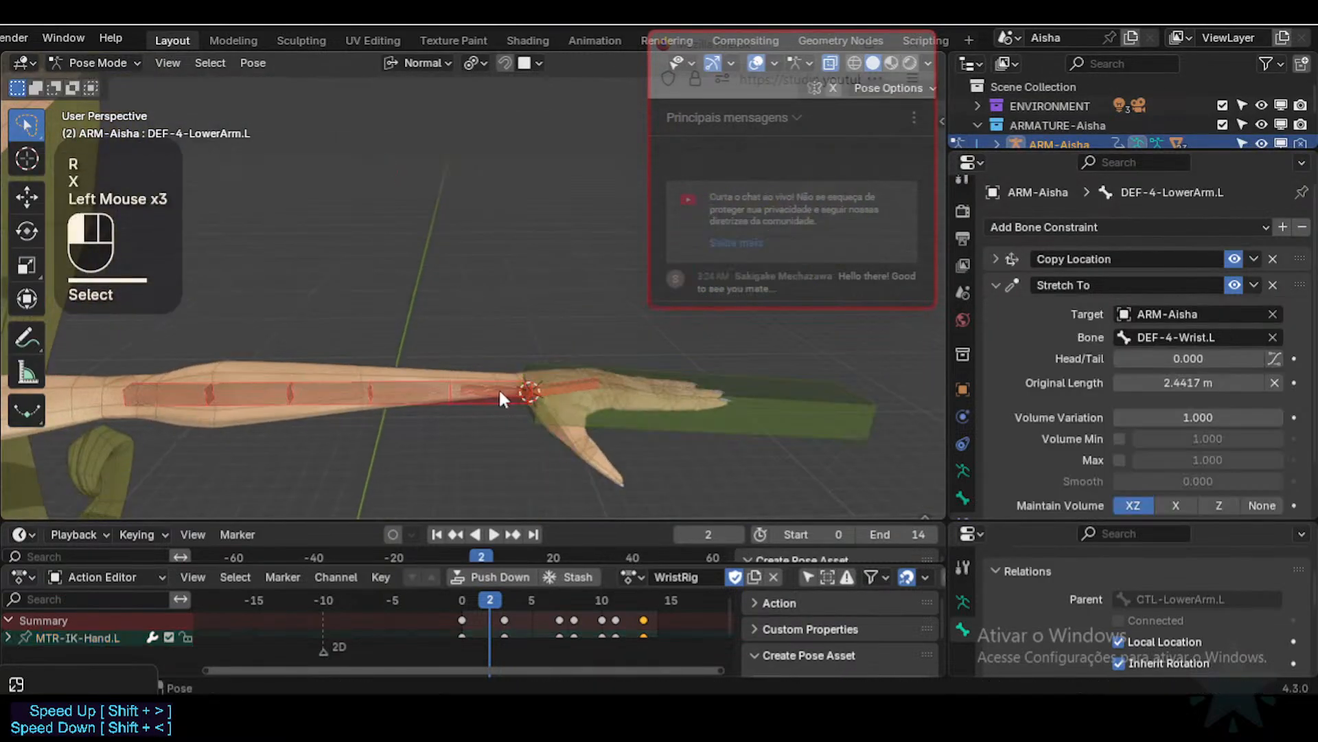
{"action": "left_click", "coordinate": [640, 410]}
{"action": "key", "text": "r"}
{"action": "key", "text": "x"}
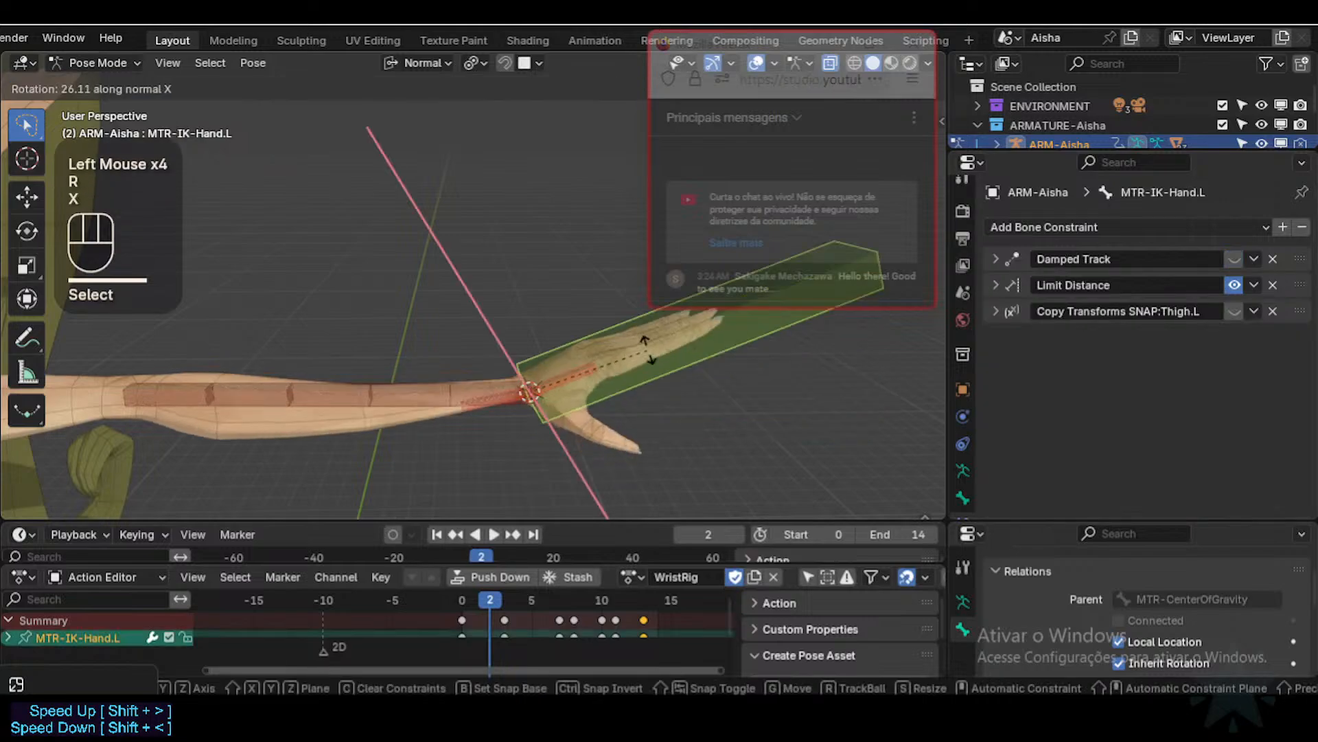
{"action": "left_click", "coordinate": [653, 413]}
{"action": "key", "text": "r"}
{"action": "key", "text": "x"}
{"action": "left_click", "coordinate": [654, 426]}
{"action": "key", "text": "ctrl+s"}
Step: Set the owner space of DEF-4-FAN-Forearm.L's first Copy Rotation constraint to Local Space
{"action": "left_click", "coordinate": [493, 388]}
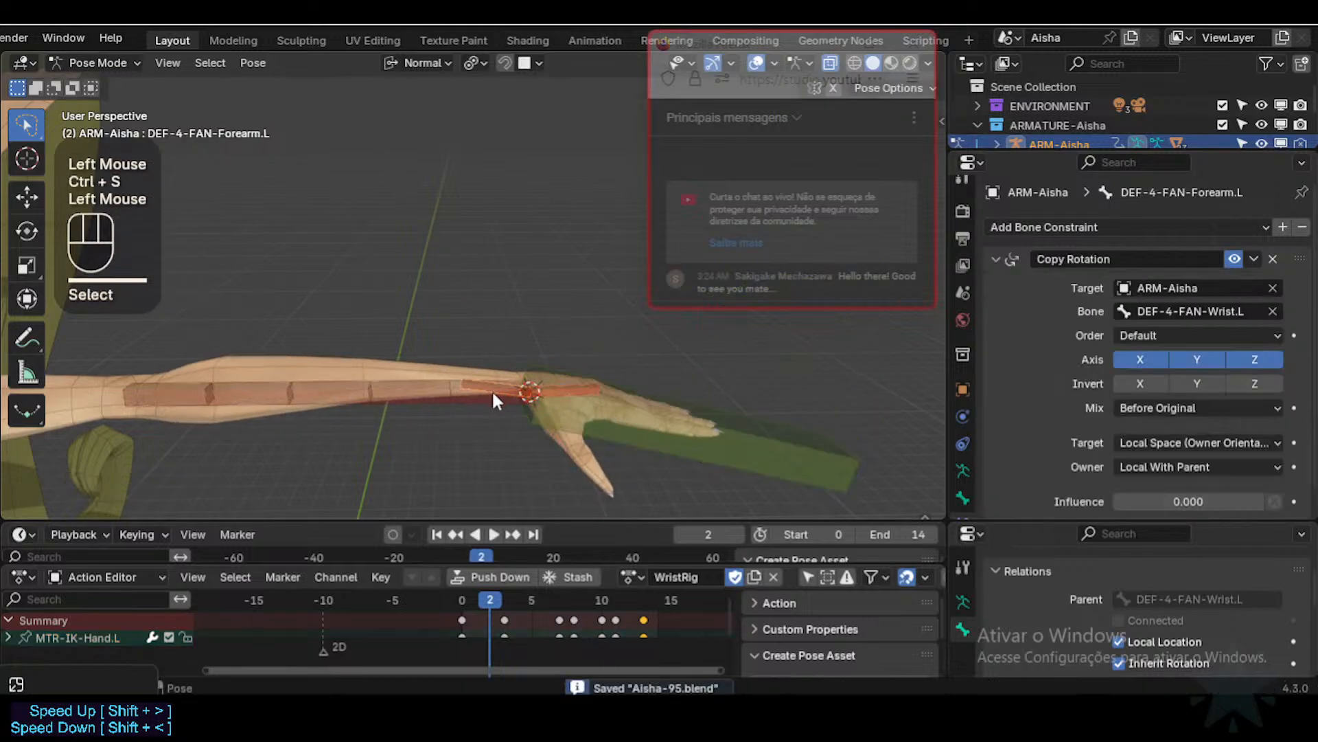
{"action": "left_click", "coordinate": [1201, 468]}
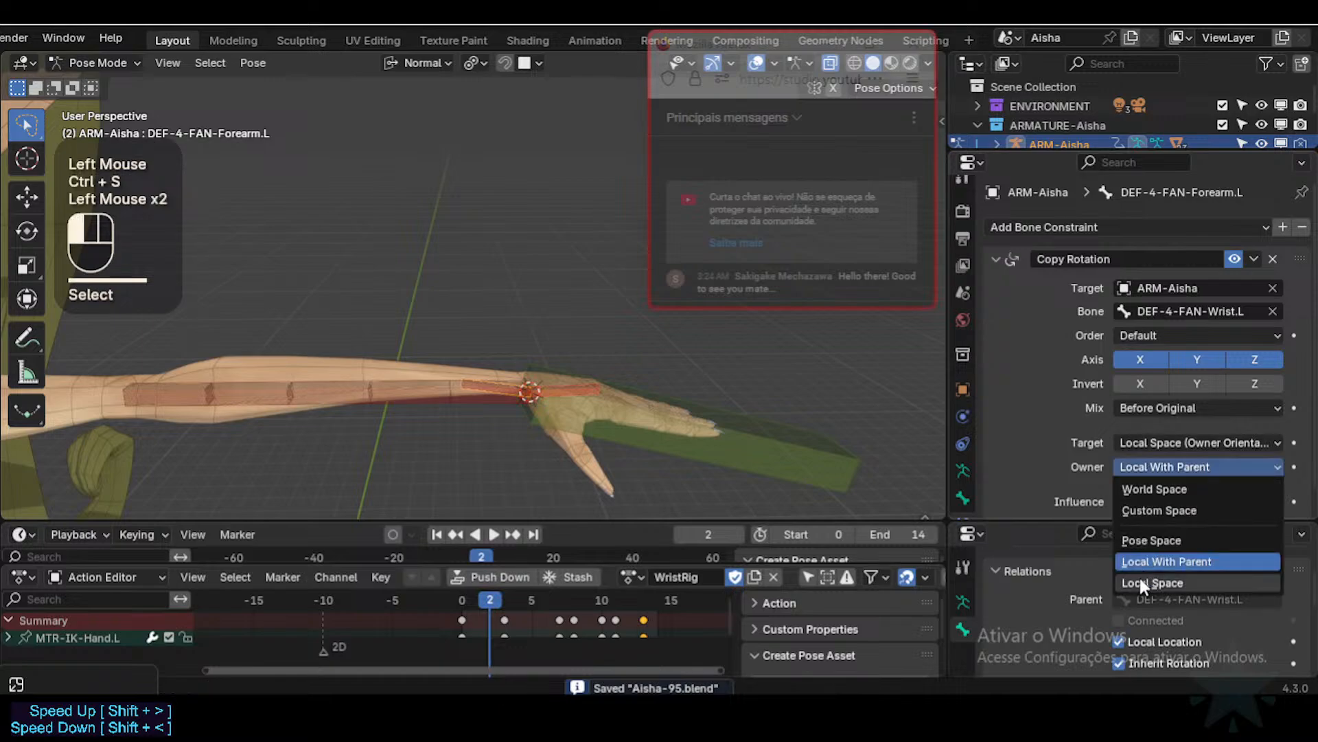
{"action": "left_click", "coordinate": [1140, 579]}
Step: Rotate MTR-IK-Hand.L around normal X and normal Z to test the Local Space owner setting
{"action": "left_click", "coordinate": [646, 431]}
{"action": "key", "text": "r"}
{"action": "key", "text": "x"}
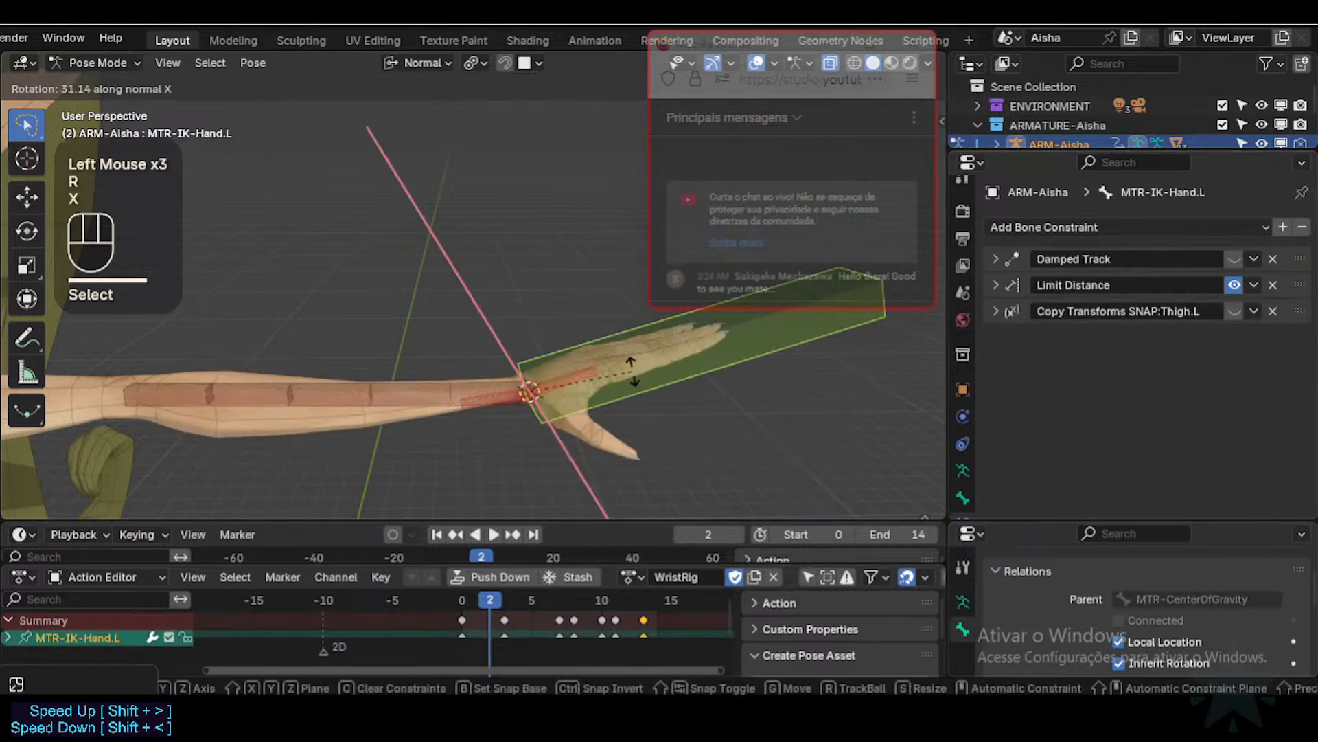
{"action": "left_click", "coordinate": [633, 377]}
{"action": "middle_click_drag", "start_coordinate": [634, 377], "coordinate": [609, 465]}
{"action": "key", "text": "r"}
{"action": "key", "text": "z"}
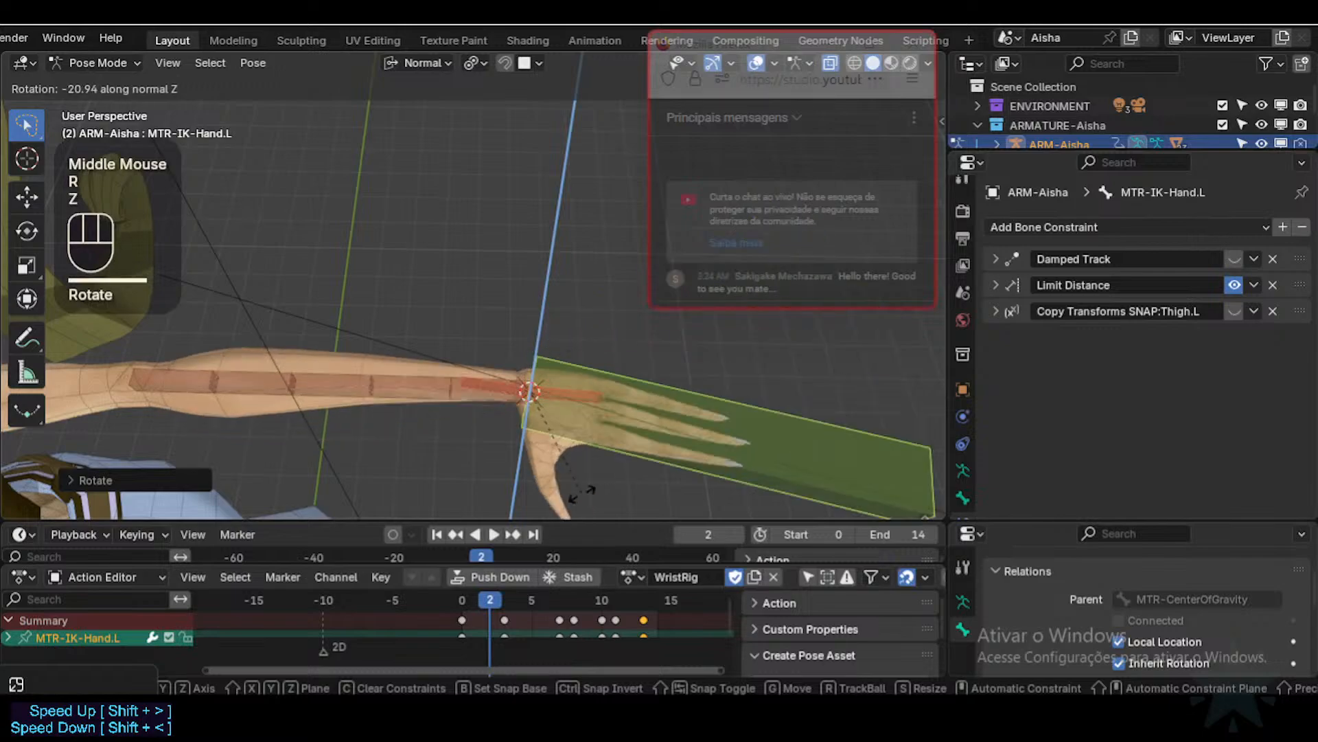
{"action": "left_click", "coordinate": [583, 459]}
Step: Rotate MTR-IK-Hand.L repeatedly around normal X and once around normal Z to recheck the wrist and forearm deformation
{"action": "middle_click_drag", "start_coordinate": [583, 460], "coordinate": [592, 393]}
{"action": "key", "text": "r"}
{"action": "key", "text": "x"}
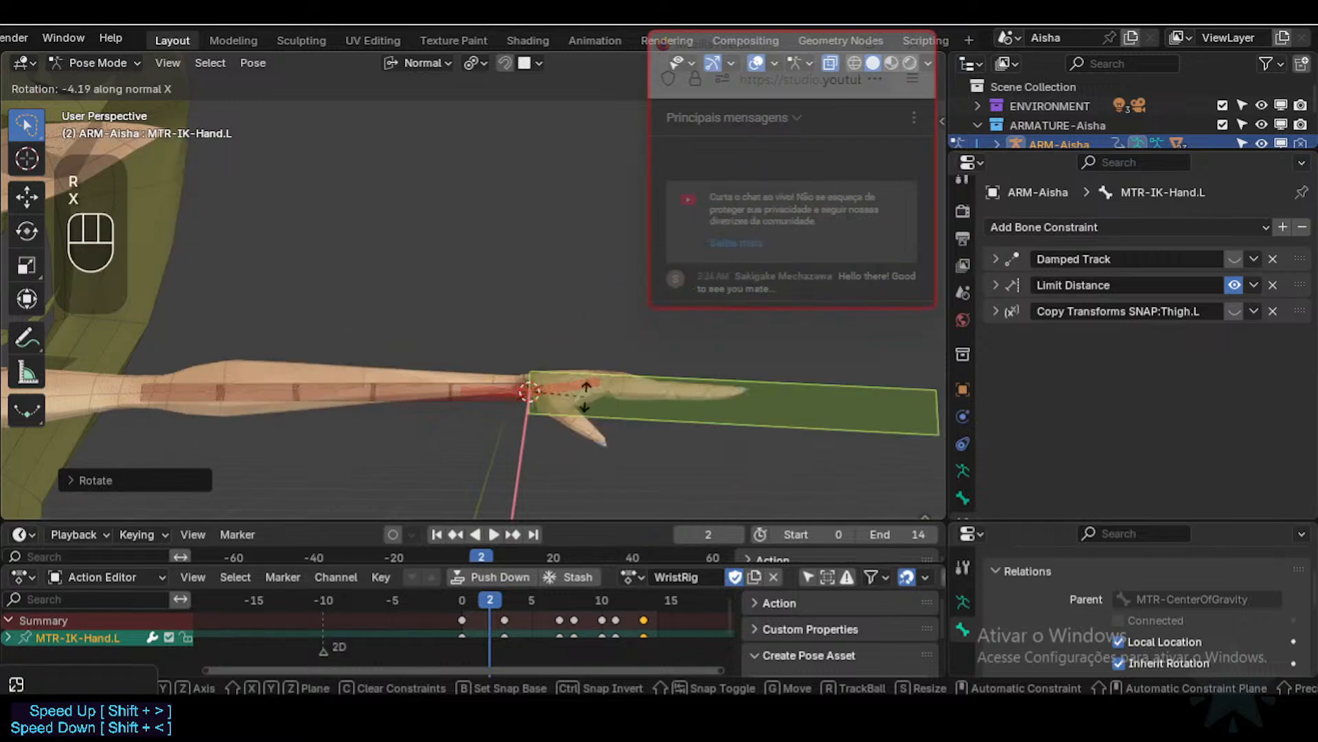
{"action": "left_click", "coordinate": [587, 397]}
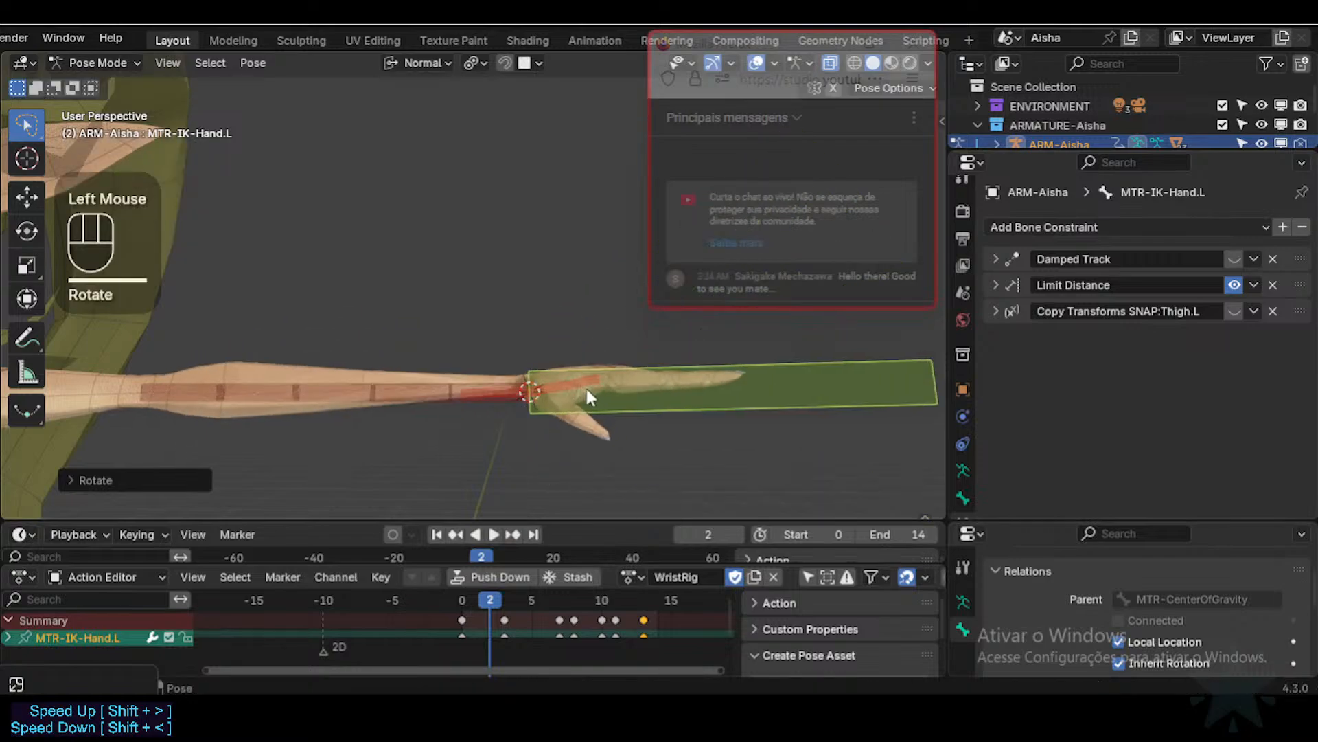
{"action": "key", "text": "x"}
{"action": "left_click", "coordinate": [605, 449]}
{"action": "middle_click_drag", "start_coordinate": [604, 448], "coordinate": [621, 474]}
{"action": "key", "text": "r"}
{"action": "key", "text": "z"}
{"action": "left_click", "coordinate": [637, 382]}
Step: Switch the owner space of DEF-4-FAN-Forearm.L's first Copy Rotation to Local With Parent and back to Local Space
{"action": "middle_click_drag", "start_coordinate": [637, 381], "coordinate": [502, 393]}
{"action": "left_click", "coordinate": [507, 393]}
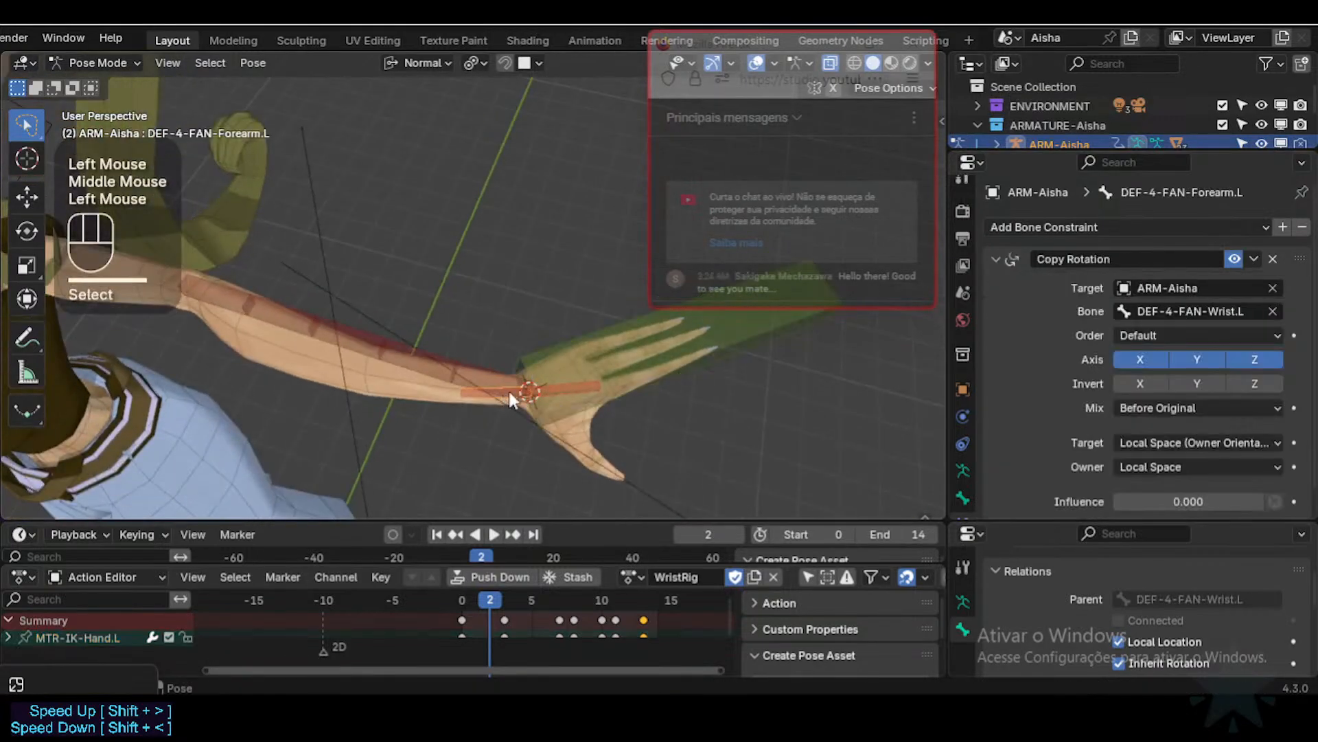
{"action": "left_click", "coordinate": [1154, 561]}
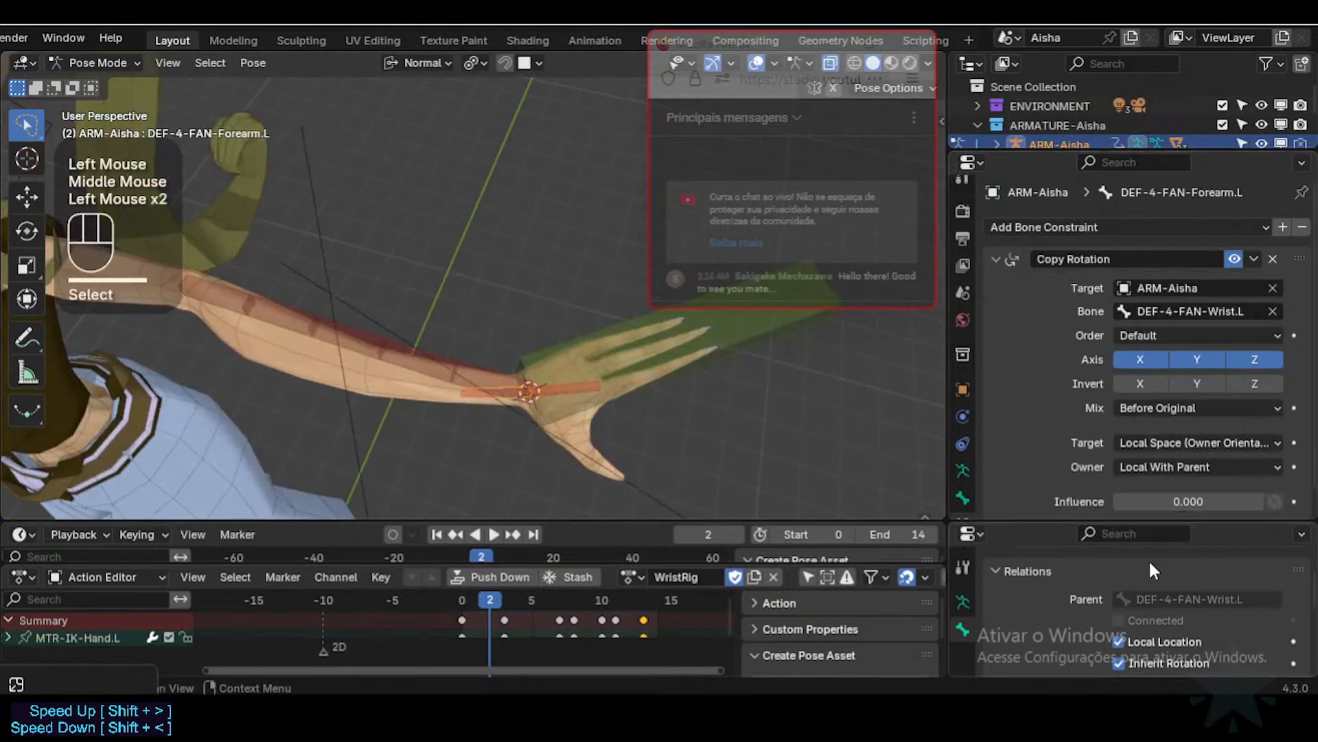
{"action": "left_click", "coordinate": [1144, 470]}
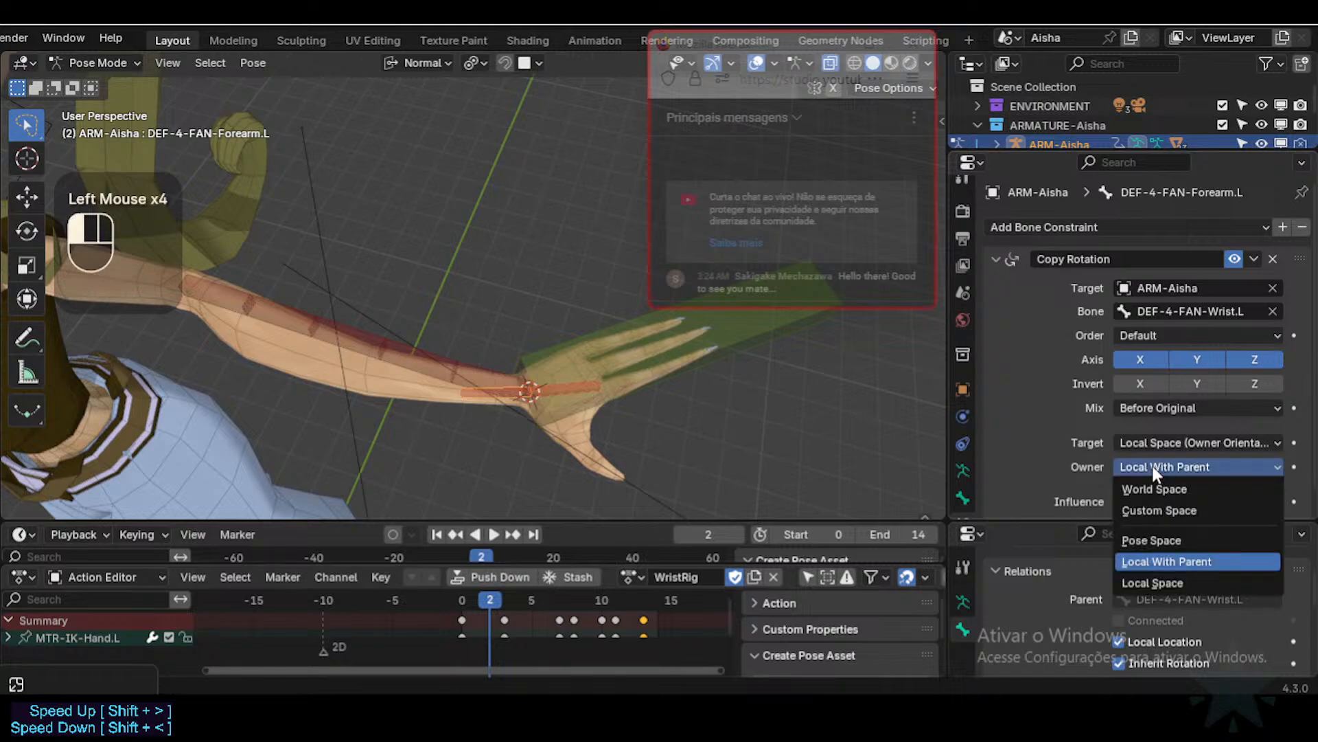
{"action": "left_click", "coordinate": [1133, 581]}
Step: Rotate MTR-IK-Hand.L around normal Z and strongly upward around normal X to test the forearm fan
{"action": "left_click", "coordinate": [628, 364]}
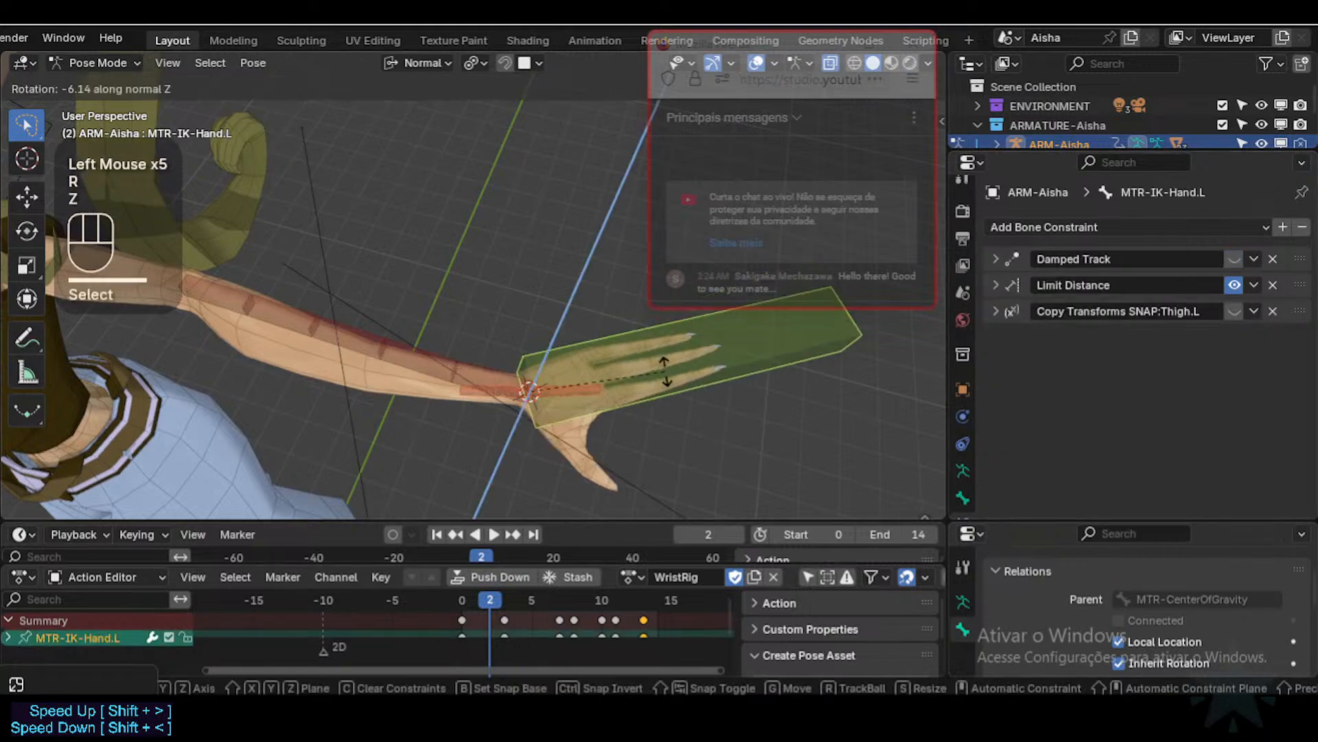
{"action": "mouse_move", "coordinate": [628, 364]}
{"action": "middle_mouse_down"}
{"action": "mouse_move", "coordinate": [644, 371]}
{"action": "mouse_move", "coordinate": [625, 385]}
{"action": "middle_mouse_up"}
{"action": "key", "text": "r"}
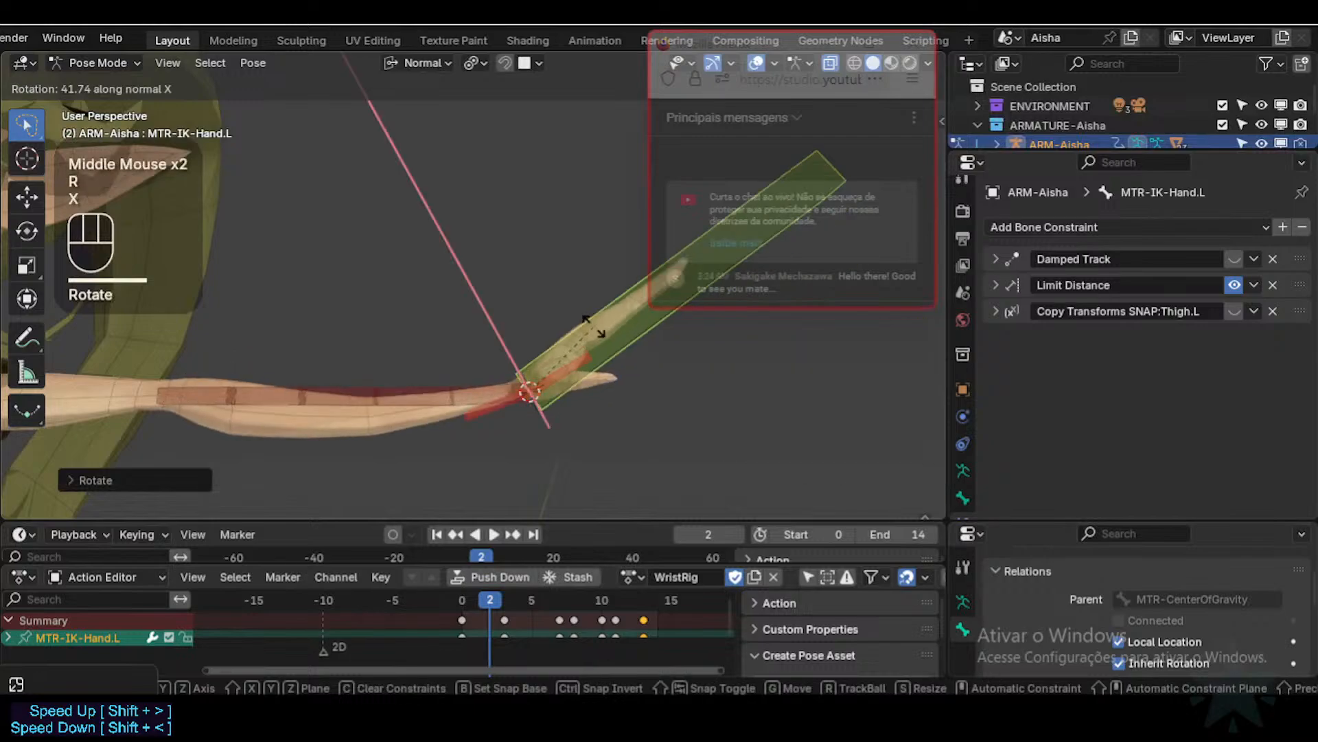
{"action": "key", "text": "x"}
{"action": "left_click", "coordinate": [614, 375]}
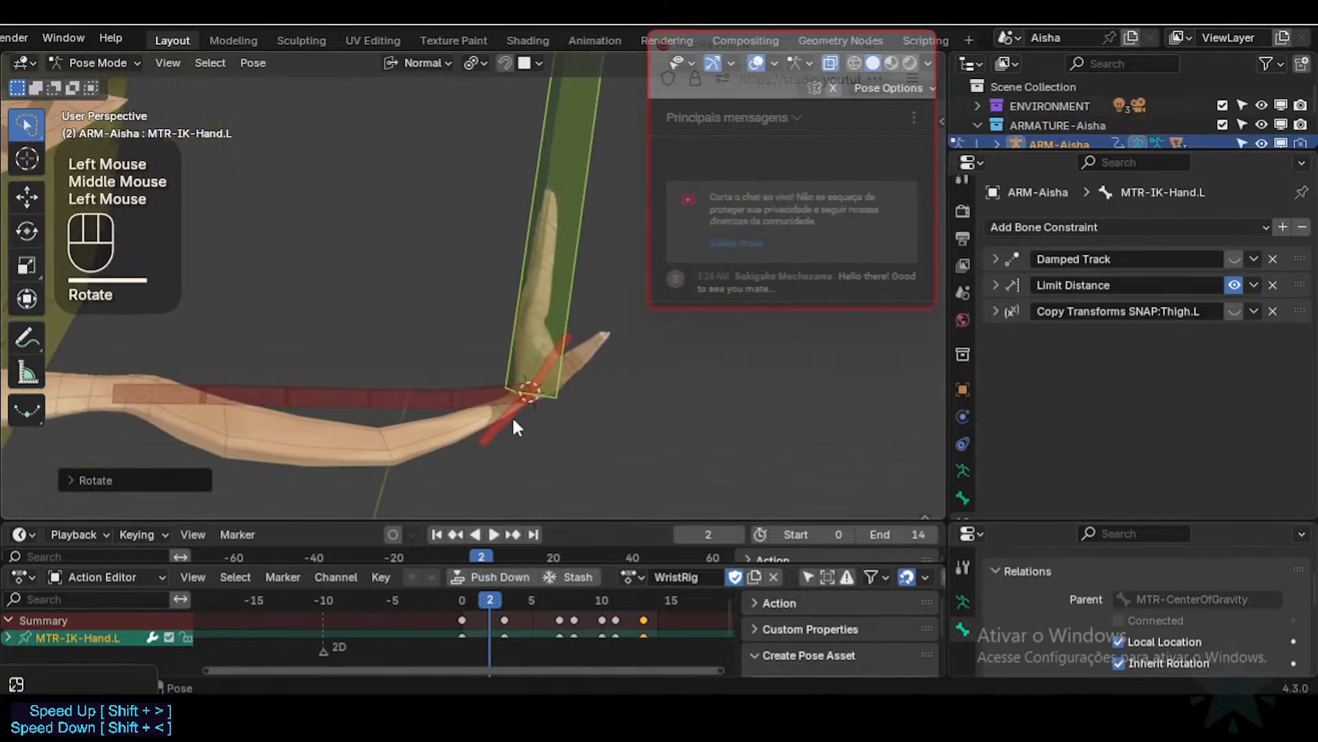
Step: Set the Copy Rotation constraint's influence to 1.000 on the DEF-4-FAN-Forearm.L bone
{"action": "left_click", "coordinate": [514, 420]}
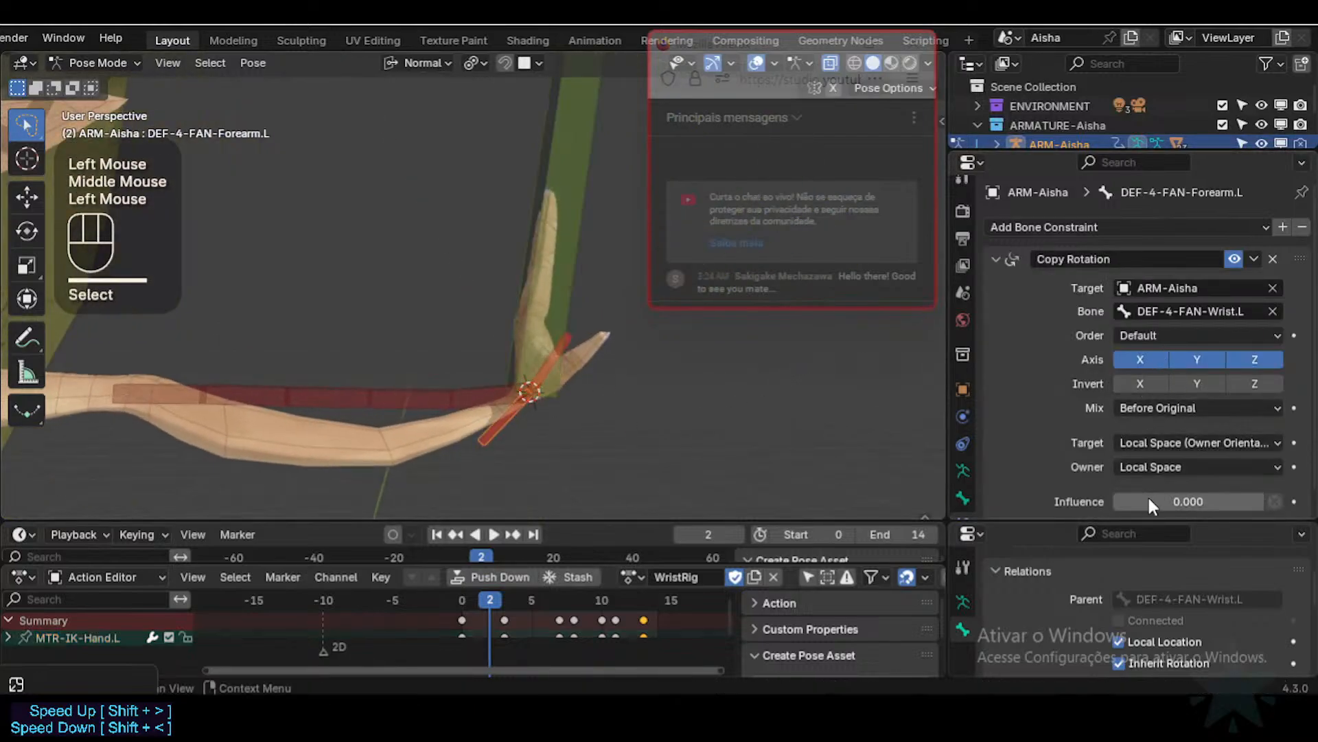
{"action": "left_click_drag", "start_coordinate": [1148, 499], "coordinate": [1156, 456]}
{"action": "left_click", "coordinate": [1151, 382]}
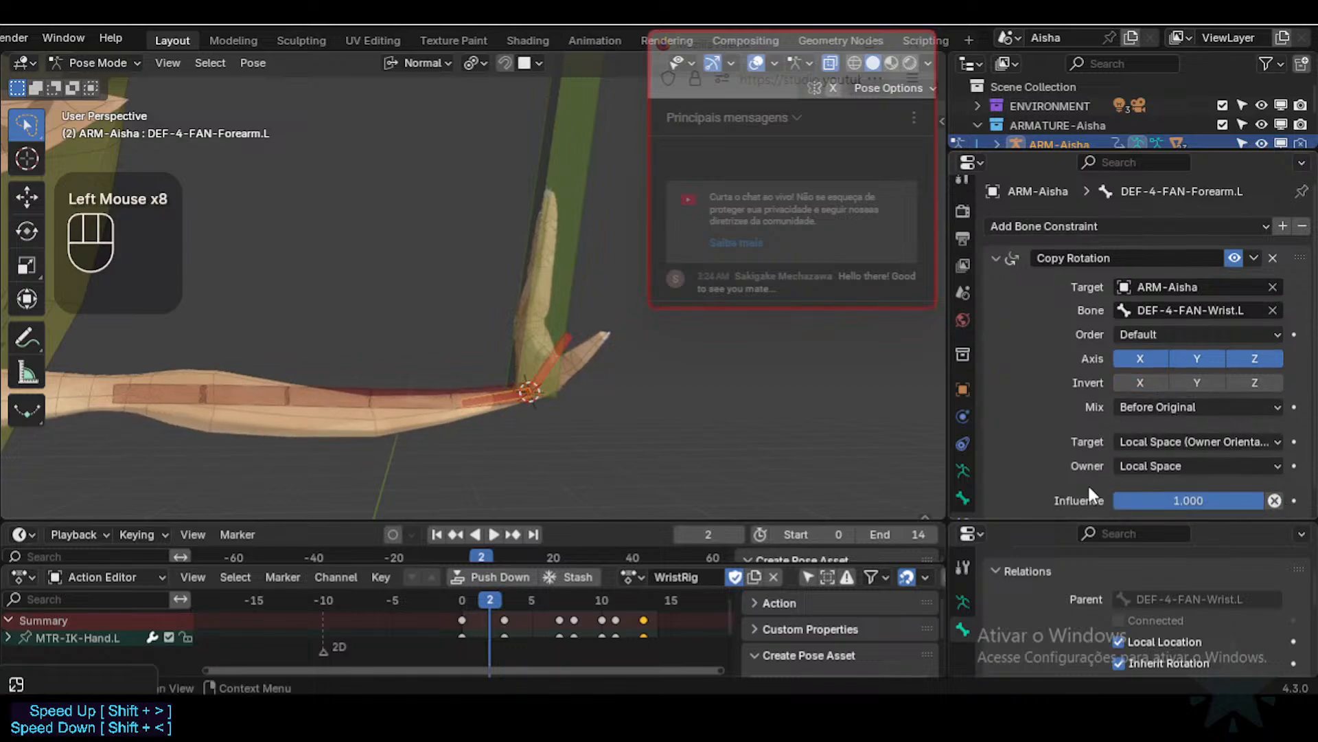
Step: Rotate the MTR-IK-Hand.L bone about its normal X and Z axes to test the wrist deformation
{"action": "left_click", "coordinate": [640, 352]}
{"action": "key", "text": "r"}
{"action": "key", "text": "x"}
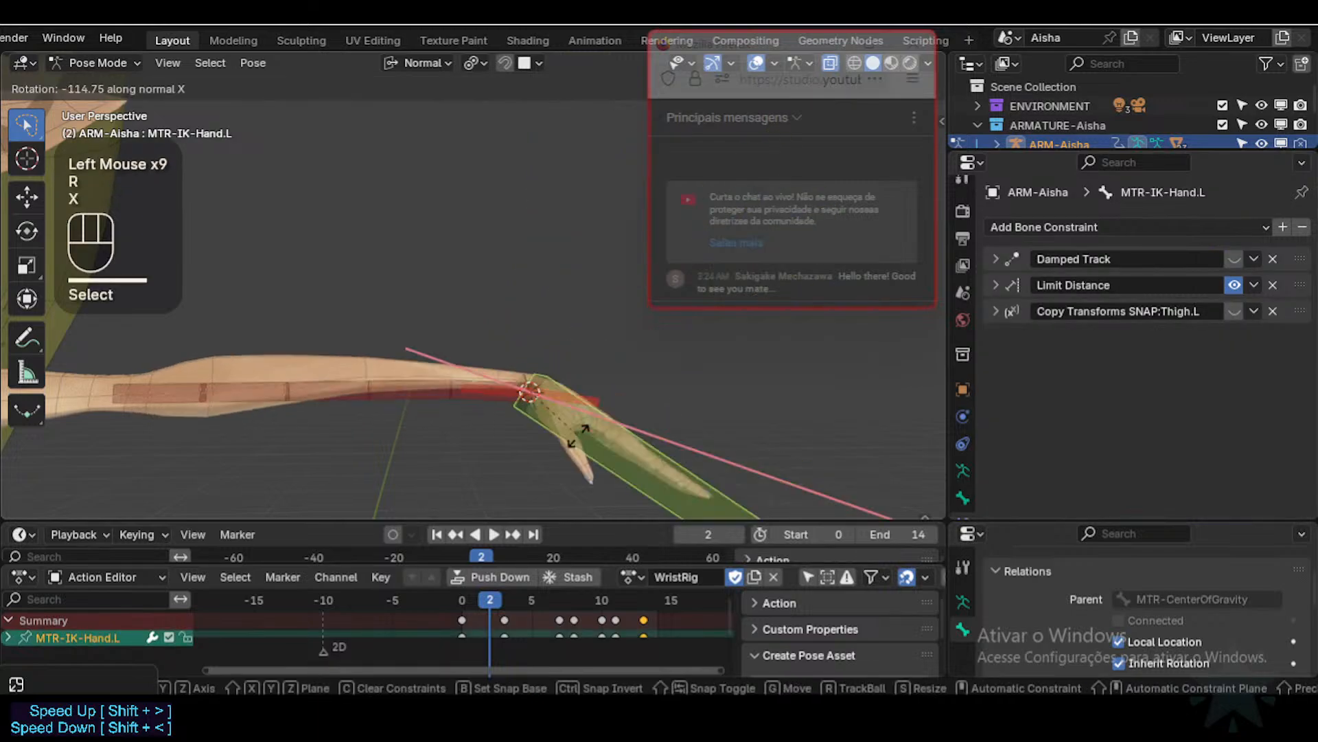
{"action": "left_click", "coordinate": [545, 443]}
{"action": "middle_click_drag", "start_coordinate": [544, 443], "coordinate": [574, 465]}
{"action": "key", "text": "r"}
{"action": "key", "text": "z"}
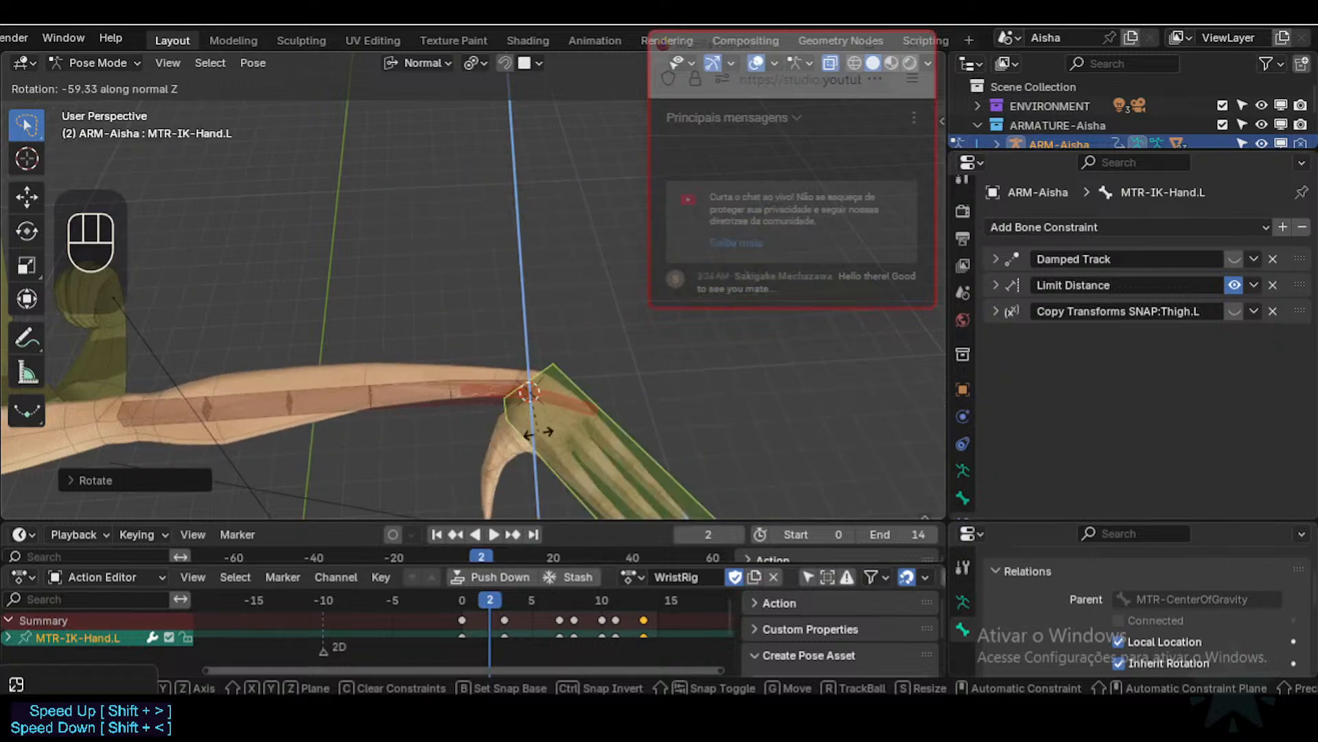
{"action": "left_click", "coordinate": [558, 425]}
Step: Test the wrist from other angles by turning the hand IK bone again about normal Z and swinging it about normal X
{"action": "middle_click_drag", "start_coordinate": [558, 426], "coordinate": [579, 381]}
{"action": "key", "text": "r"}
{"action": "key", "text": "z"}
{"action": "left_click", "coordinate": [585, 387]}
{"action": "key", "text": "r"}
{"action": "key", "text": "x"}
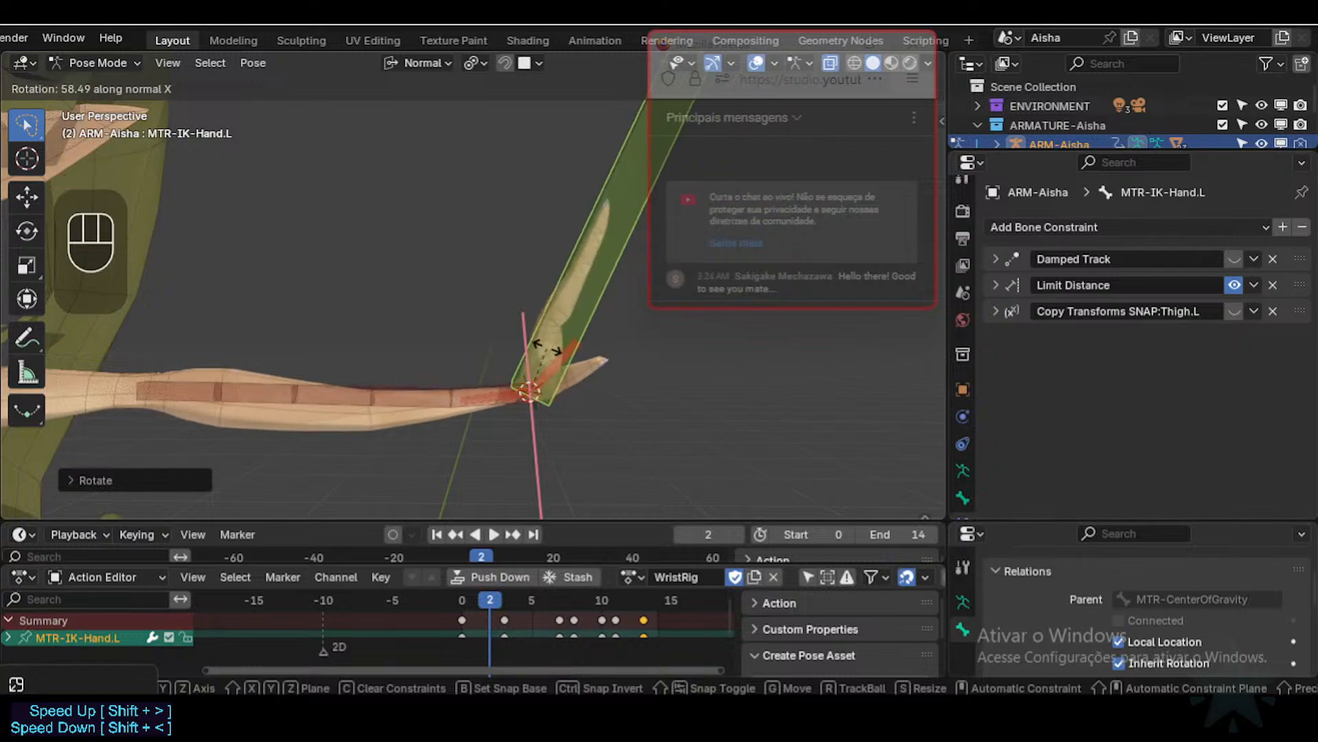
{"action": "left_click", "coordinate": [451, 377]}
{"action": "key", "text": "r"}
{"action": "key", "text": "x"}
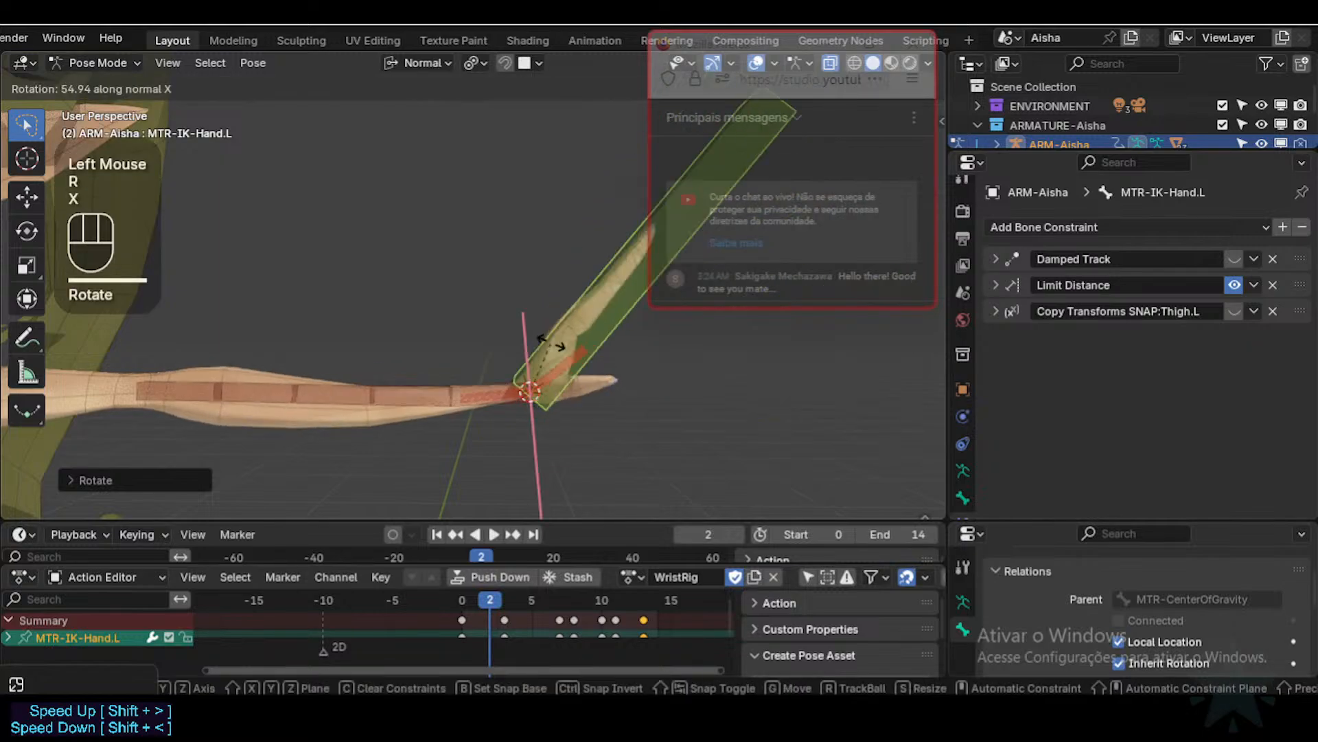
{"action": "left_click", "coordinate": [500, 397]}
Step: On DEF-4-FAN-Forearm.L, delete the disabled Copy Rotation.001 constraint, replace it with a duplicate of Copy Rotation, and expand the duplicate's settings
{"action": "left_click", "coordinate": [504, 395]}
{"action": "left_click", "coordinate": [504, 390]}
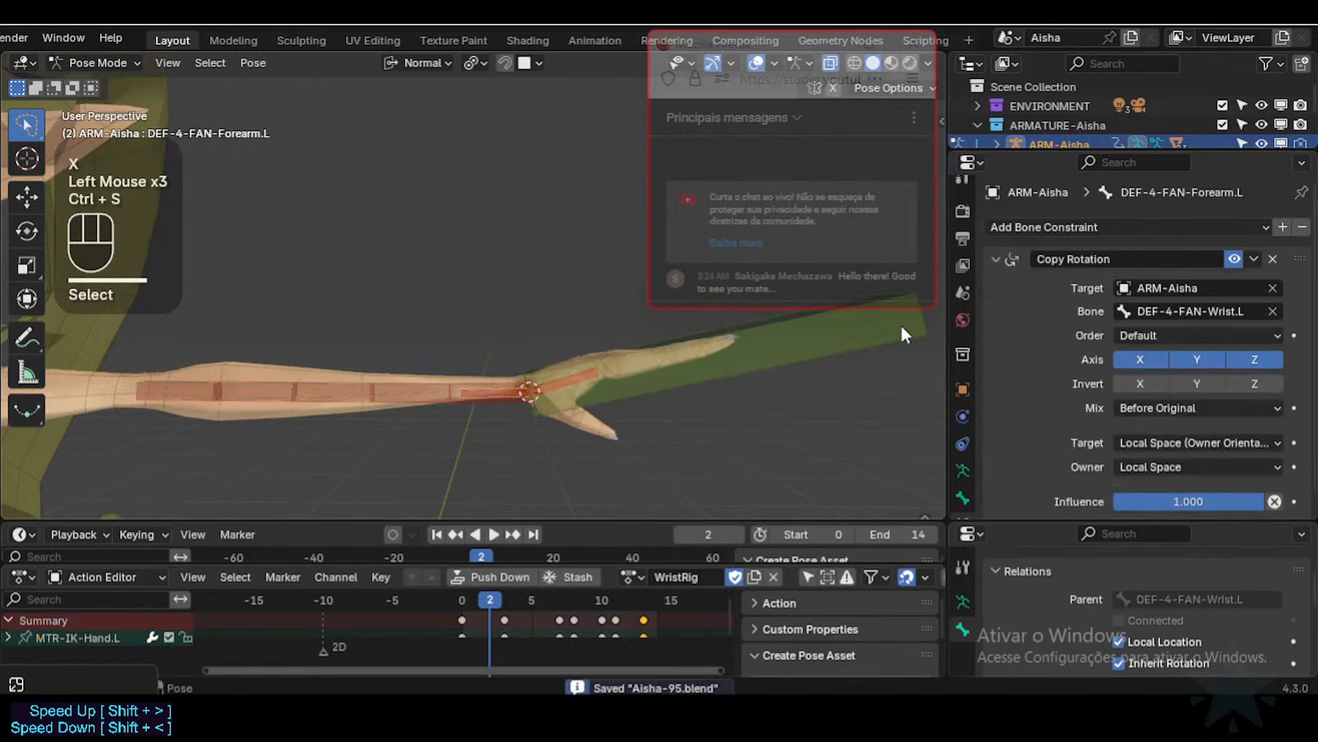
{"action": "left_click", "coordinate": [1007, 258]}
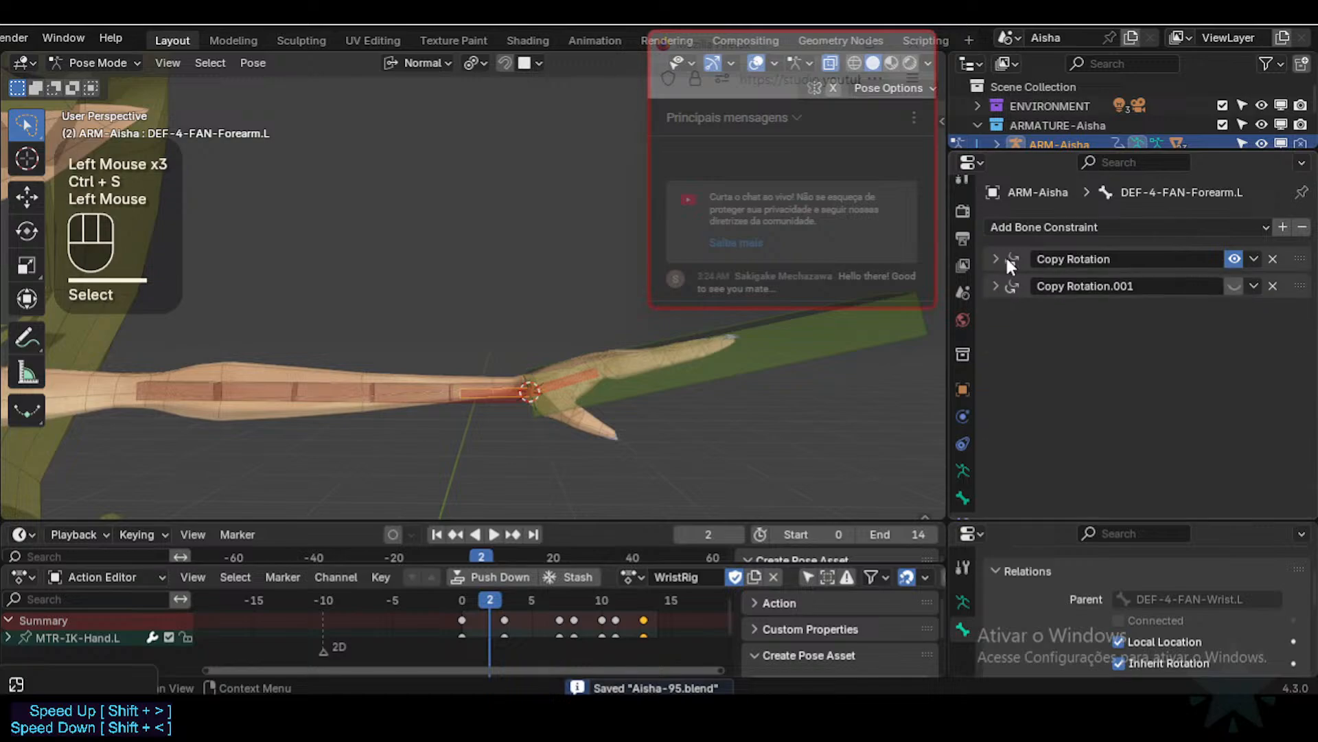
{"action": "left_click", "coordinate": [1268, 285]}
{"action": "left_click", "coordinate": [1271, 285]}
{"action": "key", "text": "shift+d"}
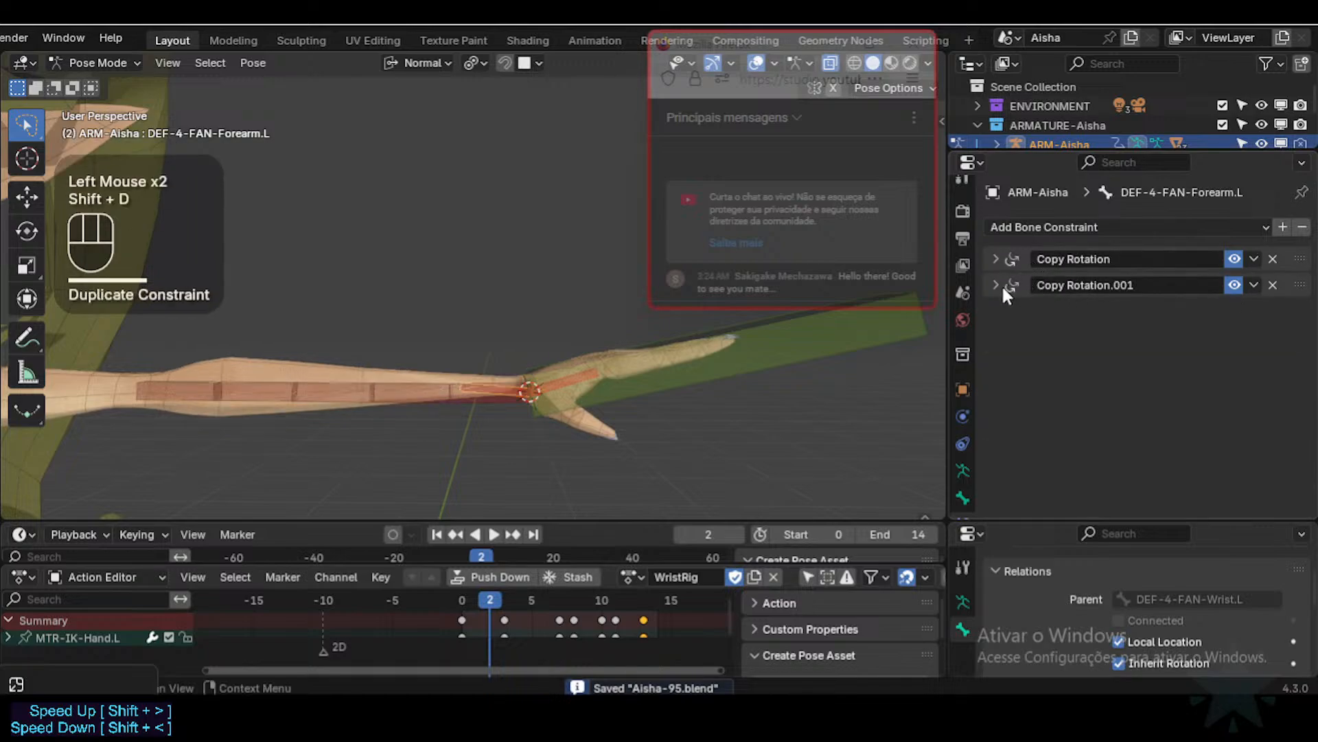
{"action": "left_click", "coordinate": [995, 285]}
{"action": "scroll", "coordinate": [1144, 496], "scroll_direction": "down", "scroll_amount": 1}
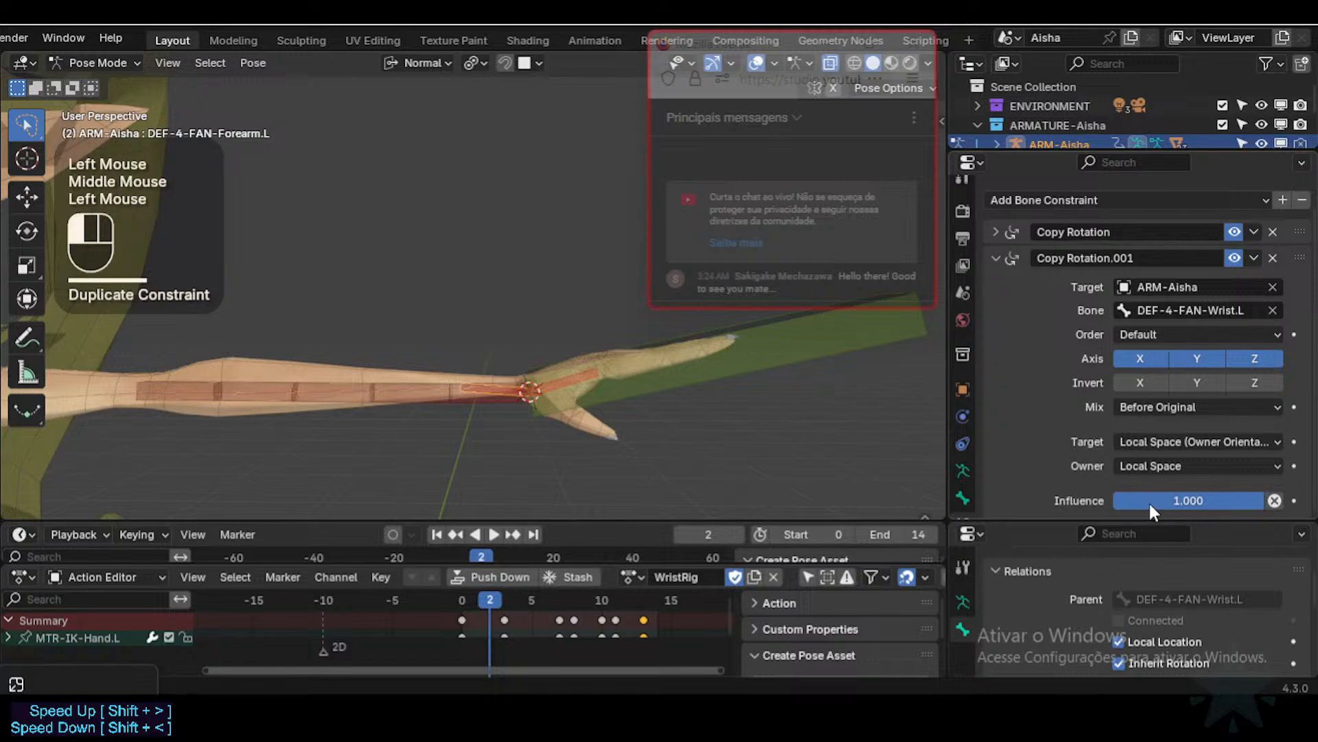
Step: Rotate the MTR-IK-Hand.L bone about normal X and global Z to test the duplicated constraint
{"action": "double_click", "coordinate": [718, 352]}
{"action": "key", "text": "r"}
{"action": "key", "text": "x"}
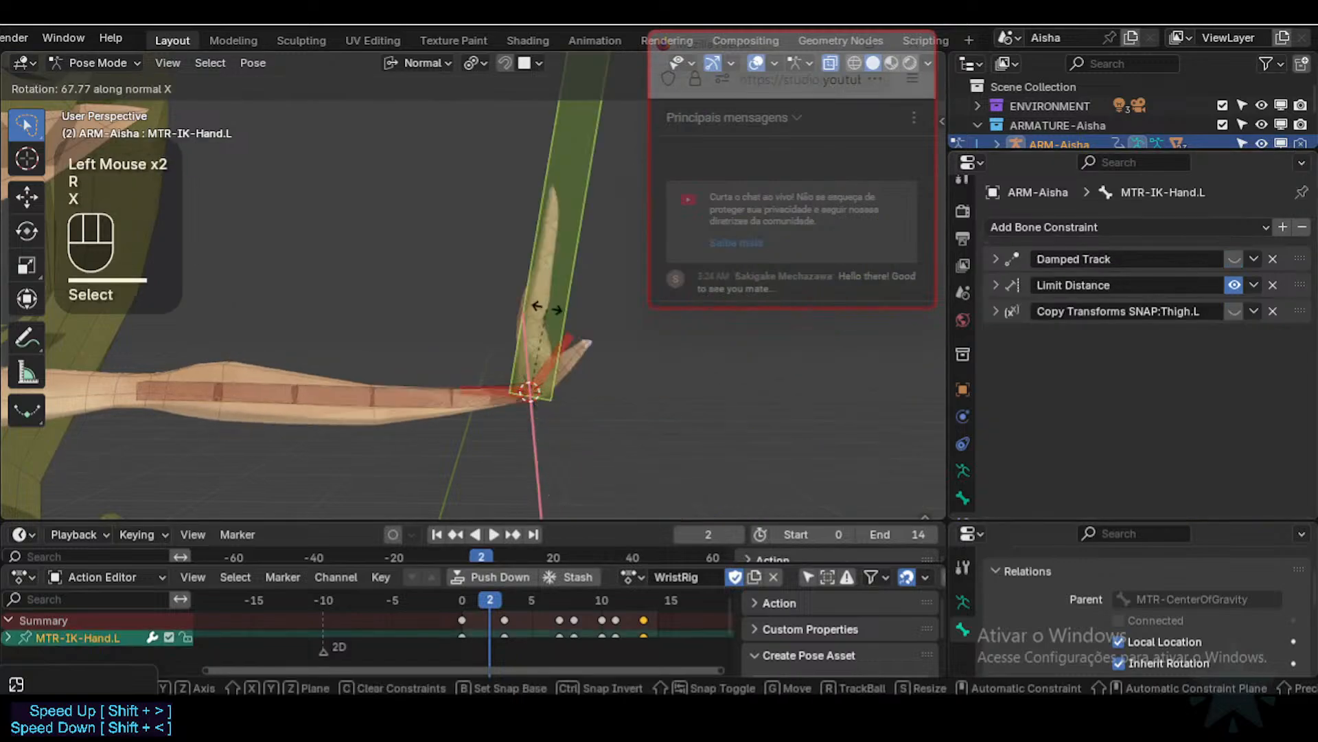
{"action": "left_click", "coordinate": [587, 418]}
{"action": "mouse_move", "coordinate": [587, 419]}
{"action": "middle_mouse_down"}
{"action": "mouse_move", "coordinate": [576, 476]}
{"action": "mouse_move", "coordinate": [597, 398]}
{"action": "middle_mouse_up"}
{"action": "key", "text": "r"}
{"action": "key", "text": "z"}
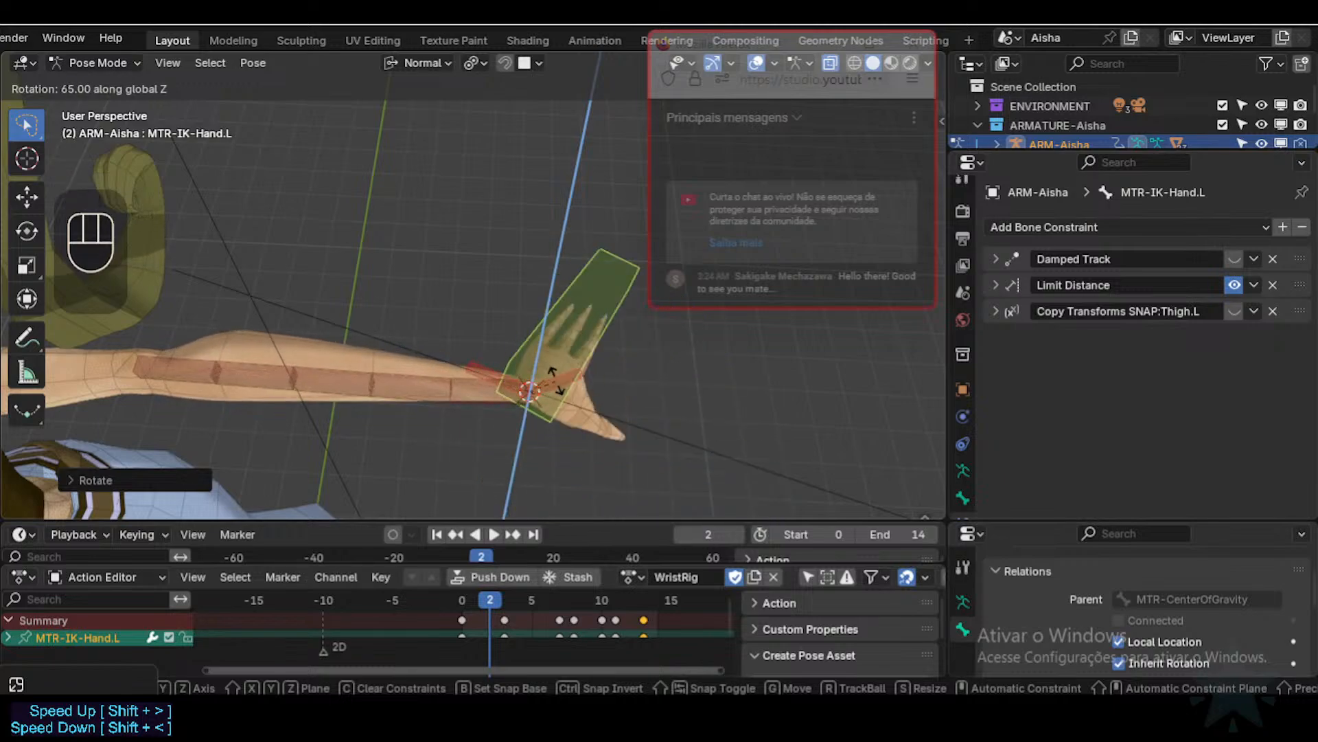
{"action": "left_click", "coordinate": [555, 380]}
Step: Swing the hand IK bone about its normal X axis by about 106 degrees to check the forearm's bend
{"action": "middle_click_drag", "start_coordinate": [555, 380], "coordinate": [585, 377]}
{"action": "key", "text": "r"}
{"action": "key", "text": "x"}
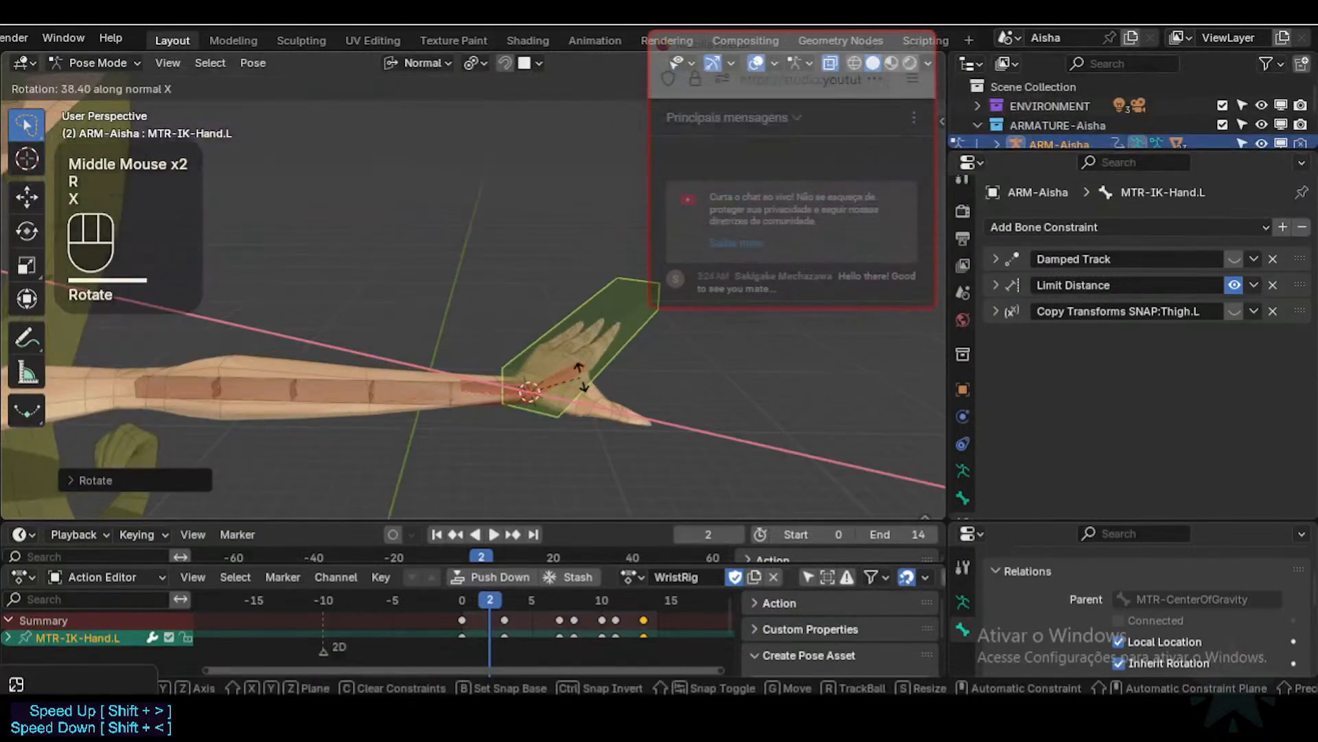
{"action": "key", "text": "x"}
{"action": "key", "text": "x"}
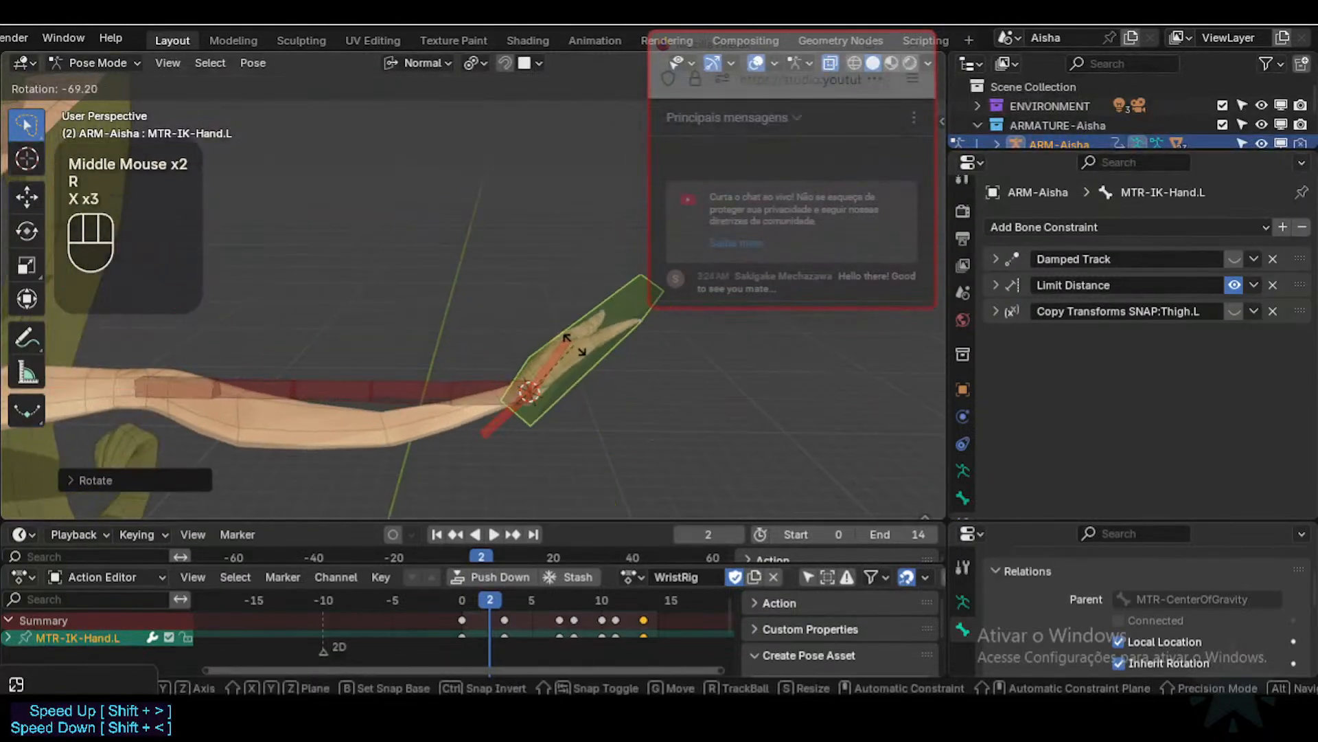
{"action": "key", "text": "x"}
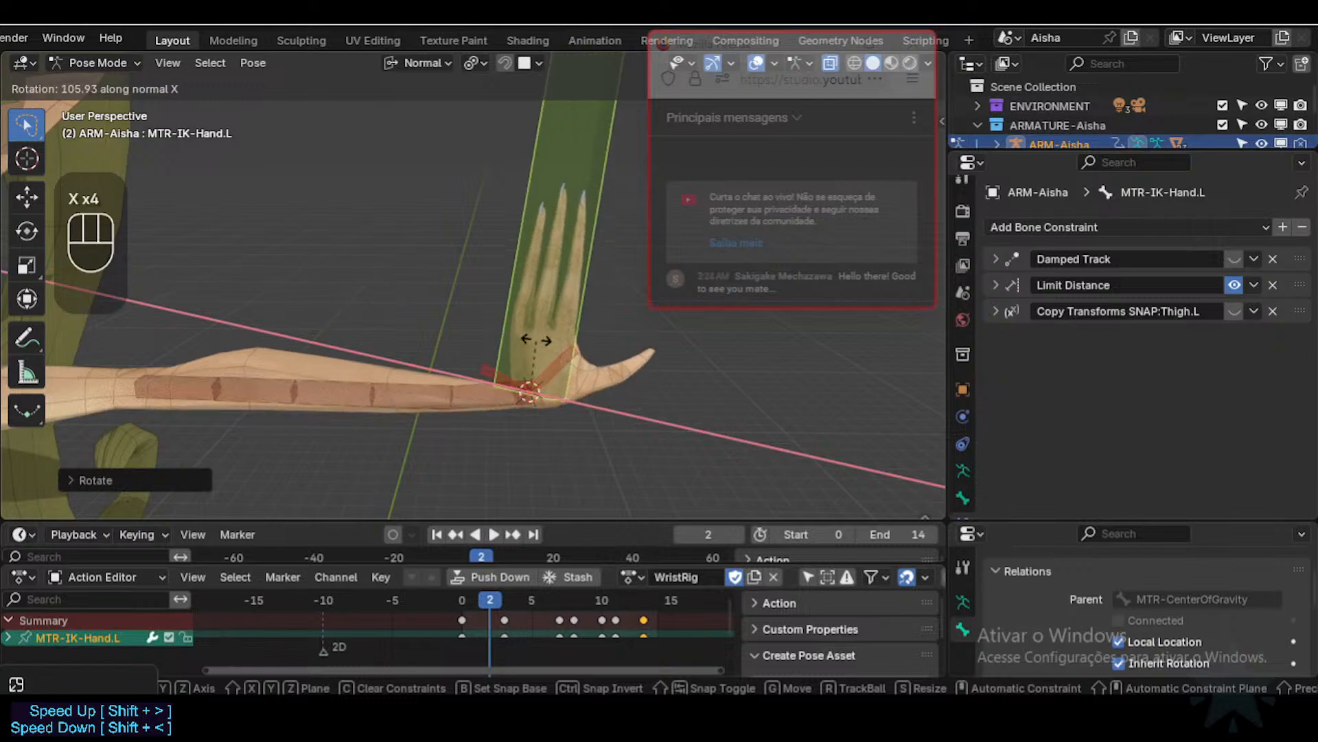
{"action": "left_click", "coordinate": [535, 340]}
Step: Rotate the hand IK bone freely in the view and clear its pose transforms
{"action": "middle_click_drag", "start_coordinate": [536, 340], "coordinate": [570, 350]}
{"action": "key", "text": "r"}
{"action": "left_click", "coordinate": [578, 353]}
{"action": "key", "text": "alt+q"}
{"action": "key", "text": "alt+q"}
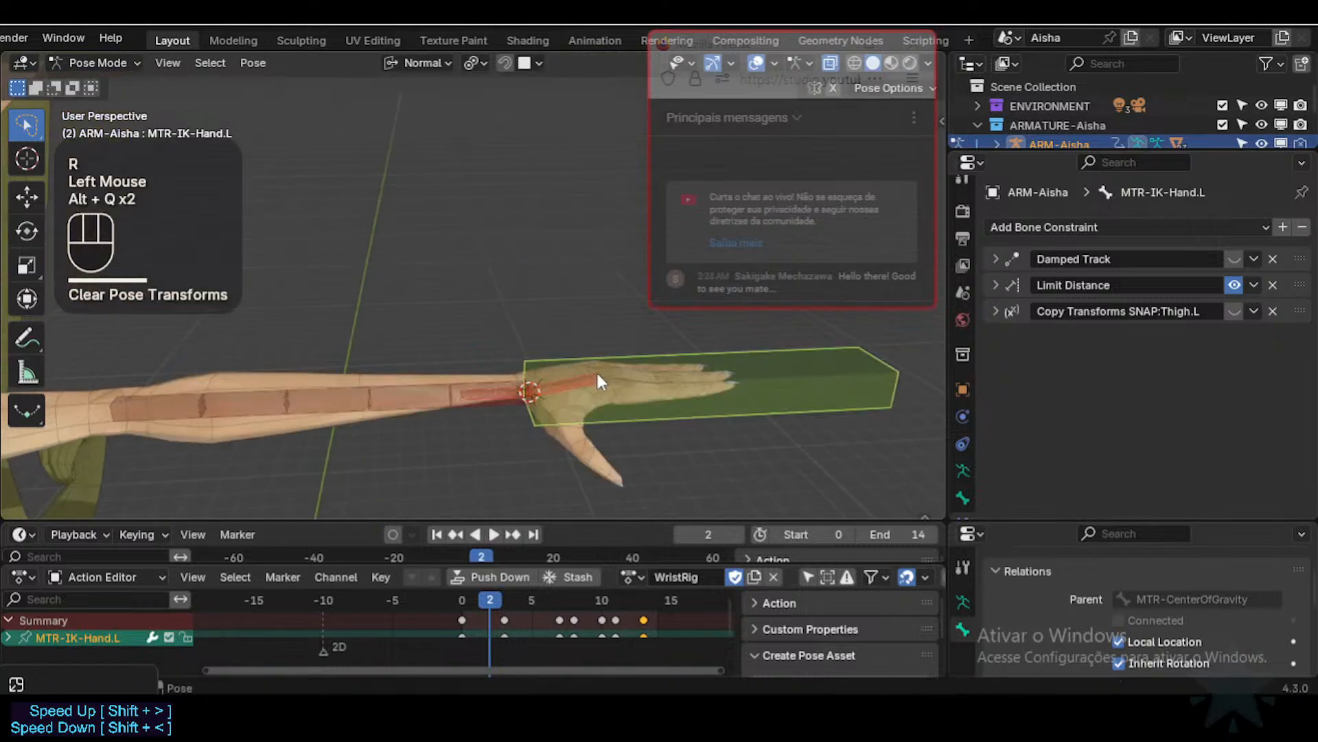
Step: Bend MTR-IK-Hand.L about normal X and normal Z from the rest pose, and clear its pose transforms
{"action": "left_click", "coordinate": [598, 381]}
{"action": "middle_click_drag", "start_coordinate": [656, 384], "coordinate": [577, 322]}
{"action": "key", "text": "r"}
{"action": "key", "text": "x"}
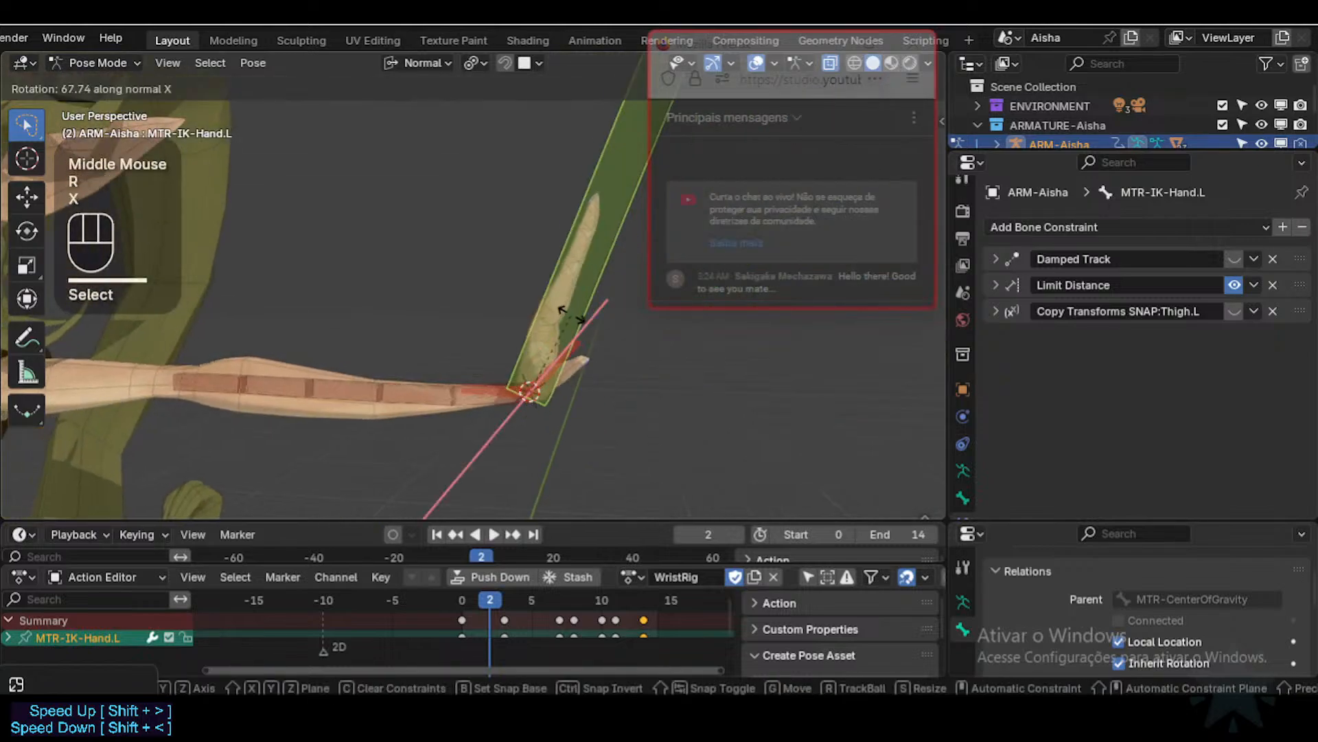
{"action": "left_click", "coordinate": [530, 451]}
{"action": "middle_click_drag", "start_coordinate": [531, 451], "coordinate": [549, 391]}
{"action": "key", "text": "r"}
{"action": "key", "text": "z"}
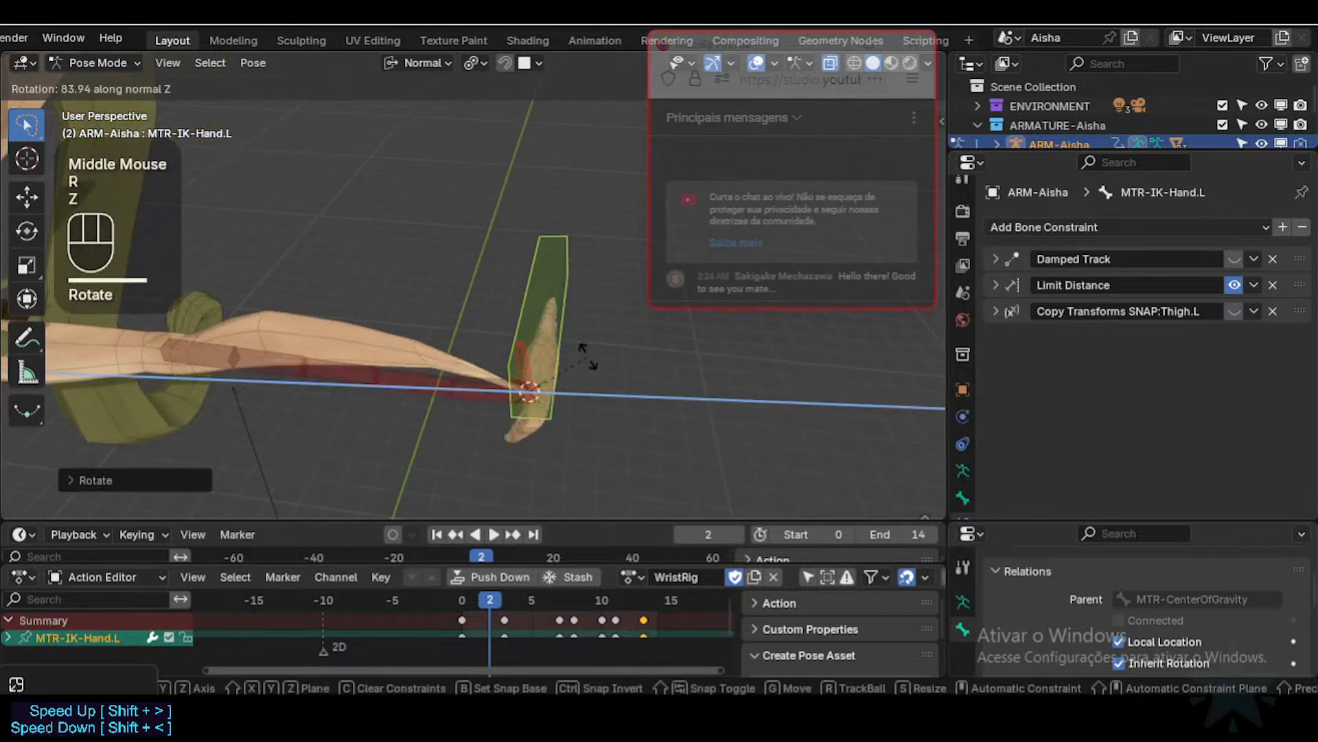
{"action": "left_click", "coordinate": [585, 398]}
{"action": "key", "text": "q"}
{"action": "key", "text": "alt+q"}
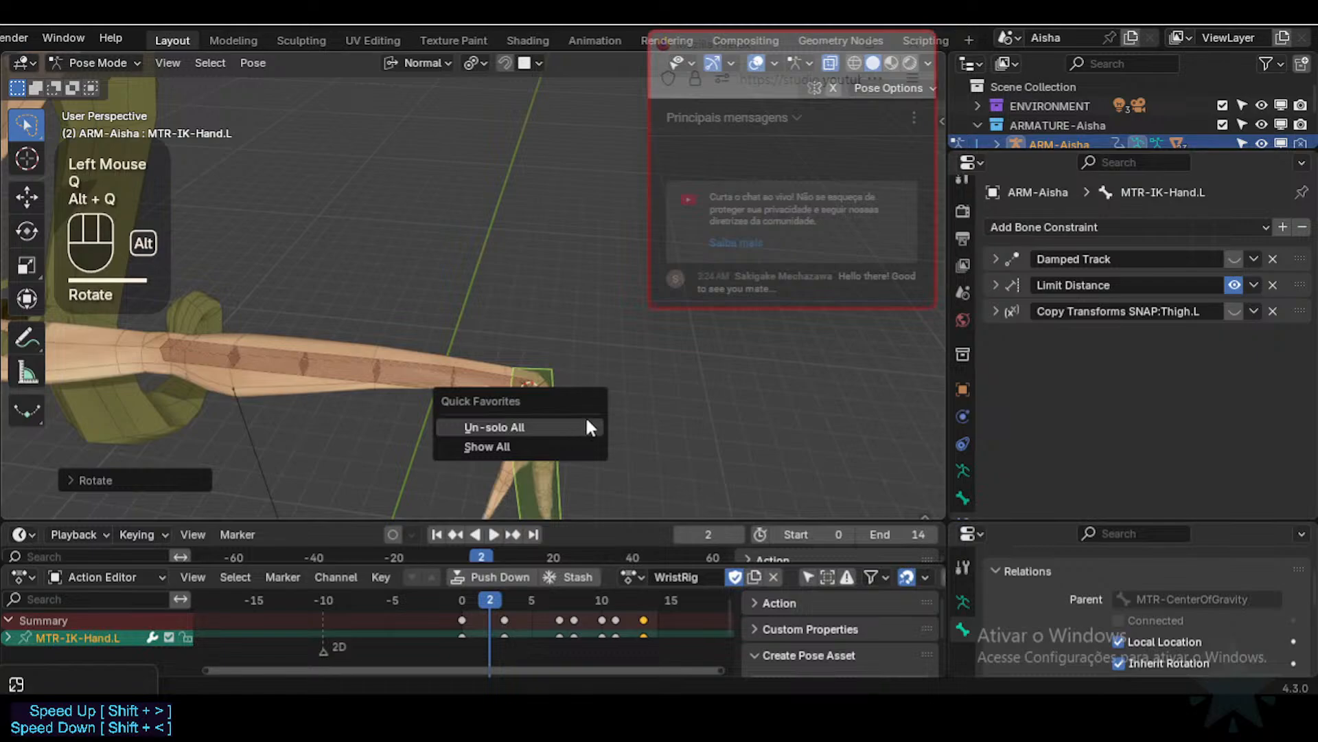
{"action": "key", "text": "alt+q"}
{"action": "key", "text": "alt+q"}
Step: Pose the left hand IK bone with a normal X rotation followed by a normal Z rotation to examine the wrist
{"action": "left_click", "coordinate": [605, 407]}
{"action": "key", "text": "r"}
{"action": "middle_click_drag", "start_coordinate": [606, 407], "coordinate": [604, 371]}
{"action": "key", "text": "x"}
{"action": "left_click", "coordinate": [625, 382]}
{"action": "key", "text": "r"}
{"action": "key", "text": "z"}
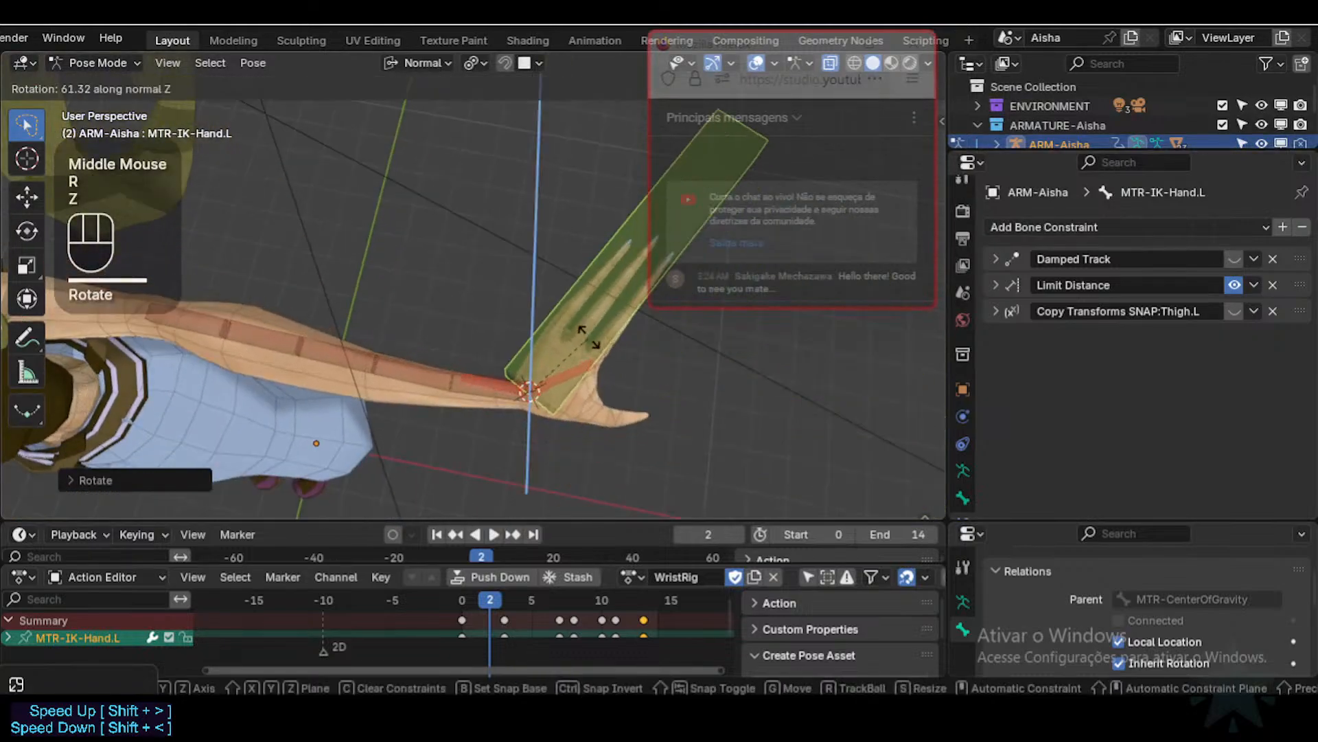
{"action": "left_click", "coordinate": [550, 335]}
Step: Swing the hand IK bone up and down about normal X to check the deformation, and reset its pose
{"action": "key", "text": "r"}
{"action": "key", "text": "x"}
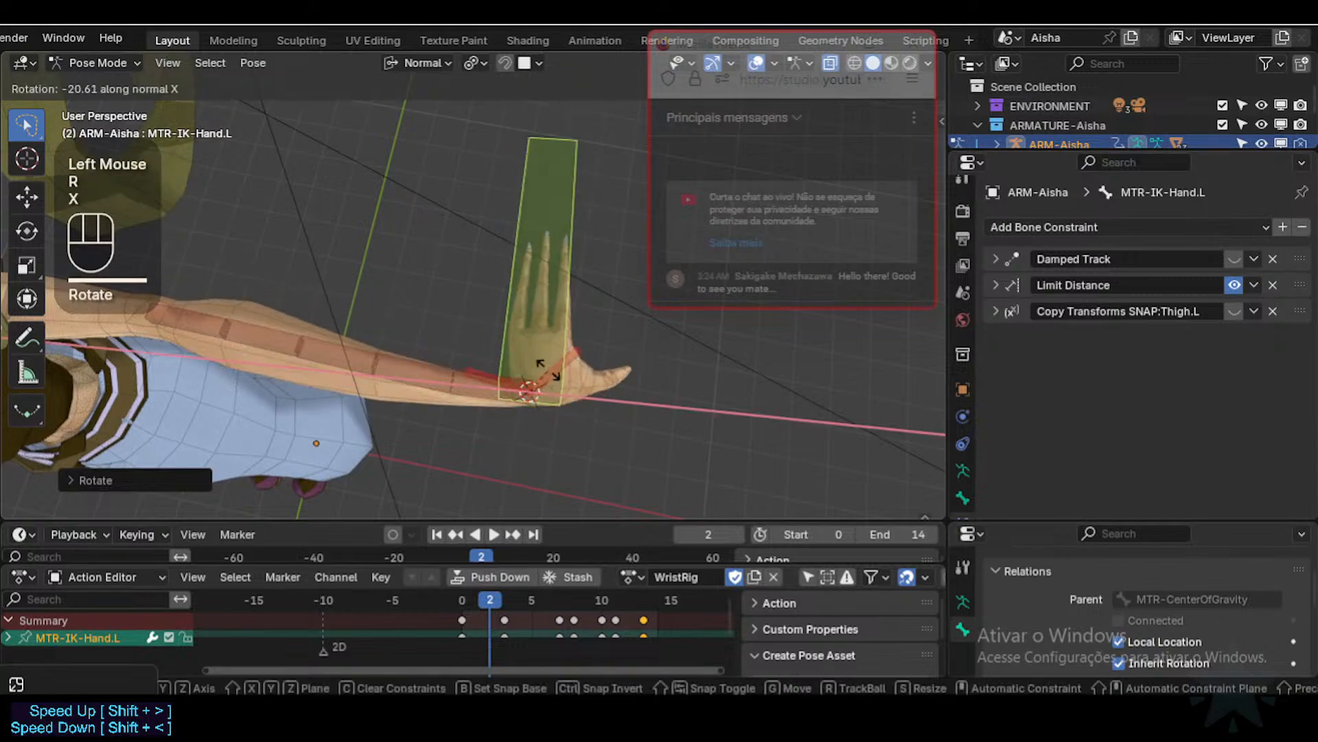
{"action": "left_click", "coordinate": [554, 356]}
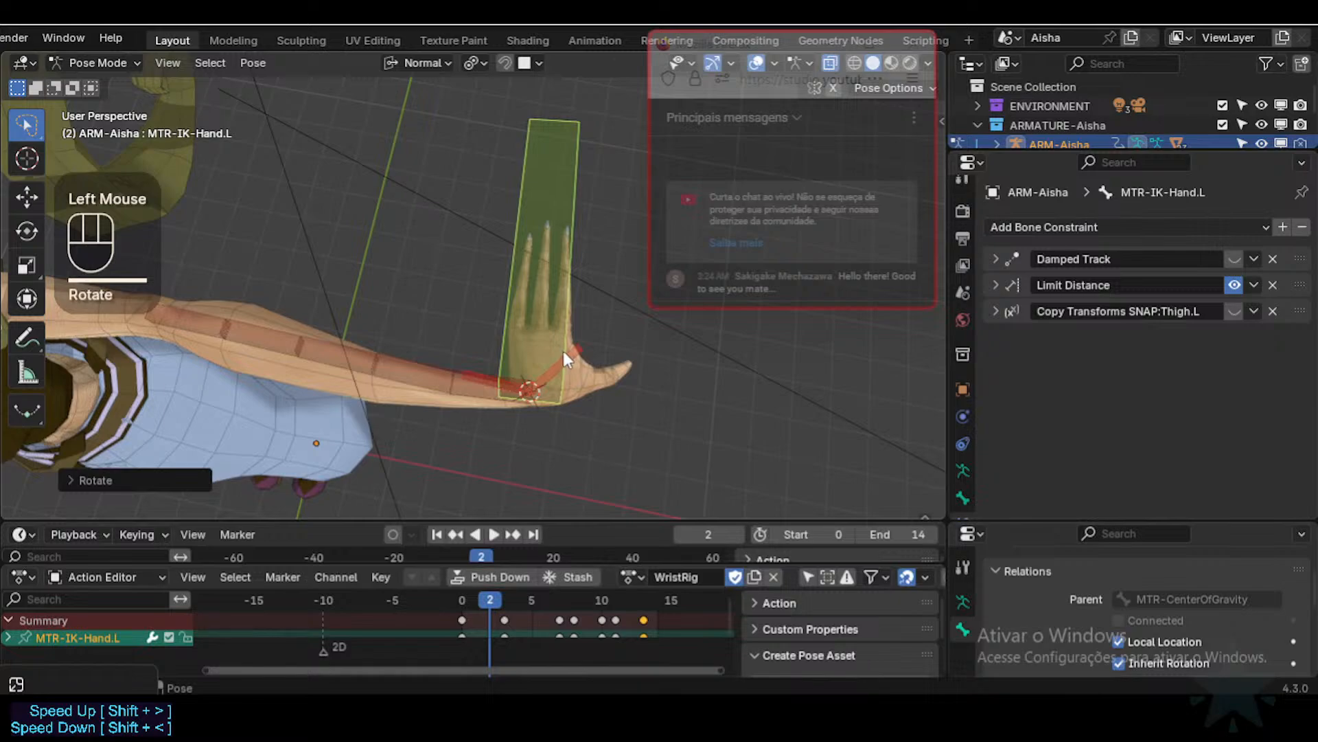
{"action": "key", "text": "r"}
{"action": "key", "text": "x"}
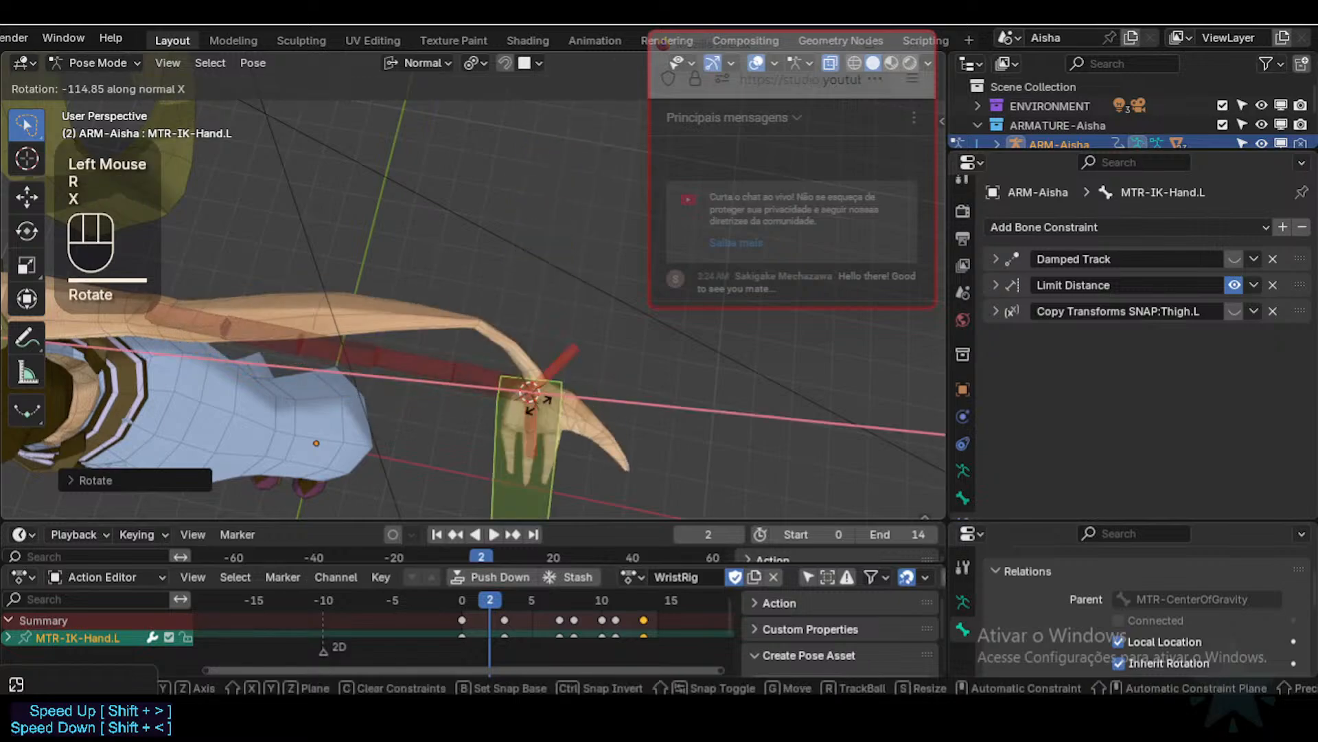
{"action": "left_click", "coordinate": [583, 382]}
{"action": "key", "text": "alt+q"}
Step: Rotate the reset hand IK bone freely and about normal X so the hand is angled for inspecting the wrist
{"action": "left_click", "coordinate": [631, 401]}
{"action": "key", "text": "r"}
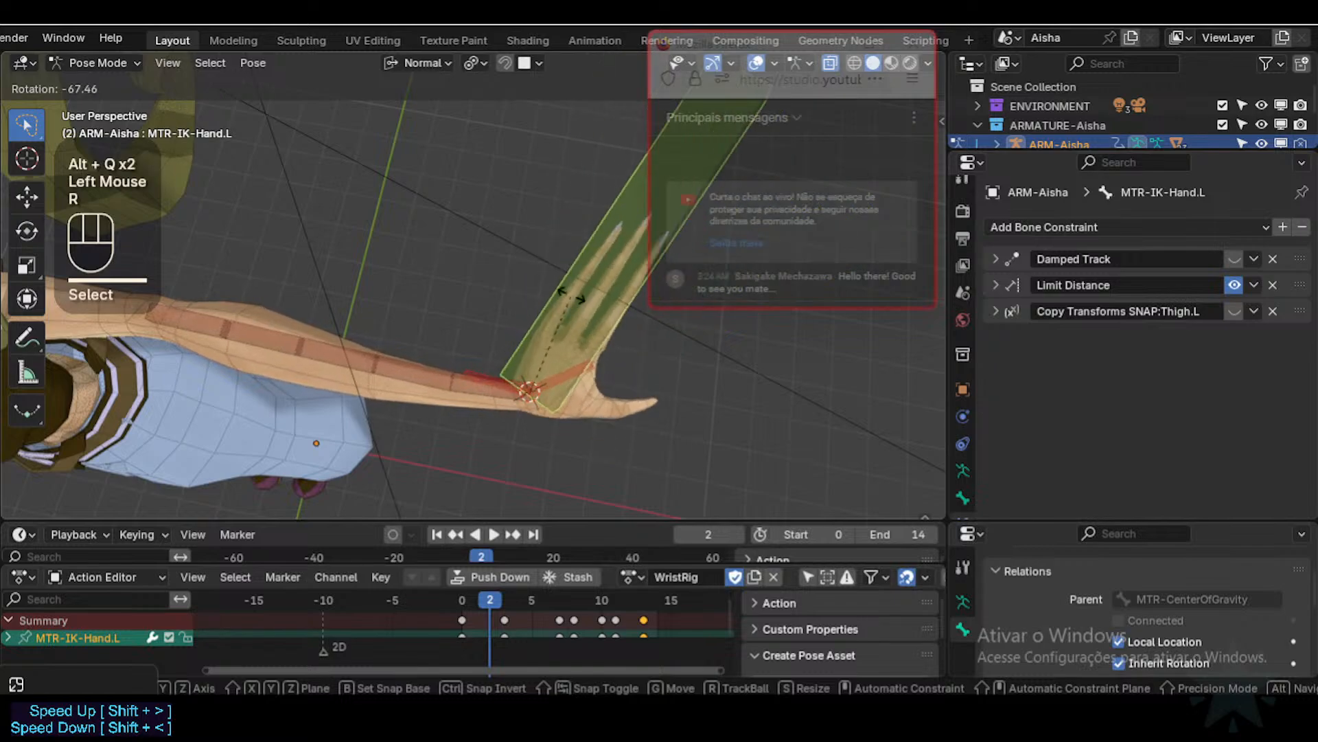
{"action": "left_click", "coordinate": [570, 297]}
{"action": "middle_click_drag", "start_coordinate": [646, 336], "coordinate": [637, 383]}
{"action": "key", "text": "r"}
{"action": "key", "text": "x"}
{"action": "left_click", "coordinate": [592, 361]}
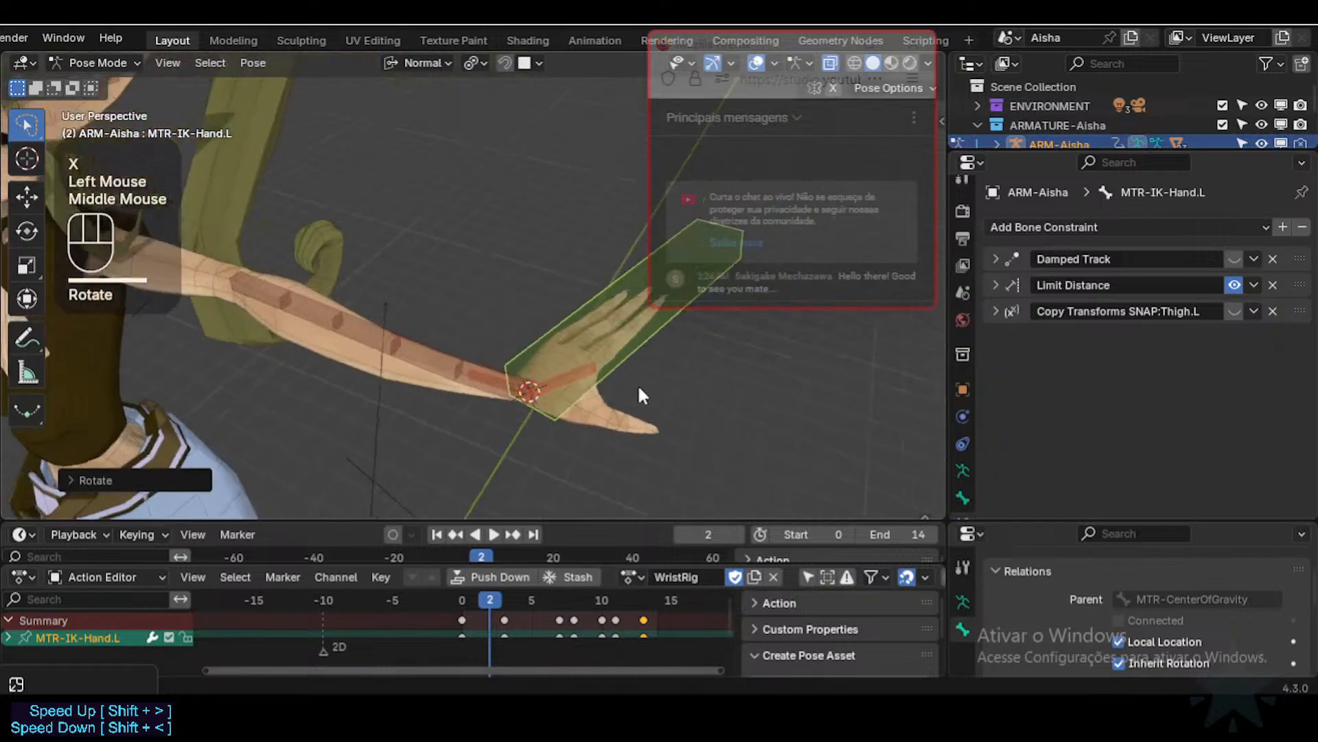
Step: Set the owner space of DEF-4-FAN-Forearm.L's Copy Rotation.001 constraint to Local With Parent
{"action": "left_click", "coordinate": [494, 375]}
{"action": "left_click", "coordinate": [497, 376]}
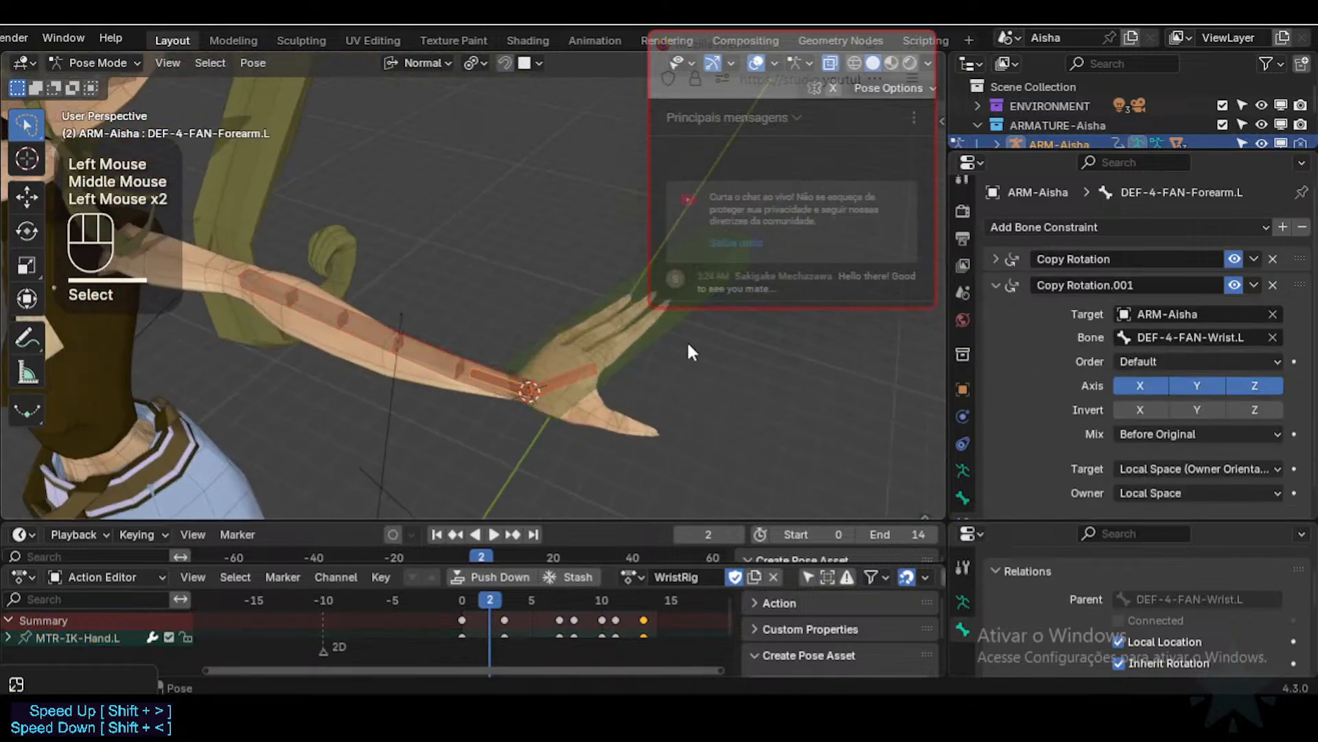
{"action": "left_click", "coordinate": [1144, 490]}
{"action": "left_click", "coordinate": [1118, 575]}
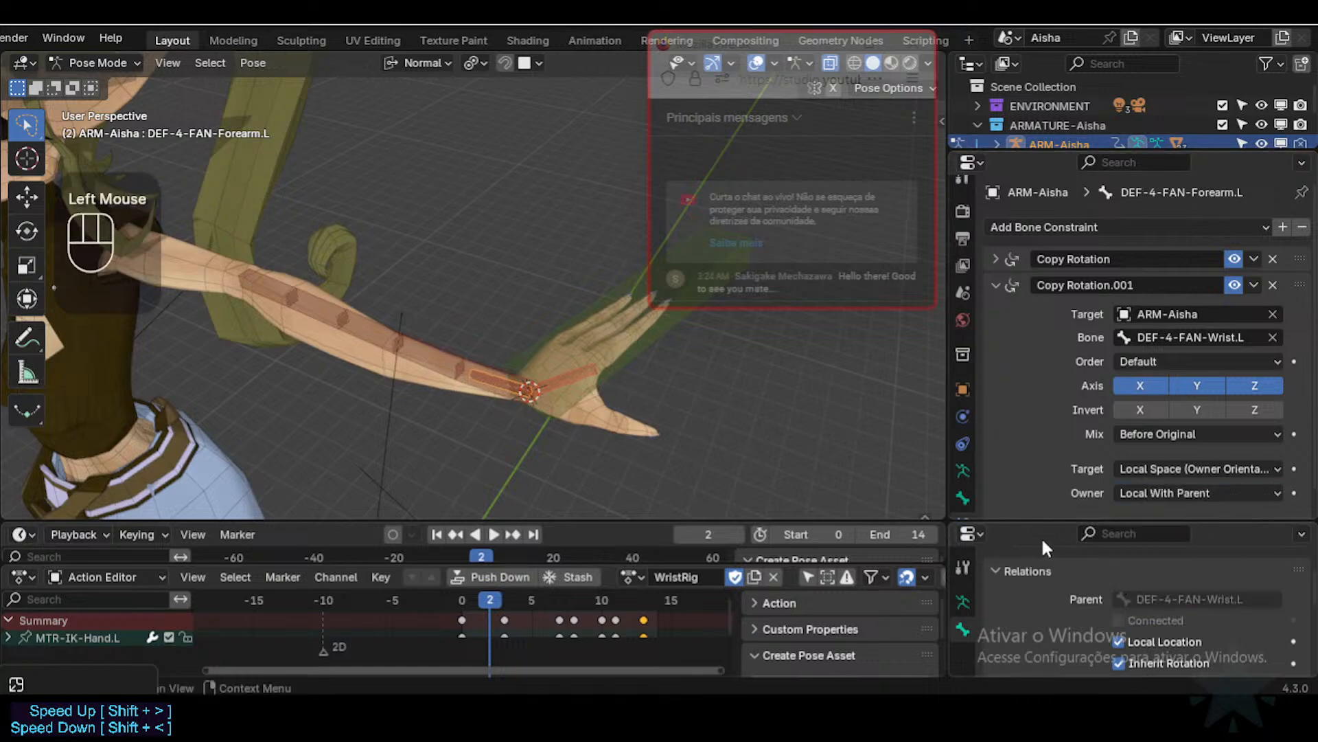
Step: Rotate the MTR-IK-Hand.L bone freely and about global X to test the new owner space
{"action": "double_click", "coordinate": [629, 365]}
{"action": "middle_click_drag", "start_coordinate": [629, 365], "coordinate": [649, 474]}
{"action": "key", "text": "r"}
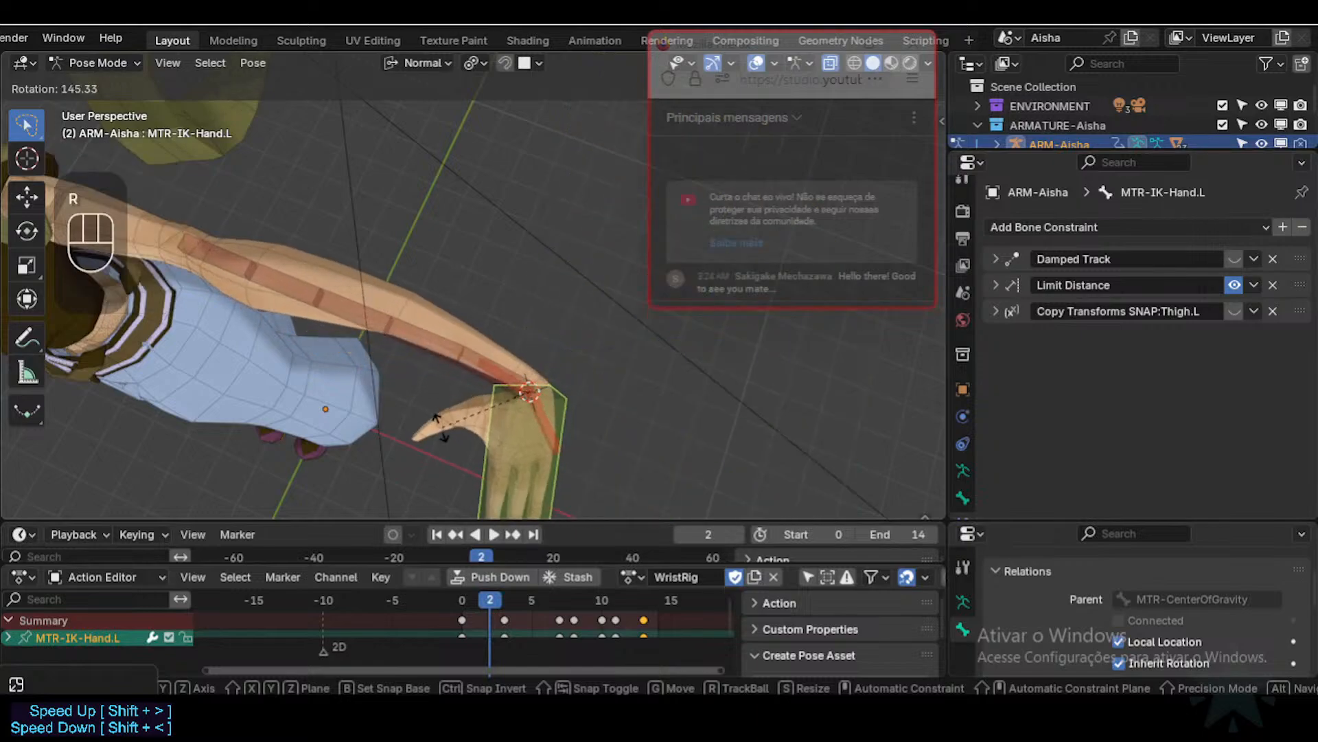
{"action": "left_click", "coordinate": [641, 410]}
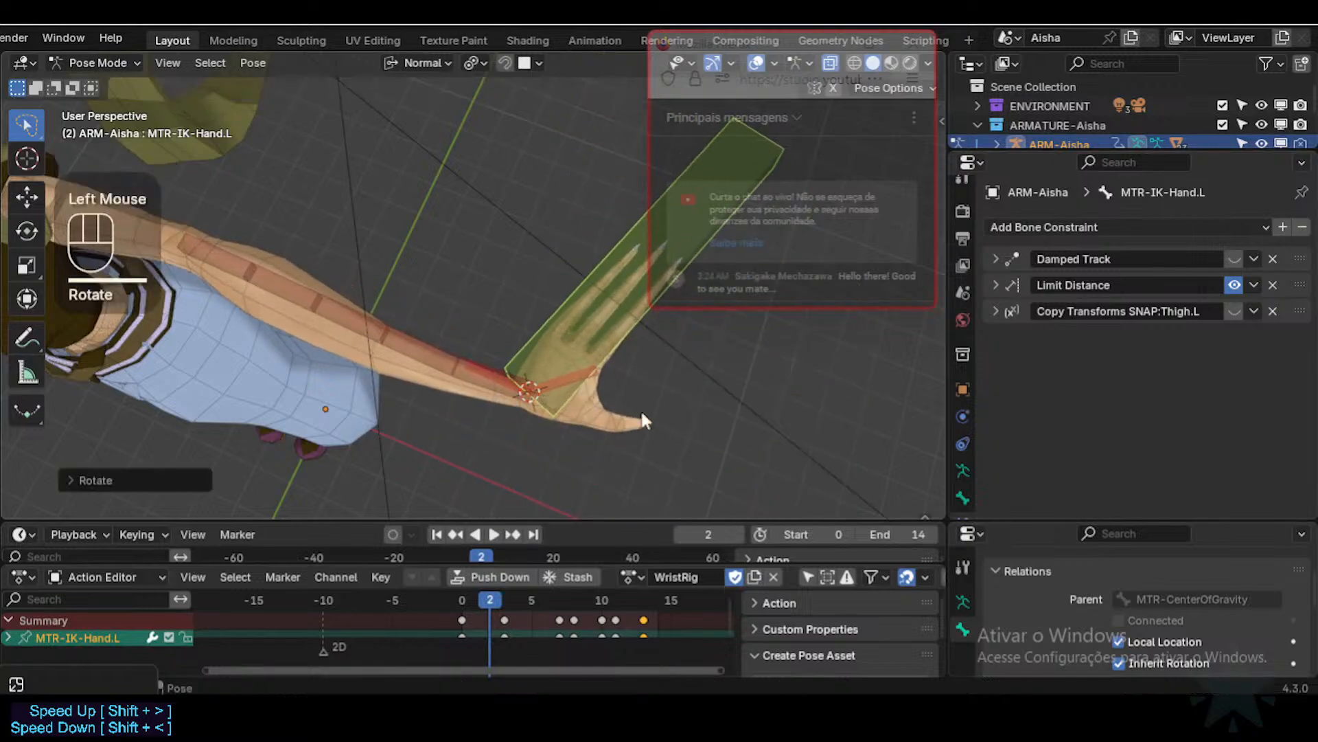
{"action": "middle_click_drag", "start_coordinate": [641, 409], "coordinate": [642, 375]}
{"action": "key", "text": "r"}
{"action": "key", "text": "x"}
{"action": "key", "text": "x"}
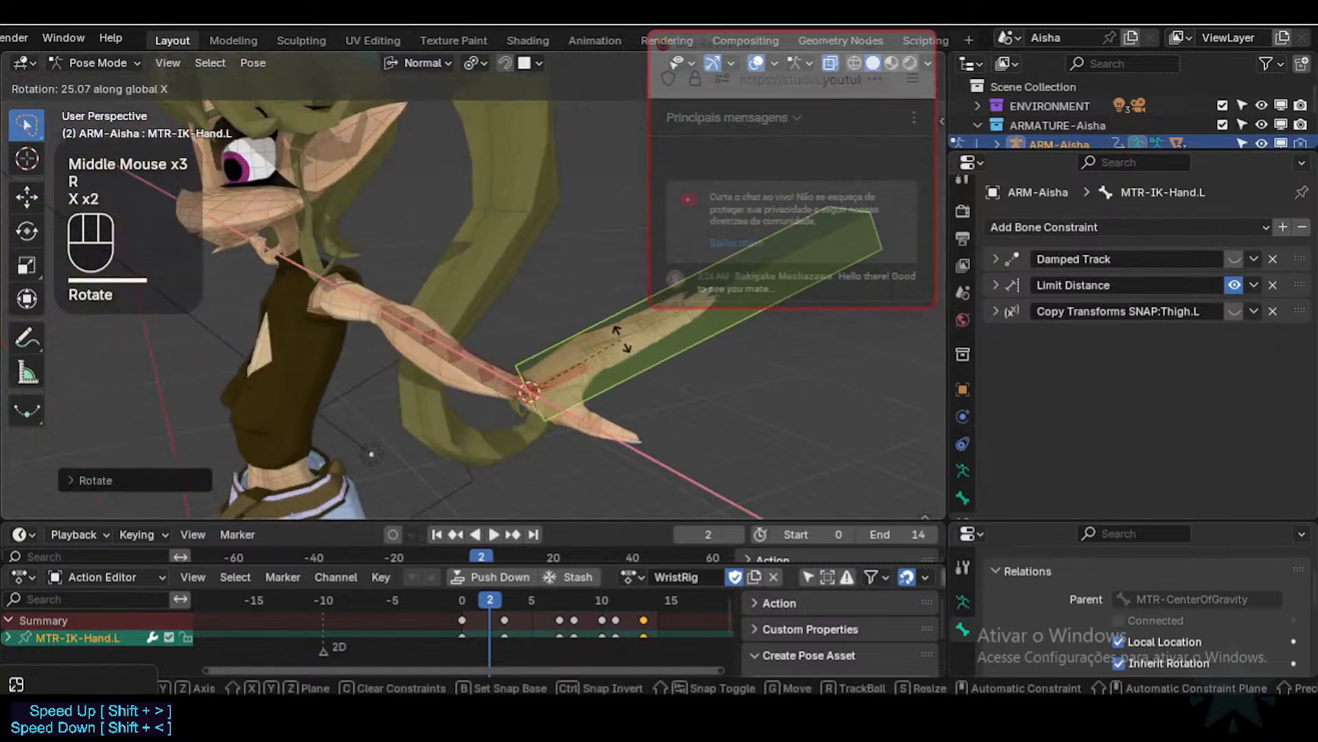
{"action": "left_click", "coordinate": [587, 330]}
Step: Turn the hand IK bone with free and trackball rotations to check the forearm twist
{"action": "middle_click_drag", "start_coordinate": [587, 330], "coordinate": [652, 479]}
{"action": "key", "text": "r"}
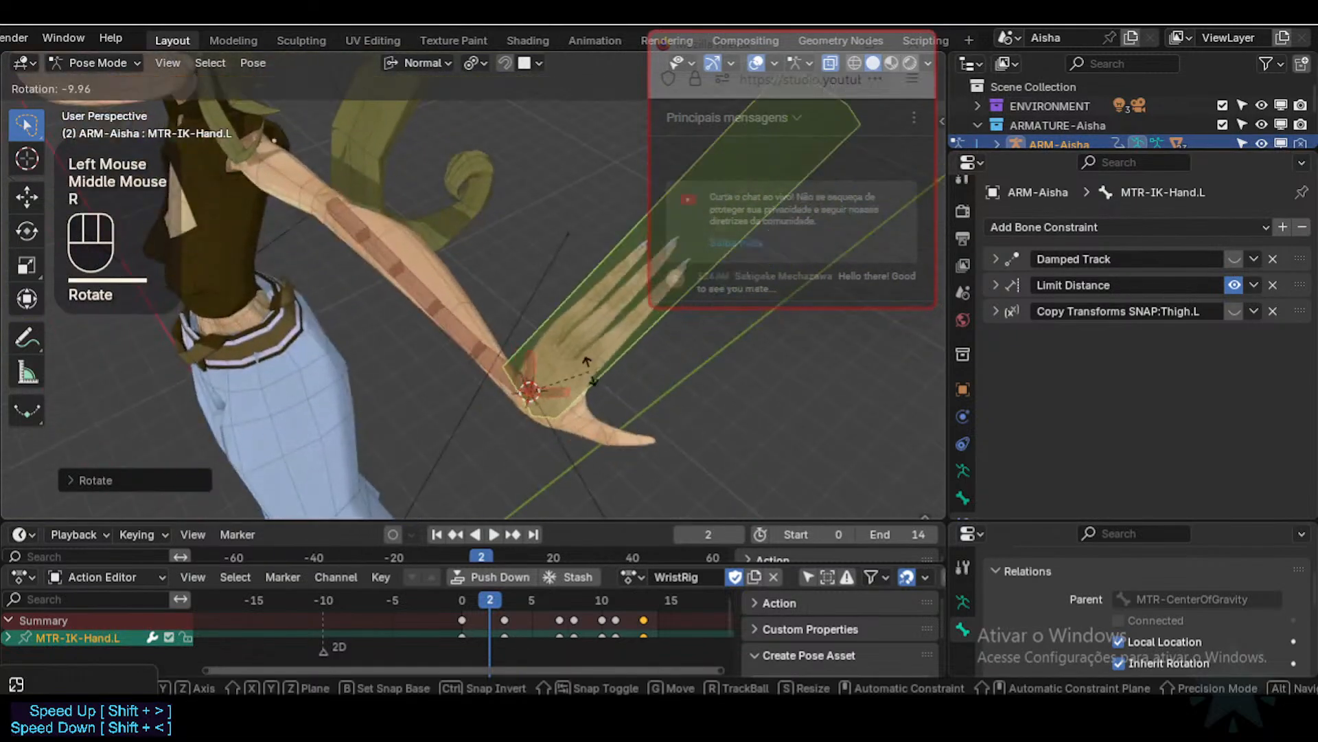
{"action": "left_click", "coordinate": [616, 365]}
{"action": "key", "text": "r"}
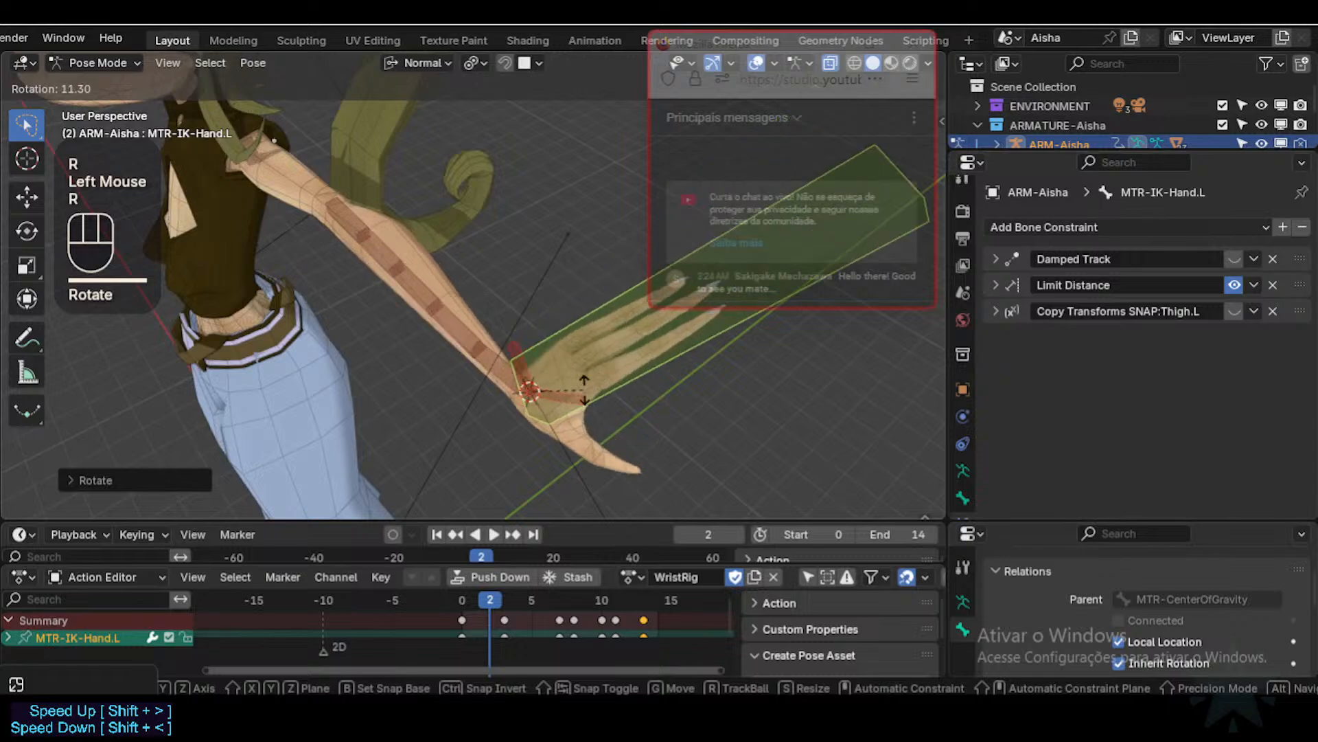
{"action": "key", "text": "r"}
{"action": "left_click", "coordinate": [624, 403]}
Step: Make one more free rotation of the hand IK bone and clear its transforms back to the rest pose
{"action": "middle_click_drag", "start_coordinate": [625, 403], "coordinate": [697, 354]}
{"action": "key", "text": "r"}
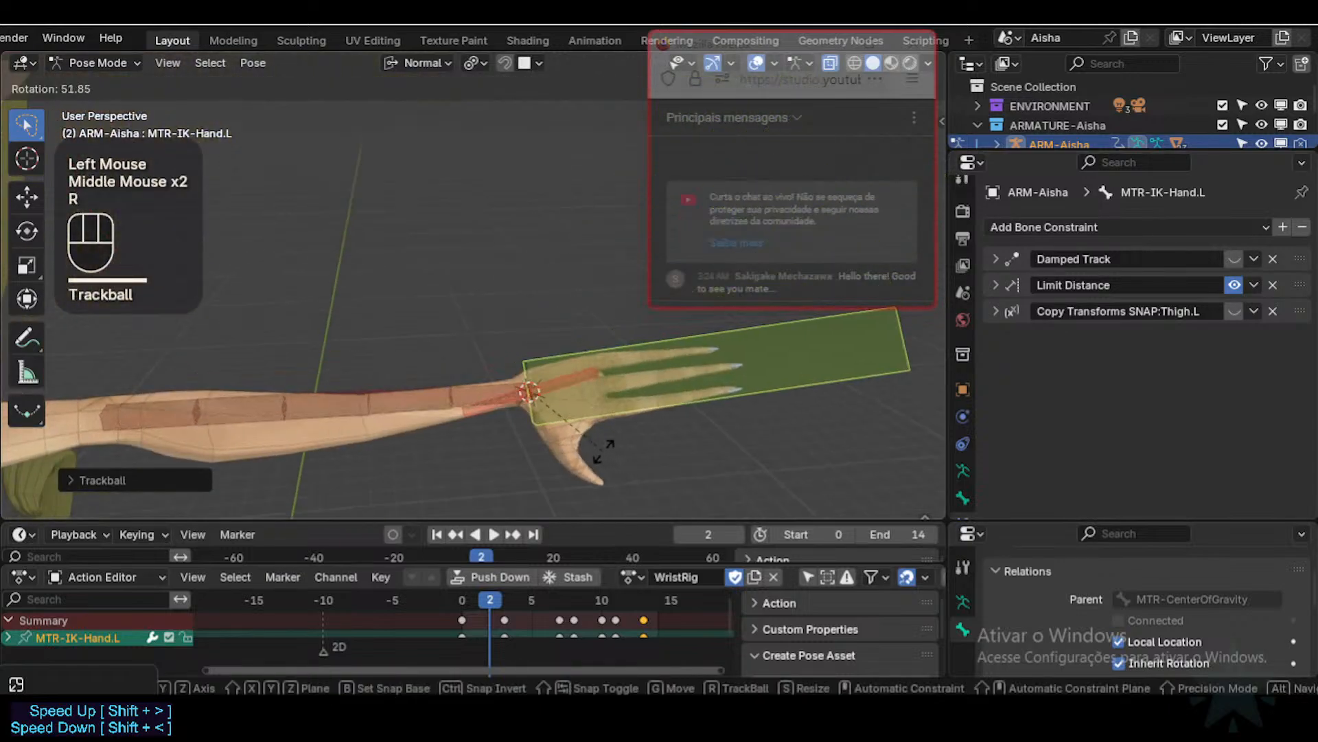
{"action": "left_click", "coordinate": [620, 426]}
{"action": "key", "text": "alt+q"}
{"action": "key", "text": "alt+q"}
Step: Leave Pose Mode, select the armature with the body mesh active, enter Weight Paint mode and choose the Smear tool
{"action": "middle_click_drag", "start_coordinate": [457, 399], "coordinate": [572, 418], "text": "shift"}
{"action": "key", "text": "ctrl+Tab"}
{"action": "left_click", "coordinate": [579, 403]}
{"action": "left_click", "coordinate": [581, 412]}
{"action": "left_click", "coordinate": [581, 419], "text": "shift"}
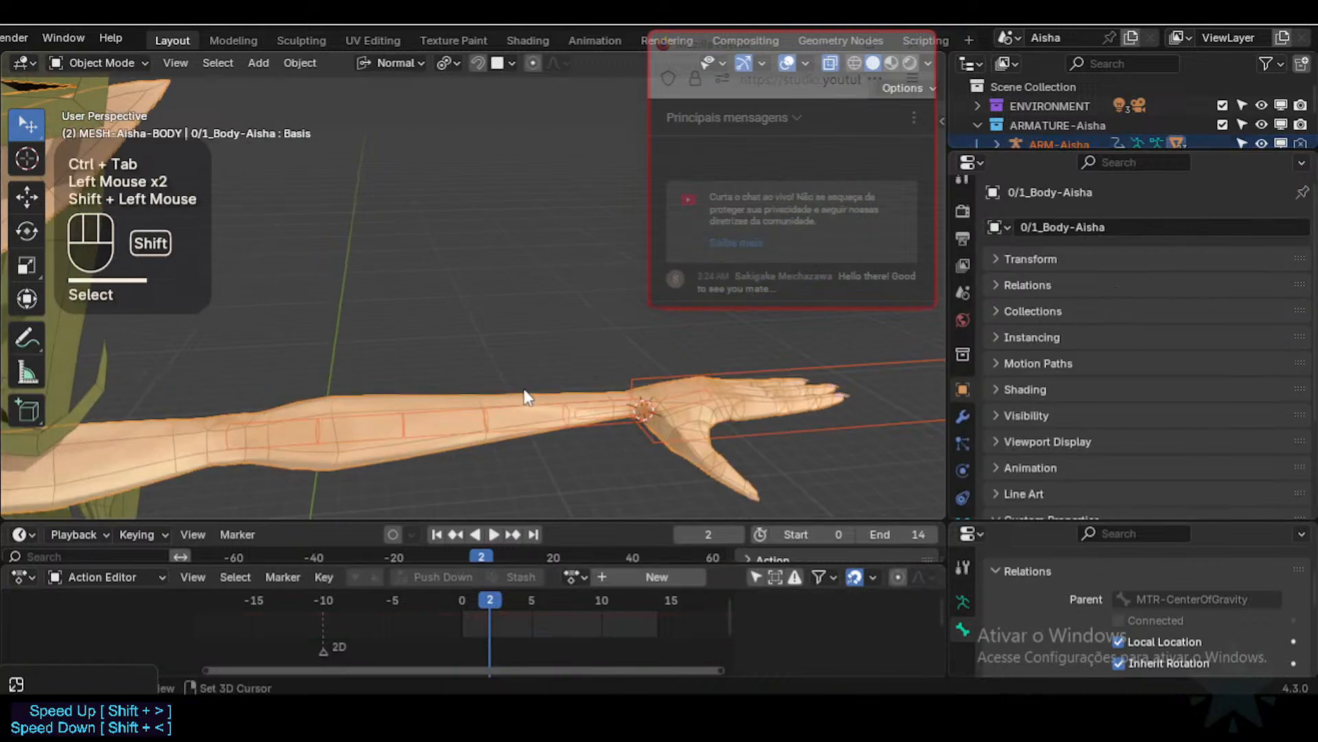
{"action": "key", "text": "ctrl+Tab"}
{"action": "mouse_move", "coordinate": [507, 399]}
{"action": "middle_mouse_down", "text": "shift"}
{"action": "mouse_move", "coordinate": [522, 397]}
{"action": "mouse_move", "coordinate": [438, 391]}
{"action": "middle_mouse_up", "text": "shift"}
{"action": "left_click", "coordinate": [27, 225]}
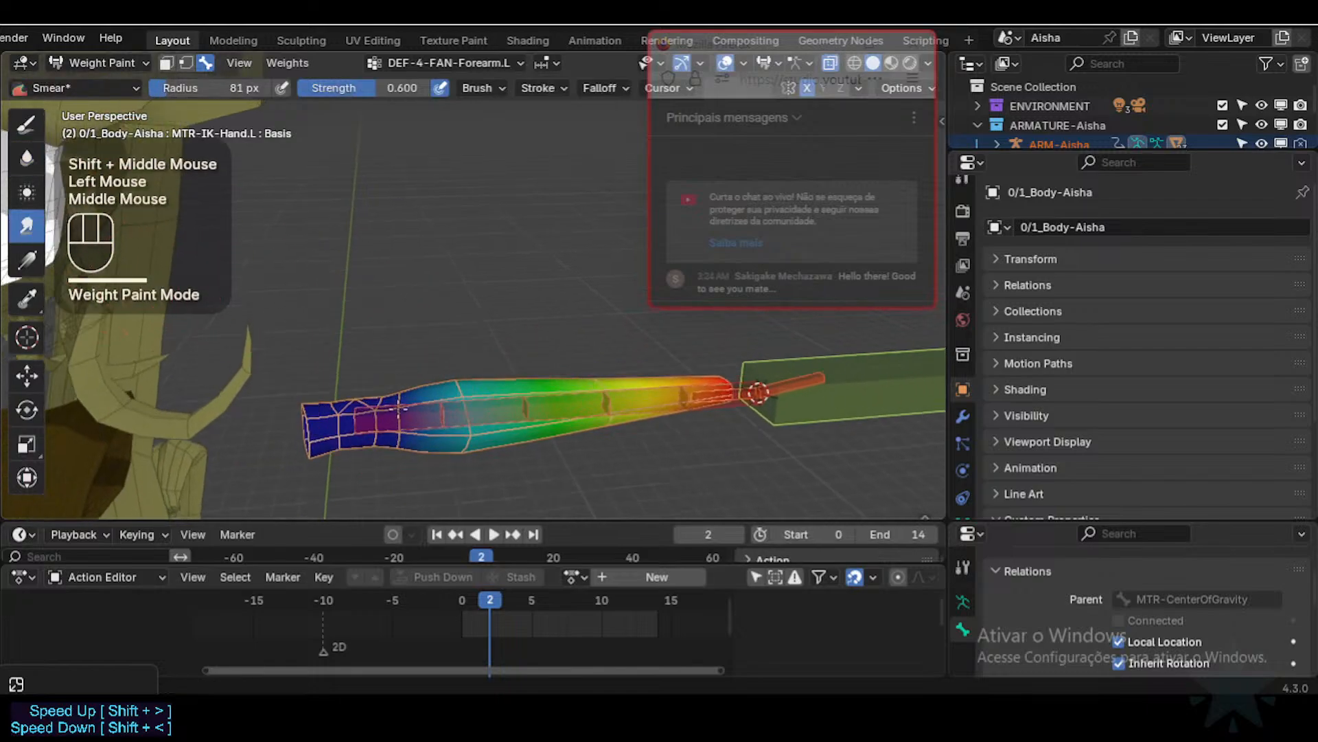
Step: Smear the fan bone's weights back toward the elbow at the widest part of the left forearm
{"action": "middle_click_drag", "start_coordinate": [426, 439], "coordinate": [447, 453]}
{"action": "left_click", "coordinate": [412, 426]}
{"action": "left_click", "coordinate": [362, 420]}
Step: Examine Aisha's body and both arms through the camera and in free perspective
{"action": "middle_click_drag", "start_coordinate": [364, 420], "coordinate": [521, 412]}
{"action": "middle_click_drag", "start_coordinate": [522, 412], "coordinate": [550, 353], "text": "shift"}
{"action": "key", "text": "shift+a"}
{"action": "middle_click", "coordinate": [551, 353], "text": "shift"}
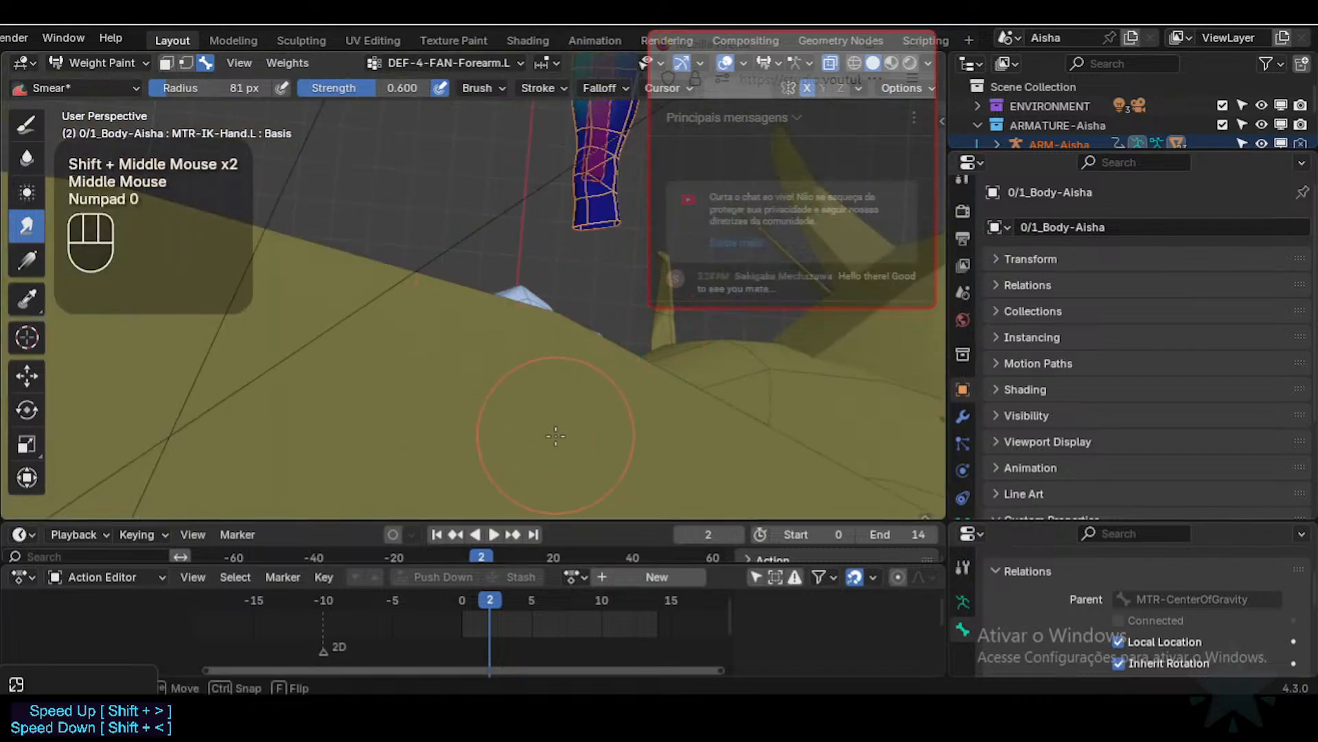
{"action": "key", "text": "KP_0"}
{"action": "key", "text": "KP_0"}
{"action": "key", "text": "KP_0"}
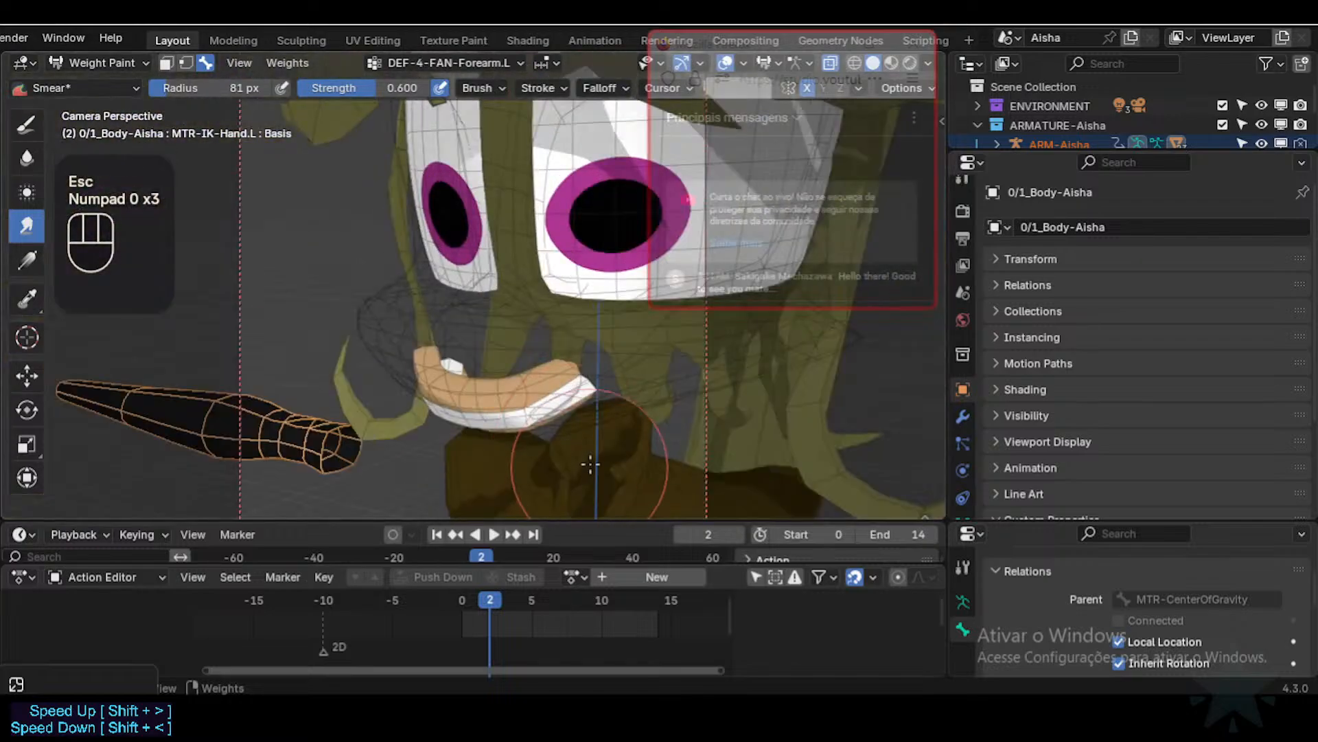
{"action": "middle_click_drag", "start_coordinate": [591, 465], "coordinate": [560, 445], "text": "shift"}
{"action": "key", "text": "KP_0"}
{"action": "key", "text": "KP_0"}
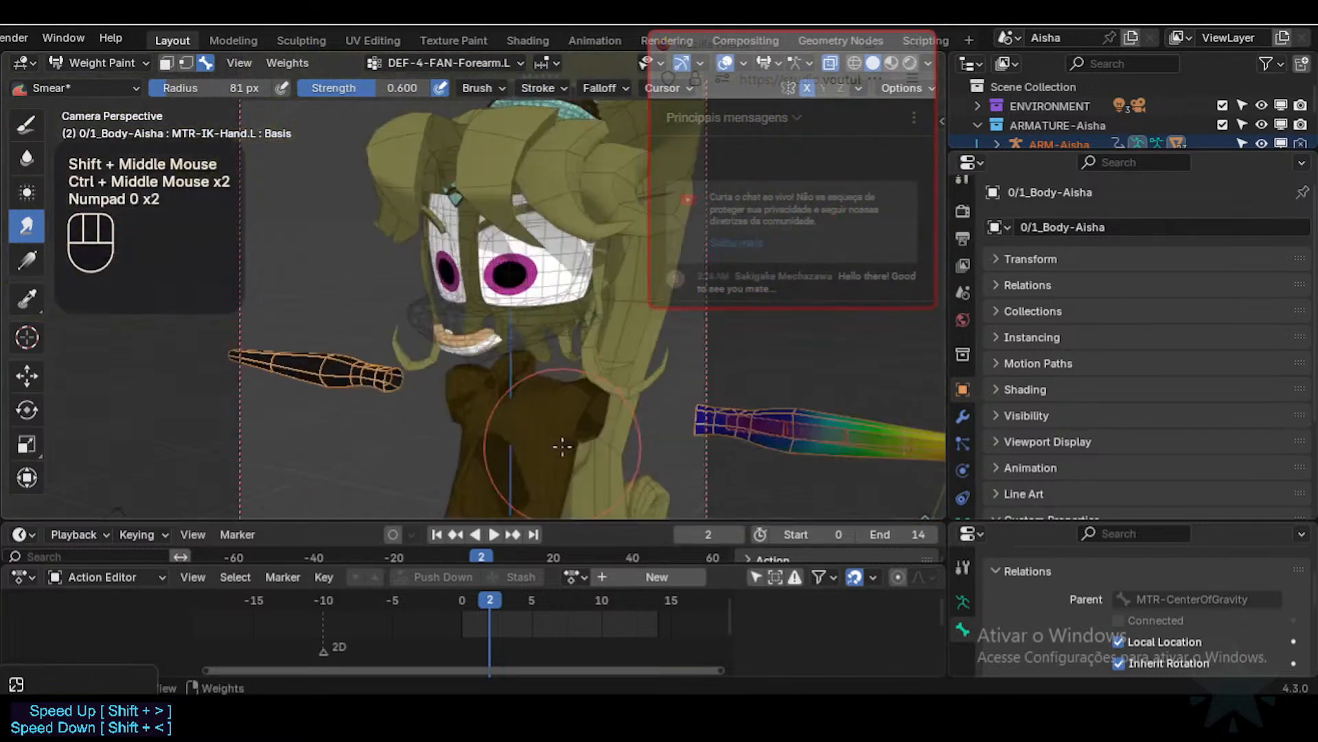
{"action": "key", "text": "KP_0"}
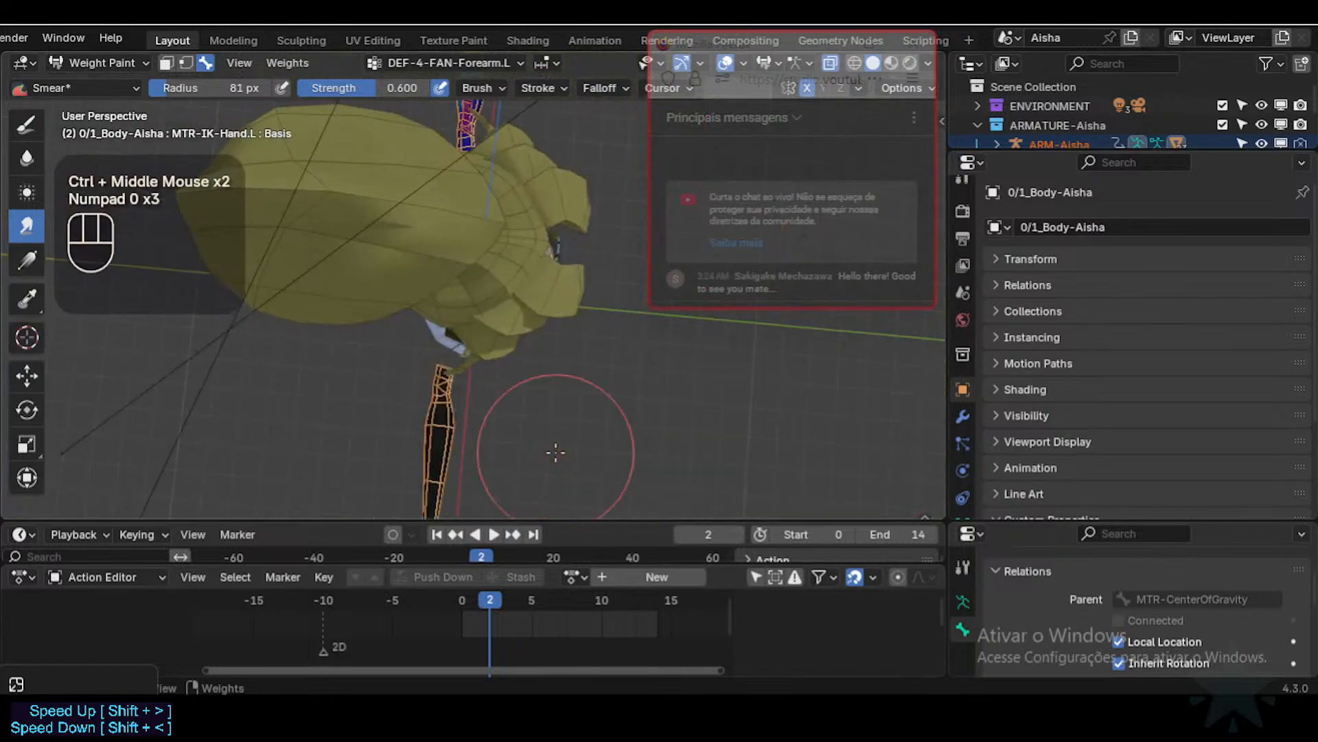
{"action": "middle_click_drag", "start_coordinate": [507, 368], "coordinate": [393, 271]}
{"action": "scroll", "coordinate": [393, 271], "scroll_direction": "down", "scroll_amount": 4}
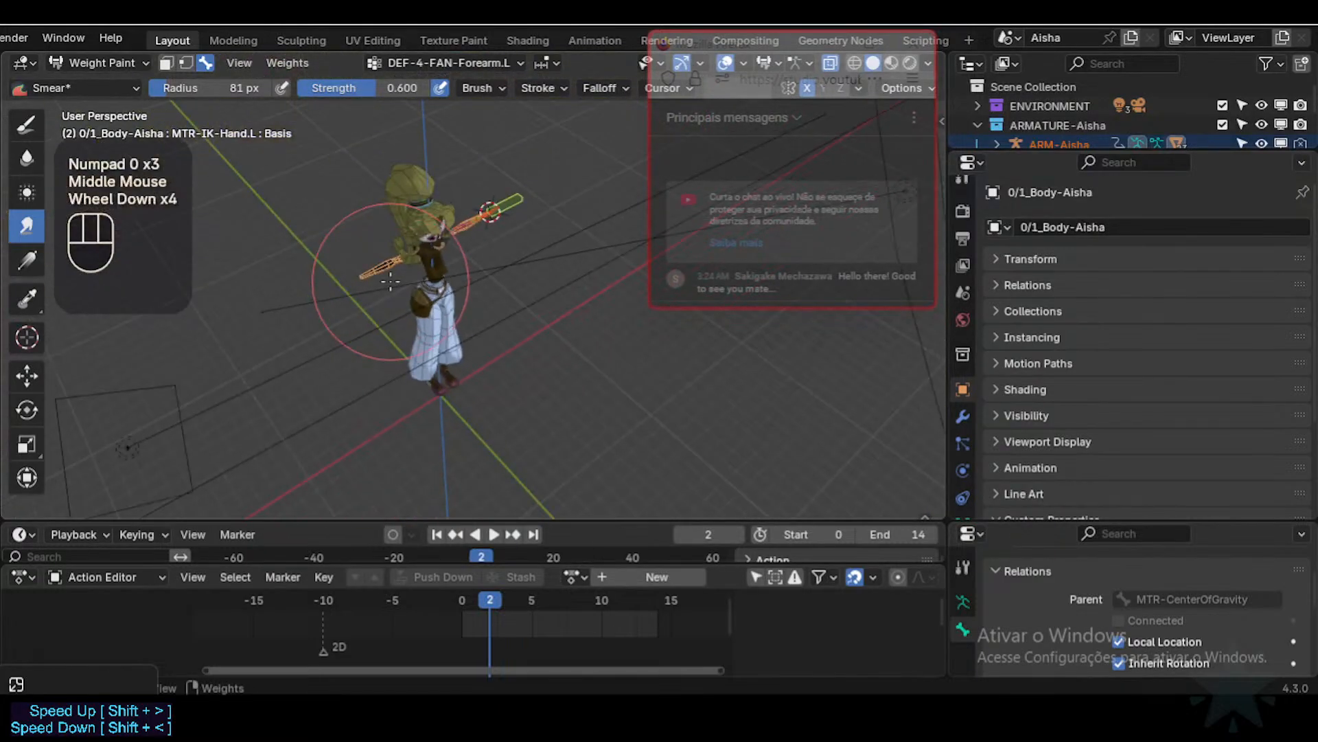
{"action": "key", "text": "KP_0"}
{"action": "scroll", "coordinate": [390, 281], "scroll_direction": "down", "scroll_amount": 4}
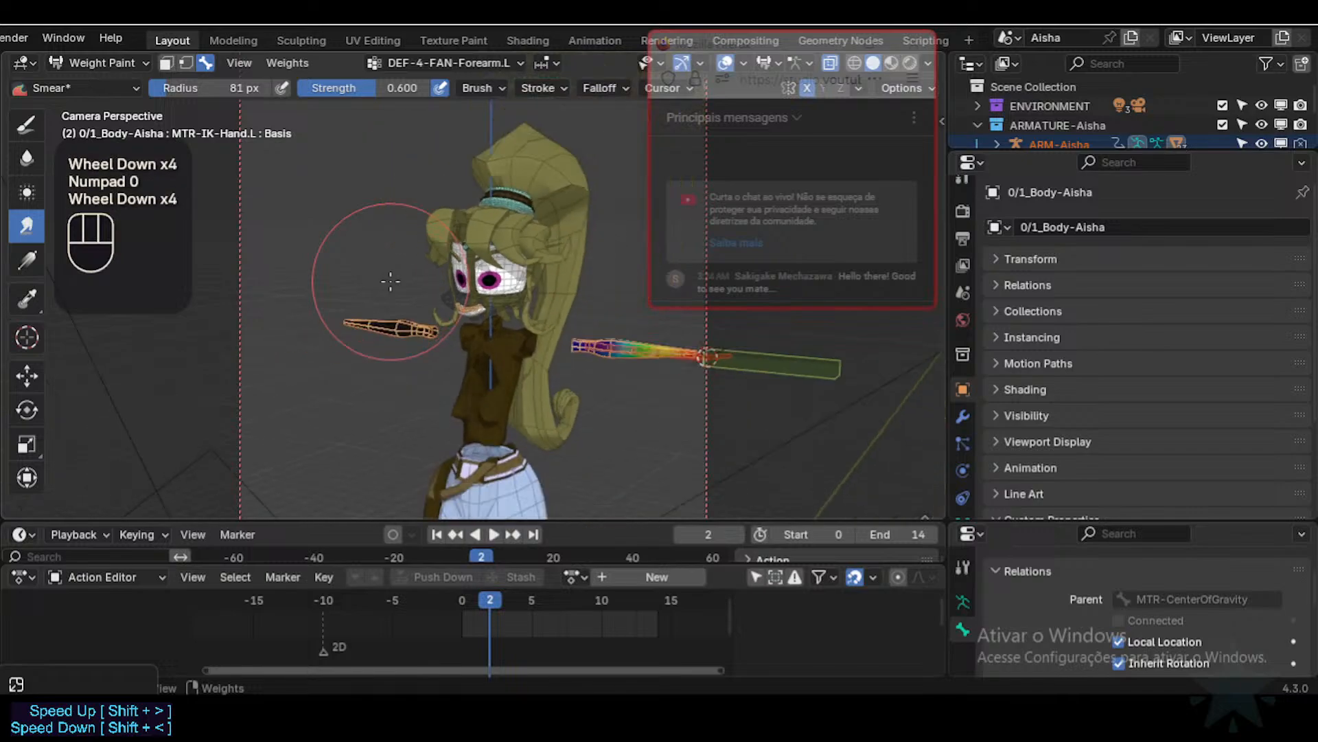
{"action": "middle_click_drag", "start_coordinate": [390, 281], "coordinate": [456, 250]}
{"action": "key", "text": "KP_0"}
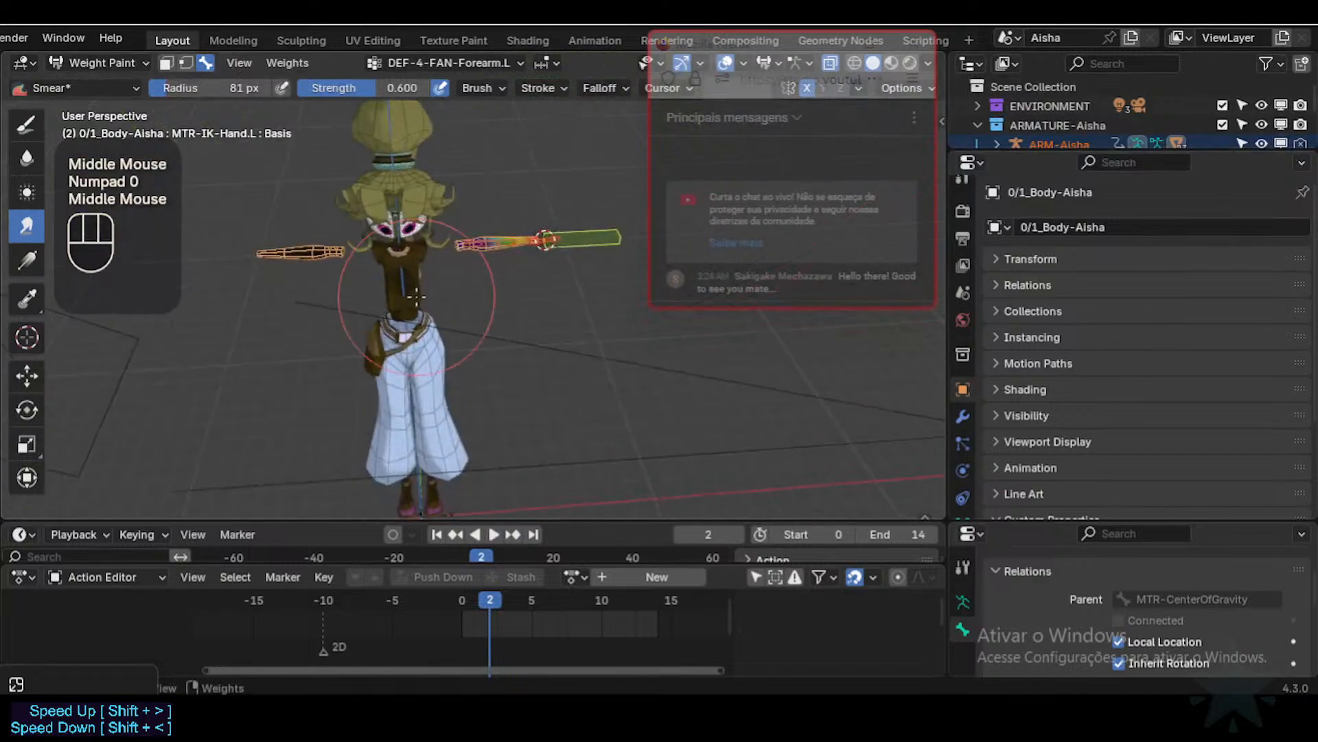
Step: Move the chat overlay off the viewport and smear the weights at the left forearm's widest ring
{"action": "key", "text": "KP_Decimal"}
{"action": "scroll", "coordinate": [480, 309], "scroll_direction": "up", "scroll_amount": 4}
{"action": "scroll", "coordinate": [485, 295], "scroll_direction": "up", "scroll_amount": 1}
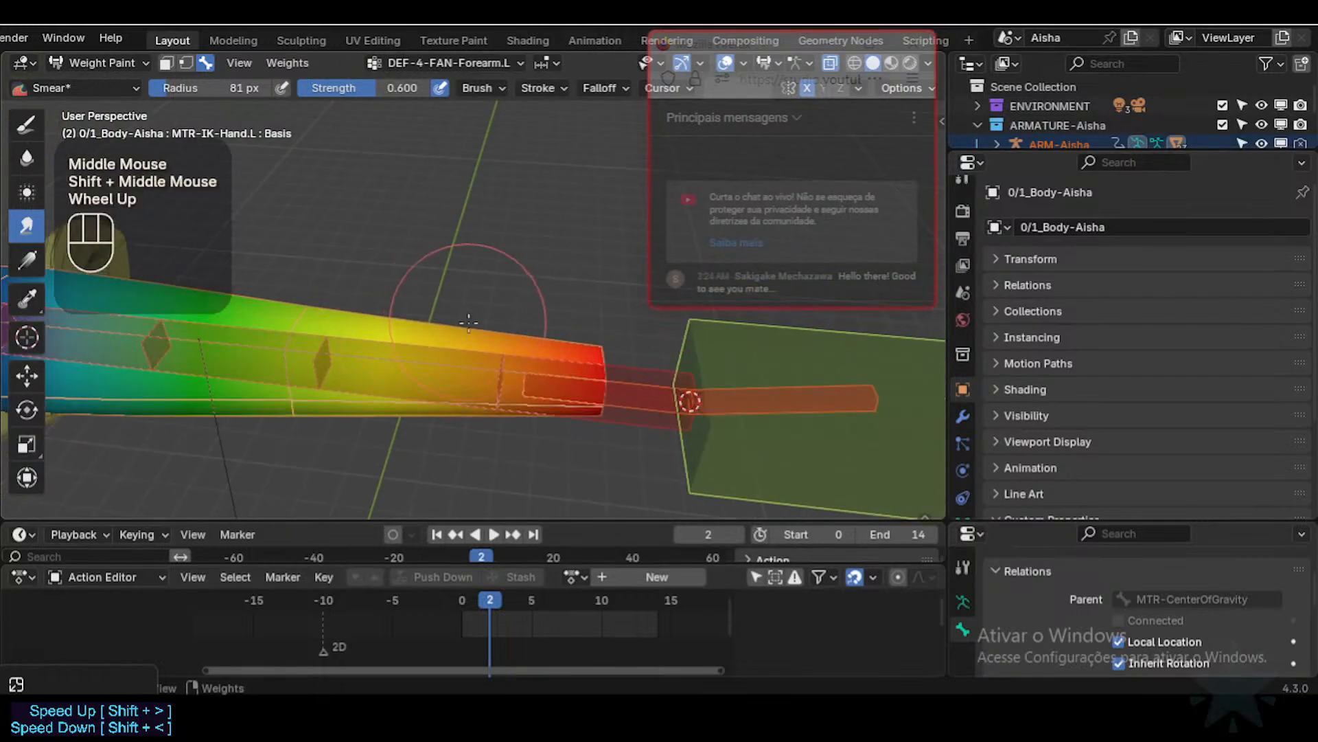
{"action": "scroll", "coordinate": [484, 333], "scroll_direction": "down", "scroll_amount": 1}
{"action": "left_click_drag", "start_coordinate": [707, 55], "coordinate": [1020, 75]}
{"action": "middle_click_drag", "start_coordinate": [694, 254], "coordinate": [492, 350]}
{"action": "scroll", "coordinate": [492, 350], "scroll_direction": "down", "scroll_amount": 1}
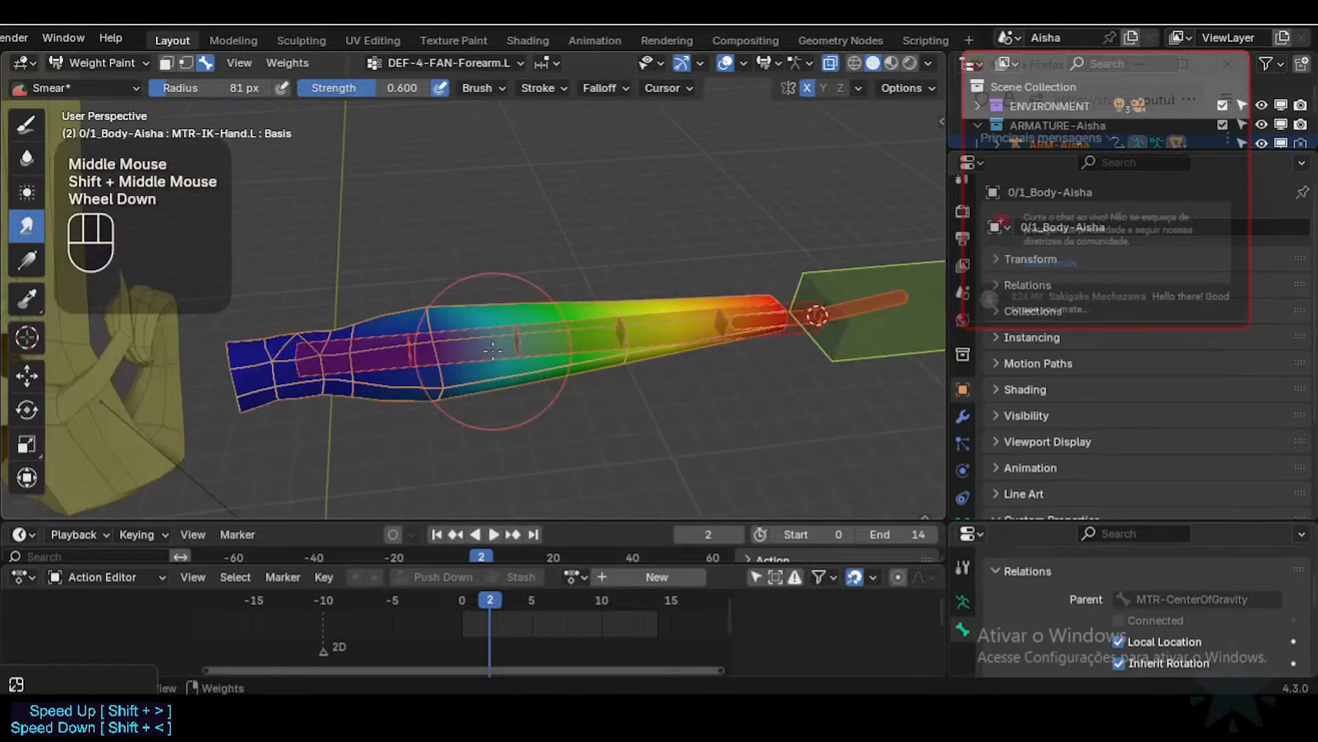
{"action": "mouse_move", "coordinate": [464, 394]}
{"action": "middle_mouse_down", "text": "ctrl"}
{"action": "mouse_move", "coordinate": [500, 391]}
{"action": "mouse_move", "coordinate": [485, 456]}
{"action": "mouse_move", "coordinate": [426, 363]}
{"action": "mouse_move", "coordinate": [371, 379]}
{"action": "mouse_move", "coordinate": [425, 357]}
{"action": "mouse_move", "coordinate": [414, 364]}
{"action": "mouse_move", "coordinate": [439, 412]}
{"action": "mouse_move", "coordinate": [419, 374]}
{"action": "middle_mouse_up", "text": "ctrl"}
{"action": "left_click", "coordinate": [421, 364]}
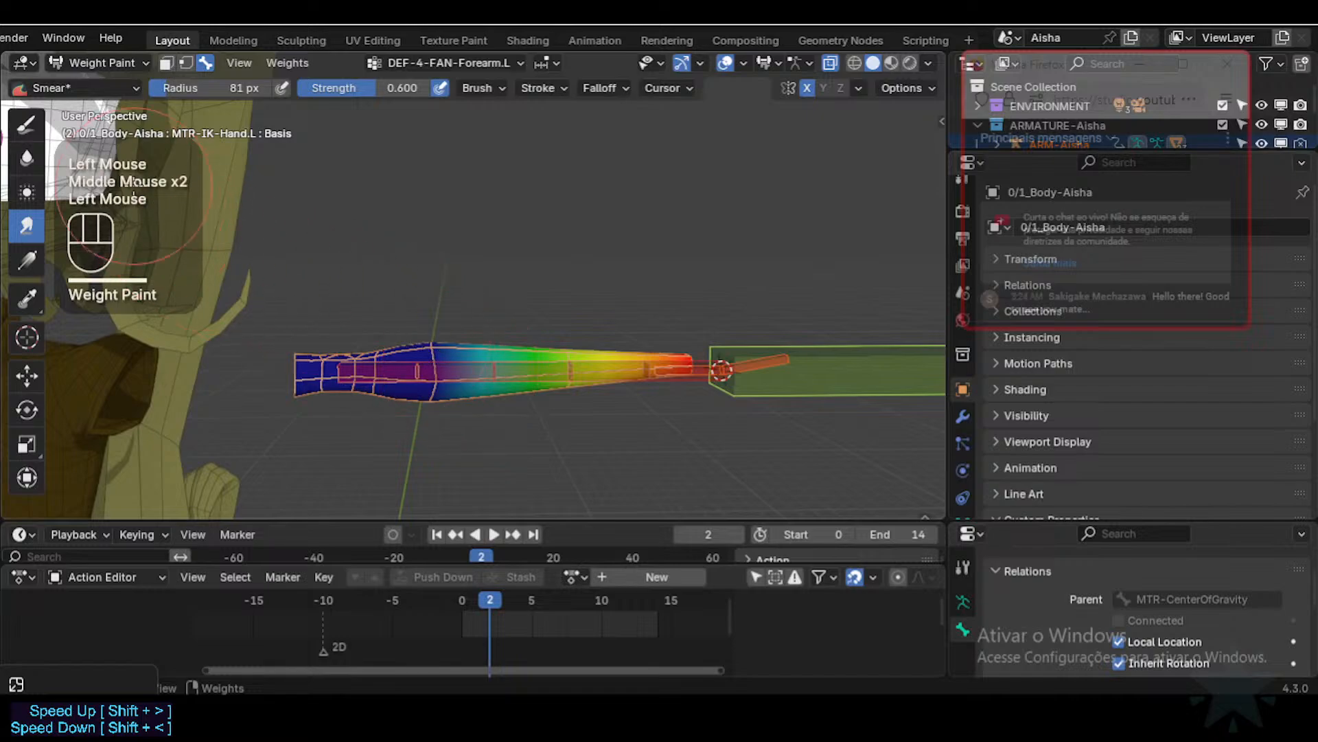
Step: Choose the Blur brush and soften the forearm weights at strength 0.297
{"action": "left_click", "coordinate": [27, 158]}
{"action": "left_click", "coordinate": [21, 89]}
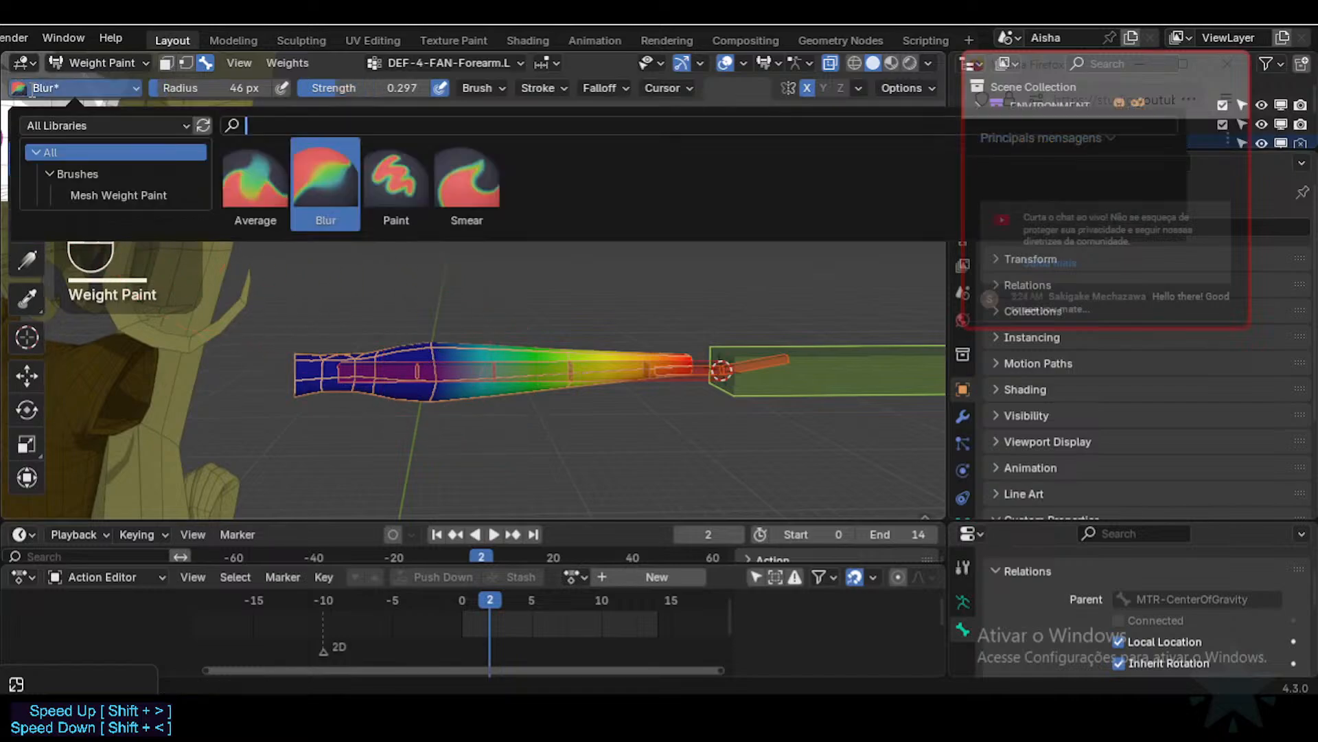
{"action": "left_click", "coordinate": [323, 180]}
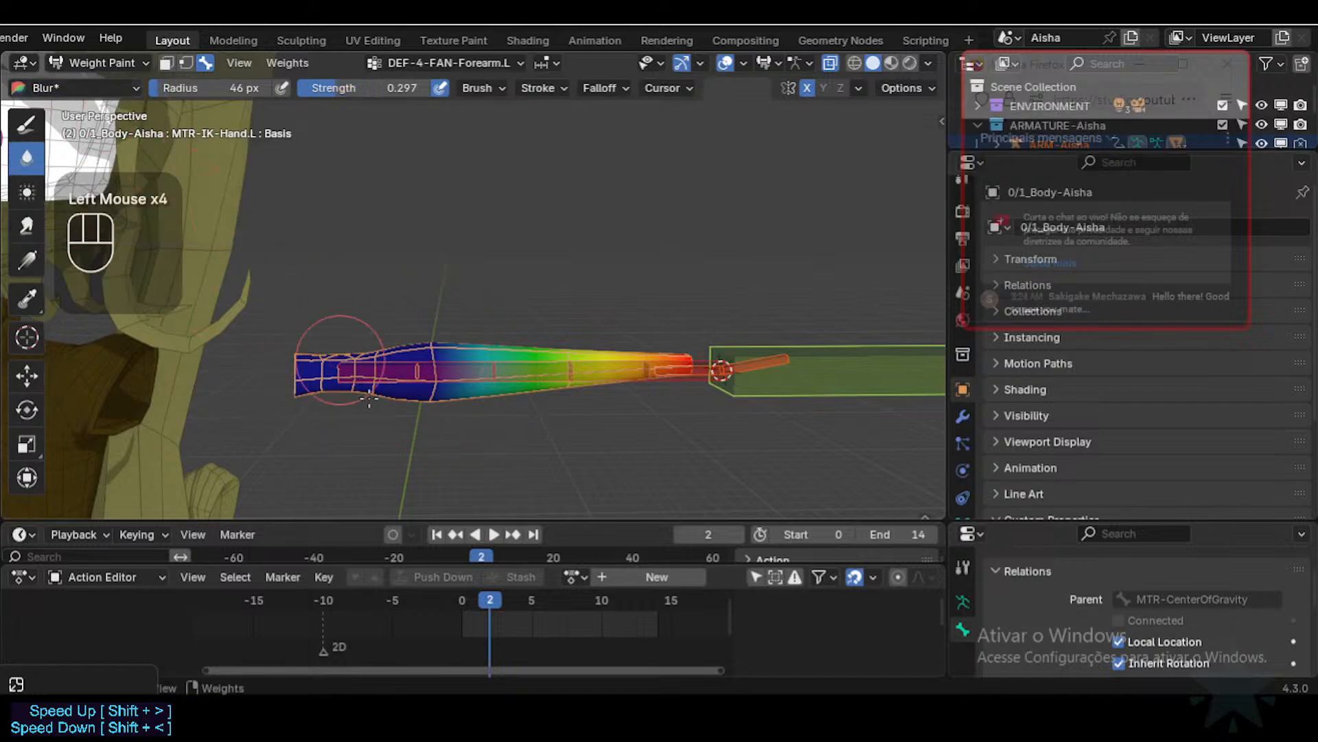
{"action": "middle_click_drag", "start_coordinate": [339, 368], "coordinate": [472, 397]}
{"action": "left_click", "coordinate": [434, 465]}
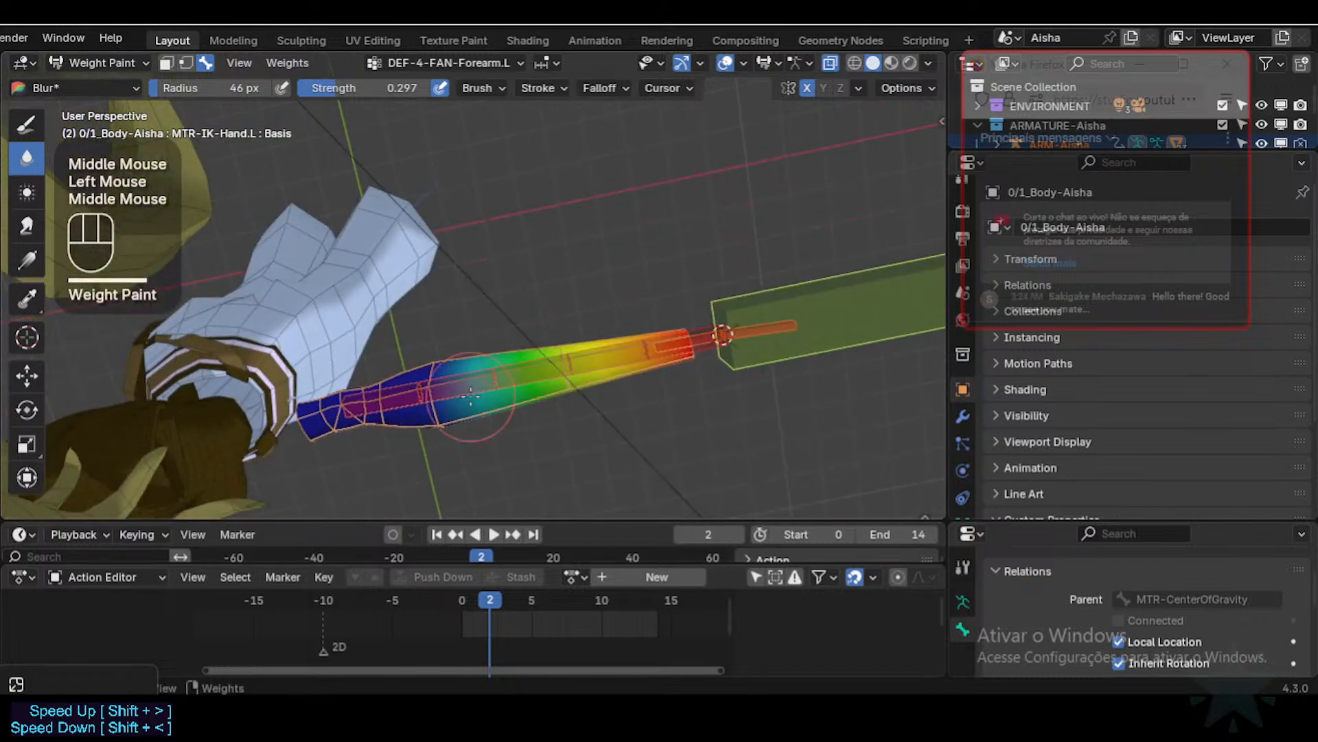
{"action": "left_click_drag", "start_coordinate": [534, 354], "coordinate": [560, 401]}
Step: Set the Blur strength to 1.000 and blur the weights around the ring in the middle of the forearm from several sides
{"action": "key", "text": "shift+f"}
{"action": "left_click", "coordinate": [723, 334]}
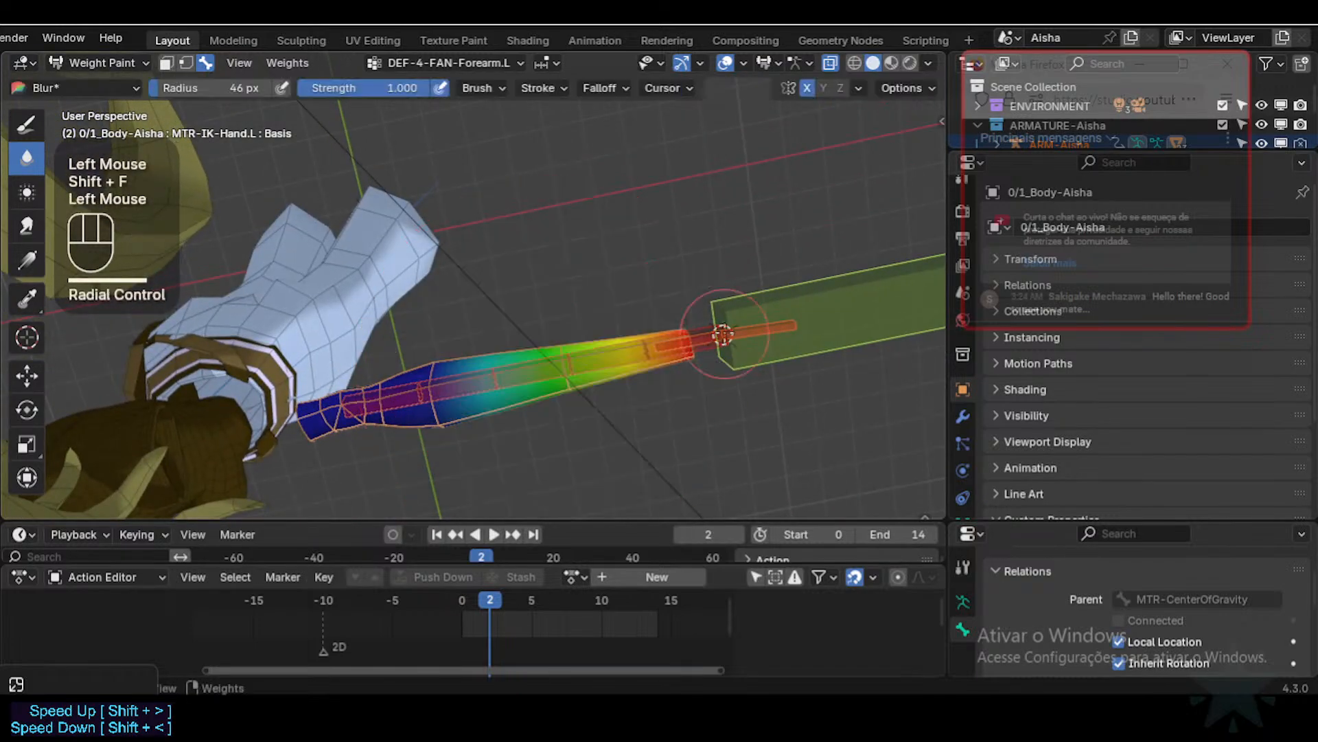
{"action": "middle_click_drag", "start_coordinate": [561, 352], "coordinate": [568, 411]}
{"action": "left_click", "coordinate": [567, 412]}
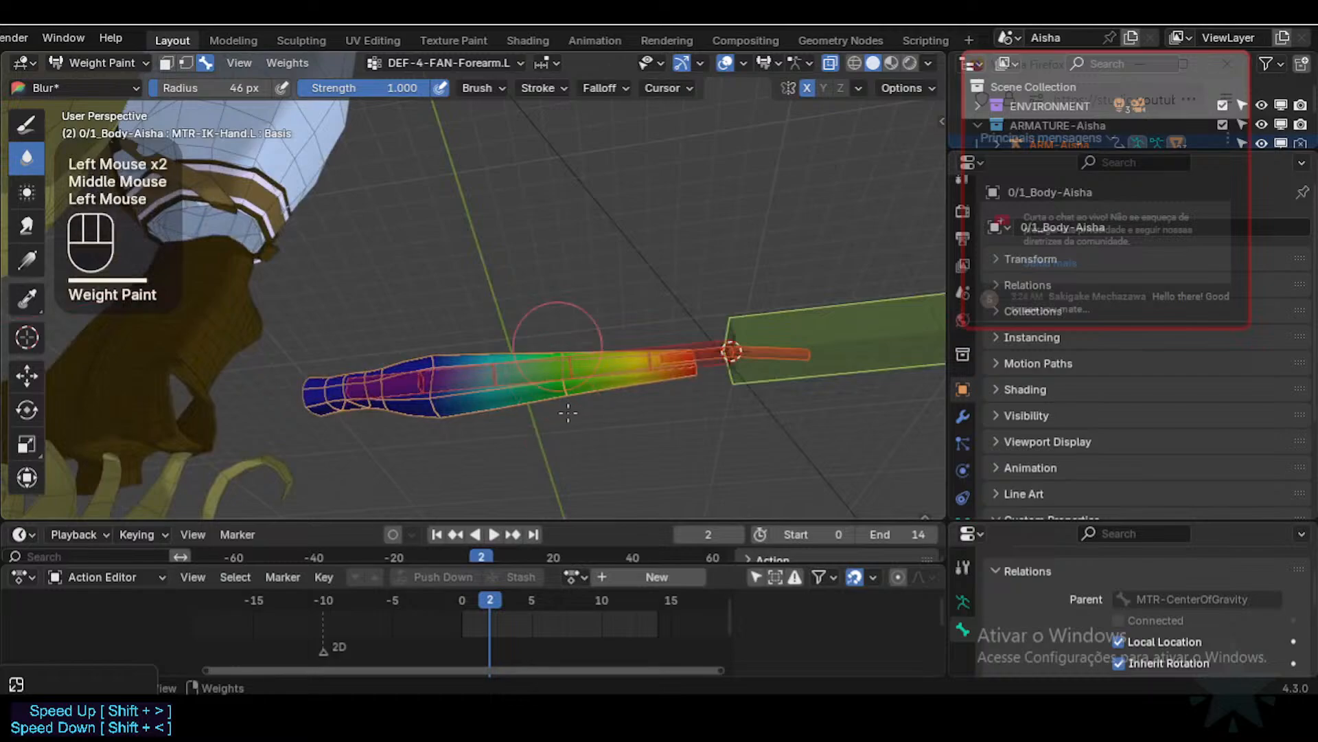
{"action": "middle_click_drag", "start_coordinate": [561, 316], "coordinate": [546, 384]}
{"action": "left_click", "coordinate": [570, 323]}
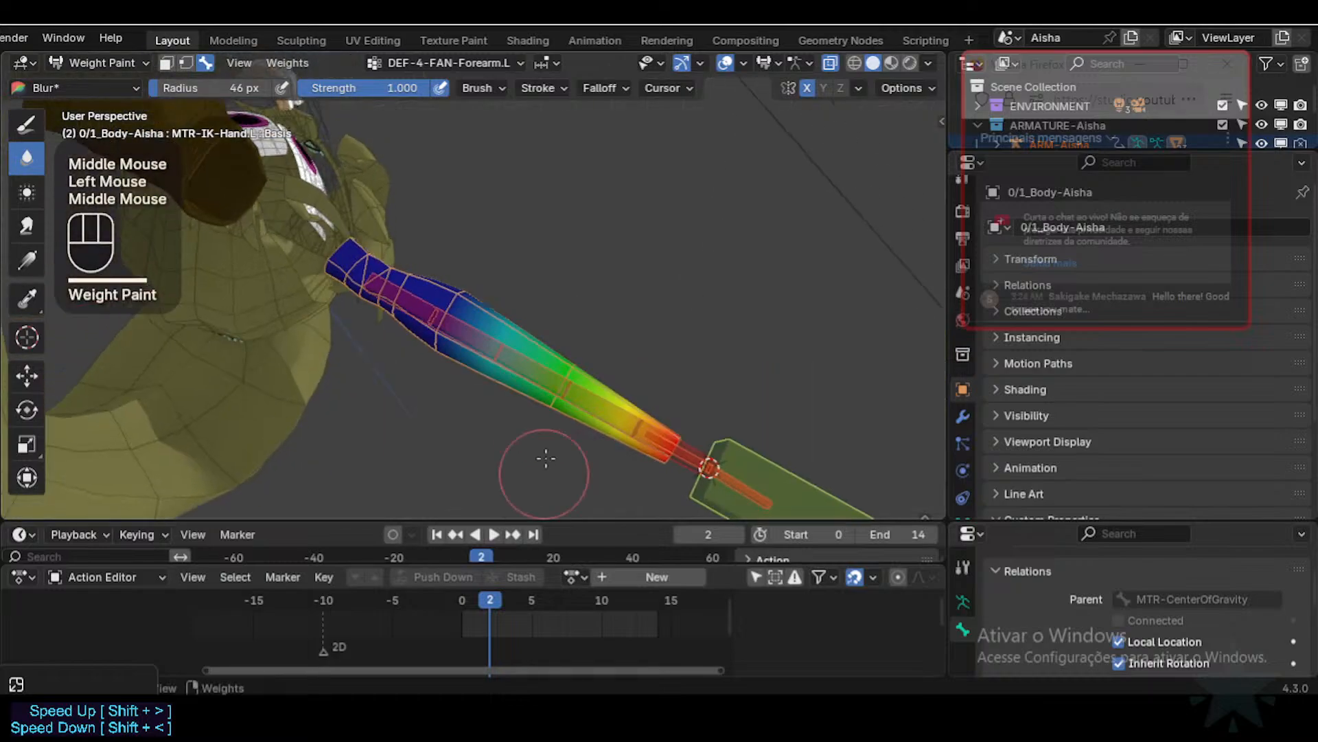
{"action": "left_click", "coordinate": [585, 342]}
{"action": "mouse_move", "coordinate": [586, 337]}
{"action": "middle_mouse_down"}
{"action": "mouse_move", "coordinate": [533, 418]}
{"action": "mouse_move", "coordinate": [545, 386]}
{"action": "mouse_move", "coordinate": [559, 426]}
{"action": "middle_mouse_up"}
{"action": "left_click", "coordinate": [545, 385]}
{"action": "left_click", "coordinate": [547, 440]}
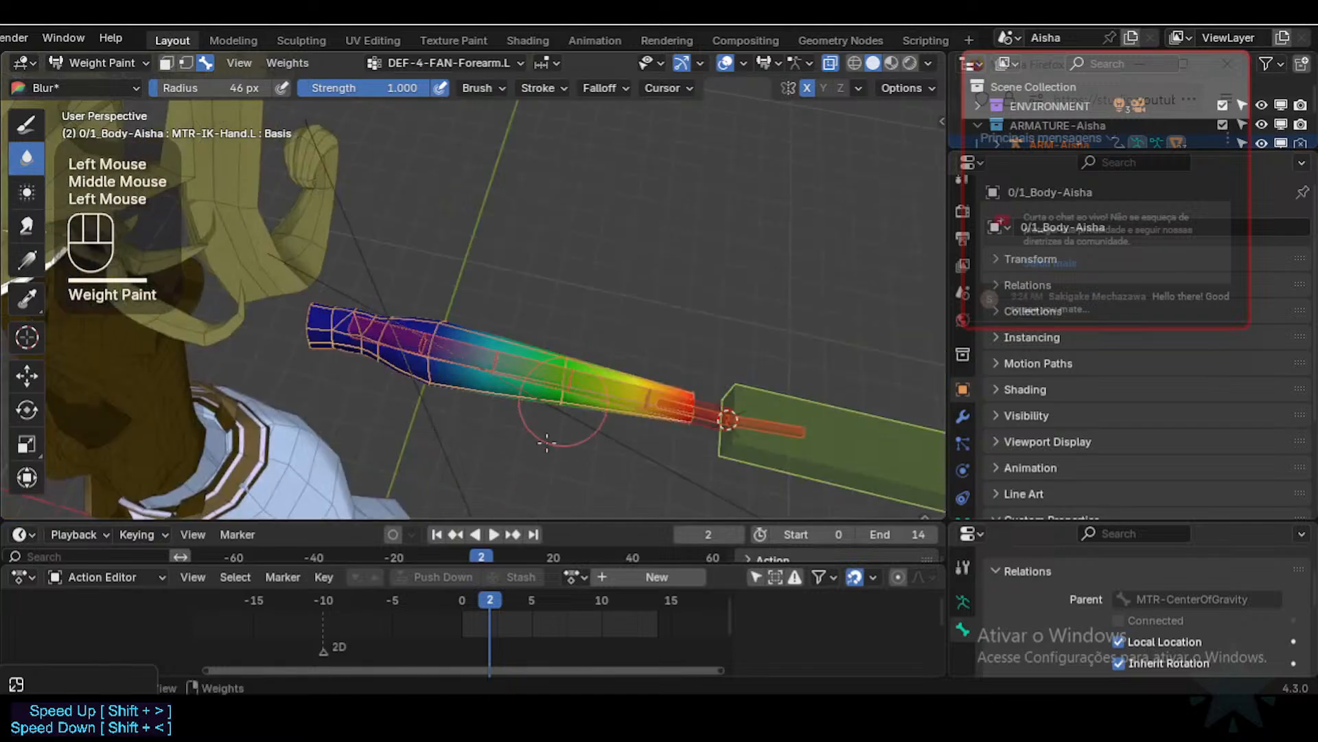
{"action": "key", "text": "shift+f"}
{"action": "left_click", "coordinate": [584, 327]}
Step: Smear the low elbow weights down to the middle forearm ring from several sides with the 81 px brush at strength 0.600
{"action": "left_click", "coordinate": [23, 195]}
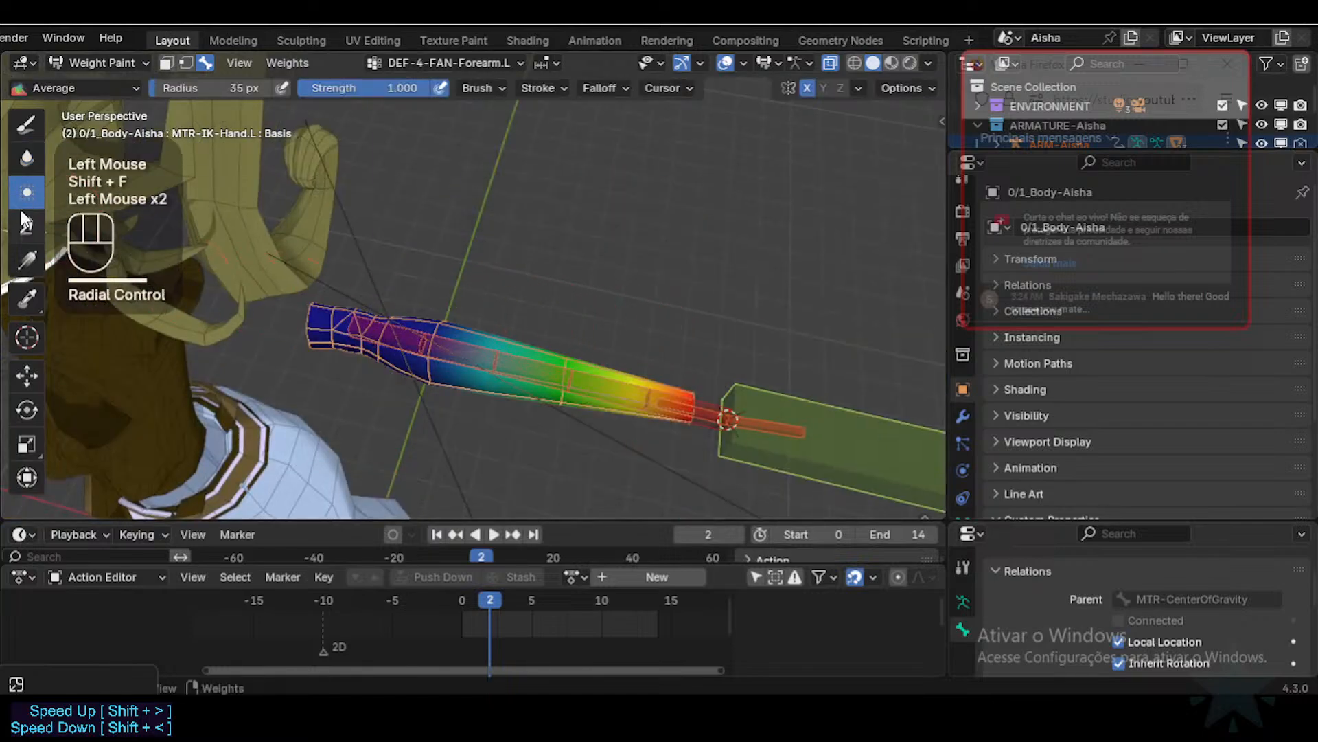
{"action": "left_click", "coordinate": [24, 224]}
{"action": "left_click", "coordinate": [553, 373]}
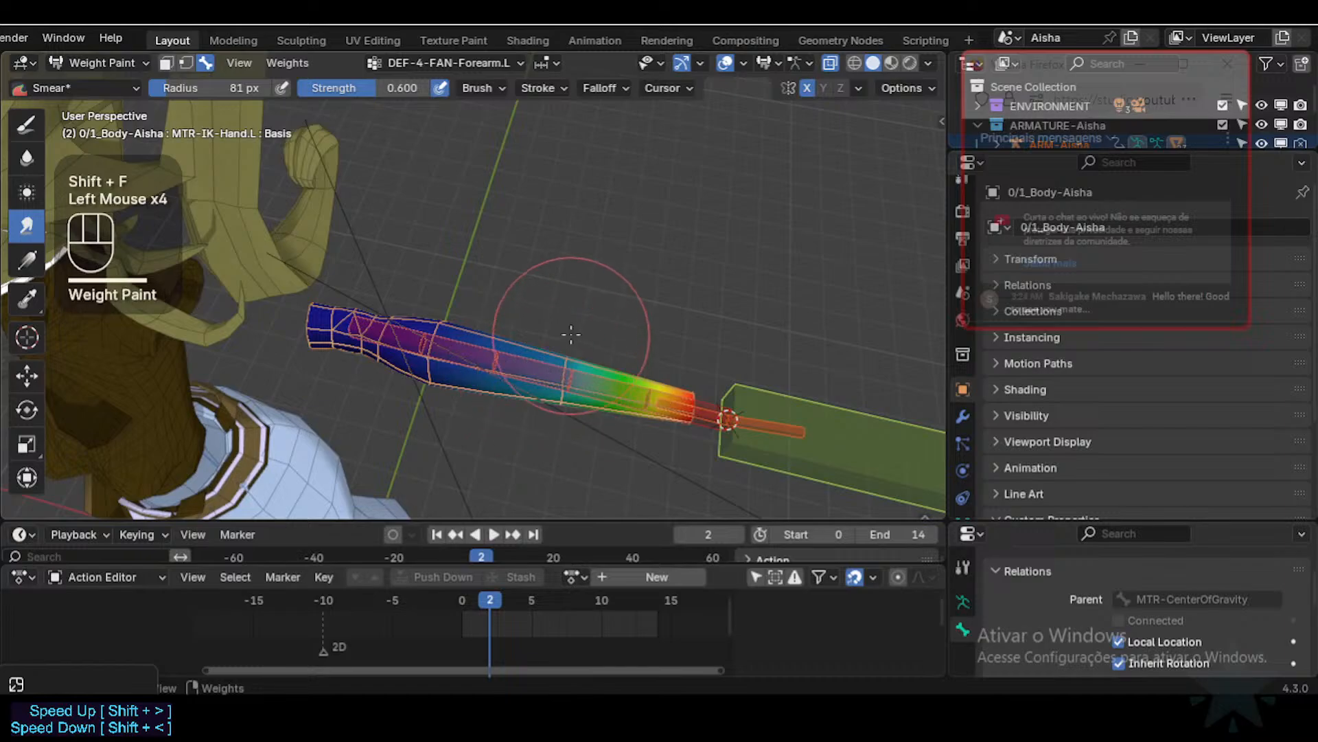
{"action": "middle_click_drag", "start_coordinate": [553, 373], "coordinate": [520, 476]}
{"action": "left_click", "coordinate": [548, 385]}
{"action": "mouse_move", "coordinate": [549, 385]}
{"action": "middle_mouse_down"}
{"action": "mouse_move", "coordinate": [545, 483]}
{"action": "mouse_move", "coordinate": [574, 382]}
{"action": "mouse_move", "coordinate": [534, 407]}
{"action": "mouse_move", "coordinate": [529, 295]}
{"action": "mouse_move", "coordinate": [568, 406]}
{"action": "middle_mouse_up"}
{"action": "left_click", "coordinate": [534, 407]}
{"action": "left_click", "coordinate": [568, 405]}
Step: Switch back to Blur, undo the last full-strength stroke, and blur the middle forearm ring at strength 0.176
{"action": "left_click", "coordinate": [26, 157]}
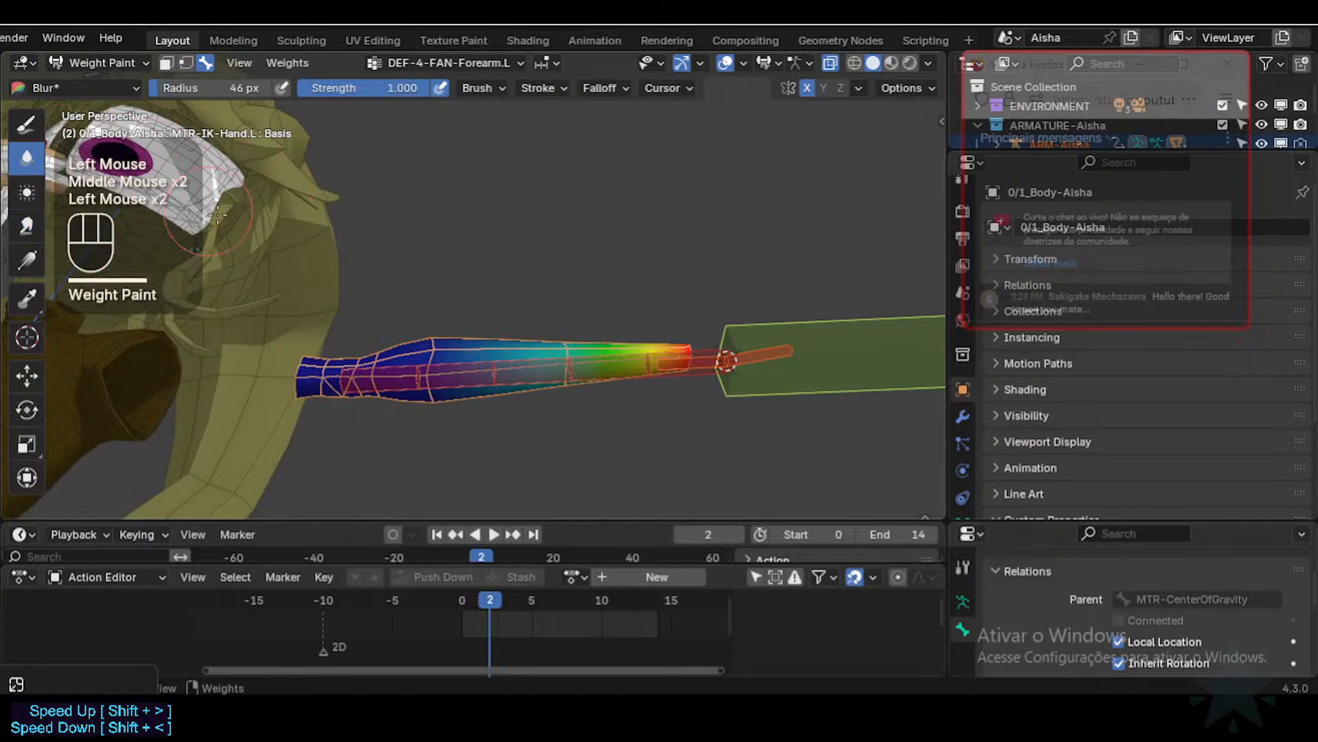
{"action": "middle_click_drag", "start_coordinate": [565, 381], "coordinate": [553, 486]}
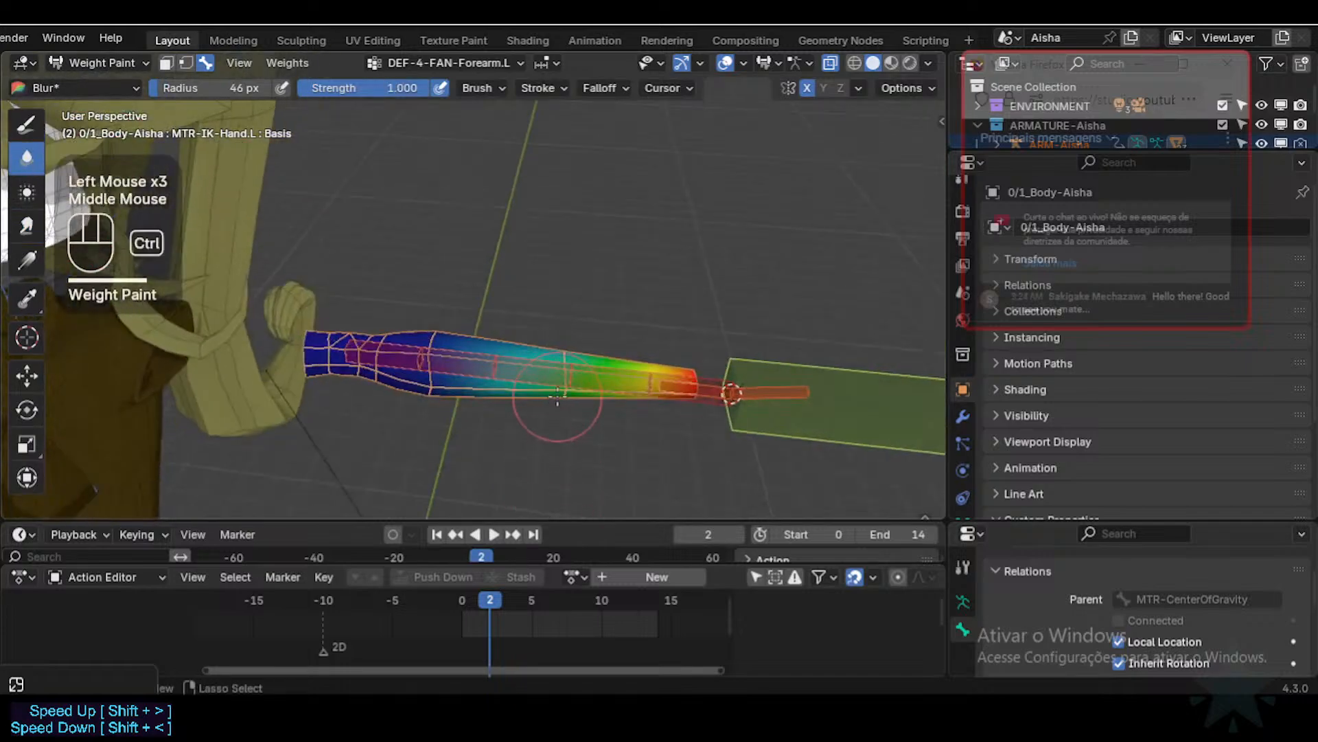
{"action": "key", "text": "ctrl+z"}
{"action": "key", "text": "shift+f"}
{"action": "left_click", "coordinate": [495, 410]}
{"action": "left_click", "coordinate": [567, 402]}
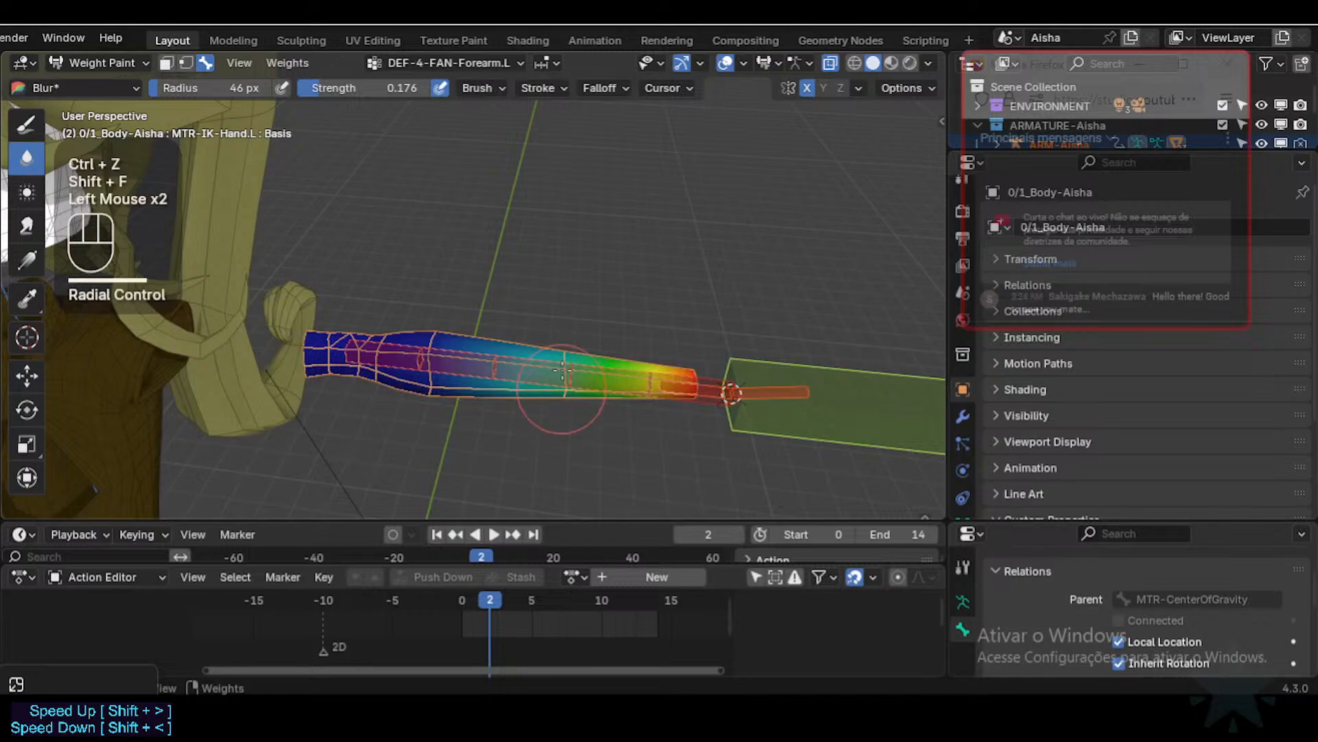
Step: Blur the weights on the remaining sides of the middle forearm ring with the 46 px brush
{"action": "middle_click_drag", "start_coordinate": [560, 454], "coordinate": [565, 286]}
{"action": "middle_click_drag", "start_coordinate": [570, 357], "coordinate": [577, 282]}
{"action": "left_click_drag", "start_coordinate": [569, 356], "coordinate": [553, 432]}
{"action": "middle_click_drag", "start_coordinate": [579, 307], "coordinate": [568, 550]}
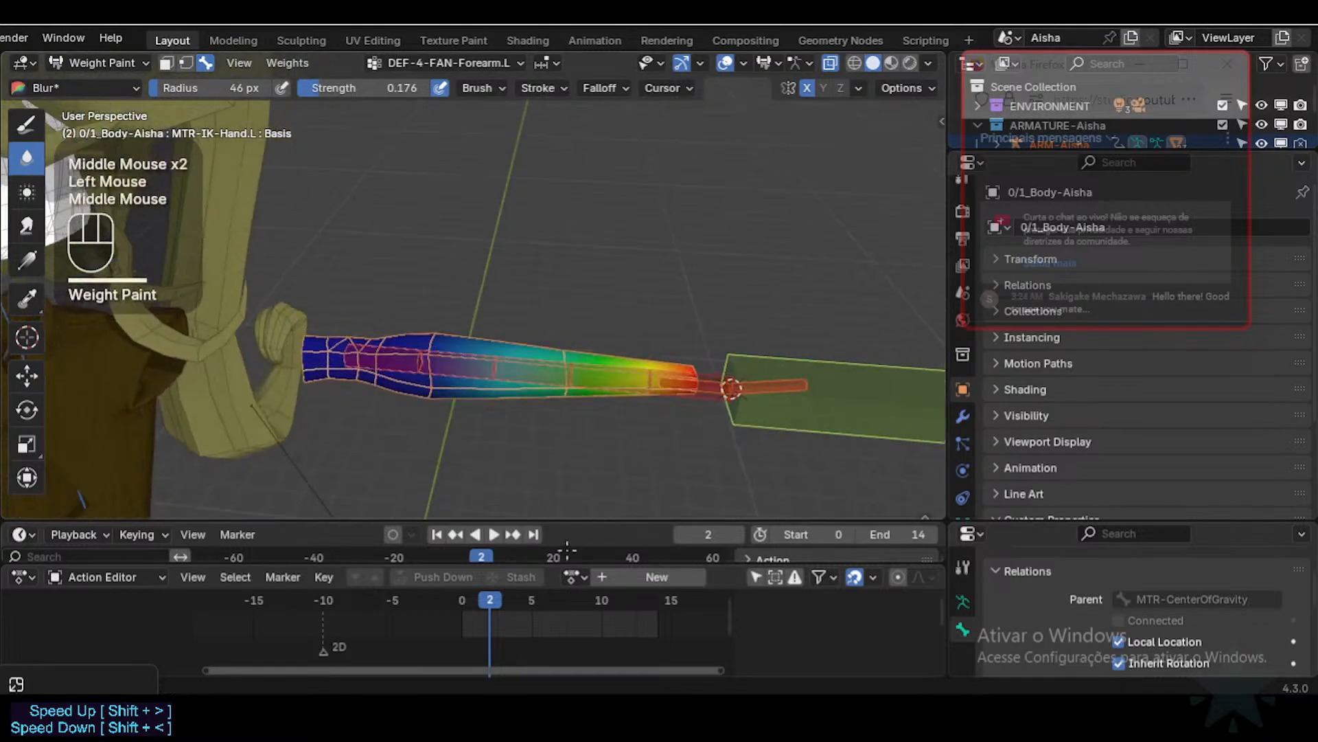
{"action": "mouse_move", "coordinate": [568, 480]}
{"action": "middle_mouse_down"}
{"action": "mouse_move", "coordinate": [577, 357]}
{"action": "mouse_move", "coordinate": [570, 375]}
{"action": "middle_mouse_up"}
{"action": "left_click_drag", "start_coordinate": [570, 375], "coordinate": [556, 412]}
{"action": "middle_click_drag", "start_coordinate": [556, 412], "coordinate": [557, 489]}
{"action": "left_click_drag", "start_coordinate": [570, 395], "coordinate": [571, 371]}
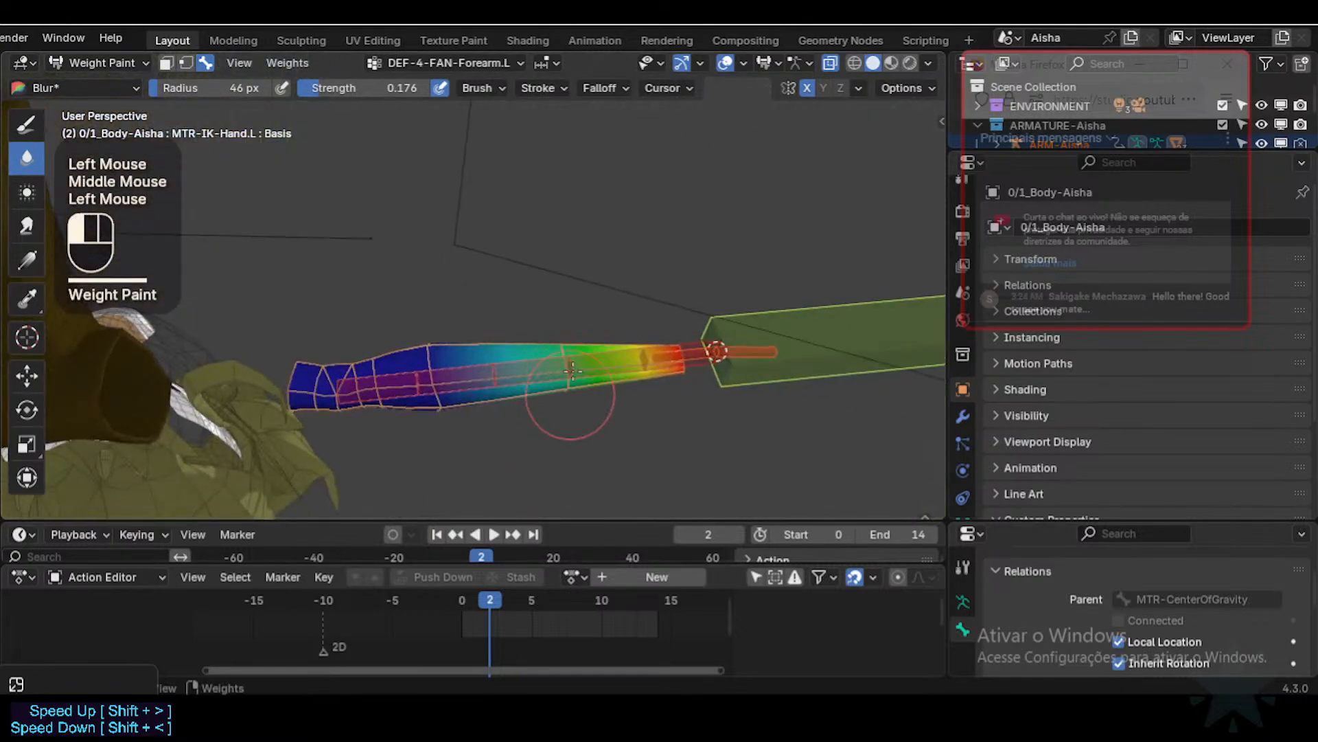
{"action": "middle_click_drag", "start_coordinate": [578, 348], "coordinate": [551, 375]}
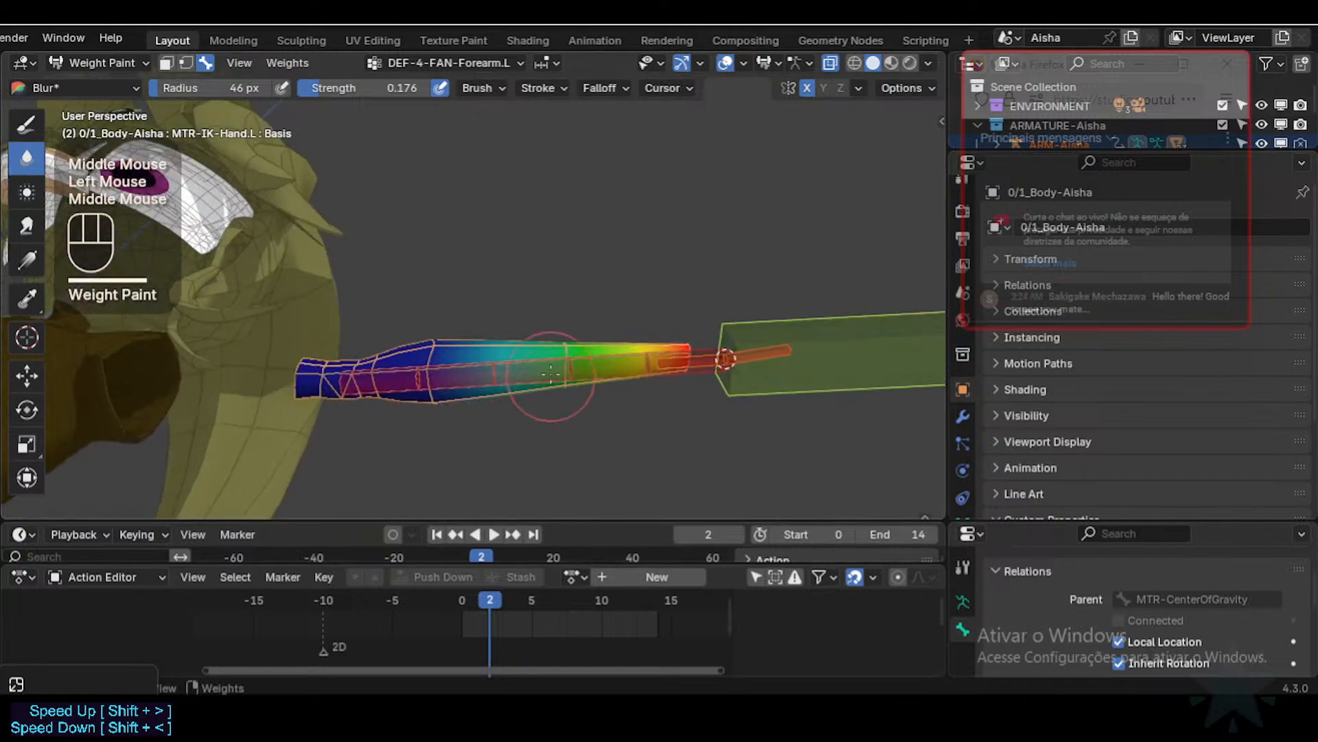
{"action": "left_click", "coordinate": [27, 125]}
{"action": "left_click", "coordinate": [51, 81]}
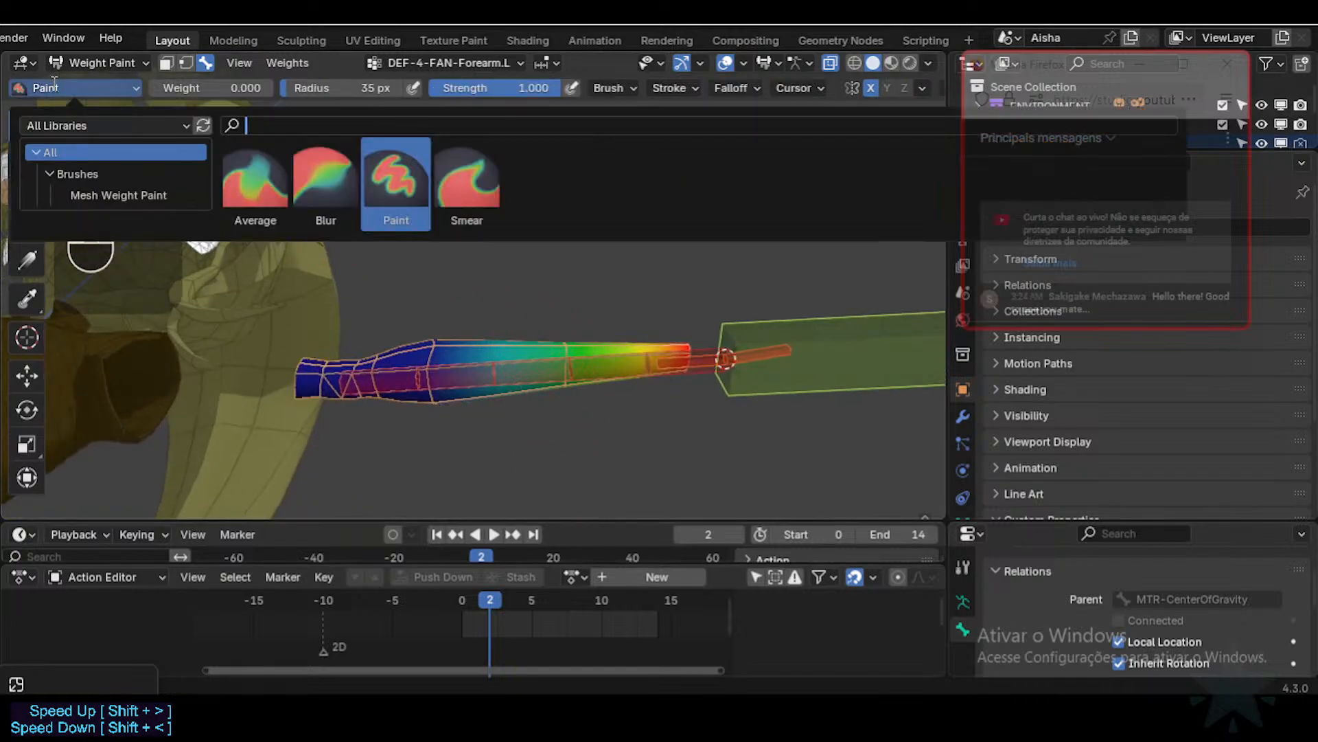
{"action": "type", "text": "mi"}
{"action": "left_click", "coordinate": [64, 88]}
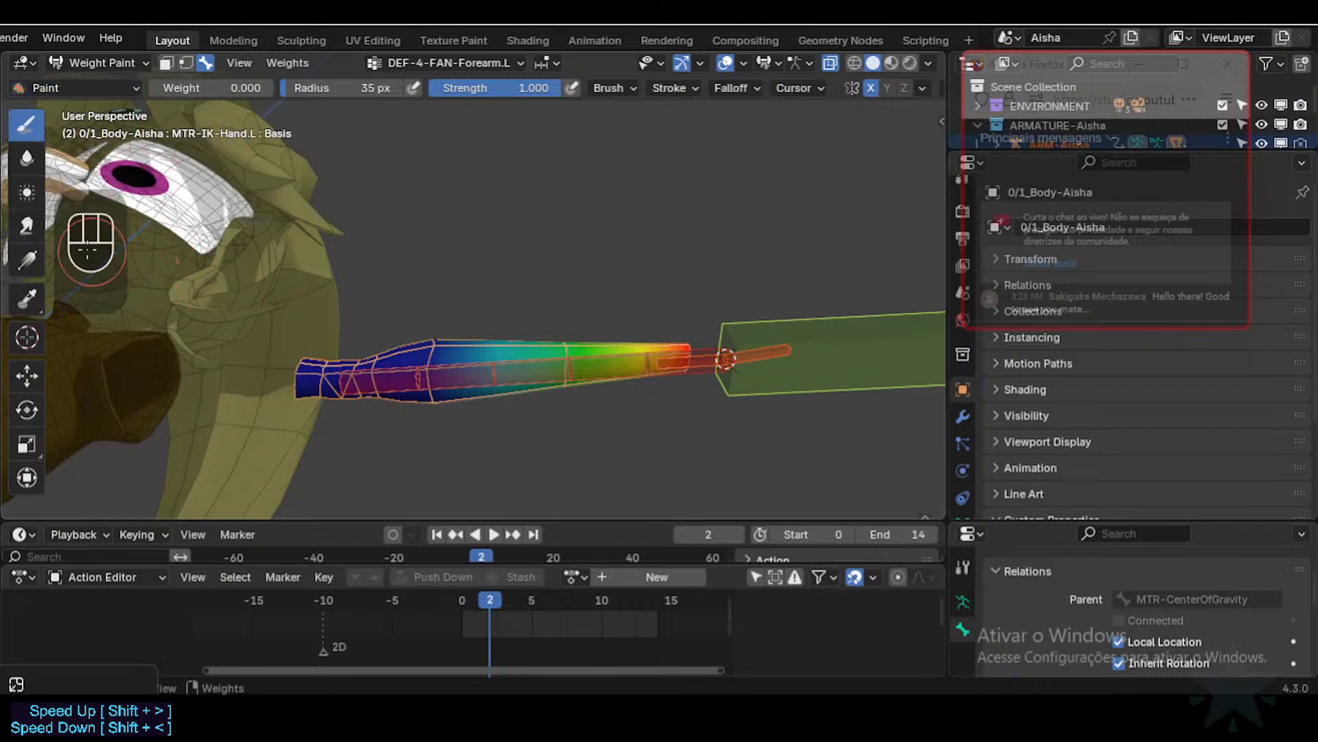
Step: Return to the Blur tool, set its strength to 0.200, and blur the middle forearm ring
{"action": "left_click", "coordinate": [27, 157]}
{"action": "left_click", "coordinate": [464, 349], "text": "shift"}
{"action": "middle_click_drag", "start_coordinate": [502, 334], "coordinate": [508, 364], "text": "shift"}
{"action": "key", "text": "shift+f"}
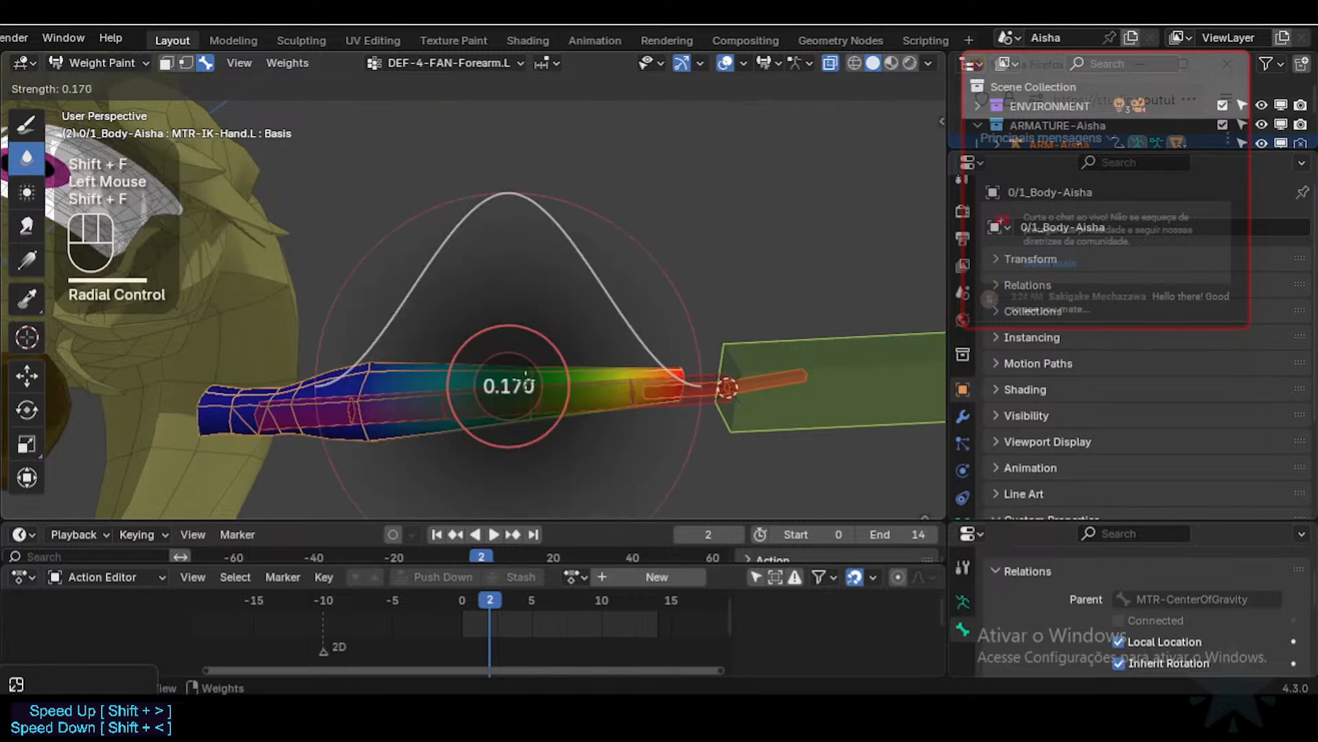
{"action": "left_click", "coordinate": [531, 412]}
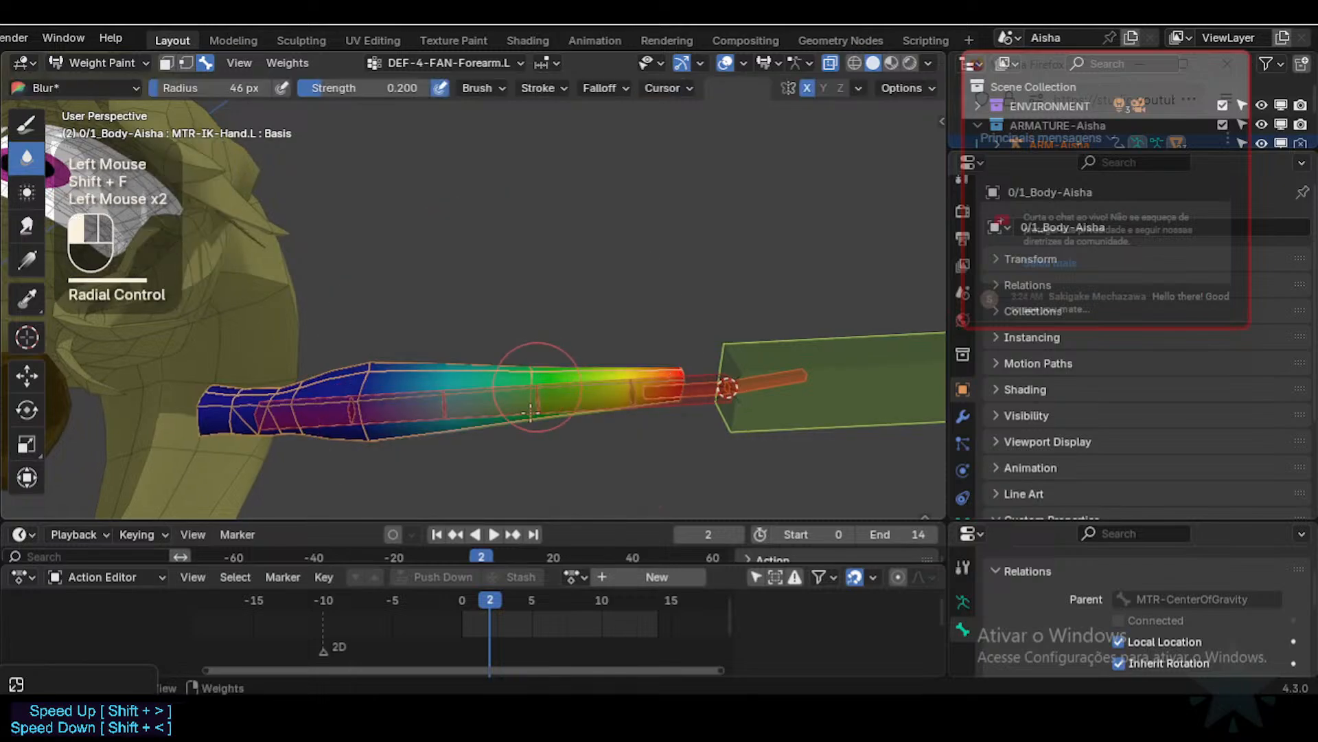
Step: Use the Smear tool to pull the low weights toward the wrist all around the middle forearm ring
{"action": "left_click", "coordinate": [27, 226]}
{"action": "left_click_drag", "start_coordinate": [506, 377], "coordinate": [520, 387]}
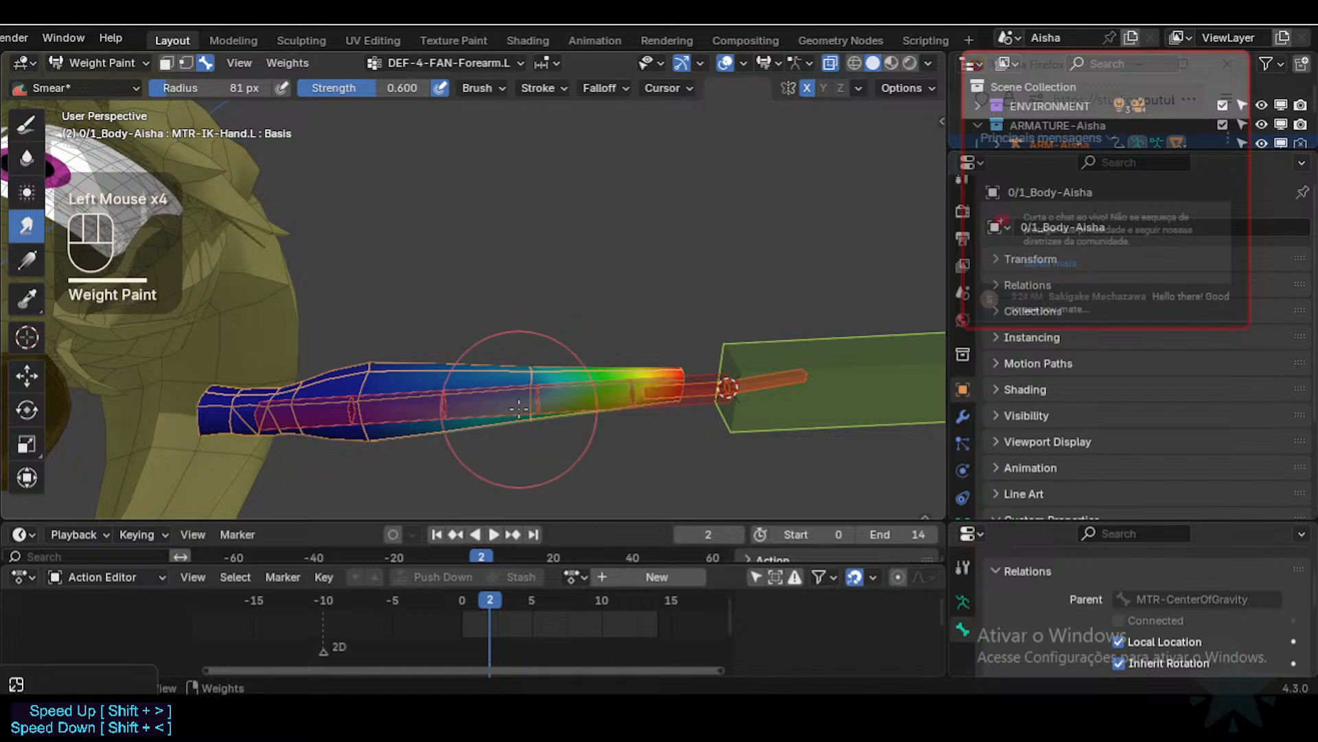
{"action": "middle_click_drag", "start_coordinate": [527, 338], "coordinate": [527, 427]}
{"action": "left_click_drag", "start_coordinate": [526, 427], "coordinate": [524, 336]}
{"action": "middle_click_drag", "start_coordinate": [524, 336], "coordinate": [526, 255]}
{"action": "middle_click_drag", "start_coordinate": [526, 384], "coordinate": [529, 289]}
{"action": "left_click_drag", "start_coordinate": [529, 424], "coordinate": [538, 335]}
{"action": "middle_click_drag", "start_coordinate": [524, 338], "coordinate": [512, 397]}
{"action": "left_click_drag", "start_coordinate": [519, 425], "coordinate": [517, 330]}
Step: Switch to Blur, undo the last stroke made at strength 0.200, and set the brush strength to 0.145
{"action": "left_click", "coordinate": [27, 157]}
{"action": "left_click_drag", "start_coordinate": [519, 414], "coordinate": [528, 370]}
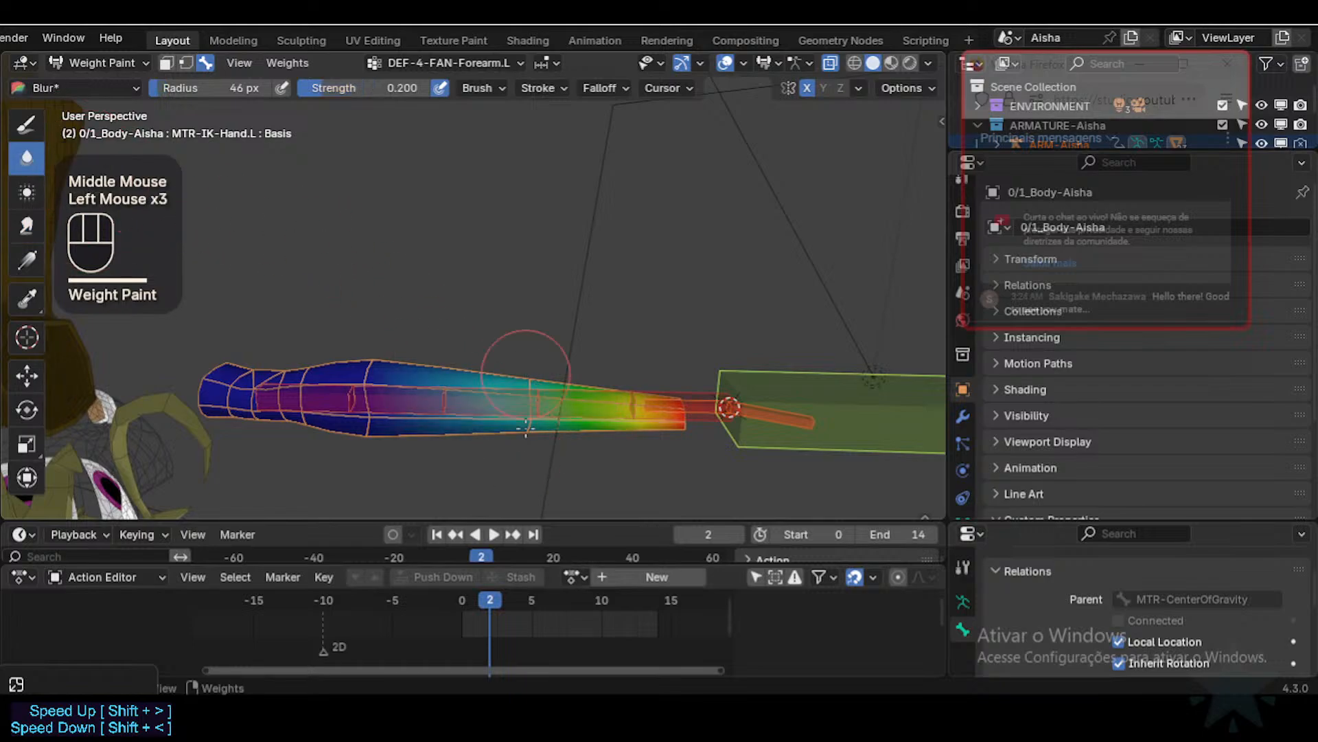
{"action": "middle_click_drag", "start_coordinate": [524, 368], "coordinate": [523, 382]}
{"action": "key", "text": "ctrl+z"}
{"action": "key", "text": "shift+f"}
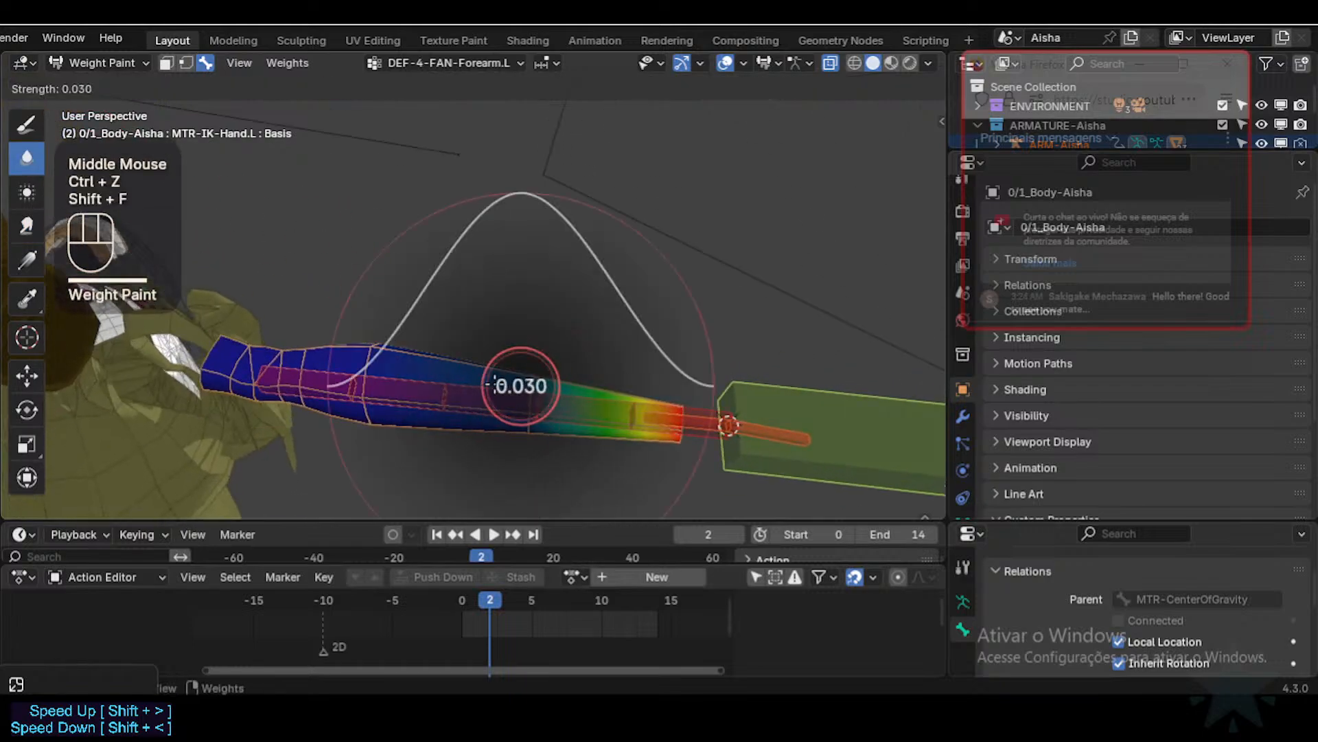
{"action": "left_click", "coordinate": [512, 385]}
{"action": "key", "text": "shift+f"}
{"action": "left_click", "coordinate": [530, 386]}
Step: Blur the weight transition all around the middle forearm ring with light strokes from every side
{"action": "mouse_move", "coordinate": [528, 420]}
{"action": "left_mouse_down"}
{"action": "mouse_move", "coordinate": [529, 357]}
{"action": "mouse_move", "coordinate": [522, 507]}
{"action": "left_mouse_up"}
{"action": "left_click", "coordinate": [542, 474]}
{"action": "mouse_move", "coordinate": [522, 508]}
{"action": "middle_mouse_down"}
{"action": "mouse_move", "coordinate": [542, 474]}
{"action": "mouse_move", "coordinate": [520, 460]}
{"action": "middle_mouse_up"}
{"action": "middle_click_drag", "start_coordinate": [542, 334], "coordinate": [525, 438]}
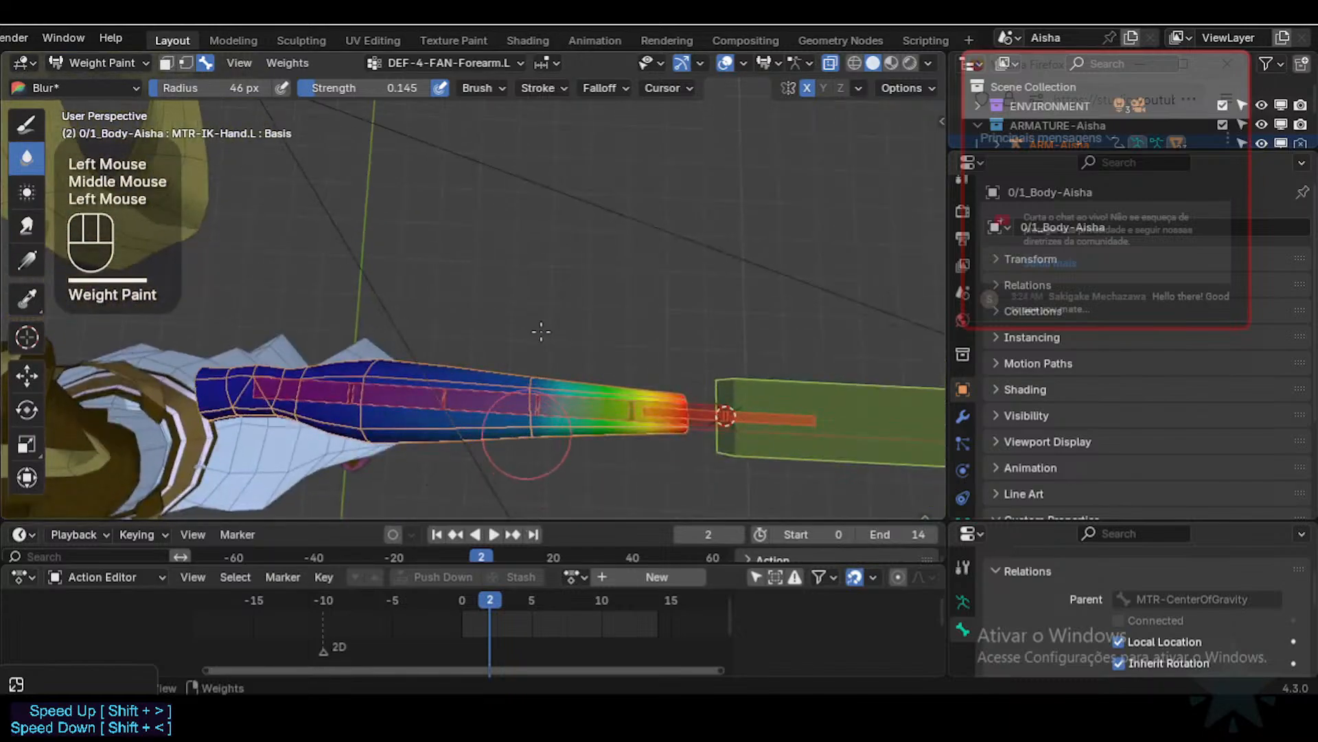
{"action": "middle_click_drag", "start_coordinate": [536, 358], "coordinate": [524, 430]}
{"action": "middle_click_drag", "start_coordinate": [542, 366], "coordinate": [515, 436]}
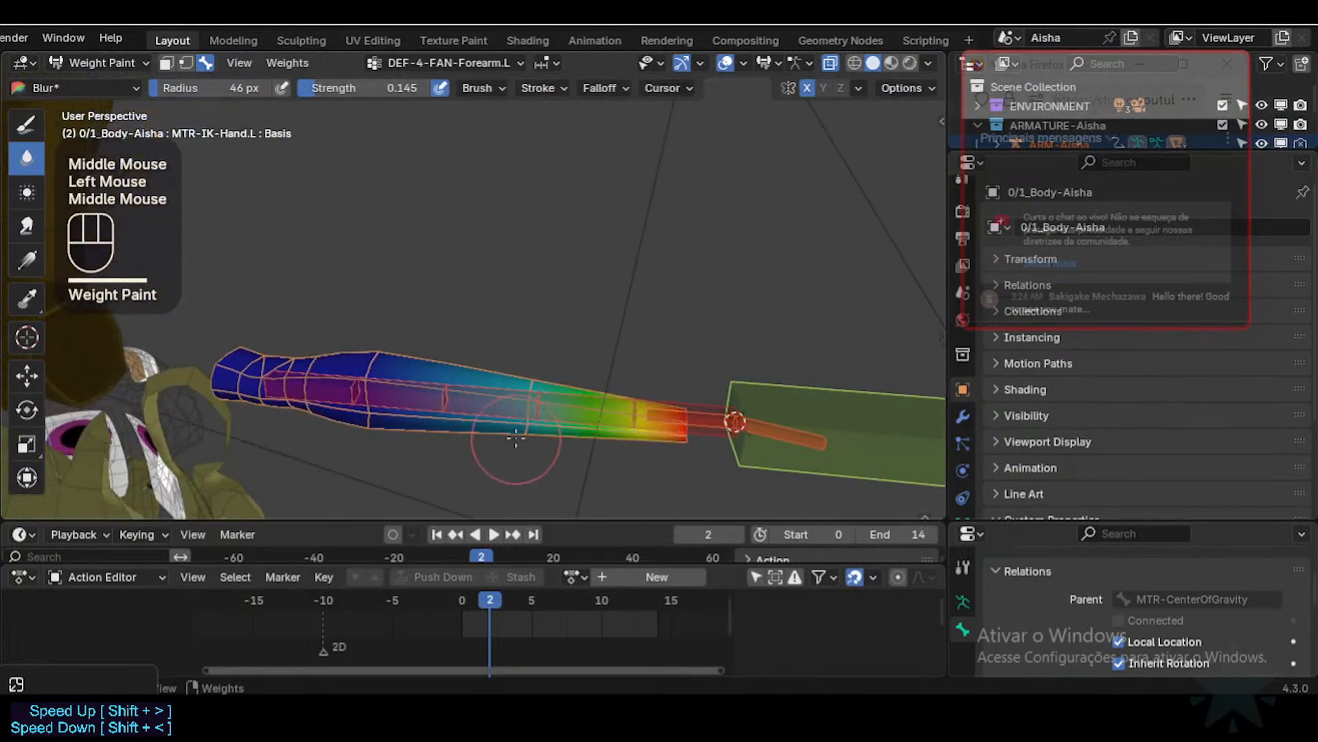
{"action": "mouse_move", "coordinate": [537, 371]}
{"action": "middle_mouse_down"}
{"action": "mouse_move", "coordinate": [515, 428]}
{"action": "mouse_move", "coordinate": [530, 432]}
{"action": "mouse_move", "coordinate": [460, 416]}
{"action": "mouse_move", "coordinate": [523, 415]}
{"action": "middle_mouse_up"}
{"action": "left_click_drag", "start_coordinate": [523, 416], "coordinate": [518, 332]}
{"action": "mouse_move", "coordinate": [518, 332]}
{"action": "middle_mouse_down"}
{"action": "mouse_move", "coordinate": [501, 480]}
{"action": "mouse_move", "coordinate": [506, 459]}
{"action": "middle_mouse_up"}
{"action": "left_click", "coordinate": [507, 450]}
{"action": "mouse_move", "coordinate": [508, 385]}
{"action": "middle_mouse_down"}
{"action": "mouse_move", "coordinate": [520, 441]}
{"action": "mouse_move", "coordinate": [500, 433]}
{"action": "mouse_move", "coordinate": [538, 492]}
{"action": "mouse_move", "coordinate": [509, 435]}
{"action": "middle_mouse_up"}
{"action": "left_click_drag", "start_coordinate": [509, 436], "coordinate": [542, 345]}
{"action": "mouse_move", "coordinate": [542, 345]}
{"action": "middle_mouse_down"}
{"action": "mouse_move", "coordinate": [539, 456]}
{"action": "mouse_move", "coordinate": [601, 480]}
{"action": "mouse_move", "coordinate": [549, 440]}
{"action": "mouse_move", "coordinate": [536, 402]}
{"action": "mouse_move", "coordinate": [511, 418]}
{"action": "middle_mouse_up"}
{"action": "left_click_drag", "start_coordinate": [464, 362], "coordinate": [500, 315]}
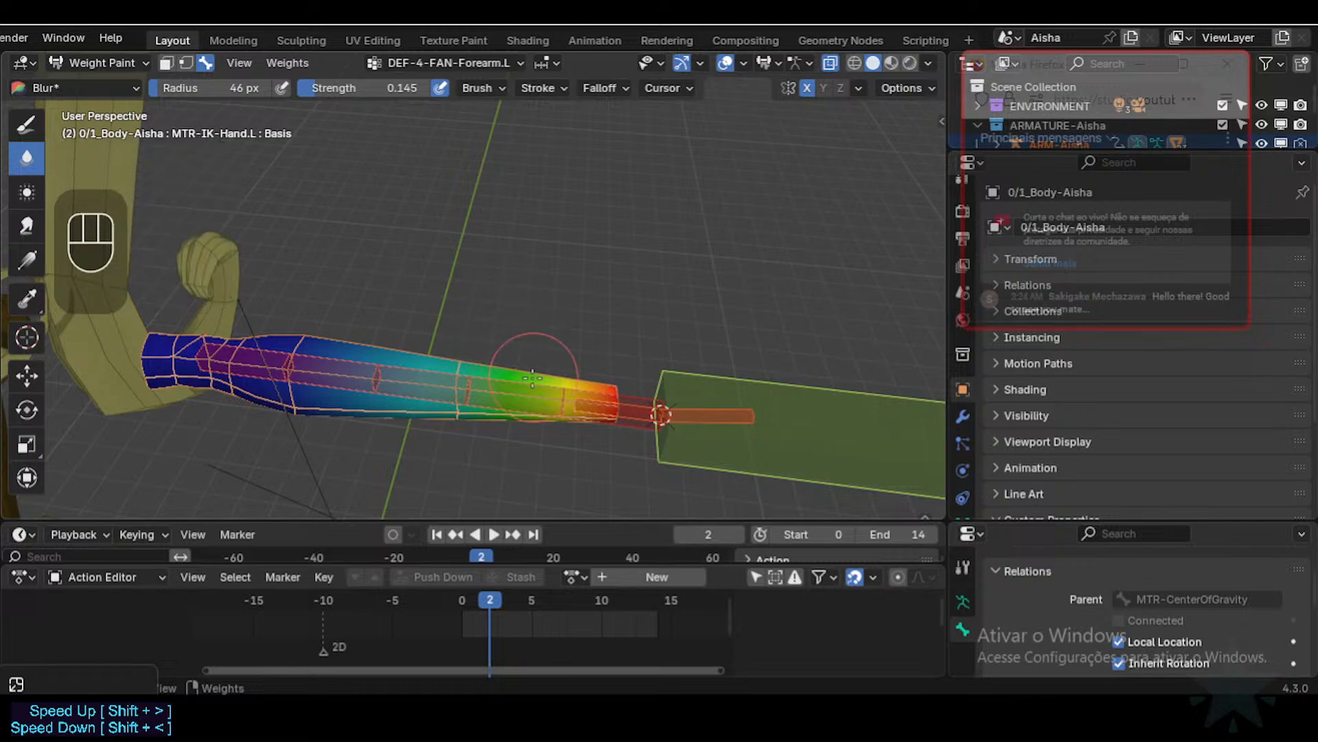
Step: Leave weight painting on the body and switch the armature to Pose Mode with the left hand IK bone selected
{"action": "middle_click_drag", "start_coordinate": [532, 378], "coordinate": [526, 345]}
{"action": "scroll", "coordinate": [539, 314], "scroll_direction": "up", "scroll_amount": 2}
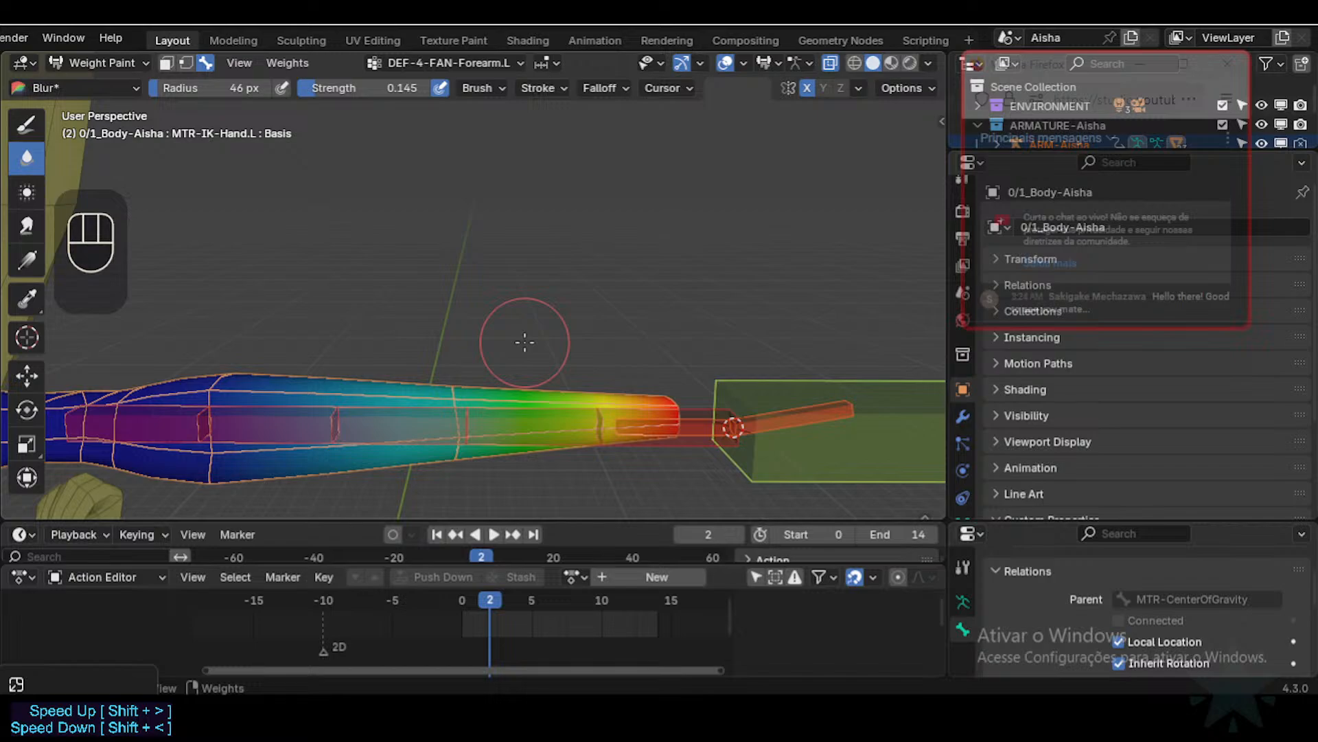
{"action": "mouse_move", "coordinate": [552, 409]}
{"action": "middle_mouse_down"}
{"action": "mouse_move", "coordinate": [596, 411]}
{"action": "mouse_move", "coordinate": [544, 405]}
{"action": "middle_mouse_up"}
{"action": "middle_click_drag", "start_coordinate": [544, 406], "coordinate": [549, 429], "text": "ctrl"}
{"action": "mouse_move", "coordinate": [549, 429]}
{"action": "middle_mouse_down"}
{"action": "mouse_move", "coordinate": [562, 431]}
{"action": "mouse_move", "coordinate": [574, 388]}
{"action": "mouse_move", "coordinate": [547, 450]}
{"action": "mouse_move", "coordinate": [591, 402]}
{"action": "mouse_move", "coordinate": [571, 430]}
{"action": "mouse_move", "coordinate": [577, 412]}
{"action": "mouse_move", "coordinate": [592, 427]}
{"action": "middle_mouse_up"}
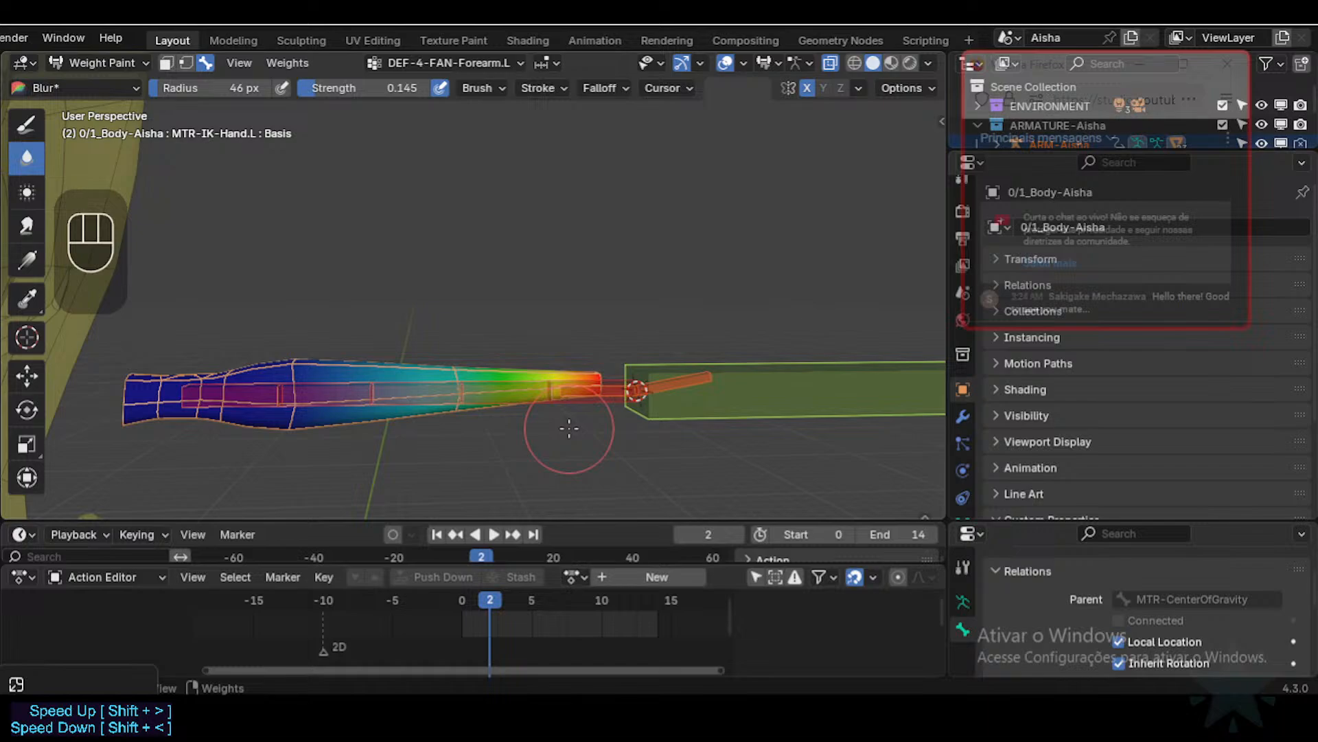
{"action": "mouse_move", "coordinate": [569, 427]}
{"action": "middle_mouse_down"}
{"action": "mouse_move", "coordinate": [559, 421]}
{"action": "mouse_move", "coordinate": [563, 440]}
{"action": "mouse_move", "coordinate": [591, 415]}
{"action": "middle_mouse_up"}
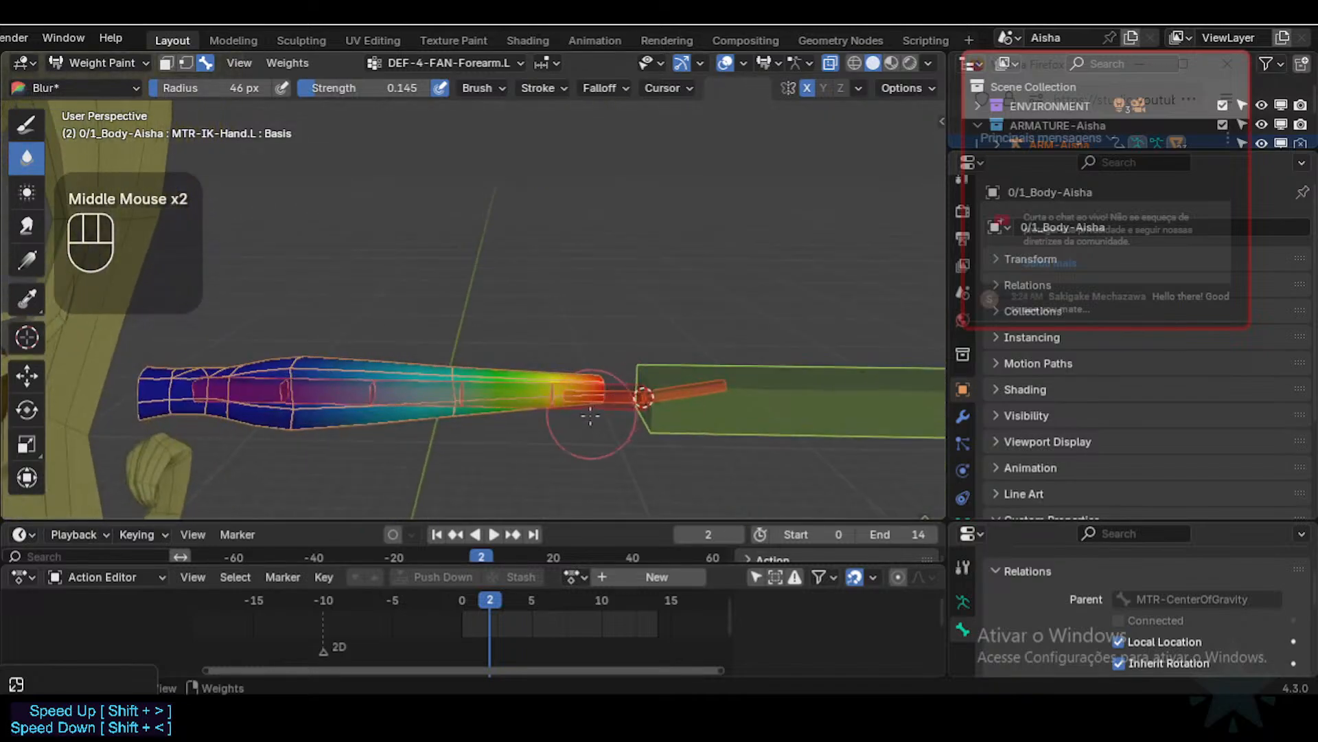
{"action": "key", "text": "ctrl+Tab"}
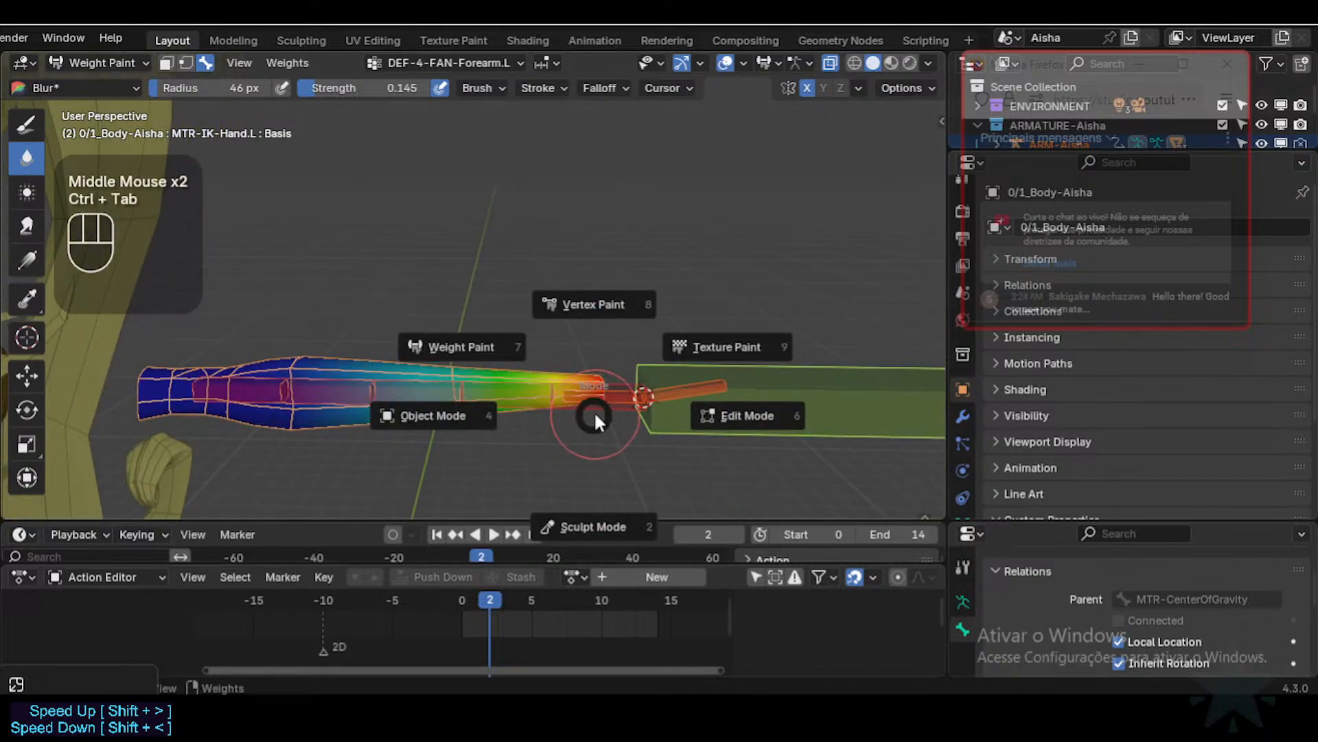
{"action": "left_click", "coordinate": [661, 385]}
{"action": "left_click", "coordinate": [662, 381]}
{"action": "left_click", "coordinate": [675, 368]}
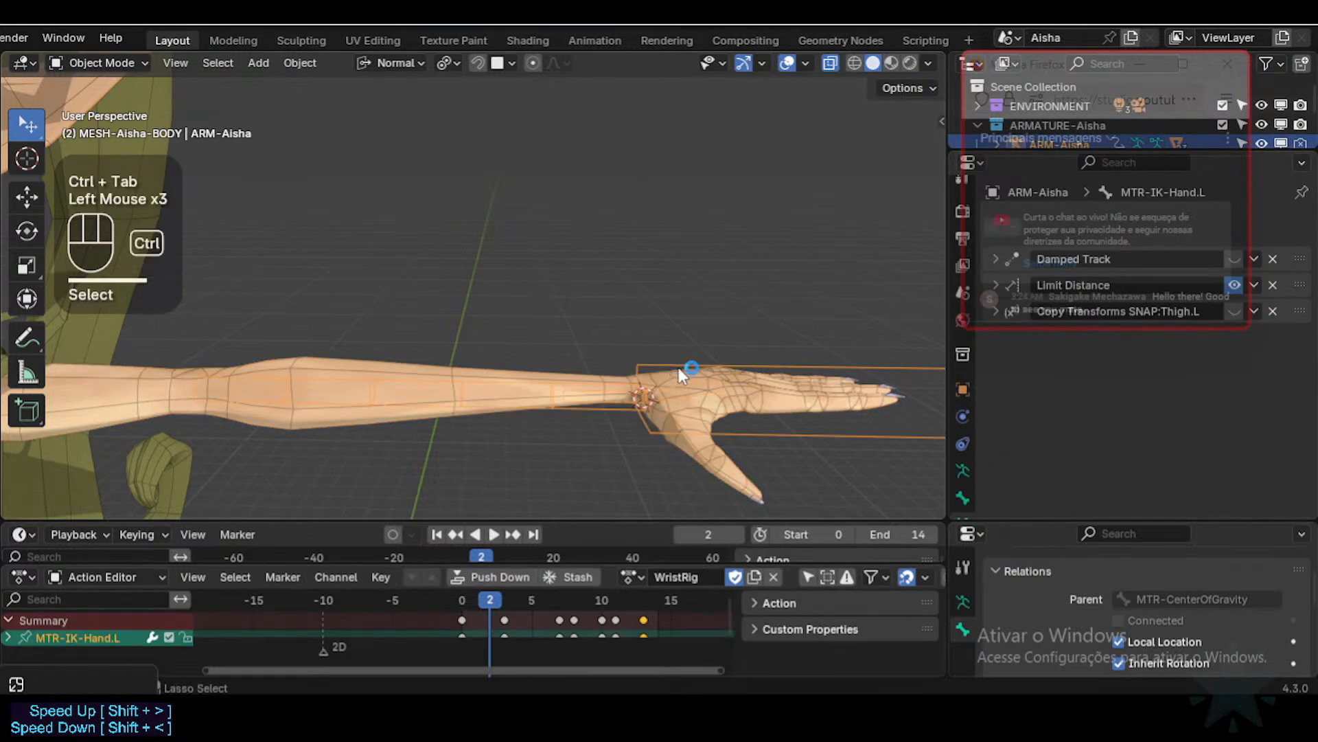
{"action": "key", "text": "ctrl+Tab"}
{"action": "left_click", "coordinate": [680, 366]}
Step: Rotate the left hand IK bone around its local X and Z axes to test the wrist deformation
{"action": "middle_click_drag", "start_coordinate": [680, 357], "coordinate": [705, 375]}
{"action": "key", "text": "r"}
{"action": "key", "text": "x"}
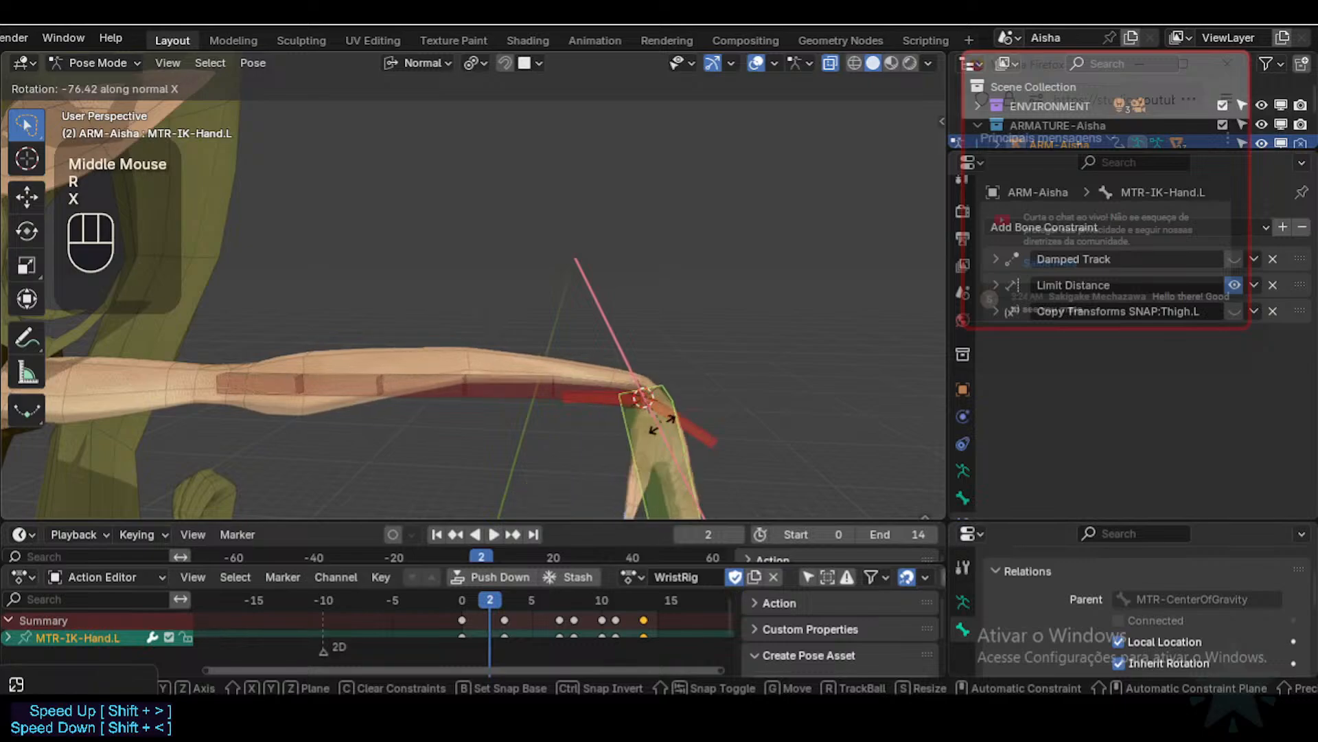
{"action": "left_click", "coordinate": [680, 388]}
{"action": "middle_click_drag", "start_coordinate": [679, 392], "coordinate": [665, 480]}
{"action": "key", "text": "r"}
{"action": "key", "text": "z"}
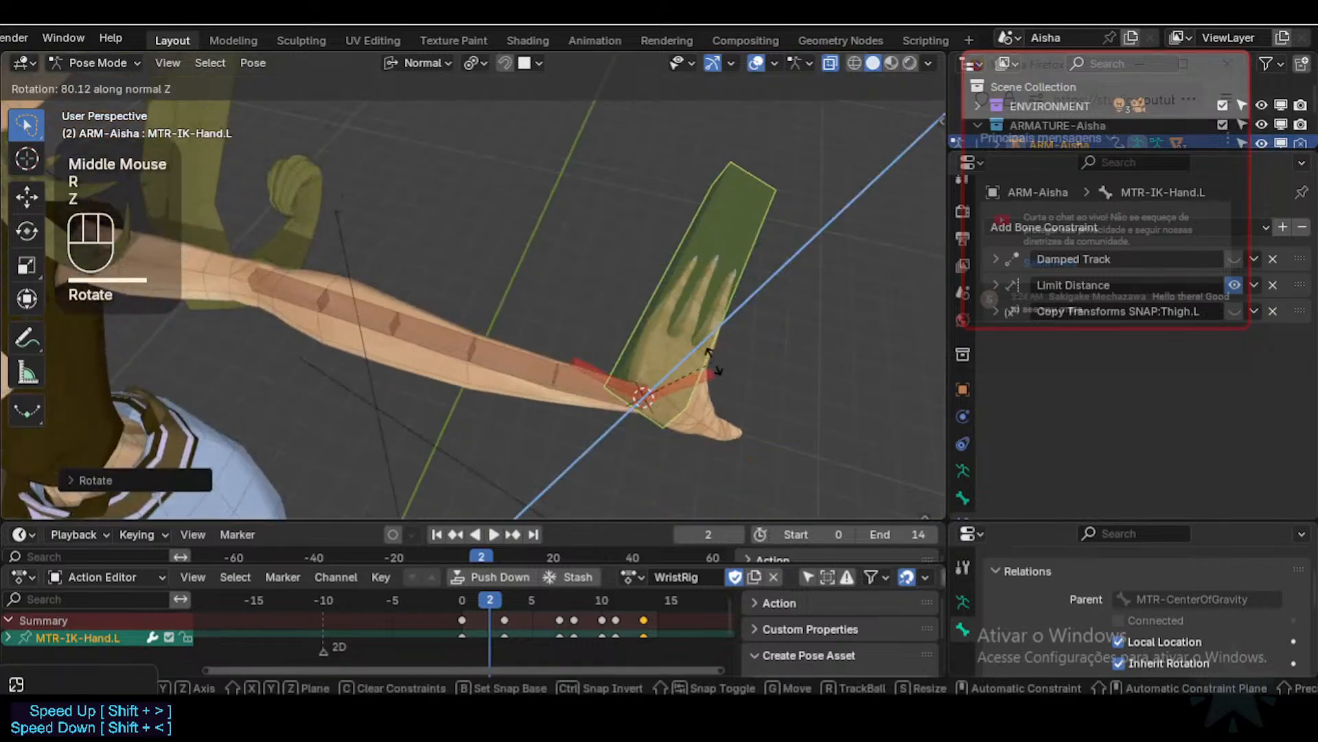
{"action": "left_click", "coordinate": [588, 492]}
Step: Swing the left hand around its local Z axis to both extremes and leave it strongly bent at the wrist
{"action": "middle_click_drag", "start_coordinate": [622, 411], "coordinate": [653, 471]}
{"action": "key", "text": "r"}
{"action": "key", "text": "z"}
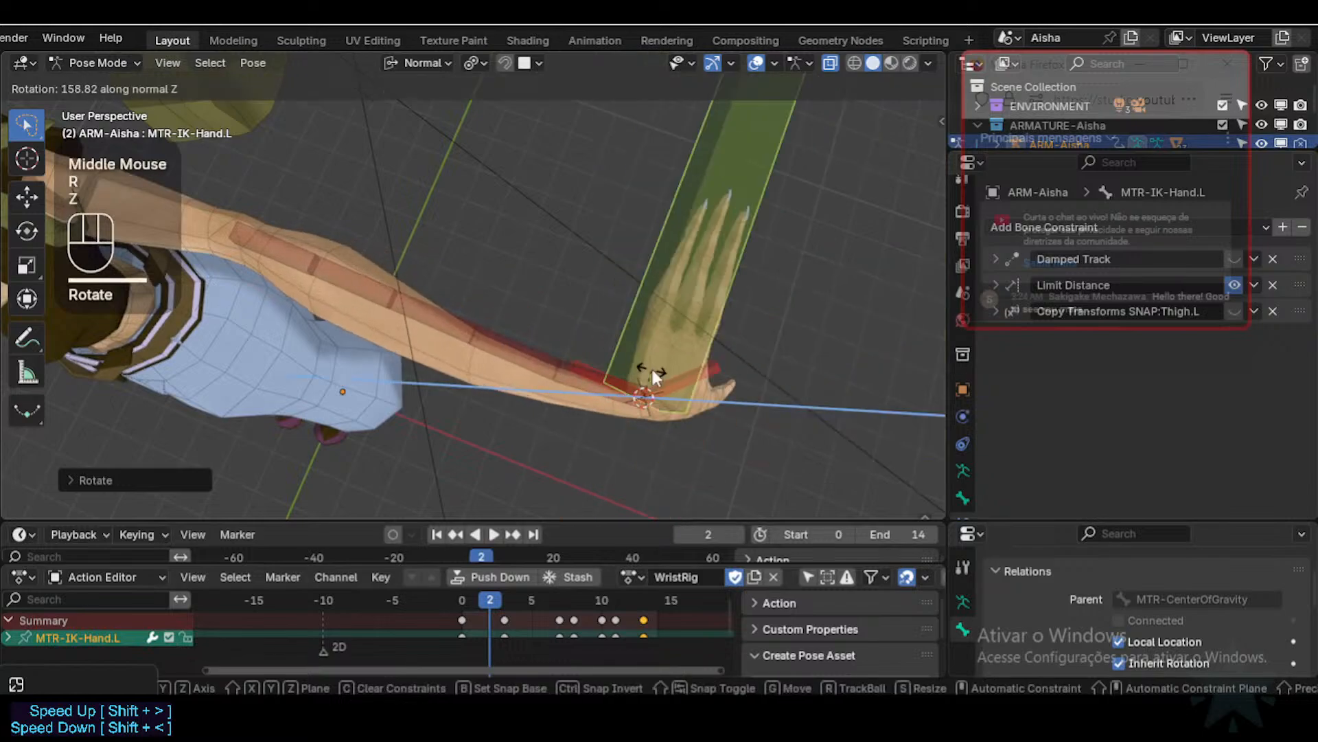
{"action": "left_click", "coordinate": [666, 378]}
{"action": "key", "text": "r"}
{"action": "key", "text": "z"}
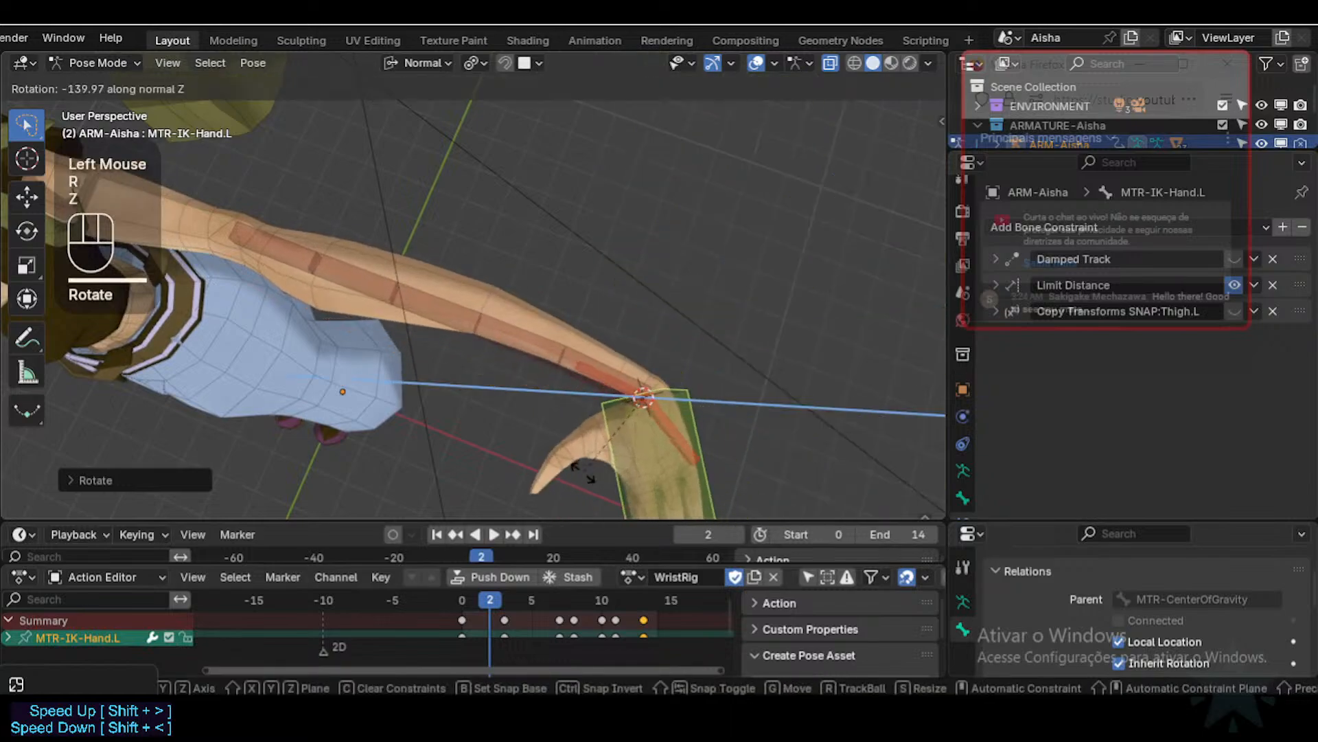
{"action": "left_click", "coordinate": [536, 454]}
Step: Select the left forearm fan bone, show its bone settings, and move the chat window off them
{"action": "key", "text": "ctrl+Tab"}
{"action": "left_click", "coordinate": [600, 375]}
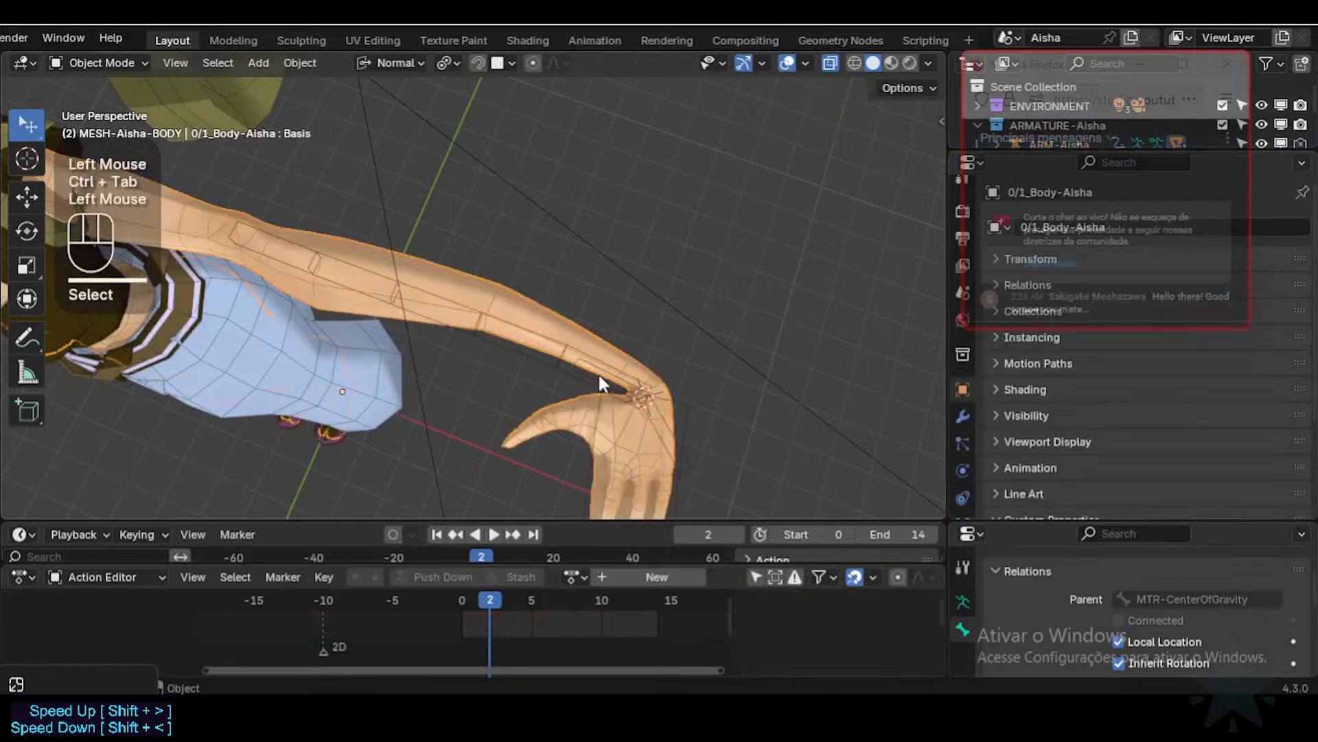
{"action": "left_click", "coordinate": [600, 375]}
{"action": "key", "text": "ctrl+Tab"}
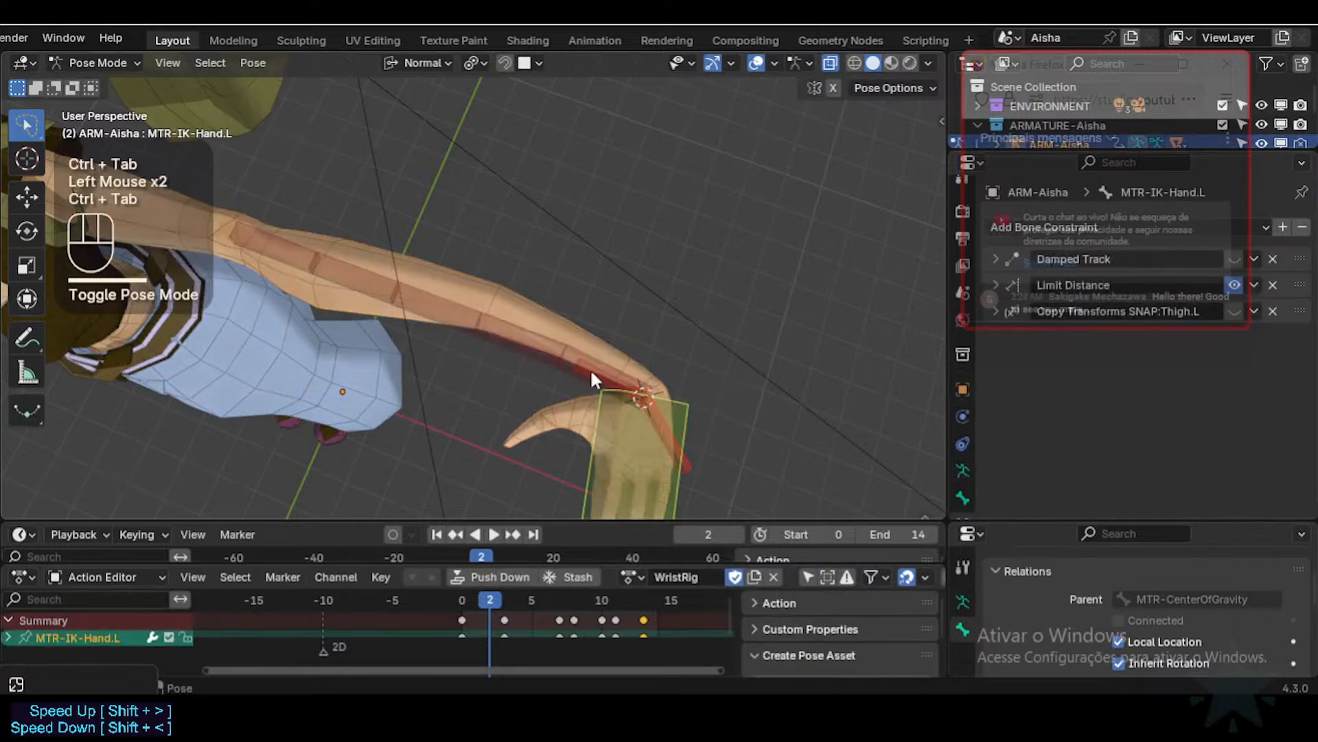
{"action": "left_click", "coordinate": [595, 369]}
{"action": "left_click", "coordinate": [963, 497]}
{"action": "middle_click", "coordinate": [1030, 432]}
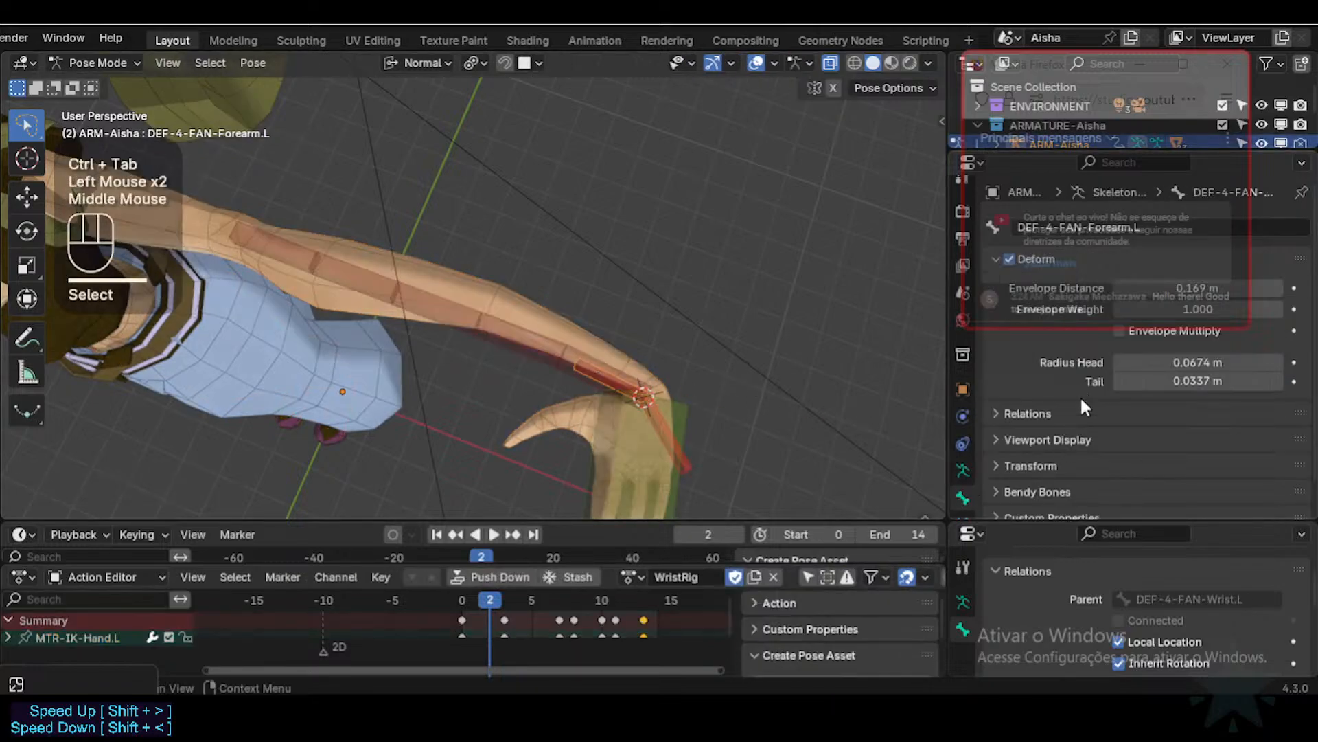
{"action": "left_click_drag", "start_coordinate": [1068, 77], "coordinate": [765, 74]}
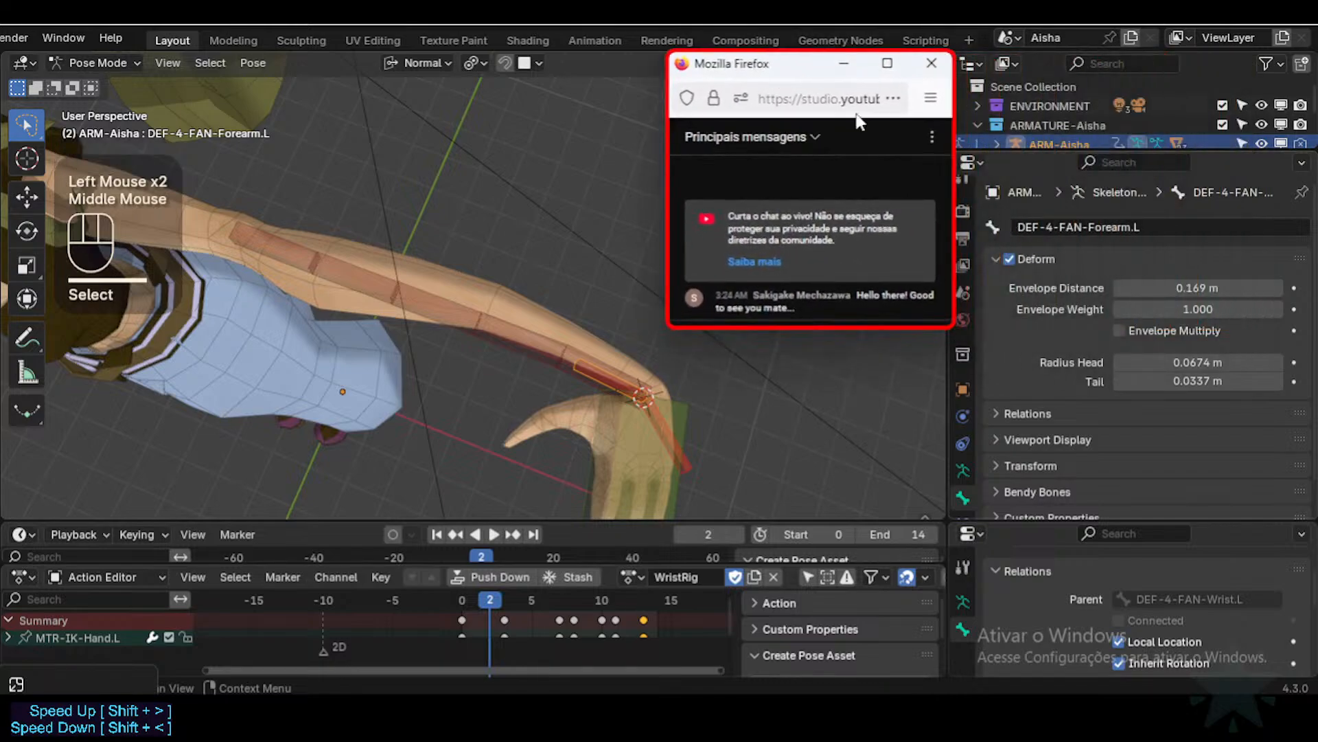
Step: Switch Deform off and on for the left forearm fan bone to compare its effect on the bent wrist
{"action": "left_click", "coordinate": [1008, 259]}
{"action": "left_click", "coordinate": [1008, 259]}
{"action": "left_click", "coordinate": [1007, 259]}
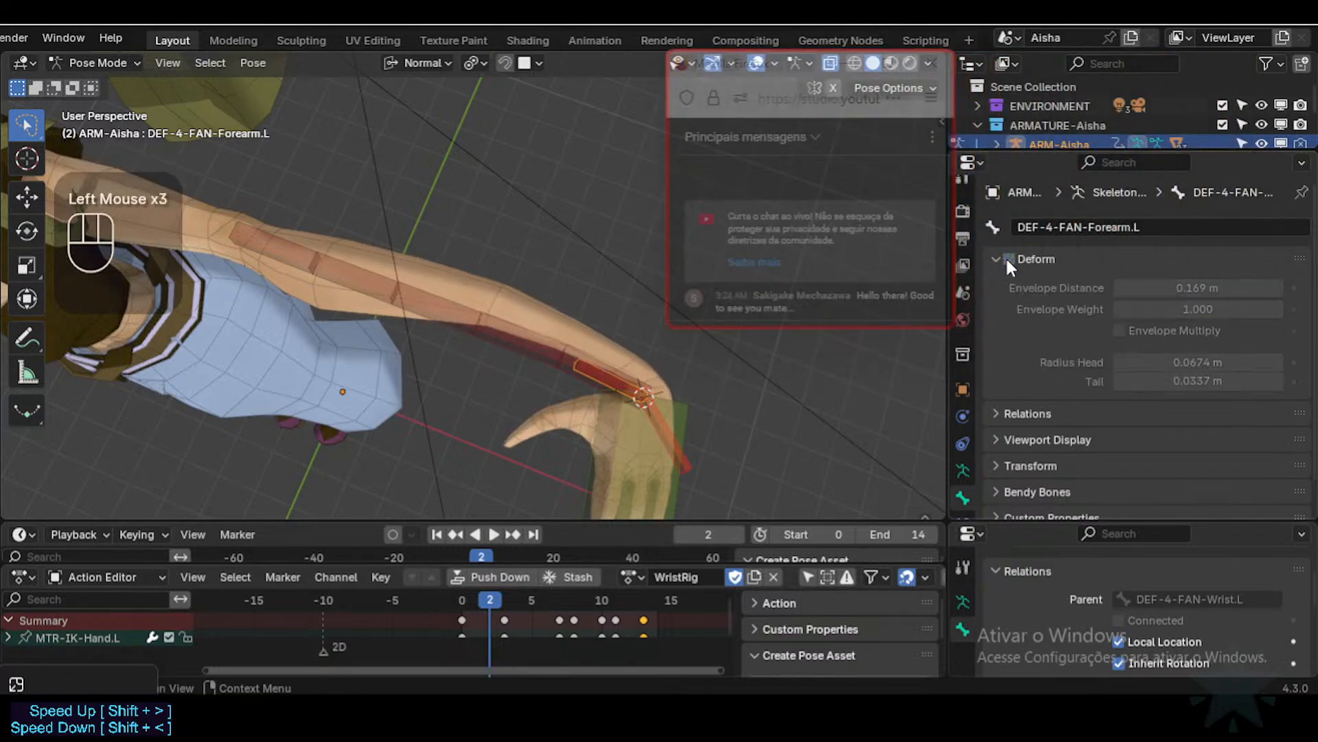
{"action": "left_click", "coordinate": [1009, 259]}
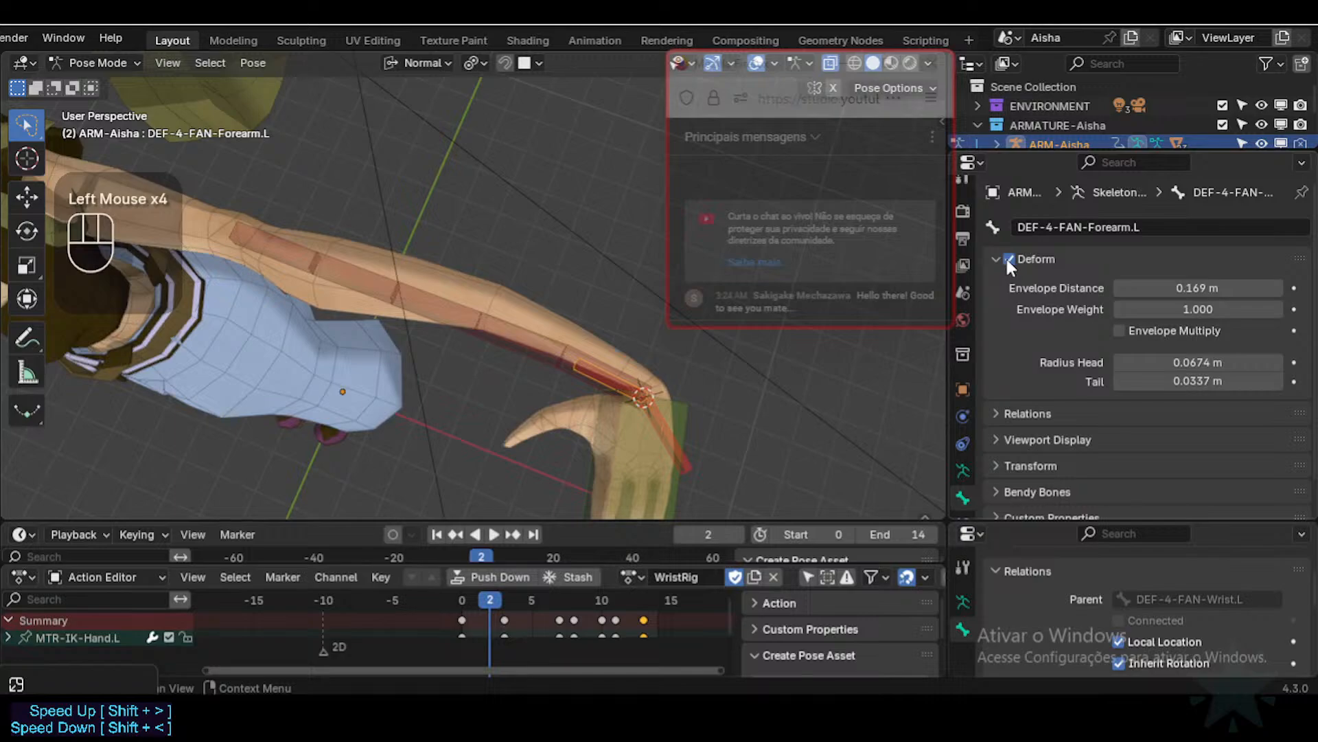
Step: Select the left wrist fan bone and toggle its Deform option several times to compare the wrist shape
{"action": "left_click", "coordinate": [697, 471]}
{"action": "left_click", "coordinate": [695, 464]}
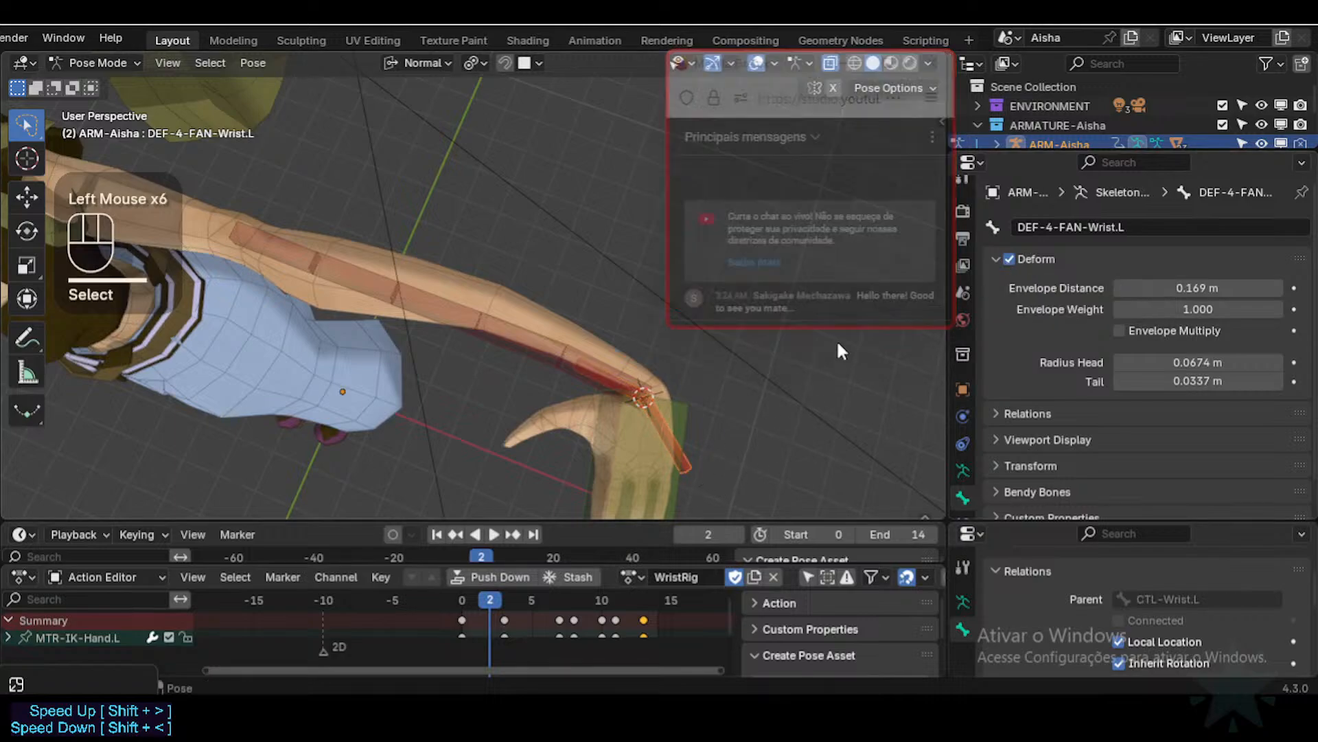
{"action": "left_click", "coordinate": [1008, 255]}
{"action": "left_click", "coordinate": [1007, 256]}
{"action": "left_click", "coordinate": [1007, 256]}
{"action": "left_click", "coordinate": [1008, 255]}
Step: Reselect the left forearm fan bone and toggle Deform repeatedly to recheck its influence, leaving it enabled
{"action": "left_click", "coordinate": [604, 372]}
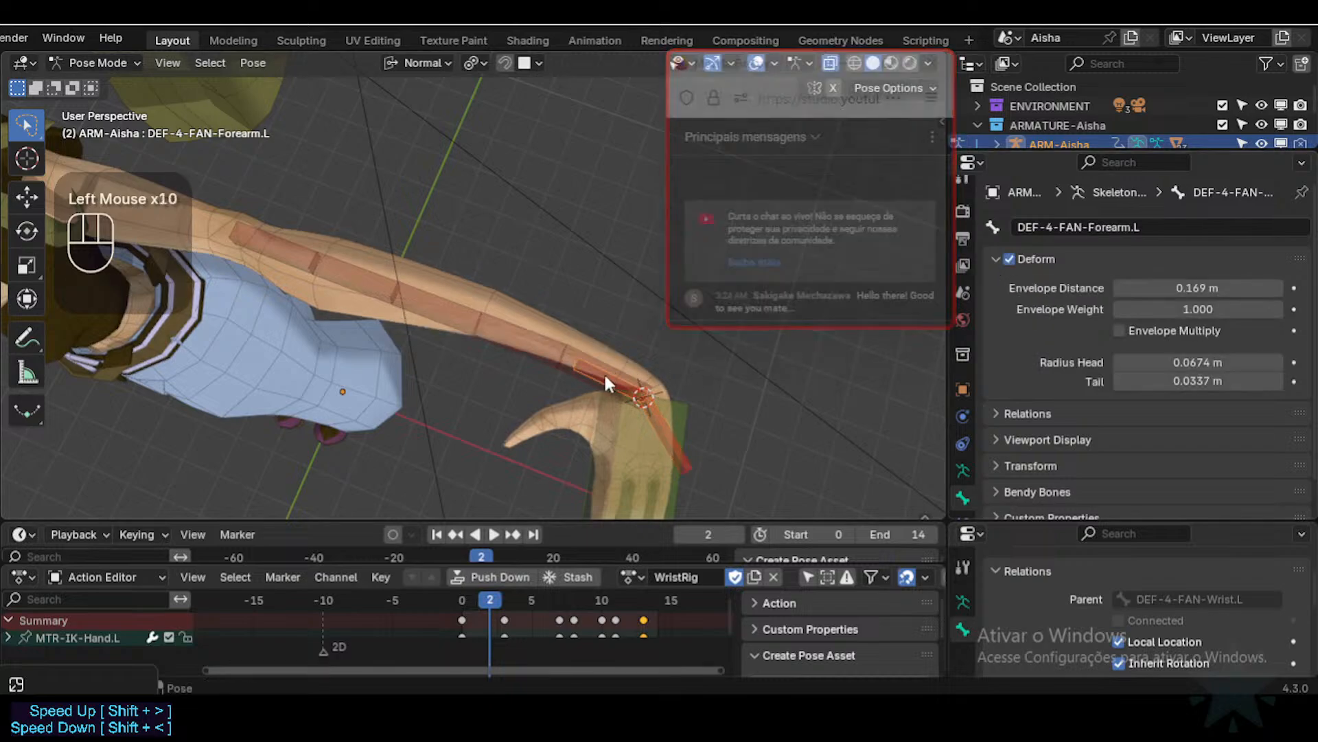
{"action": "left_click", "coordinate": [632, 379]}
{"action": "left_click", "coordinate": [1007, 258]}
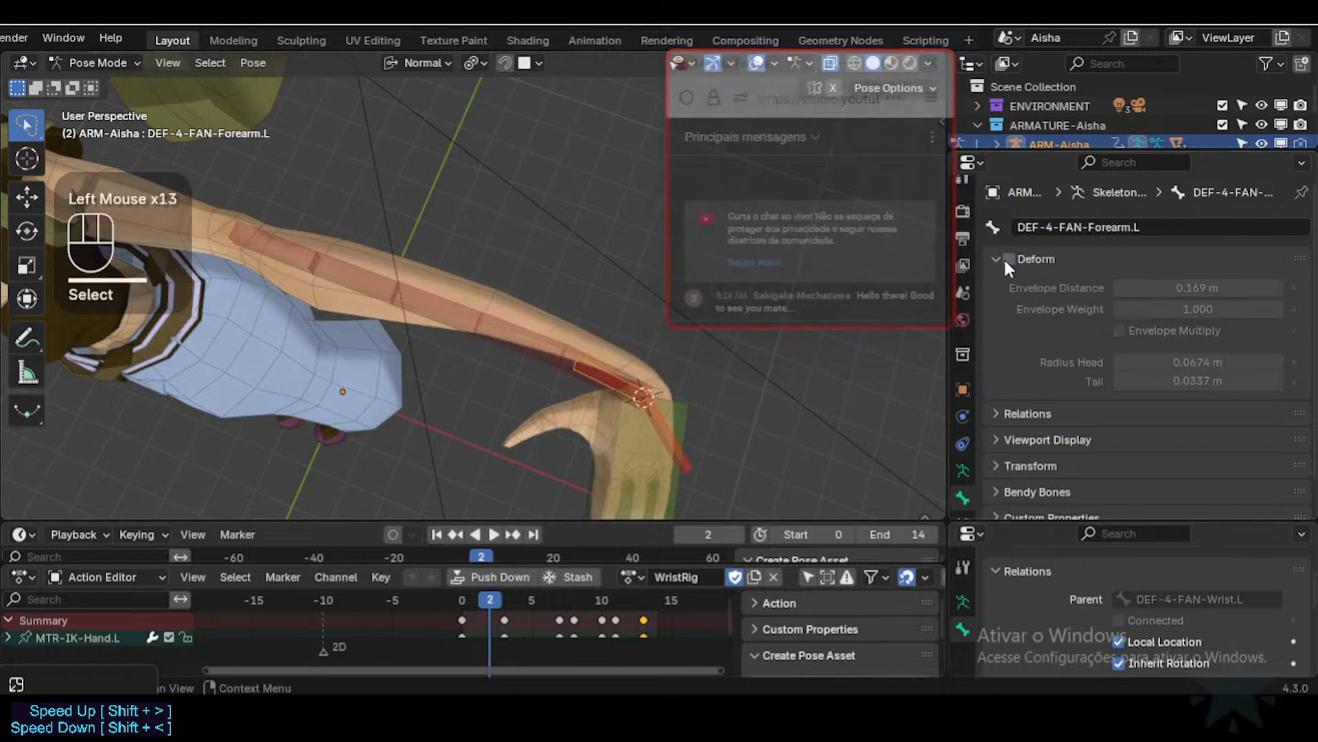
{"action": "left_click", "coordinate": [1006, 258]}
{"action": "left_click", "coordinate": [1007, 258]}
{"action": "left_click", "coordinate": [1008, 258]}
Step: Inspect Deform on the lower arm and fan bones, and enable it on the left wrist fan bone
{"action": "left_click", "coordinate": [695, 458]}
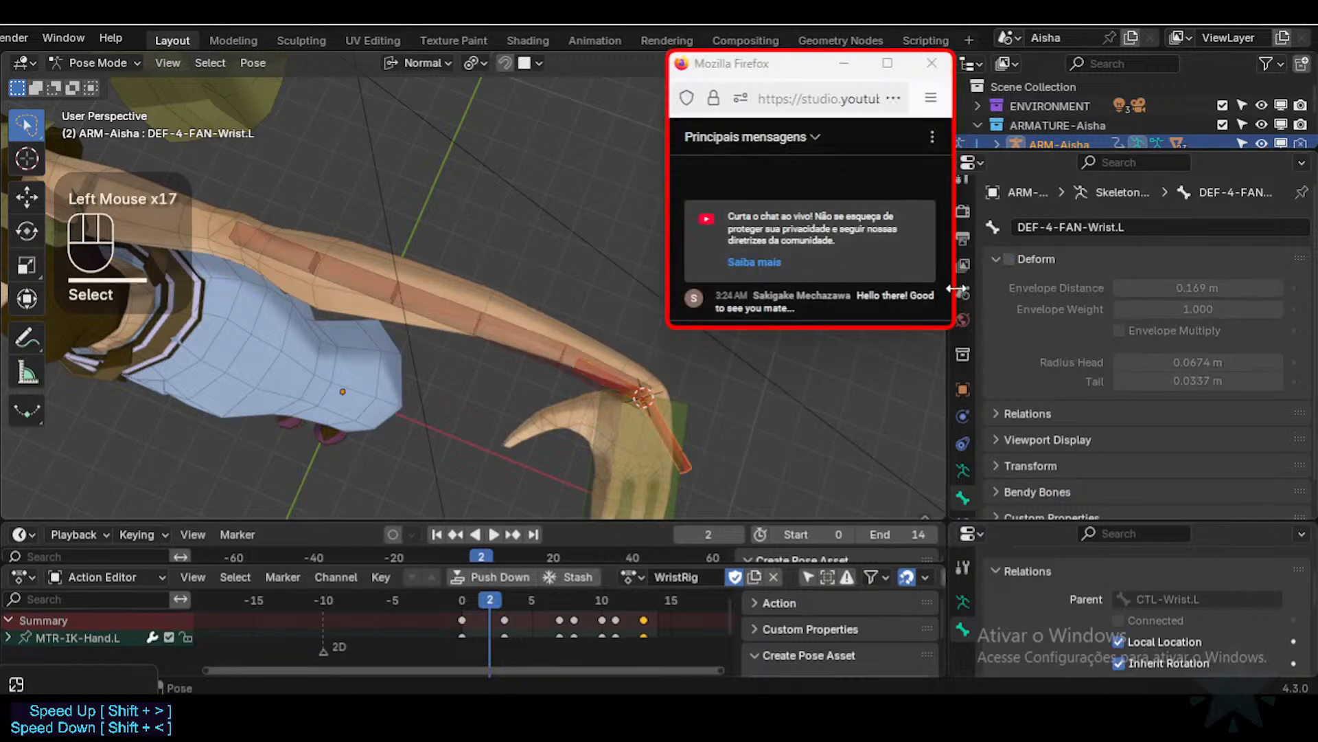
{"action": "left_click", "coordinate": [622, 377]}
{"action": "left_click", "coordinate": [622, 377]}
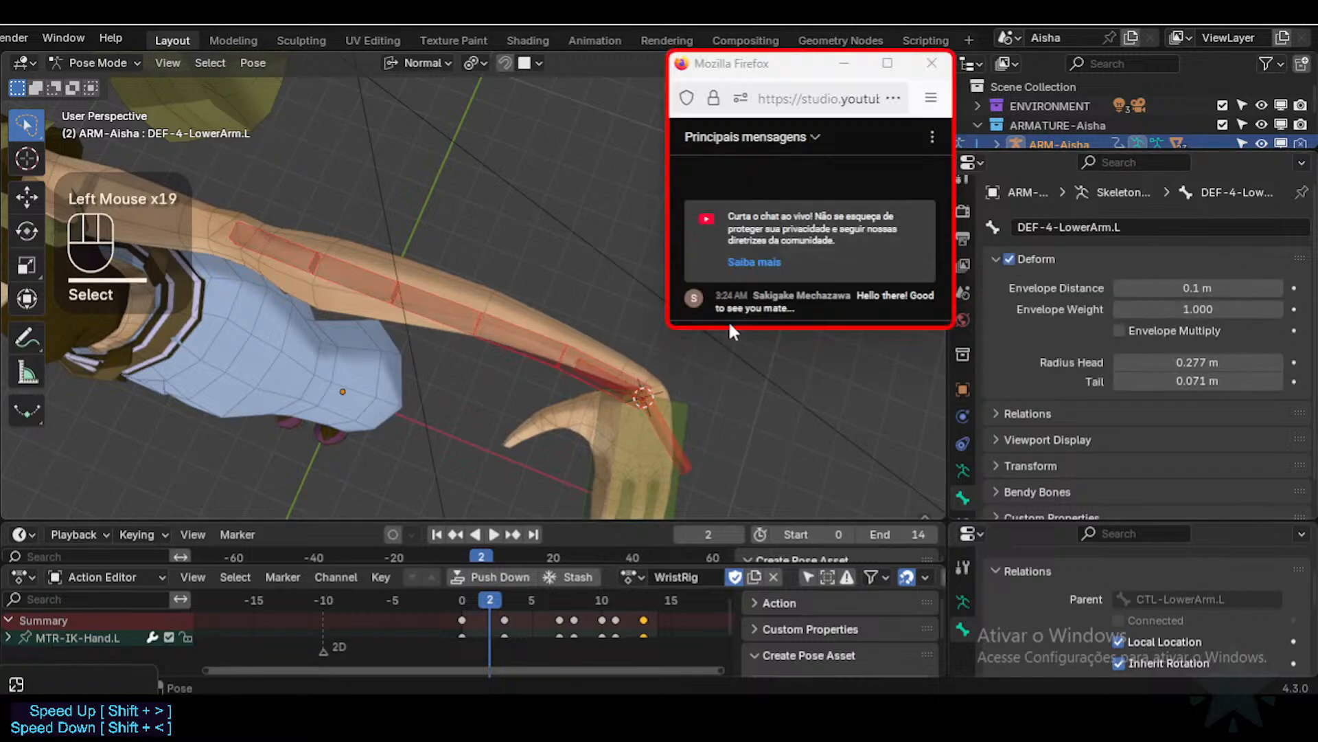
{"action": "left_click", "coordinate": [612, 377]}
{"action": "left_click", "coordinate": [708, 448]}
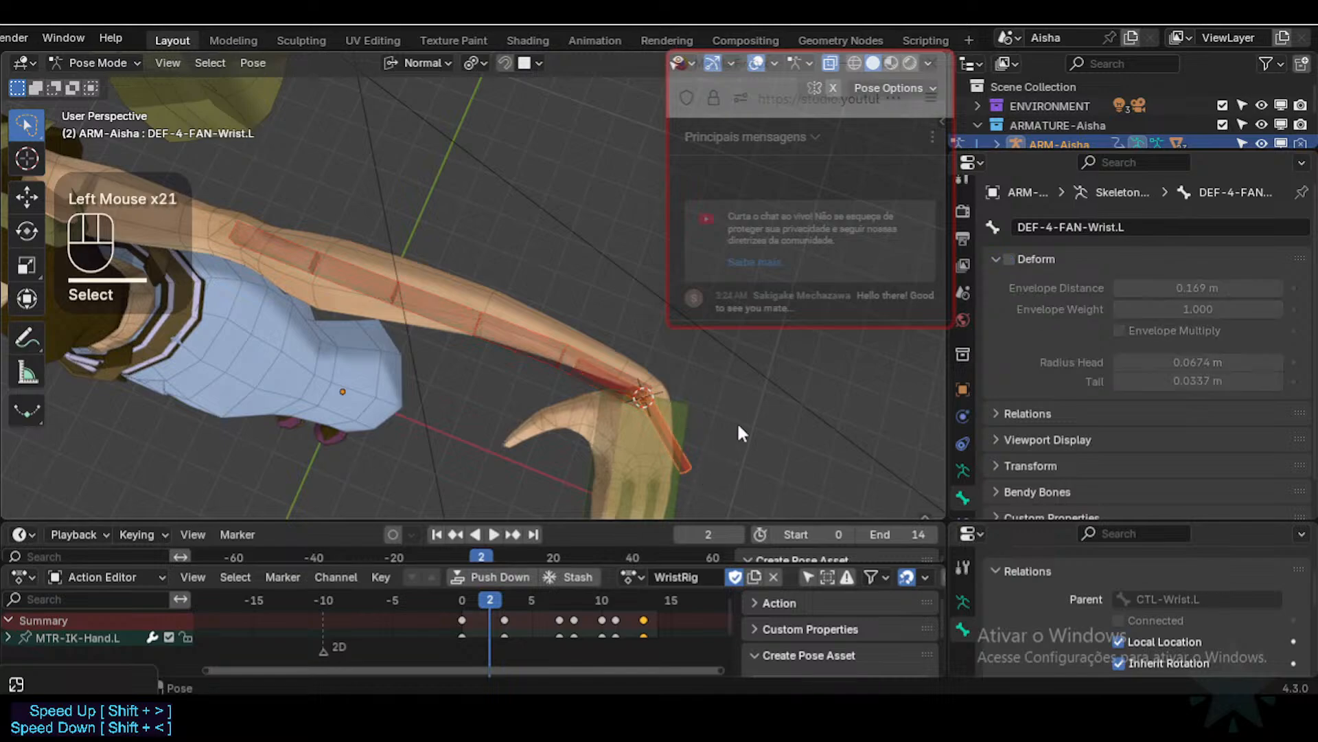
{"action": "left_click", "coordinate": [1009, 260]}
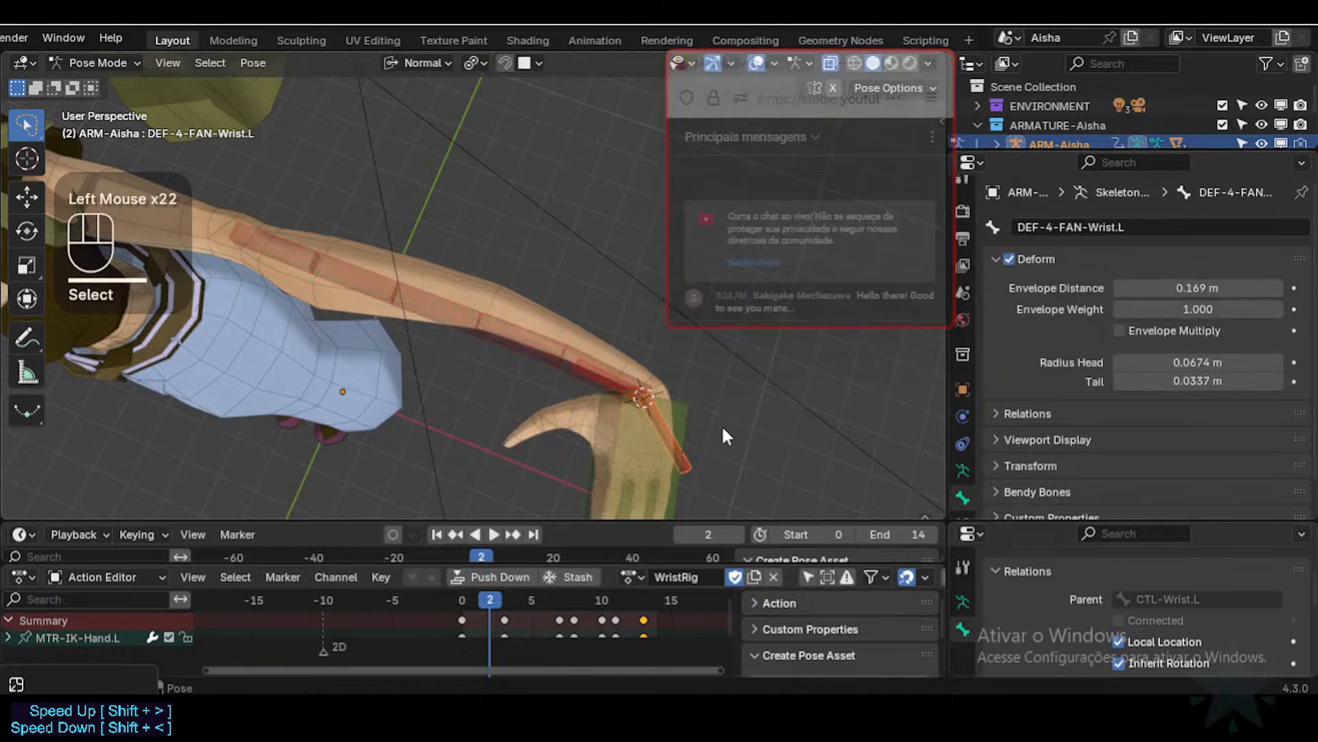
Step: Check Deform on the left forearm fan bone, select the left hand IK bone, and save the file
{"action": "left_click", "coordinate": [621, 380]}
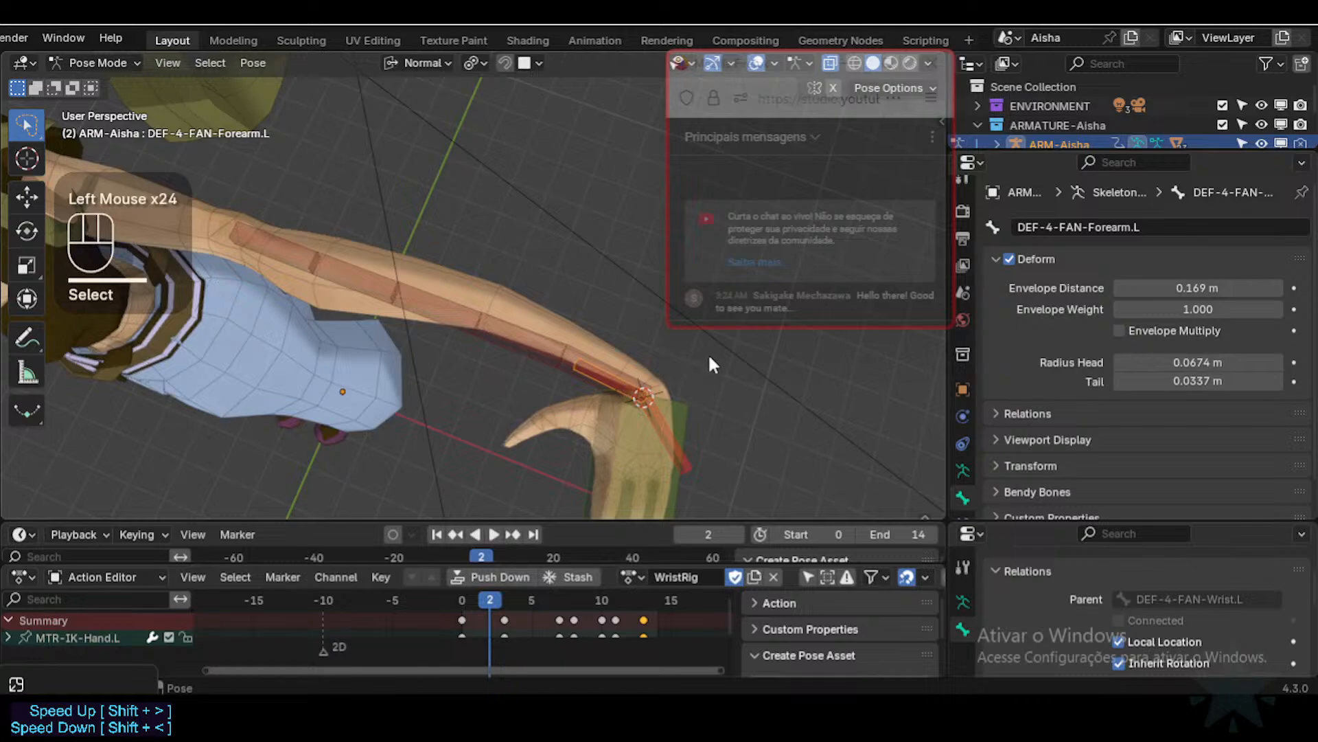
{"action": "left_click", "coordinate": [642, 383]}
{"action": "left_click", "coordinate": [636, 439]}
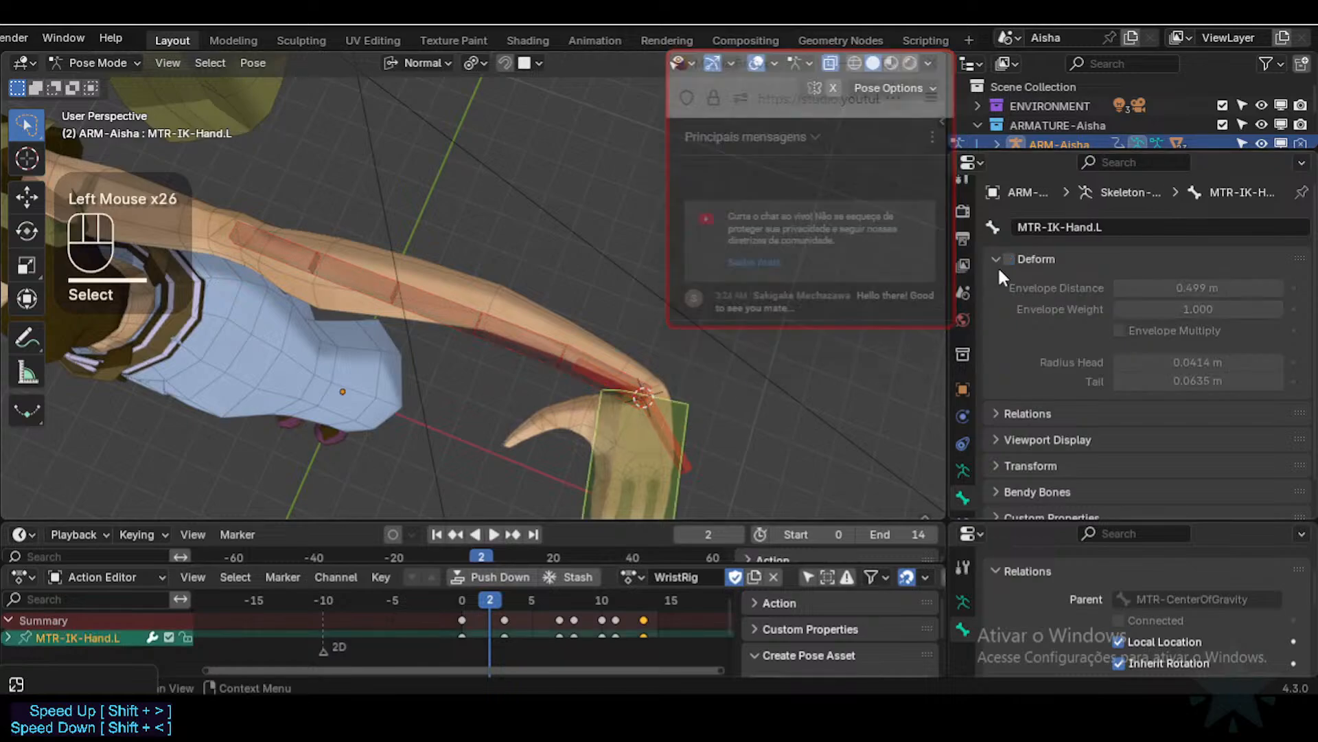
{"action": "key", "text": "ctrl+s"}
Step: Reveal all hidden geometry of the body mesh in Edit Mode, clear the selection, and return to Object Mode
{"action": "middle_click_drag", "start_coordinate": [607, 384], "coordinate": [584, 370]}
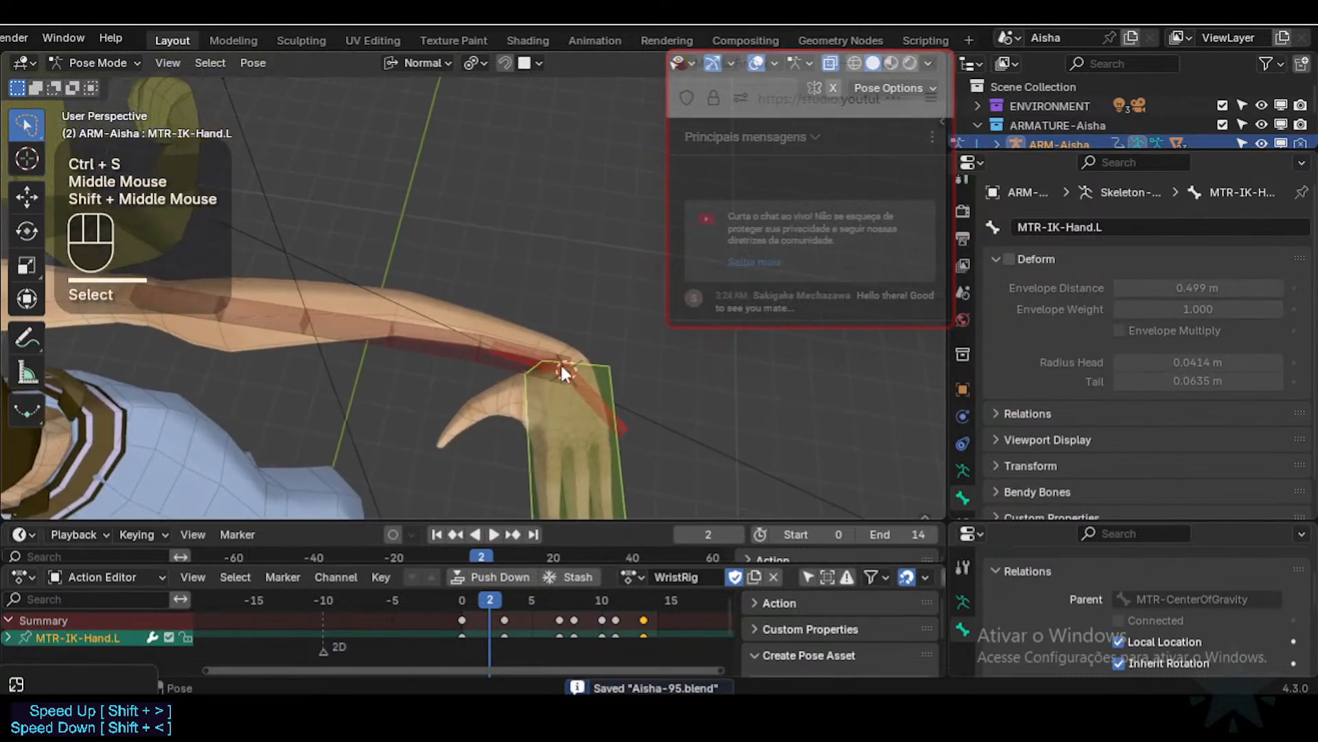
{"action": "key", "text": "ctrl+Tab"}
{"action": "left_click", "coordinate": [582, 364]}
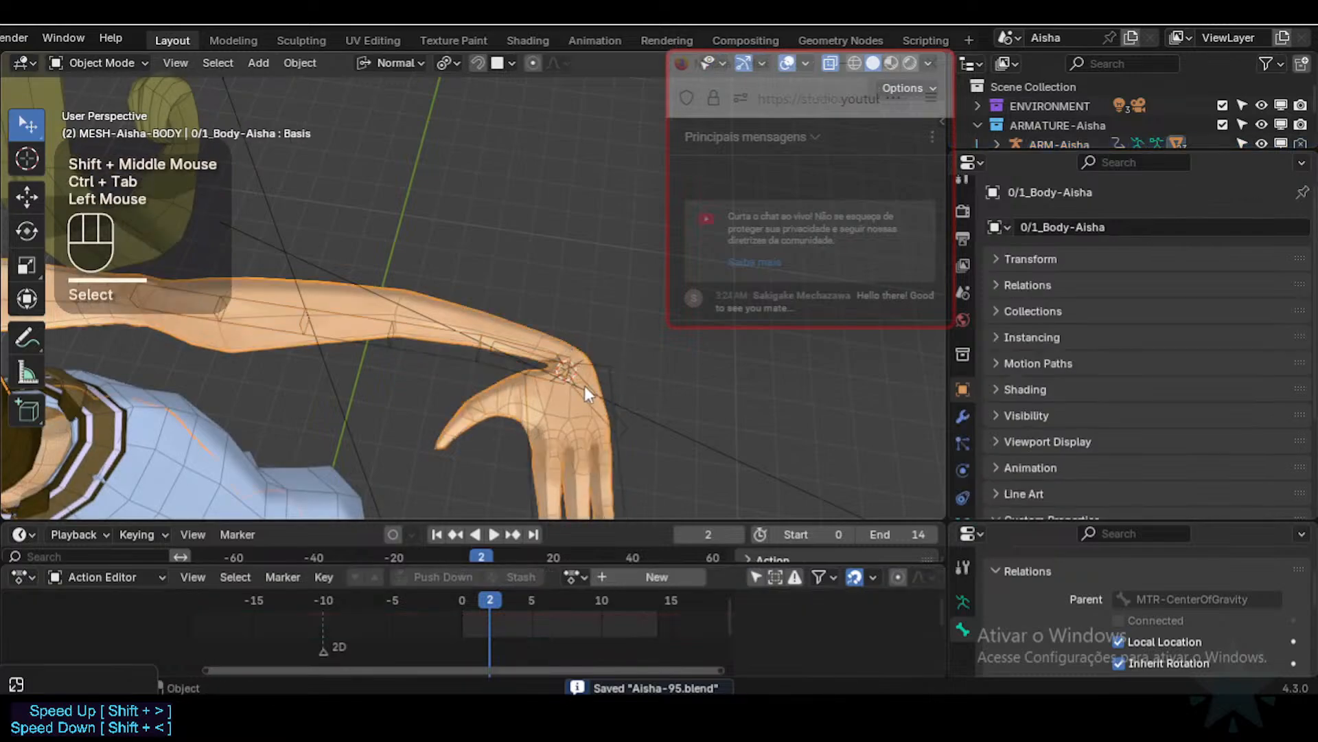
{"action": "key", "text": "Tab"}
{"action": "middle_click_drag", "start_coordinate": [574, 373], "coordinate": [625, 393], "text": "shift"}
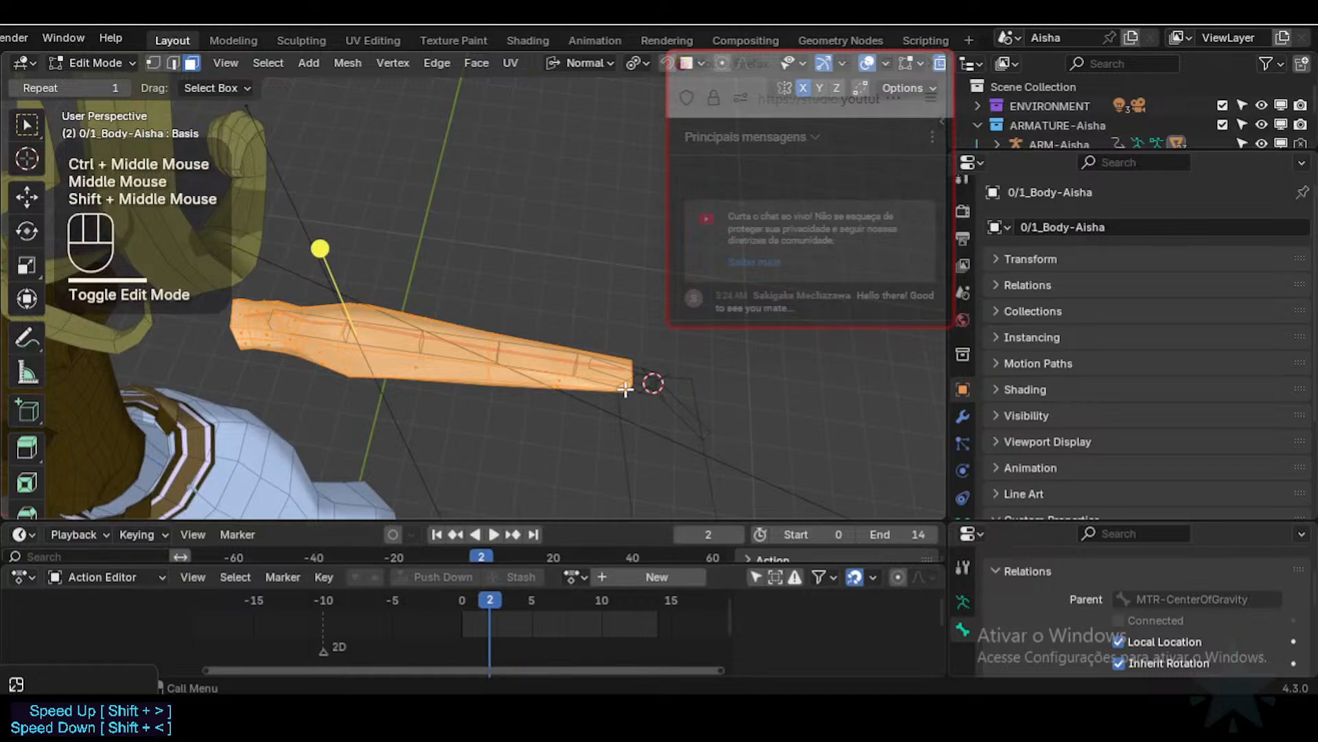
{"action": "key", "text": "alt+h"}
{"action": "key", "text": "alt+a"}
{"action": "key", "text": "ctrl+Tab"}
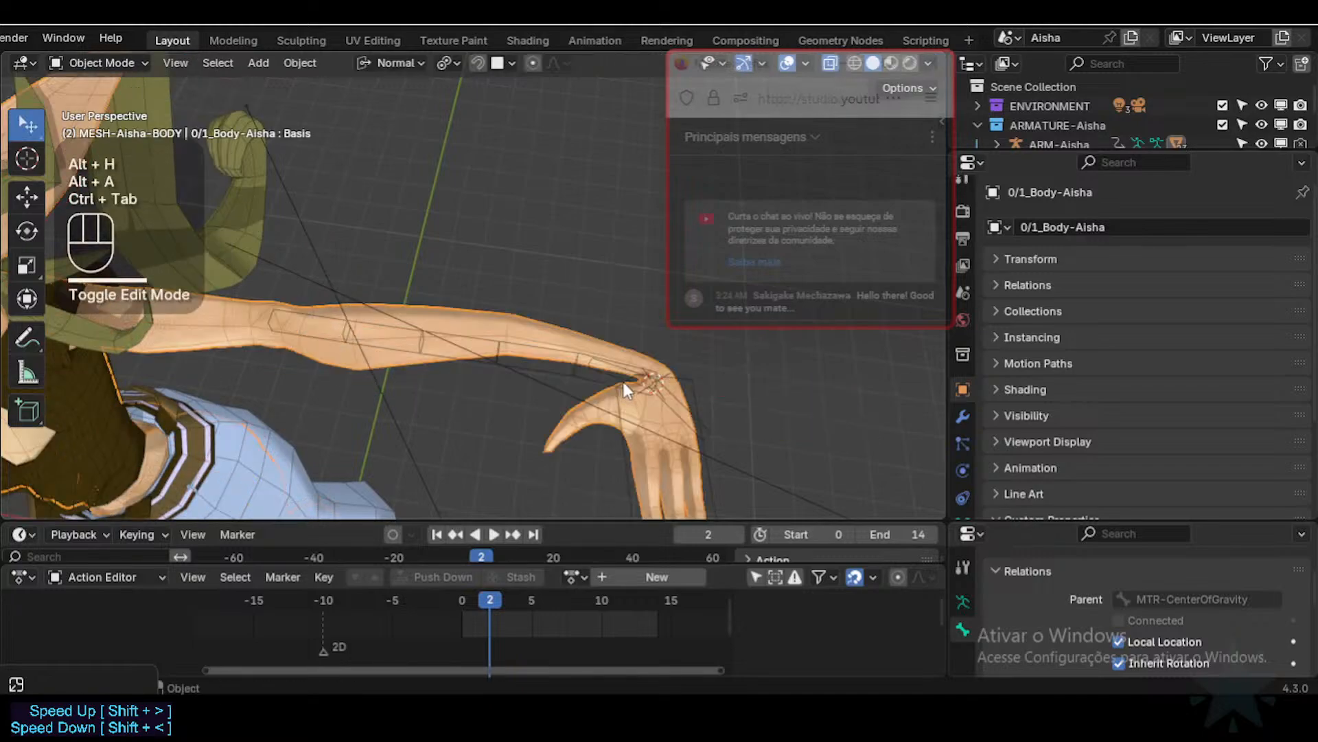
Step: Select the armature together with the body mesh, enter Weight Paint mode, and clear the mesh selection
{"action": "left_click", "coordinate": [626, 366]}
{"action": "left_click", "coordinate": [624, 359]}
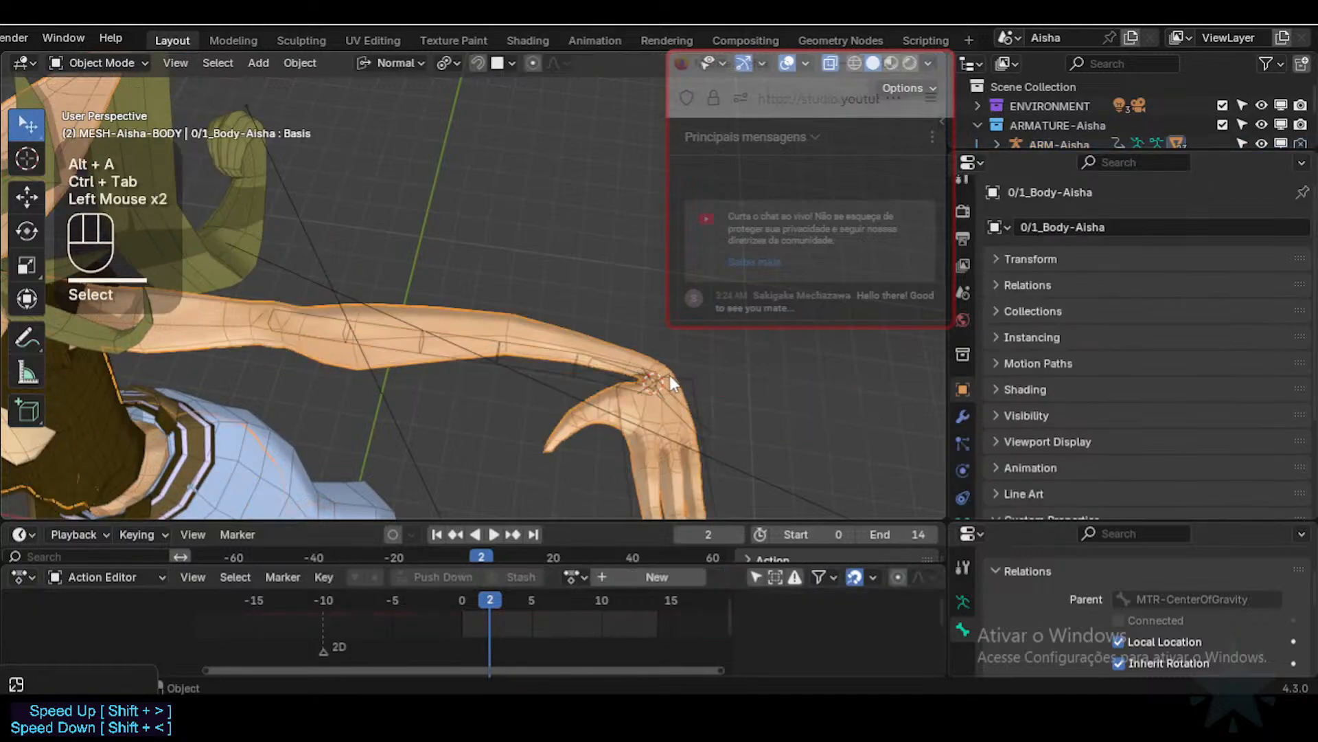
{"action": "left_click", "coordinate": [666, 375]}
{"action": "left_click", "coordinate": [616, 349], "text": "shift"}
{"action": "key", "text": "ctrl+Tab"}
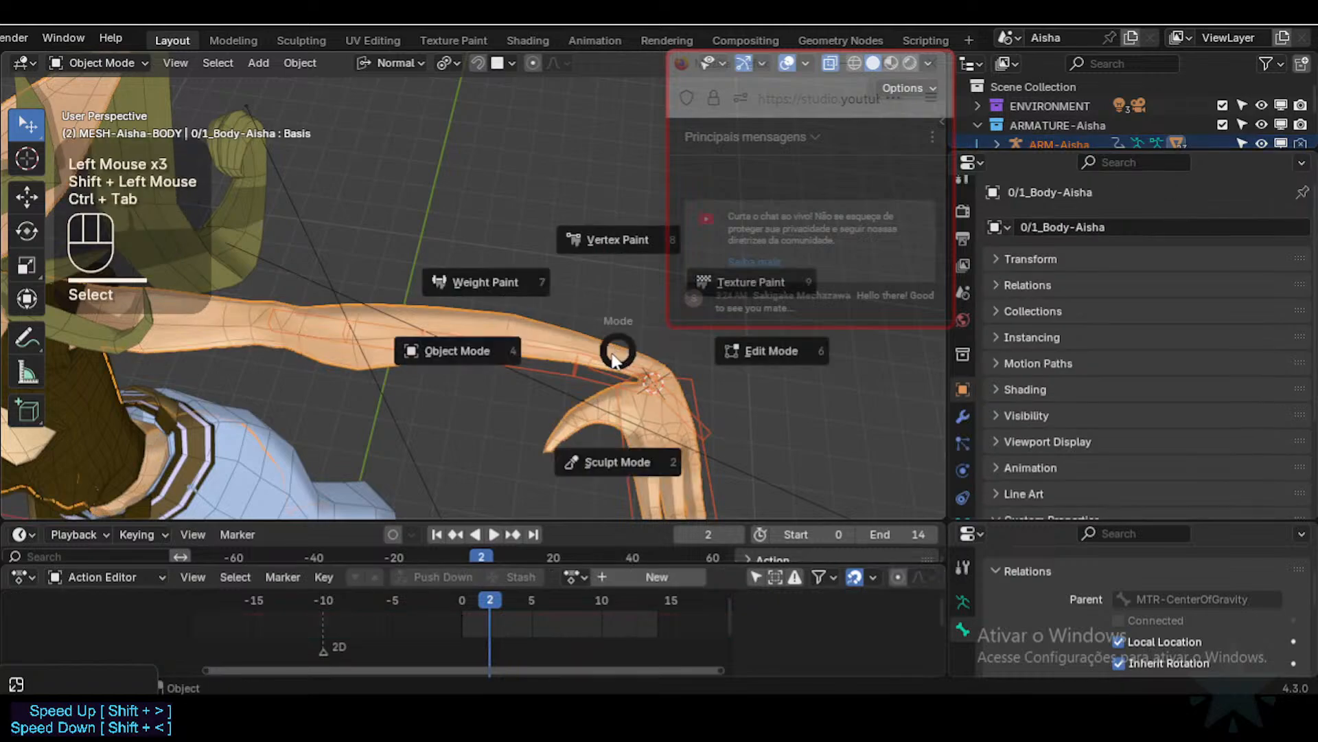
{"action": "middle_click_drag", "start_coordinate": [615, 357], "coordinate": [583, 343], "text": "shift"}
{"action": "key", "text": "alt+a"}
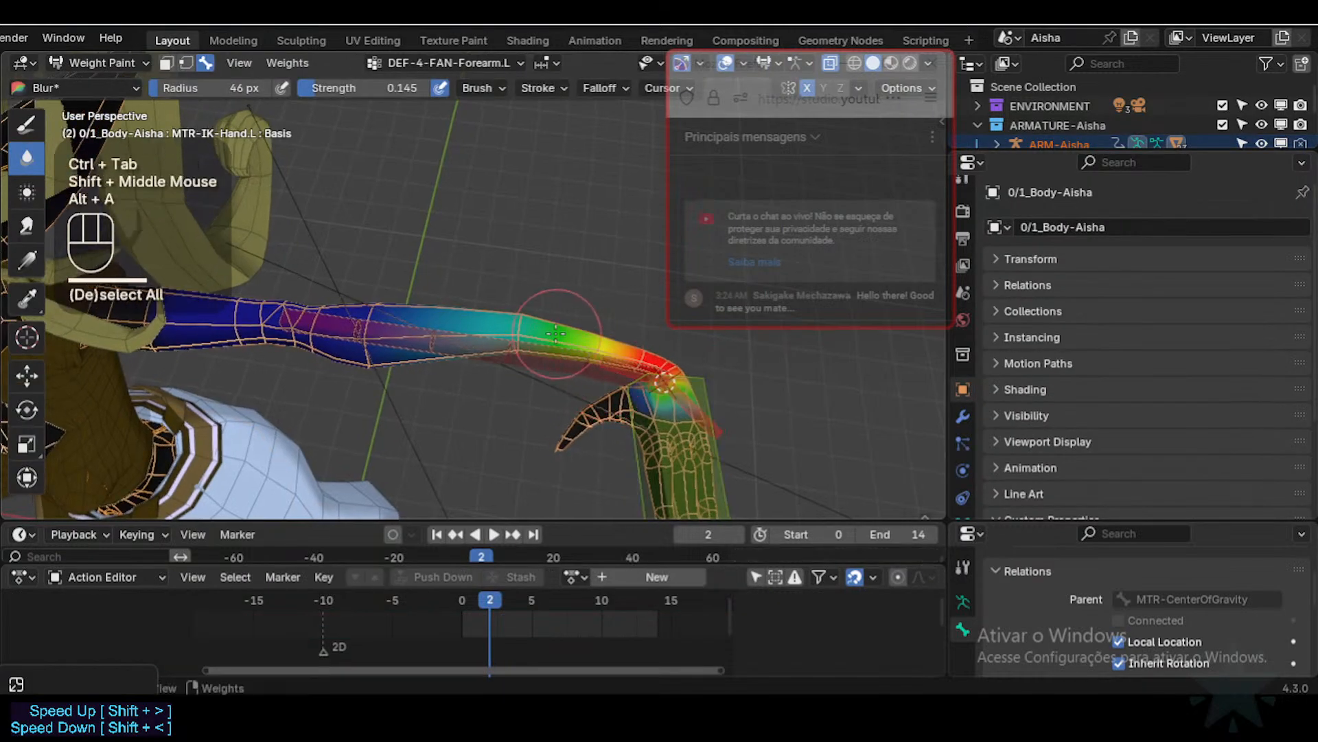
Step: Sample the forearm's vertex groups, make DEF-4-Wrist.L active, and examine its weights around the wrist
{"action": "key", "text": "ctrl+shift+x"}
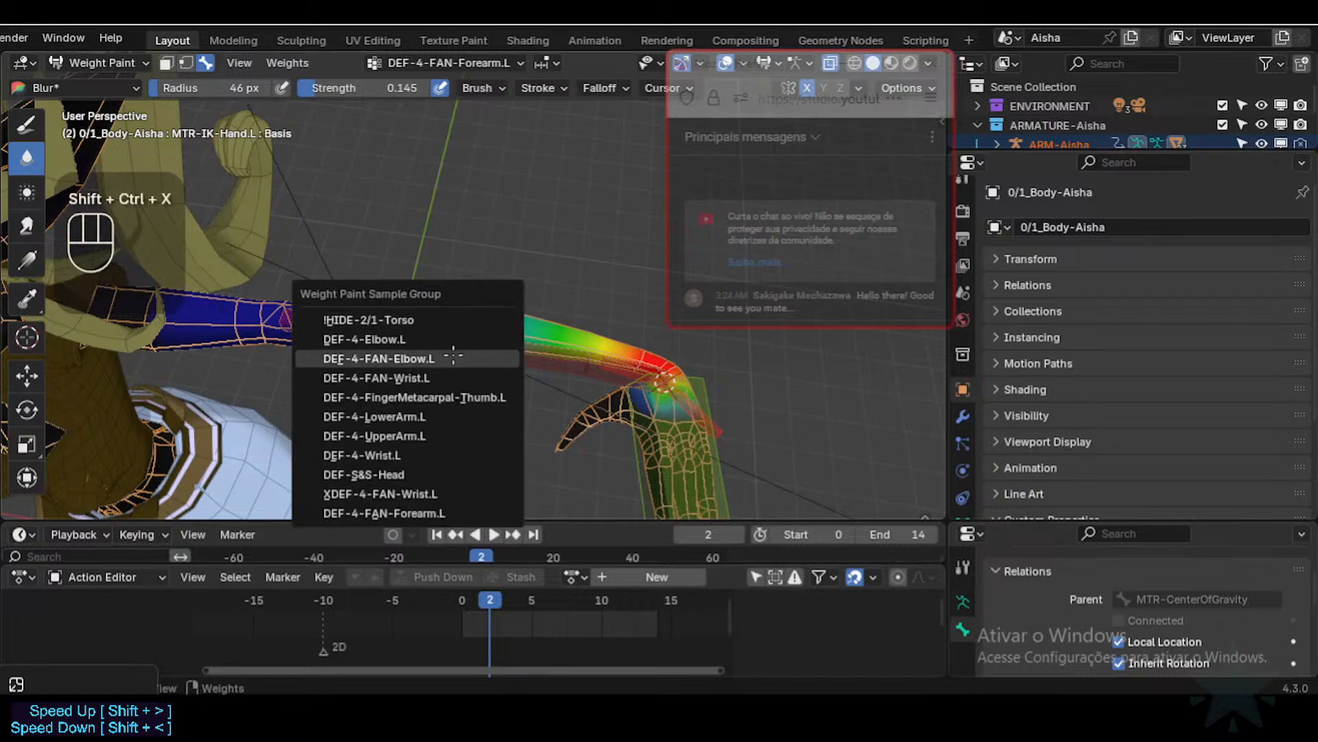
{"action": "left_click", "coordinate": [412, 456]}
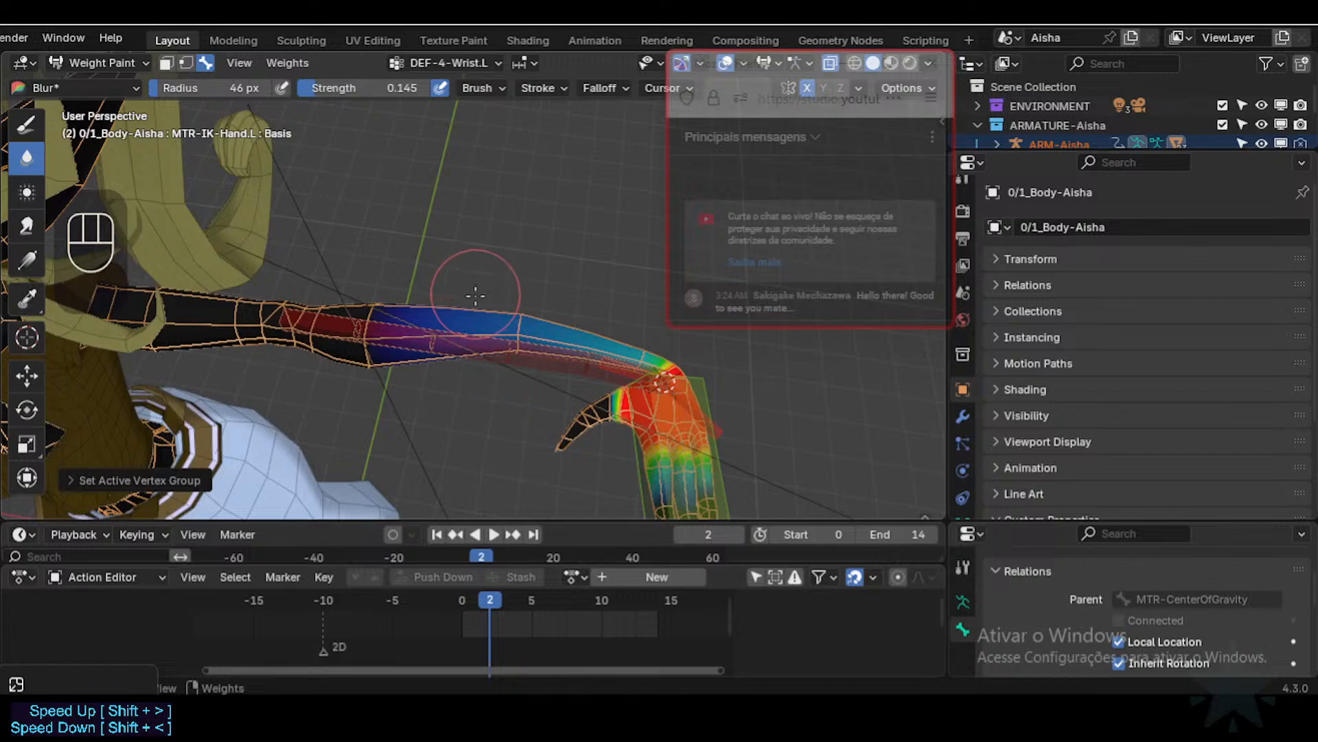
{"action": "middle_click_drag", "start_coordinate": [530, 358], "coordinate": [602, 368], "text": "shift"}
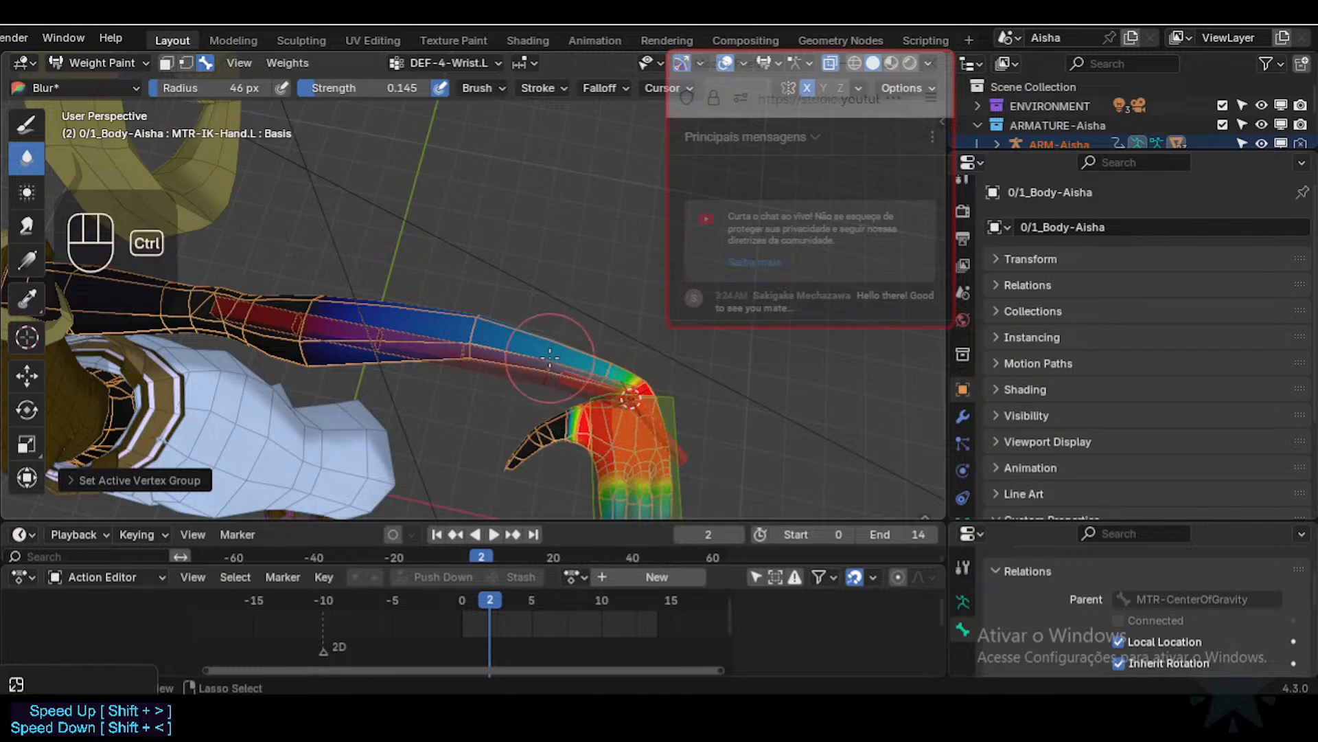
{"action": "middle_click_drag", "start_coordinate": [550, 362], "coordinate": [553, 374], "text": "ctrl"}
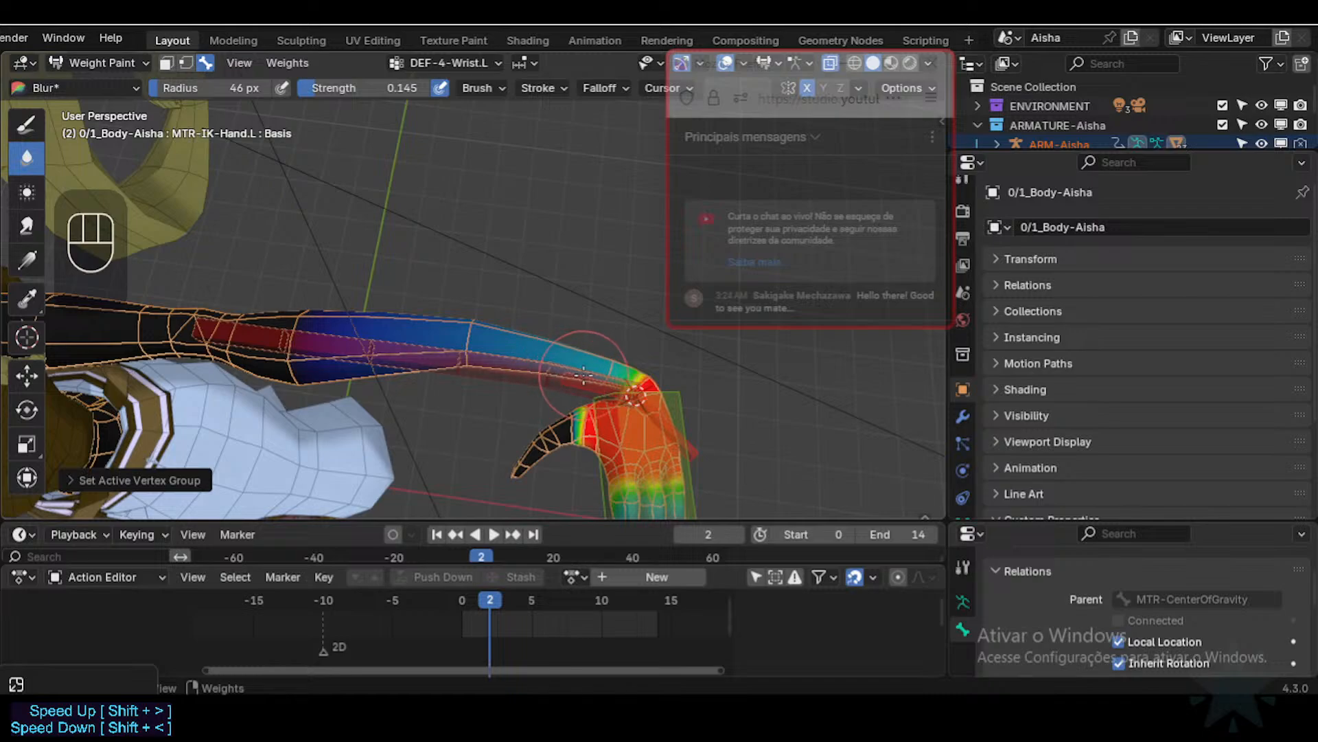
Step: In Edit Mode on the body mesh, clear the selection and select the face loop around the lower left forearm just before the wrist
{"action": "key", "text": "ctrl+Tab"}
{"action": "left_click", "coordinate": [537, 339]}
{"action": "left_click", "coordinate": [537, 339]}
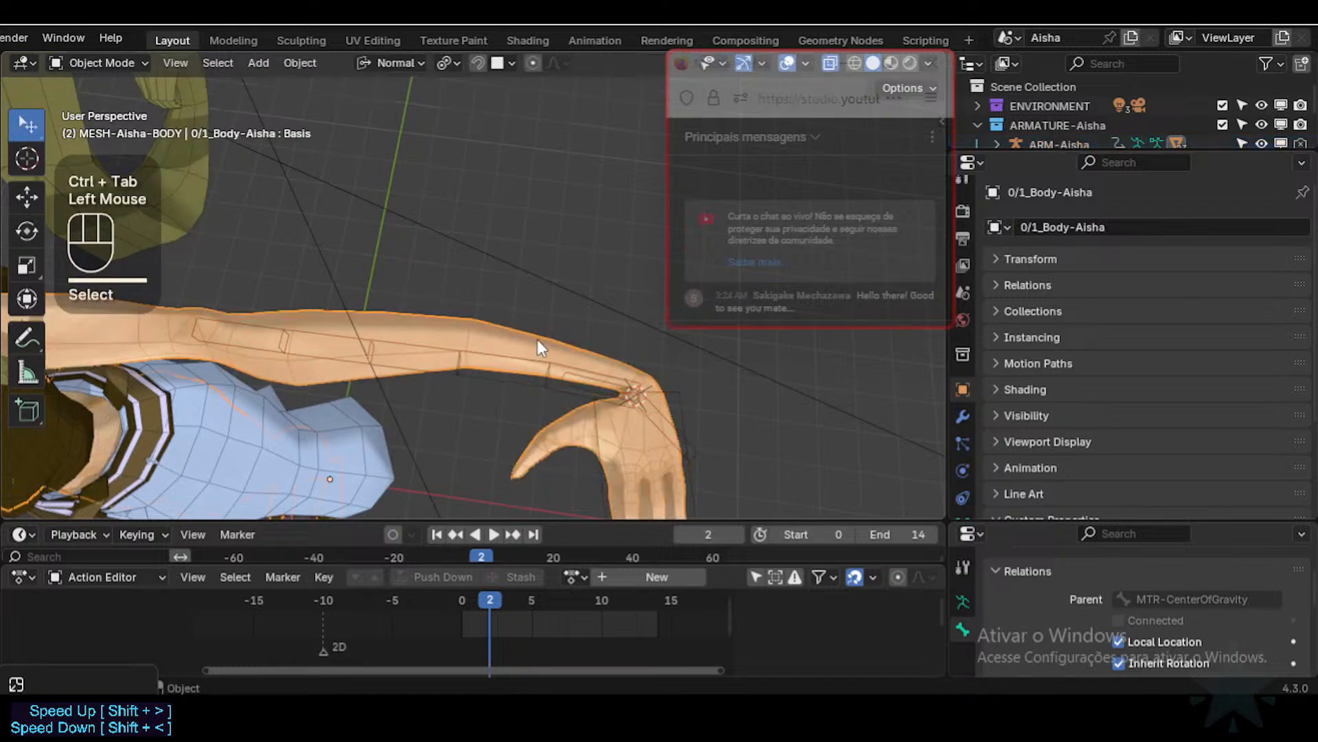
{"action": "left_click", "coordinate": [542, 344]}
{"action": "key", "text": "Tab"}
{"action": "key", "text": "3"}
{"action": "key", "text": "alt+a"}
{"action": "left_click", "coordinate": [539, 388], "text": "alt+shift"}
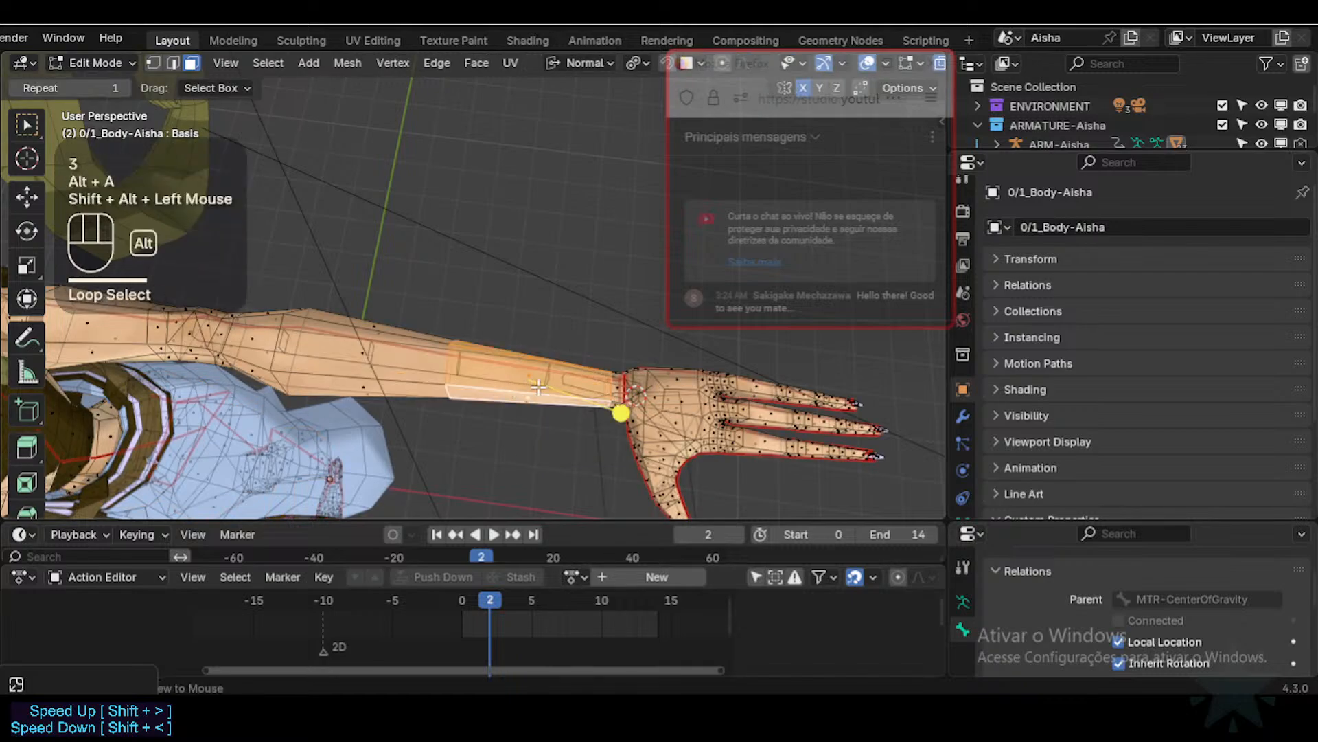
Step: Select the armature together with the body mesh, enter Weight Paint mode, and limit painting to the selected forearm faces
{"action": "key", "text": "ctrl+Tab"}
{"action": "left_click", "coordinate": [601, 378]}
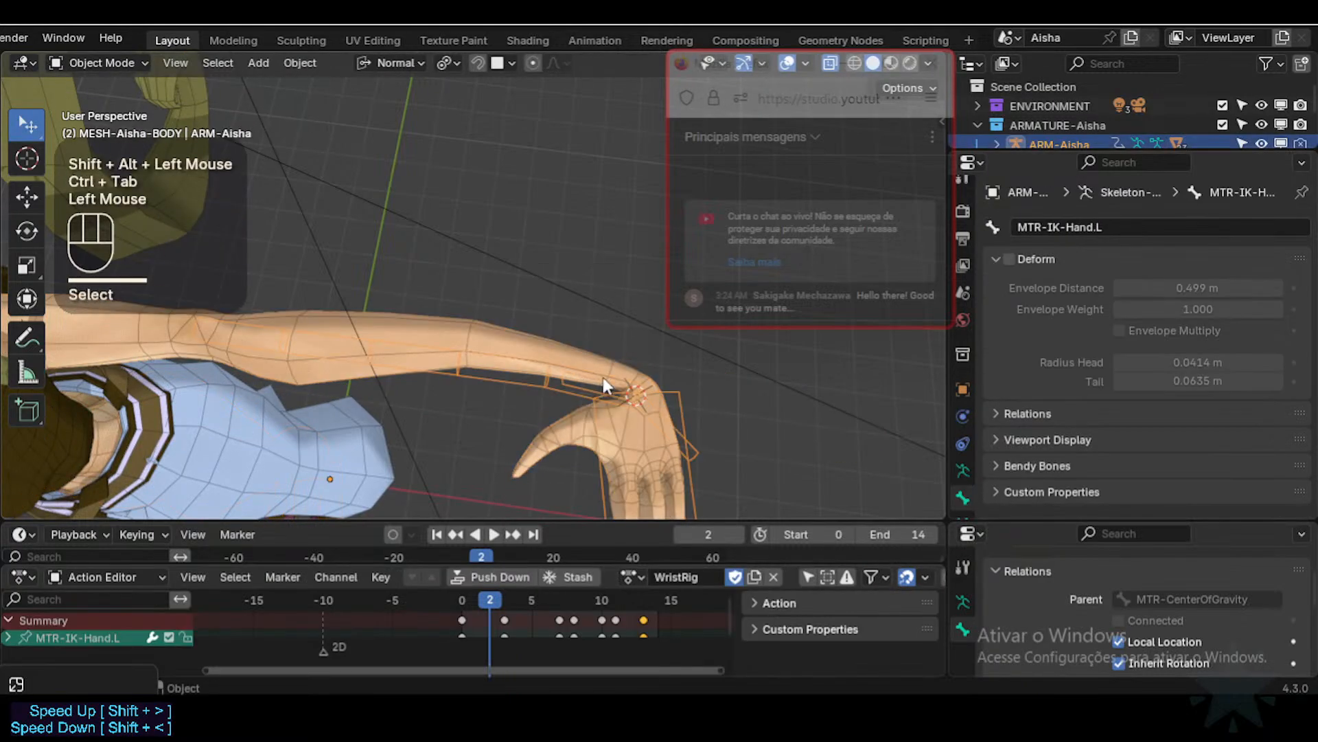
{"action": "left_click", "coordinate": [600, 362], "text": "shift"}
{"action": "key", "text": "ctrl+Tab"}
{"action": "key", "text": "7"}
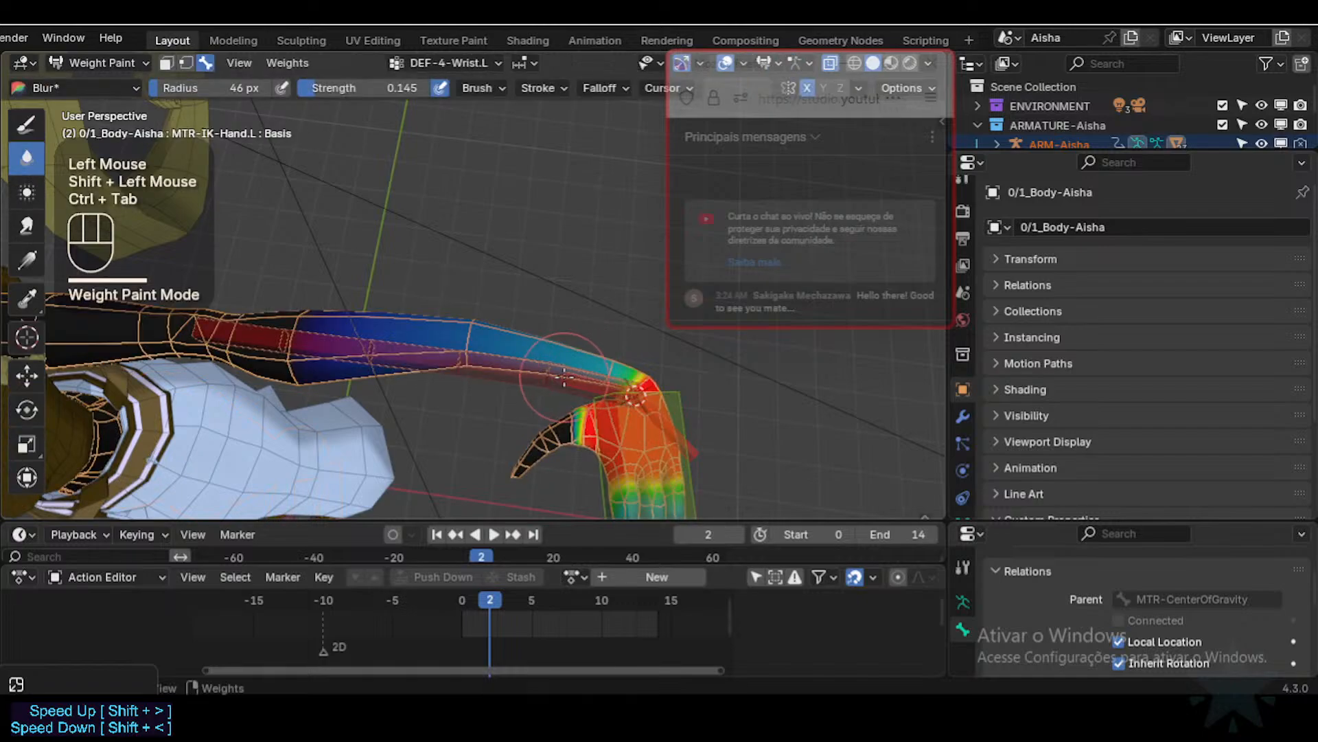
{"action": "key", "text": "1"}
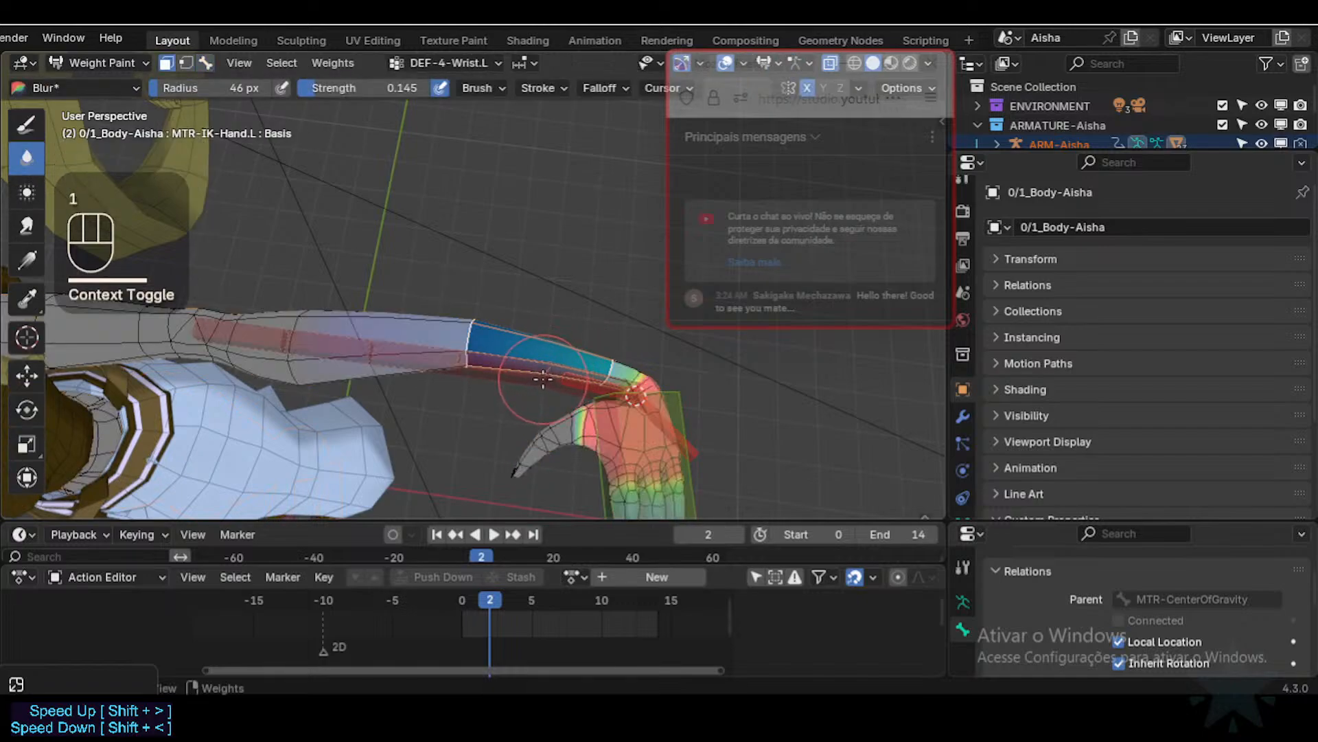
Step: Make the DEF-4-FAN-Wrist.L bone's group active and set its weight to 0 on the selected forearm faces
{"action": "right_click", "coordinate": [577, 367]}
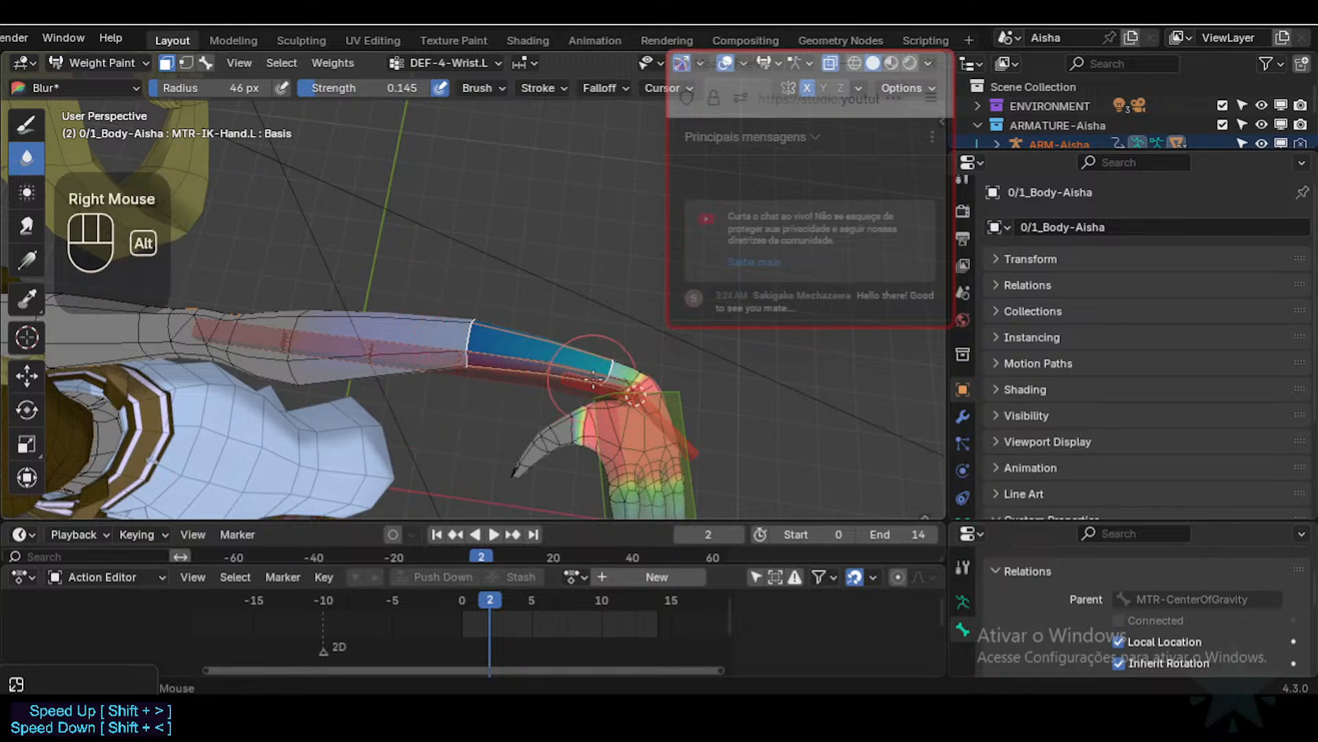
{"action": "key", "text": "1"}
{"action": "key", "text": "3"}
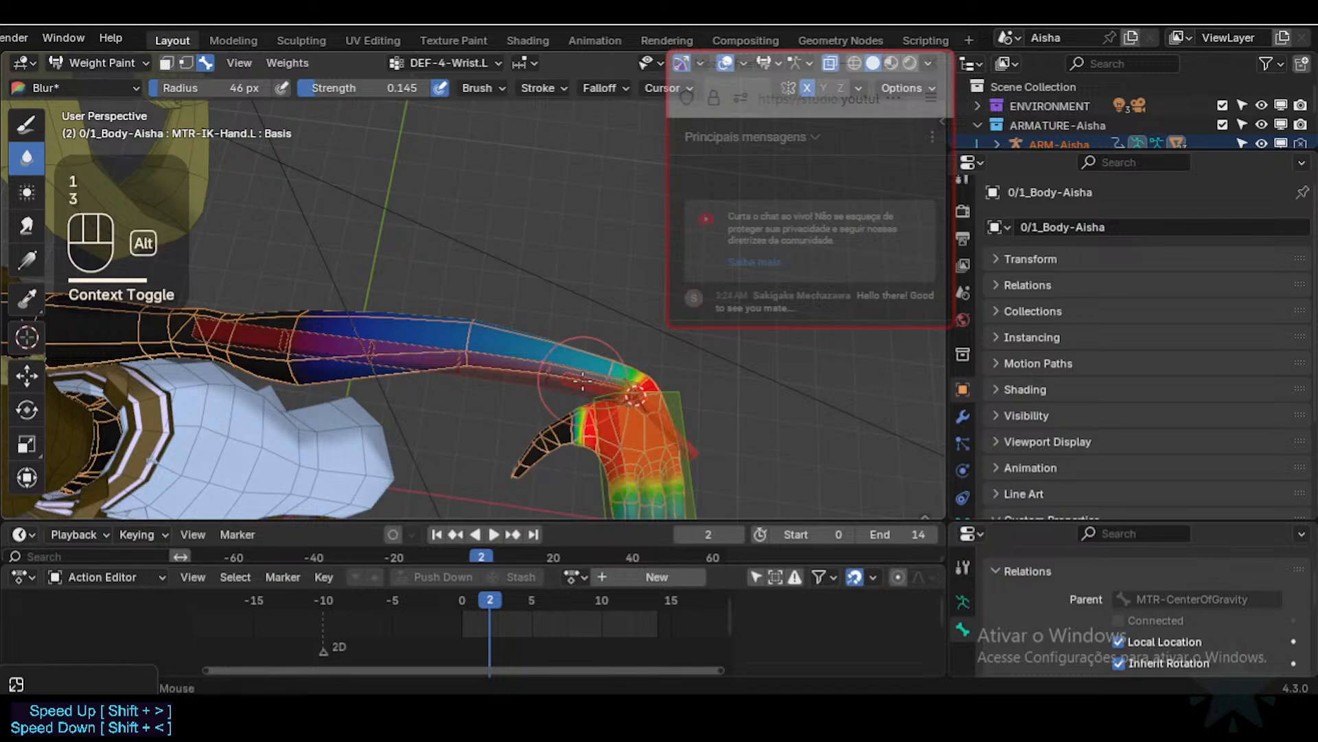
{"action": "left_click", "coordinate": [589, 377], "text": "alt"}
{"action": "left_click", "coordinate": [680, 427], "text": "alt"}
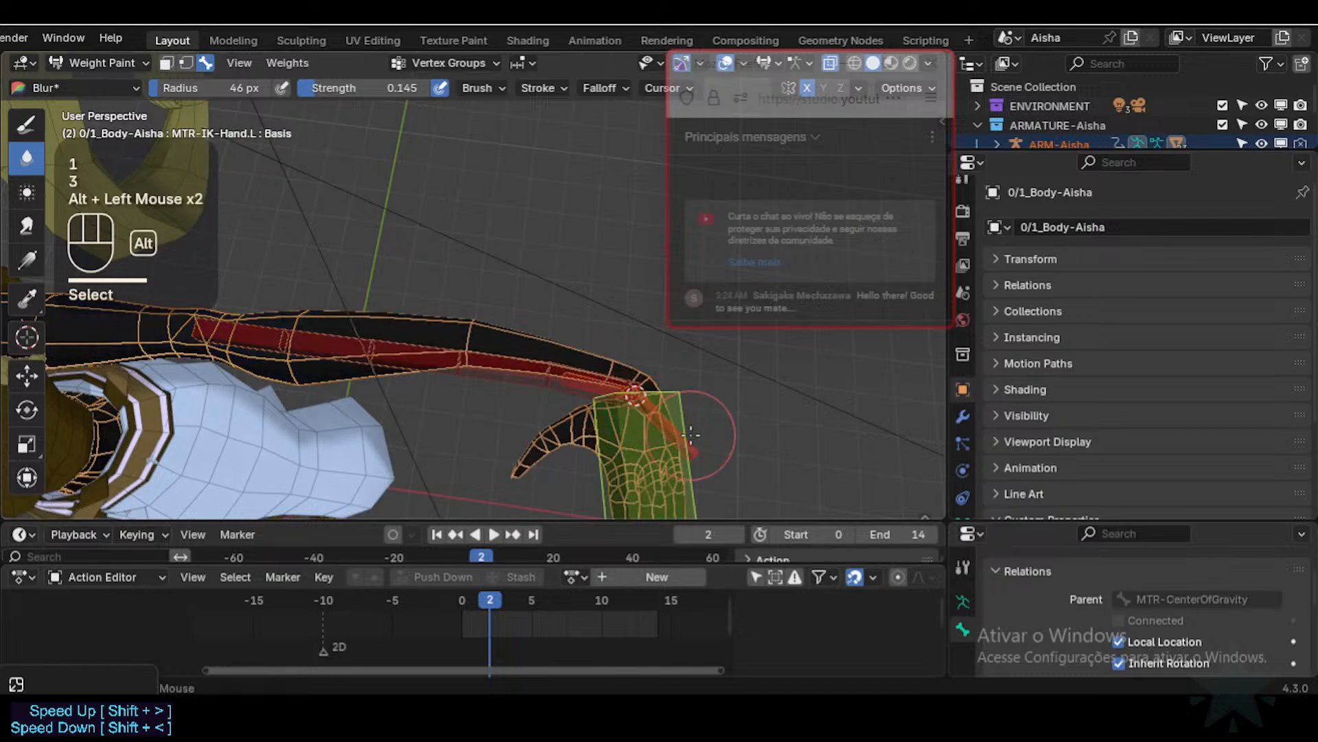
{"action": "left_click", "coordinate": [689, 429], "text": "alt"}
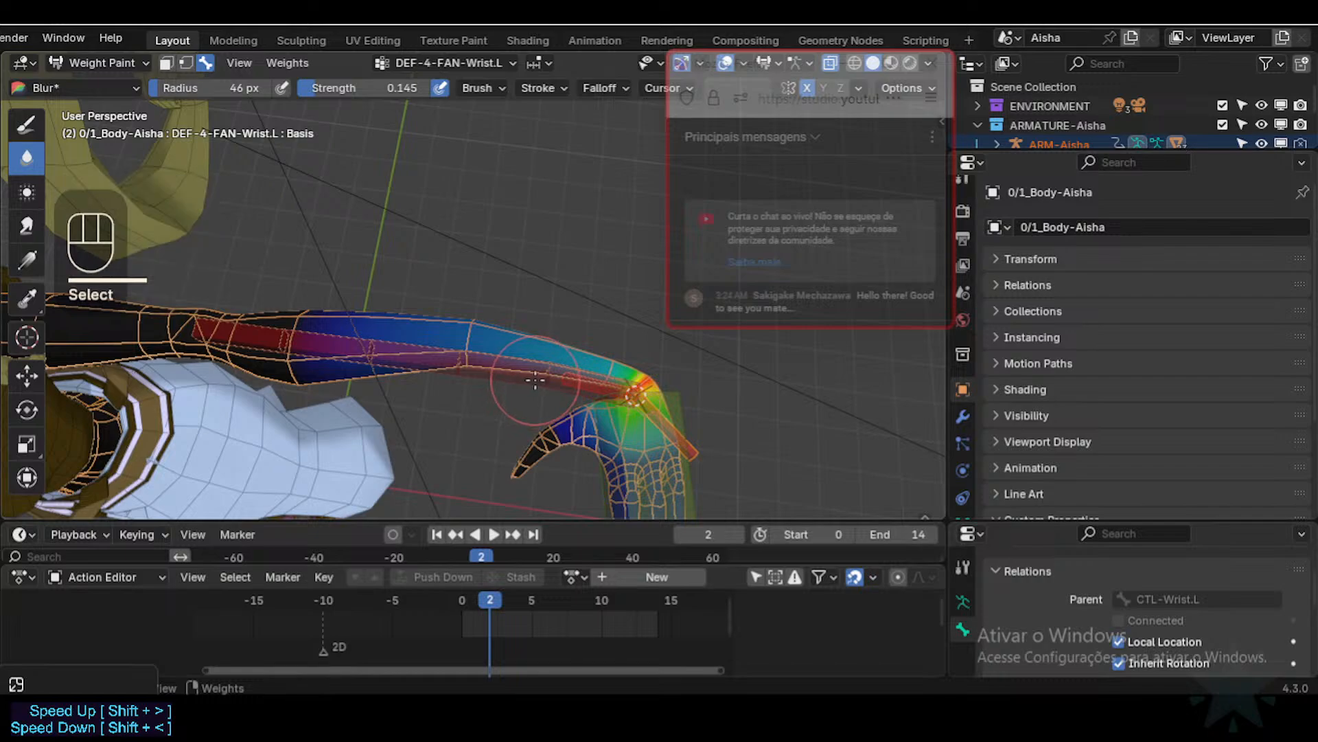
{"action": "key", "text": "1"}
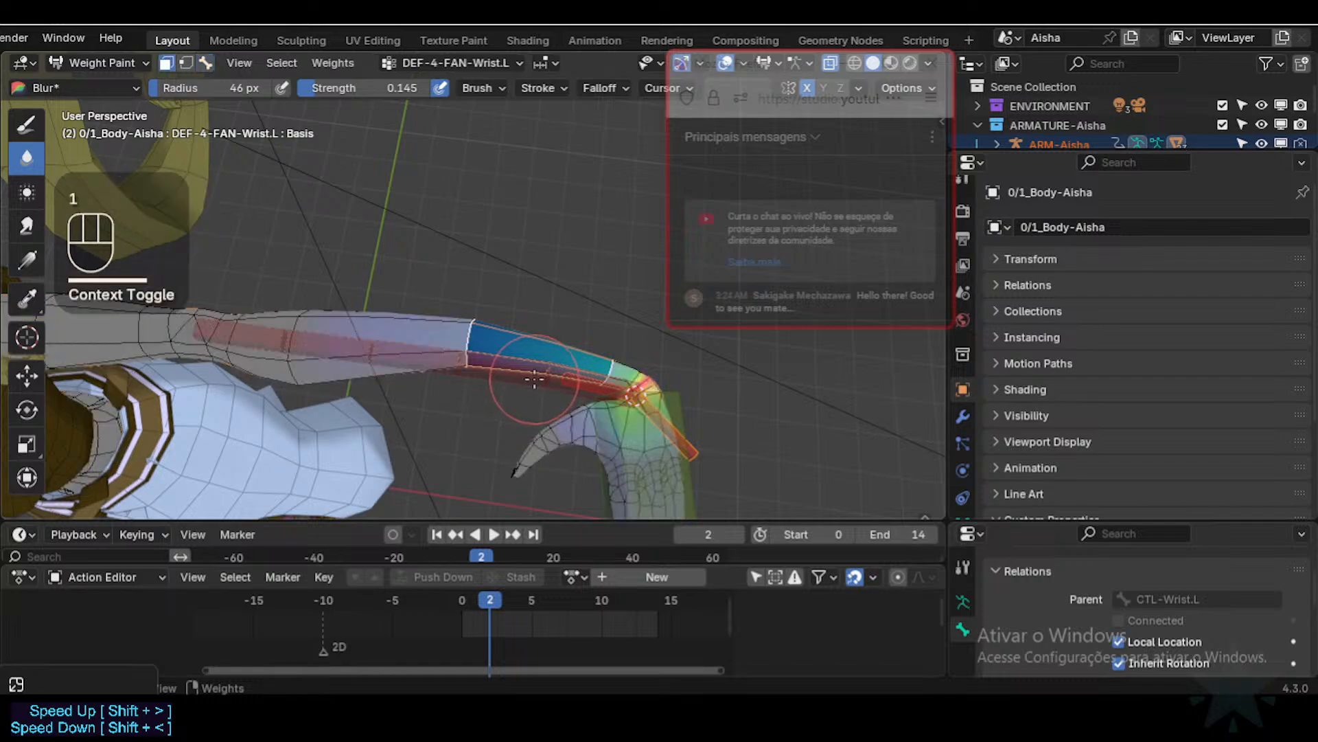
{"action": "key", "text": "ctrl+x"}
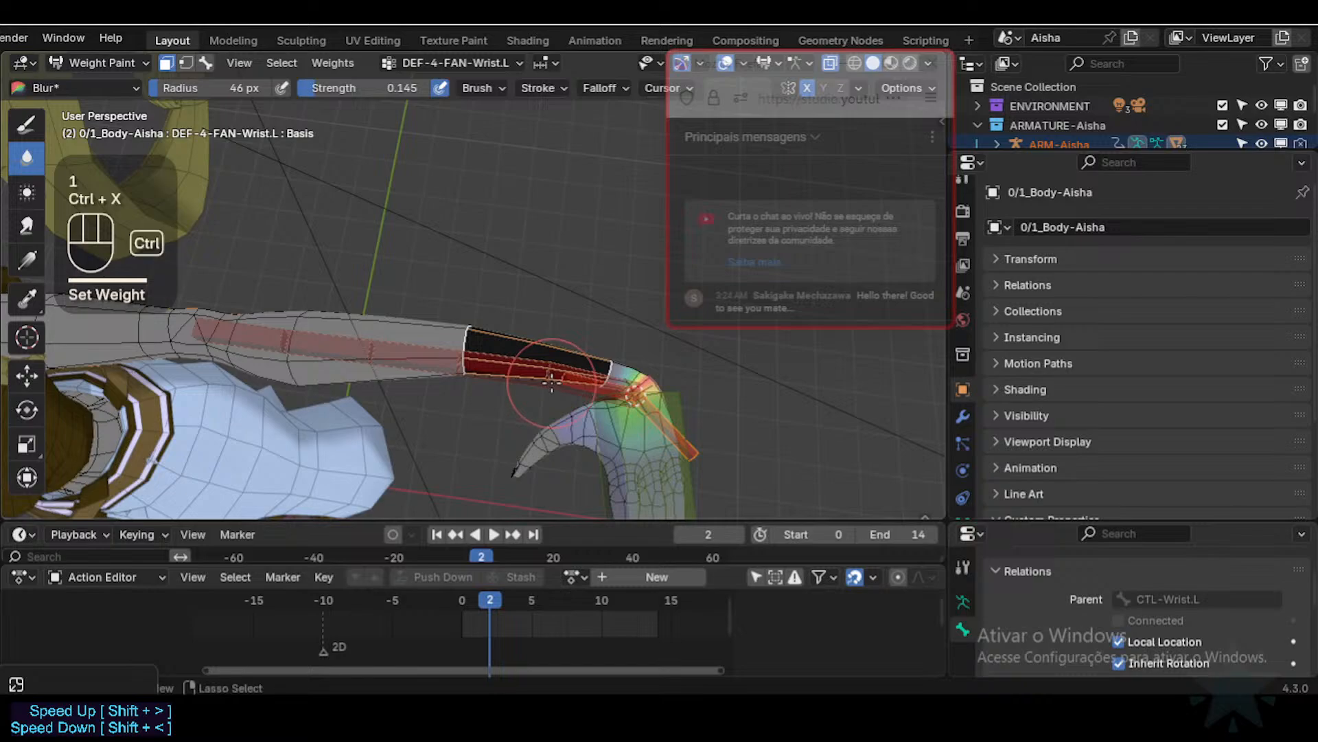
Step: Sample the selected forearm faces' vertex groups, make DEF-4-Wrist.L active, and set its weight to 0 on those faces
{"action": "key", "text": "ctrl+Tab"}
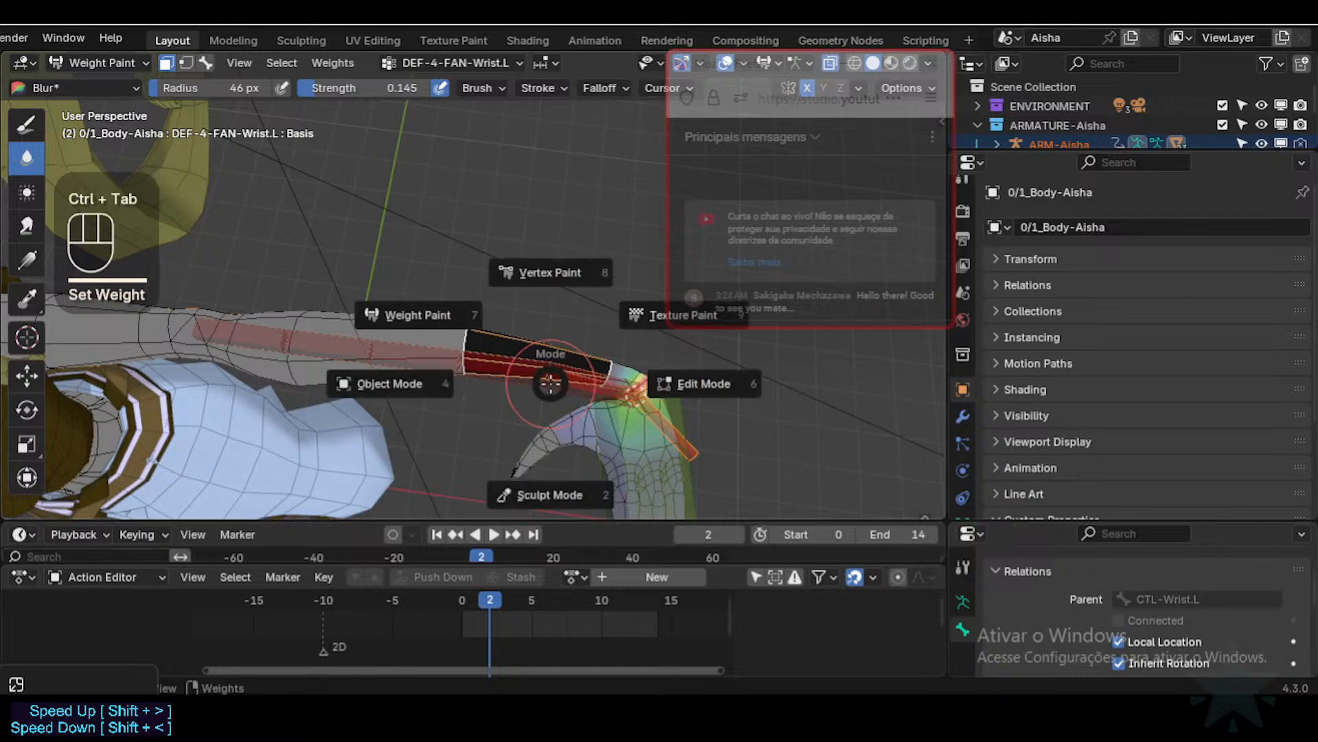
{"action": "left_click", "coordinate": [560, 353]}
{"action": "left_click", "coordinate": [566, 357]}
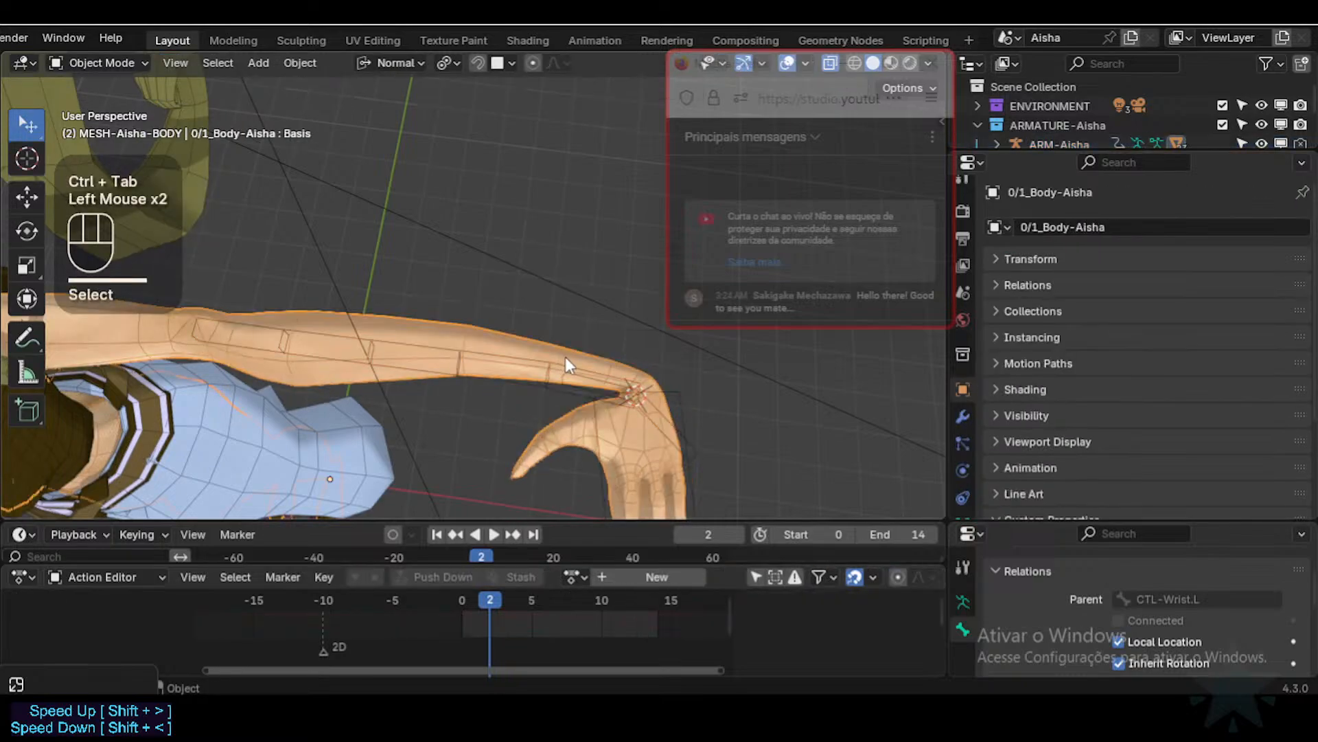
{"action": "key", "text": "ctrl+Tab"}
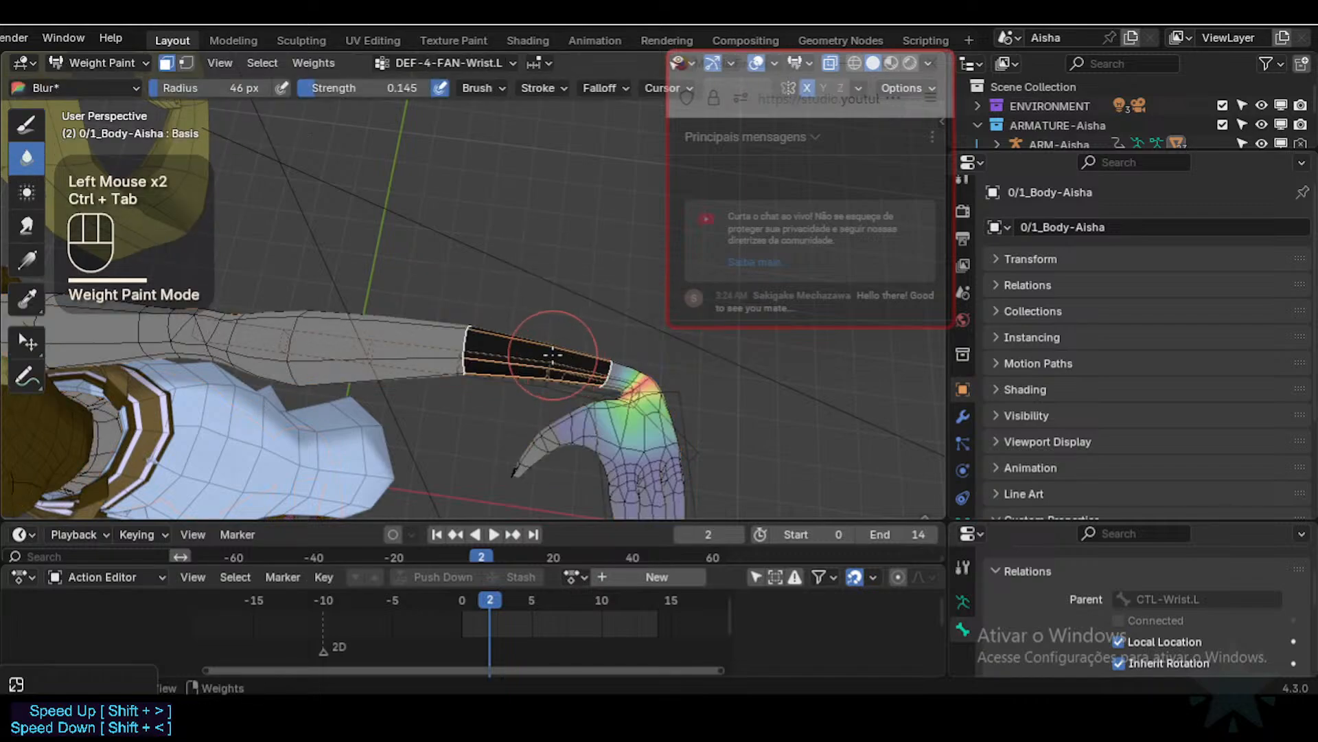
{"action": "key", "text": "shift+ctrl+x"}
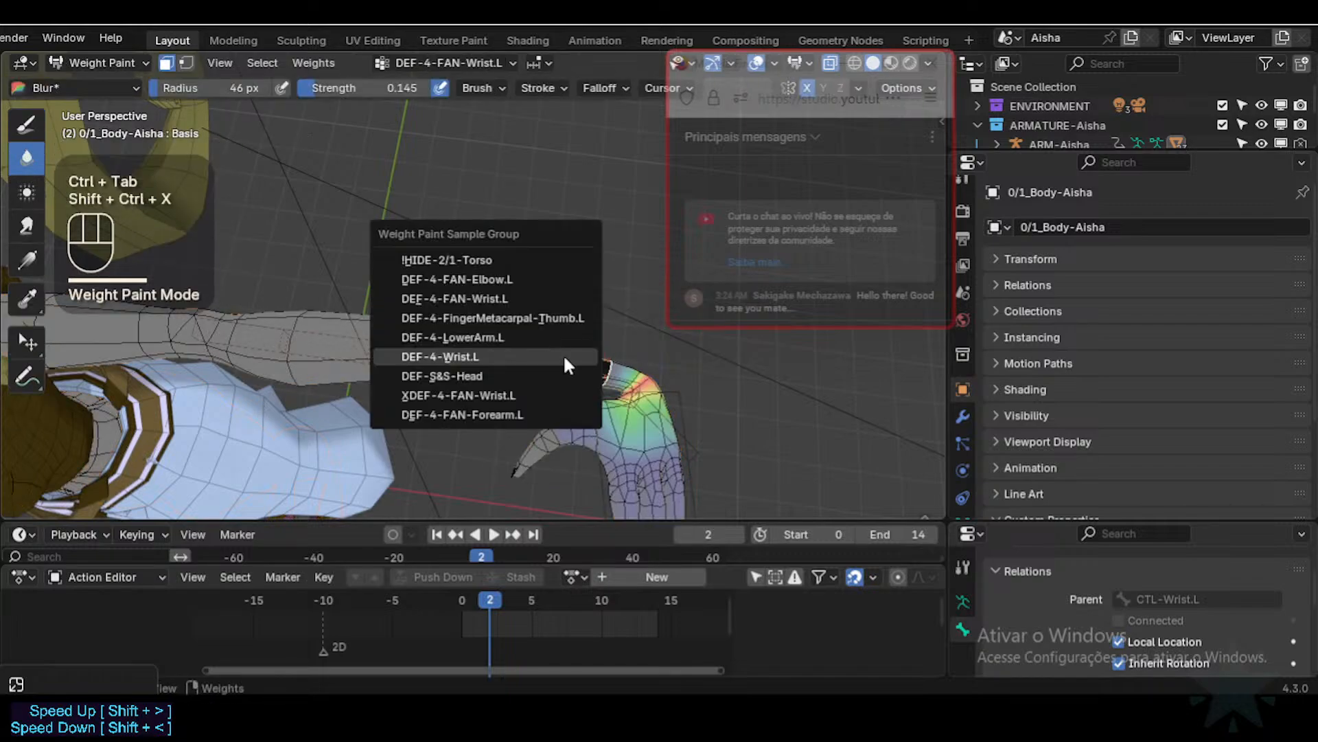
{"action": "left_click", "coordinate": [565, 356]}
{"action": "key", "text": "ctrl+x"}
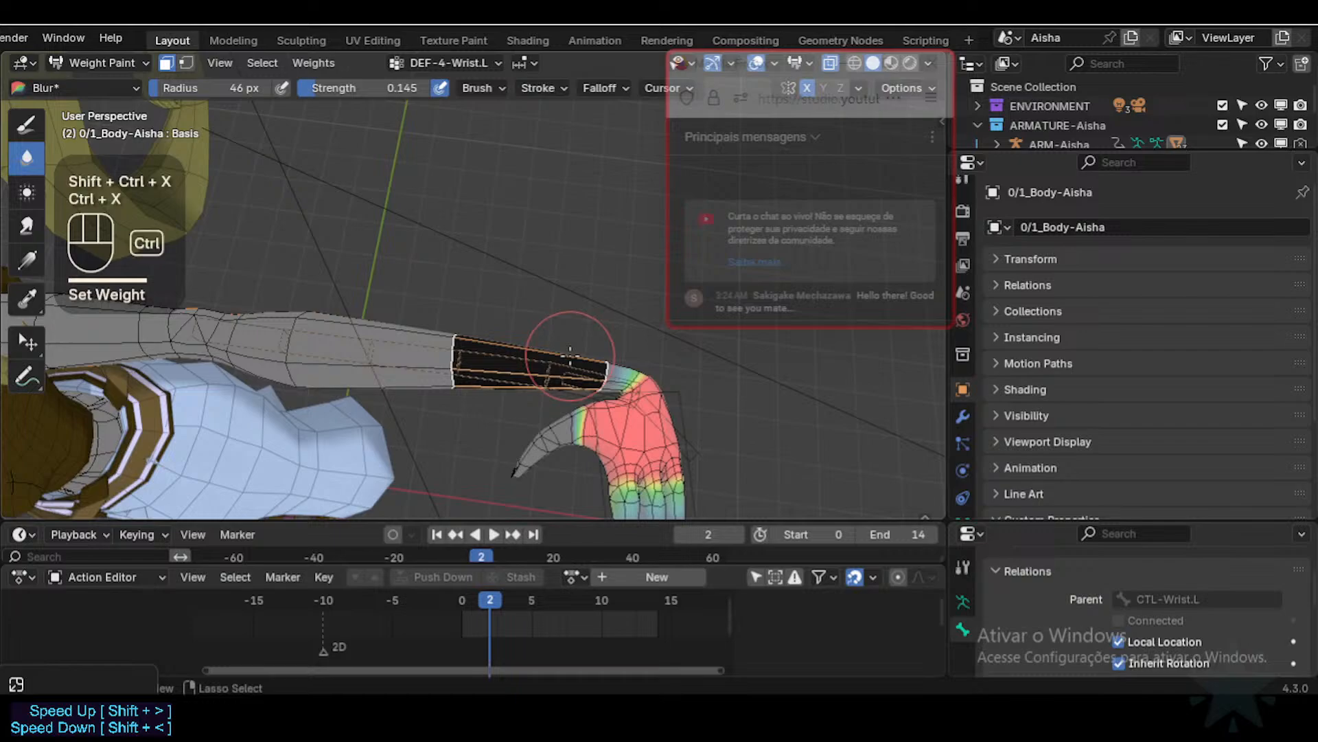
Step: Reselect the armature with the body mesh, return to Weight Paint mode, and clear the face selection
{"action": "key", "text": "ctrl+Tab"}
{"action": "mouse_move", "coordinate": [575, 368]}
{"action": "middle_mouse_down", "text": "ctrl"}
{"action": "mouse_move", "coordinate": [584, 386]}
{"action": "mouse_move", "coordinate": [554, 356]}
{"action": "mouse_move", "coordinate": [580, 392]}
{"action": "mouse_move", "coordinate": [587, 348]}
{"action": "mouse_move", "coordinate": [547, 381]}
{"action": "mouse_move", "coordinate": [589, 369]}
{"action": "middle_mouse_up", "text": "ctrl"}
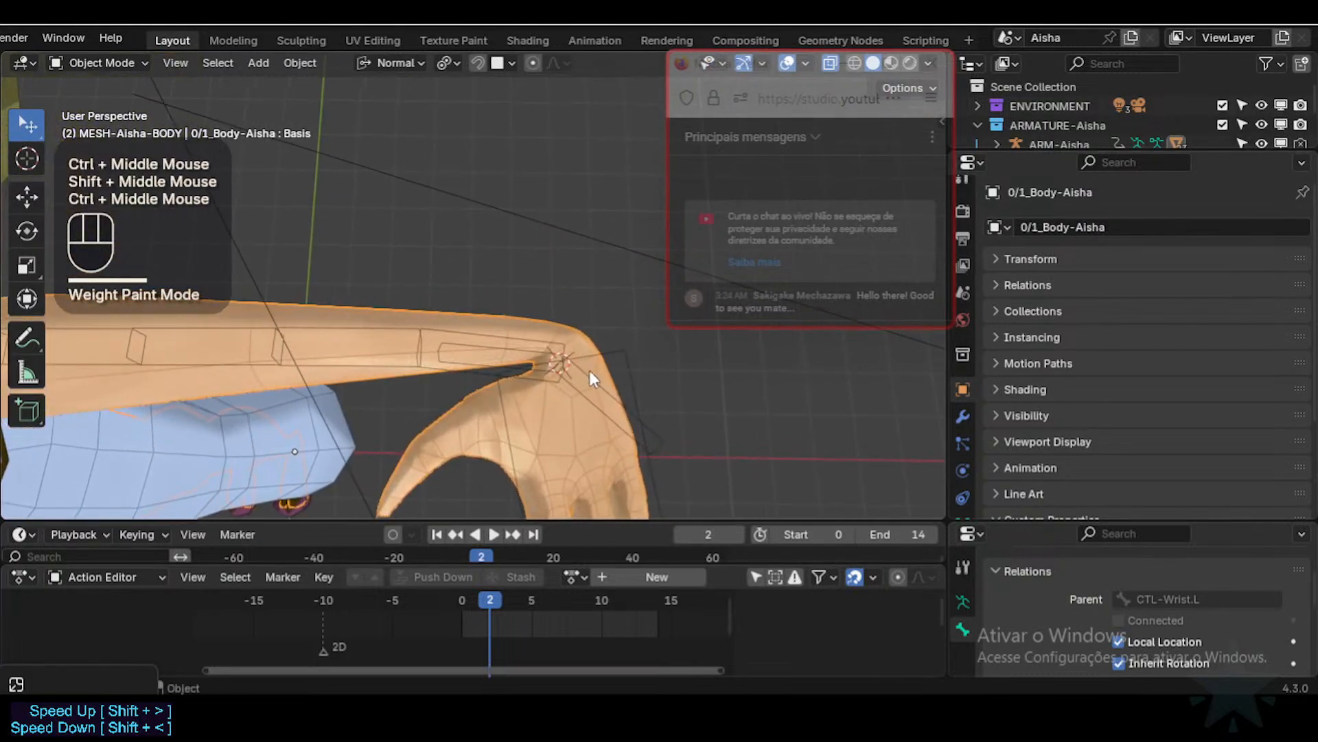
{"action": "left_click", "coordinate": [584, 357]}
{"action": "left_click", "coordinate": [586, 344], "text": "shift"}
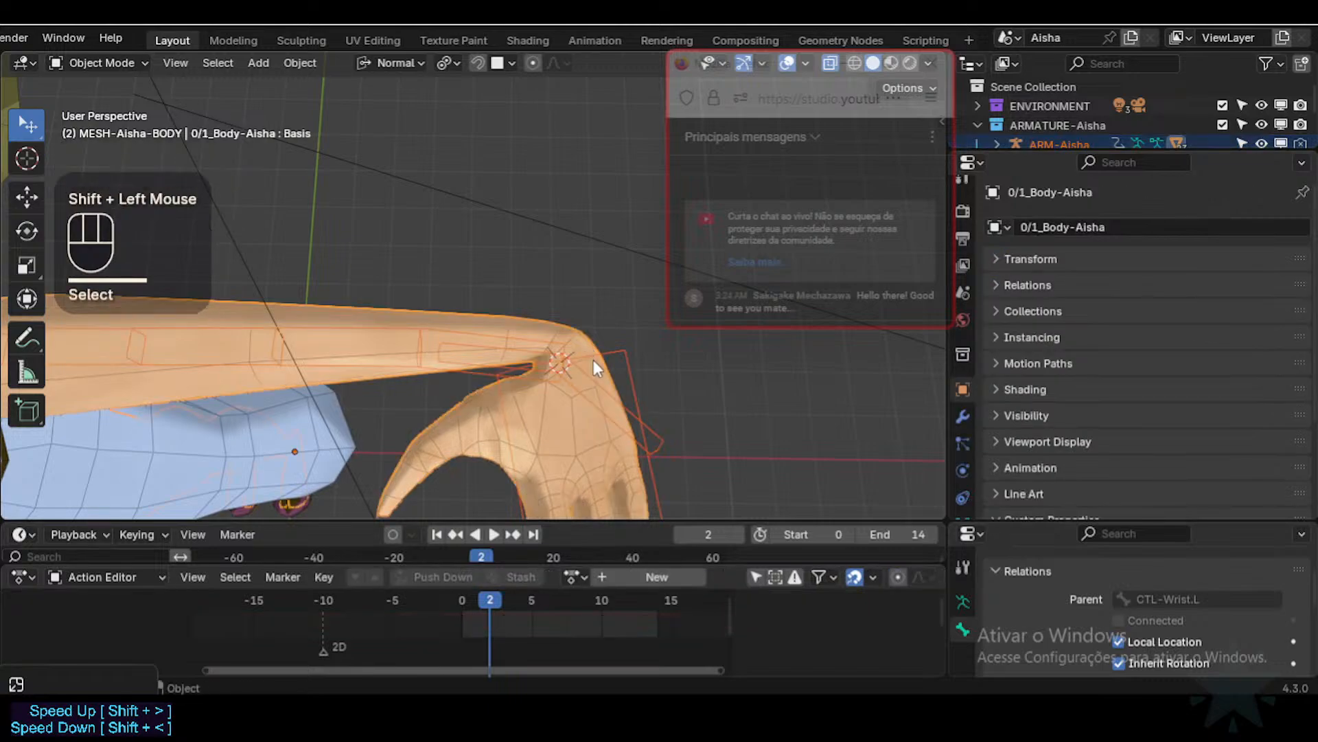
{"action": "left_click", "coordinate": [599, 353]}
{"action": "left_click", "coordinate": [558, 339], "text": "shift"}
{"action": "key", "text": "ctrl+Tab"}
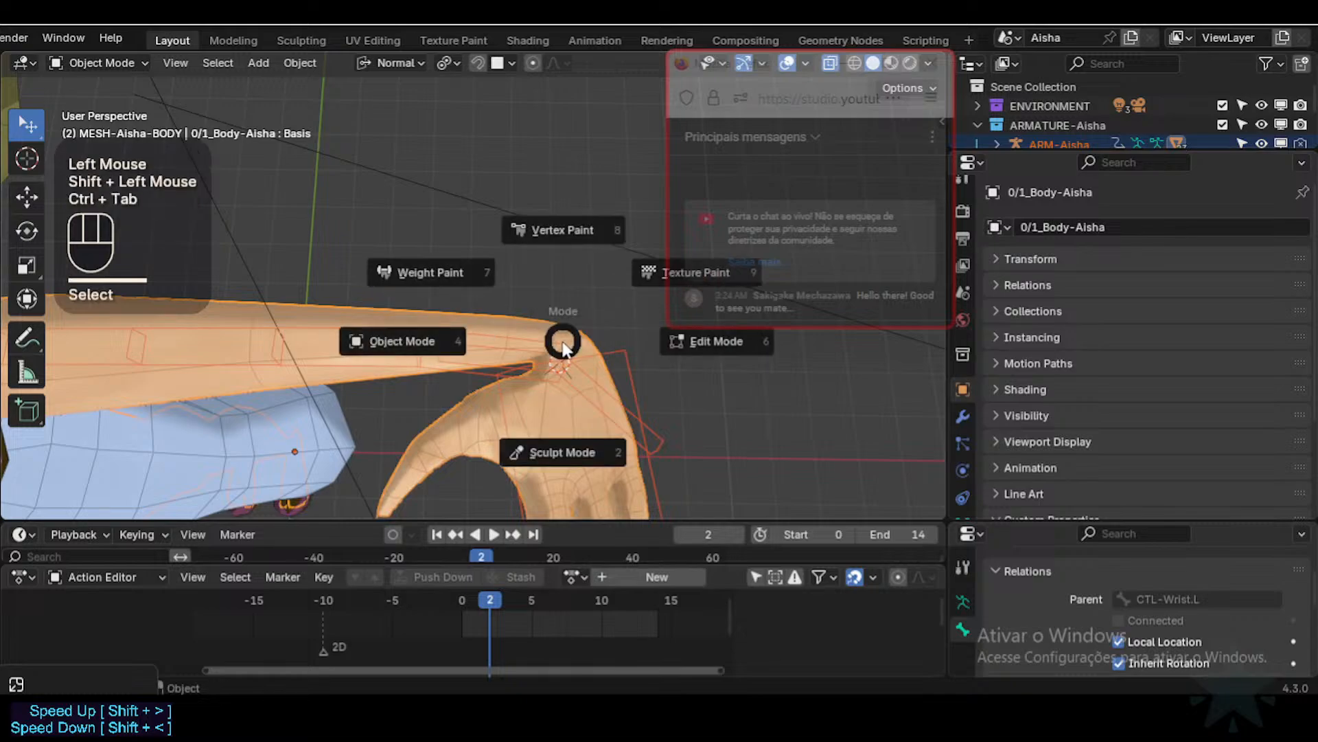
{"action": "left_click", "coordinate": [556, 336]}
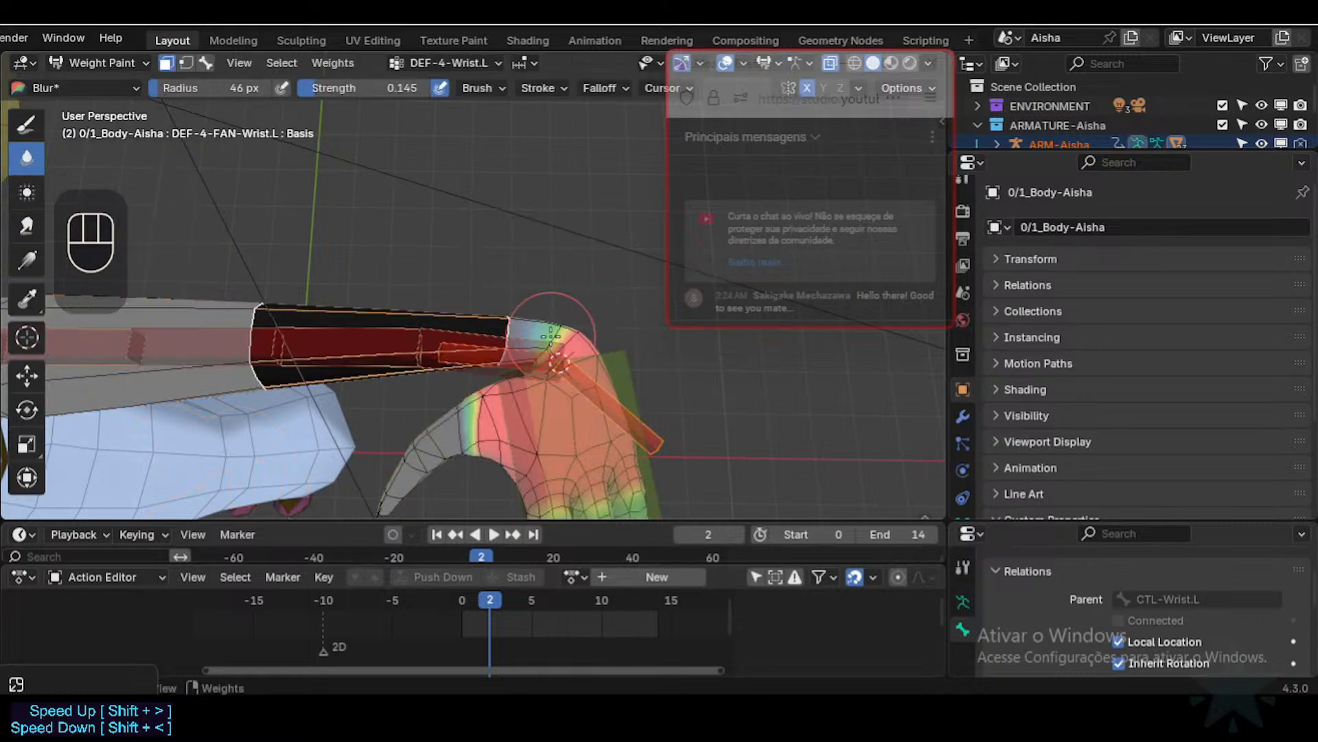
{"action": "key", "text": "alt+a"}
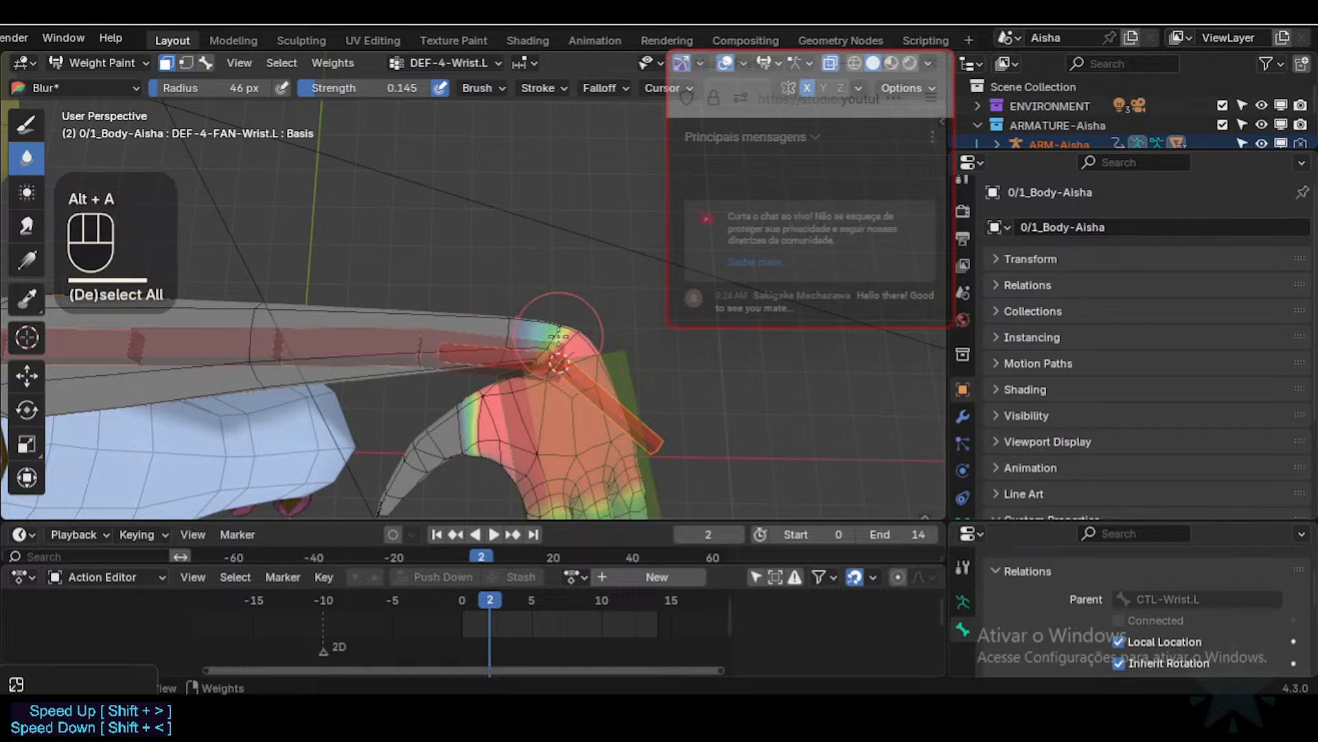
{"action": "key", "text": "2"}
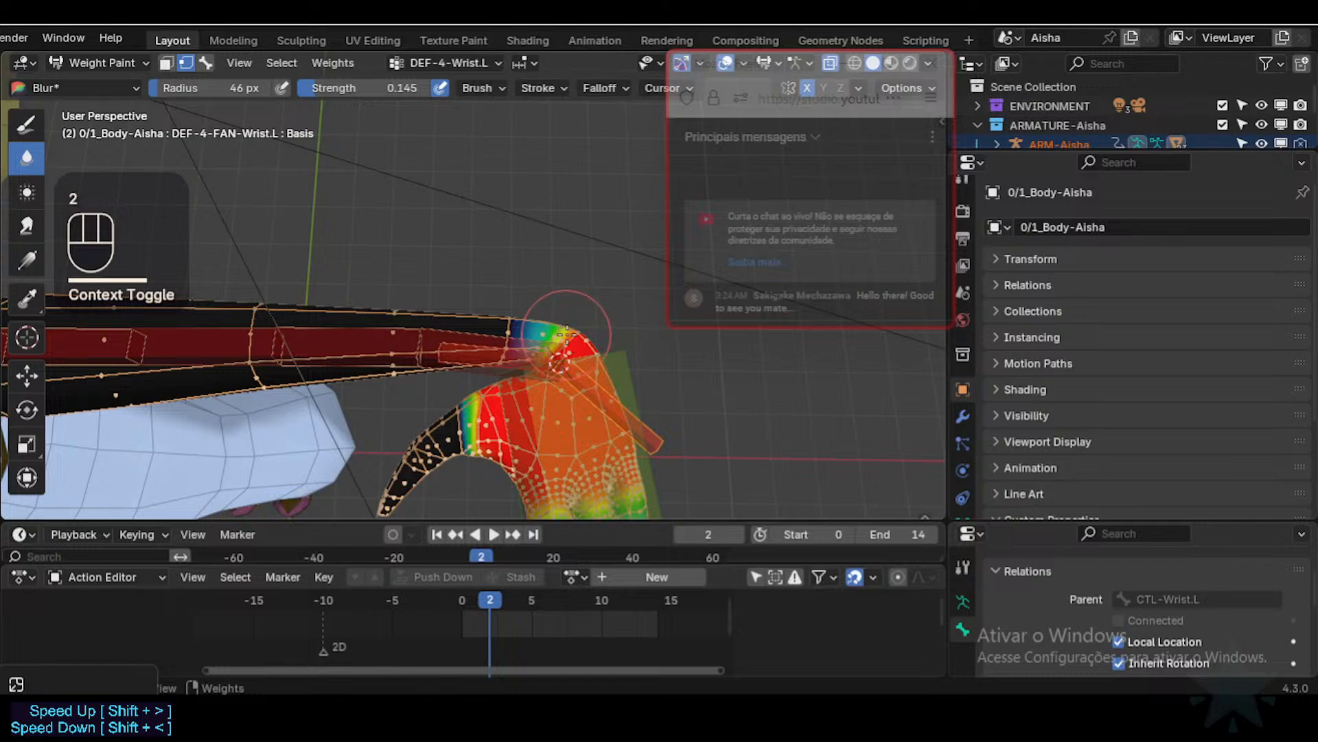
{"action": "key", "text": "2"}
{"action": "key", "text": "3"}
{"action": "left_click", "coordinate": [572, 337], "text": "alt+shift"}
{"action": "middle_click", "coordinate": [575, 343]}
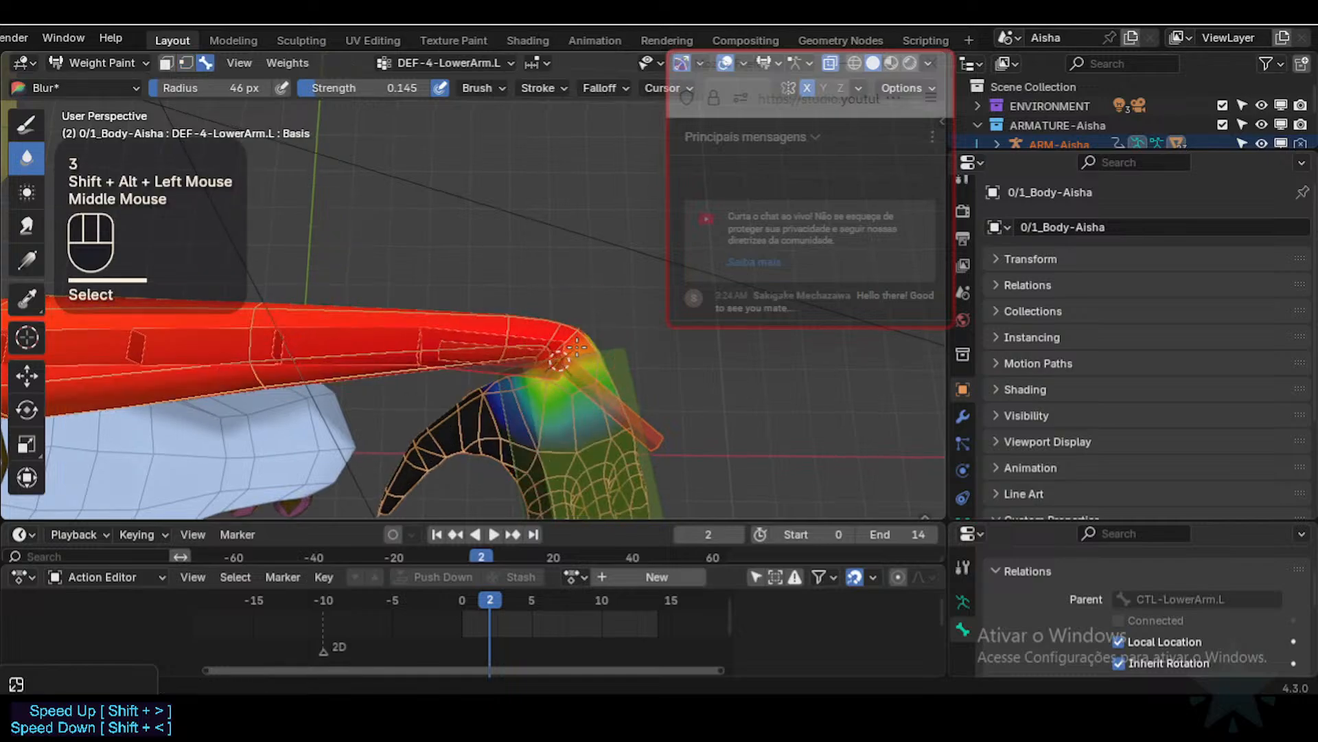
{"action": "key", "text": "ctrl+z"}
{"action": "key", "text": "ctrl+z"}
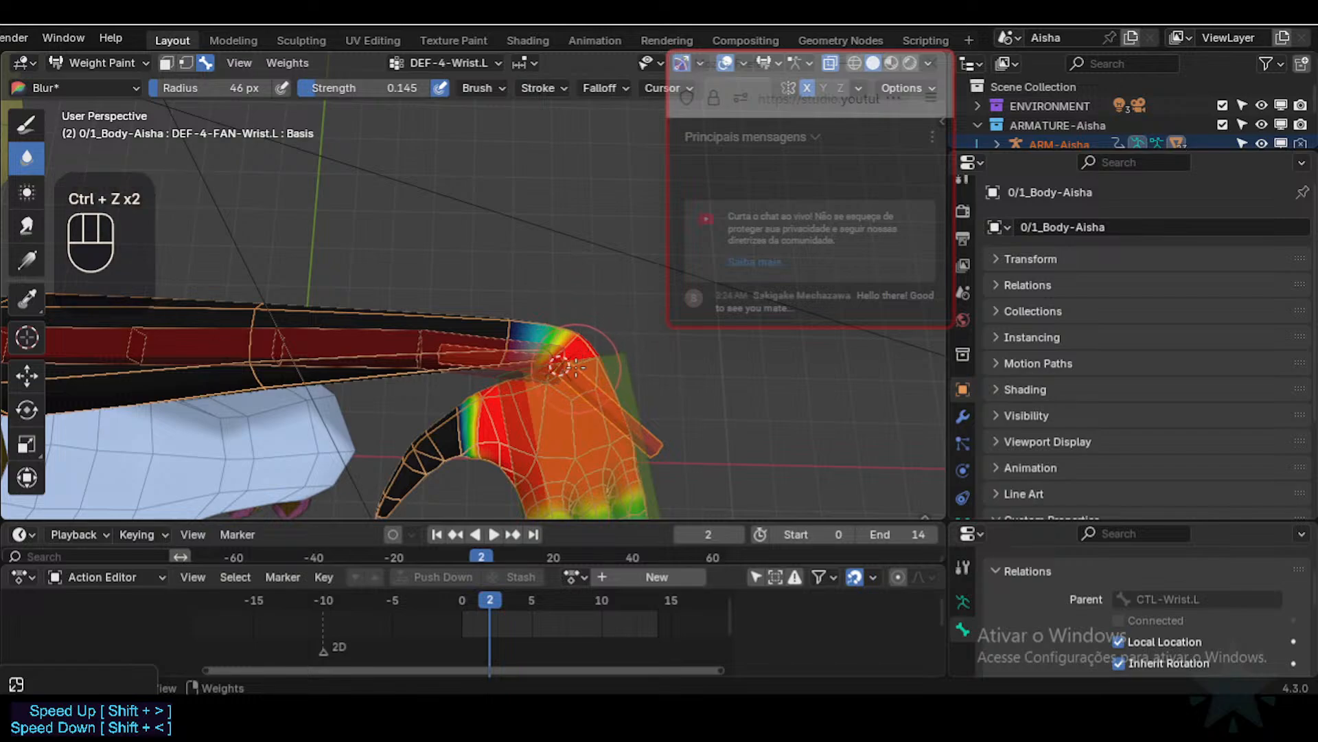
Step: In Edit Mode on the body mesh, select the edge loop around the left wrist and switch to vertex selection
{"action": "middle_click_drag", "start_coordinate": [559, 368], "coordinate": [560, 383]}
{"action": "key", "text": "ctrl+Tab"}
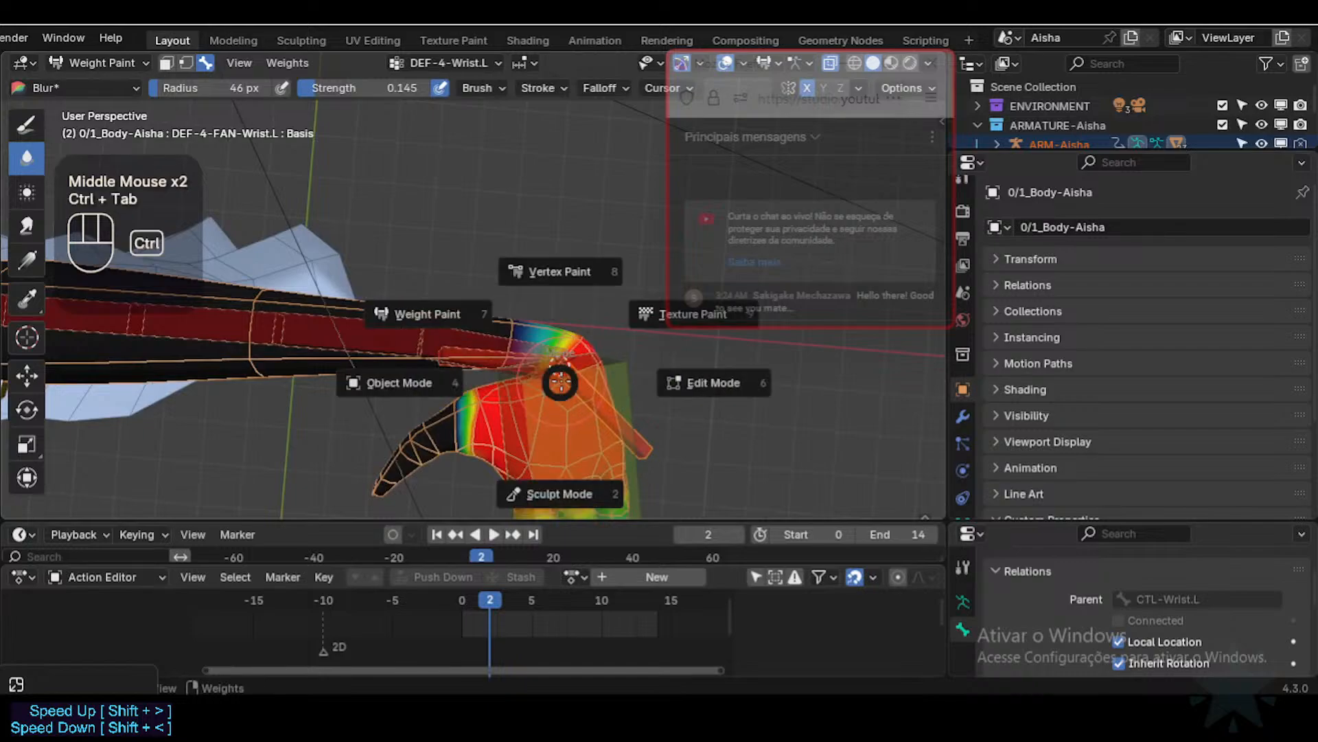
{"action": "left_click", "coordinate": [556, 342]}
{"action": "key", "text": "Tab"}
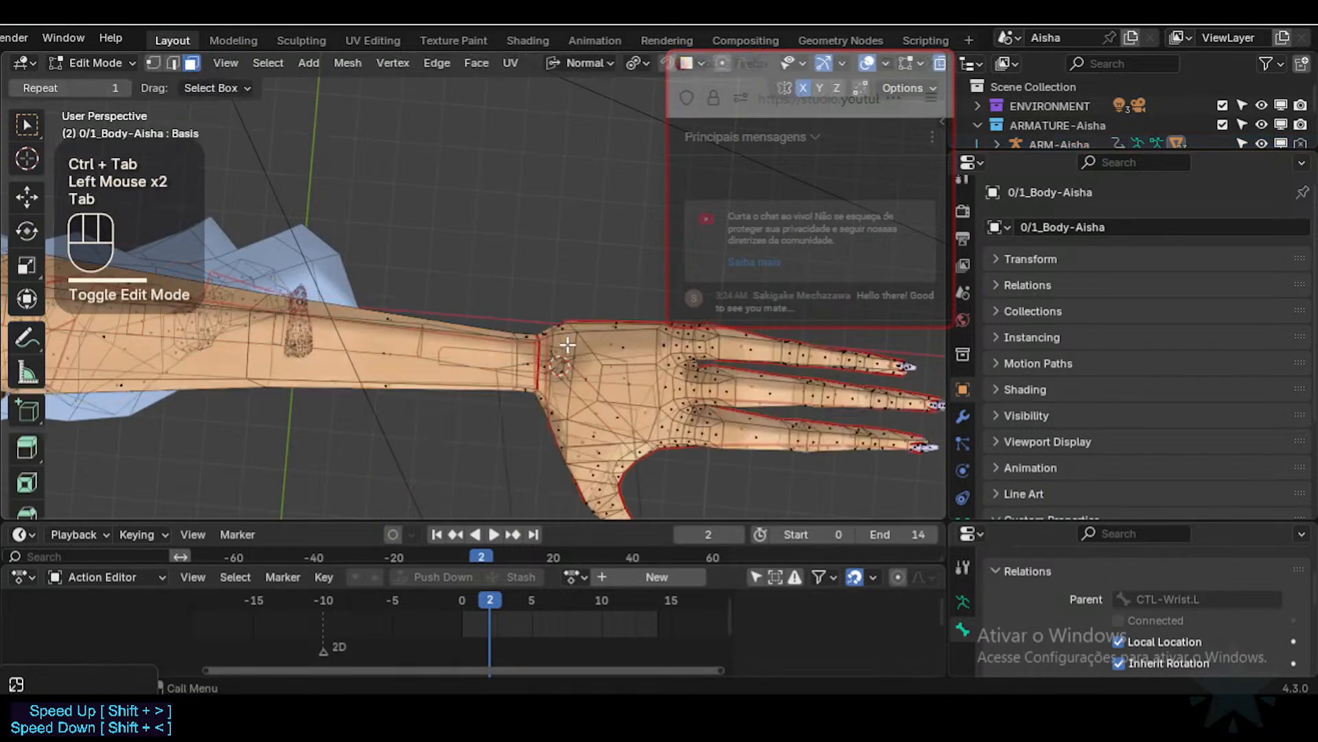
{"action": "key", "text": "2"}
{"action": "key", "text": "alt+a"}
{"action": "left_click", "coordinate": [545, 359], "text": "alt+shift"}
{"action": "mouse_move", "coordinate": [544, 359]}
{"action": "middle_mouse_down"}
{"action": "mouse_move", "coordinate": [556, 381]}
{"action": "mouse_move", "coordinate": [545, 382]}
{"action": "middle_mouse_up"}
{"action": "key", "text": "1"}
Step: Select the armature and body mesh, enter Weight Paint mode, and limit painting to the selected wrist vertices
{"action": "key", "text": "ctrl+Tab"}
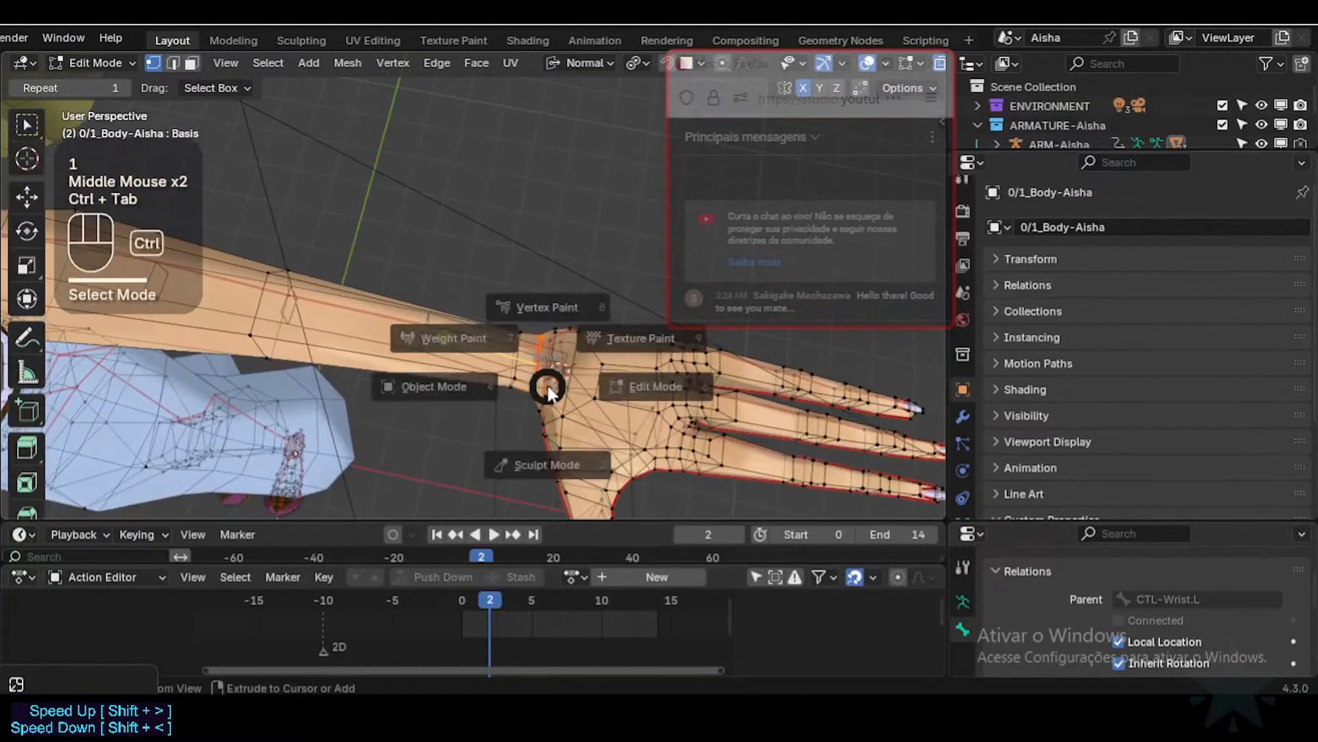
{"action": "left_click", "coordinate": [581, 364]}
{"action": "left_click", "coordinate": [580, 365]}
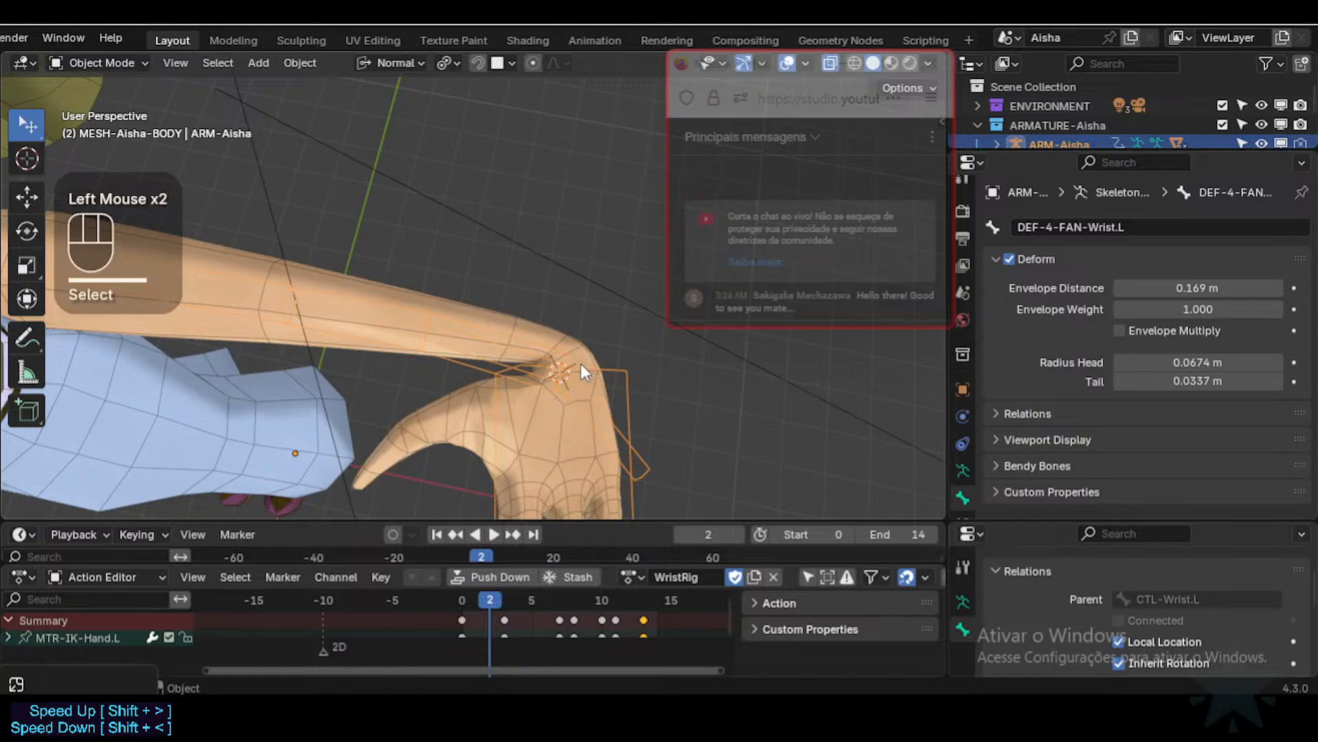
{"action": "left_click", "coordinate": [578, 346], "text": "shift"}
{"action": "key", "text": "ctrl+Tab"}
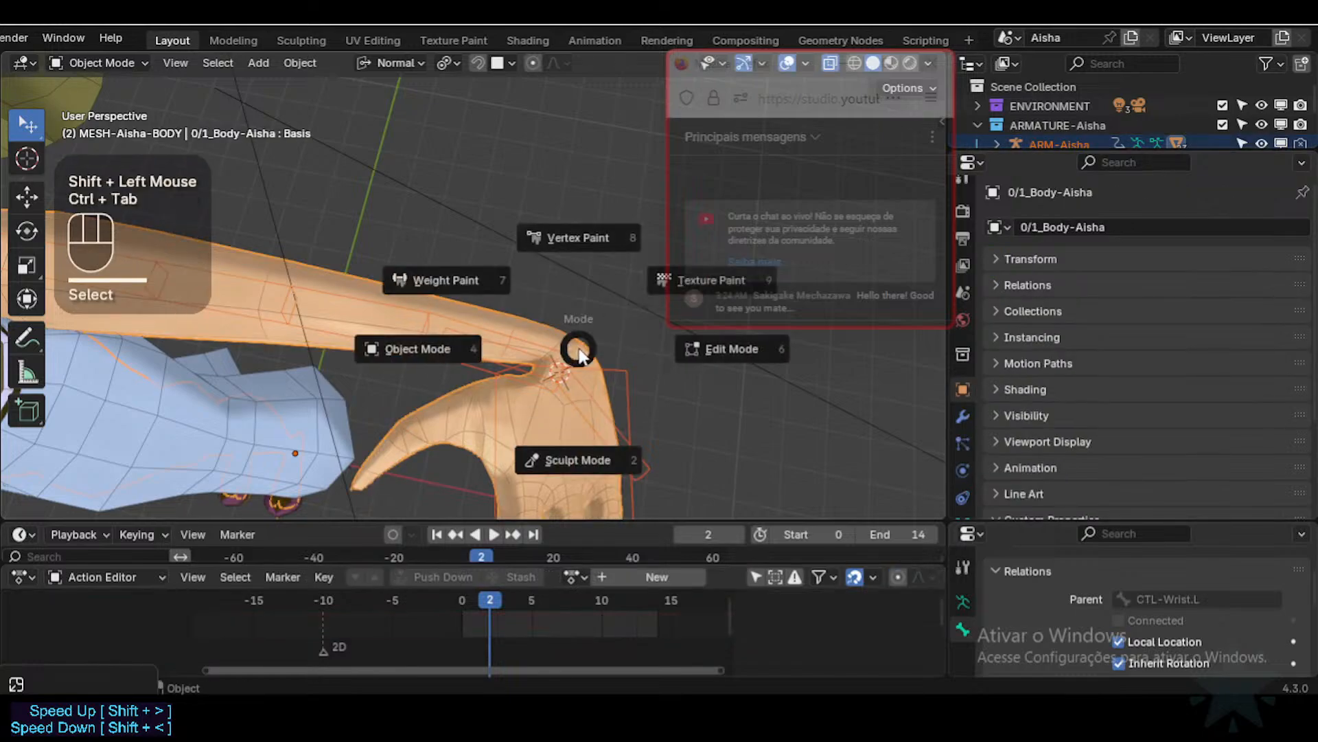
{"action": "key", "text": "7"}
{"action": "key", "text": "2"}
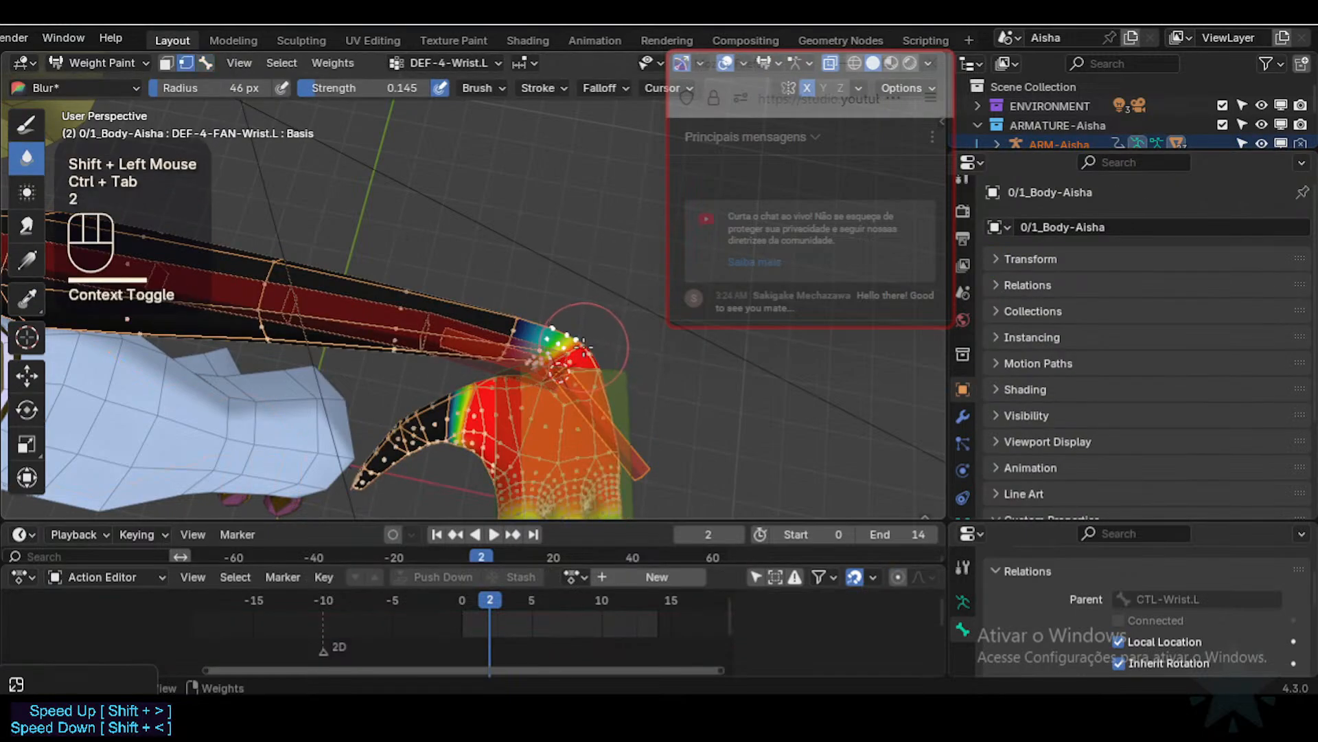
Step: With the Paint brush, sample a weight at the wrist, lower the brush weight to 0.348, and assign it to the selected wrist vertices
{"action": "right_click", "coordinate": [567, 360]}
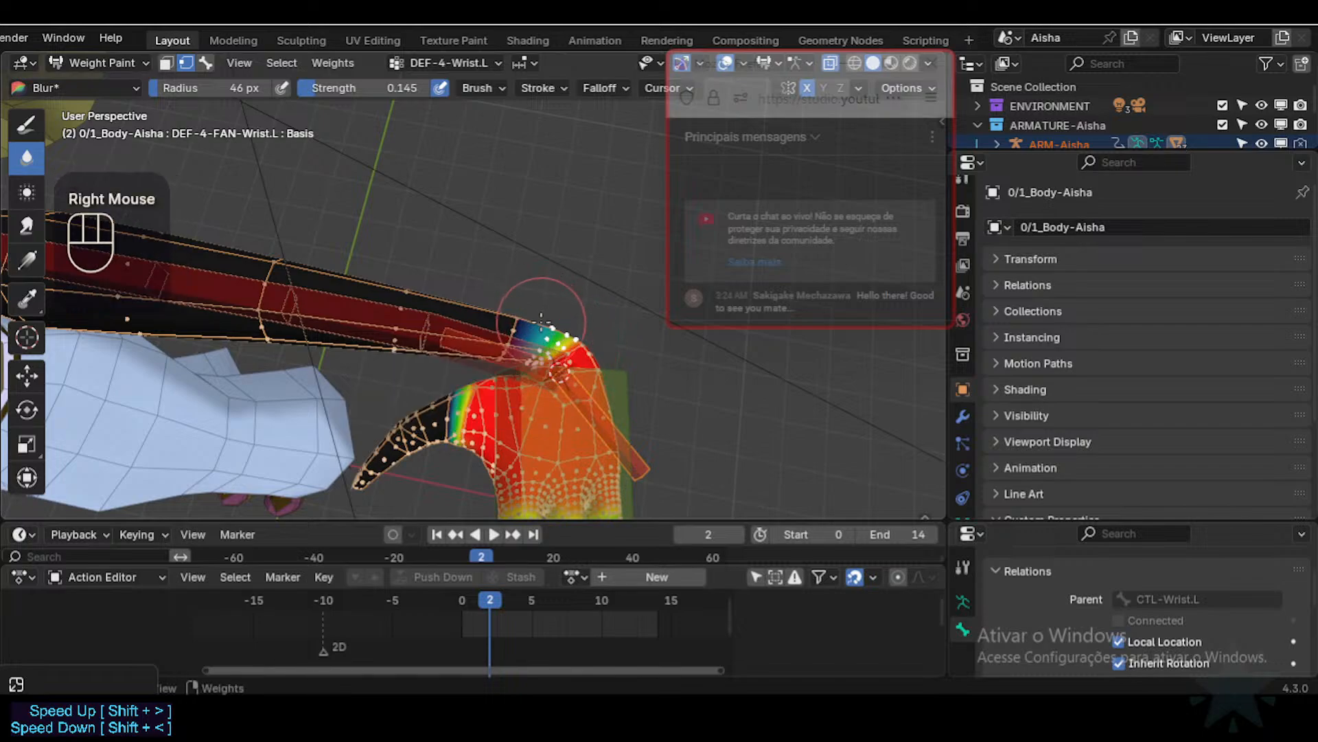
{"action": "key", "text": "shift+space"}
{"action": "left_click", "coordinate": [22, 130]}
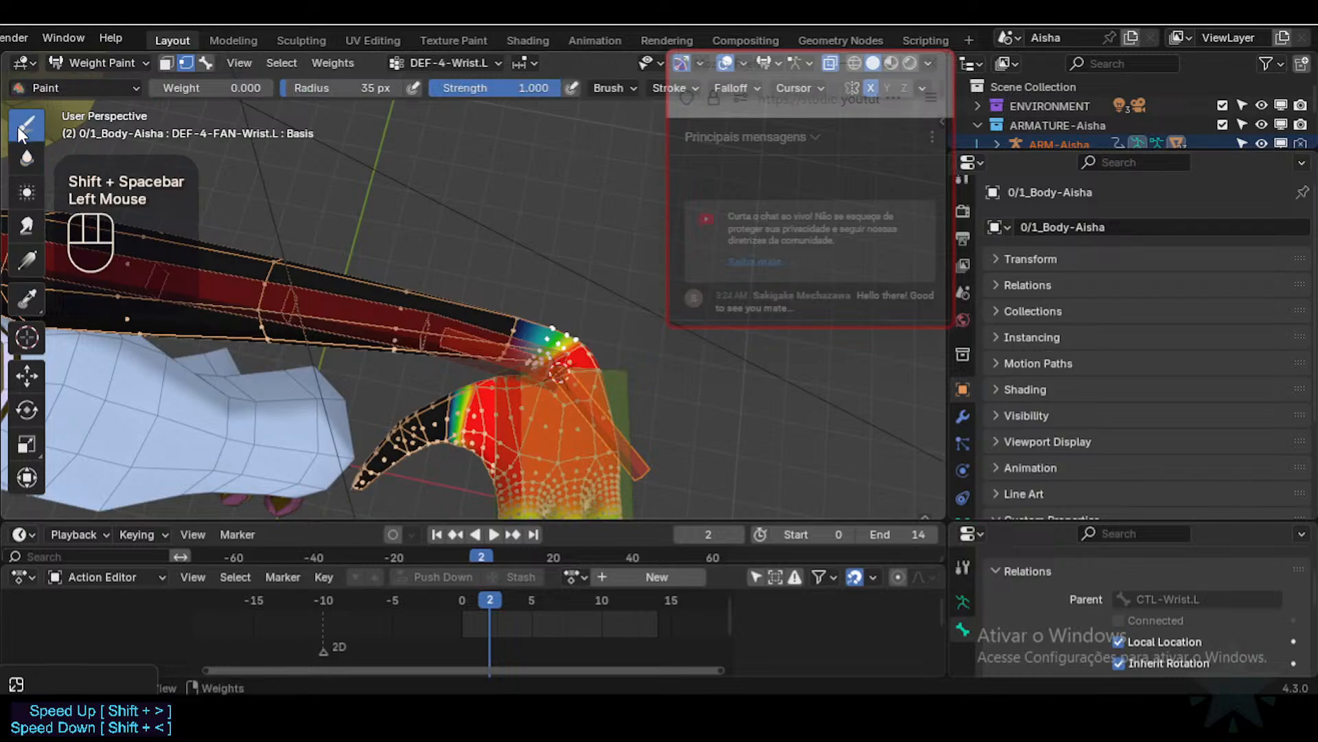
{"action": "key", "text": "shift+x"}
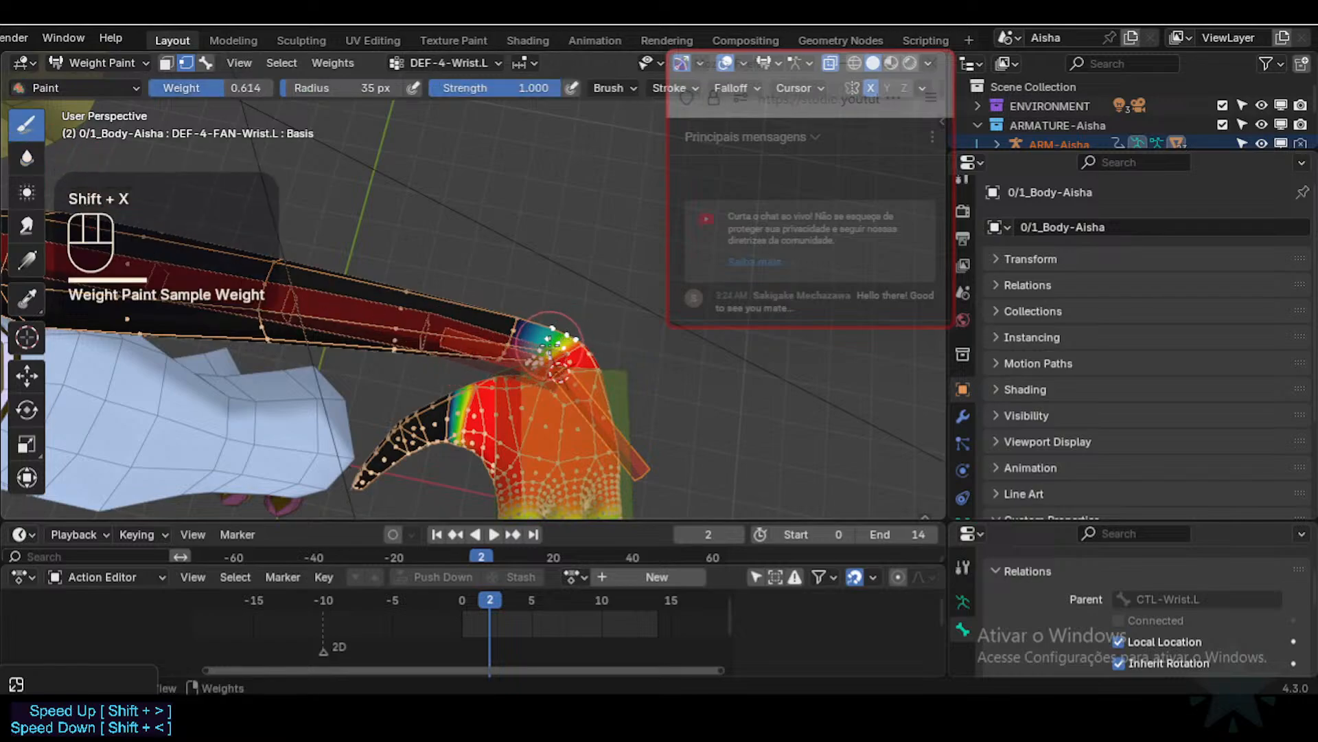
{"action": "right_click", "coordinate": [551, 335]}
{"action": "left_click_drag", "start_coordinate": [522, 347], "coordinate": [469, 347]}
{"action": "key", "text": "ctrl+x"}
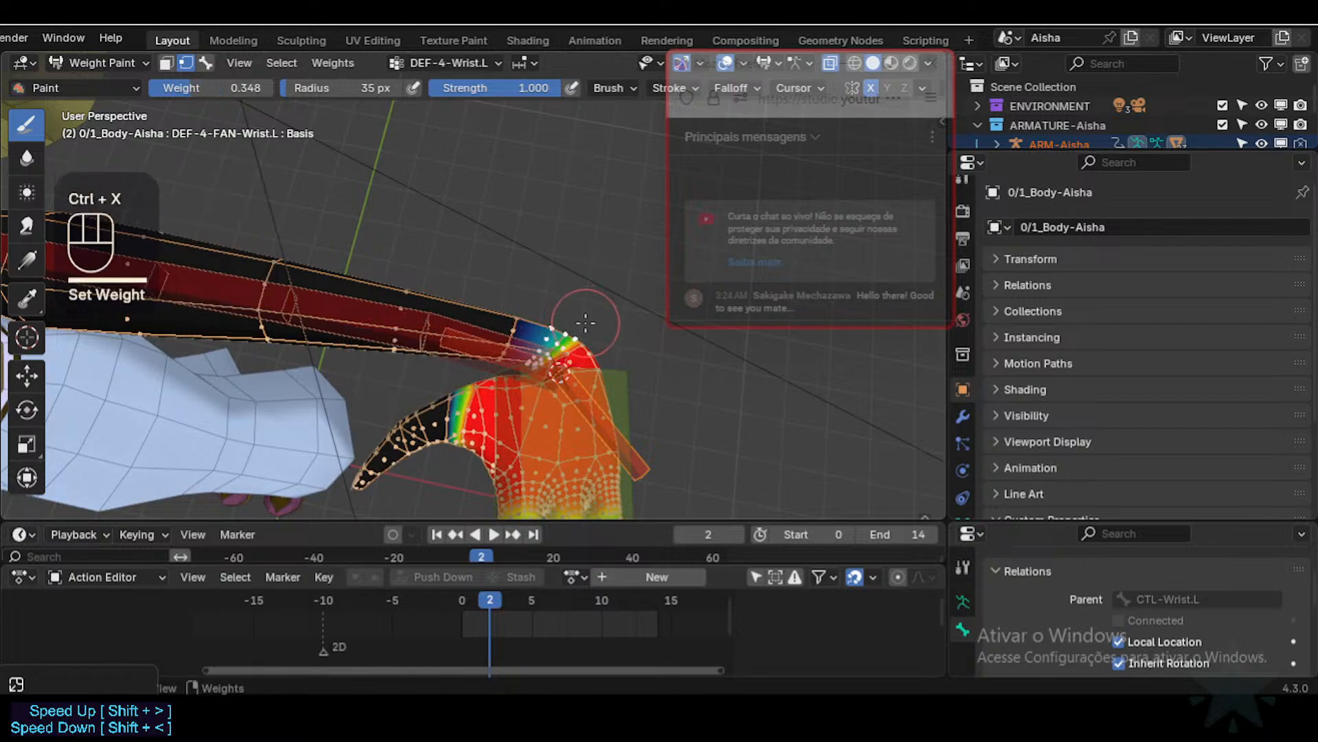
{"action": "middle_click_drag", "start_coordinate": [574, 331], "coordinate": [591, 344]}
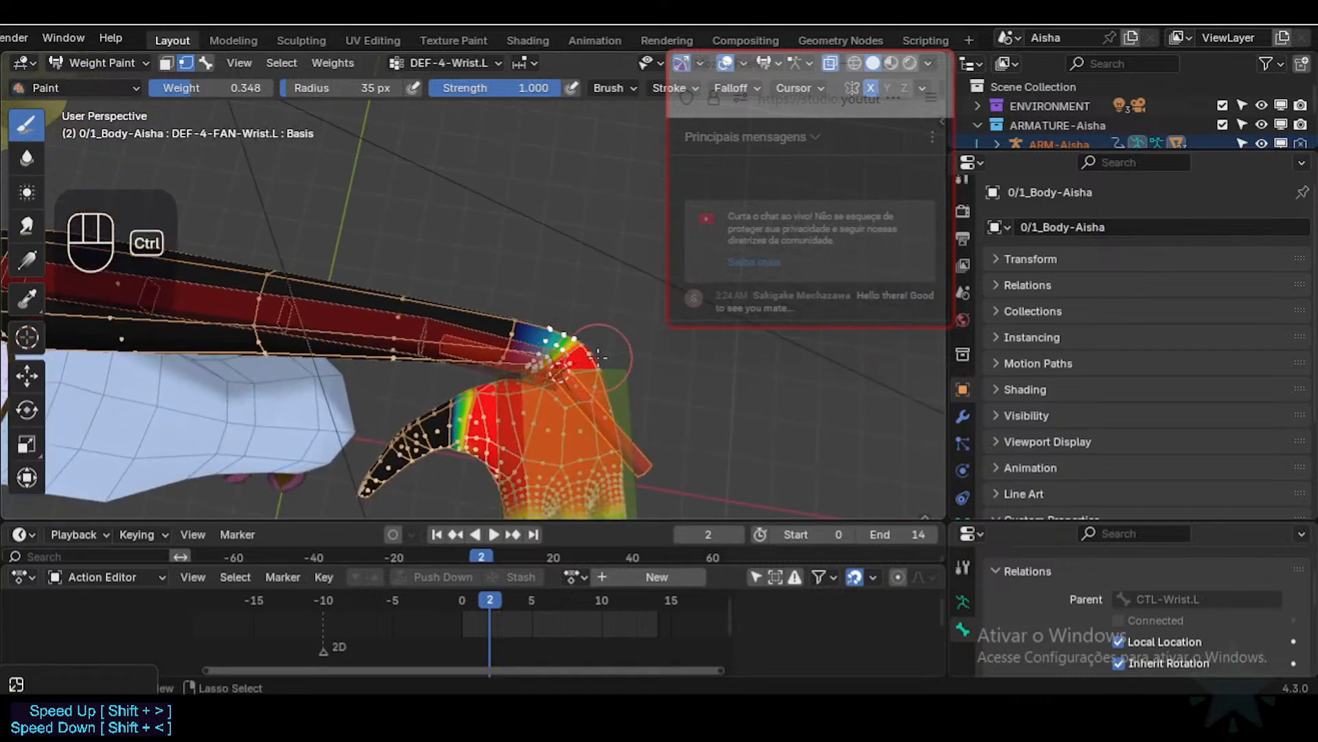
Step: Set the active vertex group by sampling at the left wrist and assign the 0.348 weight to the selected wrist vertices
{"action": "key", "text": "ctrl+Tab"}
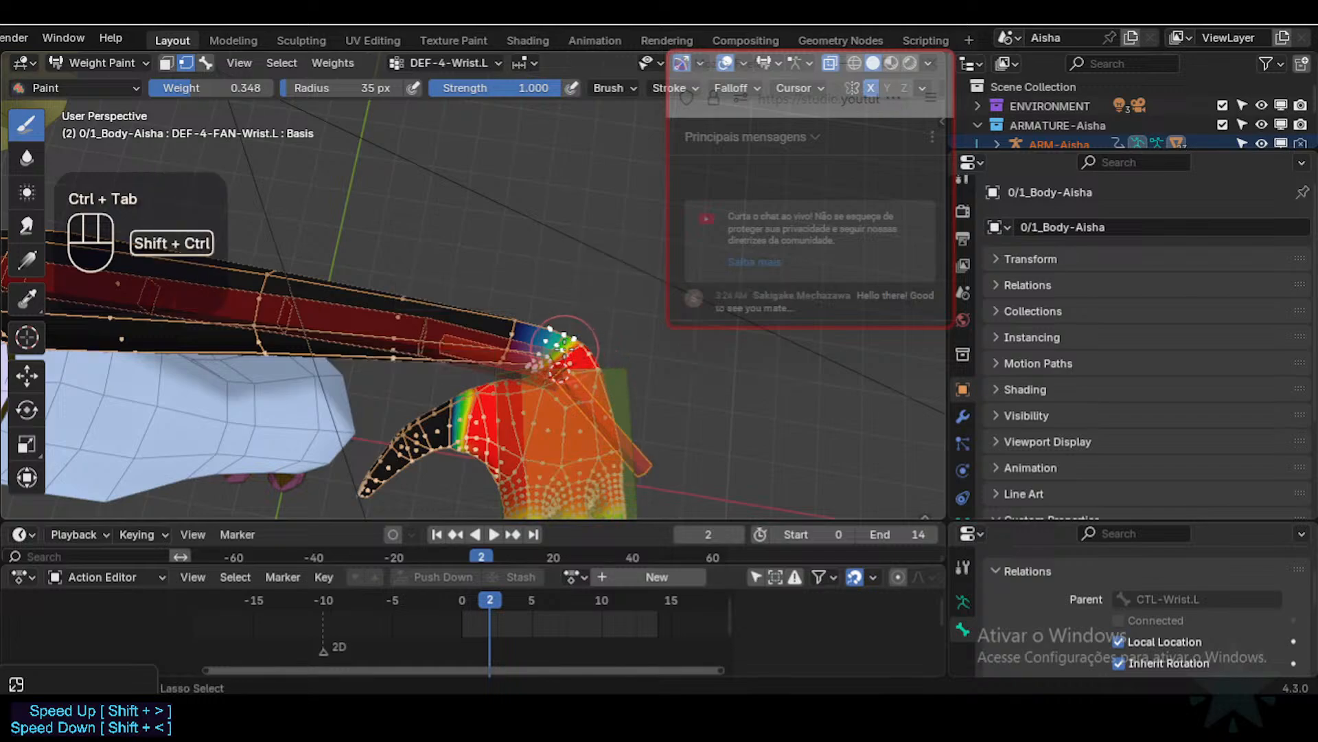
{"action": "key", "text": "ctrl+shift+x"}
{"action": "left_click", "coordinate": [600, 349], "text": "ctrl"}
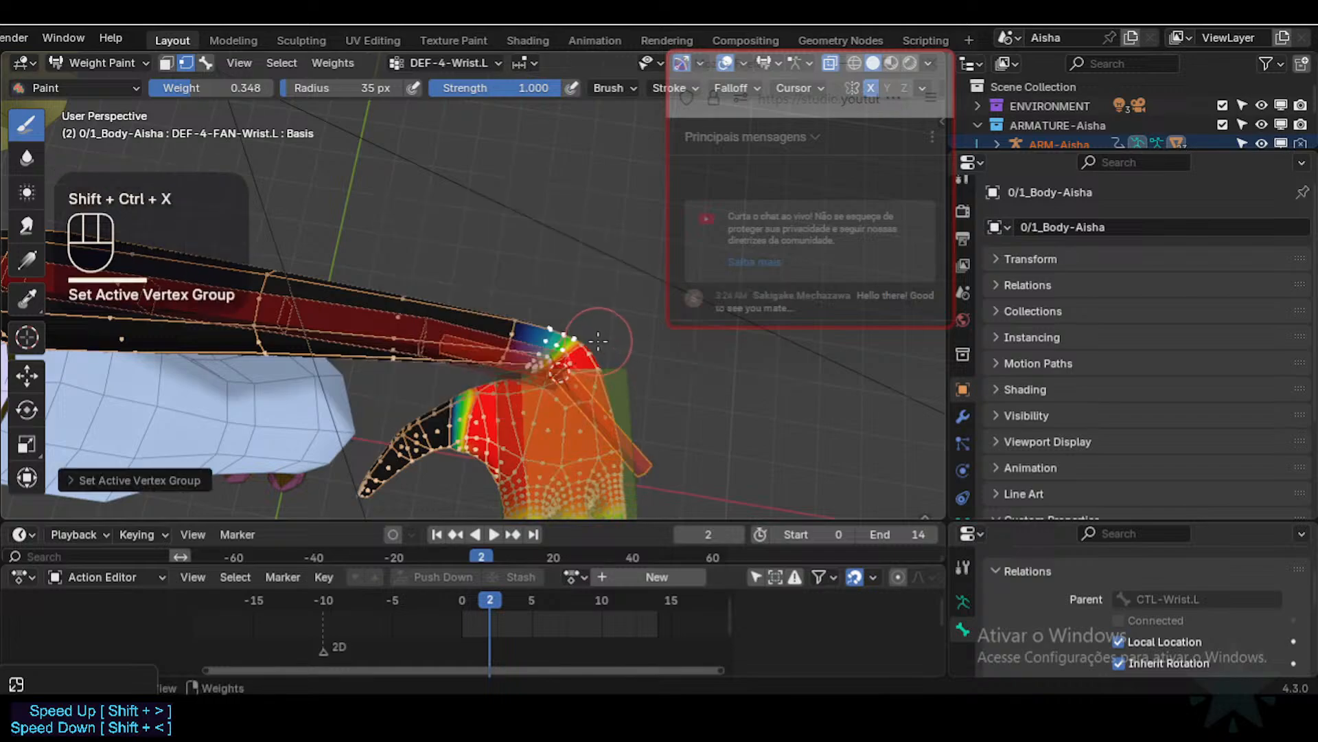
{"action": "key", "text": "ctrl+x"}
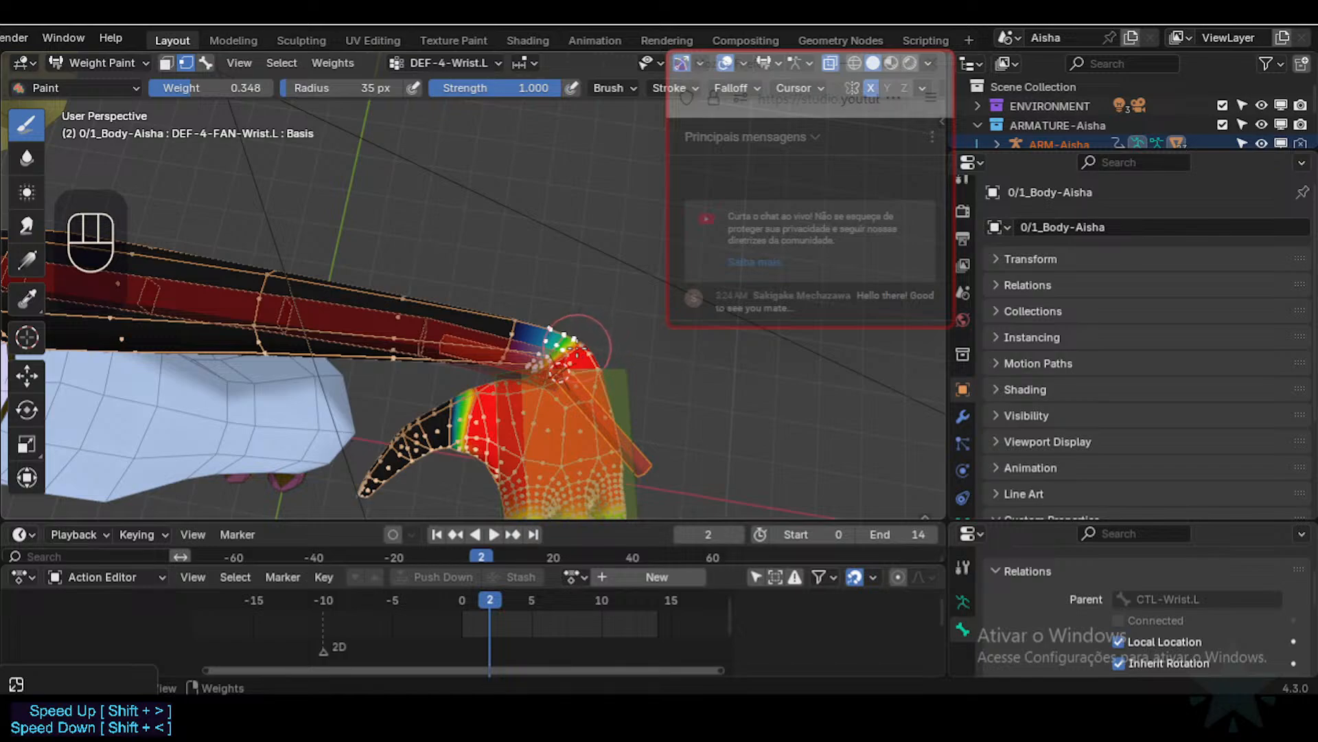
{"action": "middle_click_drag", "start_coordinate": [570, 347], "coordinate": [584, 385]}
{"action": "middle_click_drag", "start_coordinate": [584, 385], "coordinate": [609, 368], "text": "ctrl"}
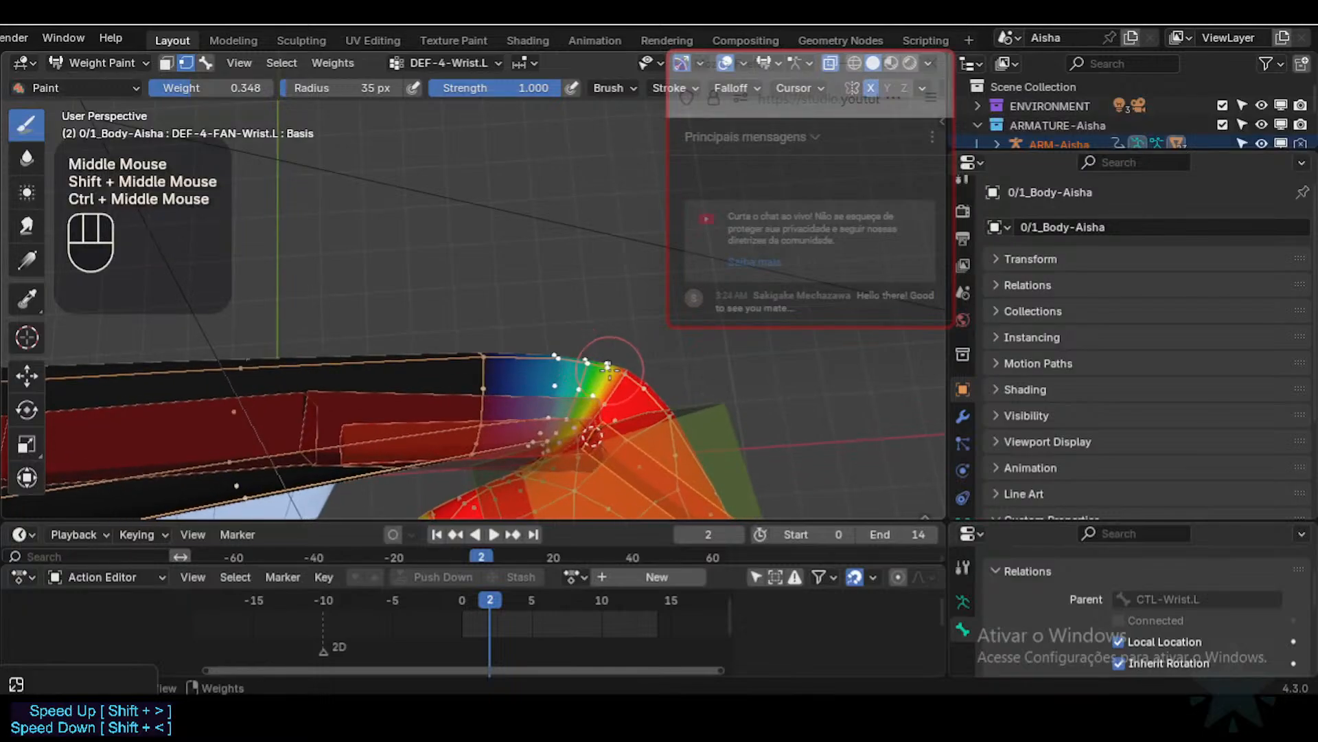
{"action": "key", "text": "ctrl+x"}
Step: Check which vertex groups influence the outer wrist edge and sample the weight there
{"action": "key", "text": "ctrl+shift+x"}
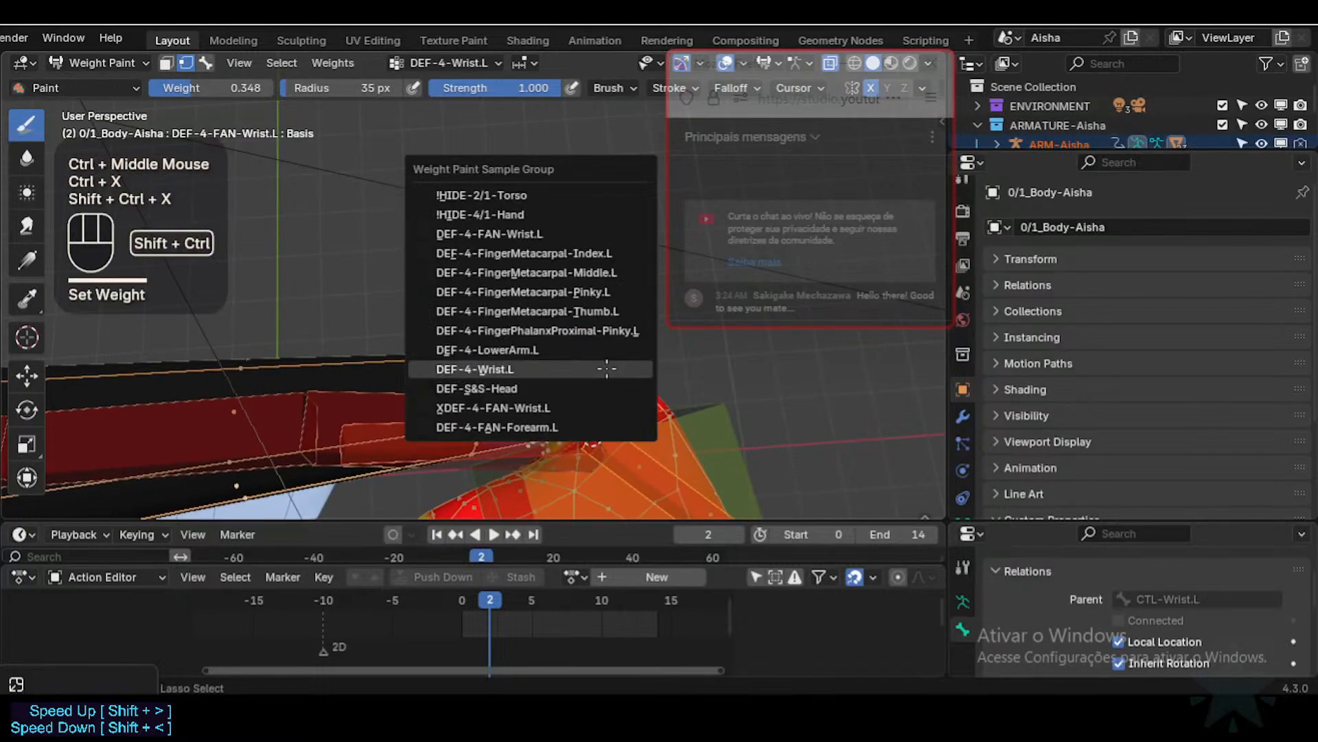
{"action": "key", "text": "Escape"}
{"action": "key", "text": "shift+x"}
{"action": "key", "text": "shift+x"}
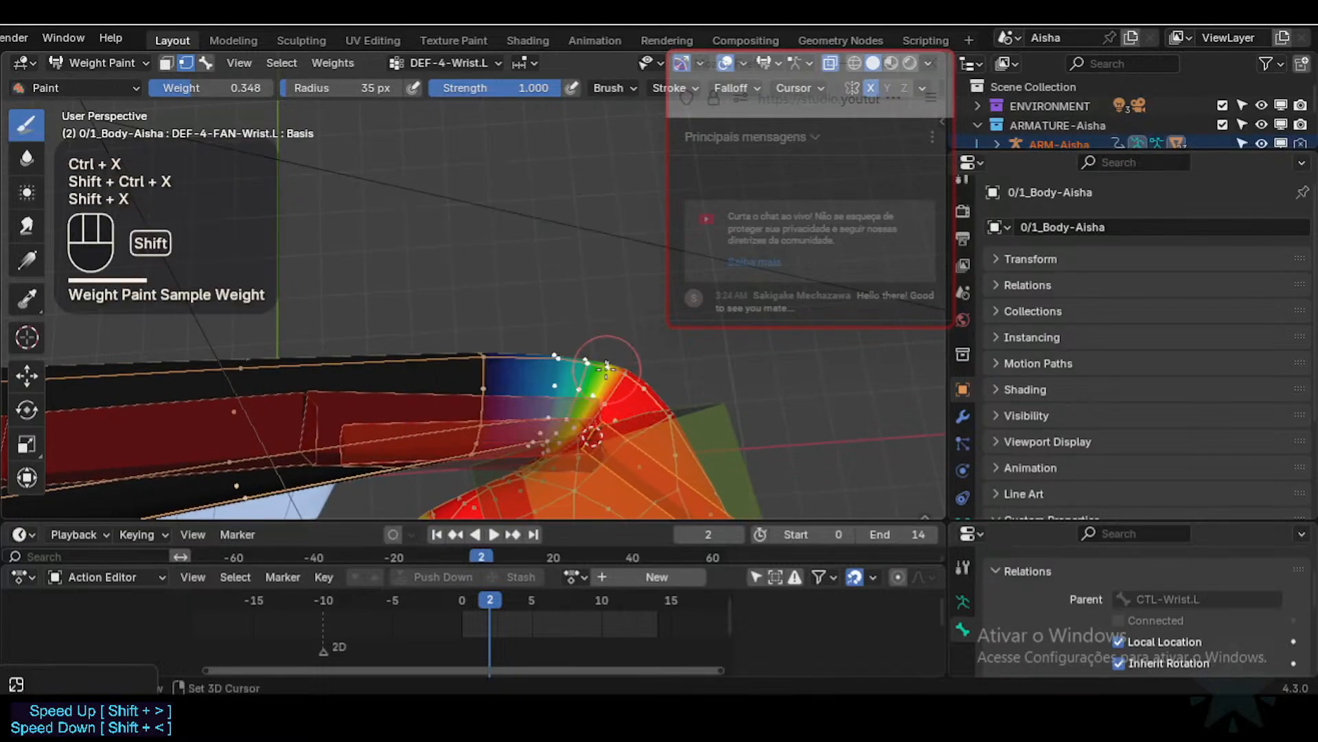
{"action": "key", "text": "shift+x"}
{"action": "key", "text": "shift+x"}
{"action": "middle_click_drag", "start_coordinate": [606, 367], "coordinate": [562, 386], "text": "ctrl"}
Step: In Edit Mode on the body mesh, select an edge loop around the left wrist, switch to vertex selection, and enter Weight Paint mode
{"action": "key", "text": "ctrl+Tab"}
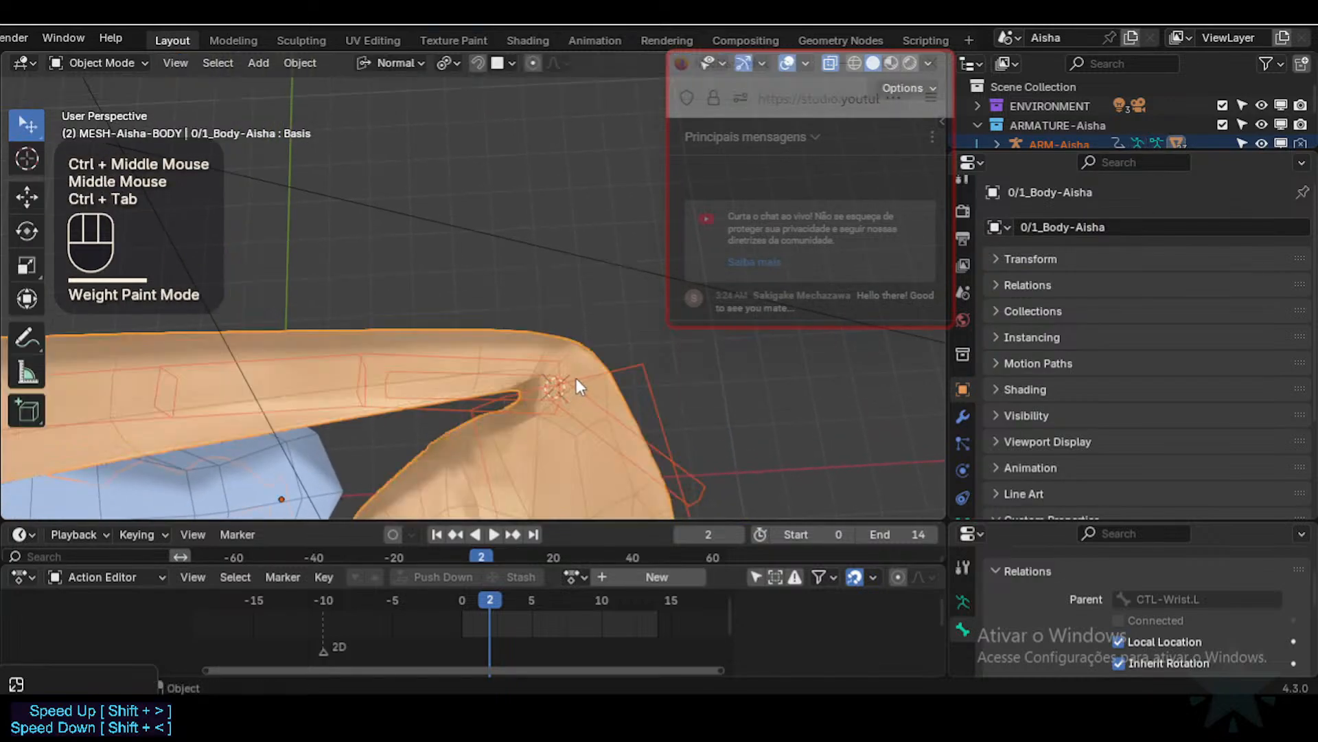
{"action": "left_click", "coordinate": [579, 358]}
{"action": "left_click", "coordinate": [575, 362]}
{"action": "key", "text": "Tab"}
{"action": "key", "text": "alt+a"}
{"action": "key", "text": "2"}
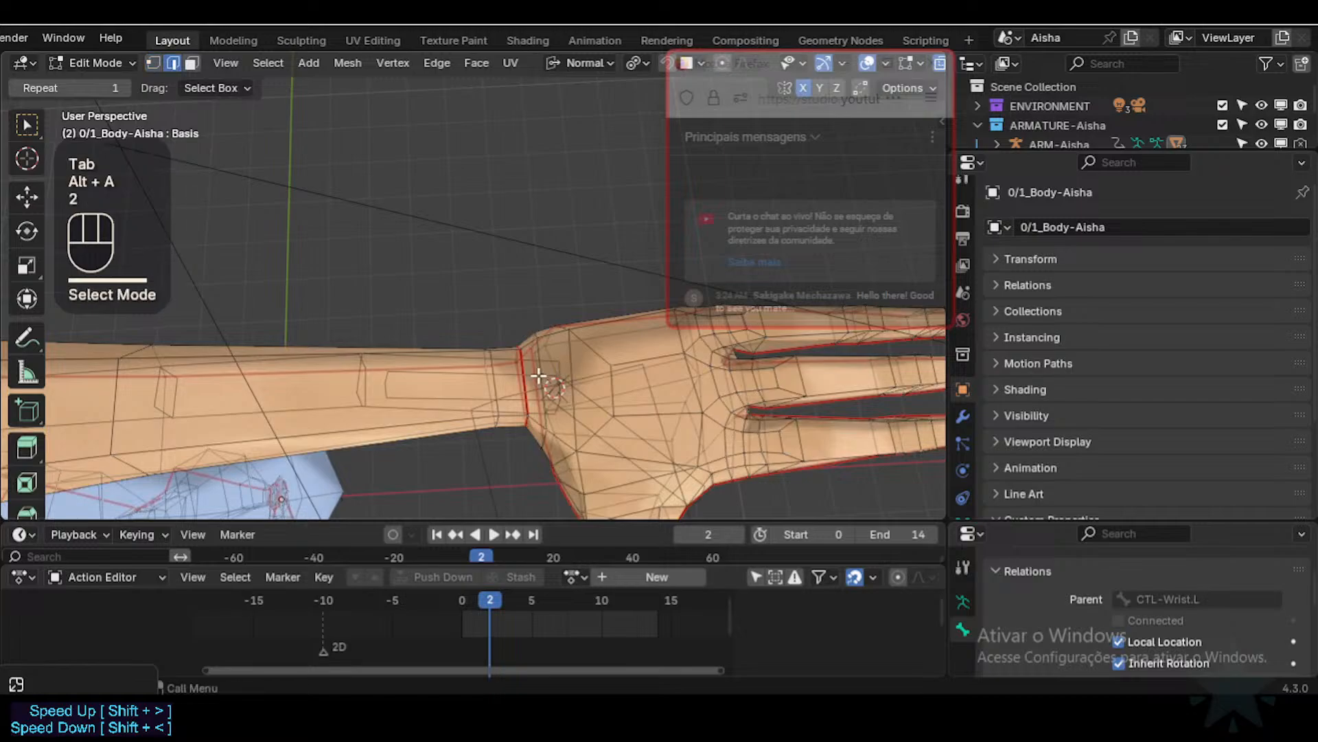
{"action": "left_click", "coordinate": [576, 361], "text": "alt+shift"}
{"action": "mouse_move", "coordinate": [575, 362]}
{"action": "middle_mouse_down"}
{"action": "mouse_move", "coordinate": [568, 336]}
{"action": "mouse_move", "coordinate": [583, 327]}
{"action": "mouse_move", "coordinate": [529, 388]}
{"action": "mouse_move", "coordinate": [525, 401]}
{"action": "mouse_move", "coordinate": [550, 391]}
{"action": "mouse_move", "coordinate": [520, 457]}
{"action": "mouse_move", "coordinate": [529, 399]}
{"action": "middle_mouse_up"}
{"action": "key", "text": "1"}
{"action": "key", "text": "ctrl+Tab"}
{"action": "left_click", "coordinate": [402, 320]}
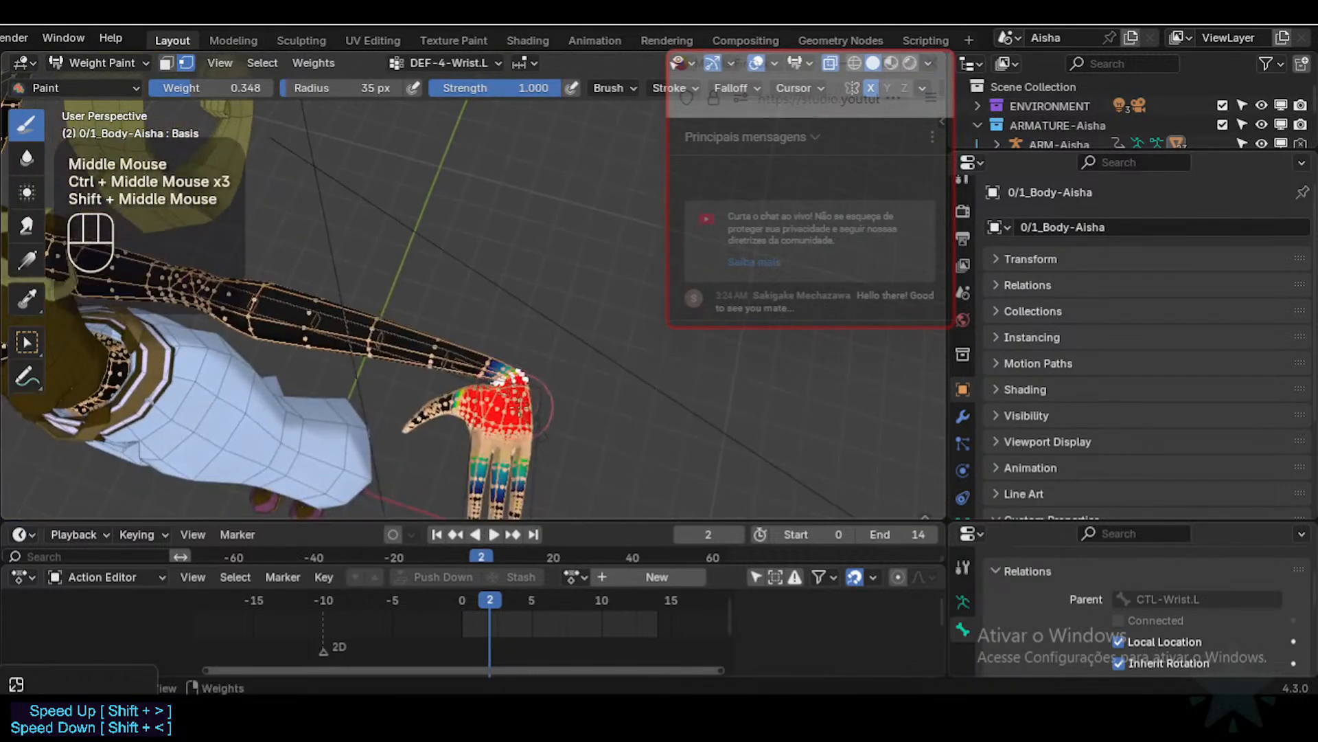
Step: Return to Edit Mode on the body mesh, clear the vertex selection, save the file, and move the chat window off the viewport
{"action": "key", "text": "ctrl+Tab"}
{"action": "left_click", "coordinate": [512, 388]}
{"action": "key", "text": "Tab"}
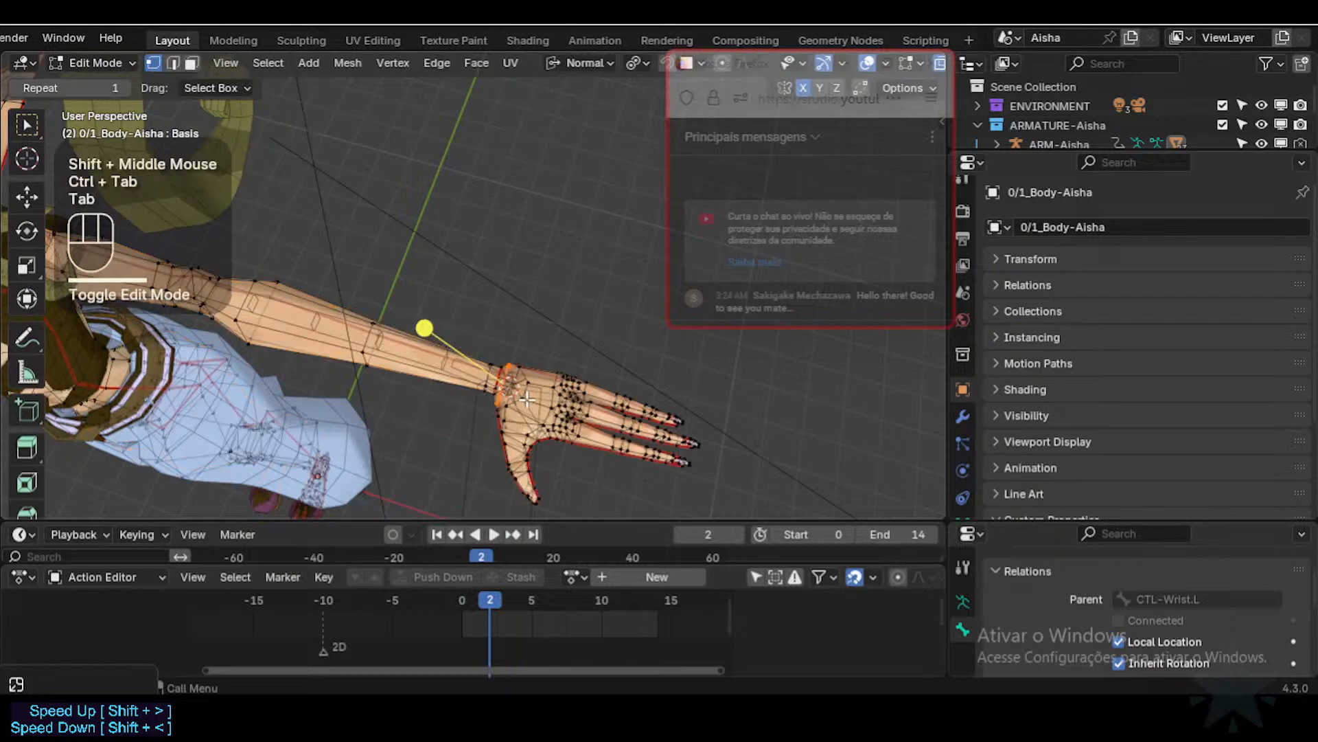
{"action": "key", "text": "alt+a"}
{"action": "middle_click_drag", "start_coordinate": [523, 408], "coordinate": [540, 406], "text": "ctrl"}
{"action": "key", "text": "ctrl+s"}
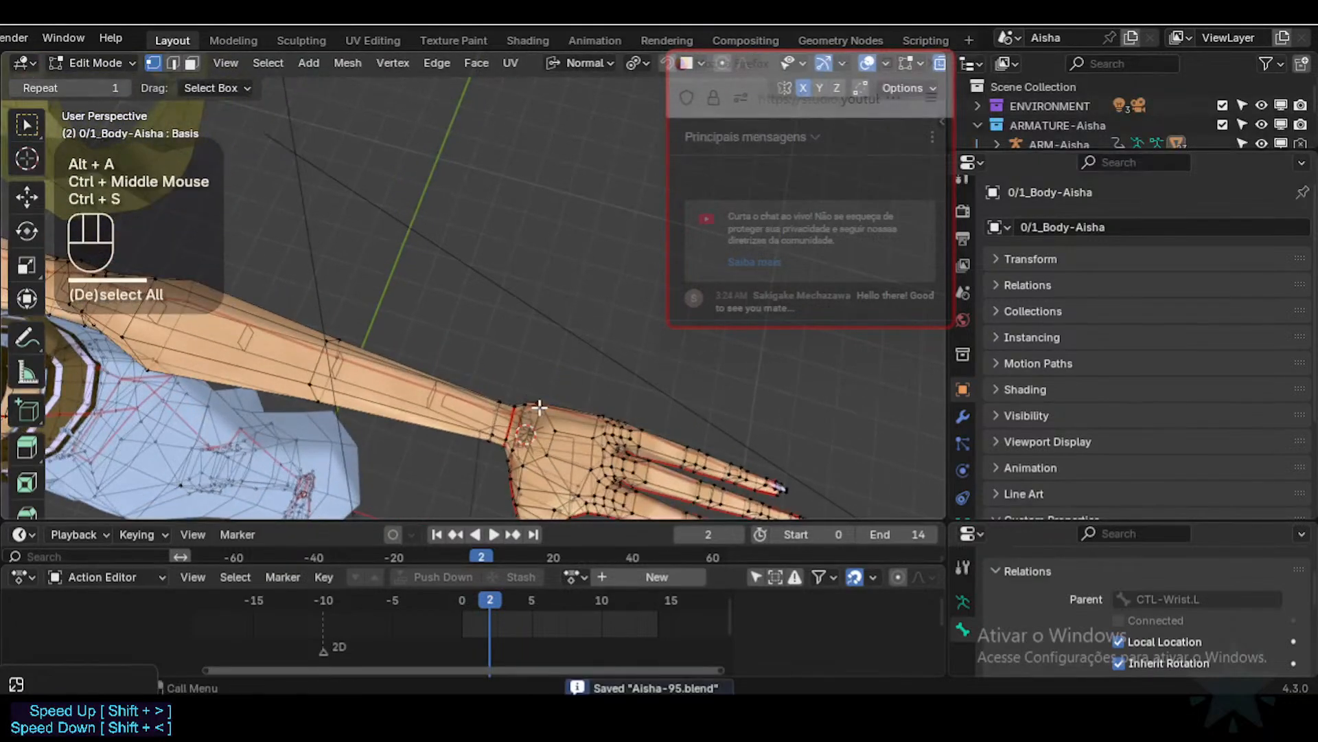
{"action": "left_click_drag", "start_coordinate": [759, 65], "coordinate": [1052, 71]}
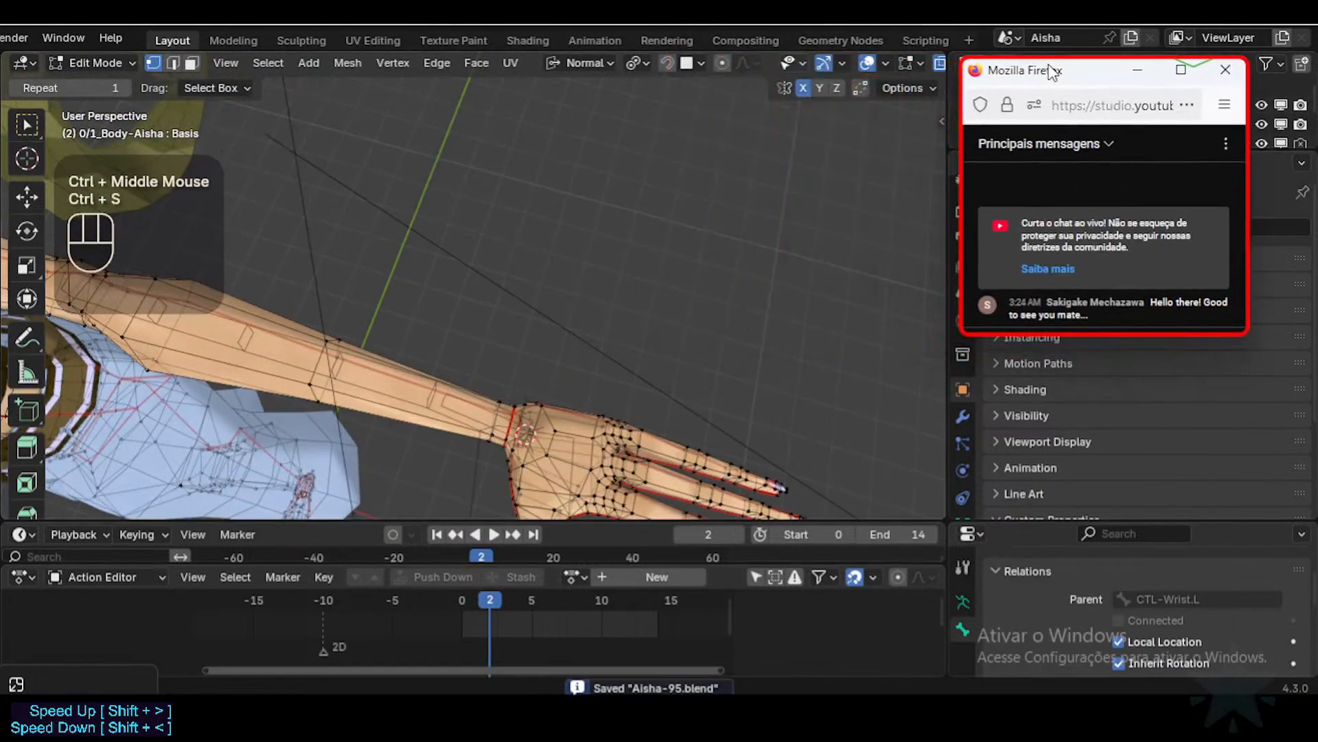
Step: Using edge selection, select the edge loop around the left wrist and return the body mesh to Object Mode
{"action": "scroll", "coordinate": [583, 292], "scroll_direction": "up", "scroll_amount": 2}
{"action": "scroll", "coordinate": [542, 373], "scroll_direction": "up", "scroll_amount": 1}
{"action": "middle_click_drag", "start_coordinate": [582, 292], "coordinate": [641, 471], "text": "shift"}
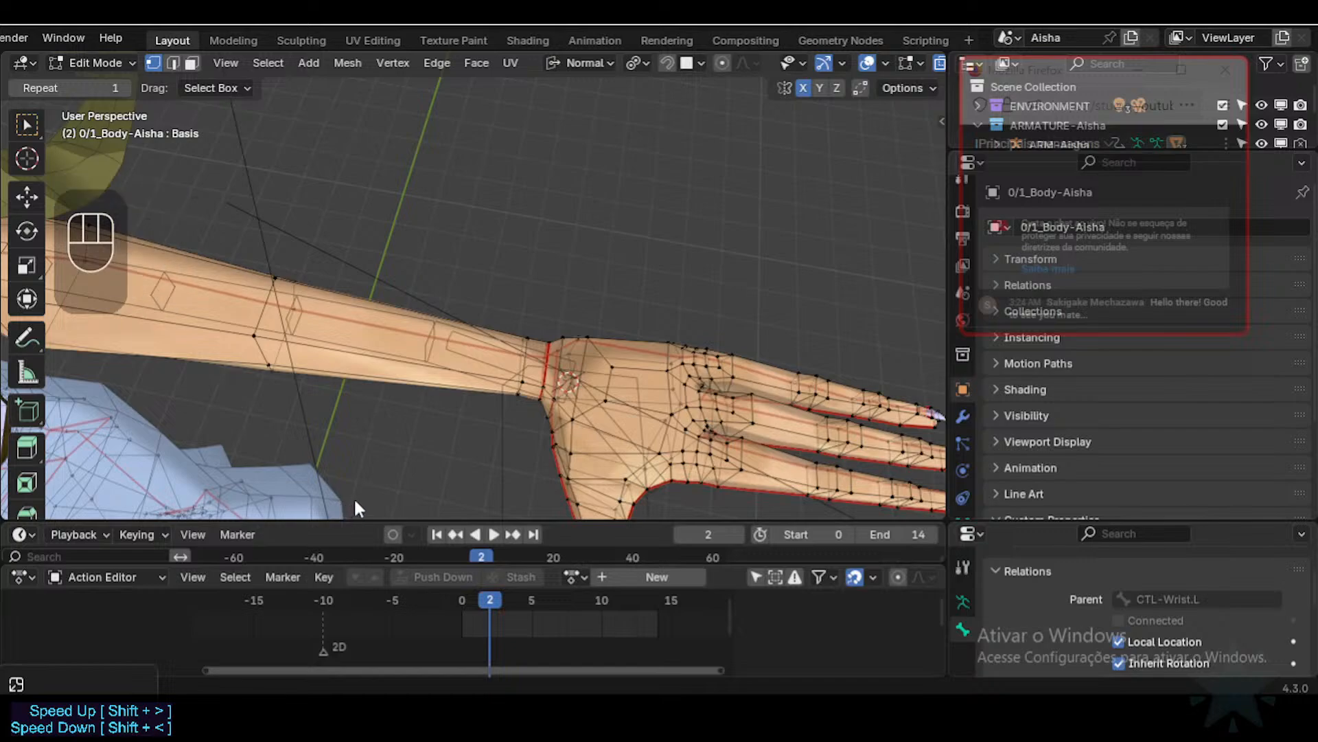
{"action": "middle_click_drag", "start_coordinate": [586, 428], "coordinate": [555, 364]}
{"action": "middle_click_drag", "start_coordinate": [548, 364], "coordinate": [512, 377]}
{"action": "key", "text": "2"}
{"action": "left_click", "coordinate": [412, 382], "text": "alt+shift"}
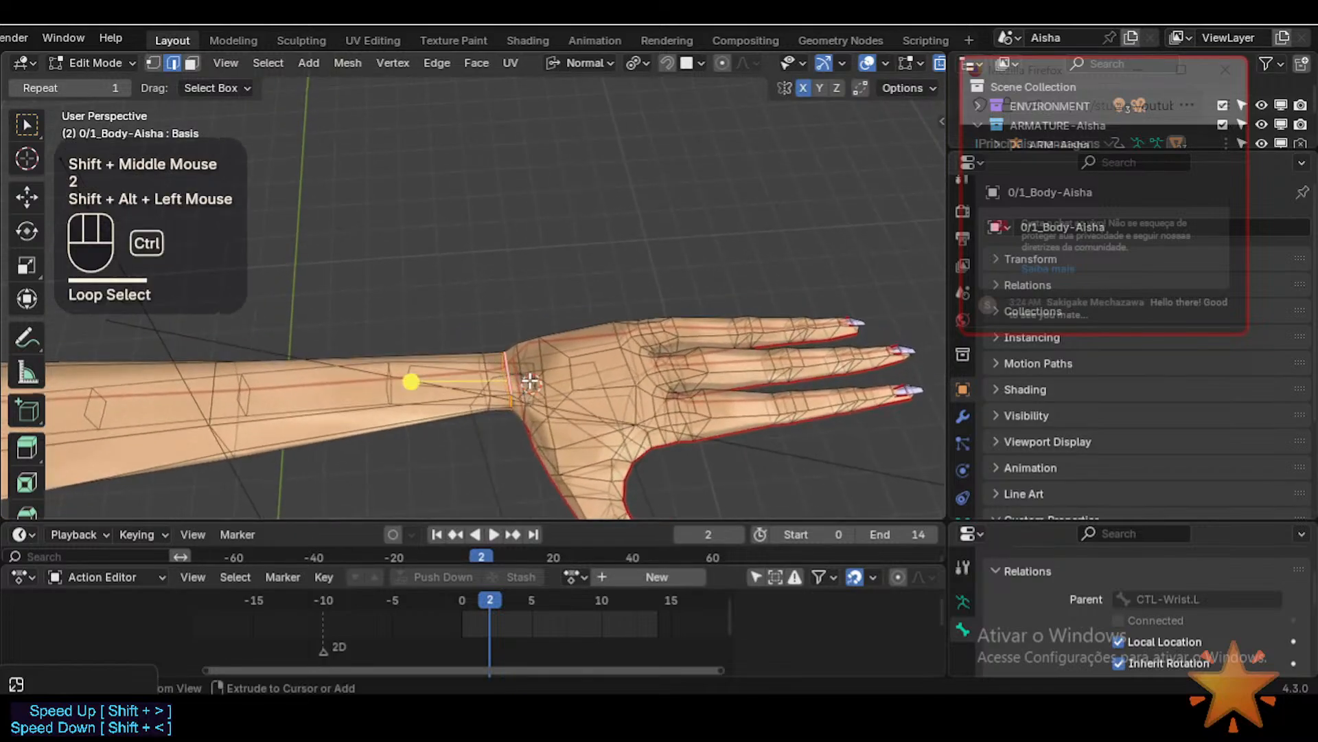
{"action": "key", "text": "ctrl+Tab"}
{"action": "left_click", "coordinate": [553, 382]}
{"action": "left_click", "coordinate": [557, 382]}
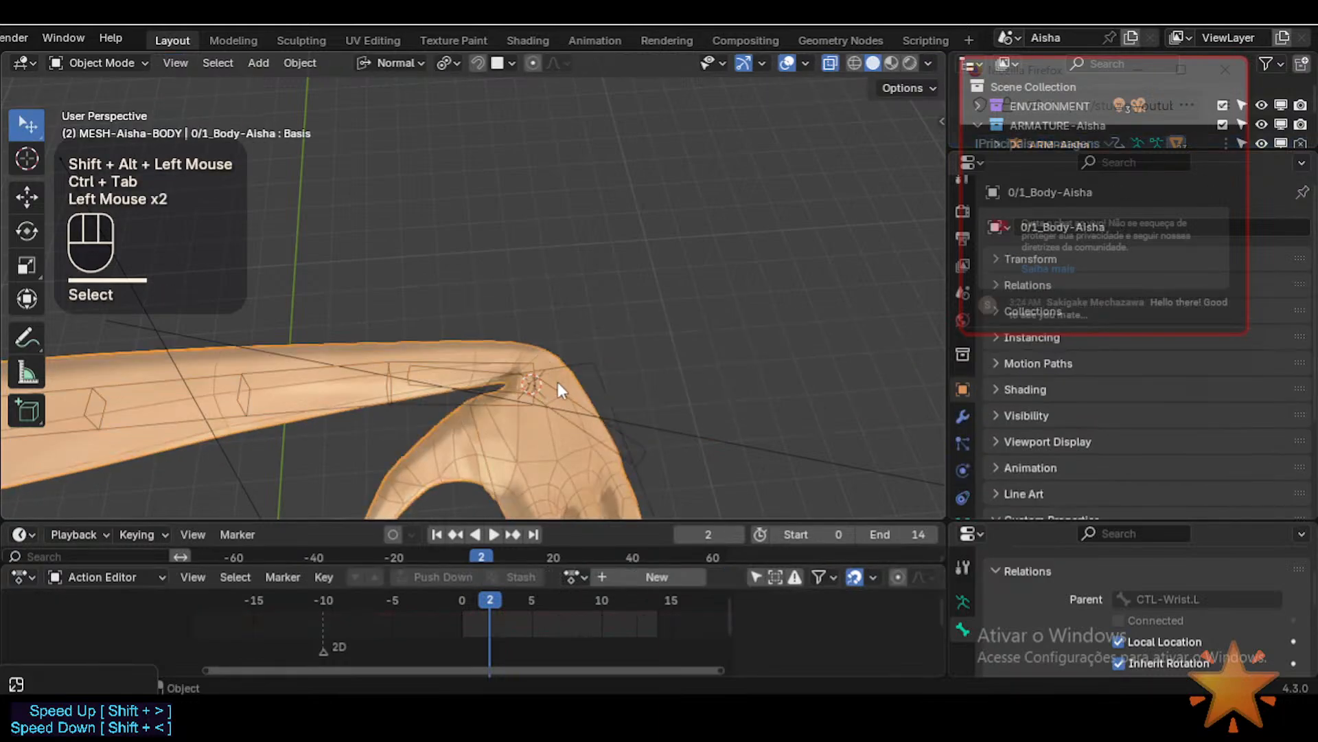
Step: Open the armature in Edit Mode, examine the DEF-4-FAN-Wrist.L bone's placement at the wrist, and return to Object Mode
{"action": "mouse_move", "coordinate": [557, 382]}
{"action": "middle_mouse_down"}
{"action": "mouse_move", "coordinate": [579, 421]}
{"action": "mouse_move", "coordinate": [558, 367]}
{"action": "mouse_move", "coordinate": [547, 369]}
{"action": "mouse_move", "coordinate": [551, 398]}
{"action": "middle_mouse_up"}
{"action": "mouse_move", "coordinate": [552, 398]}
{"action": "middle_mouse_down", "text": "ctrl"}
{"action": "mouse_move", "coordinate": [556, 427]}
{"action": "mouse_move", "coordinate": [566, 394]}
{"action": "mouse_move", "coordinate": [541, 410]}
{"action": "middle_mouse_up", "text": "ctrl"}
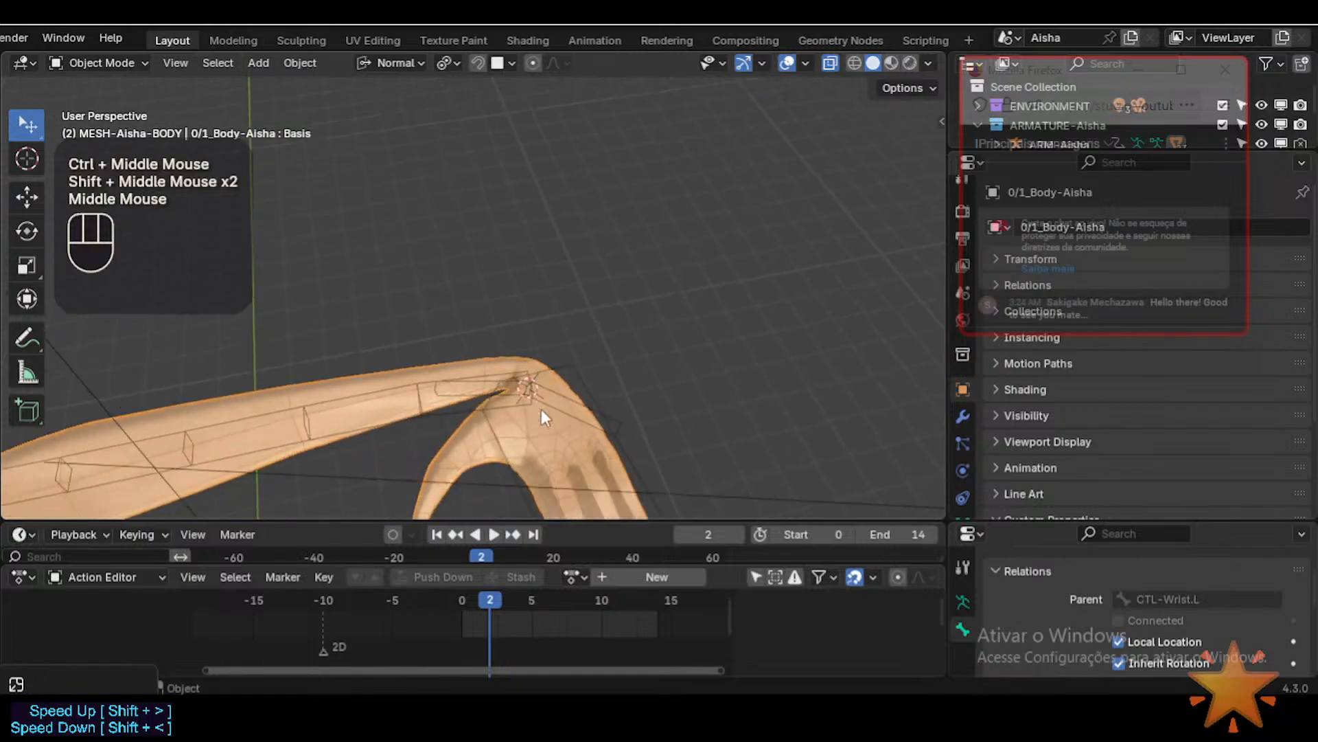
{"action": "left_click", "coordinate": [555, 376]}
{"action": "left_click", "coordinate": [551, 395]}
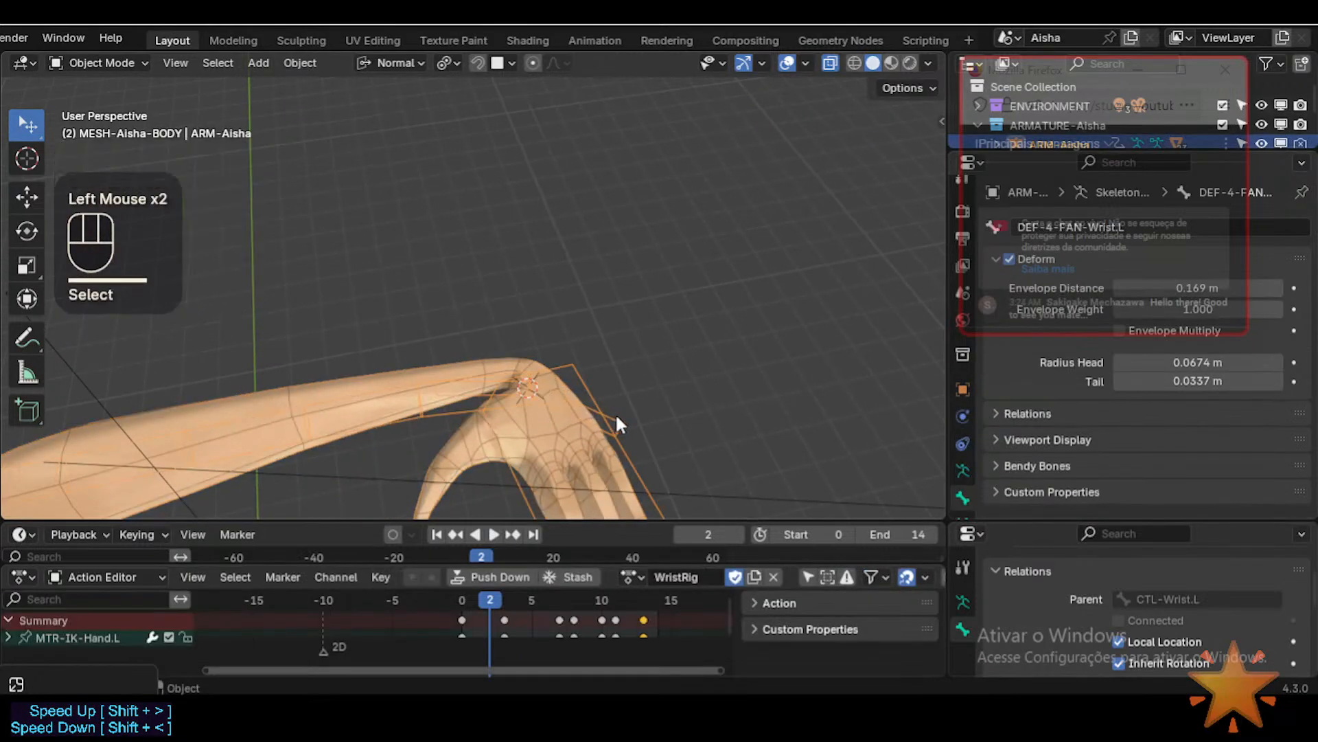
{"action": "key", "text": "Tab"}
{"action": "left_click", "coordinate": [570, 377]}
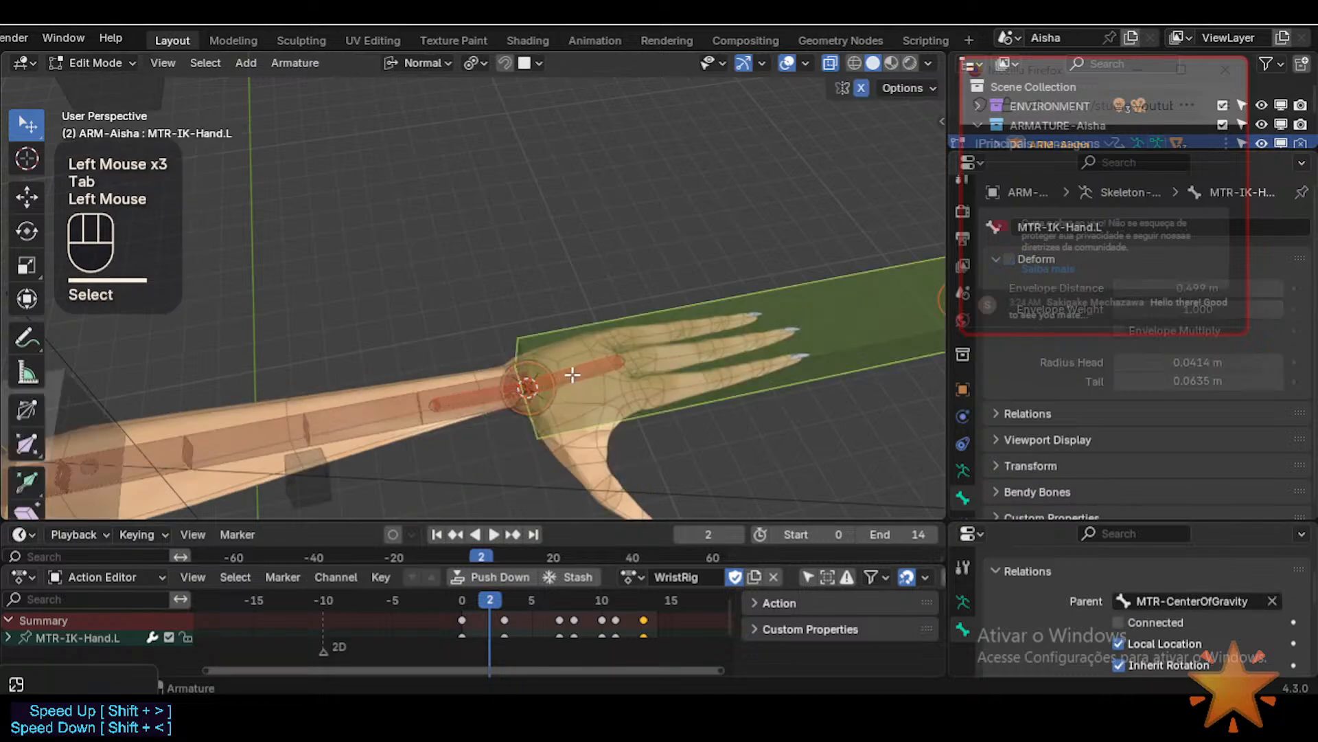
{"action": "left_click", "coordinate": [569, 375]}
{"action": "middle_click_drag", "start_coordinate": [573, 377], "coordinate": [540, 419]}
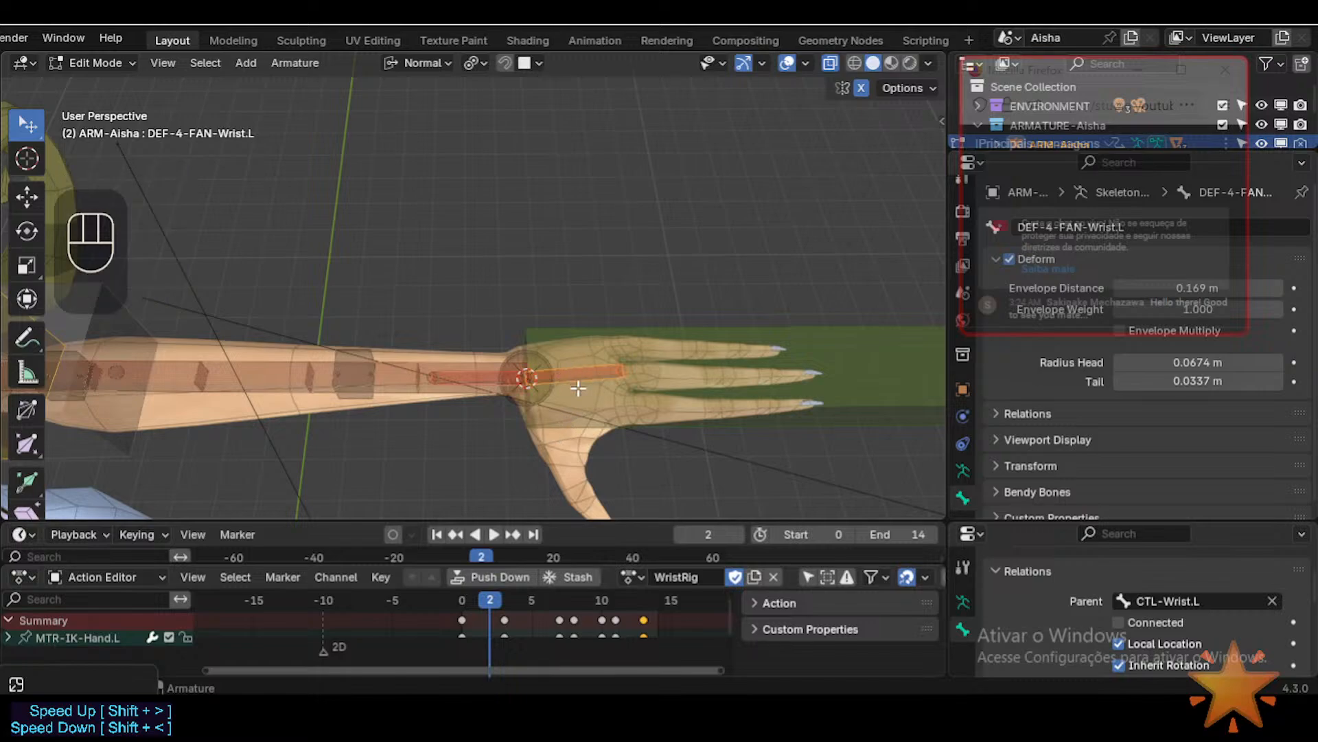
{"action": "key", "text": "Tab"}
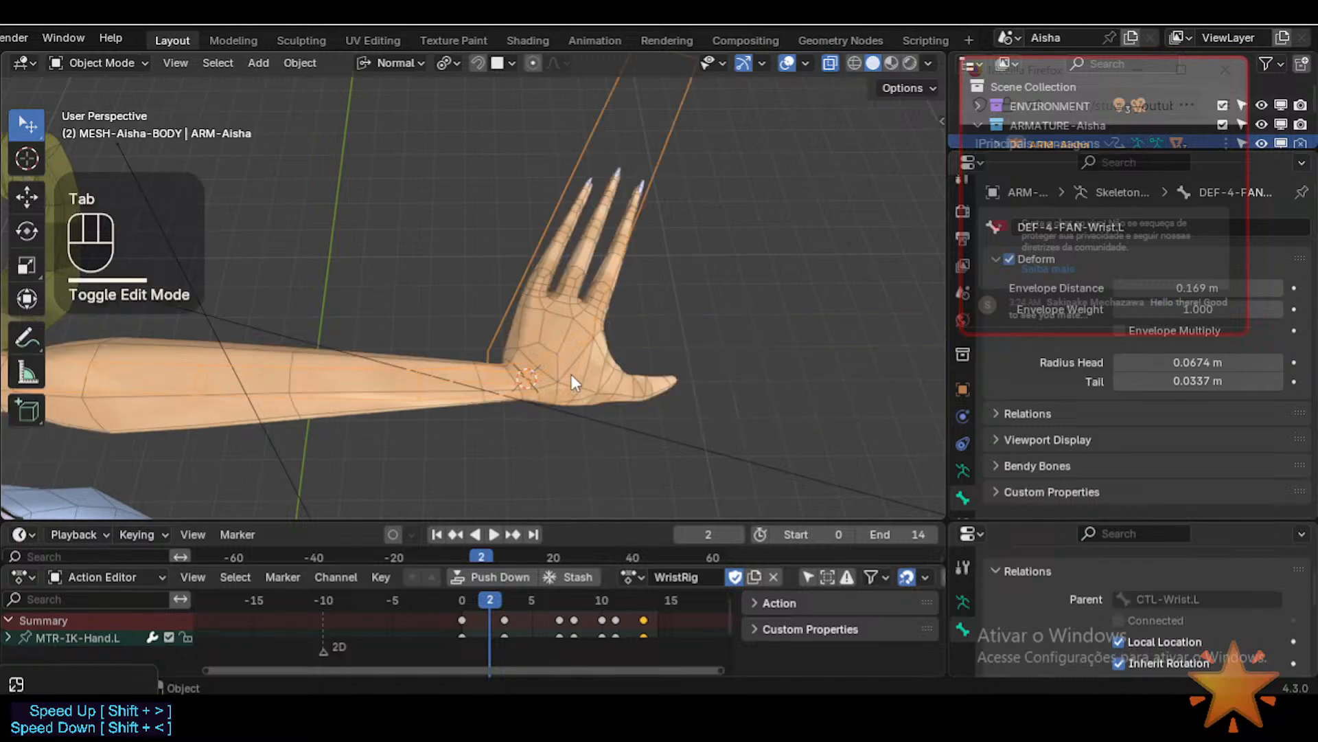
Step: Select the armature together with the body mesh and enter Weight Paint mode
{"action": "middle_click_drag", "start_coordinate": [571, 374], "coordinate": [515, 427], "text": "shift"}
{"action": "left_click", "coordinate": [550, 379]}
{"action": "left_click", "coordinate": [557, 385]}
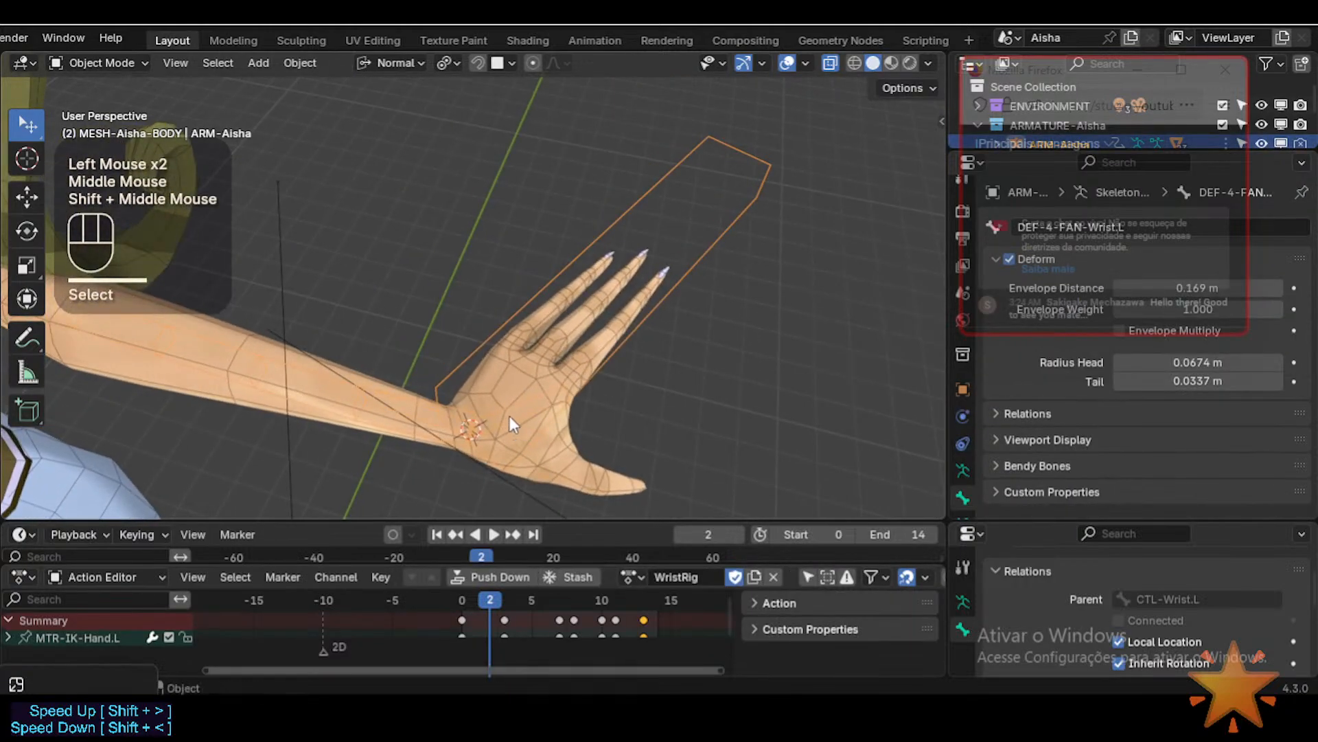
{"action": "left_click", "coordinate": [524, 408]}
{"action": "left_click", "coordinate": [519, 407]}
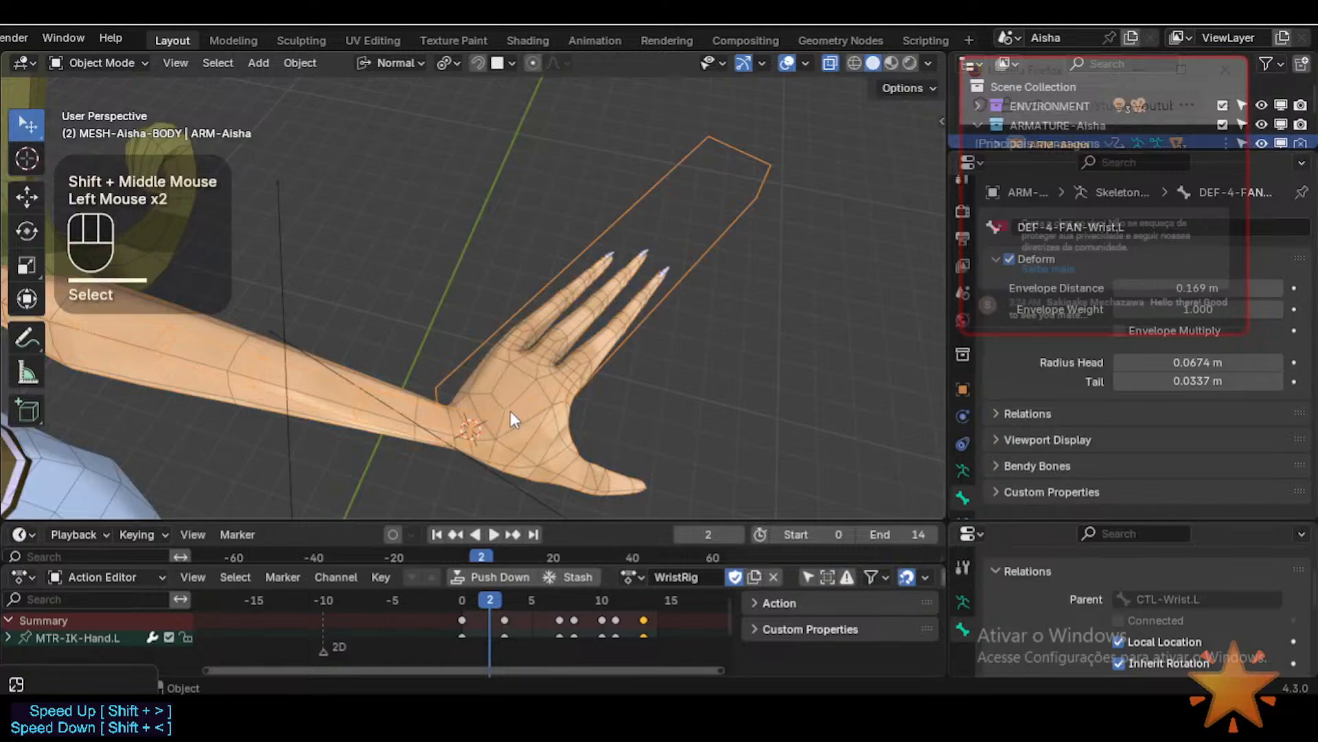
{"action": "left_click", "coordinate": [550, 448]}
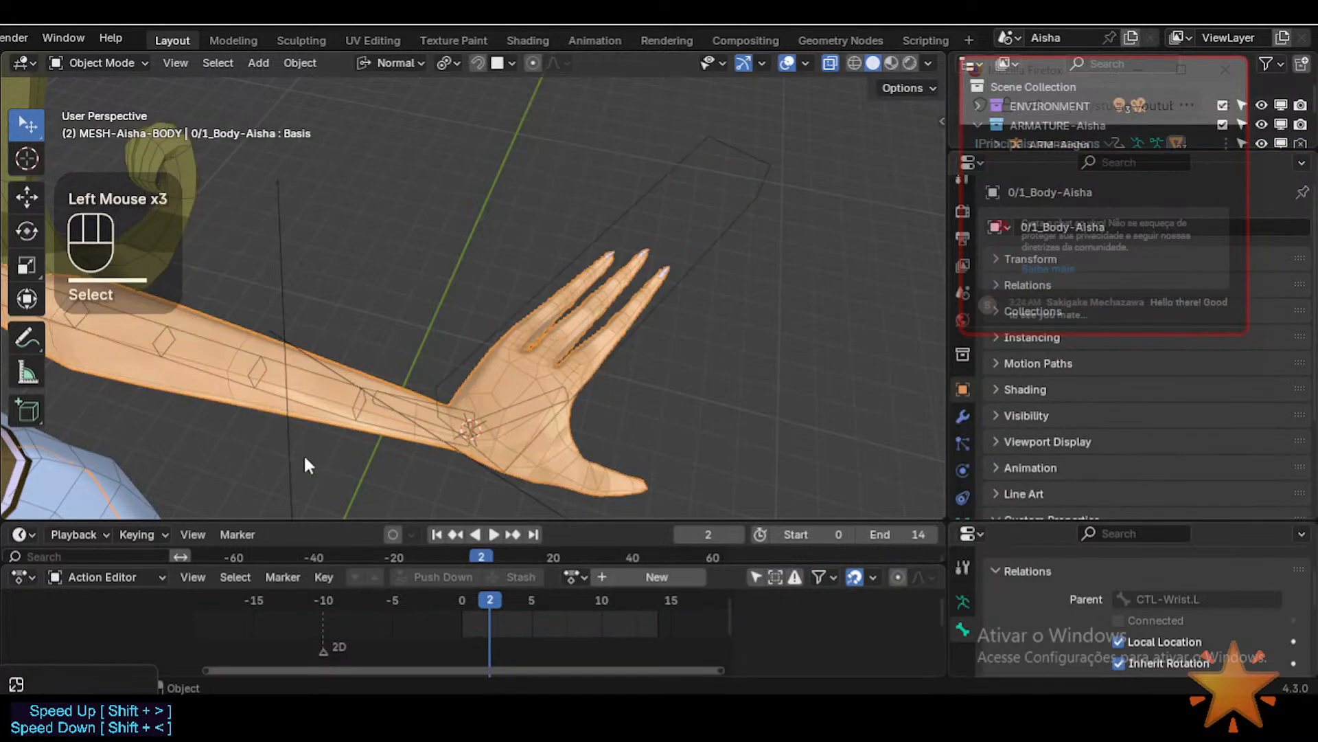
{"action": "left_click", "coordinate": [324, 331]}
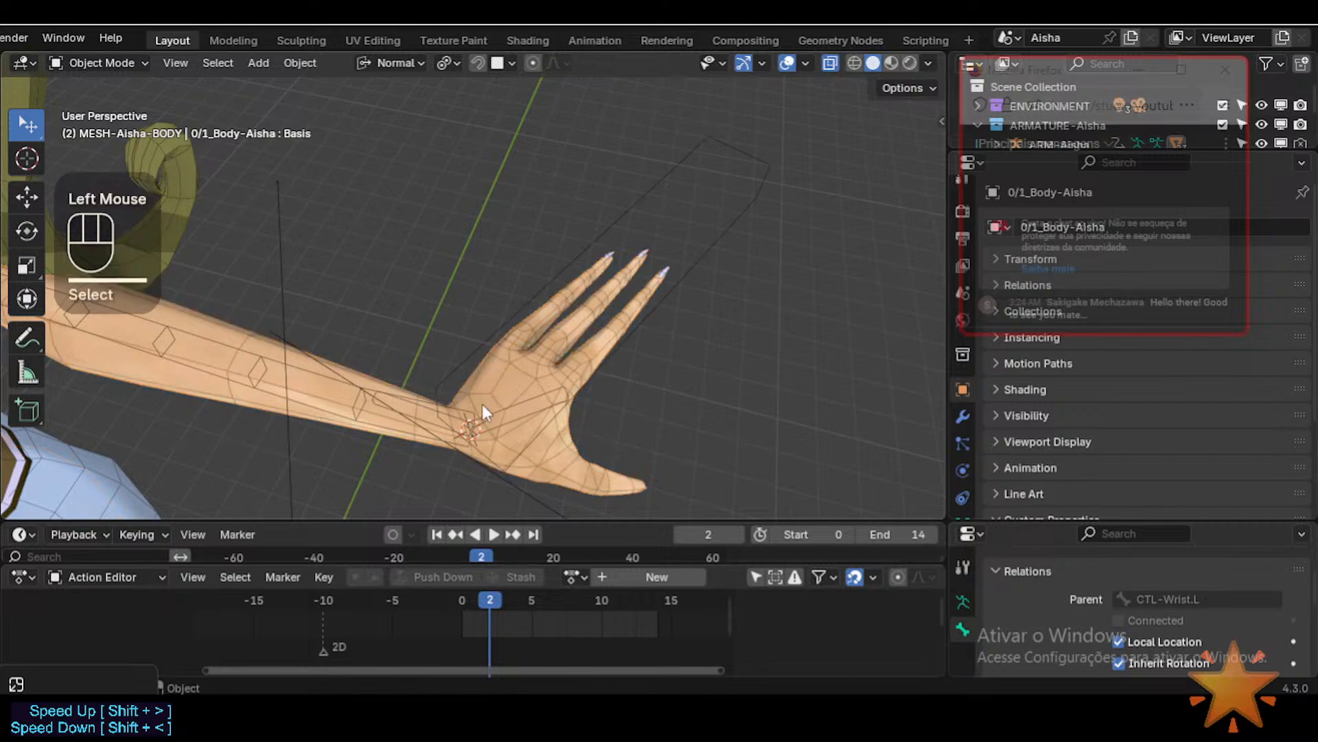
{"action": "left_click", "coordinate": [539, 404]}
{"action": "left_click", "coordinate": [559, 419]}
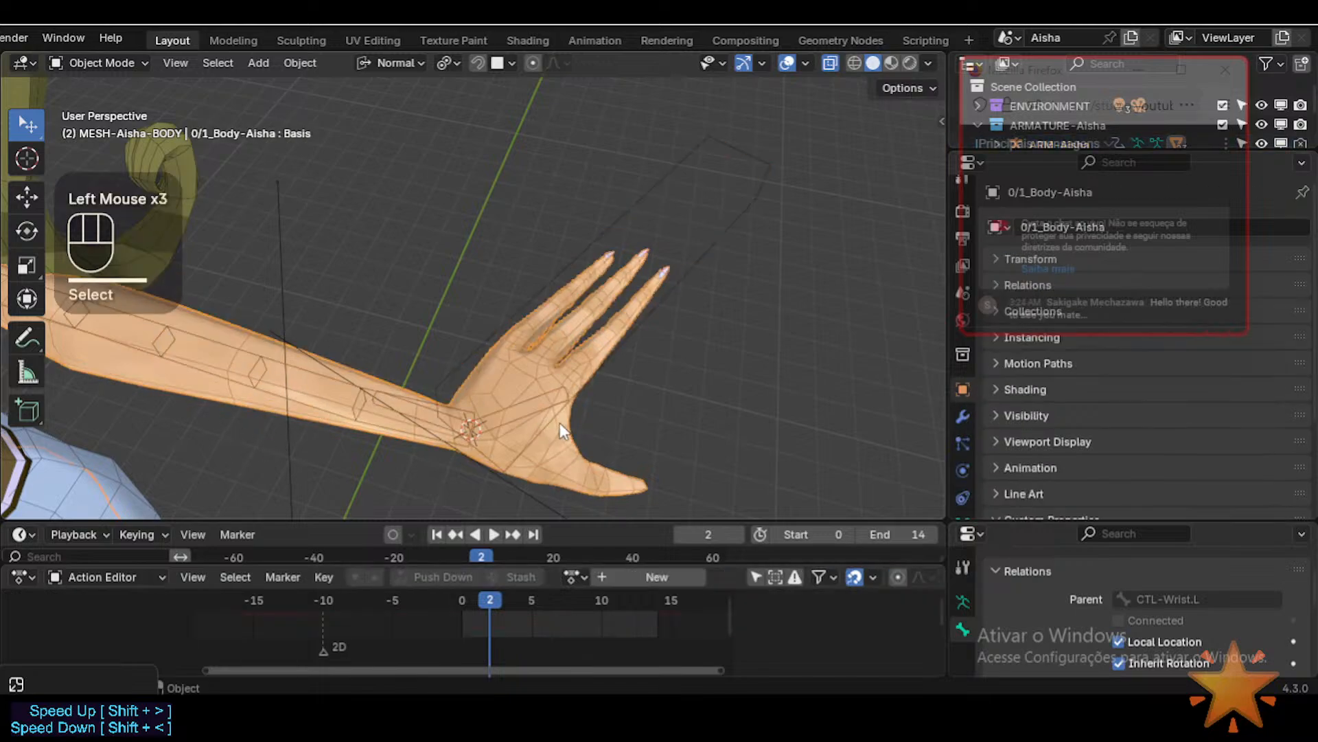
{"action": "left_click", "coordinate": [542, 407]}
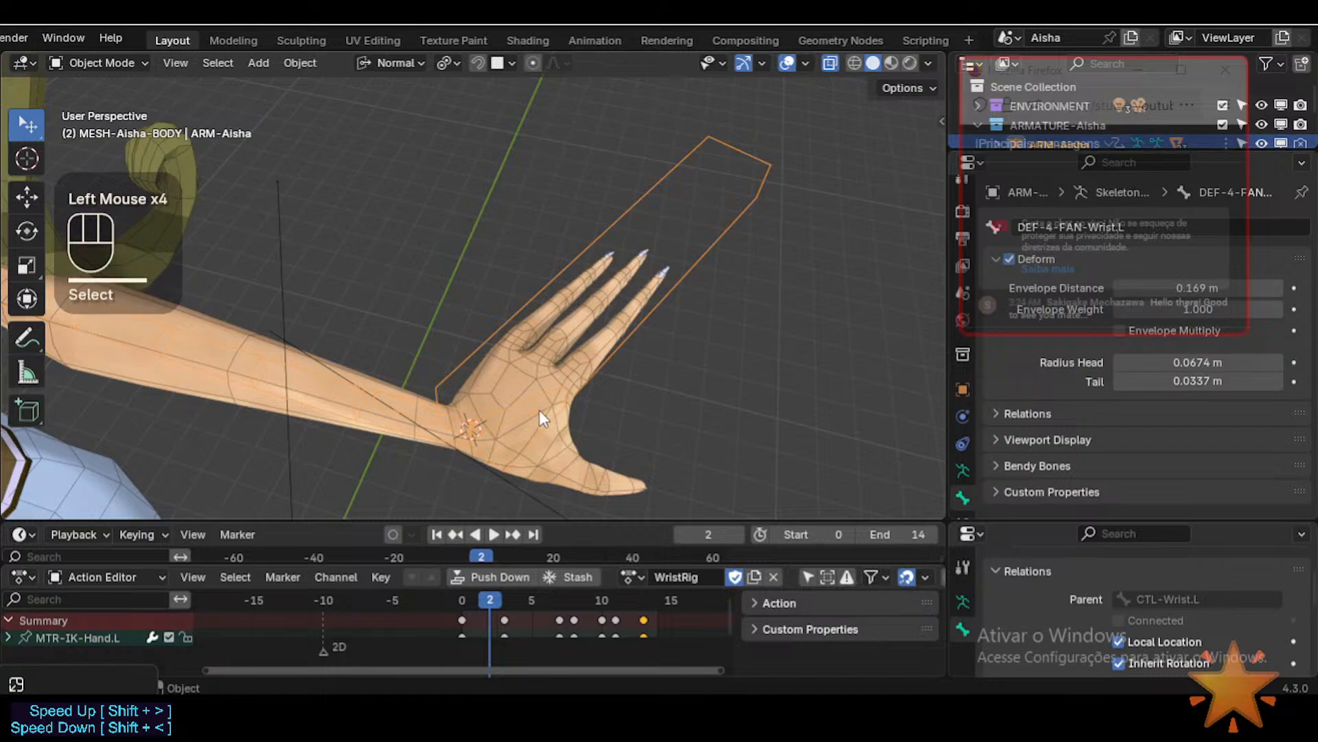
{"action": "left_click", "coordinate": [532, 402]}
{"action": "left_click", "coordinate": [534, 401]}
{"action": "left_click", "coordinate": [559, 438], "text": "shift"}
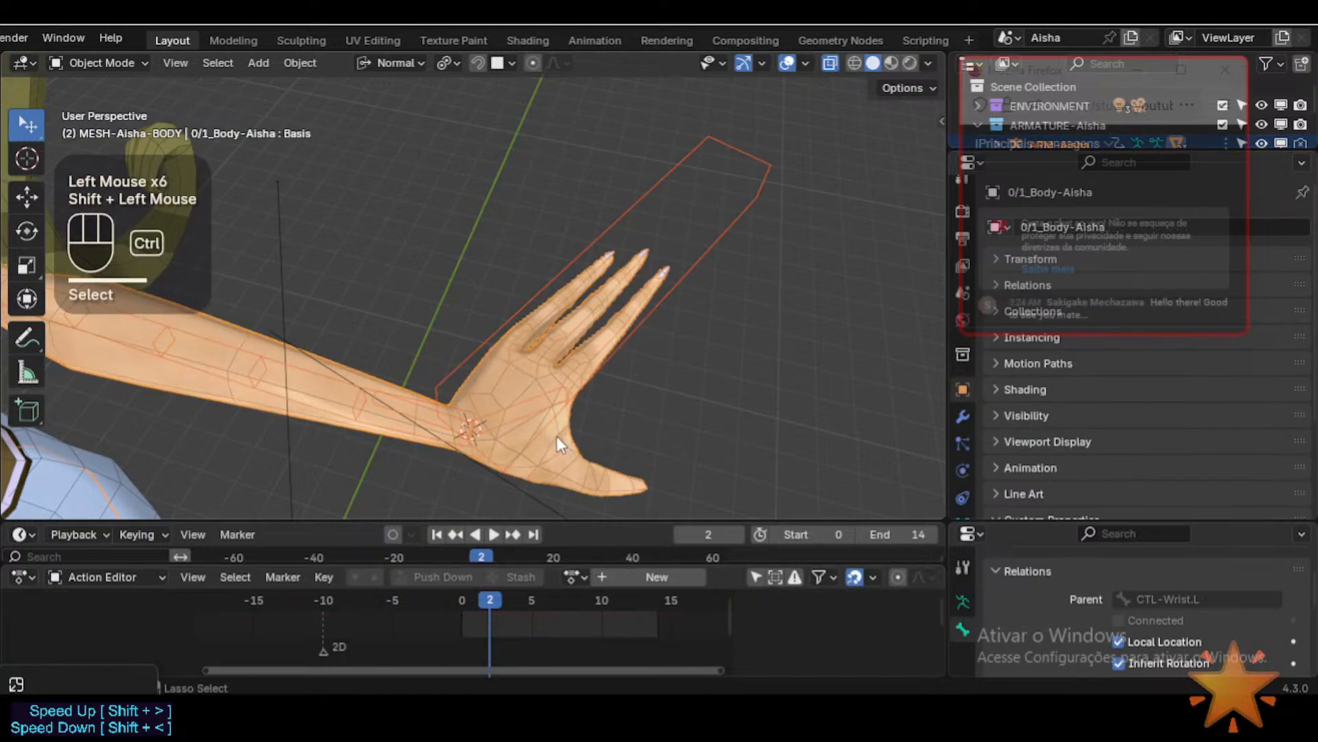
{"action": "key", "text": "ctrl+Tab"}
{"action": "left_click", "coordinate": [510, 402]}
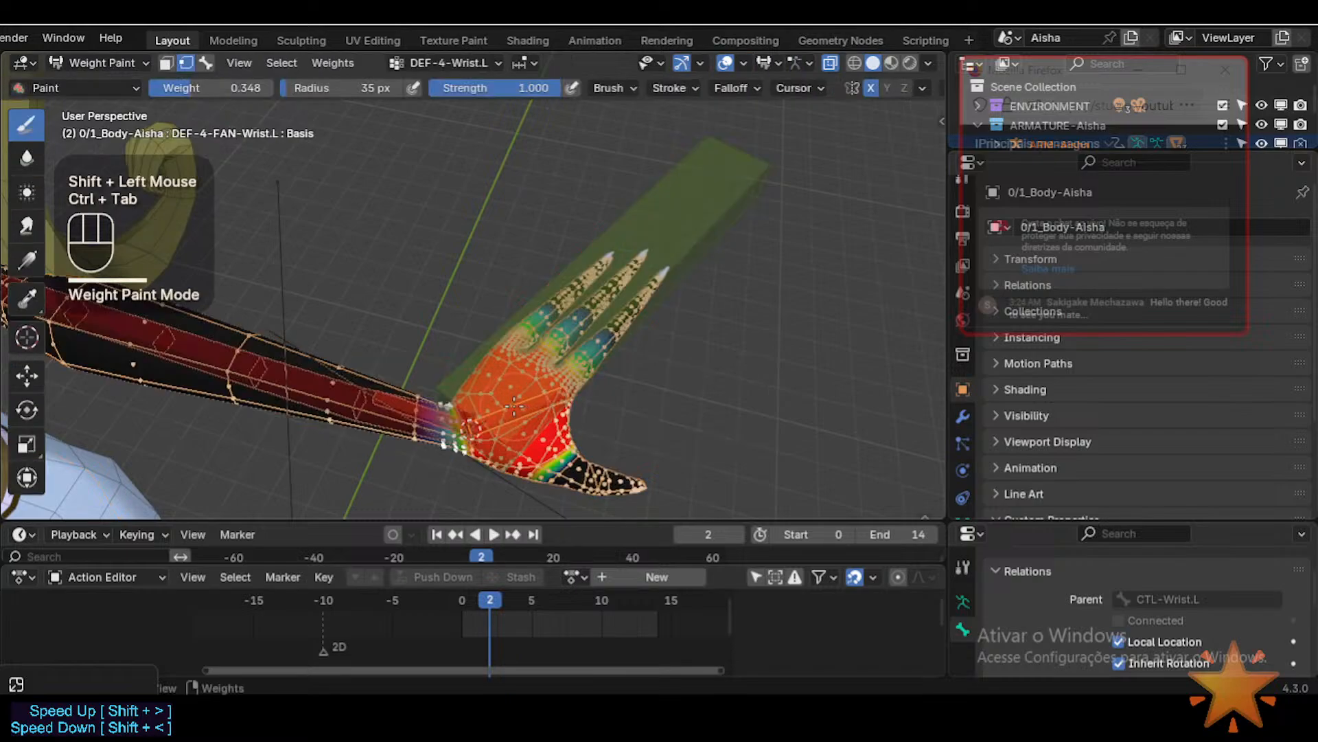
Step: Sample the weight at the left wrist and check the brush's weight, radius and strength settings
{"action": "mouse_move", "coordinate": [509, 403]}
{"action": "middle_mouse_down", "text": "shift"}
{"action": "mouse_move", "coordinate": [570, 381]}
{"action": "mouse_move", "coordinate": [570, 350]}
{"action": "mouse_move", "coordinate": [529, 398]}
{"action": "mouse_move", "coordinate": [546, 367]}
{"action": "mouse_move", "coordinate": [540, 401]}
{"action": "mouse_move", "coordinate": [552, 412]}
{"action": "mouse_move", "coordinate": [536, 395]}
{"action": "middle_mouse_up", "text": "shift"}
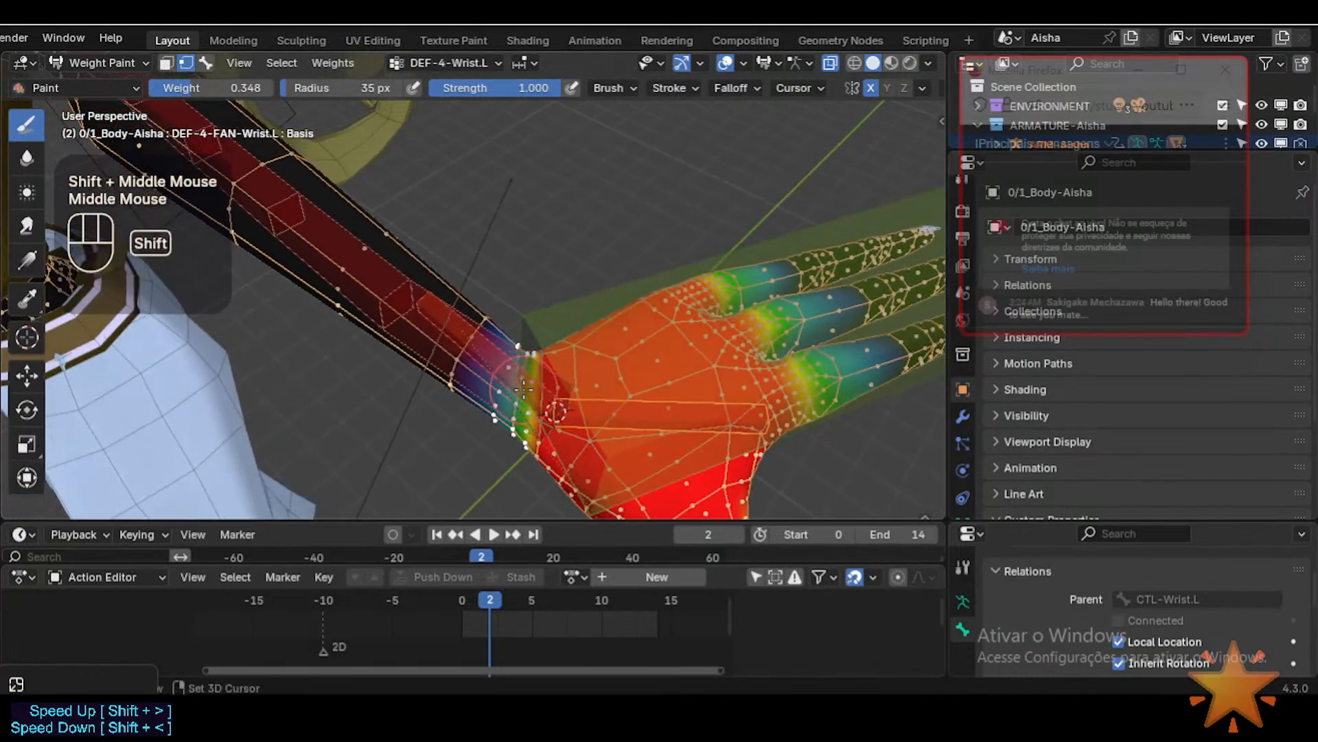
{"action": "key", "text": "shift+x"}
{"action": "right_click", "coordinate": [524, 391]}
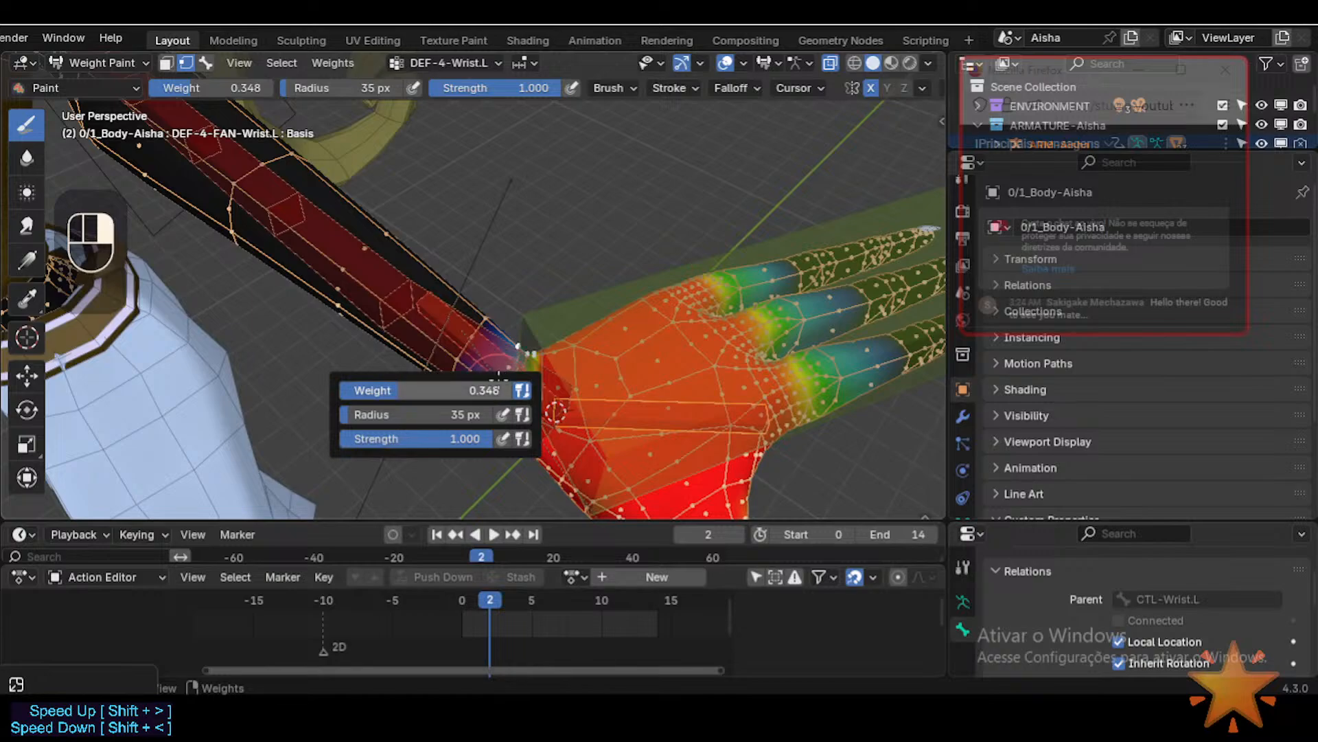
{"action": "left_click_drag", "start_coordinate": [511, 412], "coordinate": [570, 358]}
{"action": "right_click", "coordinate": [525, 376]}
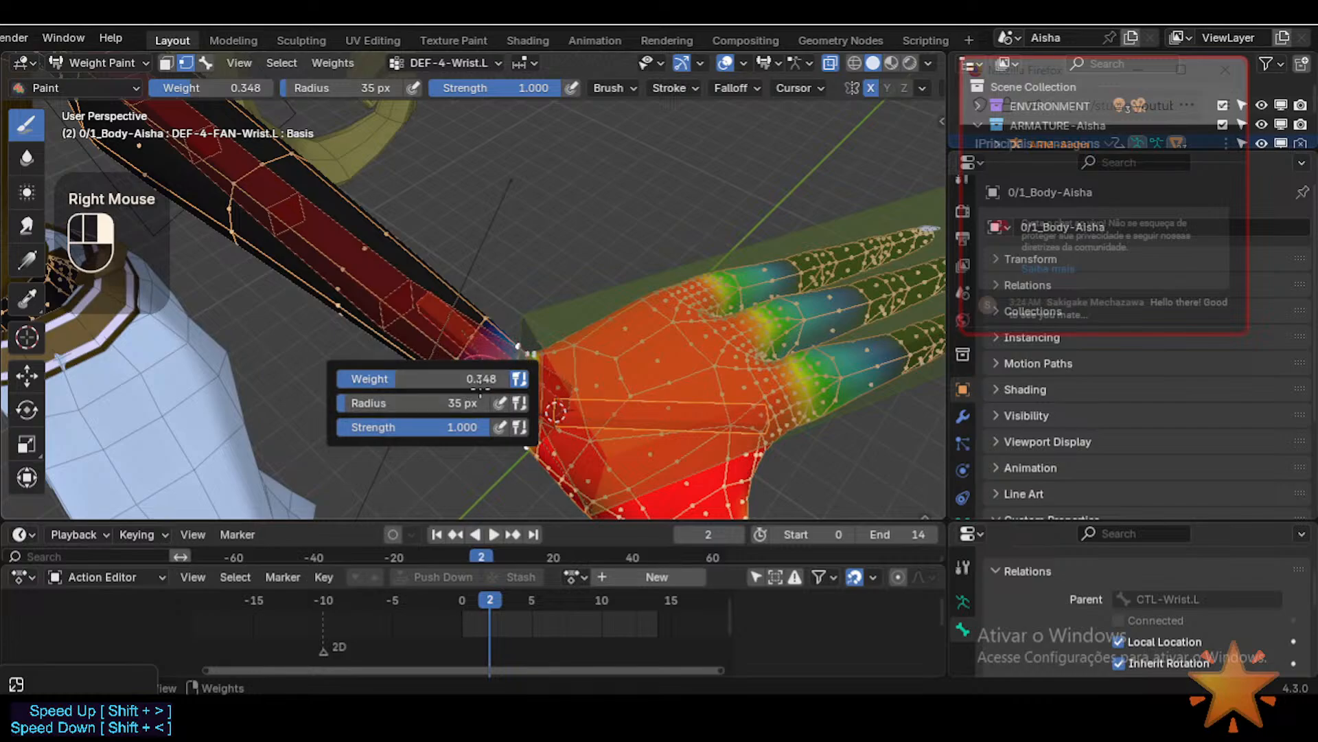
{"action": "middle_click_drag", "start_coordinate": [522, 385], "coordinate": [540, 385]}
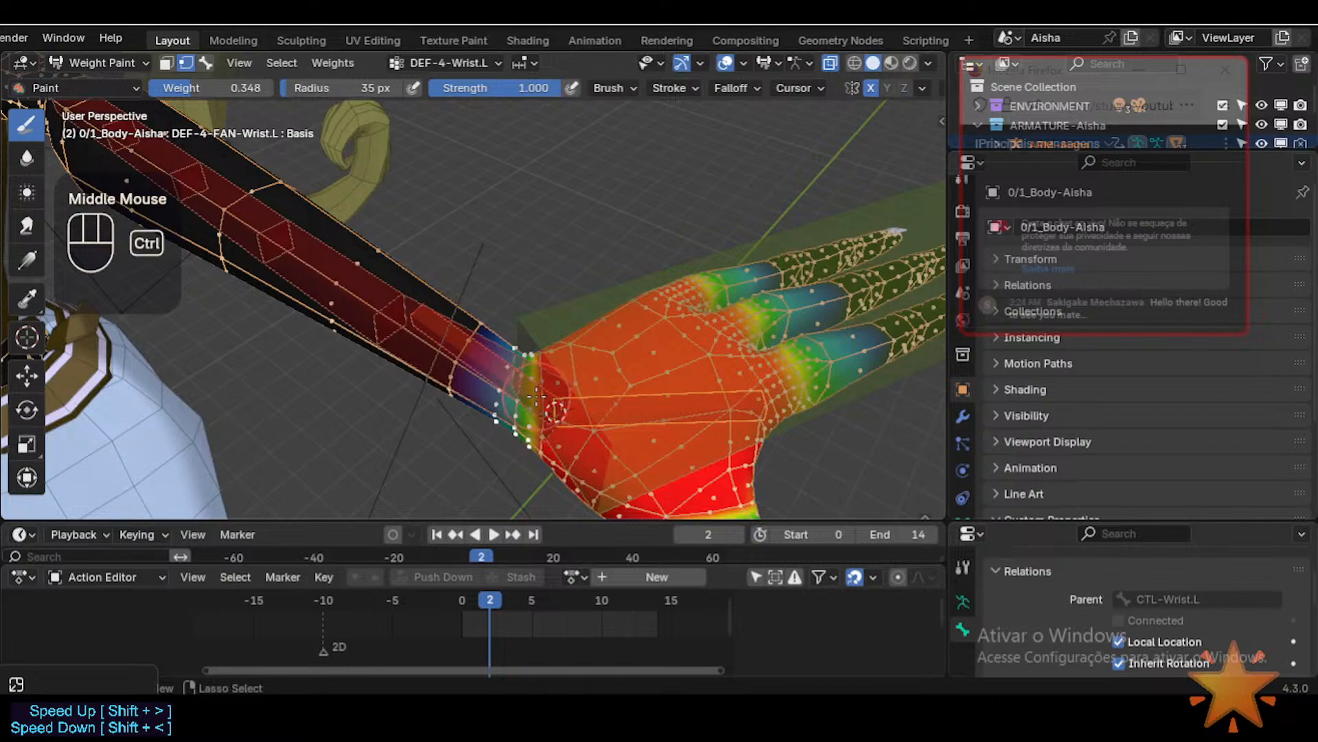
Step: In Edit Mode on the body mesh, replace the selection with the edge loop on the hand side of the wrist seam, using vertex selection
{"action": "key", "text": "ctrl+Tab"}
{"action": "key", "text": "ctrl+Tab"}
{"action": "left_click", "coordinate": [574, 360]}
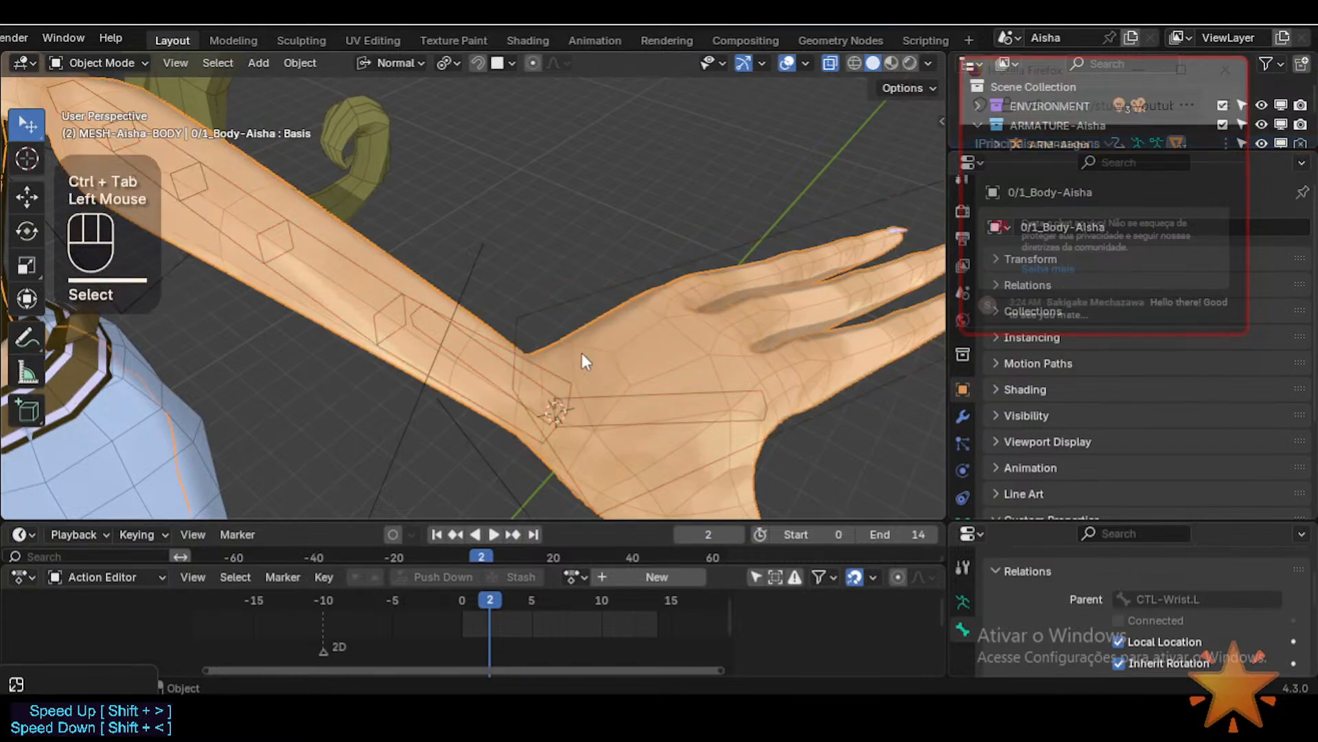
{"action": "left_click", "coordinate": [581, 356]}
{"action": "key", "text": "Tab"}
{"action": "mouse_move", "coordinate": [580, 358]}
{"action": "middle_mouse_down"}
{"action": "mouse_move", "coordinate": [547, 369]}
{"action": "mouse_move", "coordinate": [634, 331]}
{"action": "mouse_move", "coordinate": [566, 374]}
{"action": "middle_mouse_up"}
{"action": "key", "text": "alt+a"}
{"action": "key", "text": "2"}
{"action": "left_click", "coordinate": [550, 363], "text": "alt+shift"}
{"action": "key", "text": "alt+a"}
{"action": "left_click", "coordinate": [552, 351], "text": "alt+shift"}
{"action": "key", "text": "1"}
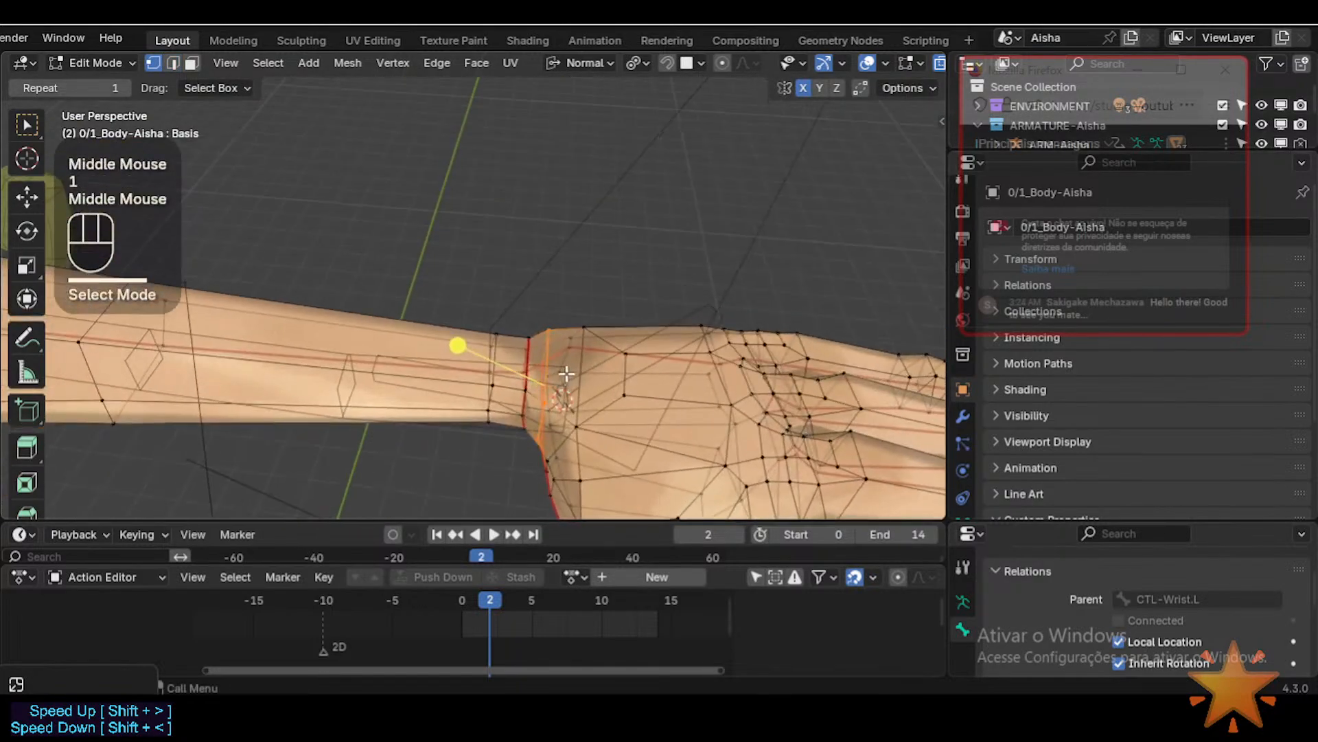
{"action": "middle_click", "coordinate": [567, 371], "text": "ctrl"}
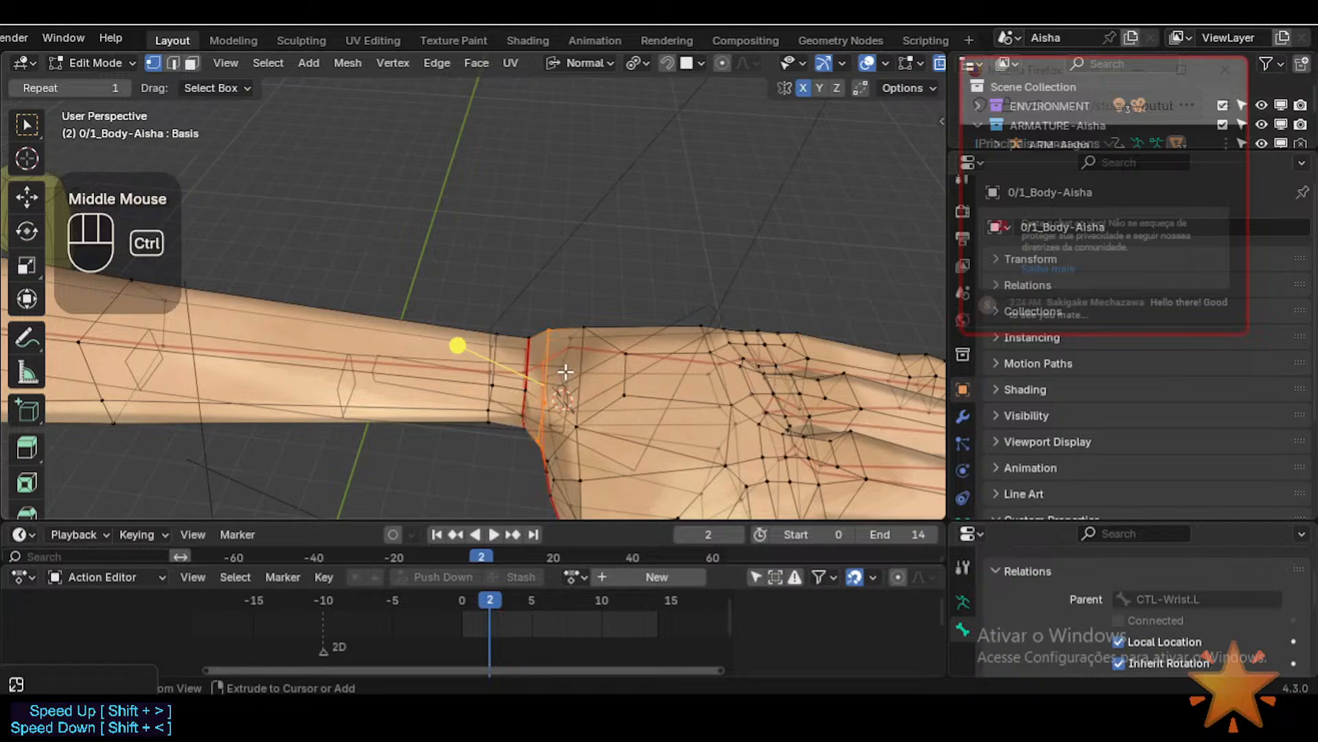
Step: Leave Edit Mode, select the armature together with the body mesh, and enter Weight Paint mode
{"action": "key", "text": "ctrl+Tab"}
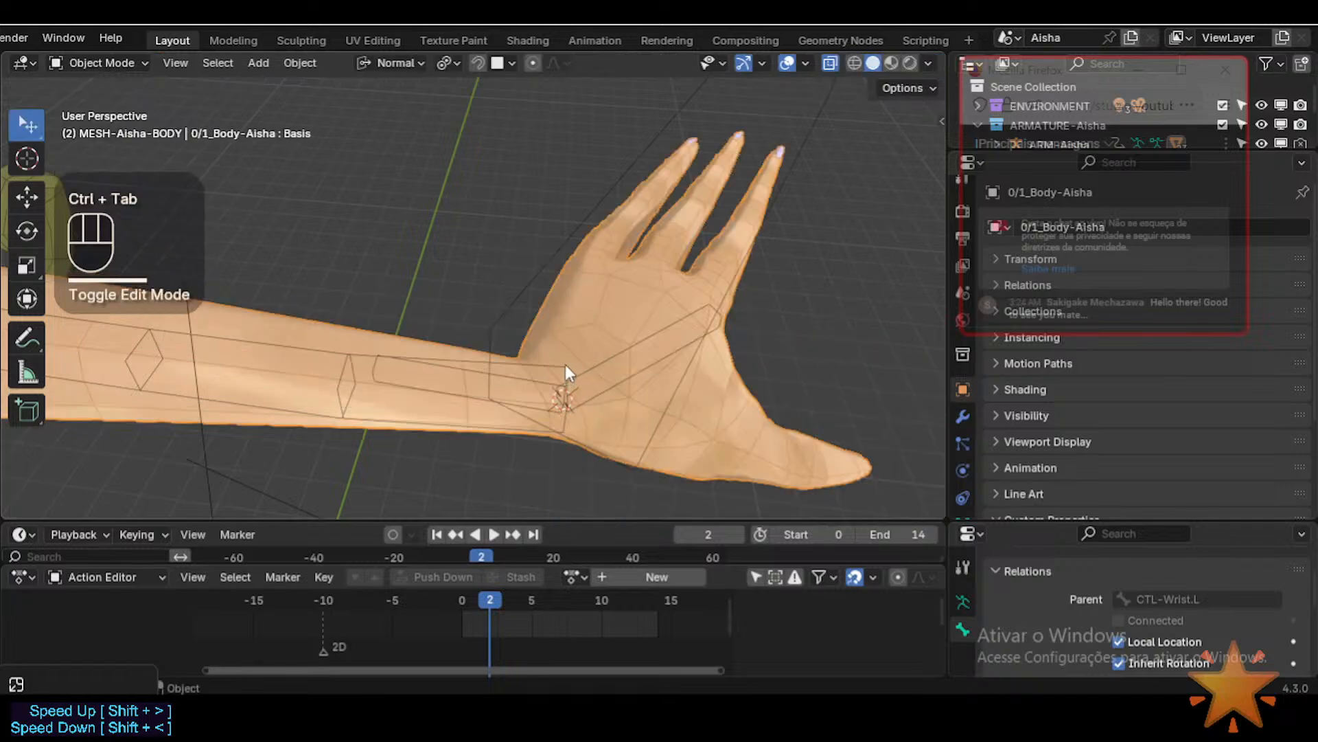
{"action": "middle_click_drag", "start_coordinate": [576, 364], "coordinate": [486, 414]}
{"action": "left_click", "coordinate": [521, 410]}
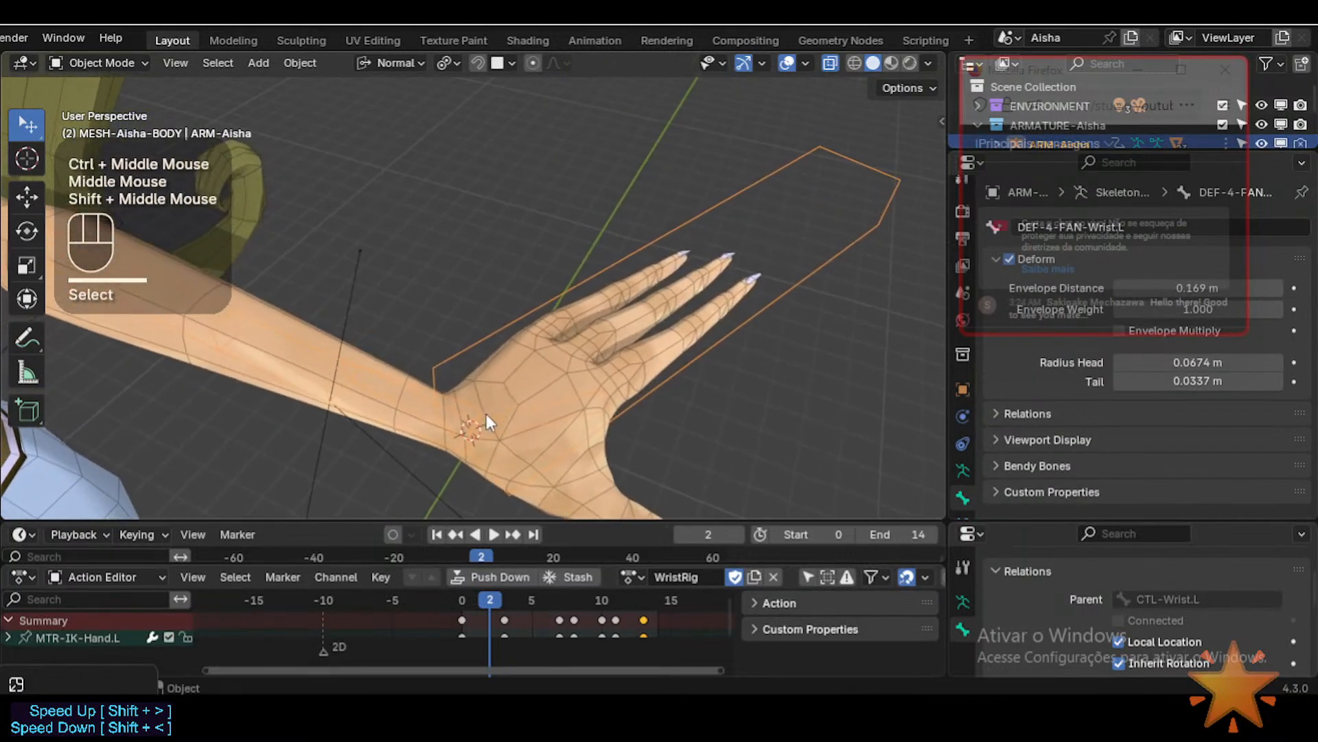
{"action": "left_click", "coordinate": [487, 414]}
{"action": "left_click", "coordinate": [489, 414]}
{"action": "left_click", "coordinate": [460, 393], "text": "shift"}
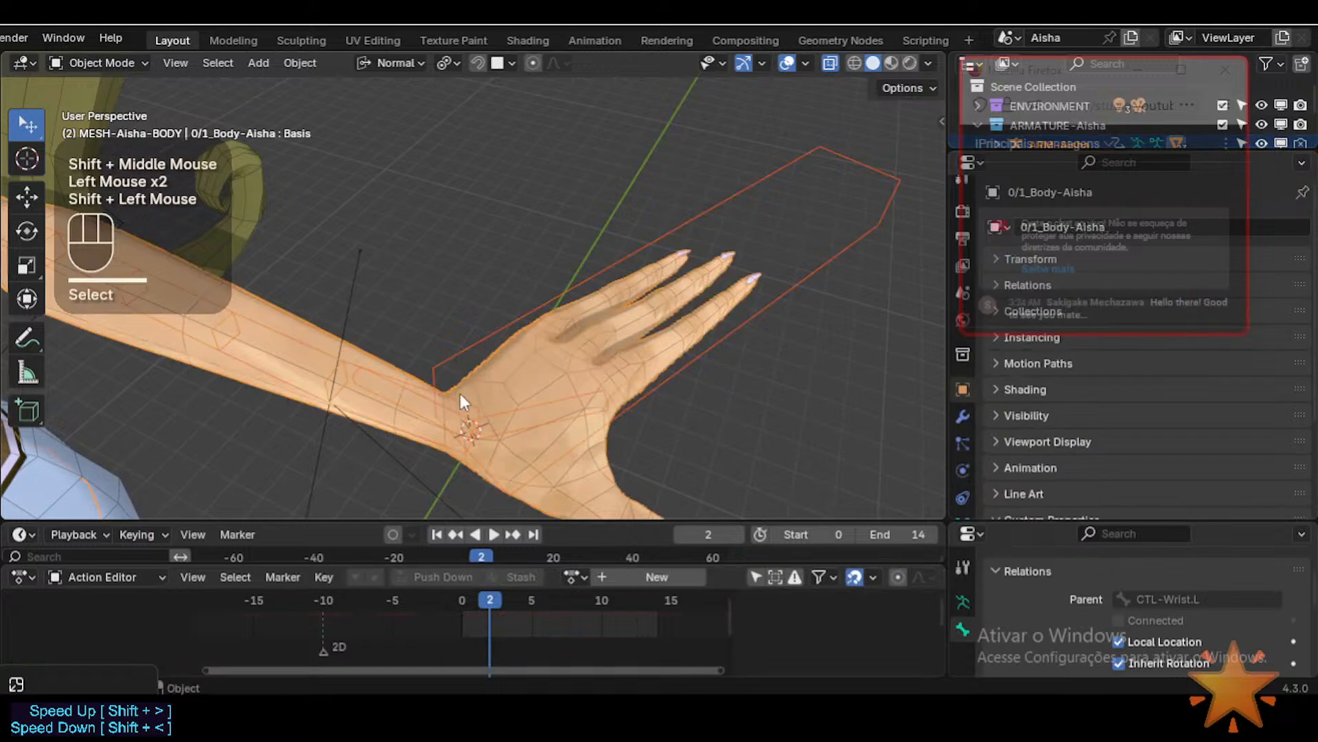
{"action": "key", "text": "ctrl+Tab"}
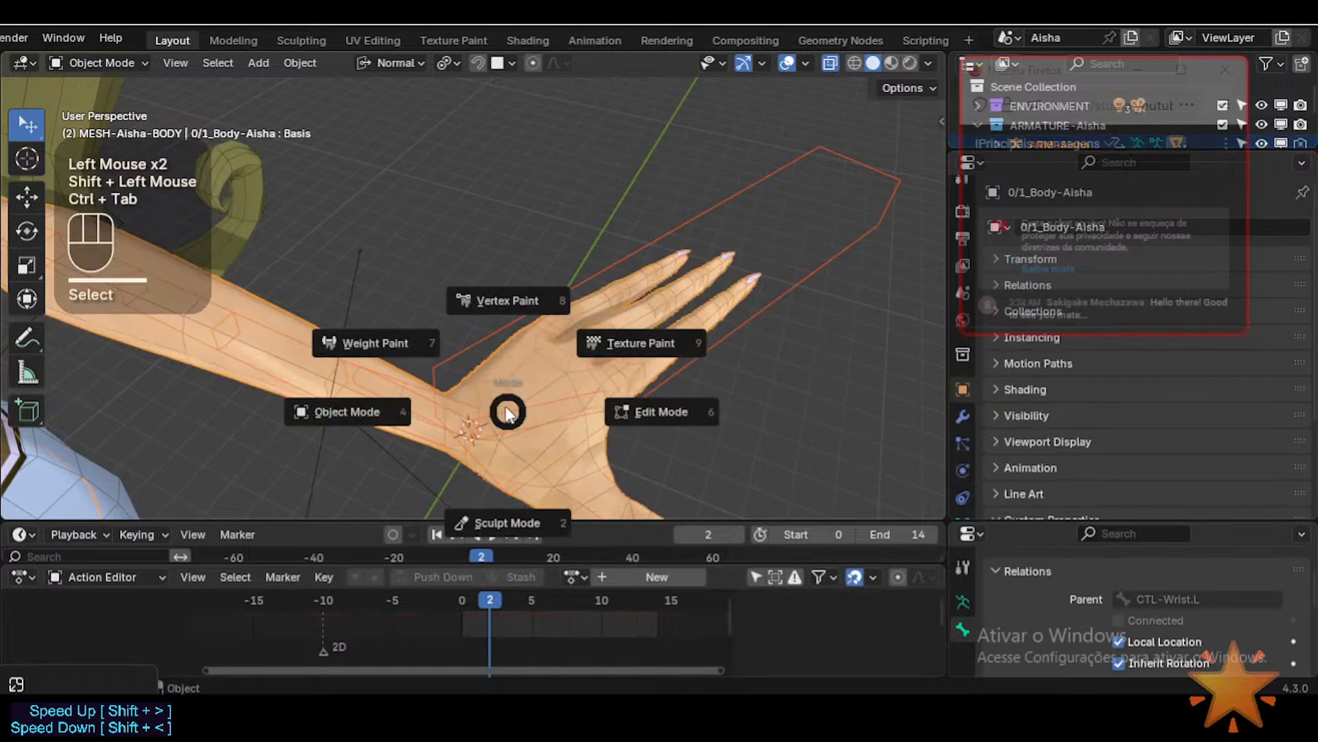
{"action": "left_click", "coordinate": [377, 341]}
{"action": "middle_click_drag", "start_coordinate": [496, 420], "coordinate": [517, 401], "text": "shift"}
Step: Turn on vertex selection masking in Weight Paint mode so the wrist seam loop limits the painting
{"action": "key", "text": "1"}
{"action": "key", "text": "1"}
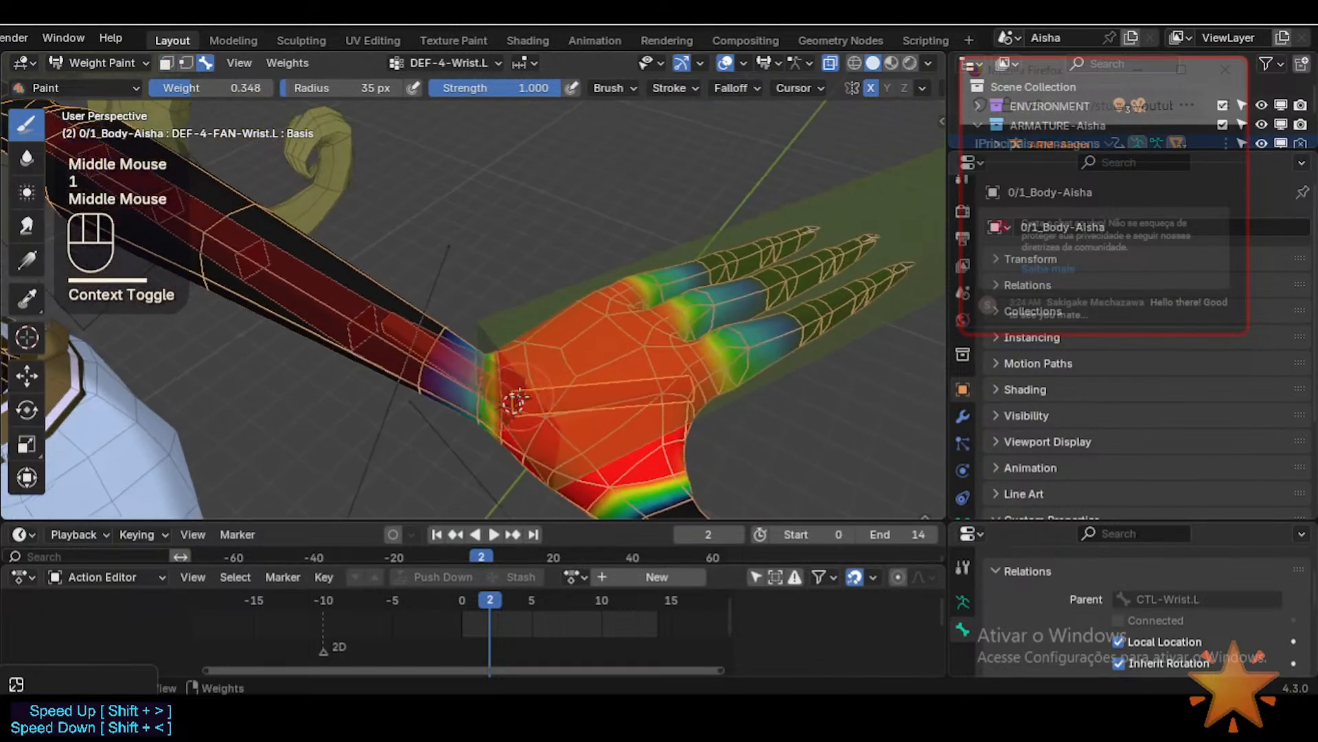
{"action": "key", "text": "2"}
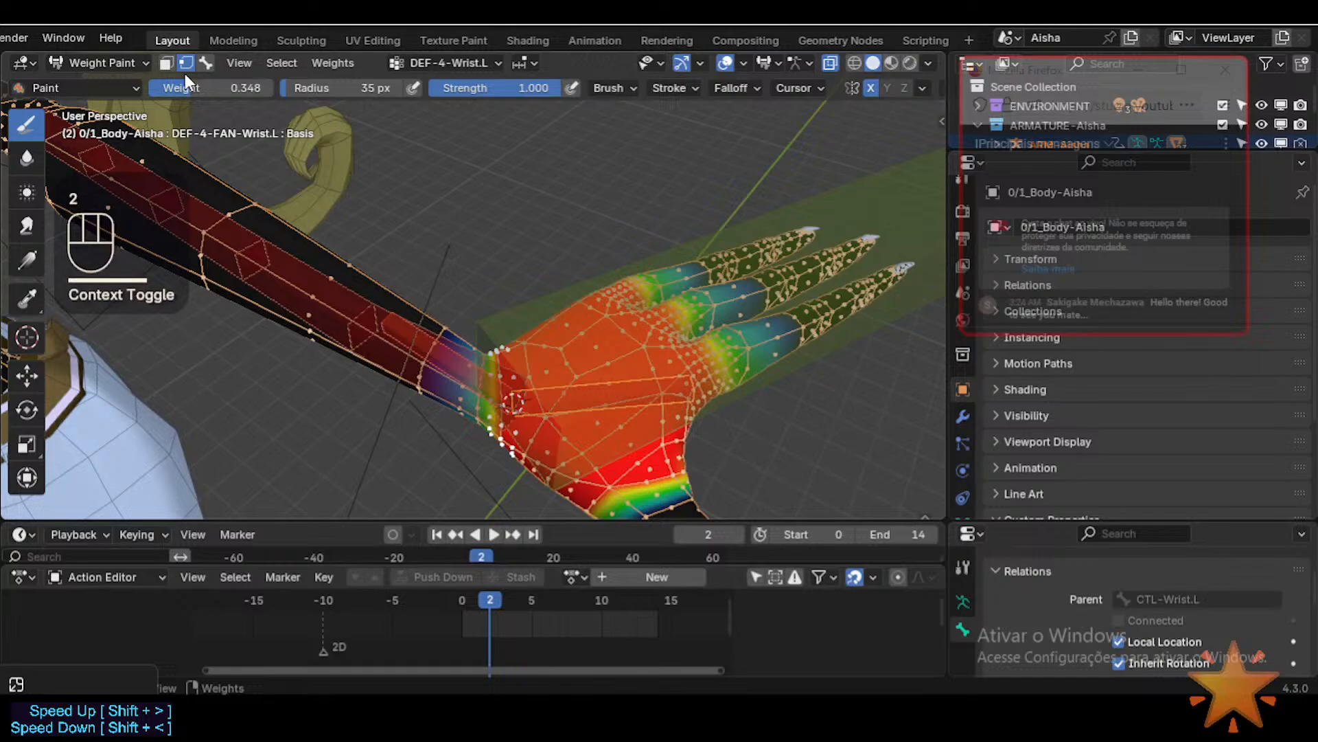
{"action": "key", "text": "ctrl+alt+super+KP_0"}
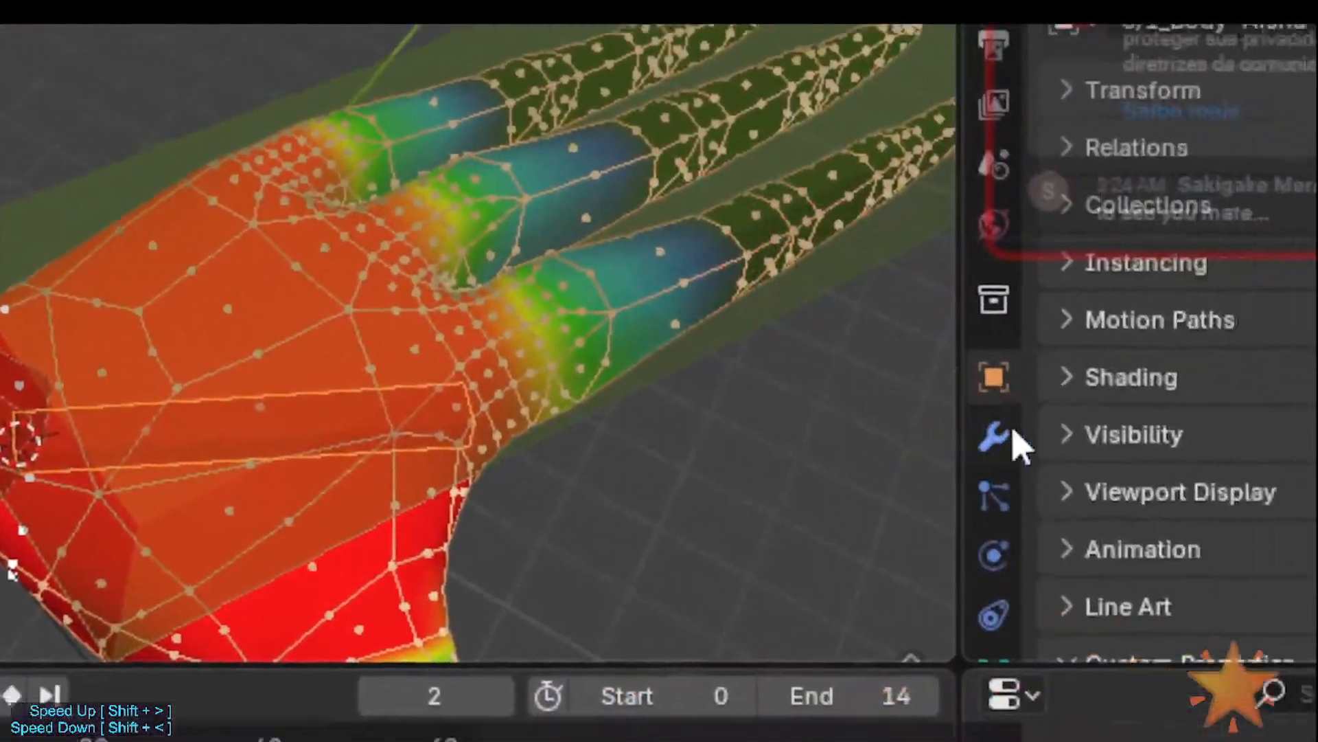
Step: In the body mesh's modifiers, toggle the Subdivision modifier's viewport display off and back on
{"action": "left_click", "coordinate": [1015, 442]}
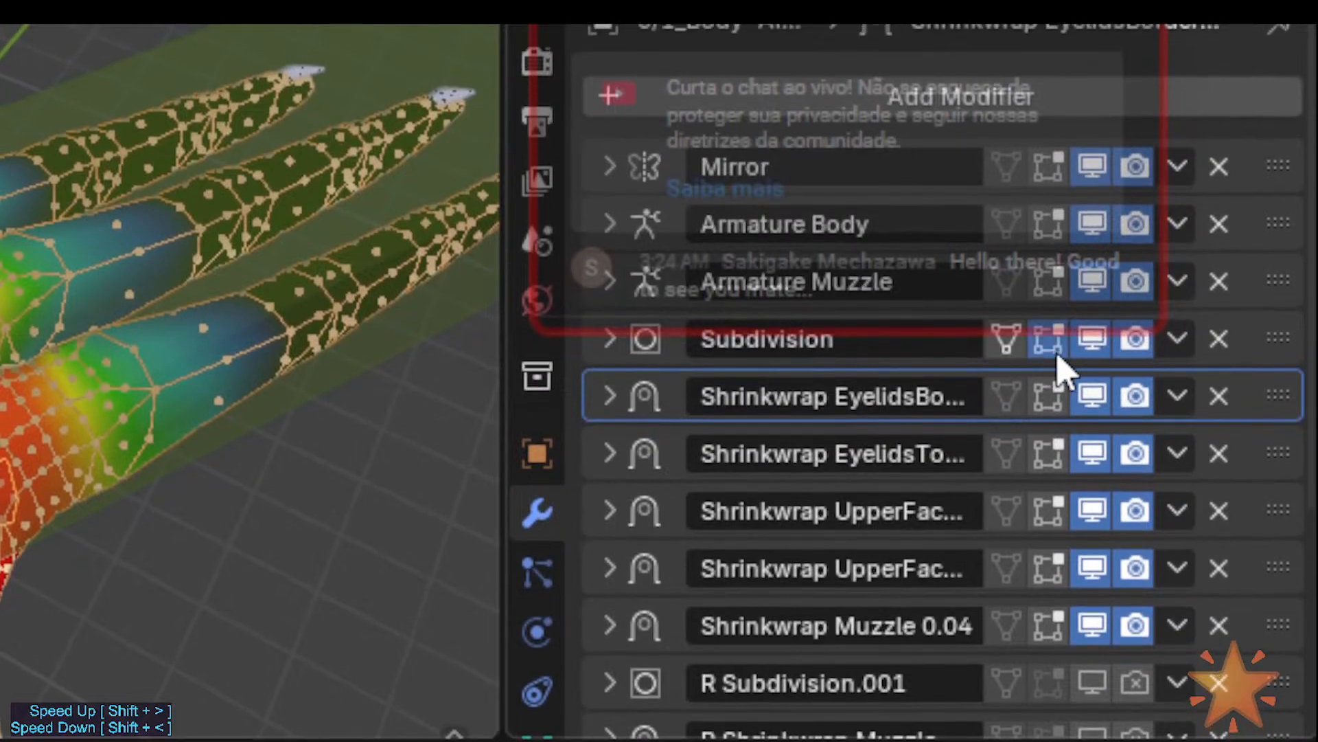
{"action": "left_click", "coordinate": [1094, 347]}
{"action": "left_click", "coordinate": [1094, 346]}
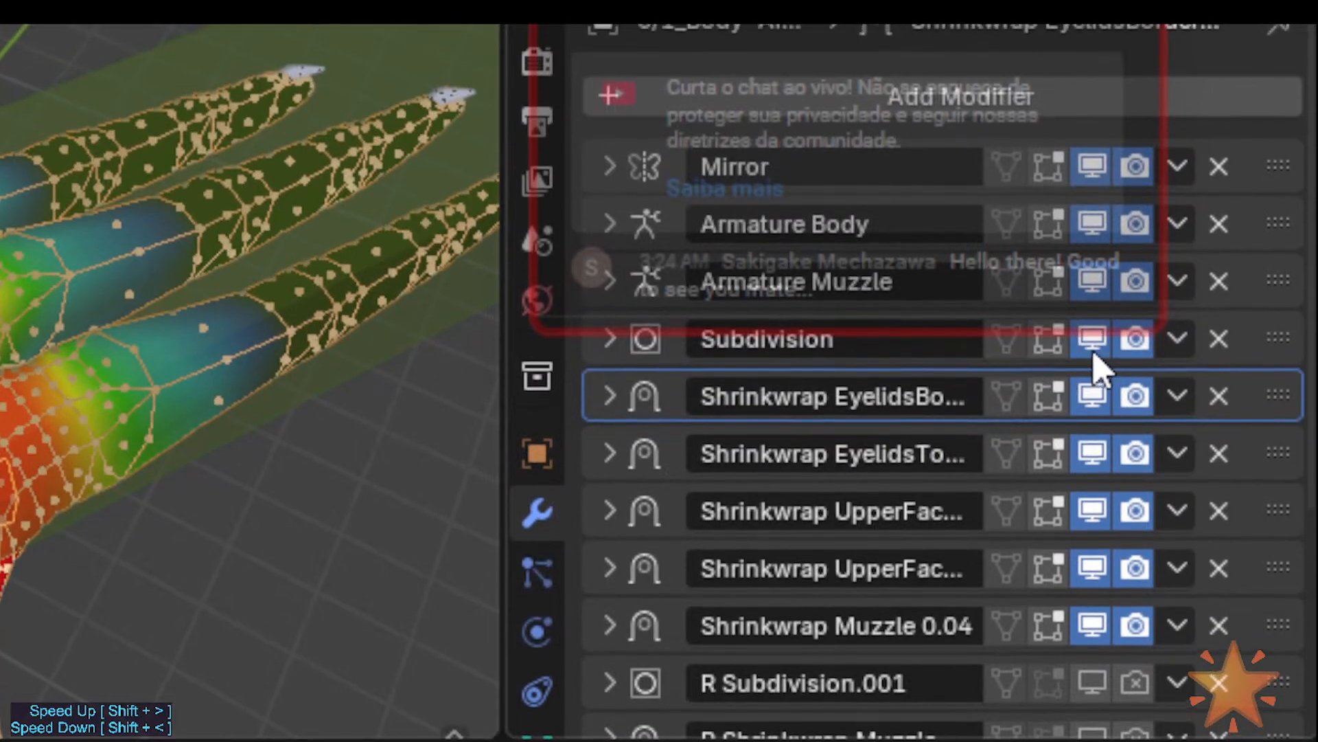
{"action": "left_click", "coordinate": [1093, 348]}
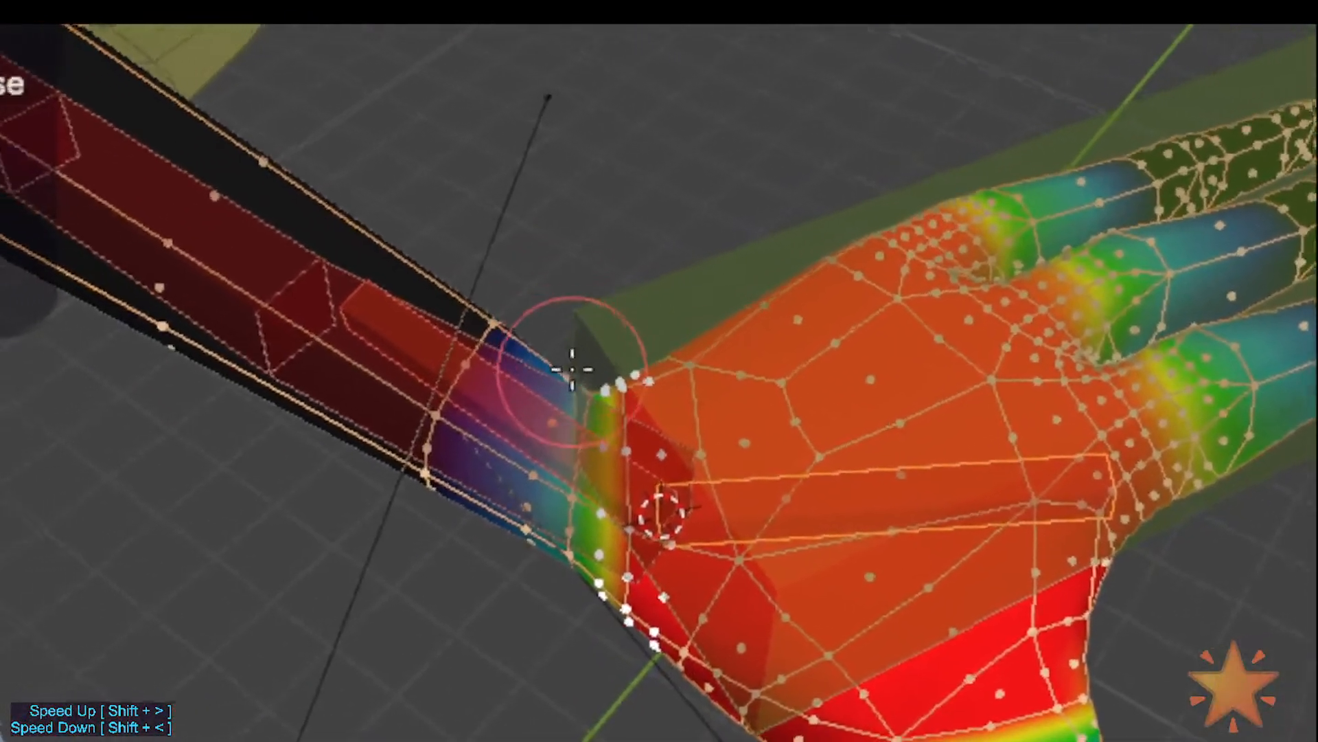
Step: Examine the masked vertices around the left wrist seam with the mask on and off, and check the brush settings
{"action": "middle_click_drag", "start_coordinate": [572, 369], "coordinate": [584, 310], "text": "ctrl"}
{"action": "middle_click_drag", "start_coordinate": [595, 384], "coordinate": [588, 373], "text": "shift"}
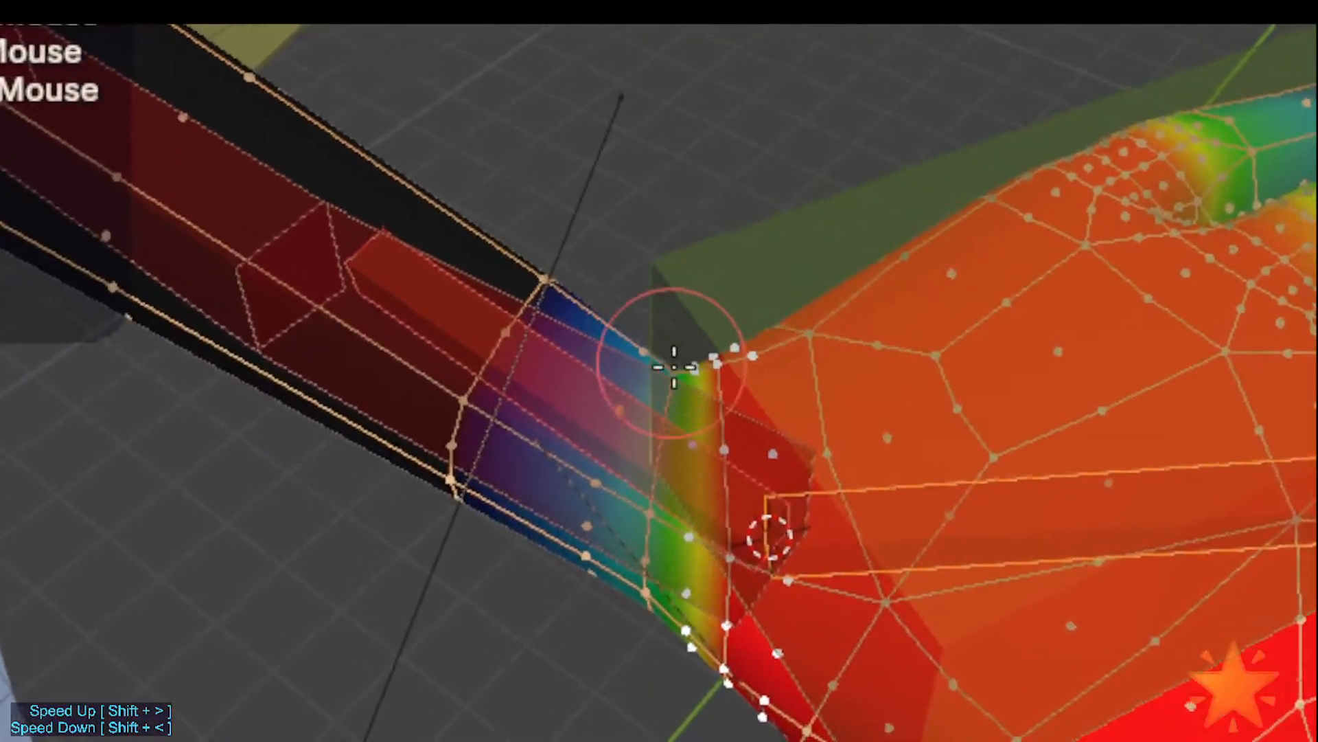
{"action": "mouse_move", "coordinate": [675, 367]}
{"action": "middle_mouse_down"}
{"action": "mouse_move", "coordinate": [659, 365]}
{"action": "mouse_move", "coordinate": [670, 351]}
{"action": "middle_mouse_up"}
{"action": "key", "text": "v"}
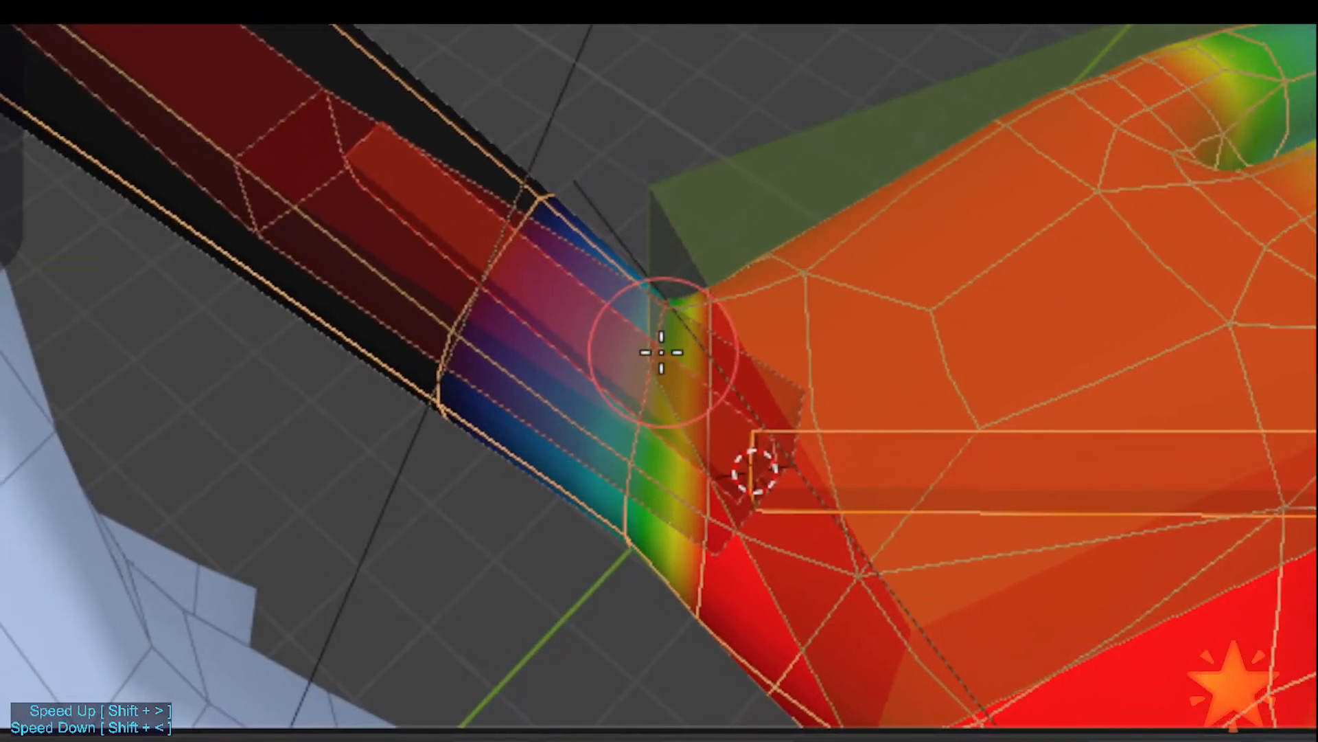
{"action": "mouse_move", "coordinate": [660, 352]}
{"action": "middle_mouse_down"}
{"action": "mouse_move", "coordinate": [765, 312]}
{"action": "mouse_move", "coordinate": [587, 380]}
{"action": "mouse_move", "coordinate": [652, 371]}
{"action": "middle_mouse_up"}
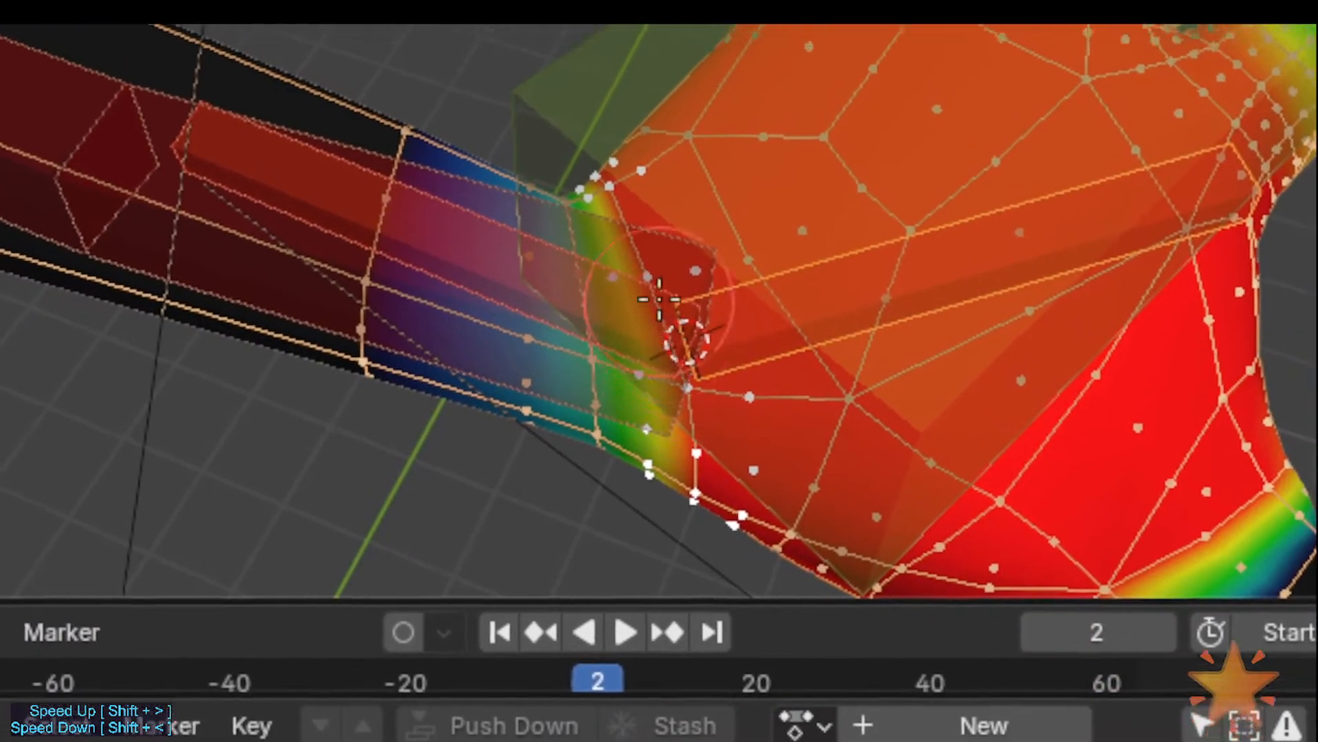
{"action": "mouse_move", "coordinate": [659, 299]}
{"action": "middle_mouse_down"}
{"action": "mouse_move", "coordinate": [615, 329]}
{"action": "mouse_move", "coordinate": [607, 299]}
{"action": "middle_mouse_up"}
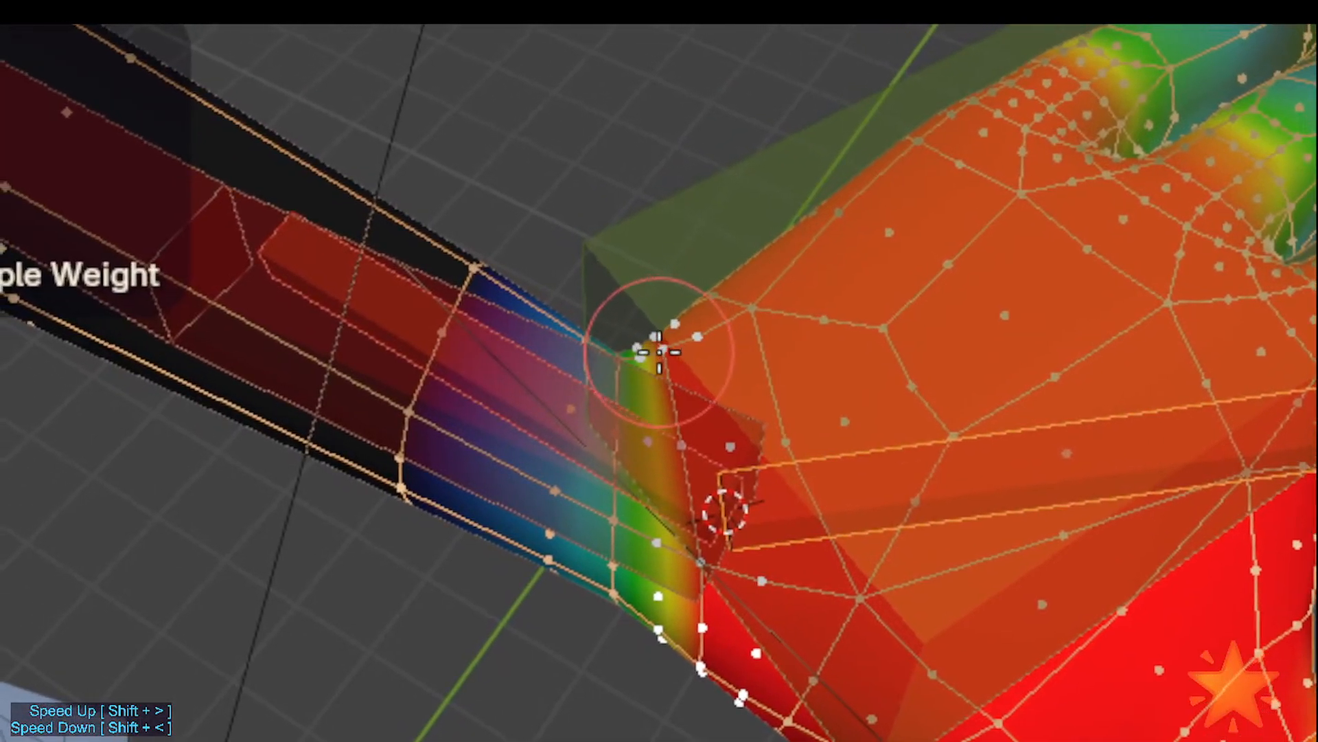
{"action": "right_click", "coordinate": [664, 350]}
{"action": "right_click", "coordinate": [665, 352]}
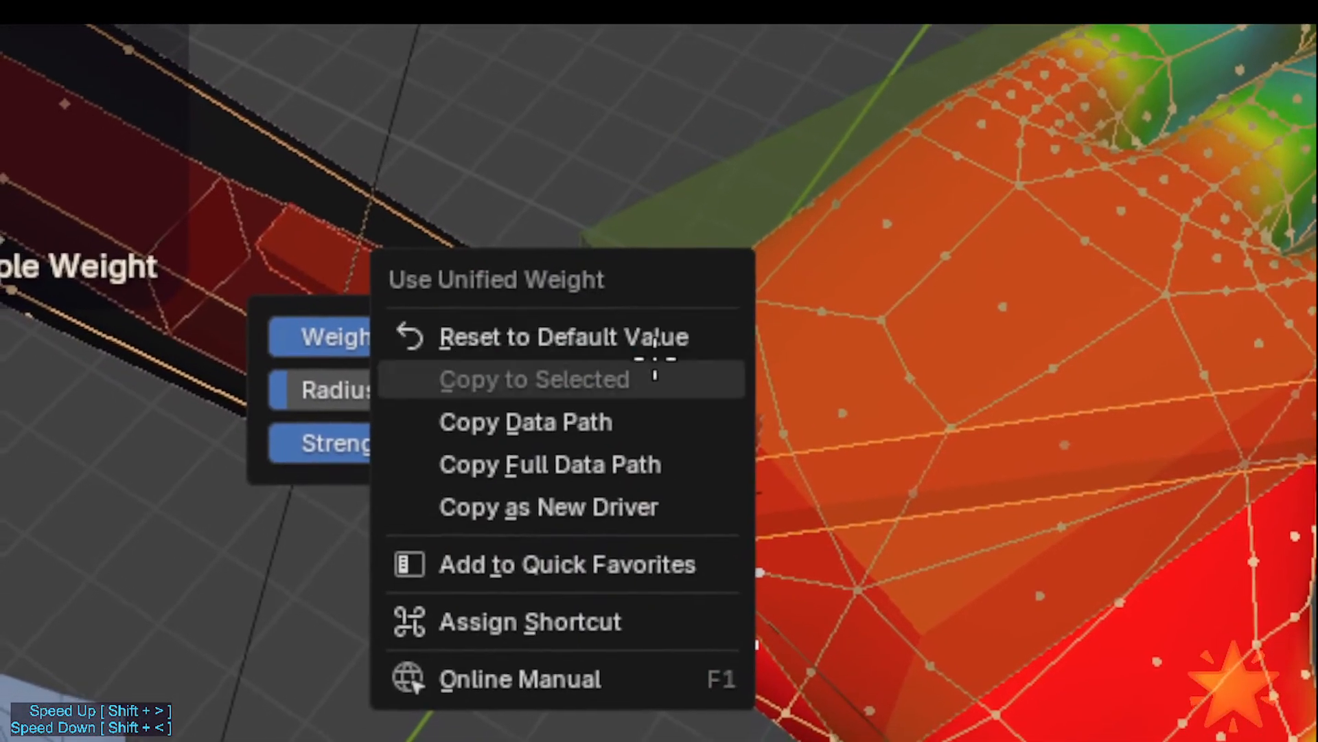
{"action": "key", "text": "Escape"}
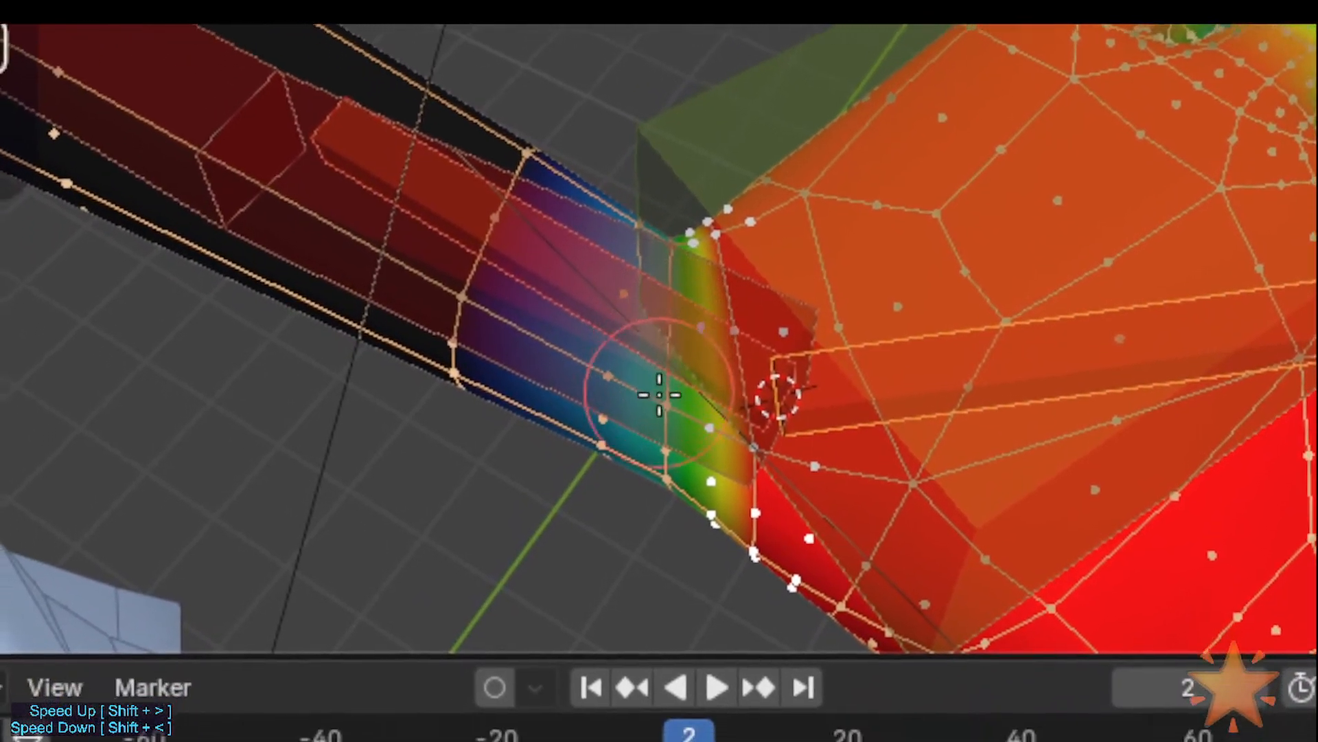
Step: Sample the weight beside the wrist seam, set the brush weight to 0.570, and apply it to the masked seam vertices
{"action": "key", "text": "shift+x"}
{"action": "right_click", "coordinate": [663, 390]}
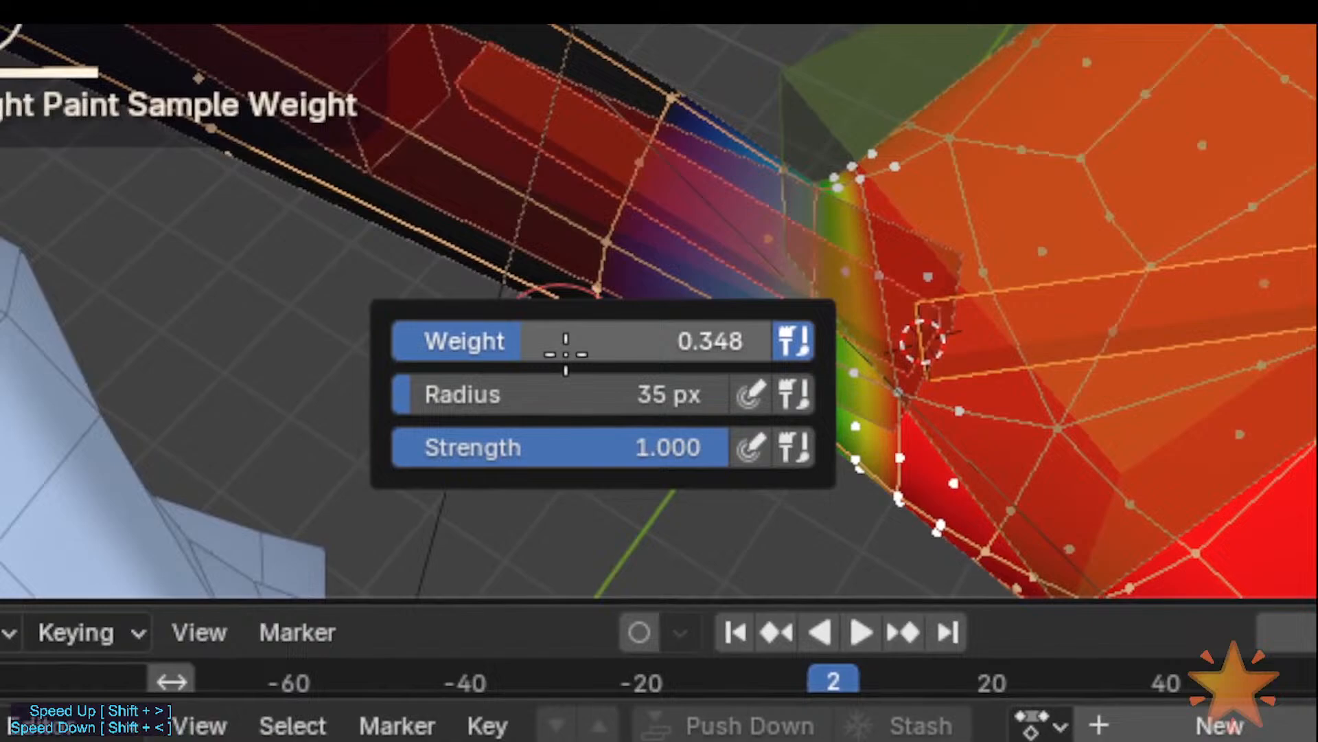
{"action": "left_click_drag", "start_coordinate": [565, 354], "coordinate": [686, 348]}
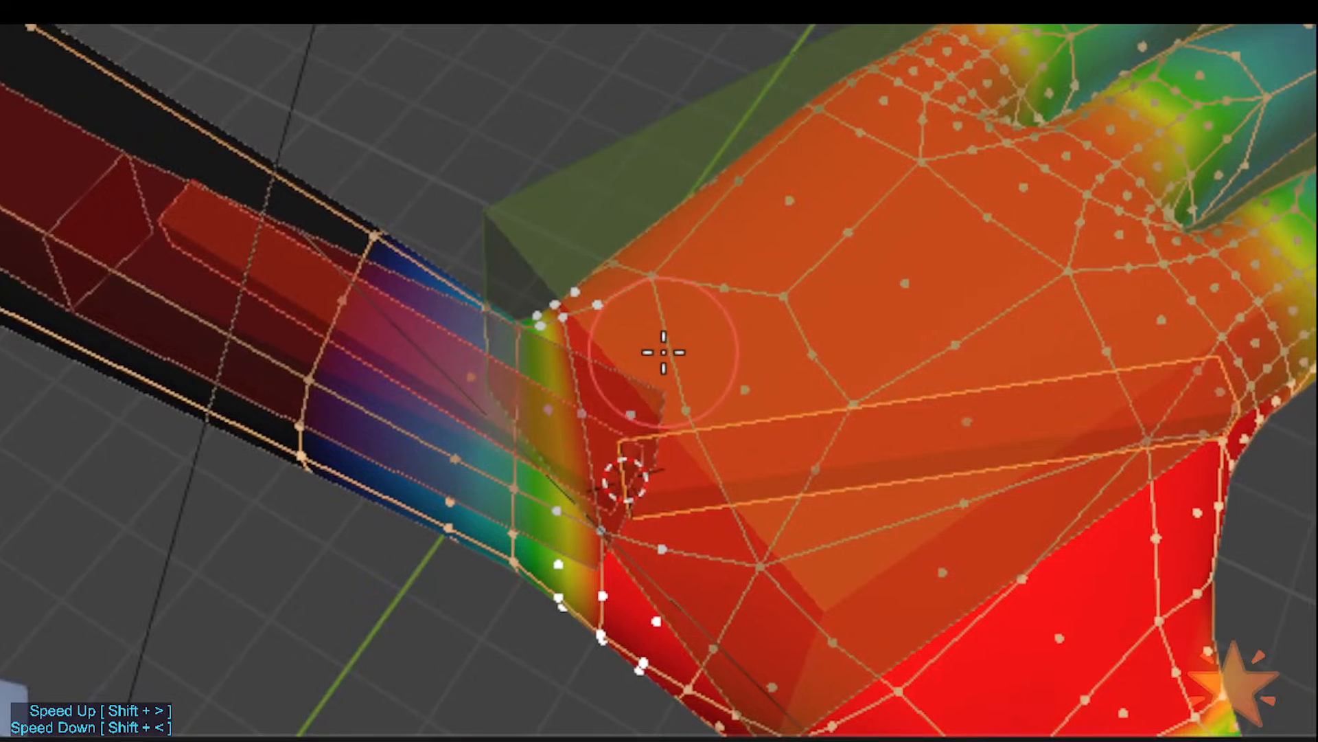
{"action": "left_click", "coordinate": [662, 352]}
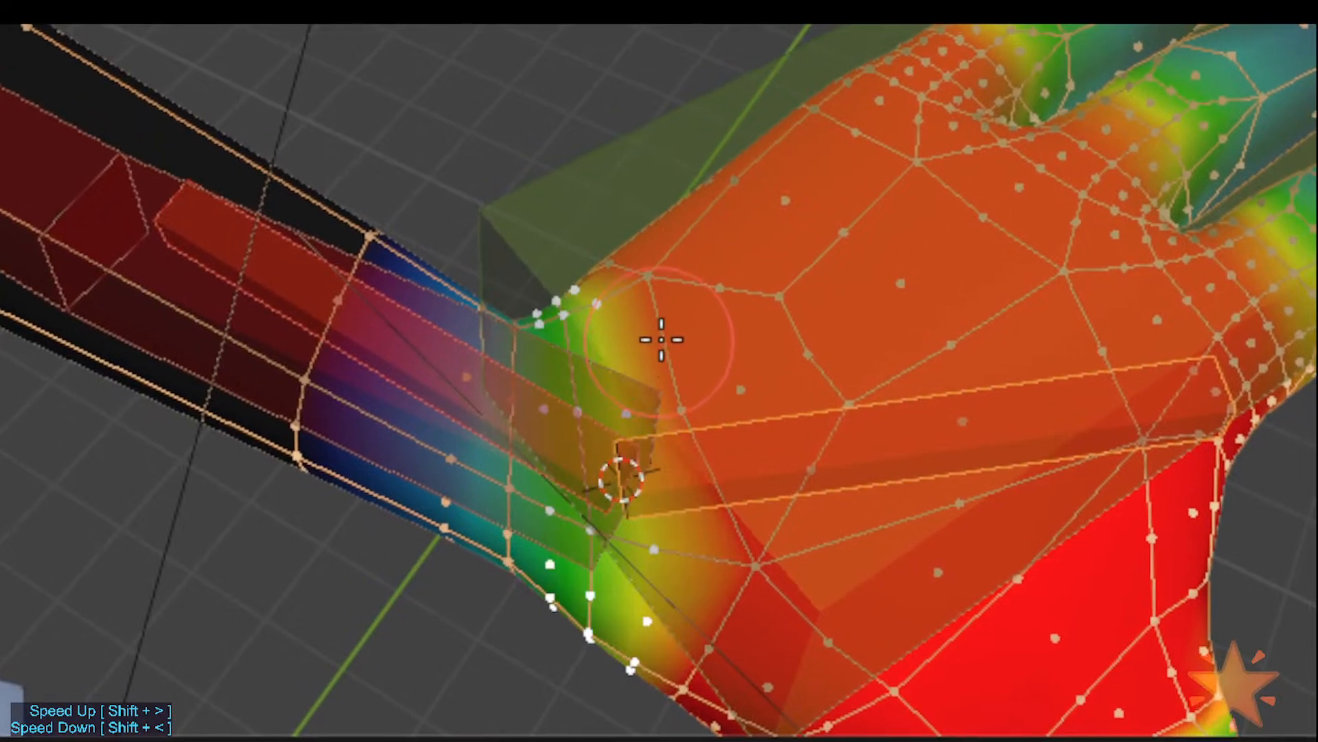
{"action": "middle_click_drag", "start_coordinate": [661, 339], "coordinate": [639, 357]}
Step: Raise the brush weight to 0.648 and apply it to the masked wrist seam vertices
{"action": "right_click", "coordinate": [588, 347]}
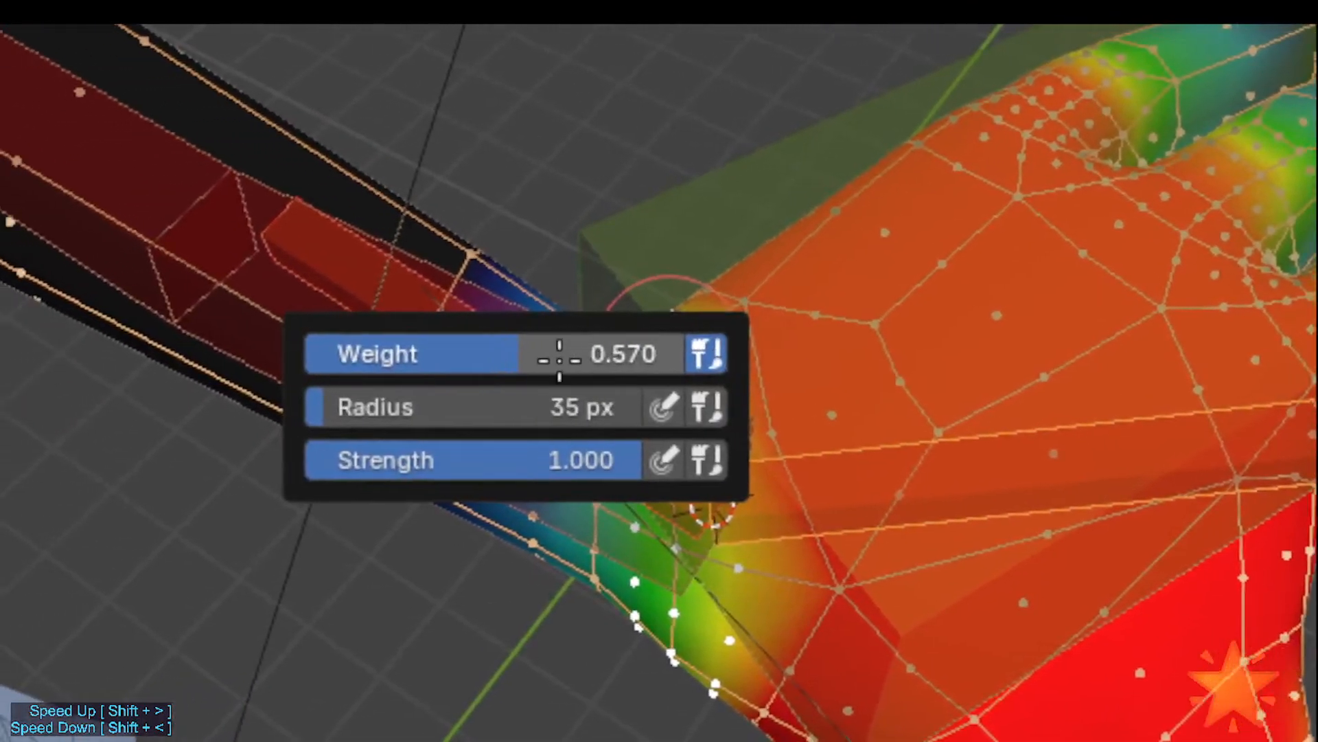
{"action": "mouse_move", "coordinate": [641, 344]}
{"action": "left_mouse_down"}
{"action": "mouse_move", "coordinate": [671, 345]}
{"action": "mouse_move", "coordinate": [712, 303]}
{"action": "left_mouse_up"}
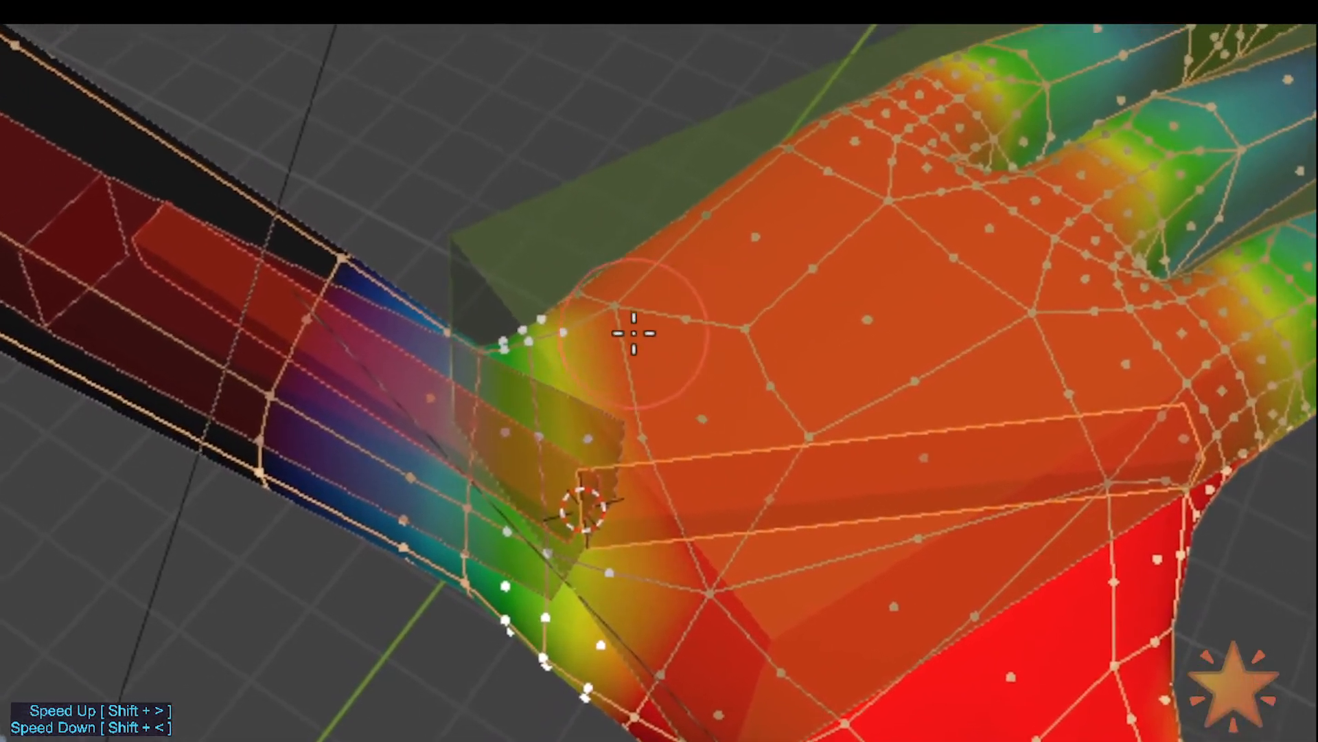
{"action": "mouse_move", "coordinate": [694, 390]}
{"action": "middle_mouse_down"}
{"action": "mouse_move", "coordinate": [716, 415]}
{"action": "mouse_move", "coordinate": [673, 420]}
{"action": "middle_mouse_up"}
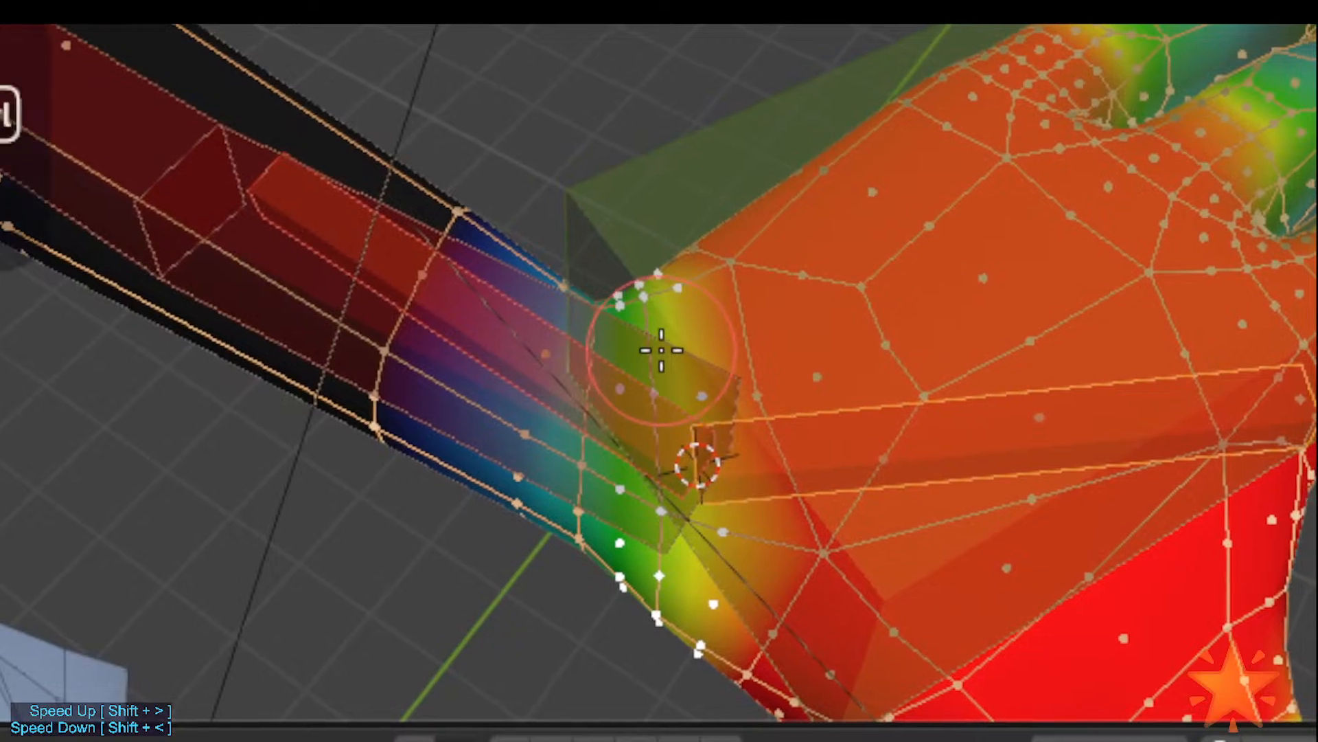
Step: Sample the vertex groups at the wrist to compare the DEF-4-LowerArm.L and DEF-4-Wrist.L weights
{"action": "right_click", "coordinate": [660, 351], "text": "ctrl"}
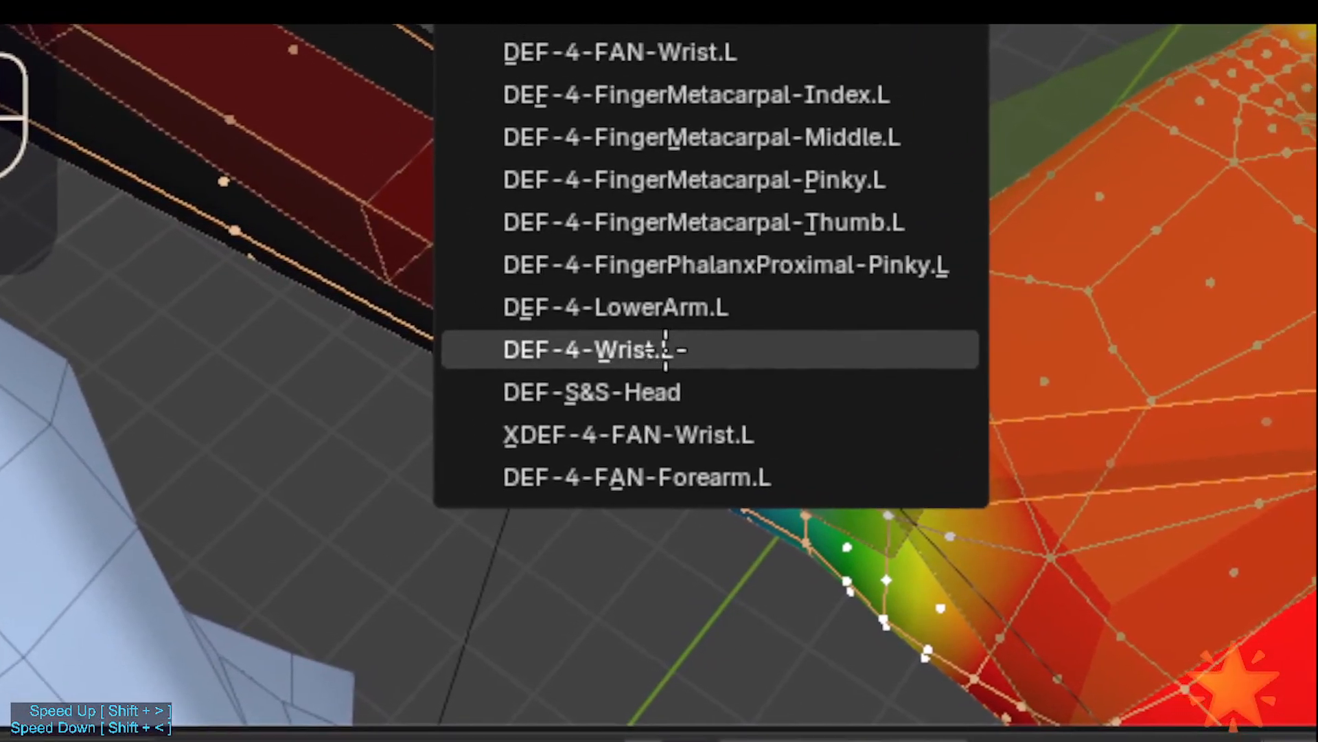
{"action": "left_click", "coordinate": [665, 350]}
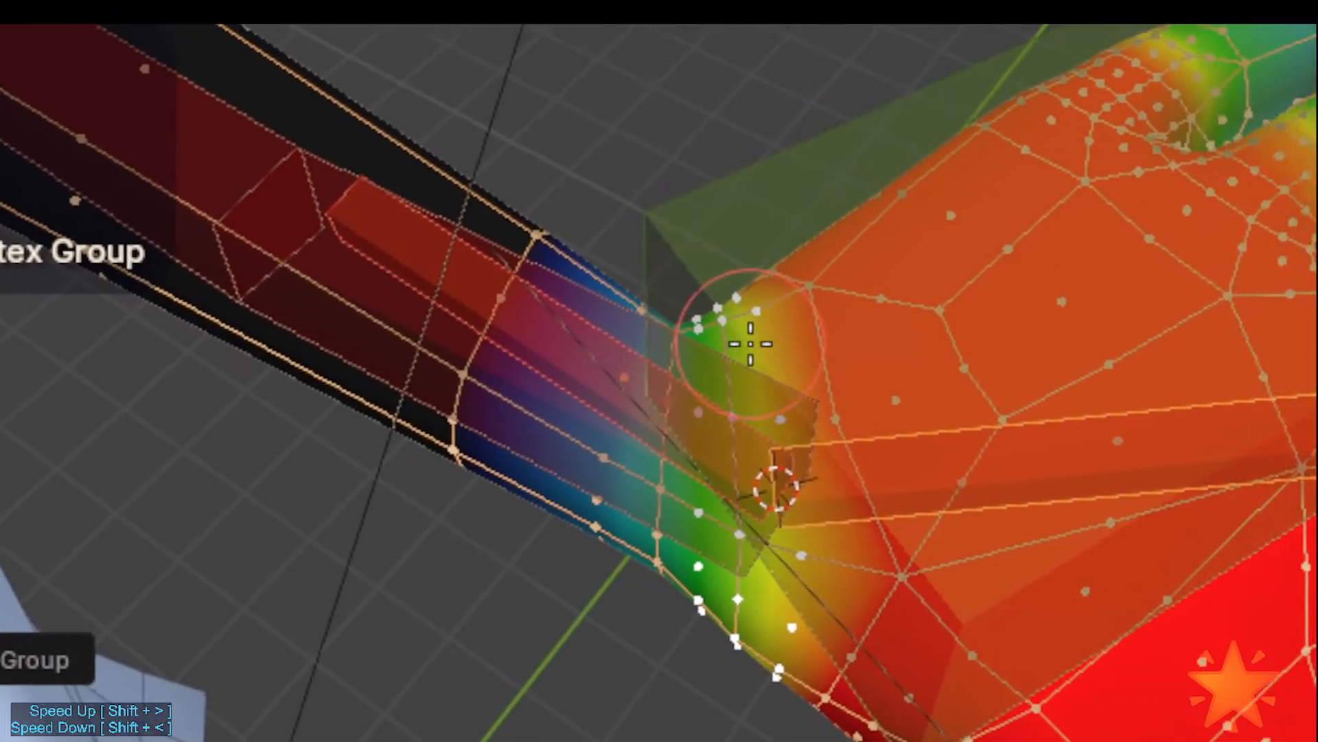
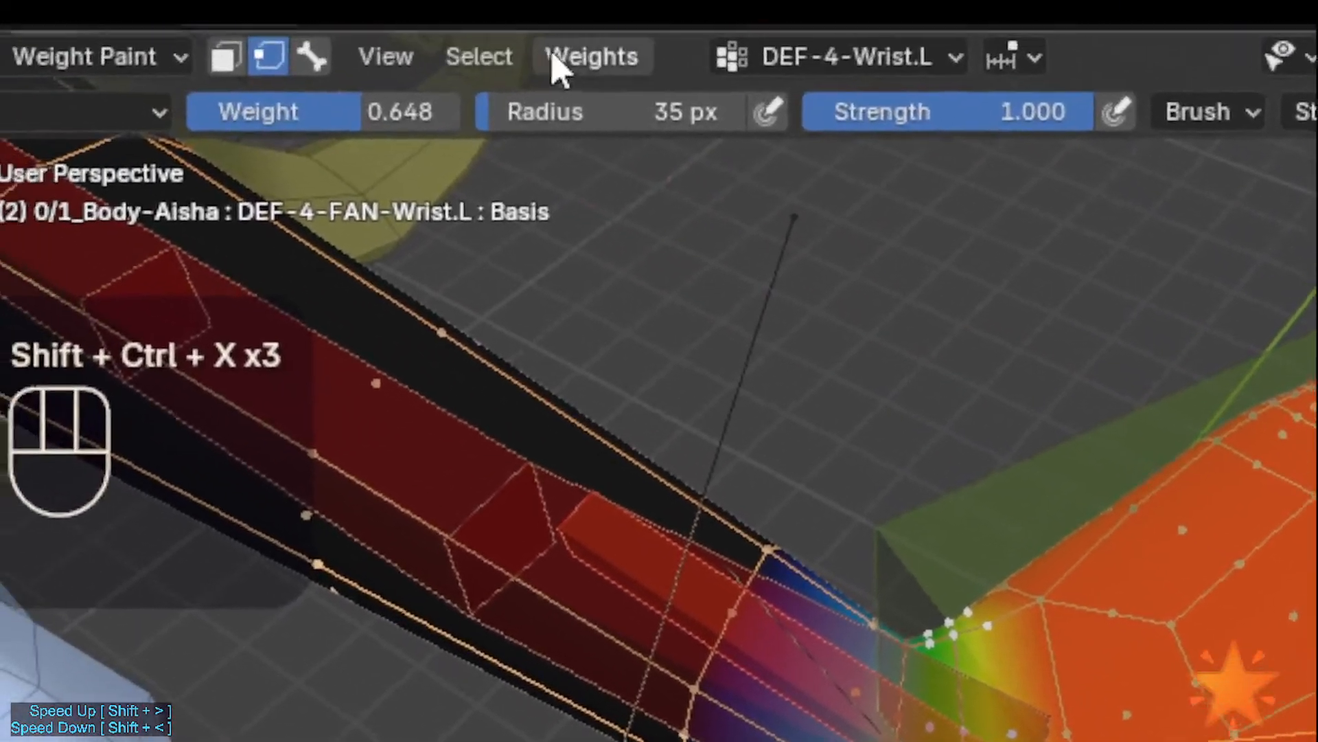
{"action": "left_click", "coordinate": [559, 59]}
{"action": "left_click", "coordinate": [745, 620]}
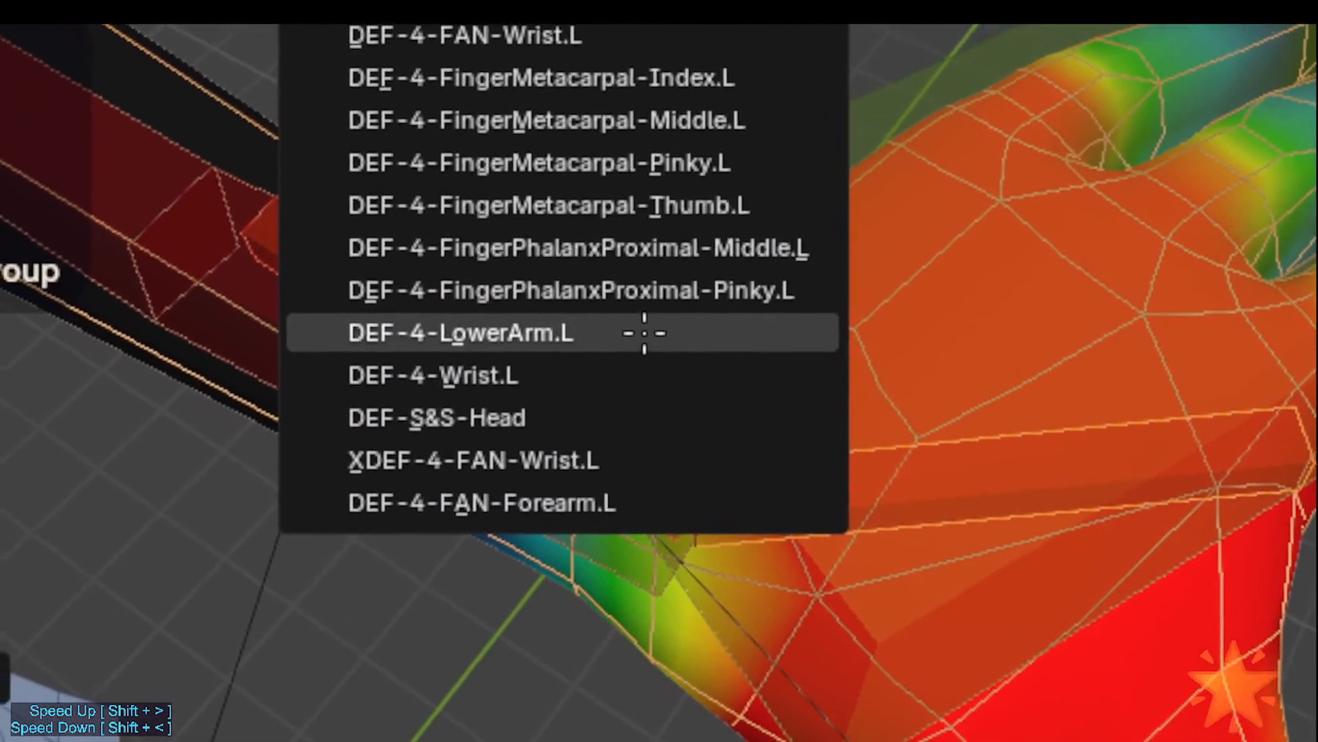
{"action": "left_click", "coordinate": [698, 378]}
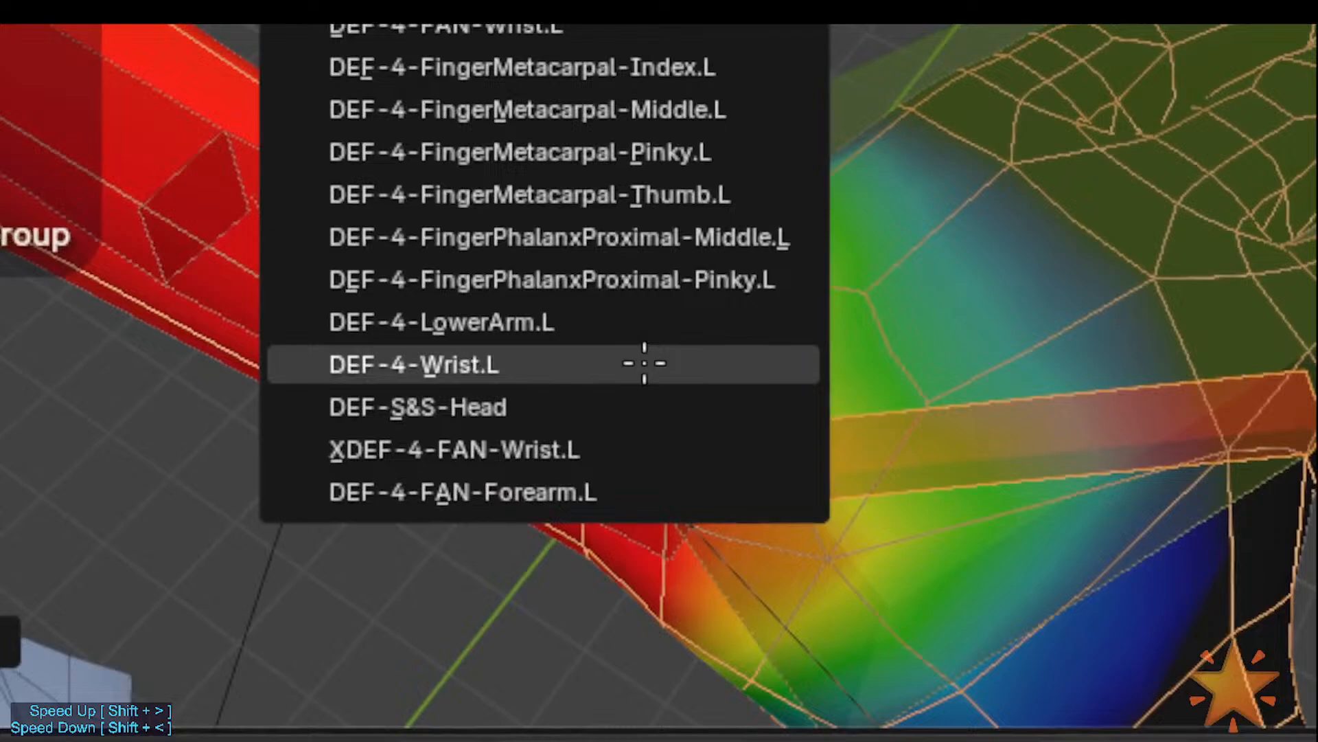
{"action": "left_click", "coordinate": [644, 364]}
Step: Sample DEF-4-FAN-Wrist.L at the wrist to make it the active vertex group
{"action": "key", "text": "ctrl+shift+x"}
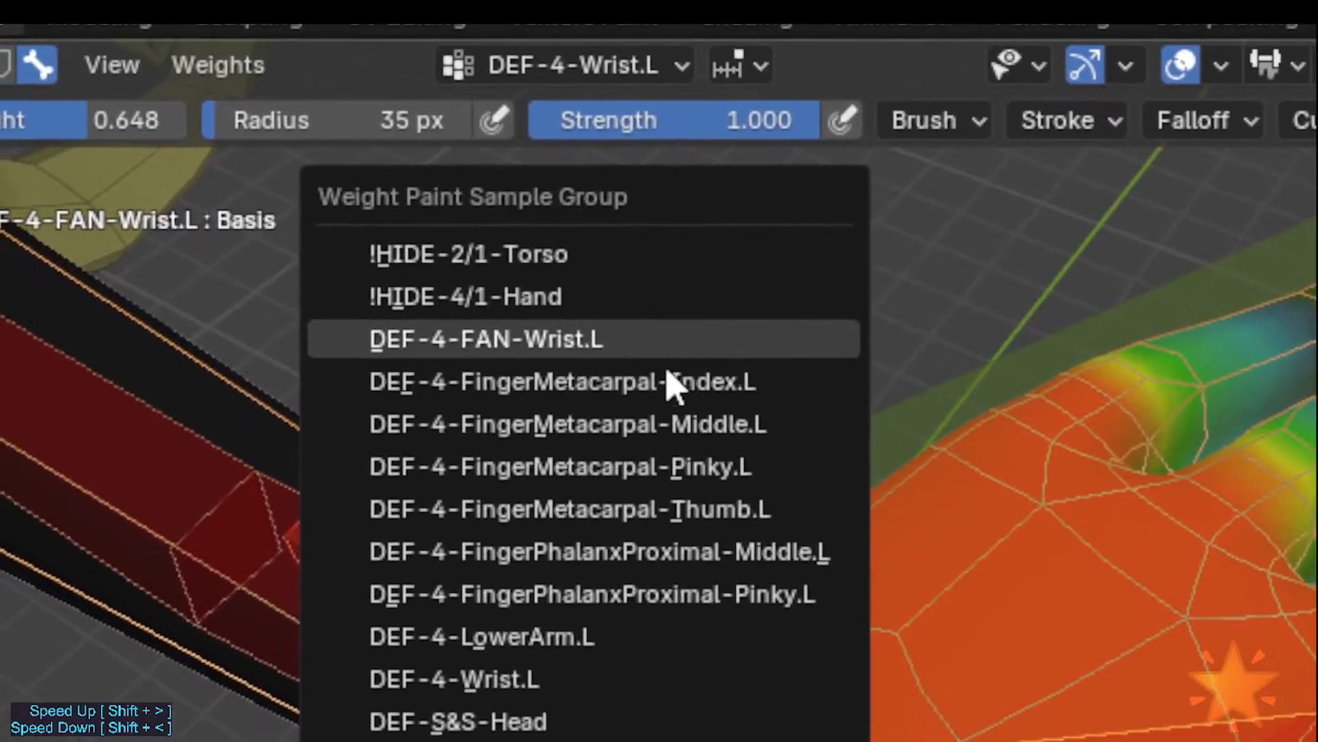
{"action": "left_click", "coordinate": [665, 351]}
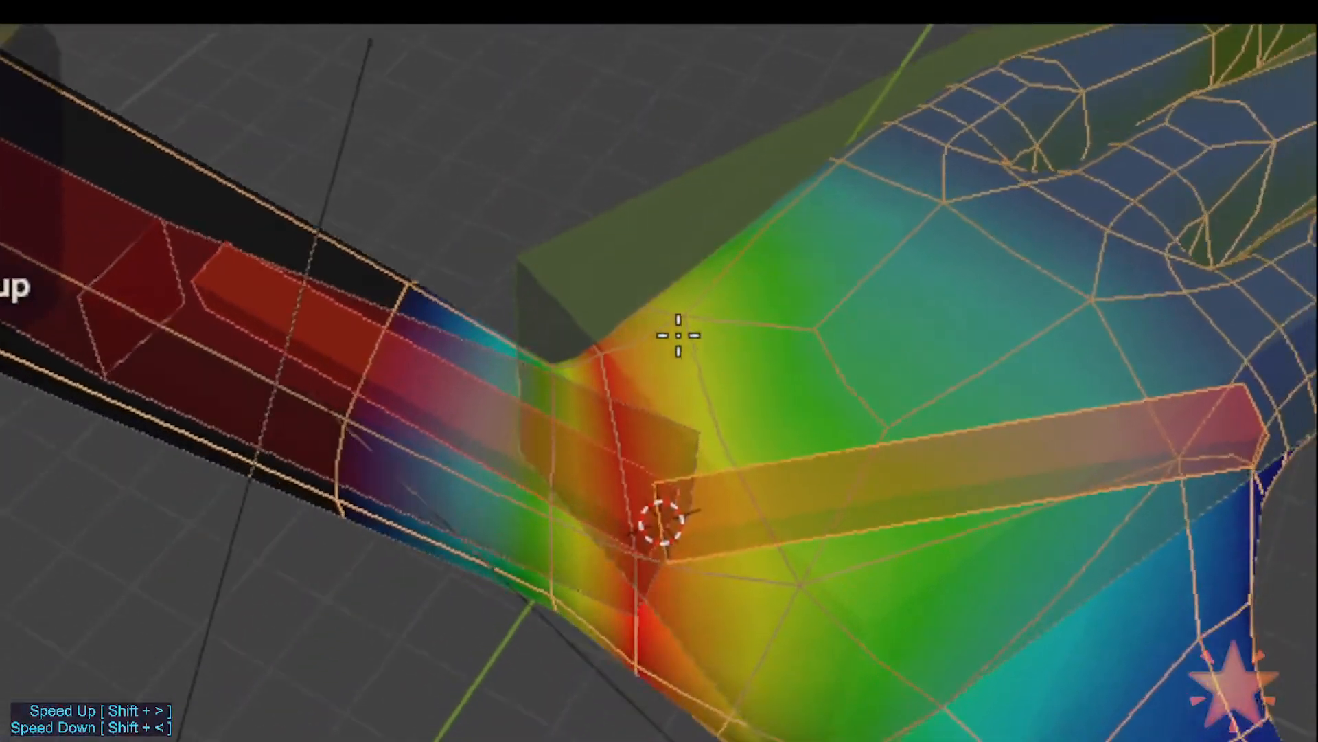
{"action": "mouse_move", "coordinate": [665, 355]}
{"action": "middle_mouse_down"}
{"action": "mouse_move", "coordinate": [669, 315]}
{"action": "mouse_move", "coordinate": [653, 370]}
{"action": "middle_mouse_up"}
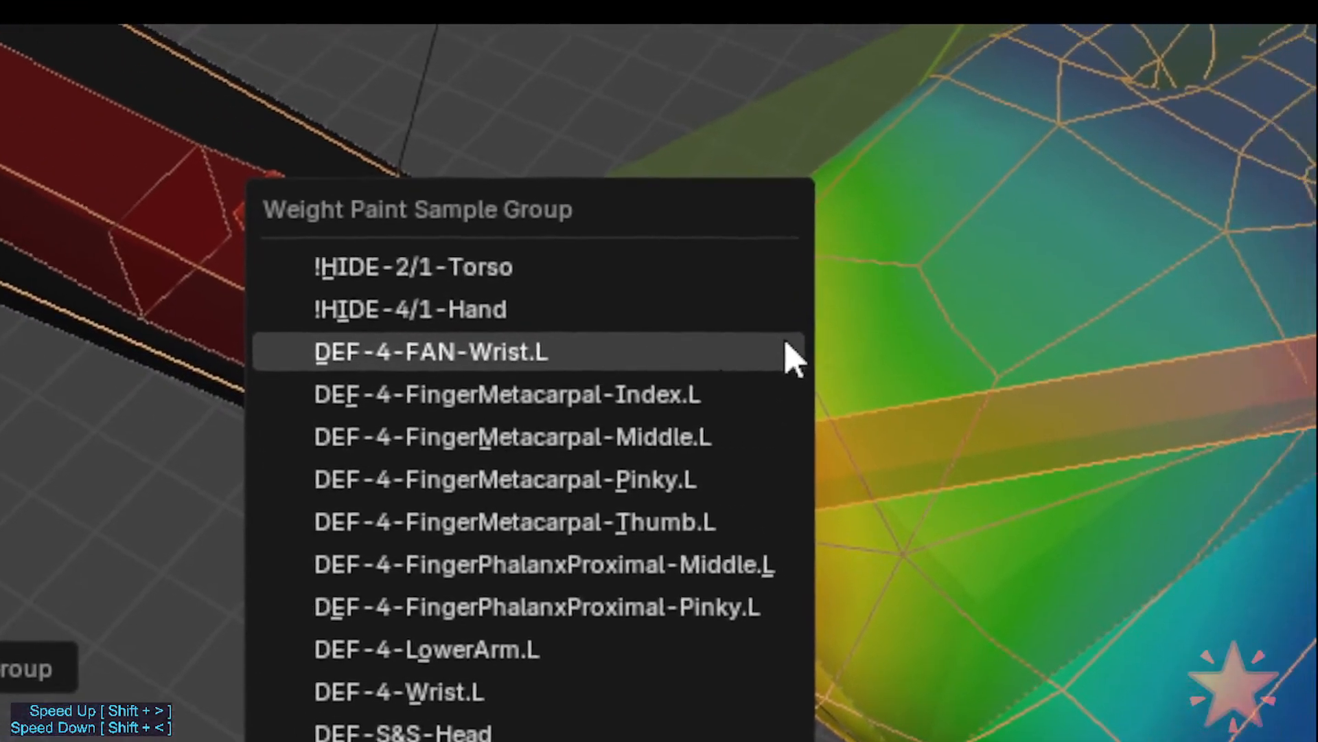
{"action": "left_click", "coordinate": [793, 353]}
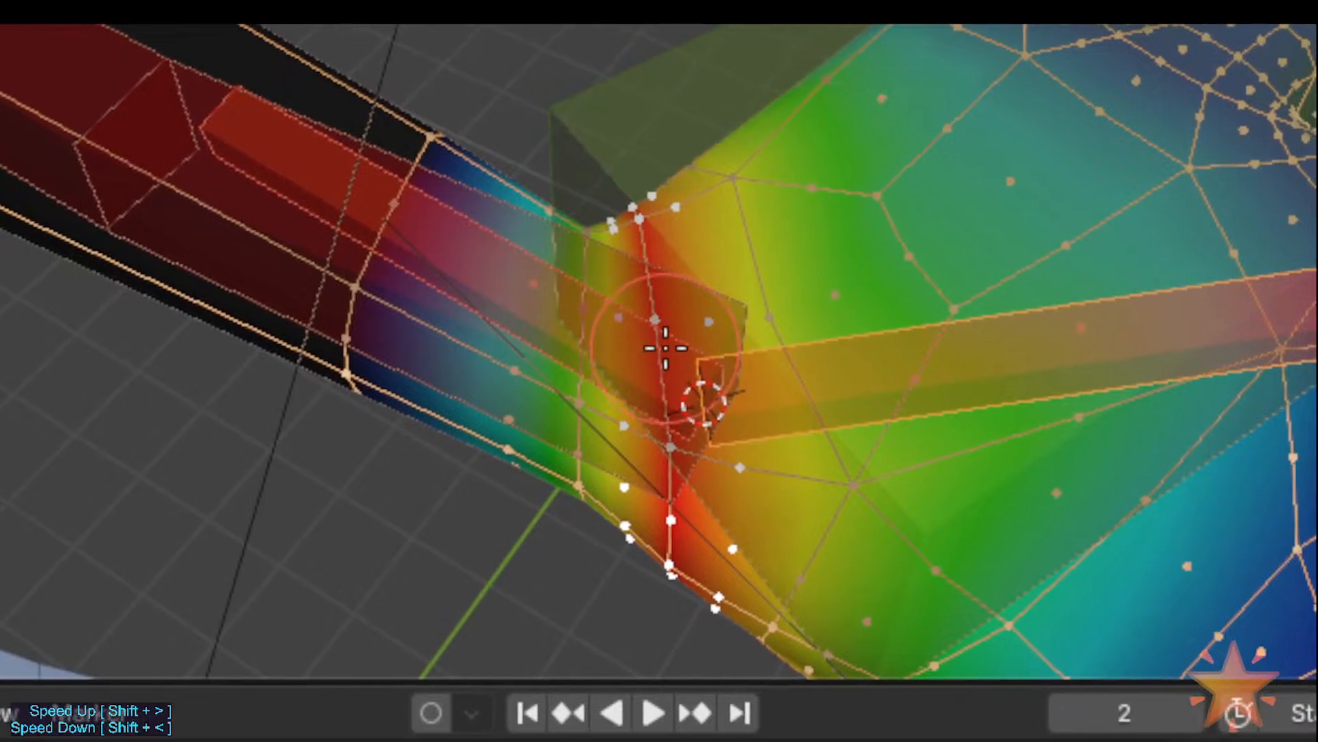
Step: Set the masked wrist seam vertices to the 0.648 brush weight in the DEF-4-FAN-Wrist.L group
{"action": "key", "text": "ctrl+z"}
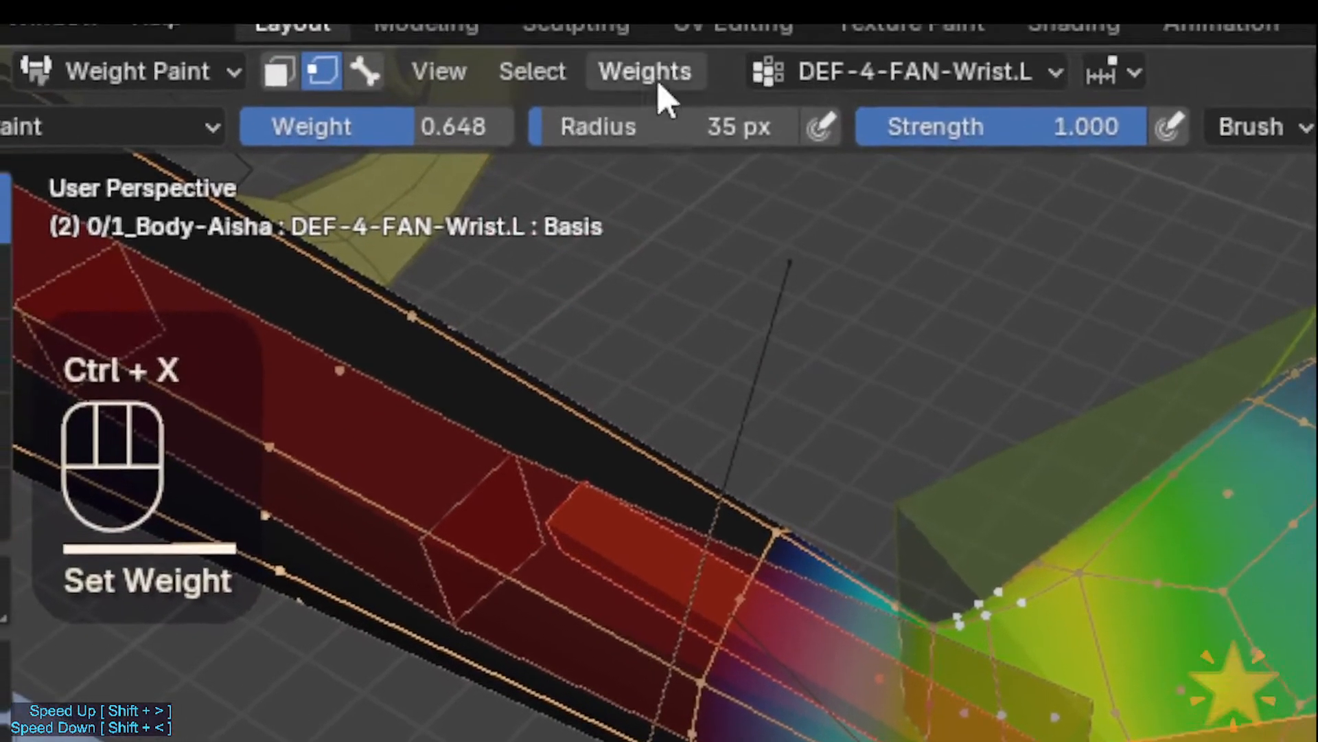
{"action": "left_click", "coordinate": [667, 115]}
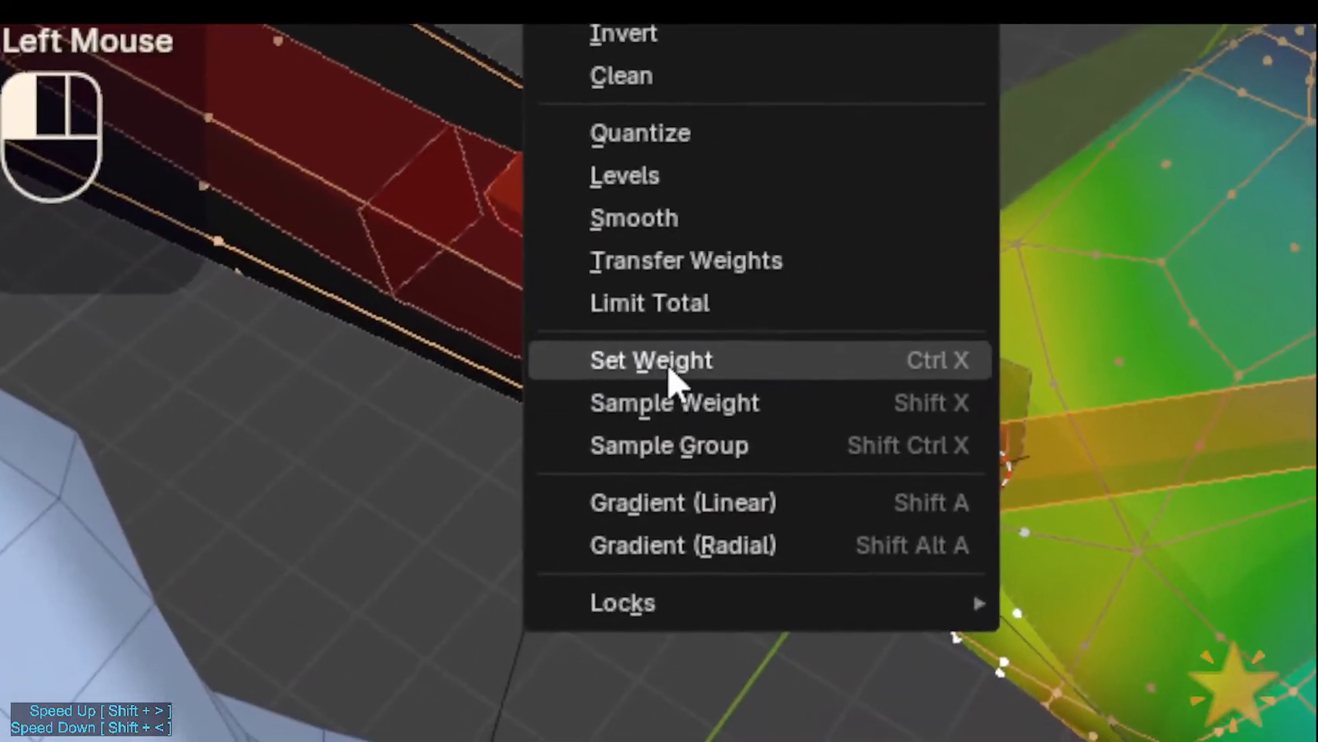
{"action": "left_click", "coordinate": [669, 370]}
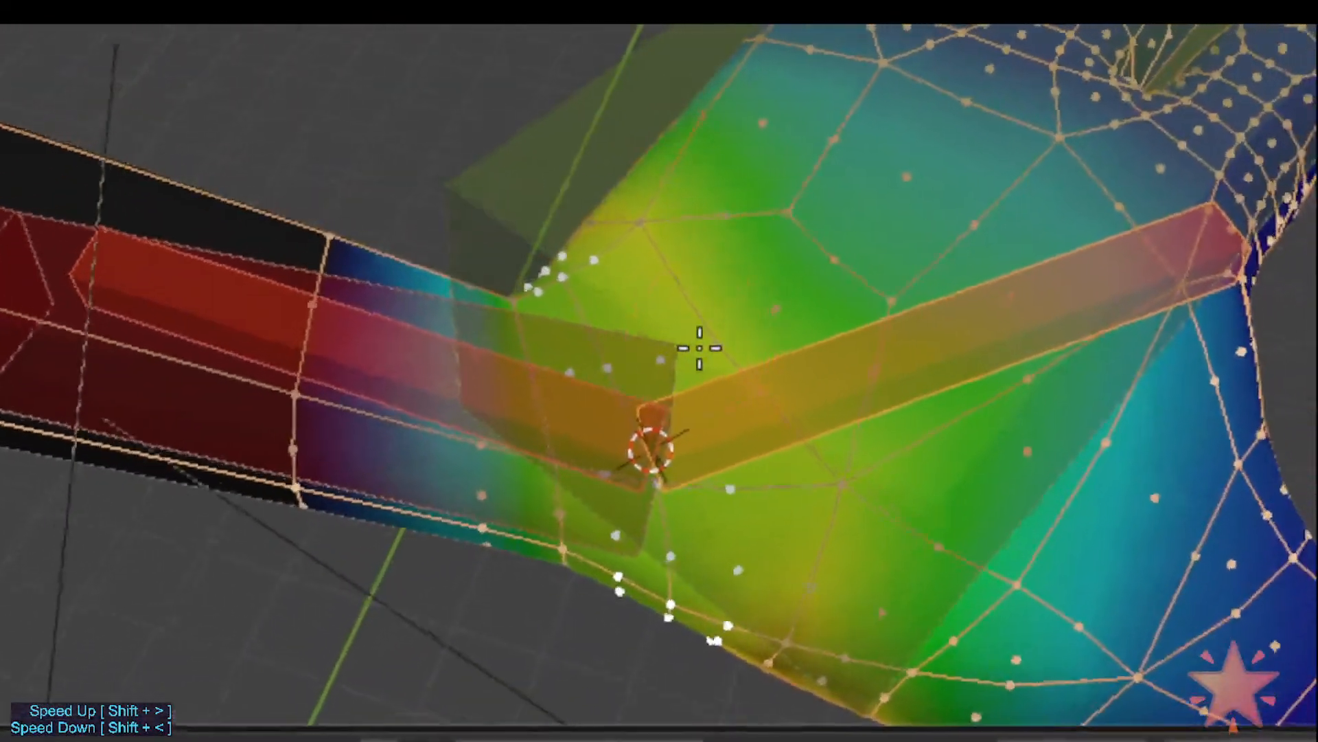
{"action": "mouse_move", "coordinate": [699, 347]}
{"action": "middle_mouse_down"}
{"action": "mouse_move", "coordinate": [641, 353]}
{"action": "mouse_move", "coordinate": [632, 256]}
{"action": "middle_mouse_up"}
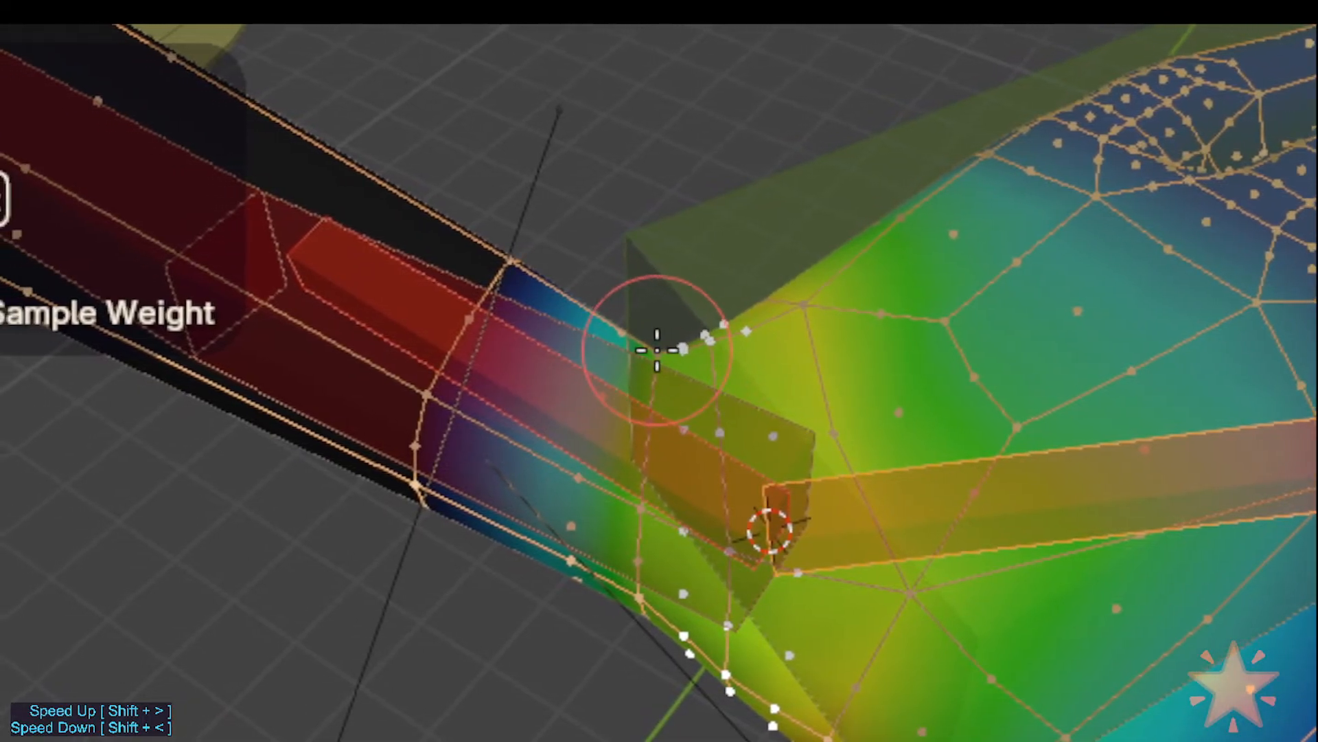
Step: Sample the vertex groups and weight at the wrist seam to compare DEF-4-Wrist.L with XDEF-4-FAN-Wrist.L
{"action": "middle_click_drag", "start_coordinate": [661, 384], "coordinate": [667, 363]}
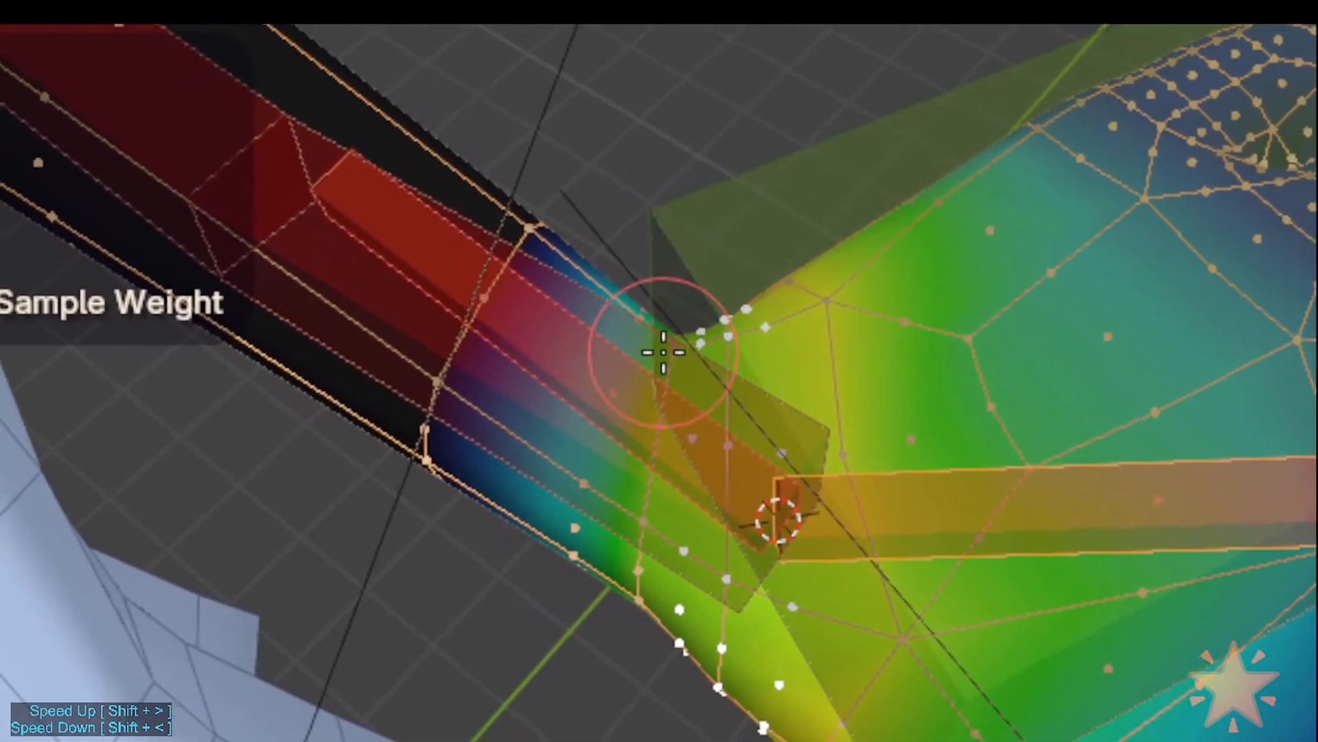
{"action": "middle_click_drag", "start_coordinate": [683, 365], "coordinate": [724, 313]}
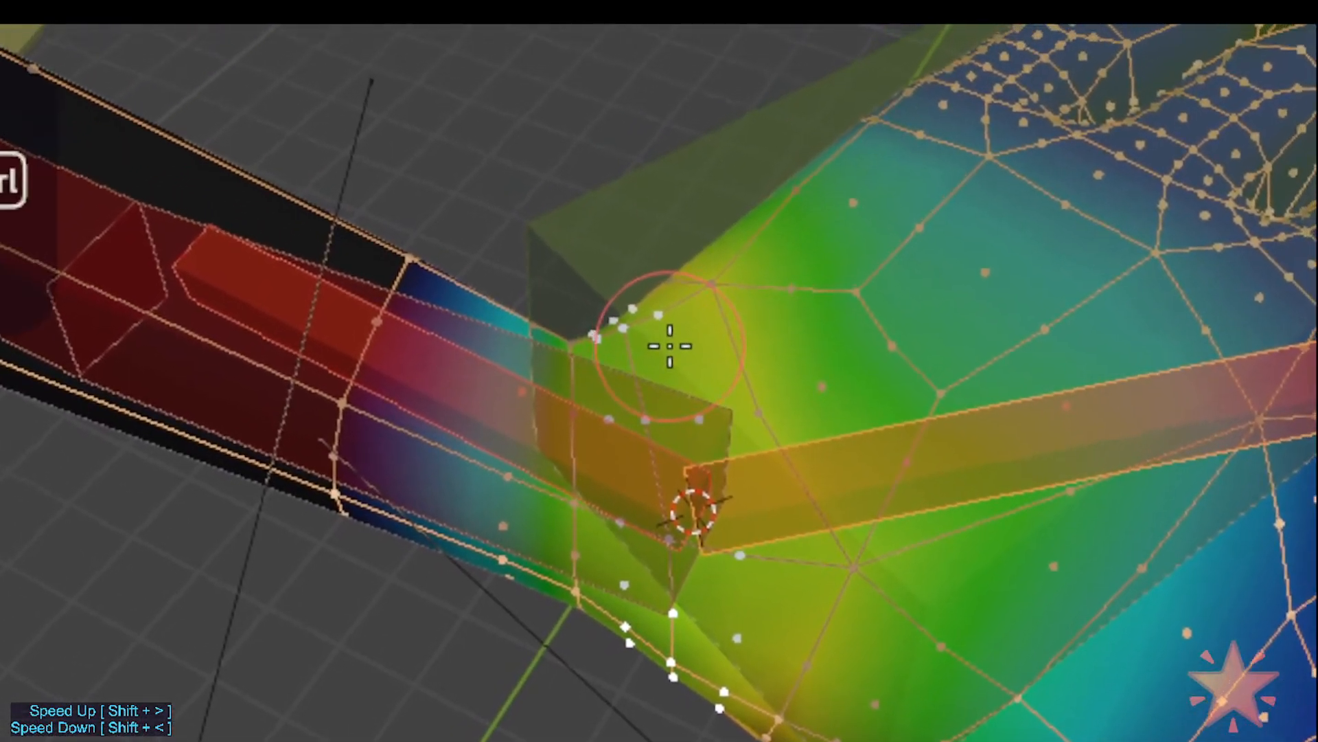
{"action": "key", "text": "ctrl+shift+x"}
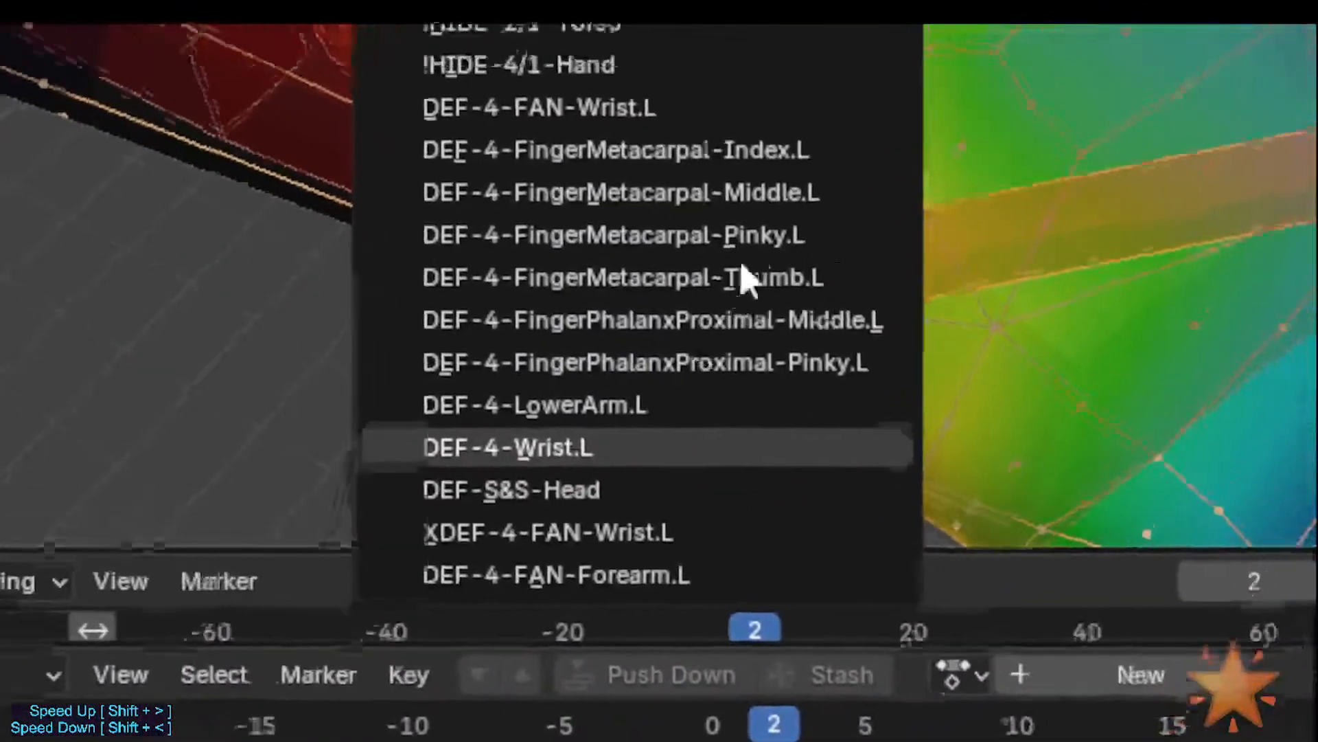
{"action": "left_click", "coordinate": [745, 278]}
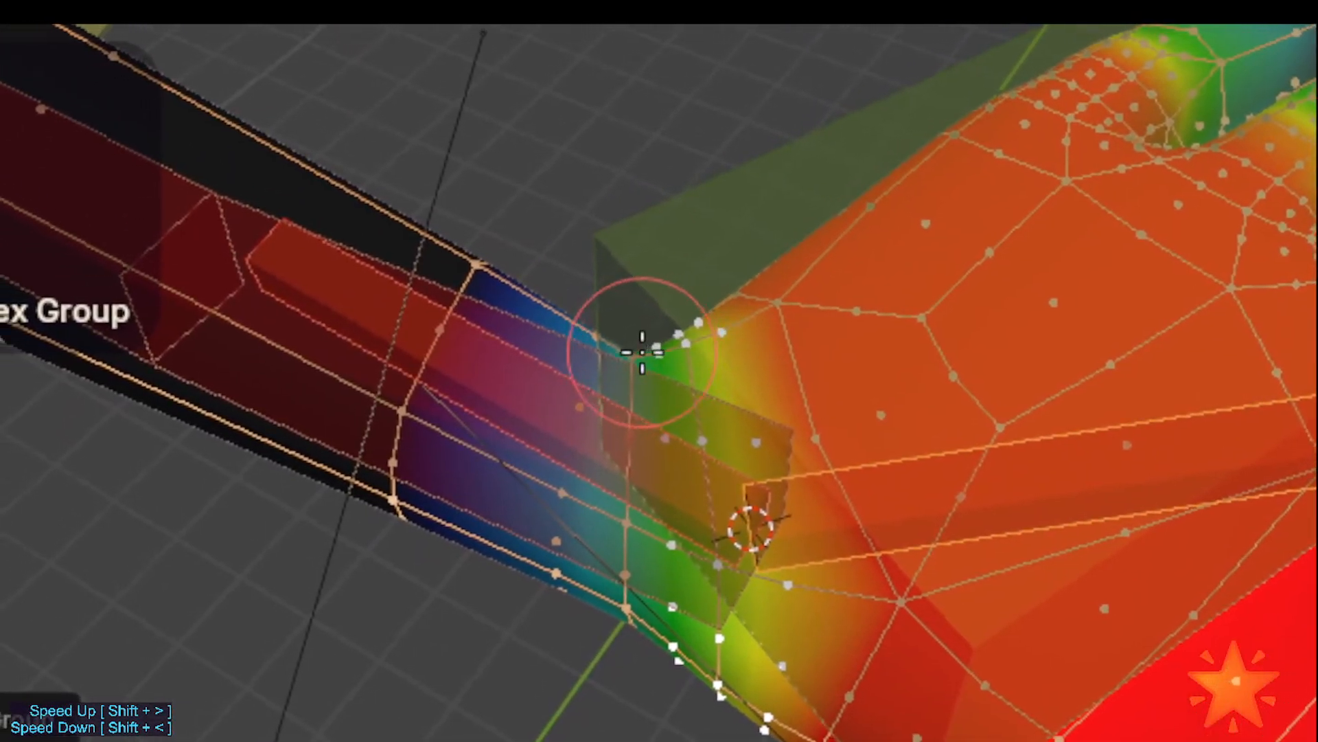
{"action": "left_click", "coordinate": [641, 353], "text": "ctrl"}
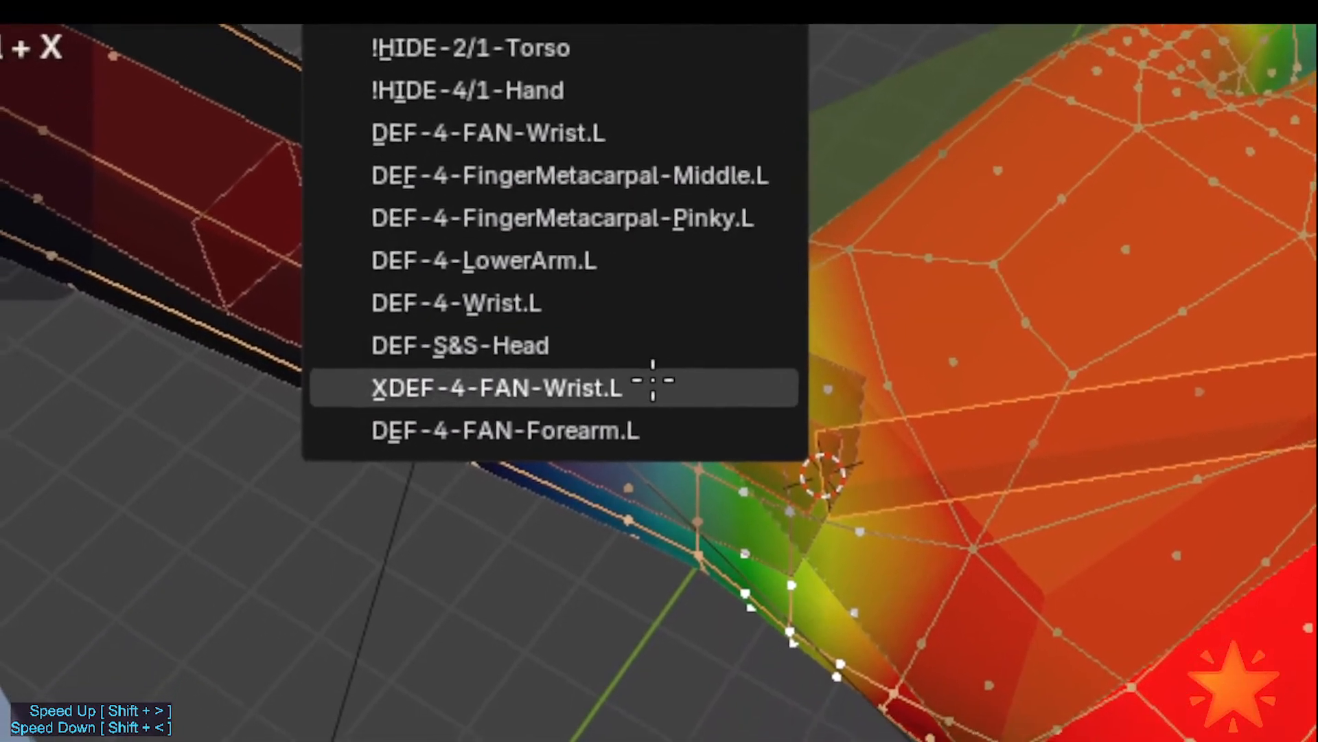
{"action": "left_click", "coordinate": [653, 380]}
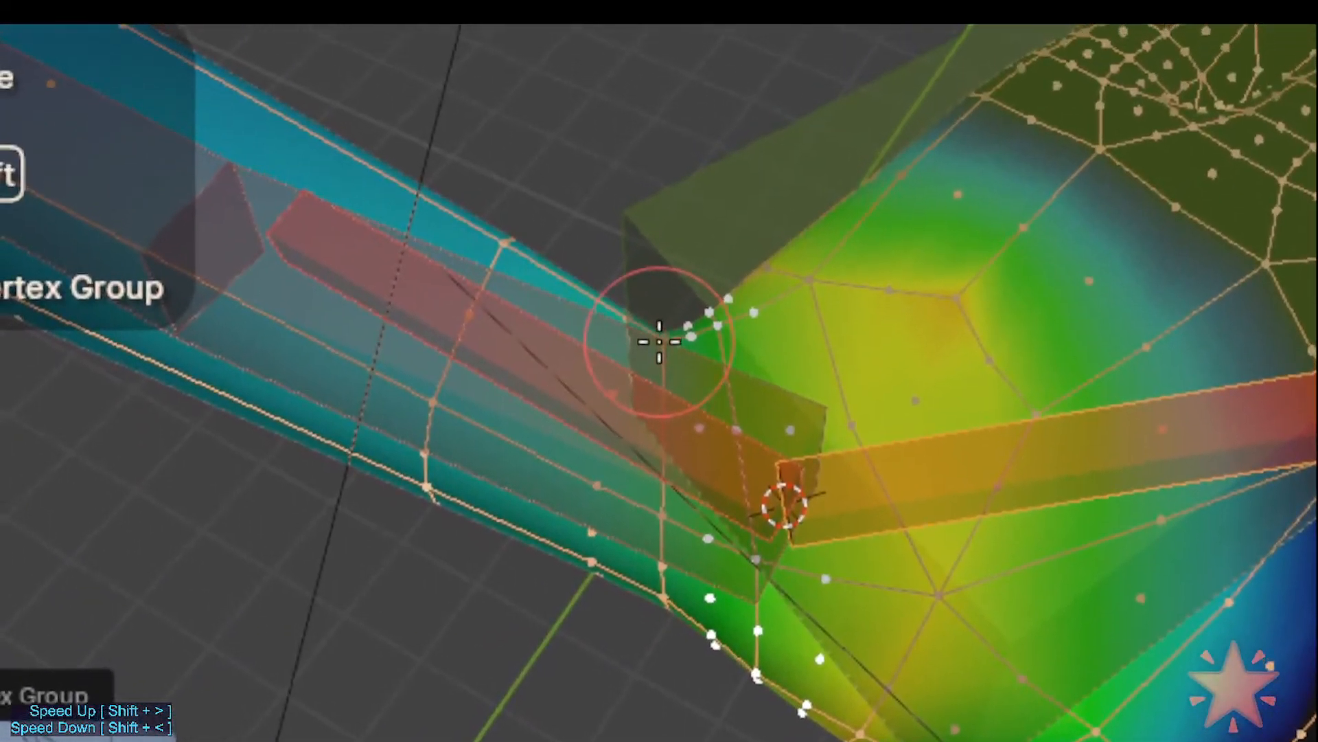
{"action": "key", "text": "shift+x"}
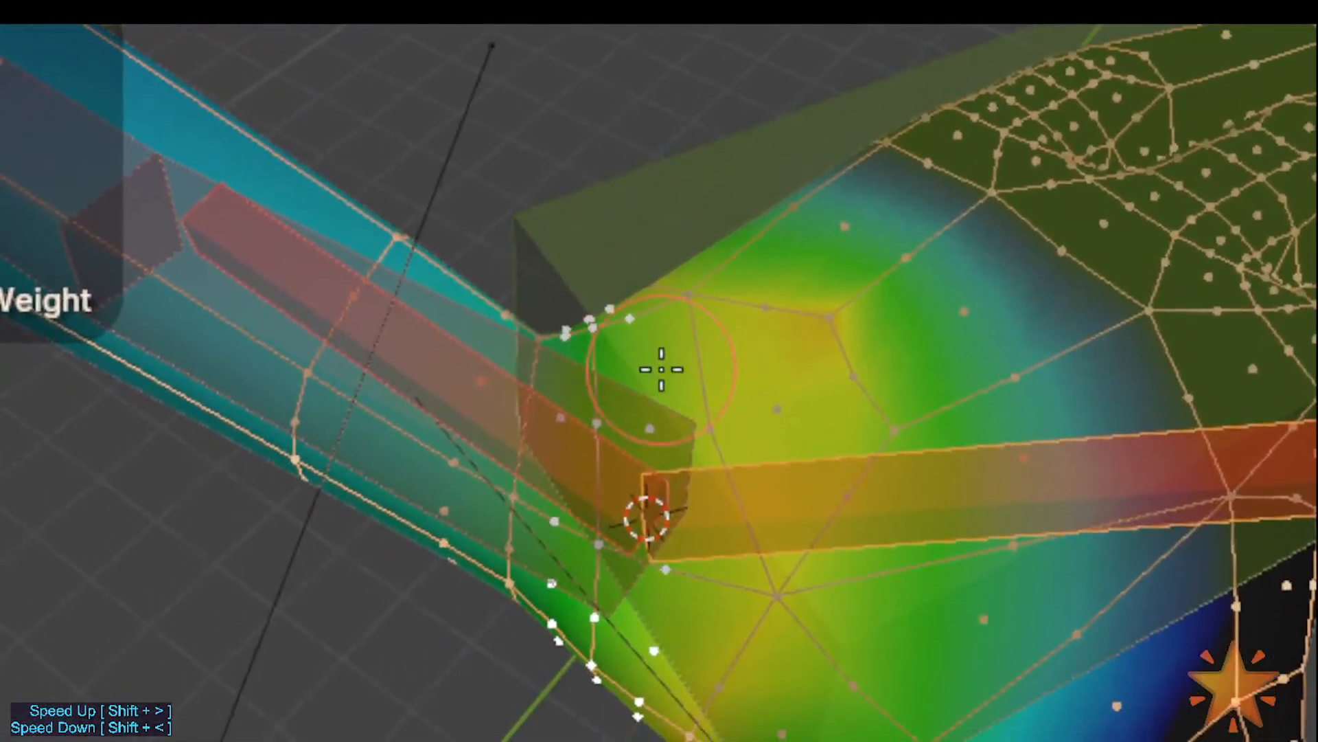
Step: Leave weight painting, put the ARM-Aisha armature in Pose Mode and select the left hand control MTR-IK-Hand.L
{"action": "key", "text": "ctrl+Tab"}
{"action": "key", "text": "4"}
{"action": "scroll", "coordinate": [732, 491], "scroll_direction": "down", "scroll_amount": 3}
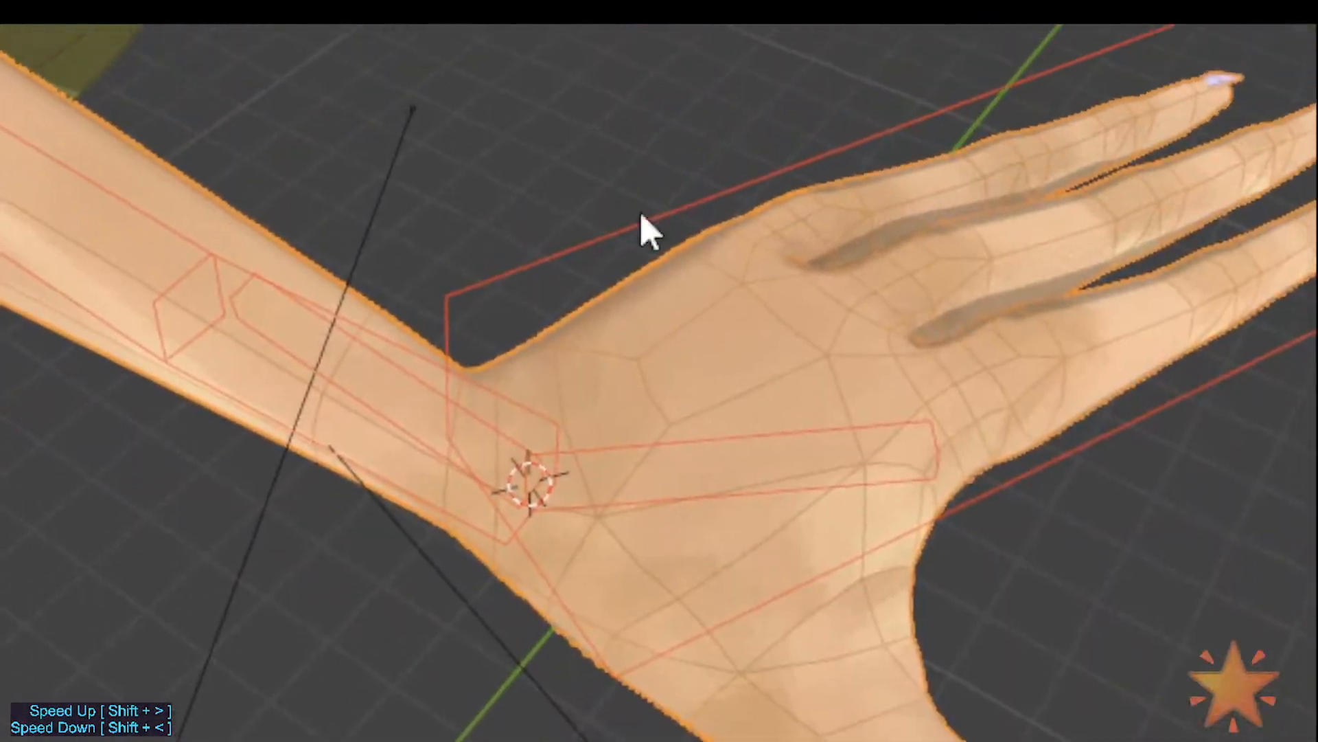
{"action": "left_click", "coordinate": [719, 143]}
{"action": "key", "text": "ctrl+Tab"}
{"action": "left_click", "coordinate": [652, 340]}
Step: Rotate MTR-IK-Hand.L around its X axis to check how the left wrist deforms
{"action": "middle_click_drag", "start_coordinate": [662, 344], "coordinate": [698, 256]}
{"action": "key", "text": "r"}
{"action": "key", "text": "x"}
{"action": "key", "text": "x"}
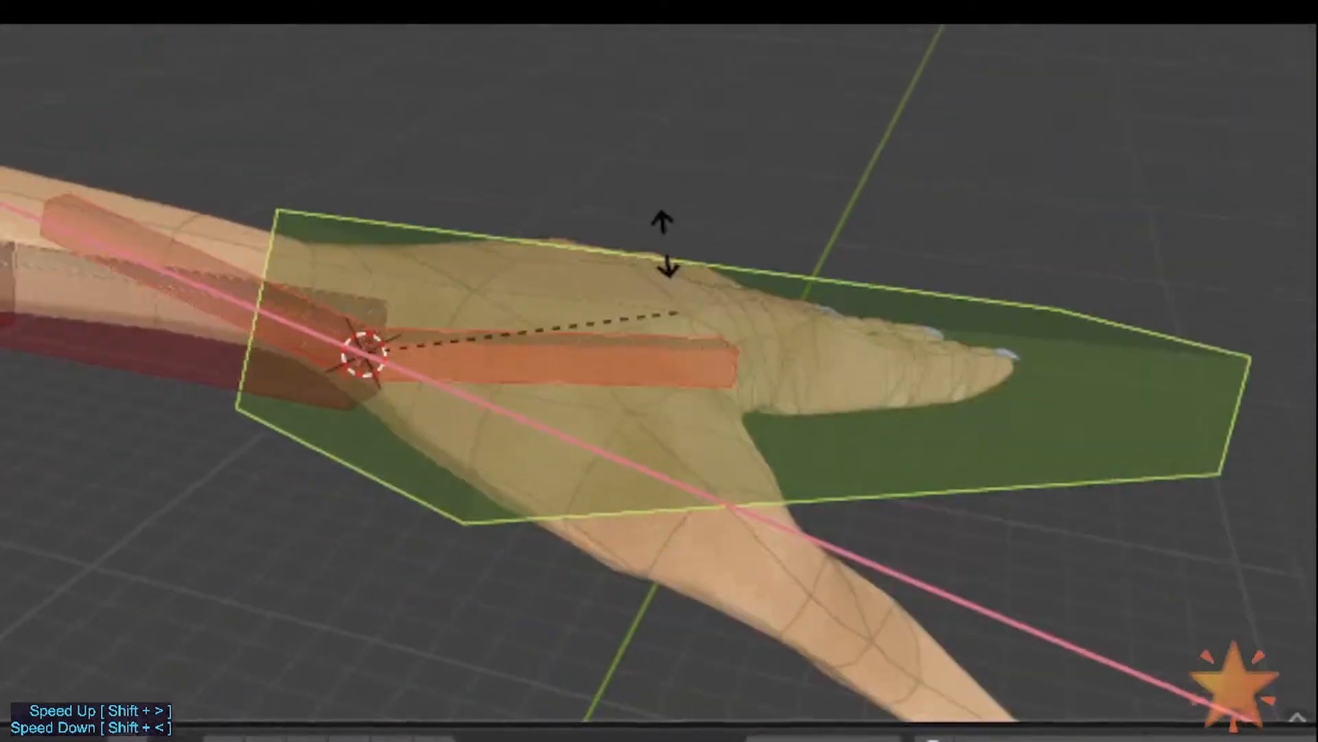
{"action": "left_click", "coordinate": [677, 192]}
Step: Swing the left hand control from side to side around its Z axis to test the wrist deformation
{"action": "middle_click_drag", "start_coordinate": [677, 191], "coordinate": [618, 370]}
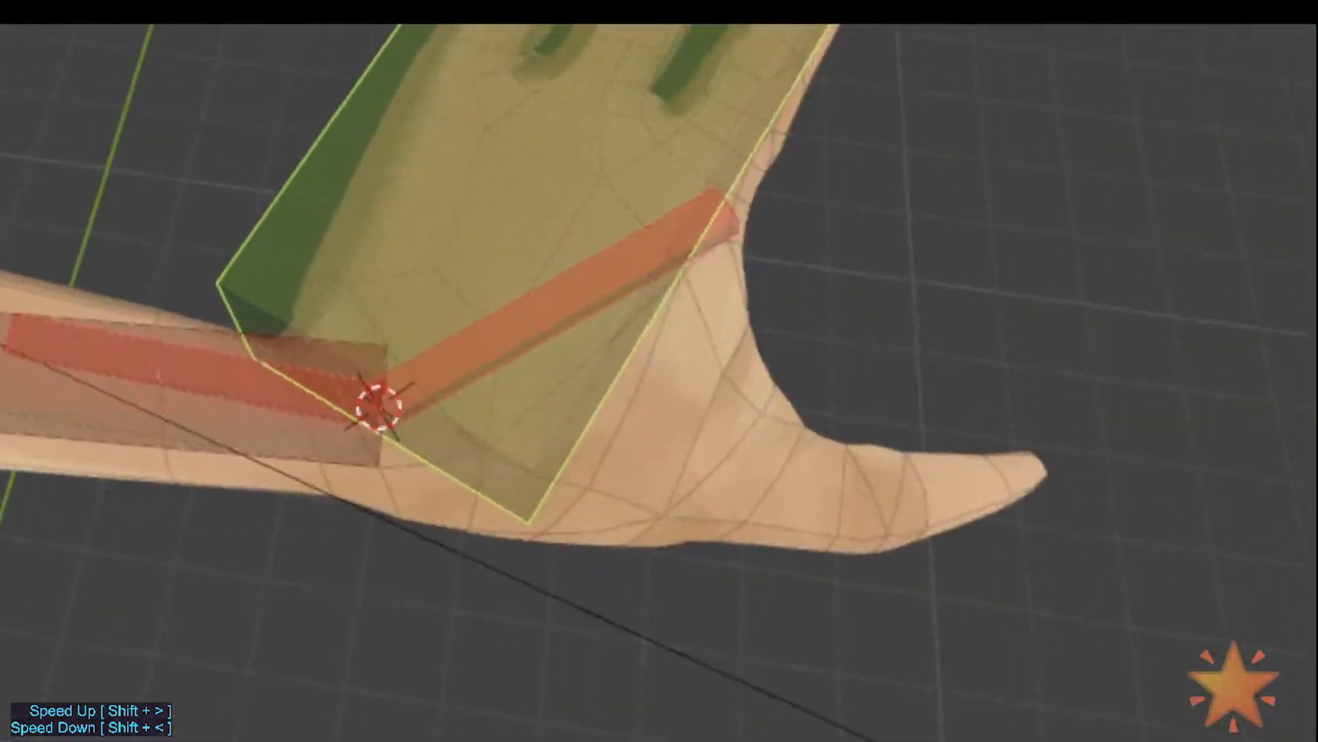
{"action": "key", "text": "r"}
{"action": "key", "text": "z"}
{"action": "key", "text": "z"}
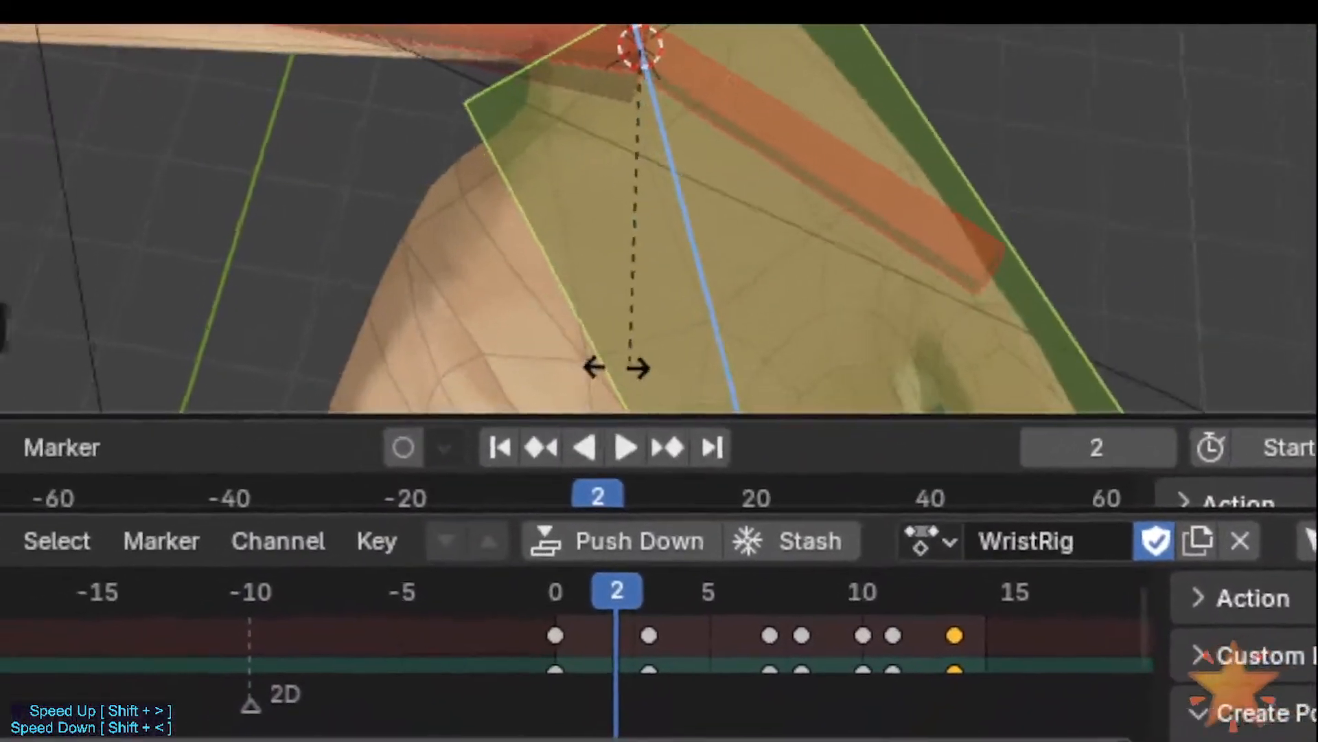
{"action": "left_click", "coordinate": [276, 697]}
{"action": "middle_click_drag", "start_coordinate": [276, 697], "coordinate": [289, 601]}
{"action": "key", "text": "r"}
{"action": "key", "text": "z"}
{"action": "key", "text": "z"}
{"action": "left_click", "coordinate": [923, 137]}
Step: Bend the left hand control downward and back around its X axis, viewing the wrist from the side
{"action": "middle_click_drag", "start_coordinate": [923, 137], "coordinate": [947, 67]}
{"action": "key", "text": "r"}
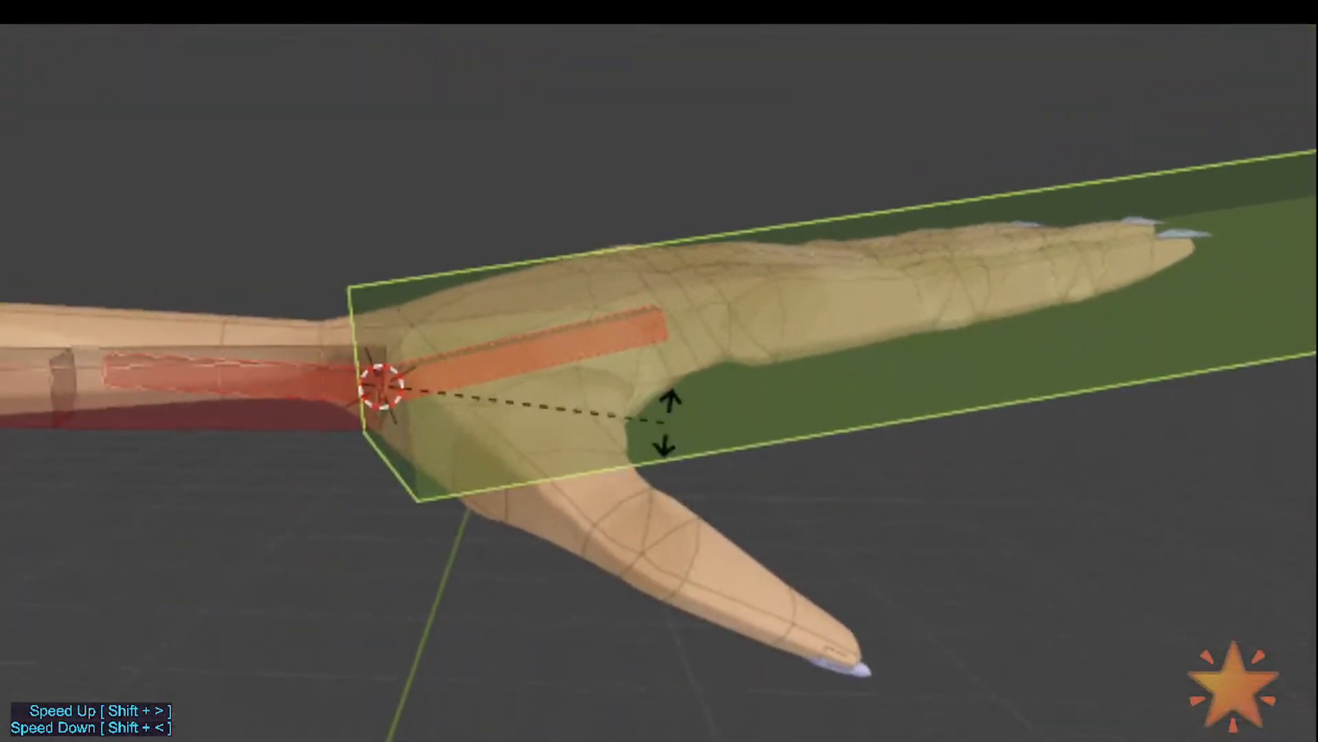
{"action": "key", "text": "x"}
{"action": "key", "text": "x"}
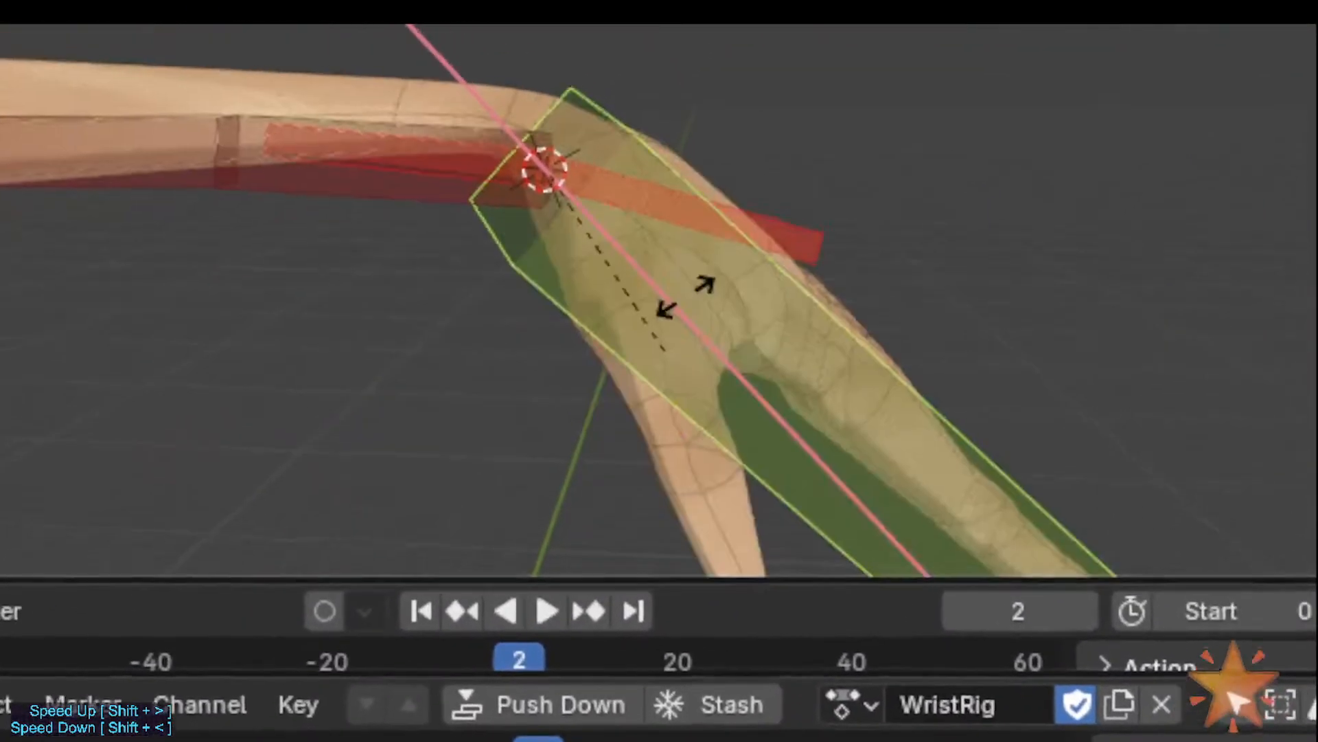
{"action": "left_click", "coordinate": [560, 542]}
{"action": "left_click", "coordinate": [223, 456]}
{"action": "middle_click_drag", "start_coordinate": [577, 302], "coordinate": [673, 407]}
{"action": "left_click", "coordinate": [843, 433]}
{"action": "key", "text": "r"}
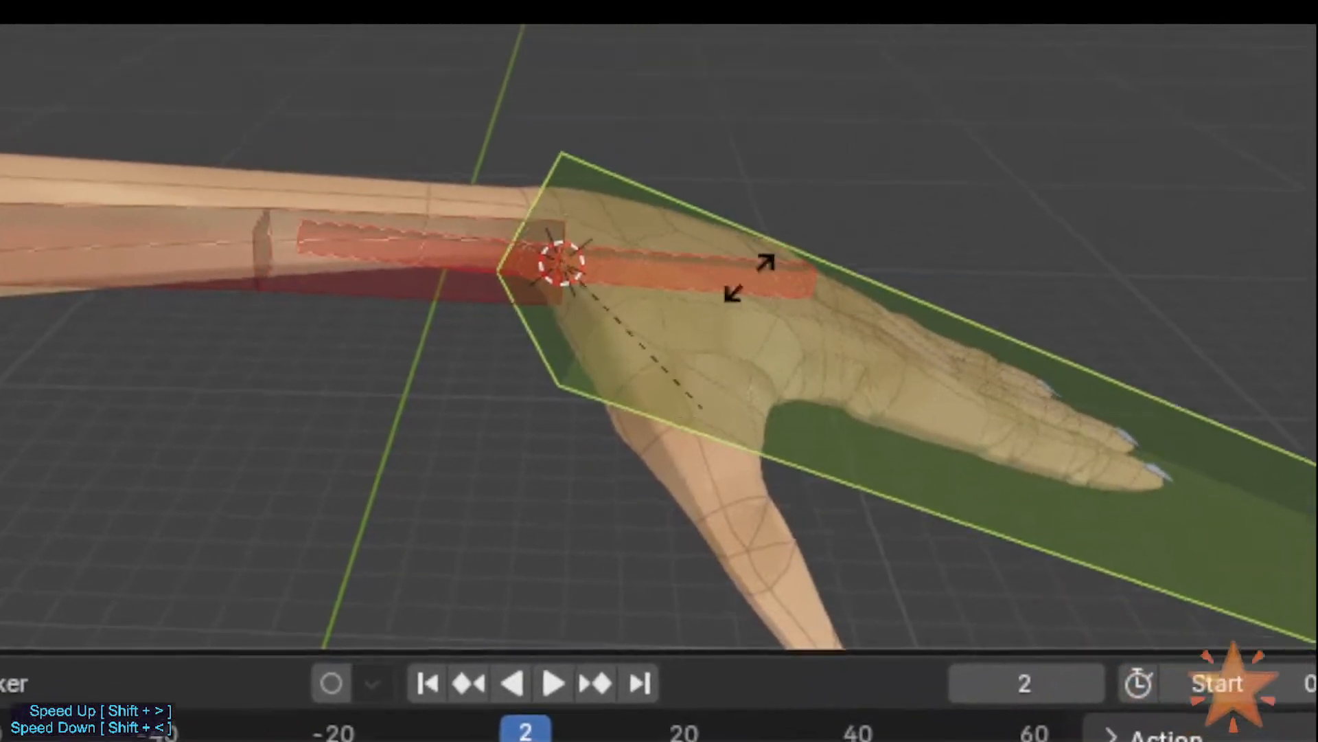
{"action": "key", "text": "x"}
{"action": "key", "text": "x"}
{"action": "left_click", "coordinate": [595, 282]}
Step: Bend the left hand sharply up and then fully down around its X axis to test the wrist at its extremes
{"action": "mouse_move", "coordinate": [668, 328]}
{"action": "middle_mouse_down"}
{"action": "mouse_move", "coordinate": [682, 291]}
{"action": "mouse_move", "coordinate": [692, 329]}
{"action": "middle_mouse_up"}
{"action": "key", "text": "r"}
{"action": "key", "text": "x"}
{"action": "key", "text": "x"}
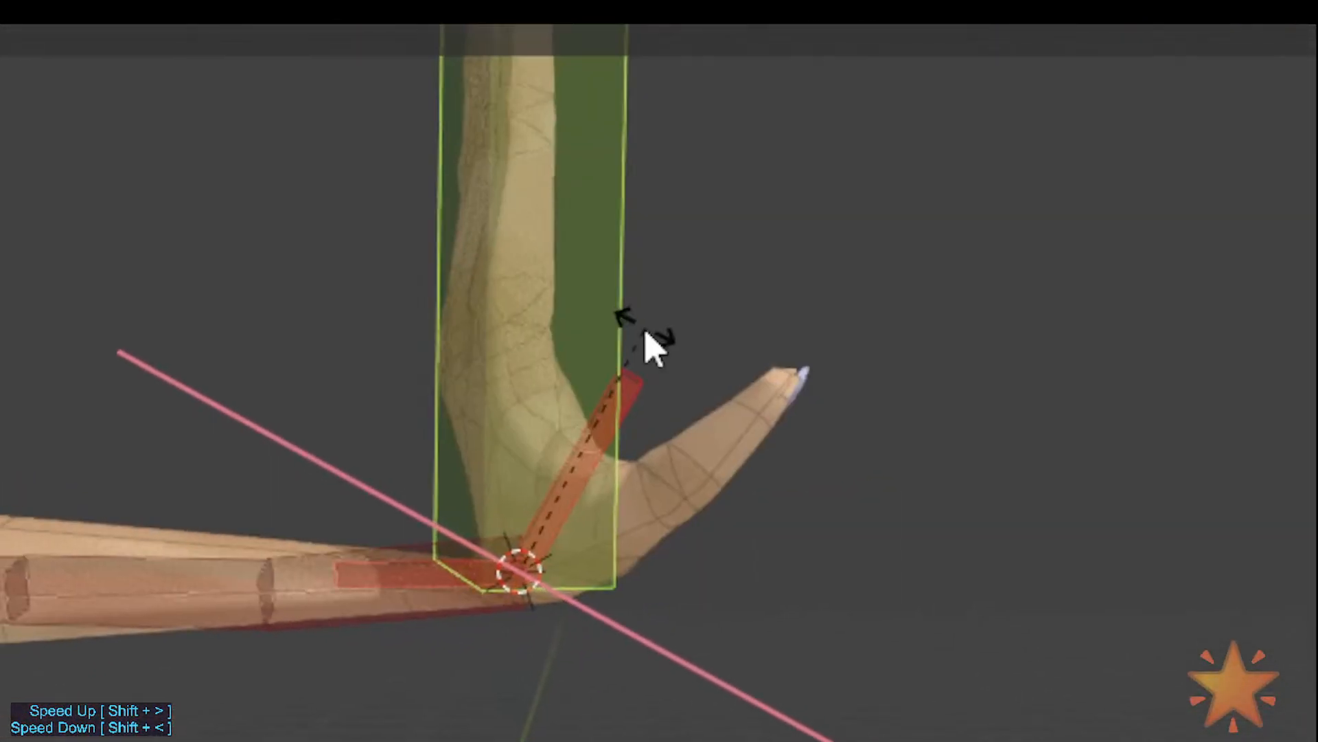
{"action": "left_click", "coordinate": [780, 381]}
{"action": "middle_click_drag", "start_coordinate": [430, 422], "coordinate": [522, 412]}
{"action": "key", "text": "r"}
{"action": "key", "text": "x"}
{"action": "key", "text": "x"}
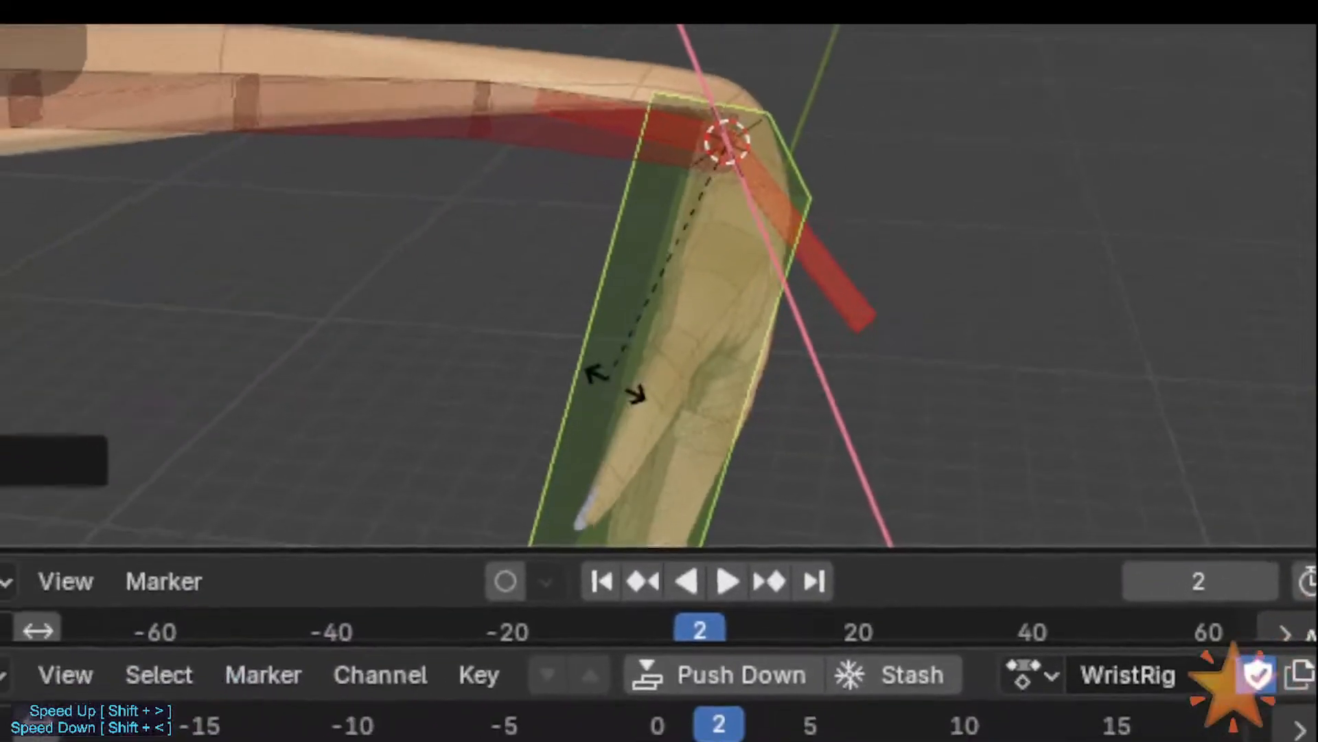
{"action": "left_click", "coordinate": [615, 382]}
{"action": "middle_click_drag", "start_coordinate": [615, 382], "coordinate": [718, 357]}
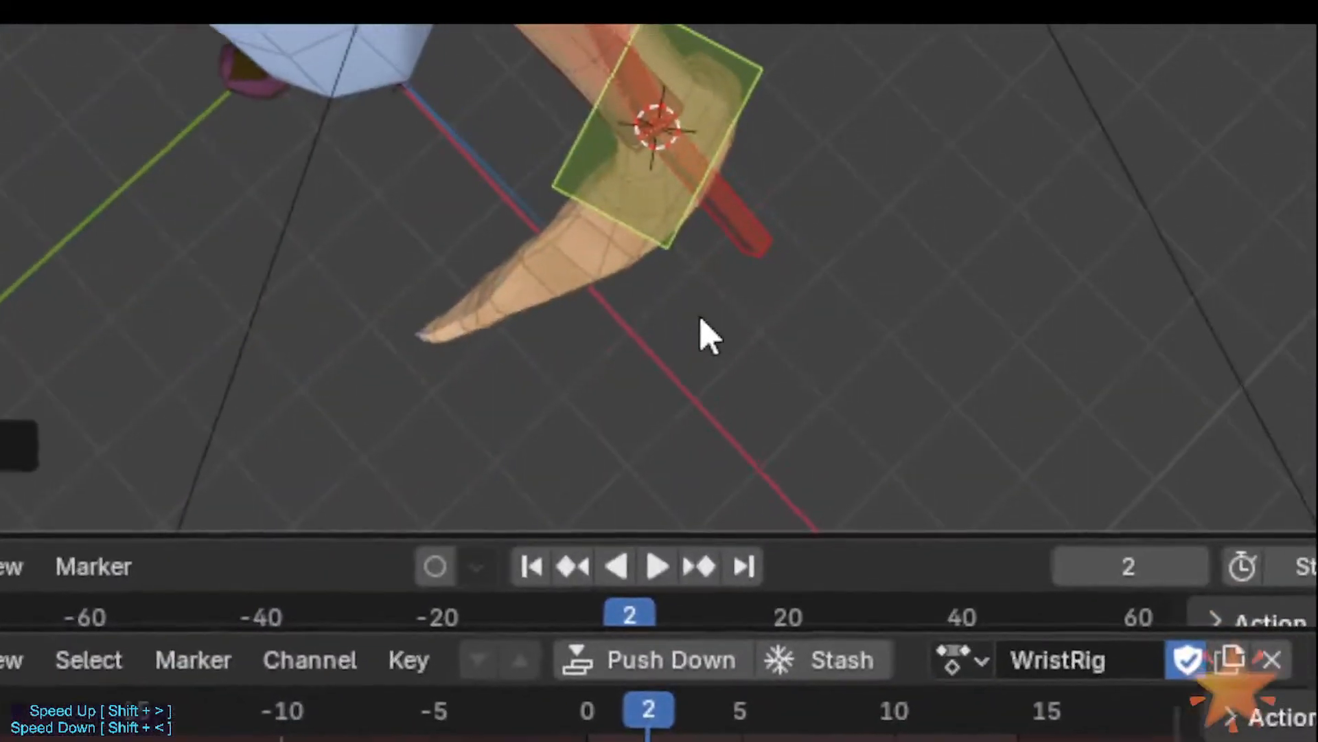
{"action": "key", "text": "r"}
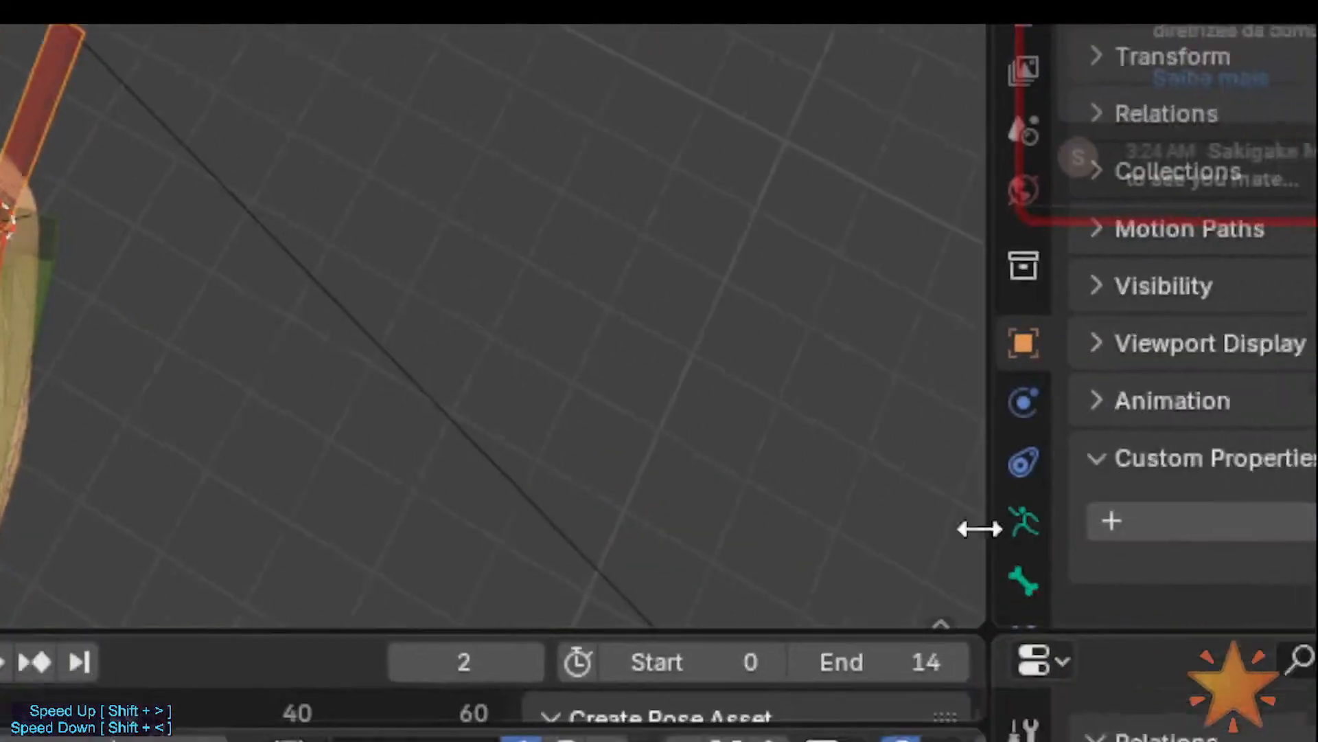
Step: Disable Deform in the bone properties of DEF-4-FAN-Forearm.L
{"action": "left_click", "coordinate": [1021, 583]}
{"action": "left_click_drag", "start_coordinate": [915, 87], "coordinate": [246, 175]}
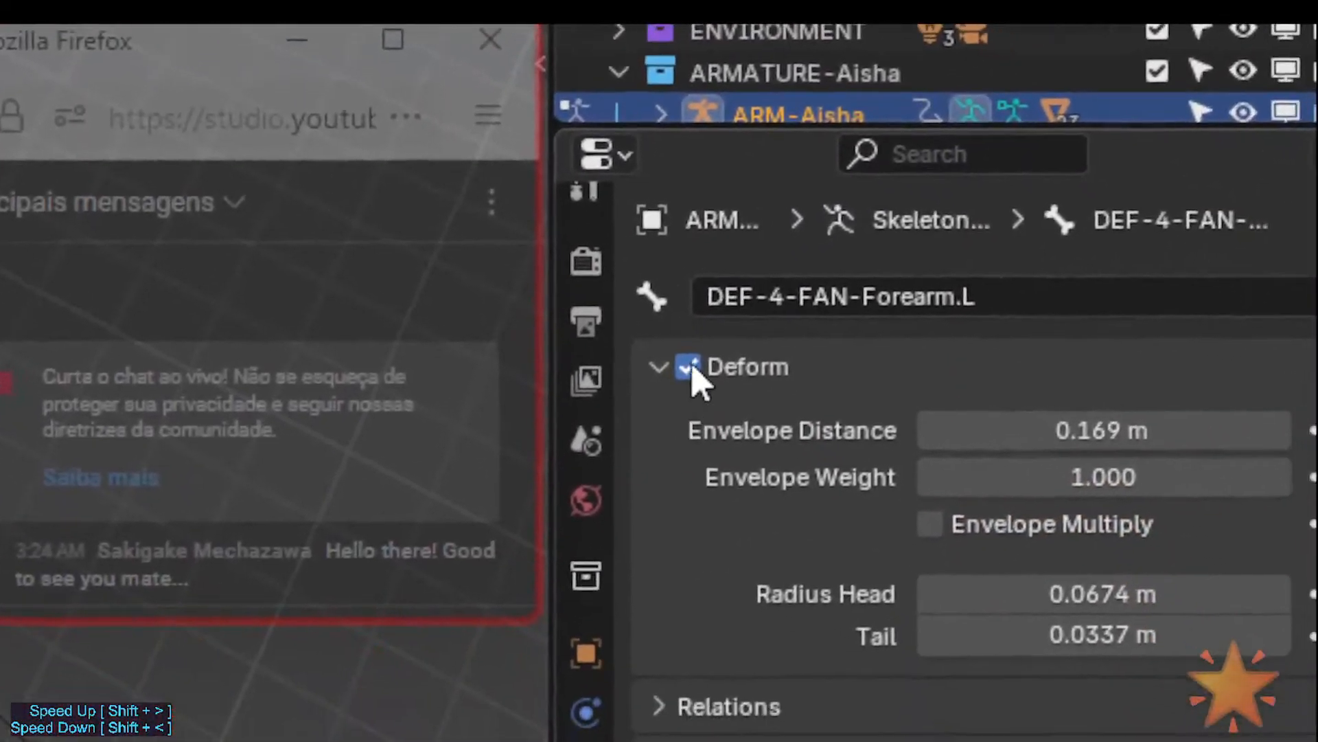
{"action": "left_click", "coordinate": [811, 493]}
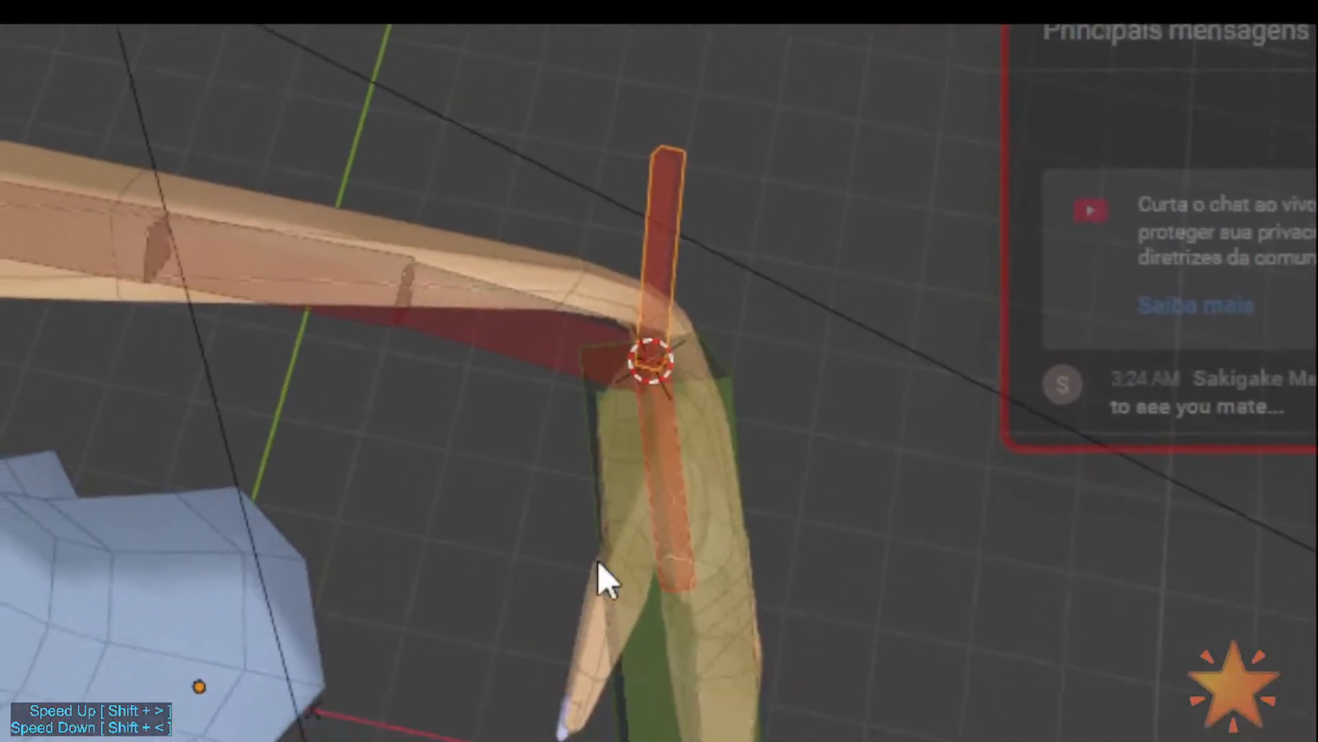
Step: Rotate MTR-IK-Hand.L around its X axis to test the wrist without the forearm fan bone deforming
{"action": "left_click", "coordinate": [61, 736]}
{"action": "key", "text": "r"}
{"action": "key", "text": "x"}
{"action": "key", "text": "x"}
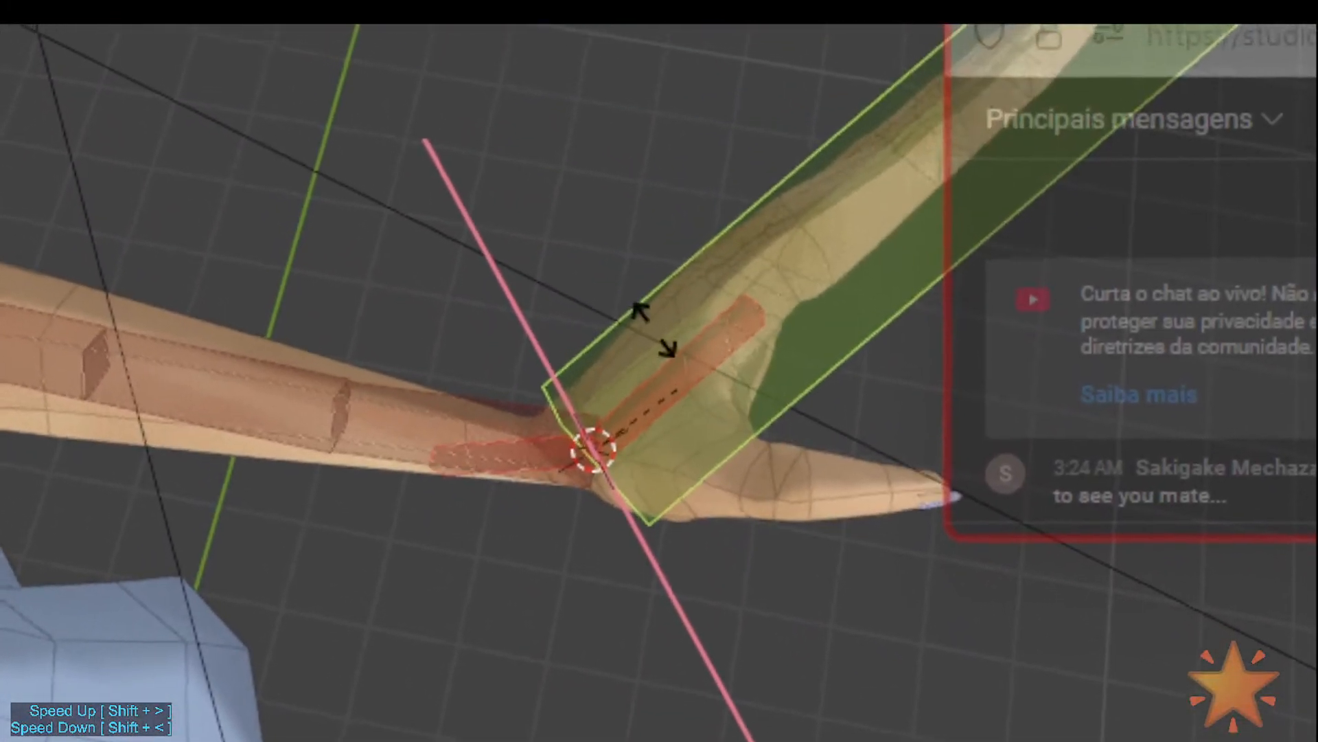
{"action": "right_click", "coordinate": [600, 257]}
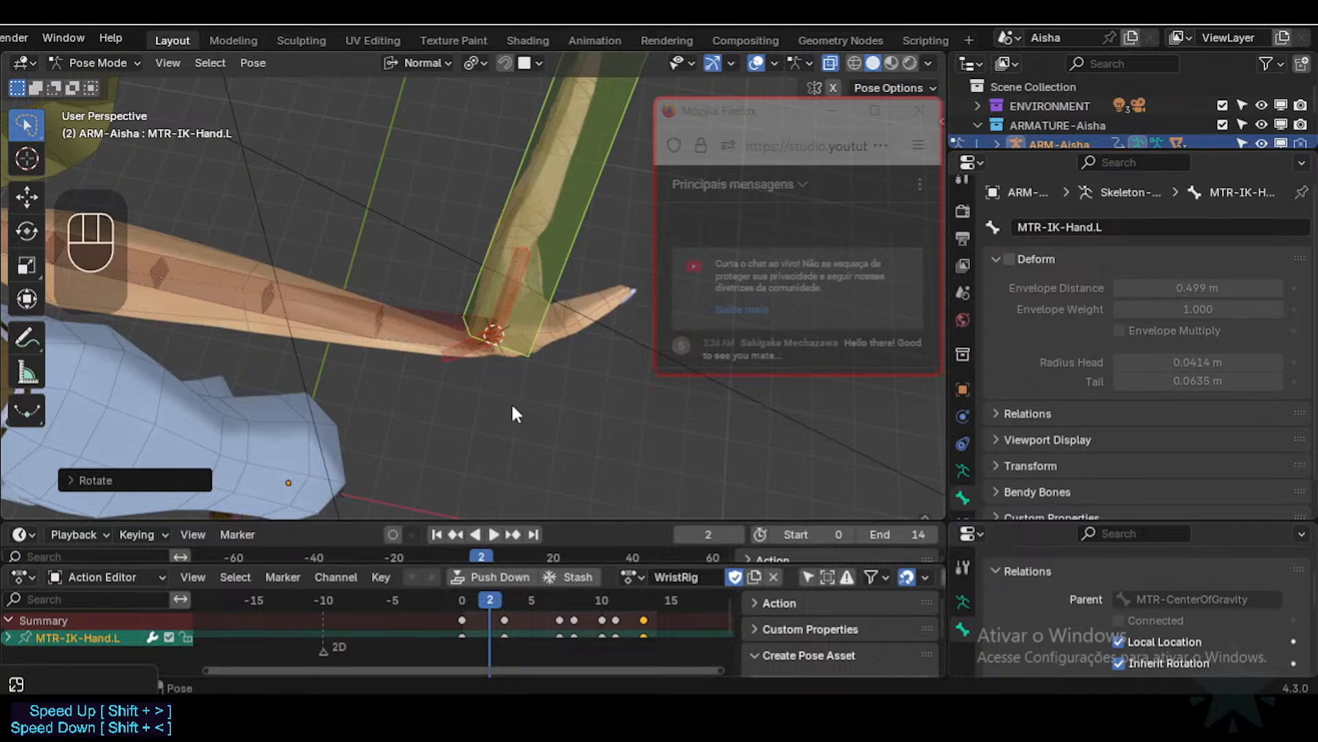
Step: Select all the visible bones and clear their pose transforms
{"action": "middle_click_drag", "start_coordinate": [517, 413], "coordinate": [518, 147]}
{"action": "key", "text": "a"}
{"action": "key", "text": "alt+q"}
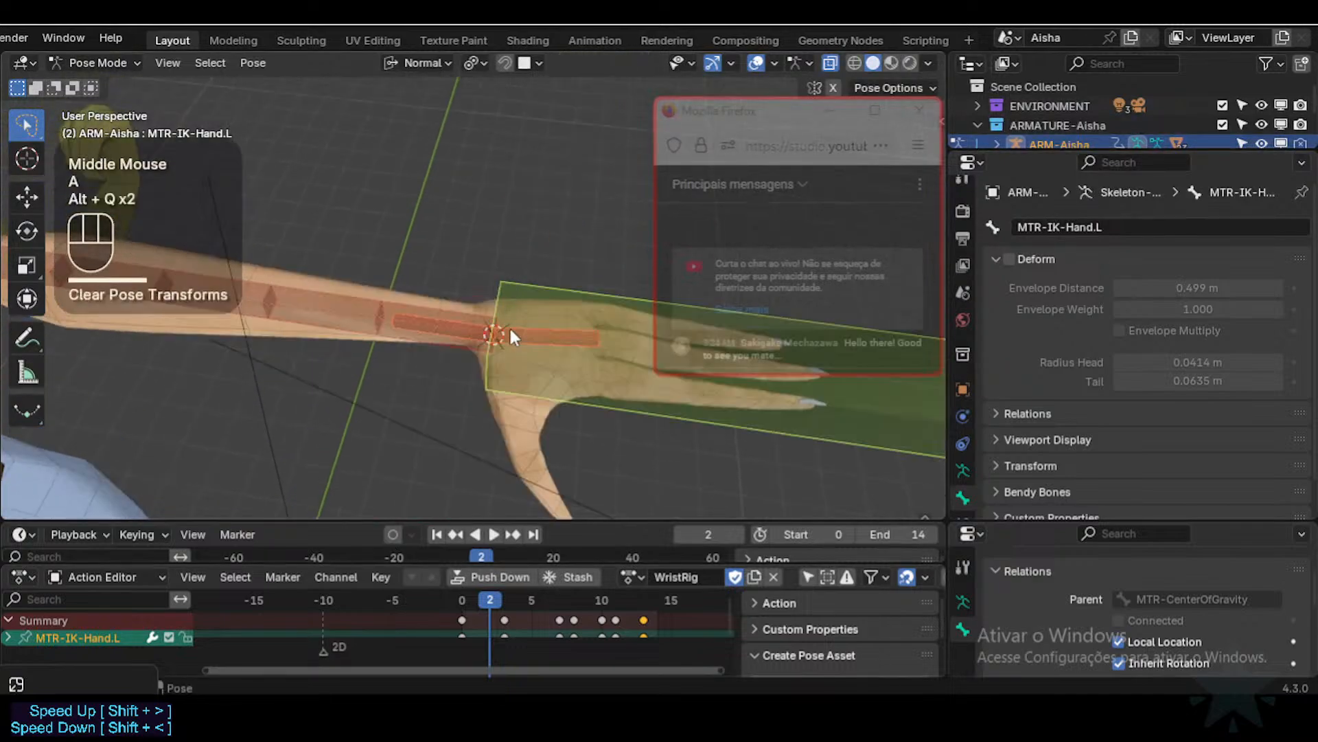
Step: Select DEF-4-FAN-Forearm.L and enable its Deform option again
{"action": "left_click", "coordinate": [471, 328]}
{"action": "left_click", "coordinate": [465, 332]}
{"action": "middle_click_drag", "start_coordinate": [465, 332], "coordinate": [473, 348]}
{"action": "scroll", "coordinate": [477, 341], "scroll_direction": "up", "scroll_amount": 1}
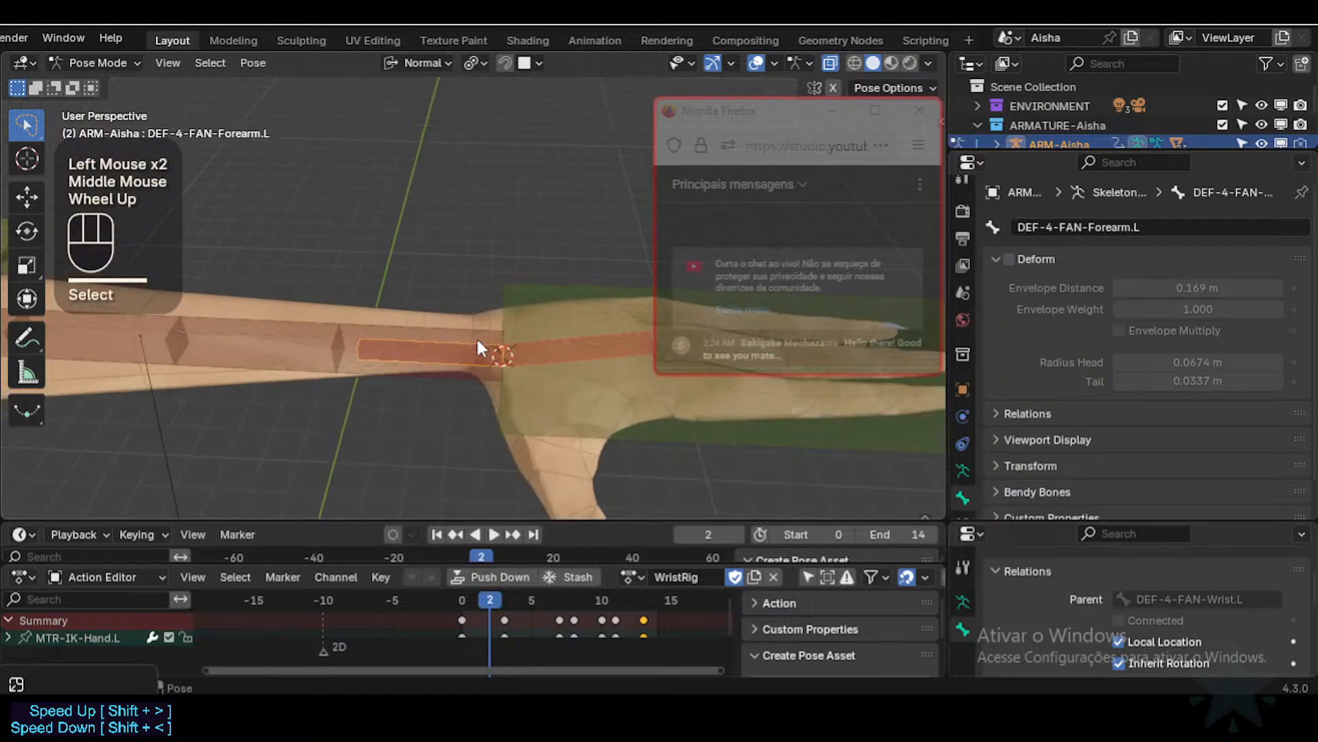
{"action": "left_click", "coordinate": [541, 351]}
{"action": "scroll", "coordinate": [550, 357], "scroll_direction": "down", "scroll_amount": 2}
Step: Bend MTR-IK-Hand.L up and down around its normal X axis, then return the hand to a straight pose
{"action": "left_click", "coordinate": [566, 373]}
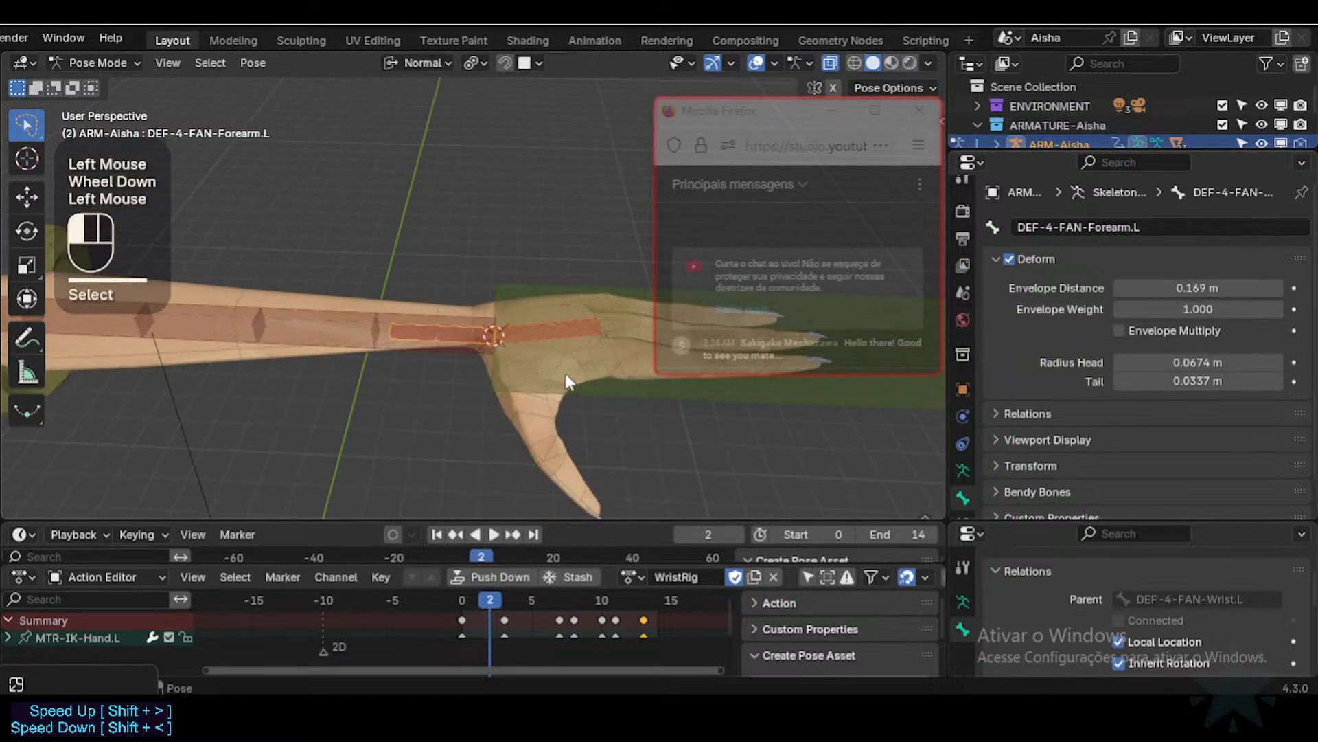
{"action": "middle_click_drag", "start_coordinate": [566, 373], "coordinate": [548, 343]}
{"action": "key", "text": "r"}
{"action": "key", "text": "x"}
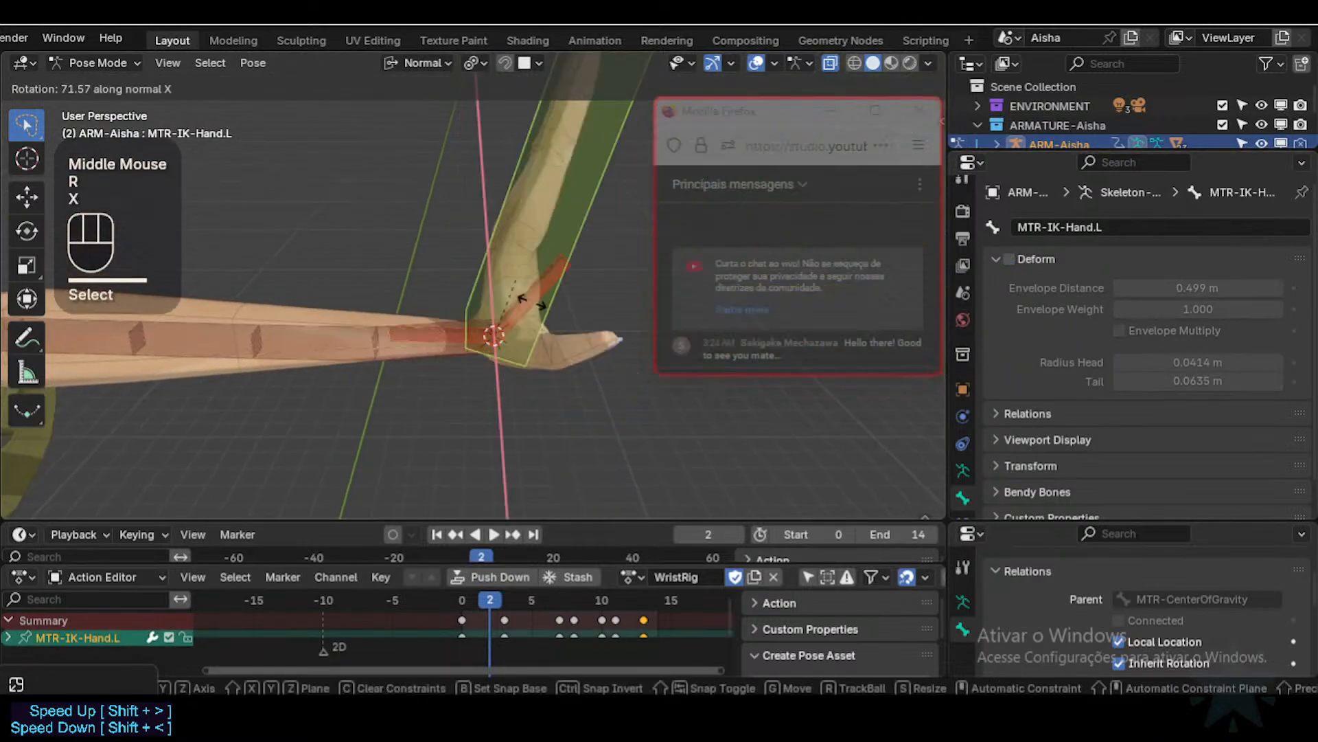
{"action": "left_click", "coordinate": [517, 368]}
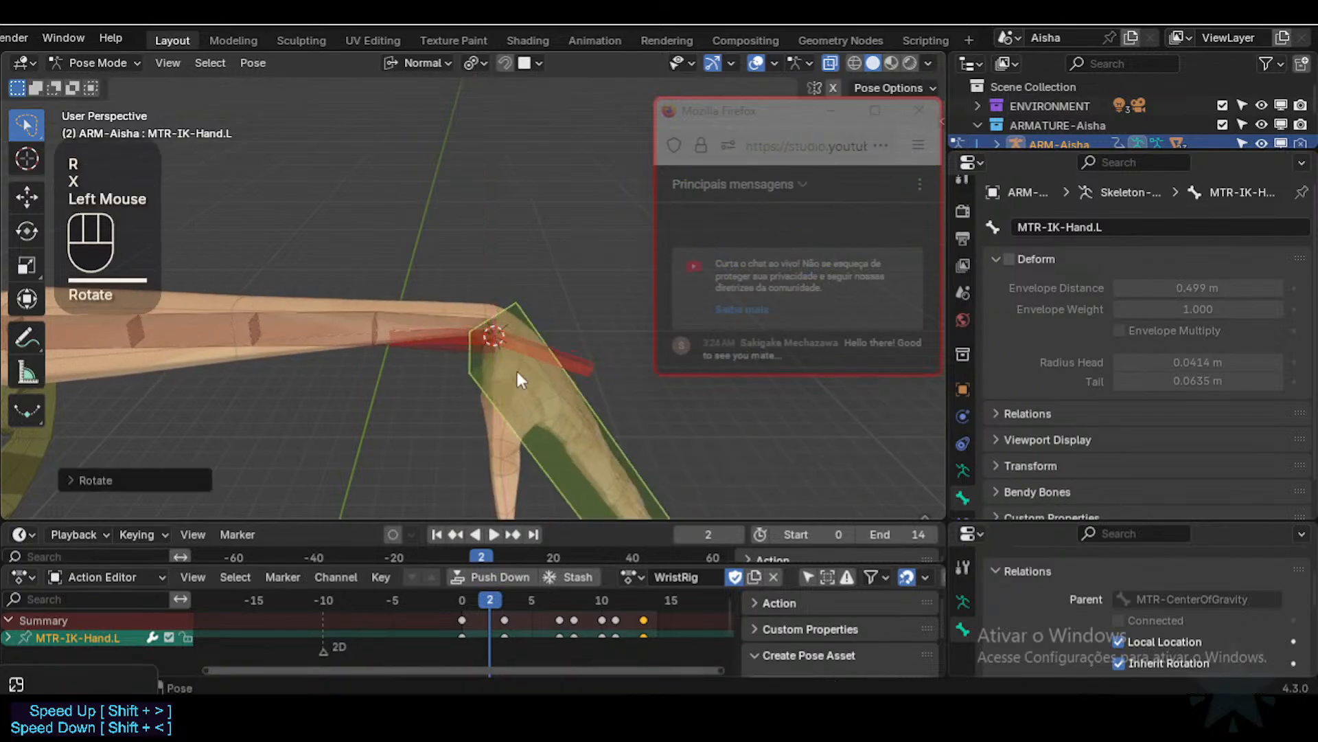
{"action": "middle_click_drag", "start_coordinate": [517, 368], "coordinate": [505, 411]}
{"action": "key", "text": "r"}
{"action": "key", "text": "x"}
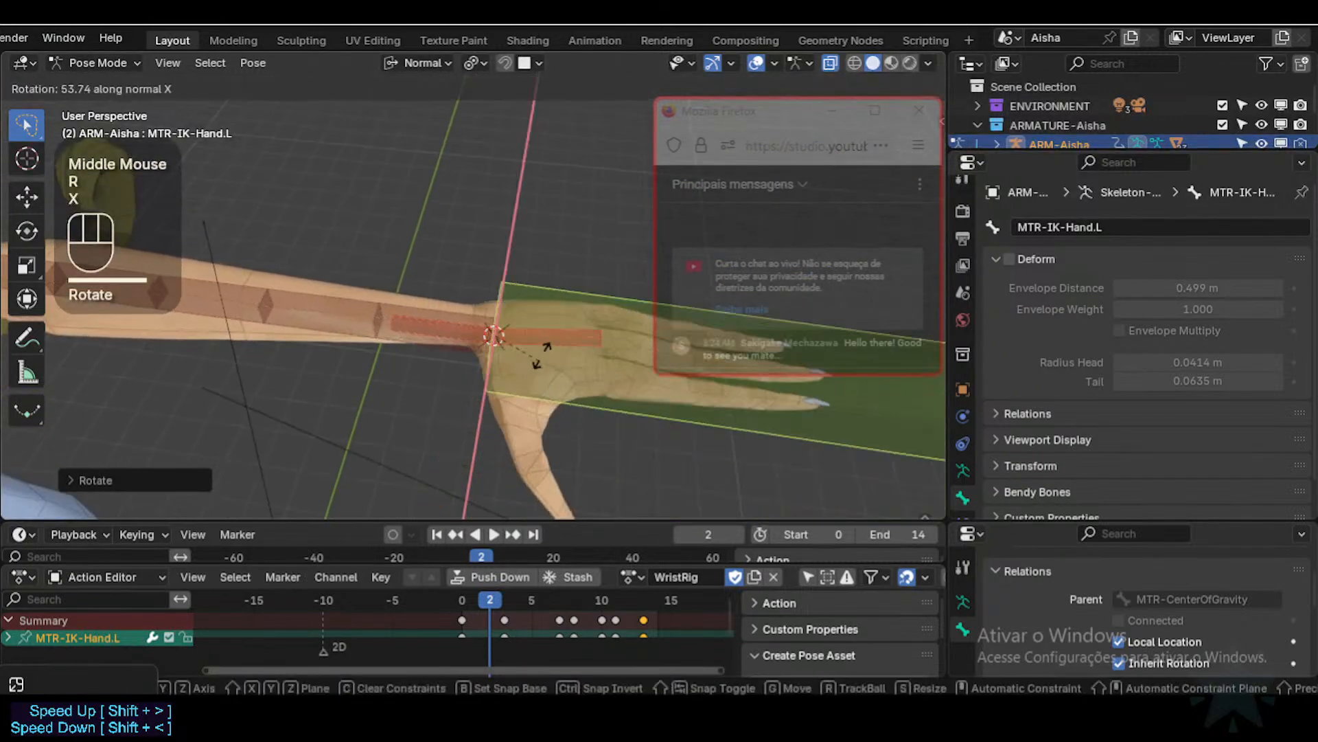
{"action": "left_click", "coordinate": [522, 330]}
Step: Move the chat window off the viewport and twist MTR-IK-Hand.L freely with a trackball rotation
{"action": "middle_click_drag", "start_coordinate": [522, 330], "coordinate": [526, 323]}
{"action": "left_click_drag", "start_coordinate": [789, 121], "coordinate": [1052, 115]}
{"action": "scroll", "coordinate": [537, 356], "scroll_direction": "down", "scroll_amount": 2}
{"action": "middle_click_drag", "start_coordinate": [537, 355], "coordinate": [536, 317]}
{"action": "middle_click_drag", "start_coordinate": [536, 318], "coordinate": [611, 433]}
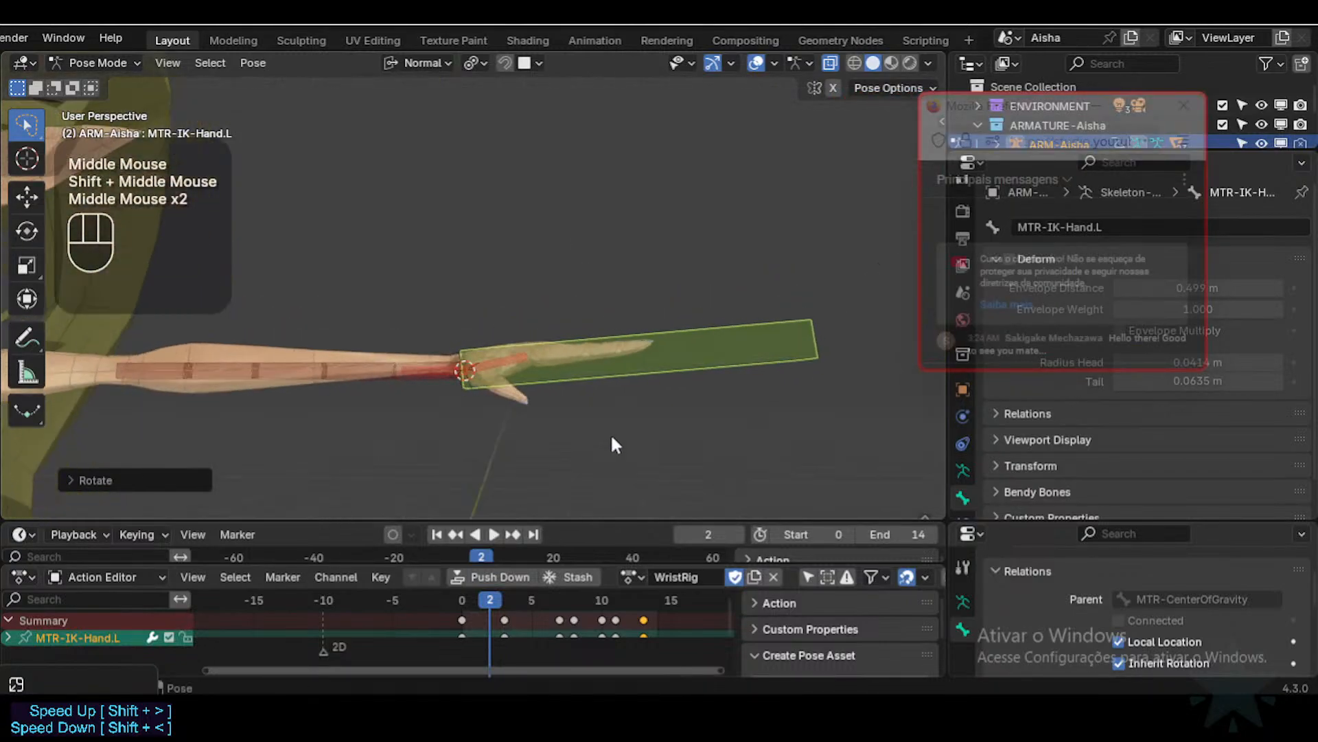
{"action": "key", "text": "r"}
{"action": "key", "text": "r"}
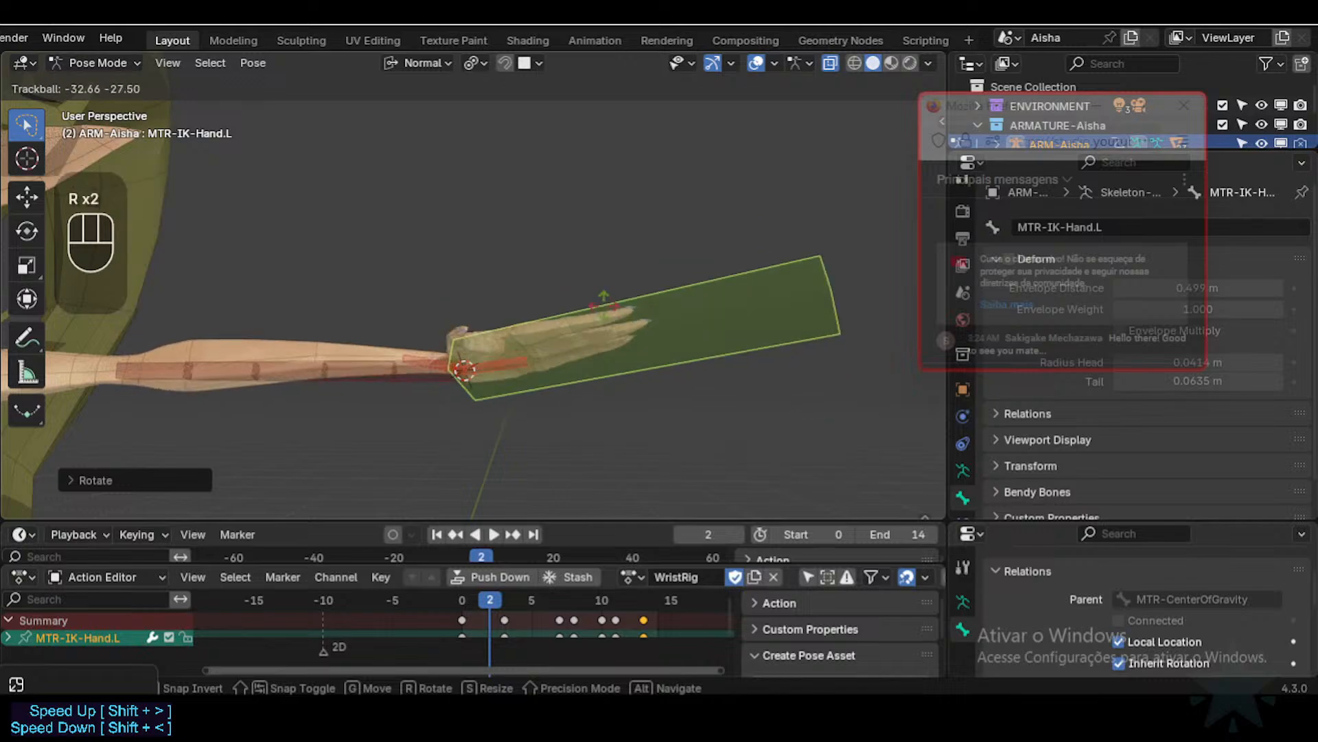
{"action": "left_click", "coordinate": [602, 283]}
Step: Rotate MTR-IK-Hand.L back and forth around the view axis to test how DEF-4-FAN-Forearm.L follows the twisted hand
{"action": "mouse_move", "coordinate": [602, 283]}
{"action": "middle_mouse_down"}
{"action": "mouse_move", "coordinate": [635, 255]}
{"action": "mouse_move", "coordinate": [607, 294]}
{"action": "middle_mouse_up"}
{"action": "key", "text": "r"}
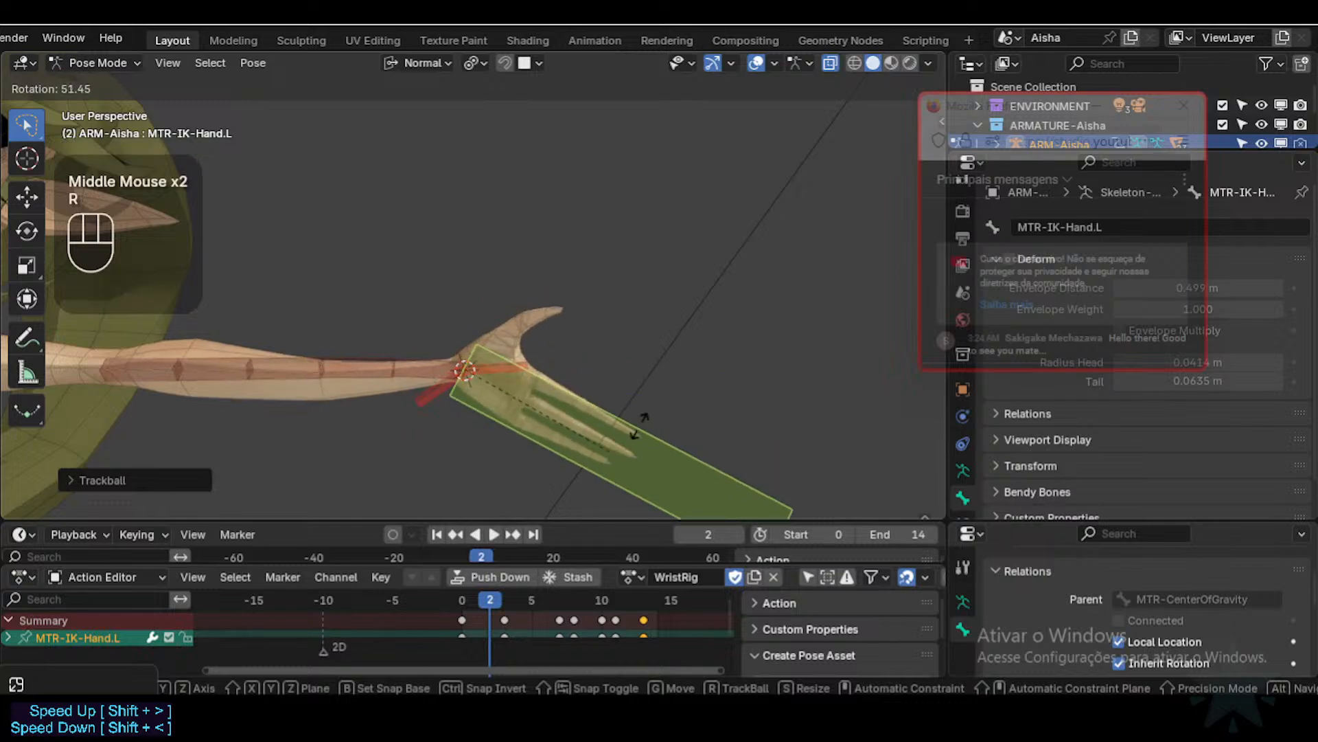
{"action": "left_click", "coordinate": [644, 415]}
{"action": "left_click", "coordinate": [604, 374]}
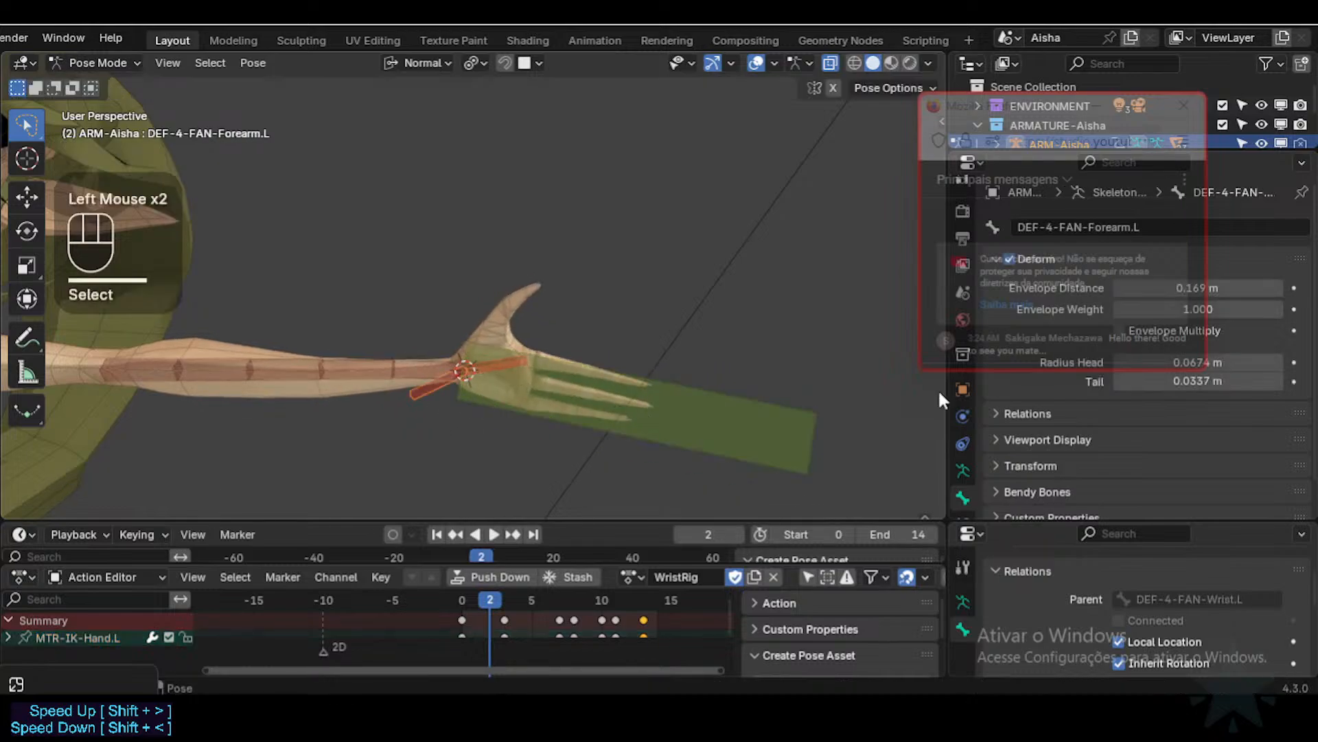
{"action": "left_click", "coordinate": [615, 369]}
{"action": "key", "text": "r"}
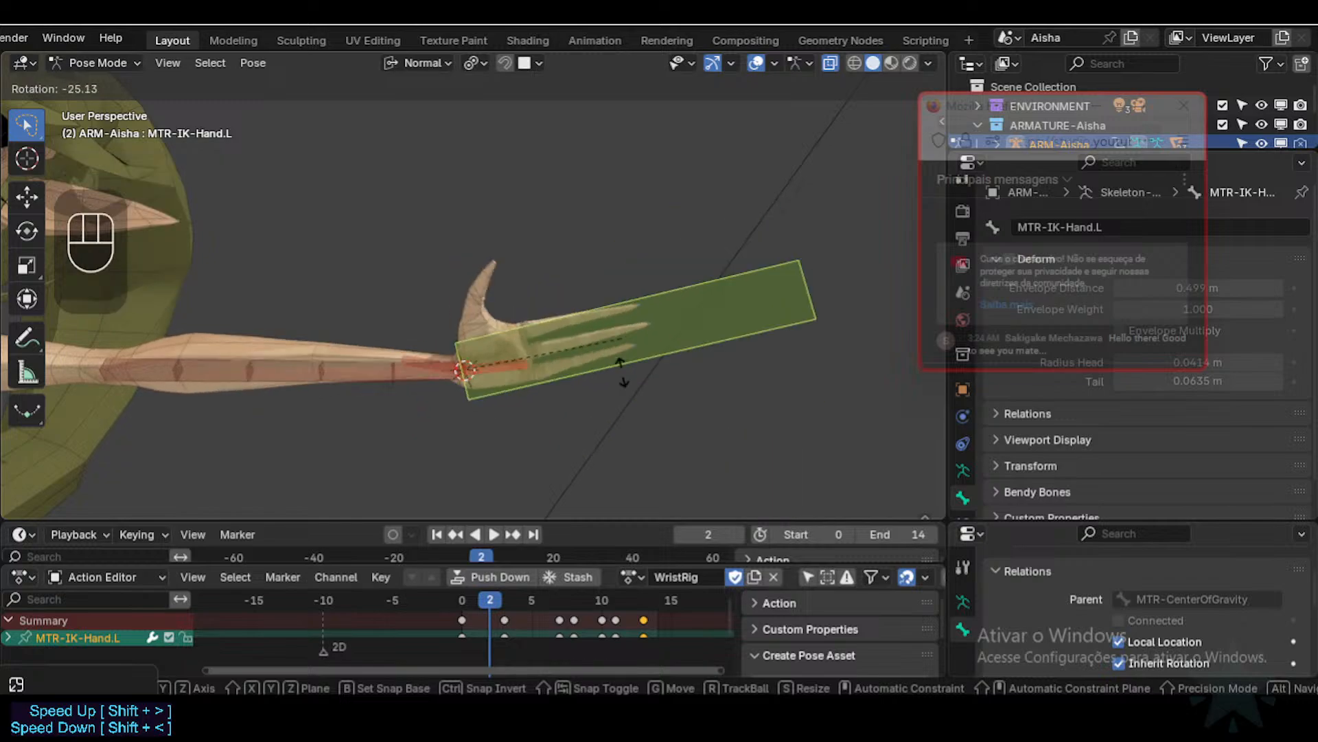
{"action": "left_click", "coordinate": [414, 399]}
Step: Select DEF-4-FAN-Forearm.L and open its bone constraints to examine the Copy Rotation settings
{"action": "left_click", "coordinate": [414, 400]}
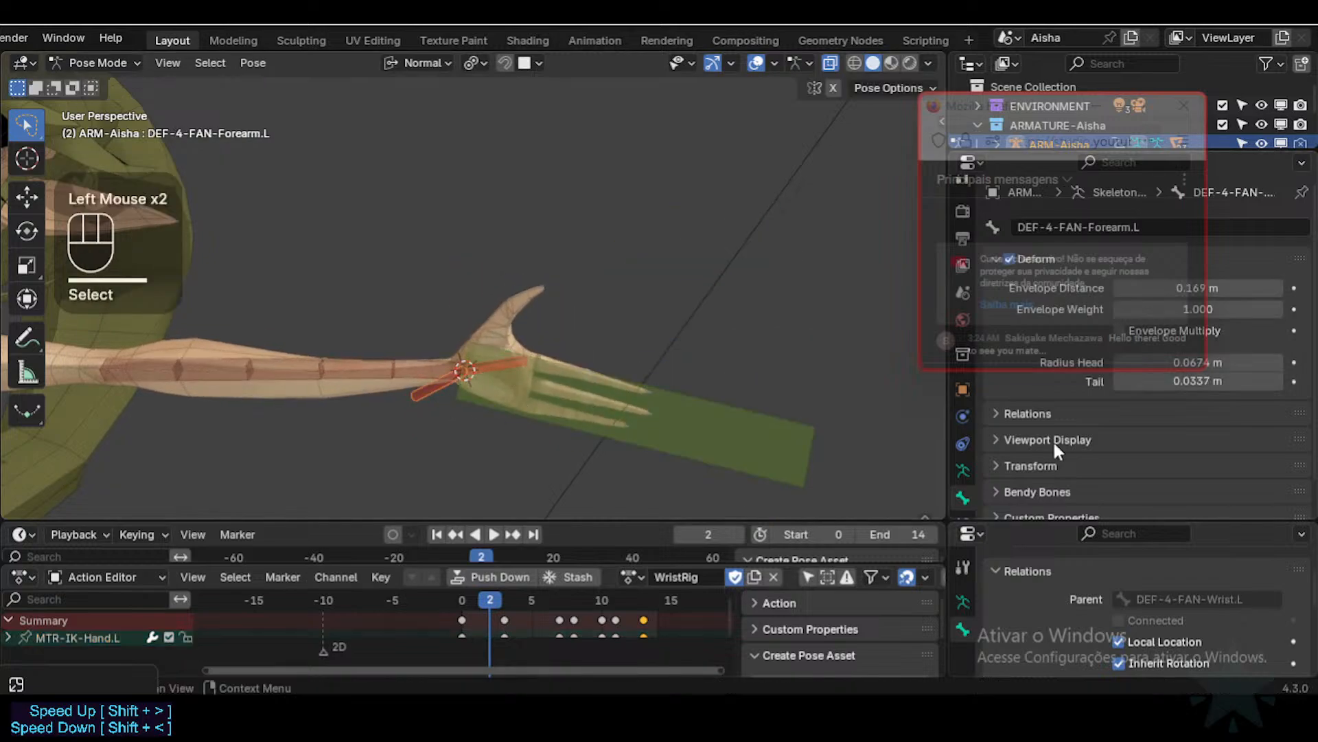
{"action": "scroll", "coordinate": [958, 488], "scroll_direction": "down", "scroll_amount": 1}
{"action": "left_click", "coordinate": [960, 493]}
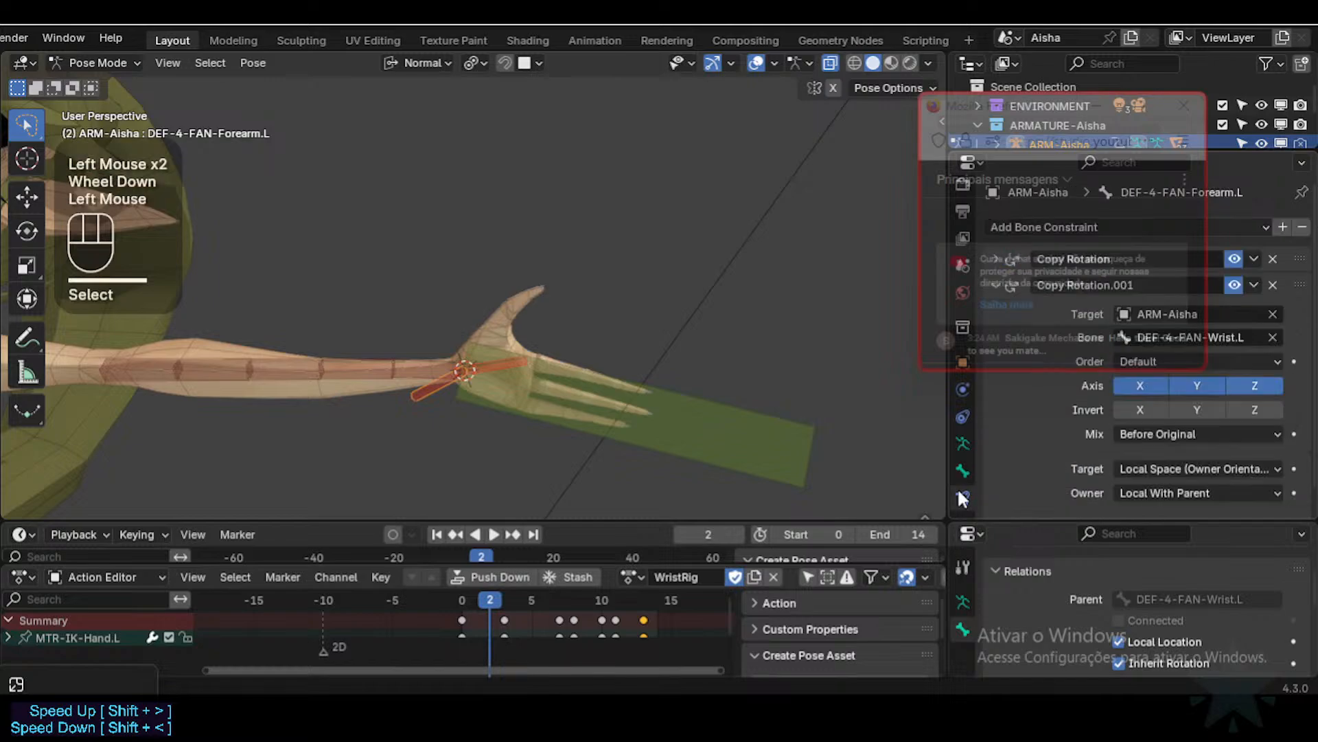
Step: Set both the target and owner spaces of the Copy Rotation.001 constraint to Local Space
{"action": "left_click", "coordinate": [1152, 492]}
{"action": "left_click", "coordinate": [1145, 606]}
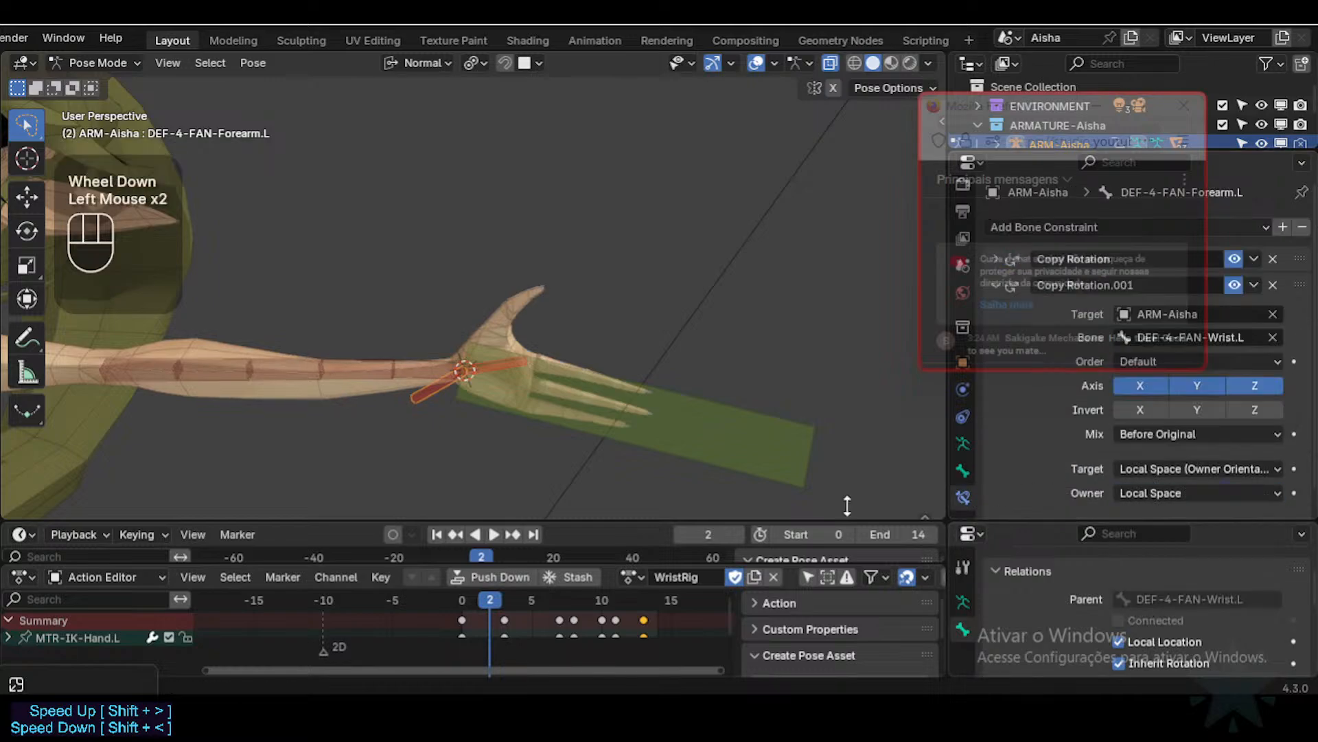
{"action": "left_click", "coordinate": [1141, 494]}
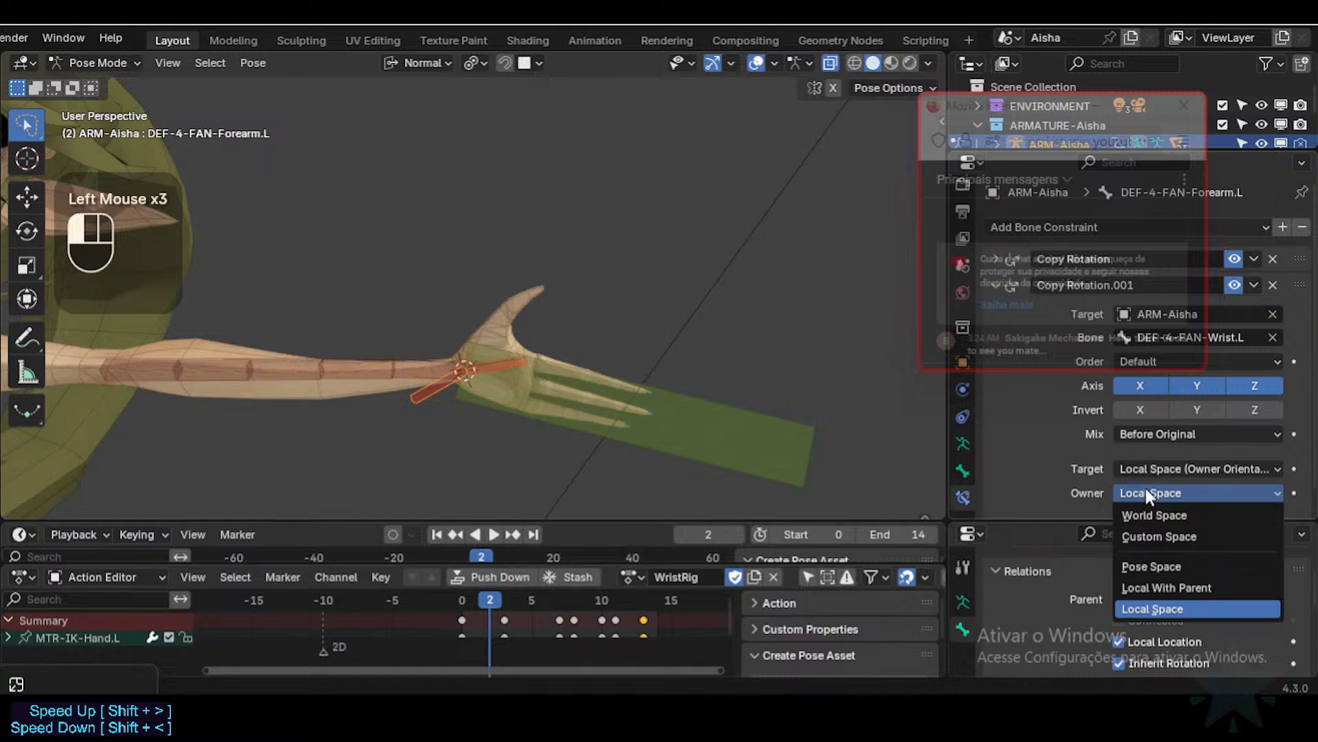
{"action": "left_click", "coordinate": [1144, 472]}
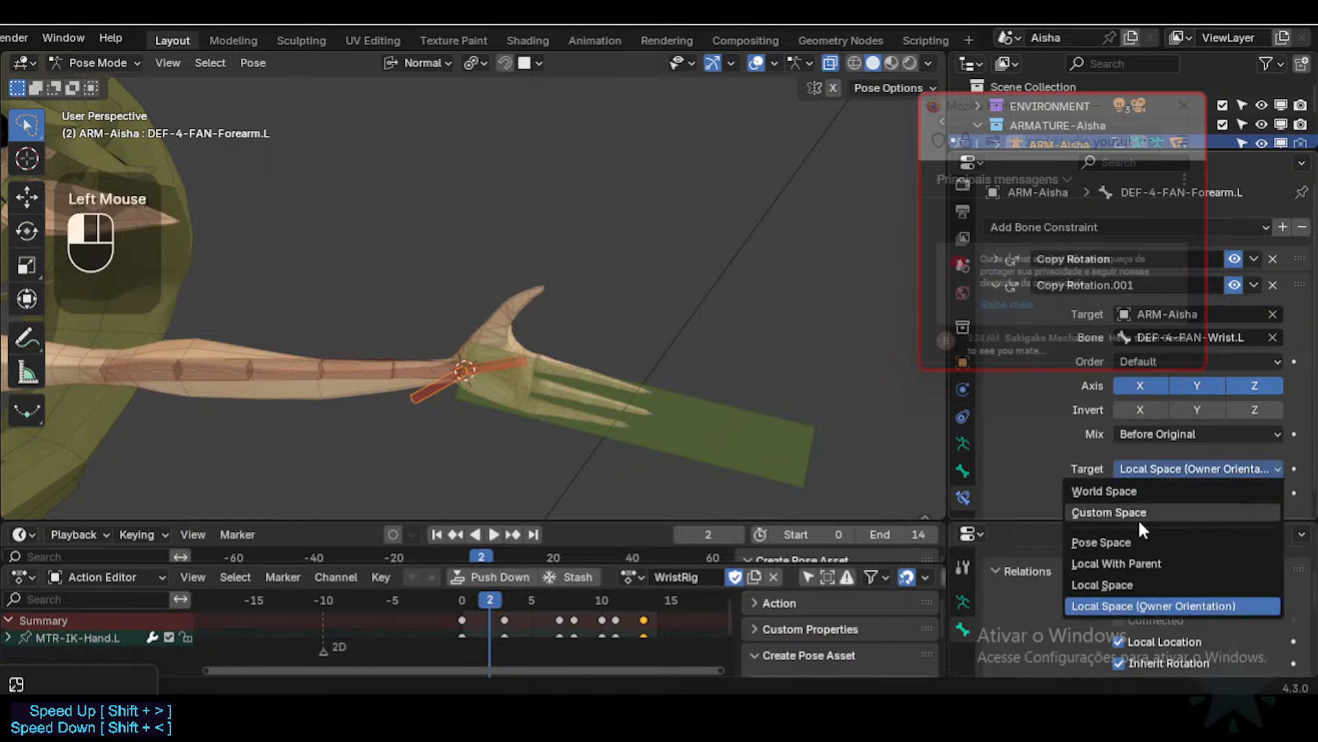
{"action": "left_click", "coordinate": [1116, 581]}
{"action": "left_click", "coordinate": [1144, 471]}
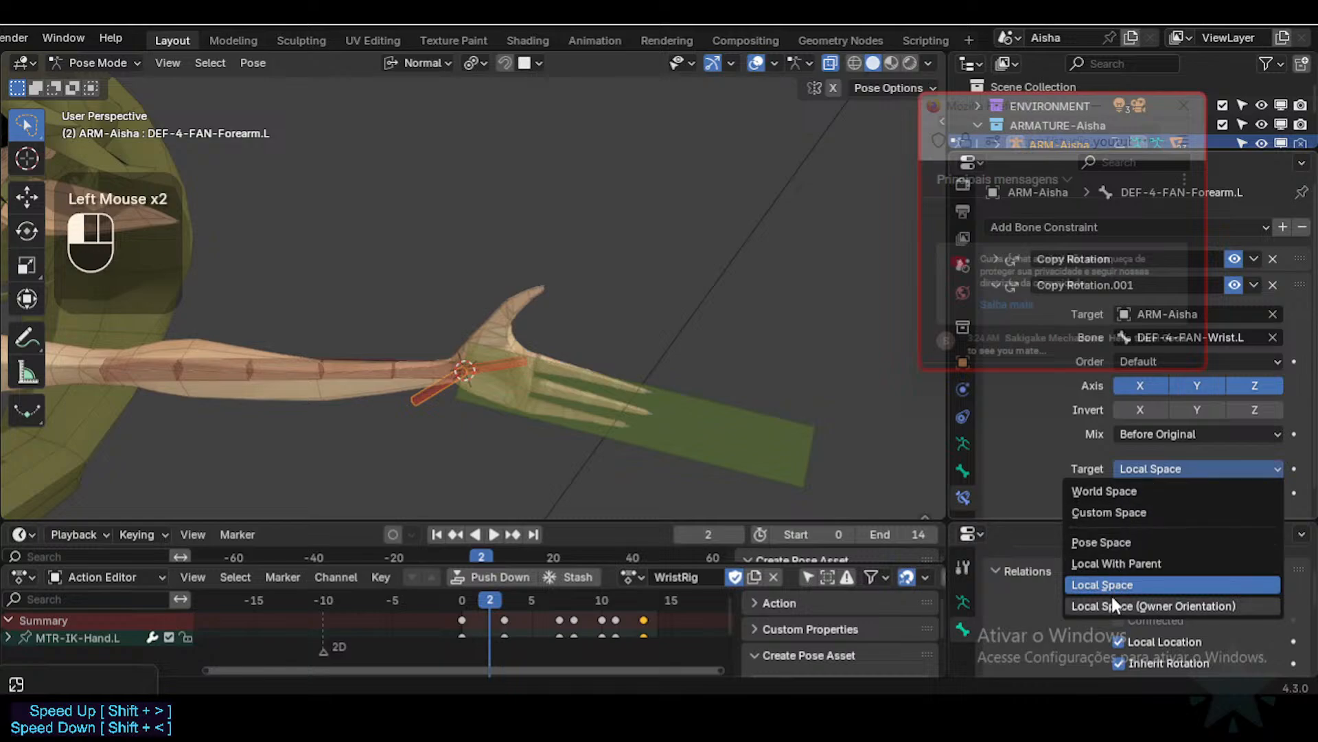
{"action": "left_click", "coordinate": [1148, 409]}
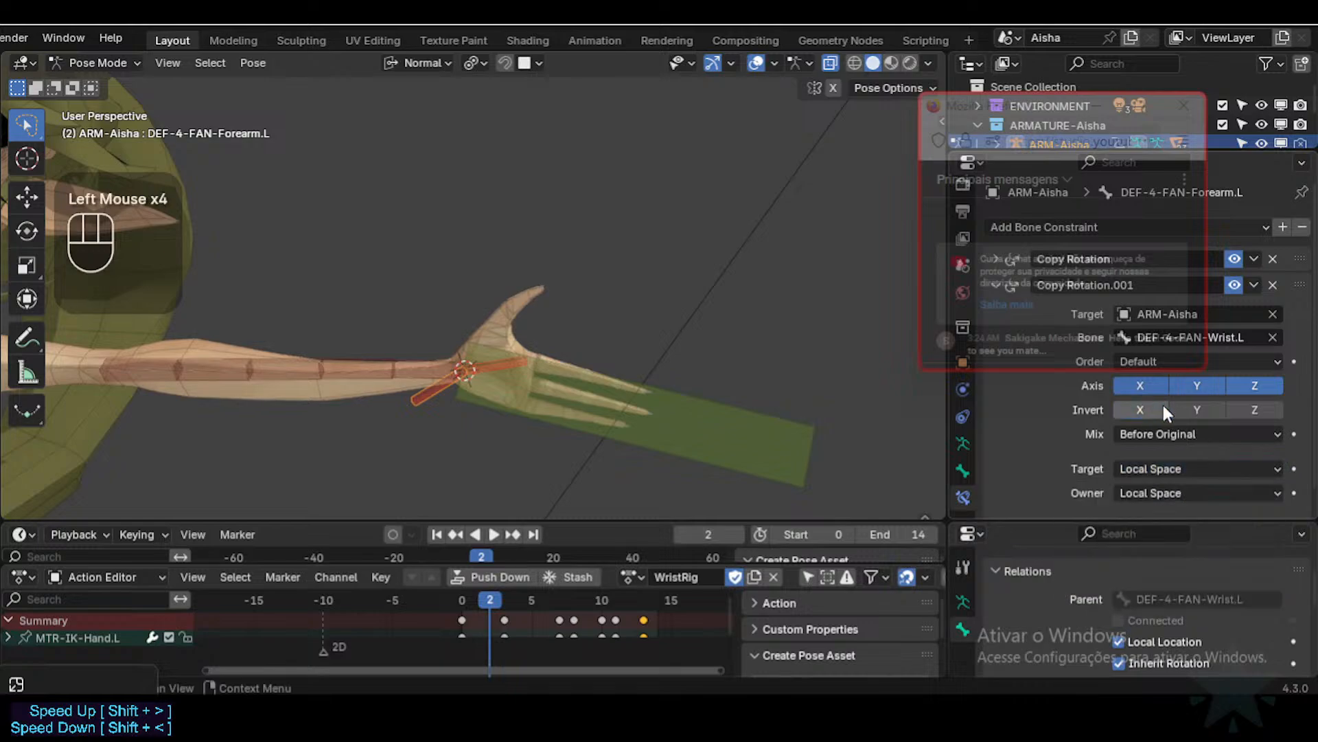
{"action": "left_click", "coordinate": [1164, 408]}
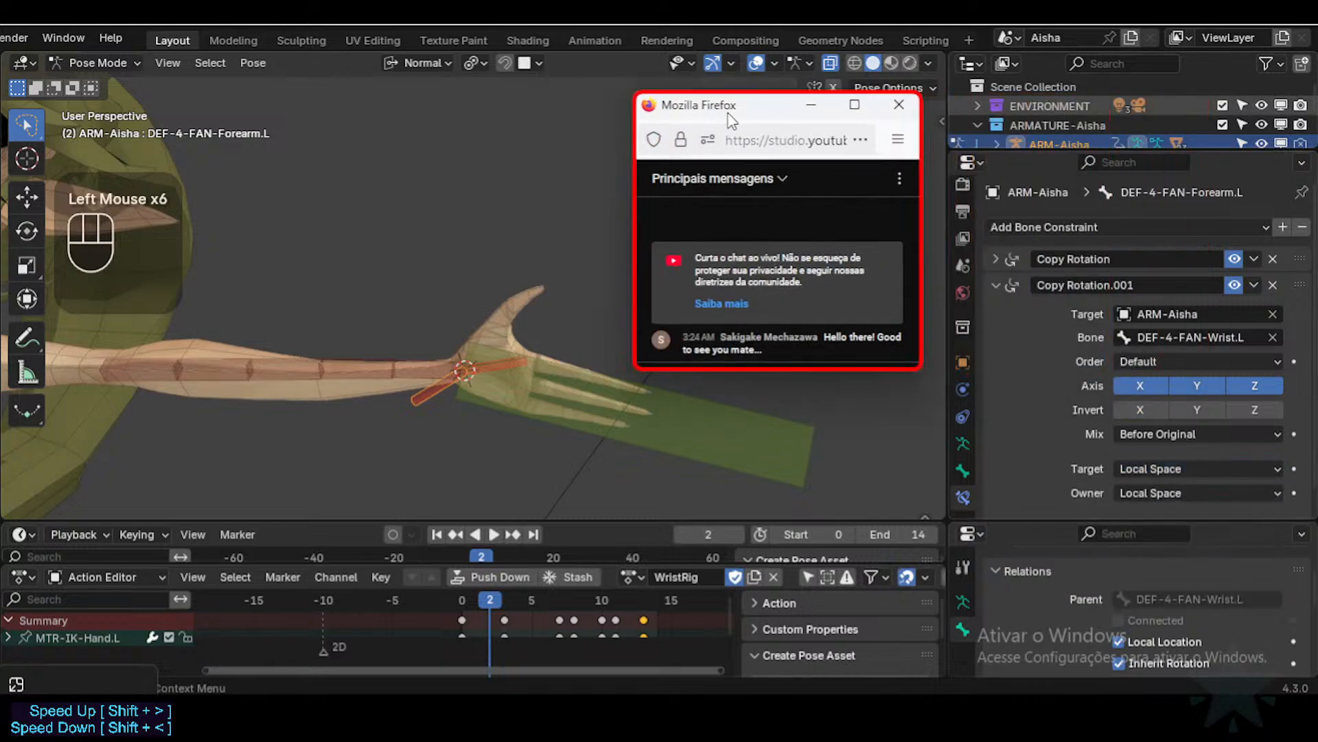
Step: Delete the Copy Rotation.001 constraint and set the remaining Copy Rotation's owner space to Local With Parent
{"action": "left_click", "coordinate": [1273, 285]}
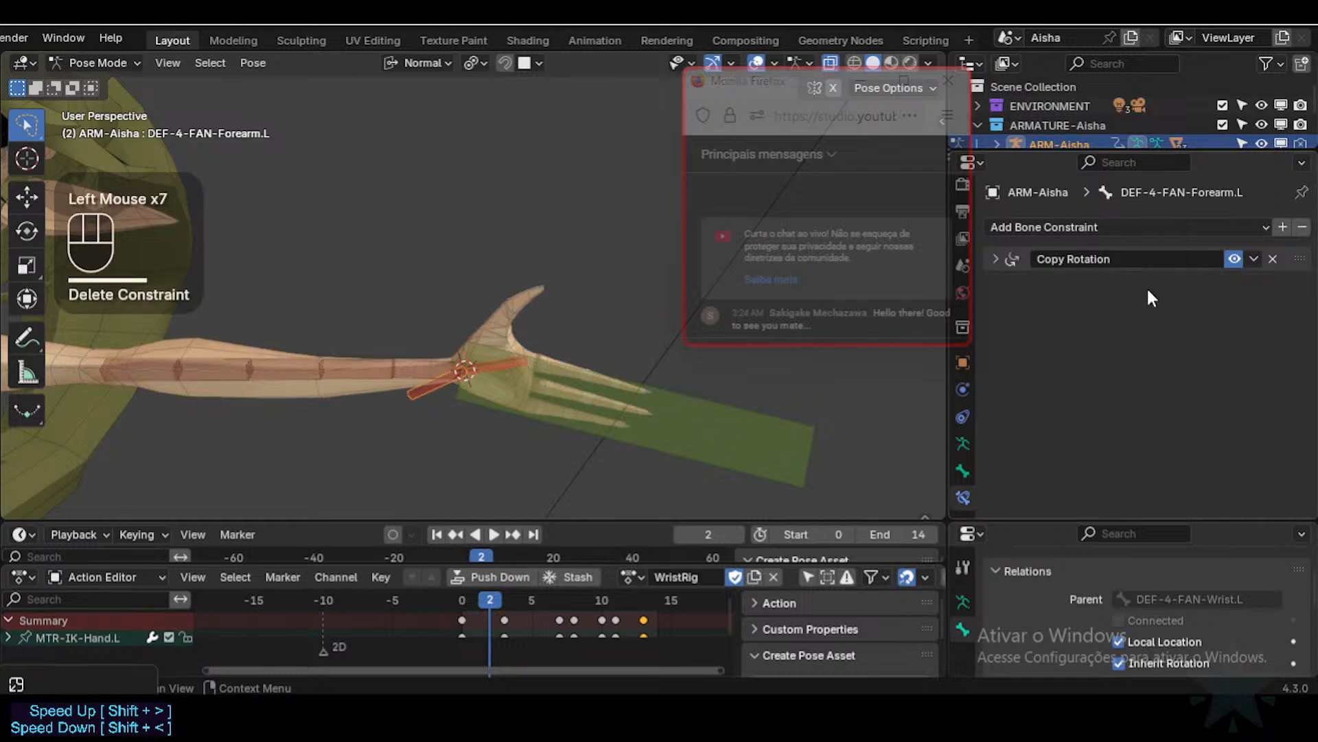
{"action": "left_click", "coordinate": [1006, 264]}
{"action": "scroll", "coordinate": [1195, 470], "scroll_direction": "down", "scroll_amount": 1}
{"action": "left_click", "coordinate": [1176, 466]}
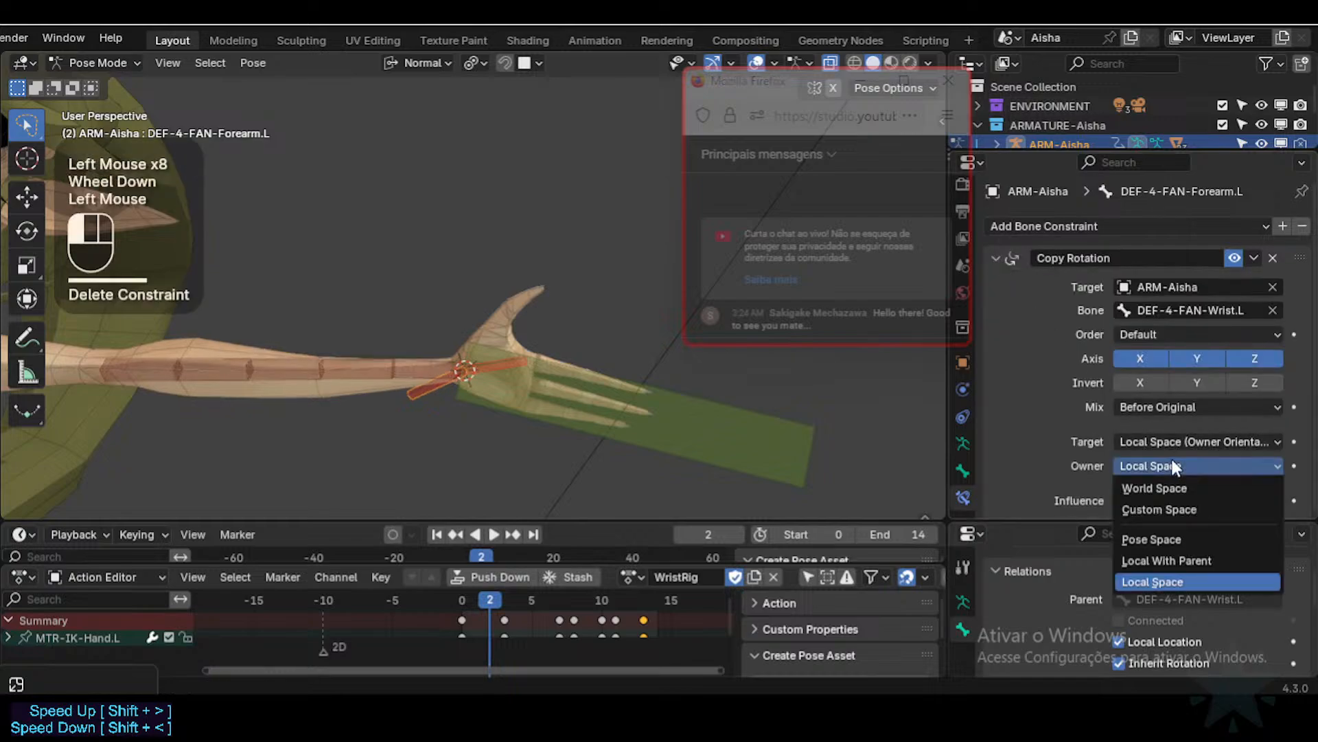
{"action": "left_click", "coordinate": [1167, 560]}
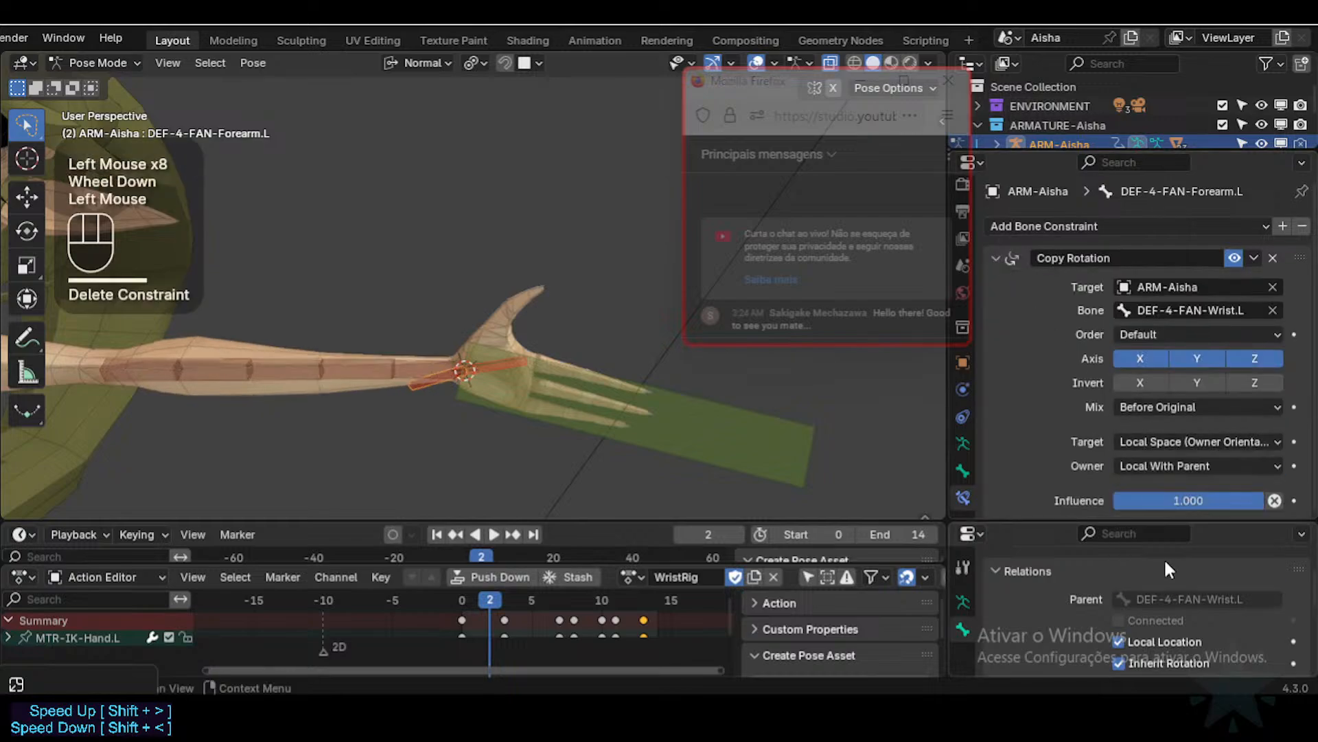
Step: Rotate MTR-IK-Hand.L around the view axis to test how the forearm fan bone follows the hand
{"action": "left_click", "coordinate": [664, 440]}
{"action": "key", "text": "r"}
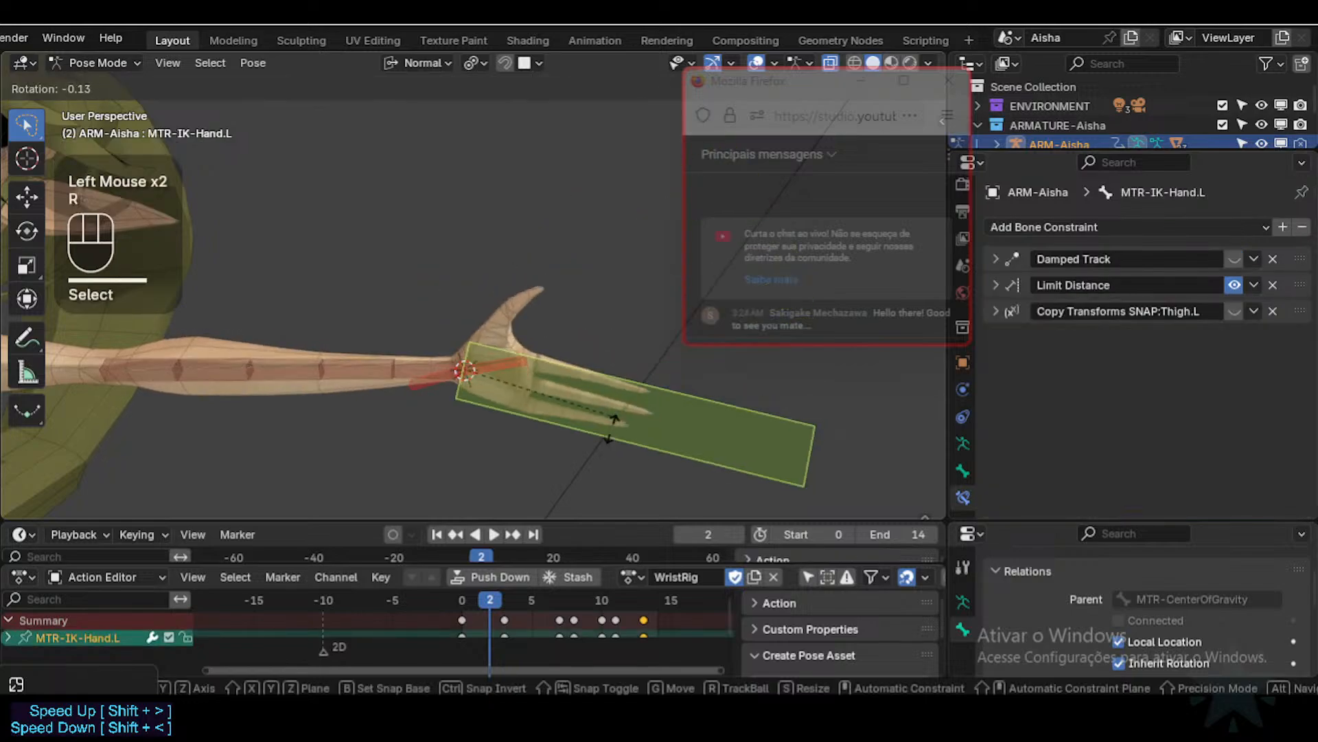
{"action": "left_click", "coordinate": [632, 394]}
Step: Set the forearm fan bone's Copy Rotation owner to Local Space and test it by rotating MTR-IK-Hand.L
{"action": "left_click", "coordinate": [432, 385]}
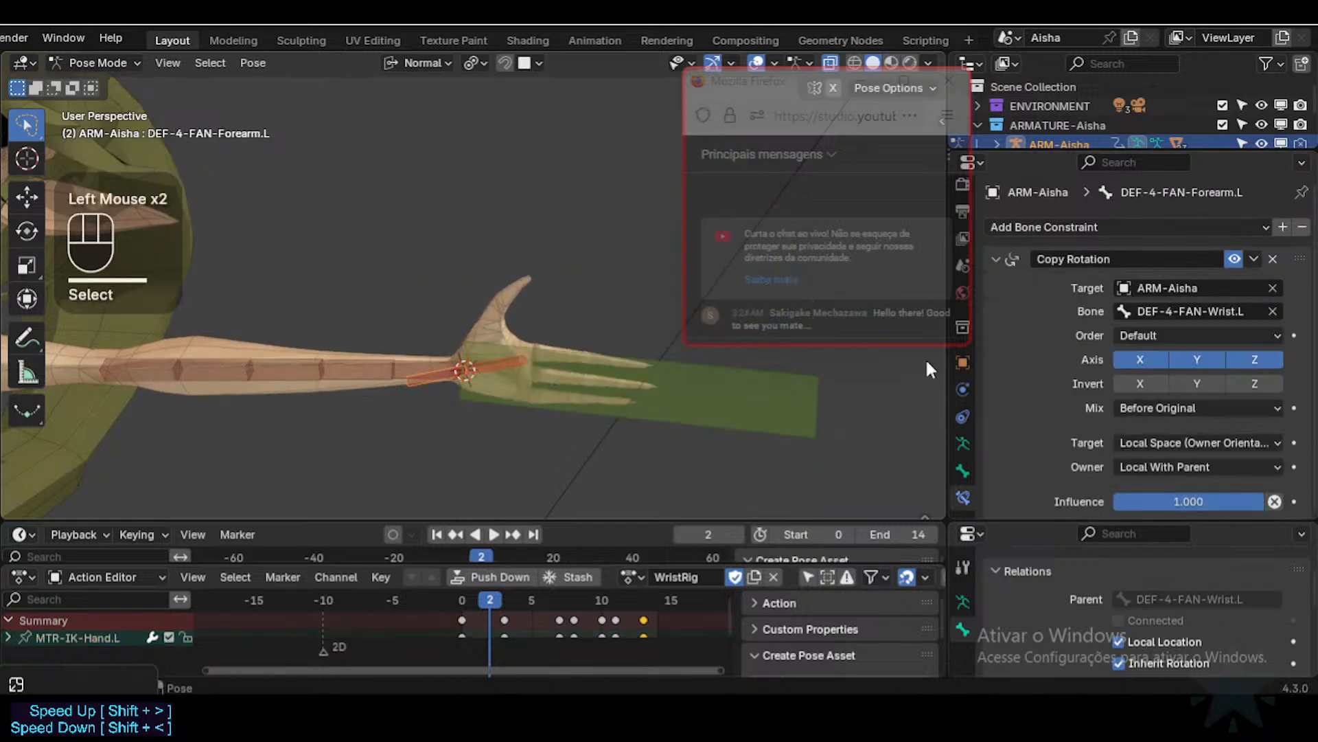
{"action": "left_click", "coordinate": [1192, 466]}
{"action": "left_click", "coordinate": [1159, 578]}
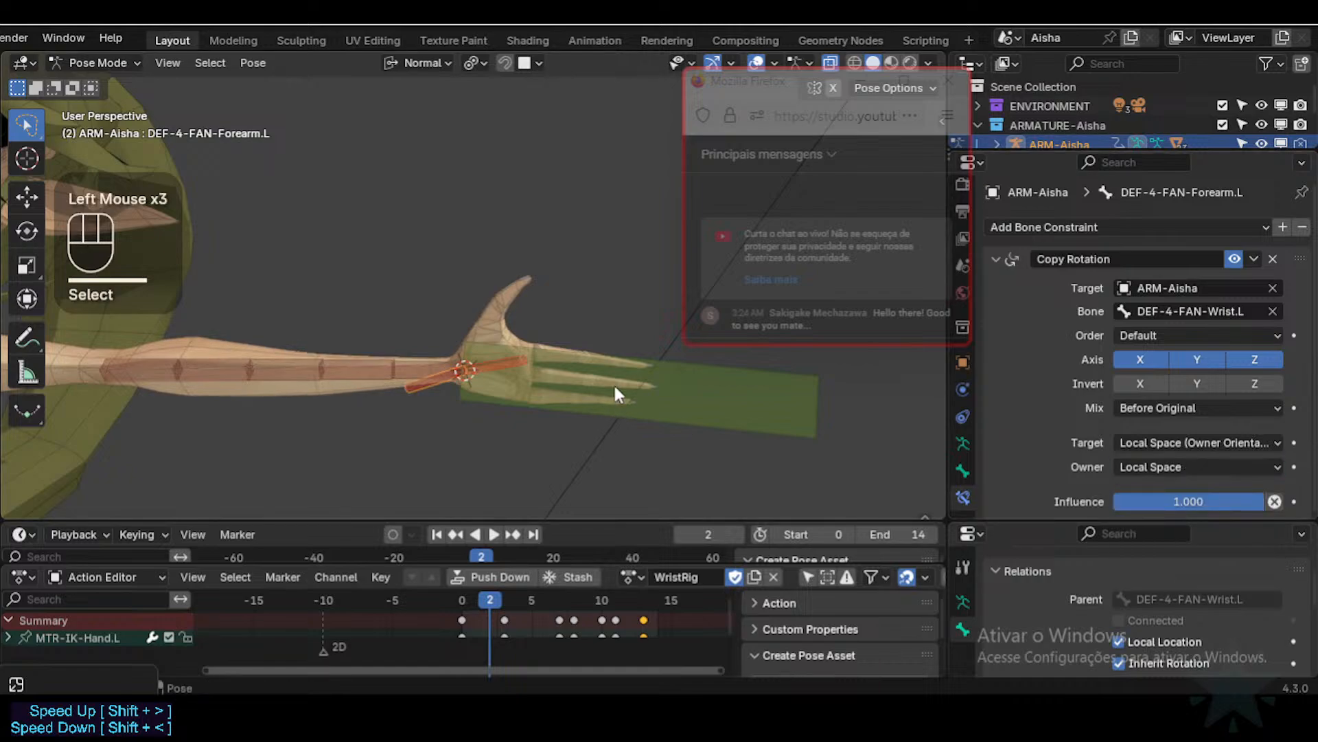
{"action": "left_click", "coordinate": [614, 385]}
{"action": "key", "text": "r"}
{"action": "left_click", "coordinate": [618, 398]}
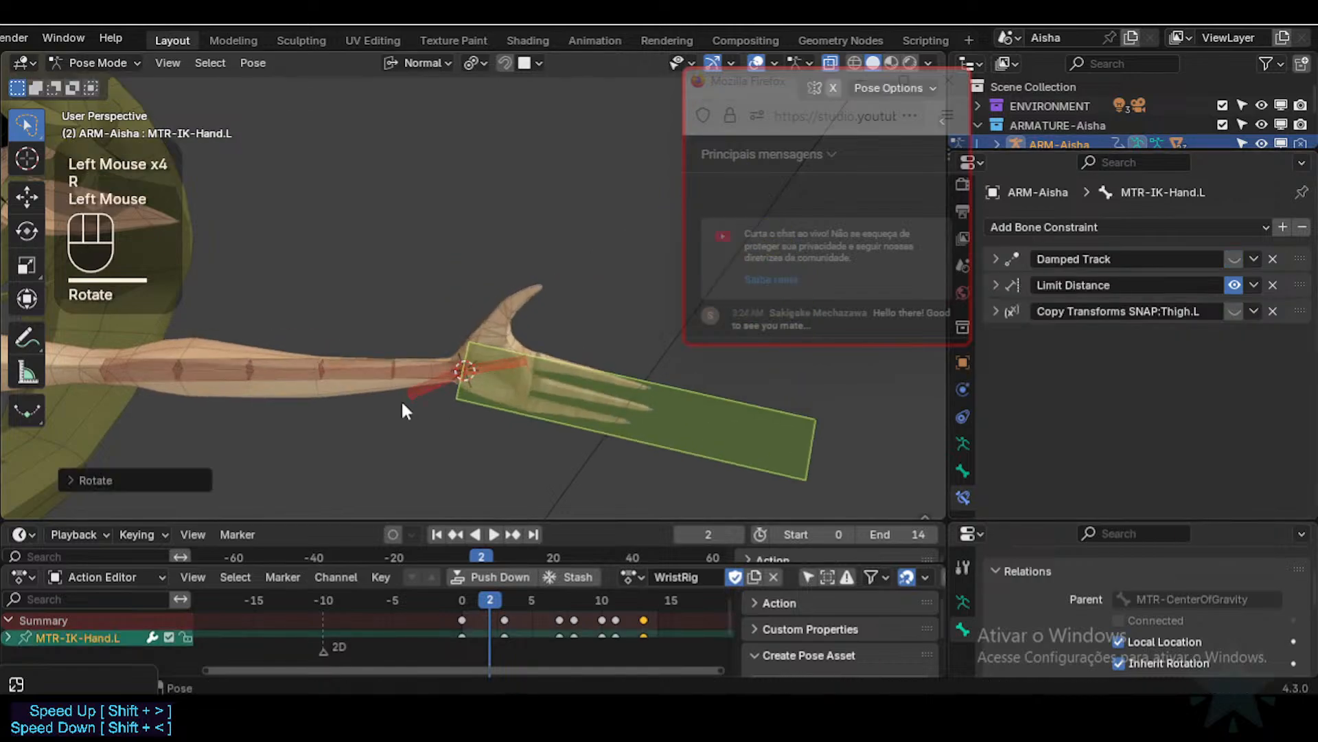
Step: Set the Copy Rotation target space on DEF-4-FAN-Forearm.L to Local Space and rotate the hand to test it
{"action": "left_click", "coordinate": [408, 398]}
{"action": "left_click", "coordinate": [1177, 440]}
{"action": "left_click", "coordinate": [1115, 572]}
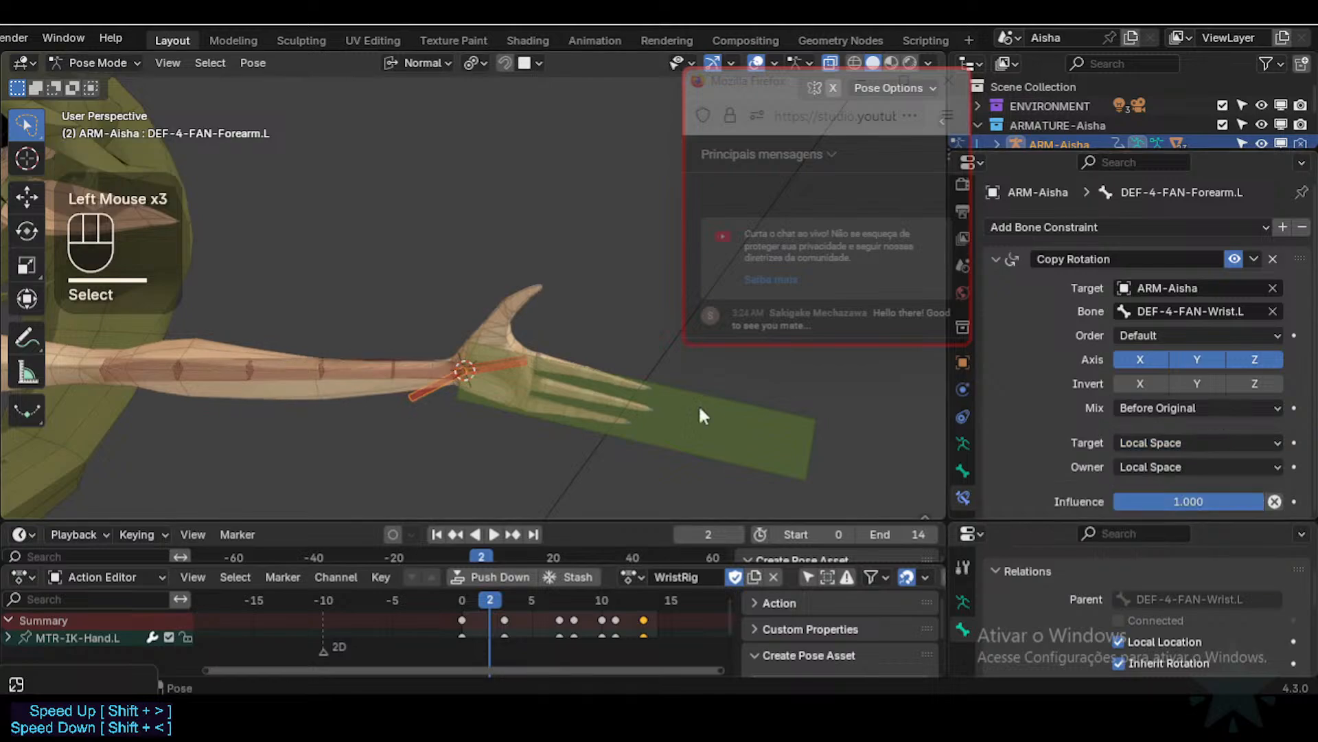
{"action": "left_click", "coordinate": [701, 412]}
{"action": "key", "text": "r"}
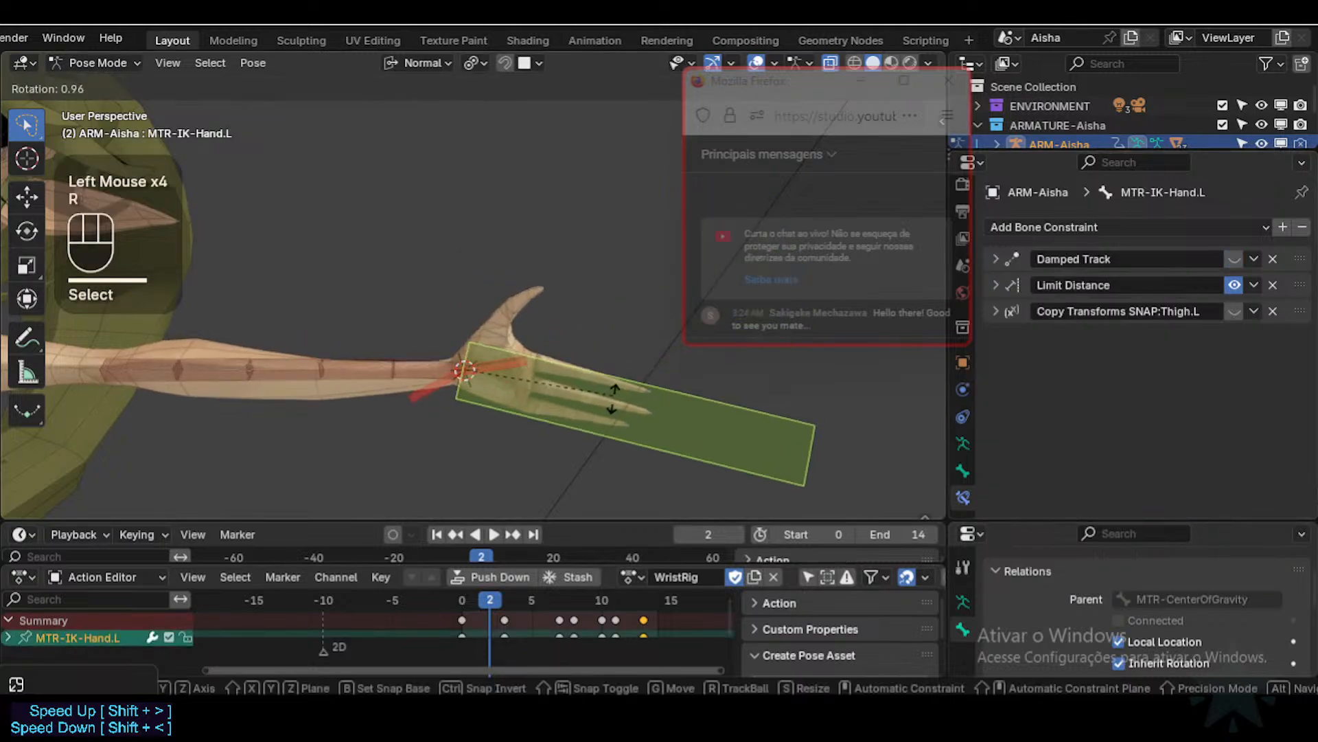
{"action": "left_click", "coordinate": [618, 374]}
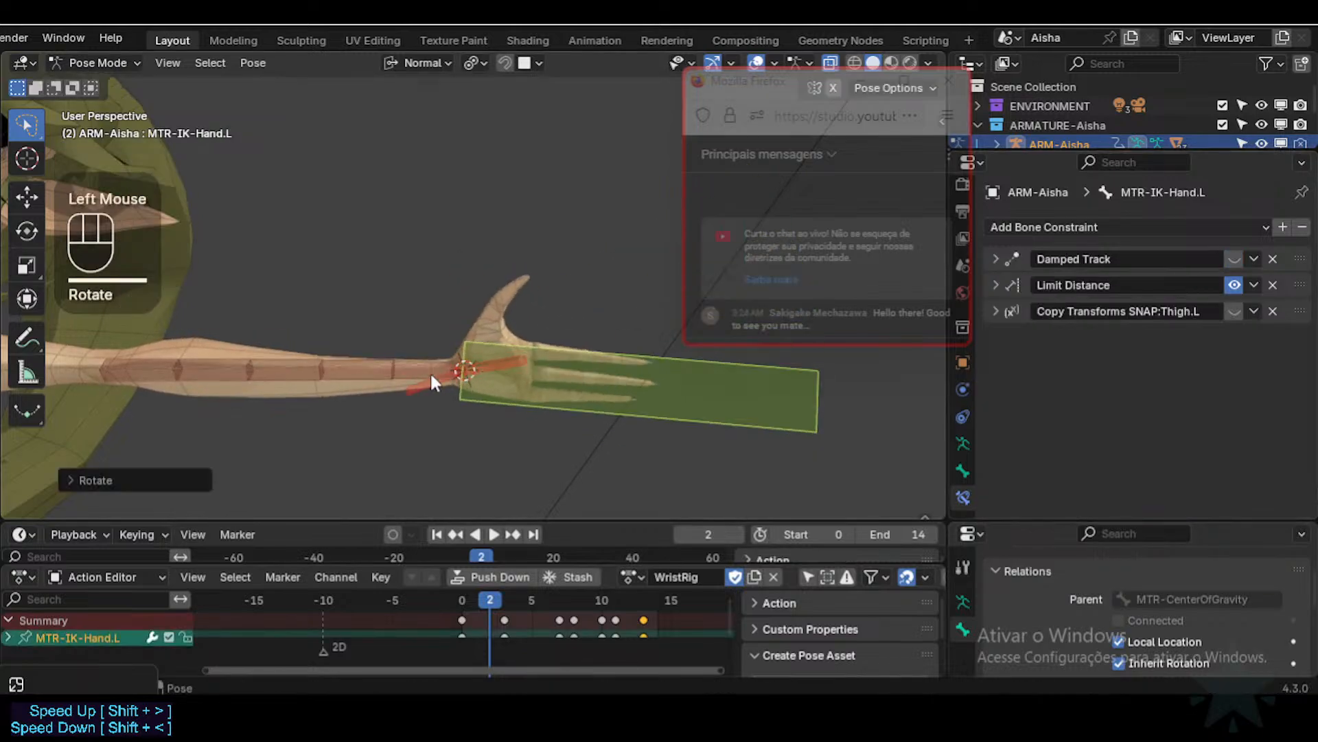
Step: Switch DEF-4-FAN-Forearm.L's Copy Rotation target space to Local With Parent and check it by rotating the hand
{"action": "left_click", "coordinate": [426, 397]}
{"action": "left_click", "coordinate": [1145, 443]}
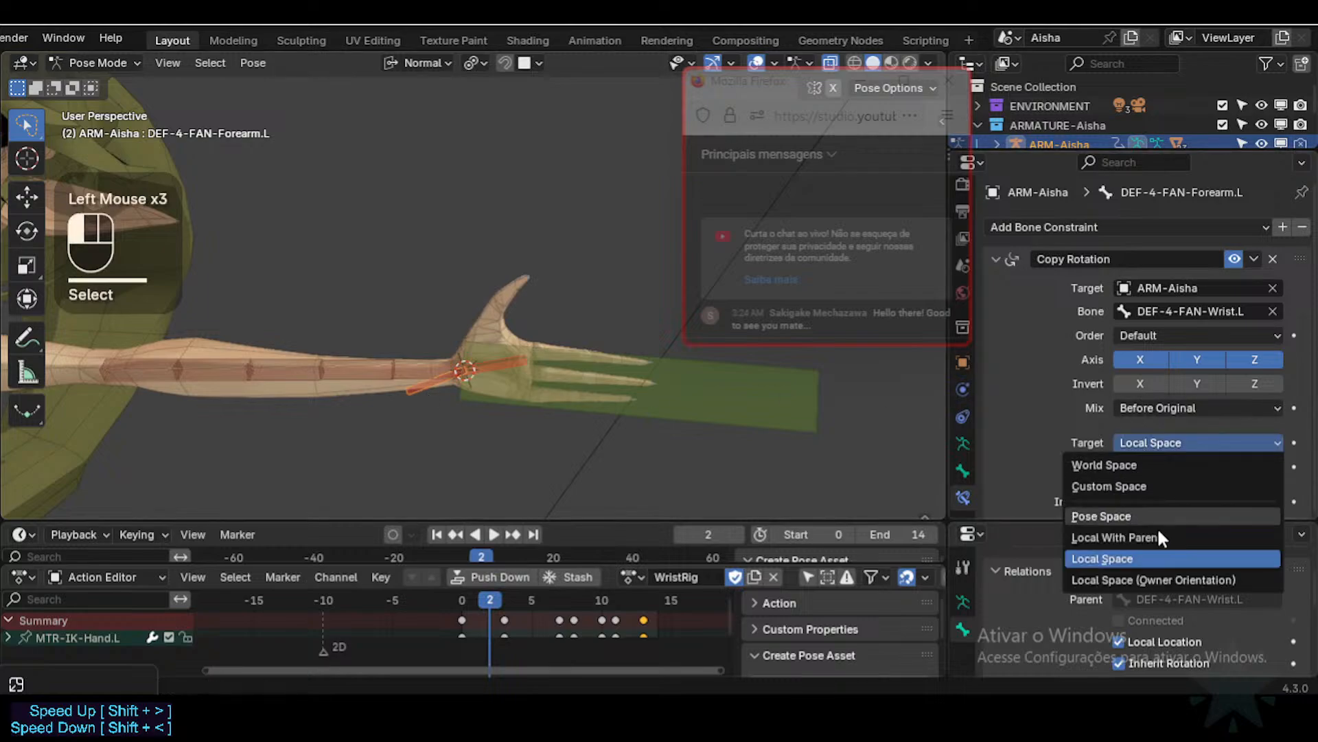
{"action": "left_click", "coordinate": [1160, 535]}
{"action": "left_click", "coordinate": [652, 375]}
{"action": "key", "text": "r"}
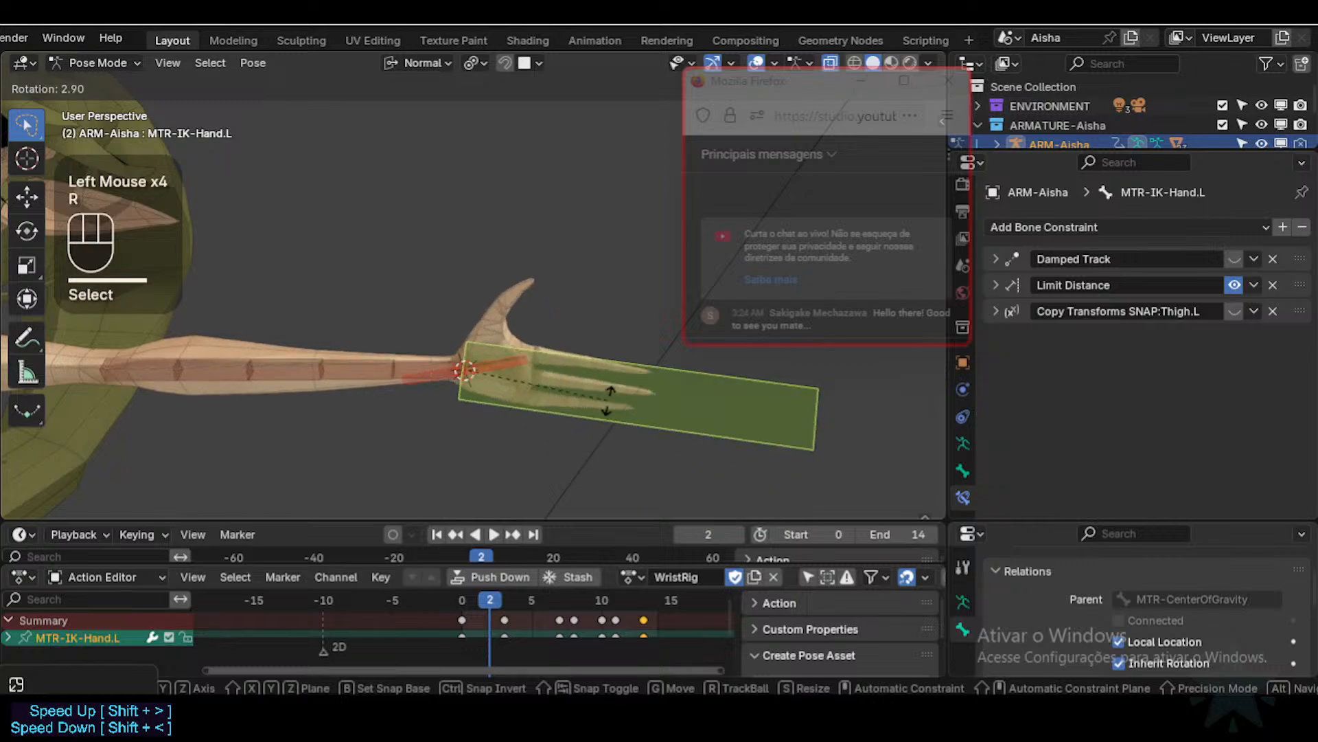
{"action": "left_click", "coordinate": [465, 389]}
Step: Set the Copy Rotation owner space on DEF-4-FAN-Forearm.L to Local With Parent
{"action": "left_click", "coordinate": [426, 373]}
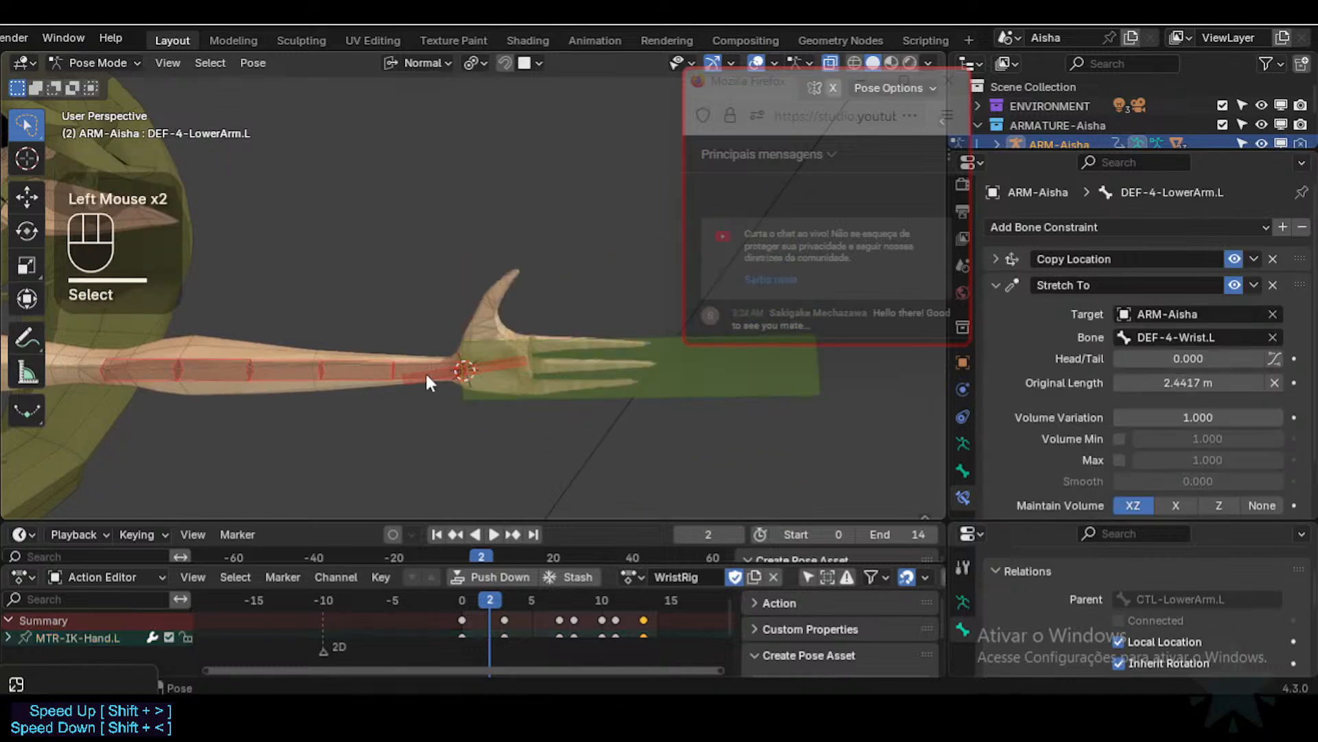
{"action": "left_click", "coordinate": [430, 383]}
{"action": "left_click", "coordinate": [1171, 474]}
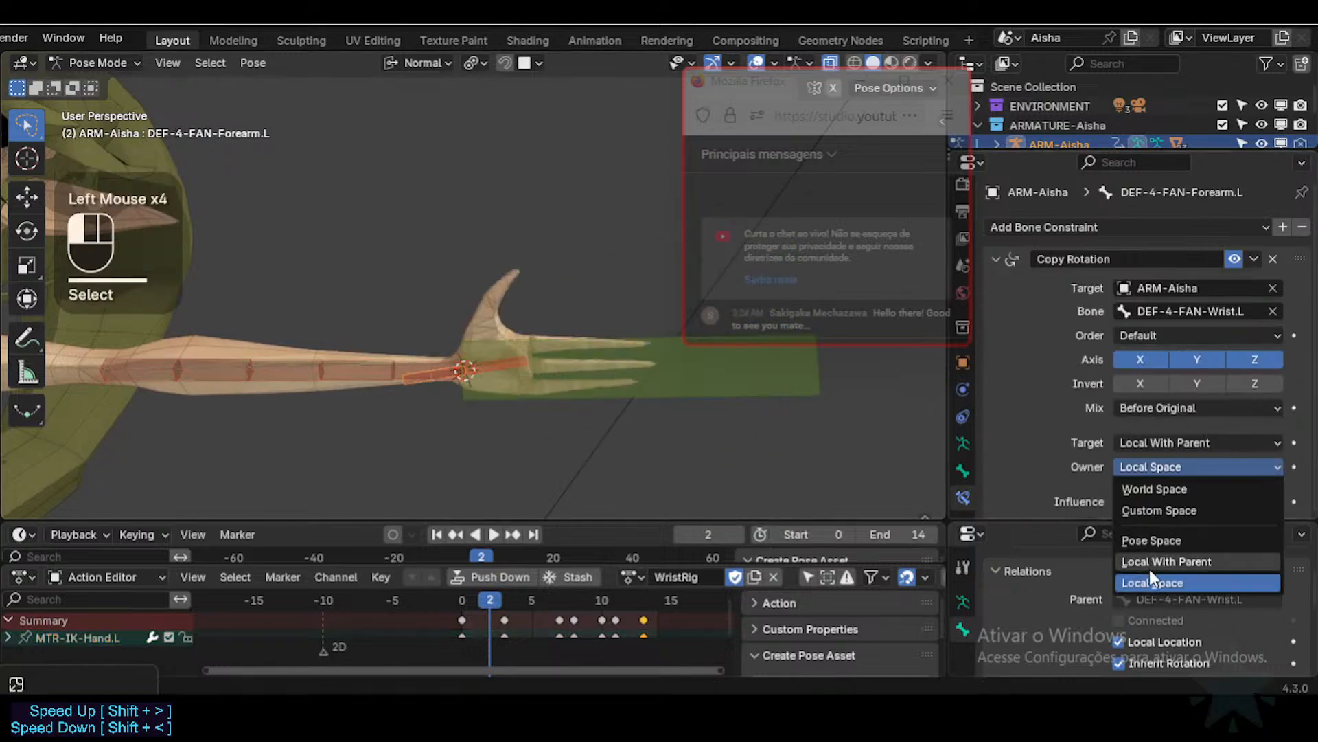
{"action": "left_click", "coordinate": [1149, 568]}
Step: Rotate MTR-IK-Hand.L around the view axis and its normal X axis to check the wrist deformation
{"action": "left_click", "coordinate": [634, 375]}
{"action": "key", "text": "r"}
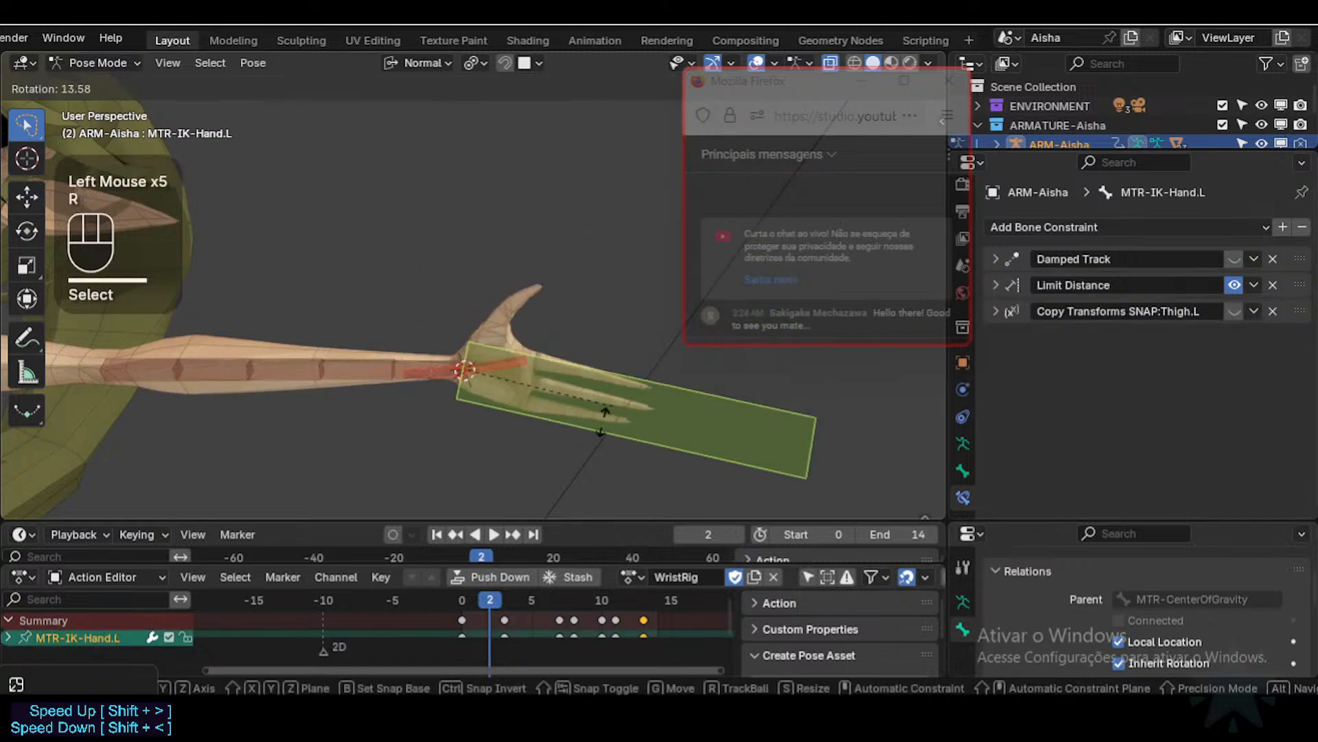
{"action": "left_click", "coordinate": [592, 348]}
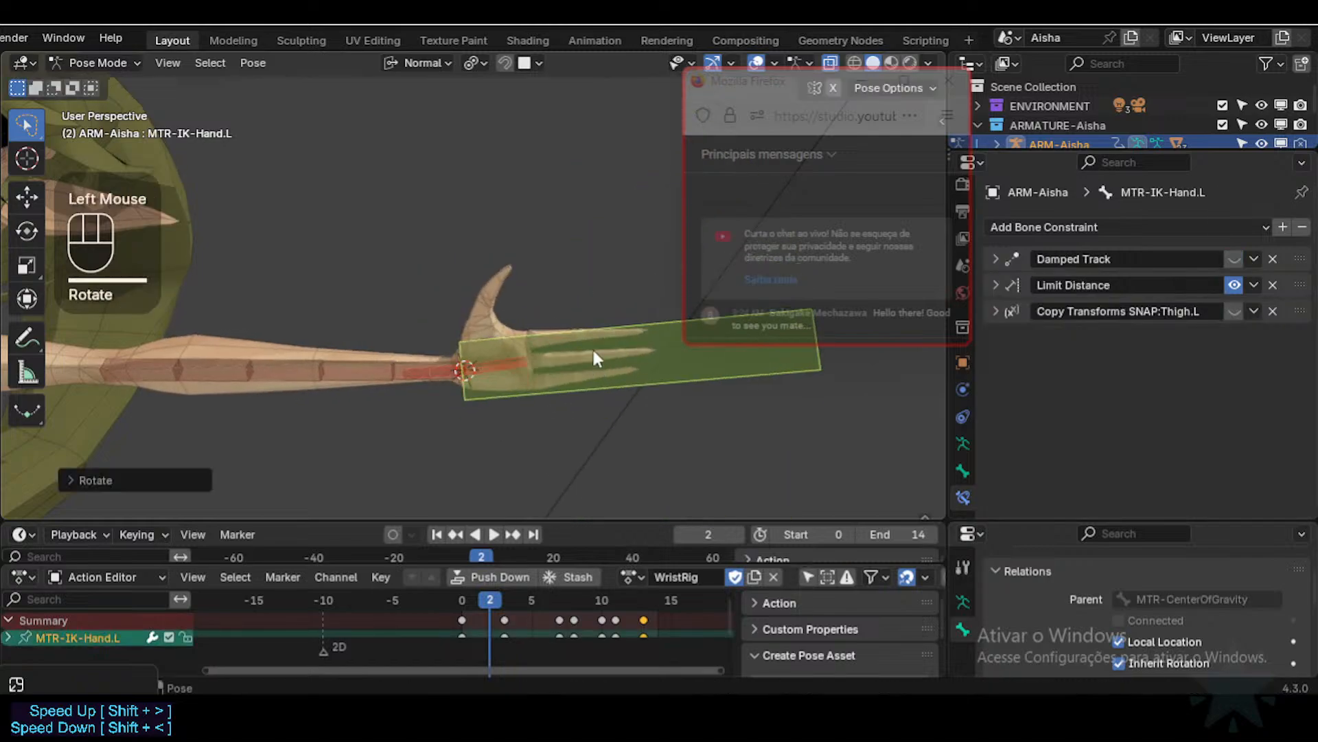
{"action": "middle_click_drag", "start_coordinate": [592, 347], "coordinate": [611, 408]}
{"action": "key", "text": "r"}
{"action": "key", "text": "x"}
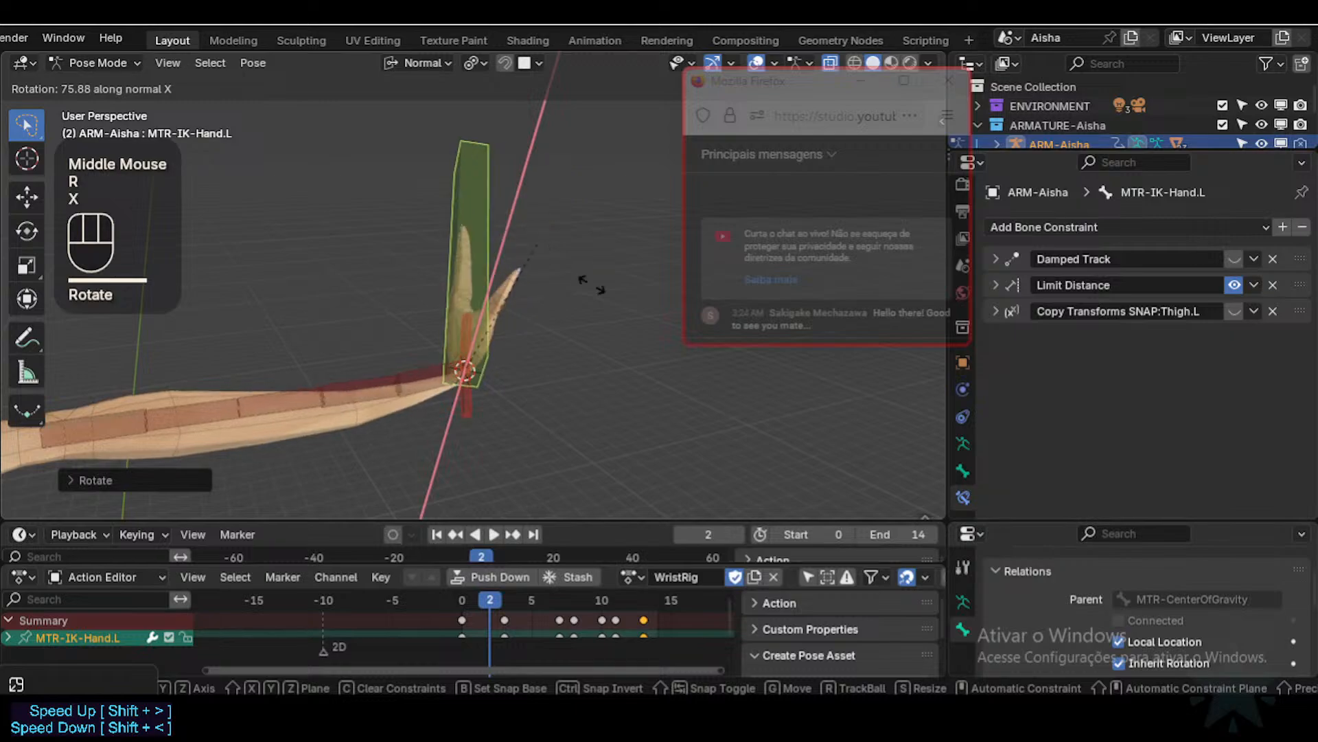
{"action": "left_click", "coordinate": [518, 382]}
Step: Set DEF-4-FAN-Forearm.L's Copy Rotation owner to Custom Space and its target to Local Space
{"action": "left_click", "coordinate": [428, 376]}
{"action": "left_click", "coordinate": [439, 379]}
{"action": "scroll", "coordinate": [1234, 454], "scroll_direction": "down", "scroll_amount": 1}
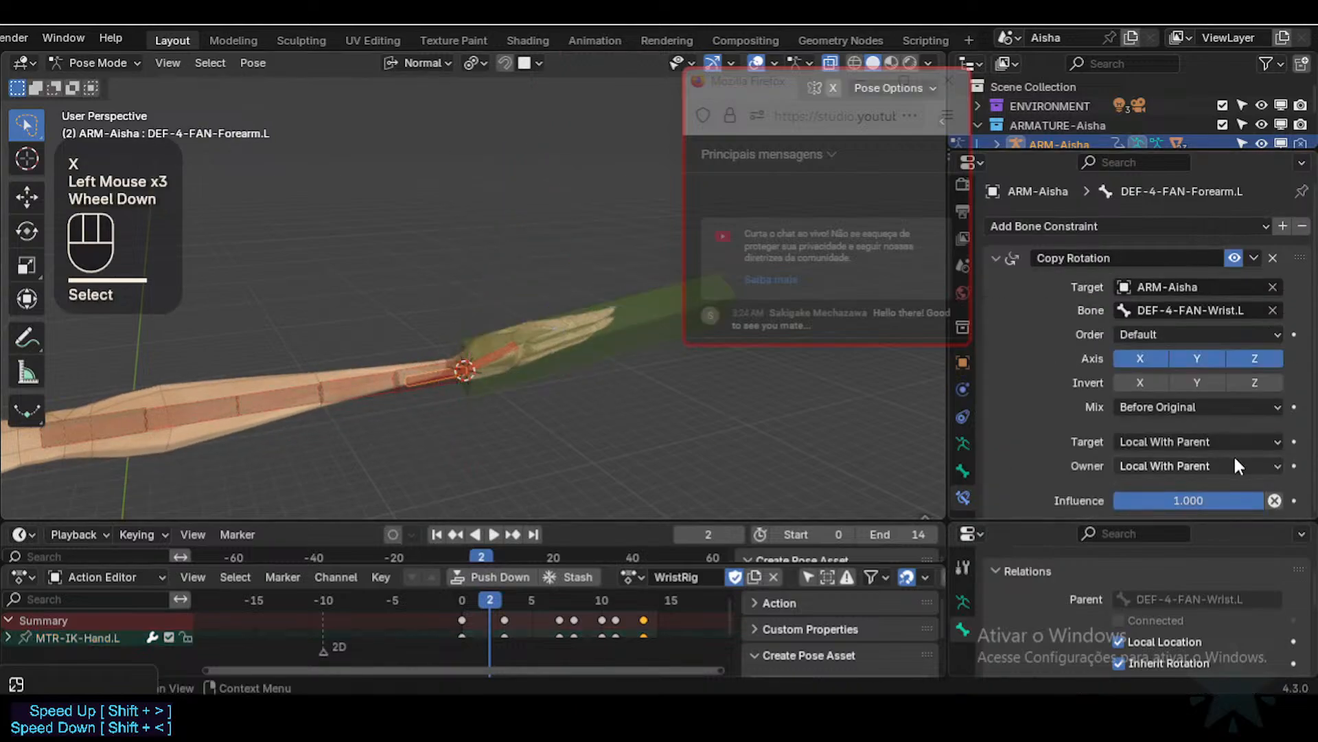
{"action": "left_click", "coordinate": [1206, 467]}
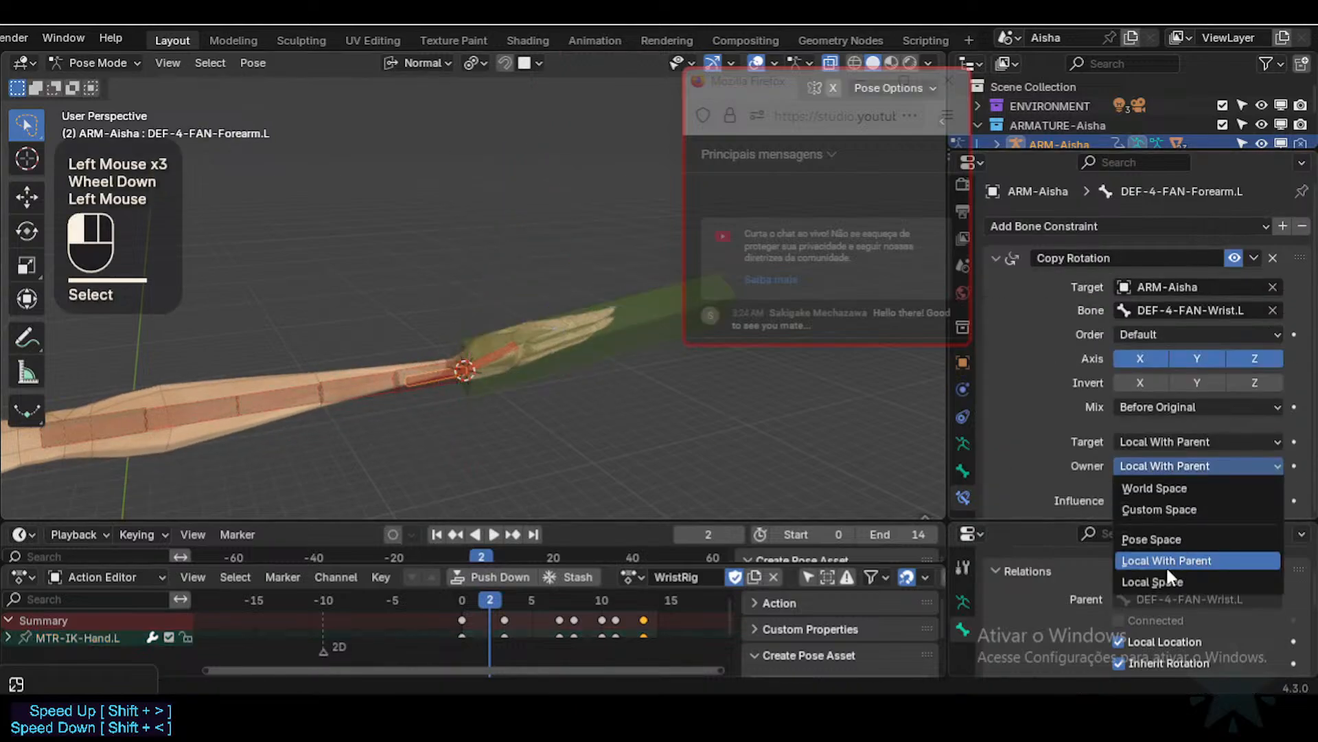
{"action": "left_click", "coordinate": [1166, 508]}
{"action": "left_click", "coordinate": [1160, 440]}
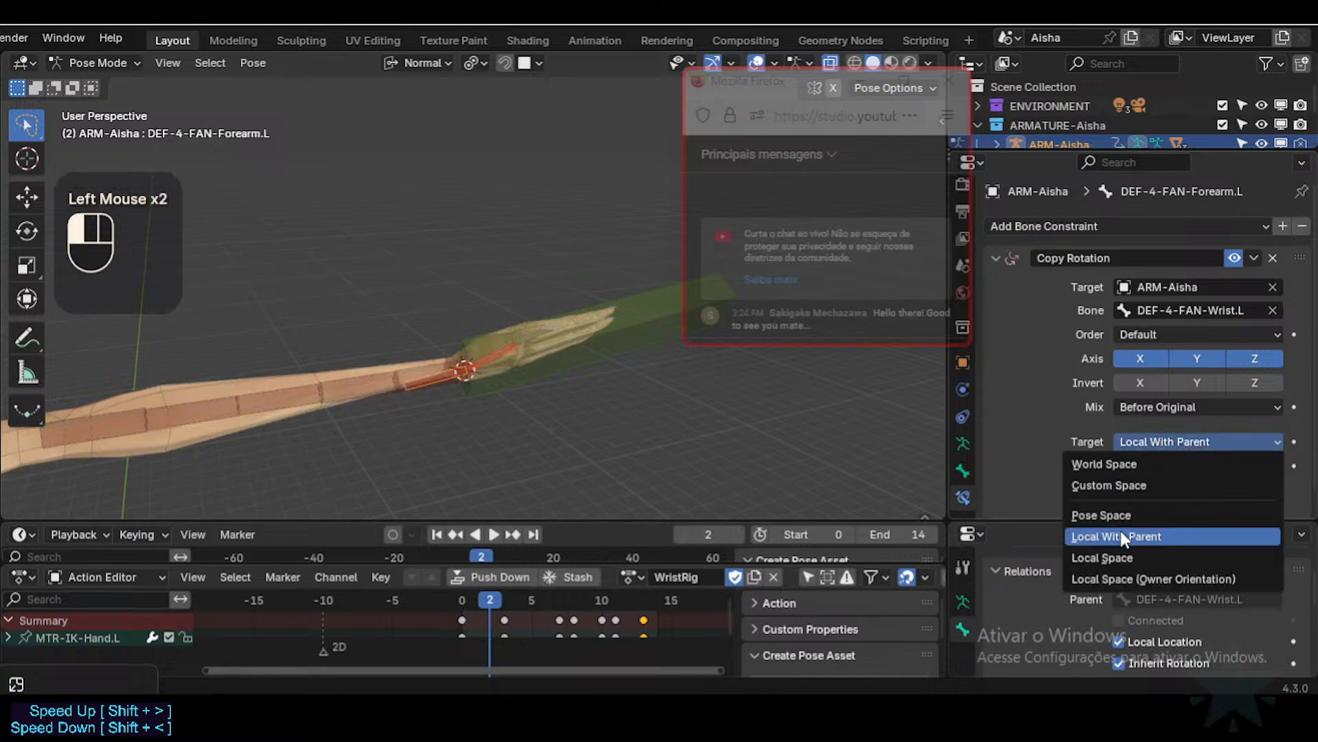
{"action": "left_click", "coordinate": [1111, 563]}
Step: Assign ARM-Aisha as the constraint's custom space object and DEF-4-FAN-Wrist.L as its bone, reusing the copied bone name
{"action": "middle_click_drag", "start_coordinate": [604, 402], "coordinate": [517, 381]}
{"action": "scroll", "coordinate": [525, 385], "scroll_direction": "up", "scroll_amount": 1}
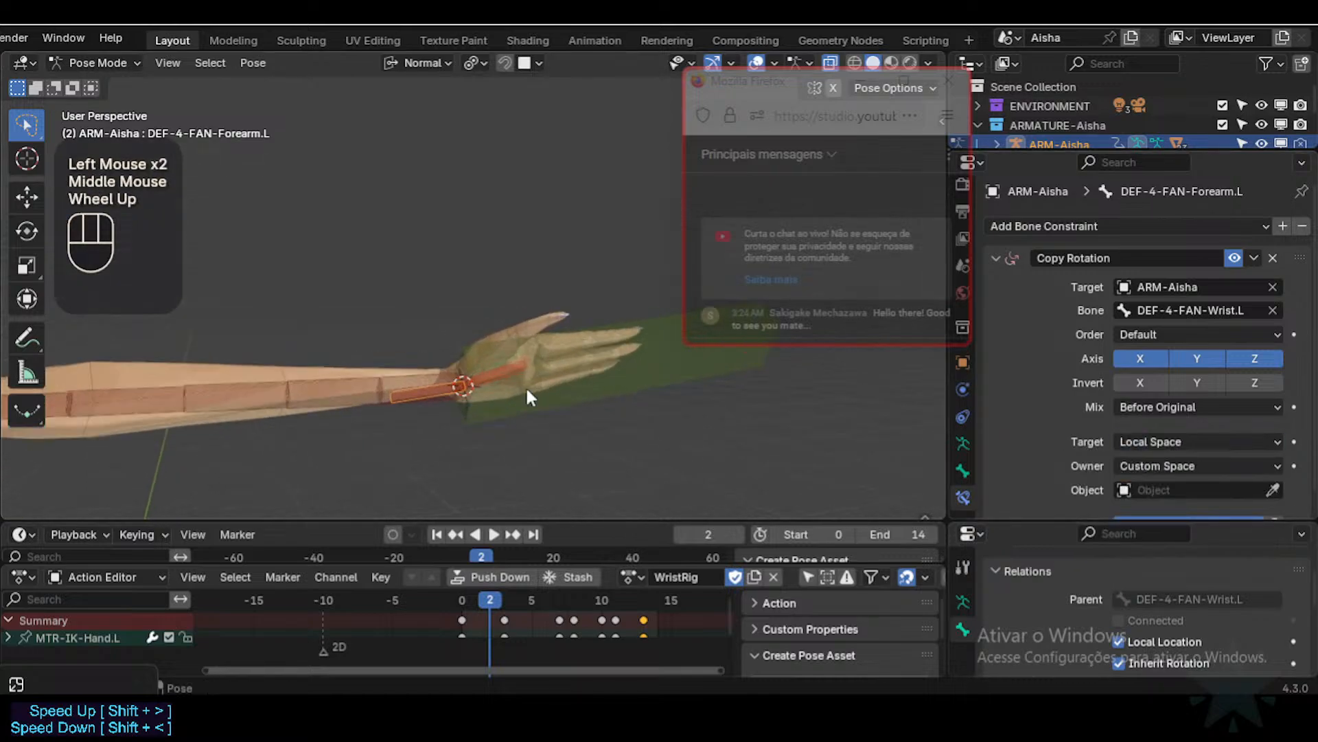
{"action": "left_click", "coordinate": [1243, 488]}
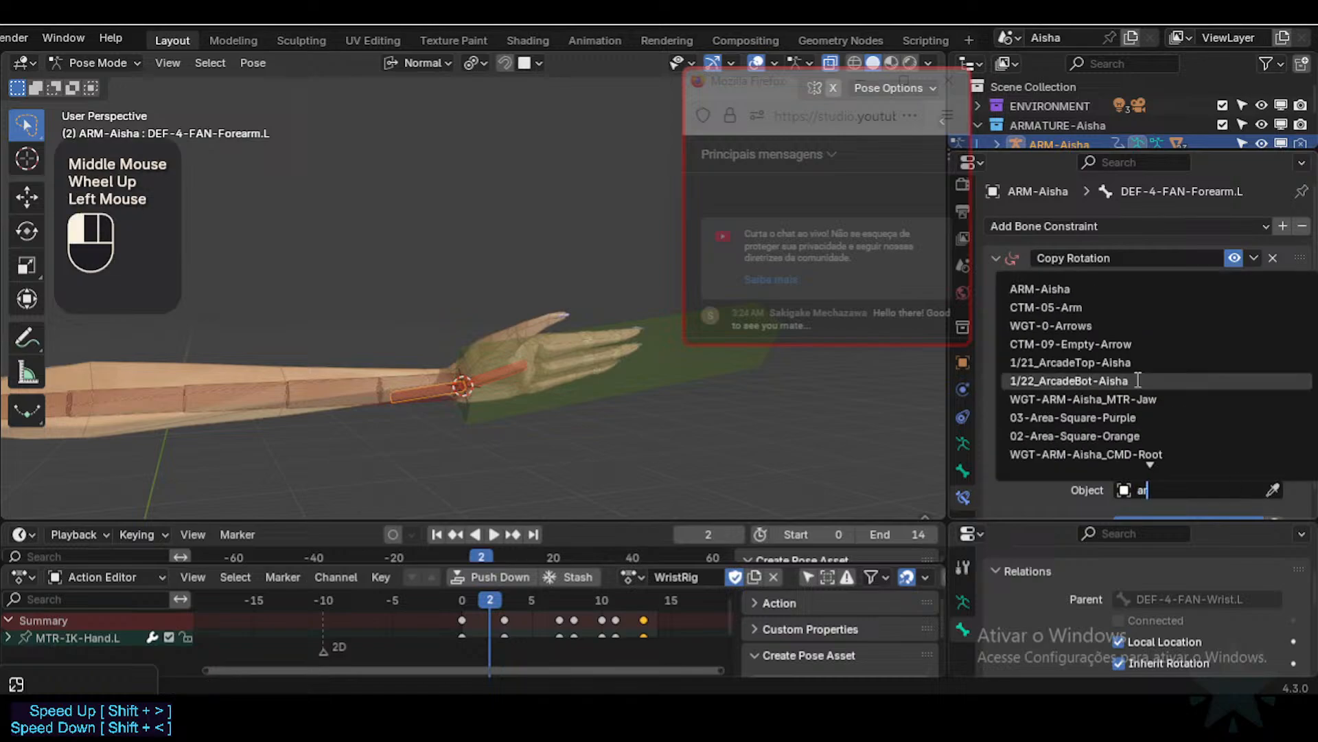
{"action": "left_click", "coordinate": [1181, 290]}
{"action": "scroll", "coordinate": [1197, 474], "scroll_direction": "down", "scroll_amount": 1}
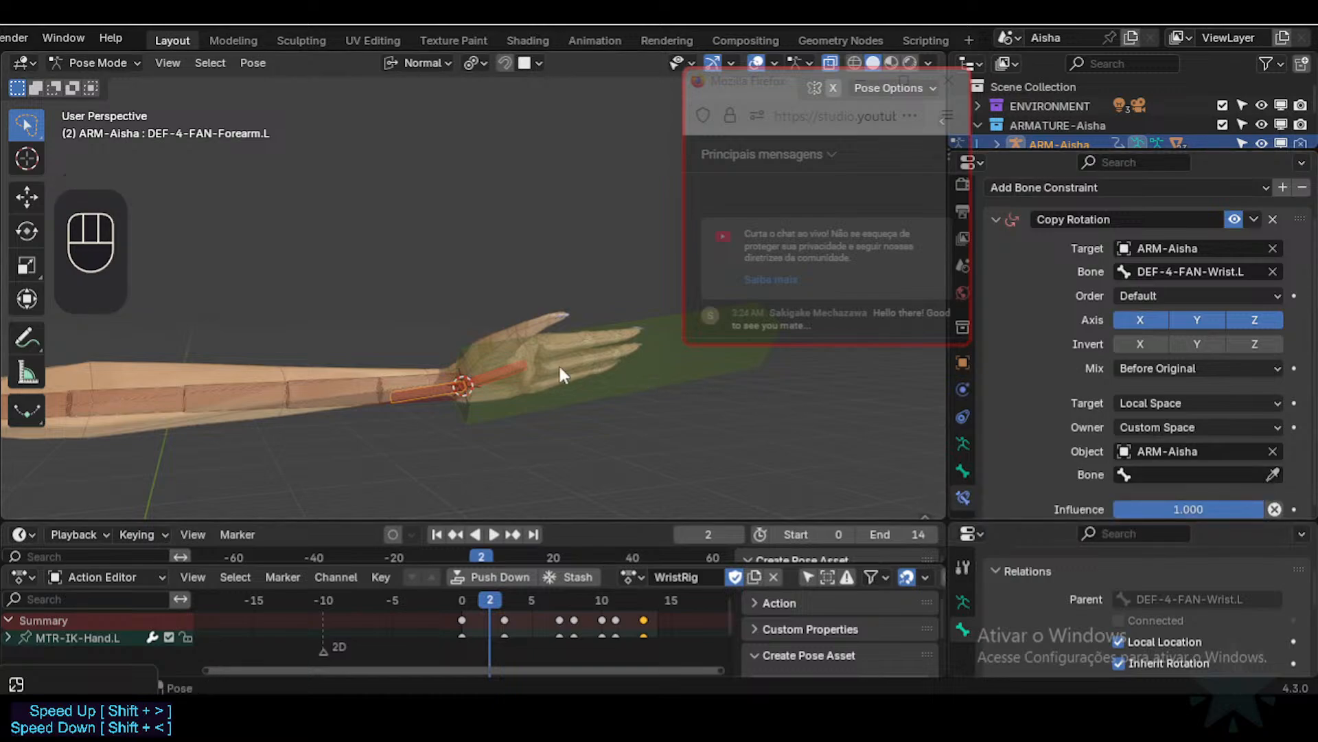
{"action": "double_click", "coordinate": [510, 370]}
{"action": "key", "text": "F2"}
{"action": "key", "text": "ctrl+c"}
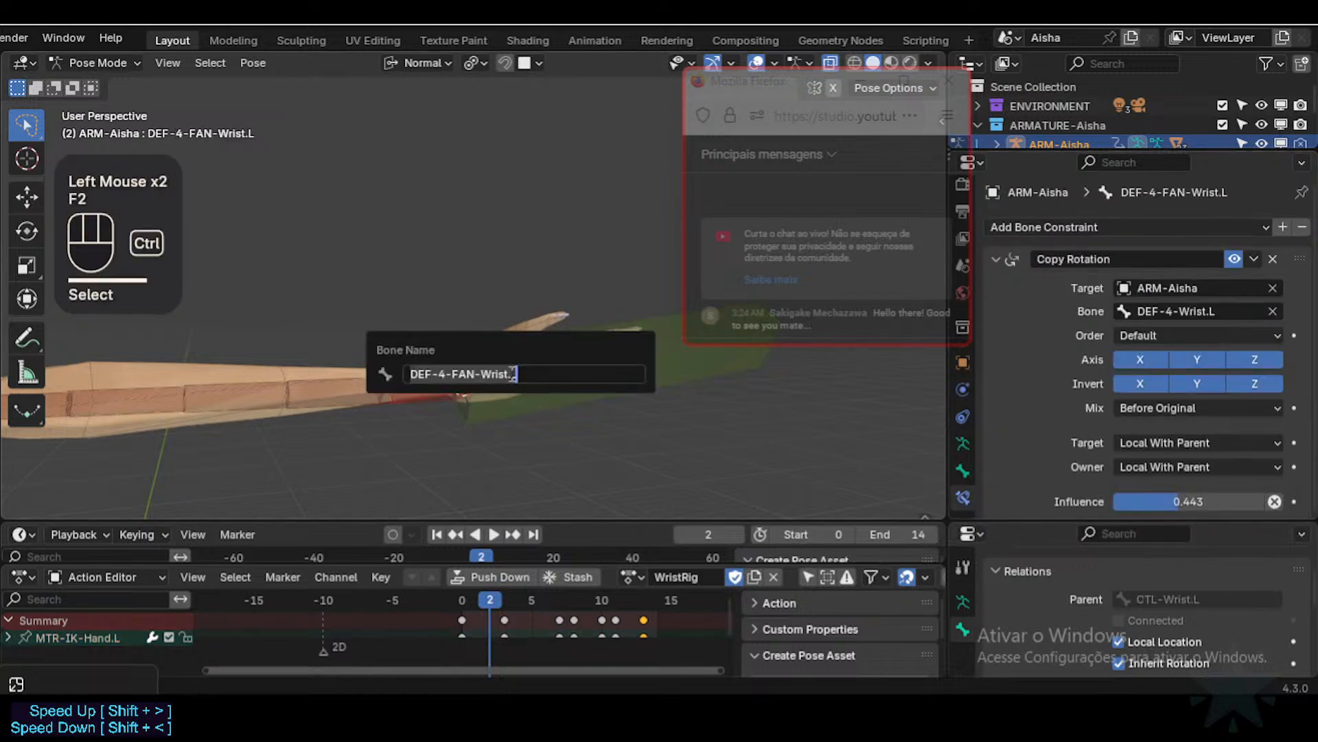
{"action": "double_click", "coordinate": [440, 391]}
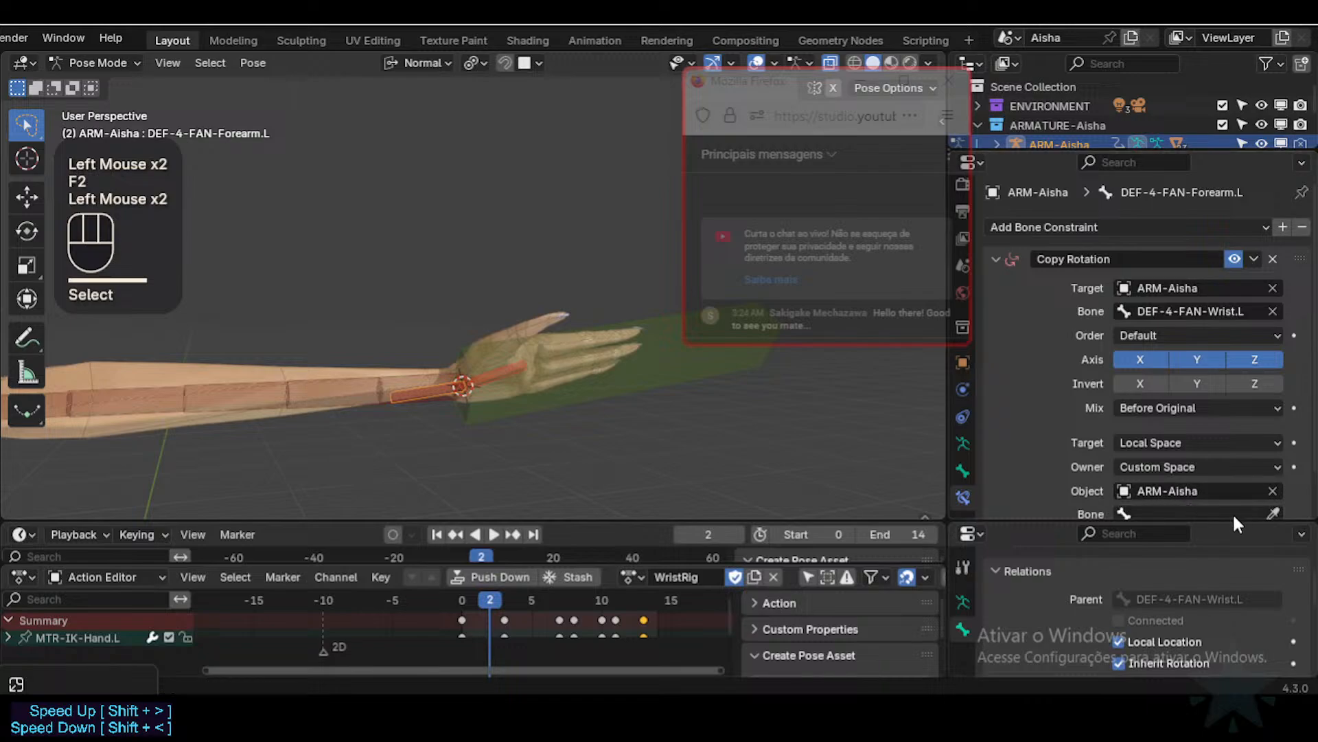
{"action": "key", "text": "ctrl+v"}
Step: Test the custom space setup by bending MTR-IK-Hand.L around its normal X axis and rotating it around the view axis
{"action": "middle_click_drag", "start_coordinate": [592, 384], "coordinate": [627, 412]}
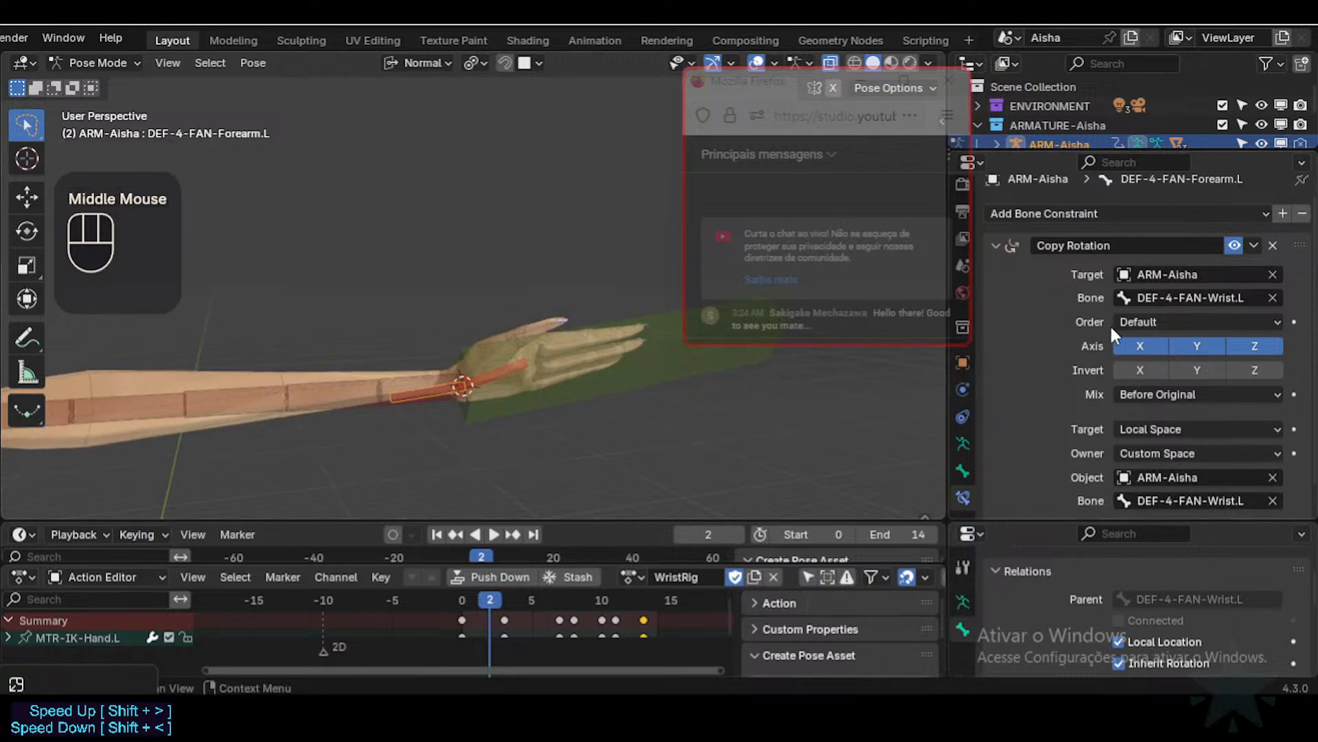
{"action": "left_click", "coordinate": [562, 357]}
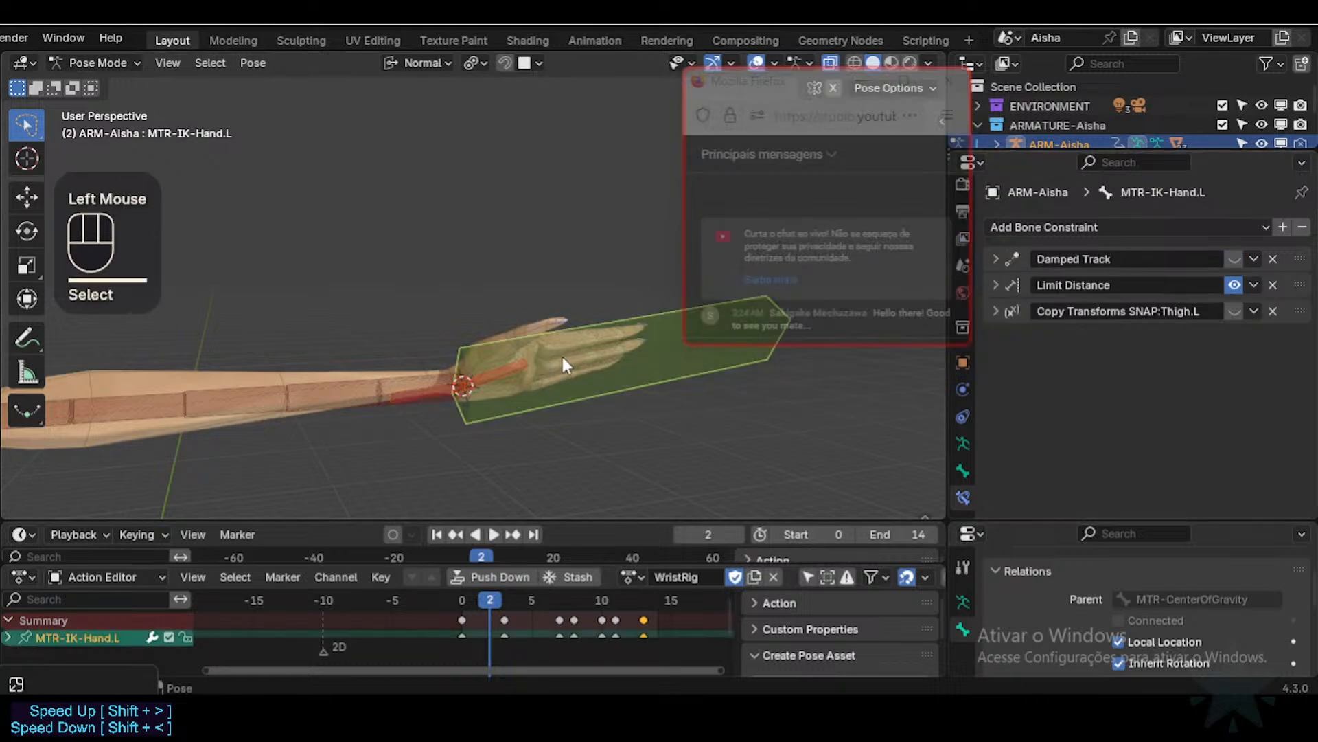
{"action": "key", "text": "r"}
{"action": "key", "text": "x"}
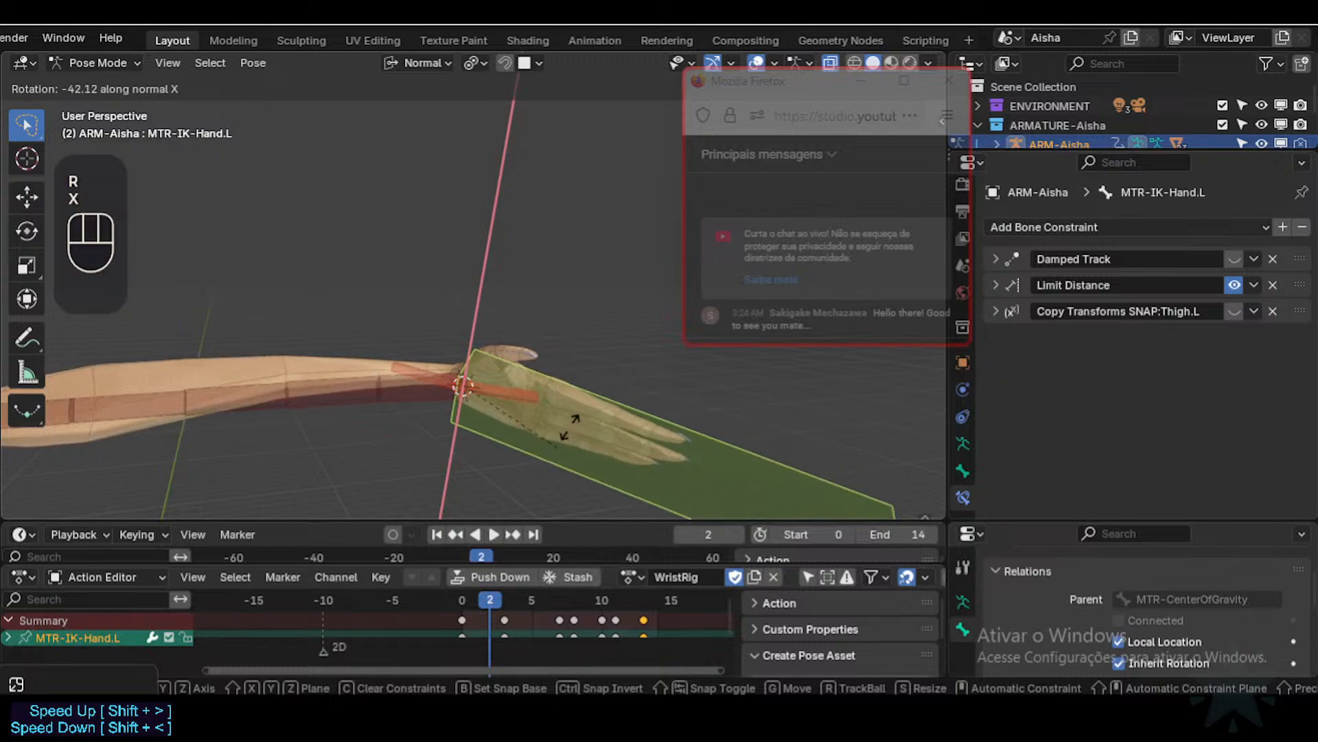
{"action": "left_click", "coordinate": [560, 384]}
{"action": "key", "text": "r"}
{"action": "left_click", "coordinate": [574, 292]}
{"action": "middle_click_drag", "start_coordinate": [574, 293], "coordinate": [585, 293]}
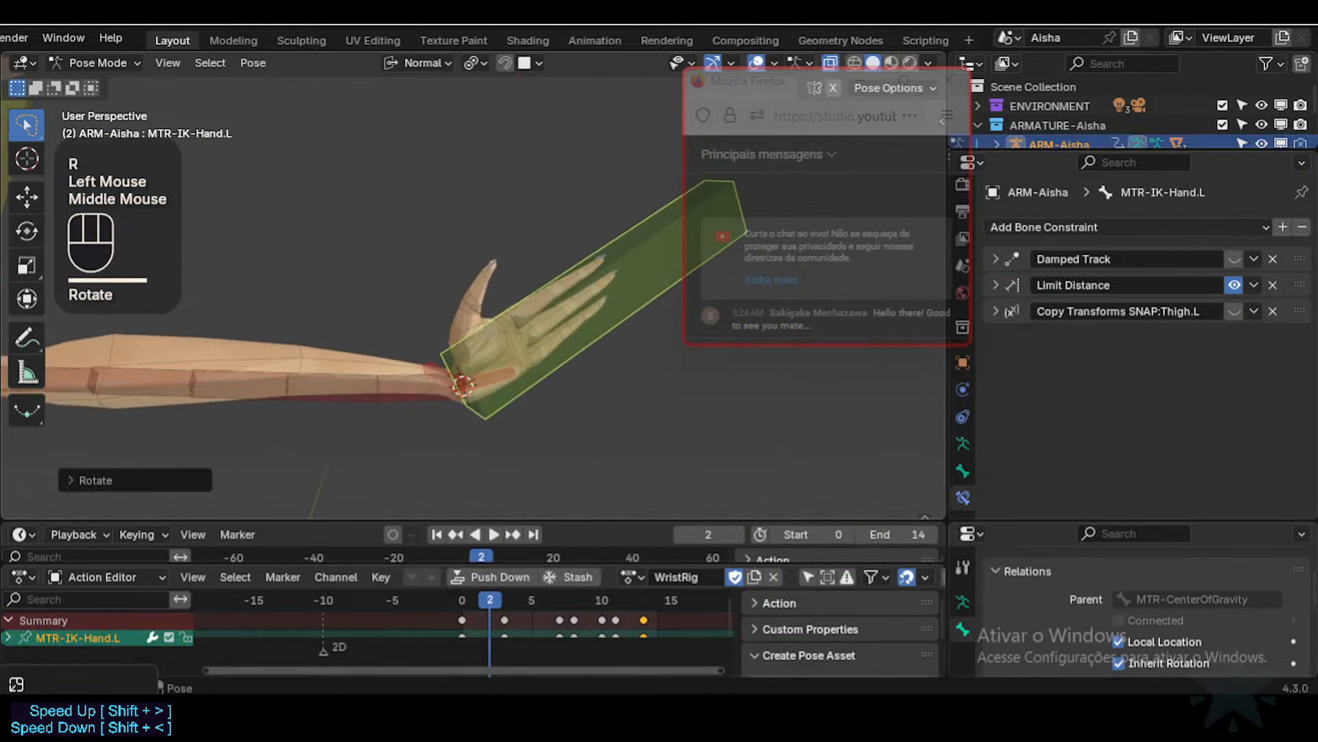
Step: Test the wrist deformation by rotating MTR-IK-Hand.L freely with trackball rotation
{"action": "key", "text": "r"}
{"action": "key", "text": "r"}
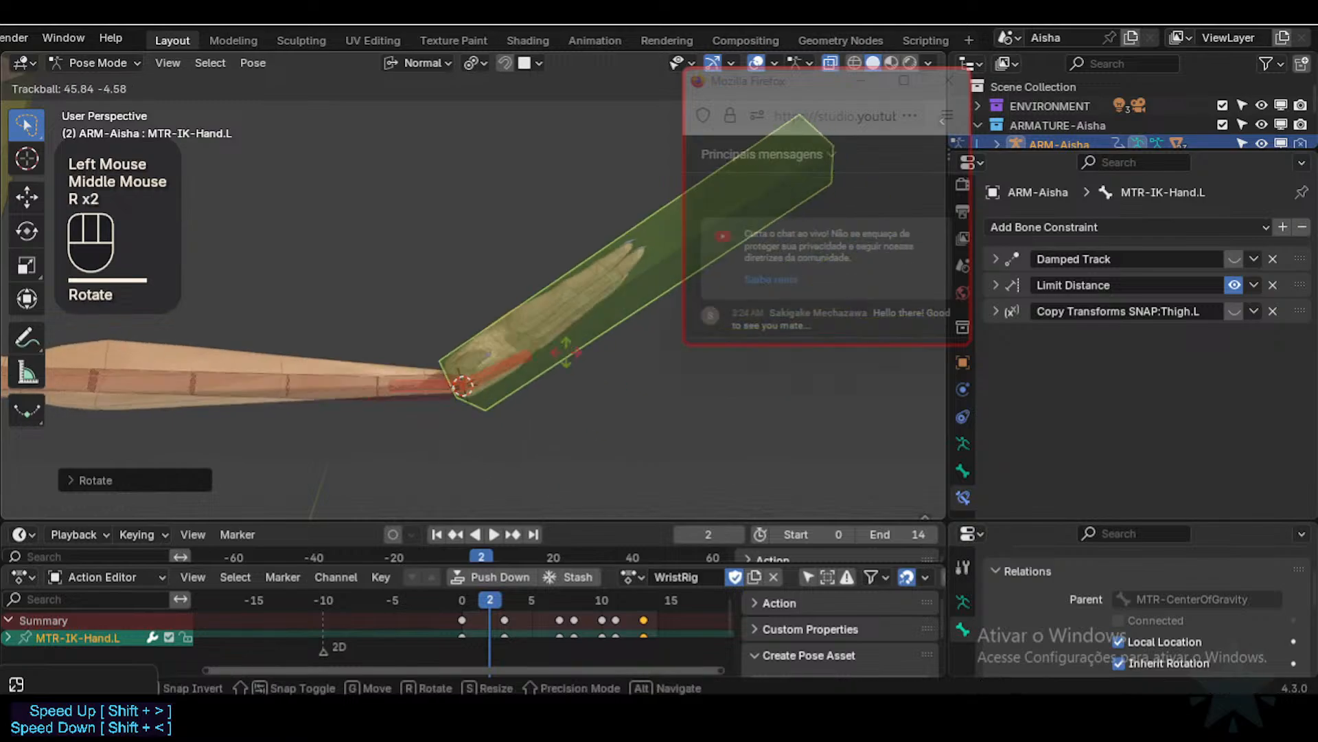
{"action": "left_click", "coordinate": [456, 355]}
Step: Try inverting the X and Y axes in DEF-4-FAN-Forearm.L's Copy Rotation constraint, then restore them to non-inverted
{"action": "left_click", "coordinate": [440, 361]}
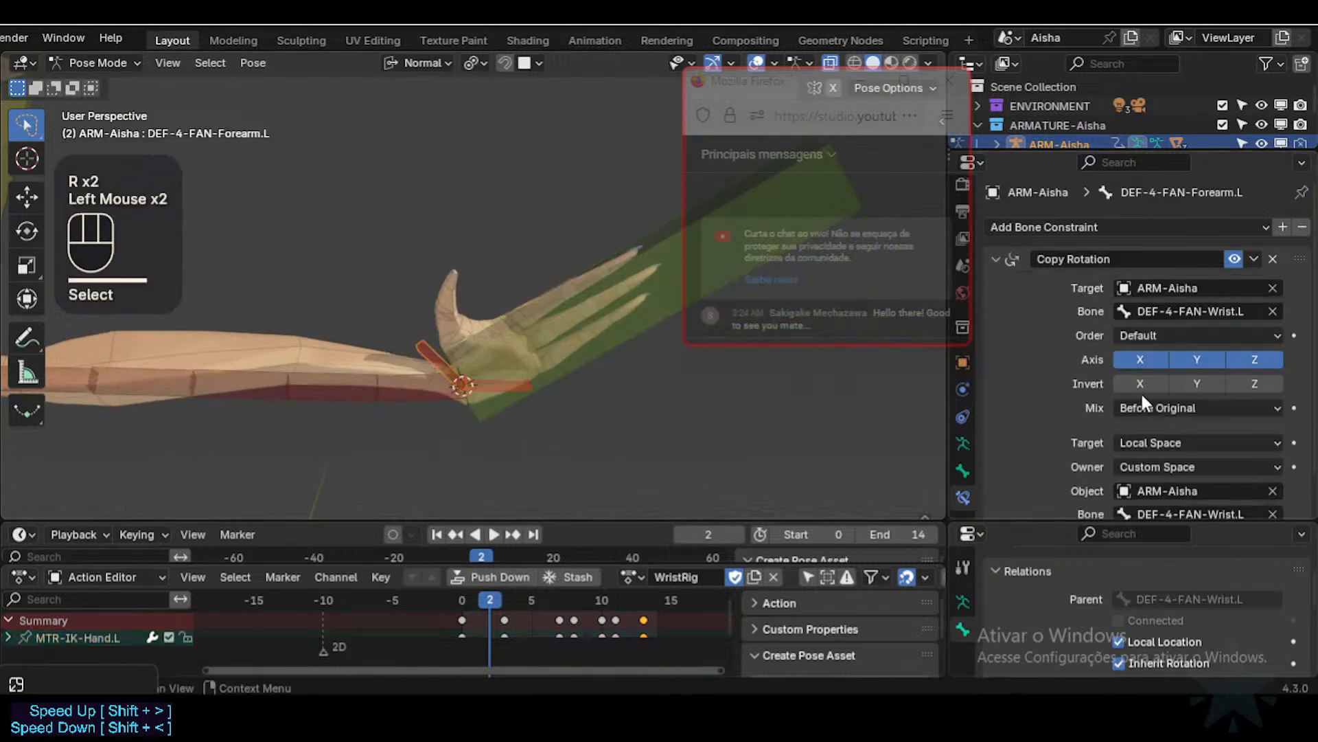
{"action": "scroll", "coordinate": [1143, 394], "scroll_direction": "down", "scroll_amount": 2}
{"action": "left_click", "coordinate": [1144, 334]}
{"action": "left_click", "coordinate": [1184, 330]}
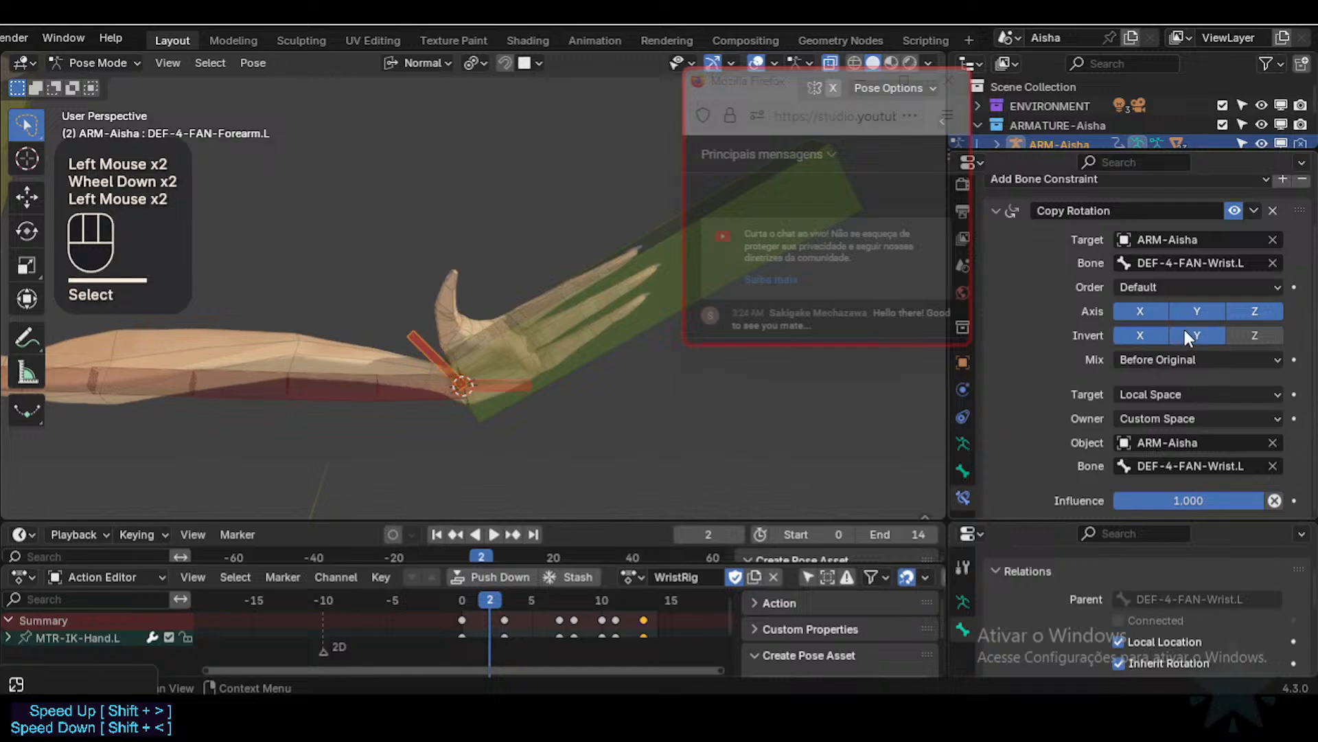
{"action": "left_click", "coordinate": [1164, 330]}
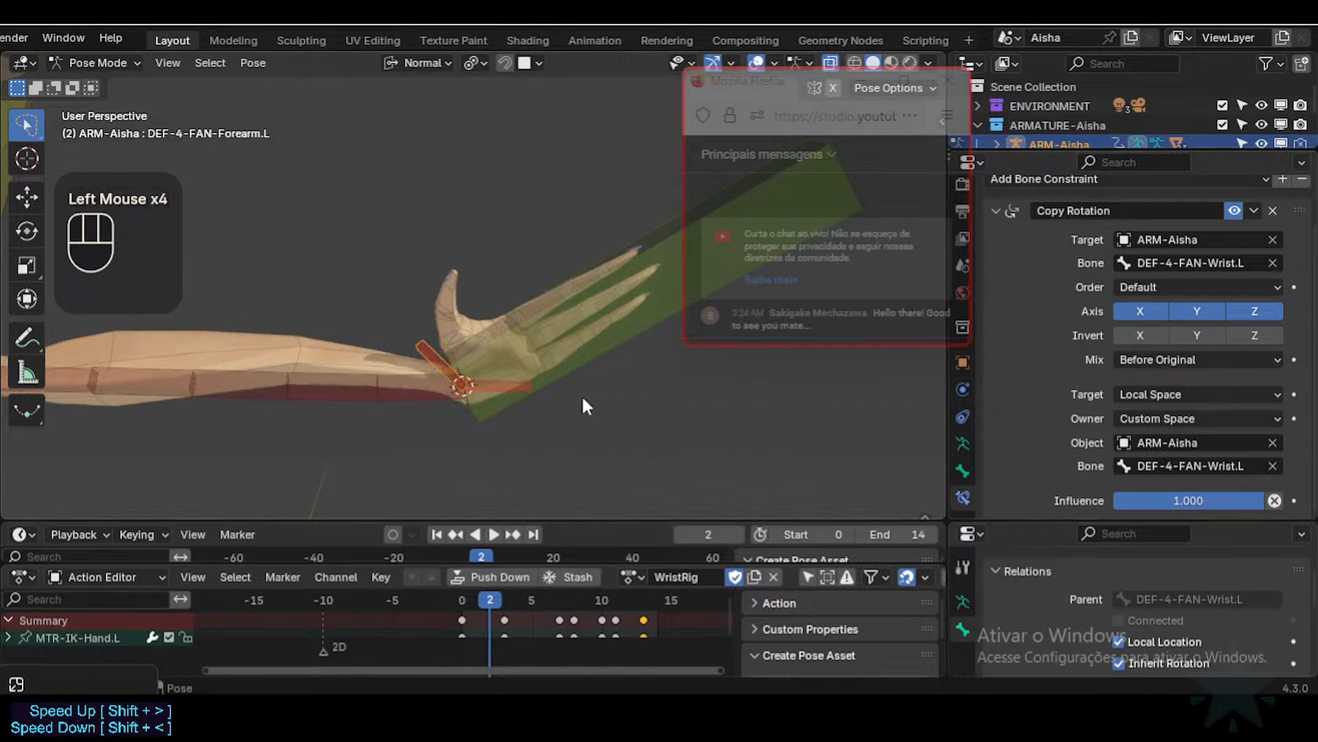
Step: Set the Copy Rotation influence to 0.449 and its target space to Local Space (Owner Orientation)
{"action": "middle_click_drag", "start_coordinate": [583, 403], "coordinate": [581, 385]}
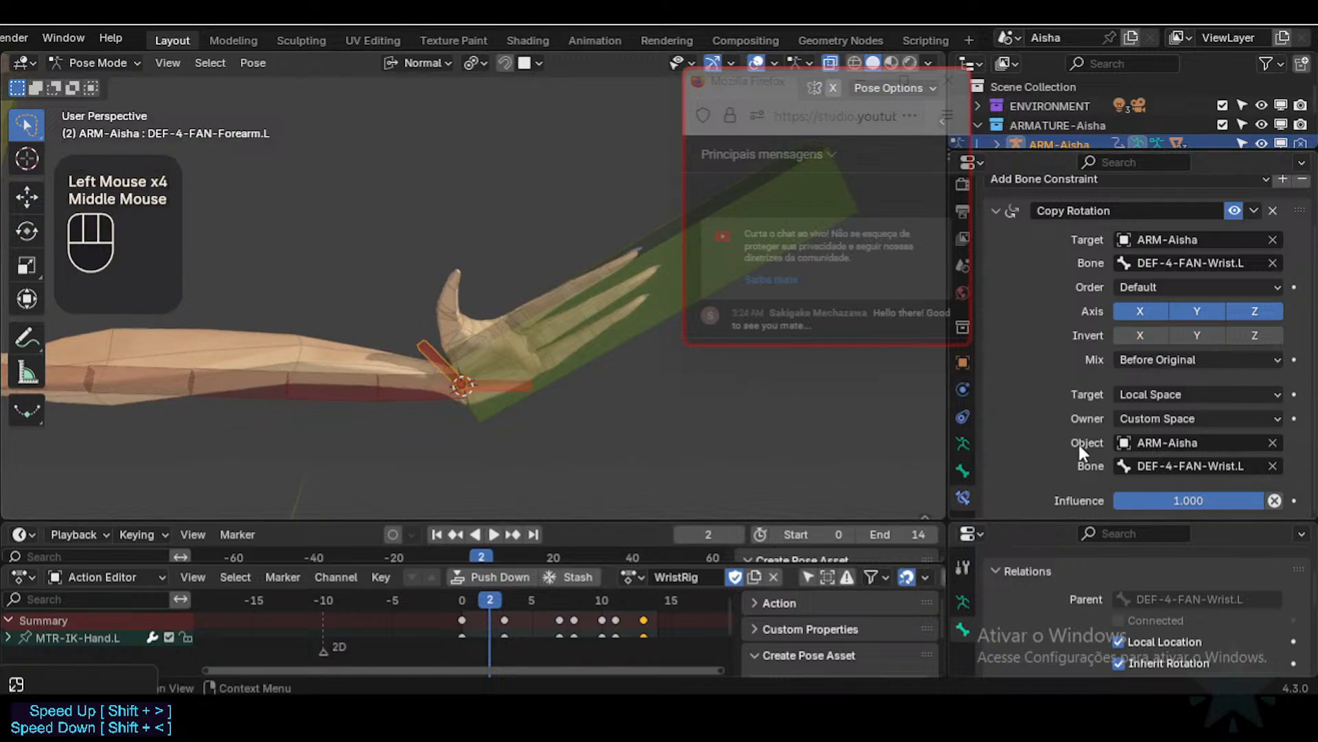
{"action": "left_click_drag", "start_coordinate": [1192, 501], "coordinate": [1263, 502]}
{"action": "left_click", "coordinate": [1178, 393]}
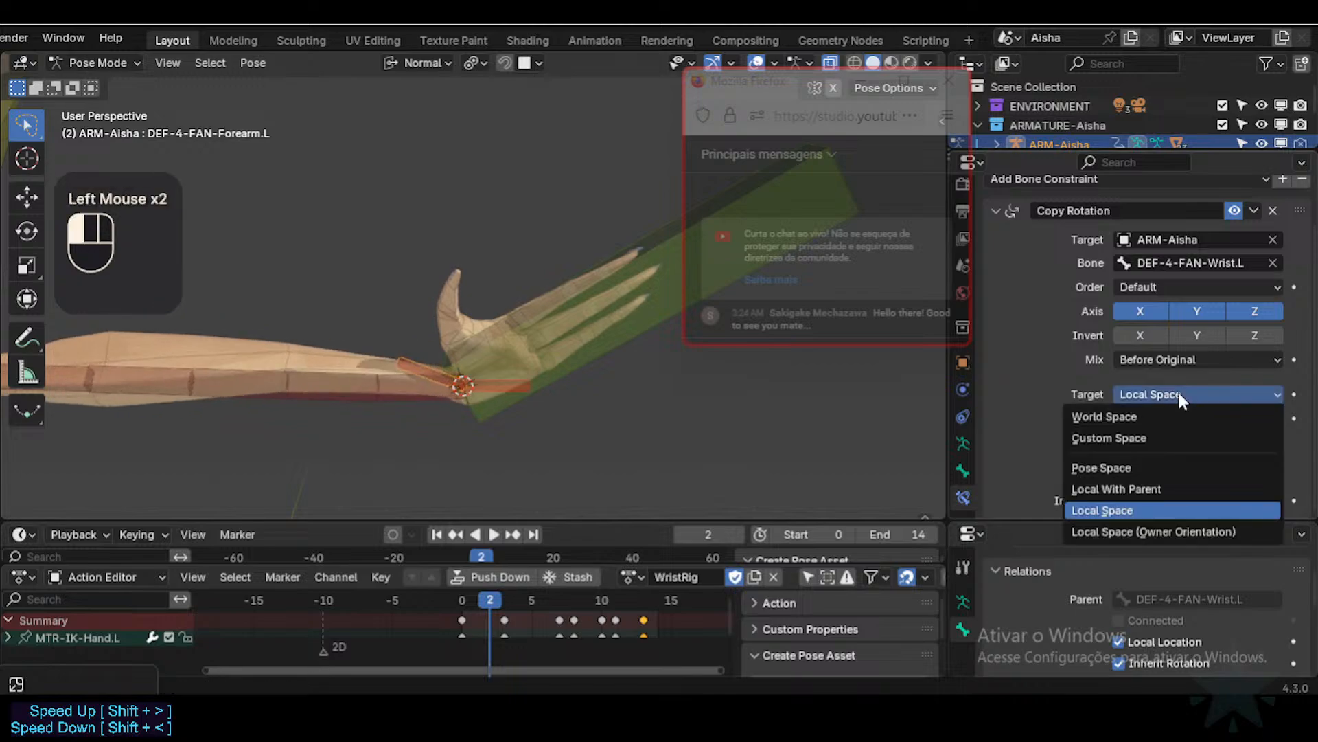
{"action": "left_click", "coordinate": [1157, 531]}
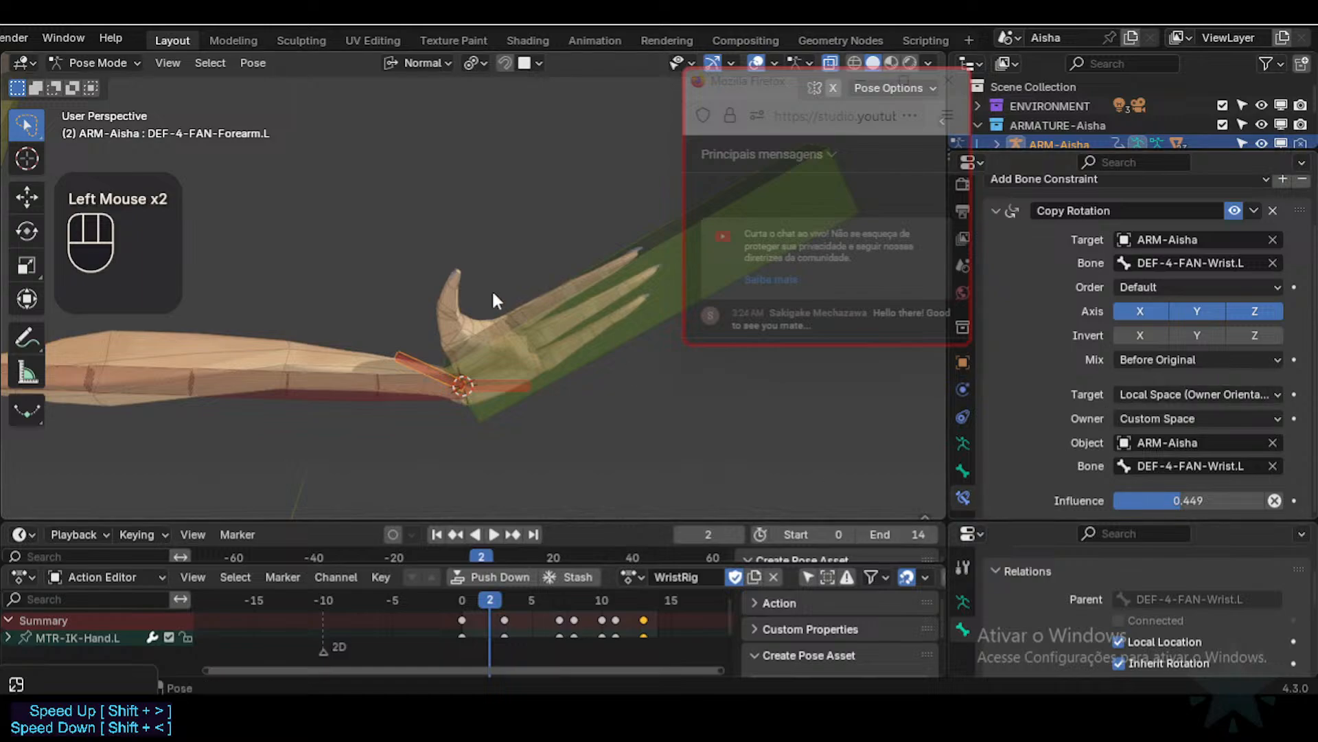
Step: Rotate MTR-IK-Hand.L around the view axis to check how the forearm fan bone follows
{"action": "left_click", "coordinate": [580, 306]}
{"action": "key", "text": "r"}
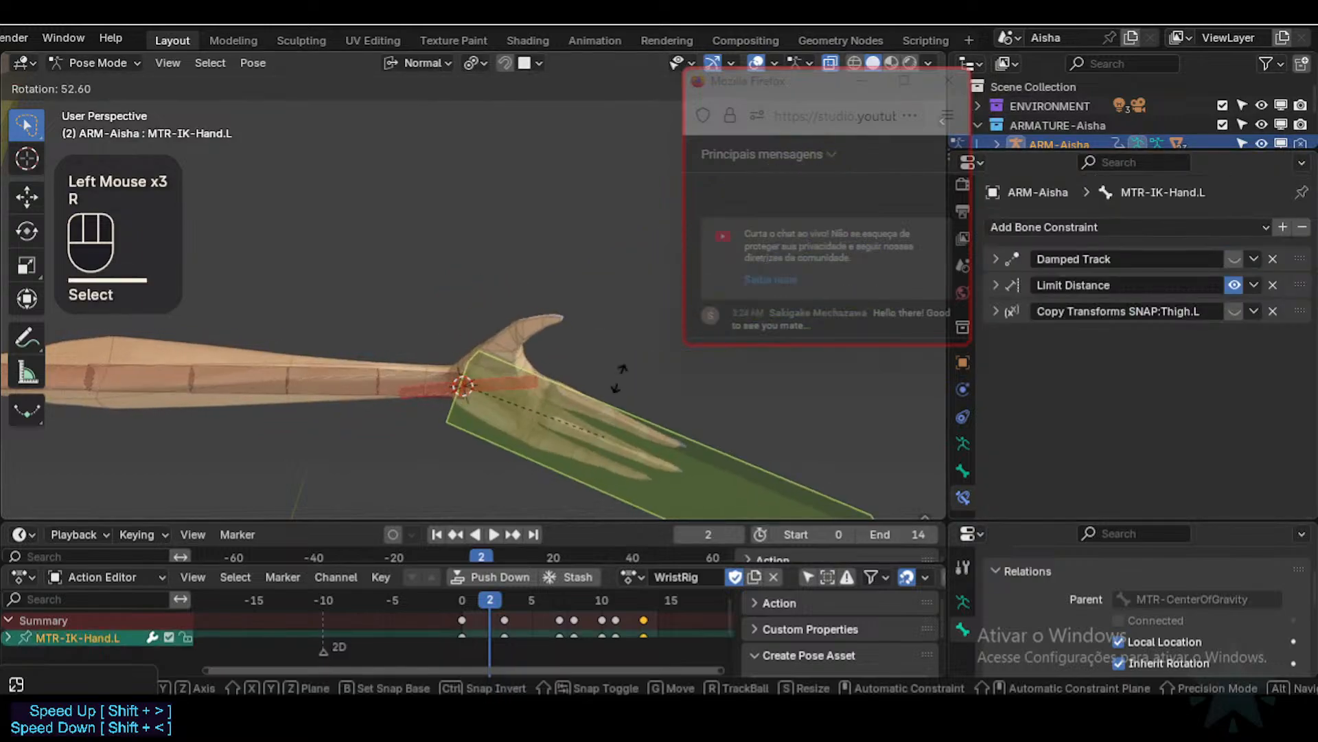
{"action": "left_click", "coordinate": [443, 334]}
Step: Examine the Copy Rotation settings of DEF-4-FAN-Forearm.L and compare them with the constraints of DEF-4-LowerArm.L
{"action": "left_click", "coordinate": [423, 349]}
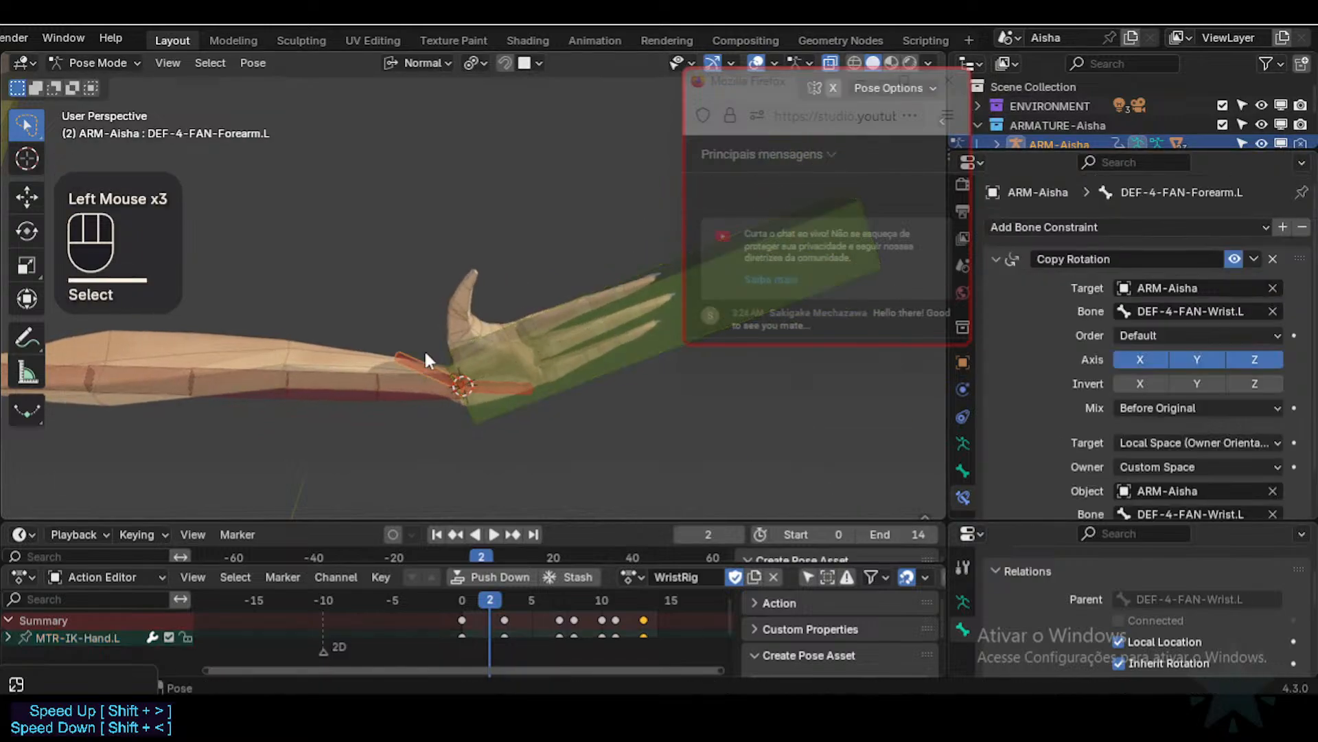
{"action": "scroll", "coordinate": [1188, 422], "scroll_direction": "down", "scroll_amount": 2}
{"action": "scroll", "coordinate": [1195, 419], "scroll_direction": "up", "scroll_amount": 2}
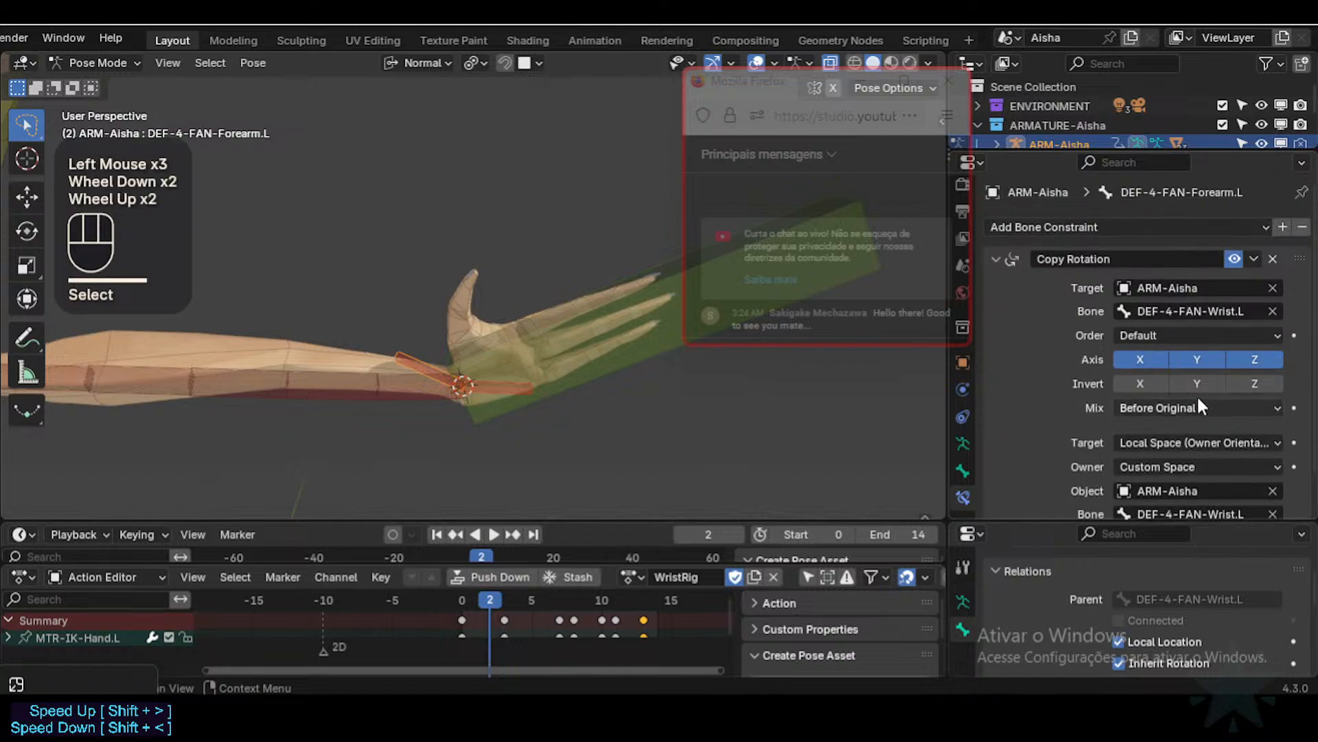
{"action": "scroll", "coordinate": [1221, 427], "scroll_direction": "down", "scroll_amount": 2}
{"action": "scroll", "coordinate": [374, 345], "scroll_direction": "down", "scroll_amount": 1}
{"action": "middle_click_drag", "start_coordinate": [374, 345], "coordinate": [469, 371], "text": "shift"}
{"action": "scroll", "coordinate": [467, 365], "scroll_direction": "up", "scroll_amount": 2}
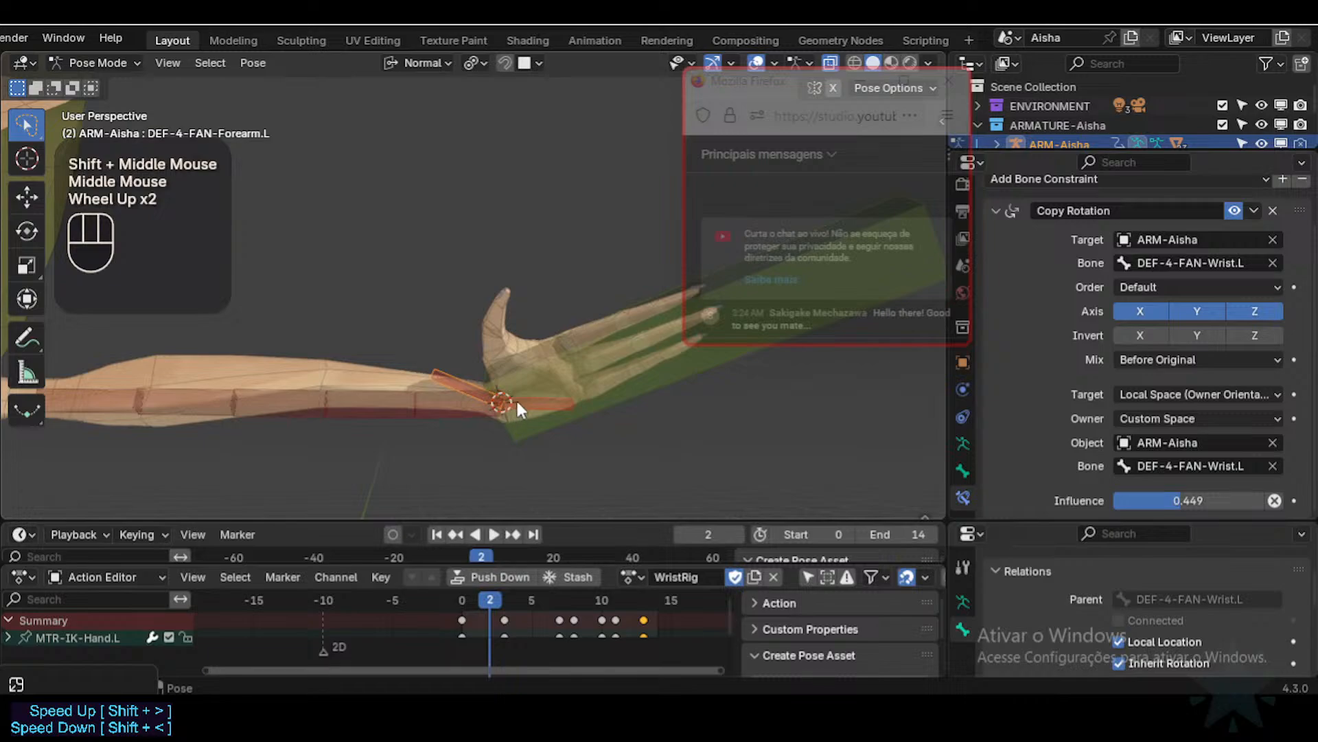
{"action": "left_click", "coordinate": [463, 408]}
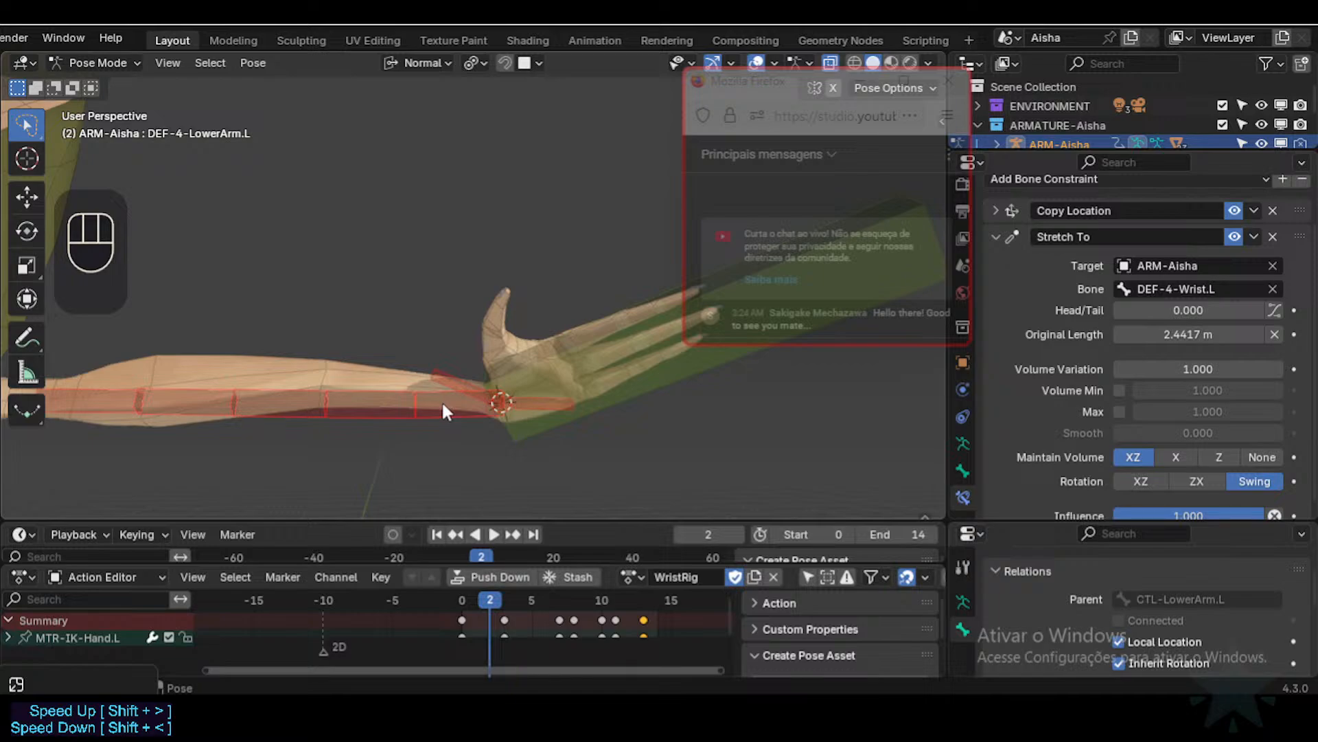
{"action": "left_click", "coordinate": [446, 382]}
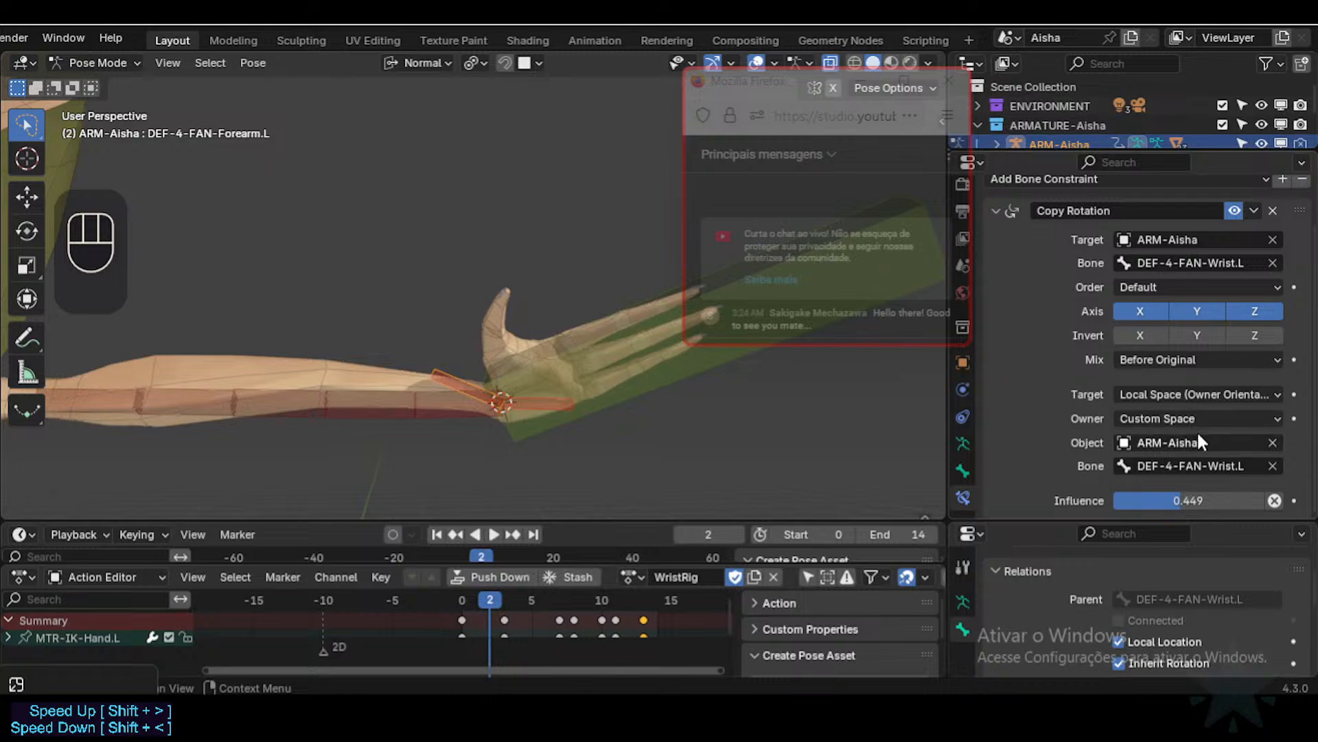
Step: Assign DEF-4-LowerArm.L as both the target bone and the custom space bone of DEF-4-FAN-Forearm.L's Copy Rotation, reusing its copied name
{"action": "left_click", "coordinate": [374, 393]}
{"action": "key", "text": "F2"}
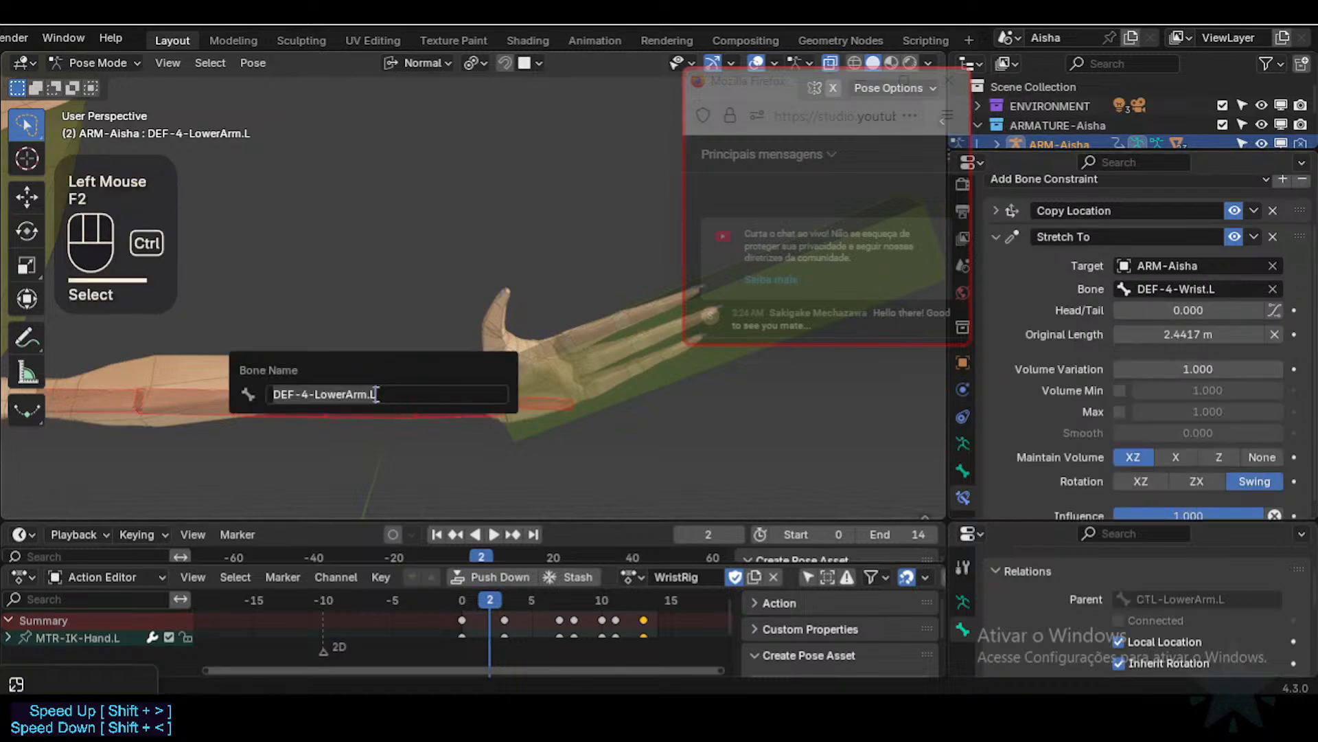
{"action": "left_click", "coordinate": [439, 371]}
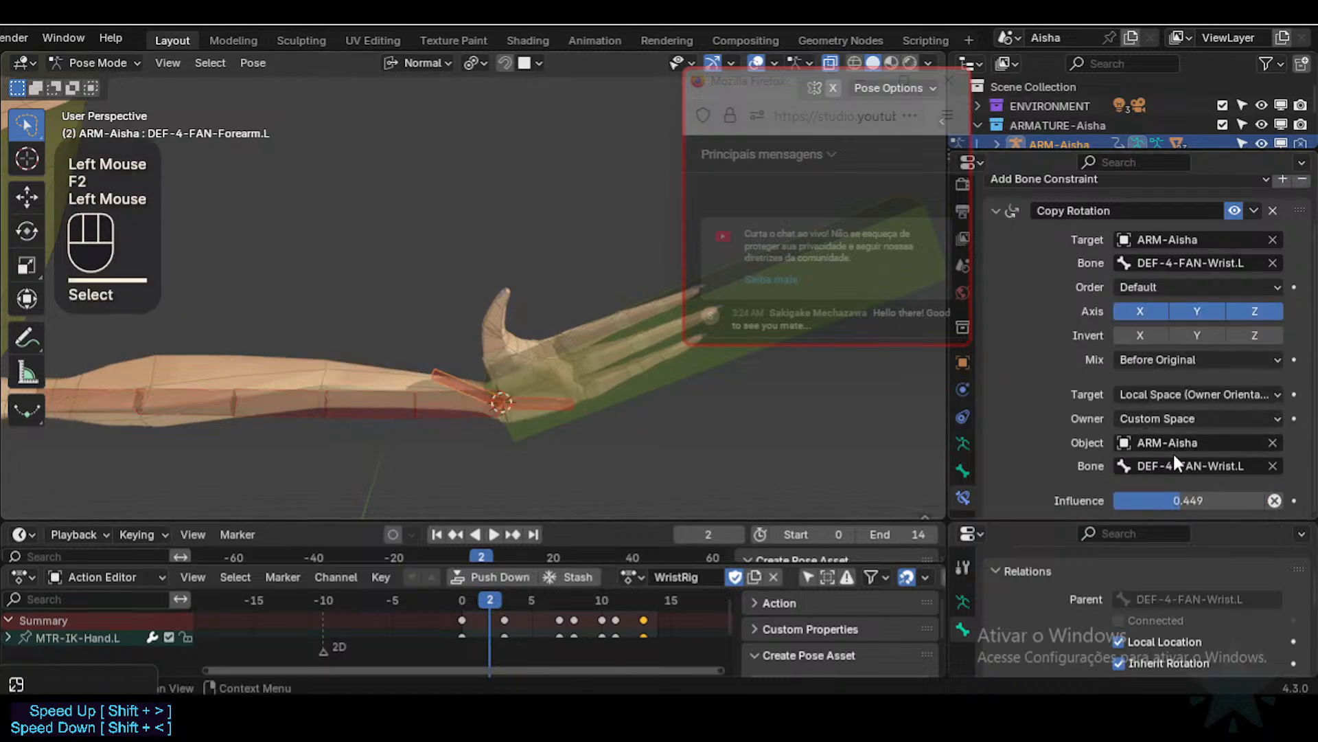
{"action": "type", "text": "DEF-4-LowerArm.L"}
{"action": "type", "text": "DEF-4-LowerArm.L"}
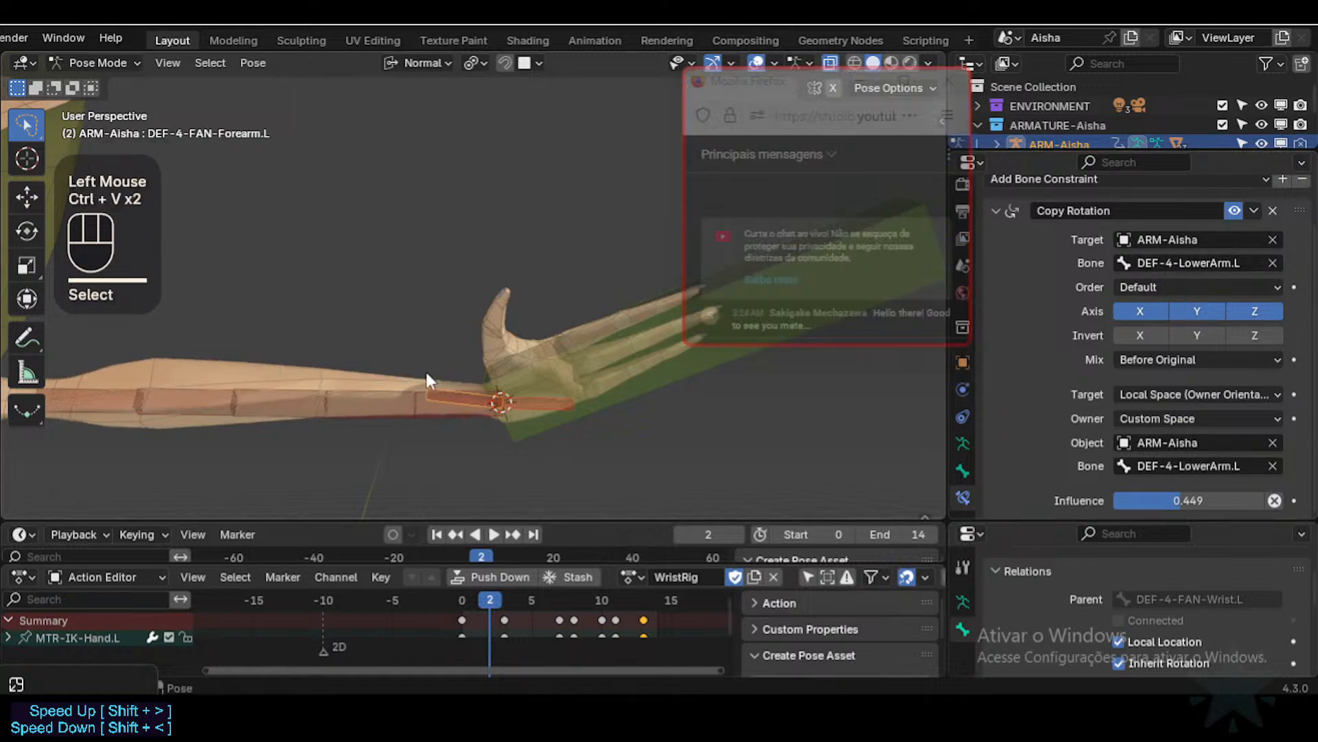
Step: Test the lower arm target by rotating MTR-IK-Hand.L around the view axis
{"action": "scroll", "coordinate": [583, 320], "scroll_direction": "down", "scroll_amount": 1}
{"action": "left_click", "coordinate": [584, 331]}
{"action": "key", "text": "r"}
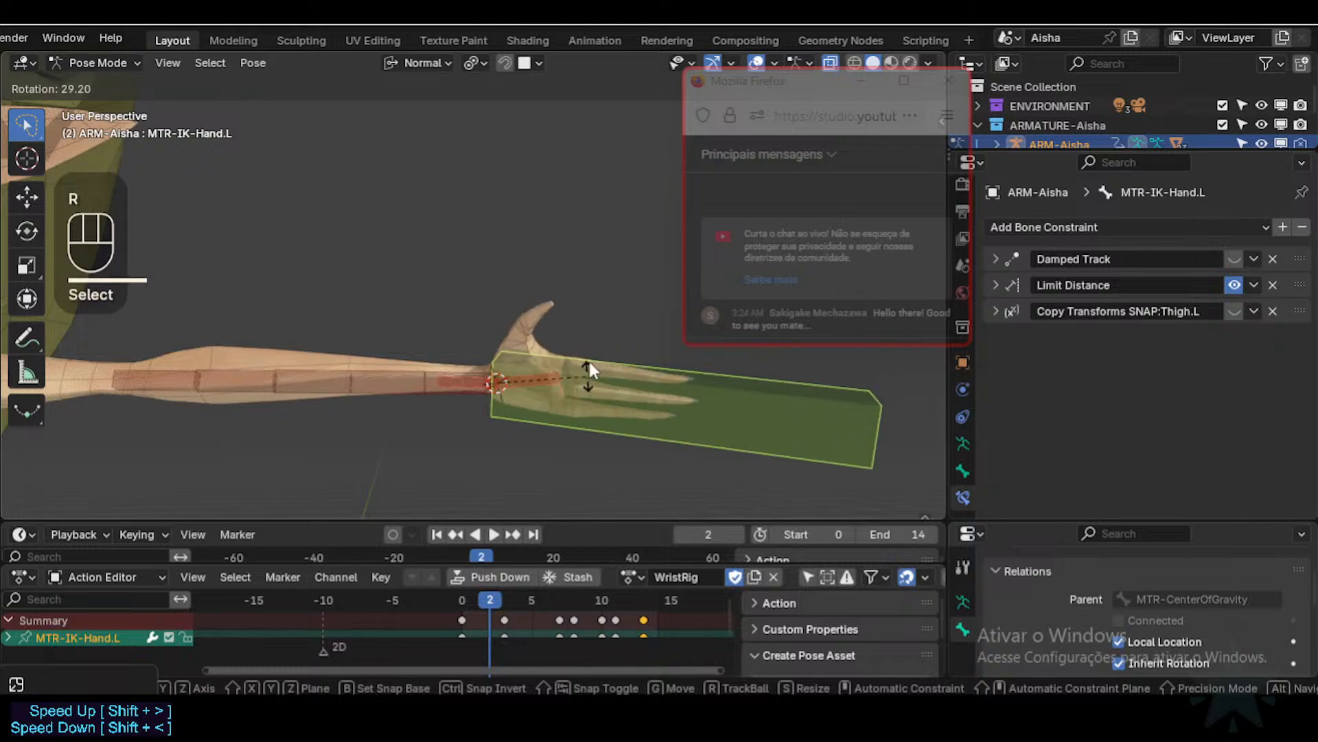
{"action": "left_click", "coordinate": [589, 361]}
Step: Set the target space of DEF-4-FAN-Forearm.L's Copy Rotation to Local Space
{"action": "double_click", "coordinate": [453, 374]}
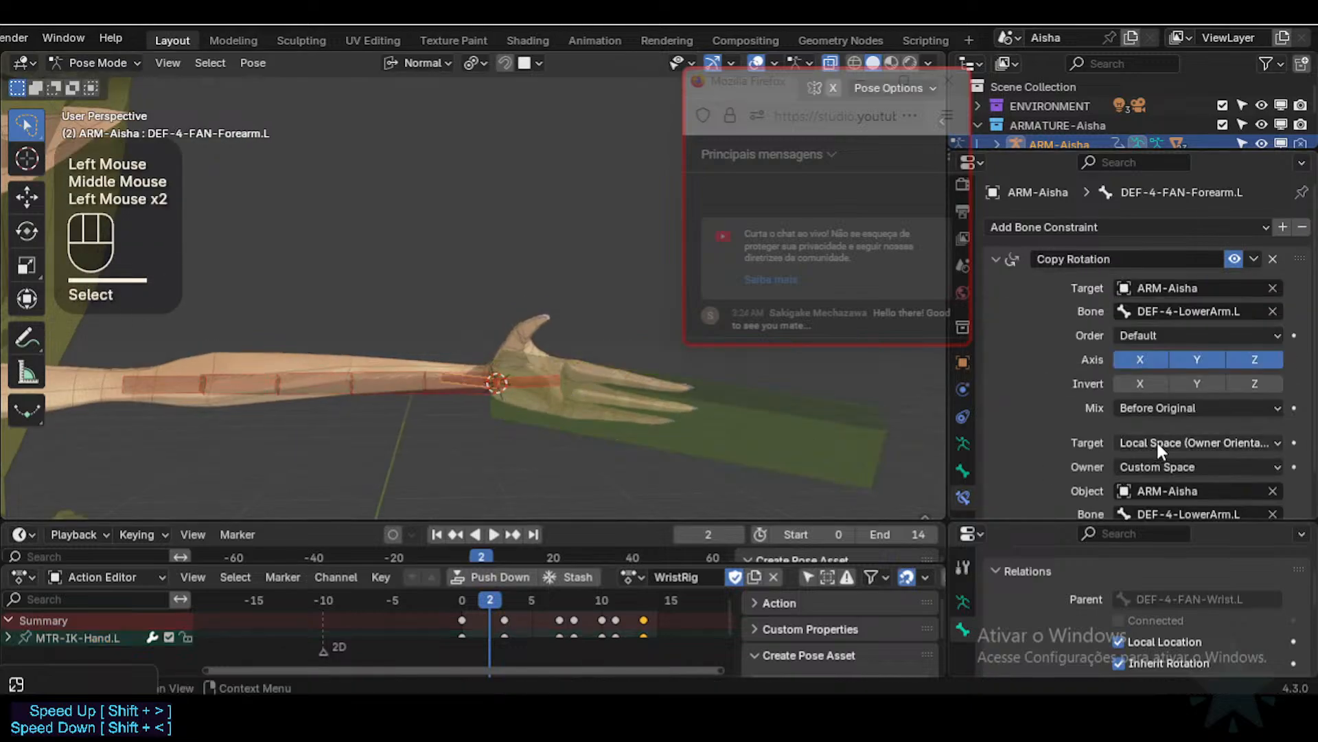
{"action": "left_click", "coordinate": [1156, 443]}
{"action": "left_click", "coordinate": [1124, 558]}
Step: Rotate MTR-IK-Hand.L around the view axis and bend it around its normal X axis to check the fan bone
{"action": "left_click", "coordinate": [623, 398]}
{"action": "key", "text": "r"}
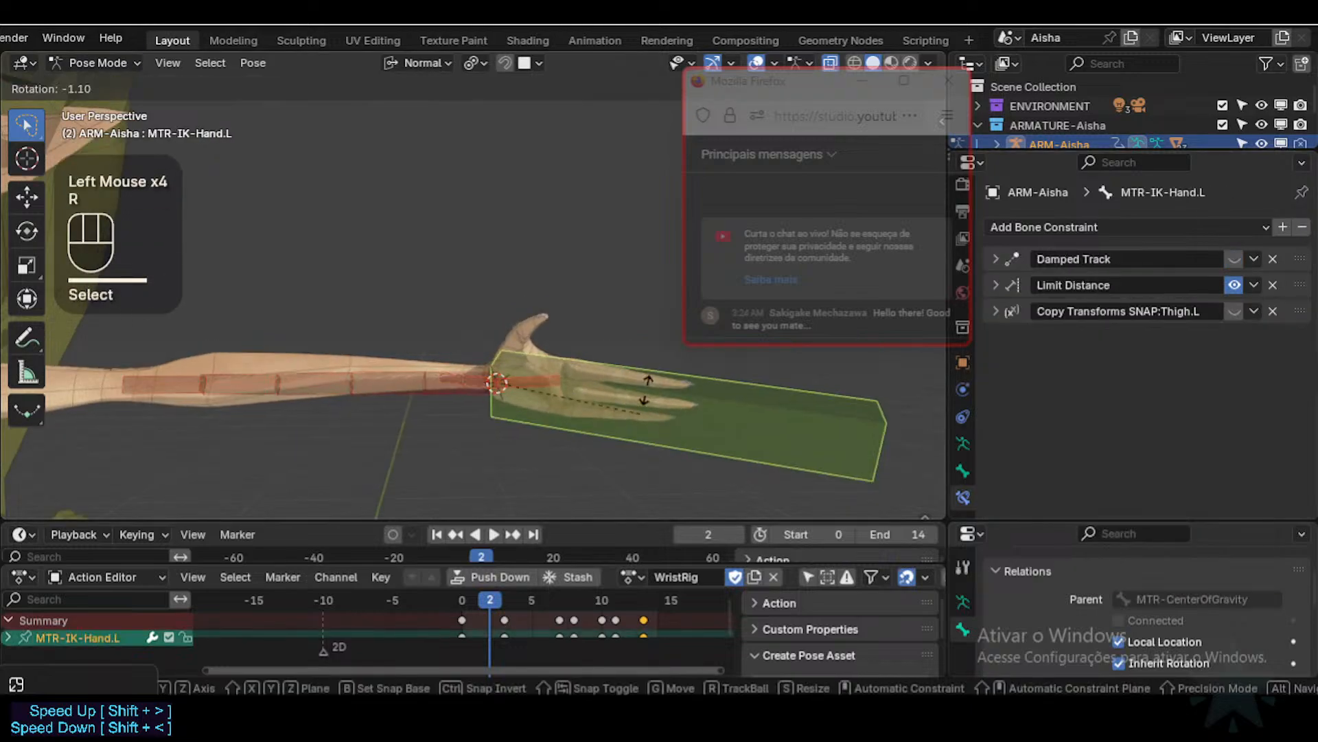
{"action": "left_click", "coordinate": [613, 369]}
{"action": "middle_click_drag", "start_coordinate": [613, 368], "coordinate": [650, 422]}
{"action": "key", "text": "r"}
{"action": "key", "text": "x"}
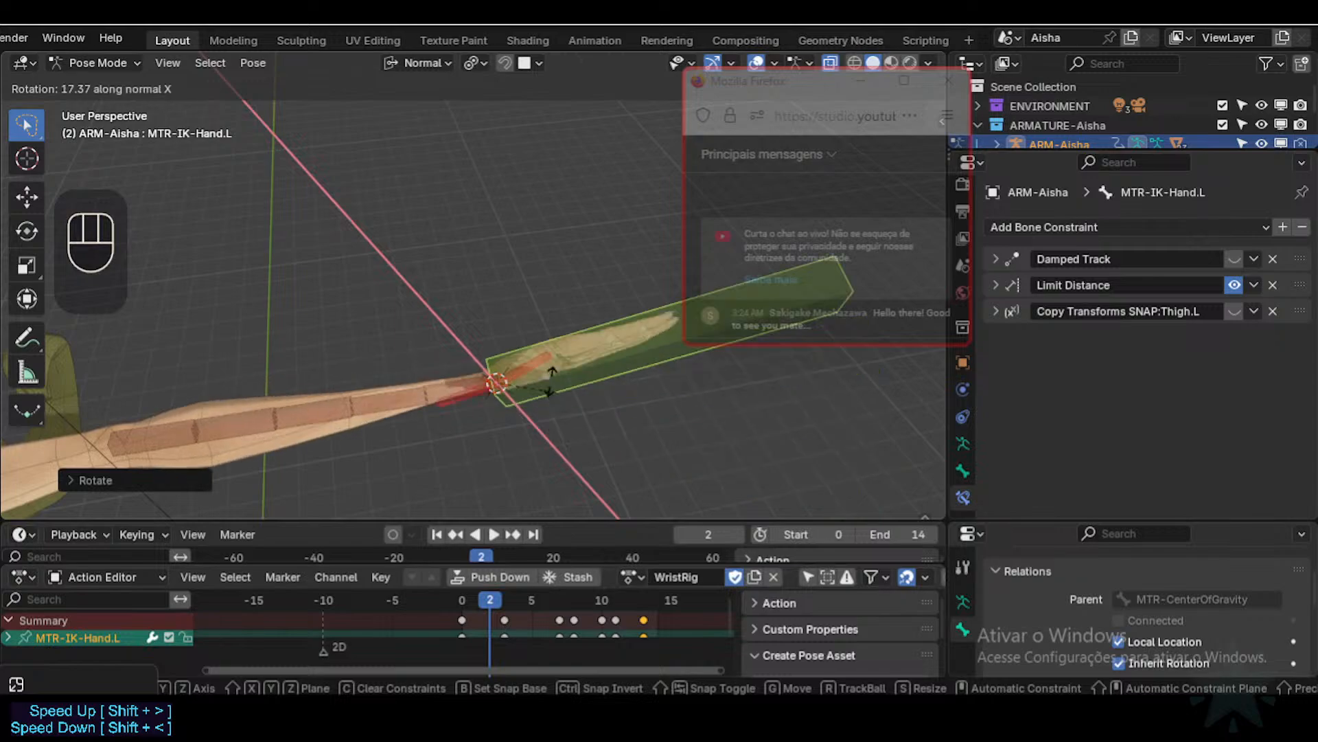
{"action": "left_click", "coordinate": [483, 389]}
Step: Try inverting the Copy Rotation axes of DEF-4-FAN-Forearm.L, clear the inversions and set the influence to about 0.58
{"action": "left_click", "coordinate": [460, 351]}
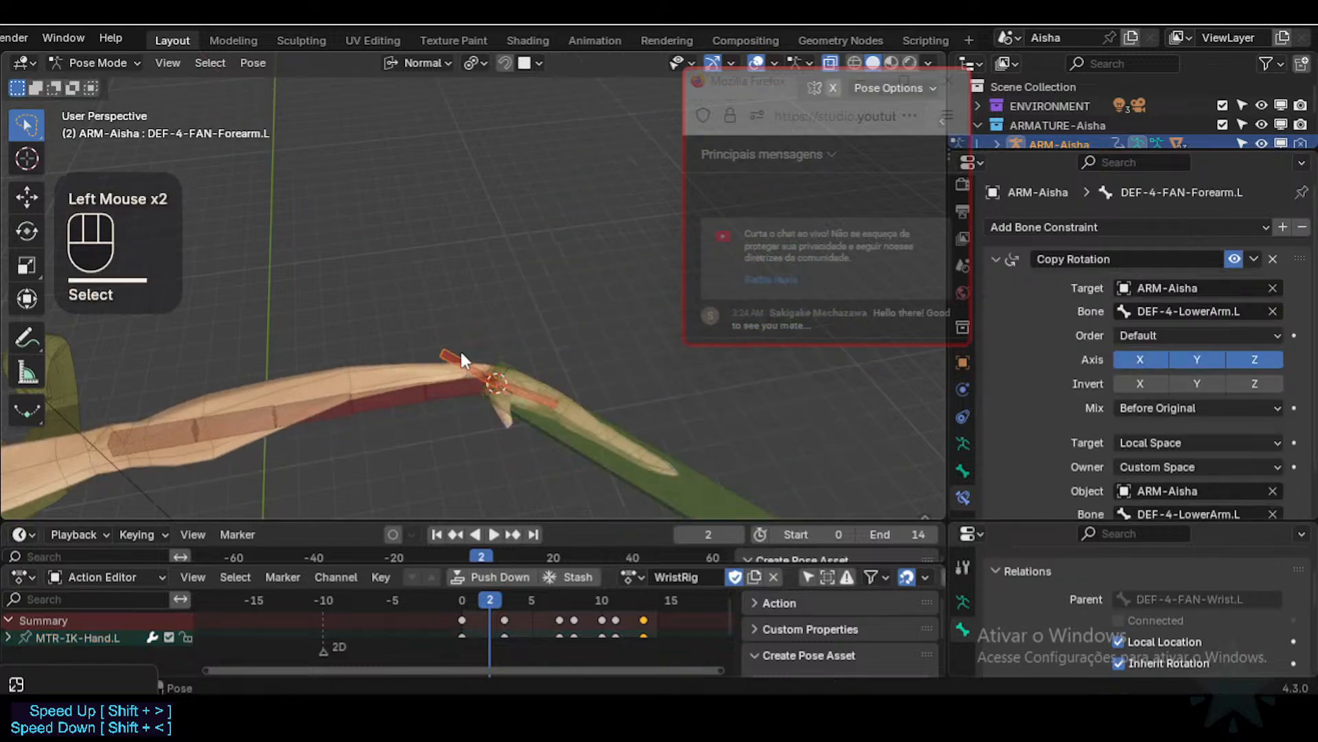
{"action": "scroll", "coordinate": [1165, 459], "scroll_direction": "down", "scroll_amount": 2}
{"action": "left_click", "coordinate": [1142, 335]}
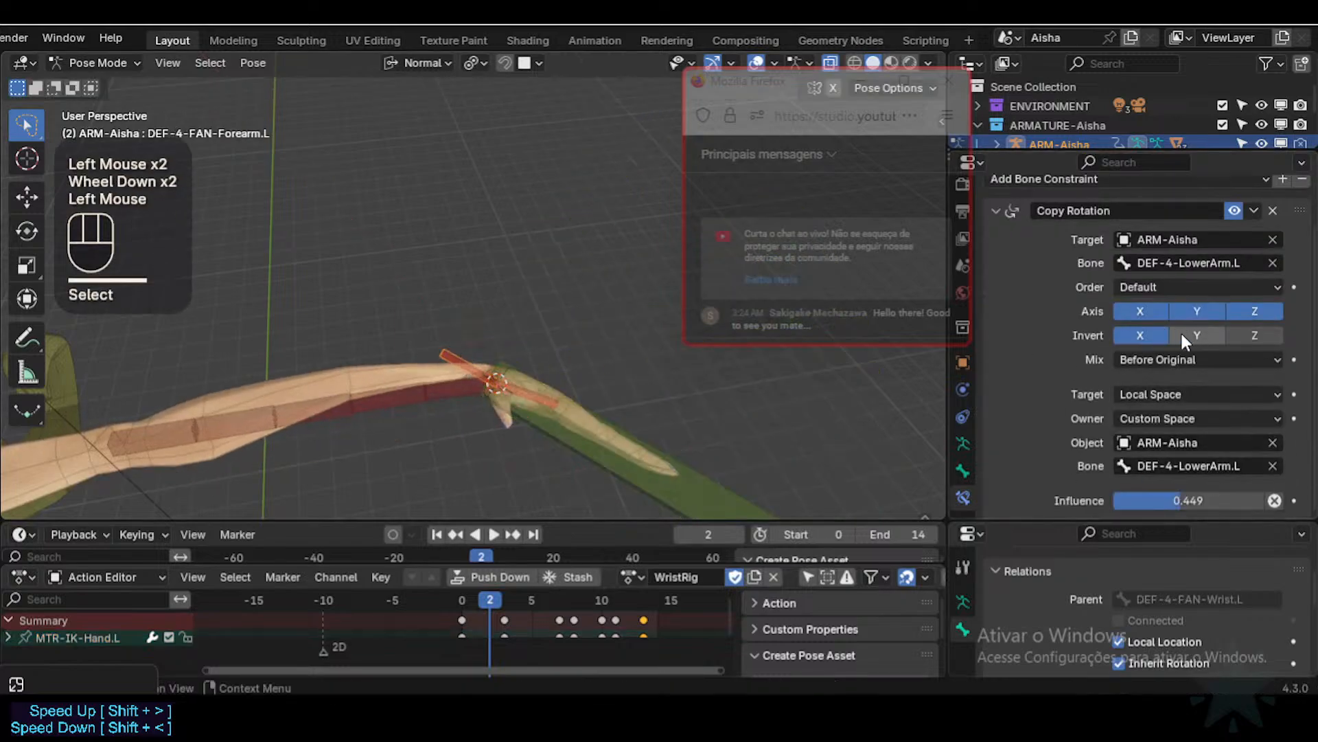
{"action": "left_click", "coordinate": [1238, 333]}
{"action": "left_click", "coordinate": [1221, 333]}
{"action": "left_click", "coordinate": [1234, 333]}
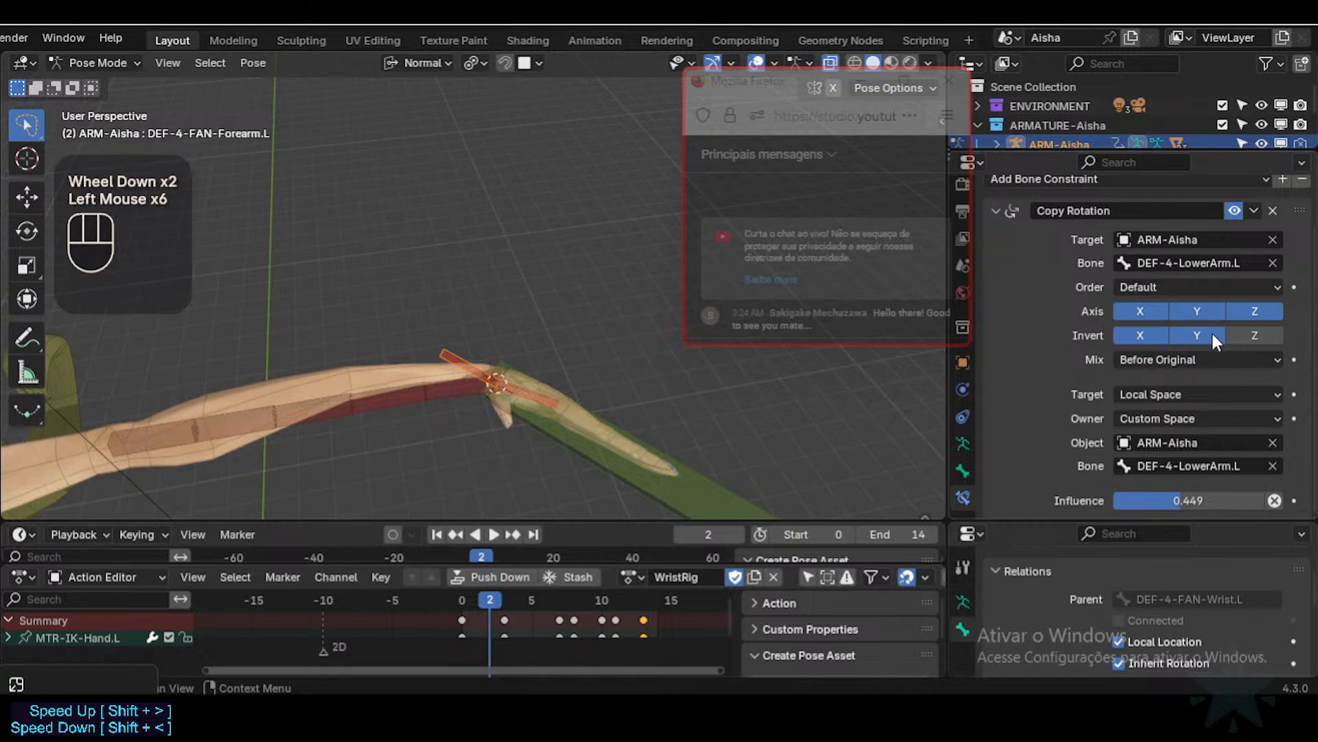
{"action": "left_click", "coordinate": [1210, 333]}
{"action": "left_click", "coordinate": [1121, 335]}
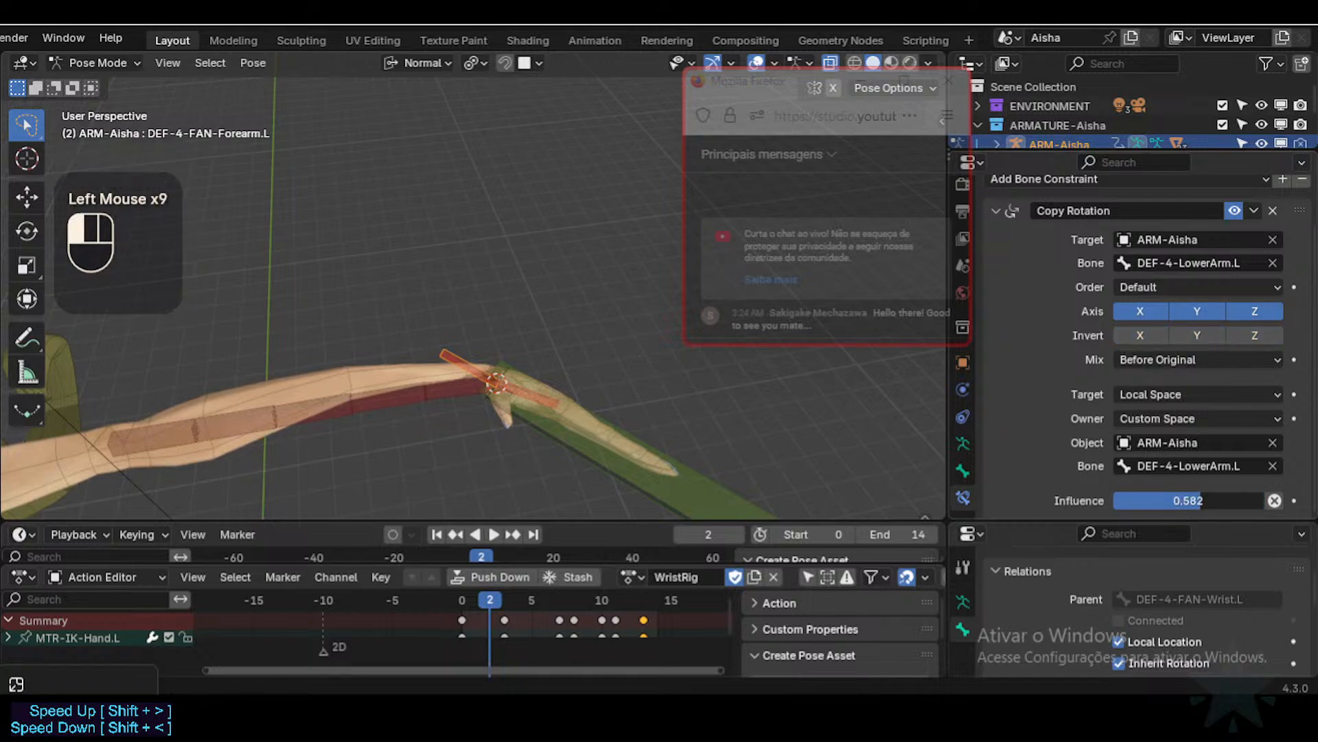
Step: Bend MTR-IK-Hand.L around its normal X axis to check the wrist with the new influence
{"action": "left_click", "coordinate": [628, 455]}
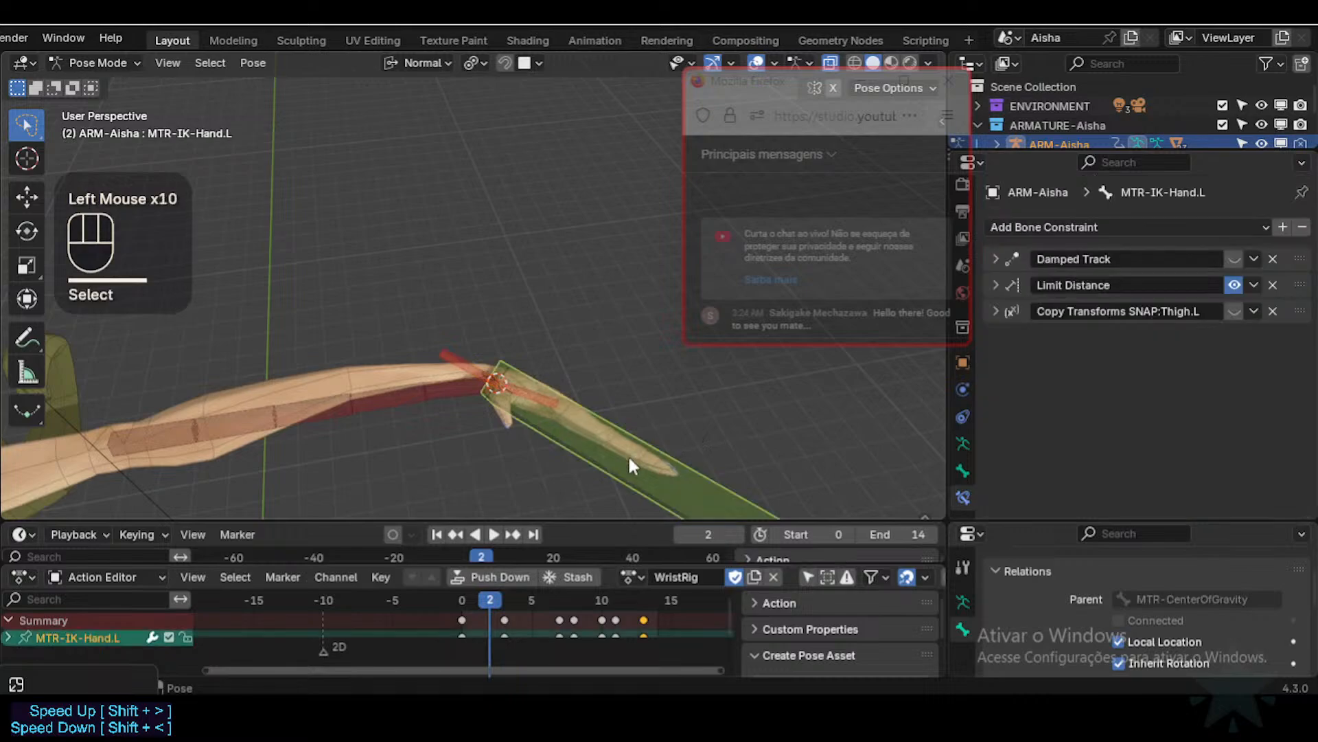
{"action": "key", "text": "r"}
{"action": "key", "text": "x"}
{"action": "left_click", "coordinate": [625, 412]}
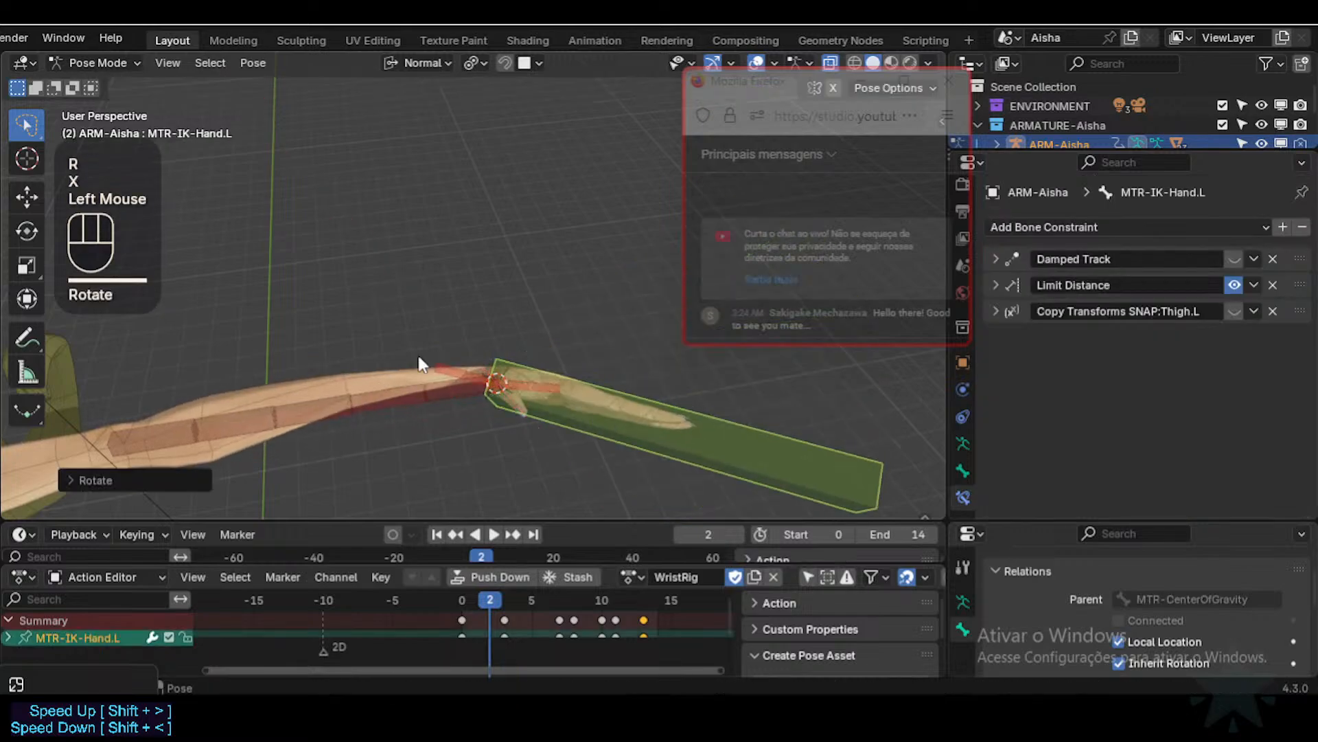
Step: Set the target space of DEF-4-FAN-Forearm.L's Copy Rotation to Local With Parent
{"action": "left_click", "coordinate": [463, 379]}
{"action": "scroll", "coordinate": [1072, 316], "scroll_direction": "down", "scroll_amount": 1}
{"action": "left_click", "coordinate": [1172, 394]}
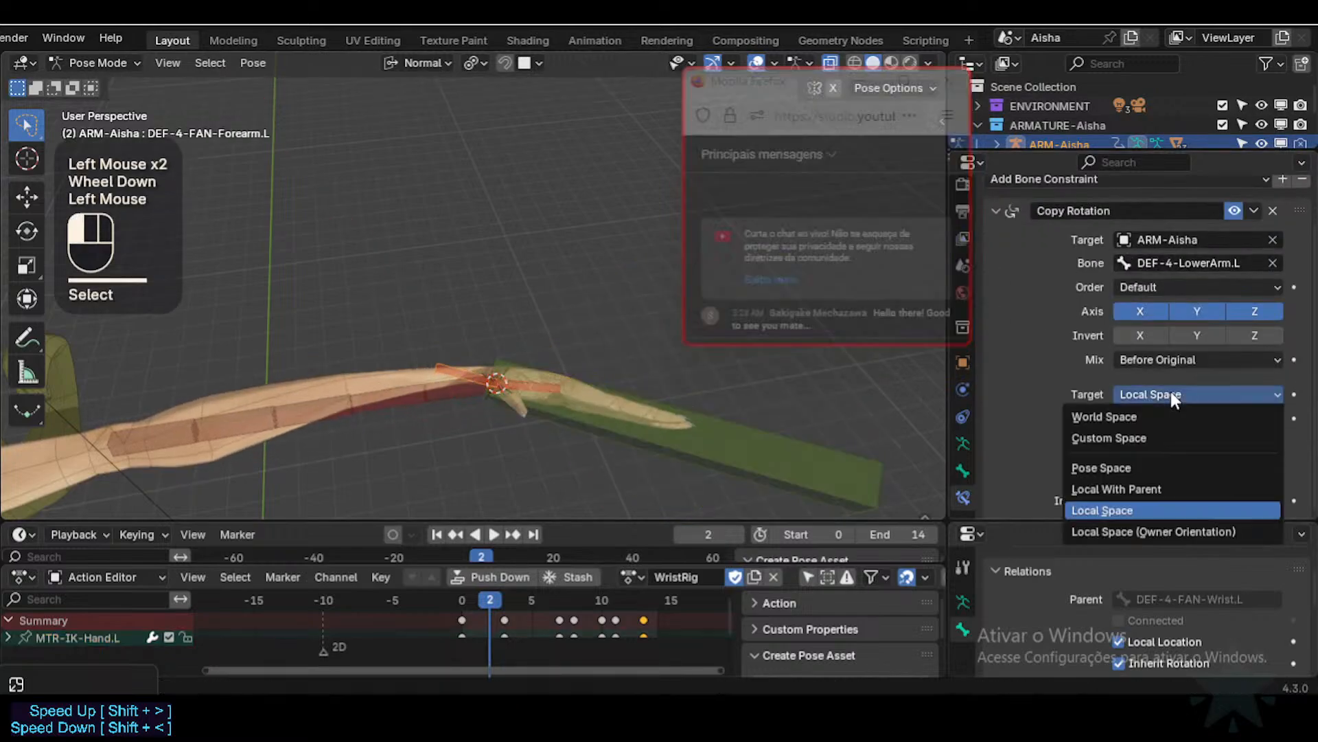
{"action": "left_click", "coordinate": [1116, 489]}
Step: Test the Local With Parent setting by bending MTR-IK-Hand.L up and down around its normal X axis
{"action": "left_click", "coordinate": [660, 439]}
{"action": "key", "text": "r"}
{"action": "key", "text": "x"}
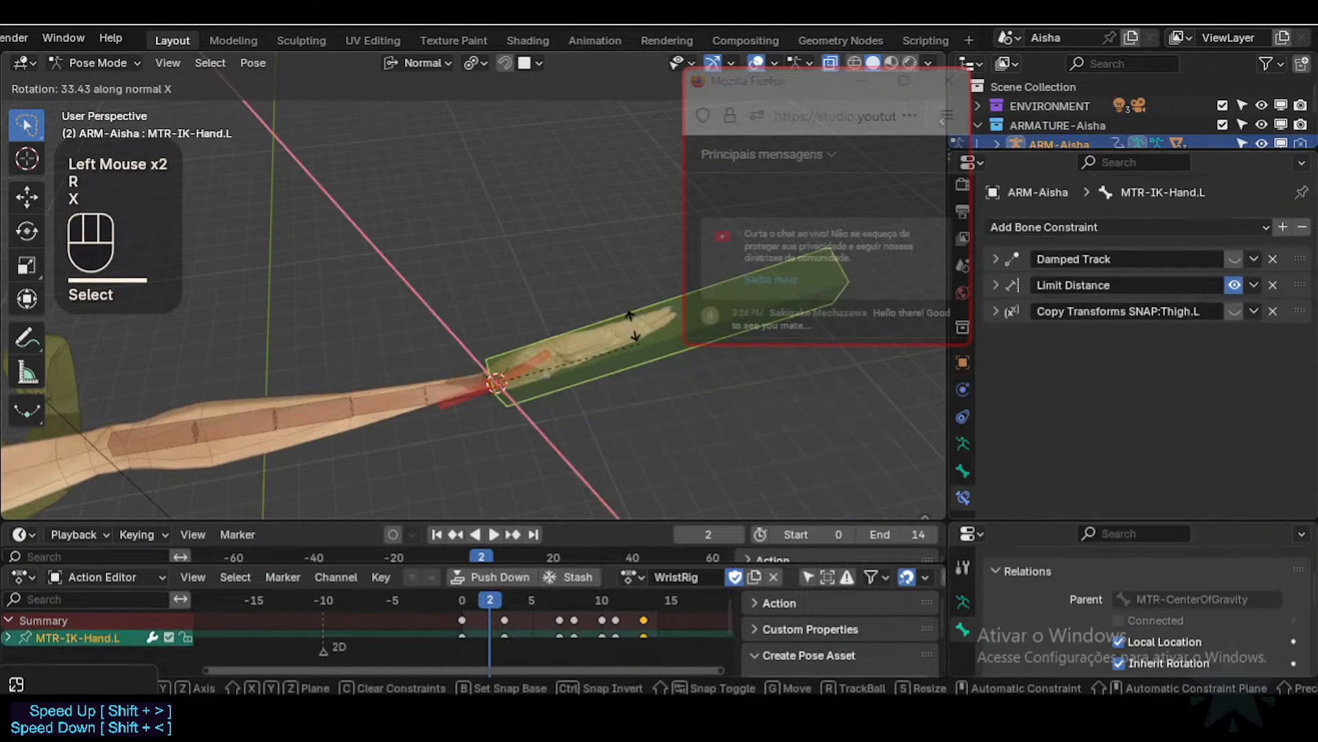
{"action": "left_click", "coordinate": [617, 436]}
Step: Set DEF-4-FAN-Forearm.L's Copy Rotation target space to Local Space (Owner Orientation) and lower its influence to 0.165
{"action": "left_click", "coordinate": [424, 356]}
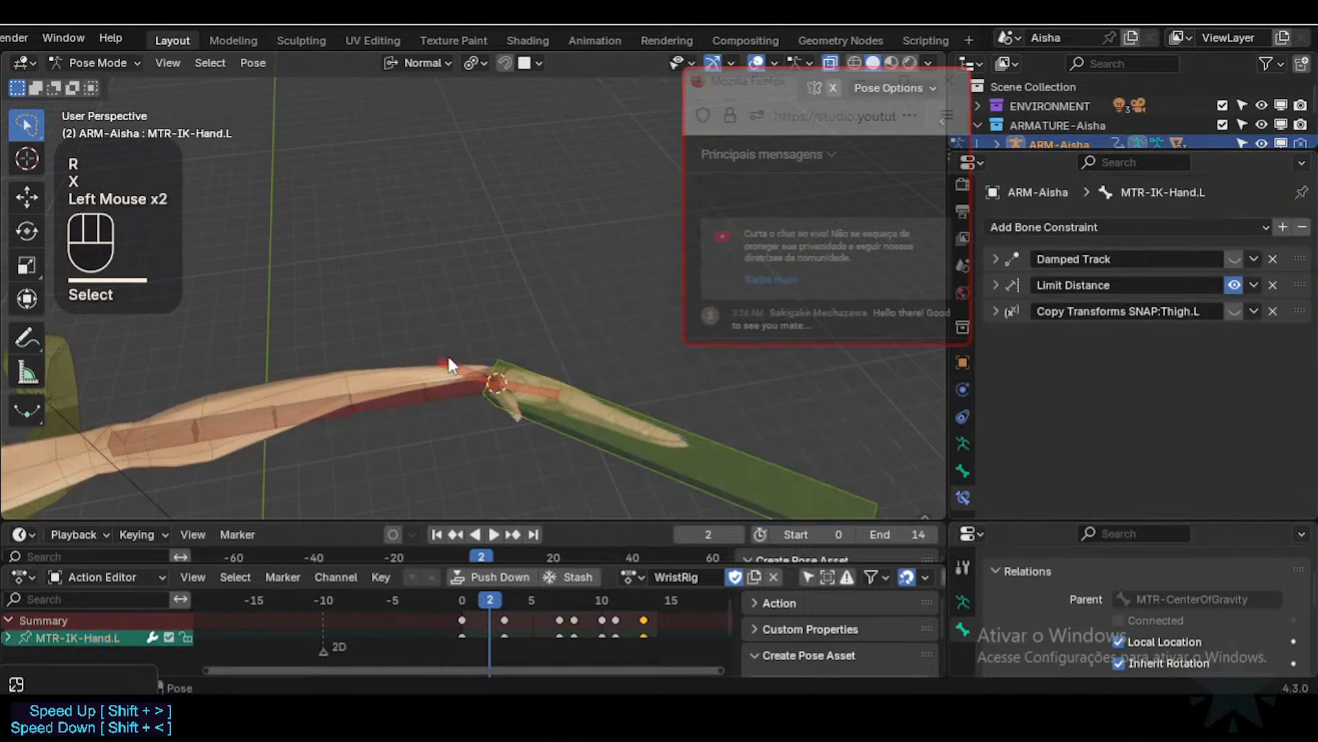
{"action": "left_click", "coordinate": [448, 359]}
{"action": "scroll", "coordinate": [1212, 440], "scroll_direction": "down", "scroll_amount": 1}
{"action": "left_click", "coordinate": [1183, 404]}
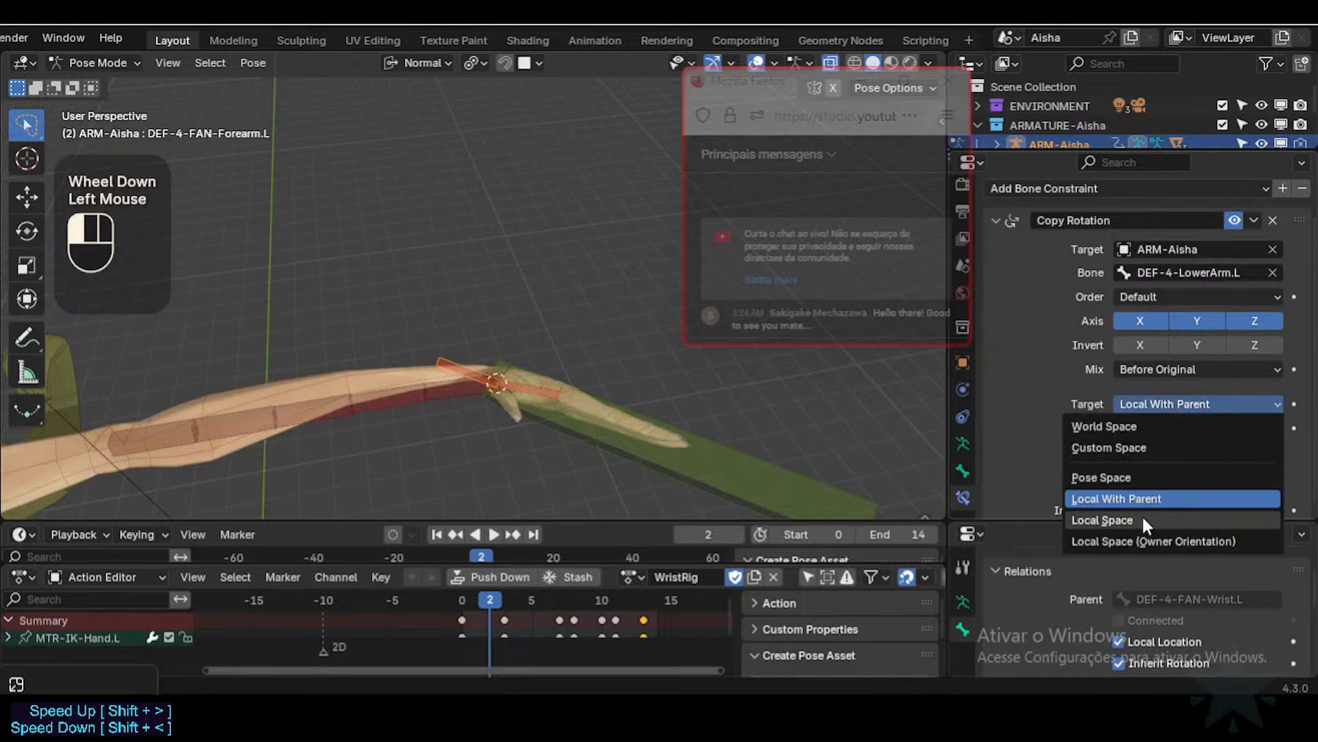
{"action": "left_click", "coordinate": [1143, 518]}
{"action": "left_click", "coordinate": [1156, 398]}
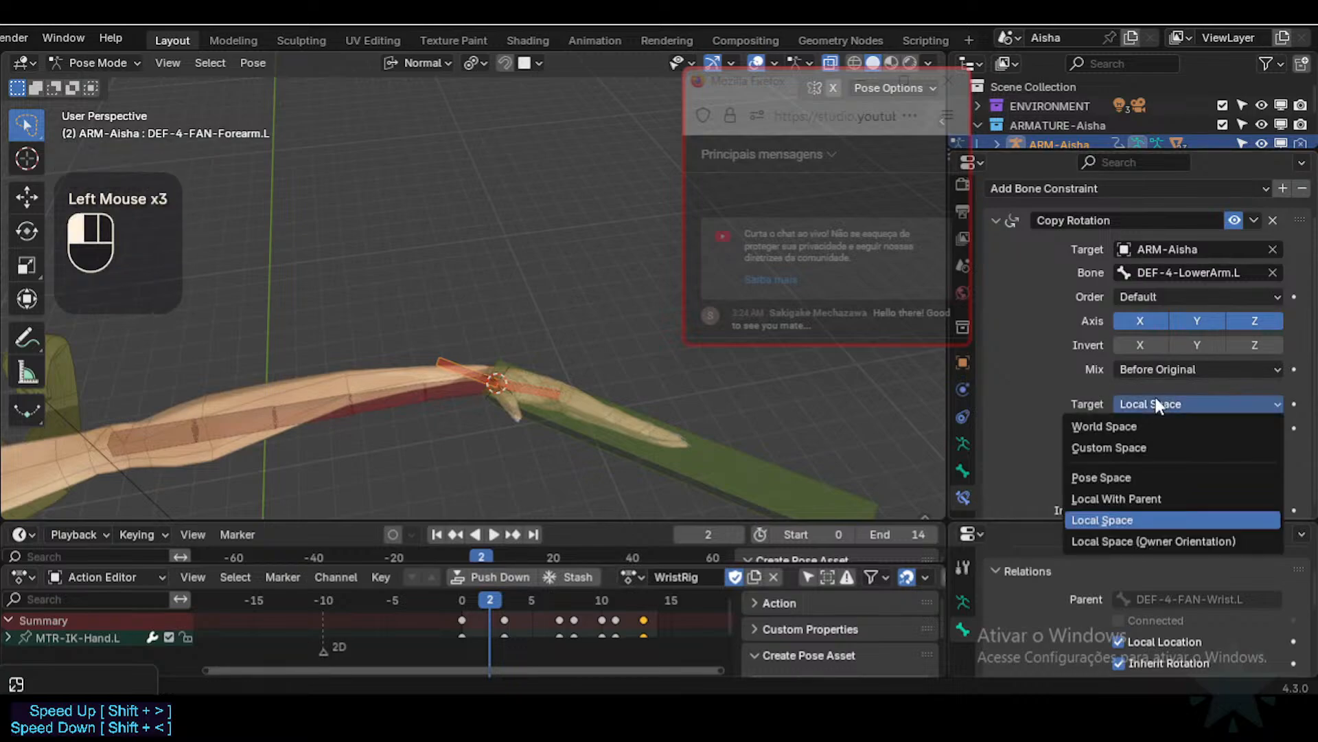
{"action": "left_click", "coordinate": [1128, 541]}
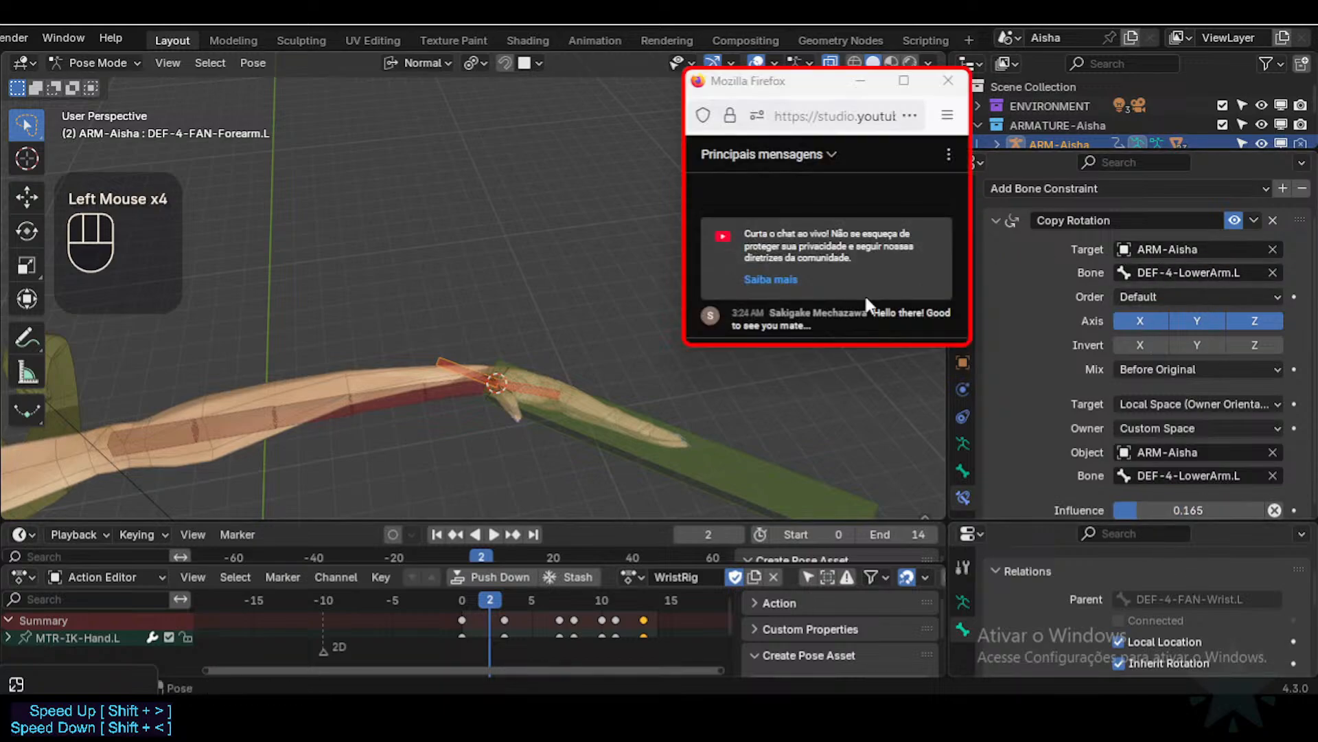
Step: Raise MTR-IK-Hand.L around its normal X axis to check the wrist with the current Copy Rotation settings
{"action": "scroll", "coordinate": [542, 395], "scroll_direction": "up", "scroll_amount": 1}
{"action": "mouse_move", "coordinate": [542, 394]}
{"action": "middle_mouse_down", "text": "shift"}
{"action": "mouse_move", "coordinate": [551, 352]}
{"action": "mouse_move", "coordinate": [563, 387]}
{"action": "middle_mouse_up", "text": "shift"}
{"action": "left_click", "coordinate": [561, 390]}
{"action": "key", "text": "r"}
{"action": "key", "text": "x"}
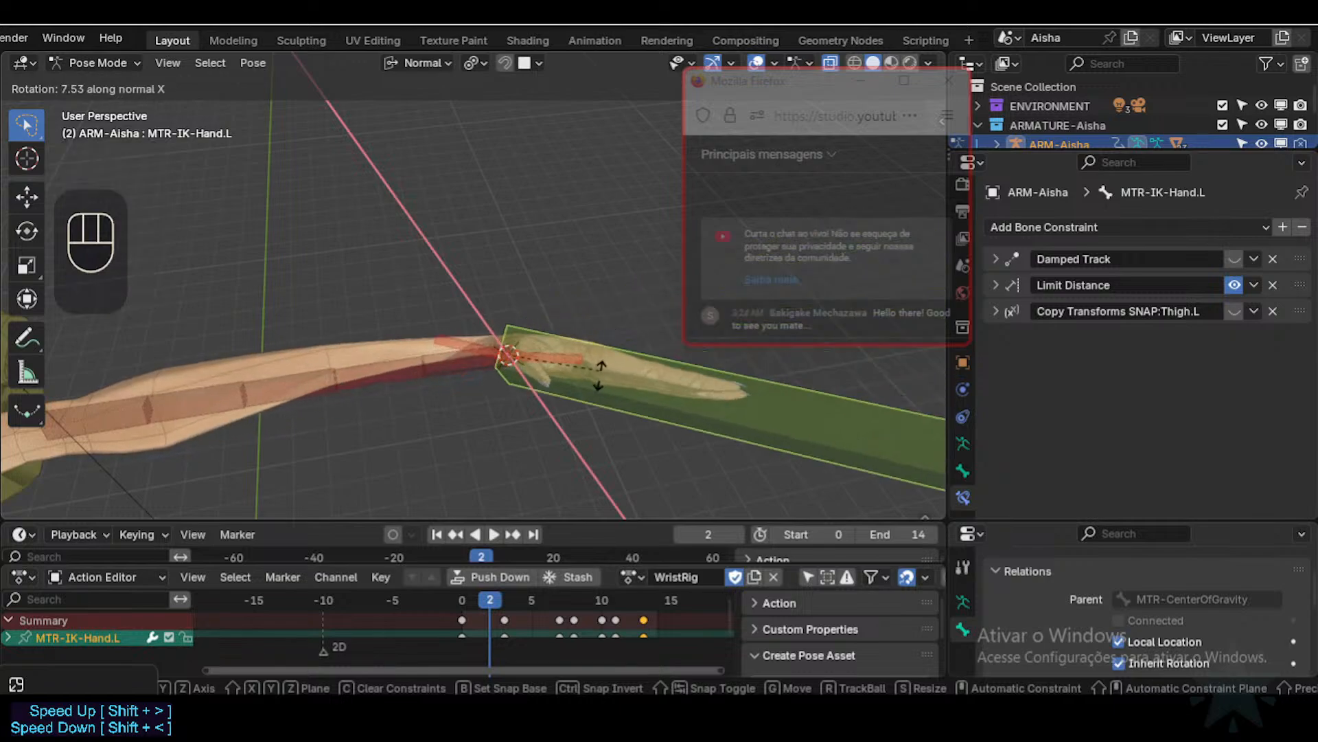
{"action": "left_click", "coordinate": [597, 356]}
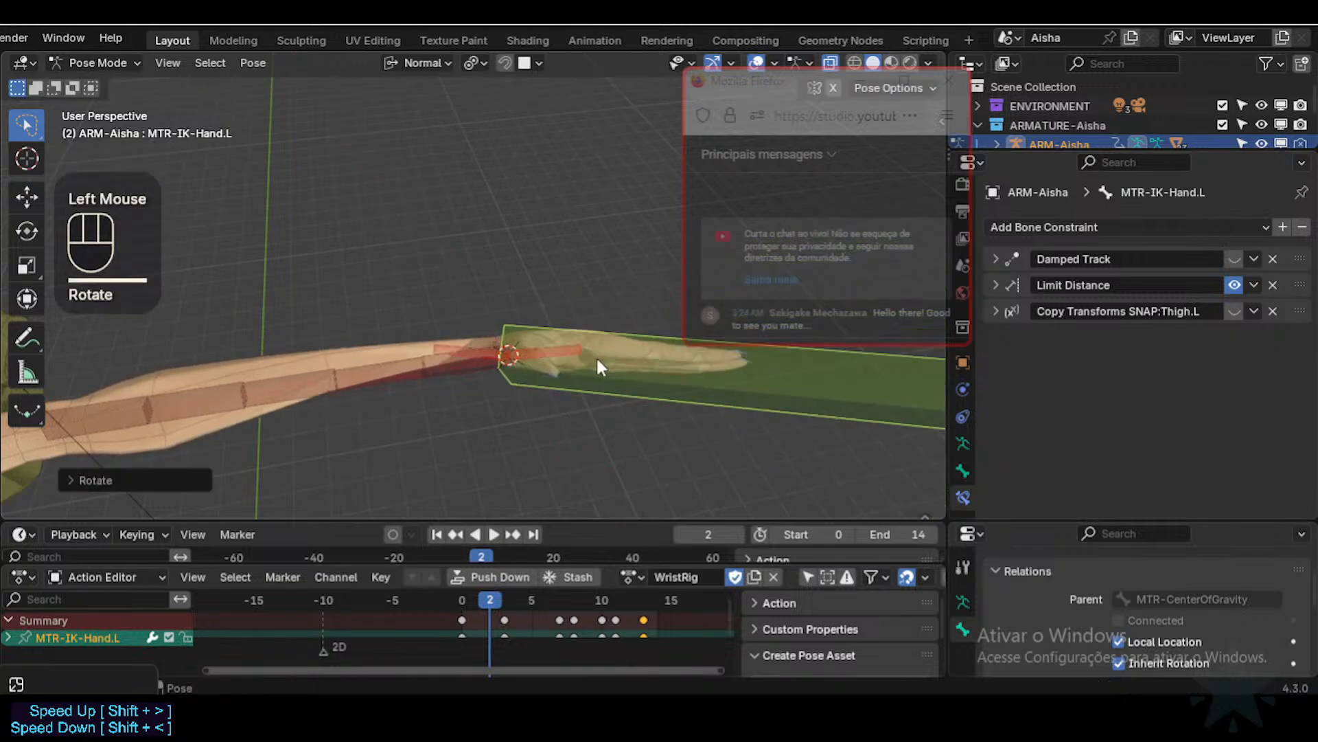
Step: Bend MTR-IK-Hand.L further upward around its normal X axis and inspect DEF-4-LowerArm.L and the neighbouring wrist bones
{"action": "key", "text": "r"}
{"action": "key", "text": "x"}
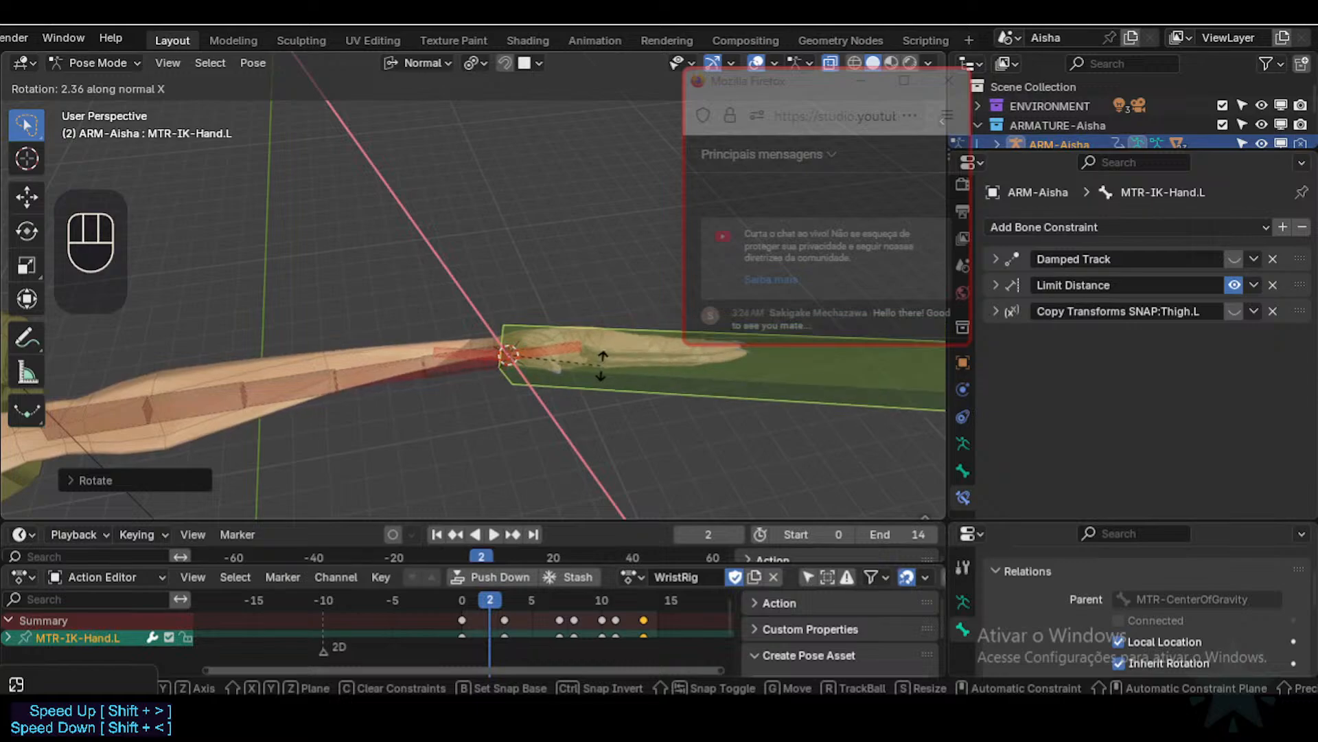
{"action": "left_click", "coordinate": [509, 358]}
{"action": "left_click", "coordinate": [438, 355]}
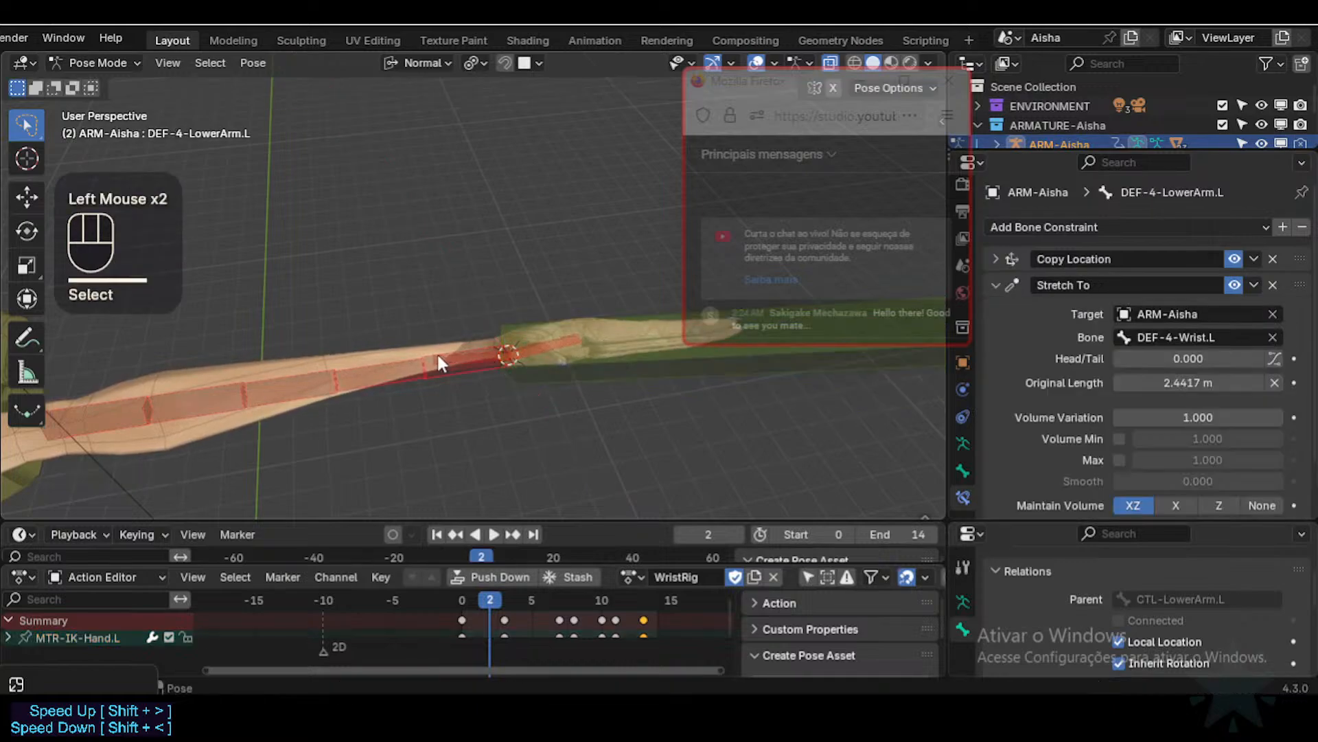
{"action": "left_click", "coordinate": [454, 355]}
{"action": "left_click", "coordinate": [479, 361]}
{"action": "left_click", "coordinate": [587, 361]}
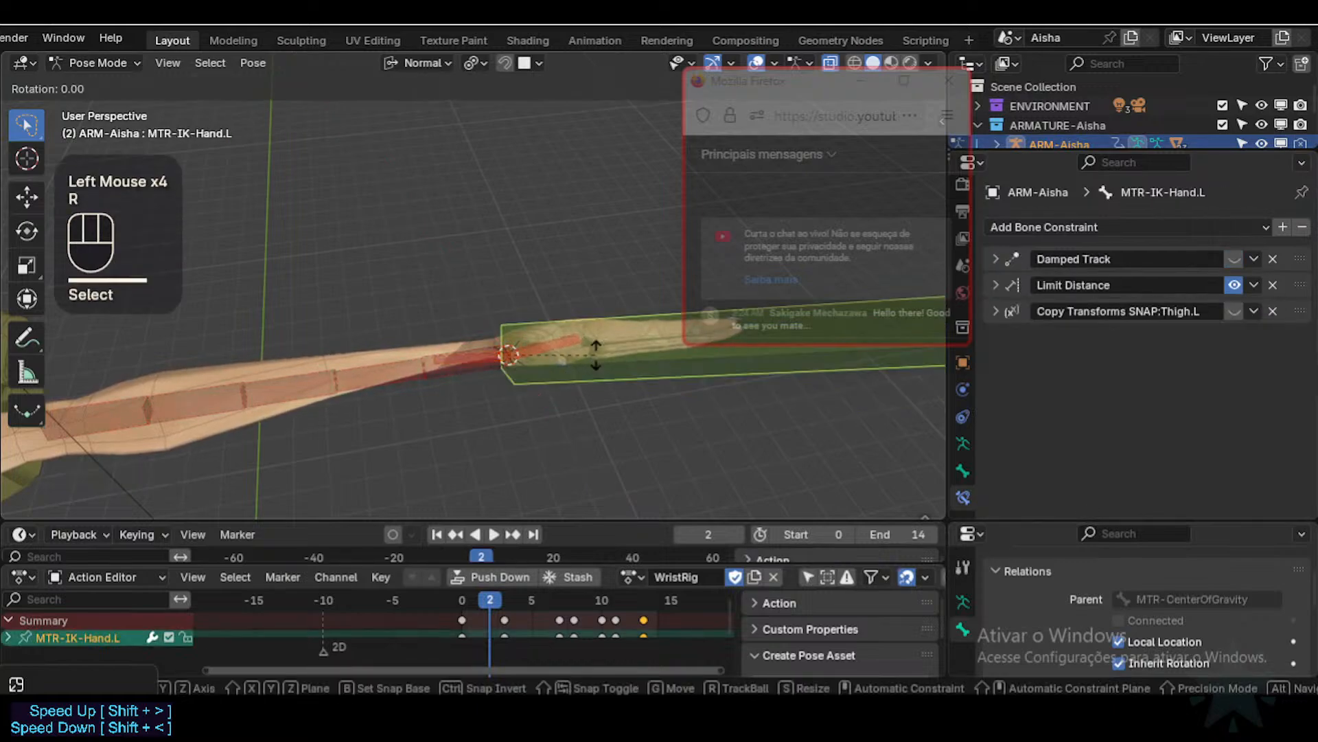
Step: Bend MTR-IK-Hand.L downward around its normal X axis and inspect DEF-4-FAN-Forearm.L's Copy Rotation settings
{"action": "key", "text": "r"}
{"action": "key", "text": "x"}
{"action": "left_click", "coordinate": [472, 323]}
{"action": "left_click", "coordinate": [456, 342]}
{"action": "left_click", "coordinate": [456, 344]}
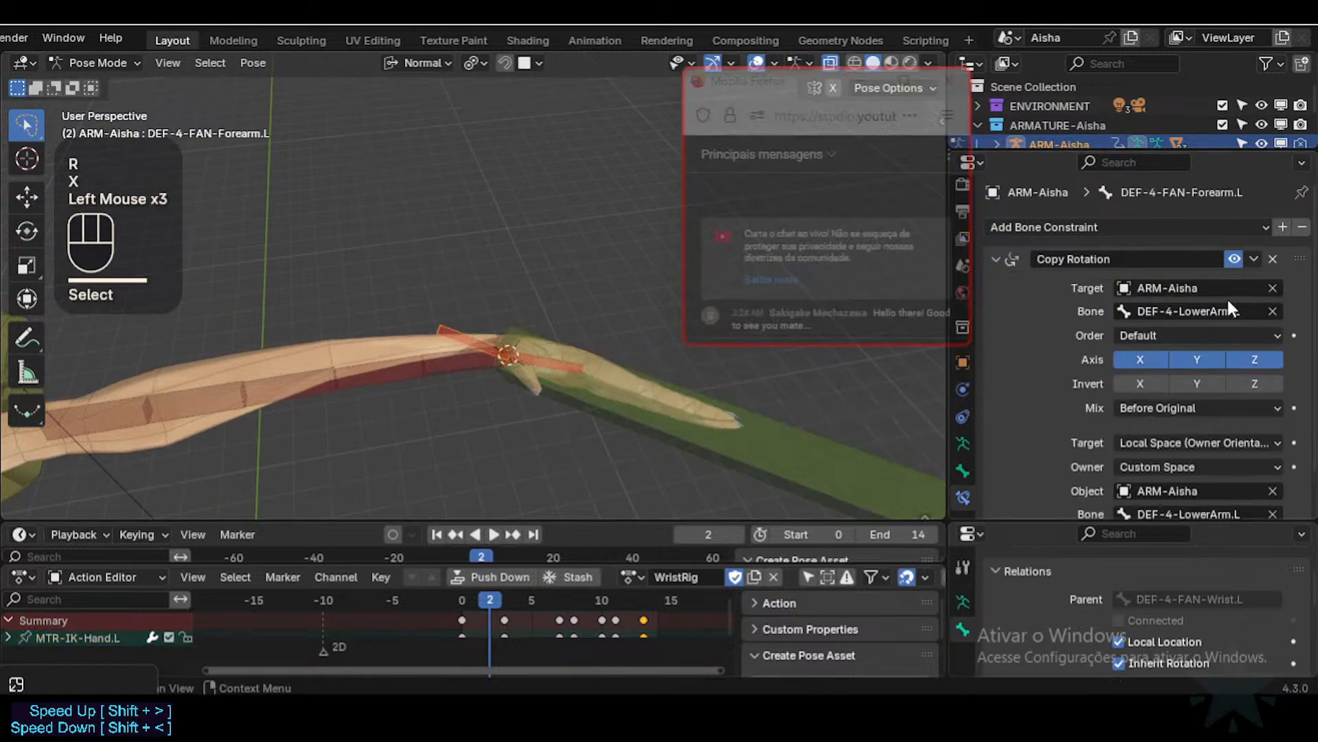
Step: Bend MTR-IK-Hand.L more steeply downward around its normal X axis to exaggerate the wrist deformation
{"action": "left_click", "coordinate": [615, 390]}
{"action": "key", "text": "r"}
{"action": "key", "text": "x"}
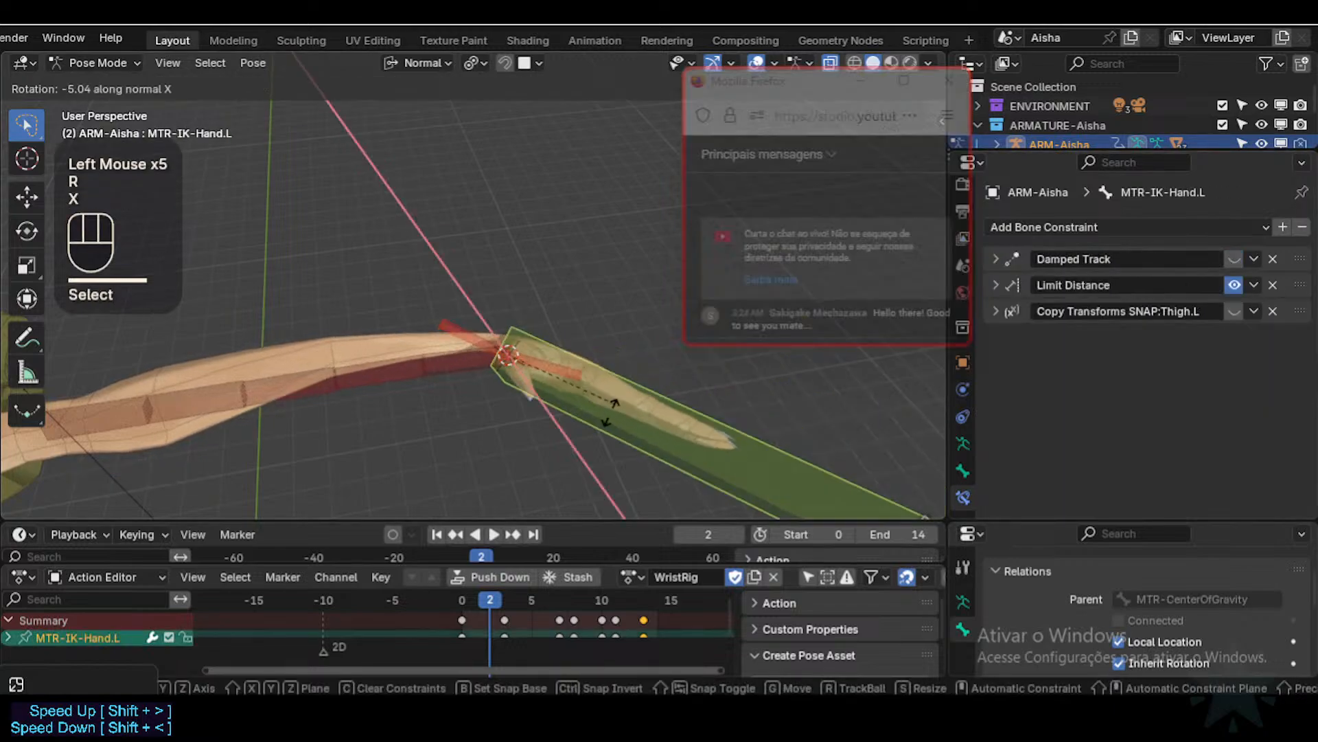
{"action": "left_click", "coordinate": [495, 329]}
Step: Mute DEF-4-FAN-Forearm.L's Copy Rotation constraint and try rotating the bone around its normal X axis toward the forearm
{"action": "left_click", "coordinate": [453, 316]}
{"action": "key", "text": "r"}
{"action": "key", "text": "x"}
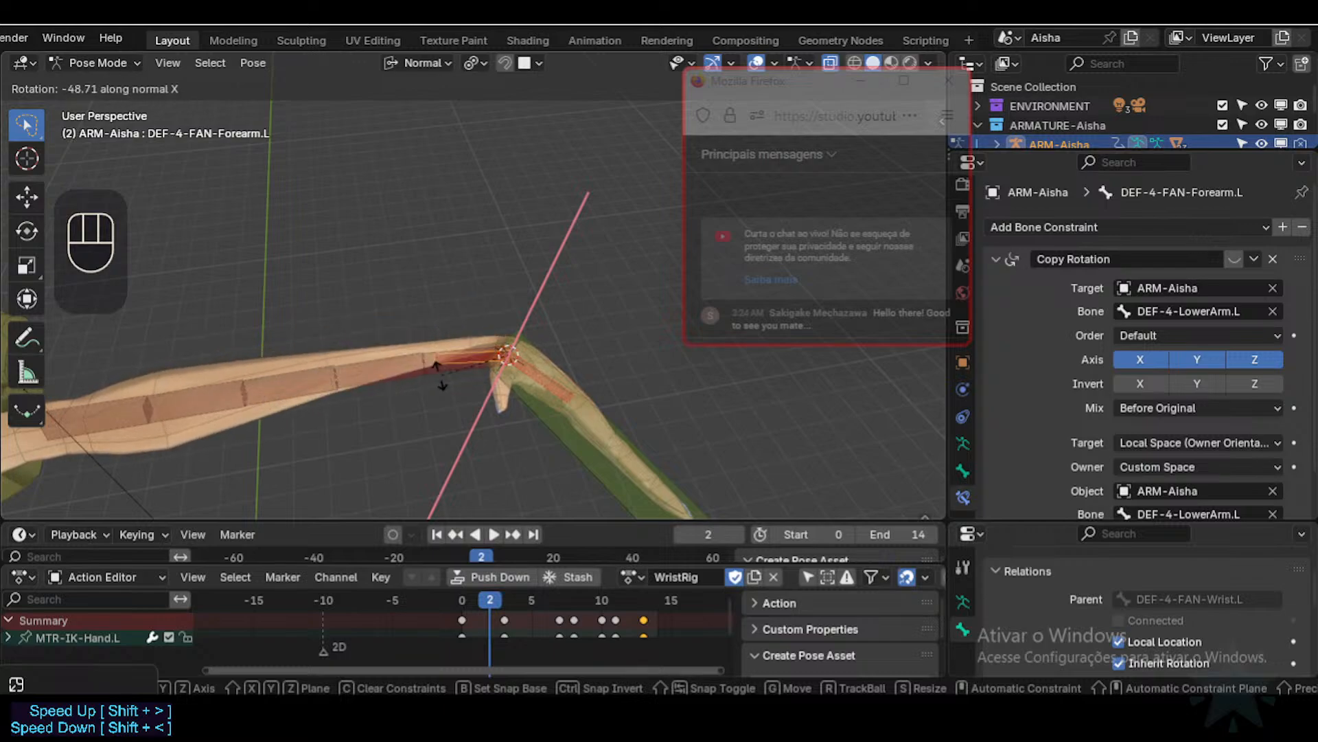
{"action": "key", "text": "Escape"}
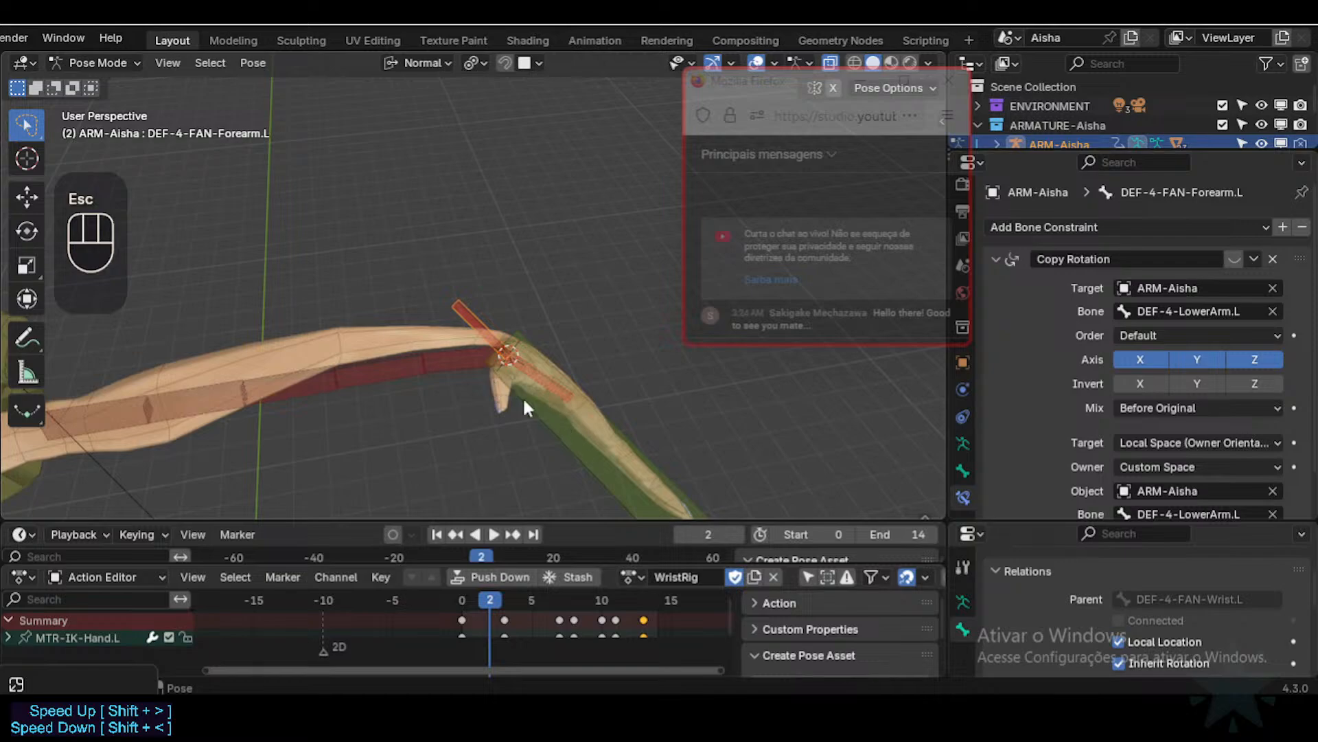
Step: Rotate DEF-4-FAN-Forearm.L manually around its normal X axis until it lines up with the lower arm
{"action": "left_click", "coordinate": [471, 313]}
{"action": "key", "text": "r"}
{"action": "key", "text": "x"}
{"action": "left_click", "coordinate": [564, 412]}
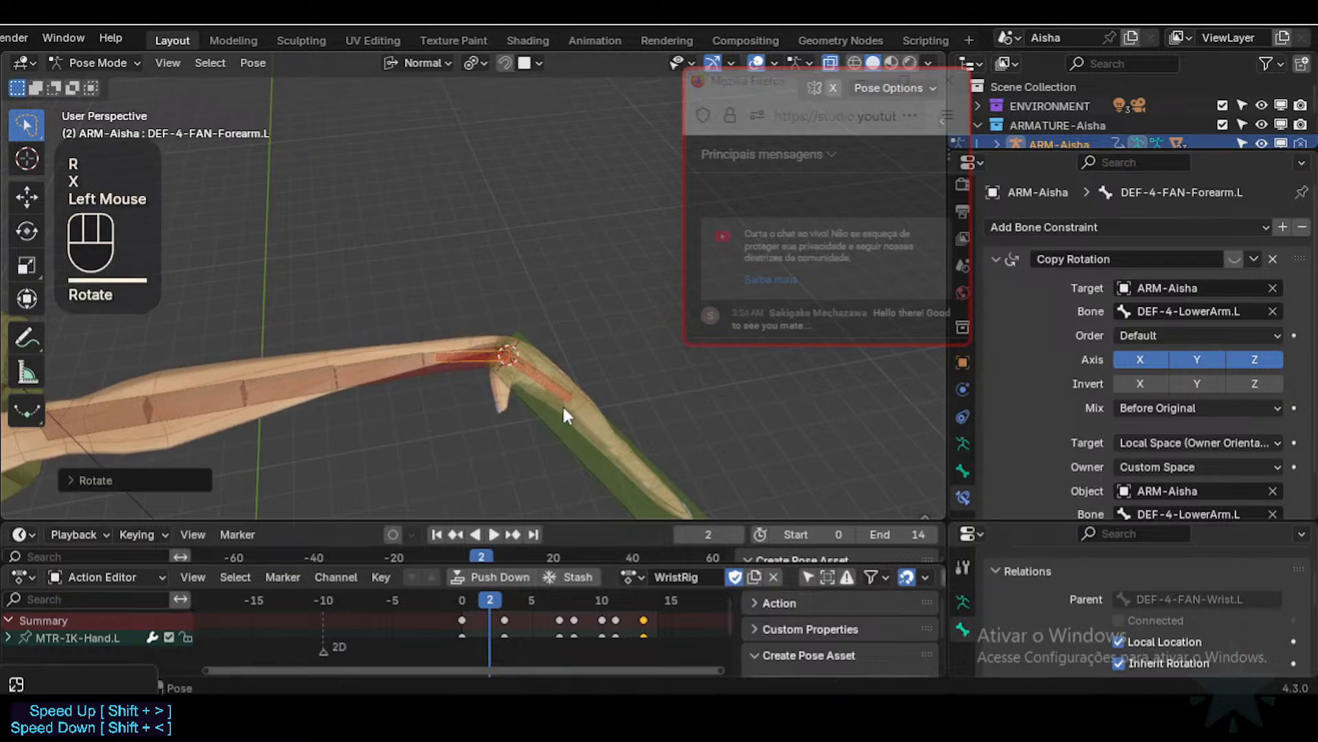
Step: Raise MTR-IK-Hand.L to nearly level, then counter-rotate DEF-4-FAN-Forearm.L around its normal X axis toward the lower arm
{"action": "left_click", "coordinate": [563, 408]}
{"action": "key", "text": "r"}
{"action": "key", "text": "x"}
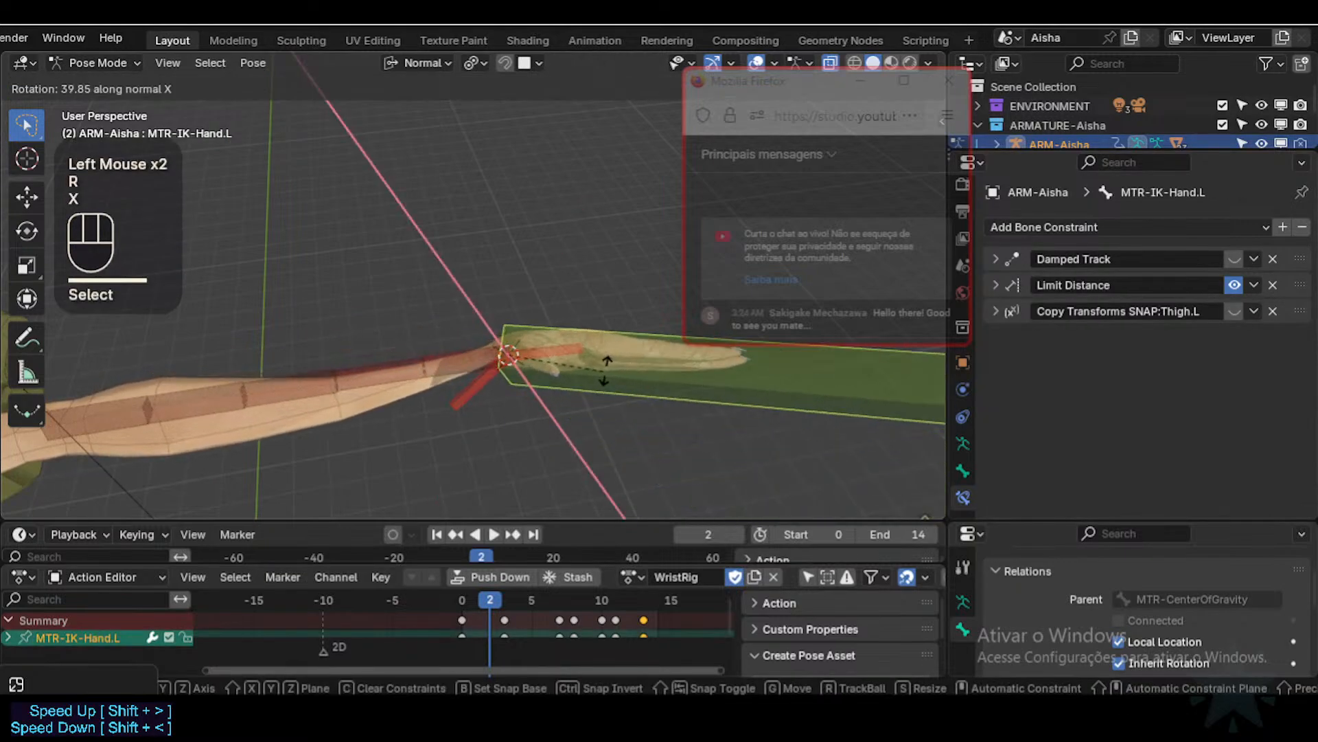
{"action": "left_click", "coordinate": [480, 406]}
{"action": "left_click", "coordinate": [471, 405]}
{"action": "key", "text": "r"}
{"action": "key", "text": "x"}
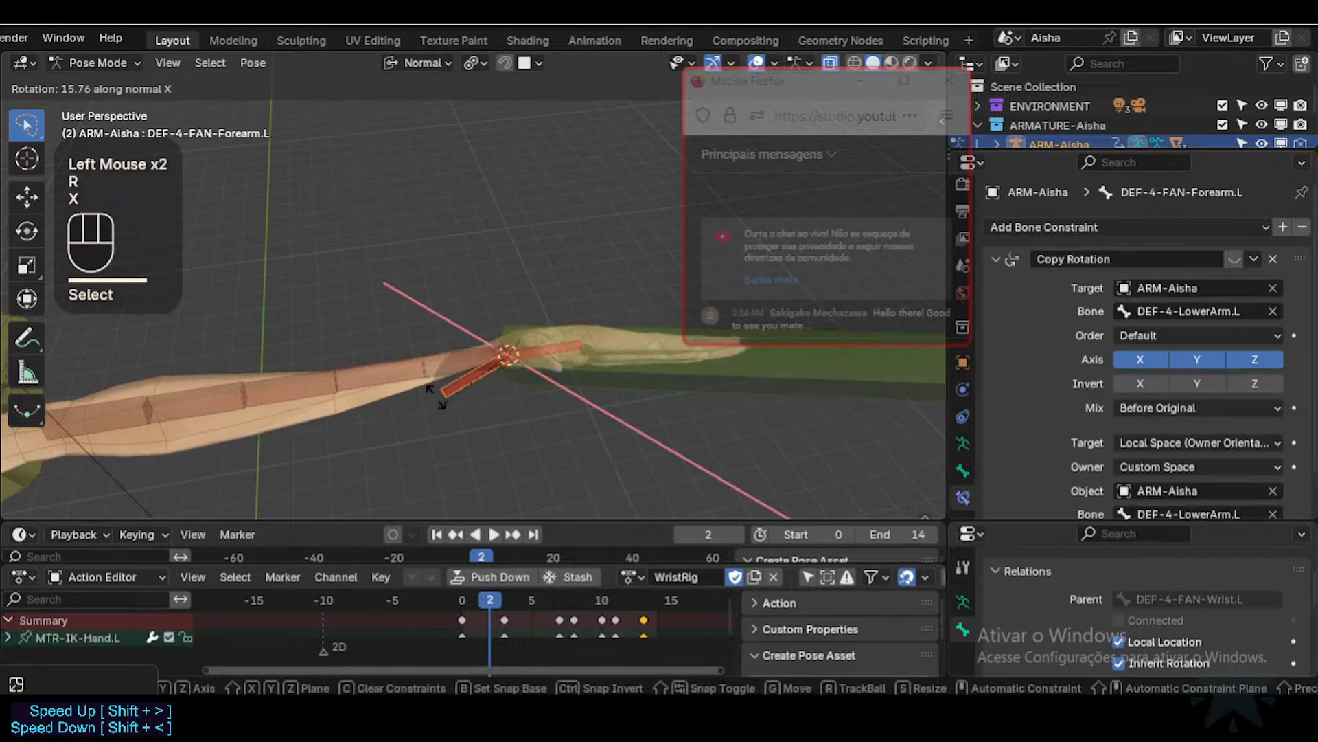
{"action": "left_click", "coordinate": [430, 389]}
Step: Bend MTR-IK-Hand.L down again and counter-rotate DEF-4-FAN-Forearm.L around its normal X axis to realign it with the forearm
{"action": "left_click", "coordinate": [632, 352]}
{"action": "key", "text": "r"}
{"action": "key", "text": "x"}
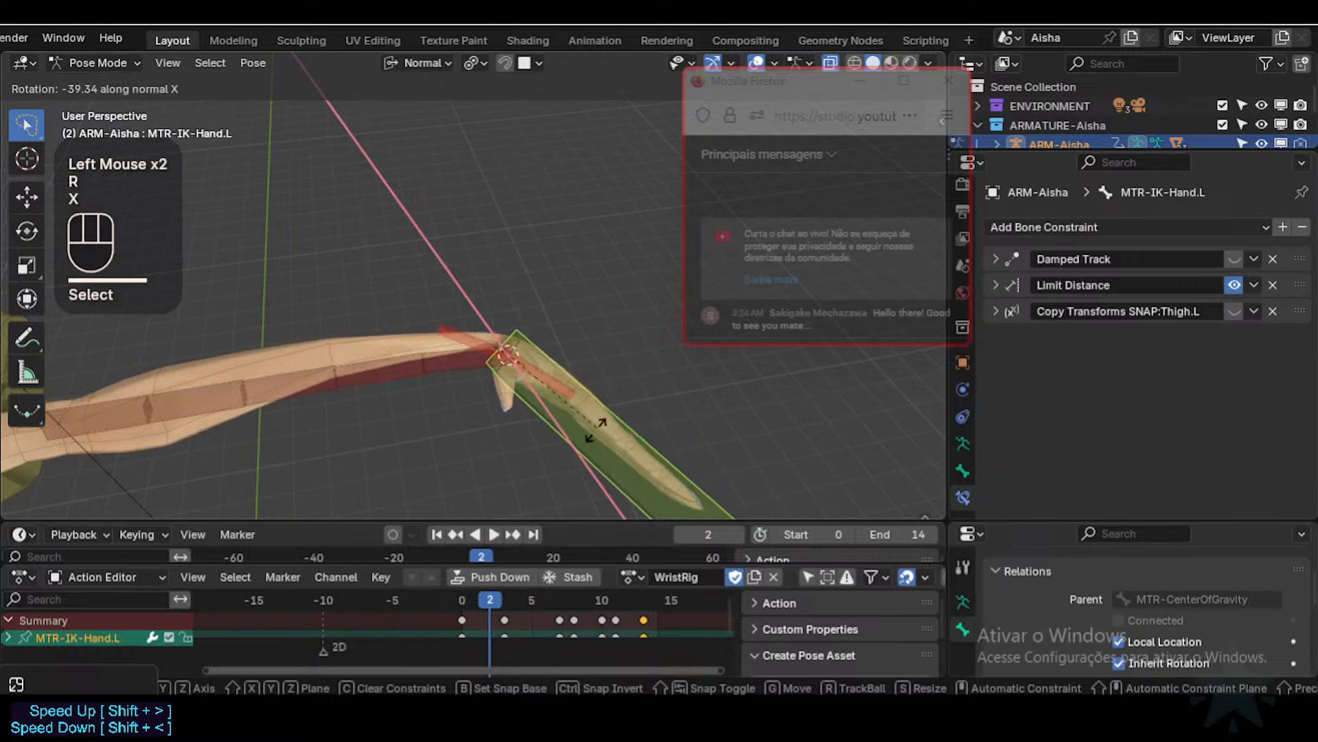
{"action": "left_click", "coordinate": [595, 430]}
{"action": "left_click", "coordinate": [451, 328]}
{"action": "key", "text": "r"}
{"action": "key", "text": "x"}
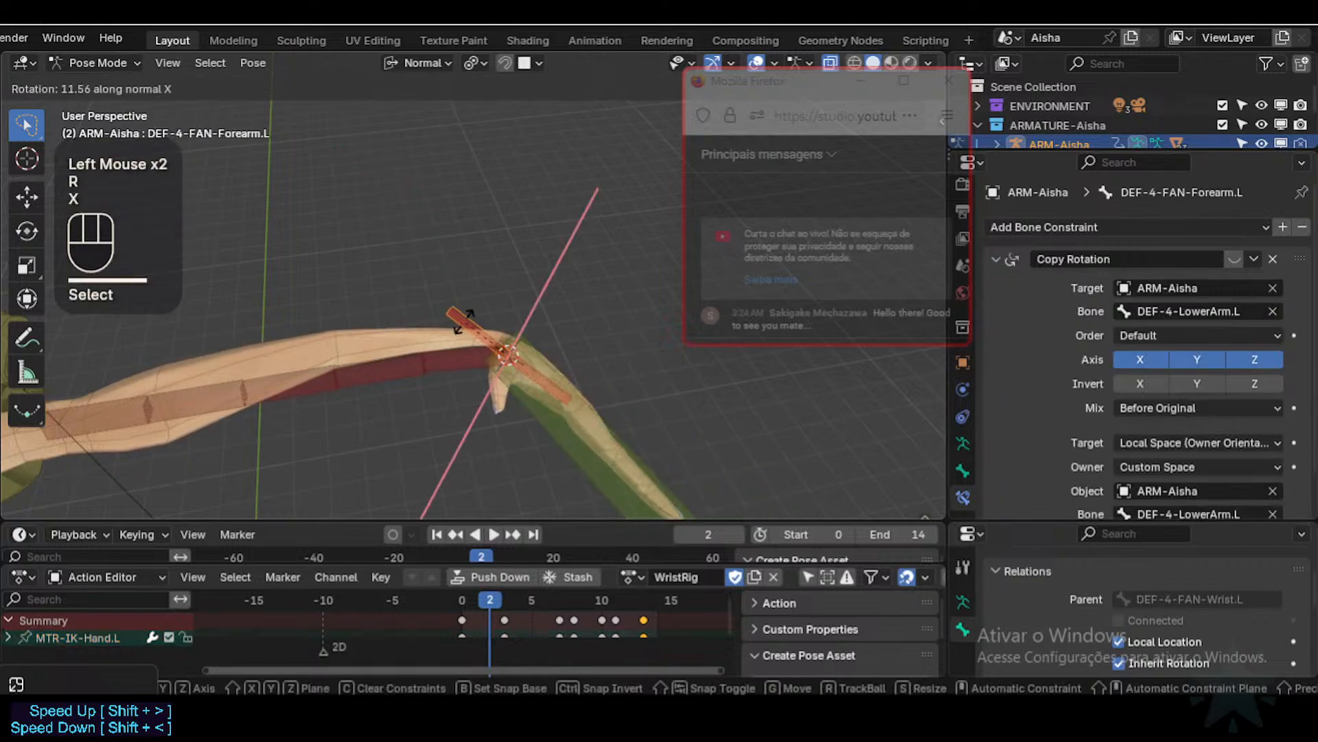
{"action": "left_click", "coordinate": [460, 322]}
{"action": "key", "text": "r"}
{"action": "key", "text": "x"}
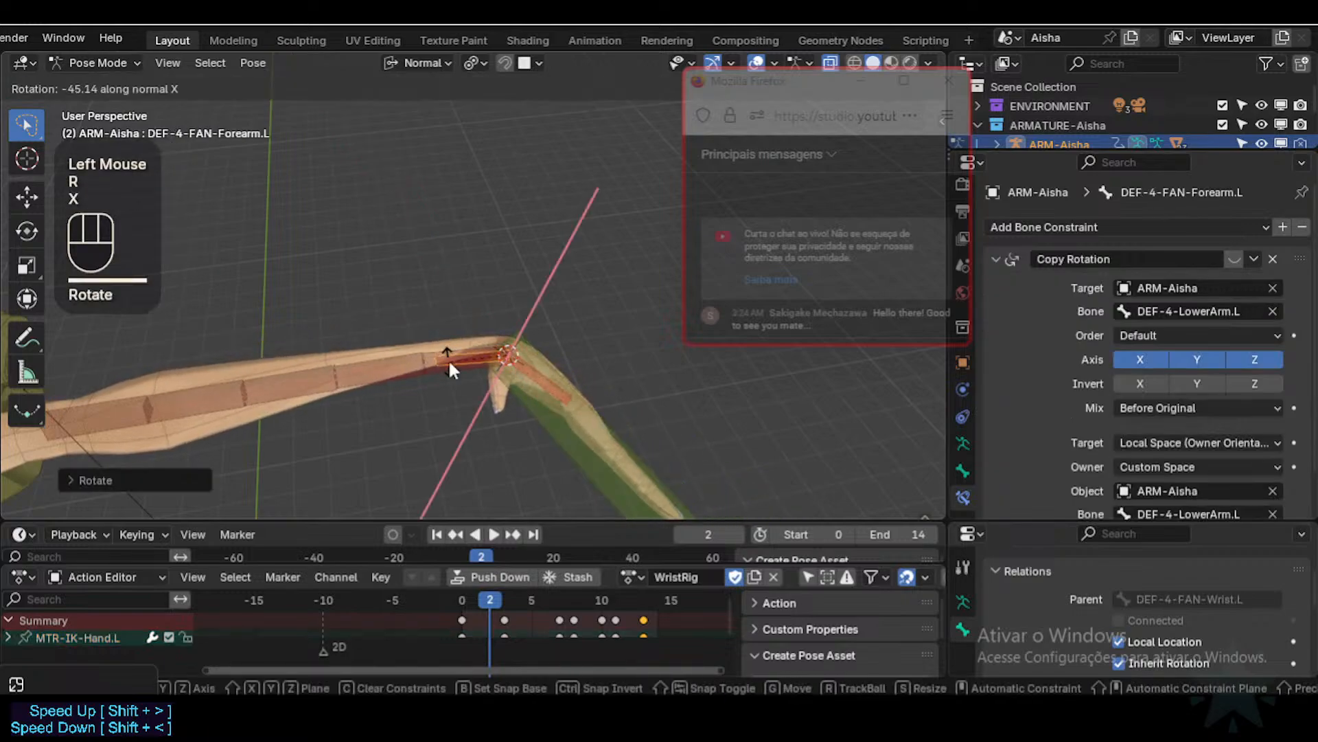
Step: Clear the pose transforms of all bones to return the arm to its rest pose
{"action": "left_click", "coordinate": [566, 434]}
{"action": "left_click", "coordinate": [566, 434]}
{"action": "key", "text": "a"}
{"action": "key", "text": "alt+q"}
{"action": "key", "text": "alt+q"}
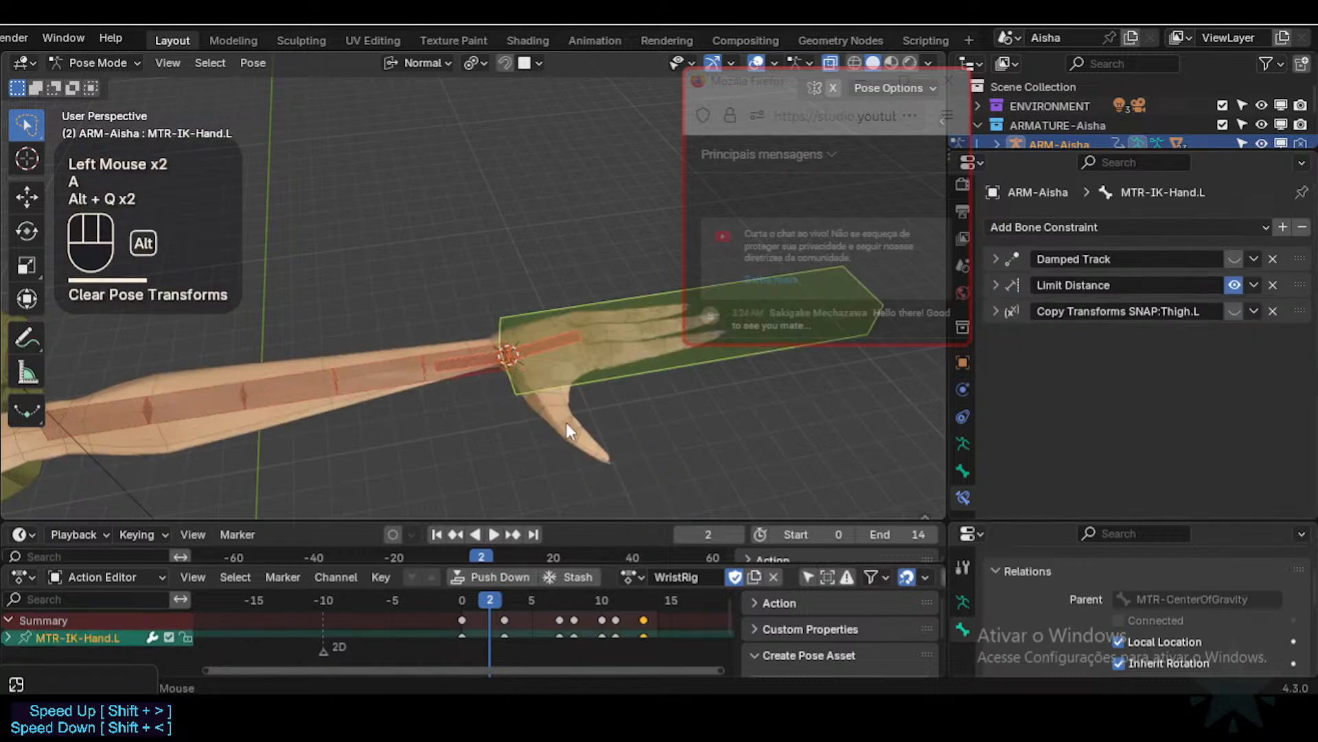
Step: View the left wrist from the side and open the armature in Edit Mode with DEF-4-FAN-Forearm.L selected
{"action": "left_click", "coordinate": [615, 344]}
{"action": "middle_click_drag", "start_coordinate": [615, 344], "coordinate": [601, 262]}
{"action": "middle_click_drag", "start_coordinate": [648, 332], "coordinate": [605, 330]}
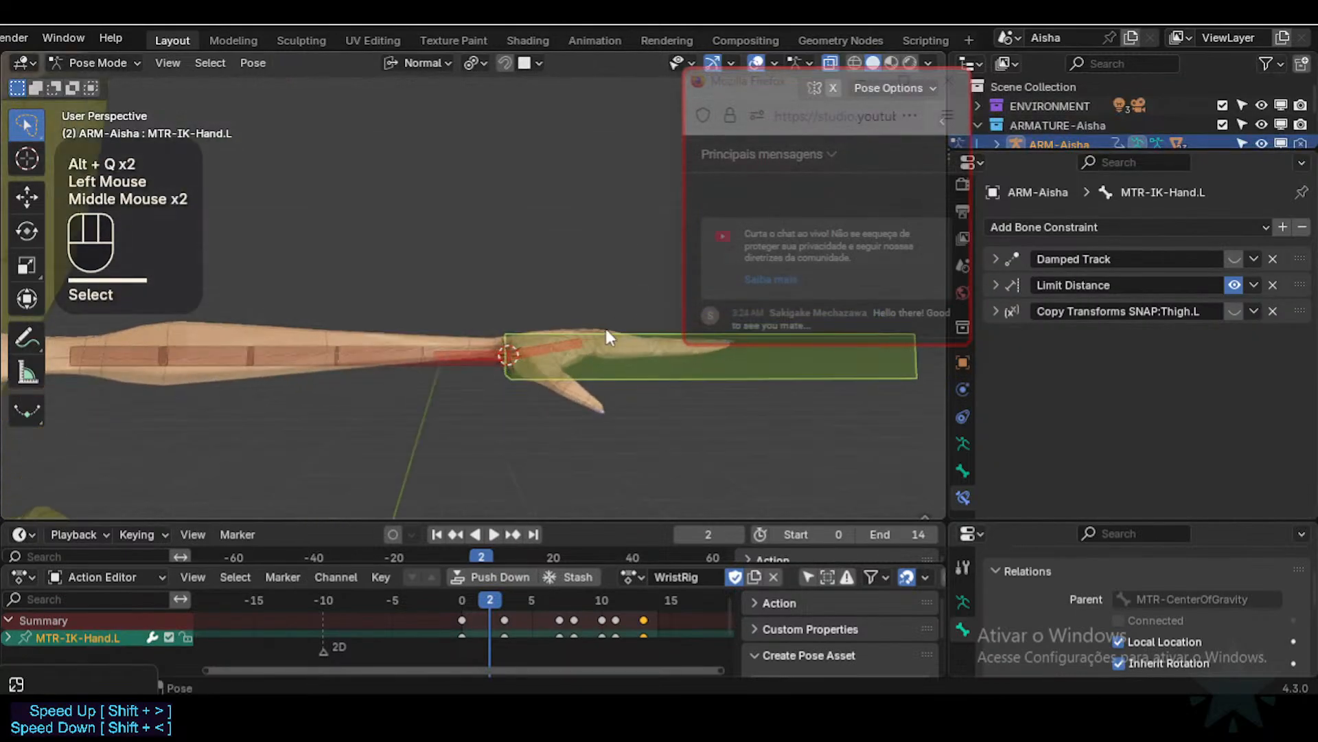
{"action": "left_click", "coordinate": [477, 366]}
{"action": "left_click", "coordinate": [477, 364]}
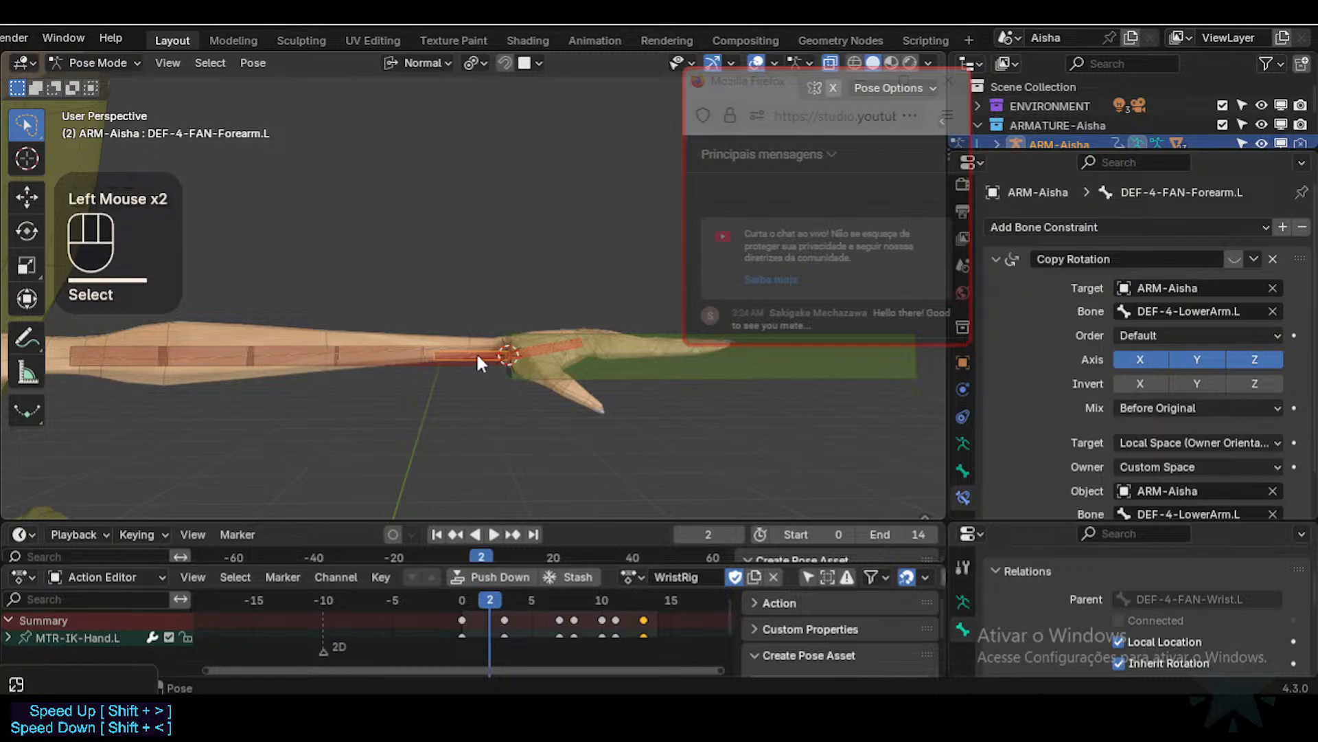
{"action": "key", "text": "Tab"}
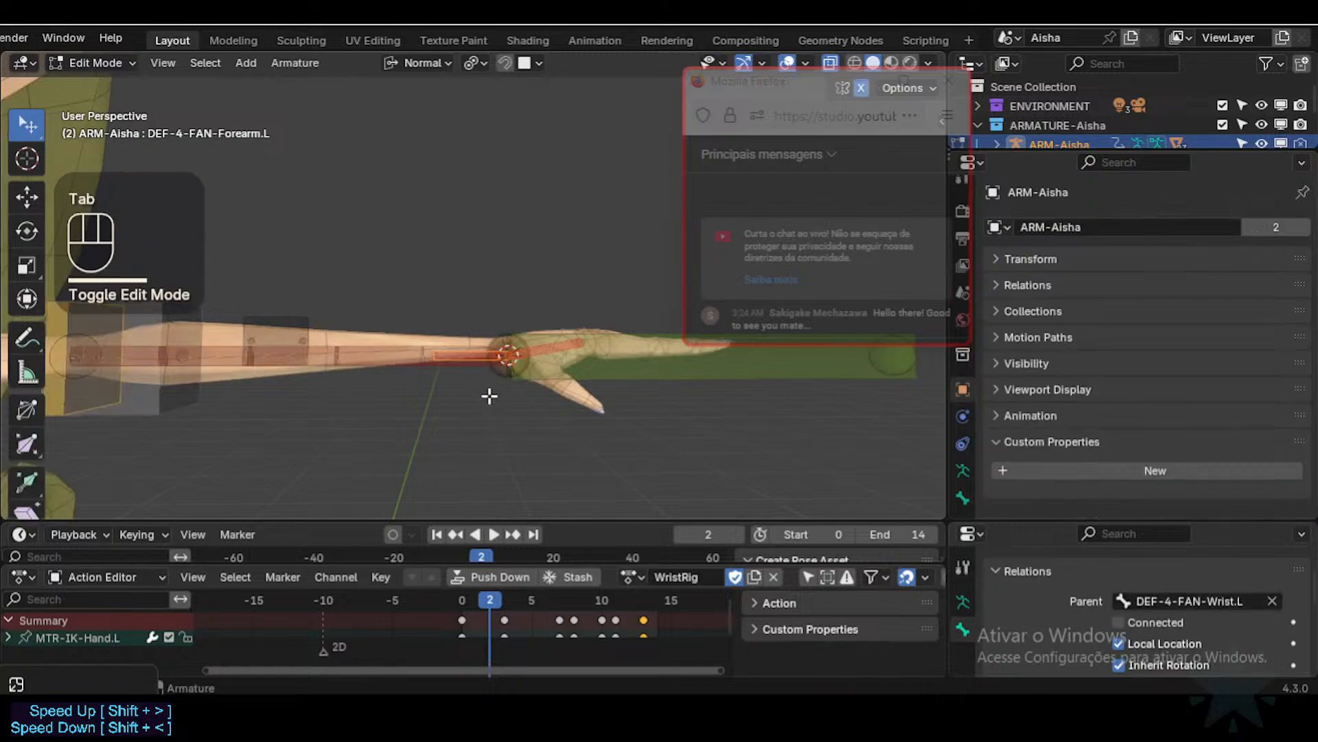
Step: Enlarge the B-Bone display size of DEF-4-FAN-Forearm.L so it stands out from the overlapping arm bones
{"action": "scroll", "coordinate": [489, 396], "scroll_direction": "up", "scroll_amount": 2}
{"action": "left_click", "coordinate": [575, 373], "text": "shift"}
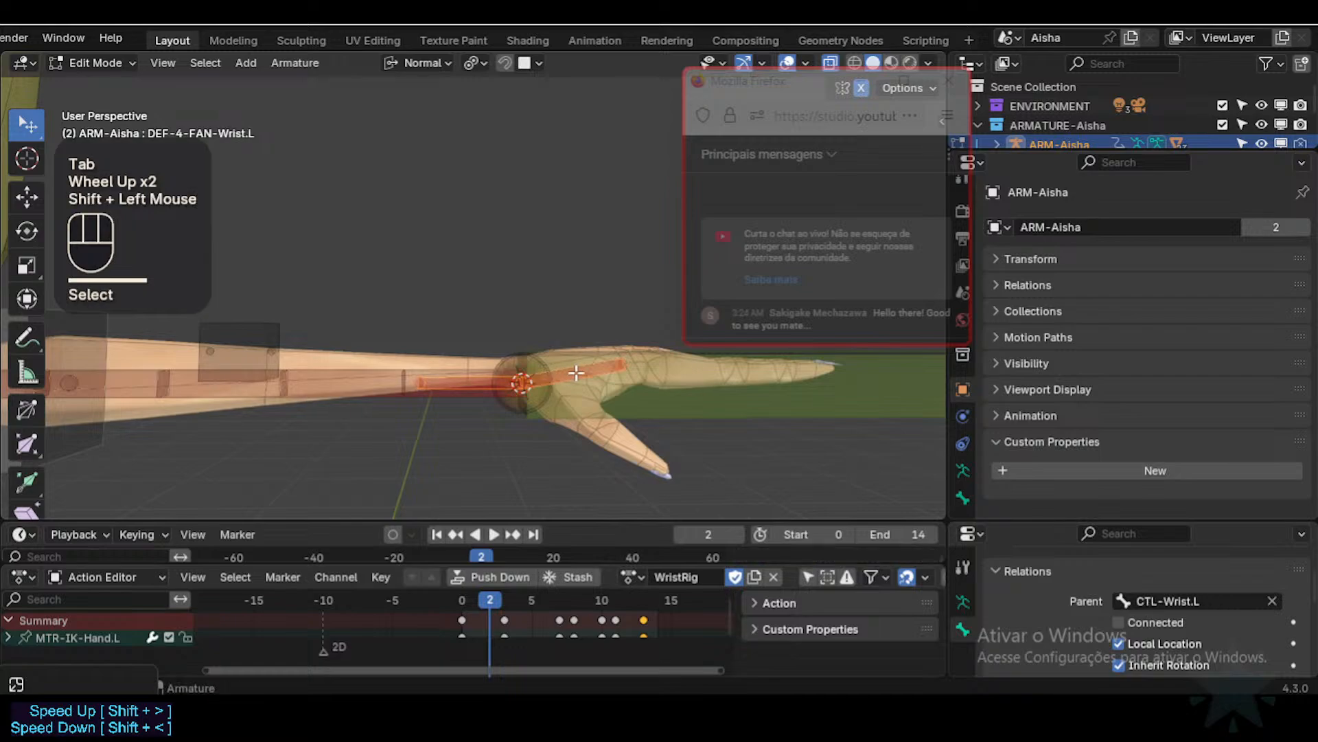
{"action": "left_click", "coordinate": [462, 387]}
{"action": "left_click", "coordinate": [462, 387]}
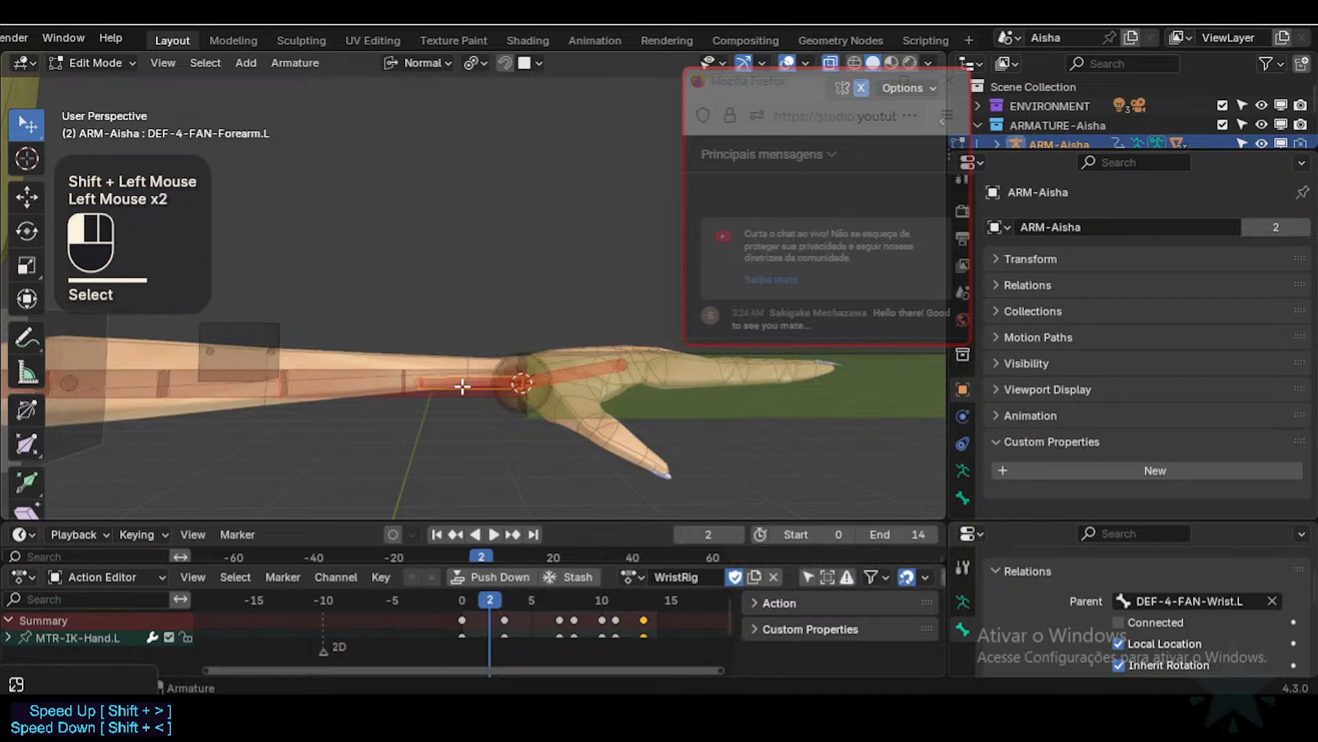
{"action": "left_click", "coordinate": [577, 374]}
{"action": "left_click", "coordinate": [528, 382]}
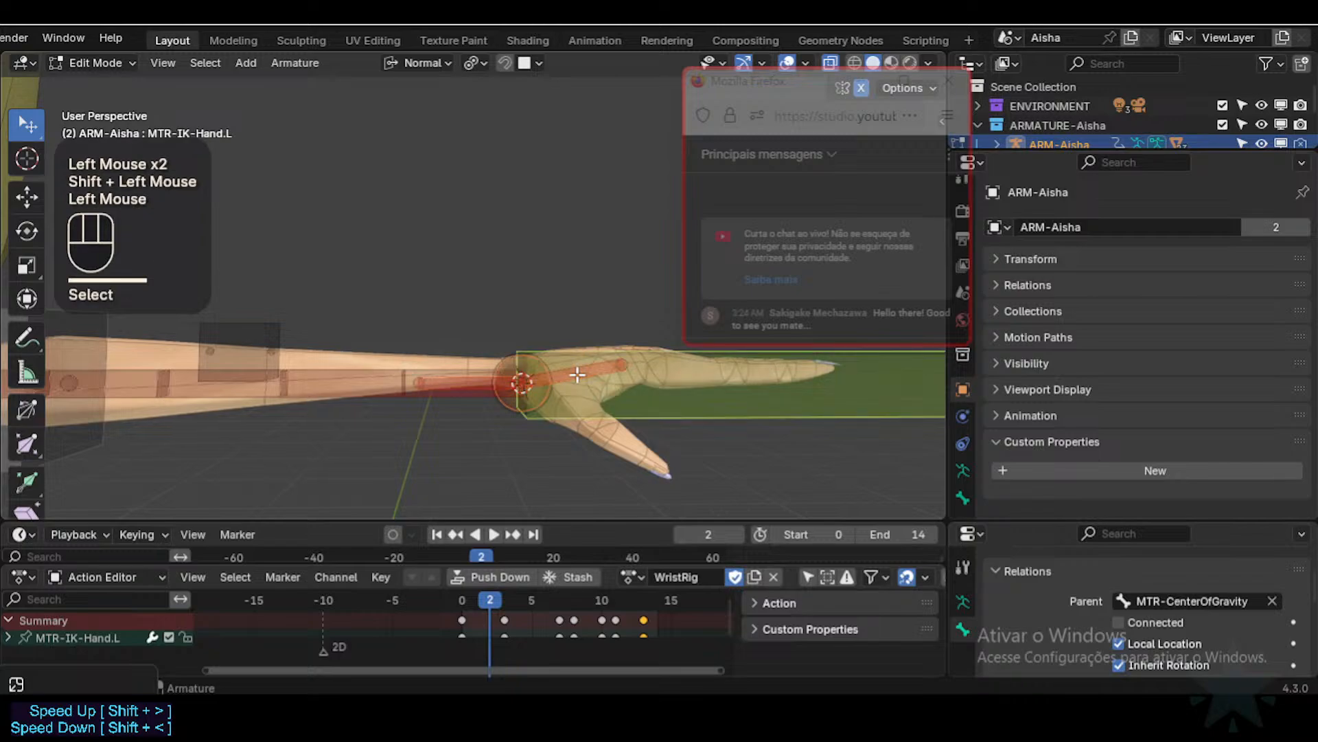
{"action": "left_click", "coordinate": [497, 380]}
{"action": "left_click", "coordinate": [472, 384]}
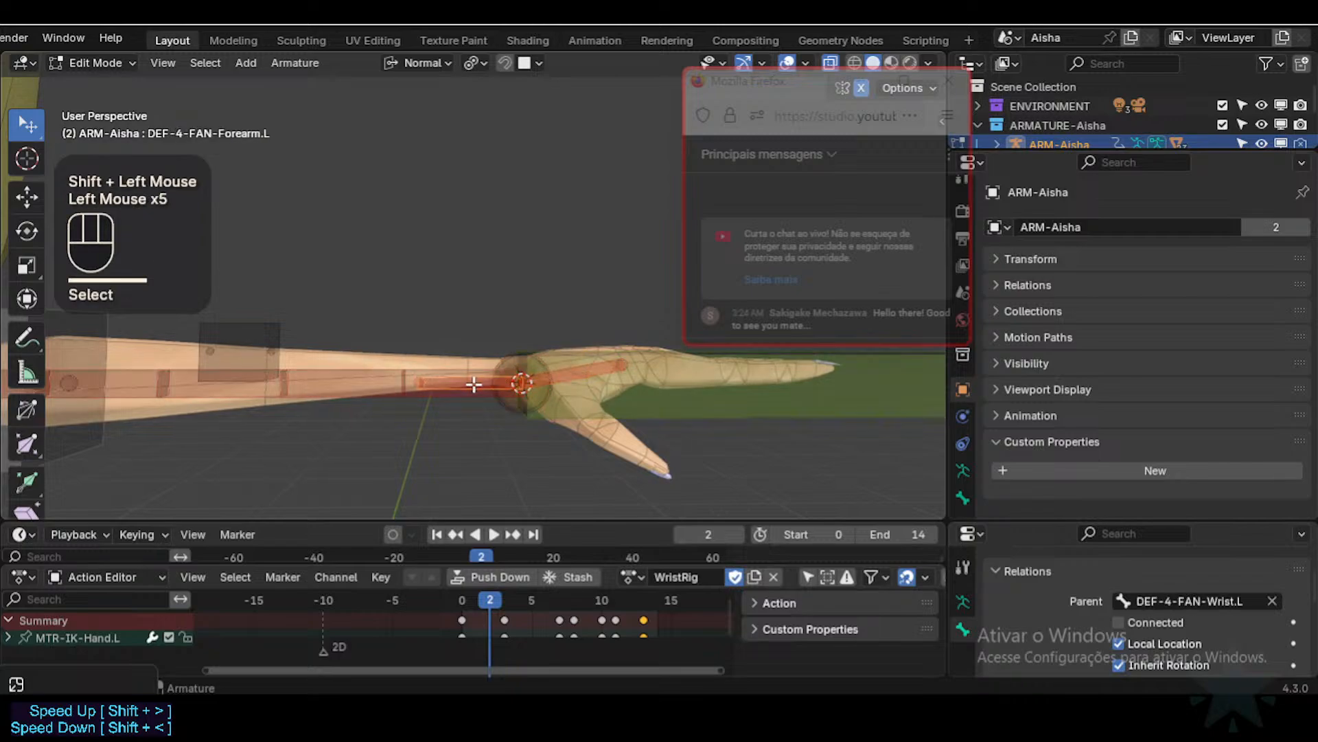
{"action": "key", "text": "shift+ctrl+alt+a"}
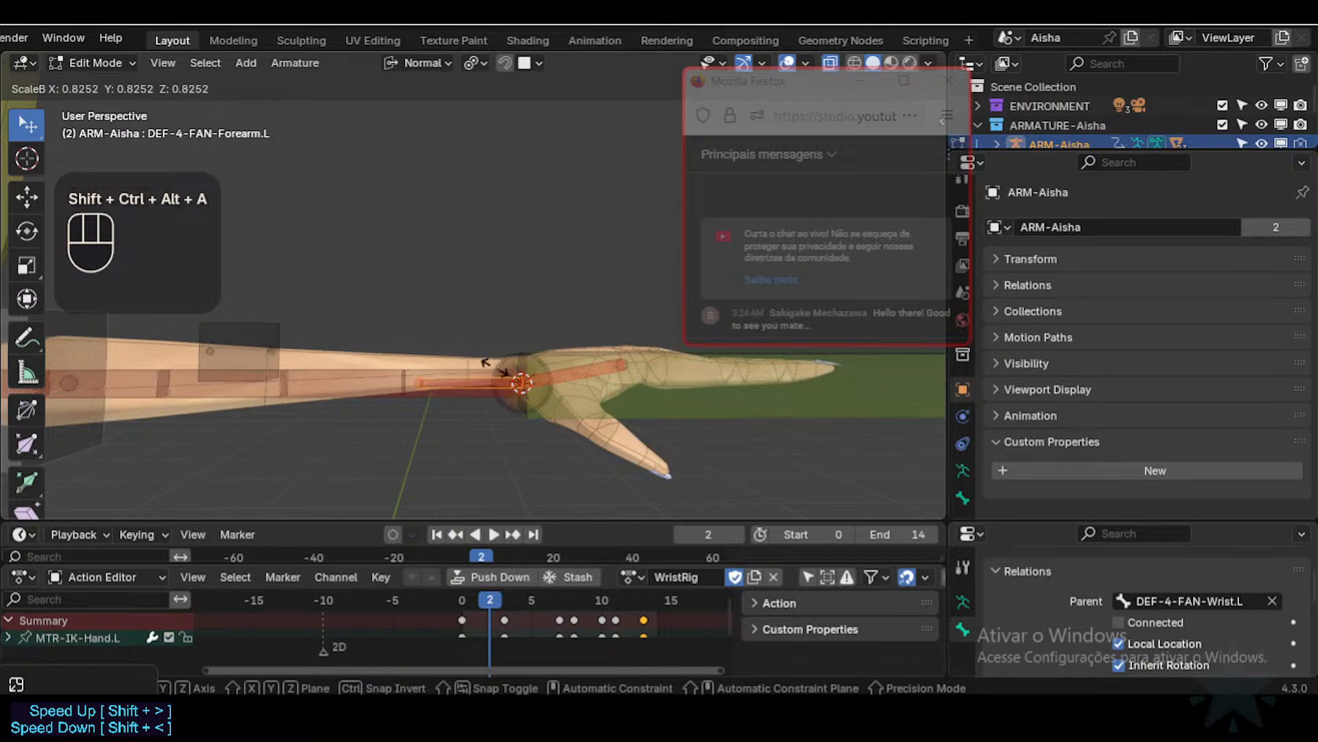
{"action": "left_click", "coordinate": [384, 336]}
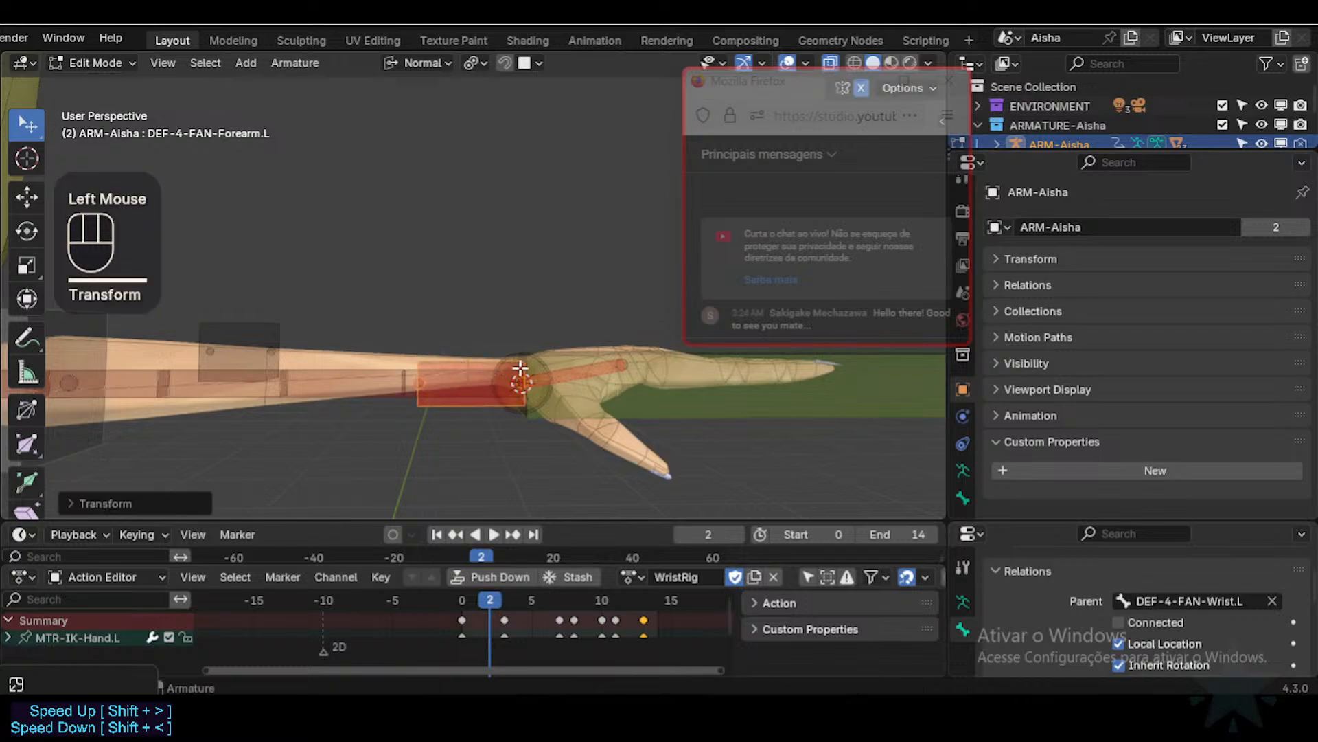
Step: Align DEF-4-FAN-Forearm.L to DEF-4-FAN-Wrist.L, with the wrist fan bone as the active bone
{"action": "left_click", "coordinate": [586, 370]}
{"action": "left_click", "coordinate": [586, 369]}
{"action": "left_click", "coordinate": [586, 370]}
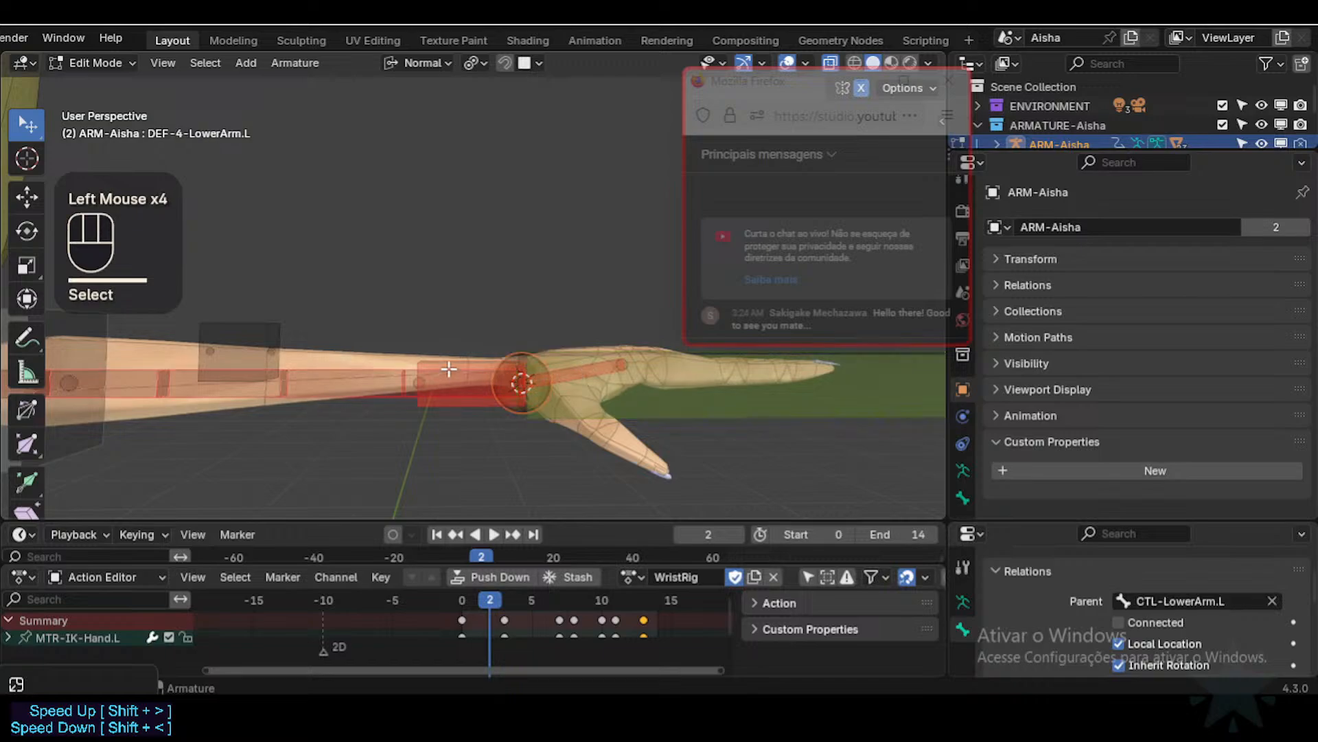
{"action": "left_click", "coordinate": [587, 369]}
{"action": "left_click", "coordinate": [588, 369], "text": "alt+shift"}
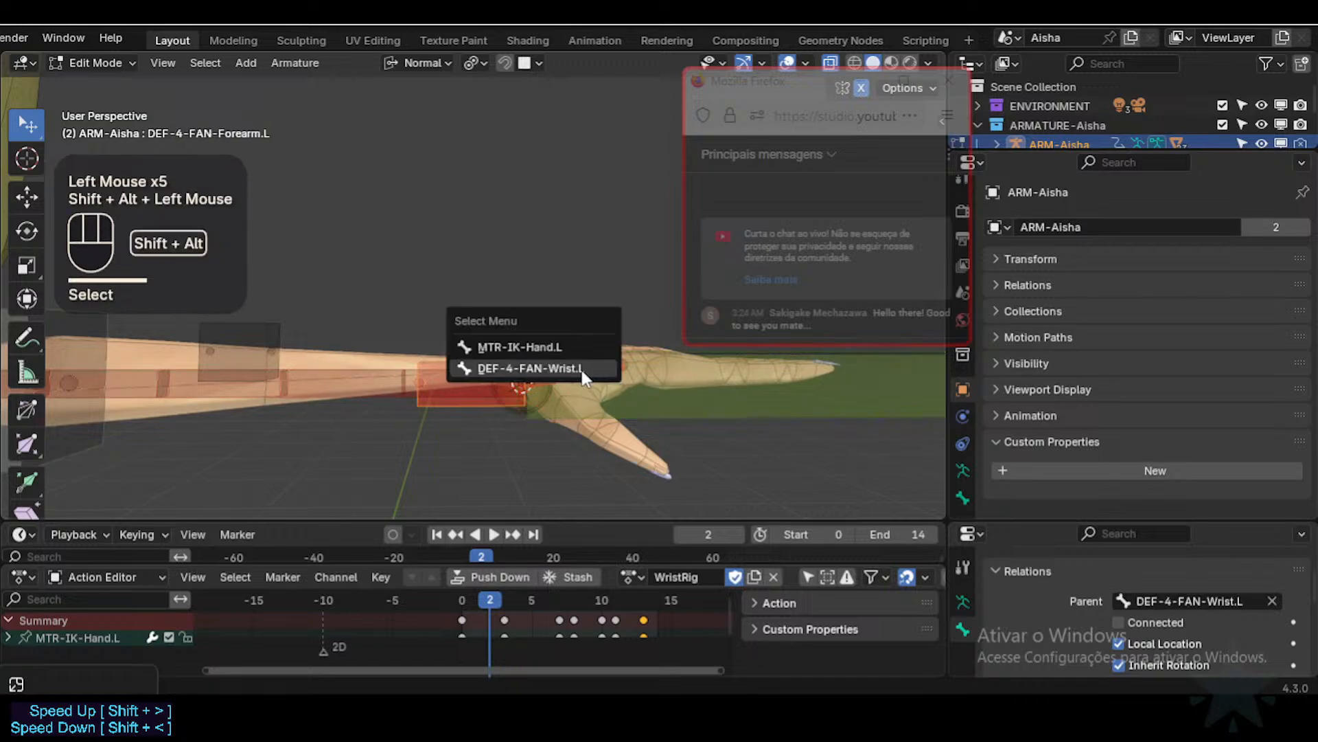
{"action": "left_click", "coordinate": [585, 368]}
{"action": "key", "text": "ctrl+alt+a"}
Step: Switch the direction of the aligned DEF-4-FAN-Forearm.L and display the bone axes
{"action": "left_click", "coordinate": [587, 388]}
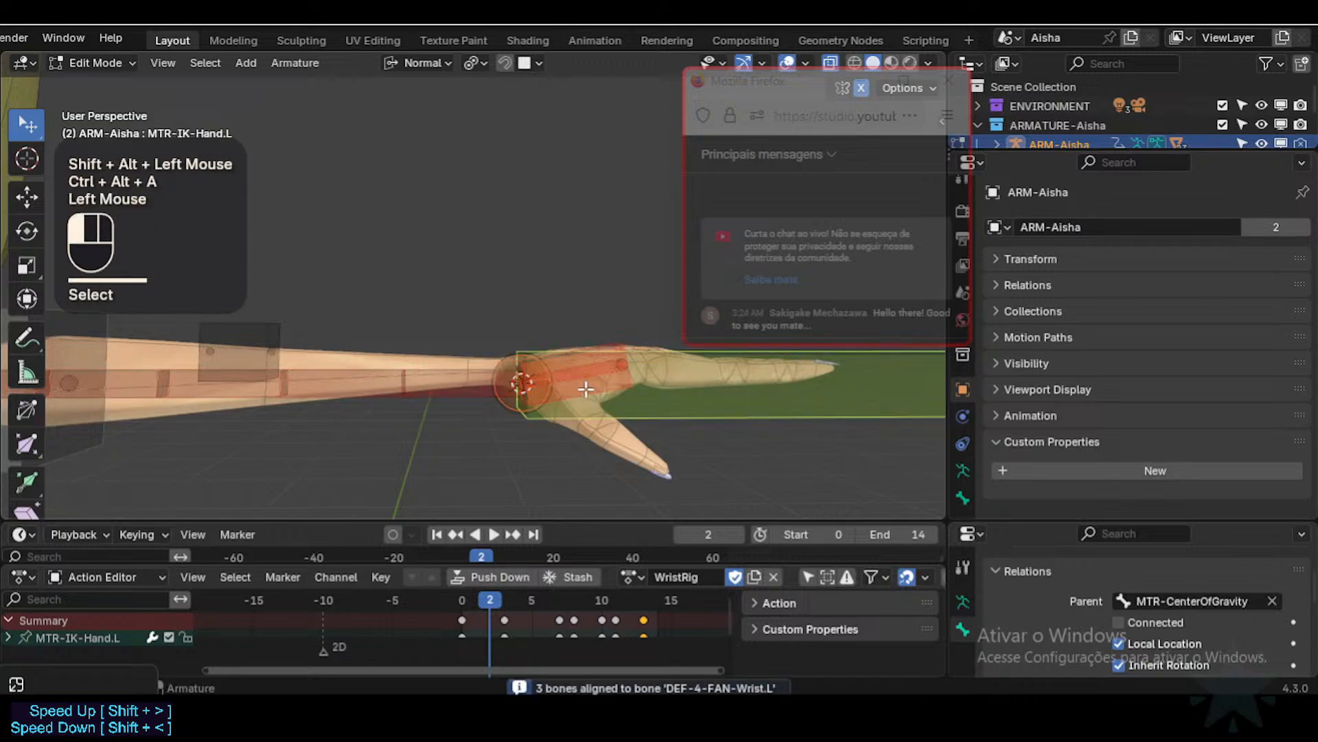
{"action": "left_click", "coordinate": [587, 388]}
{"action": "key", "text": "alt+f"}
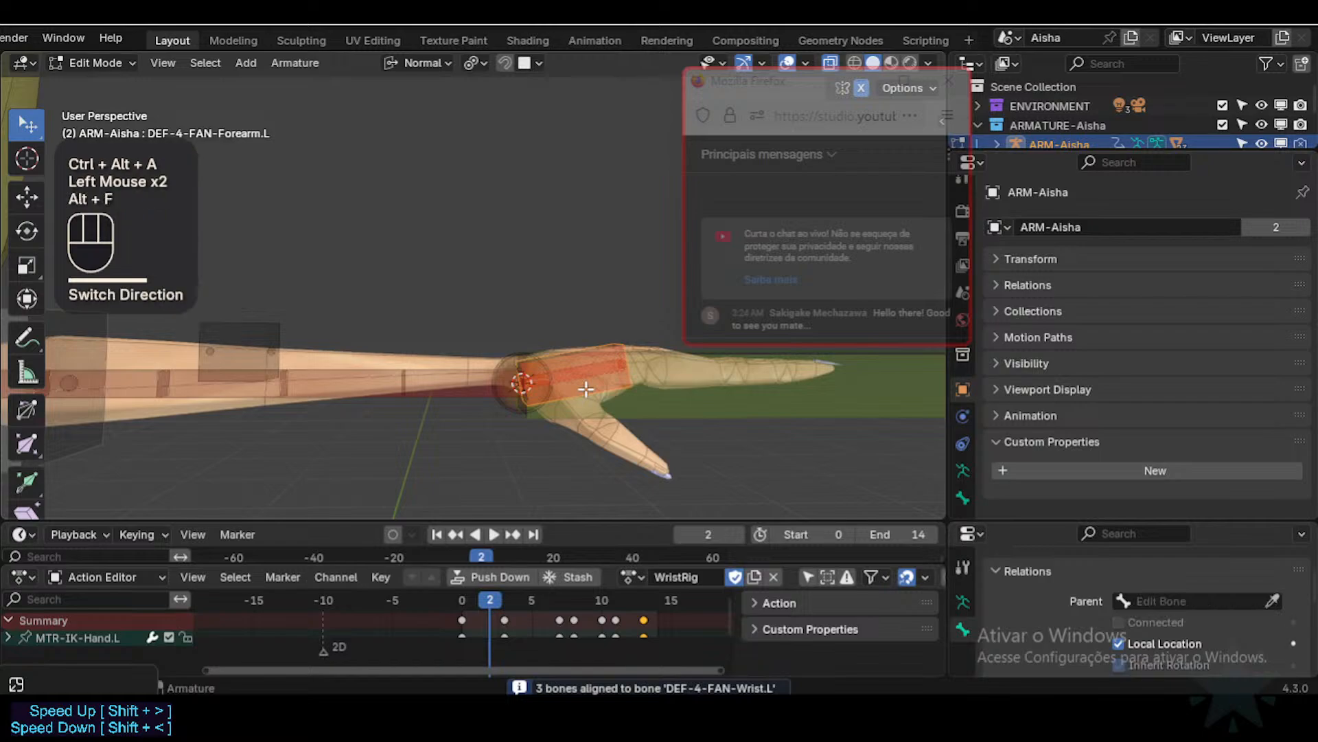
{"action": "key", "text": "ctrl+3"}
Step: Snap DEF-4-FAN-Forearm.L to the 3D cursor at the wrist and reselect the bone
{"action": "left_click", "coordinate": [596, 384]}
{"action": "left_click", "coordinate": [596, 385]}
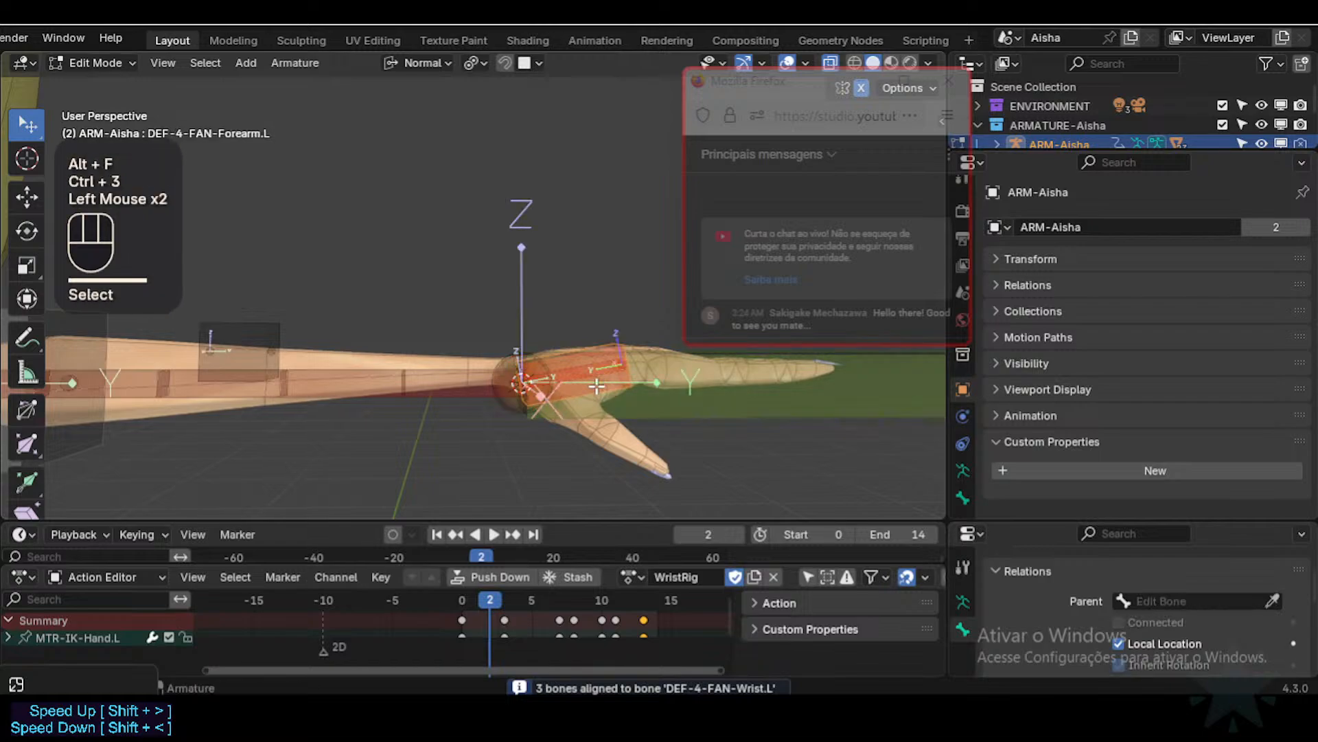
{"action": "key", "text": "shift+s"}
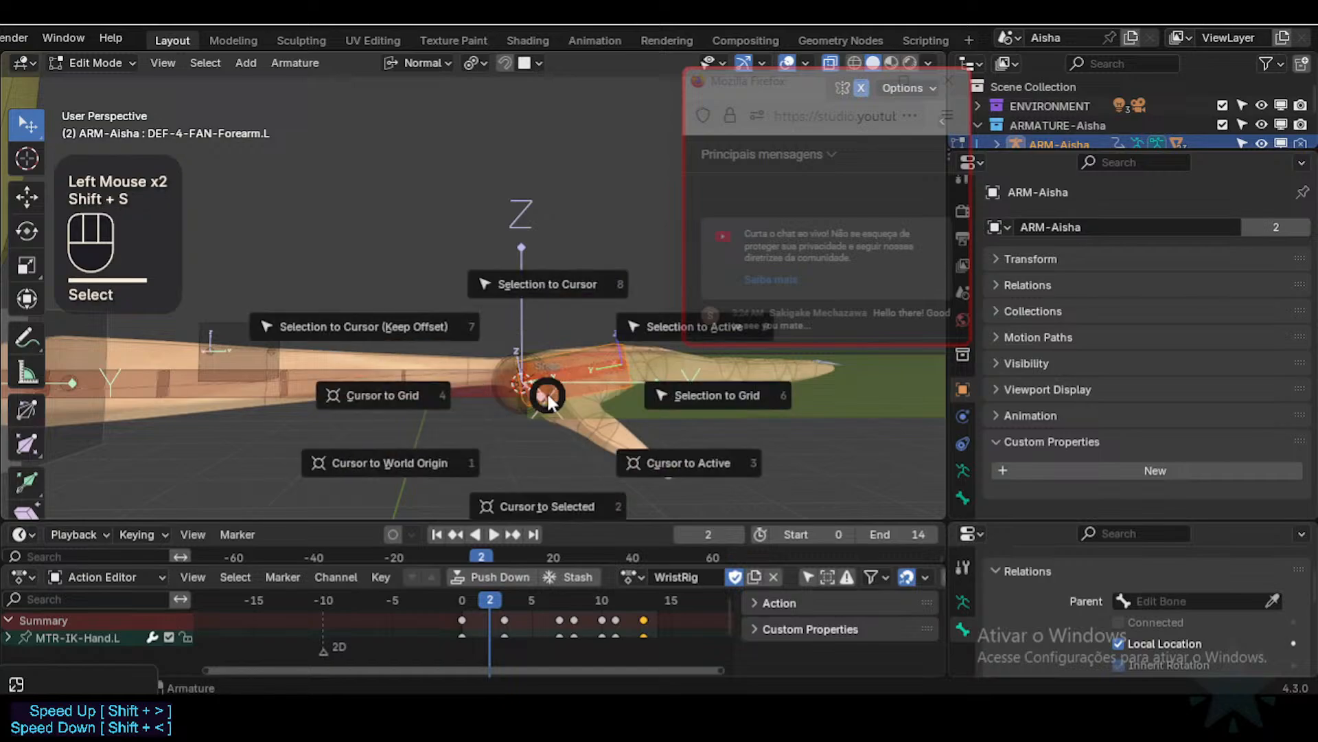
{"action": "key", "text": "8"}
{"action": "left_click", "coordinate": [480, 410]}
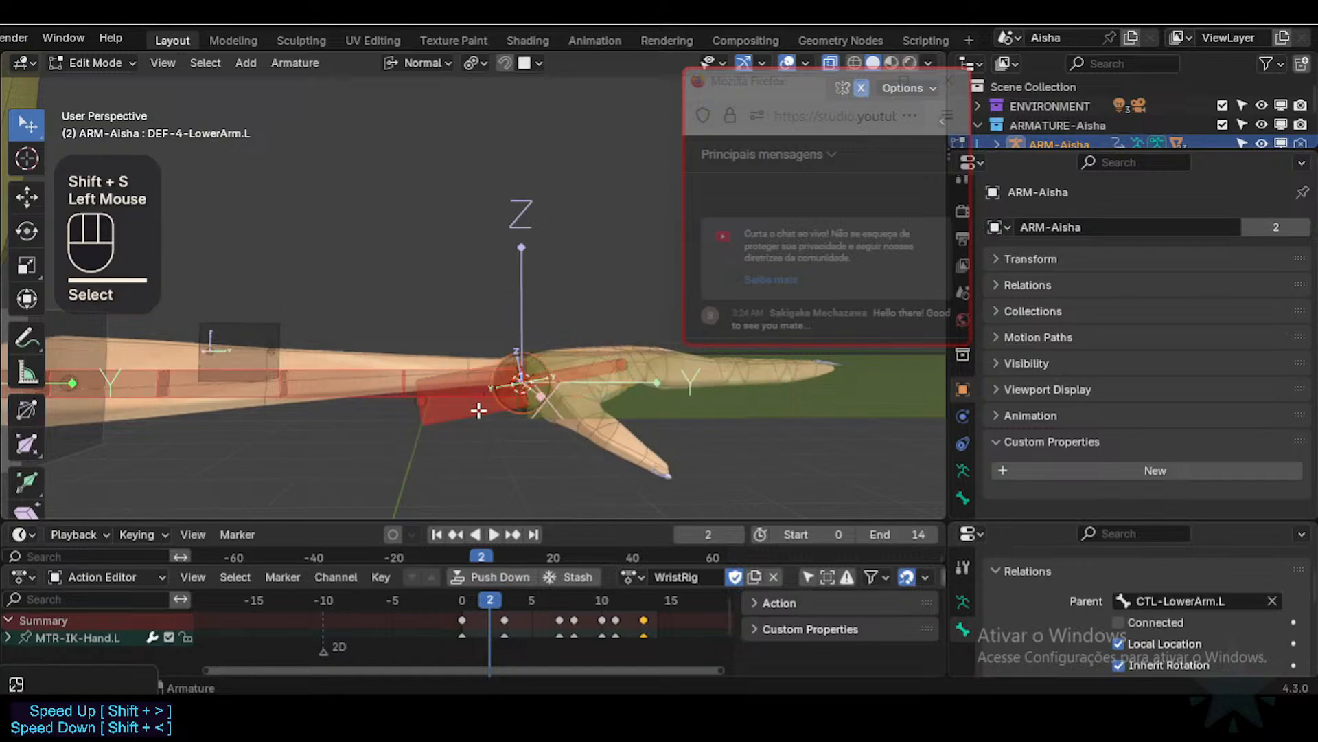
{"action": "left_click", "coordinate": [510, 395]}
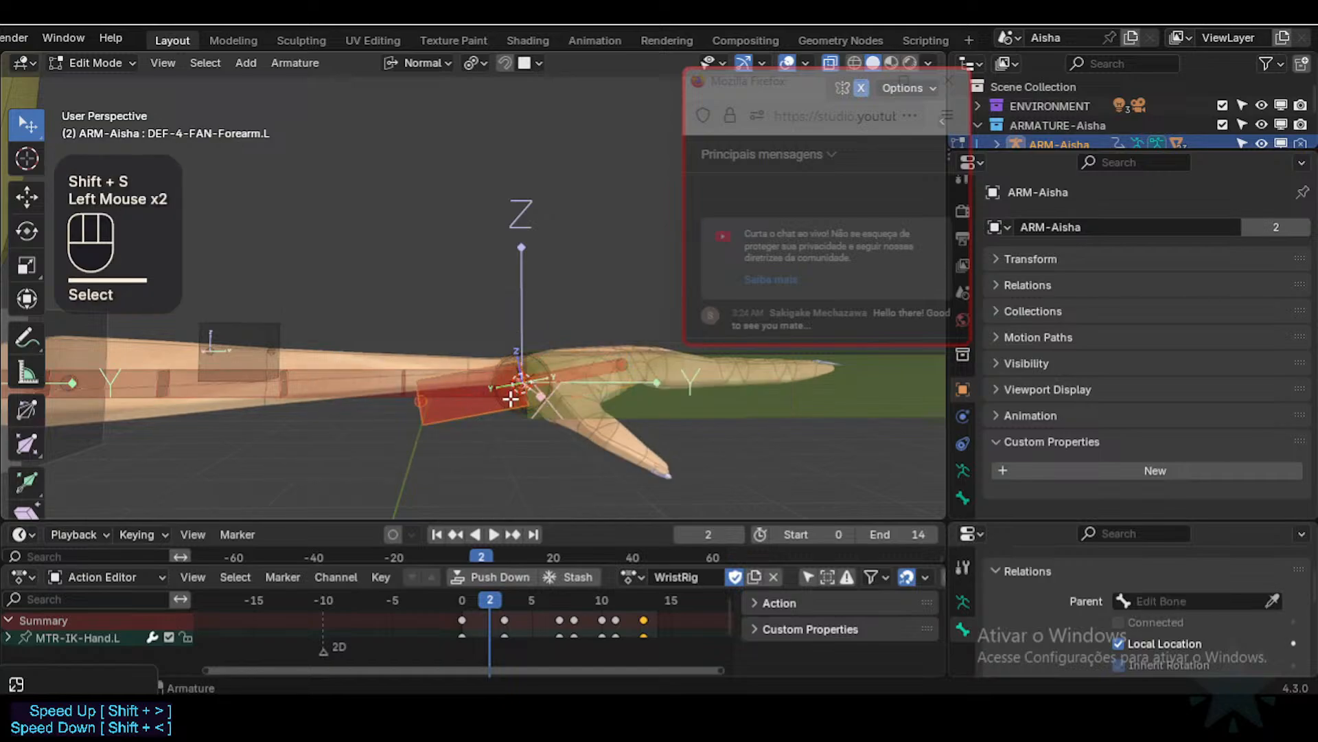
Step: Parent DEF-4-FAN-Forearm.L to CTL-Wrist.L by copying the parent from DEF-4-FAN-Wrist.L
{"action": "left_click", "coordinate": [595, 369]}
{"action": "left_click", "coordinate": [595, 368]}
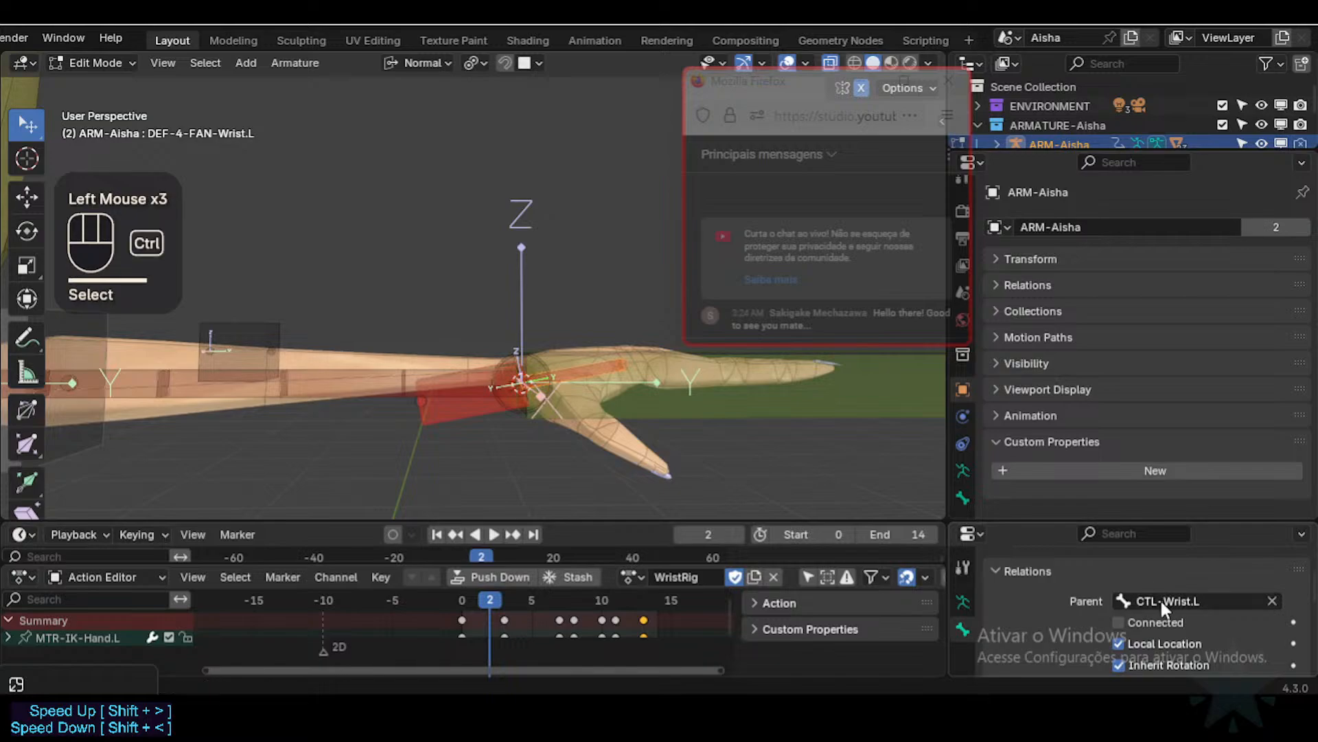
{"action": "key", "text": "ctrl+c"}
{"action": "left_click", "coordinate": [469, 414]}
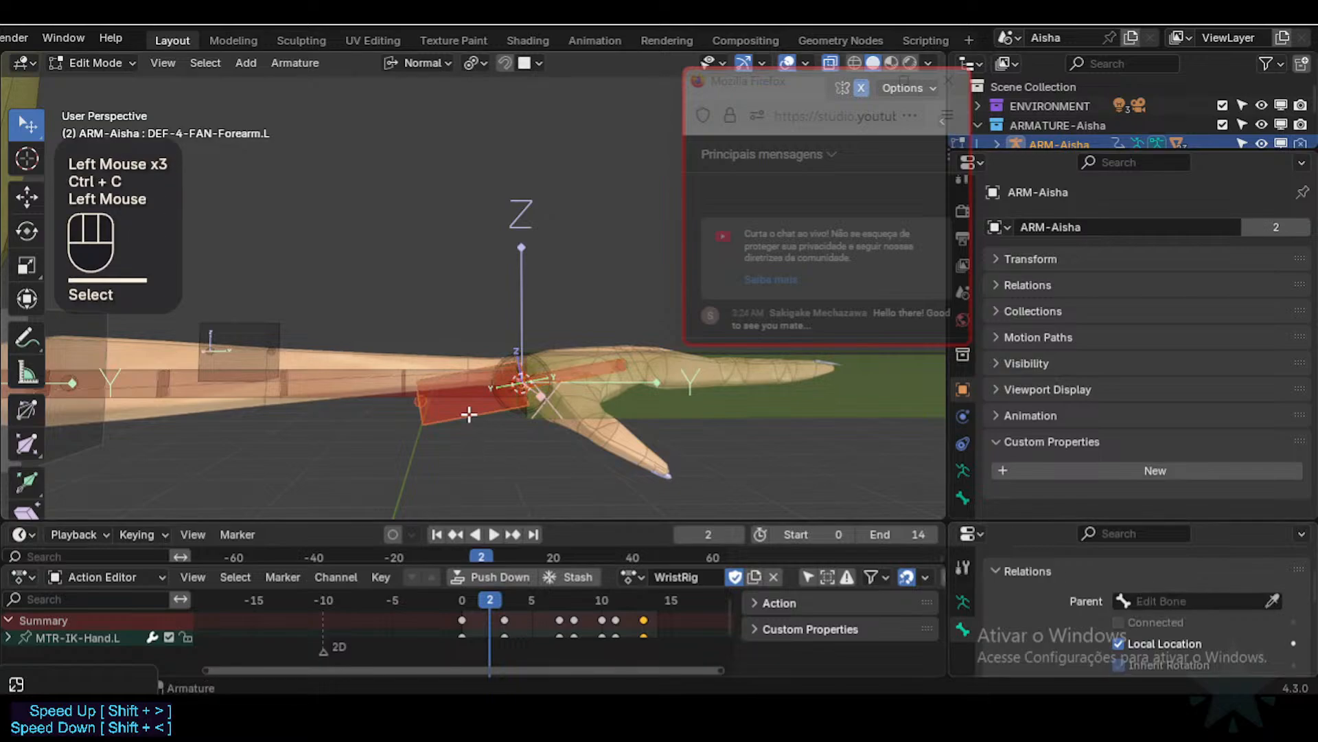
{"action": "double_click", "coordinate": [1196, 602]}
{"action": "key", "text": "ctrl+v"}
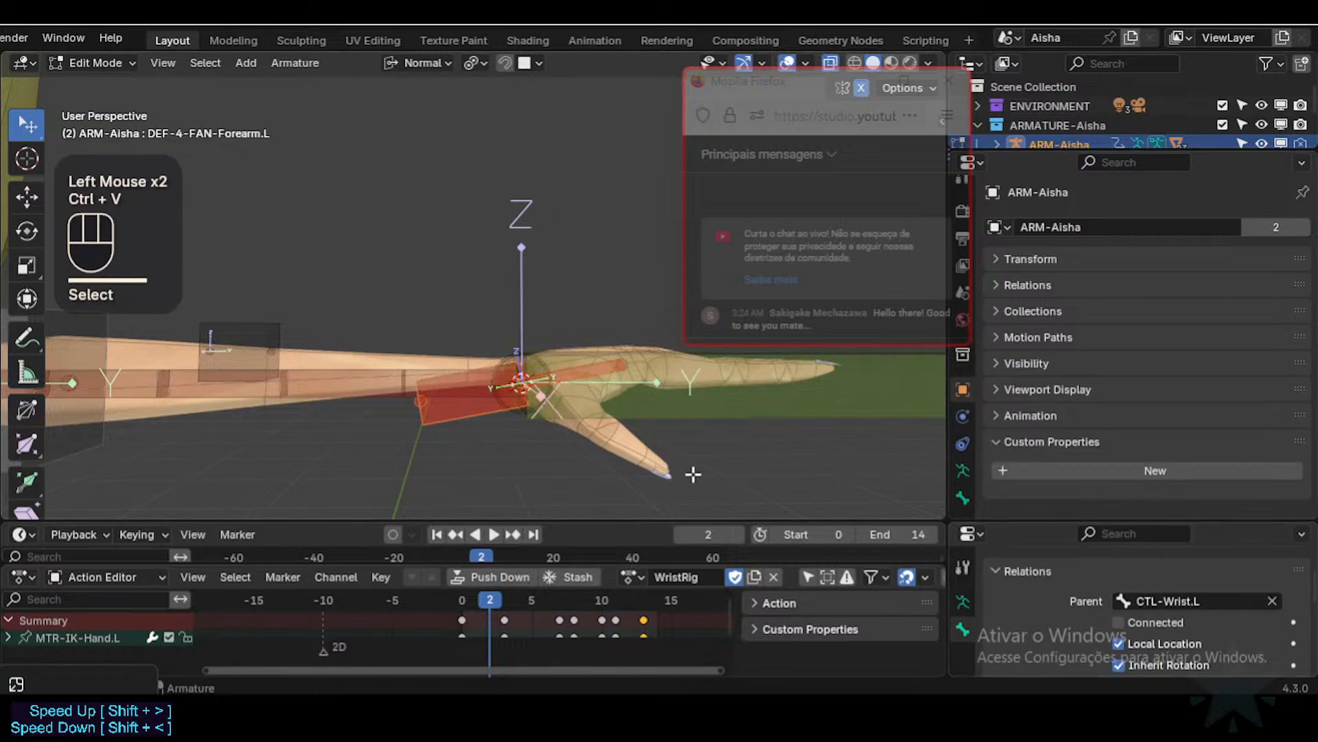
Step: Switch to Pose Mode and rotate the hand control MTR-IK-Hand.L about its normal Z axis to test the wrist
{"action": "key", "text": "ctrl+Tab"}
{"action": "mouse_move", "coordinate": [574, 406]}
{"action": "middle_mouse_down"}
{"action": "mouse_move", "coordinate": [562, 460]}
{"action": "mouse_move", "coordinate": [589, 309]}
{"action": "mouse_move", "coordinate": [539, 274]}
{"action": "mouse_move", "coordinate": [562, 401]}
{"action": "middle_mouse_up"}
{"action": "left_click", "coordinate": [589, 287]}
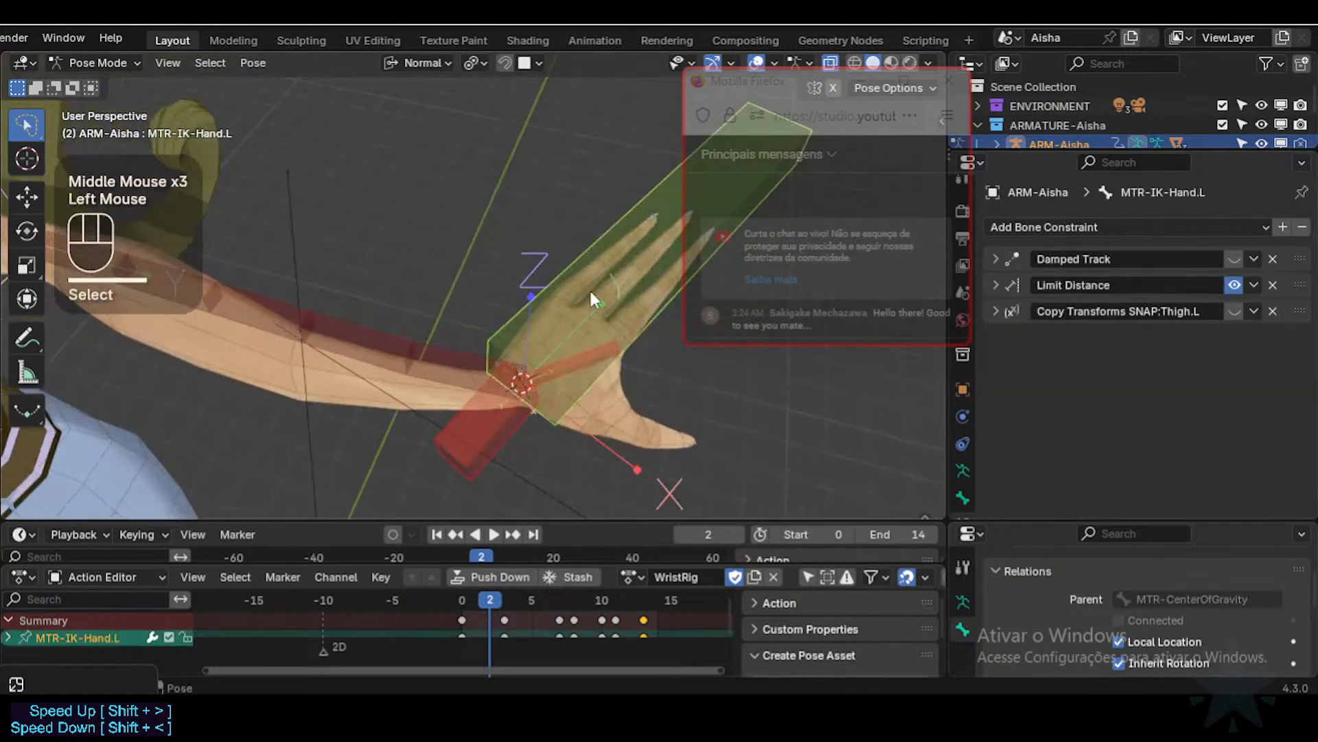
{"action": "scroll", "coordinate": [589, 287], "scroll_direction": "down", "scroll_amount": 2}
{"action": "middle_click_drag", "start_coordinate": [589, 287], "coordinate": [608, 332]}
{"action": "key", "text": "r"}
{"action": "key", "text": "z"}
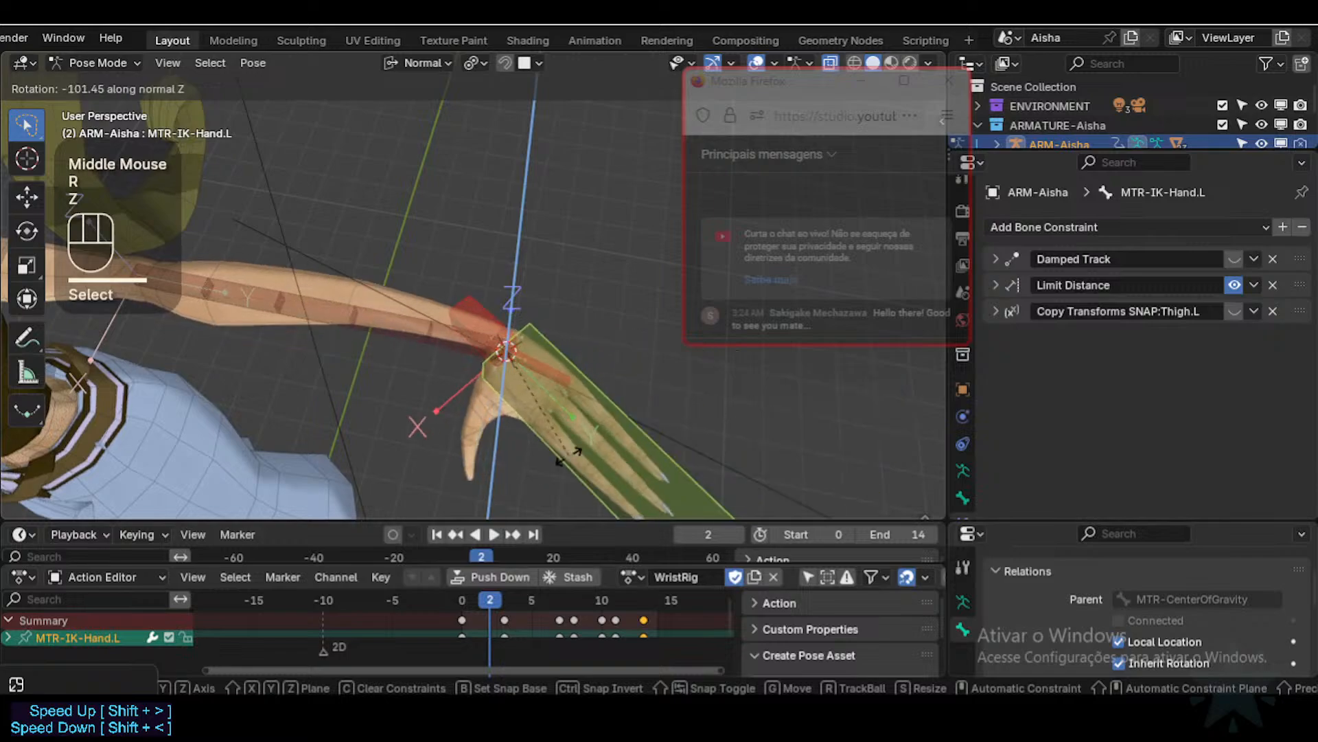
{"action": "left_click", "coordinate": [571, 403]}
Step: Bend MTR-IK-Hand.L back and forth about its normal X axis, leaving it raised, and select DEF-4-FAN-Forearm.L
{"action": "middle_click_drag", "start_coordinate": [572, 402], "coordinate": [622, 391]}
{"action": "key", "text": "r"}
{"action": "key", "text": "x"}
{"action": "left_click", "coordinate": [606, 345]}
{"action": "middle_click_drag", "start_coordinate": [606, 344], "coordinate": [614, 226]}
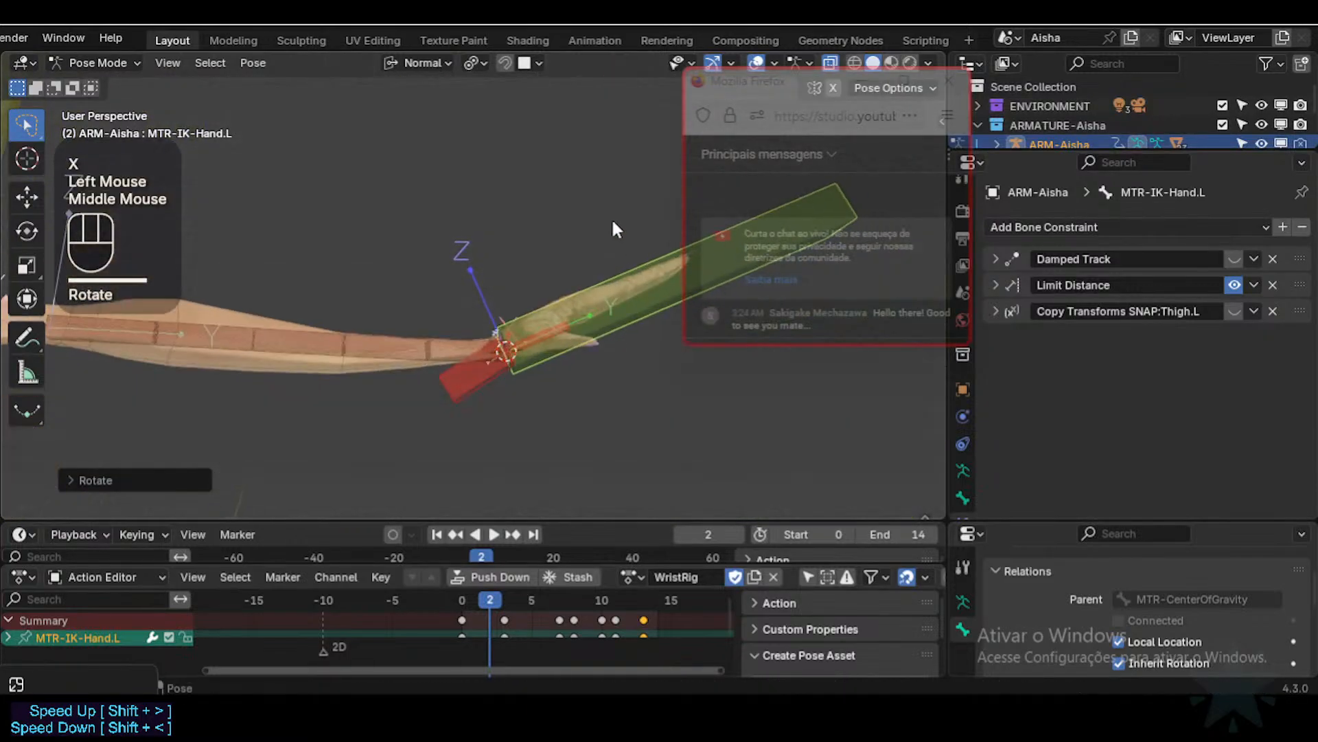
{"action": "key", "text": "r"}
{"action": "key", "text": "x"}
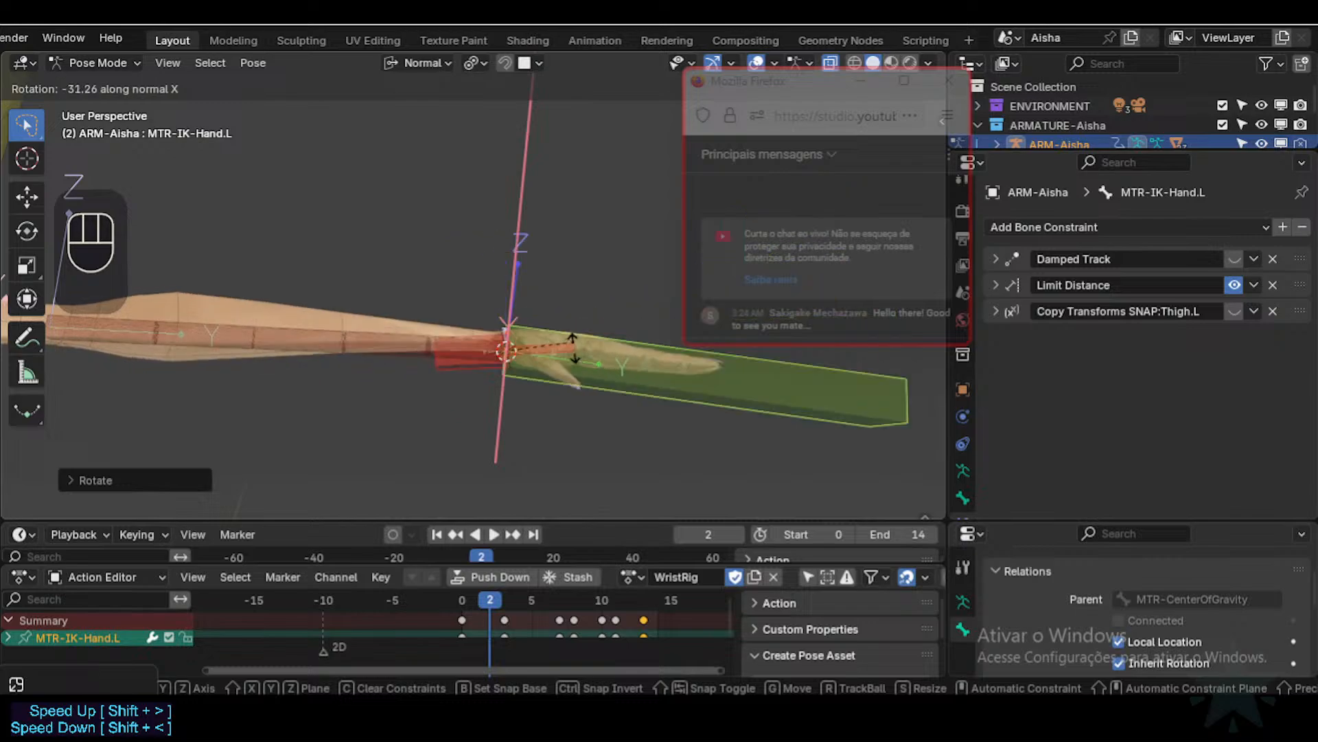
{"action": "left_click", "coordinate": [539, 274]}
{"action": "left_click", "coordinate": [466, 412]}
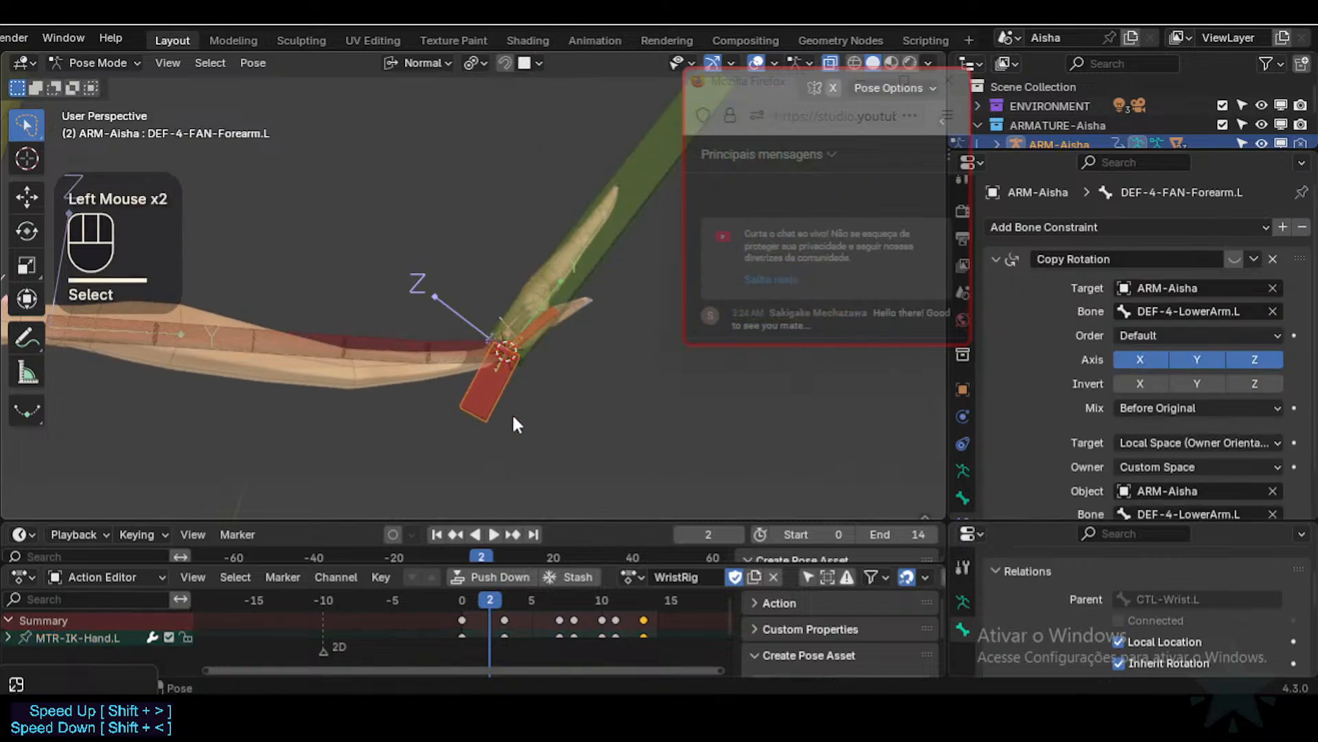
Step: Rotate the DEF-4-FAN-Forearm.L bone about its normal X axis until the forearm mesh straightens
{"action": "key", "text": "r"}
{"action": "key", "text": "x"}
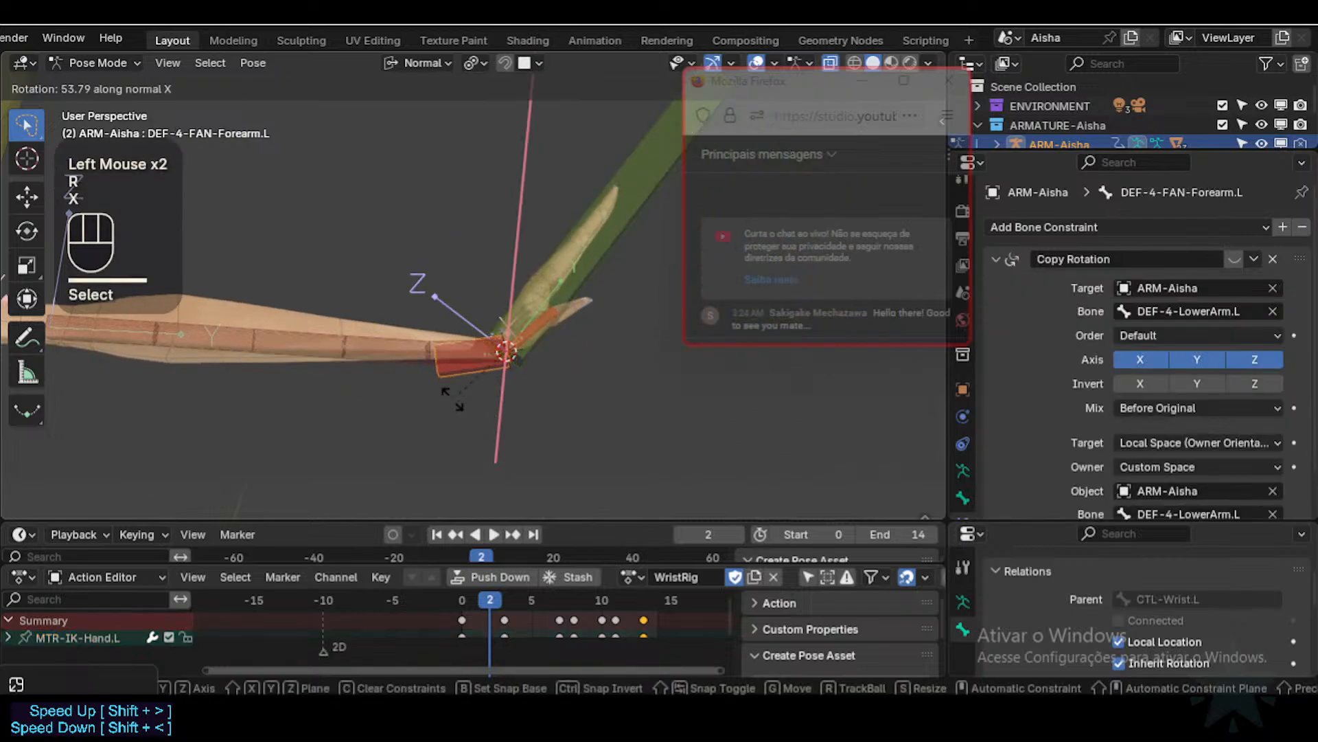
{"action": "left_click", "coordinate": [453, 400]}
{"action": "middle_click", "coordinate": [463, 391]}
{"action": "key", "text": "r"}
{"action": "key", "text": "x"}
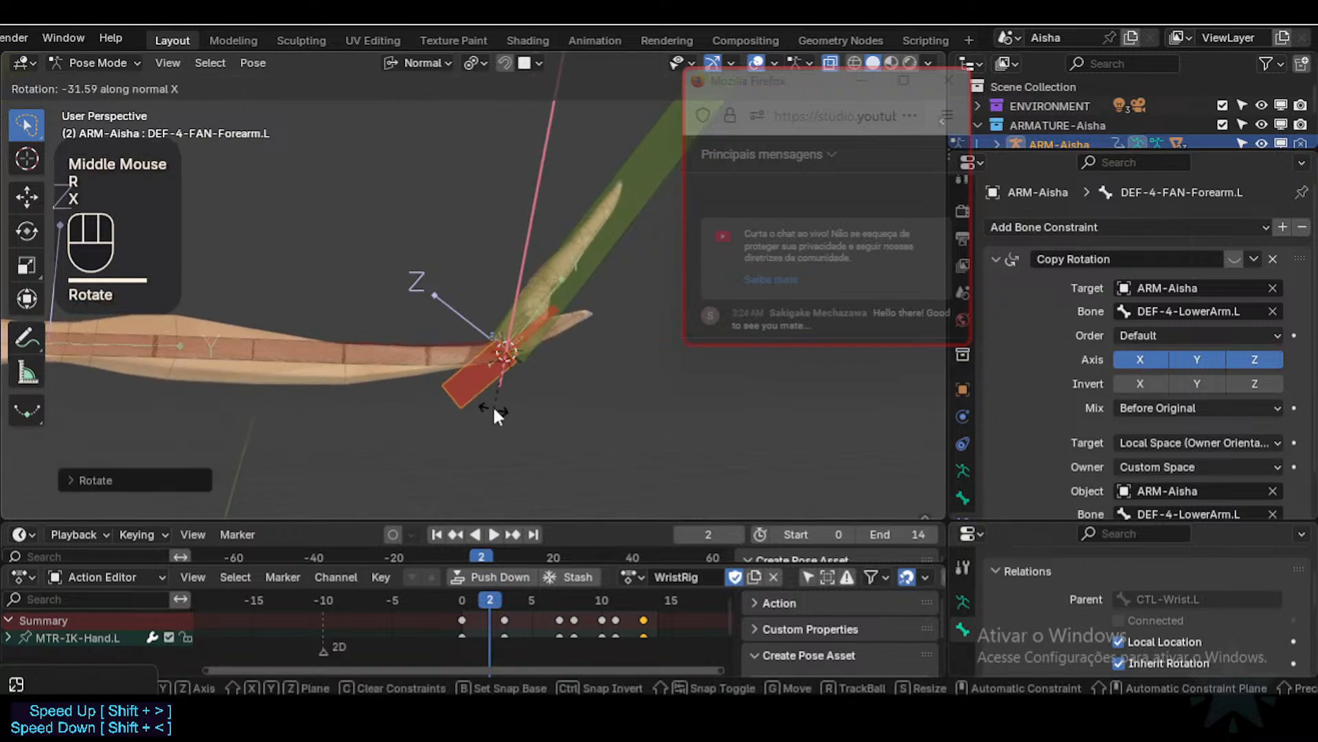
{"action": "key", "text": "Escape"}
Step: Rotate the MTR-IK-Hand.L control about its normal X axis to adjust the upward wrist bend
{"action": "scroll", "coordinate": [548, 296], "scroll_direction": "up", "scroll_amount": 1}
{"action": "left_click", "coordinate": [583, 258]}
{"action": "key", "text": "r"}
{"action": "key", "text": "x"}
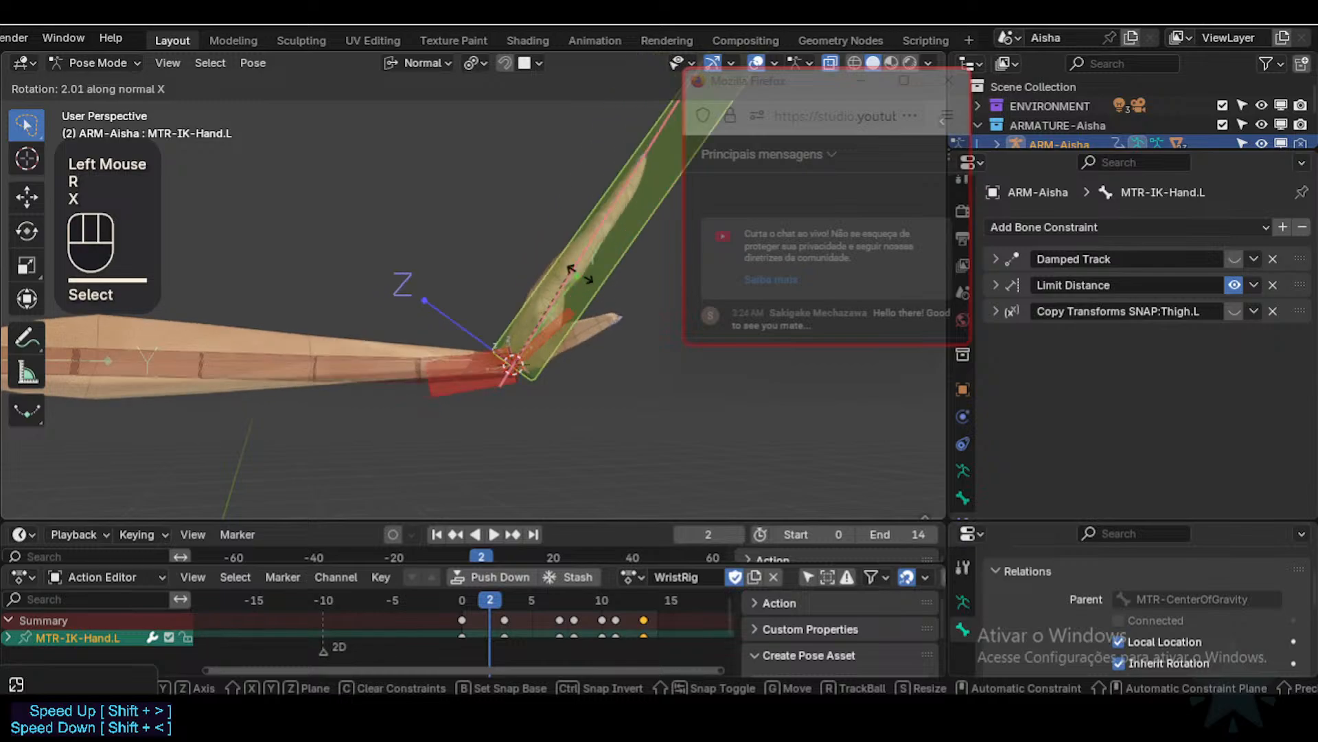
{"action": "left_click", "coordinate": [584, 306]}
Step: Reset the armature's pose so the hand lies straight with the forearm
{"action": "key", "text": "a"}
{"action": "key", "text": "alt+q"}
{"action": "key", "text": "alt+q"}
Step: Bend the straight hand upward by rotating MTR-IK-Hand.L about its normal X axis
{"action": "left_click", "coordinate": [665, 365]}
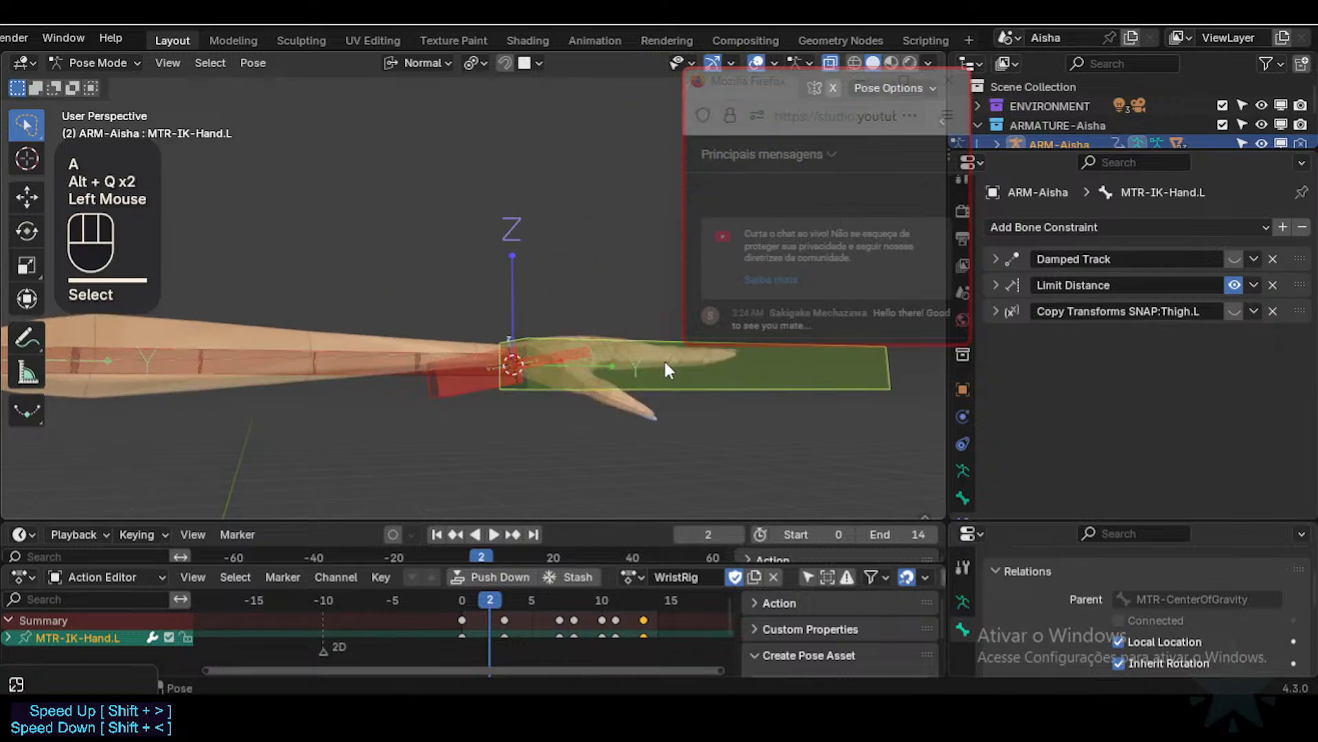
{"action": "key", "text": "r"}
{"action": "key", "text": "x"}
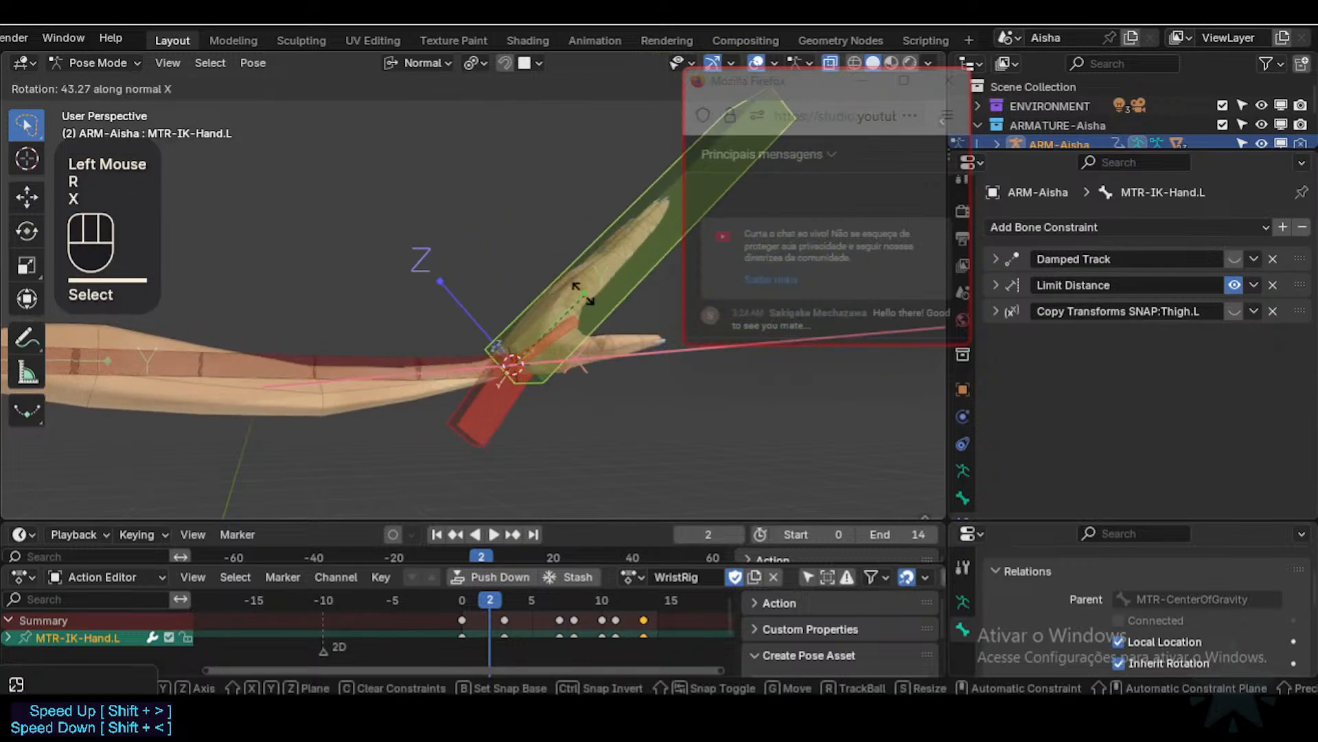
{"action": "left_click", "coordinate": [516, 383]}
{"action": "left_click", "coordinate": [520, 429]}
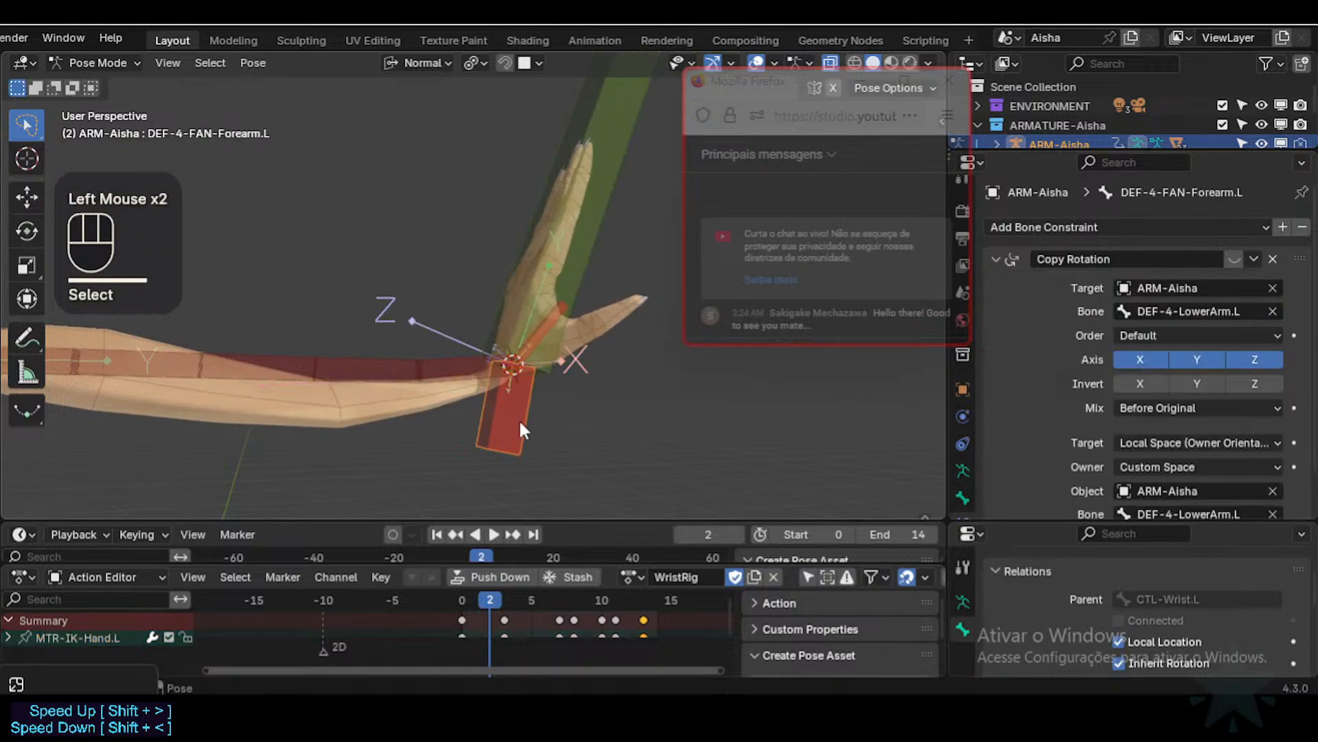
{"action": "middle_click_drag", "start_coordinate": [547, 439], "coordinate": [534, 459]}
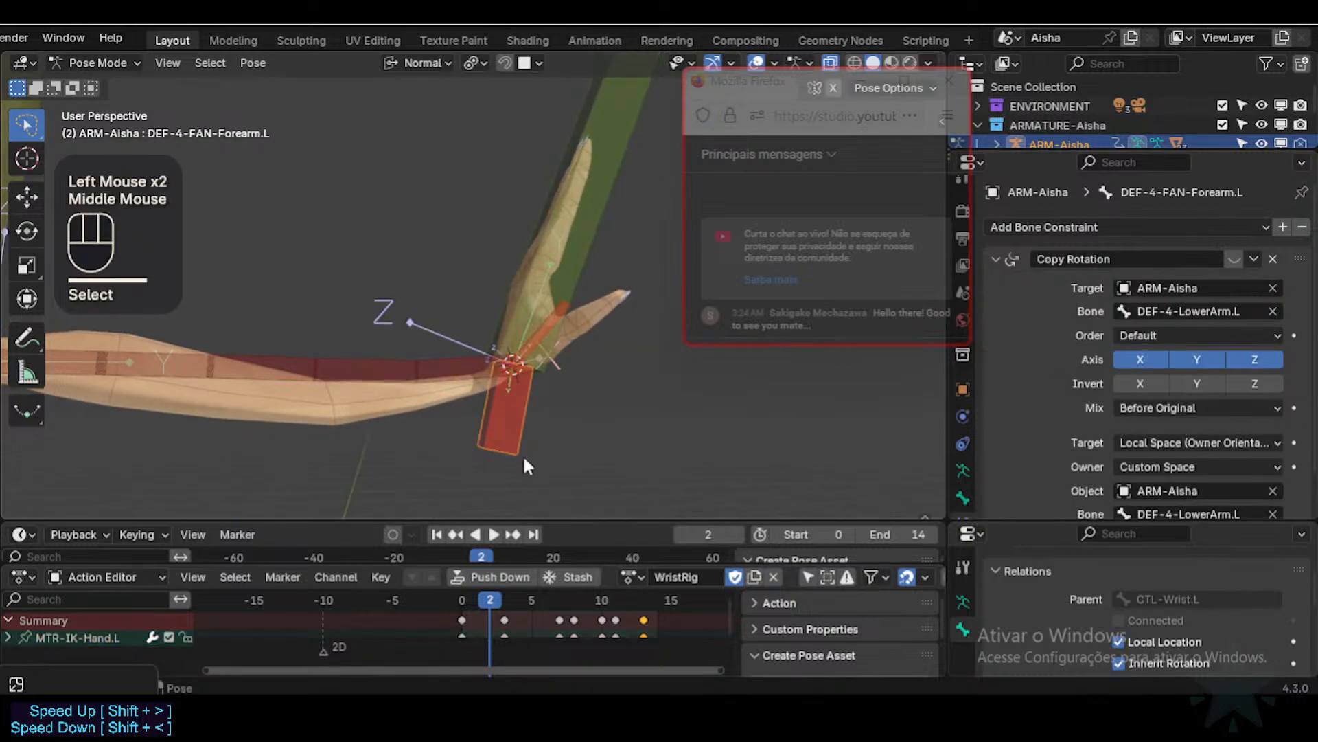
{"action": "key", "text": "r"}
{"action": "key", "text": "x"}
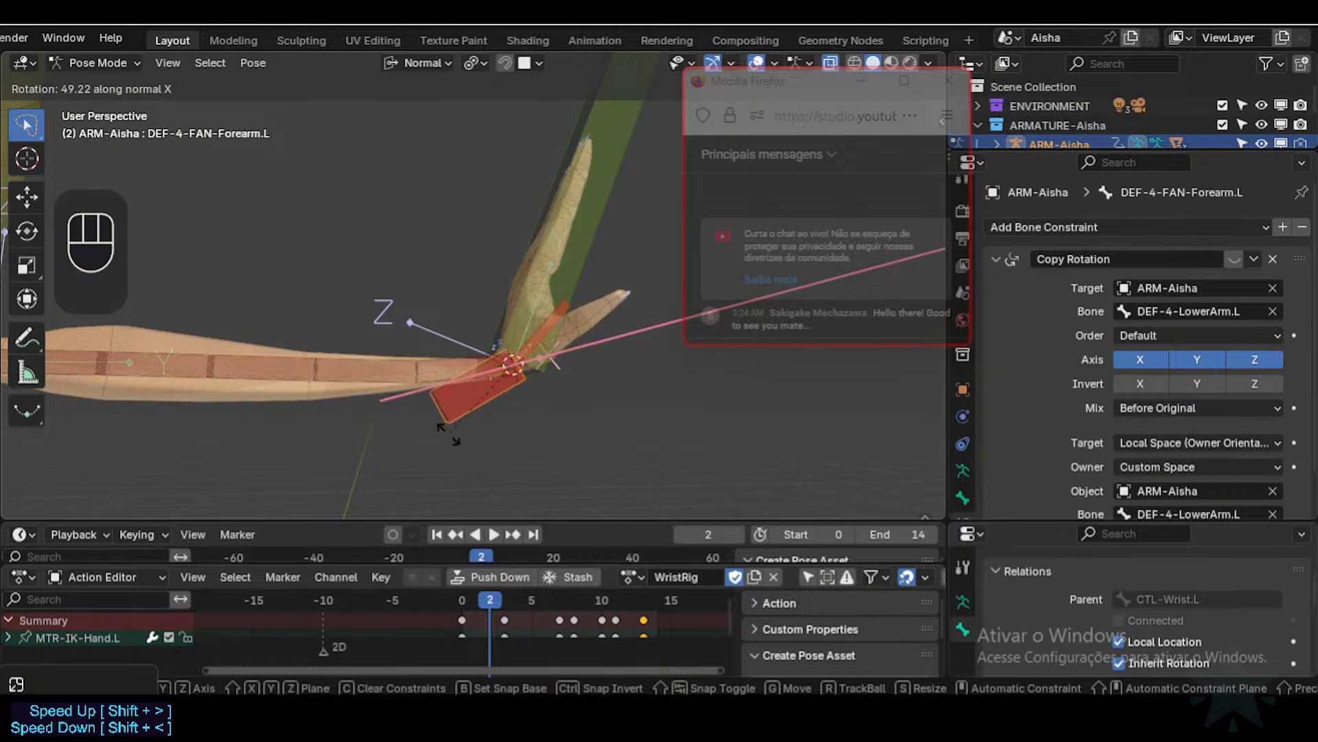
{"action": "key", "text": "Escape"}
Step: Rotate DEF-4-FAN-Forearm.L about its normal X axis to counter the forearm deformation from the bent wrist
{"action": "key", "text": "r"}
{"action": "key", "text": "x"}
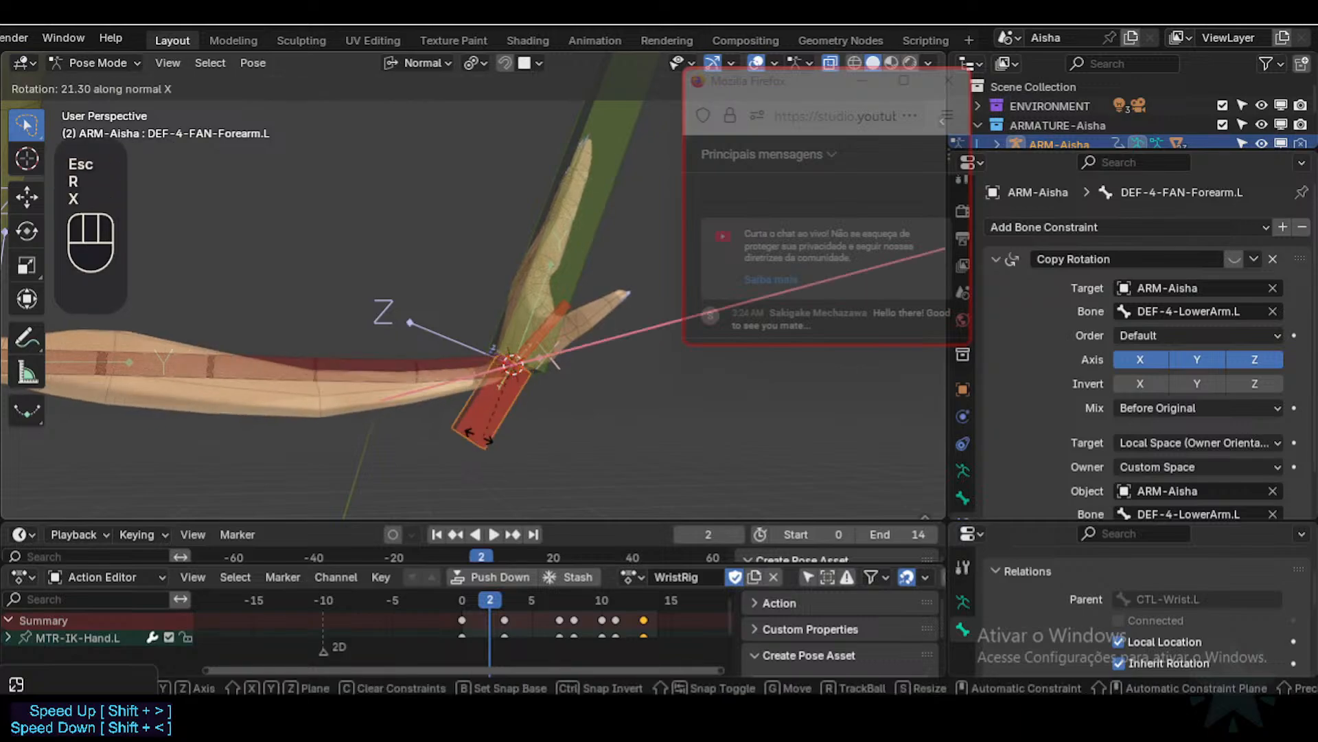
{"action": "left_click", "coordinate": [447, 412]}
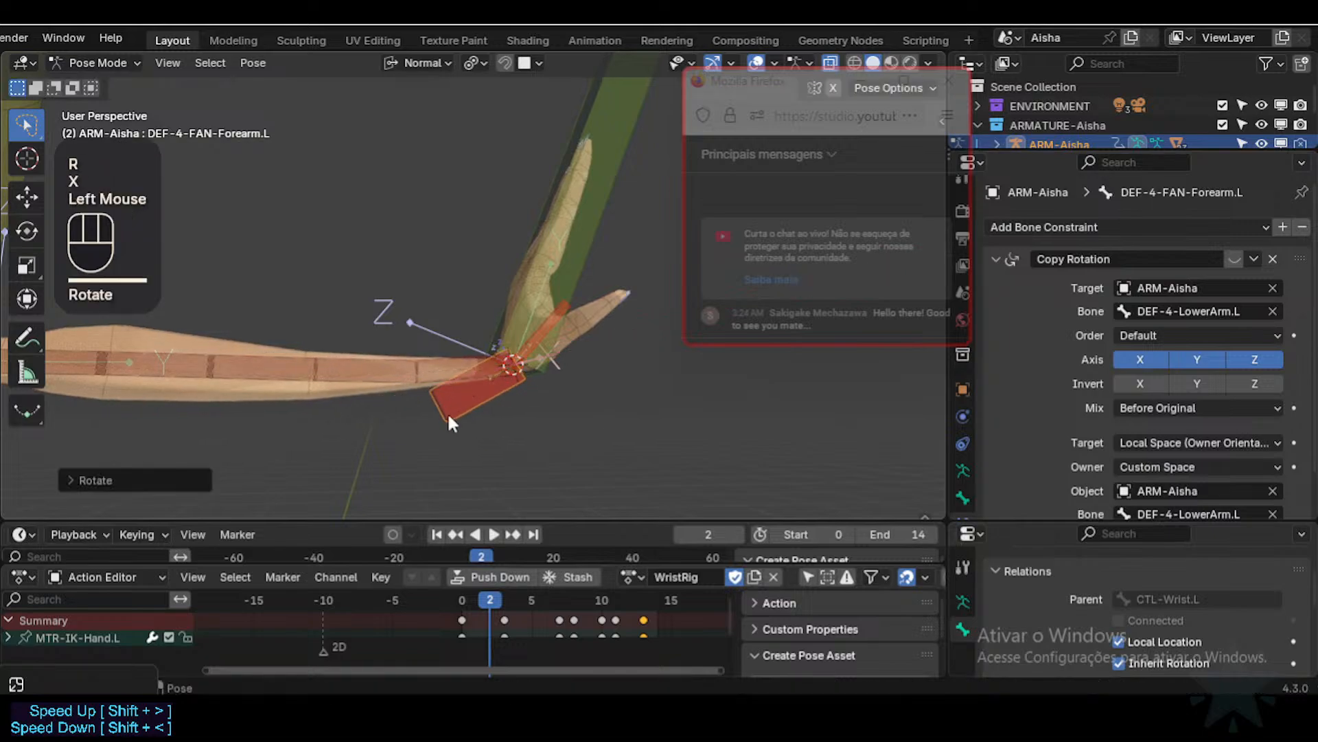
Step: Bend the hand further, to nearly perpendicular to the forearm, by rotating MTR-IK-Hand.L about its normal X axis
{"action": "middle_click", "coordinate": [507, 385]}
{"action": "left_click", "coordinate": [582, 245]}
{"action": "key", "text": "r"}
{"action": "key", "text": "x"}
{"action": "left_click", "coordinate": [550, 241]}
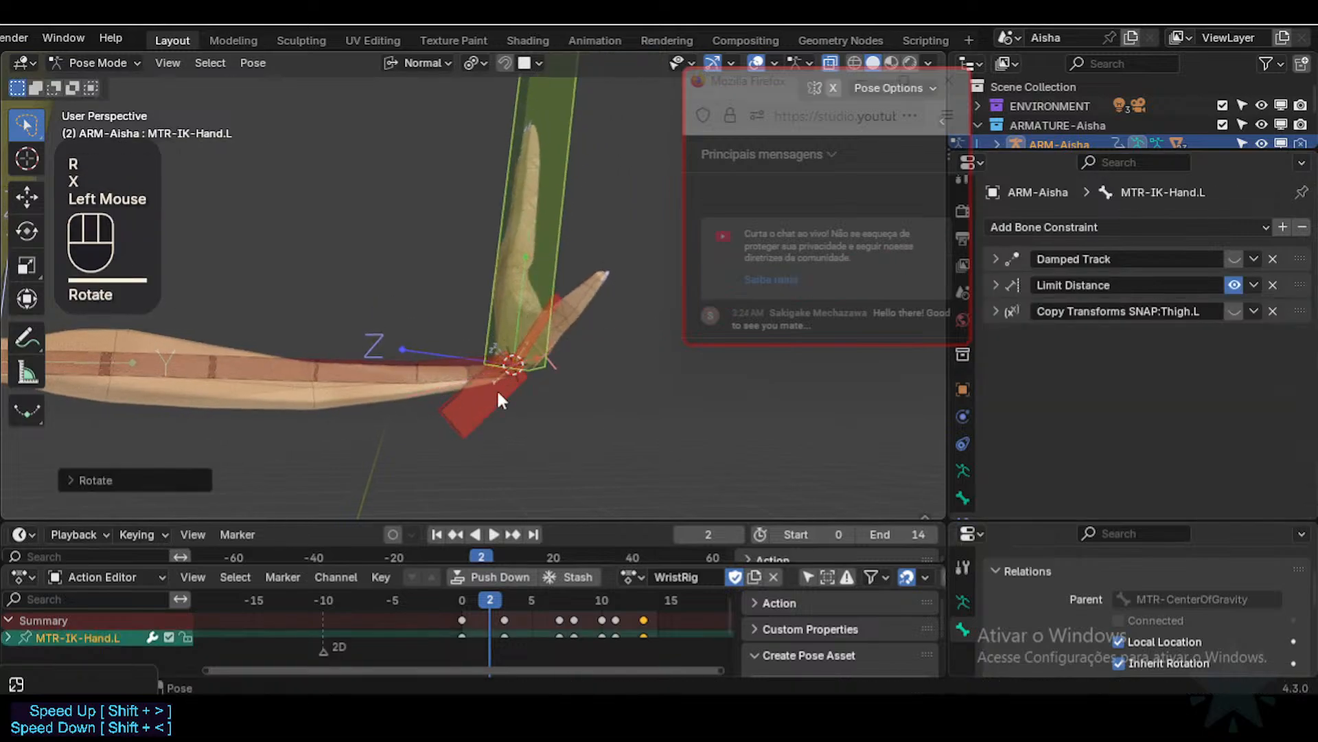
Step: Rotate DEF-4-FAN-Forearm.L about normal X again to straighten the forearm under the stronger wrist bend
{"action": "left_click", "coordinate": [472, 398]}
{"action": "key", "text": "r"}
{"action": "key", "text": "x"}
{"action": "left_click", "coordinate": [514, 340]}
{"action": "middle_click", "coordinate": [514, 340]}
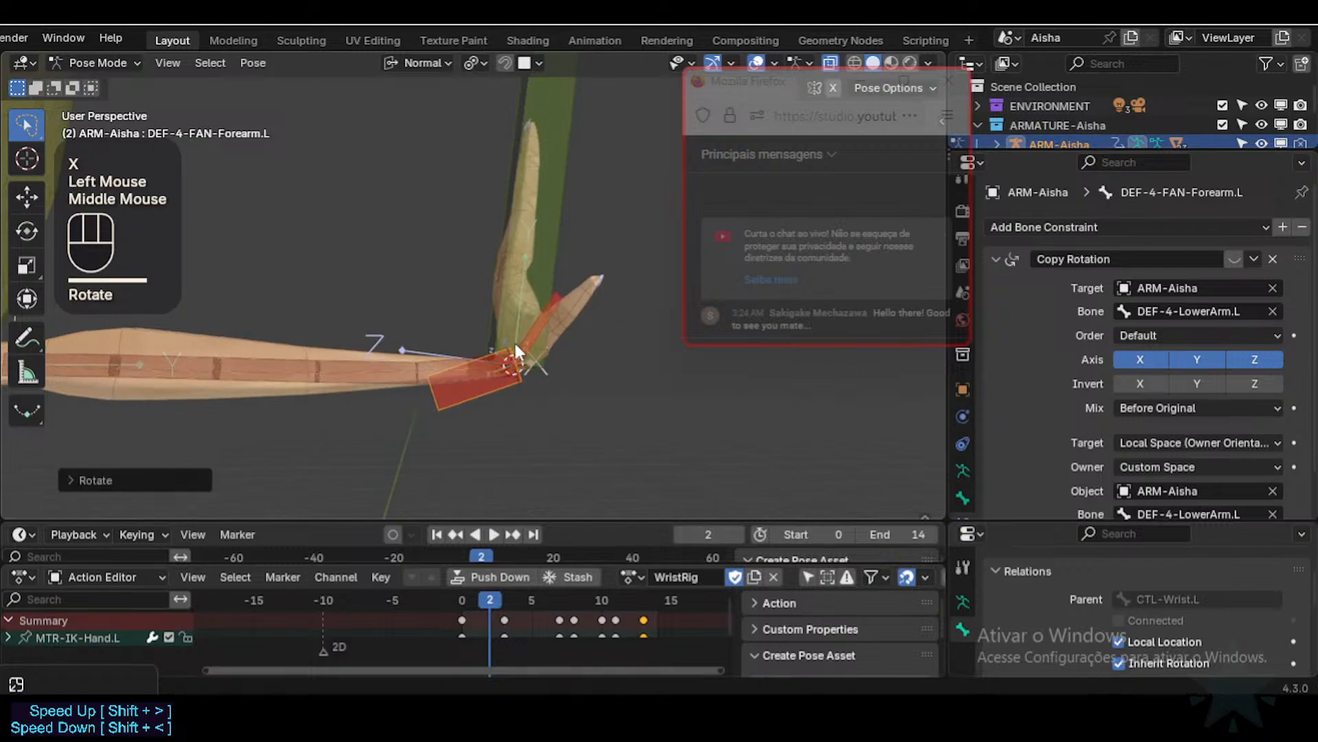
Step: Reset the pose of all bones, bringing the hand back in line with the forearm
{"action": "key", "text": "a"}
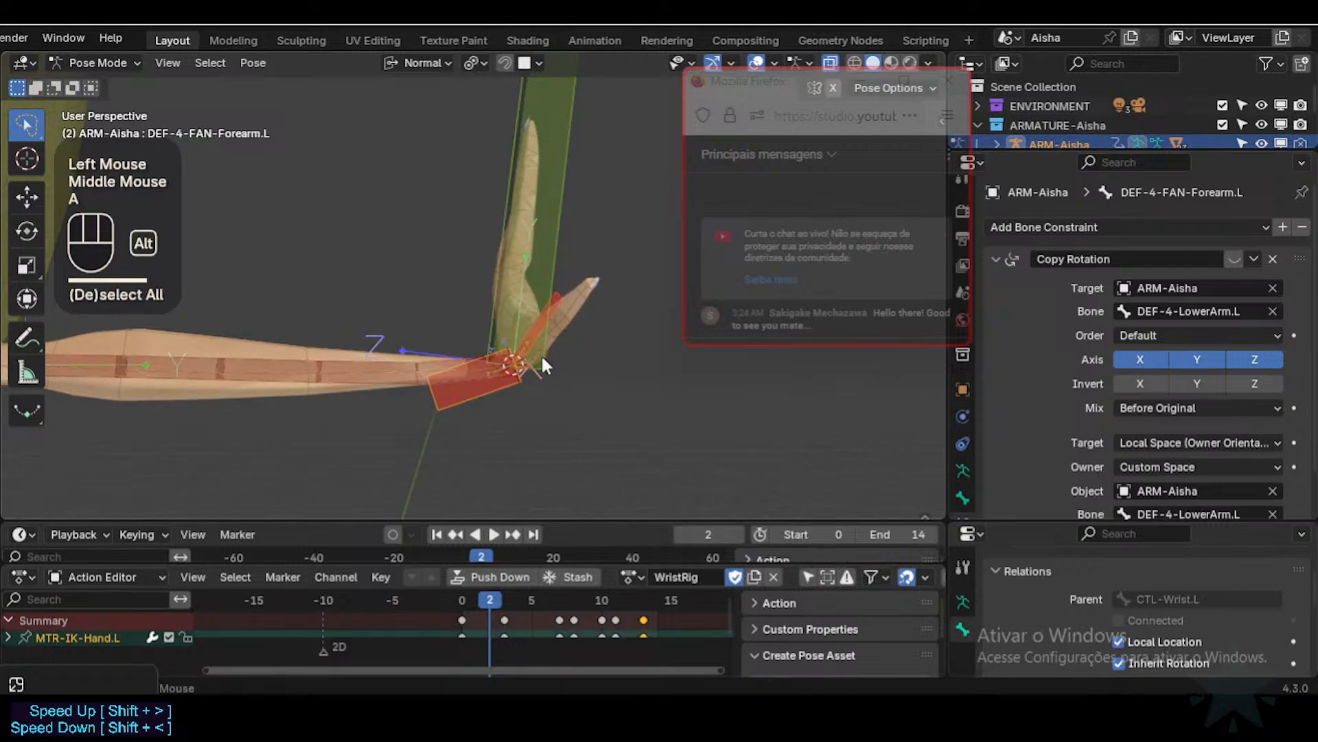
{"action": "key", "text": "alt+q"}
{"action": "key", "text": "alt+q"}
Step: Compare the Copy Rotation constraint settings of the DEF-4-FAN-Wrist.L and DEF-4-FAN-Forearm.L bones
{"action": "left_click", "coordinate": [571, 361]}
{"action": "left_click", "coordinate": [575, 358]}
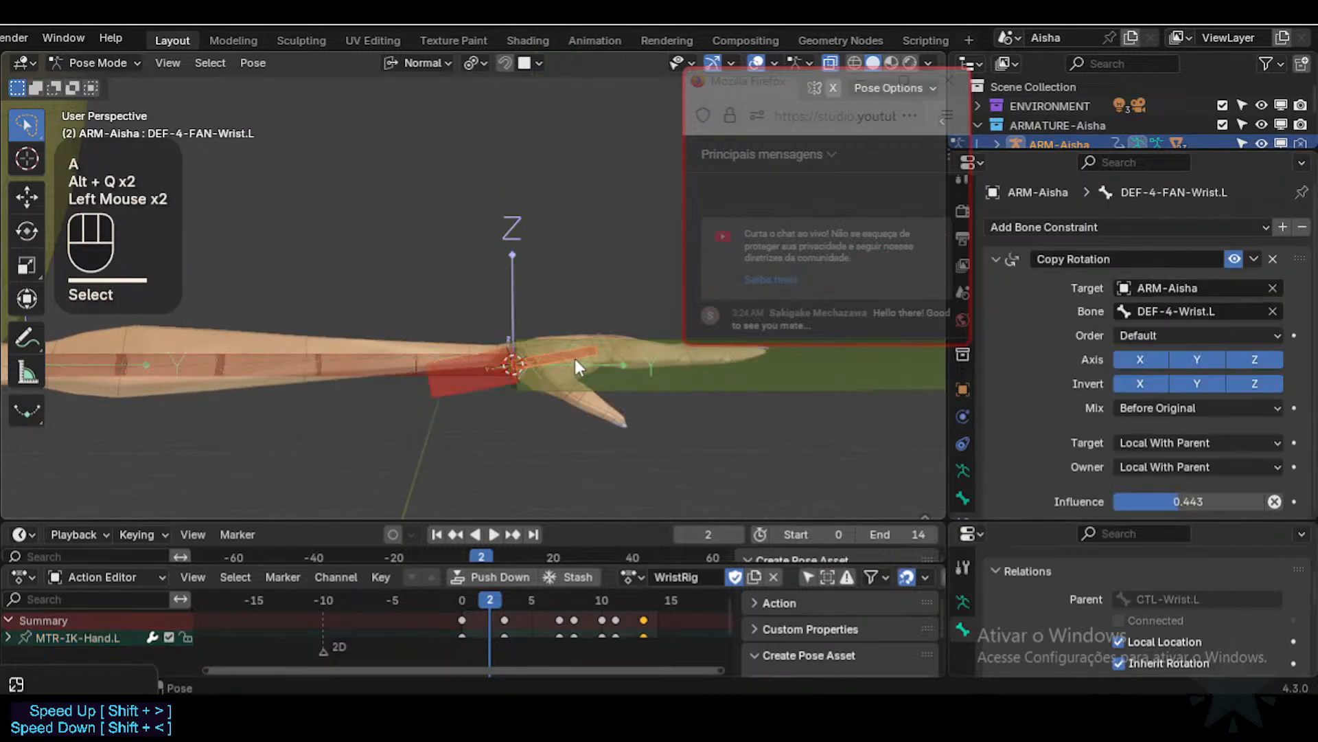
{"action": "left_click", "coordinate": [457, 396]}
{"action": "left_click", "coordinate": [567, 360]}
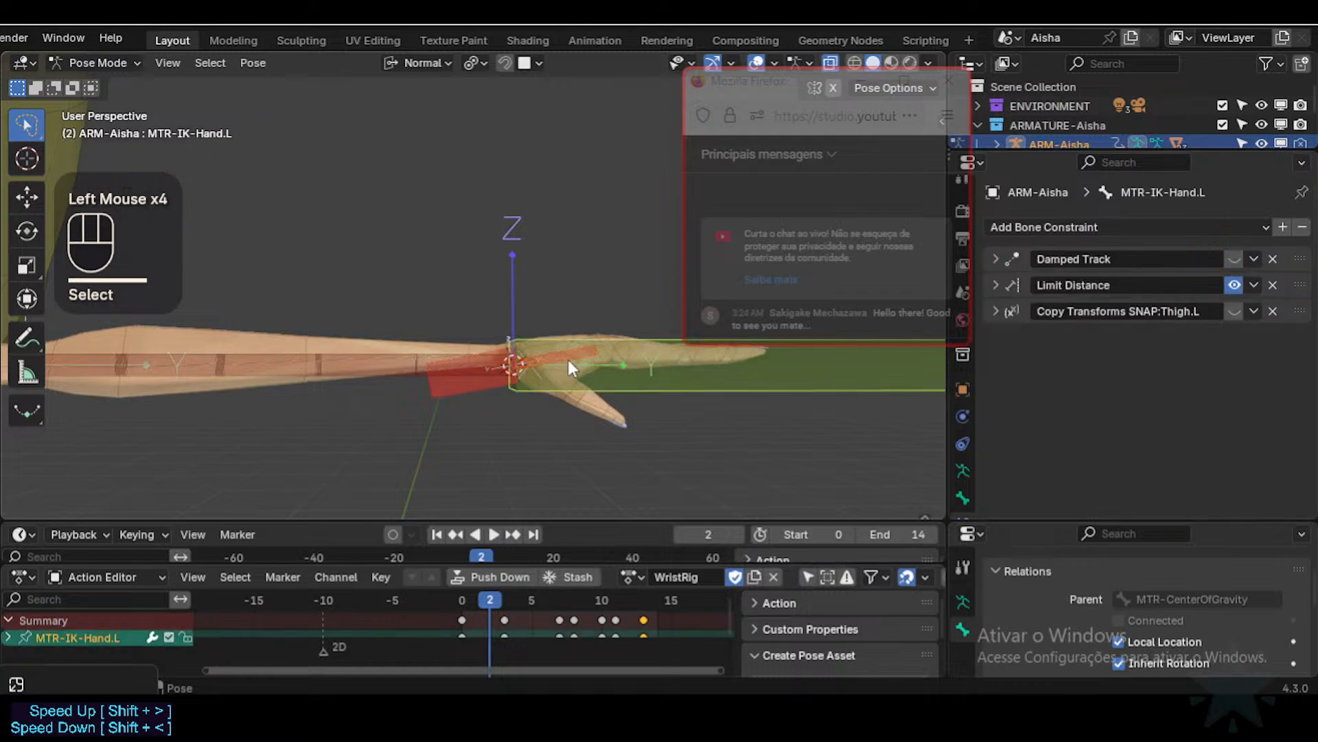
{"action": "left_click", "coordinate": [568, 360]}
{"action": "scroll", "coordinate": [556, 386], "scroll_direction": "up", "scroll_amount": 1}
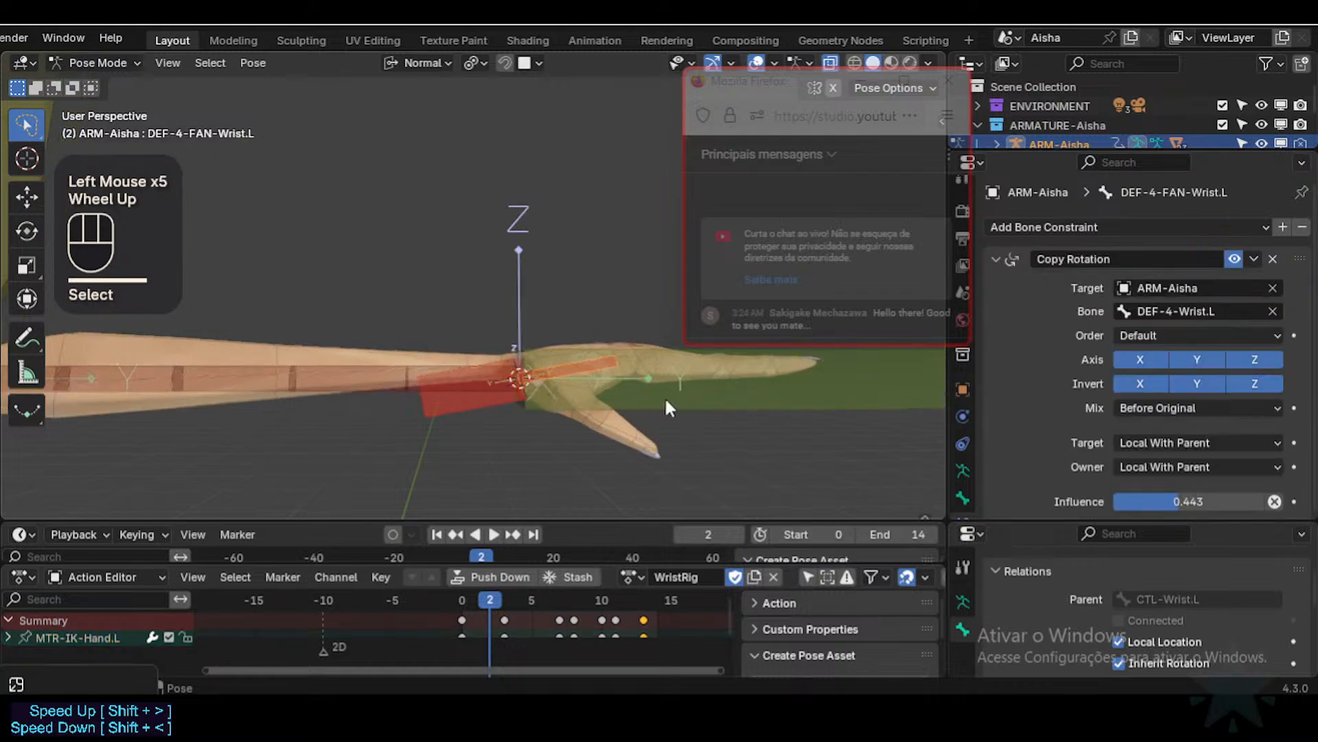
{"action": "left_click", "coordinate": [462, 407]}
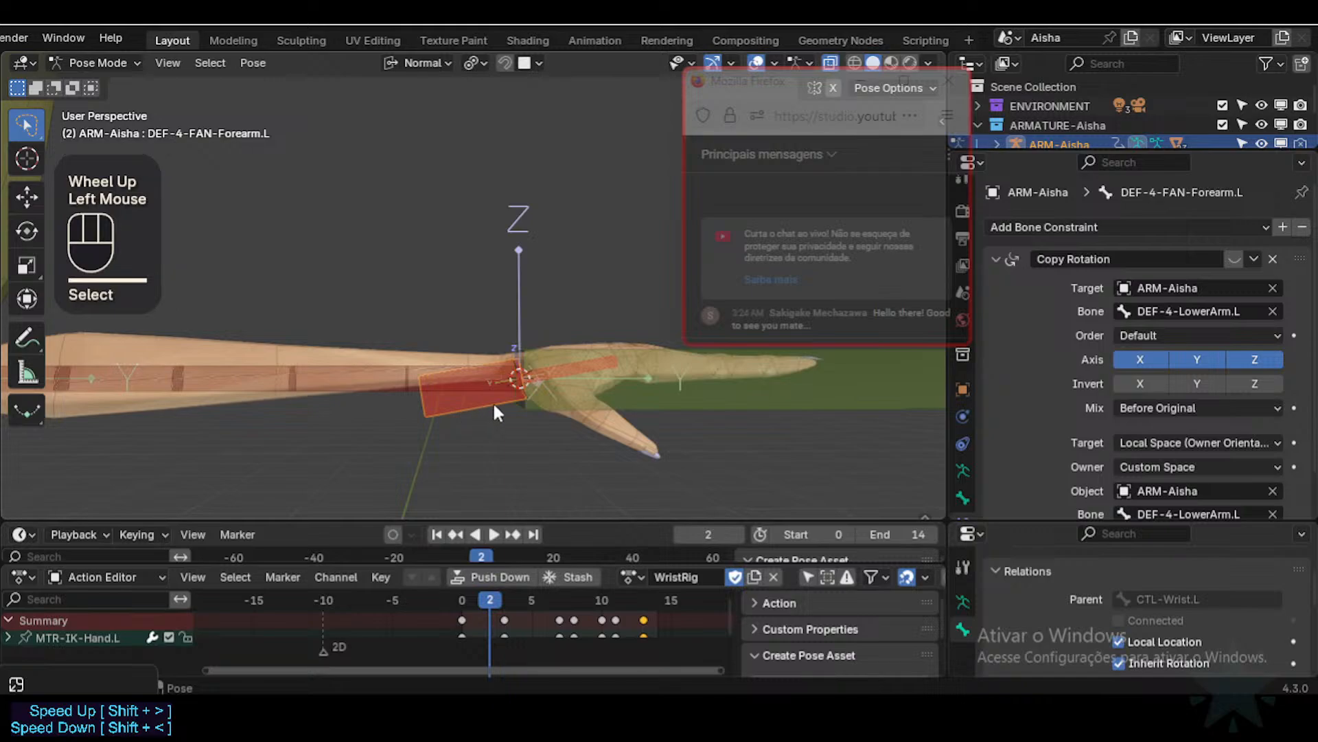
{"action": "scroll", "coordinate": [1133, 414], "scroll_direction": "down", "scroll_amount": 1}
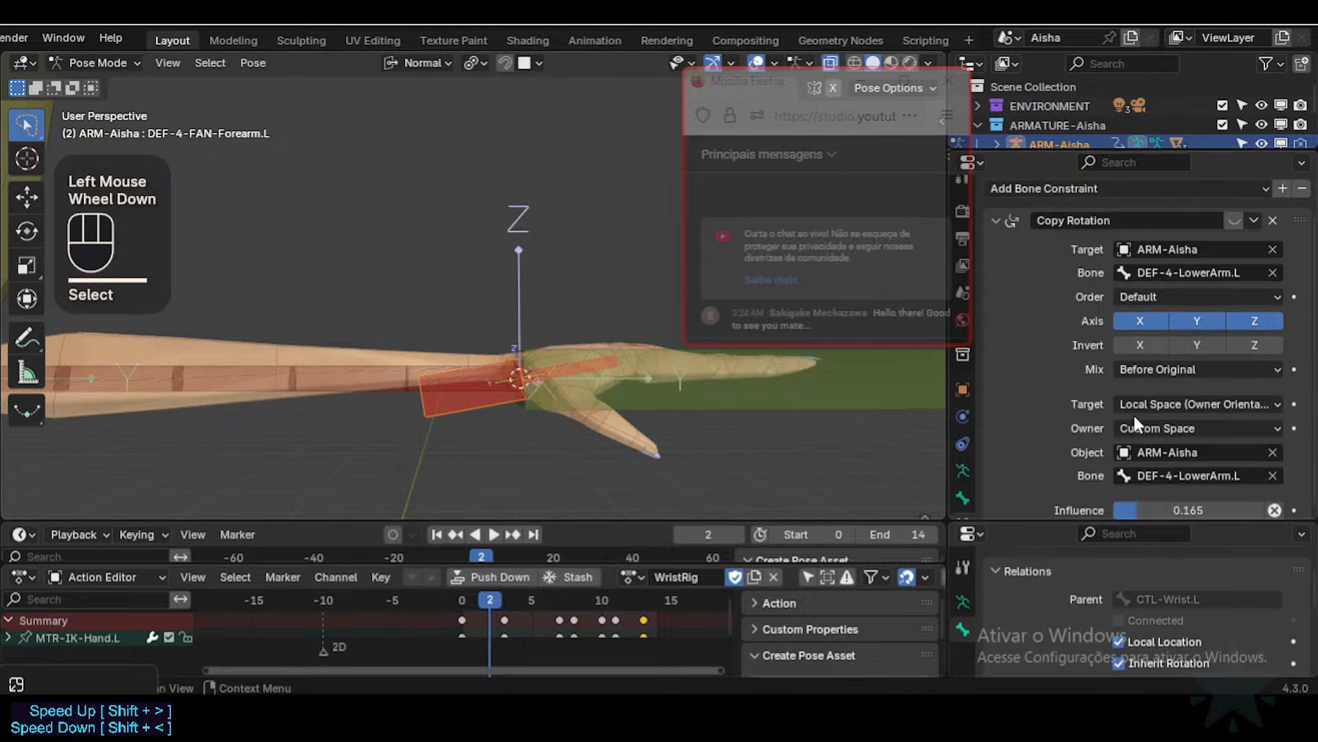
{"action": "mouse_move", "coordinate": [471, 405]}
{"action": "middle_mouse_down"}
{"action": "mouse_move", "coordinate": [483, 438]}
{"action": "mouse_move", "coordinate": [461, 409]}
{"action": "middle_mouse_up"}
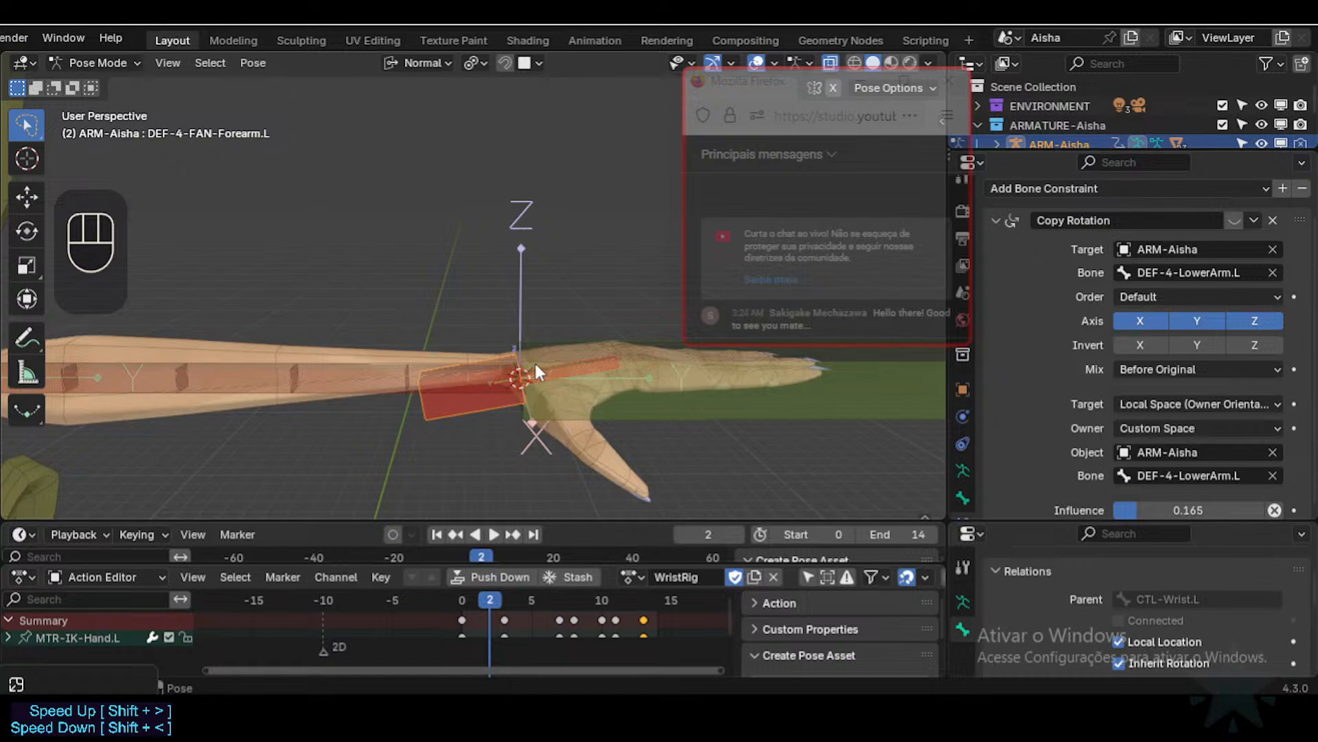
{"action": "scroll", "coordinate": [1295, 439], "scroll_direction": "down", "scroll_amount": 3}
{"action": "scroll", "coordinate": [1295, 440], "scroll_direction": "up", "scroll_amount": 1}
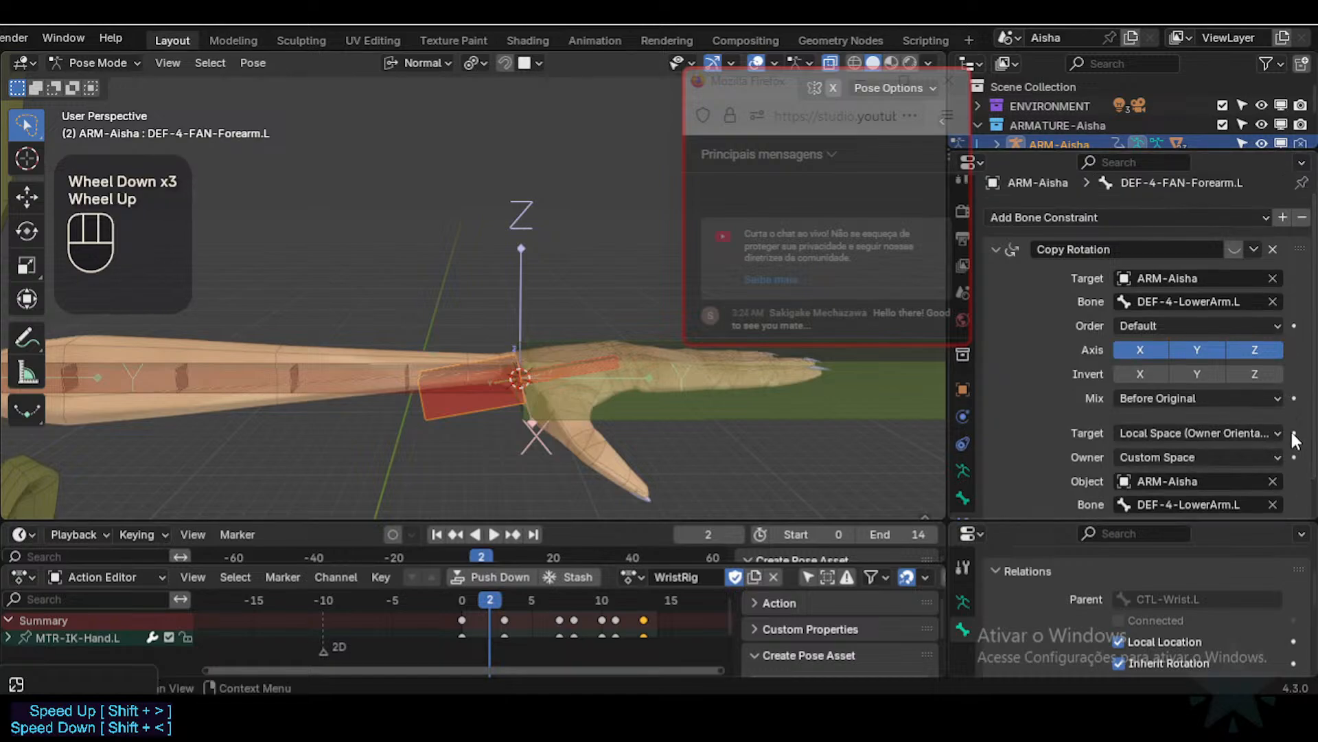
{"action": "scroll", "coordinate": [1296, 440], "scroll_direction": "down", "scroll_amount": 2}
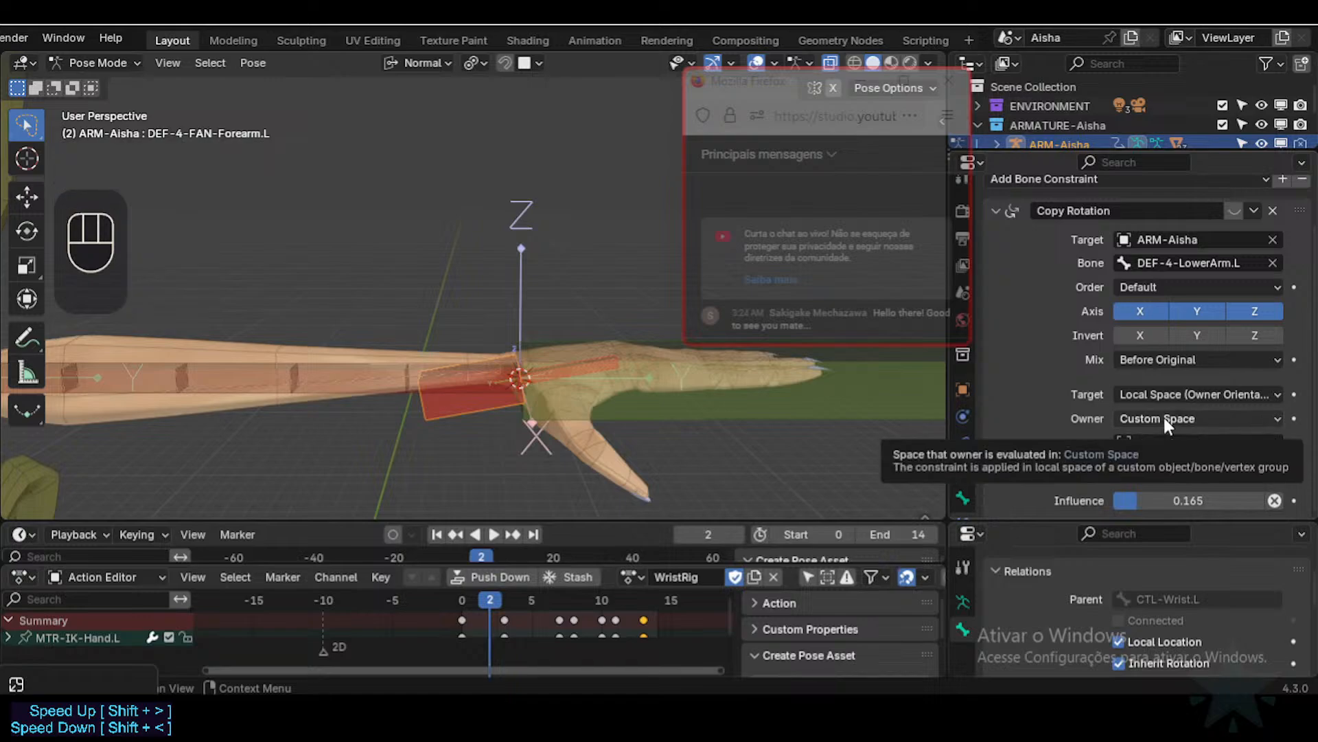
Step: Copy the parent bone's name into the Copy Rotation's custom space bone, setting it to CTL-Wrist.L
{"action": "left_click", "coordinate": [1159, 594]}
{"action": "key", "text": "ctrl+c"}
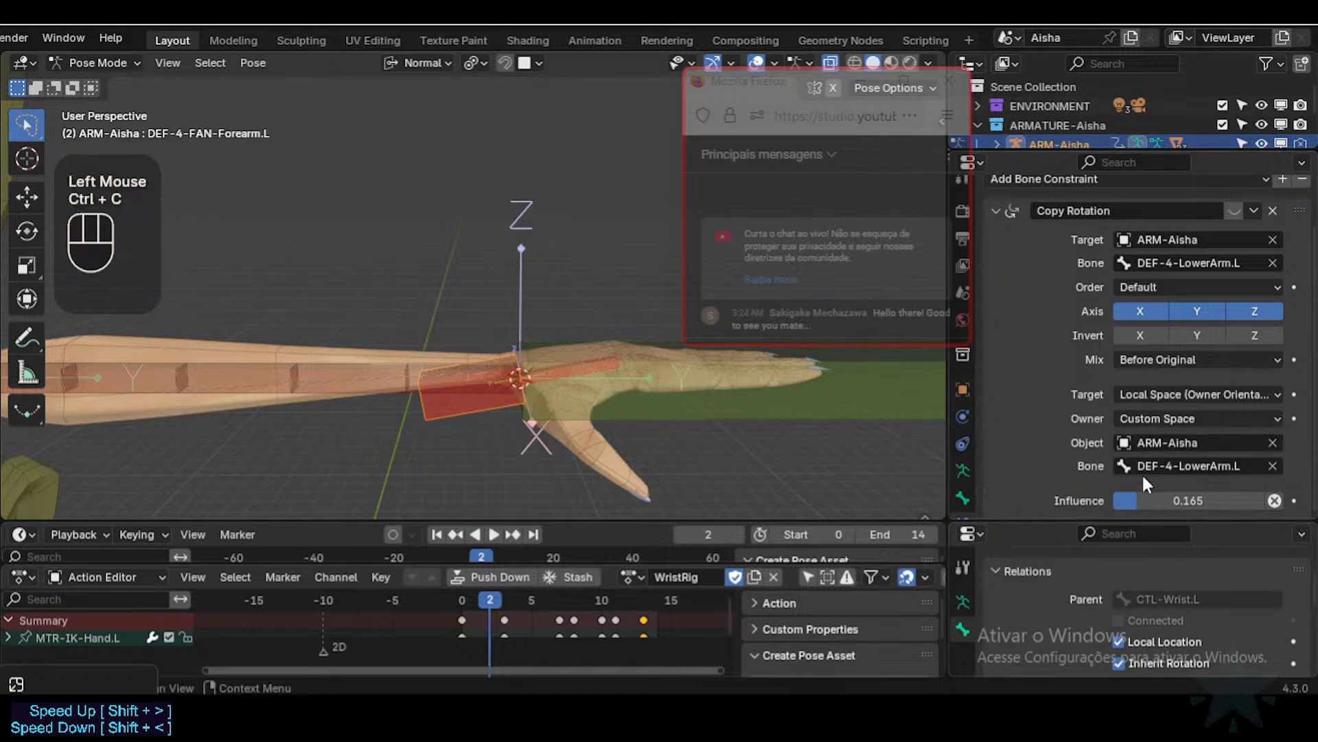
{"action": "key", "text": "ctrl+v"}
{"action": "key", "text": "ctrl+v"}
{"action": "key", "text": "ctrl+v"}
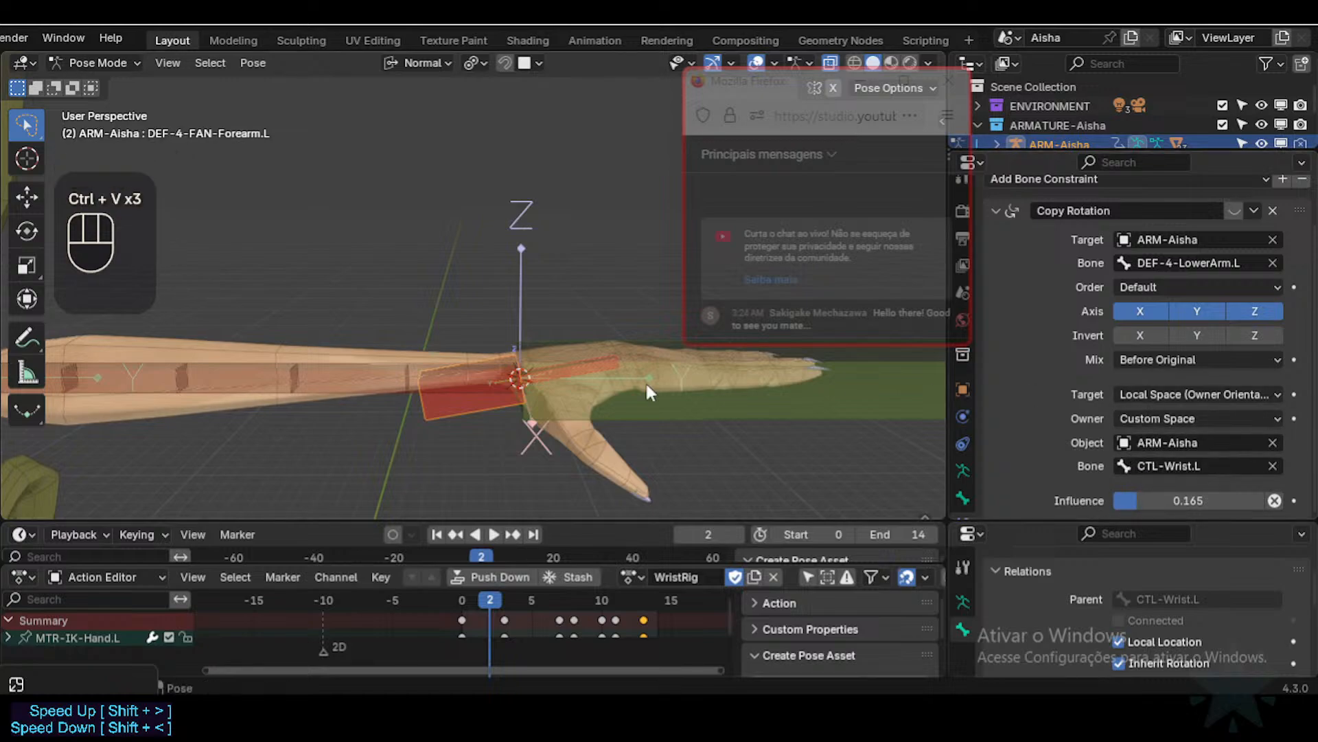
Step: Invert the X, Y and Z axes of the forearm fan bone's Copy Rotation constraint
{"action": "left_click", "coordinate": [1151, 337]}
{"action": "left_click", "coordinate": [1181, 335]}
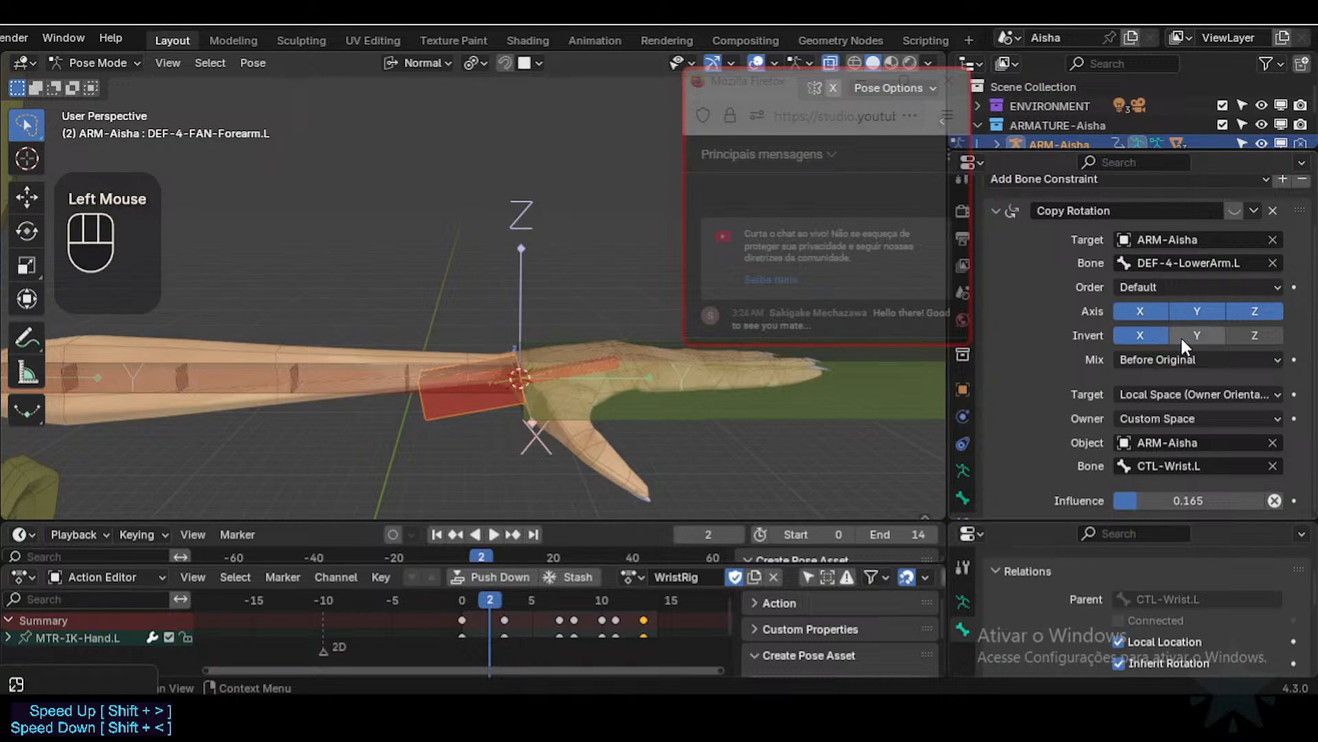
{"action": "left_click", "coordinate": [1251, 336]}
Step: Copy the 0.443 influence from DEF-4-FAN-Wrist.L's Copy Rotation to the constraint on DEF-4-FAN-Forearm.L
{"action": "left_click_drag", "start_coordinate": [1188, 500], "coordinate": [1263, 501]}
{"action": "left_click", "coordinate": [566, 370]}
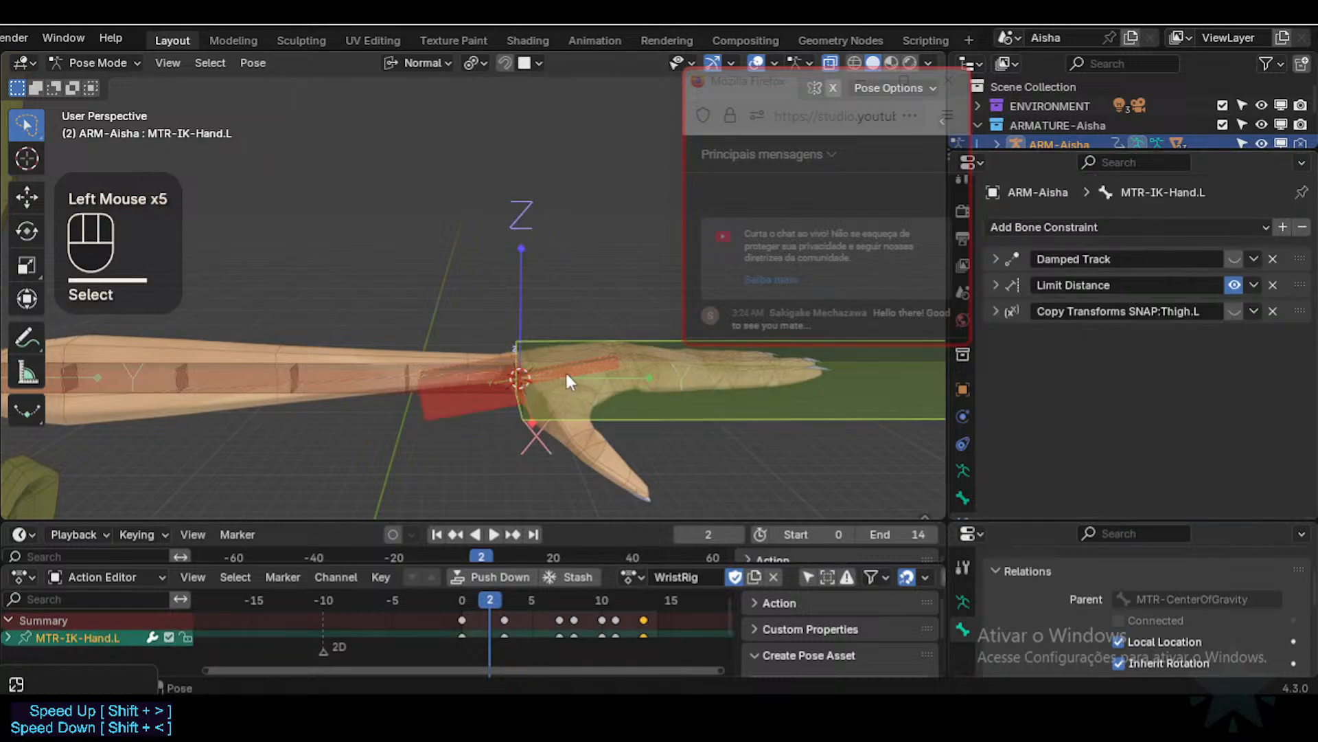
{"action": "left_click", "coordinate": [566, 373]}
{"action": "key", "text": "ctrl+c"}
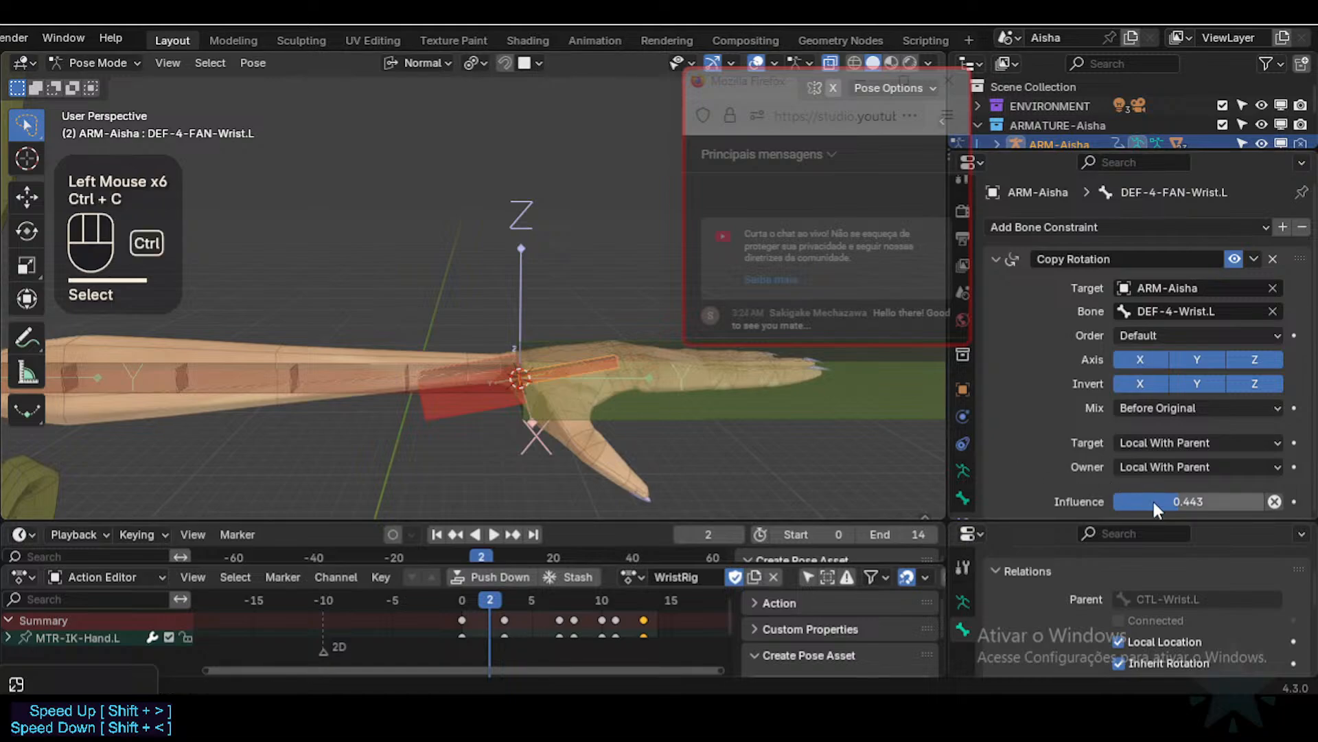
{"action": "left_click", "coordinate": [494, 396]}
{"action": "scroll", "coordinate": [1162, 489], "scroll_direction": "down", "scroll_amount": 1}
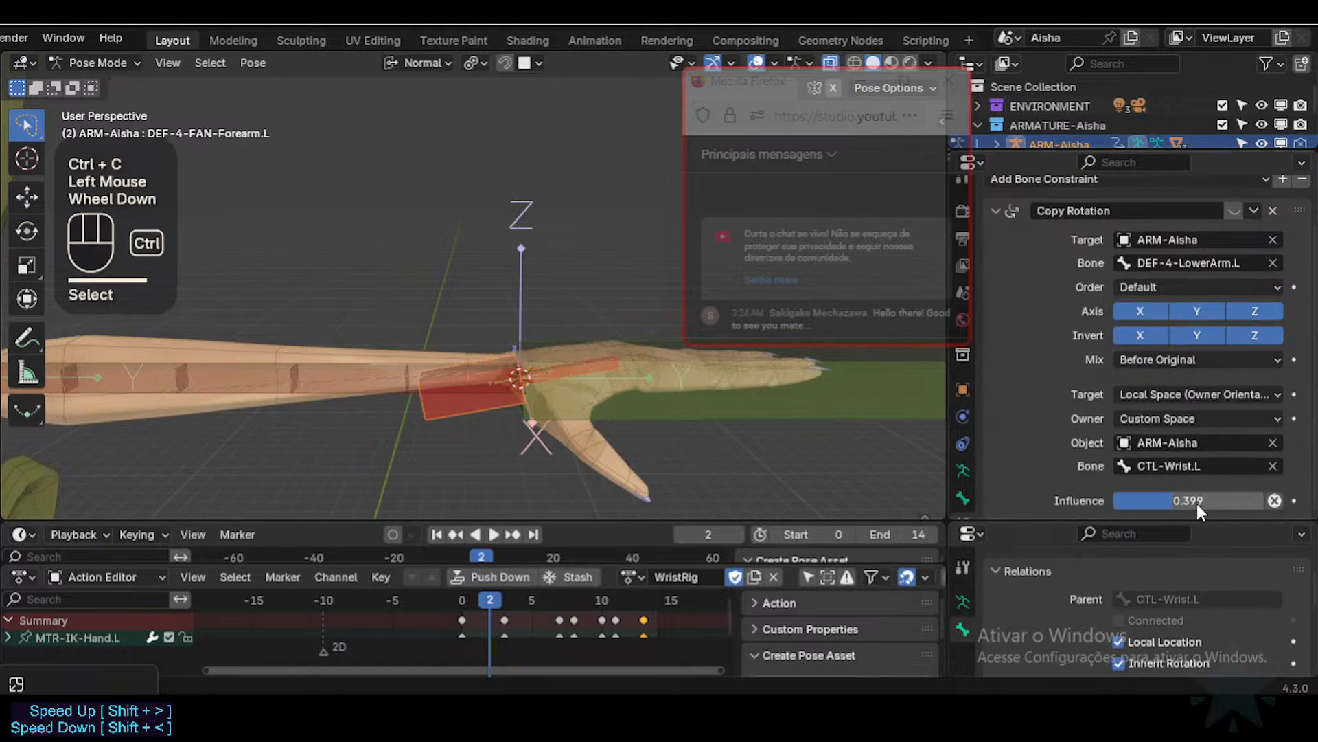
{"action": "key", "text": "ctrl+v"}
Step: Enable the forearm fan's Copy Rotation constraint and test it by bending MTR-IK-Hand.L downward about normal X
{"action": "left_click", "coordinate": [1225, 208]}
{"action": "left_click", "coordinate": [695, 402]}
{"action": "key", "text": "r"}
{"action": "key", "text": "x"}
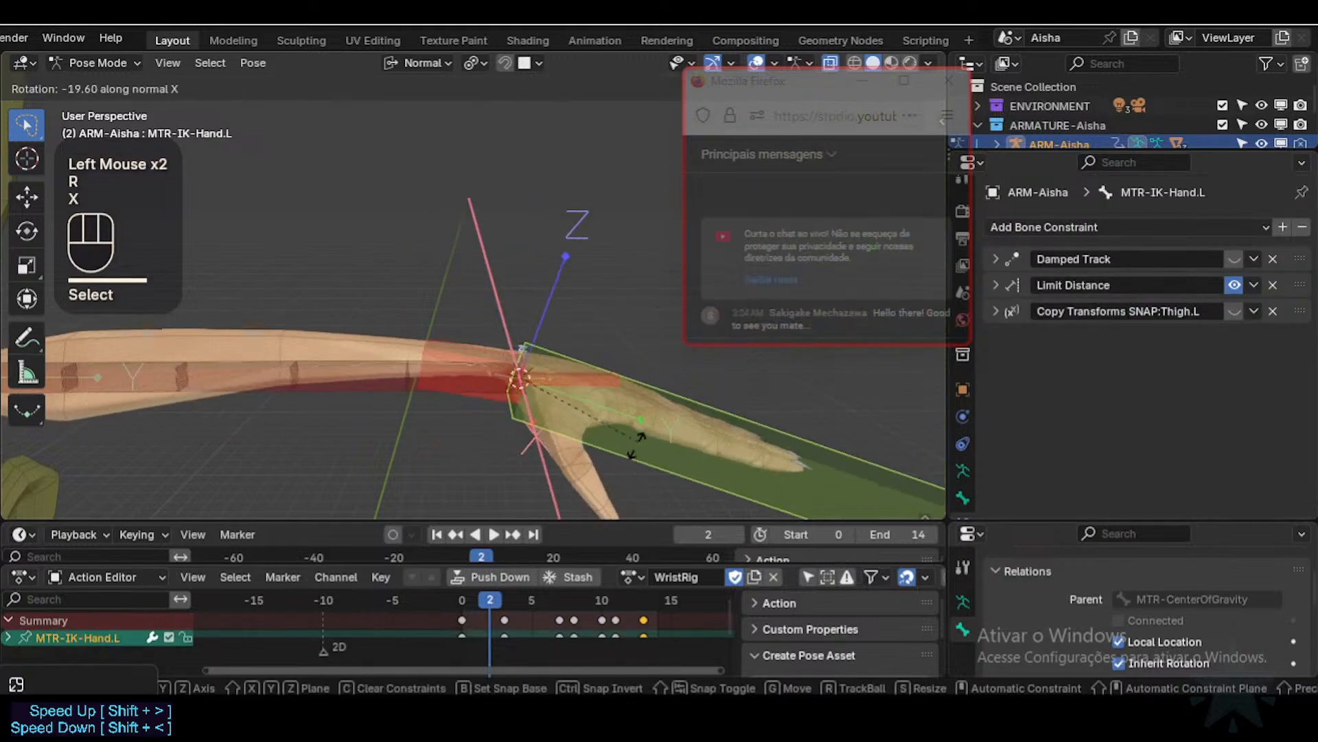
{"action": "left_click", "coordinate": [515, 337]}
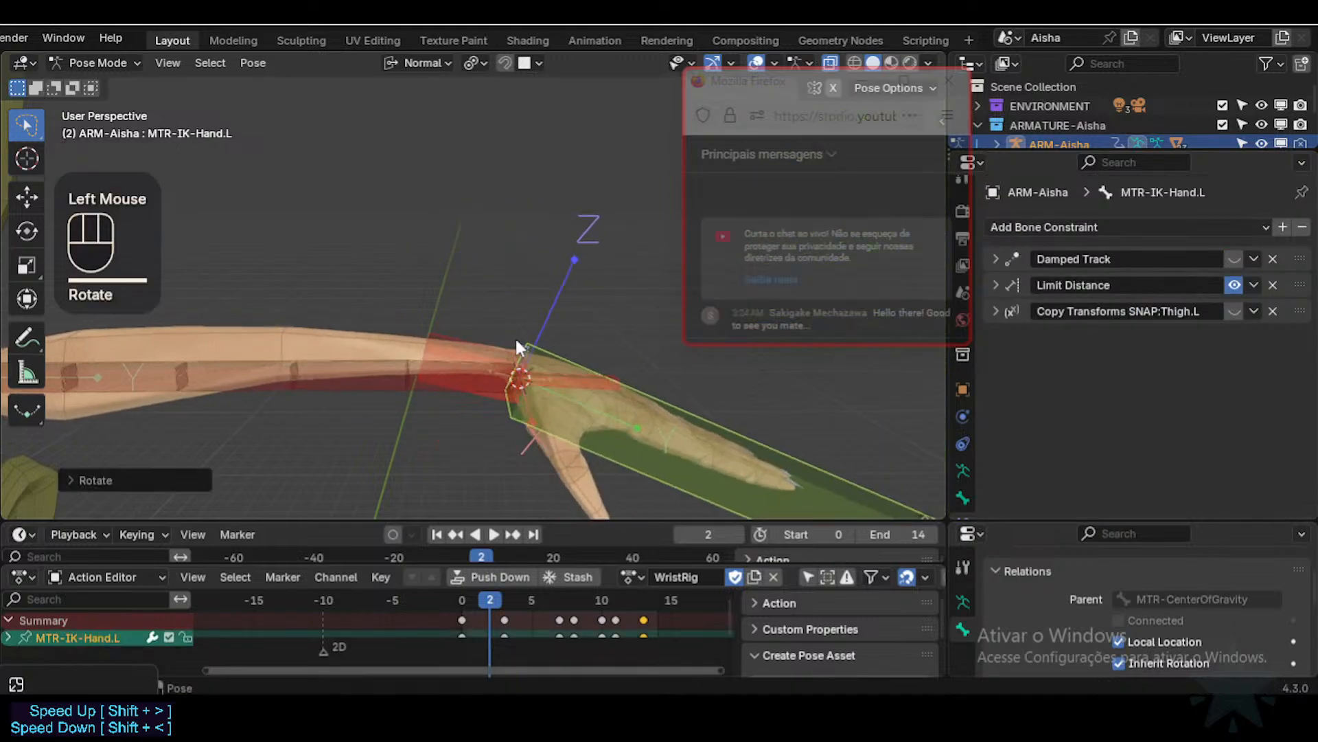
Step: Set the Copy Rotation influence on DEF-4-FAN-Forearm.L to 0.430
{"action": "left_click", "coordinate": [505, 354]}
{"action": "scroll", "coordinate": [1126, 426], "scroll_direction": "down", "scroll_amount": 2}
{"action": "mouse_move", "coordinate": [1186, 498]}
{"action": "left_mouse_down"}
{"action": "mouse_move", "coordinate": [1216, 501]}
{"action": "mouse_move", "coordinate": [1205, 501]}
{"action": "left_mouse_up"}
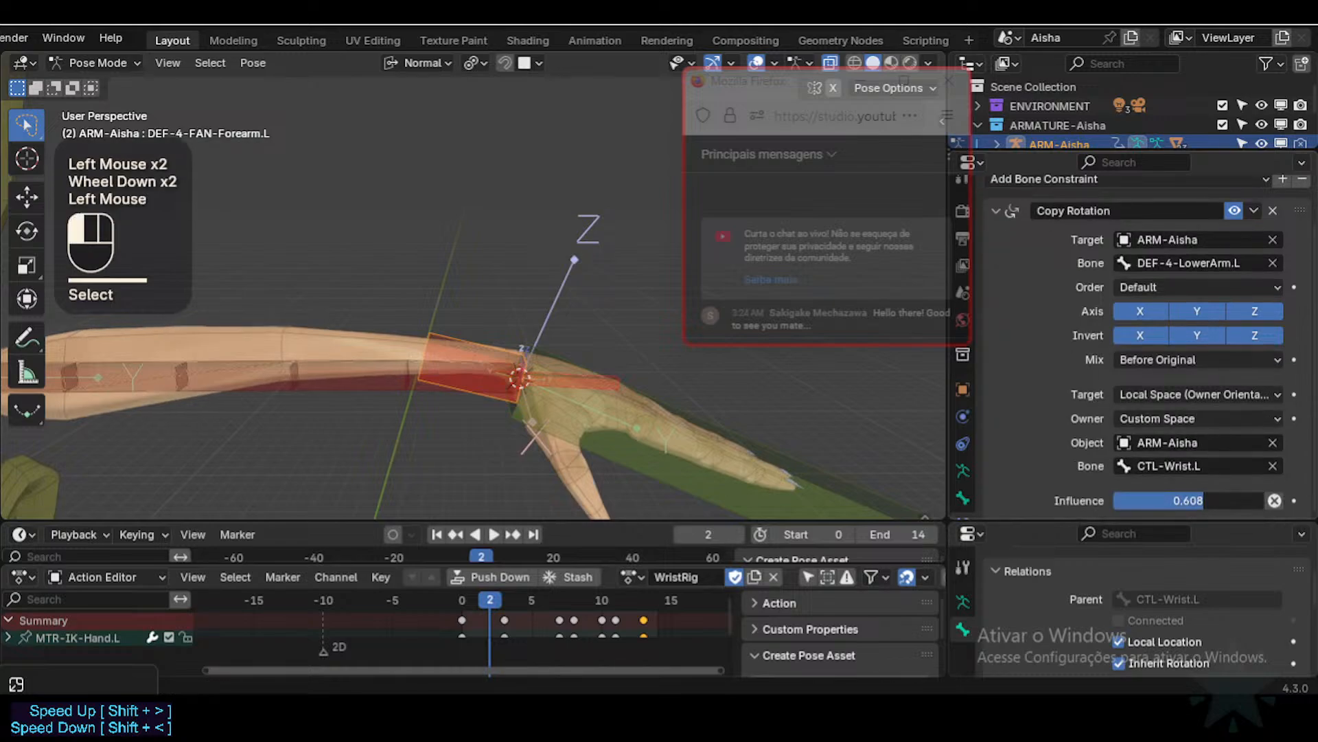
Step: Set the forearm fan constraint's target space to Local Space and turn off inversion for X, Y and Z
{"action": "left_click", "coordinate": [1167, 394]}
{"action": "left_click", "coordinate": [1137, 510]}
{"action": "left_click", "coordinate": [1143, 333]}
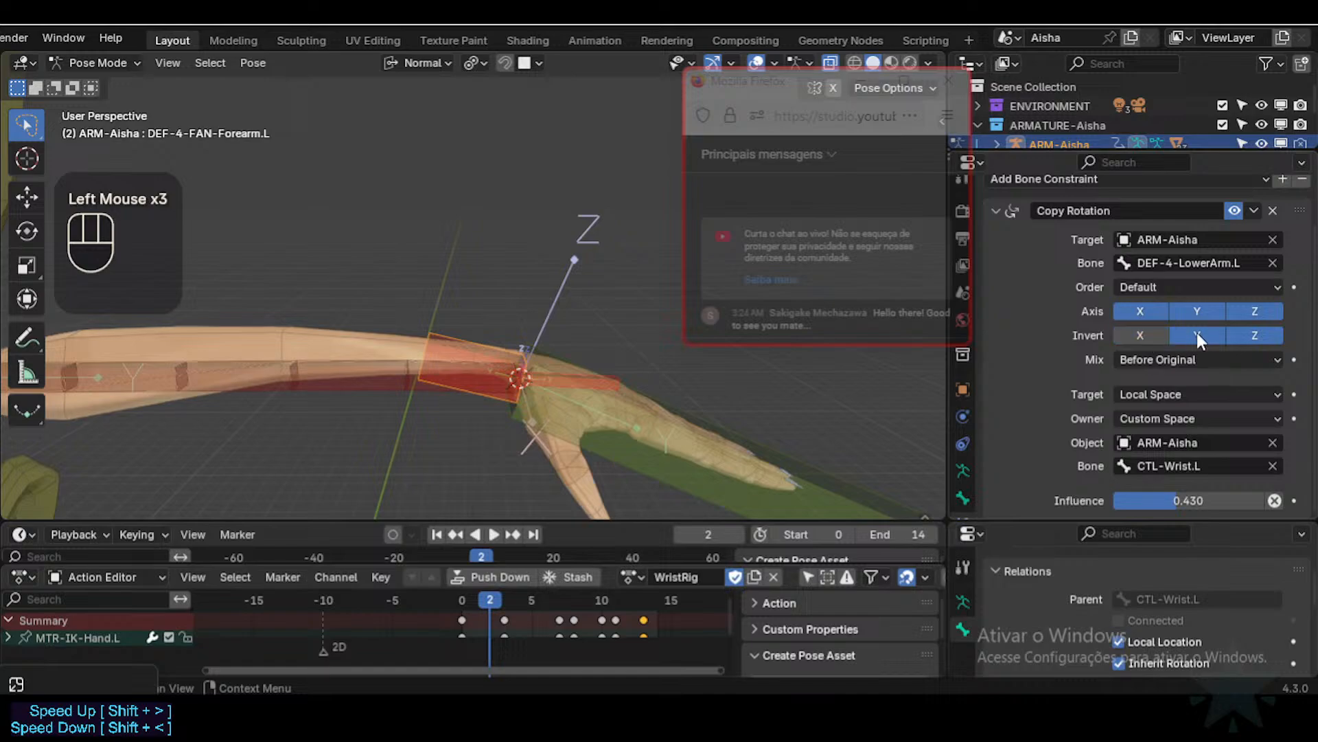
{"action": "left_click", "coordinate": [1197, 333]}
{"action": "left_click", "coordinate": [1241, 331]}
Step: Test the revised constraint by rotating MTR-IK-Hand.L about its normal X axis, first downward and again upward
{"action": "left_click", "coordinate": [695, 455]}
{"action": "key", "text": "r"}
{"action": "key", "text": "x"}
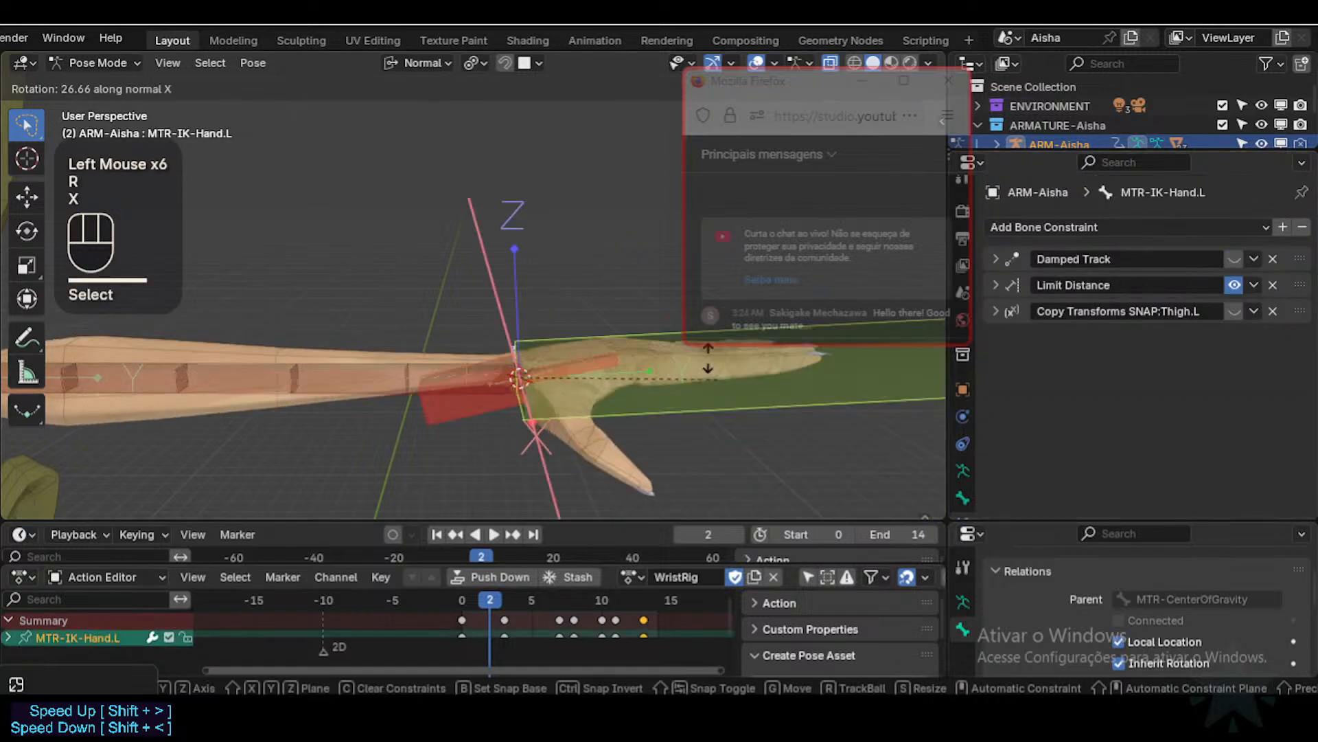
{"action": "left_click", "coordinate": [583, 412]}
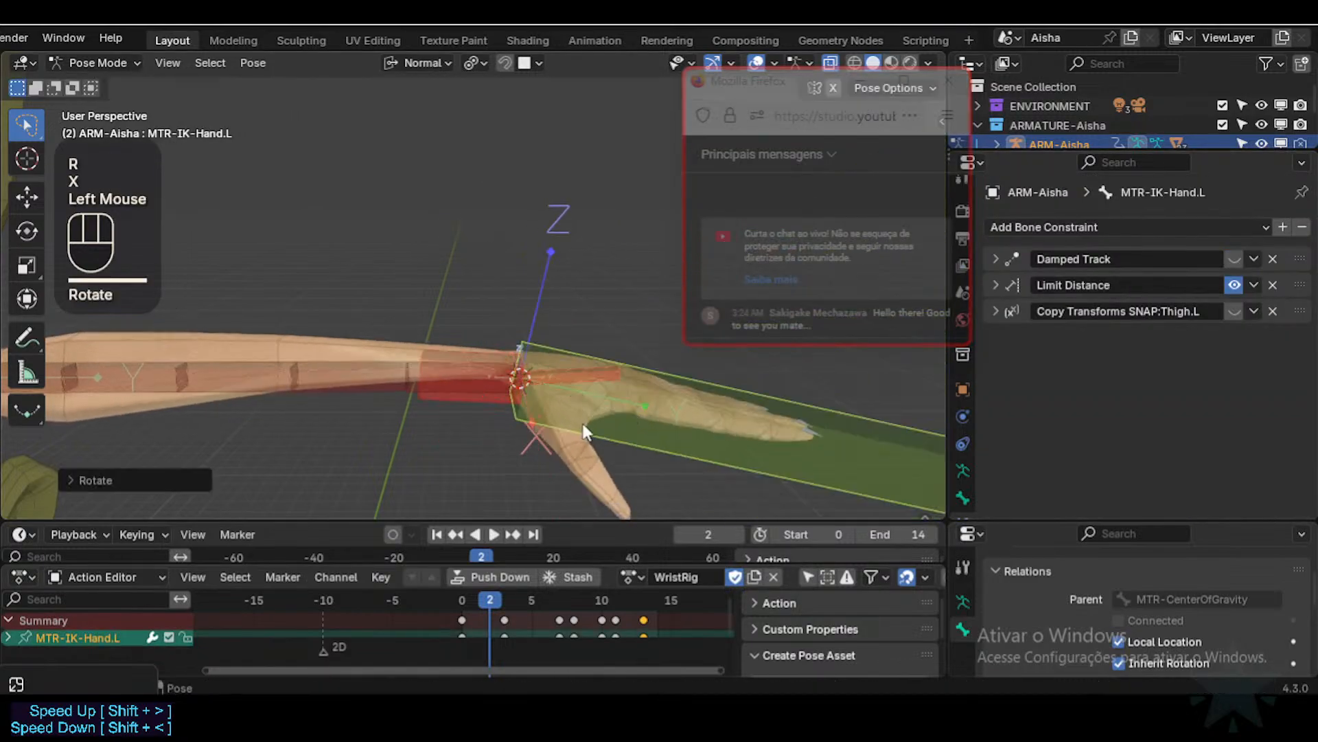
{"action": "middle_click_drag", "start_coordinate": [582, 423], "coordinate": [588, 383]}
{"action": "key", "text": "r"}
{"action": "key", "text": "x"}
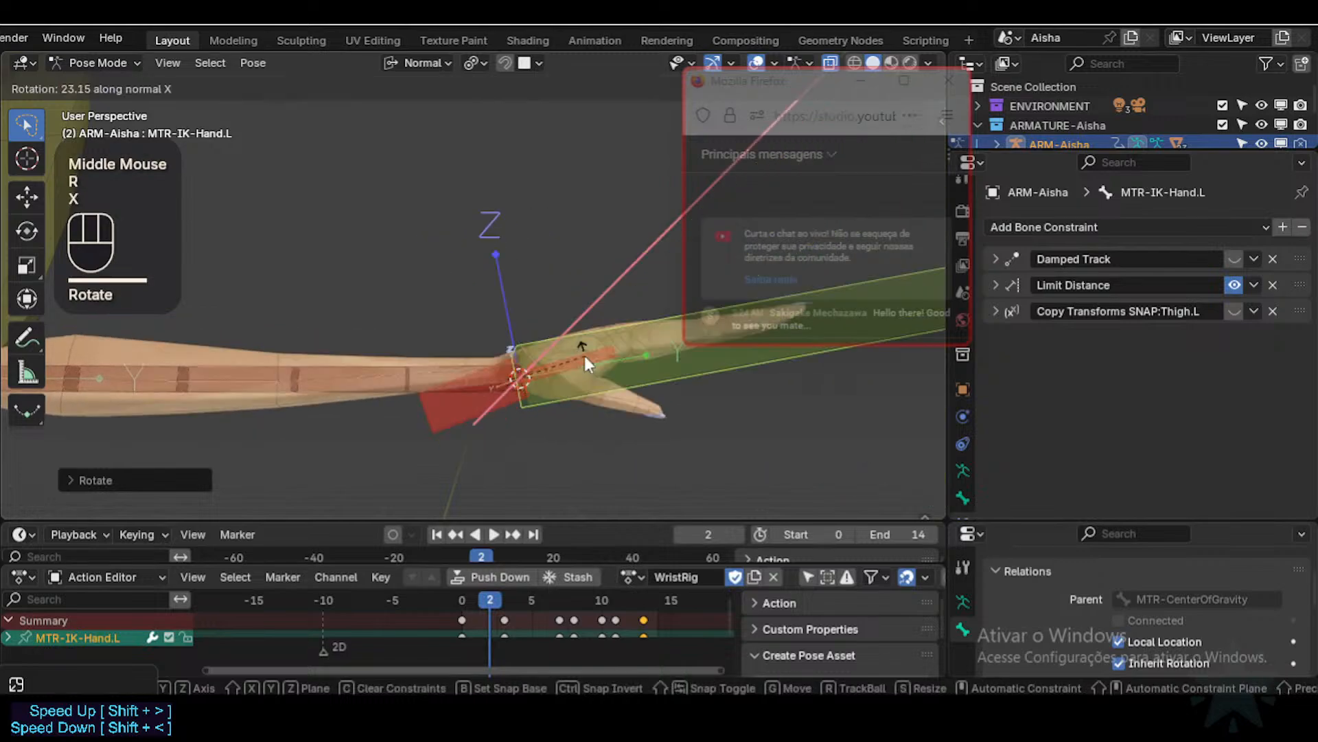
{"action": "left_click", "coordinate": [522, 391]}
Step: Disable the Copy Rotation constraint on the DEF-4-FAN-Forearm.L bone
{"action": "left_click", "coordinate": [483, 415]}
{"action": "left_click", "coordinate": [484, 415]}
{"action": "left_click", "coordinate": [1233, 258]}
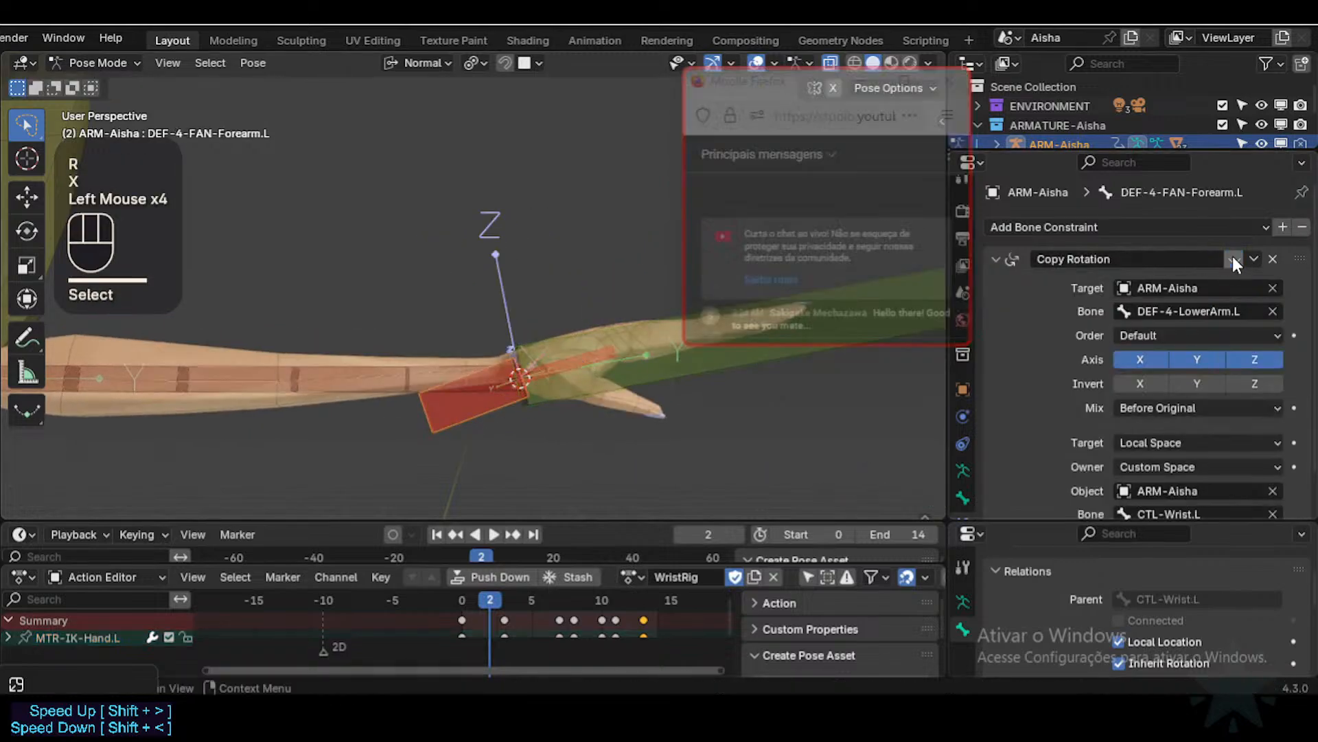
Step: Re-enable the forearm fan's Copy Rotation constraint with target space Local With Parent and an influence of 0.468
{"action": "left_click", "coordinate": [1233, 258]}
{"action": "scroll", "coordinate": [1167, 440], "scroll_direction": "down", "scroll_amount": 1}
{"action": "left_click", "coordinate": [1145, 395]}
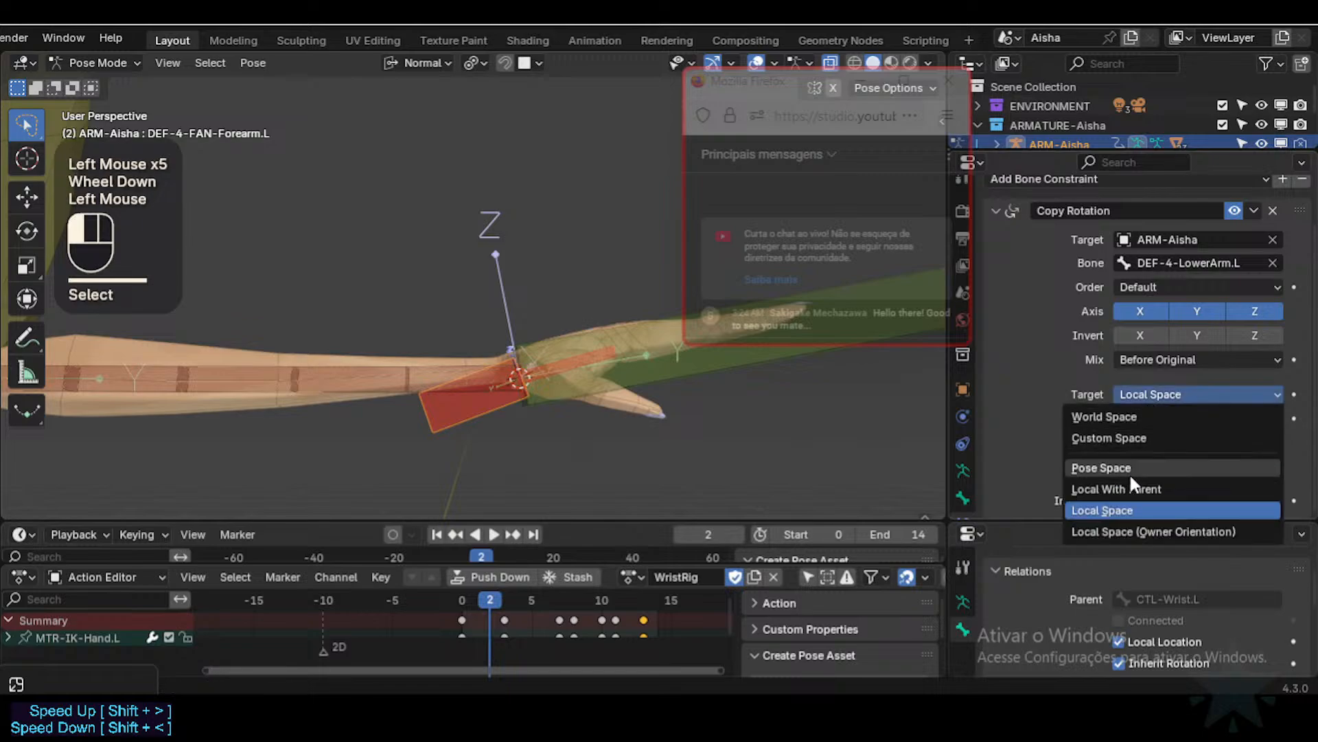
{"action": "left_click", "coordinate": [1128, 489]}
{"action": "mouse_move", "coordinate": [1166, 491]}
{"action": "left_mouse_down"}
{"action": "mouse_move", "coordinate": [1229, 490]}
{"action": "mouse_move", "coordinate": [1184, 490]}
{"action": "left_mouse_up"}
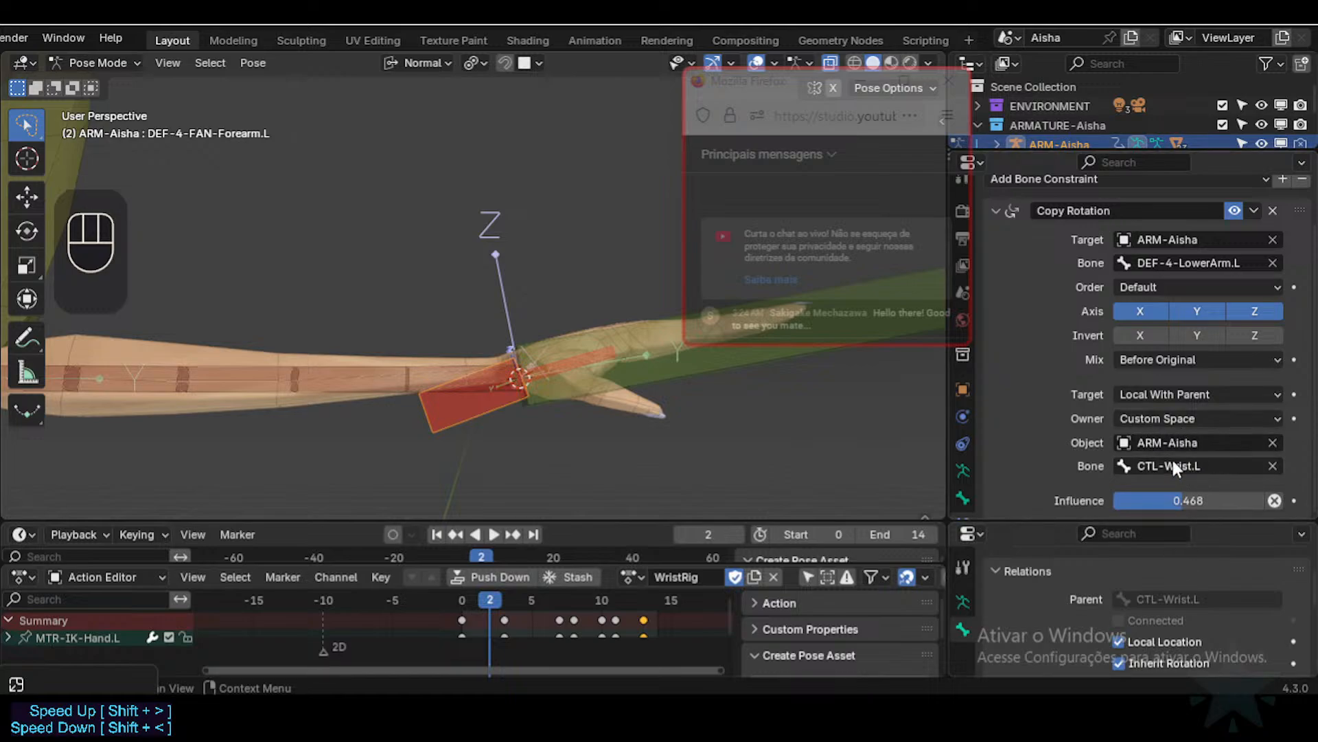
{"action": "middle_click_drag", "start_coordinate": [498, 388], "coordinate": [681, 411]}
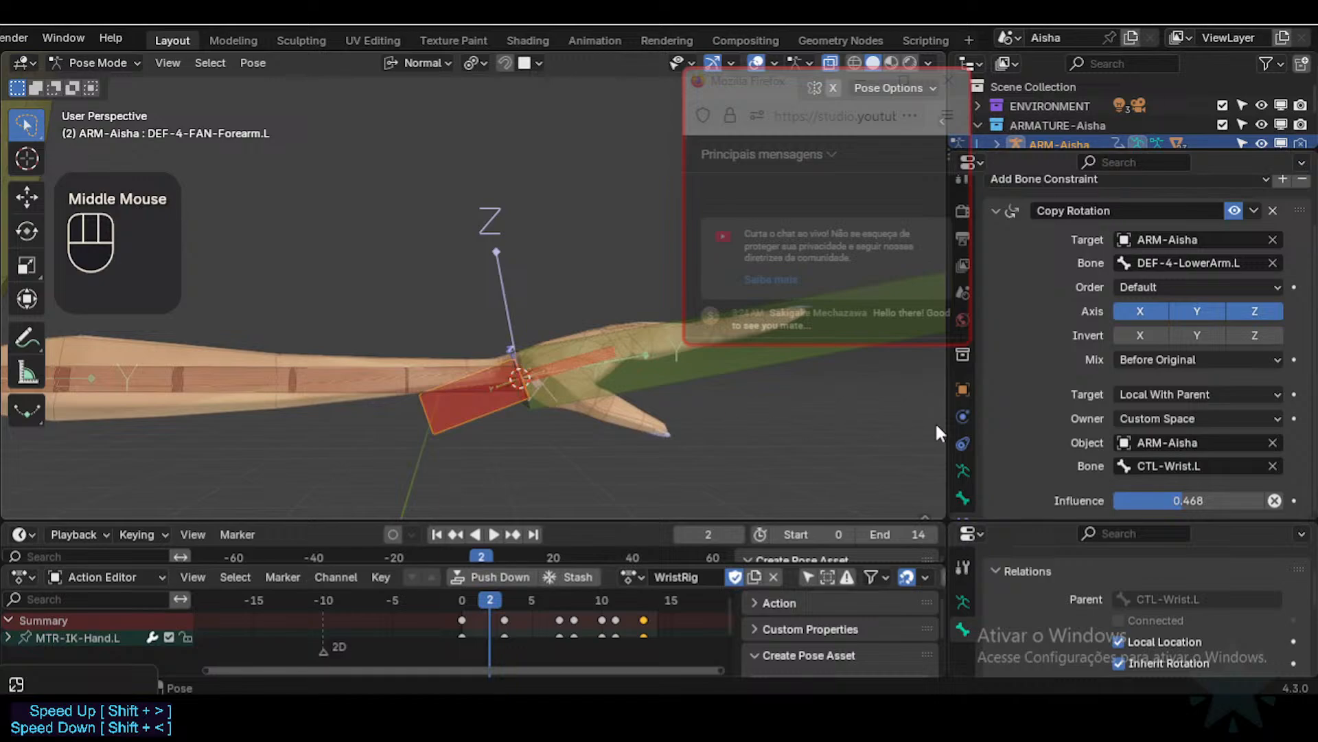
Step: Copy the target bone DEF-4-Wrist.L from the DEF-4-FAN-Wrist.L constraint into the Copy Rotation constraint of DEF-4-FAN-Forearm.L
{"action": "left_click", "coordinate": [553, 349]}
{"action": "left_click", "coordinate": [569, 353]}
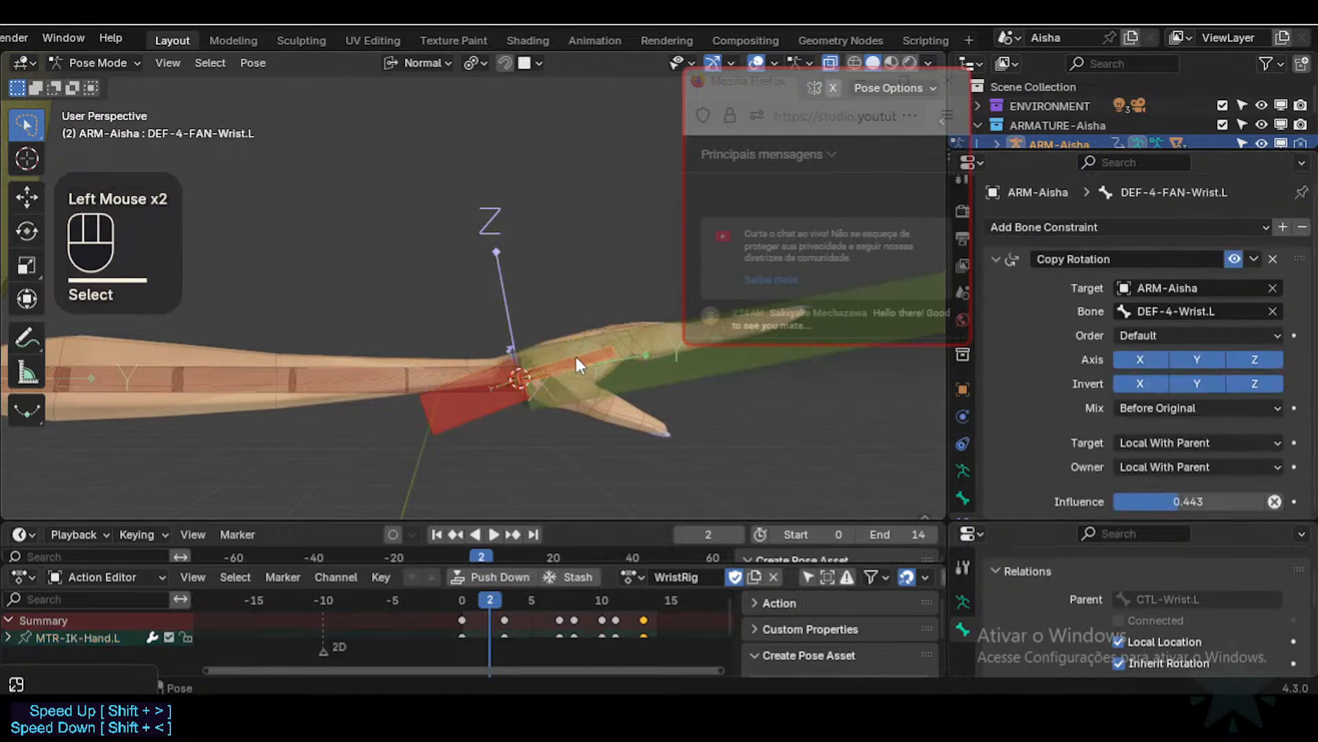
{"action": "left_click", "coordinate": [579, 357]}
{"action": "left_click", "coordinate": [578, 357]}
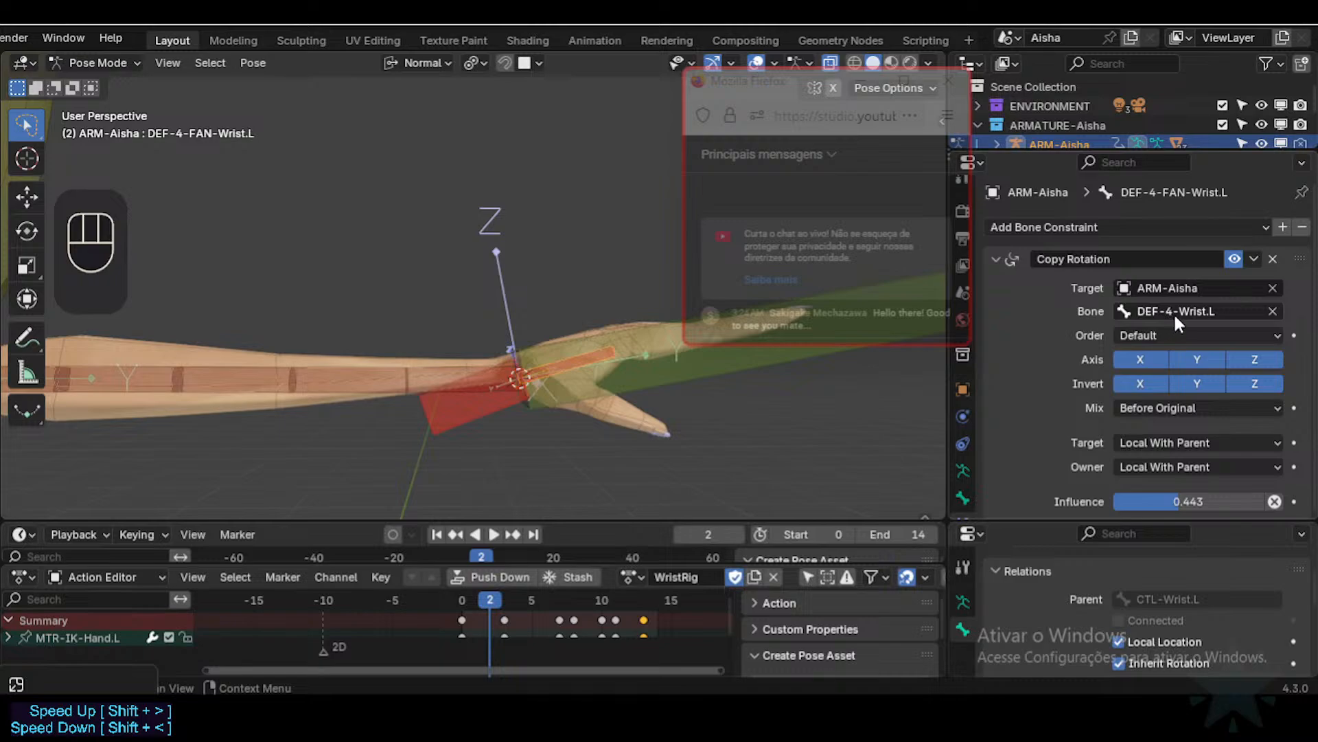
{"action": "key", "text": "ctrl+c"}
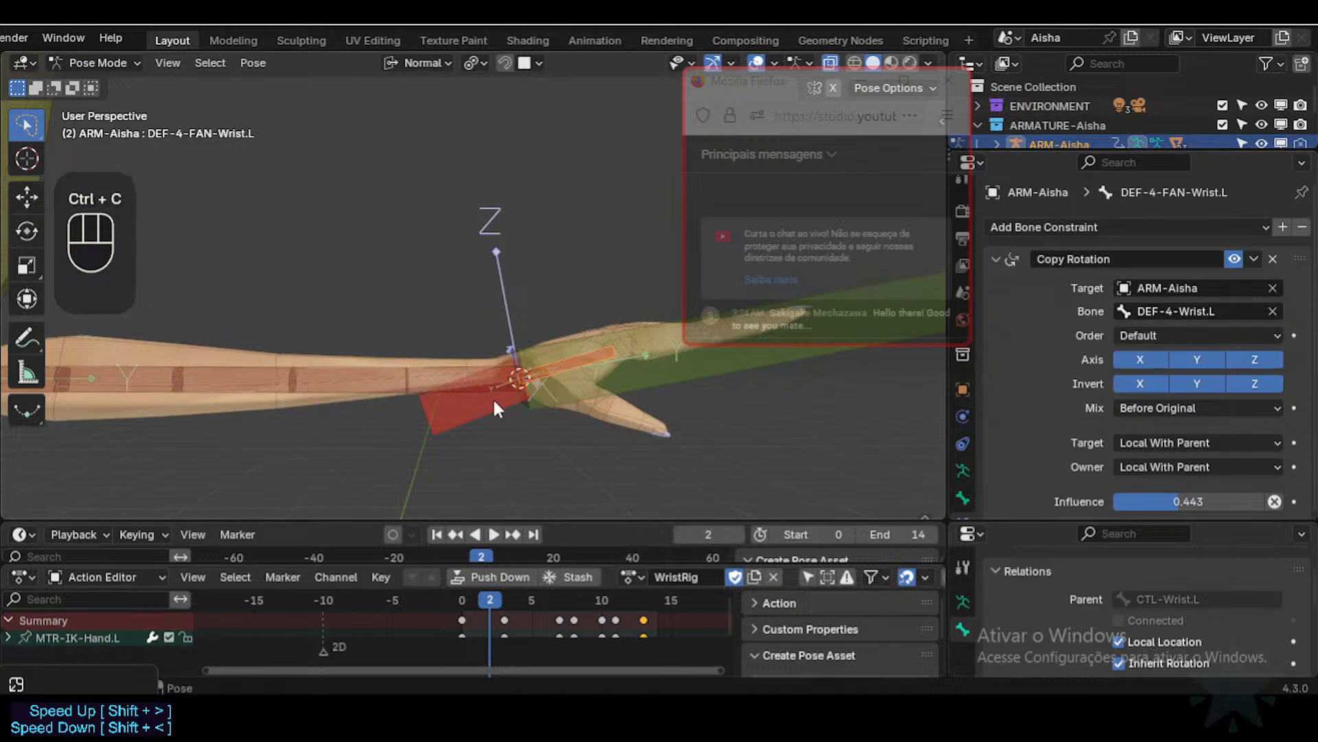
{"action": "left_click", "coordinate": [525, 403]}
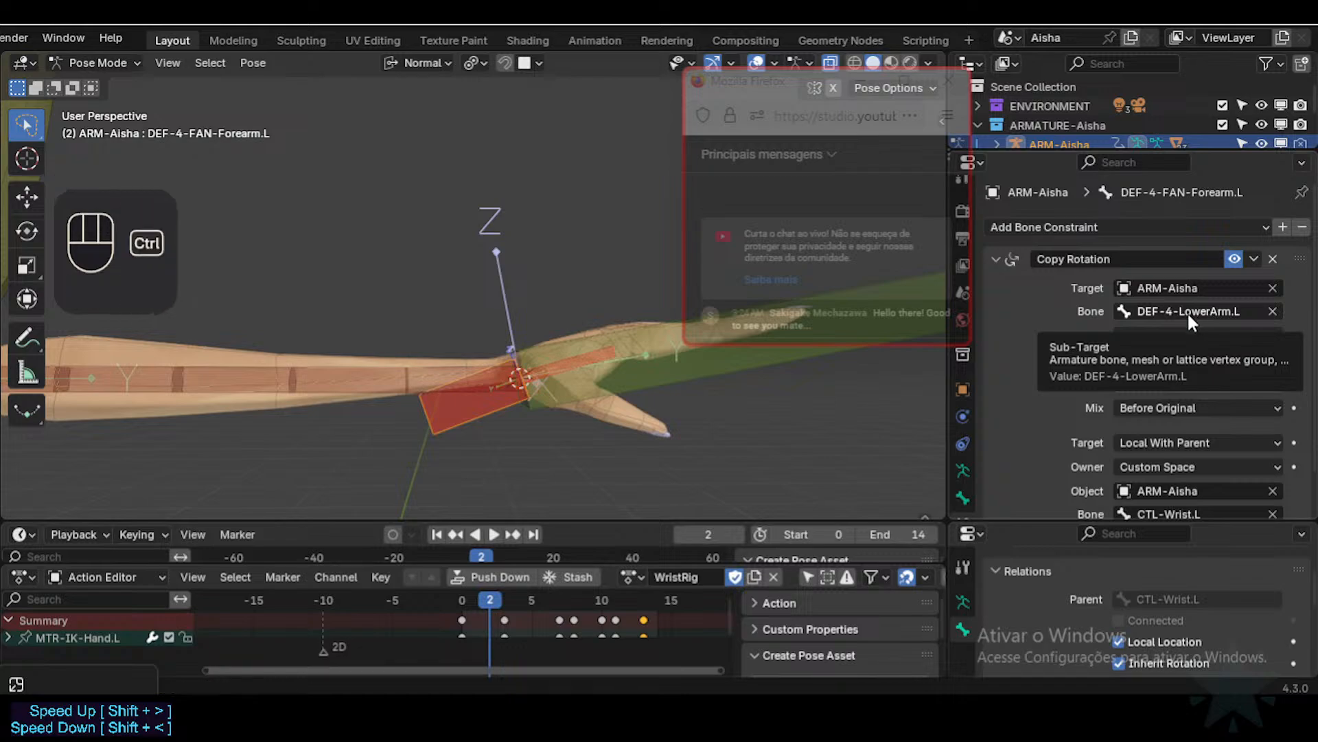
{"action": "key", "text": "ctrl+v"}
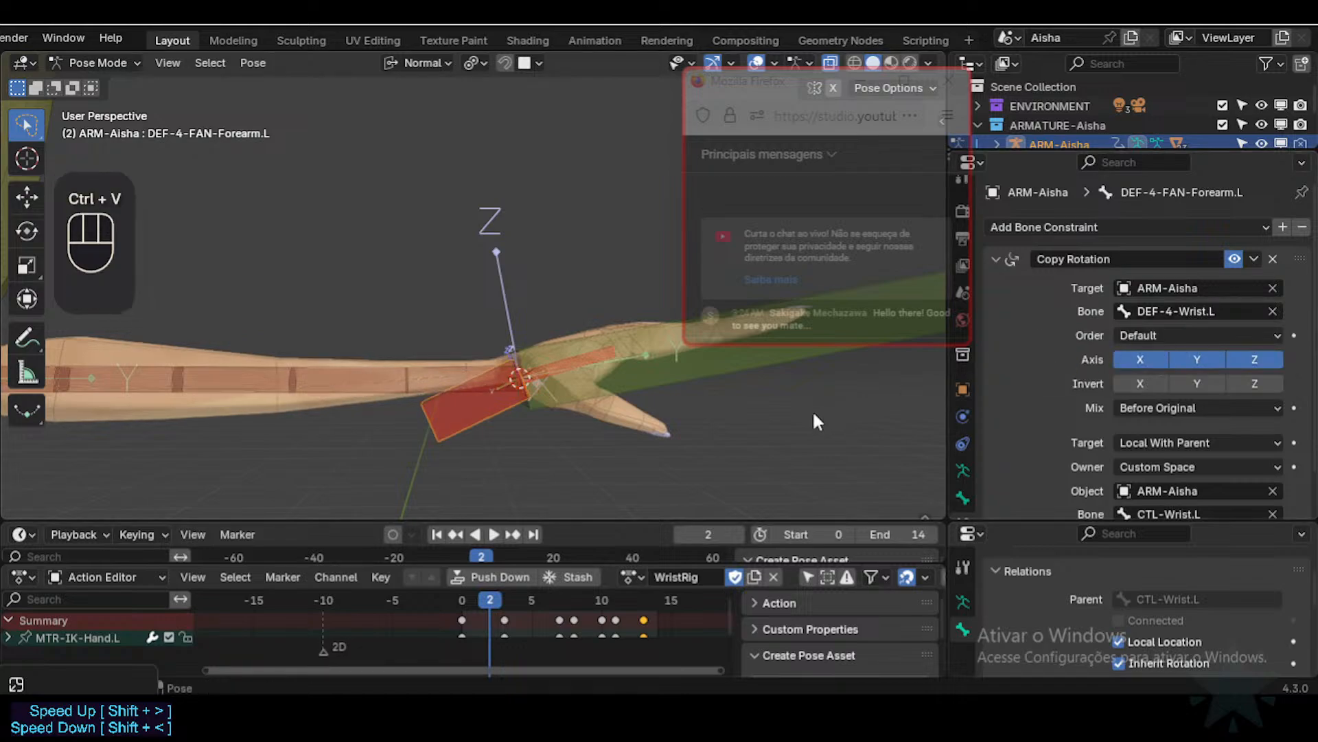
Step: Test the new wrist target by rotating MTR-IK-Hand.L upward about its normal X axis
{"action": "scroll", "coordinate": [1160, 399], "scroll_direction": "down", "scroll_amount": 1}
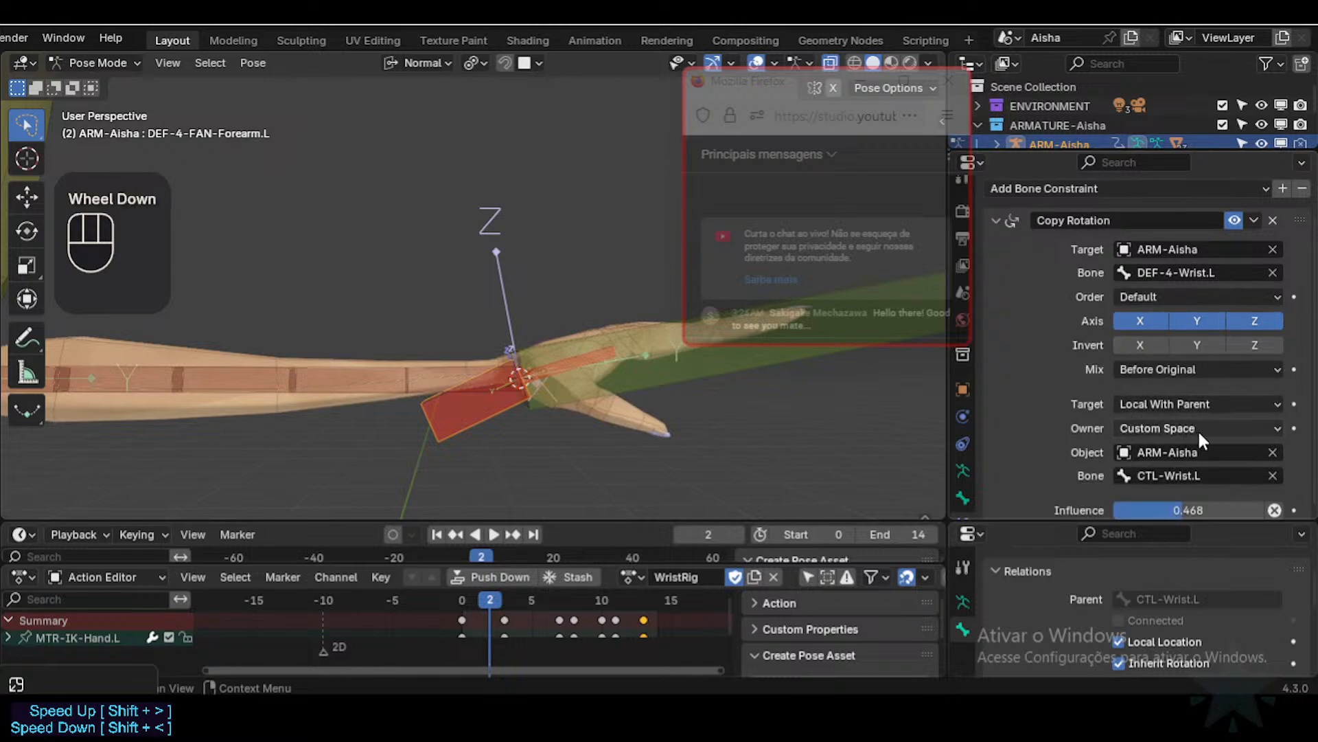
{"action": "left_click", "coordinate": [644, 368]}
{"action": "key", "text": "r"}
{"action": "key", "text": "x"}
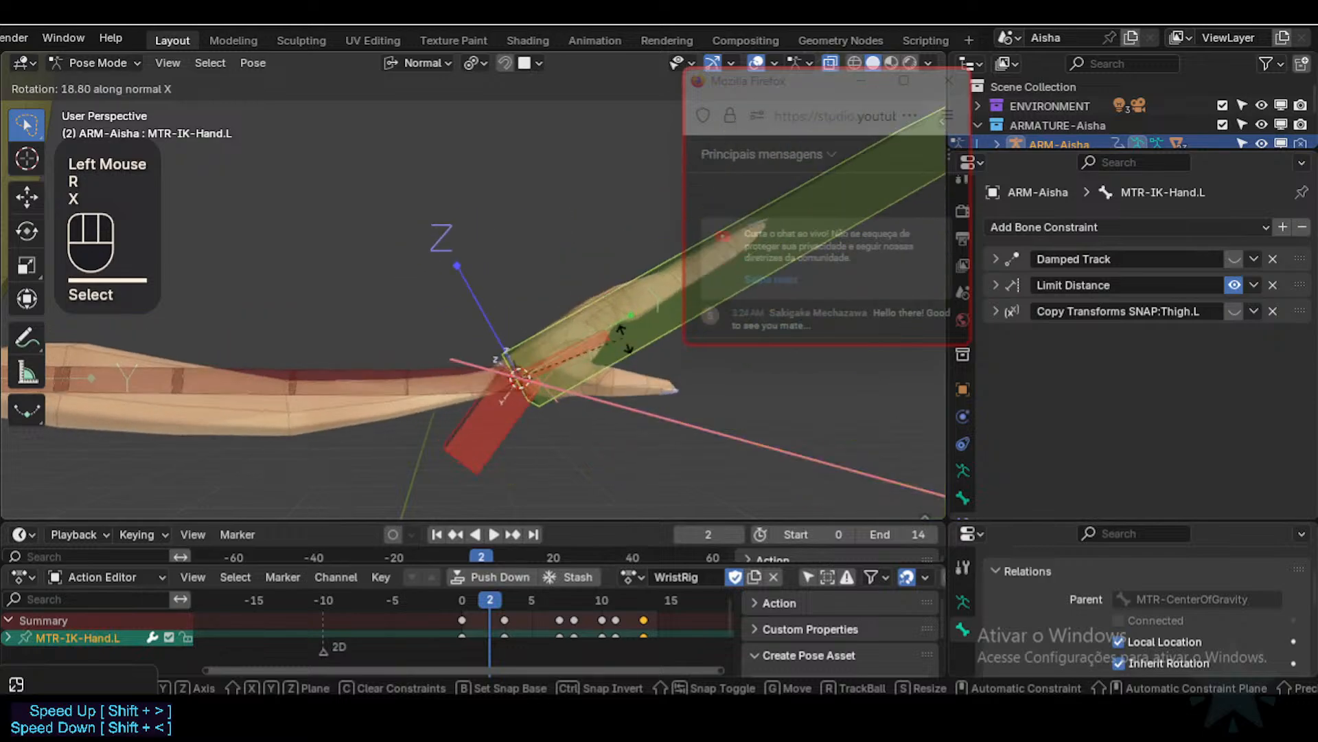
{"action": "left_click", "coordinate": [492, 426]}
Step: Invert X, Y and Z in the DEF-4-FAN-Forearm.L Copy Rotation constraint and raise its influence to 0.804
{"action": "left_click", "coordinate": [492, 427]}
{"action": "left_click", "coordinate": [1157, 388]}
{"action": "left_click", "coordinate": [1224, 386]}
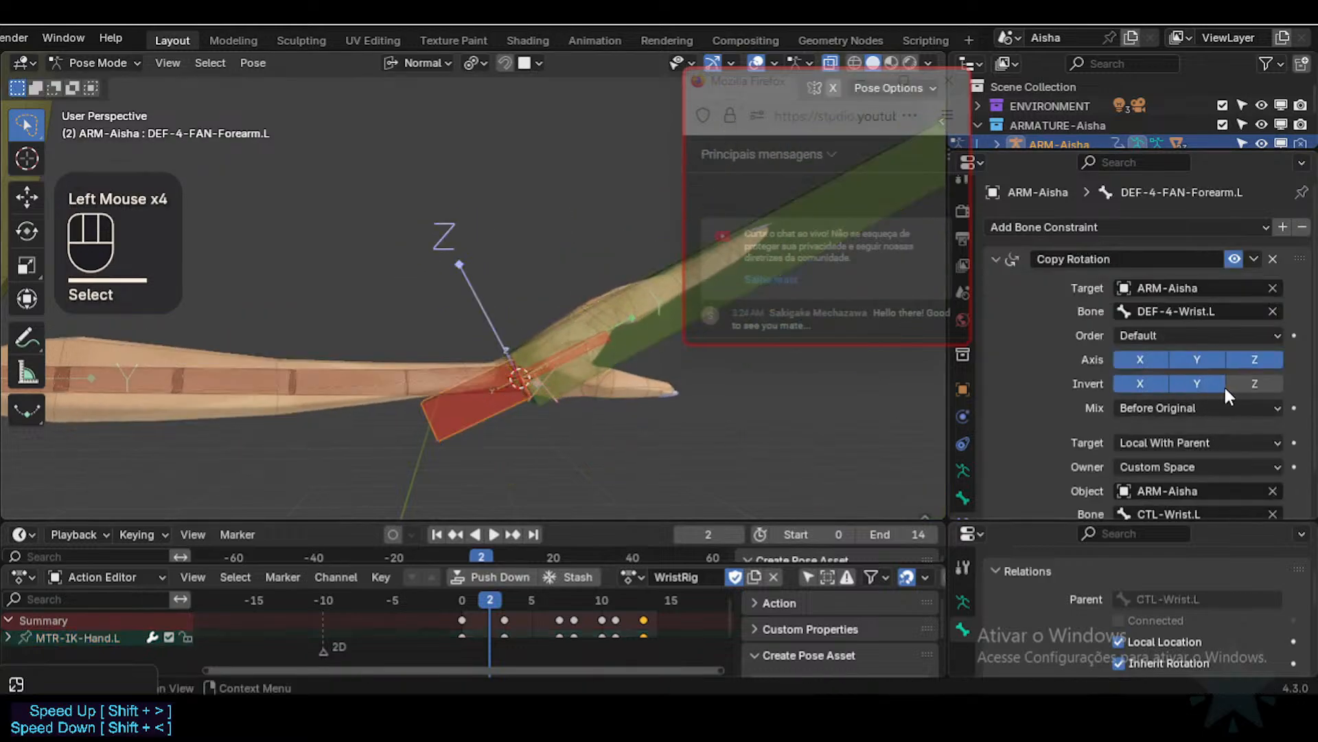
{"action": "left_click", "coordinate": [1227, 386]}
{"action": "scroll", "coordinate": [1188, 460], "scroll_direction": "down", "scroll_amount": 2}
{"action": "left_click", "coordinate": [1181, 500]}
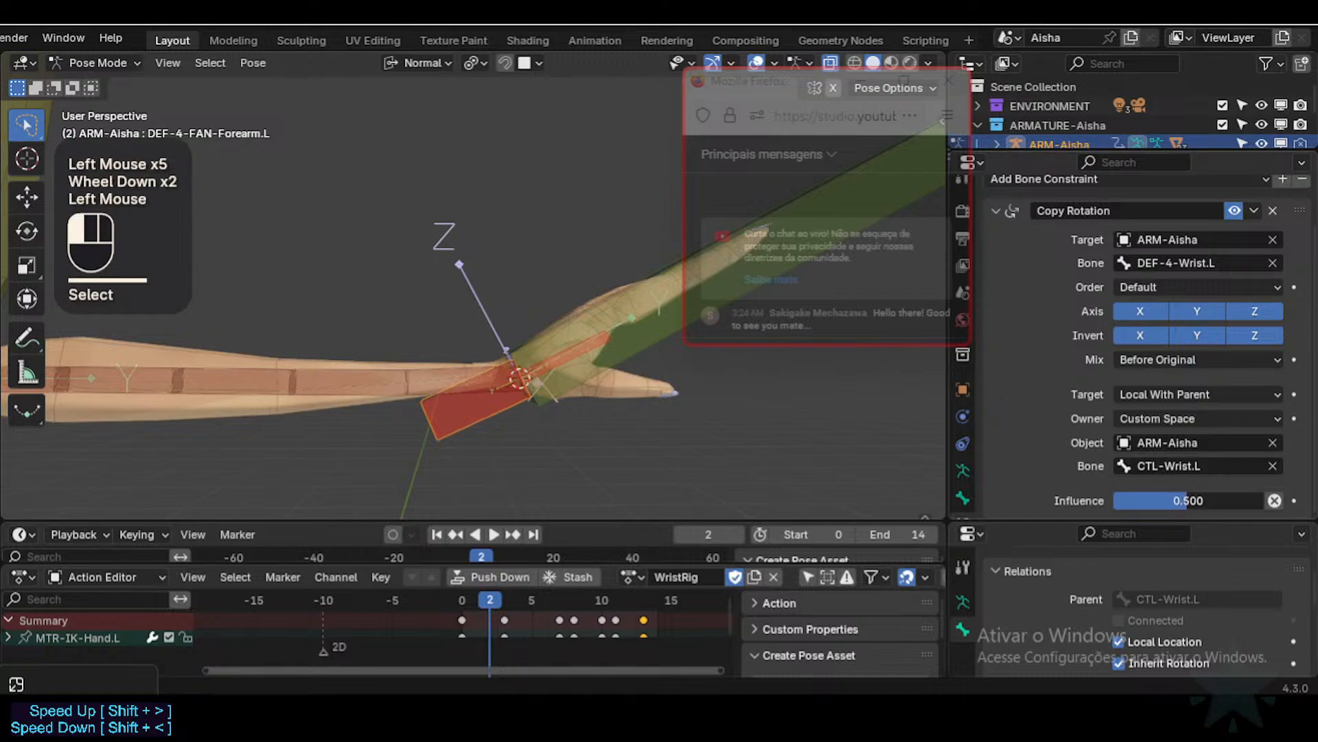
{"action": "left_click_drag", "start_coordinate": [1181, 500], "coordinate": [1242, 500]}
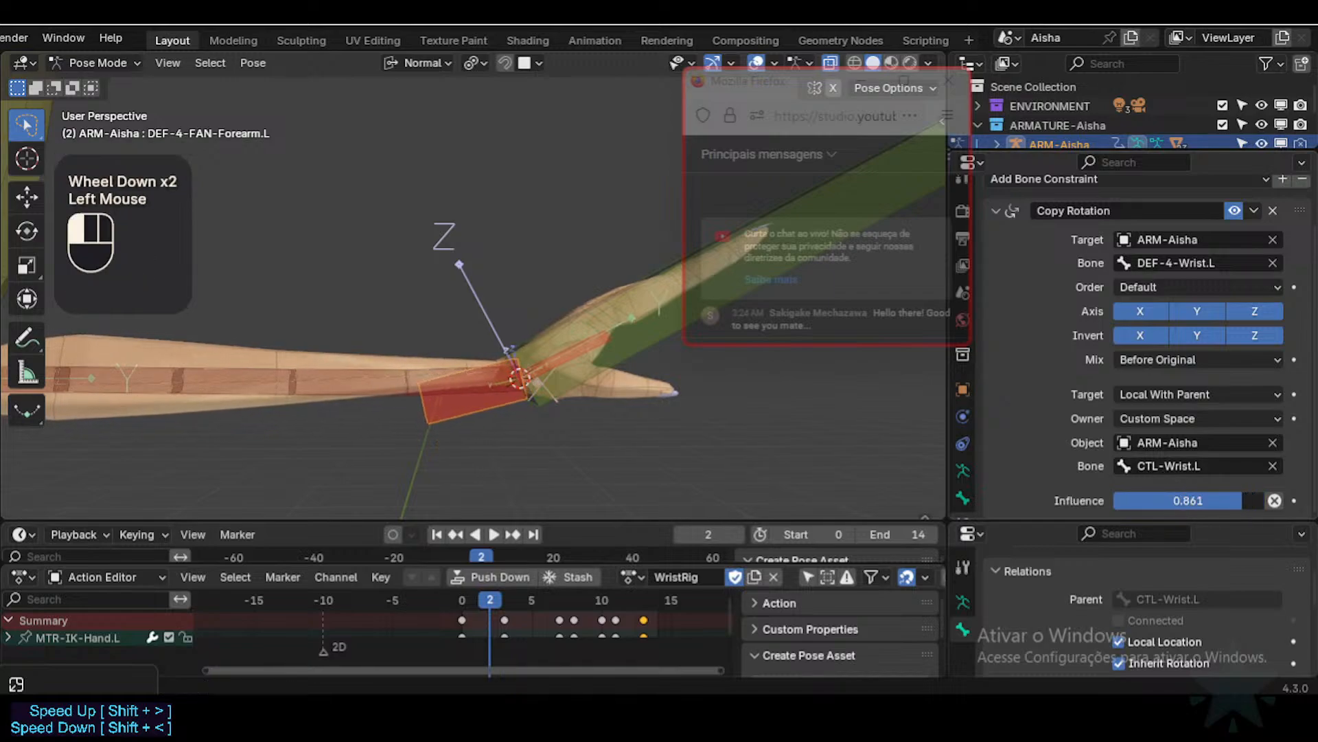
Step: Check the inverted constraint by rotating MTR-IK-Hand.L about normal X, upward first and finishing bent downward
{"action": "left_click", "coordinate": [662, 333]}
{"action": "left_click", "coordinate": [662, 332]}
{"action": "key", "text": "r"}
{"action": "key", "text": "x"}
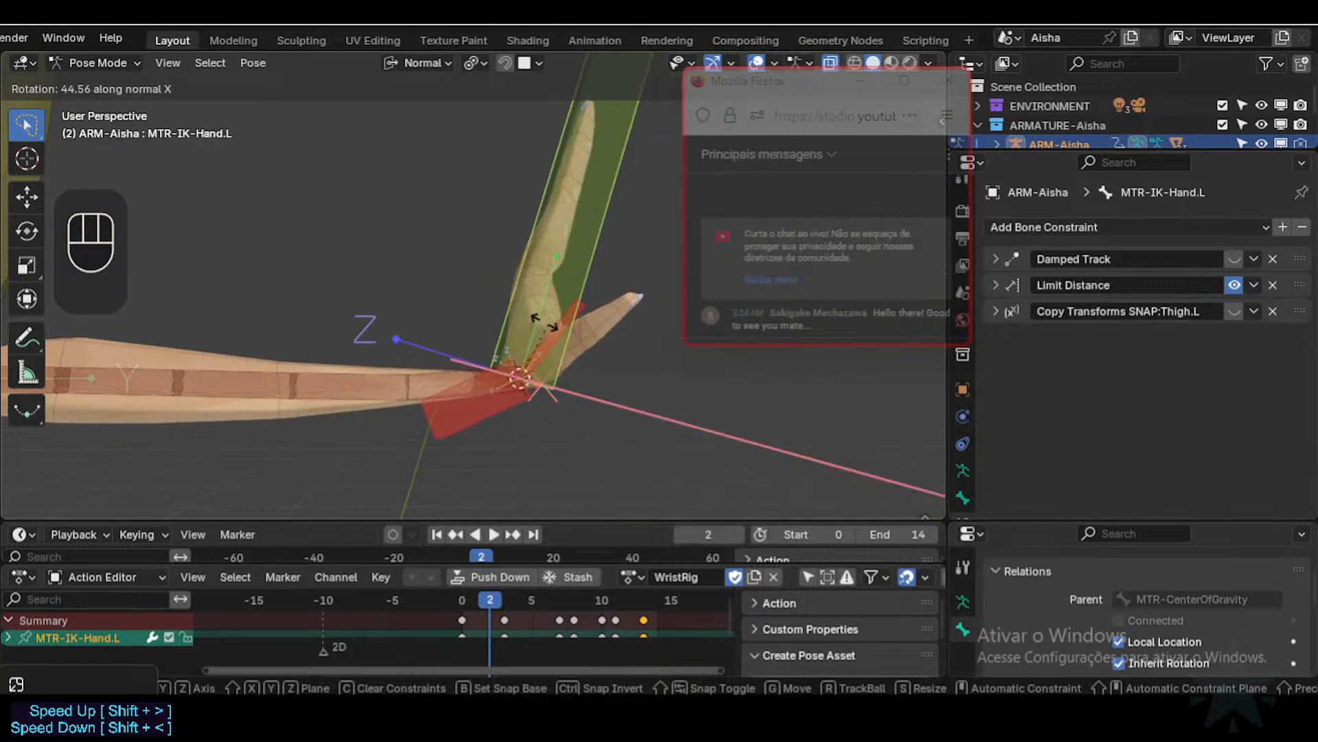
{"action": "left_click", "coordinate": [472, 385]}
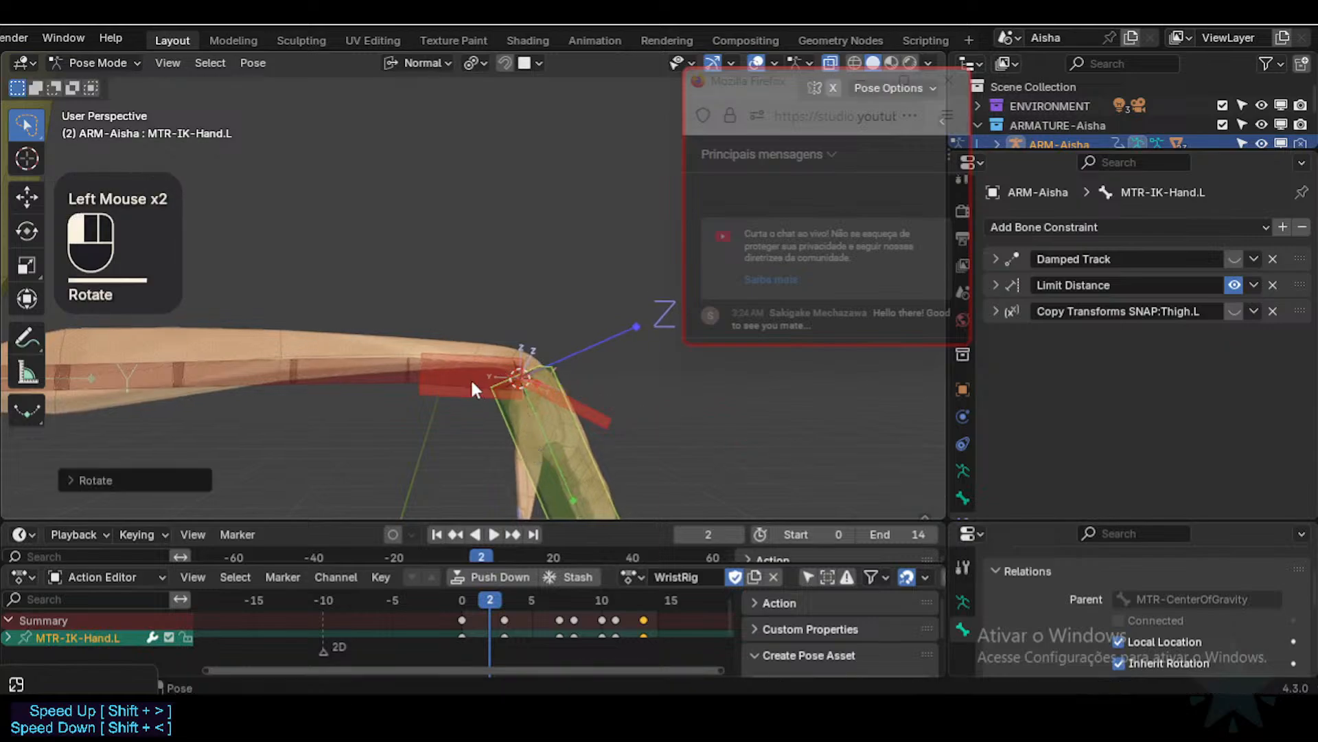
Step: Try Local With Parent as the owner space of the DEF-4-FAN-Forearm.L Copy Rotation constraint
{"action": "left_click", "coordinate": [471, 388]}
{"action": "scroll", "coordinate": [1235, 462], "scroll_direction": "down", "scroll_amount": 2}
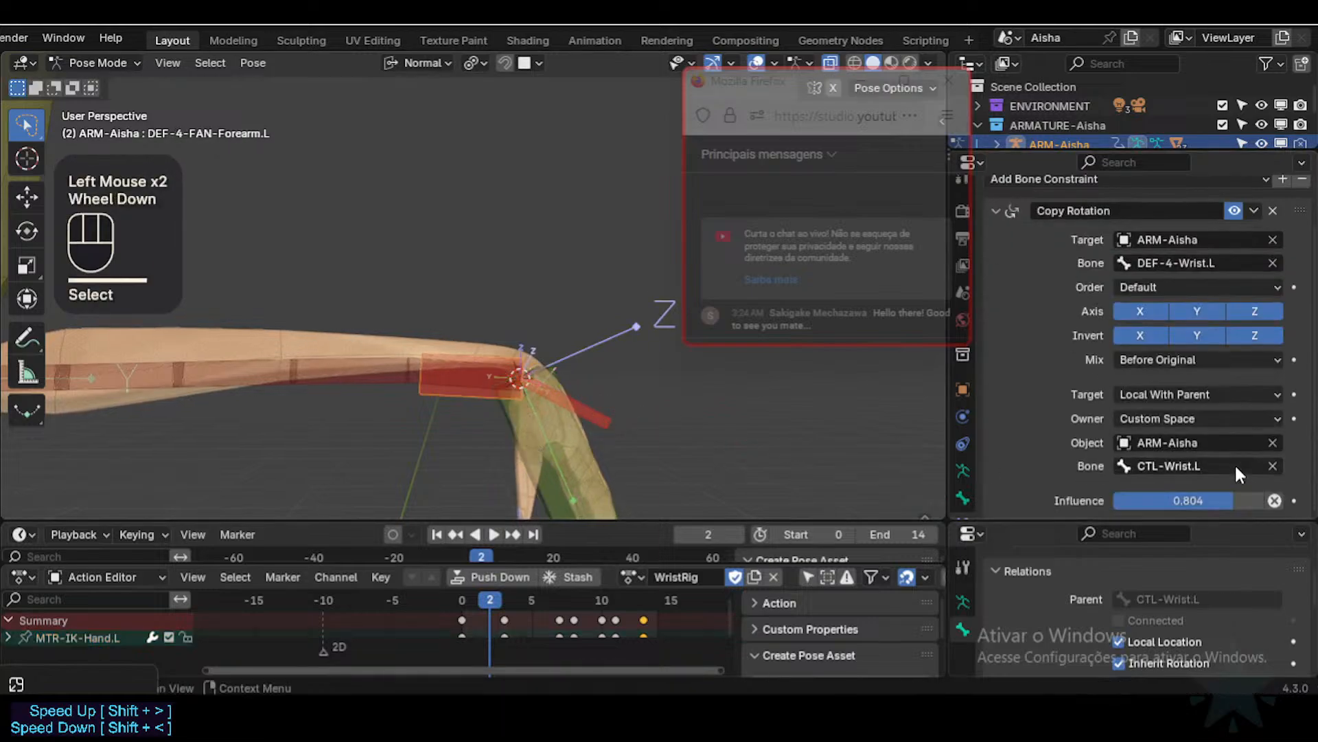
{"action": "left_click", "coordinate": [1185, 418]}
{"action": "left_click", "coordinate": [1185, 419]}
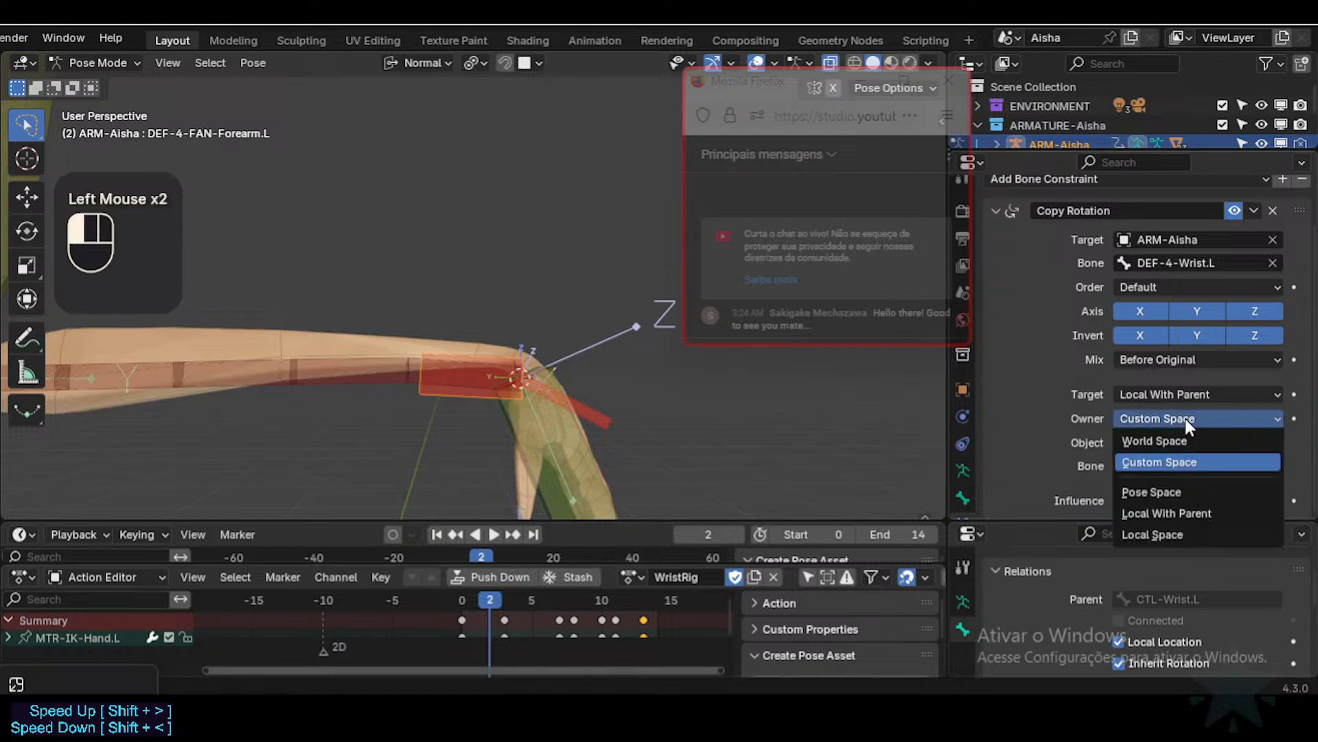
{"action": "left_click", "coordinate": [1185, 512]}
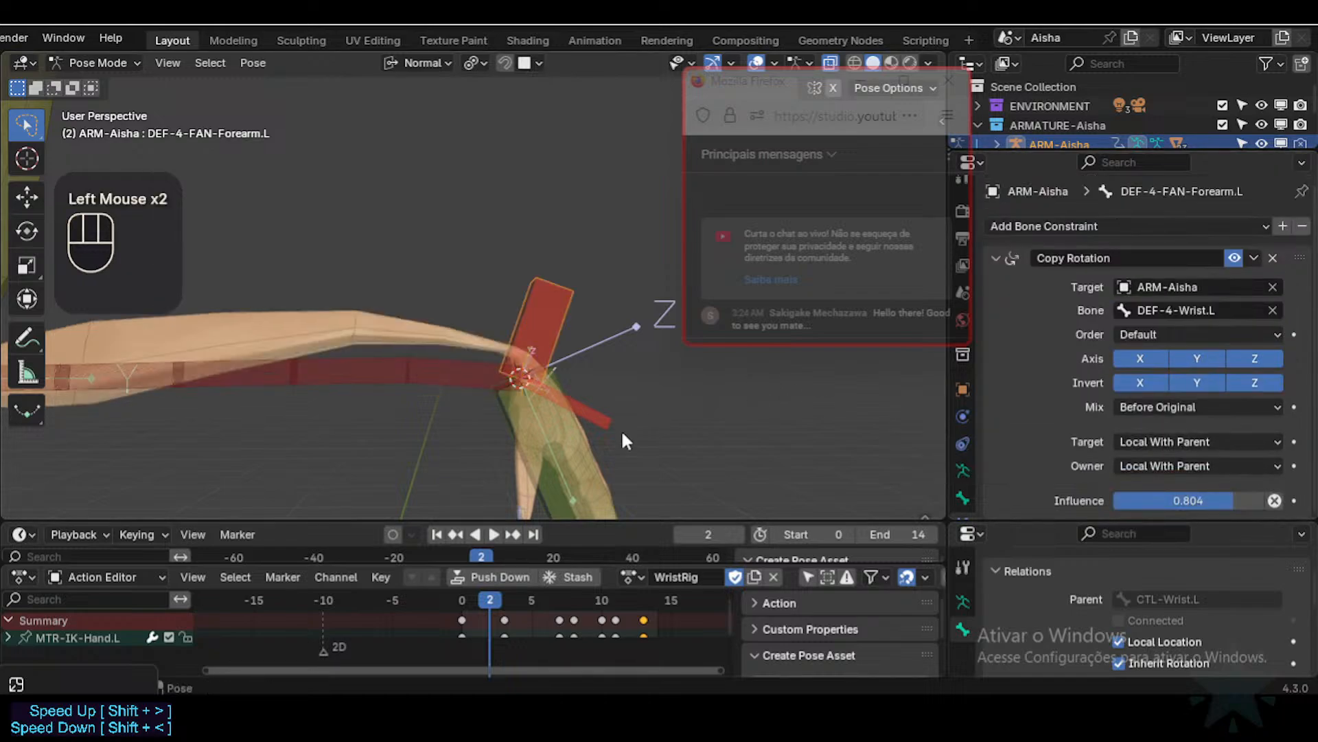
Step: Set the forearm fan constraint's owner space to Local Space and turn off inversion for X, Y and Z
{"action": "left_click", "coordinate": [1181, 465]}
{"action": "left_click", "coordinate": [1154, 582]}
{"action": "left_click", "coordinate": [1162, 465]}
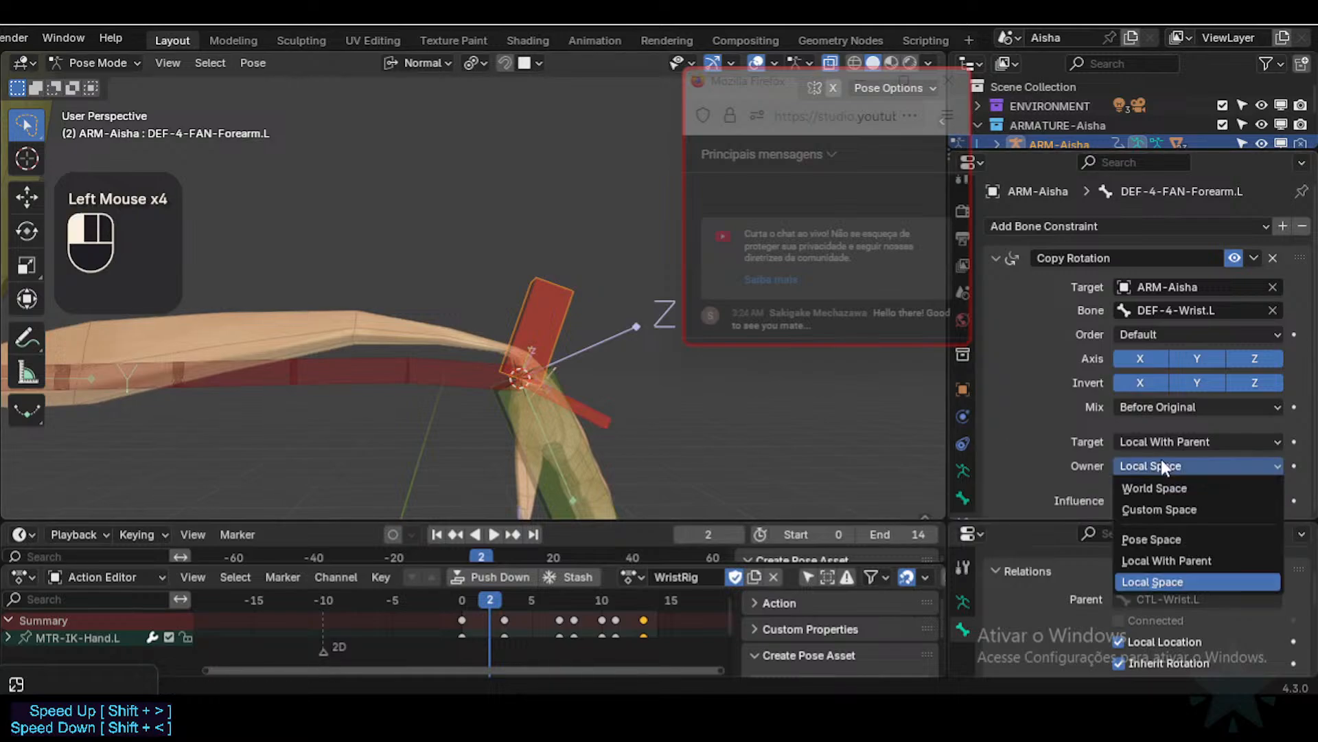
{"action": "left_click", "coordinate": [1161, 466]}
{"action": "left_click", "coordinate": [1159, 382]}
{"action": "left_click", "coordinate": [1198, 382]}
{"action": "left_click", "coordinate": [1242, 382]}
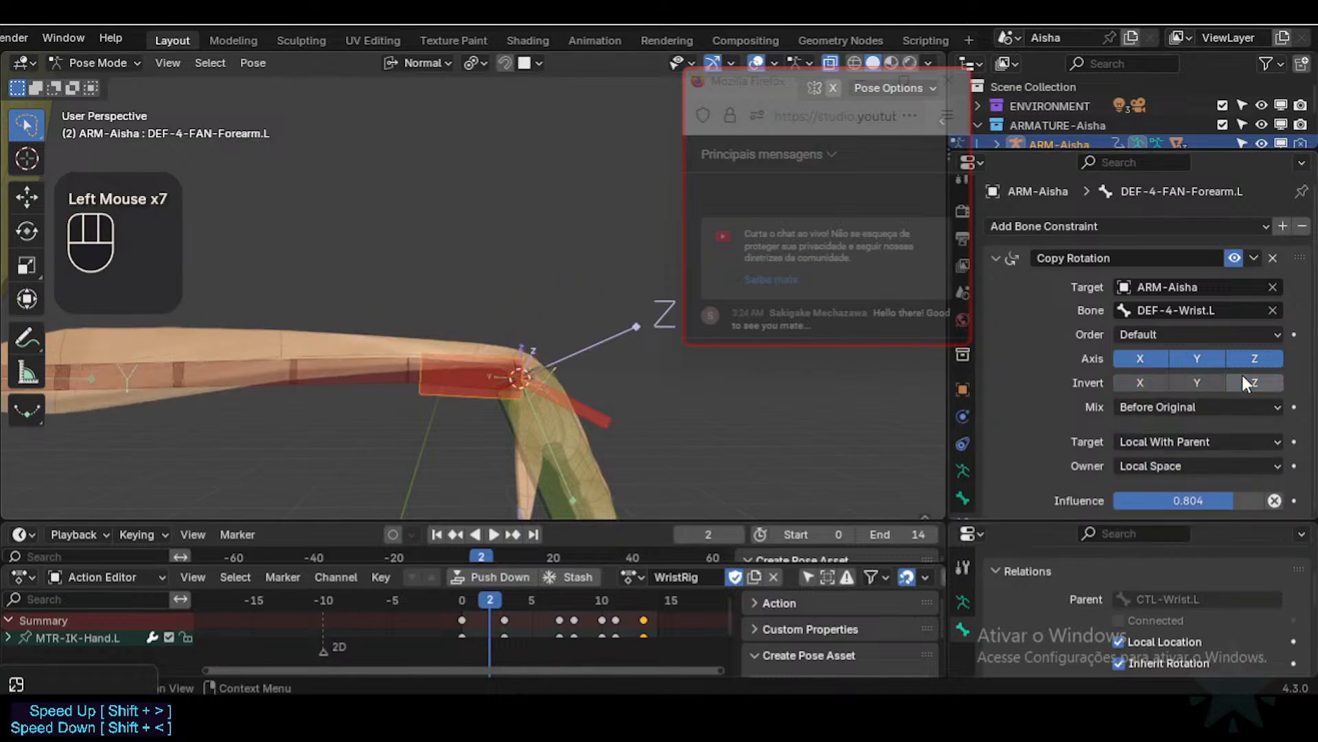
Step: Test the Local Space owner setting by rotating MTR-IK-Hand.L about normal X in two passes, leaving the hand bent upward
{"action": "left_click", "coordinate": [572, 460]}
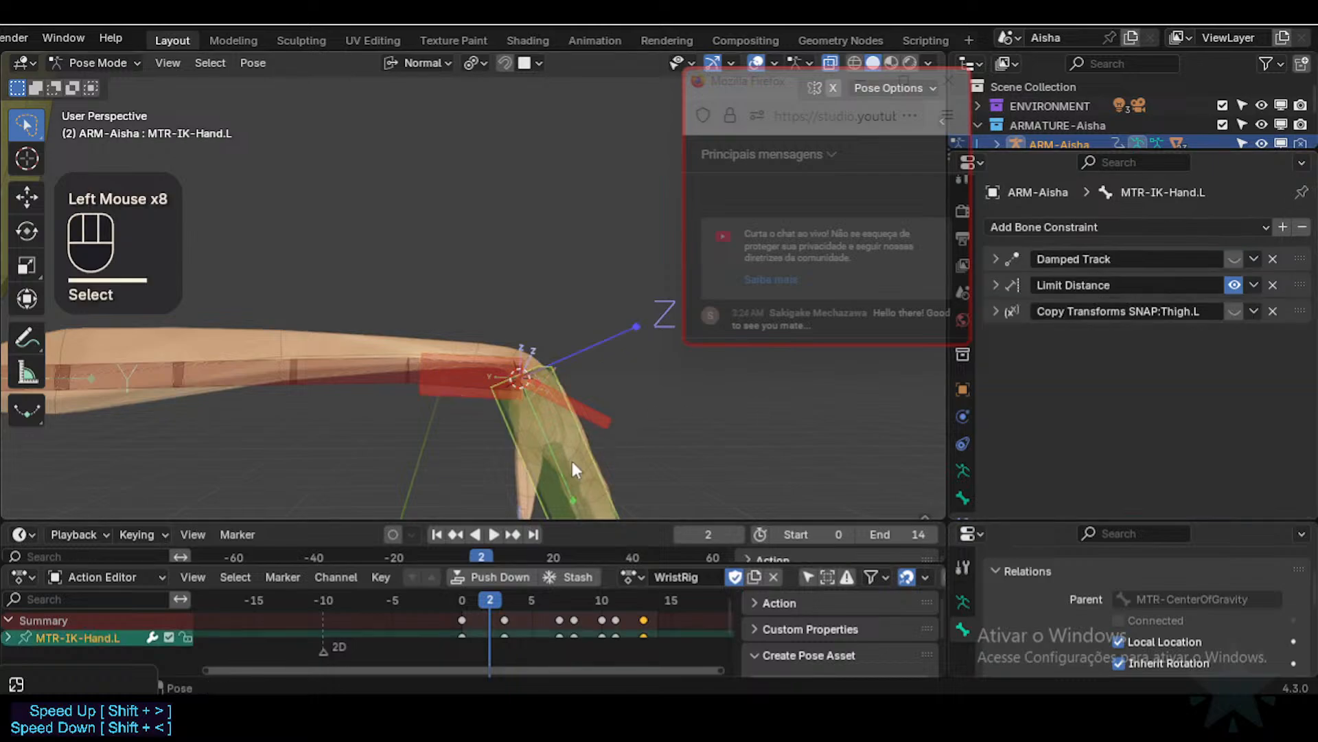
{"action": "key", "text": "r"}
{"action": "key", "text": "x"}
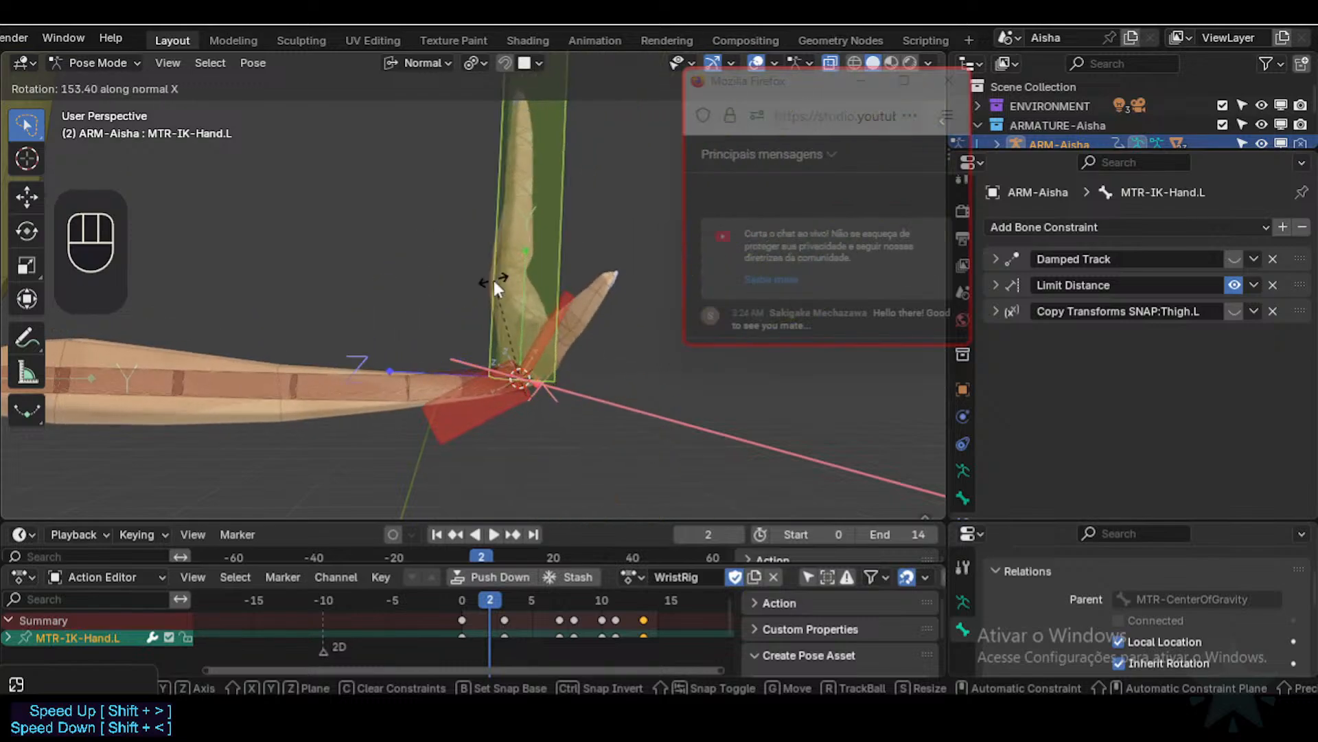
{"action": "left_click", "coordinate": [552, 221]}
{"action": "key", "text": "r"}
{"action": "key", "text": "x"}
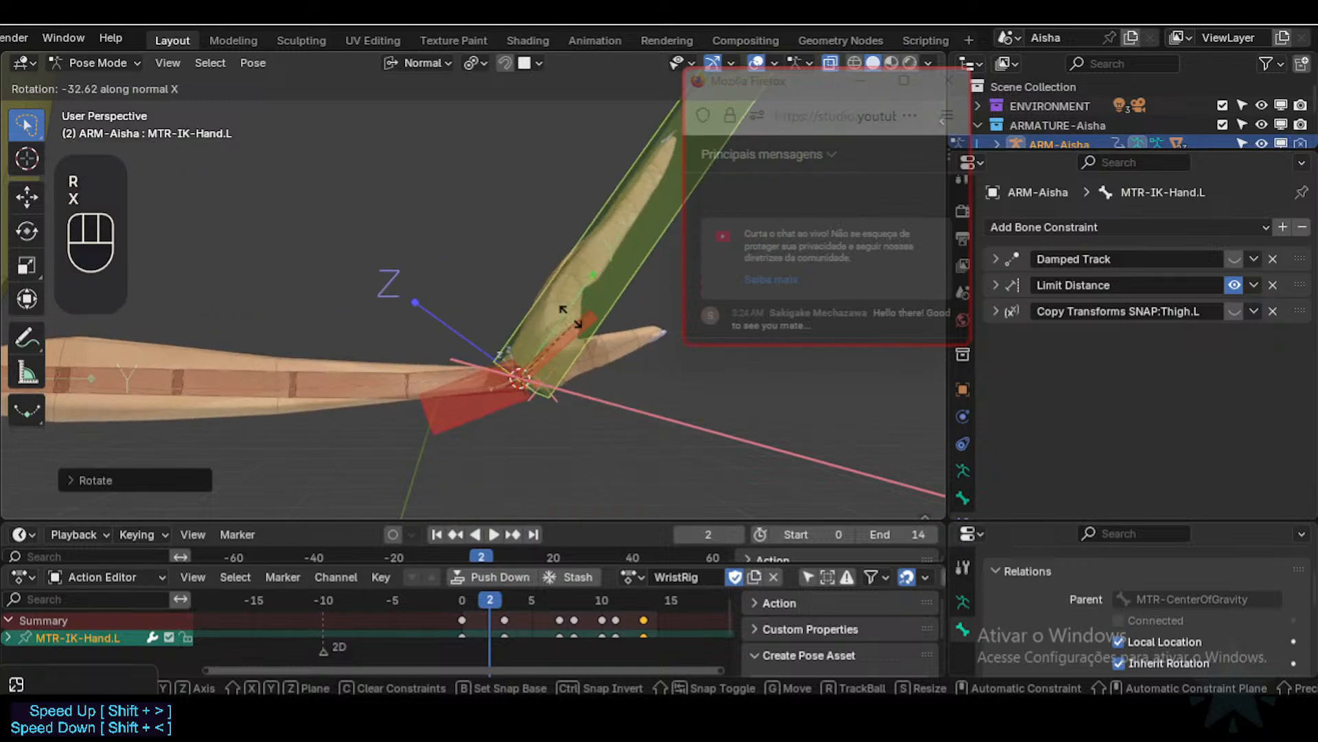
{"action": "left_click", "coordinate": [485, 423]}
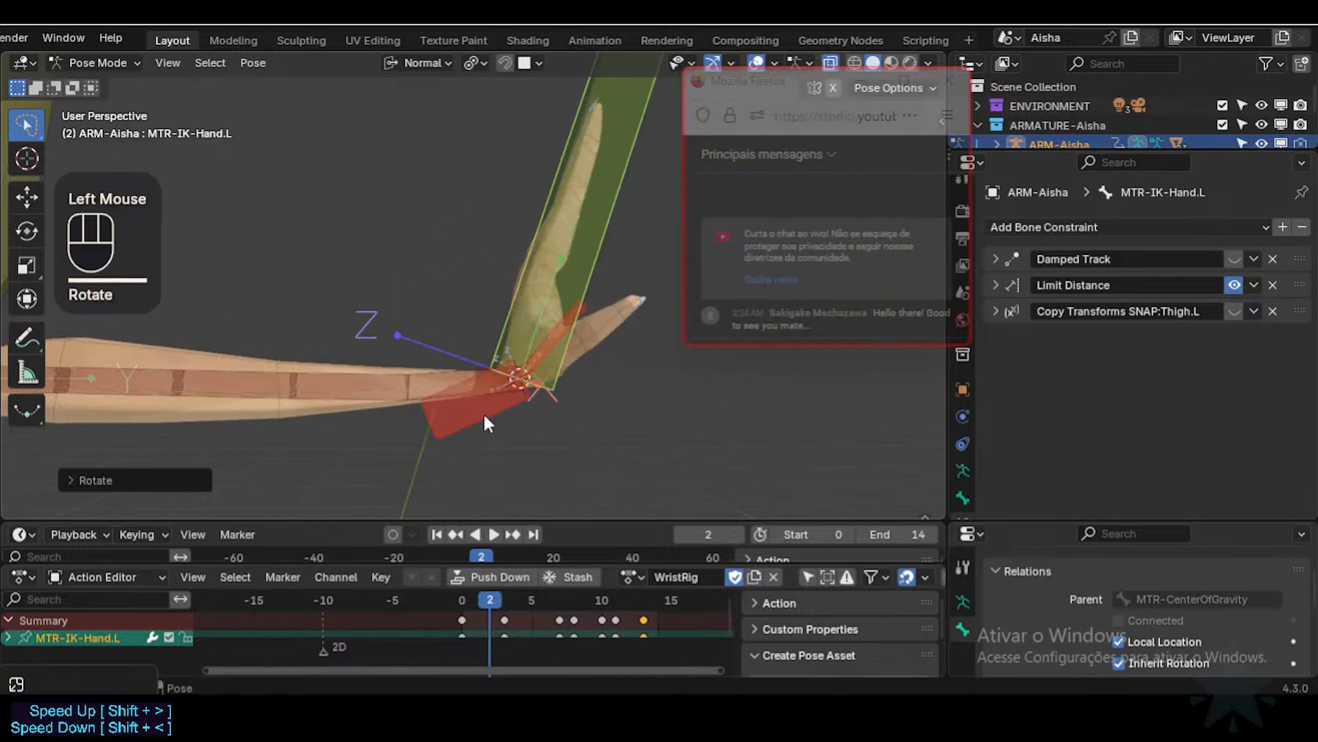
Step: Try the forearm fan constraint's target space as Local Space and as Local Space (Owner Orientation)
{"action": "left_click", "coordinate": [485, 423]}
{"action": "left_click", "coordinate": [1166, 444]}
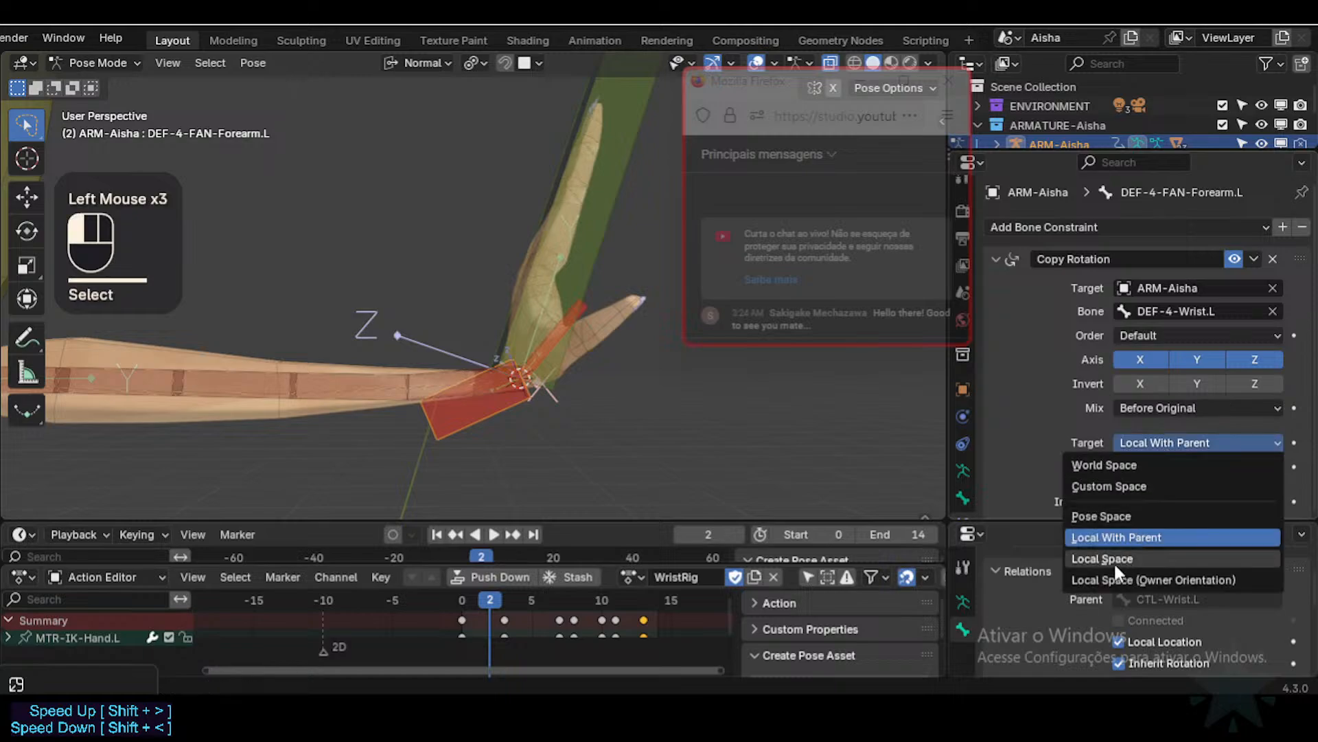
{"action": "left_click", "coordinate": [1119, 561]}
{"action": "left_click", "coordinate": [1157, 435]}
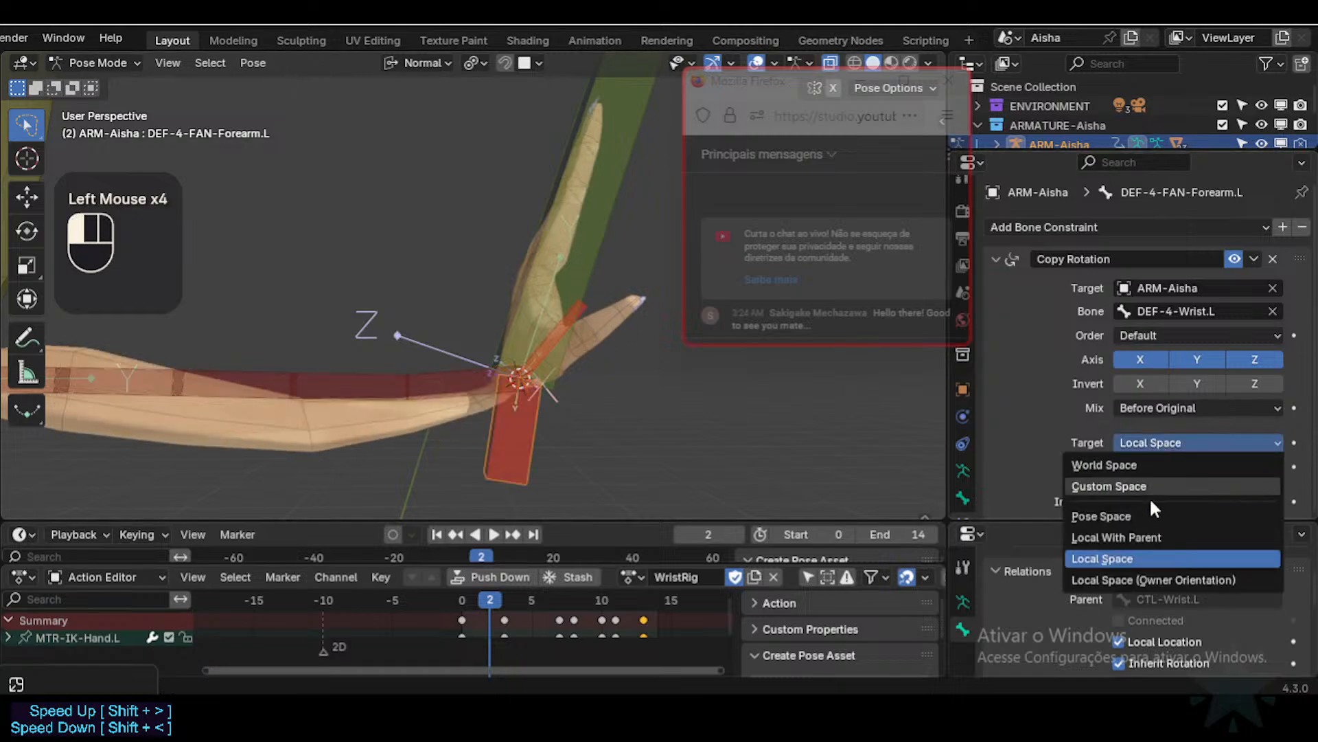
{"action": "left_click", "coordinate": [1122, 577]}
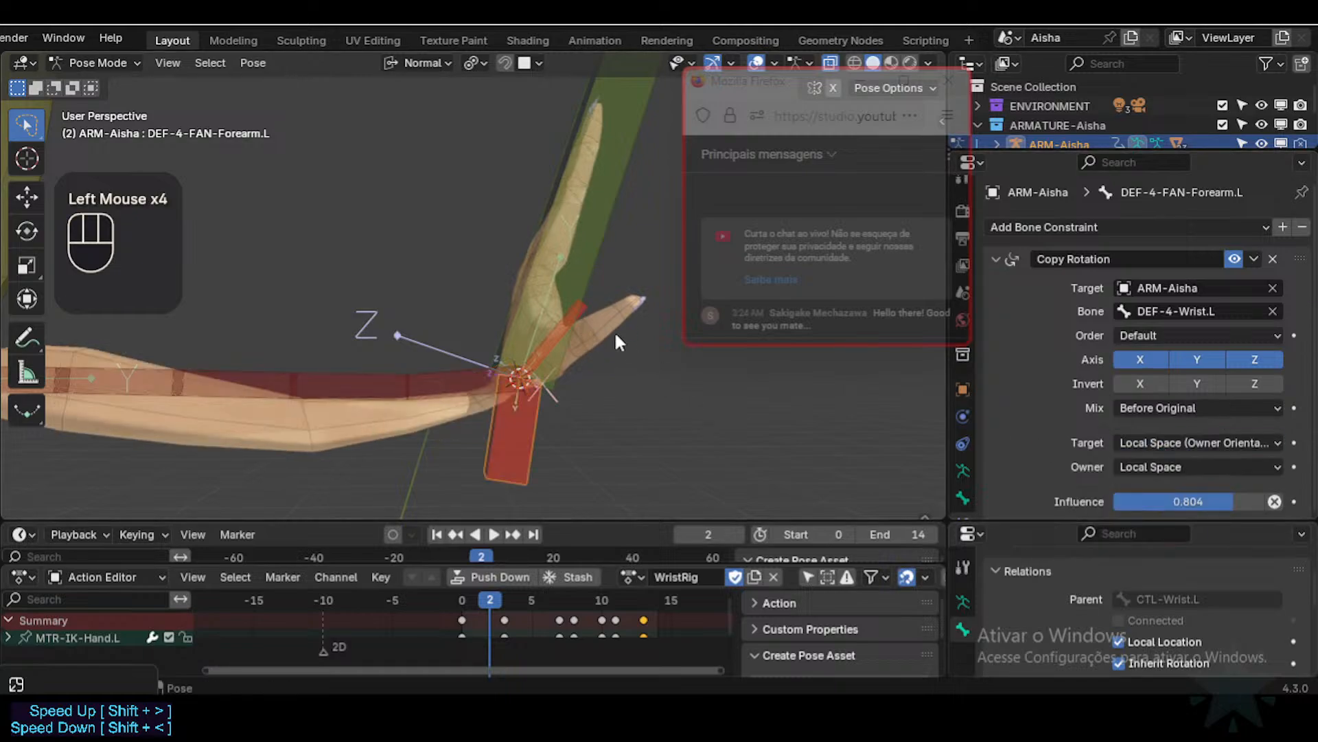
Step: Try inverting X, Y and Z on the forearm fan constraint, and switch all three inversions back off
{"action": "left_click", "coordinate": [1140, 383]}
{"action": "left_click", "coordinate": [1195, 383]}
{"action": "left_click", "coordinate": [1247, 382]}
{"action": "left_click", "coordinate": [1249, 384]}
{"action": "left_click", "coordinate": [1197, 383]}
{"action": "left_click", "coordinate": [1161, 382]}
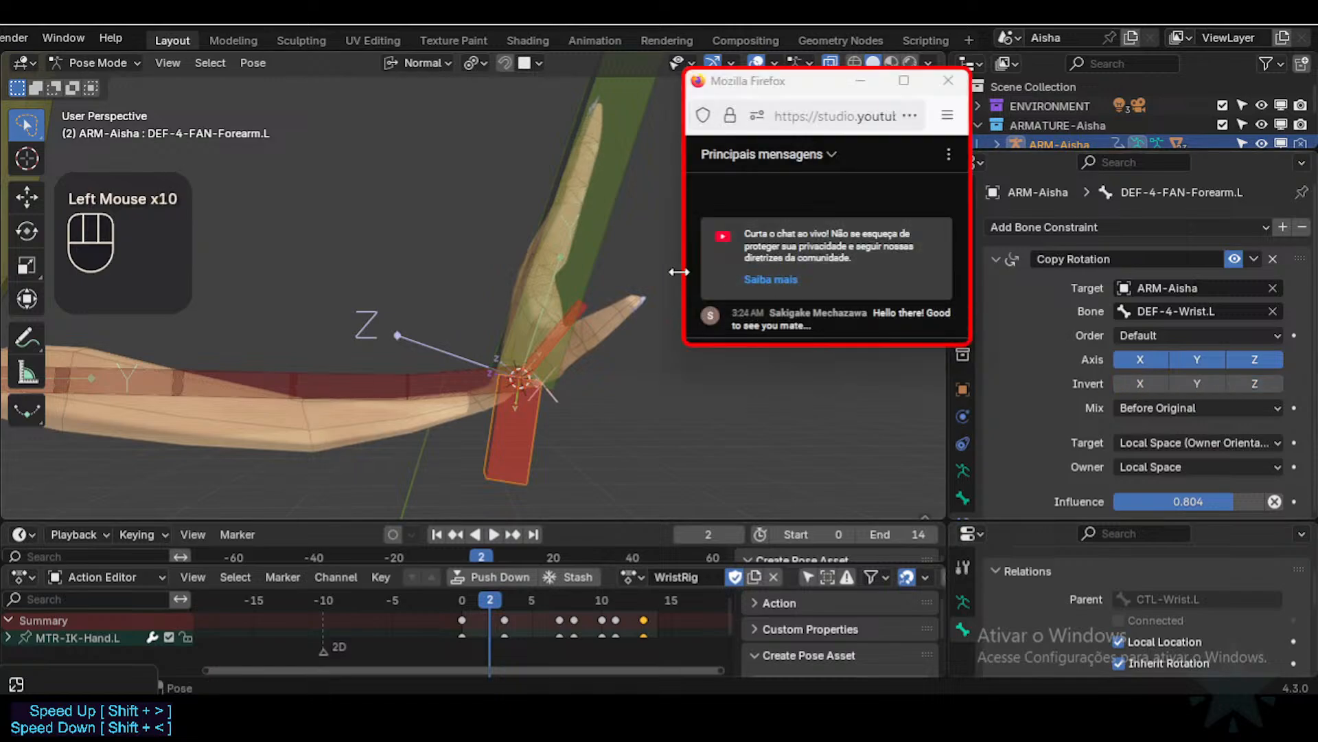
Step: Test the owner-orientation target space by rotating MTR-IK-Hand.L about normal X, down to nearly straight and back upward
{"action": "left_click", "coordinate": [592, 221]}
{"action": "key", "text": "r"}
{"action": "key", "text": "x"}
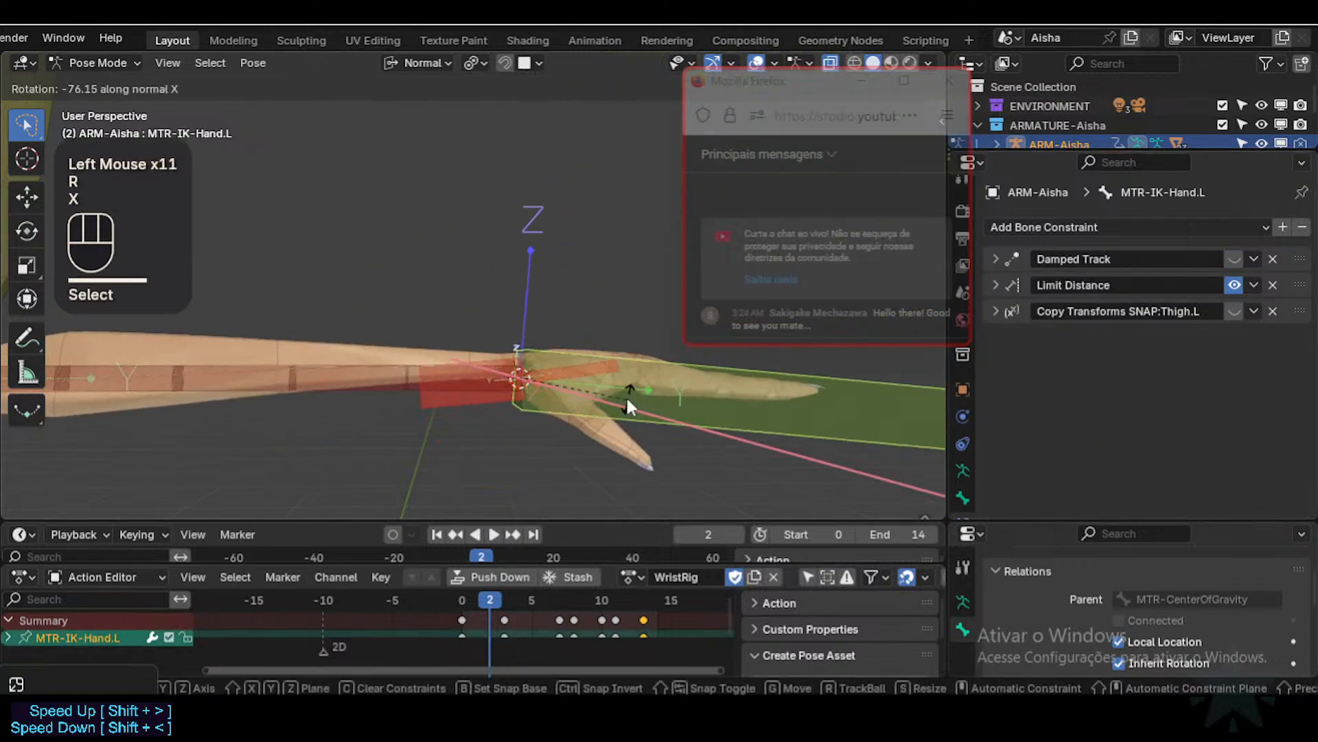
{"action": "left_click", "coordinate": [626, 395]}
{"action": "key", "text": "r"}
{"action": "key", "text": "x"}
{"action": "left_click", "coordinate": [594, 300]}
Step: Rotate the DEF-4-FAN-Forearm.L bone itself about its normal X axis
{"action": "left_click", "coordinate": [497, 449]}
{"action": "key", "text": "r"}
{"action": "key", "text": "x"}
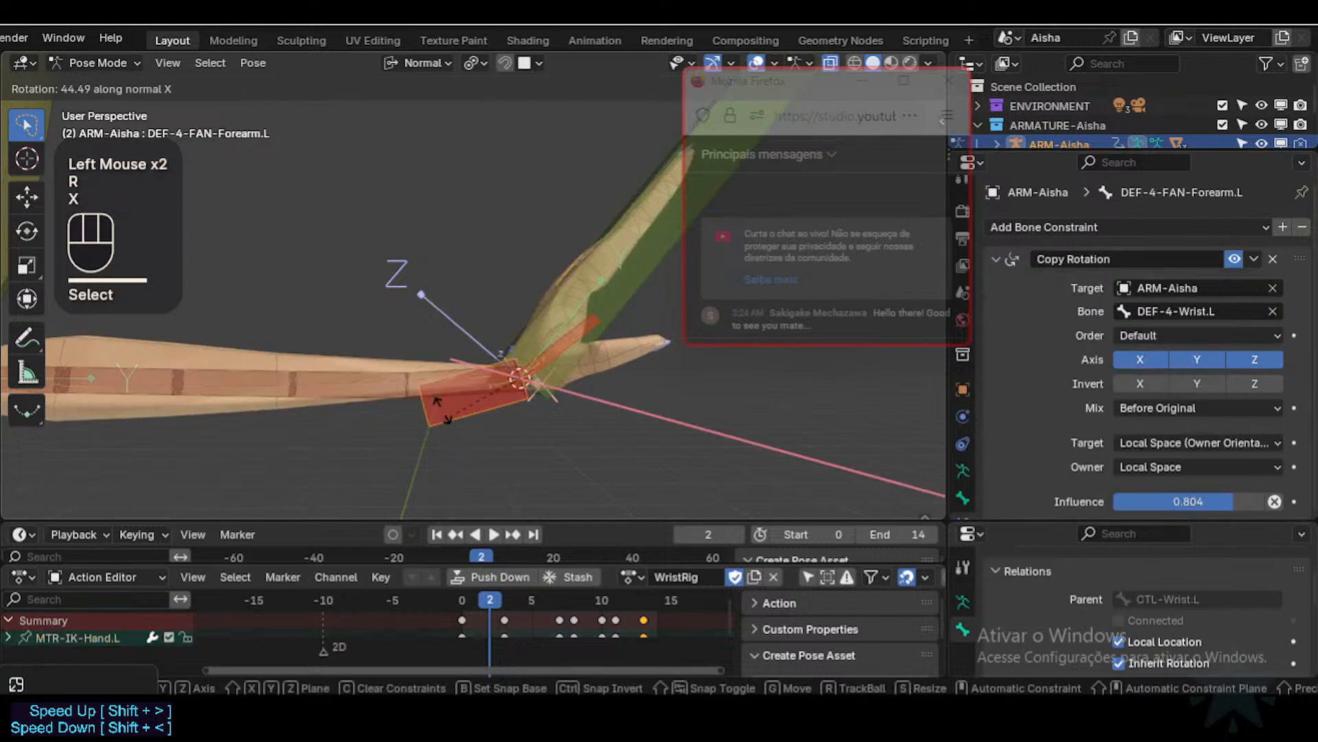
{"action": "left_click", "coordinate": [497, 453]}
Step: Set both the owner space and the target space of the forearm fan's Copy Rotation constraint to Local With Parent
{"action": "left_click", "coordinate": [1202, 467]}
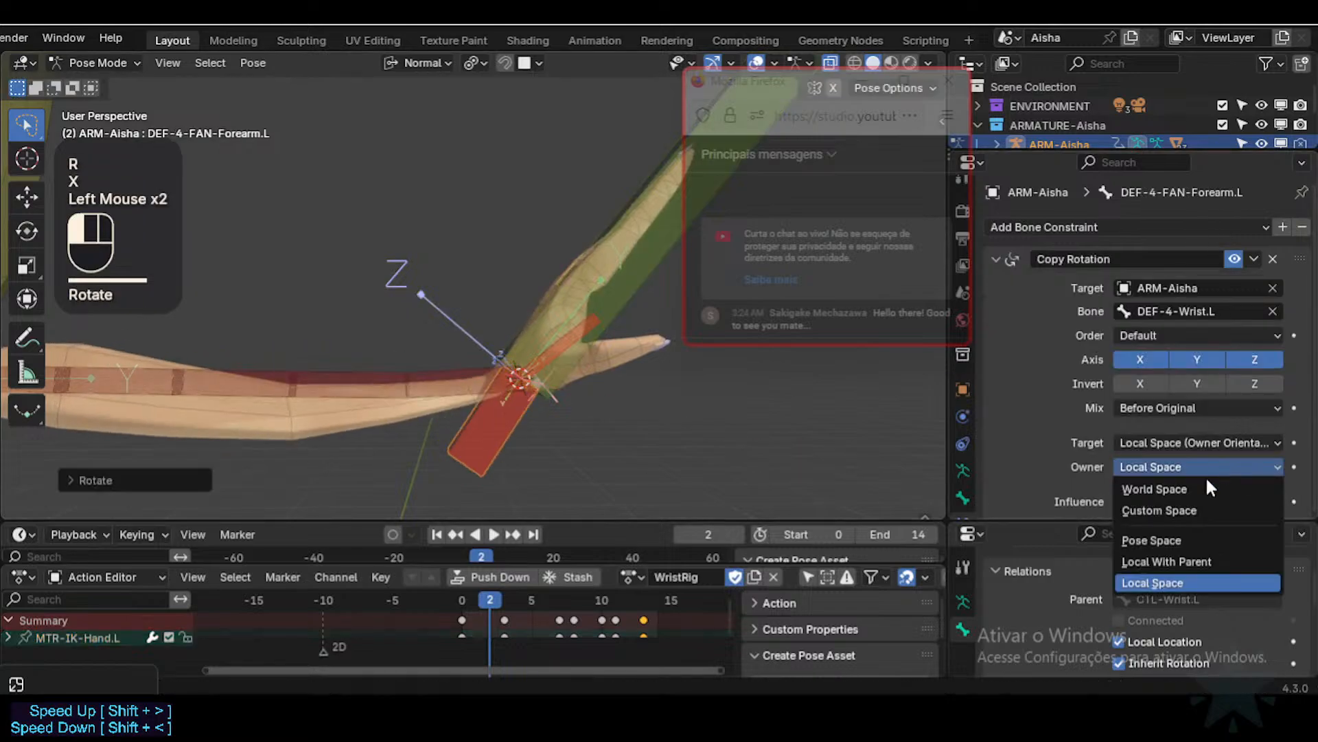
{"action": "left_click", "coordinate": [1169, 558]}
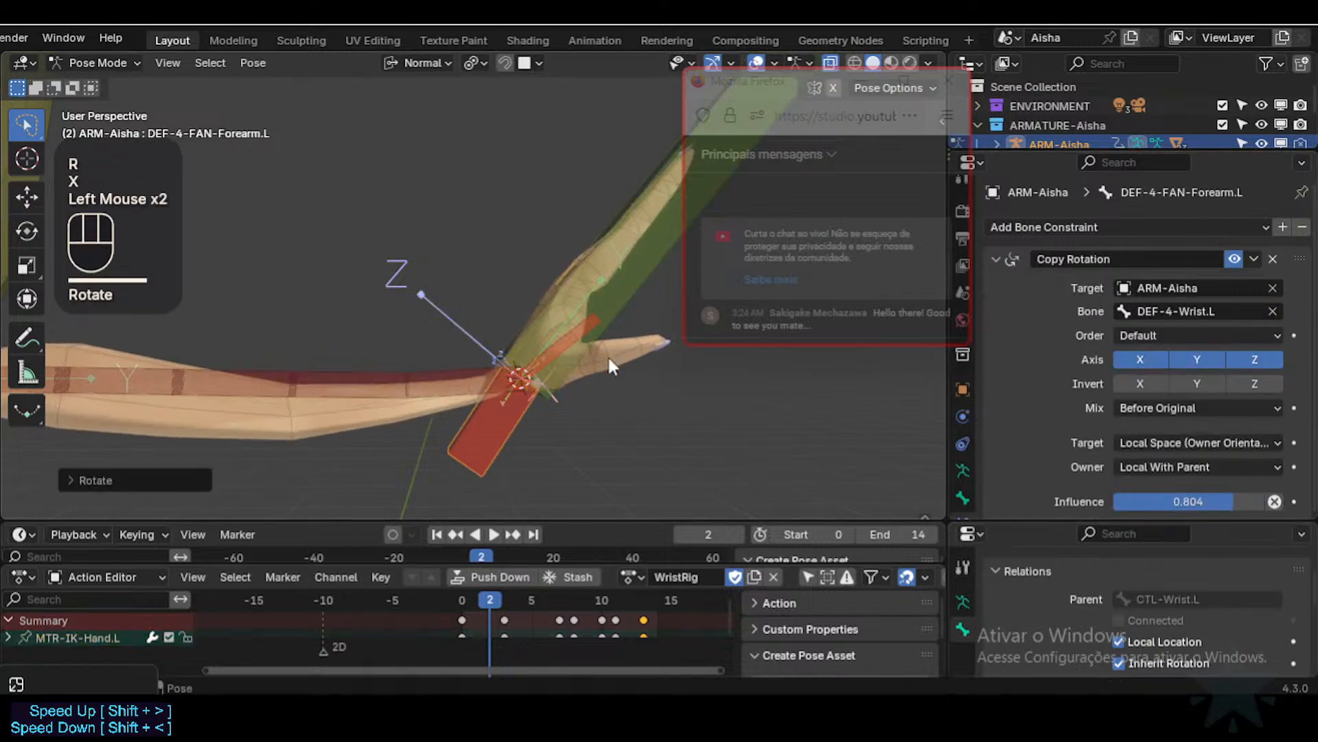
{"action": "left_click", "coordinate": [1193, 444]}
{"action": "left_click", "coordinate": [1139, 537]}
Step: Bend MTR-IK-Hand.L downward about its normal X axis to test the matching spaces, and reselect DEF-4-FAN-Forearm.L
{"action": "left_click", "coordinate": [619, 263]}
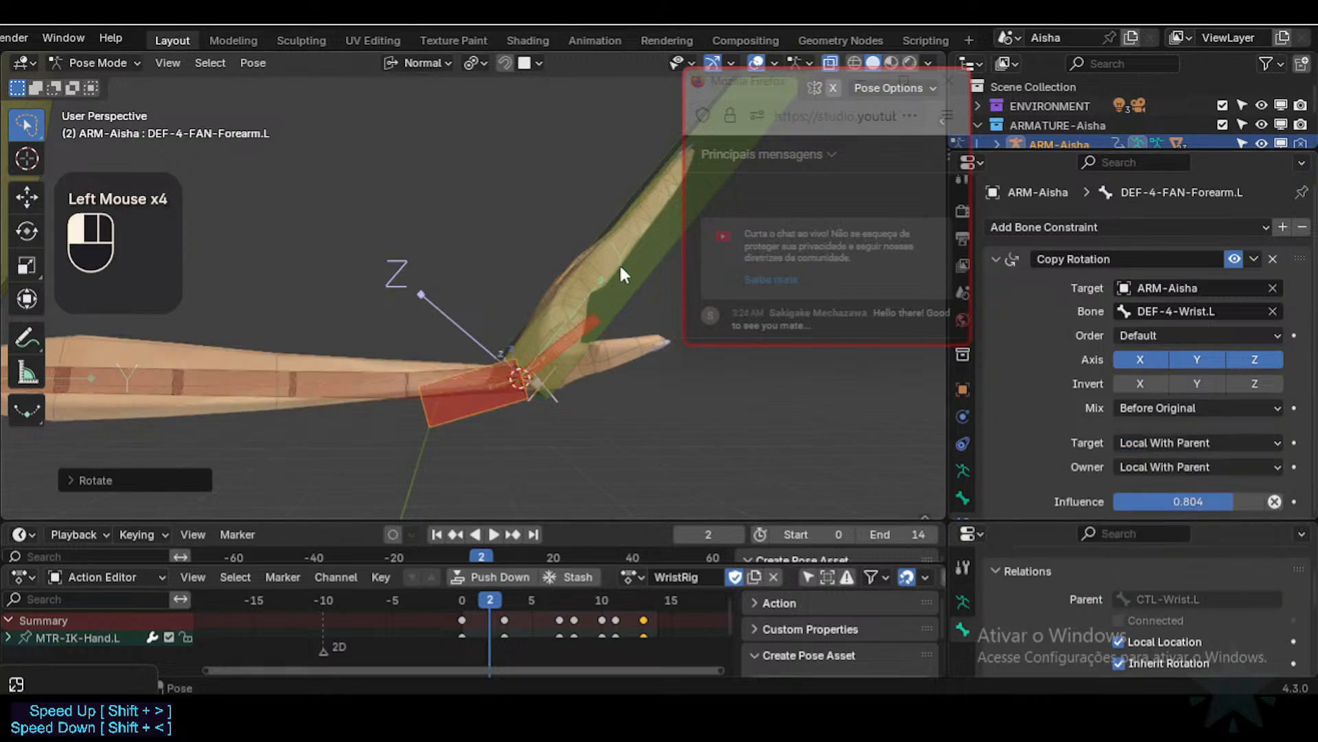
{"action": "key", "text": "r"}
{"action": "key", "text": "x"}
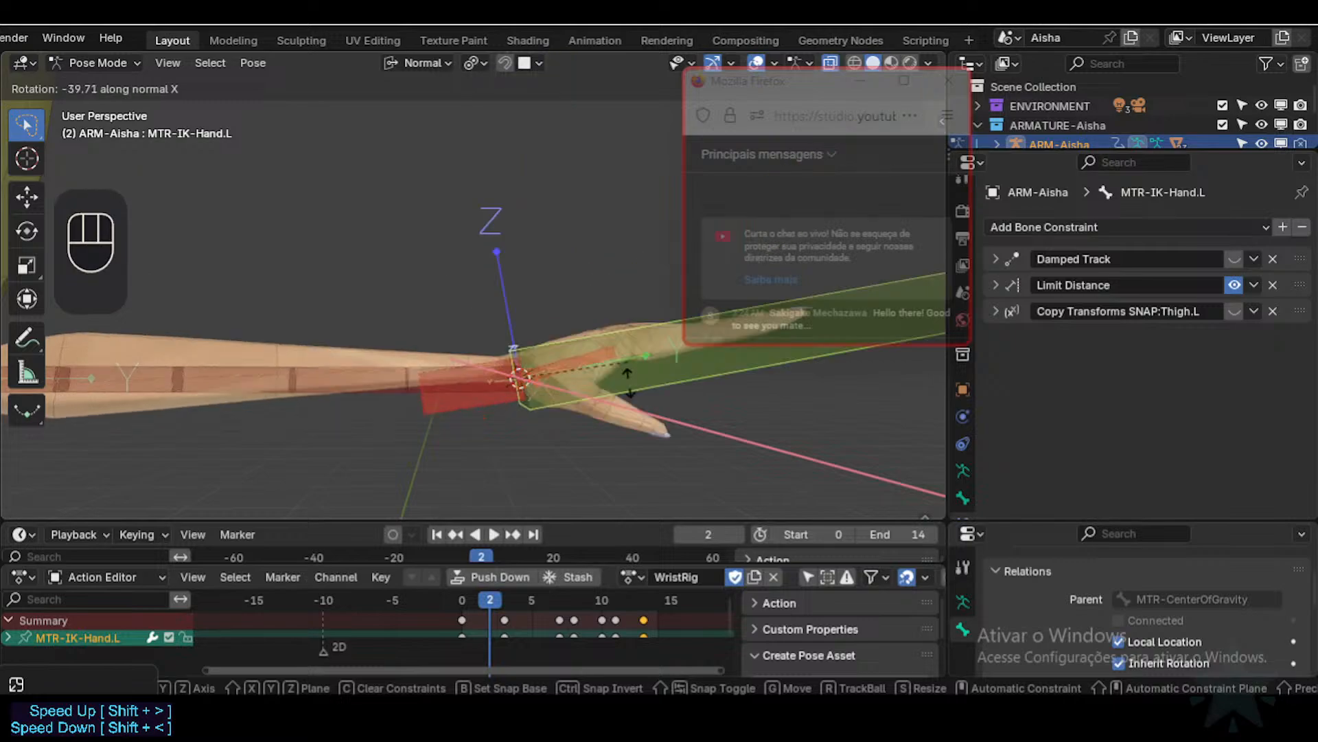
{"action": "left_click", "coordinate": [452, 338]}
{"action": "left_click", "coordinate": [465, 356]}
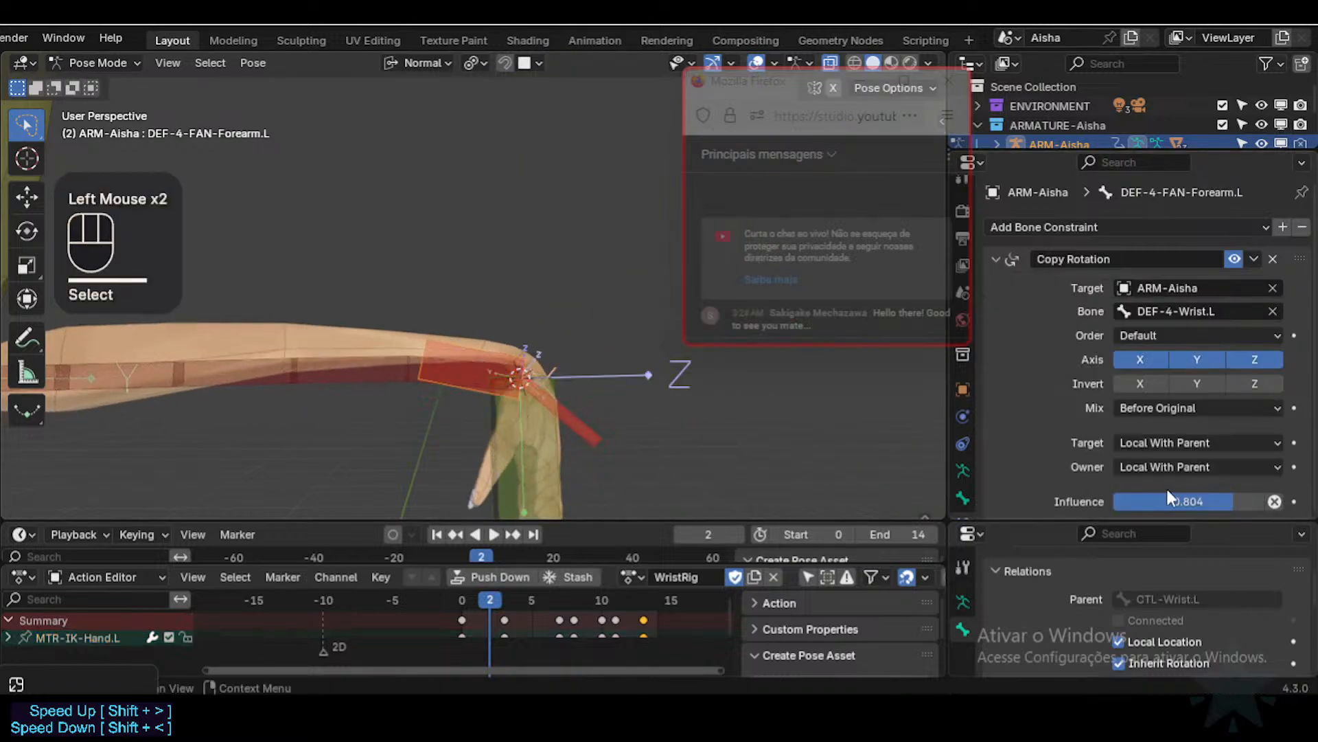
Step: Set the forearm fan's Copy Rotation influence to 1.000 and swing MTR-IK-Hand.L about its normal X axis, ending bent downward
{"action": "left_click_drag", "start_coordinate": [1169, 499], "coordinate": [1269, 508]}
{"action": "left_click", "coordinate": [539, 475]}
{"action": "key", "text": "r"}
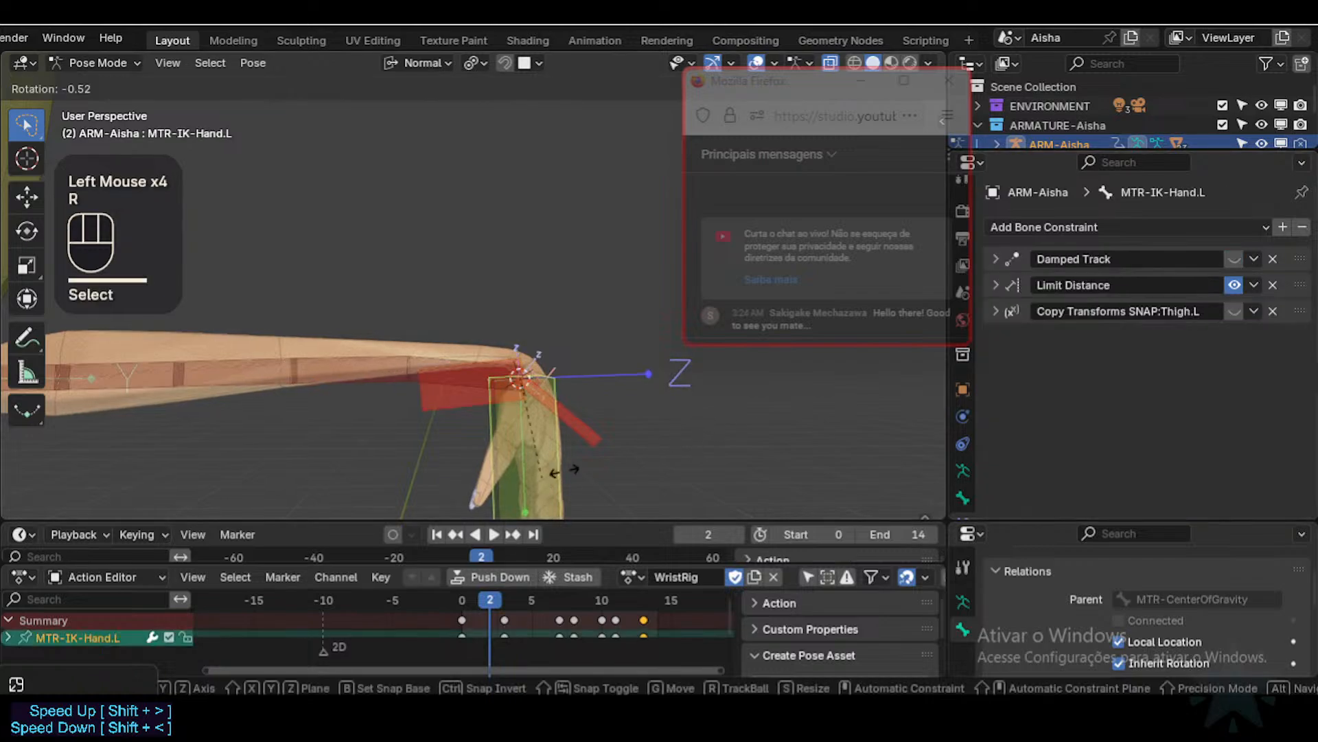
{"action": "key", "text": "x"}
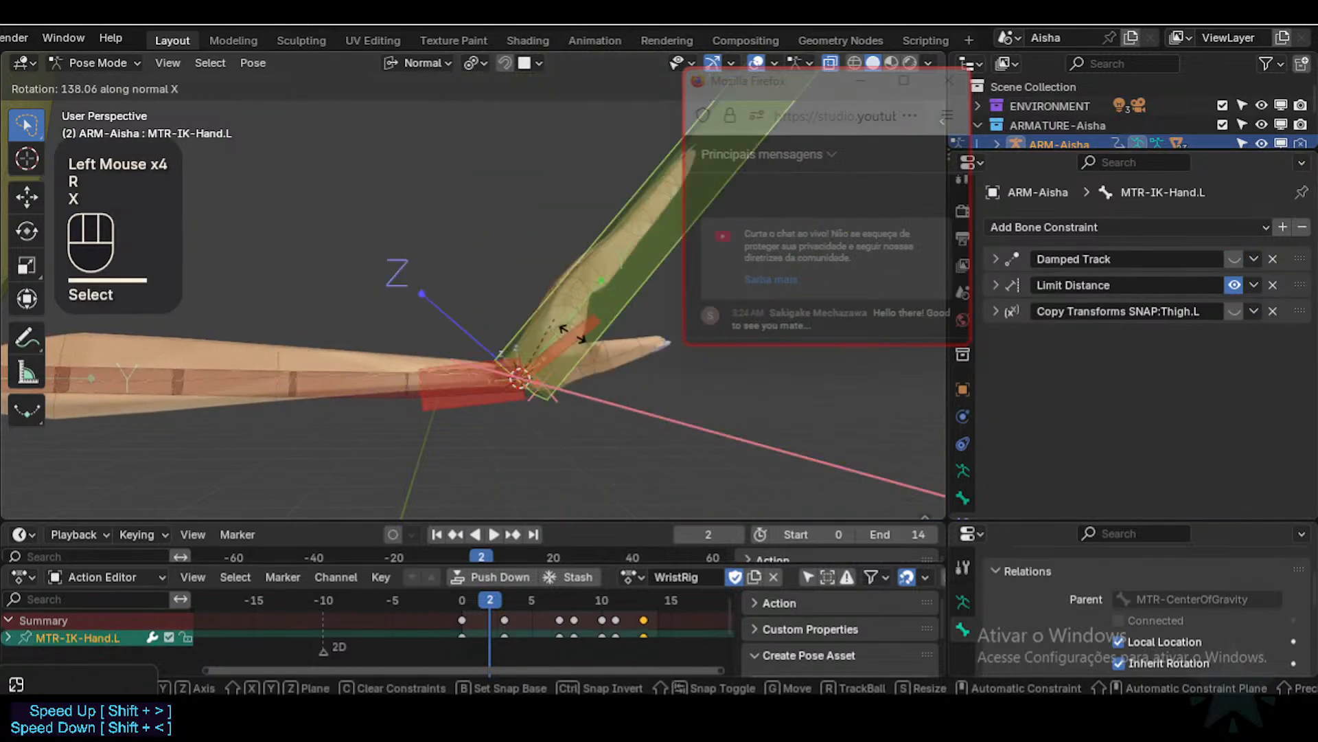
{"action": "left_click", "coordinate": [531, 364]}
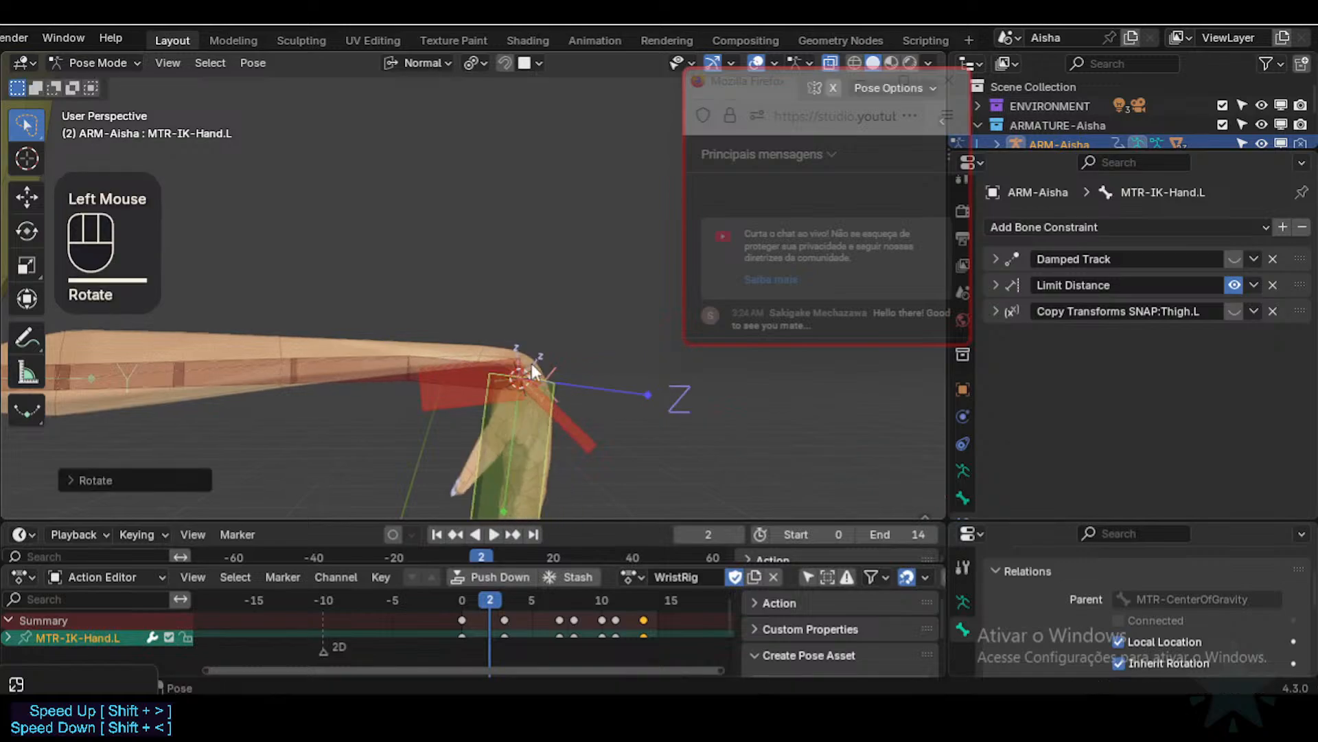
Step: Bend MTR-IK-Hand.L upward about its normal X axis until the hand is nearly vertical
{"action": "middle_click_drag", "start_coordinate": [531, 364], "coordinate": [562, 347]}
{"action": "key", "text": "r"}
{"action": "key", "text": "x"}
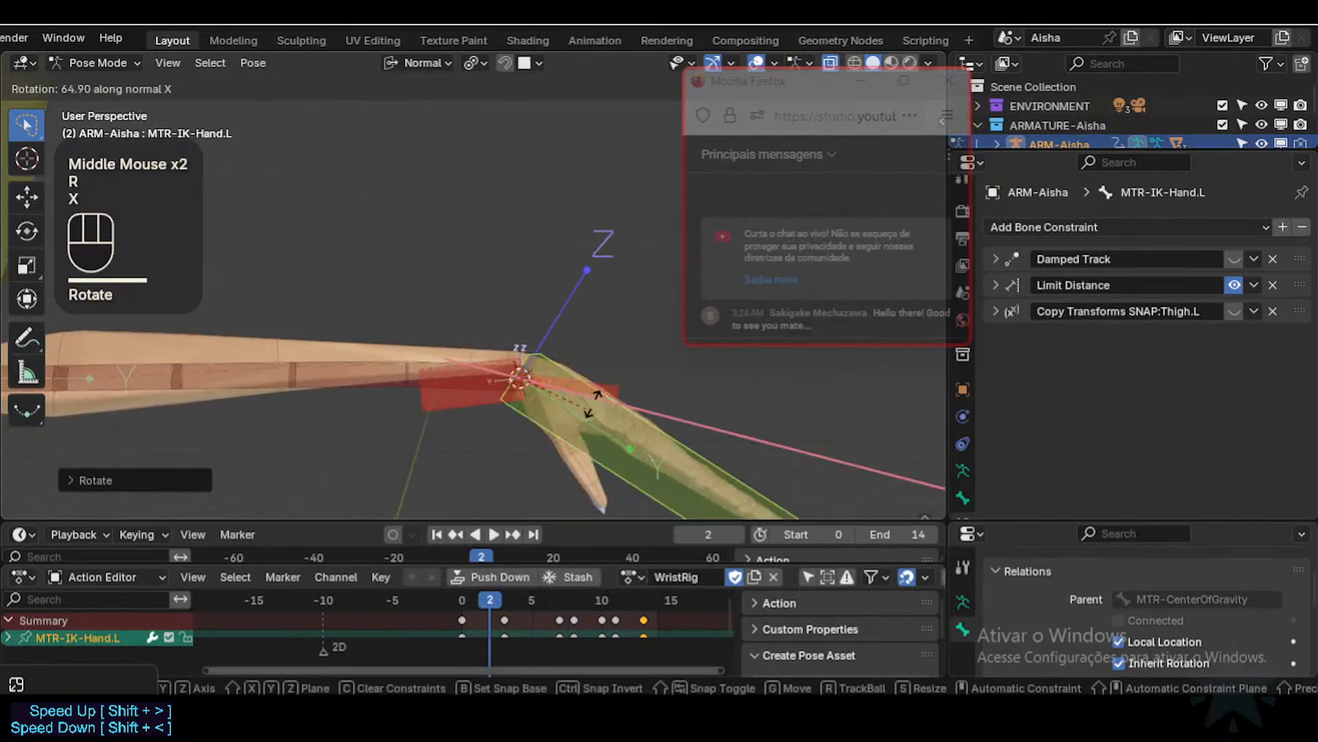
{"action": "left_click", "coordinate": [556, 299]}
Step: Swing the raised MTR-IK-Hand.L sideways back and forth about its normal Z axis to test the forearm deformation
{"action": "middle_click_drag", "start_coordinate": [556, 299], "coordinate": [550, 260]}
{"action": "key", "text": "r"}
{"action": "key", "text": "z"}
{"action": "left_click", "coordinate": [570, 323]}
{"action": "key", "text": "r"}
{"action": "key", "text": "z"}
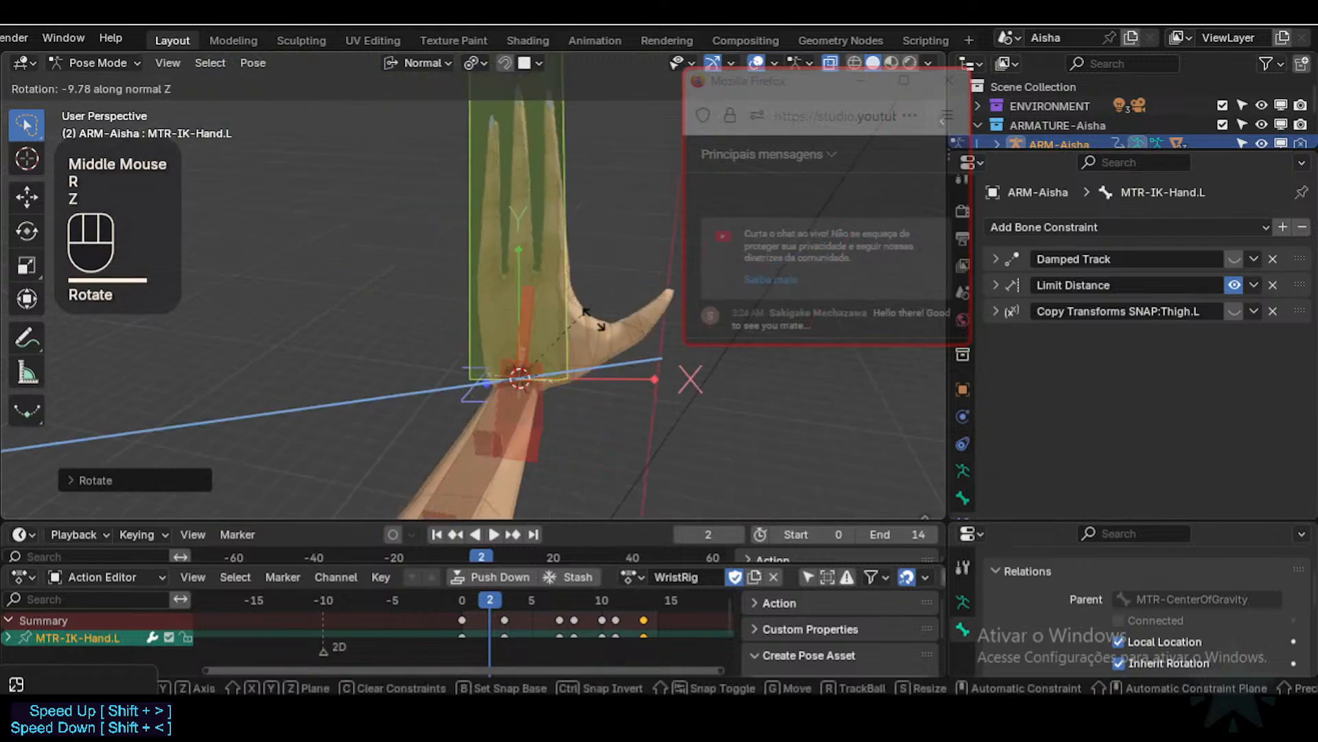
{"action": "left_click", "coordinate": [532, 332]}
{"action": "middle_click_drag", "start_coordinate": [532, 331], "coordinate": [549, 296]}
{"action": "key", "text": "r"}
{"action": "key", "text": "z"}
{"action": "left_click", "coordinate": [541, 334]}
Step: Trackball-rotate MTR-IK-Hand.L freely and bend it steeply downward about its normal X axis
{"action": "key", "text": "r"}
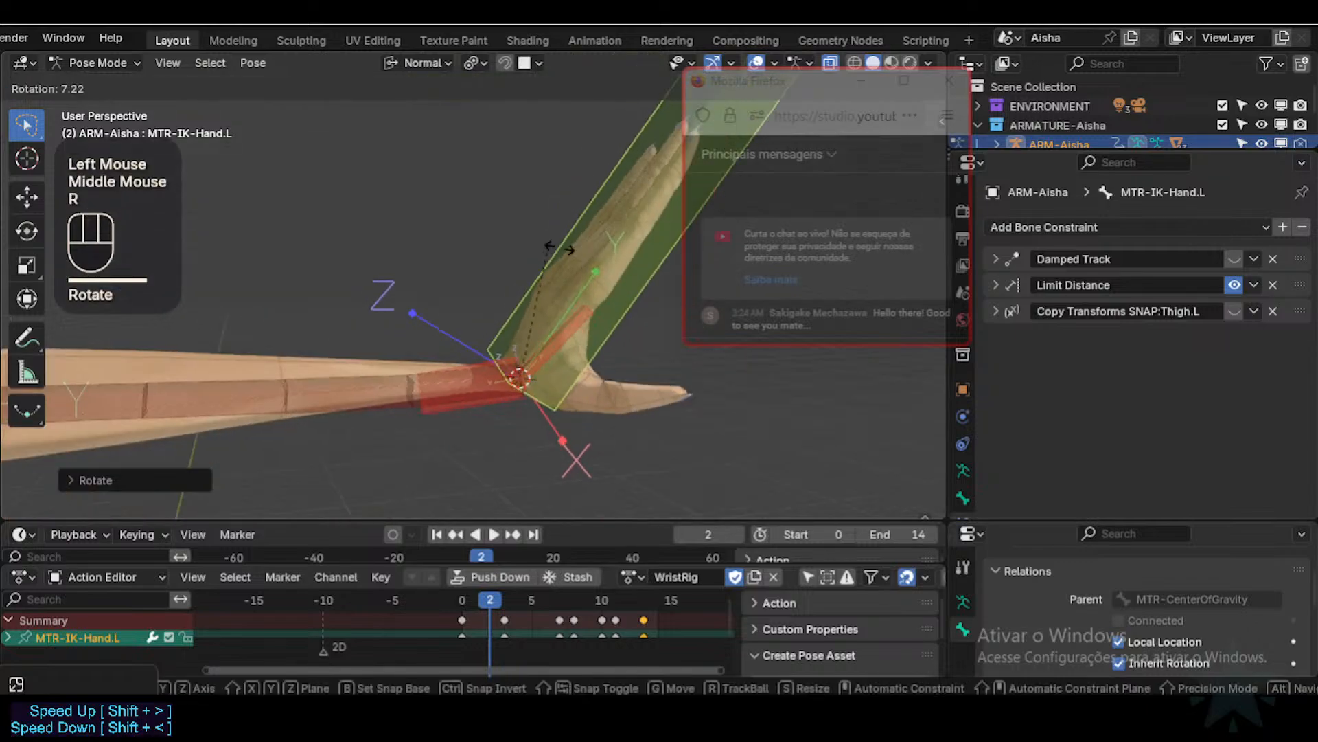
{"action": "key", "text": "r"}
{"action": "key", "text": "x"}
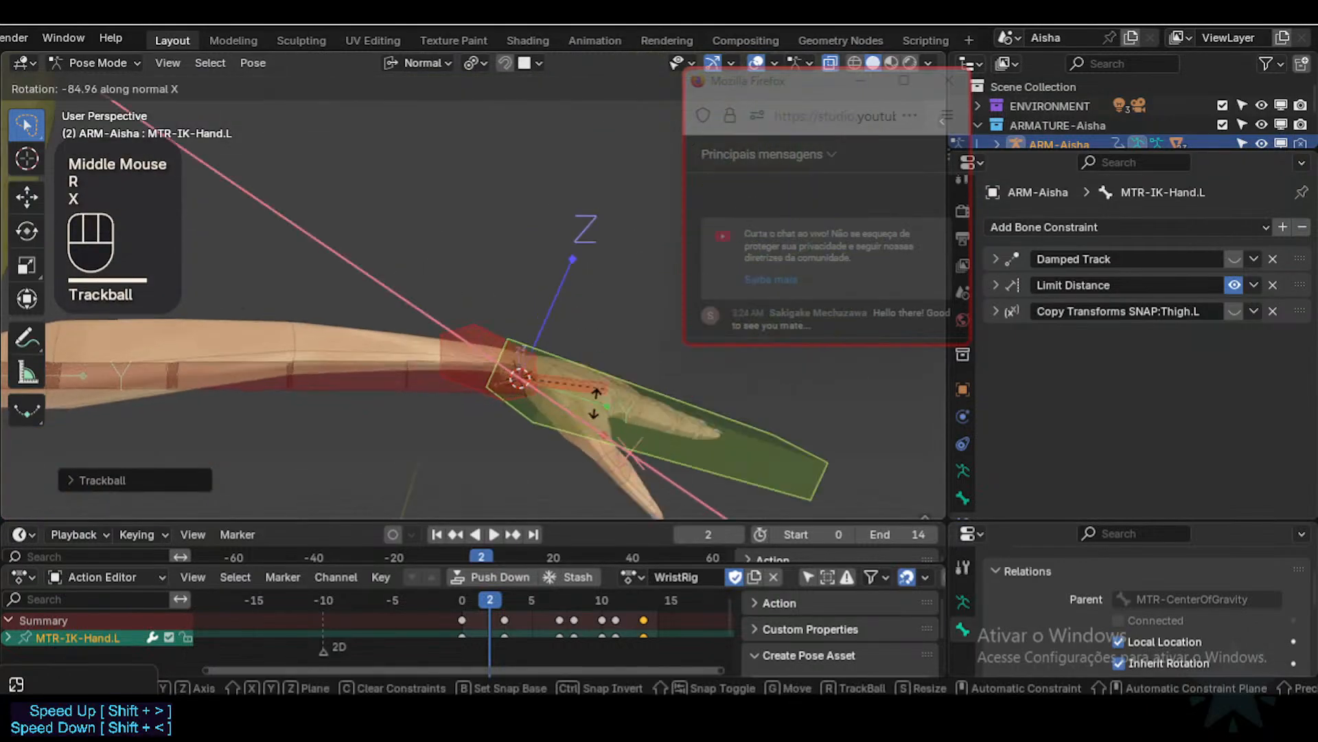
{"action": "left_click", "coordinate": [595, 404]}
{"action": "middle_click_drag", "start_coordinate": [595, 403], "coordinate": [569, 390]}
{"action": "key", "text": "r"}
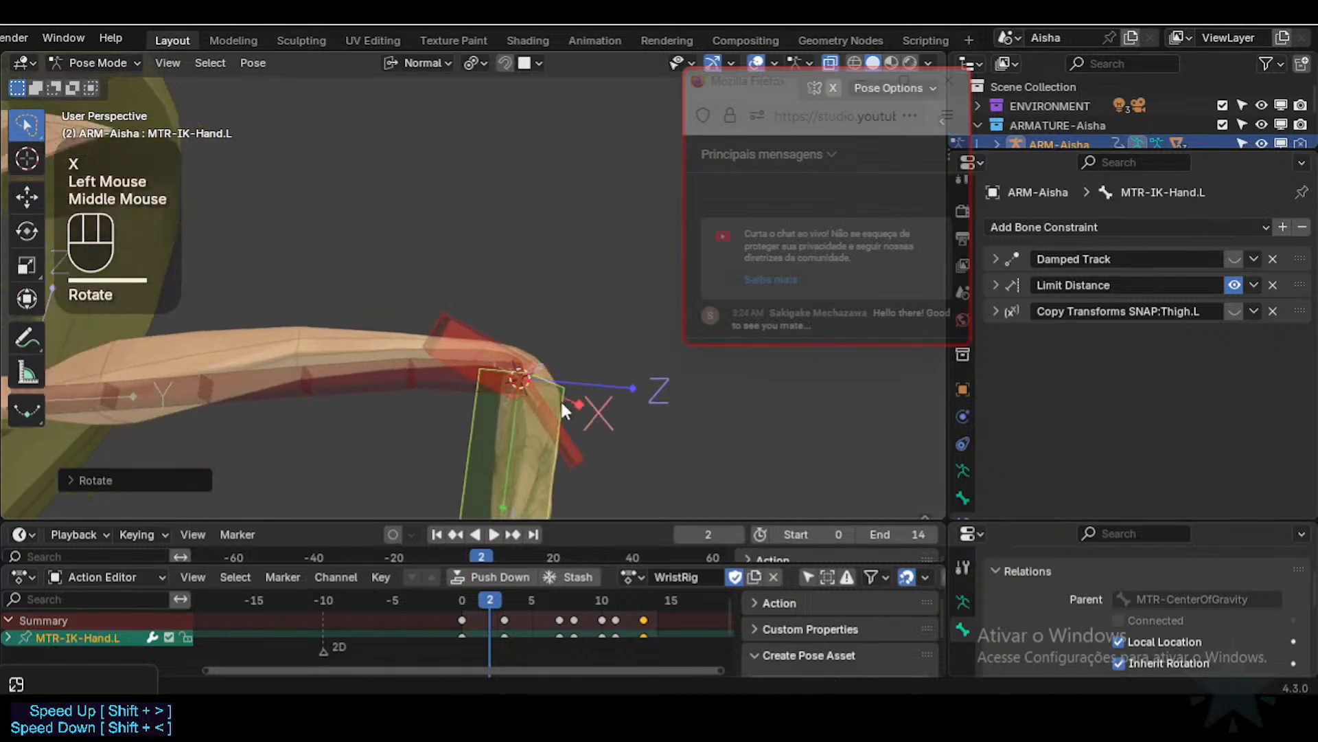
{"action": "key", "text": "x"}
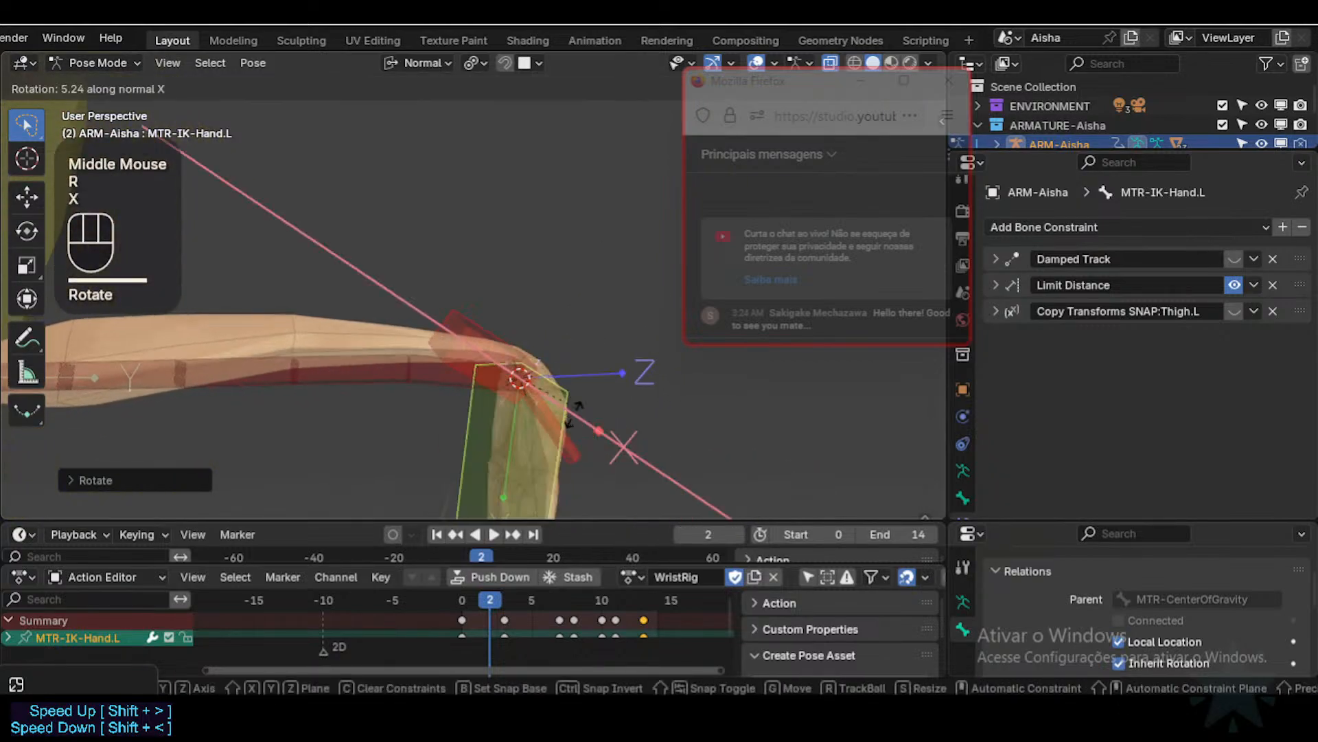
{"action": "left_click", "coordinate": [570, 398]}
Step: Rotate MTR-IK-Hand.L about its normal X axis up to a nearly vertical pose and back downward
{"action": "middle_click_drag", "start_coordinate": [570, 398], "coordinate": [542, 385]}
{"action": "key", "text": "r"}
{"action": "key", "text": "x"}
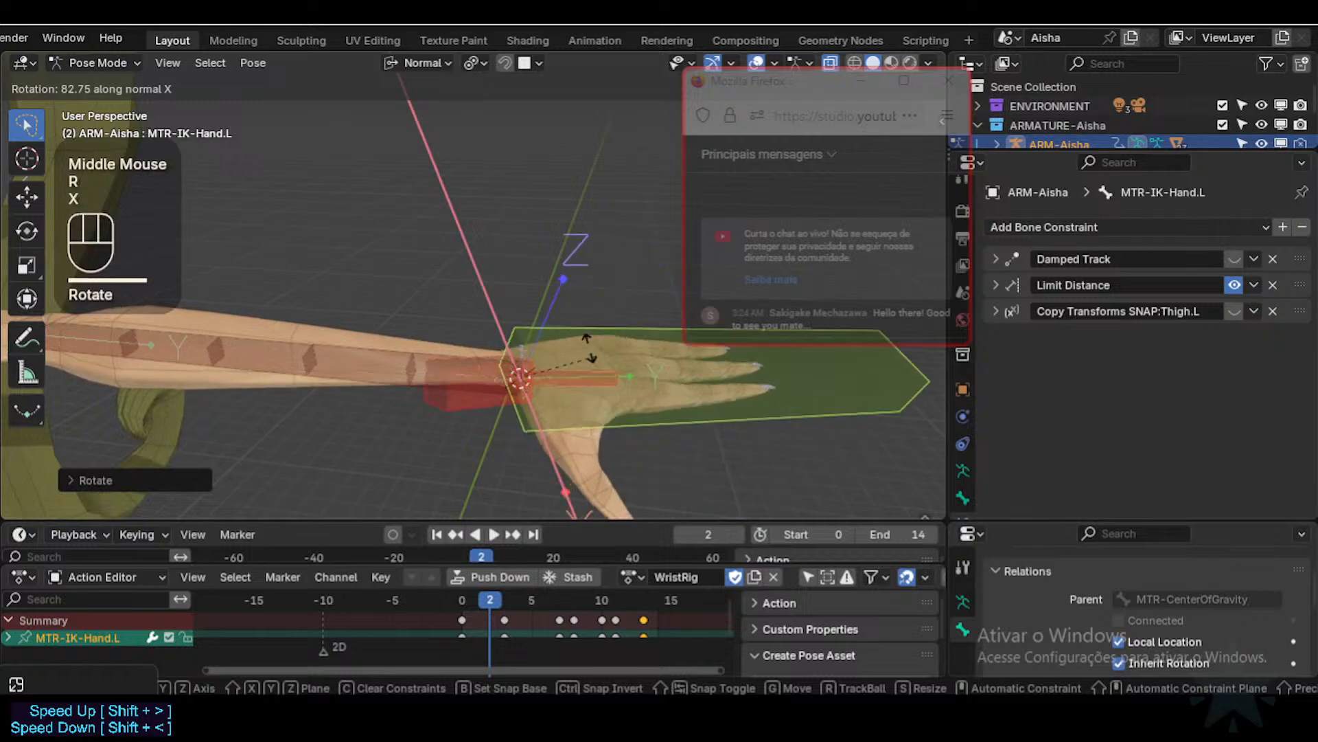
{"action": "left_click", "coordinate": [510, 343]}
{"action": "middle_click_drag", "start_coordinate": [510, 343], "coordinate": [539, 295]}
{"action": "key", "text": "r"}
{"action": "key", "text": "x"}
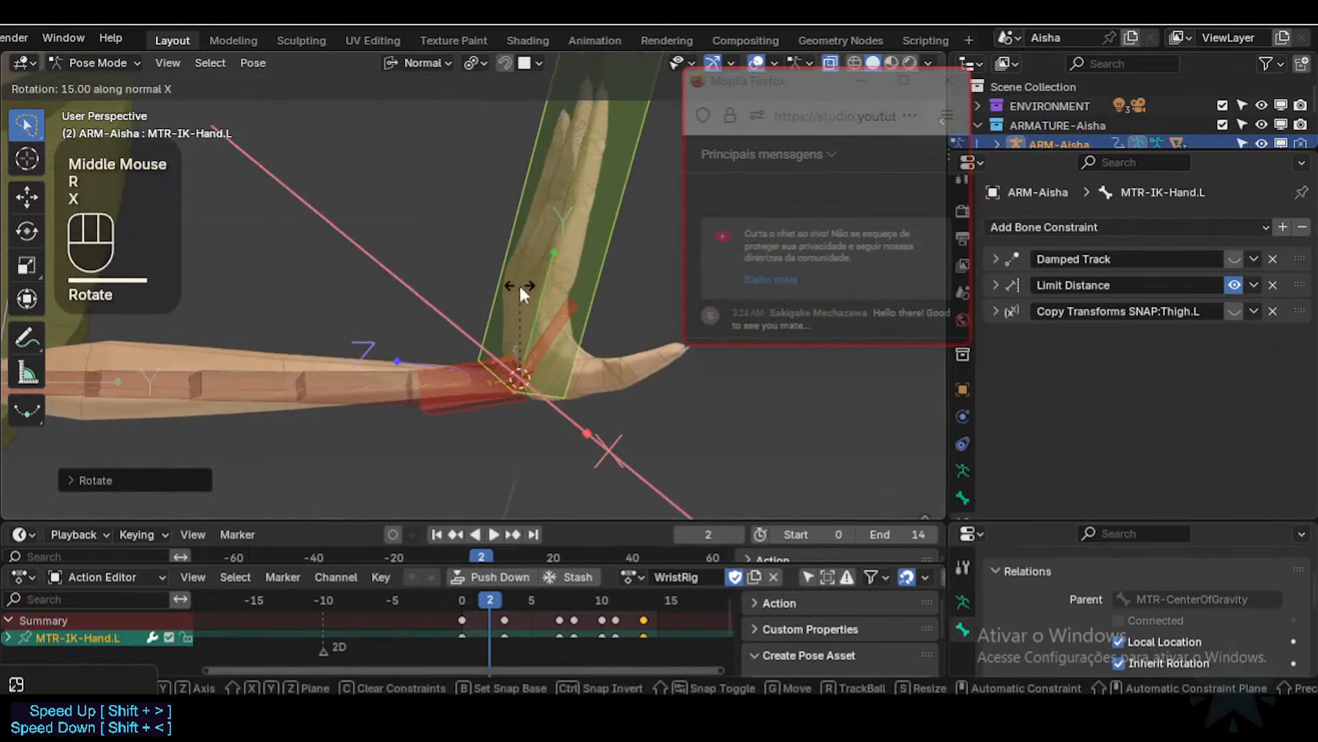
{"action": "left_click", "coordinate": [543, 292]}
{"action": "key", "text": "r"}
{"action": "key", "text": "x"}
{"action": "left_click", "coordinate": [536, 440]}
Step: Swing the lowered MTR-IK-Hand.L from side to side about its normal Z axis to check the forearm fan
{"action": "middle_click_drag", "start_coordinate": [536, 439], "coordinate": [529, 412]}
{"action": "key", "text": "r"}
{"action": "key", "text": "z"}
{"action": "left_click", "coordinate": [566, 336]}
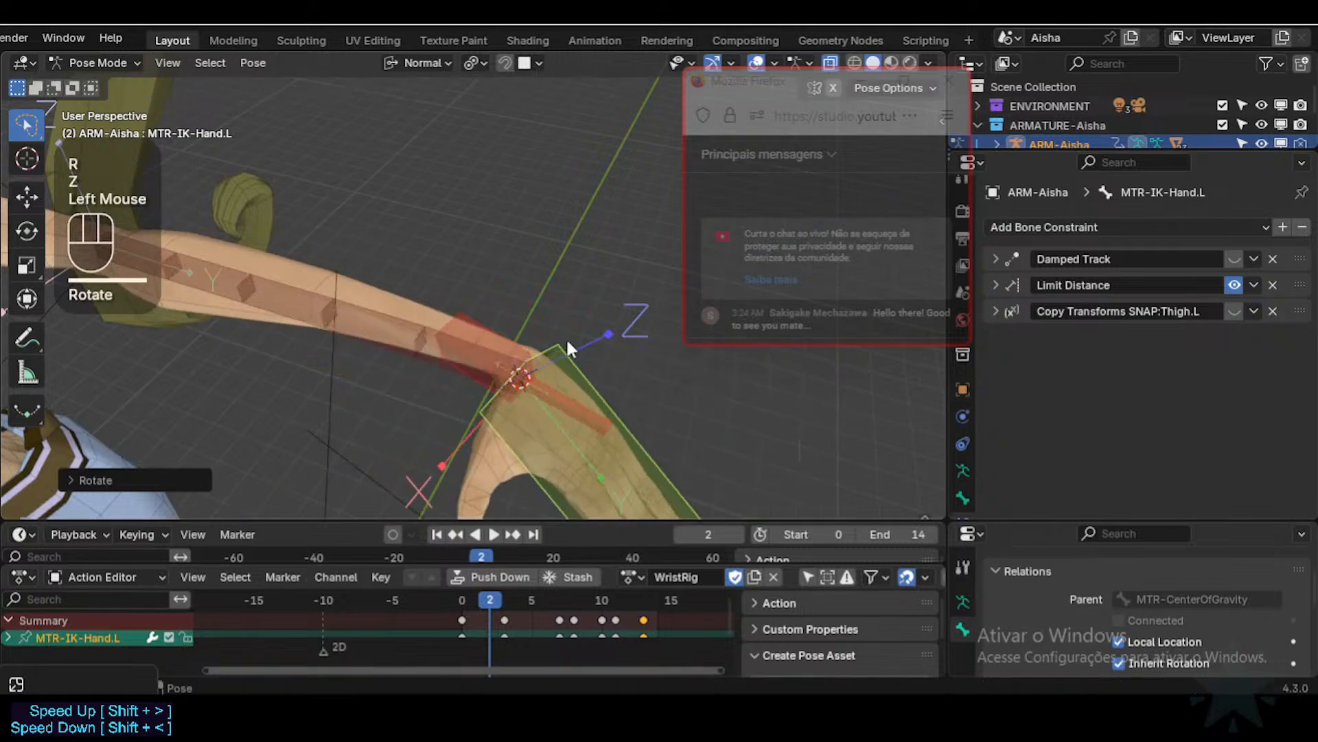
{"action": "key", "text": "r"}
{"action": "middle_click_drag", "start_coordinate": [566, 337], "coordinate": [618, 401]}
{"action": "key", "text": "z"}
{"action": "left_click", "coordinate": [543, 398]}
{"action": "key", "text": "r"}
{"action": "key", "text": "z"}
{"action": "left_click", "coordinate": [595, 356]}
Step: Return MTR-IK-Hand.L to its straight pose and rotate it about its normal X axis, down and back up
{"action": "key", "text": "alt+q"}
{"action": "key", "text": "alt+q"}
{"action": "left_click", "coordinate": [598, 352]}
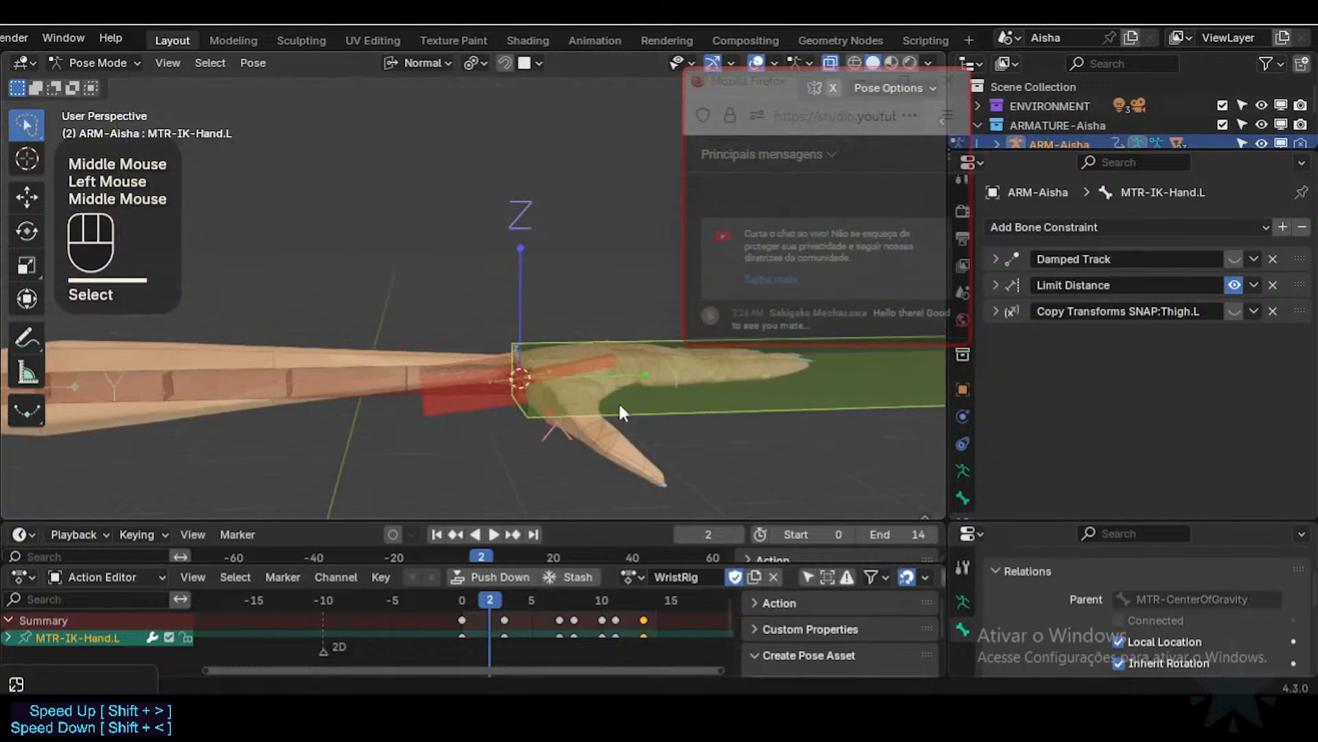
{"action": "key", "text": "r"}
{"action": "key", "text": "x"}
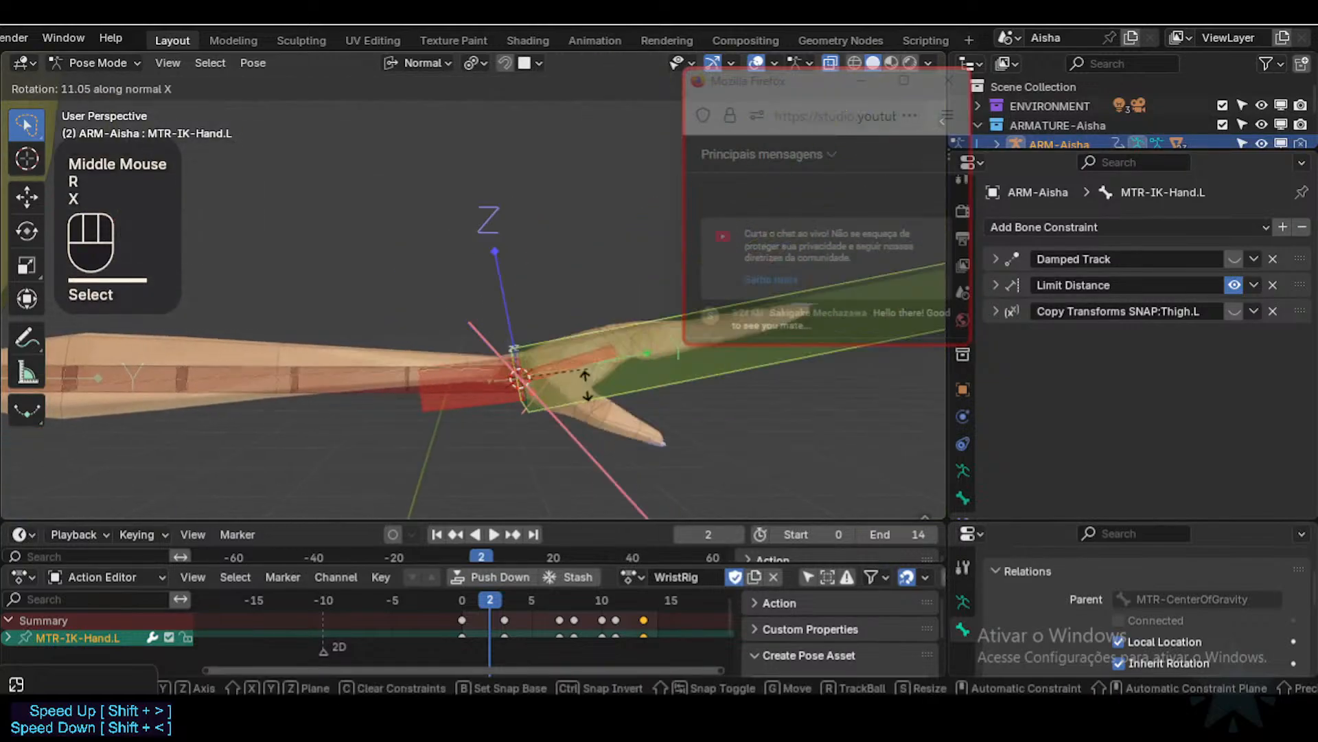
{"action": "left_click", "coordinate": [510, 426]}
{"action": "middle_click_drag", "start_coordinate": [510, 425], "coordinate": [572, 414]}
{"action": "key", "text": "r"}
{"action": "key", "text": "x"}
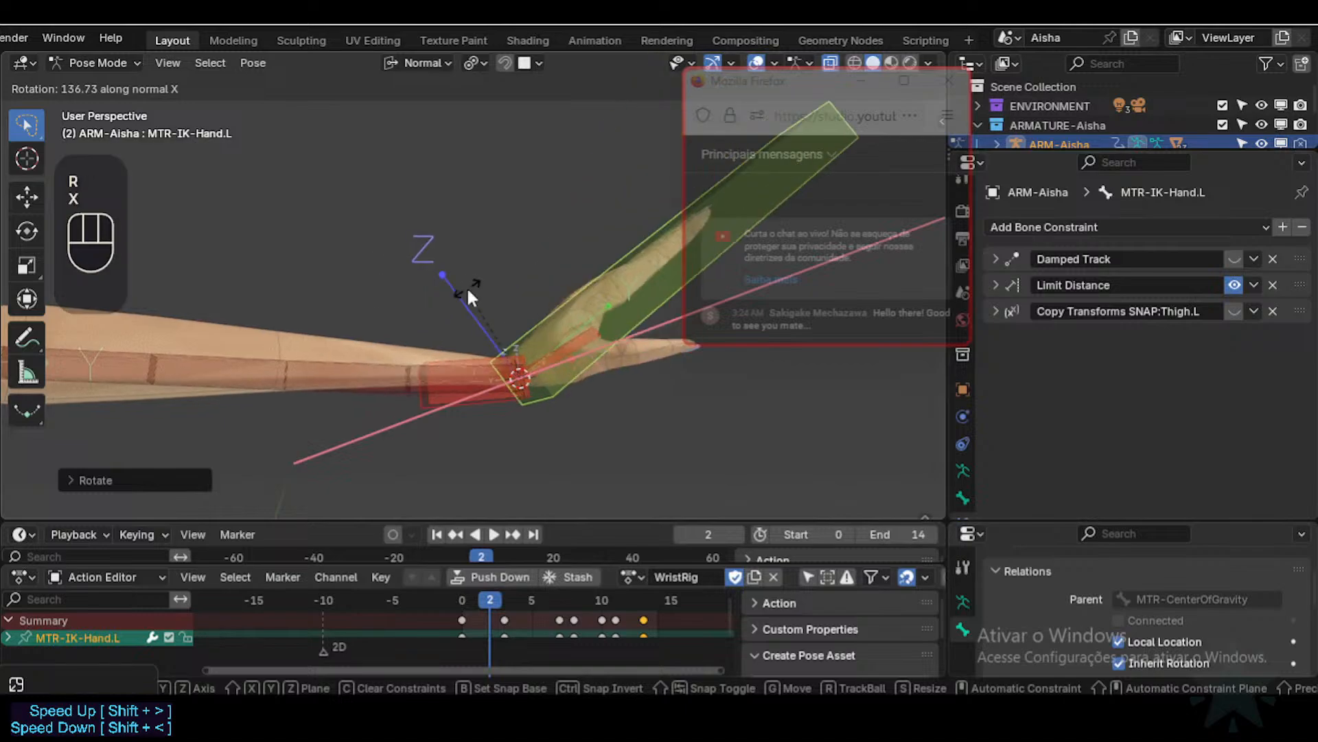
{"action": "left_click", "coordinate": [471, 291]}
Step: Hide the orientation axes display and bend MTR-IK-Hand.L upward about its normal X axis to a nearly vertical pose
{"action": "middle_click_drag", "start_coordinate": [472, 291], "coordinate": [465, 331]}
{"action": "key", "text": "ctrl+3"}
{"action": "scroll", "coordinate": [535, 395], "scroll_direction": "up", "scroll_amount": 2}
{"action": "key", "text": "a"}
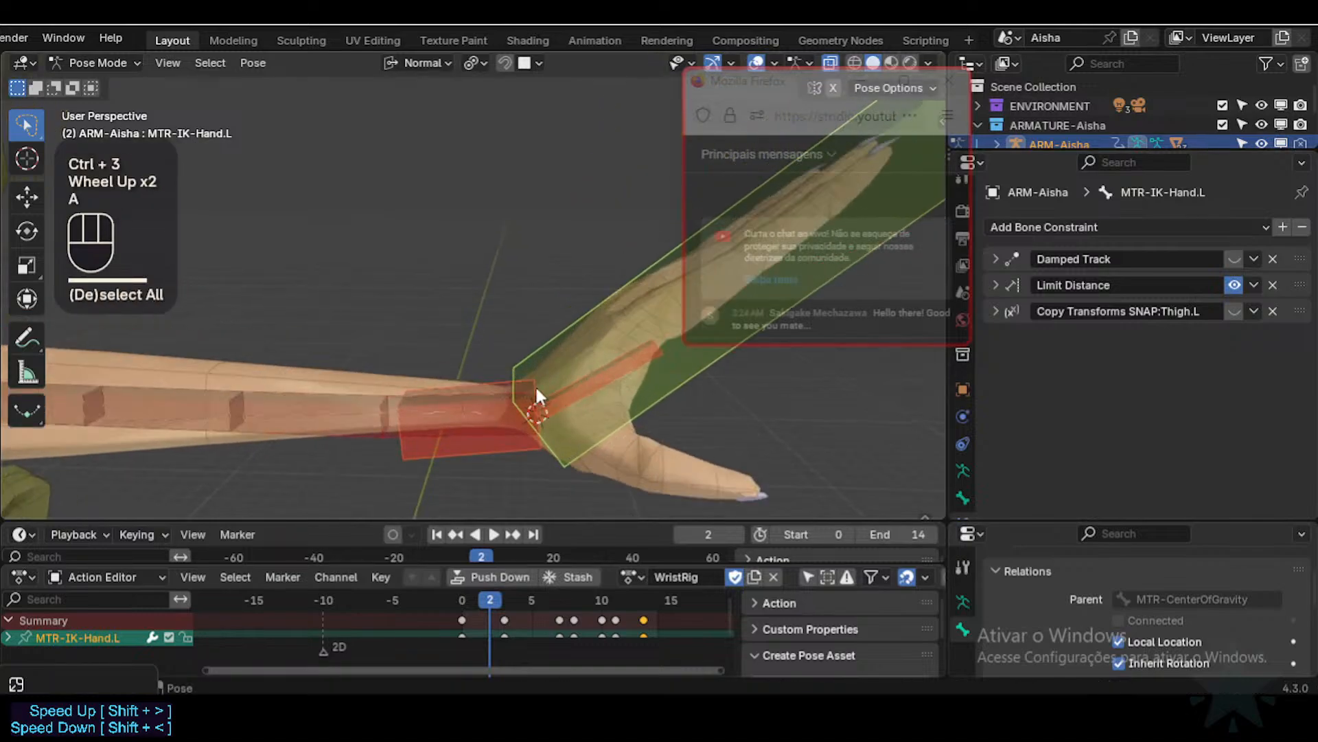
{"action": "key", "text": "alt+q"}
{"action": "key", "text": "alt+q"}
{"action": "mouse_move", "coordinate": [544, 397]}
{"action": "middle_mouse_down", "text": "shift"}
{"action": "mouse_move", "coordinate": [547, 339]}
{"action": "mouse_move", "coordinate": [521, 386]}
{"action": "middle_mouse_up", "text": "shift"}
{"action": "left_click", "coordinate": [446, 357]}
{"action": "left_click", "coordinate": [584, 389]}
{"action": "key", "text": "r"}
{"action": "key", "text": "x"}
{"action": "left_click", "coordinate": [574, 315]}
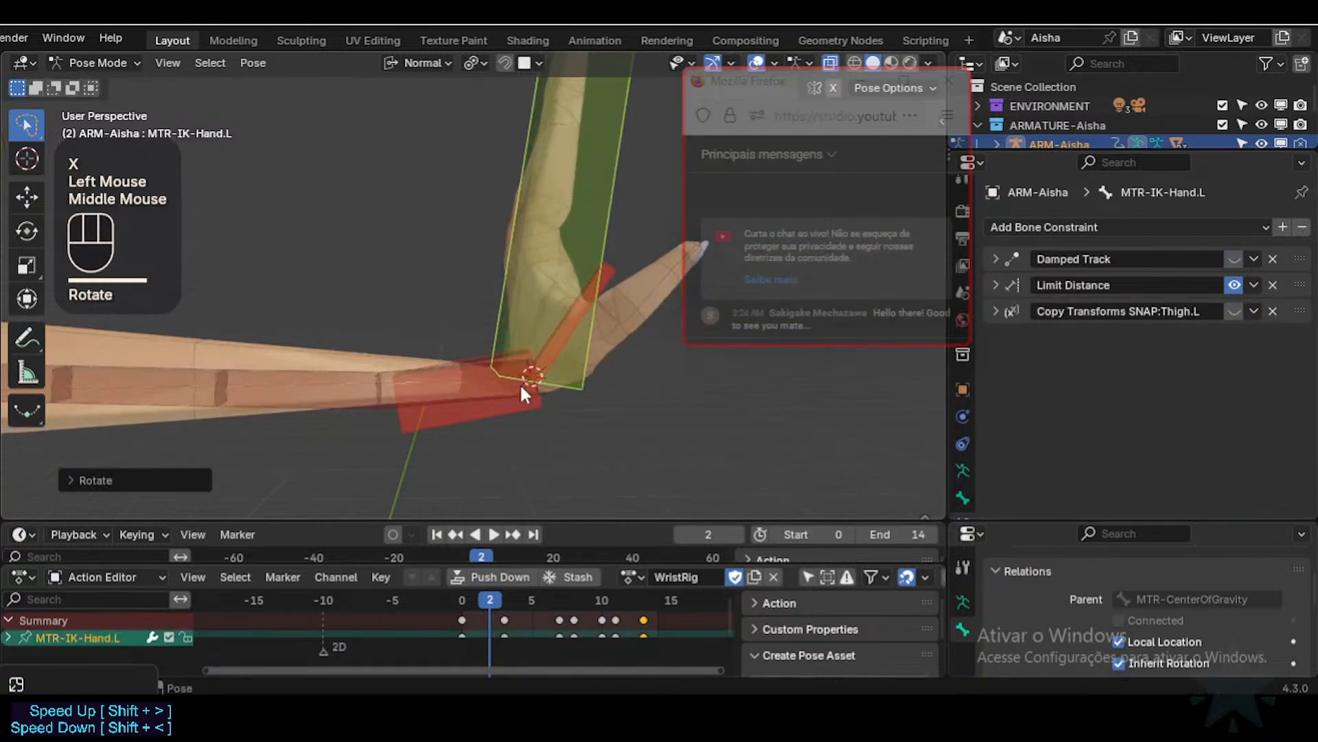
{"action": "left_click", "coordinate": [521, 390]}
{"action": "key", "text": "r"}
{"action": "key", "text": "x"}
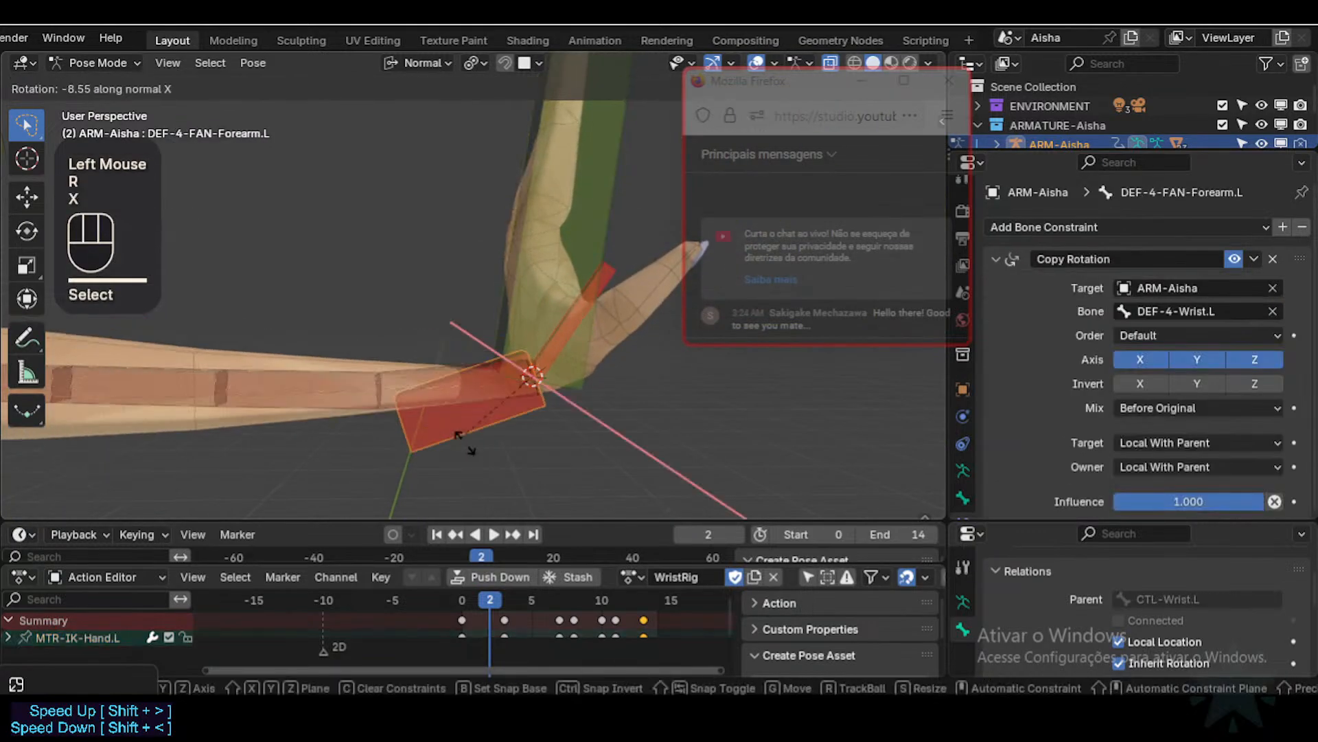
{"action": "key", "text": "Escape"}
Step: Rotate MTR-IK-Hand.L about its normal X axis, down below straight and back to a slight upward tilt
{"action": "left_click", "coordinate": [542, 242]}
{"action": "key", "text": "r"}
{"action": "key", "text": "x"}
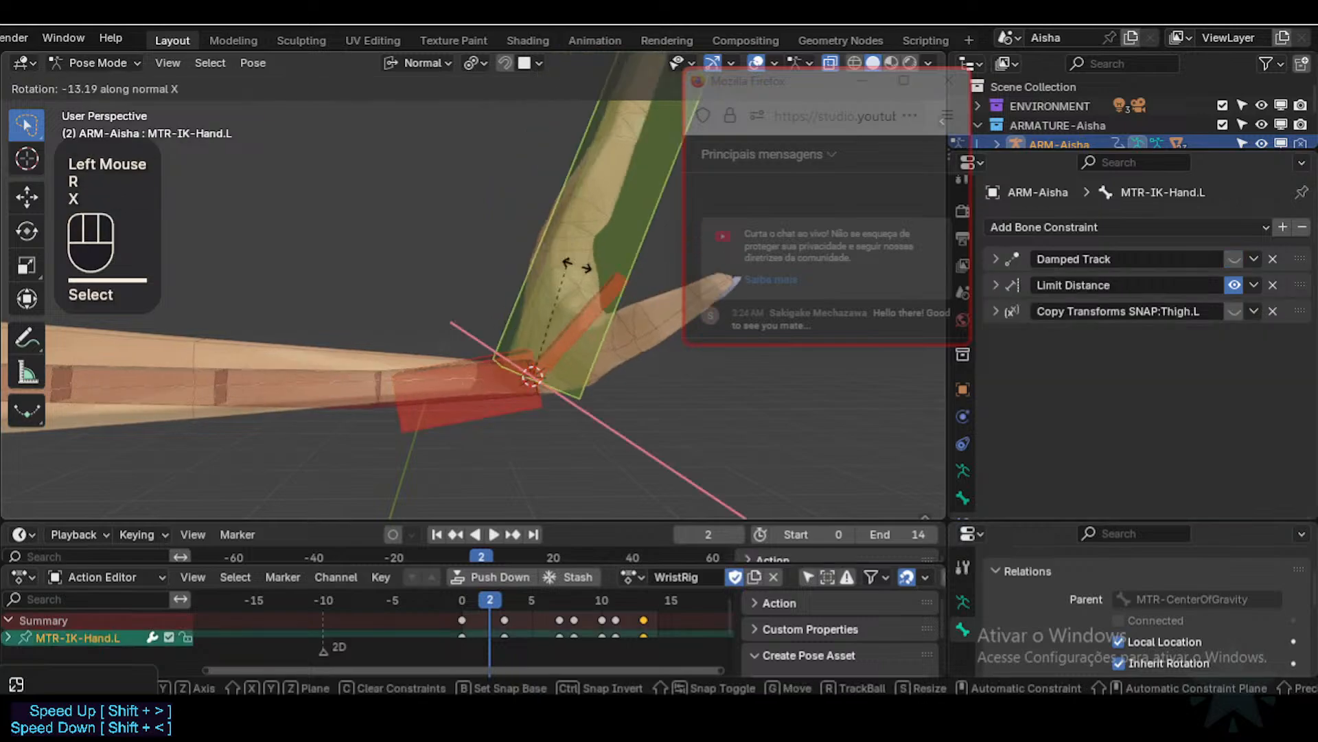
{"action": "left_click", "coordinate": [584, 392]}
{"action": "key", "text": "alt+a"}
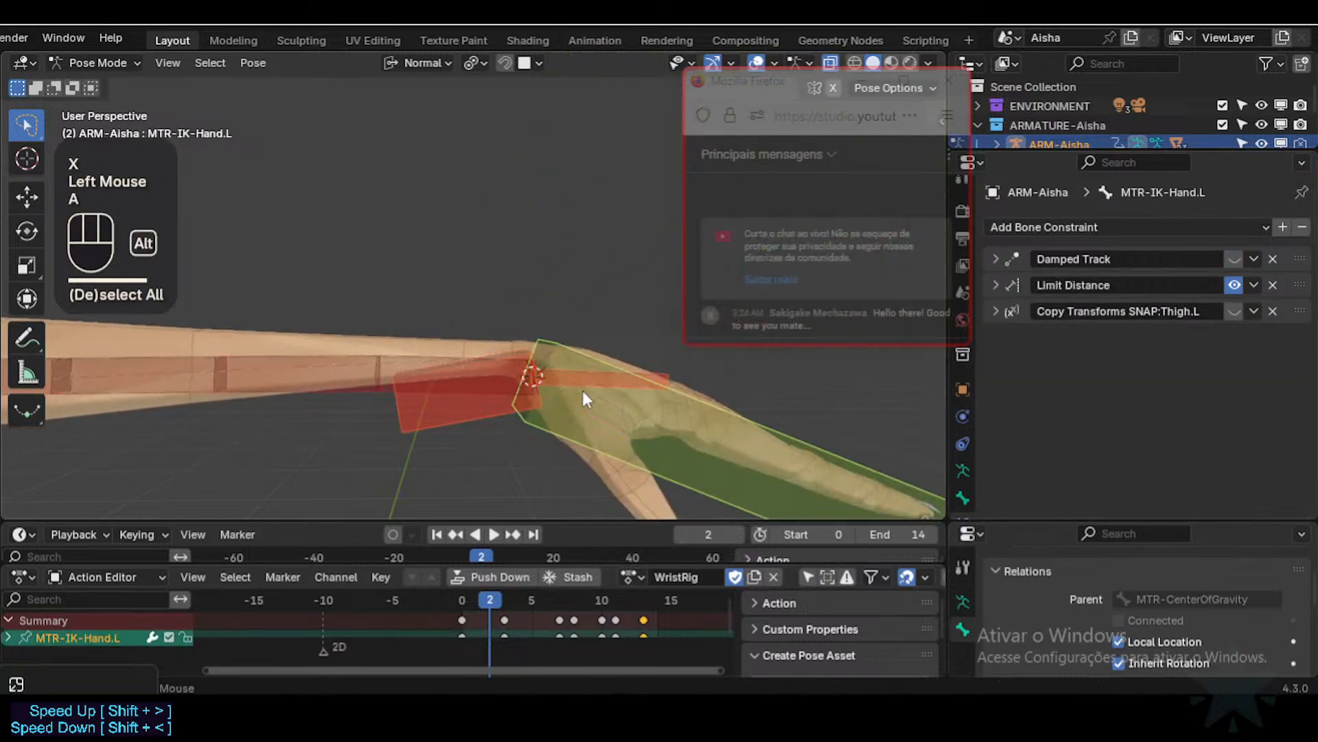
{"action": "key", "text": "alt+g"}
{"action": "key", "text": "alt+g"}
{"action": "left_click", "coordinate": [645, 400]}
{"action": "key", "text": "r"}
{"action": "key", "text": "x"}
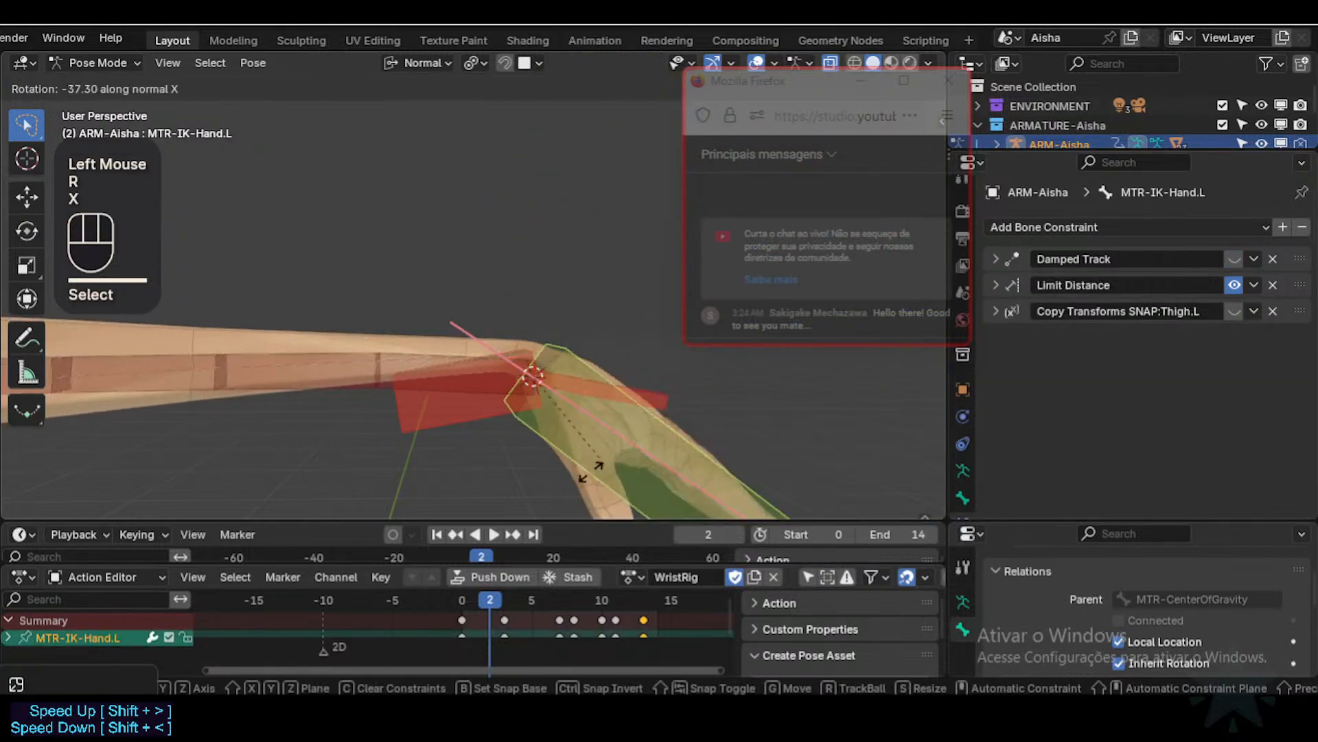
{"action": "left_click", "coordinate": [574, 300]}
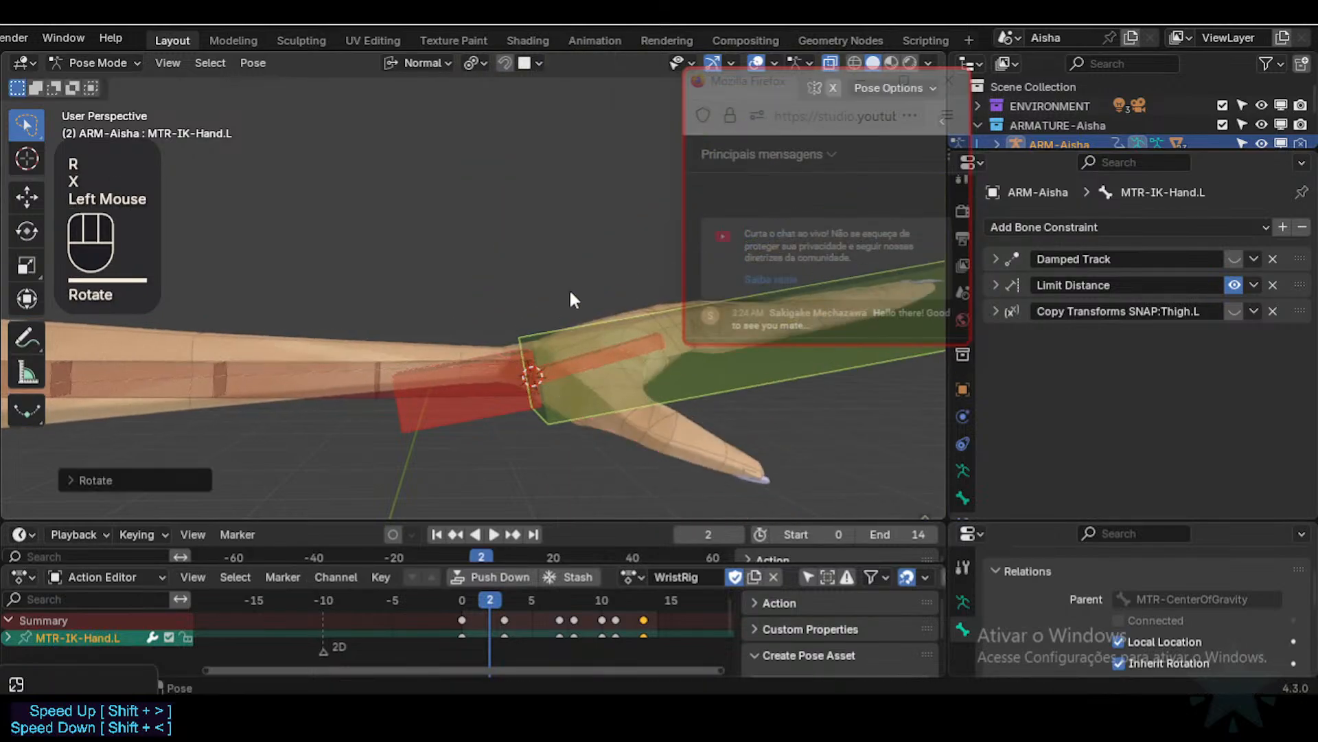
Step: Swing MTR-IK-Hand.L sideways about its normal Z axis toward the thumb side
{"action": "middle_click_drag", "start_coordinate": [574, 300], "coordinate": [584, 330]}
{"action": "key", "text": "r"}
{"action": "key", "text": "z"}
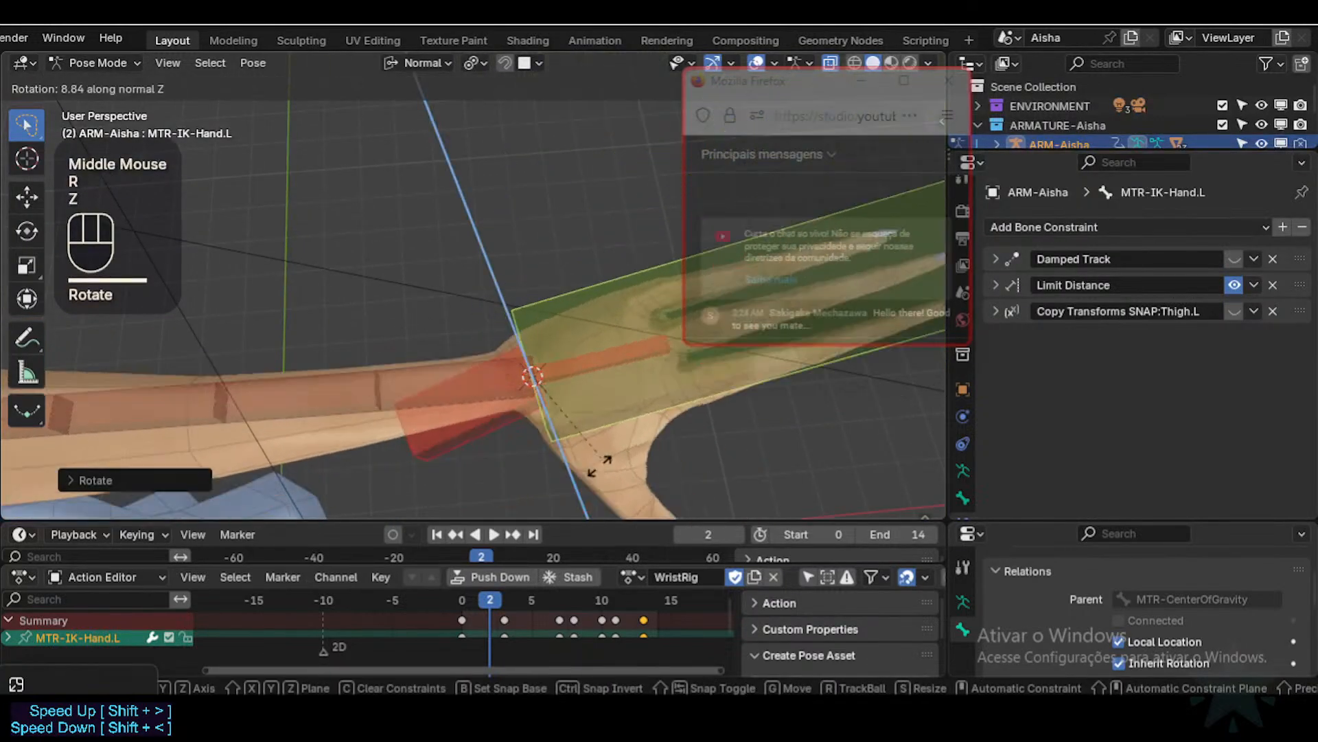
{"action": "left_click", "coordinate": [554, 484]}
Step: Set the target space of the DEF-4-FAN-Forearm.L Copy Rotation constraint to Local Space (Owner Orientation)
{"action": "left_click", "coordinate": [513, 364]}
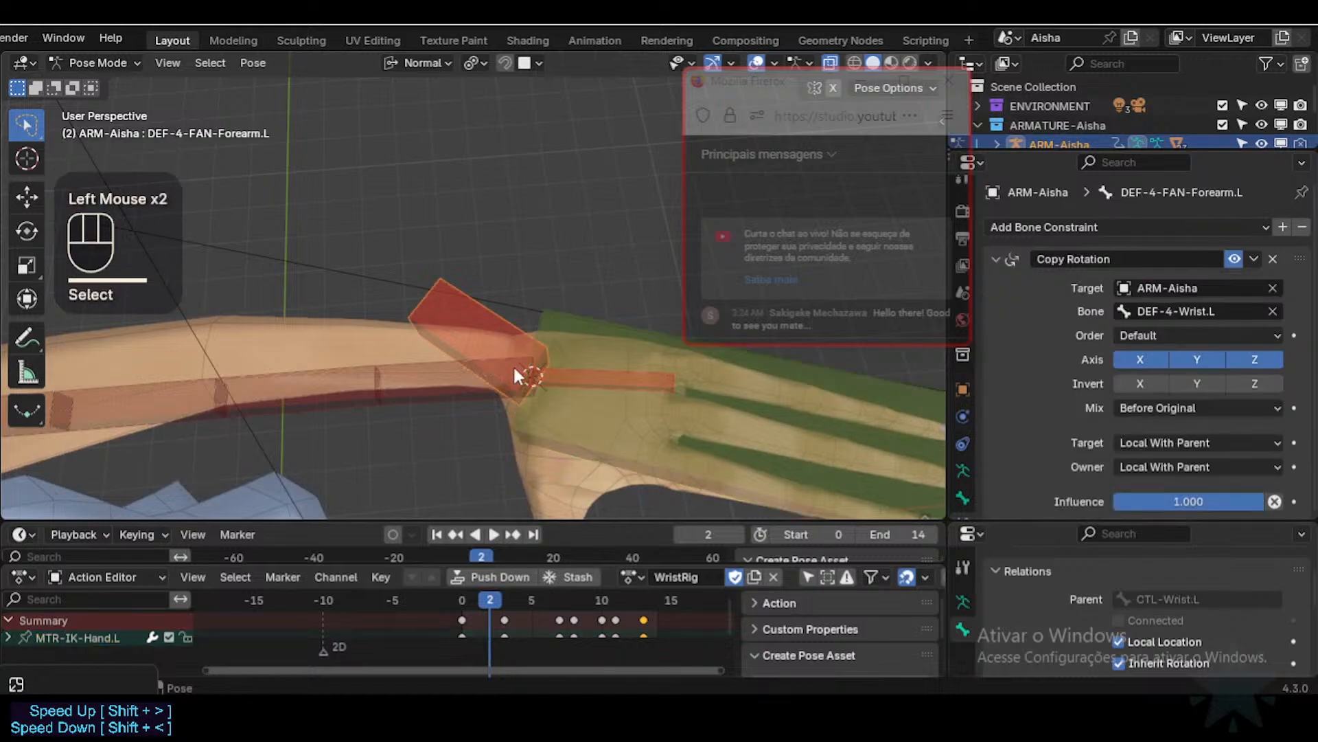
{"action": "scroll", "coordinate": [1193, 418], "scroll_direction": "down", "scroll_amount": 2}
{"action": "left_click", "coordinate": [1163, 445]}
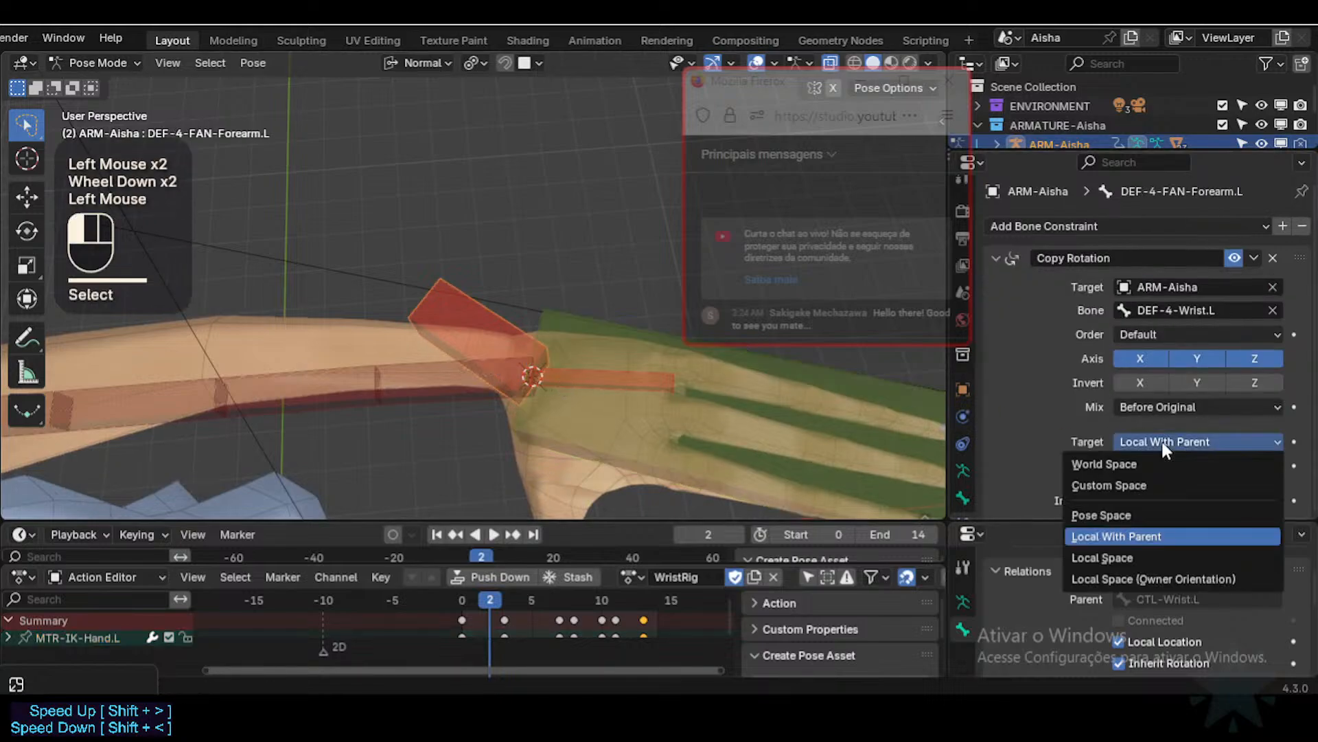
{"action": "left_click", "coordinate": [1126, 579]}
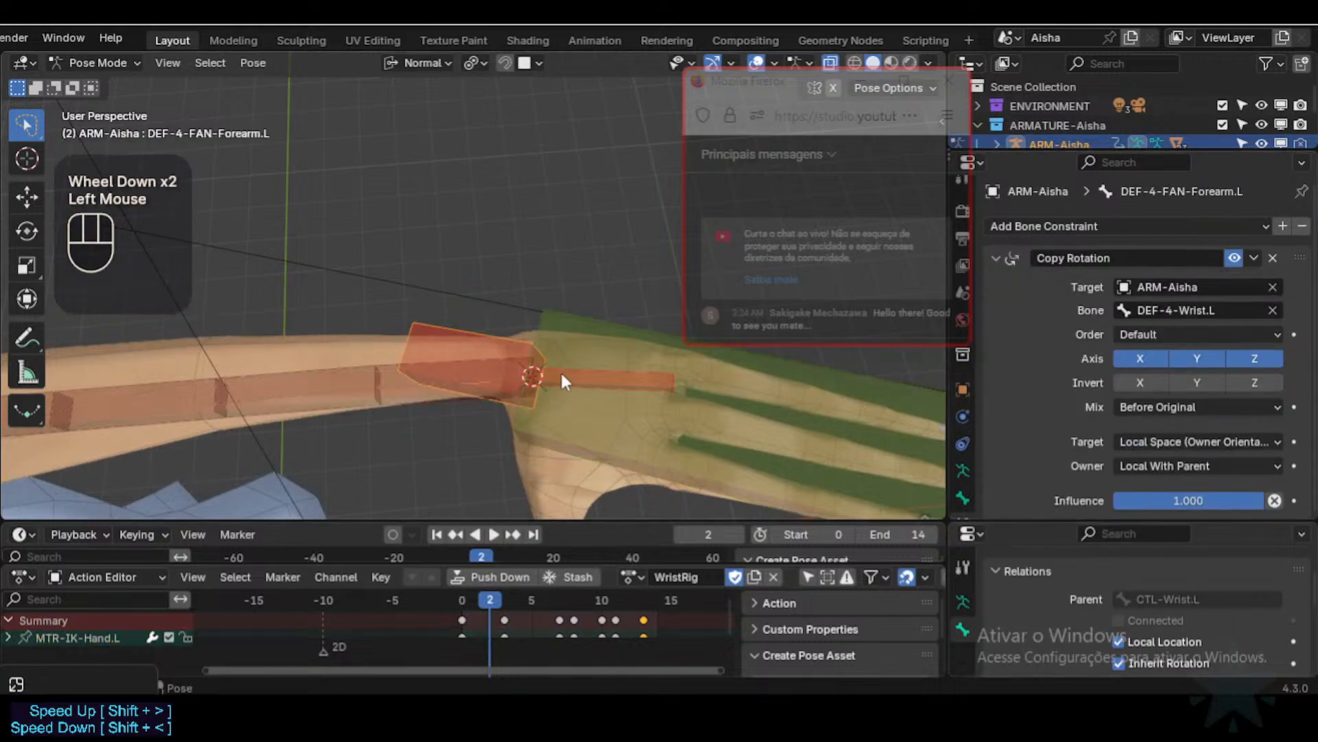
Step: Test the owner-orientation target space by rotating MTR-IK-Hand.L about its normal X and Z axes, ending tilted upward
{"action": "left_click", "coordinate": [561, 369]}
{"action": "middle_click_drag", "start_coordinate": [561, 369], "coordinate": [577, 343]}
{"action": "key", "text": "r"}
{"action": "key", "text": "x"}
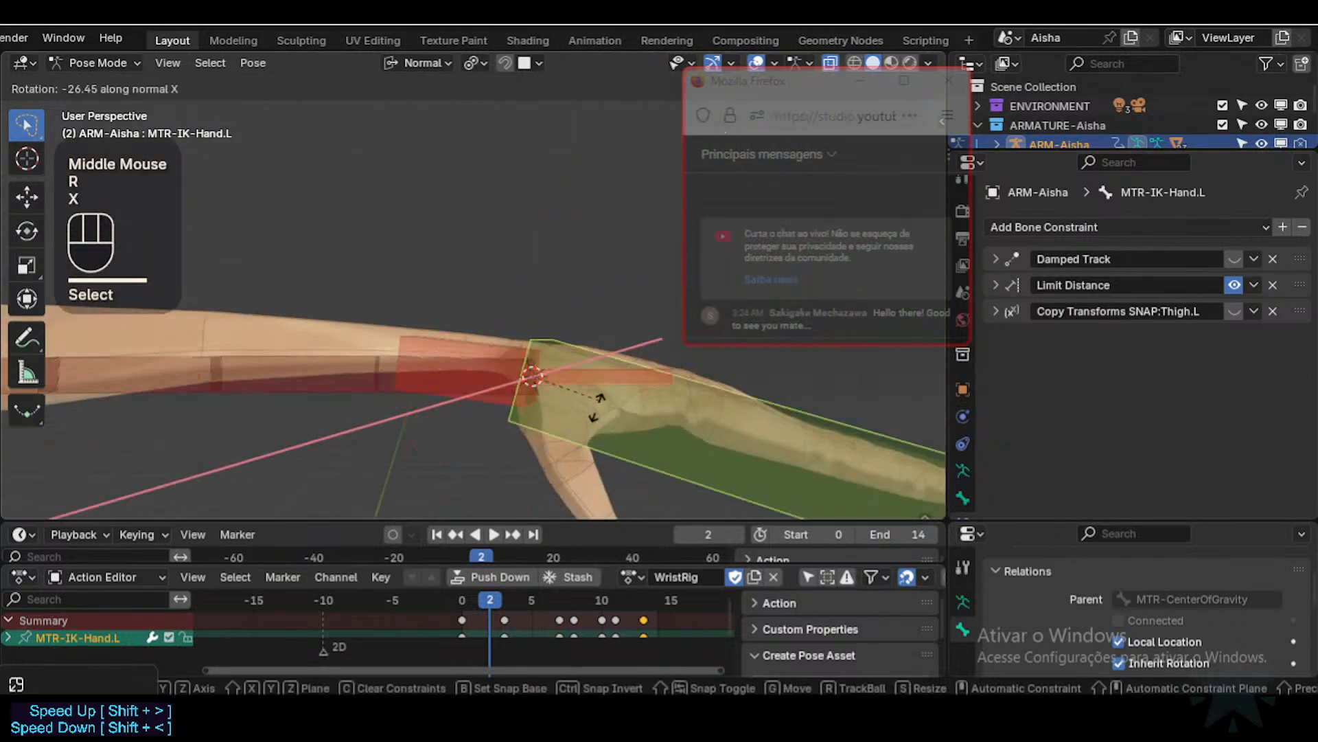
{"action": "left_click", "coordinate": [600, 320]}
{"action": "key", "text": "r"}
{"action": "mouse_move", "coordinate": [599, 320]}
{"action": "middle_mouse_down"}
{"action": "mouse_move", "coordinate": [618, 403]}
{"action": "mouse_move", "coordinate": [606, 307]}
{"action": "middle_mouse_up"}
{"action": "key", "text": "z"}
{"action": "left_click", "coordinate": [611, 416]}
{"action": "key", "text": "r"}
{"action": "key", "text": "x"}
{"action": "left_click", "coordinate": [549, 409]}
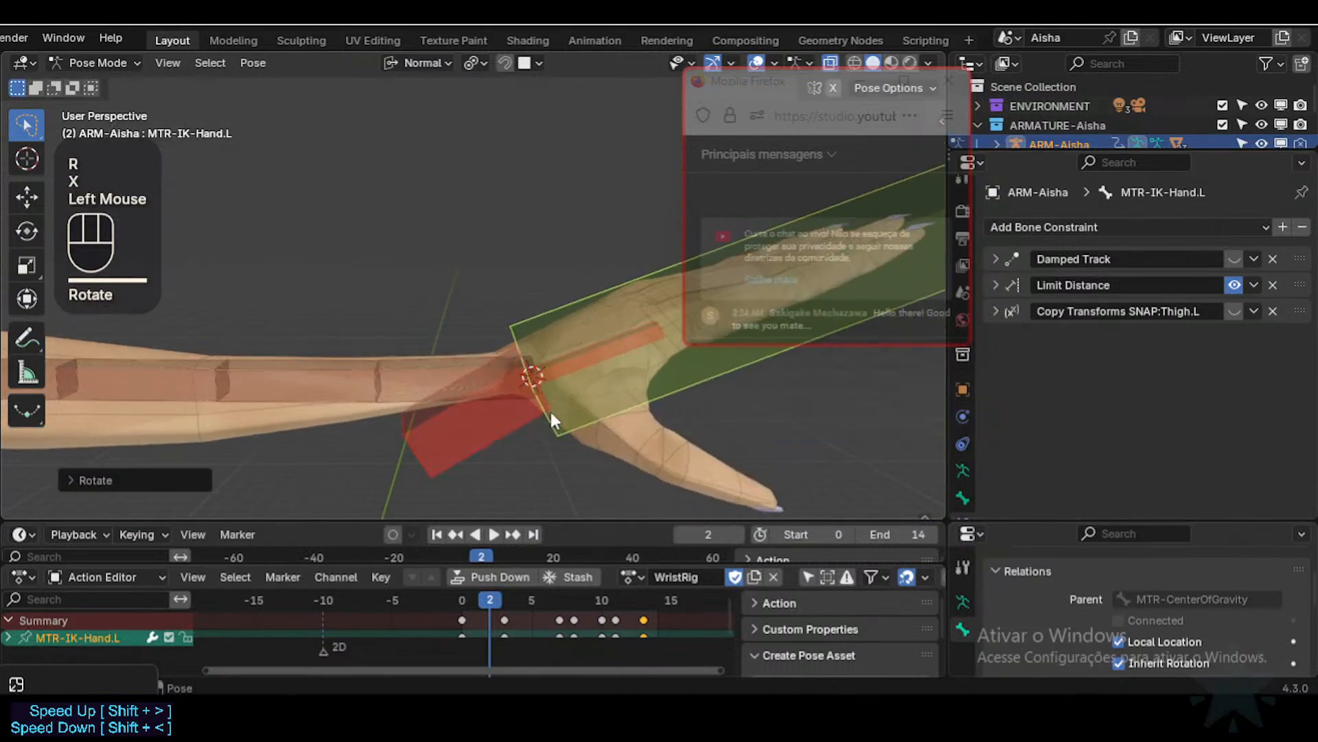
Step: Try inverting X, Y and Z on the forearm fan's Copy Rotation constraint, testing by rotating MTR-IK-Hand.L slightly about normal X
{"action": "left_click", "coordinate": [549, 409]}
{"action": "left_click", "coordinate": [1195, 385]}
{"action": "left_click", "coordinate": [1194, 385]}
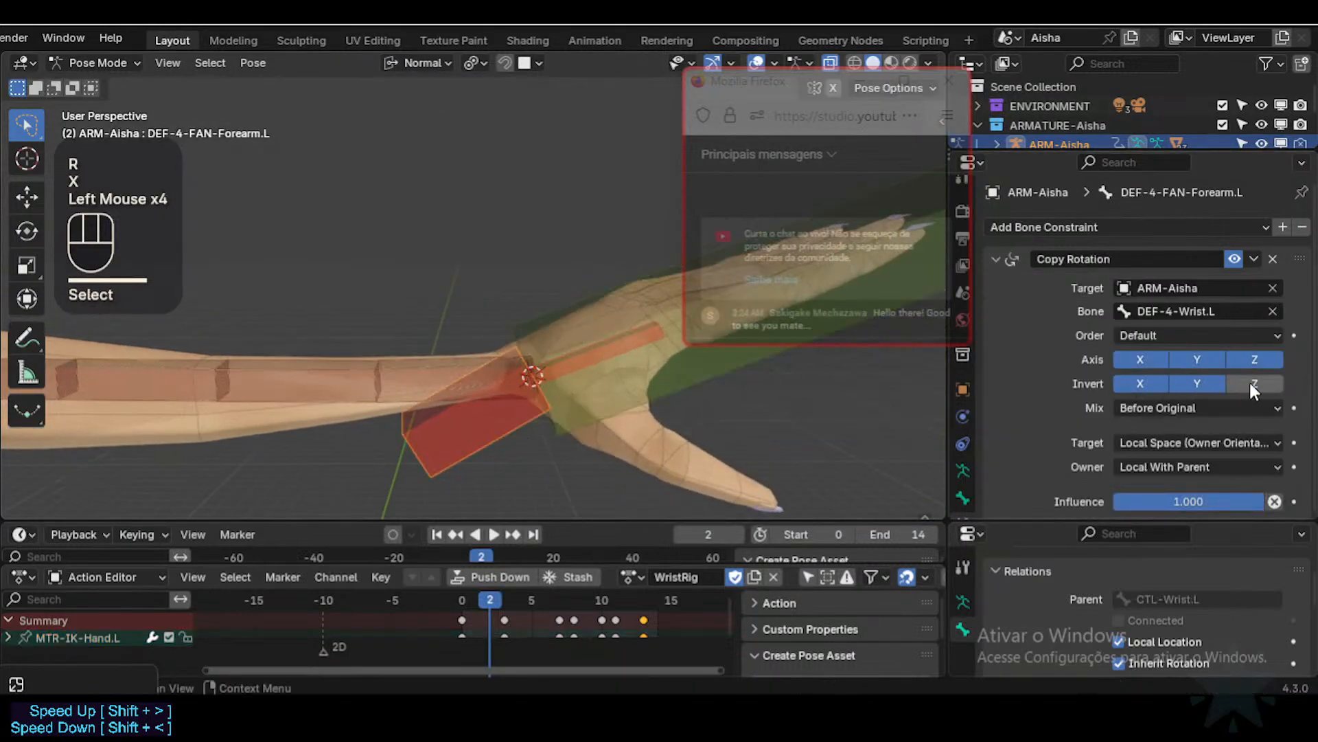
{"action": "left_click", "coordinate": [1251, 384]}
{"action": "left_click", "coordinate": [643, 303]}
{"action": "key", "text": "r"}
{"action": "key", "text": "x"}
{"action": "left_click", "coordinate": [641, 307]}
Step: Turn off the X, Y and Z inversion on the DEF-4-FAN-Forearm.L Copy Rotation constraint
{"action": "left_click", "coordinate": [487, 413]}
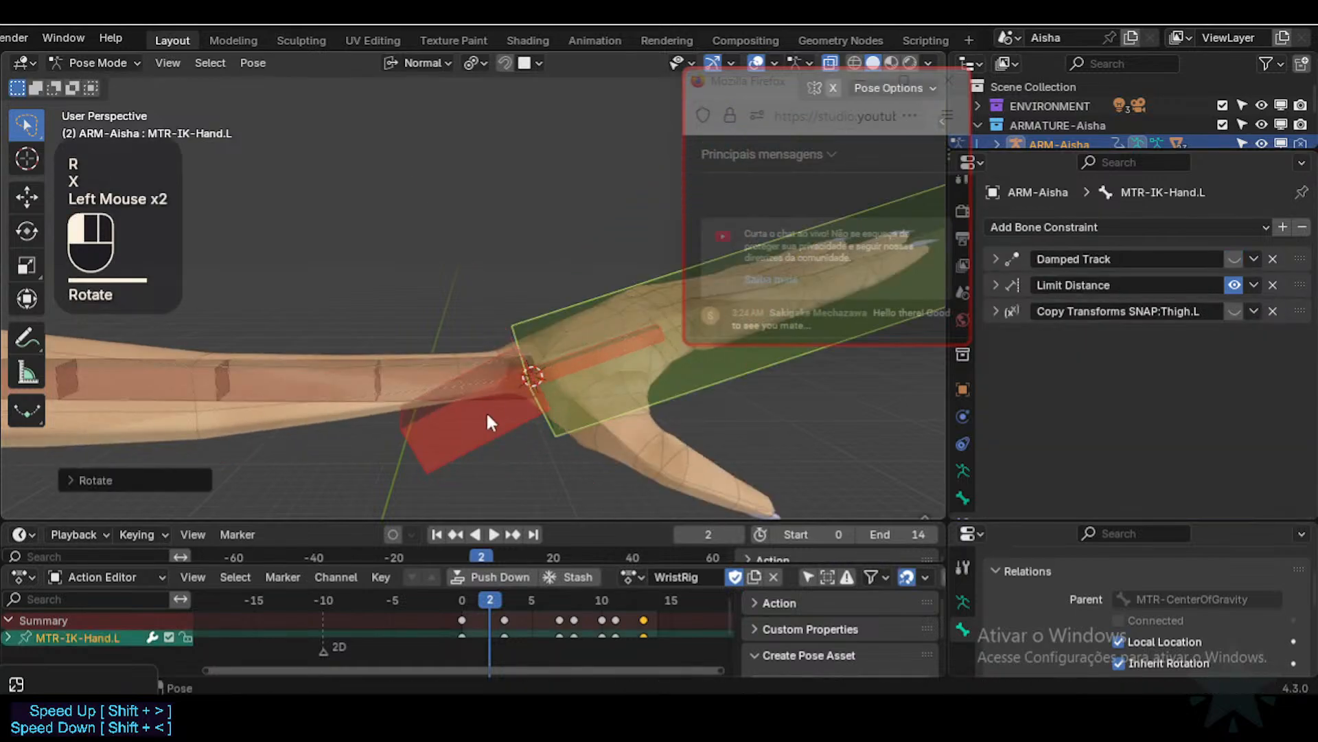
{"action": "left_click", "coordinate": [1148, 383]}
{"action": "left_click", "coordinate": [1192, 383]}
{"action": "left_click", "coordinate": [1246, 385]}
Step: Set the forearm fan's Copy Rotation to influence 0.867, target space Local With Parent and owner space Local Space
{"action": "scroll", "coordinate": [1225, 475], "scroll_direction": "down", "scroll_amount": 2}
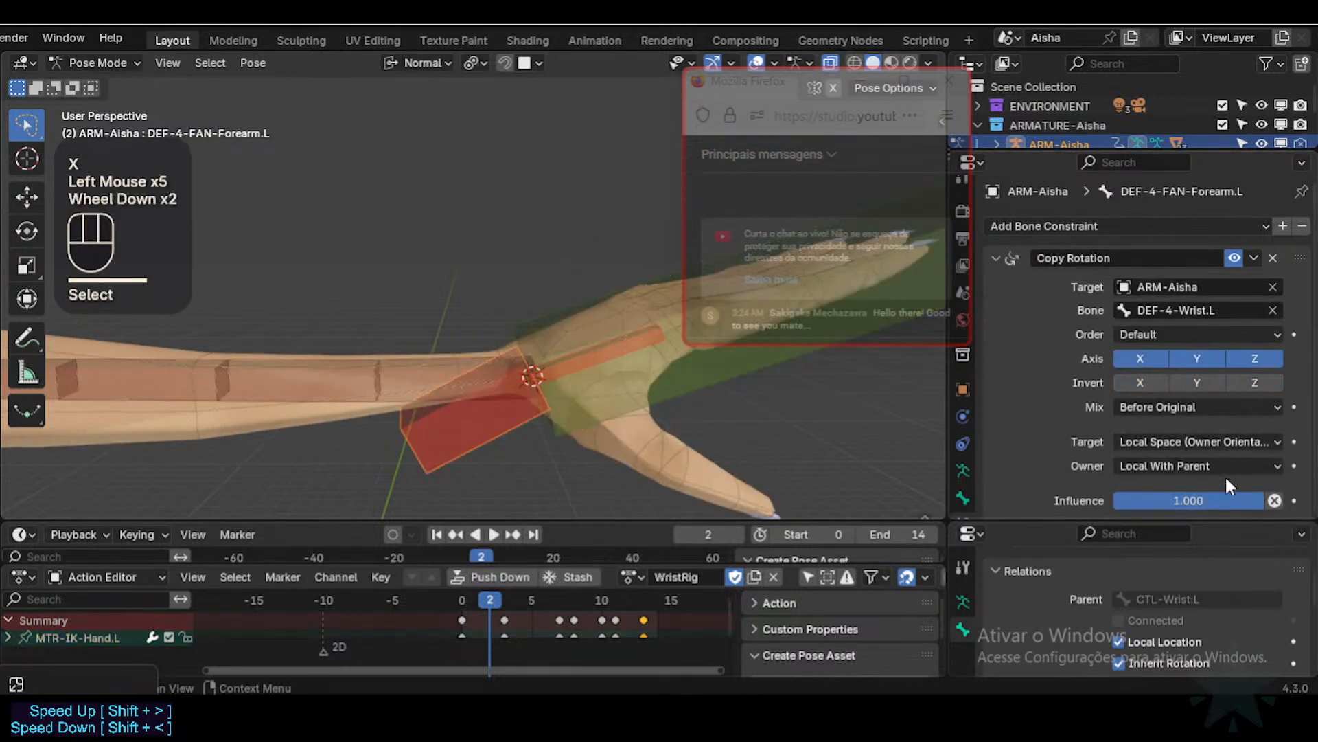
{"action": "mouse_move", "coordinate": [1222, 501]}
{"action": "left_mouse_down"}
{"action": "mouse_move", "coordinate": [1164, 501]}
{"action": "mouse_move", "coordinate": [1203, 501]}
{"action": "left_mouse_up"}
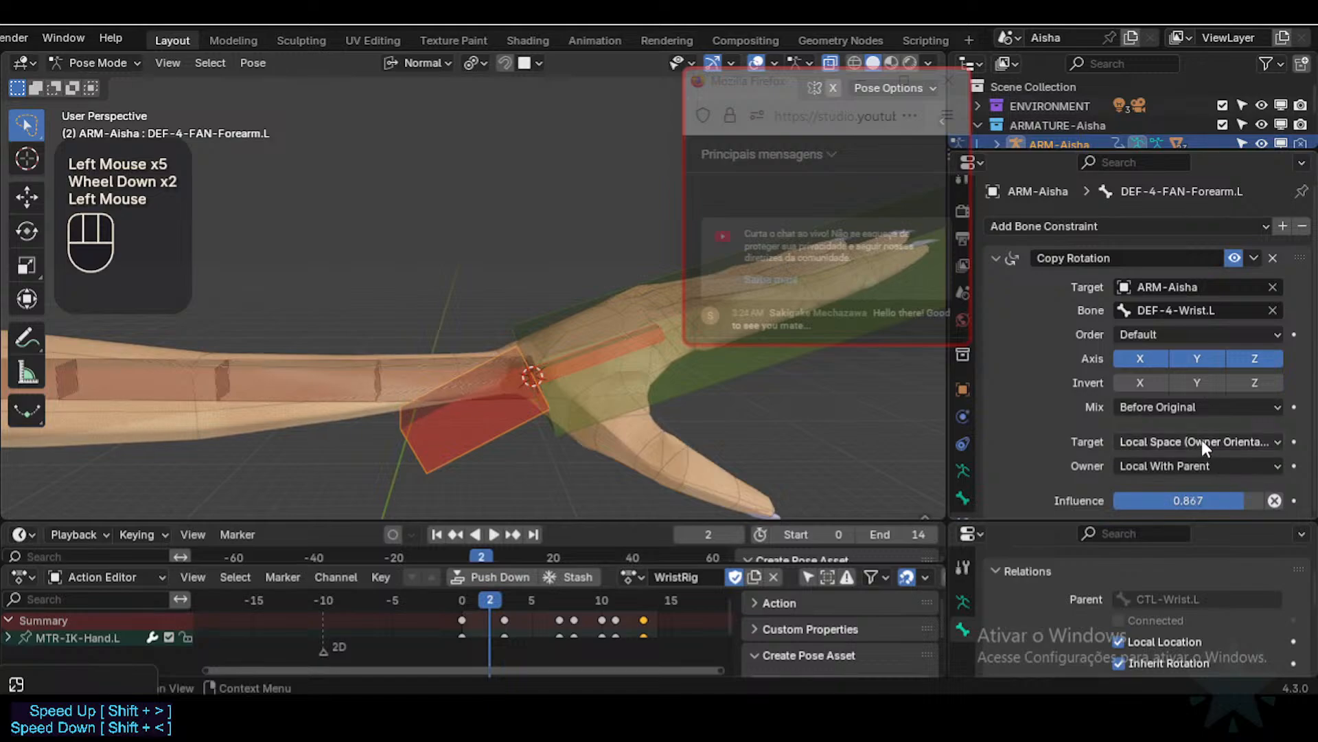
{"action": "left_click", "coordinate": [1193, 467]}
{"action": "left_click", "coordinate": [1184, 445]}
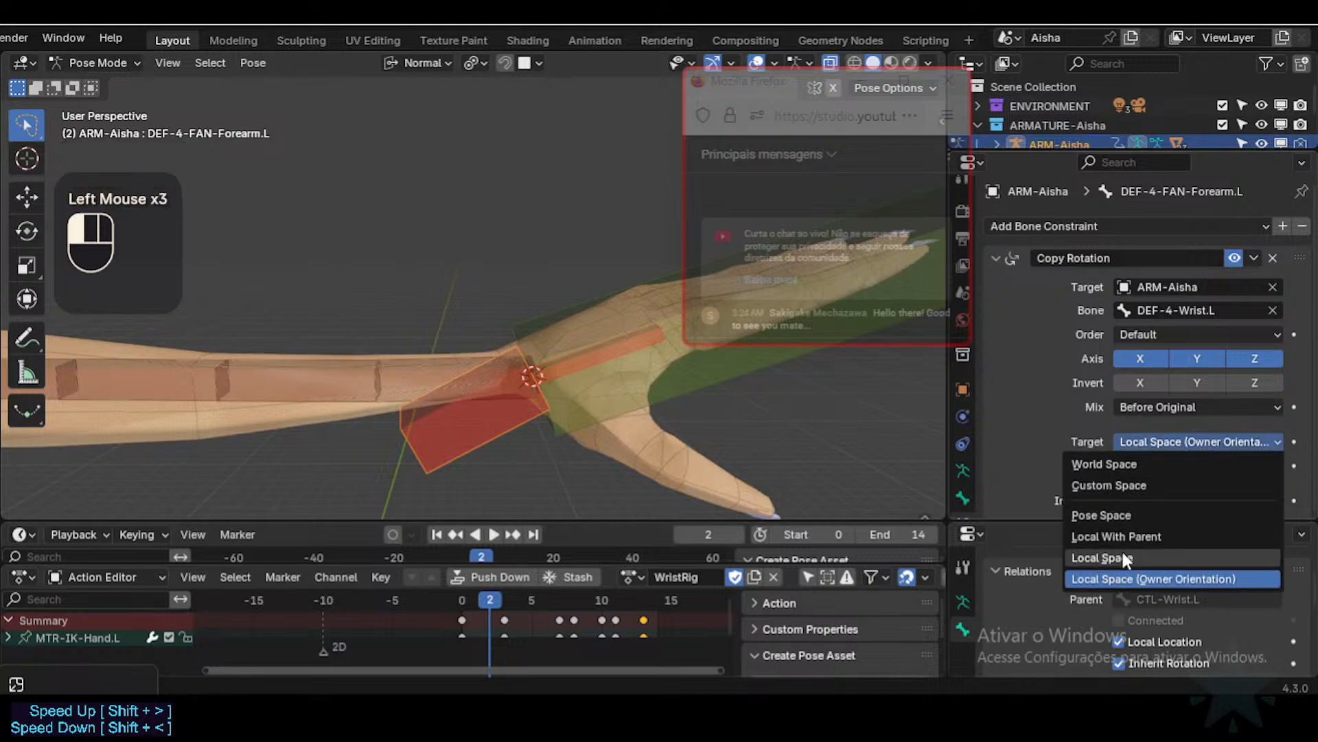
{"action": "left_click", "coordinate": [1122, 537]}
{"action": "left_click", "coordinate": [1164, 466]}
{"action": "left_click", "coordinate": [1152, 581]}
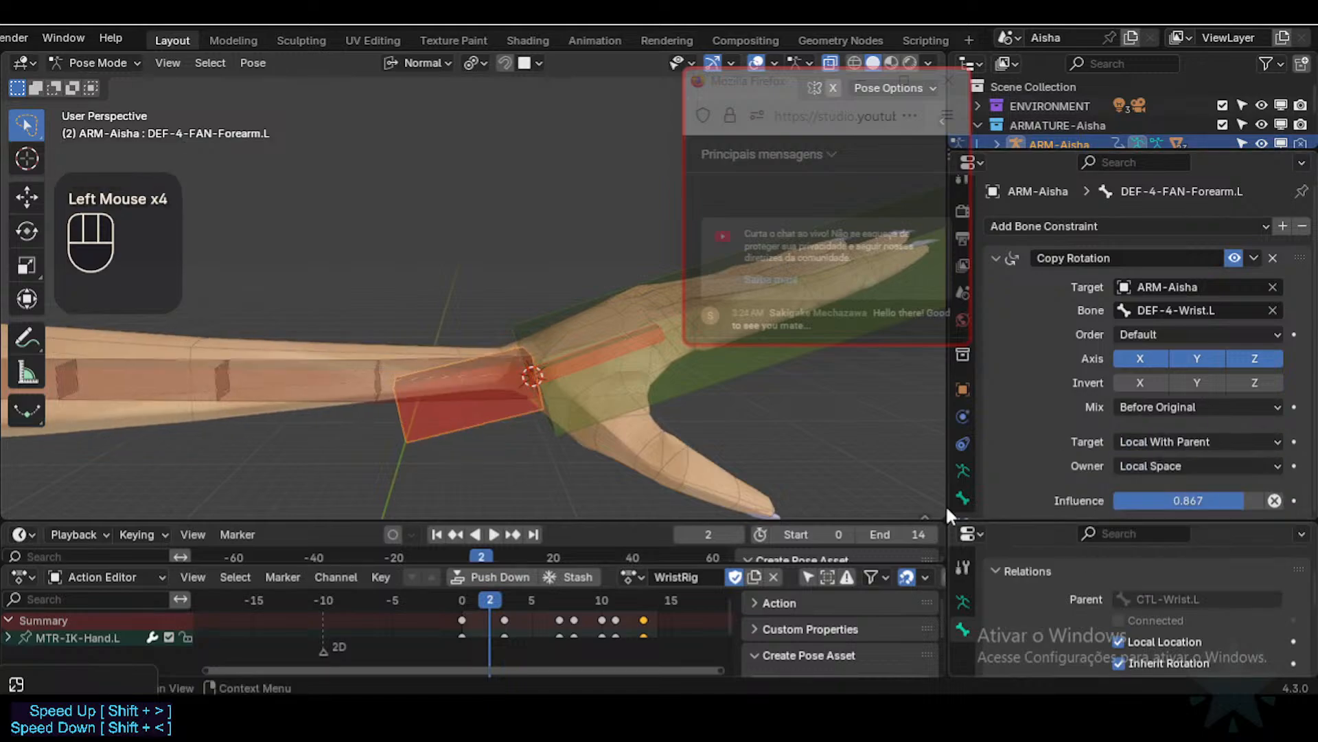
Step: Test the fan's Local With Parent target and Local Space owner by rotating MTR-IK-Hand.L about its normal X and Z axes
{"action": "left_click", "coordinate": [612, 385]}
{"action": "key", "text": "r"}
{"action": "key", "text": "x"}
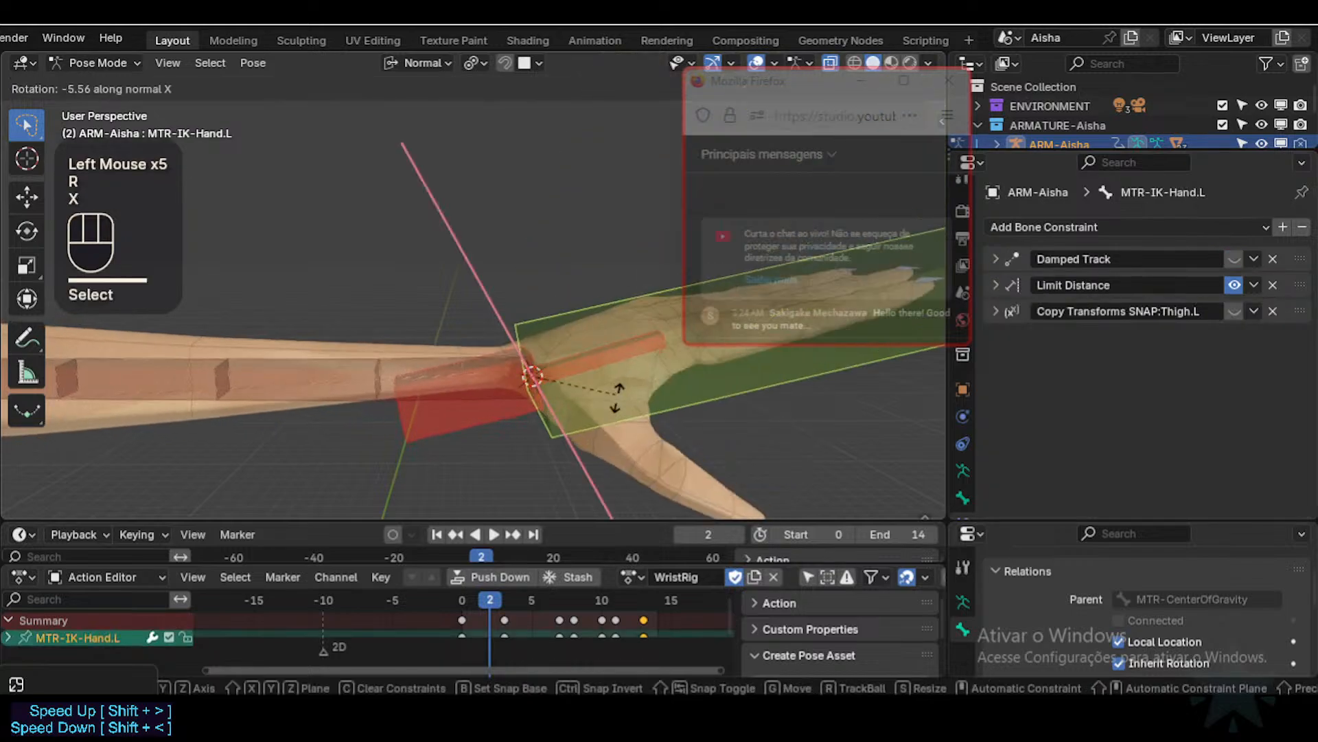
{"action": "left_click", "coordinate": [594, 340]}
{"action": "key", "text": "r"}
{"action": "key", "text": "x"}
{"action": "left_click", "coordinate": [599, 337]}
{"action": "middle_click_drag", "start_coordinate": [599, 336], "coordinate": [622, 401]}
{"action": "key", "text": "r"}
{"action": "key", "text": "z"}
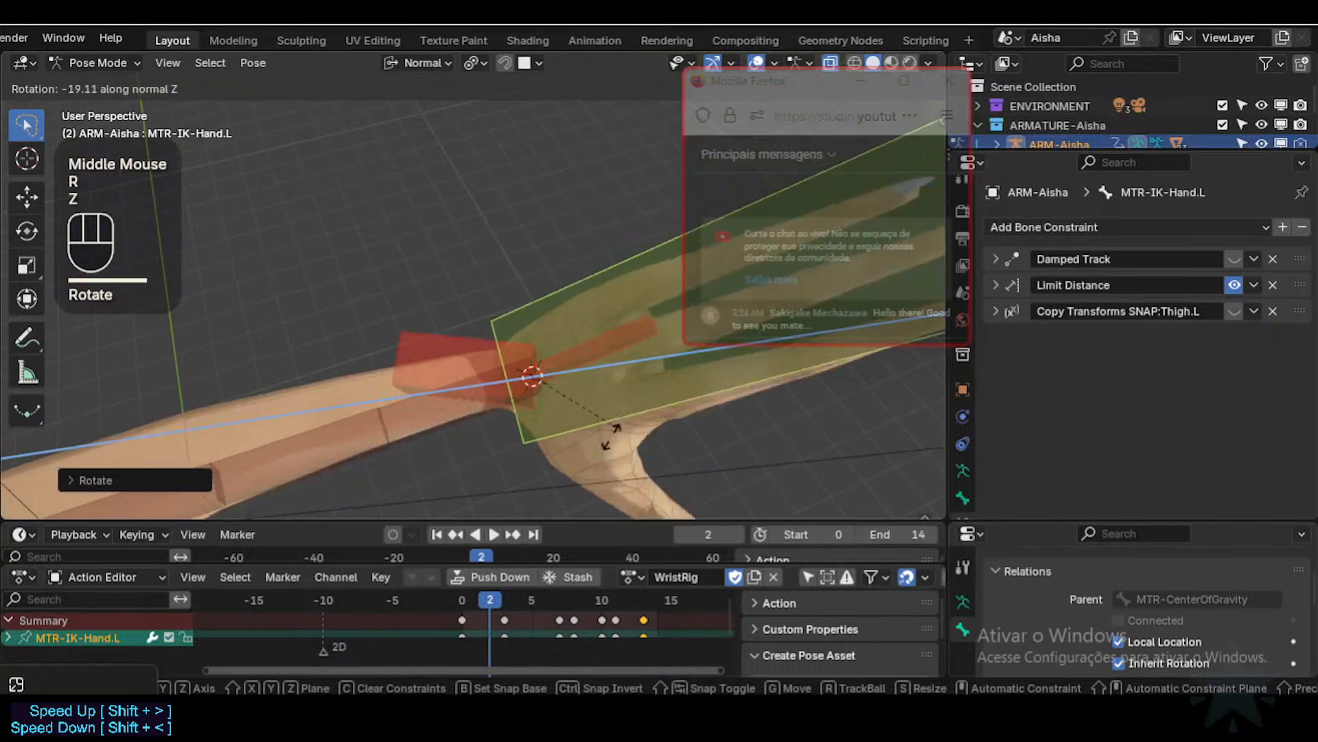
{"action": "left_click", "coordinate": [608, 419]}
Step: Bend MTR-IK-Hand.L steeply downward about normal X and swing it about normal Z to check the forearm deformation
{"action": "mouse_move", "coordinate": [609, 419]}
{"action": "middle_mouse_down"}
{"action": "mouse_move", "coordinate": [546, 258]}
{"action": "mouse_move", "coordinate": [585, 415]}
{"action": "middle_mouse_up"}
{"action": "key", "text": "r"}
{"action": "key", "text": "x"}
{"action": "left_click", "coordinate": [587, 408]}
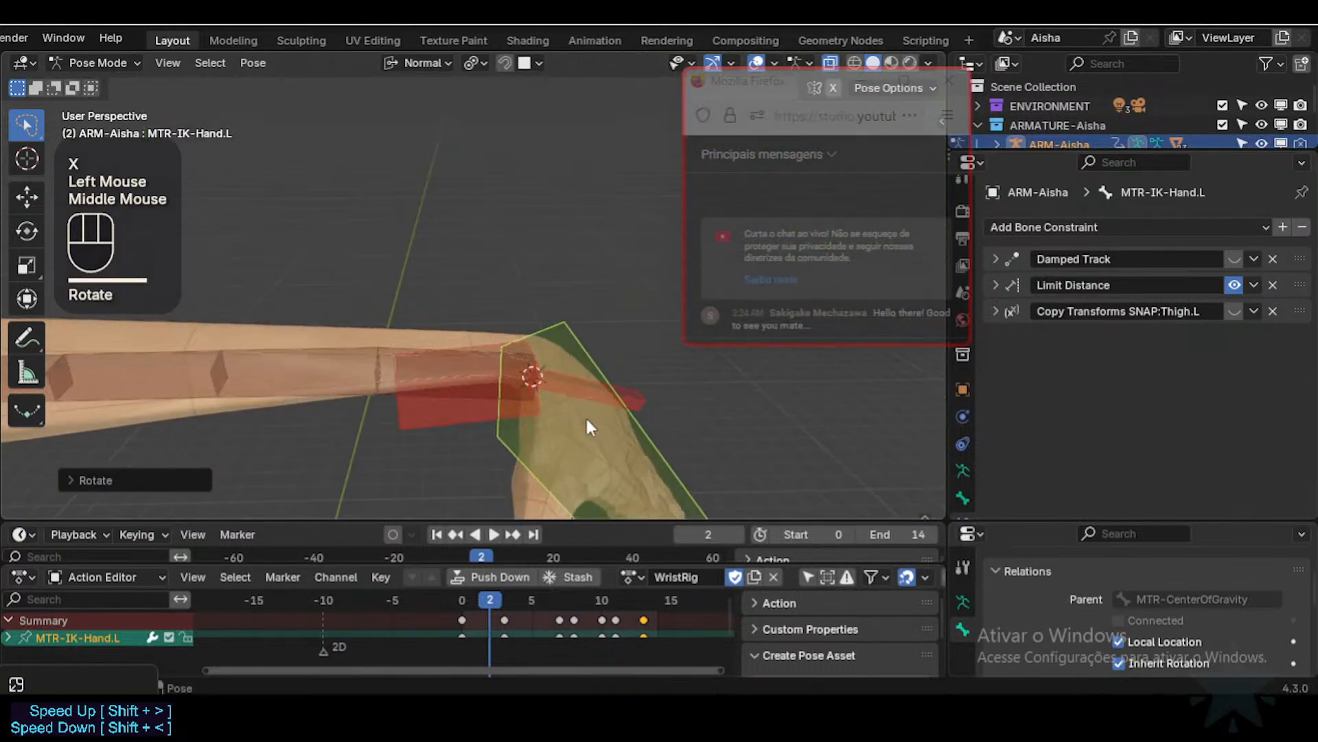
{"action": "key", "text": "r"}
{"action": "key", "text": "z"}
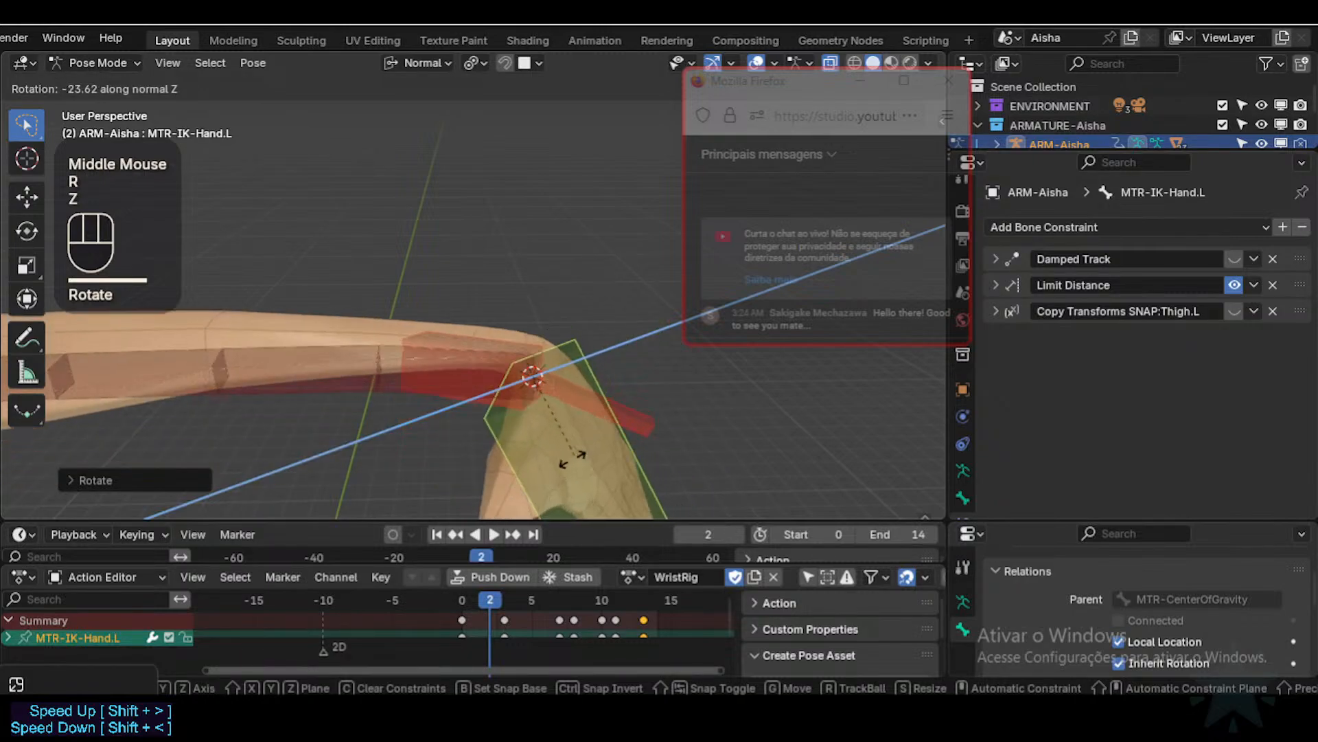
{"action": "left_click", "coordinate": [603, 434]}
Step: Try Local With Parent as the forearm fan's owner space, testing with X and Z rotations of MTR-IK-Hand.L
{"action": "left_click", "coordinate": [440, 403]}
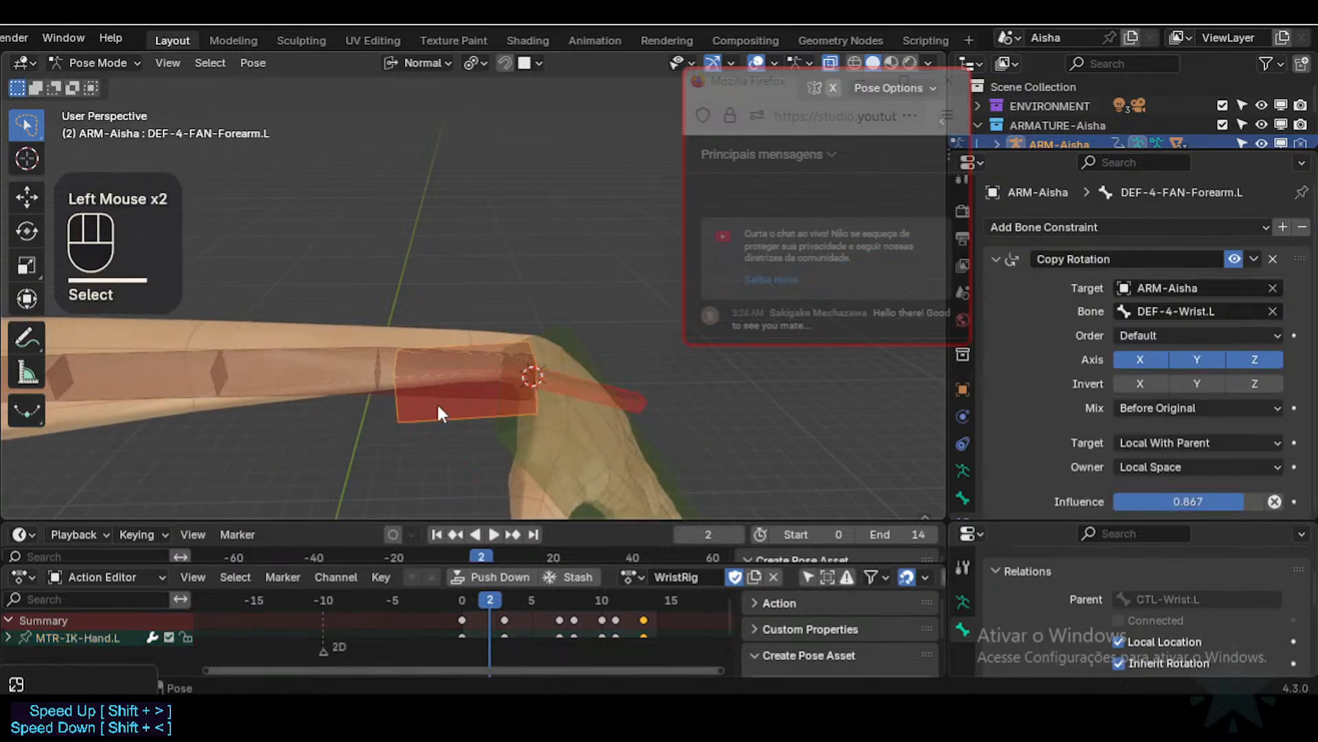
{"action": "left_click", "coordinate": [1171, 467]}
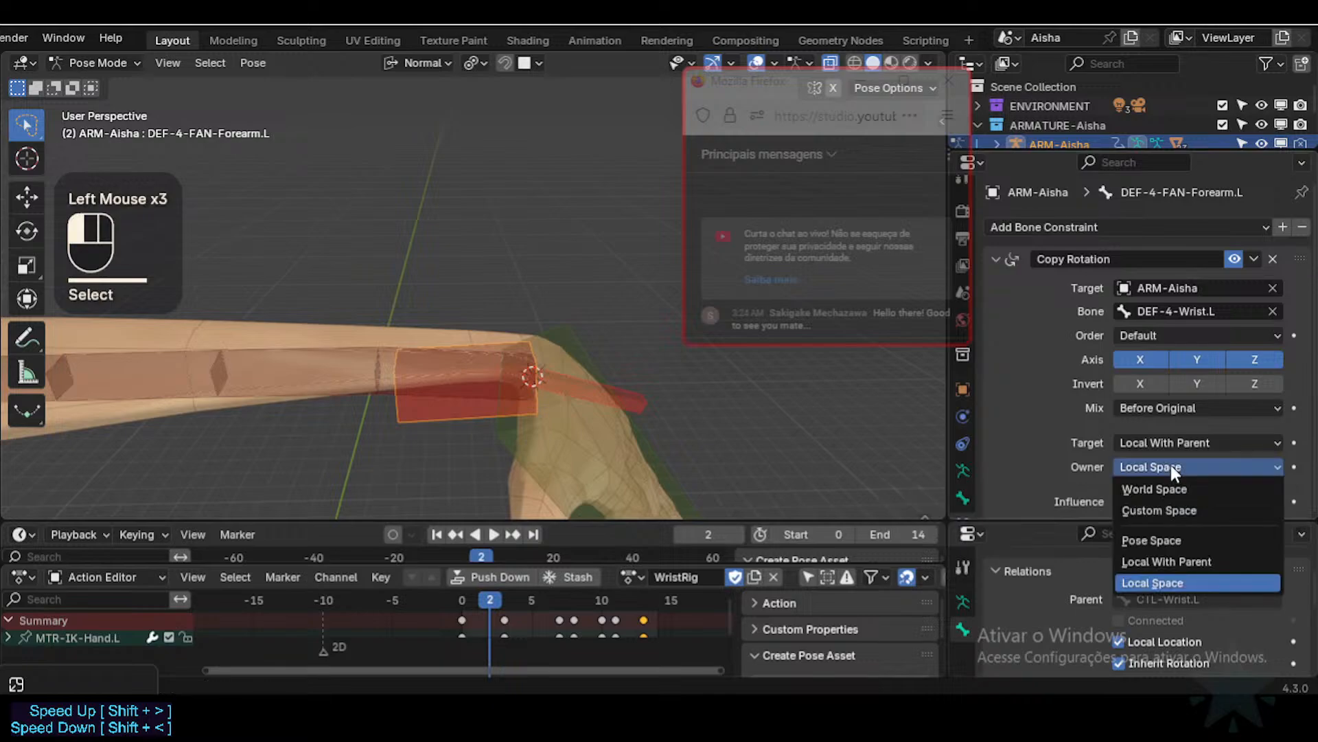
{"action": "left_click", "coordinate": [1168, 561]}
{"action": "left_click", "coordinate": [593, 435]}
{"action": "key", "text": "r"}
{"action": "key", "text": "x"}
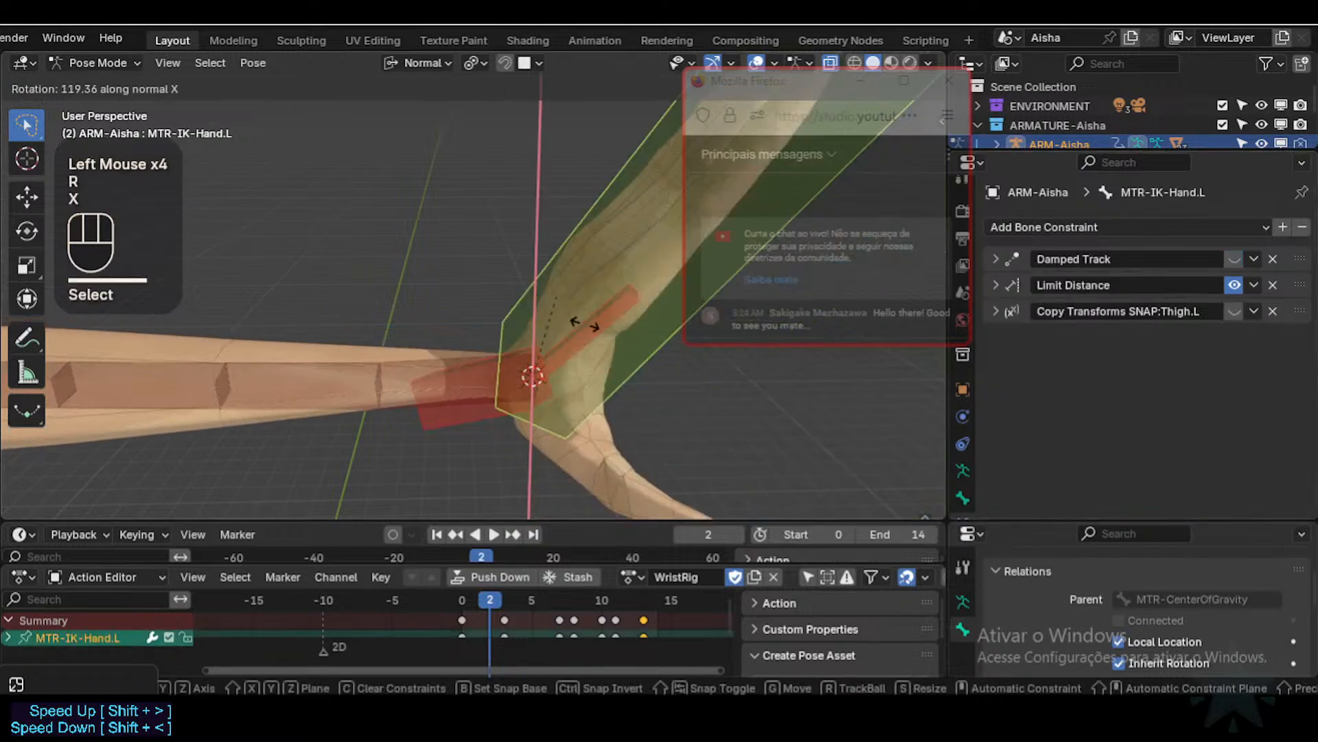
{"action": "left_click", "coordinate": [595, 341]}
{"action": "middle_click_drag", "start_coordinate": [595, 341], "coordinate": [611, 433]}
{"action": "key", "text": "r"}
{"action": "key", "text": "z"}
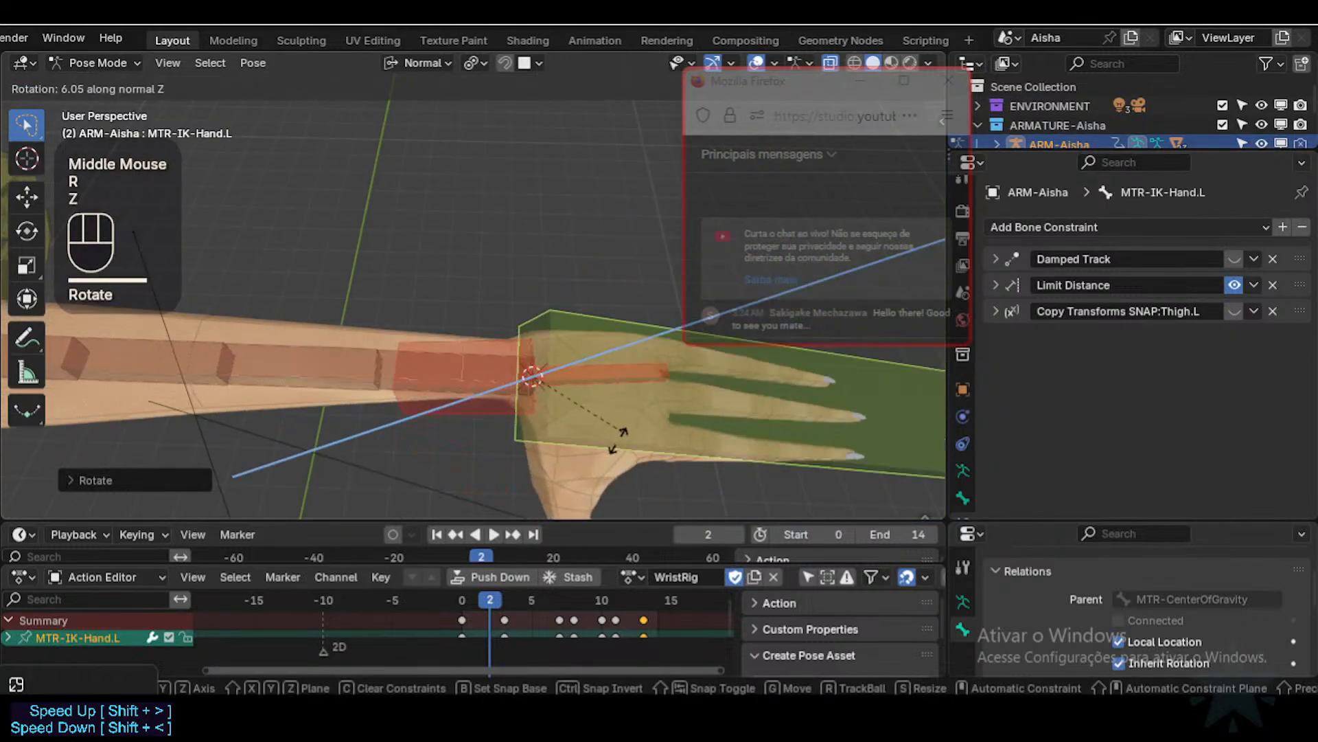
{"action": "left_click", "coordinate": [606, 444]}
{"action": "middle_click_drag", "start_coordinate": [606, 444], "coordinate": [616, 341]}
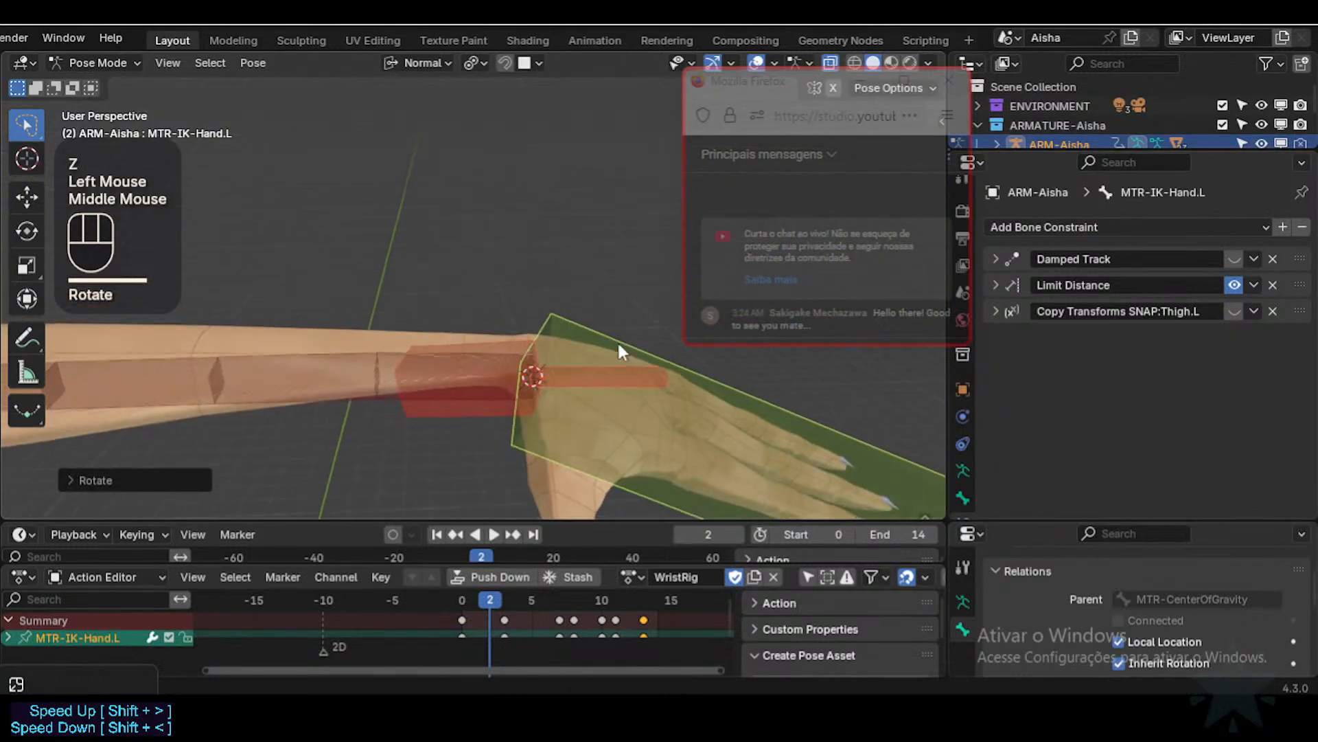
Step: Set both the owner and target spaces of DEF-4-FAN-Forearm.L's Copy Rotation to Local Space
{"action": "left_click", "coordinate": [473, 329]}
{"action": "left_click", "coordinate": [447, 335]}
{"action": "left_click", "coordinate": [447, 335]}
{"action": "scroll", "coordinate": [1138, 427], "scroll_direction": "down", "scroll_amount": 2}
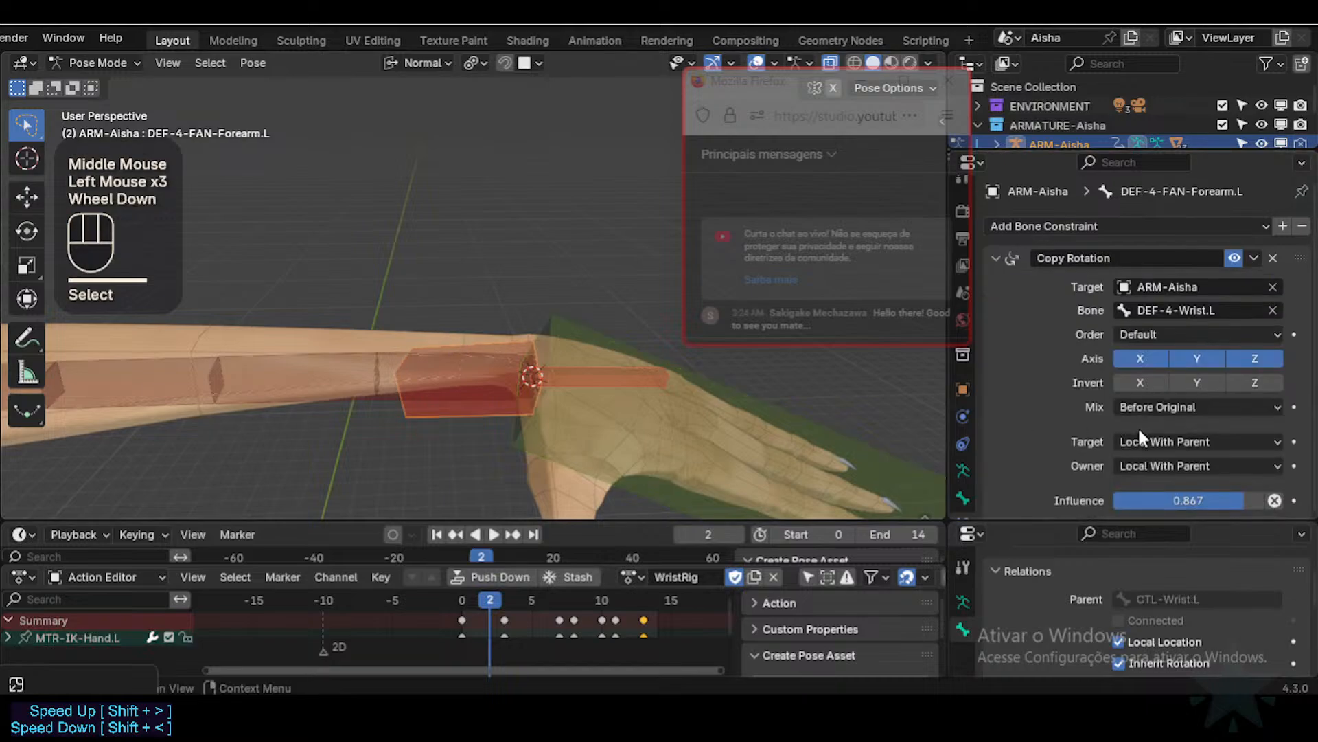
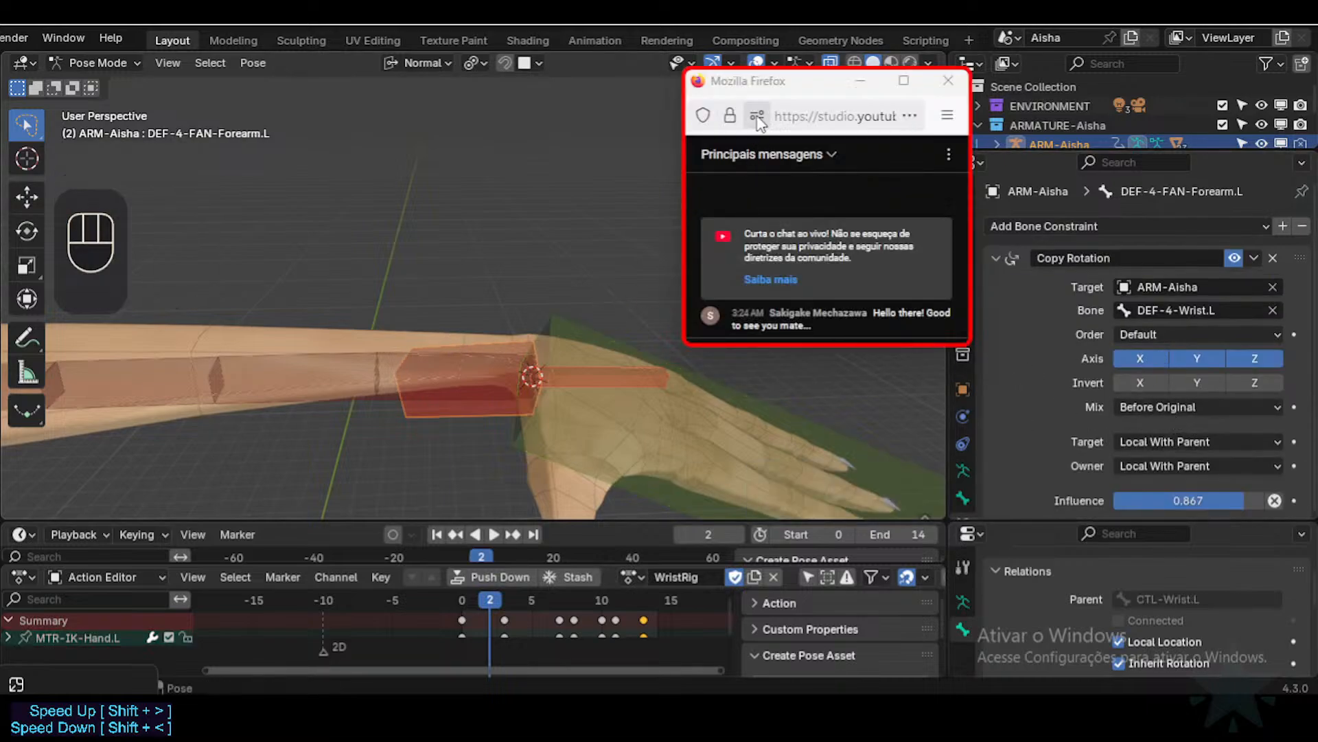
{"action": "left_click", "coordinate": [1143, 465]}
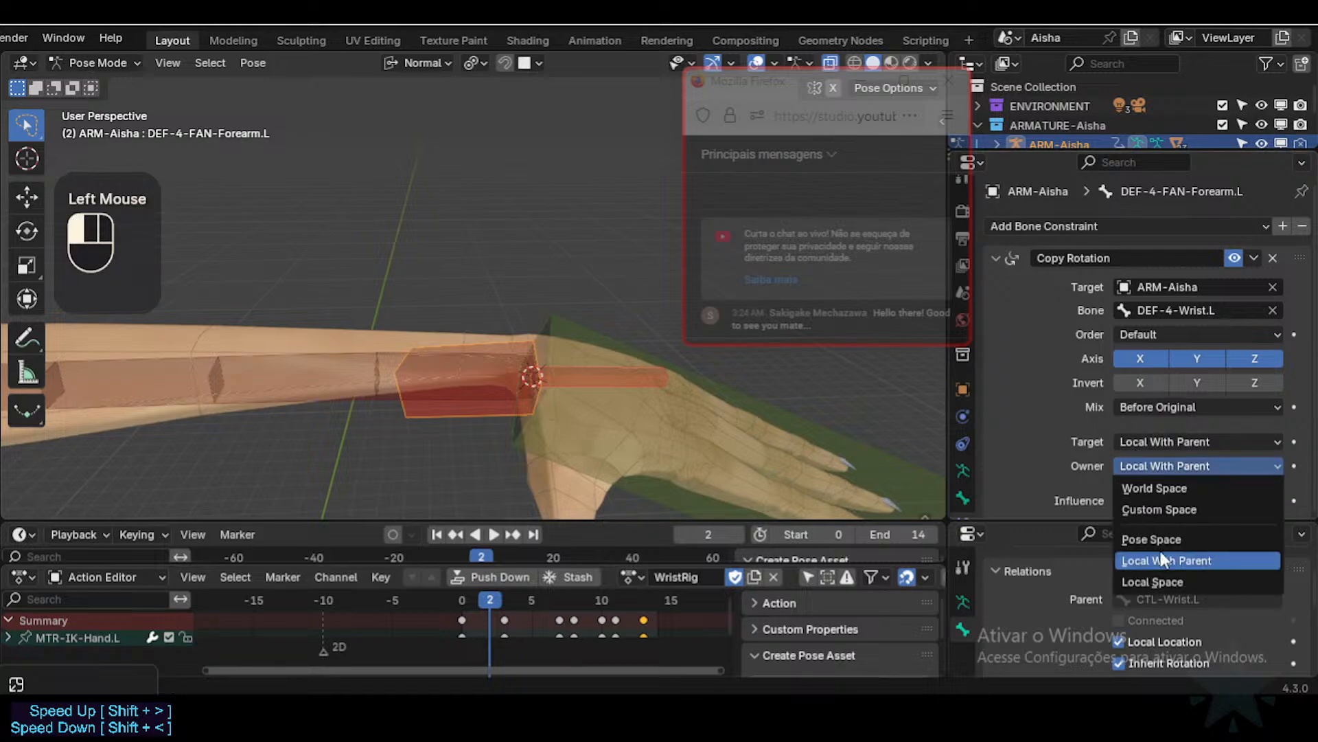
{"action": "left_click", "coordinate": [1152, 581]}
{"action": "left_click", "coordinate": [1175, 440]}
{"action": "left_click", "coordinate": [1142, 563]}
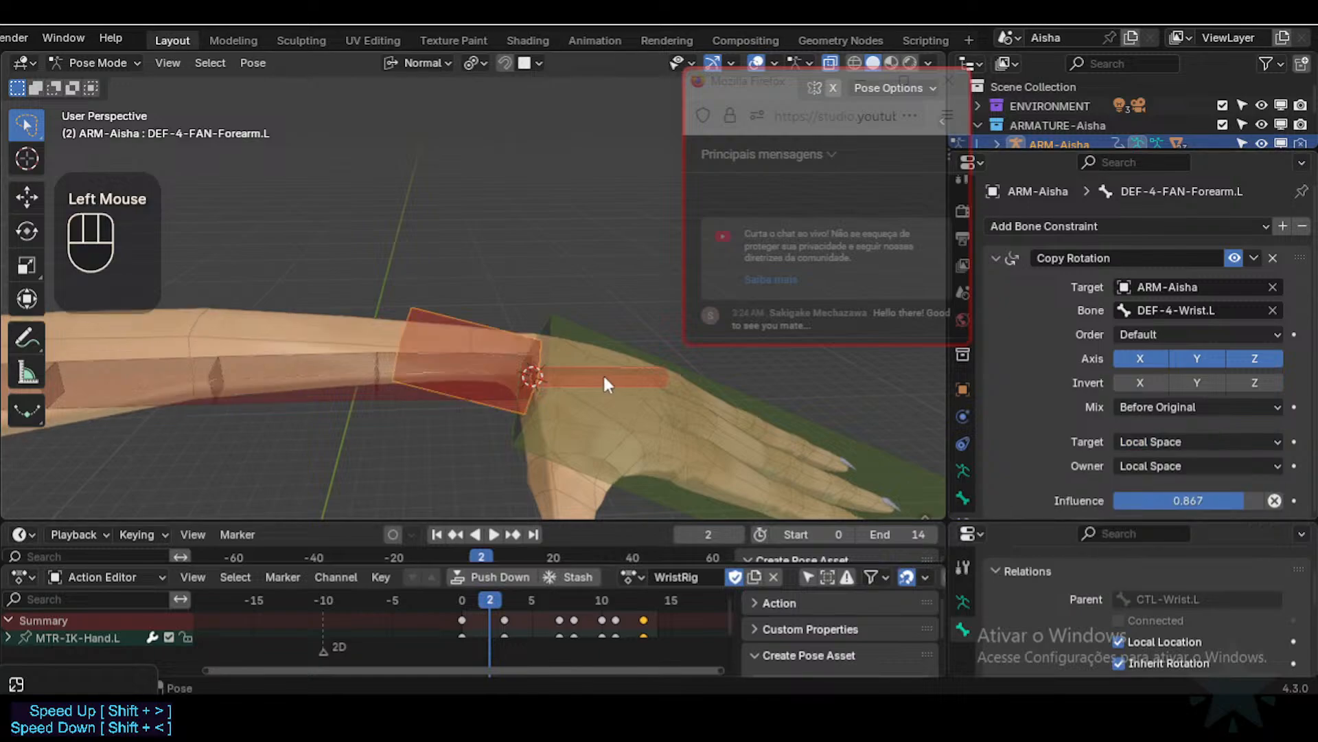
Step: Test the Local Space pairing by bending MTR-IK-Hand.L down and back up about its normal X axis
{"action": "double_click", "coordinate": [648, 431]}
{"action": "key", "text": "r"}
{"action": "key", "text": "x"}
{"action": "middle_click_drag", "start_coordinate": [639, 334], "coordinate": [639, 386]}
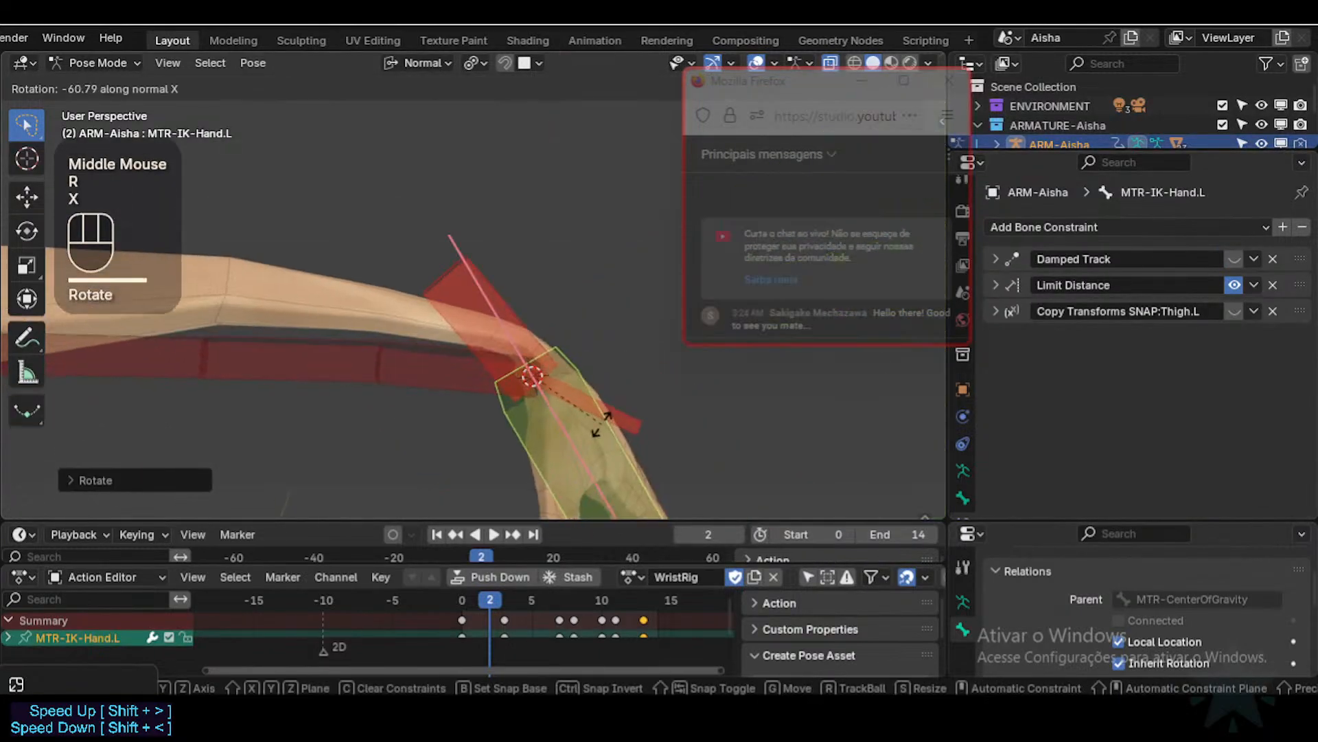
{"action": "left_click", "coordinate": [550, 321]}
{"action": "key", "text": "r"}
{"action": "key", "text": "x"}
{"action": "left_click", "coordinate": [604, 294]}
{"action": "left_click", "coordinate": [480, 406]}
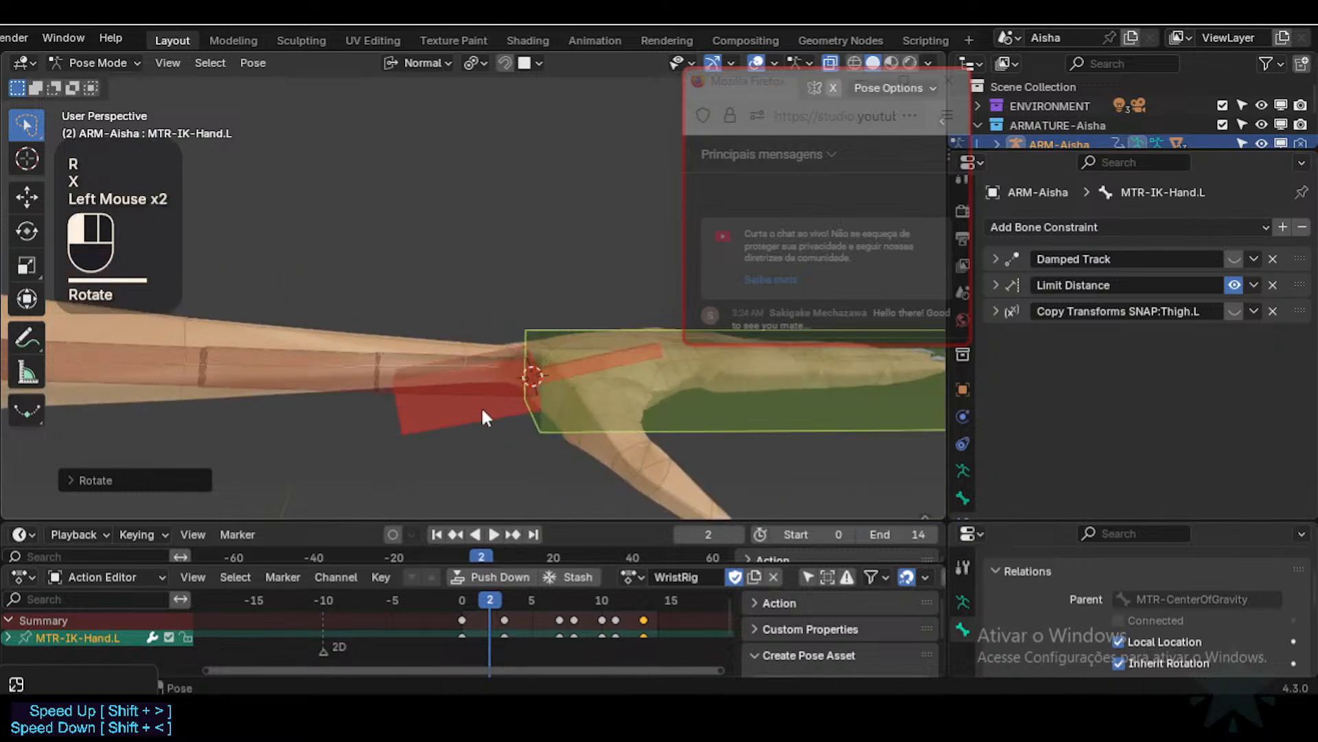
Step: Tilt MTR-IK-Hand.L slightly about normal X, then rotate it about normal Z to check the fan from above
{"action": "left_click", "coordinate": [661, 394]}
{"action": "key", "text": "r"}
{"action": "key", "text": "x"}
{"action": "left_click", "coordinate": [627, 390]}
{"action": "middle_click_drag", "start_coordinate": [627, 389], "coordinate": [632, 464]}
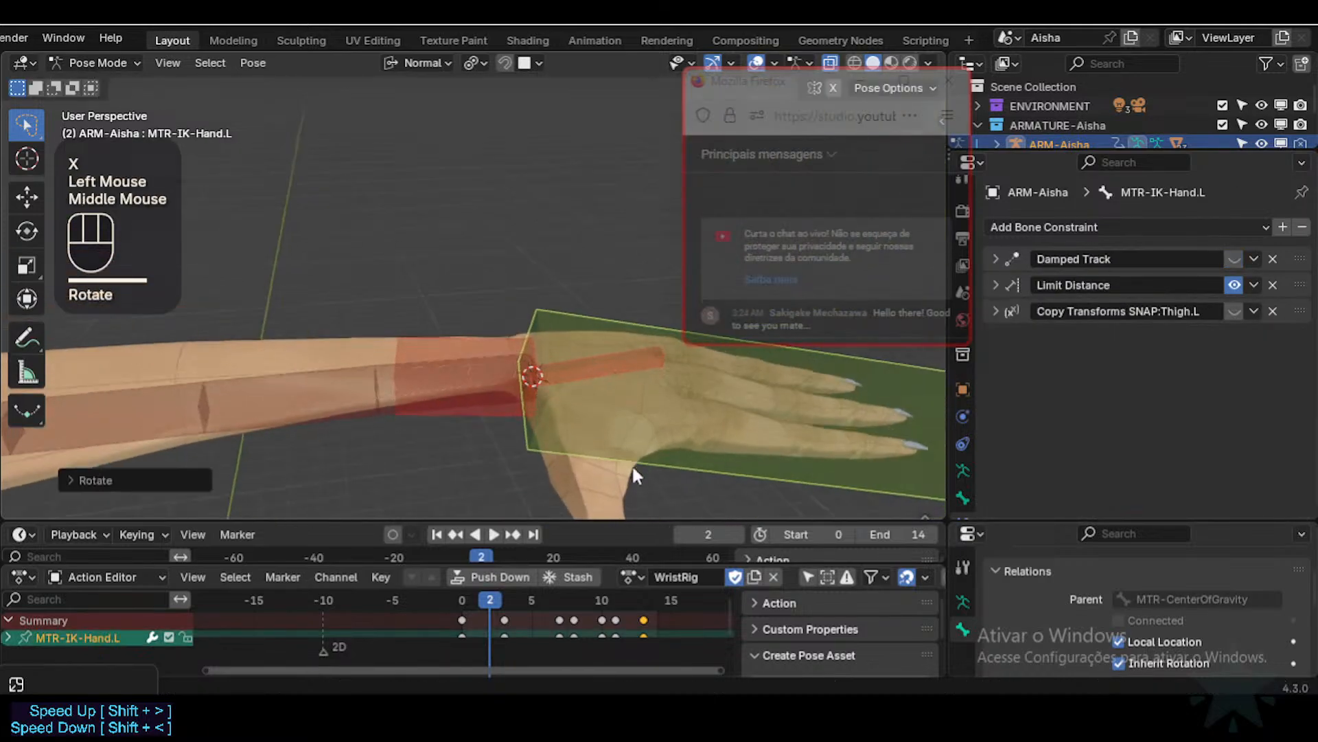
{"action": "key", "text": "r"}
{"action": "key", "text": "z"}
{"action": "left_click", "coordinate": [607, 458]}
Step: Invert X, Y and Z on the forearm fan's Copy Rotation and set its influence to 0.671
{"action": "left_click", "coordinate": [445, 422]}
{"action": "left_click", "coordinate": [445, 421]}
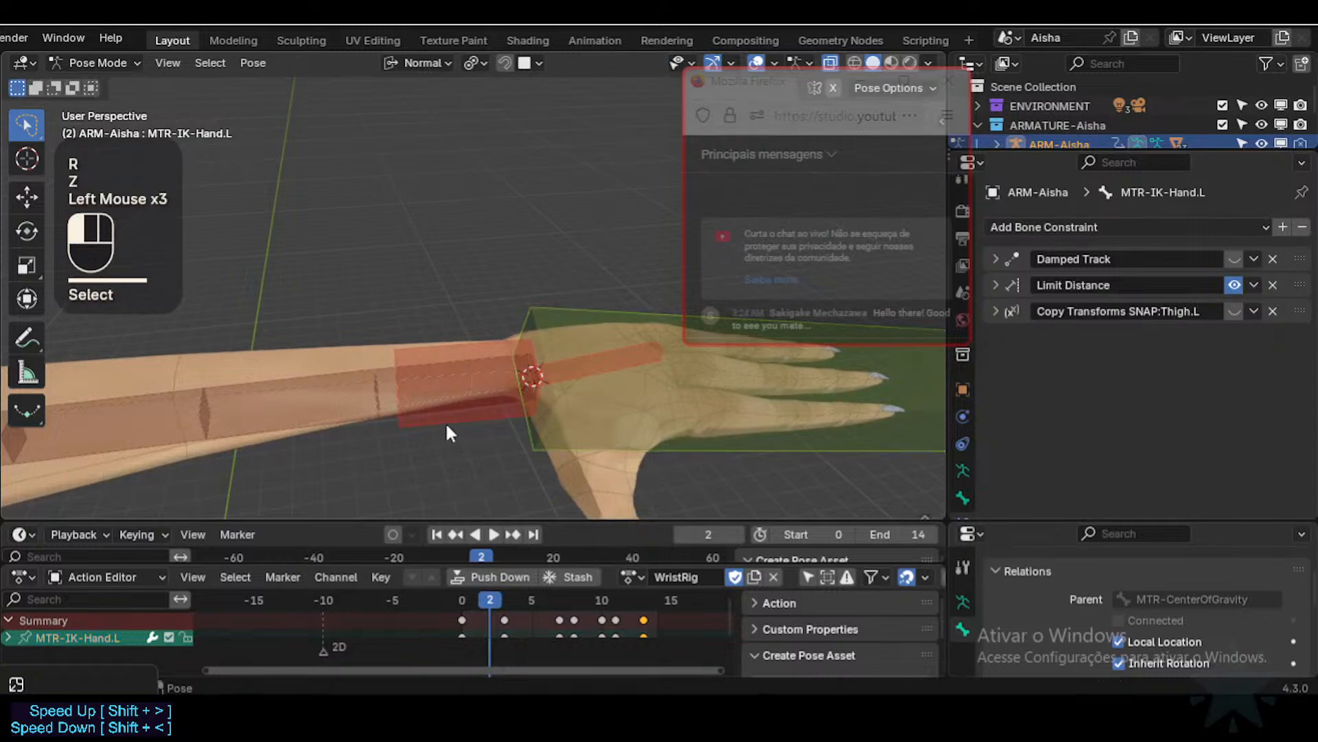
{"action": "left_click", "coordinate": [1137, 383]}
{"action": "left_click", "coordinate": [1201, 383]}
{"action": "left_click", "coordinate": [1242, 383]}
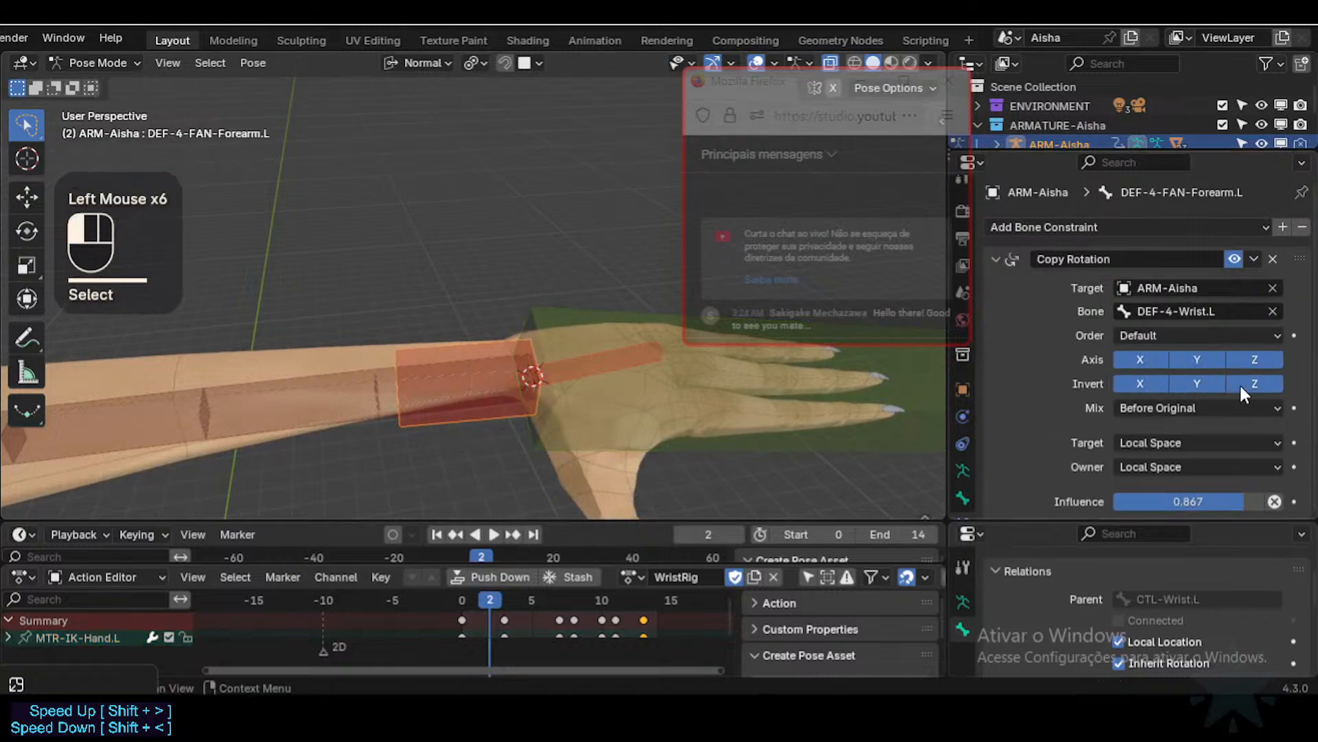
{"action": "left_click_drag", "start_coordinate": [1191, 501], "coordinate": [1264, 502]}
Step: Test the inverted axes by rotating MTR-IK-Hand.L up and then down about its normal X axis
{"action": "left_click", "coordinate": [764, 398]}
{"action": "middle_click_drag", "start_coordinate": [765, 398], "coordinate": [686, 385]}
{"action": "key", "text": "r"}
{"action": "key", "text": "x"}
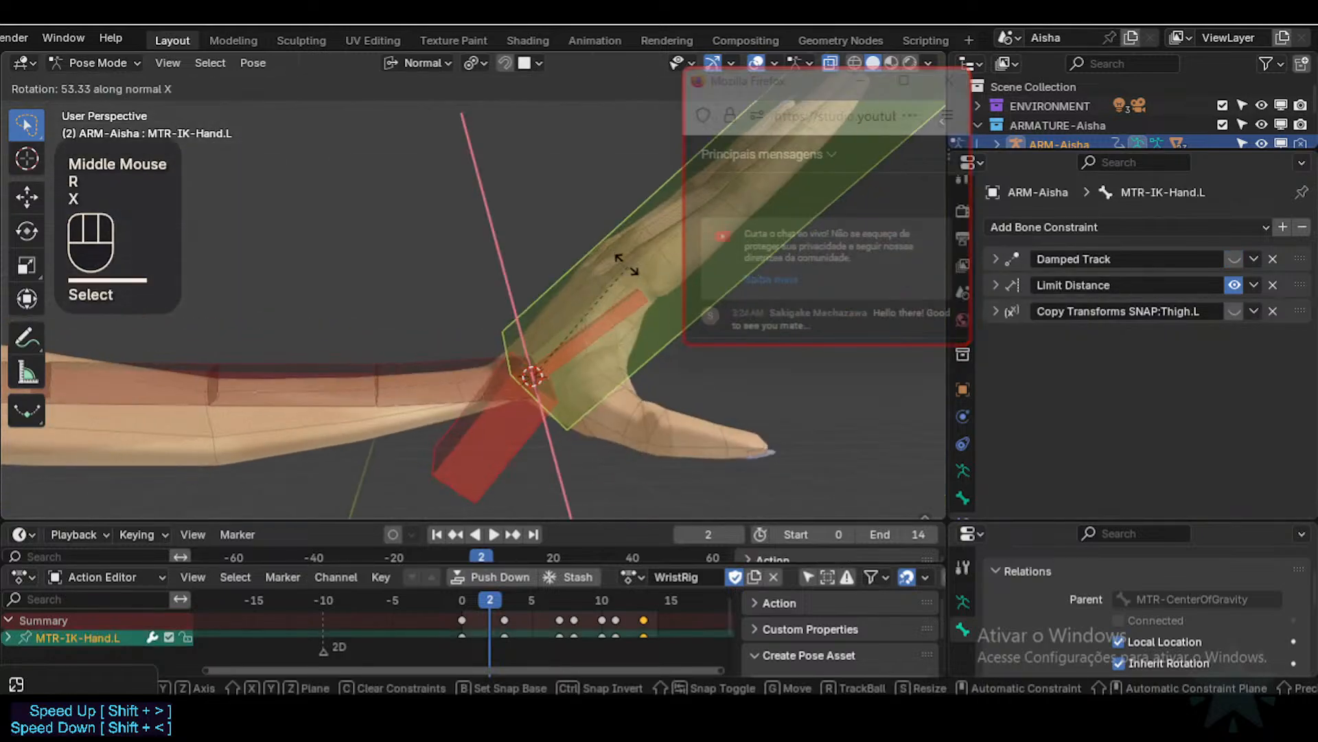
{"action": "left_click", "coordinate": [644, 426]}
Step: Turn off the X and Y inversion on DEF-4-FAN-Forearm.L's Copy Rotation, leaving only Z inverted
{"action": "left_click", "coordinate": [504, 379]}
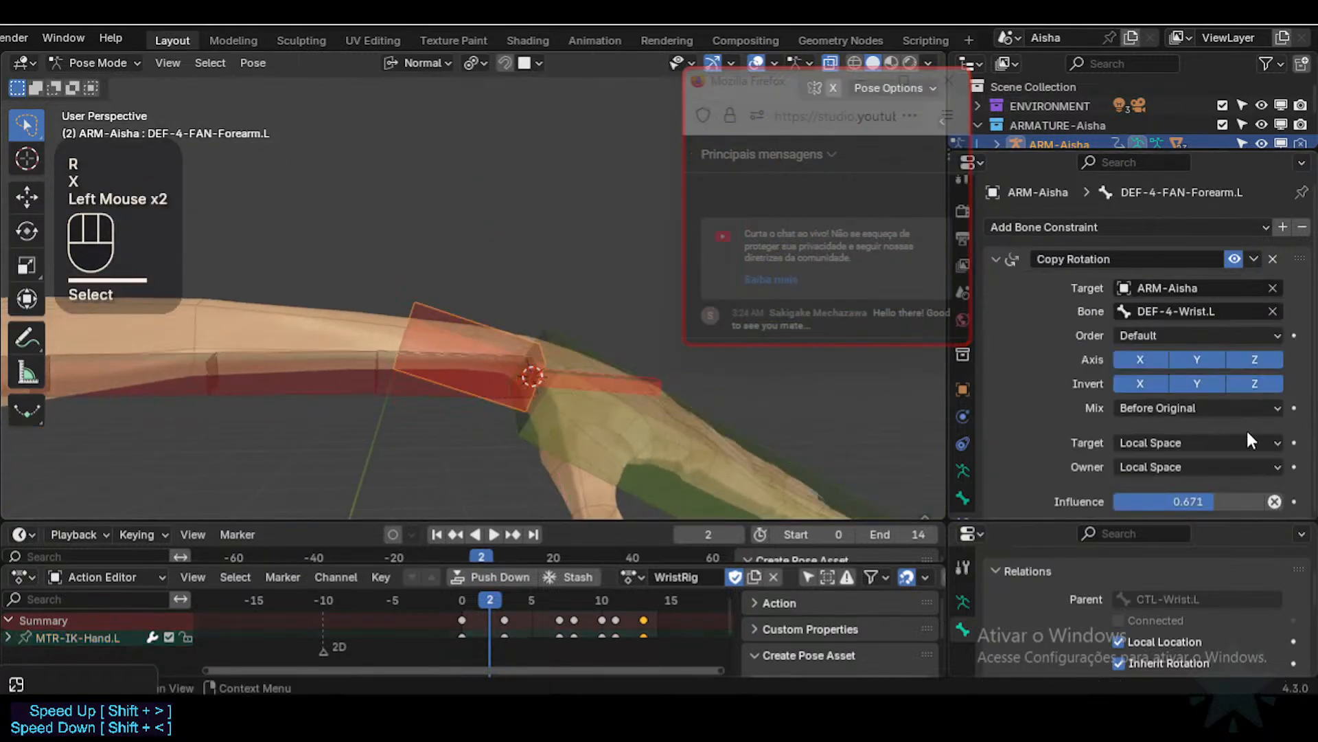
{"action": "left_click", "coordinate": [1139, 383]}
{"action": "left_click", "coordinate": [1197, 383]}
{"action": "left_click", "coordinate": [1239, 381]}
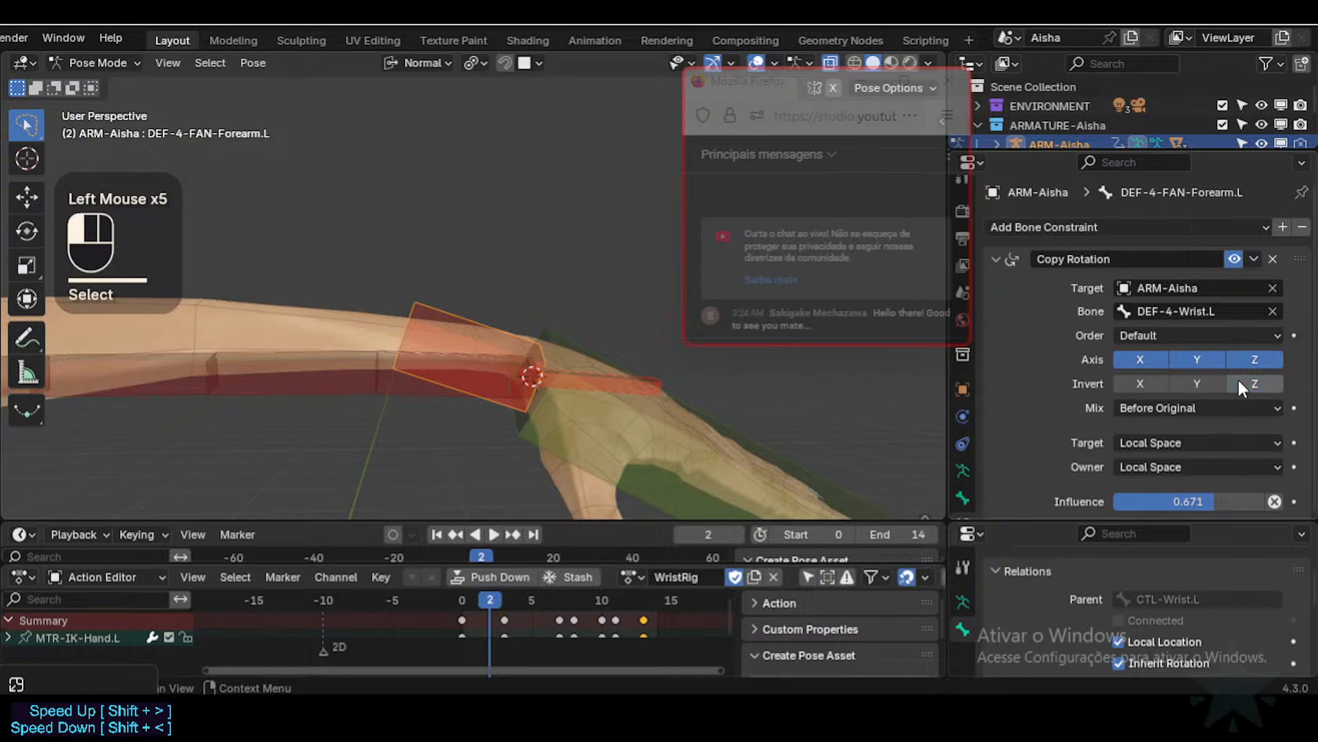
{"action": "left_click", "coordinate": [1252, 380]}
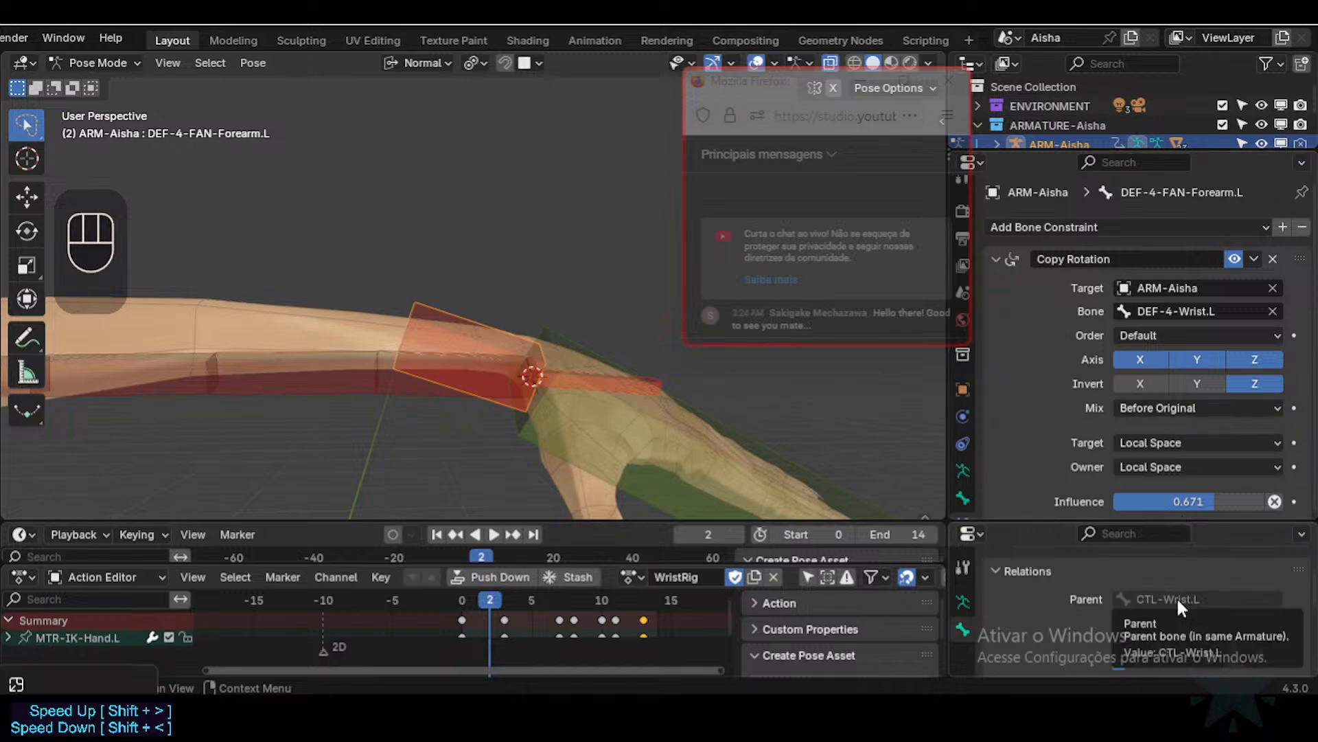
Step: Retarget the fan's Copy Rotation to the parent bone CTL-Wrist.L with target space Local Space (Owner Orientation)
{"action": "key", "text": "ctrl+c"}
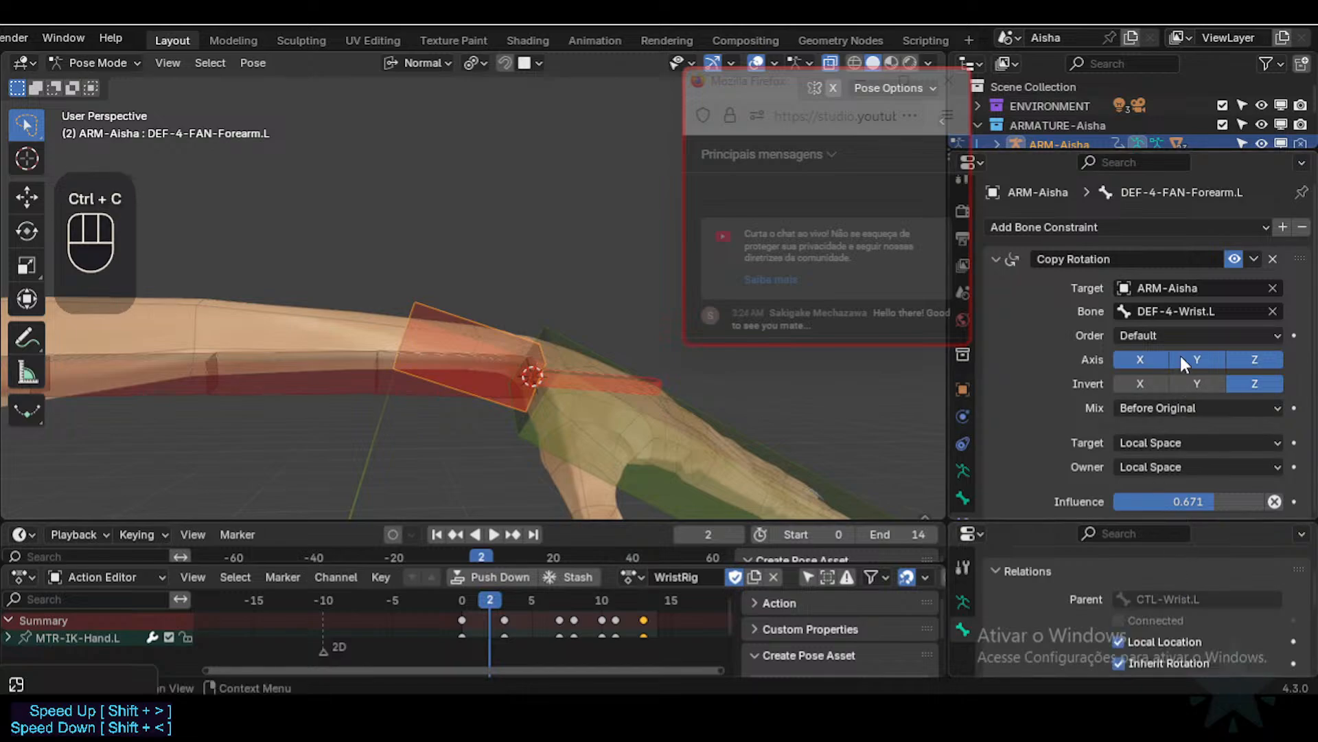
{"action": "key", "text": "ctrl+v"}
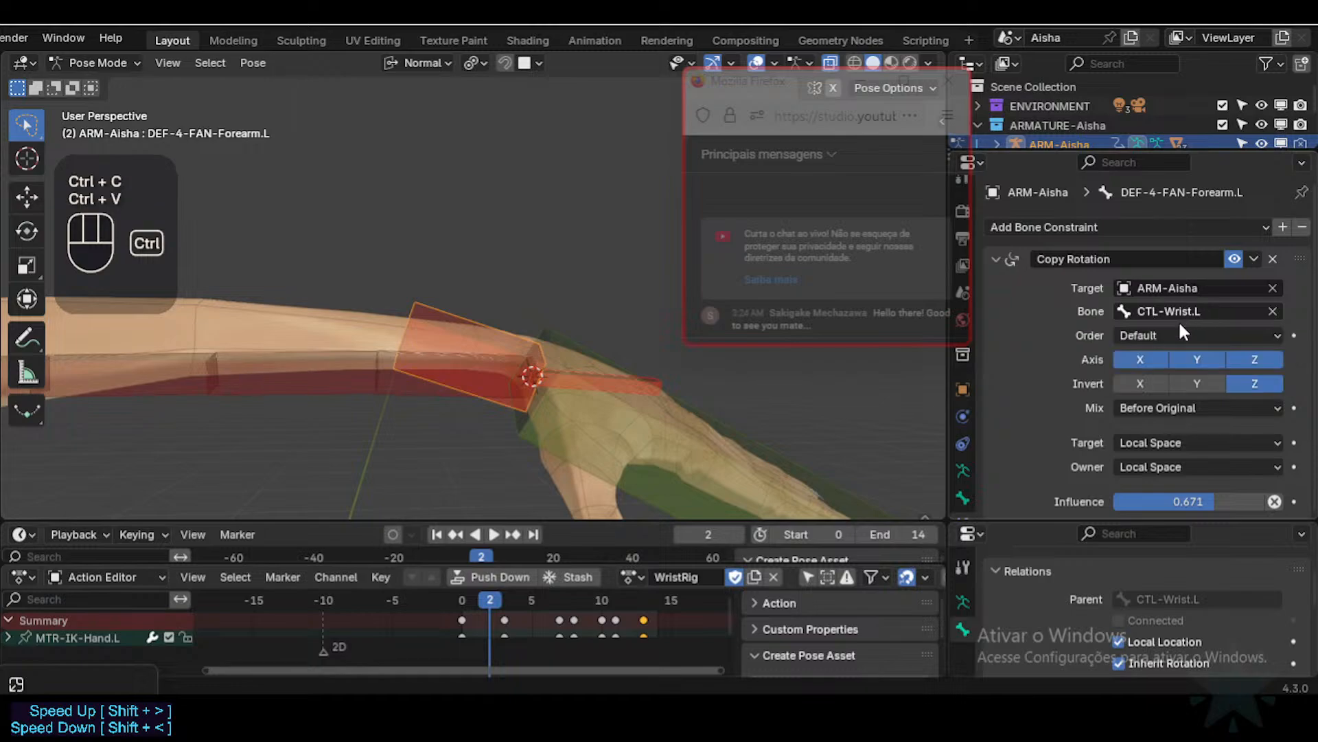
{"action": "left_click", "coordinate": [1188, 466]}
{"action": "left_click", "coordinate": [1180, 439]}
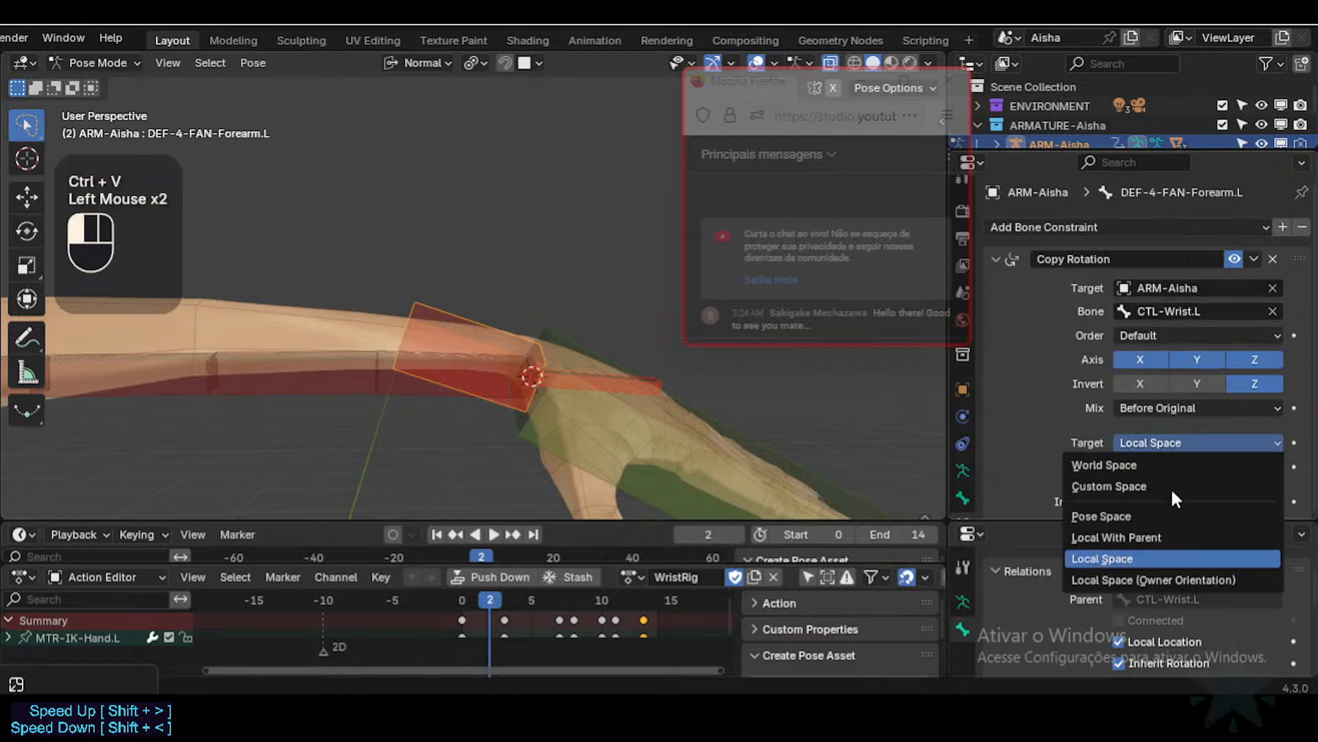
{"action": "left_click", "coordinate": [1144, 579]}
Step: Tilt MTR-IK-Hand.L upward about normal X and compare the forearm with the fan's Copy Rotation switched off and on
{"action": "left_click", "coordinate": [619, 432]}
{"action": "key", "text": "r"}
{"action": "key", "text": "x"}
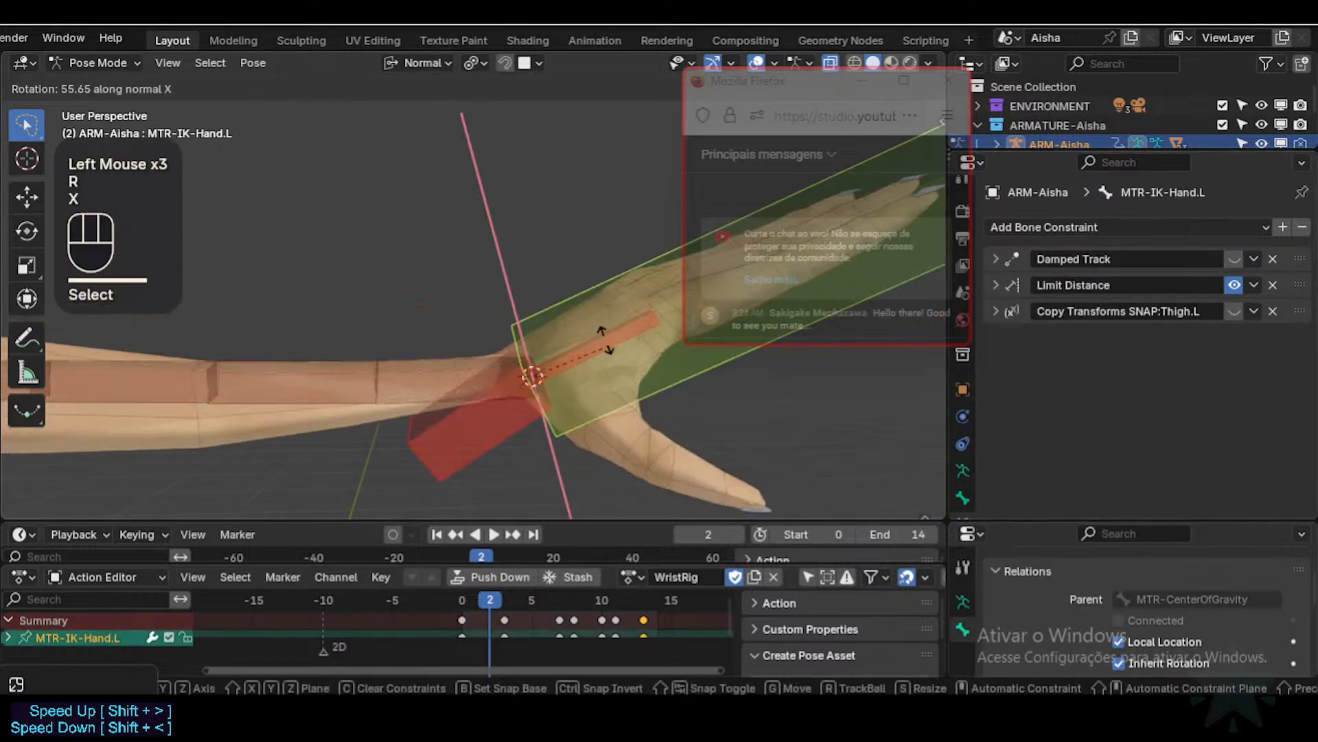
{"action": "left_click", "coordinate": [606, 356]}
{"action": "left_click", "coordinate": [480, 426]}
{"action": "left_click", "coordinate": [1233, 257]}
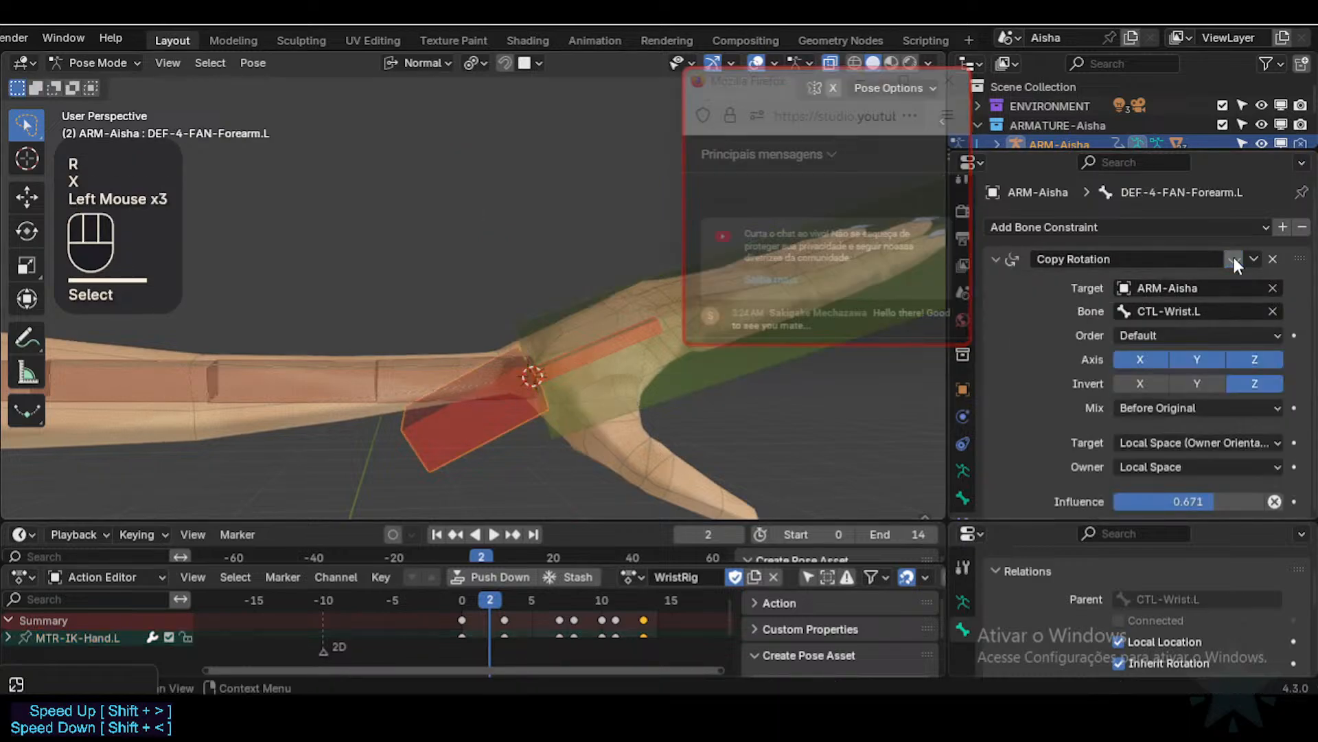
{"action": "left_click", "coordinate": [1233, 258]}
{"action": "left_click", "coordinate": [1189, 500]}
{"action": "left_click_drag", "start_coordinate": [1257, 502], "coordinate": [1213, 501]}
Step: Set the owner and target spaces of the forearm fan's Copy Rotation to Local With Parent
{"action": "left_click", "coordinate": [1212, 470]}
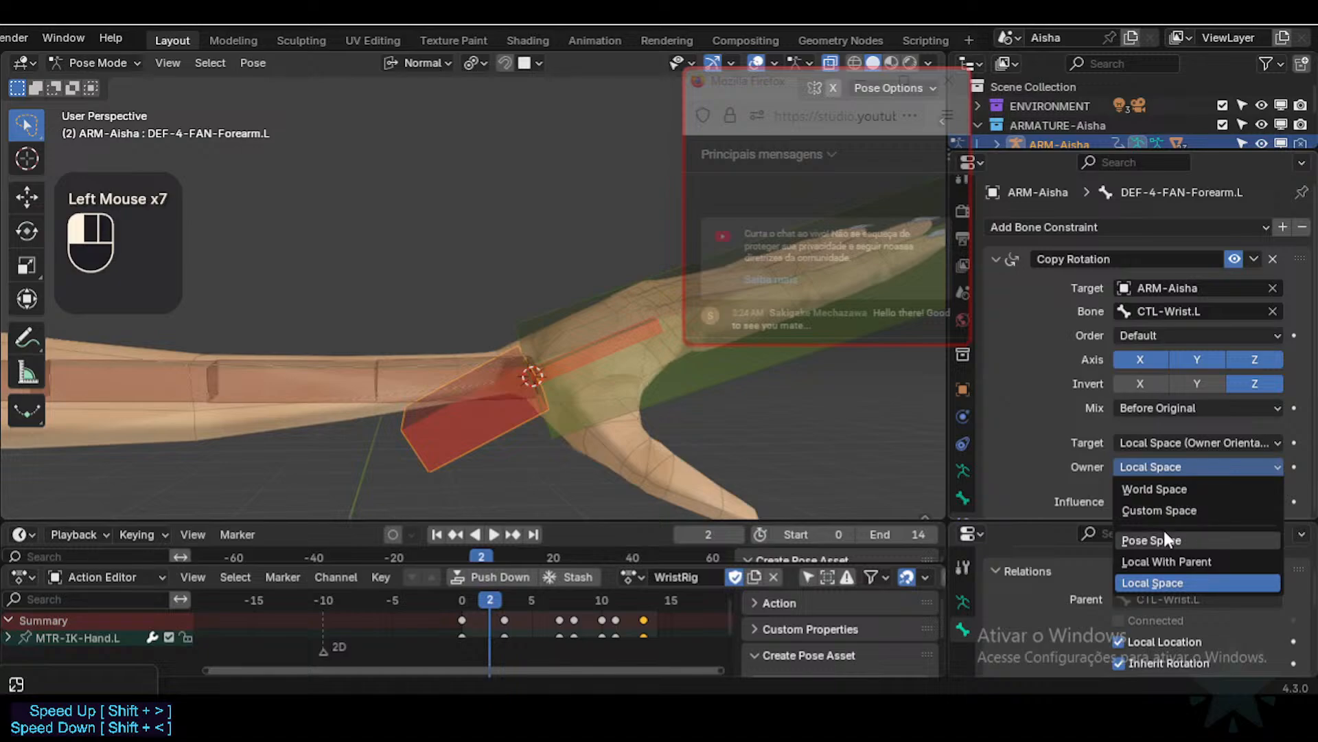
{"action": "left_click_drag", "start_coordinate": [1173, 545], "coordinate": [1173, 556]}
{"action": "left_click", "coordinate": [1167, 443]}
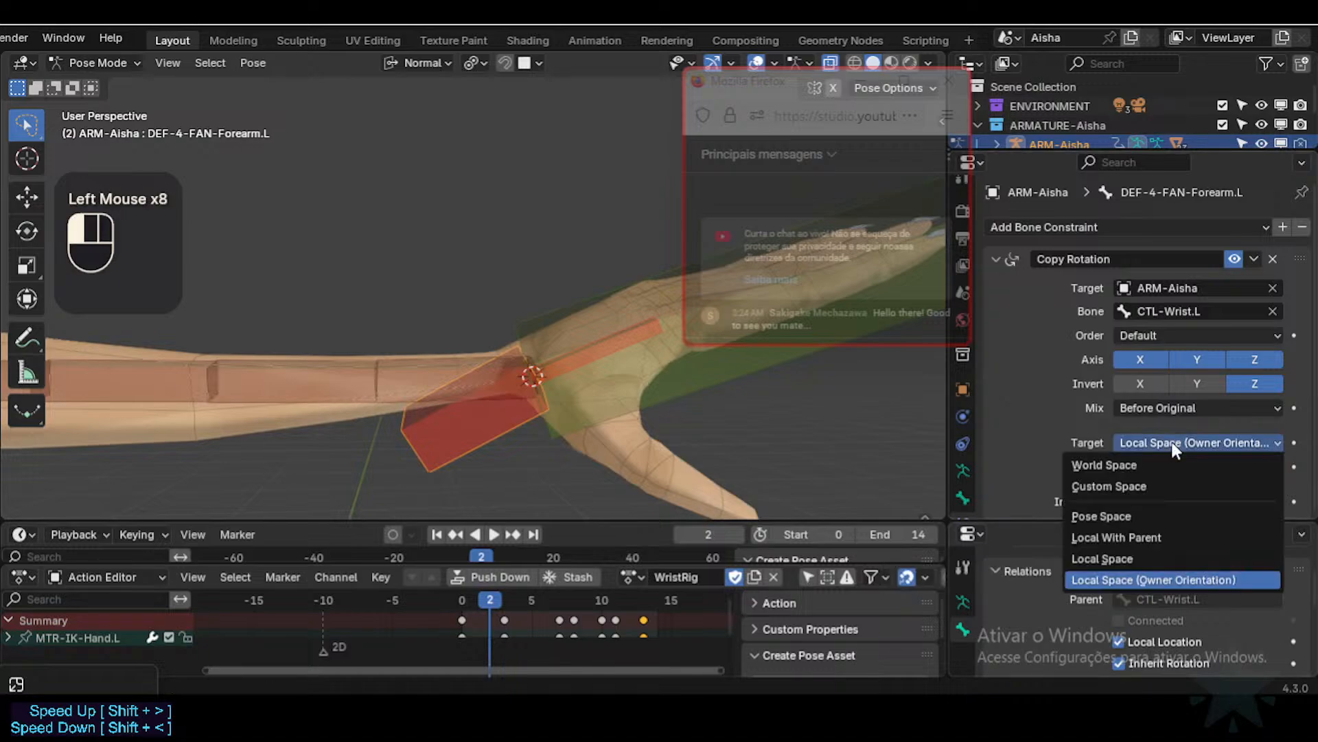
{"action": "left_click", "coordinate": [1154, 537]}
Step: Test the CTL-Wrist.L target by rotating MTR-IK-Hand.L about normal X and then normal Z
{"action": "left_click", "coordinate": [626, 419]}
{"action": "key", "text": "r"}
{"action": "key", "text": "x"}
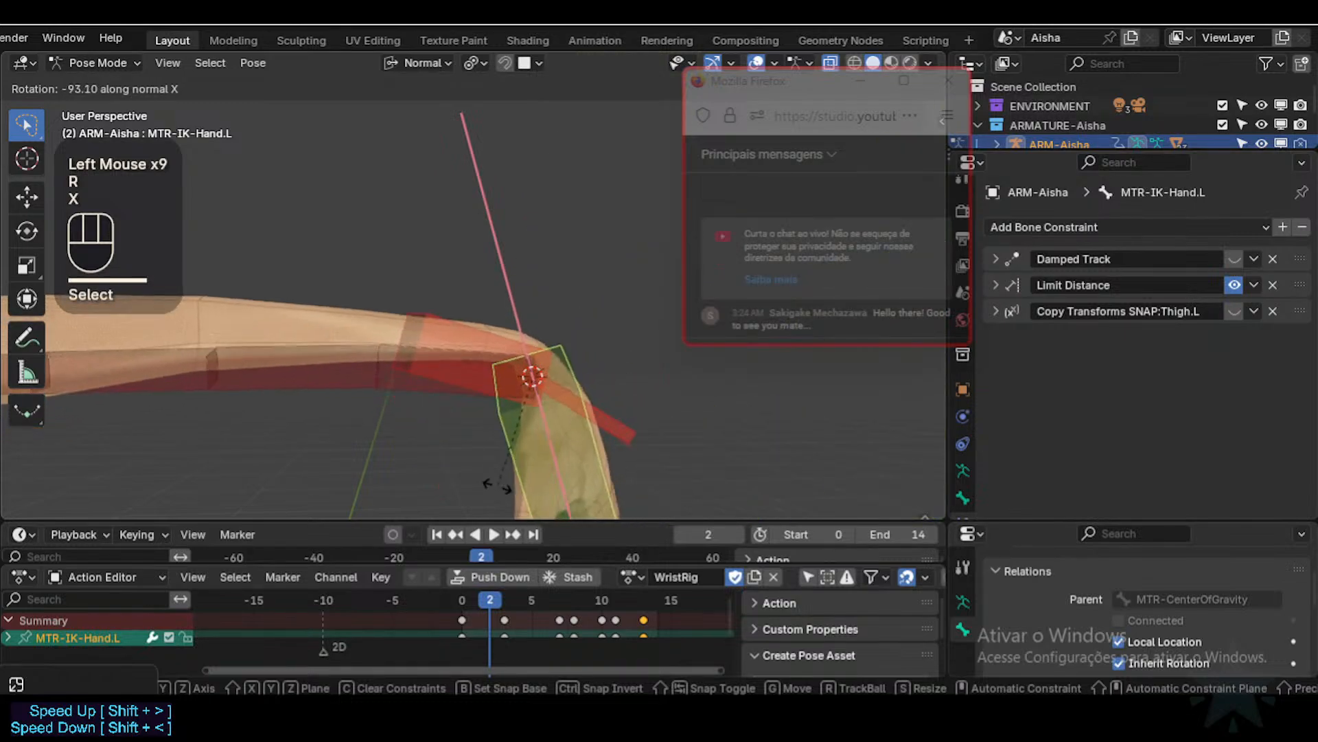
{"action": "left_click", "coordinate": [588, 369]}
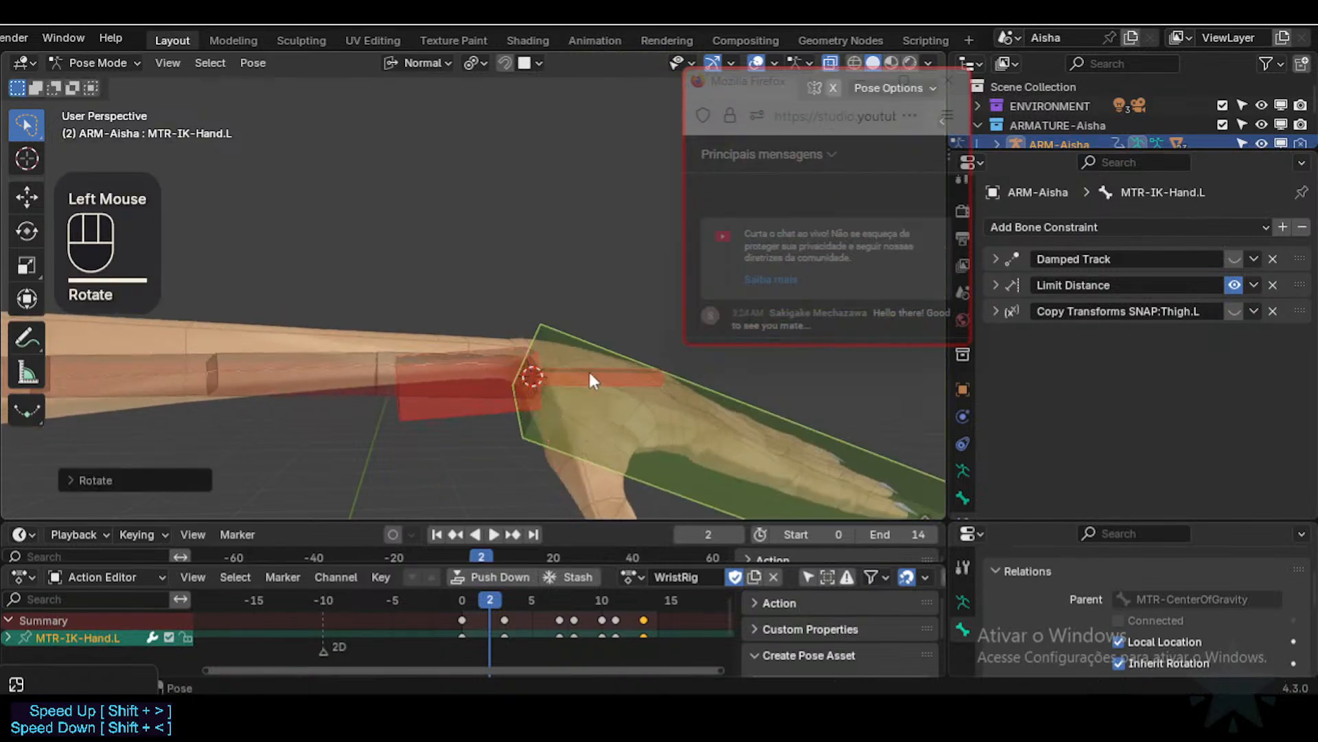
{"action": "middle_click", "coordinate": [588, 370]}
{"action": "key", "text": "r"}
{"action": "key", "text": "z"}
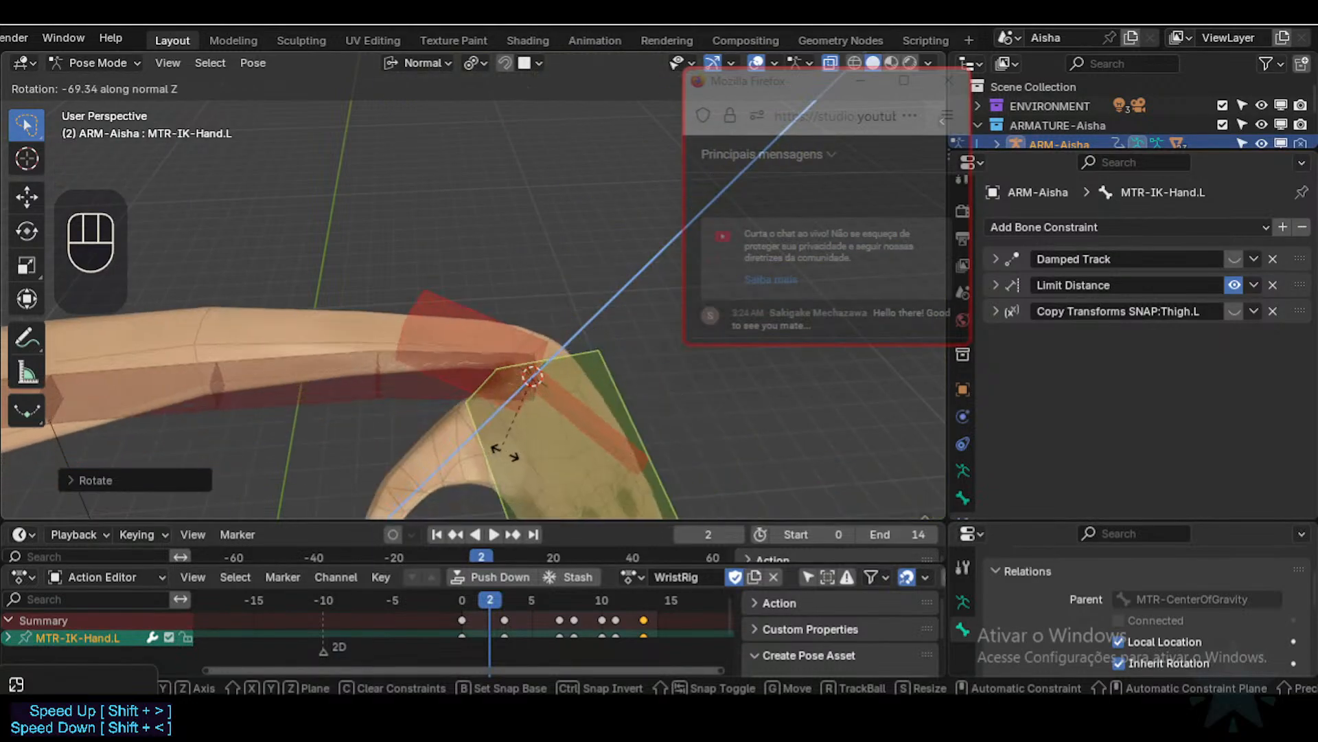
{"action": "left_click", "coordinate": [587, 357]}
Step: Test the left wrist by rotating MTR-IK-Hand.L about normal X and freely with trackball rotation
{"action": "middle_click", "coordinate": [587, 357]}
{"action": "key", "text": "r"}
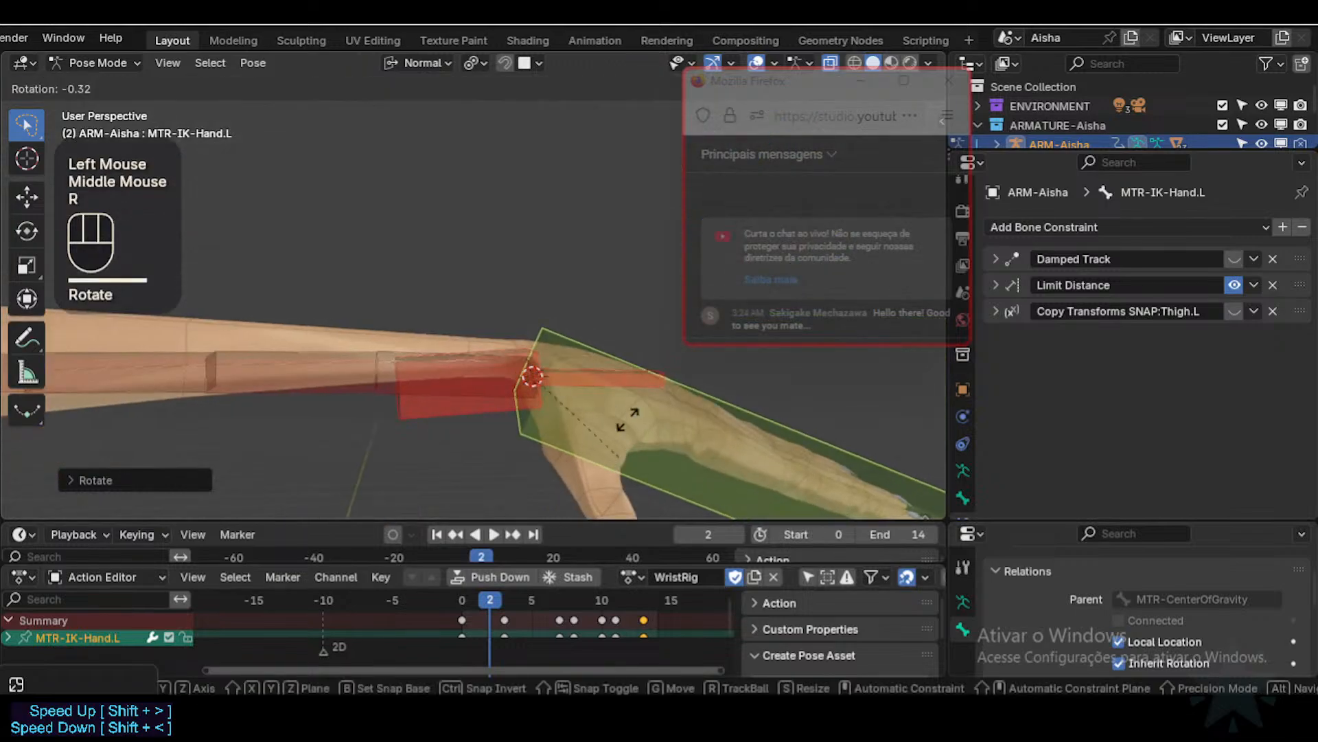
{"action": "key", "text": "x"}
{"action": "left_click", "coordinate": [618, 397]}
{"action": "middle_click", "coordinate": [618, 397]}
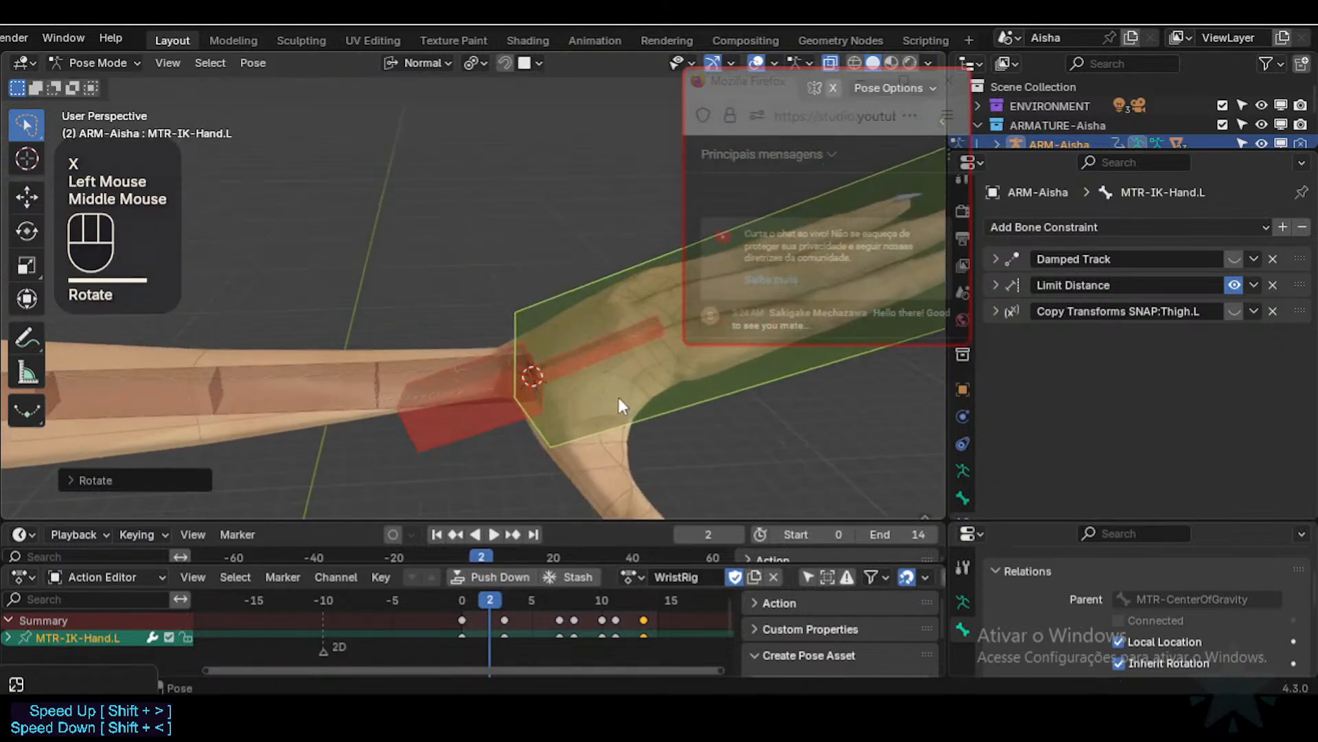
{"action": "key", "text": "r"}
{"action": "key", "text": "r"}
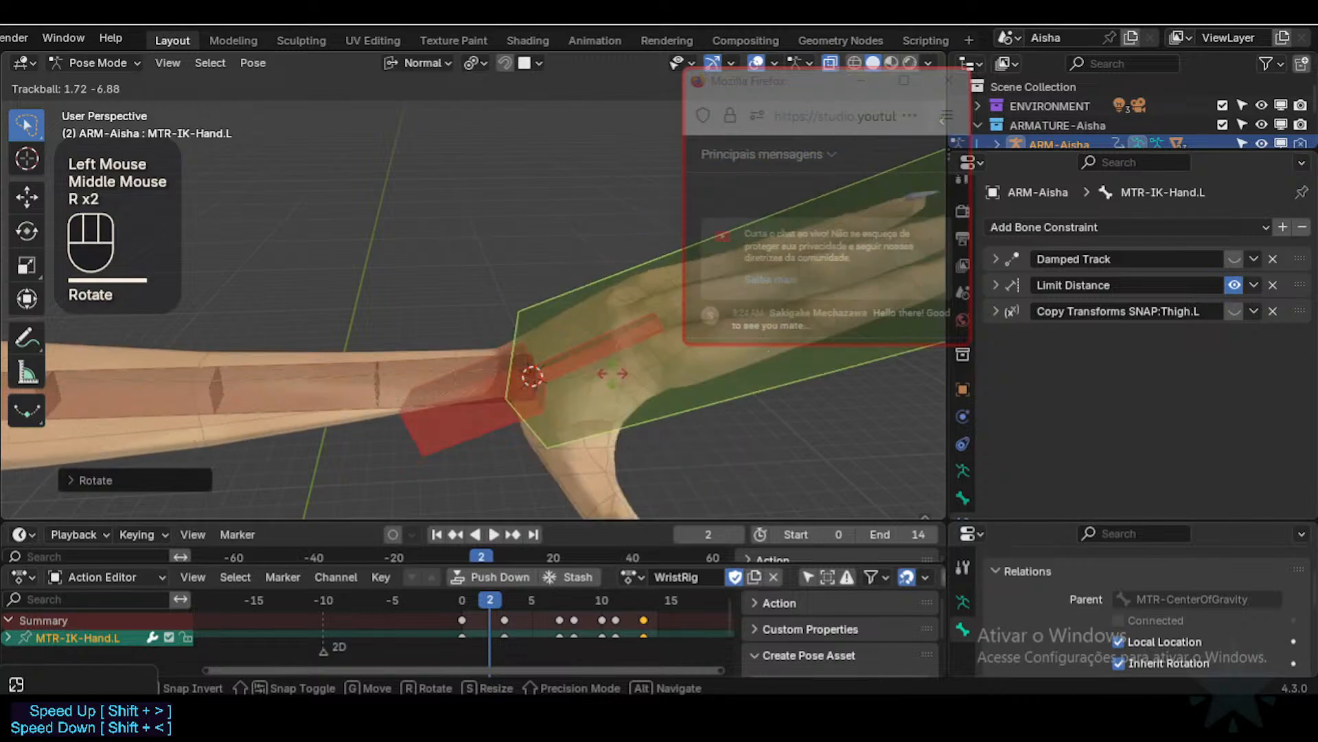
{"action": "left_click", "coordinate": [613, 291]}
{"action": "middle_click", "coordinate": [613, 290]}
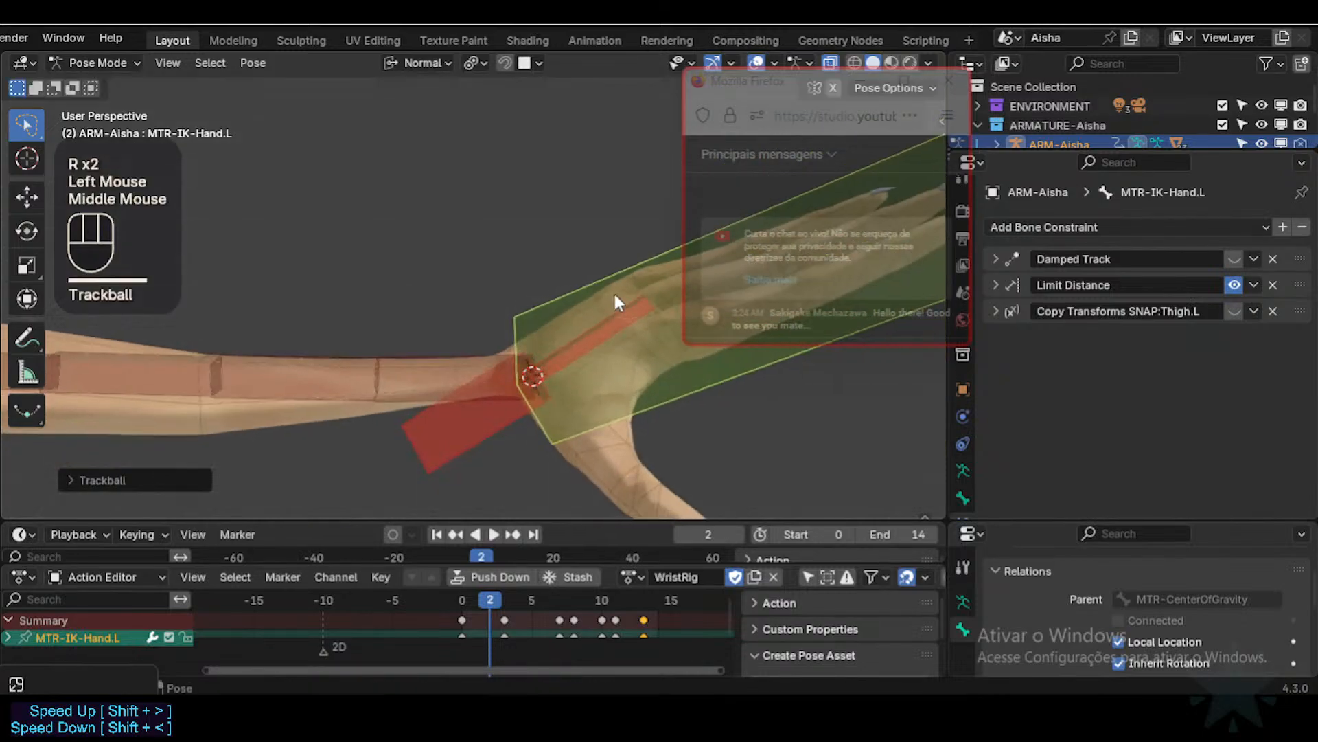
{"action": "key", "text": "r"}
{"action": "key", "text": "x"}
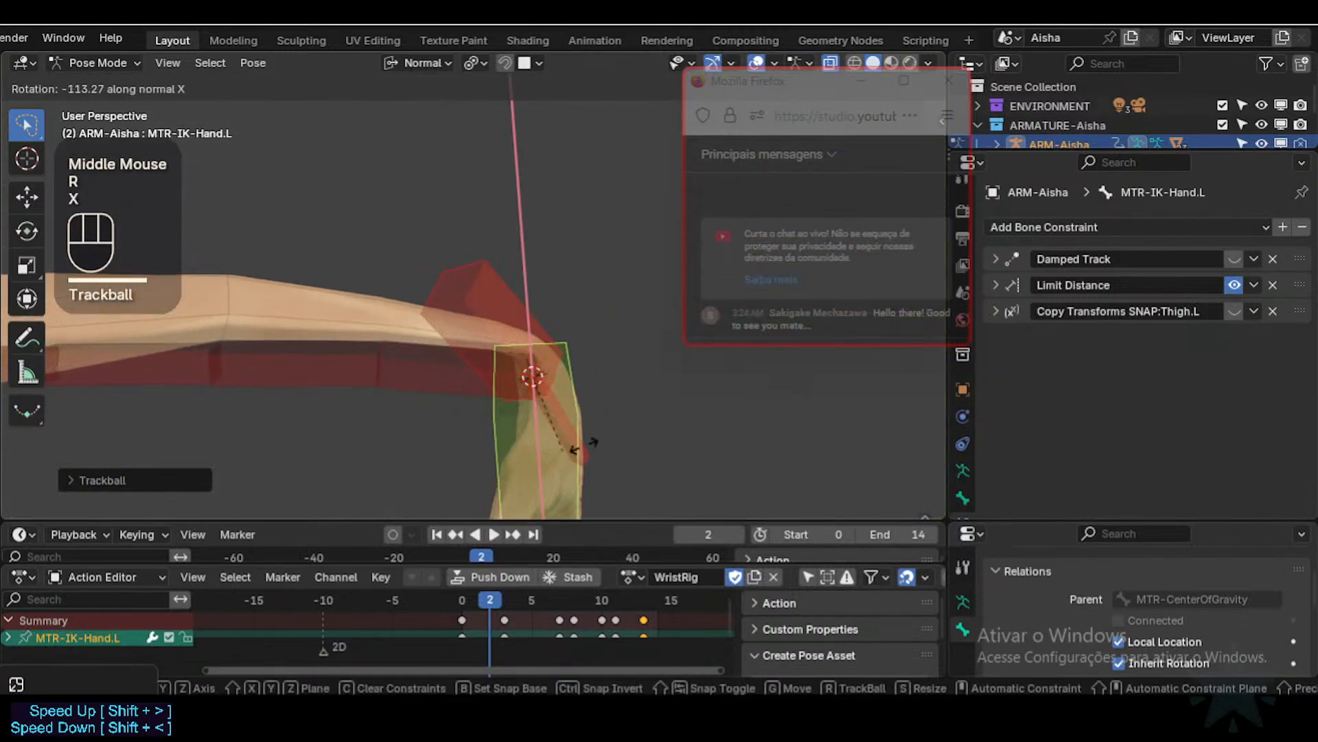
{"action": "left_click", "coordinate": [589, 364]}
Step: Retarget the Copy Rotation of DEF-4-FAN-Wrist.L to its parent bone CTL-Wrist.L
{"action": "left_click", "coordinate": [592, 366]}
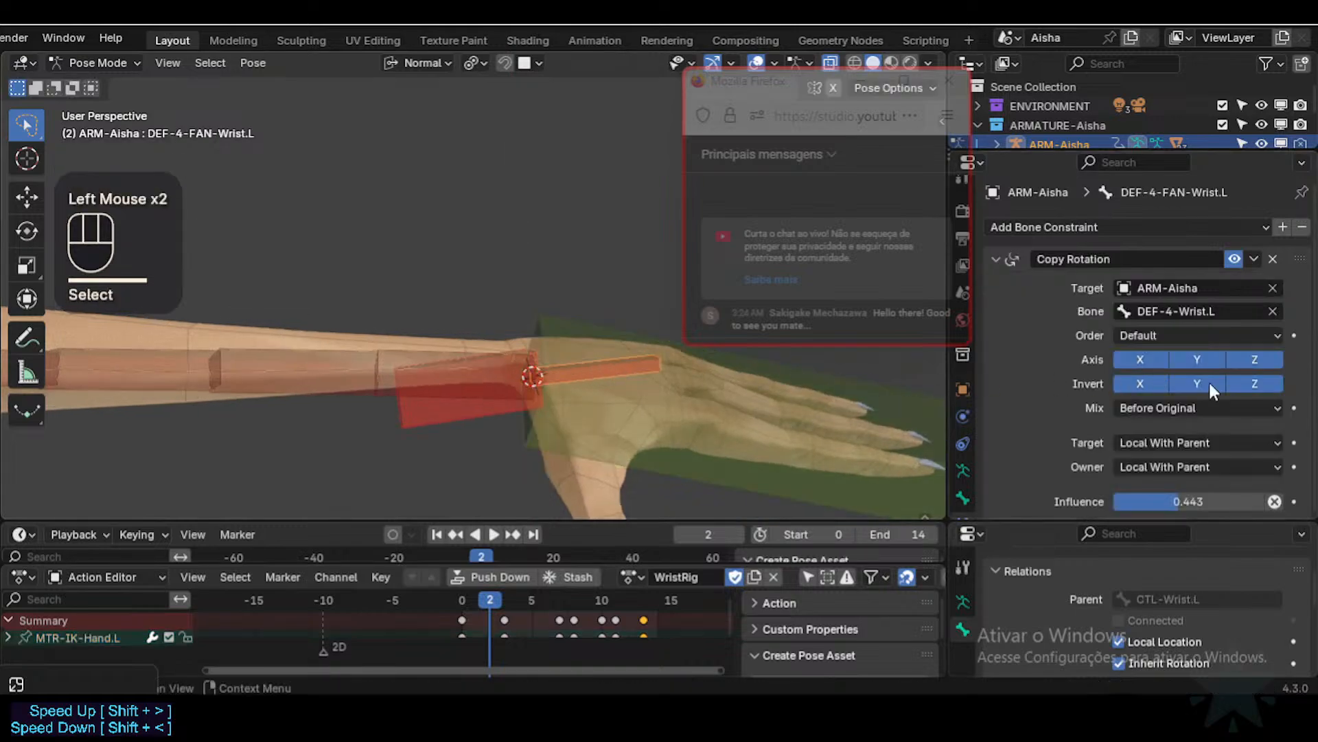
{"action": "key", "text": "ctrl+c"}
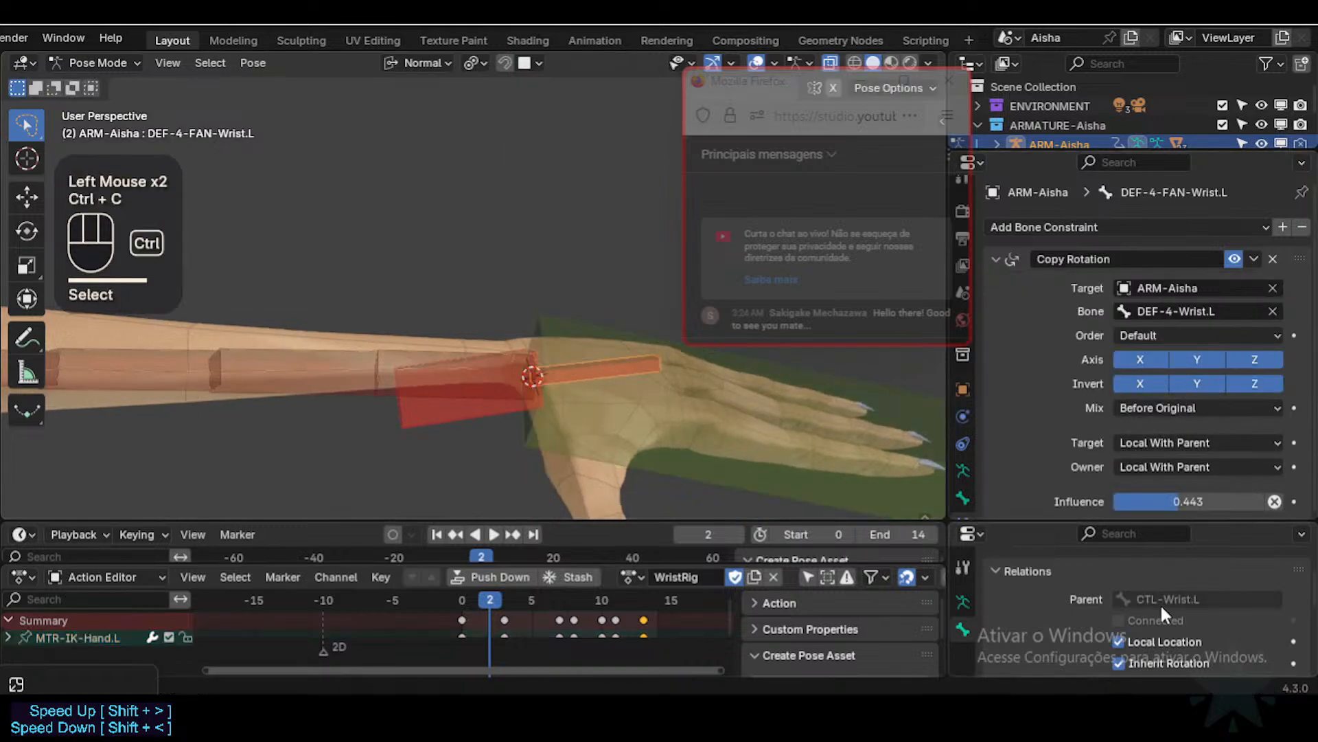
{"action": "key", "text": "ctrl+v"}
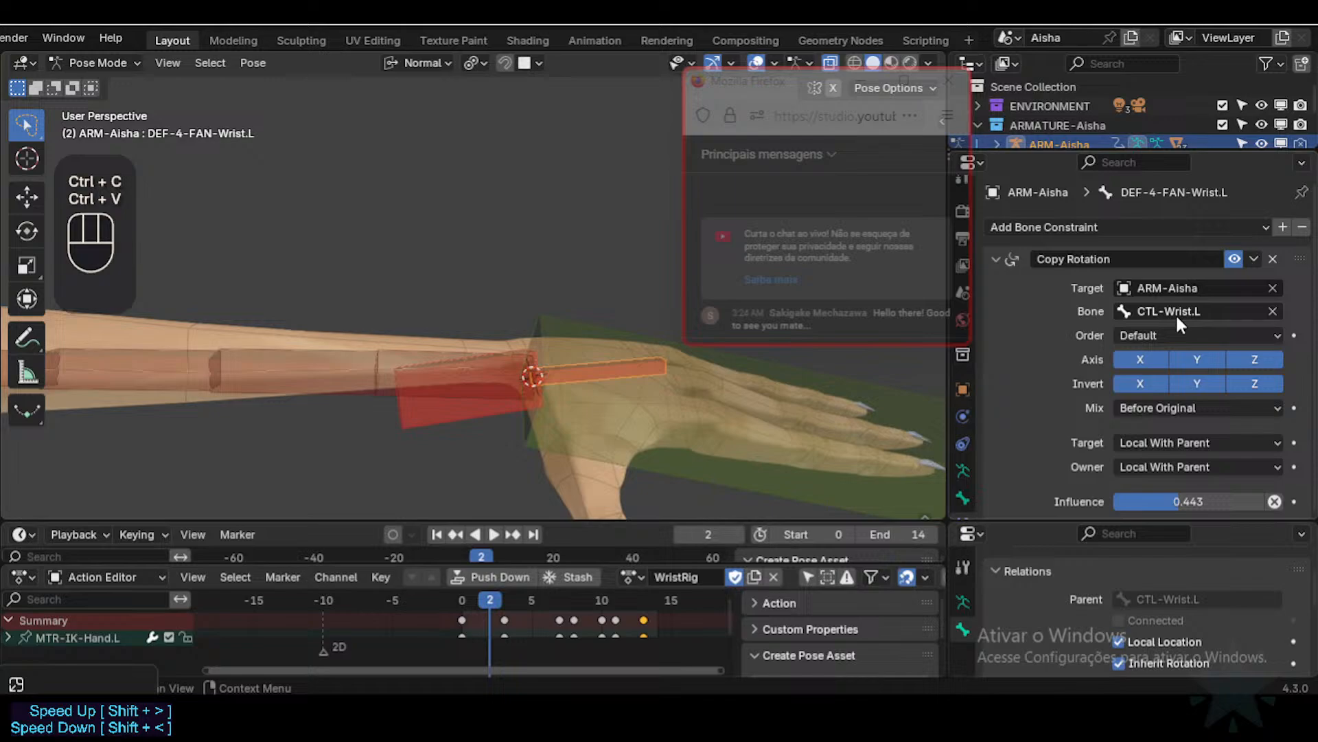
Step: Test the wrist fan's CTL-Wrist.L target by rotating MTR-IK-Hand.L about normal X
{"action": "left_click", "coordinate": [625, 422]}
{"action": "middle_click_drag", "start_coordinate": [633, 427], "coordinate": [621, 322]}
{"action": "key", "text": "r"}
{"action": "key", "text": "x"}
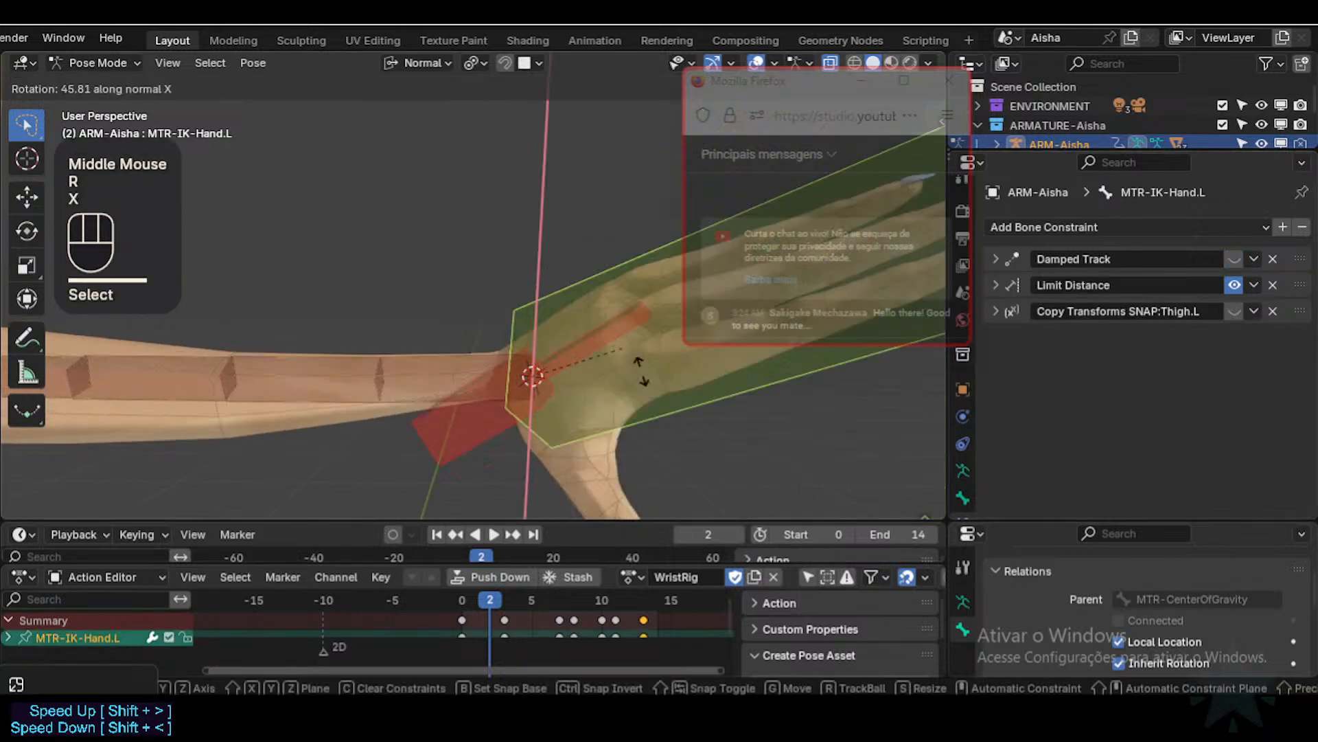
{"action": "left_click", "coordinate": [646, 413]}
{"action": "key", "text": "a"}
{"action": "key", "text": "alt+q"}
{"action": "key", "text": "alt+q"}
{"action": "key", "text": "r"}
{"action": "key", "text": "x"}
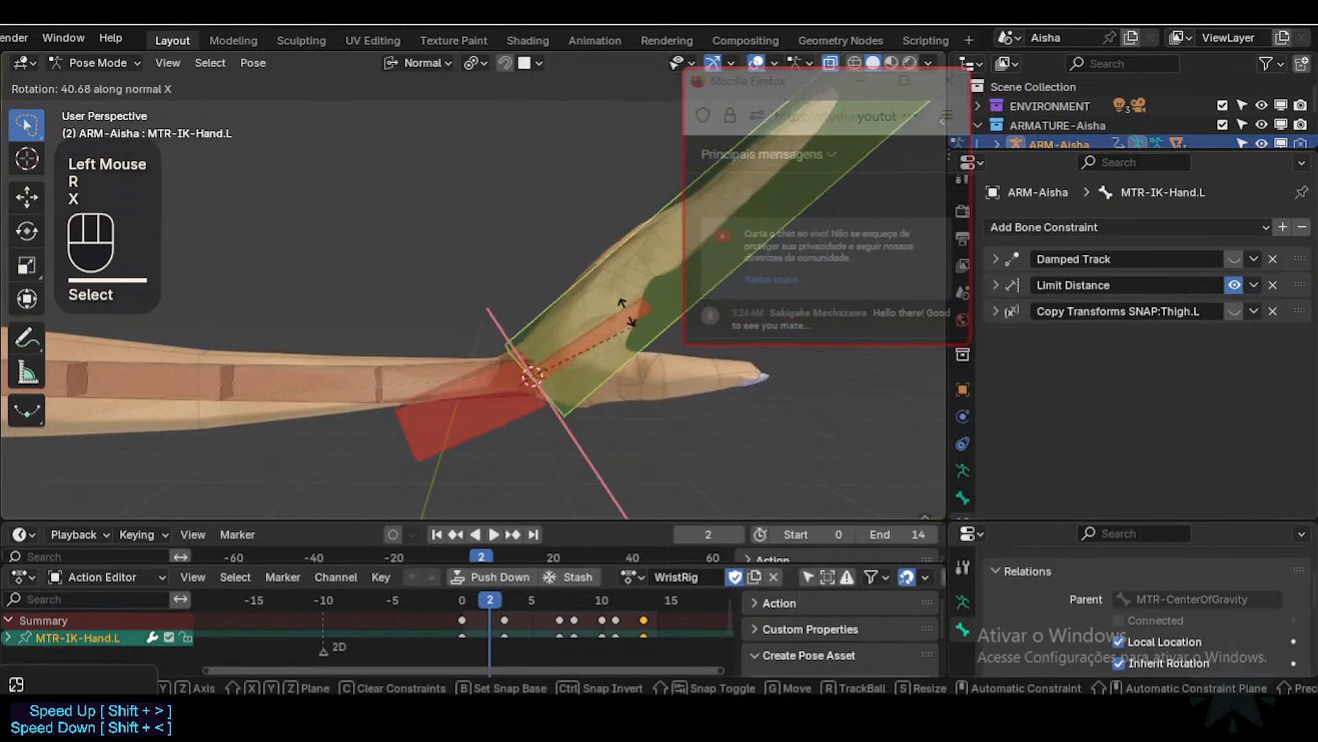
{"action": "left_click", "coordinate": [618, 353]}
Step: Set the Copy Rotation influence of DEF-4-FAN-Wrist.L to 0.753 and bend MTR-IK-Hand.L downward about normal X
{"action": "left_click", "coordinate": [616, 352]}
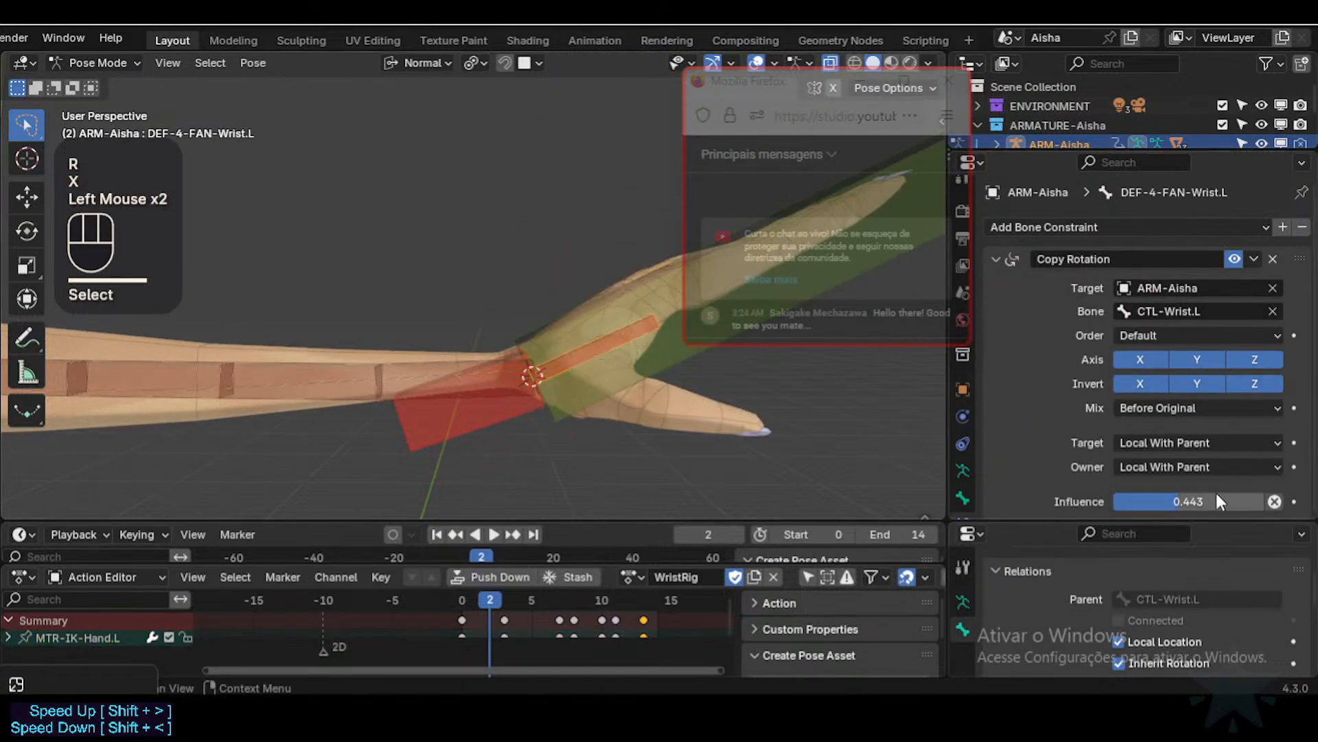
{"action": "left_click", "coordinate": [618, 350]}
{"action": "left_click", "coordinate": [672, 318]}
{"action": "key", "text": "r"}
{"action": "key", "text": "x"}
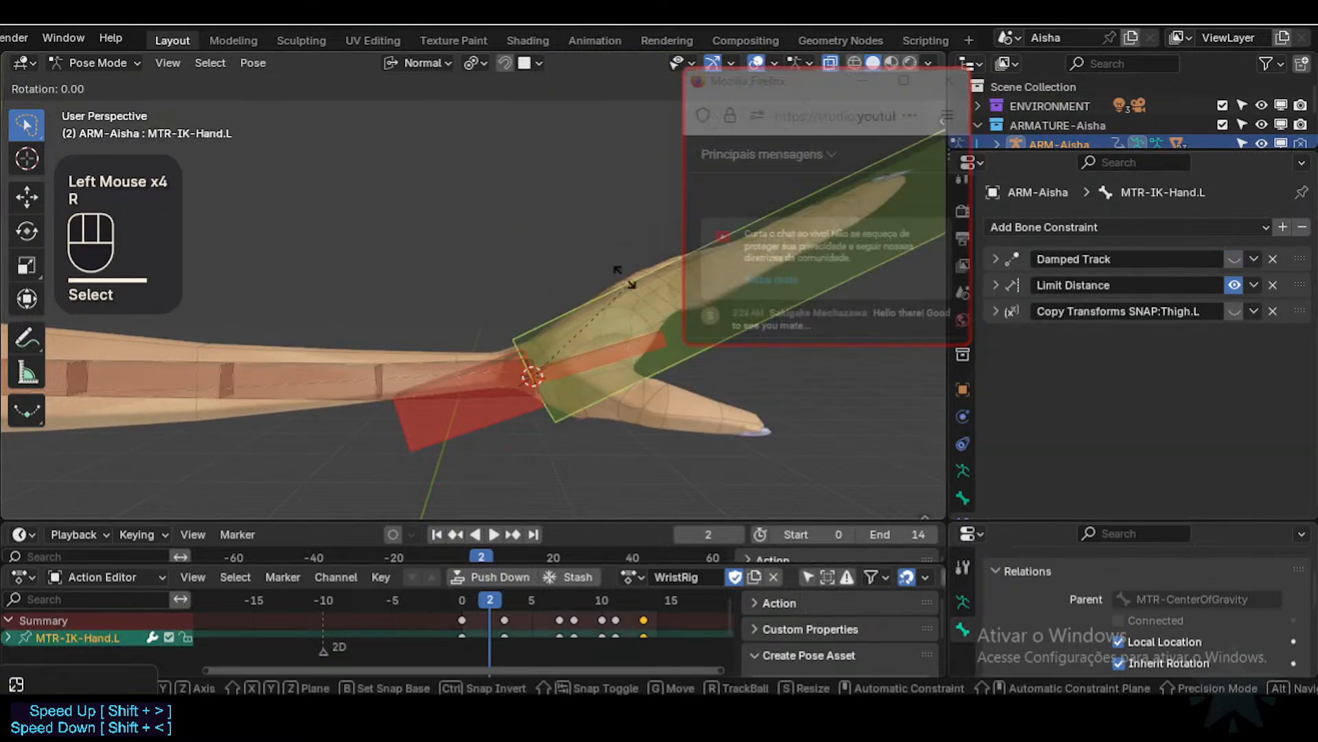
{"action": "left_click", "coordinate": [542, 420]}
Step: Lower the wrist fan's Copy Rotation influence and set the influence of DEF-4-FAN-Forearm.L's Copy Rotation to 0.861
{"action": "left_click", "coordinate": [647, 391]}
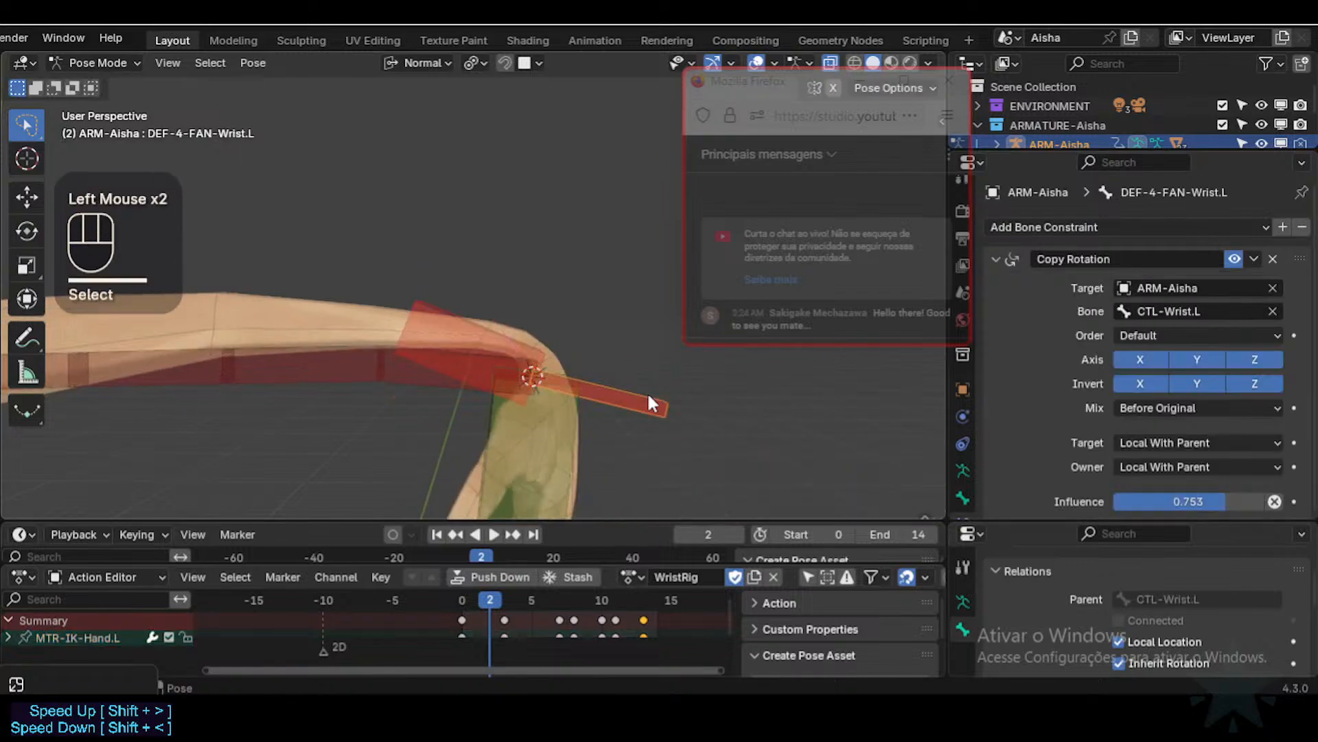
{"action": "mouse_move", "coordinate": [1221, 494]}
{"action": "left_mouse_down"}
{"action": "mouse_move", "coordinate": [1156, 497]}
{"action": "mouse_move", "coordinate": [1264, 497]}
{"action": "mouse_move", "coordinate": [1167, 499]}
{"action": "mouse_move", "coordinate": [1215, 498]}
{"action": "left_mouse_up"}
{"action": "left_click", "coordinate": [442, 323]}
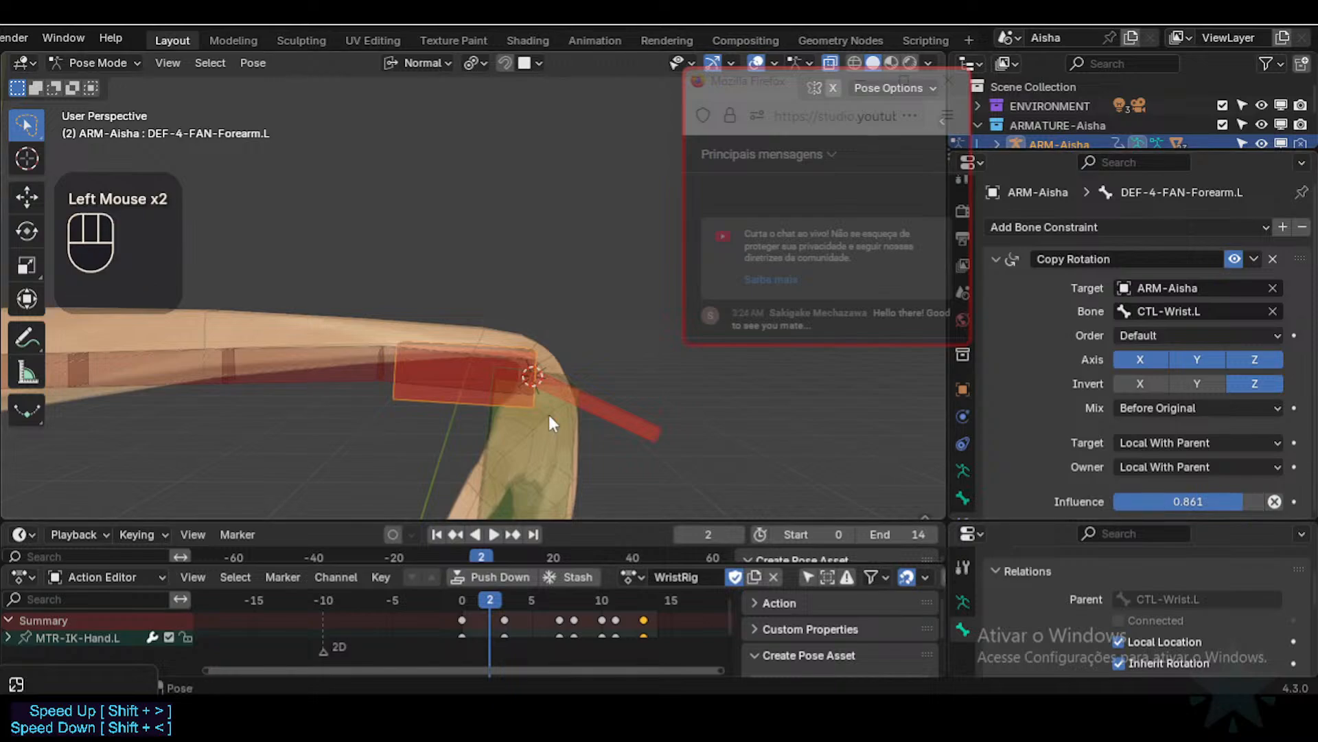
Step: Test both fan influences by bending MTR-IK-Hand.L repeatedly about normal X
{"action": "left_click", "coordinate": [557, 468]}
{"action": "key", "text": "r"}
{"action": "key", "text": "x"}
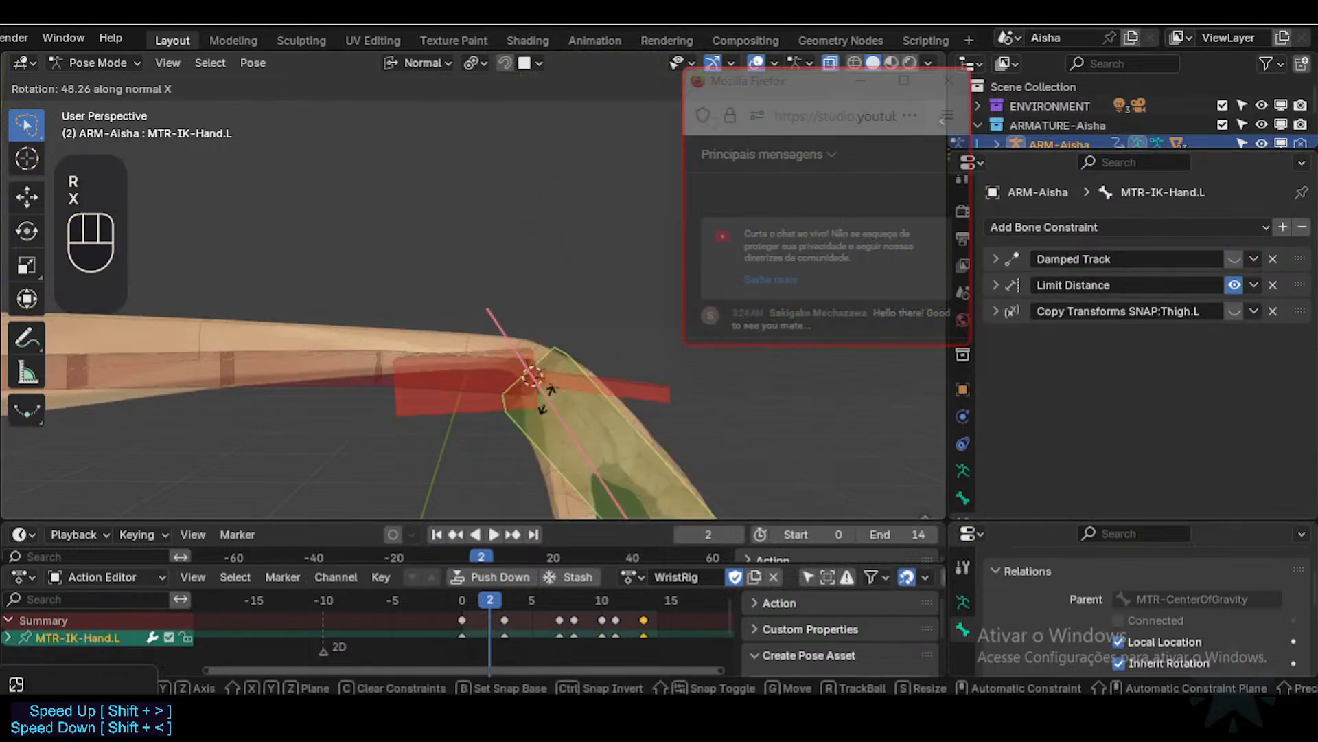
{"action": "left_click", "coordinate": [554, 352]}
{"action": "middle_click_drag", "start_coordinate": [554, 353], "coordinate": [559, 454]}
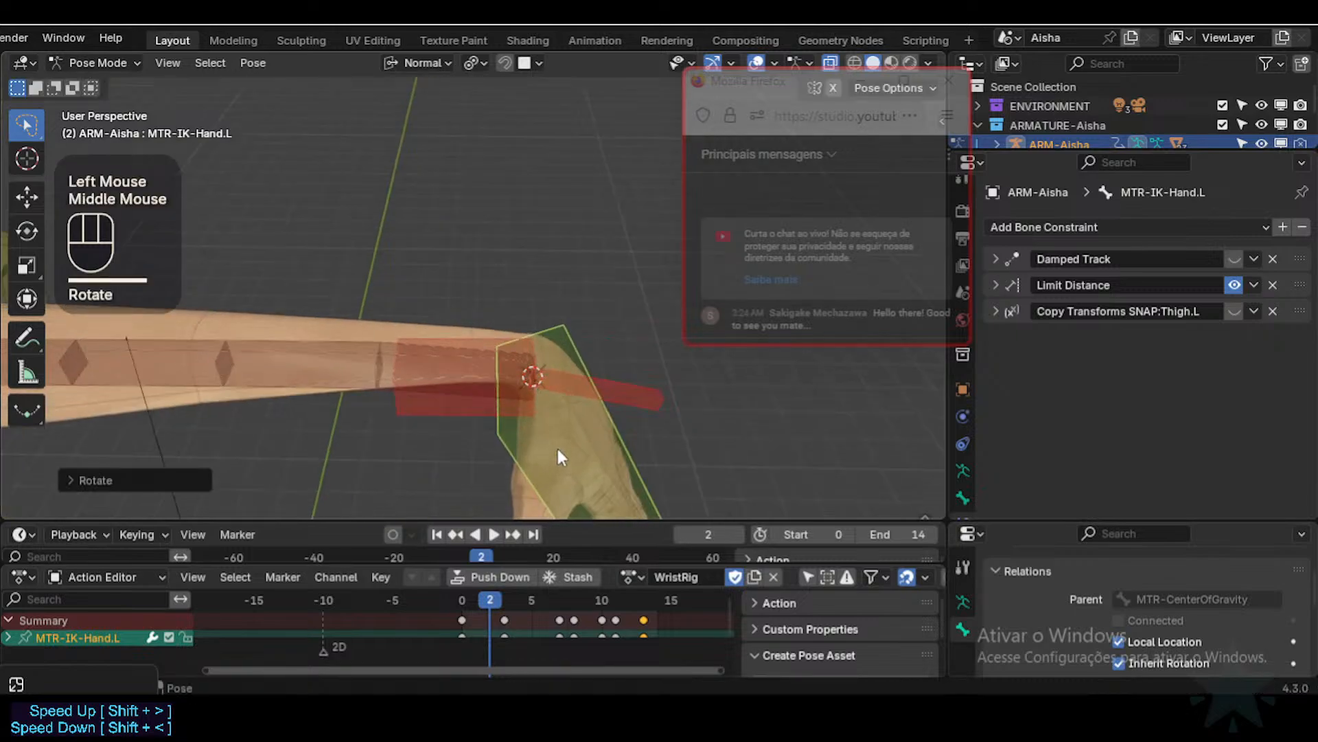
{"action": "key", "text": "r"}
{"action": "key", "text": "x"}
{"action": "left_click", "coordinate": [603, 382]}
Step: Check the wrist deformation by rotating MTR-IK-Hand.L about normal Z and then freely with trackball rotation
{"action": "middle_click_drag", "start_coordinate": [603, 383], "coordinate": [570, 454]}
{"action": "key", "text": "r"}
{"action": "key", "text": "z"}
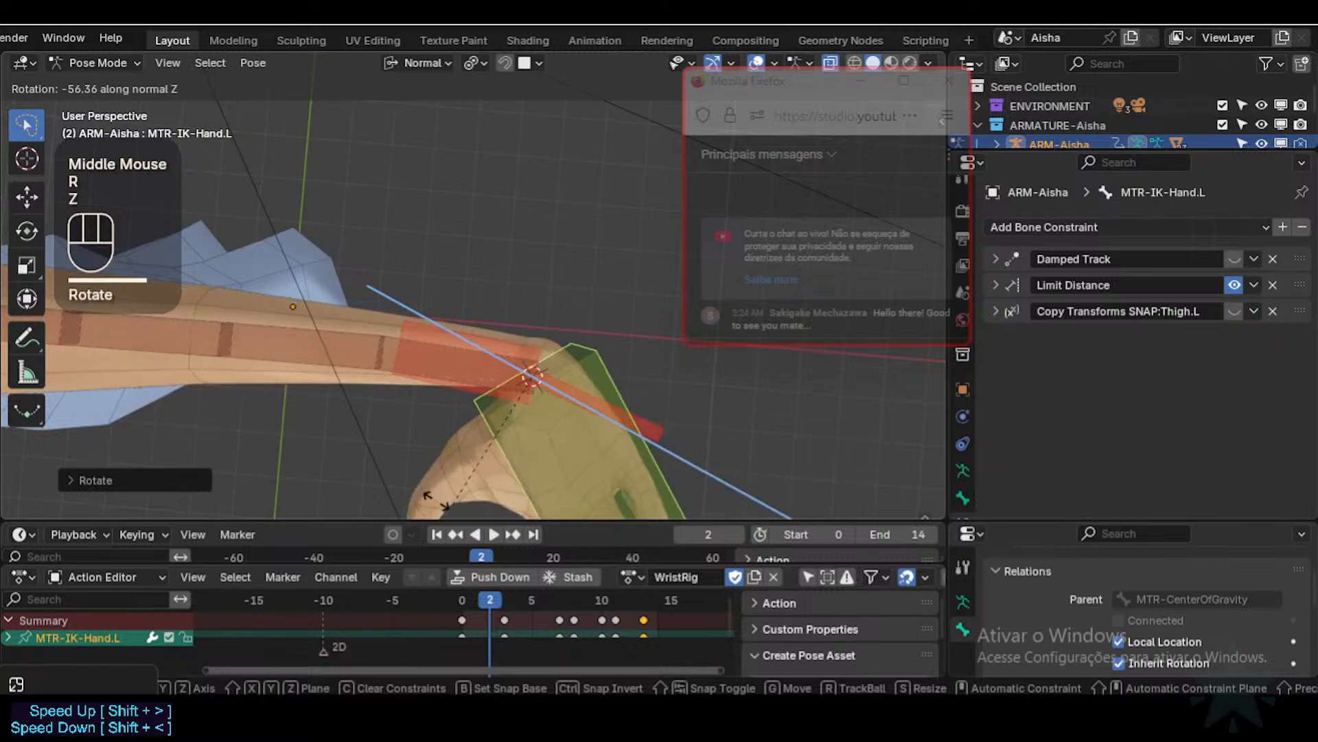
{"action": "left_click", "coordinate": [405, 481]}
{"action": "middle_click_drag", "start_coordinate": [405, 481], "coordinate": [529, 347]}
{"action": "key", "text": "r"}
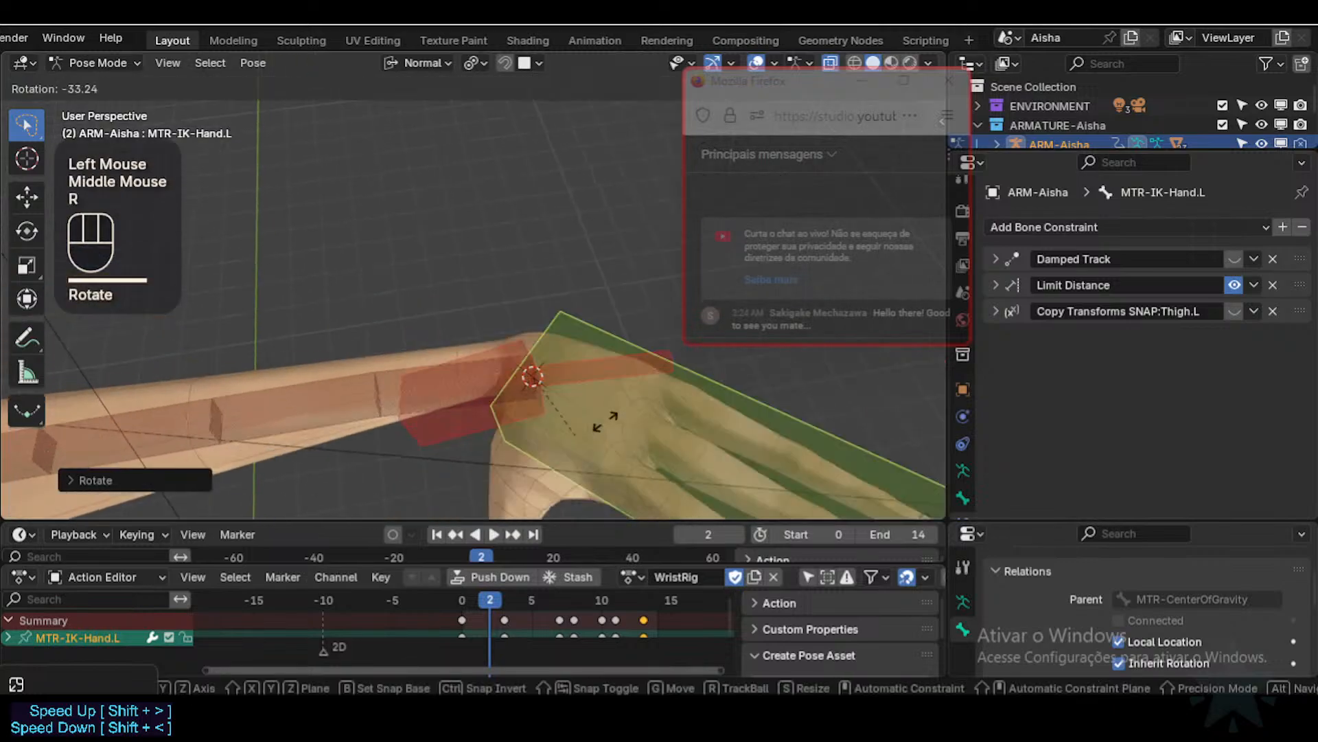
{"action": "key", "text": "r"}
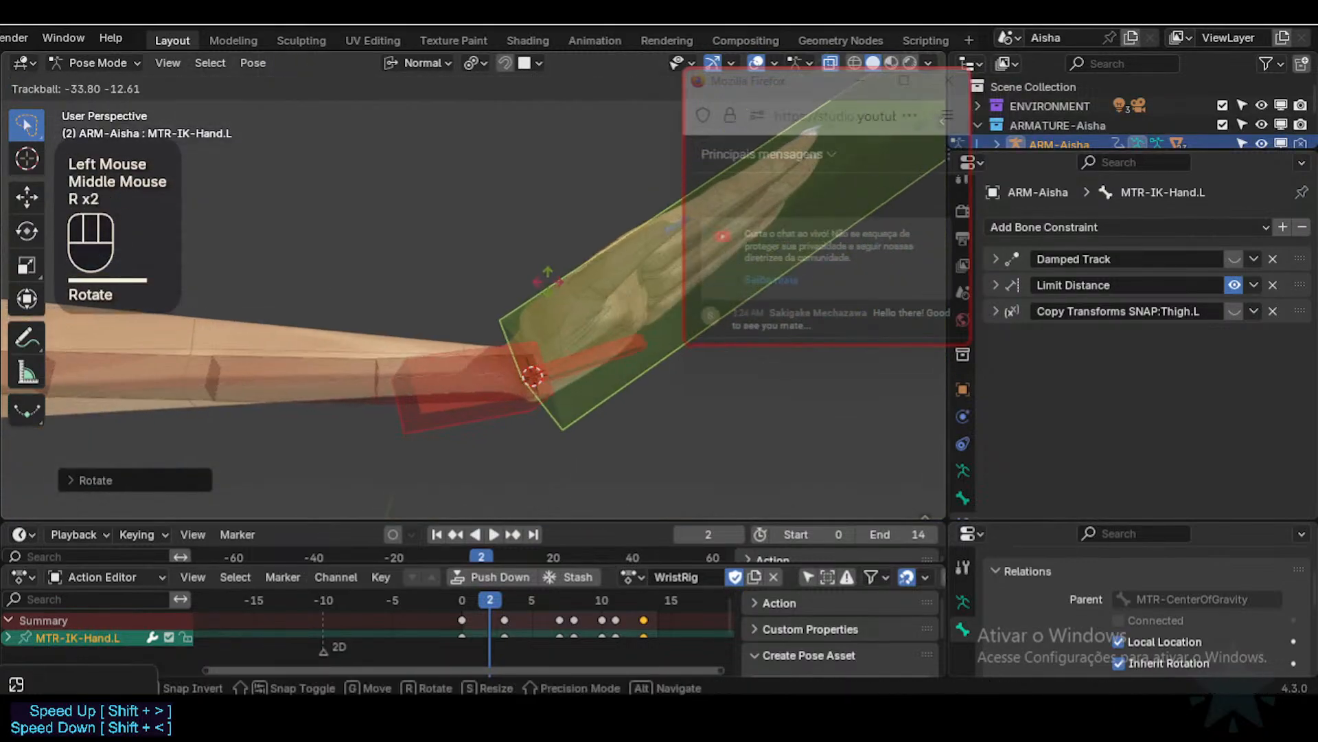
{"action": "key", "text": "r"}
{"action": "key", "text": "r"}
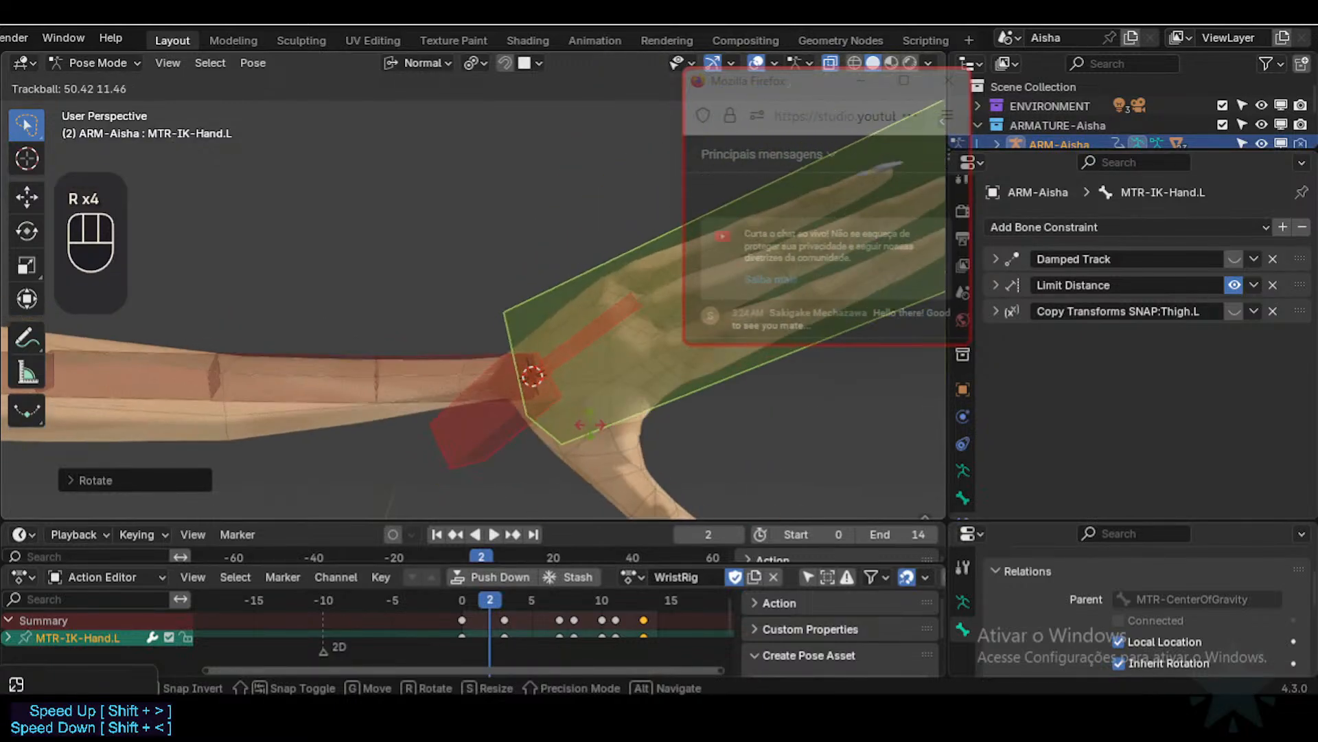
{"action": "left_click", "coordinate": [578, 314]}
Step: Check the whole forearm while rotating MTR-IK-Hand.L in the view plane and about normal X
{"action": "middle_click_drag", "start_coordinate": [579, 315], "coordinate": [562, 344]}
{"action": "scroll", "coordinate": [563, 327], "scroll_direction": "down", "scroll_amount": 1}
{"action": "middle_click_drag", "start_coordinate": [561, 343], "coordinate": [500, 368], "text": "shift"}
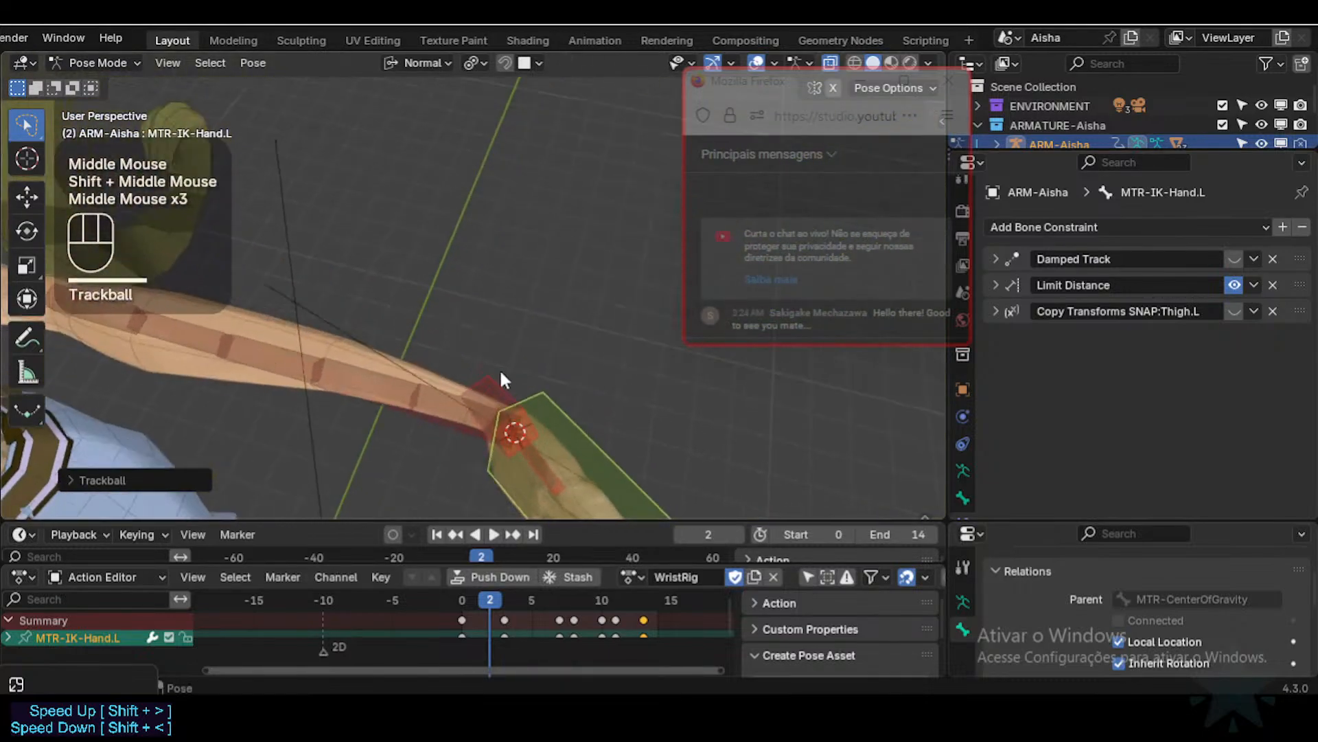
{"action": "key", "text": "r"}
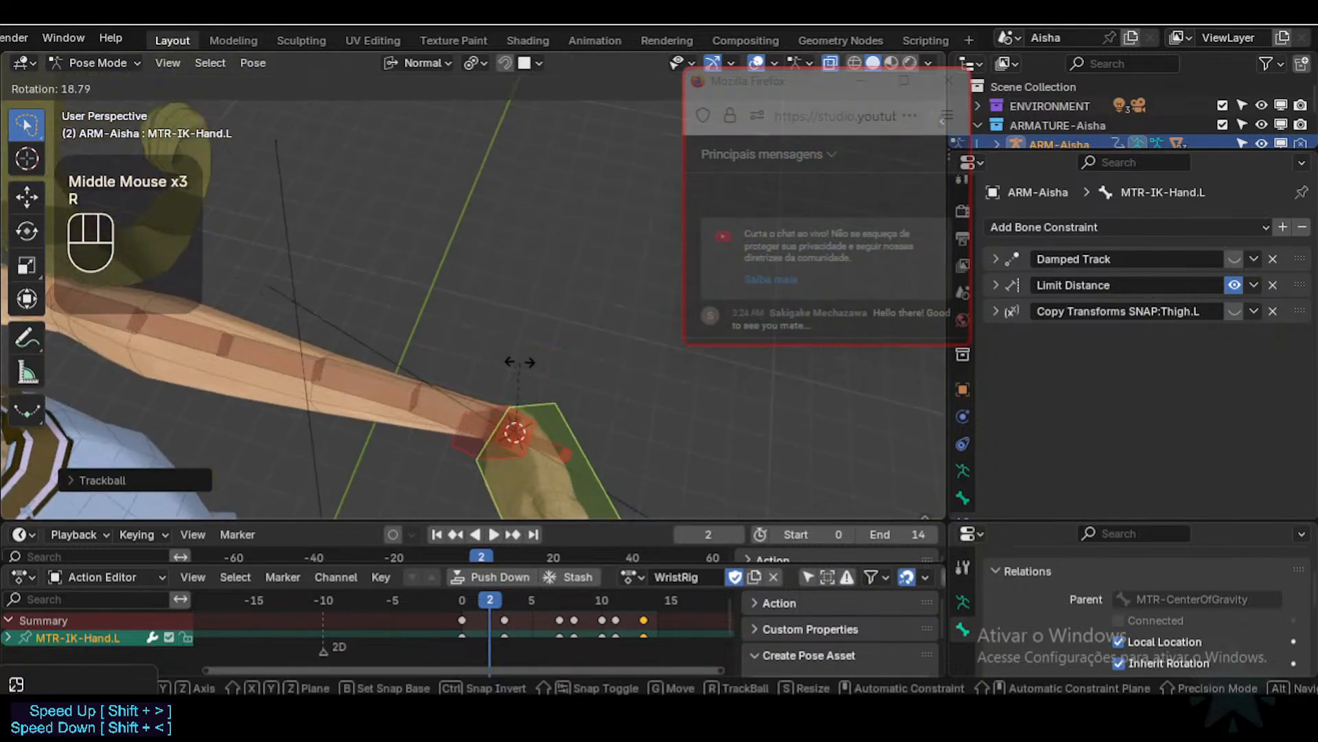
{"action": "left_click", "coordinate": [489, 373]}
{"action": "middle_click_drag", "start_coordinate": [489, 374], "coordinate": [489, 312]}
{"action": "key", "text": "r"}
{"action": "key", "text": "x"}
{"action": "left_click", "coordinate": [553, 447]}
Step: Clear the pose transforms of MTR-IK-Hand.L and save the file
{"action": "key", "text": "alt+a"}
{"action": "key", "text": "ctrl+s"}
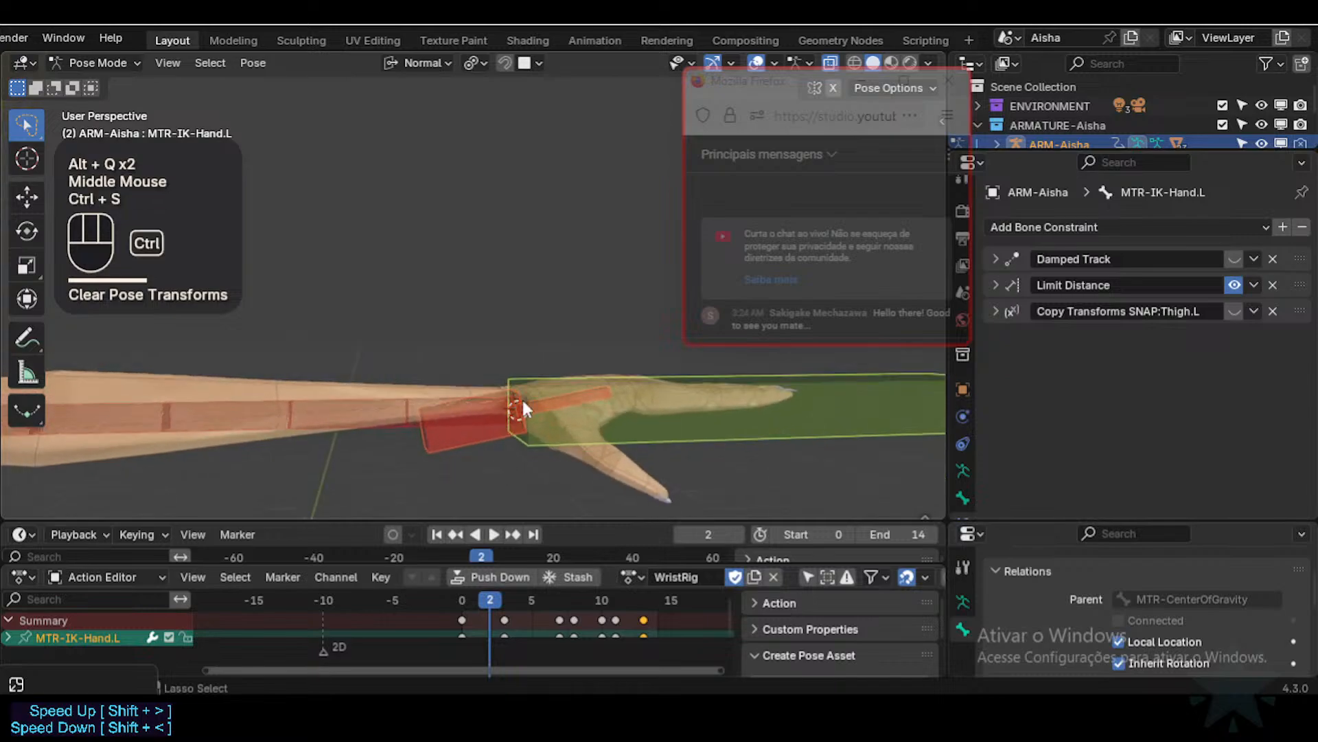
{"action": "middle_click_drag", "start_coordinate": [522, 397], "coordinate": [485, 349]}
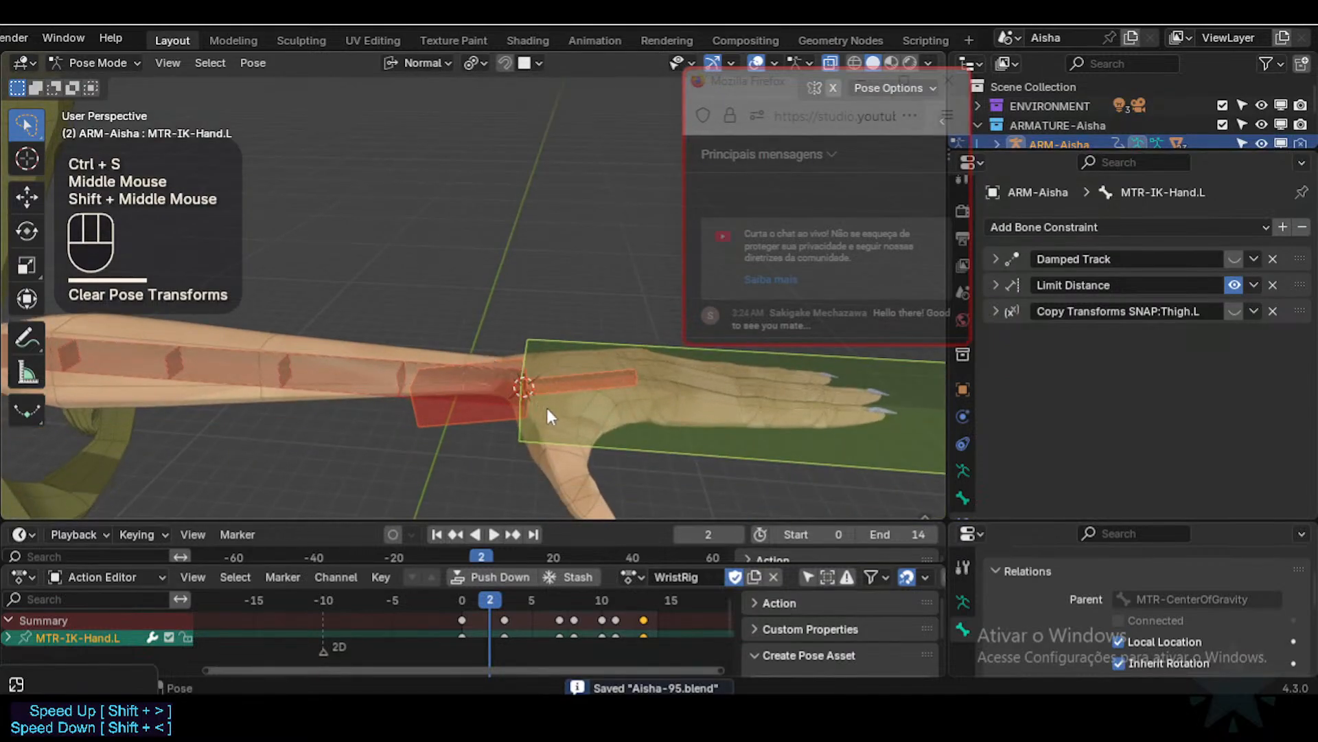
Step: Leave Pose Mode and open the body mesh 0/1_Body-Aisha in Edit Mode
{"action": "left_click", "coordinate": [585, 386]}
{"action": "key", "text": "ctrl+Tab"}
{"action": "left_click", "coordinate": [473, 337]}
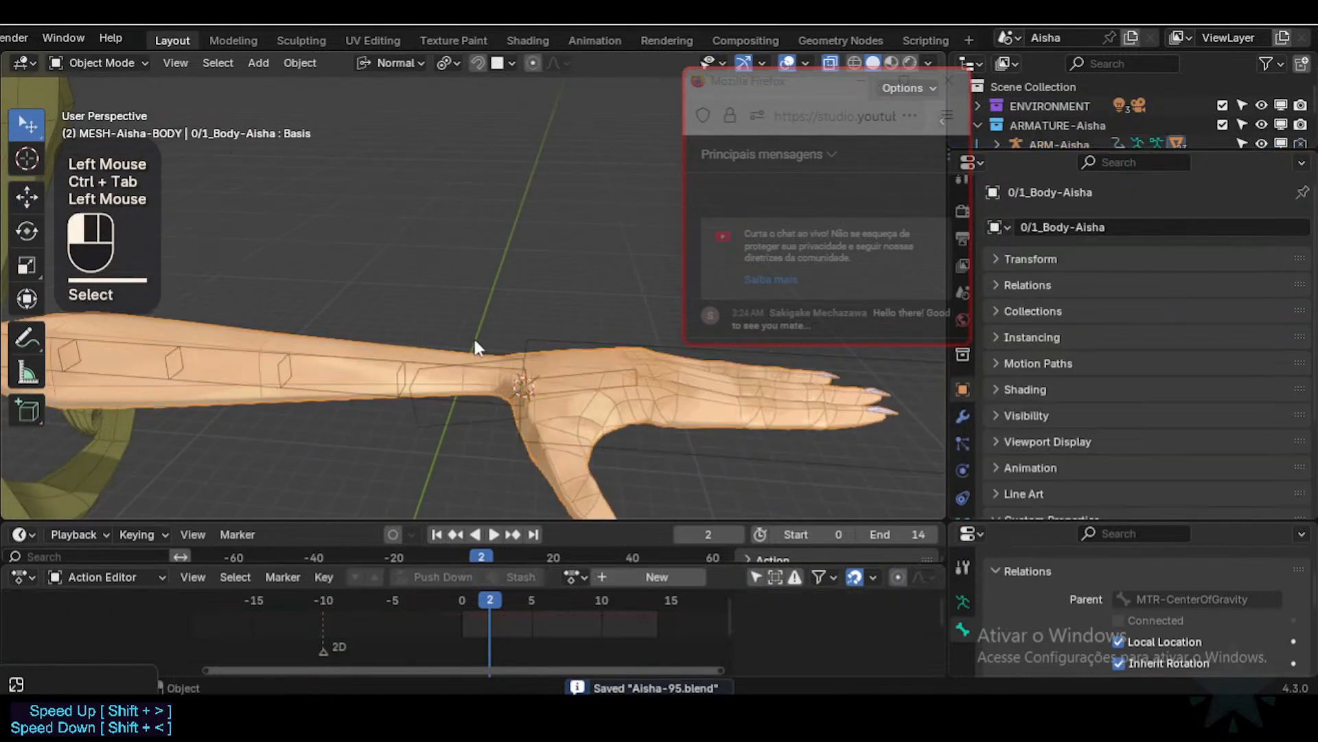
{"action": "key", "text": "ctrl+s"}
{"action": "left_click", "coordinate": [473, 338]}
{"action": "key", "text": "Tab"}
Step: Select the face loop around the left wrist in face select mode and smooth its vertices
{"action": "middle_click_drag", "start_coordinate": [472, 337], "coordinate": [498, 455]}
{"action": "scroll", "coordinate": [507, 415], "scroll_direction": "up", "scroll_amount": 1}
{"action": "left_click_drag", "start_coordinate": [418, 367], "coordinate": [449, 374]}
{"action": "key", "text": "alt+a"}
{"action": "key", "text": "3"}
{"action": "left_click", "coordinate": [419, 390], "text": "alt+shift"}
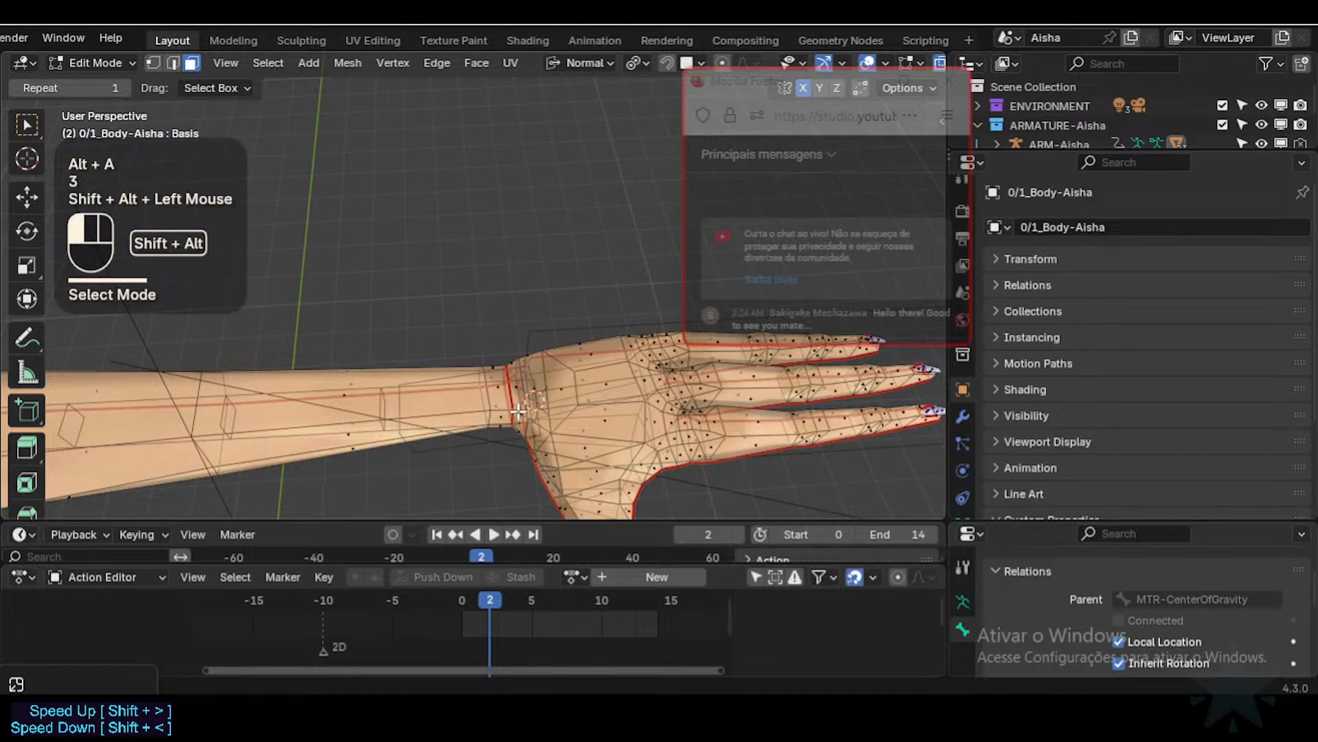
{"action": "left_click", "coordinate": [444, 397]}
{"action": "middle_click_drag", "start_coordinate": [445, 395], "coordinate": [524, 348]}
{"action": "key", "text": "Tab"}
{"action": "key", "text": "Tab"}
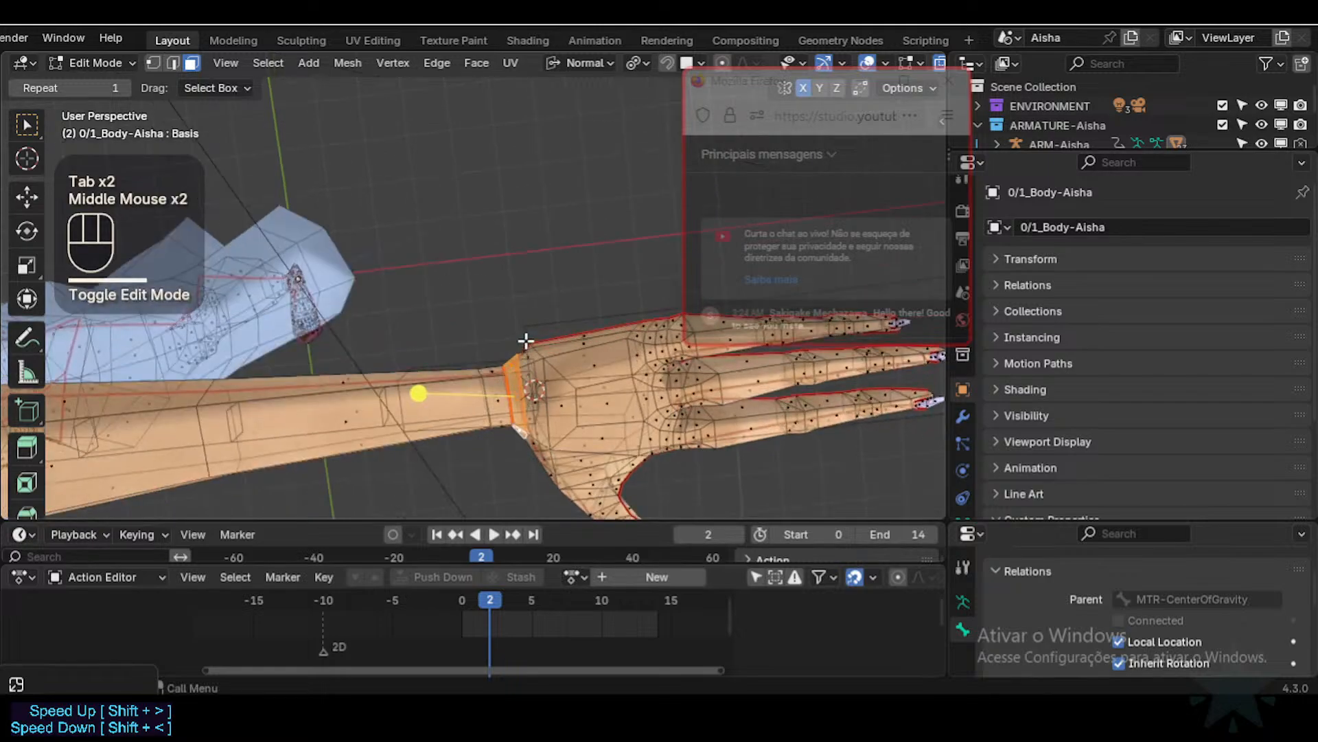
Step: Add the faces on the pinky side of the wrist with Circle Select and smooth the selection
{"action": "key", "text": "3"}
{"action": "key", "text": "c"}
{"action": "left_click", "coordinate": [526, 345]}
{"action": "right_click", "coordinate": [526, 344]}
{"action": "left_click_drag", "start_coordinate": [433, 338], "coordinate": [465, 343]}
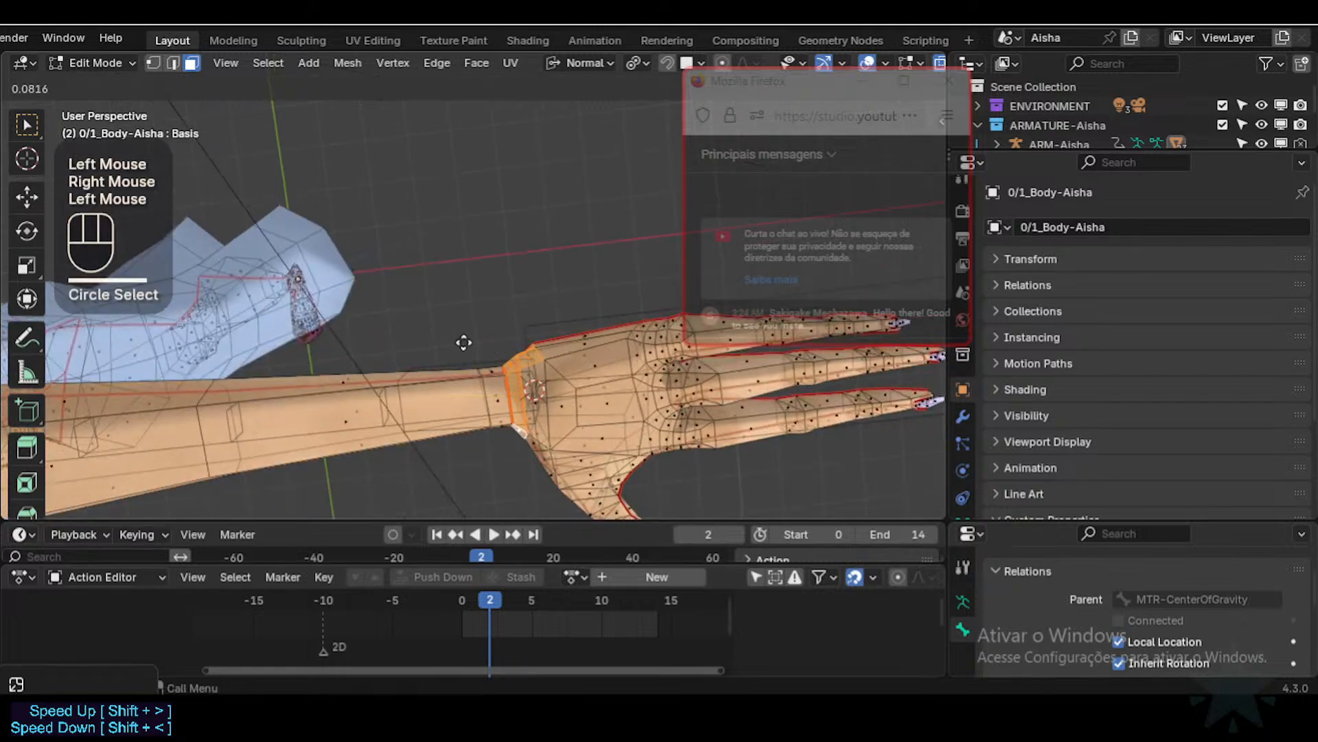
Step: Switch to vertex selection, circle-select only the vertices on the pinky side of the wrist and smooth them
{"action": "key", "text": "a"}
{"action": "key", "text": "a"}
{"action": "key", "text": "alt+a"}
{"action": "key", "text": "1"}
{"action": "key", "text": "c"}
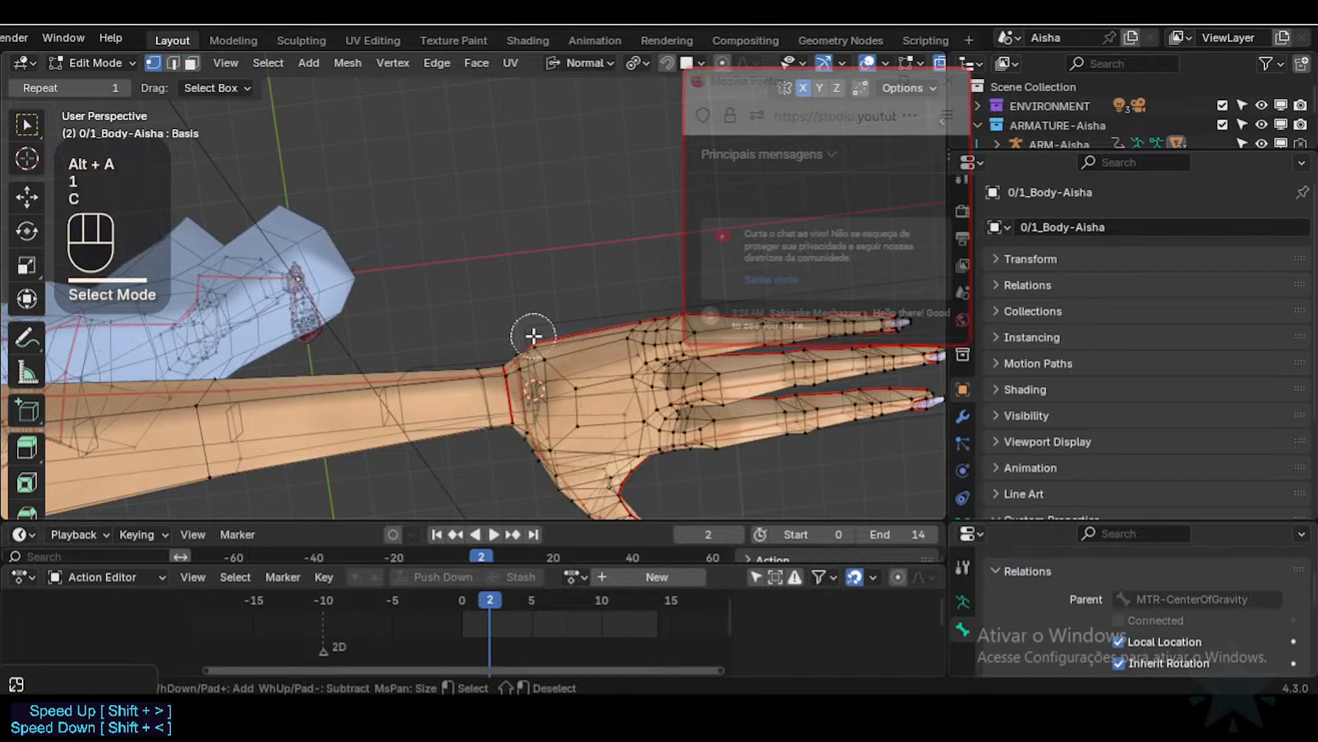
{"action": "left_click", "coordinate": [536, 336]}
{"action": "right_click", "coordinate": [538, 335]}
{"action": "left_click_drag", "start_coordinate": [429, 319], "coordinate": [439, 321]}
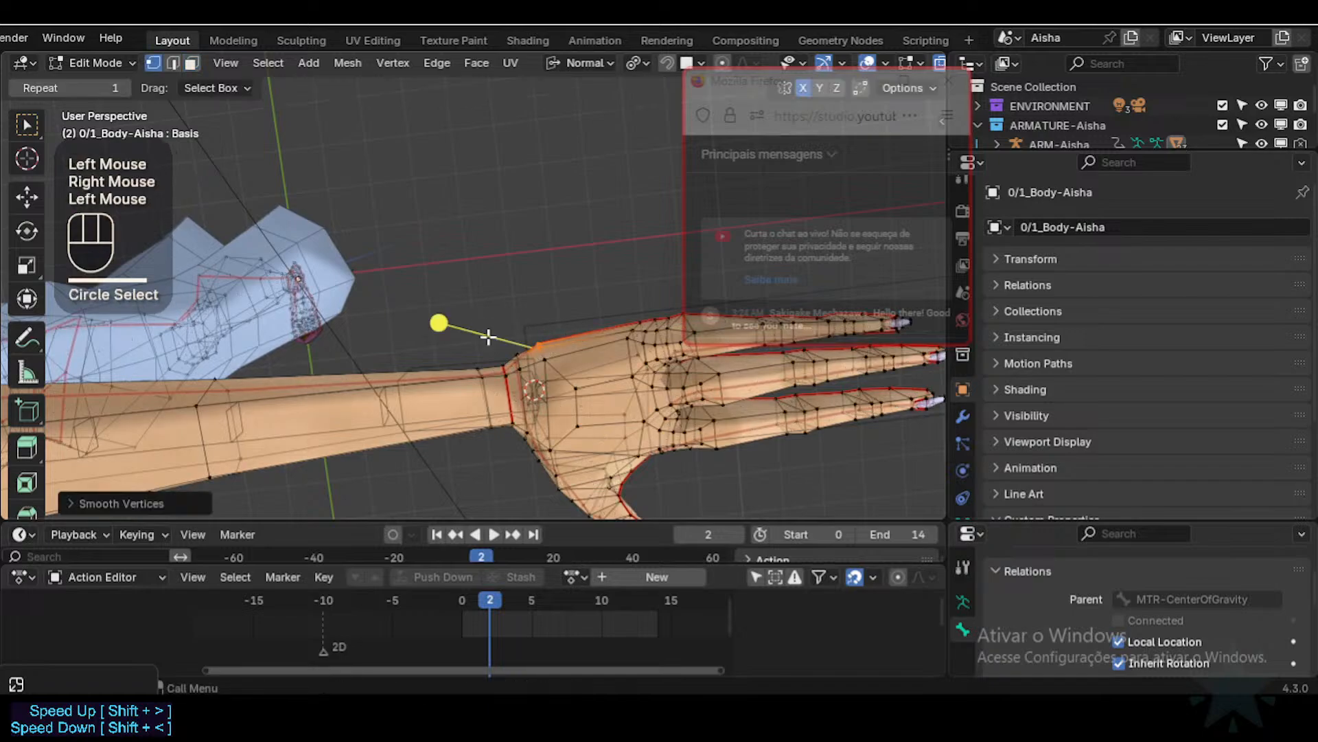
{"action": "middle_click_drag", "start_coordinate": [440, 321], "coordinate": [525, 325]}
Step: Circle-select the vertices on the thumb side of the wrist, smooth them and clear the selection
{"action": "key", "text": "alt+a"}
{"action": "key", "text": "c"}
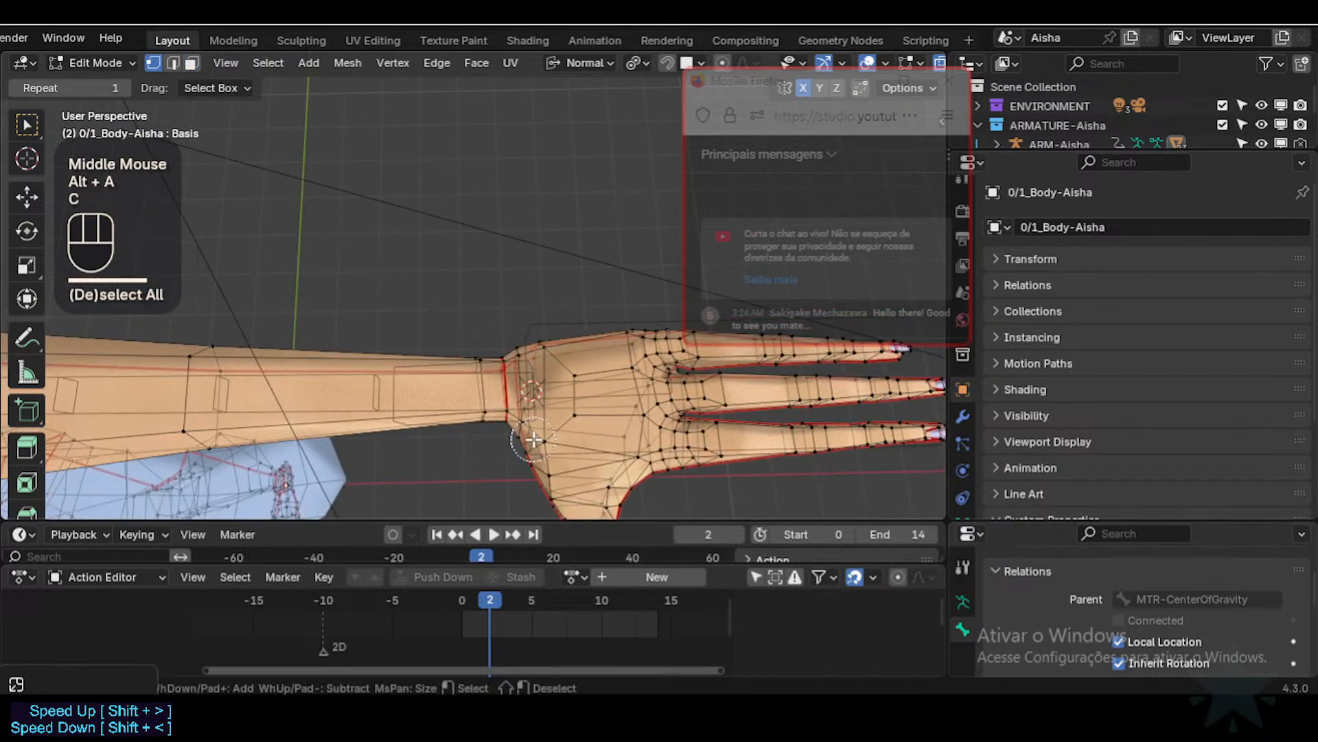
{"action": "left_click", "coordinate": [530, 438]}
{"action": "right_click", "coordinate": [530, 438]}
{"action": "left_click", "coordinate": [441, 477]}
{"action": "key", "text": "alt+a"}
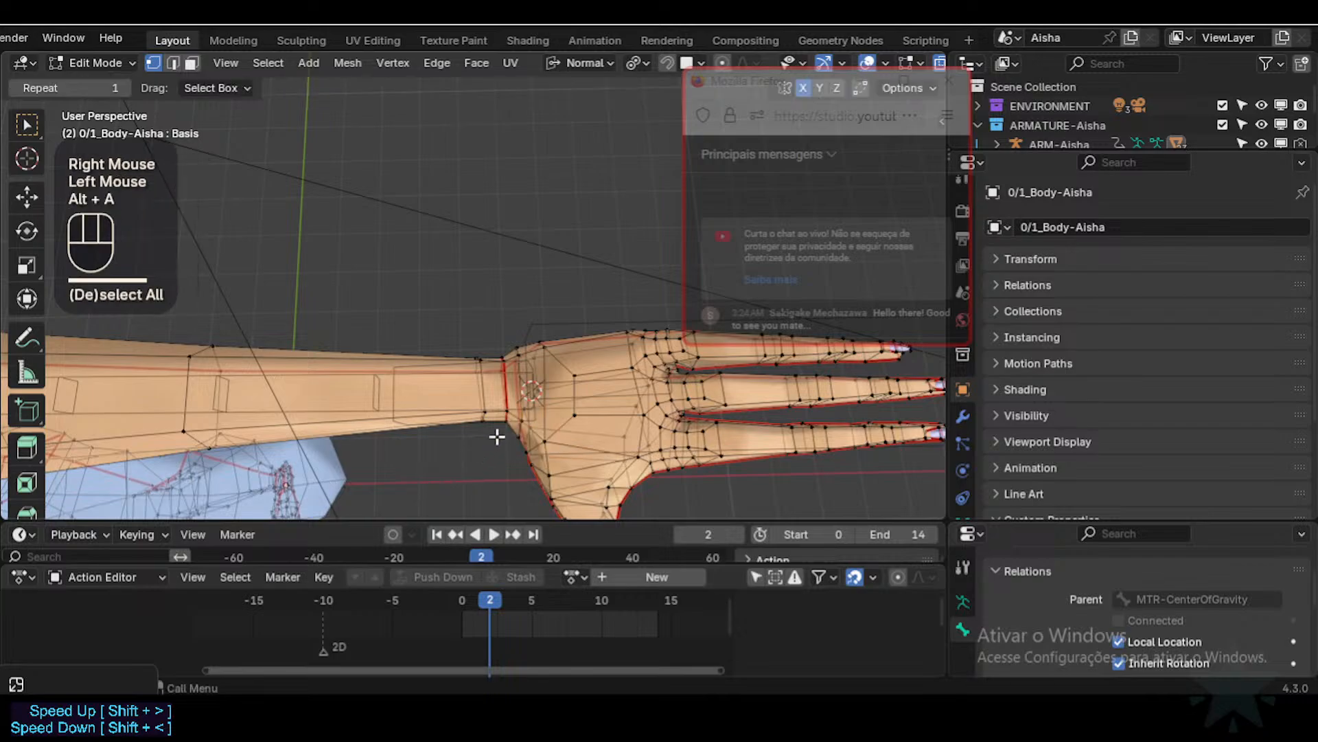
Step: Try to move the circle-selected vertices at the pinky-side wrist crease along normal Z
{"action": "mouse_move", "coordinate": [495, 436]}
{"action": "middle_mouse_down"}
{"action": "mouse_move", "coordinate": [486, 415]}
{"action": "mouse_move", "coordinate": [491, 442]}
{"action": "middle_mouse_up"}
{"action": "key", "text": "c"}
{"action": "left_click", "coordinate": [520, 338]}
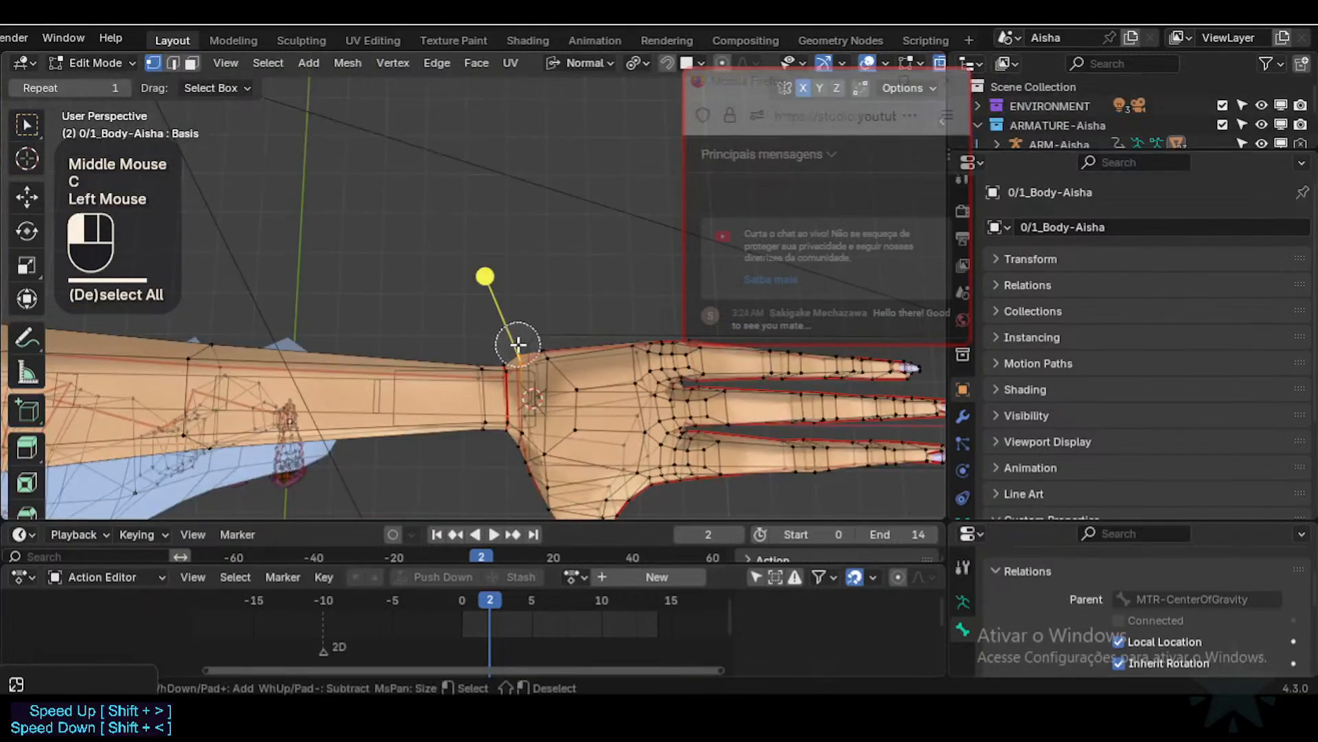
{"action": "right_click", "coordinate": [533, 323]}
{"action": "key", "text": "g"}
{"action": "key", "text": "z"}
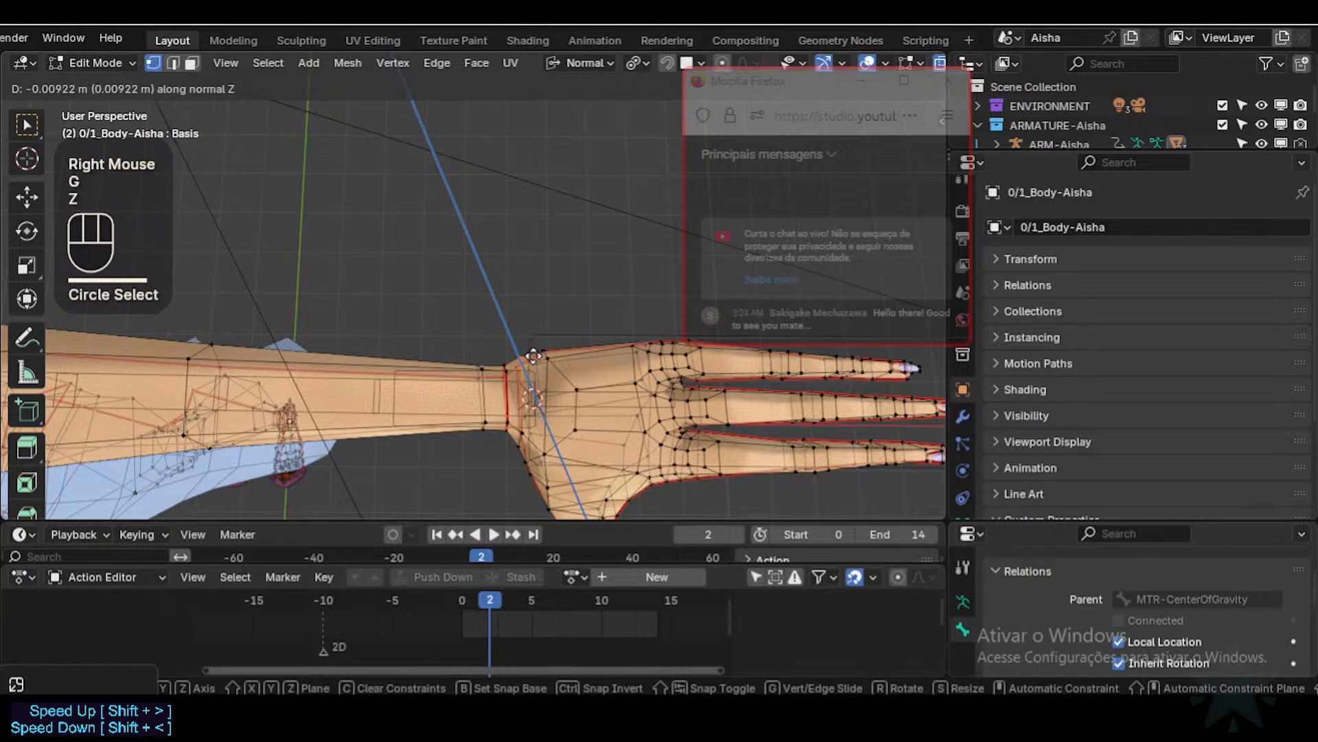
{"action": "key", "text": "Escape"}
Step: Circle-select the vertex at the pinky-side wrist crease and move it freely to refine the wrist outline
{"action": "key", "text": "c"}
{"action": "scroll", "coordinate": [525, 354], "scroll_direction": "up", "scroll_amount": 2}
{"action": "left_click", "coordinate": [527, 357]}
{"action": "right_click", "coordinate": [527, 356]}
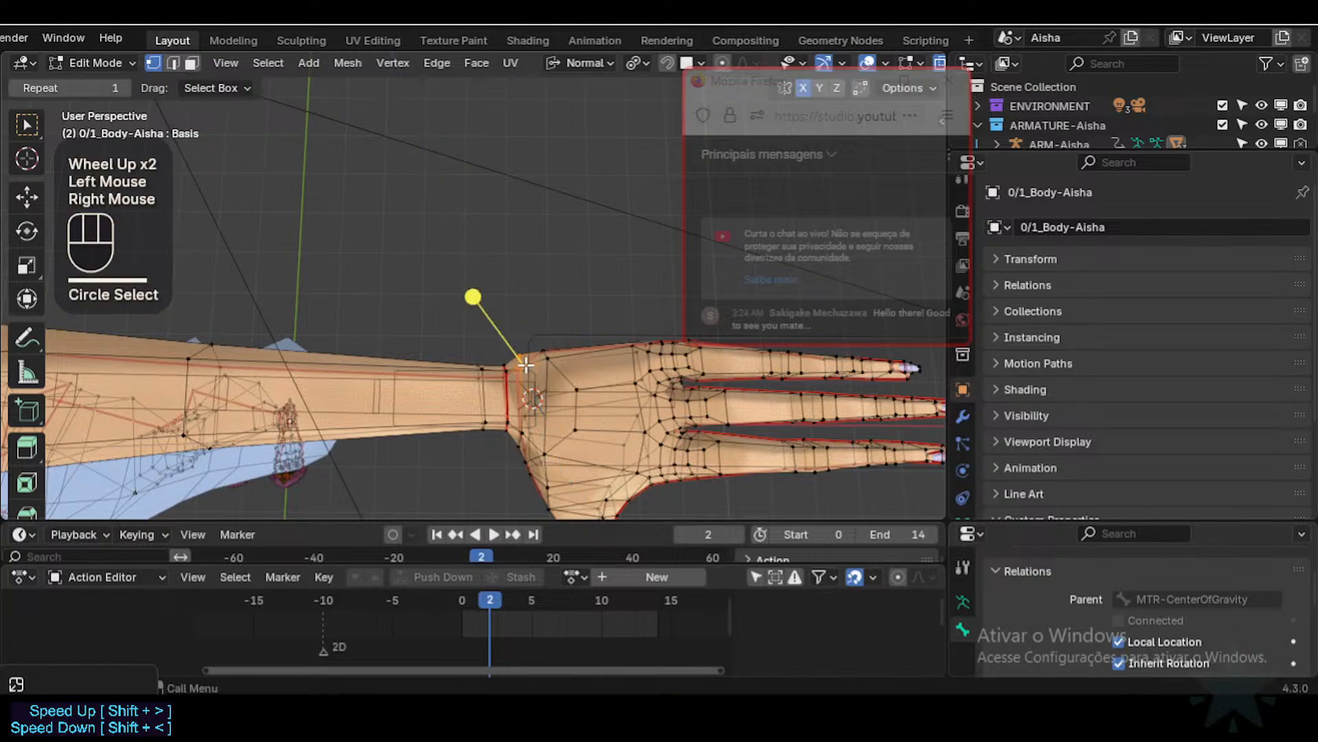
{"action": "key", "text": "g"}
{"action": "left_click", "coordinate": [537, 388], "text": "shift"}
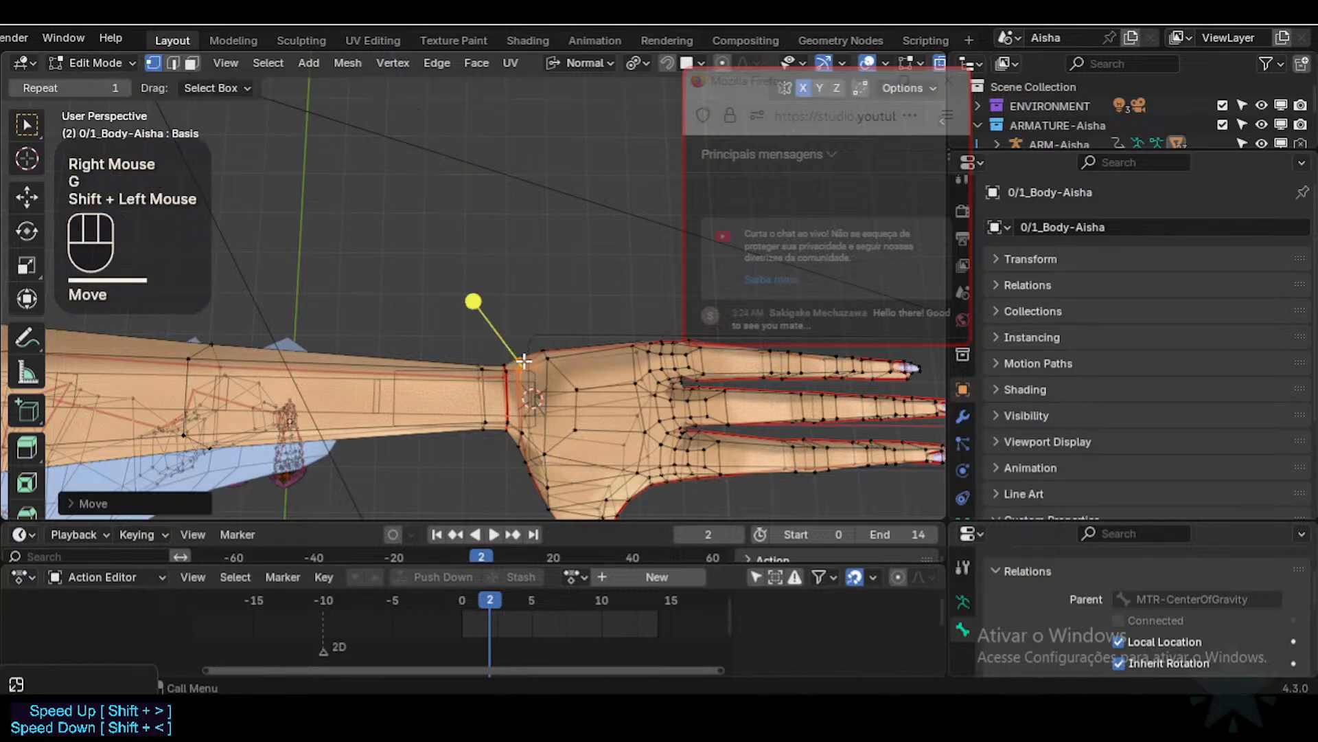
{"action": "key", "text": "g"}
{"action": "left_click", "coordinate": [526, 362], "text": "shift"}
Step: Return to Object Mode and save the file
{"action": "key", "text": "Tab"}
{"action": "scroll", "coordinate": [537, 364], "scroll_direction": "down", "scroll_amount": 2}
{"action": "key", "text": "ctrl+s"}
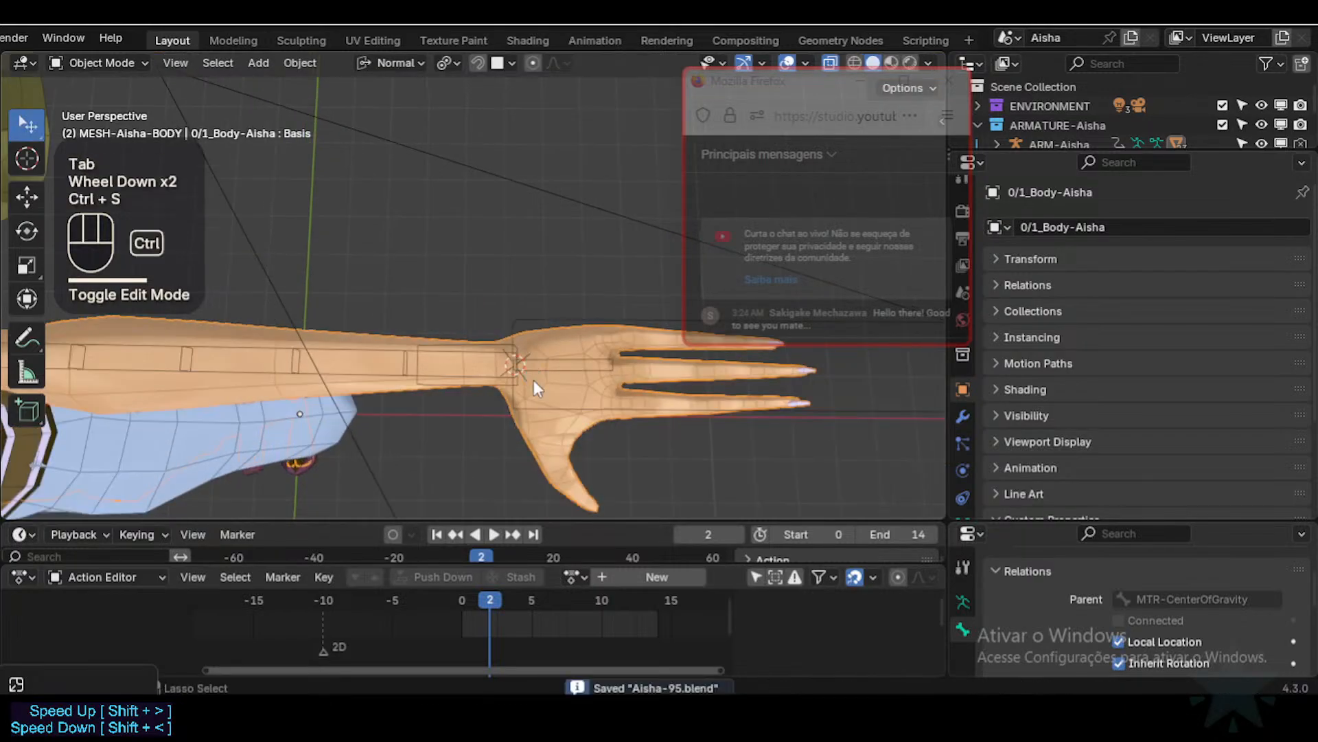
Step: Enter Edit Mode on the body mesh again and switch to face selection
{"action": "middle_click_drag", "start_coordinate": [534, 381], "coordinate": [491, 369]}
{"action": "key", "text": "Tab"}
{"action": "scroll", "coordinate": [491, 349], "scroll_direction": "up", "scroll_amount": 3}
{"action": "key", "text": "3"}
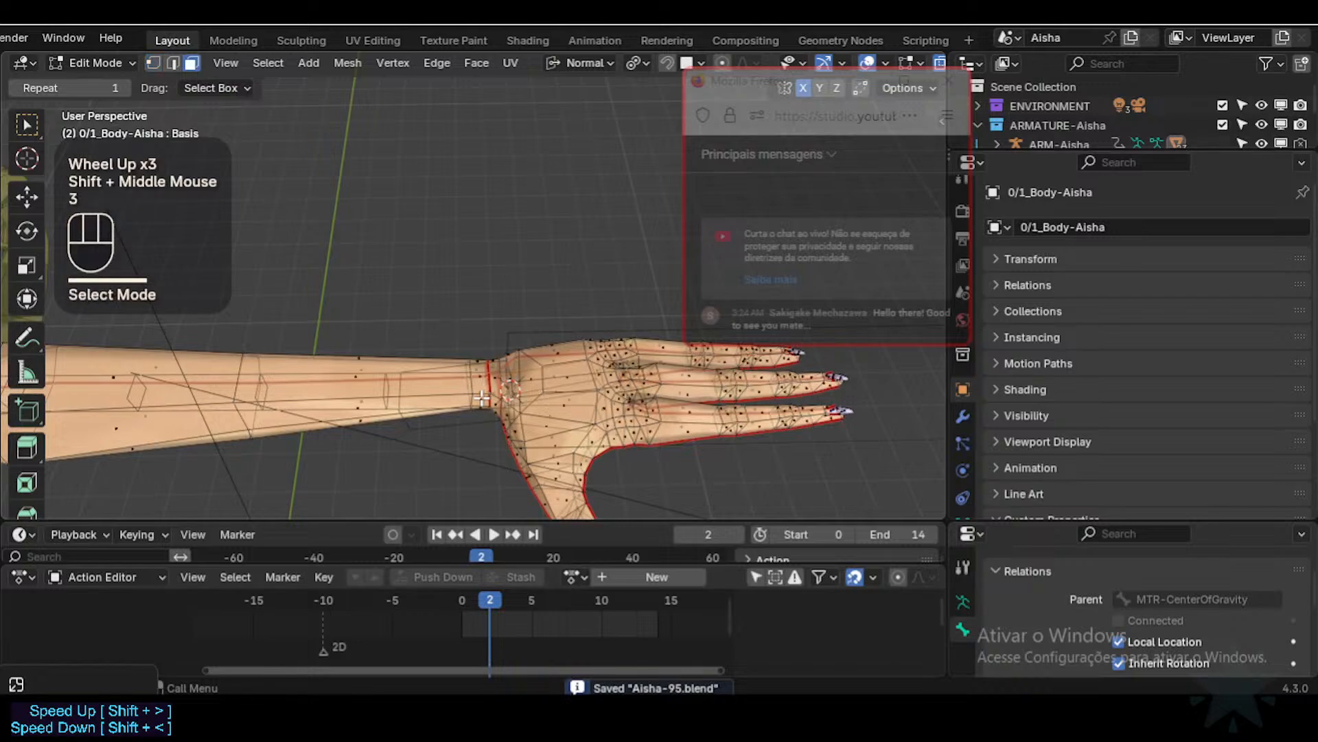
{"action": "key", "text": "alt+a"}
{"action": "left_click", "coordinate": [484, 385], "text": "alt+shift"}
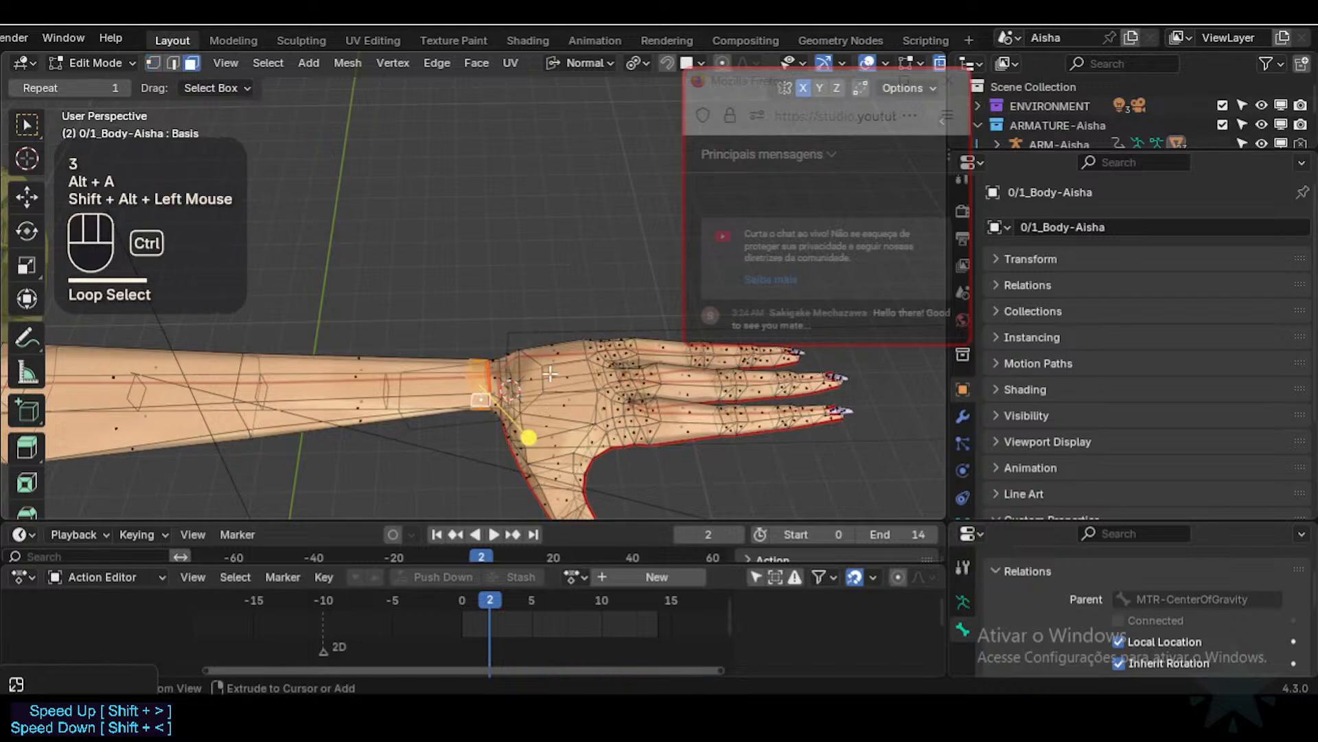
{"action": "key", "text": "ctrl+KP_Subtract"}
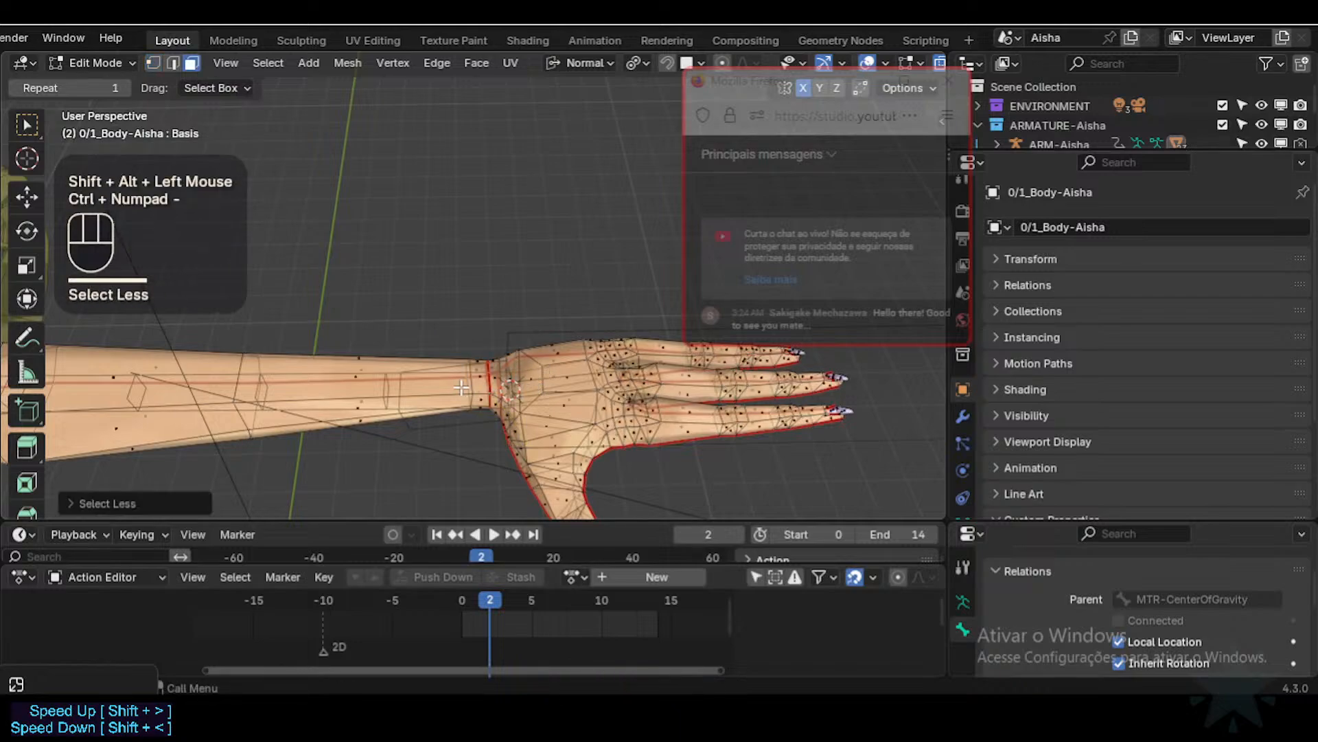
{"action": "key", "text": "alt+a"}
{"action": "left_click", "coordinate": [483, 395], "text": "alt+shift"}
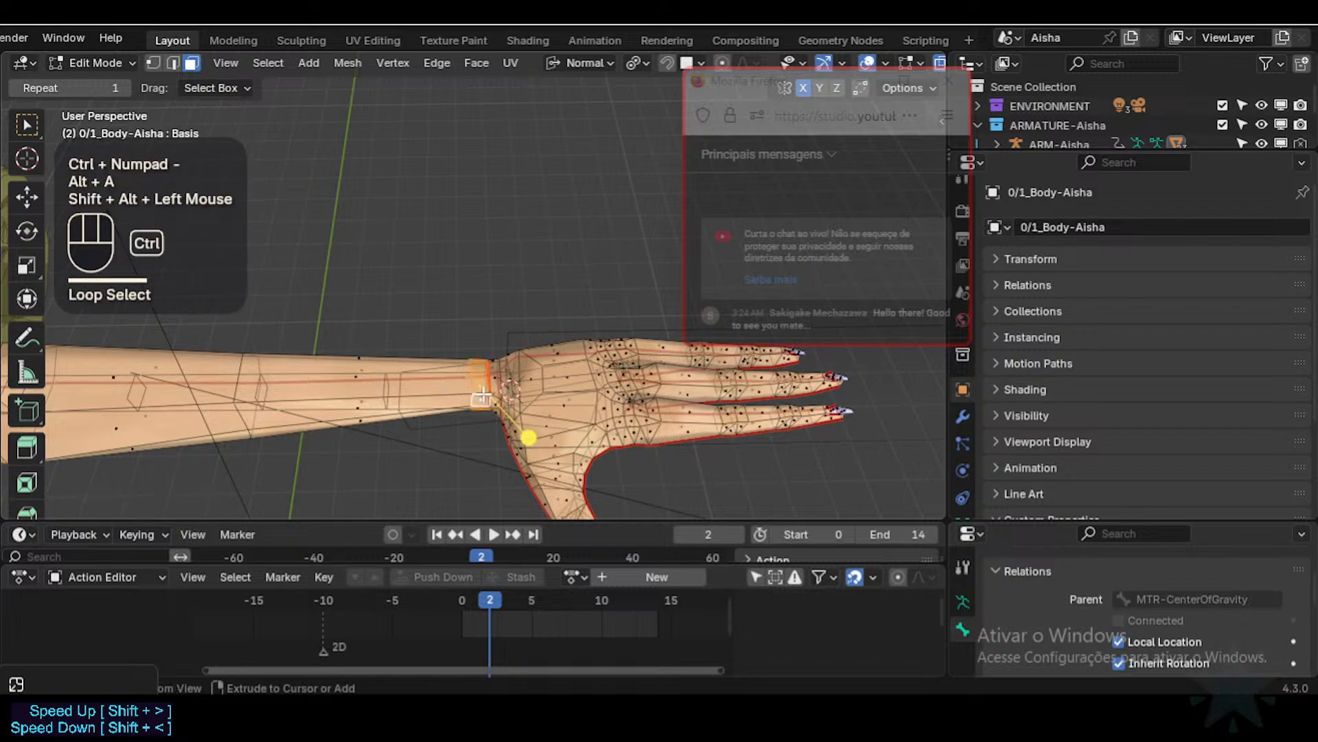
{"action": "key", "text": "ctrl+KP_Add"}
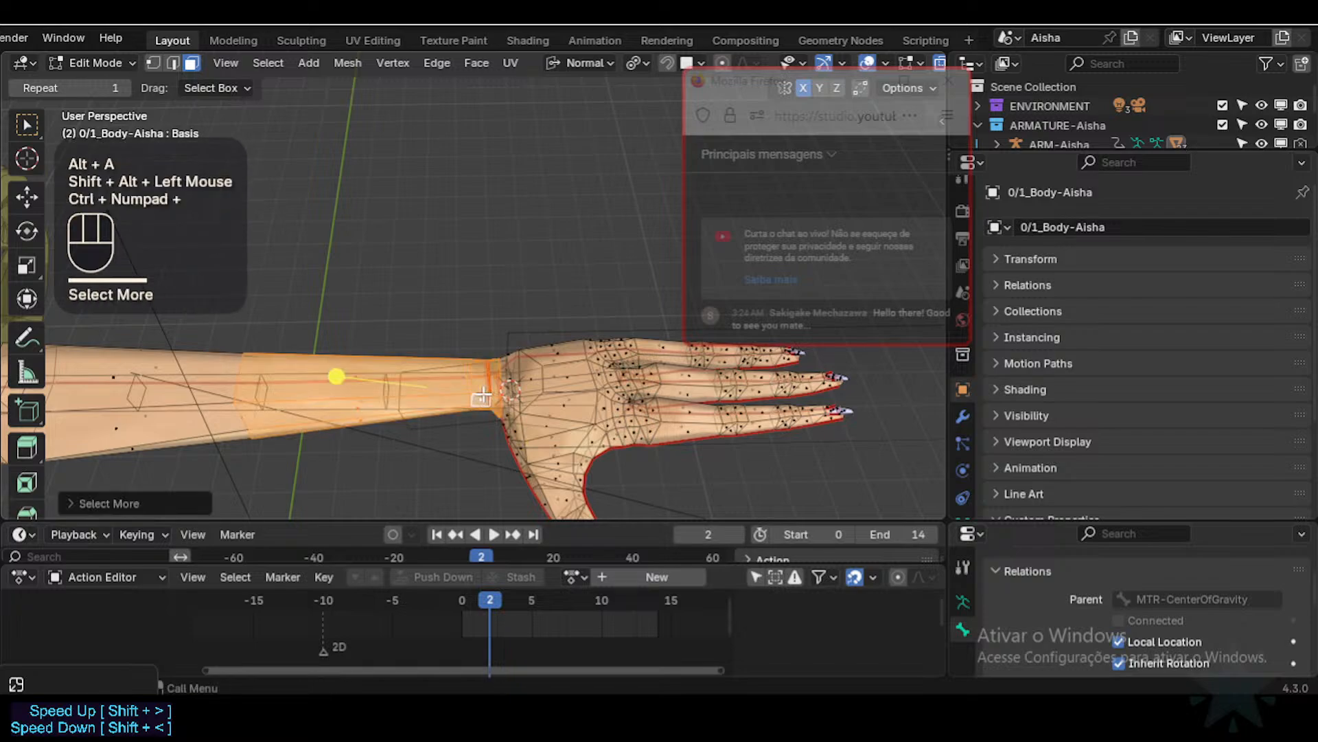
{"action": "key", "text": "alt+a"}
{"action": "left_click", "coordinate": [454, 405], "text": "alt+shift"}
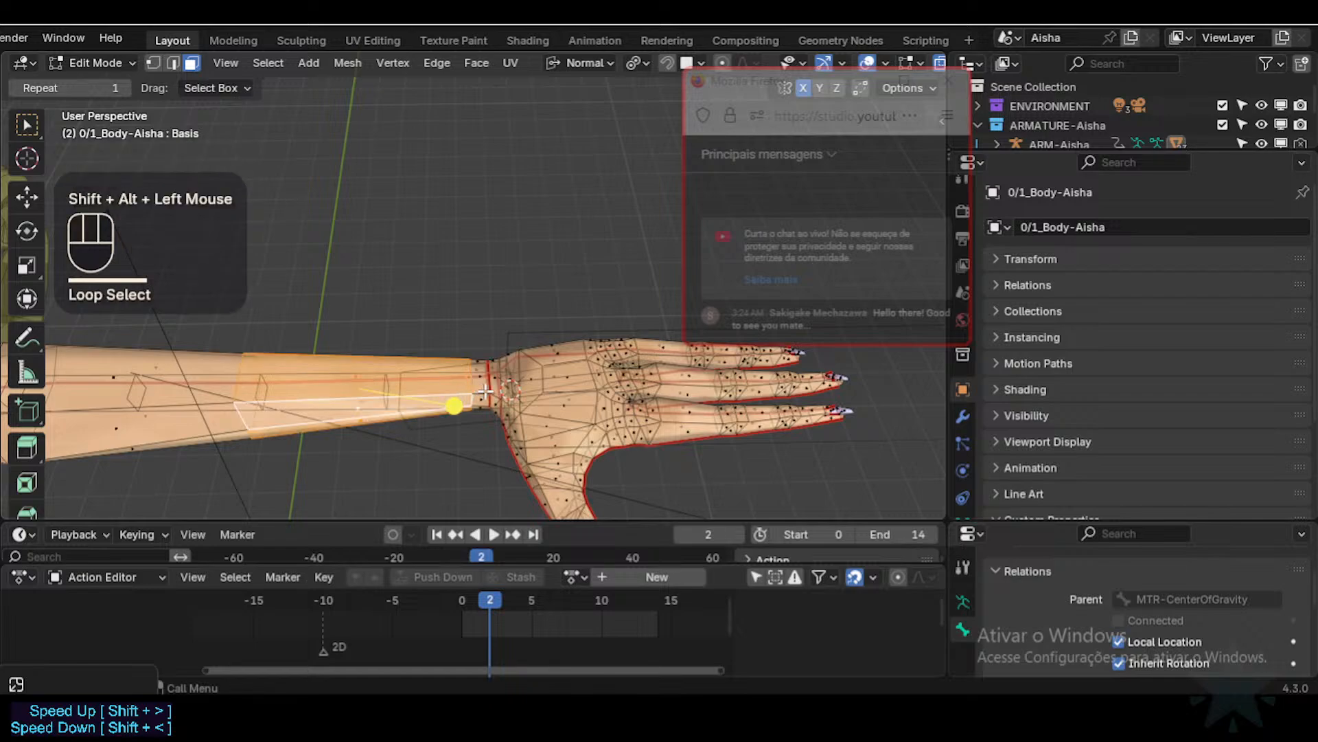
{"action": "key", "text": "alt+a"}
{"action": "left_click", "coordinate": [491, 393], "text": "alt+shift"}
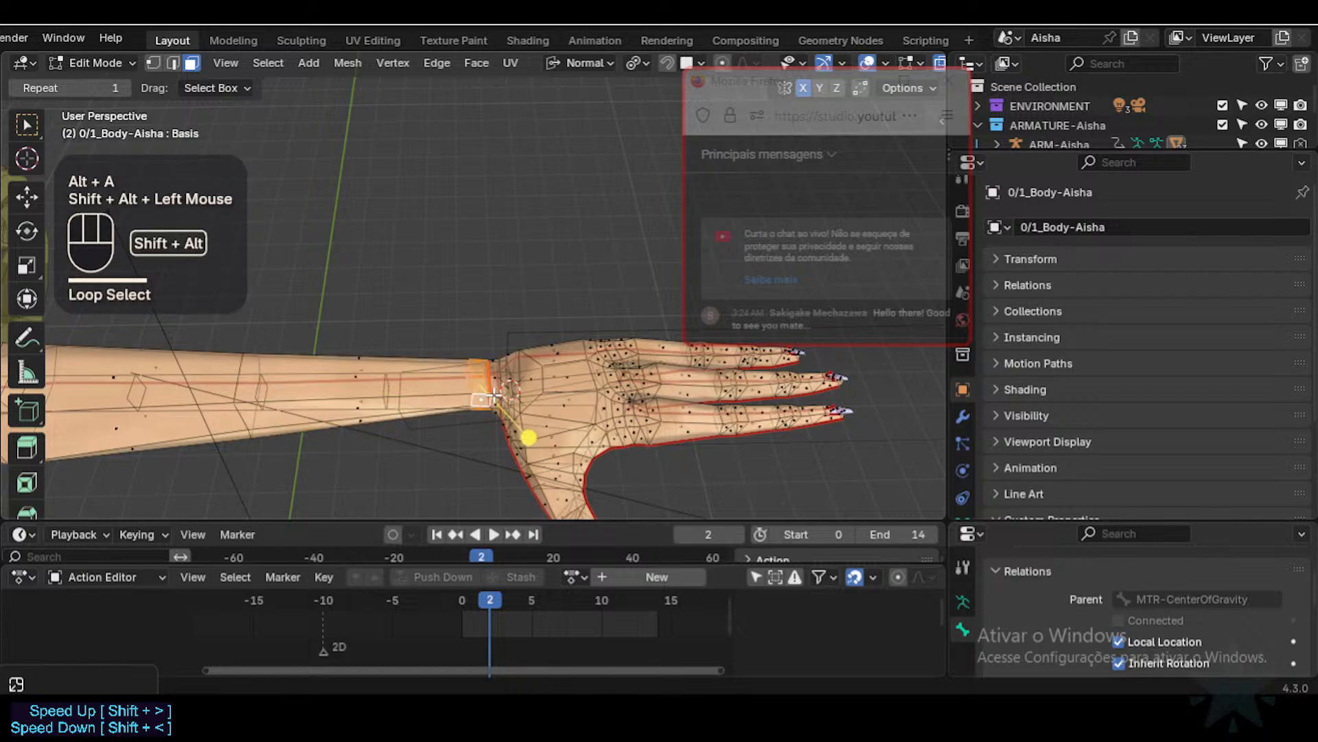
{"action": "left_click", "coordinate": [494, 396], "text": "alt+shift"}
{"action": "middle_click_drag", "start_coordinate": [500, 397], "coordinate": [530, 481]}
{"action": "left_click", "coordinate": [517, 382], "text": "alt+shift"}
{"action": "middle_click_drag", "start_coordinate": [532, 410], "coordinate": [529, 297]}
{"action": "key", "text": "alt+a"}
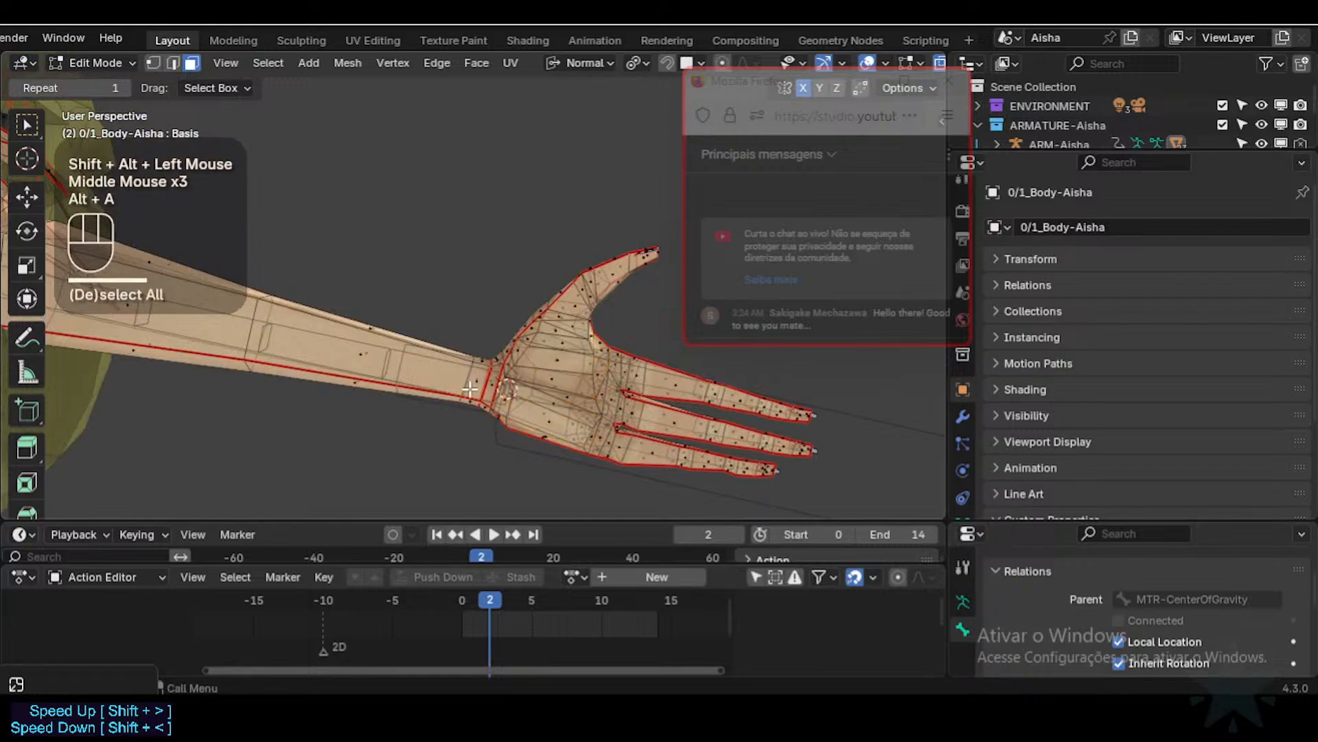
Step: With X-ray off, try to select the face loops around the wrist and add neighbouring palm faces with Circle Select
{"action": "key", "text": "alt+z"}
{"action": "middle_click_drag", "start_coordinate": [470, 389], "coordinate": [465, 332]}
{"action": "left_click", "coordinate": [480, 403], "text": "alt+shift"}
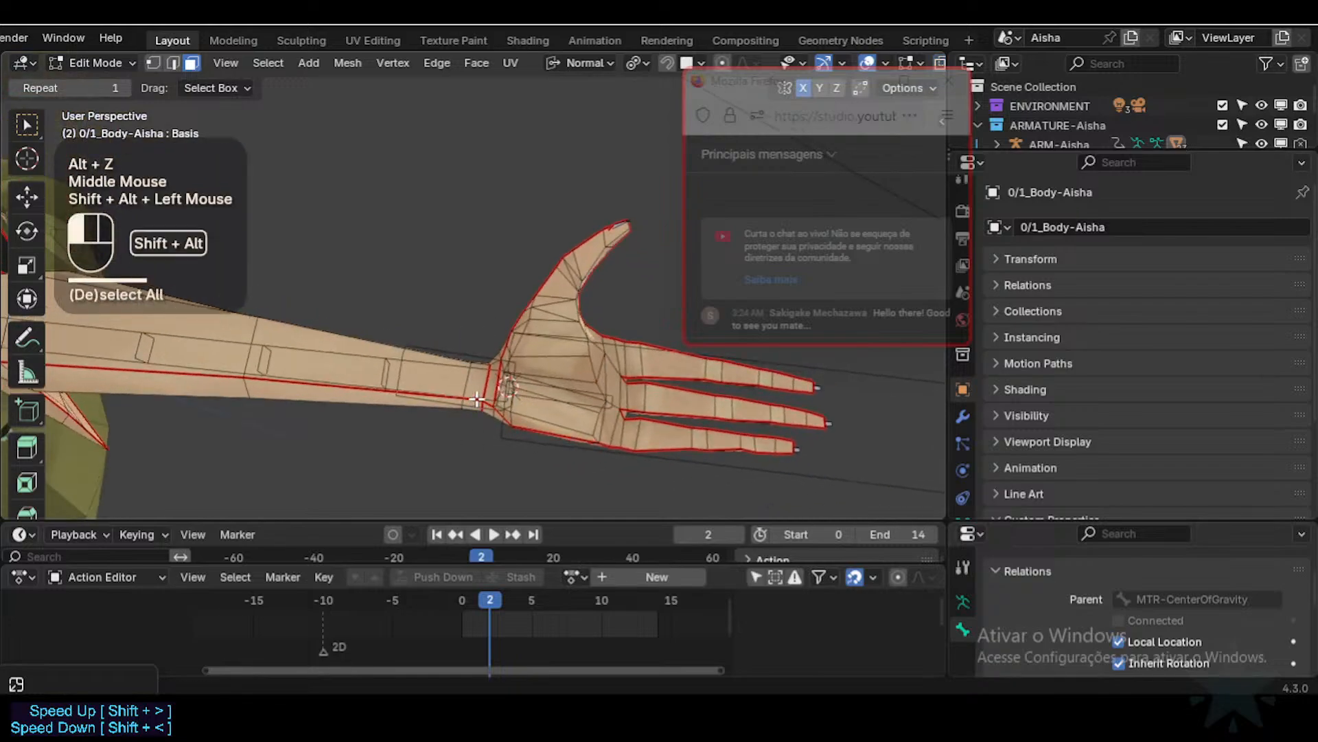
{"action": "left_click", "coordinate": [486, 399], "text": "alt+shift"}
{"action": "middle_click_drag", "start_coordinate": [487, 399], "coordinate": [492, 516]}
{"action": "mouse_move", "coordinate": [494, 275]}
{"action": "middle_mouse_down"}
{"action": "mouse_move", "coordinate": [500, 414]}
{"action": "mouse_move", "coordinate": [498, 303]}
{"action": "mouse_move", "coordinate": [509, 348]}
{"action": "mouse_move", "coordinate": [484, 347]}
{"action": "middle_mouse_up"}
{"action": "scroll", "coordinate": [501, 415], "scroll_direction": "up", "scroll_amount": 3}
{"action": "key", "text": "c"}
{"action": "left_click_drag", "start_coordinate": [509, 354], "coordinate": [514, 236]}
{"action": "right_click", "coordinate": [513, 236]}
{"action": "middle_click_drag", "start_coordinate": [514, 236], "coordinate": [509, 359]}
{"action": "mouse_move", "coordinate": [512, 357]}
{"action": "left_mouse_down"}
{"action": "mouse_move", "coordinate": [514, 279]}
{"action": "mouse_move", "coordinate": [497, 259]}
{"action": "left_mouse_up"}
{"action": "key", "text": "c"}
{"action": "right_click", "coordinate": [498, 260]}
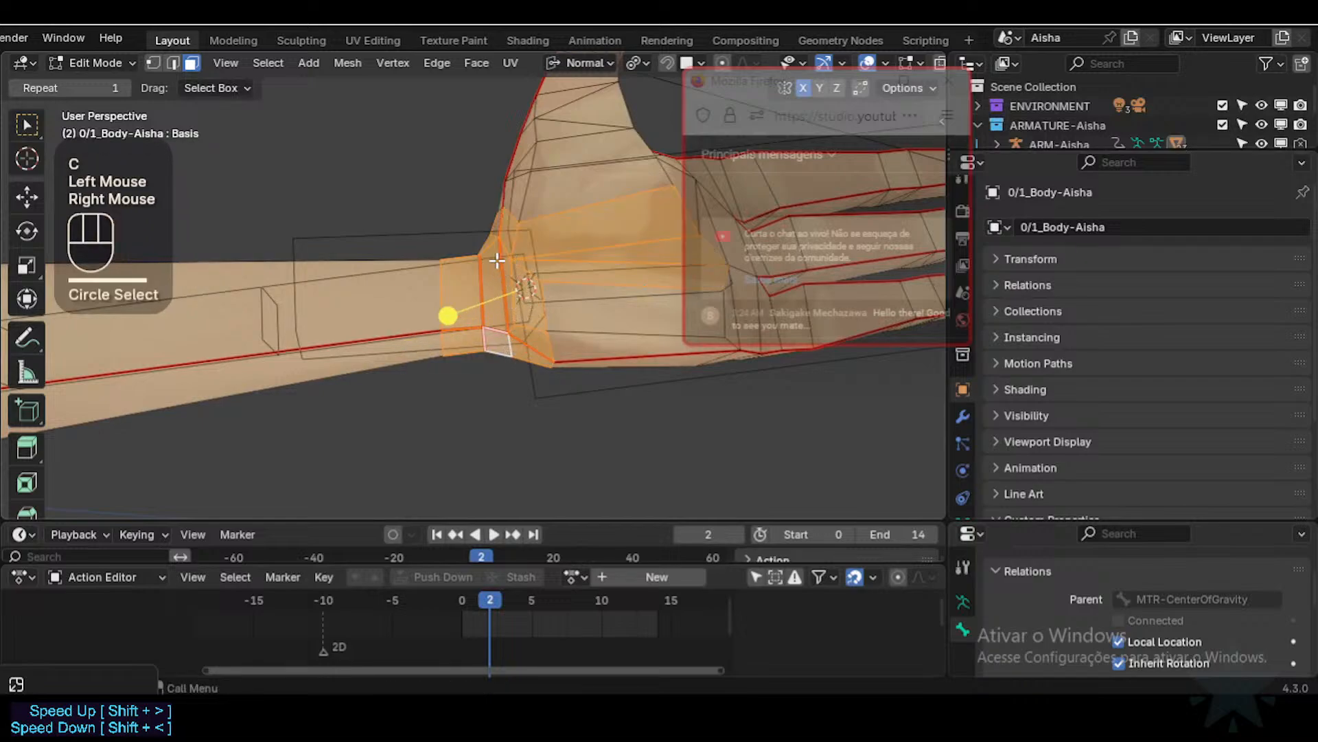
{"action": "middle_click_drag", "start_coordinate": [497, 259], "coordinate": [362, 362], "text": "shift"}
{"action": "scroll", "coordinate": [544, 292], "scroll_direction": "down", "scroll_amount": 2}
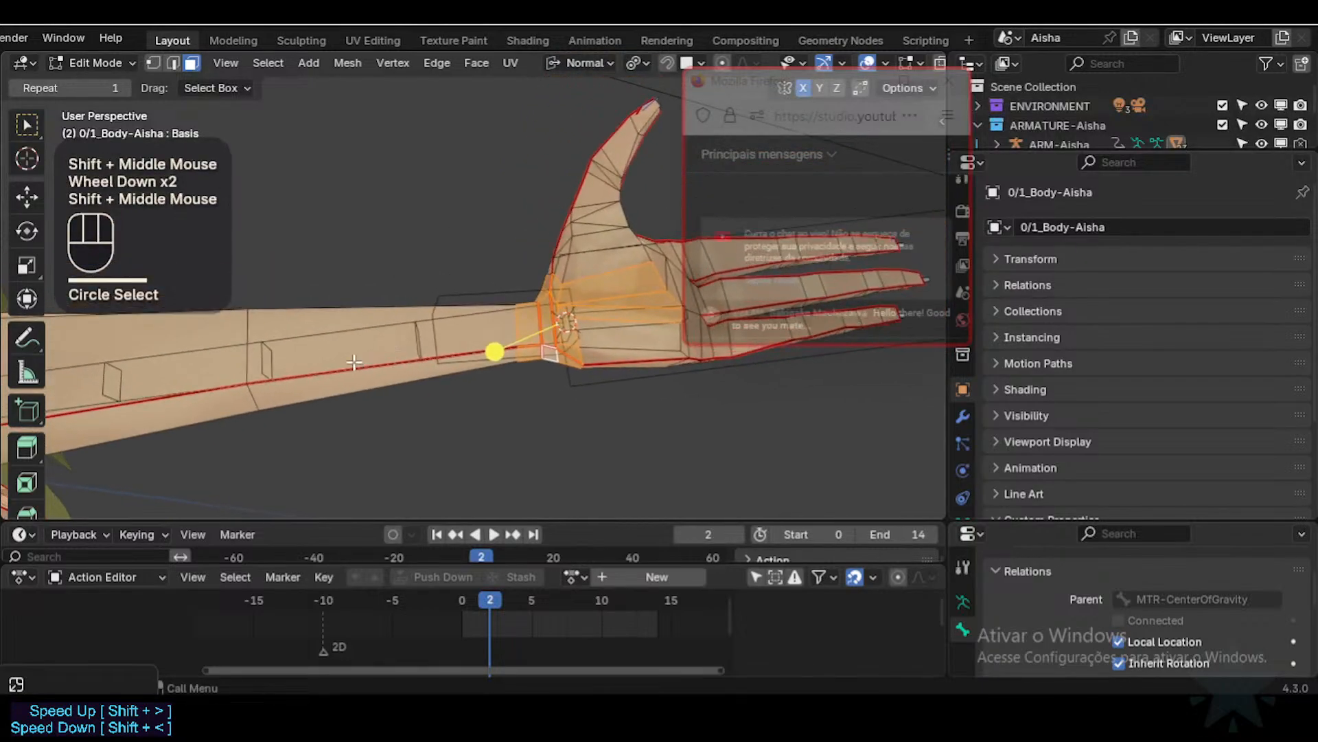
{"action": "scroll", "coordinate": [354, 361], "scroll_direction": "down", "scroll_amount": 1}
Step: Slide the mid-forearm edge loop towards the wrist and adjust its thickness slightly with Shrink/Fatten
{"action": "key", "text": "alt+a"}
{"action": "key", "text": "2"}
{"action": "left_click", "coordinate": [385, 323], "text": "alt+shift"}
{"action": "key", "text": "g"}
{"action": "key", "text": "g"}
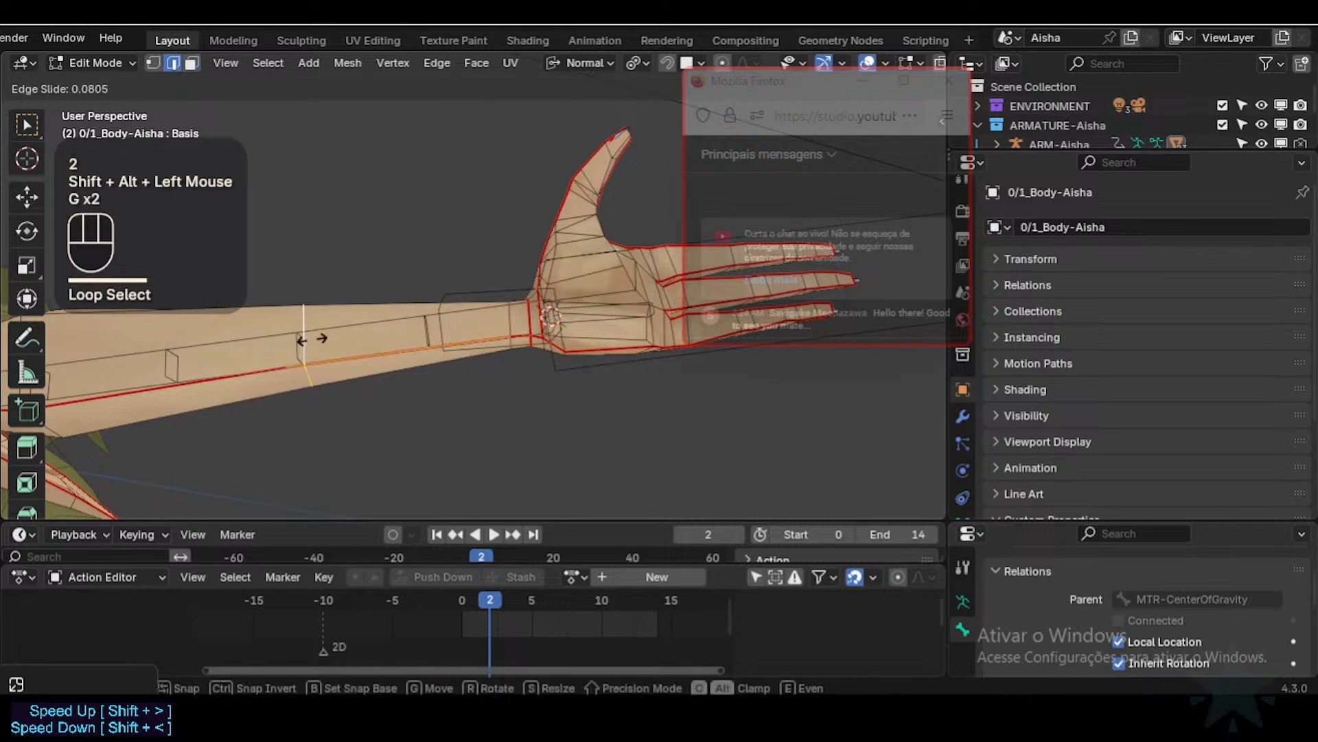
{"action": "left_click", "coordinate": [353, 334]}
{"action": "middle_click_drag", "start_coordinate": [446, 311], "coordinate": [359, 357]}
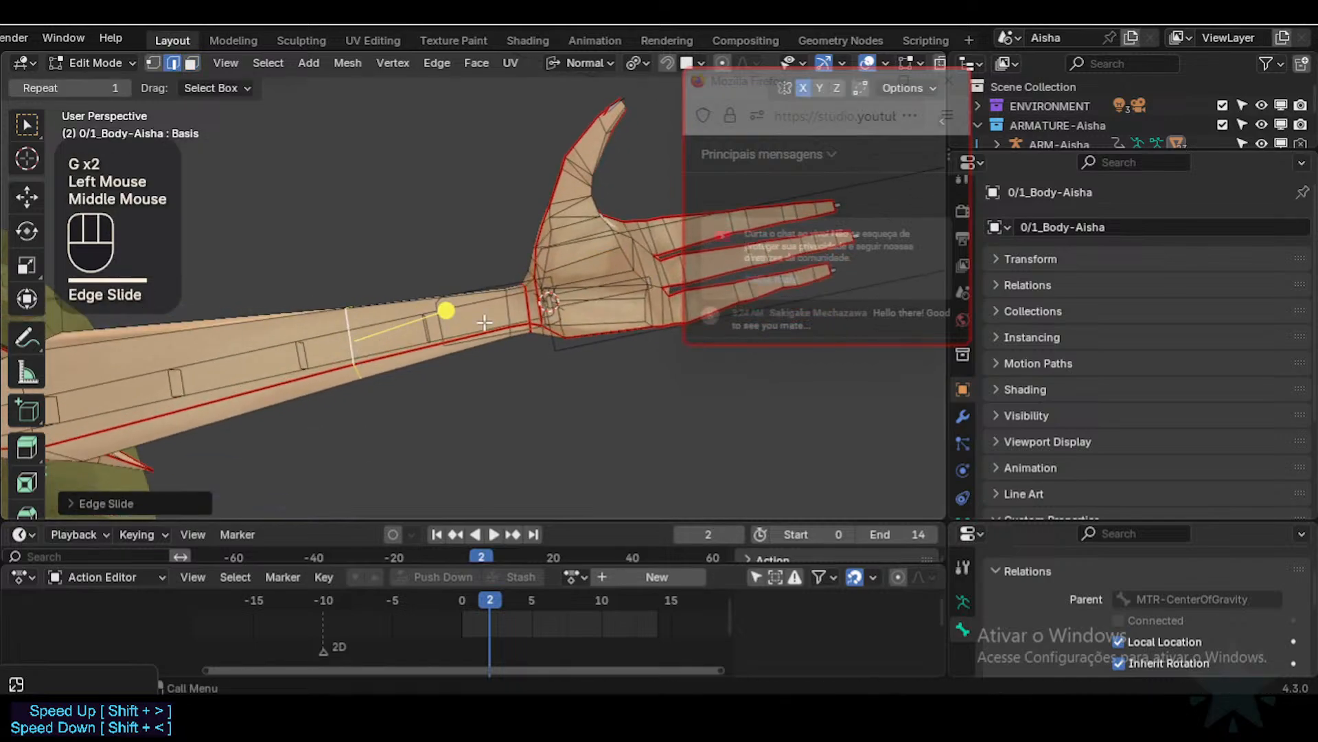
{"action": "key", "text": "alt+s"}
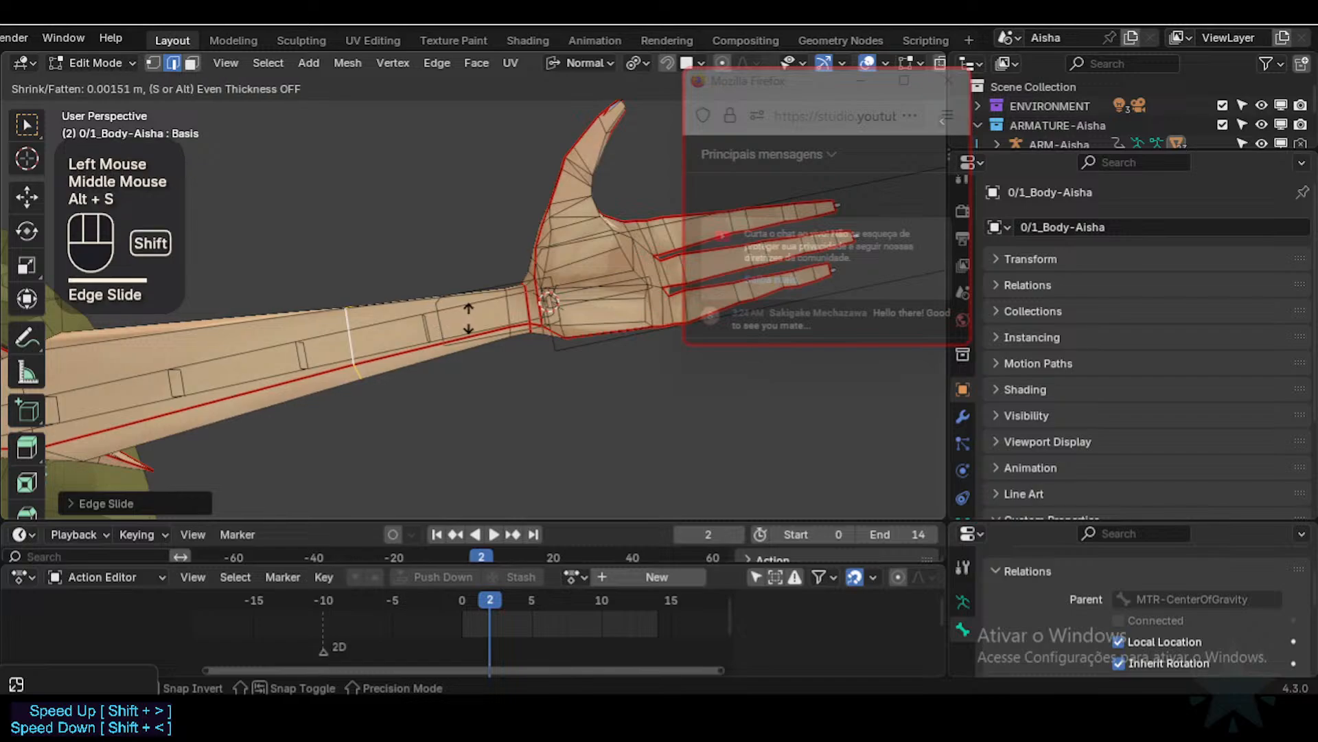
{"action": "left_click", "coordinate": [454, 326], "text": "shift"}
Step: Select the face loop around the wrist in face selection mode and grow the selection once
{"action": "middle_click_drag", "start_coordinate": [453, 326], "coordinate": [489, 349], "text": "shift"}
{"action": "key", "text": "alt+a"}
{"action": "key", "text": "3"}
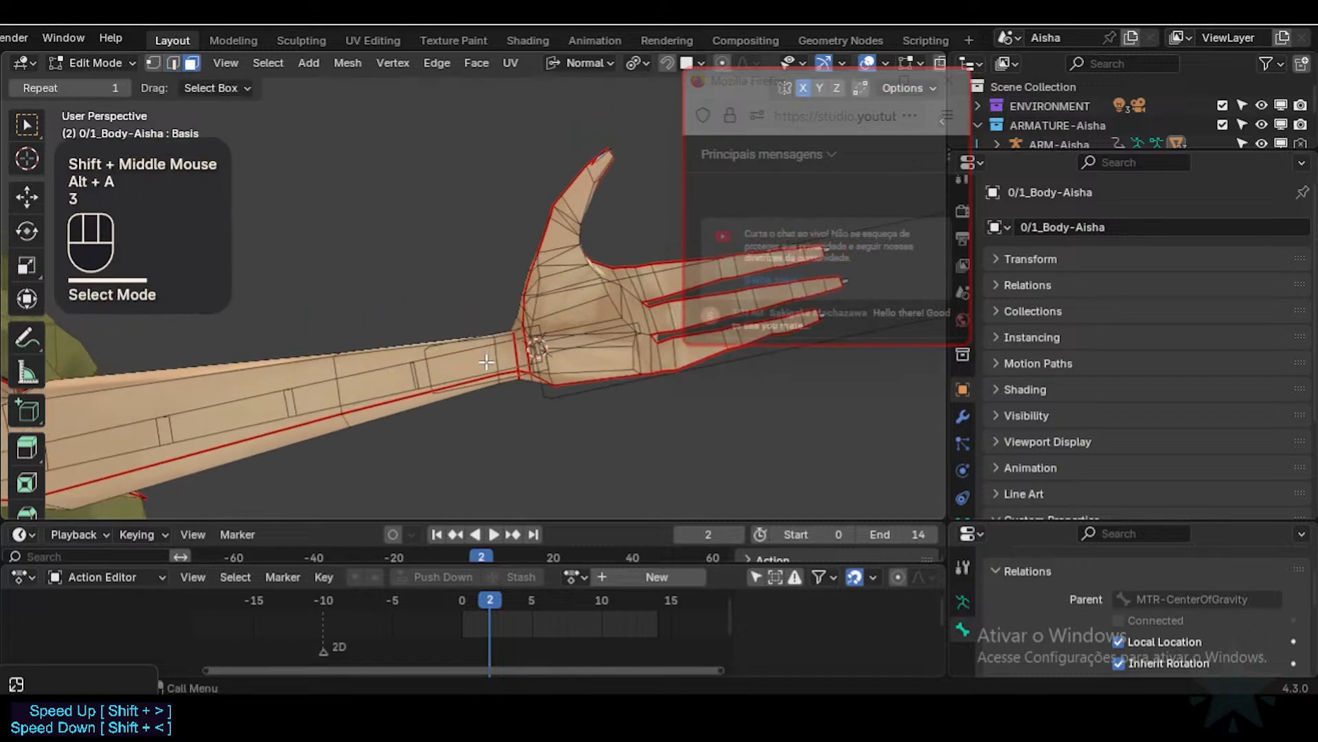
{"action": "left_click", "coordinate": [506, 337], "text": "alt+shift"}
{"action": "key", "text": "ctrl+KP_Add"}
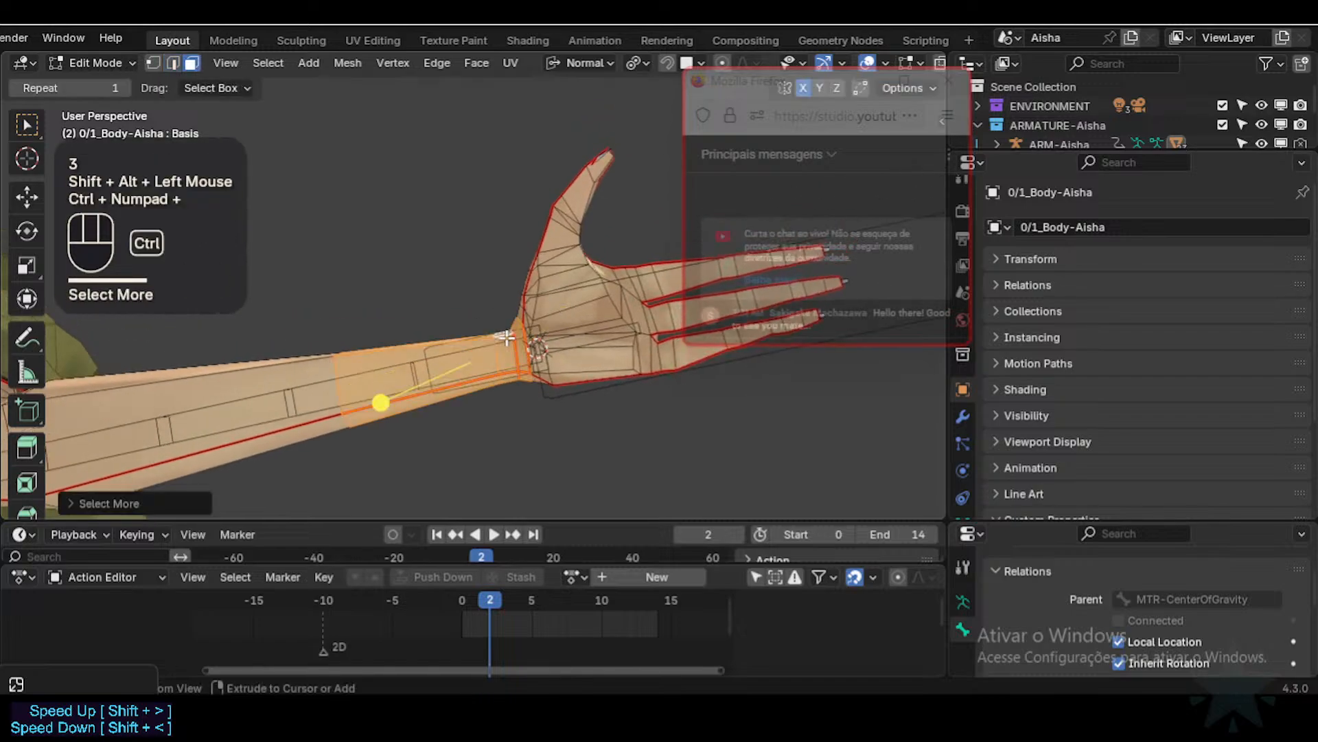
Step: Turn on X-ray and circle-select additional faces at the thumb base and the palm side of the wrist
{"action": "scroll", "coordinate": [506, 337], "scroll_direction": "up", "scroll_amount": 2}
{"action": "key", "text": "c"}
{"action": "right_click", "coordinate": [557, 344]}
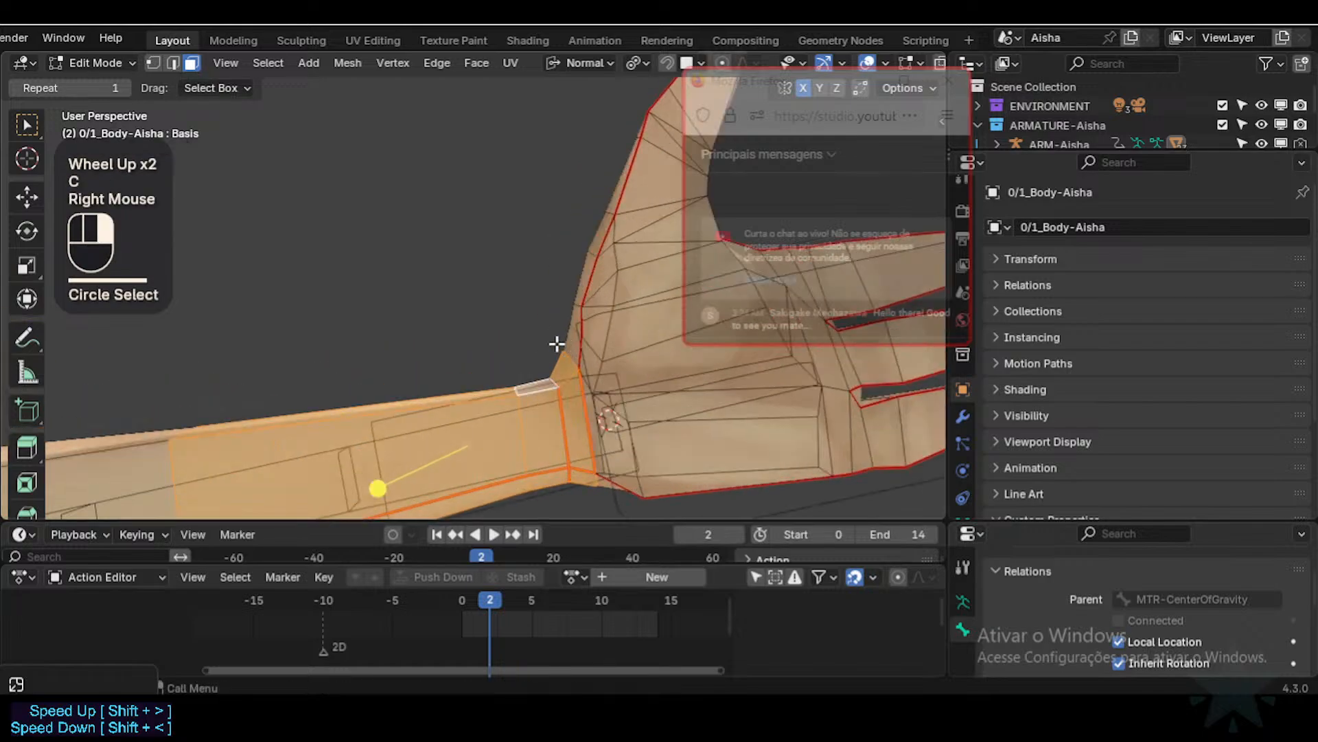
{"action": "key", "text": "alt+z"}
{"action": "key", "text": "c"}
{"action": "left_click", "coordinate": [562, 334]}
{"action": "left_click", "coordinate": [589, 346]}
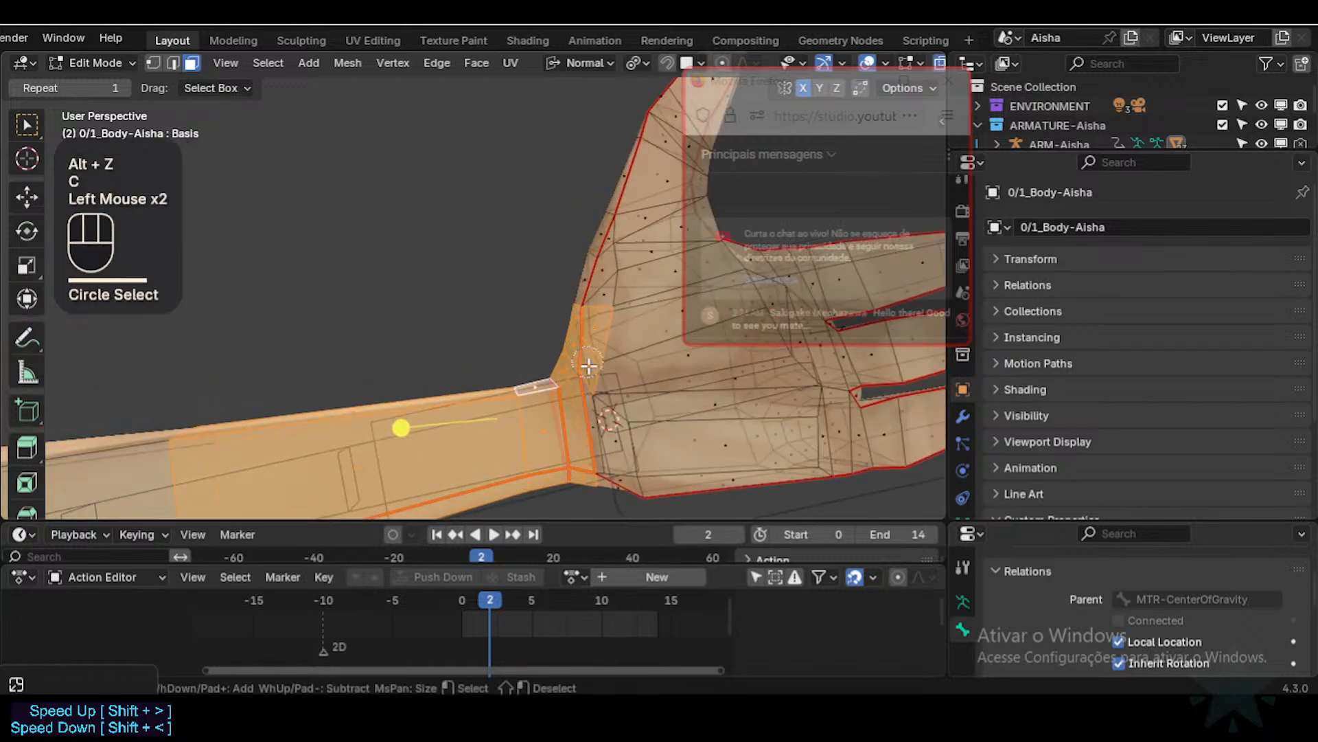
{"action": "right_click", "coordinate": [588, 377]}
{"action": "key", "text": "c"}
{"action": "left_click", "coordinate": [606, 458]}
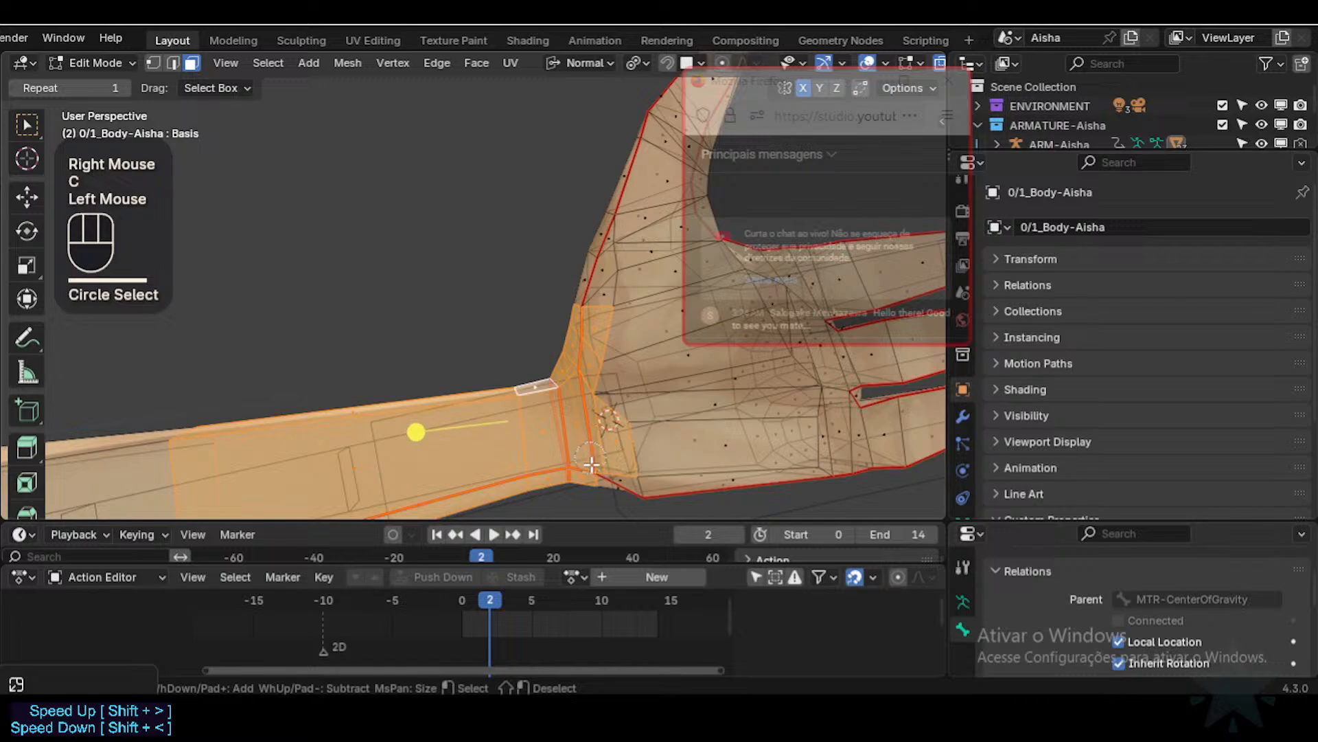
{"action": "right_click", "coordinate": [590, 465]}
Step: Add the remaining faces around the base of the hand to the wrist selection with Circle Select
{"action": "middle_click_drag", "start_coordinate": [590, 465], "coordinate": [604, 481]}
{"action": "key", "text": "c"}
{"action": "left_click", "coordinate": [608, 487]}
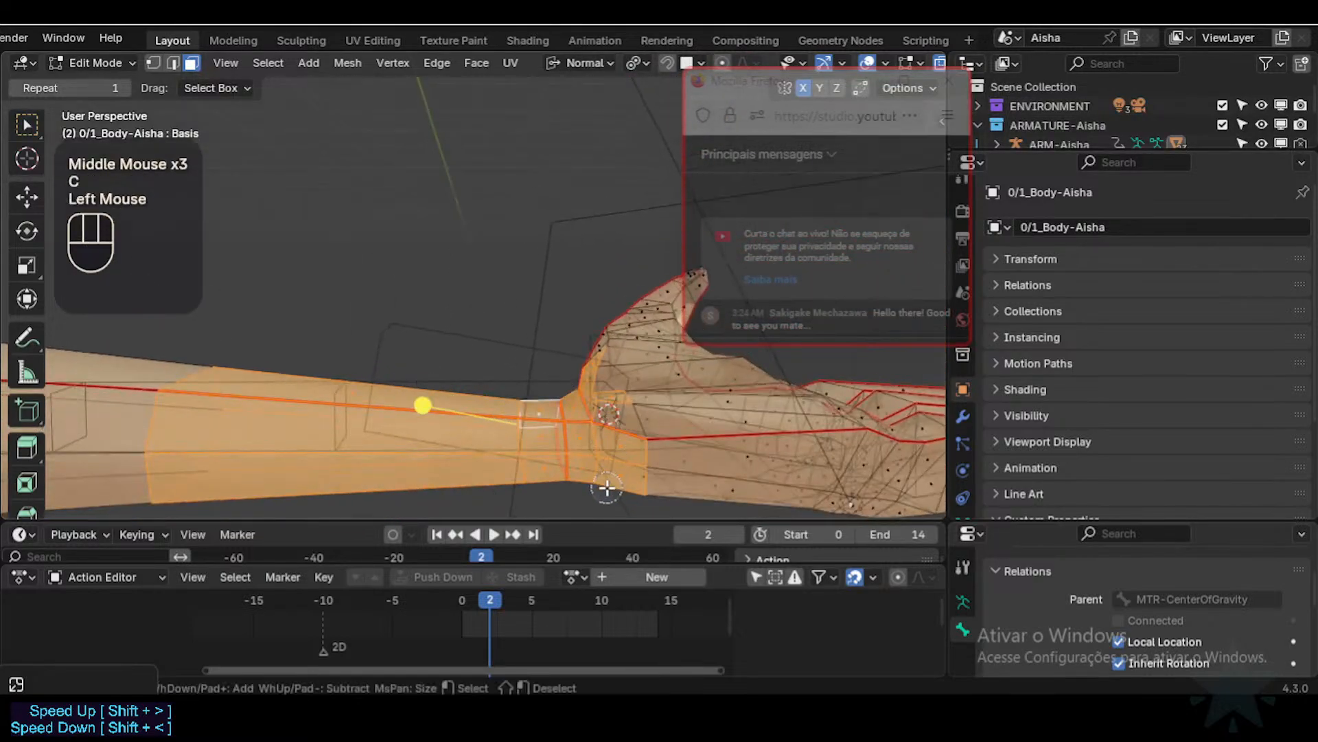
{"action": "right_click", "coordinate": [607, 424]}
{"action": "mouse_move", "coordinate": [607, 423]}
{"action": "middle_mouse_down"}
{"action": "mouse_move", "coordinate": [553, 259]}
{"action": "mouse_move", "coordinate": [577, 388]}
{"action": "mouse_move", "coordinate": [630, 330]}
{"action": "mouse_move", "coordinate": [588, 274]}
{"action": "mouse_move", "coordinate": [611, 388]}
{"action": "middle_mouse_up"}
{"action": "scroll", "coordinate": [553, 259], "scroll_direction": "down", "scroll_amount": 2}
{"action": "key", "text": "c"}
{"action": "left_click", "coordinate": [577, 390]}
{"action": "right_click", "coordinate": [588, 387]}
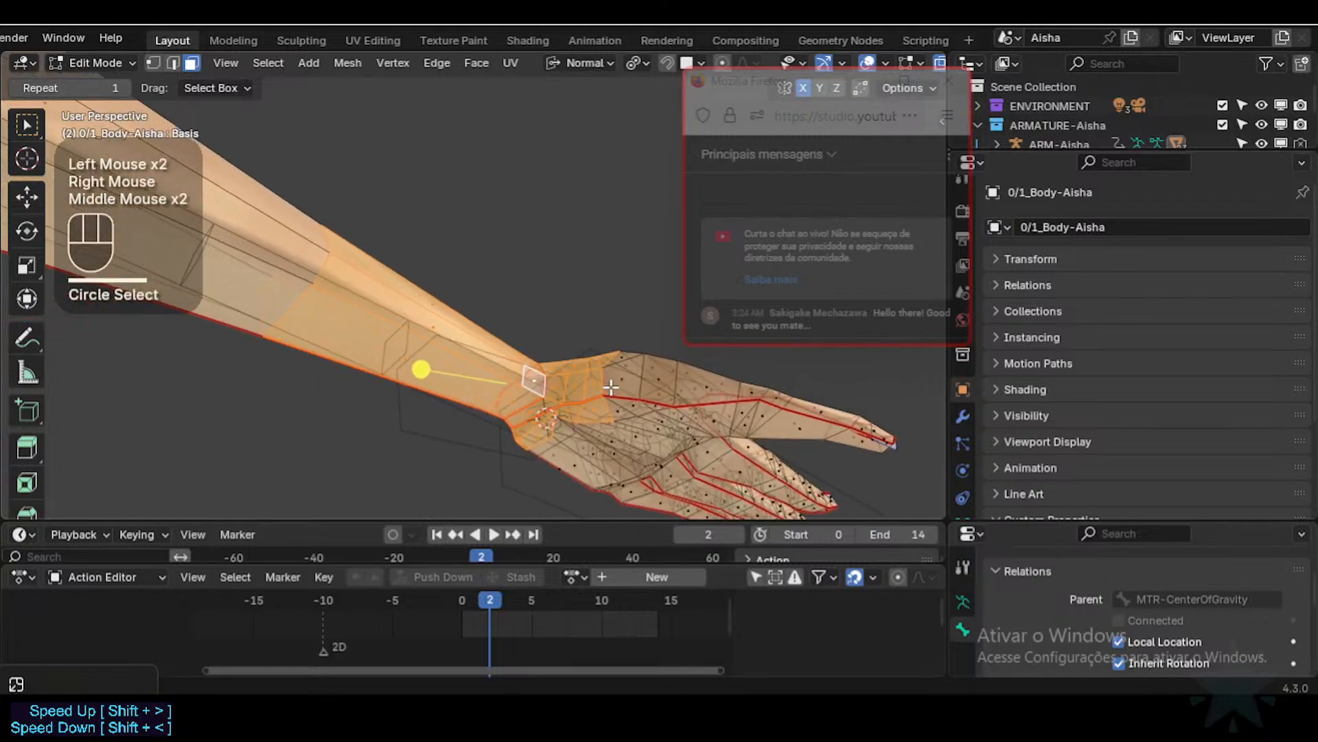
Step: Deselect the surplus faces on the thumb side of the hand with Circle Select
{"action": "key", "text": "c"}
{"action": "left_click_drag", "start_coordinate": [615, 397], "coordinate": [616, 381], "text": "shift"}
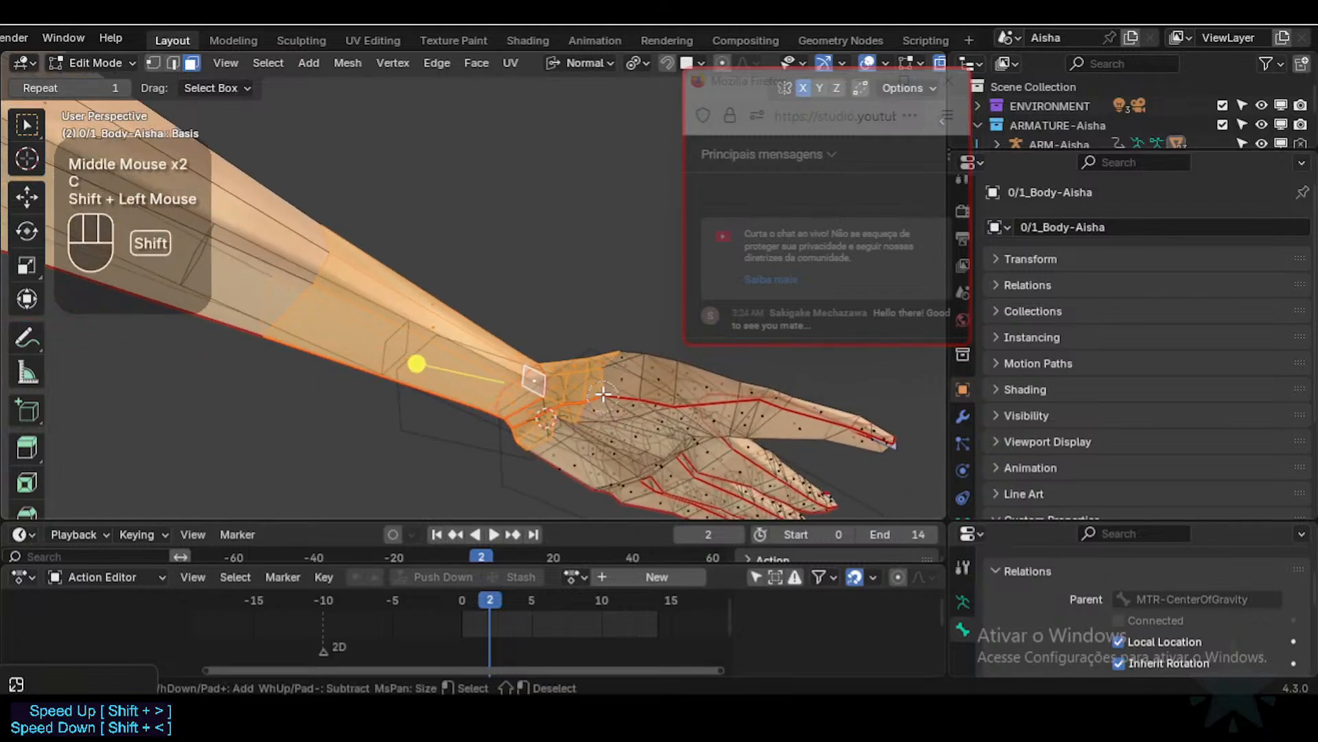
{"action": "right_click", "coordinate": [604, 385]}
{"action": "middle_click_drag", "start_coordinate": [604, 385], "coordinate": [581, 409]}
{"action": "key", "text": "c"}
{"action": "left_click_drag", "start_coordinate": [581, 408], "coordinate": [593, 385], "text": "shift"}
{"action": "right_click", "coordinate": [588, 366]}
Step: Deselect the surplus faces on the back of the hand next to the wrist
{"action": "middle_click_drag", "start_coordinate": [588, 366], "coordinate": [550, 306]}
{"action": "key", "text": "c"}
{"action": "left_click", "coordinate": [547, 304], "text": "shift"}
{"action": "left_click_drag", "start_coordinate": [548, 304], "coordinate": [553, 327], "text": "shift"}
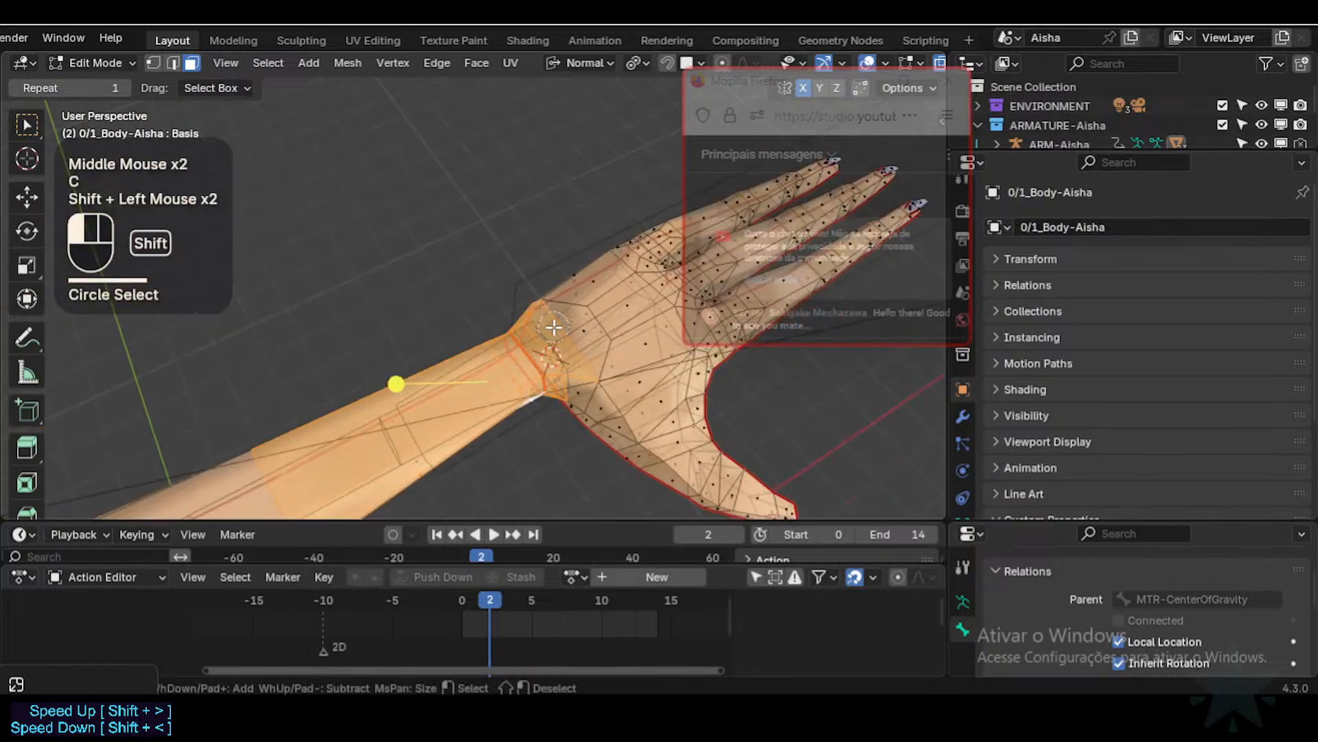
{"action": "right_click", "coordinate": [566, 332]}
Step: Deselect the surplus faces beyond the wrist on the palm side of the hand
{"action": "middle_click_drag", "start_coordinate": [567, 332], "coordinate": [407, 442]}
{"action": "key", "text": "c"}
{"action": "right_click", "coordinate": [393, 376]}
{"action": "key", "text": "c"}
{"action": "left_click", "coordinate": [407, 442], "text": "shift"}
{"action": "left_click", "coordinate": [407, 441], "text": "shift"}
{"action": "right_click", "coordinate": [432, 309]}
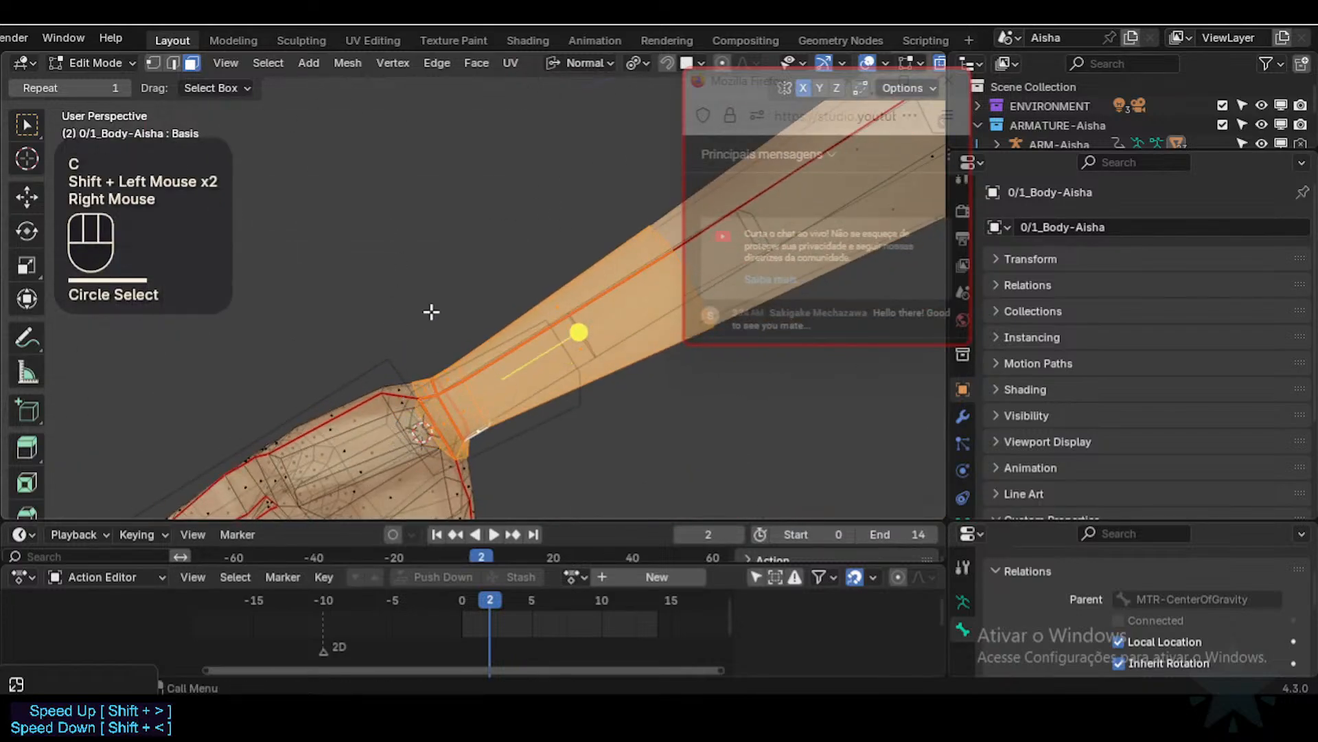
Step: Deselect the remaining palm face beside the wrist crease and turn X-ray off
{"action": "middle_click_drag", "start_coordinate": [432, 309], "coordinate": [353, 433]}
{"action": "scroll", "coordinate": [353, 433], "scroll_direction": "up", "scroll_amount": 2}
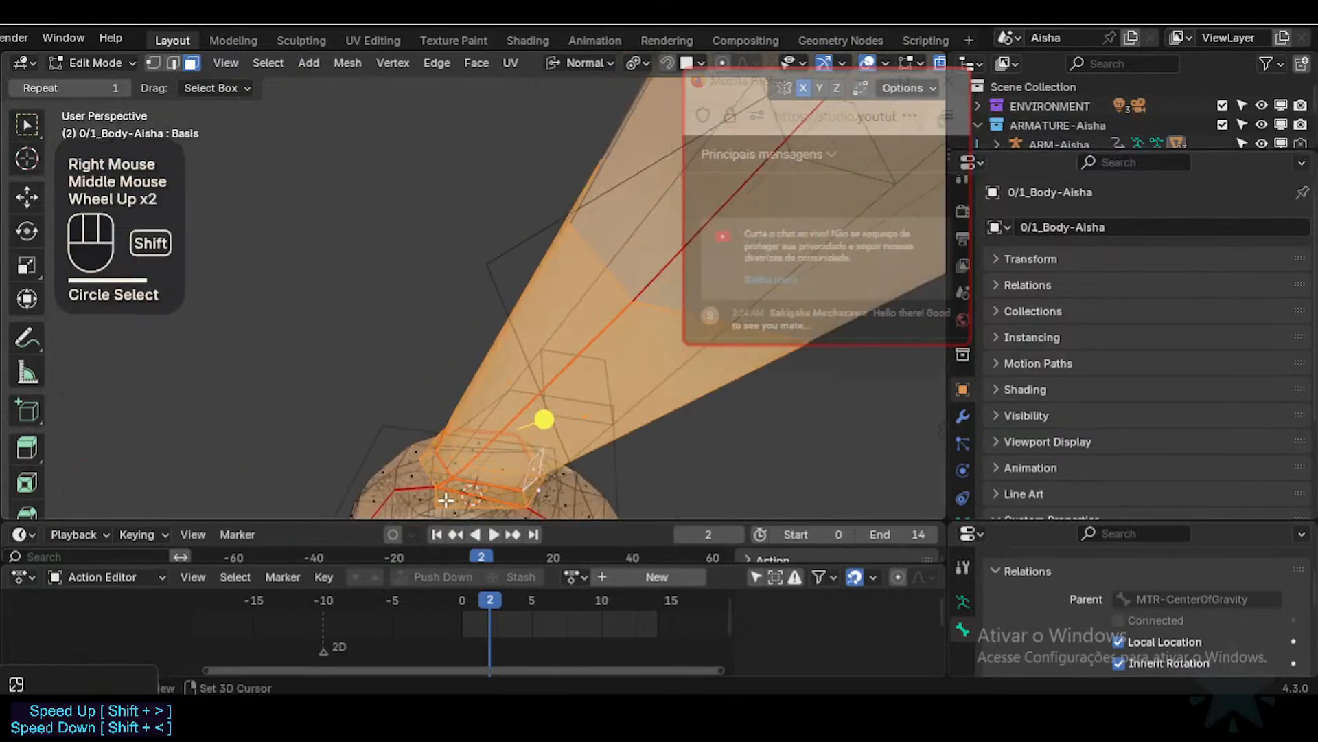
{"action": "key", "text": "c"}
{"action": "middle_click_drag", "start_coordinate": [453, 508], "coordinate": [467, 418], "text": "shift"}
{"action": "left_click", "coordinate": [460, 402], "text": "shift"}
{"action": "right_click", "coordinate": [460, 402]}
{"action": "scroll", "coordinate": [454, 391], "scroll_direction": "up", "scroll_amount": 2}
{"action": "scroll", "coordinate": [438, 369], "scroll_direction": "up", "scroll_amount": 2}
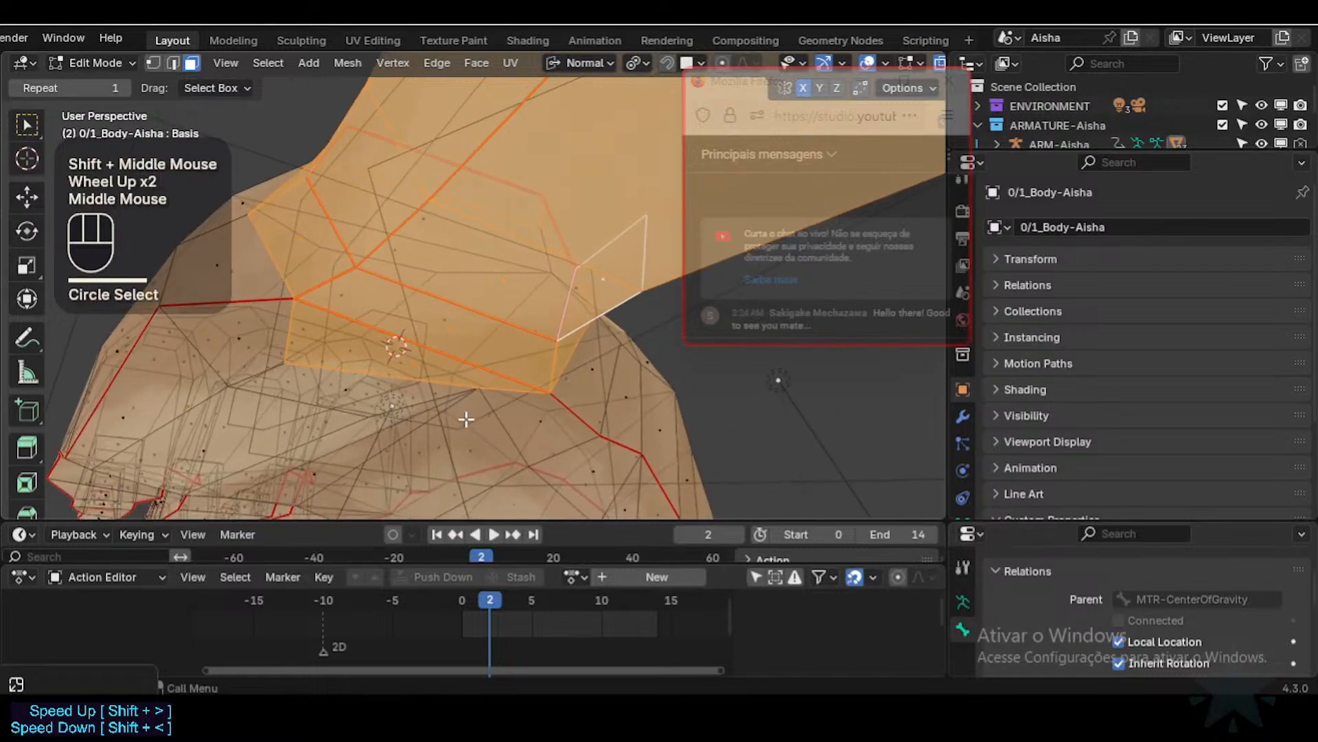
{"action": "left_click", "coordinate": [414, 355], "text": "shift"}
{"action": "scroll", "coordinate": [440, 296], "scroll_direction": "down", "scroll_amount": 2}
{"action": "key", "text": "alt+z"}
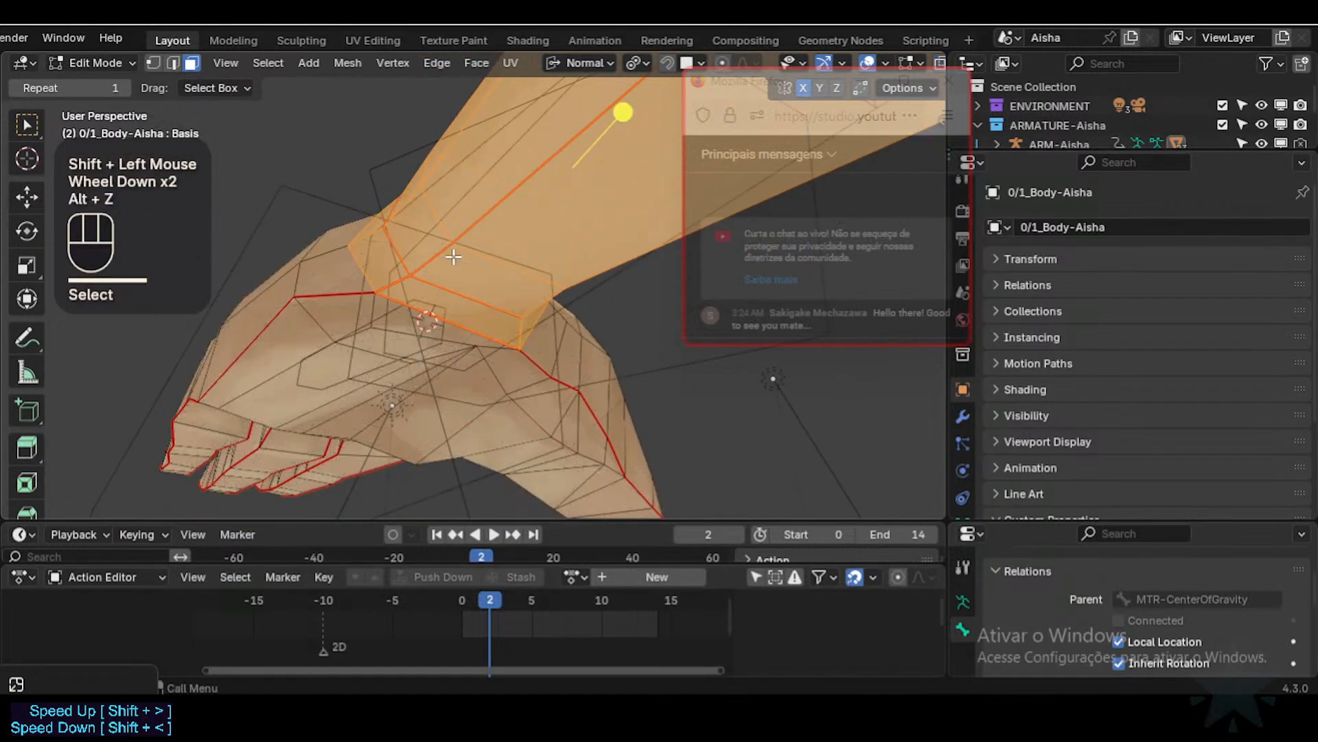
Step: Check the wrist and forearm selection from the back of the hand and save the file
{"action": "middle_click_drag", "start_coordinate": [456, 259], "coordinate": [509, 306]}
{"action": "scroll", "coordinate": [505, 399], "scroll_direction": "down", "scroll_amount": 1}
{"action": "scroll", "coordinate": [498, 323], "scroll_direction": "down", "scroll_amount": 2}
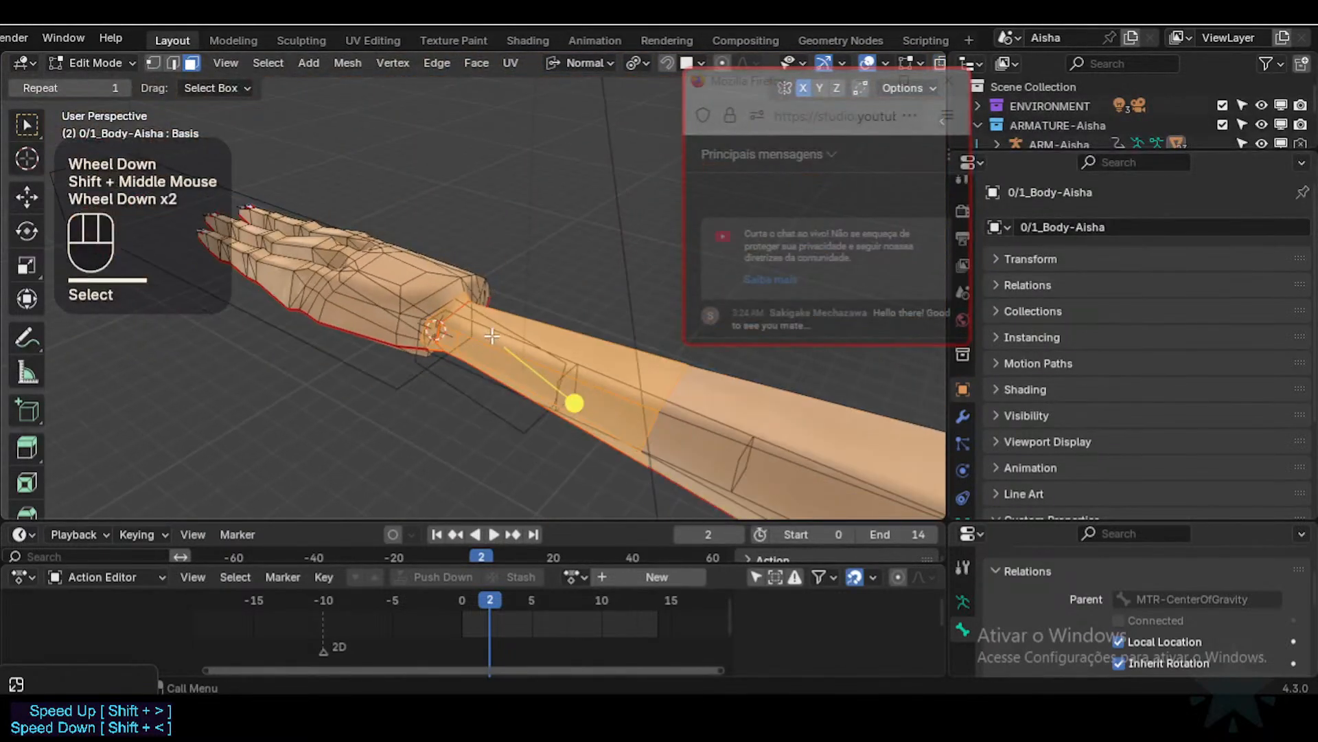
{"action": "key", "text": "ctrl+s"}
{"action": "scroll", "coordinate": [960, 470], "scroll_direction": "down", "scroll_amount": 2}
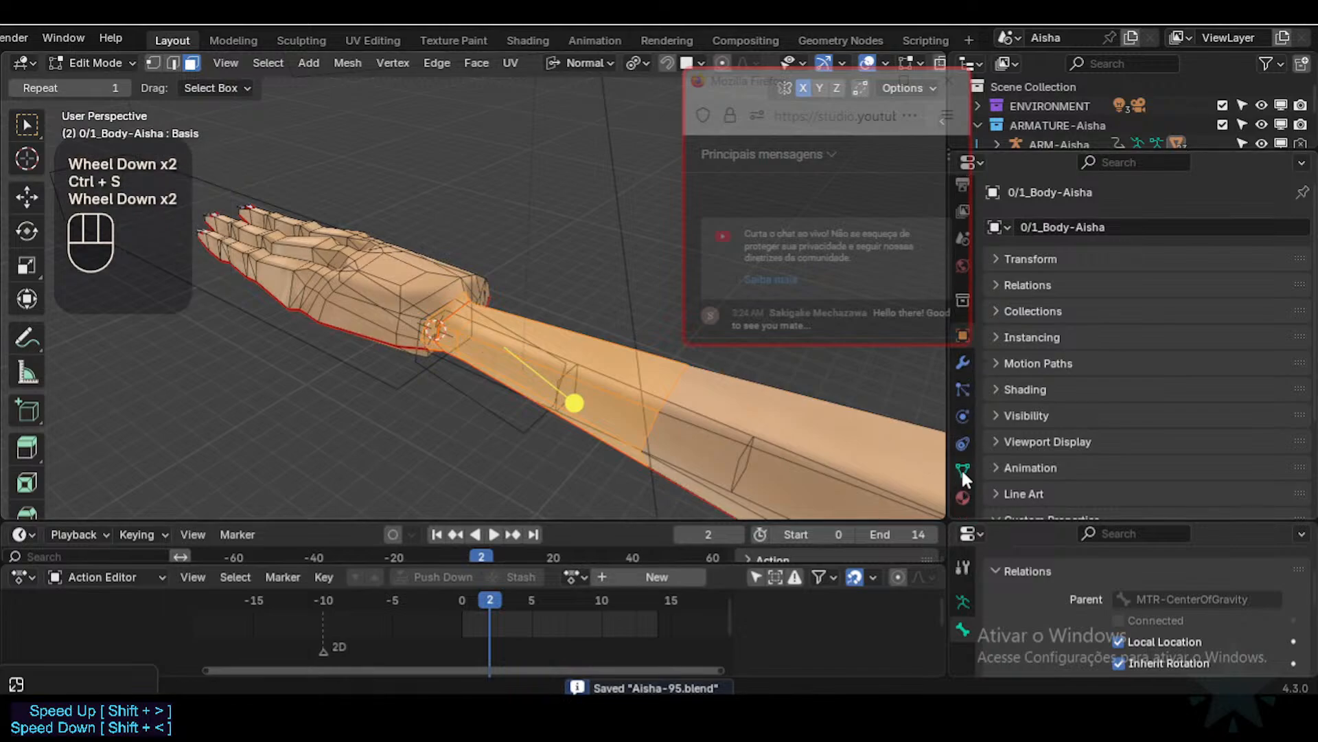
Step: Add a vertex group named MOD-ArmaturePreserve-Wrist and assign the selected wrist and forearm faces to it
{"action": "left_click", "coordinate": [961, 471]}
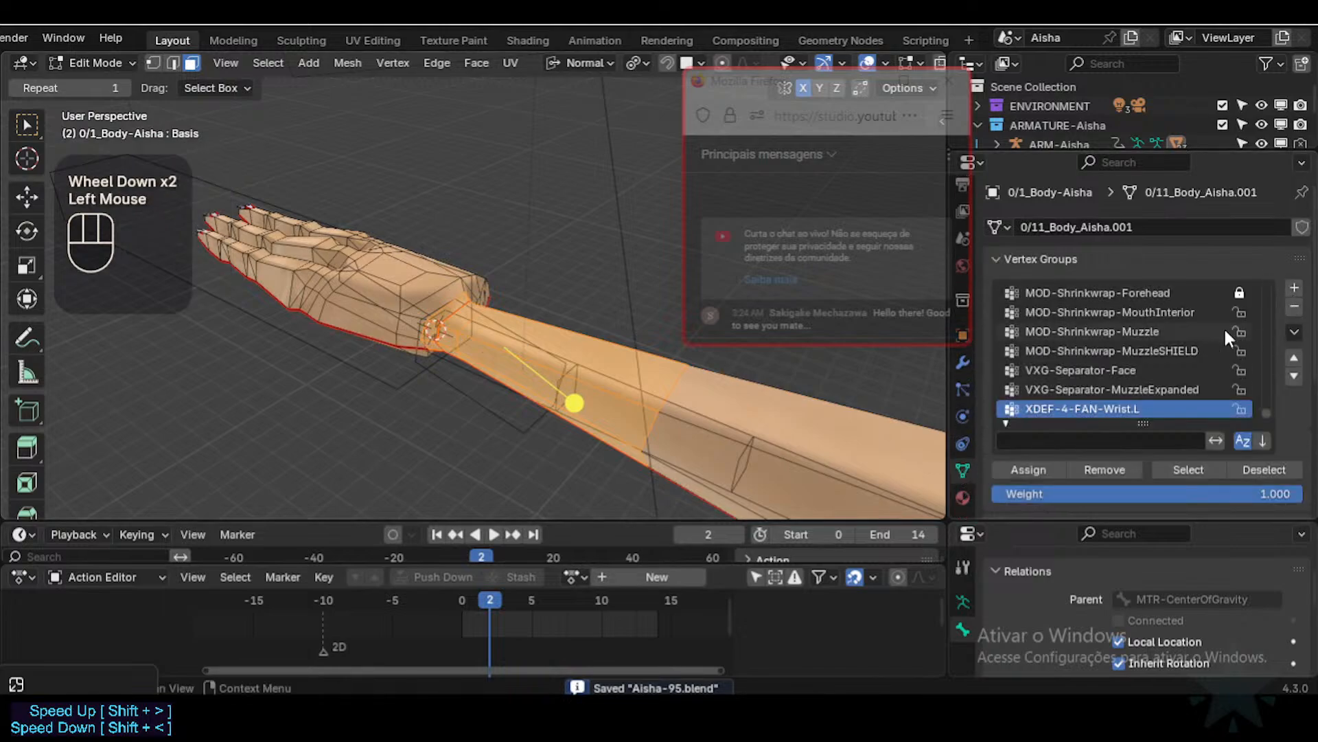
{"action": "scroll", "coordinate": [1223, 326], "scroll_direction": "down", "scroll_amount": 2}
{"action": "left_click", "coordinate": [1294, 287]}
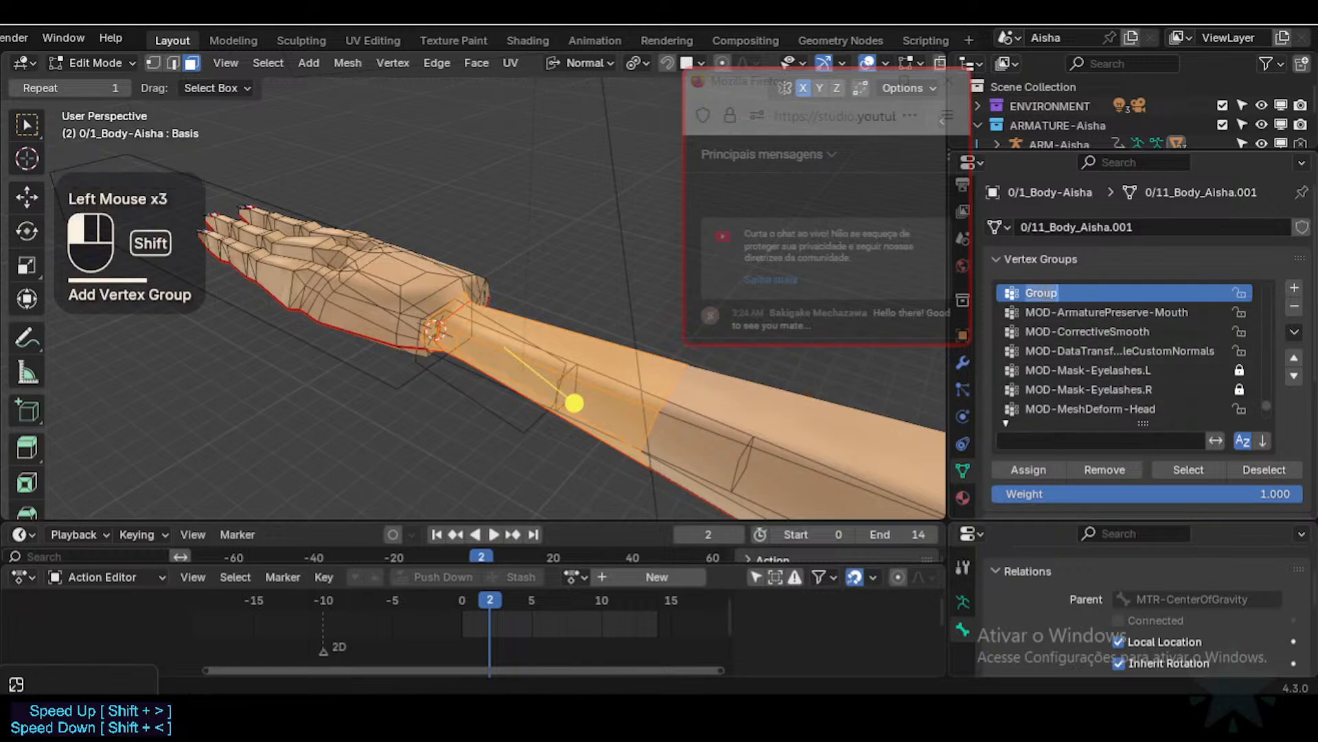
{"action": "type", "text": "MOD"}
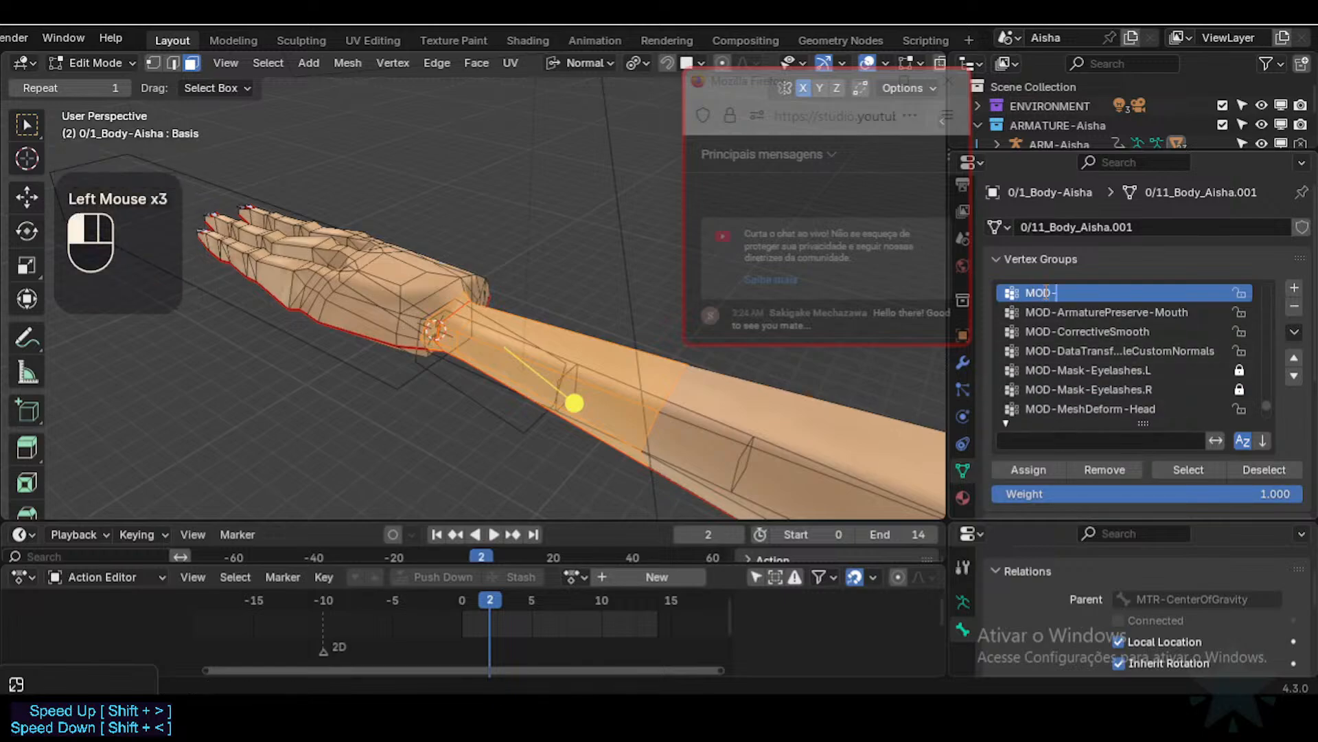
{"action": "type", "text": "-ArmaturePre"}
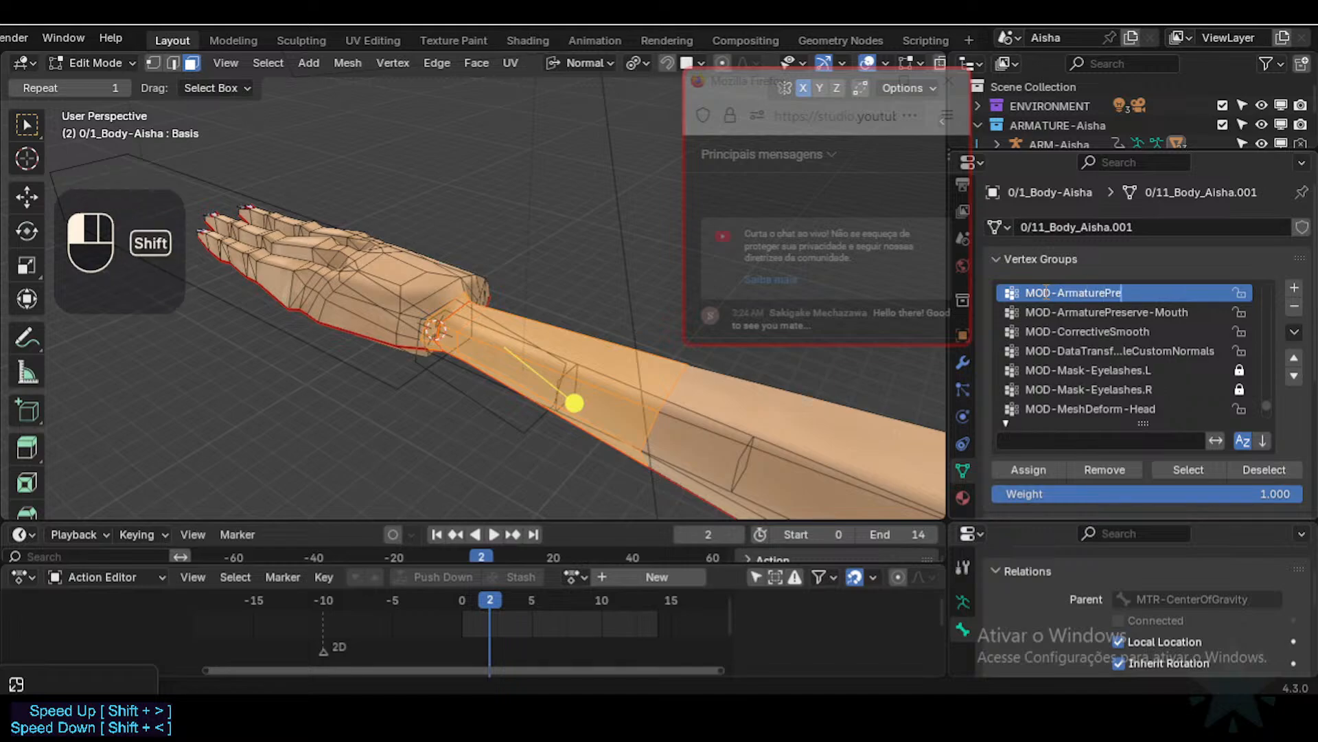
{"action": "type", "text": "serve-Wrist"}
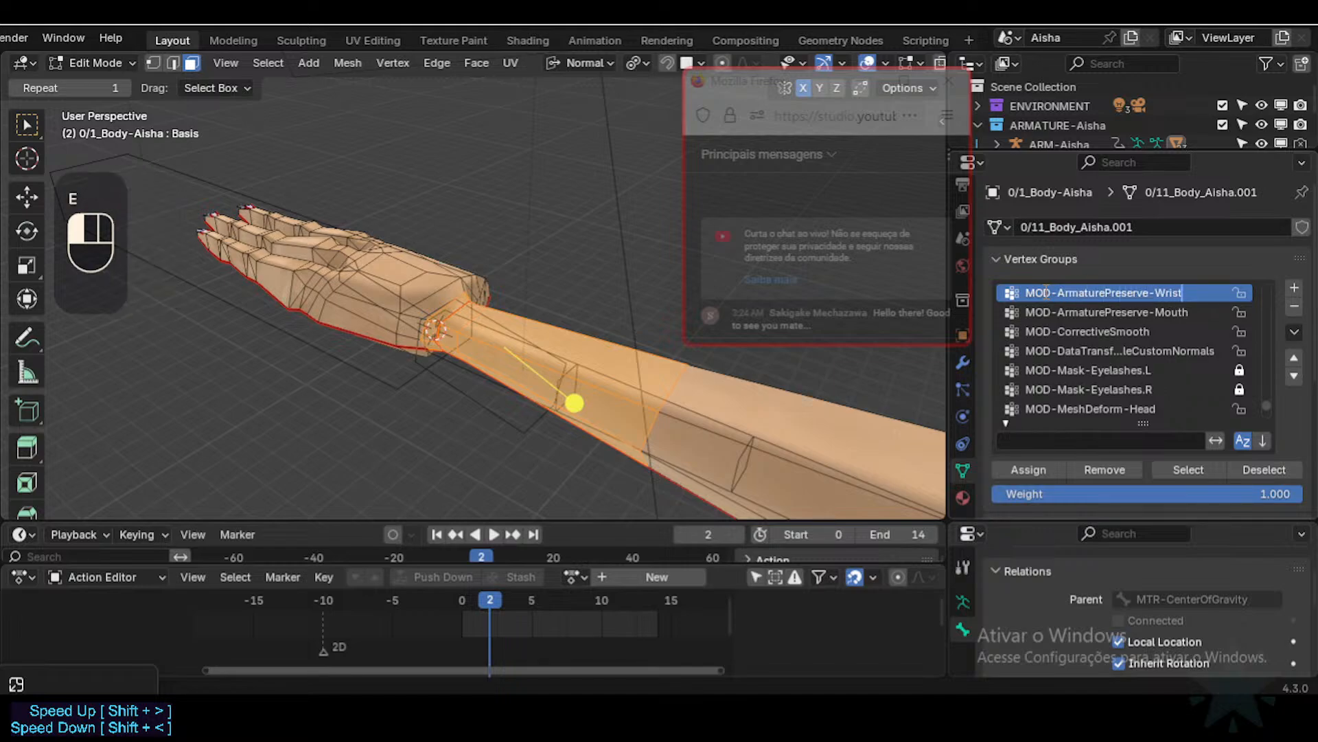
{"action": "key", "text": "Return"}
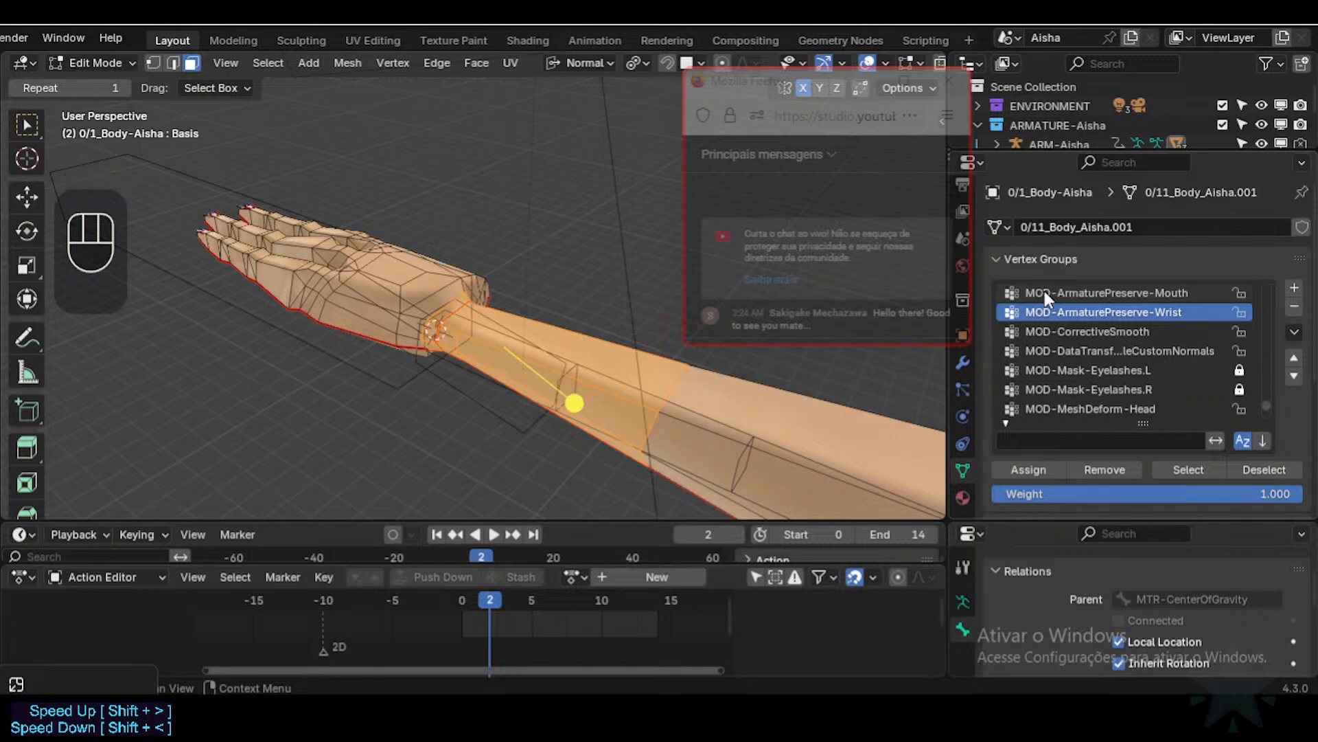
{"action": "left_click", "coordinate": [1028, 468]}
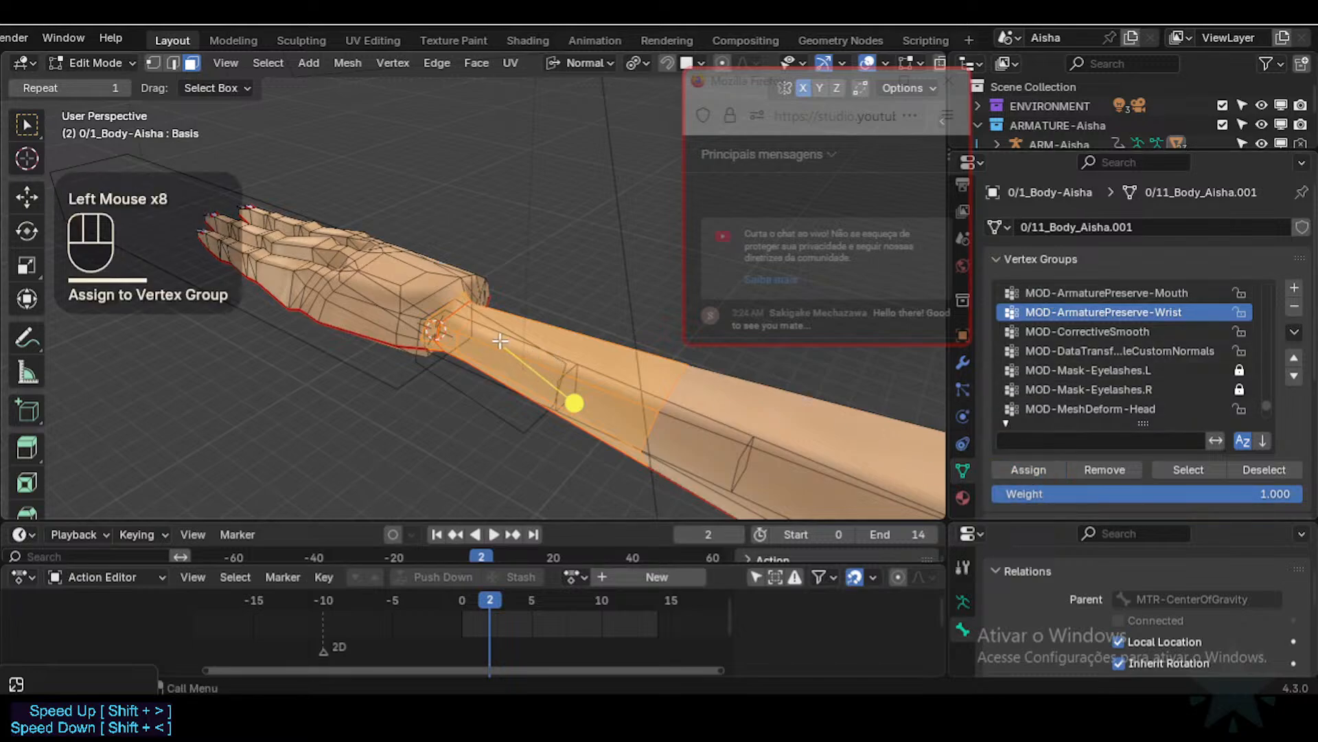
Step: Deselect the faces, leave mesh editing and select the left hand's IK bone in Pose Mode
{"action": "middle_click_drag", "start_coordinate": [499, 341], "coordinate": [555, 336]}
{"action": "key", "text": "alt+a"}
{"action": "key", "text": "ctrl+Tab"}
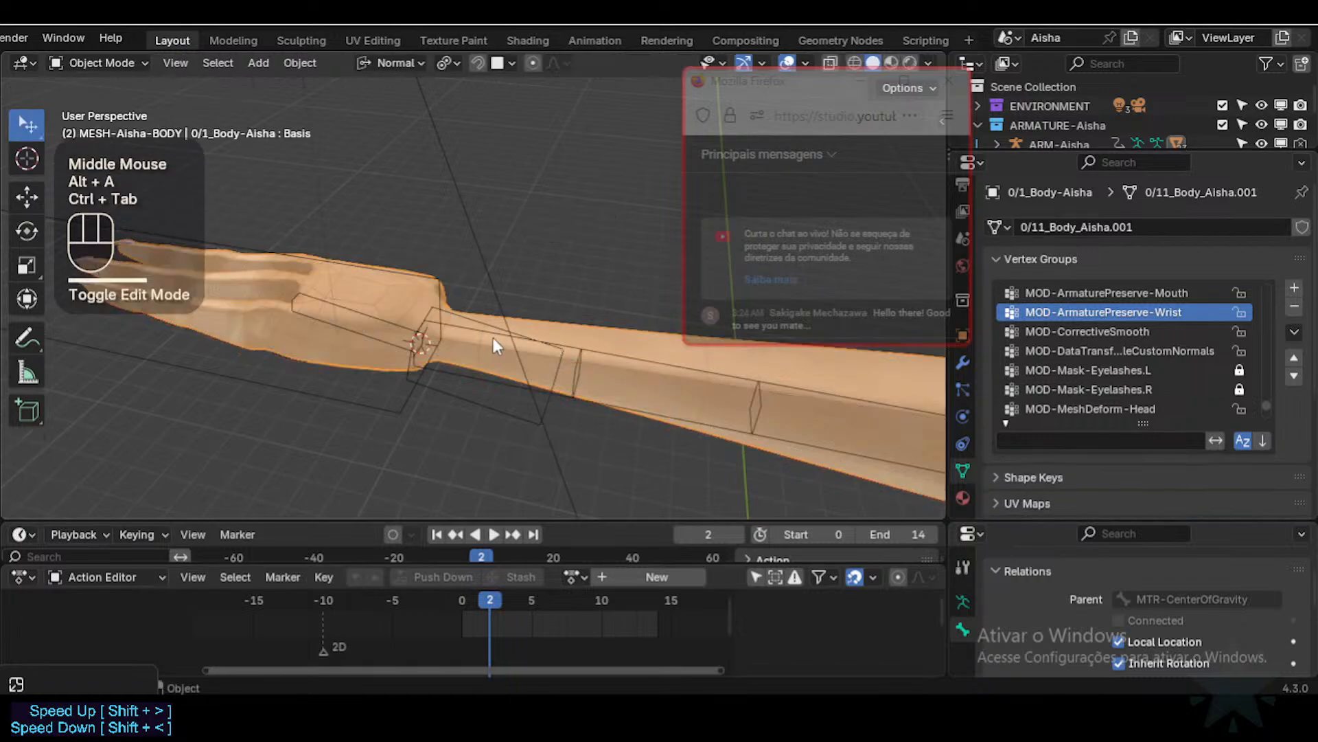
{"action": "scroll", "coordinate": [405, 327], "scroll_direction": "down", "scroll_amount": 1}
{"action": "left_click", "coordinate": [388, 271]}
{"action": "key", "text": "ctrl+Tab"}
{"action": "left_click", "coordinate": [388, 271]}
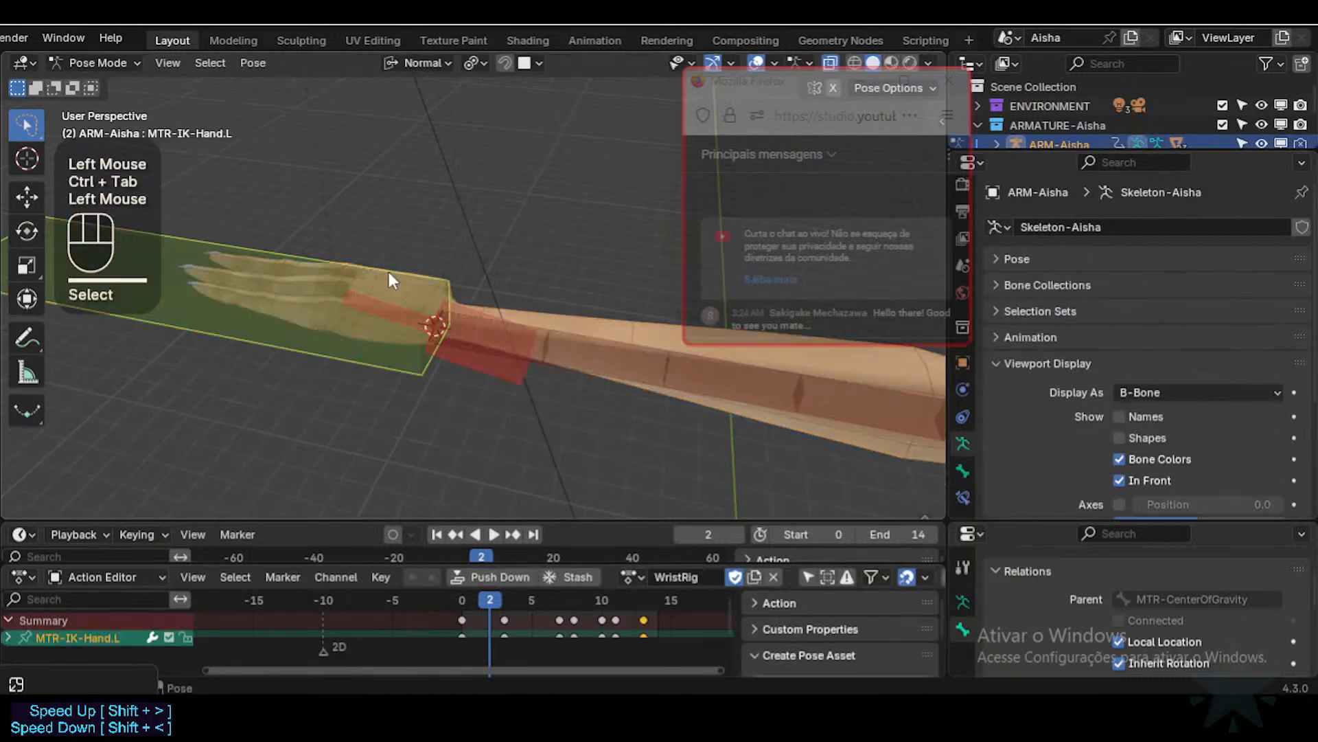
Step: Rotate the left hand's IK bone about 93° on its own X axis to bend the hand upward
{"action": "middle_click_drag", "start_coordinate": [389, 270], "coordinate": [432, 227]}
{"action": "key", "text": "r"}
{"action": "key", "text": "x"}
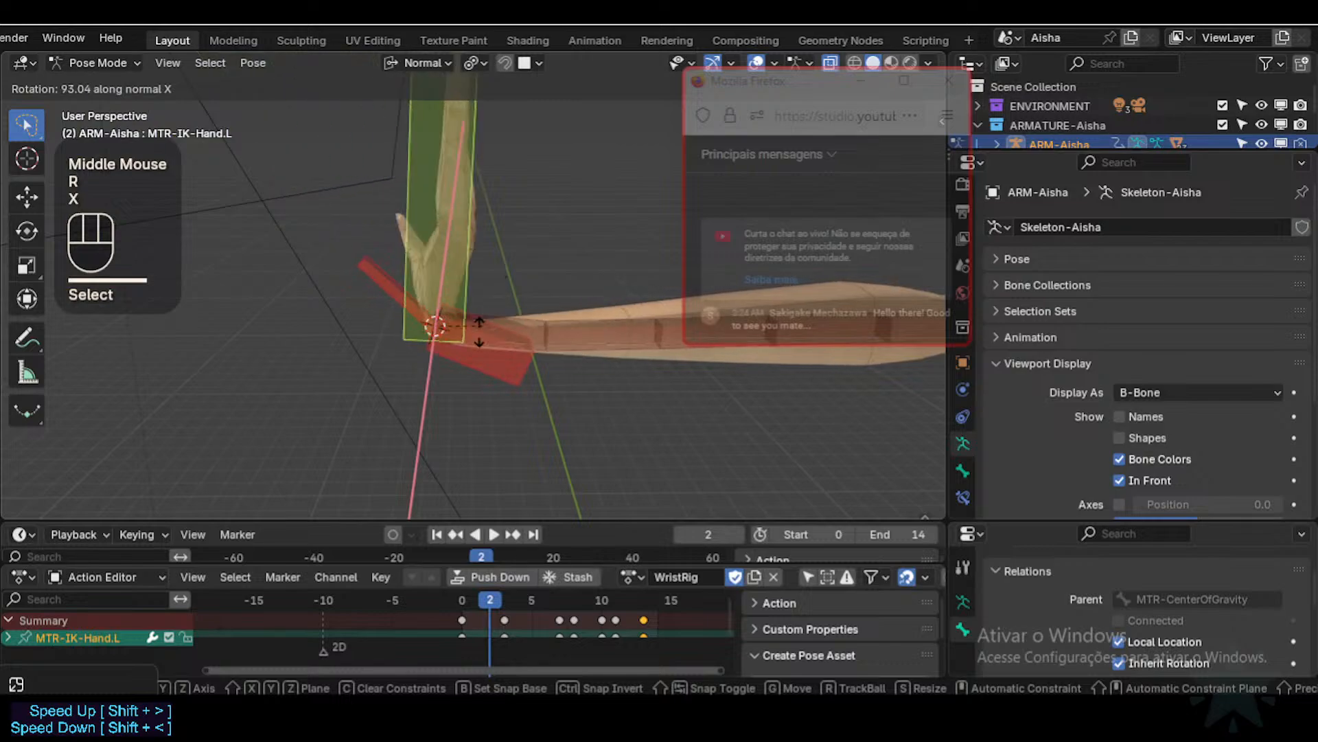
{"action": "left_click", "coordinate": [434, 325]}
Step: Rotate the left hand's IK bone on its own X axis to fold the hand down under the forearm
{"action": "middle_click_drag", "start_coordinate": [434, 326], "coordinate": [490, 253]}
{"action": "key", "text": "r"}
{"action": "key", "text": "x"}
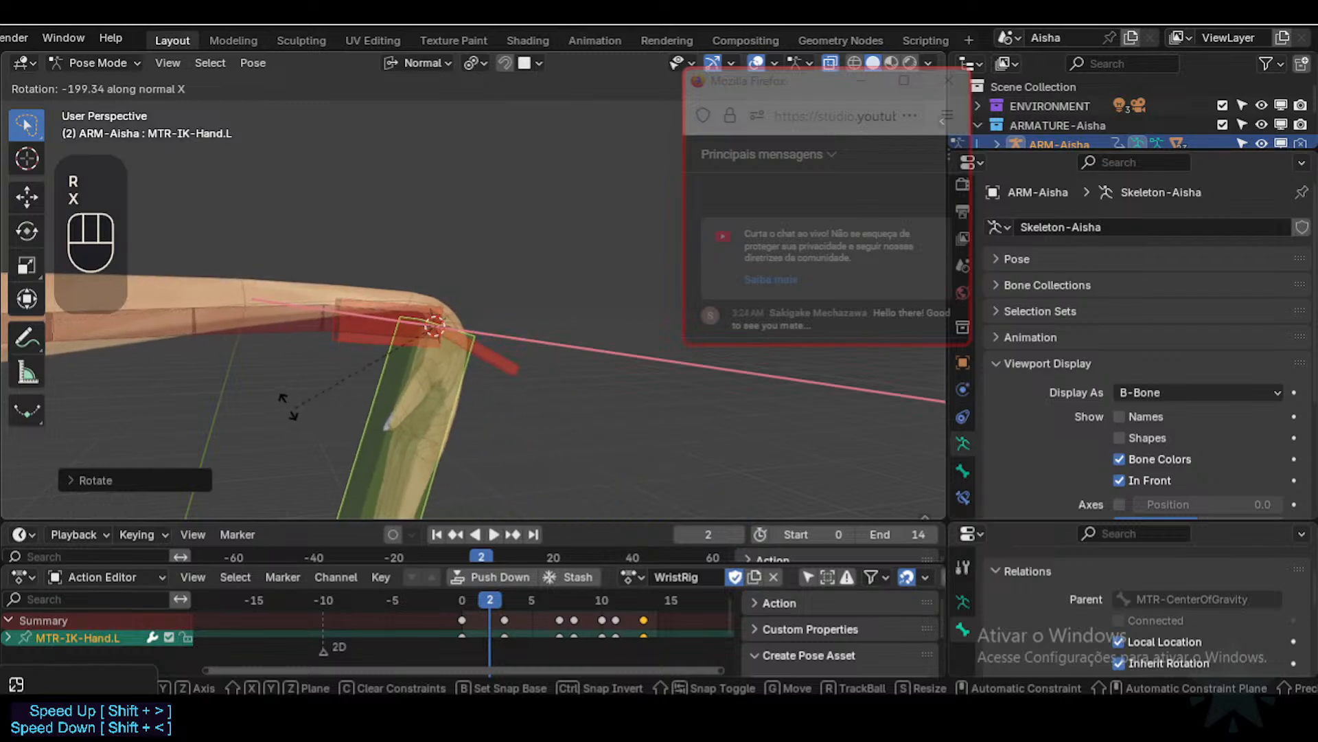
{"action": "left_click", "coordinate": [412, 399]}
{"action": "middle_click_drag", "start_coordinate": [412, 398], "coordinate": [560, 305], "text": "shift"}
{"action": "scroll", "coordinate": [508, 325], "scroll_direction": "up", "scroll_amount": 2}
{"action": "key", "text": "r"}
{"action": "key", "text": "x"}
{"action": "left_click", "coordinate": [553, 295]}
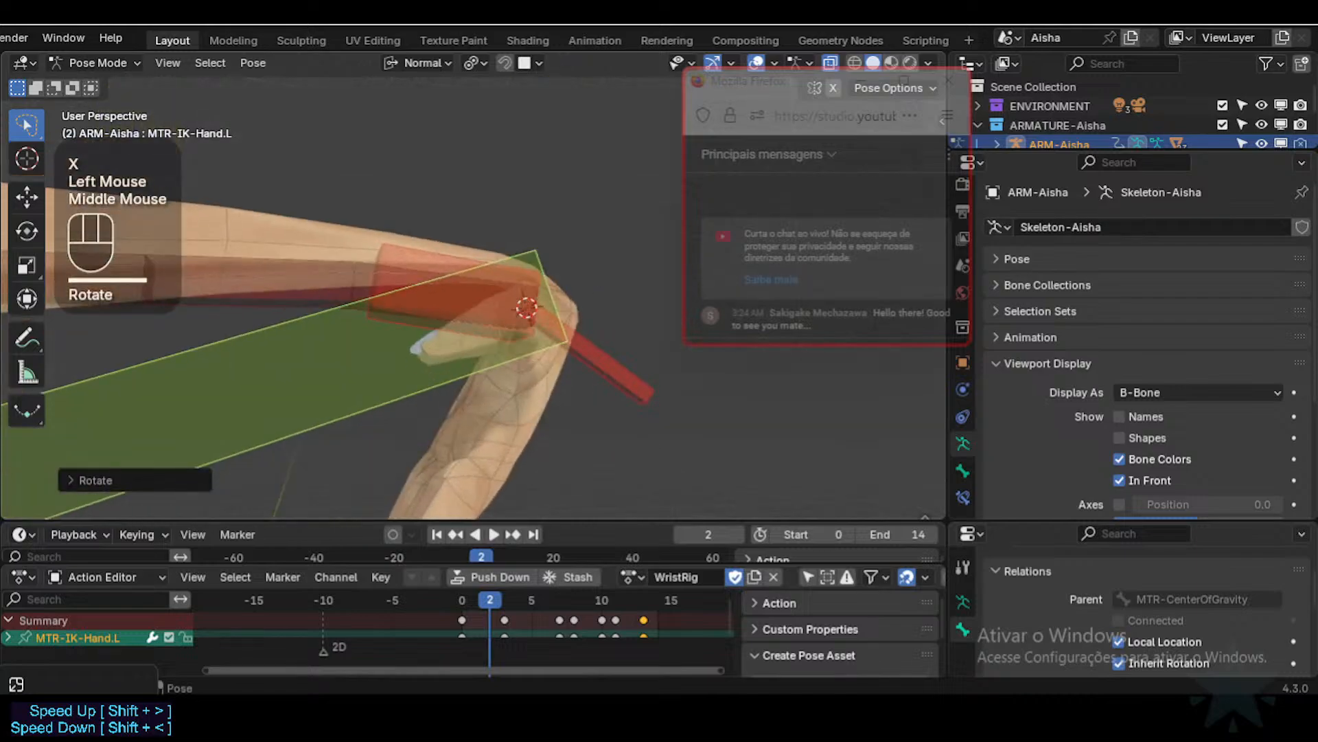
Step: Try a further rotation of the left hand's IK bone on its own X axis and undo it
{"action": "key", "text": "r"}
{"action": "key", "text": "x"}
{"action": "left_click", "coordinate": [531, 264]}
{"action": "key", "text": "ctrl+z"}
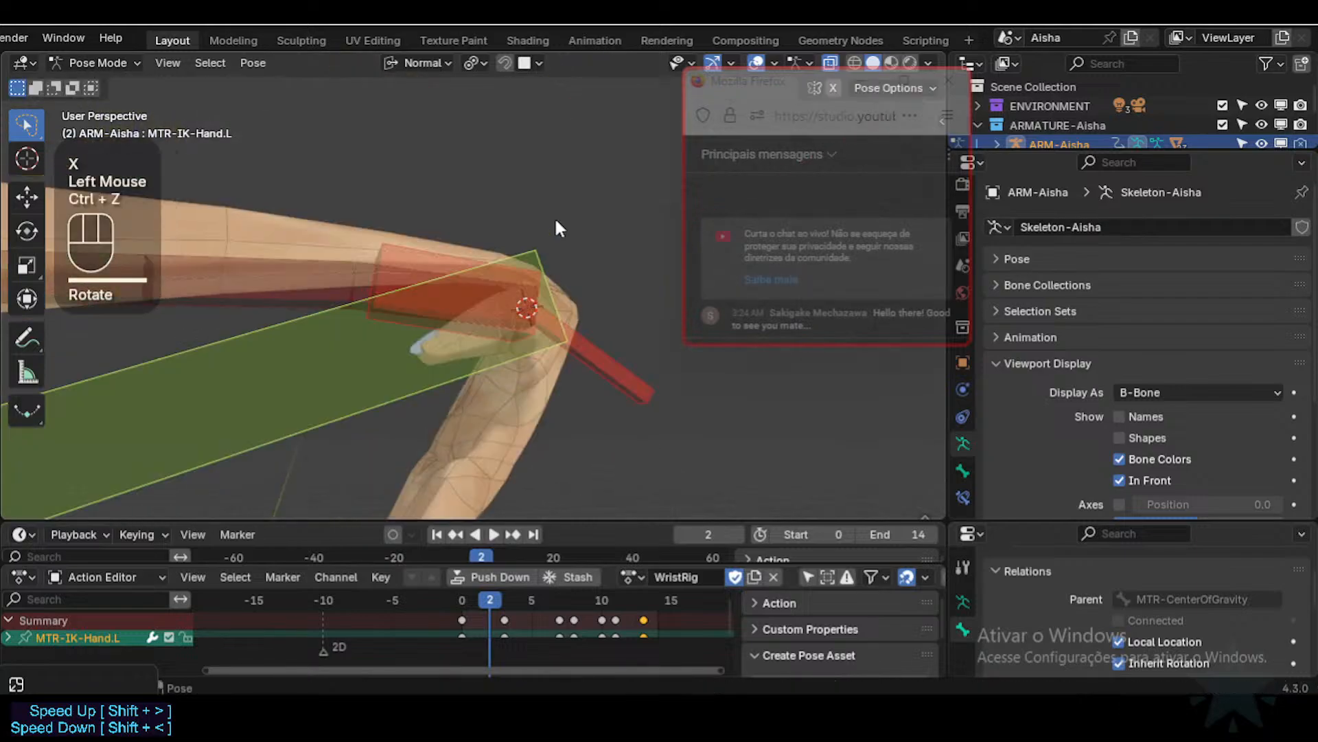
Step: Return to Object Mode, select the body mesh and save the file
{"action": "middle_click_drag", "start_coordinate": [554, 216], "coordinate": [555, 320]}
{"action": "key", "text": "ctrl+Tab"}
{"action": "left_click", "coordinate": [552, 323]}
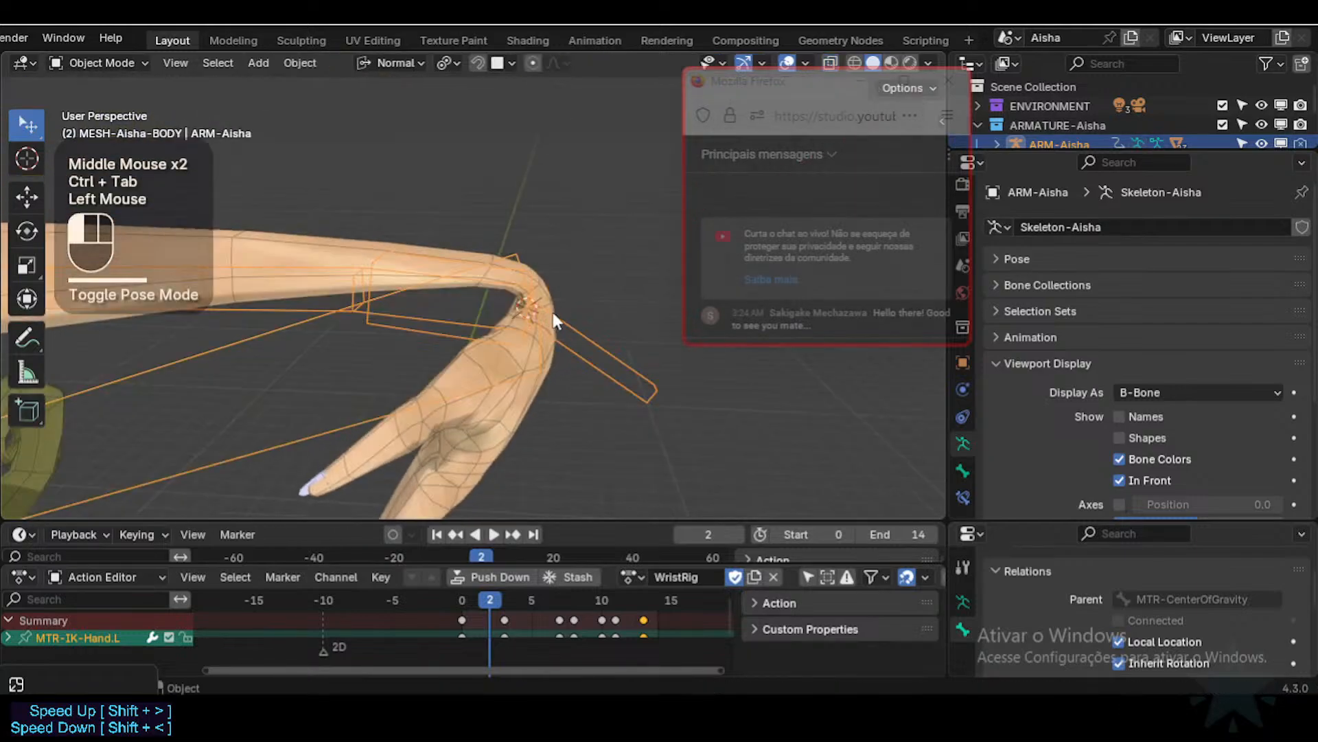
{"action": "key", "text": "ctrl+s"}
Step: Duplicate the body mesh's Armature Muzzle modifier and name the copy Armature Wrist
{"action": "double_click", "coordinate": [964, 389]}
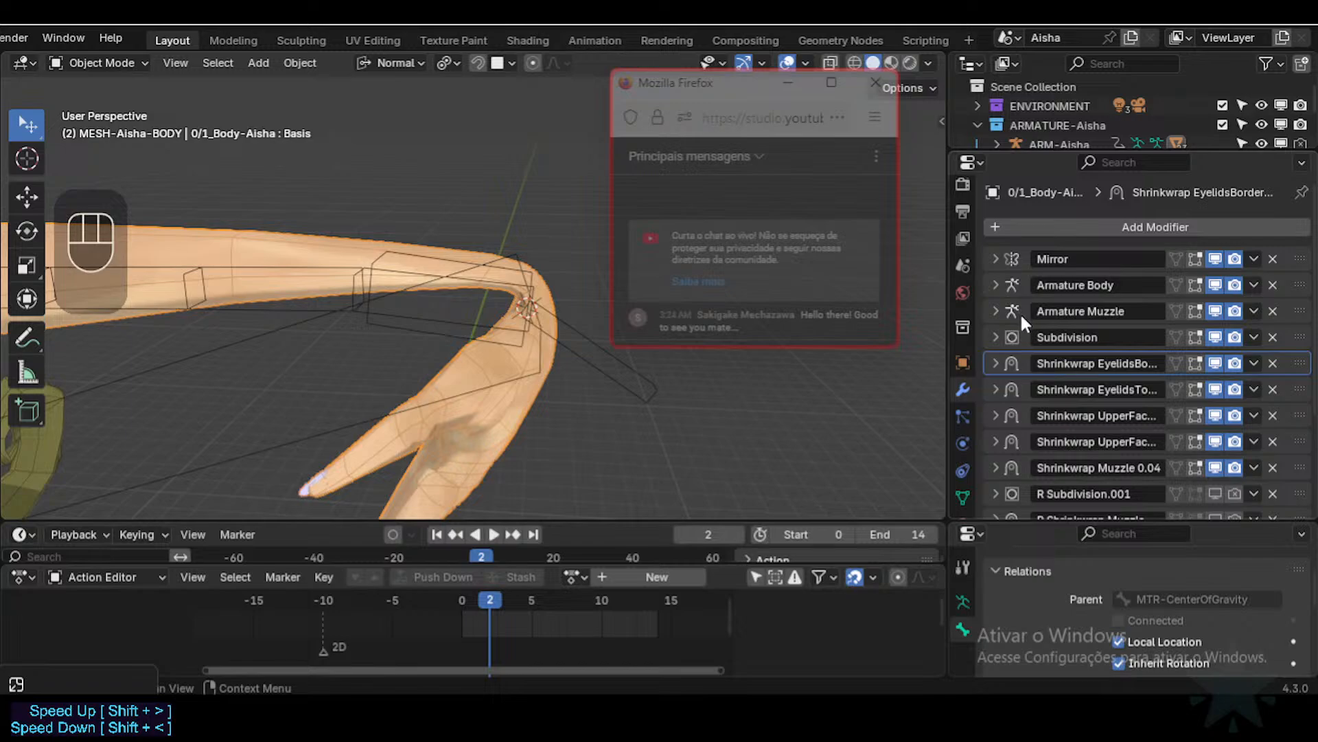
{"action": "scroll", "coordinate": [1023, 343], "scroll_direction": "down", "scroll_amount": 3}
{"action": "scroll", "coordinate": [1018, 309], "scroll_direction": "up", "scroll_amount": 2}
{"action": "scroll", "coordinate": [1187, 463], "scroll_direction": "down", "scroll_amount": 4}
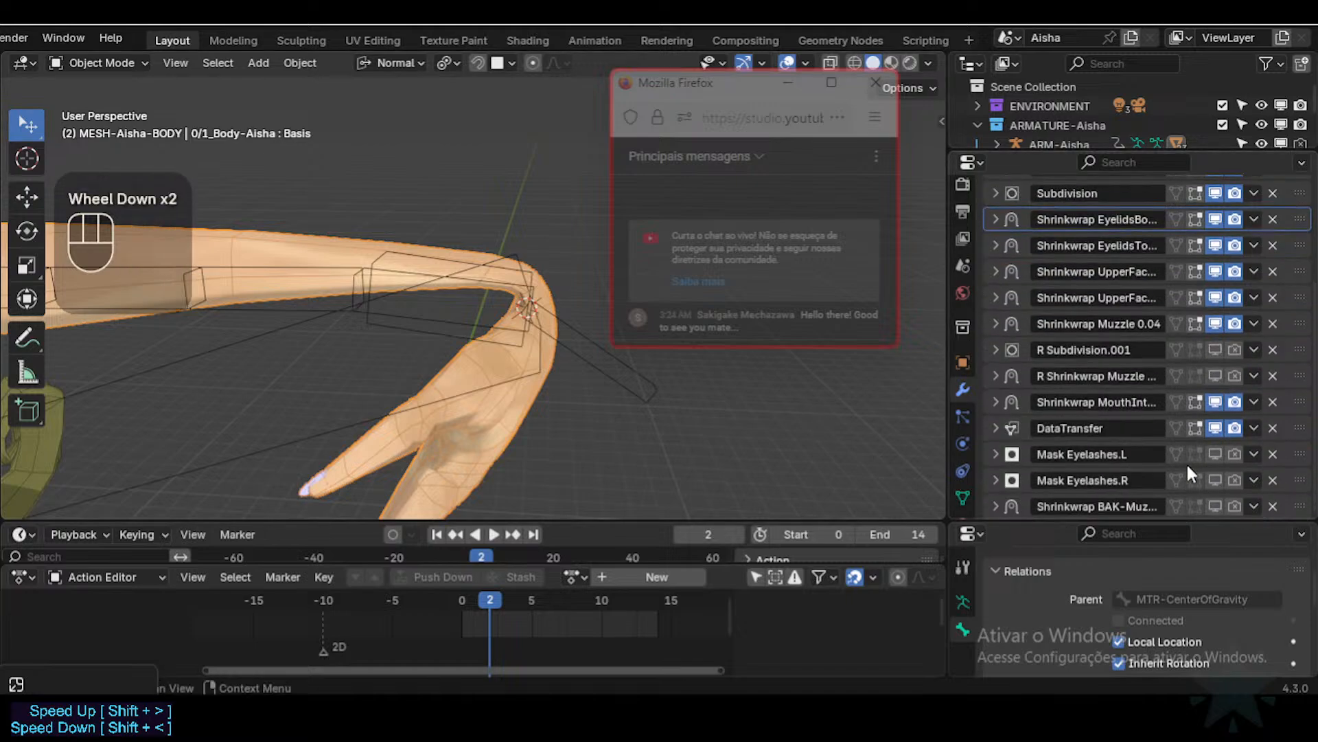
{"action": "scroll", "coordinate": [1184, 460], "scroll_direction": "up", "scroll_amount": 2}
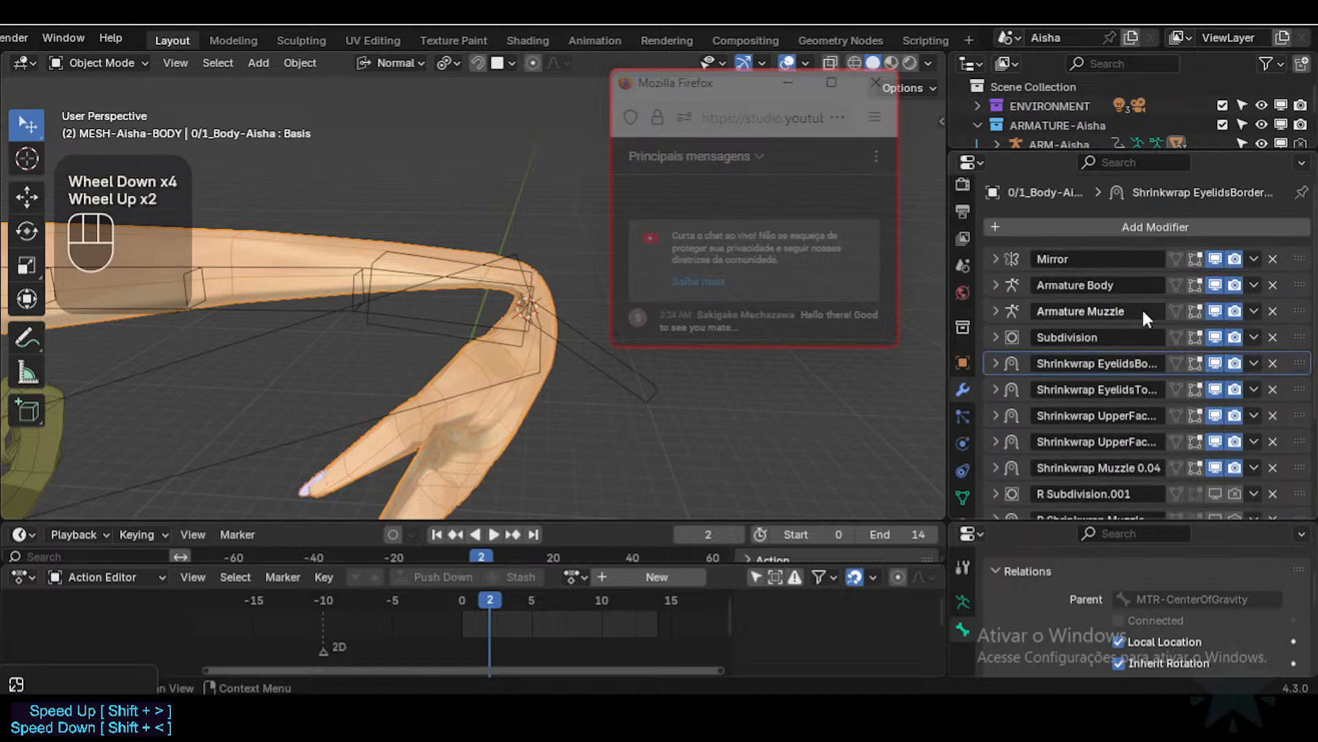
{"action": "left_click", "coordinate": [1021, 311]}
{"action": "left_click", "coordinate": [1254, 310]}
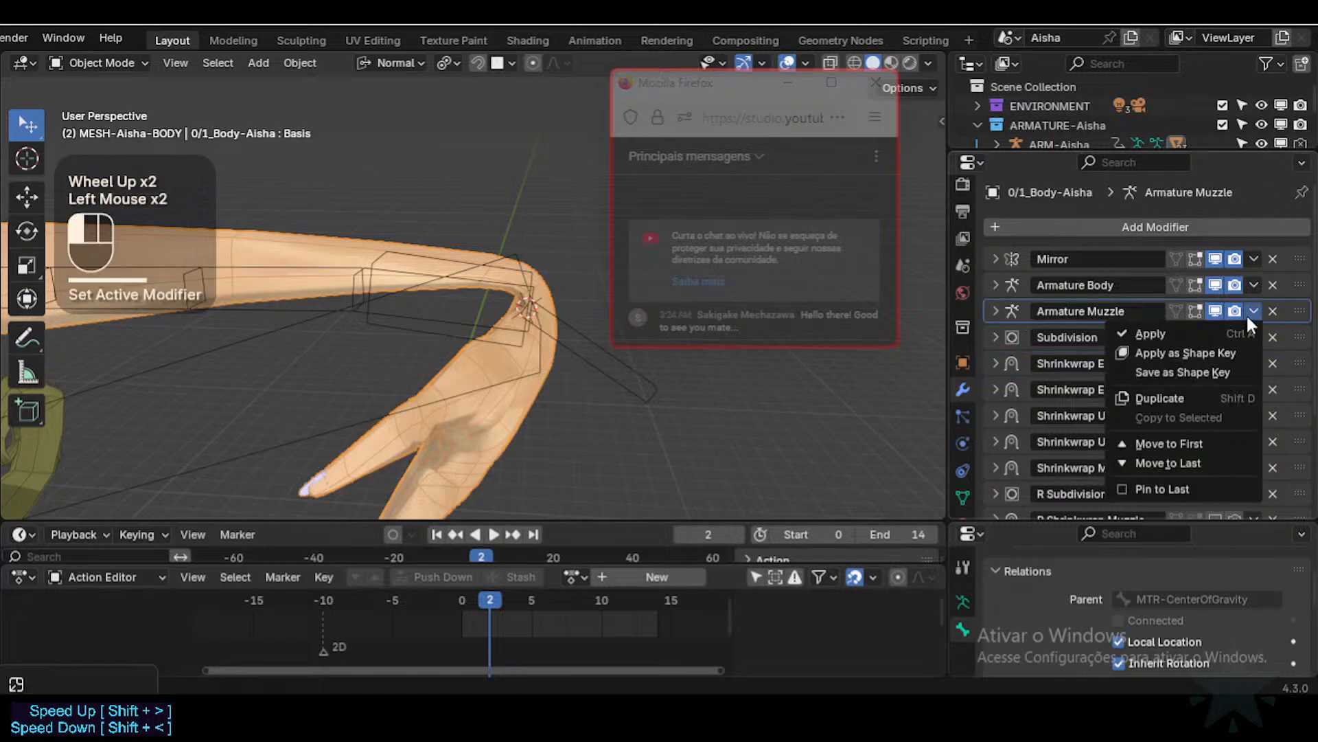
{"action": "left_click", "coordinate": [1167, 398]}
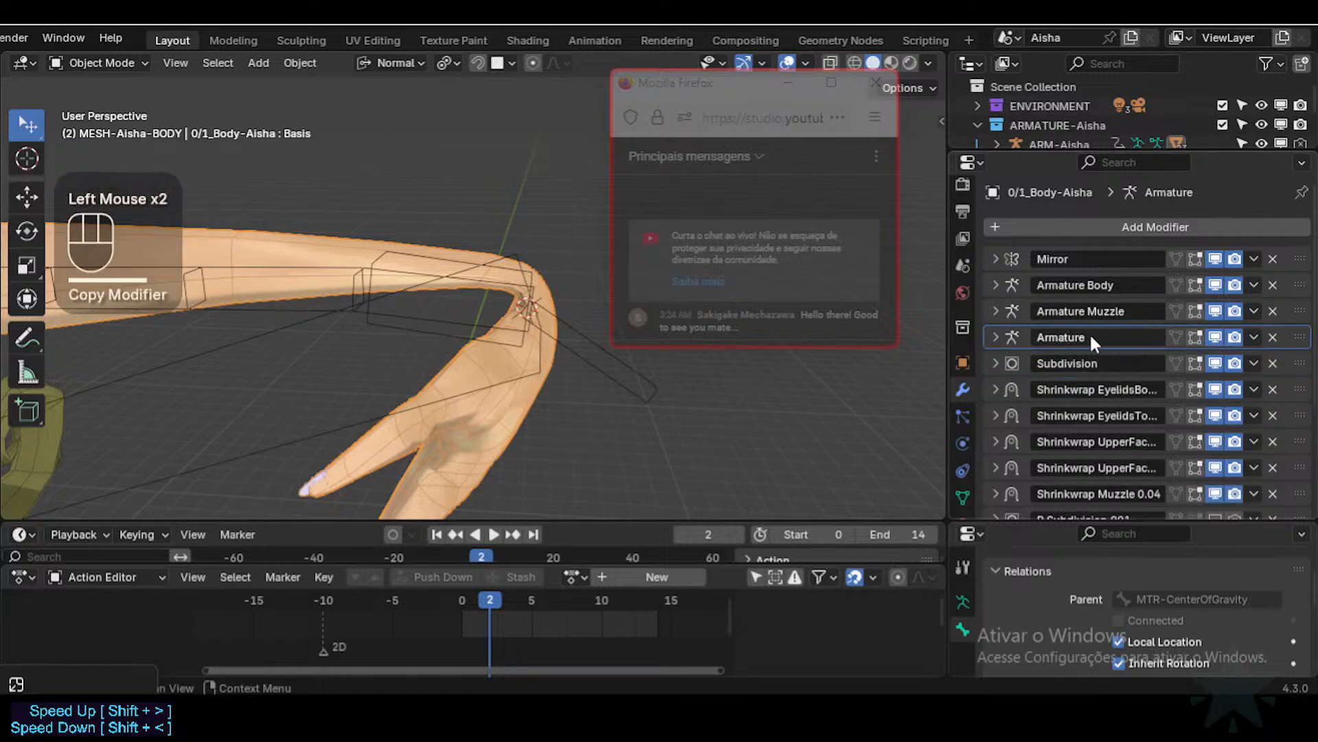
{"action": "left_click", "coordinate": [1156, 334]}
{"action": "type", "text": "Wrist"}
{"action": "key", "text": "Return"}
Step: Compare the vertex group settings of the Armature Wrist and Armature Body modifiers
{"action": "left_click", "coordinate": [995, 337]}
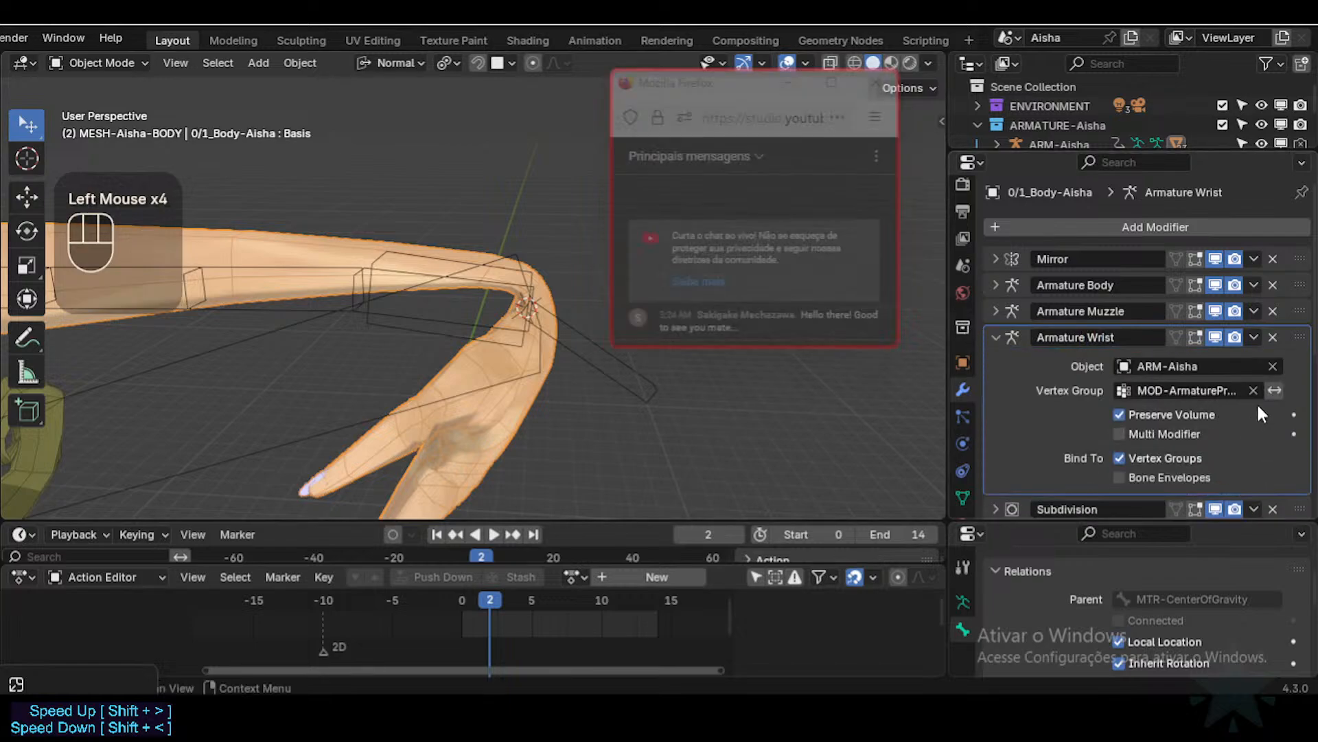
{"action": "left_click", "coordinate": [1237, 388]}
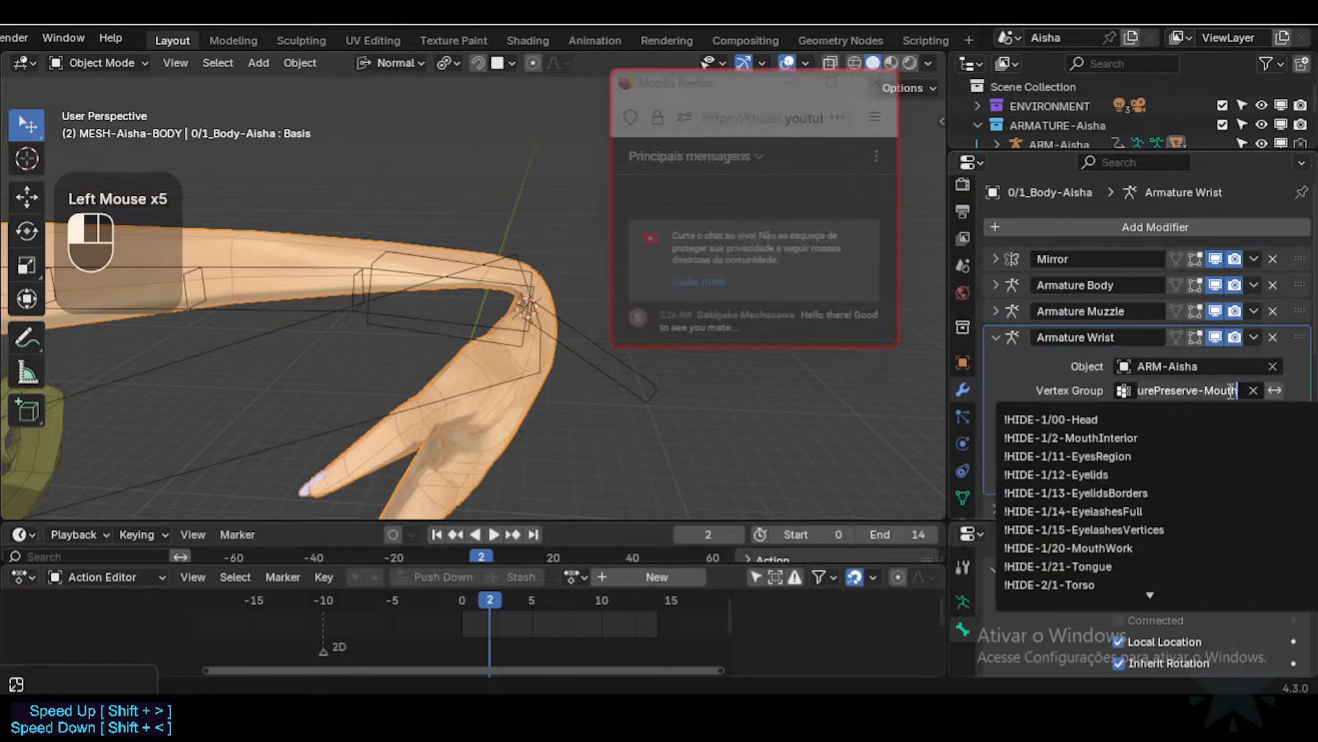
{"action": "left_click", "coordinate": [1083, 385]}
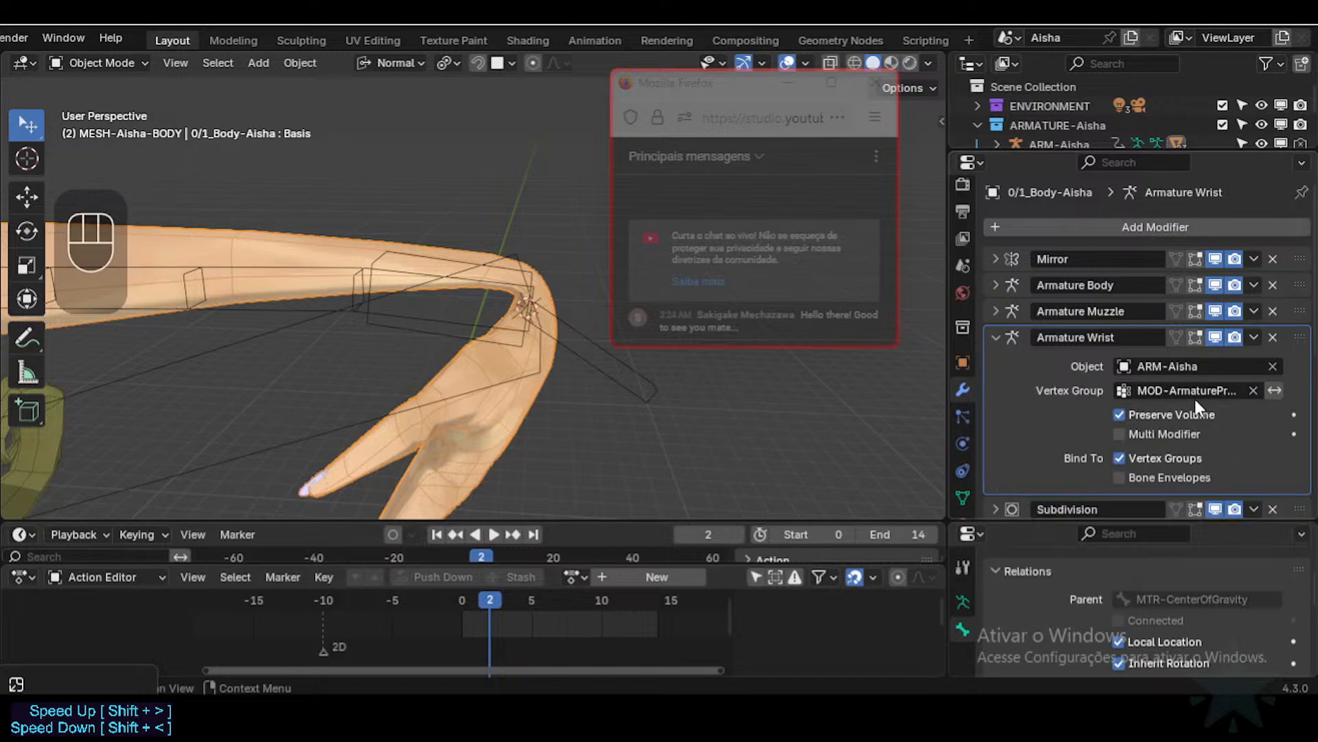
{"action": "left_click", "coordinate": [1013, 287]}
{"action": "left_click", "coordinate": [996, 283]}
{"action": "left_click", "coordinate": [1188, 336]}
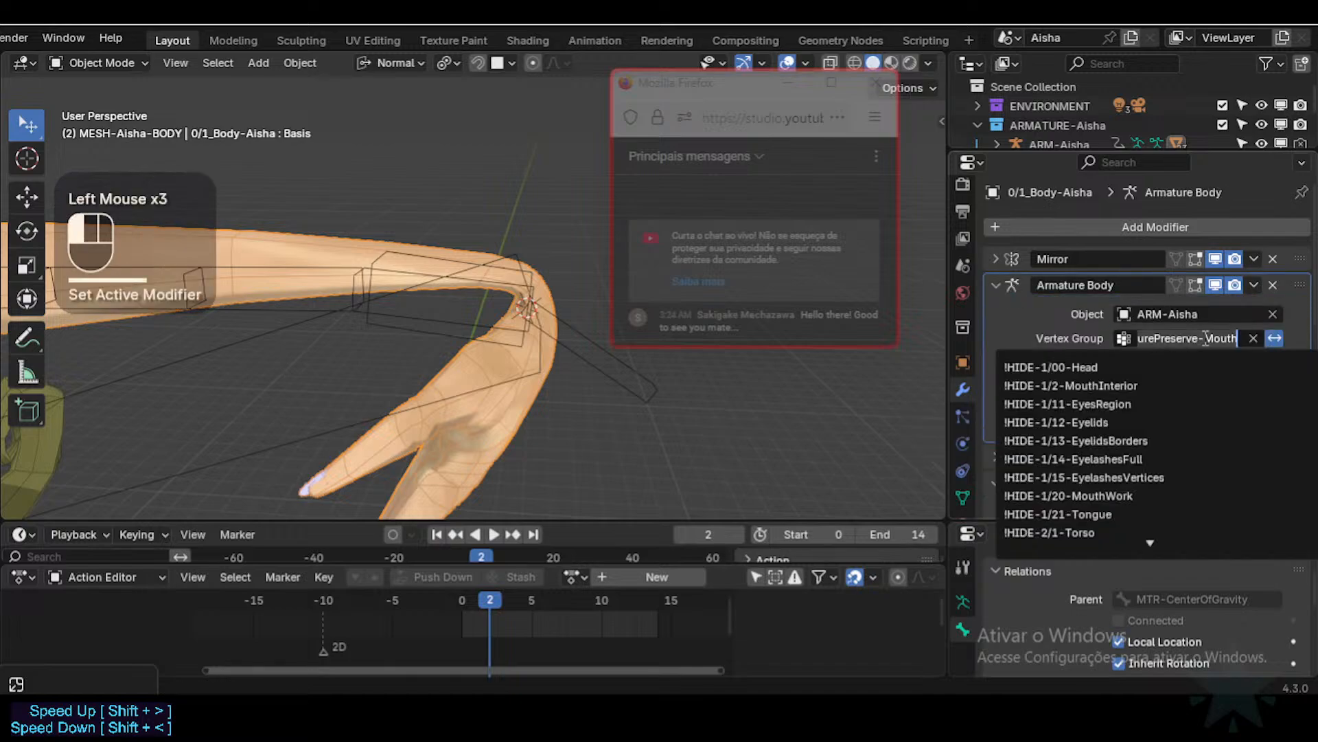
{"action": "left_click", "coordinate": [1090, 327]}
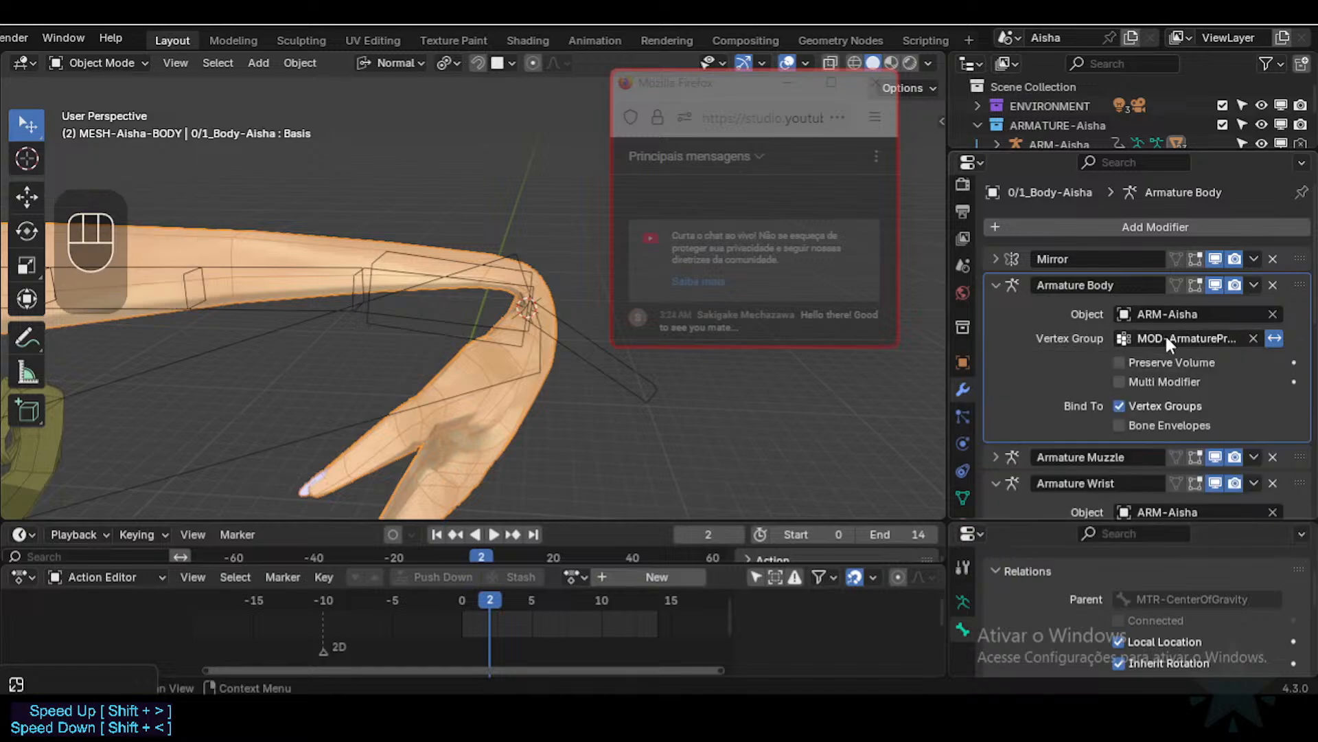
{"action": "left_click", "coordinate": [1002, 278]}
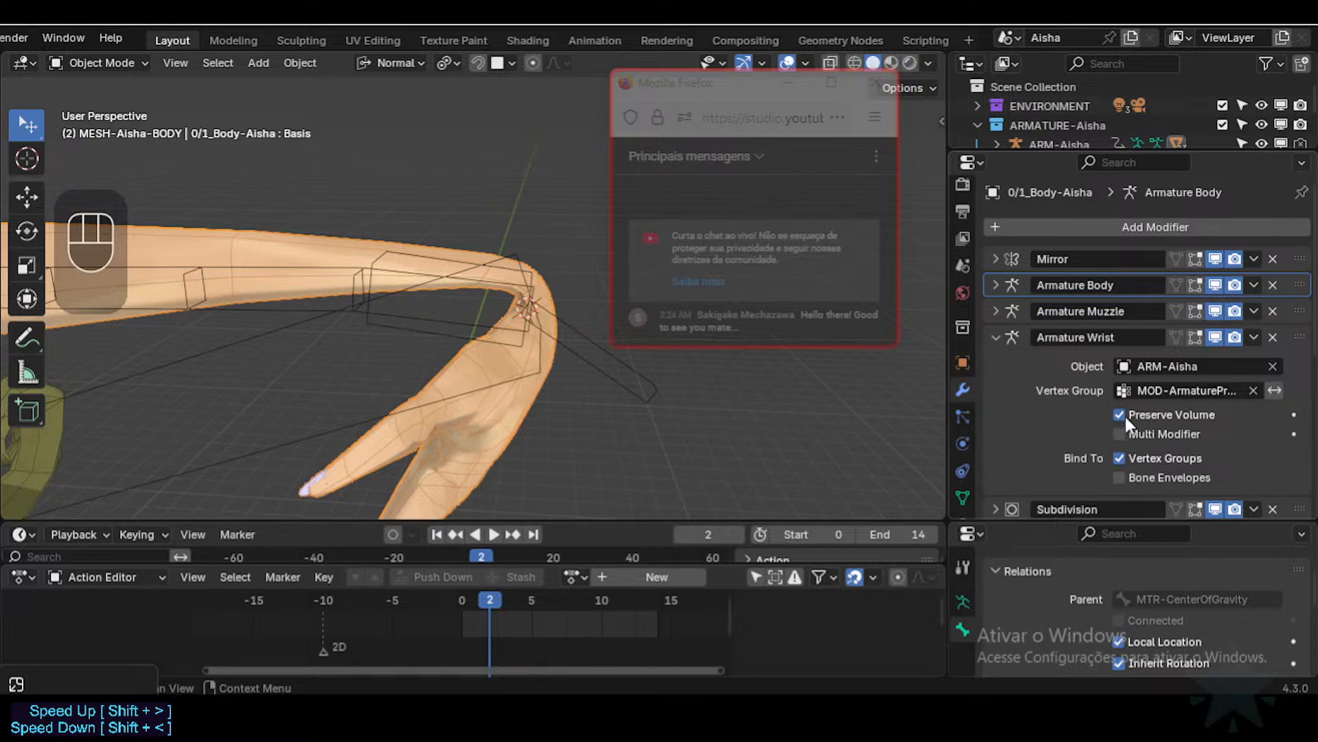
Step: Set the Armature Wrist modifier's vertex group to MOD-ArmaturePreserve-Wrist
{"action": "left_click", "coordinate": [1196, 388]}
{"action": "type", "text": "Wrist"}
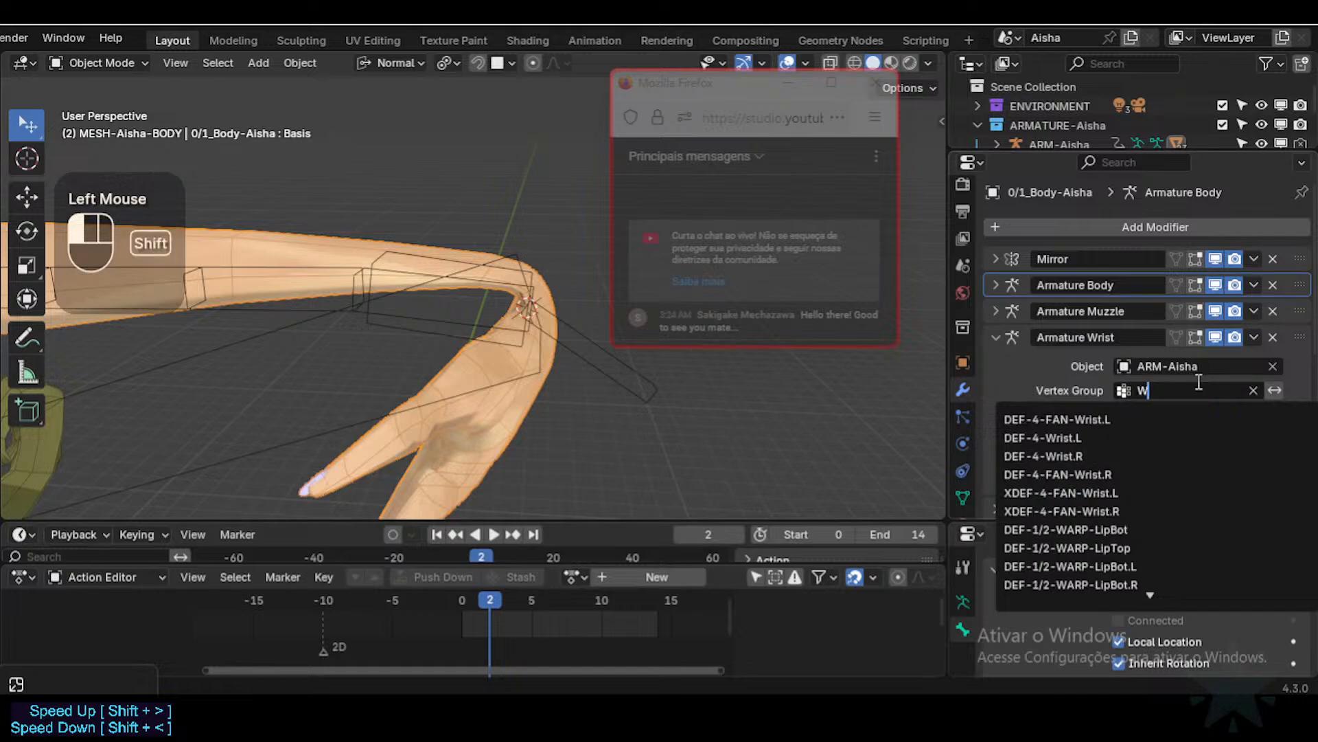
{"action": "key", "text": "Down"}
{"action": "key", "text": "Down"}
{"action": "key", "text": "Down"}
{"action": "key", "text": "Down"}
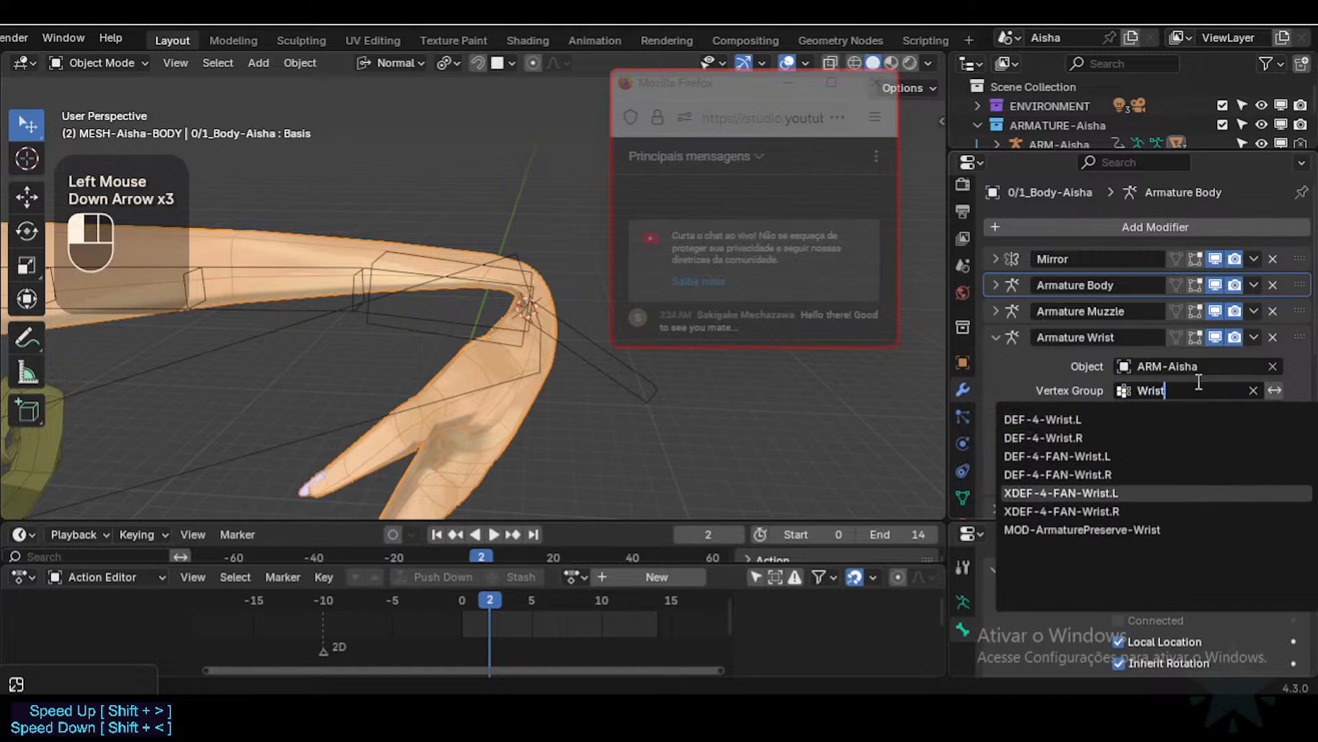
{"action": "key", "text": "Return"}
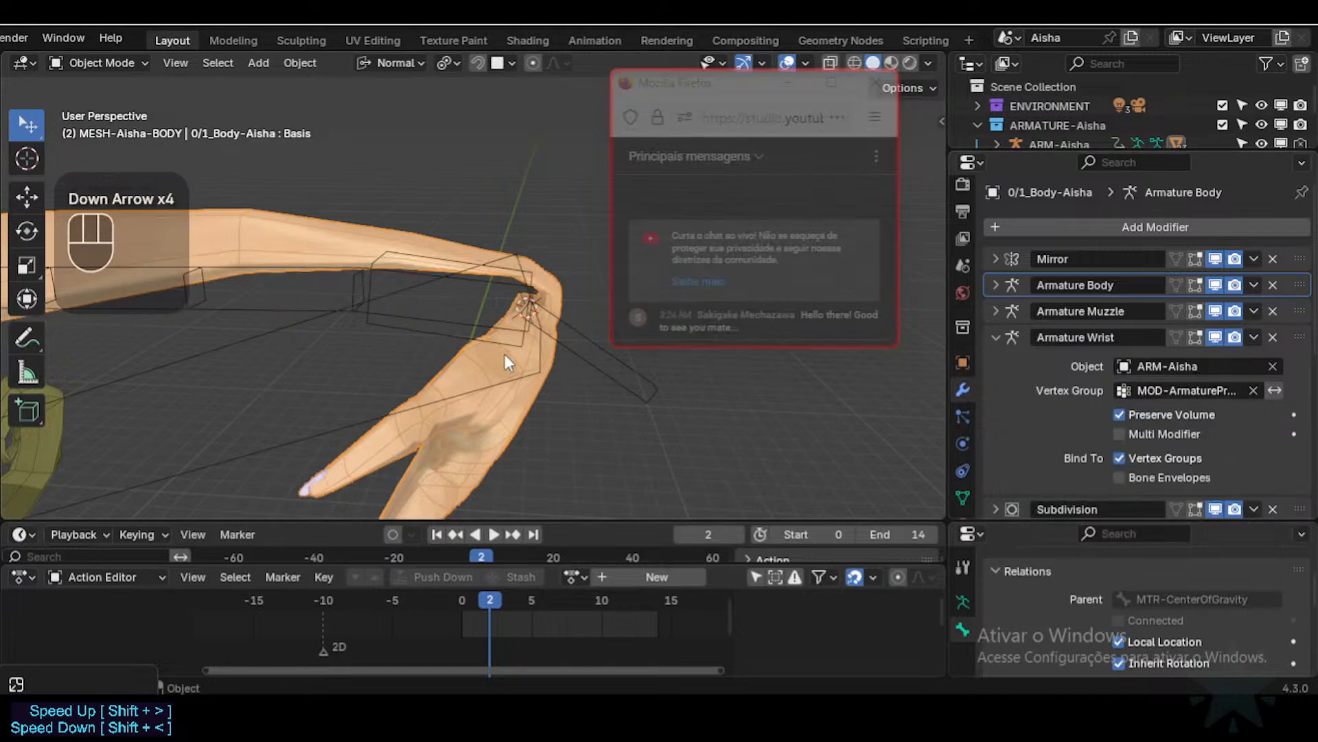
Step: Examine the bent wrist's deformation and the Armature Body modifier's vertex group settings
{"action": "middle_click_drag", "start_coordinate": [504, 353], "coordinate": [492, 322]}
{"action": "scroll", "coordinate": [495, 293], "scroll_direction": "down", "scroll_amount": 1}
{"action": "scroll", "coordinate": [495, 292], "scroll_direction": "up", "scroll_amount": 2}
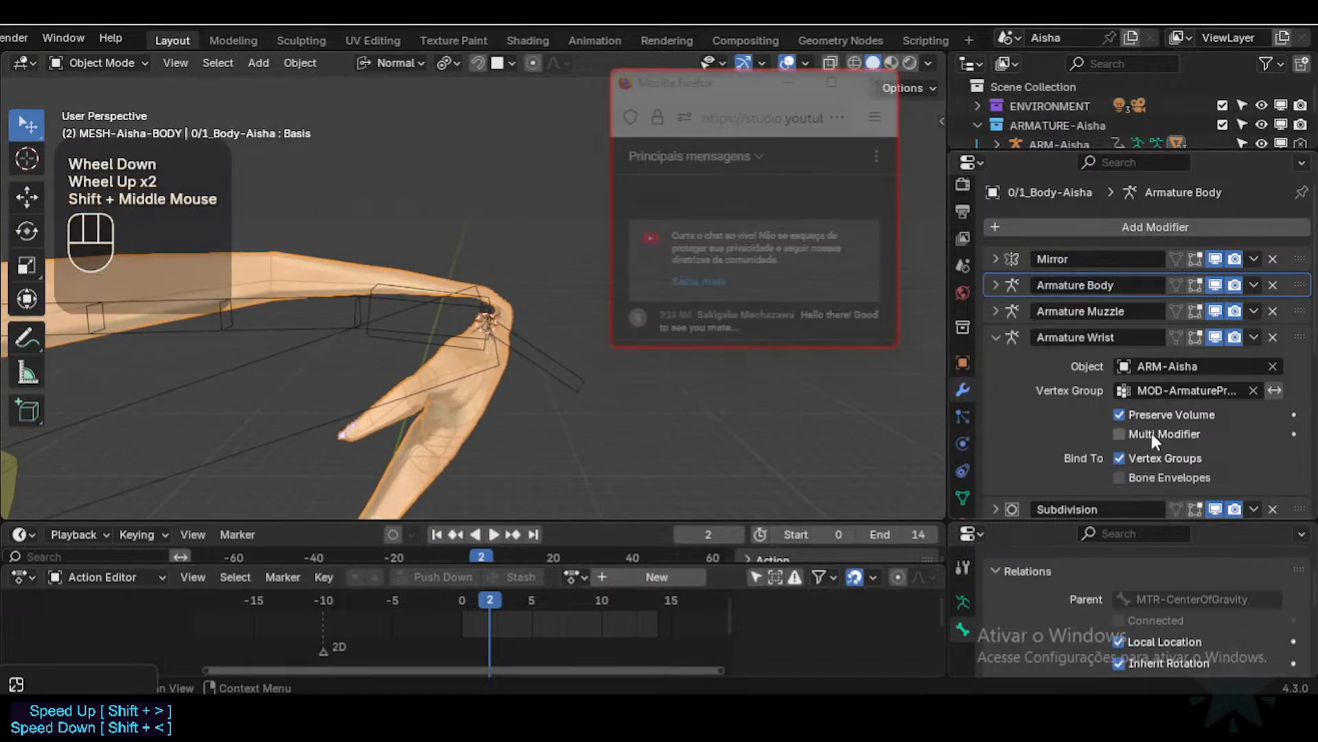
{"action": "left_click", "coordinate": [997, 335]}
{"action": "left_click", "coordinate": [995, 284]}
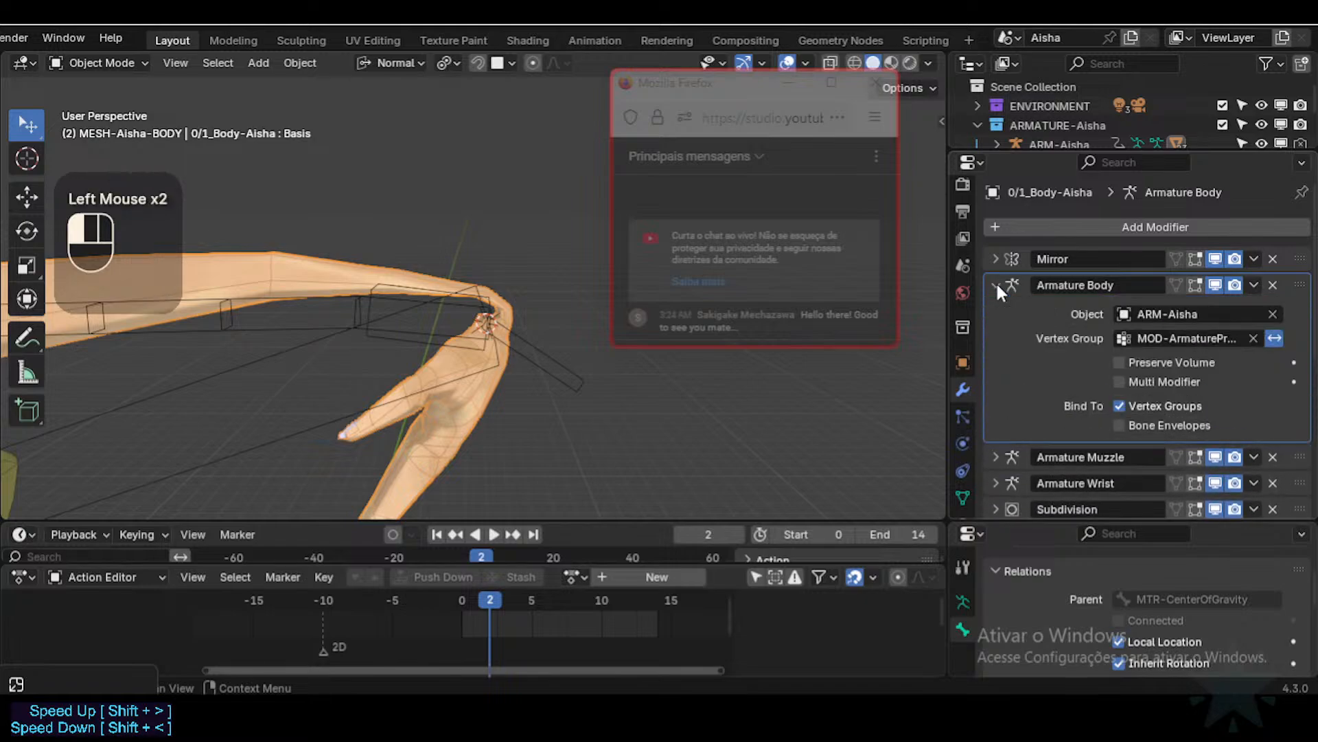
Step: Edit the body mesh and select the vertices assigned to the MOD-ArmaturePreserve-Mouth vertex group
{"action": "left_click", "coordinate": [379, 269]}
{"action": "key", "text": "Tab"}
{"action": "middle_click_drag", "start_coordinate": [434, 339], "coordinate": [485, 371], "text": "shift"}
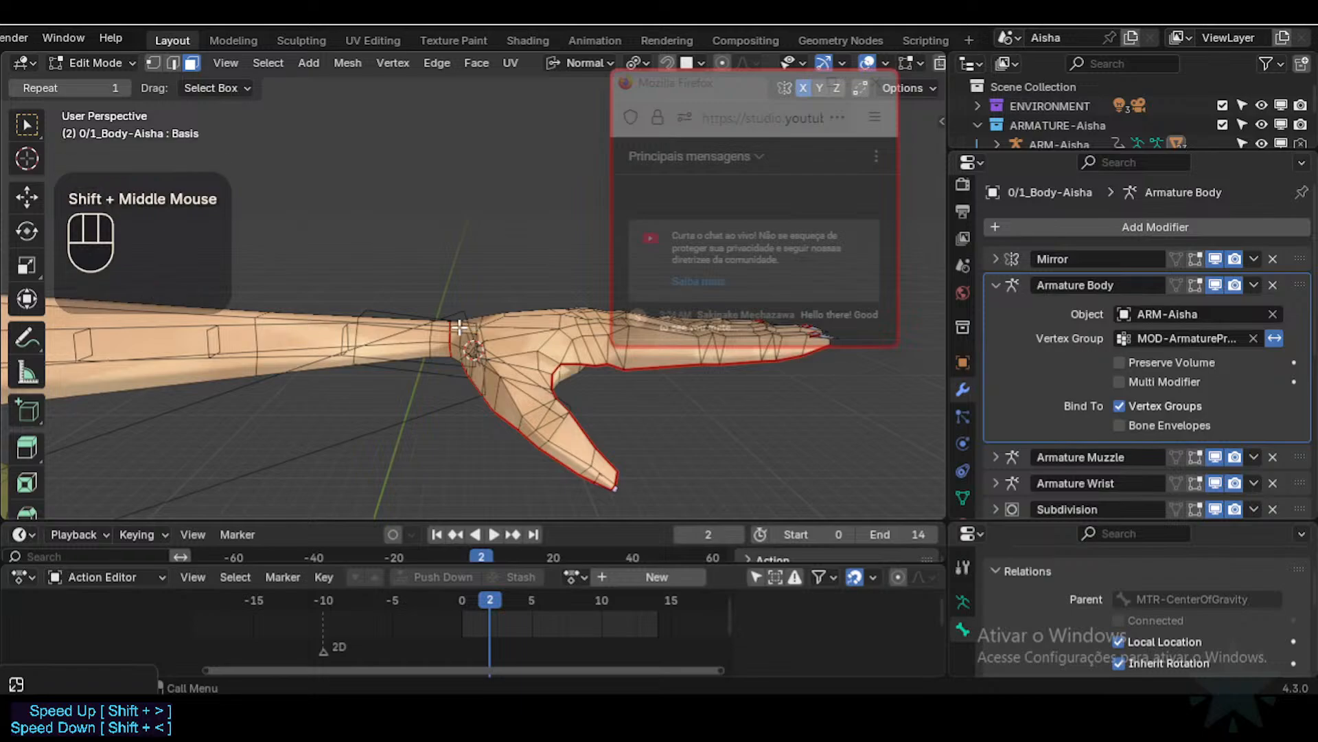
{"action": "scroll", "coordinate": [450, 339], "scroll_direction": "down", "scroll_amount": 3}
{"action": "scroll", "coordinate": [439, 340], "scroll_direction": "down", "scroll_amount": 1, "text": "shift"}
{"action": "middle_click_drag", "start_coordinate": [440, 340], "coordinate": [382, 311], "text": "shift"}
{"action": "key", "text": "ctrl+shift+x"}
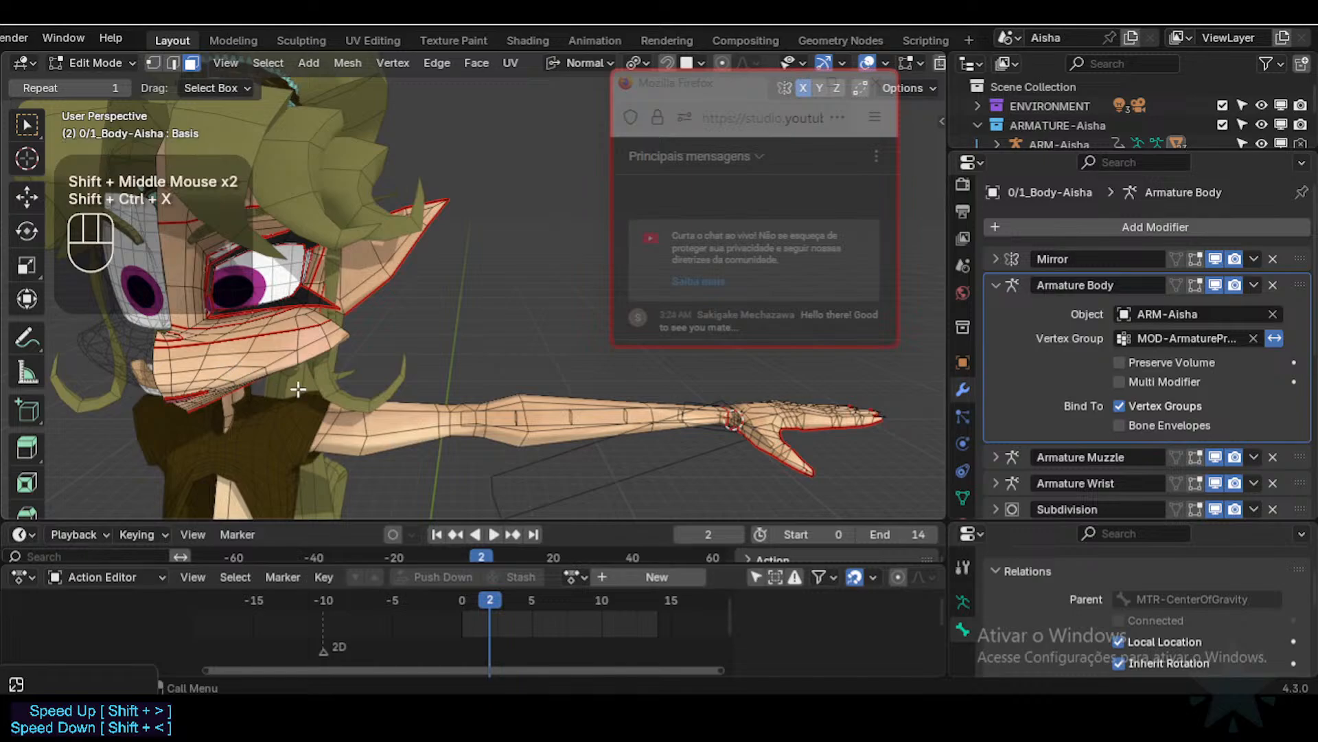
{"action": "middle_click_drag", "start_coordinate": [298, 389], "coordinate": [229, 369], "text": "shift"}
{"action": "scroll", "coordinate": [769, 435], "scroll_direction": "up", "scroll_amount": 2}
{"action": "middle_click_drag", "start_coordinate": [770, 435], "coordinate": [605, 423], "text": "shift"}
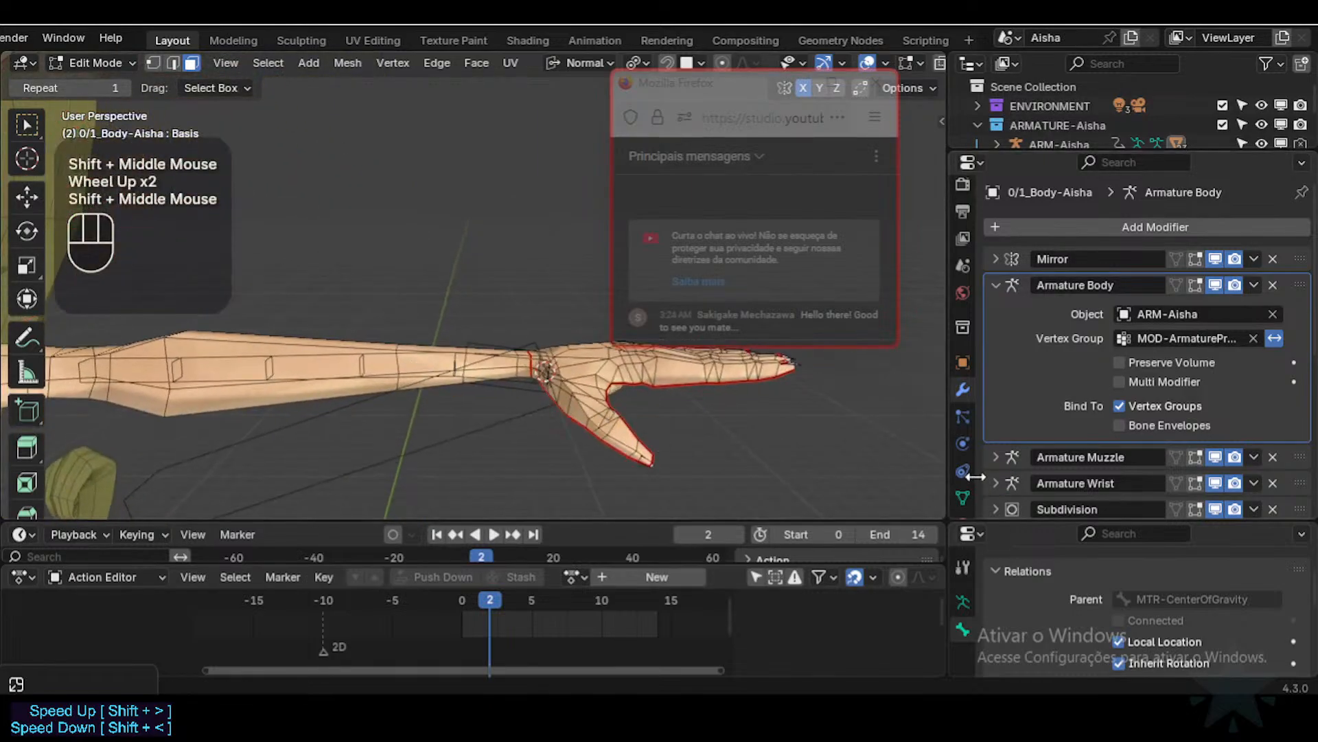
{"action": "left_click", "coordinate": [963, 496]}
{"action": "scroll", "coordinate": [1229, 316], "scroll_direction": "up", "scroll_amount": 2}
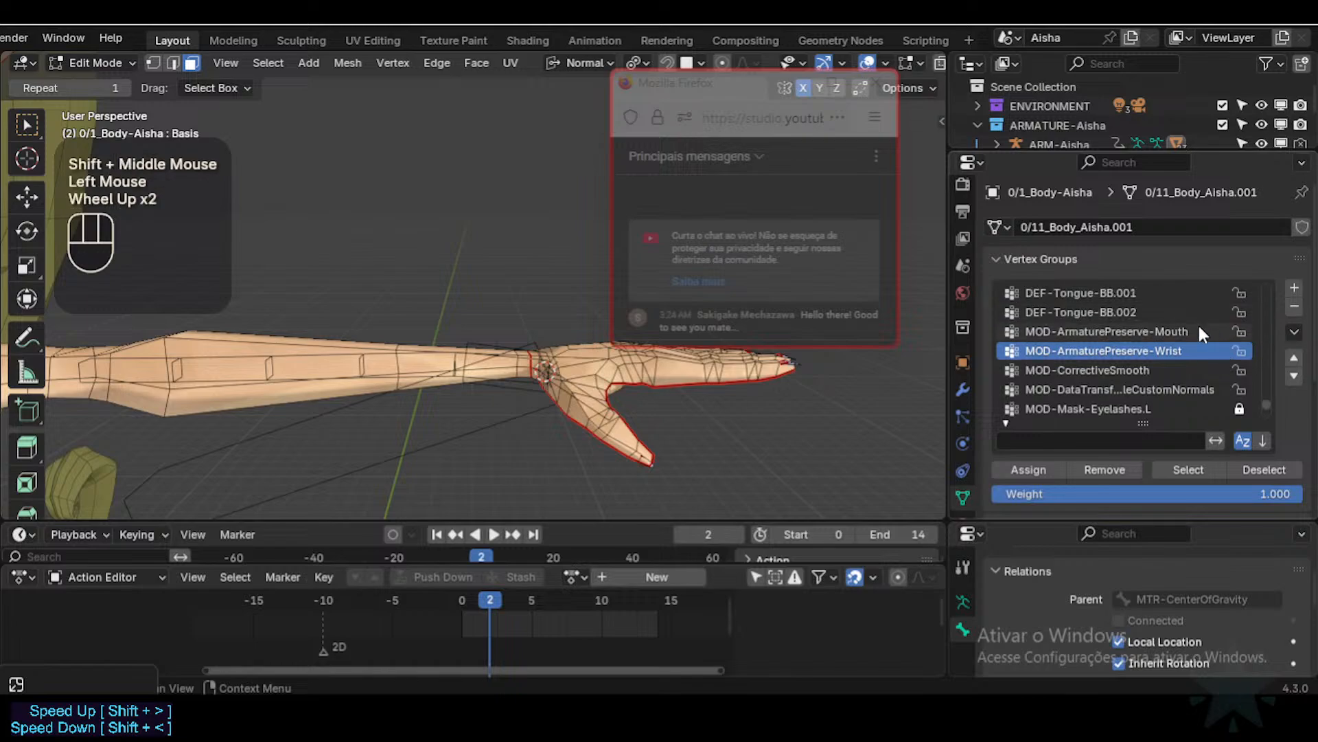
{"action": "left_click", "coordinate": [1201, 331]}
{"action": "left_click", "coordinate": [1188, 470]}
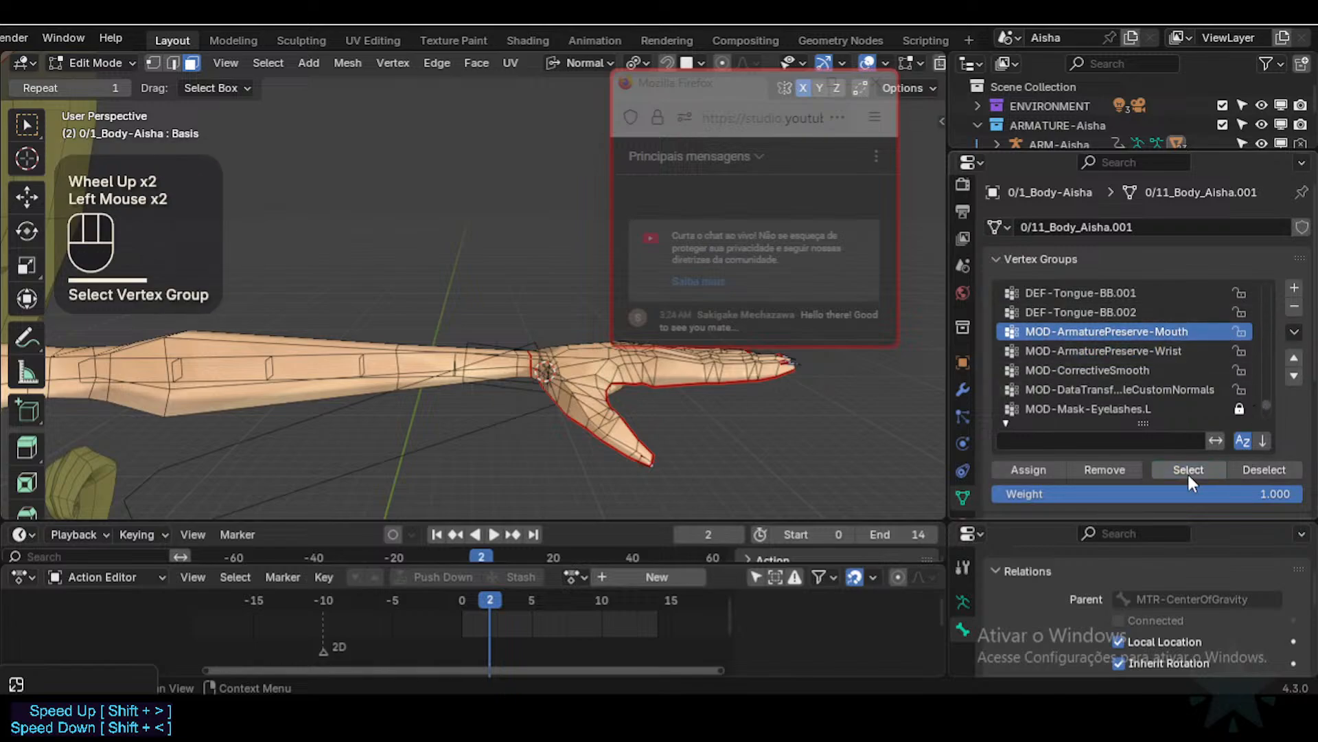
Step: Select the body vertices assigned to the MOD-ArmaturePreserve-Wrist vertex group
{"action": "scroll", "coordinate": [343, 387], "scroll_direction": "down", "scroll_amount": 3}
{"action": "scroll", "coordinate": [343, 387], "scroll_direction": "up", "scroll_amount": 3}
{"action": "scroll", "coordinate": [494, 421], "scroll_direction": "up", "scroll_amount": 1}
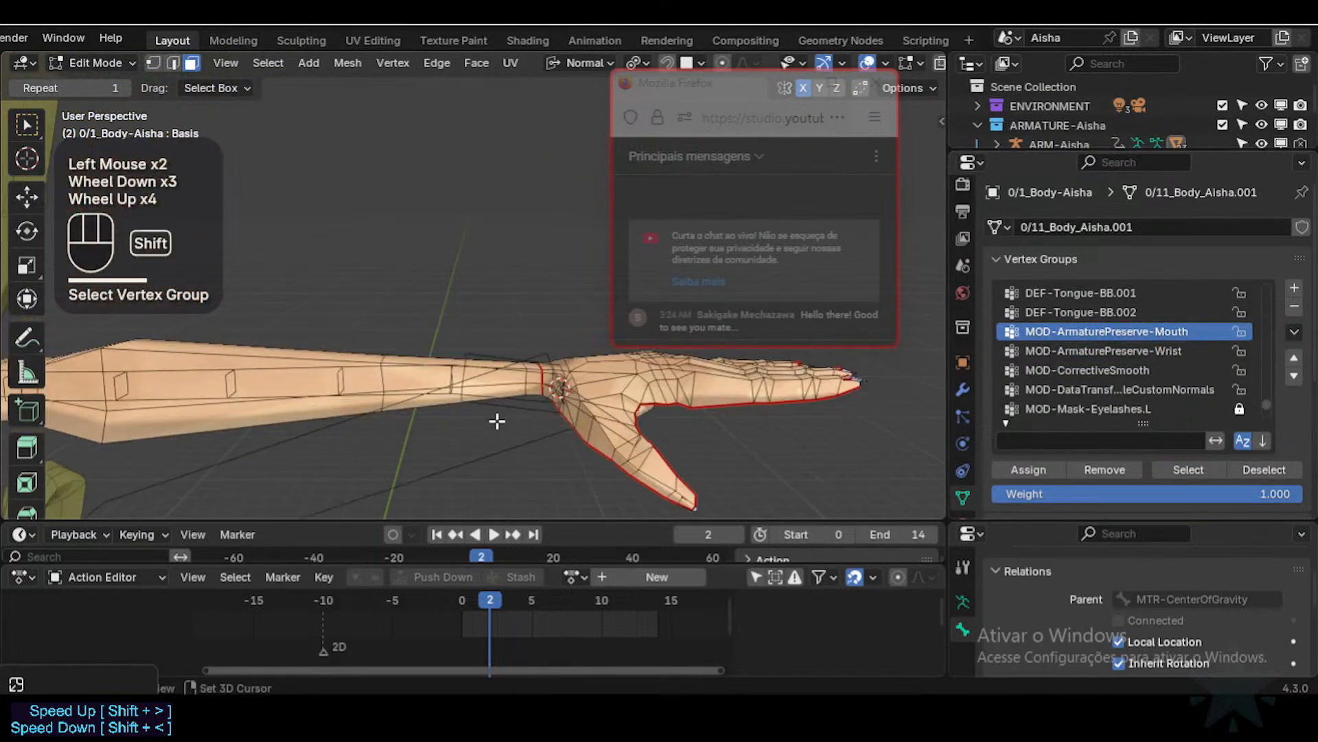
{"action": "middle_click_drag", "start_coordinate": [495, 421], "coordinate": [474, 414], "text": "shift"}
{"action": "left_click", "coordinate": [1139, 352]}
{"action": "left_click", "coordinate": [1188, 469]}
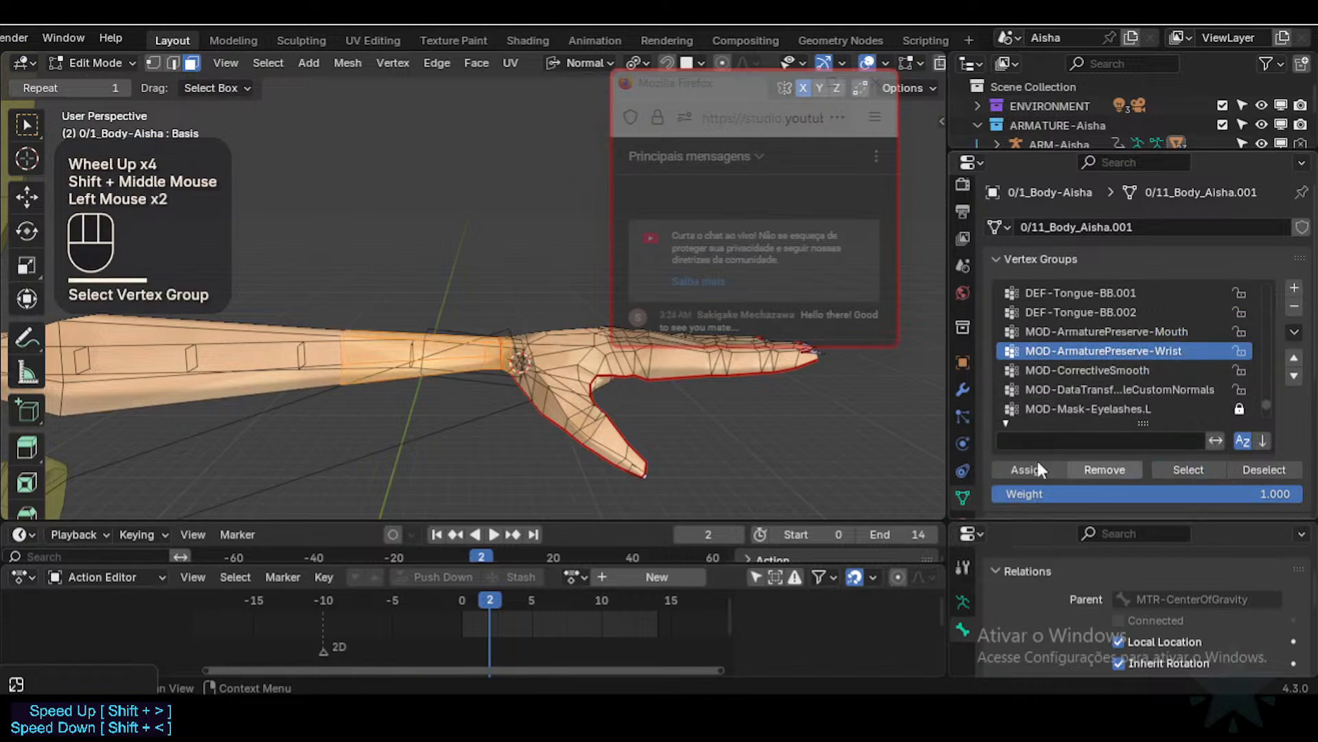
{"action": "scroll", "coordinate": [462, 368], "scroll_direction": "down", "scroll_amount": 3}
{"action": "scroll", "coordinate": [488, 371], "scroll_direction": "up", "scroll_amount": 1}
{"action": "scroll", "coordinate": [488, 370], "scroll_direction": "up", "scroll_amount": 2}
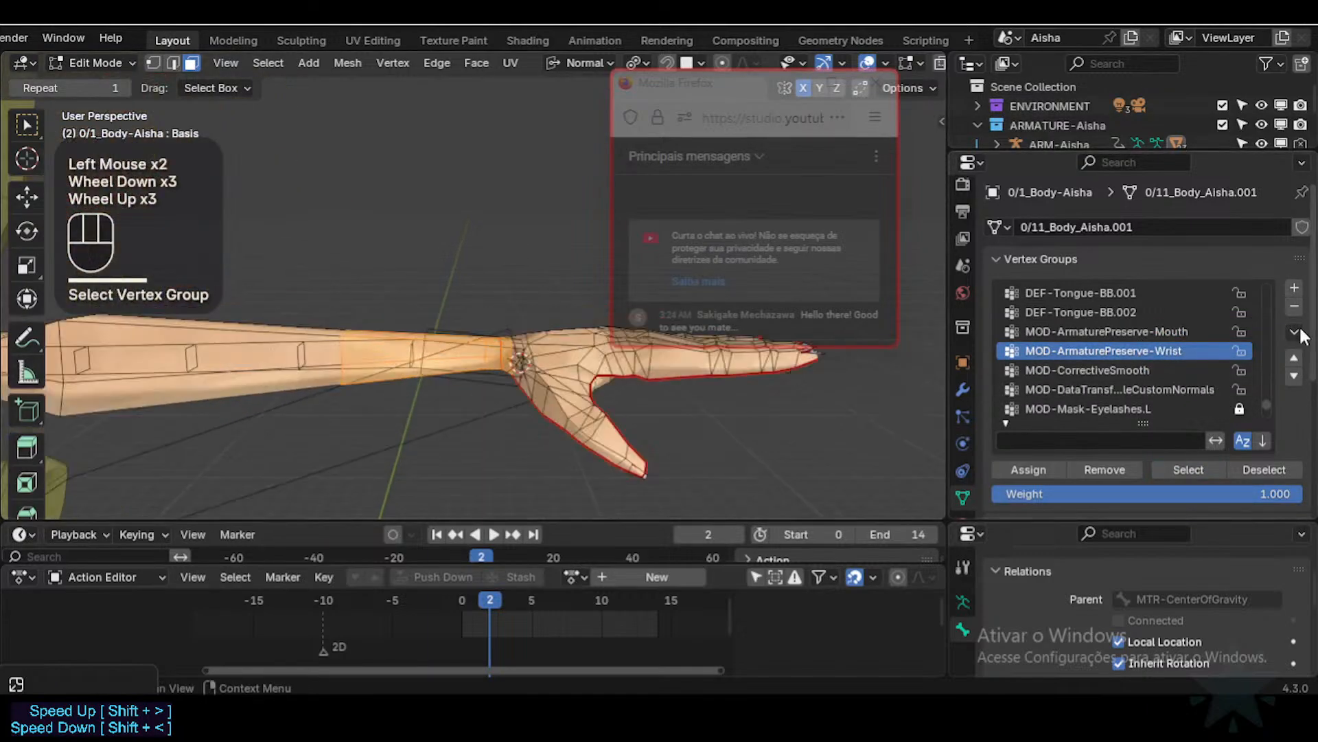
Step: Add a vertex group to the body mesh and name it MOD-Armature-LBS
{"action": "left_click", "coordinate": [1294, 288]}
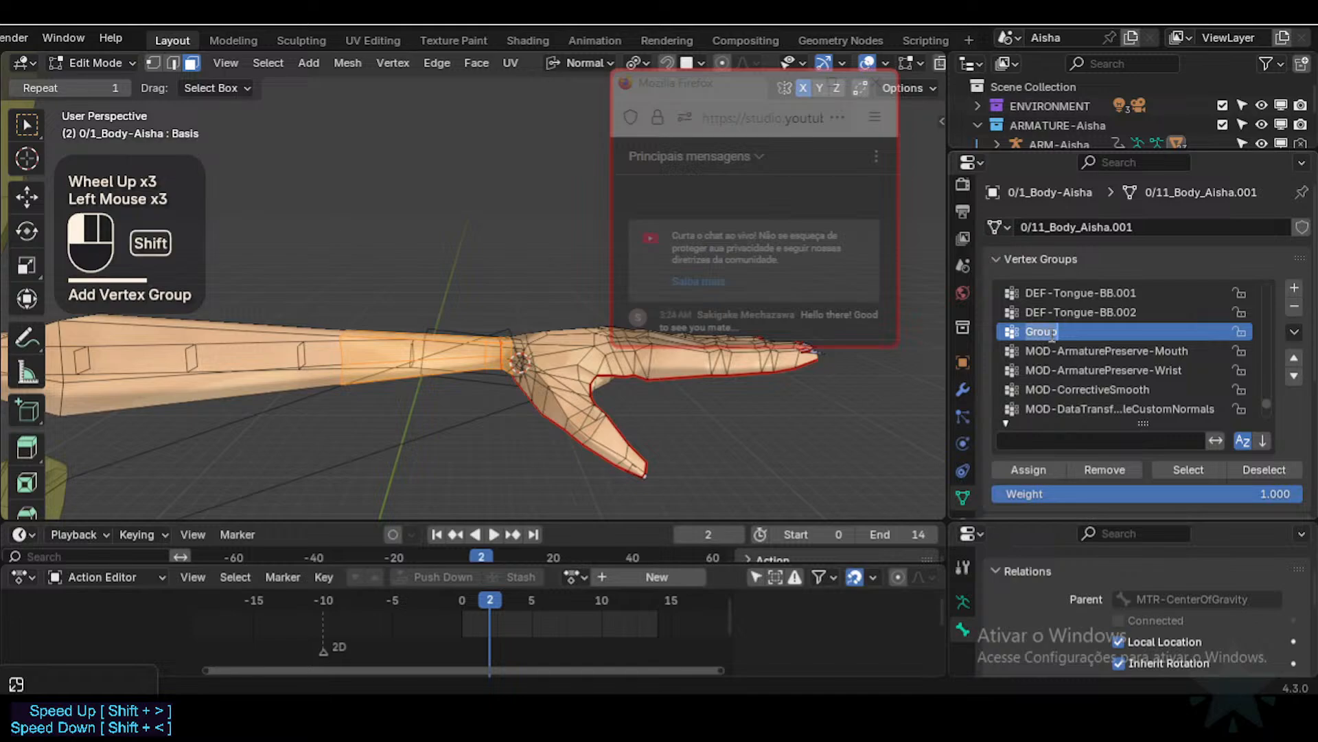
{"action": "type", "text": "MOD-Armature"}
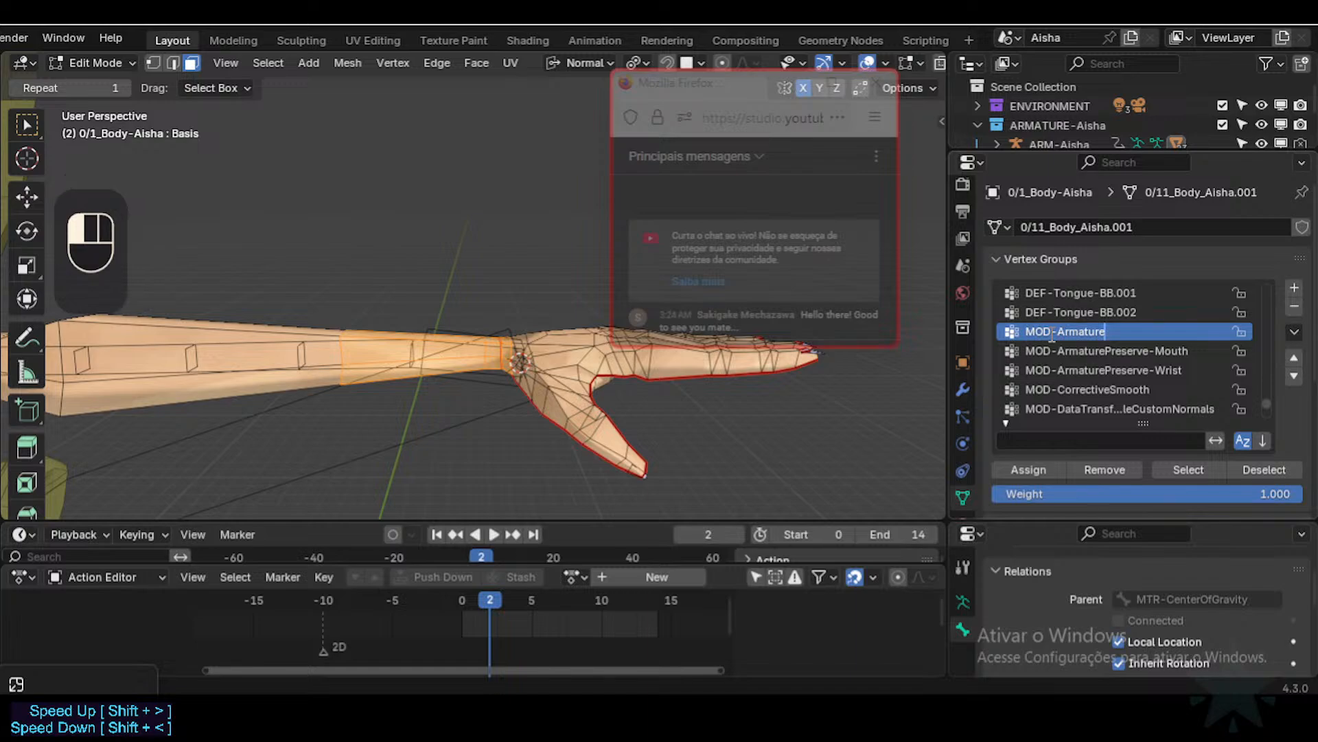
{"action": "type", "text": "L"}
{"action": "key", "text": "BackSpace"}
{"action": "key", "text": "BackSpace"}
{"action": "type", "text": "-LBS"}
{"action": "key", "text": "Return"}
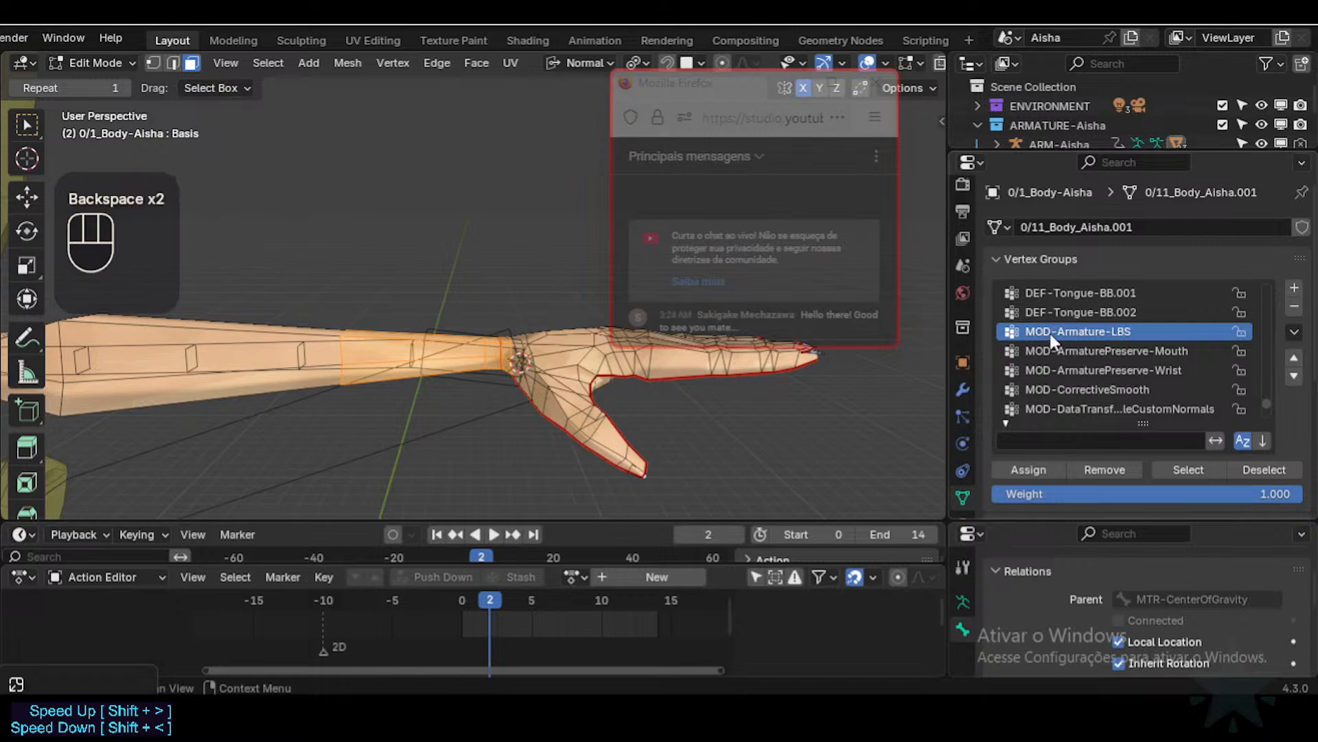
Step: Assign the selected mouth and wrist vertices to the MOD-Armature-LBS vertex group
{"action": "left_click", "coordinate": [1037, 469]}
{"action": "left_click", "coordinate": [1037, 469]}
{"action": "left_click", "coordinate": [1037, 469]}
{"action": "scroll", "coordinate": [391, 320], "scroll_direction": "down", "scroll_amount": 4}
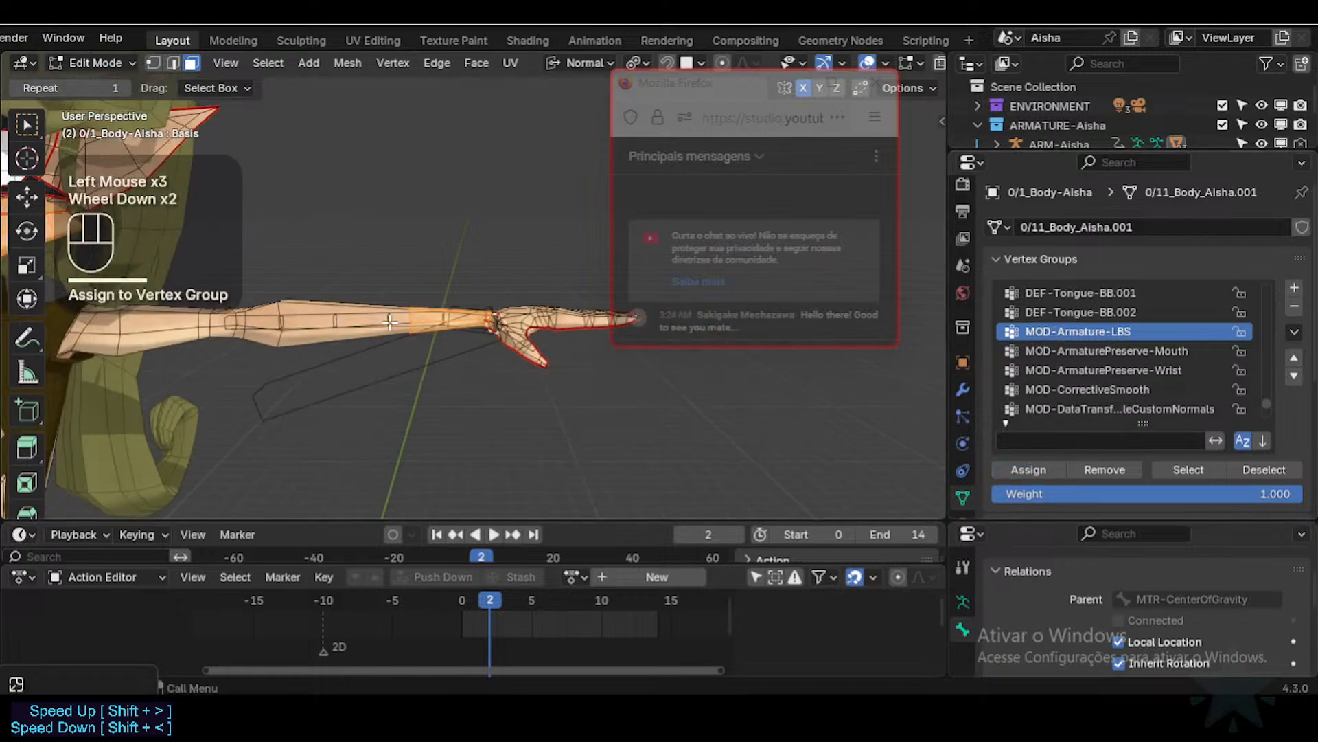
{"action": "middle_click_drag", "start_coordinate": [391, 321], "coordinate": [441, 349], "text": "shift"}
{"action": "scroll", "coordinate": [441, 349], "scroll_direction": "up", "scroll_amount": 2}
Step: Return to Object Mode and set the Armature Body modifier's vertex group to MOD-Armature-LBS
{"action": "key", "text": "ctrl+Tab"}
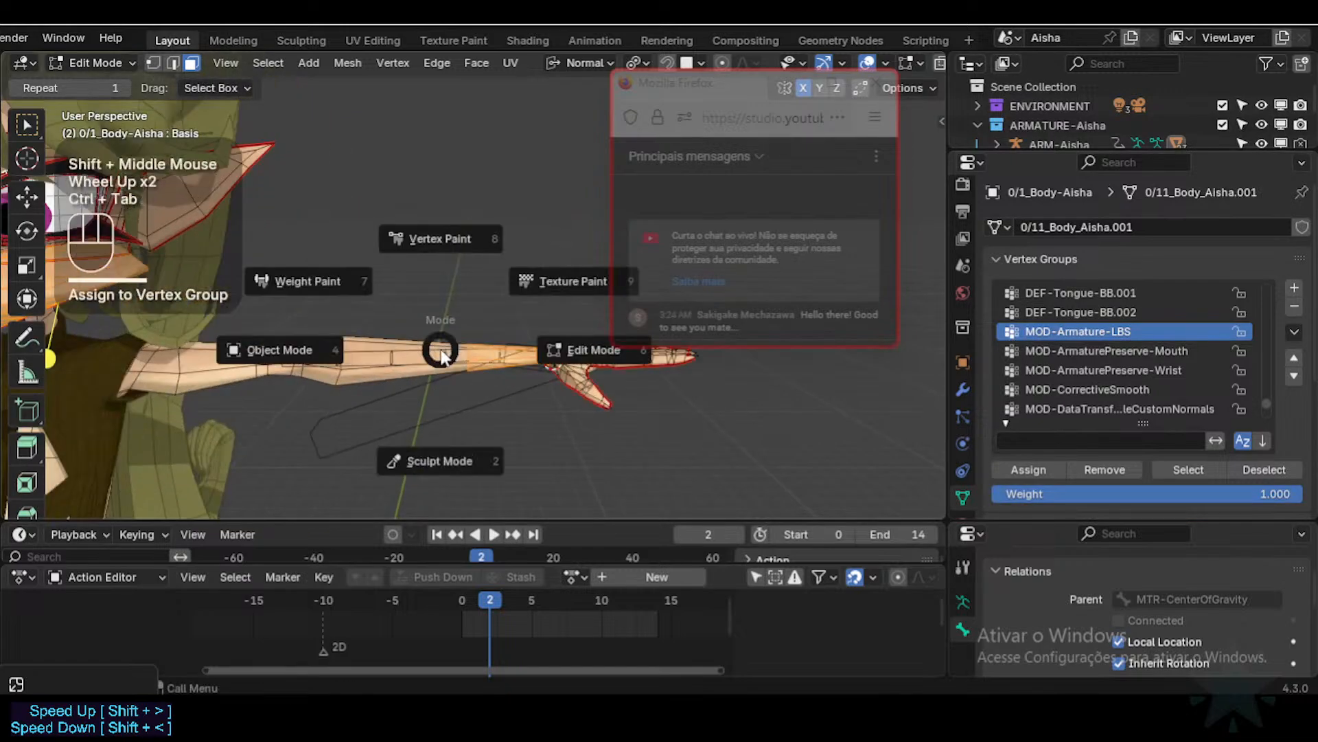
{"action": "left_click", "coordinate": [595, 348]}
{"action": "left_click", "coordinate": [961, 390]}
{"action": "left_click", "coordinate": [1188, 338]}
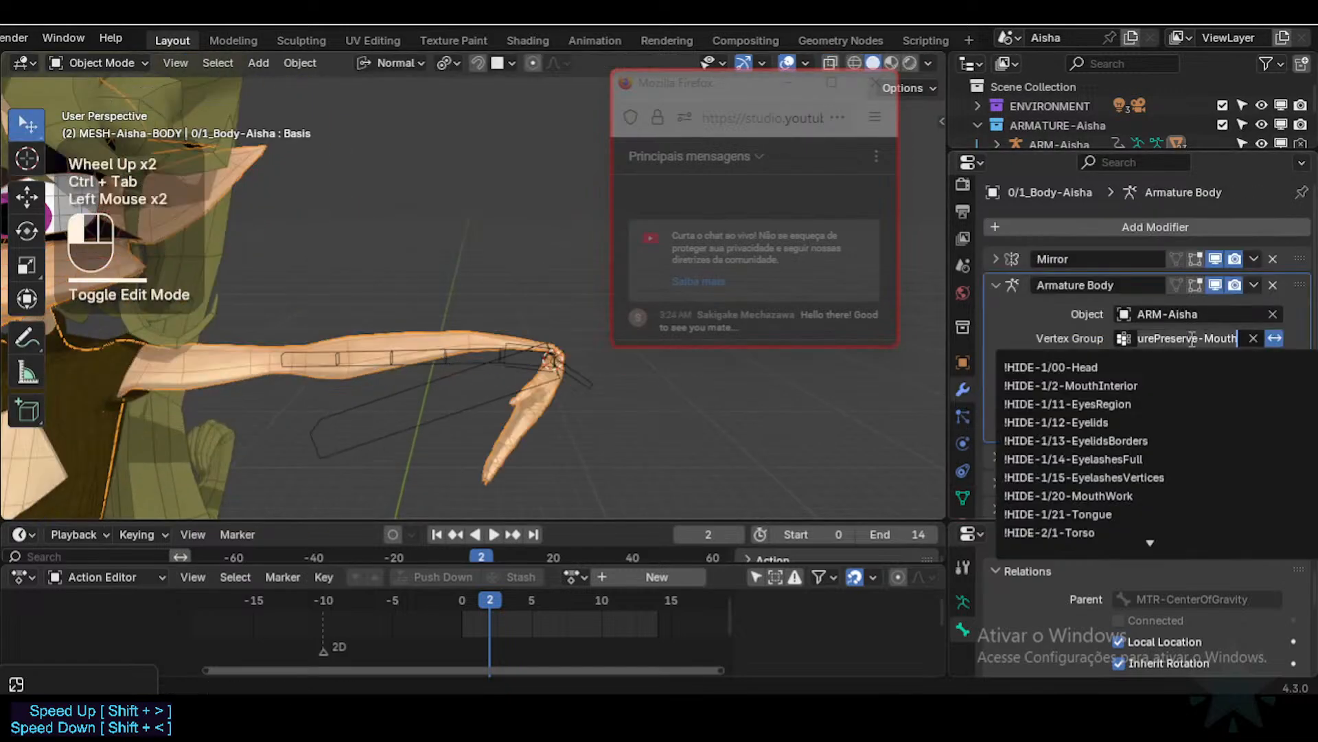
{"action": "type", "text": "LBS"}
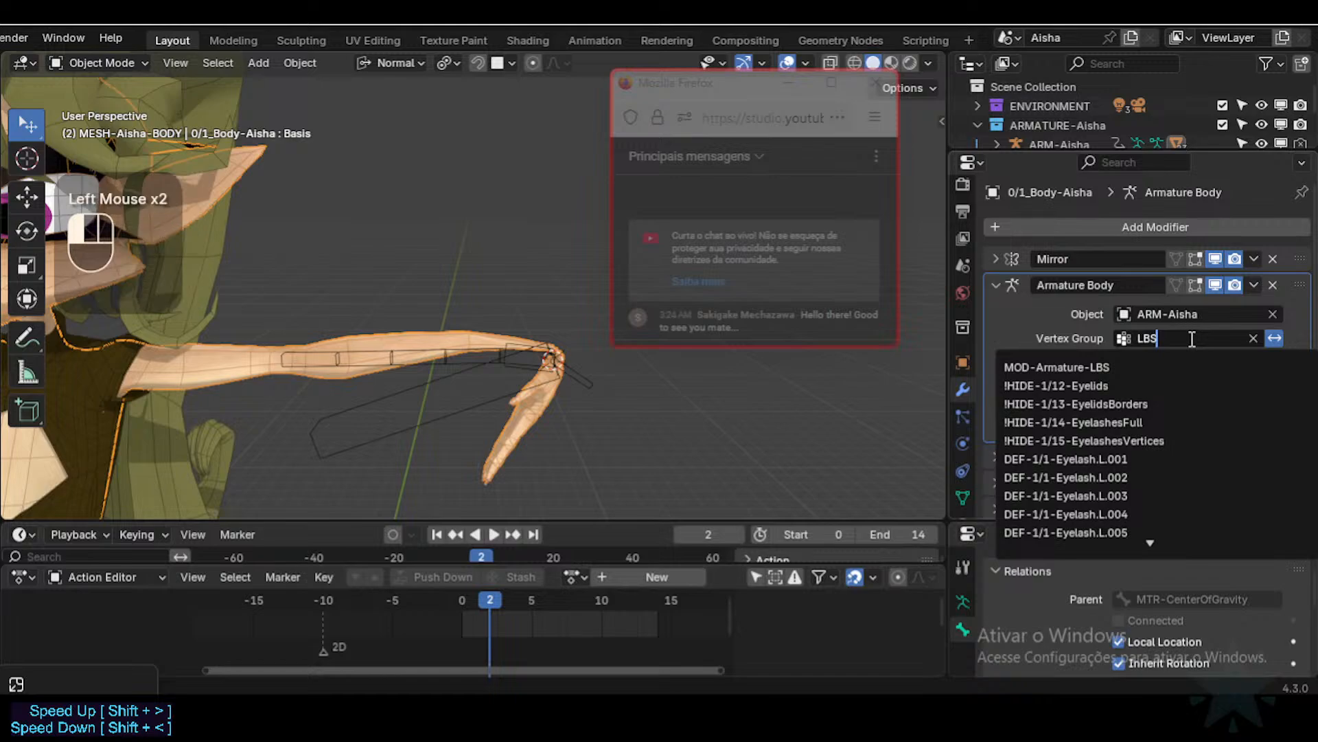
{"action": "key", "text": "Return"}
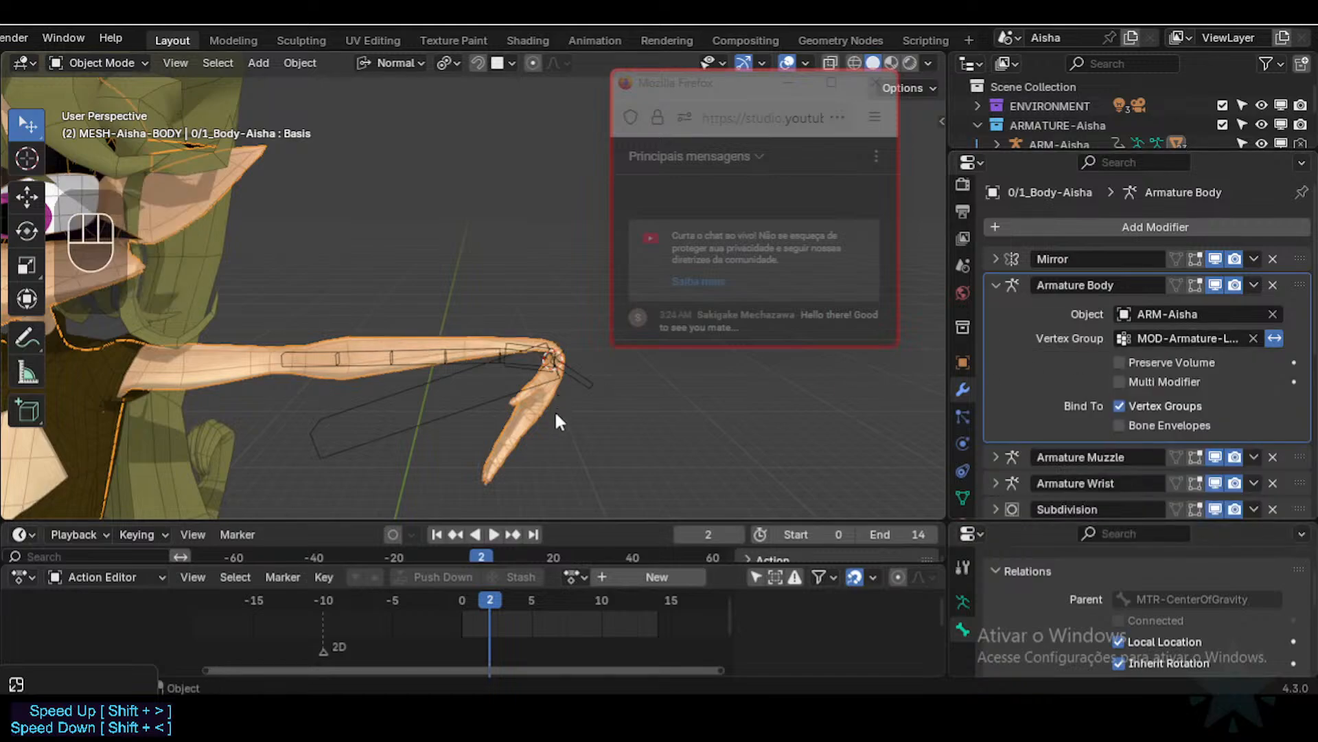
Step: Examine the bent wrist up close, comparing it with the Armature Body modifier's viewport display off and on
{"action": "scroll", "coordinate": [555, 414], "scroll_direction": "up", "scroll_amount": 2}
{"action": "middle_click_drag", "start_coordinate": [554, 413], "coordinate": [505, 362]}
{"action": "scroll", "coordinate": [501, 307], "scroll_direction": "up", "scroll_amount": 2}
{"action": "scroll", "coordinate": [505, 362], "scroll_direction": "up", "scroll_amount": 1}
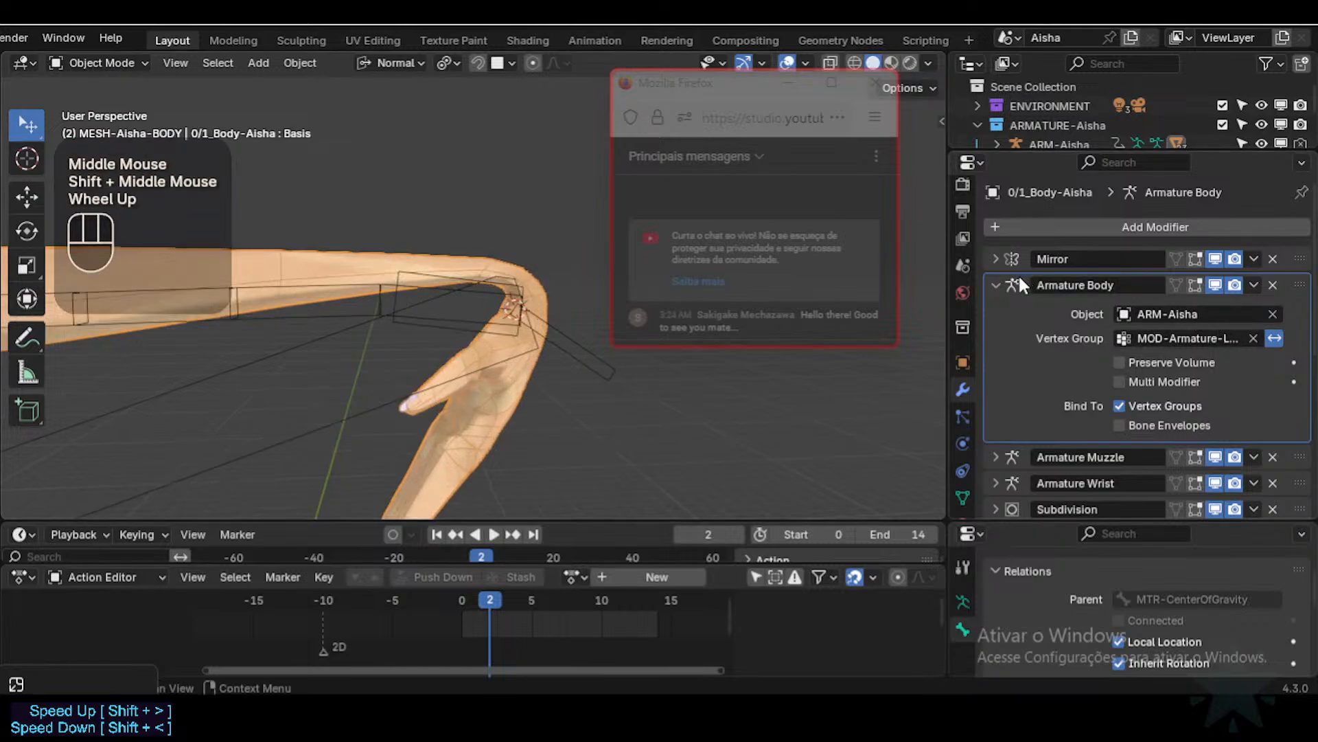
{"action": "left_click", "coordinate": [996, 283]}
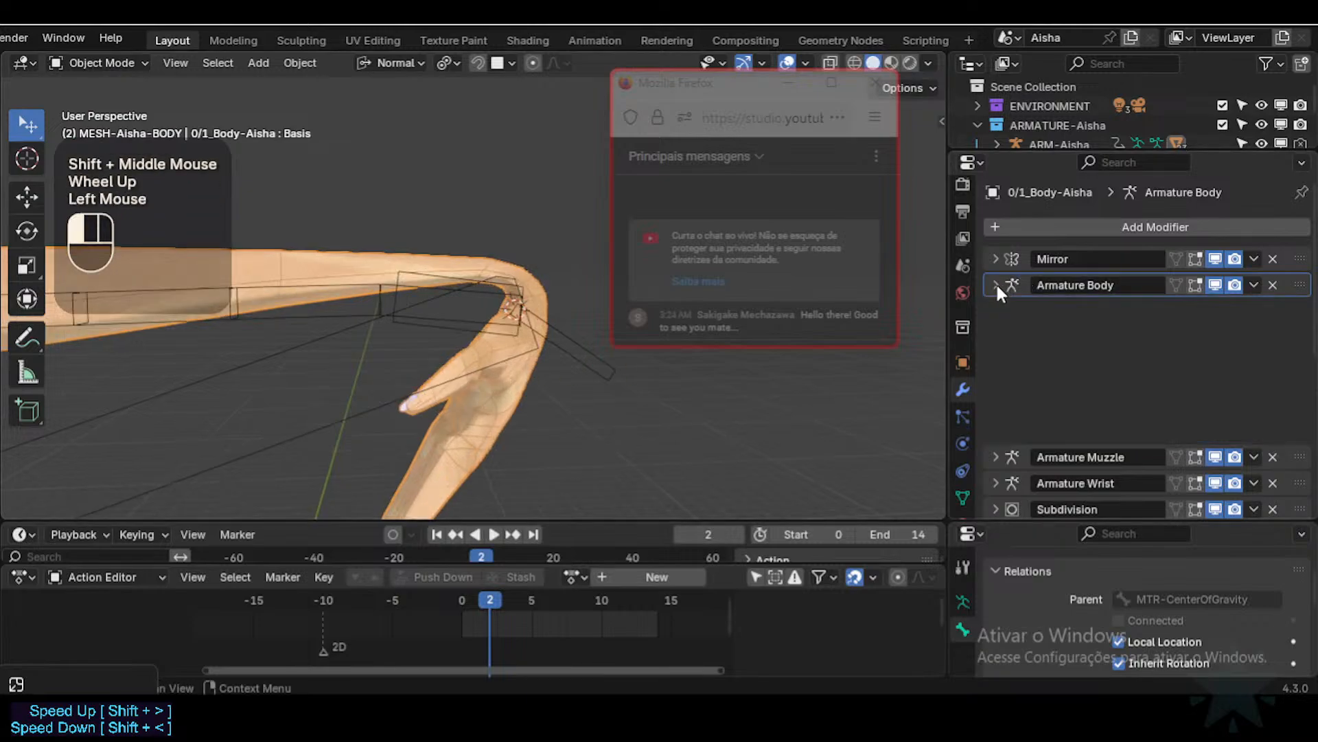
{"action": "left_click", "coordinate": [1216, 283]}
{"action": "left_click", "coordinate": [1217, 284]}
{"action": "left_click", "coordinate": [1216, 284]}
{"action": "left_click", "coordinate": [1216, 284]}
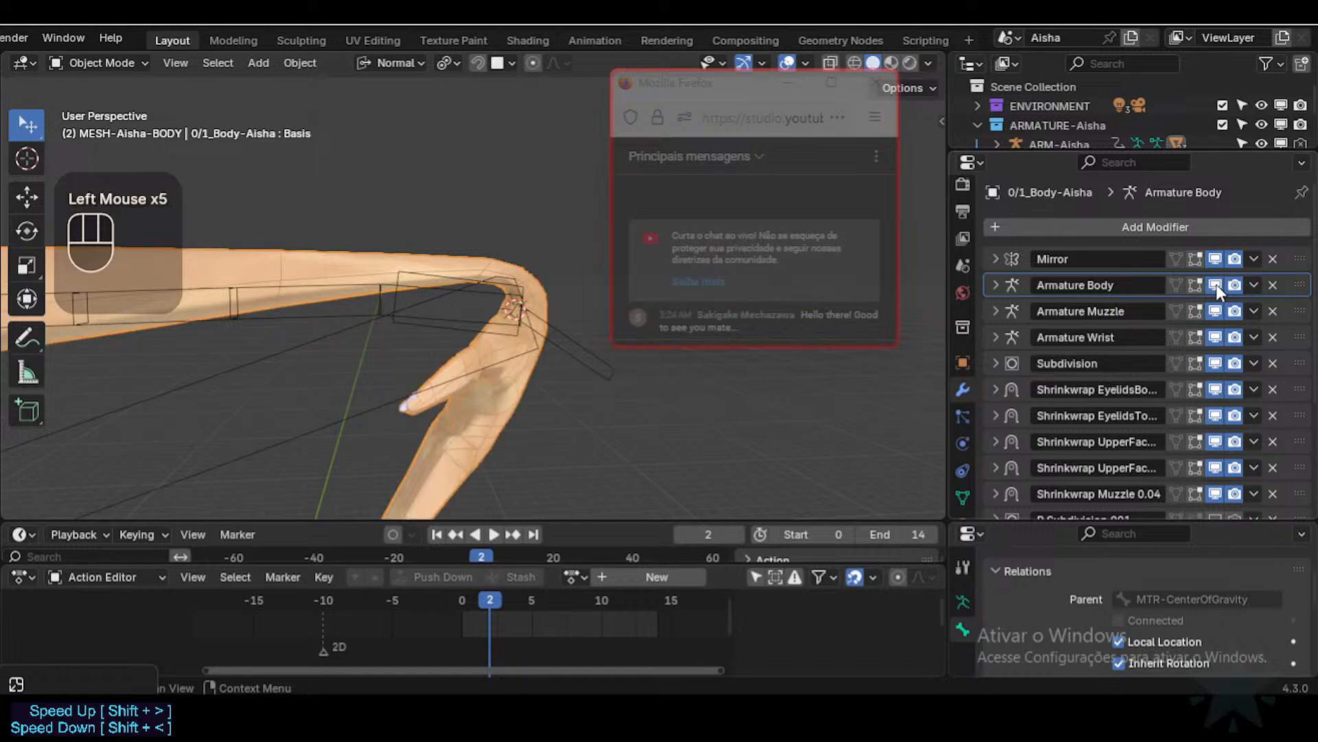
{"action": "left_click", "coordinate": [1216, 284]}
{"action": "left_click", "coordinate": [1216, 283]}
Step: Check which vertex group the Armature Wrist modifier uses
{"action": "left_click", "coordinate": [997, 336]}
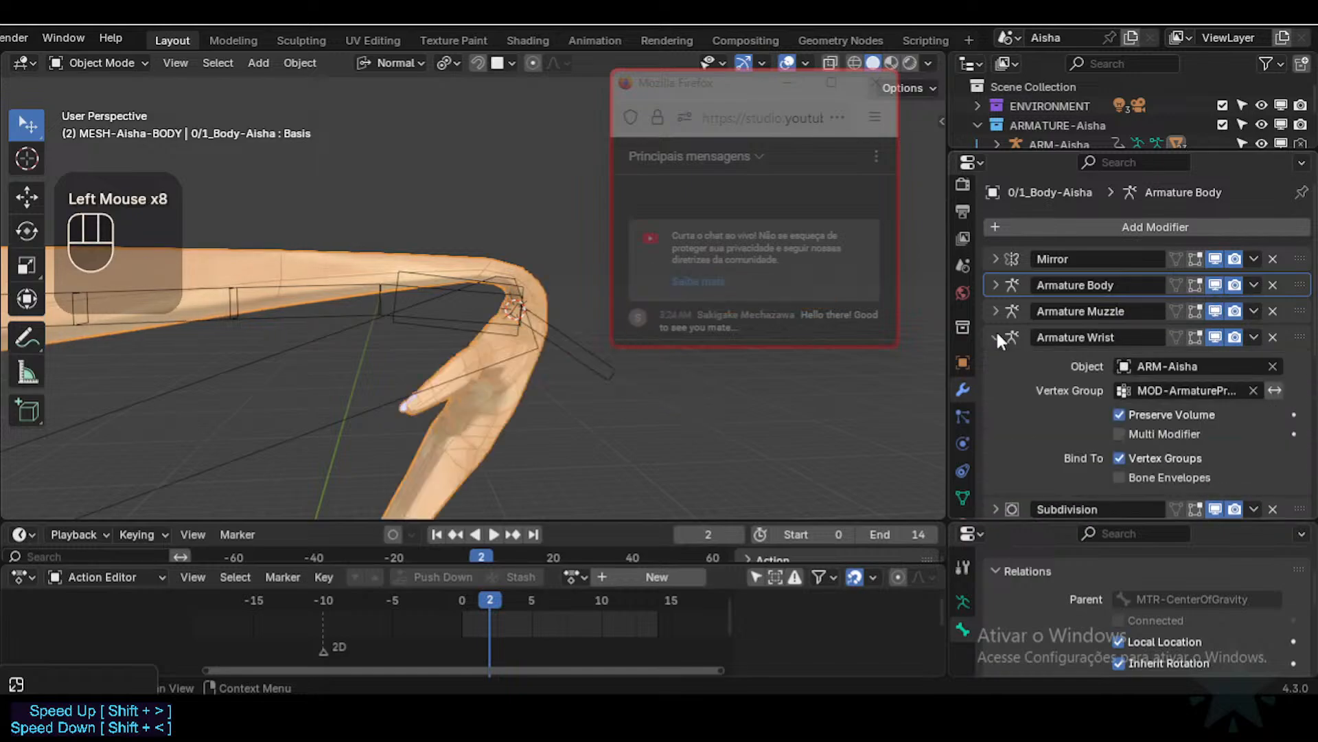
{"action": "left_click", "coordinate": [1210, 388]}
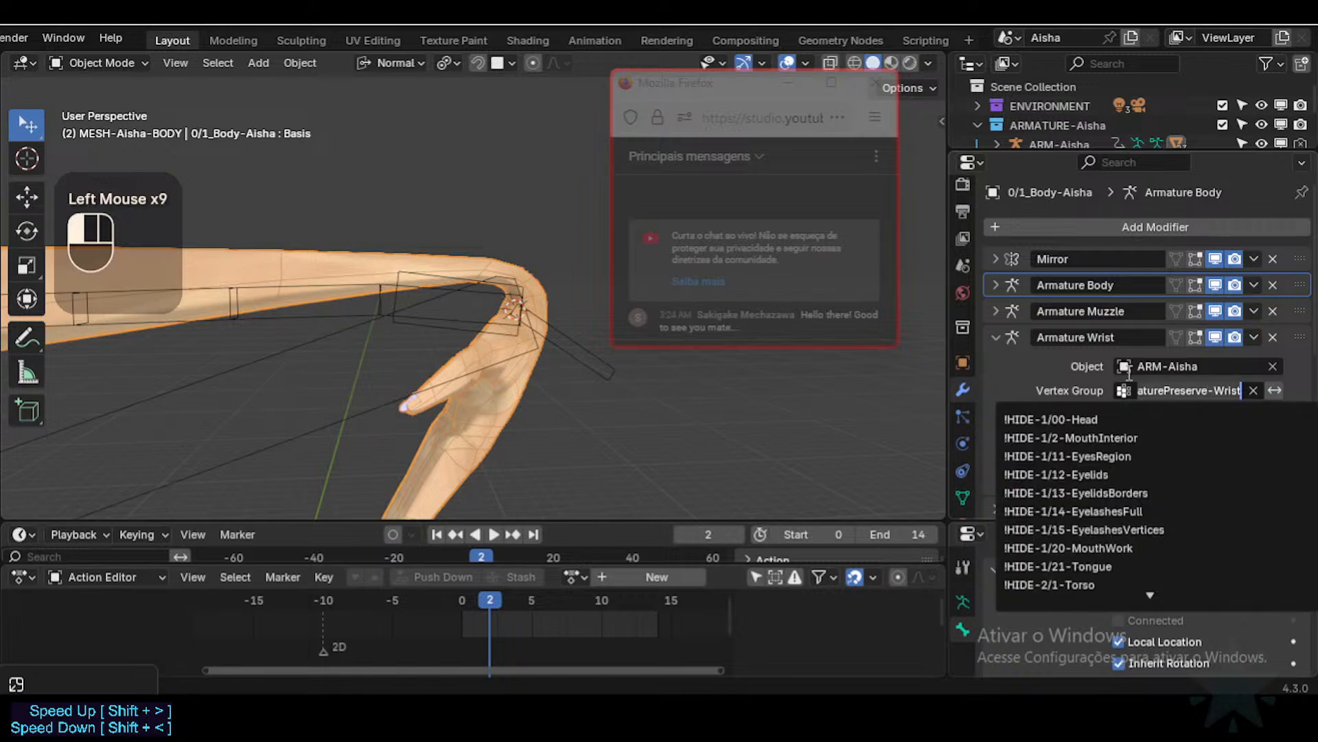
{"action": "left_click", "coordinate": [1080, 374]}
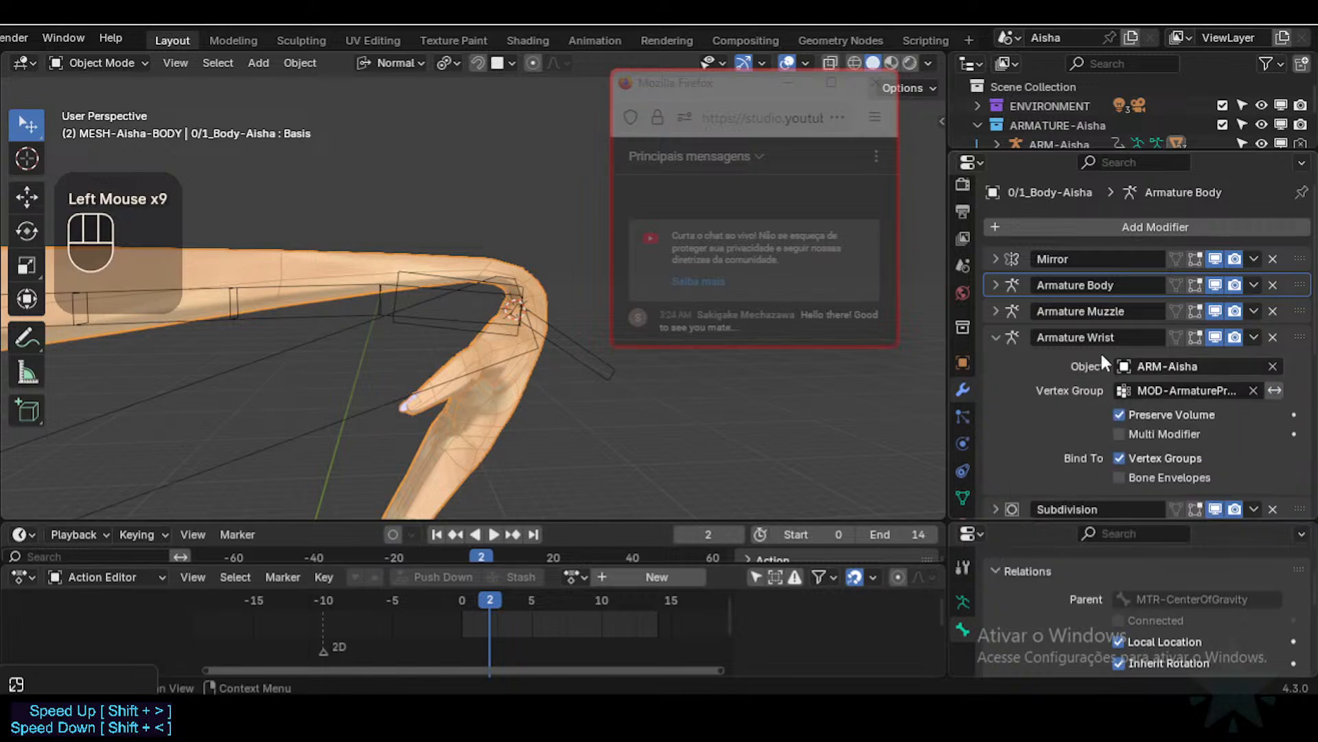
{"action": "left_click", "coordinate": [996, 312]}
{"action": "left_click", "coordinate": [996, 311]}
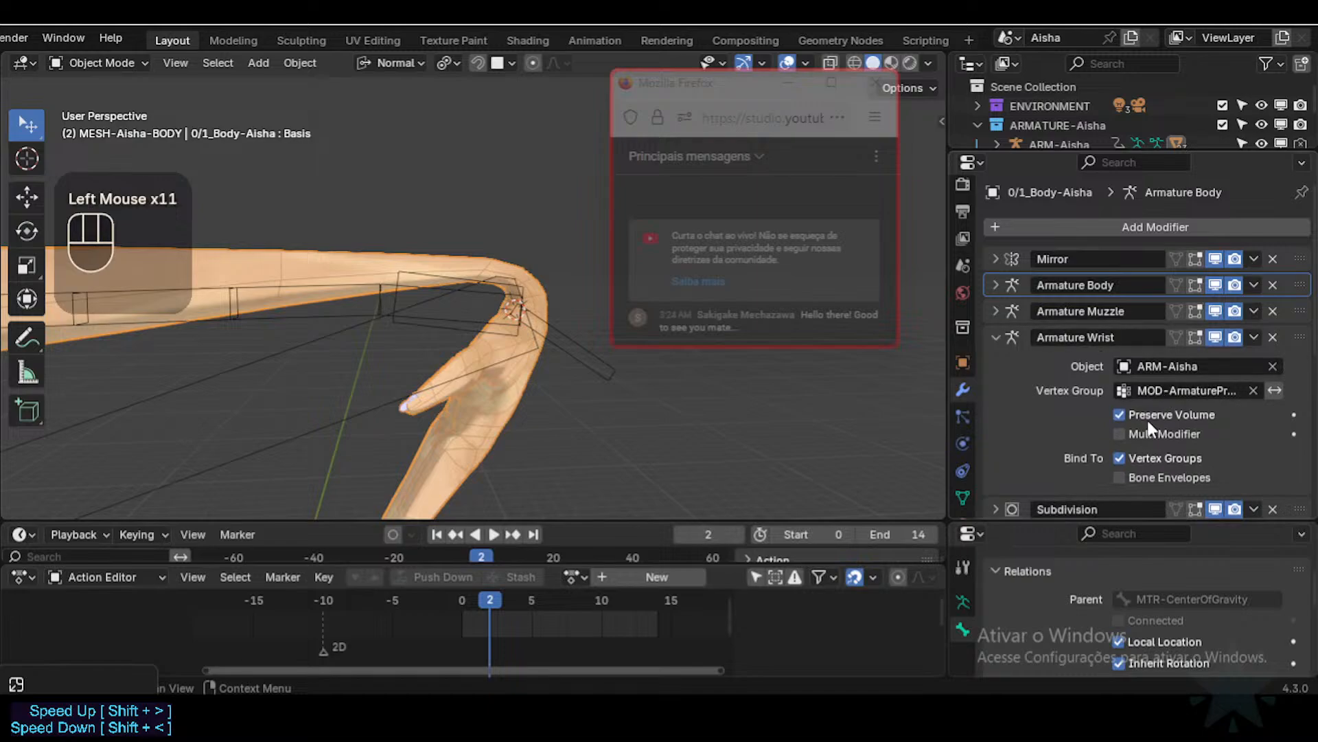
Step: Compare the bent wrist's shape with Preserve Volume off and on in the Armature Wrist modifier
{"action": "left_click", "coordinate": [1116, 413]}
{"action": "left_click", "coordinate": [1116, 413]}
{"action": "left_click", "coordinate": [1116, 414]}
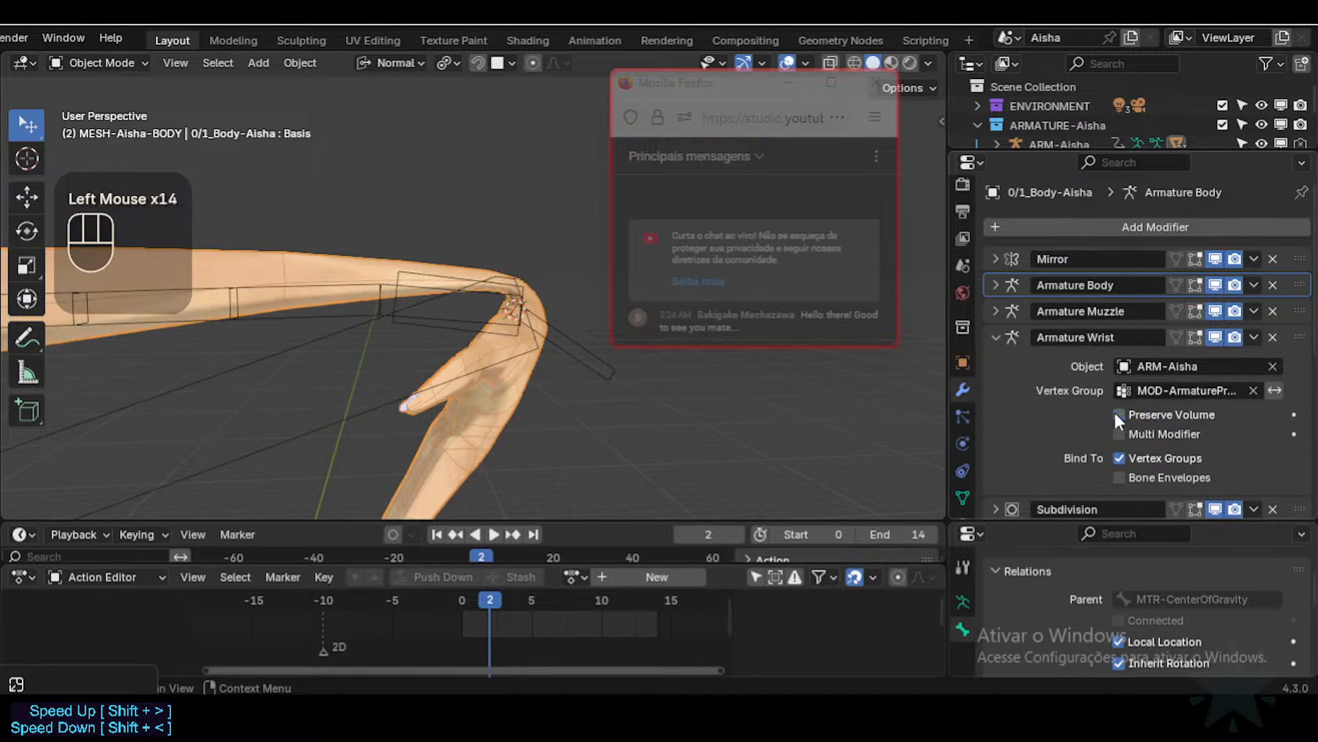
{"action": "left_click", "coordinate": [1116, 413]}
{"action": "left_click", "coordinate": [1116, 413]}
{"action": "middle_click_drag", "start_coordinate": [412, 295], "coordinate": [452, 313]}
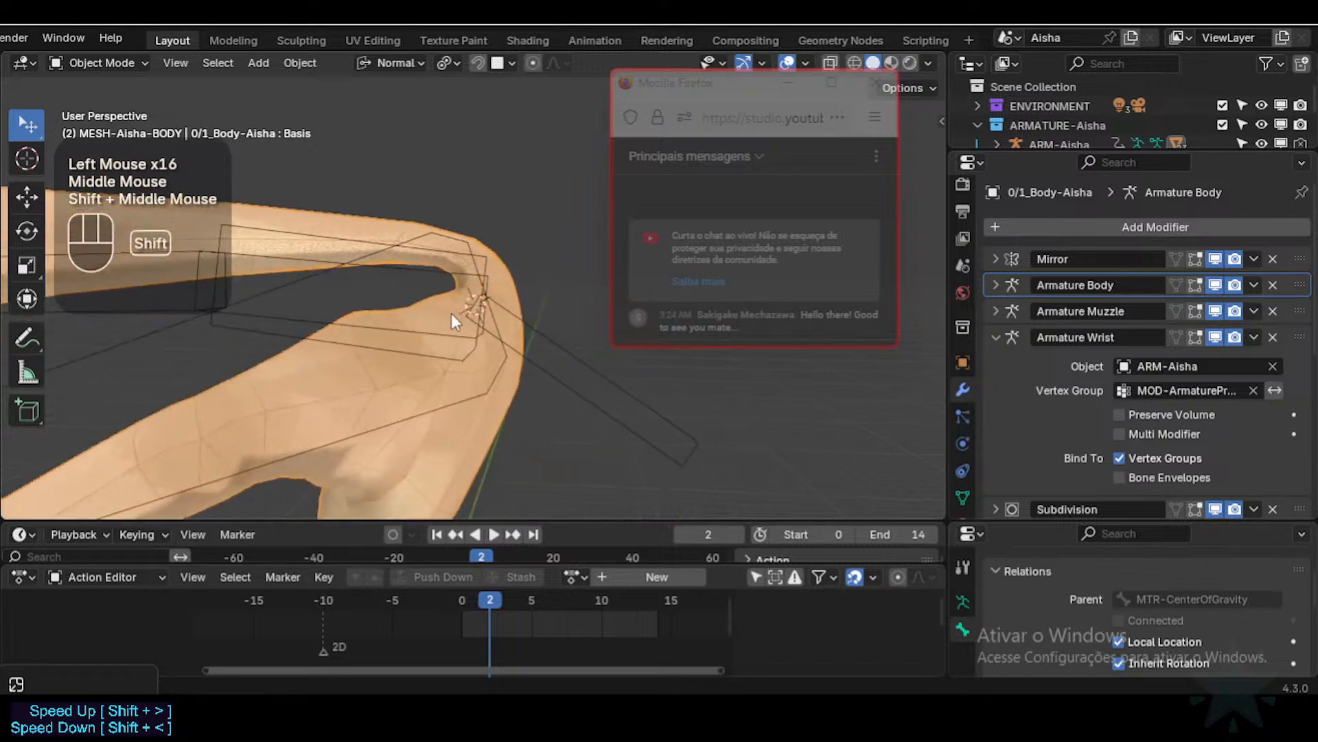
{"action": "left_click", "coordinate": [1123, 413]}
{"action": "scroll", "coordinate": [345, 351], "scroll_direction": "down", "scroll_amount": 5}
{"action": "scroll", "coordinate": [373, 379], "scroll_direction": "up", "scroll_amount": 1}
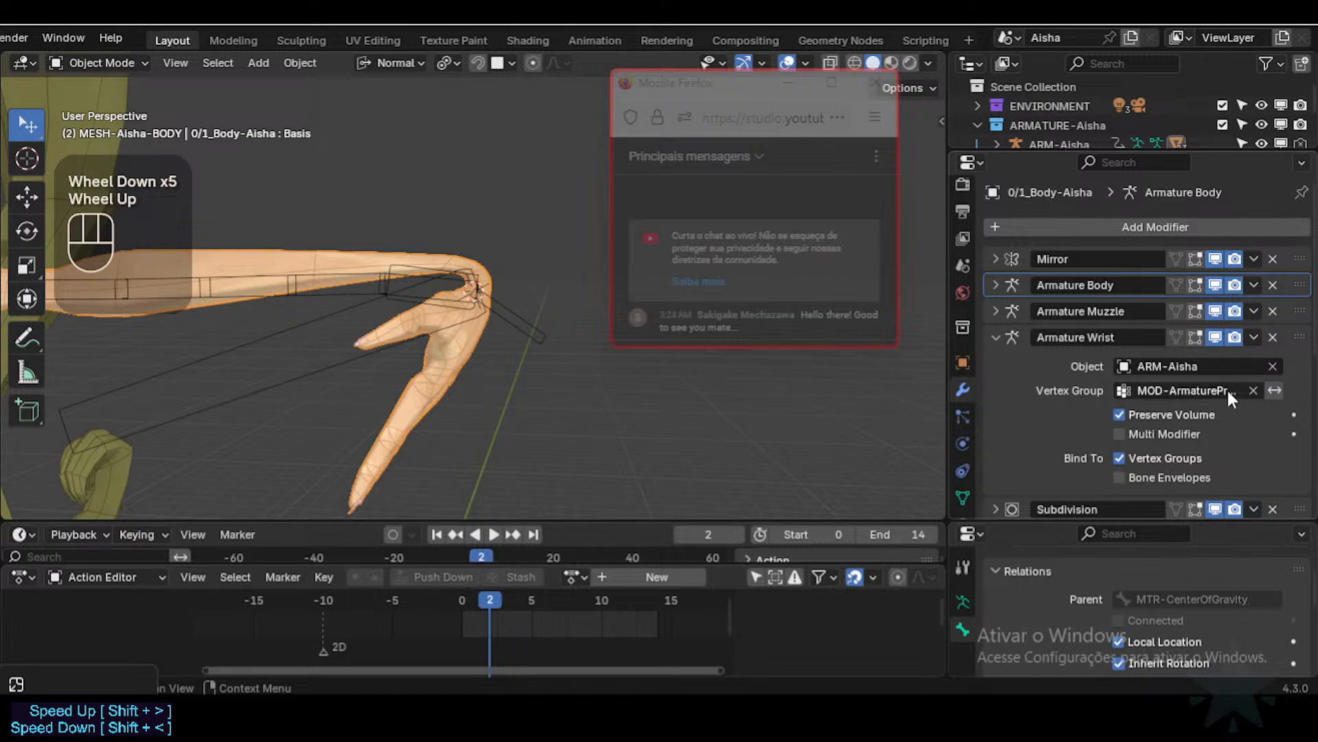
{"action": "left_click", "coordinate": [1120, 414]}
{"action": "left_click", "coordinate": [1119, 414]}
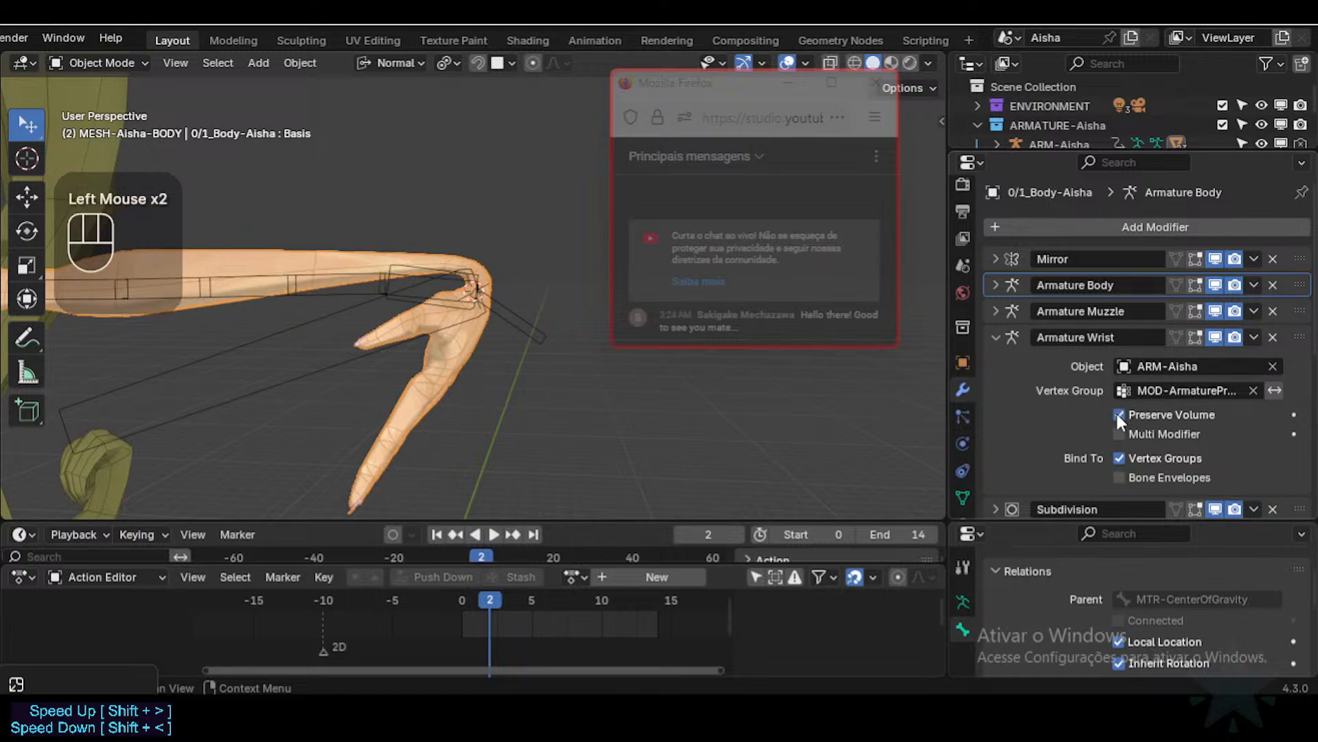
{"action": "left_click", "coordinate": [1120, 414]}
{"action": "left_click", "coordinate": [1120, 414]}
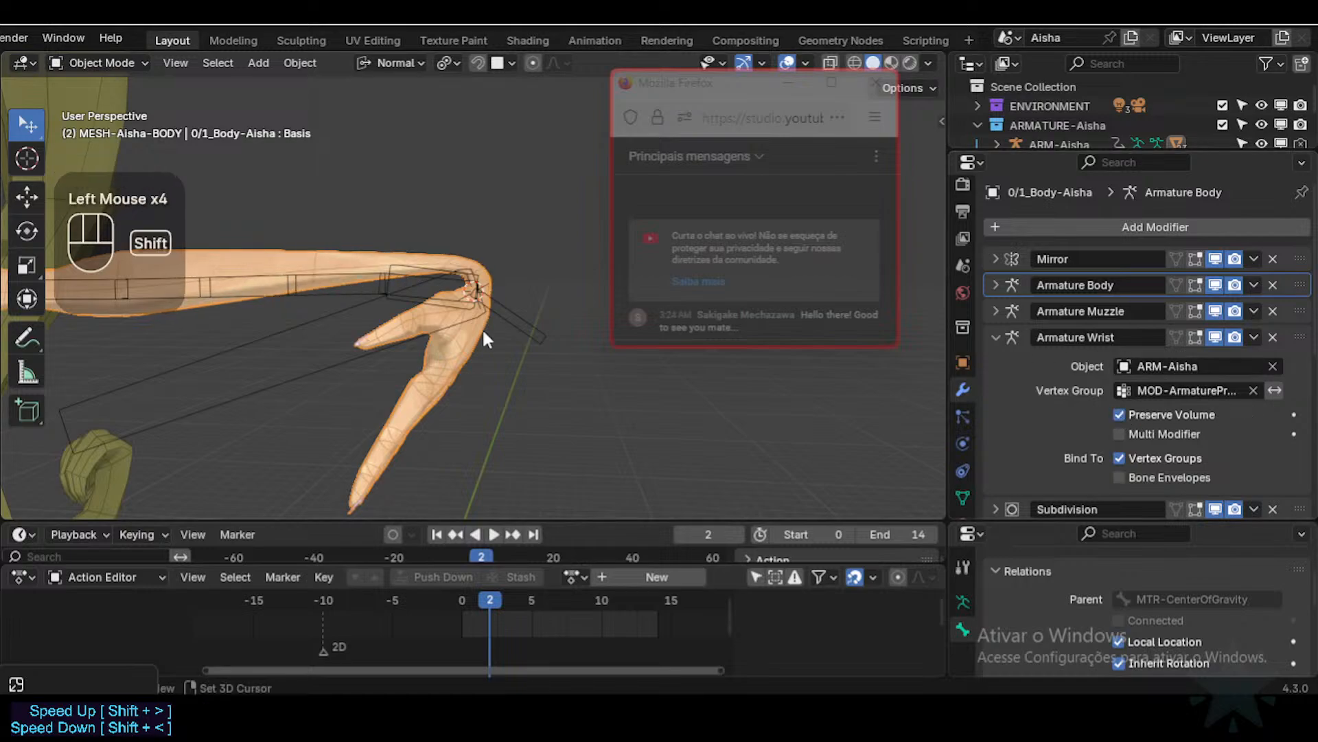
{"action": "middle_click_drag", "start_coordinate": [484, 339], "coordinate": [539, 347], "text": "shift"}
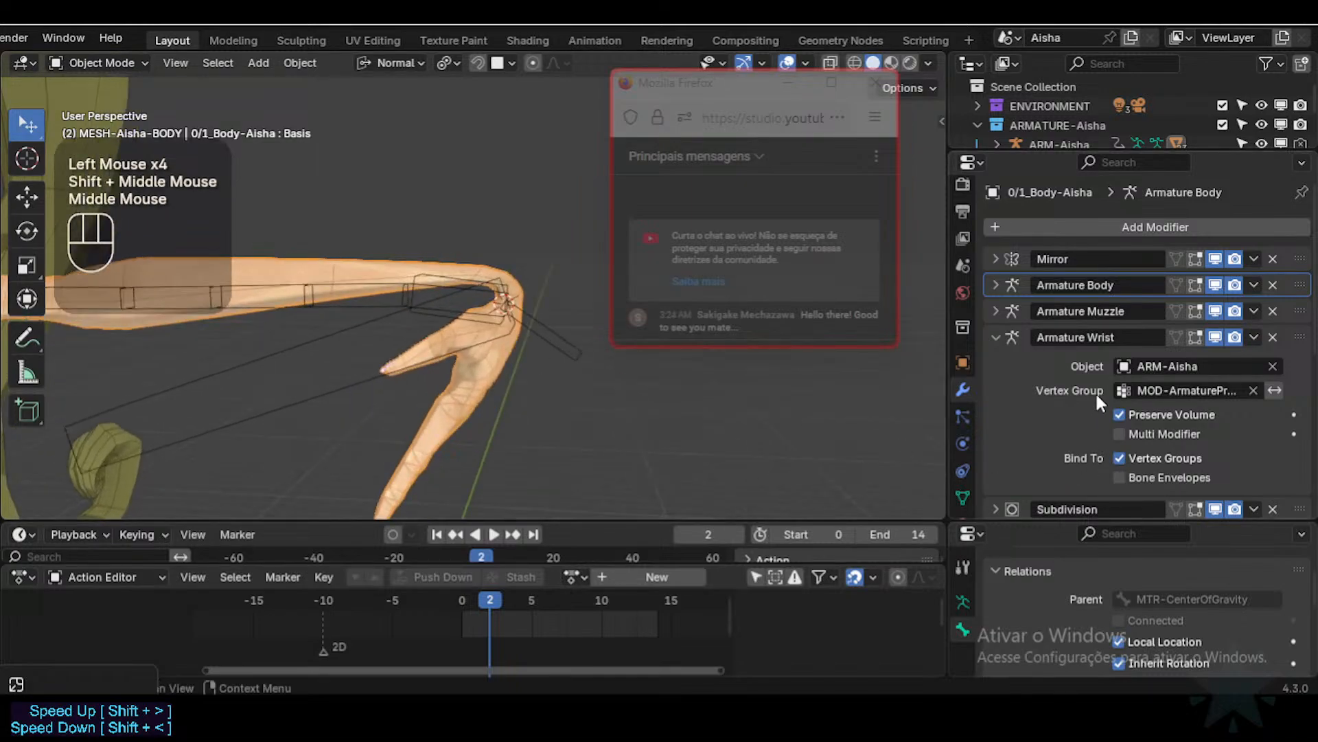
{"action": "left_click", "coordinate": [1120, 414]}
{"action": "left_click", "coordinate": [1120, 414]}
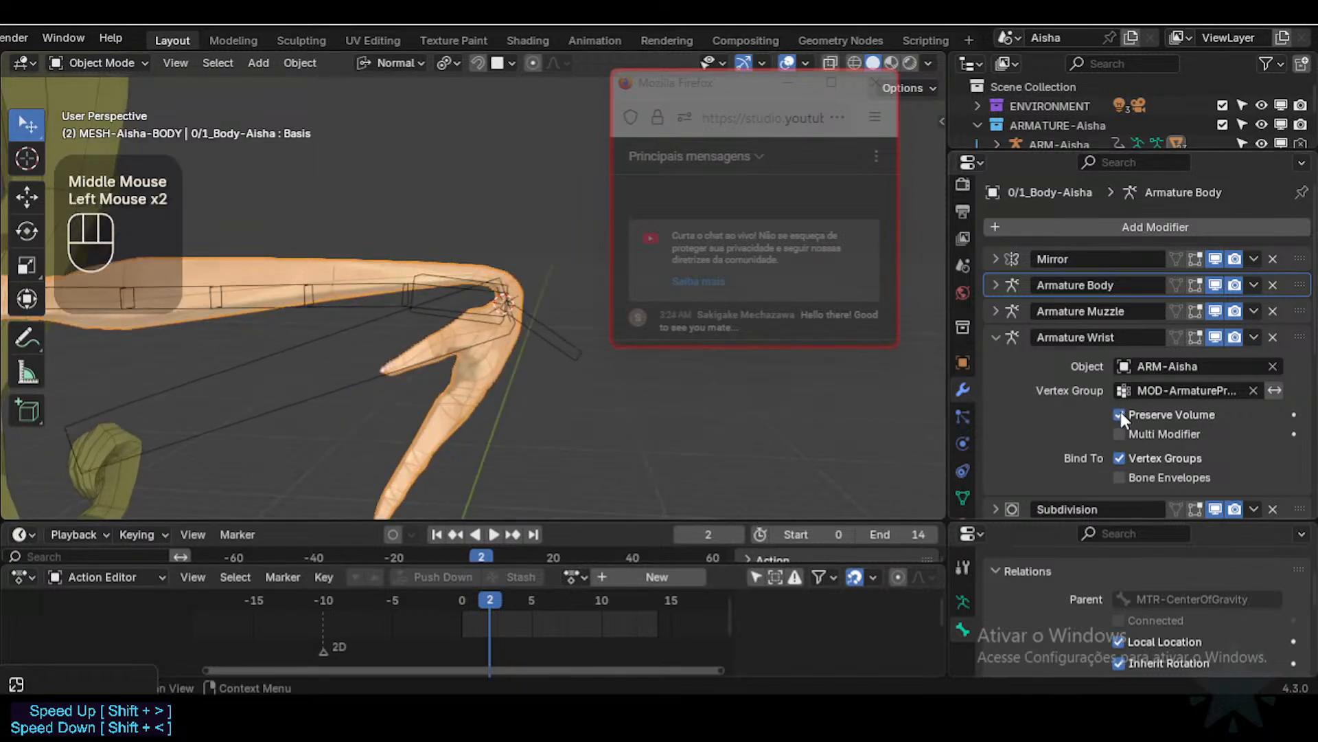
{"action": "left_click", "coordinate": [1120, 414]}
{"action": "left_click", "coordinate": [1120, 414]}
Step: Switch ARM-Aisha to Pose Mode and select the MTR-IK-Hand.L bone
{"action": "left_click", "coordinate": [373, 314]}
{"action": "key", "text": "ctrl+Tab"}
{"action": "left_click", "coordinate": [373, 315]}
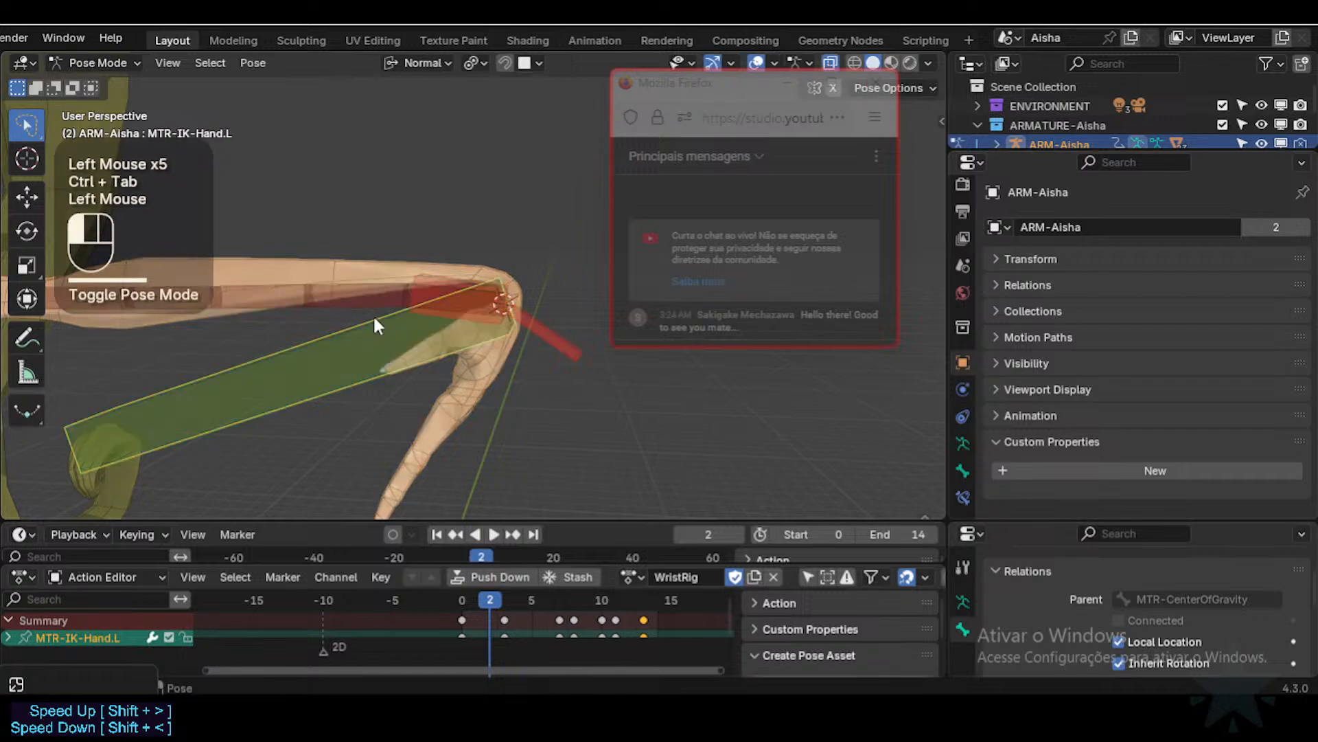
{"action": "left_click", "coordinate": [368, 354]}
Step: Test the wrist bend by rotating MTR-IK-Hand.L up and down about its normal X axis
{"action": "key", "text": "r"}
{"action": "key", "text": "x"}
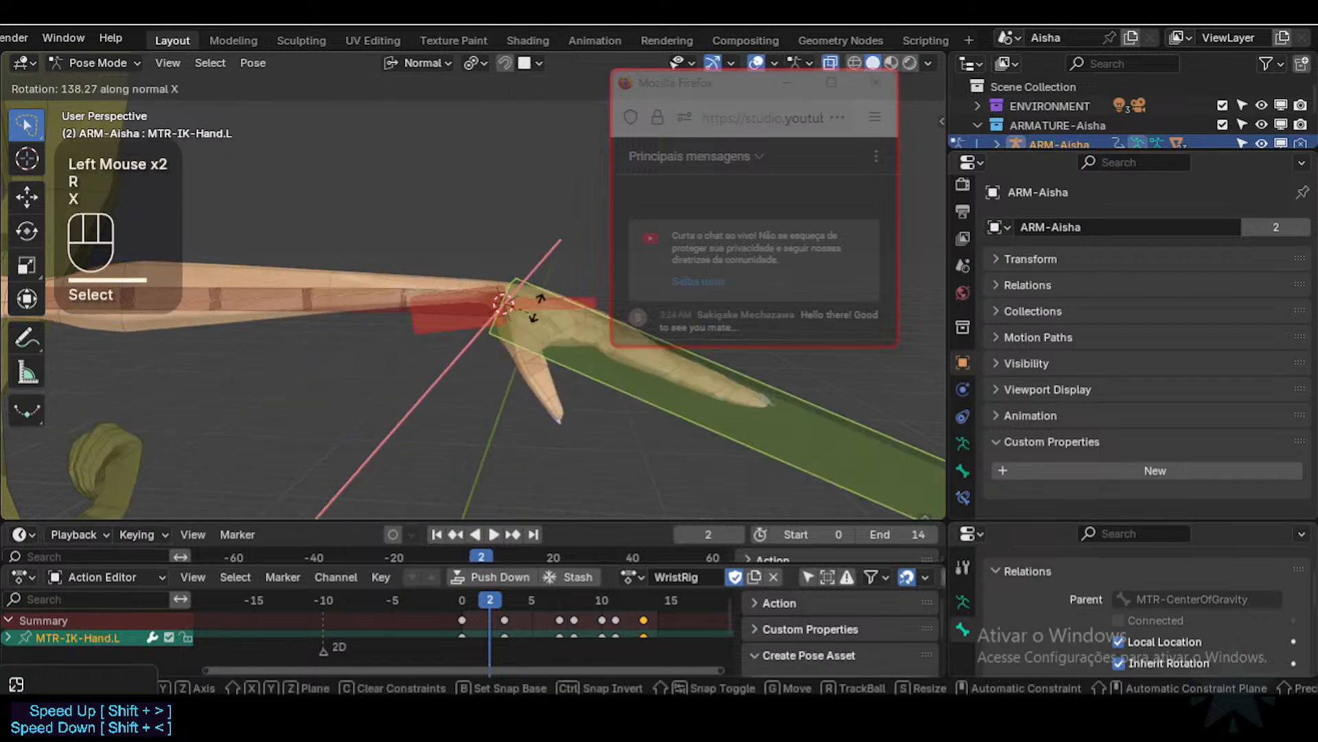
{"action": "left_click", "coordinate": [505, 250]}
{"action": "middle_click", "coordinate": [508, 250]}
{"action": "key", "text": "r"}
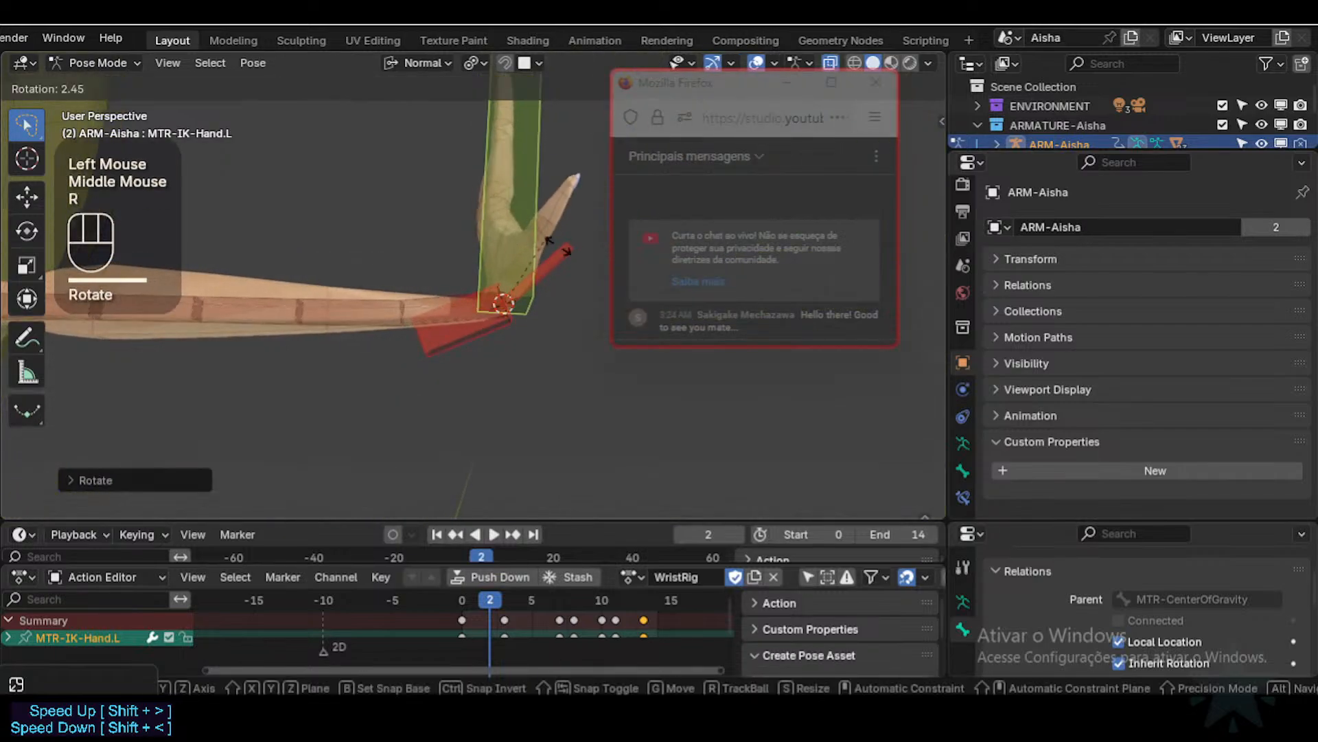
{"action": "key", "text": "x"}
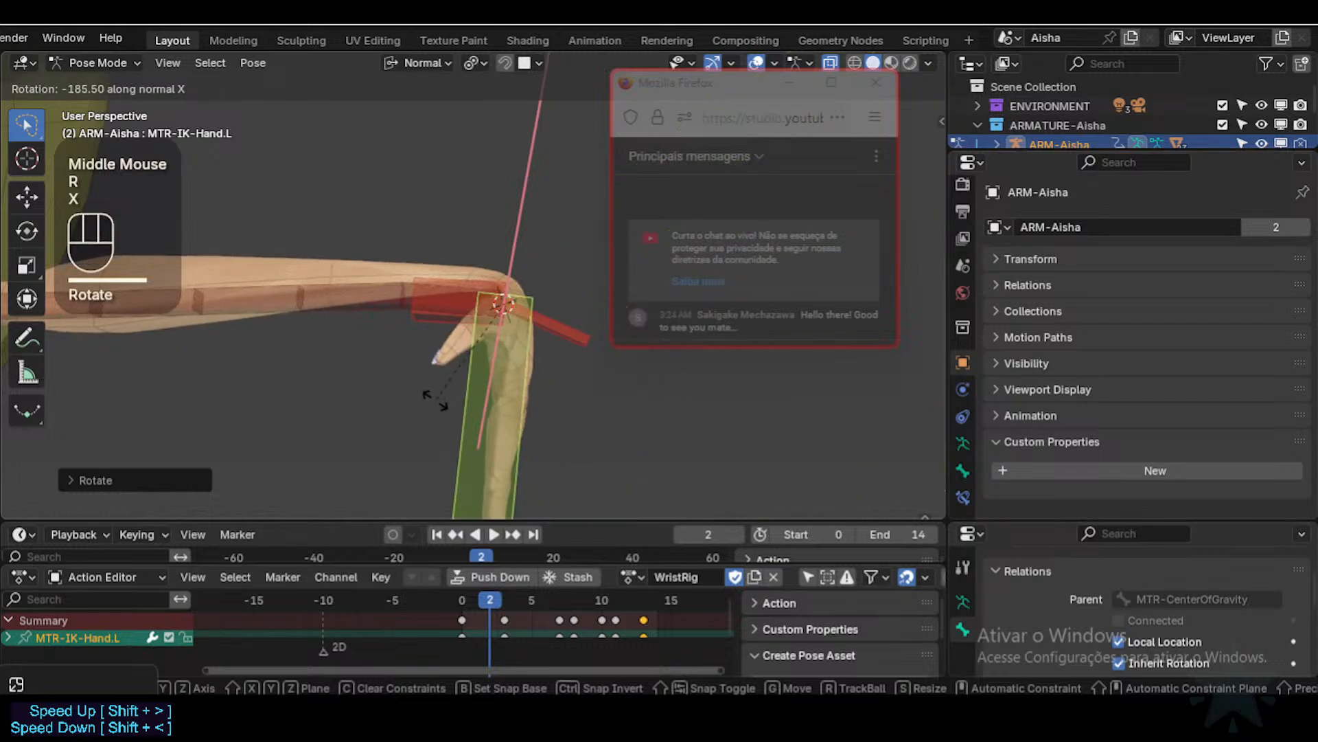
{"action": "left_click", "coordinate": [540, 335]}
Step: Test the wrist from other angles by rotating MTR-IK-Hand.L about its normal Z axis and its normal X axis
{"action": "middle_click_drag", "start_coordinate": [539, 335], "coordinate": [523, 492]}
{"action": "key", "text": "r"}
{"action": "key", "text": "z"}
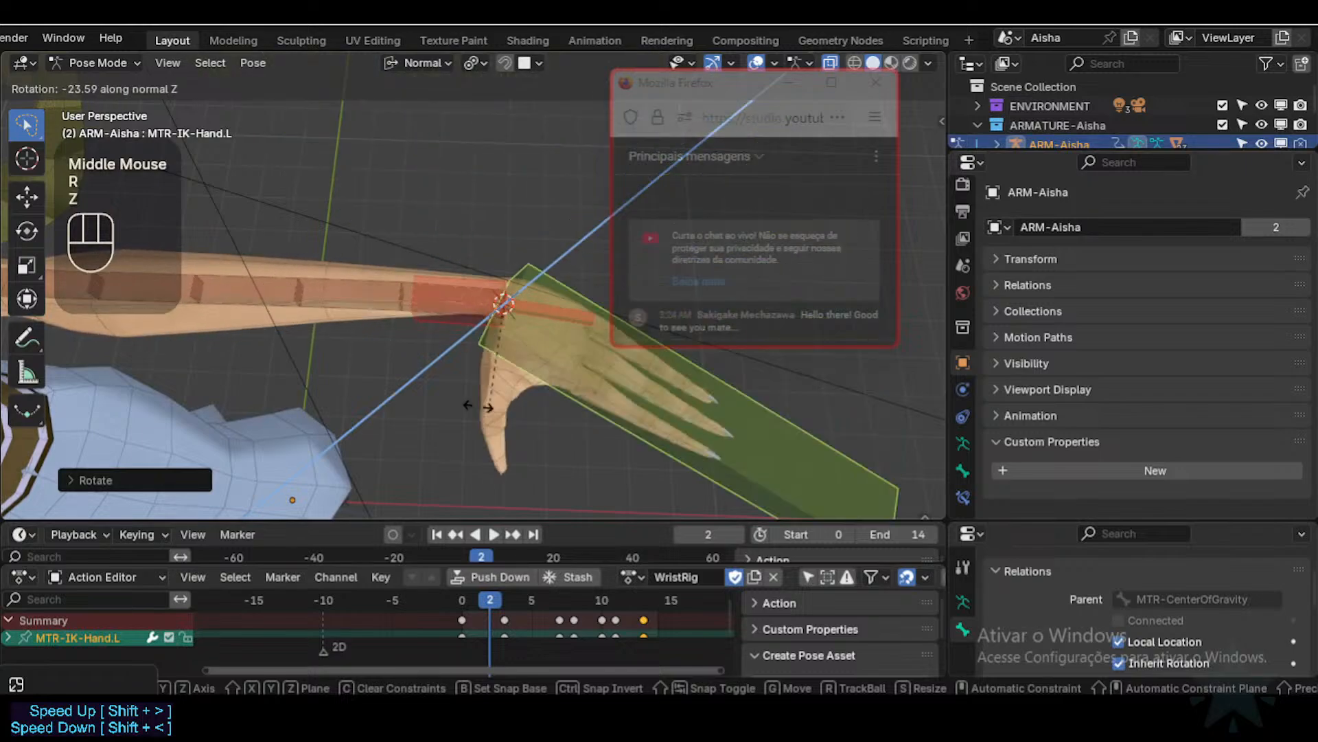
{"action": "left_click", "coordinate": [362, 416]}
{"action": "middle_click_drag", "start_coordinate": [362, 415], "coordinate": [506, 283]}
{"action": "key", "text": "r"}
{"action": "key", "text": "x"}
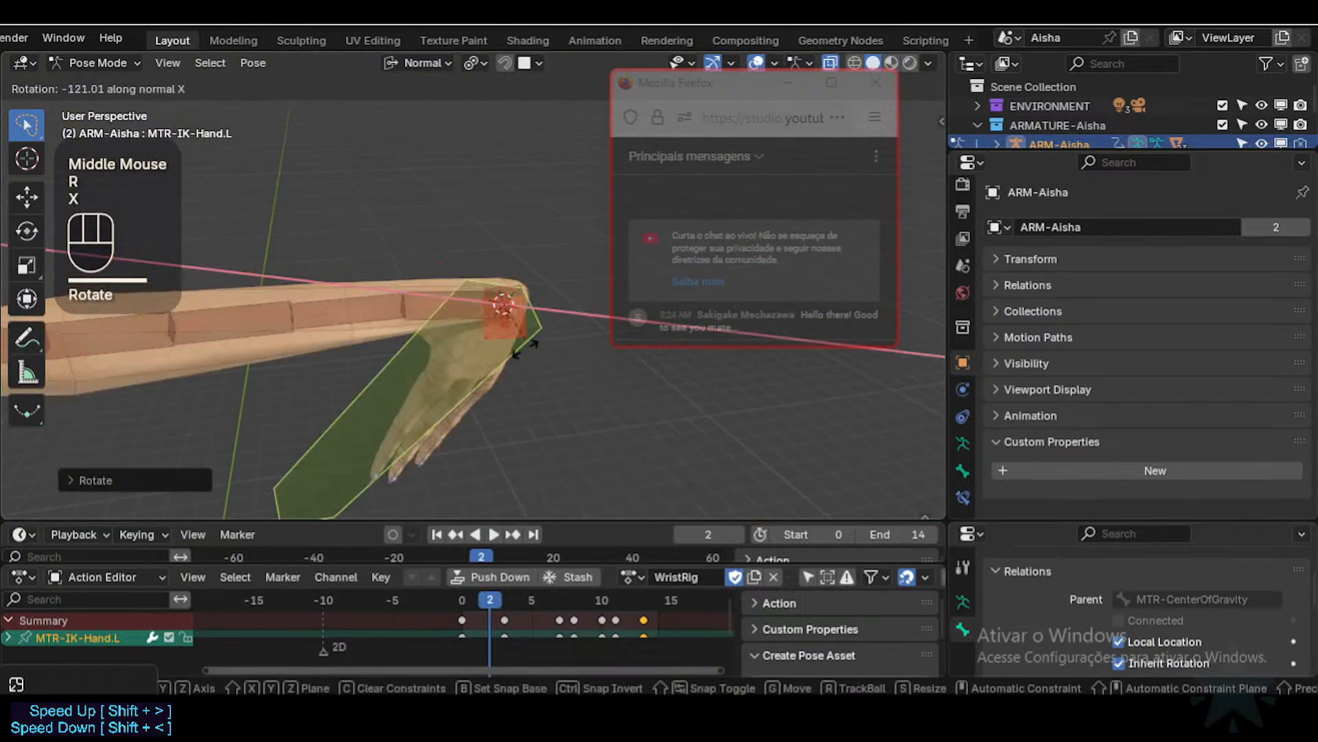
{"action": "left_click", "coordinate": [524, 368]}
Step: Clear the pose transforms of MTR-IK-Hand.L and bend the hand upward about its normal X axis
{"action": "key", "text": "alt+g"}
{"action": "key", "text": "alt+g"}
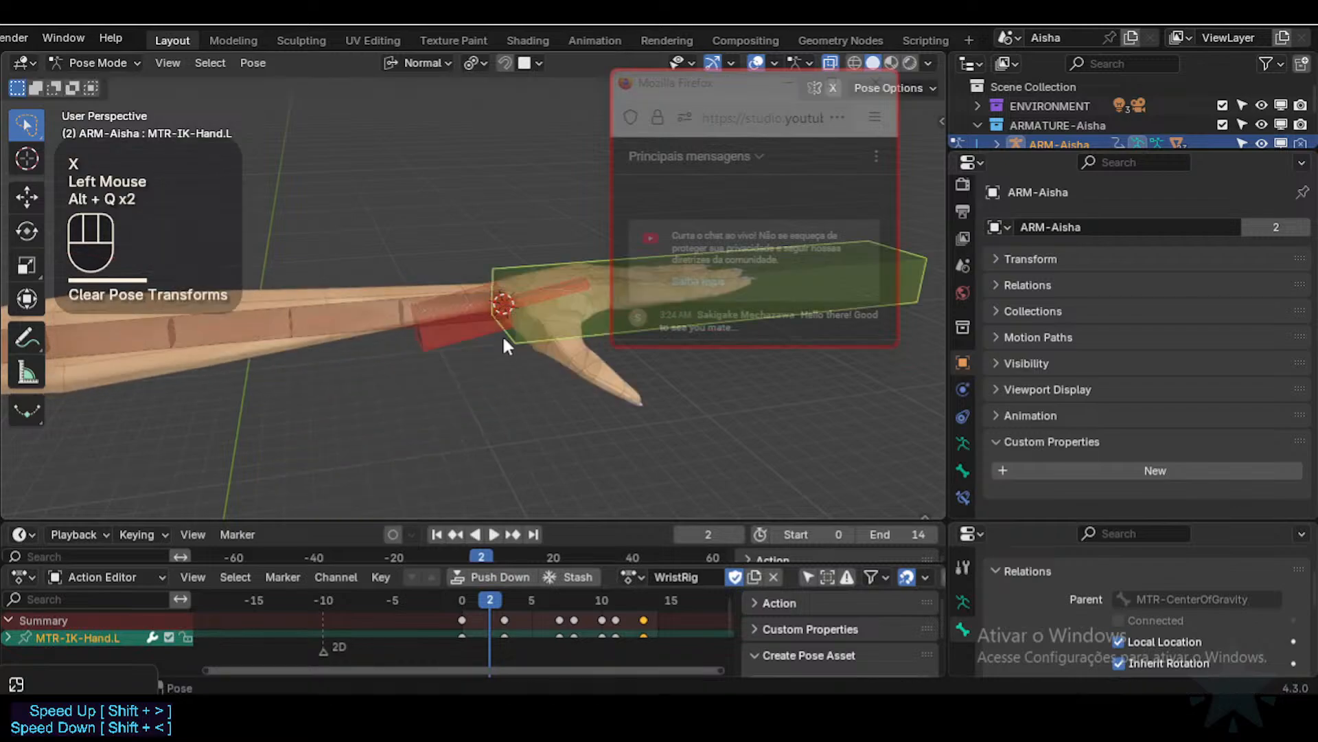
{"action": "middle_click_drag", "start_coordinate": [503, 344], "coordinate": [467, 323], "text": "shift"}
{"action": "middle_click_drag", "start_coordinate": [467, 323], "coordinate": [421, 303]}
{"action": "left_click", "coordinate": [520, 326]}
{"action": "key", "text": "r"}
{"action": "key", "text": "x"}
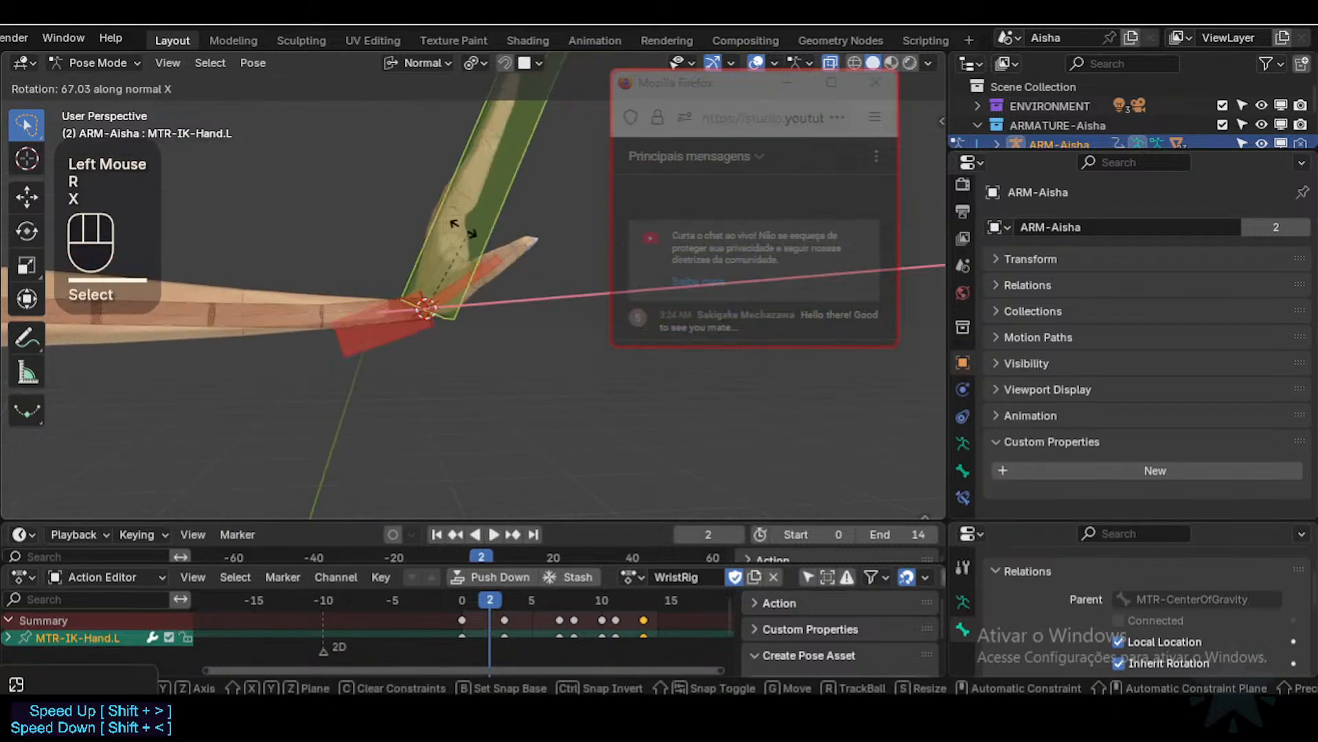
{"action": "left_click", "coordinate": [448, 269]}
Step: Move MTR-IK-Hand.L slightly and bend the hand downward about its normal X axis to test the wrist
{"action": "key", "text": "g"}
{"action": "left_click", "coordinate": [451, 269]}
{"action": "key", "text": "r"}
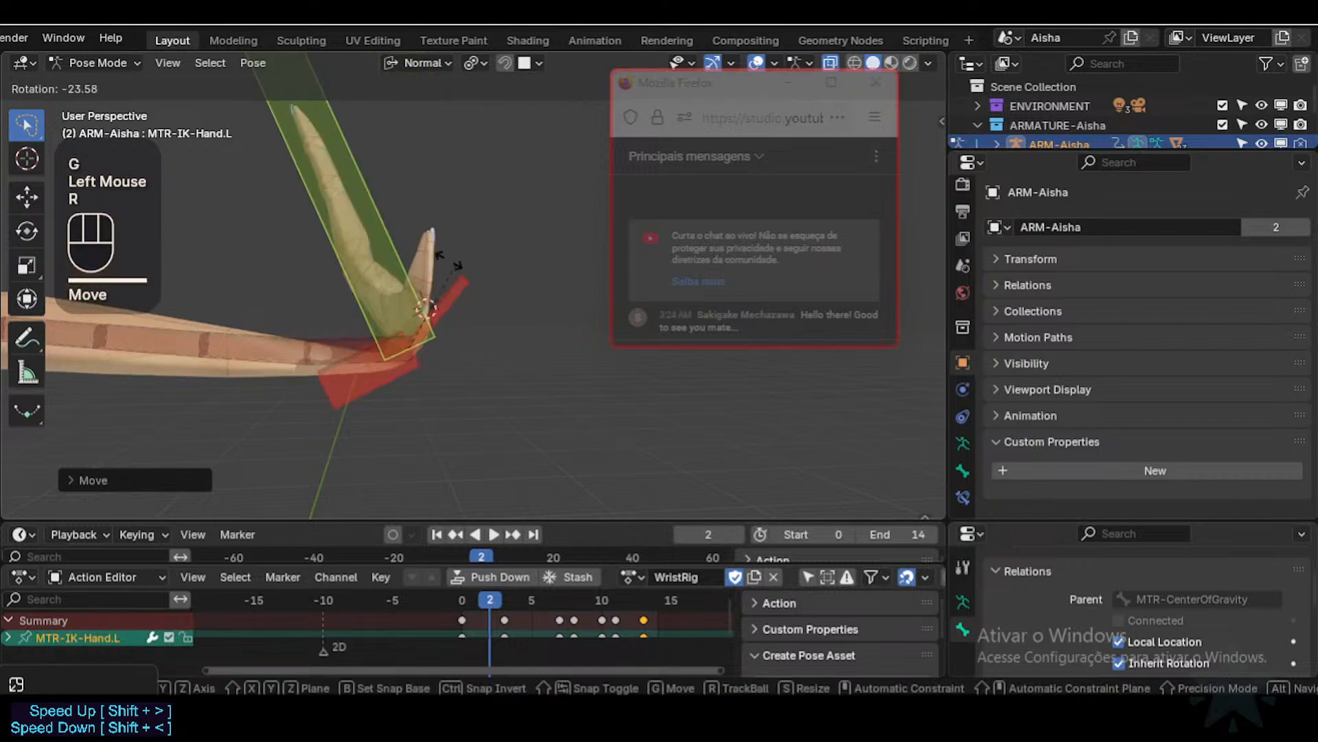
{"action": "key", "text": "x"}
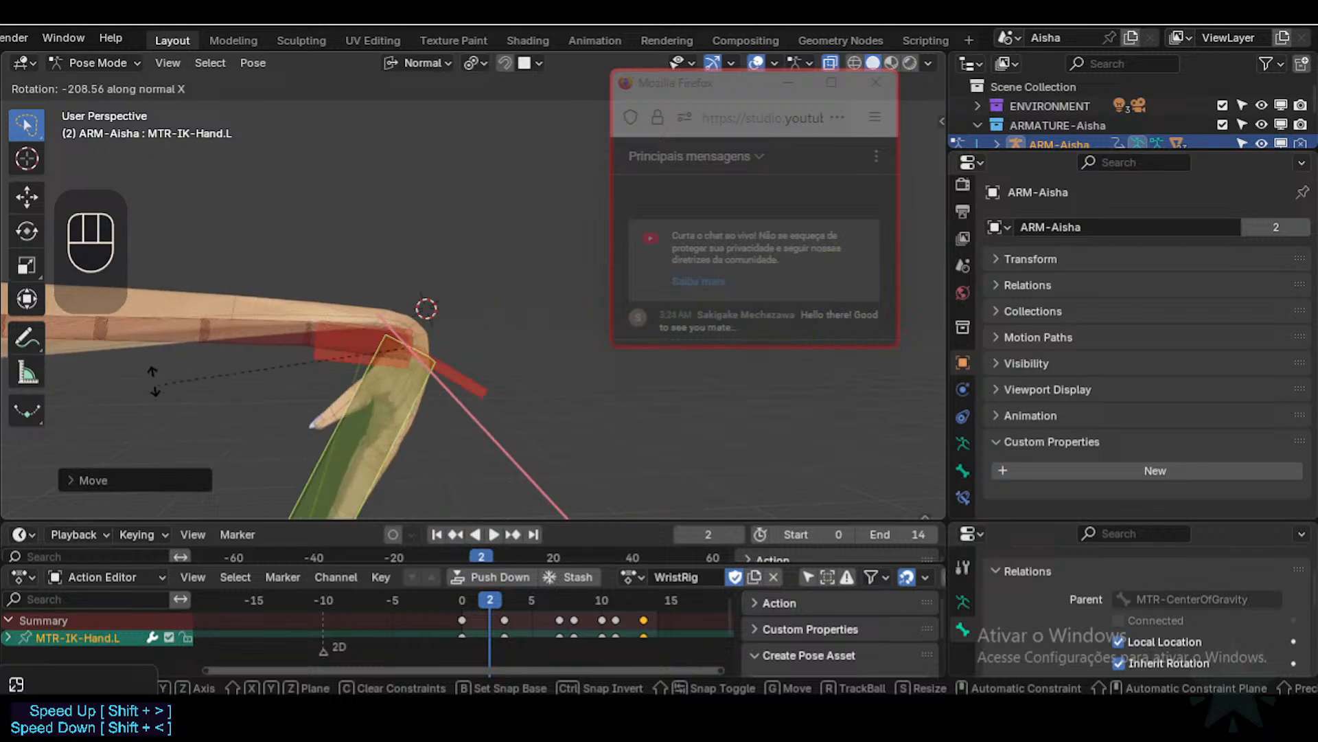
{"action": "left_click", "coordinate": [332, 362]}
Step: Test the wrist from another angle by rotating MTR-IK-Hand.L freely in the view plane
{"action": "middle_click_drag", "start_coordinate": [333, 363], "coordinate": [481, 365]}
{"action": "scroll", "coordinate": [371, 424], "scroll_direction": "up", "scroll_amount": 3}
{"action": "middle_click_drag", "start_coordinate": [481, 365], "coordinate": [539, 398]}
{"action": "scroll", "coordinate": [499, 383], "scroll_direction": "up", "scroll_amount": 2}
{"action": "key", "text": "r"}
{"action": "left_click", "coordinate": [506, 371]}
{"action": "key", "text": "r"}
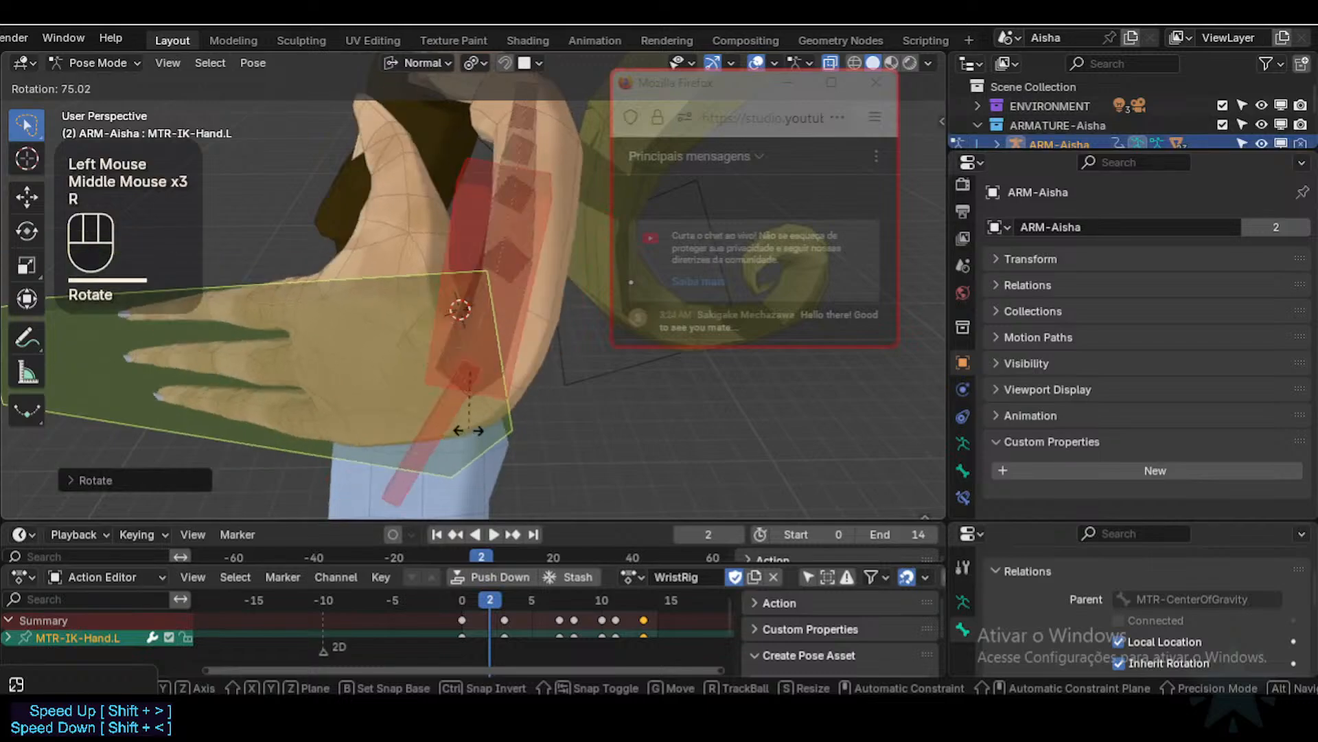
{"action": "left_click", "coordinate": [467, 439]}
Step: Test the wrist by rotating MTR-IK-Hand.L about the global X axis
{"action": "middle_click_drag", "start_coordinate": [467, 440], "coordinate": [549, 398]}
{"action": "key", "text": "r"}
{"action": "key", "text": "x"}
{"action": "key", "text": "x"}
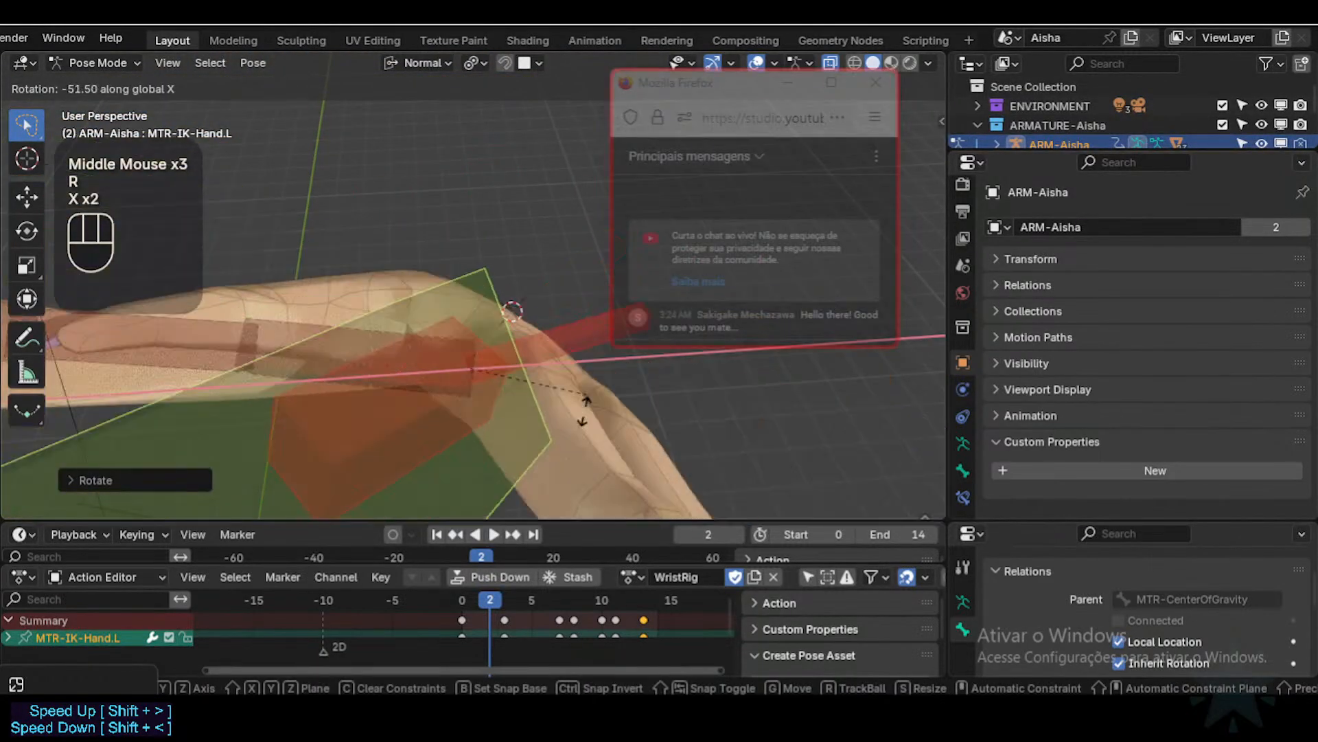
{"action": "left_click", "coordinate": [475, 337]}
Step: Clear the pose transforms and bend MTR-IK-Hand.L upward about its normal X axis
{"action": "key", "text": "alt+a"}
{"action": "key", "text": "alt+g"}
{"action": "key", "text": "alt+g"}
{"action": "scroll", "coordinate": [447, 357], "scroll_direction": "down", "scroll_amount": 2}
{"action": "middle_click_drag", "start_coordinate": [427, 372], "coordinate": [487, 329]}
{"action": "left_click", "coordinate": [525, 323]}
{"action": "key", "text": "r"}
{"action": "key", "text": "x"}
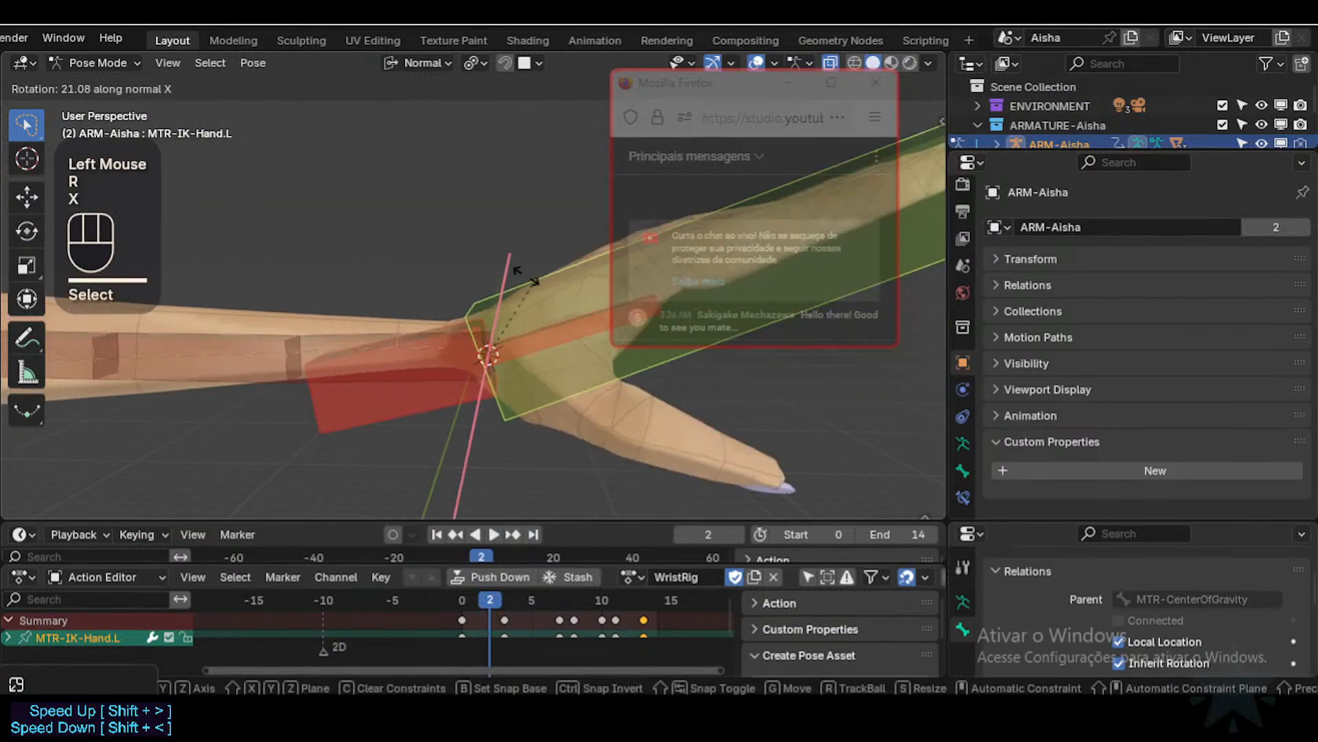
{"action": "left_click", "coordinate": [458, 287]}
{"action": "middle_click_drag", "start_coordinate": [457, 285], "coordinate": [527, 267]}
{"action": "key", "text": "r"}
{"action": "key", "text": "x"}
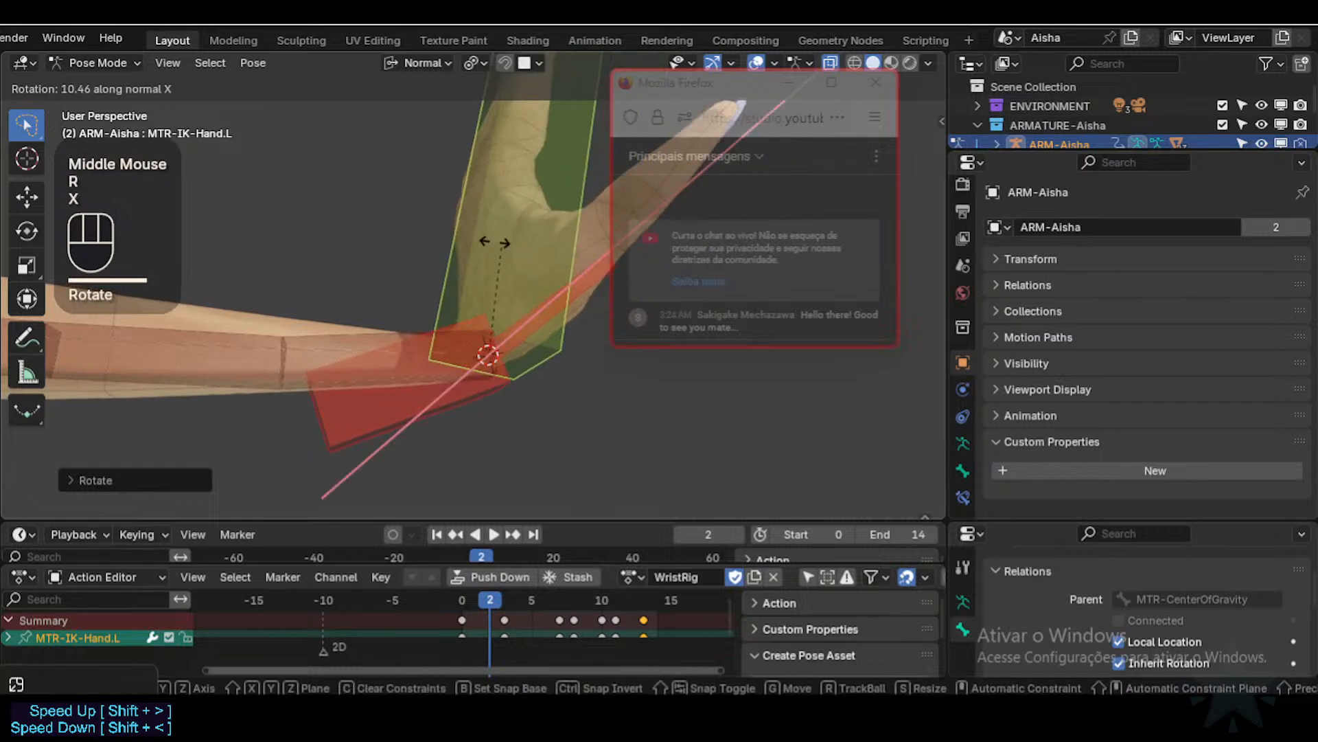
{"action": "left_click", "coordinate": [459, 288]}
Step: Try rotating the forearm fan bone DEF-4-FAN-Forearm.L about its normal X axis
{"action": "left_click", "coordinate": [451, 417]}
{"action": "middle_click_drag", "start_coordinate": [451, 424], "coordinate": [471, 412]}
{"action": "key", "text": "r"}
{"action": "key", "text": "x"}
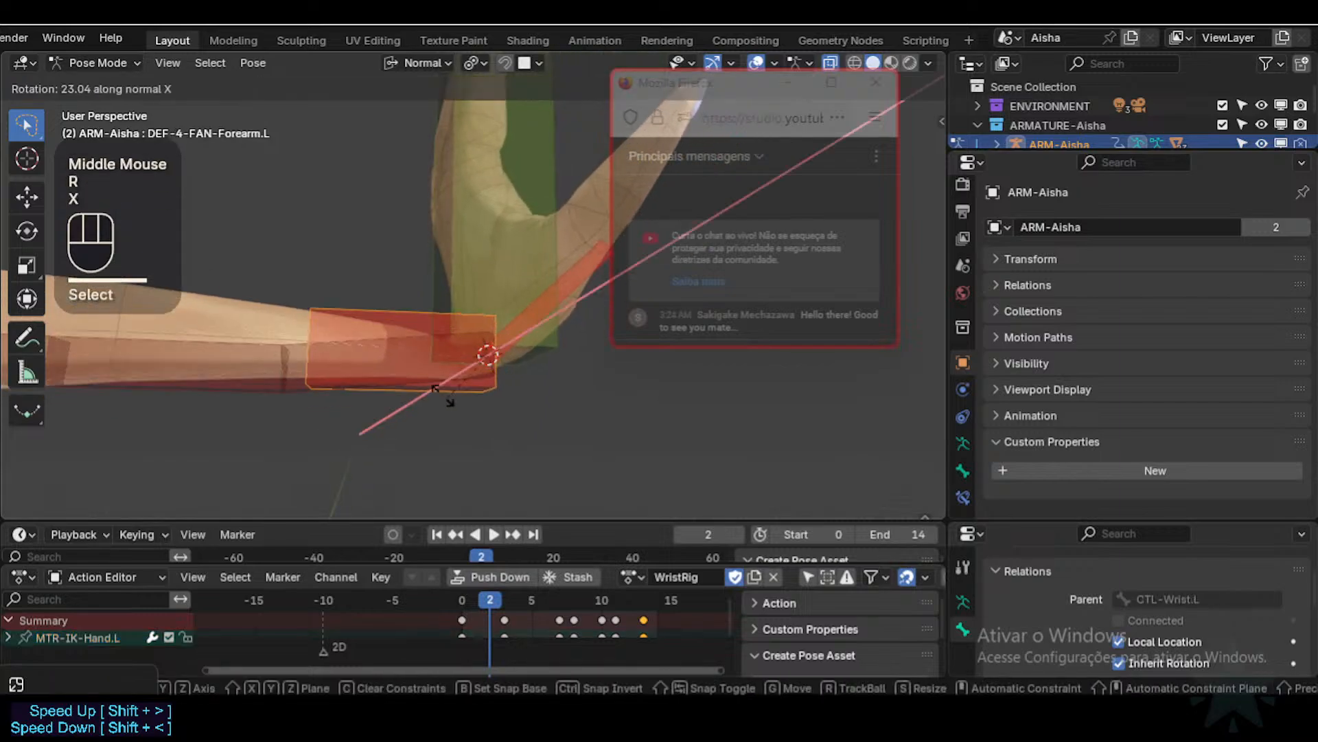
{"action": "key", "text": "Escape"}
Step: Bend MTR-IK-Hand.L further back toward the forearm about its normal X axis
{"action": "left_click", "coordinate": [501, 218]}
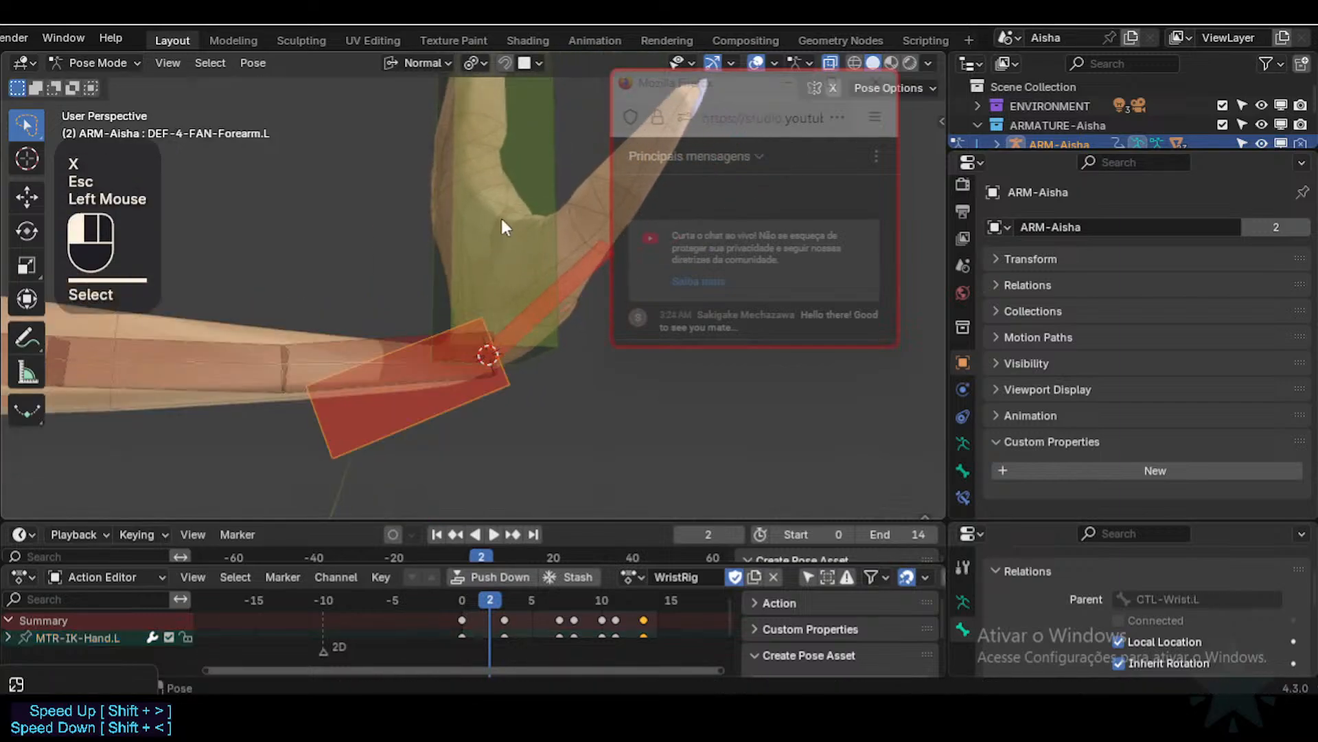
{"action": "key", "text": "r"}
{"action": "key", "text": "x"}
{"action": "left_click", "coordinate": [434, 219]}
{"action": "middle_click_drag", "start_coordinate": [450, 278], "coordinate": [414, 333], "text": "shift"}
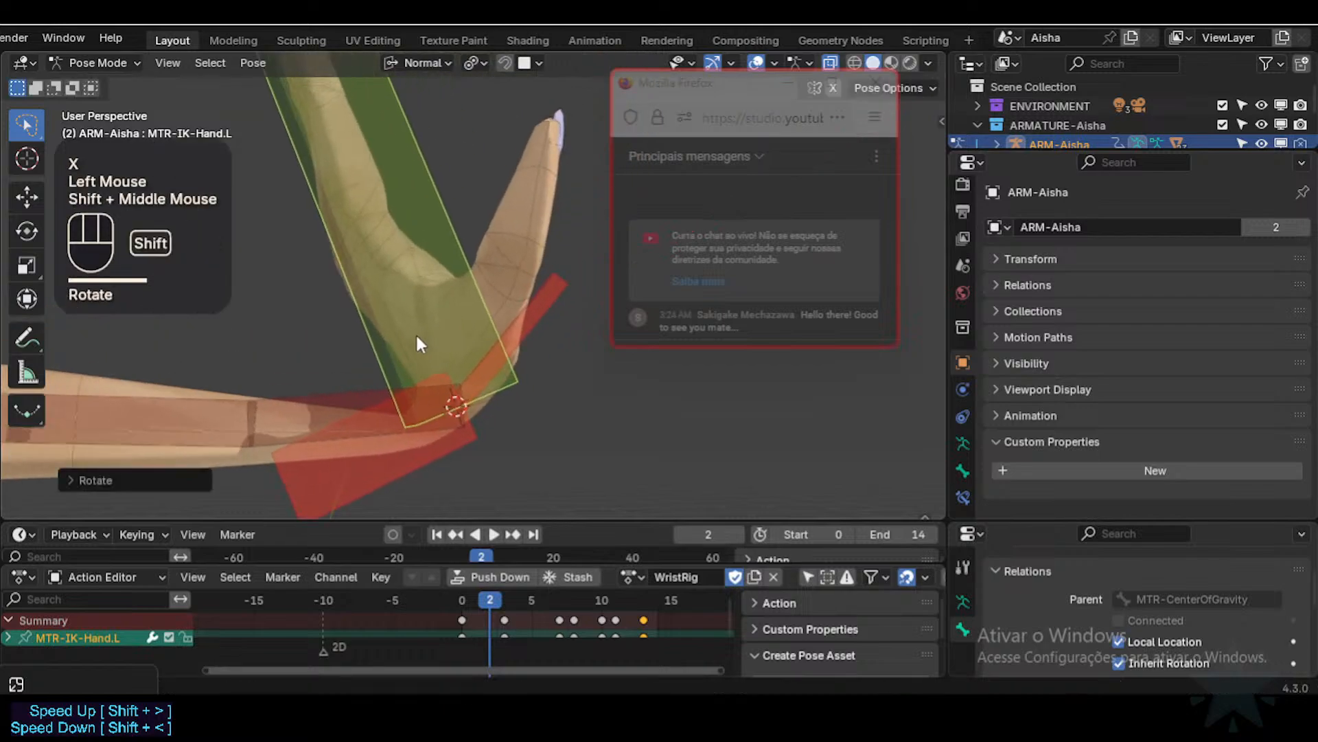
Step: Try rotating the wrist fan bone DEF-4-FAN-Wrist.L about its normal X axis and moving it
{"action": "left_click", "coordinate": [533, 329]}
{"action": "key", "text": "r"}
{"action": "key", "text": "x"}
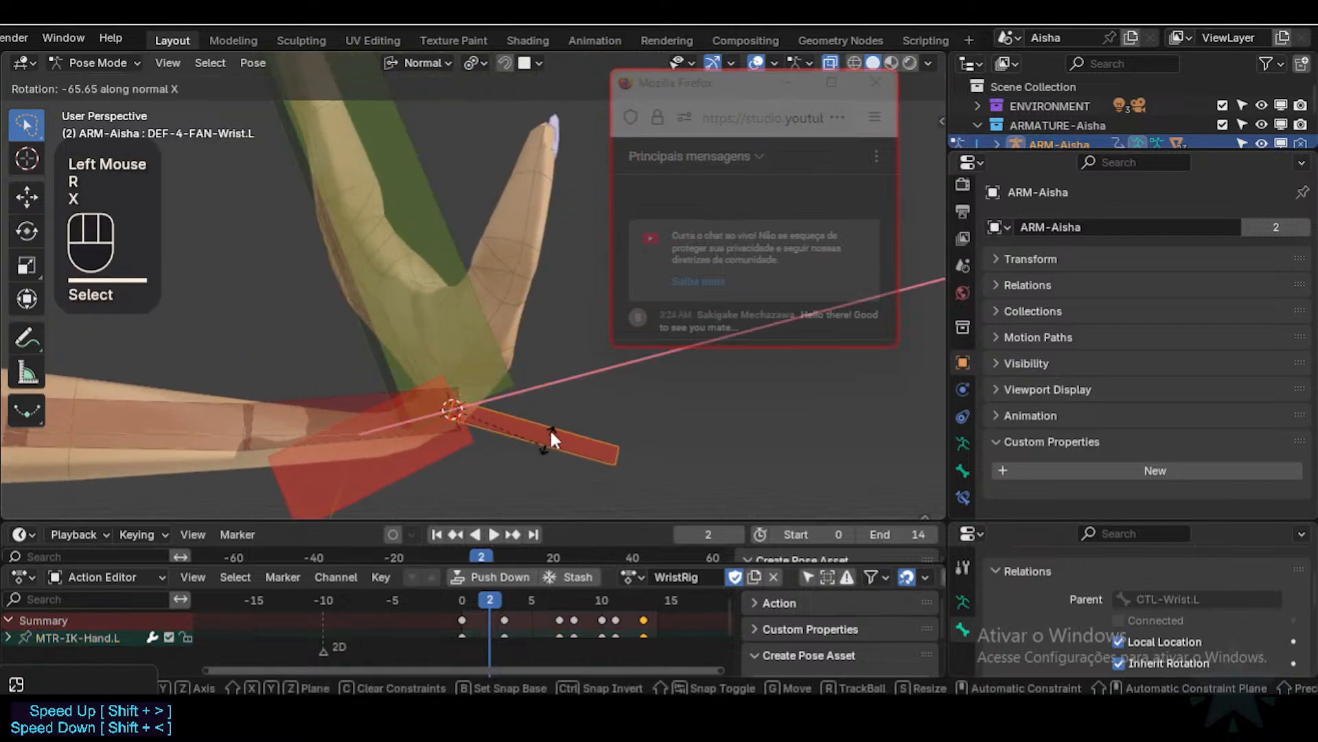
{"action": "key", "text": "Escape"}
{"action": "key", "text": "g"}
{"action": "key", "text": "Escape"}
Step: Select MTR-IK-Hand.L and examine the deformation of the bent wrist from several angles
{"action": "left_click", "coordinate": [479, 343]}
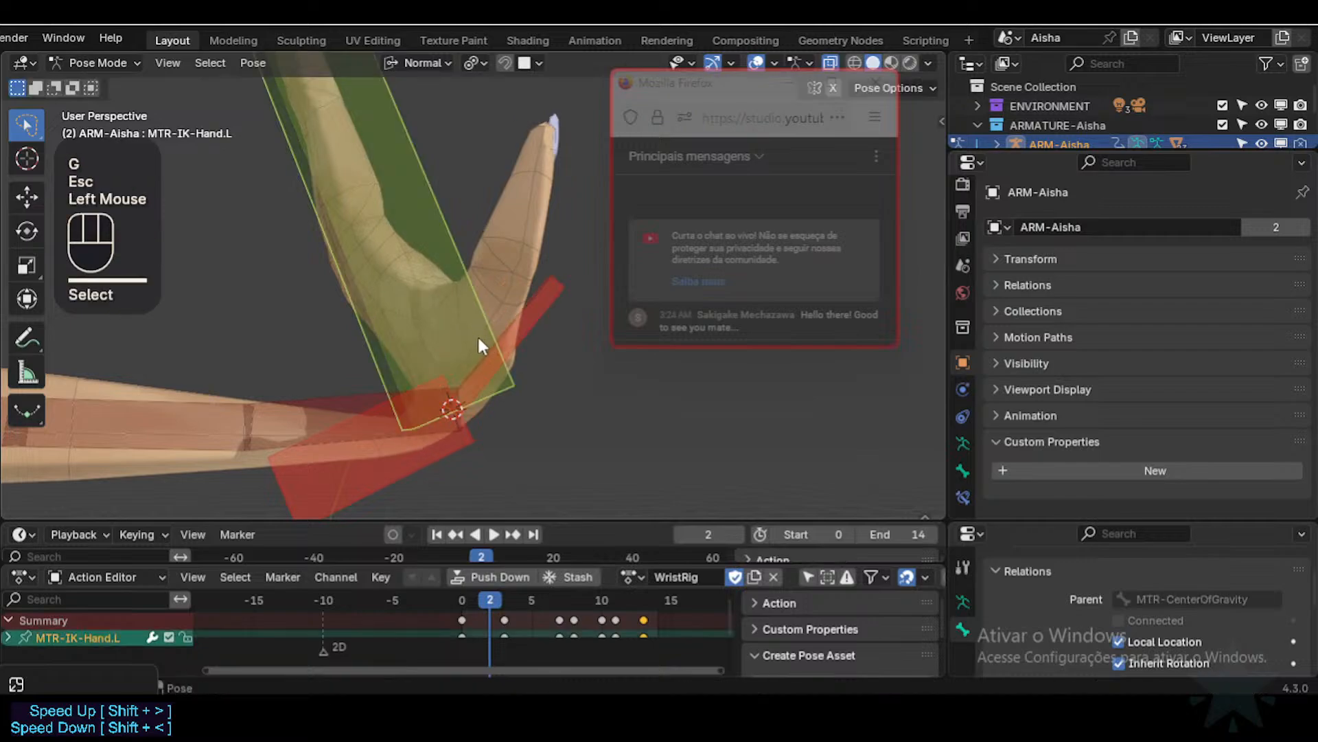
{"action": "key", "text": "g"}
{"action": "key", "text": "Escape"}
{"action": "middle_click_drag", "start_coordinate": [471, 341], "coordinate": [457, 371]}
{"action": "middle_click_drag", "start_coordinate": [456, 371], "coordinate": [513, 422]}
{"action": "scroll", "coordinate": [456, 359], "scroll_direction": "down", "scroll_amount": 2}
{"action": "scroll", "coordinate": [440, 386], "scroll_direction": "down", "scroll_amount": 1}
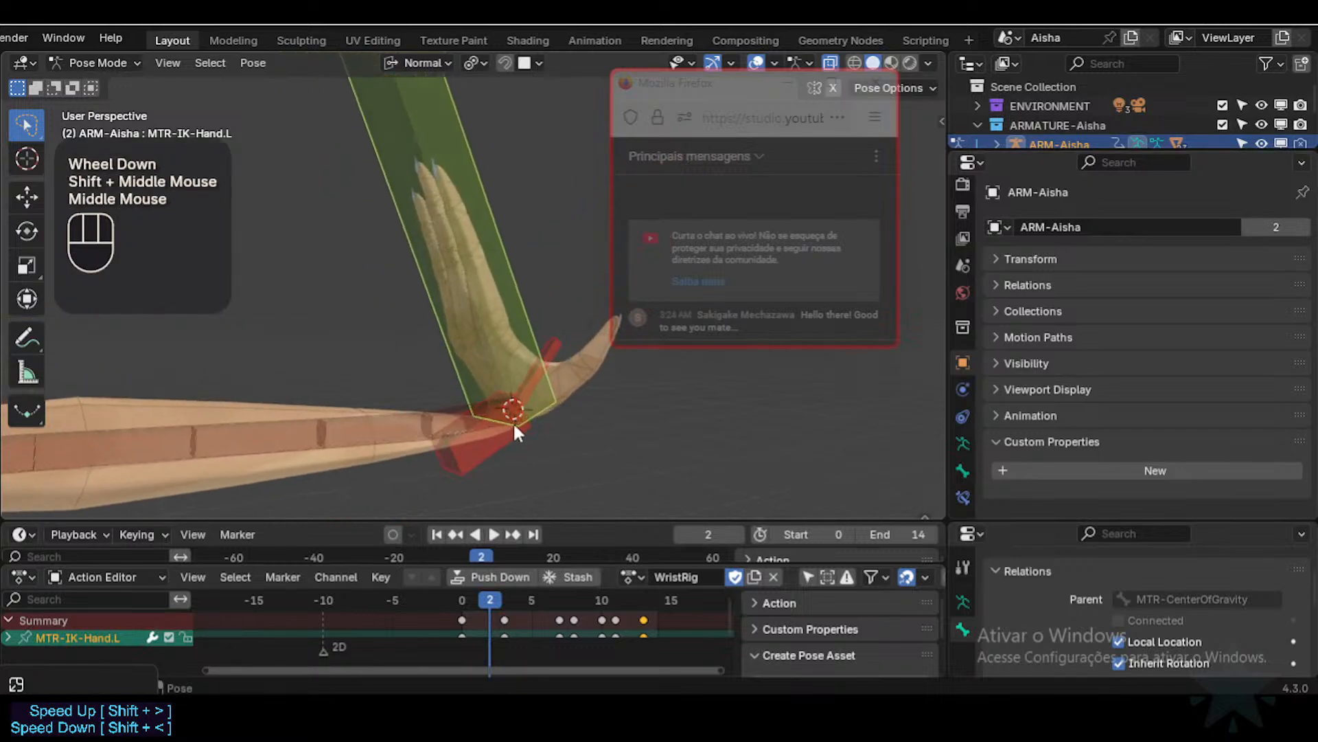
{"action": "scroll", "coordinate": [515, 415], "scroll_direction": "down", "scroll_amount": 1}
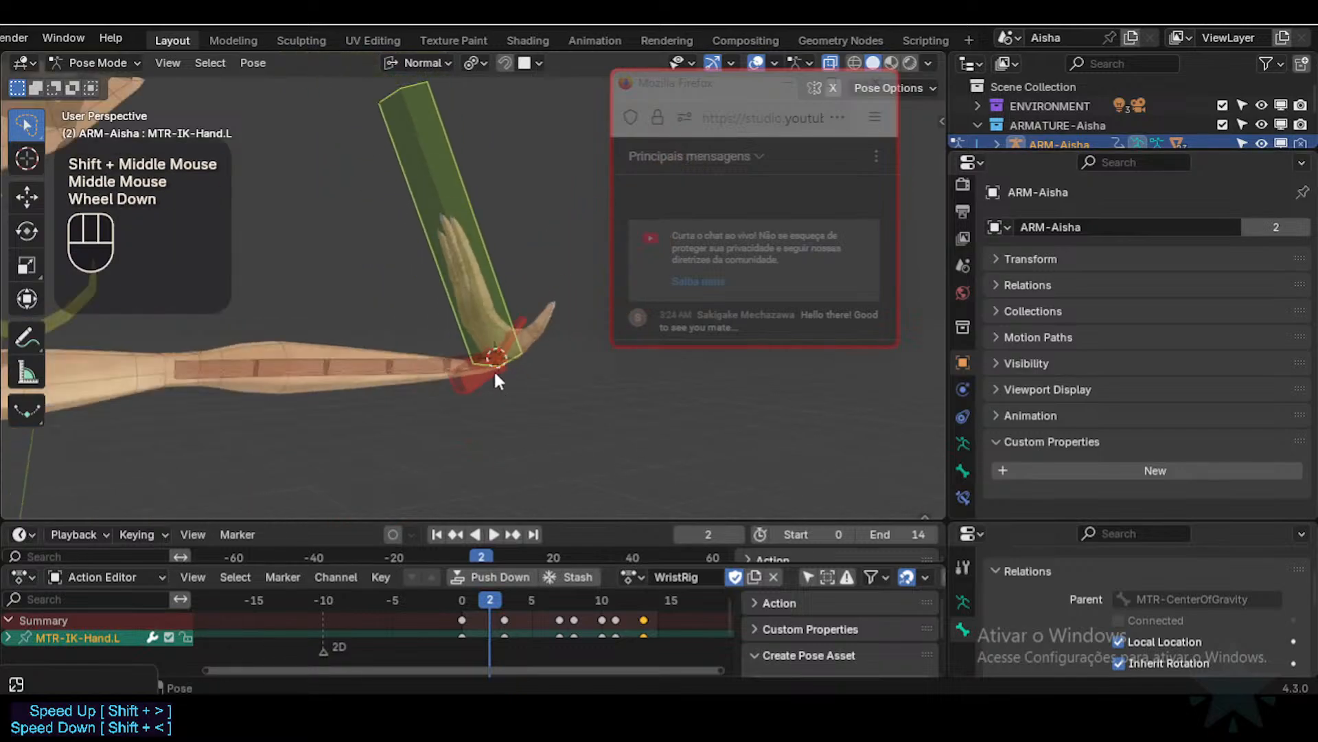
Step: Clear the pose transforms of all bones in ARM-Aisha
{"action": "key", "text": "a"}
{"action": "key", "text": "alt+q"}
{"action": "key", "text": "alt+q"}
{"action": "middle_click_drag", "start_coordinate": [473, 476], "coordinate": [486, 490]}
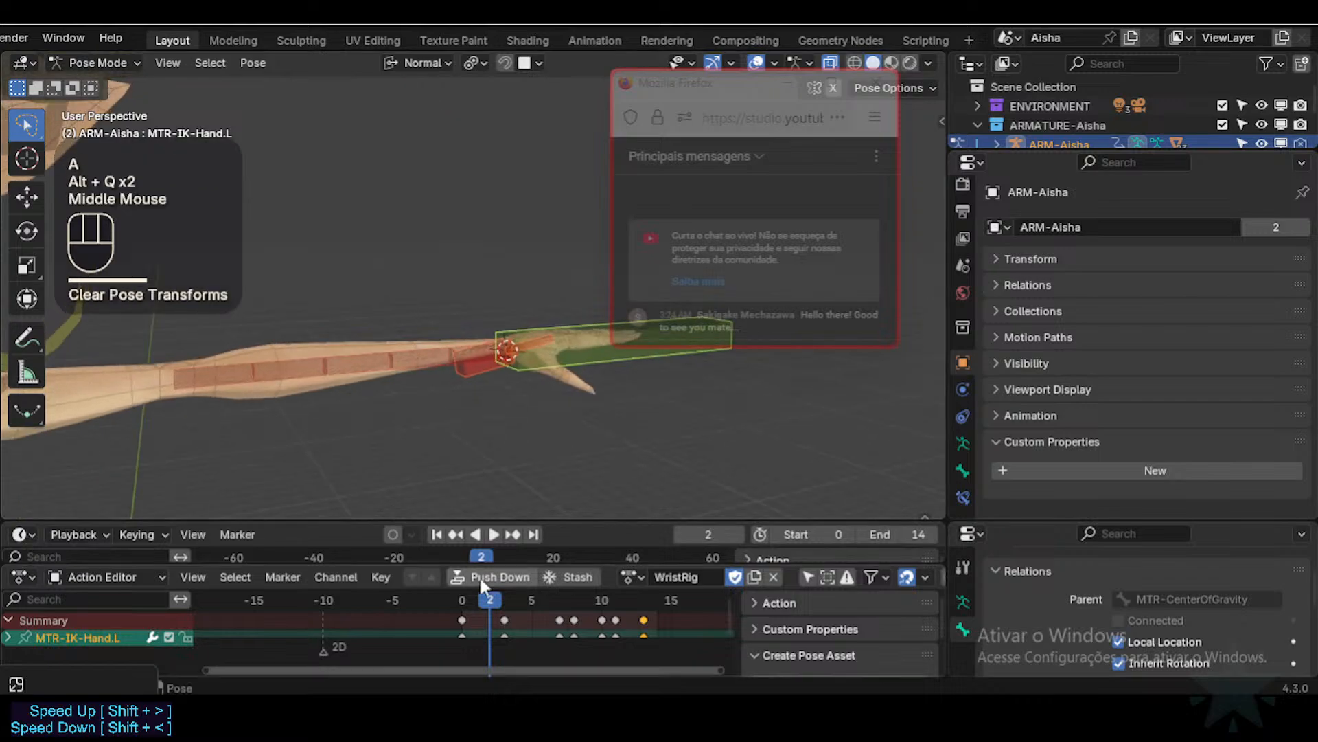
Step: Shrink the timeline to its header, enlarge the Action Editor area, and save the Blender file
{"action": "left_click_drag", "start_coordinate": [509, 521], "coordinate": [510, 484]}
{"action": "left_click_drag", "start_coordinate": [513, 563], "coordinate": [512, 516]}
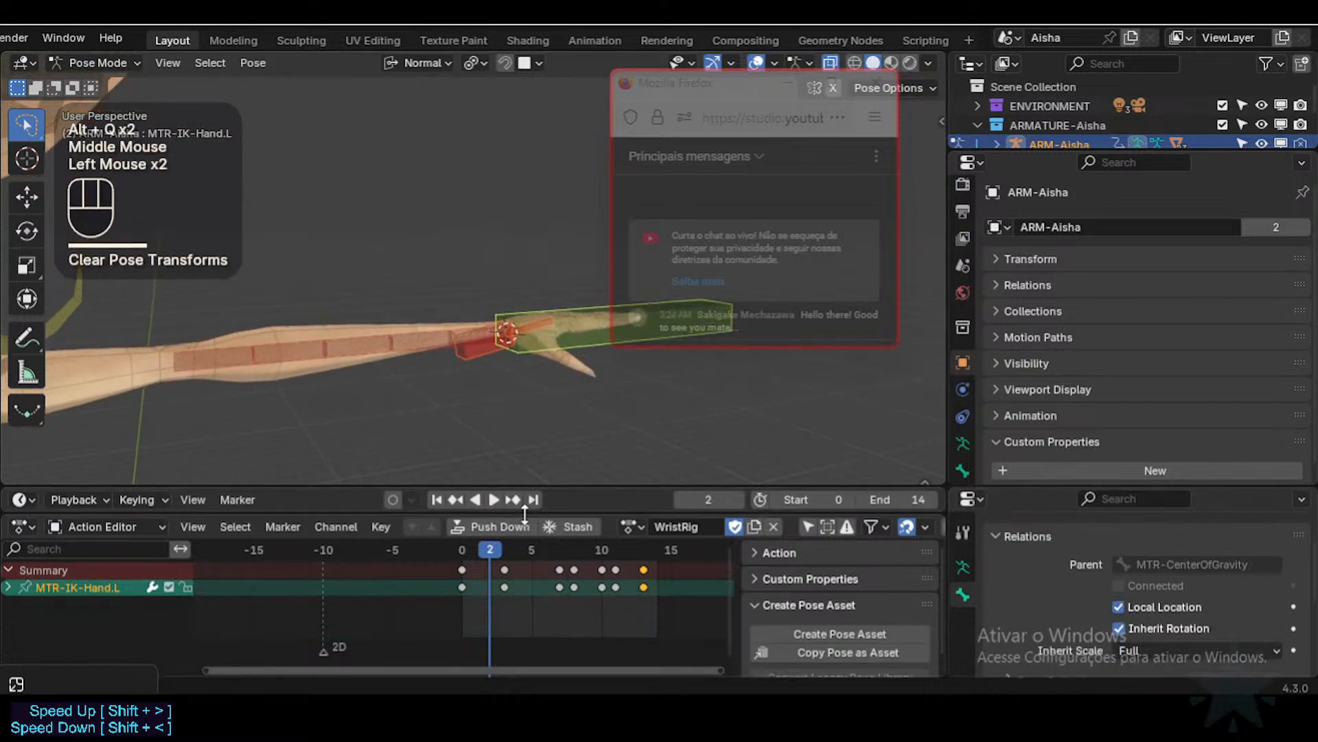
{"action": "middle_click_drag", "start_coordinate": [474, 343], "coordinate": [425, 324]}
{"action": "scroll", "coordinate": [442, 336], "scroll_direction": "down", "scroll_amount": 1}
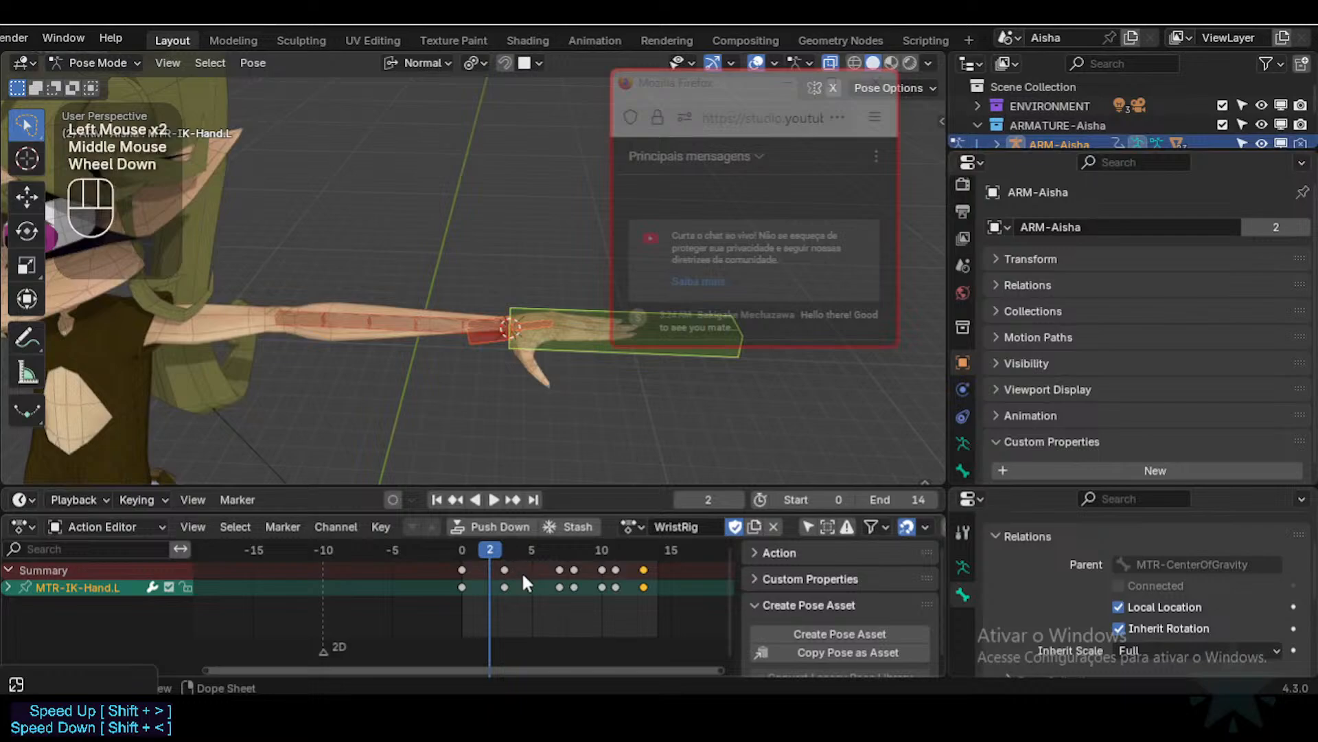
{"action": "middle_click_drag", "start_coordinate": [443, 394], "coordinate": [484, 383], "text": "shift"}
{"action": "key", "text": "ctrl+s"}
{"action": "middle_click_drag", "start_coordinate": [335, 344], "coordinate": [425, 337], "text": "shift"}
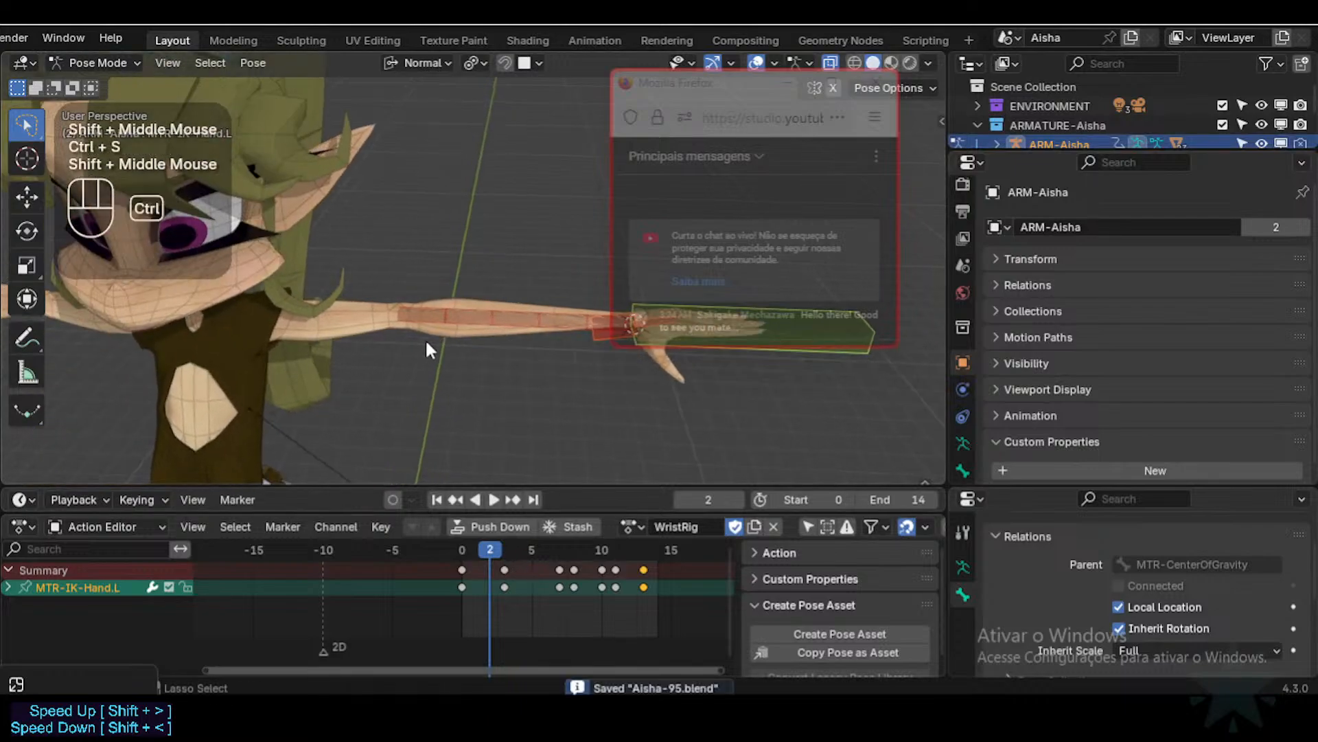
Step: Switch to the To-Do-Lists spreadsheet in Firefox and add "Wrists," before "Hands" in the Infos cell of row 24
{"action": "key", "text": "ctrl+Tab"}
{"action": "left_click", "coordinate": [499, 660]}
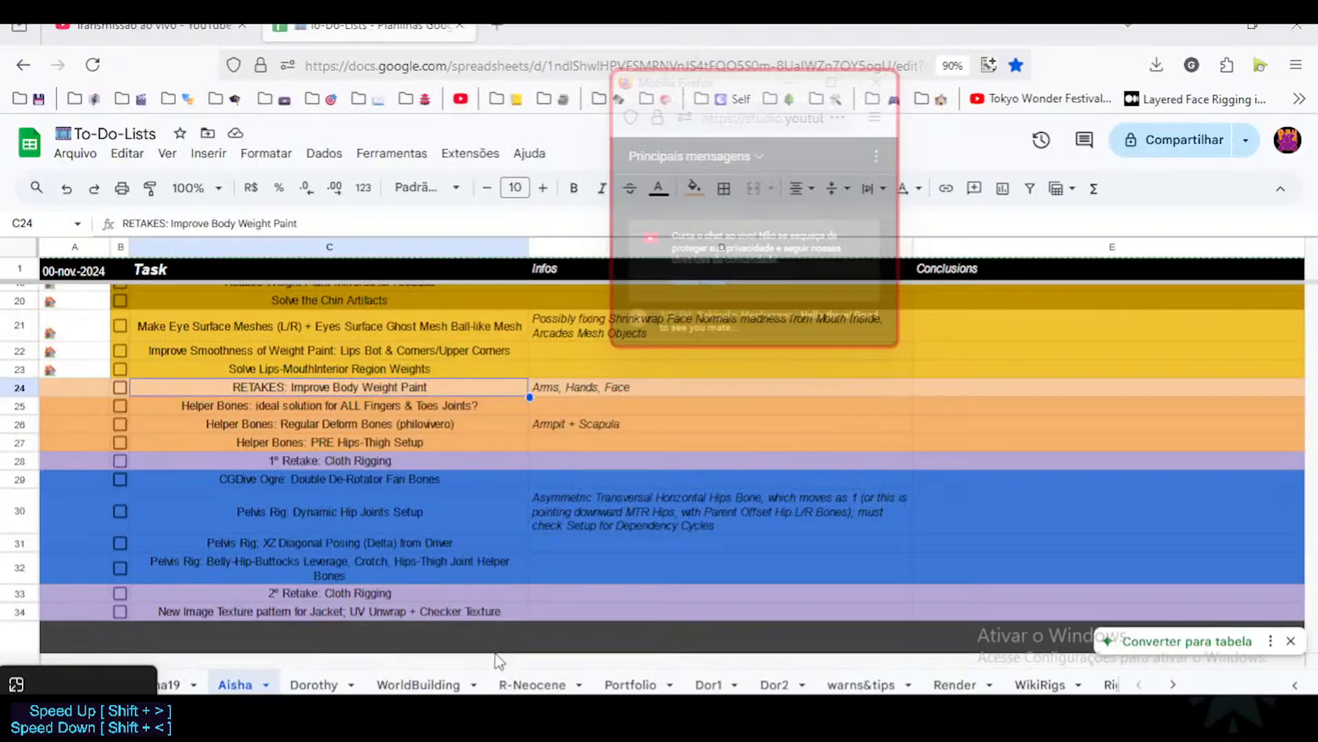
{"action": "scroll", "coordinate": [332, 382], "scroll_direction": "down", "scroll_amount": 2}
{"action": "scroll", "coordinate": [343, 426], "scroll_direction": "up", "scroll_amount": 4}
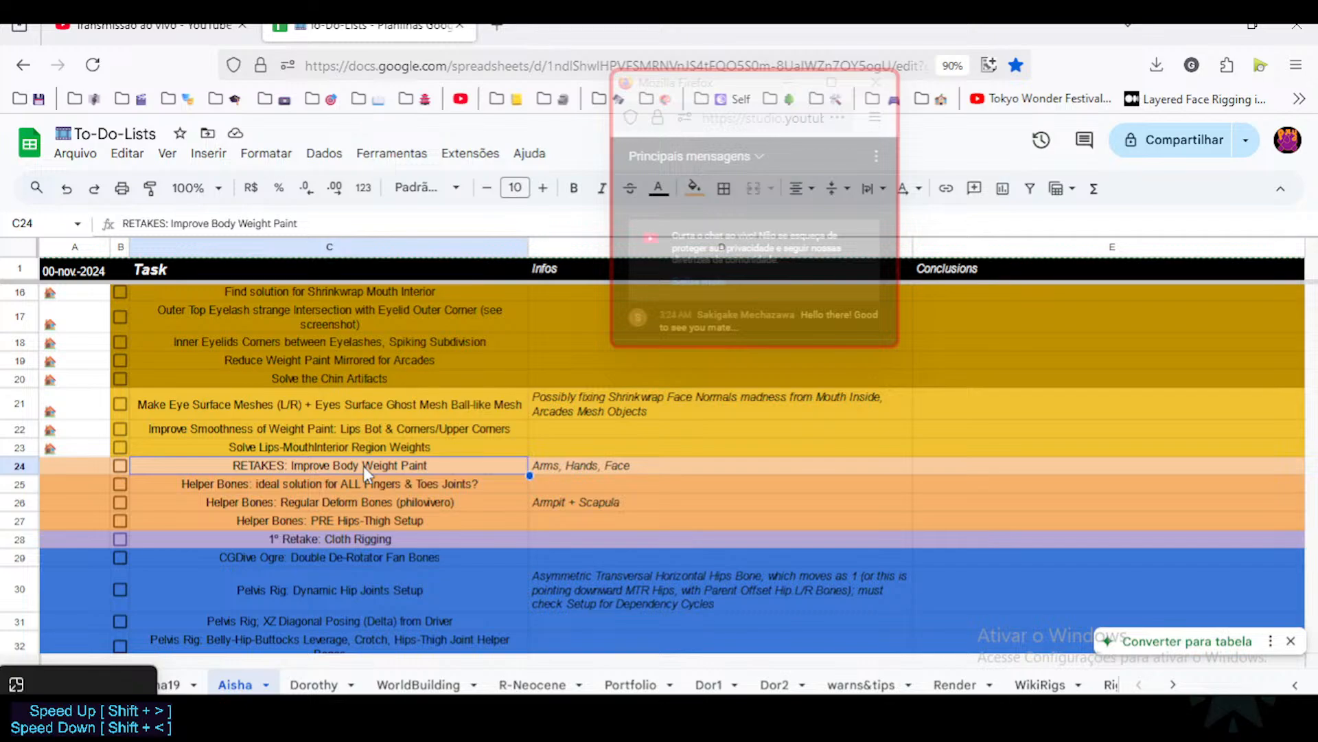
{"action": "left_click", "coordinate": [584, 468]}
{"action": "double_click", "coordinate": [572, 466]}
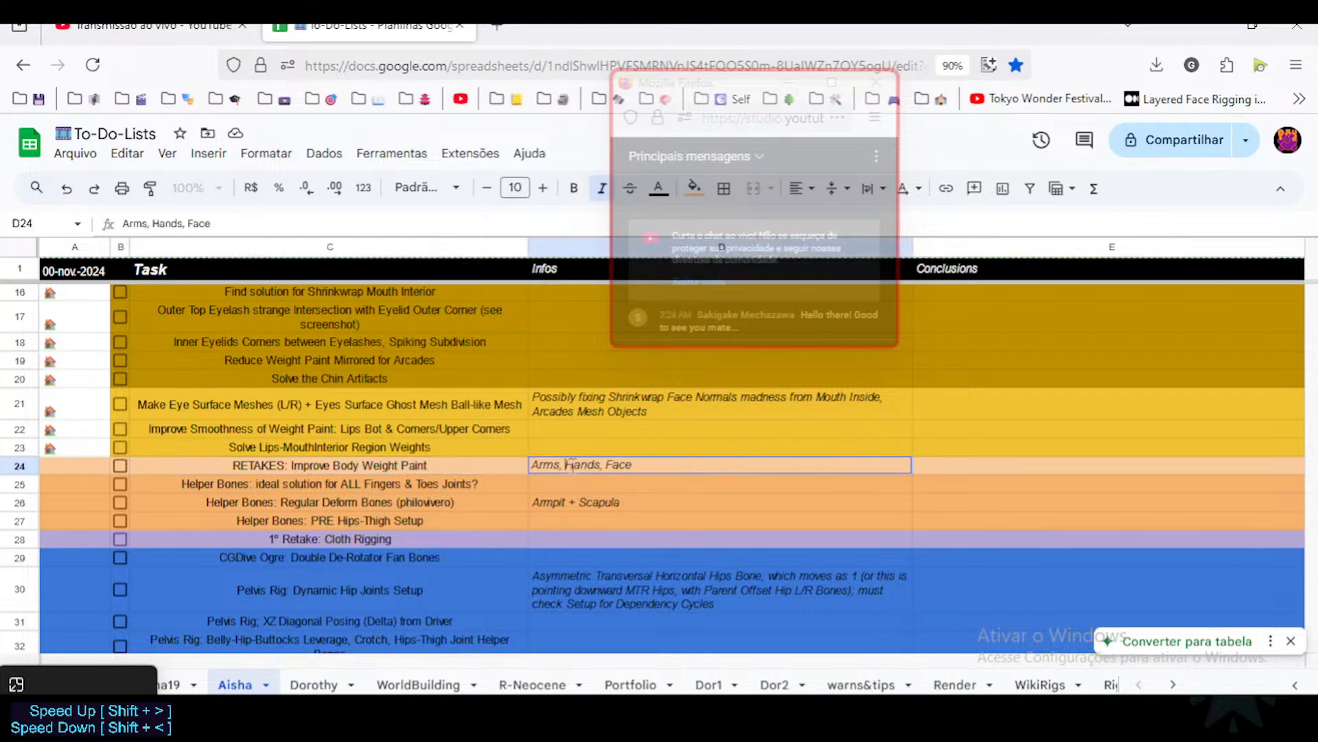
{"action": "mouse_move", "coordinate": [569, 465]}
{"action": "left_mouse_down"}
{"action": "mouse_move", "coordinate": [609, 465]}
{"action": "mouse_move", "coordinate": [562, 467]}
{"action": "left_mouse_up"}
{"action": "left_click", "coordinate": [632, 465]}
{"action": "left_click", "coordinate": [564, 466]}
{"action": "type", "text": "Wrists,"}
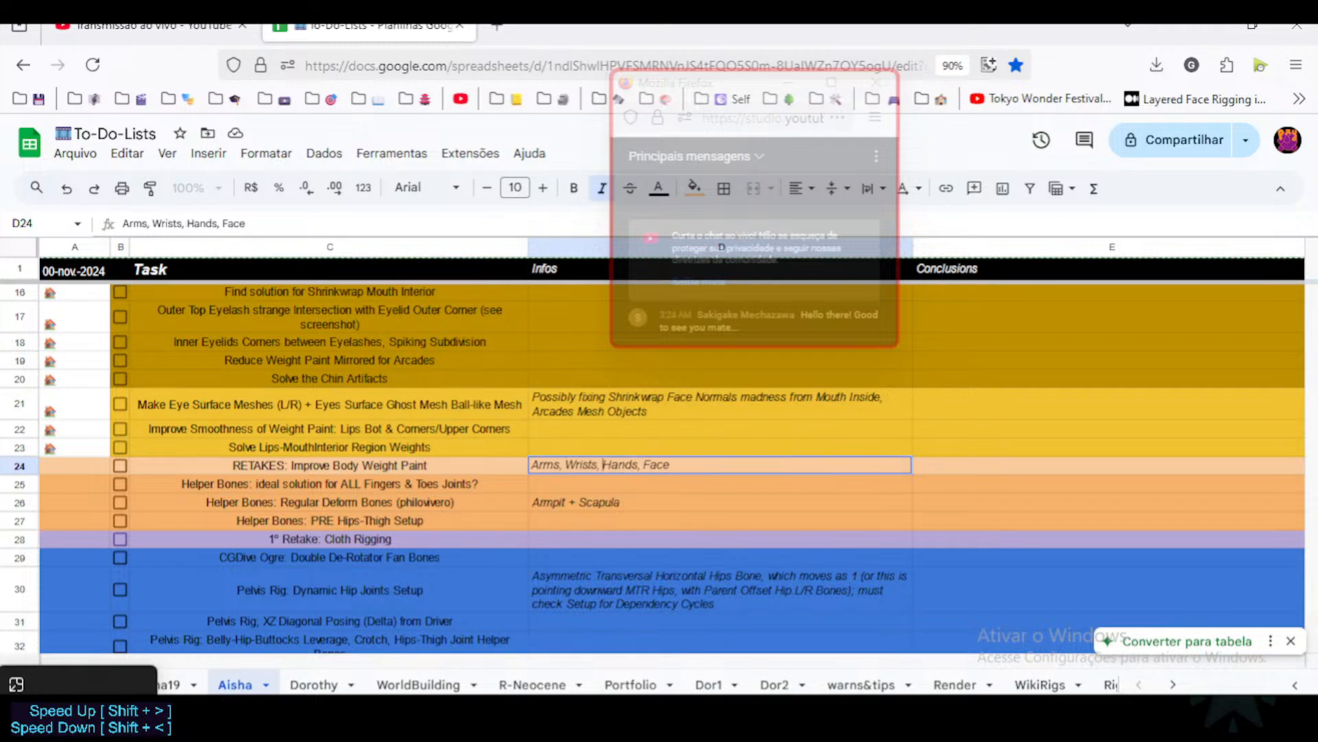
Step: Remove ", Face" from the end of the Infos cell in row 24
{"action": "left_click", "coordinate": [669, 465]}
{"action": "key", "text": "shift+Left"}
{"action": "key", "text": "shift+Left"}
{"action": "key", "text": "shift+Left"}
{"action": "key", "text": "shift+Left"}
{"action": "key", "text": "shift+Left"}
{"action": "key", "text": "shift+Left"}
{"action": "key", "text": "BackSpace"}
{"action": "key", "text": "Return"}
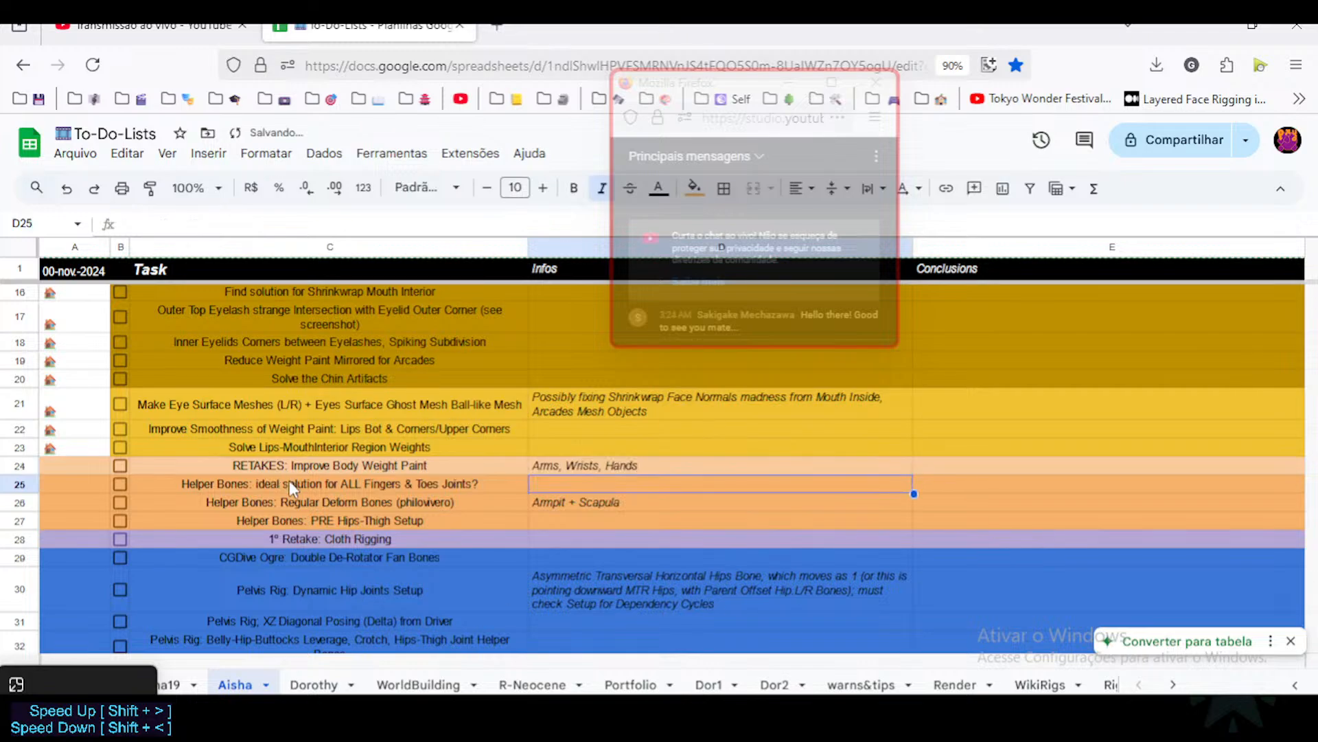
Step: Review the helper bone tasks in rows 25 and 26 together with their Infos cells
{"action": "left_click", "coordinate": [290, 485]}
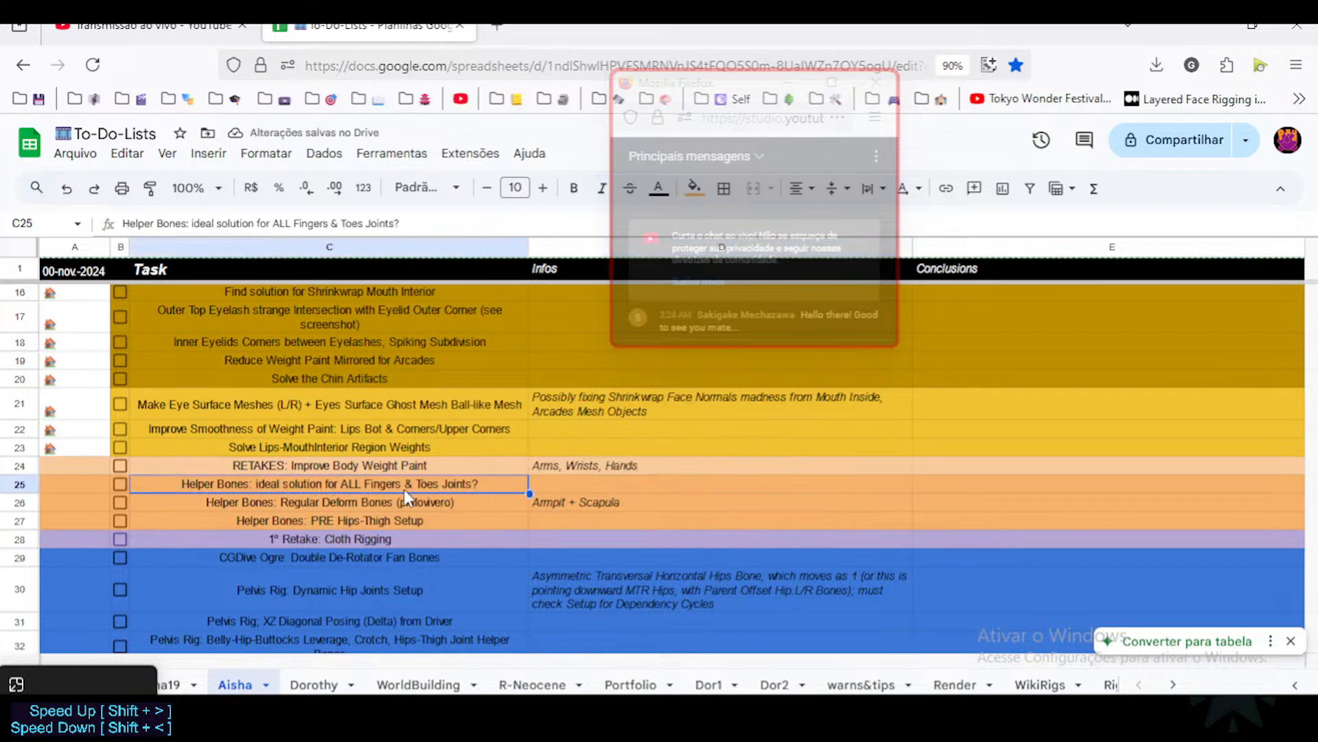
{"action": "left_click", "coordinate": [546, 497]}
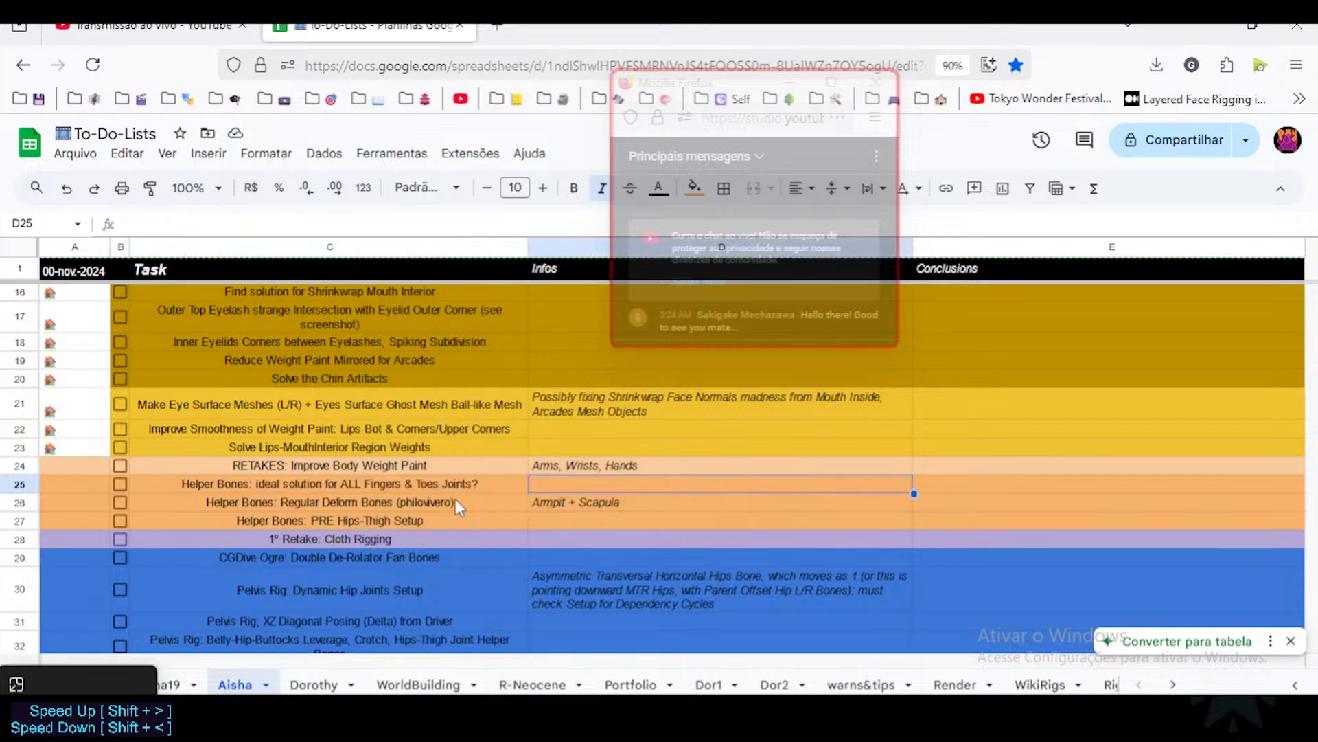
{"action": "left_click", "coordinate": [397, 500]}
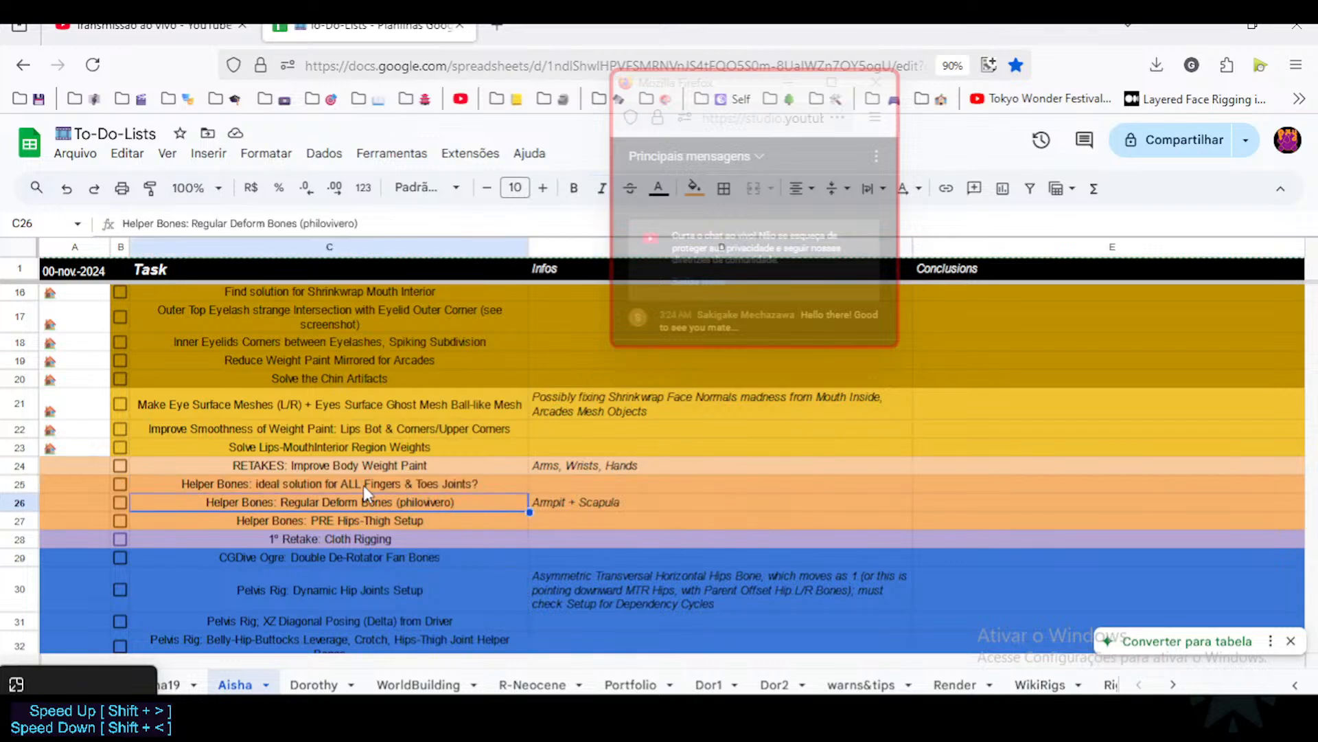
{"action": "left_click", "coordinate": [343, 483]}
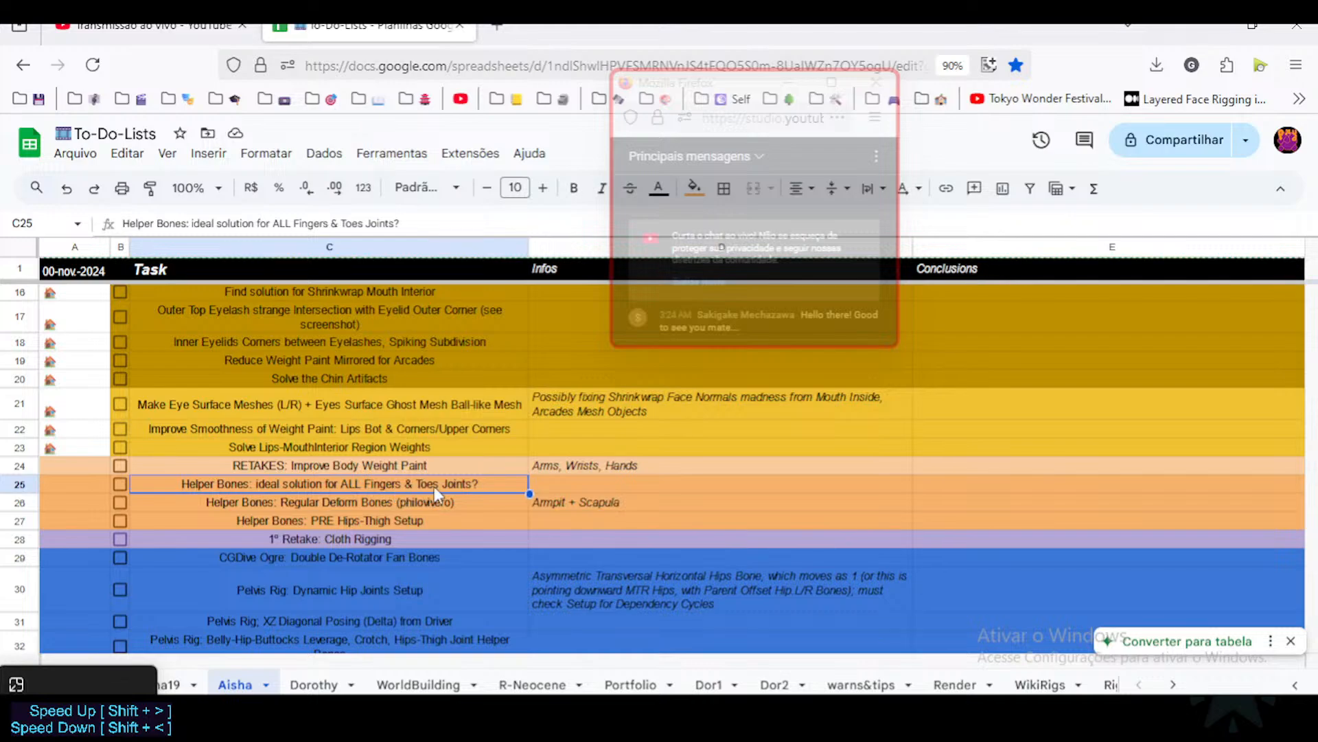
{"action": "left_click", "coordinate": [307, 503]}
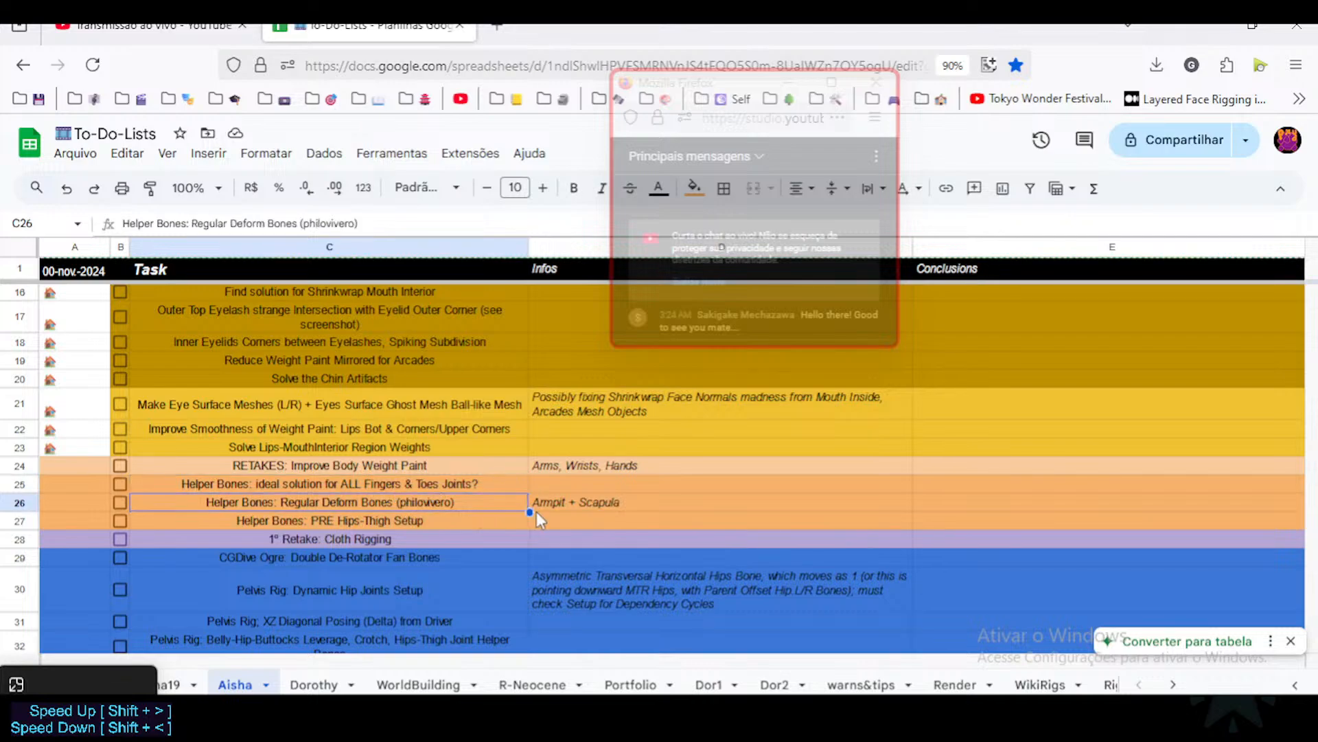
{"action": "left_click", "coordinate": [556, 502]}
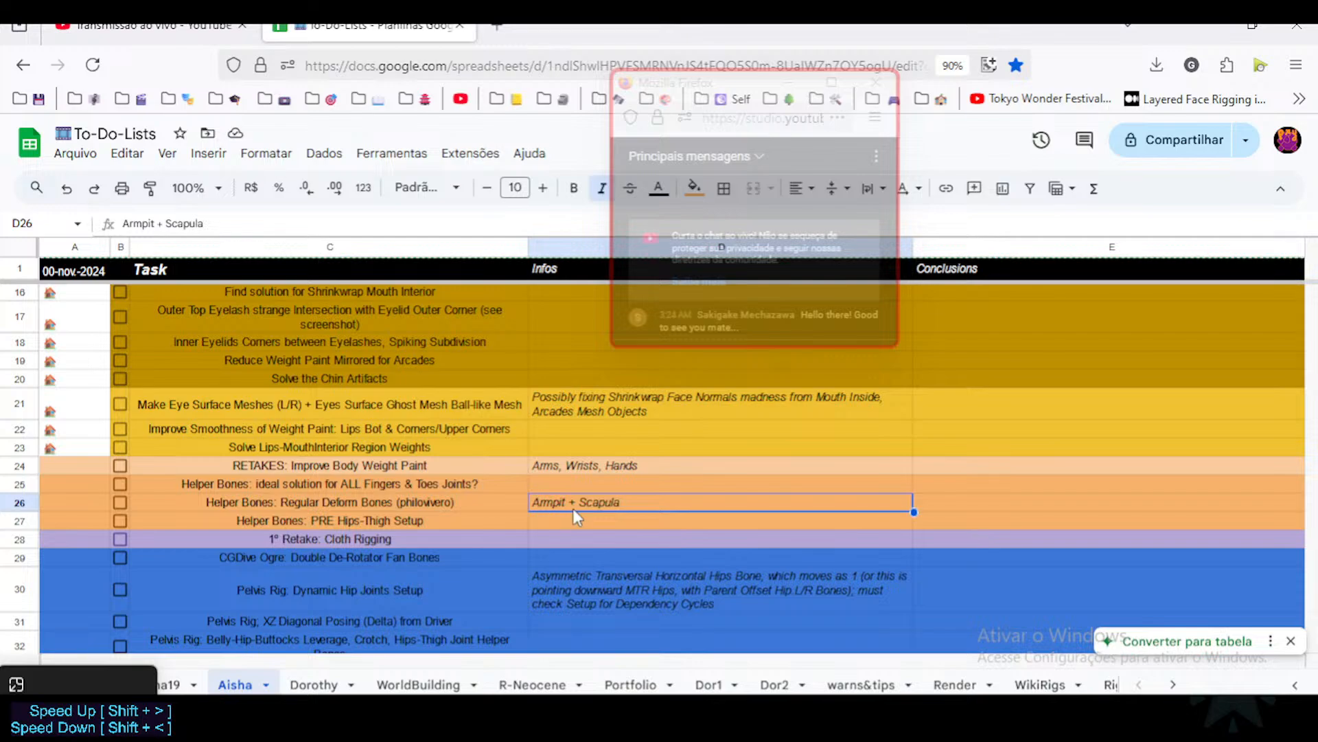
{"action": "left_click", "coordinate": [337, 507]}
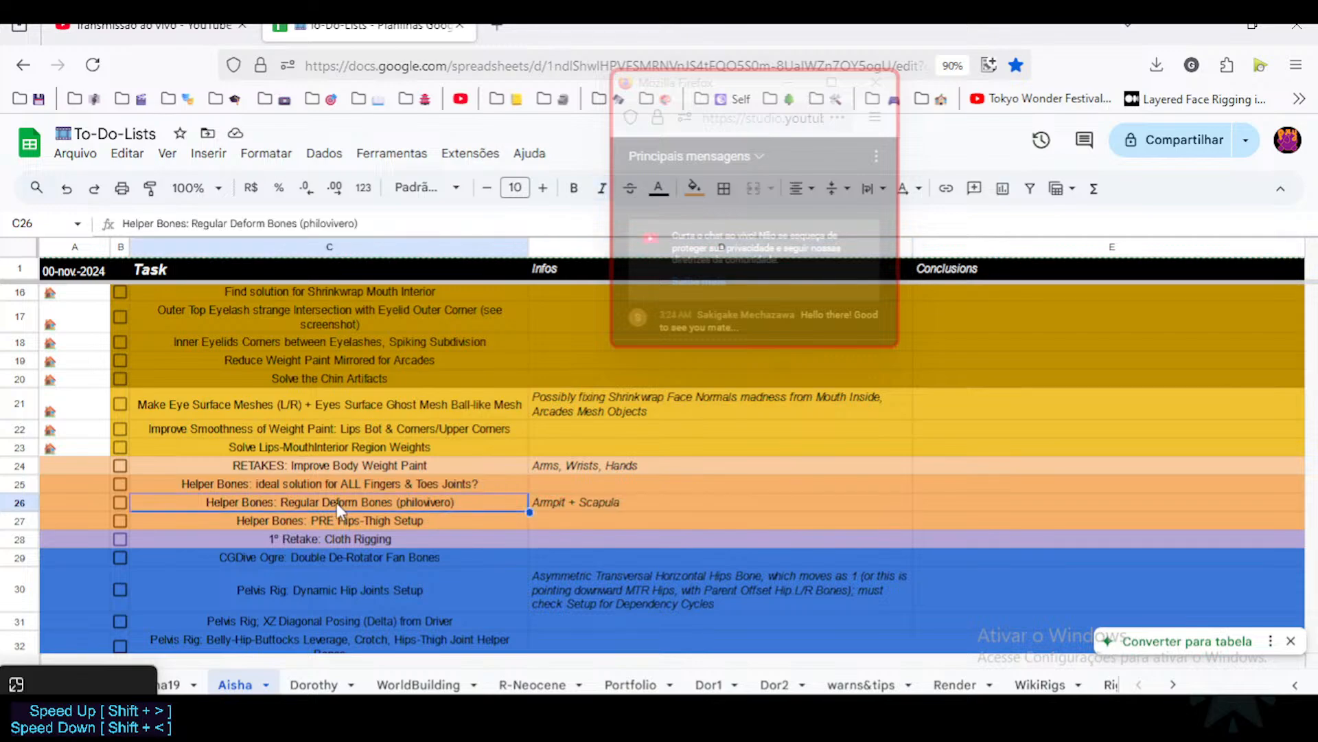
Step: Insert one row below row 26, under the Regular Deform Bones task
{"action": "right_click", "coordinate": [19, 502]}
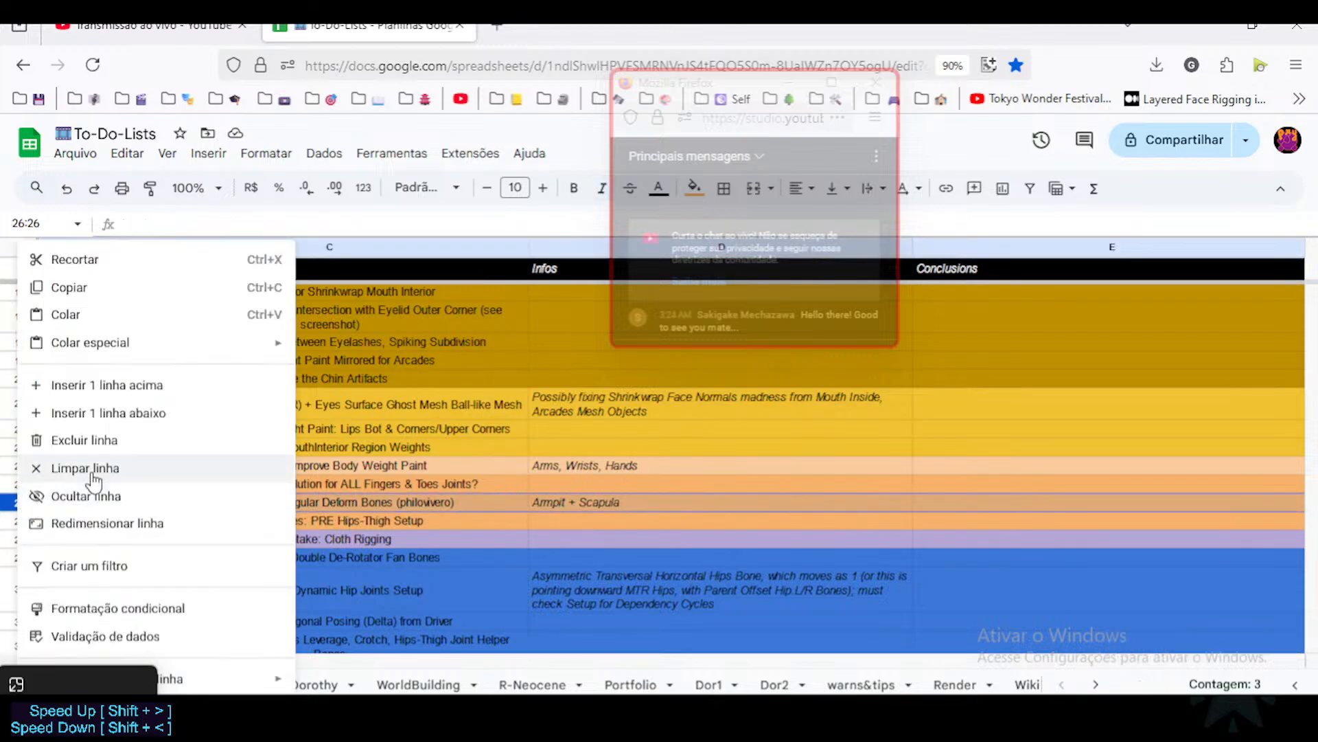
{"action": "left_click", "coordinate": [123, 414]}
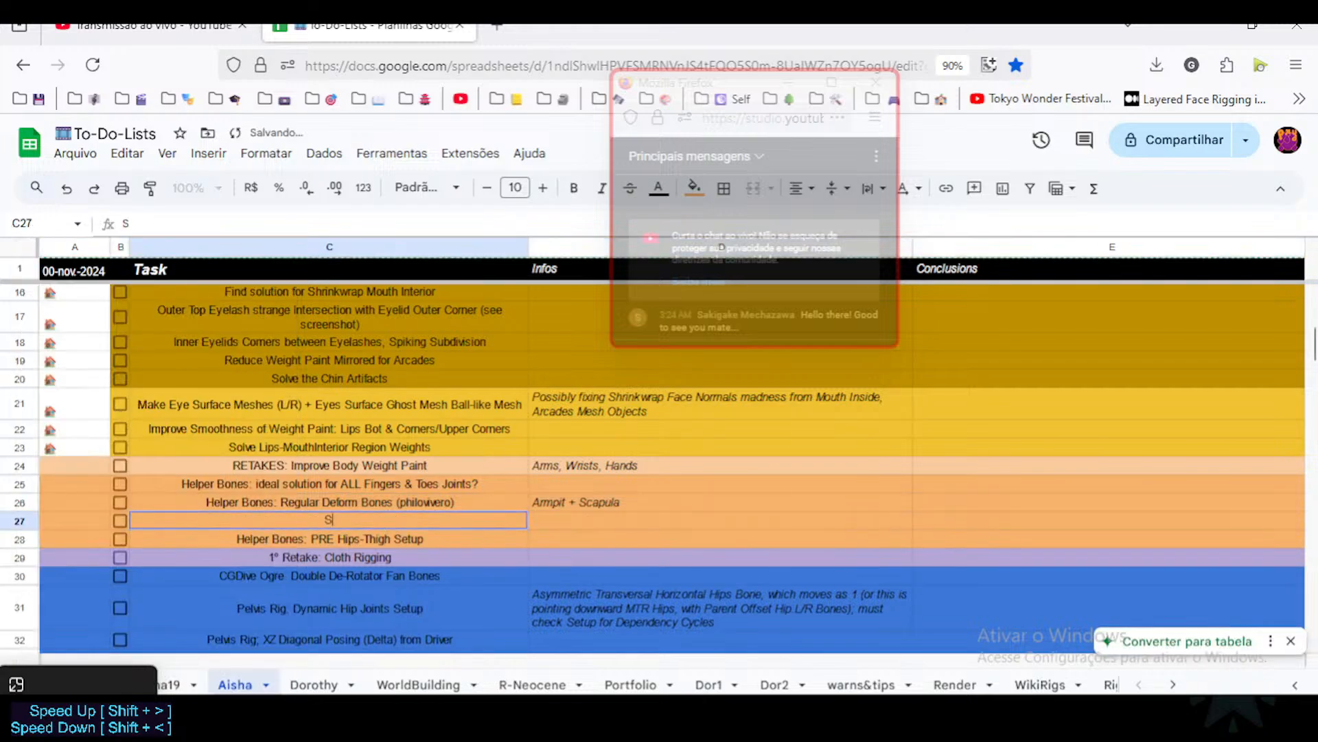
{"action": "type", "text": "Helper Bon"}
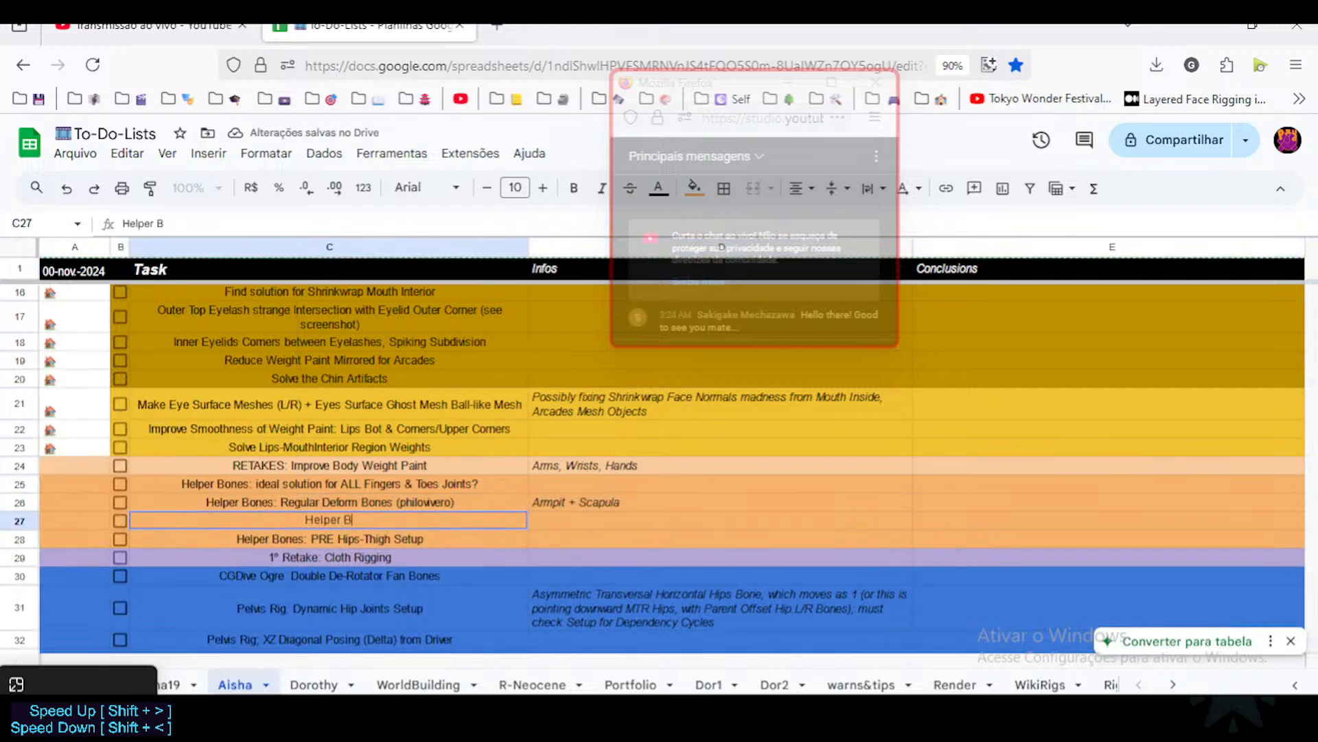
{"action": "key", "text": "BackSpace"}
{"action": "key", "text": "BackSpace"}
{"action": "key", "text": "BackSpace"}
{"action": "key", "text": "BackSpace"}
{"action": "key", "text": "BackSpace"}
{"action": "key", "text": "BackSpace"}
{"action": "key", "text": "BackSpace"}
{"action": "key", "text": "BackSpace"}
{"action": "key", "text": "BackSpace"}
{"action": "key", "text": "BackSpace"}
Step: Enter "Shoulders Setup" as the task in the new row 27
{"action": "type", "text": "Shoulders Rig"}
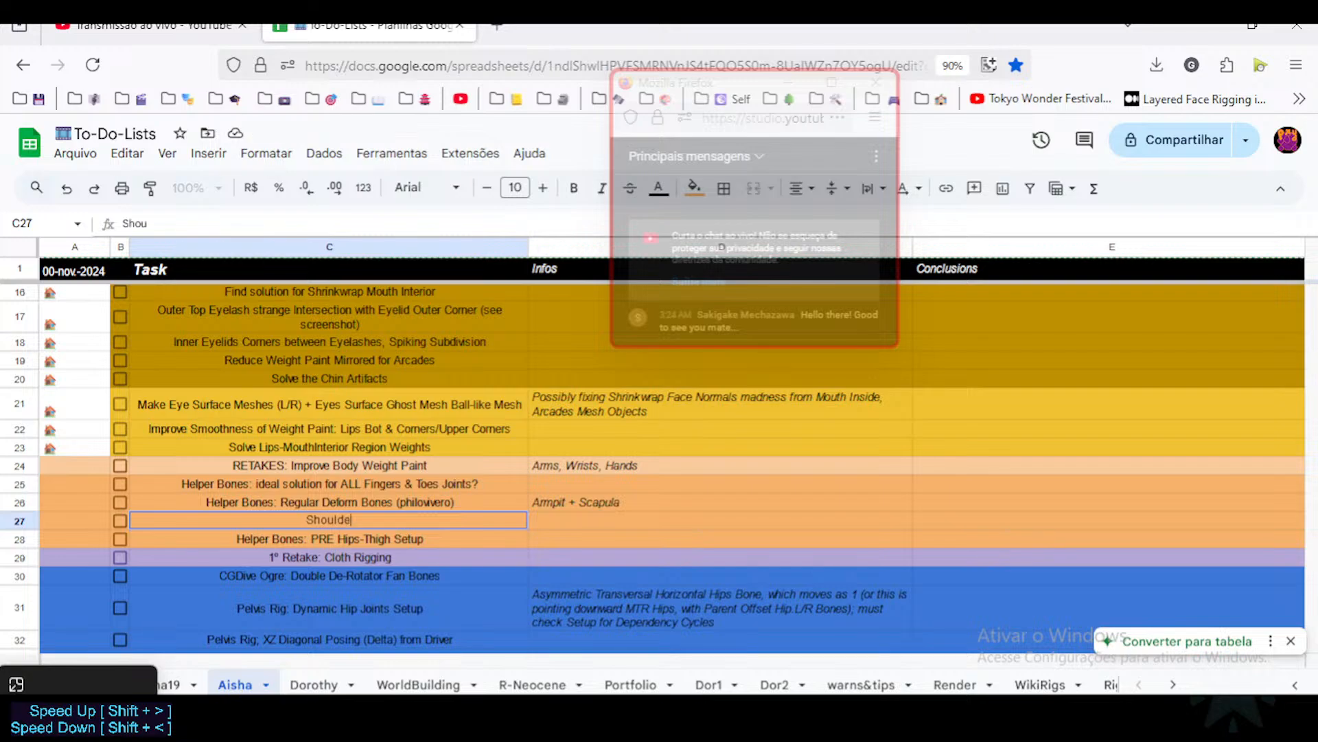
{"action": "key", "text": "Return"}
{"action": "key", "text": "Up"}
{"action": "key", "text": "Return"}
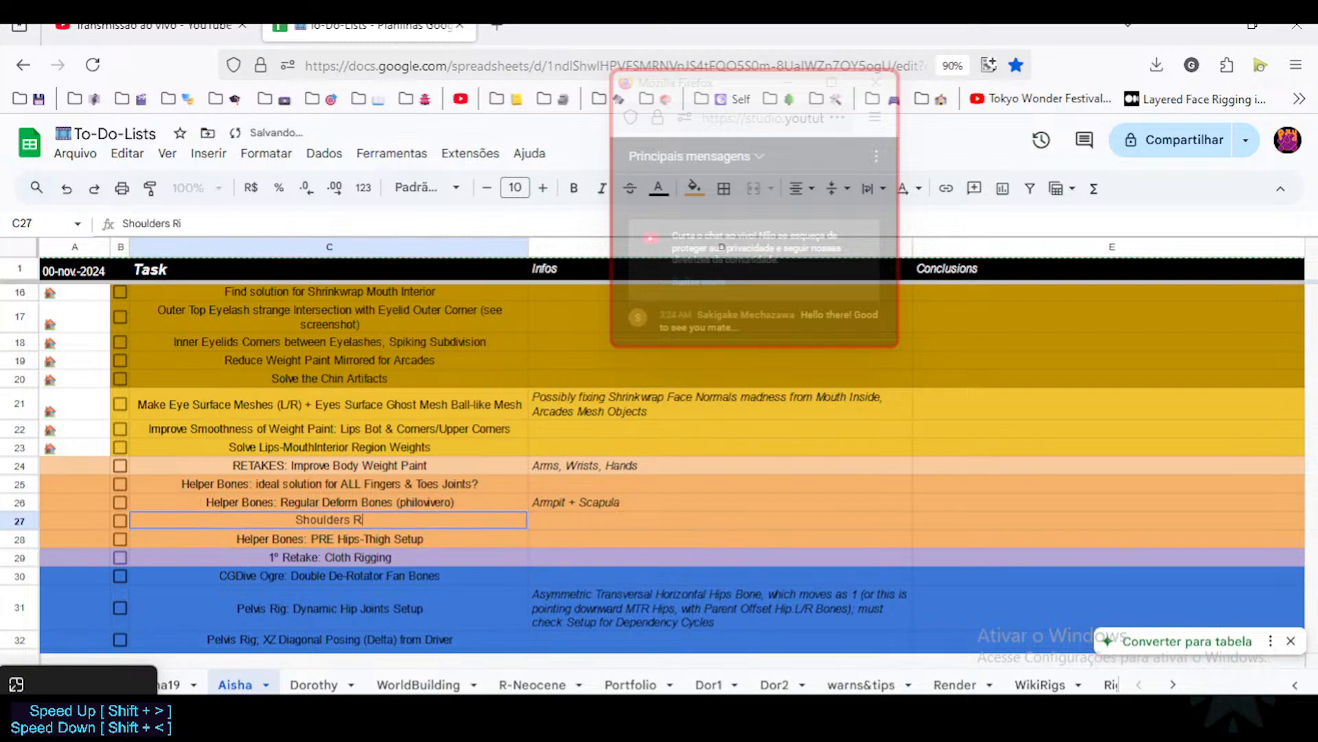
{"action": "key", "text": "BackSpace"}
{"action": "key", "text": "BackSpace"}
{"action": "key", "text": "BackSpace"}
{"action": "type", "text": "Setup"}
{"action": "key", "text": "Return"}
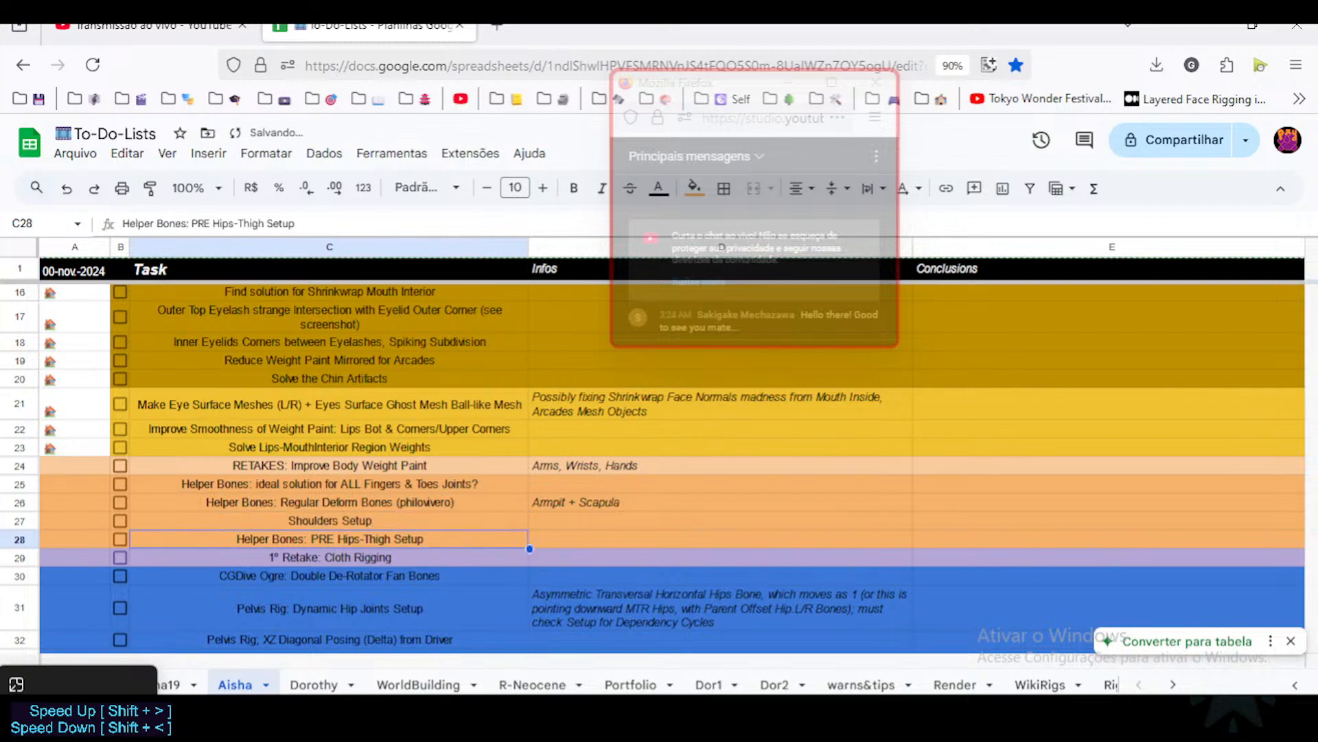
Step: Review the orange helper bone and shoulder tasks in rows 25 to 28, including the Infos cell in row 26
{"action": "scroll", "coordinate": [443, 508], "scroll_direction": "down", "scroll_amount": 1}
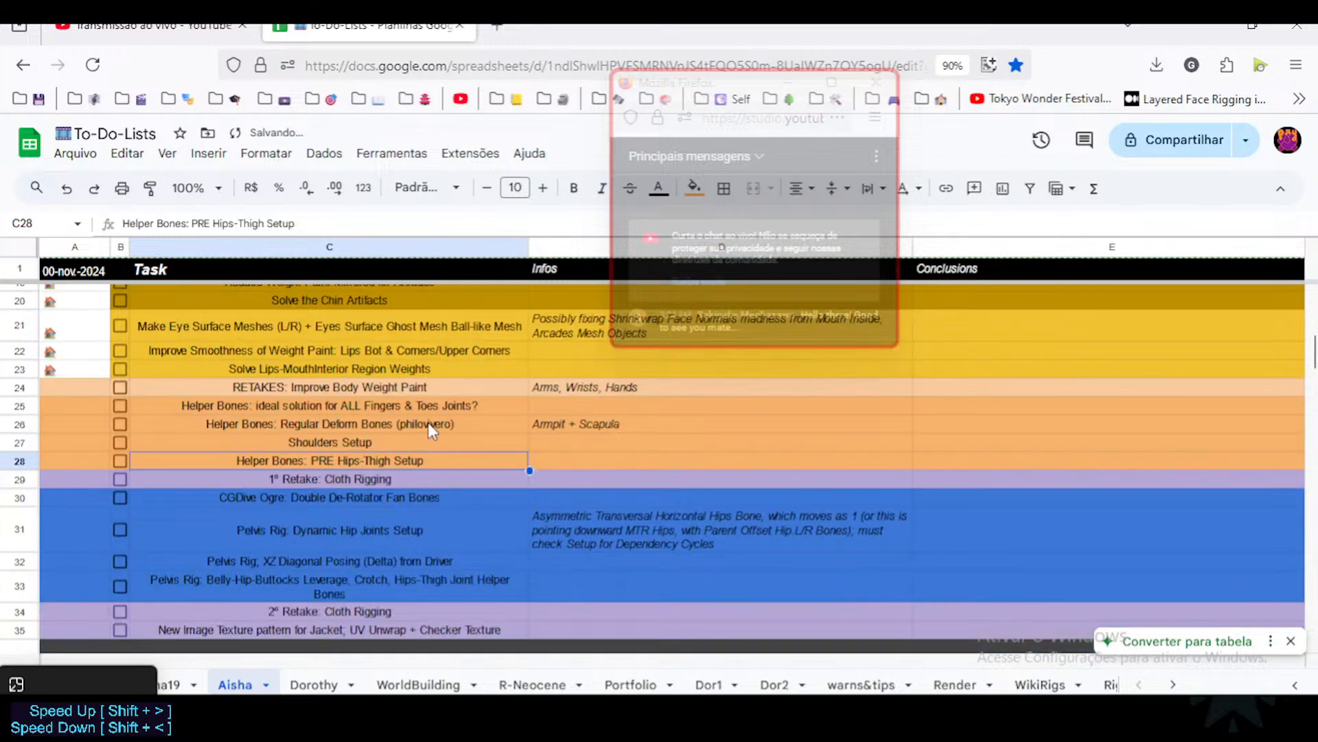
{"action": "left_click", "coordinate": [418, 447]}
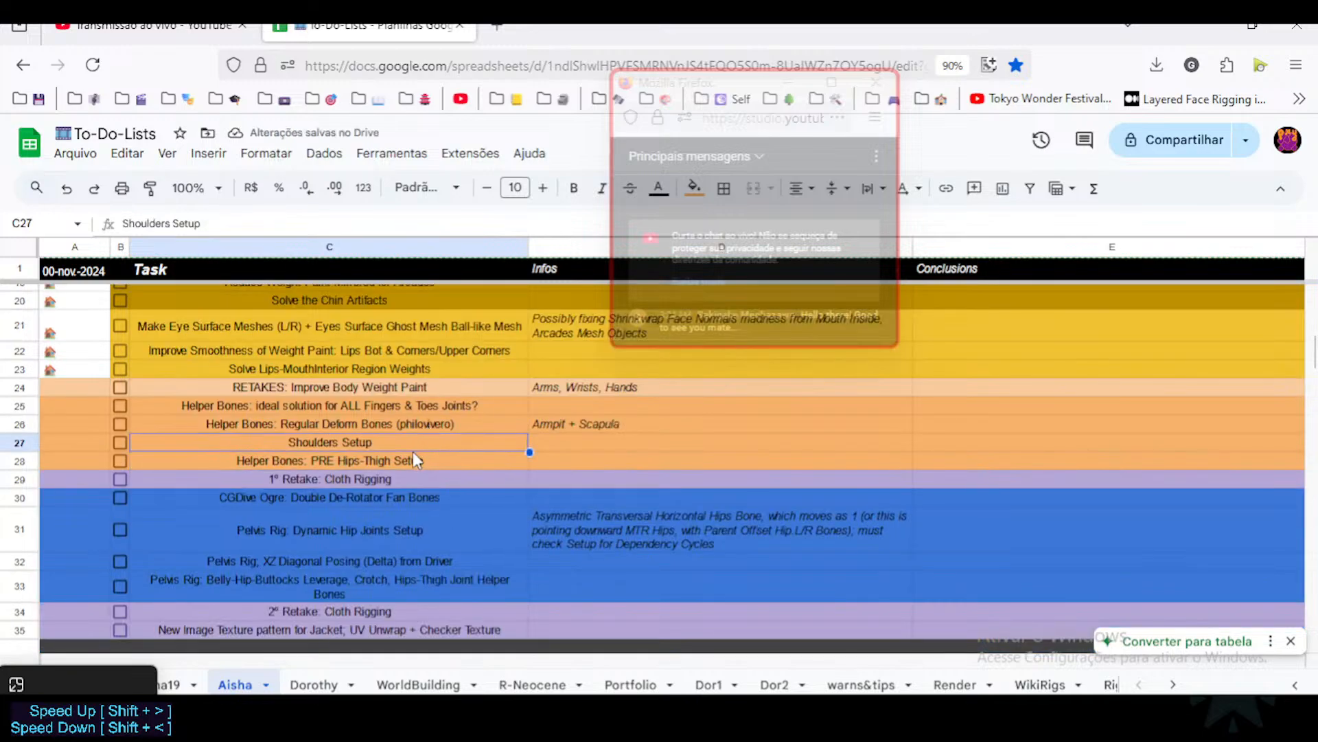
{"action": "left_click", "coordinate": [383, 460]}
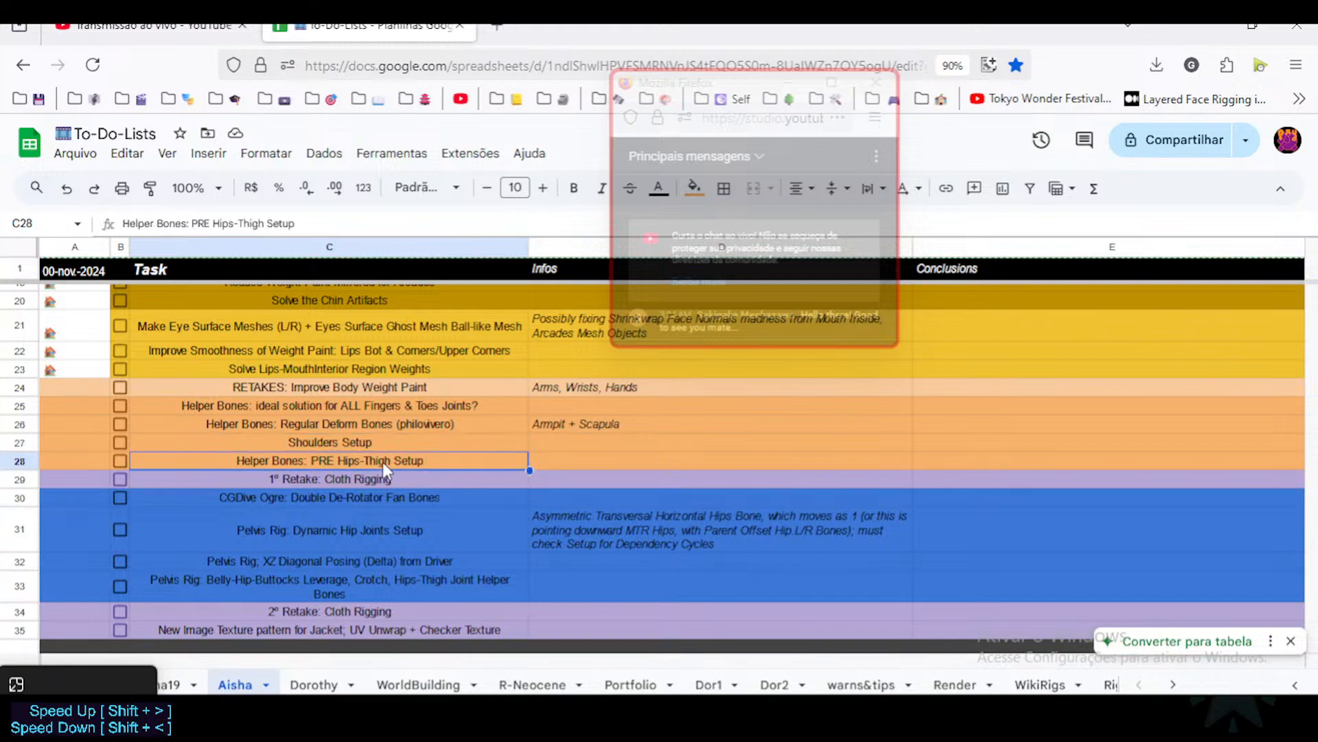
{"action": "left_click", "coordinate": [384, 443]}
{"action": "left_click", "coordinate": [388, 421]}
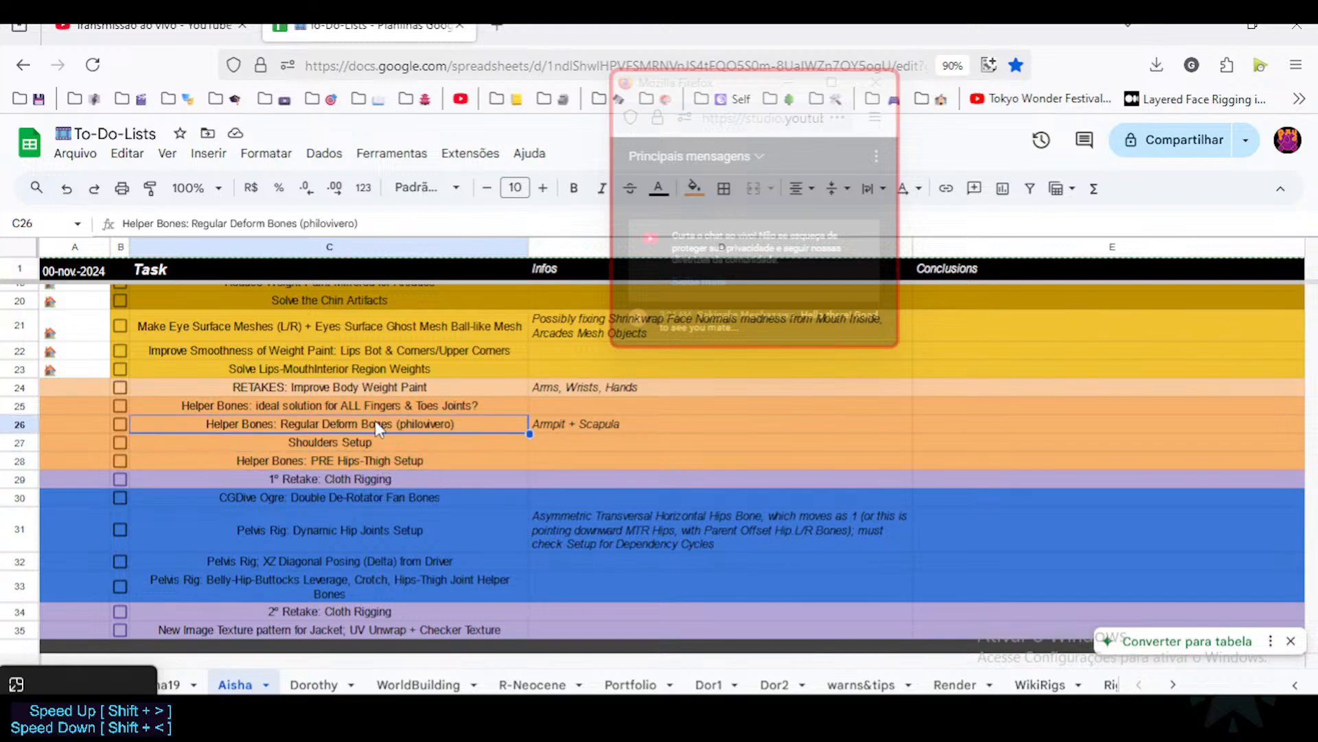
{"action": "left_click", "coordinate": [546, 423]}
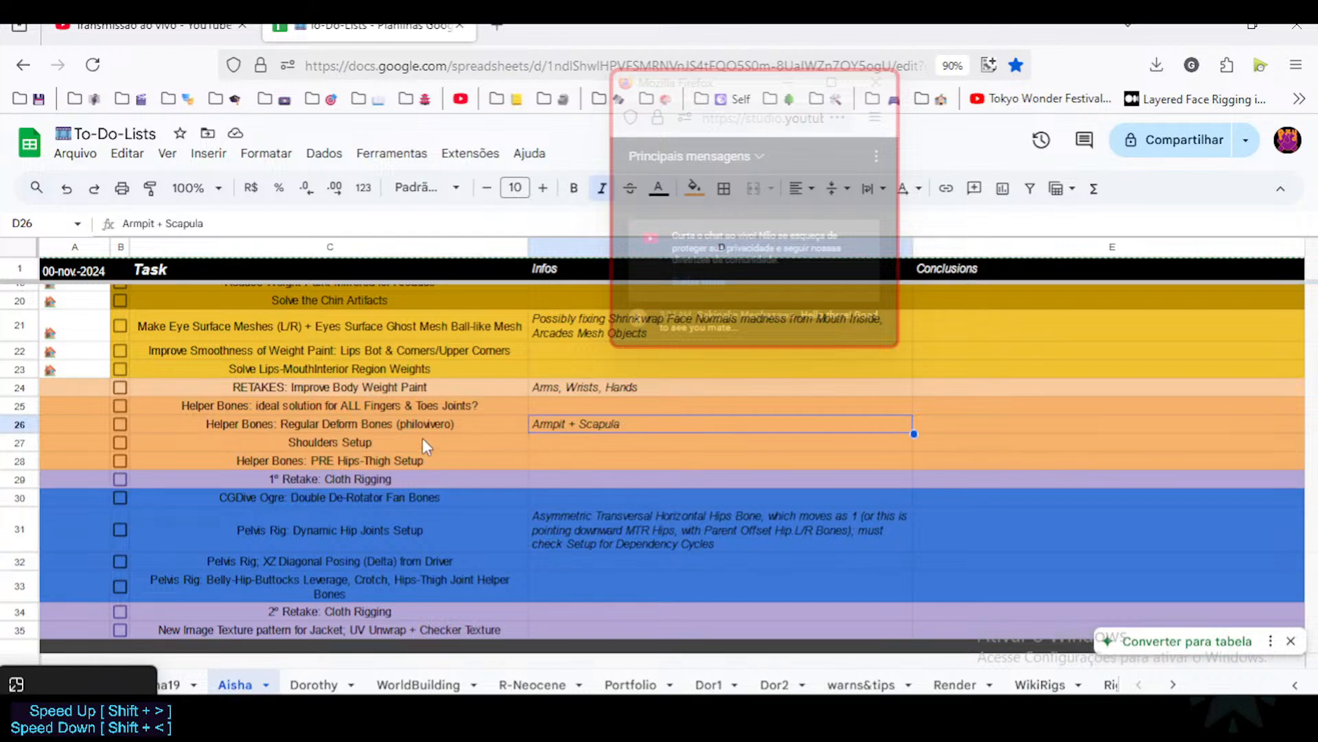
{"action": "left_click", "coordinate": [398, 445]}
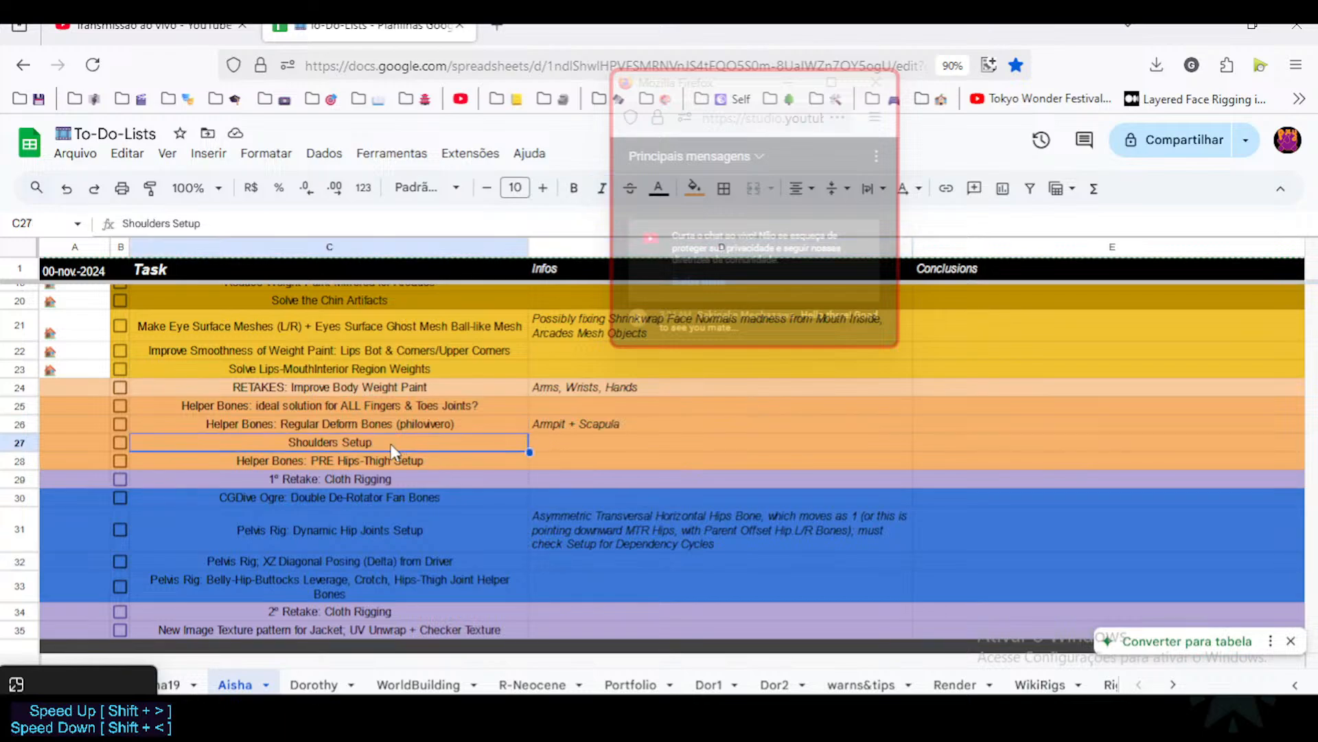
{"action": "left_click", "coordinate": [387, 424]}
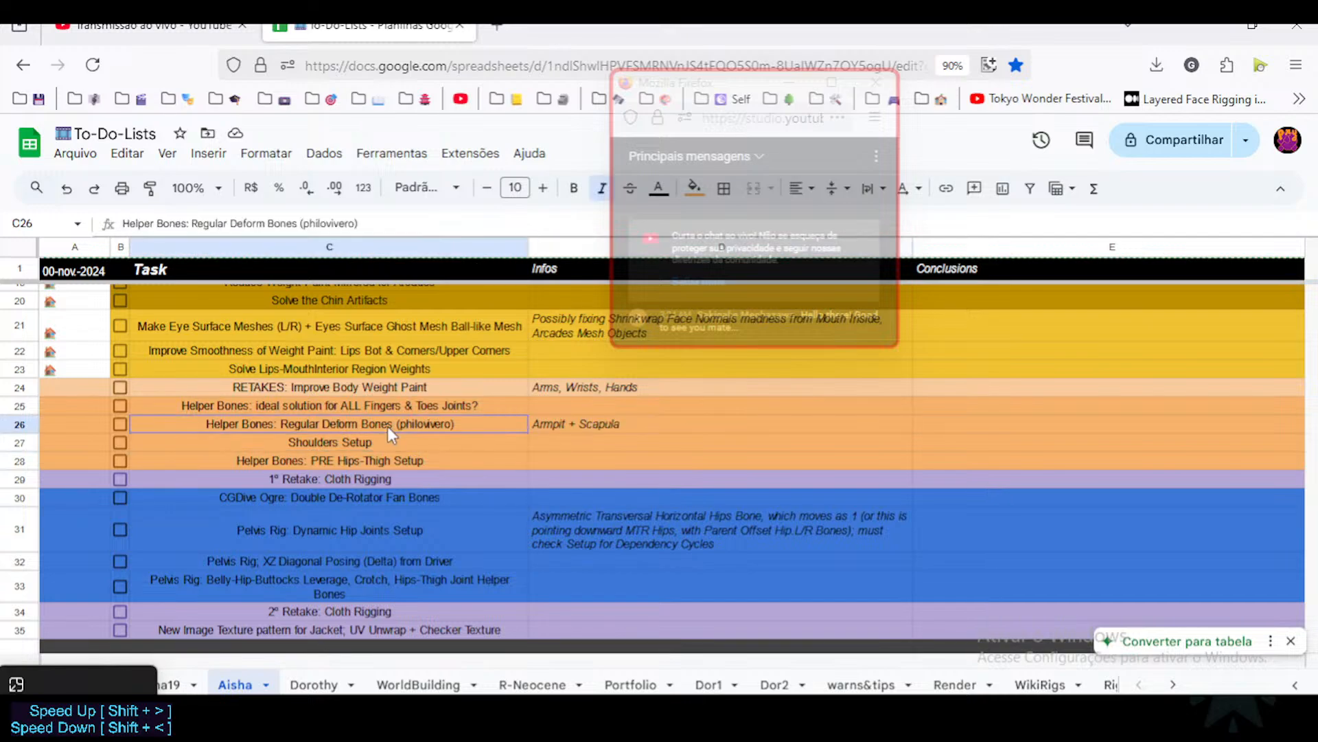
{"action": "left_click", "coordinate": [344, 443]}
{"action": "left_click", "coordinate": [337, 465]}
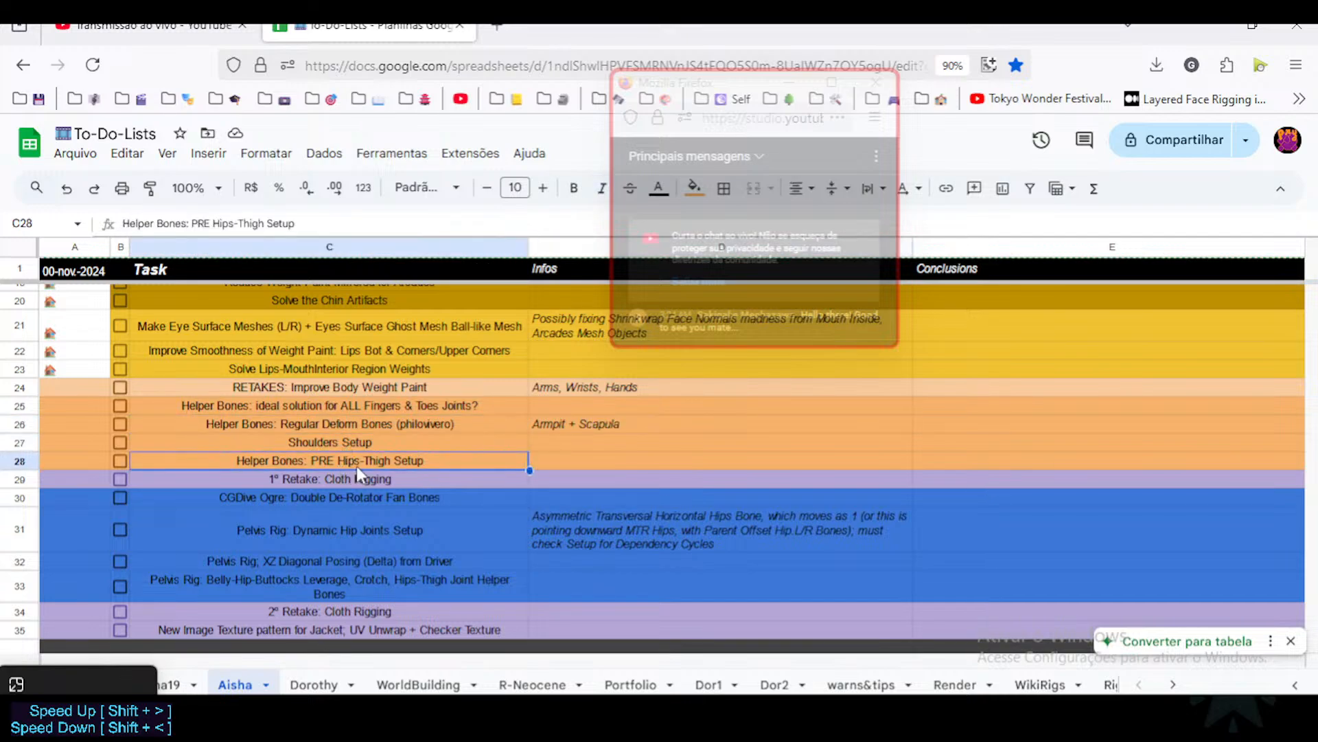
{"action": "left_click", "coordinate": [360, 407]}
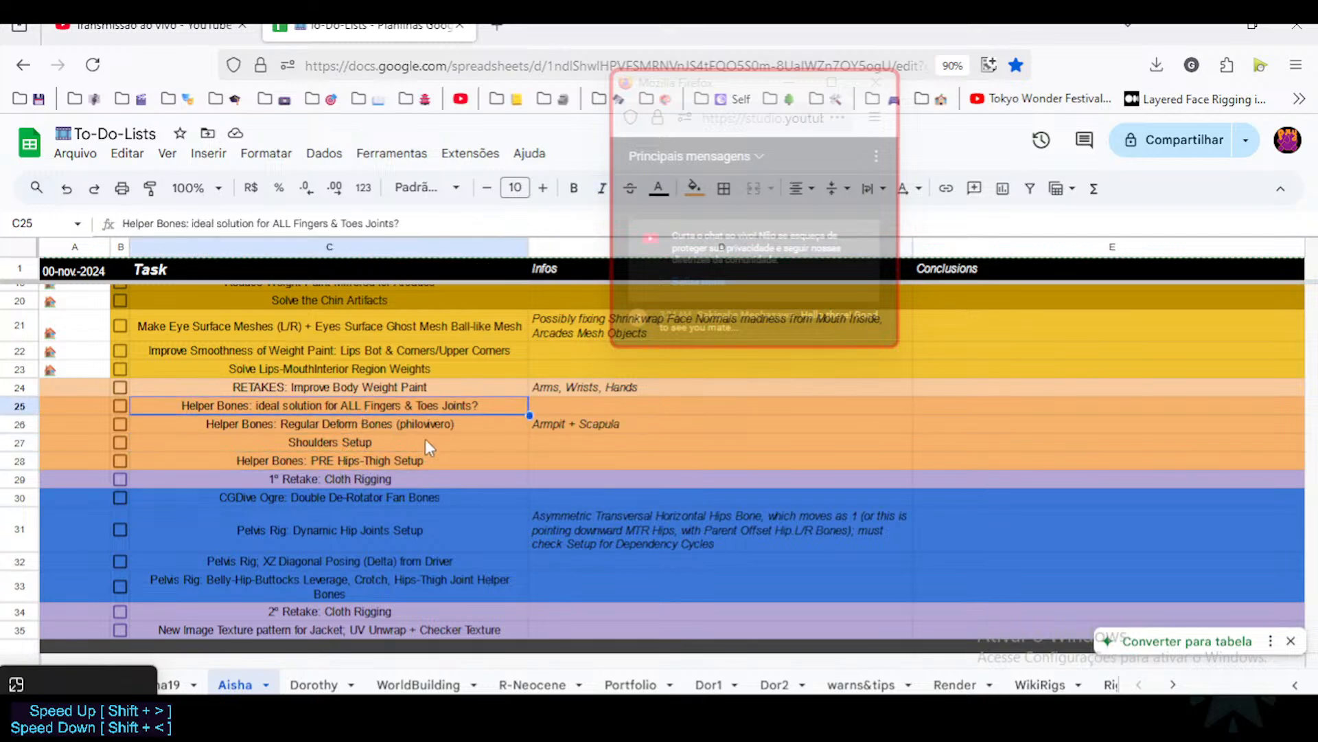
{"action": "left_click", "coordinate": [571, 460], "text": "shift"}
{"action": "left_click", "coordinate": [519, 448]}
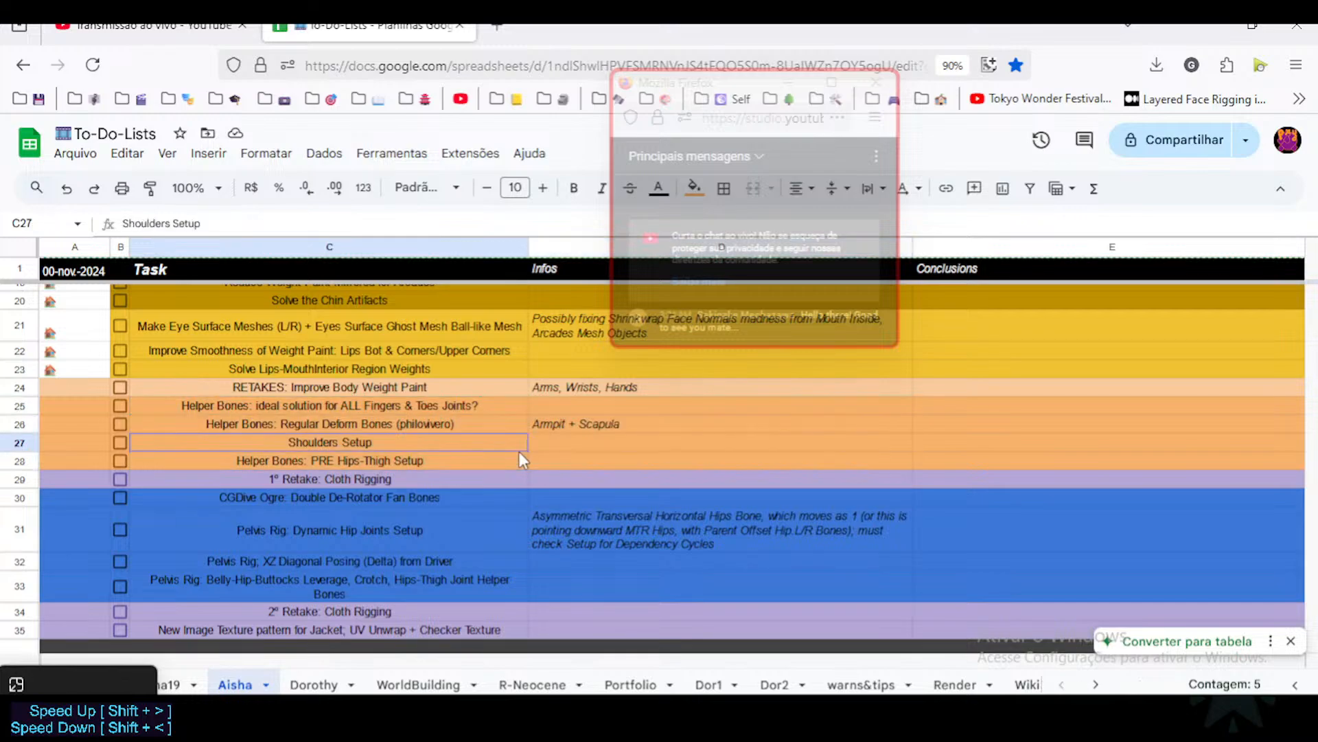
Step: Insert a row above row 25 and enter "Find adequate solution for Wrist Intermediate Joint" as its task
{"action": "right_click", "coordinate": [16, 404]}
{"action": "left_click", "coordinate": [82, 385]}
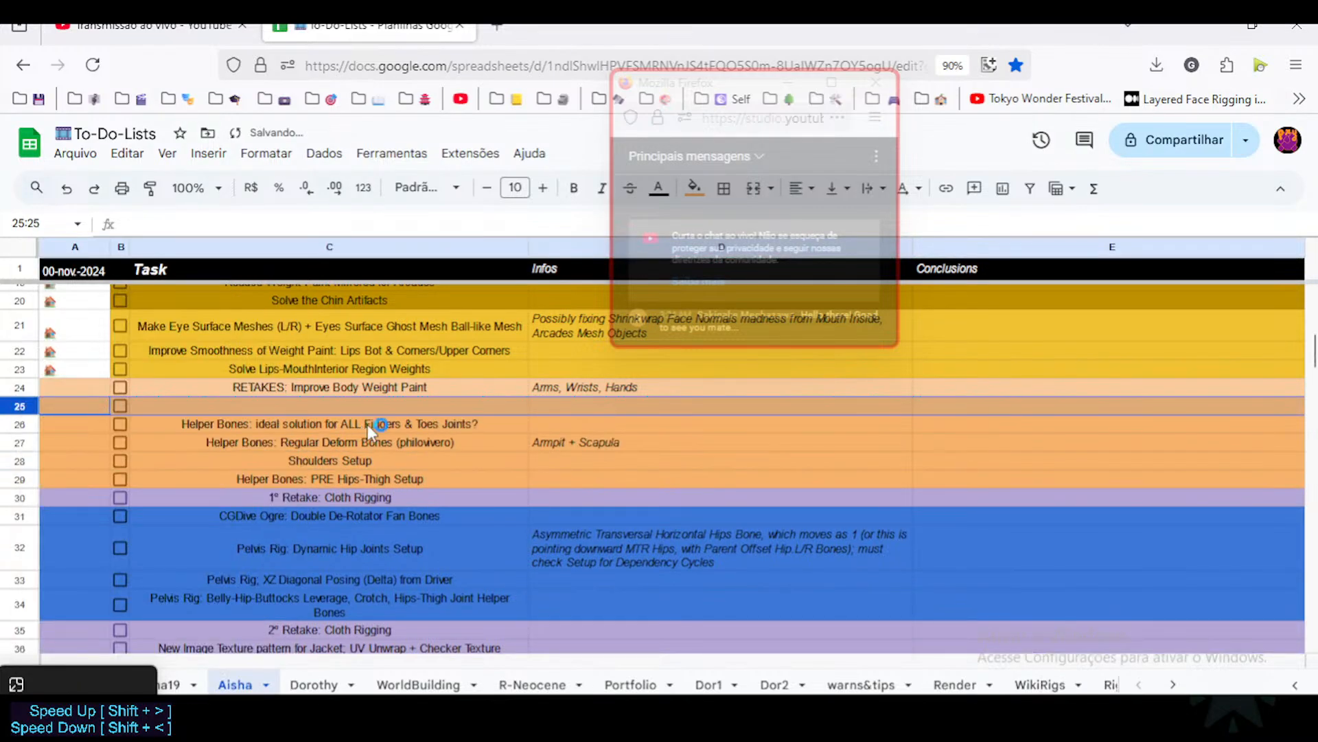
{"action": "left_click", "coordinate": [377, 410]}
{"action": "type", "text": "F"}
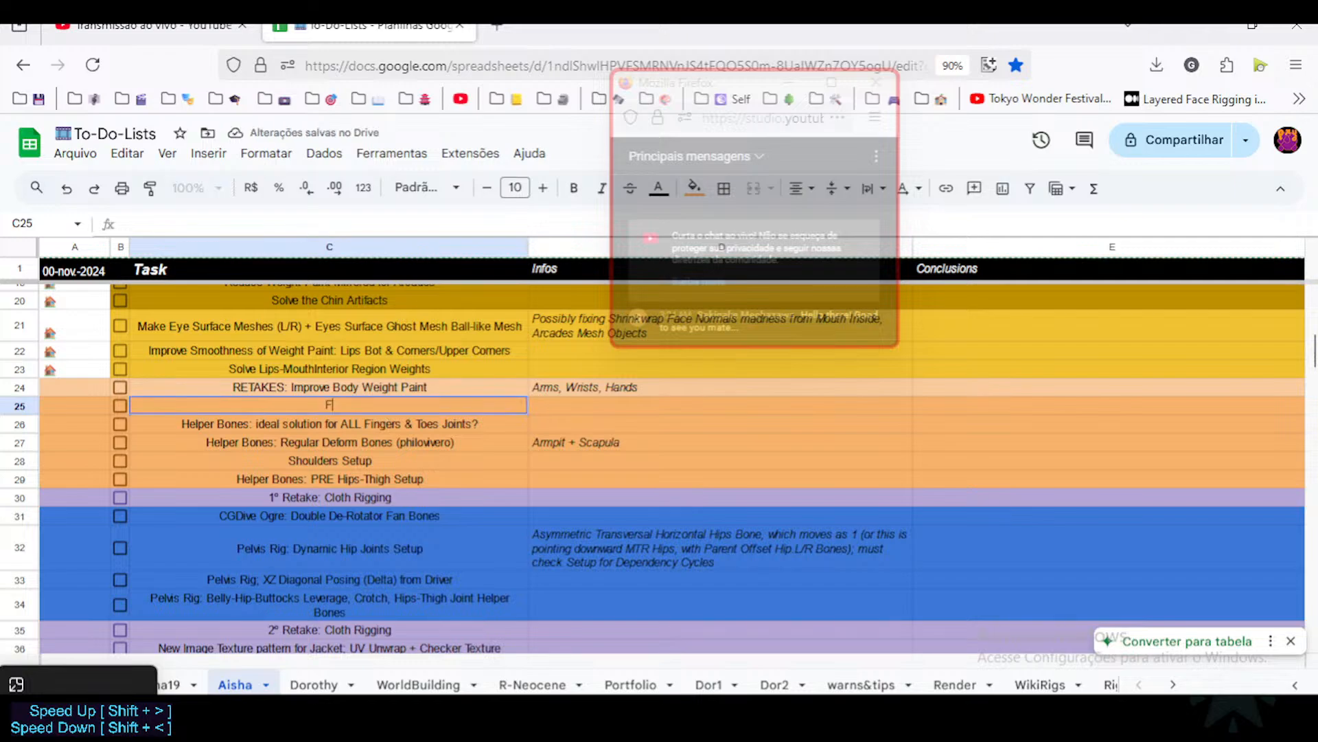
{"action": "type", "text": "ind ideal solution for"}
{"action": "key", "text": "BackSpace"}
{"action": "key", "text": "BackSpace"}
{"action": "key", "text": "BackSpace"}
{"action": "key", "text": "BackSpace"}
{"action": "key", "text": "BackSpace"}
{"action": "key", "text": "BackSpace"}
{"action": "key", "text": "BackSpace"}
{"action": "key", "text": "BackSpace"}
{"action": "key", "text": "BackSpace"}
{"action": "key", "text": "BackSpace"}
{"action": "key", "text": "BackSpace"}
{"action": "key", "text": "BackSpace"}
{"action": "key", "text": "BackSpace"}
{"action": "key", "text": "BackSpace"}
{"action": "key", "text": "BackSpace"}
{"action": "key", "text": "BackSpace"}
{"action": "key", "text": "BackSpace"}
{"action": "key", "text": "BackSpace"}
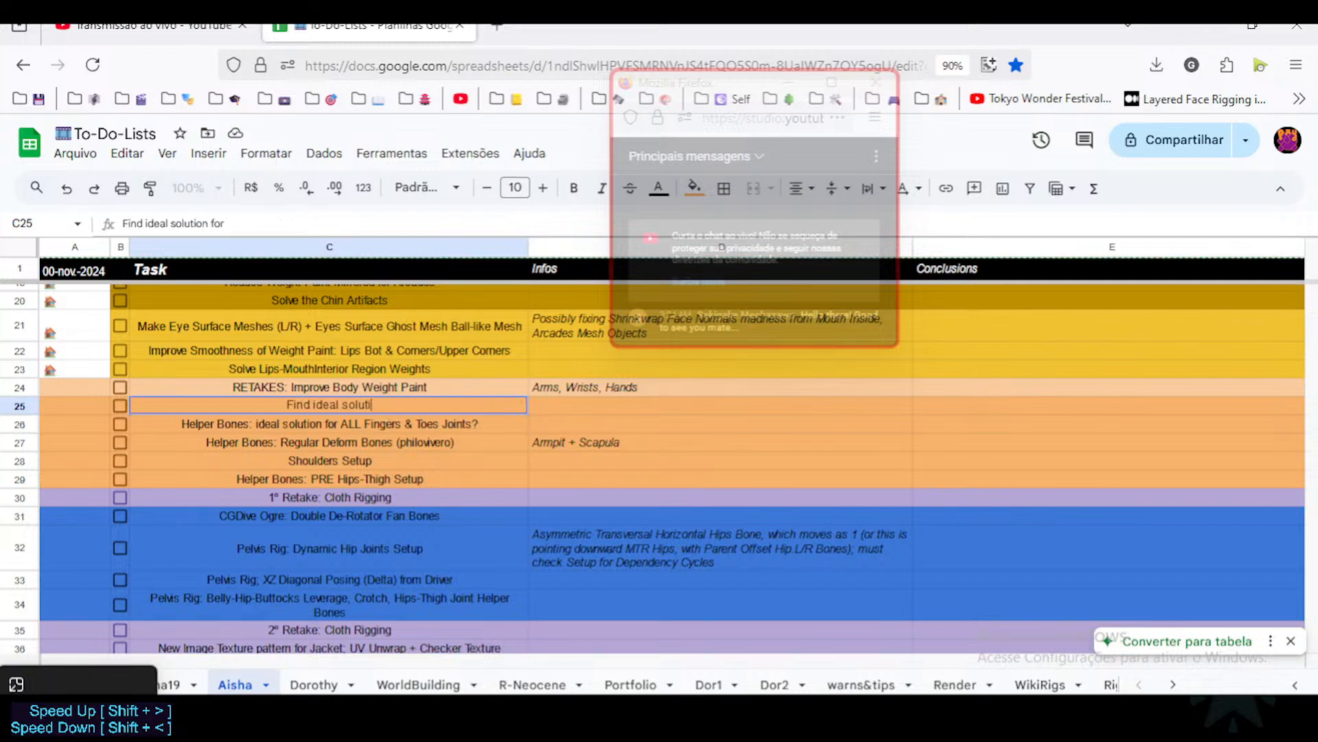
{"action": "type", "text": "adequate solution fro"}
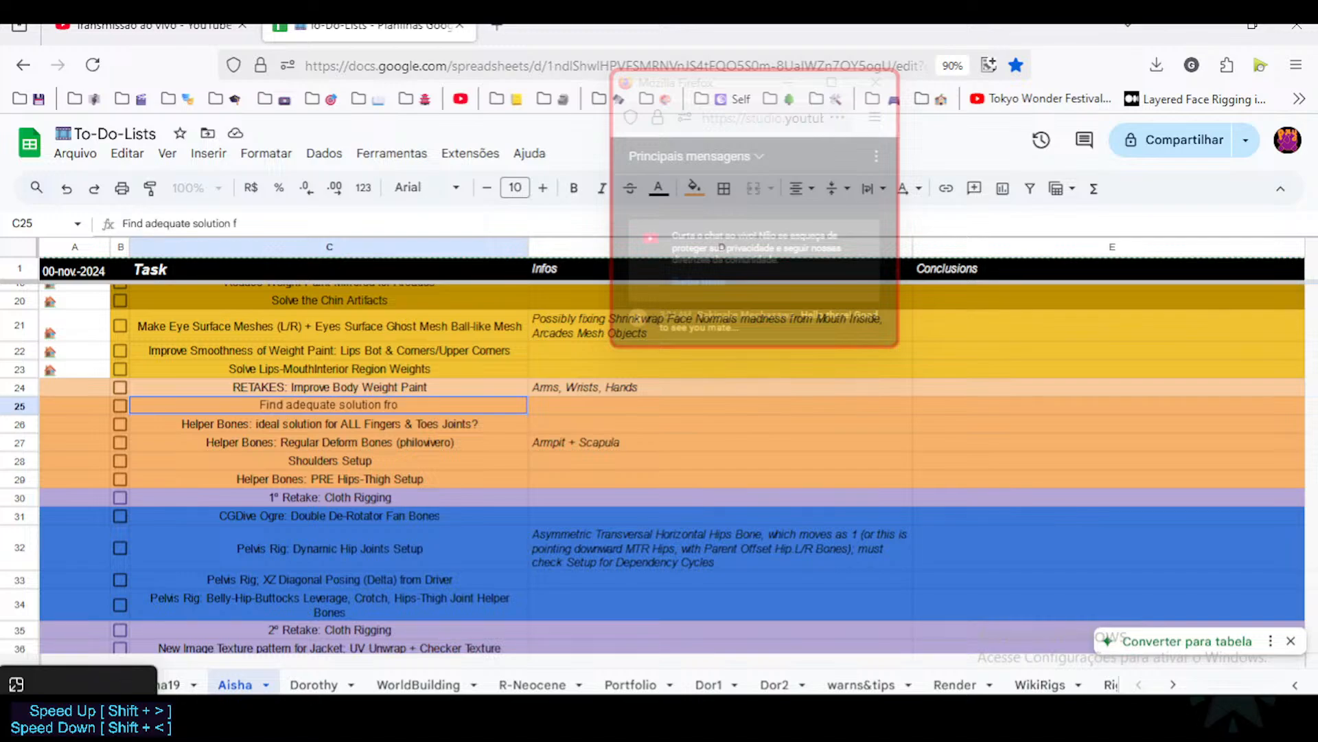
{"action": "key", "text": "BackSpace"}
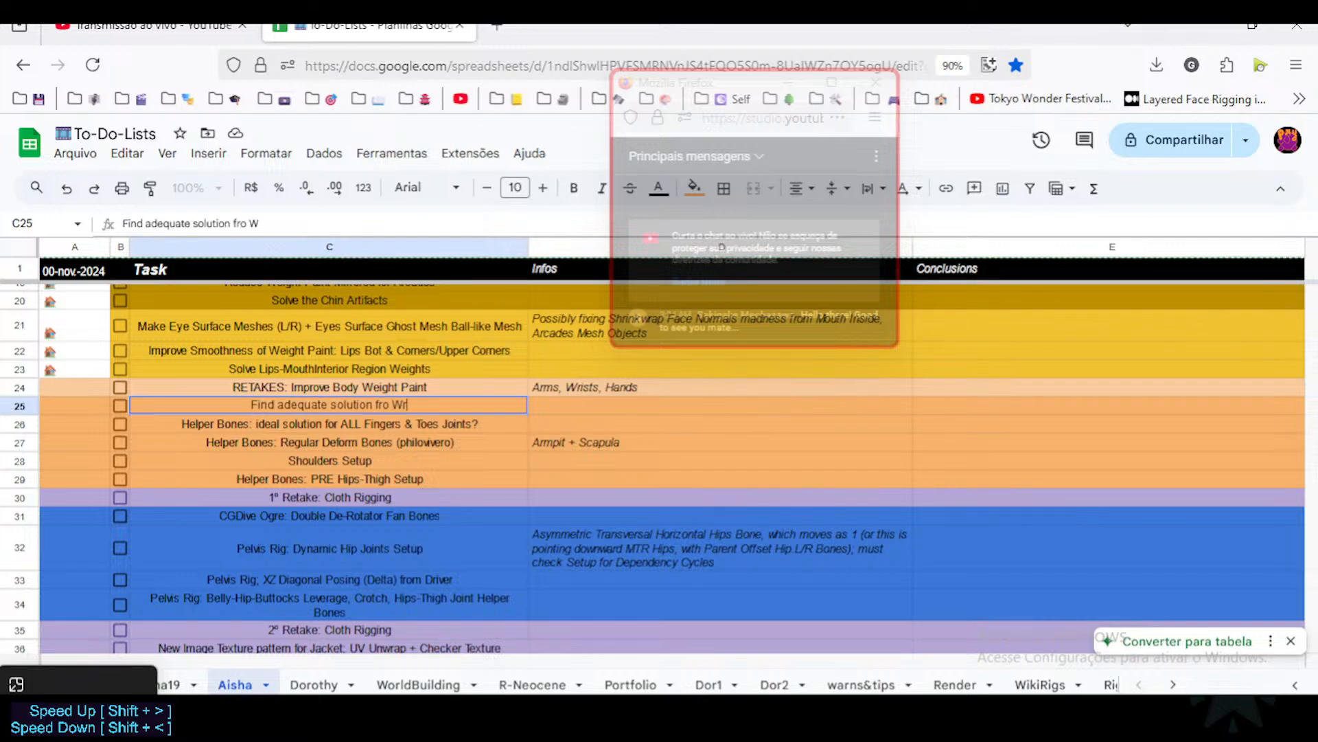
{"action": "key", "text": "BackSpace"}
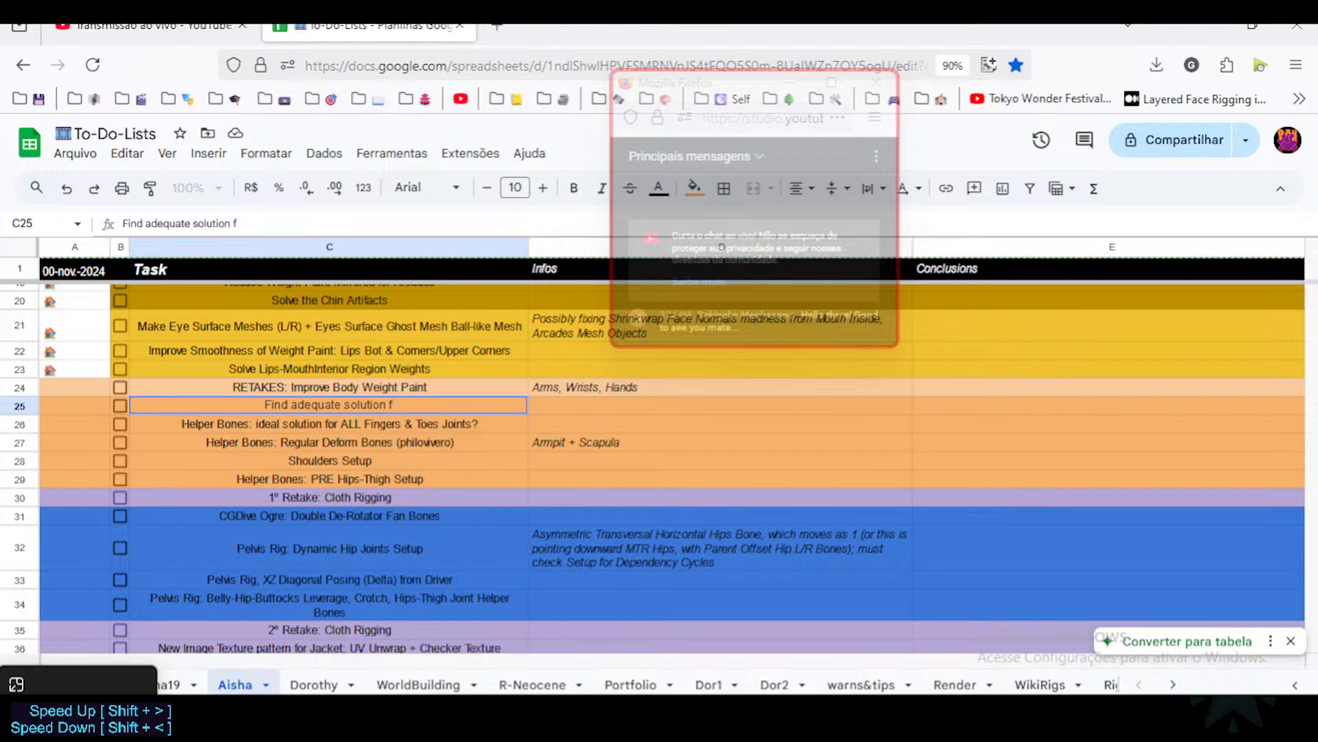
{"action": "type", "text": "or Interme"}
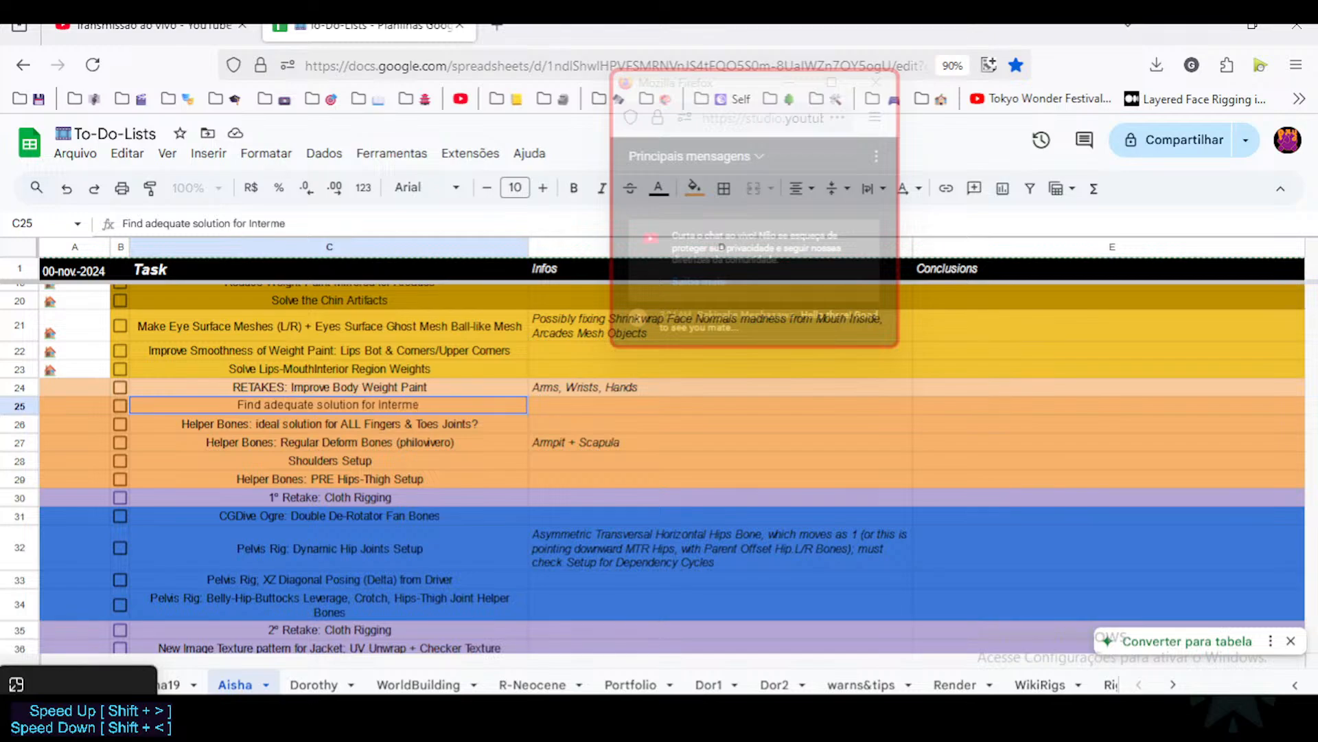
{"action": "type", "text": "idat"}
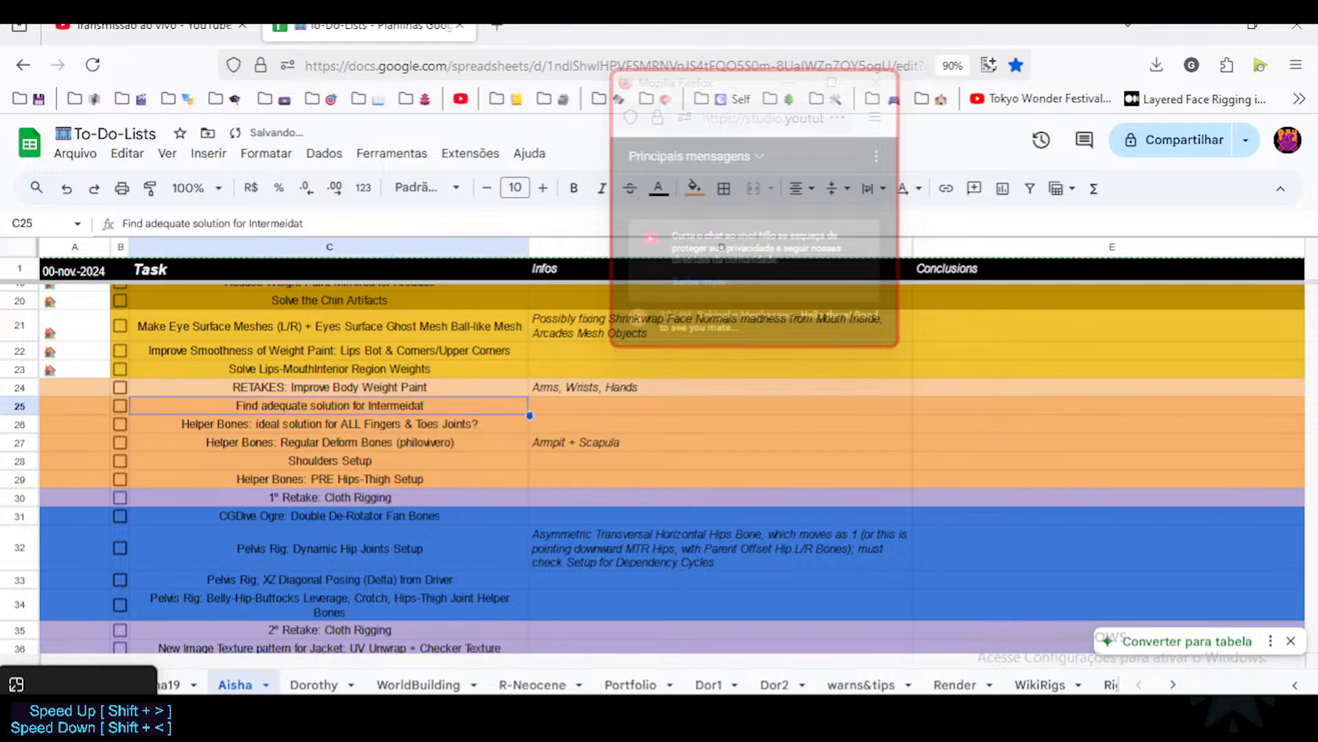
{"action": "type", "text": "Wrist"}
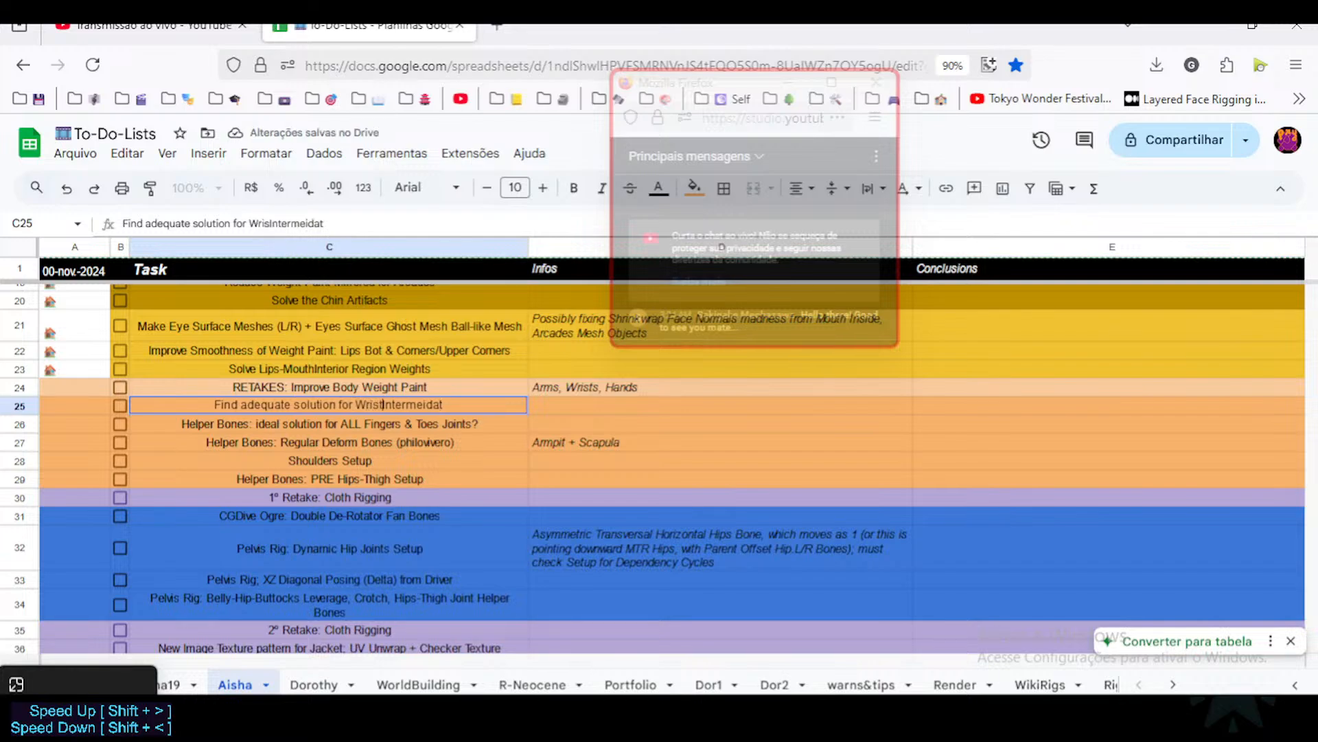
{"action": "key", "text": "End"}
{"action": "key", "text": "BackSpace"}
{"action": "key", "text": "BackSpace"}
{"action": "key", "text": "BackSpace"}
{"action": "key", "text": "BackSpace"}
{"action": "type", "text": "diate Joint"}
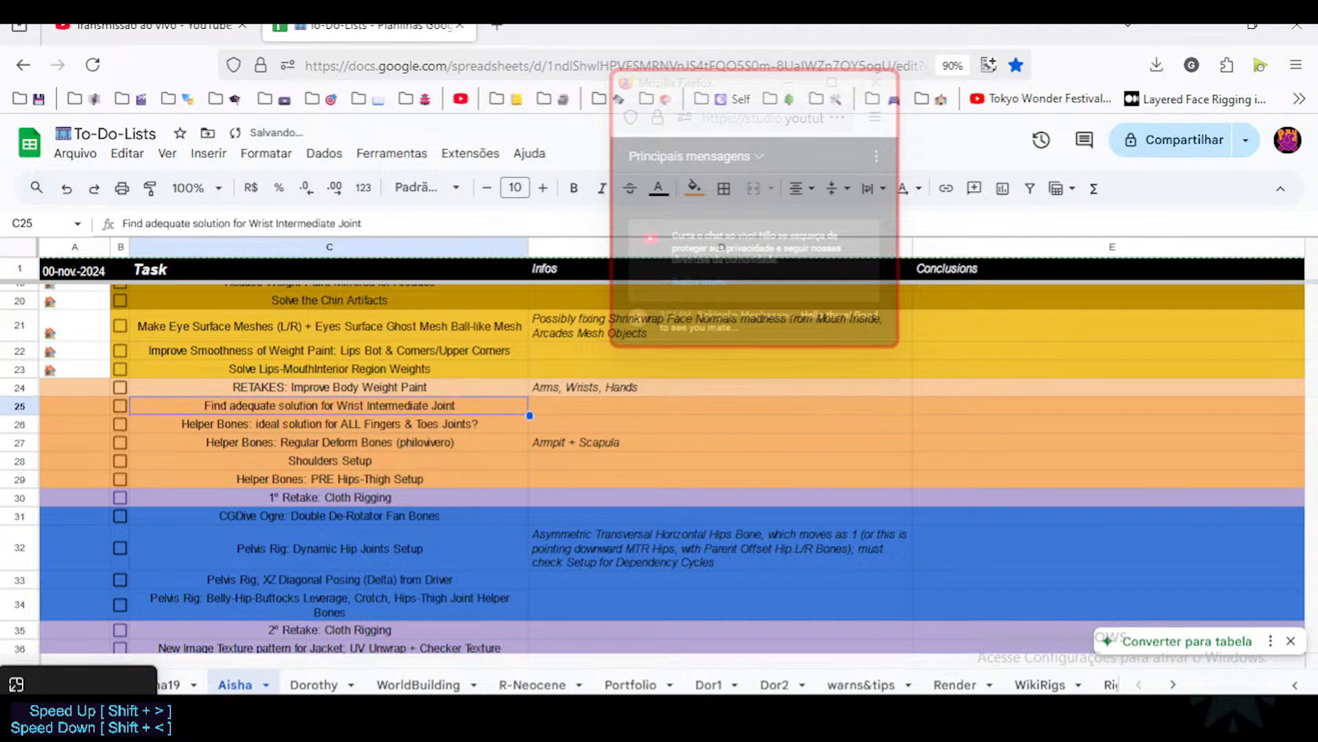
Step: Enter "Dual Fan Bone technique? More Weights to the Wrist Base" in the Infos cell of row 25
{"action": "key", "text": "Tab"}
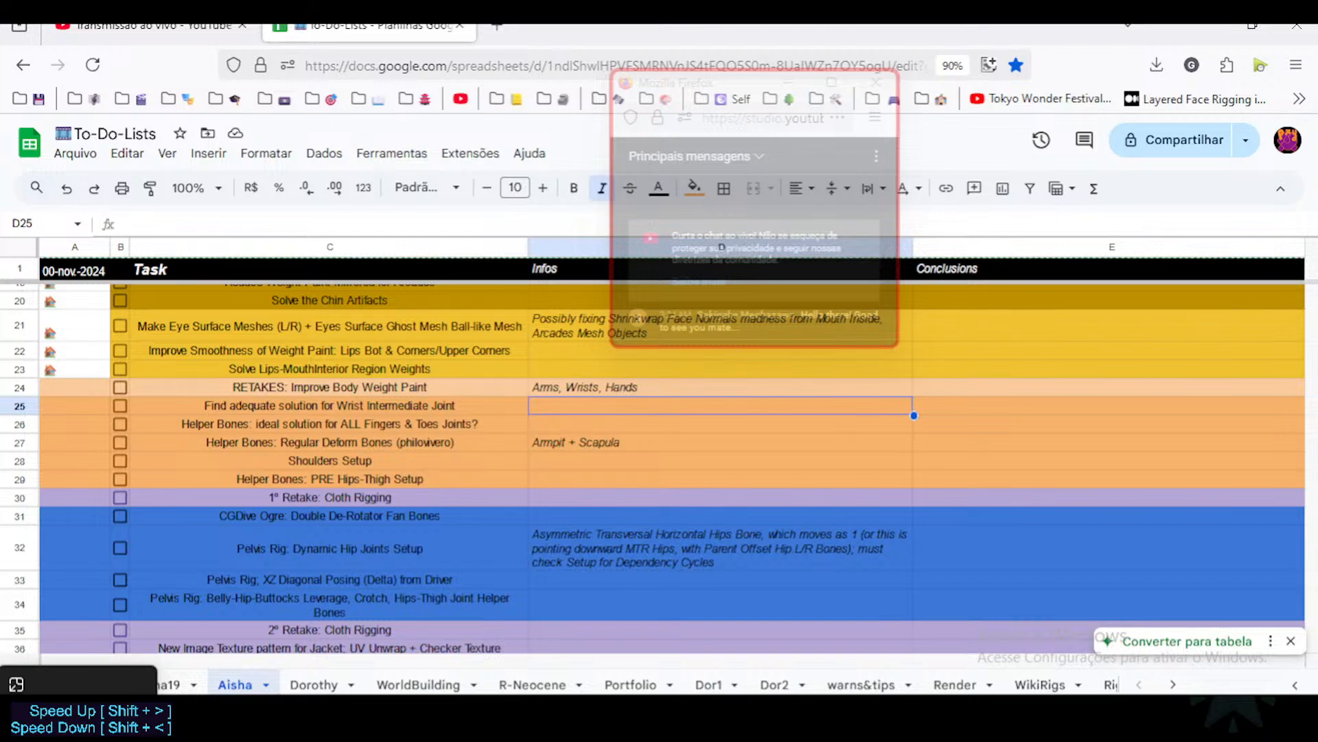
{"action": "type", "text": "Dual F"}
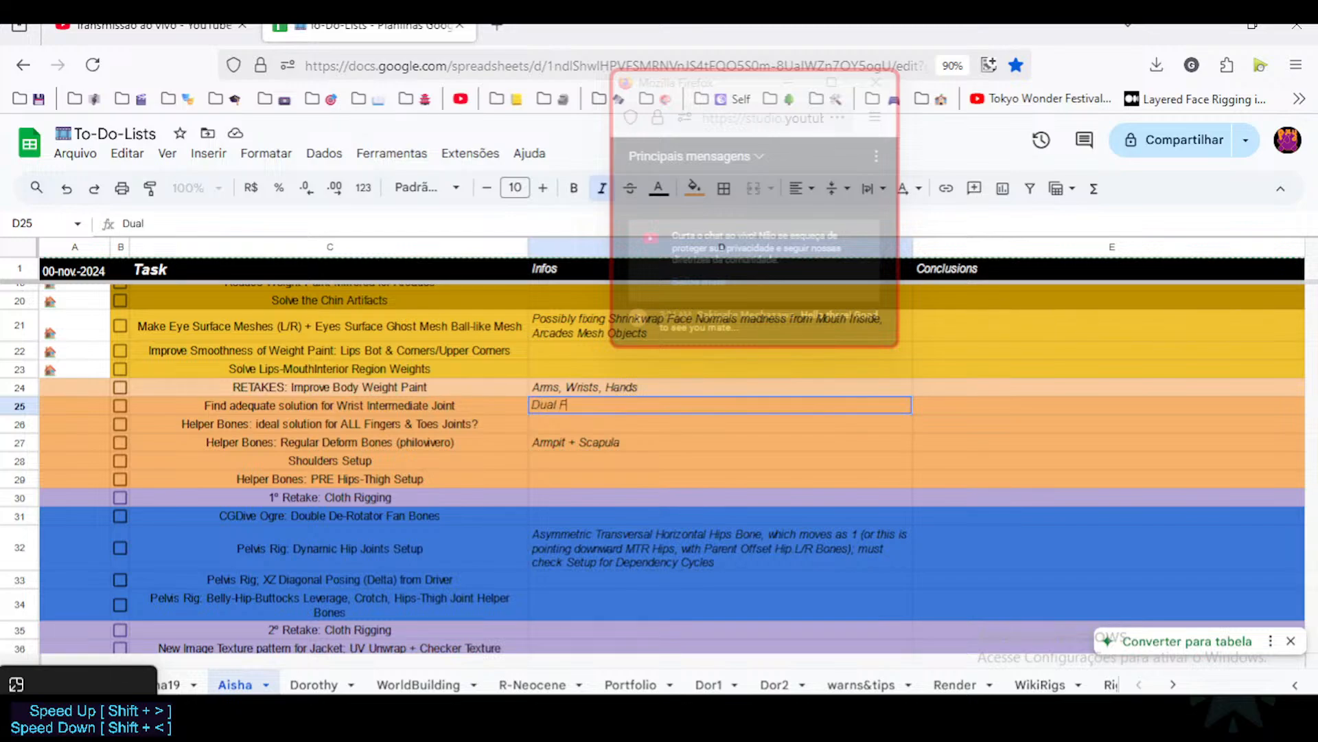
{"action": "type", "text": "an Bone technique?"}
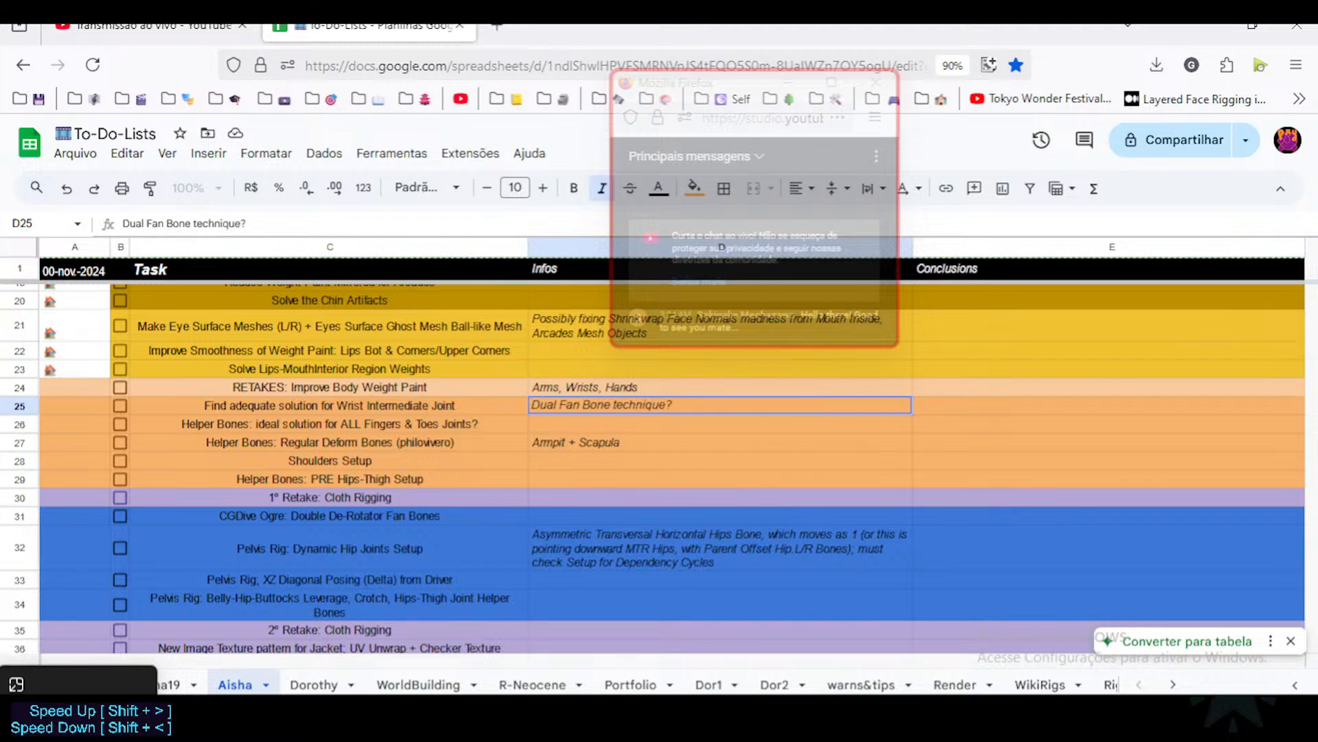
{"action": "type", "text": " More Weigghts"}
{"action": "key", "text": "BackSpace"}
{"action": "key", "text": "BackSpace"}
{"action": "key", "text": "BackSpace"}
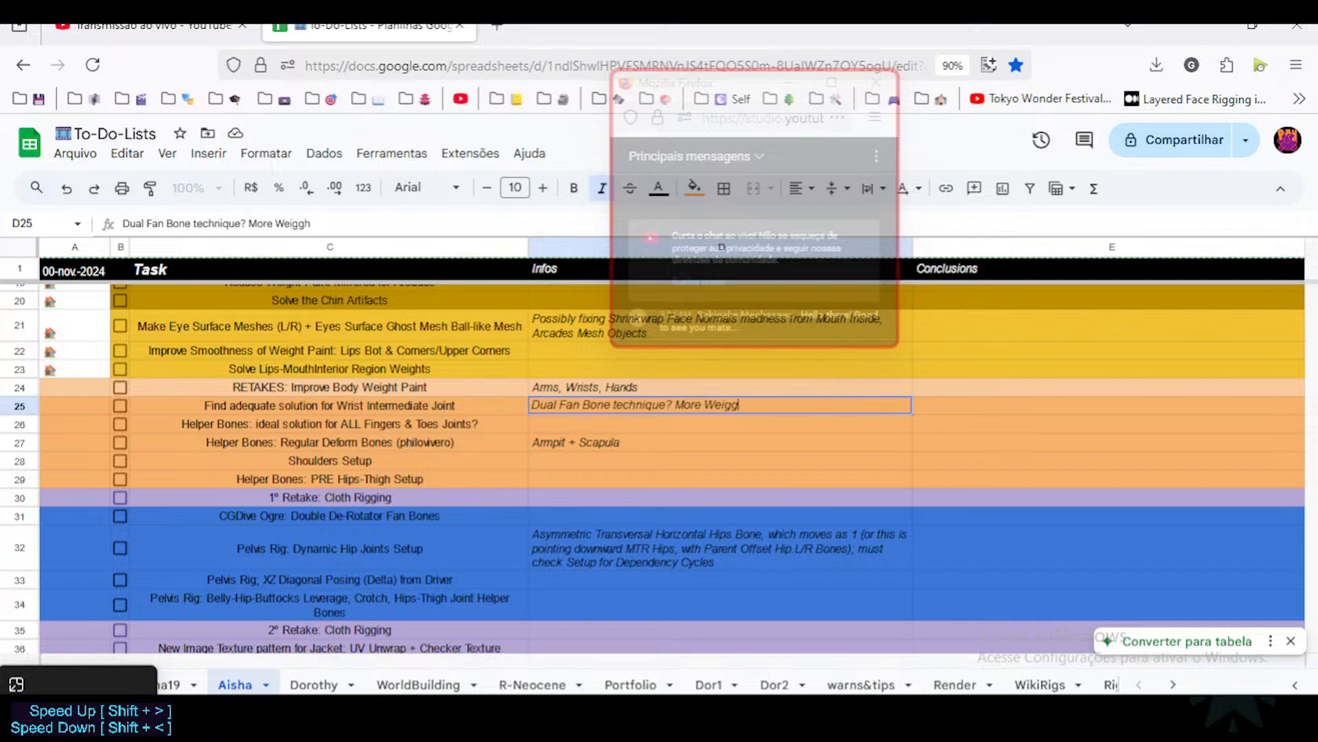
{"action": "type", "text": "ts to the Wrist Base"}
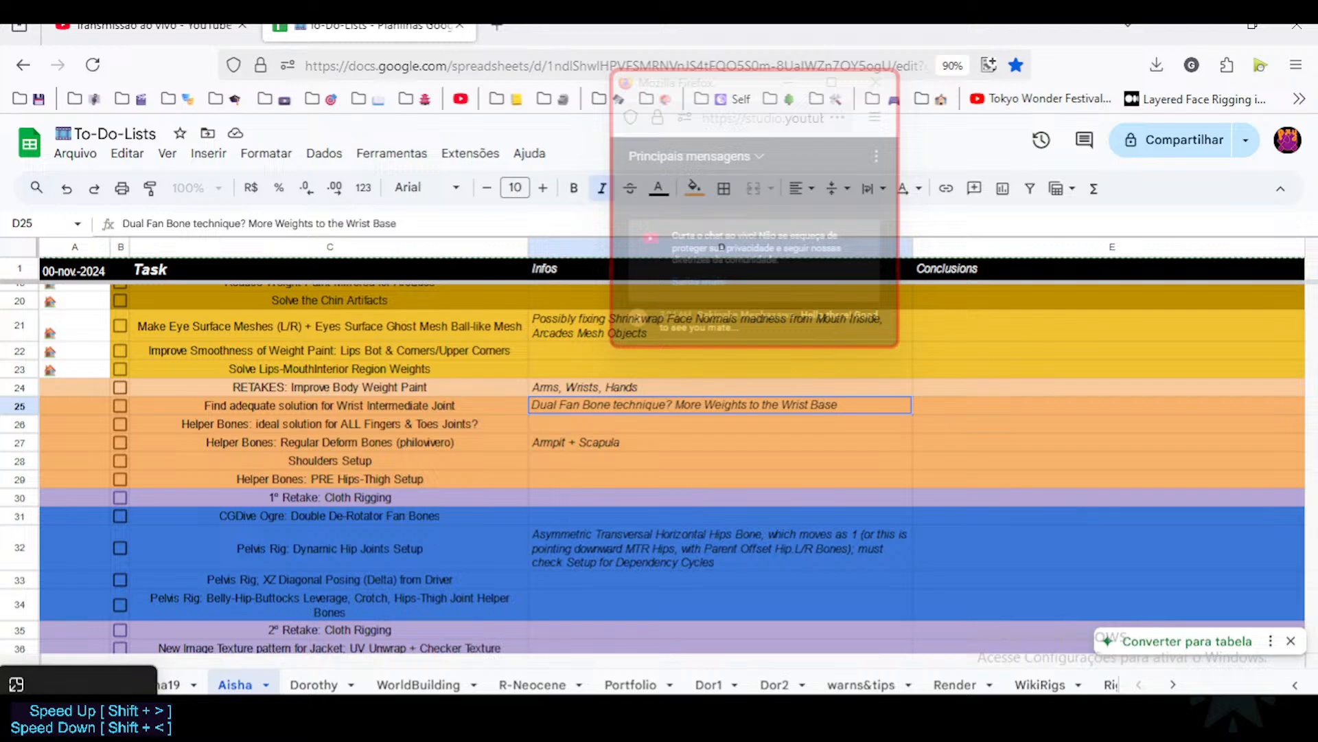
Step: Append "; Strange Bone Constraint beharior on certain Diagonal Rotations of Fan Bones of the Wrist" to row 25's Infos note
{"action": "type", "text": ","}
{"action": "key", "text": "BackSpace"}
{"action": "type", "text": ";"}
{"action": "type", "text": "Strange"}
{"action": "type", "text": "L"}
{"action": "key", "text": "BackSpace"}
{"action": "type", "text": "Bone Constraint"}
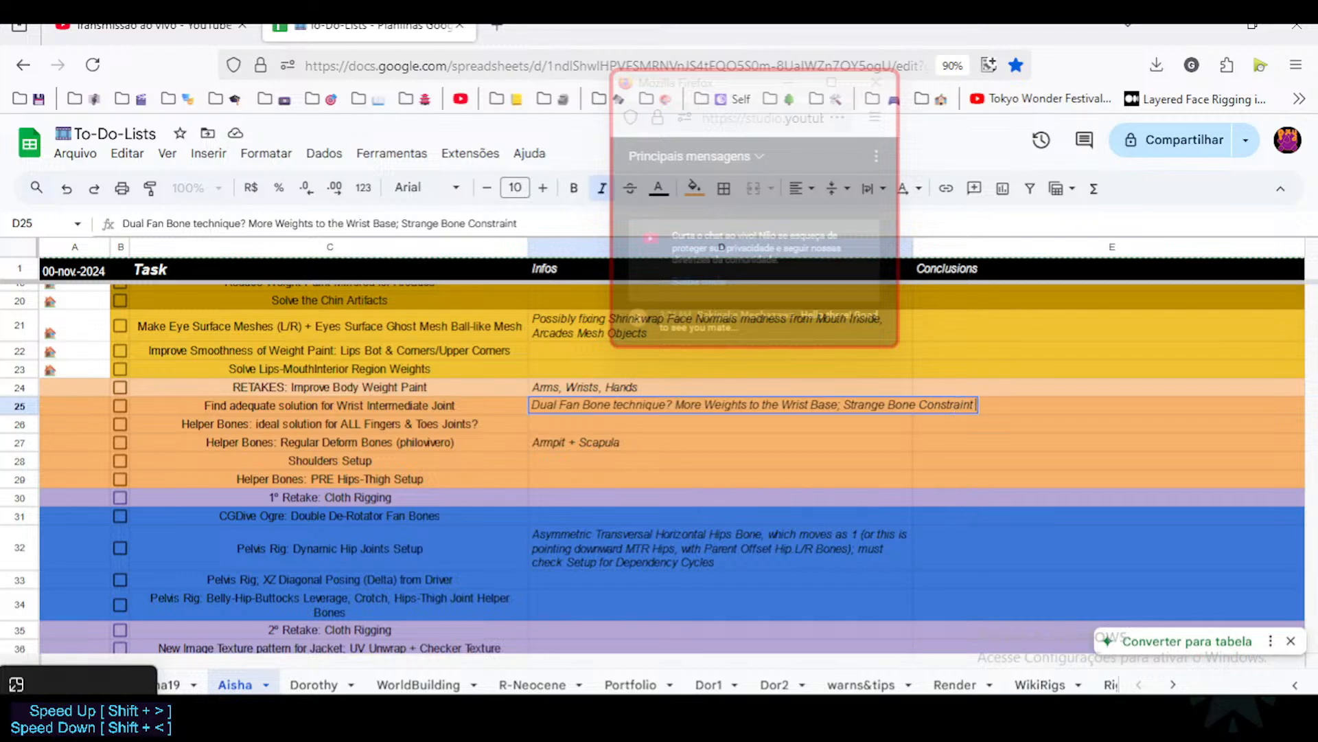
{"action": "type", "text": " beharior Rot"}
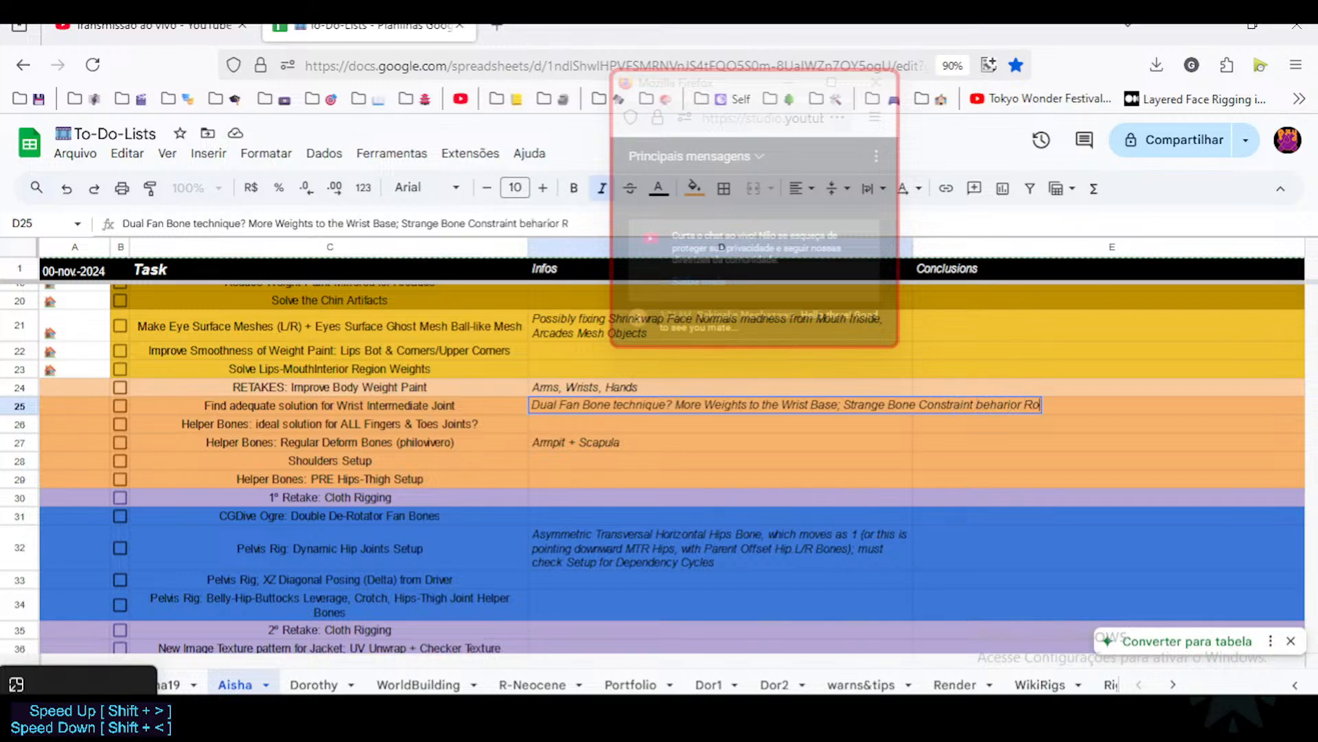
{"action": "key", "text": "BackSpace"}
{"action": "key", "text": "BackSpace"}
{"action": "key", "text": "BackSpace"}
{"action": "type", "text": "on certain Diagonal R"}
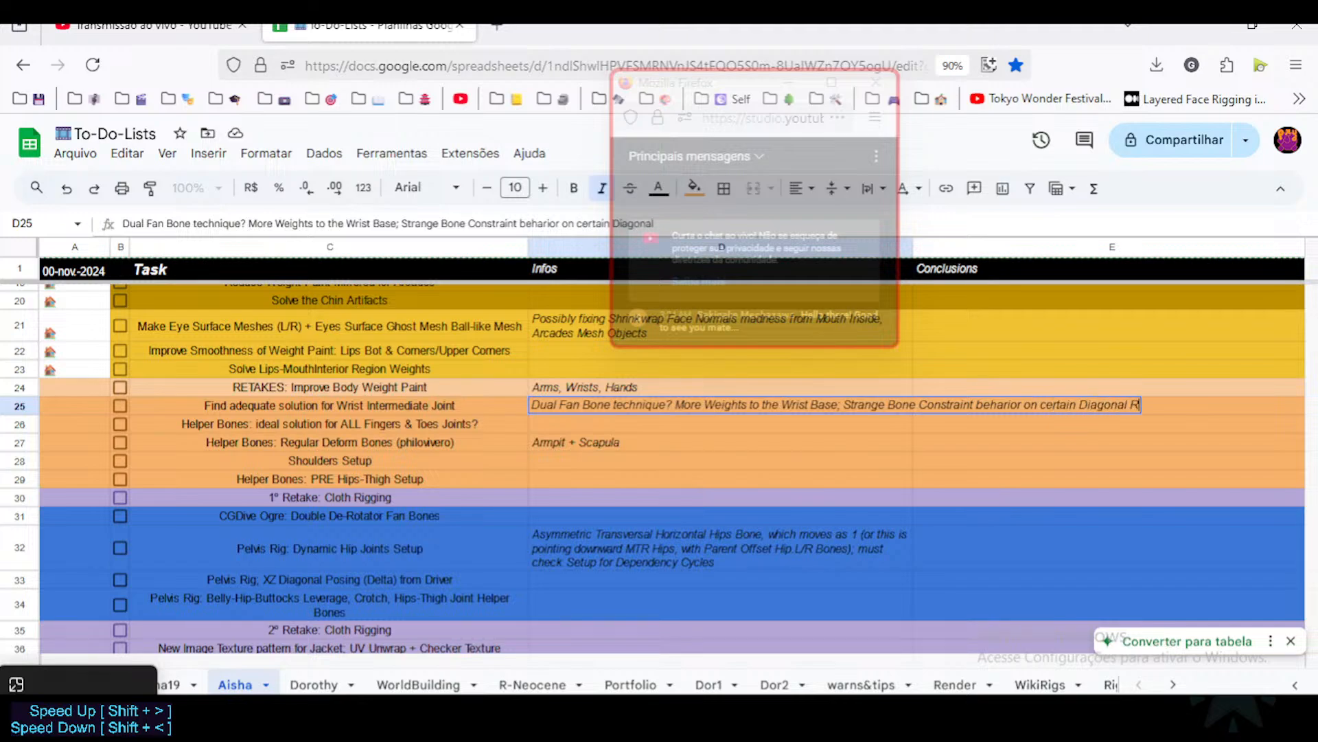
{"action": "type", "text": "otations of F"}
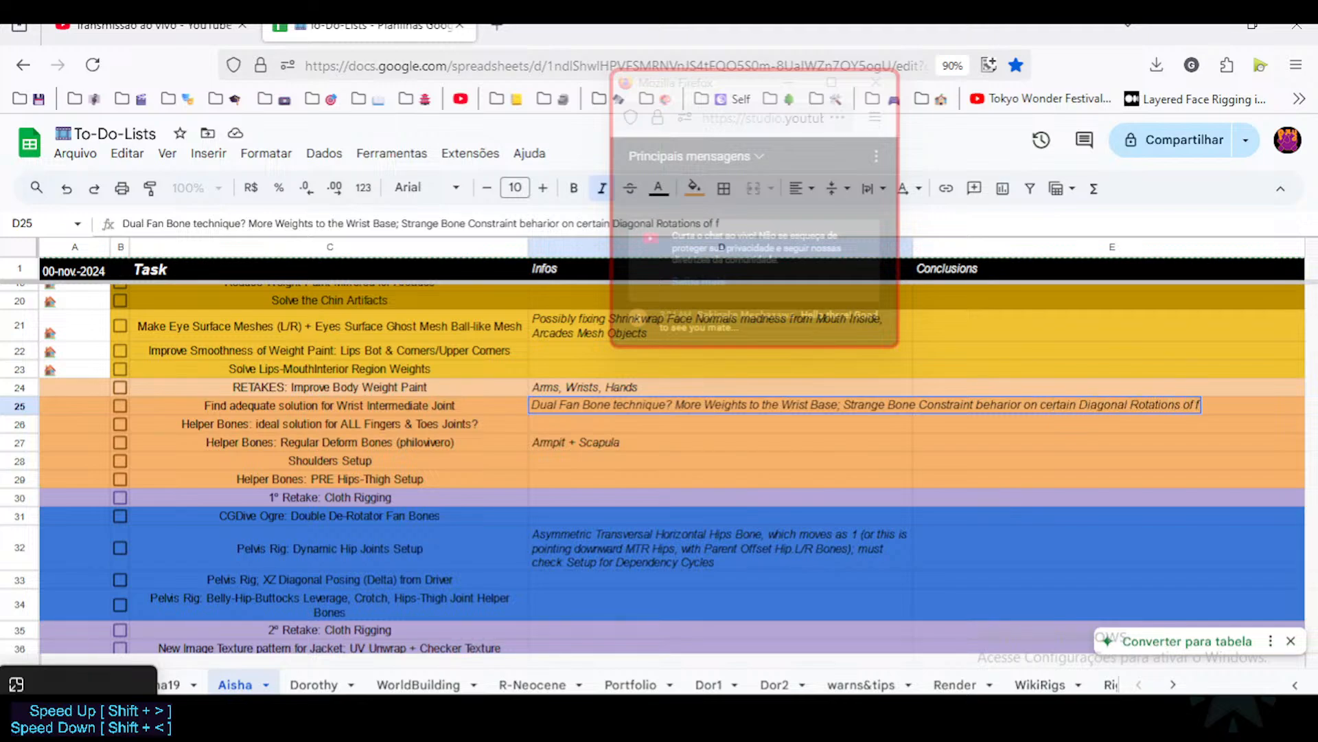
{"action": "type", "text": "an Bones of t"}
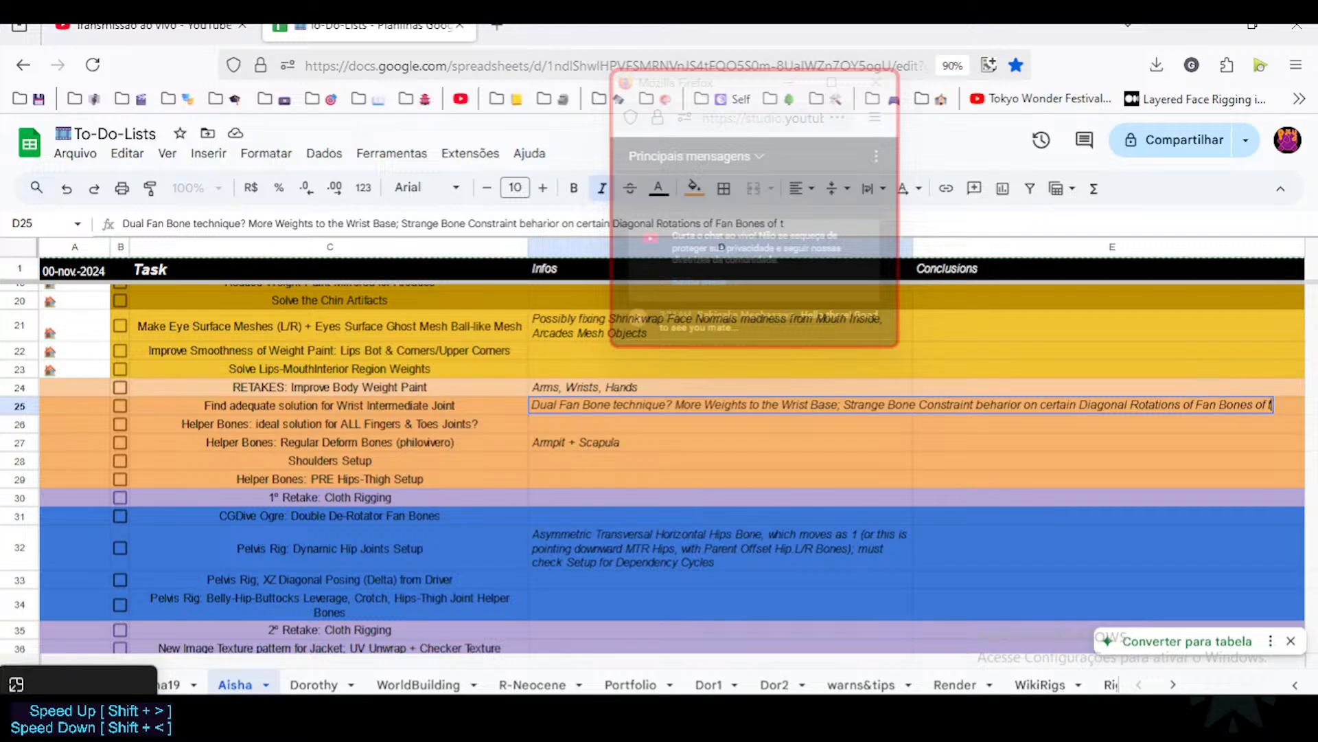
{"action": "type", "text": "he Wrist (L"}
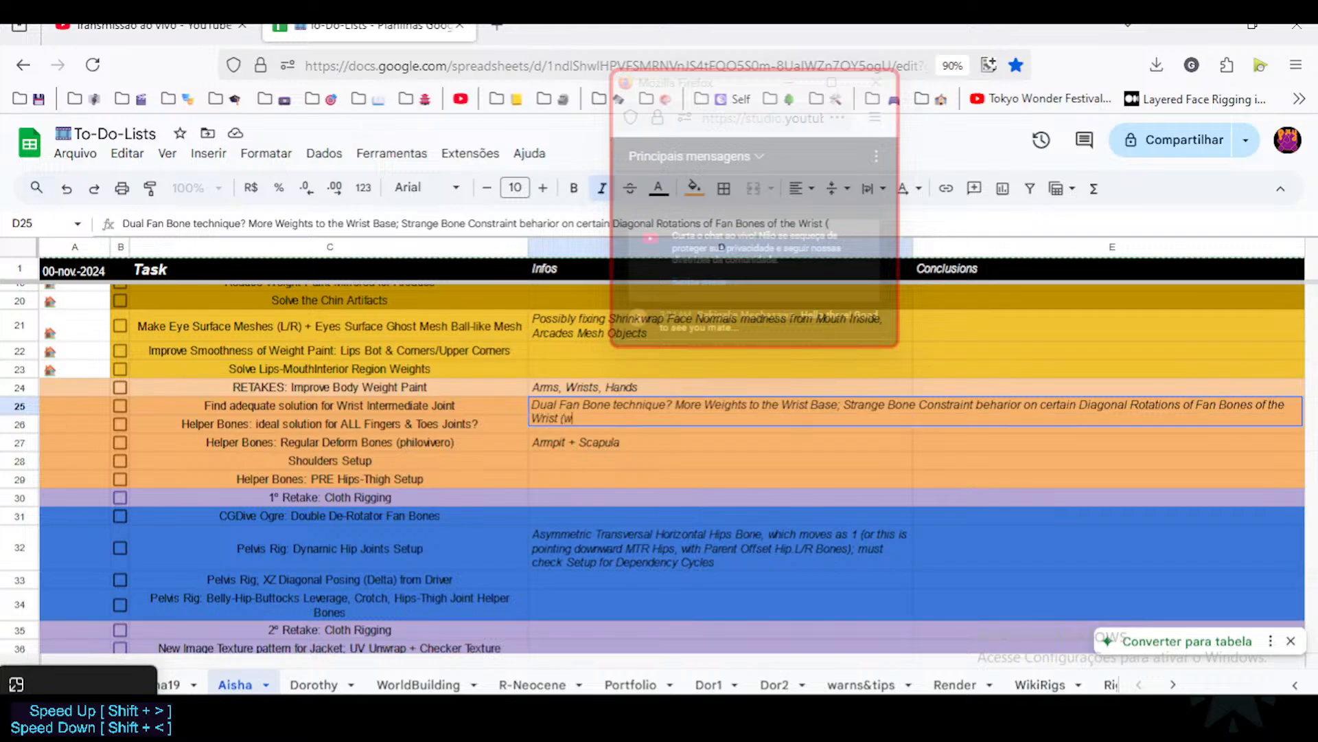
Step: Finish row 25's Infos note with "(Local With Parent only? maybe it's a B-Bone thing?)" and select the row's Task cell
{"action": "type", "text": "ocal With"}
{"action": "type", "text": "Parent only?),"}
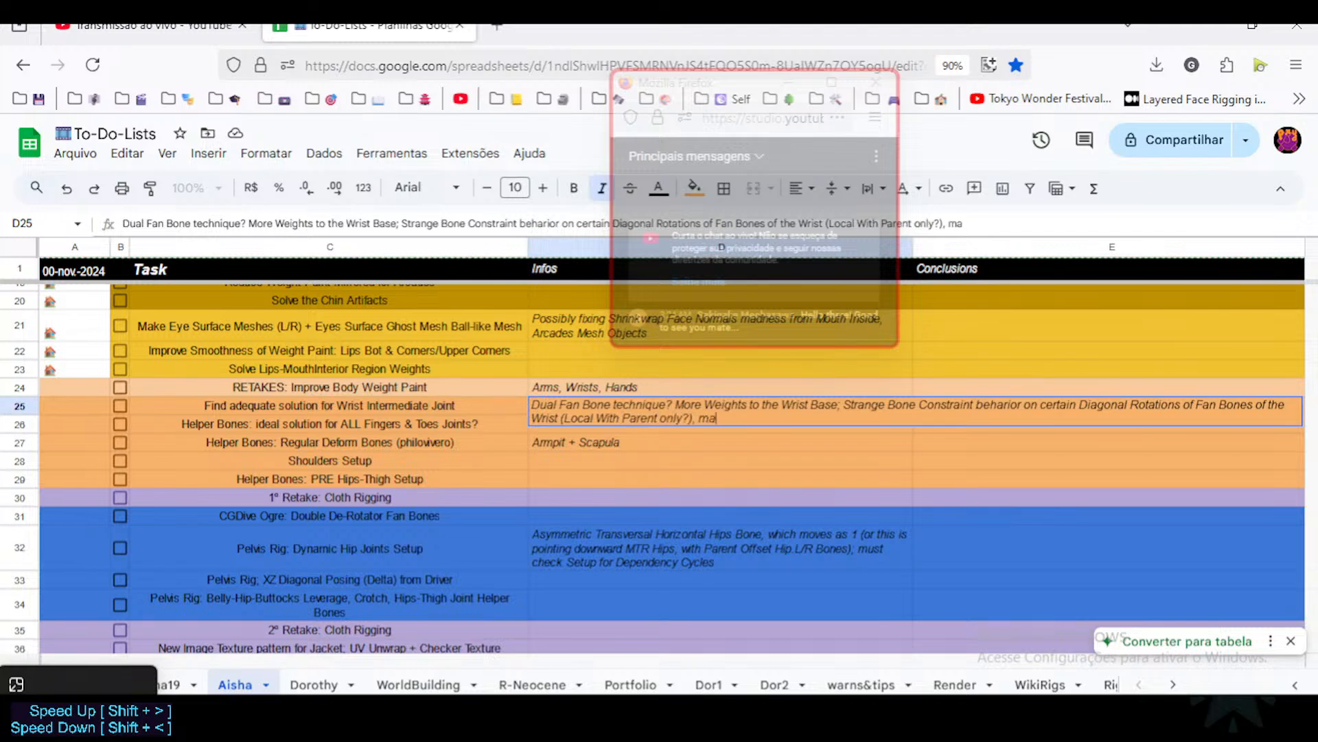
{"action": "key", "text": "BackSpace"}
{"action": "type", "text": "maybe it's a B-Bone"}
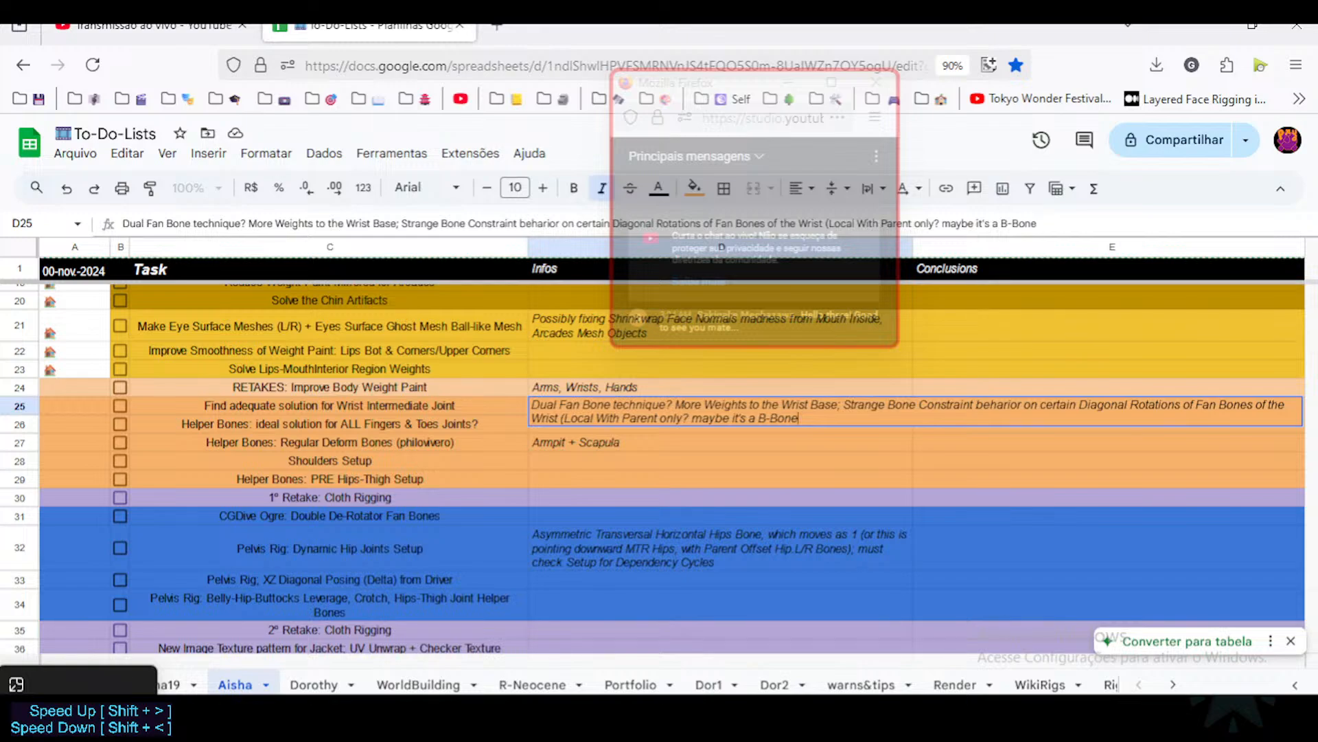
{"action": "type", "text": " thing?)"}
{"action": "type", "text": ";"}
{"action": "key", "text": "Return"}
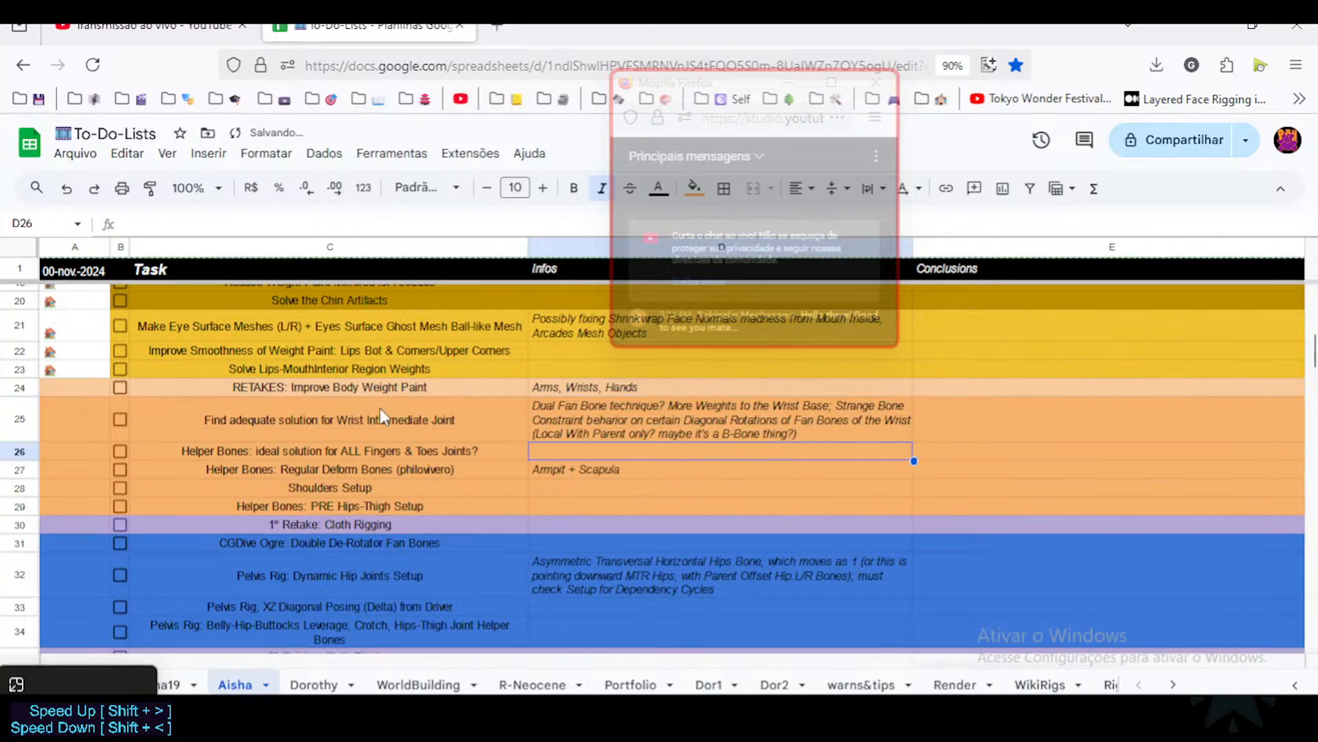
{"action": "left_click", "coordinate": [453, 422]}
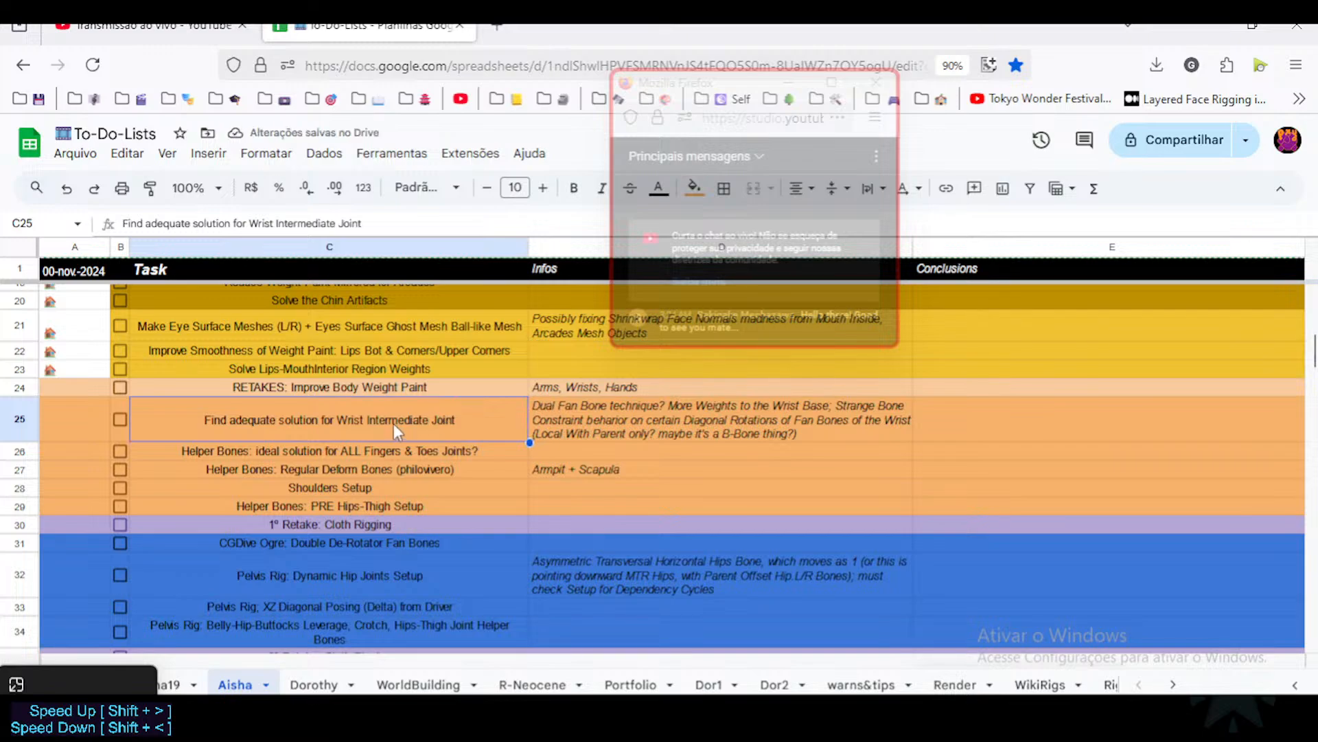
Step: Review the wrist joint entry in row 25 and the tasks below it in Aisha's list
{"action": "left_click", "coordinate": [612, 422]}
{"action": "left_click", "coordinate": [448, 420]}
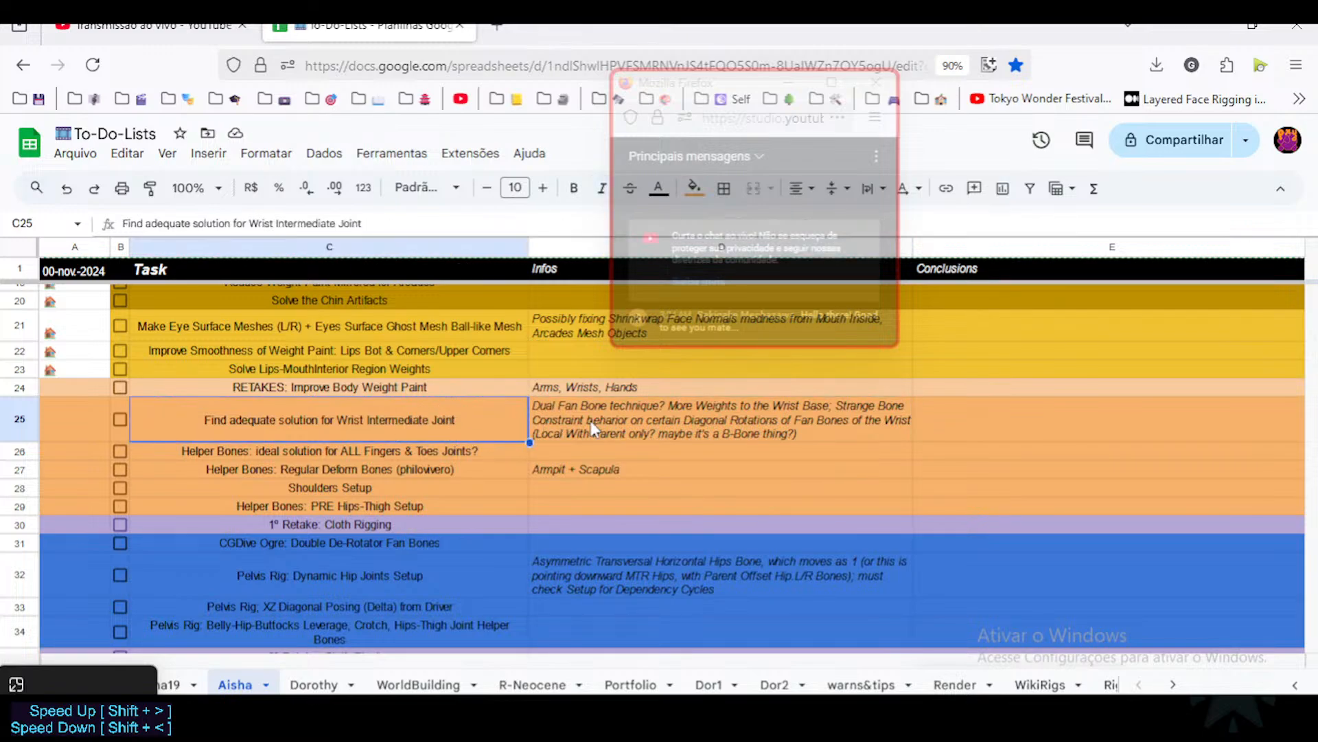
{"action": "left_click", "coordinate": [603, 432]}
{"action": "left_click", "coordinate": [409, 432]}
{"action": "scroll", "coordinate": [365, 508], "scroll_direction": "down", "scroll_amount": 3}
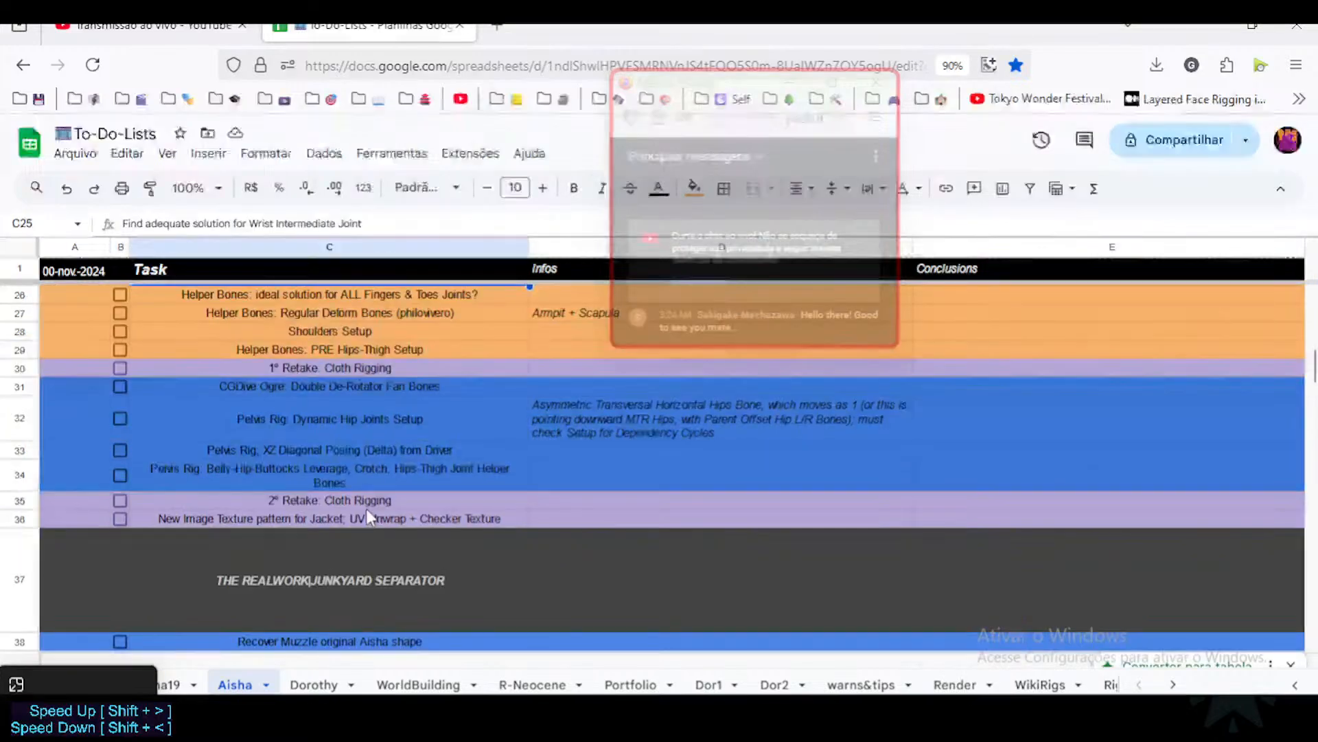
{"action": "scroll", "coordinate": [413, 505], "scroll_direction": "up", "scroll_amount": 5}
{"action": "scroll", "coordinate": [414, 508], "scroll_direction": "down", "scroll_amount": 3}
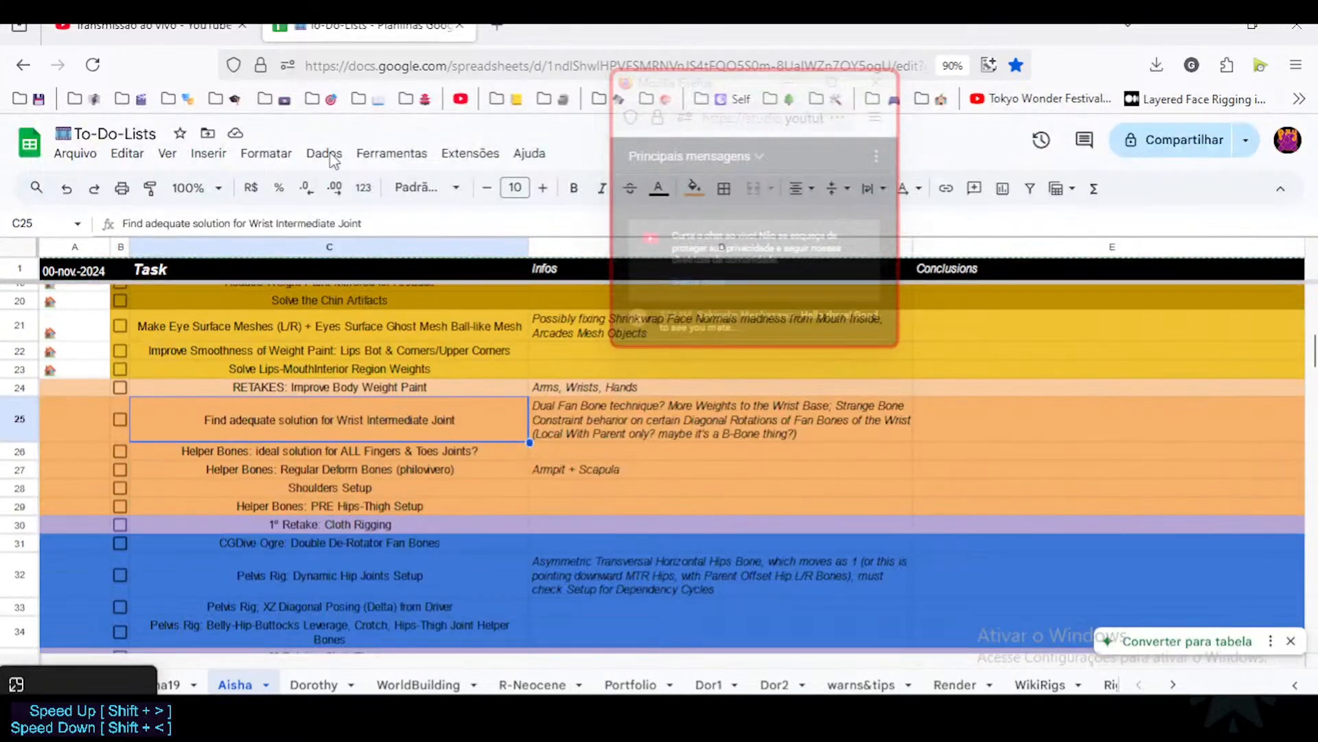
Step: Close the To-Do-Lists spreadsheet and reposition the floating live chat window
{"action": "left_click", "coordinate": [717, 92]}
{"action": "left_click_drag", "start_coordinate": [719, 100], "coordinate": [767, 116]}
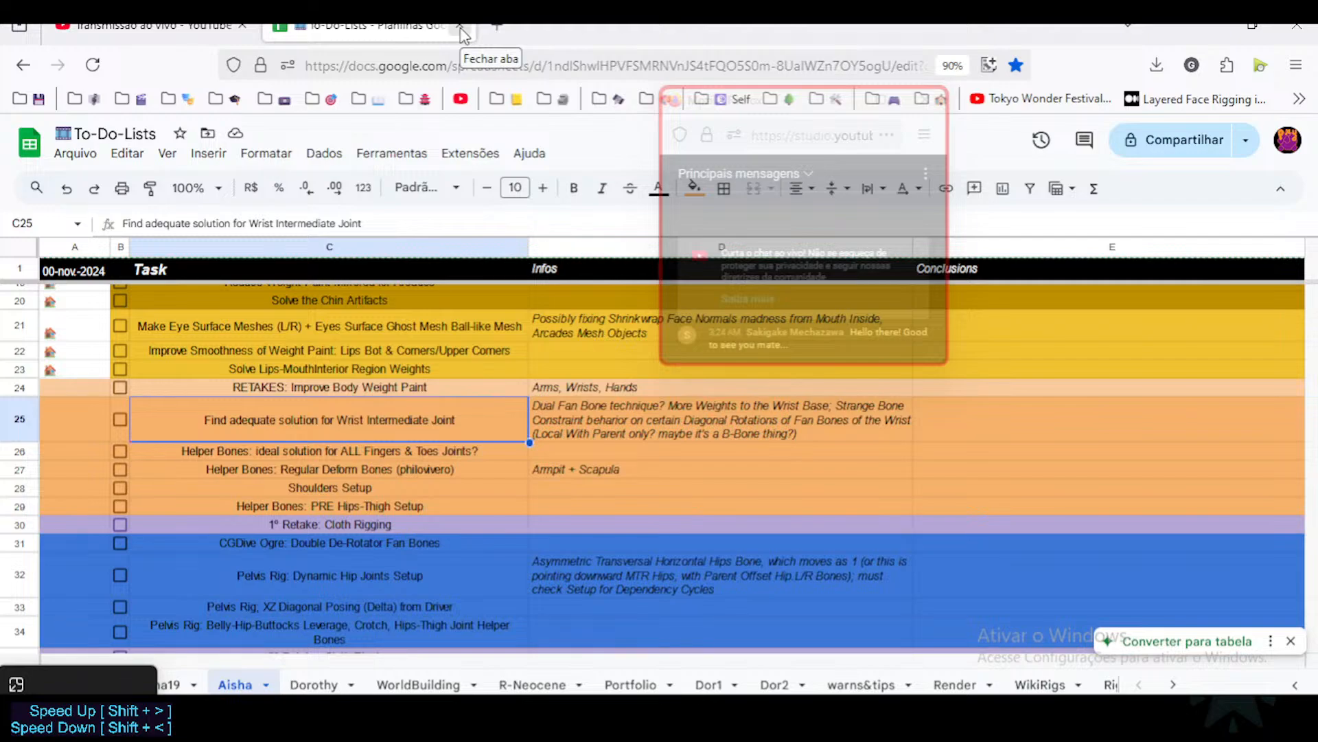
{"action": "left_click", "coordinate": [461, 30]}
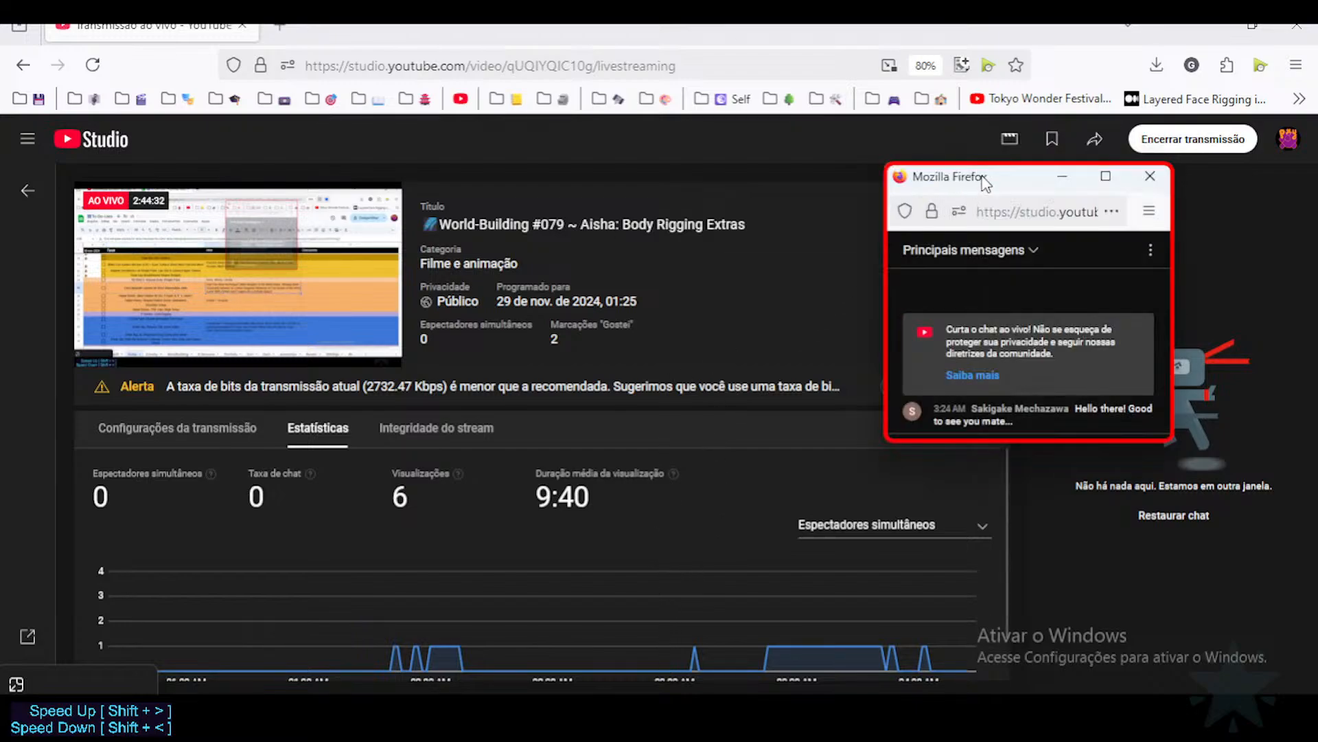
{"action": "left_click_drag", "start_coordinate": [975, 180], "coordinate": [888, 180]}
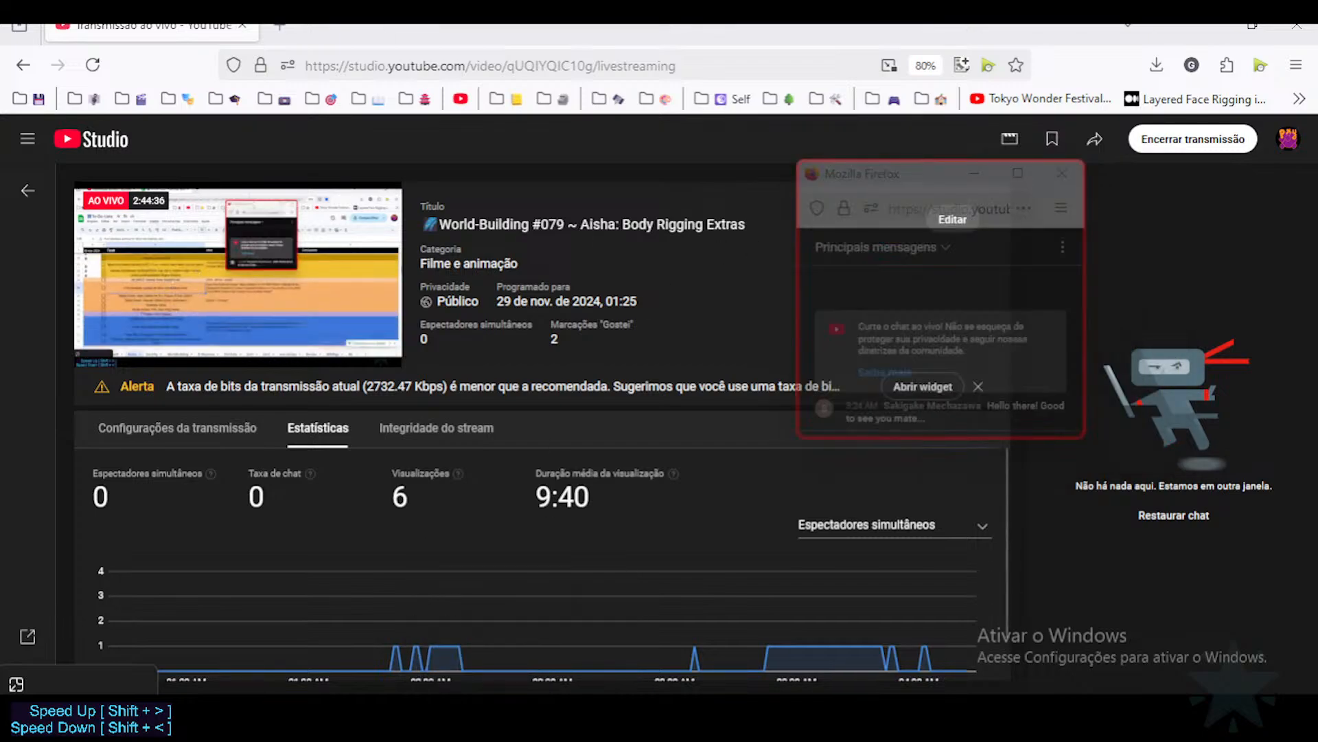
Step: Switch to the Aisha-95 file in Blender and save it
{"action": "mouse_move", "coordinate": [474, 718]}
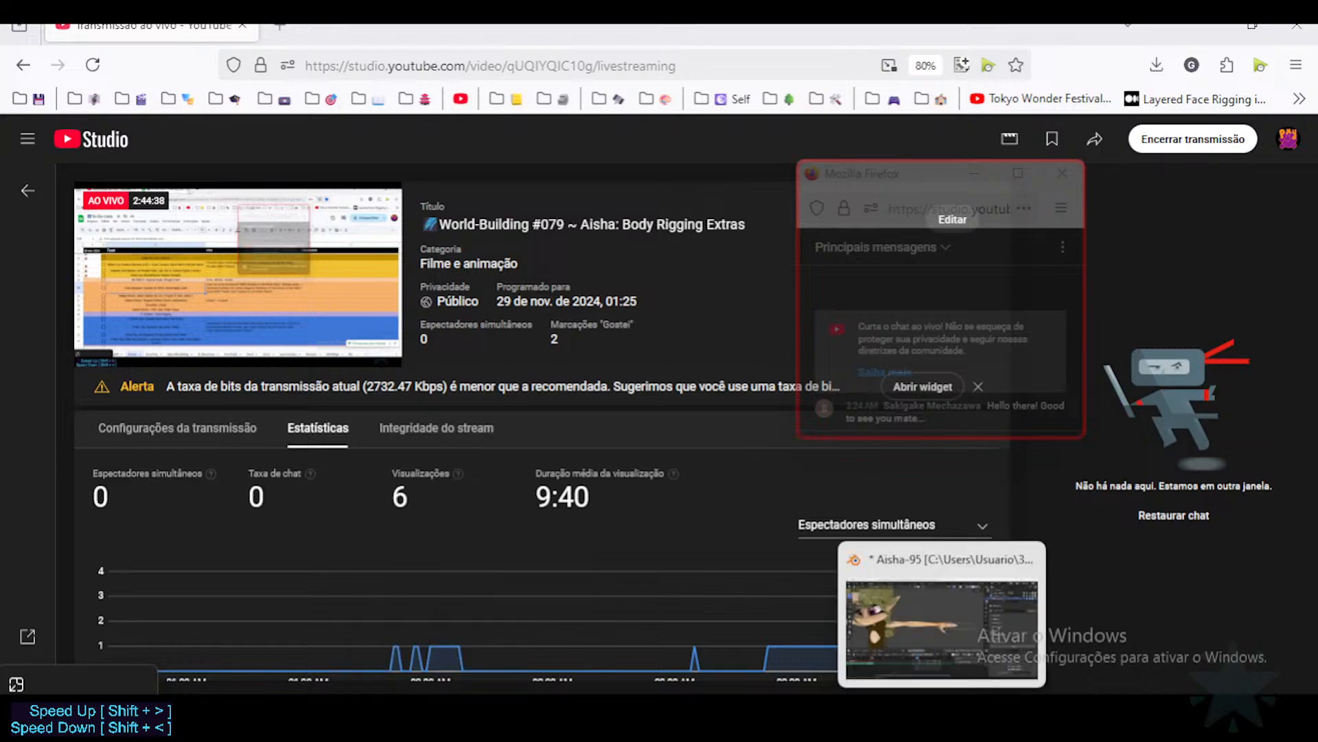
{"action": "left_click", "coordinate": [941, 717]}
{"action": "middle_click_drag", "start_coordinate": [443, 365], "coordinate": [533, 353]}
{"action": "scroll", "coordinate": [348, 326], "scroll_direction": "up", "scroll_amount": 1}
{"action": "scroll", "coordinate": [379, 331], "scroll_direction": "down", "scroll_amount": 2}
{"action": "scroll", "coordinate": [410, 361], "scroll_direction": "up", "scroll_amount": 2}
{"action": "scroll", "coordinate": [411, 361], "scroll_direction": "down", "scroll_amount": 2}
{"action": "key", "text": "ctrl+s"}
Step: Deselect everything in the scene and select Aisha's body mesh
{"action": "scroll", "coordinate": [518, 371], "scroll_direction": "up", "scroll_amount": 2}
{"action": "key", "text": "alt+a"}
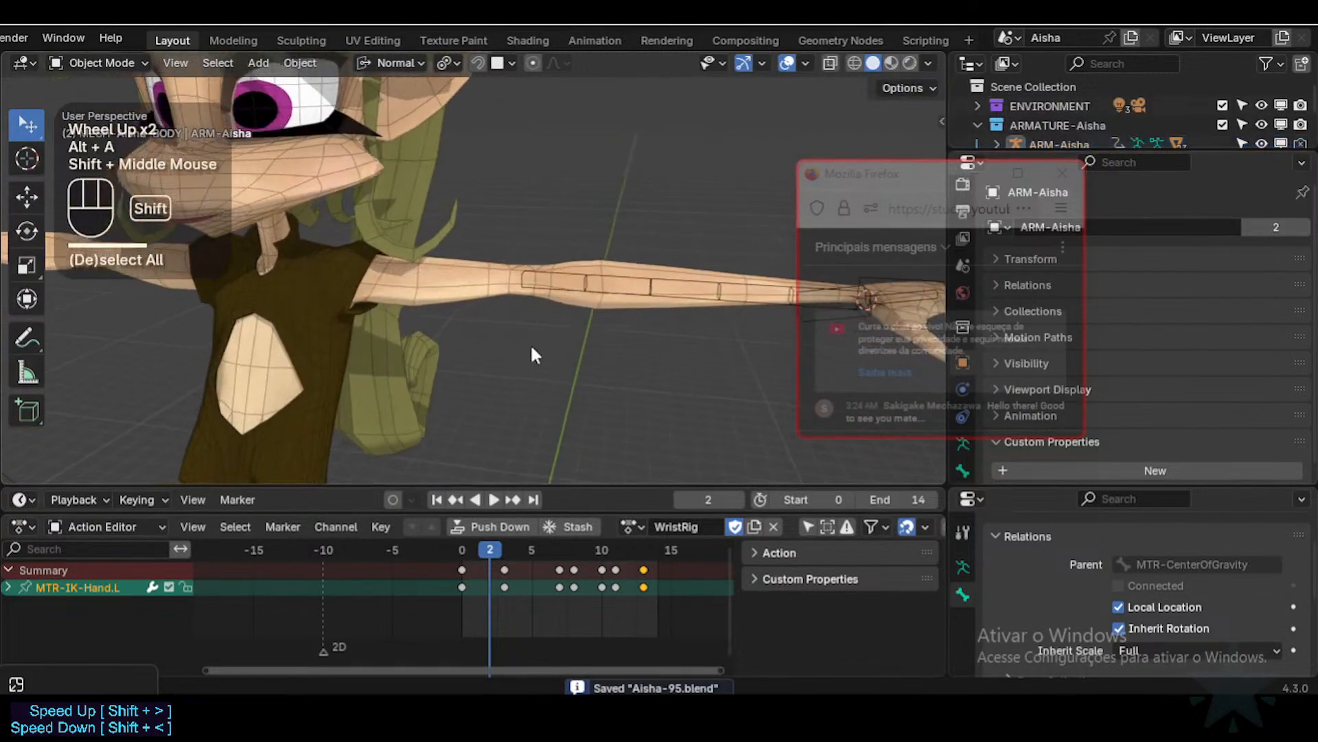
{"action": "scroll", "coordinate": [413, 329], "scroll_direction": "down", "scroll_amount": 2}
{"action": "left_click", "coordinate": [474, 261]}
{"action": "scroll", "coordinate": [486, 368], "scroll_direction": "up", "scroll_amount": 2}
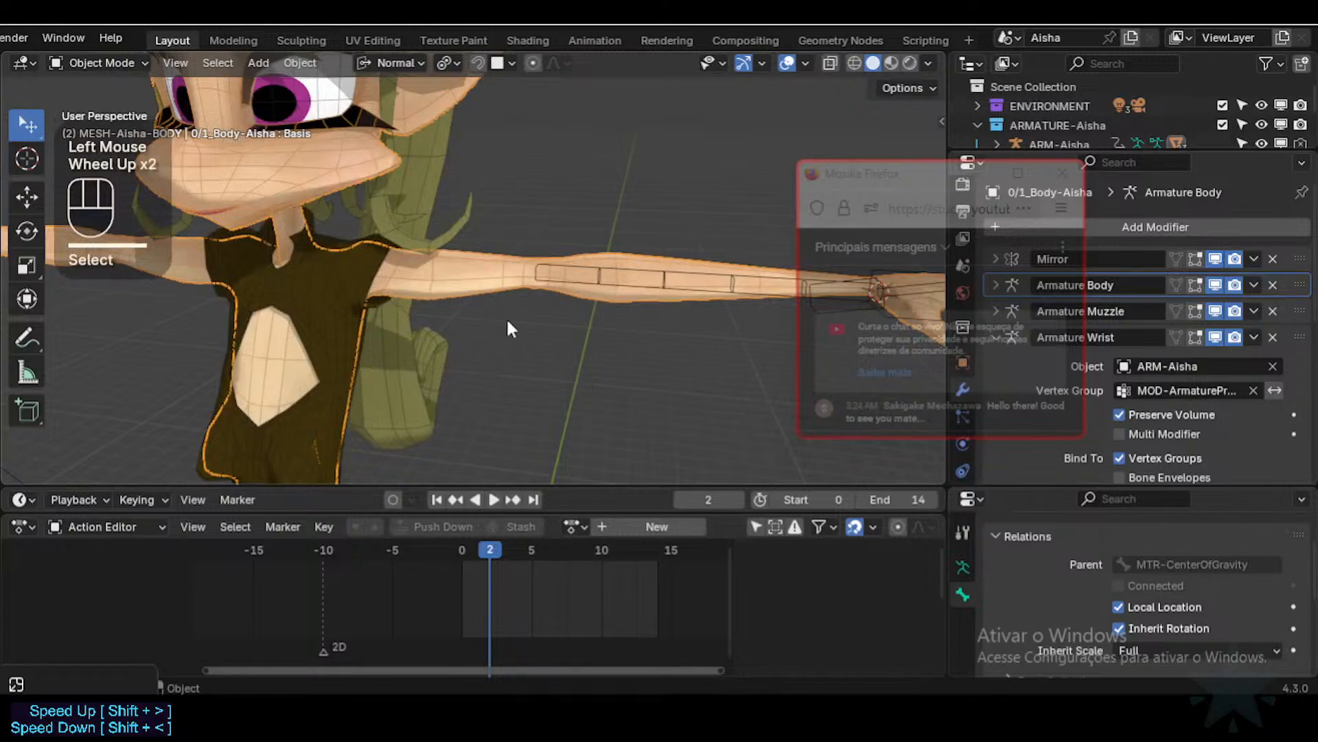
Step: Shift the floating live chat window slightly upward while viewing Aisha's upper body and outstretched arm
{"action": "left_click", "coordinate": [845, 177]}
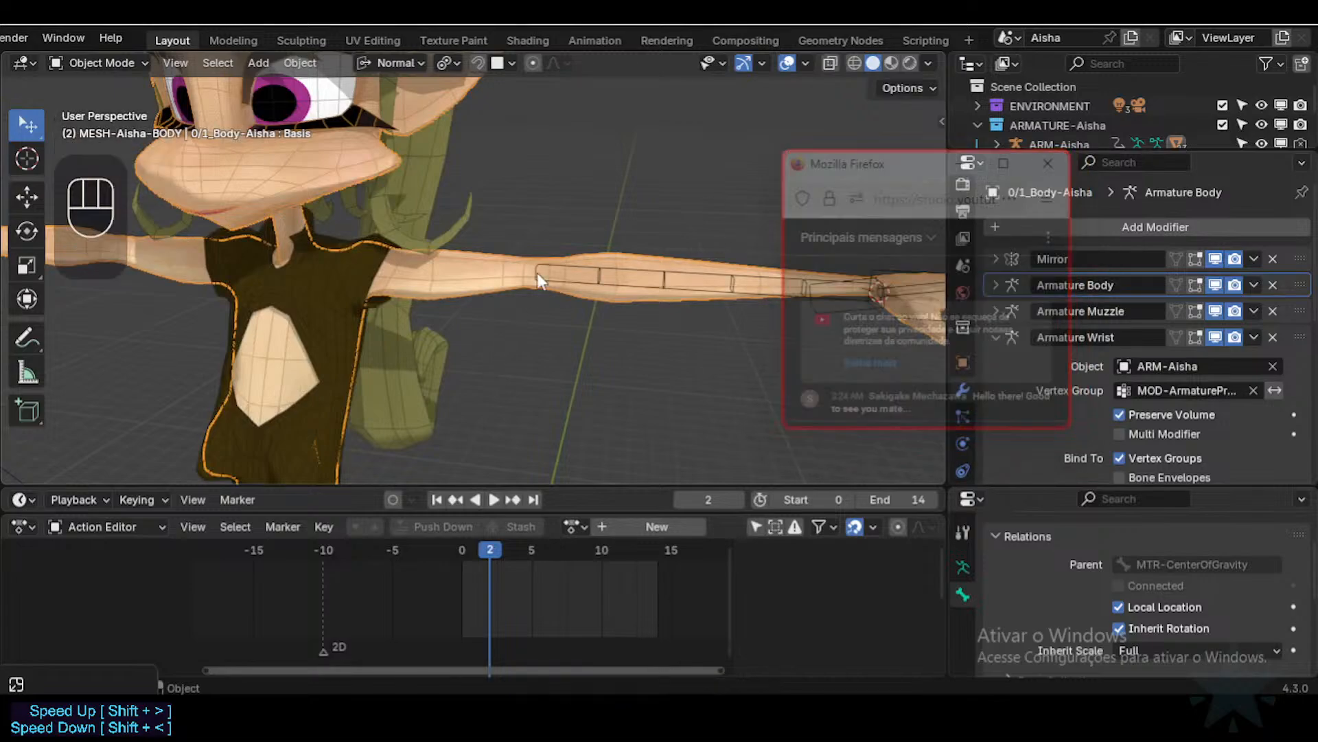
{"action": "scroll", "coordinate": [430, 290], "scroll_direction": "down", "scroll_amount": 2}
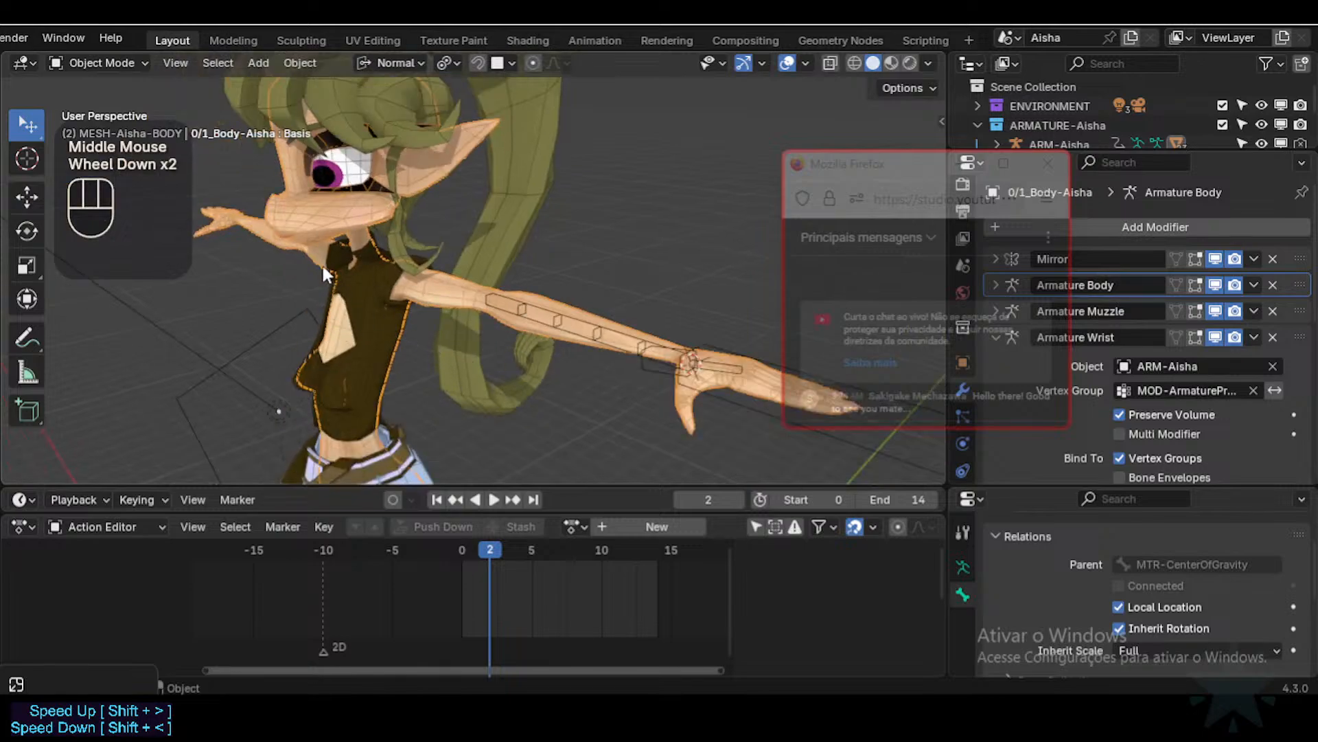
{"action": "scroll", "coordinate": [381, 320], "scroll_direction": "up", "scroll_amount": 2}
{"action": "scroll", "coordinate": [416, 311], "scroll_direction": "down", "scroll_amount": 1}
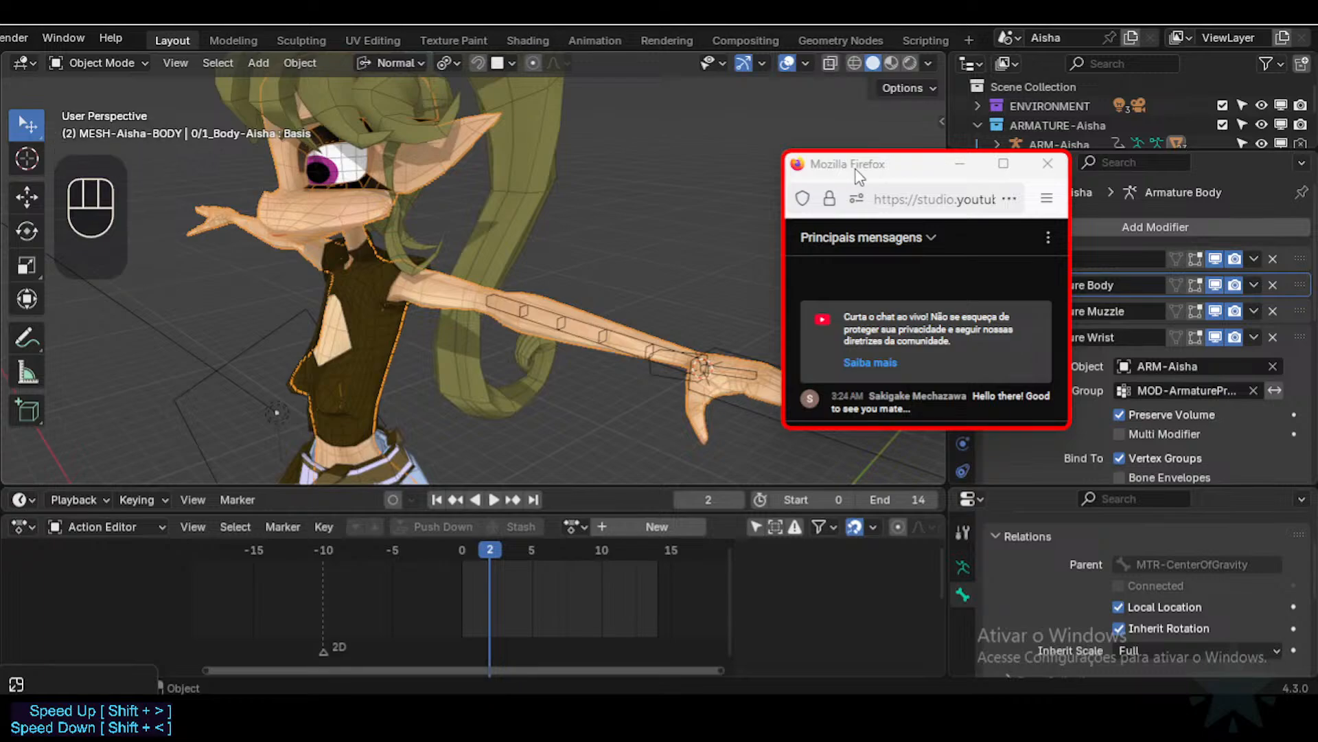
{"action": "left_click_drag", "start_coordinate": [855, 170], "coordinate": [863, 155]}
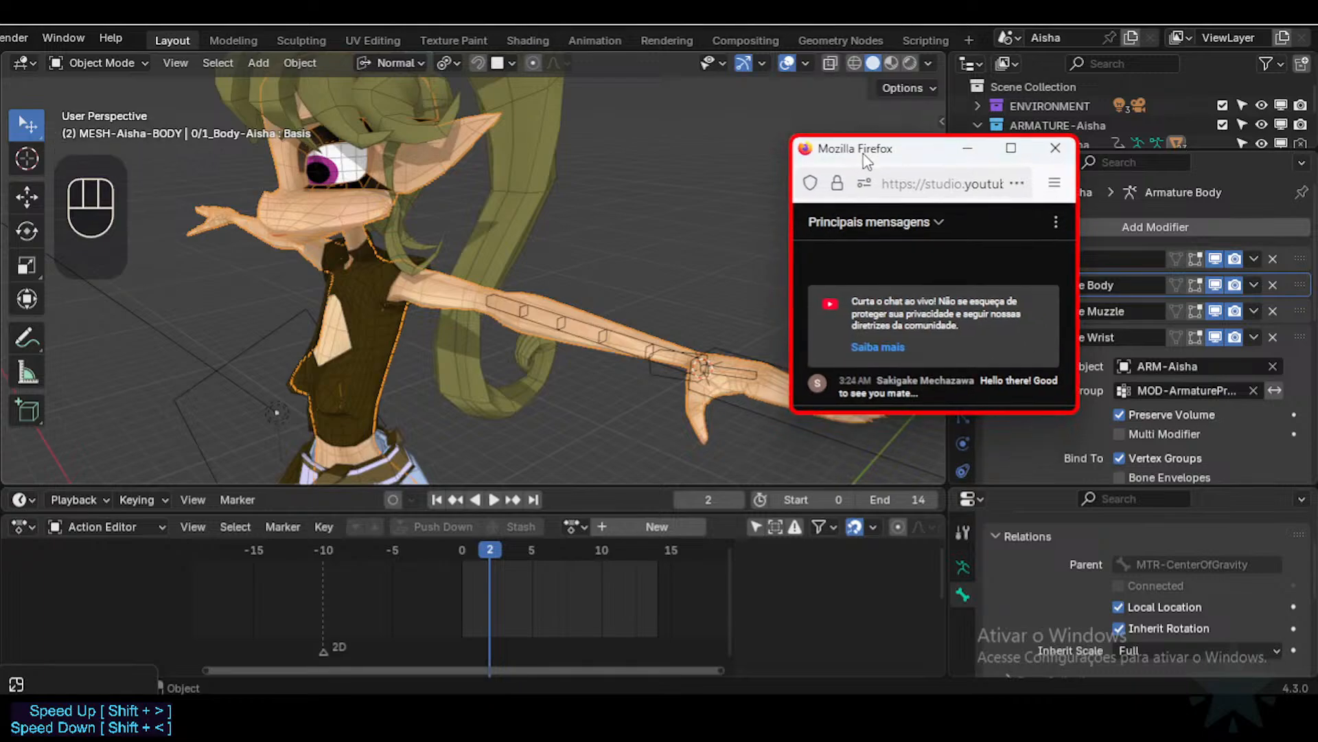